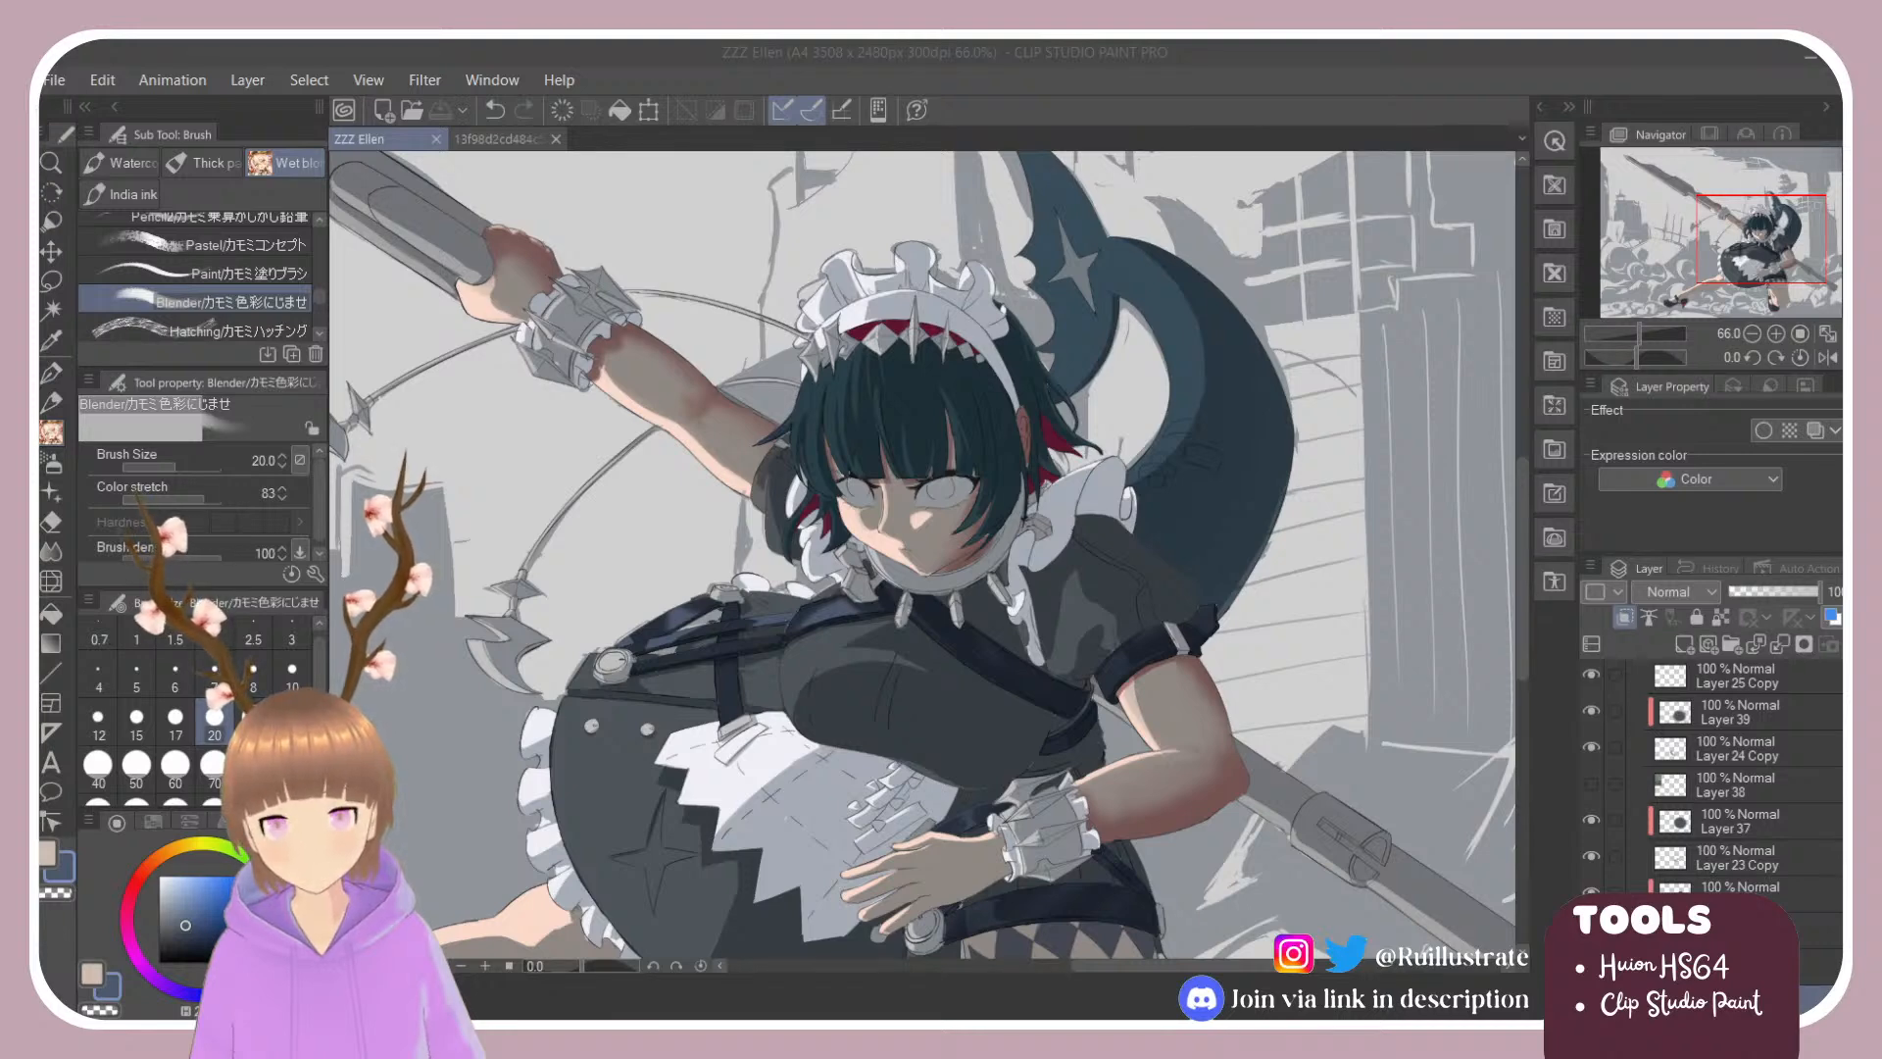
# Step: Examine the maid illustration's shading across the whole figure, then the bodice, skirt and apron up close
pyautogui.hotkey('ctrl', '-')
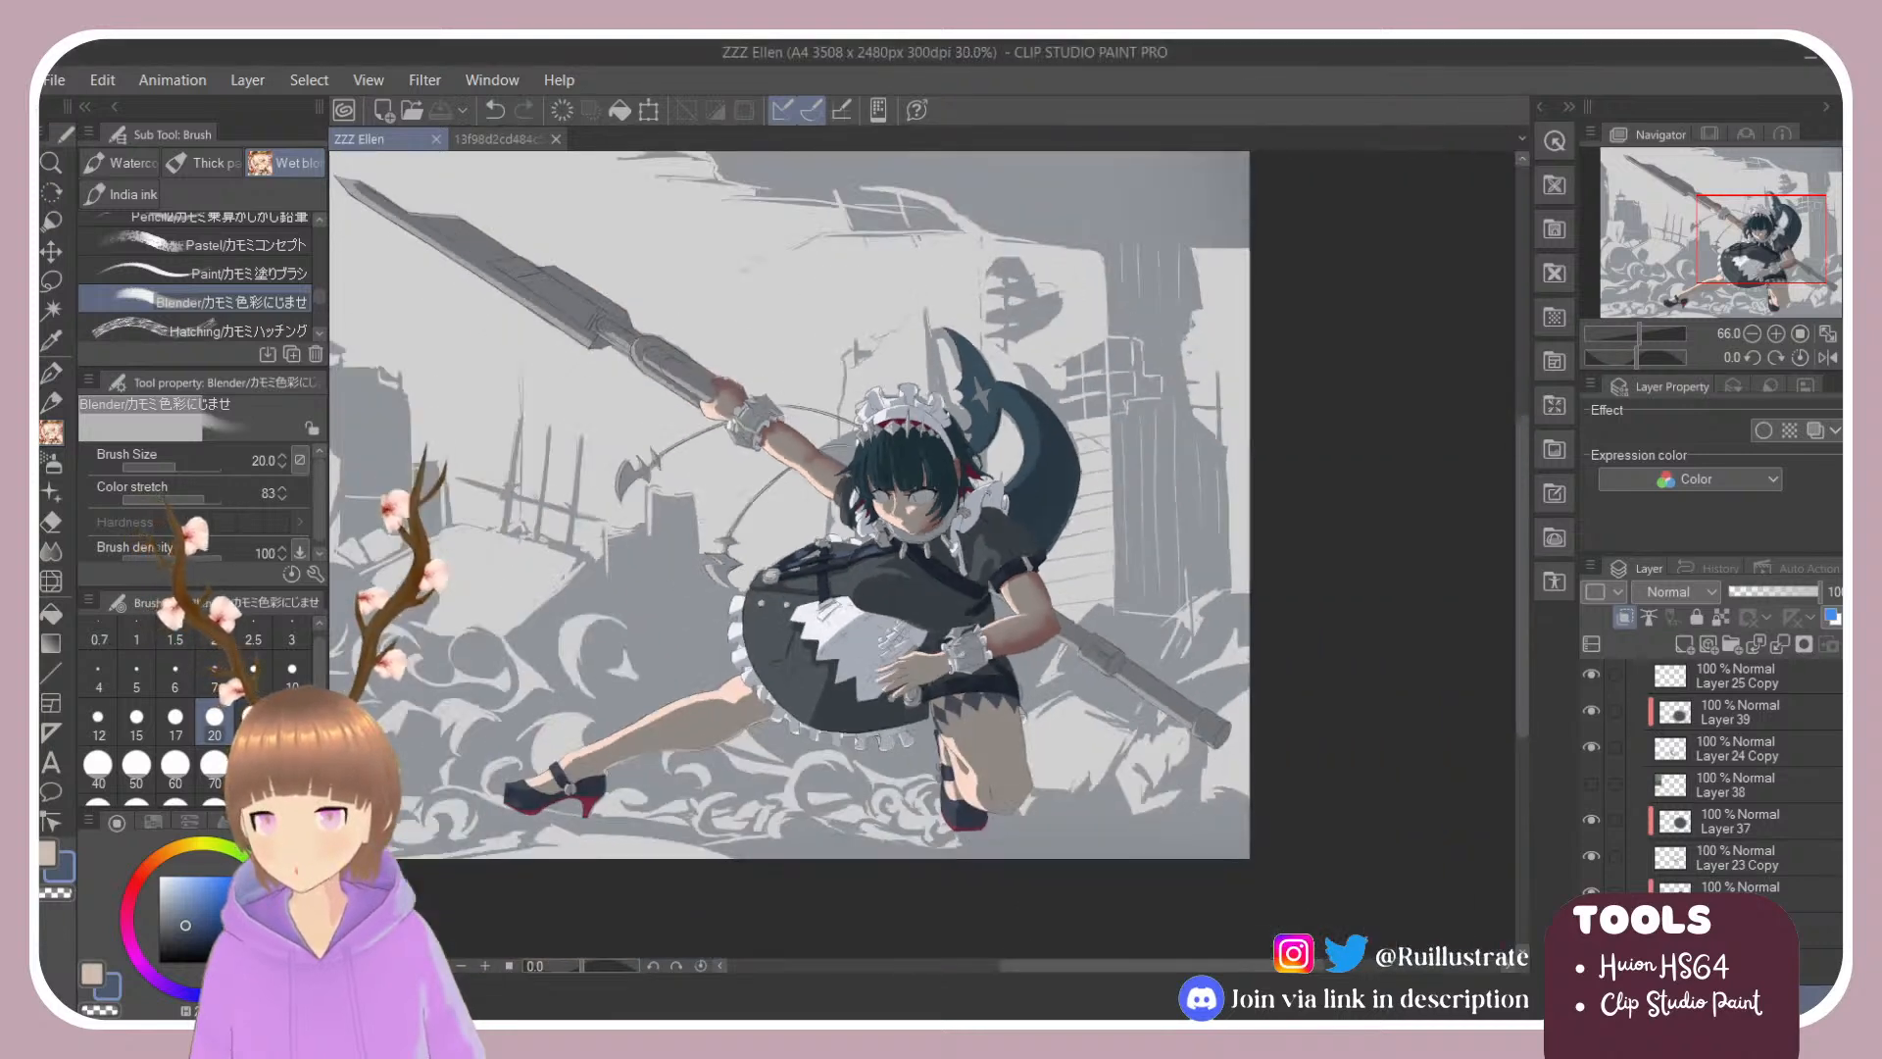
pyautogui.scroll(2, 794, 453)
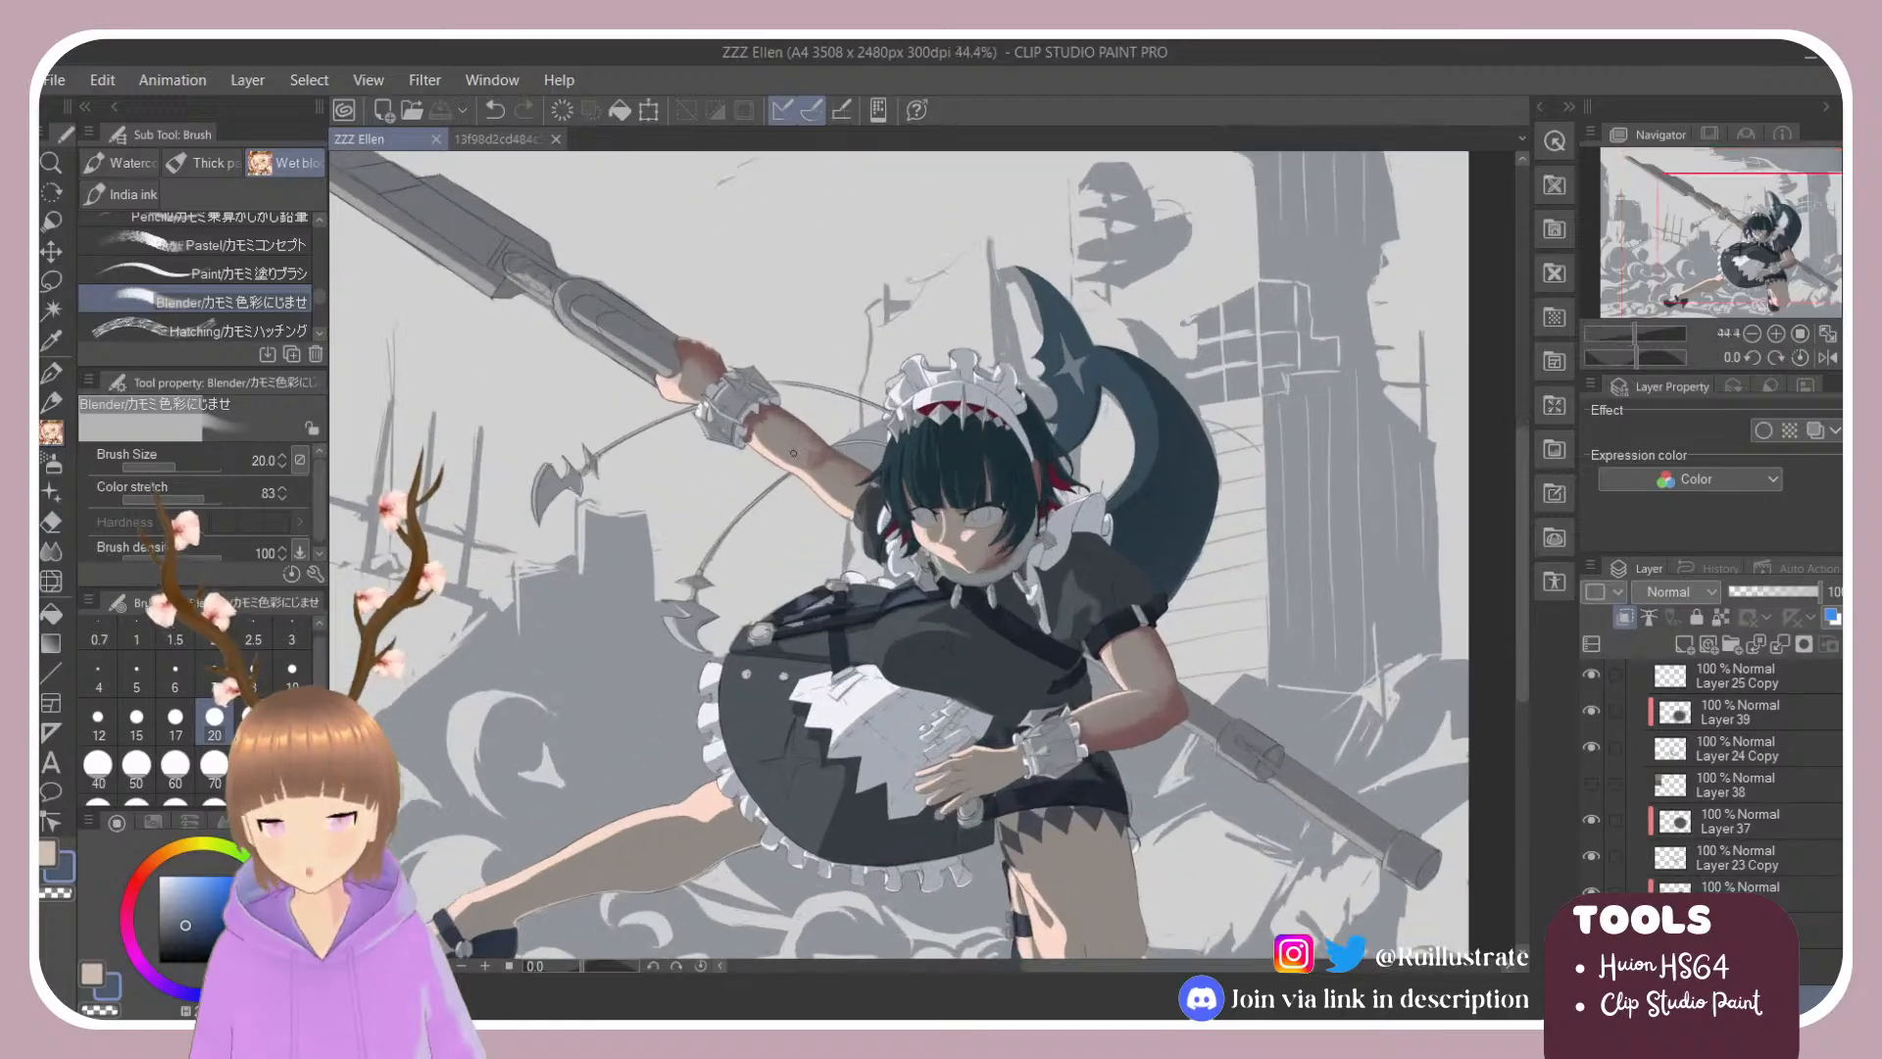
pyautogui.scroll(2, 877, 703)
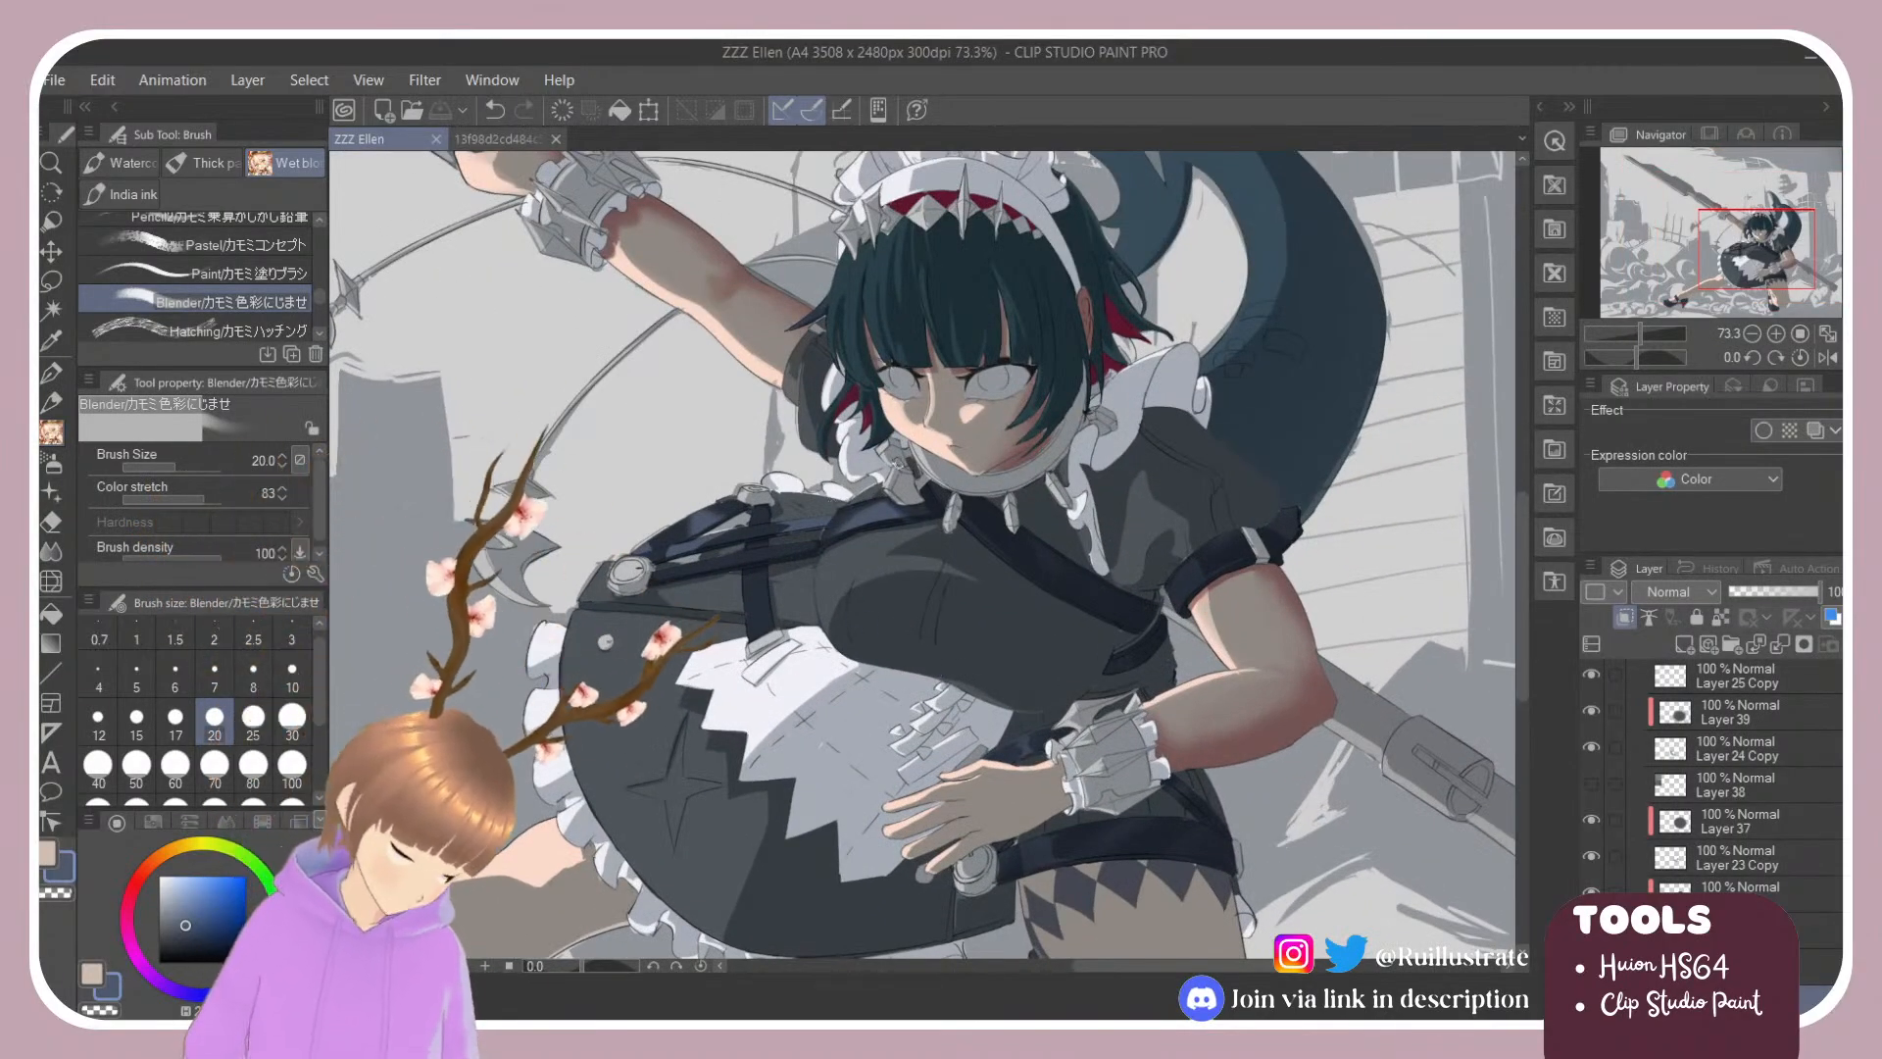
pyautogui.scroll(-1, 639, 363)
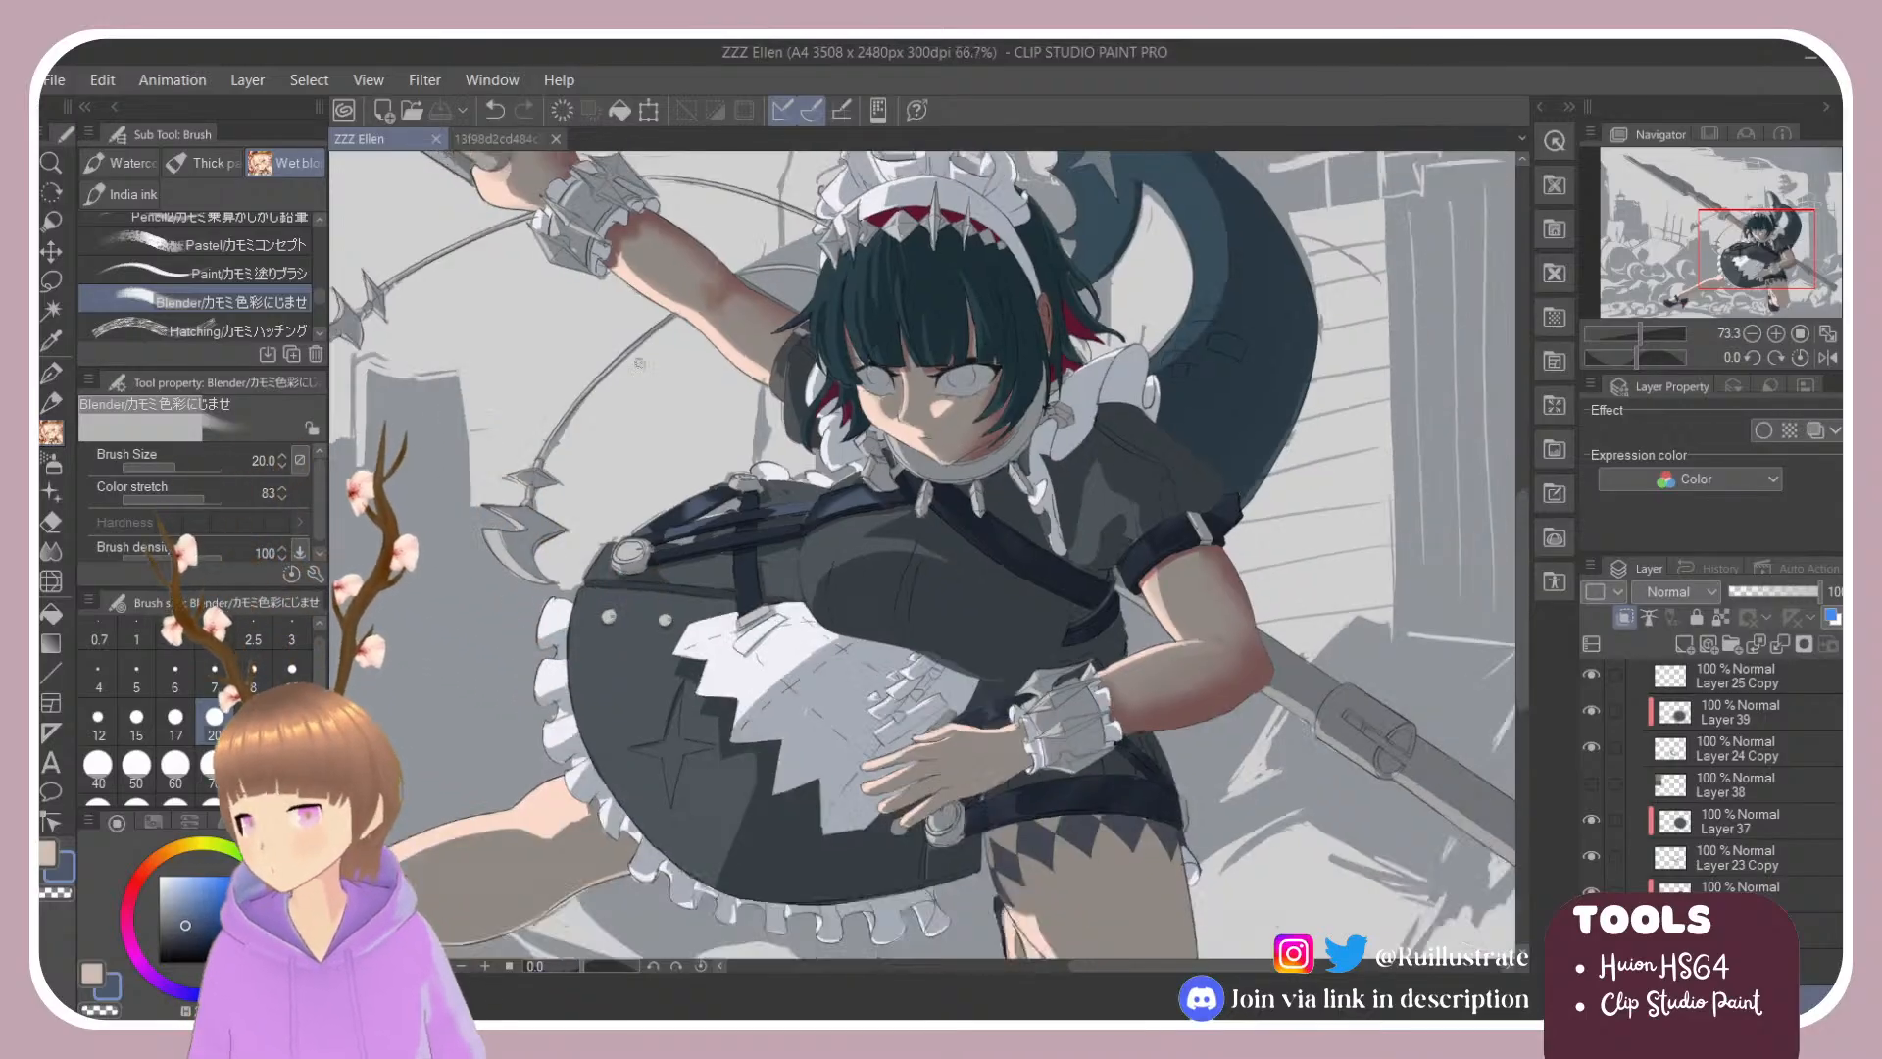
pyautogui.scroll(-1, 639, 362)
pyautogui.scroll(-1, 639, 363)
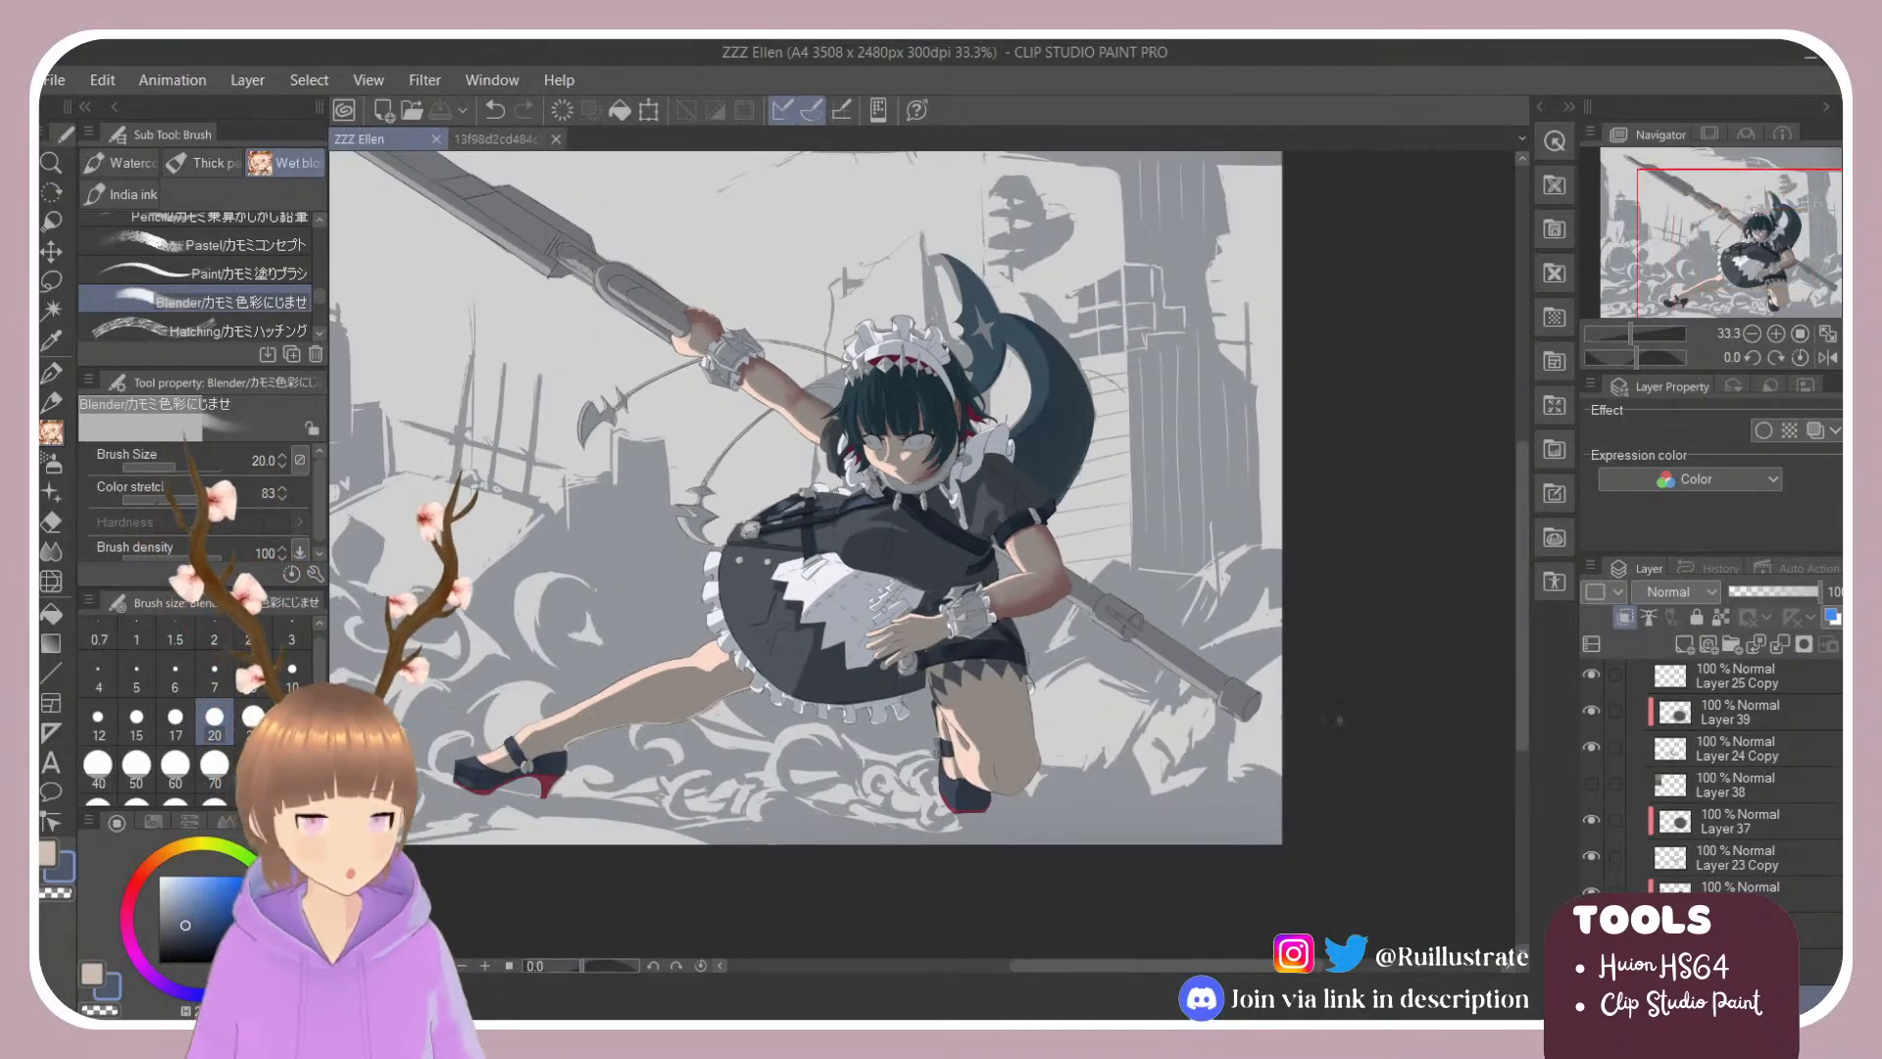
pyautogui.scroll(1, 893, 631)
pyautogui.scroll(3, 893, 632)
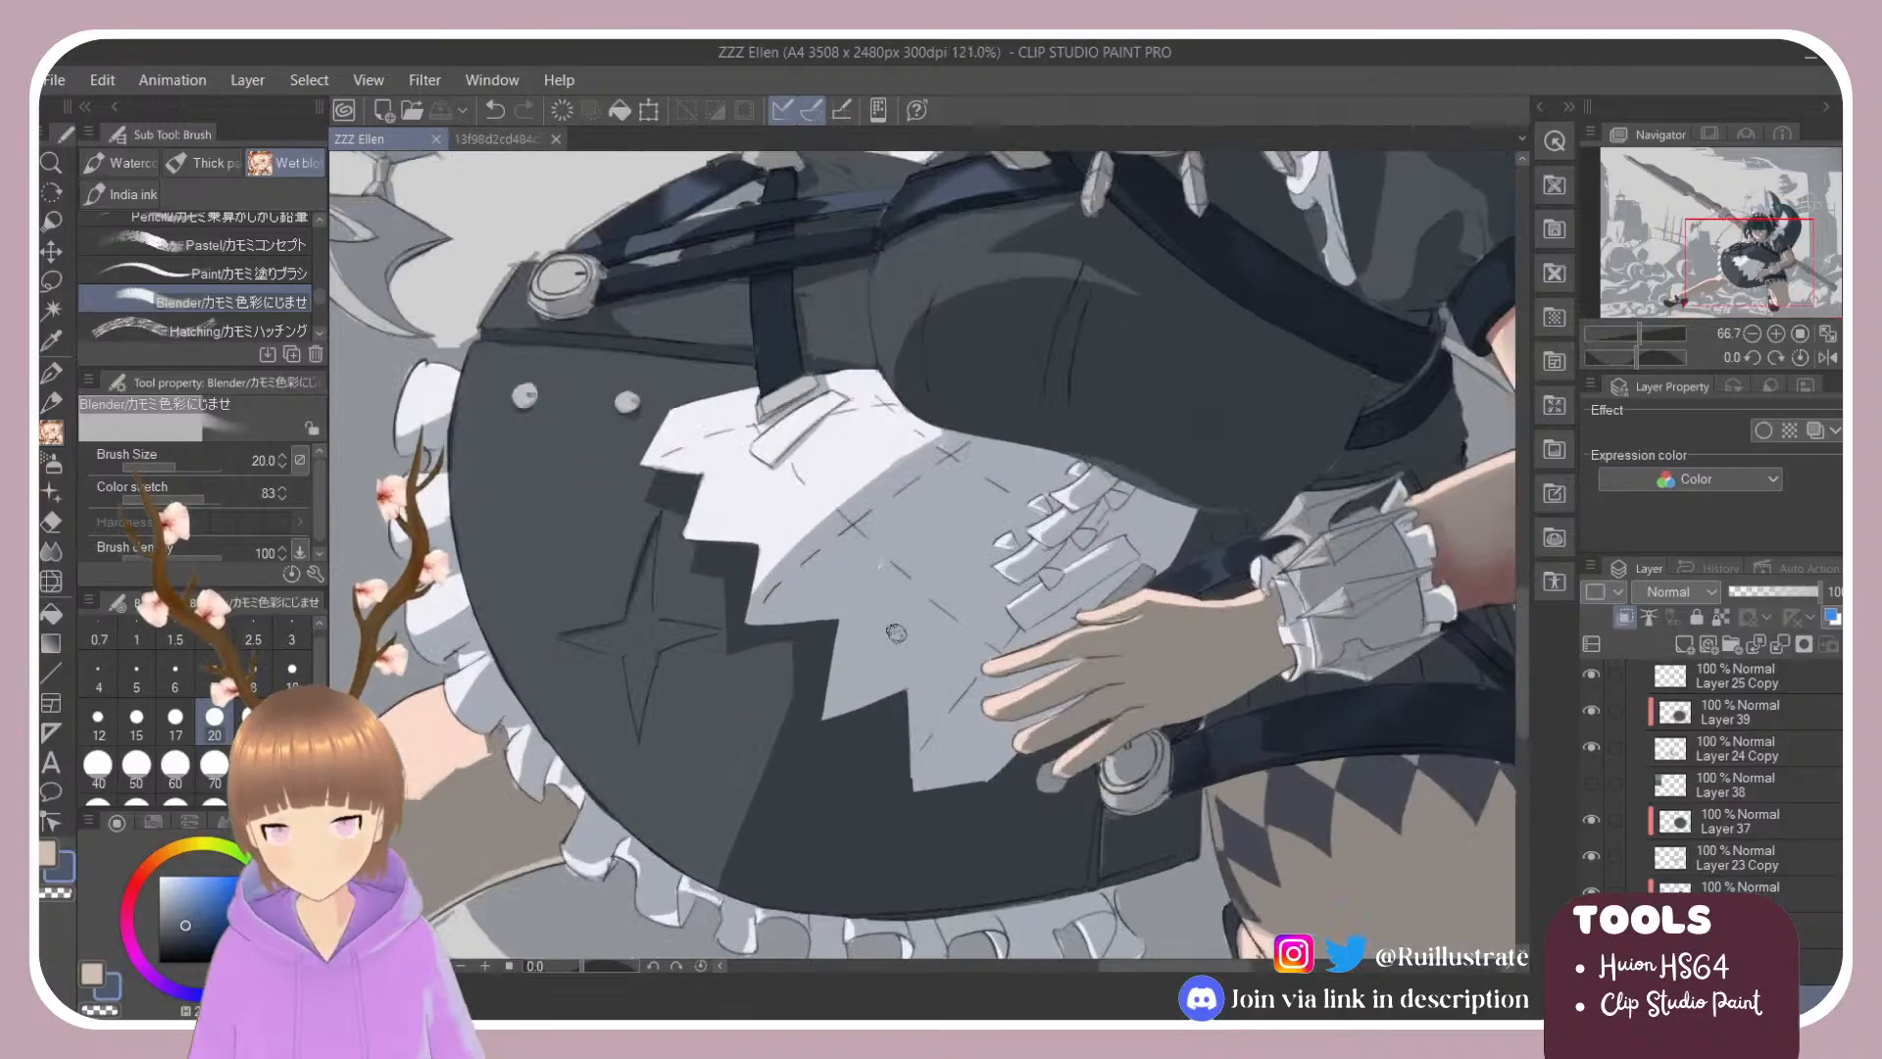
# Step: Sample the dark reddish tone from the dress bodice in the reference illustration and return to the ZZZ Ellen drawing
pyautogui.click(503, 138)
pyautogui.scroll(-2, 926, 554)
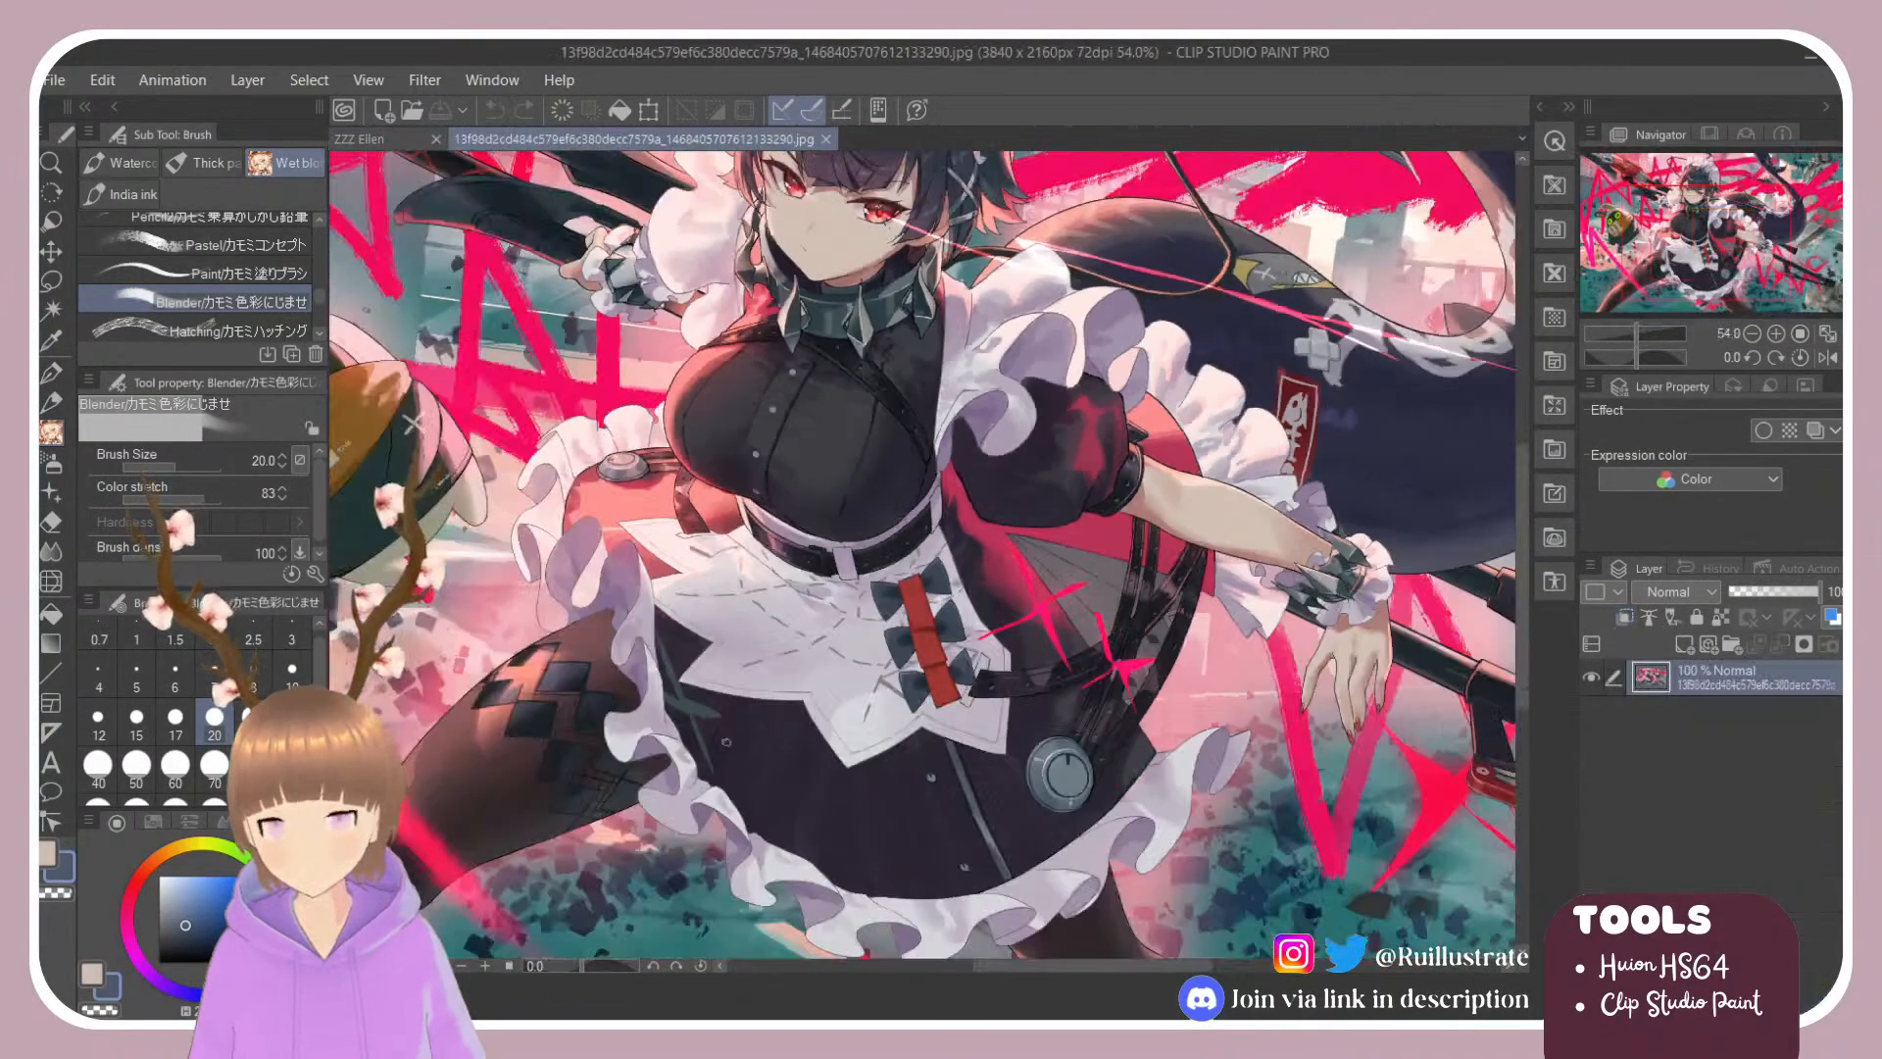
pyautogui.scroll(4, 727, 742)
pyautogui.scroll(-4, 752, 656)
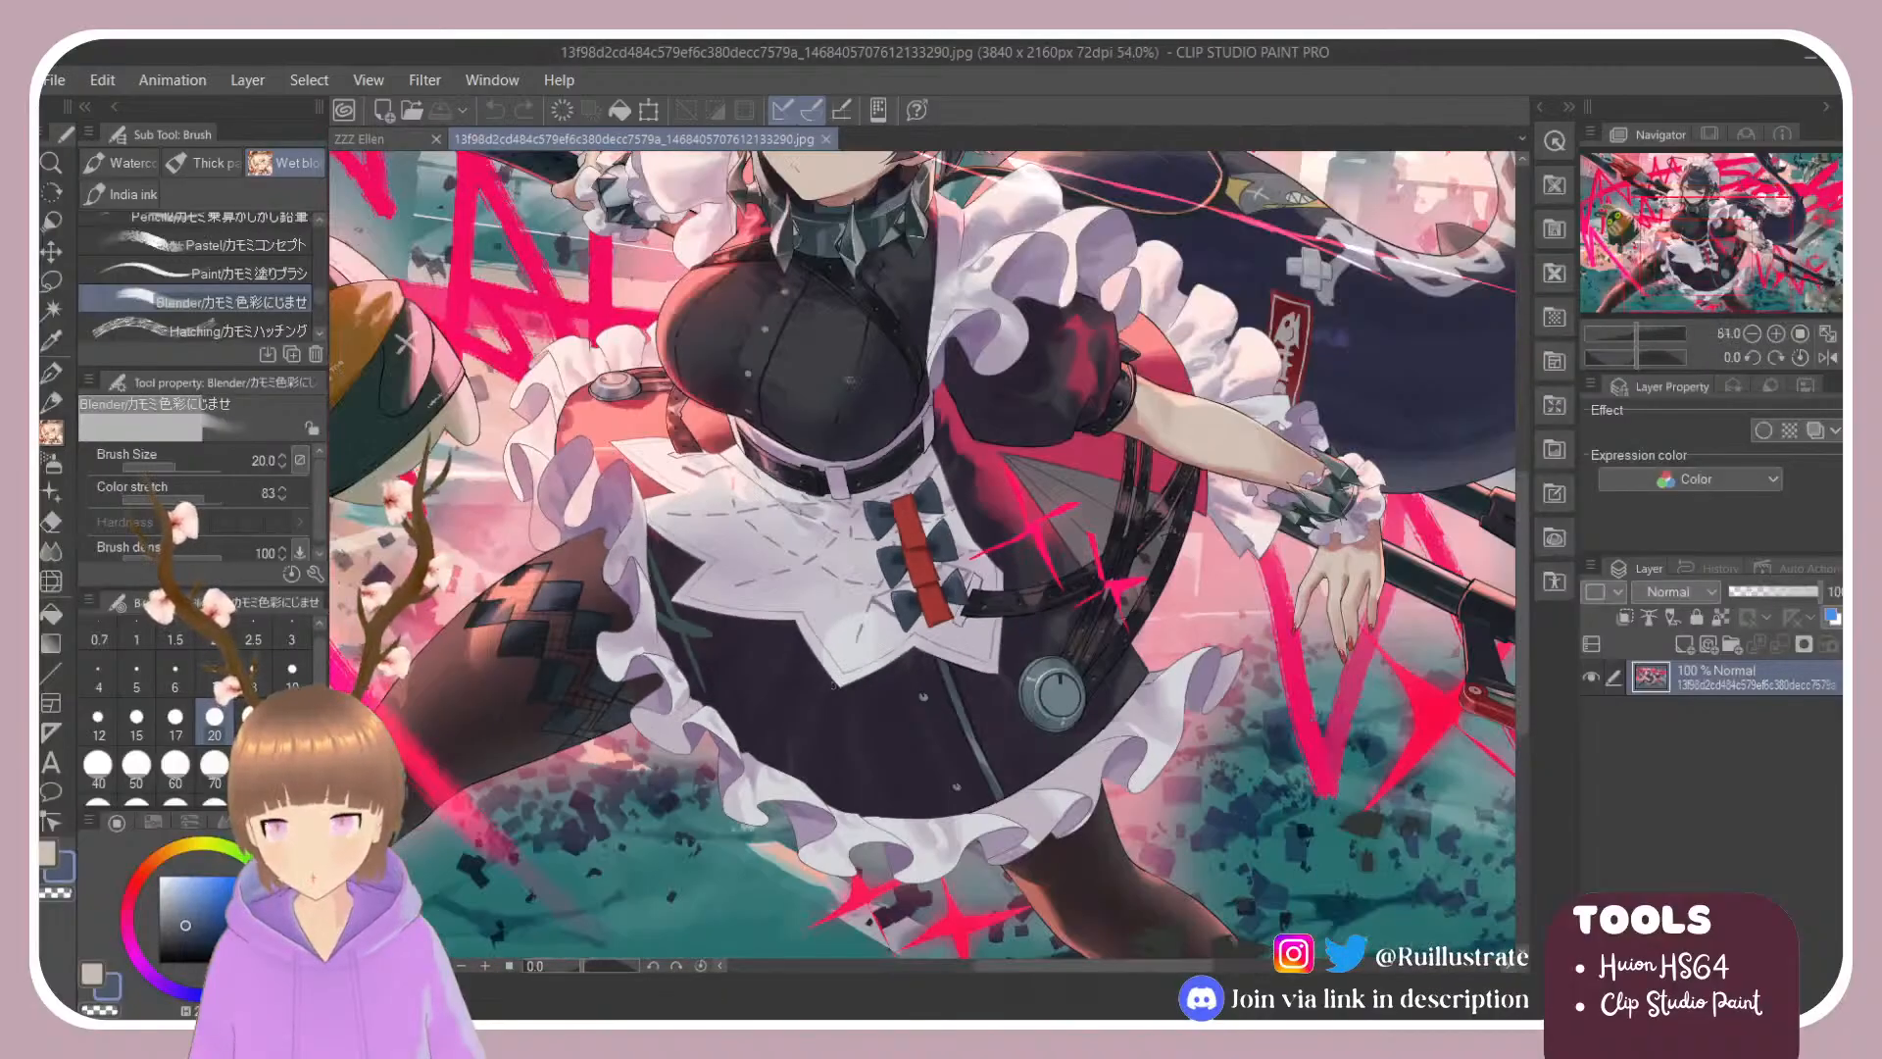
pyautogui.scroll(3, 813, 348)
pyautogui.scroll(-4, 1163, 588)
pyautogui.scroll(3, 990, 384)
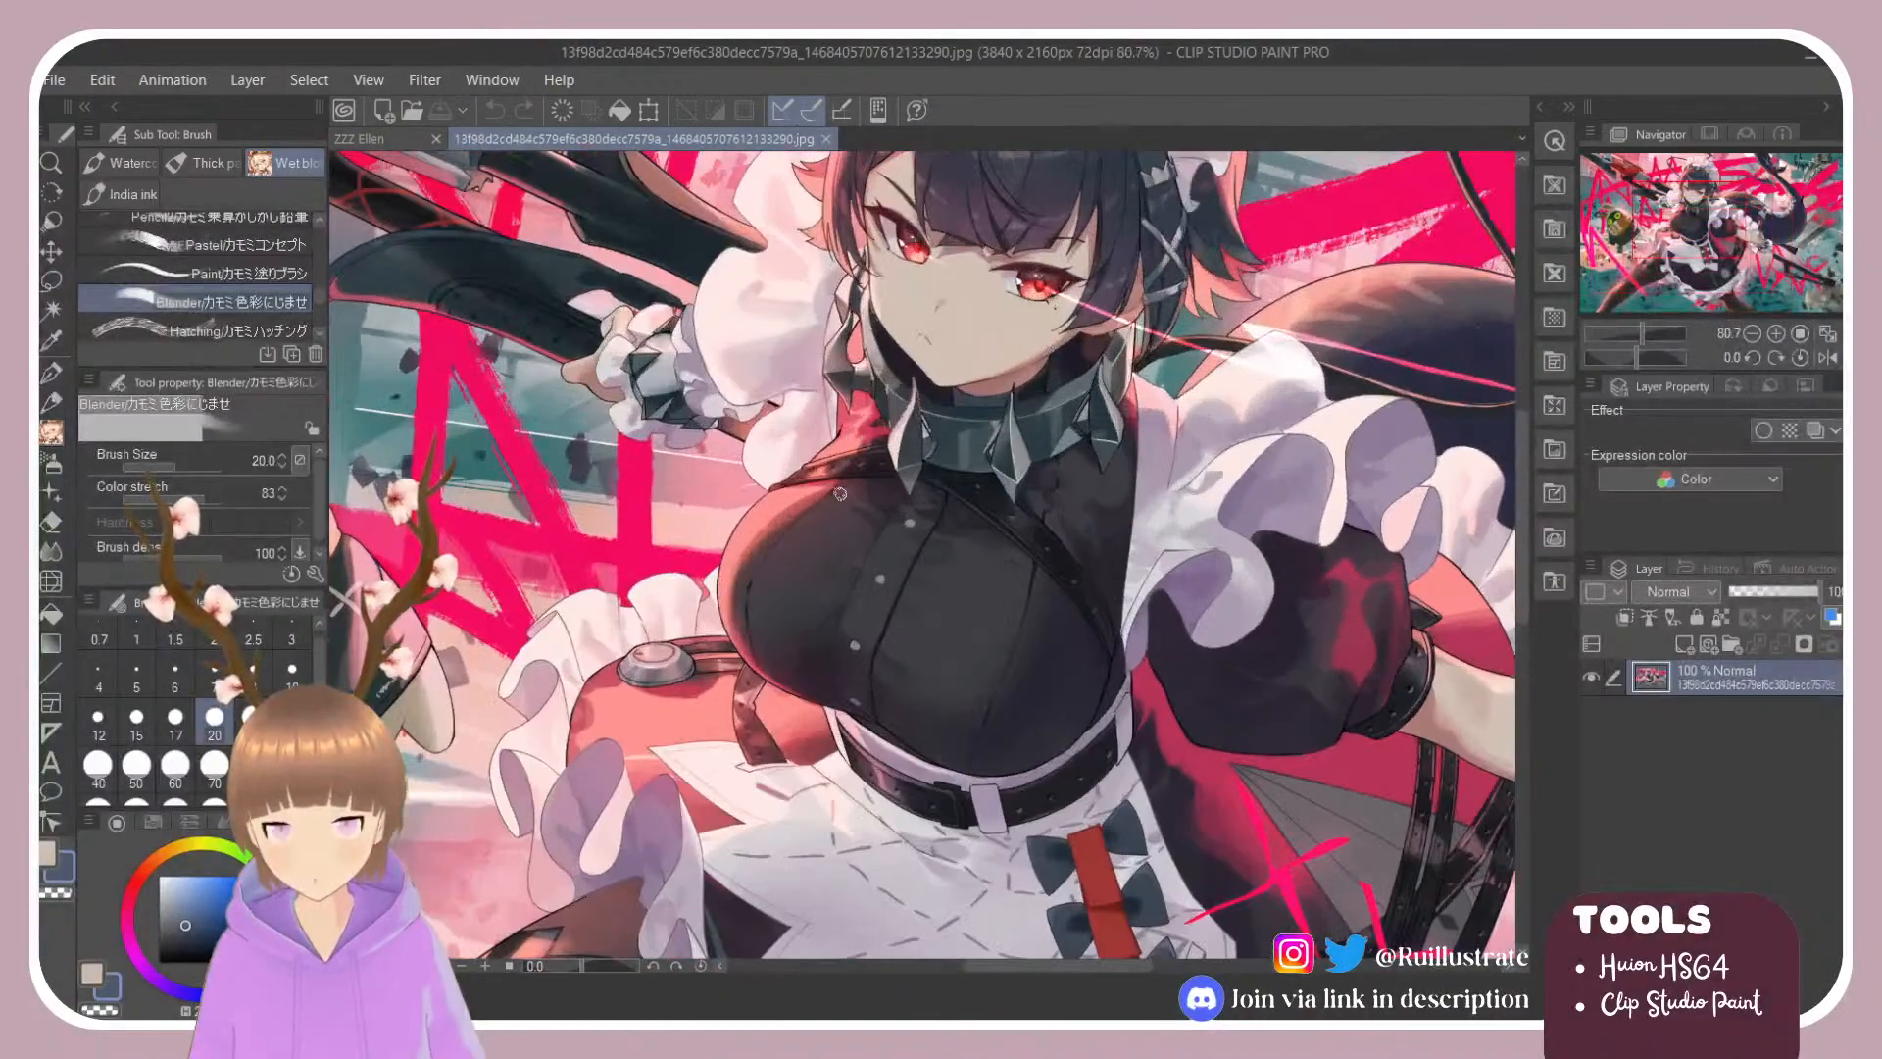
pyautogui.keyDown('alt'); pyautogui.click(823, 530); pyautogui.keyUp('alt')
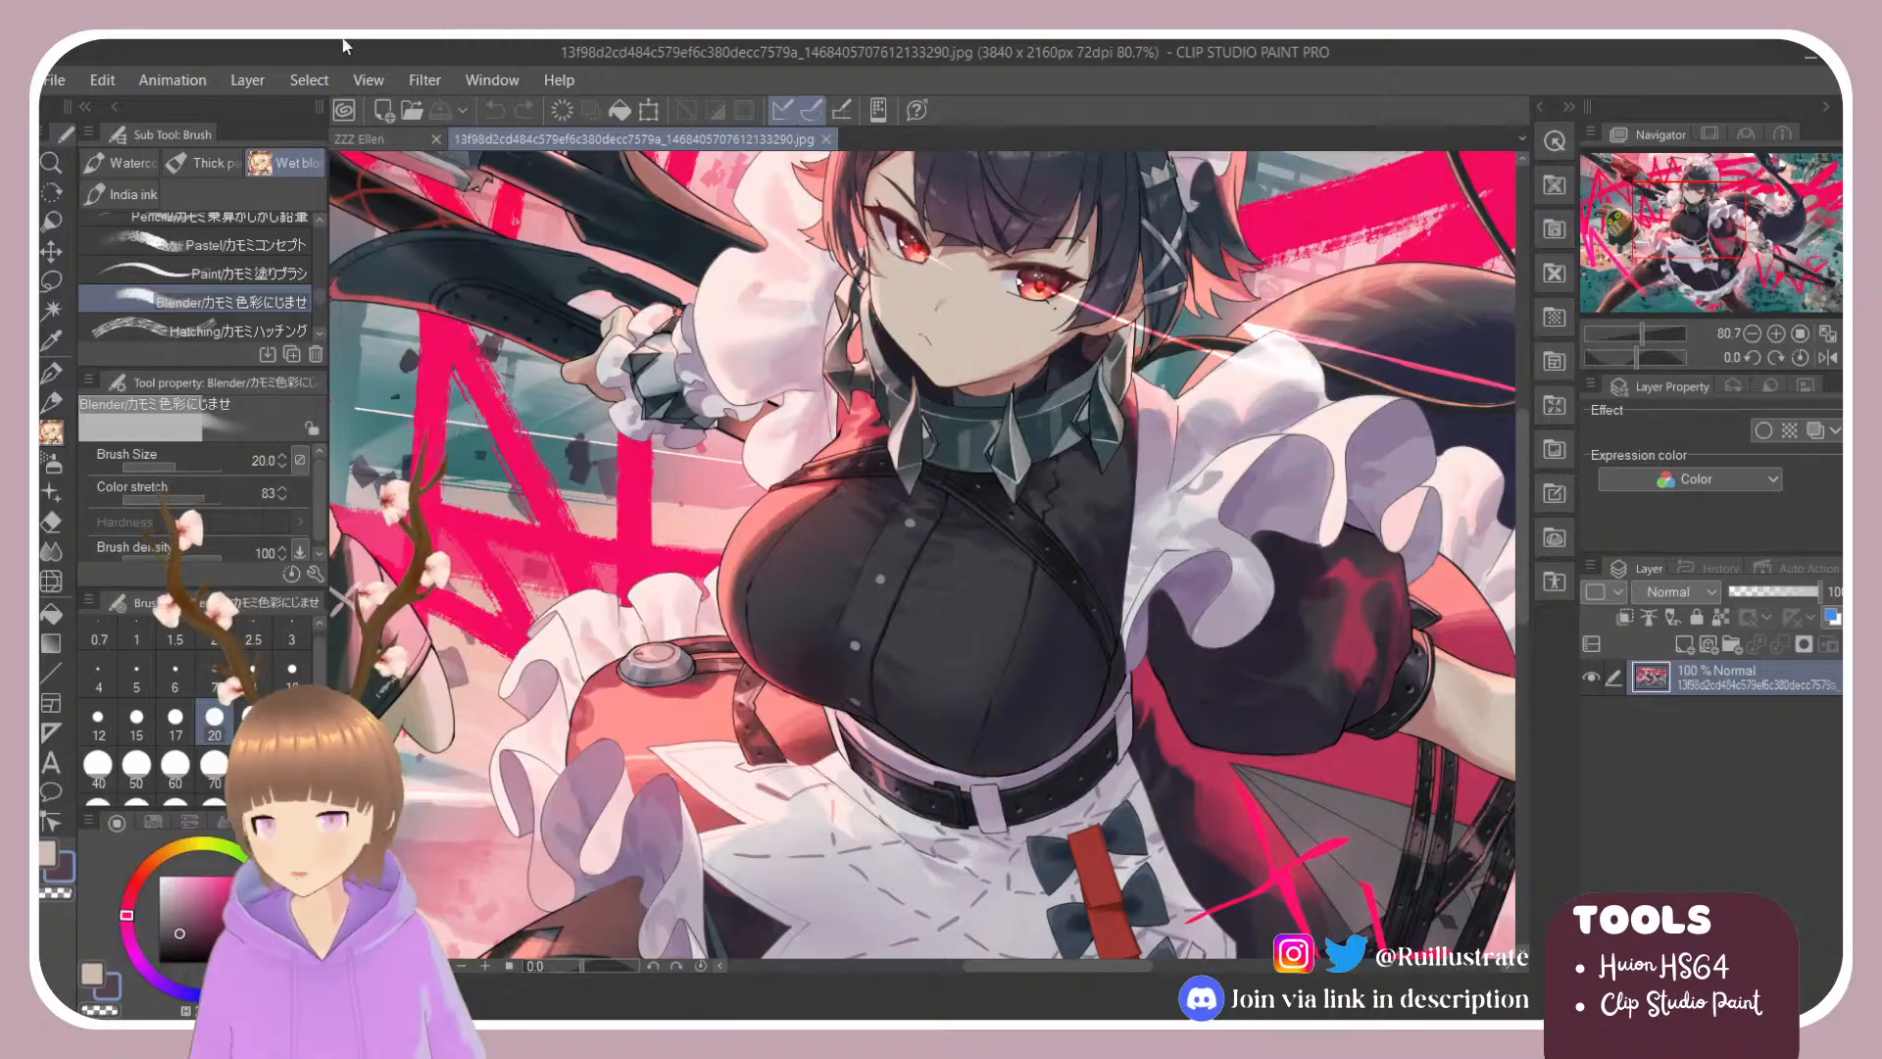
pyautogui.click(367, 145)
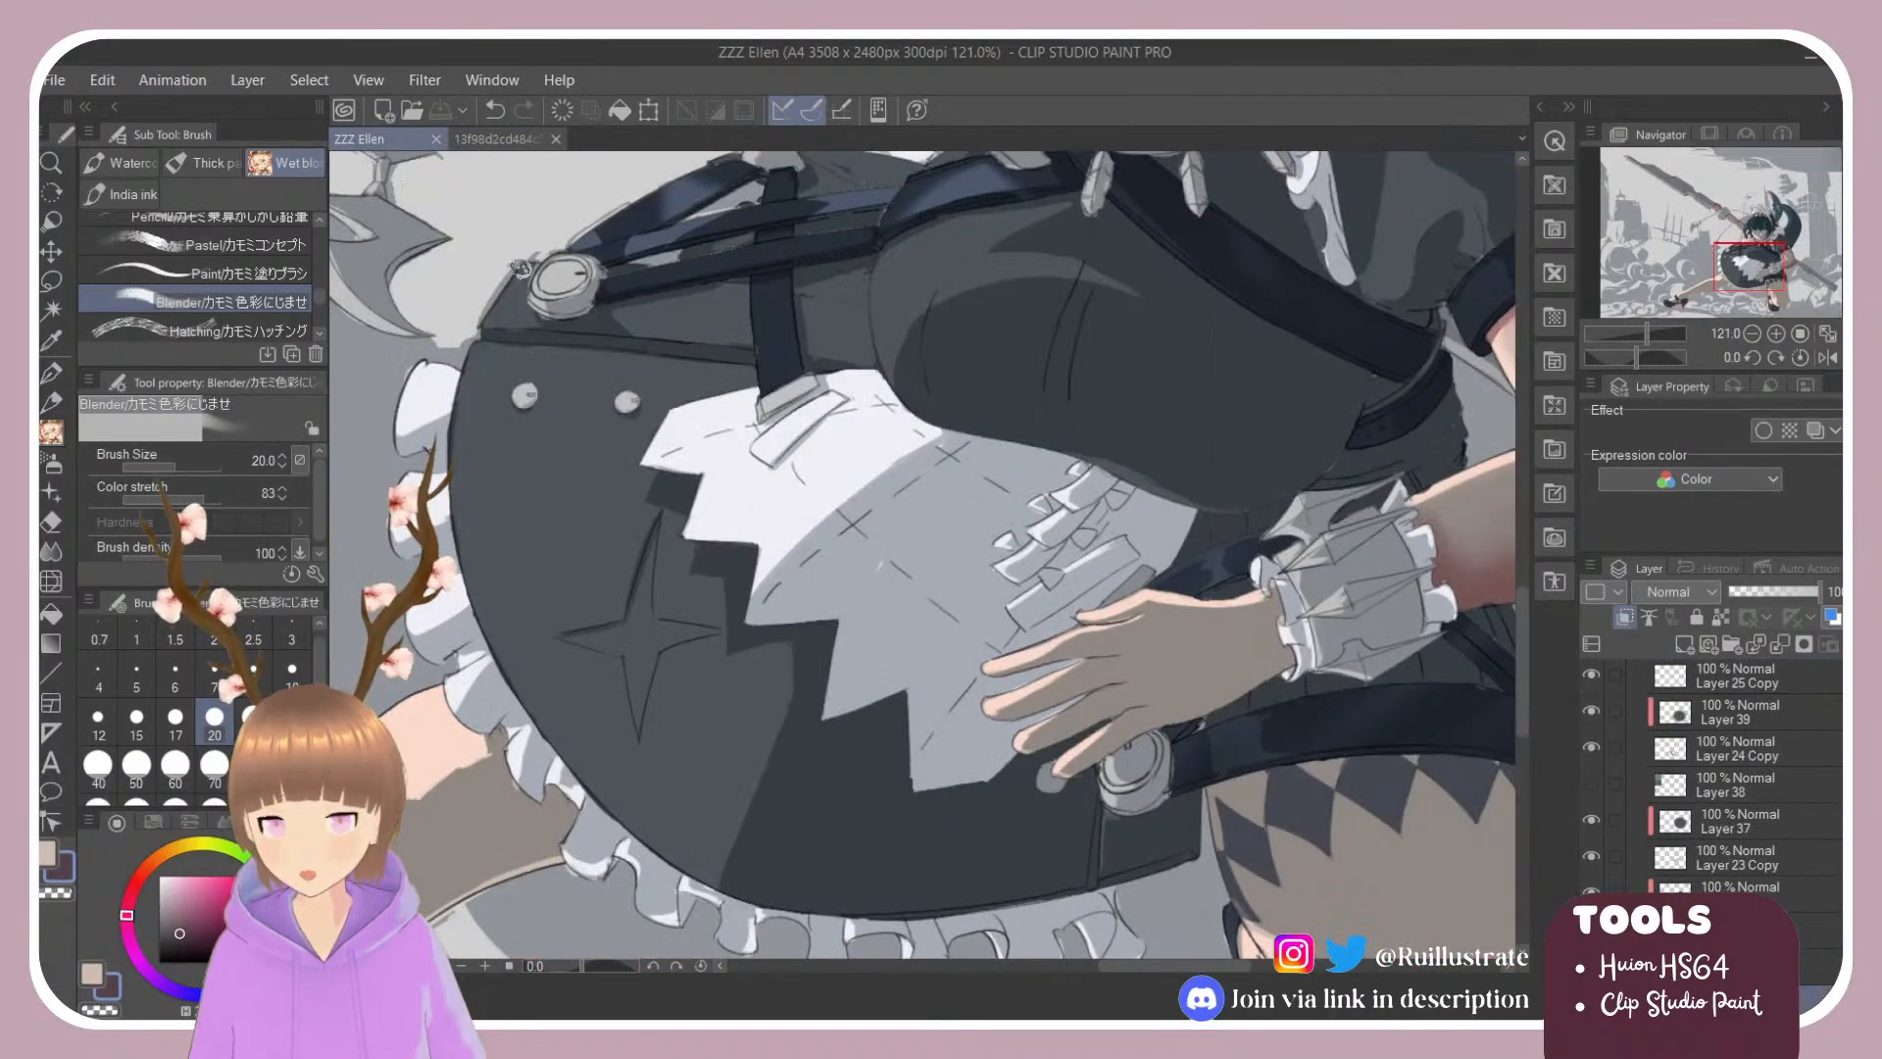
# Step: Check and select the clipped Layer 39 for painting the dress, and switch to the Soft airbrush
pyautogui.click(1591, 709)
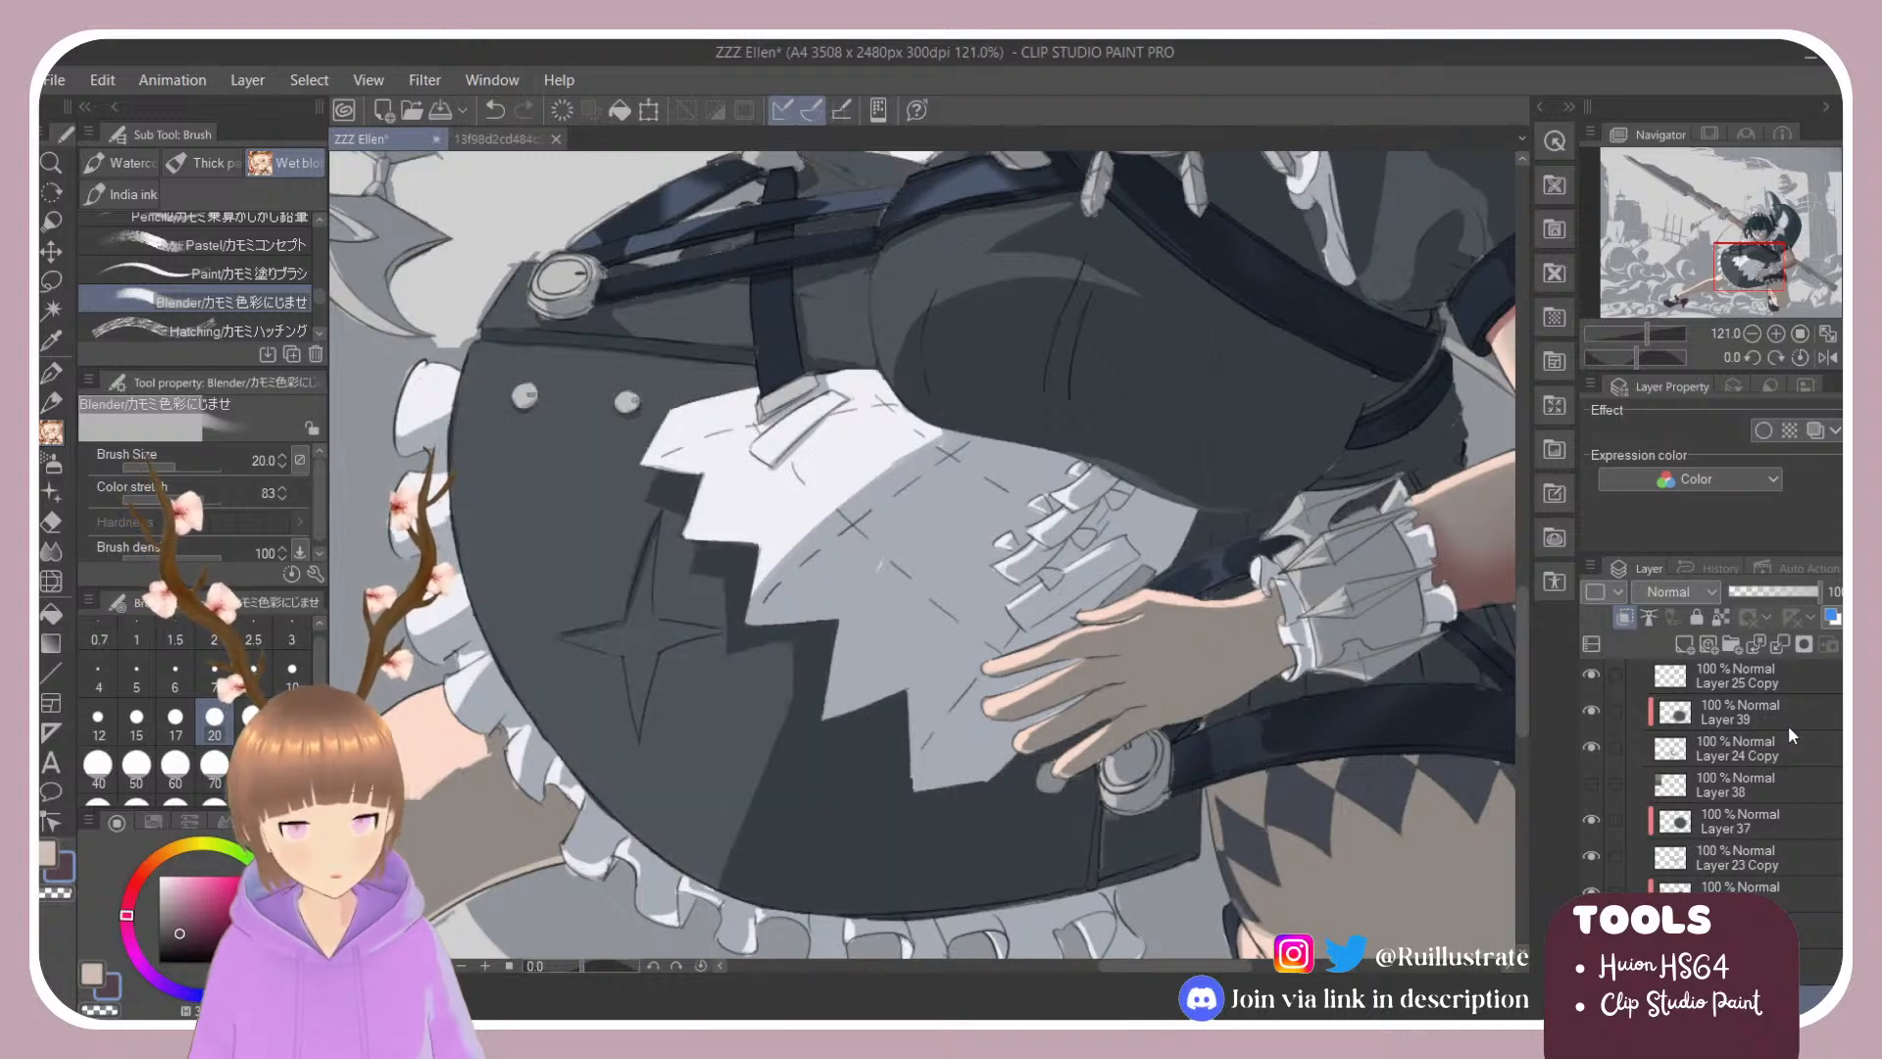
pyautogui.click(1787, 725)
pyautogui.press('e')
pyautogui.press('b')
pyautogui.press('b')
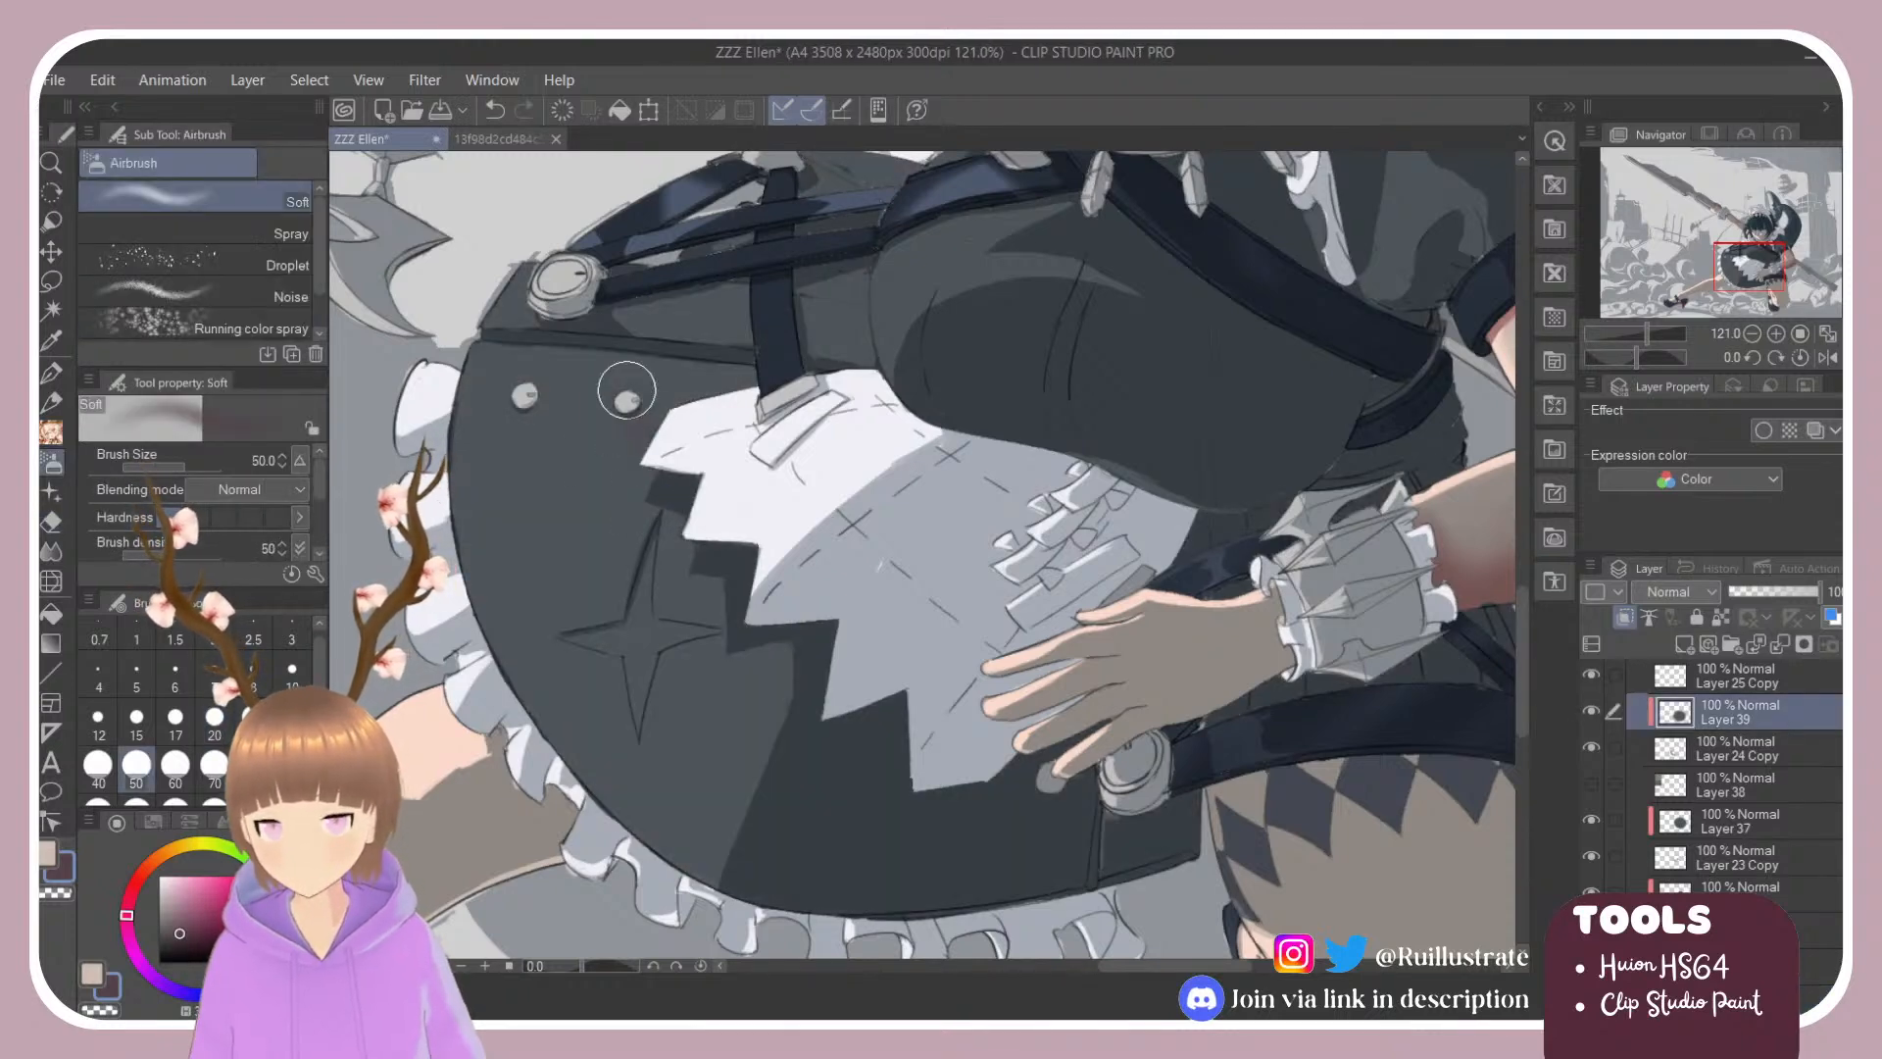
# Step: Try a soft reddish airbrush stroke down the left part of the skirt and undo it
pyautogui.moveTo(608, 387)
pyautogui.mouseDown()
pyautogui.moveTo(596, 637)
pyautogui.moveTo(563, 338)
pyautogui.moveTo(615, 644)
pyautogui.moveTo(575, 596)
pyautogui.moveTo(559, 521)
pyautogui.mouseUp()
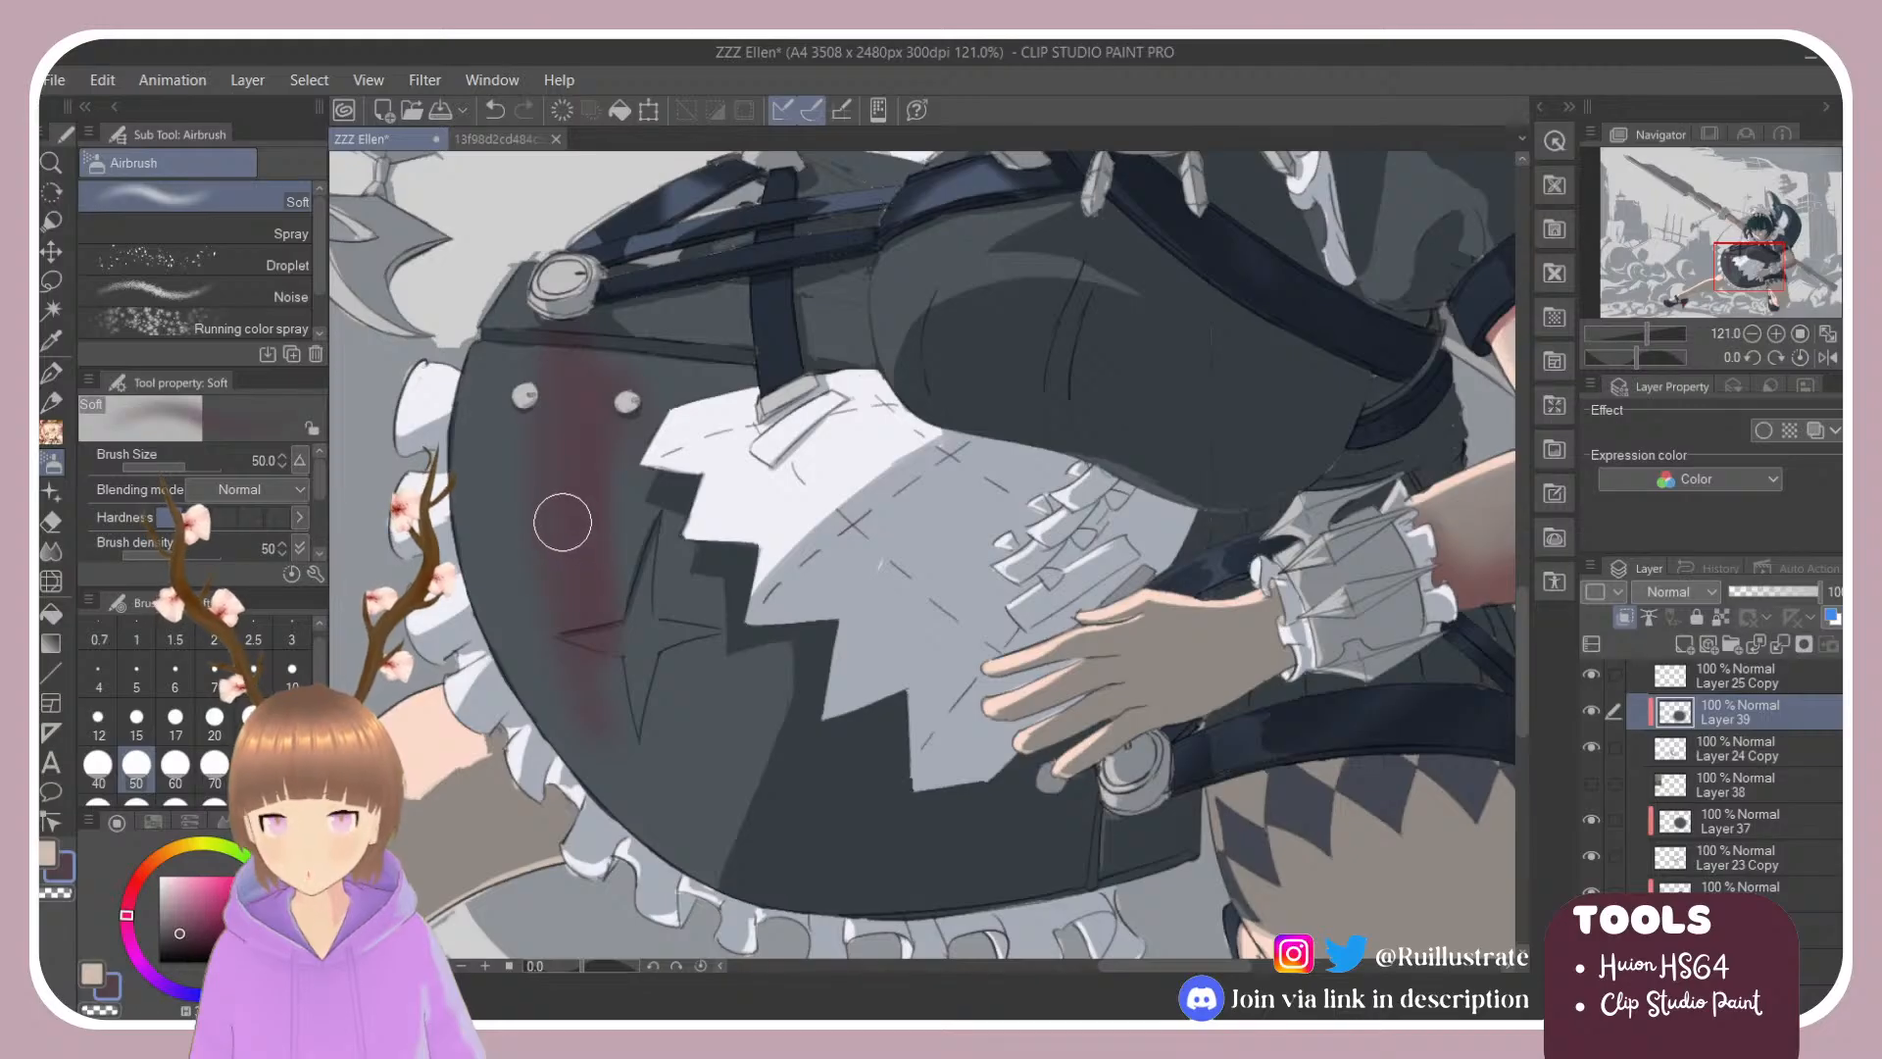
pyautogui.hotkey('ctrl', 'z')
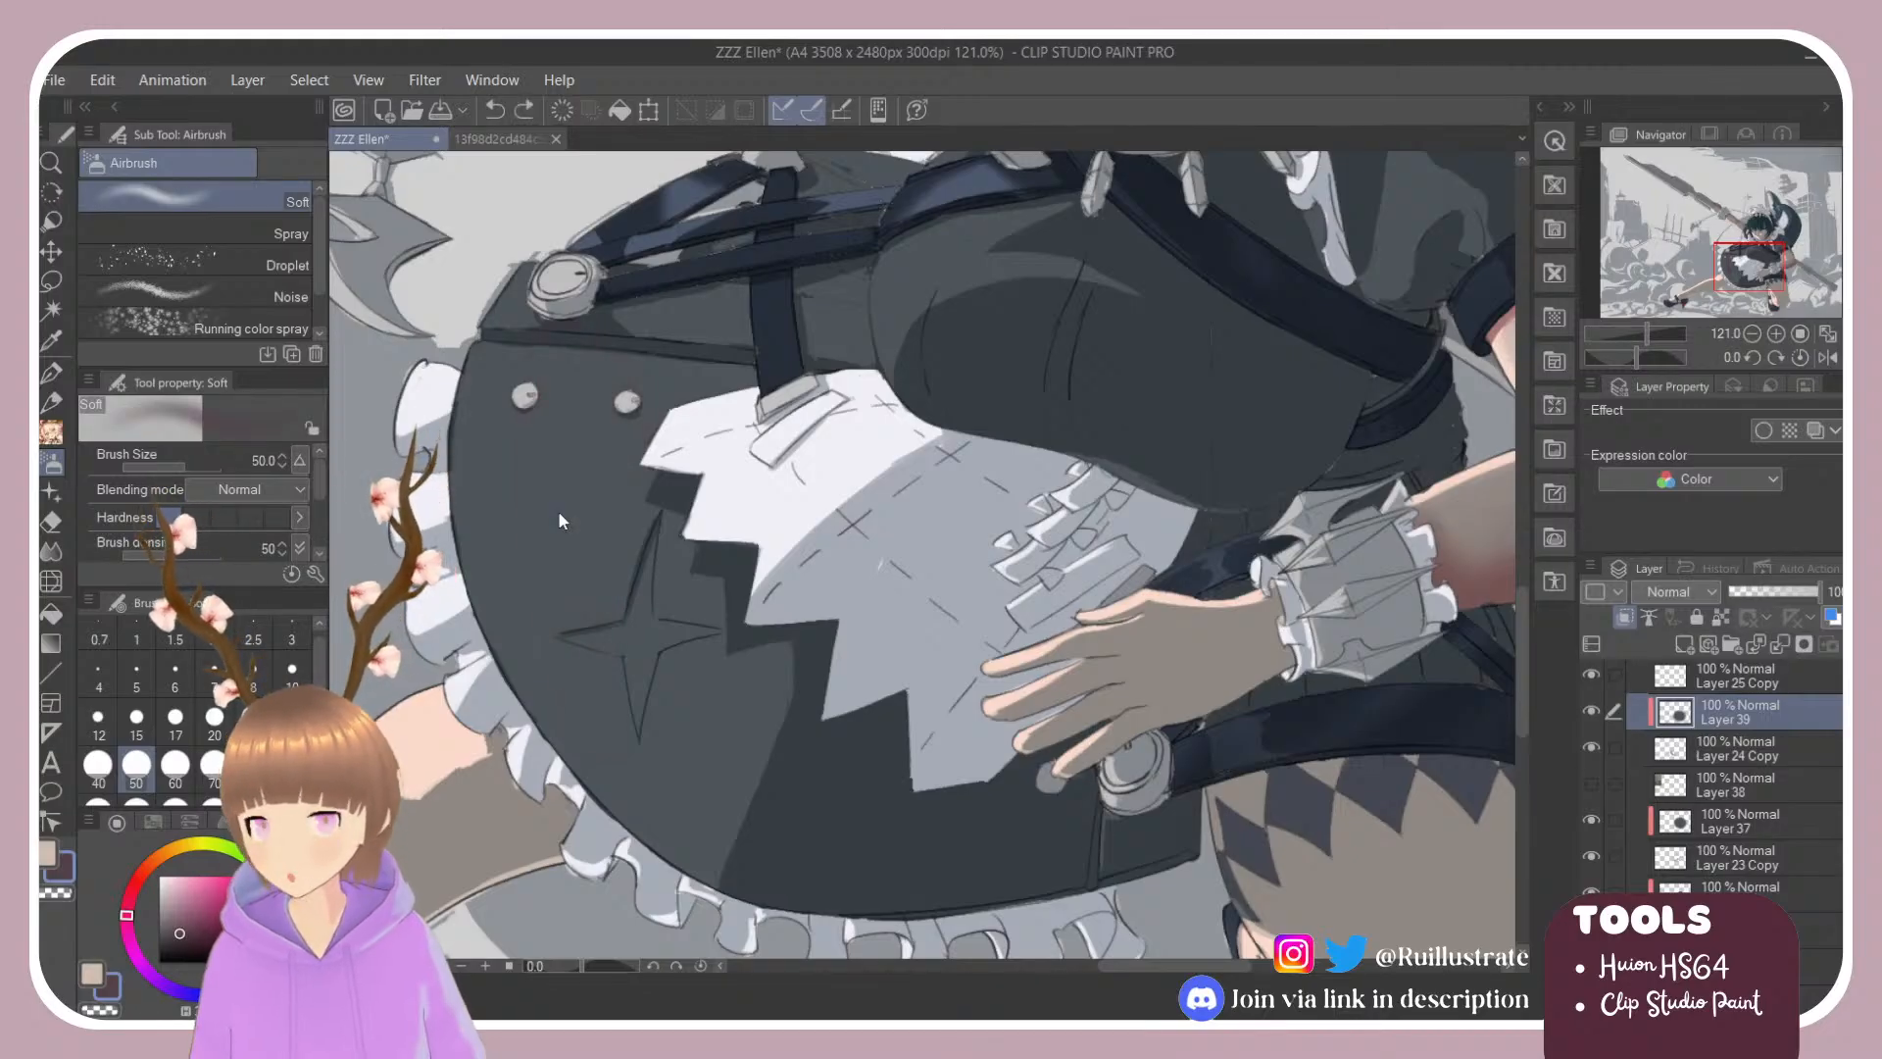
# Step: Sample the near-black tone from the reference's bodice and airbrush a soft shadow down the left part of the skirt
pyautogui.scroll(-3, 558, 500)
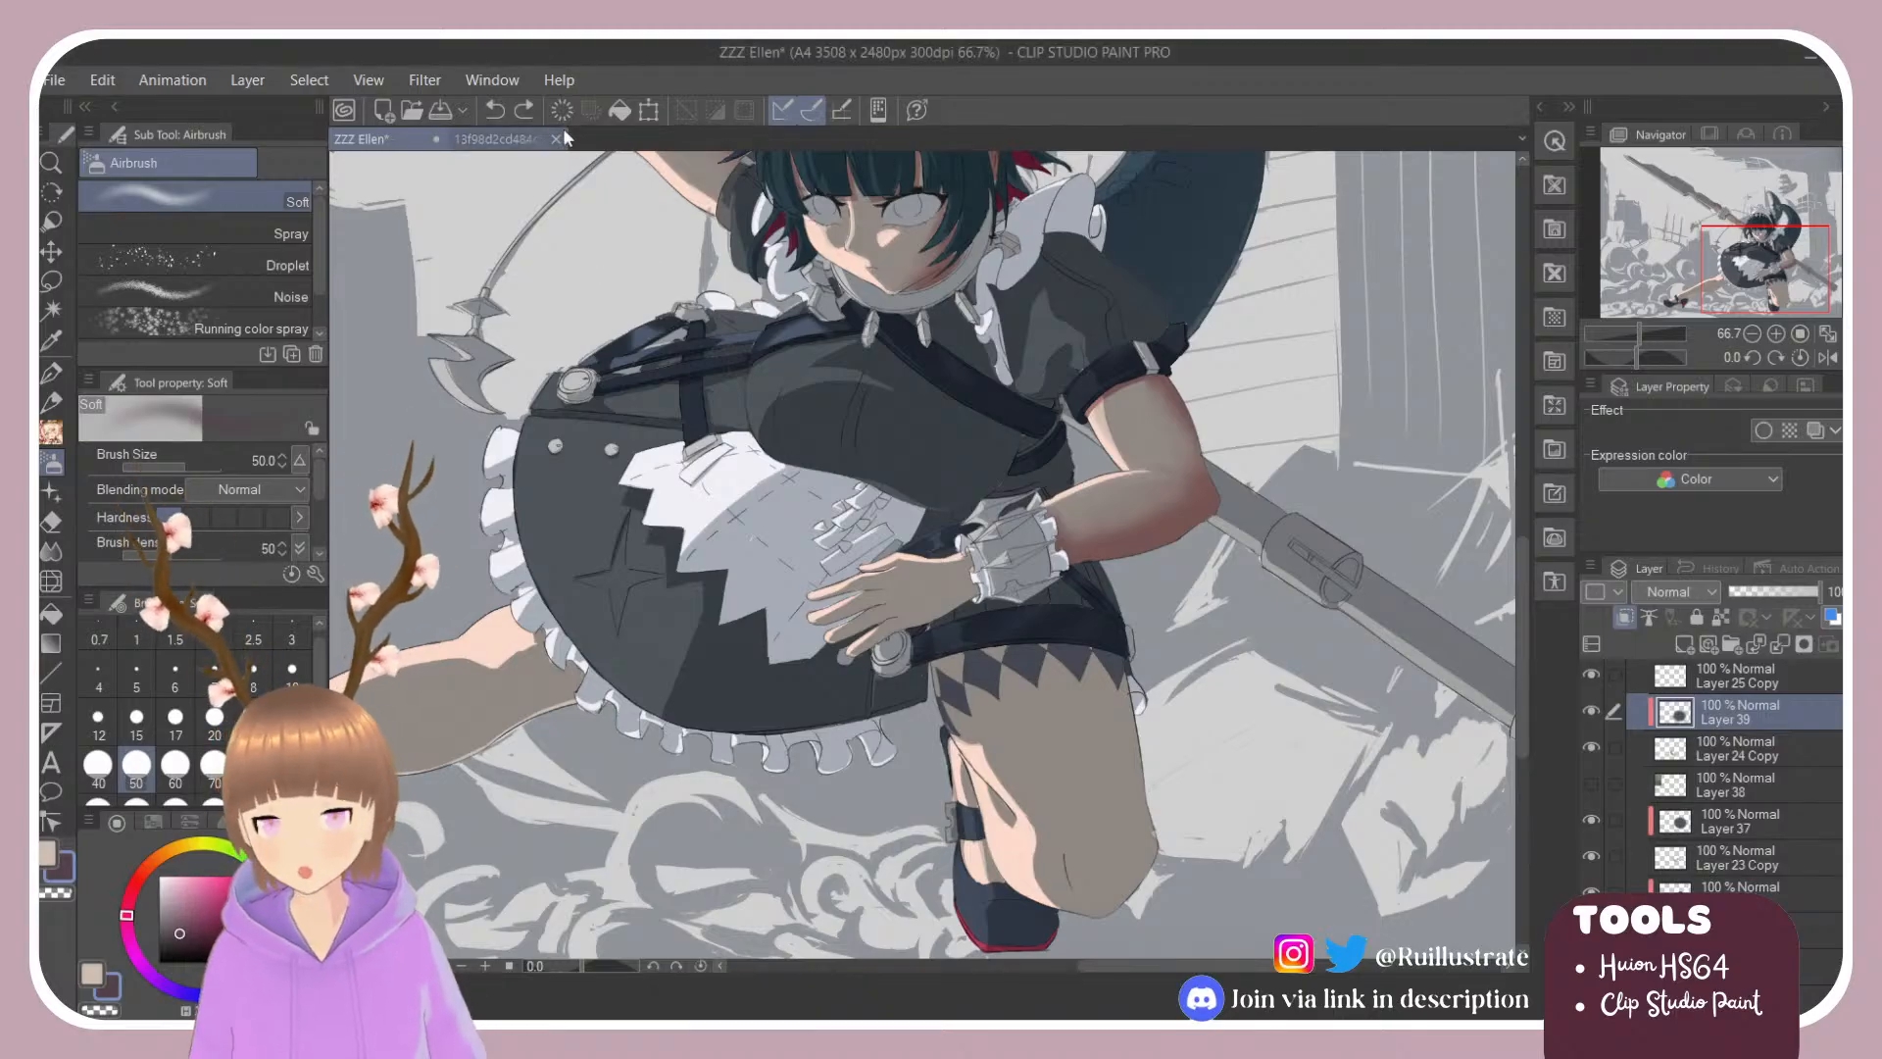
pyautogui.click(517, 140)
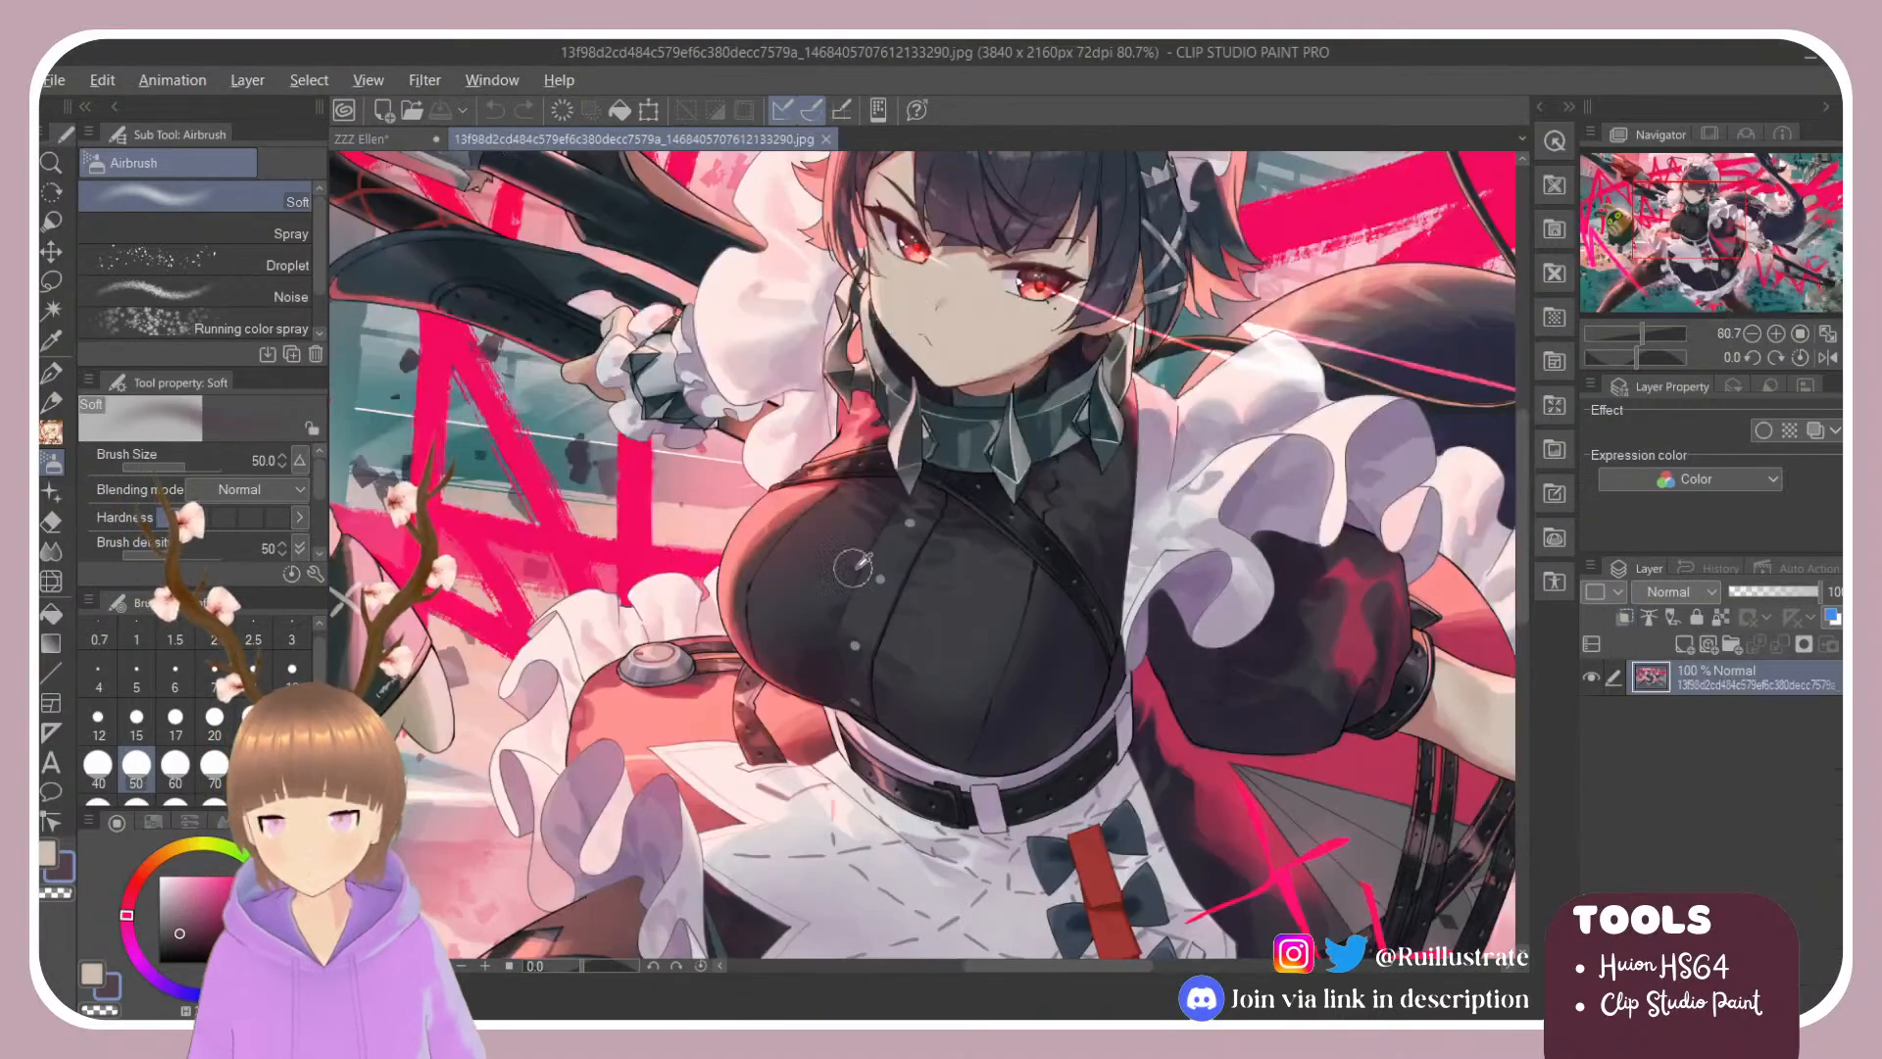
pyautogui.keyDown('alt'); pyautogui.click(965, 609); pyautogui.keyUp('alt')
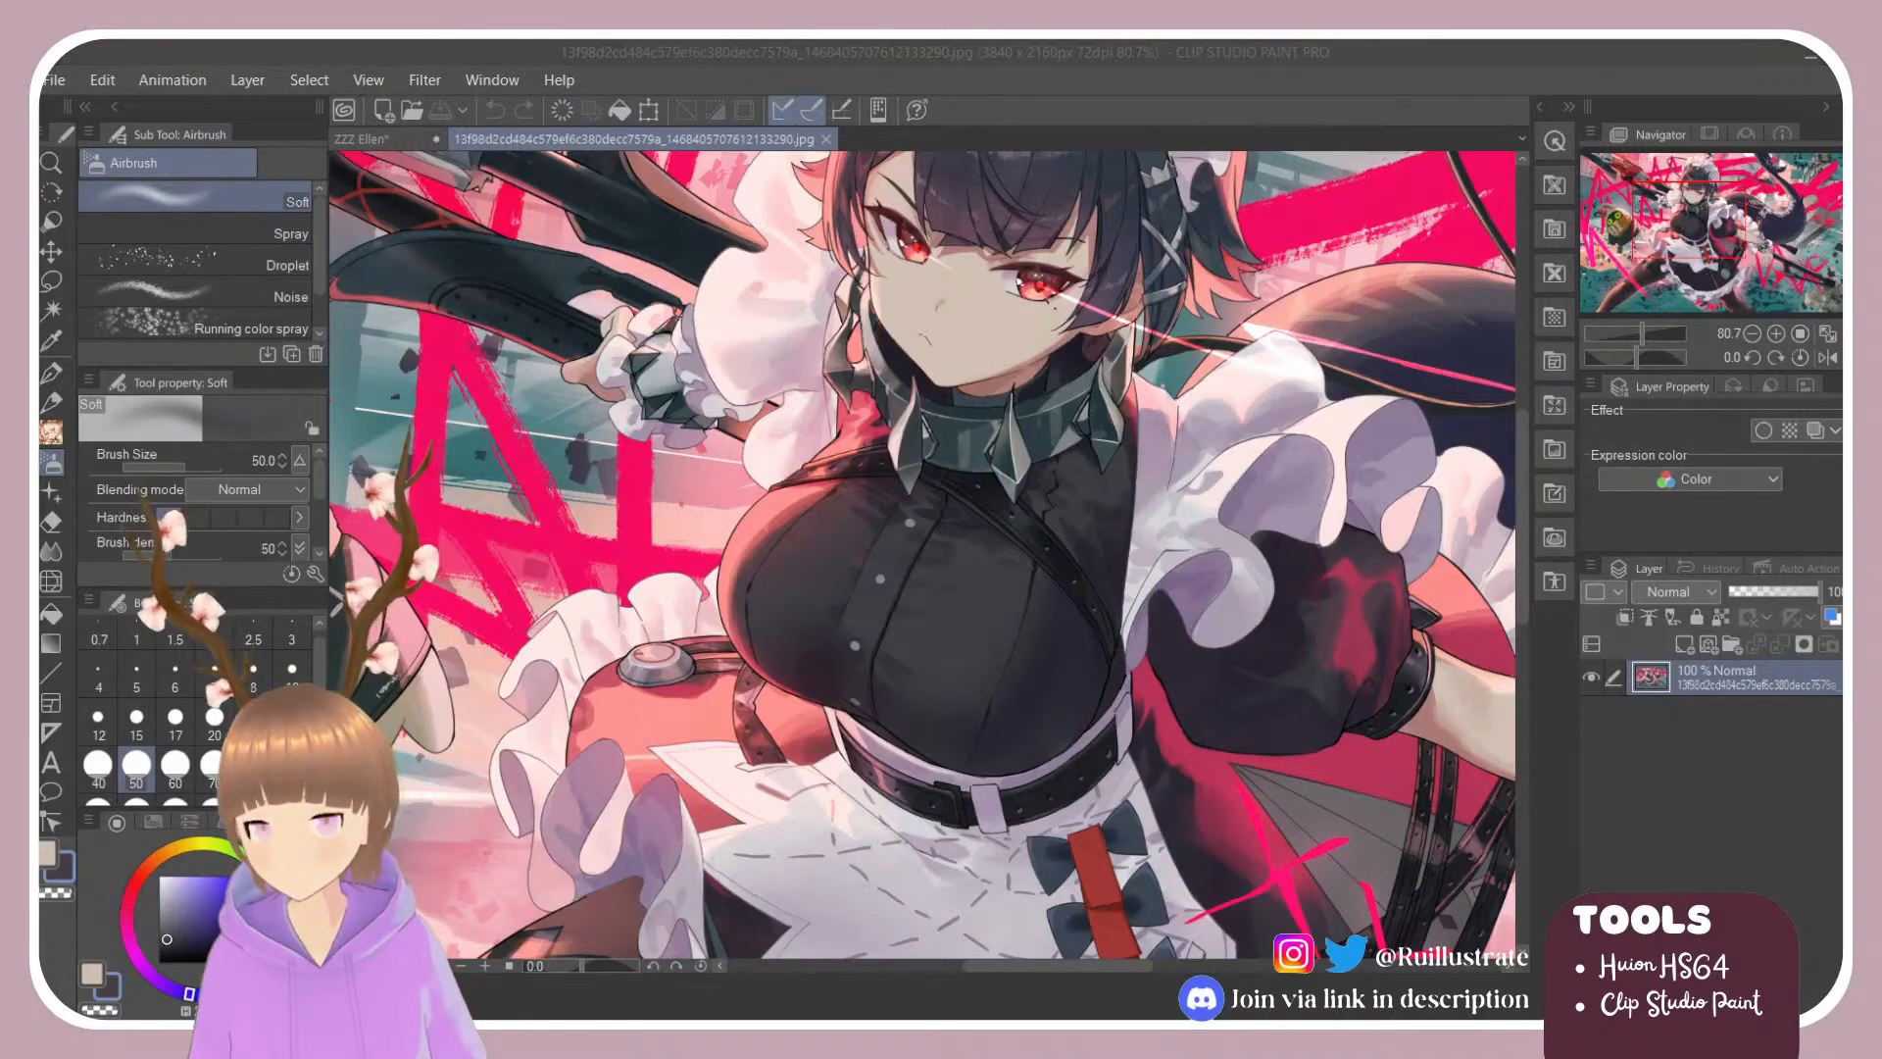
pyautogui.click(362, 140)
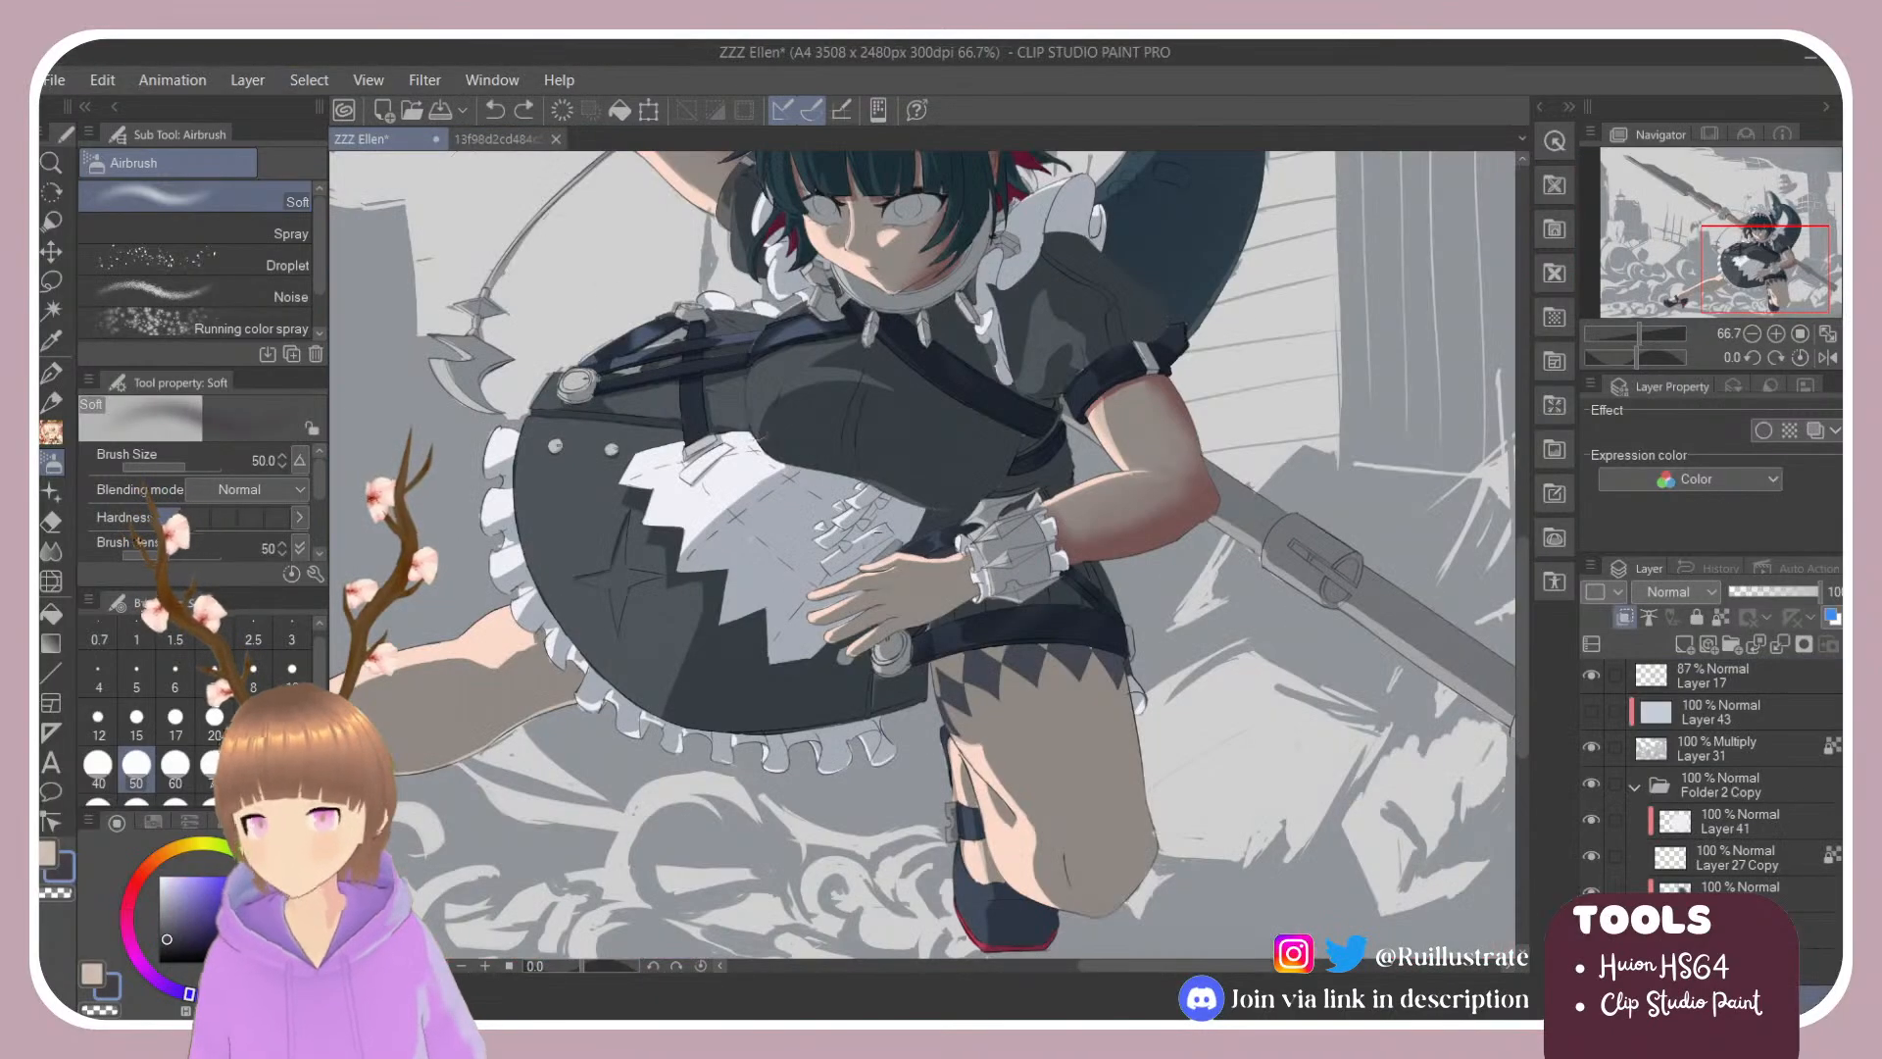
pyautogui.moveTo(619, 591)
pyautogui.mouseDown()
pyautogui.moveTo(565, 530)
pyautogui.moveTo(588, 616)
pyautogui.mouseUp()
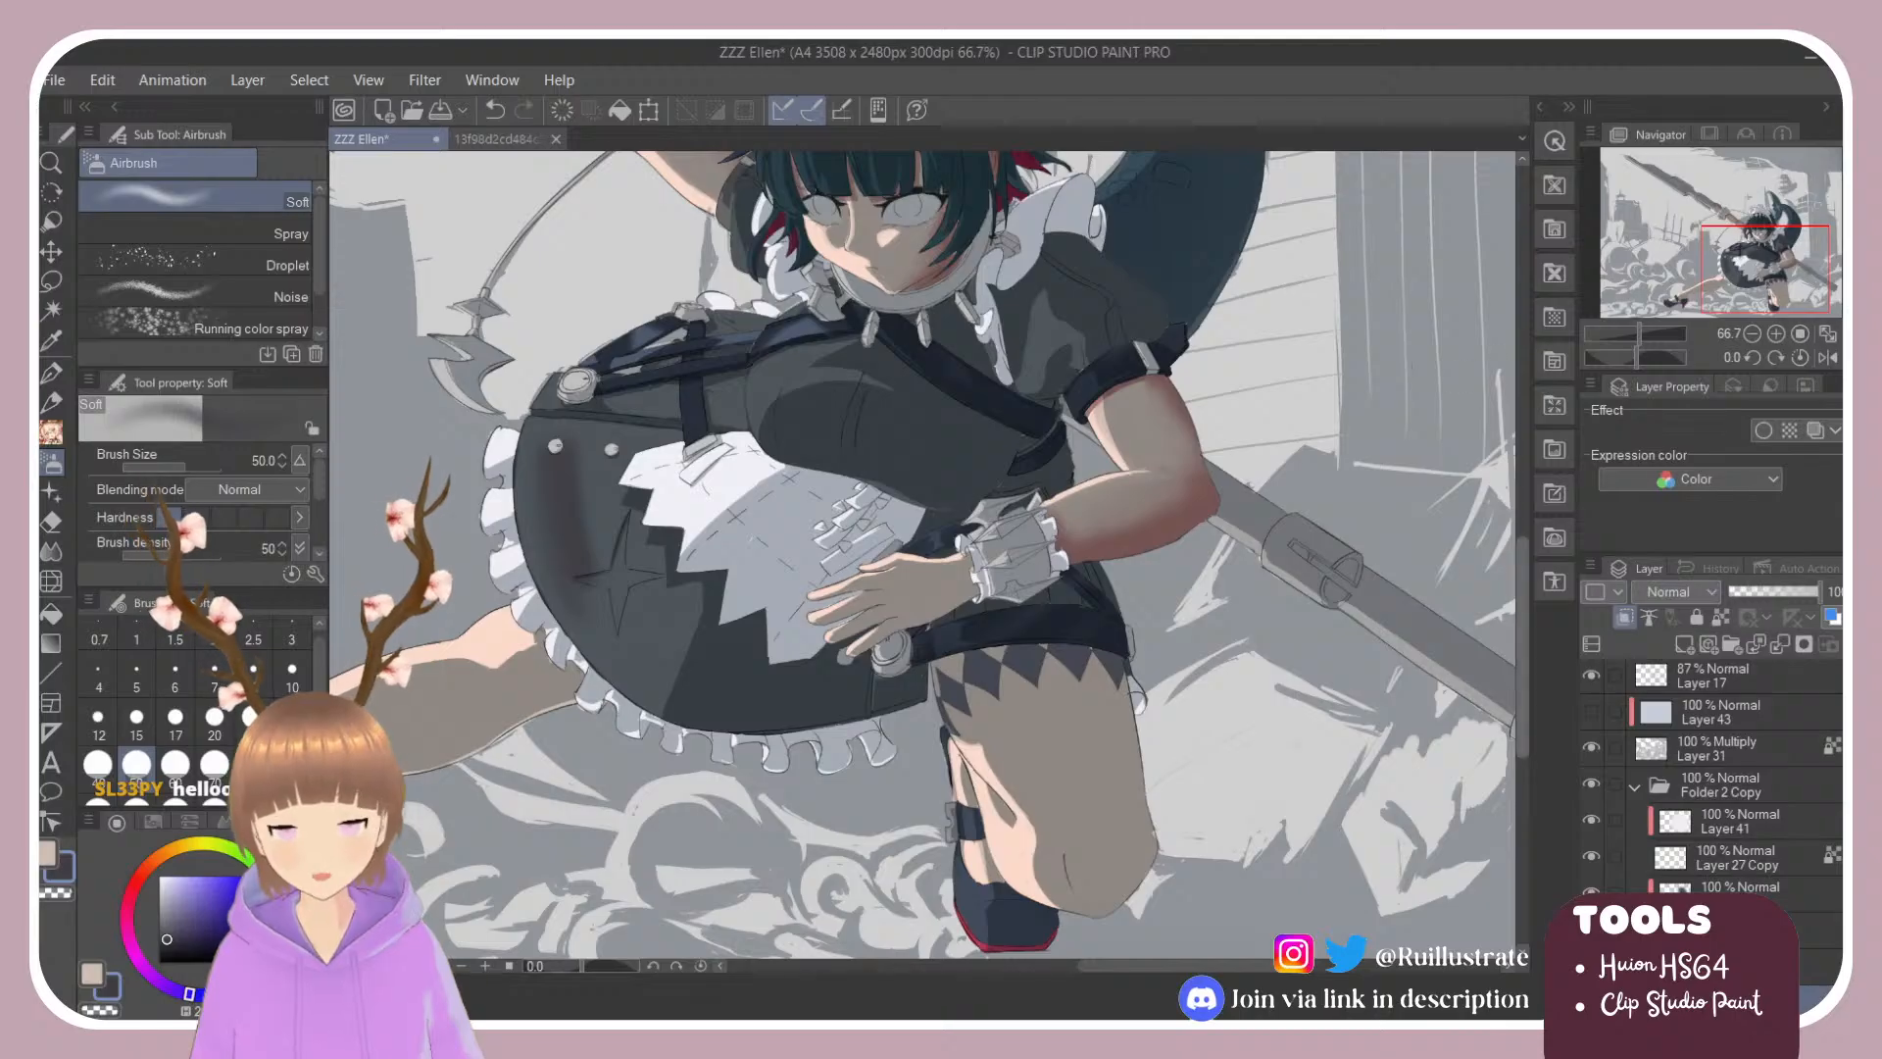
# Step: Hide the Multiply shading on Layer 31 and the grey background sketch behind the figure
pyautogui.scroll(-2, 1453, 697)
pyautogui.scroll(1, 1022, 258)
pyautogui.scroll(-2, 1215, 563)
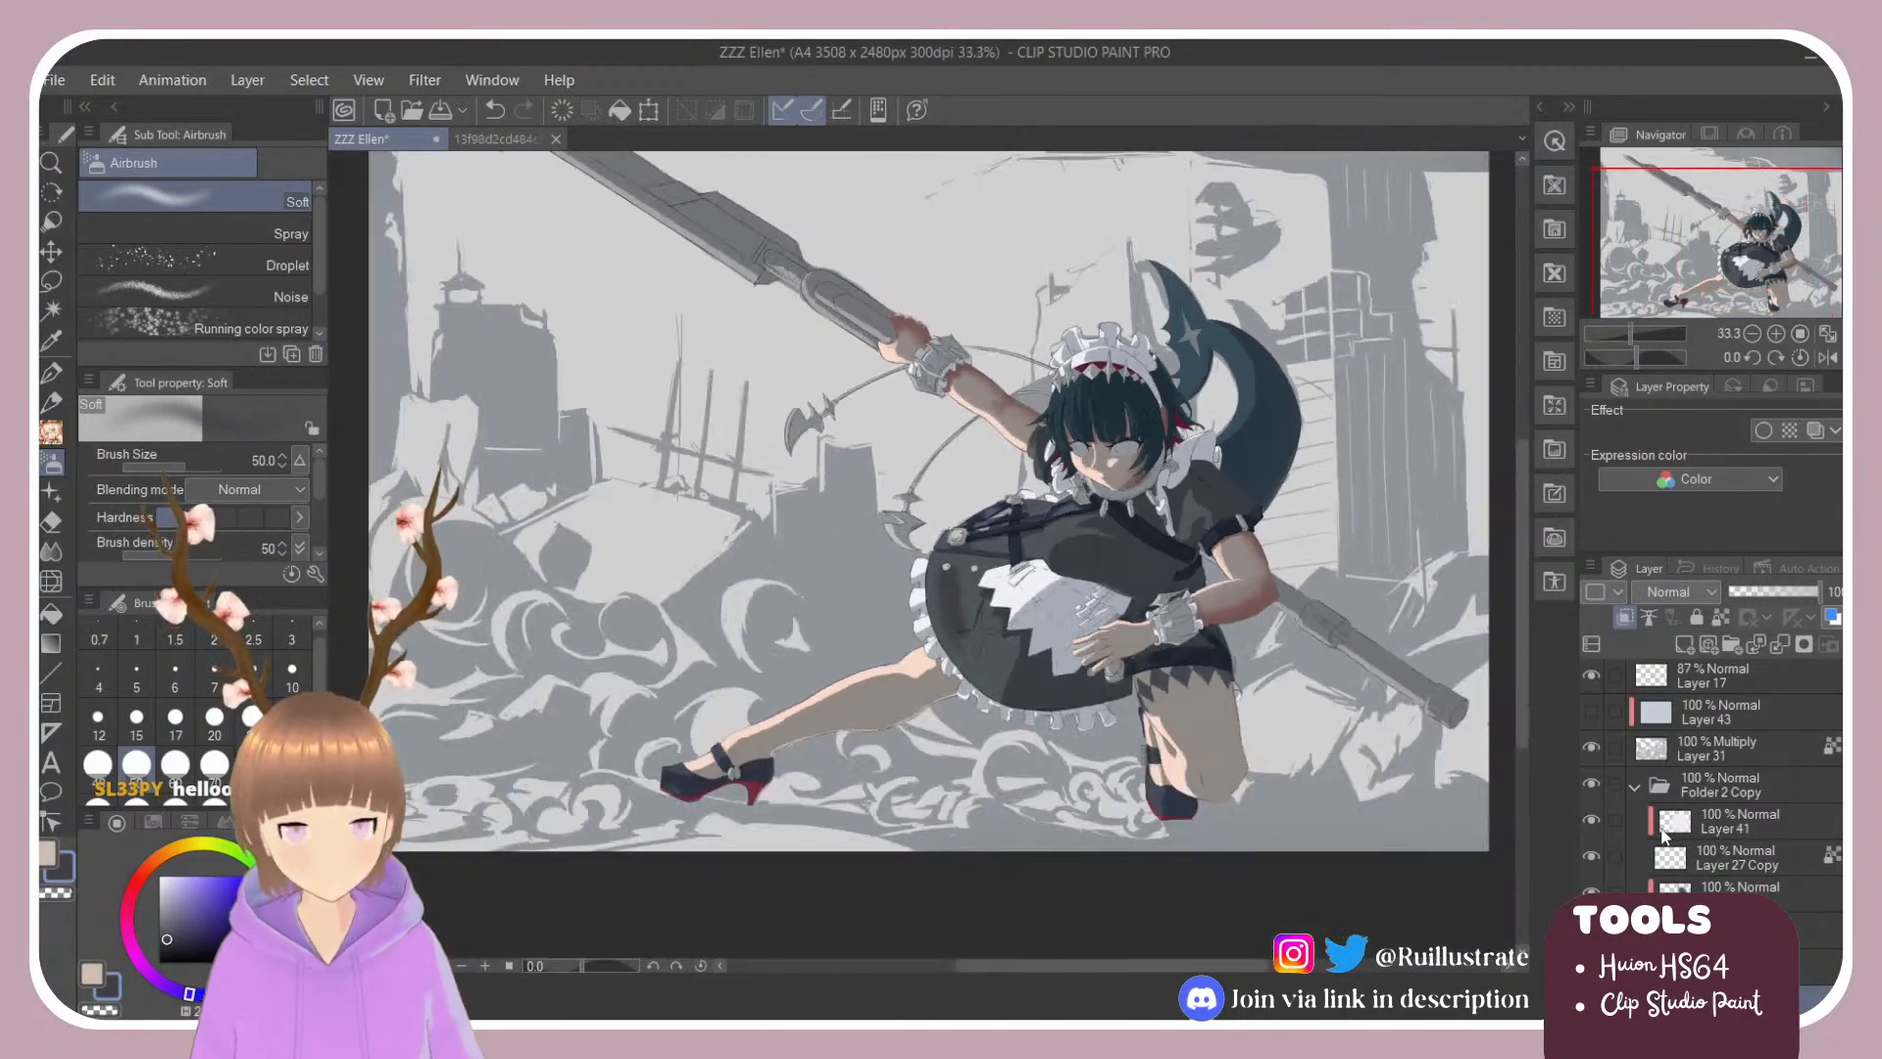
pyautogui.scroll(-1, 1666, 833)
pyautogui.scroll(-1, 1258, 759)
pyautogui.scroll(5, 1258, 760)
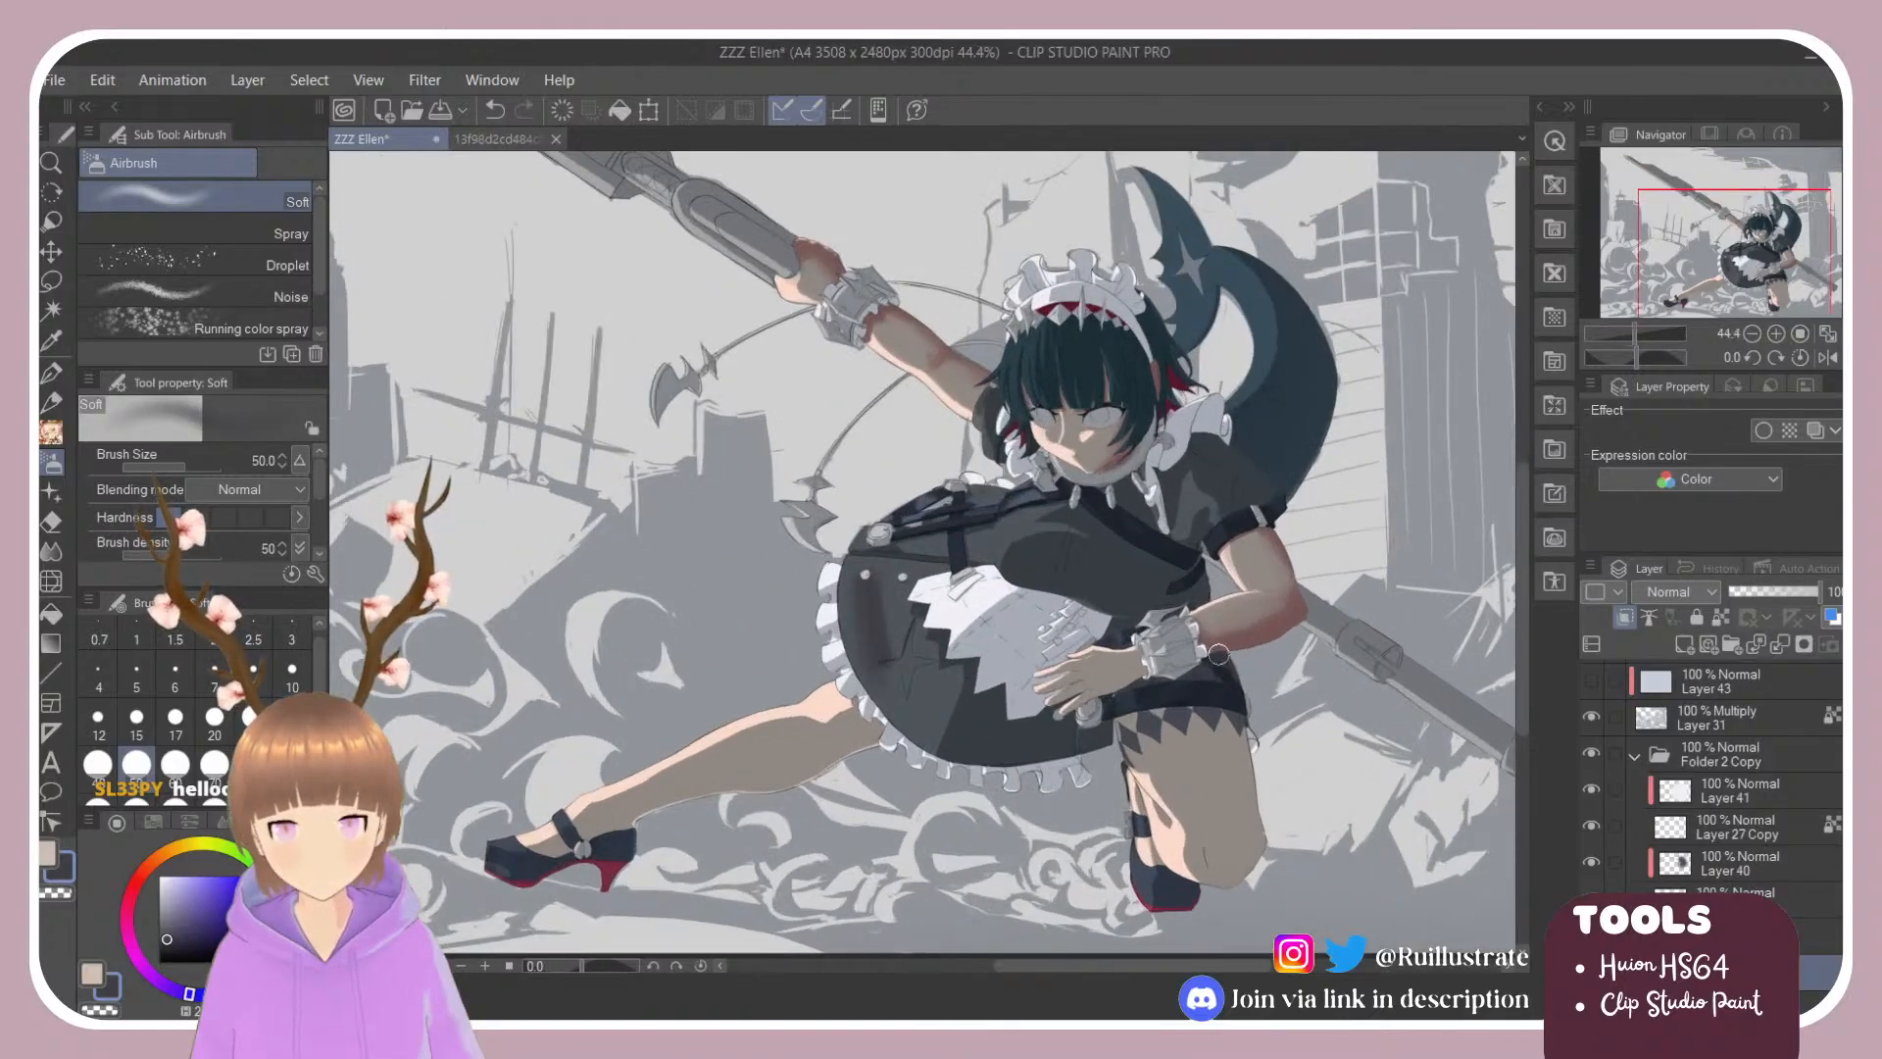
pyautogui.scroll(-2, 1706, 836)
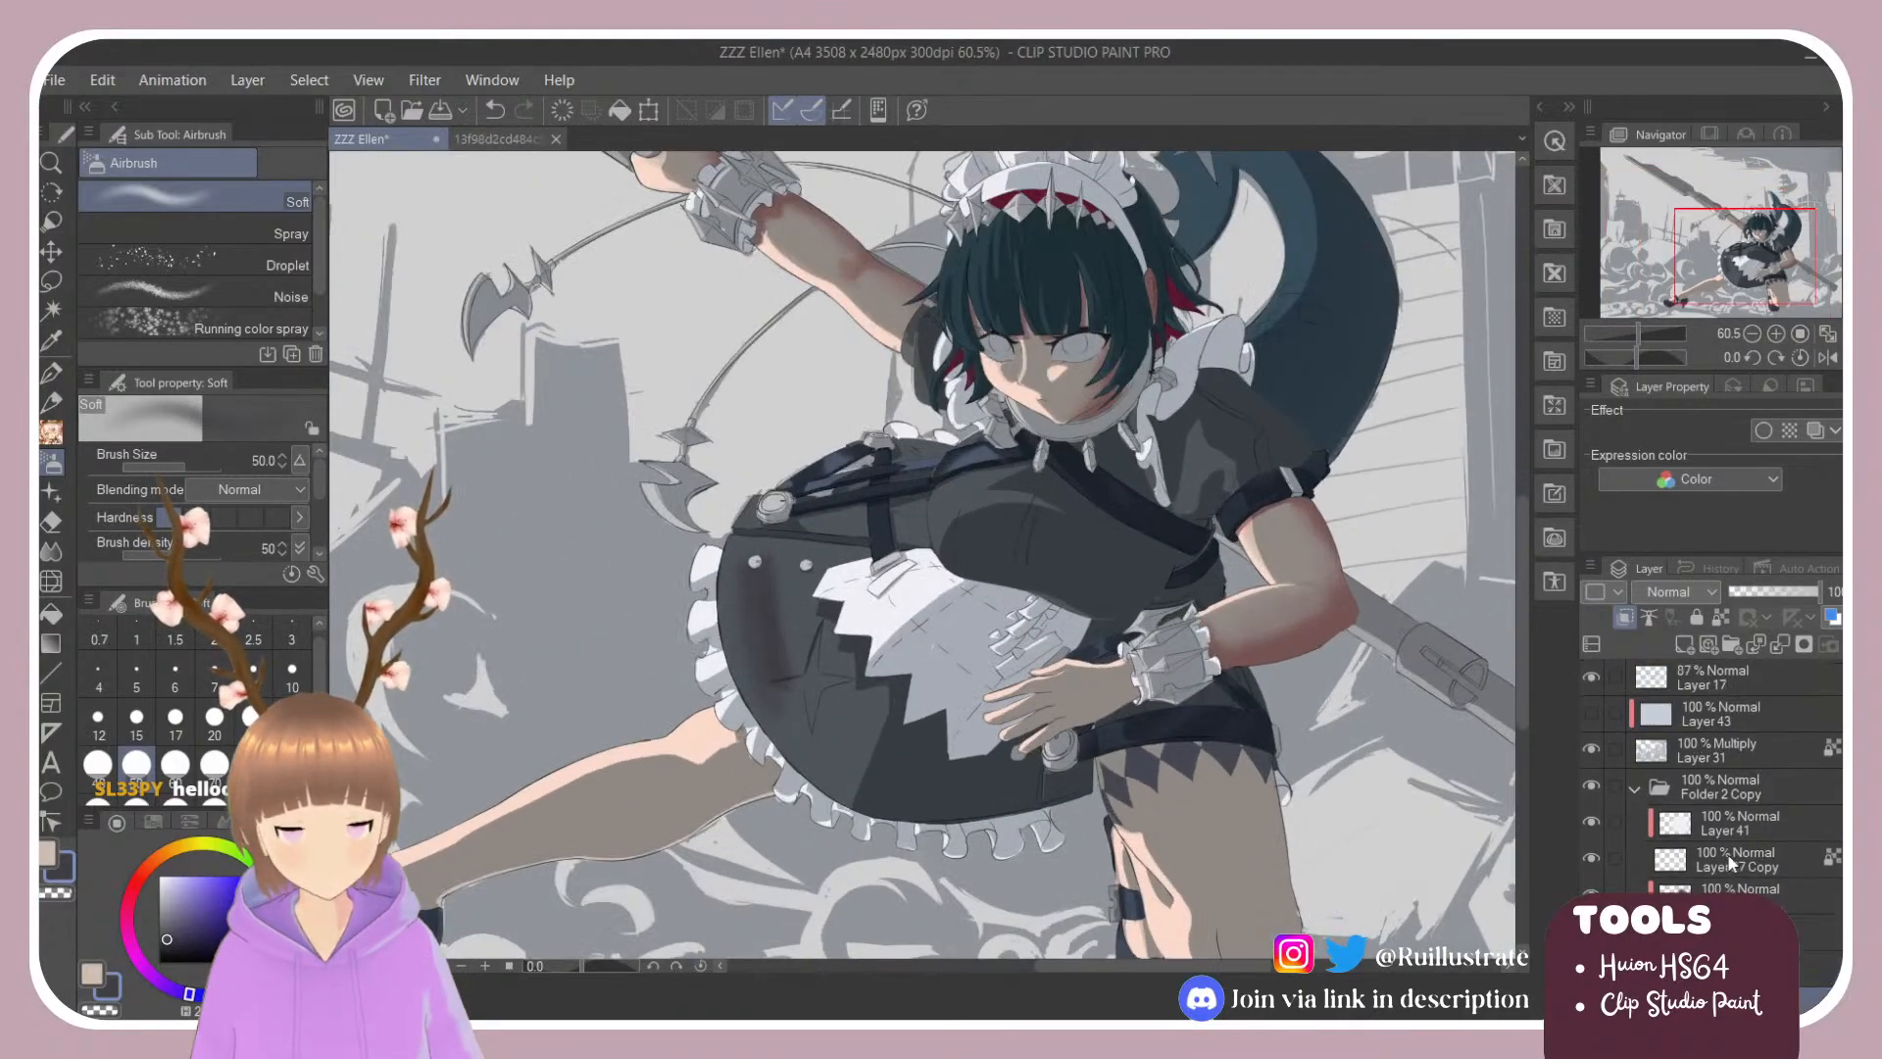
pyautogui.scroll(2, 1686, 847)
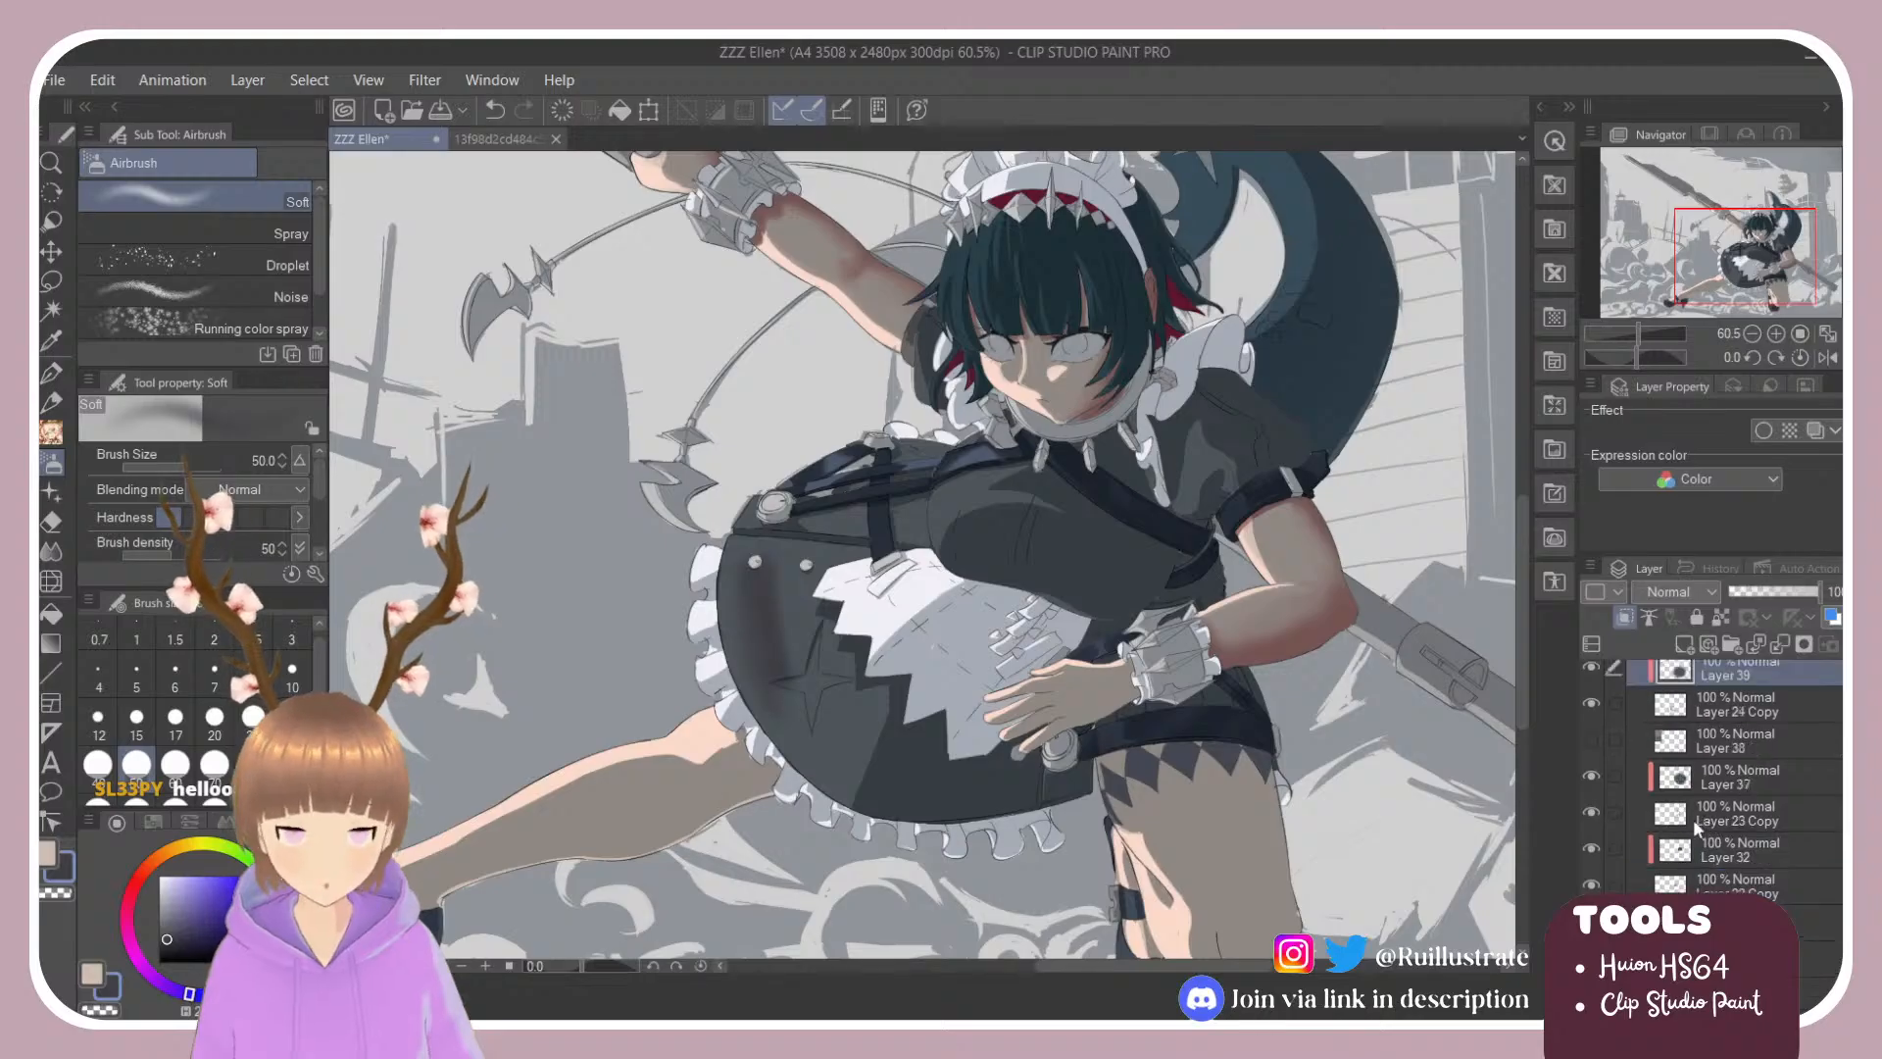
pyautogui.scroll(2, 1657, 860)
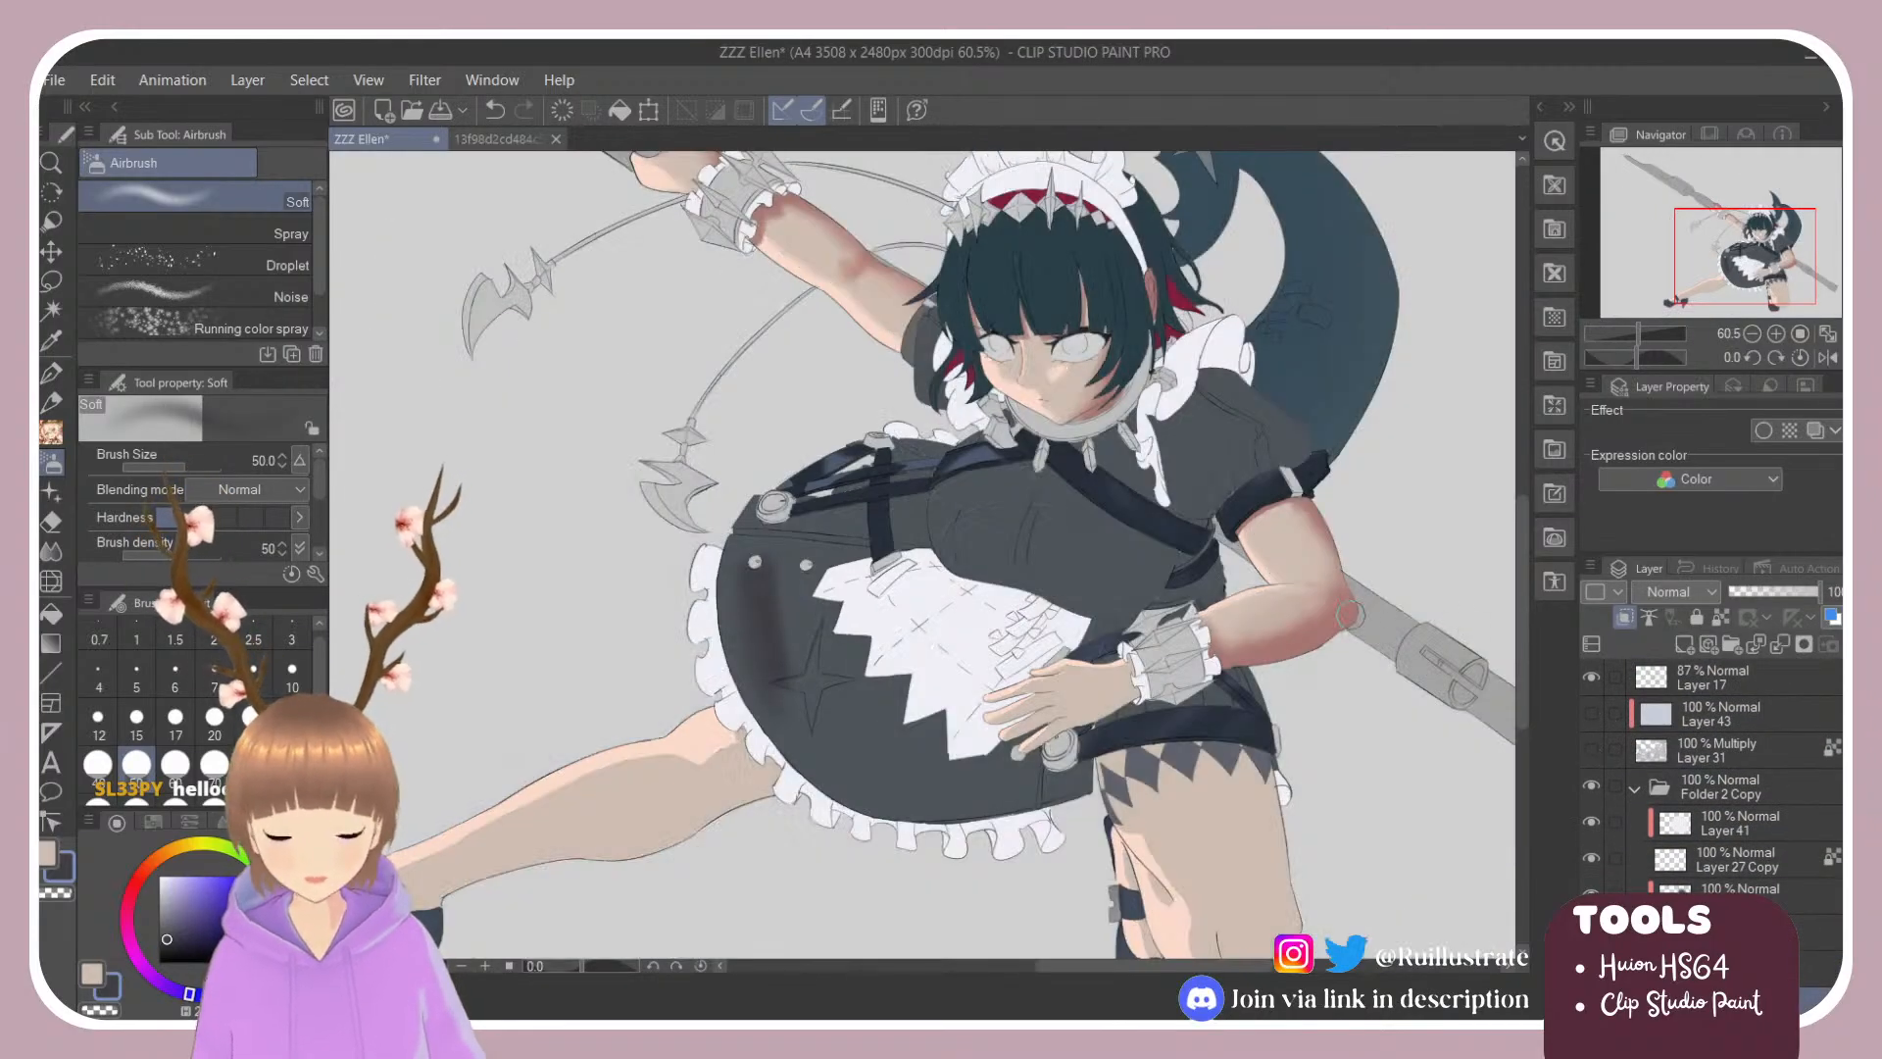
# Step: Toggle the visibility of Layer 27 Copy to identify which parts of the outfit it colours
pyautogui.scroll(2, 1312, 611)
pyautogui.scroll(-2, 1713, 873)
pyautogui.scroll(1, 1712, 864)
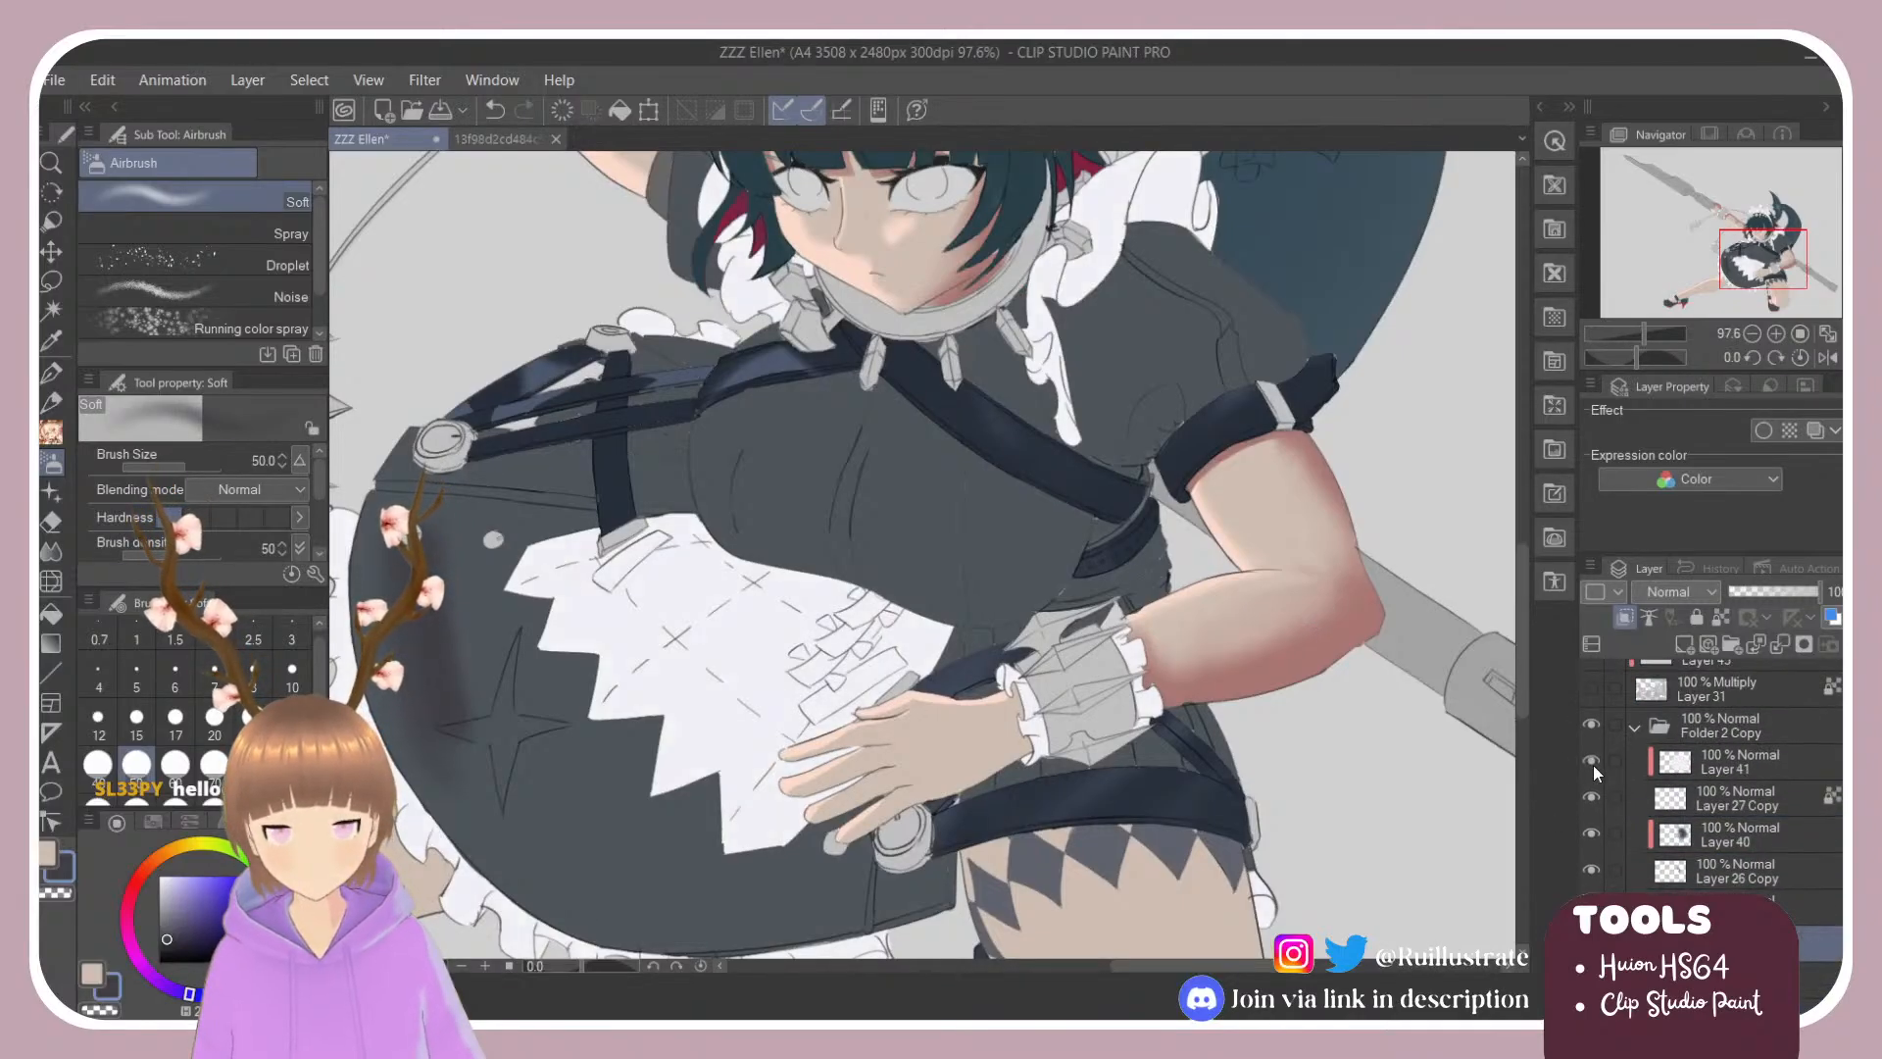
pyautogui.click(1589, 796)
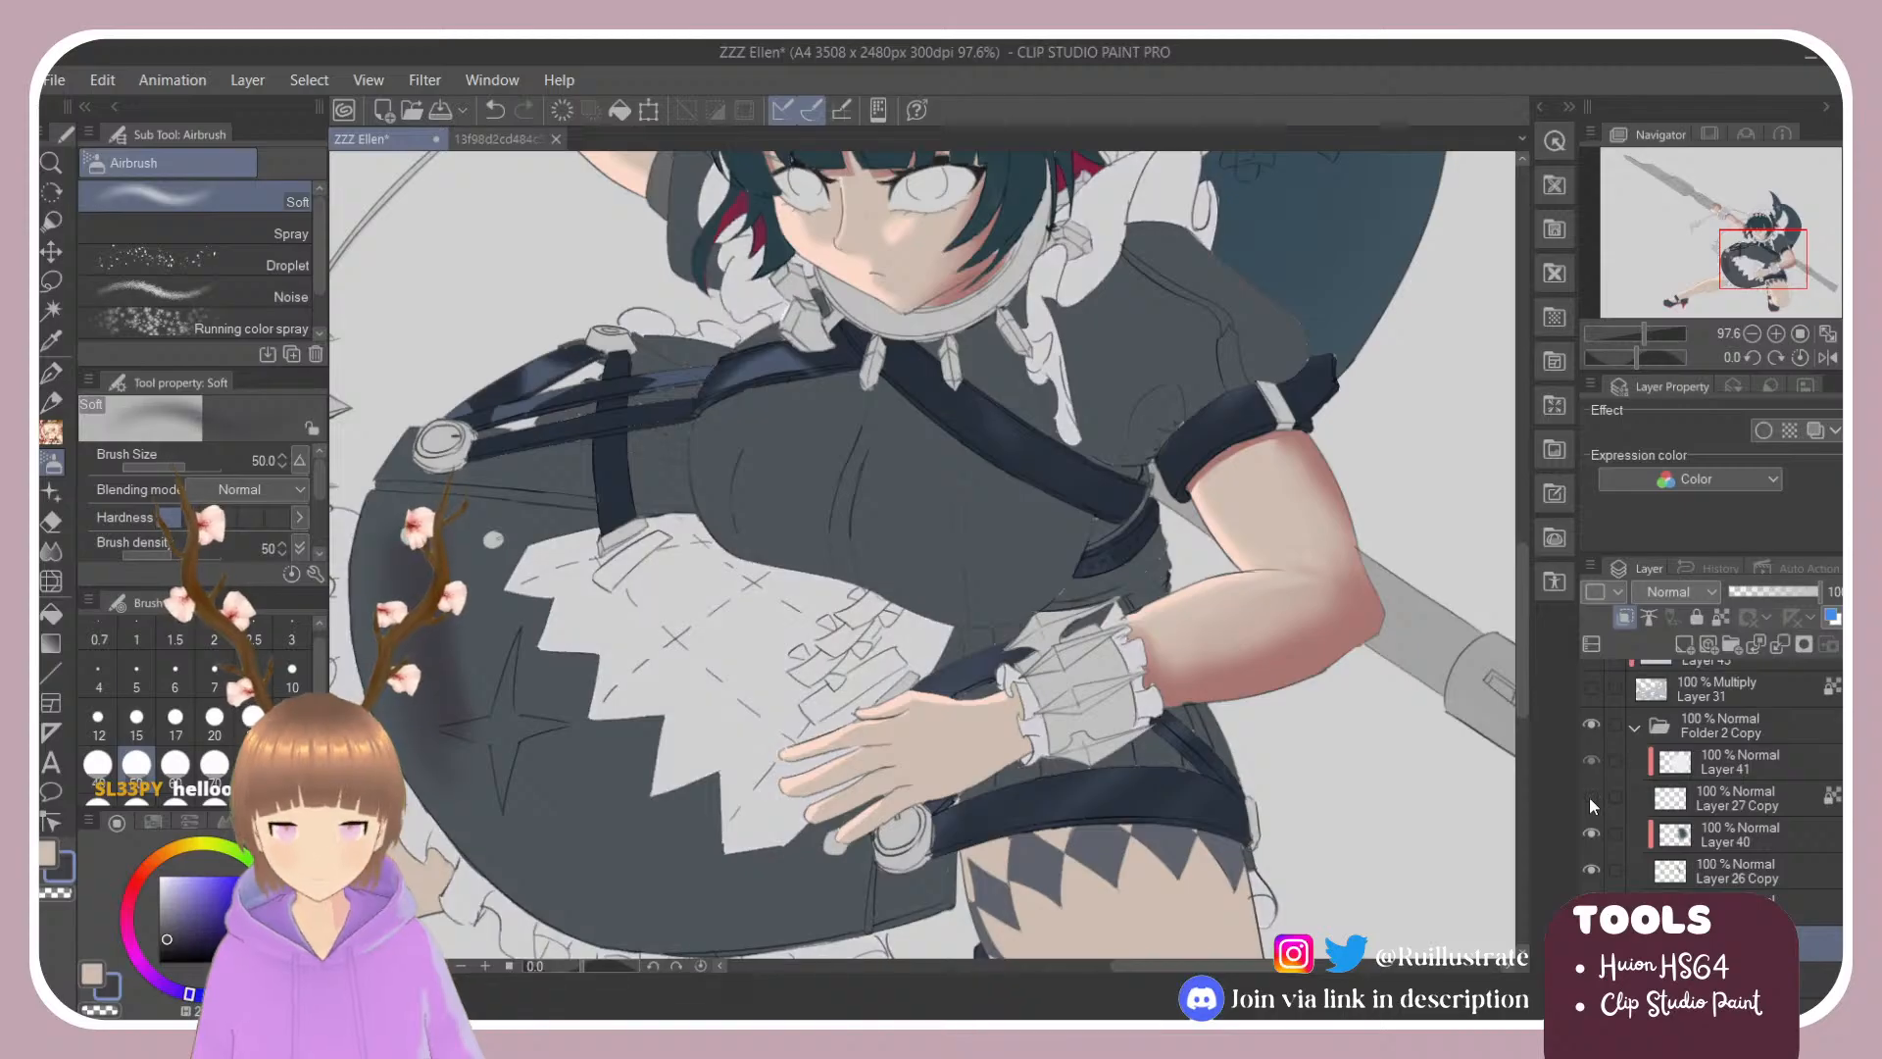
pyautogui.click(1590, 797)
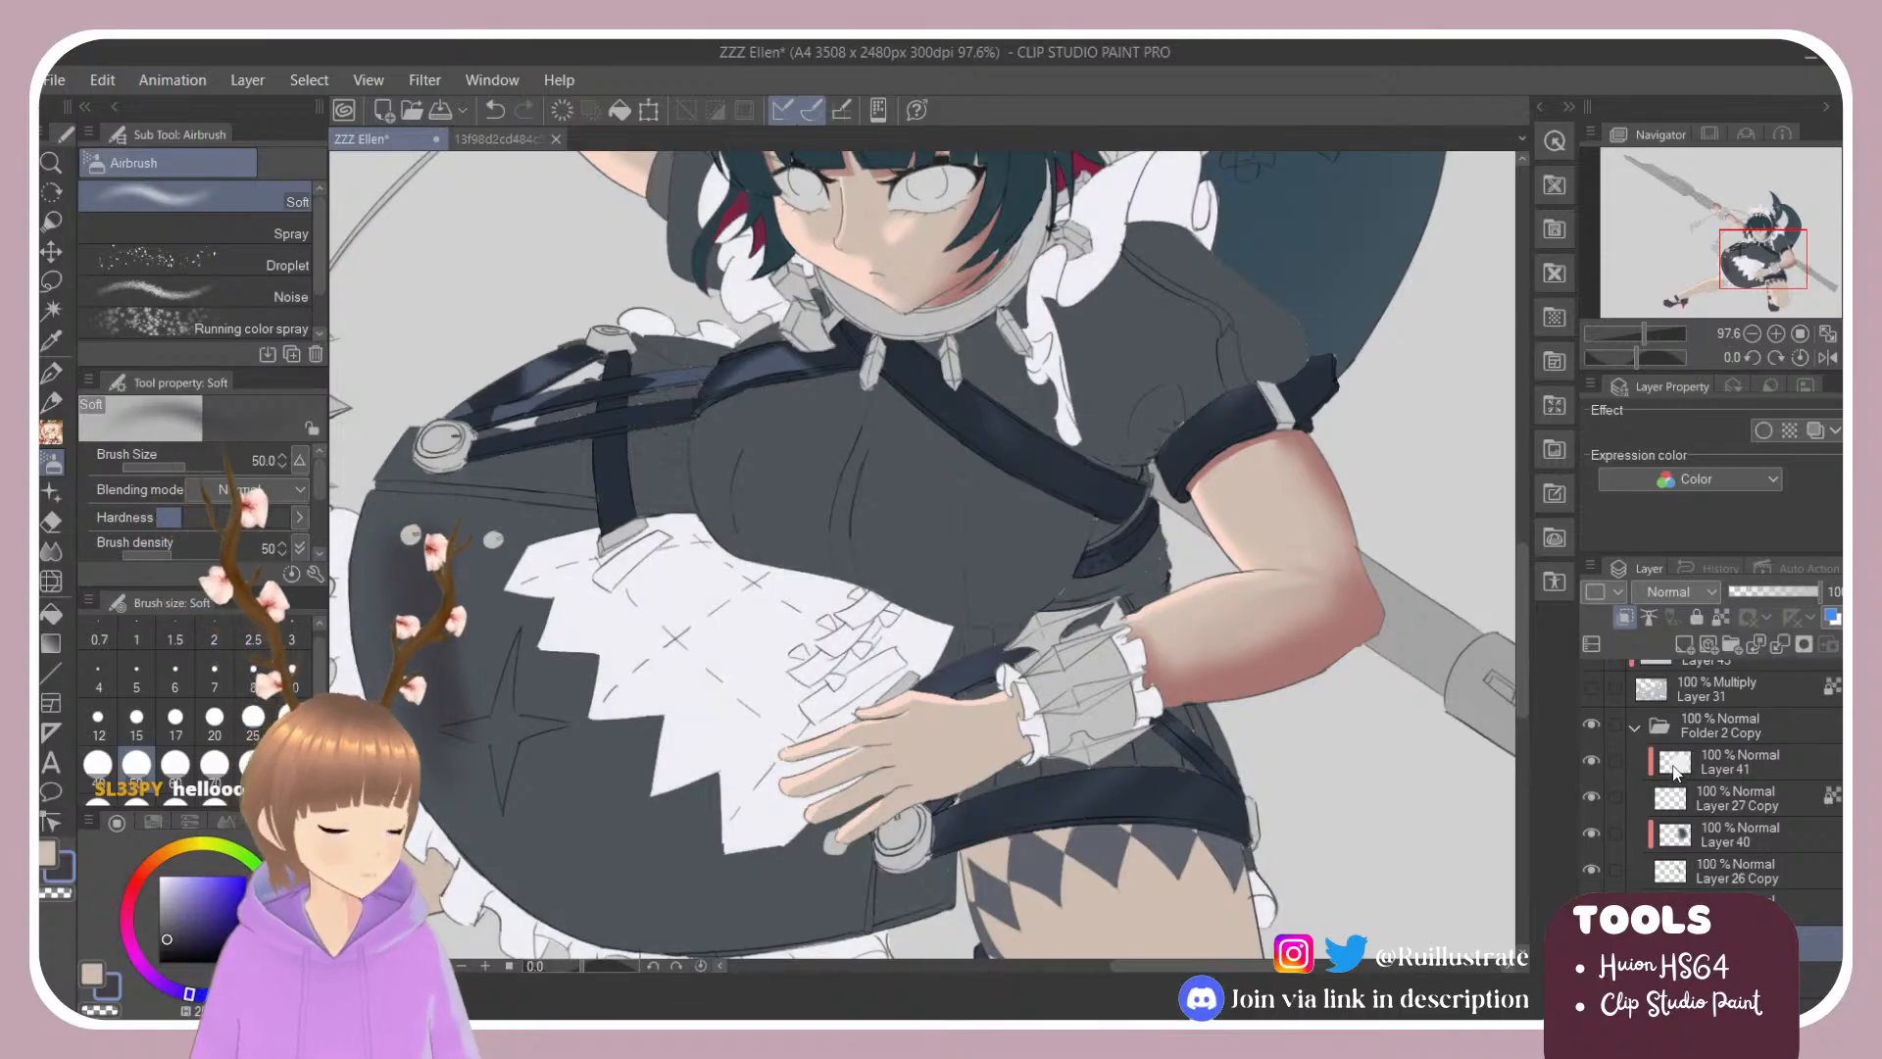
# Step: Identify Layer 21 Copy by toggling its visibility, select it, and add a new layer clipped to it
pyautogui.scroll(-5, 1681, 833)
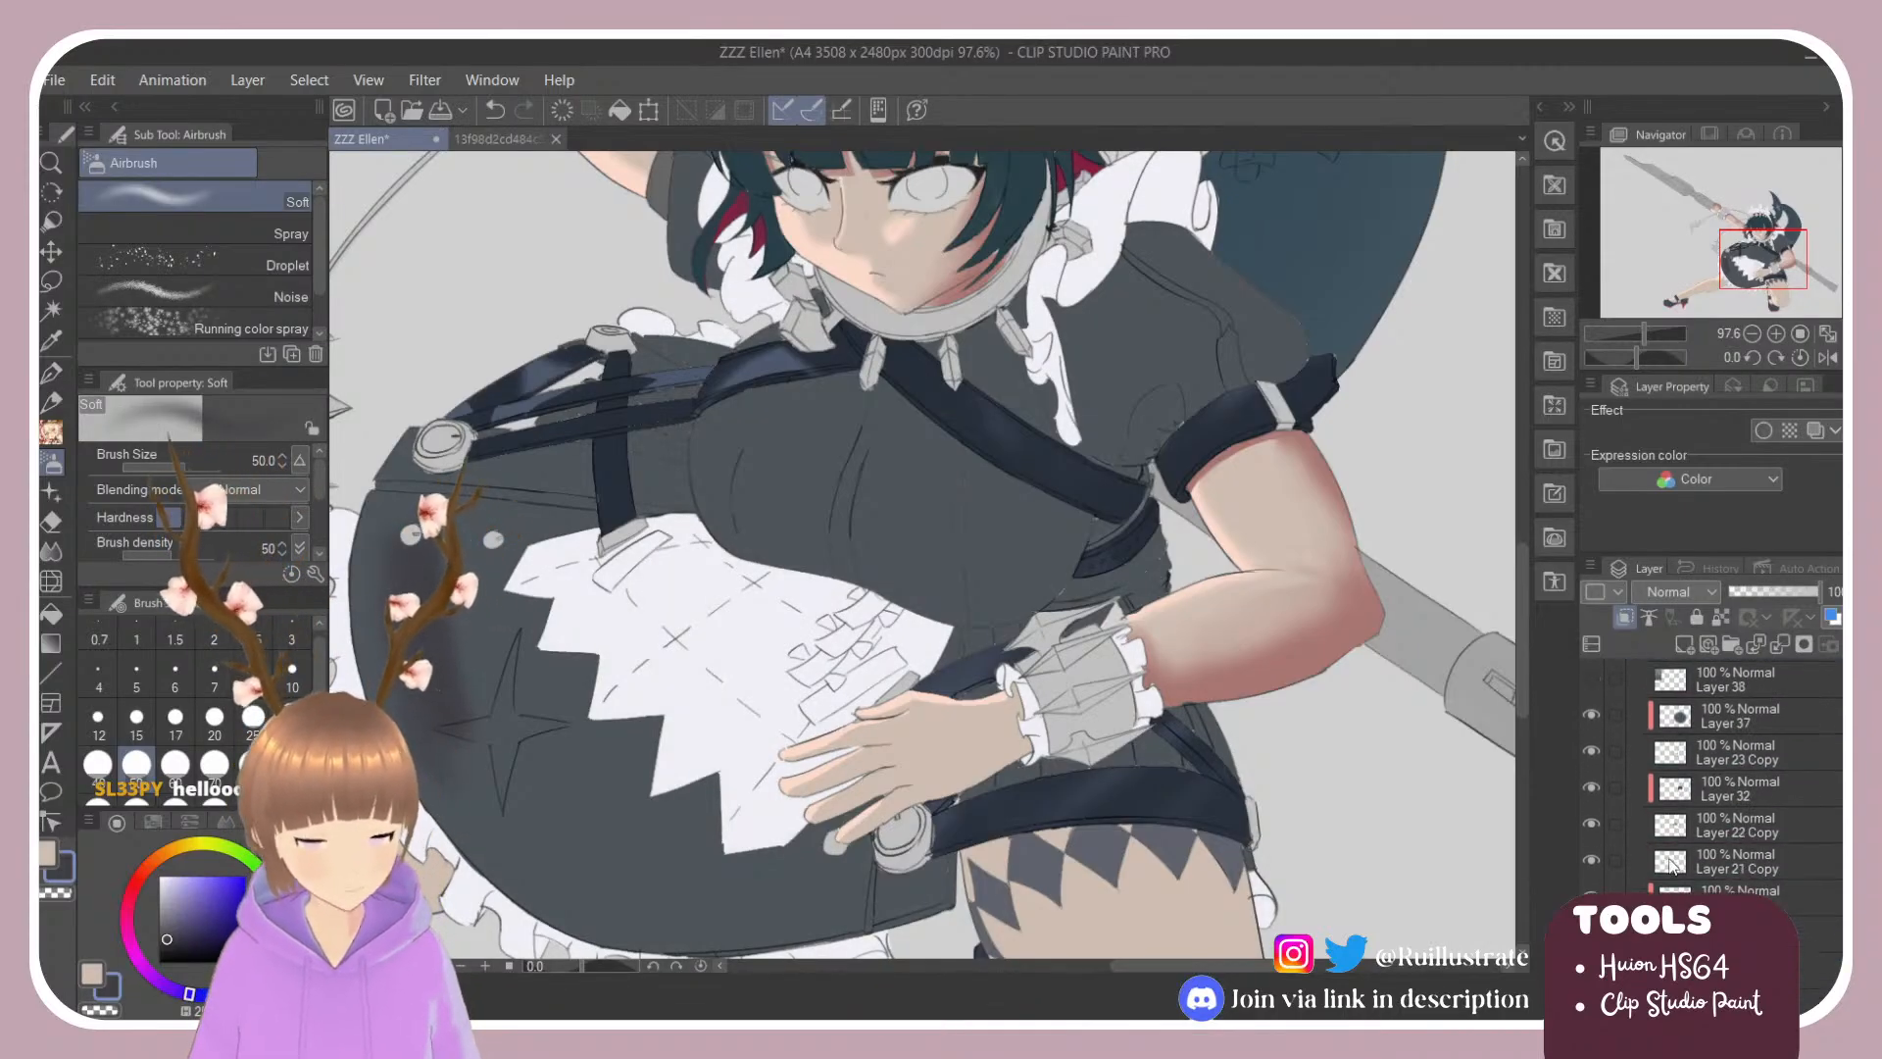
pyautogui.click(1593, 859)
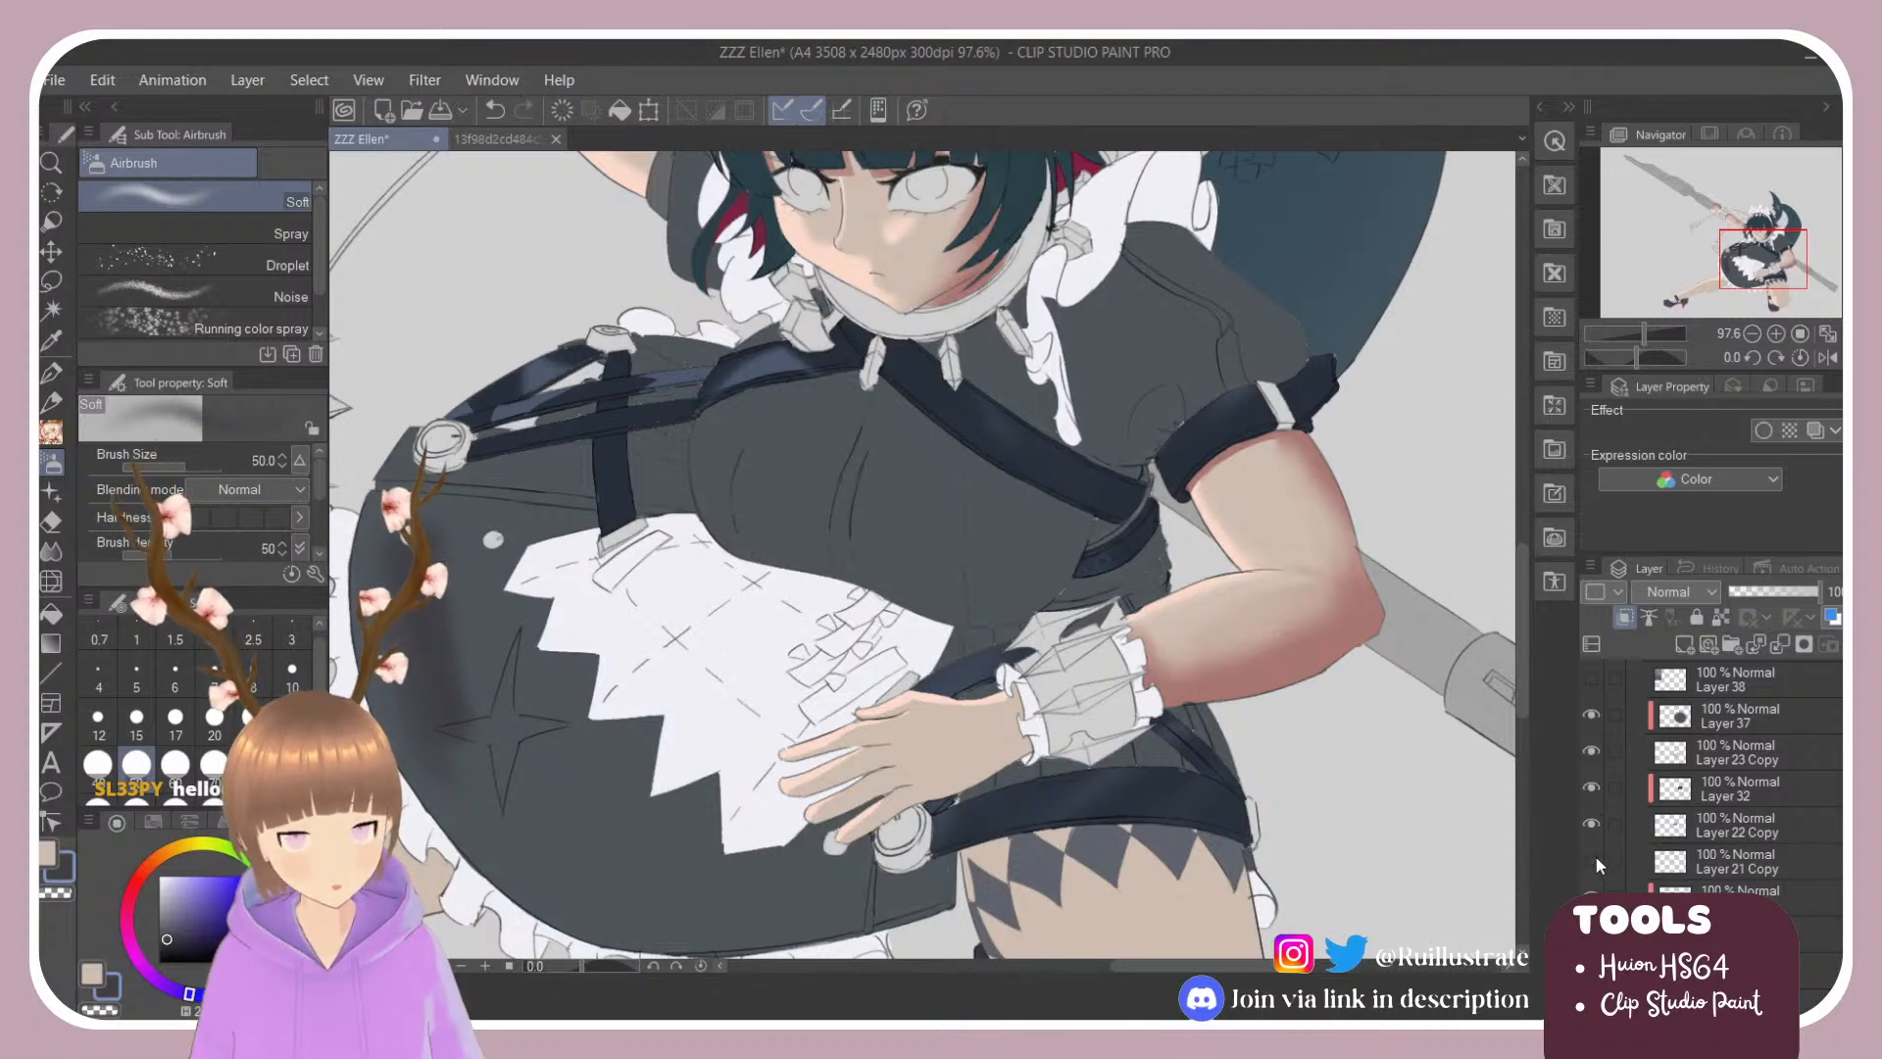
pyautogui.click(1593, 858)
pyautogui.click(1714, 866)
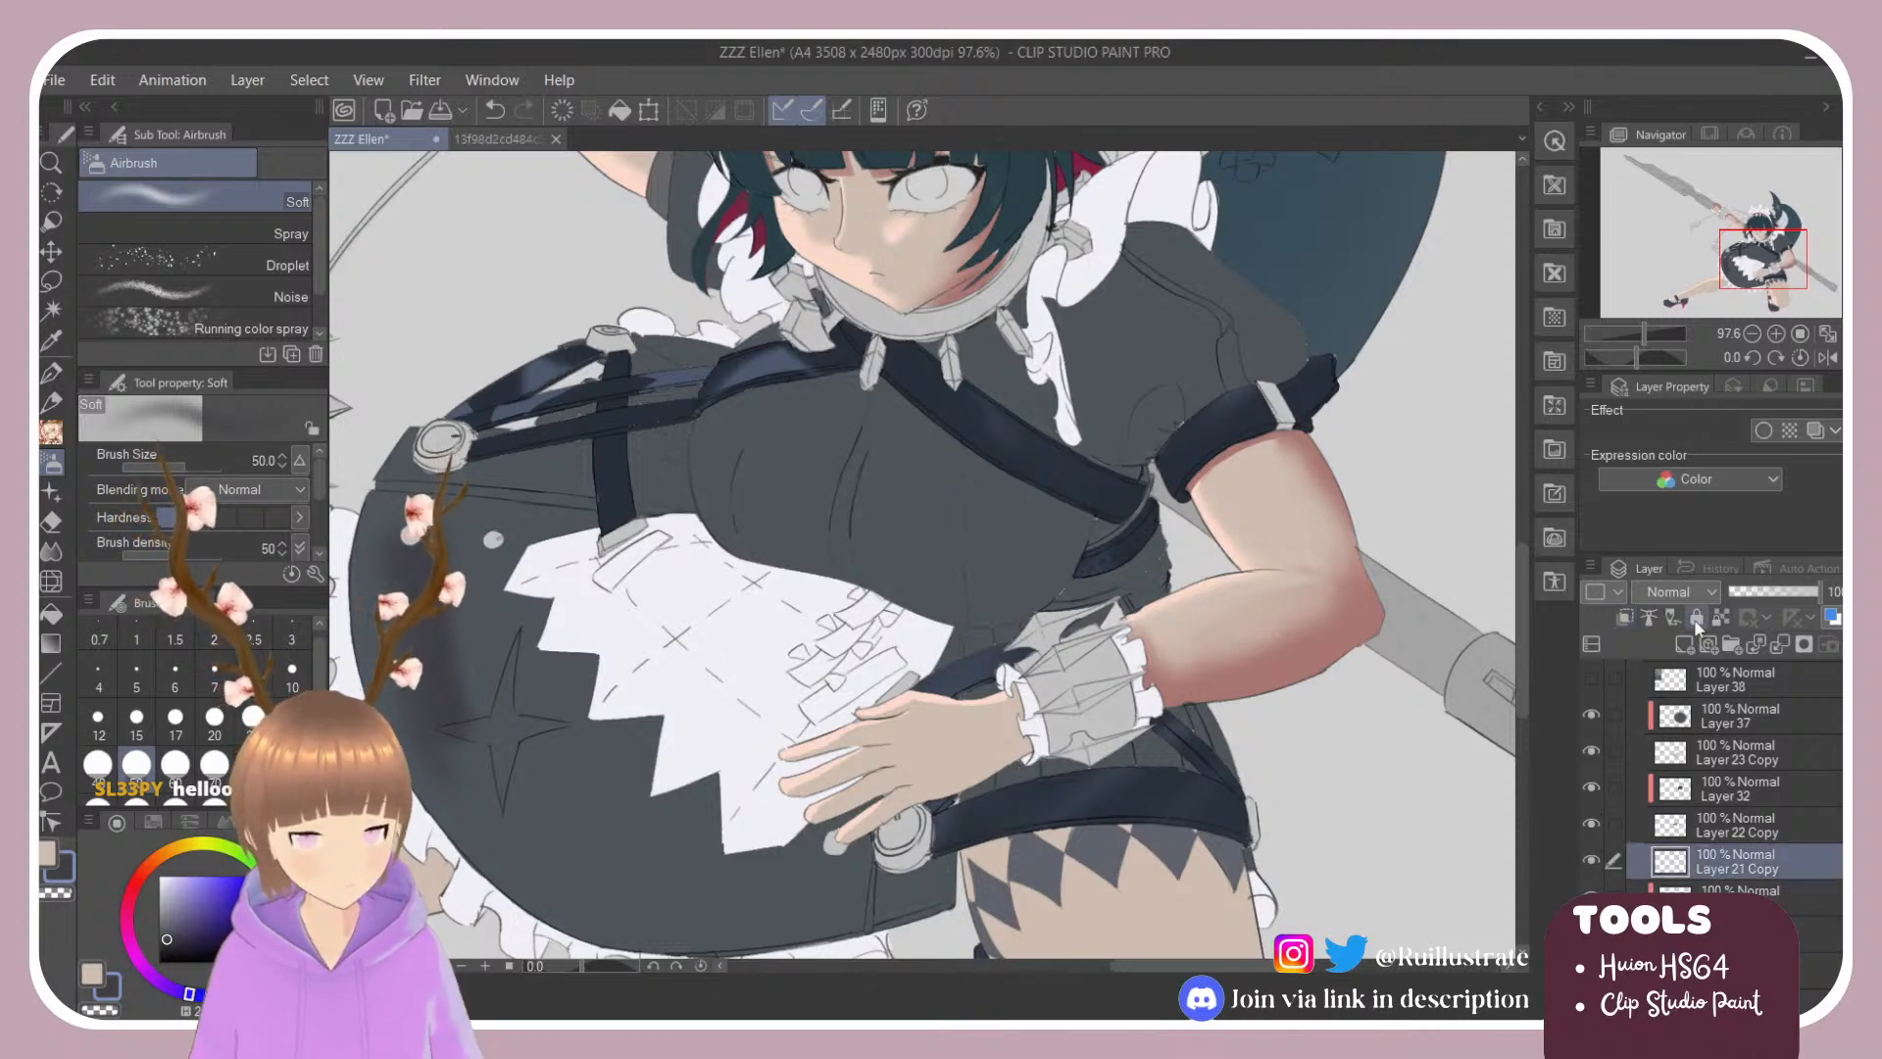
pyautogui.hotkey('ctrl', 'alt', 'g')
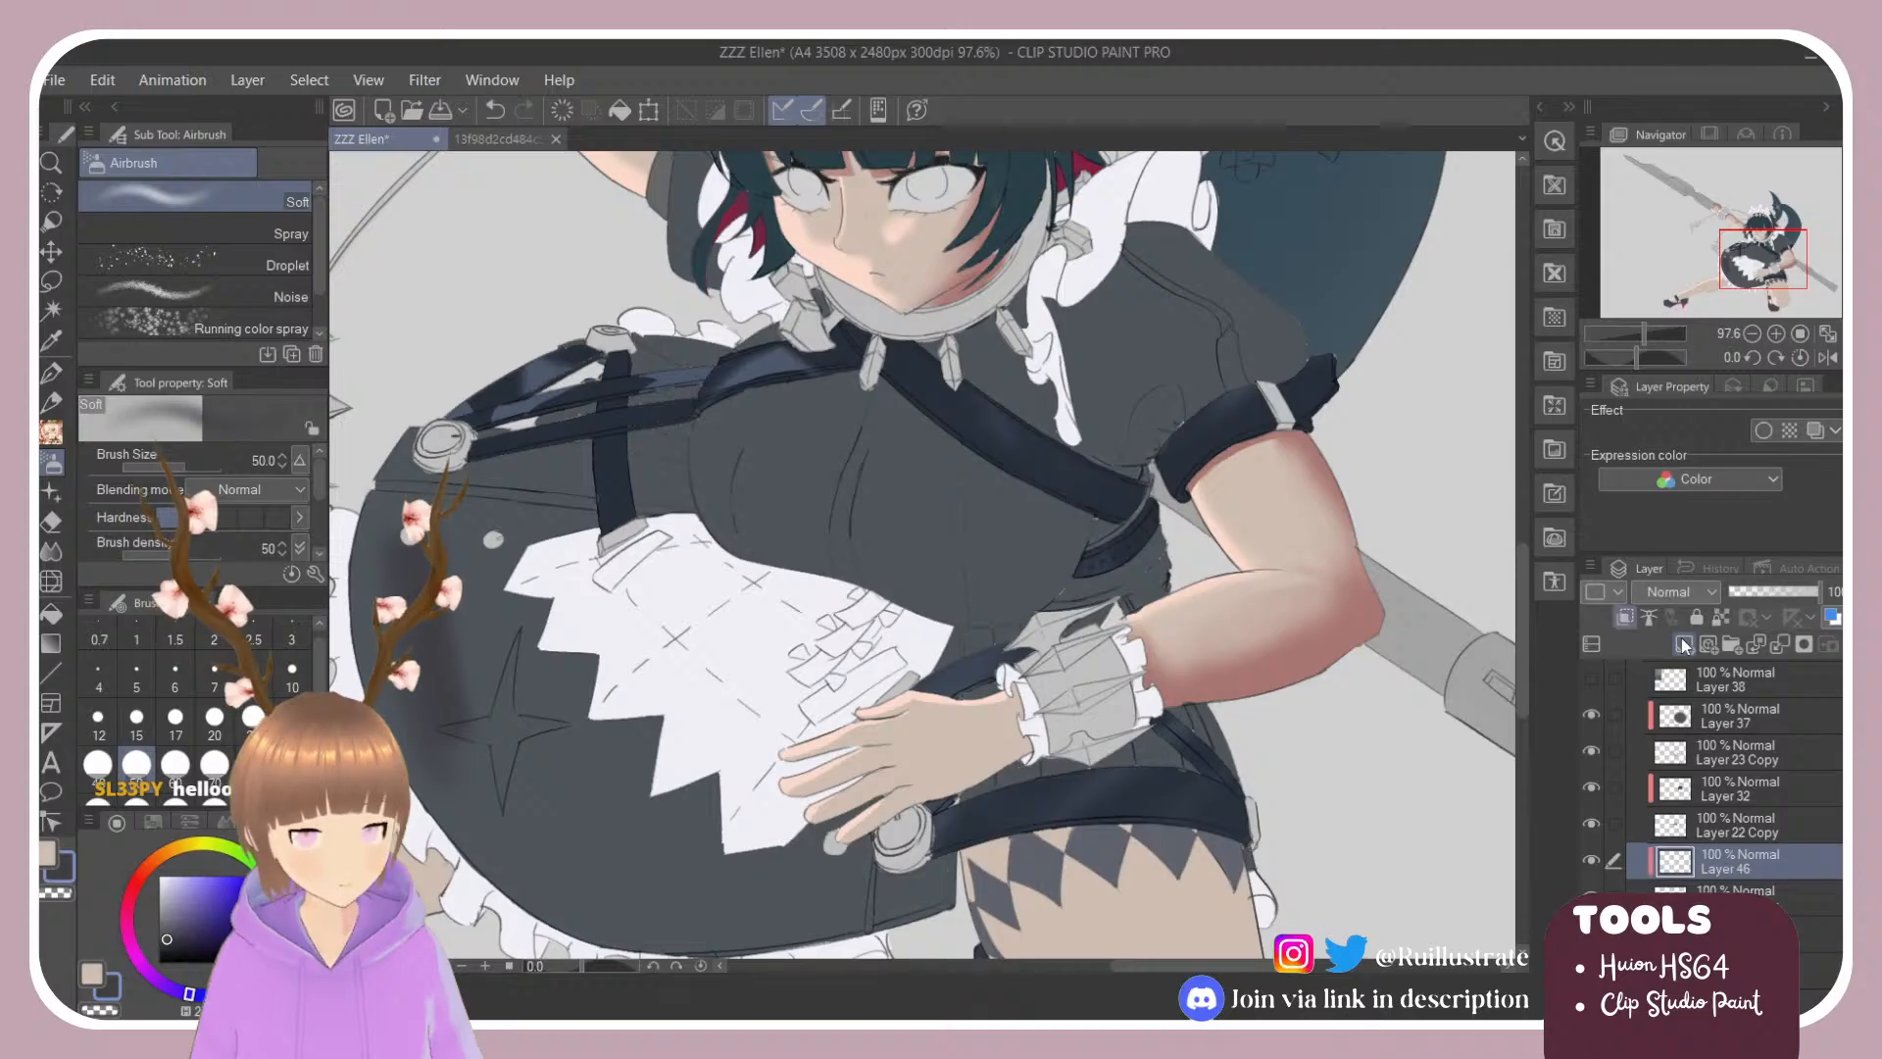
pyautogui.scroll(-3, 1066, 701)
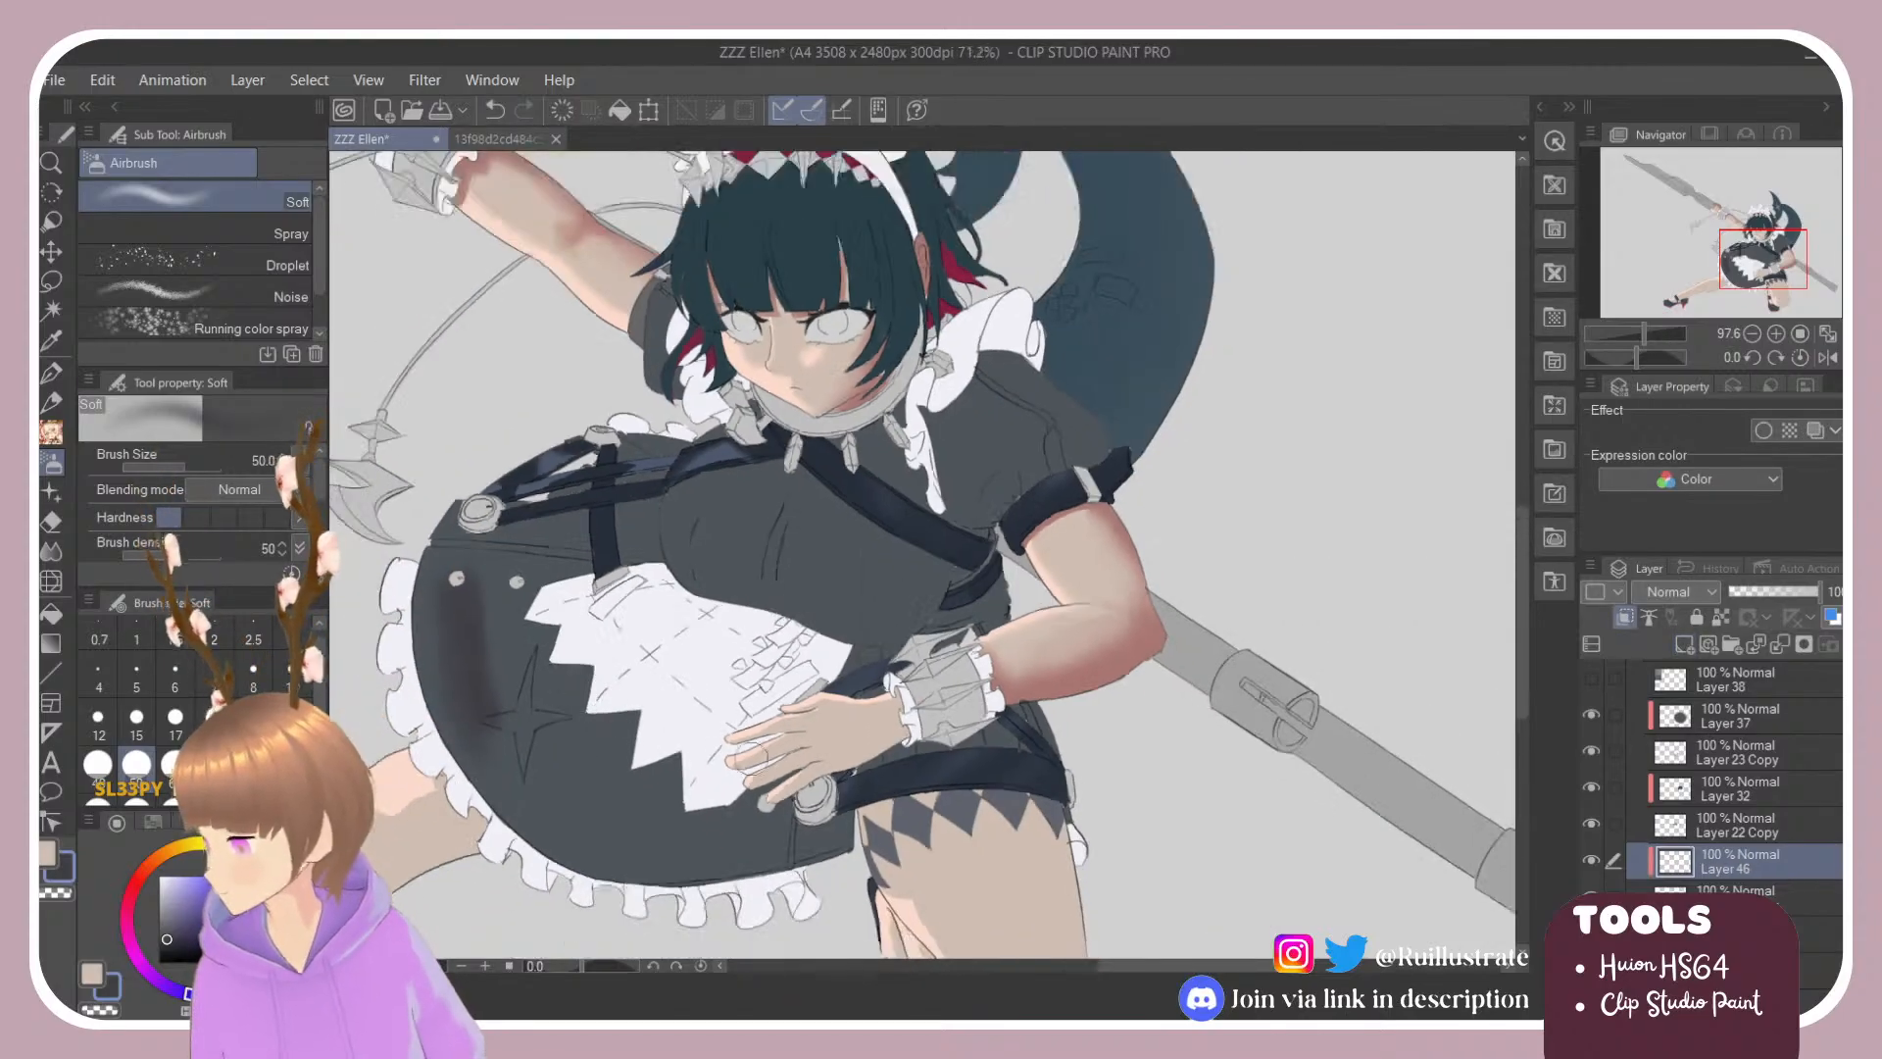
pyautogui.scroll(5, 1088, 774)
pyautogui.scroll(2, 926, 723)
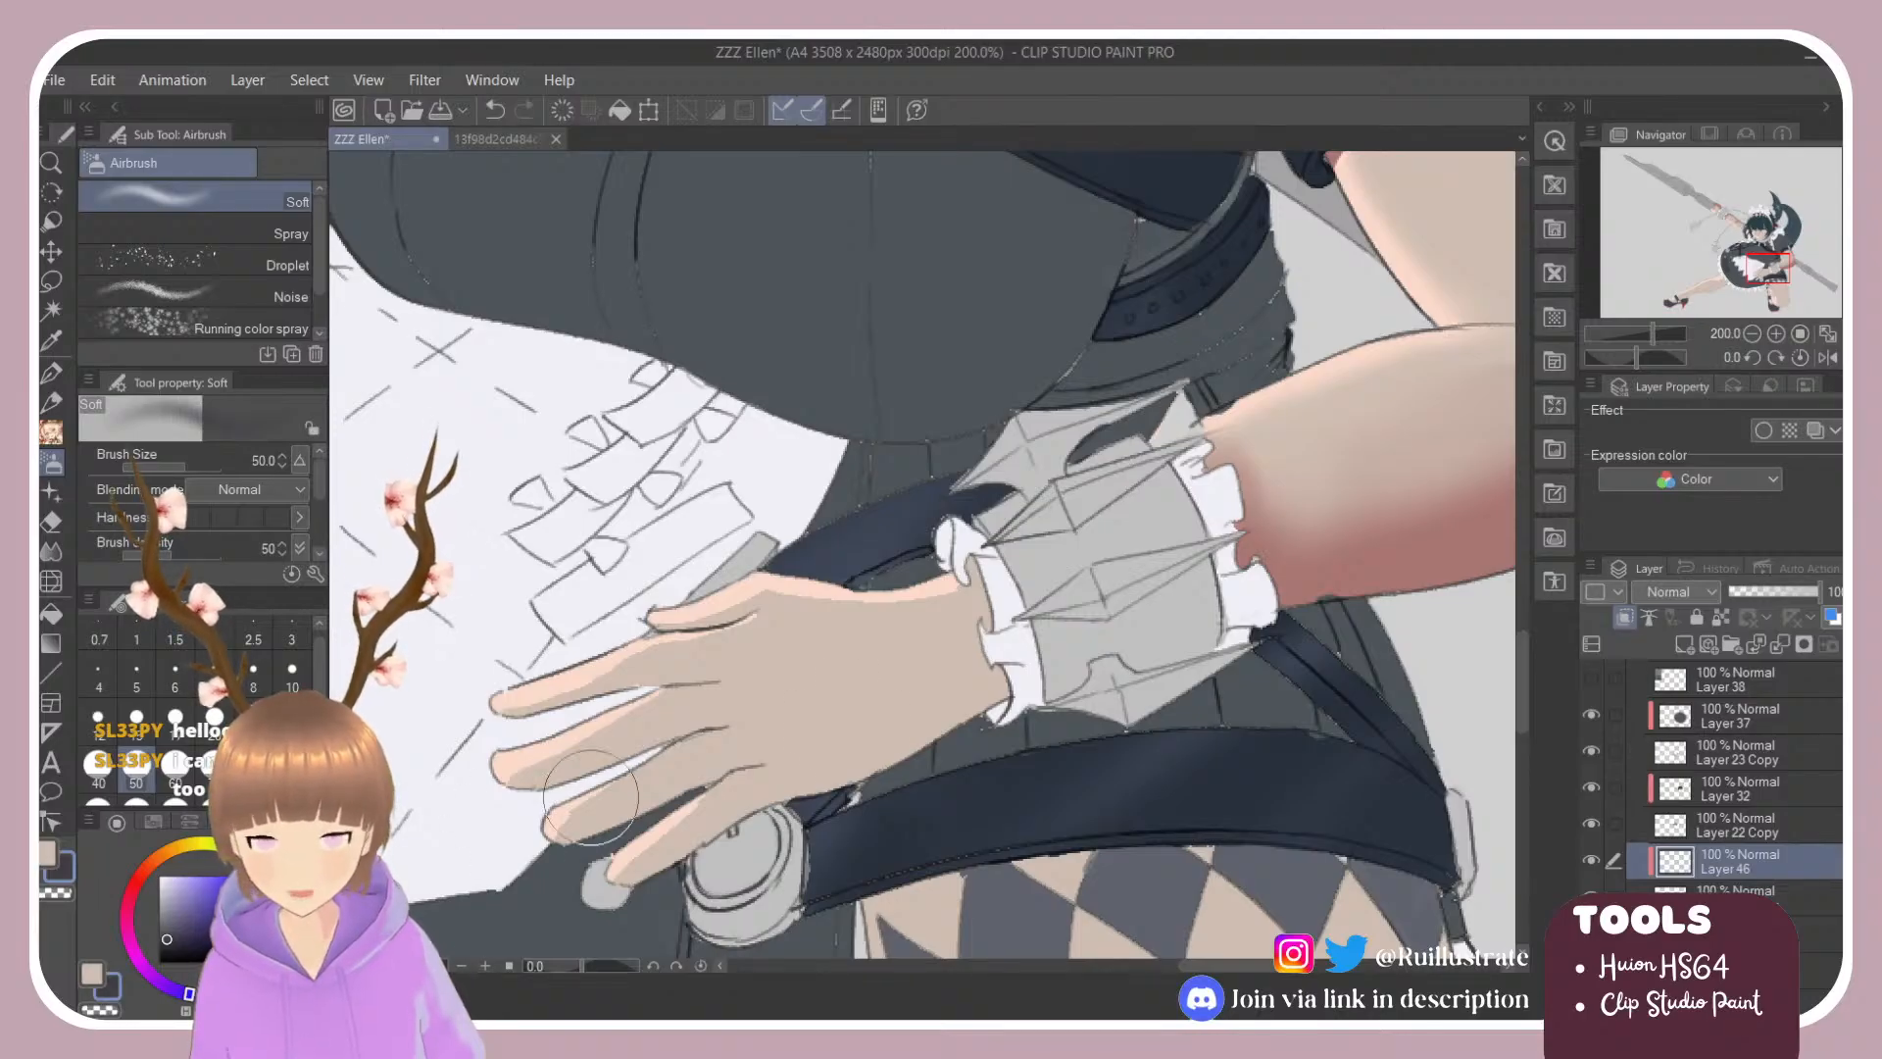
pyautogui.scroll(-3, 1735, 774)
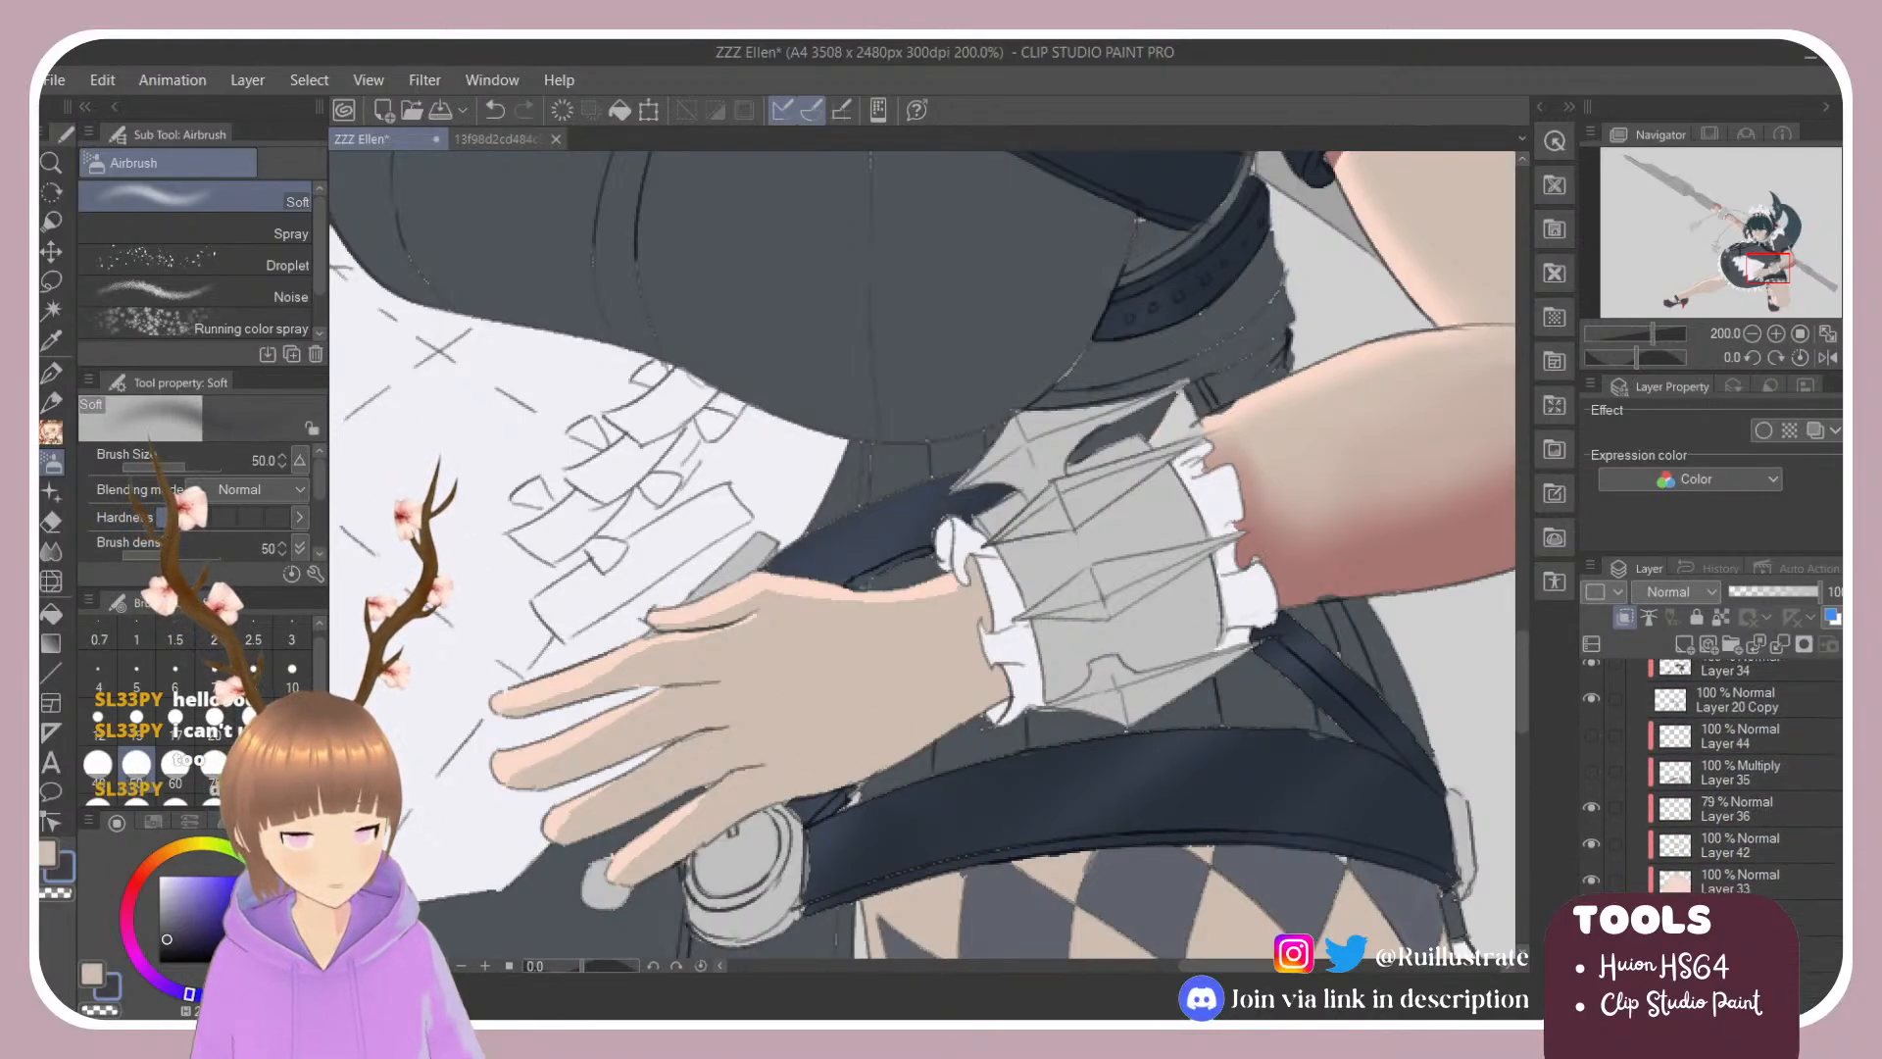
# Step: Identify the skin shading on Layer 42 by toggling its visibility, and select that layer
pyautogui.scroll(-1, 1725, 852)
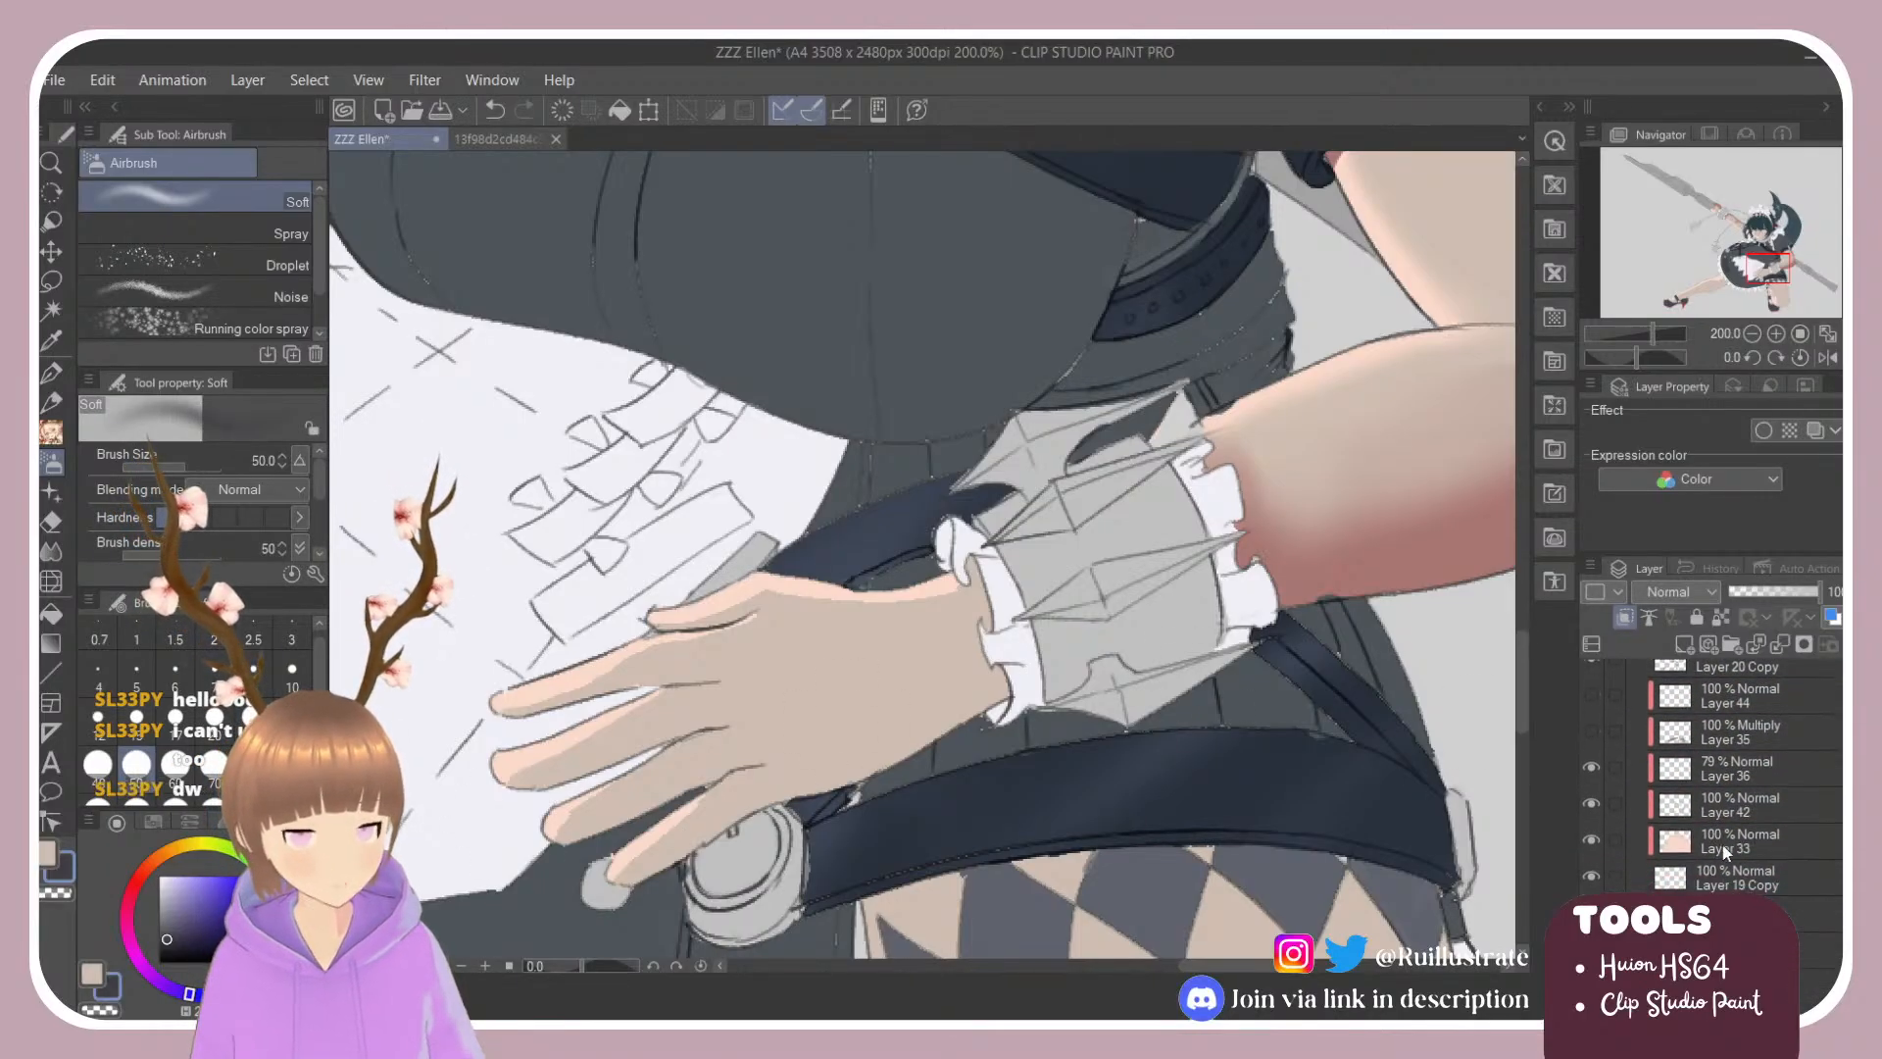
pyautogui.click(1590, 731)
pyautogui.click(1590, 803)
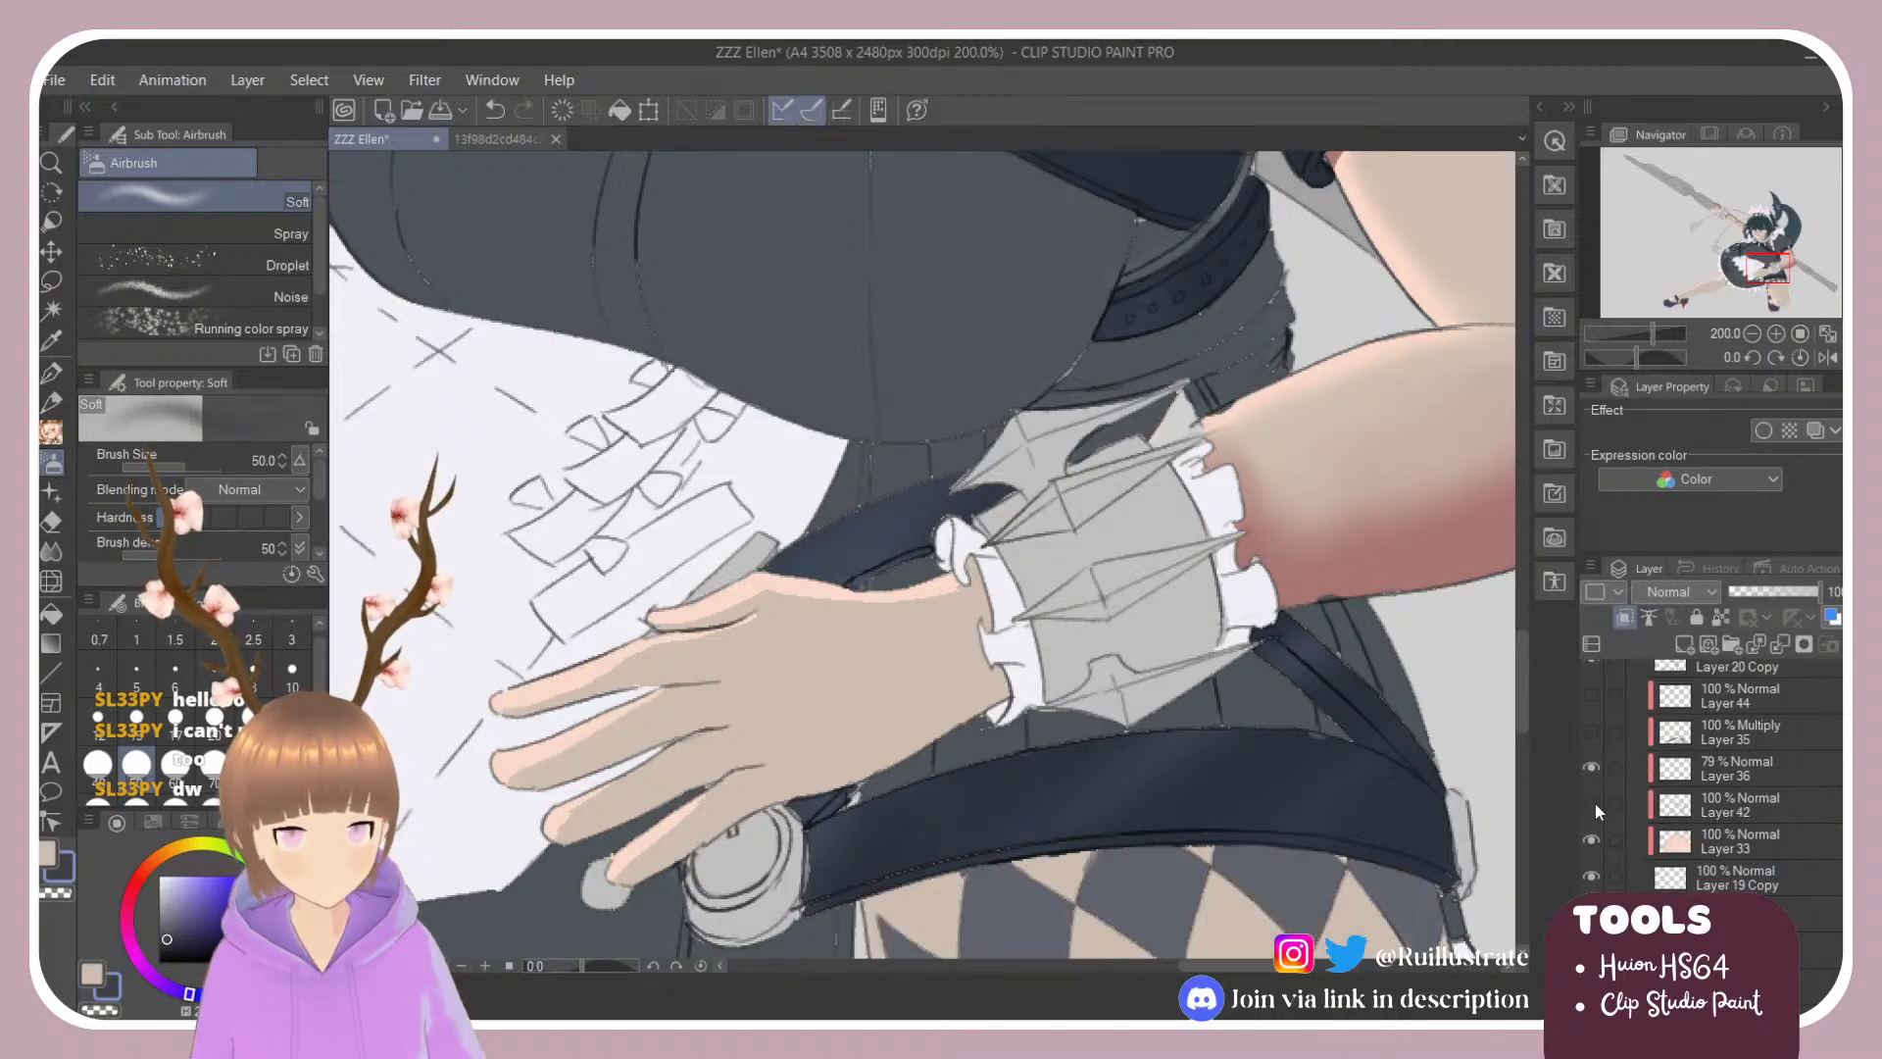
pyautogui.click(1591, 803)
pyautogui.click(1711, 804)
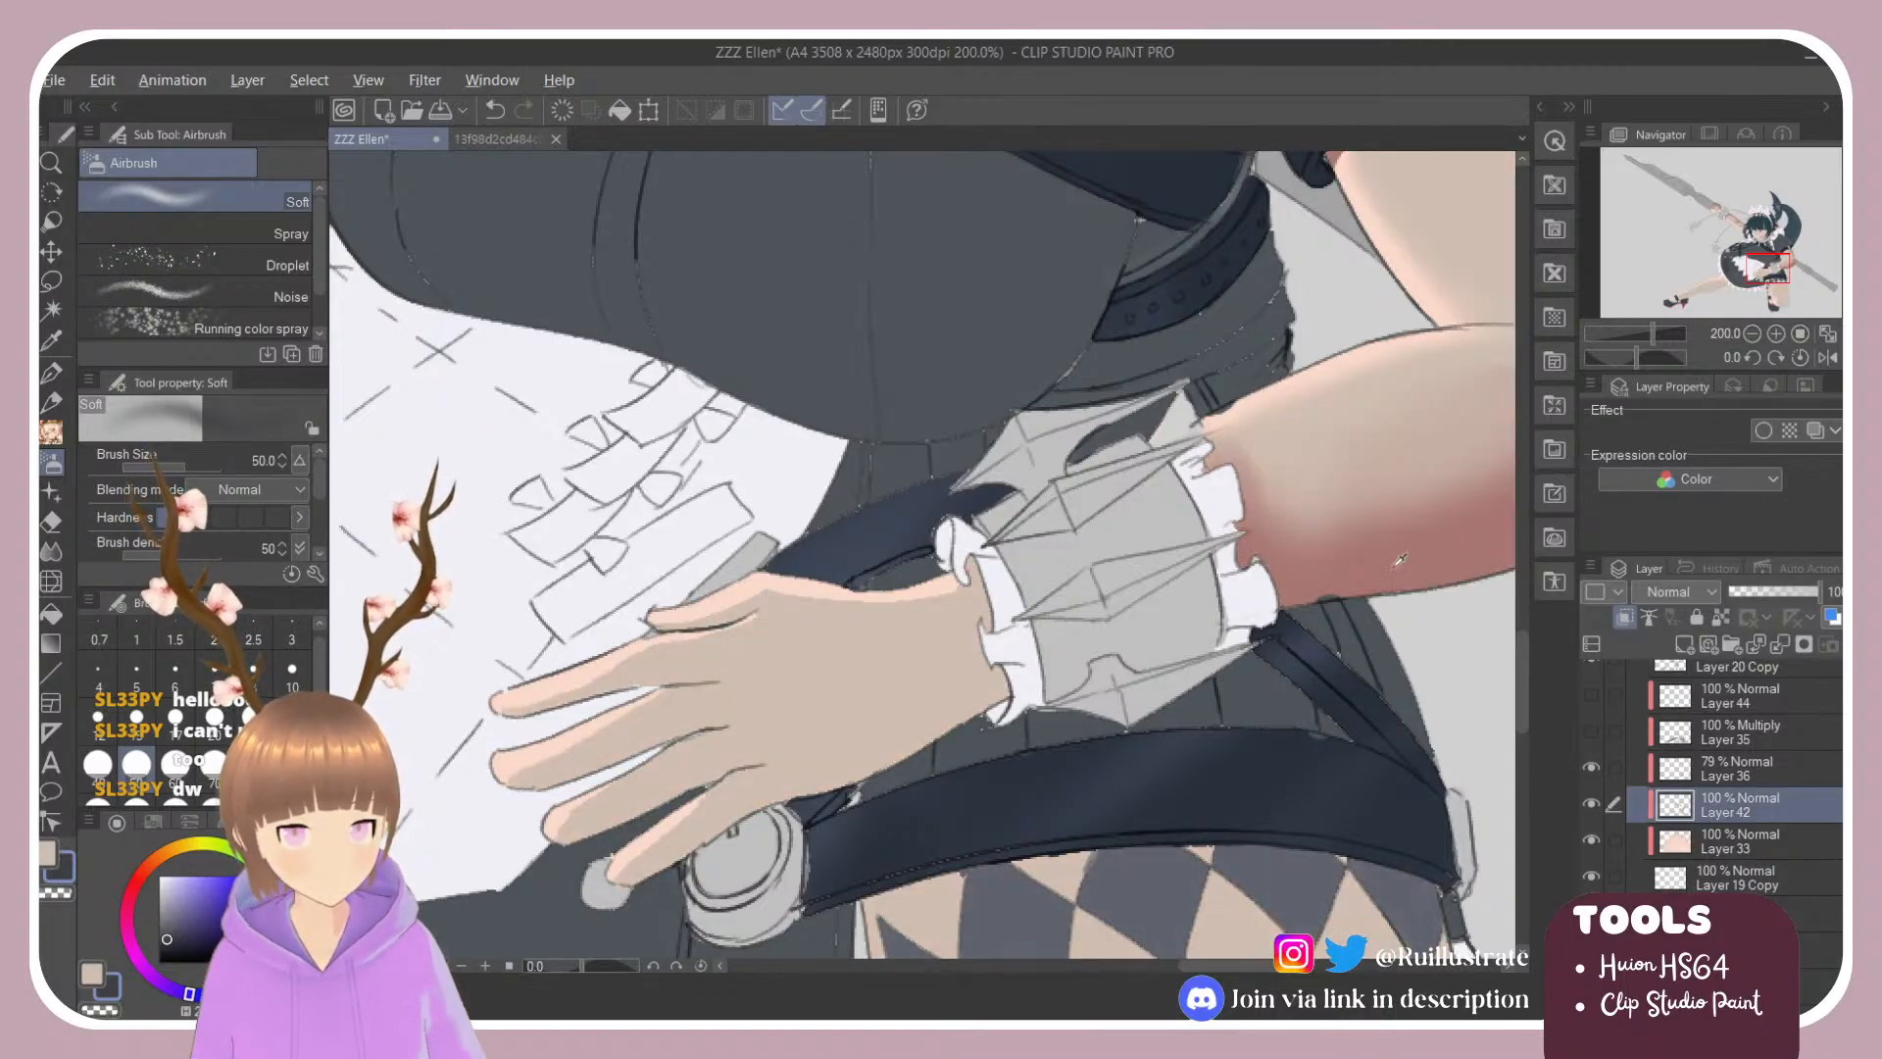
# Step: Sample the beige skin tone from the forearm, brush it onto the back of the hand with the Paint brush, and save the illustration
pyautogui.press('b')
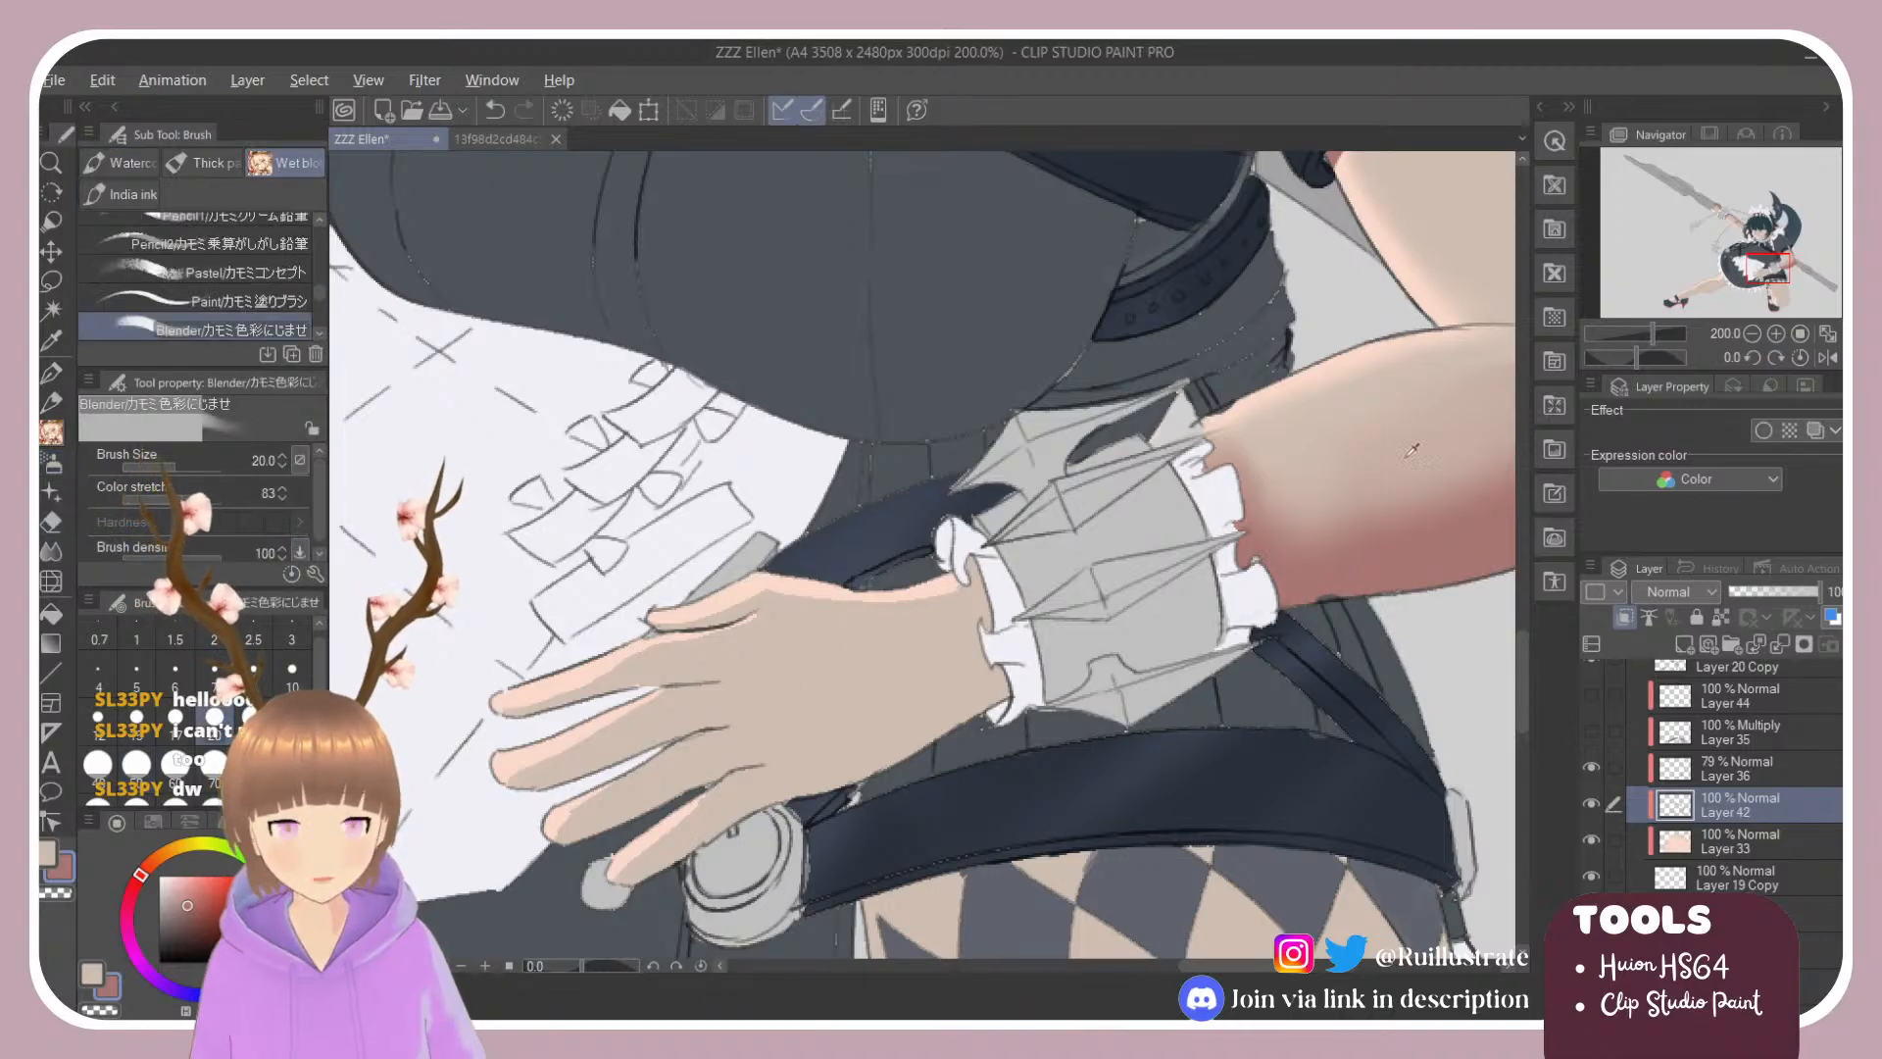
pyautogui.keyDown('alt'); pyautogui.click(1386, 436); pyautogui.keyUp('alt')
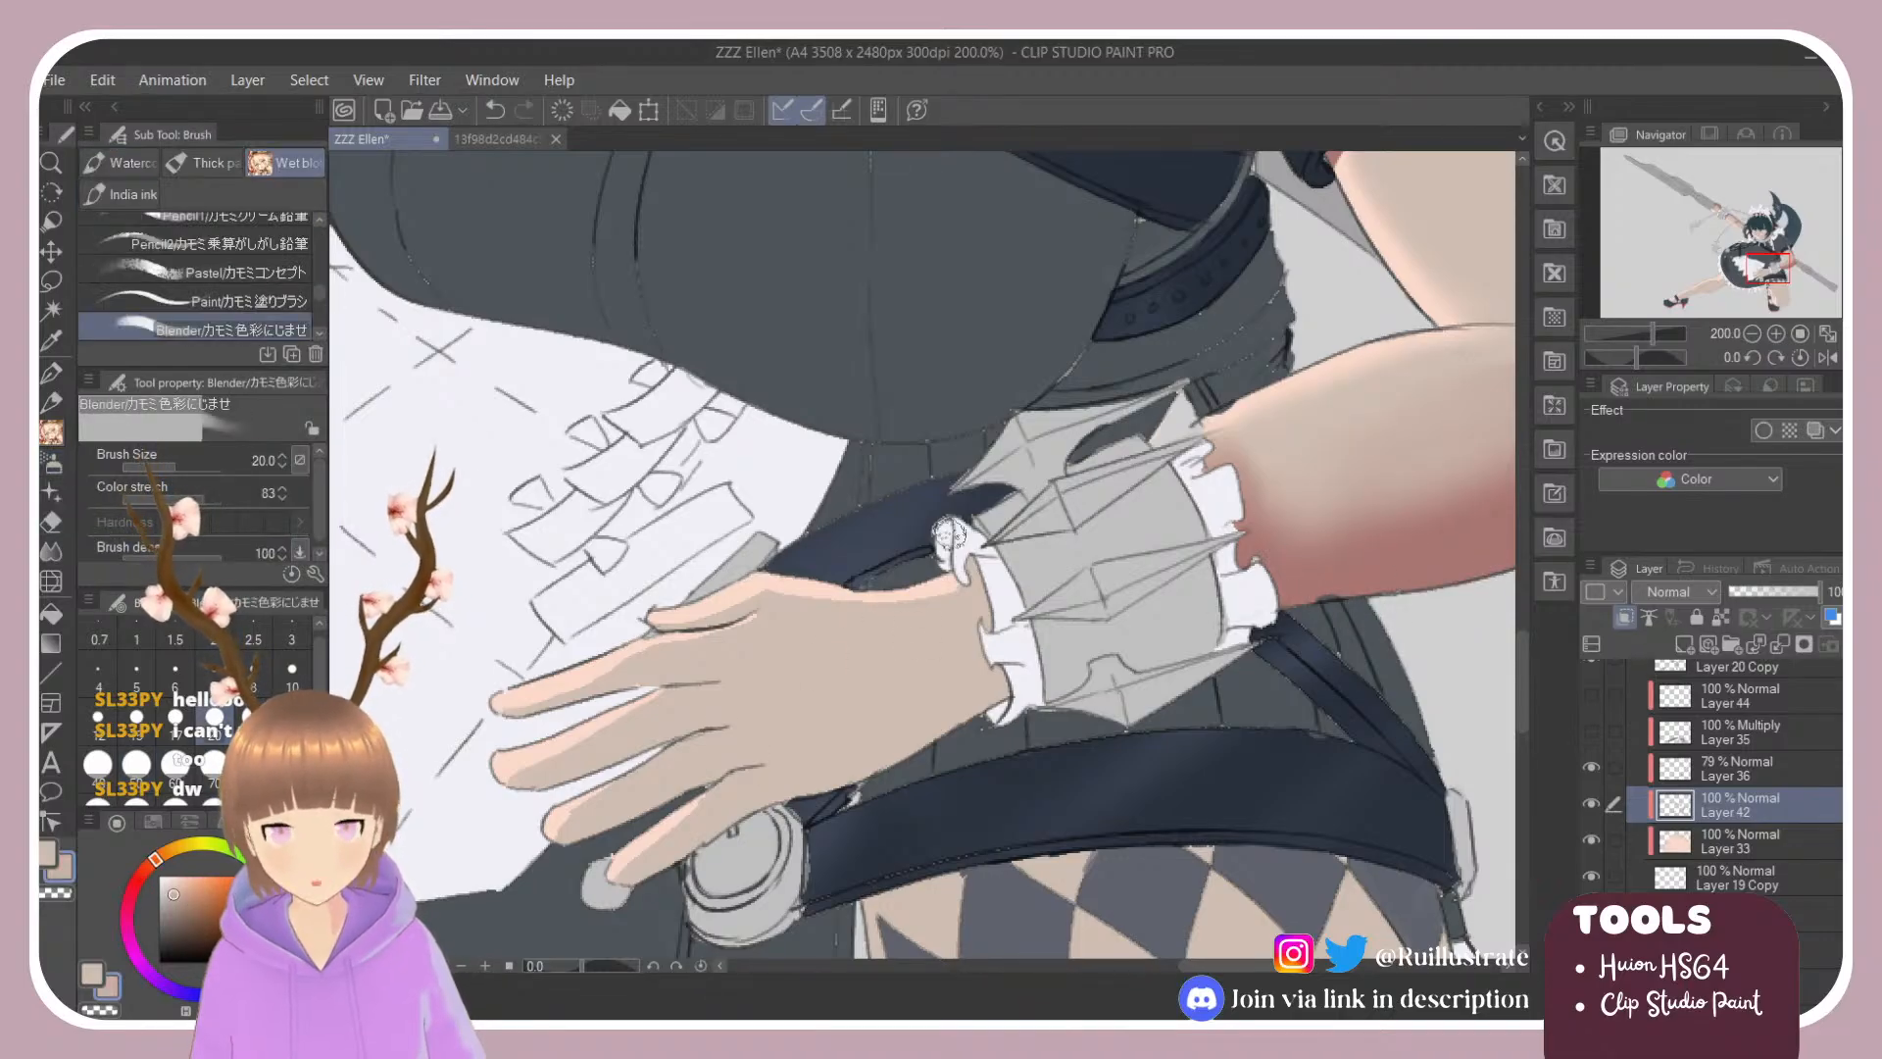
pyautogui.press('e')
pyautogui.press('b')
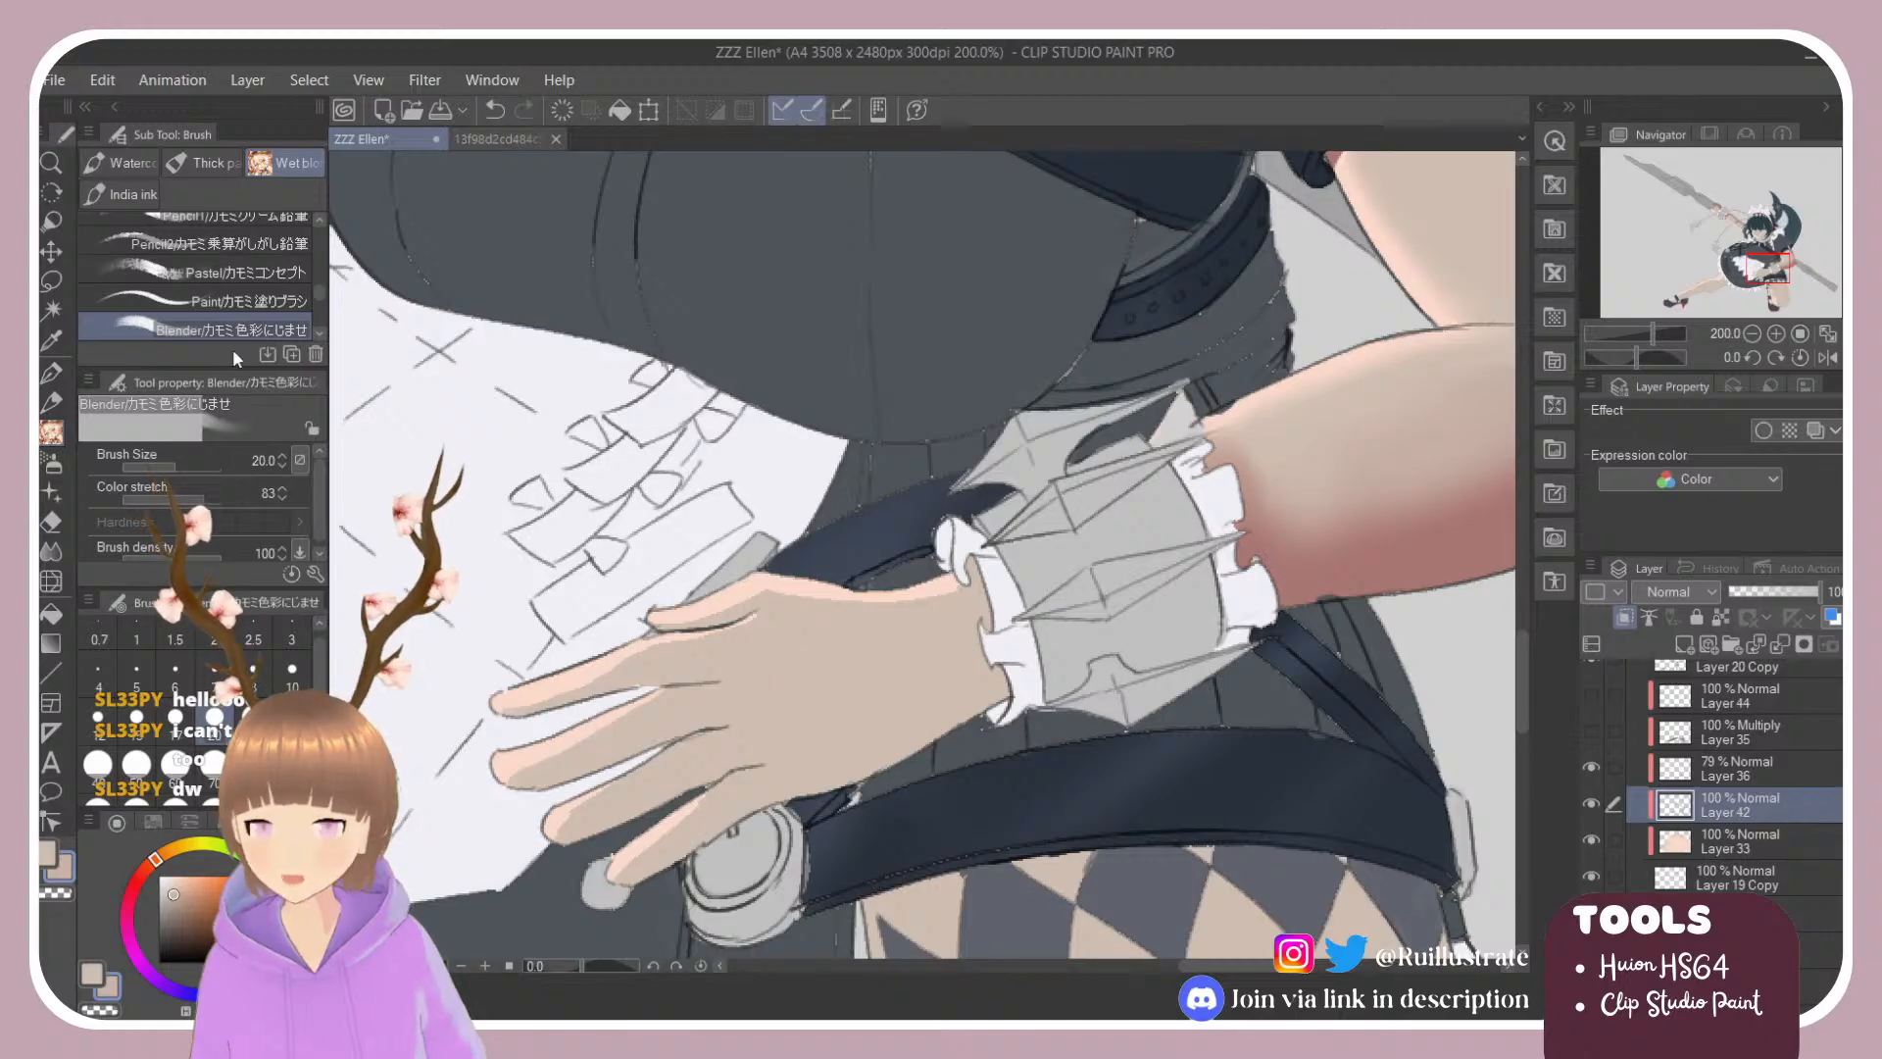
pyautogui.click(225, 300)
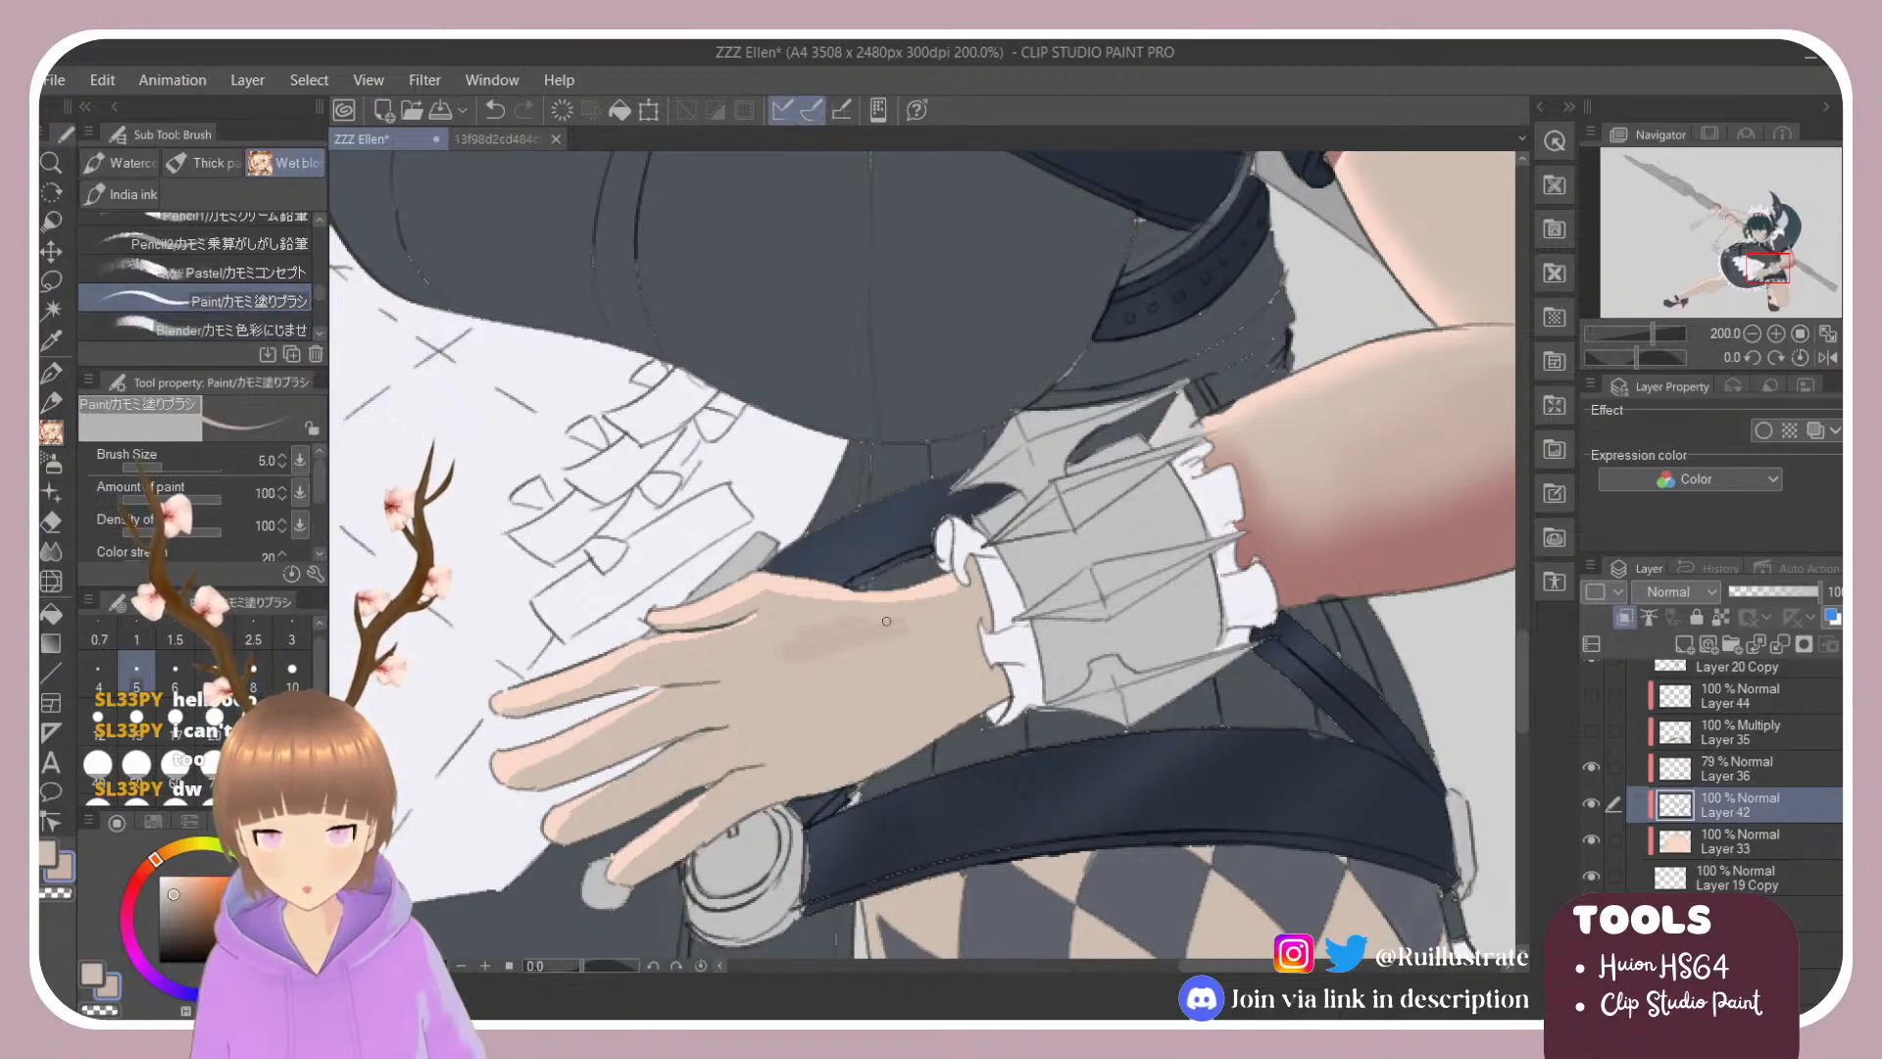
pyautogui.hotkey('ctrl', 's')
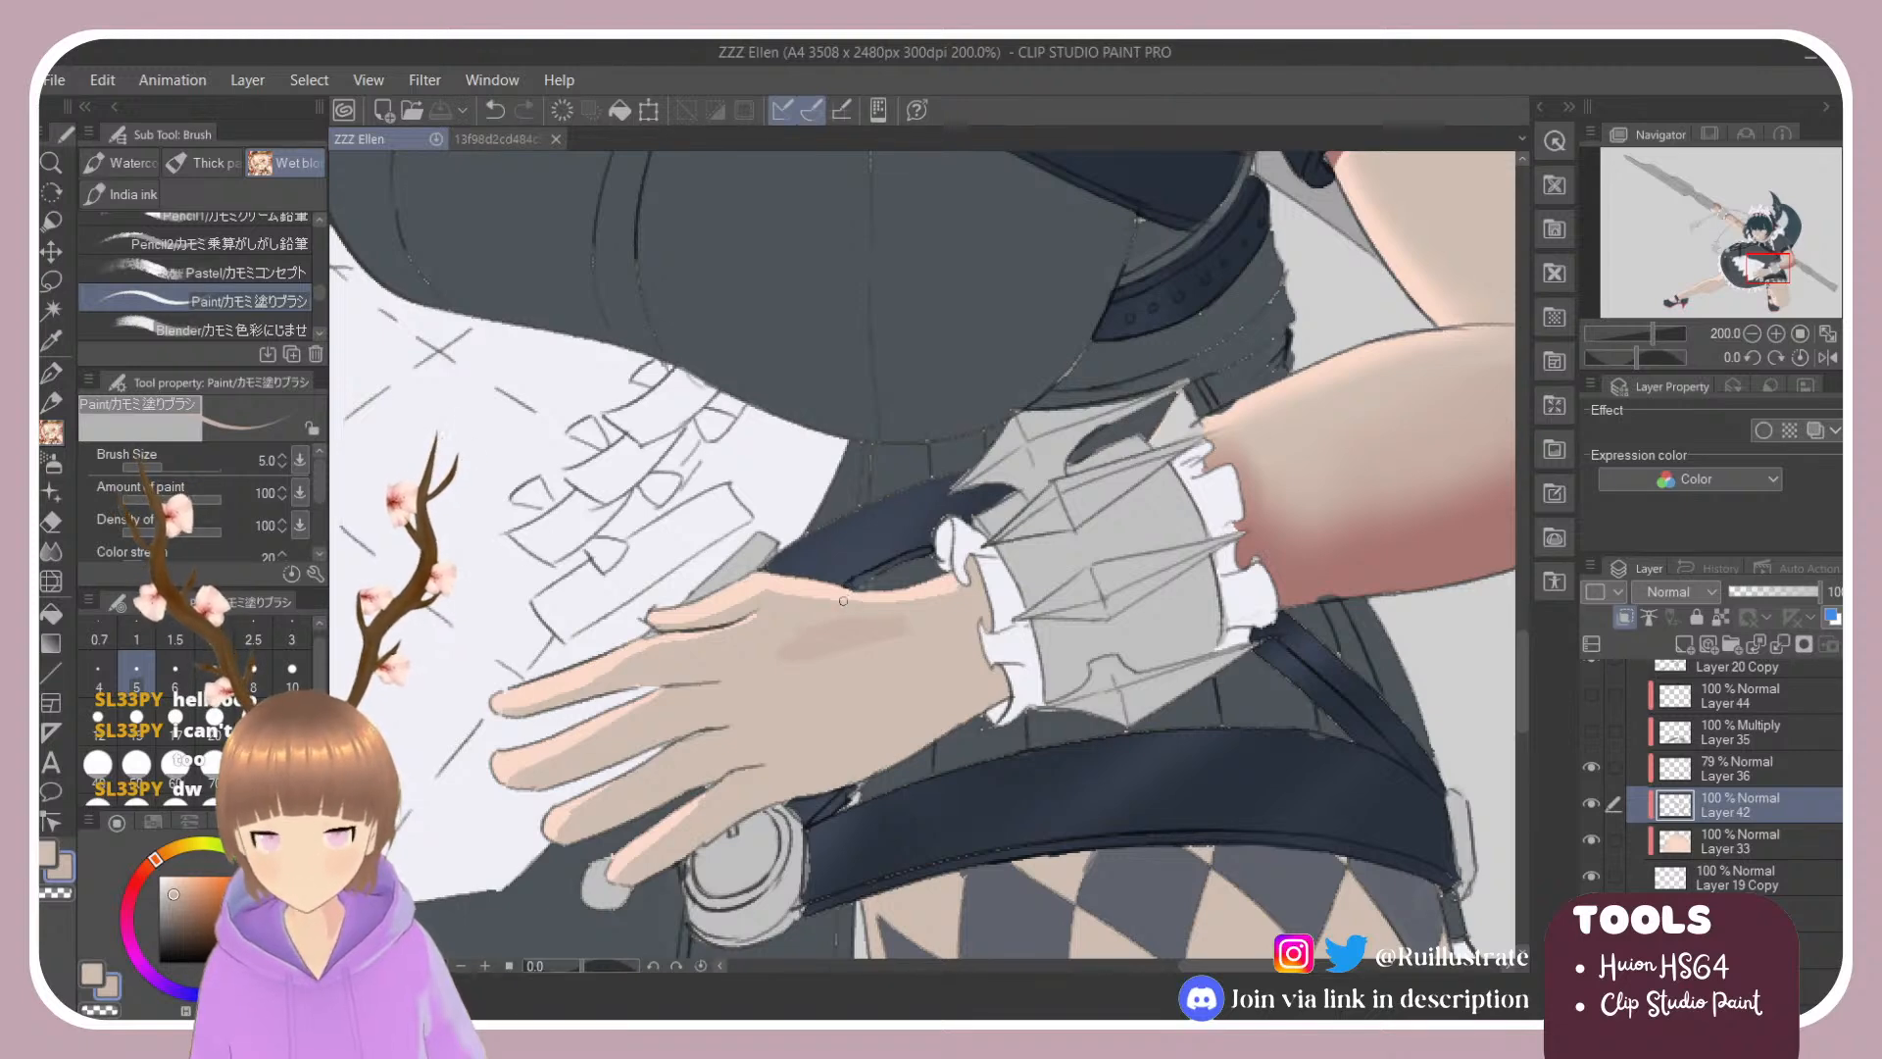
# Step: Fill the hand with the sampled beige tone and soften its edges using the Blender brush at size 10
pyautogui.press('g')
pyautogui.click(803, 651)
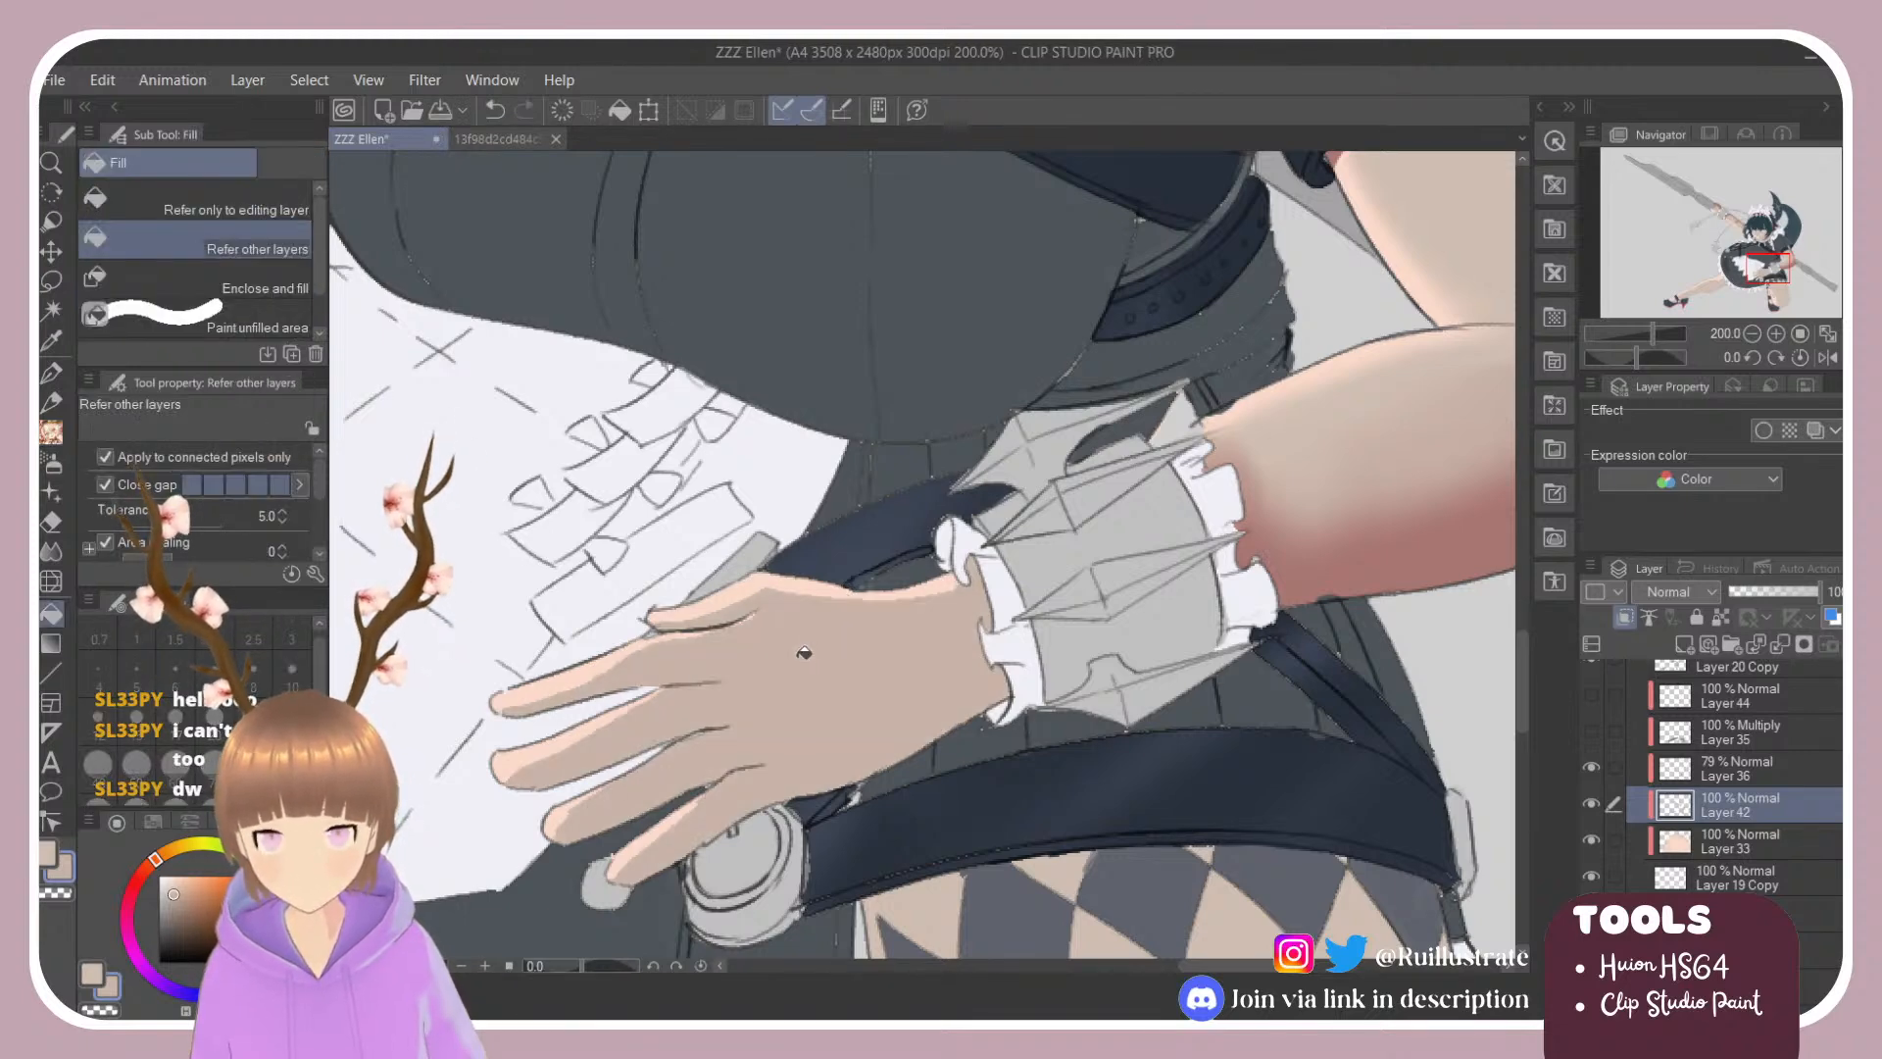
pyautogui.press('b')
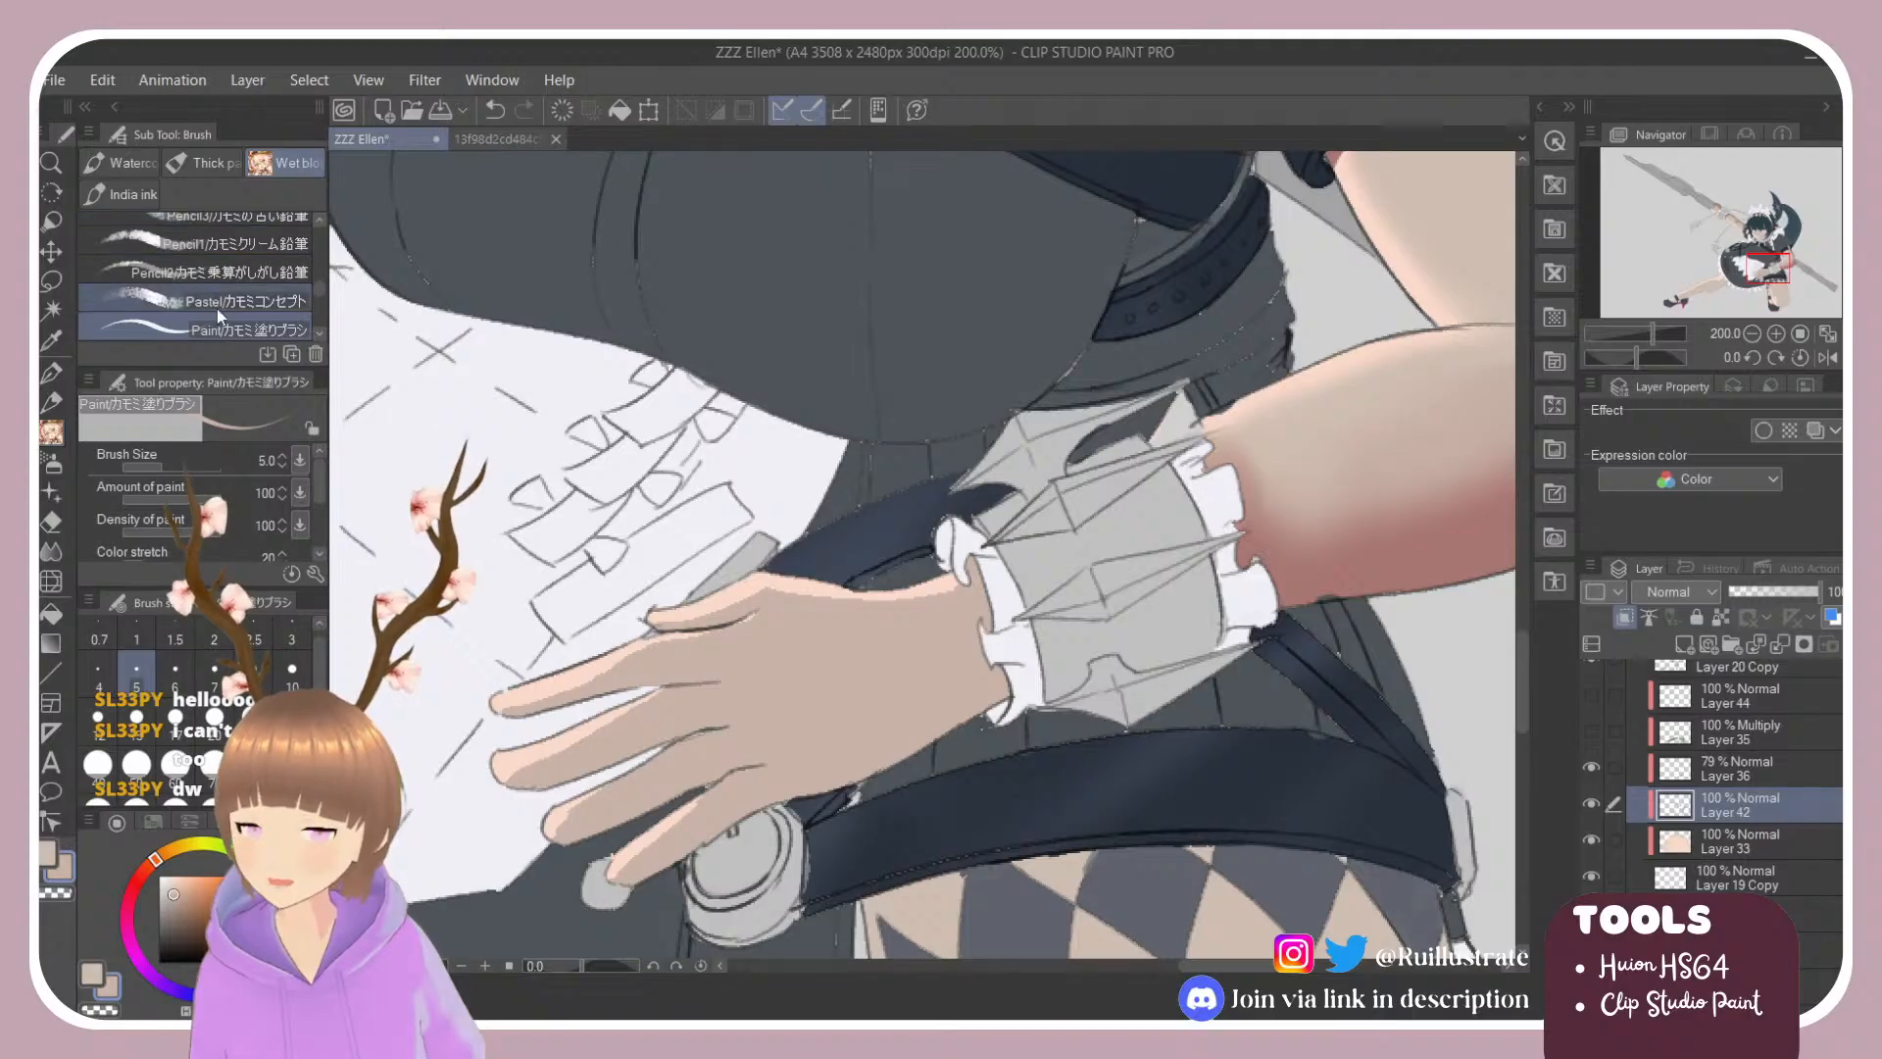
pyautogui.moveTo(320, 292); pyautogui.dragTo(322, 311)
pyautogui.click(264, 292)
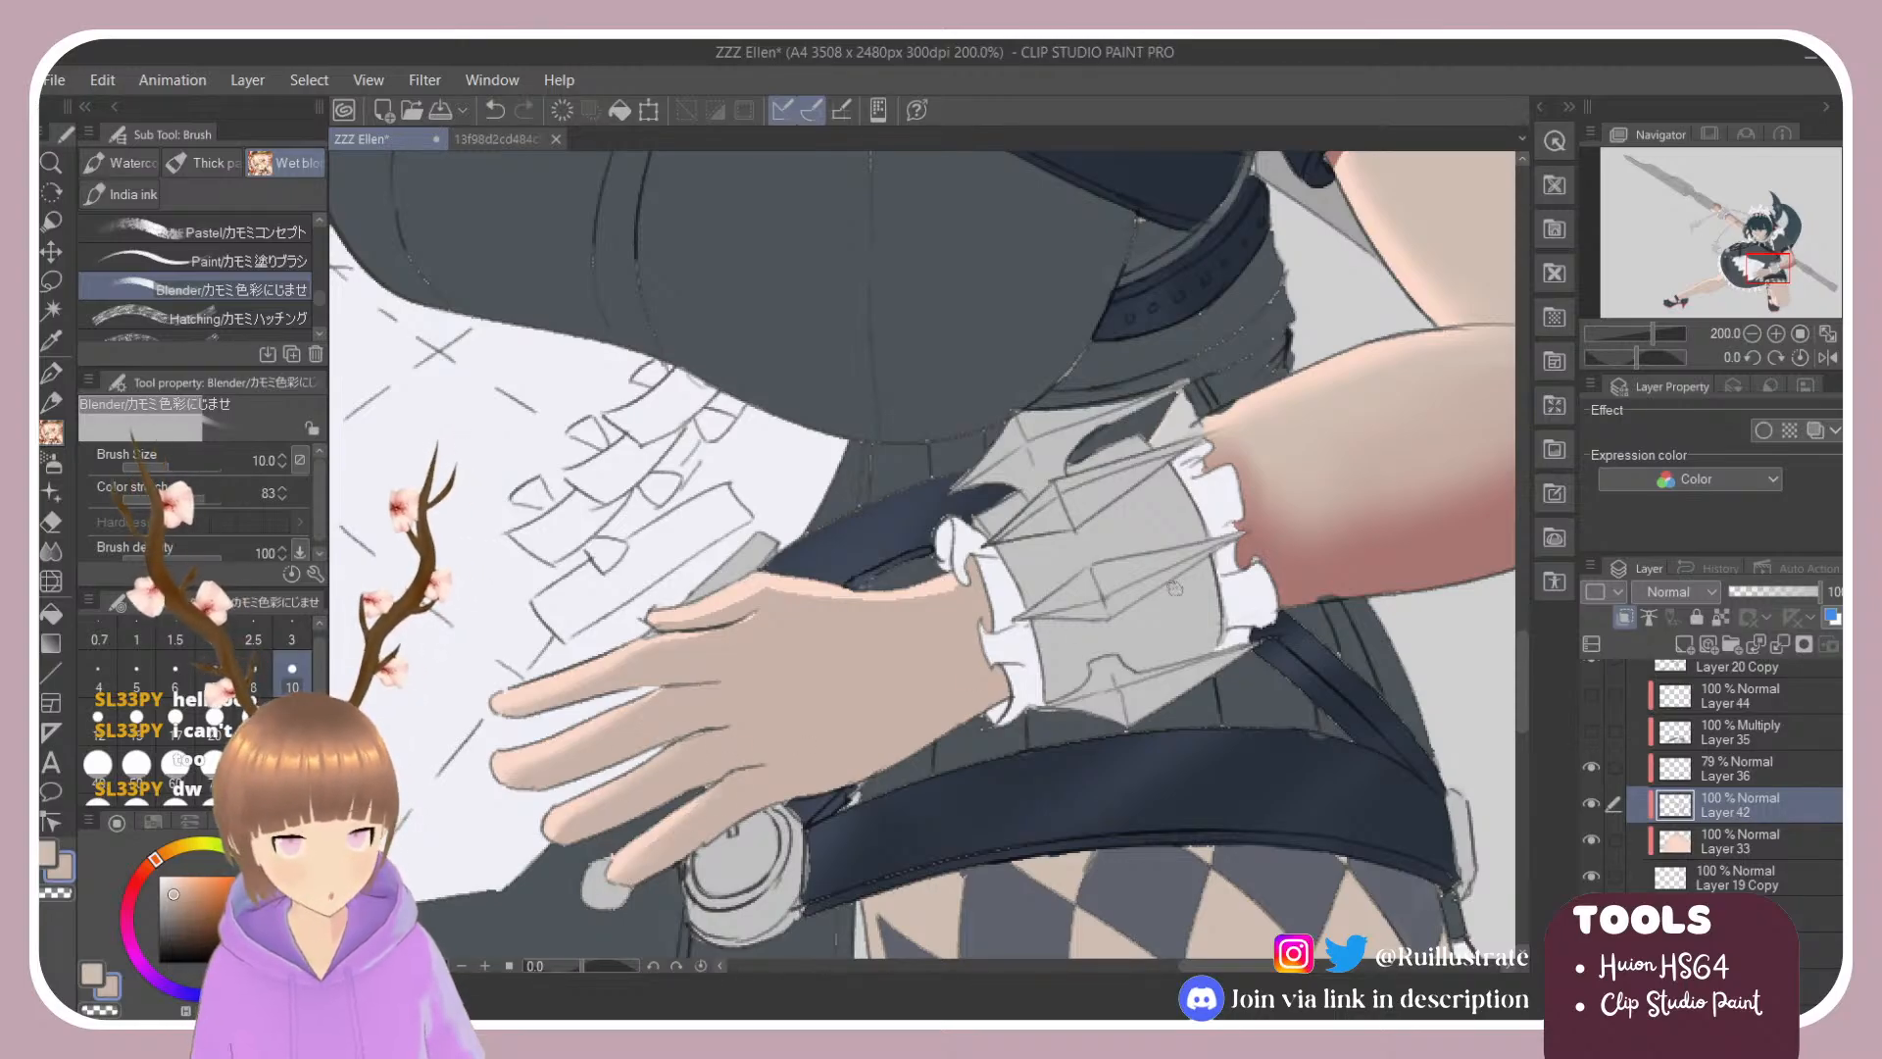
# Step: Sample the reddish tone from the forearm's underside and paint a size 20 shadow beside the cuff and along the hand's lower edge
pyautogui.keyDown('alt'); pyautogui.click(1426, 570); pyautogui.keyUp('alt')
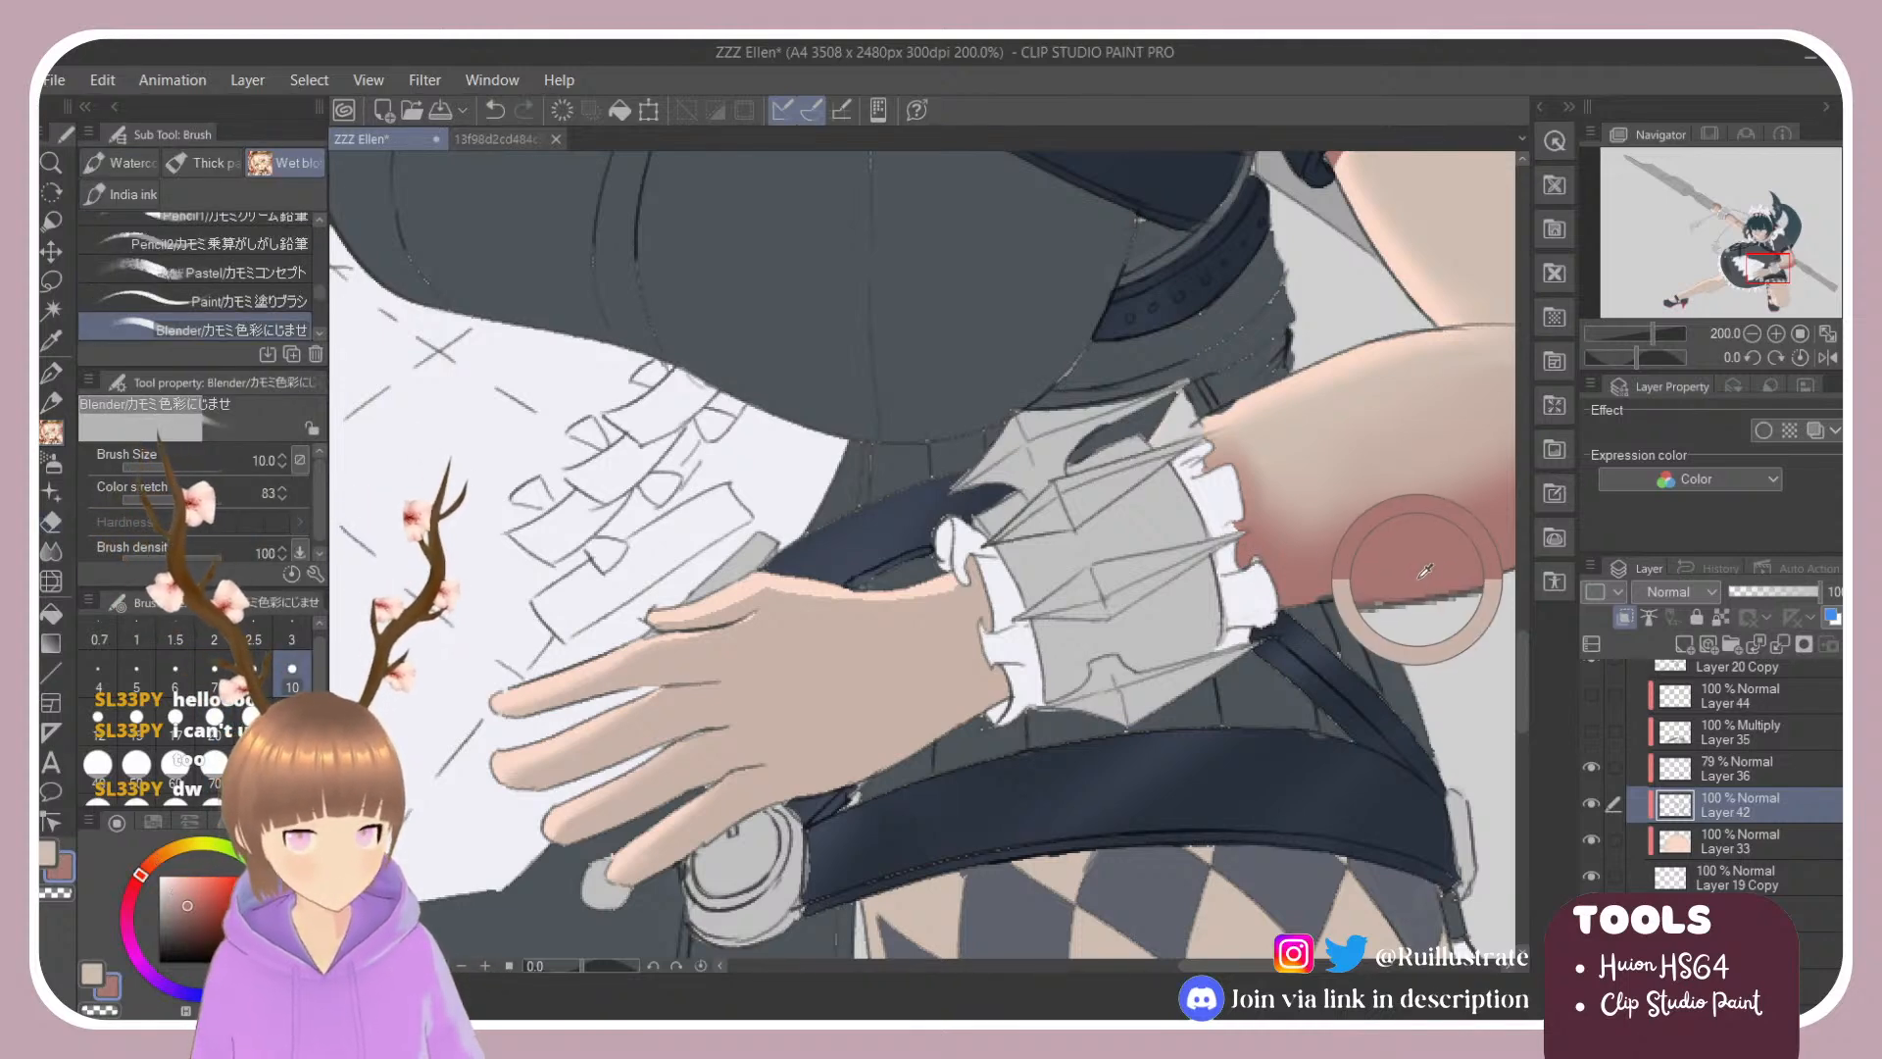
pyautogui.press('e')
pyautogui.click(245, 300)
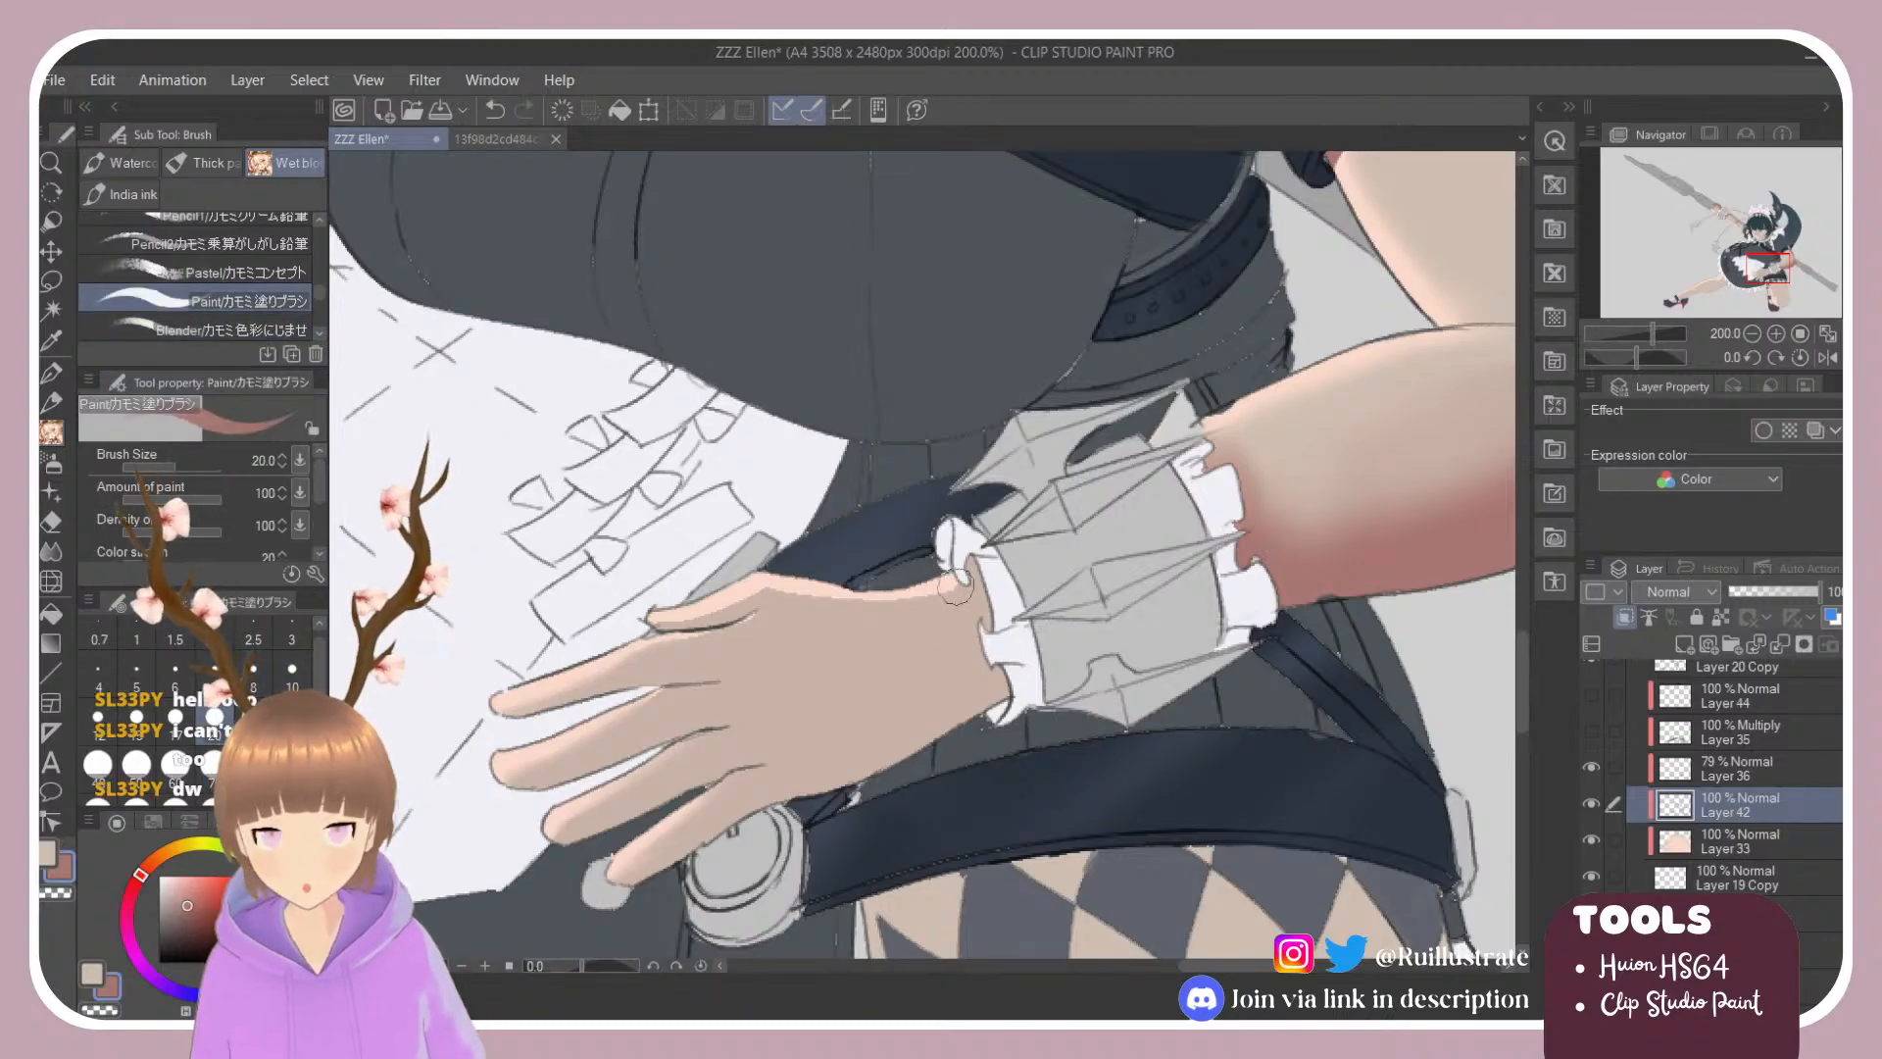
pyautogui.moveTo(978, 577); pyautogui.dragTo(992, 694)
pyautogui.moveTo(797, 790)
pyautogui.mouseDown()
pyautogui.moveTo(705, 842)
pyautogui.moveTo(838, 769)
pyautogui.moveTo(774, 799)
pyautogui.mouseUp()
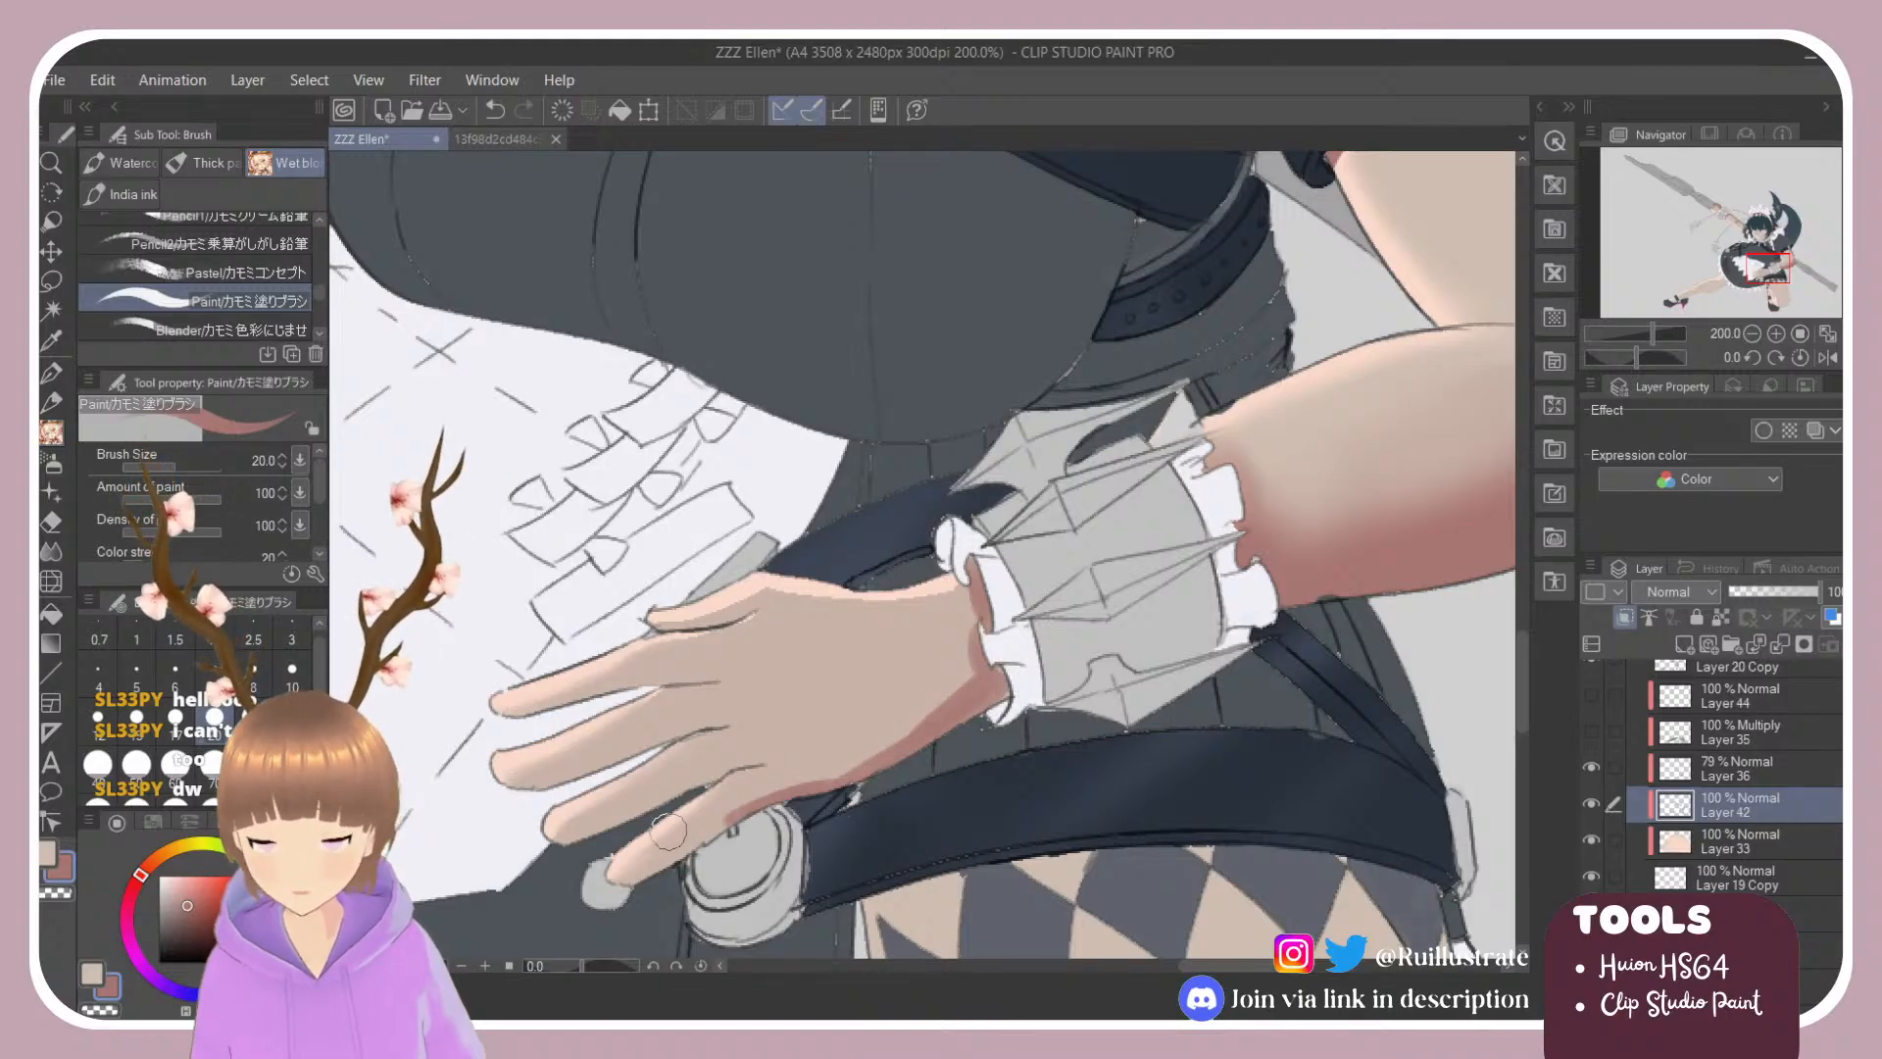
# Step: Sample the hand's beige tone and blend the reddish shadow into the skin with the Blender brush, raising its size to 20
pyautogui.keyDown('alt'); pyautogui.click(801, 763); pyautogui.keyUp('alt')
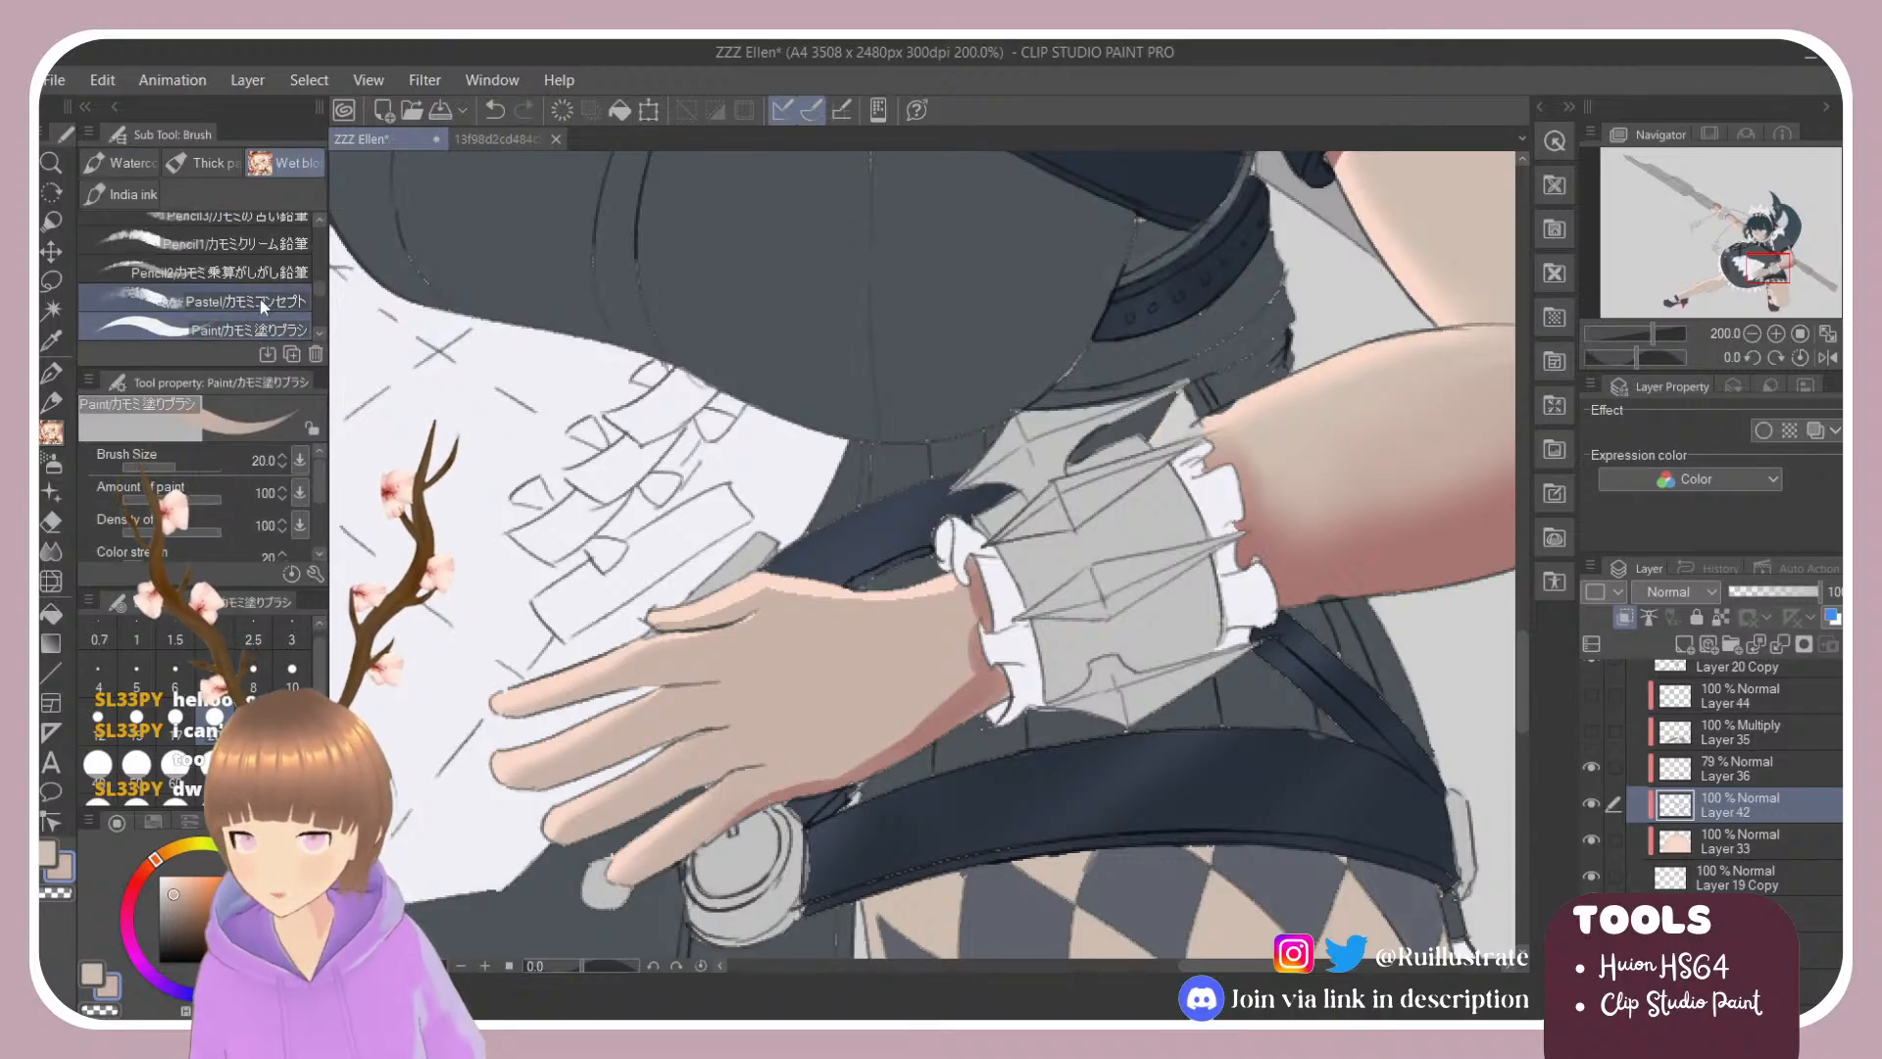
pyautogui.scroll(-2, 263, 299)
pyautogui.click(235, 295)
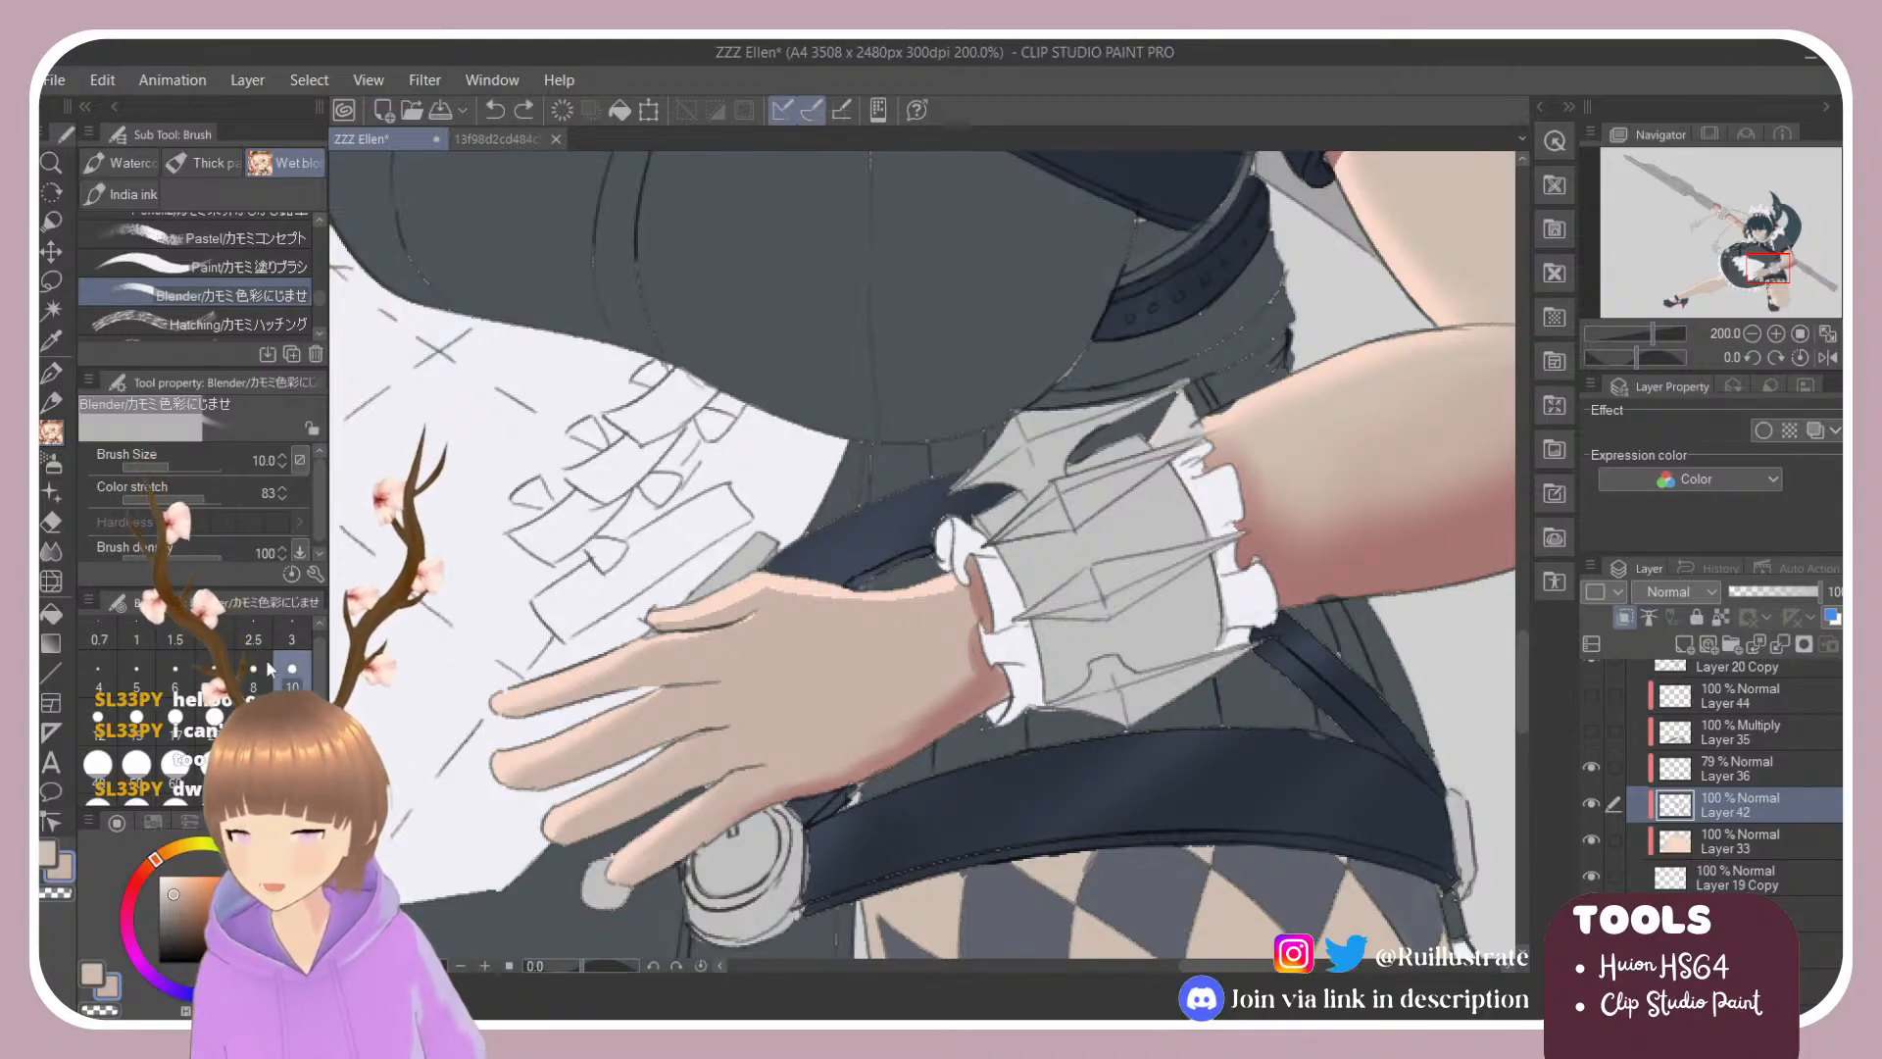
pyautogui.click(214, 713)
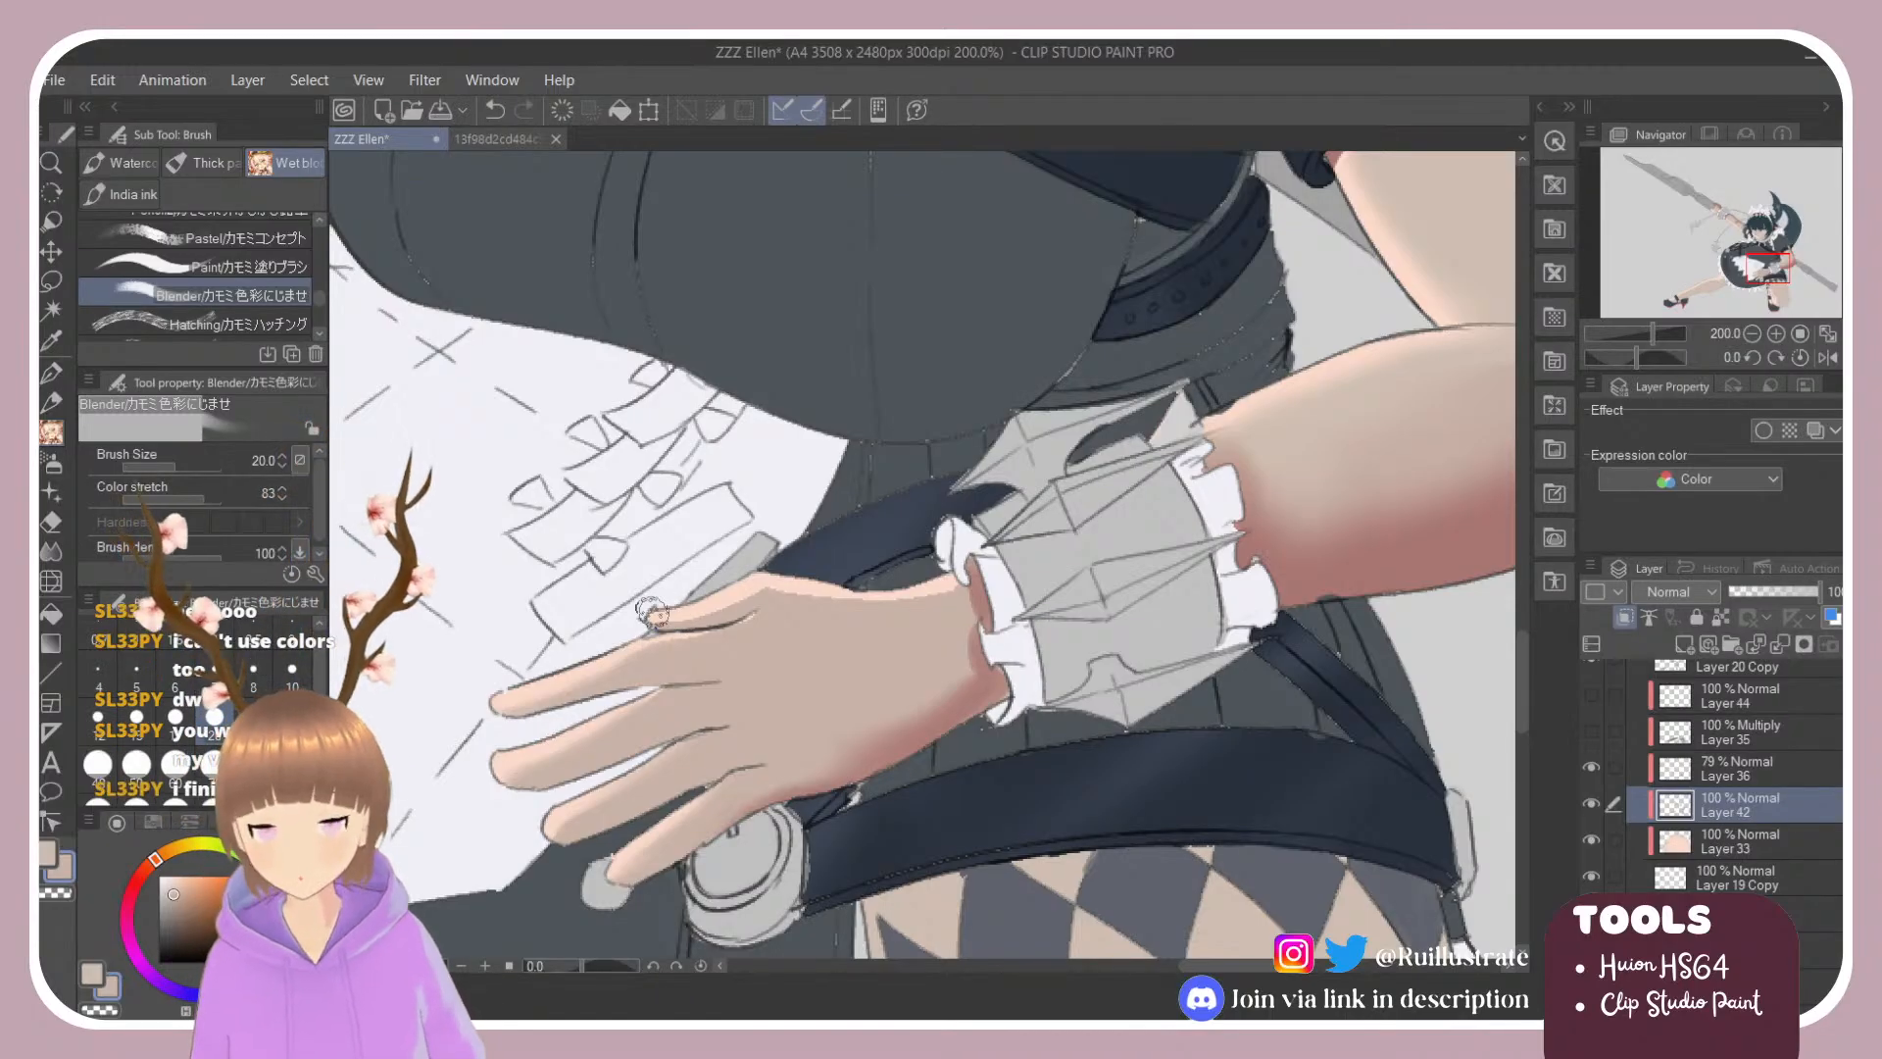
# Step: Resample the forearm's reddish tone and paint shadows along the undersides of the fingers with the Paint brush at size 20
pyautogui.click(174, 261)
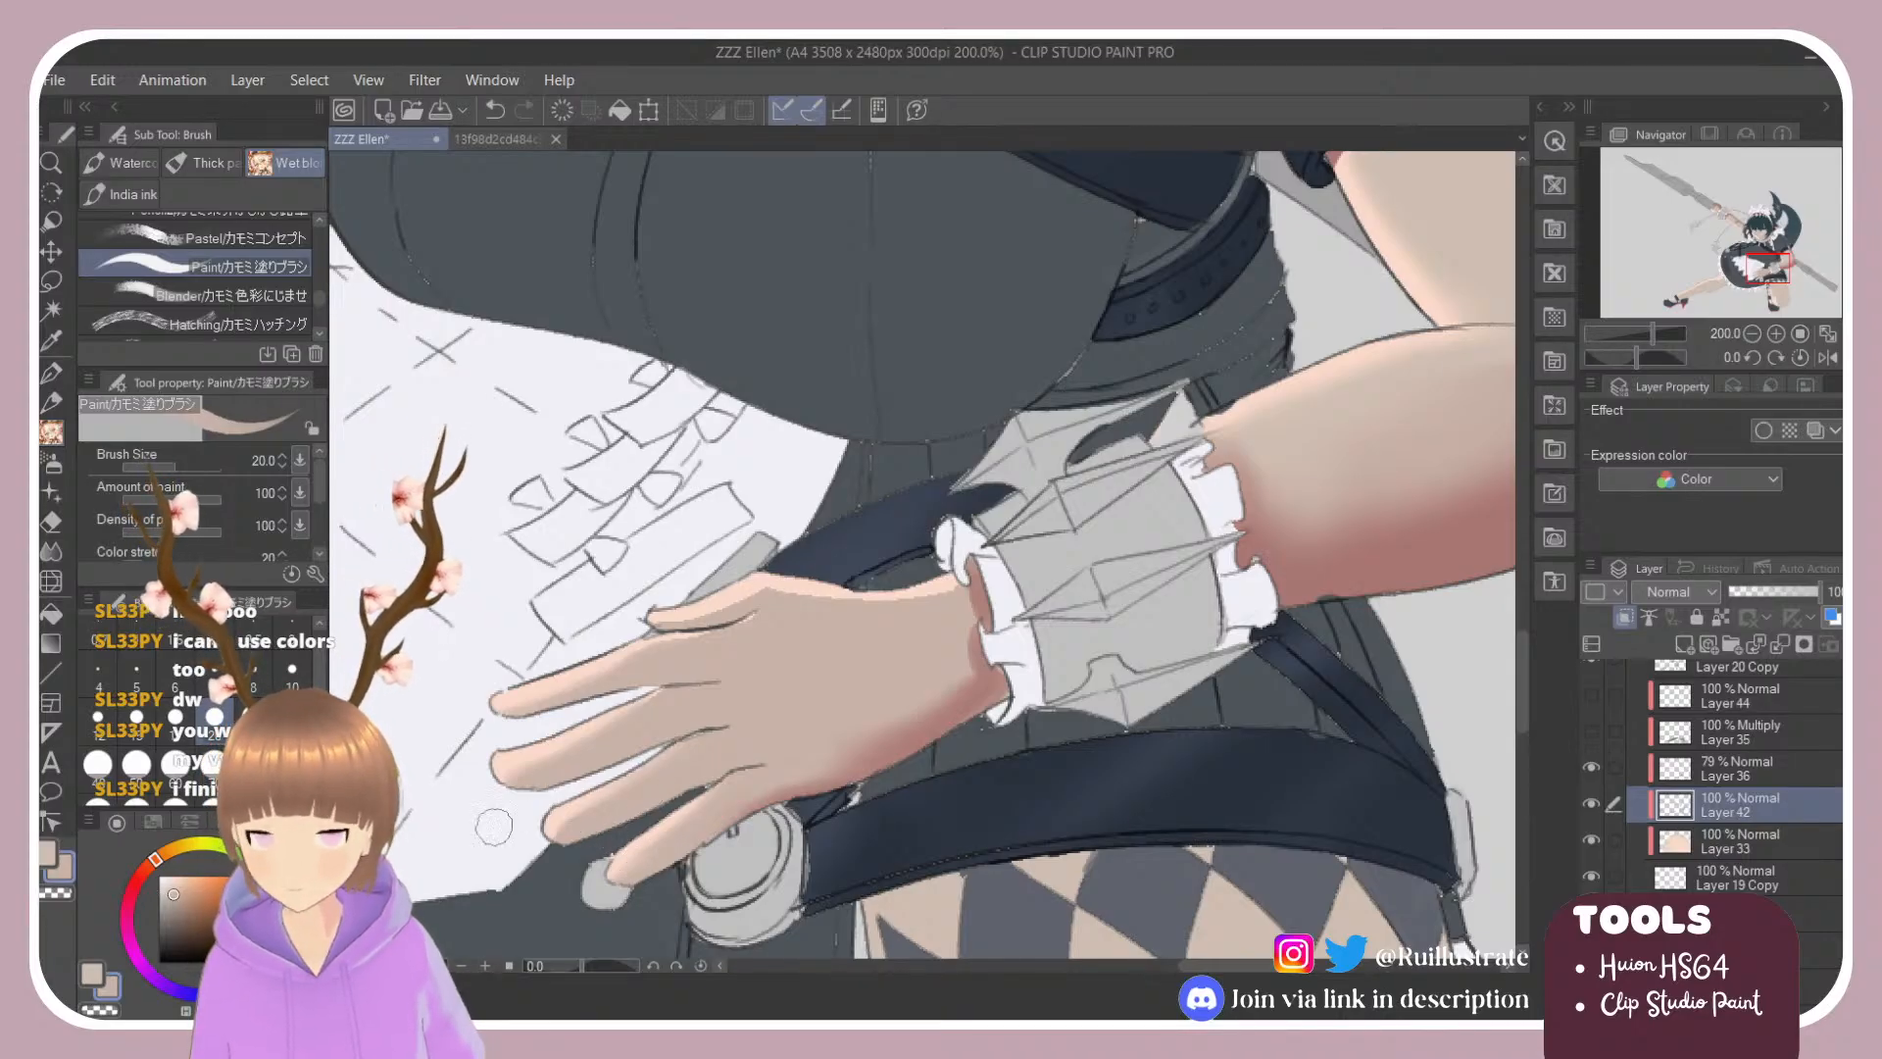
pyautogui.press('alt')
pyautogui.keyDown('alt'); pyautogui.click(1438, 567); pyautogui.keyUp('alt')
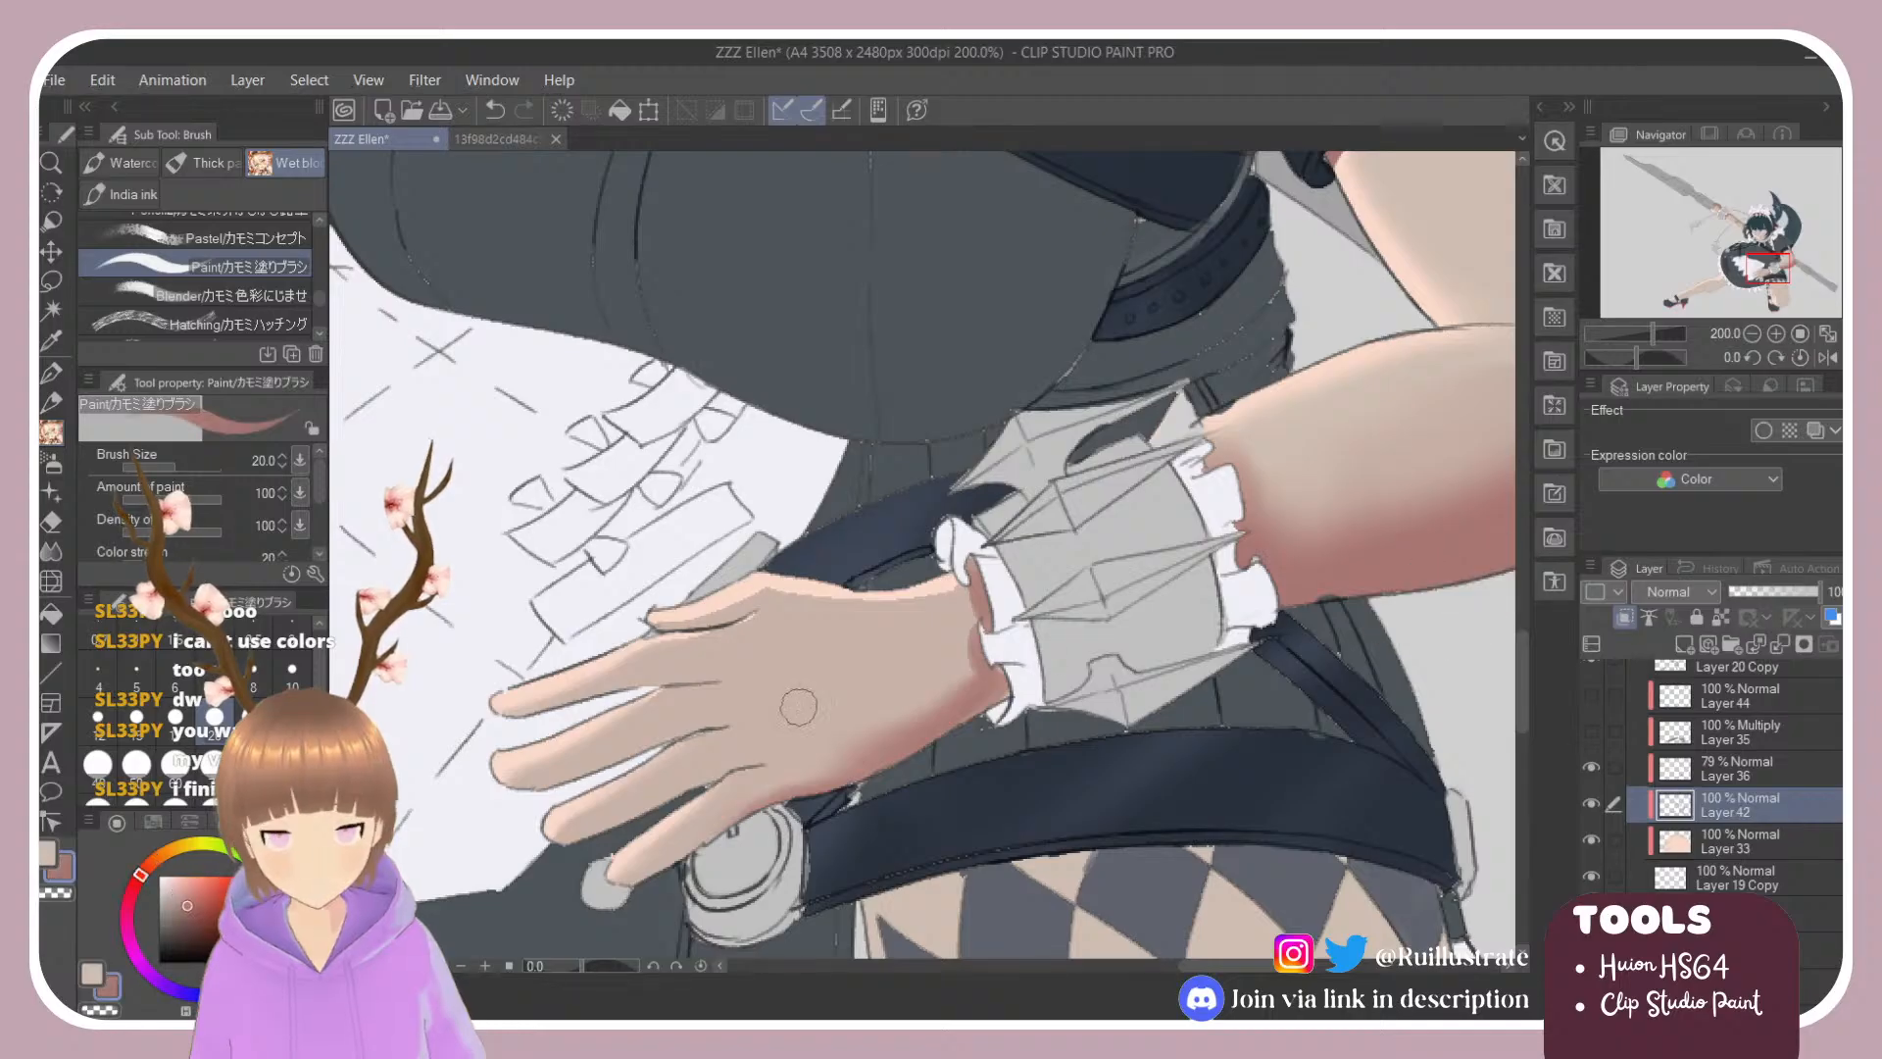
pyautogui.scroll(2, 271, 334)
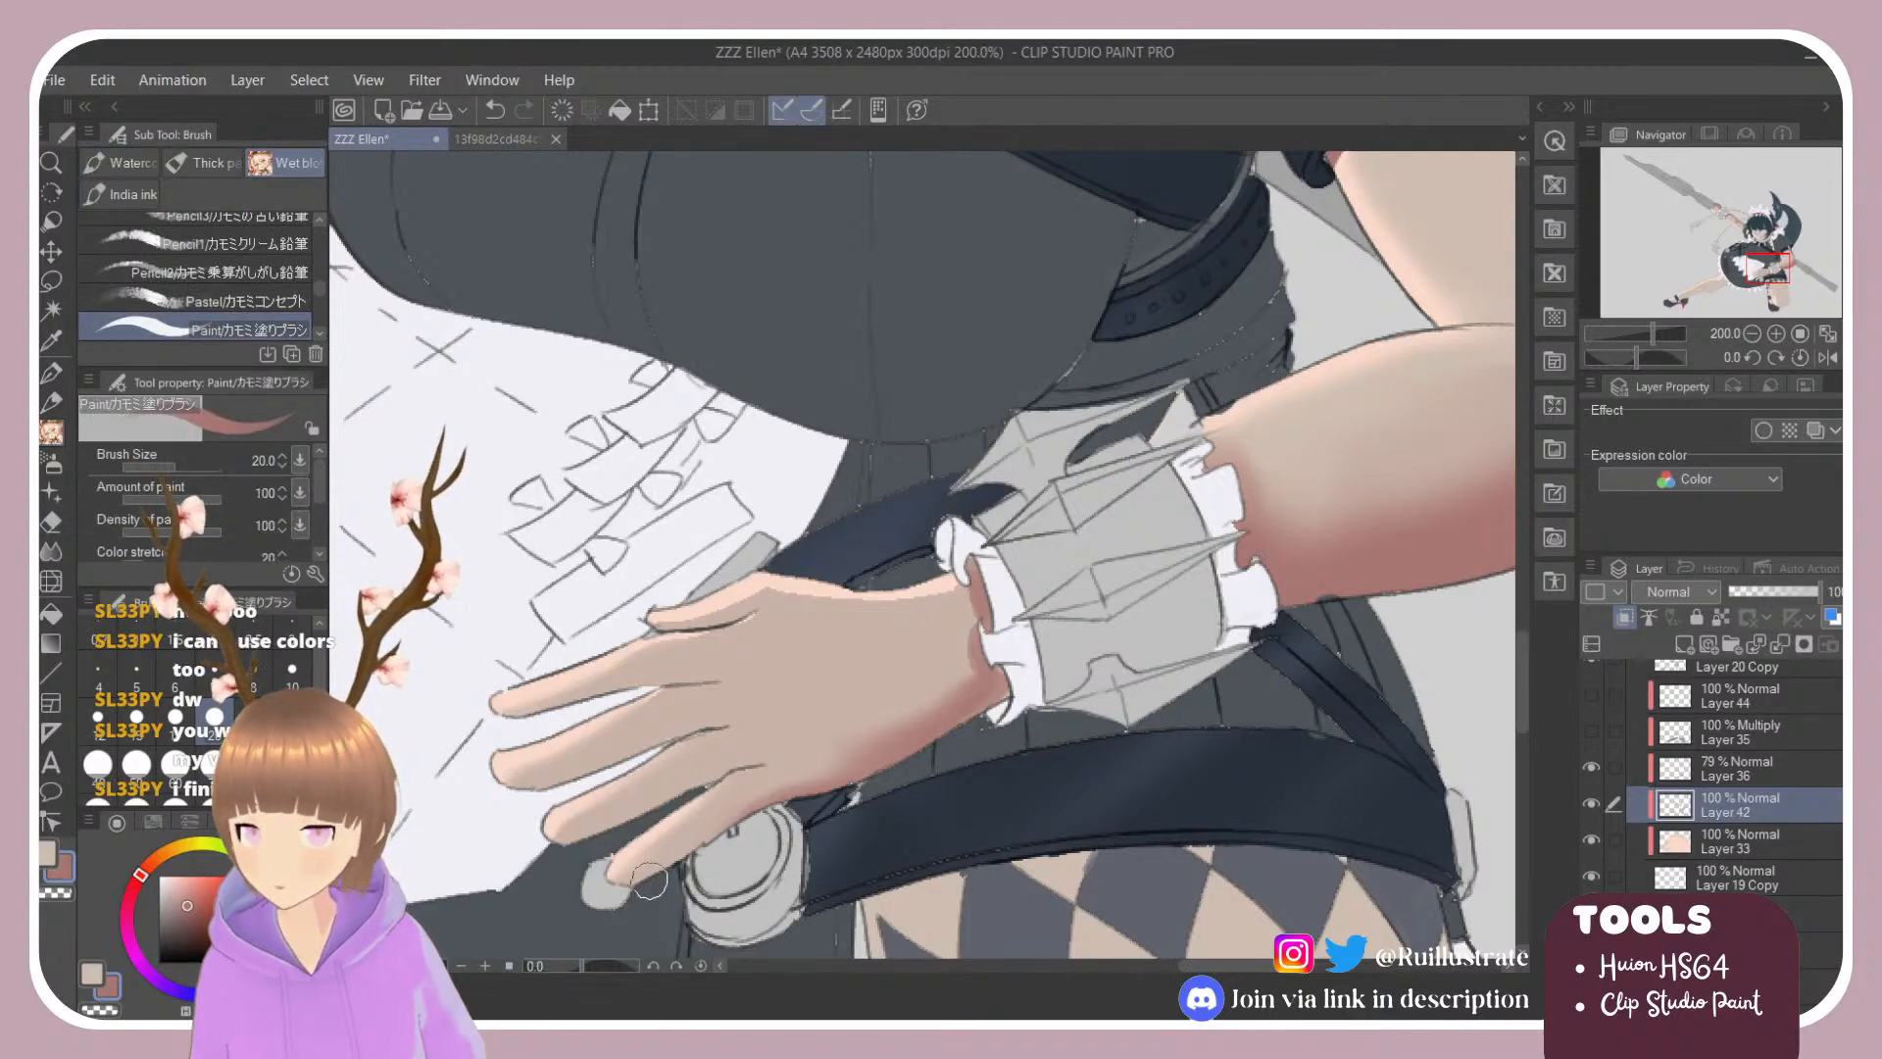
pyautogui.moveTo(785, 799); pyautogui.dragTo(628, 875)
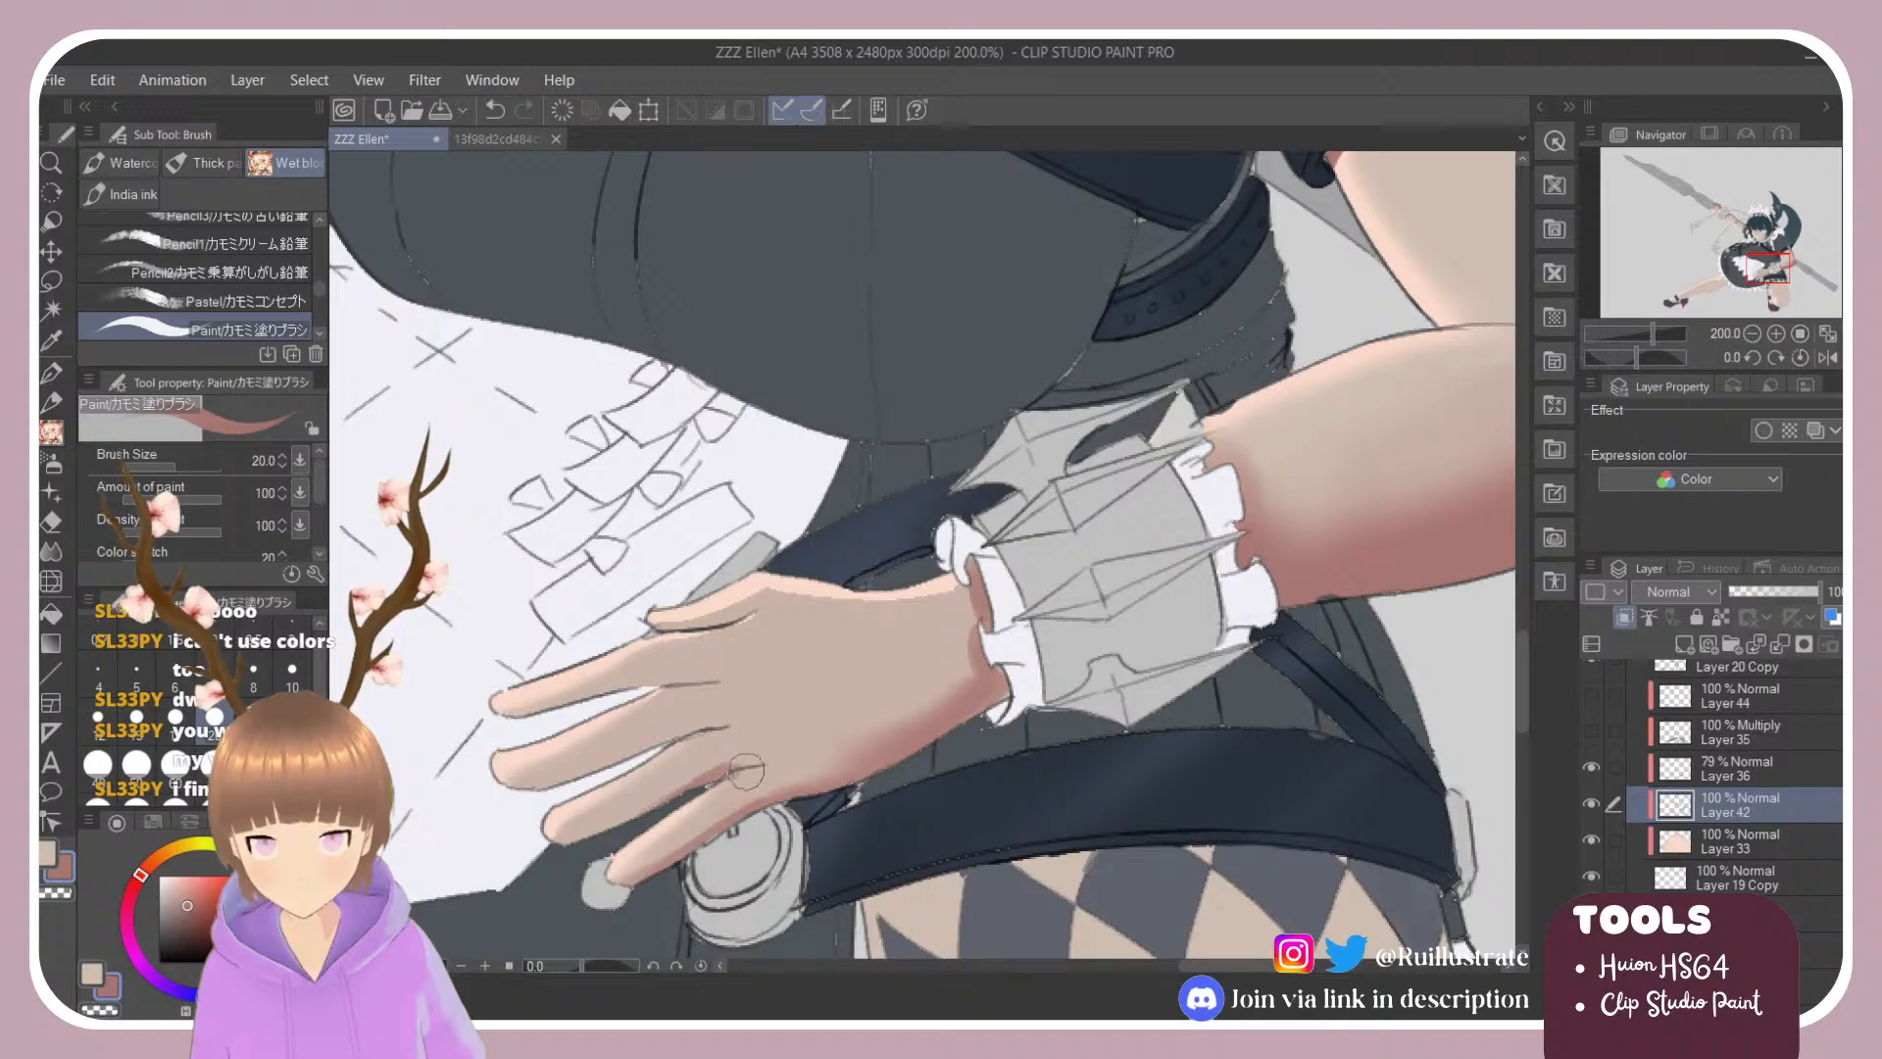
pyautogui.press('e')
pyautogui.press('b')
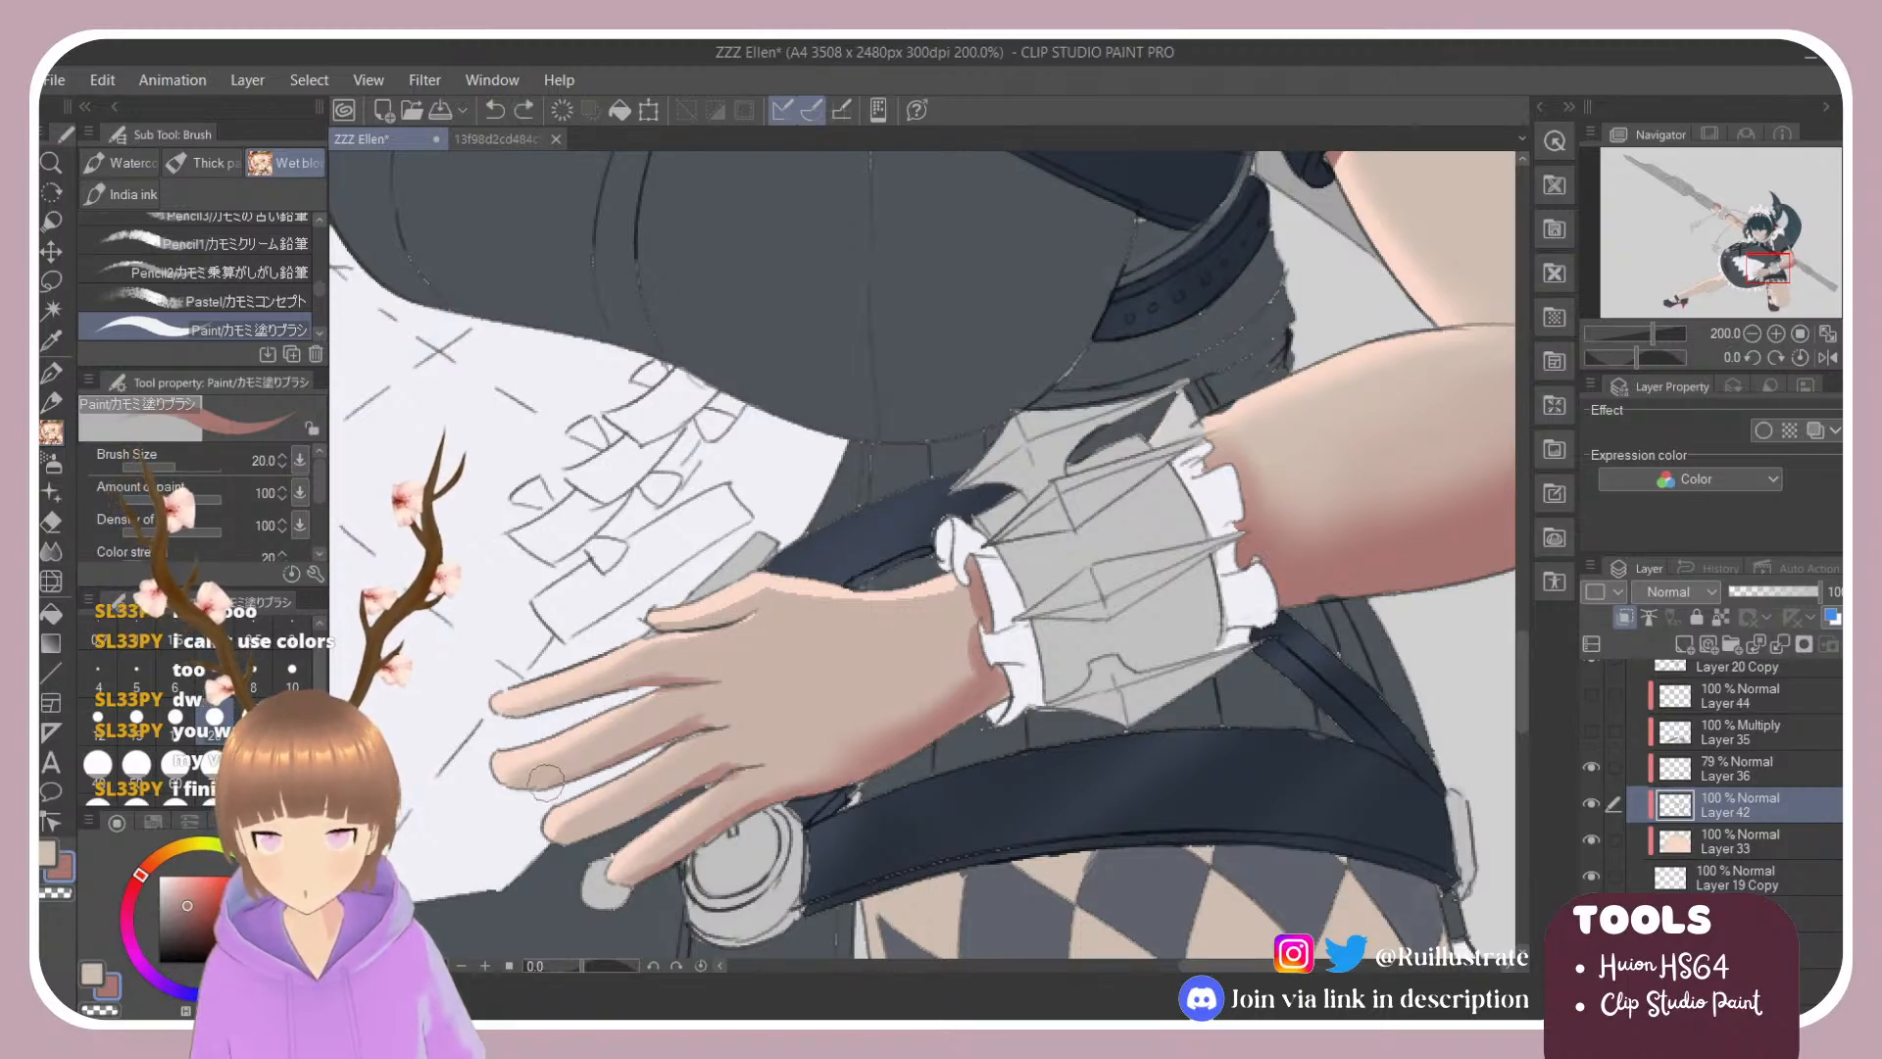
# Step: Sample the beige tone from the back of the hand and paint over the finger shadows to refine their edges
pyautogui.keyDown('alt'); pyautogui.click(766, 704); pyautogui.keyUp('alt')
pyautogui.press('e')
pyautogui.press('b')
pyautogui.moveTo(723, 707)
pyautogui.mouseDown()
pyautogui.moveTo(682, 708)
pyautogui.moveTo(752, 709)
pyautogui.moveTo(640, 724)
pyautogui.mouseUp()
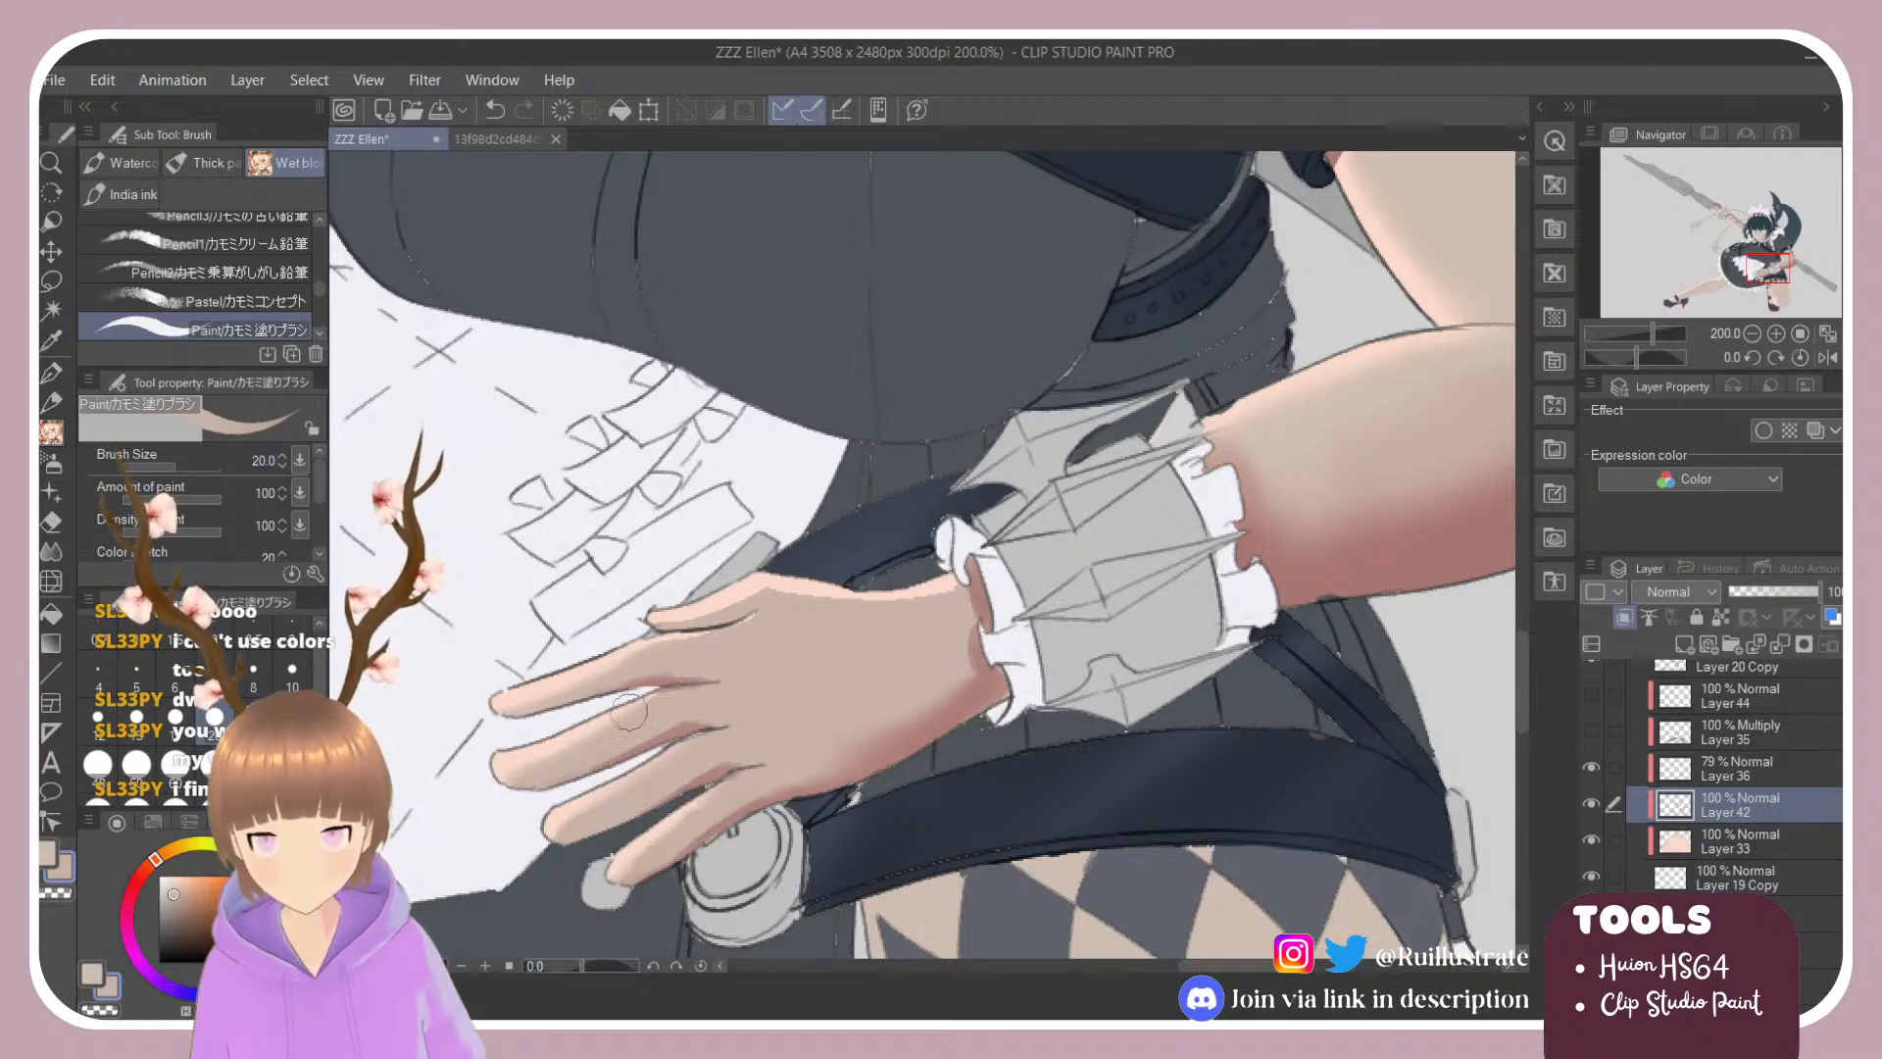
# Step: Soften the finger and hand shadows with the Blender brush, reducing its size from 20 to 10 for the finer areas
pyautogui.click(233, 294)
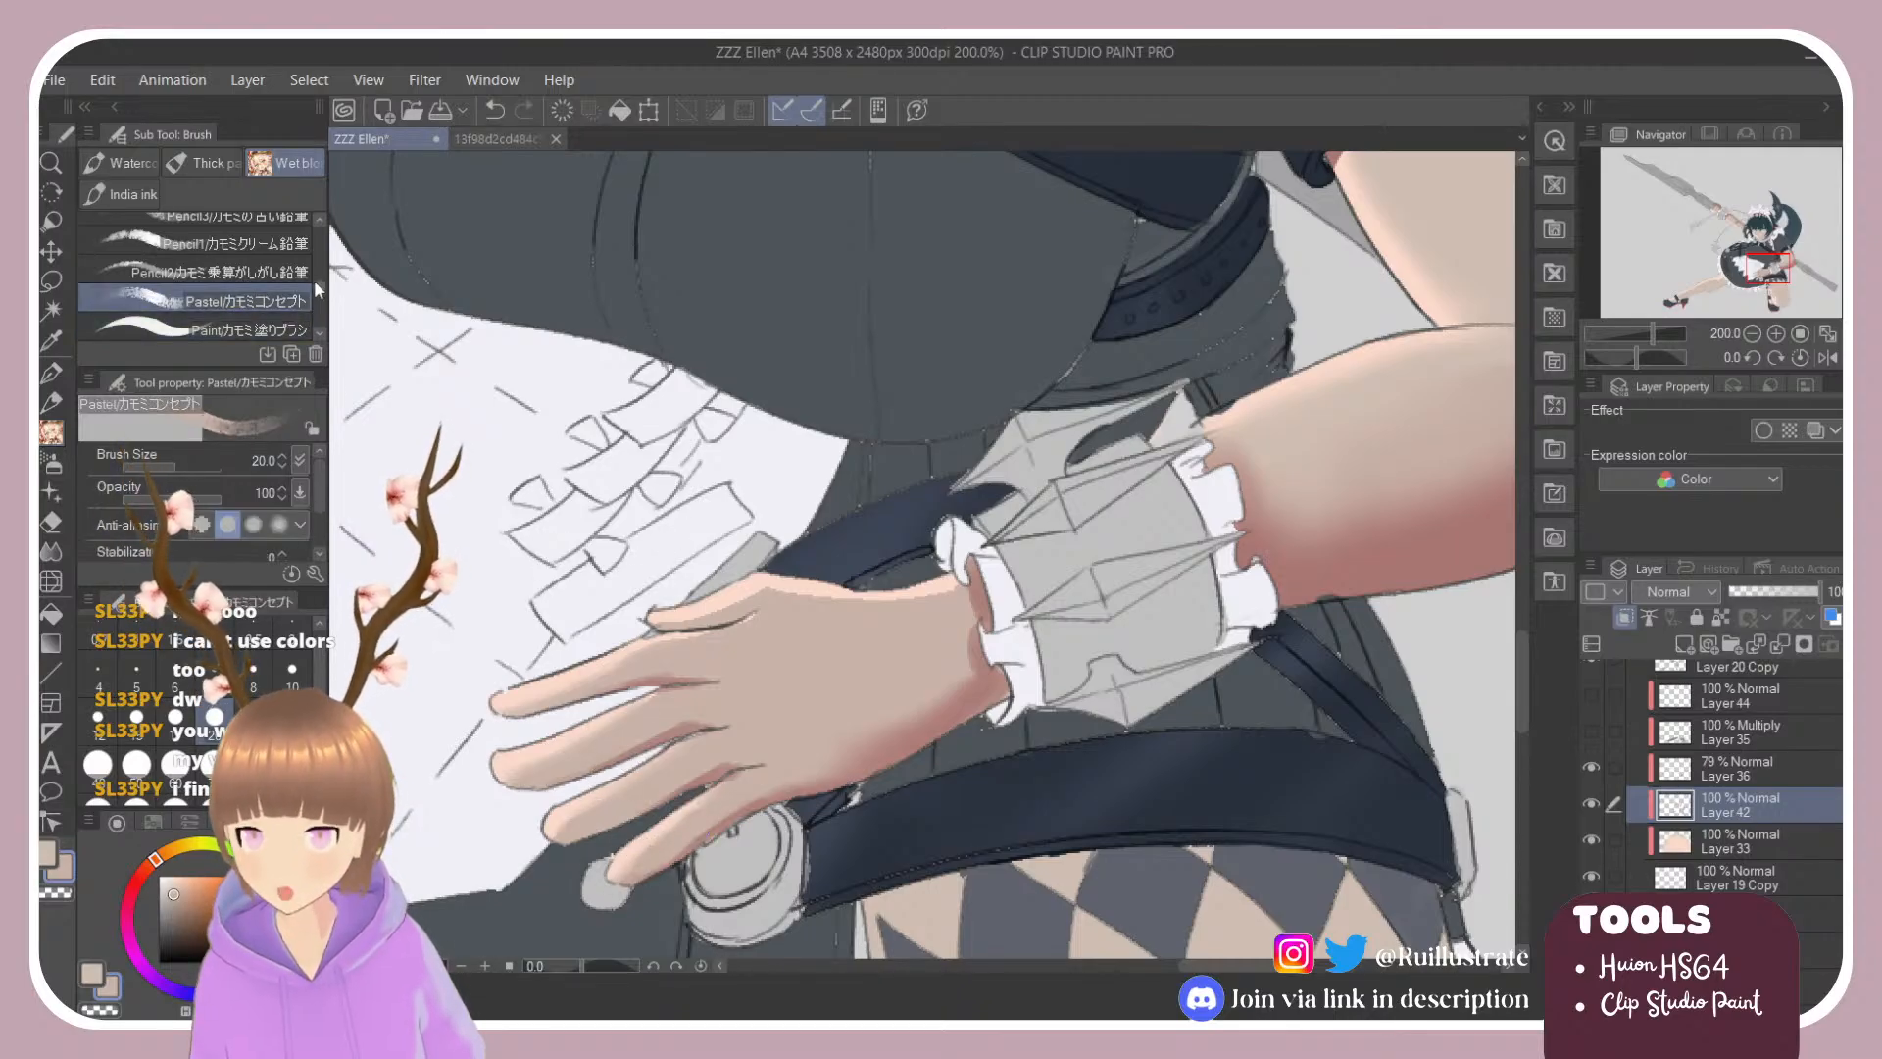
pyautogui.scroll(-2, 313, 279)
pyautogui.scroll(-1, 321, 302)
pyautogui.click(235, 302)
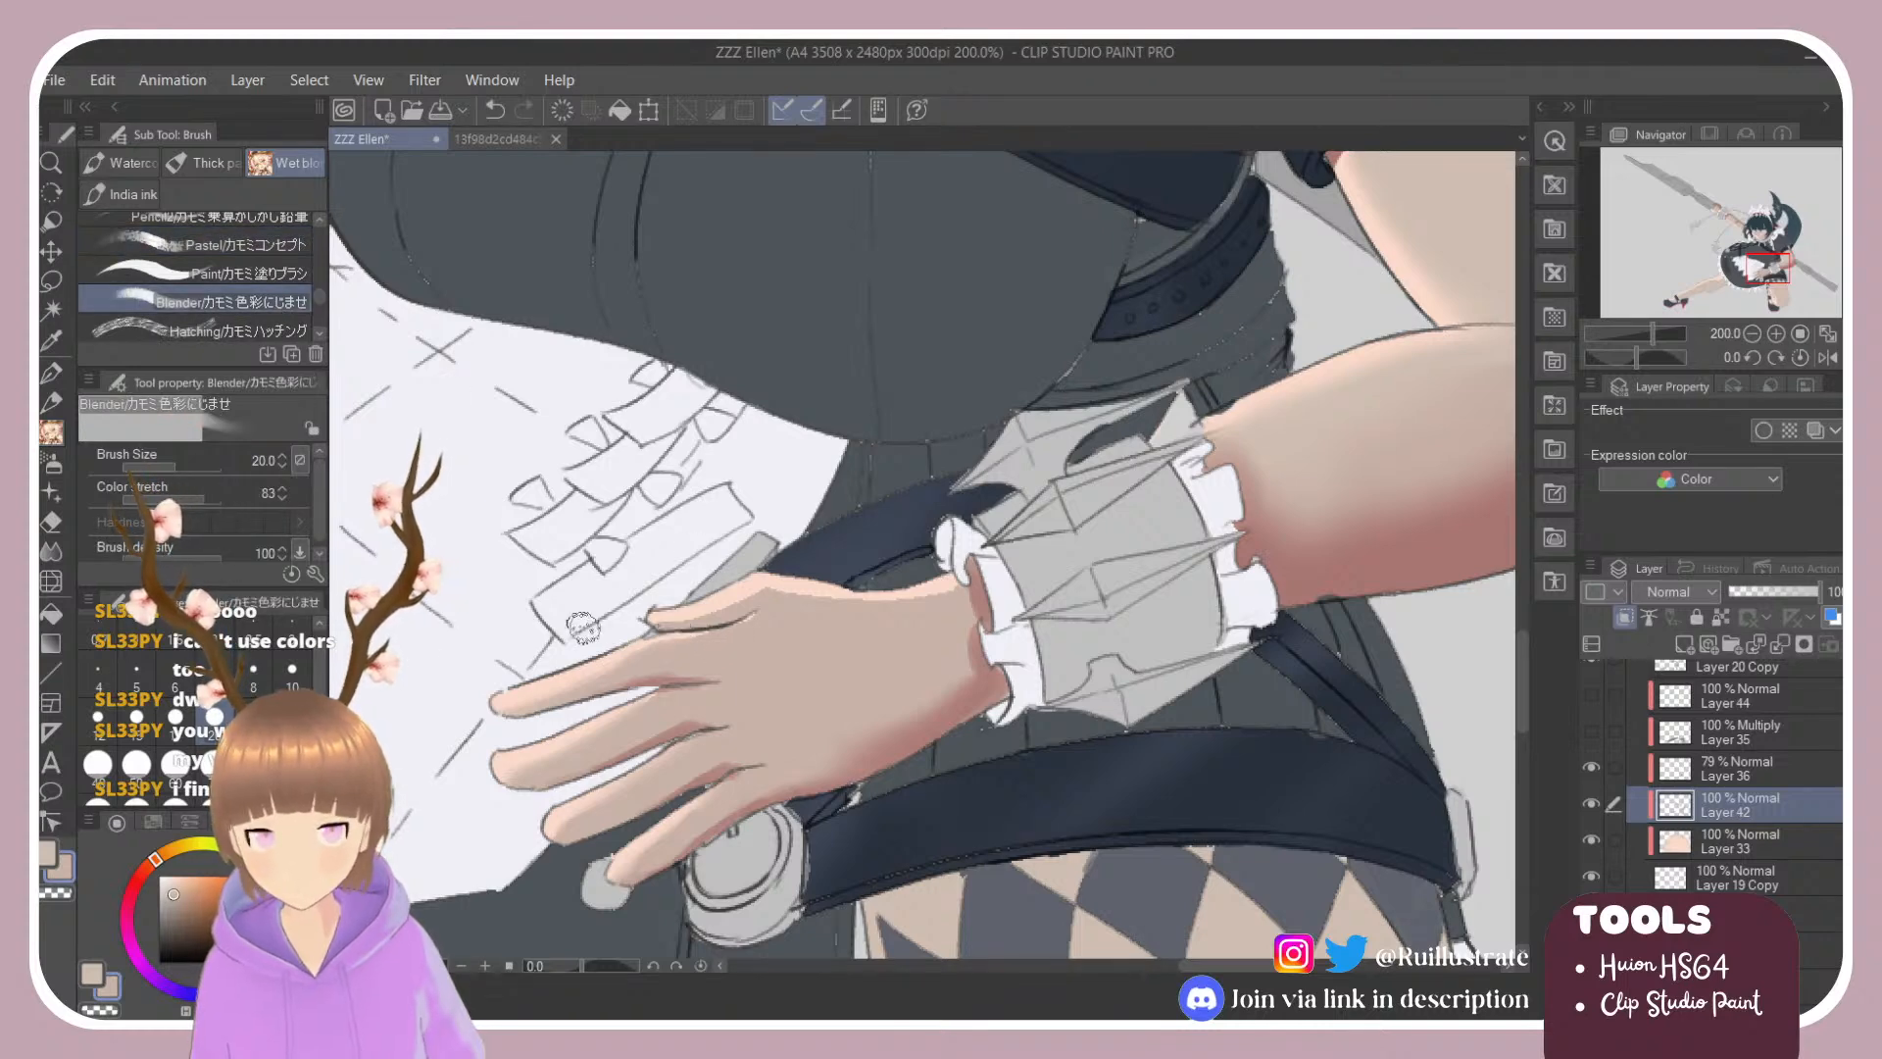
pyautogui.click(292, 674)
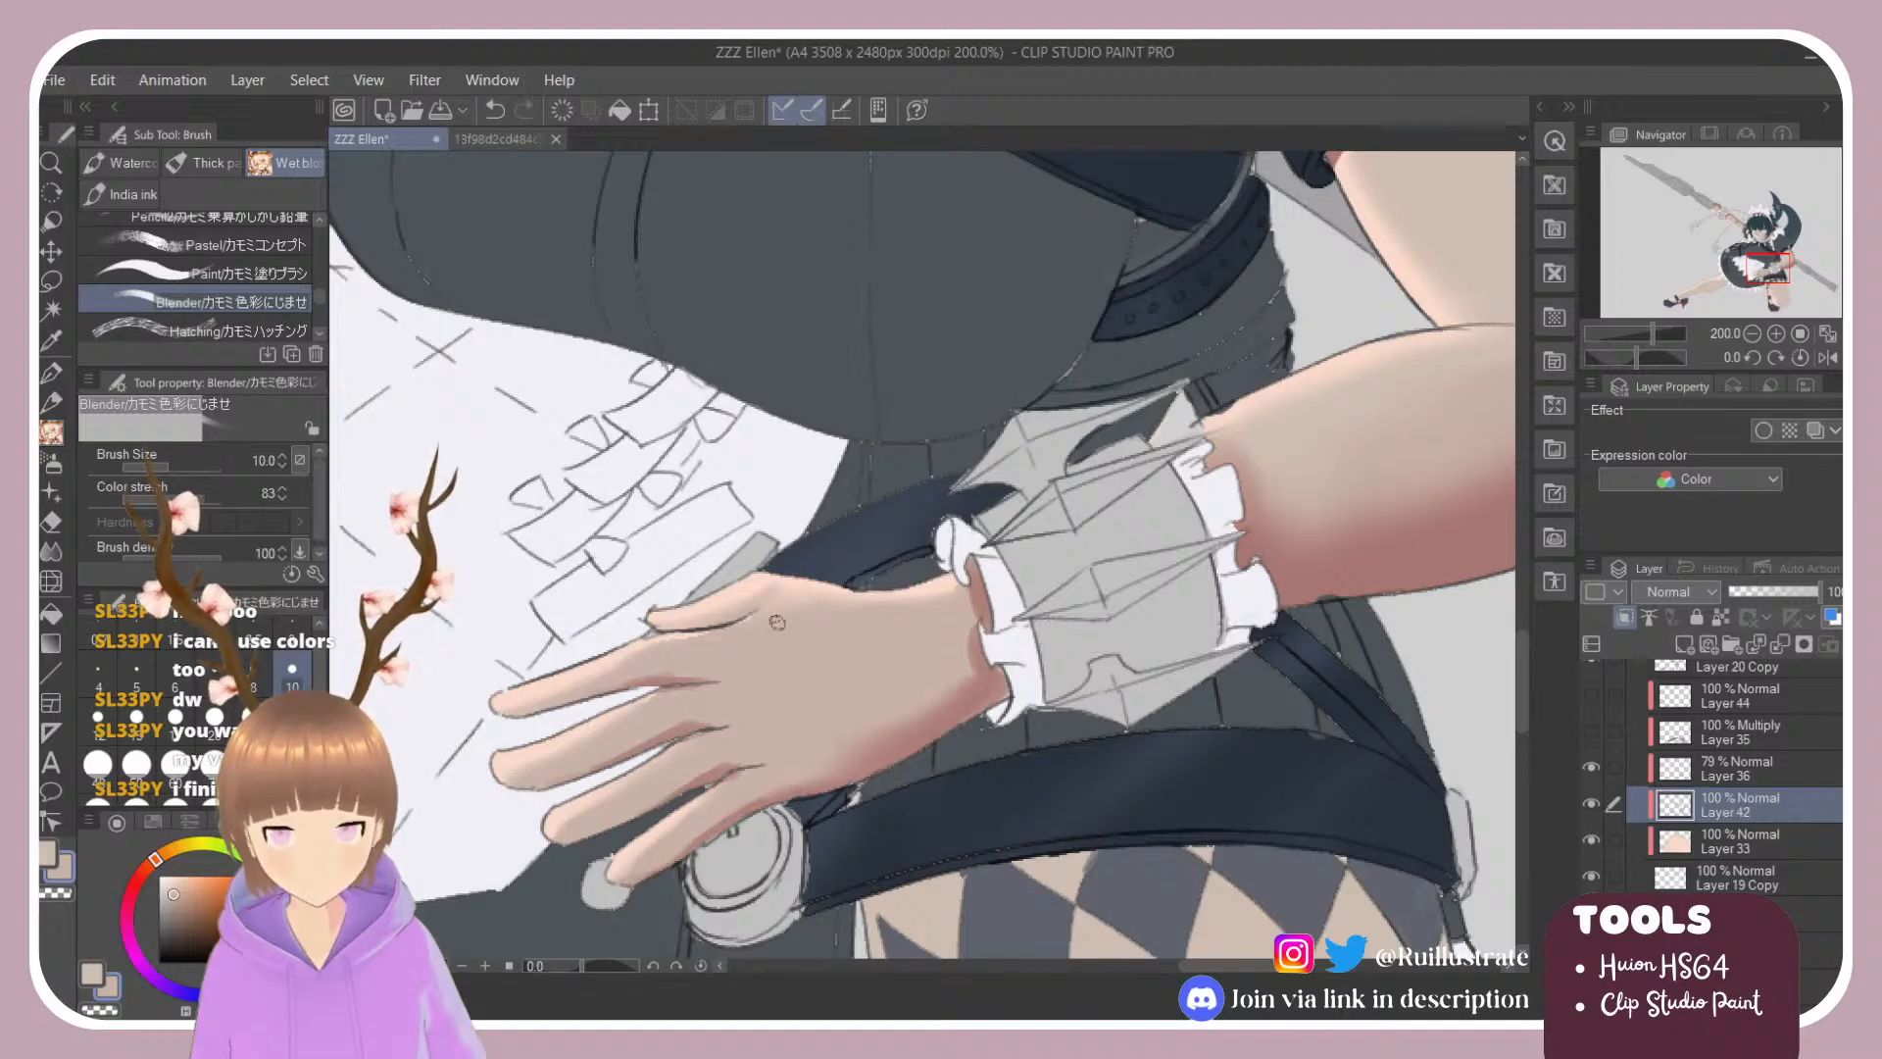
# Step: Identify Layer 20 Copy by toggling its visibility, and select Layer 45 clipped above it for work around the chest harness straps
pyautogui.scroll(-8, 777, 621)
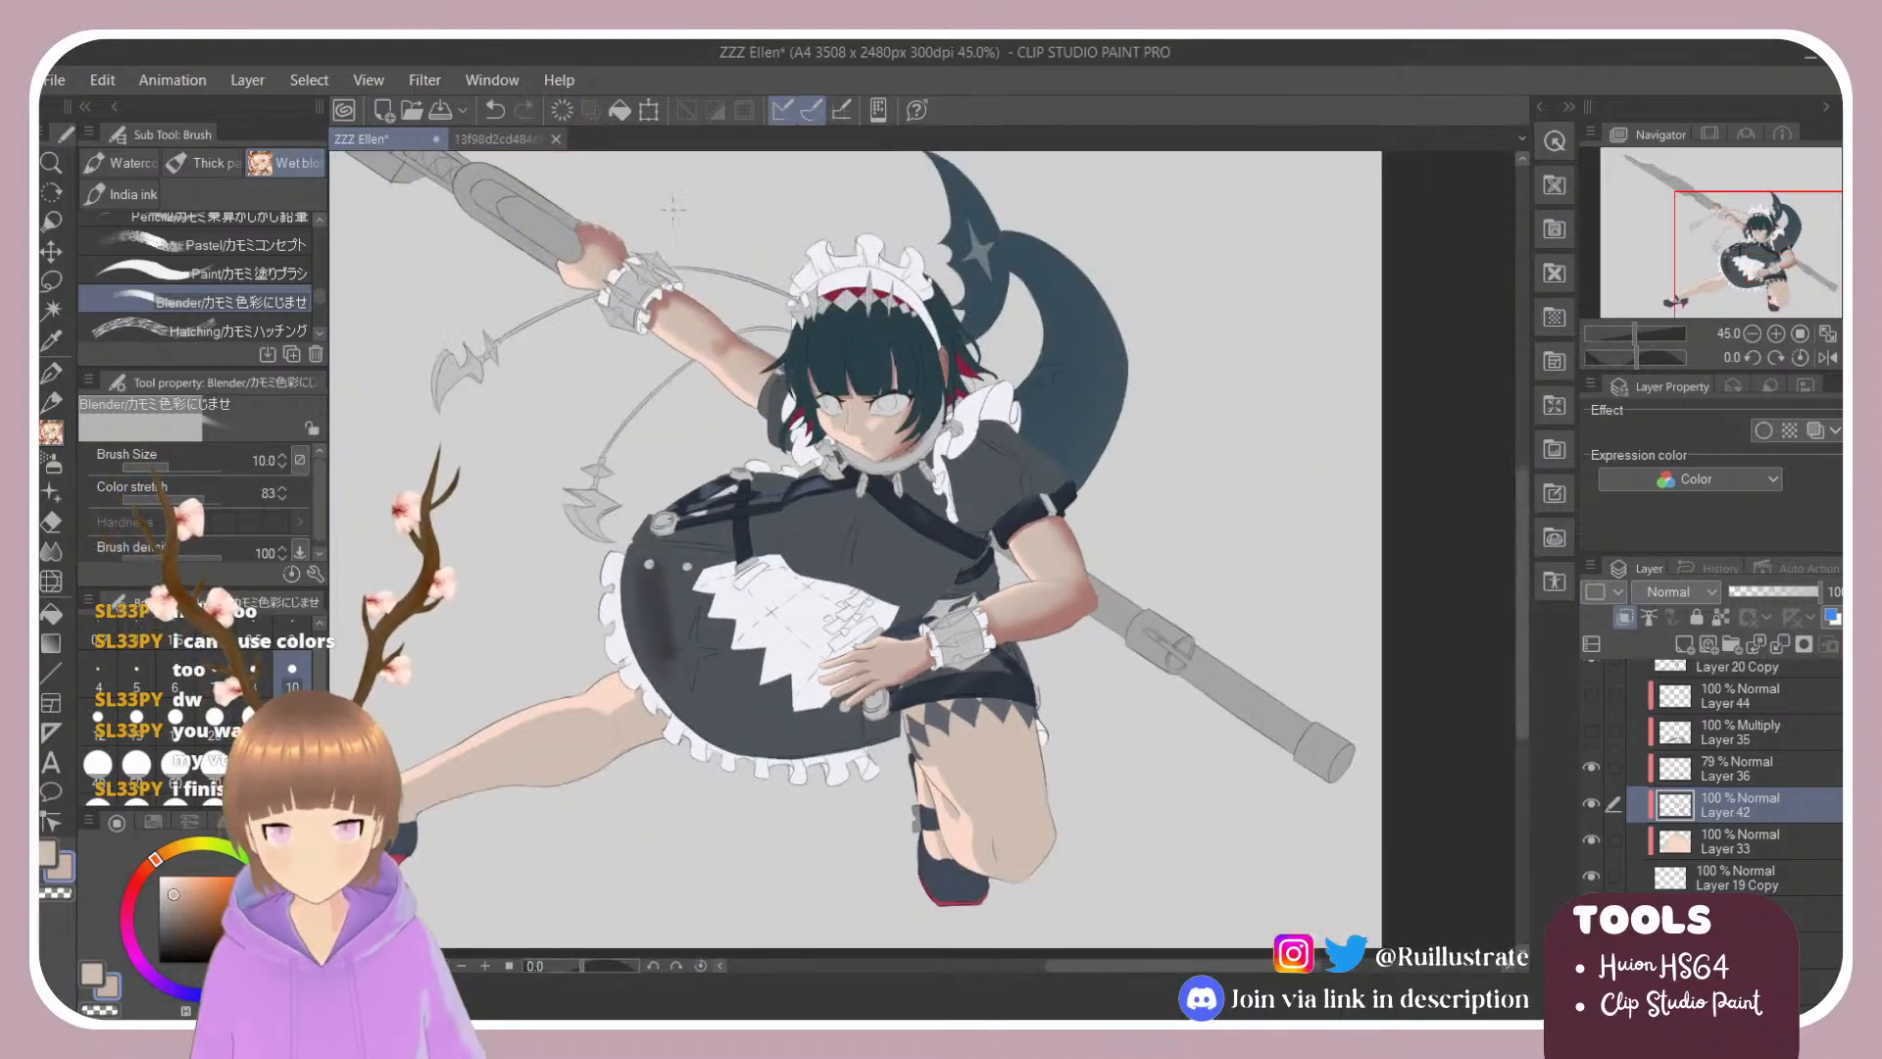
pyautogui.scroll(2, 673, 207)
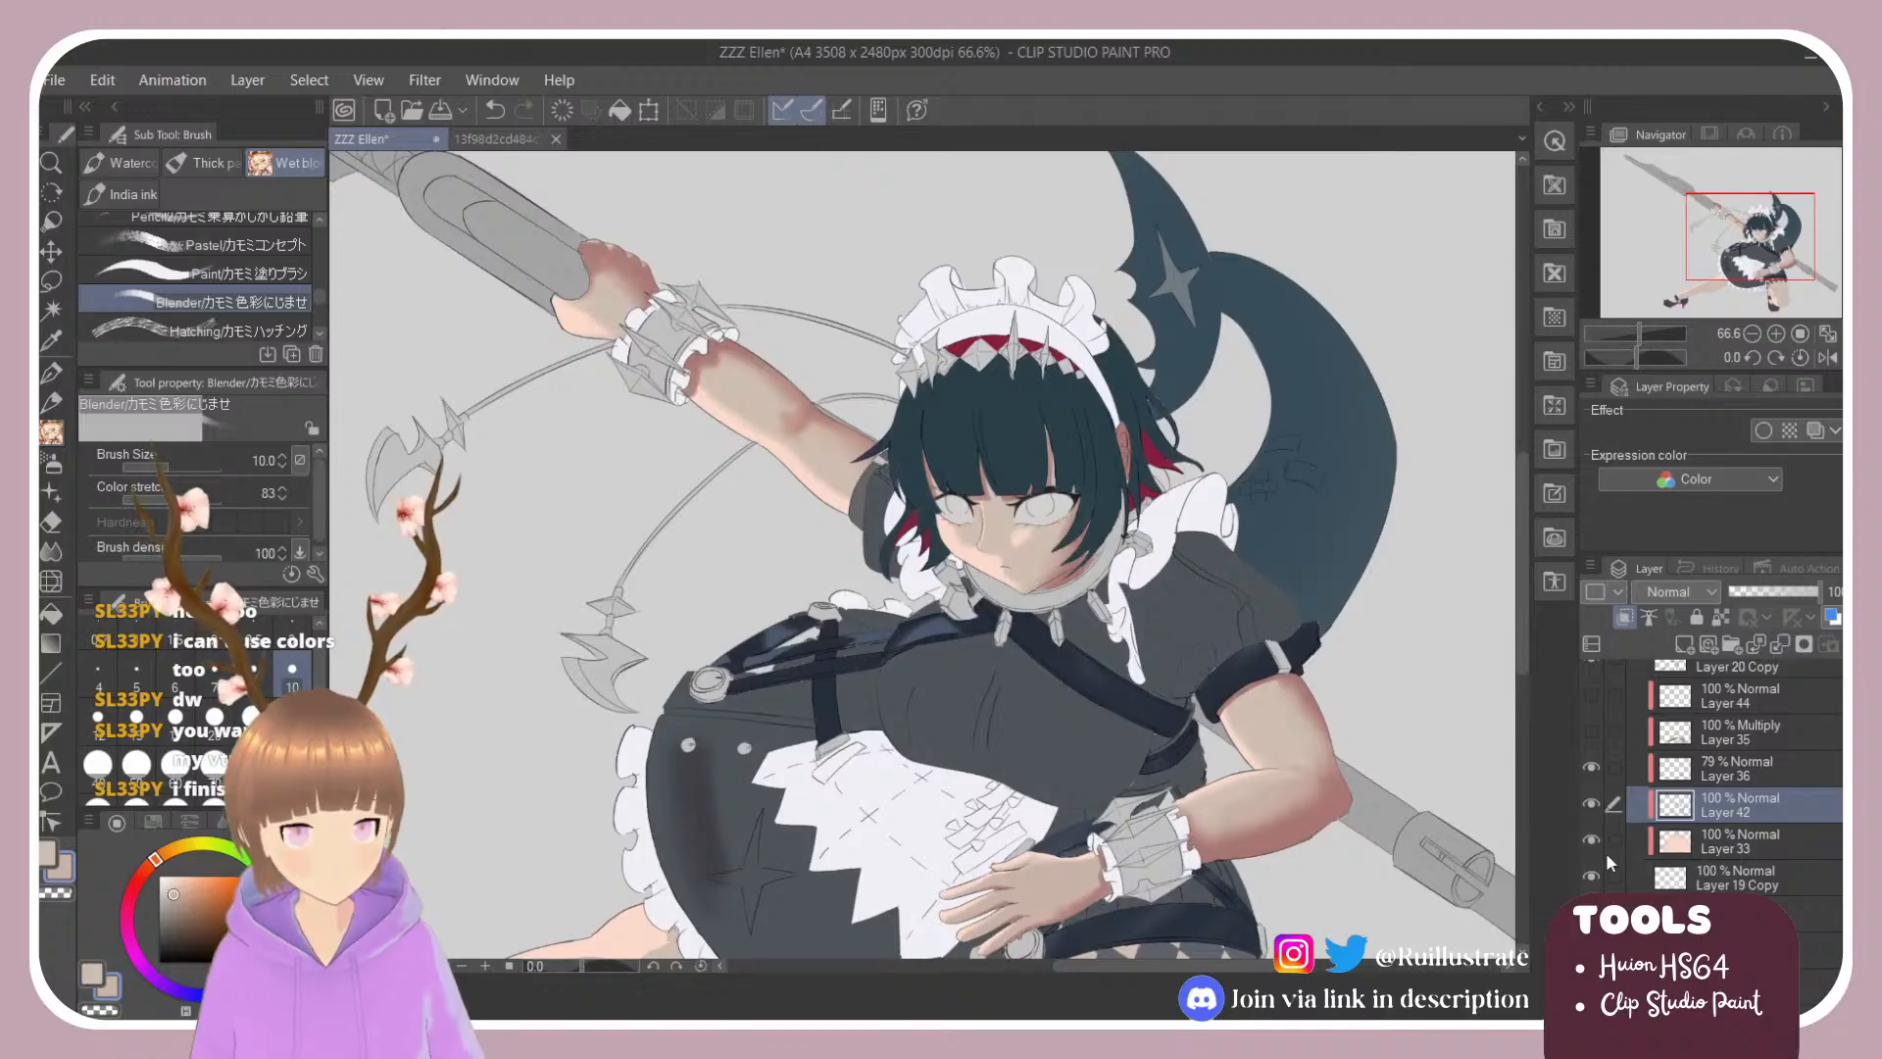
pyautogui.scroll(3, 1593, 779)
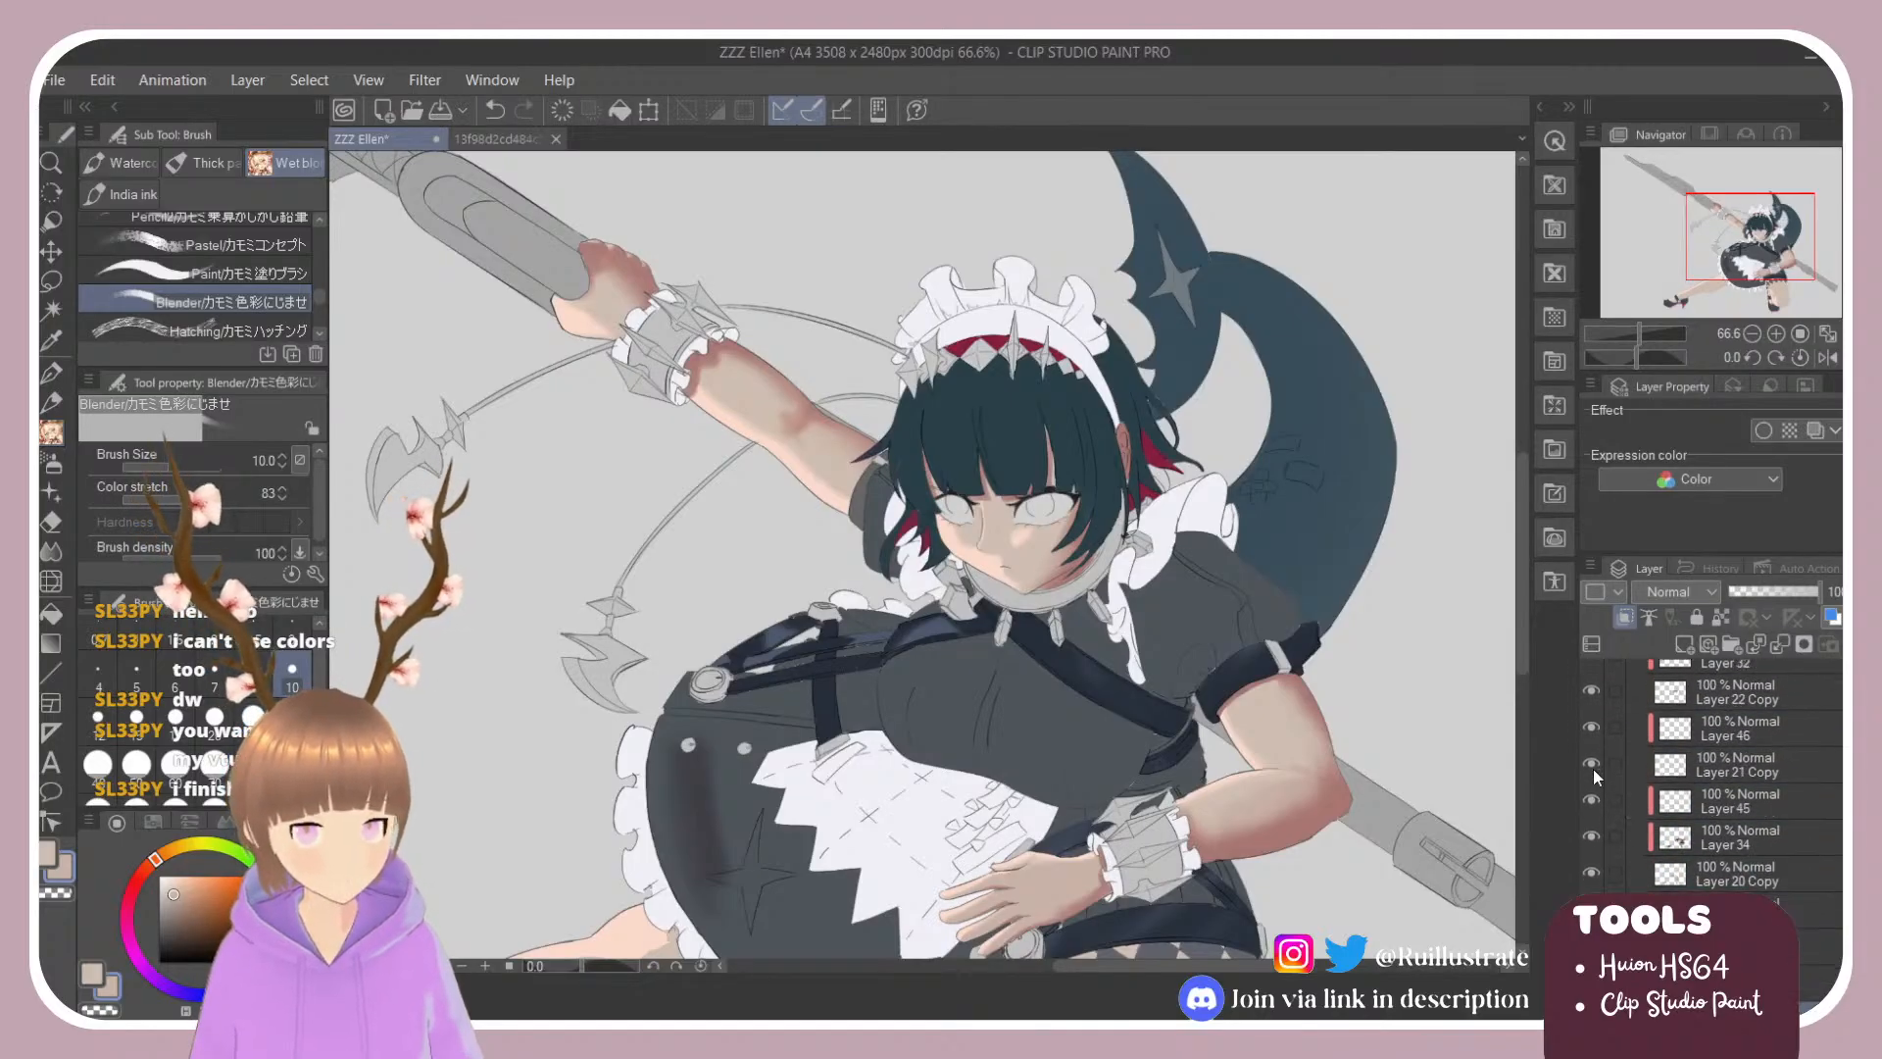
pyautogui.click(1592, 872)
pyautogui.click(1591, 872)
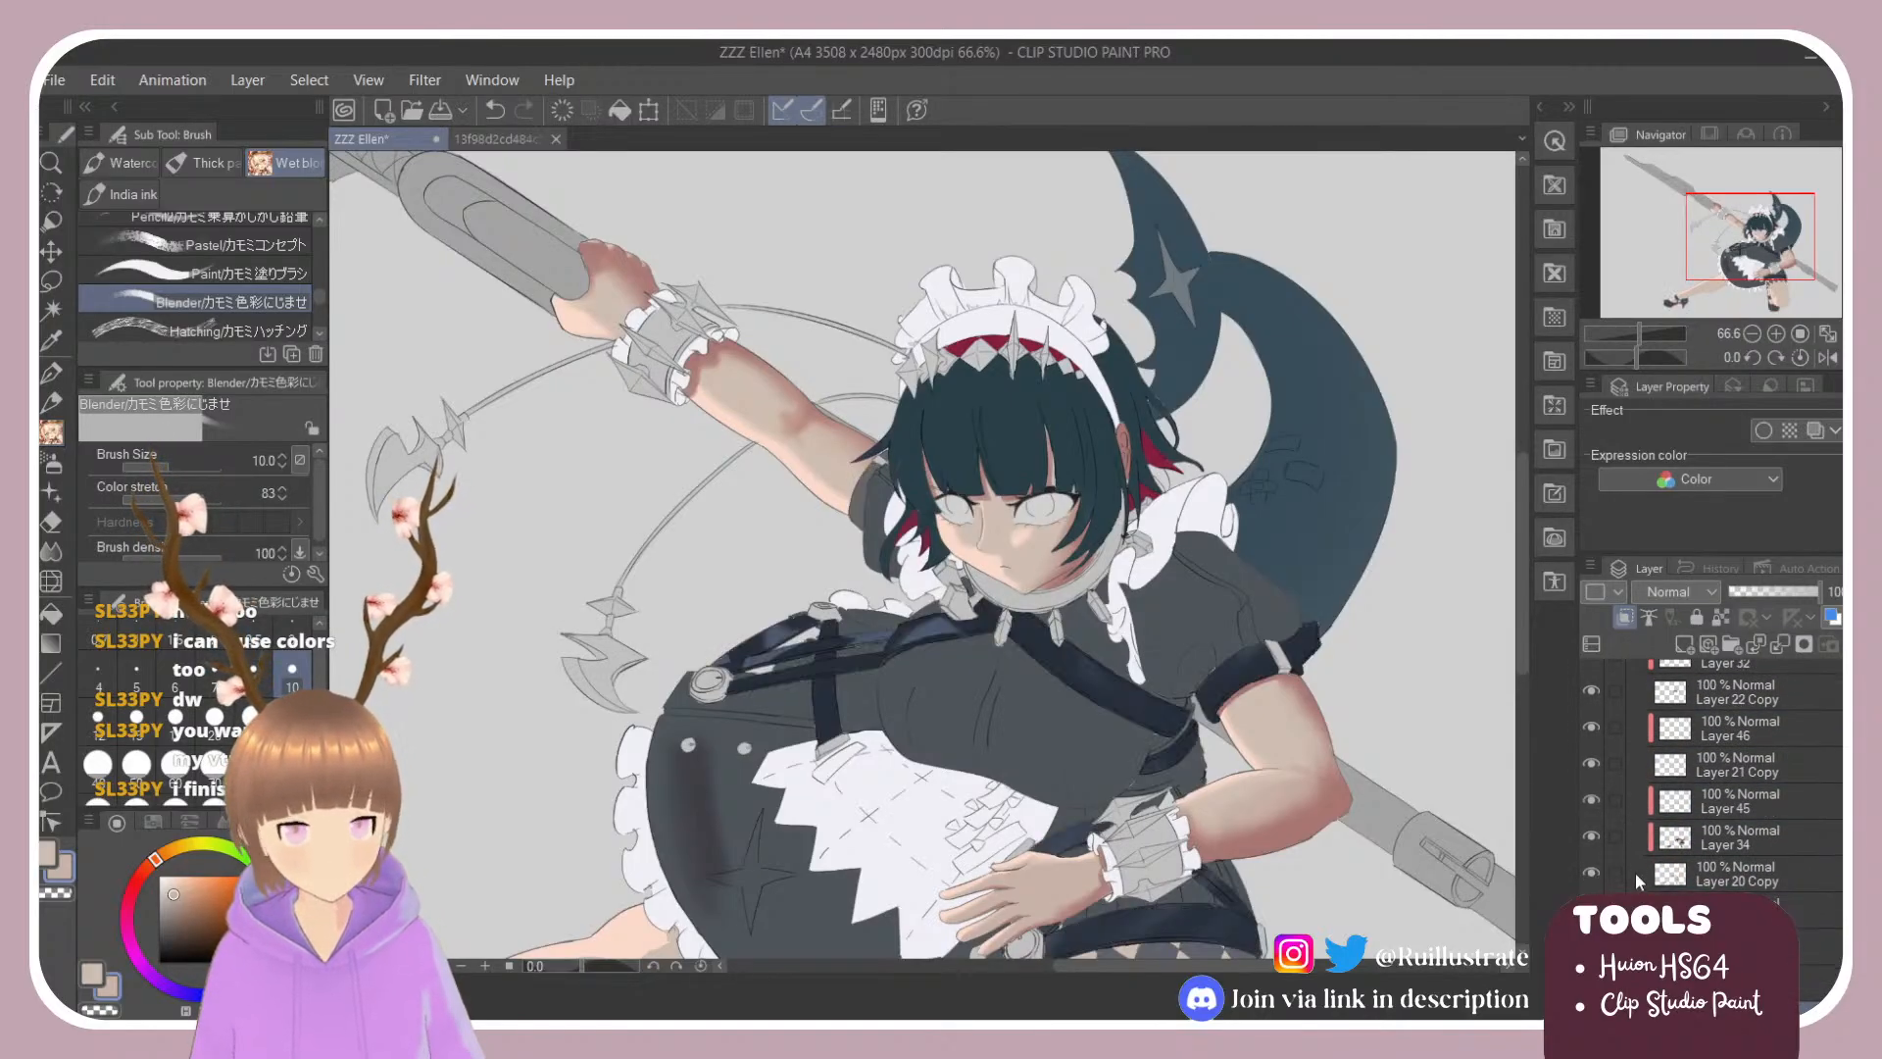
pyautogui.click(1689, 882)
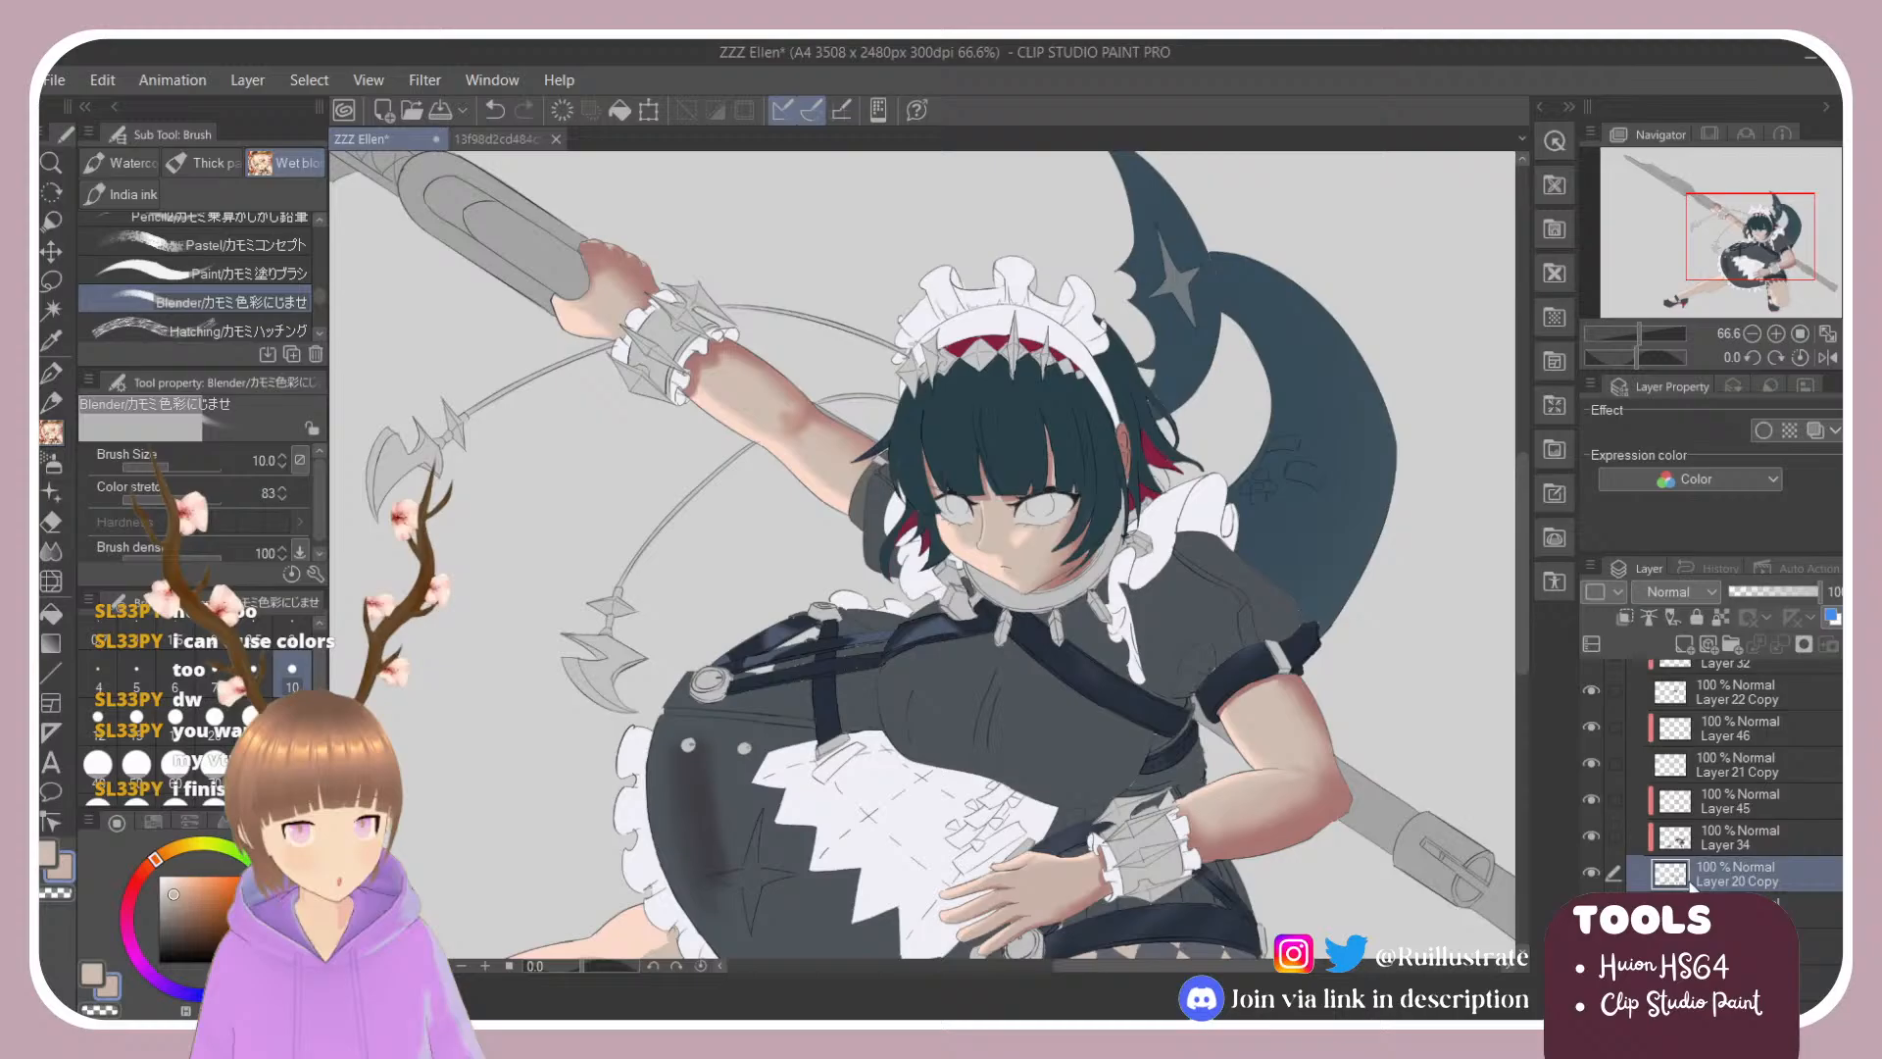
pyautogui.click(1600, 799)
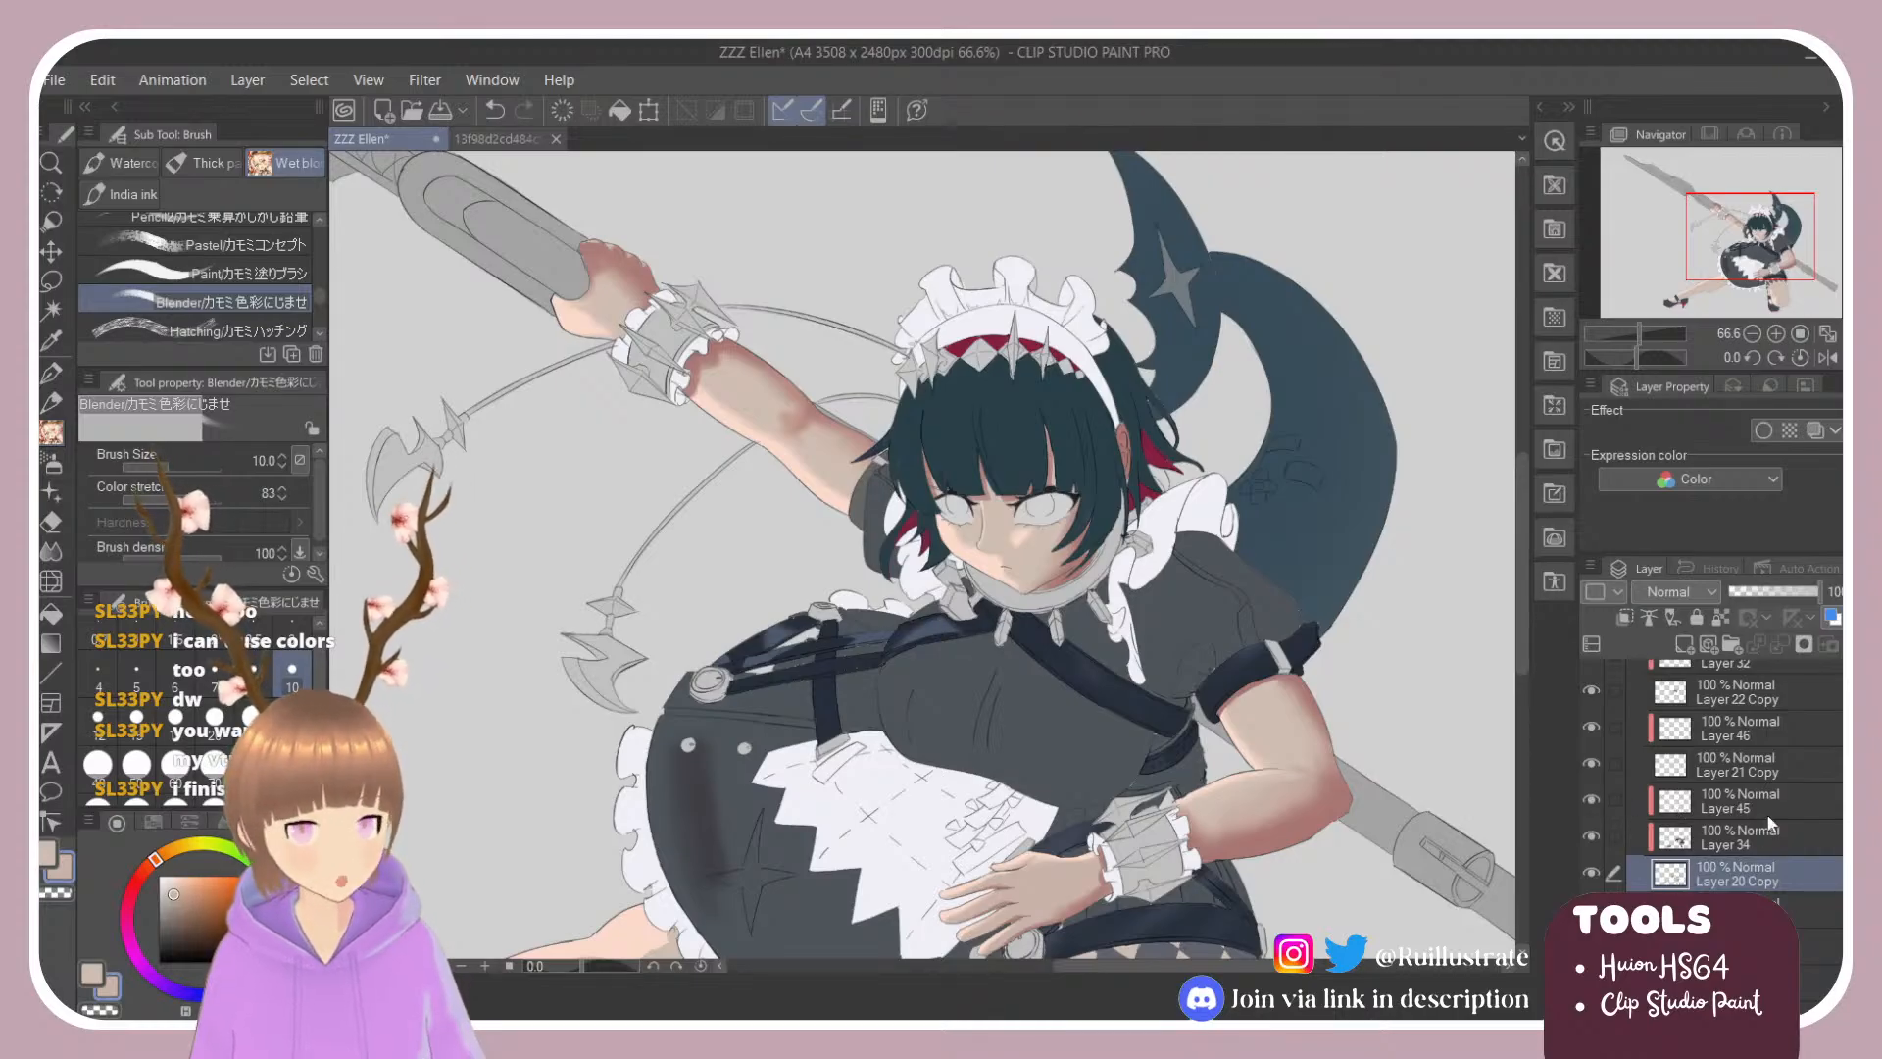
pyautogui.click(1710, 801)
pyautogui.scroll(5, 1012, 693)
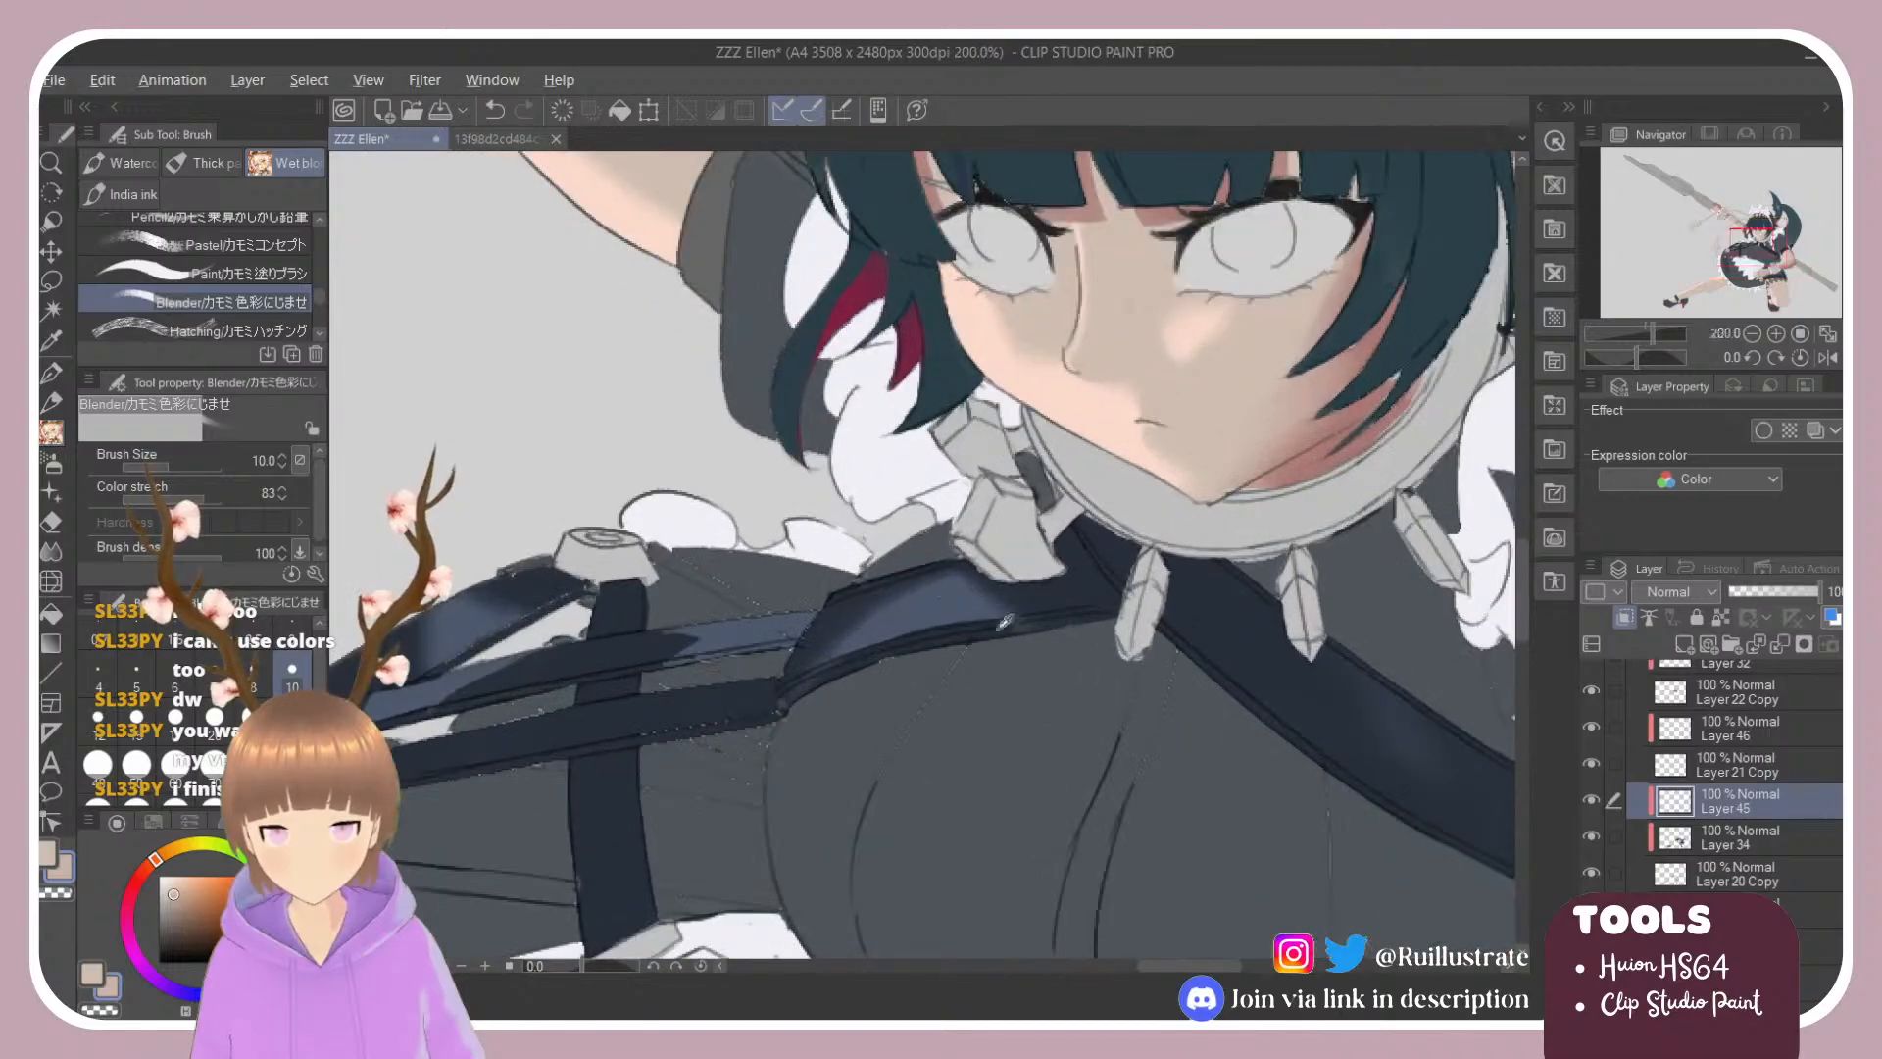
pyautogui.scroll(-2, 971, 605)
pyautogui.scroll(2, 725, 623)
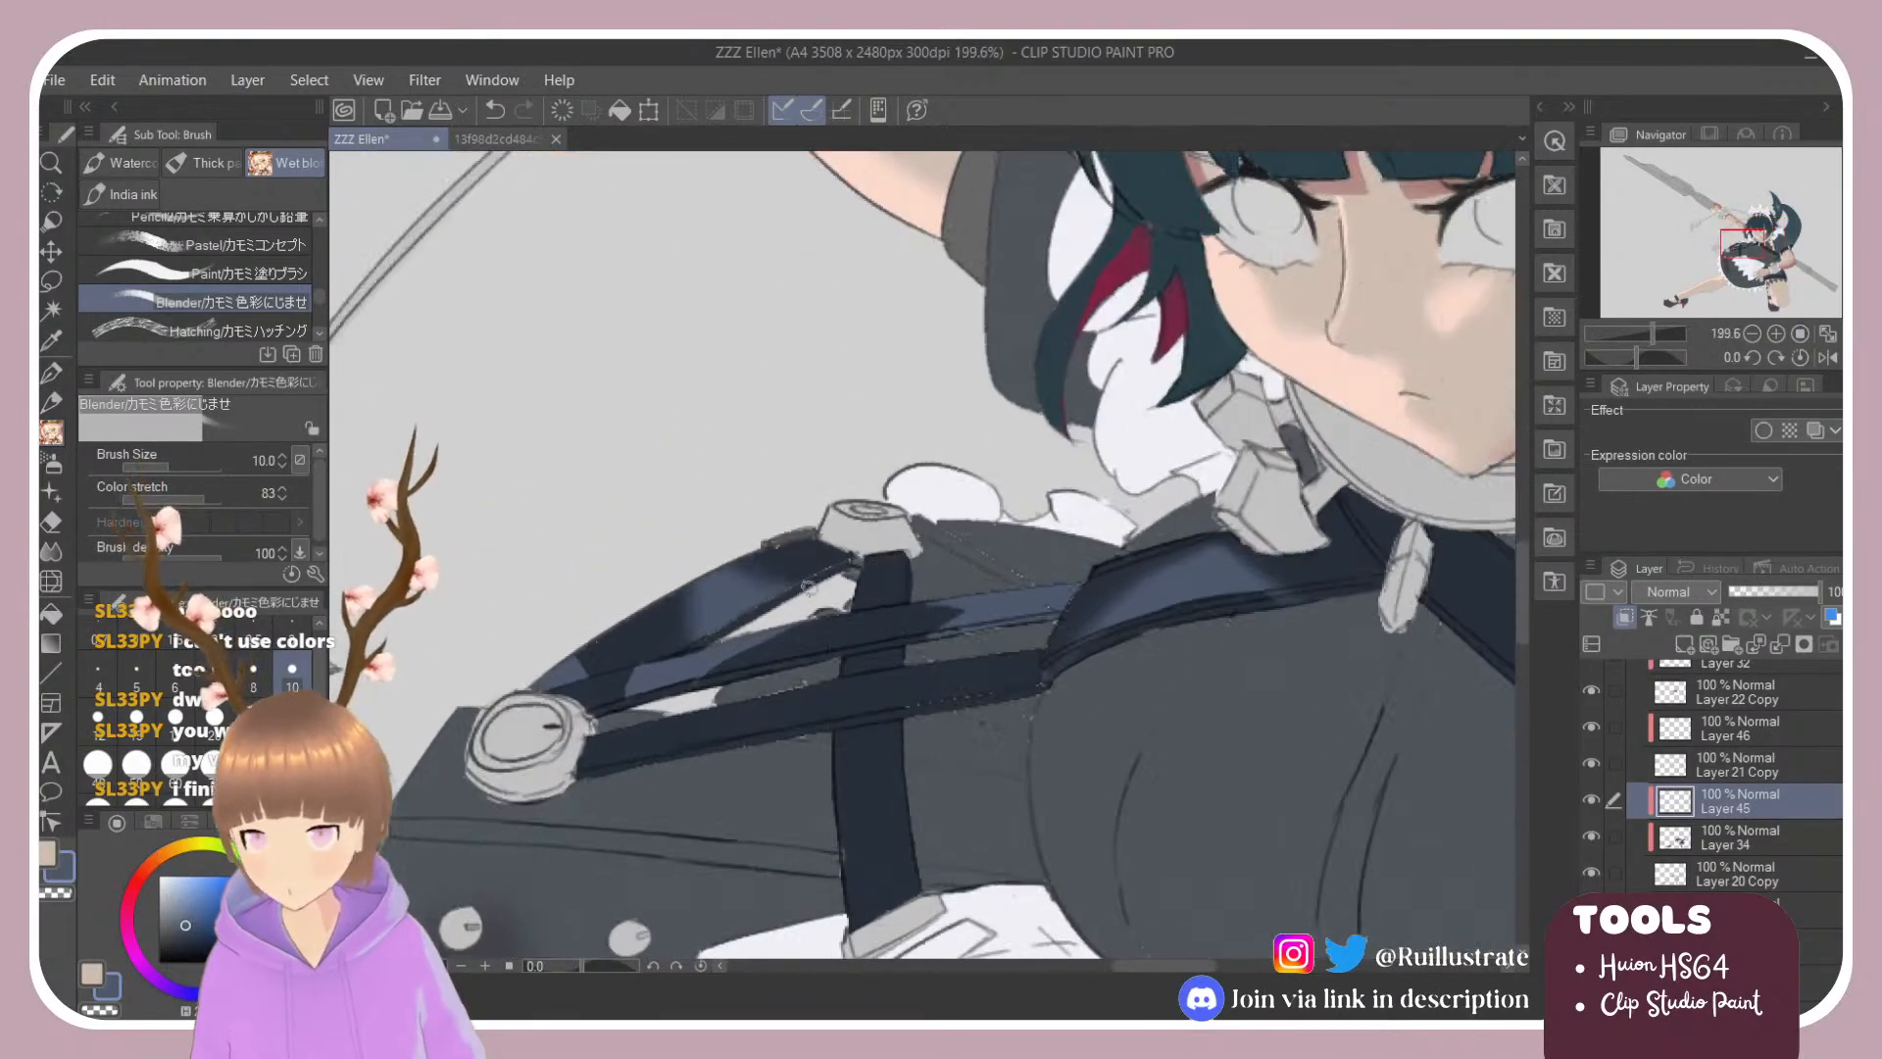
pyautogui.hotkey('alt', 'Tab')
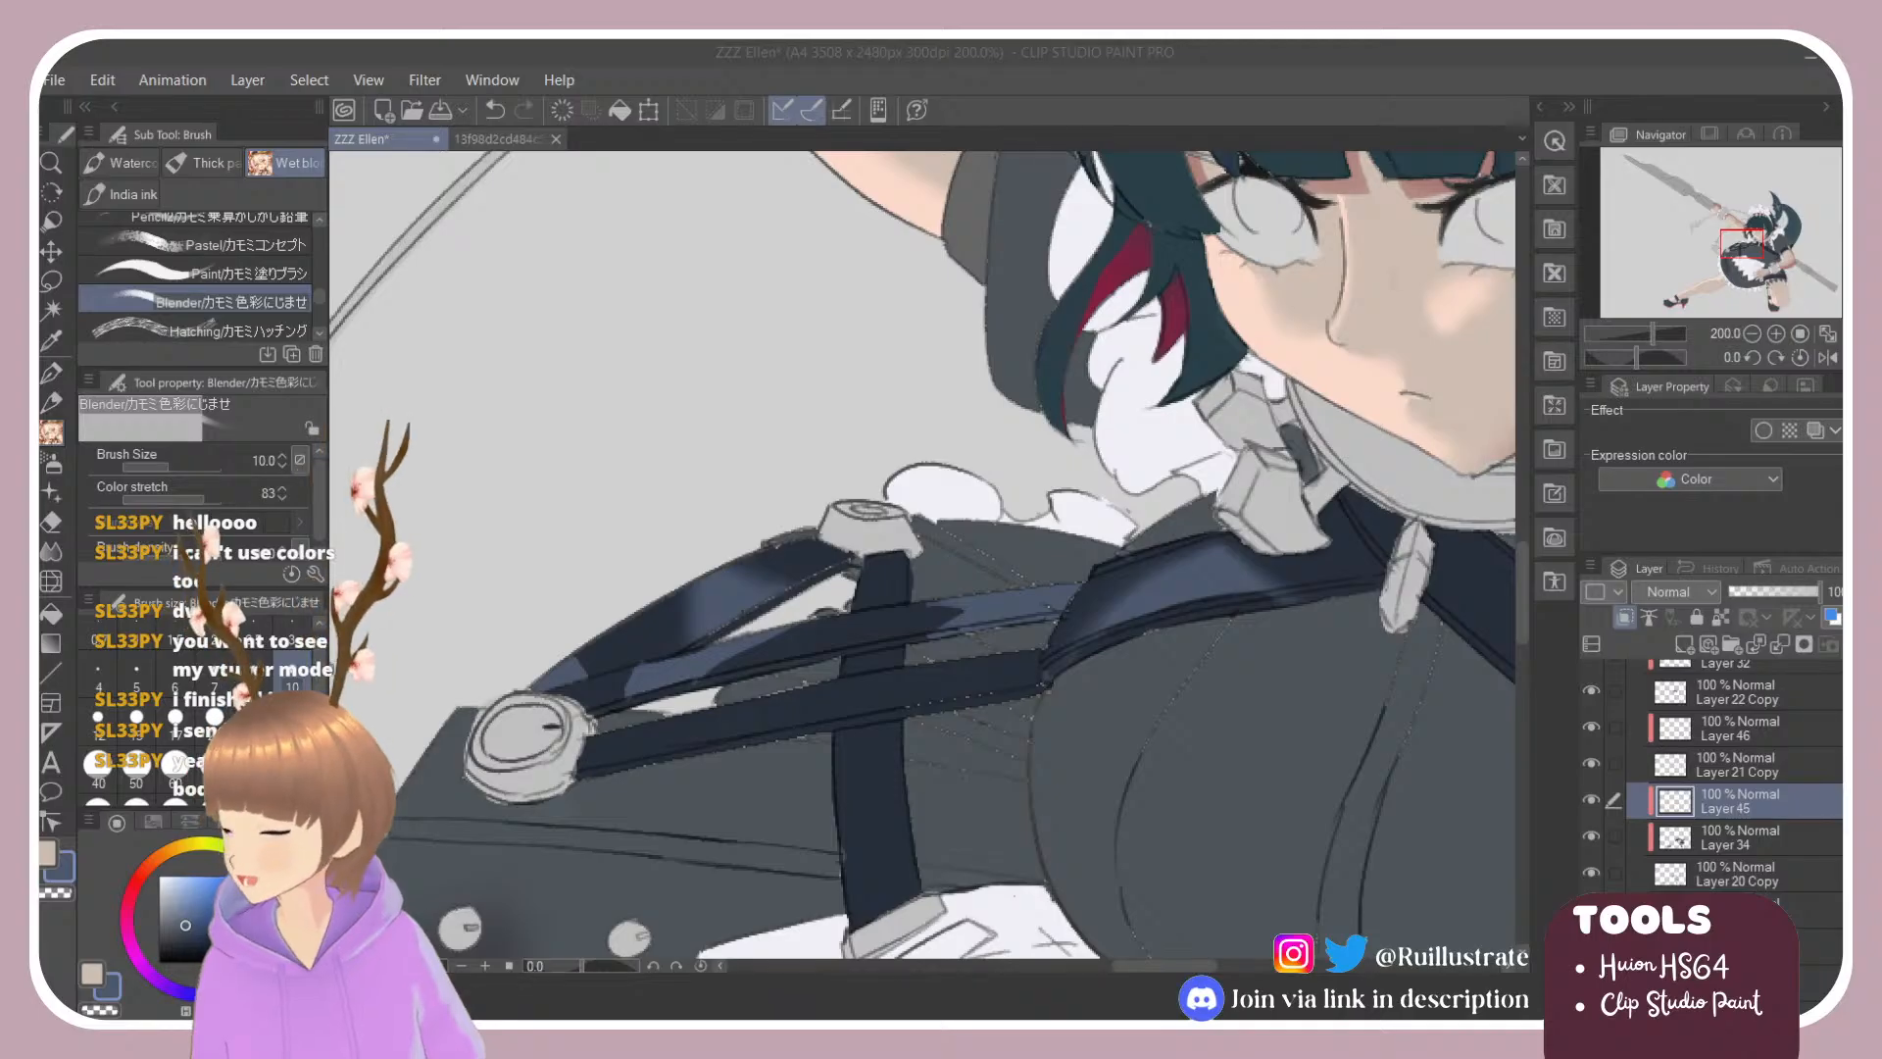
# Step: Sample the lighter blue from the middle harness strap and paint highlights along the outer end of the lower strap with the Paint brush
pyautogui.click(744, 618)
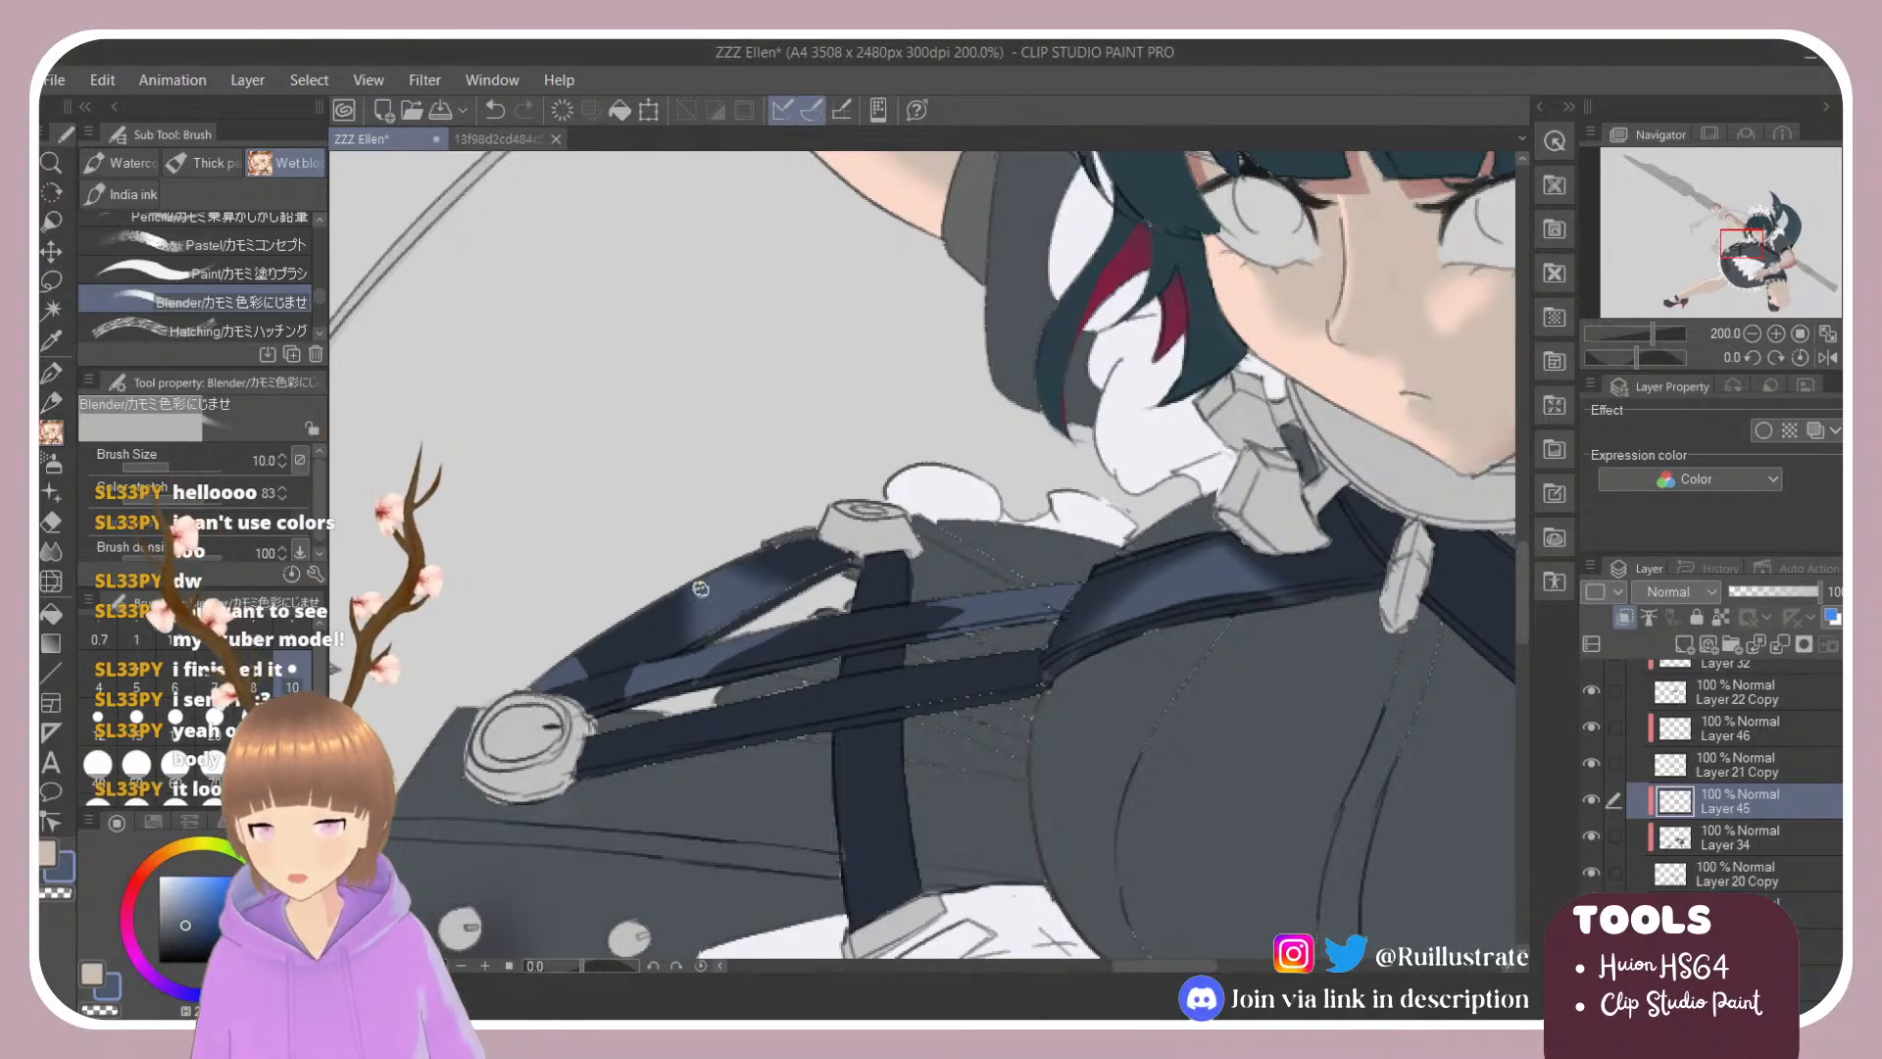
pyautogui.keyDown('alt'); pyautogui.click(1007, 606); pyautogui.keyUp('alt')
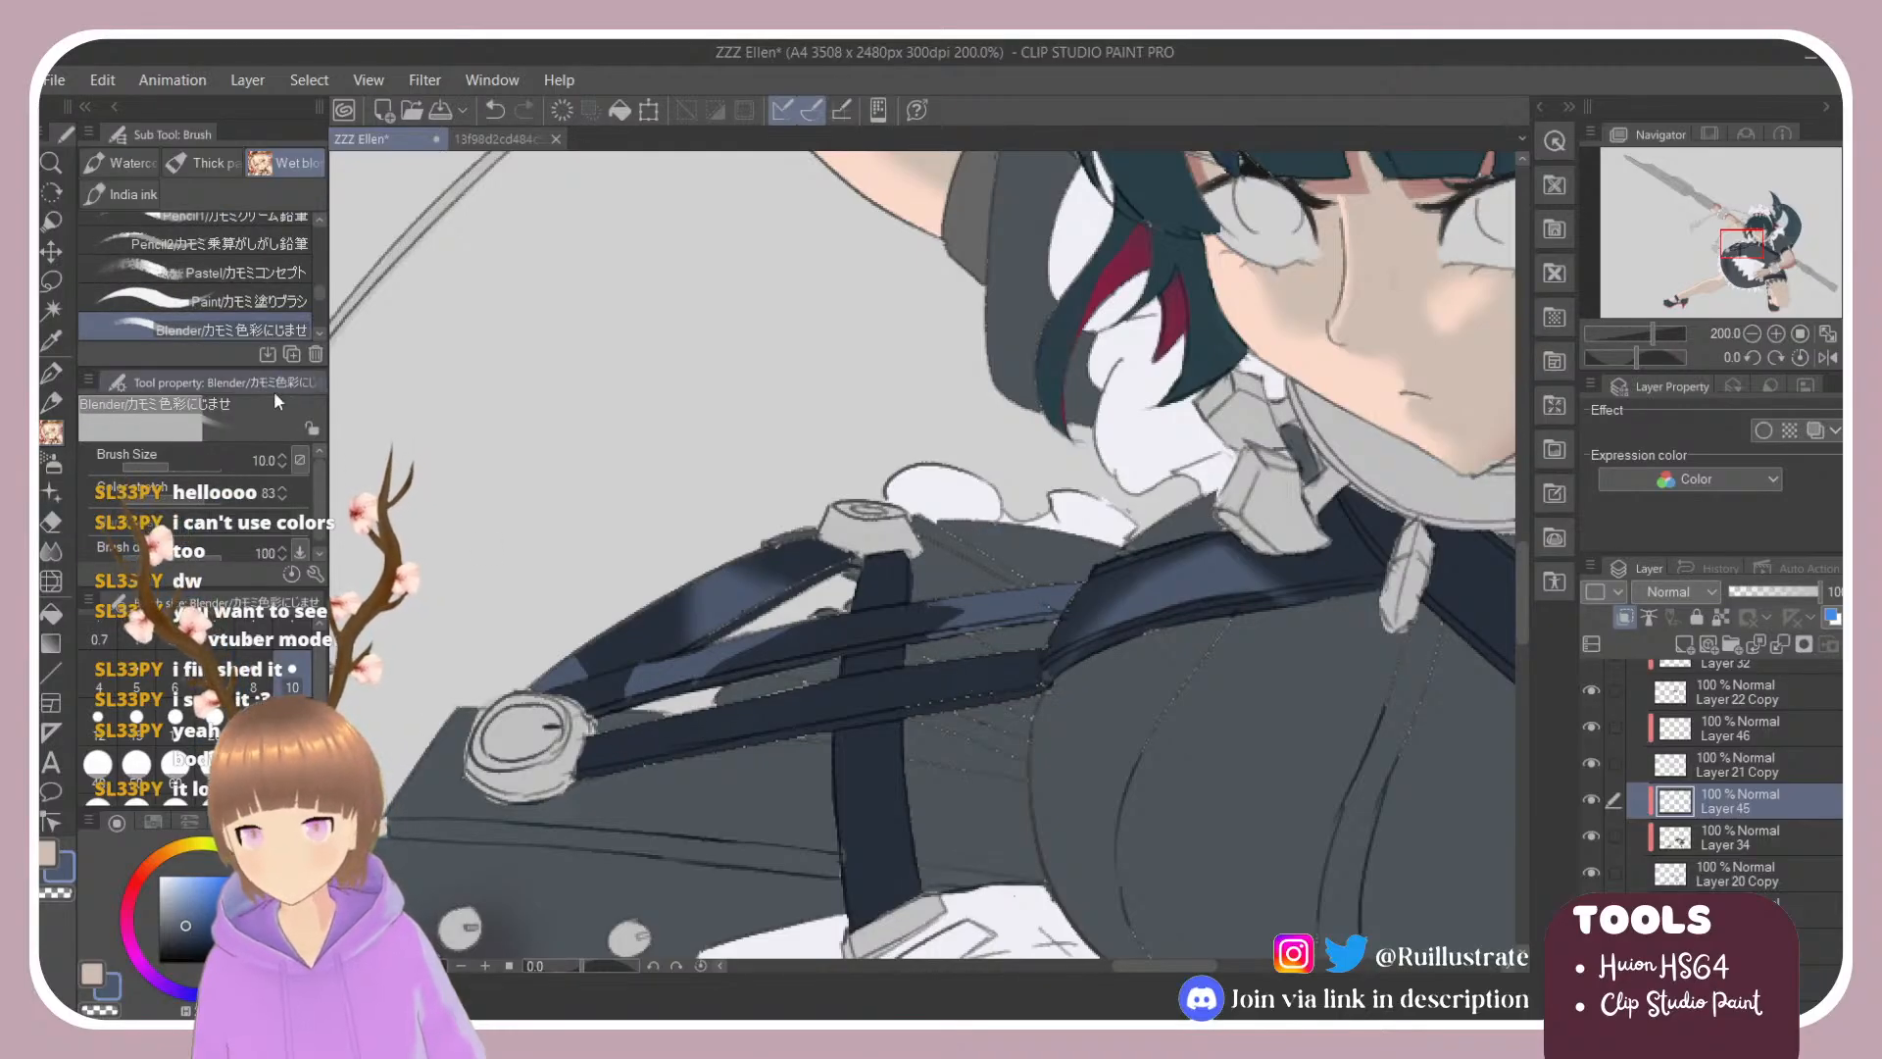
pyautogui.click(251, 296)
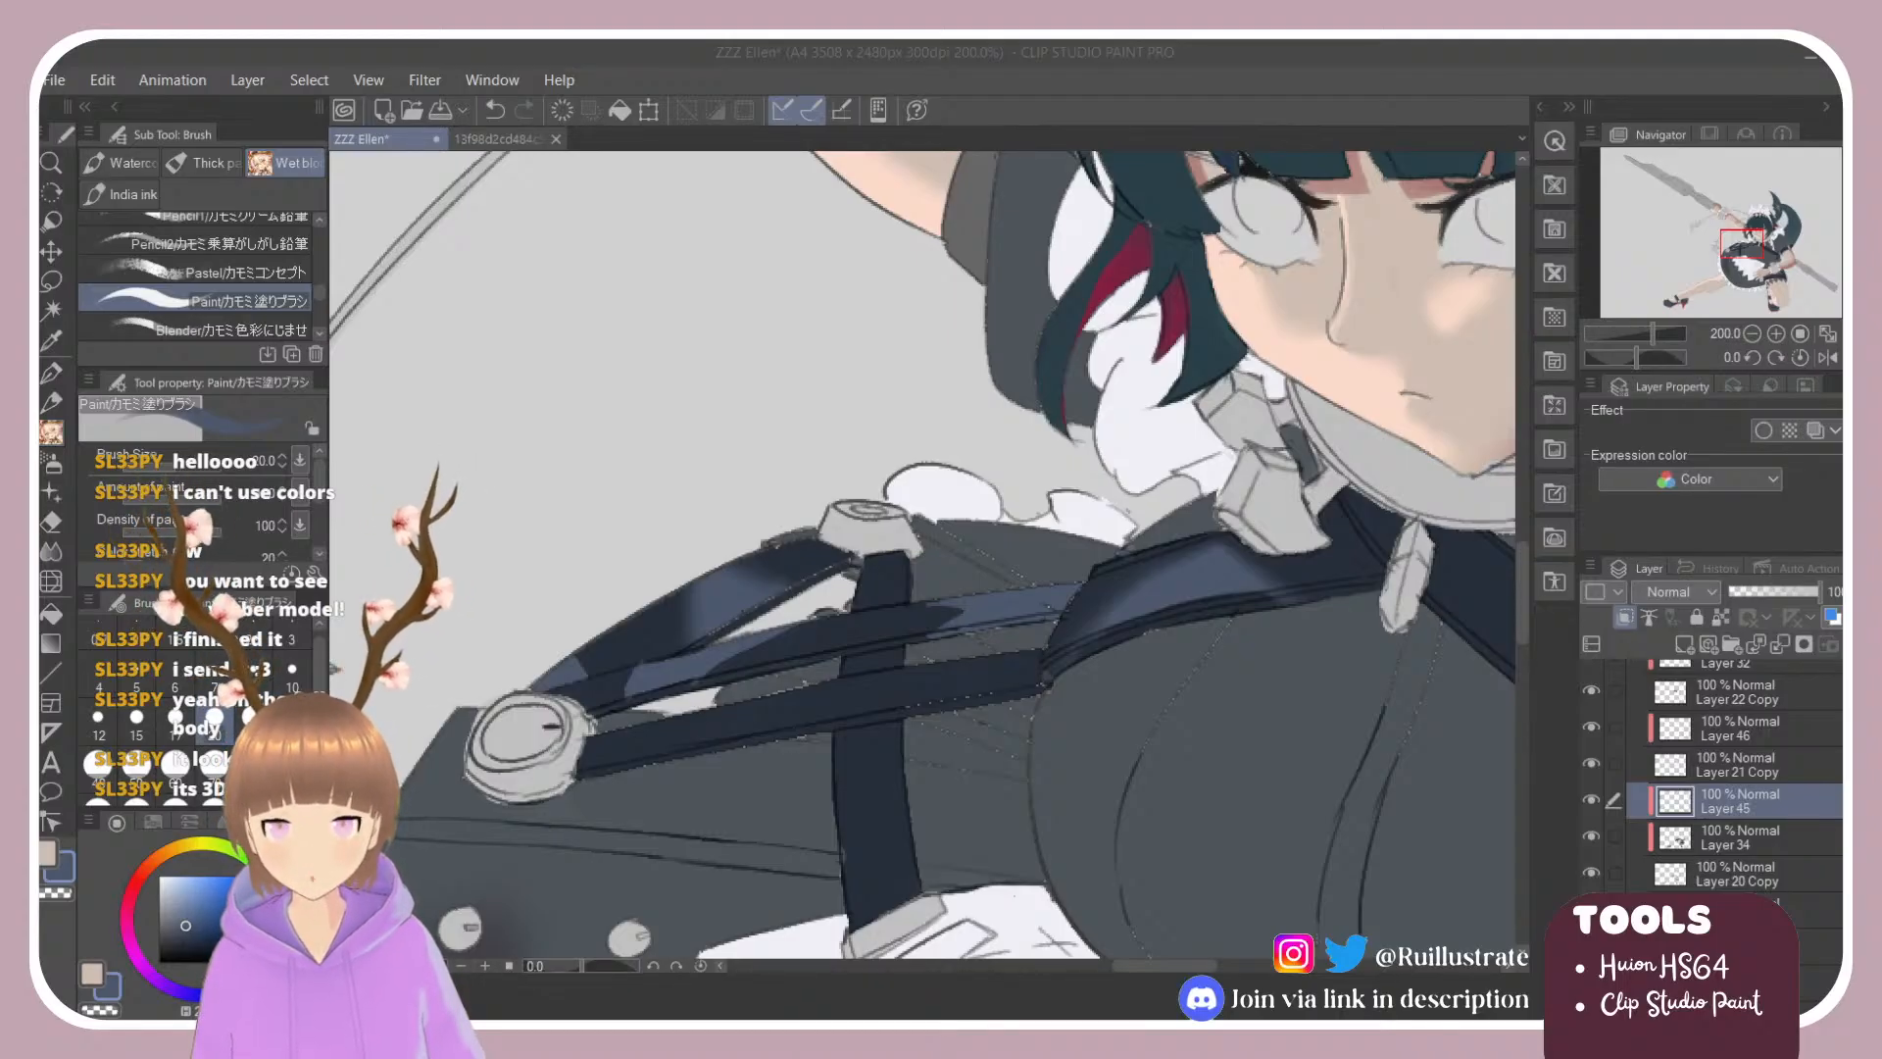
pyautogui.click(820, 667)
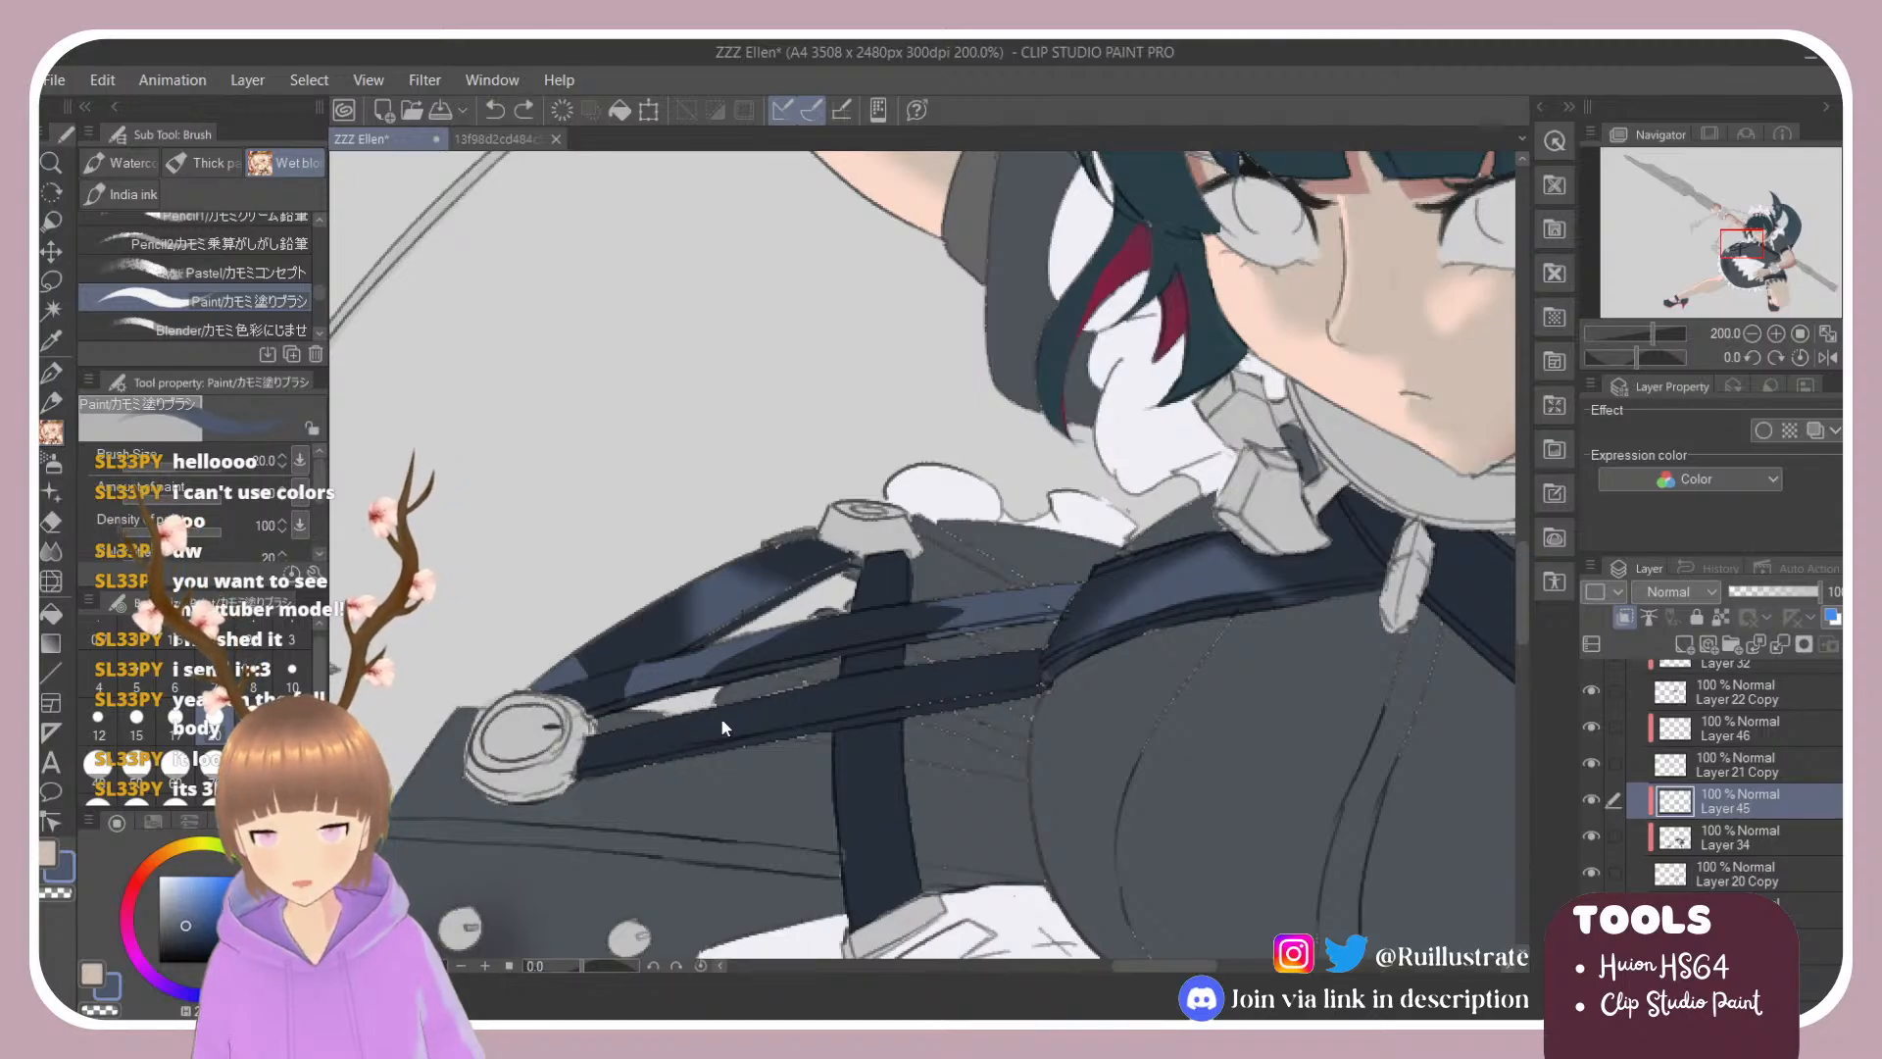
pyautogui.moveTo(707, 713); pyautogui.dragTo(741, 728)
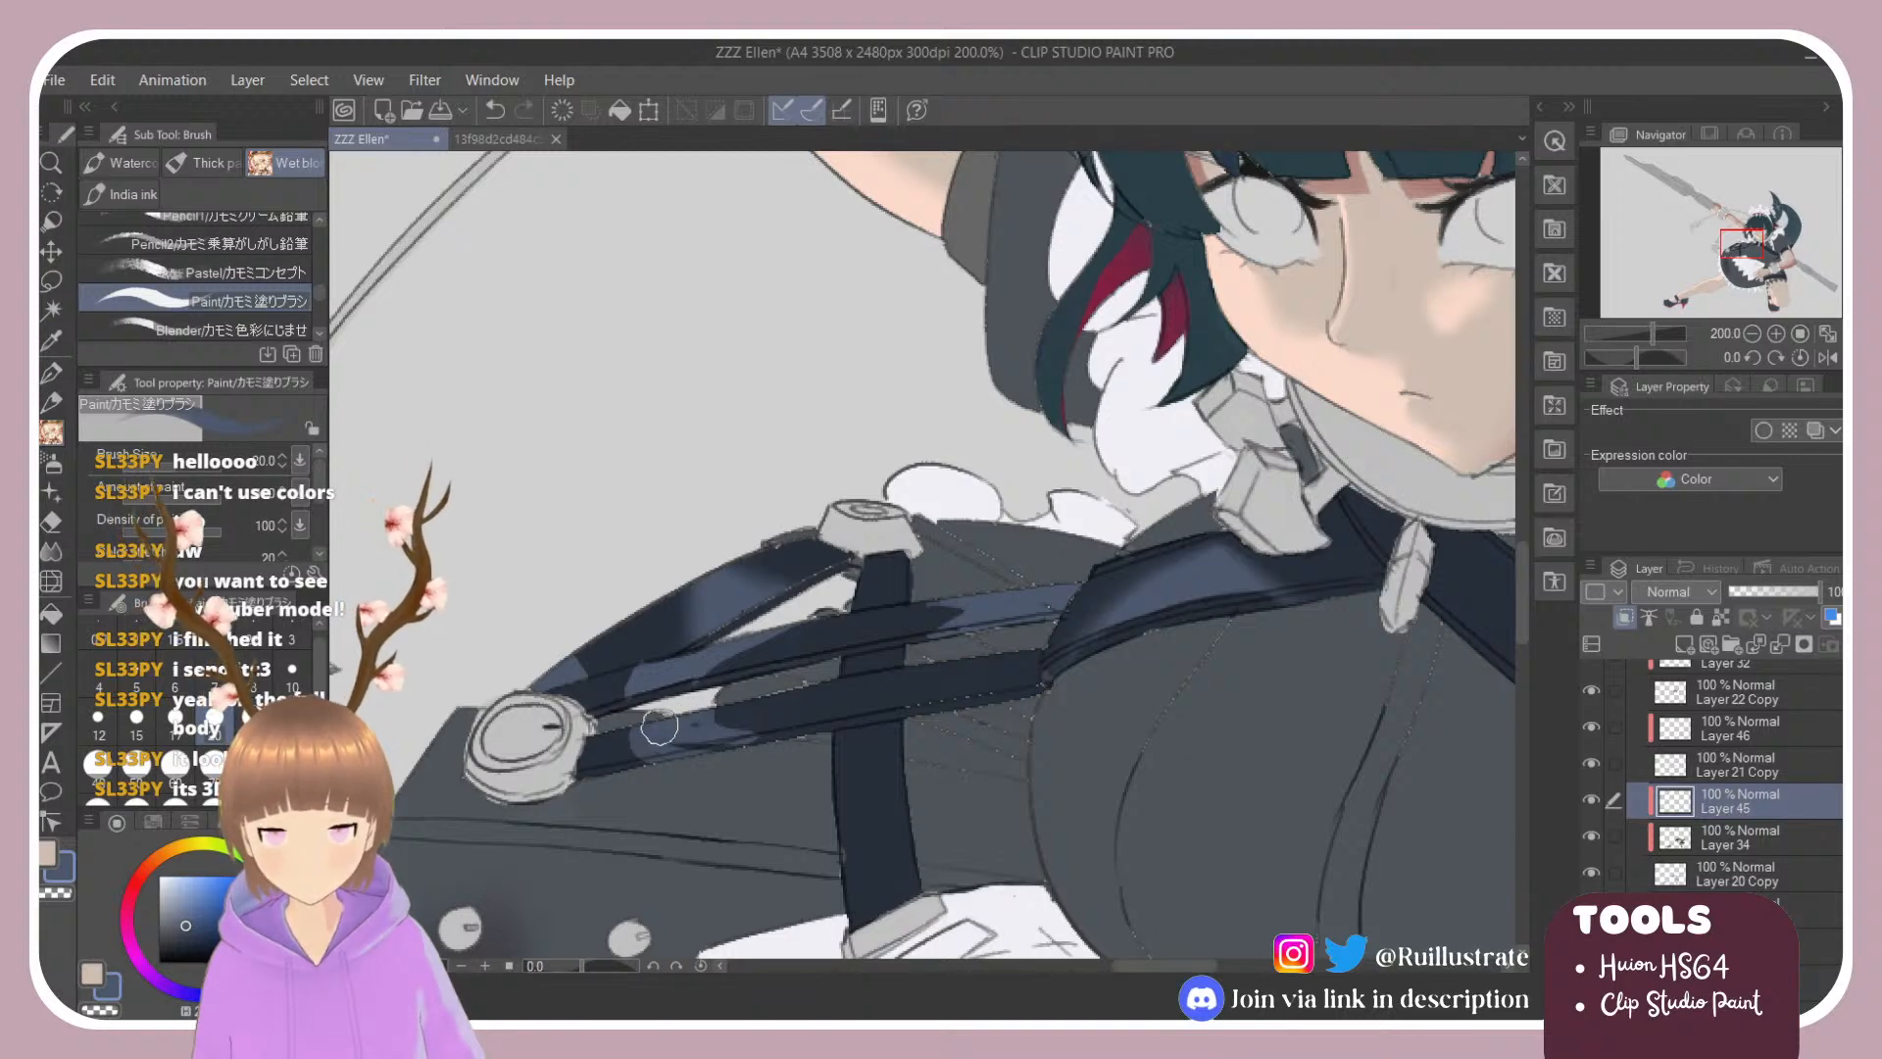
pyautogui.moveTo(715, 735); pyautogui.dragTo(640, 740)
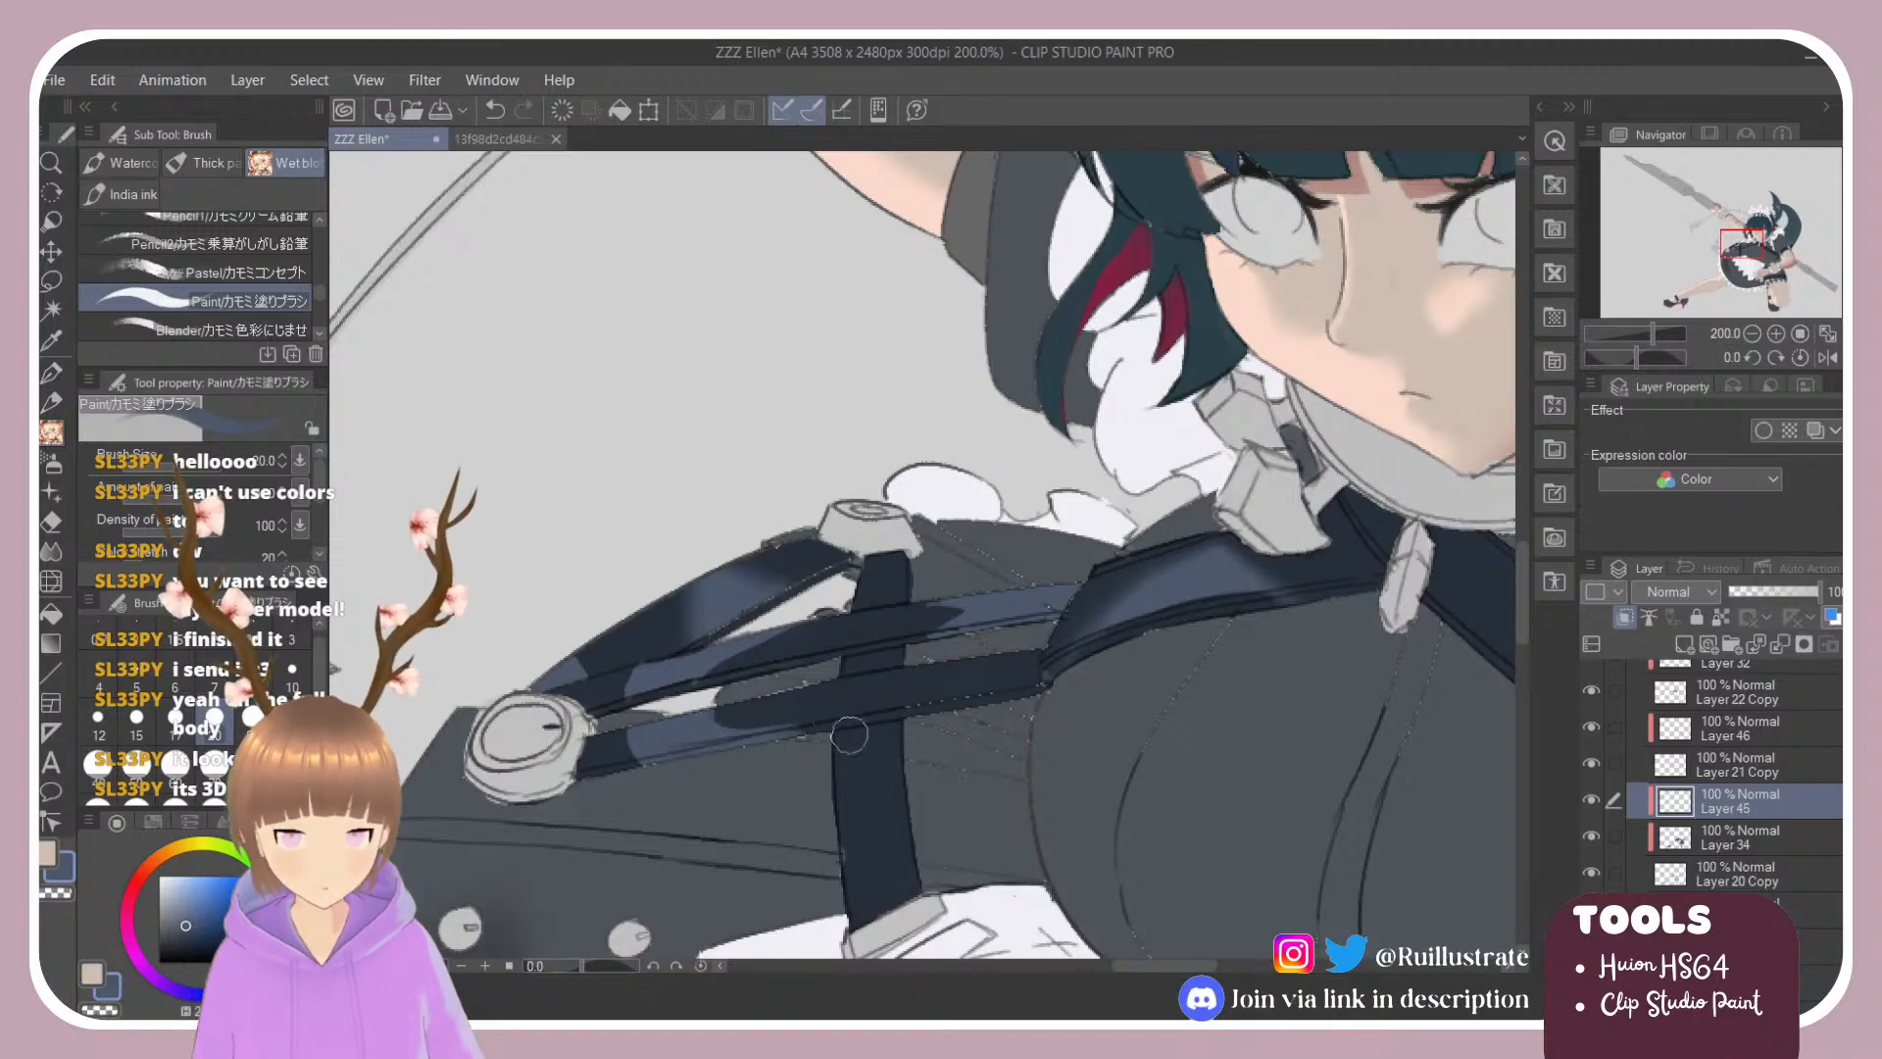
# Step: Paint lighter blue highlights on the vertical harness strap and on the lower strap where it meets the chest
pyautogui.moveTo(839, 761)
pyautogui.mouseDown()
pyautogui.moveTo(873, 783)
pyautogui.moveTo(903, 807)
pyautogui.mouseUp()
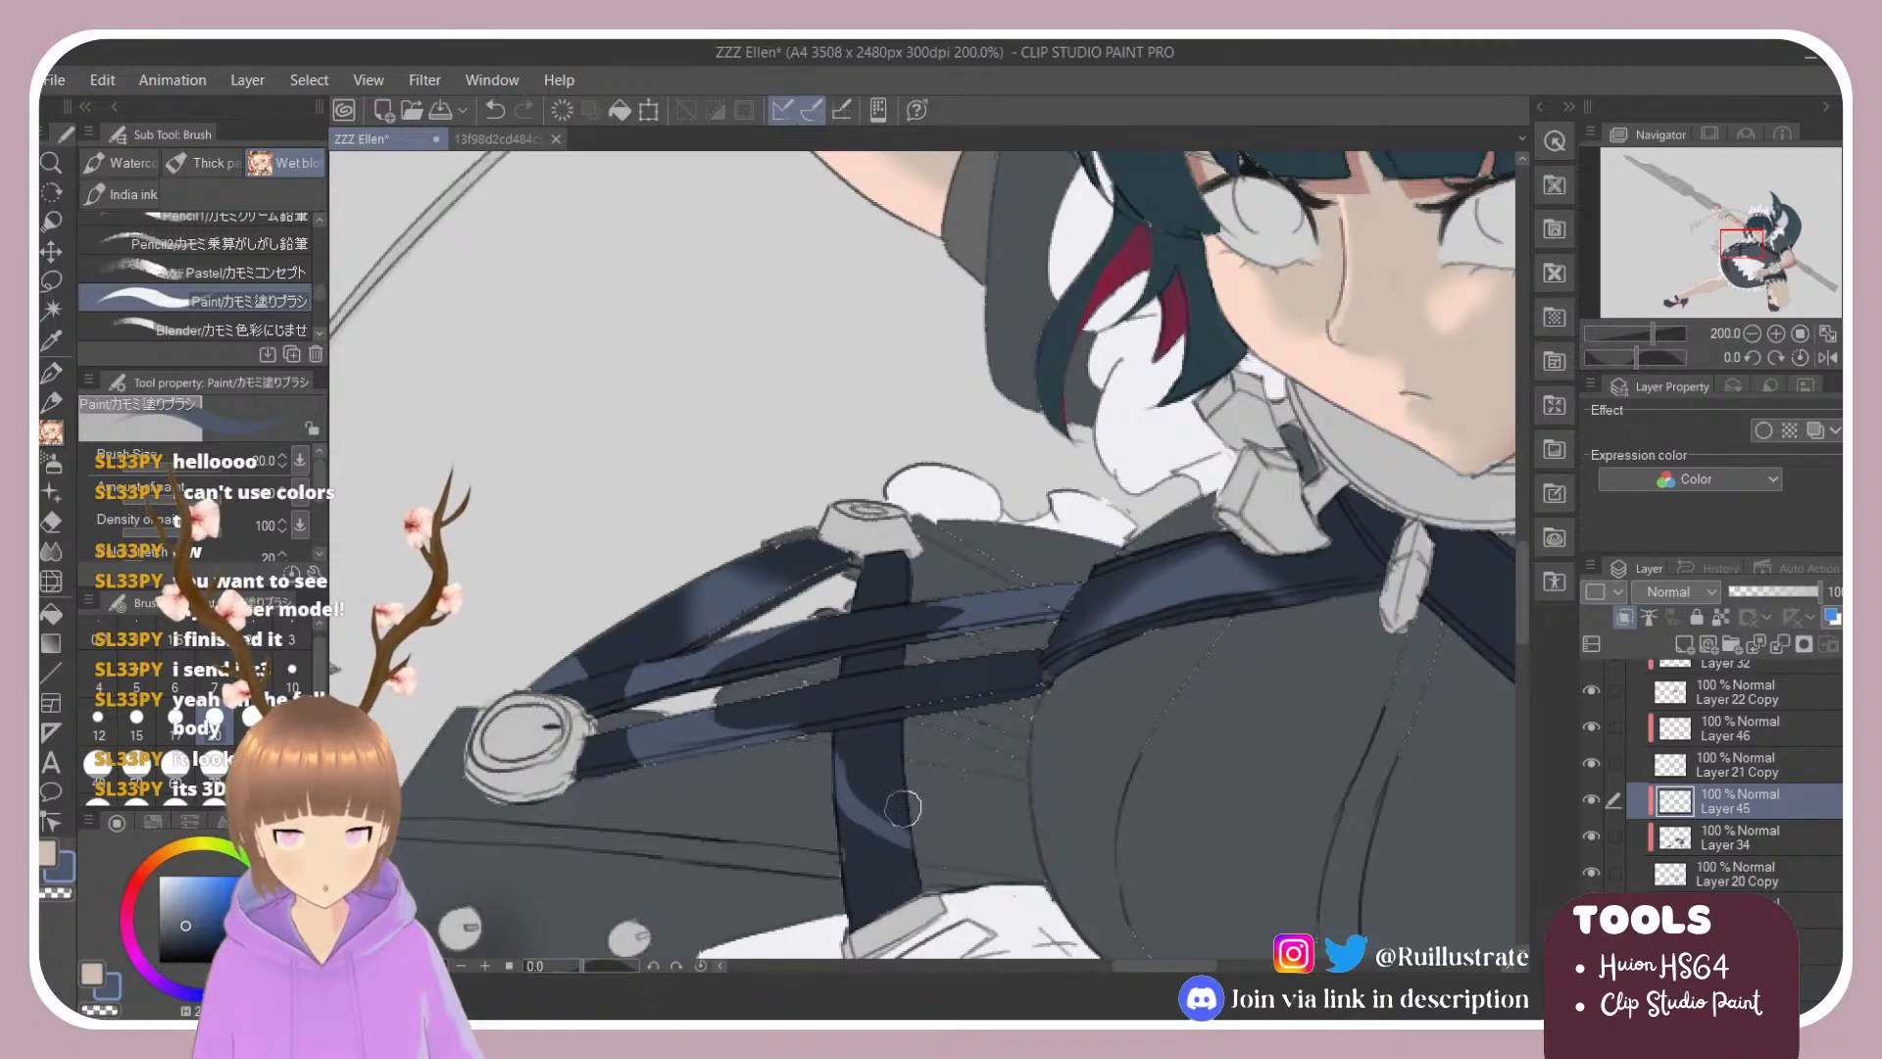
pyautogui.moveTo(816, 758); pyautogui.dragTo(936, 828)
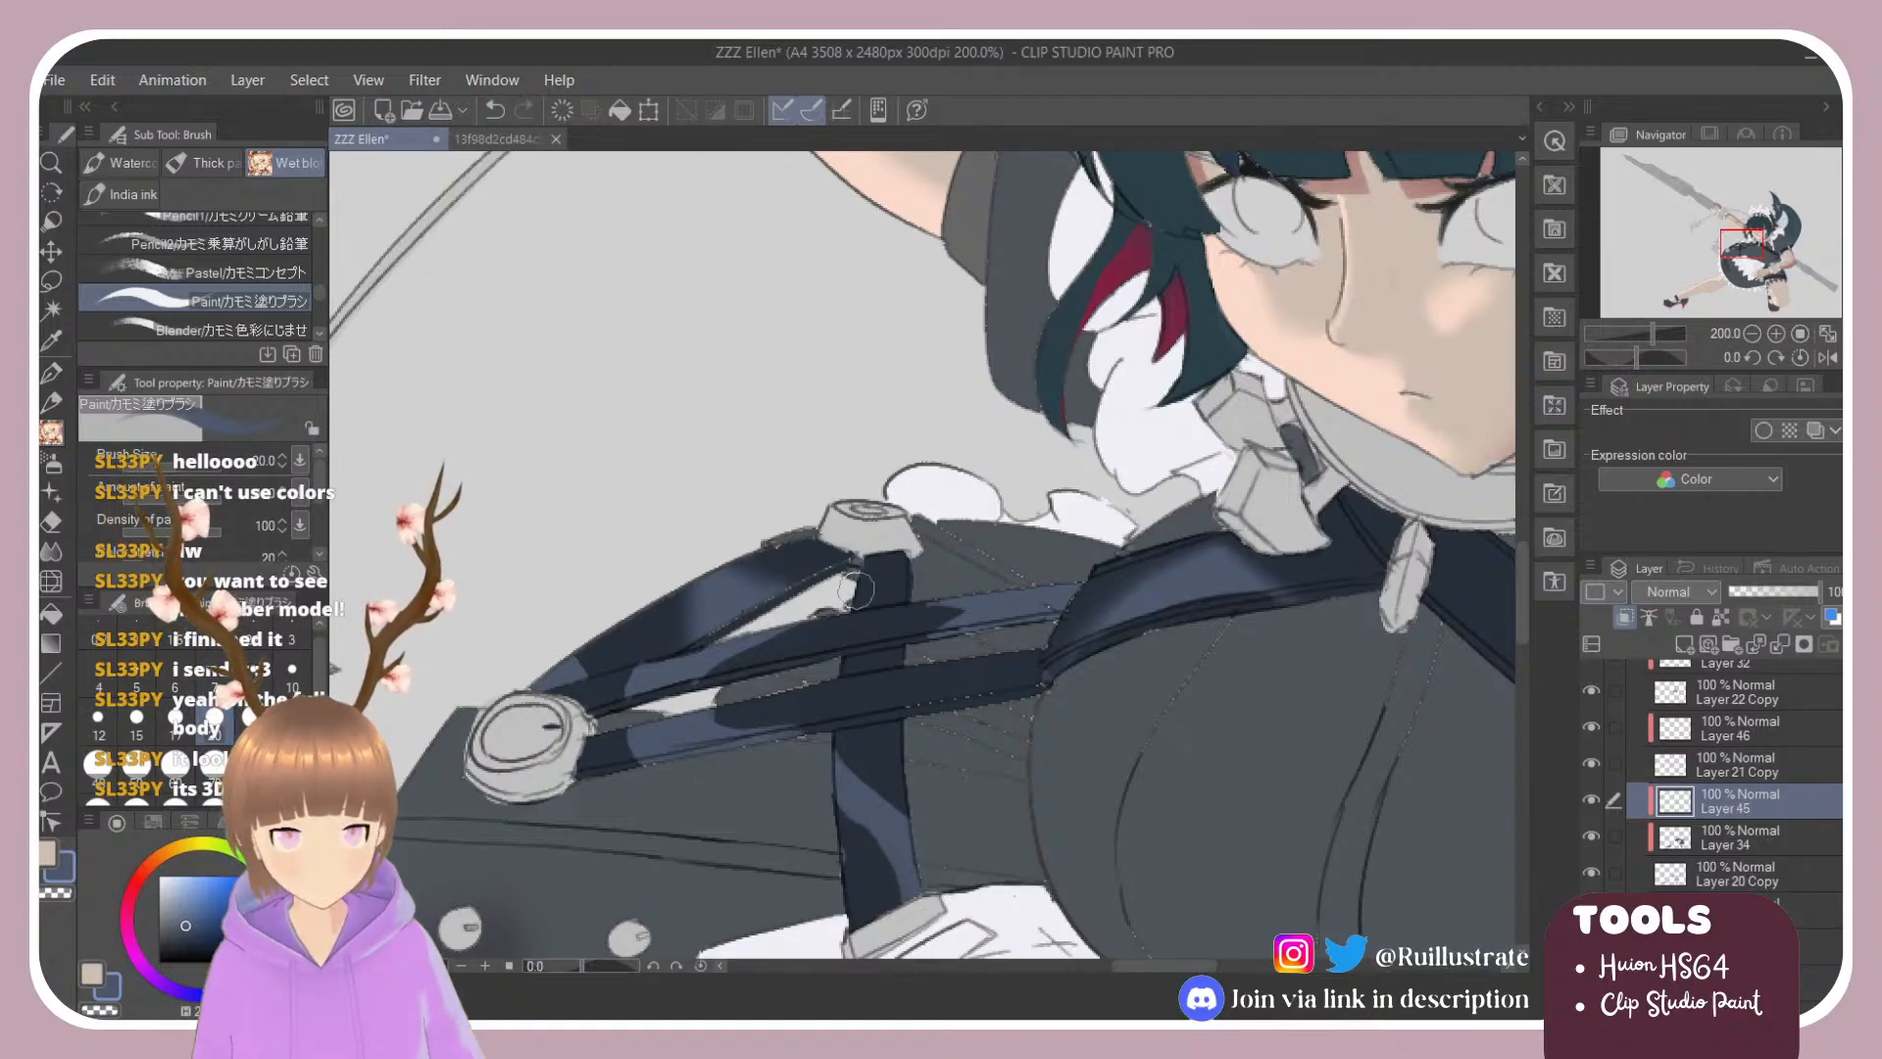
pyautogui.press('e')
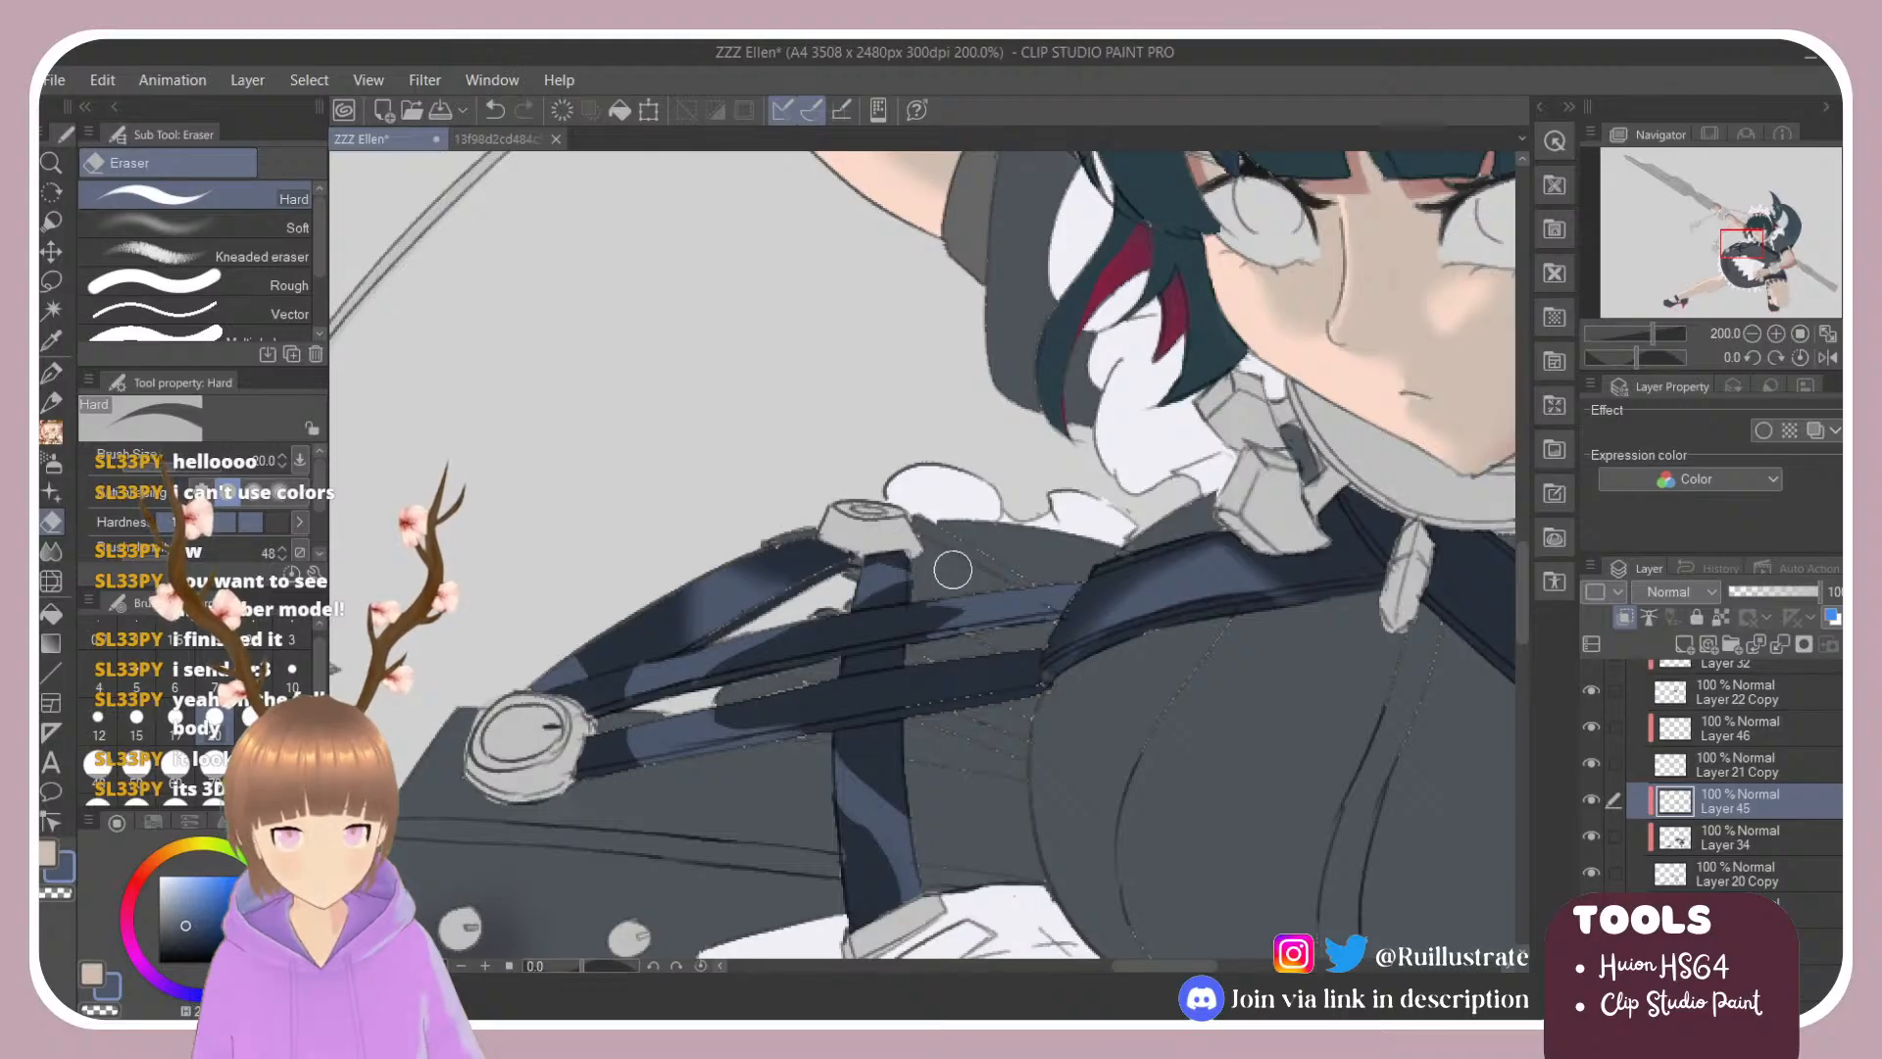
pyautogui.press('b')
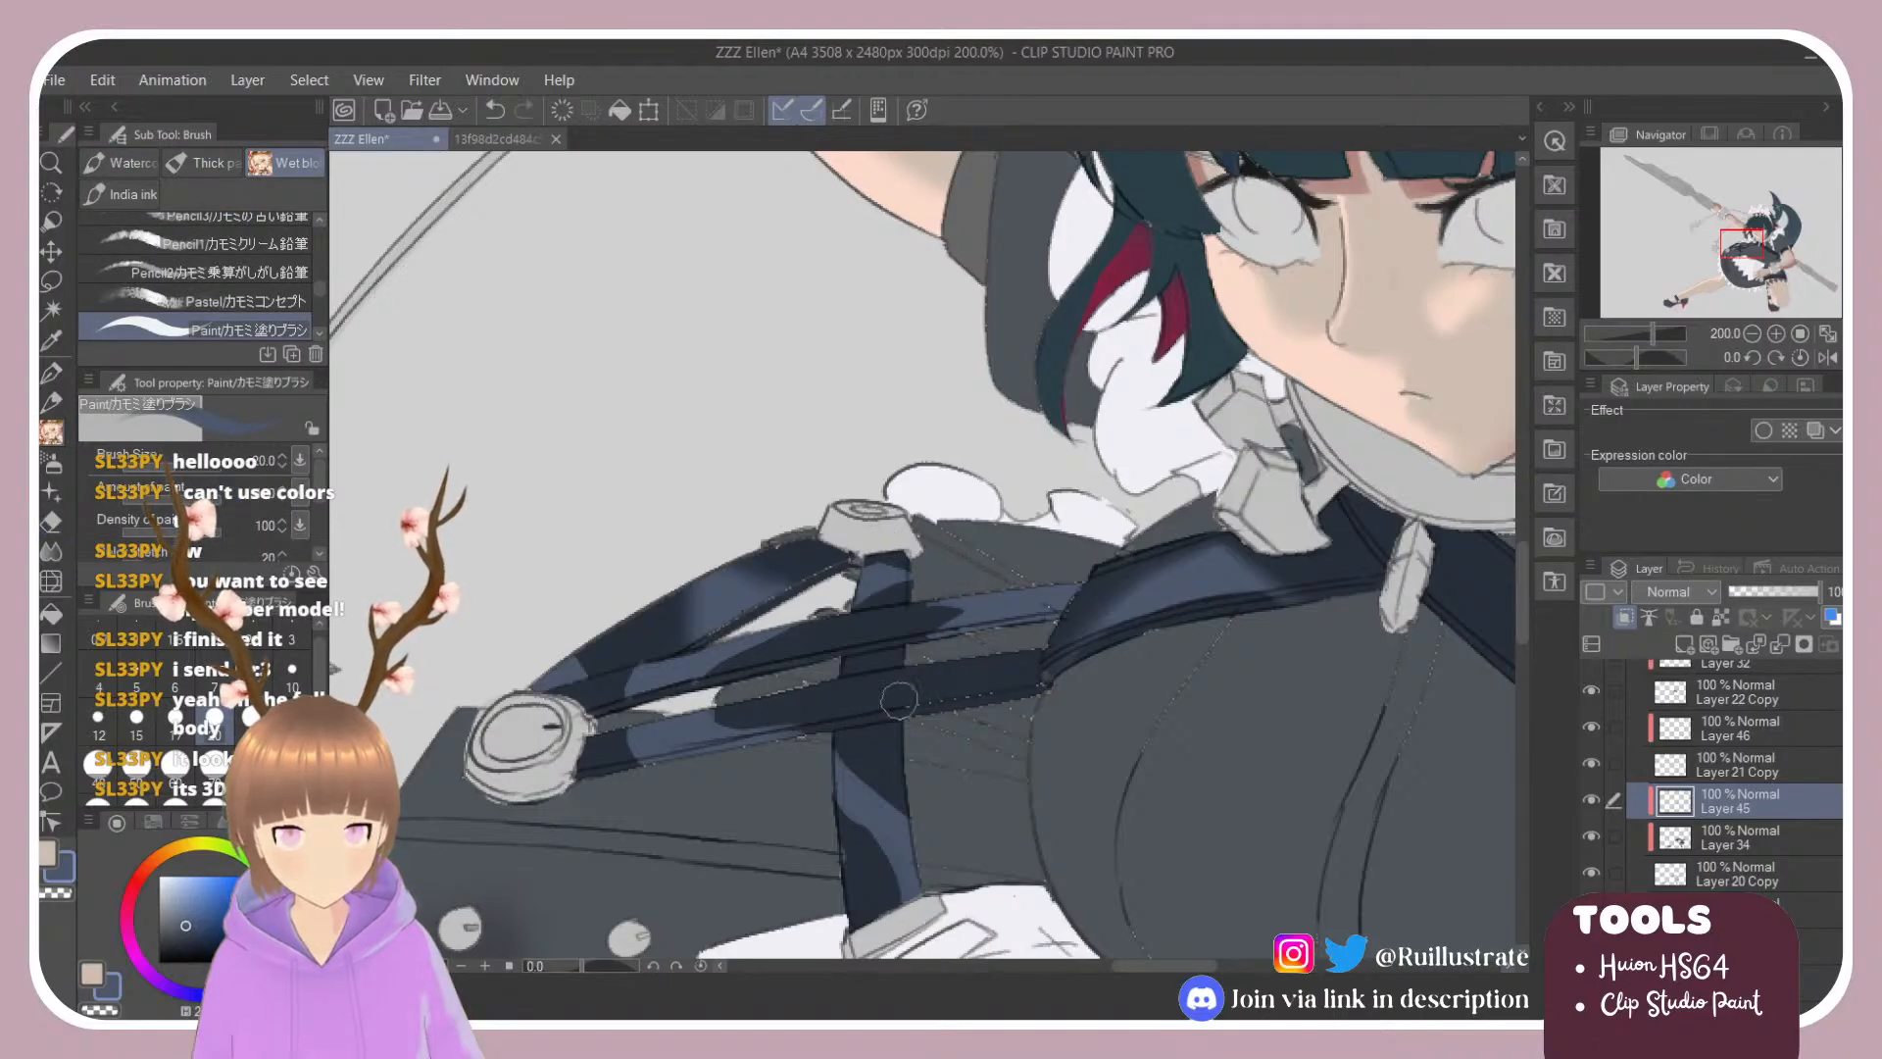
pyautogui.hotkey('ctrl', 'z')
pyautogui.moveTo(929, 713); pyautogui.dragTo(1030, 653)
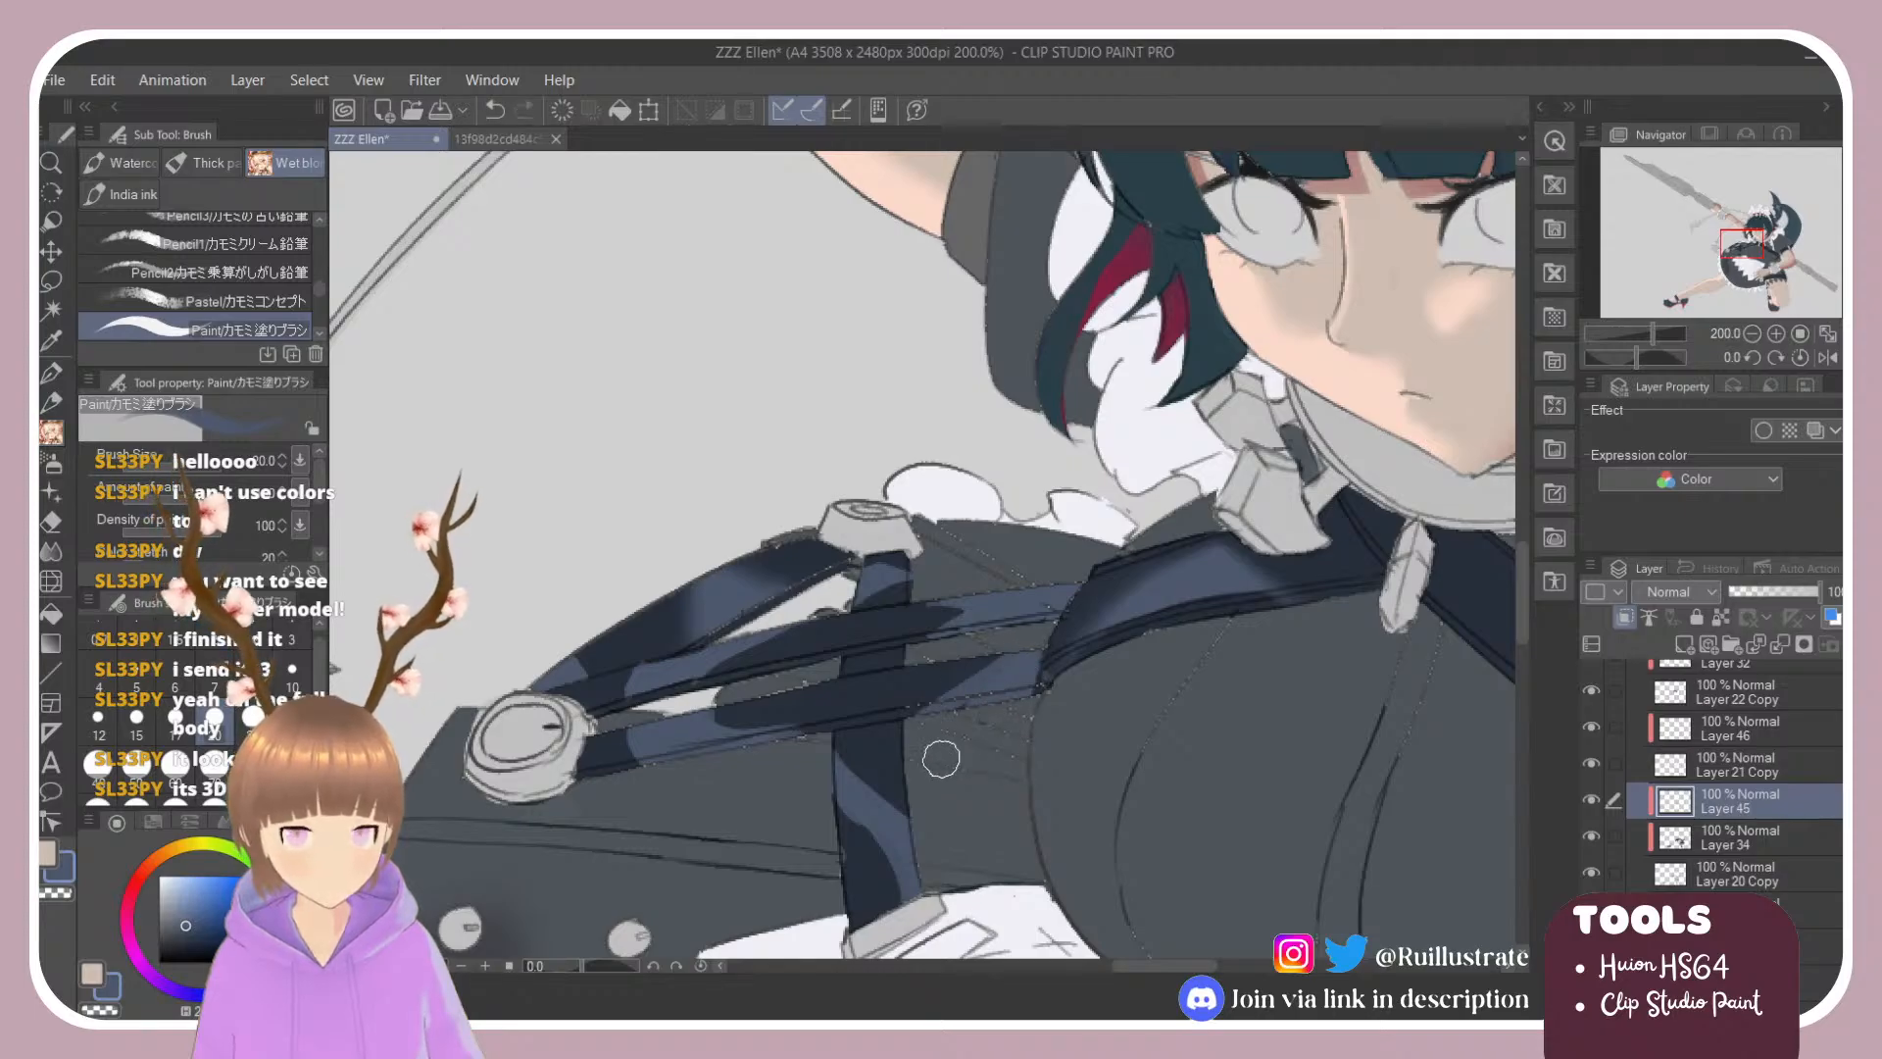
# Step: Soften the highlight at the chest end of the lower harness strap with the Blender brush
pyautogui.scroll(-5, 1012, 771)
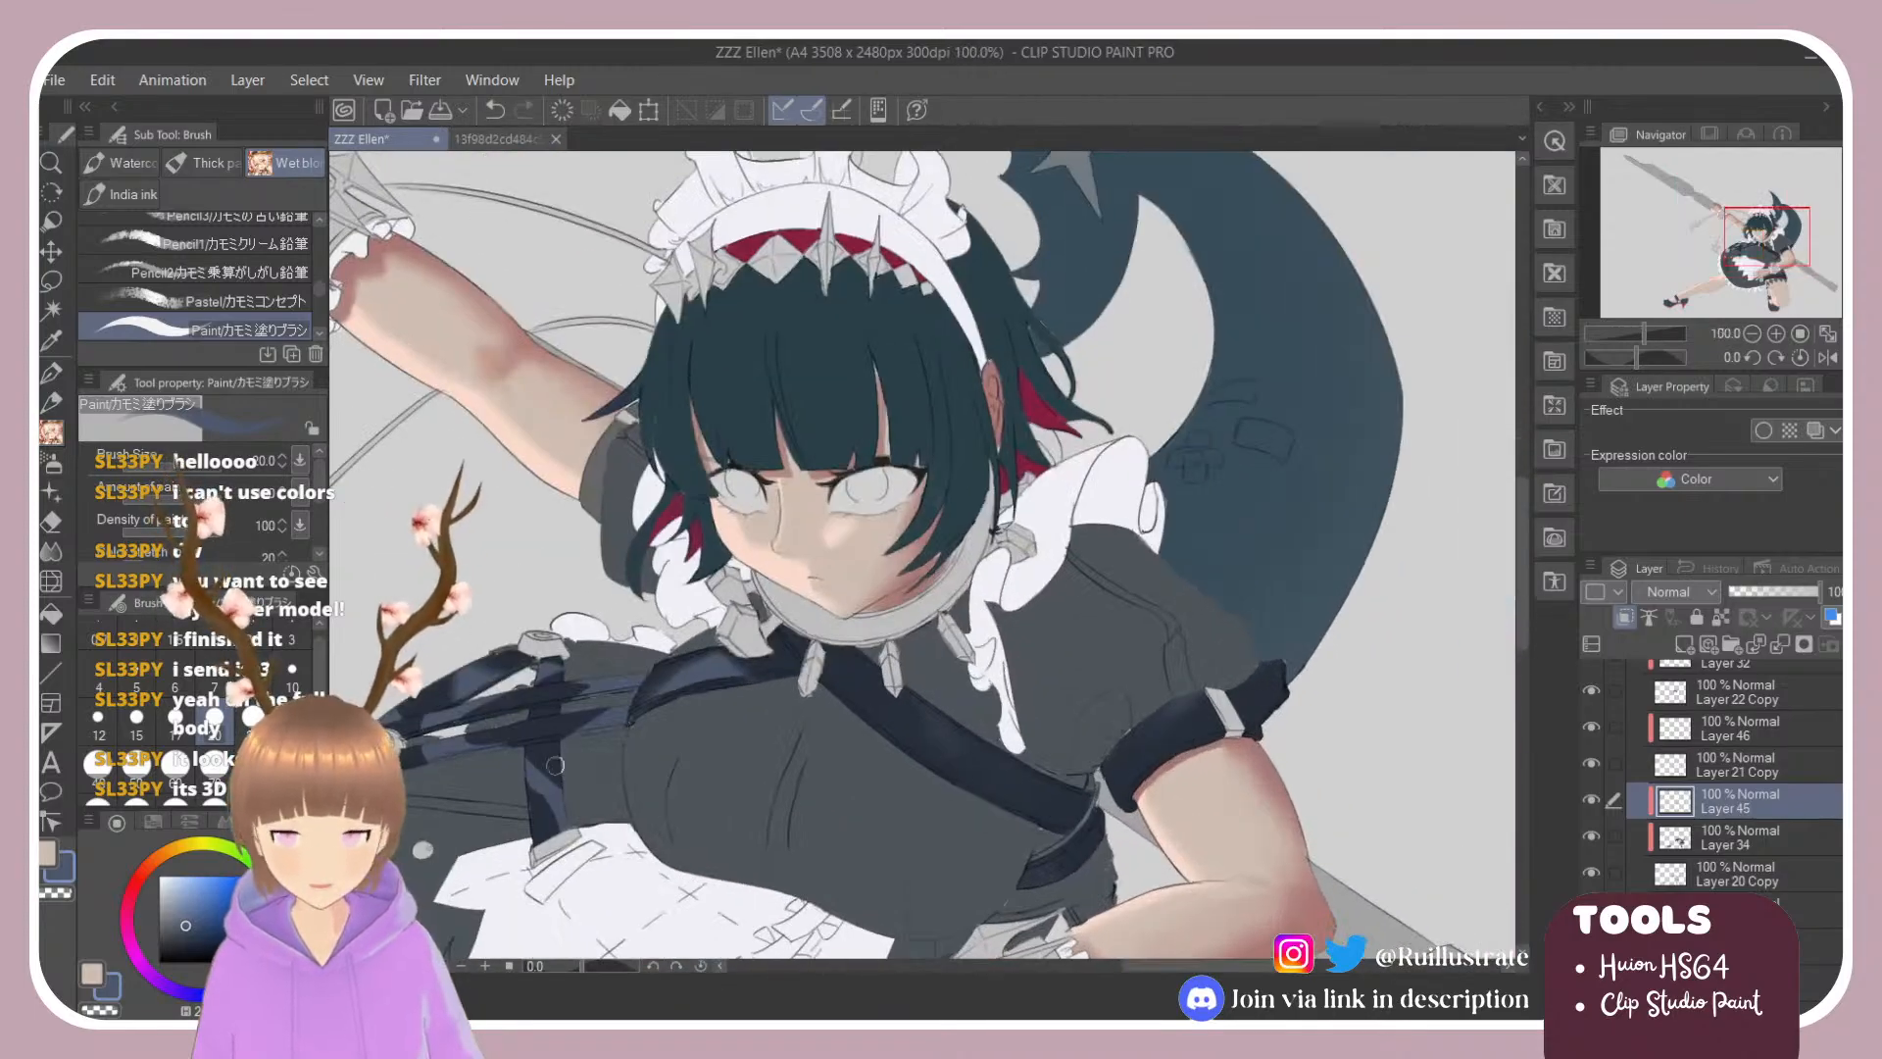
pyautogui.scroll(5, 713, 654)
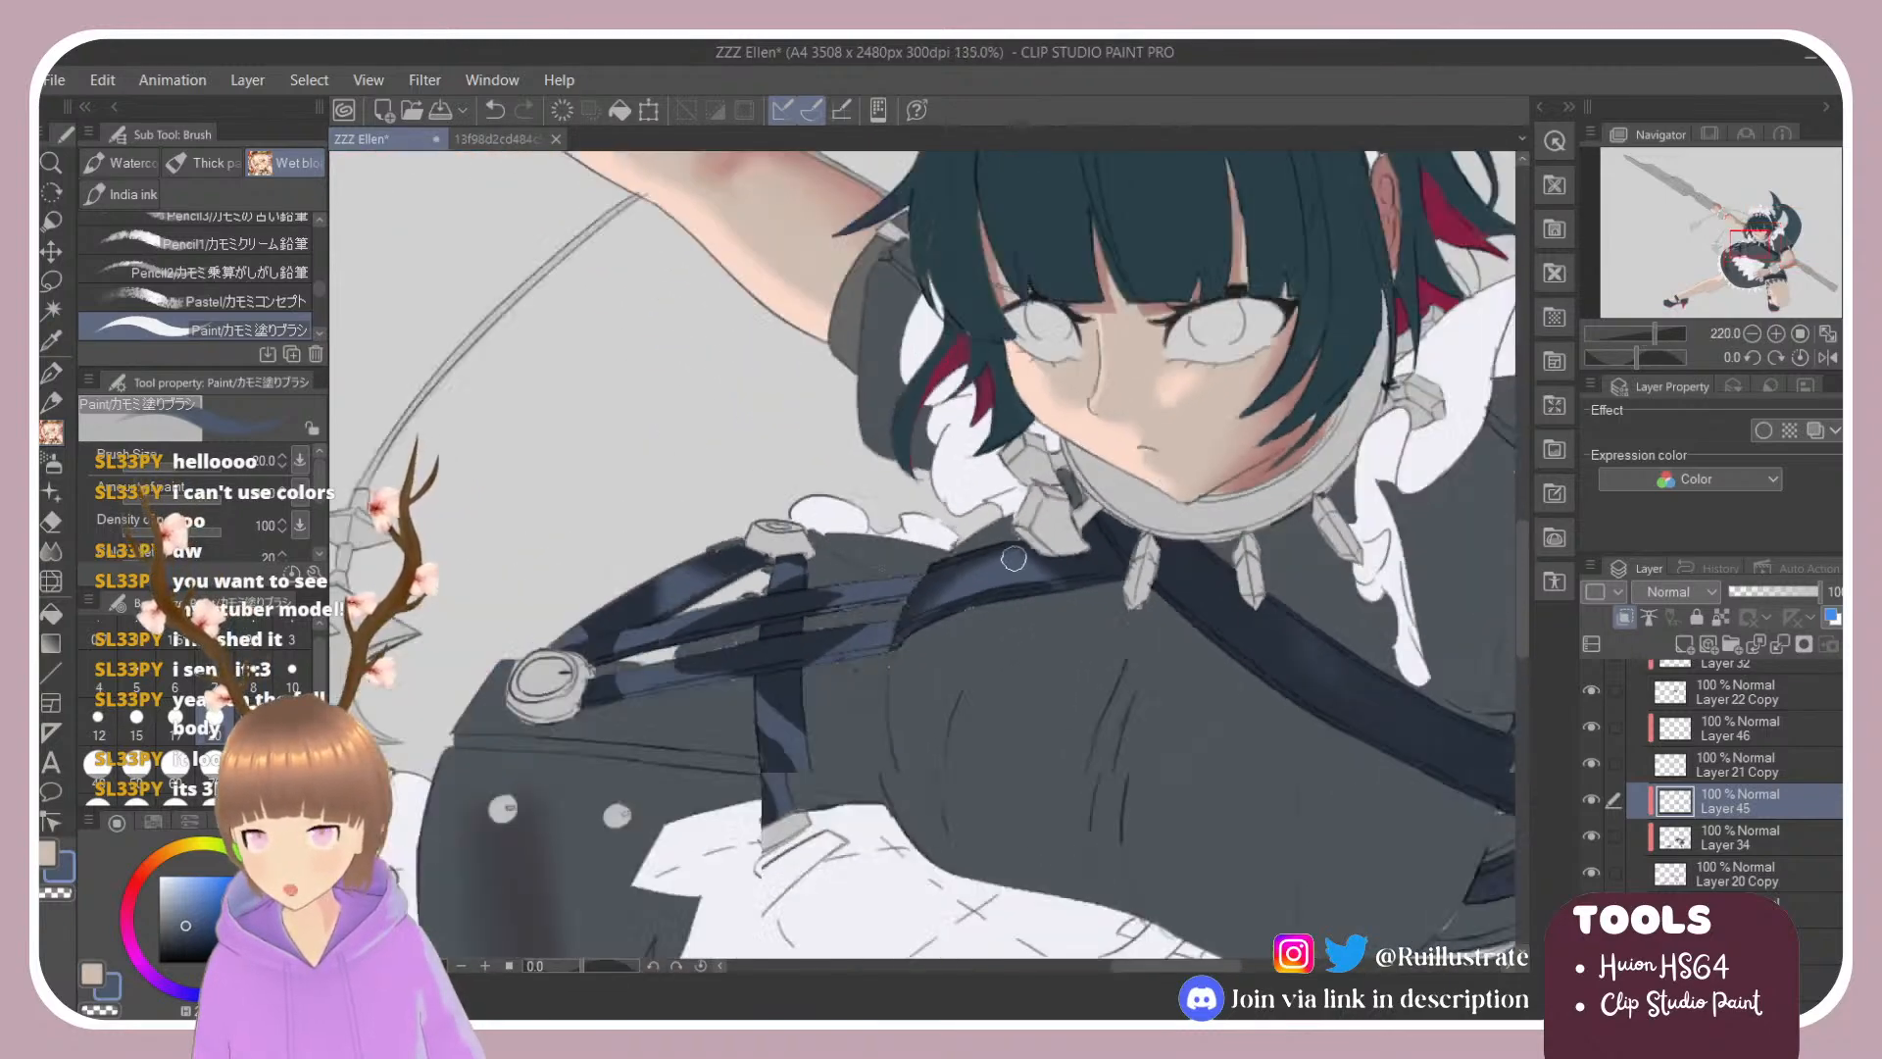
pyautogui.scroll(1, 648, 602)
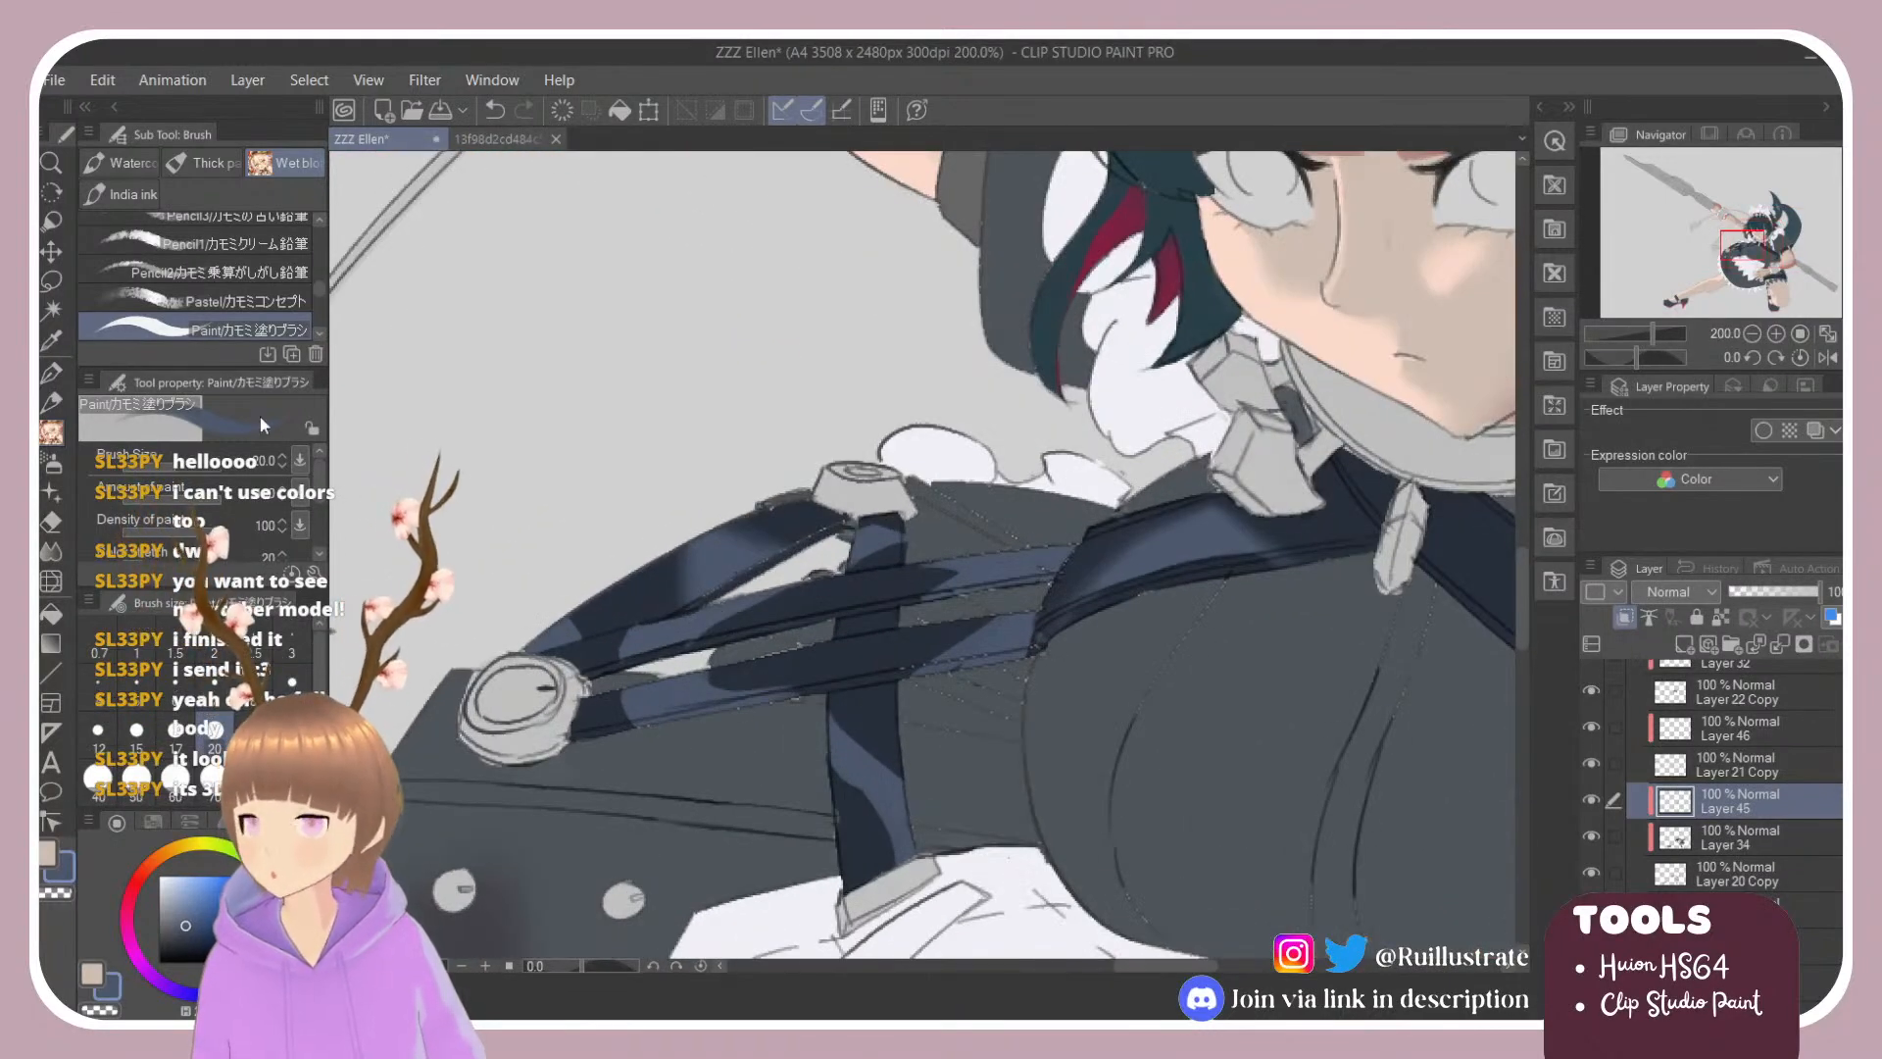
pyautogui.scroll(-2, 294, 294)
pyautogui.click(304, 301)
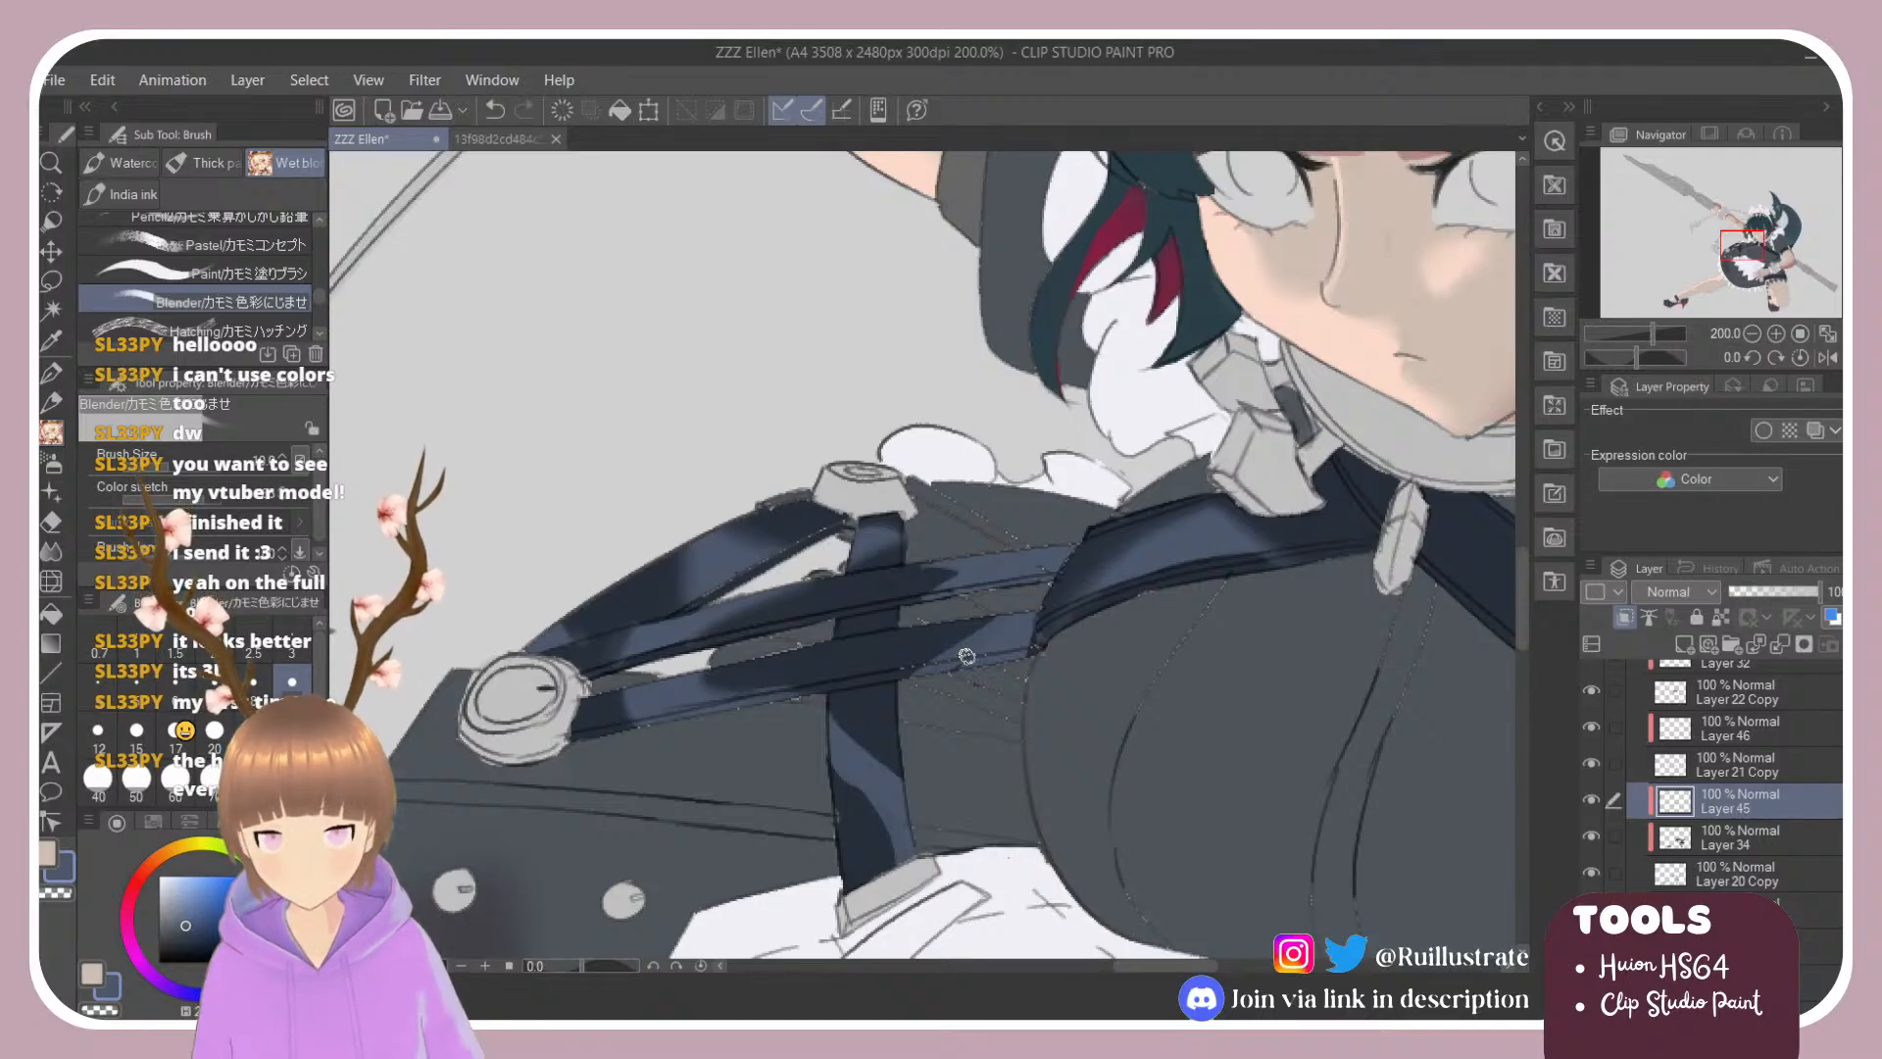
pyautogui.press('e')
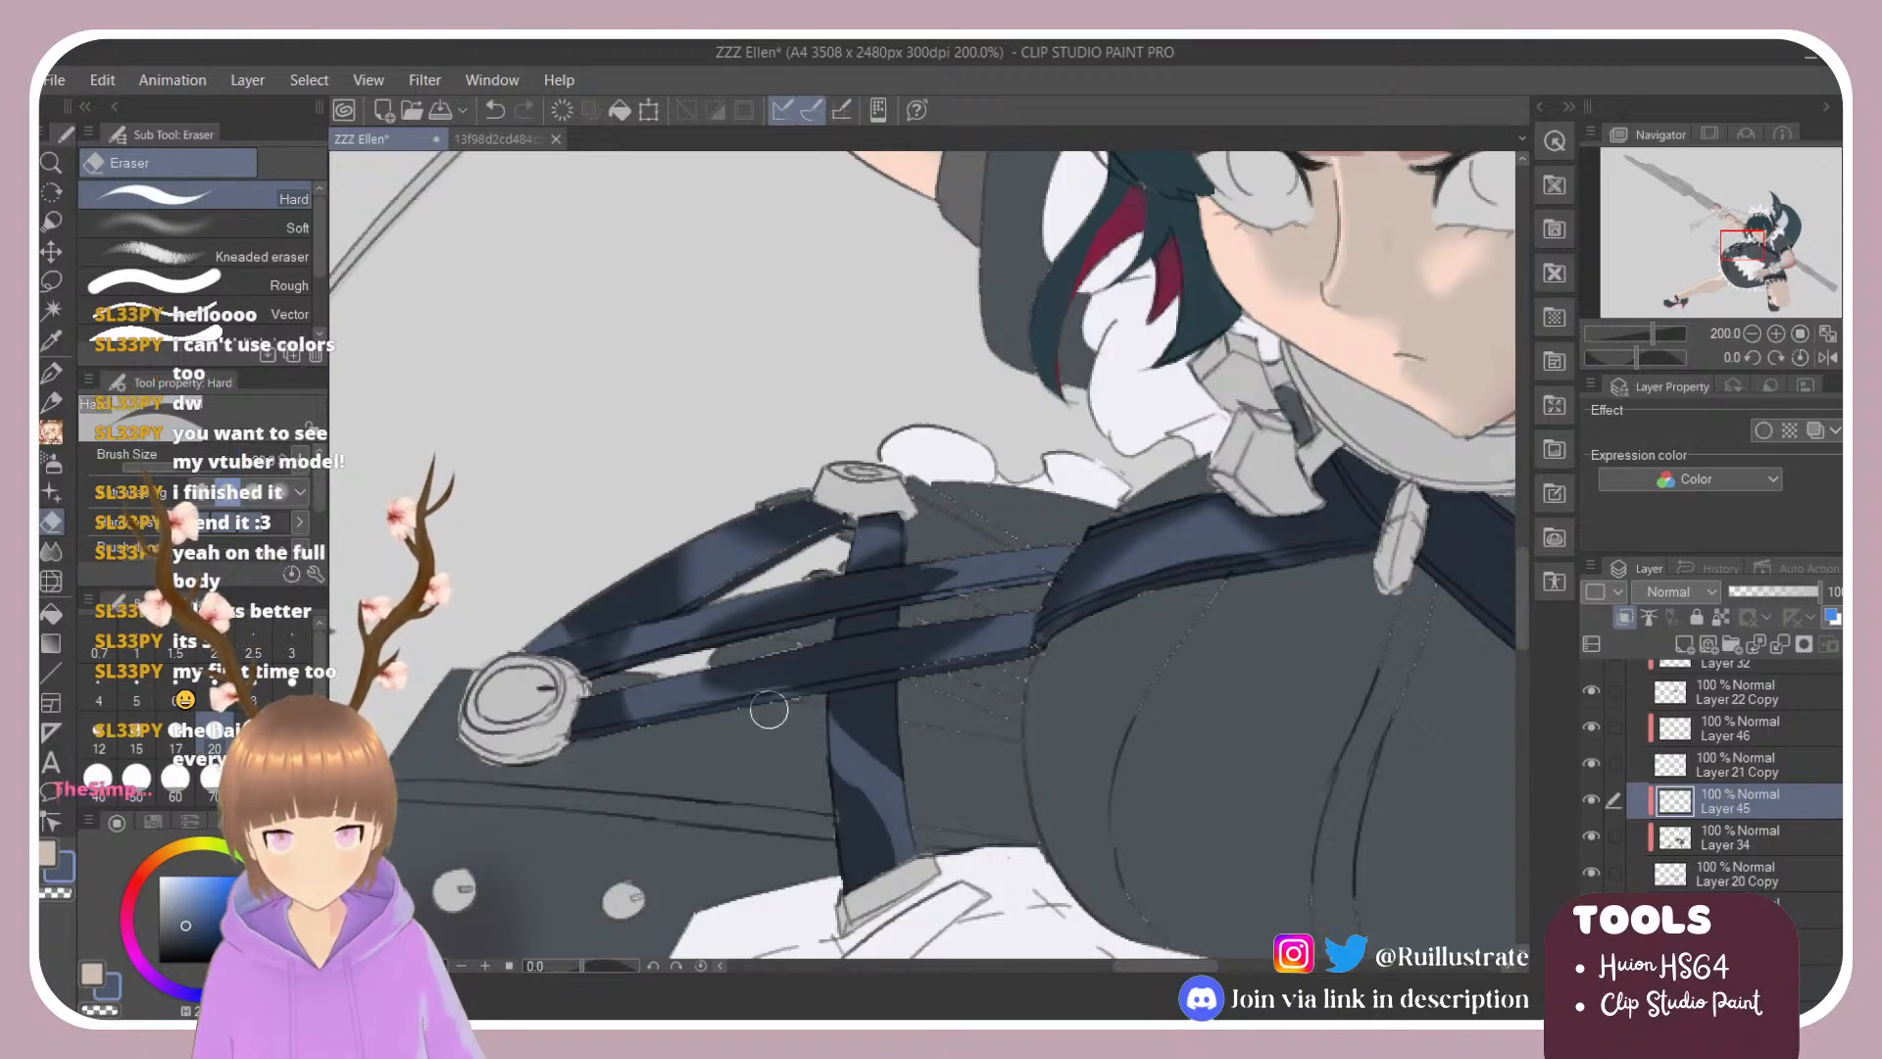
# Step: Blend the highlights on the vertical harness strap and the neighbouring horizontal straps with the Blender brush for smooth transitions
pyautogui.press('b')
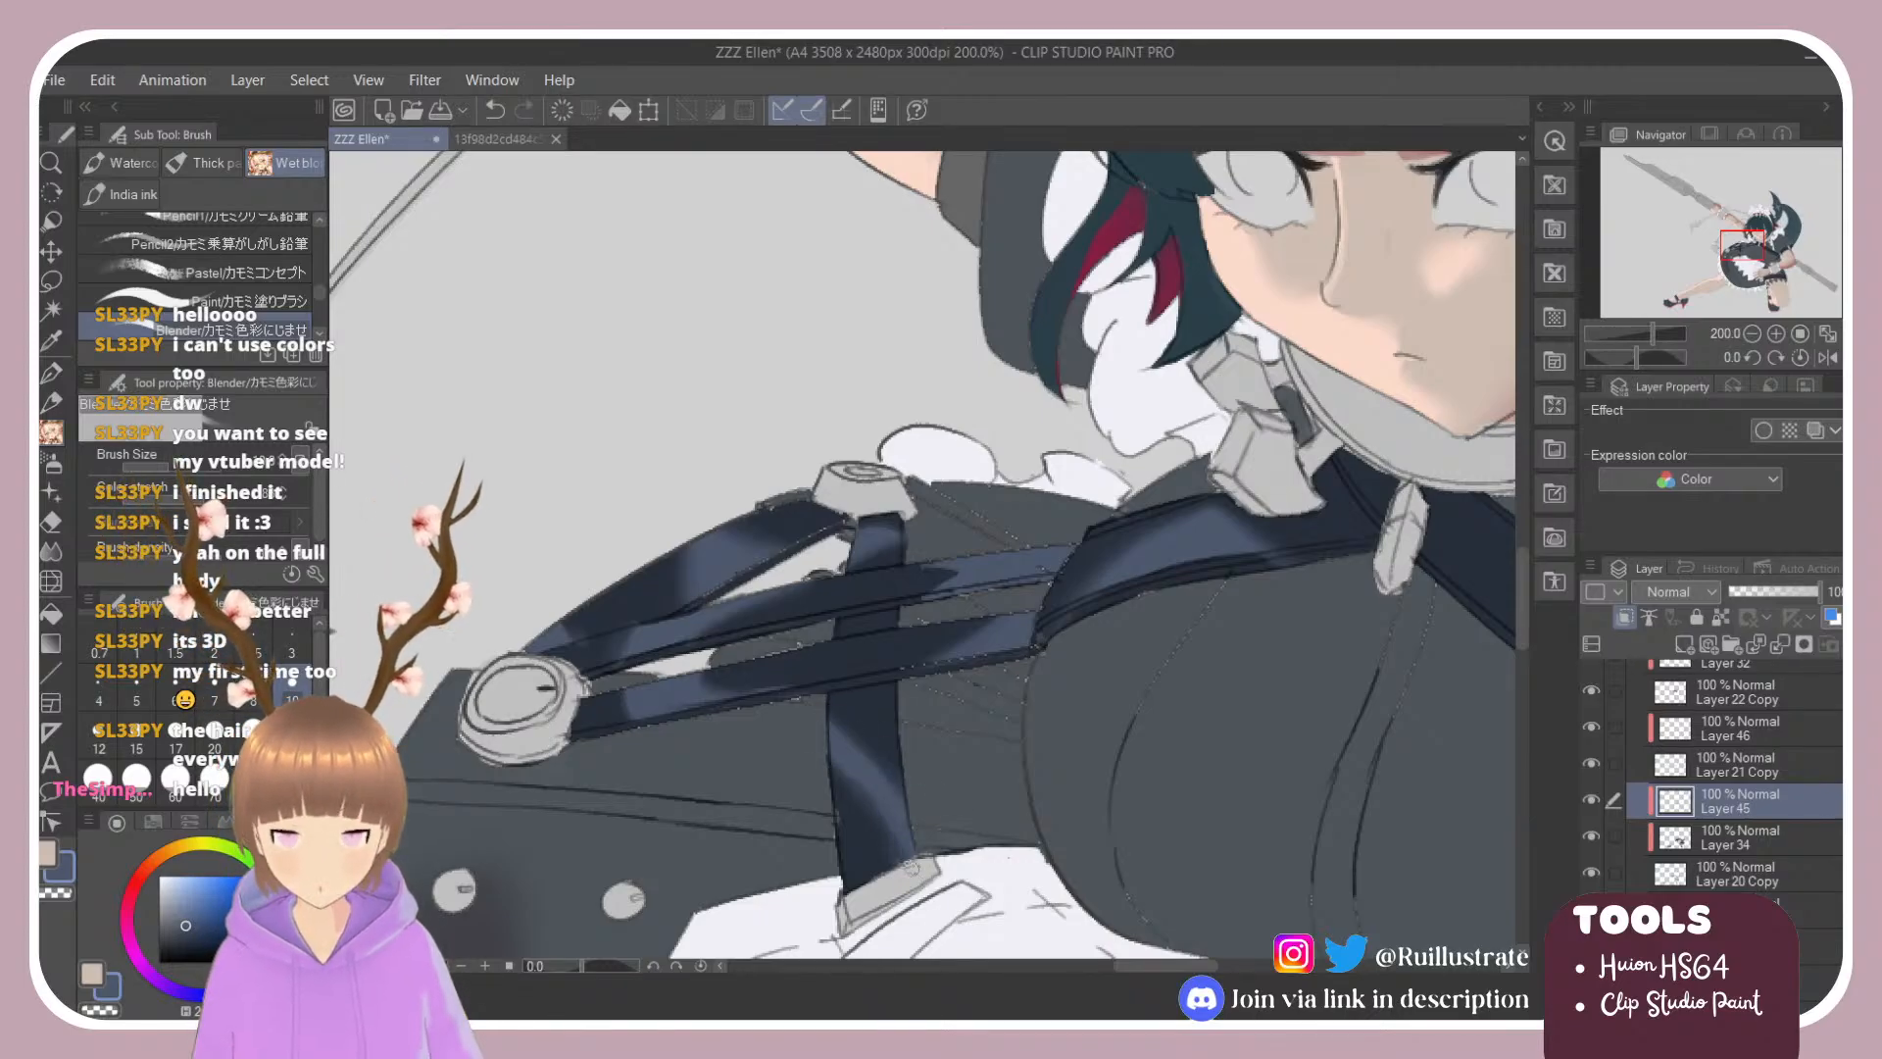
pyautogui.scroll(-1, 722, 623)
pyautogui.scroll(1, 832, 627)
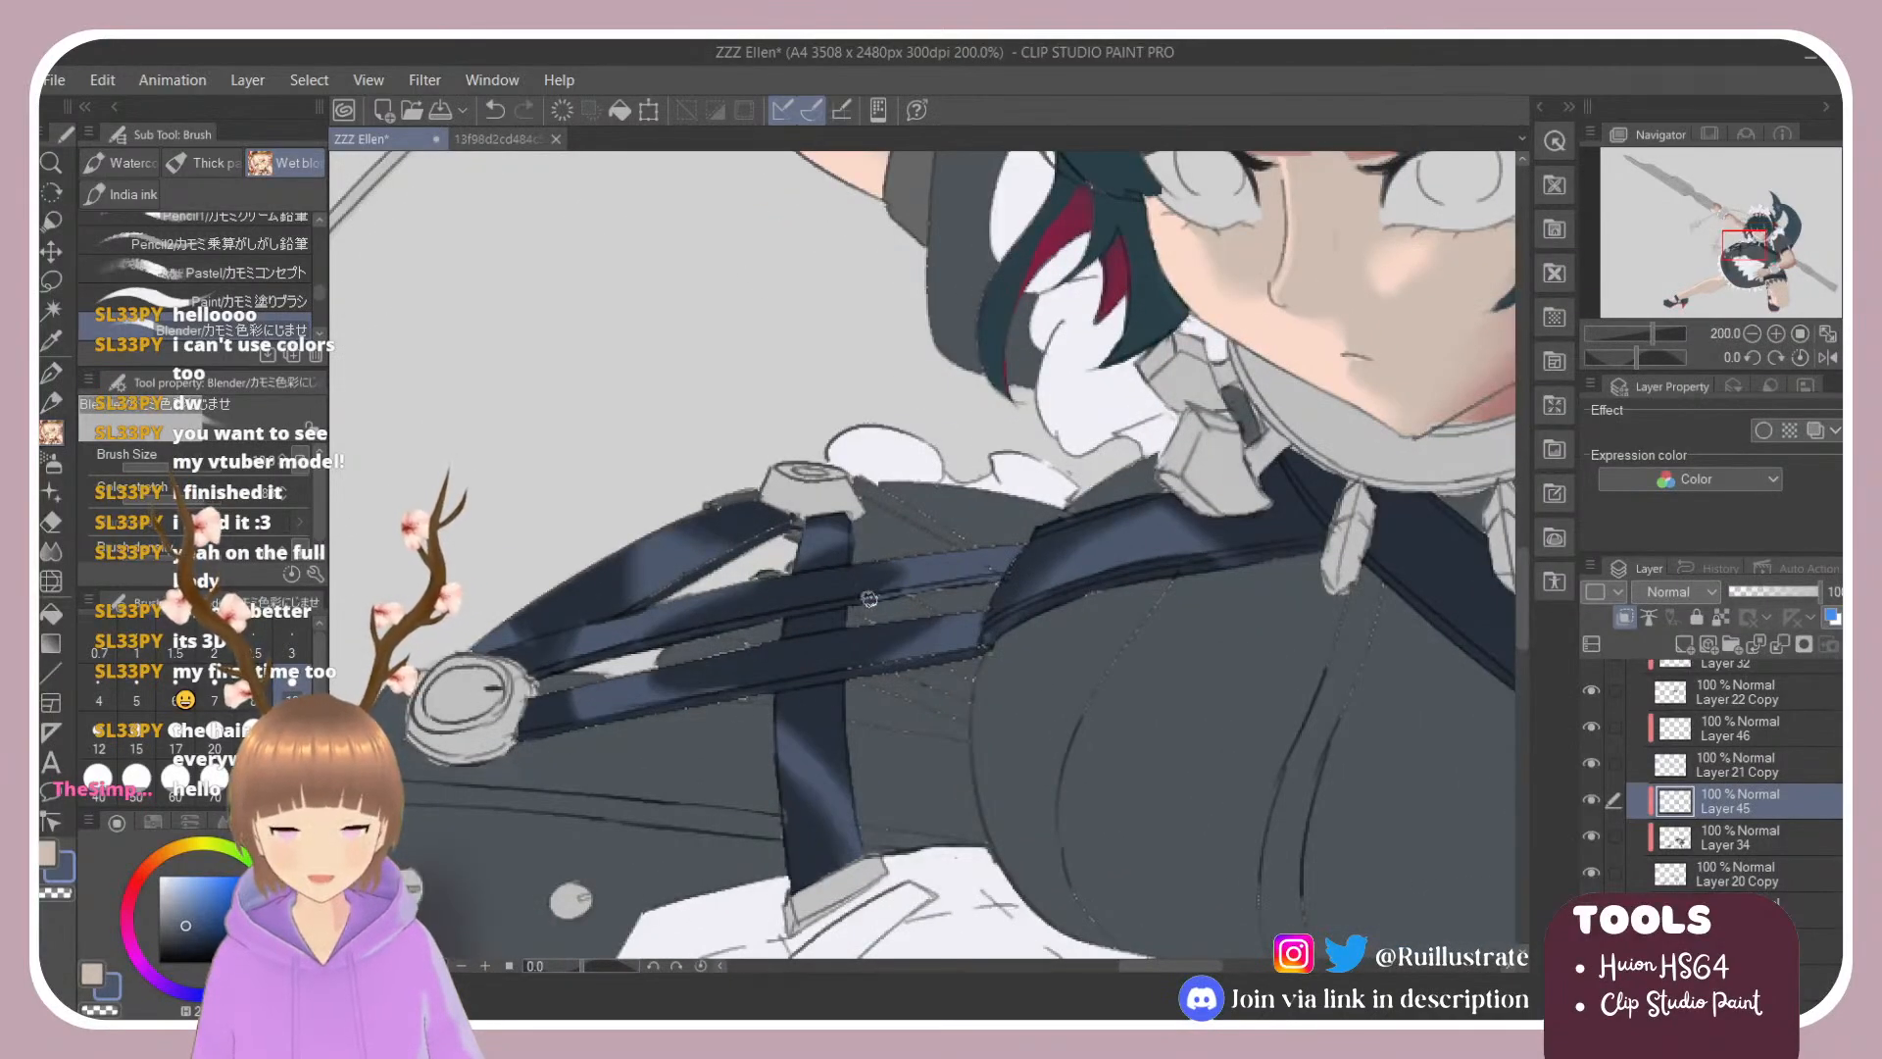
pyautogui.press('e')
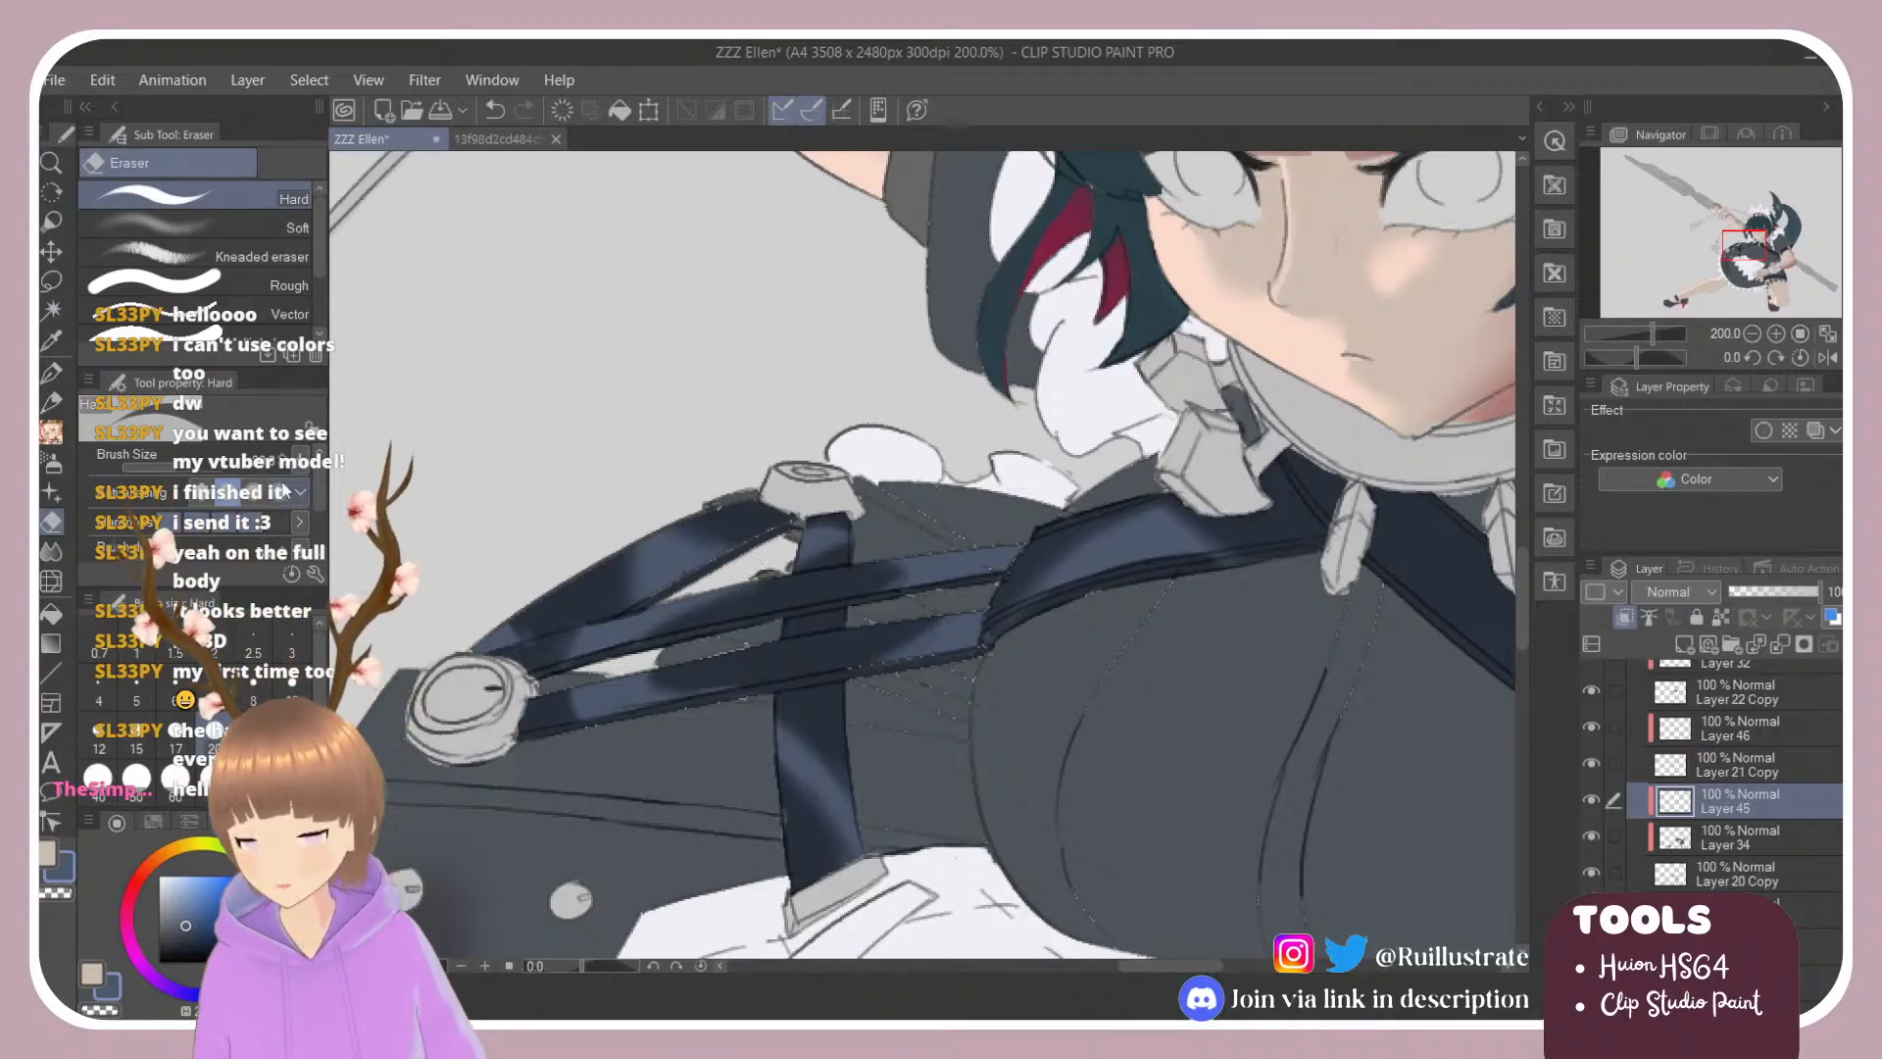
pyautogui.press('b')
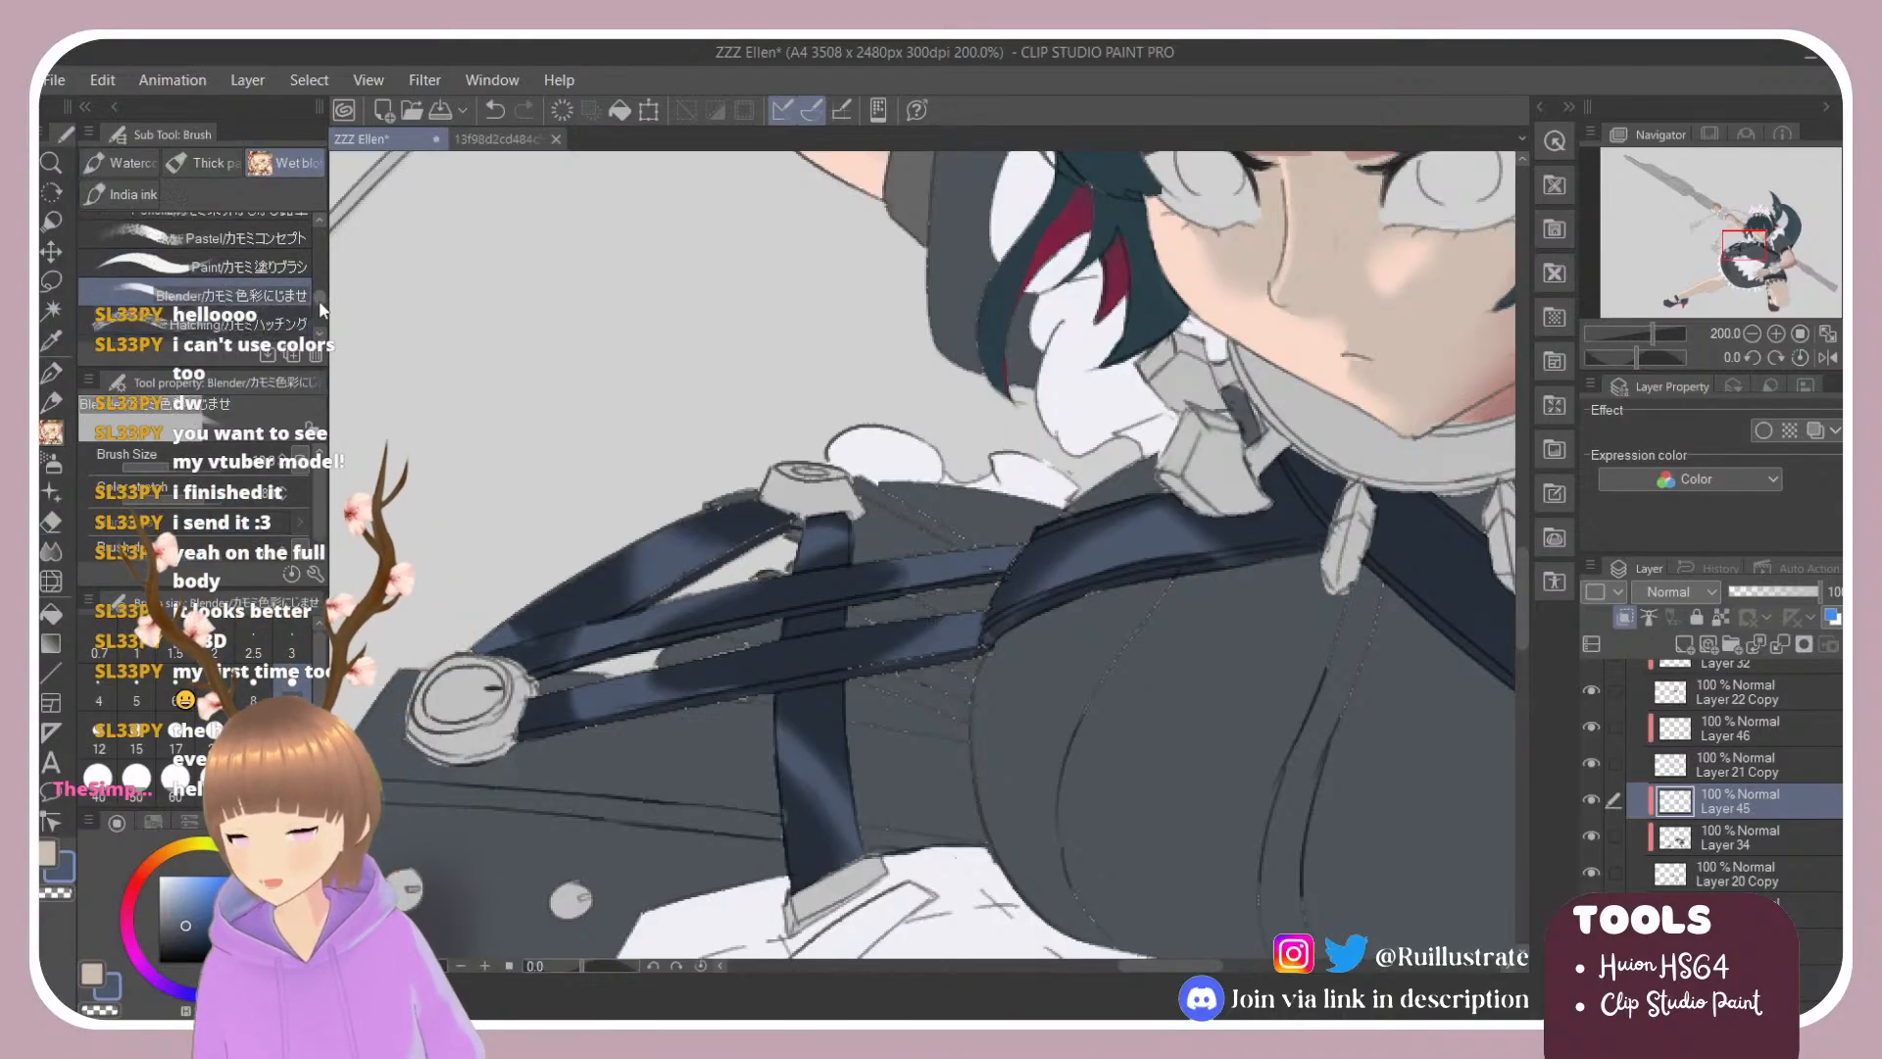
pyautogui.scroll(-1, 320, 310)
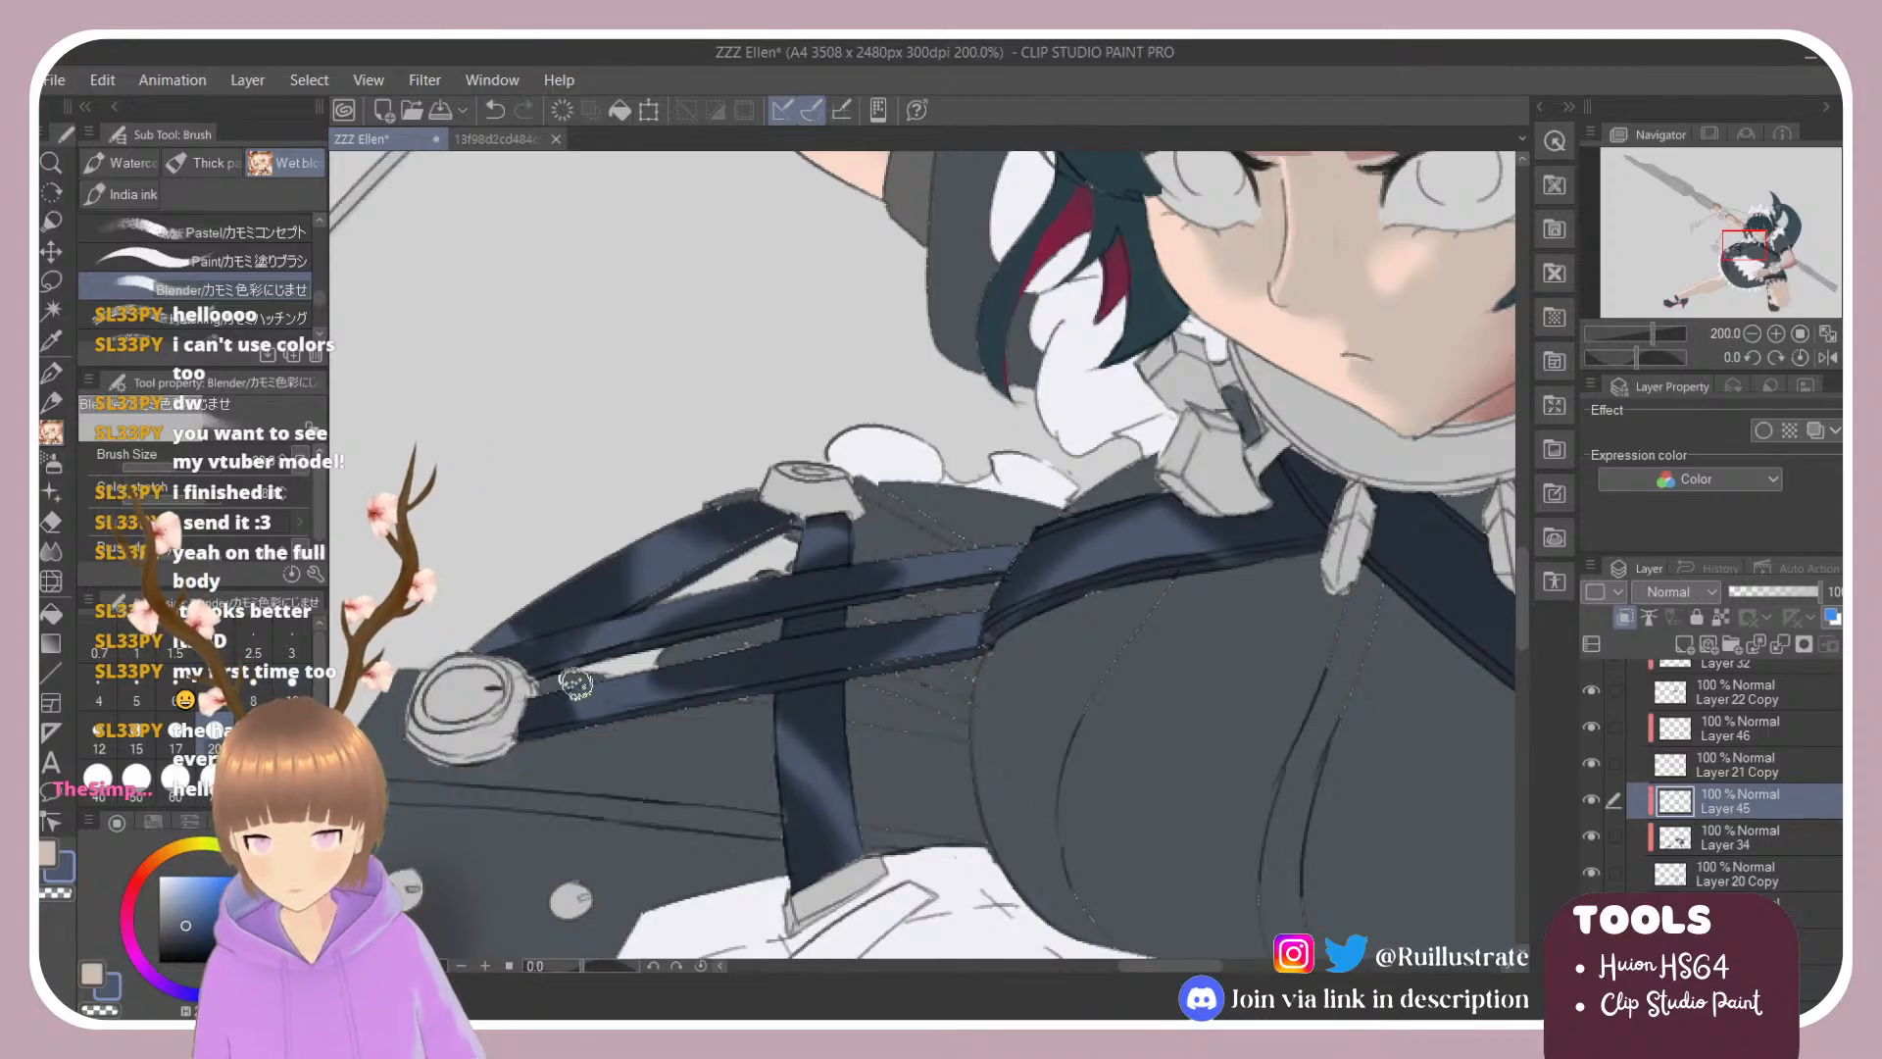
pyautogui.press('e')
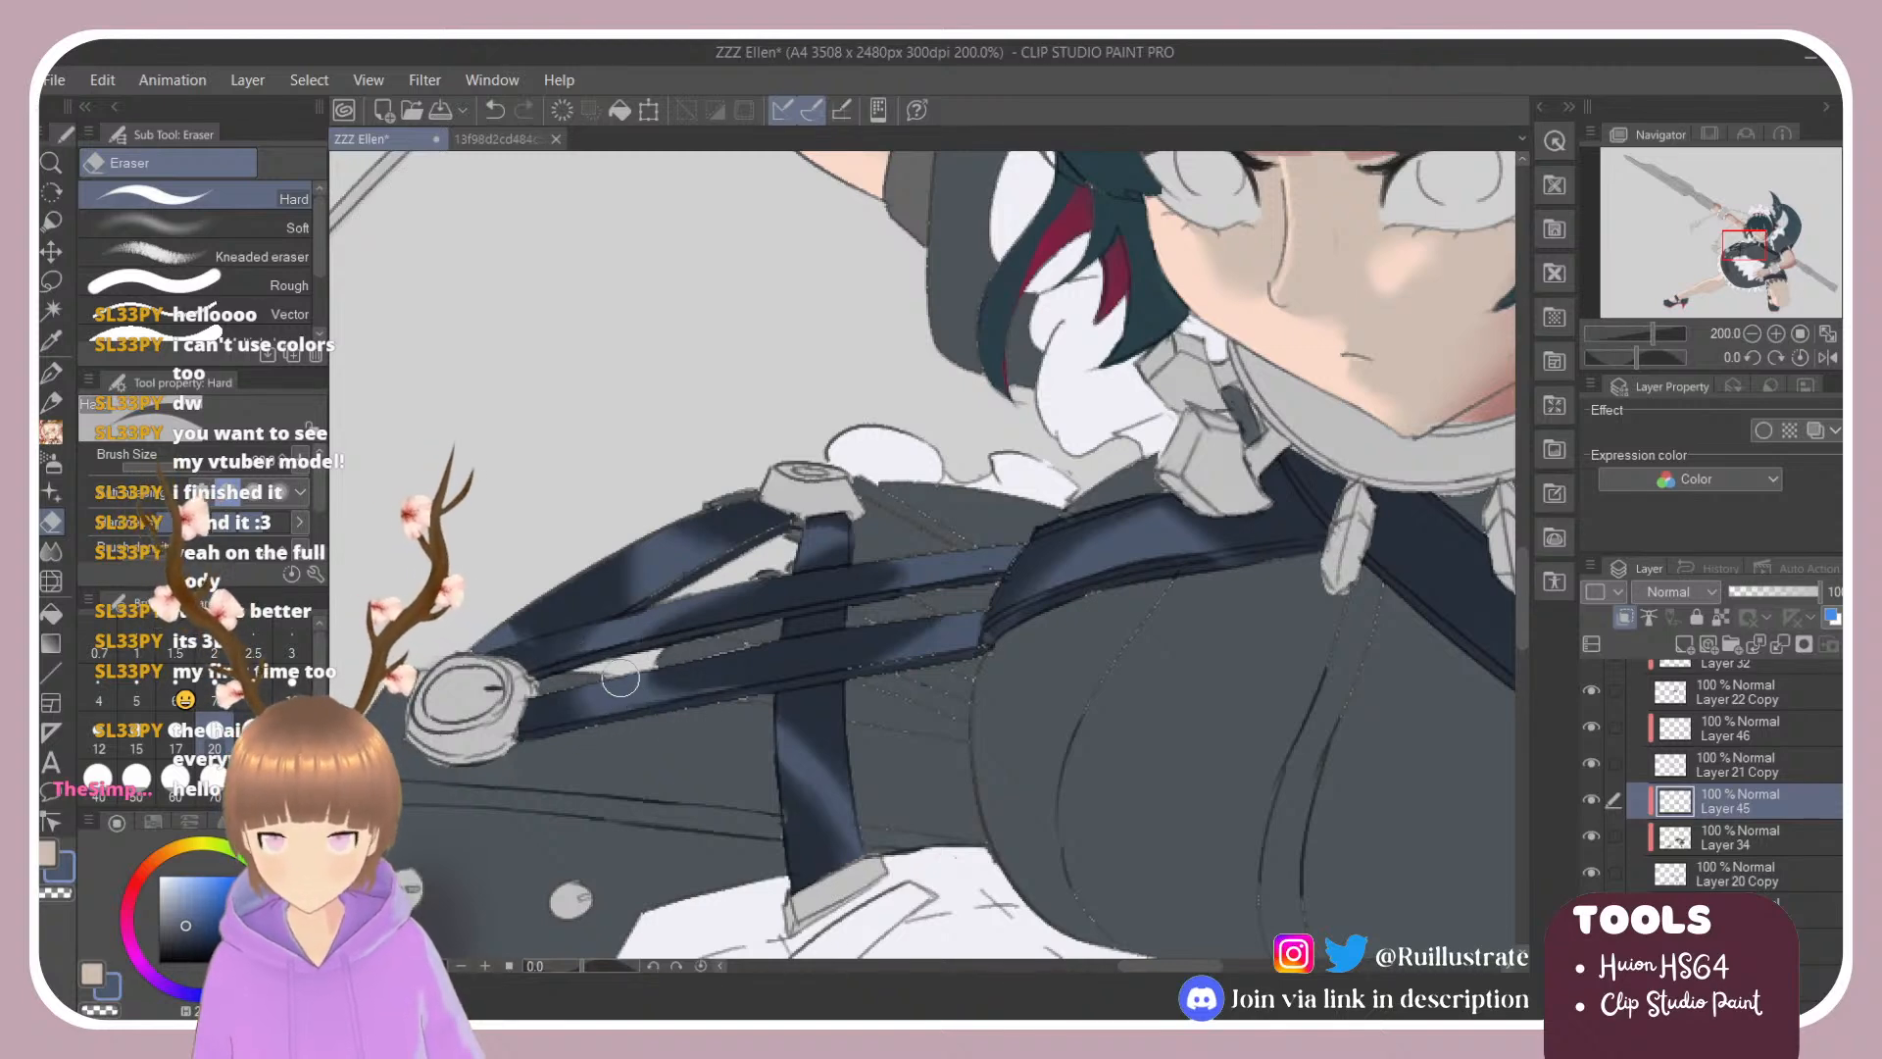
# Step: Add a clipped layer above Layer 45, and highlight the diagonal chest strap on Layer 45 with the Paint and Blender brushes at size 20
pyautogui.click(1684, 645)
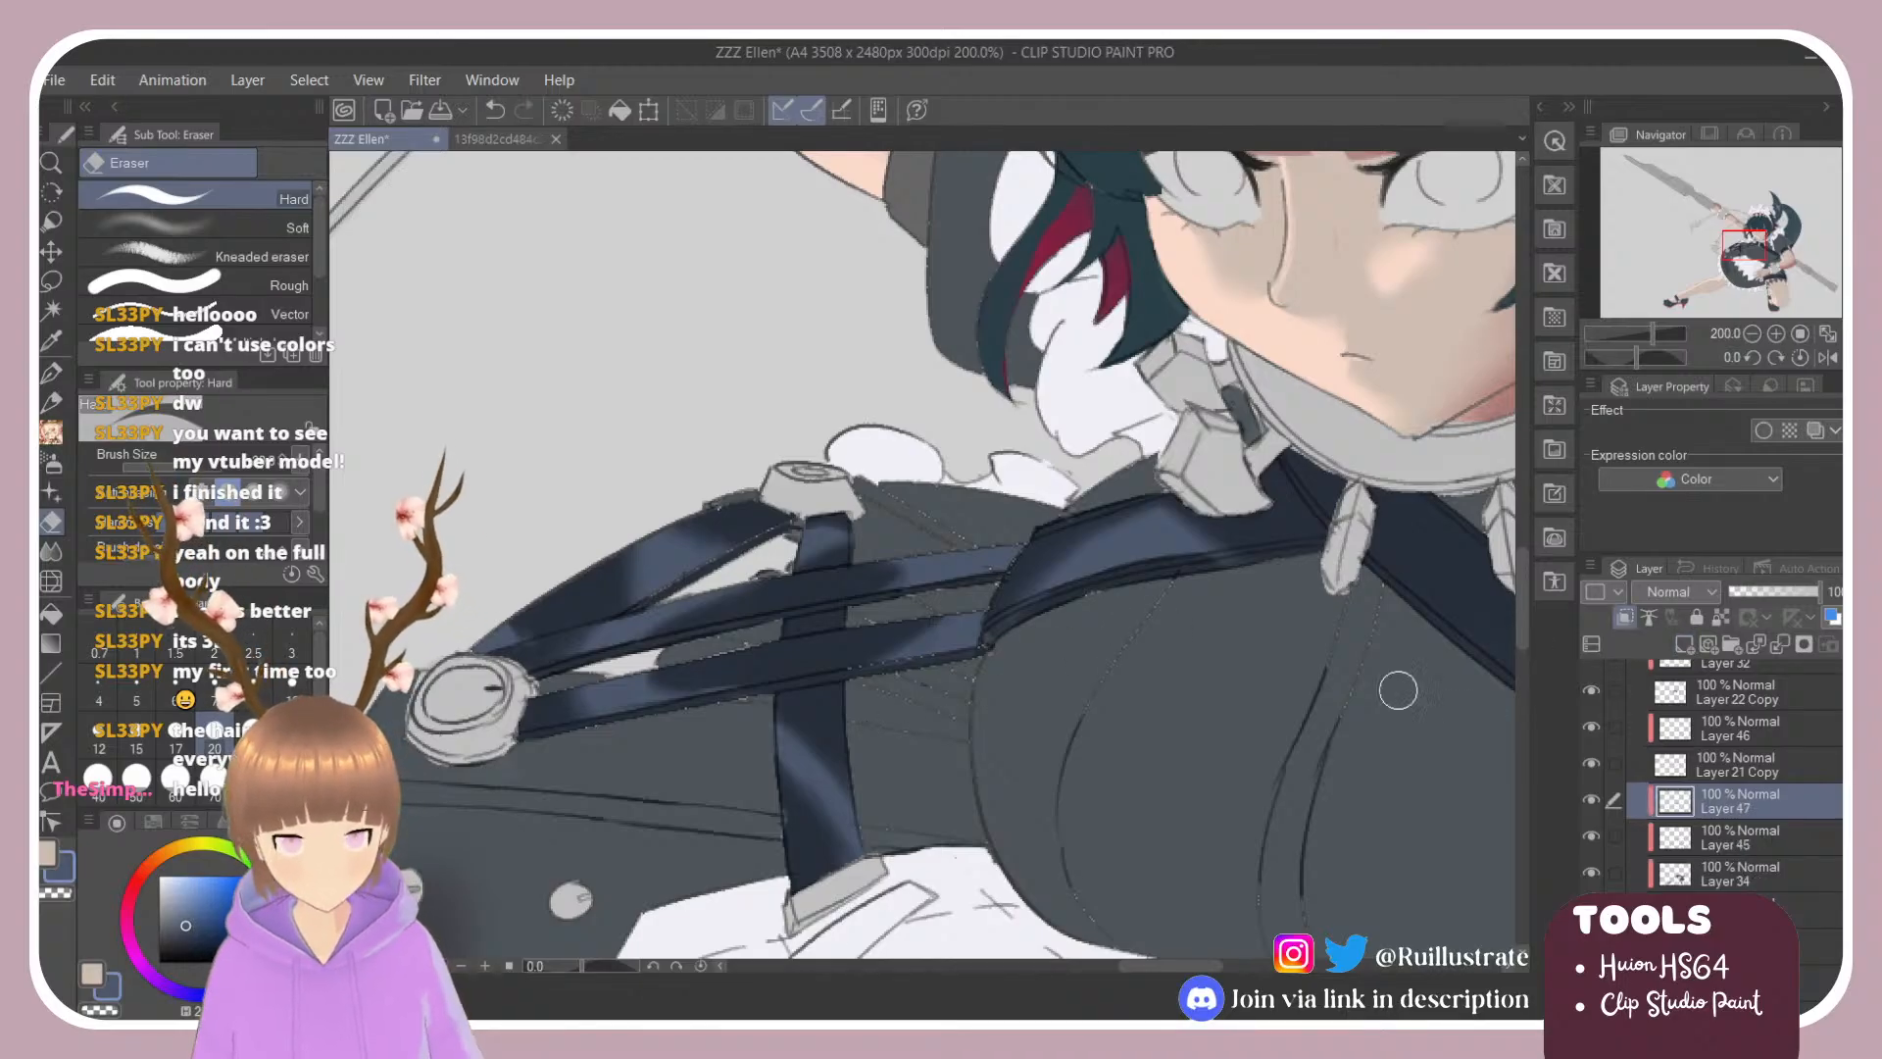
pyautogui.click(1740, 844)
pyautogui.scroll(-7, 509, 666)
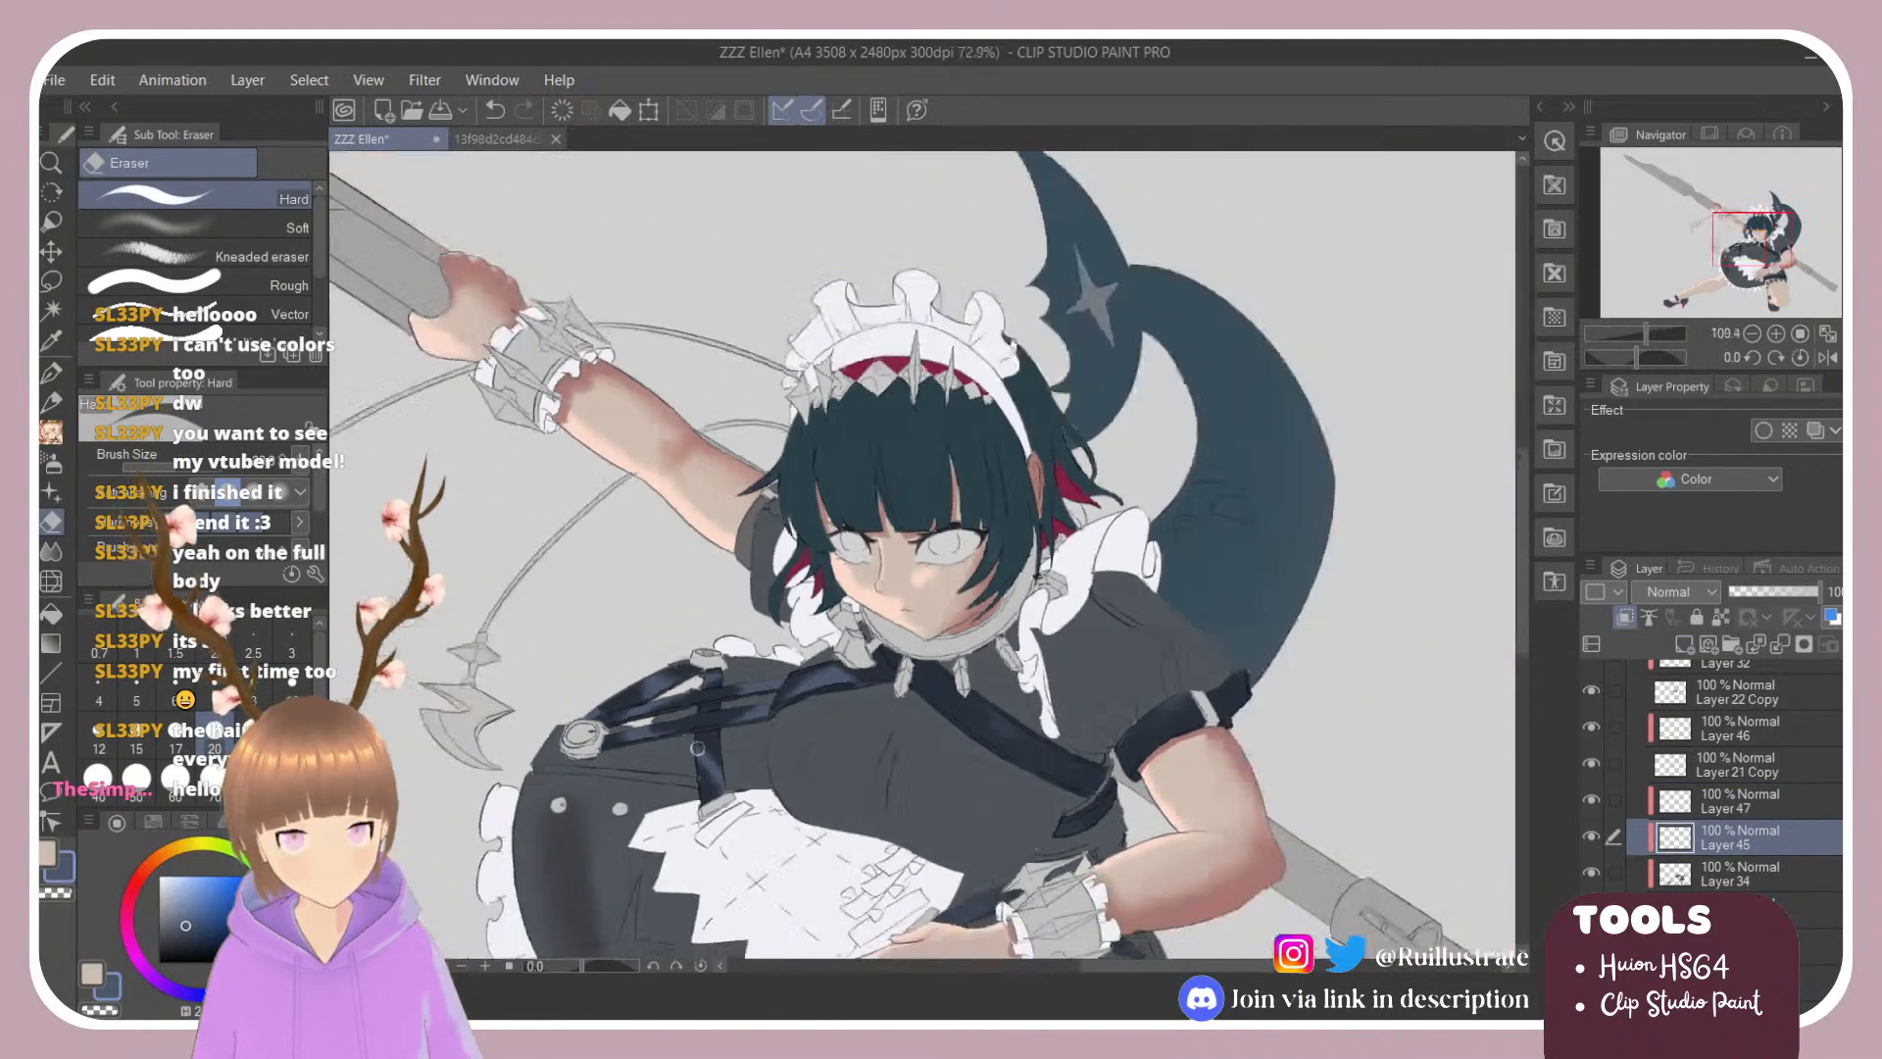
pyautogui.scroll(3, 1422, 490)
pyautogui.press('b')
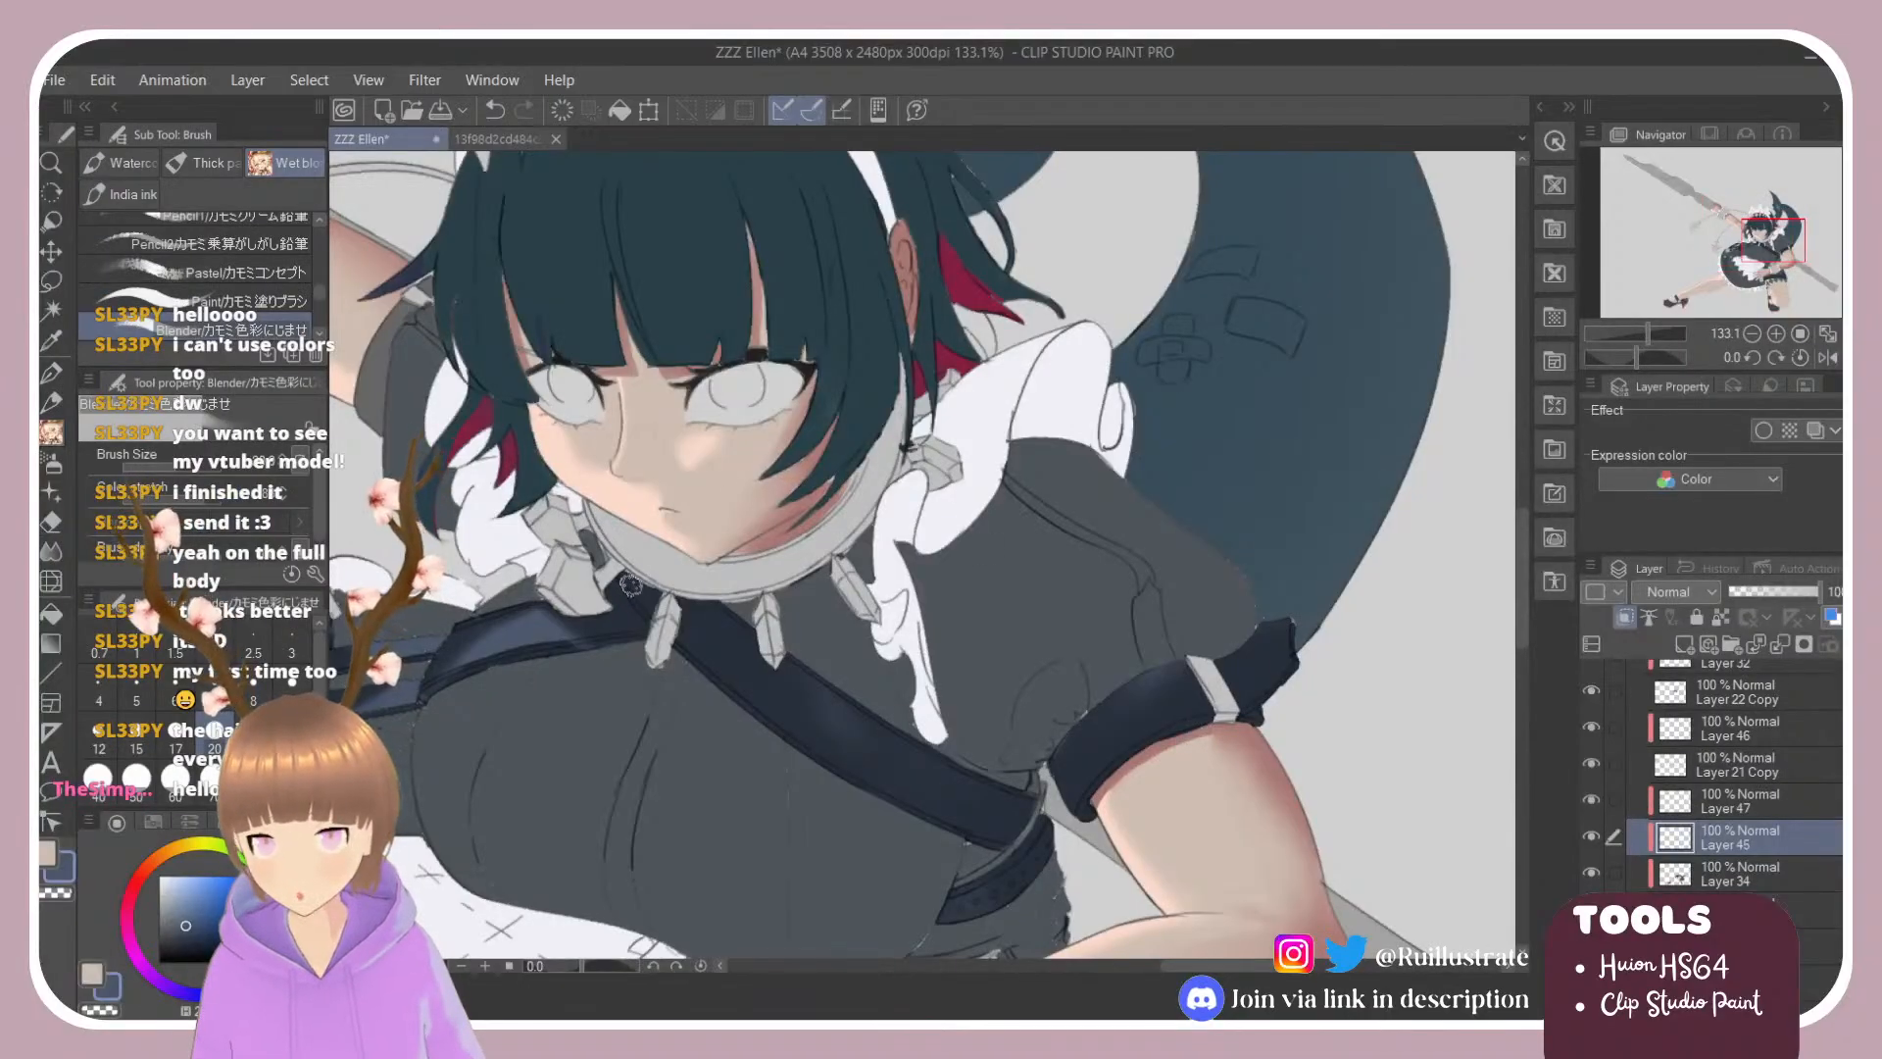
pyautogui.click(196, 301)
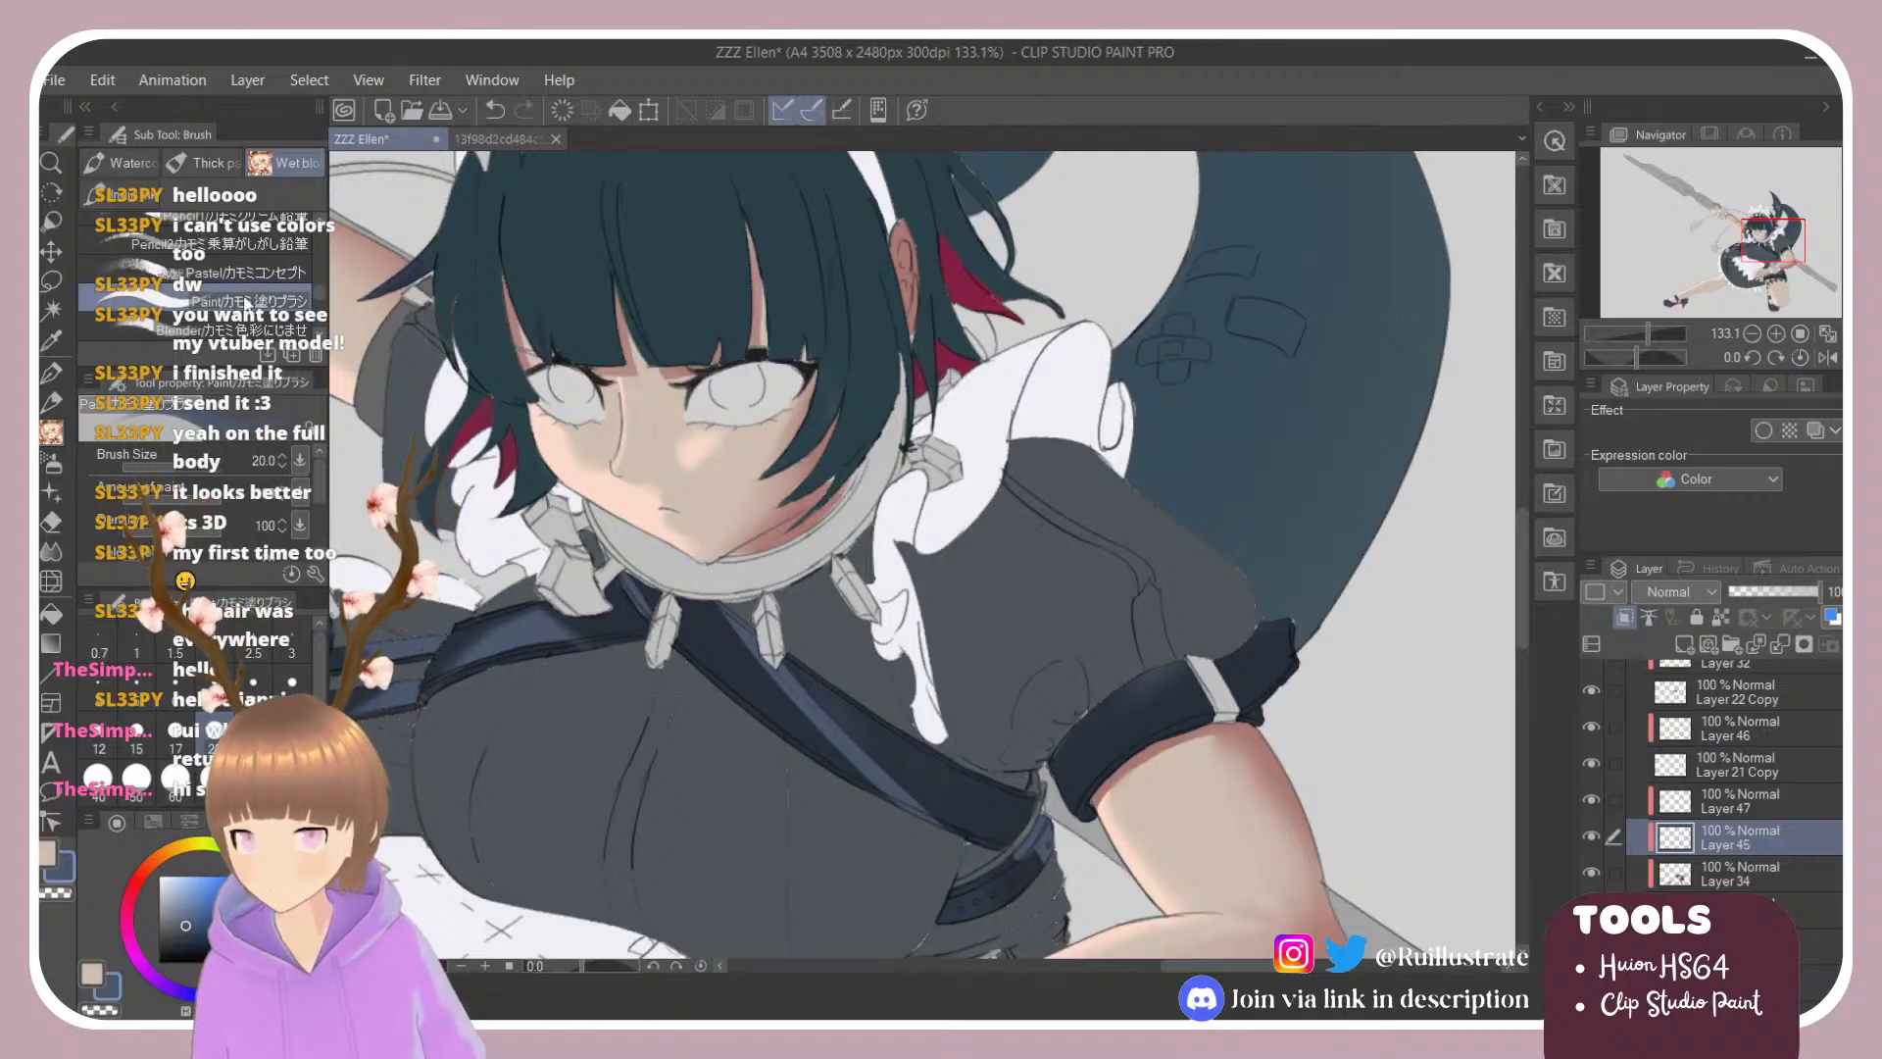
pyautogui.click(225, 329)
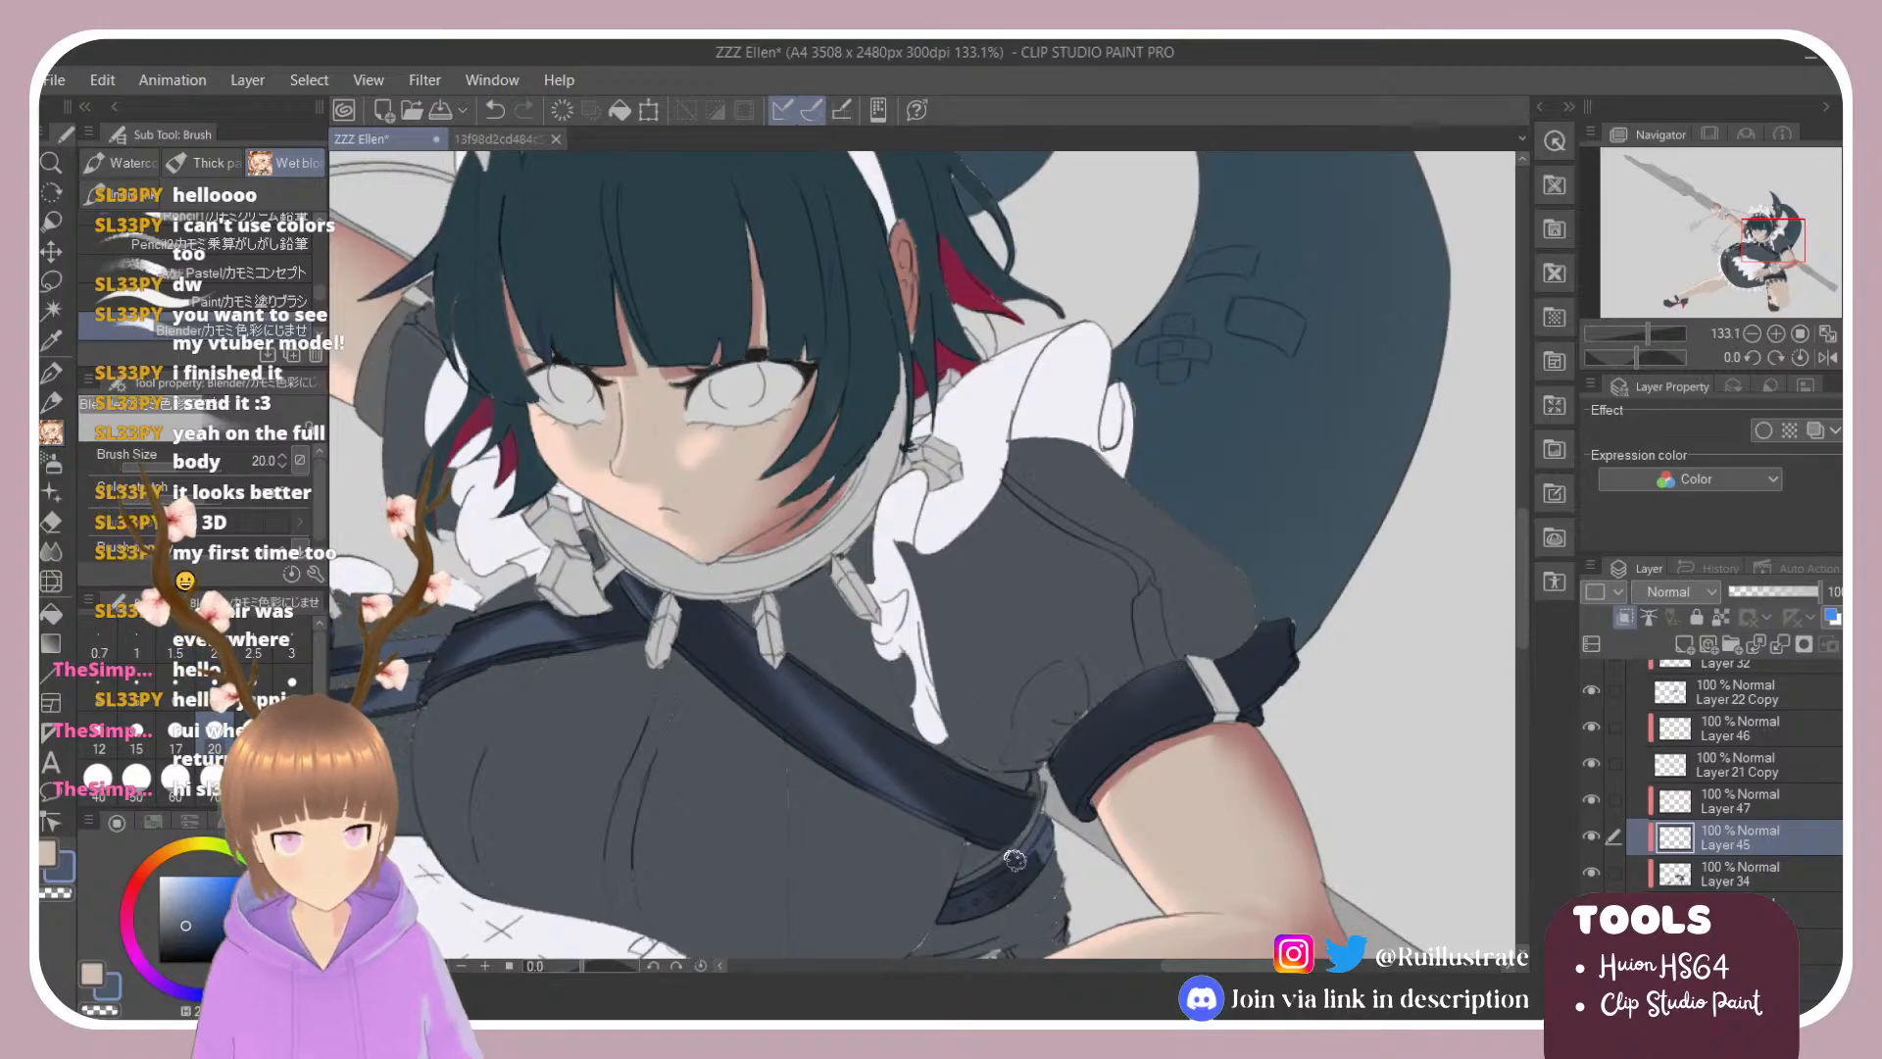
# Step: Paint the sleeve band on the raised arm dark navy on Layer 34 with the Paint brush
pyautogui.scroll(-4, 889, 800)
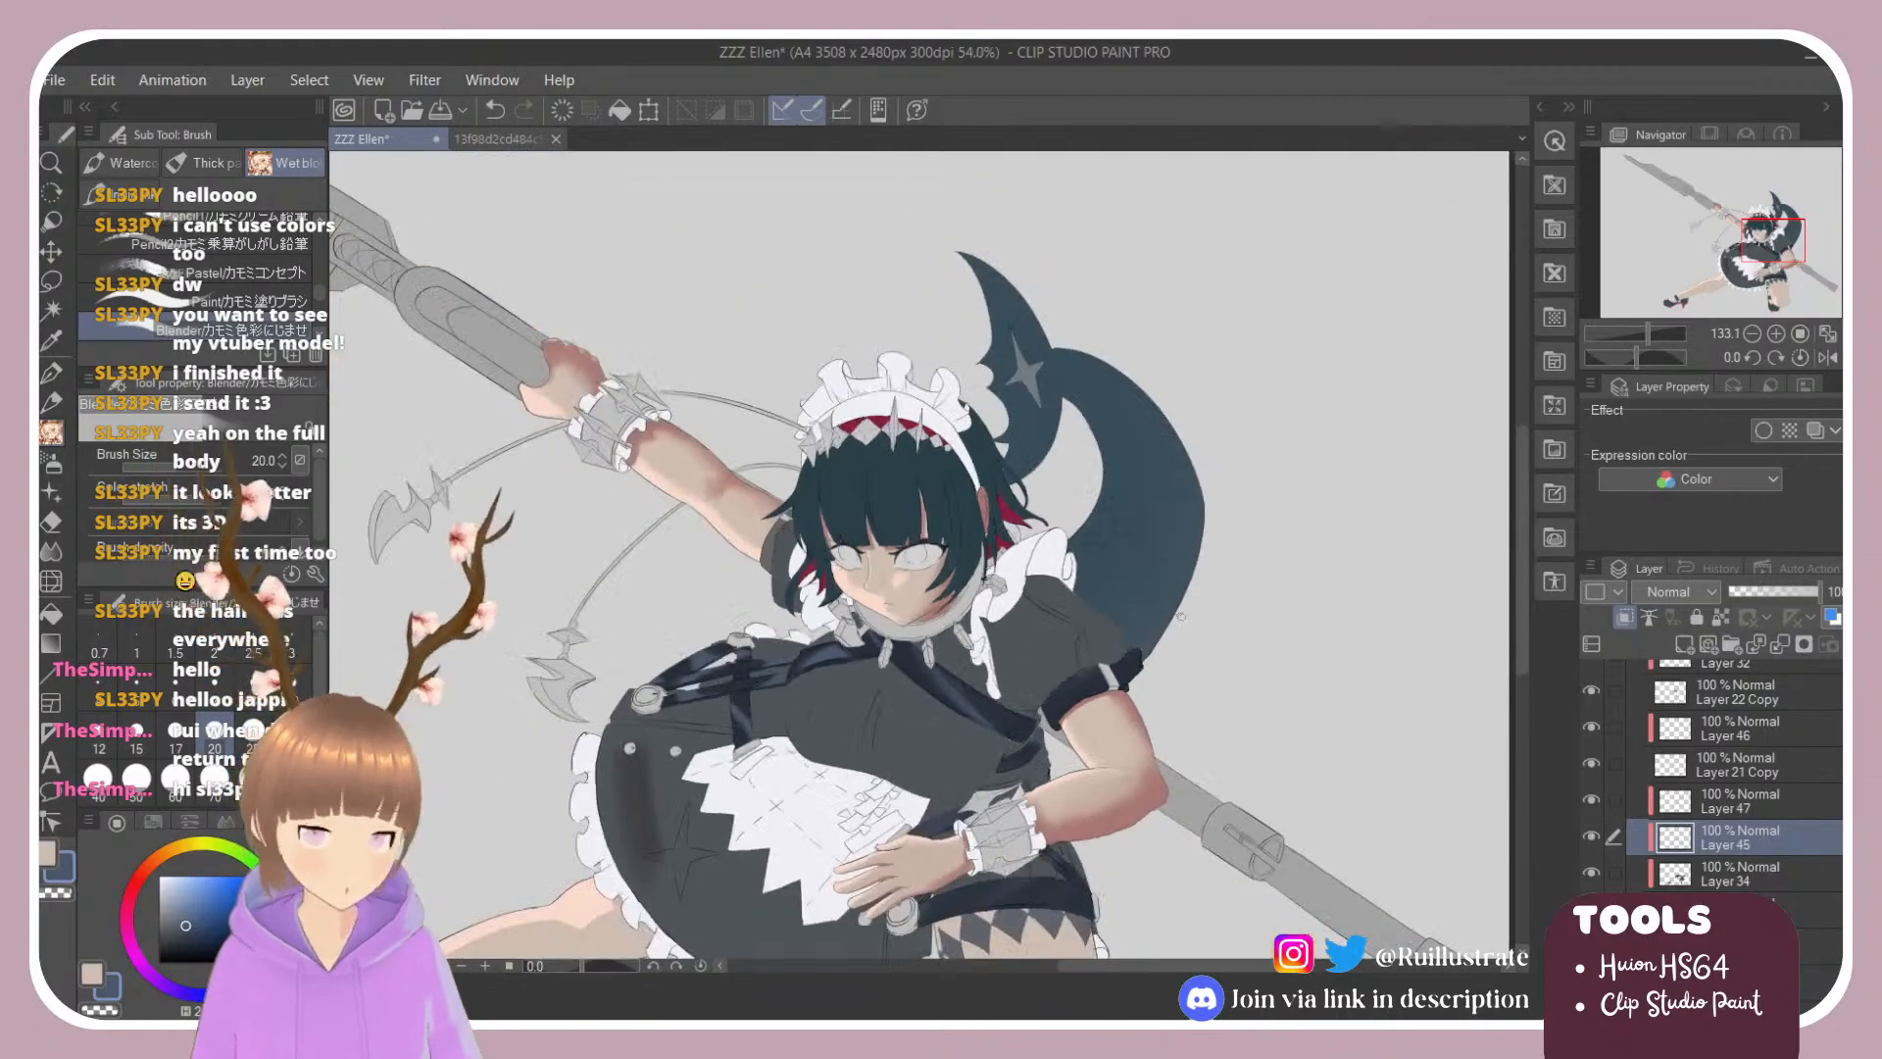
pyautogui.scroll(4, 985, 583)
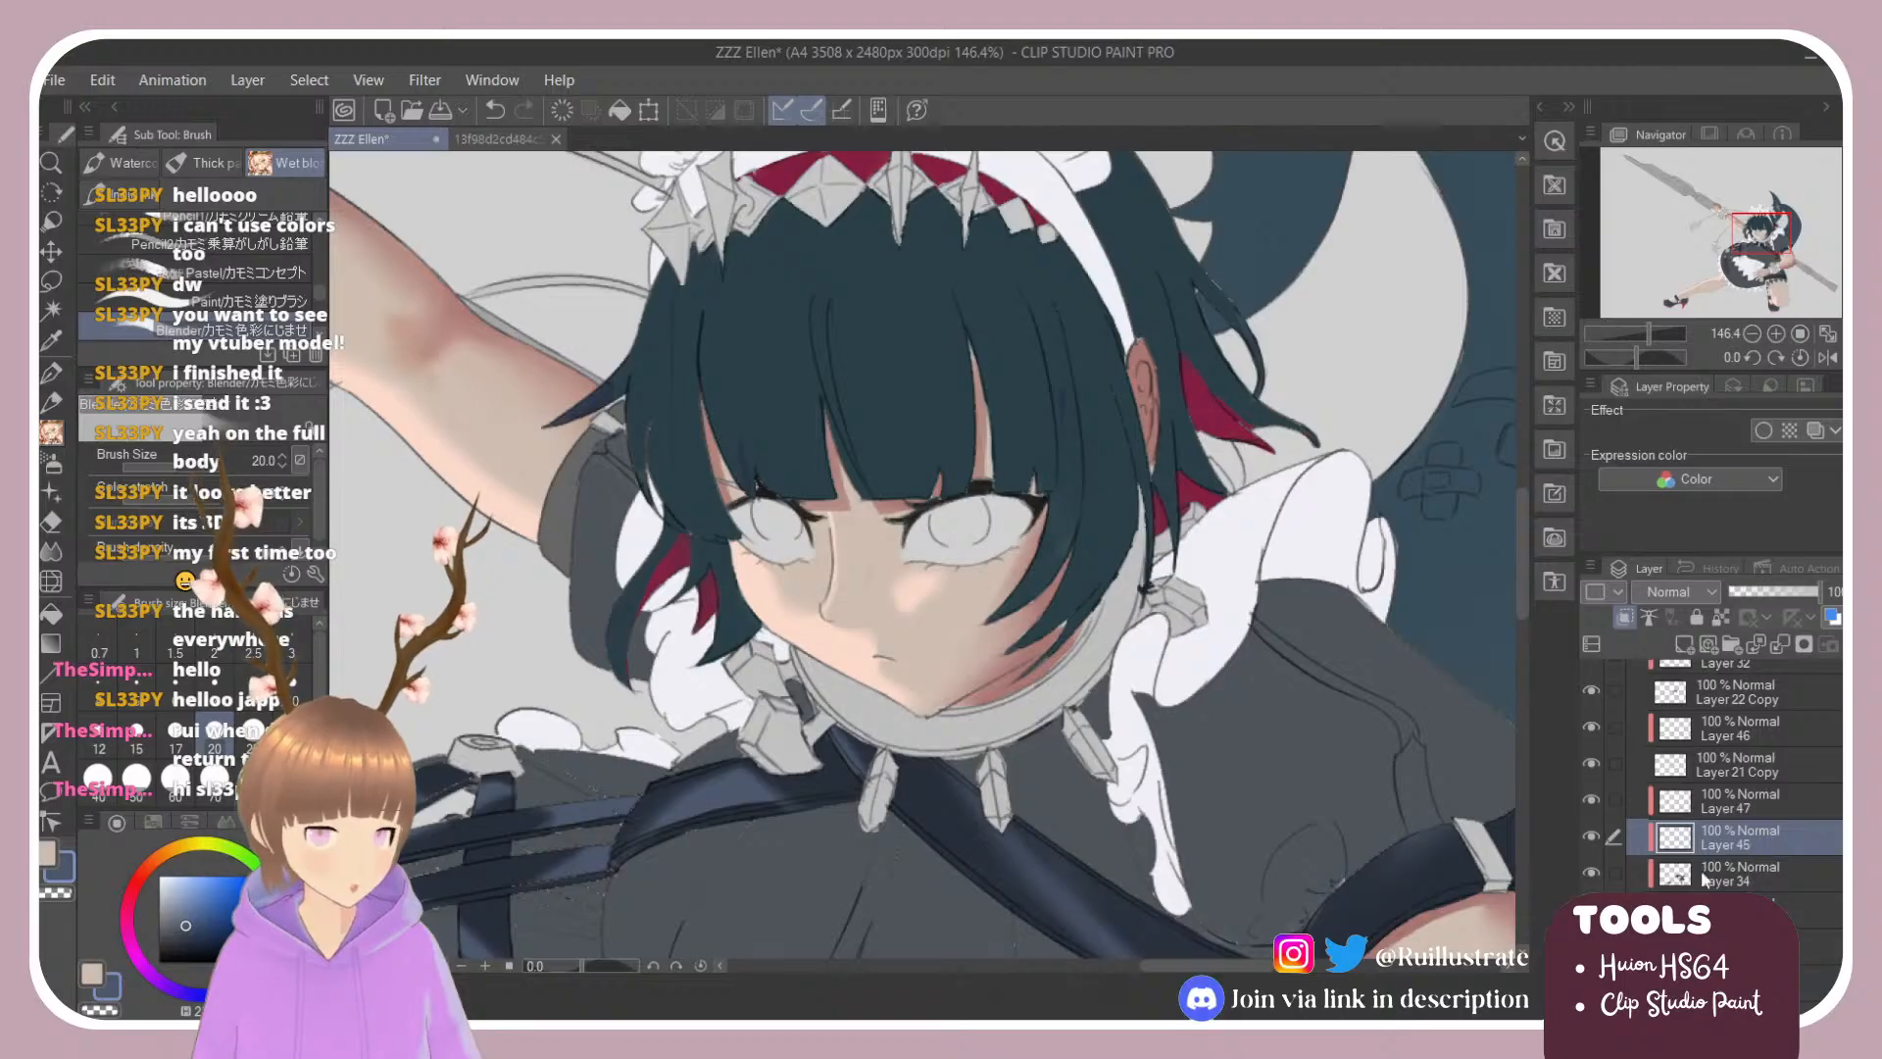
pyautogui.click(1703, 879)
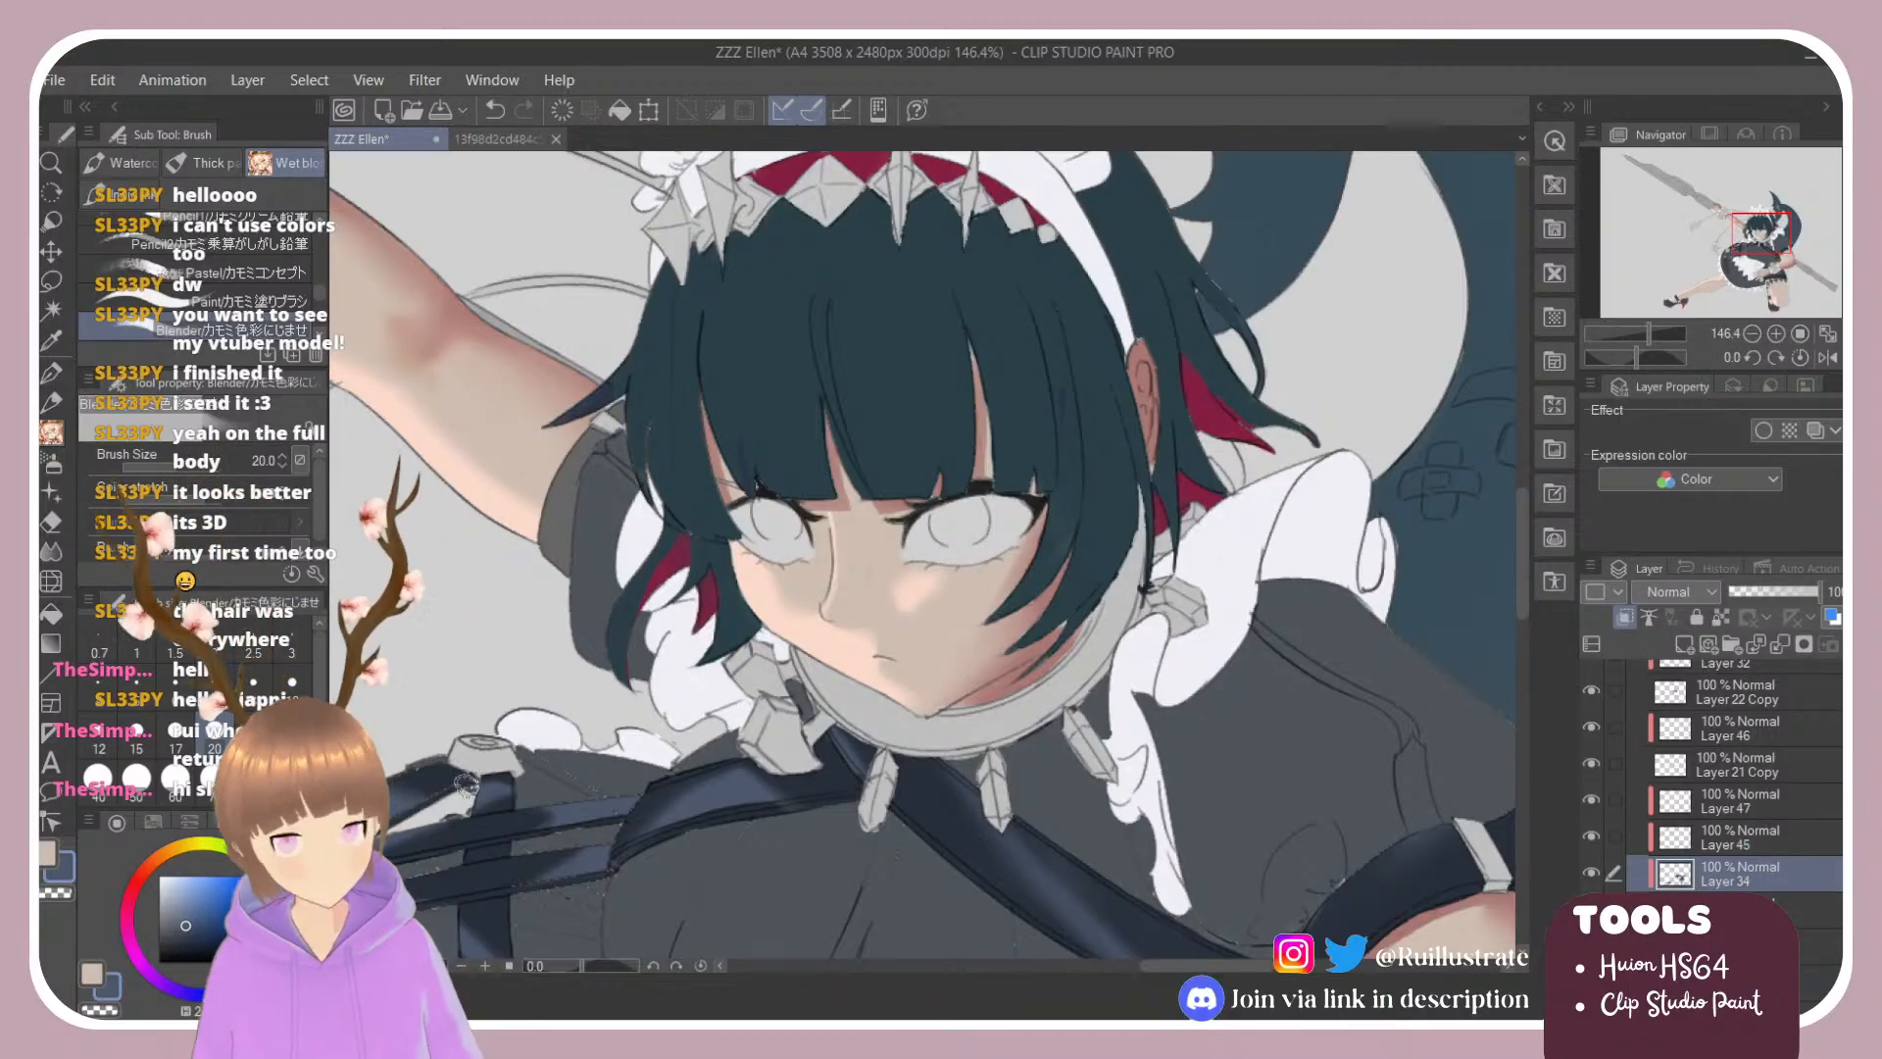
pyautogui.click(294, 301)
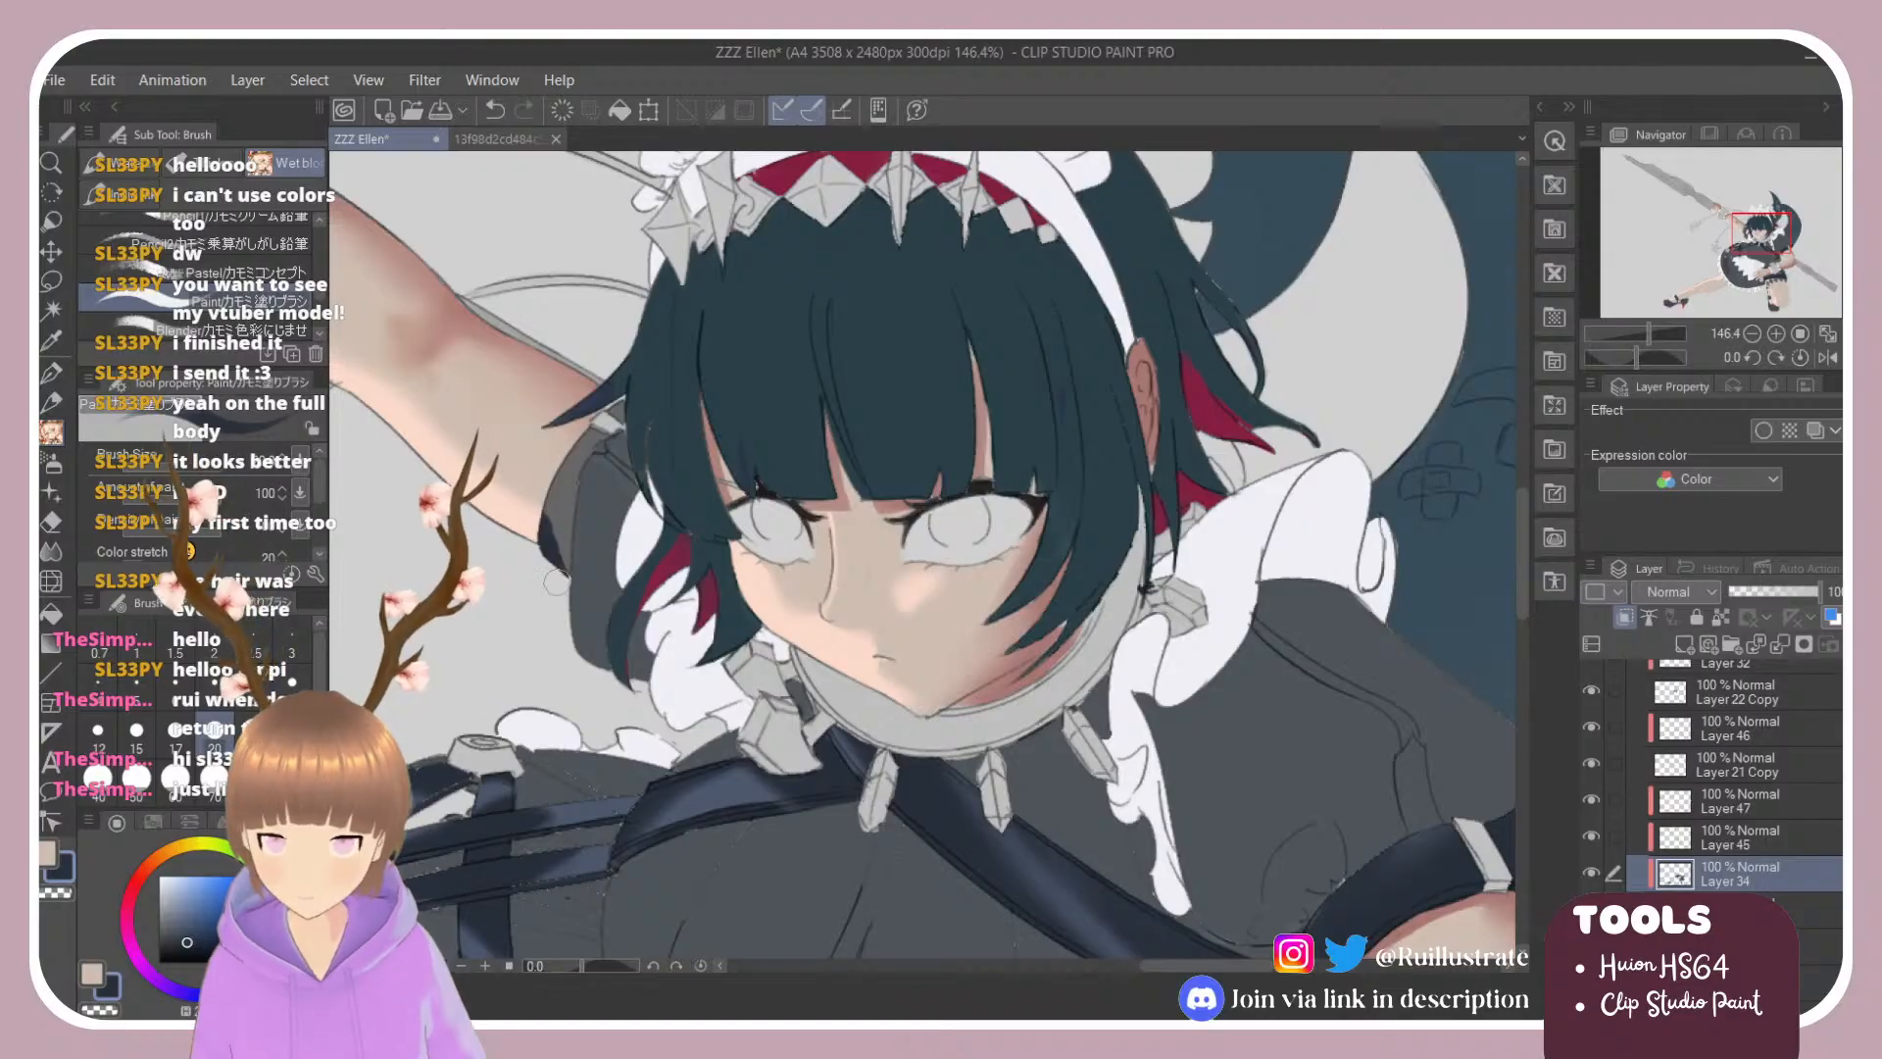
pyautogui.moveTo(556, 582)
pyautogui.mouseDown()
pyautogui.moveTo(543, 512)
pyautogui.moveTo(616, 436)
pyautogui.mouseUp()
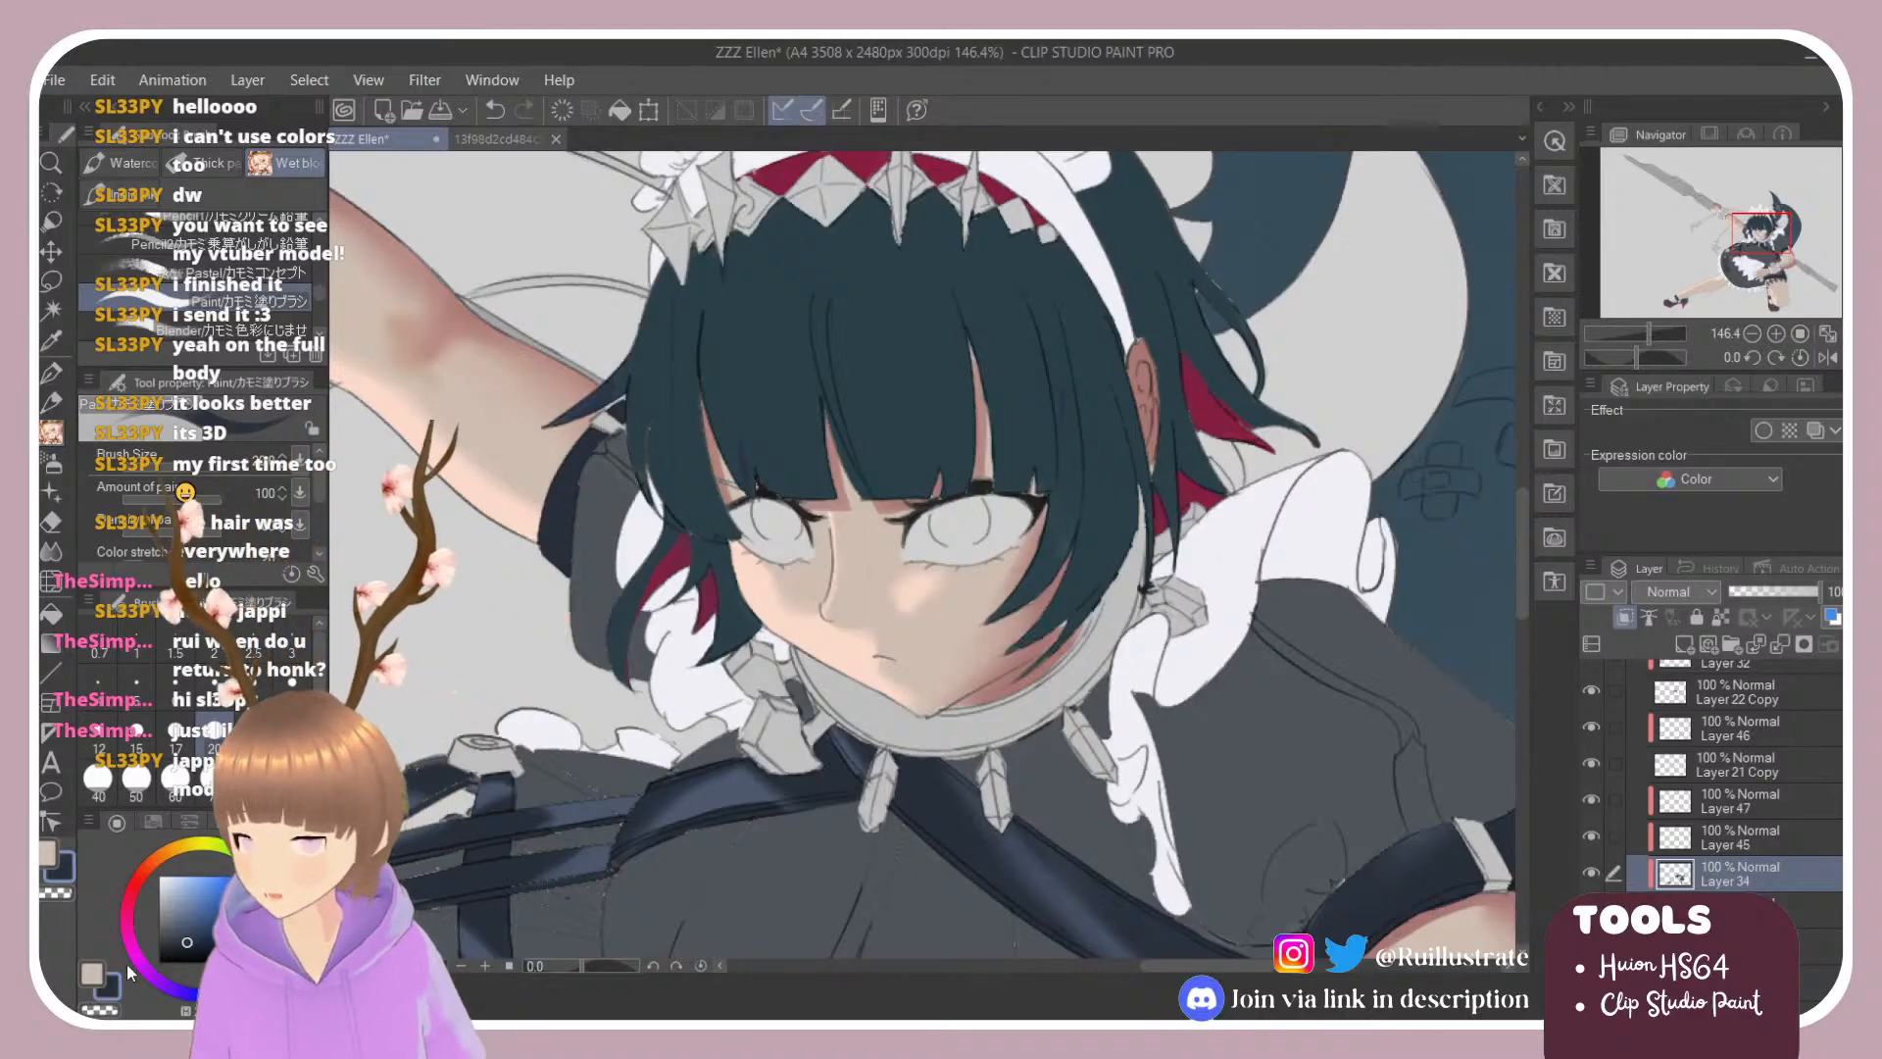
pyautogui.press('e')
pyautogui.hotkey('ctrl', 's')
pyautogui.hotkey('ctrl', 'z')
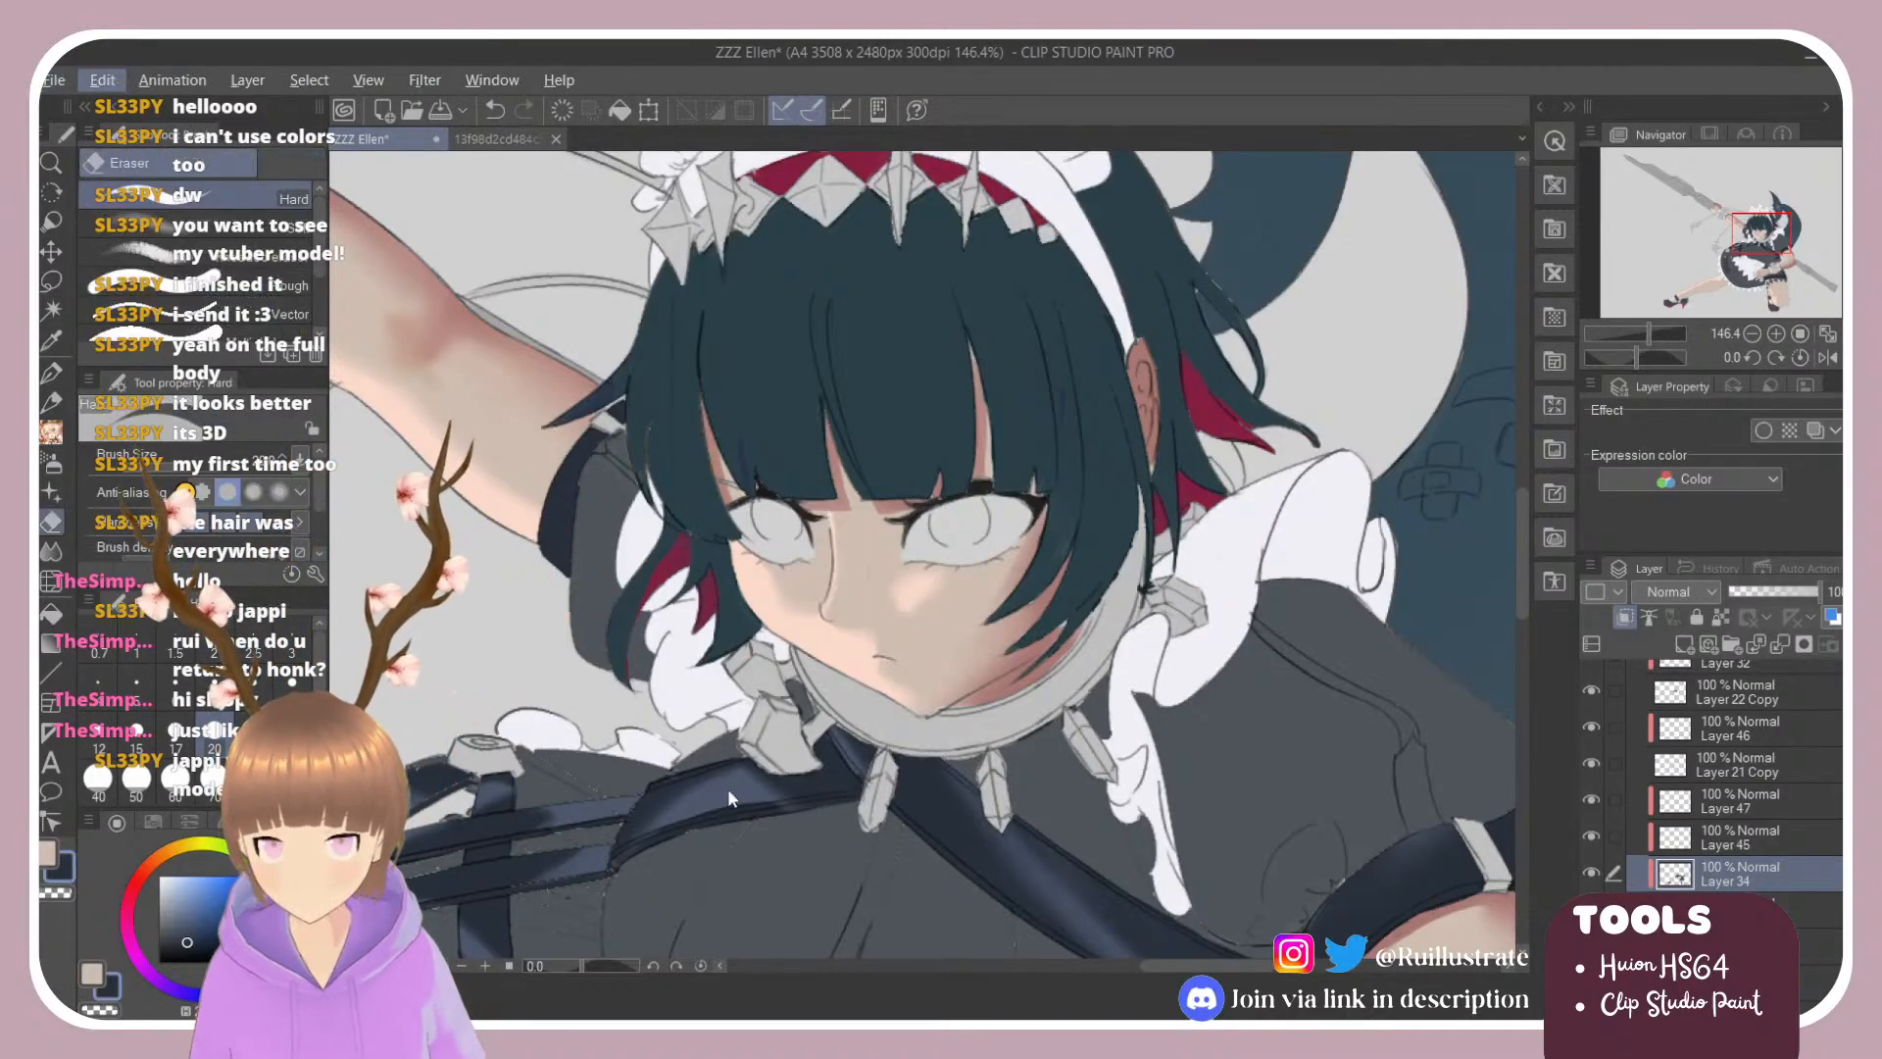
pyautogui.hotkey('ctrl', 'z')
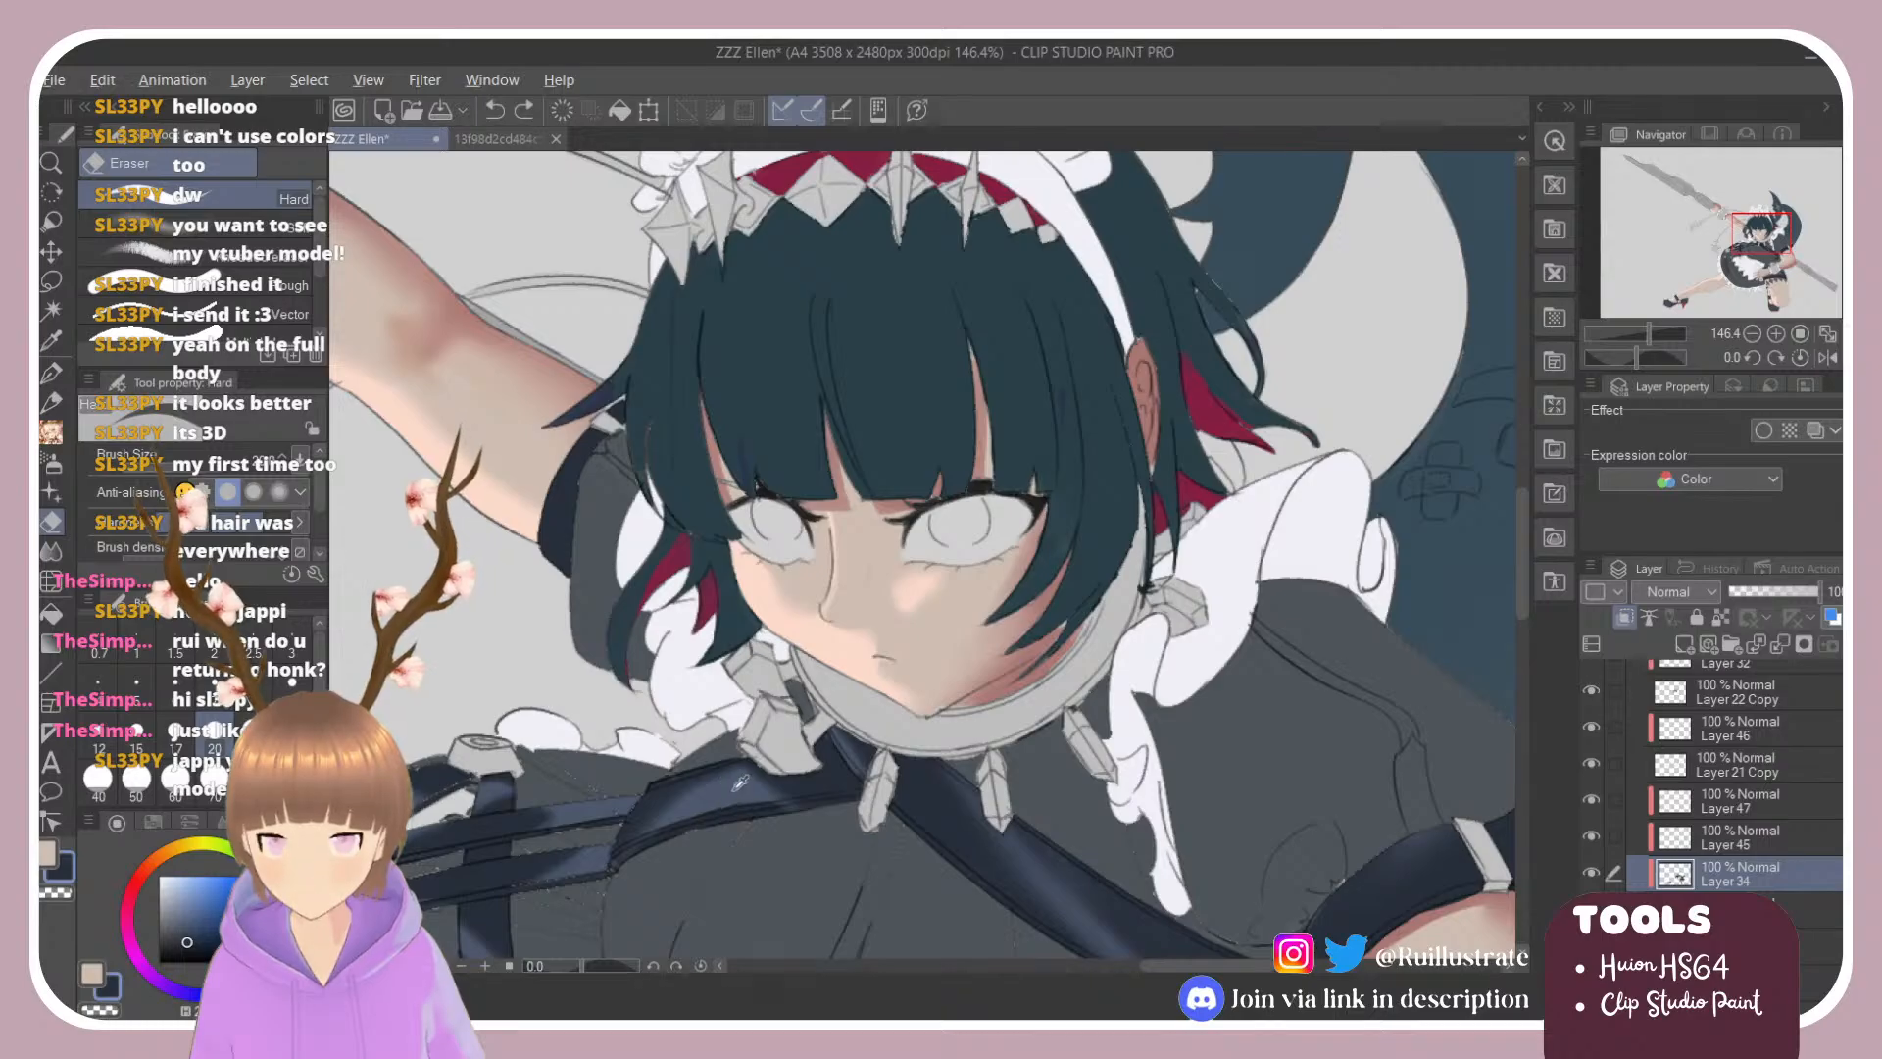
# Step: Highlight the sleeve band on the raised arm on Layer 45 with the strap's sampled colour, using the Paint and Blender brushes
pyautogui.keyDown('alt'); pyautogui.click(727, 795); pyautogui.keyUp('alt')
pyautogui.click(1696, 836)
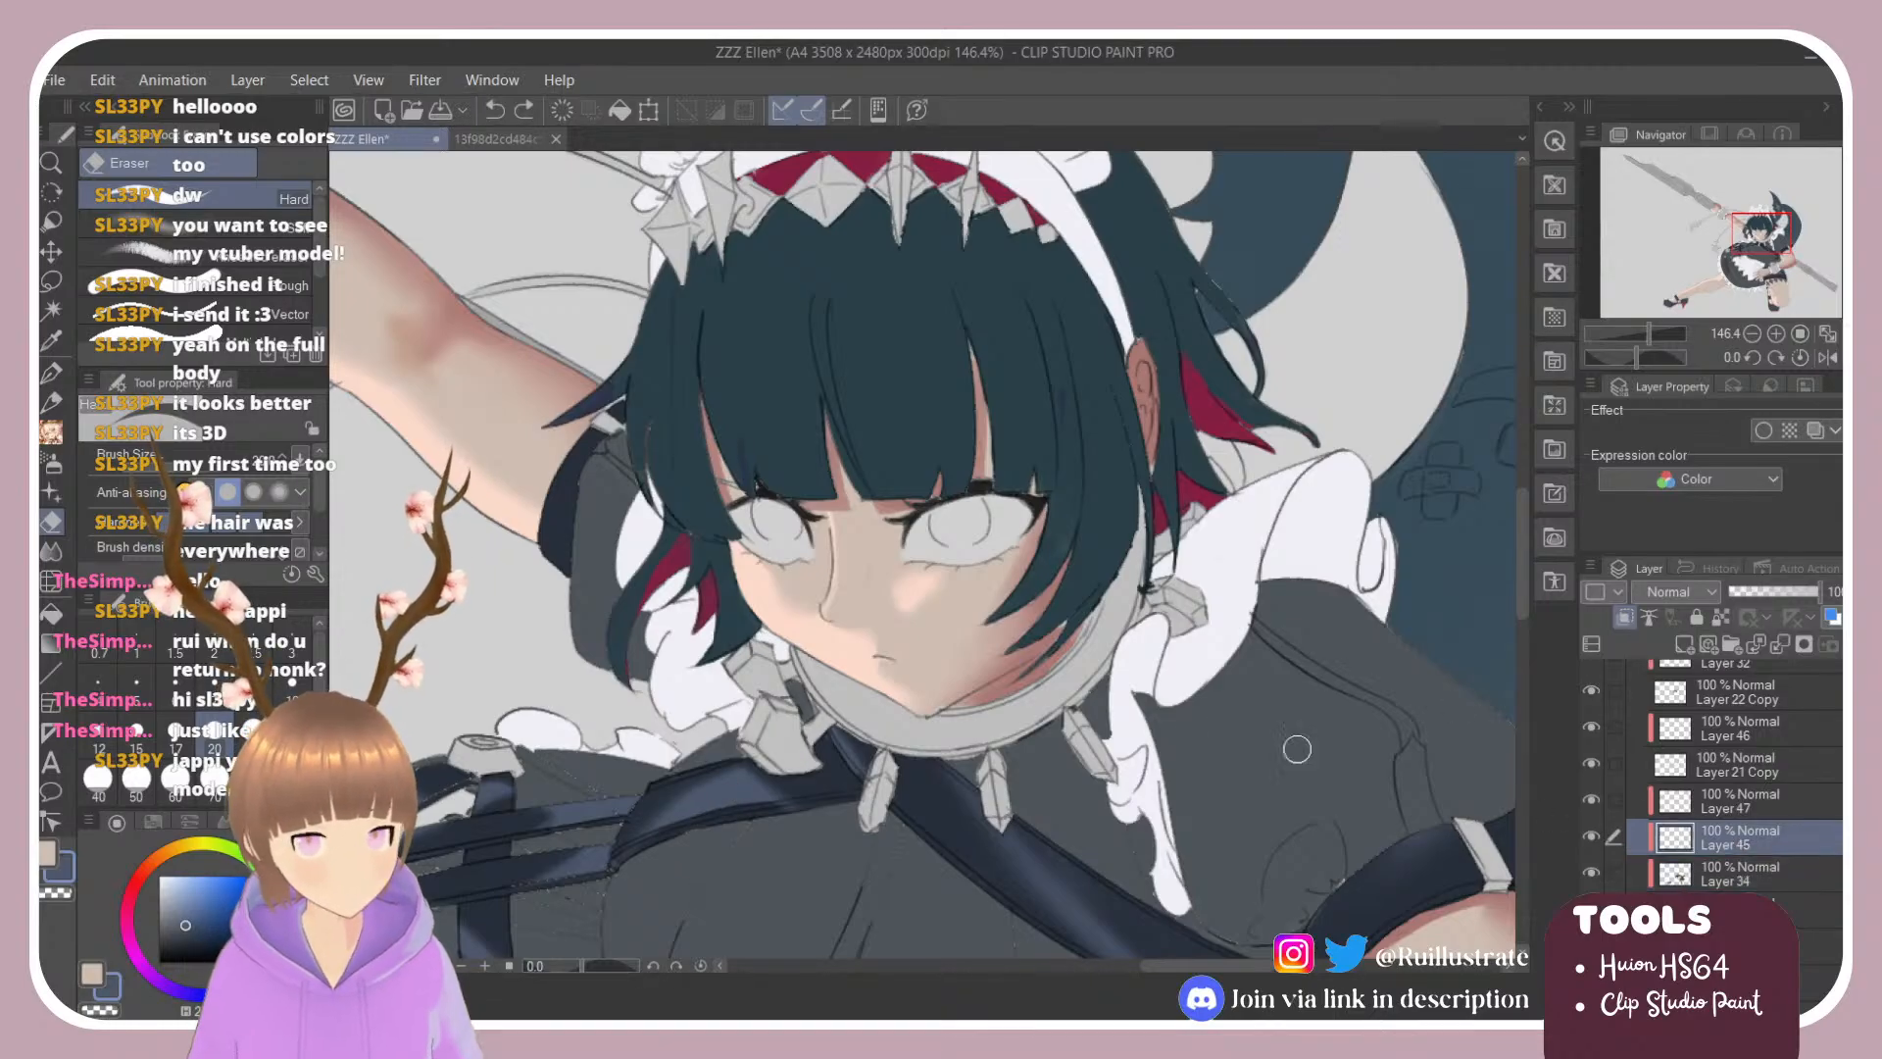
pyautogui.press('b')
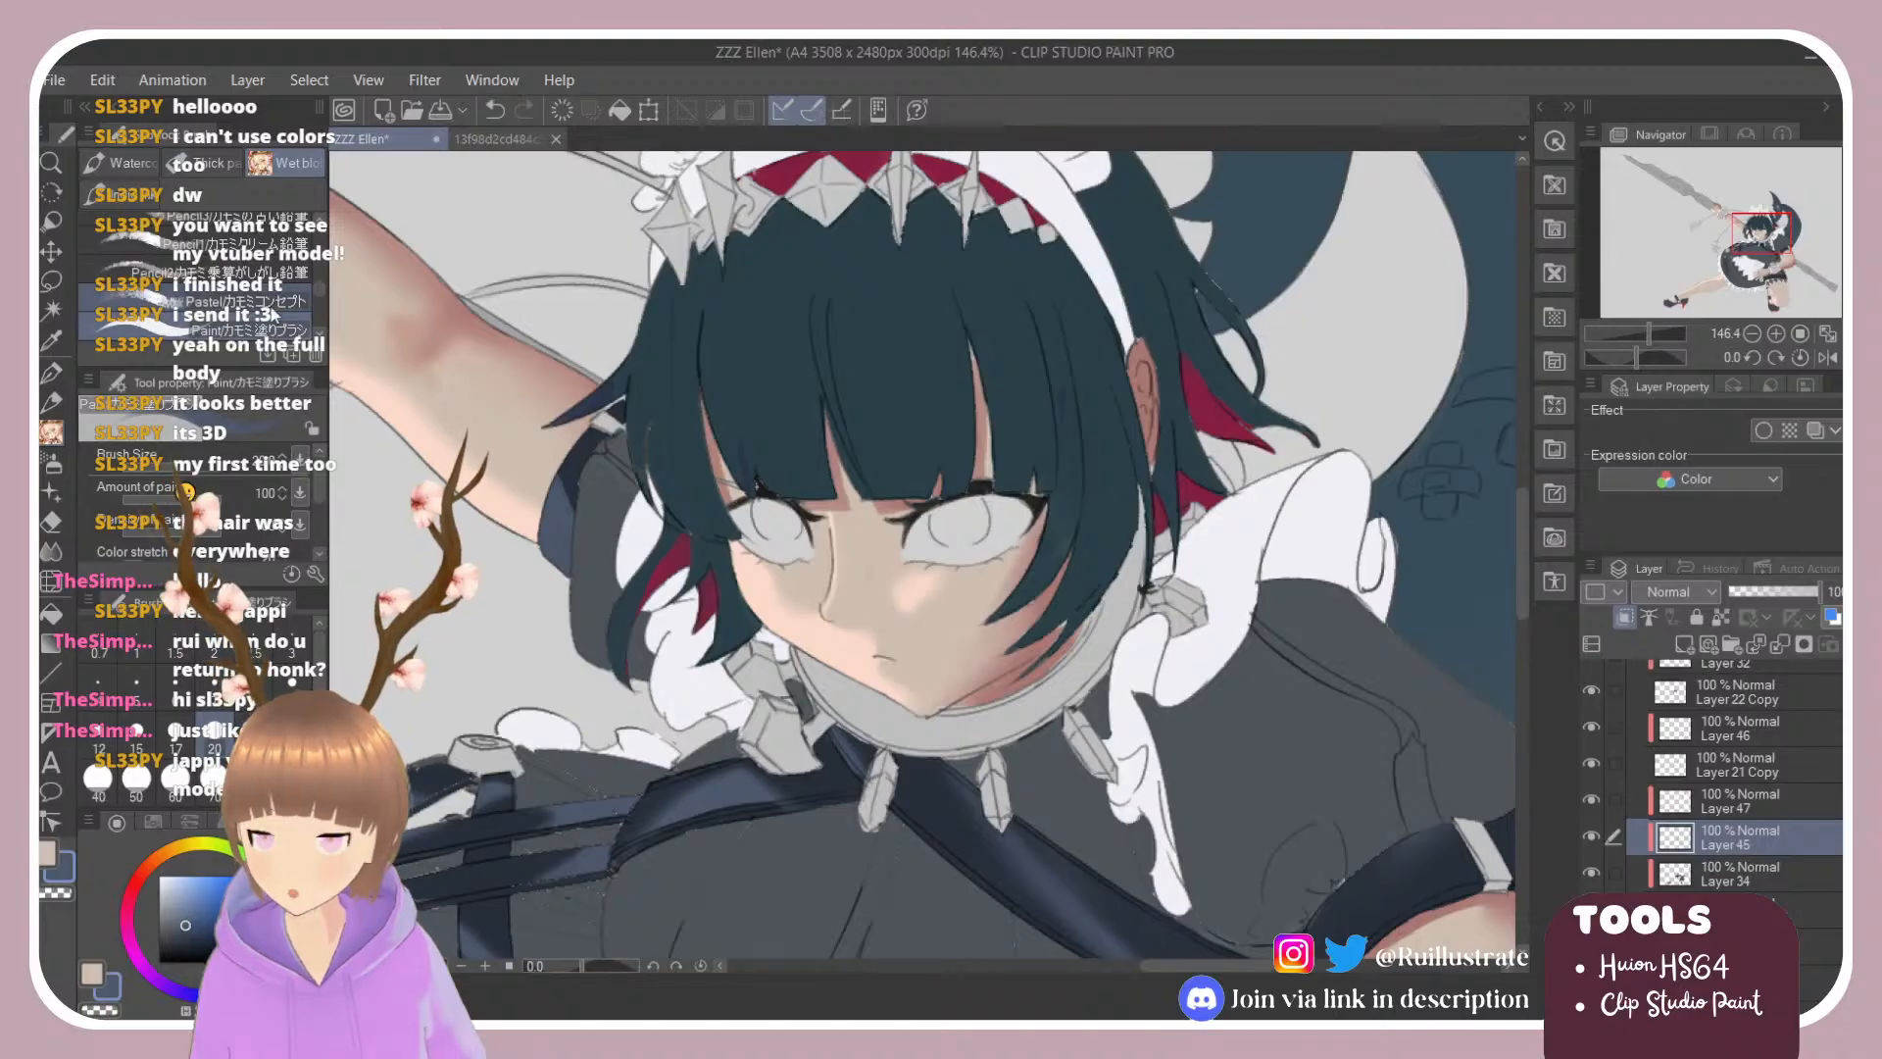
pyautogui.moveTo(319, 291); pyautogui.dragTo(319, 302)
pyautogui.click(283, 309)
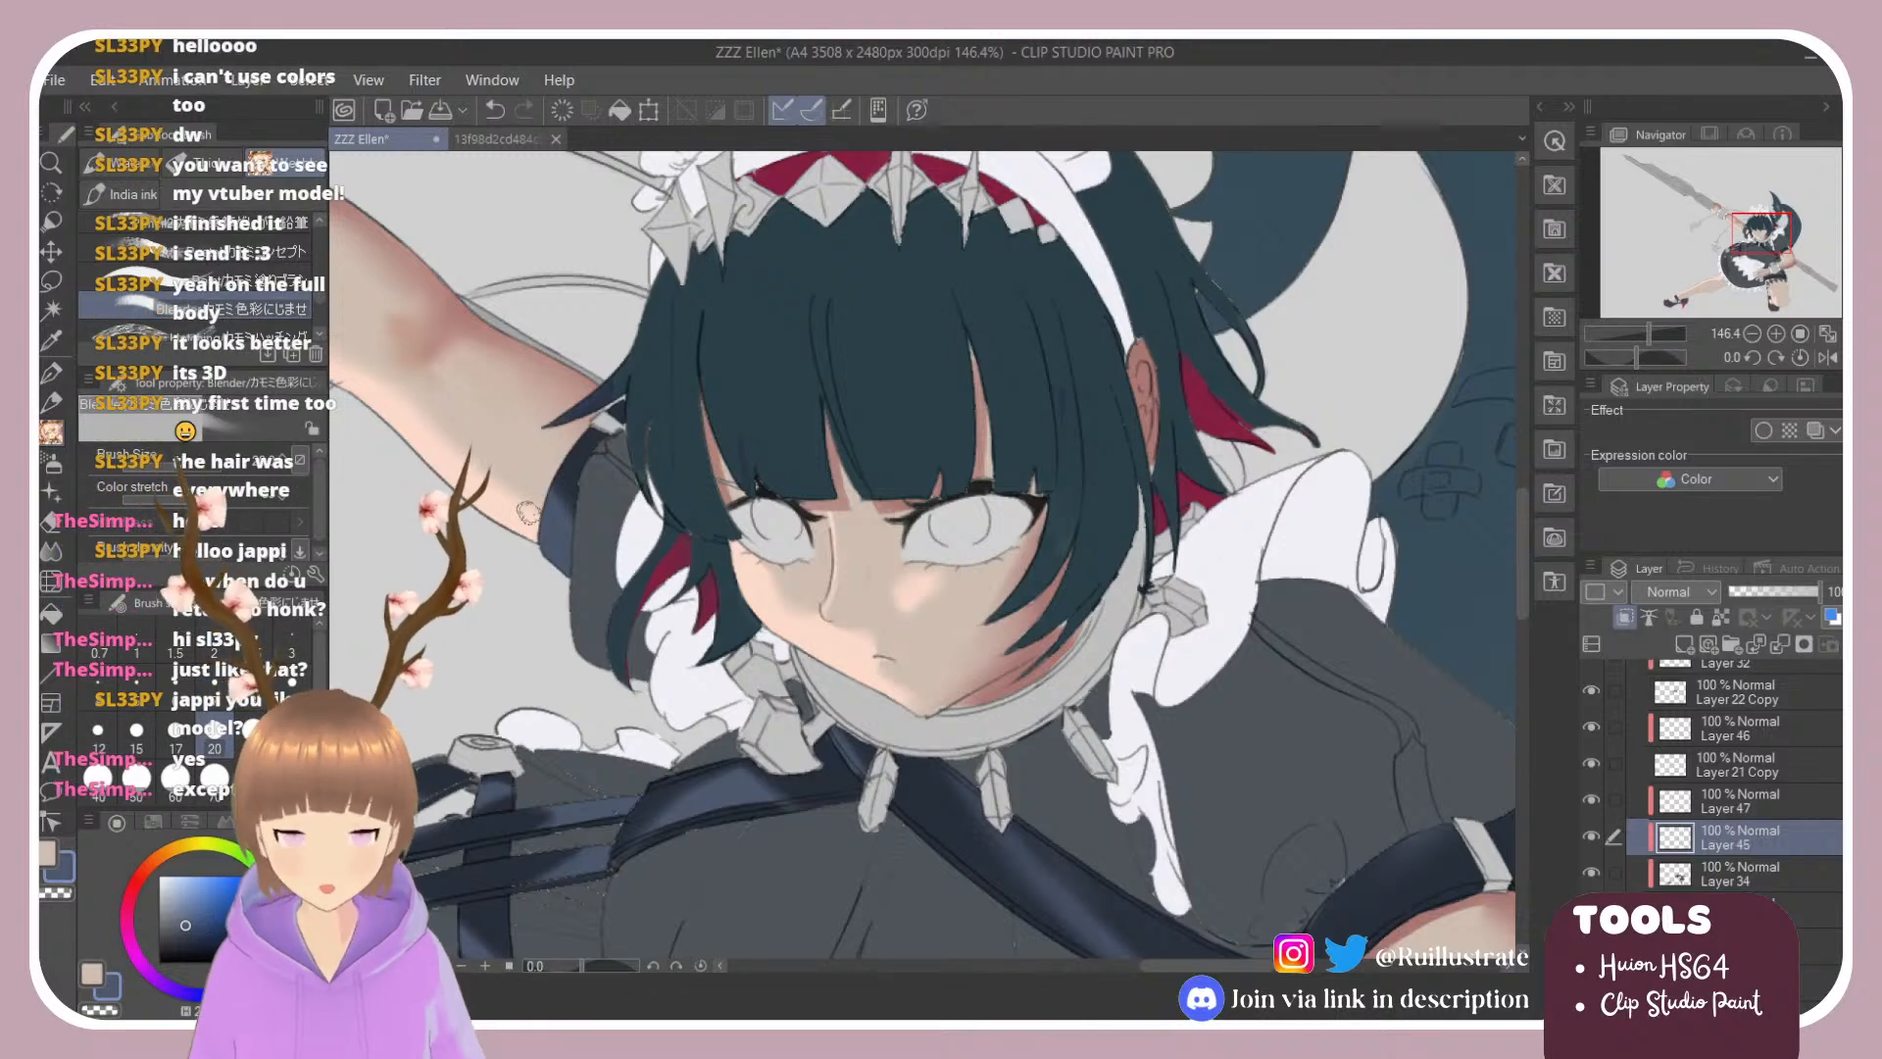
pyautogui.scroll(-5, 580, 498)
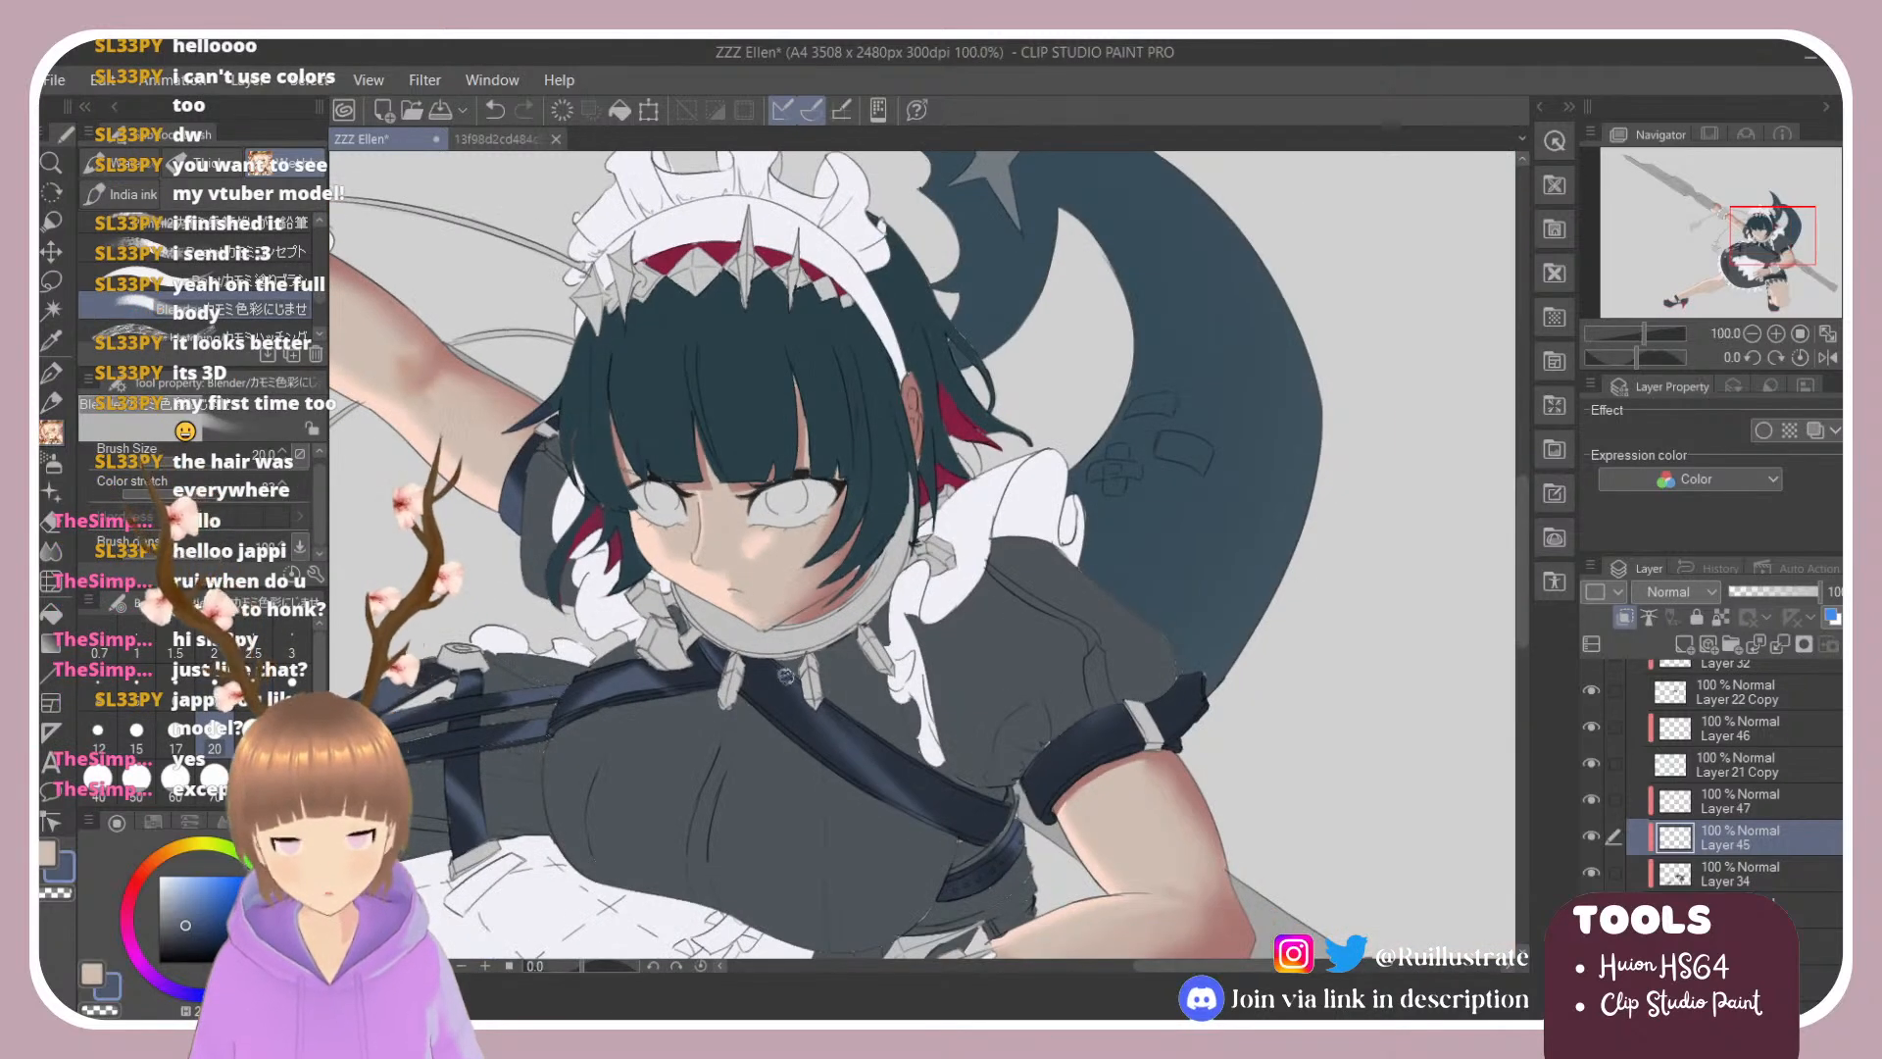
# Step: Paint a lighter blue highlight on the lowered arm's sleeve band on Layer 45 with the Paint brush at size 20
pyautogui.scroll(4, 1141, 747)
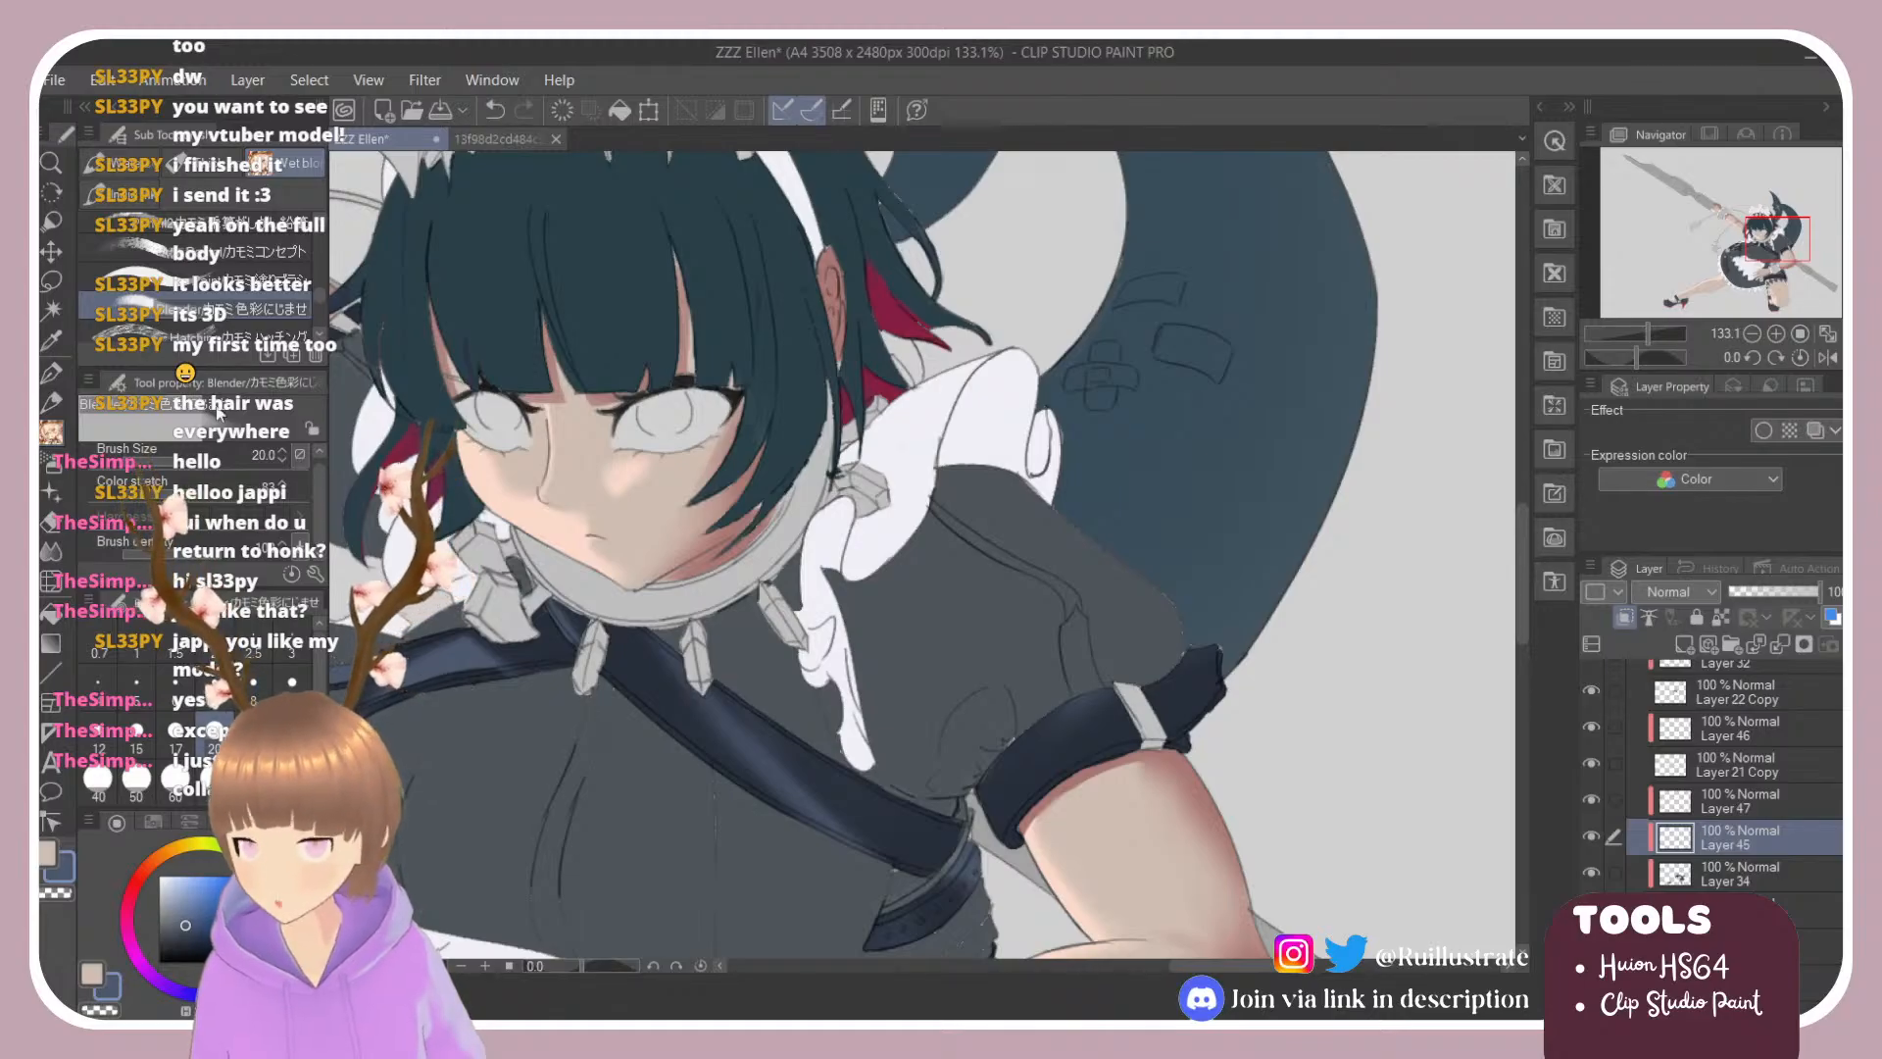
pyautogui.click(226, 283)
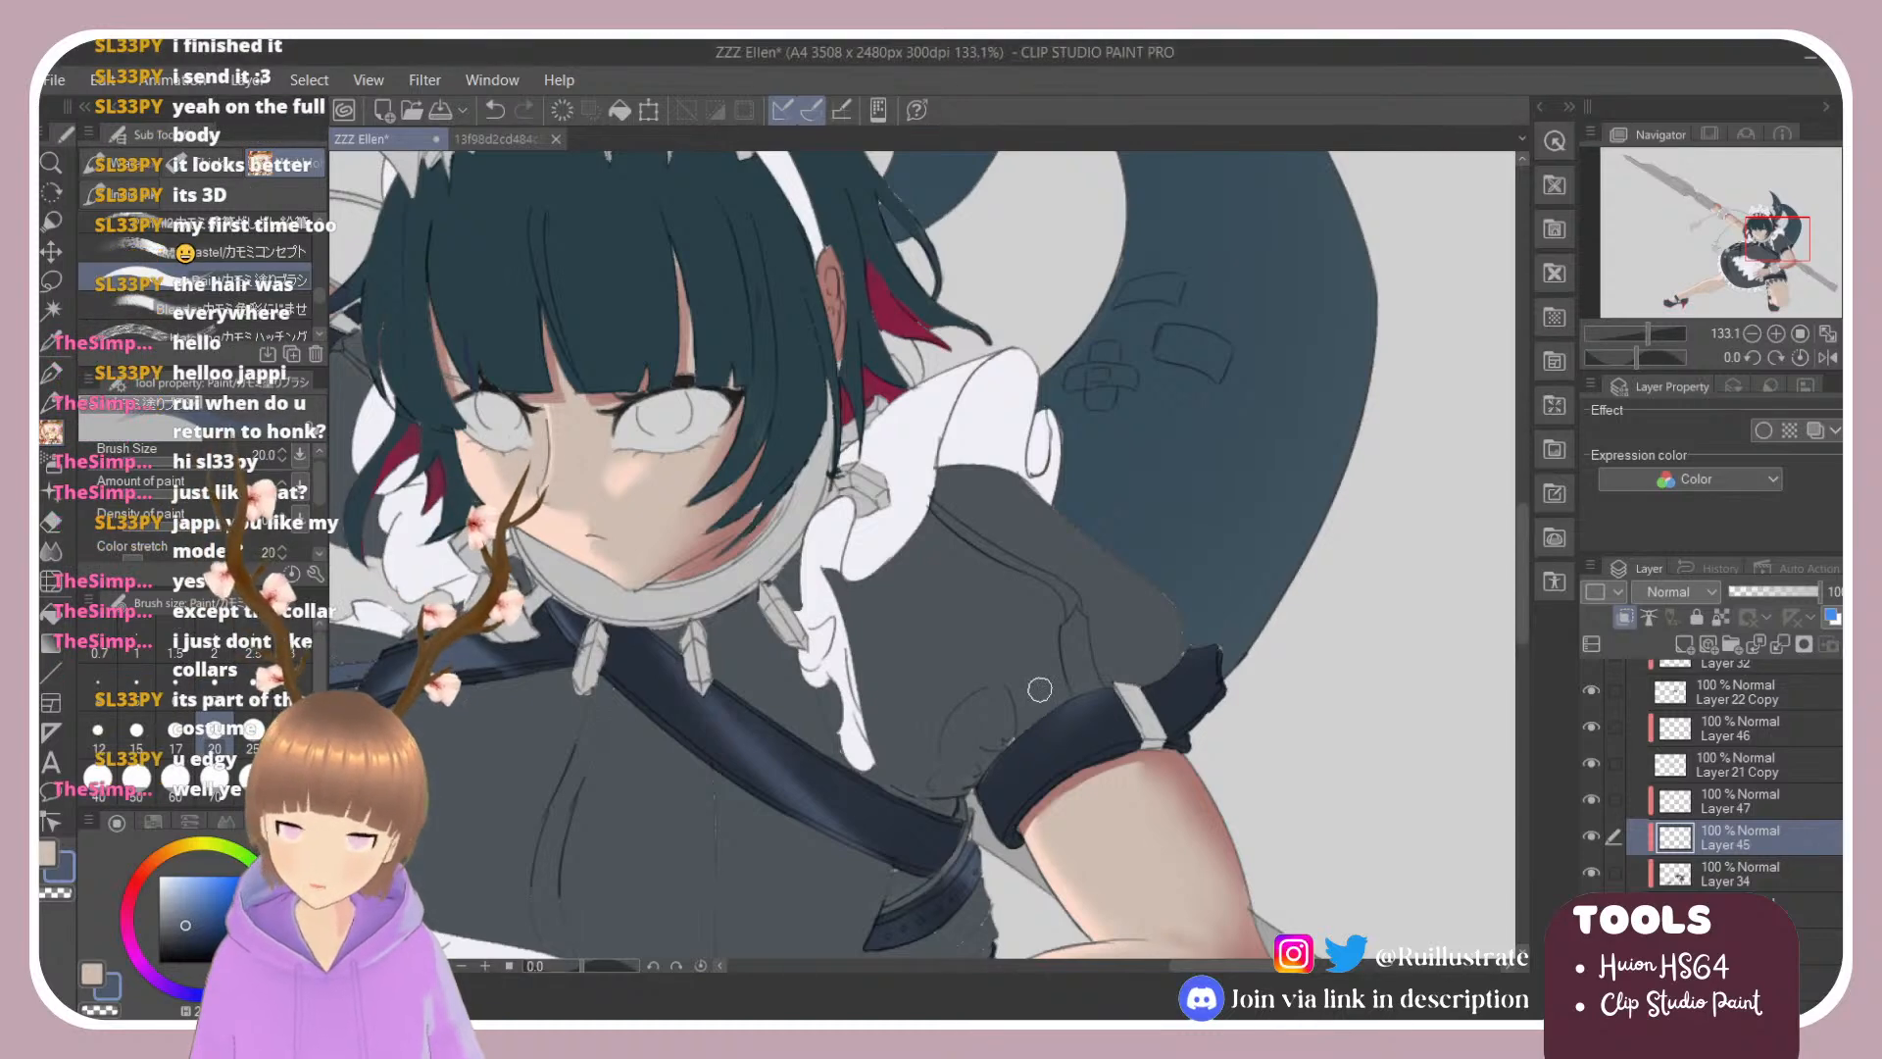
pyautogui.click(843, 685)
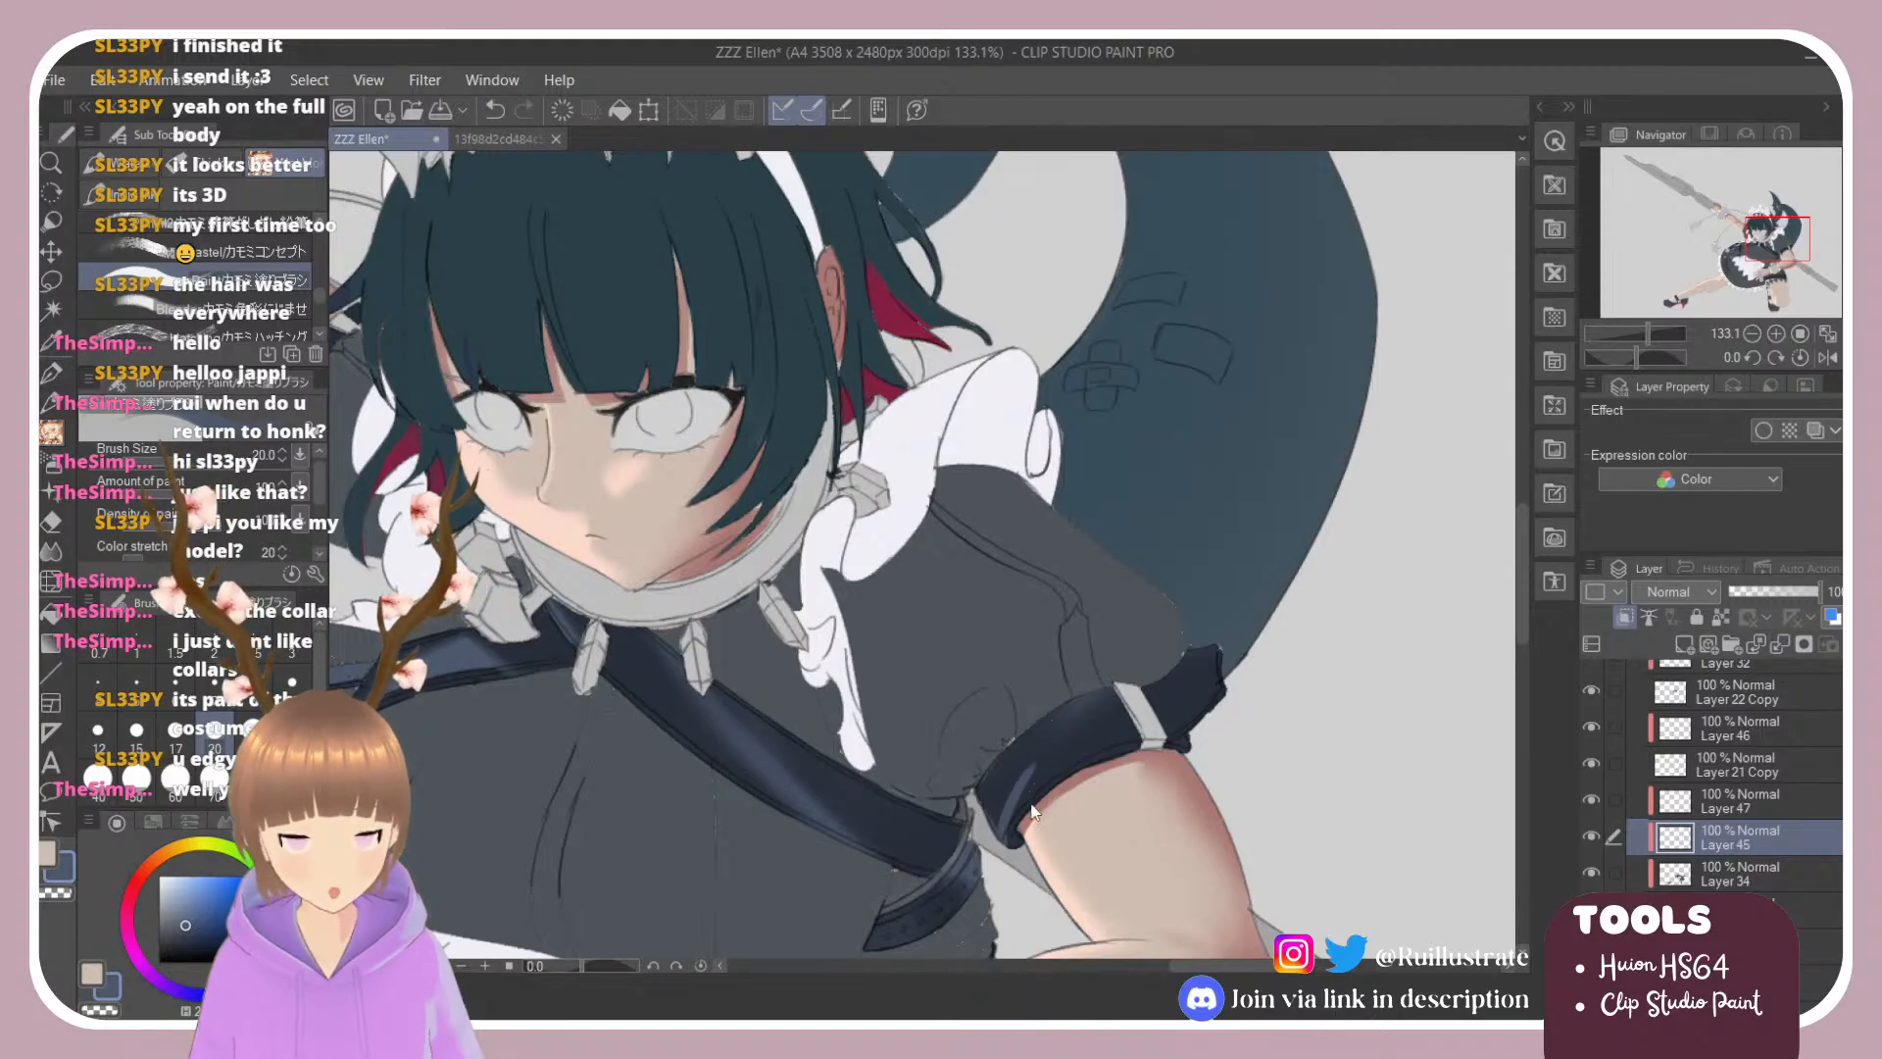
pyautogui.hotkey('ctrl', 'z')
pyautogui.moveTo(1003, 838)
pyautogui.mouseDown()
pyautogui.moveTo(1058, 755)
pyautogui.moveTo(1075, 764)
pyautogui.moveTo(1010, 832)
pyautogui.moveTo(1079, 771)
pyautogui.moveTo(1041, 790)
pyautogui.moveTo(1083, 764)
pyautogui.mouseUp()
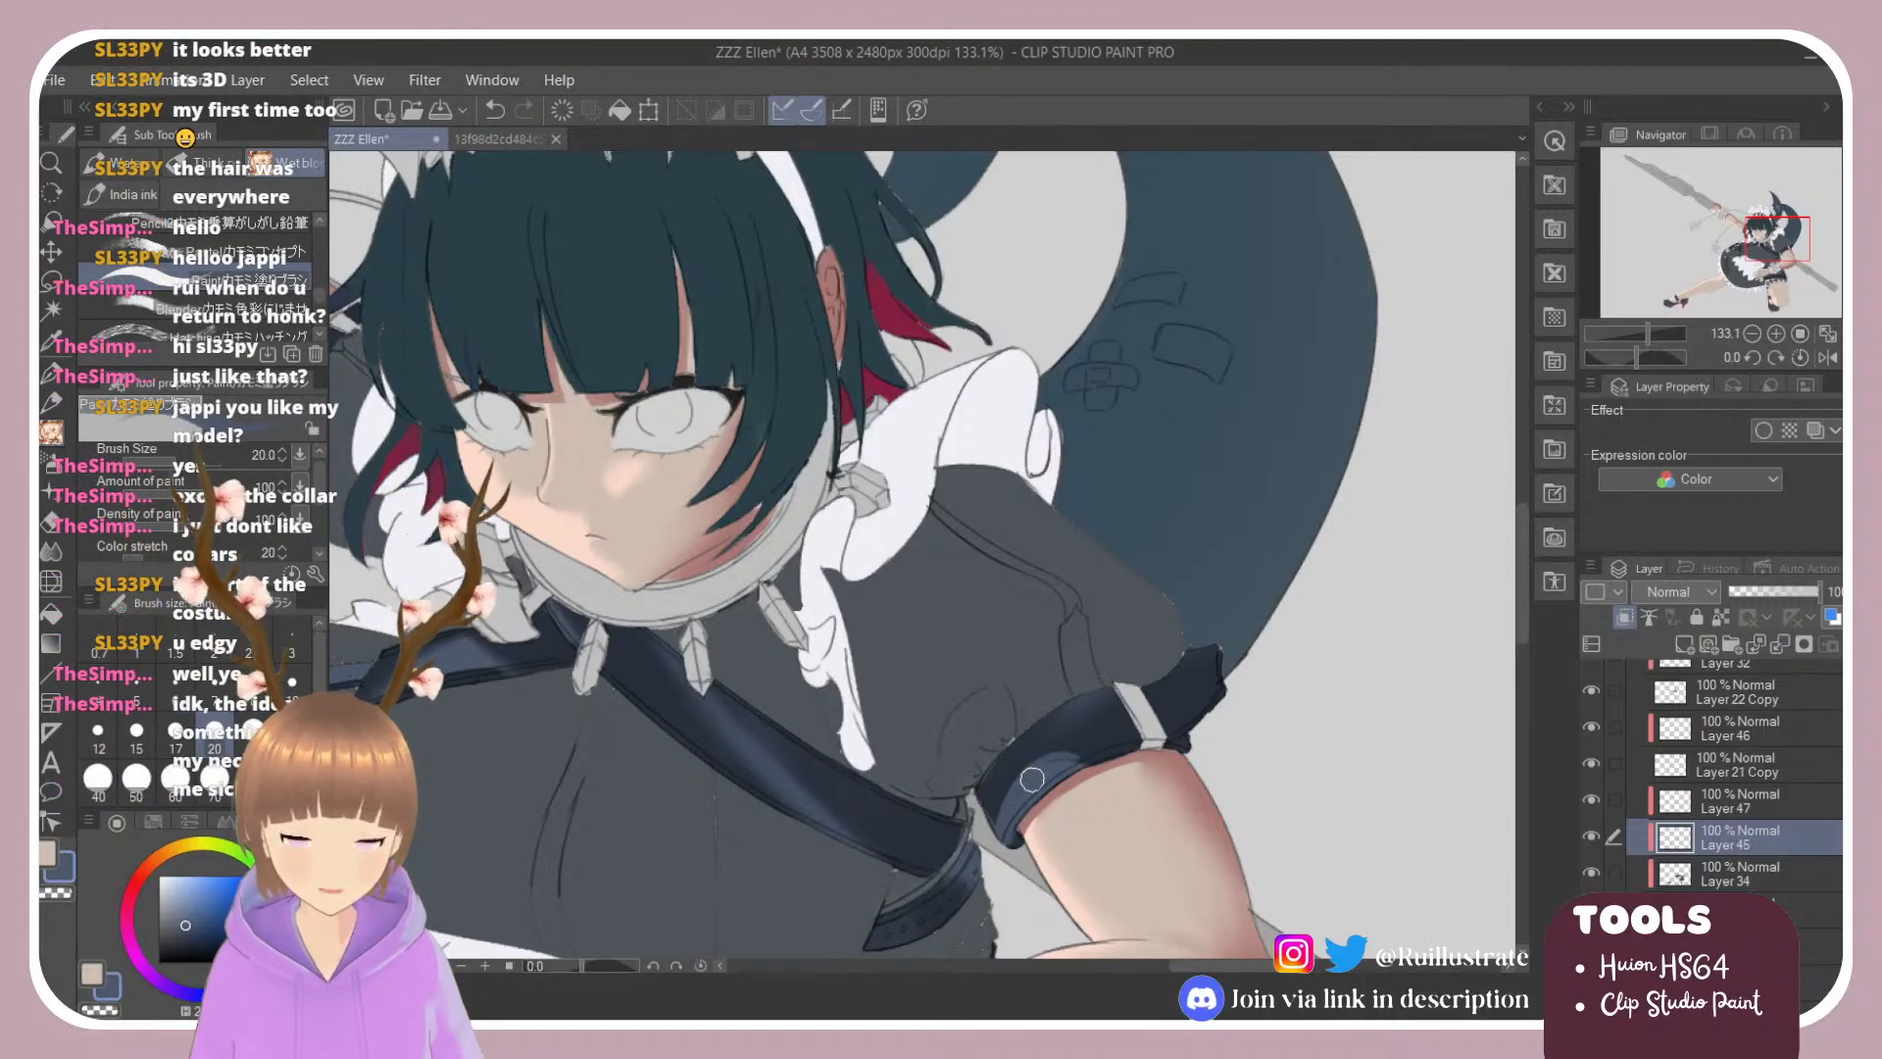
# Step: Shape the lowered arm's sleeve band highlight with the Hard eraser and Paint brush, and add a highlight to the band's end beyond the buckle
pyautogui.press('e')
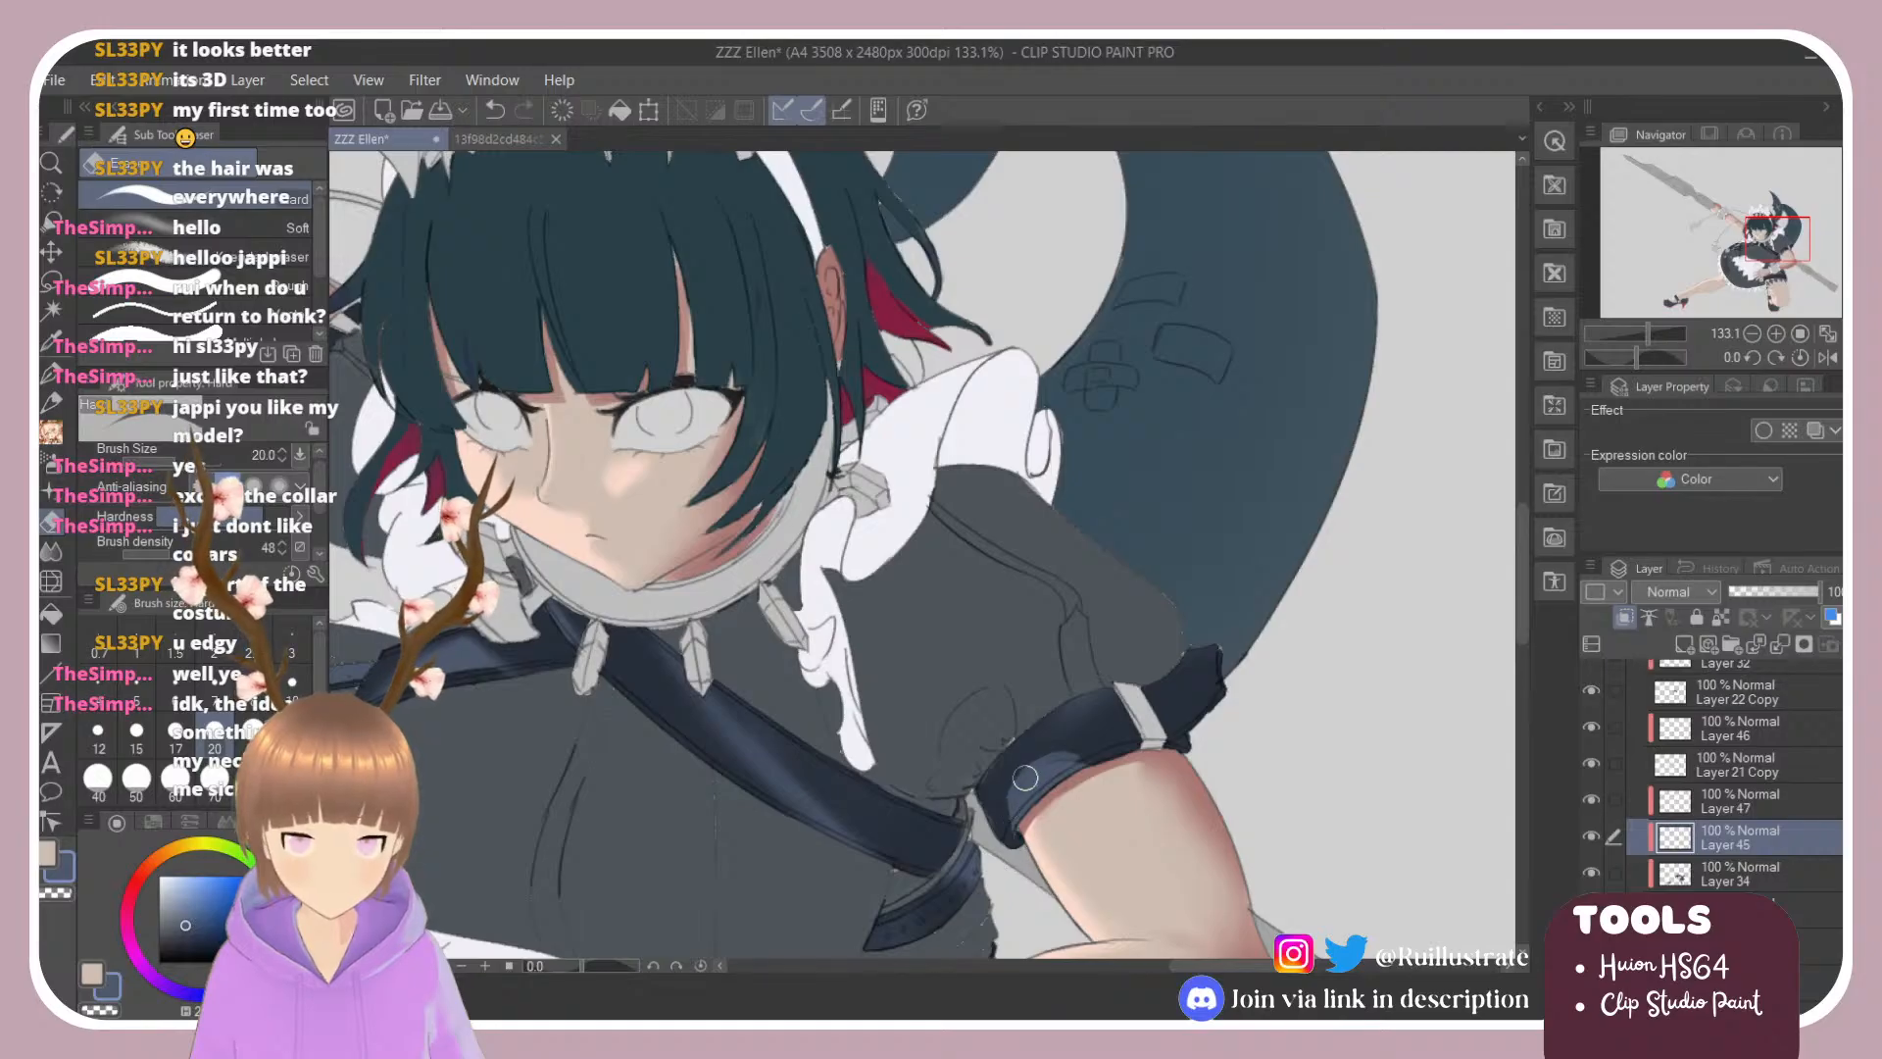
pyautogui.press('b')
pyautogui.press('e')
pyautogui.press('b')
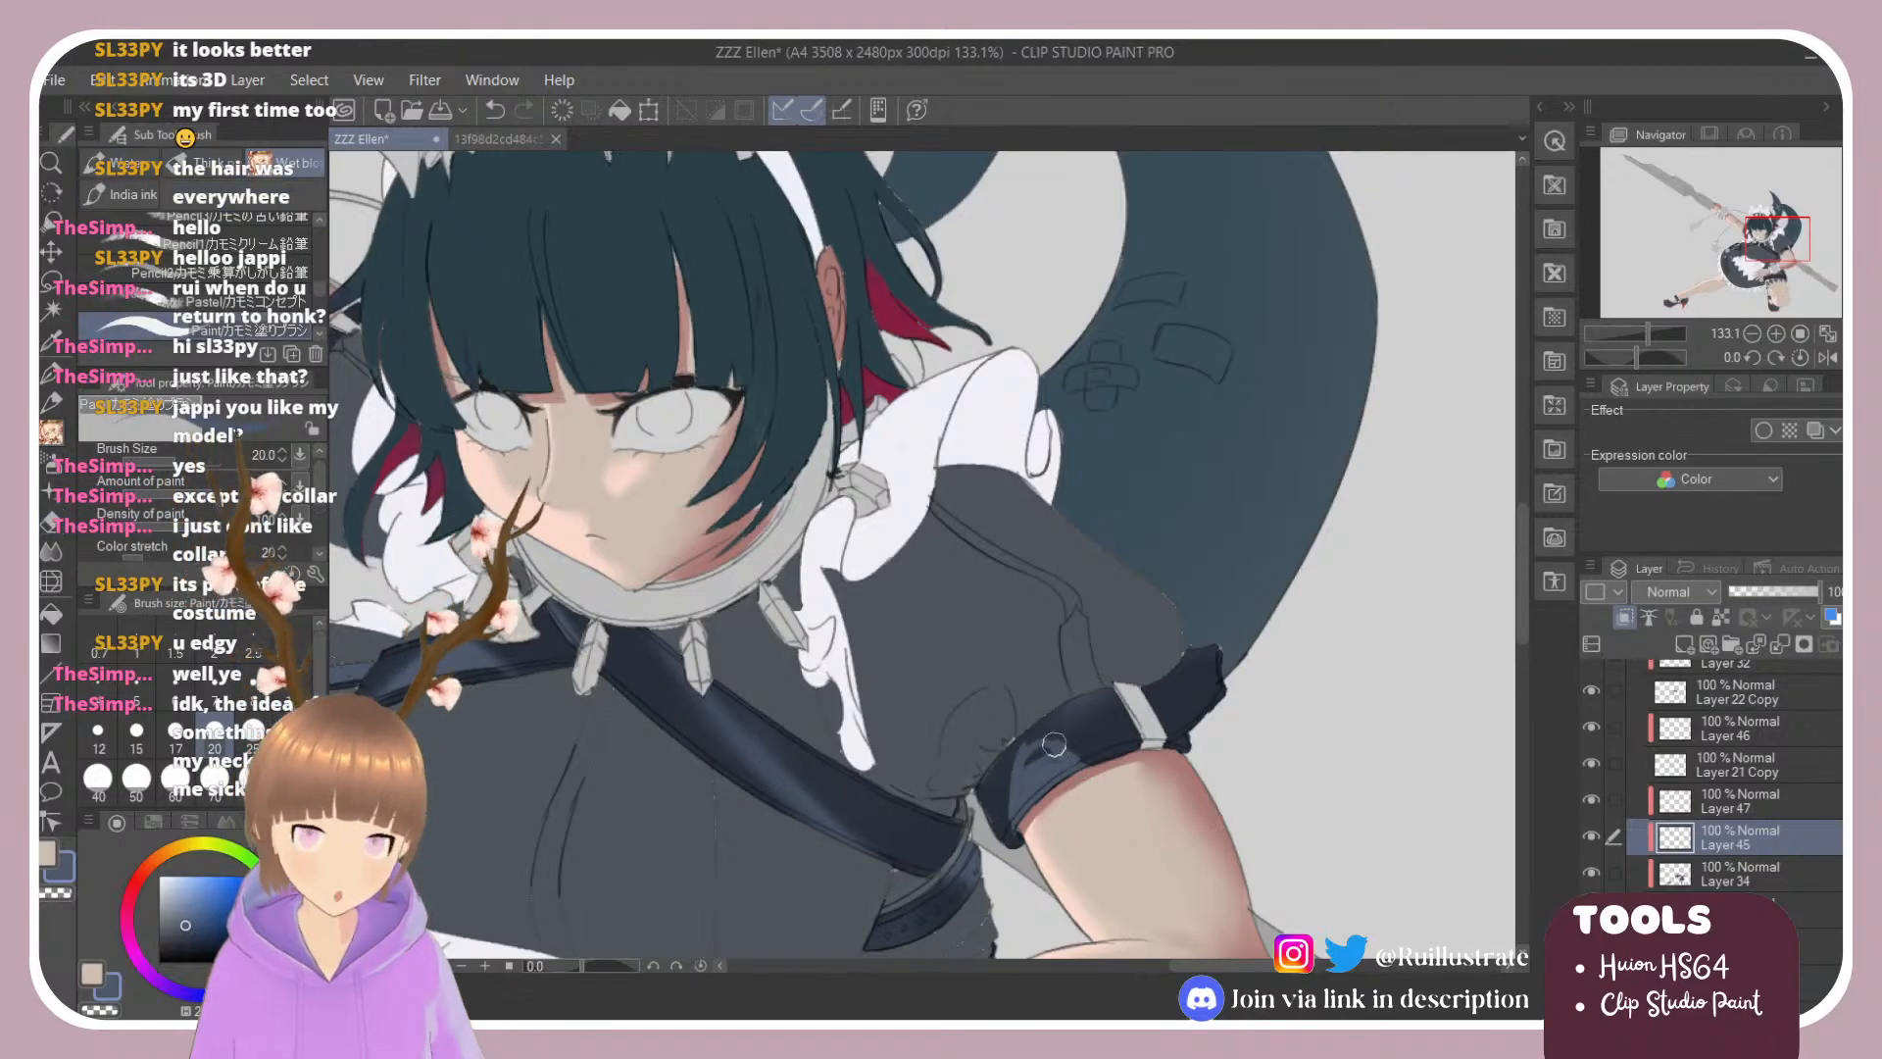
pyautogui.press('e')
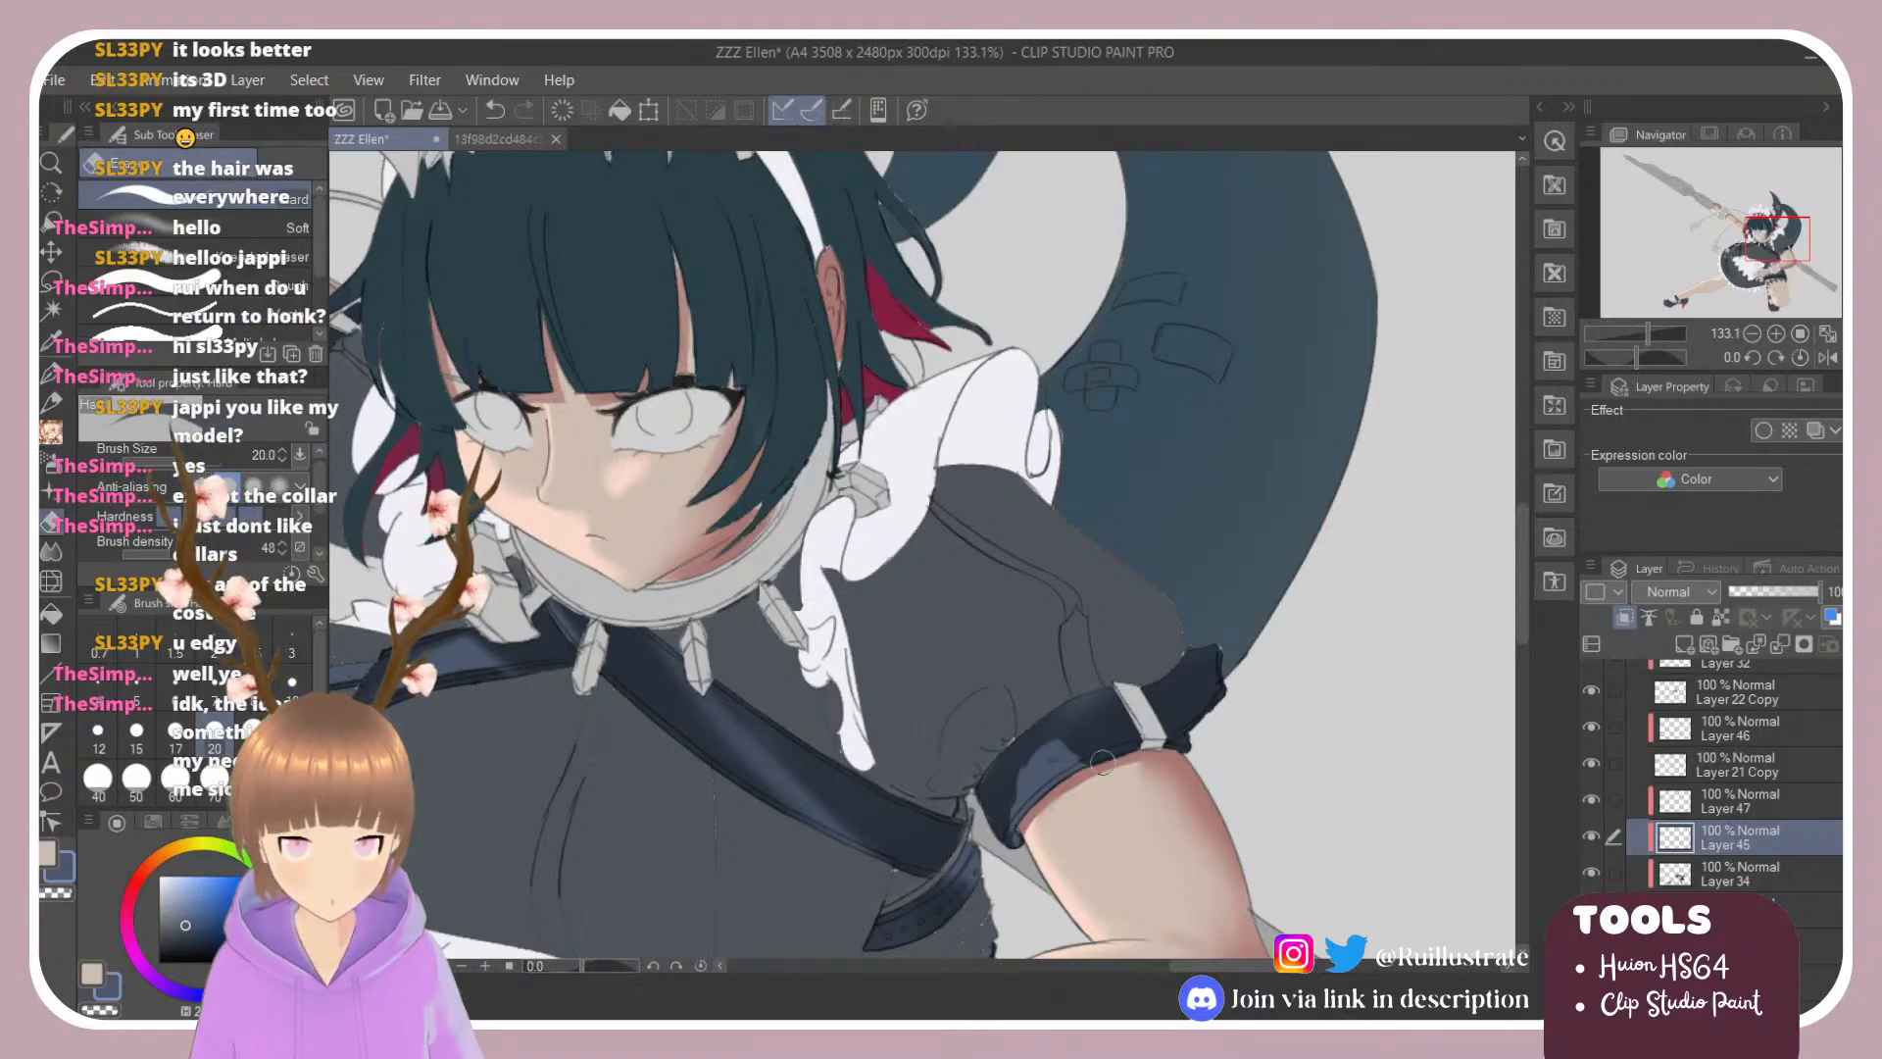
pyautogui.press('b')
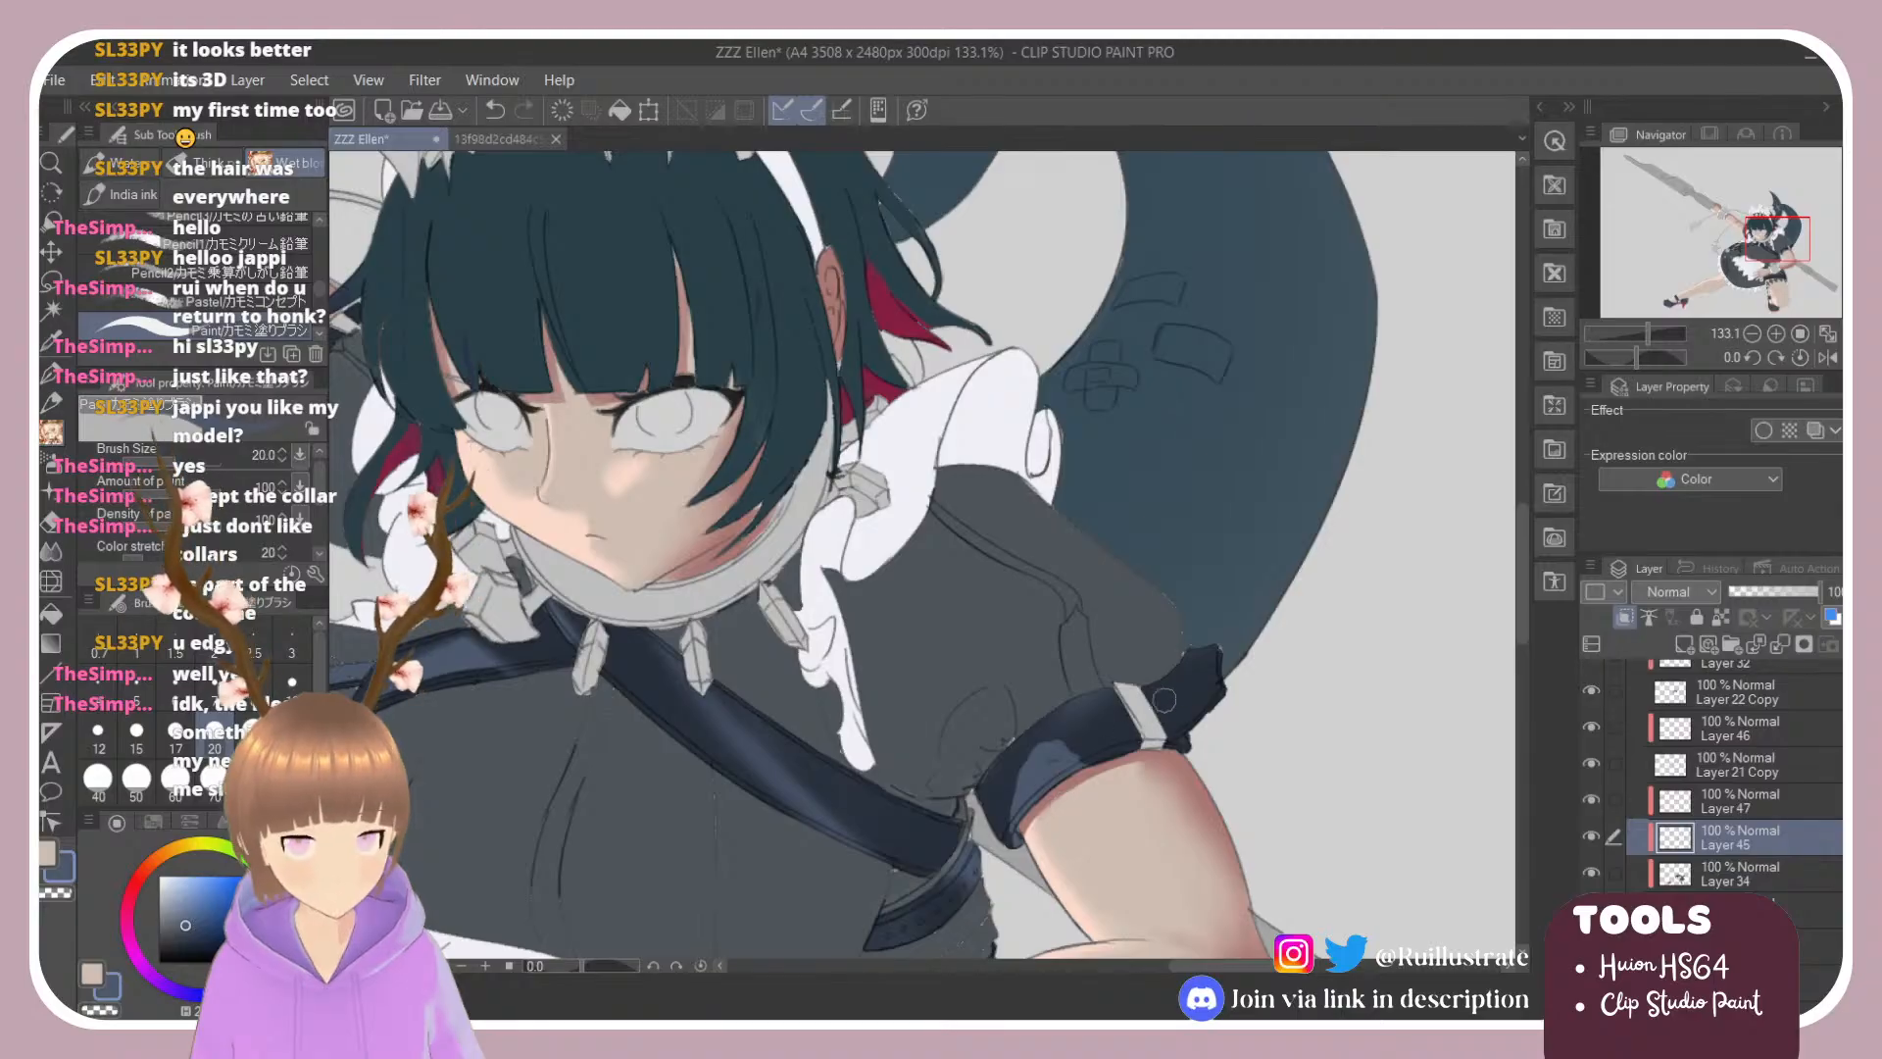
pyautogui.moveTo(1184, 673)
pyautogui.mouseDown()
pyautogui.moveTo(1172, 707)
pyautogui.moveTo(1156, 693)
pyautogui.moveTo(1182, 705)
pyautogui.mouseUp()
pyautogui.press('e')
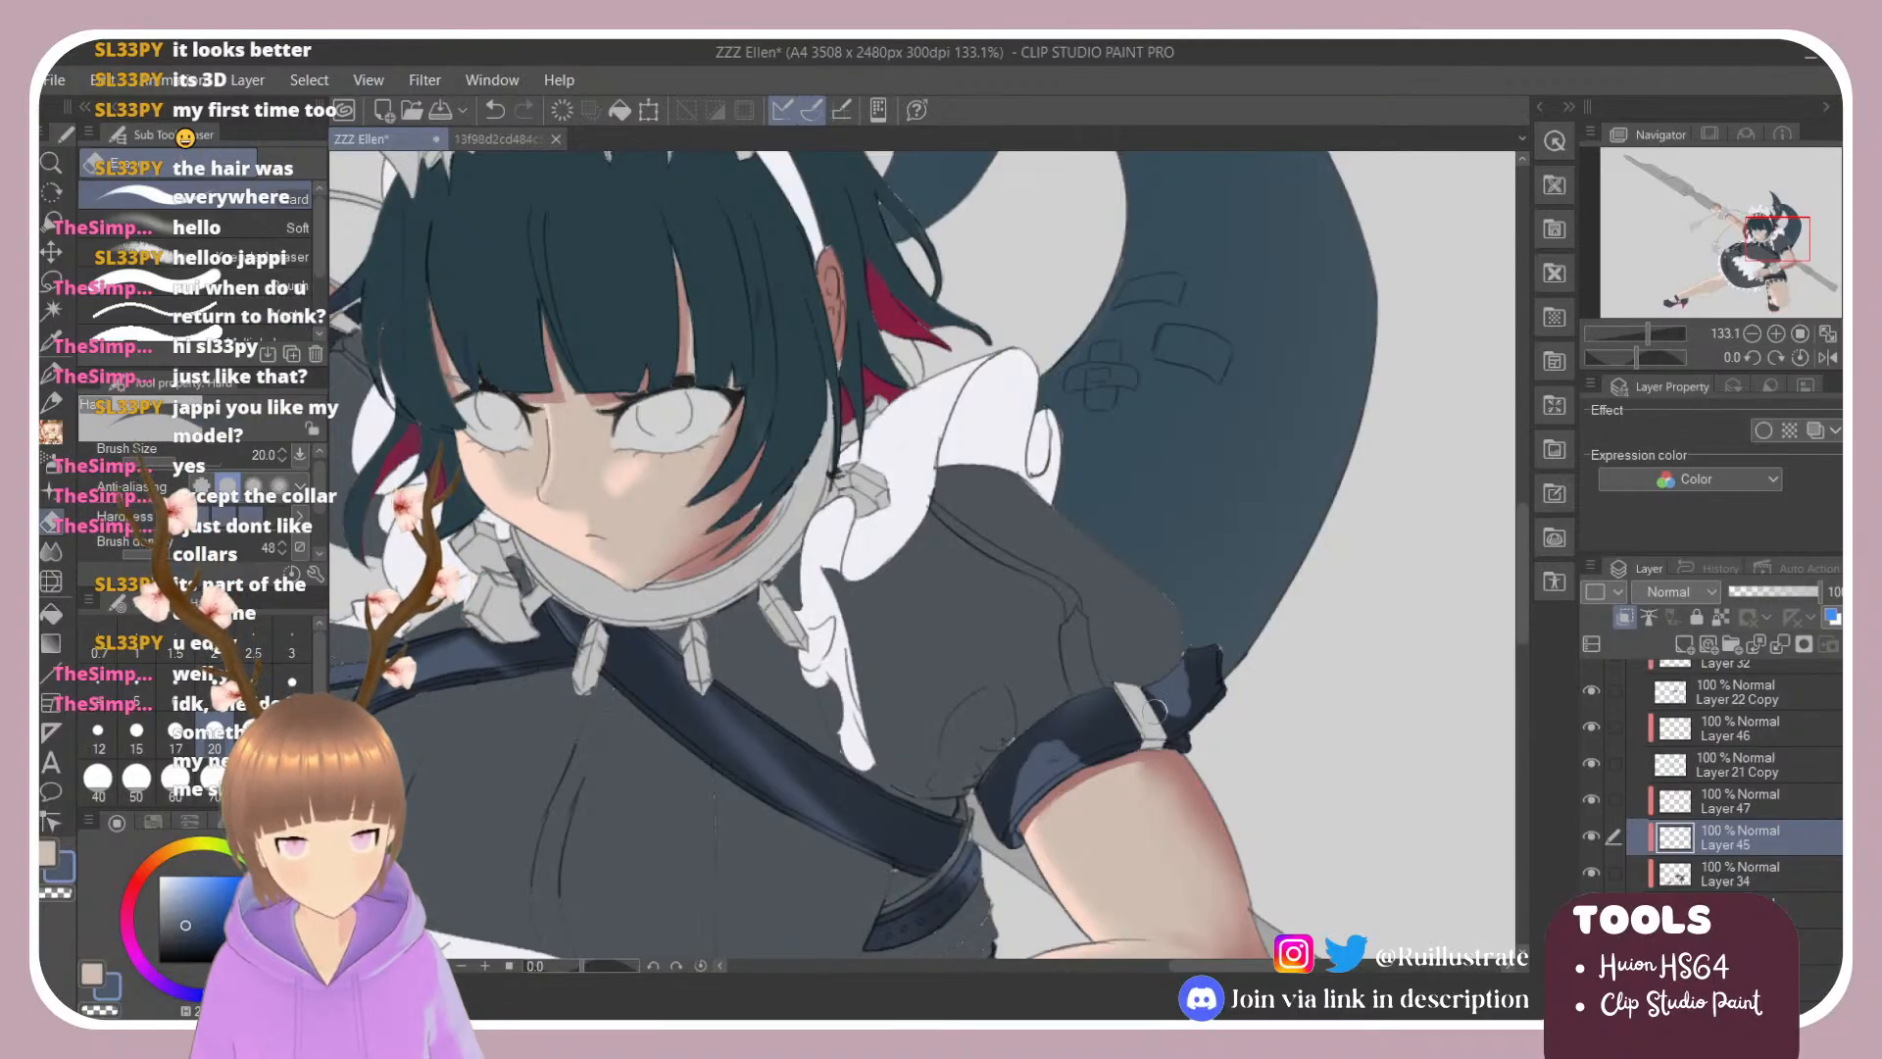
# Step: Blend the lowered arm's sleeve band highlights with the Blender brush, and clean the band's lower edge with the Hard eraser
pyautogui.press('b')
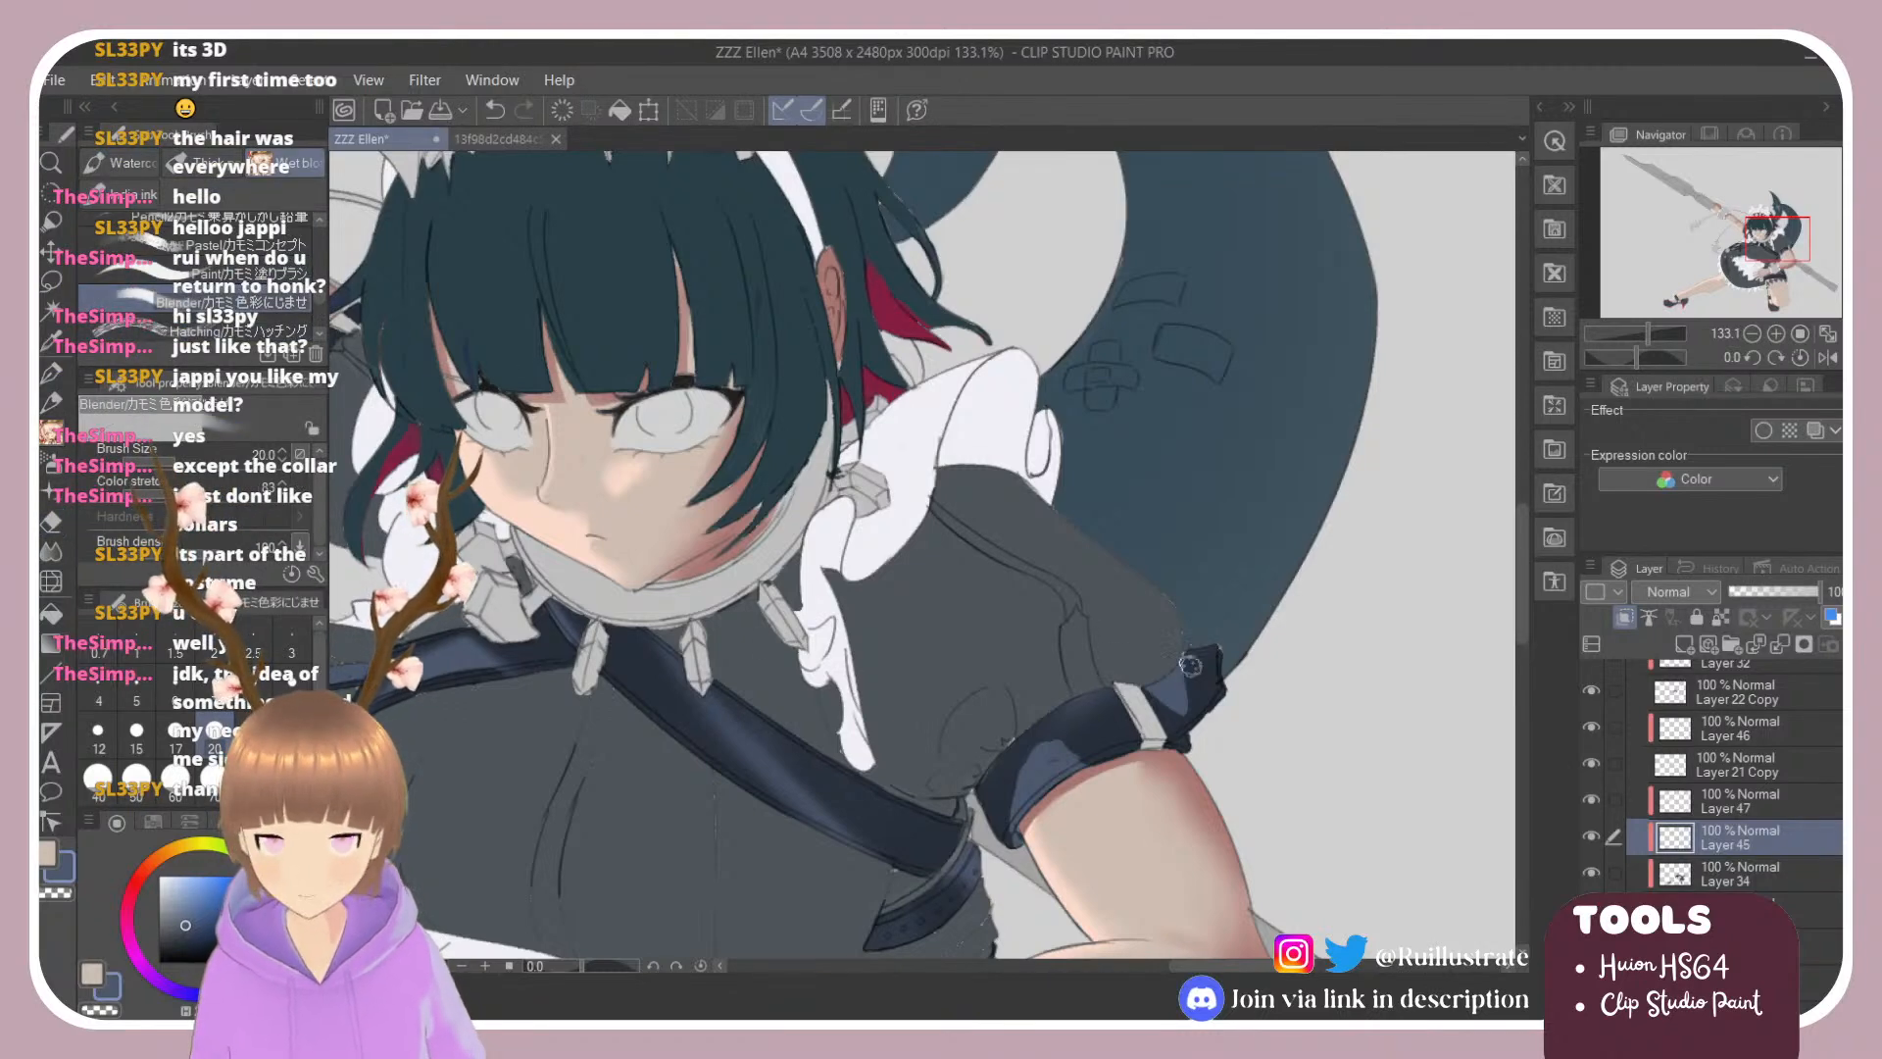
pyautogui.moveTo(1188, 666)
pyautogui.mouseDown()
pyautogui.moveTo(1150, 690)
pyautogui.moveTo(1182, 692)
pyautogui.moveTo(1177, 643)
pyautogui.moveTo(1148, 684)
pyautogui.moveTo(1165, 704)
pyautogui.moveTo(1199, 695)
pyautogui.moveTo(1183, 661)
pyautogui.moveTo(1185, 715)
pyautogui.mouseUp()
pyautogui.hotkey('ctrl', 'z')
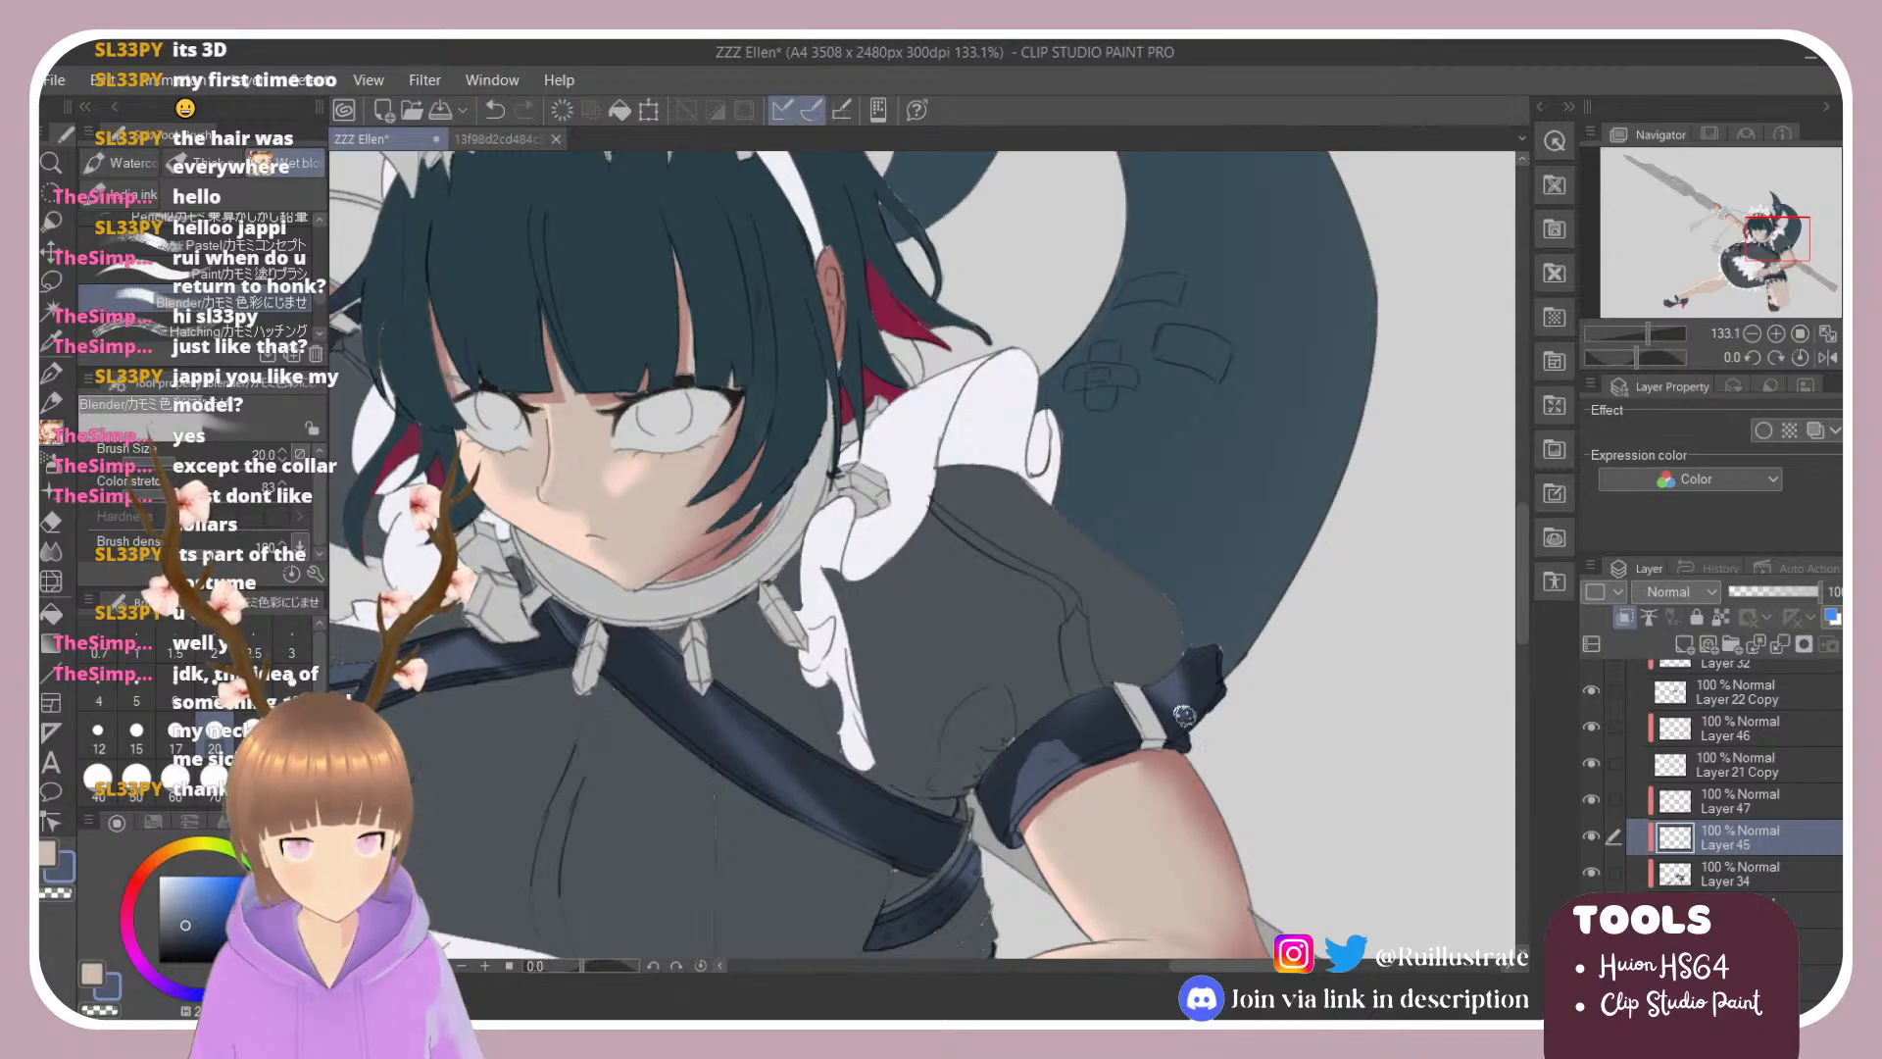
pyautogui.moveTo(992, 787)
pyautogui.mouseDown()
pyautogui.moveTo(1040, 739)
pyautogui.moveTo(1056, 744)
pyautogui.moveTo(1033, 753)
pyautogui.moveTo(1089, 761)
pyautogui.moveTo(1021, 840)
pyautogui.moveTo(1091, 756)
pyautogui.mouseUp()
pyautogui.press('e')
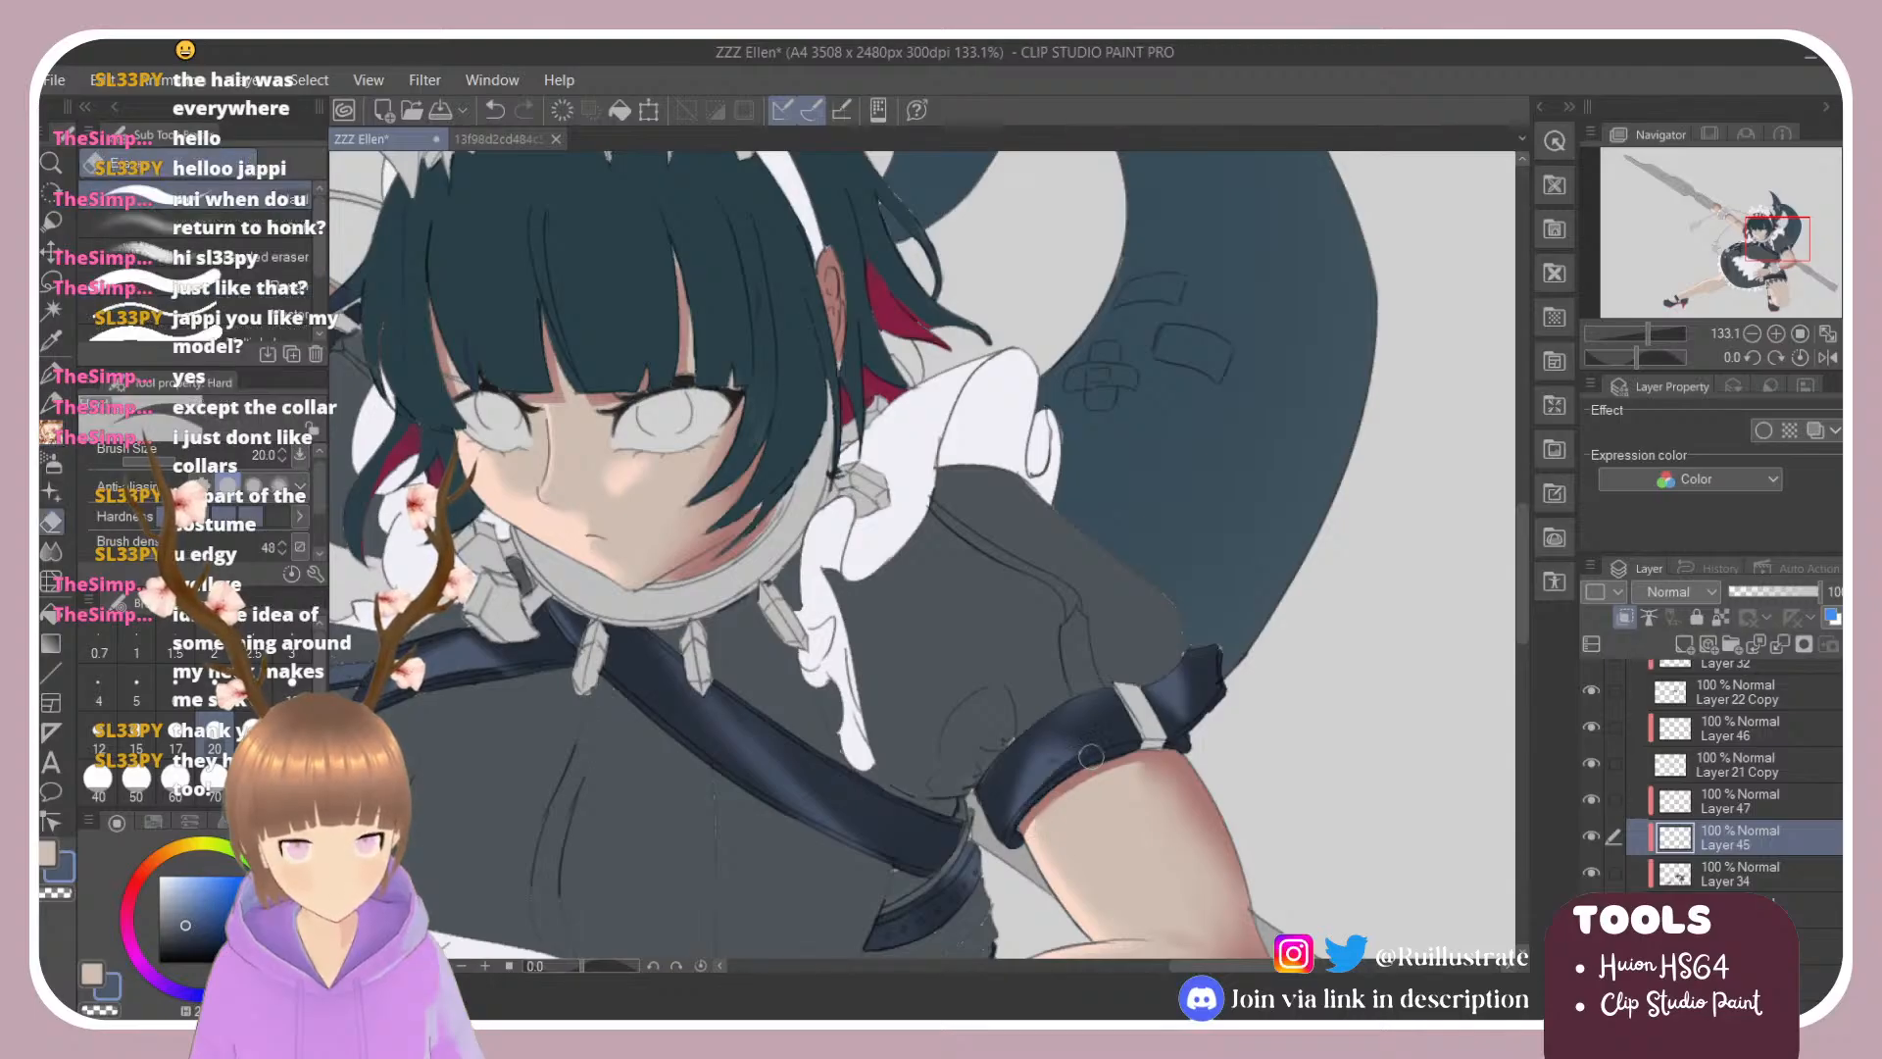
pyautogui.hotkey('ctrl', 'z')
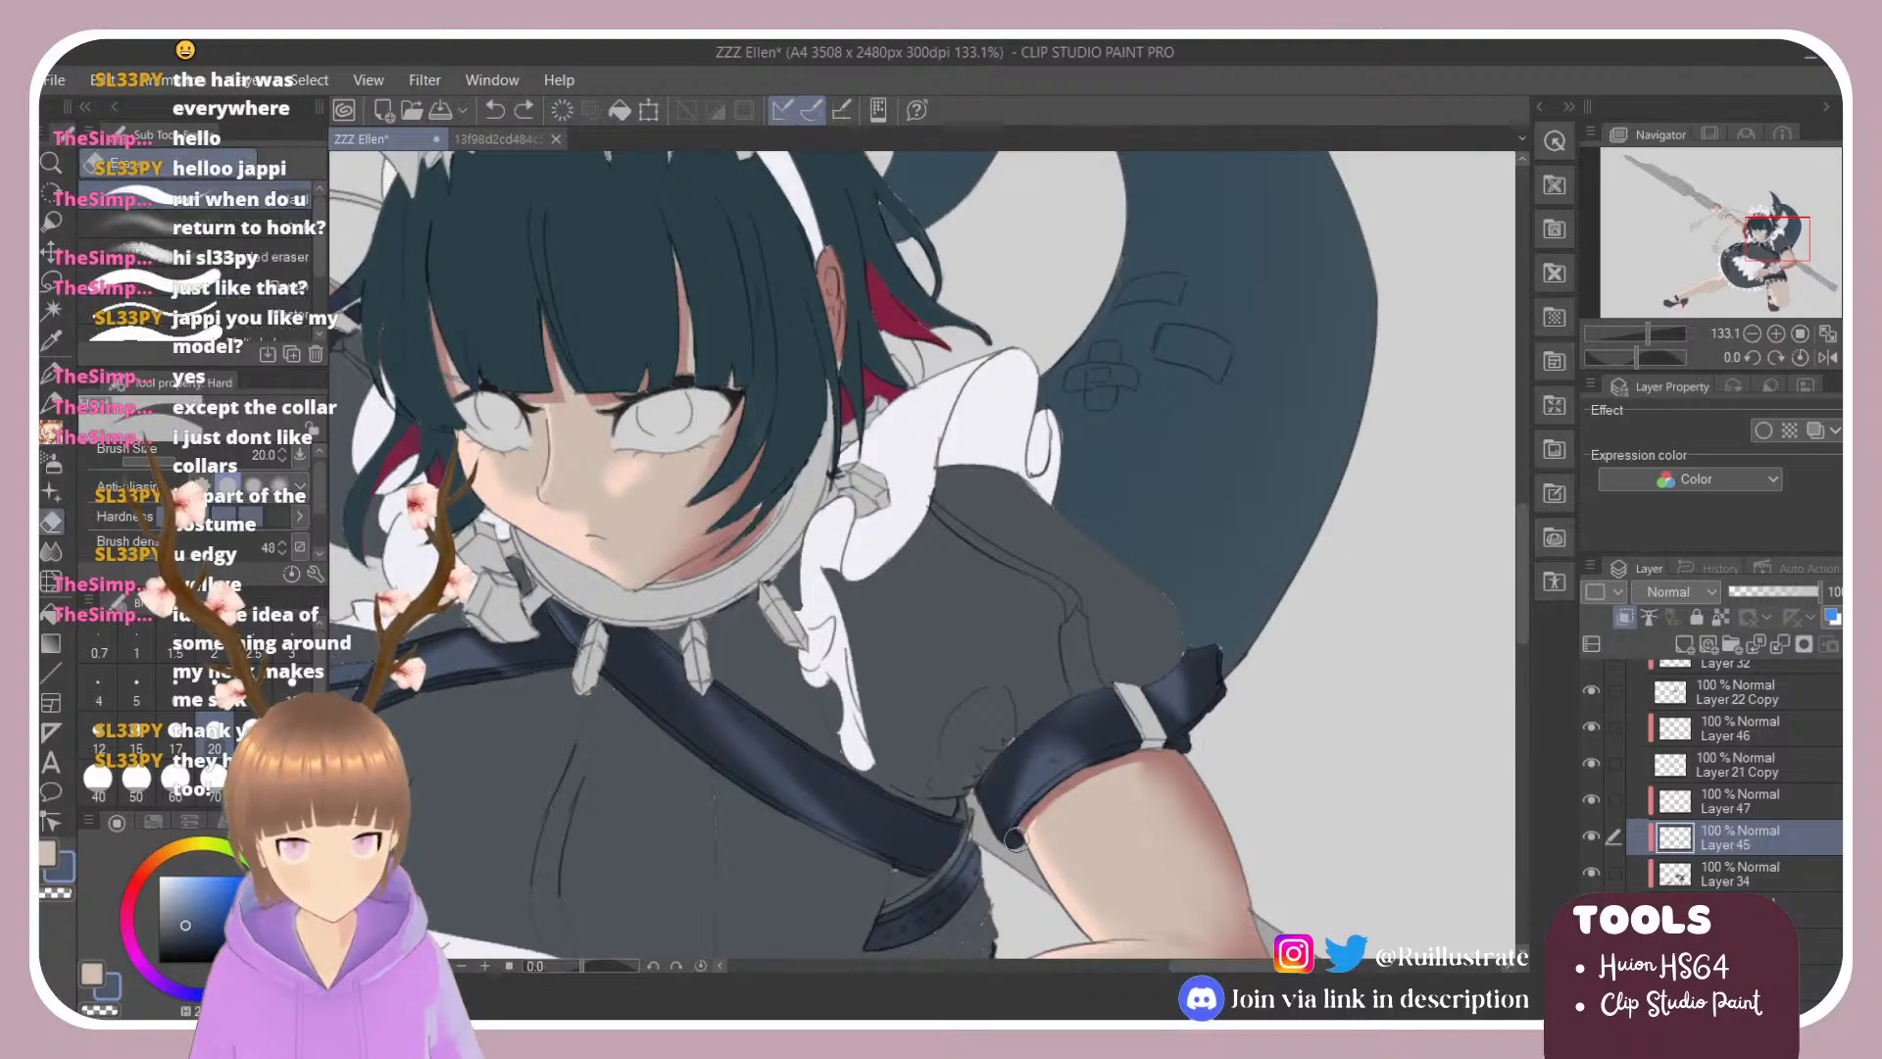
pyautogui.moveTo(1015, 839); pyautogui.dragTo(1105, 763)
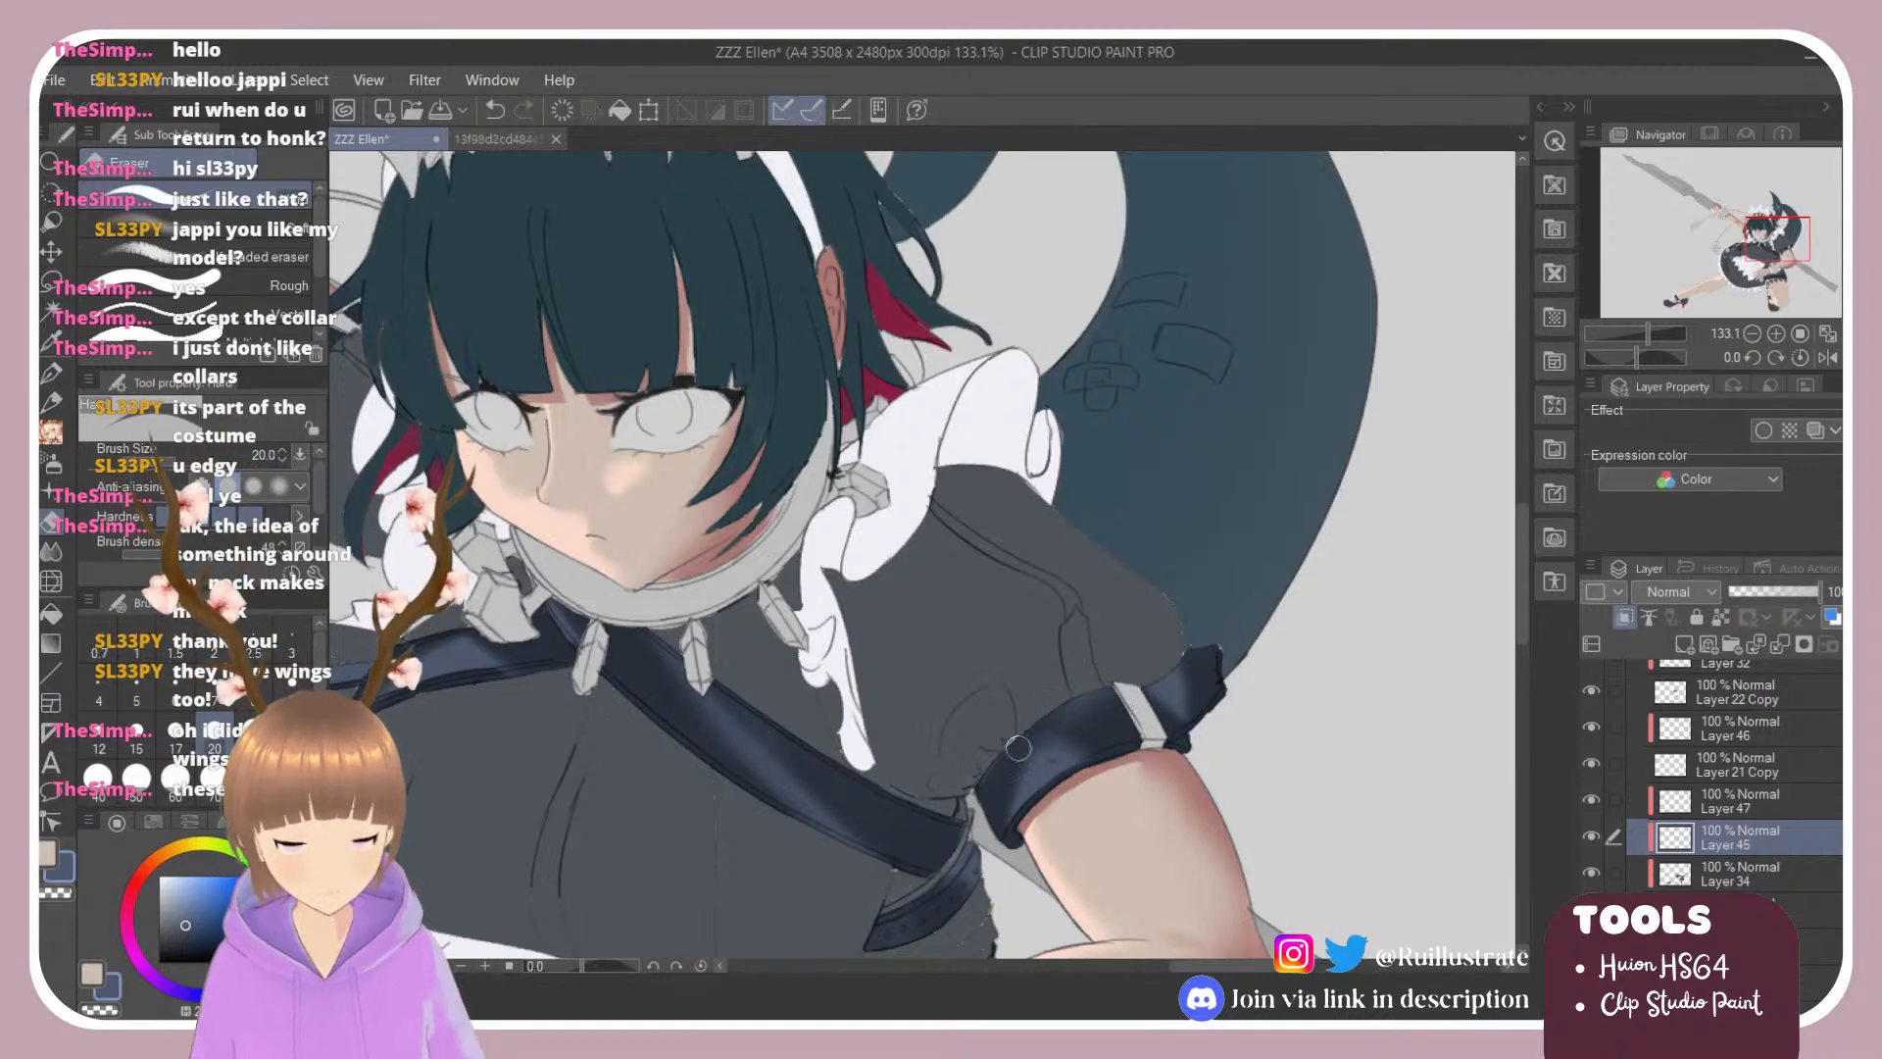
# Step: Paint lighter blue highlight streaks across the wide navy strap above the thigh on Layer 45 with the Paint brush
pyautogui.scroll(-5, 755, 708)
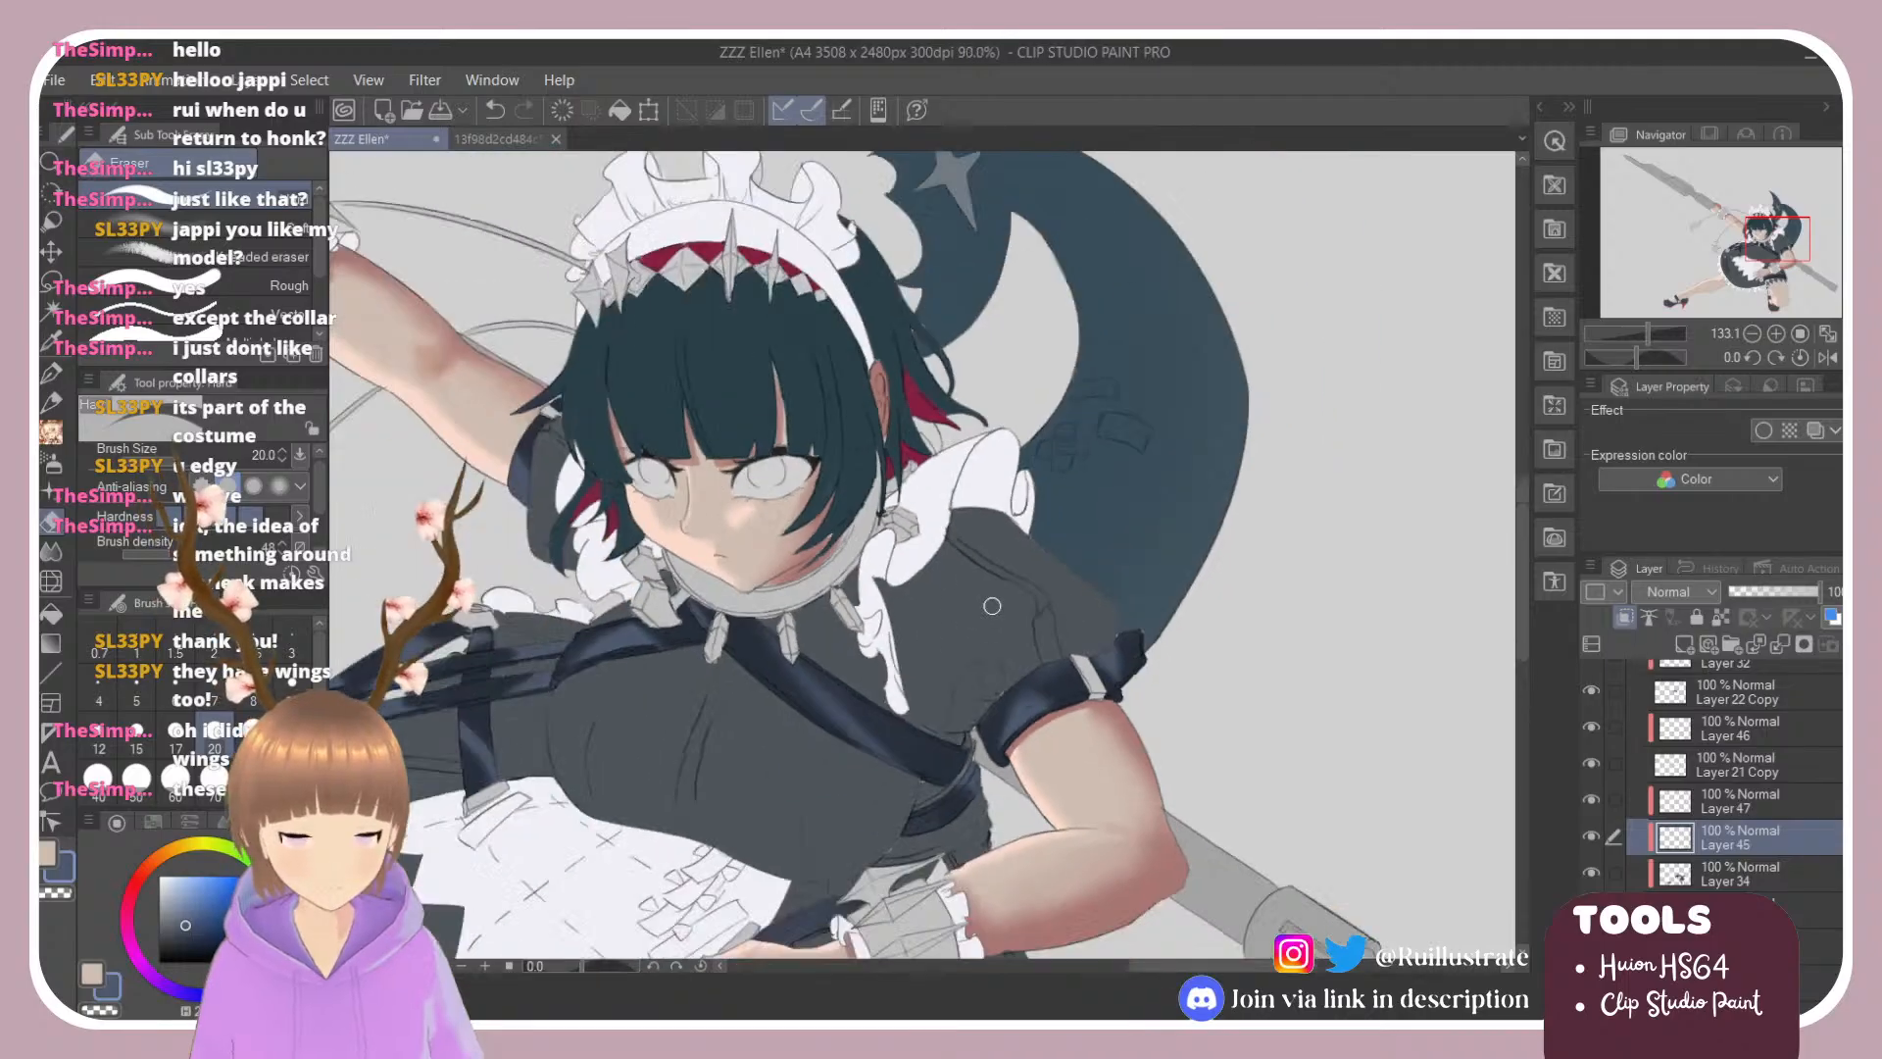
pyautogui.scroll(5, 837, 729)
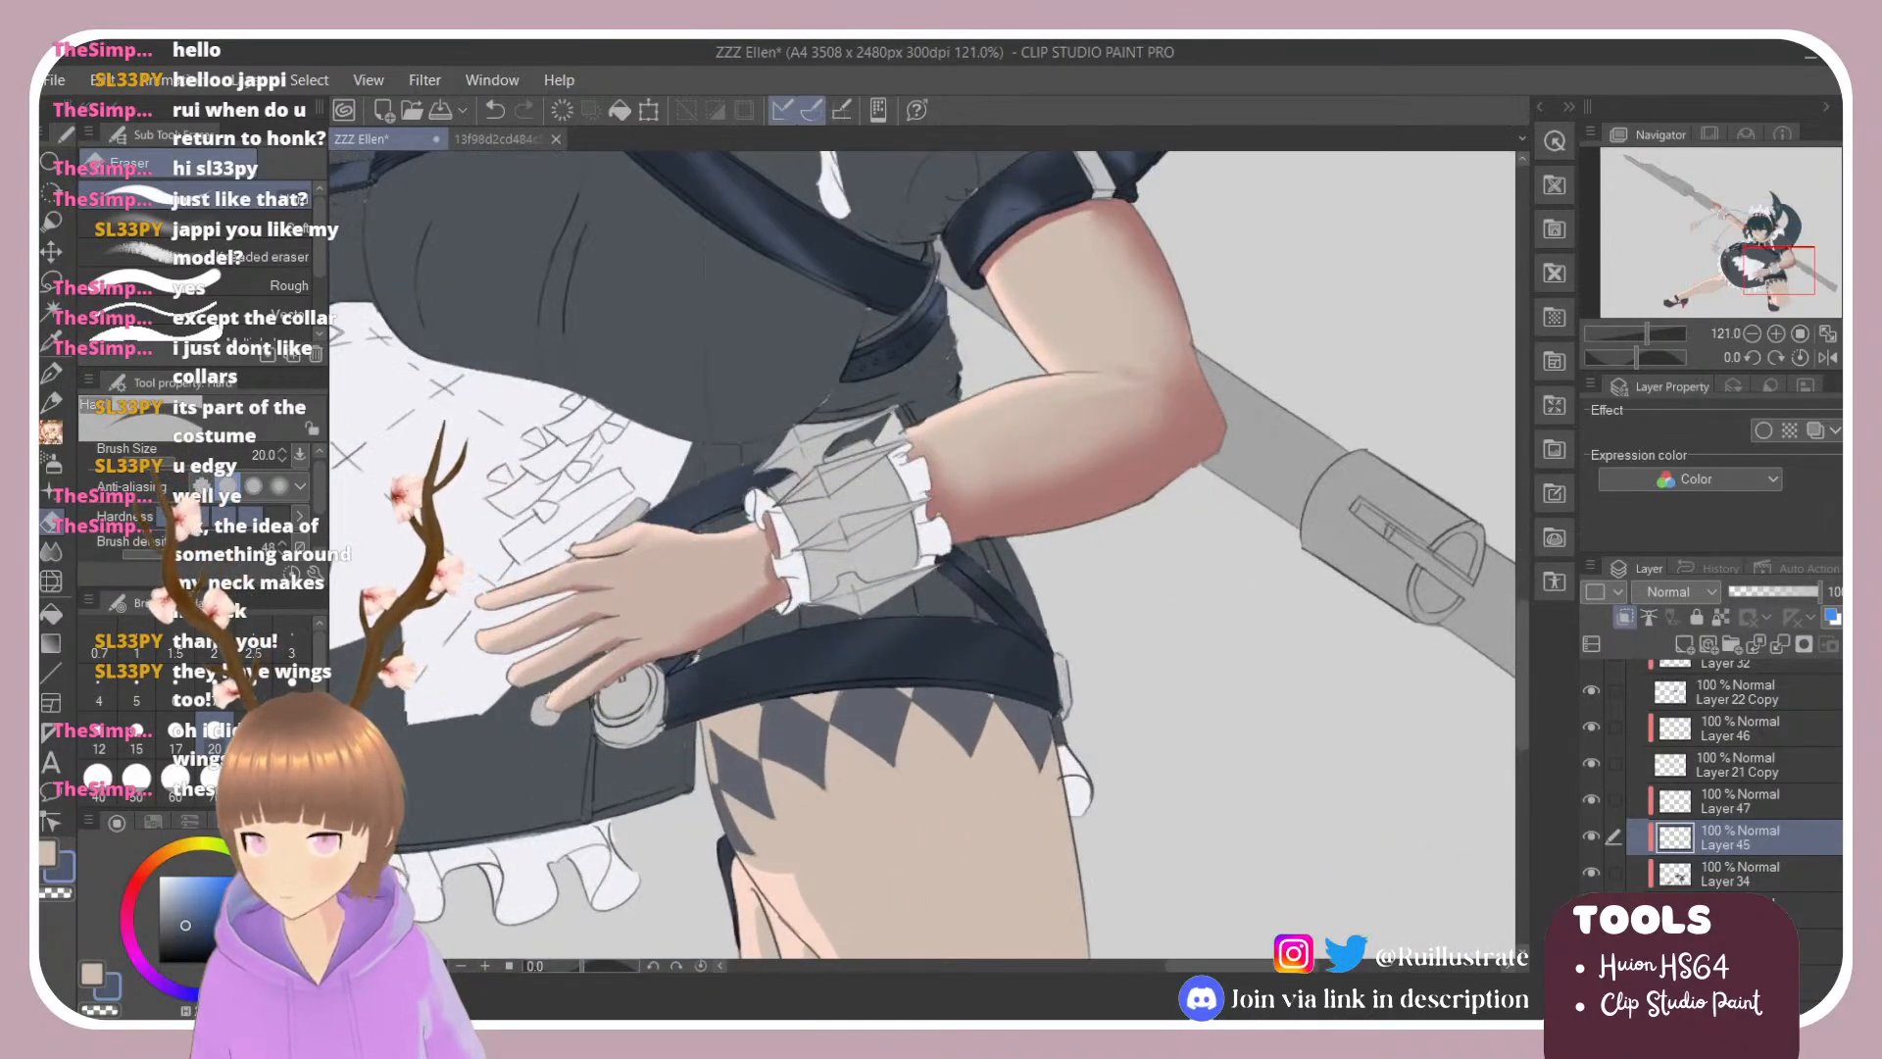
pyautogui.press('b')
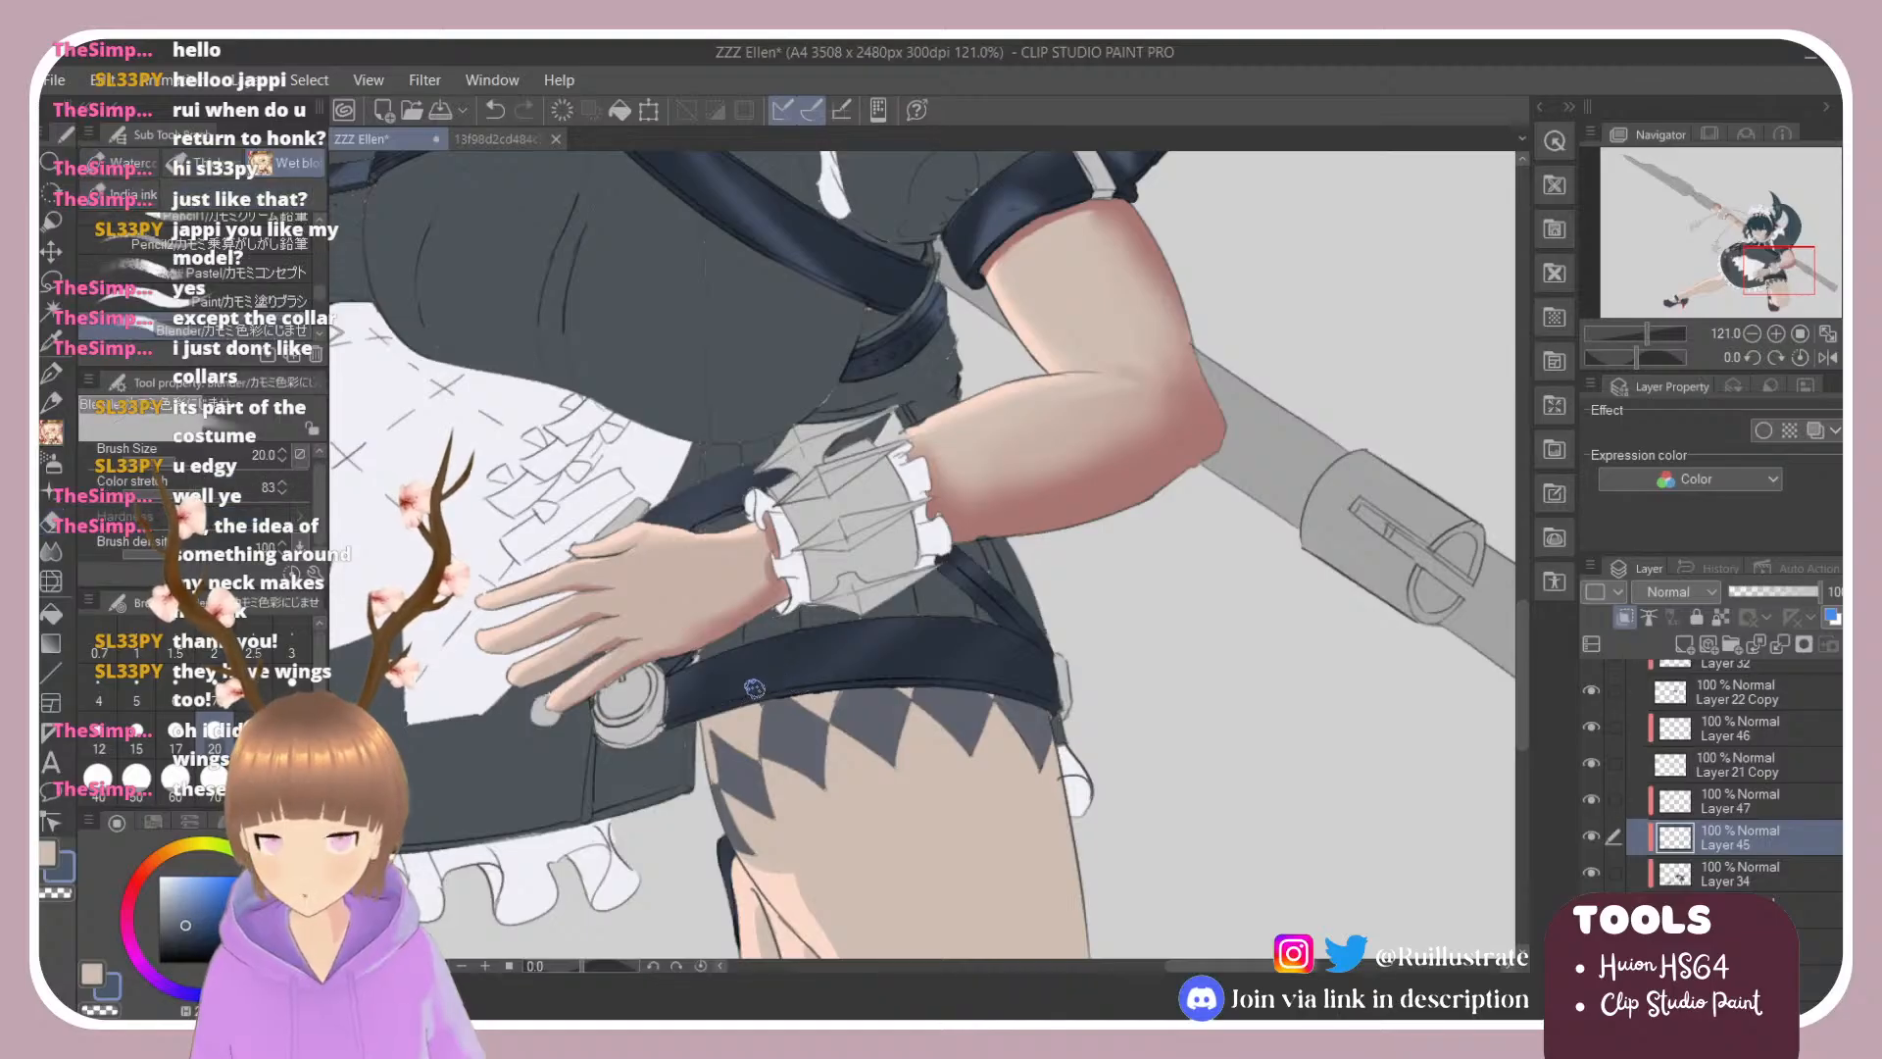
pyautogui.click(244, 304)
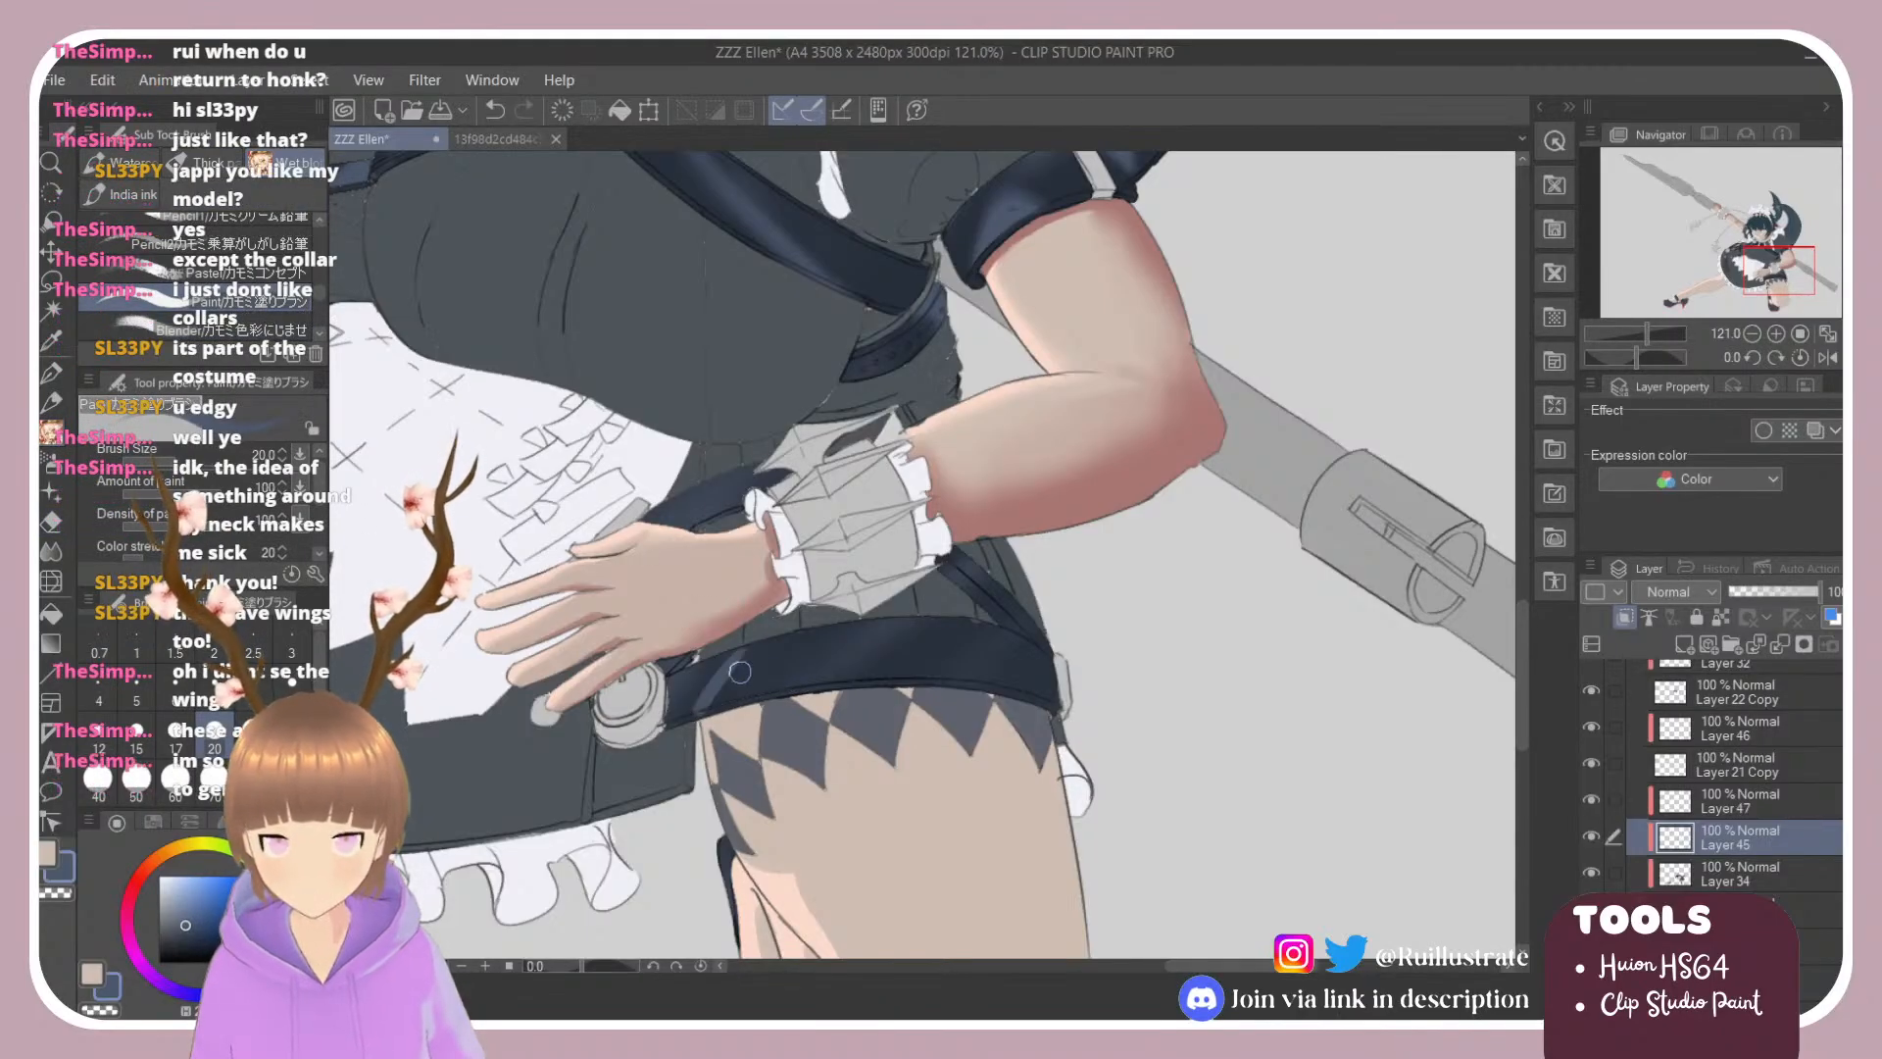
pyautogui.hotkey('ctrl', 'z')
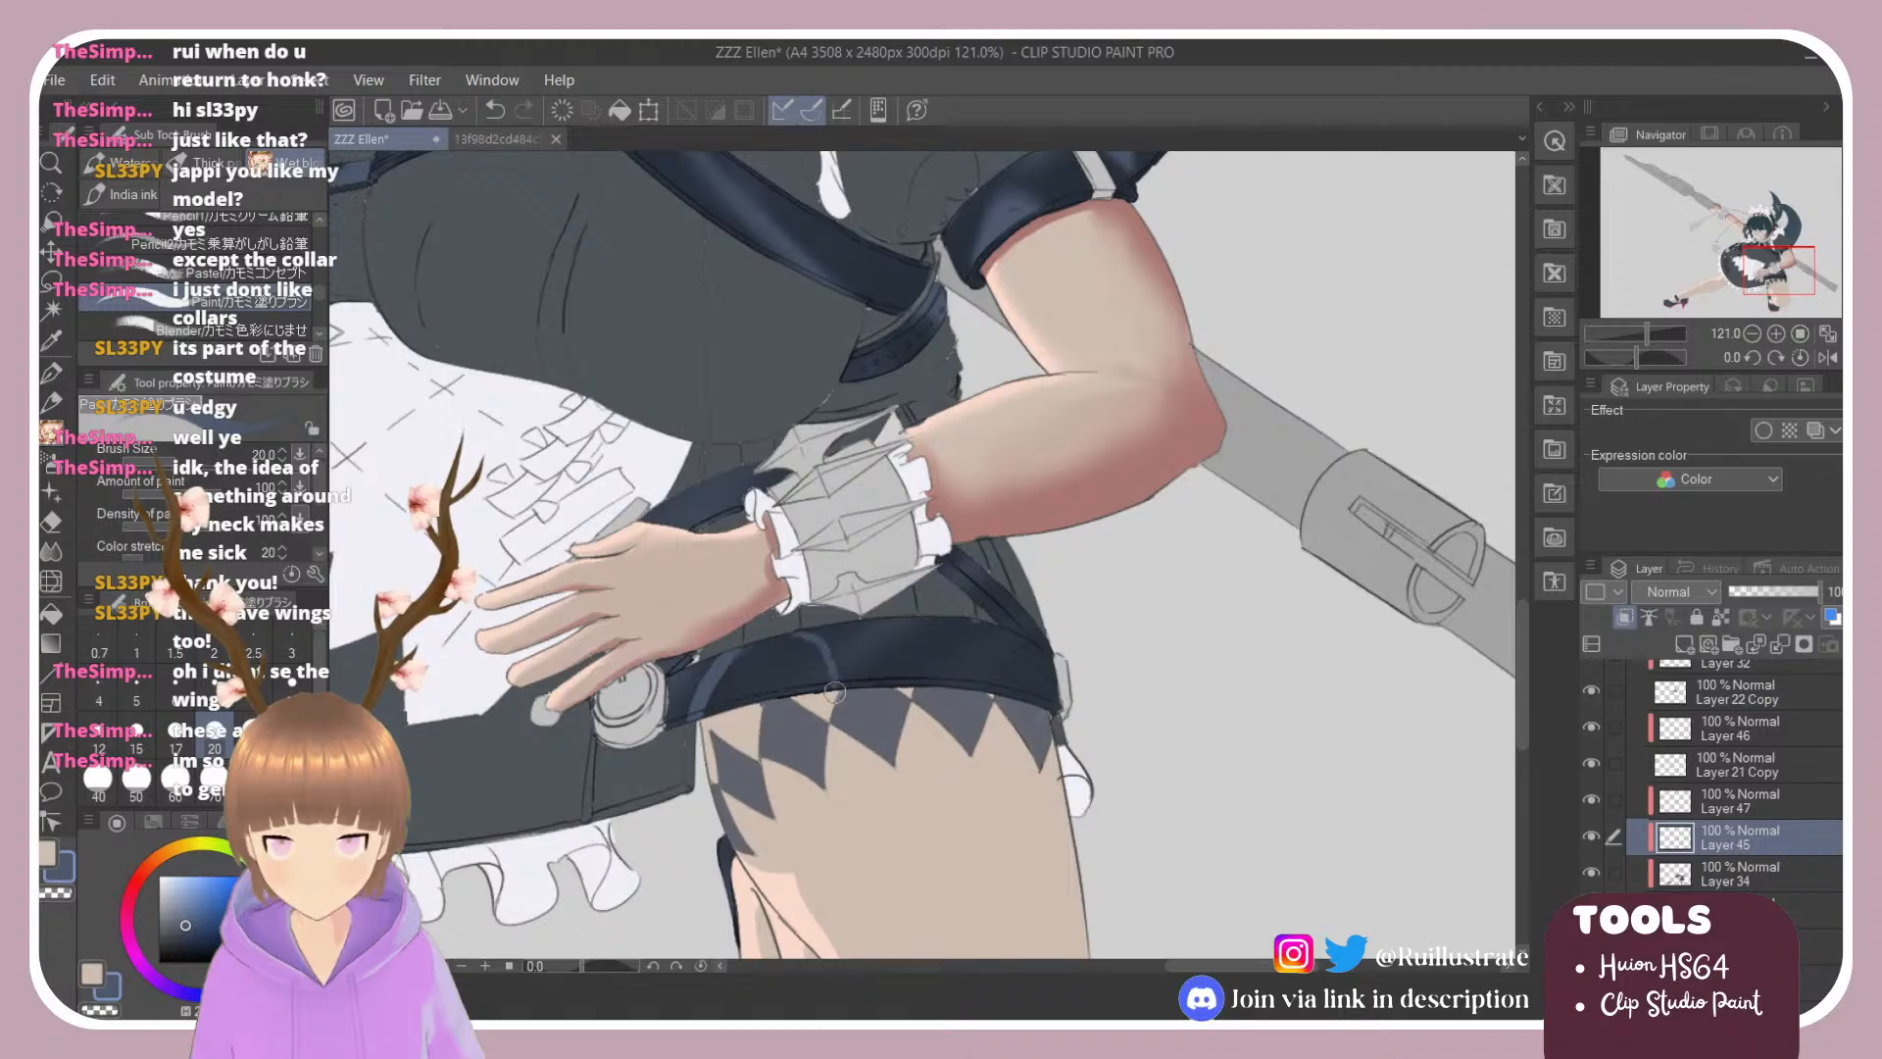
pyautogui.moveTo(831, 625)
pyautogui.mouseDown()
pyautogui.moveTo(826, 689)
pyautogui.moveTo(849, 634)
pyautogui.moveTo(828, 706)
pyautogui.mouseUp()
pyautogui.press('e')
pyautogui.press('b')
pyautogui.moveTo(935, 682); pyautogui.dragTo(969, 649)
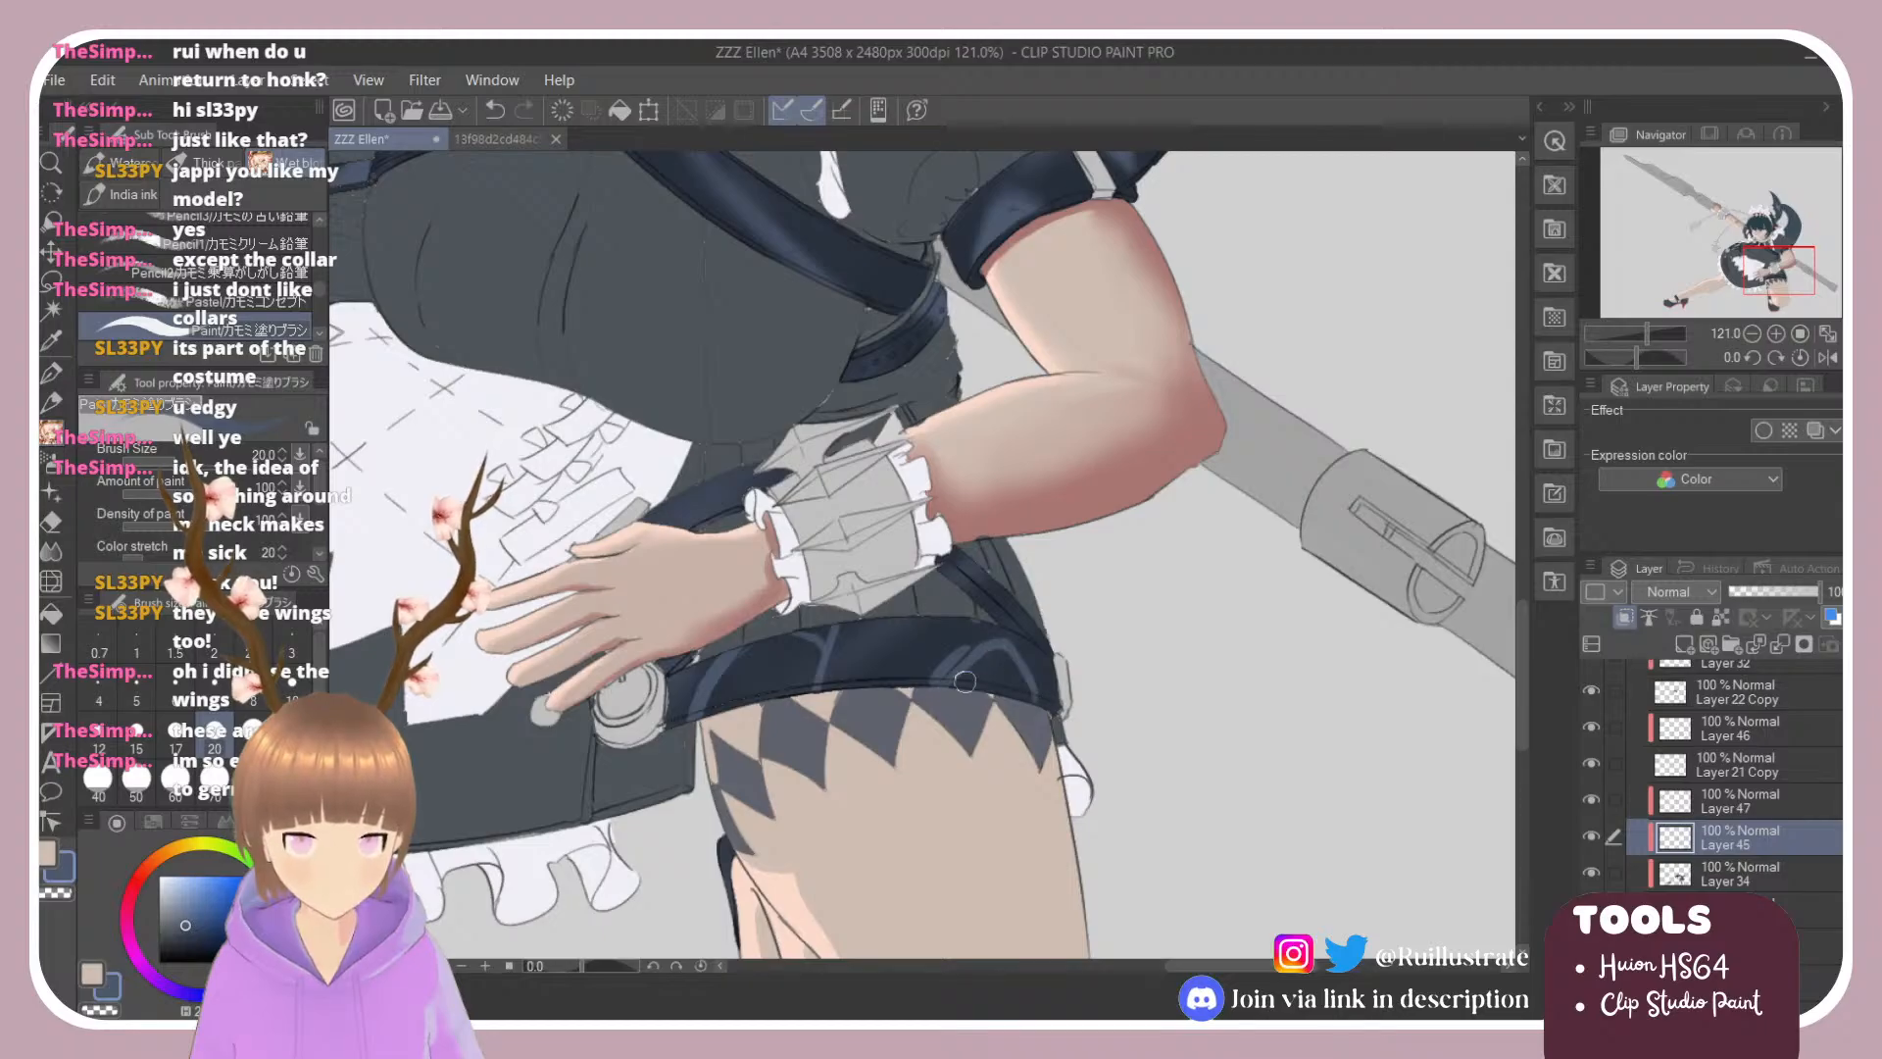
# Step: Erase the streak at the hip end of the thigh strap, and highlight and trim the thin diagonal strap below the wrist cuff
pyautogui.press('e')
pyautogui.moveTo(969, 639)
pyautogui.mouseDown()
pyautogui.moveTo(930, 699)
pyautogui.moveTo(1020, 667)
pyautogui.moveTo(1058, 681)
pyautogui.mouseUp()
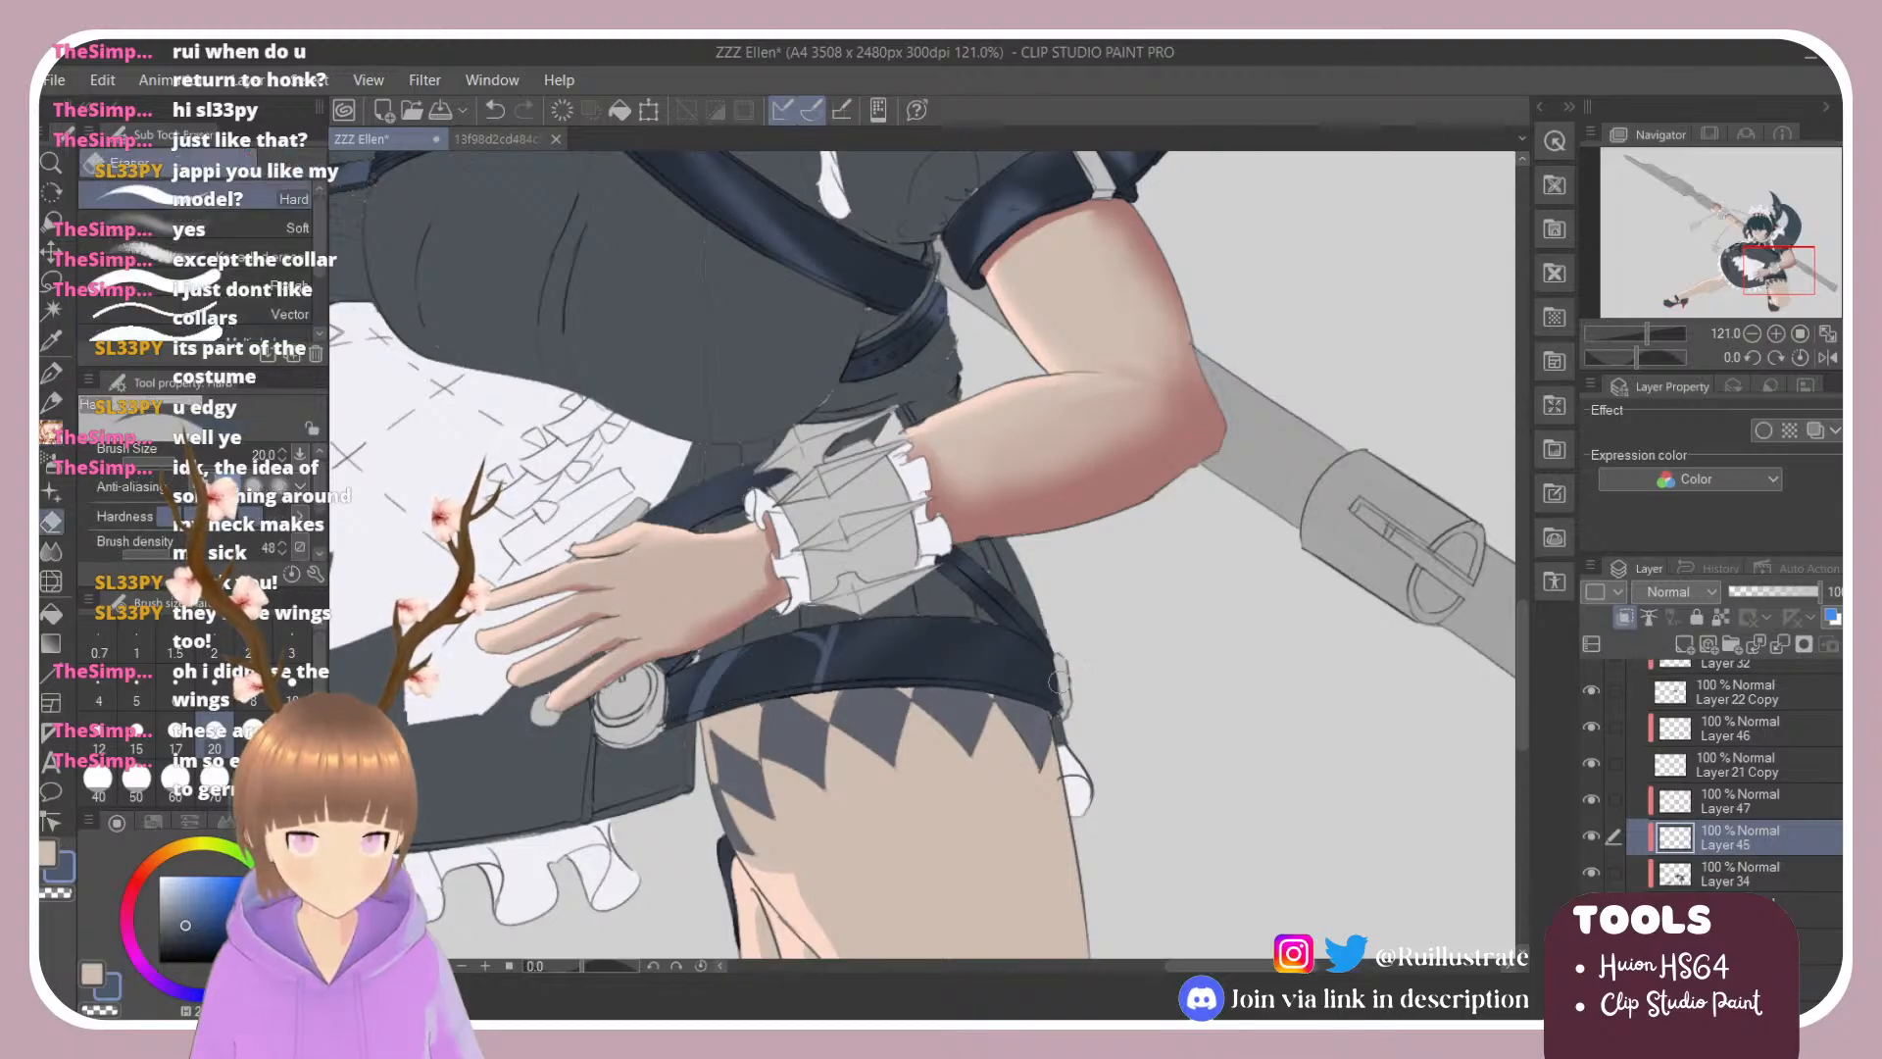
pyautogui.press('b')
pyautogui.moveTo(964, 575); pyautogui.dragTo(995, 584)
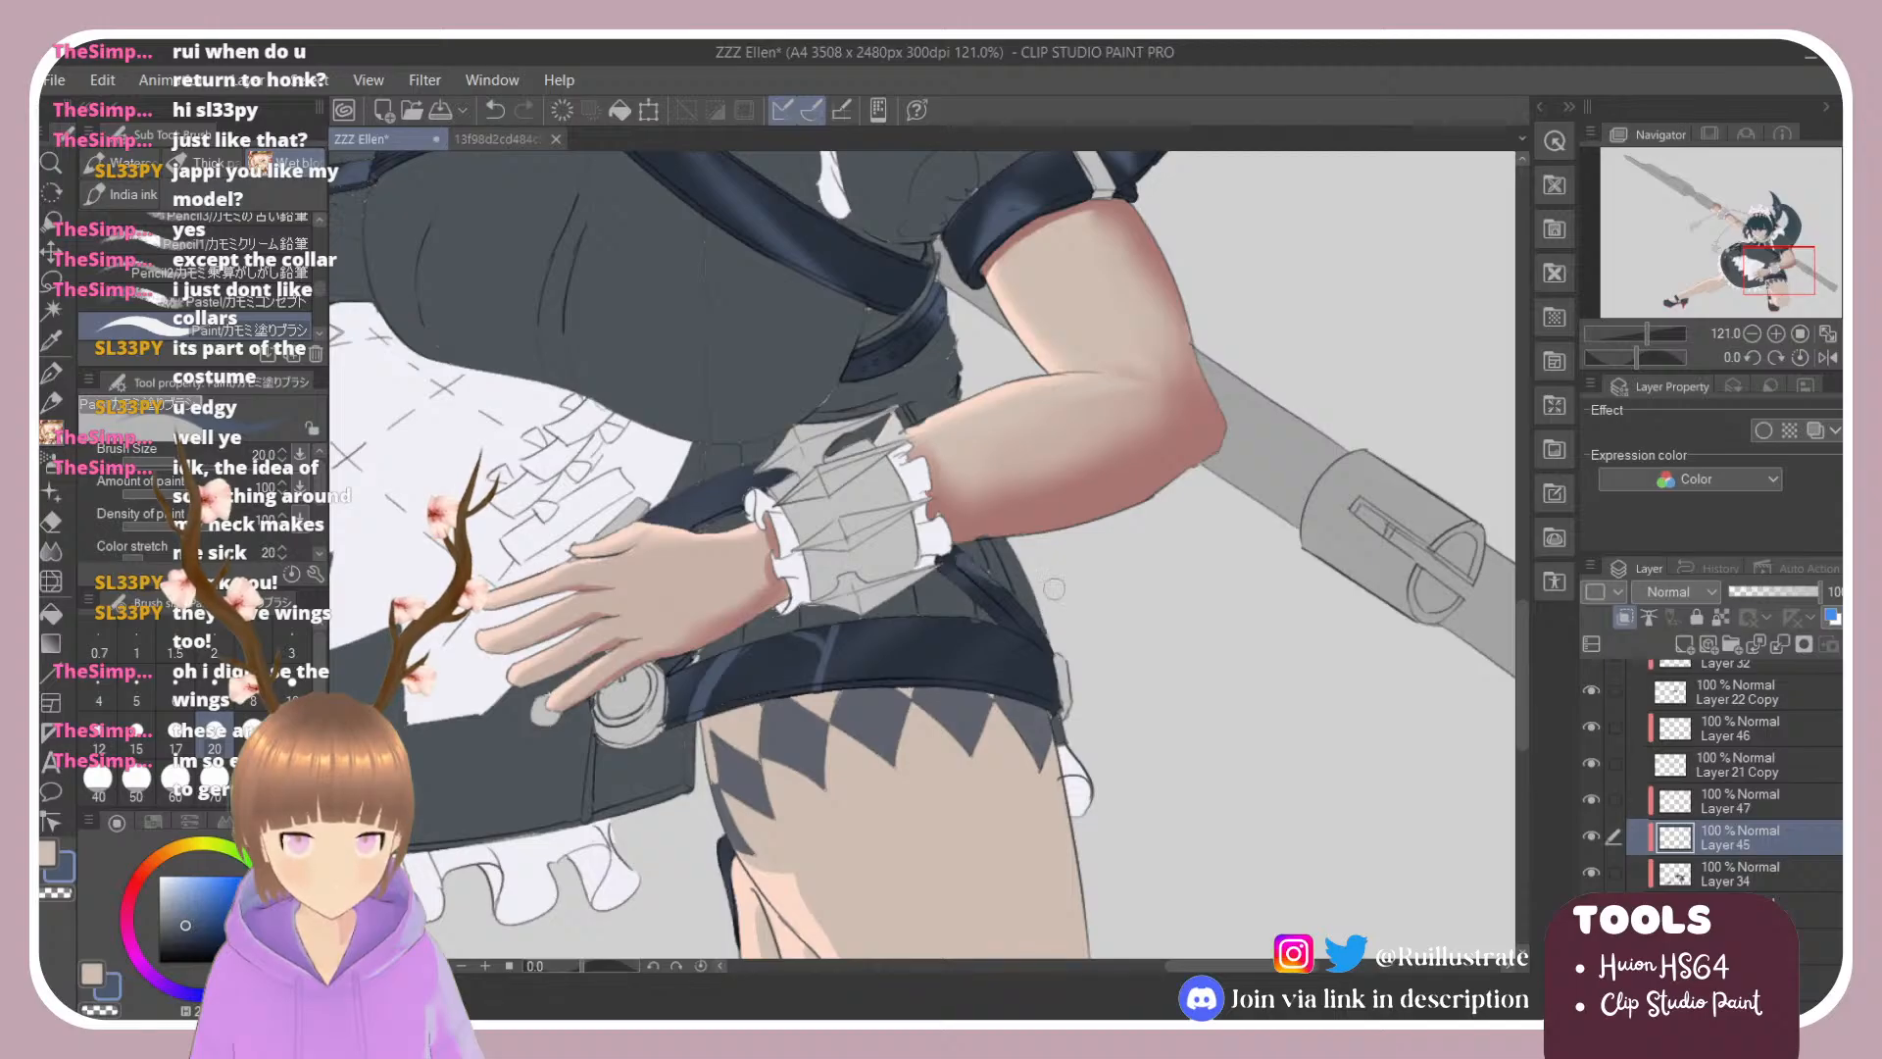
pyautogui.press('e')
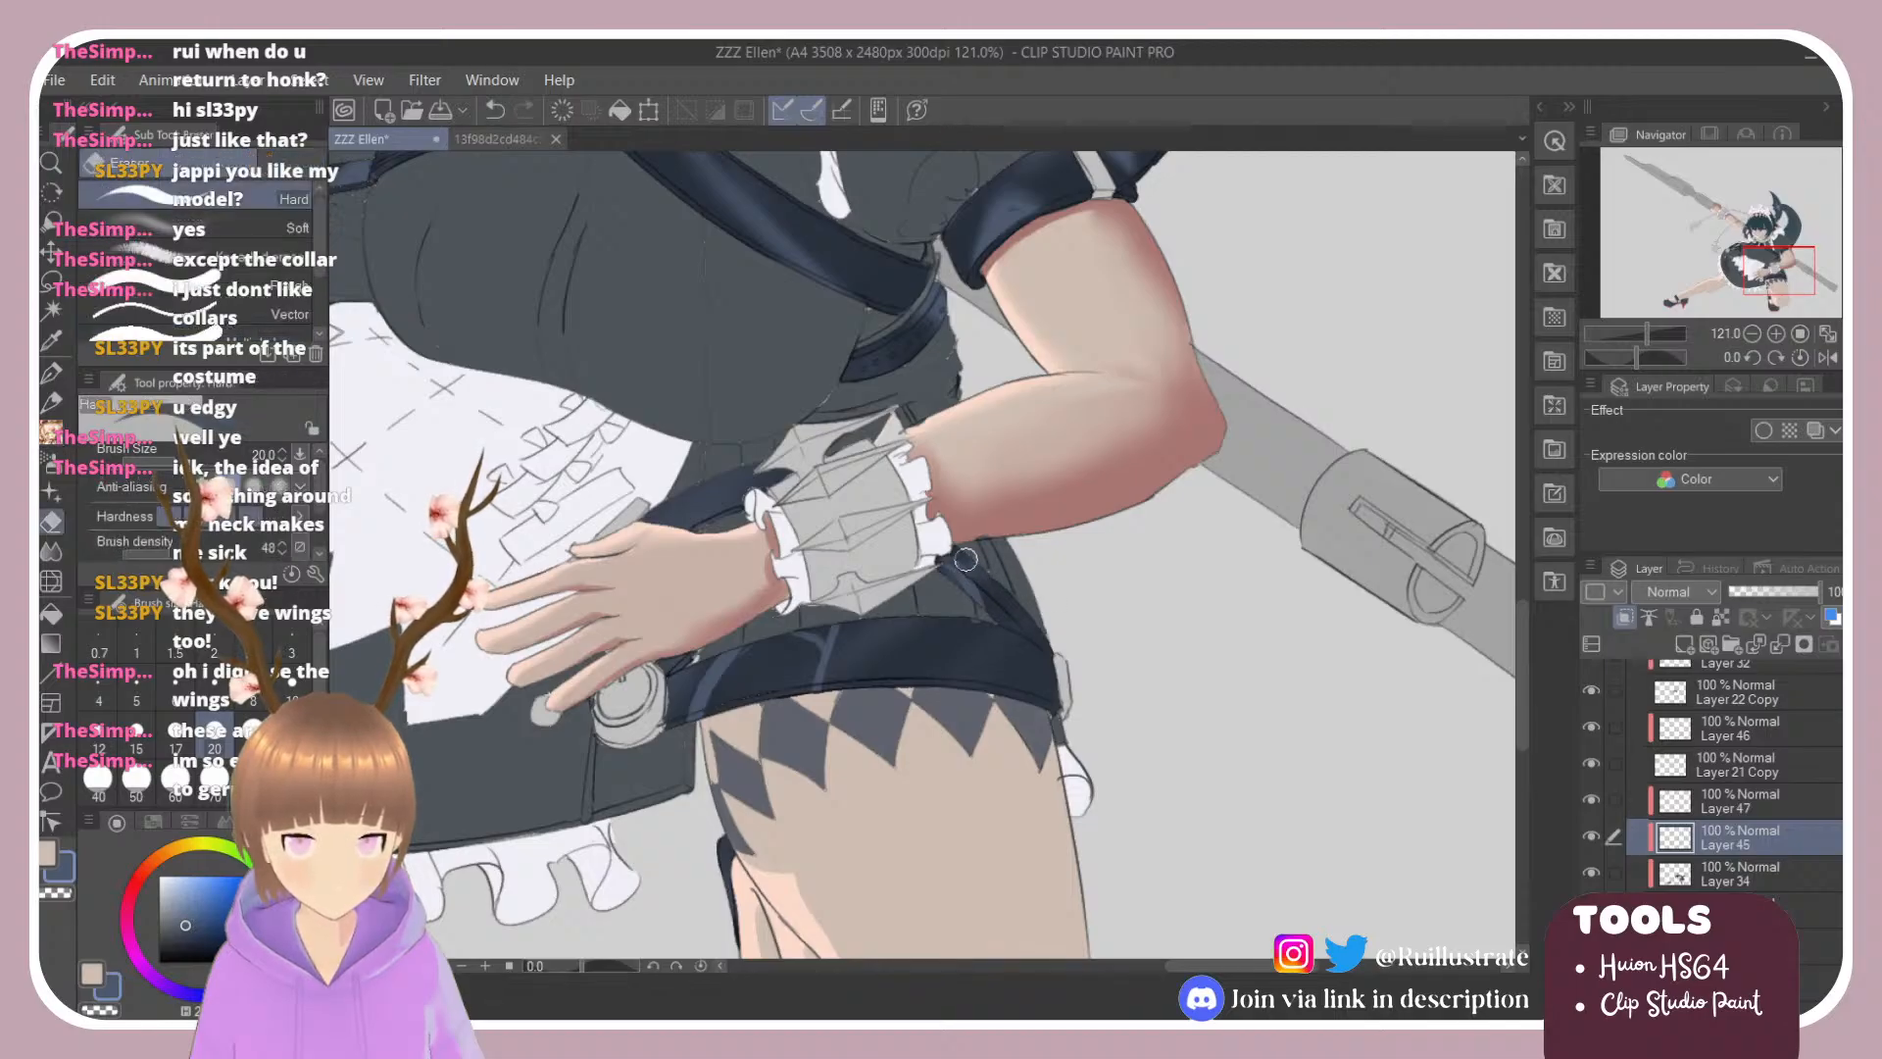
pyautogui.press('b')
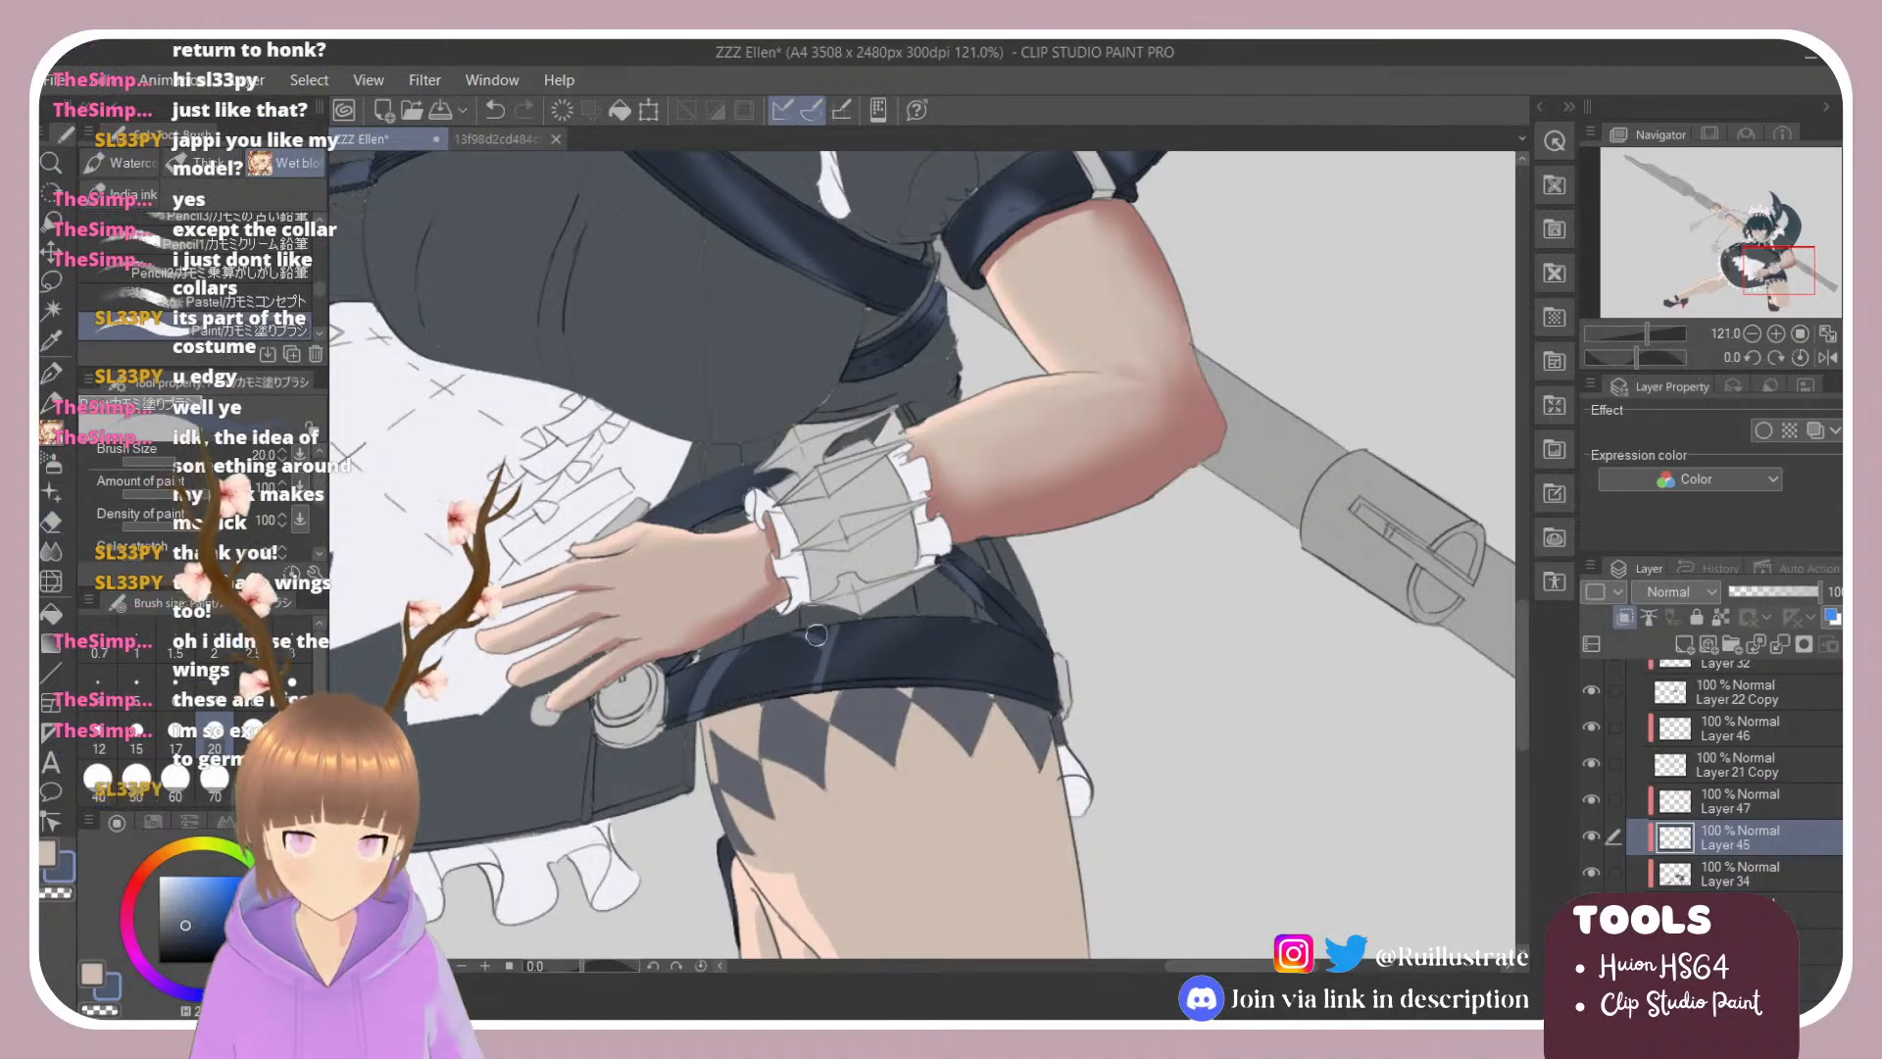
# Step: Paint broader highlights across the wide thigh strap and along its lower edge with the Paint brush
pyautogui.press('b')
pyautogui.moveTo(706, 709); pyautogui.dragTo(748, 672)
pyautogui.press('b')
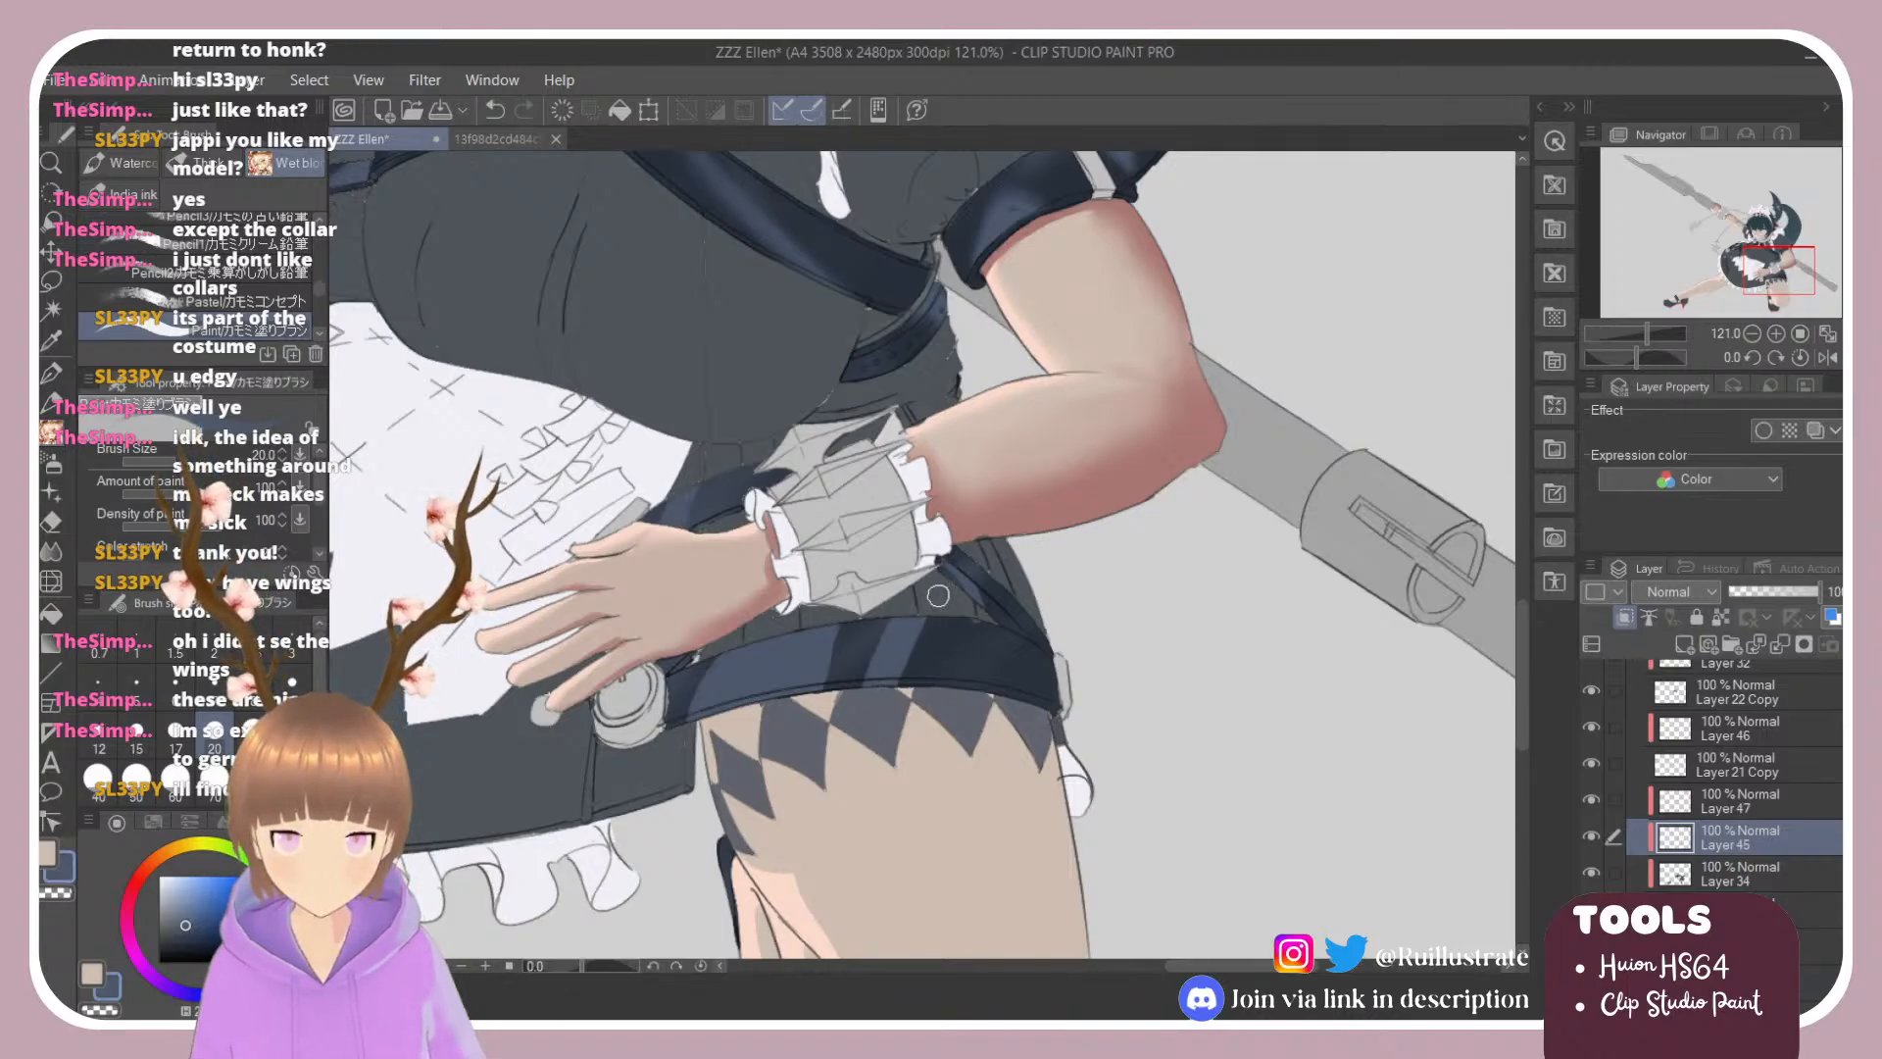
# Step: Blend the highlights on the wide thigh strap and the strap above the hand on Layer 45 with the Blender brush
pyautogui.click(1711, 875)
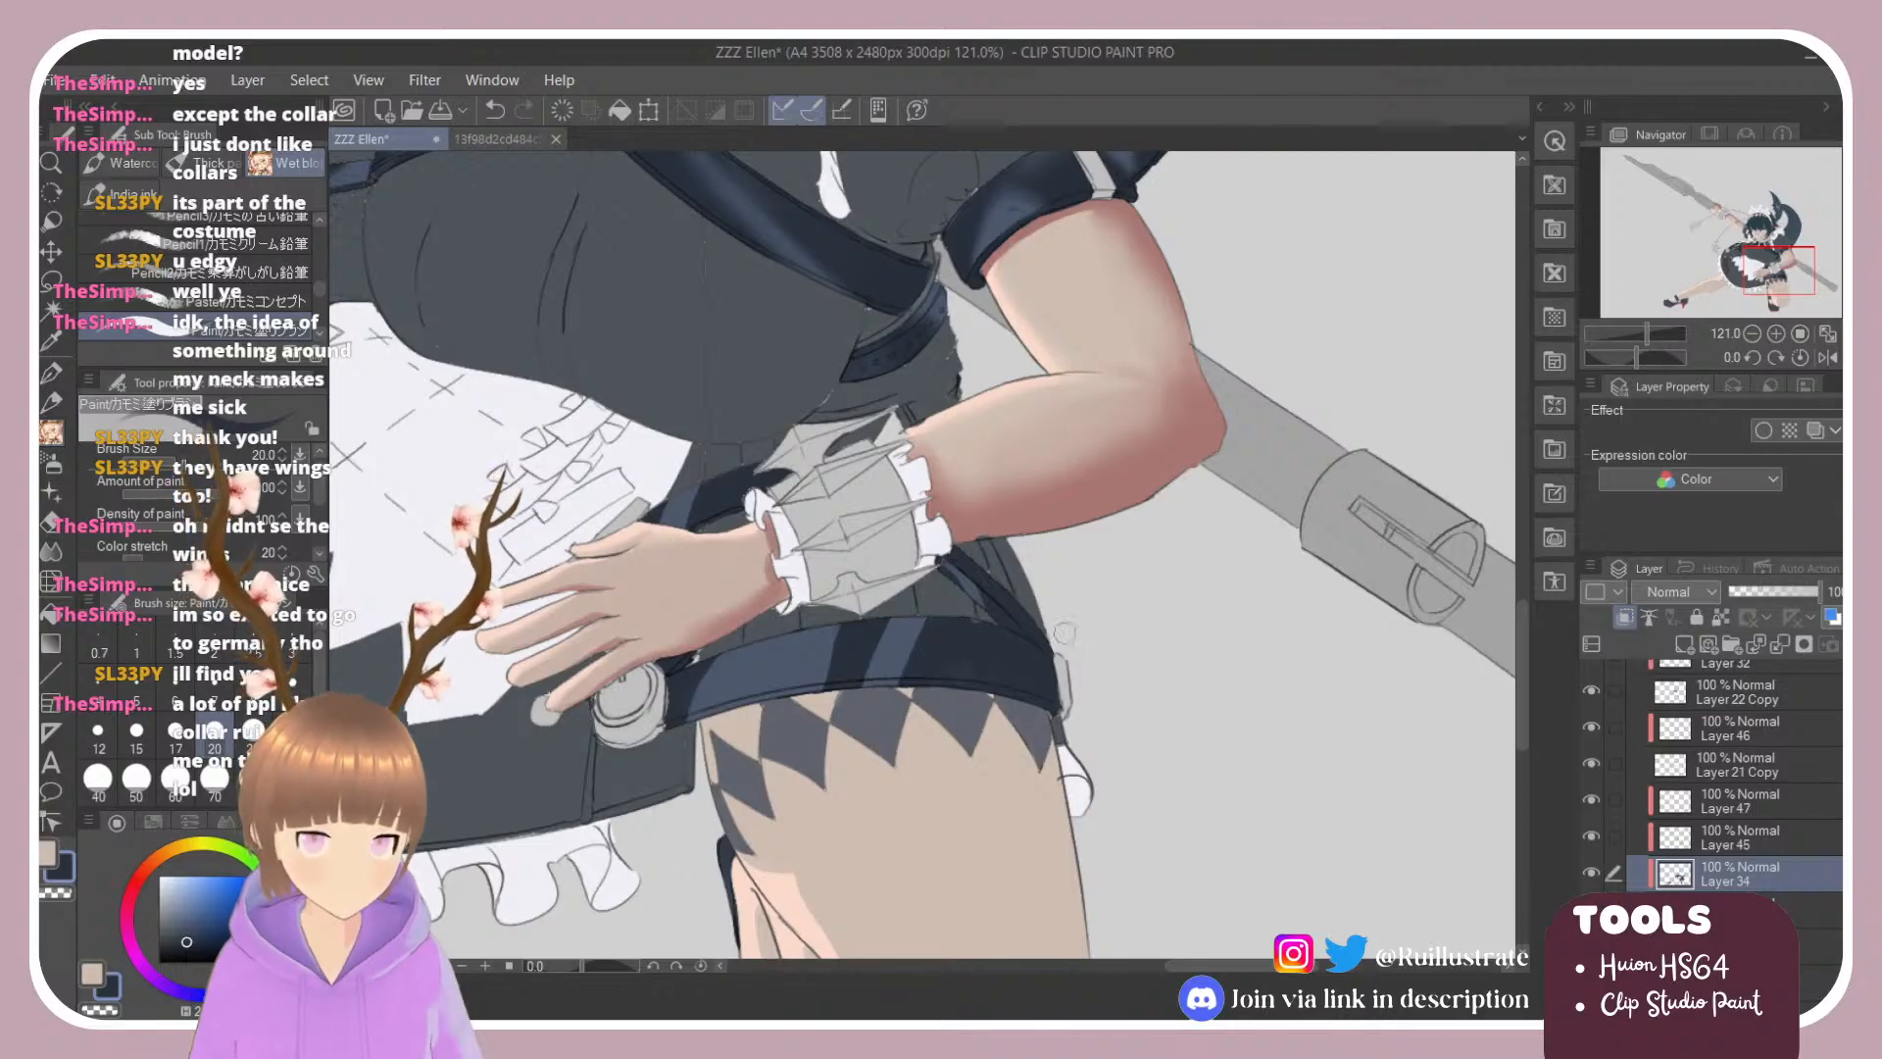
pyautogui.click(1727, 836)
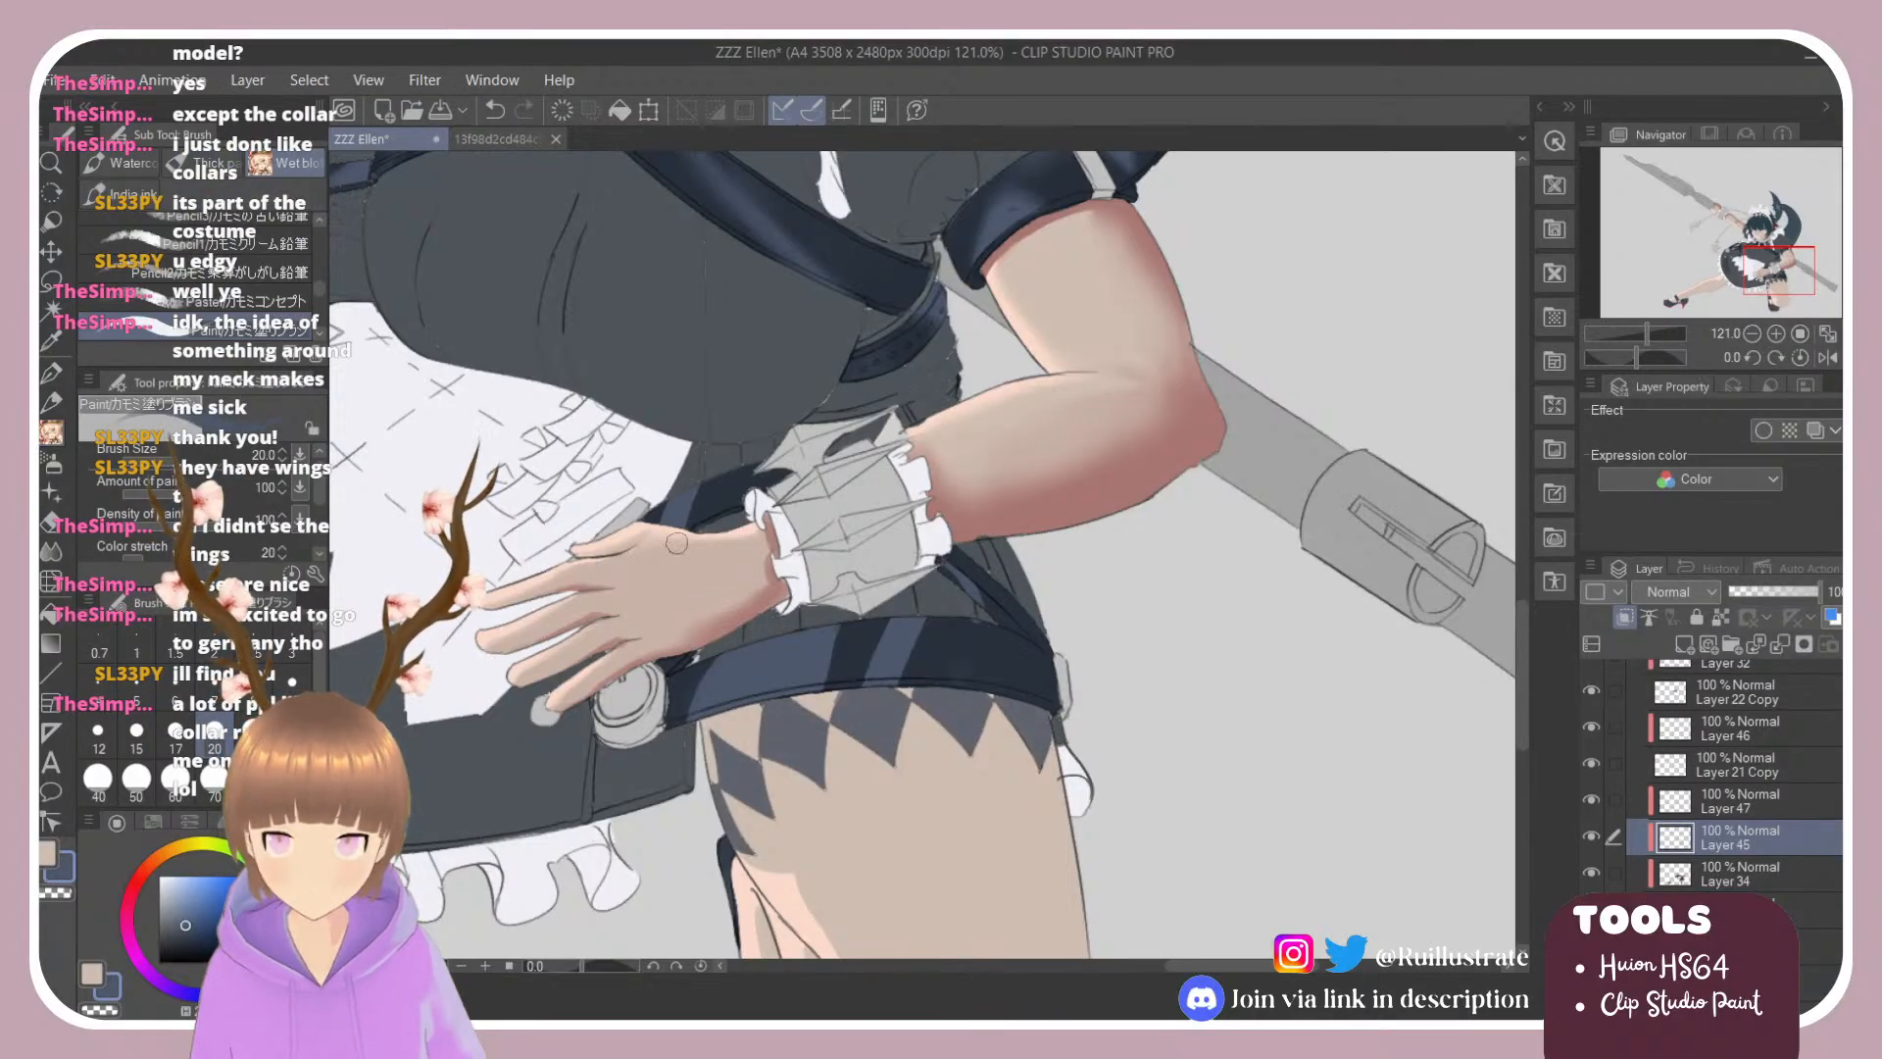
pyautogui.hotkey('ctrl', 'z')
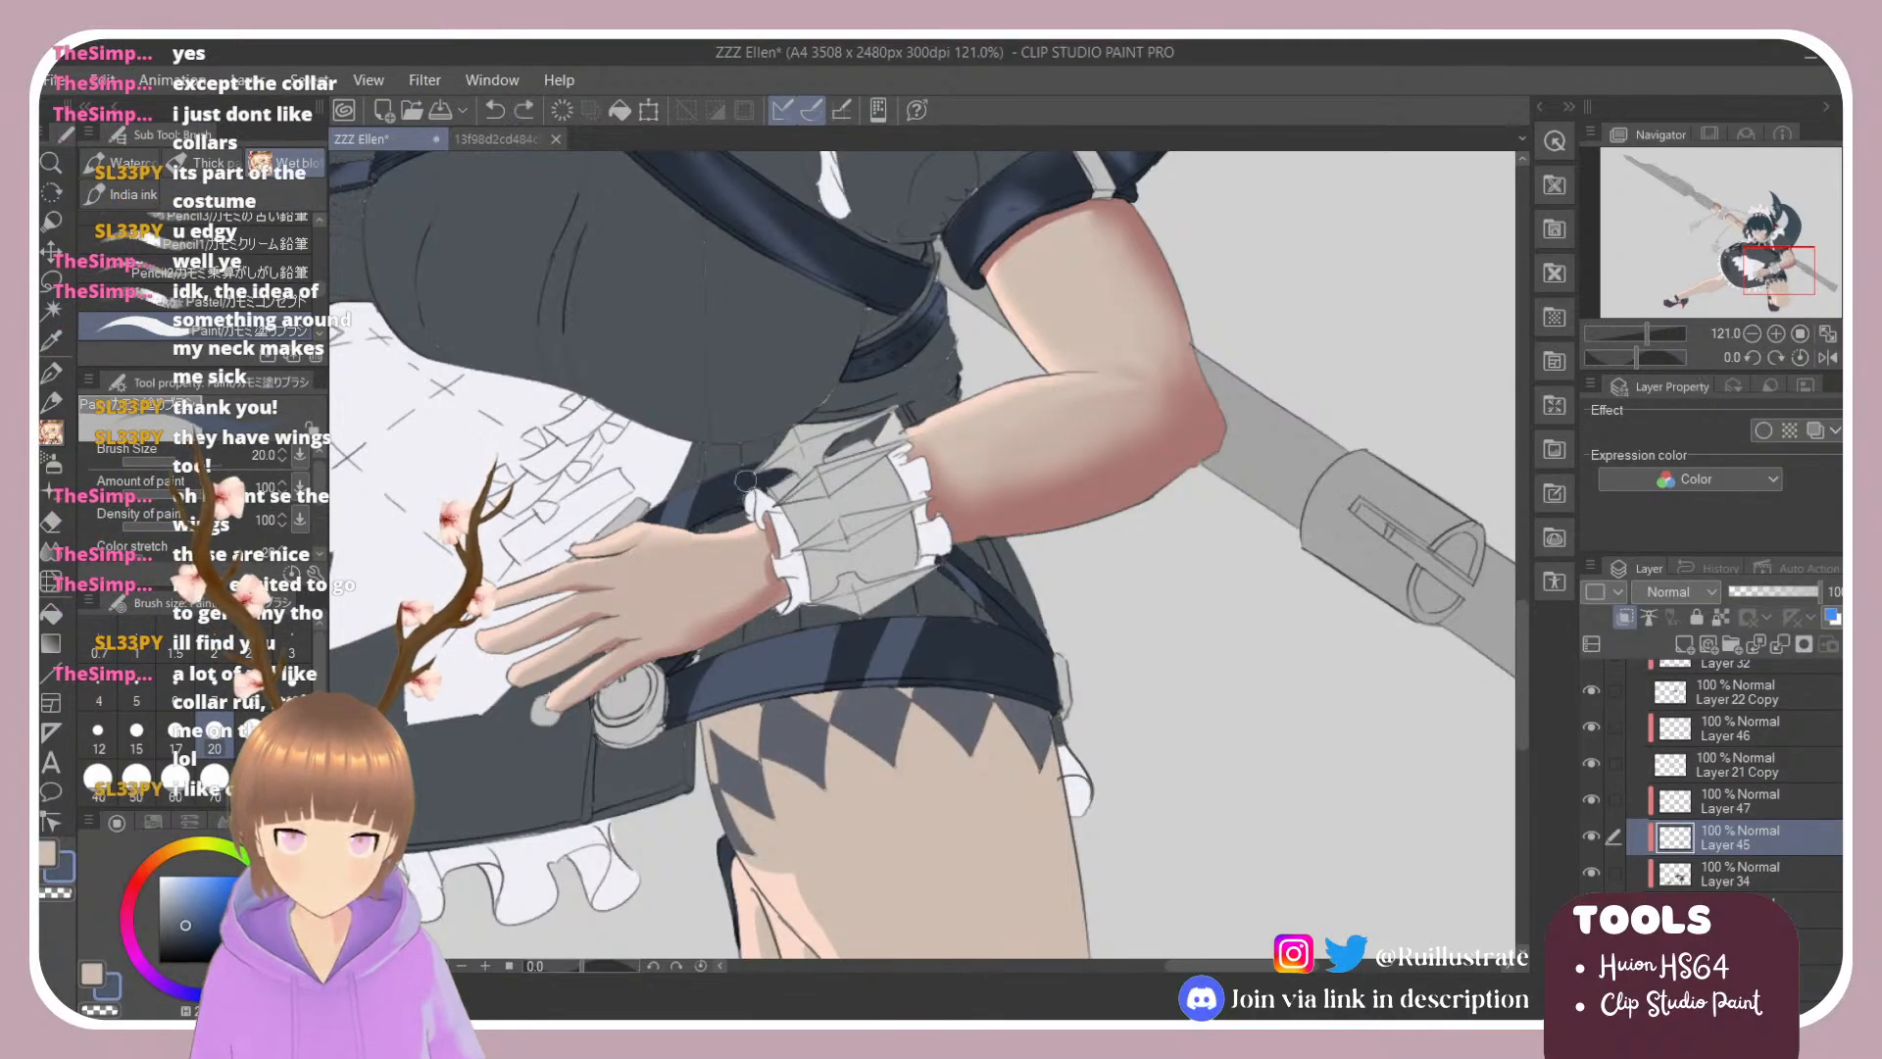
pyautogui.click(321, 302)
pyautogui.click(235, 311)
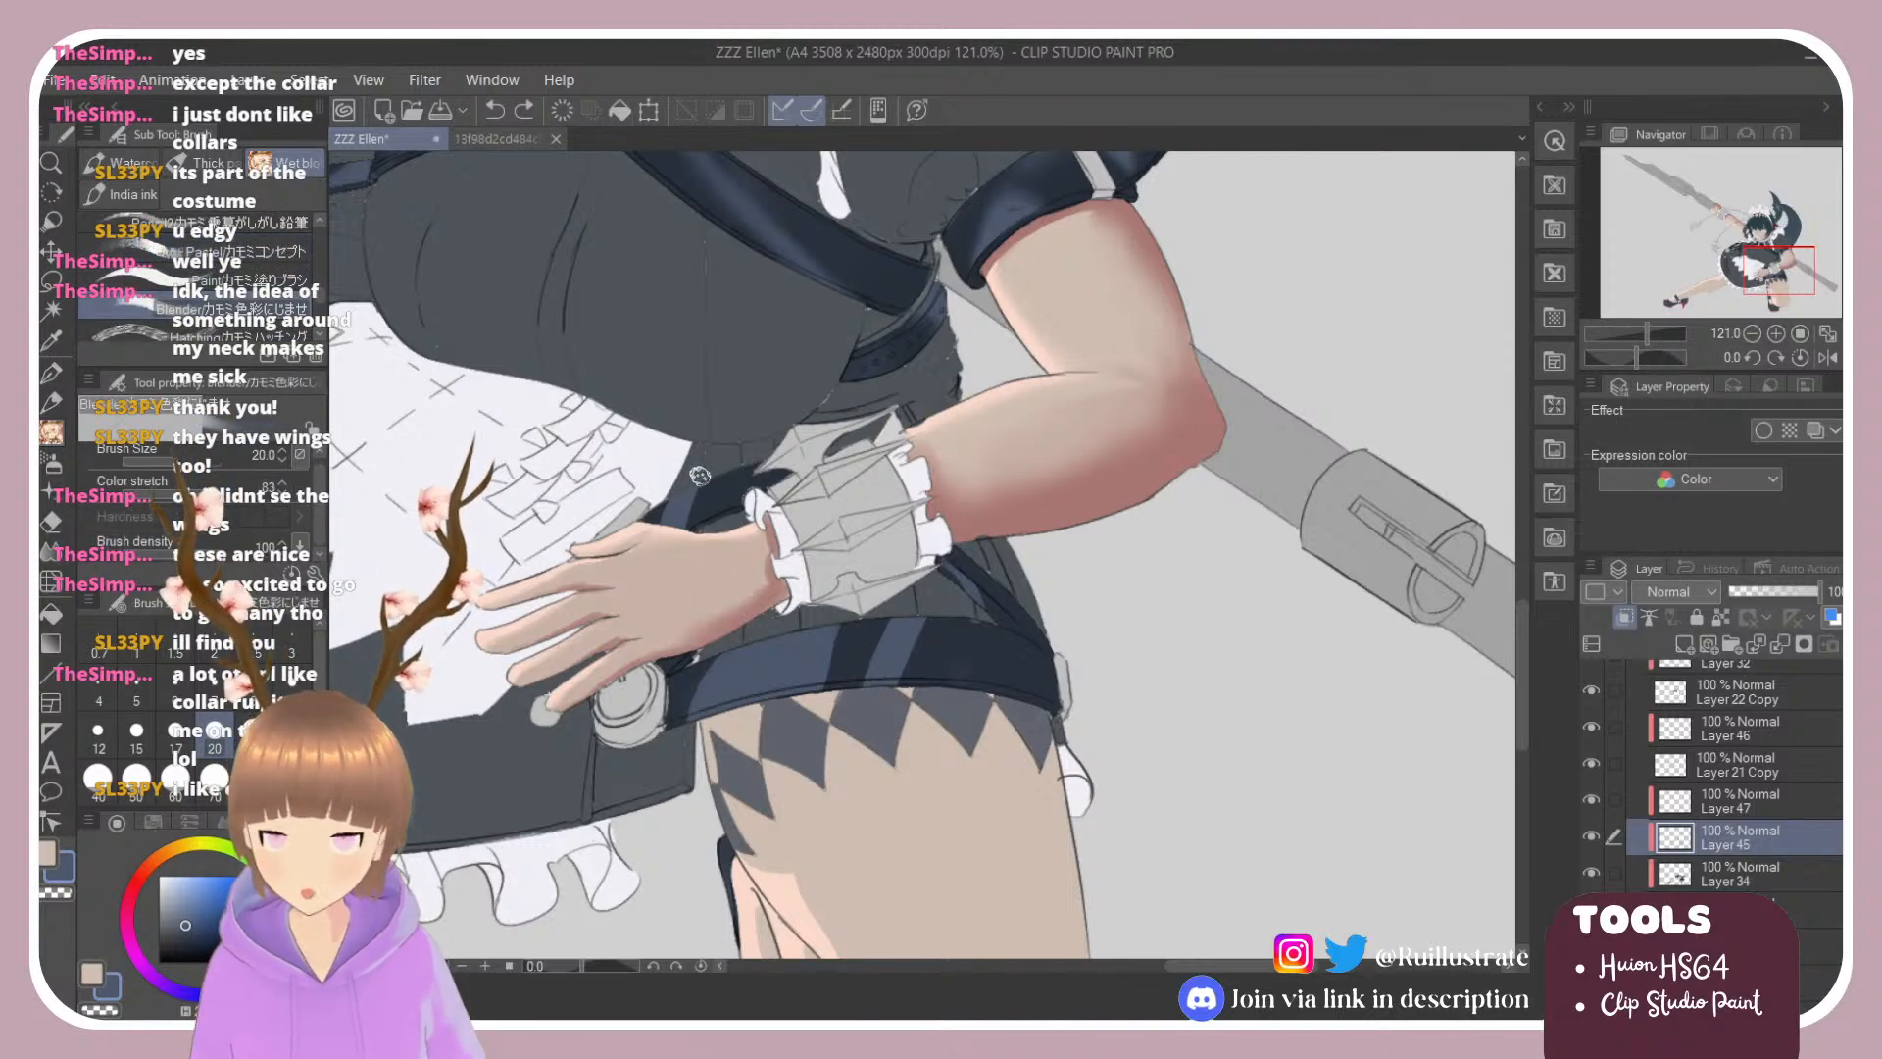
pyautogui.moveTo(698, 514); pyautogui.dragTo(676, 556)
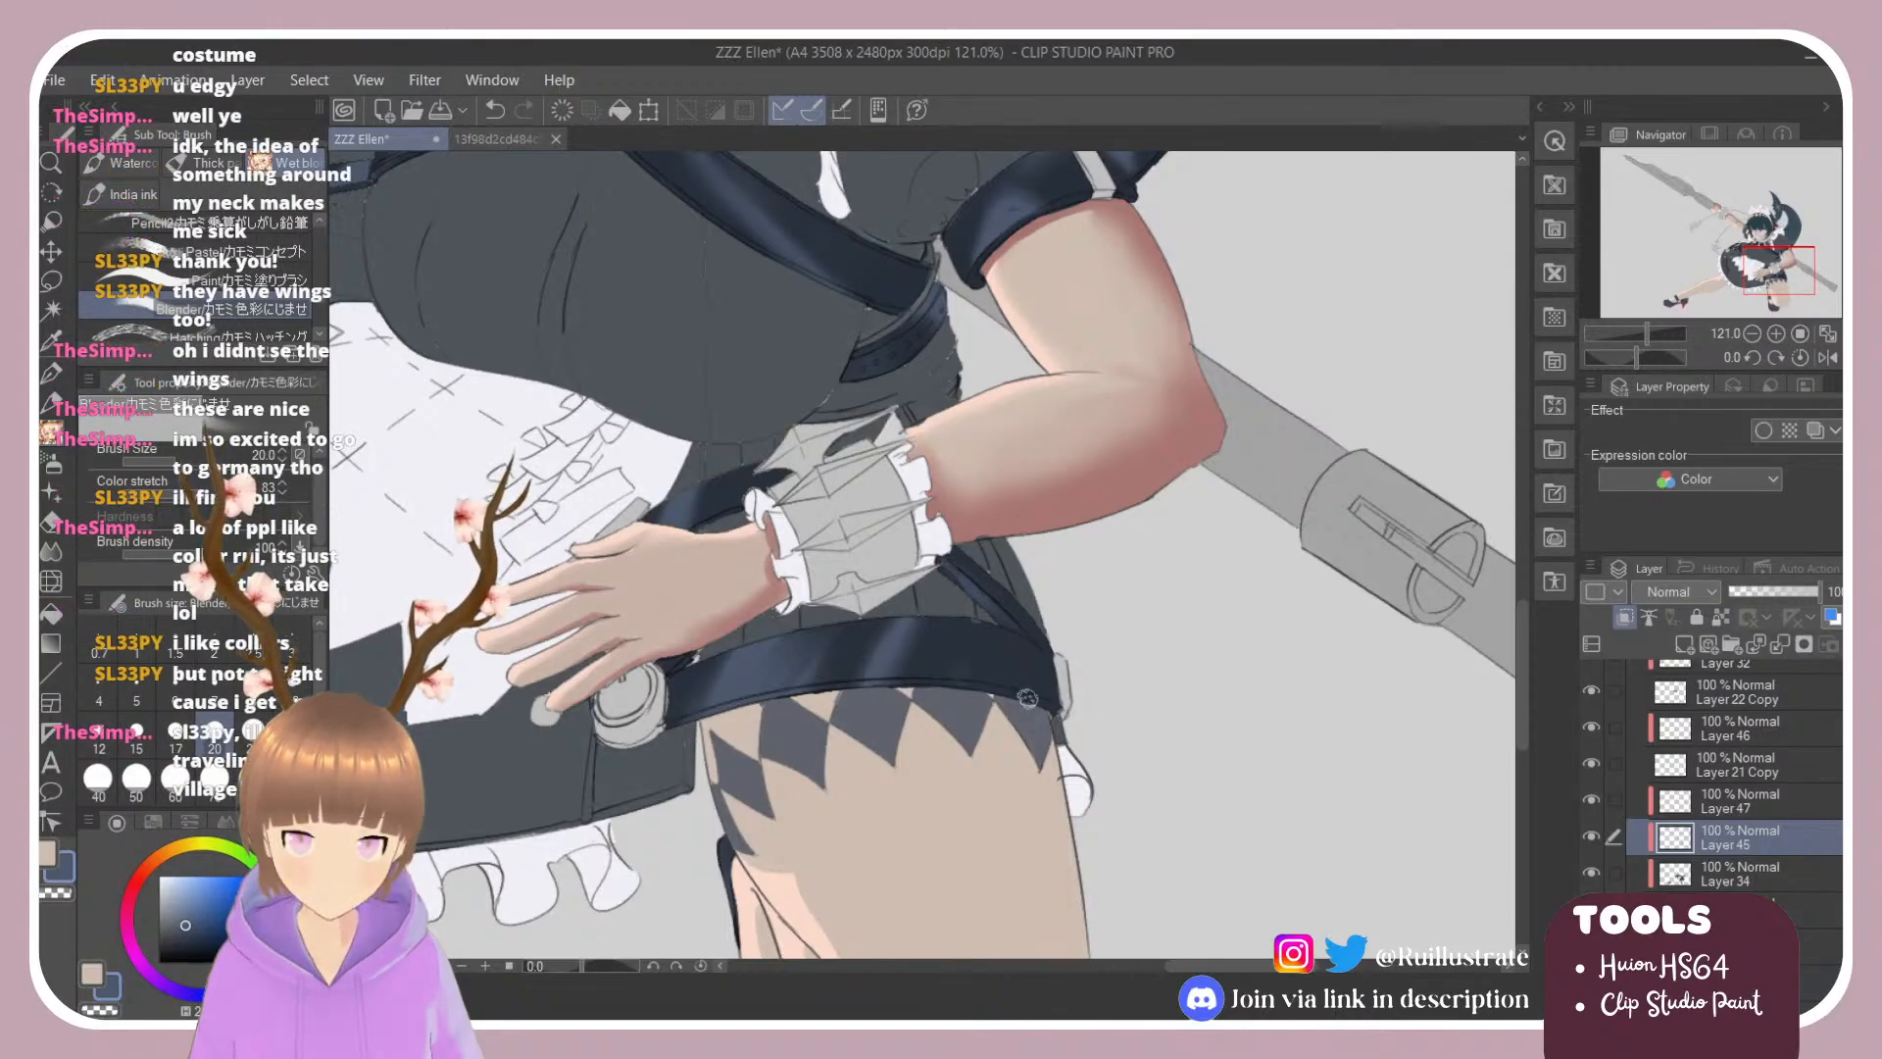
pyautogui.press('r')
pyautogui.moveTo(957, 570); pyautogui.dragTo(1064, 601)
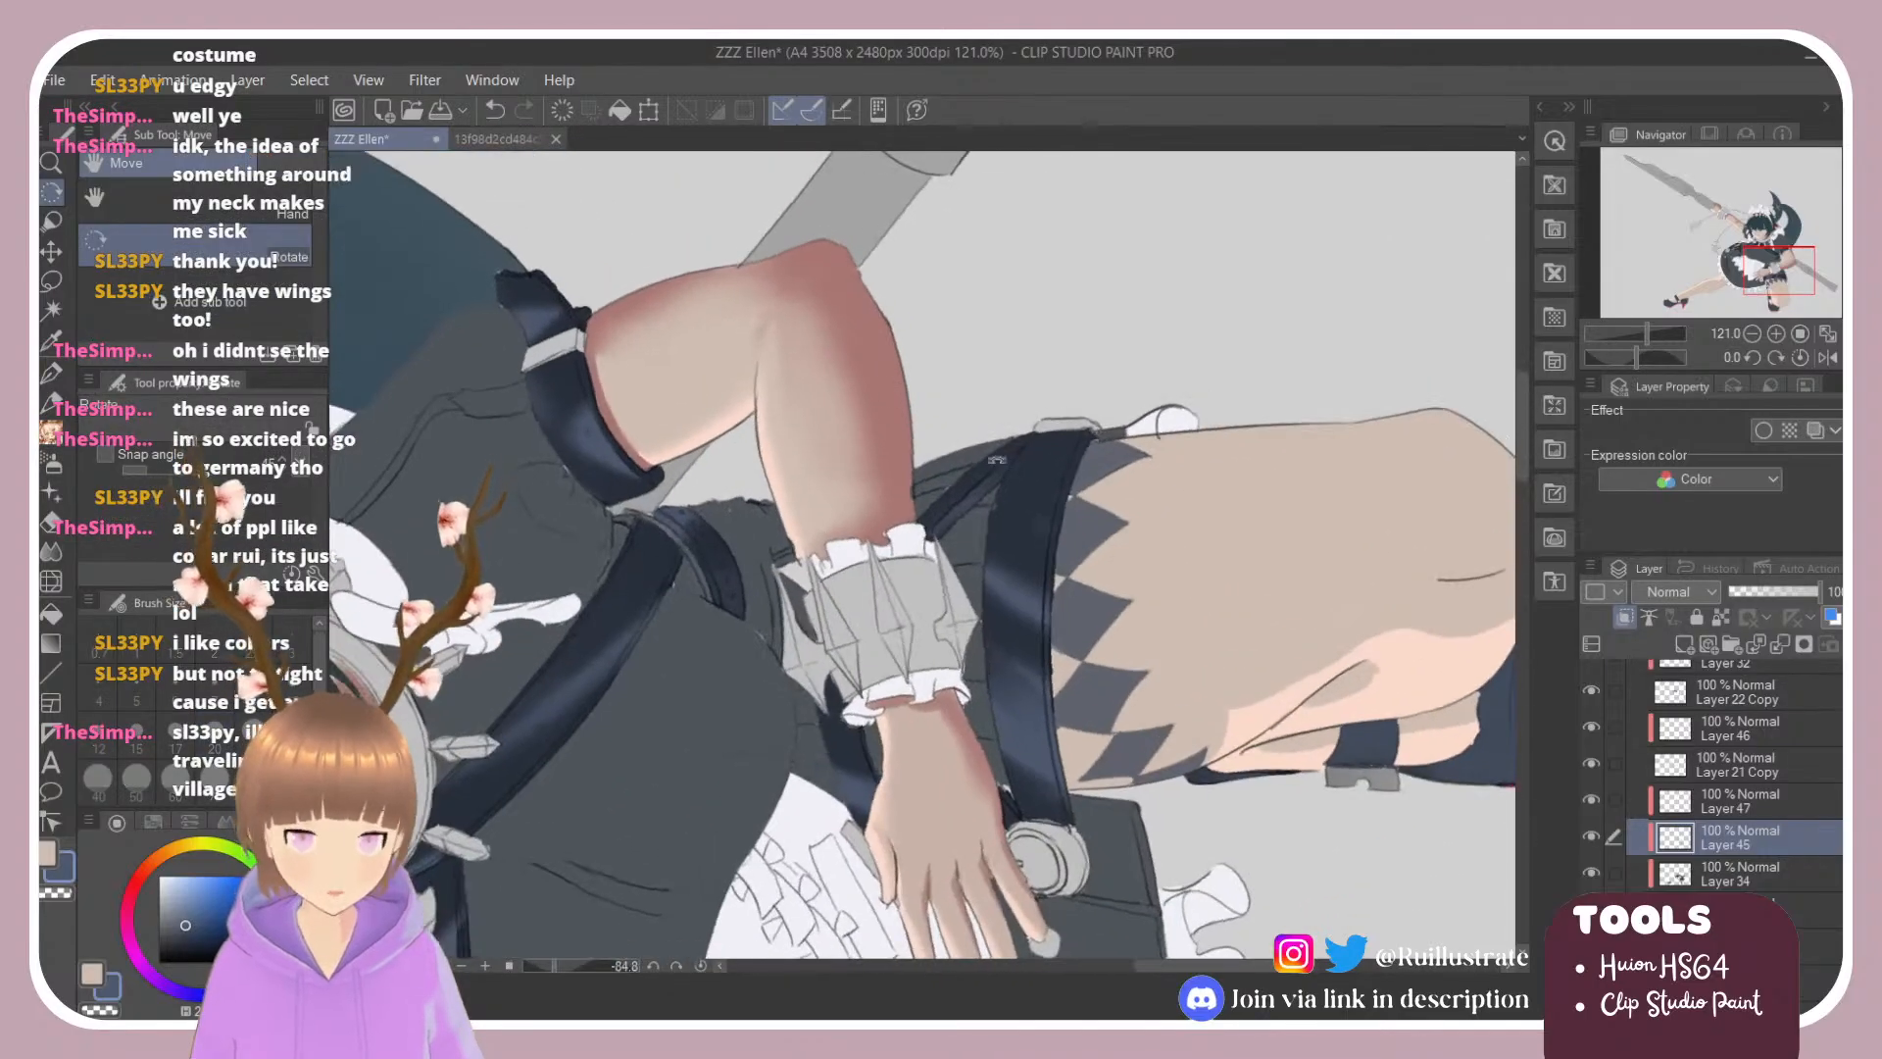
pyautogui.press('e')
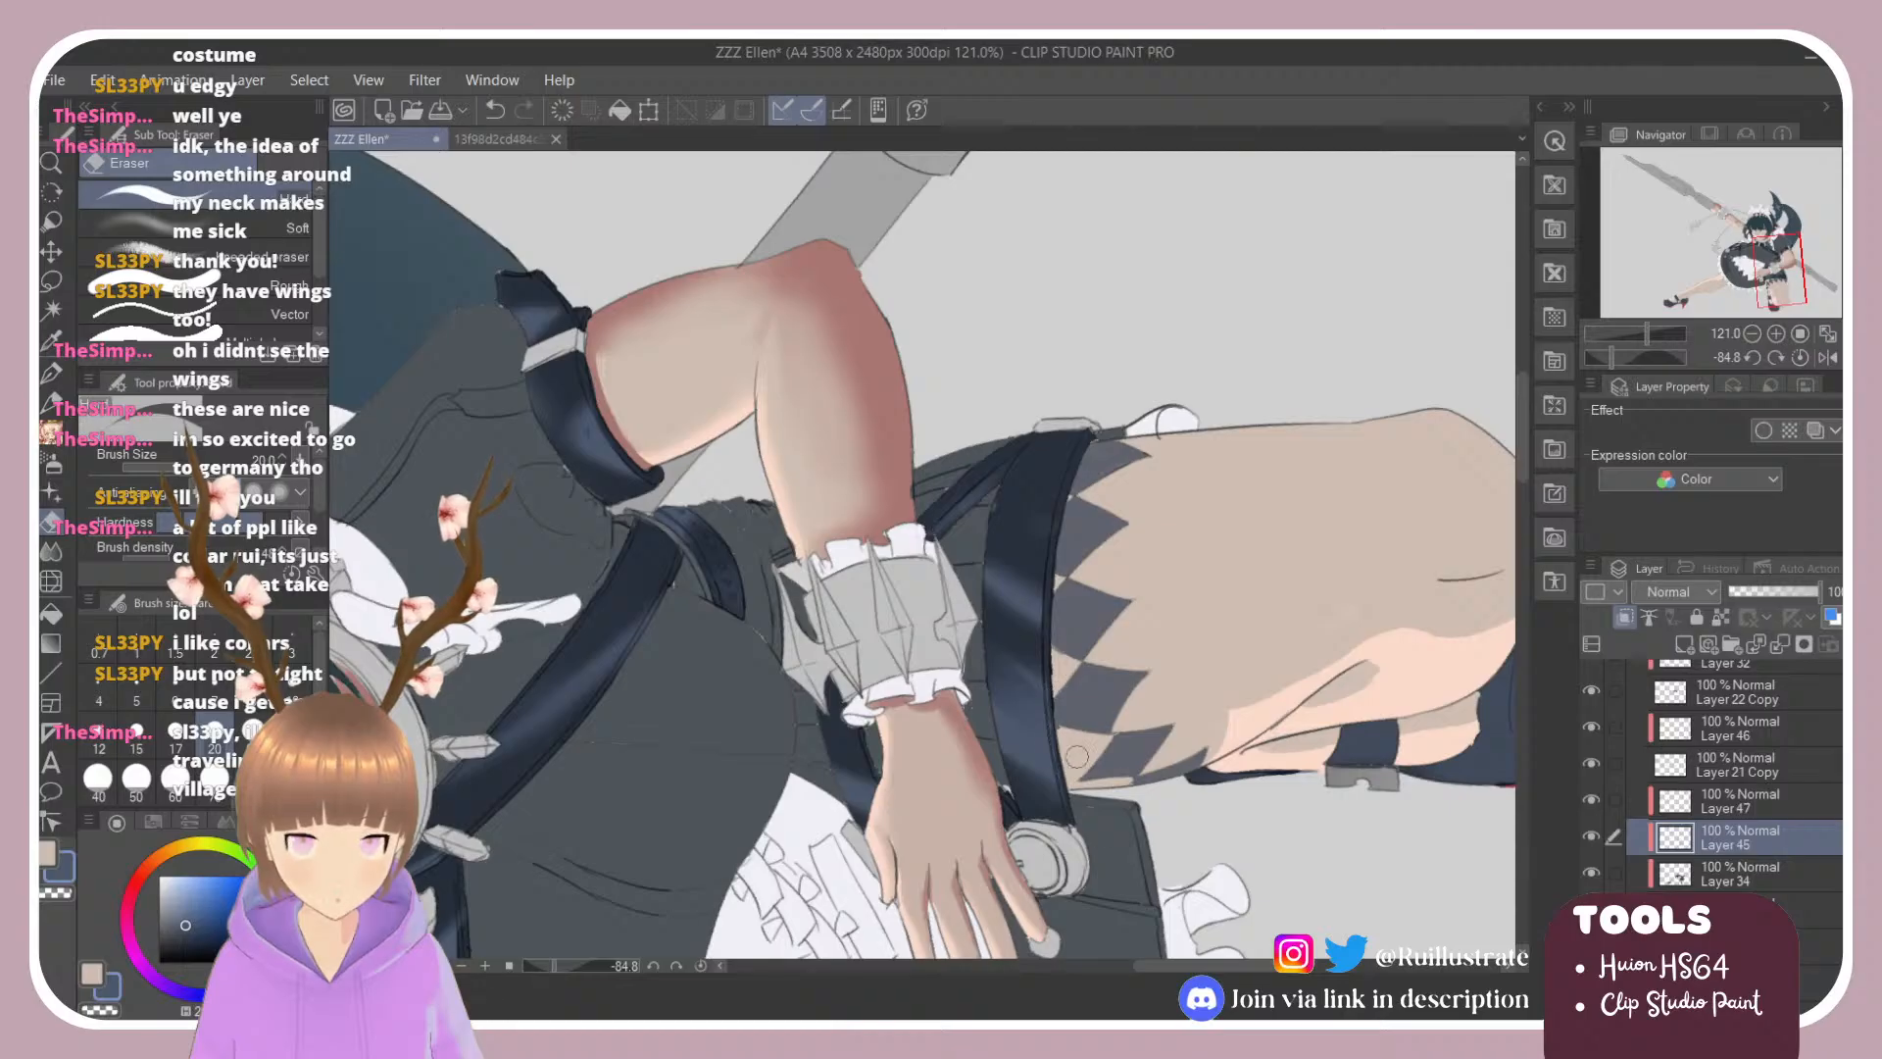
# Step: Reset the canvas rotation, review the whole figure, and make Layer 47 the active layer
pyautogui.press('r')
pyautogui.moveTo(988, 806); pyautogui.dragTo(810, 551)
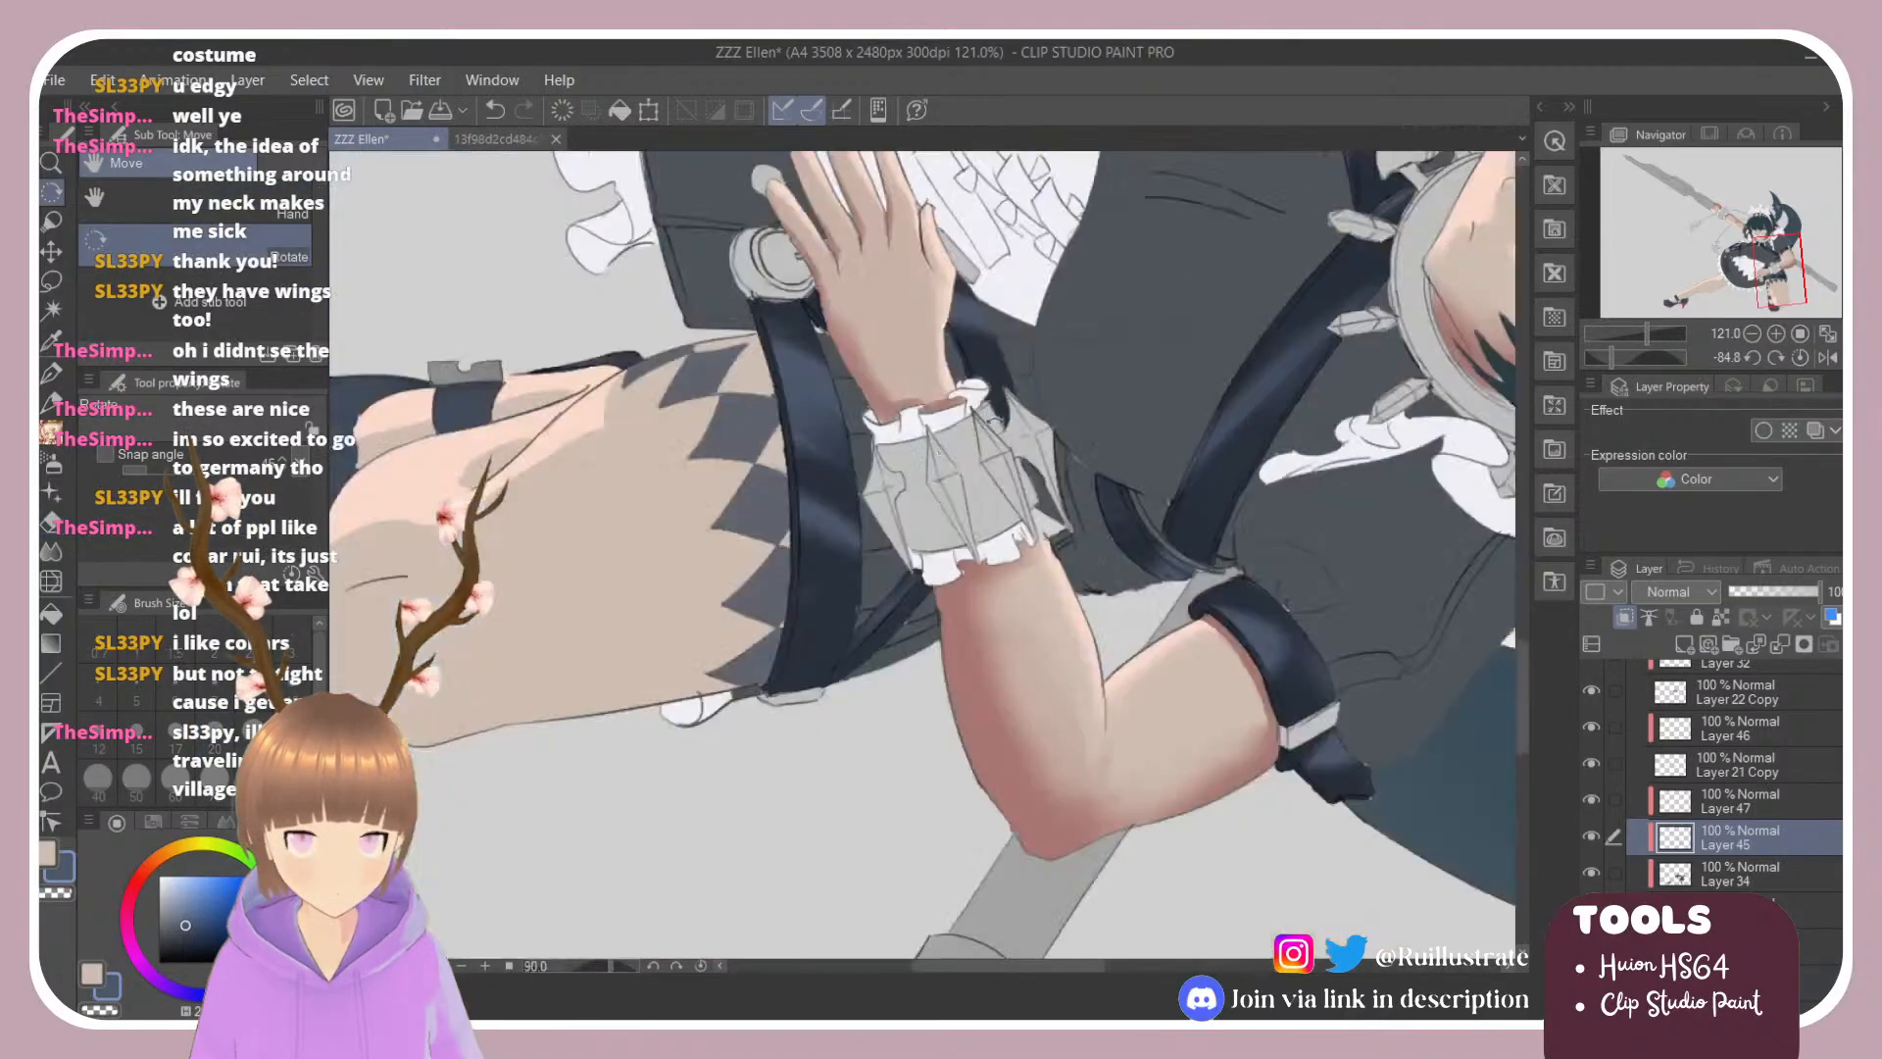
pyautogui.doubleClick(810, 551)
pyautogui.scroll(-3, 810, 550)
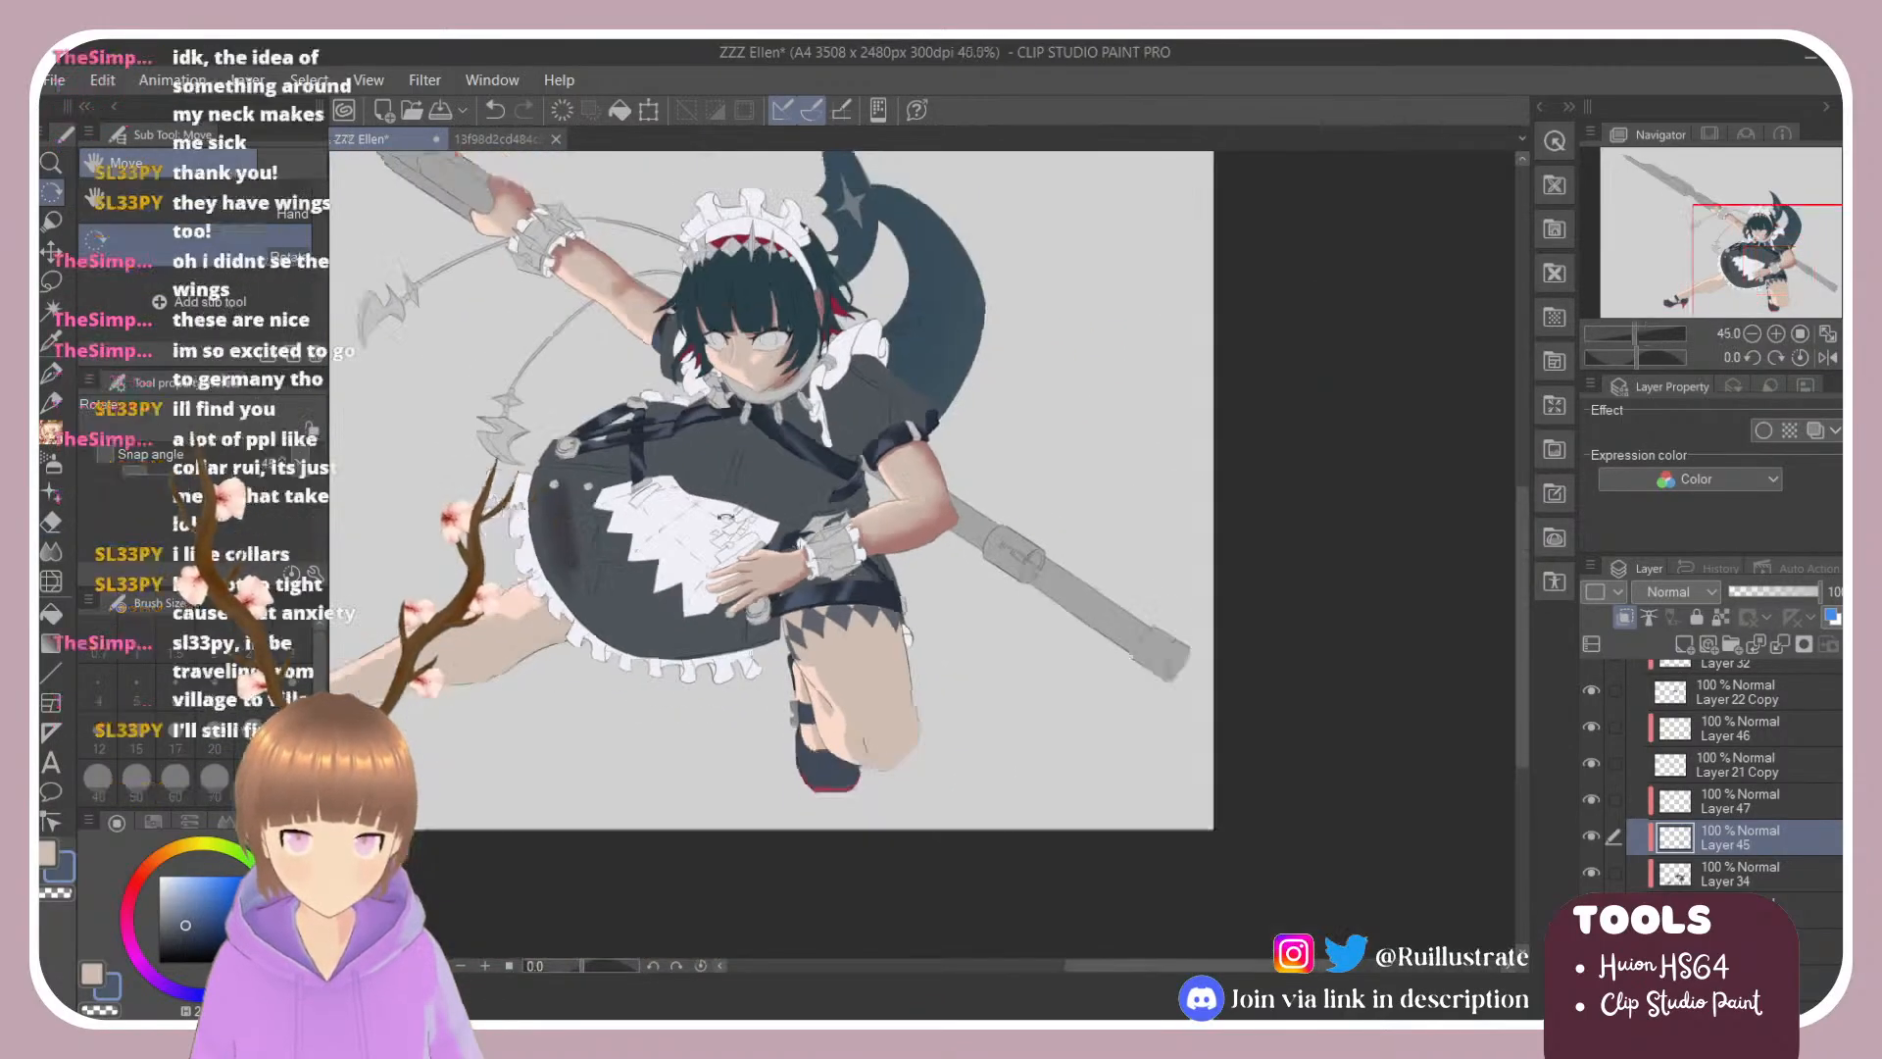
pyautogui.scroll(1, 665, 427)
pyautogui.moveTo(665, 427); pyautogui.dragTo(823, 504)
pyautogui.scroll(1, 921, 559)
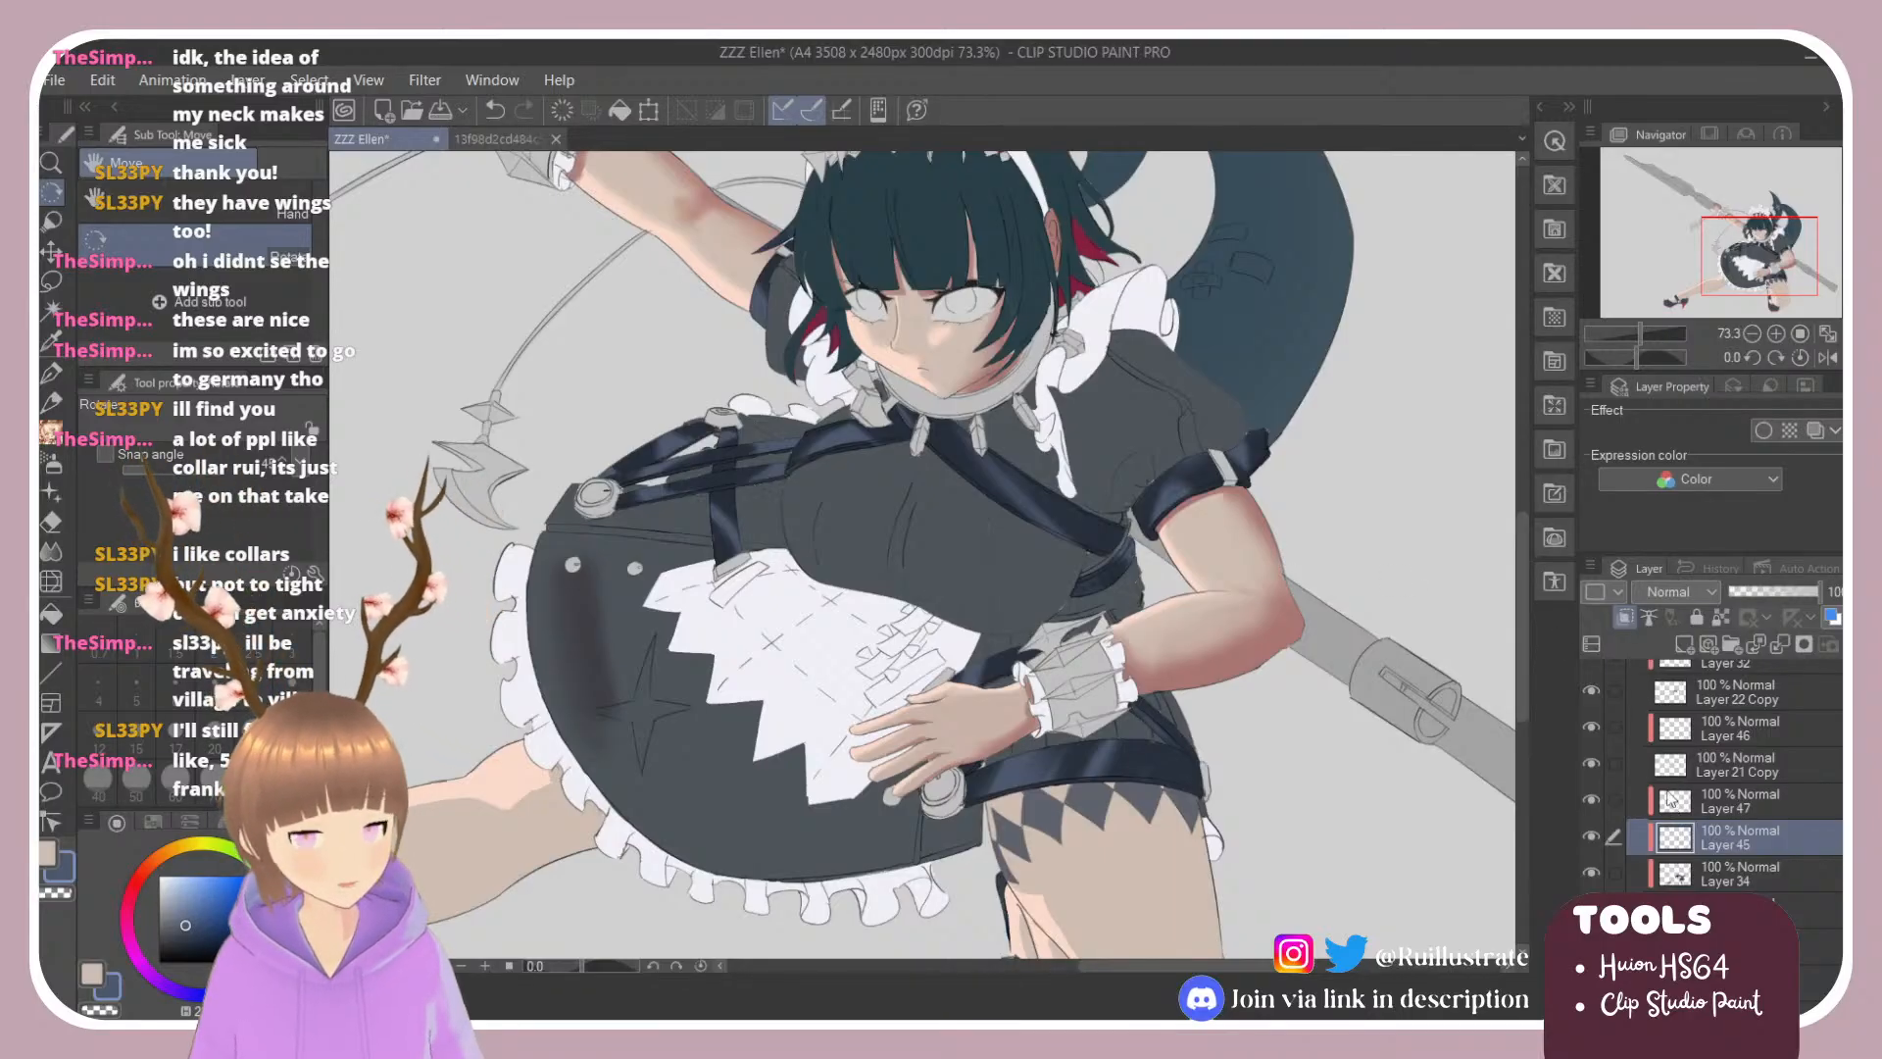
pyautogui.hotkey('alt', ']')
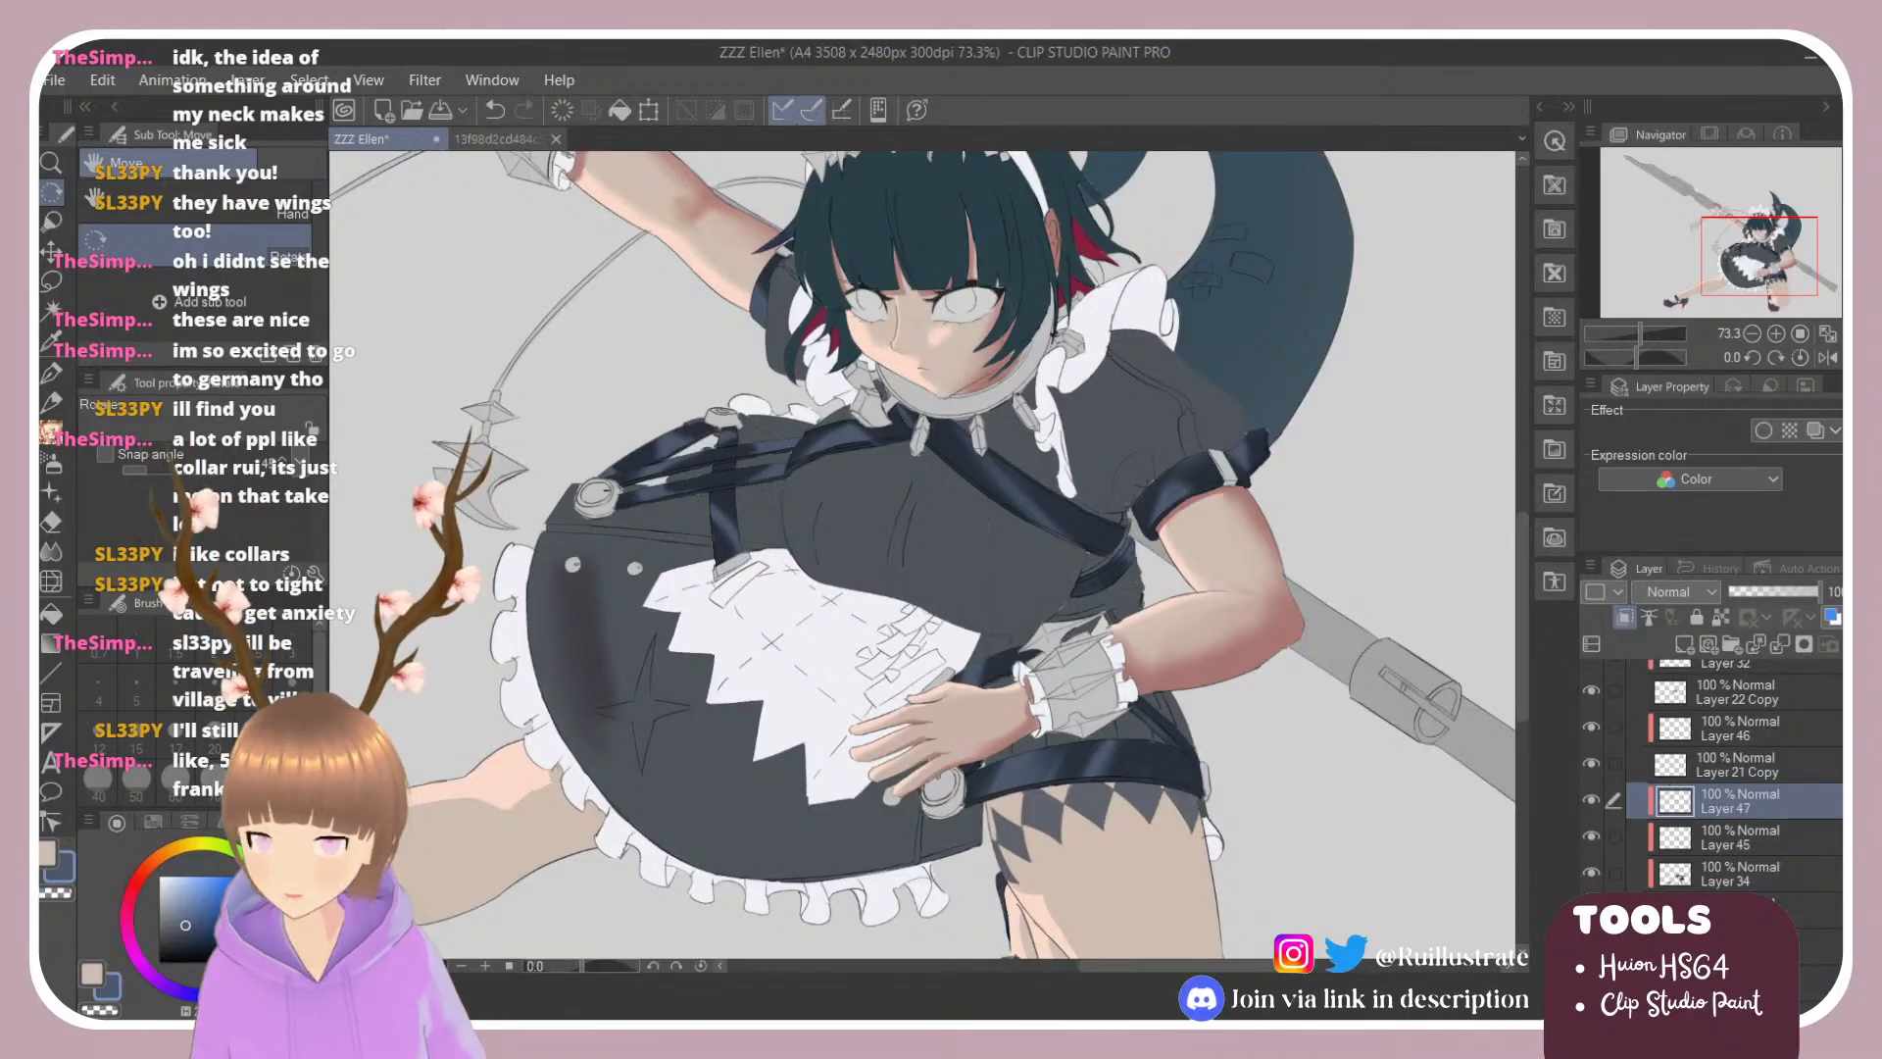
pyautogui.hotkey('ctrl', '-')
pyautogui.hotkey('ctrl', '+')
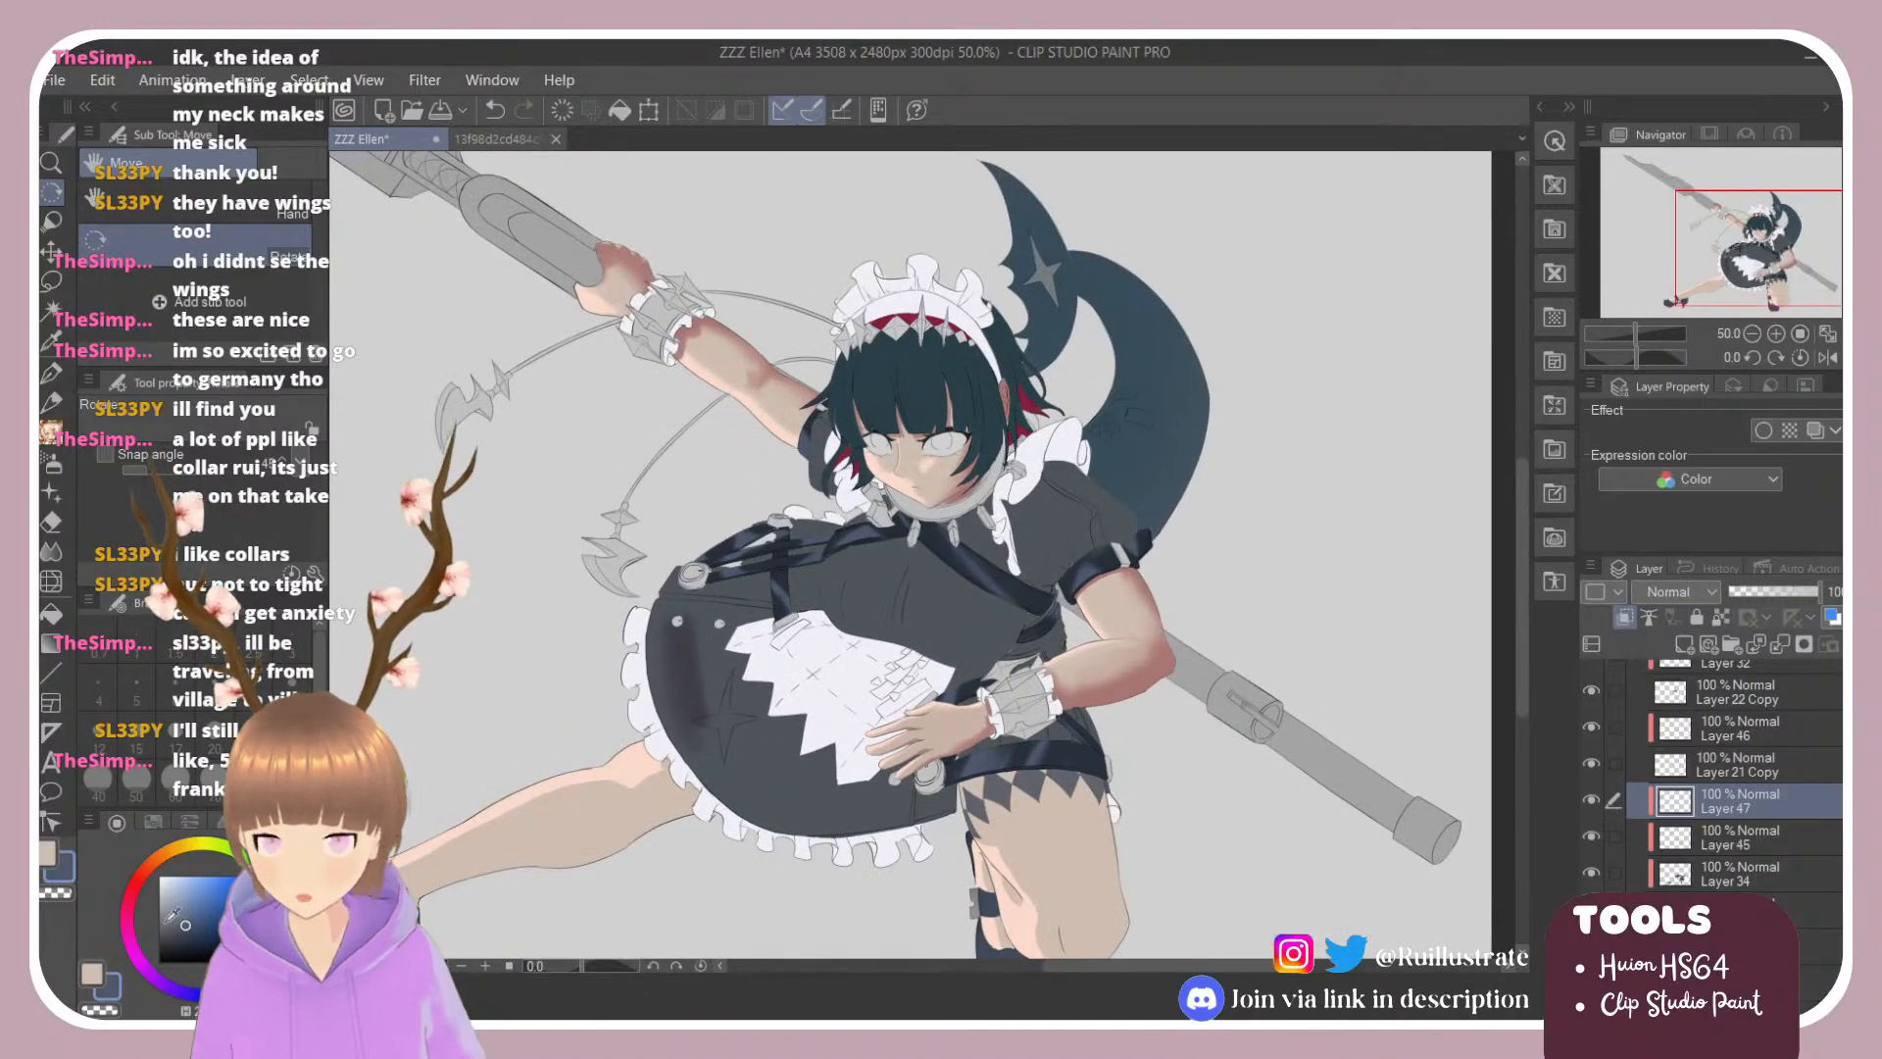
# Step: Paint a thin teal rim light along the outer edge of the curved waist strap on Layer 47 with the Paint brush
pyautogui.click(162, 854)
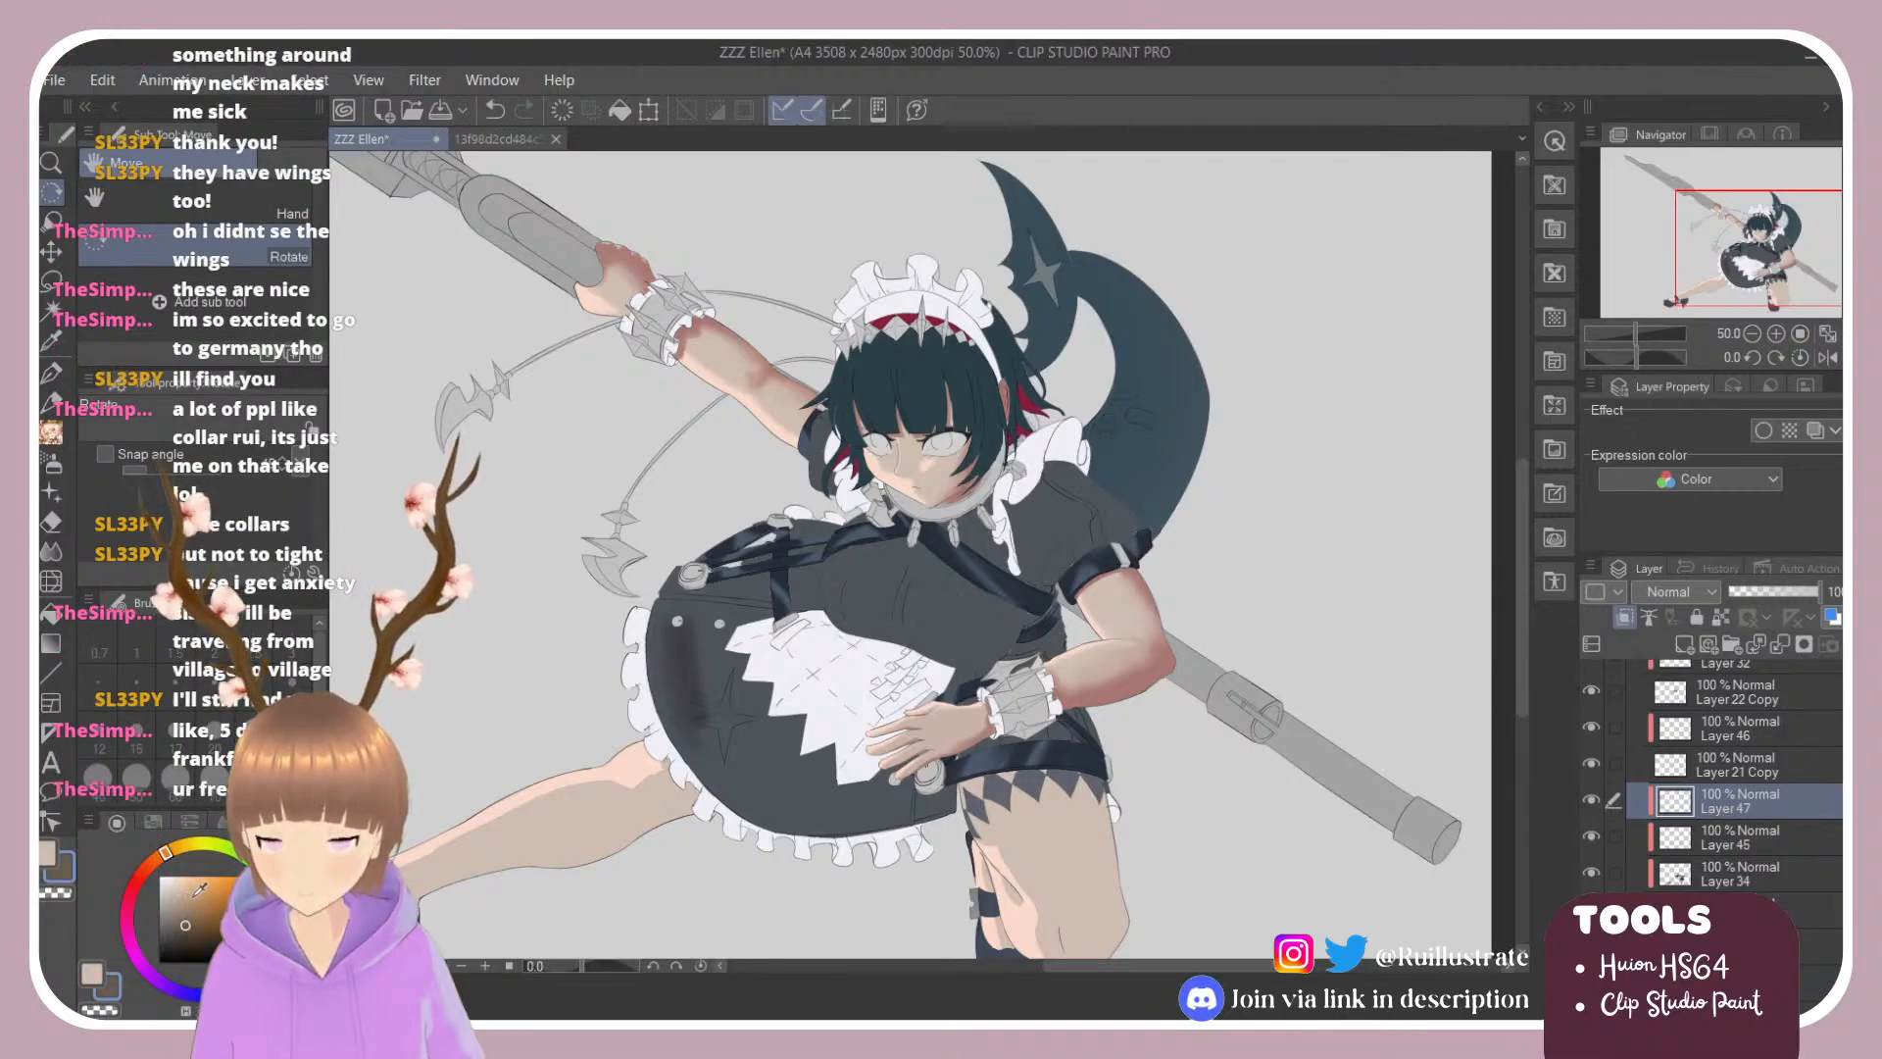
pyautogui.click(262, 952)
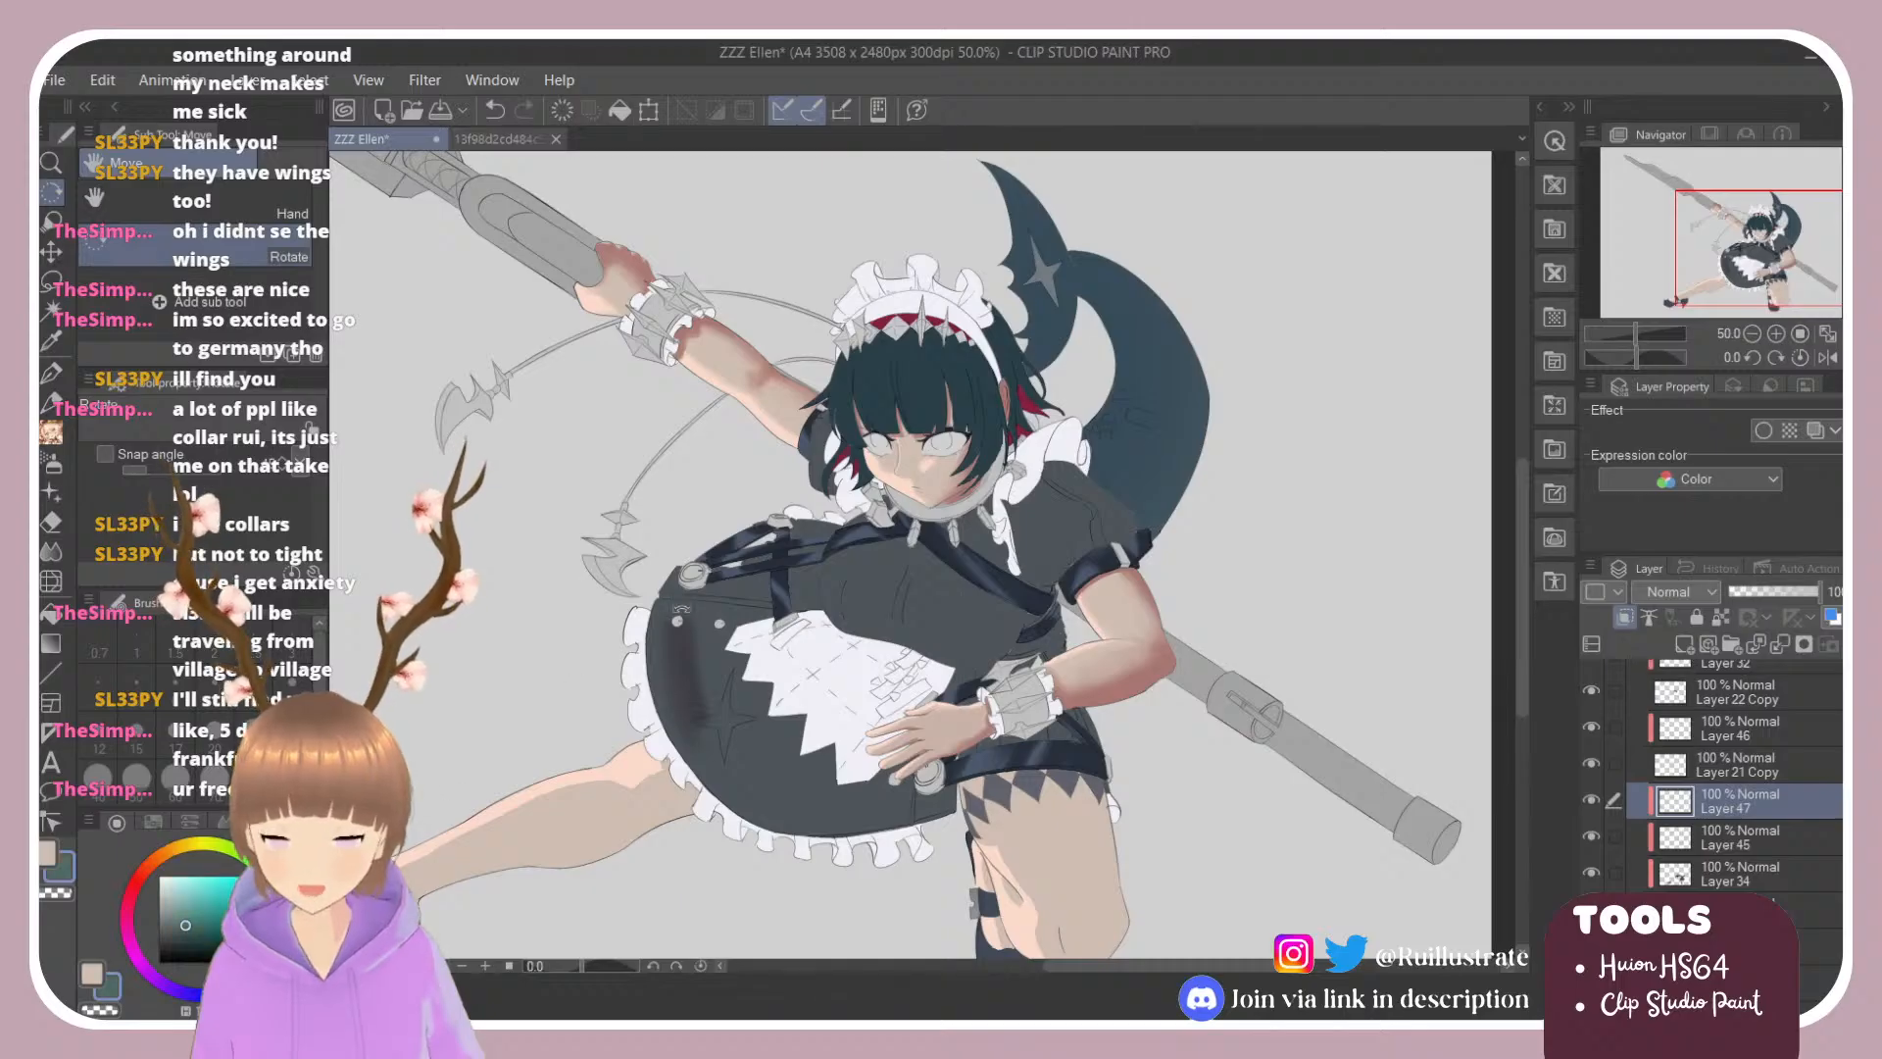
pyautogui.scroll(1, 706, 592)
pyautogui.scroll(10, 706, 594)
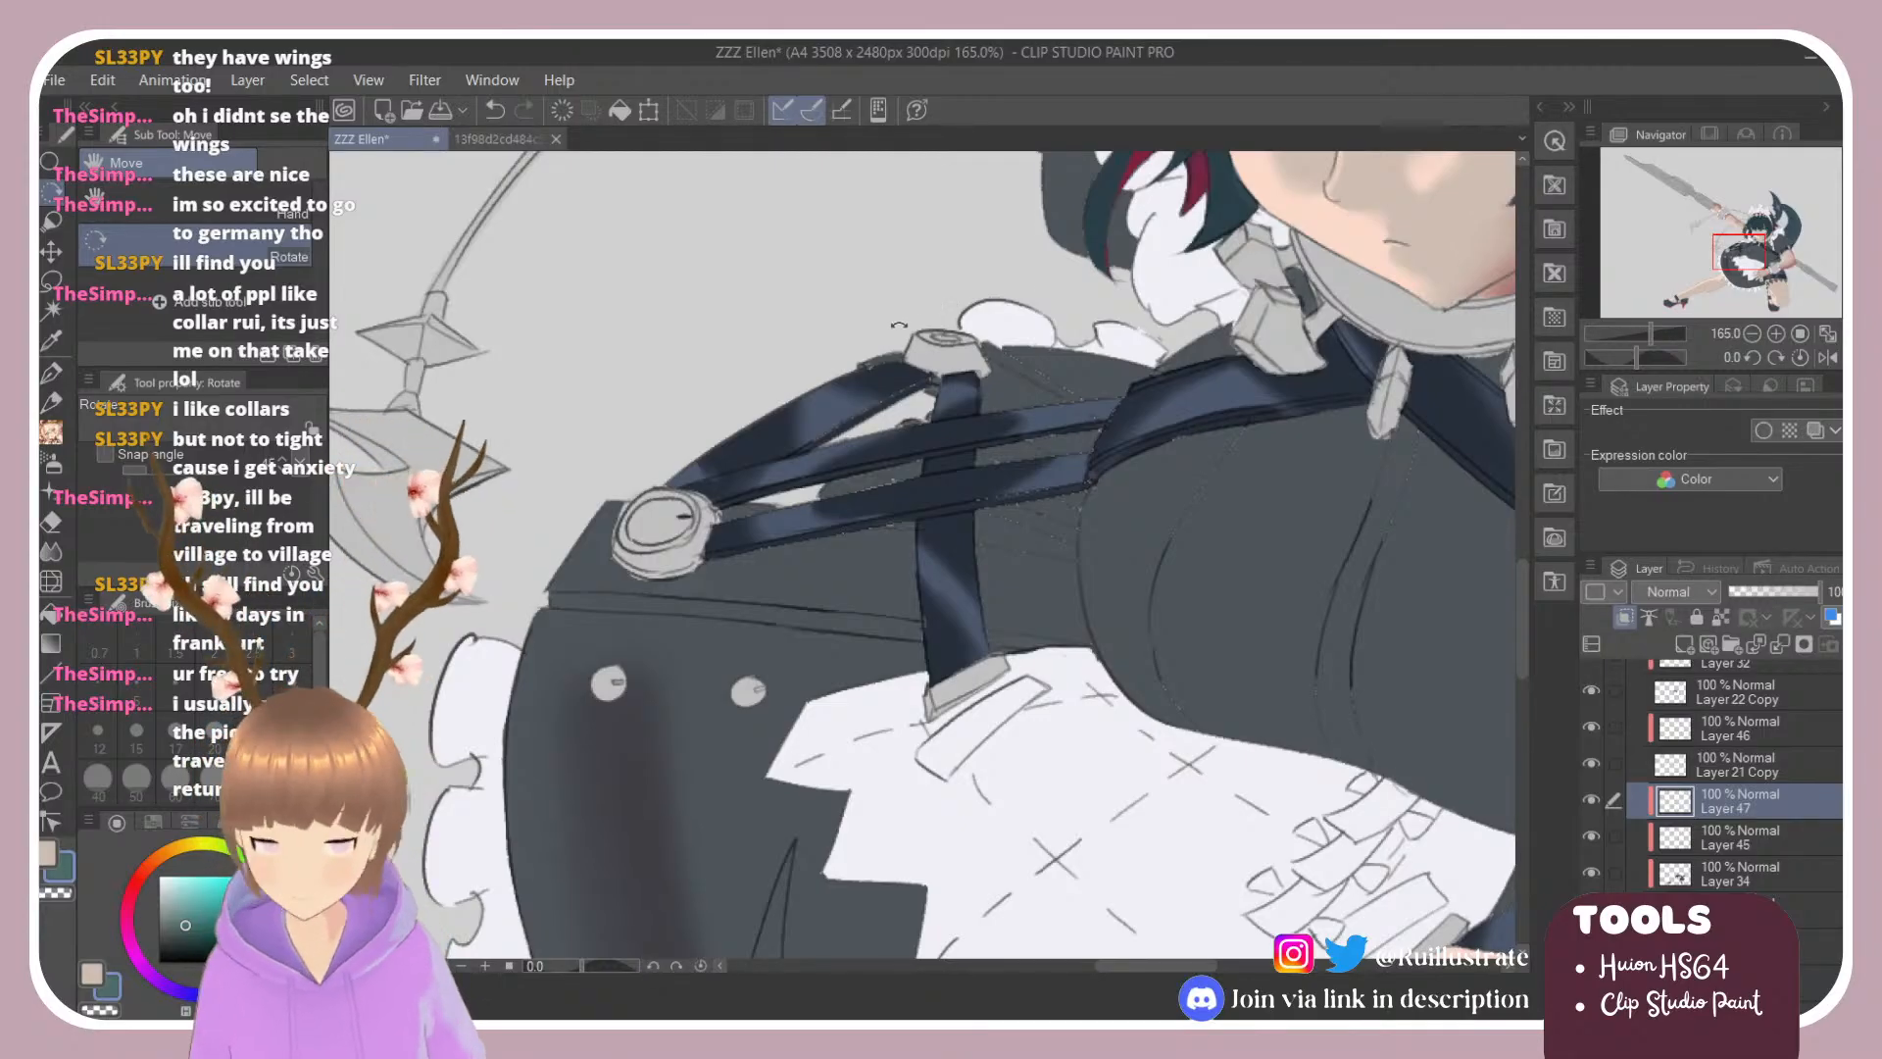
pyautogui.moveTo(898, 324); pyautogui.dragTo(428, 692)
pyautogui.click(192, 897)
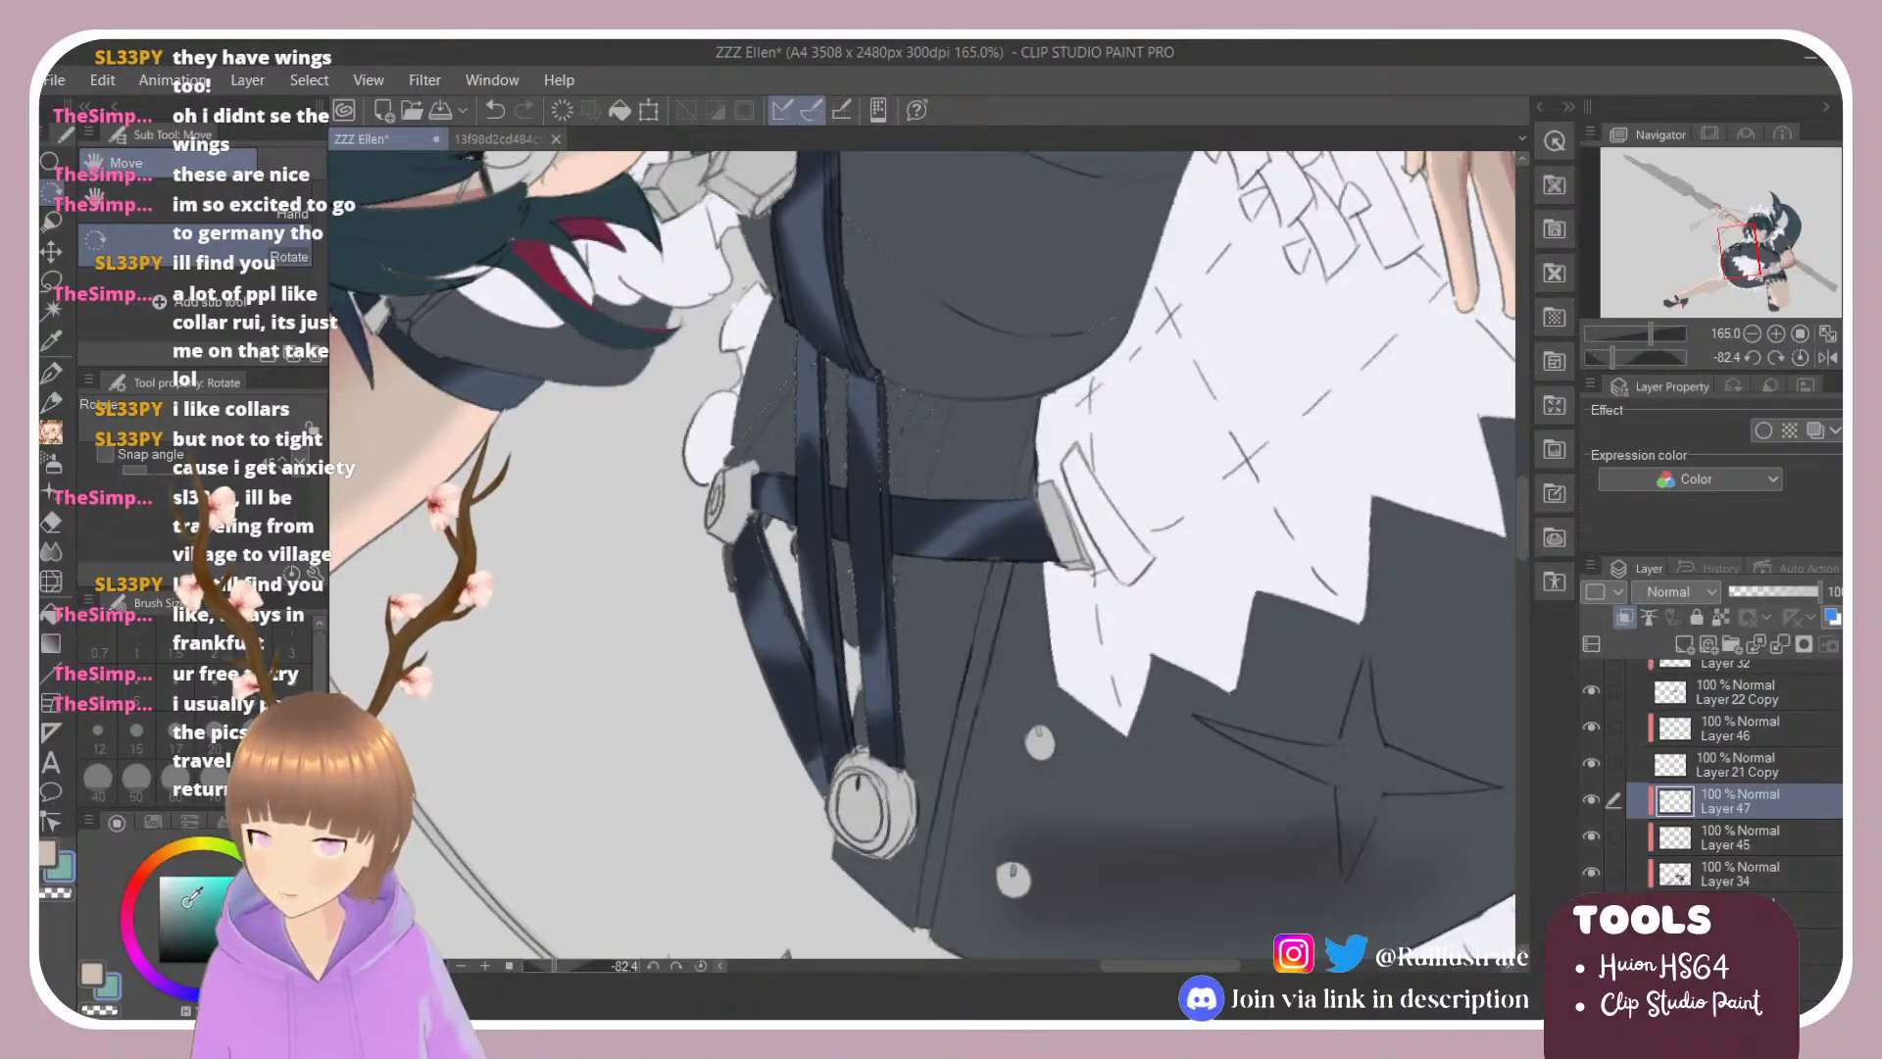
pyautogui.press('b')
pyautogui.click(236, 300)
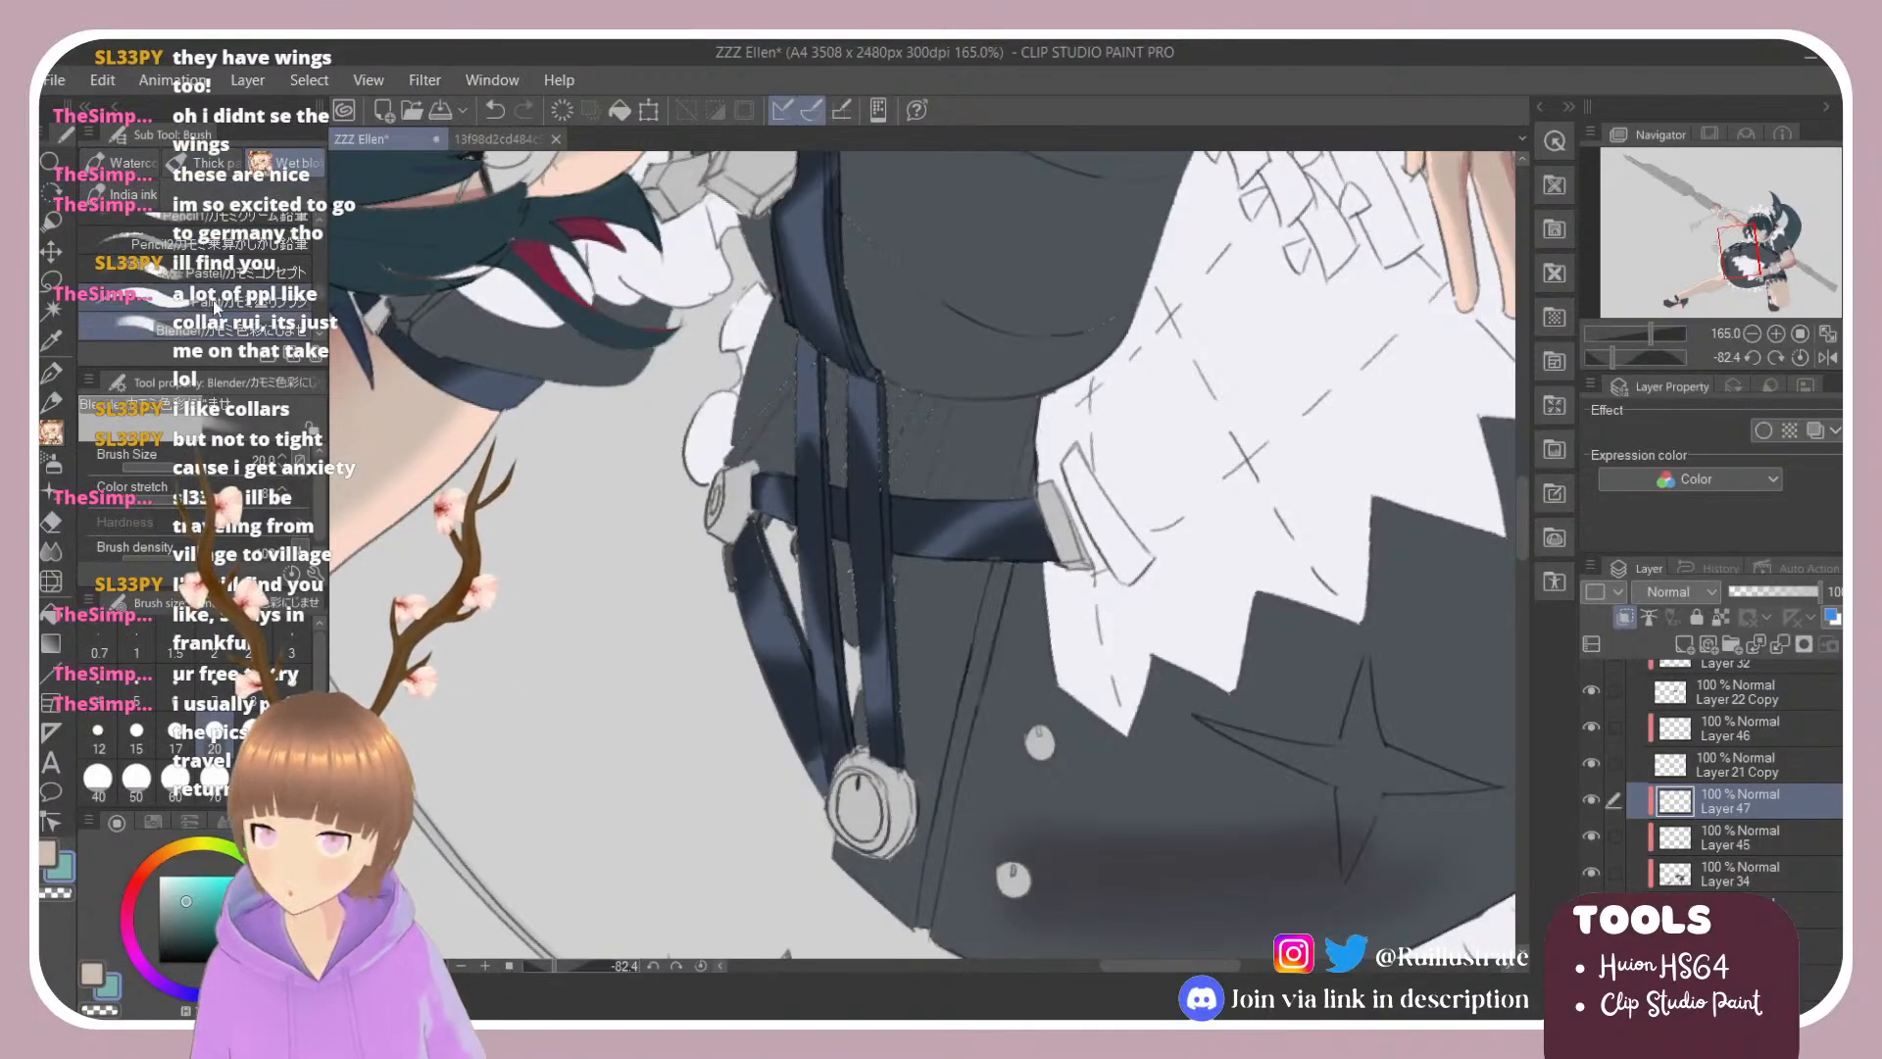
pyautogui.moveTo(725, 521); pyautogui.dragTo(776, 704)
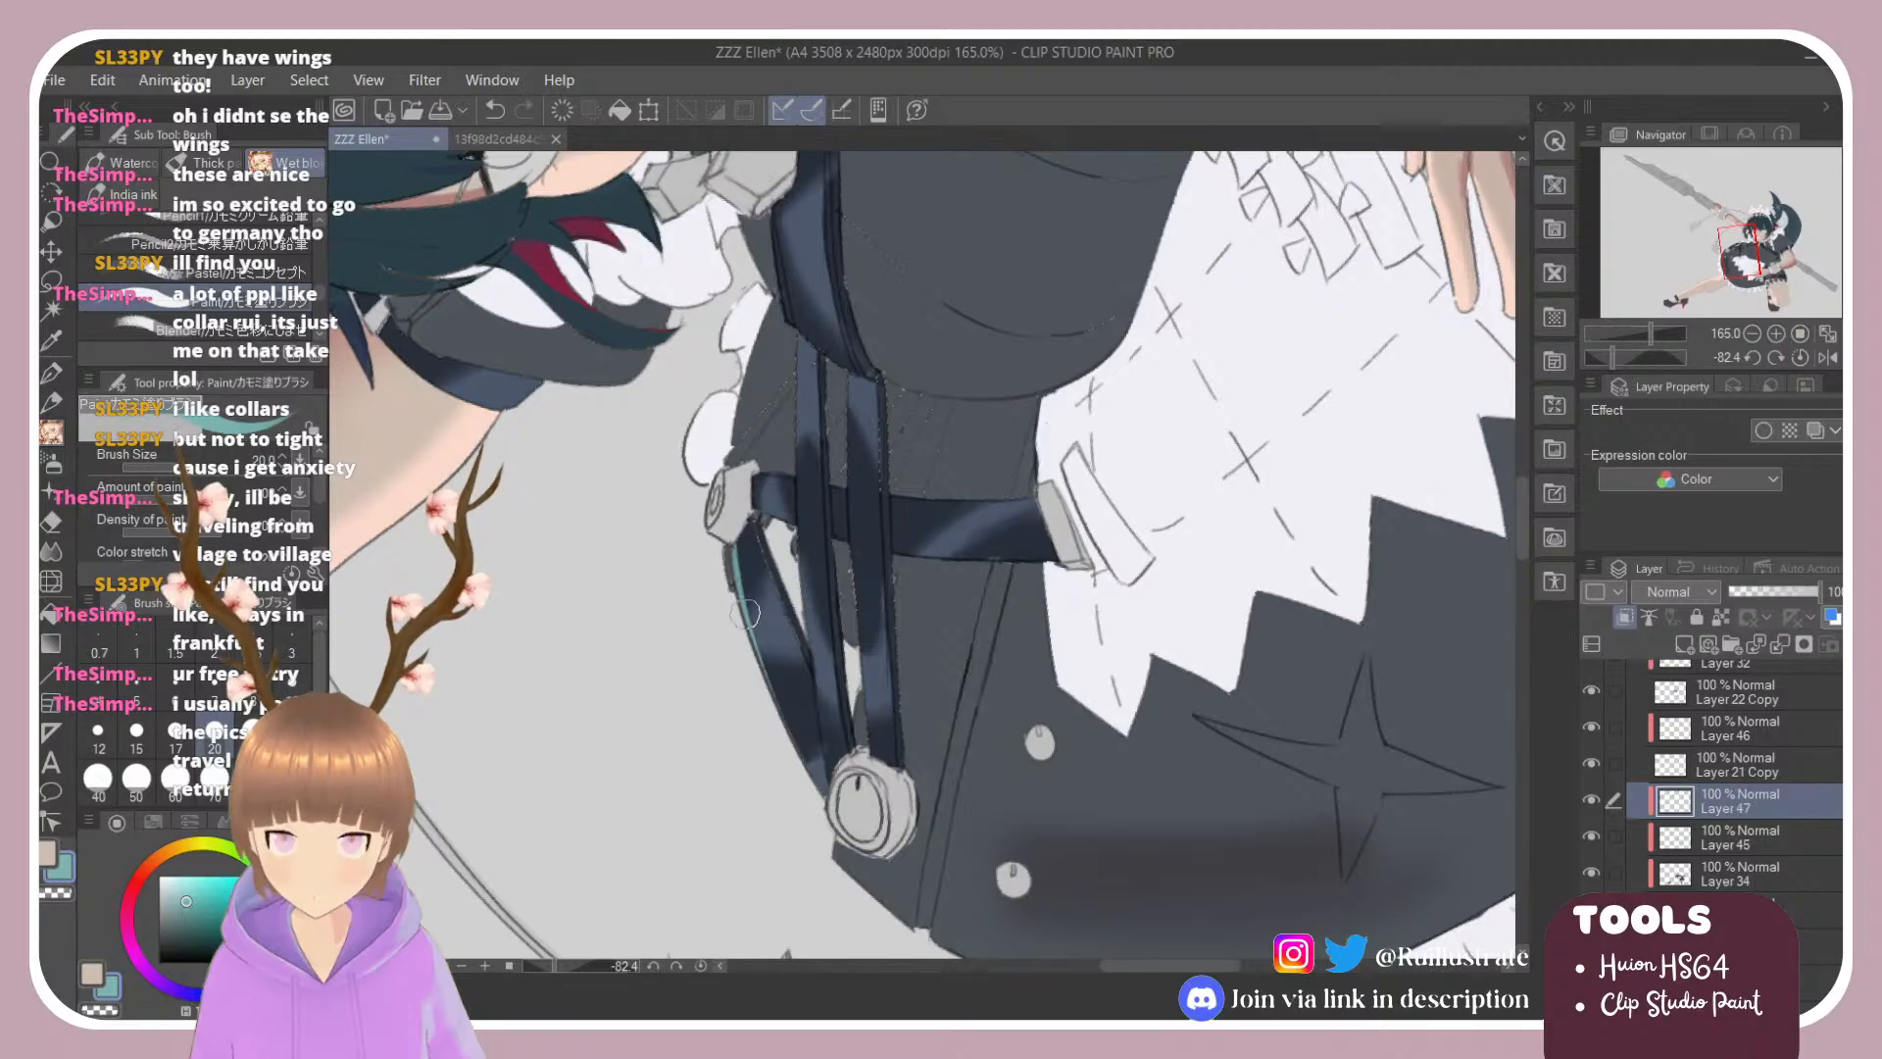
pyautogui.hotkey('ctrl', 'z')
pyautogui.moveTo(733, 540); pyautogui.dragTo(761, 659)
pyautogui.hotkey('ctrl', 'z')
pyautogui.moveTo(731, 546); pyautogui.dragTo(770, 689)
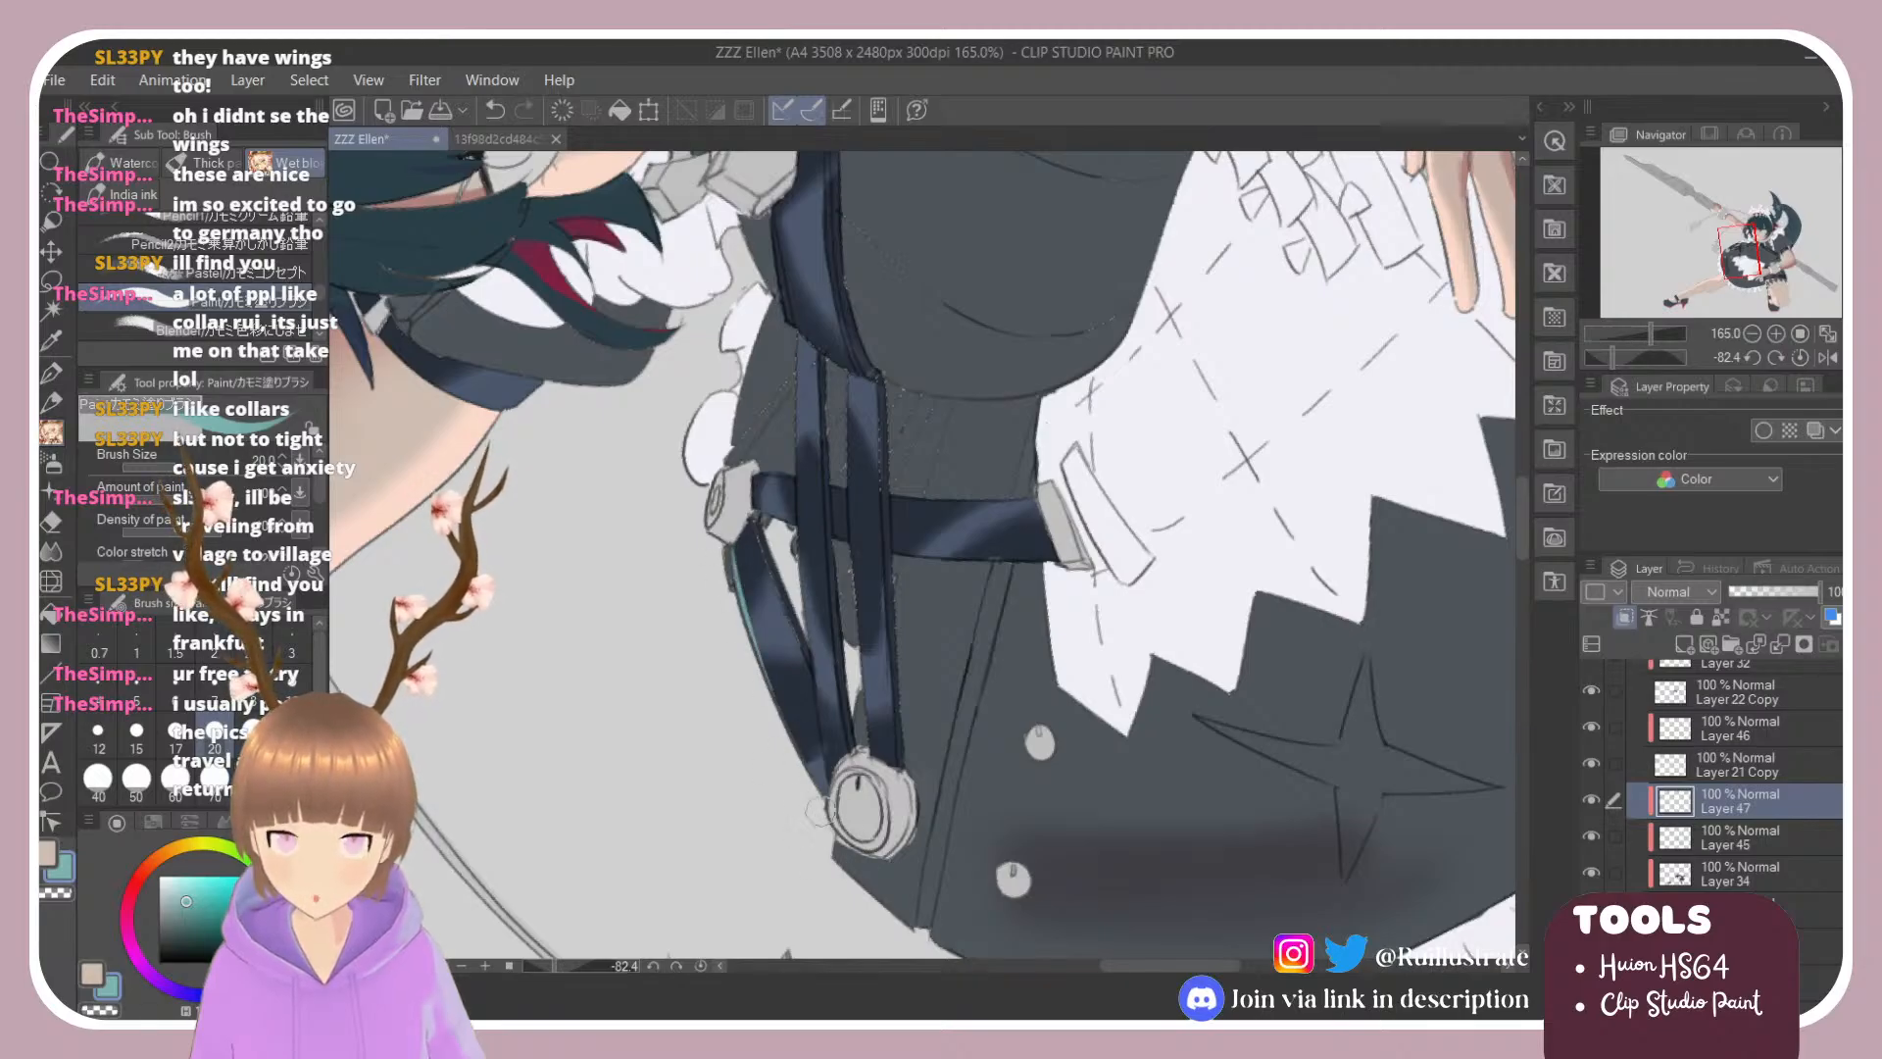
pyautogui.moveTo(729, 555); pyautogui.dragTo(813, 776)
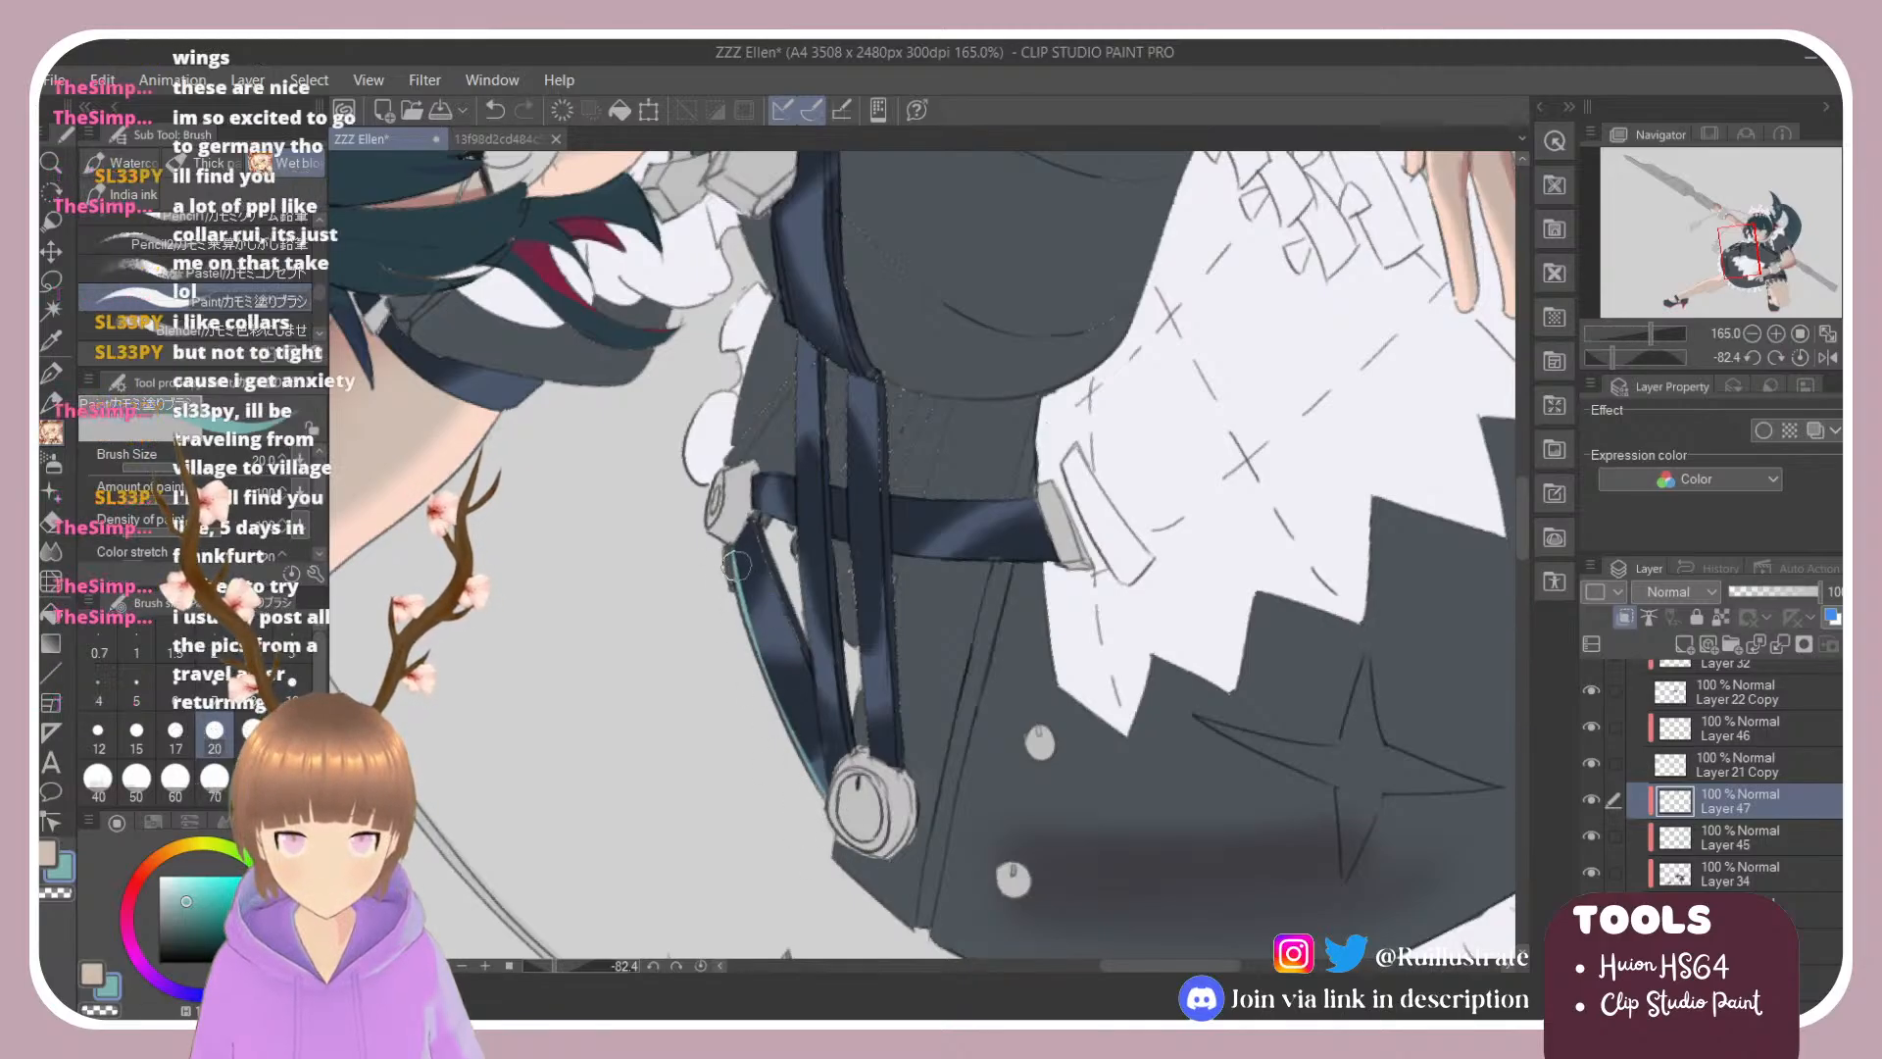
# Step: Soften the teal rim light into the curved waist strap with repeated Blender brush strokes
pyautogui.click(231, 329)
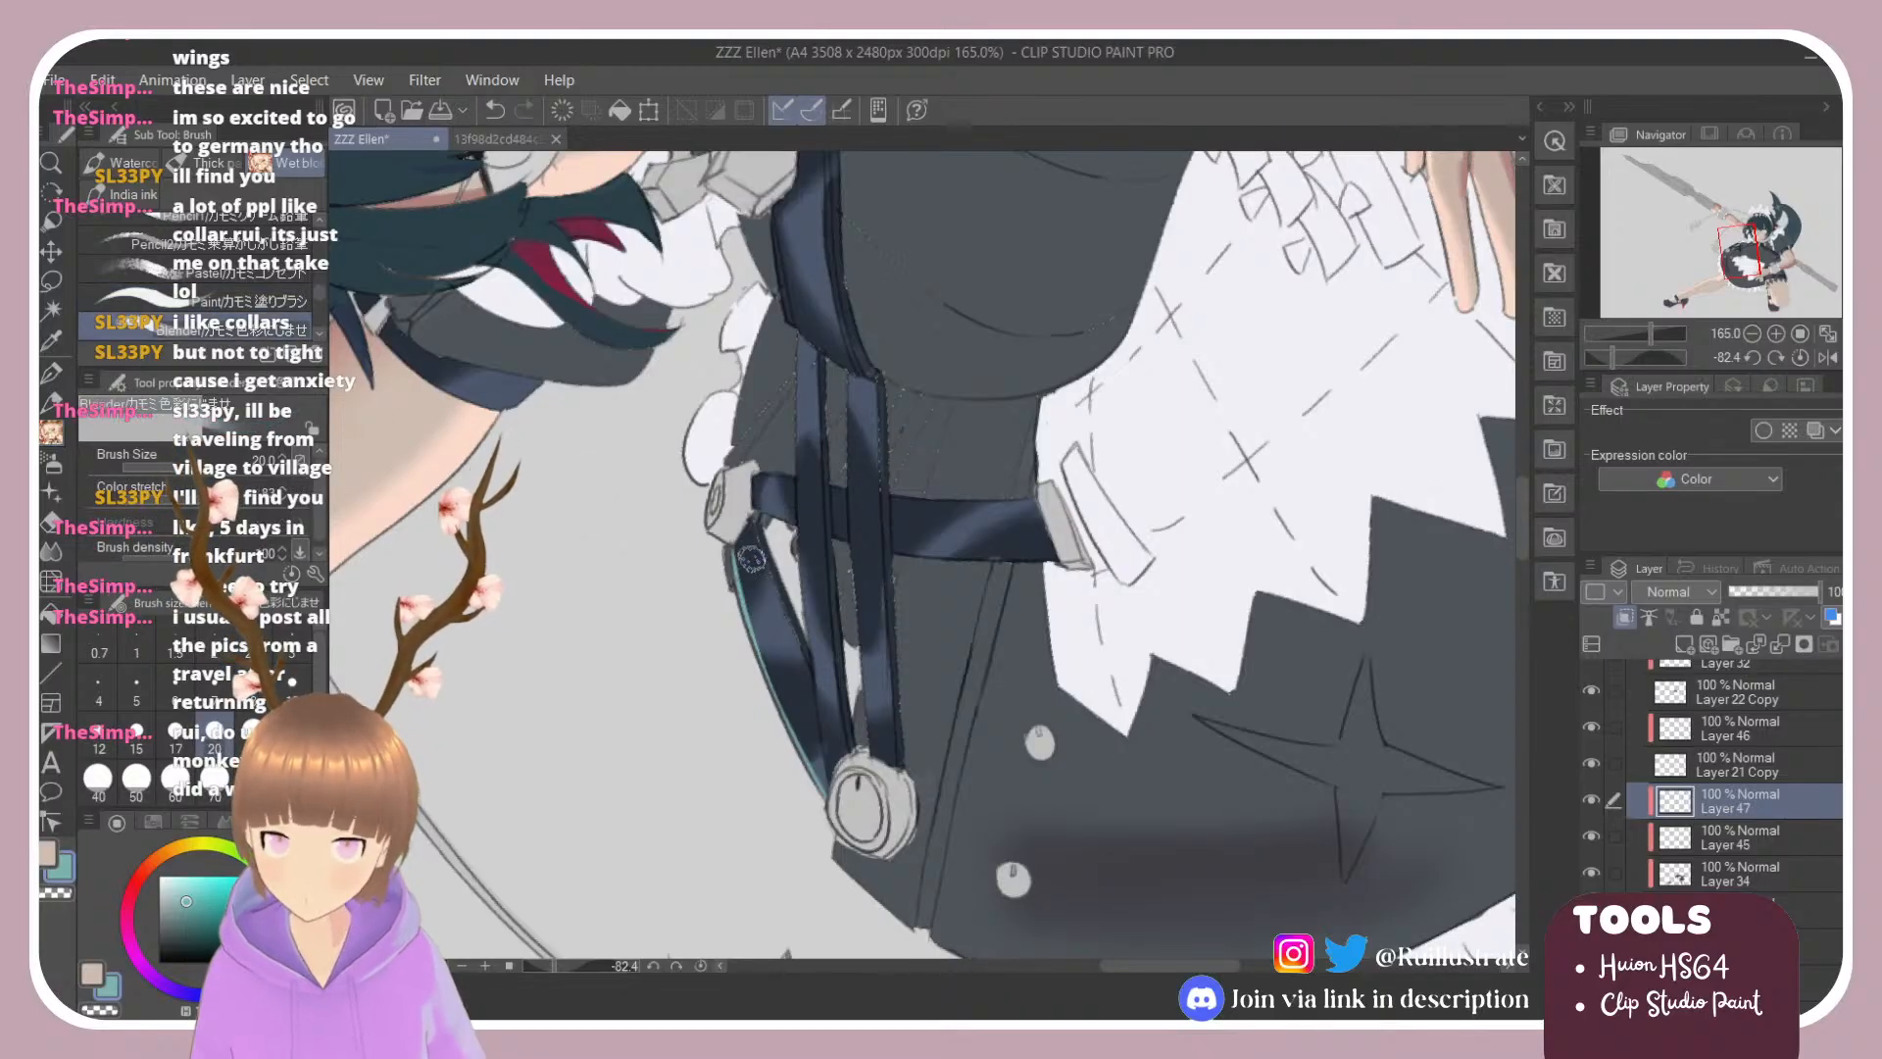
pyautogui.moveTo(739, 539); pyautogui.dragTo(817, 745)
pyautogui.moveTo(735, 547); pyautogui.dragTo(824, 779)
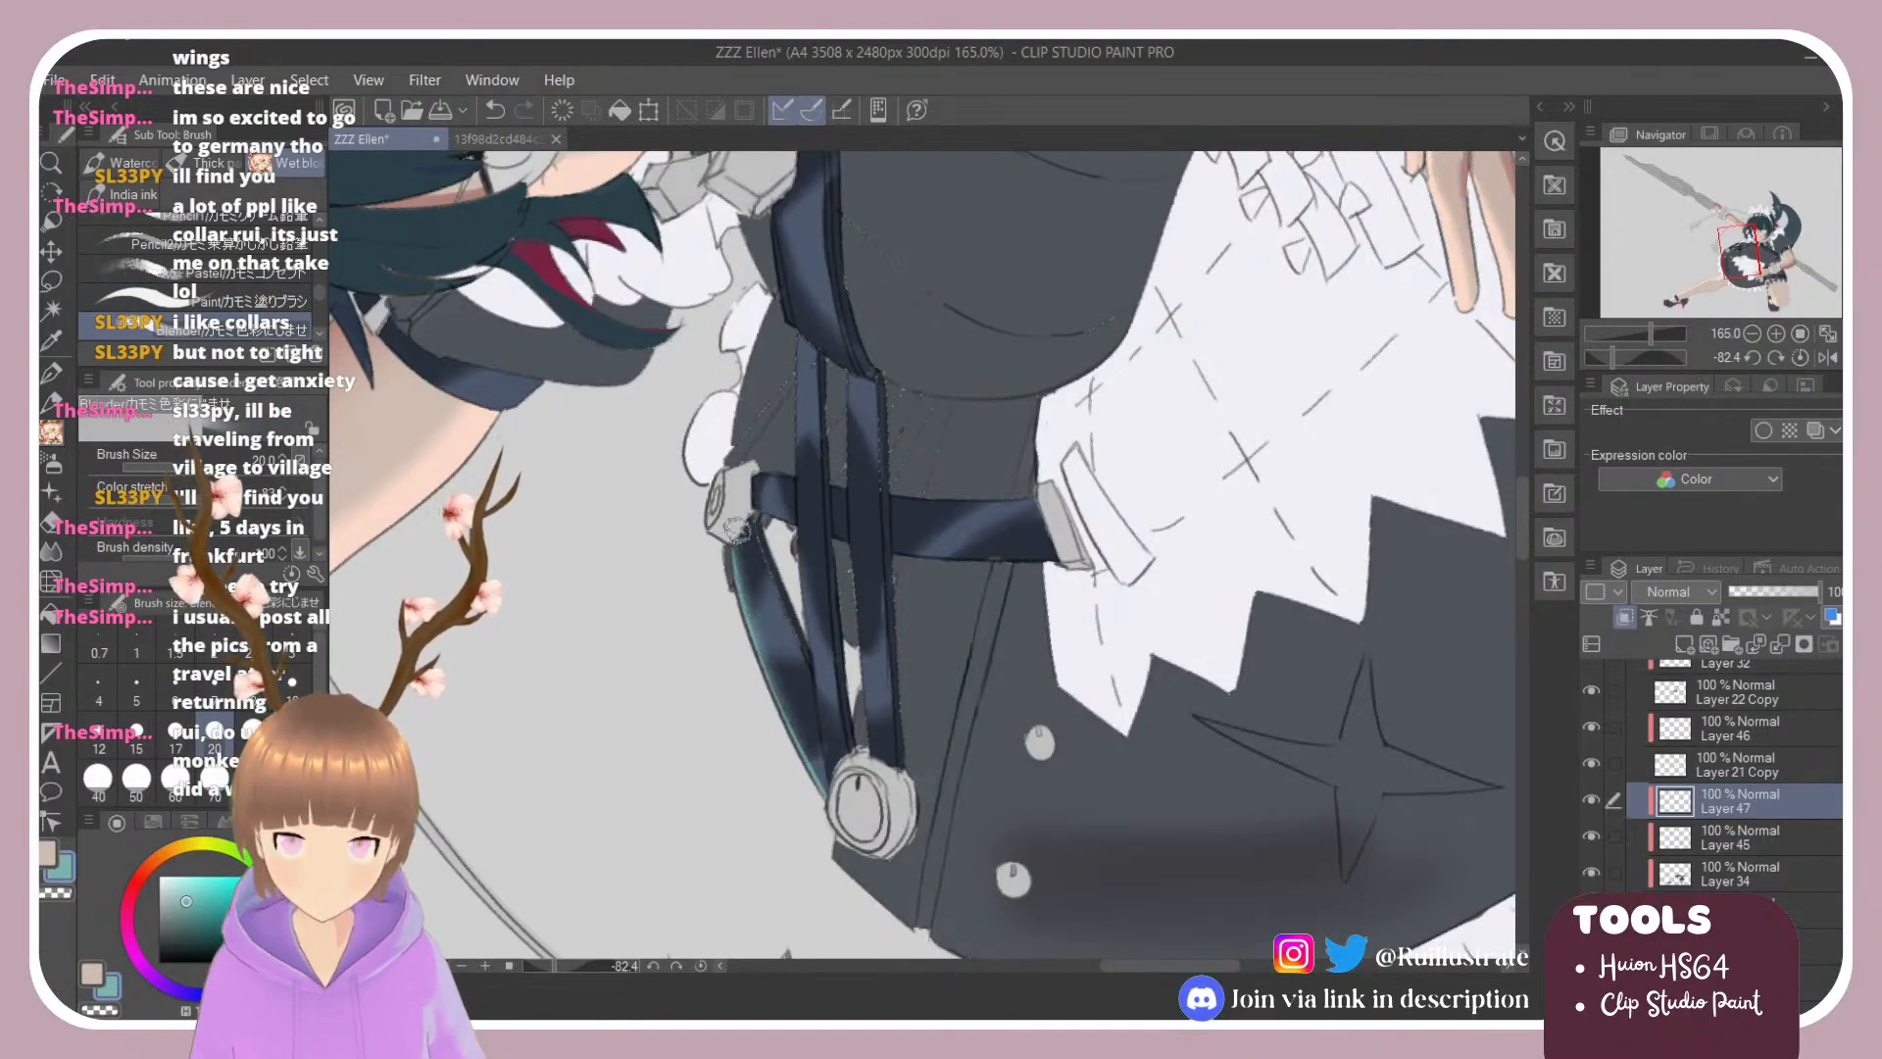
pyautogui.moveTo(738, 530); pyautogui.dragTo(815, 788)
pyautogui.moveTo(733, 512)
pyautogui.mouseDown()
pyautogui.moveTo(758, 652)
pyautogui.moveTo(850, 829)
pyautogui.mouseUp()
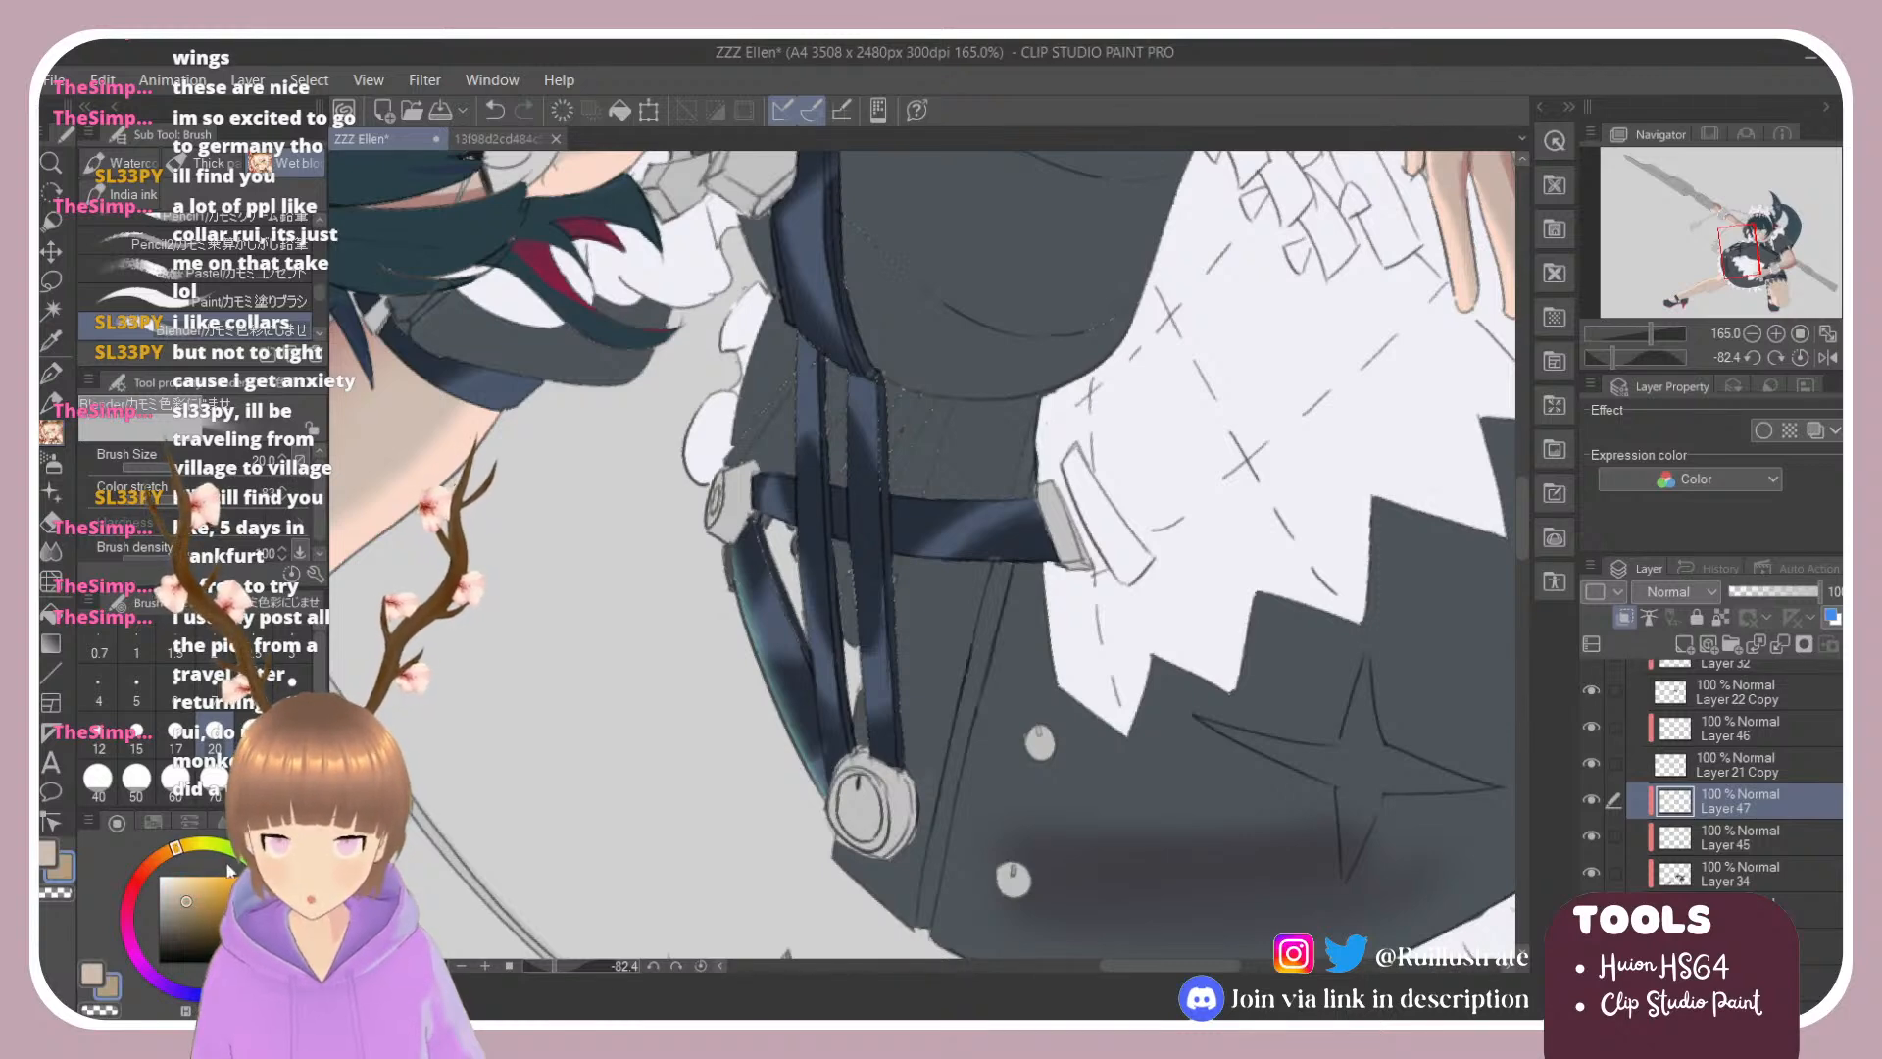
# Step: Erase the teal rim light from the curved waist strap on Layer 47
pyautogui.click(246, 297)
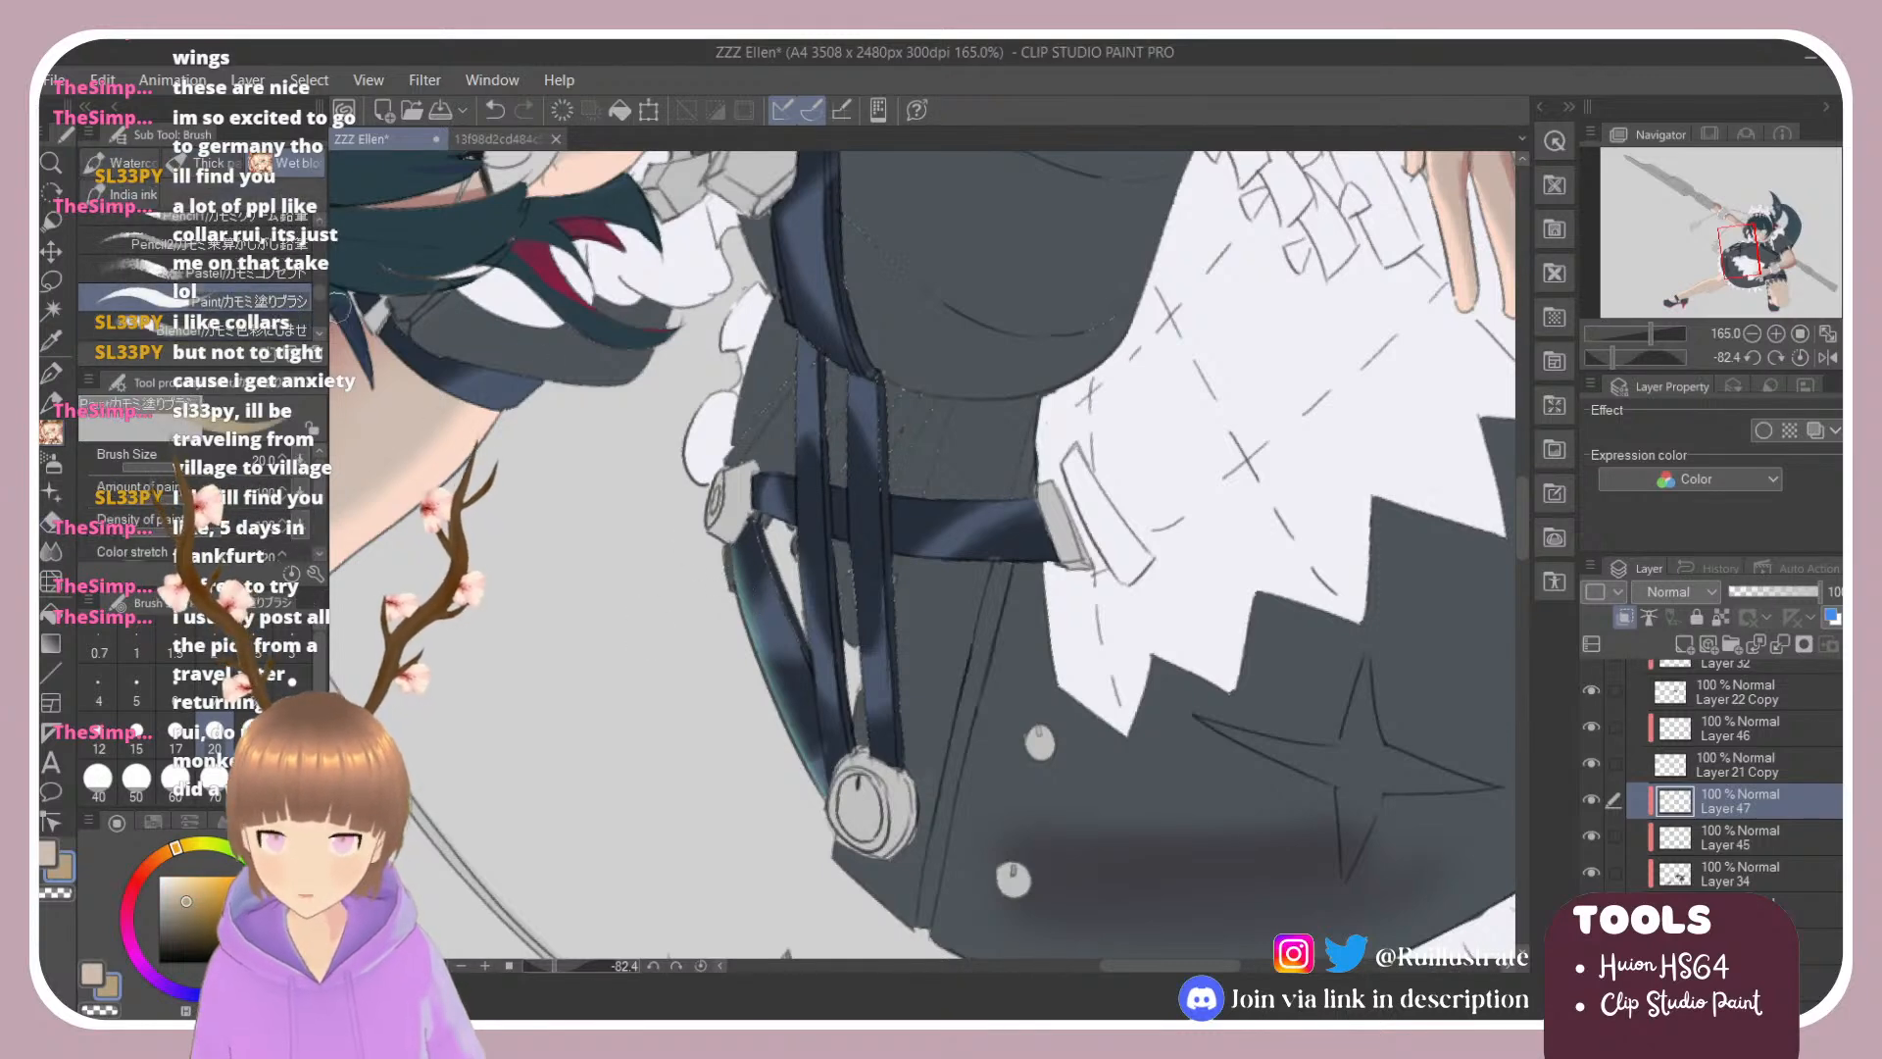
pyautogui.press('e')
pyautogui.moveTo(747, 549); pyautogui.dragTo(827, 813)
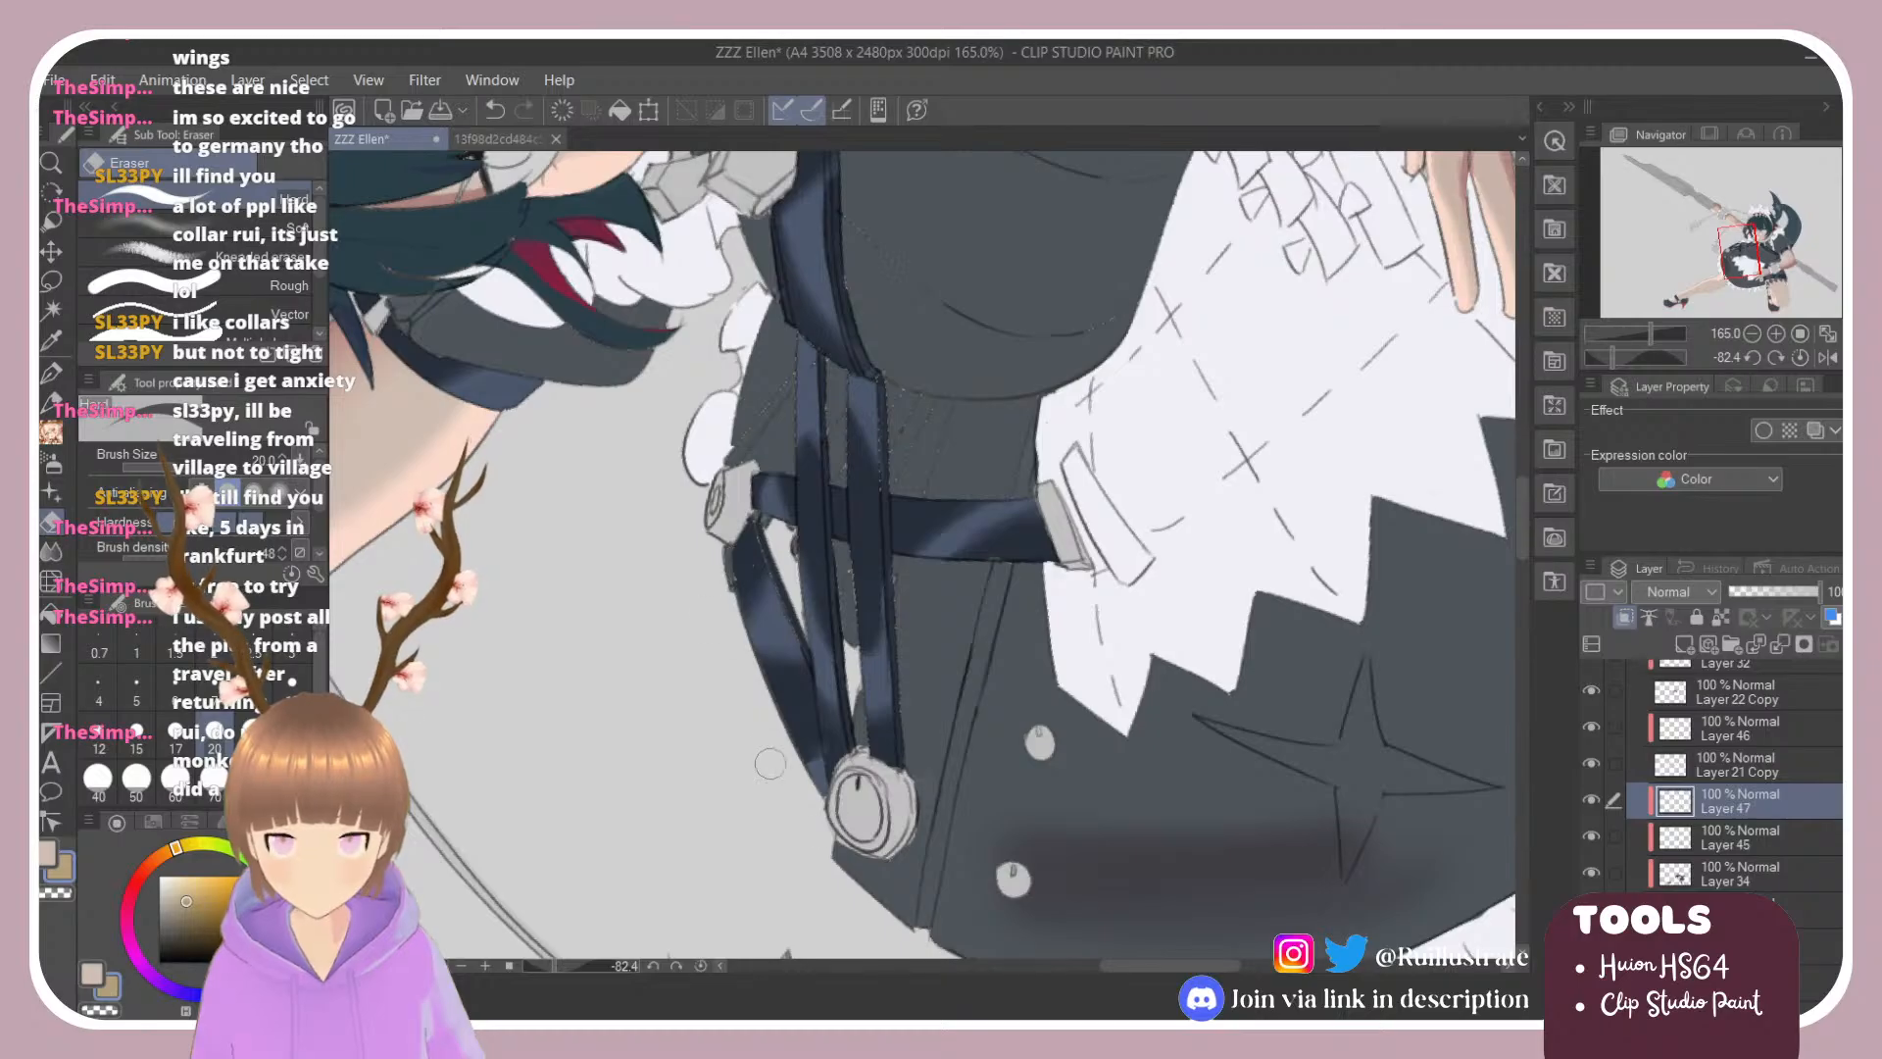
# Step: Try several thin muted yellow rim strokes along the curved waist strap's outer edge with the Paint brush, undoing each one
pyautogui.press('b')
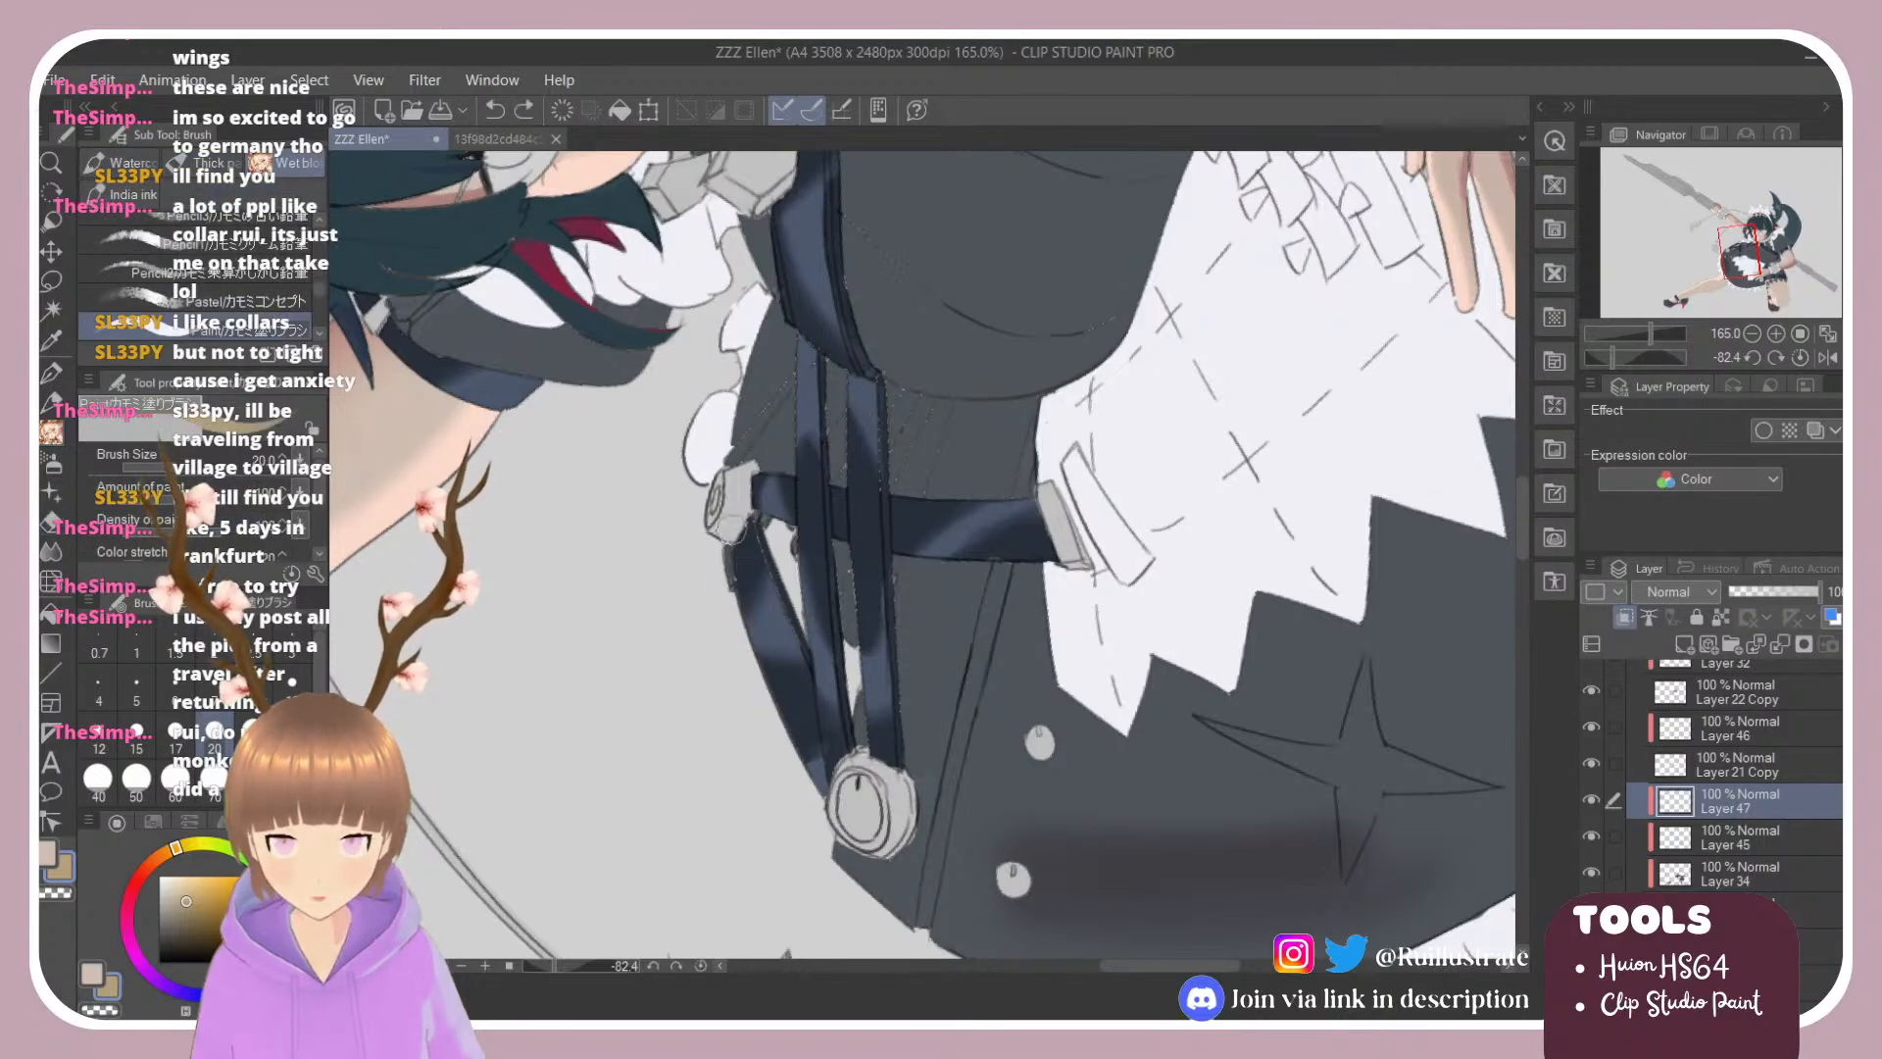
pyautogui.moveTo(730, 530); pyautogui.dragTo(818, 800)
pyautogui.hotkey('ctrl', 'z')
pyautogui.moveTo(736, 563); pyautogui.dragTo(752, 641)
pyautogui.hotkey('ctrl', 'z')
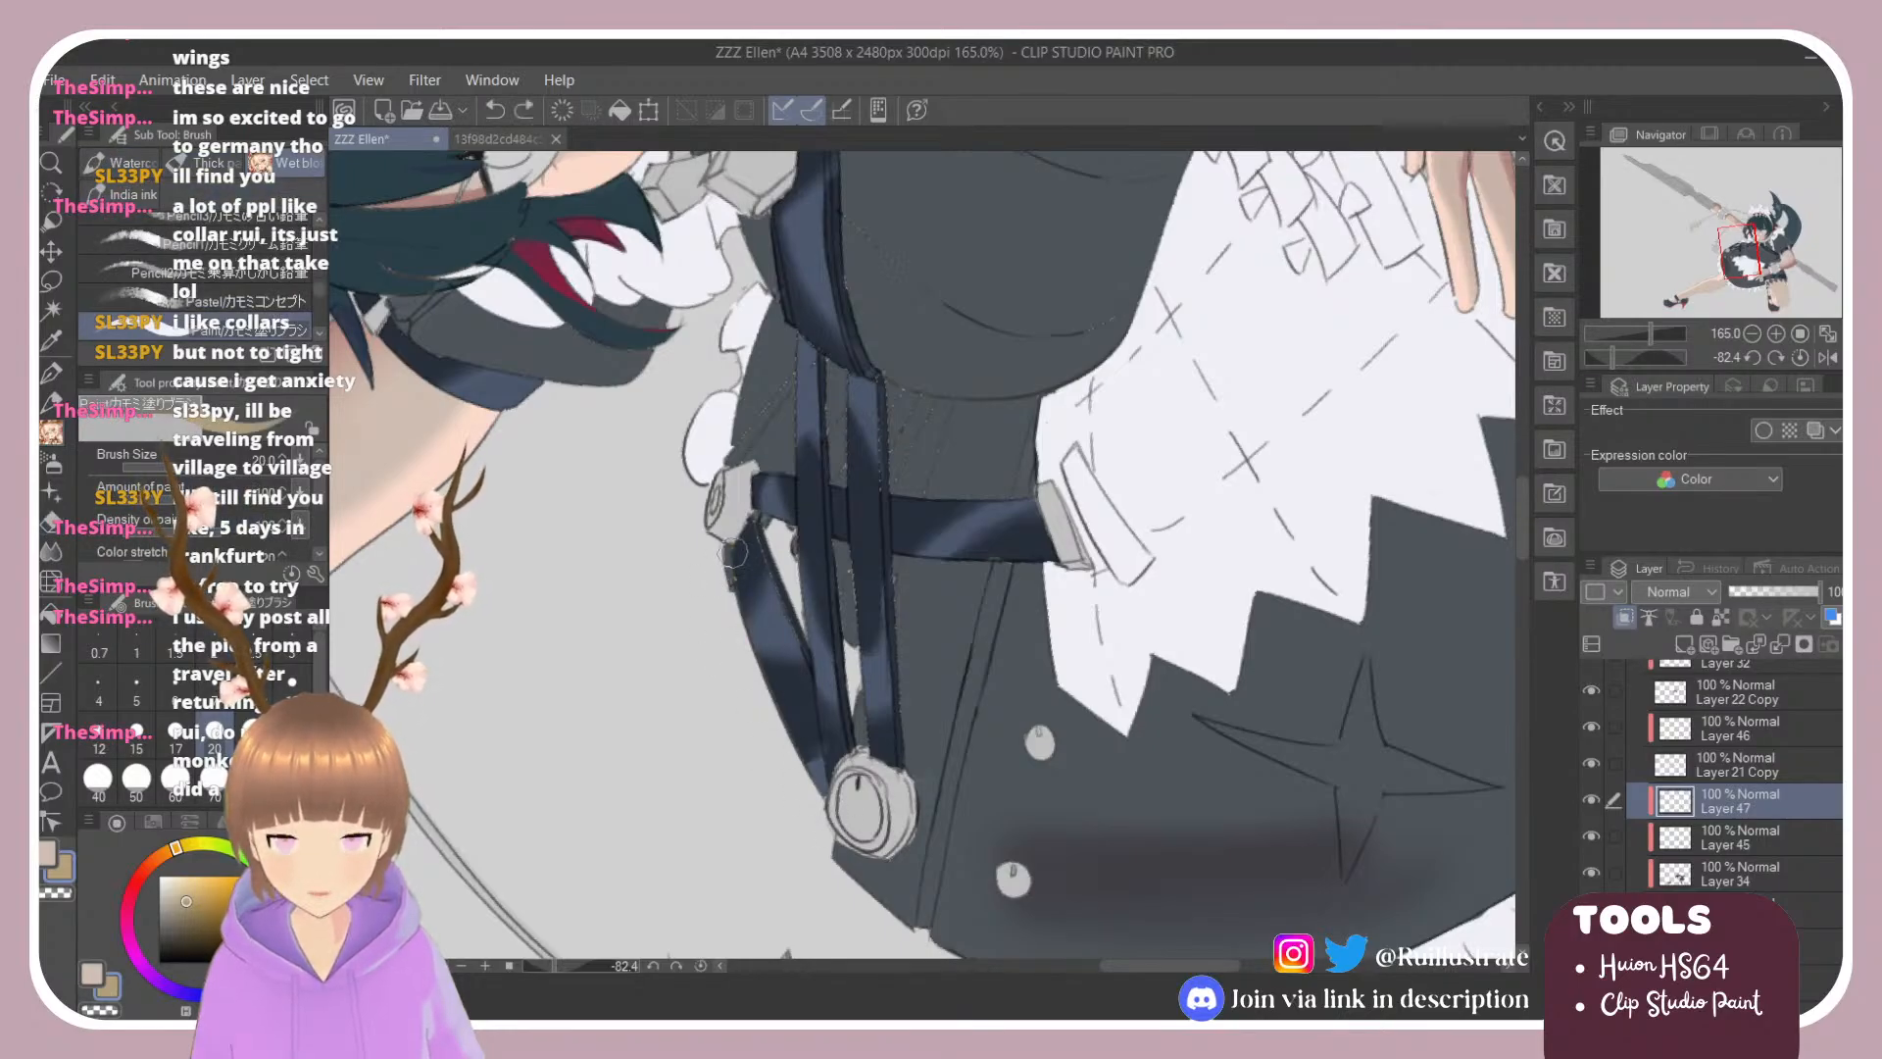
pyautogui.moveTo(732, 554); pyautogui.dragTo(821, 784)
pyautogui.hotkey('ctrl', 'z')
pyautogui.moveTo(728, 539); pyautogui.dragTo(826, 796)
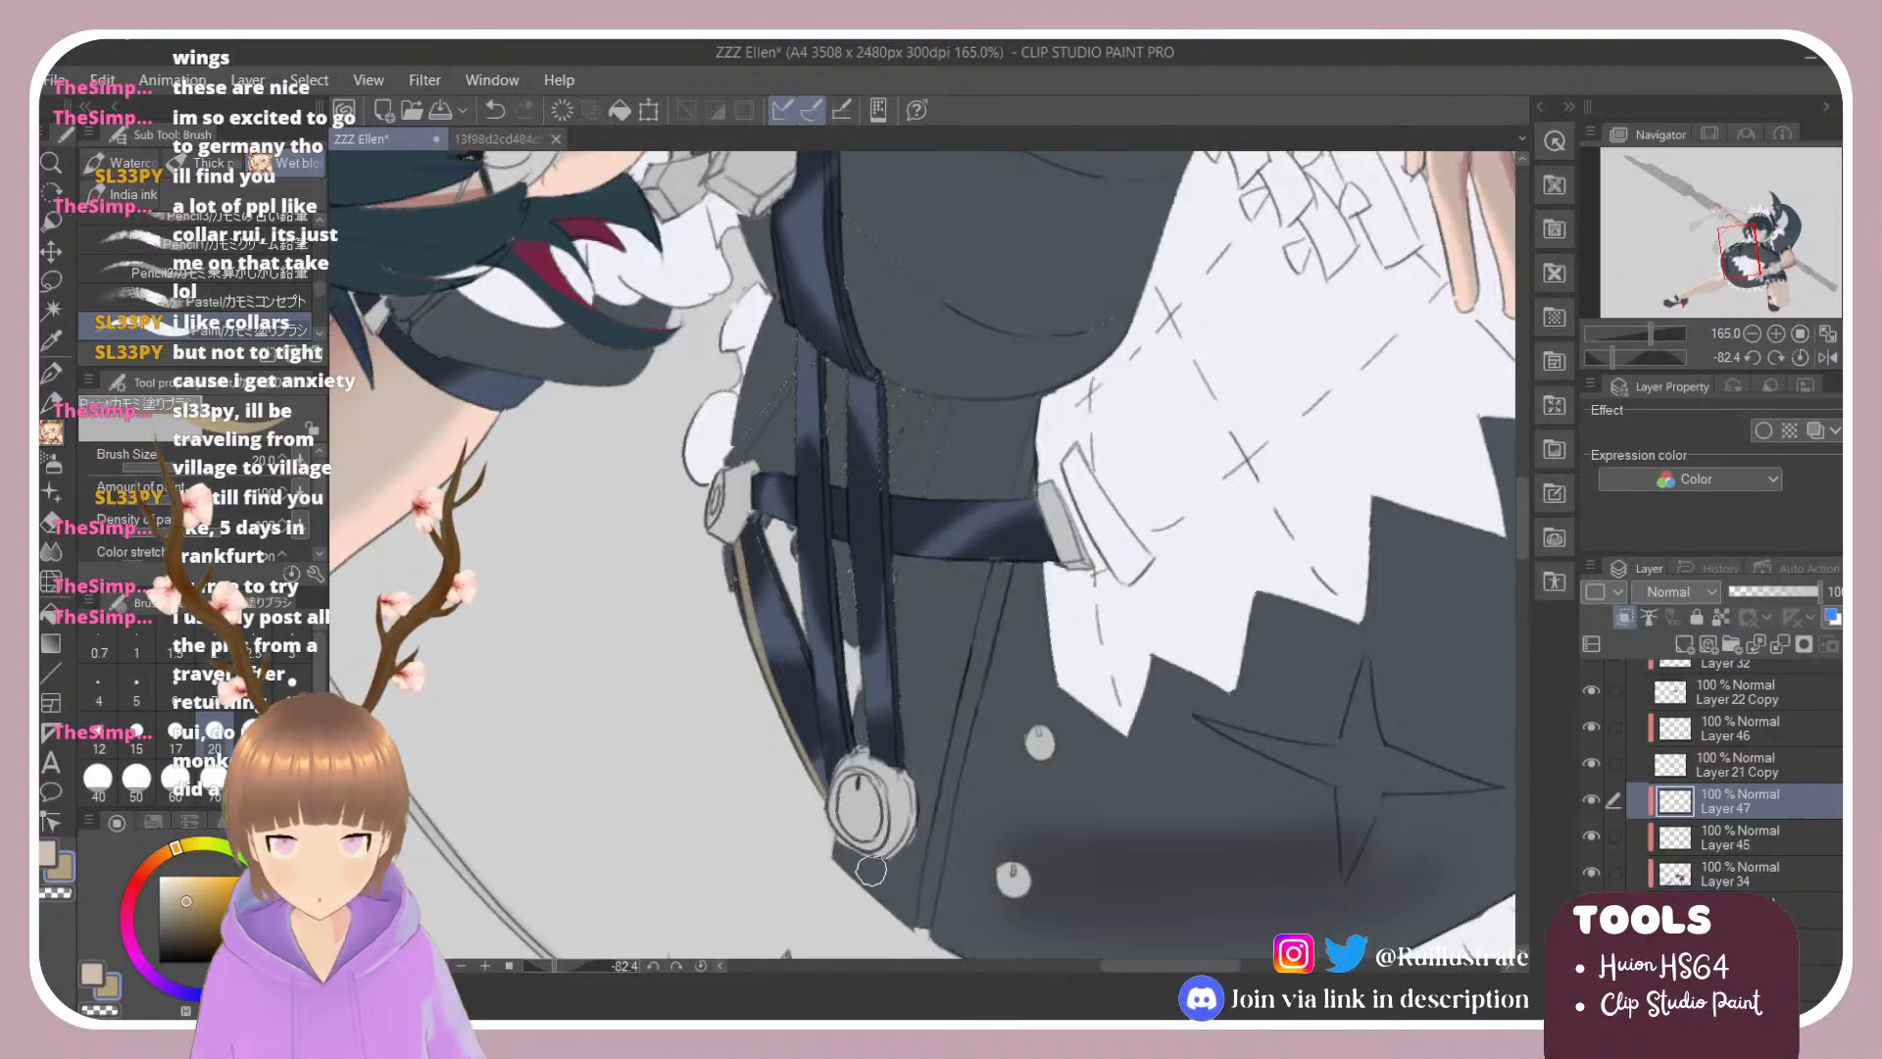
pyautogui.hotkey('ctrl', 'z')
pyautogui.moveTo(728, 537); pyautogui.dragTo(750, 649)
pyautogui.hotkey('ctrl', 'z')
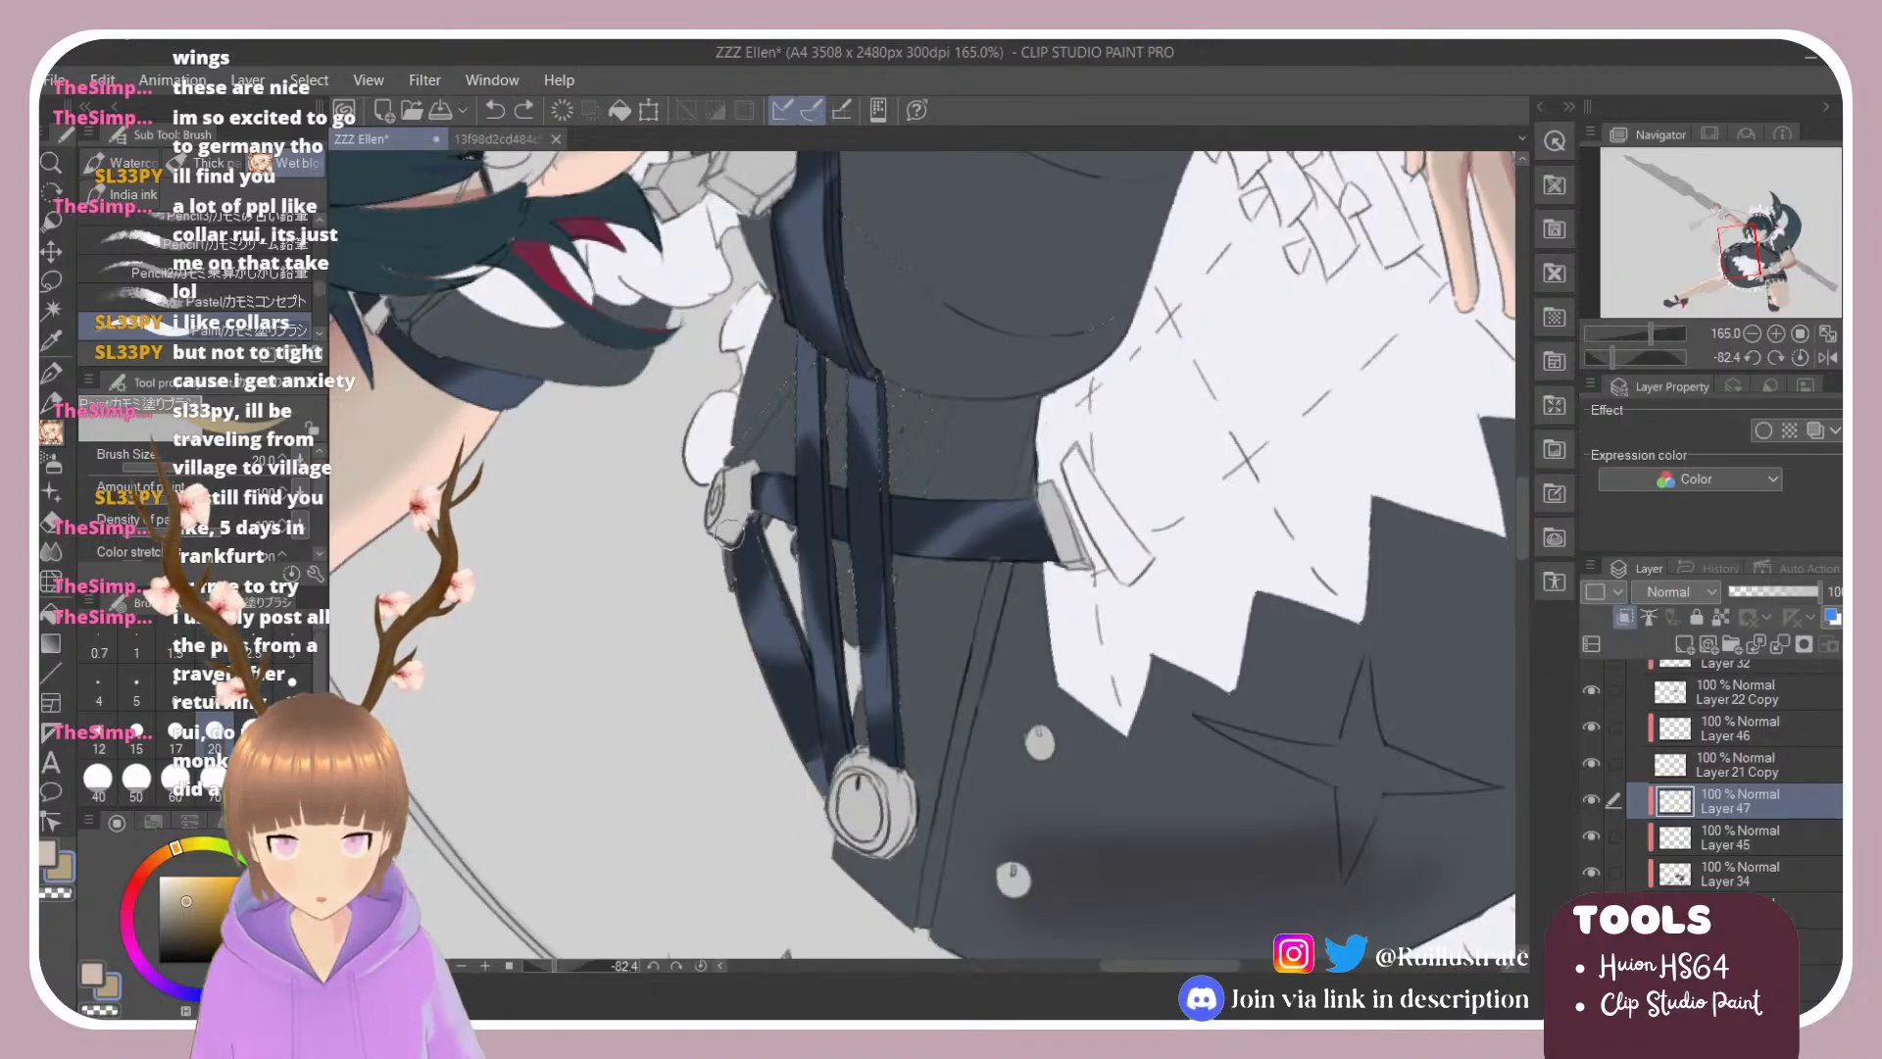
pyautogui.moveTo(730, 521); pyautogui.dragTo(830, 804)
pyautogui.hotkey('ctrl', 'z')
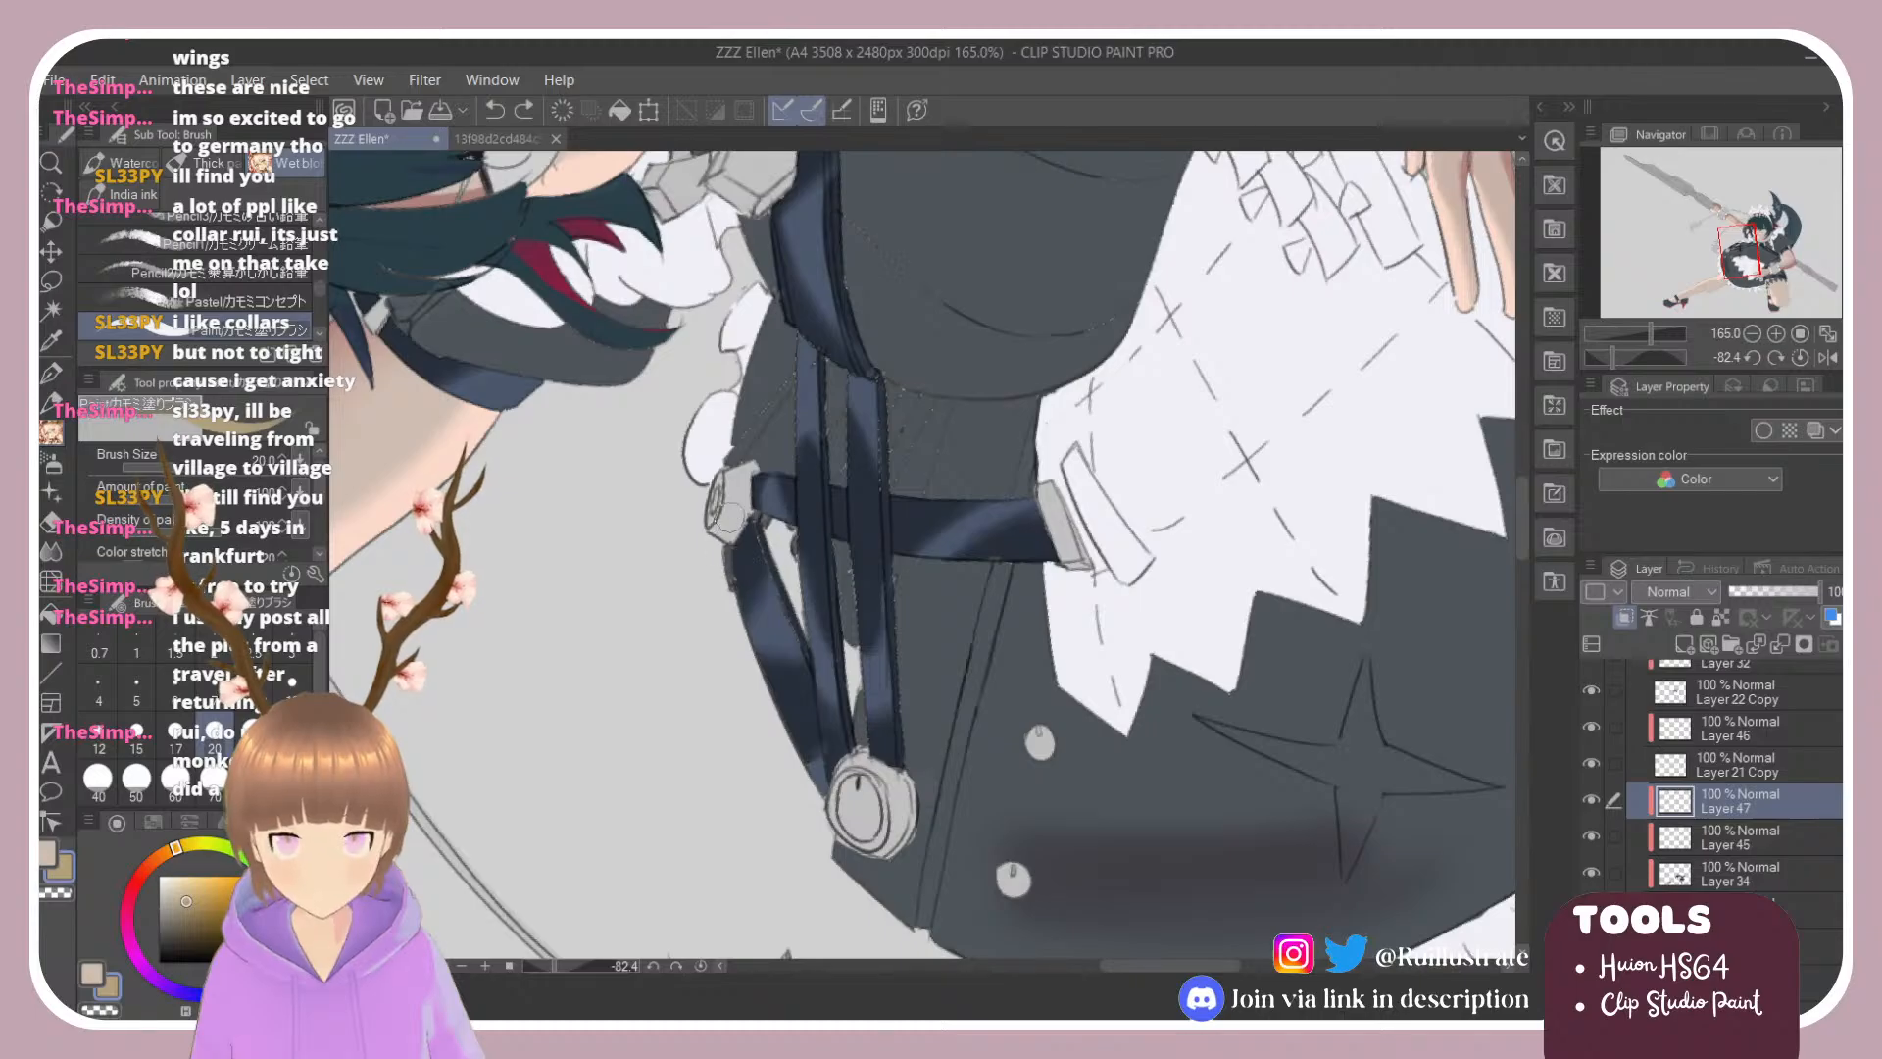
pyautogui.moveTo(729, 544)
pyautogui.mouseDown()
pyautogui.moveTo(830, 791)
pyautogui.moveTo(737, 573)
pyautogui.moveTo(773, 691)
pyautogui.mouseUp()
pyautogui.hotkey('ctrl', 'z')
pyautogui.hotkey('ctrl', 'z')
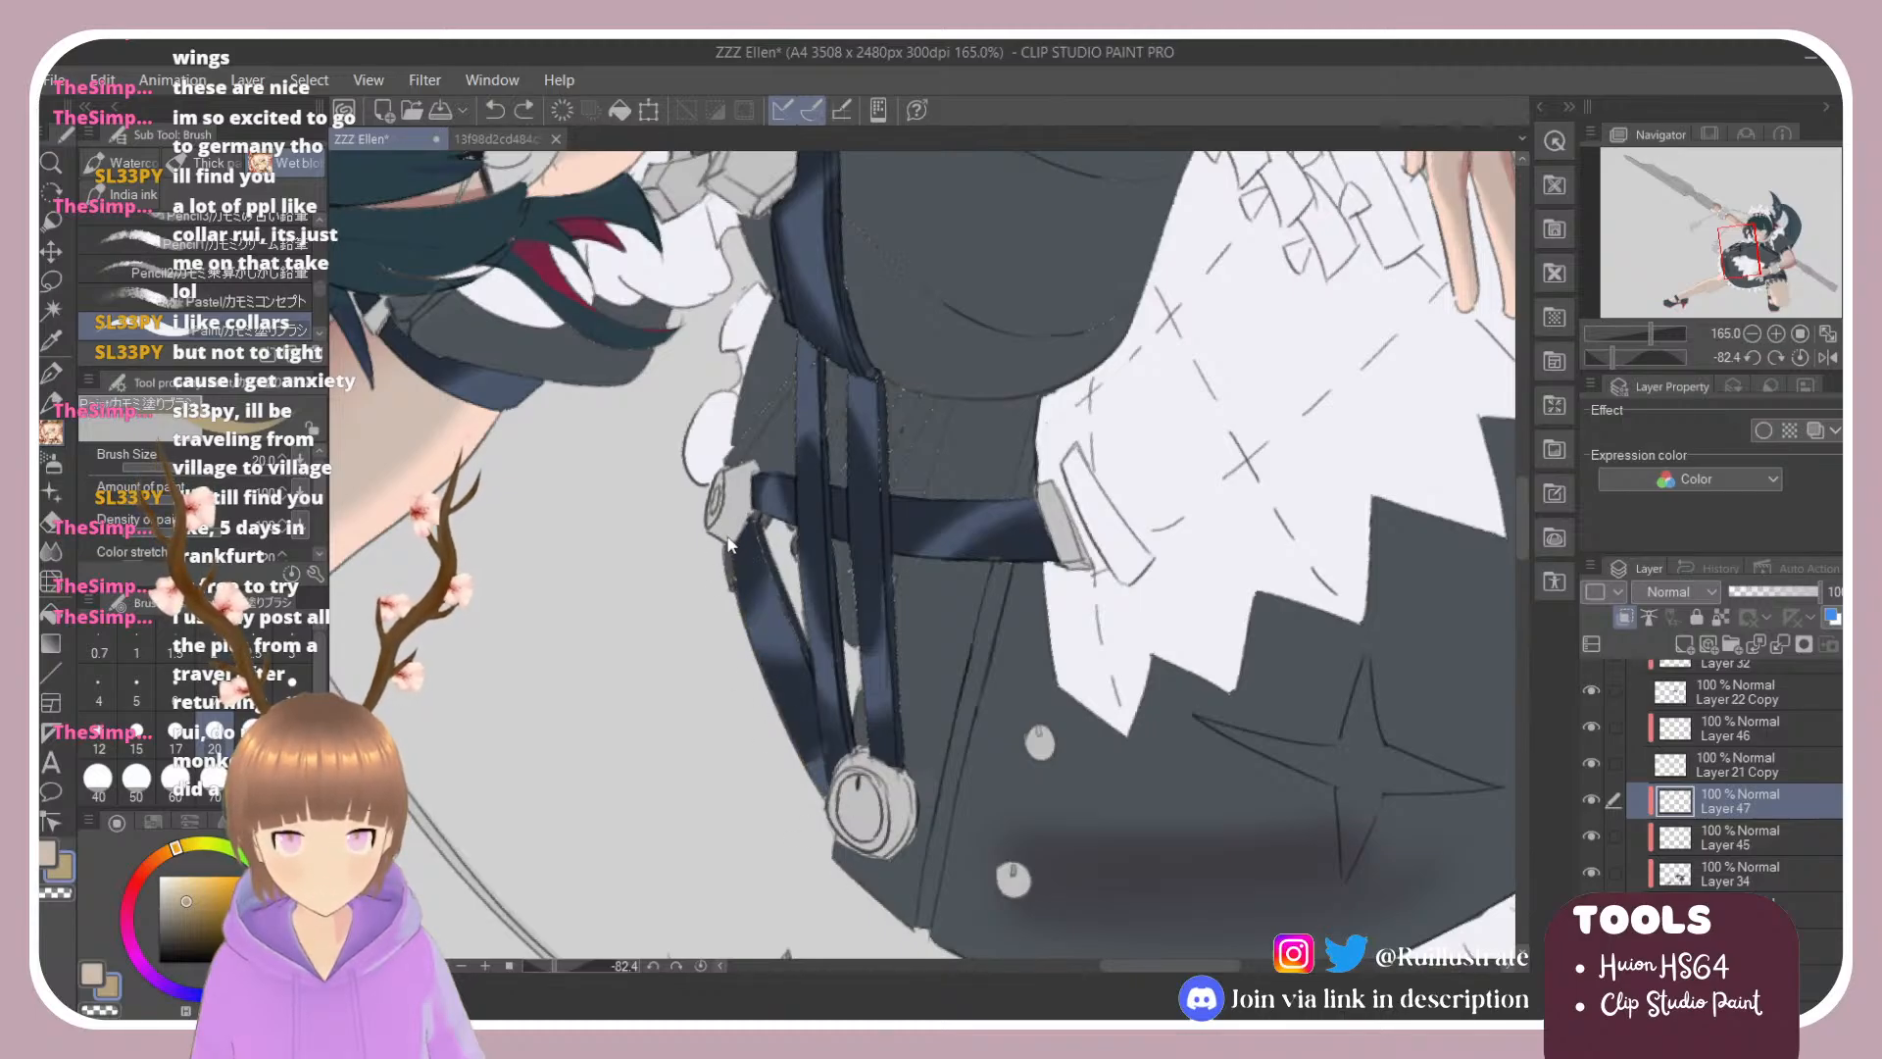
# Step: Paint a thin muted yellow rim light along the curved waist strap's outer edge and soften it with the Blender brush
pyautogui.moveTo(729, 544); pyautogui.dragTo(824, 771)
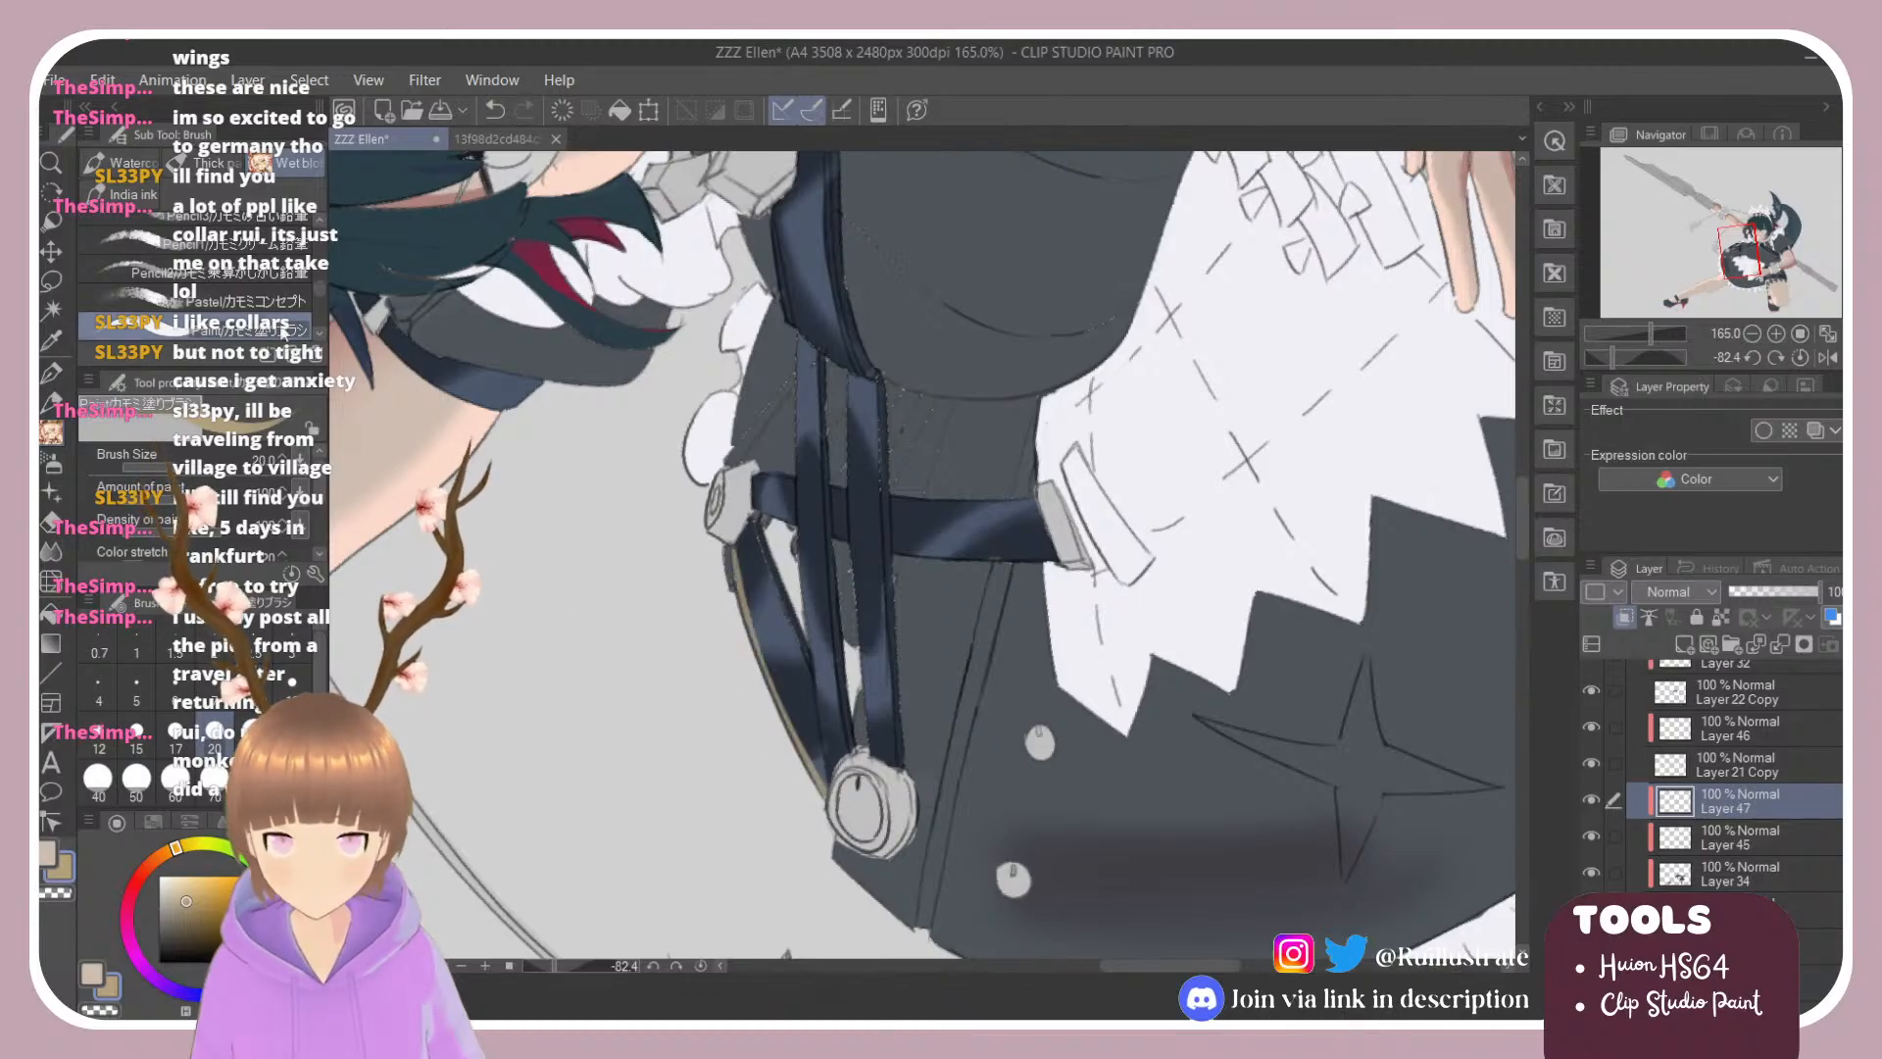
pyautogui.scroll(-1, 313, 288)
pyautogui.scroll(-1, 313, 288)
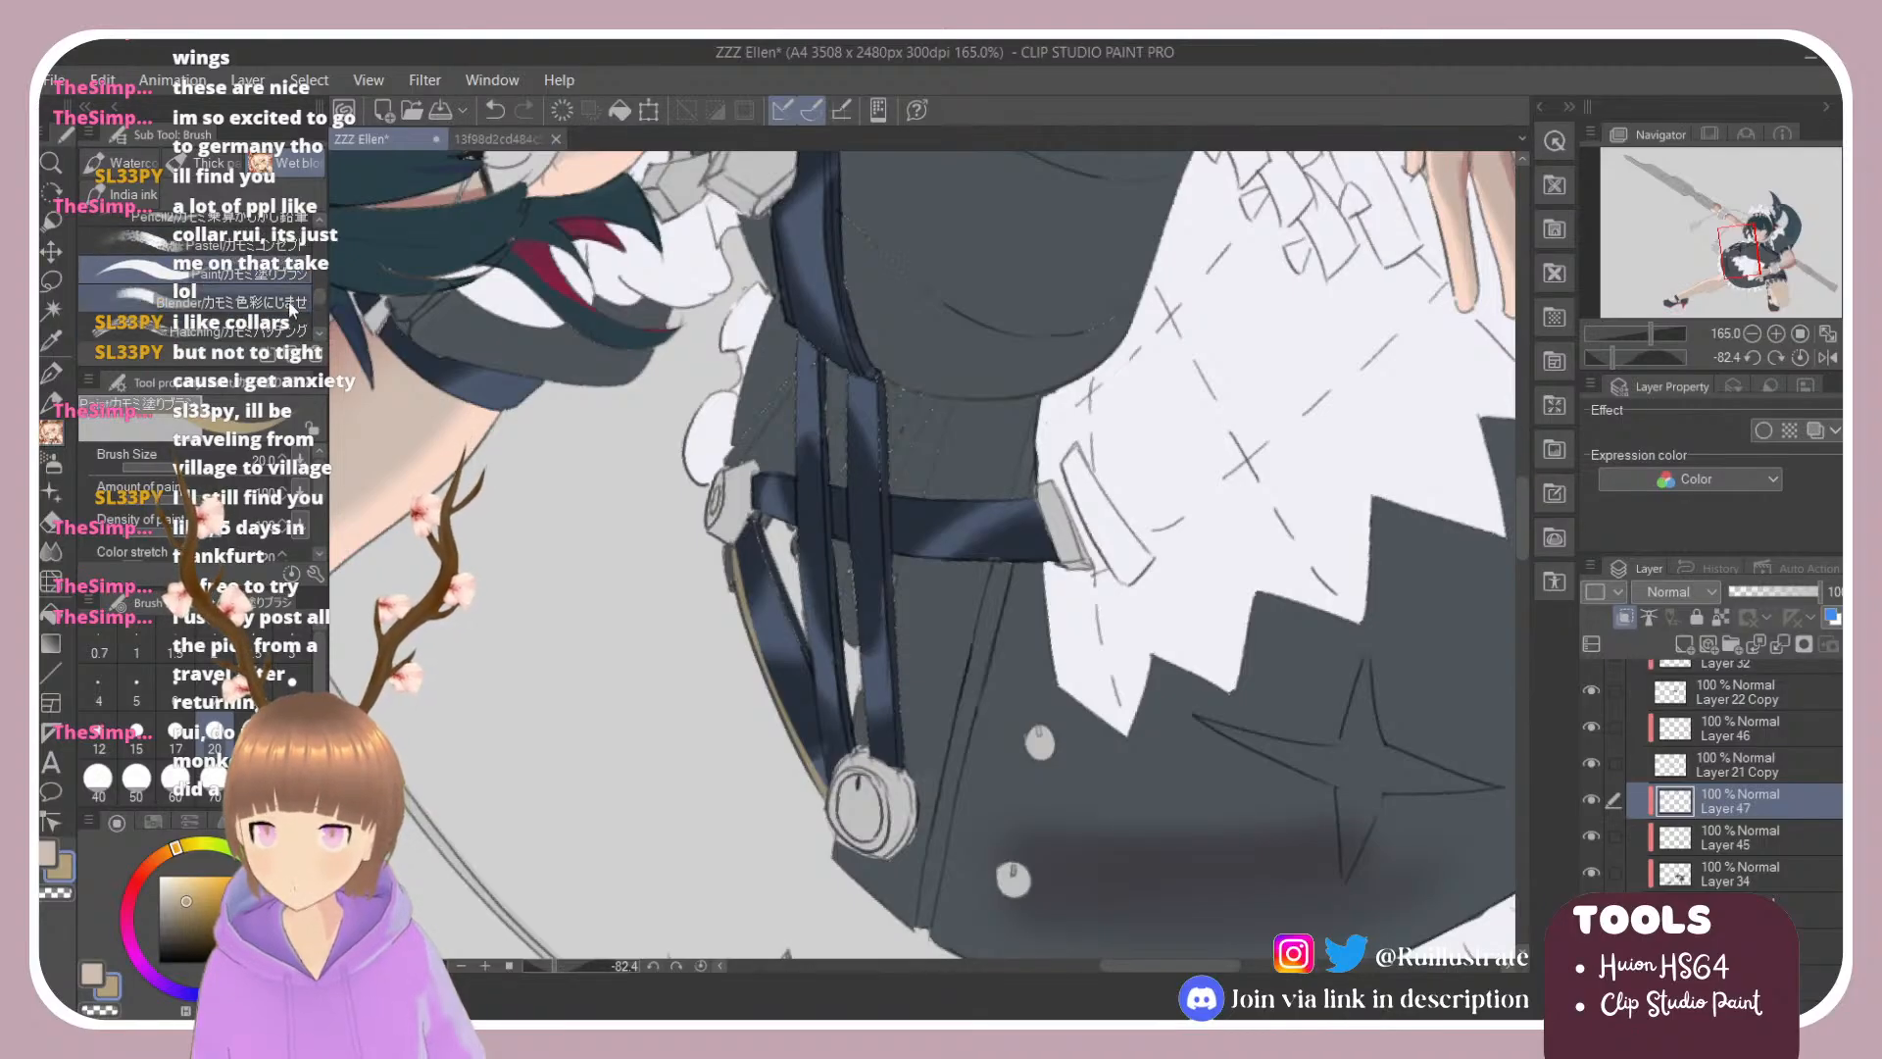
pyautogui.click(245, 301)
pyautogui.moveTo(763, 635)
pyautogui.mouseDown()
pyautogui.moveTo(797, 710)
pyautogui.moveTo(744, 579)
pyautogui.moveTo(850, 808)
pyautogui.moveTo(794, 720)
pyautogui.mouseUp()
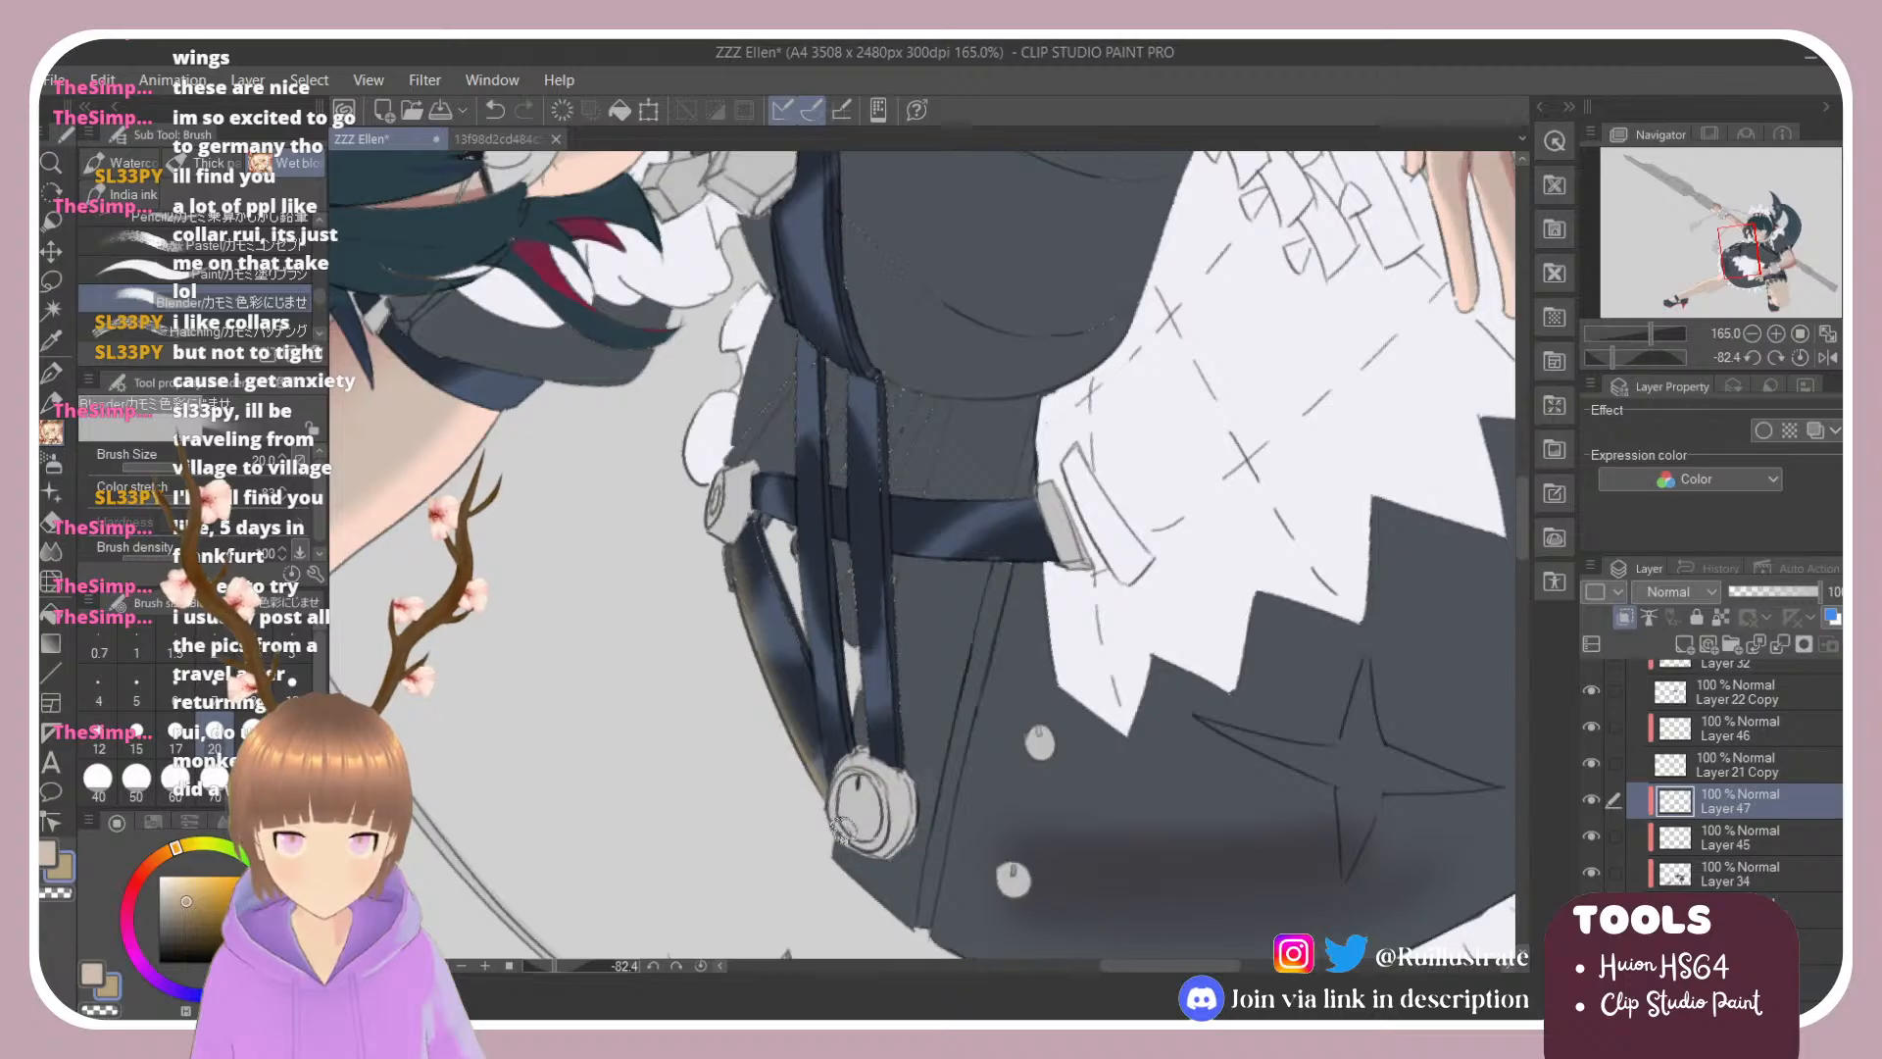
pyautogui.press('h')
pyautogui.moveTo(720, 551); pyautogui.dragTo(849, 348)
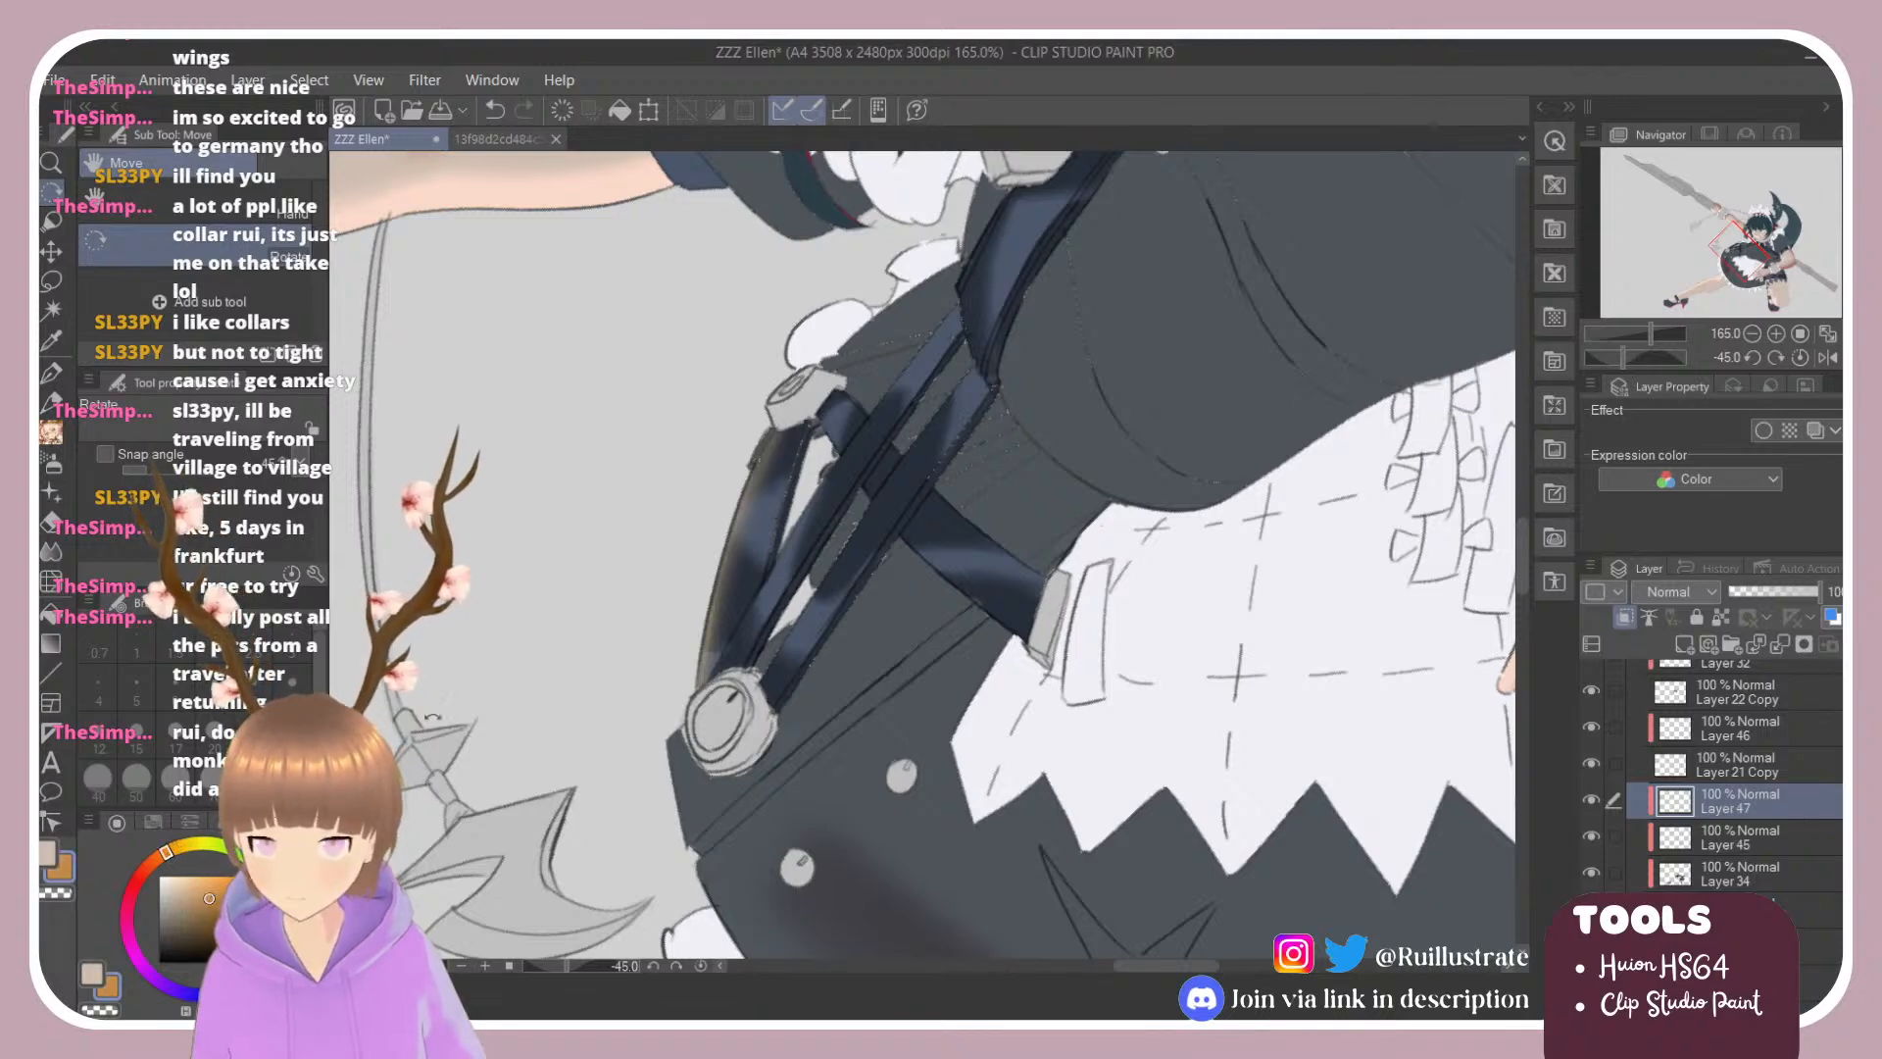
# Step: Erase the muted yellow rim light from the curved waist strap's outer edge
pyautogui.press('e')
pyautogui.moveTo(843, 353)
pyautogui.mouseDown()
pyautogui.moveTo(713, 561)
pyautogui.moveTo(834, 849)
pyautogui.mouseUp()
pyautogui.press('b')
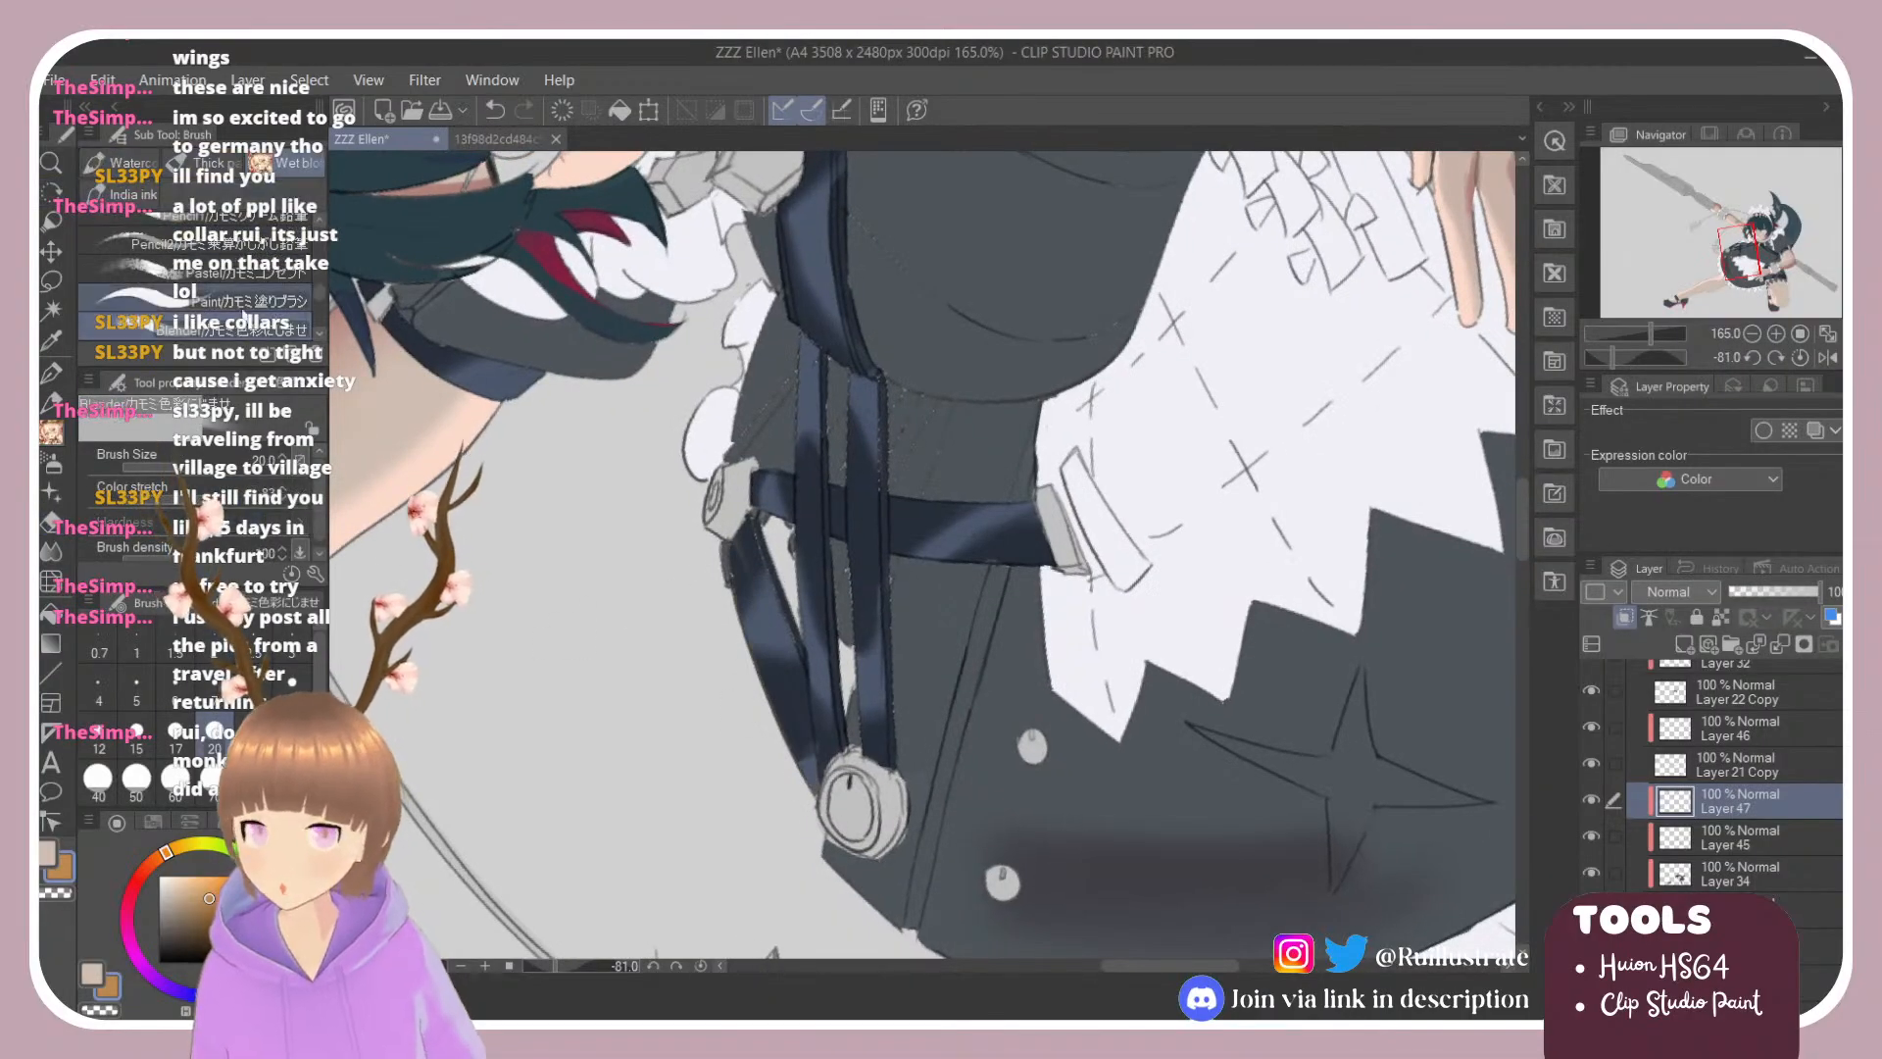
# Step: Paint a thin orange rim line along the curved waist strap's outer edge and soften it with the Blender brush
pyautogui.moveTo(740, 546); pyautogui.dragTo(741, 634)
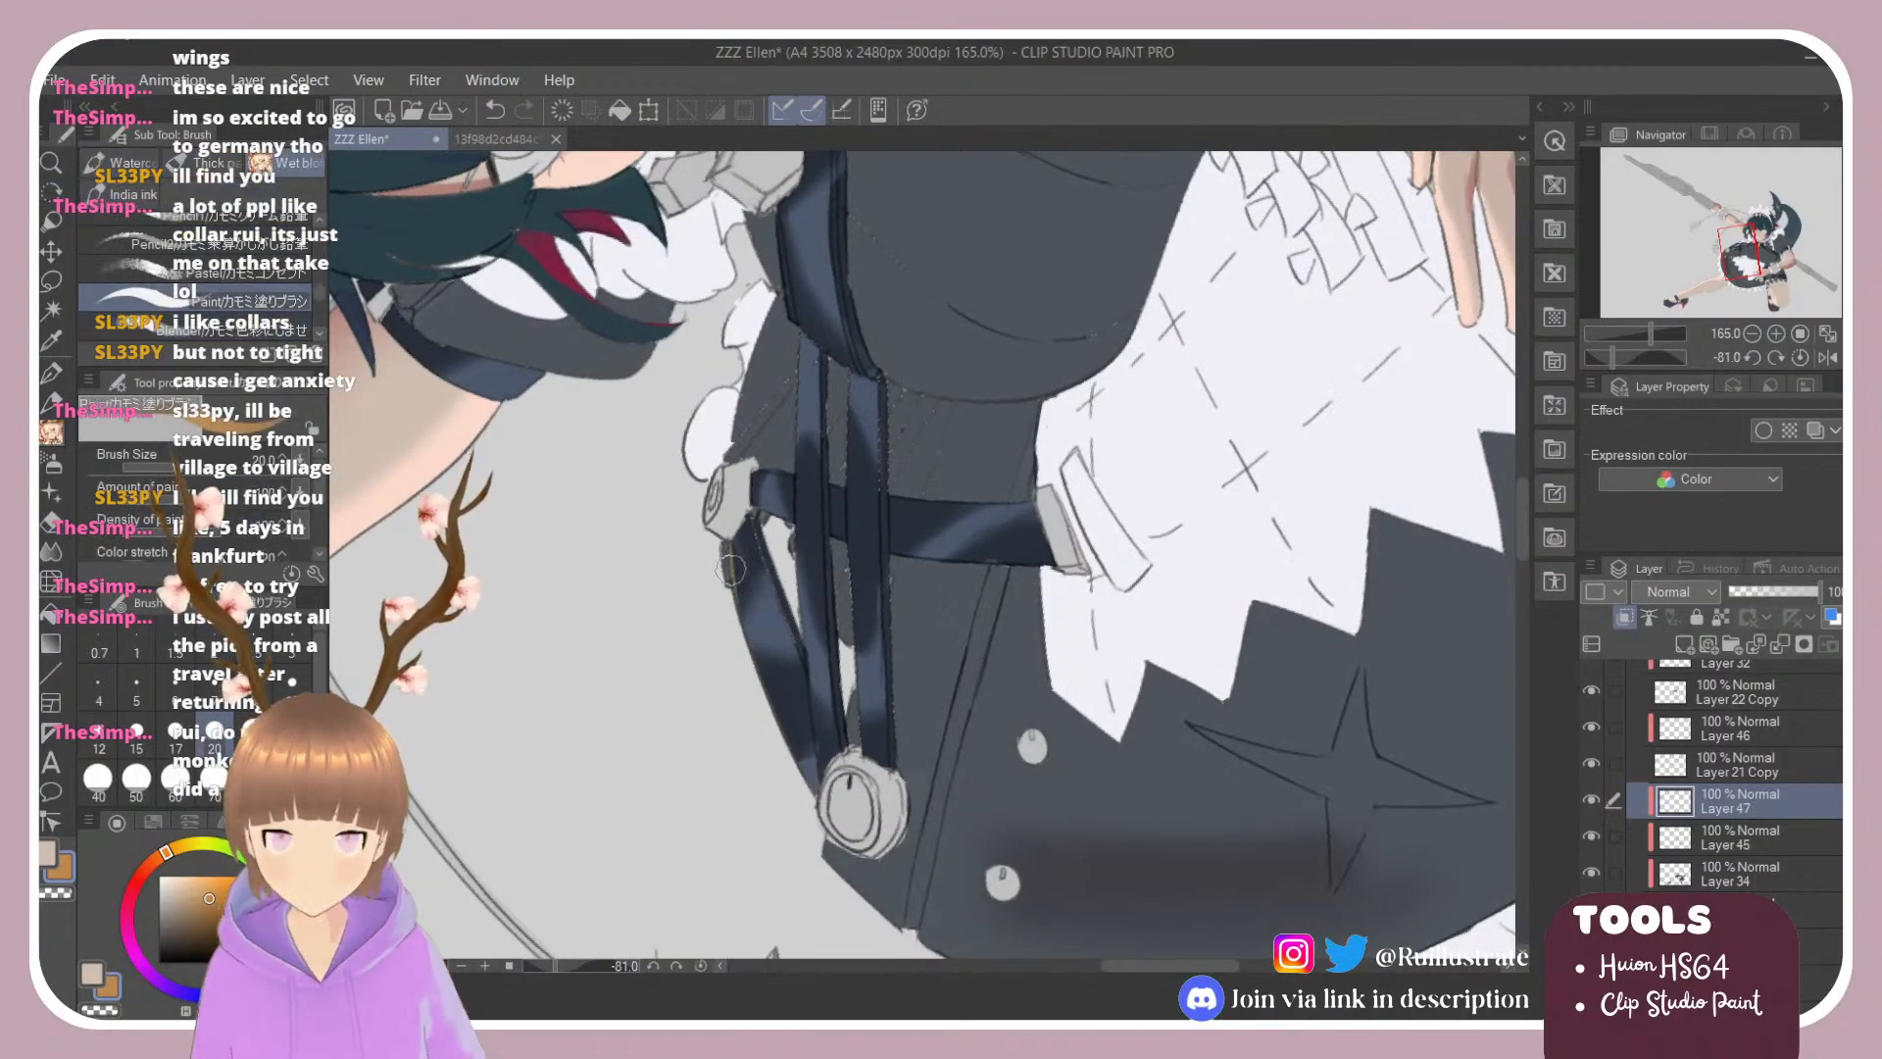
pyautogui.moveTo(730, 569); pyautogui.dragTo(854, 816)
pyautogui.click(284, 328)
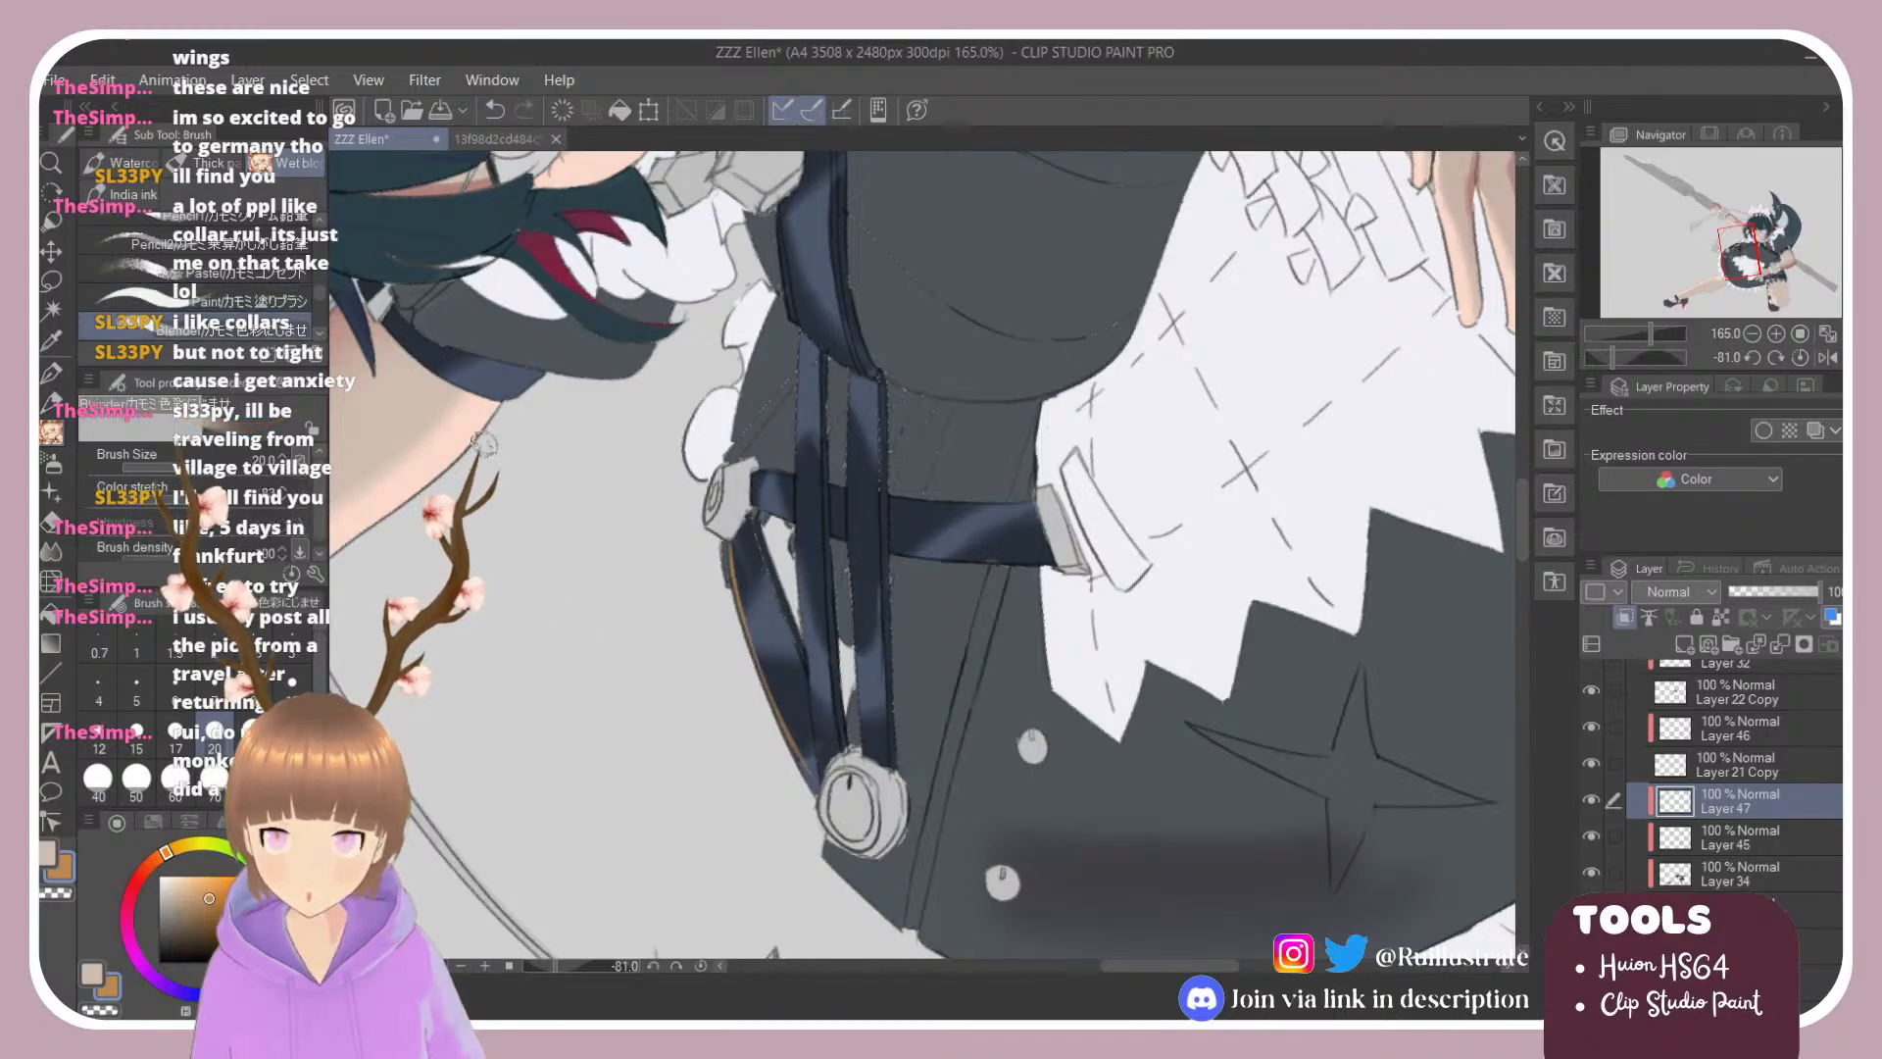
pyautogui.moveTo(729, 529); pyautogui.dragTo(846, 835)
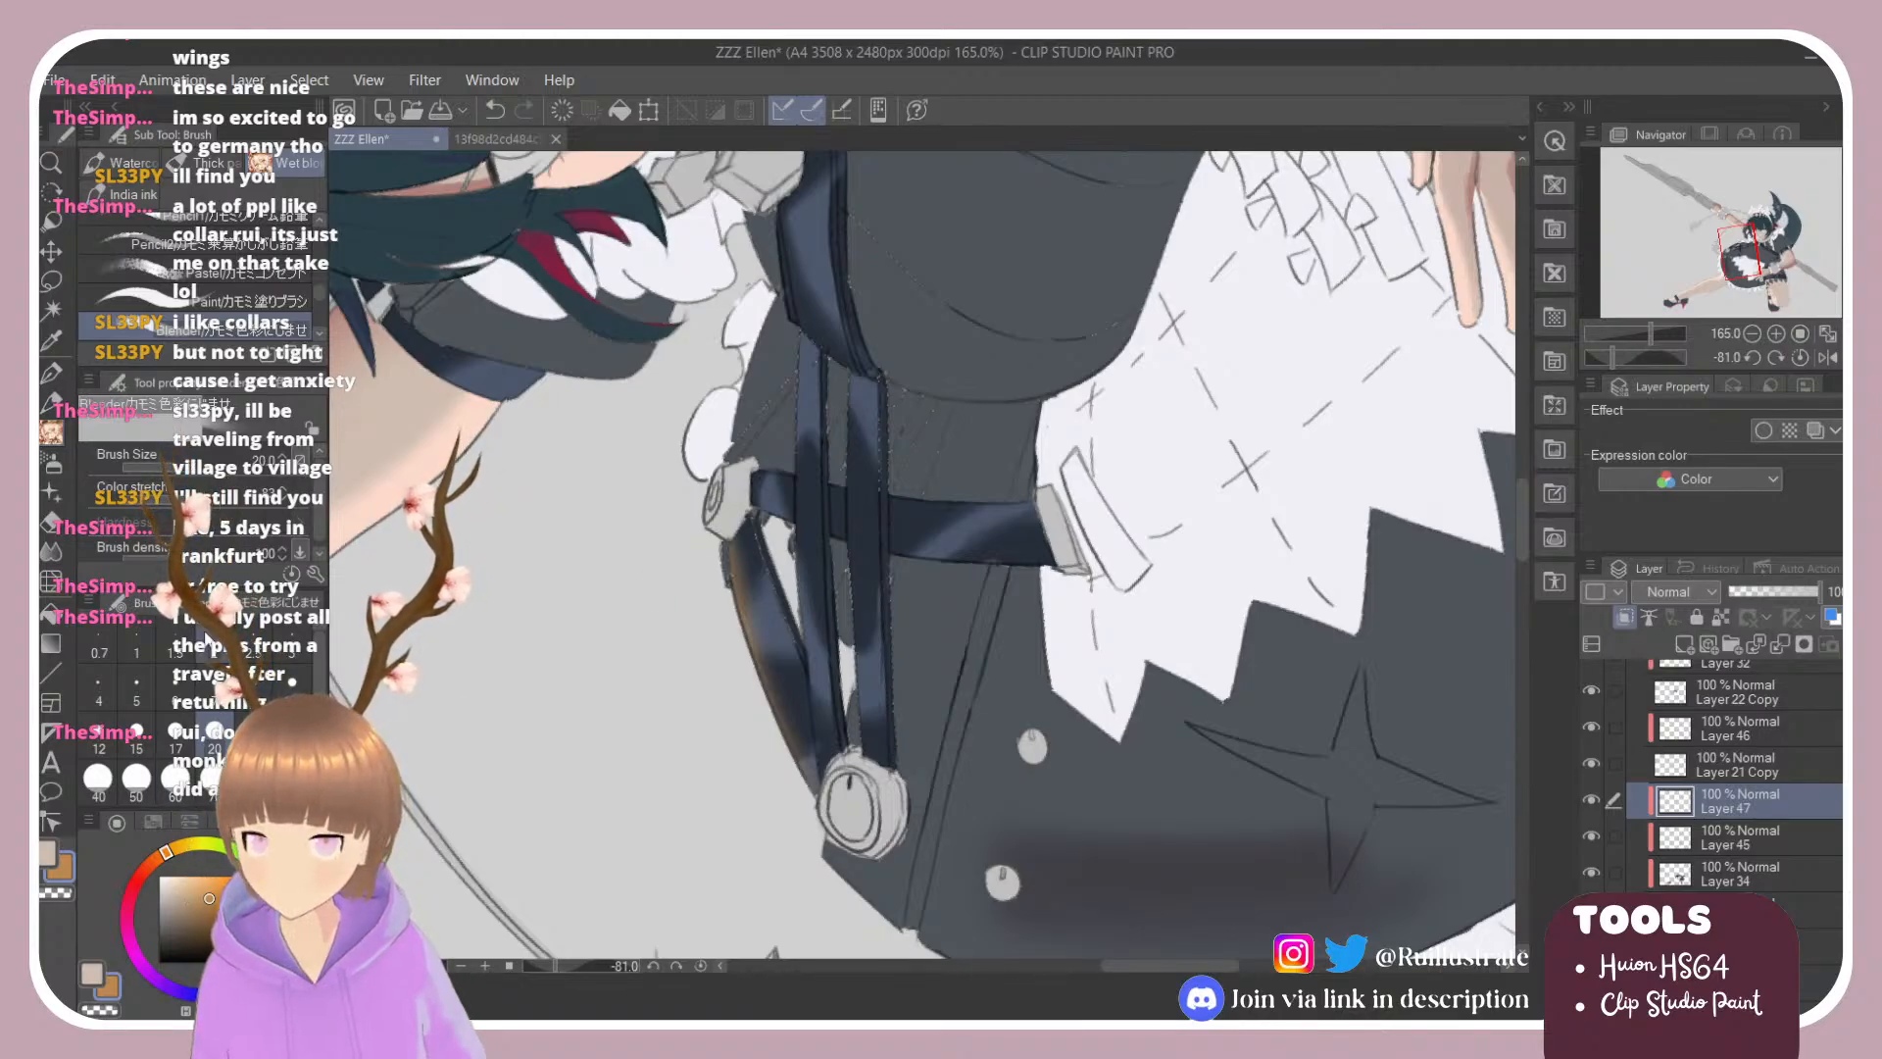
# Step: Paint a thin orange rim line down the outer edge of the long straight waist strap to the round buckle, undoing uneven strokes
pyautogui.click(196, 296)
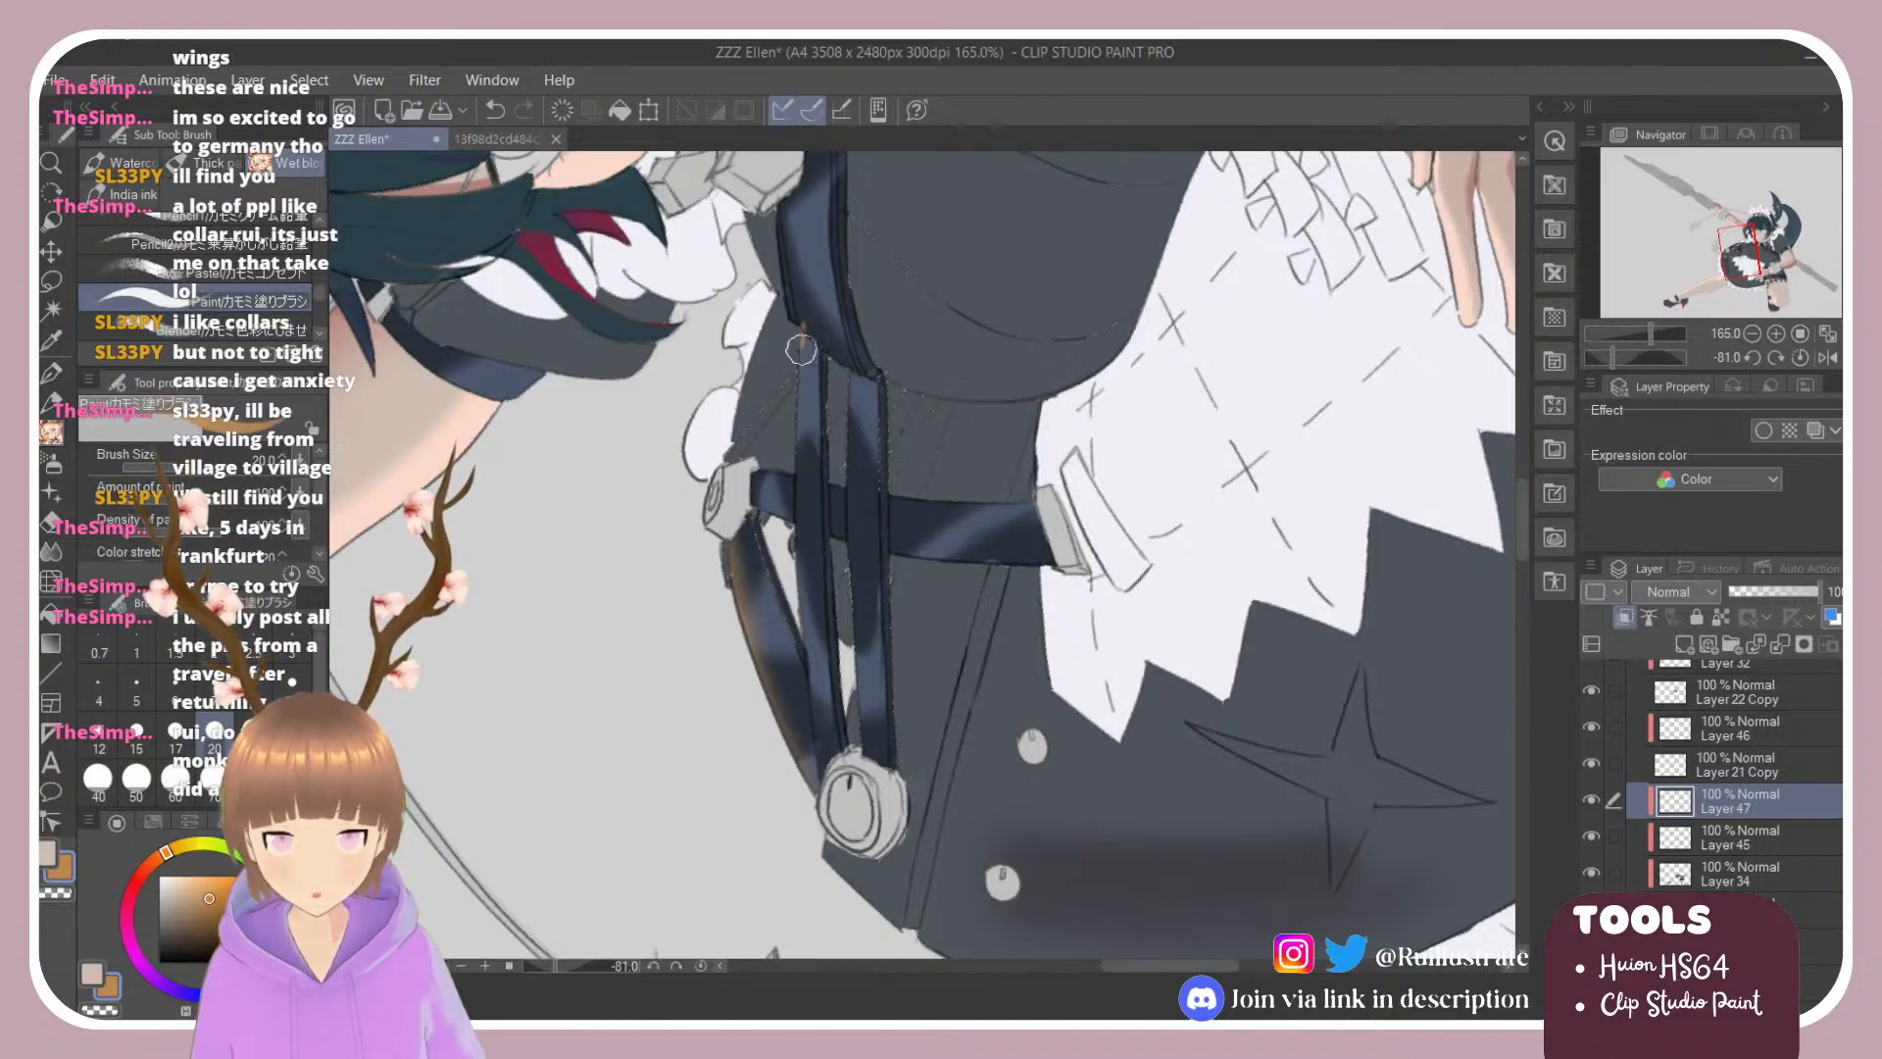
pyautogui.moveTo(800, 350); pyautogui.dragTo(798, 612)
pyautogui.hotkey('ctrl', 'z')
pyautogui.moveTo(796, 349); pyautogui.dragTo(810, 662)
pyautogui.hotkey('ctrl', 'z')
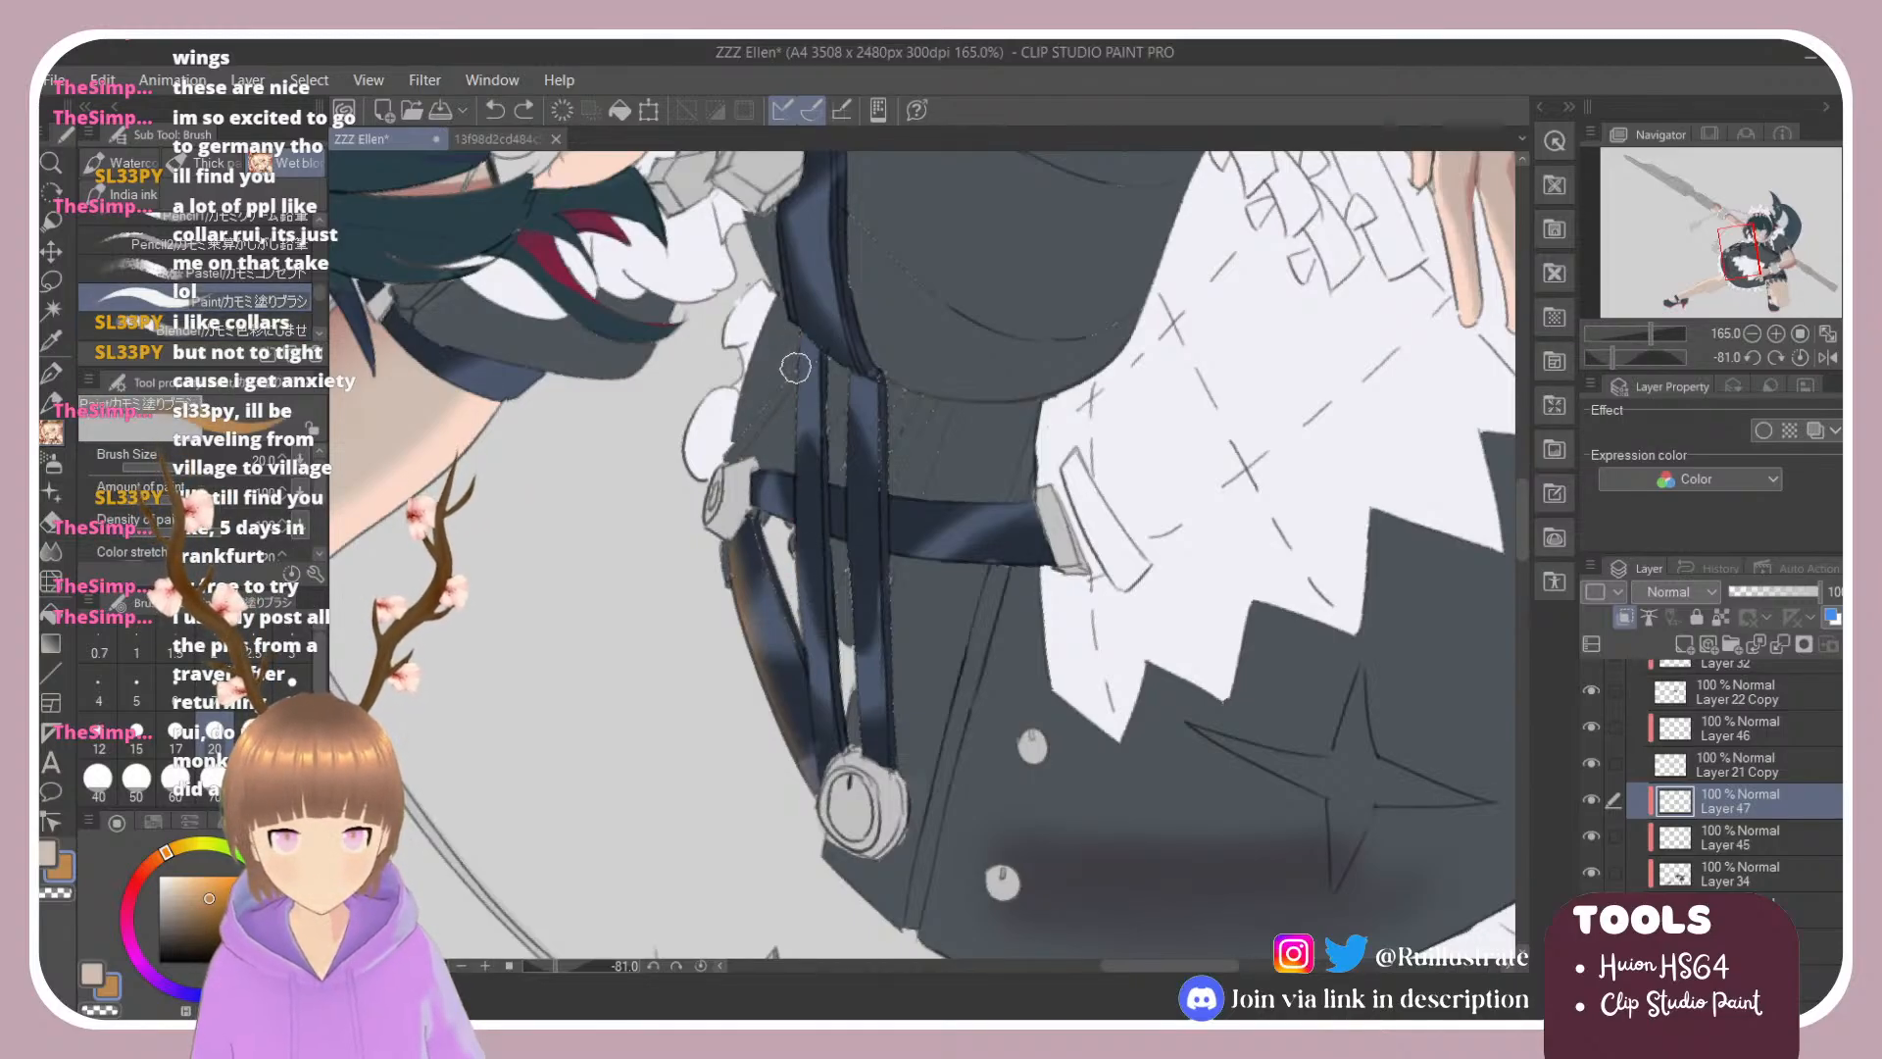
pyautogui.moveTo(802, 323); pyautogui.dragTo(810, 621)
pyautogui.moveTo(801, 505); pyautogui.dragTo(814, 749)
pyautogui.hotkey('ctrl', 'z')
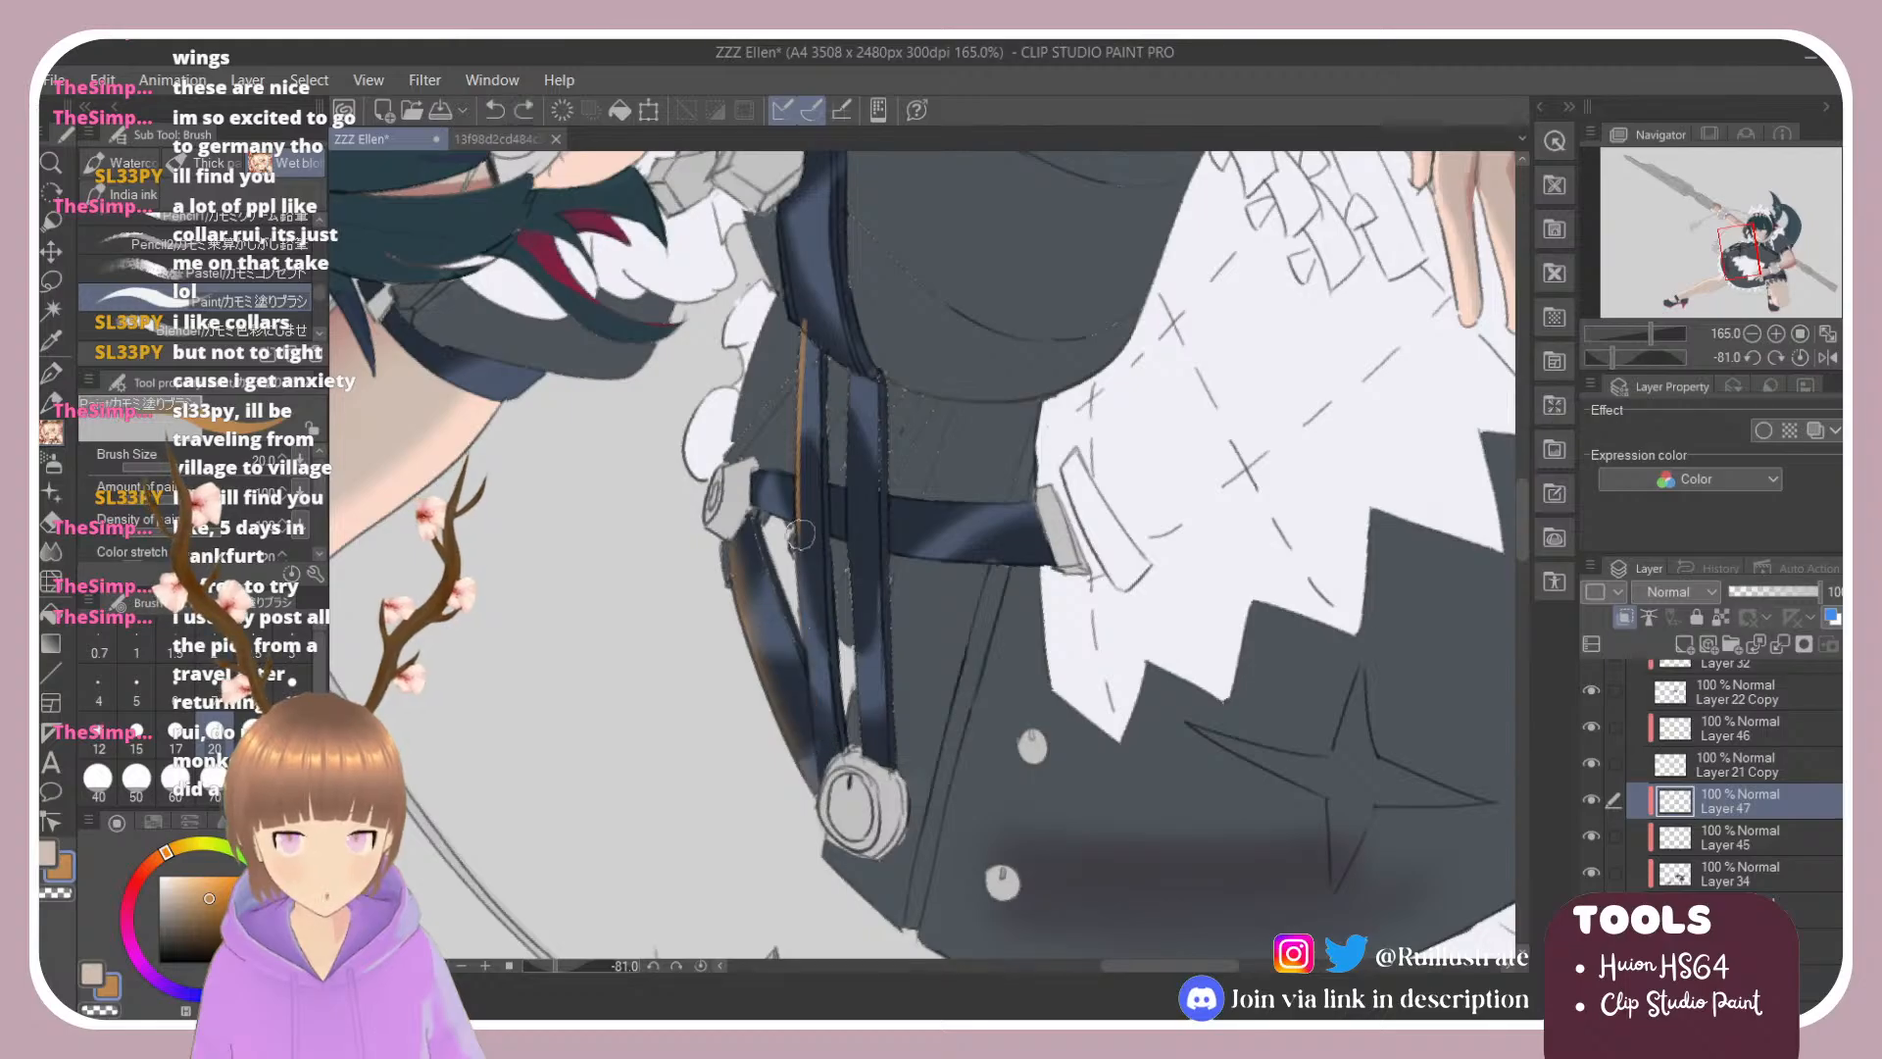
pyautogui.moveTo(795, 495)
pyautogui.mouseDown()
pyautogui.moveTo(814, 797)
pyautogui.moveTo(811, 707)
pyautogui.mouseUp()
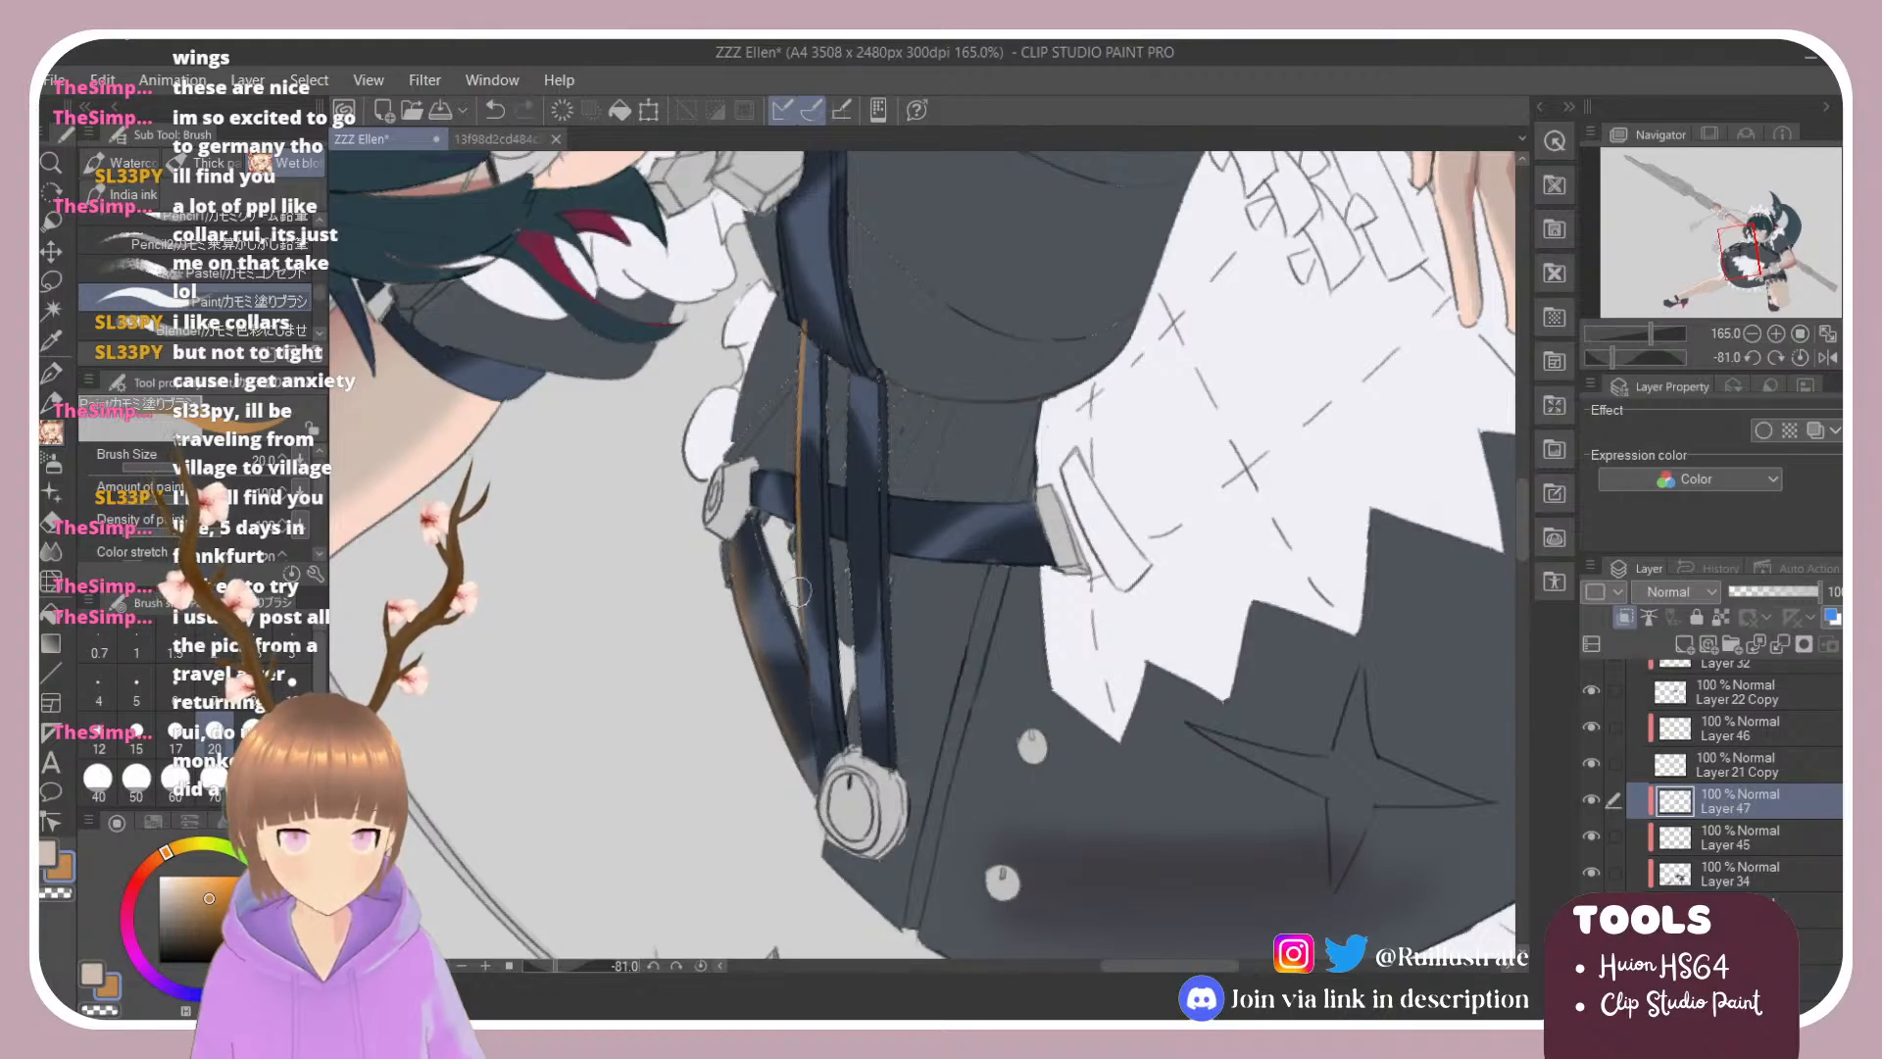
pyautogui.hotkey('ctrl', 'z')
pyautogui.moveTo(799, 524); pyautogui.dragTo(825, 766)
pyautogui.hotkey('ctrl', 'z')
pyautogui.moveTo(796, 515); pyautogui.dragTo(822, 774)
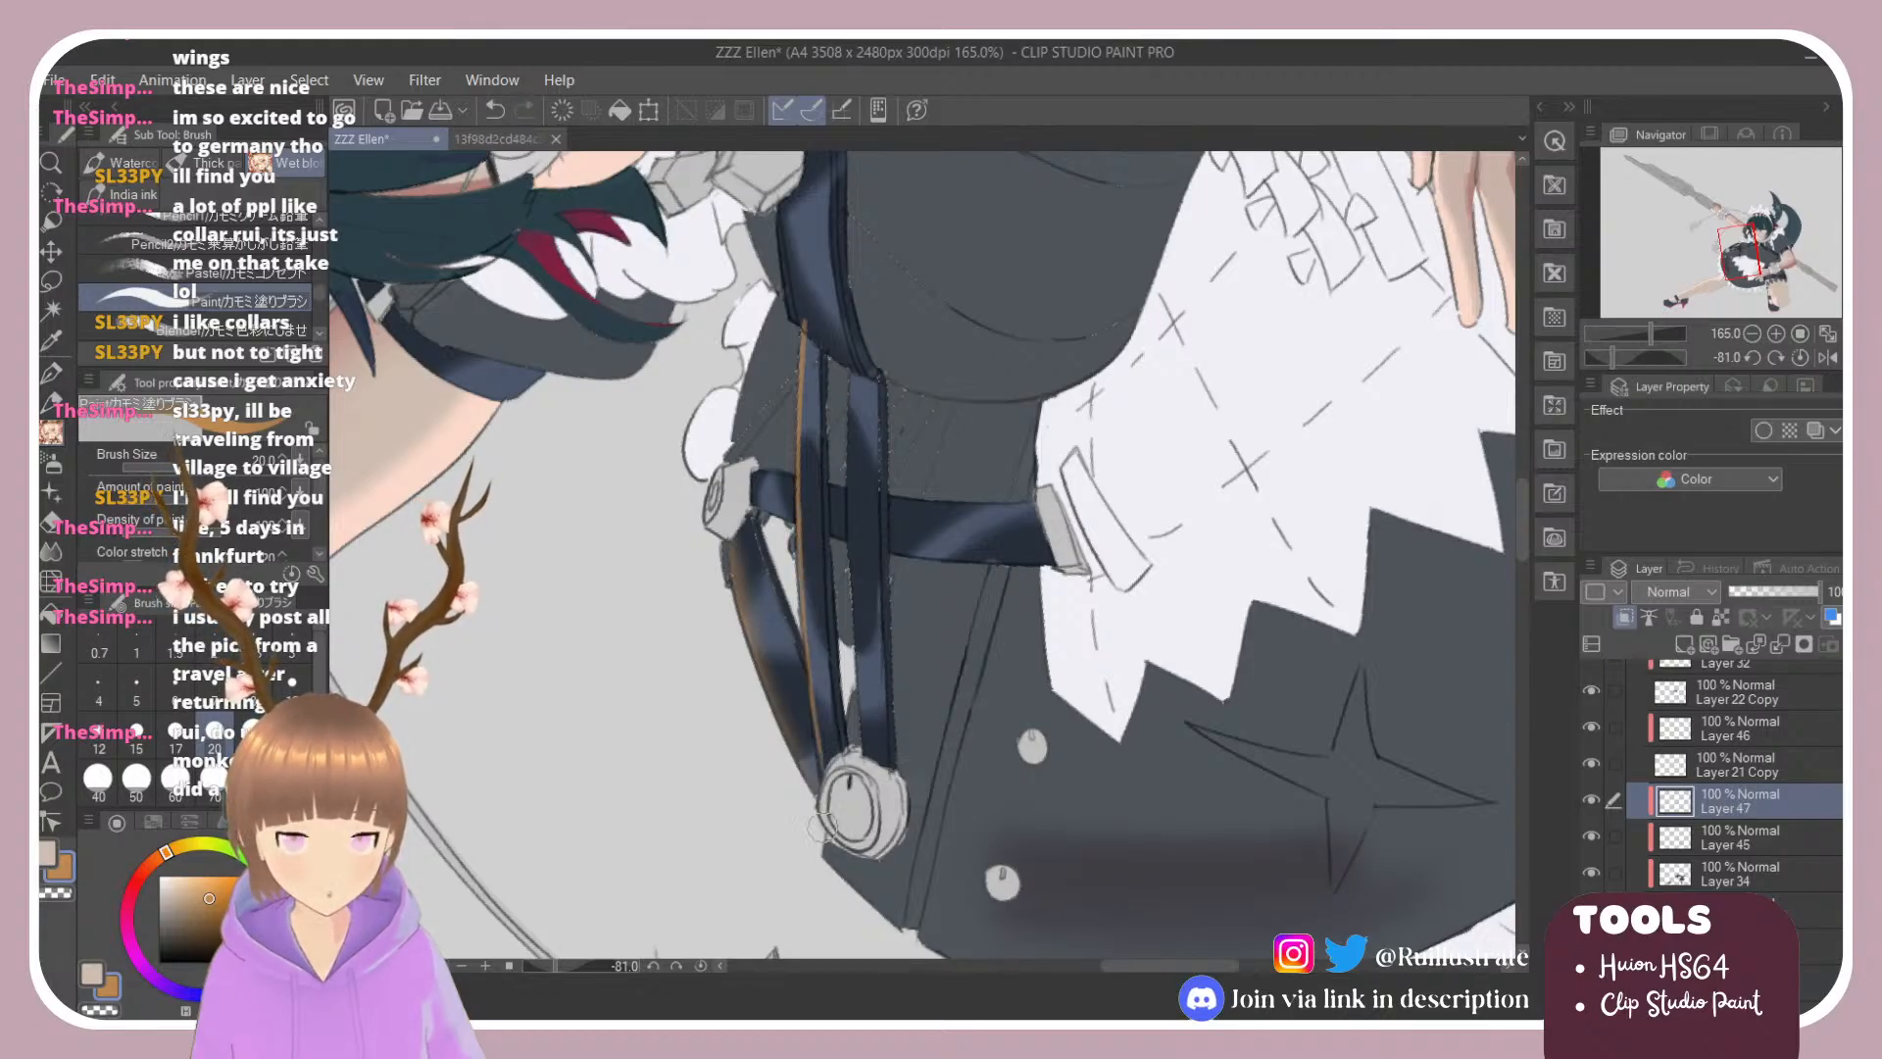
# Step: Blend the orange rim line into the straight waist strap and erase the excess at its upper end below the shoulder strap
pyautogui.click(264, 329)
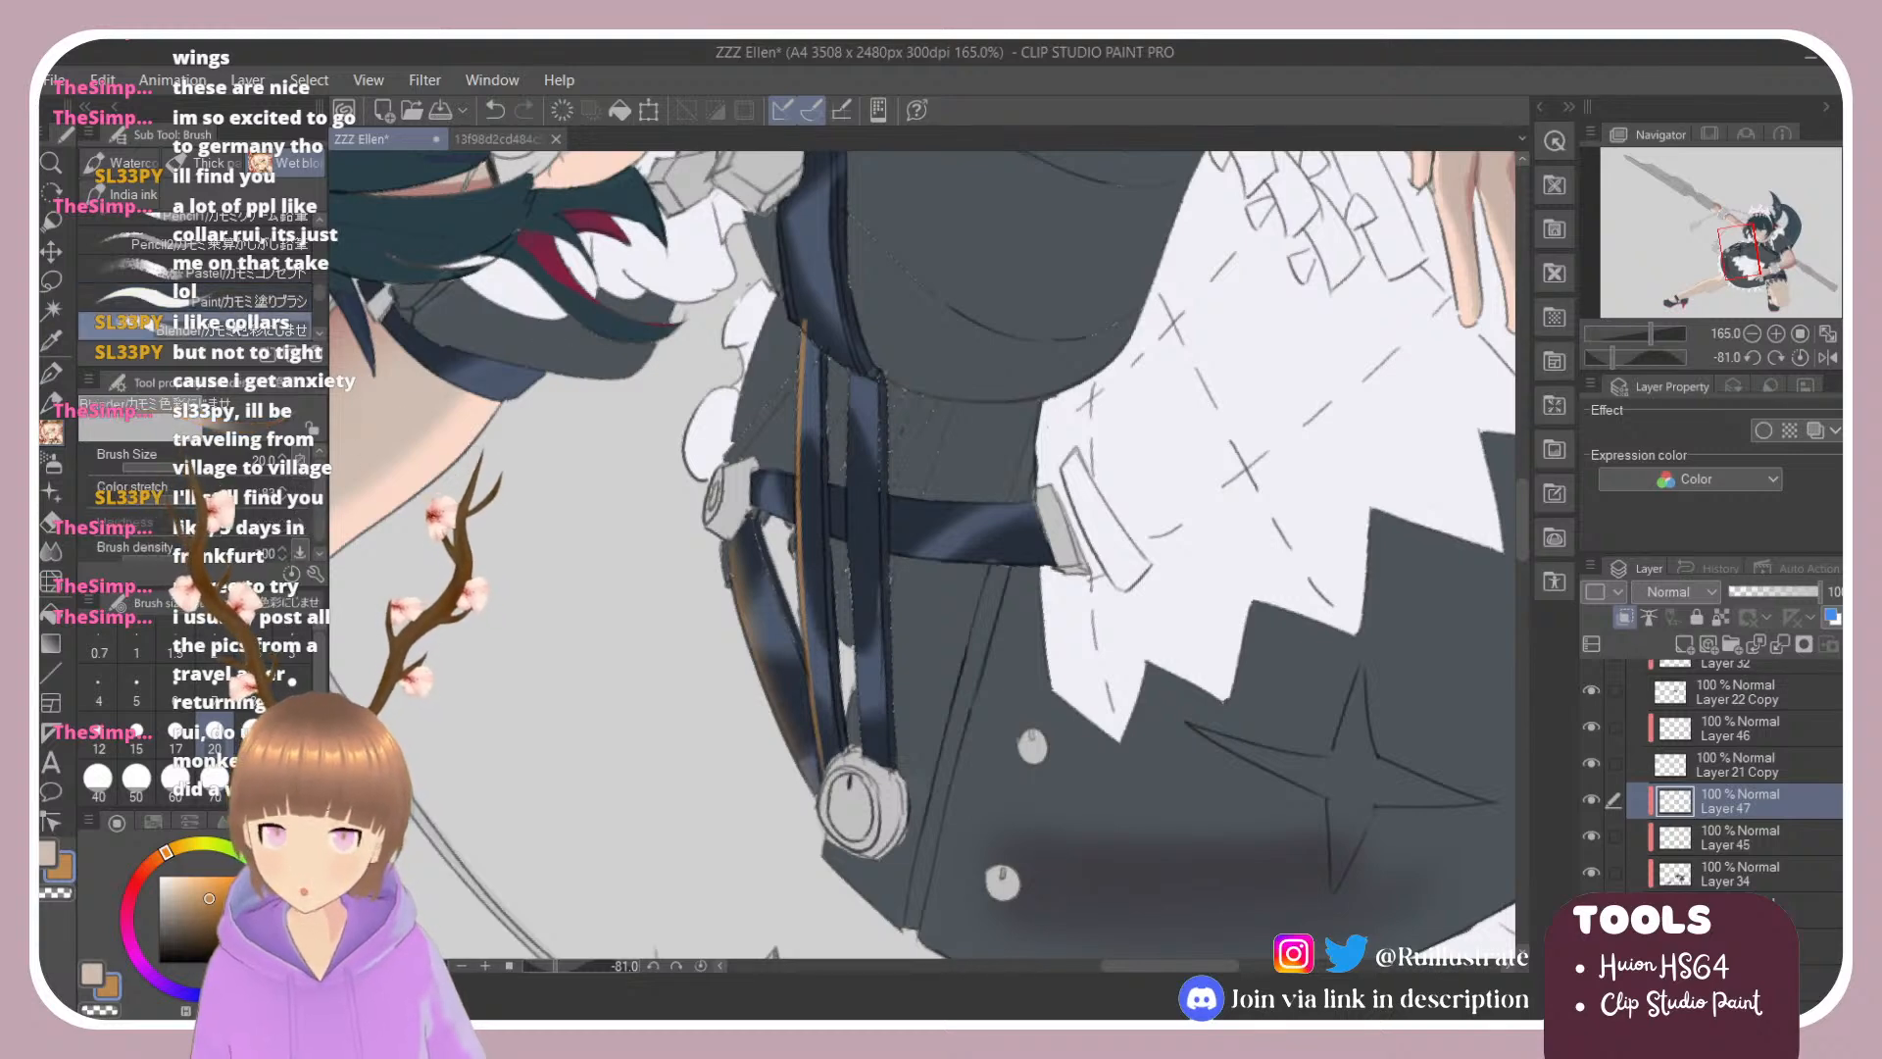
pyautogui.moveTo(802, 333); pyautogui.dragTo(832, 751)
pyautogui.press('e')
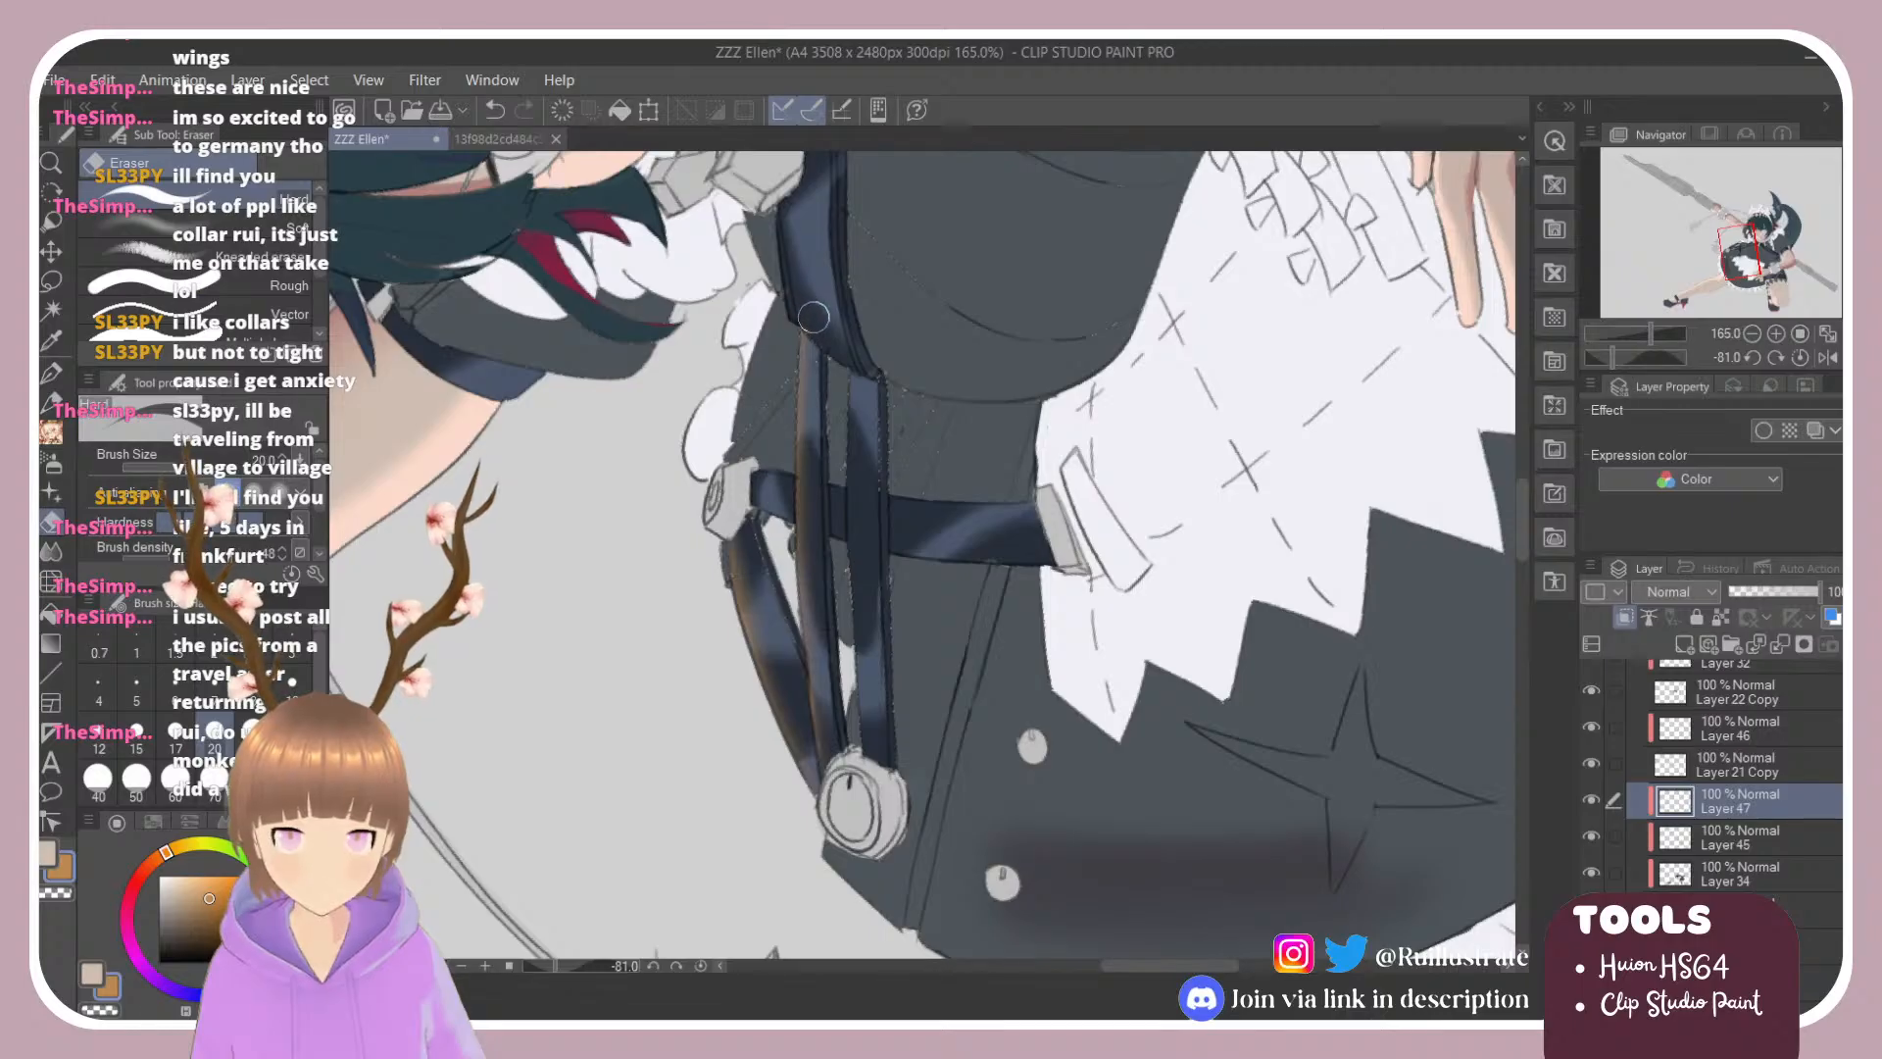
pyautogui.moveTo(831, 328)
pyautogui.mouseDown()
pyautogui.moveTo(887, 309)
pyautogui.moveTo(1090, 312)
pyautogui.mouseUp()
pyautogui.press('b')
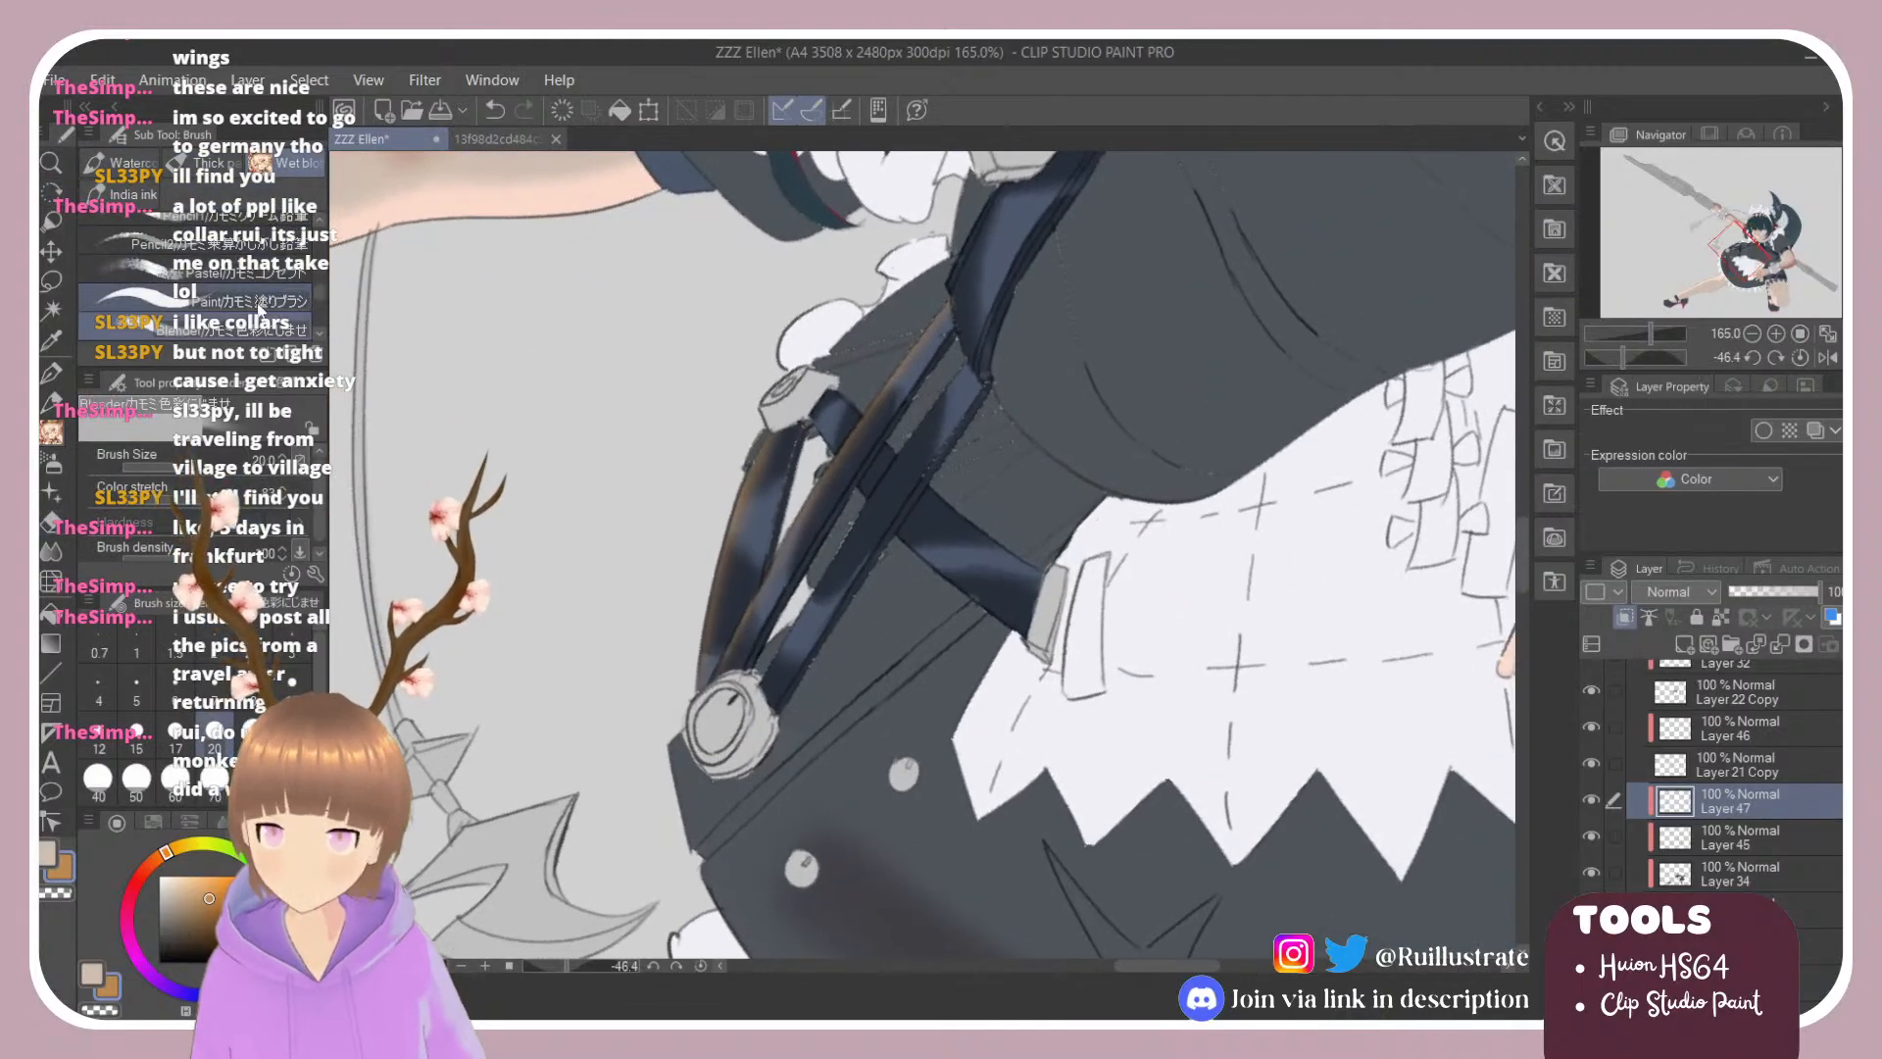
# Step: Examine the strap lighting in the reference illustration and compare it with the rim light on the drawing's waist straps
pyautogui.click(500, 139)
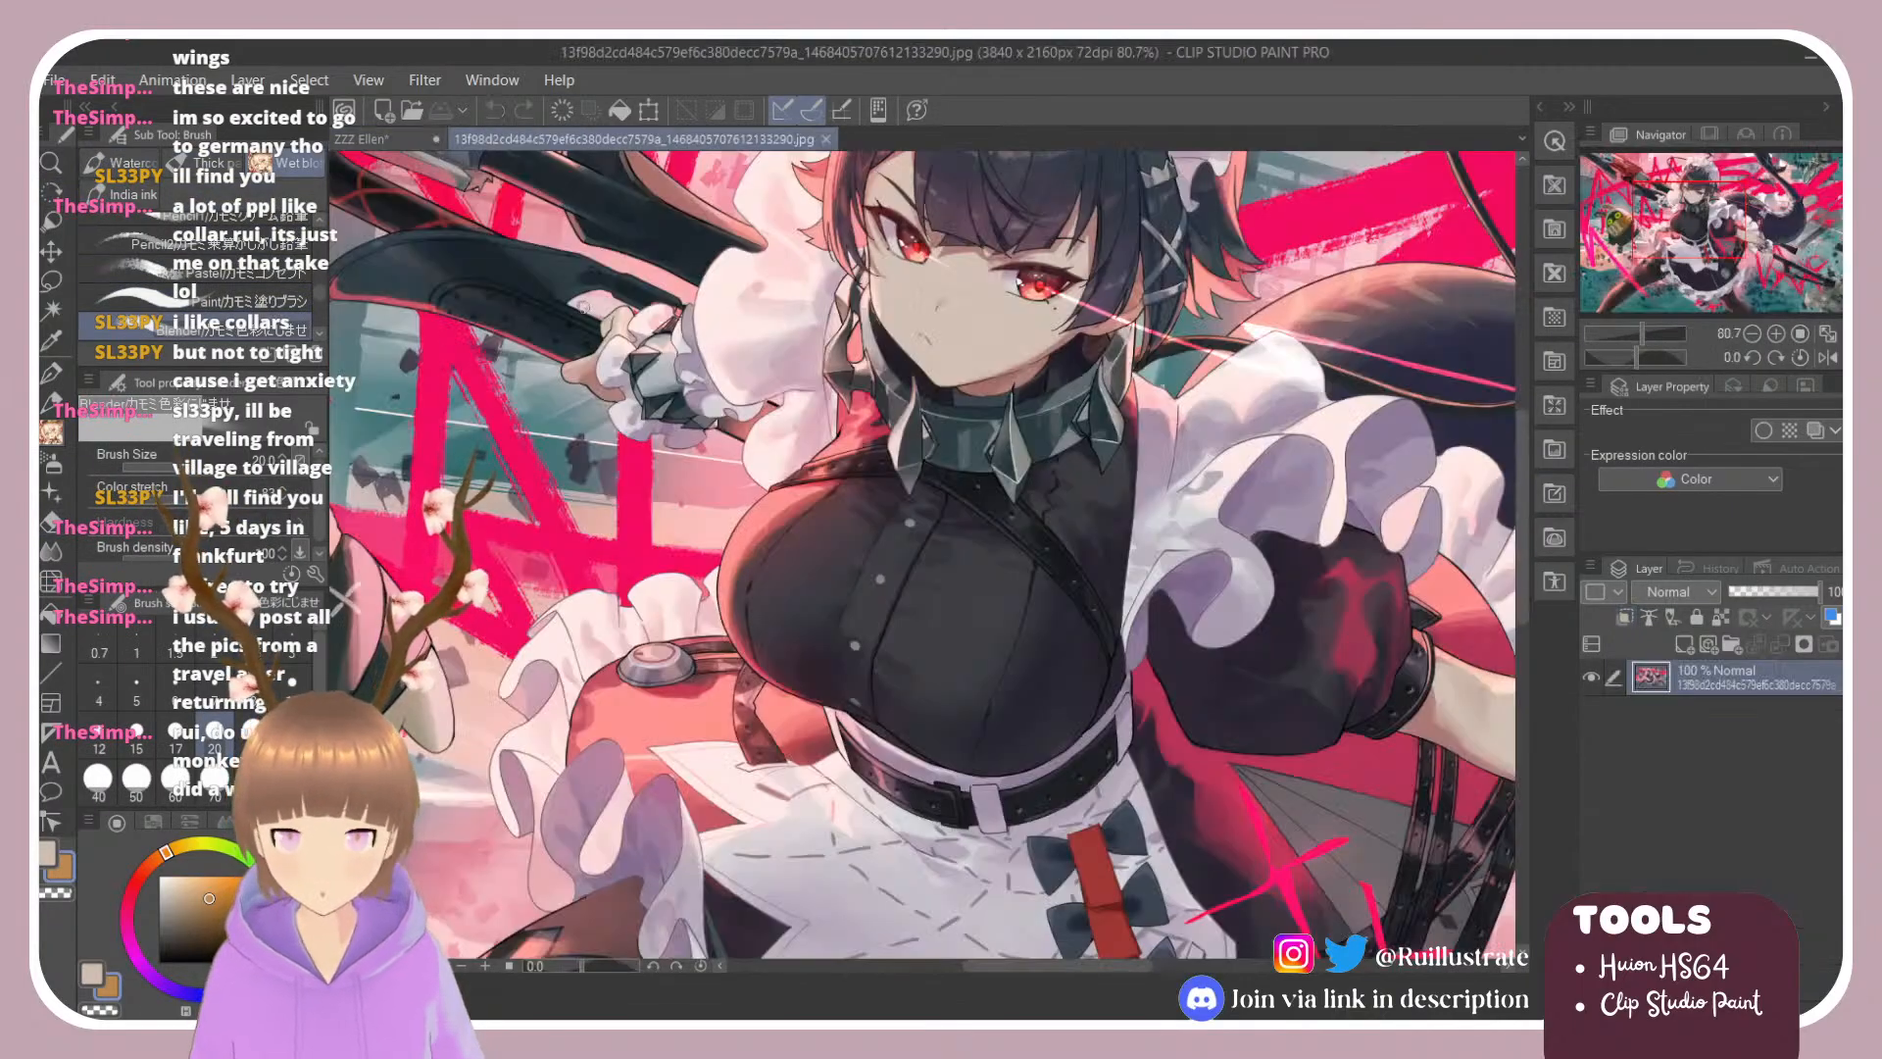
pyautogui.scroll(5, 944, 464)
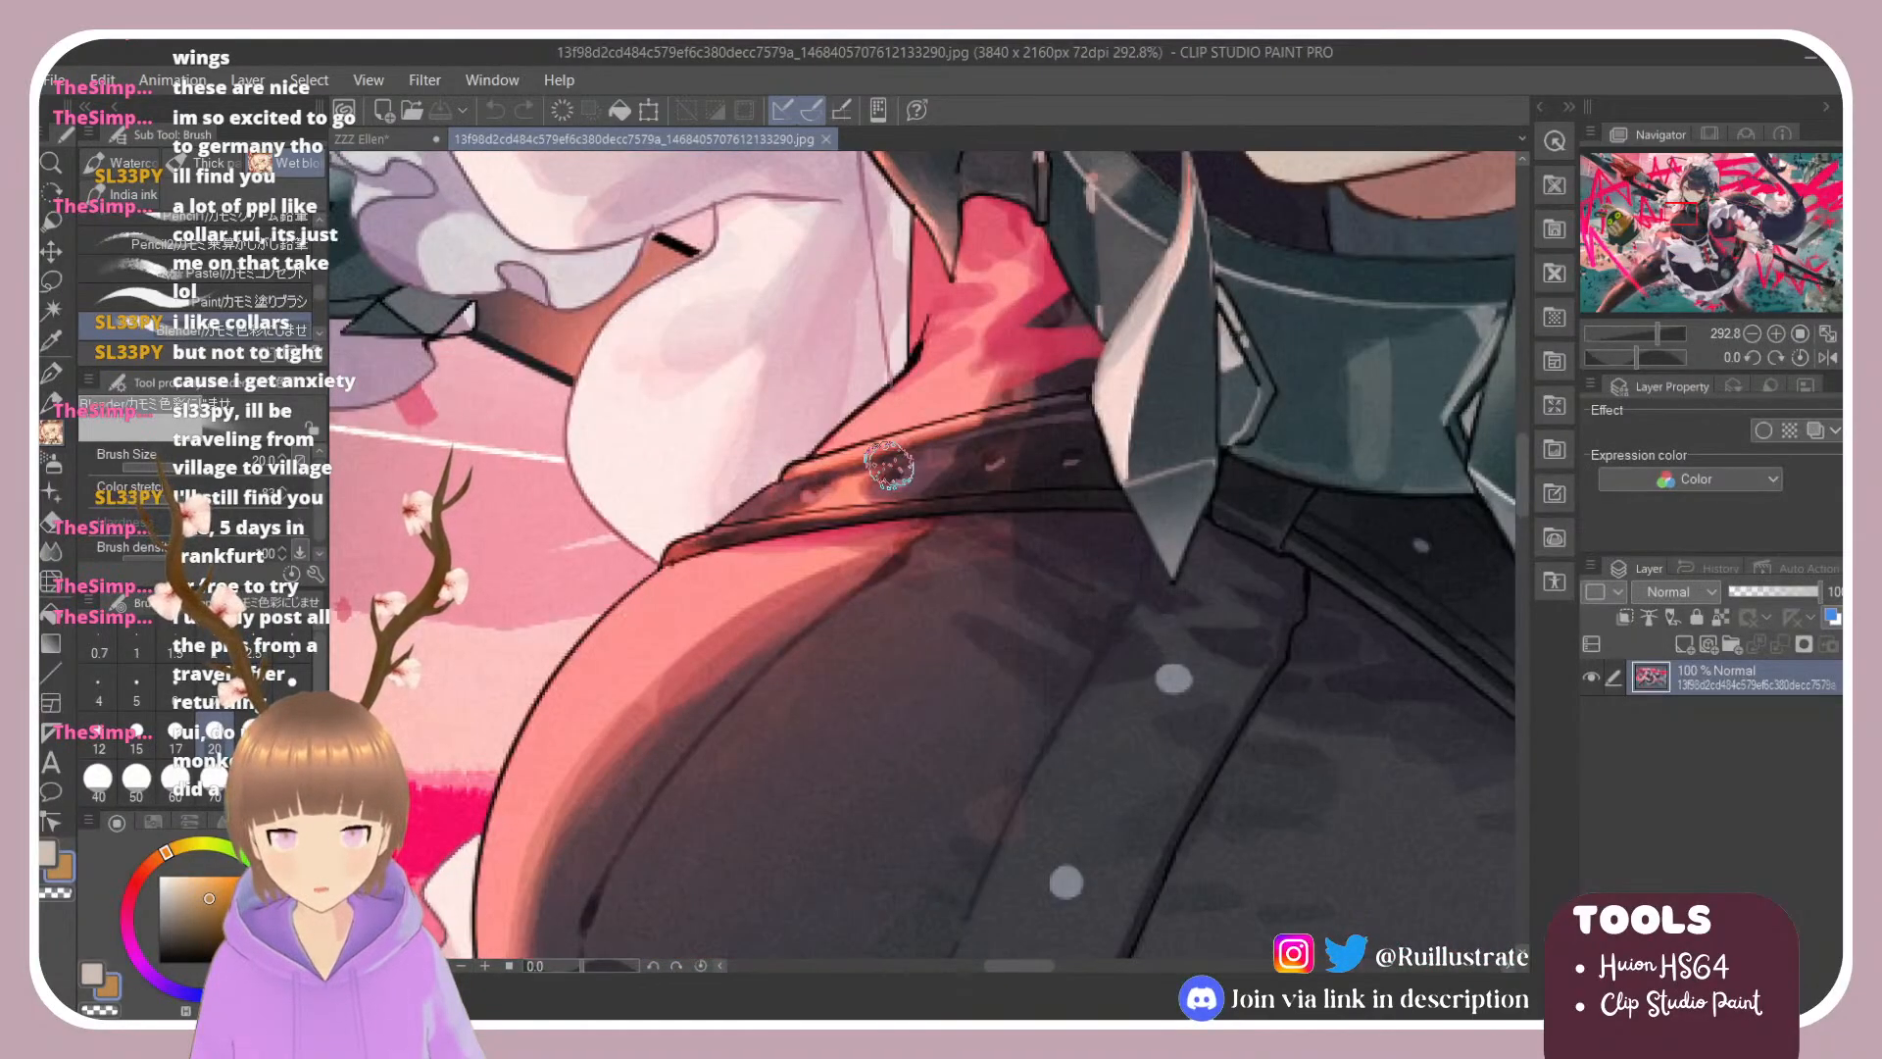
pyautogui.scroll(-7, 889, 465)
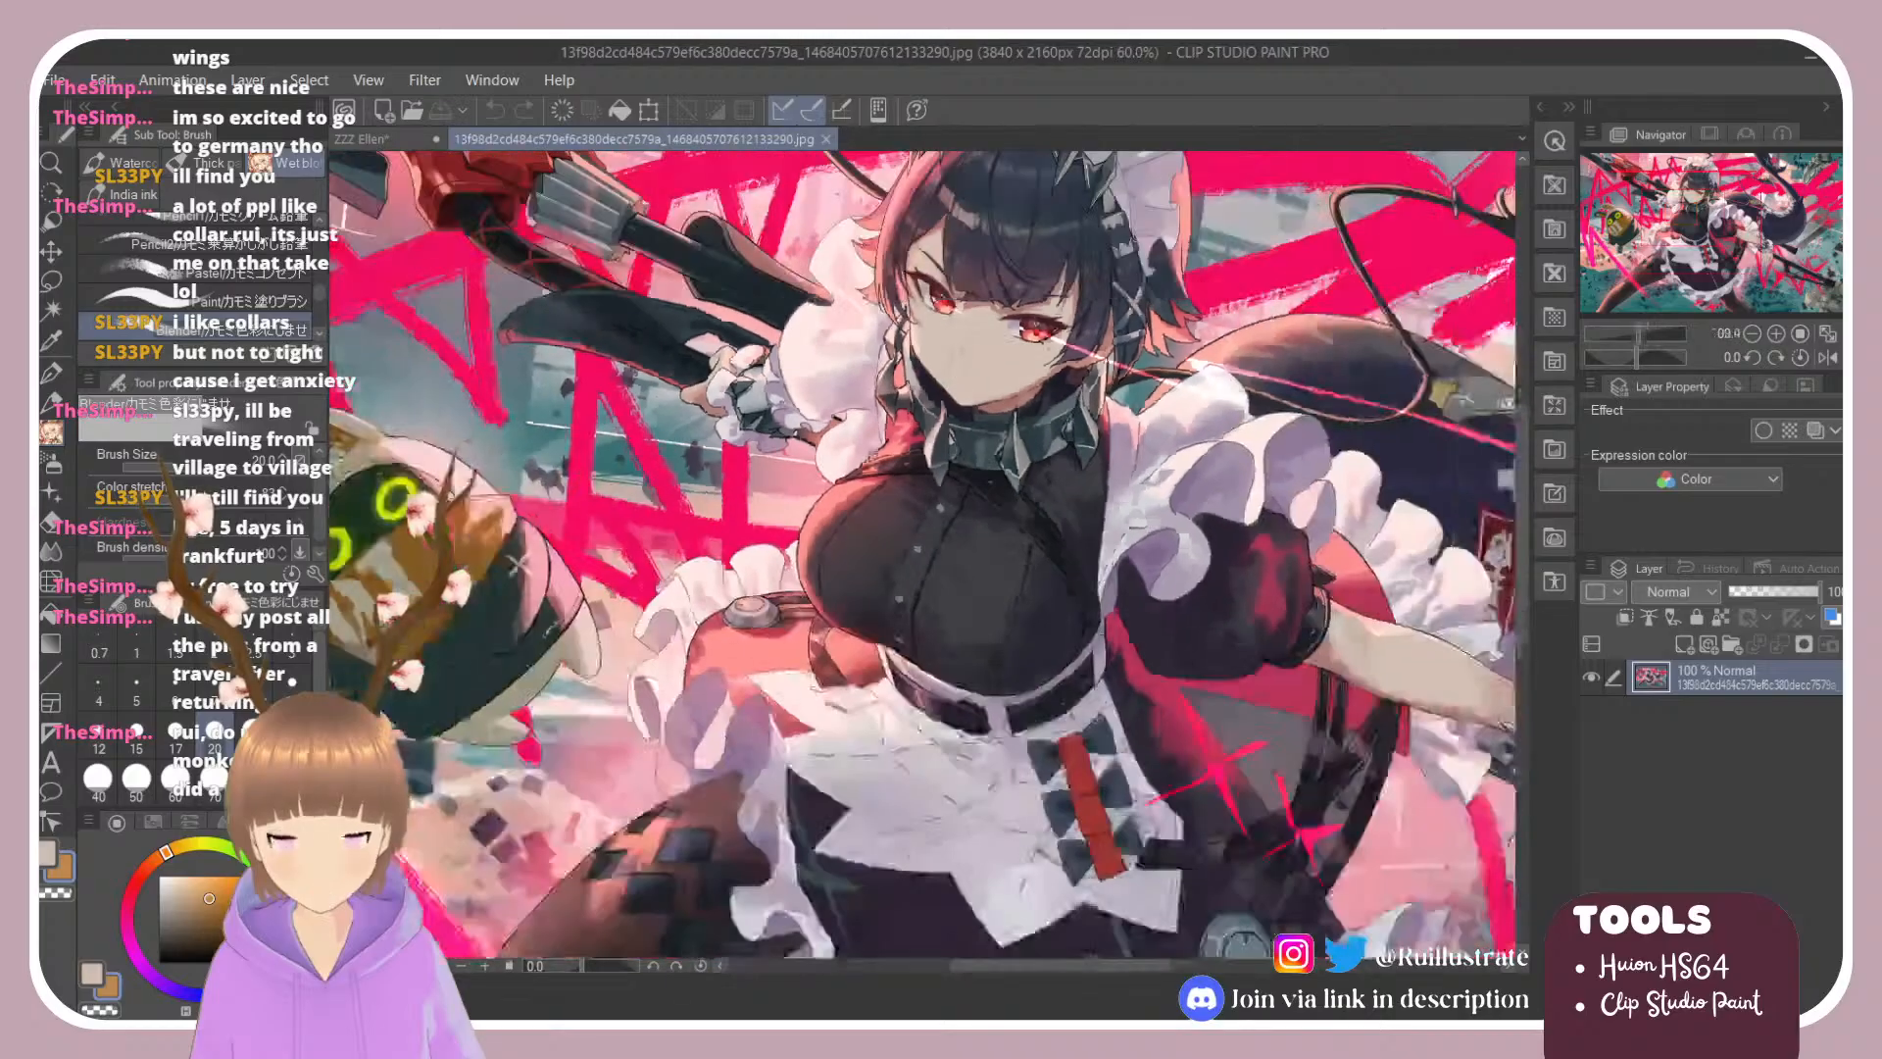
pyautogui.scroll(2, 758, 806)
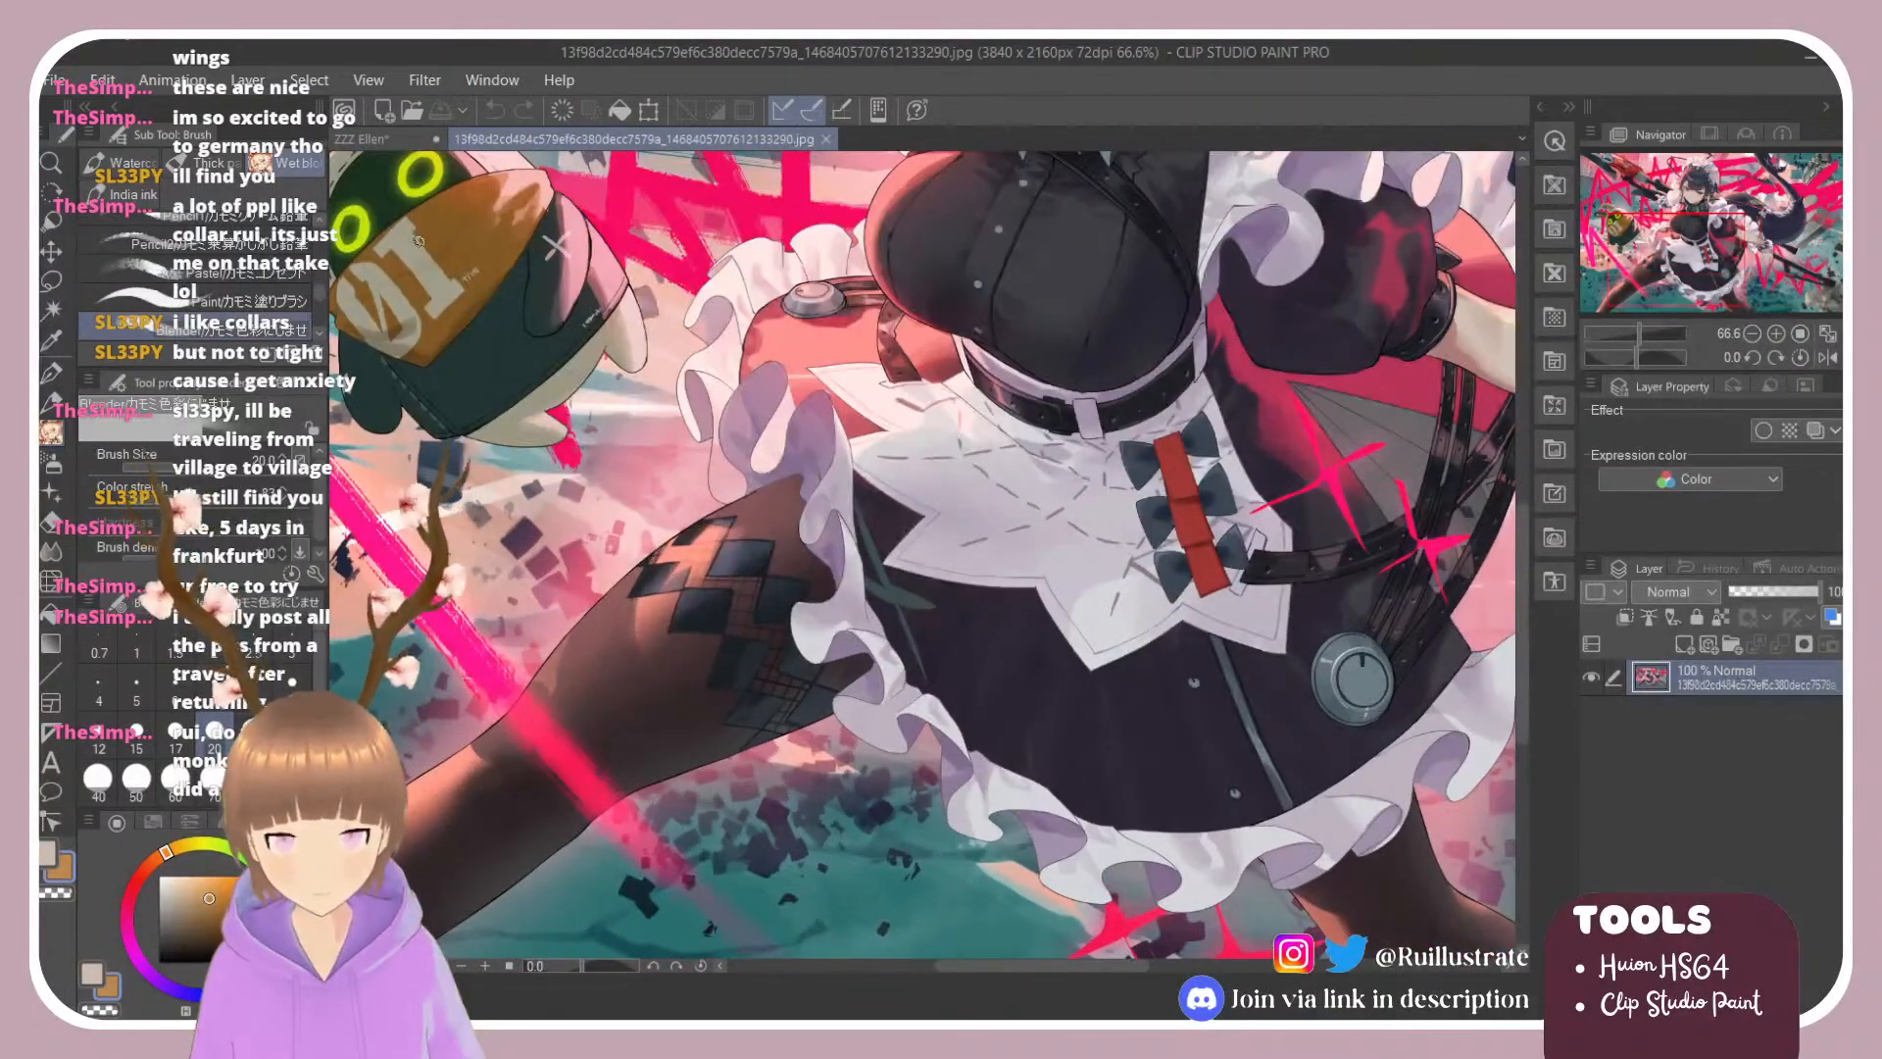
pyautogui.click(374, 143)
pyautogui.scroll(-3, 862, 803)
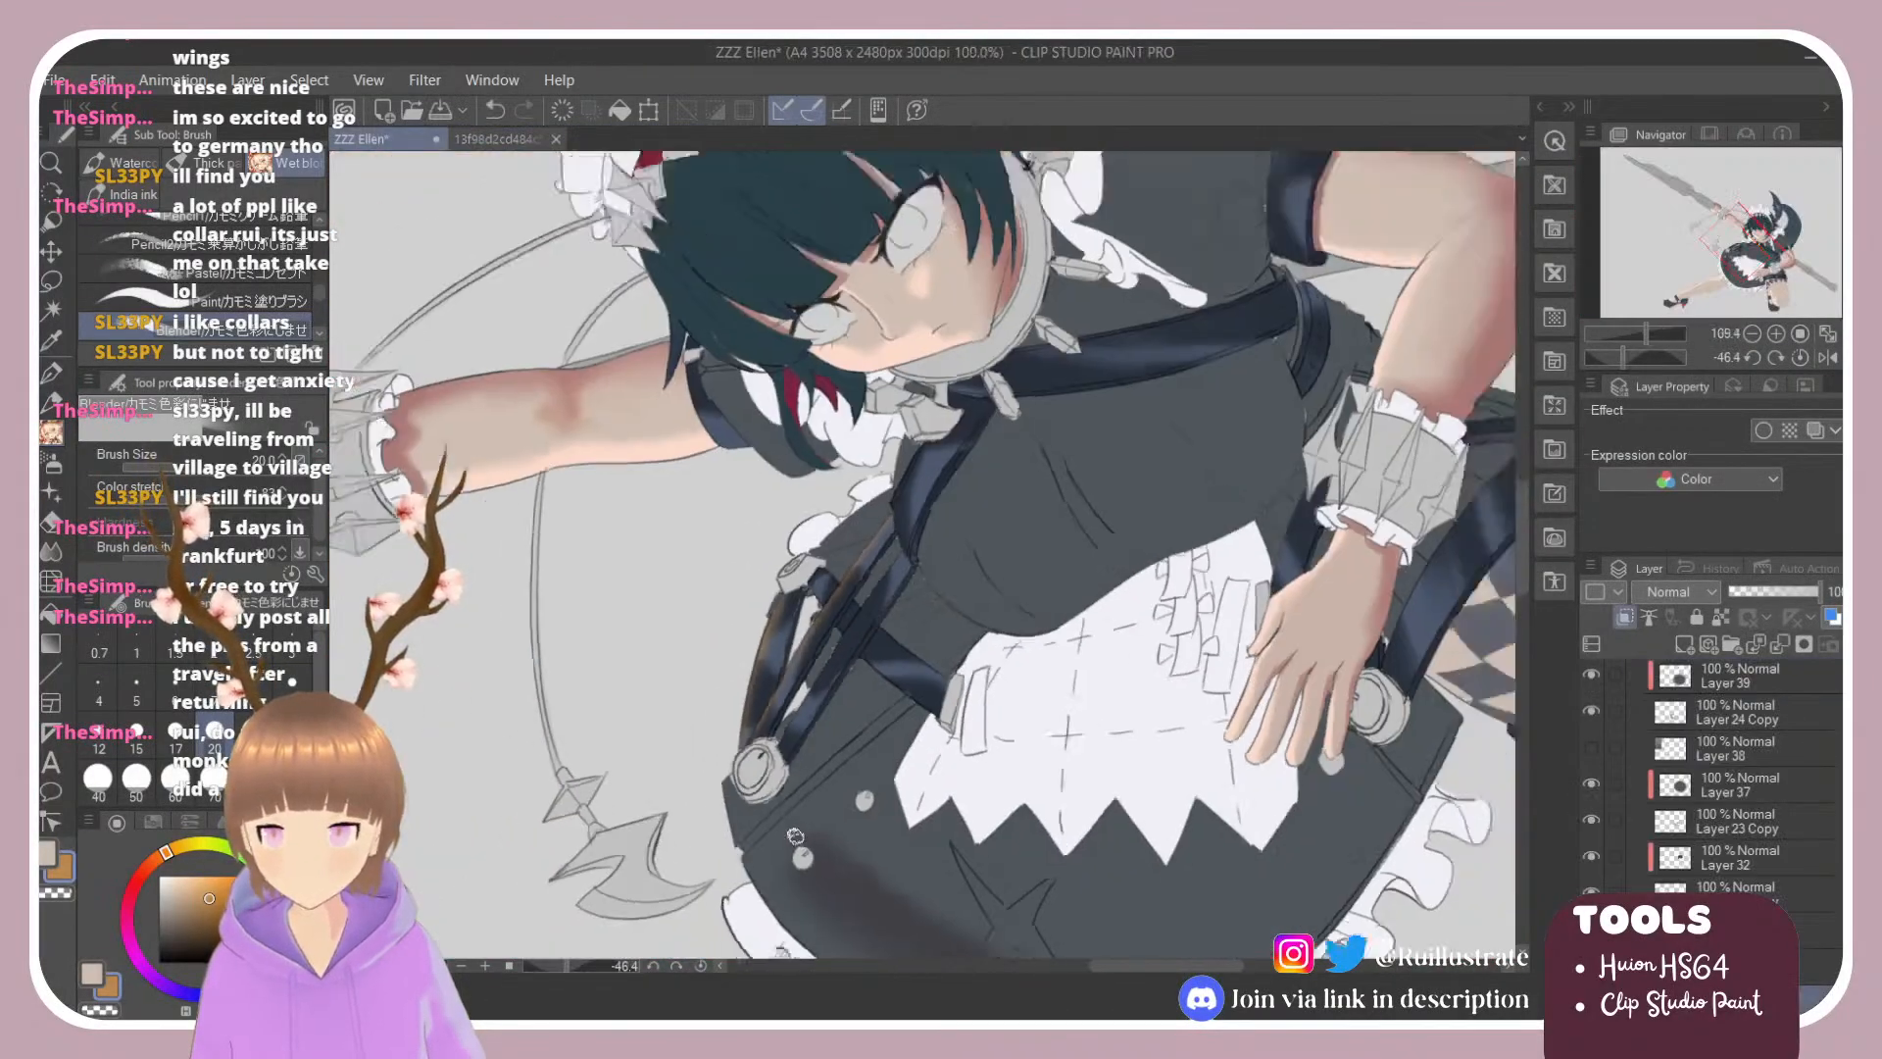
pyautogui.scroll(3, 840, 771)
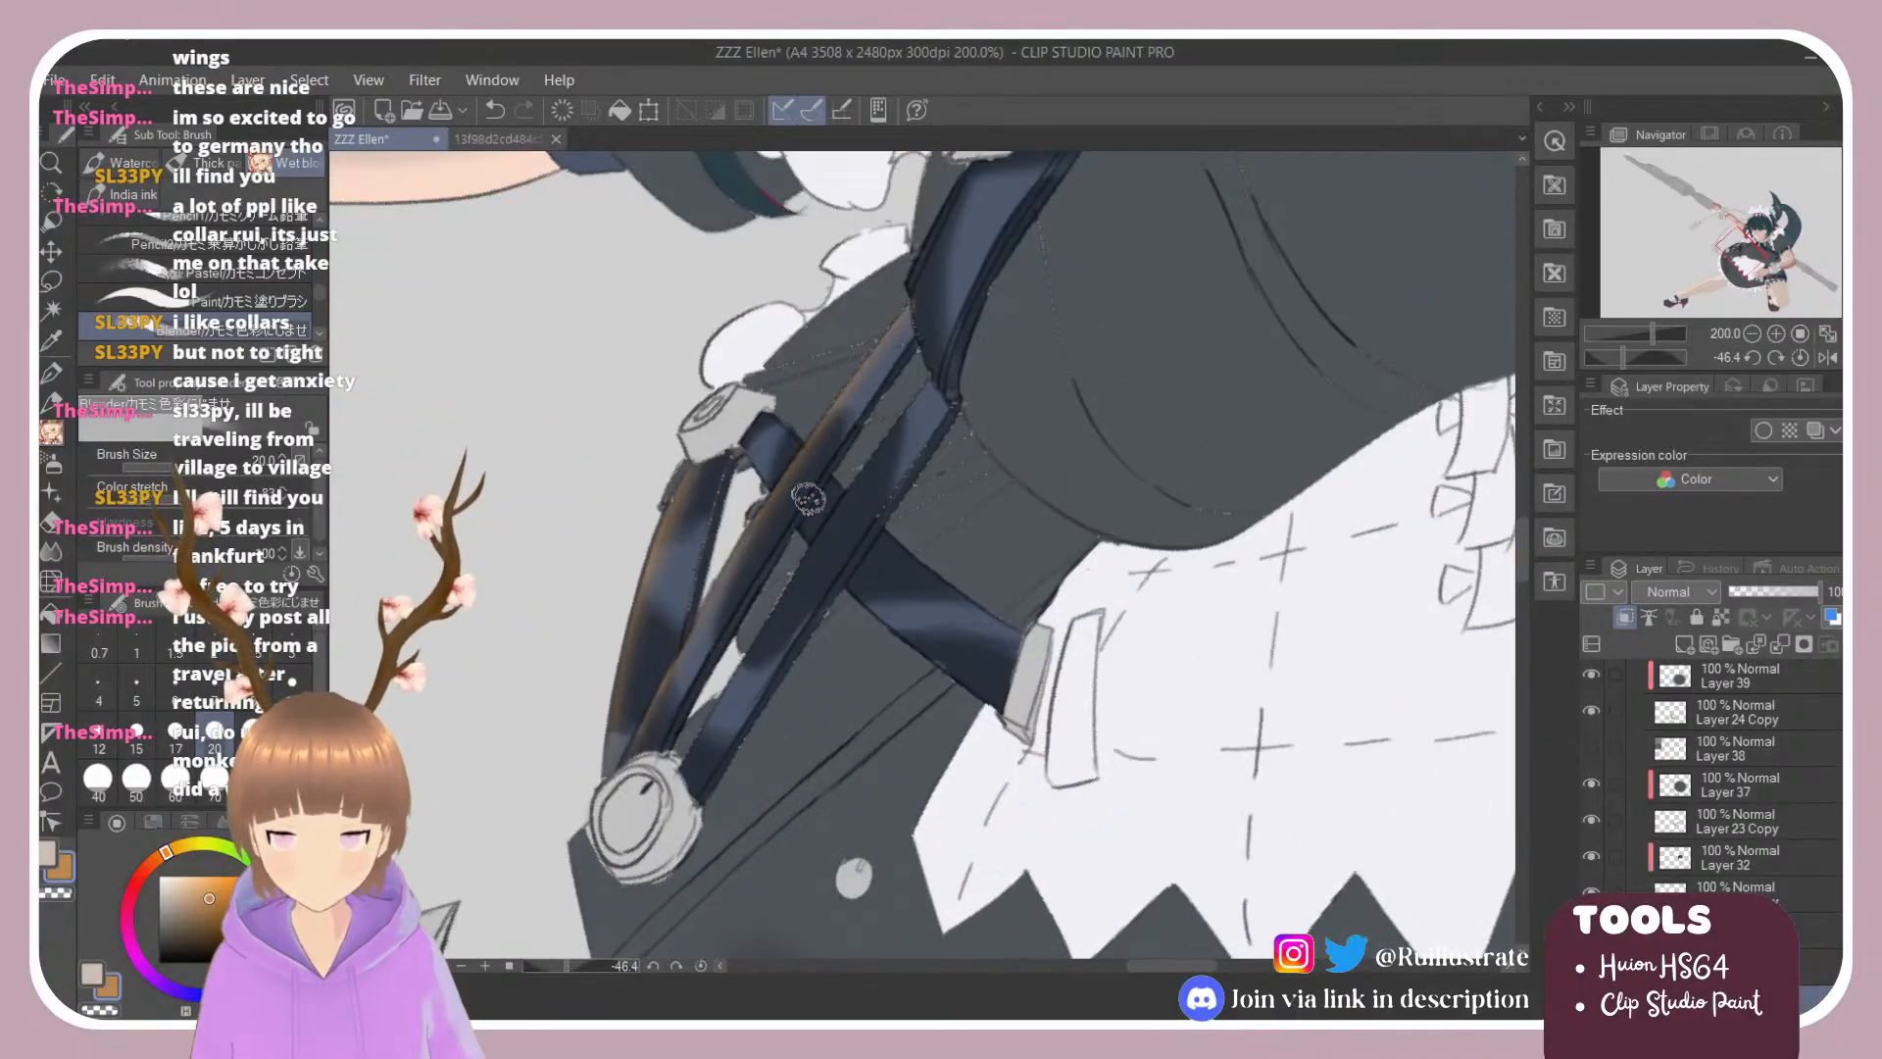
pyautogui.press('space')
pyautogui.doubleClick(827, 502)
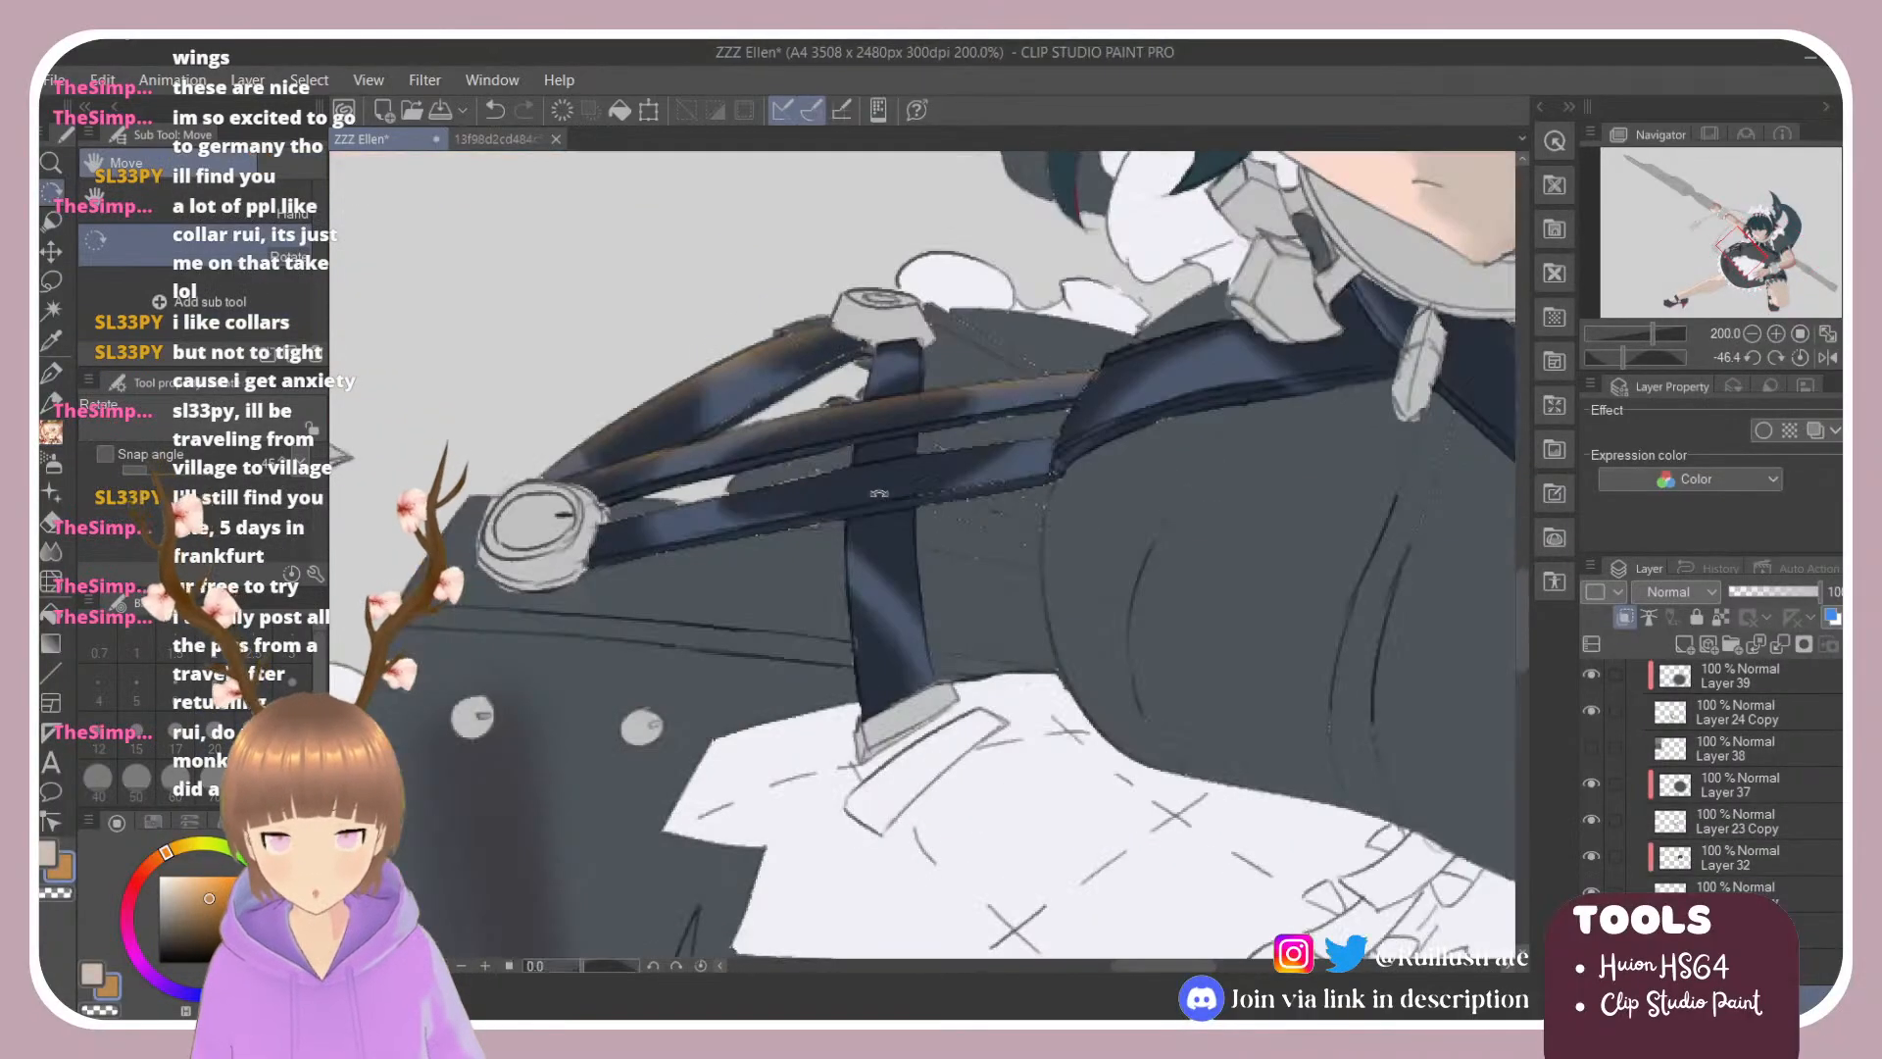
pyautogui.scroll(-5, 858, 490)
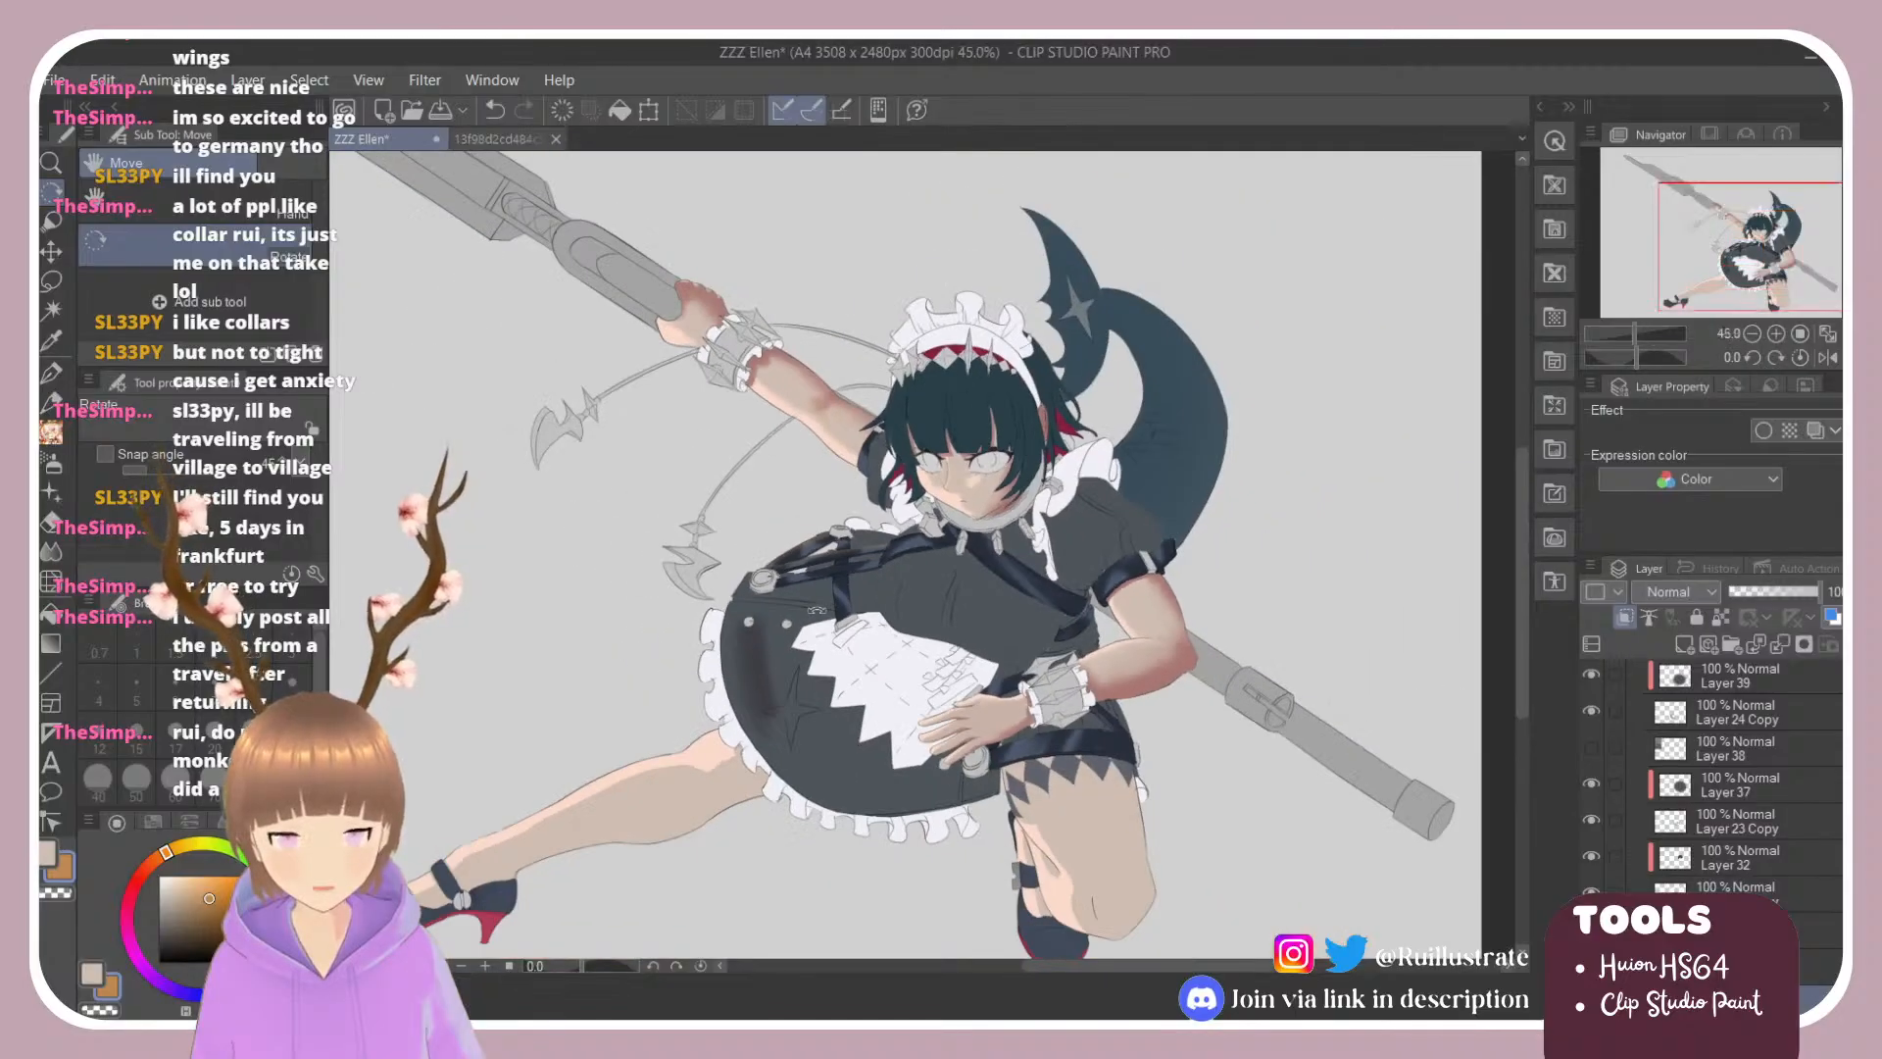
pyautogui.scroll(5, 816, 610)
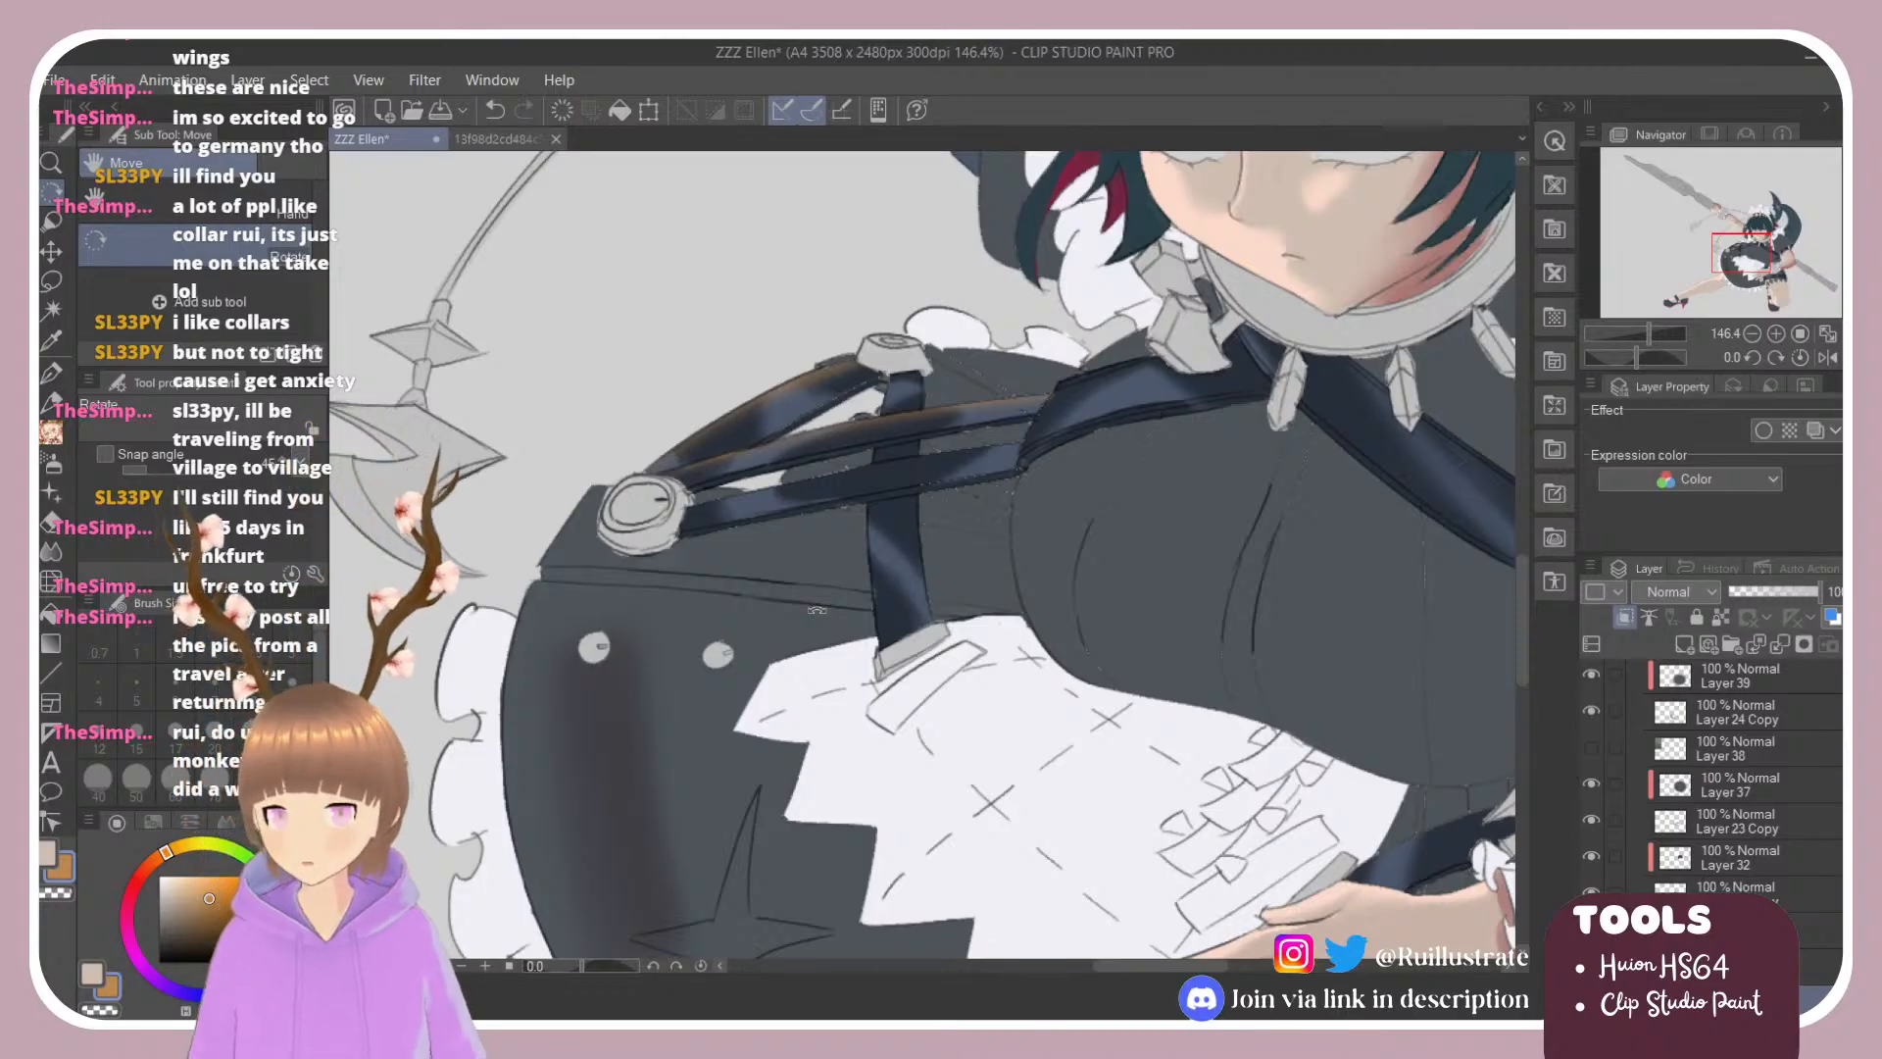
pyautogui.moveTo(1042, 356); pyautogui.dragTo(671, 438)
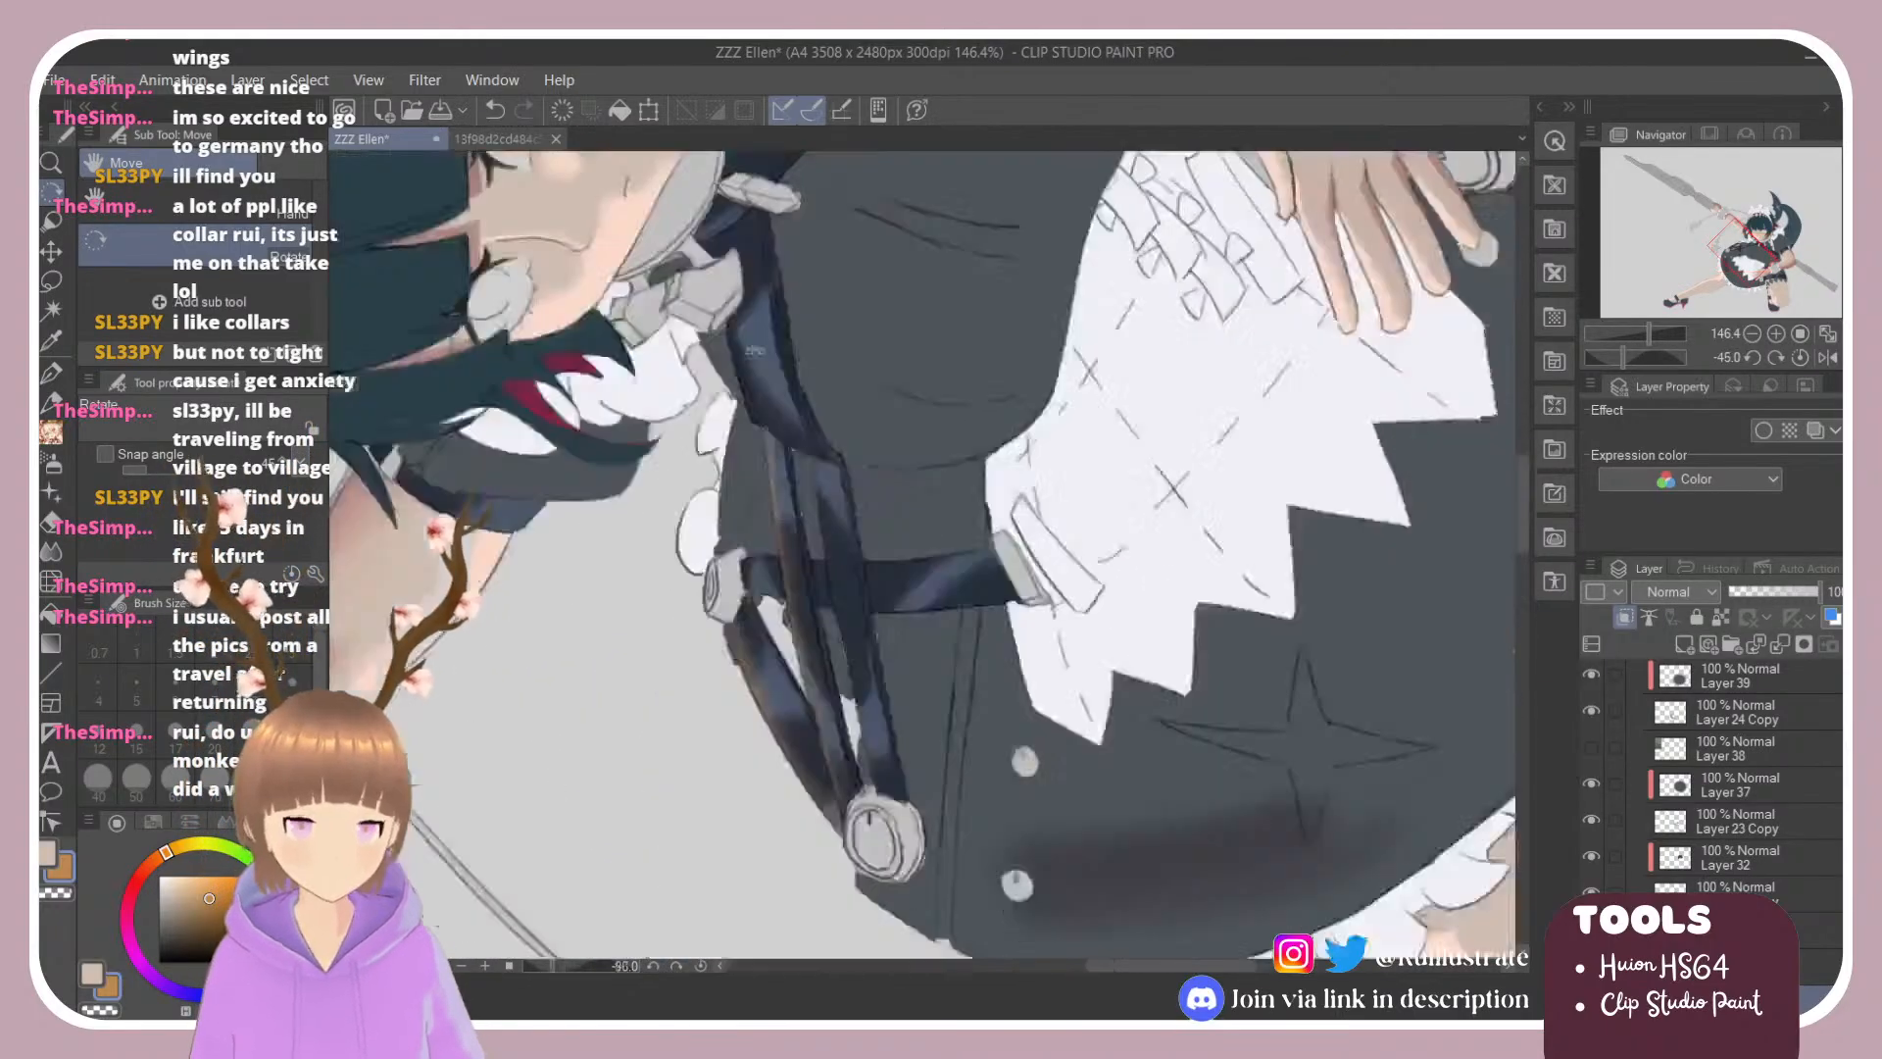
pyautogui.scroll(2, 826, 755)
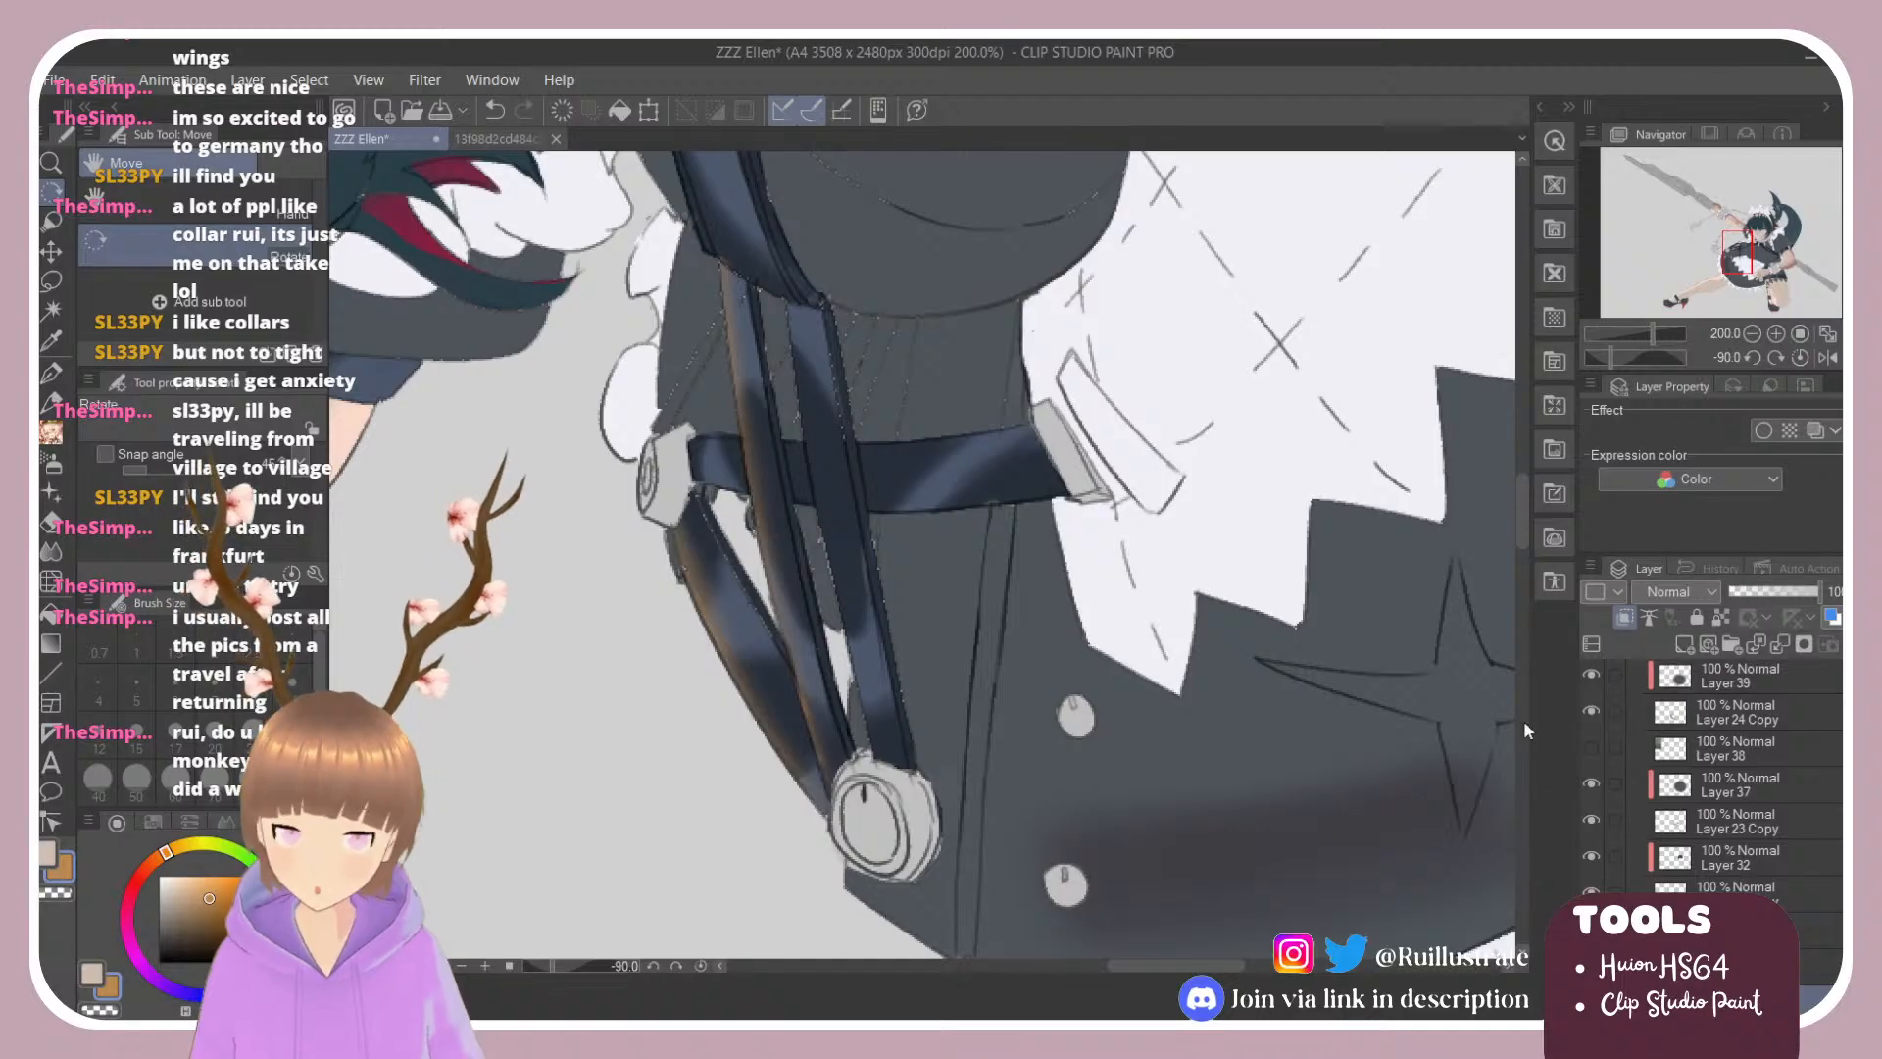
# Step: Remove the orange rim light from the waist straps and add a new layer for another attempt
pyautogui.hotkey('ctrl', 'z')
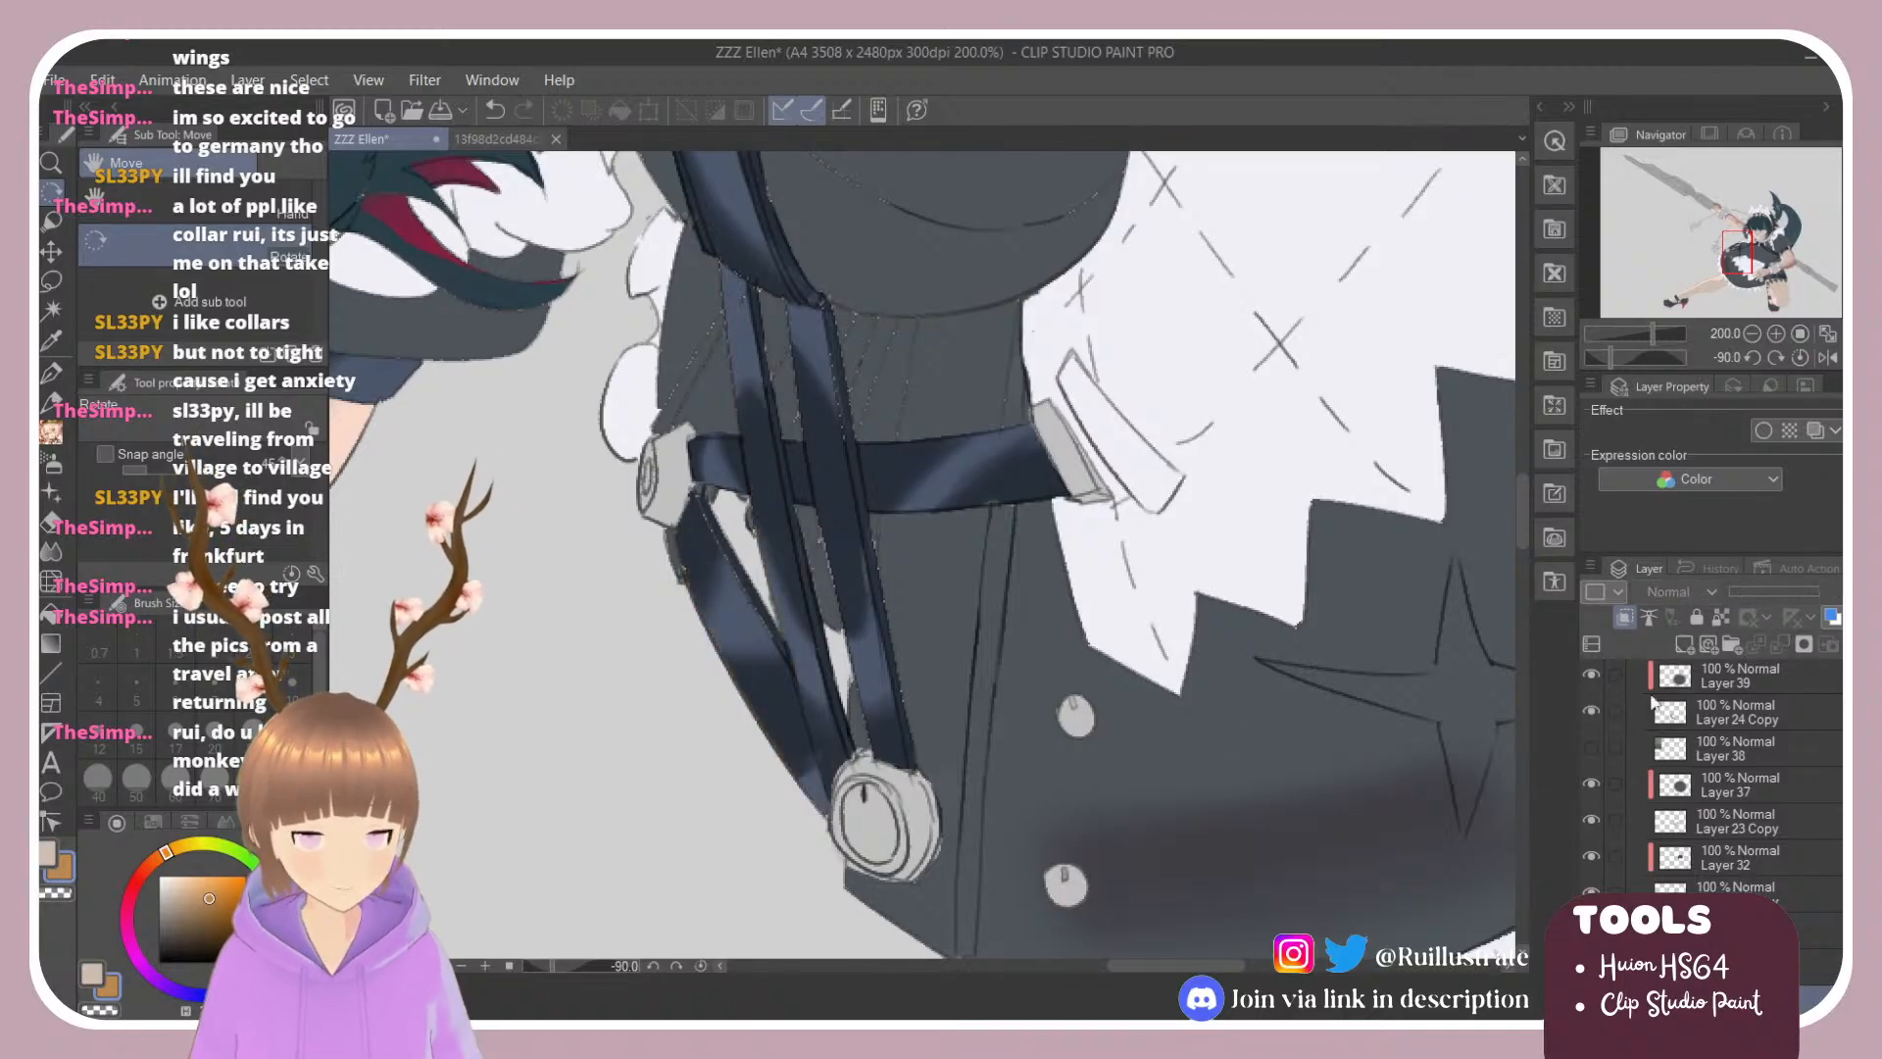
pyautogui.click(1684, 644)
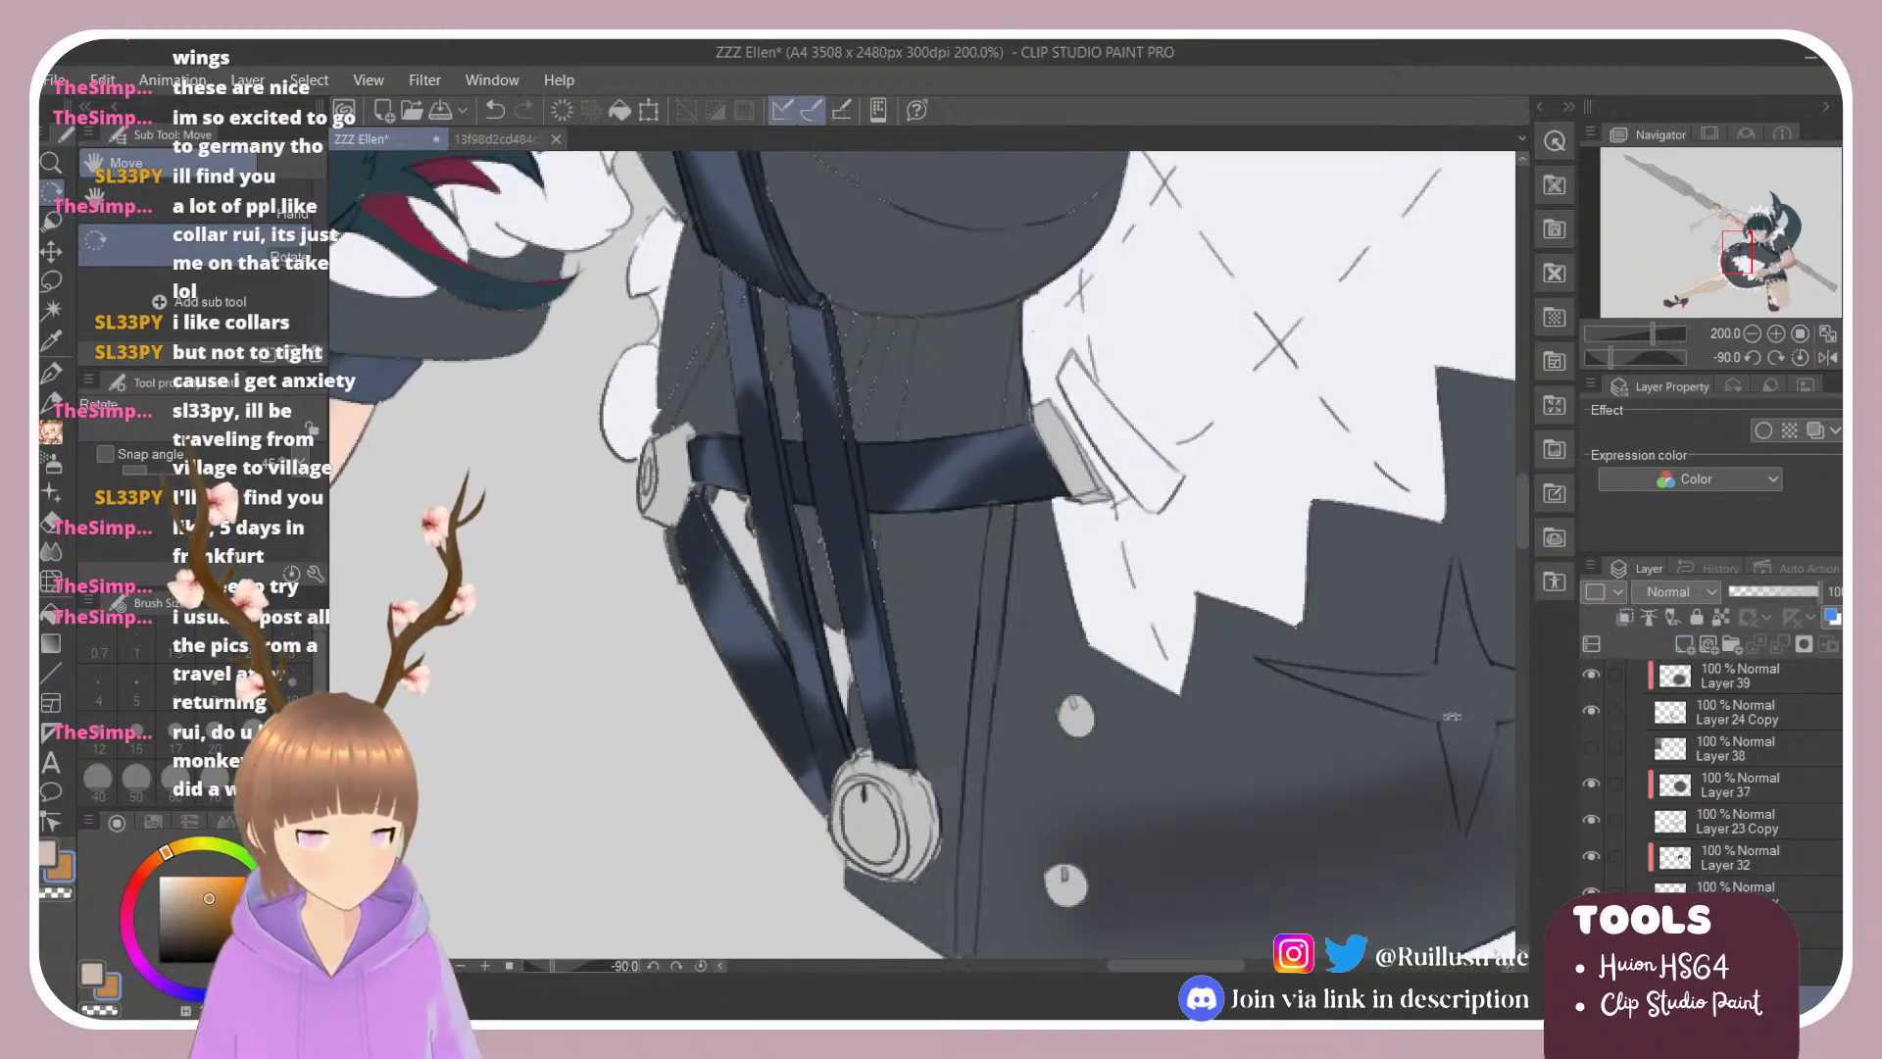
# Step: Choose a muted pink and paint a thin rim line along the curved waist strap's outer edge with the Paint brush
pyautogui.click(129, 896)
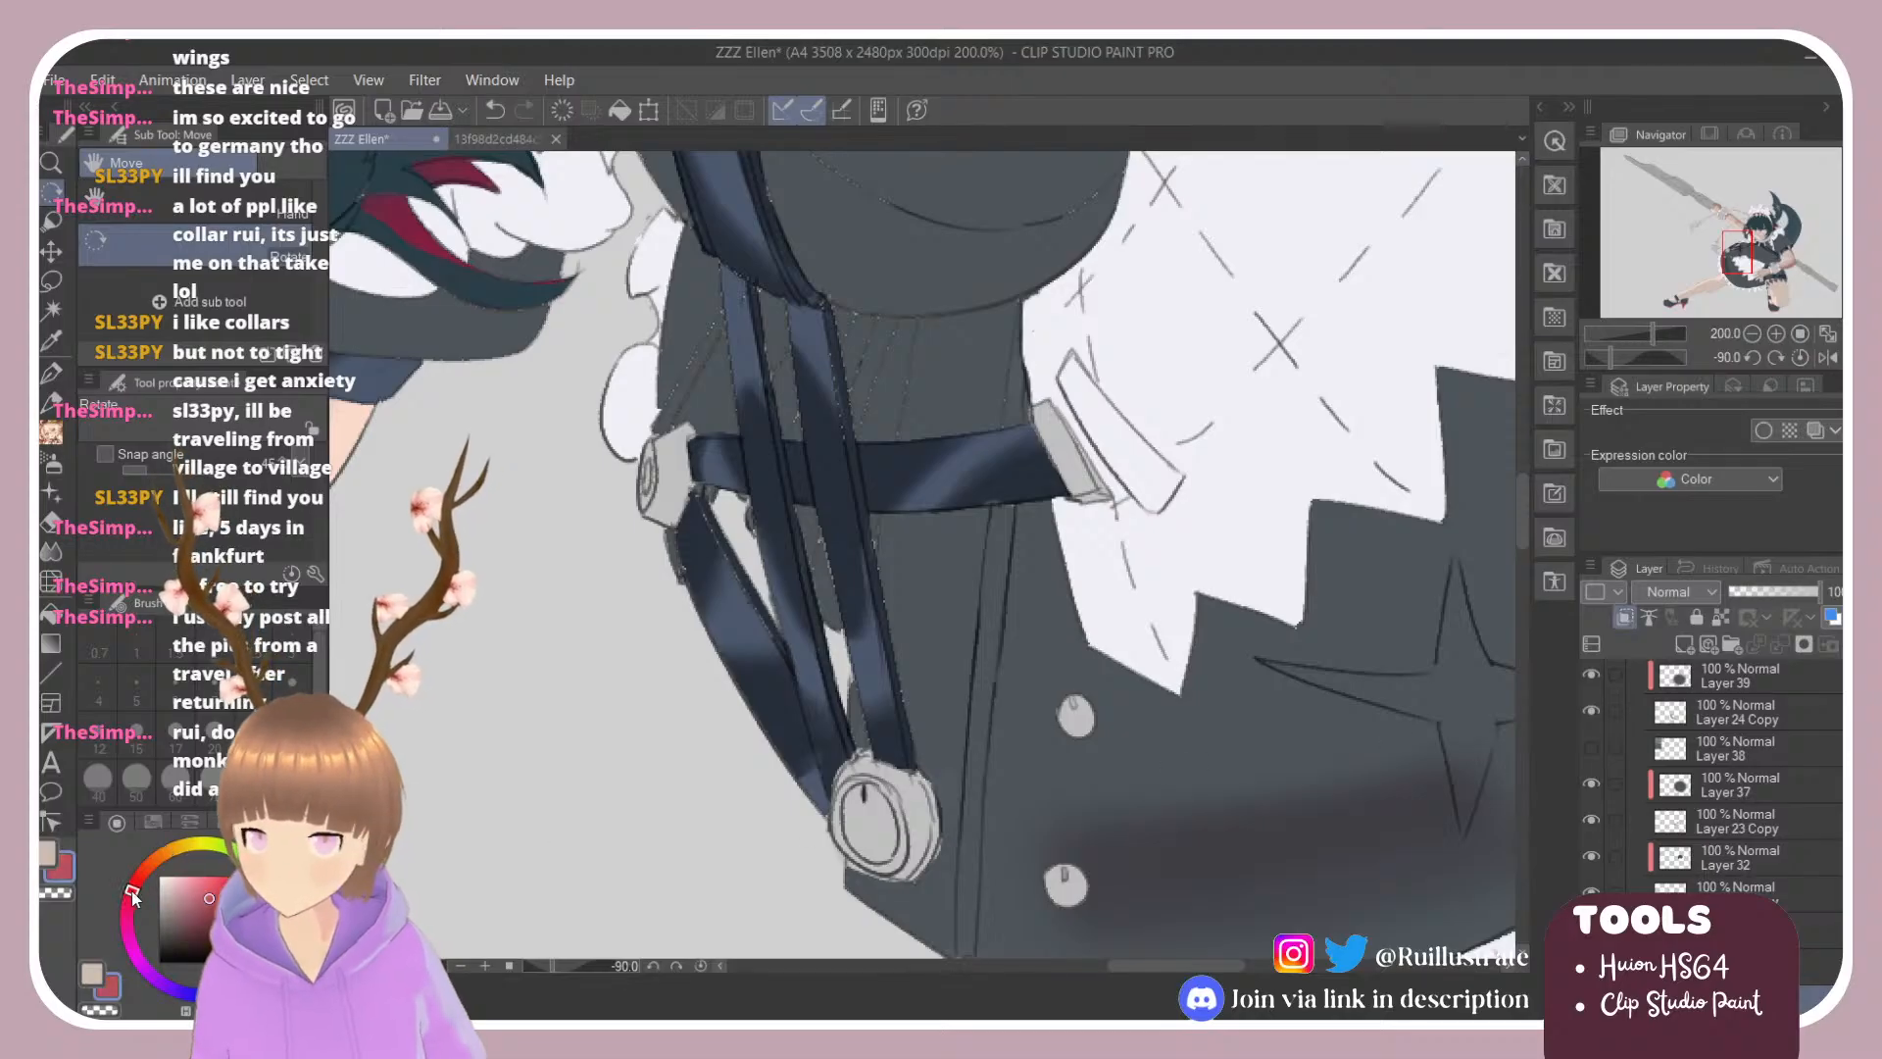
pyautogui.click(197, 888)
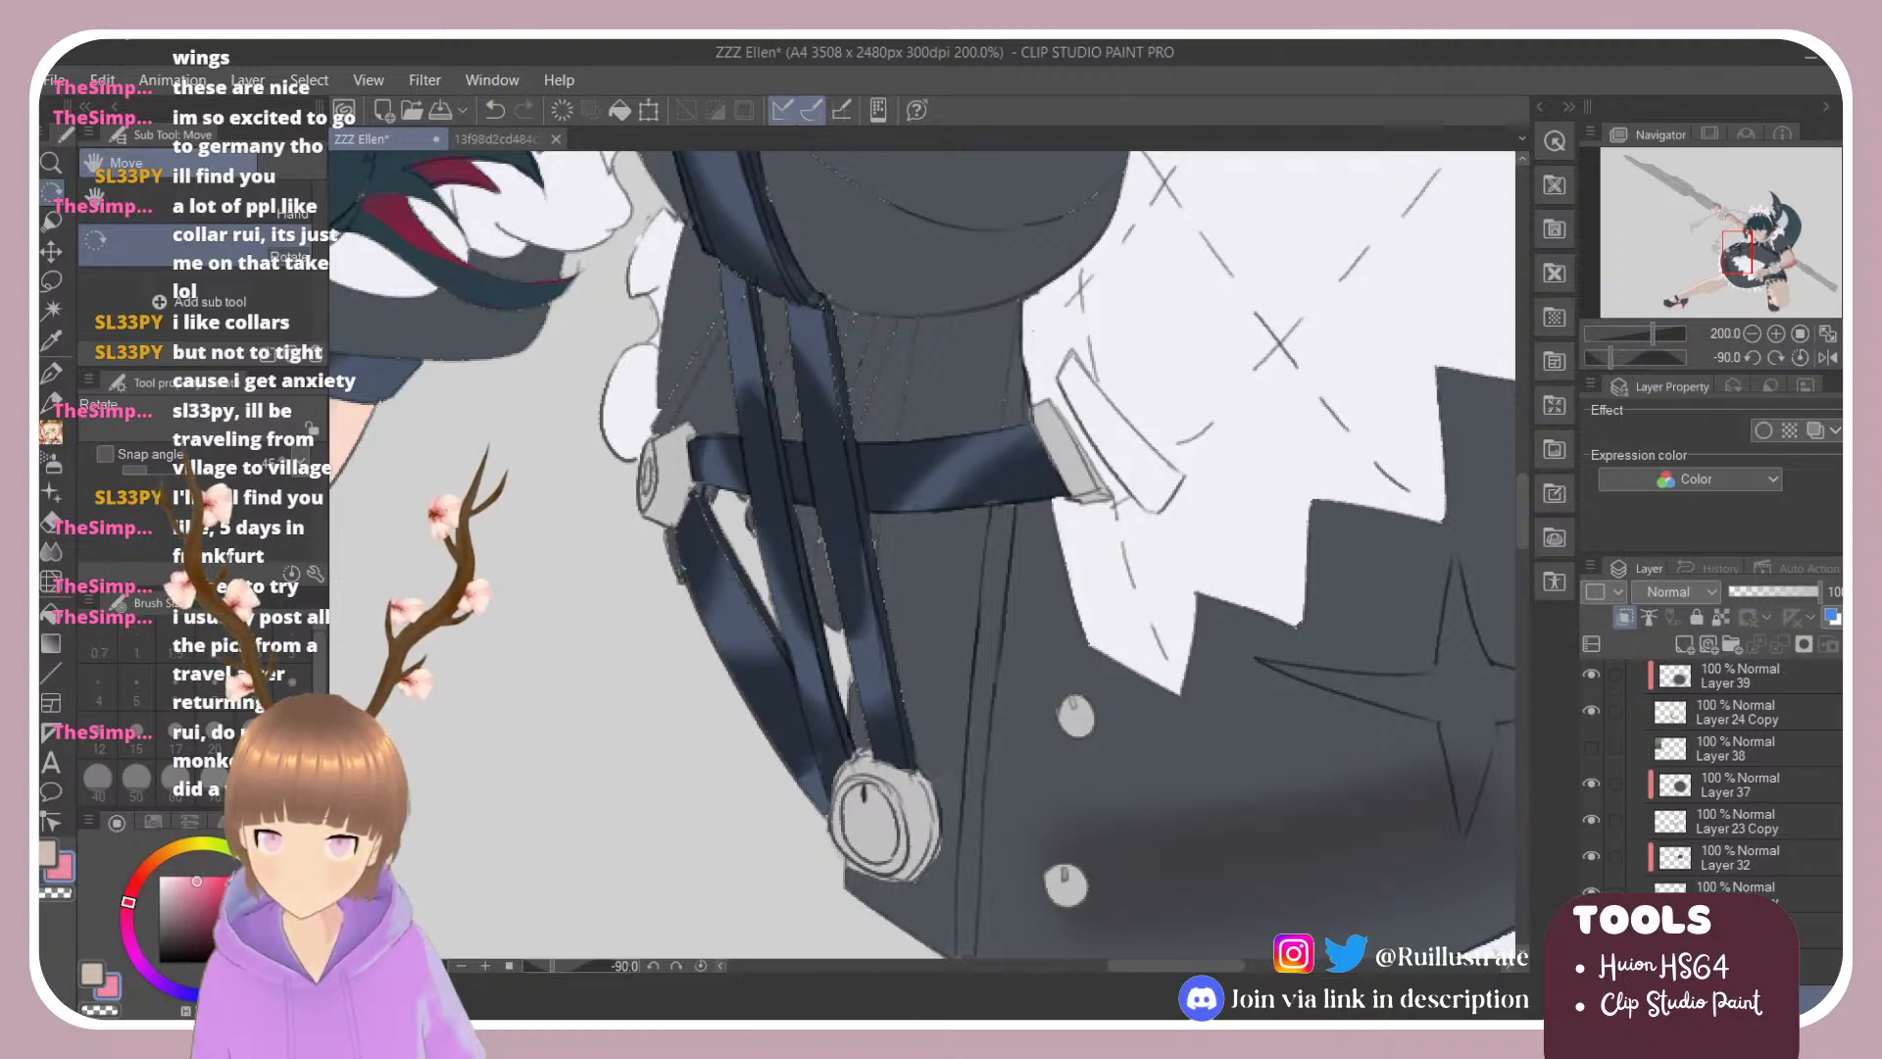
pyautogui.moveTo(457, 638); pyautogui.dragTo(454, 566)
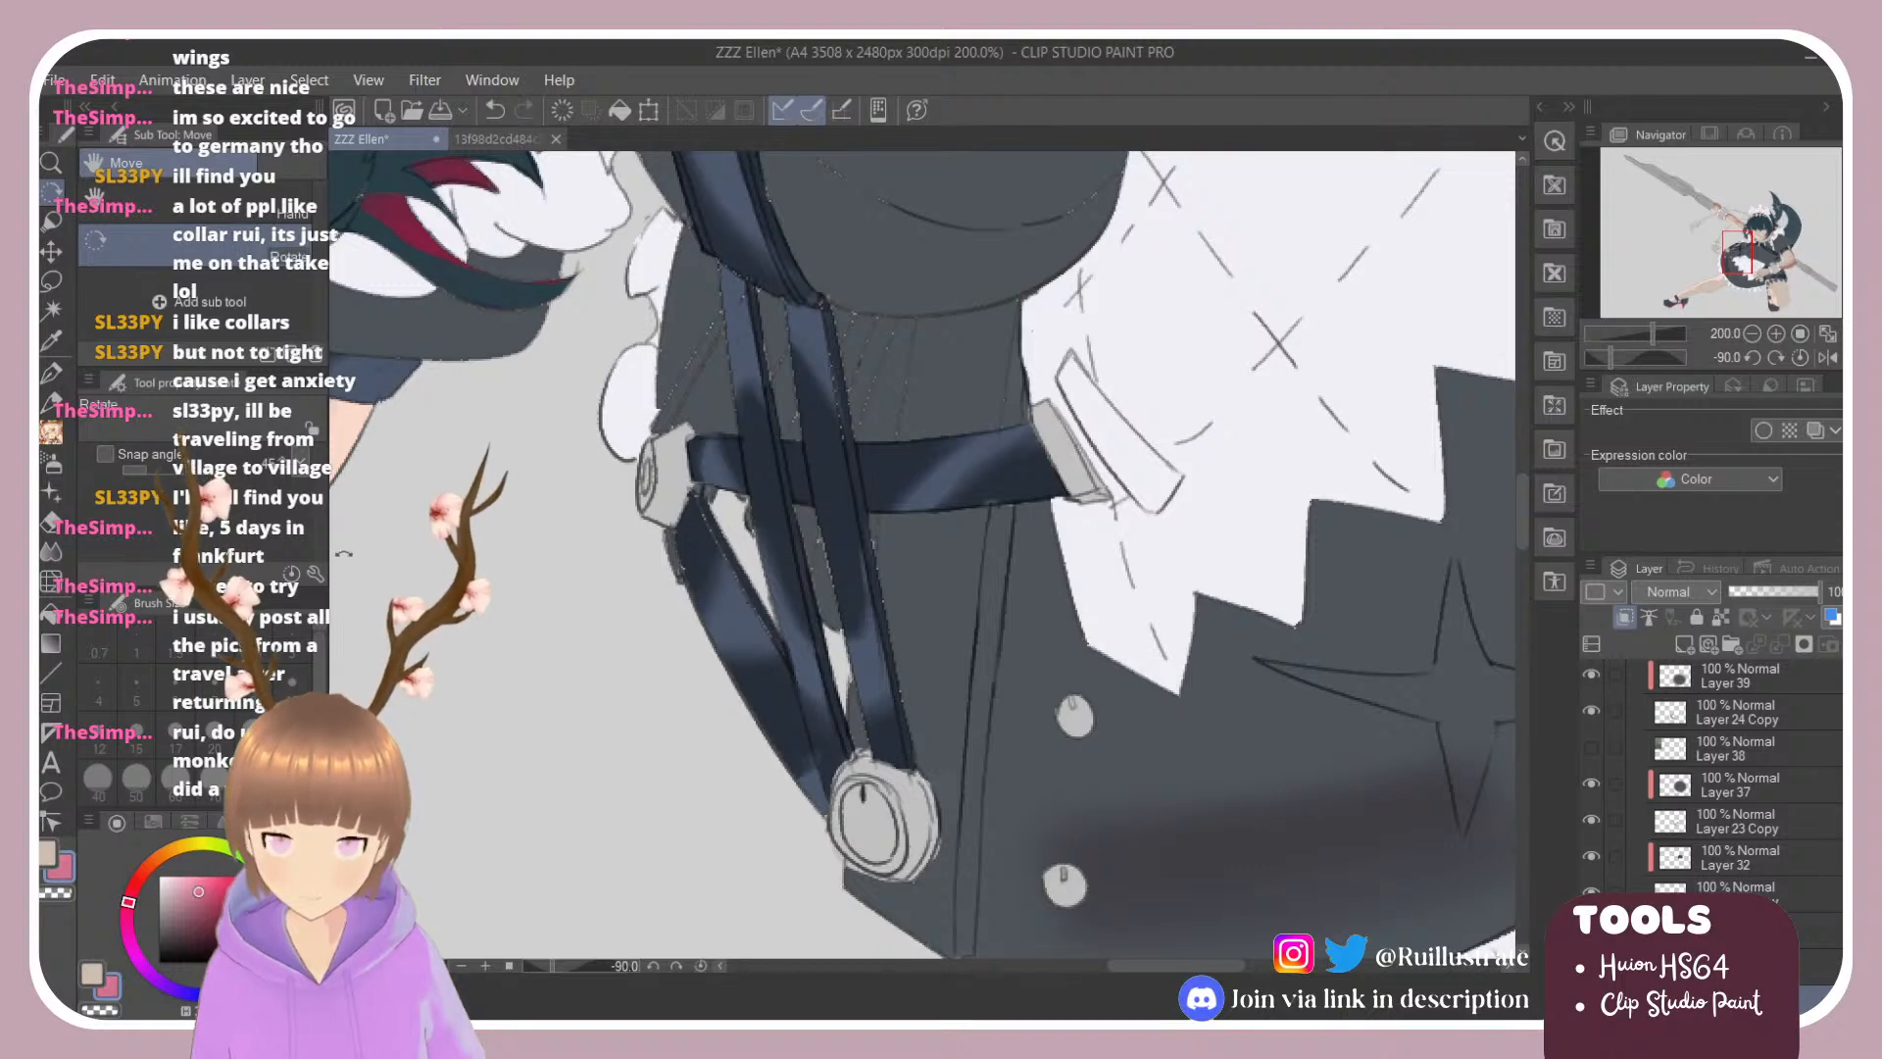
pyautogui.press('e')
pyautogui.press('b')
pyautogui.click(224, 292)
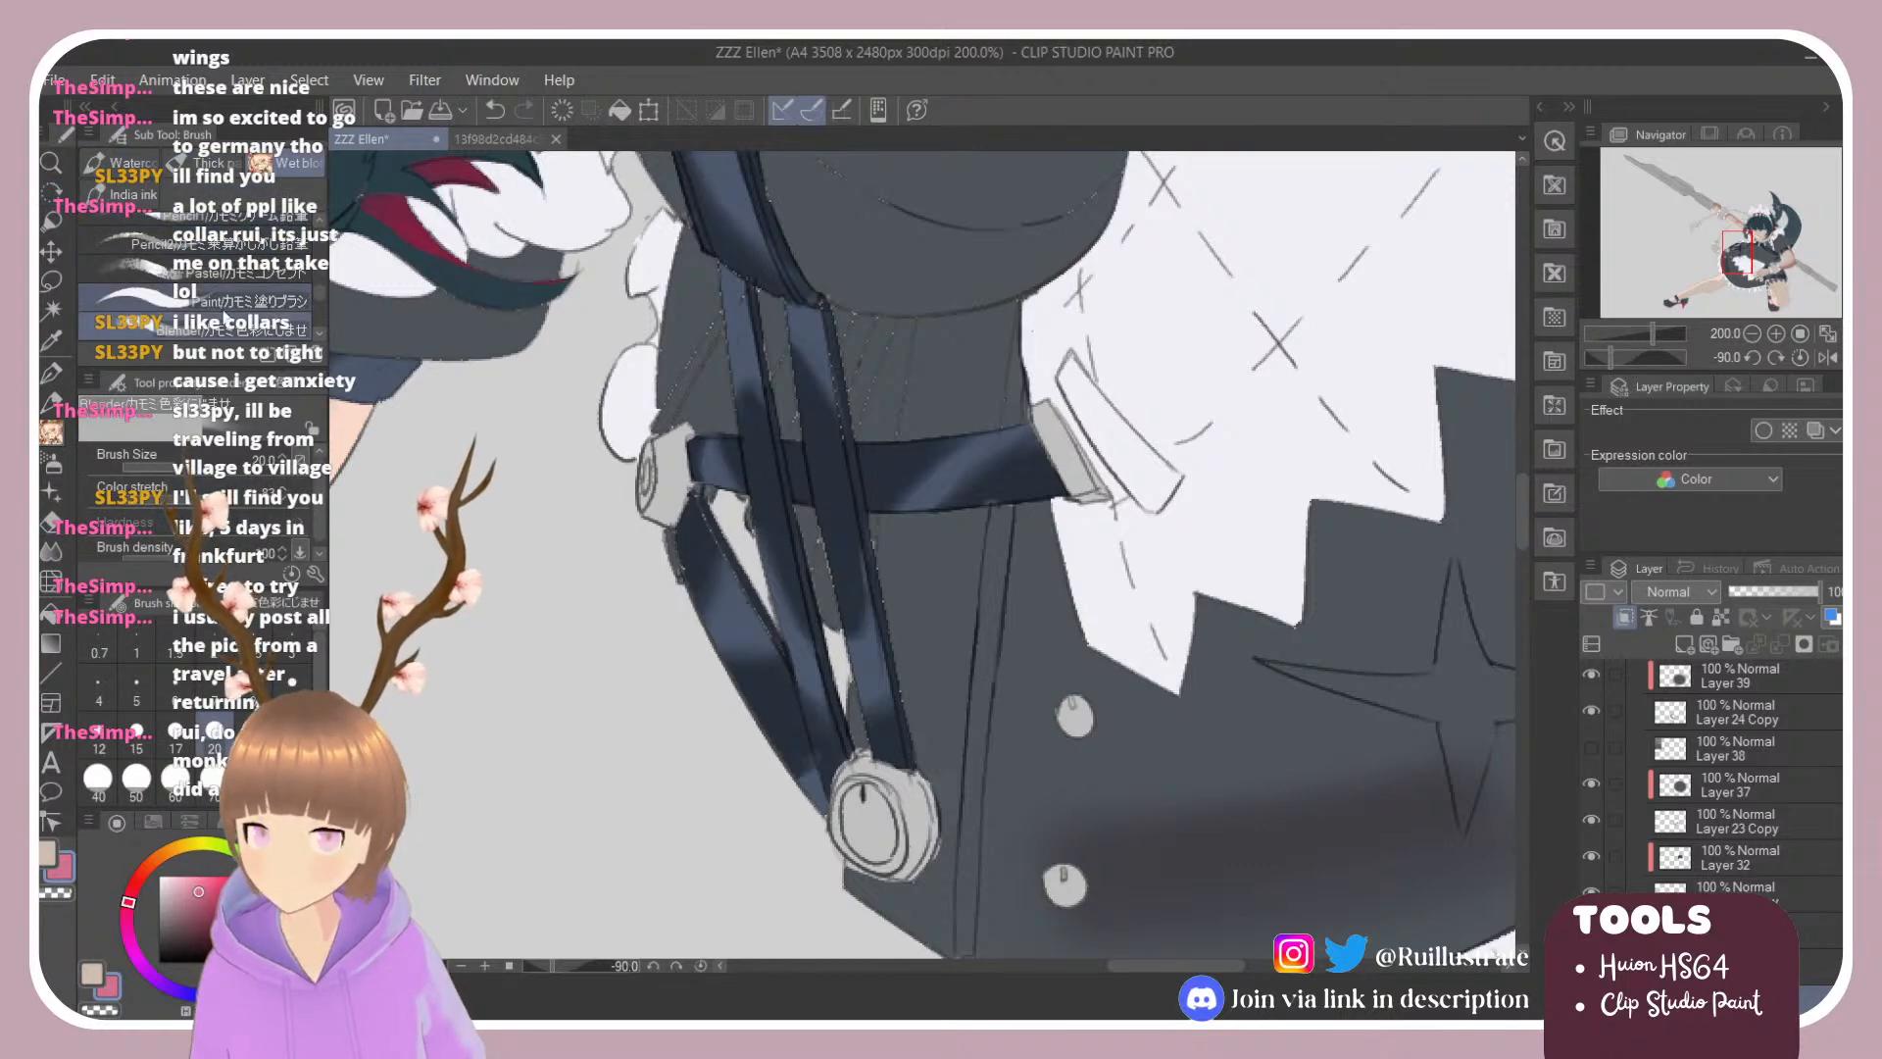
pyautogui.moveTo(674, 542); pyautogui.dragTo(810, 789)
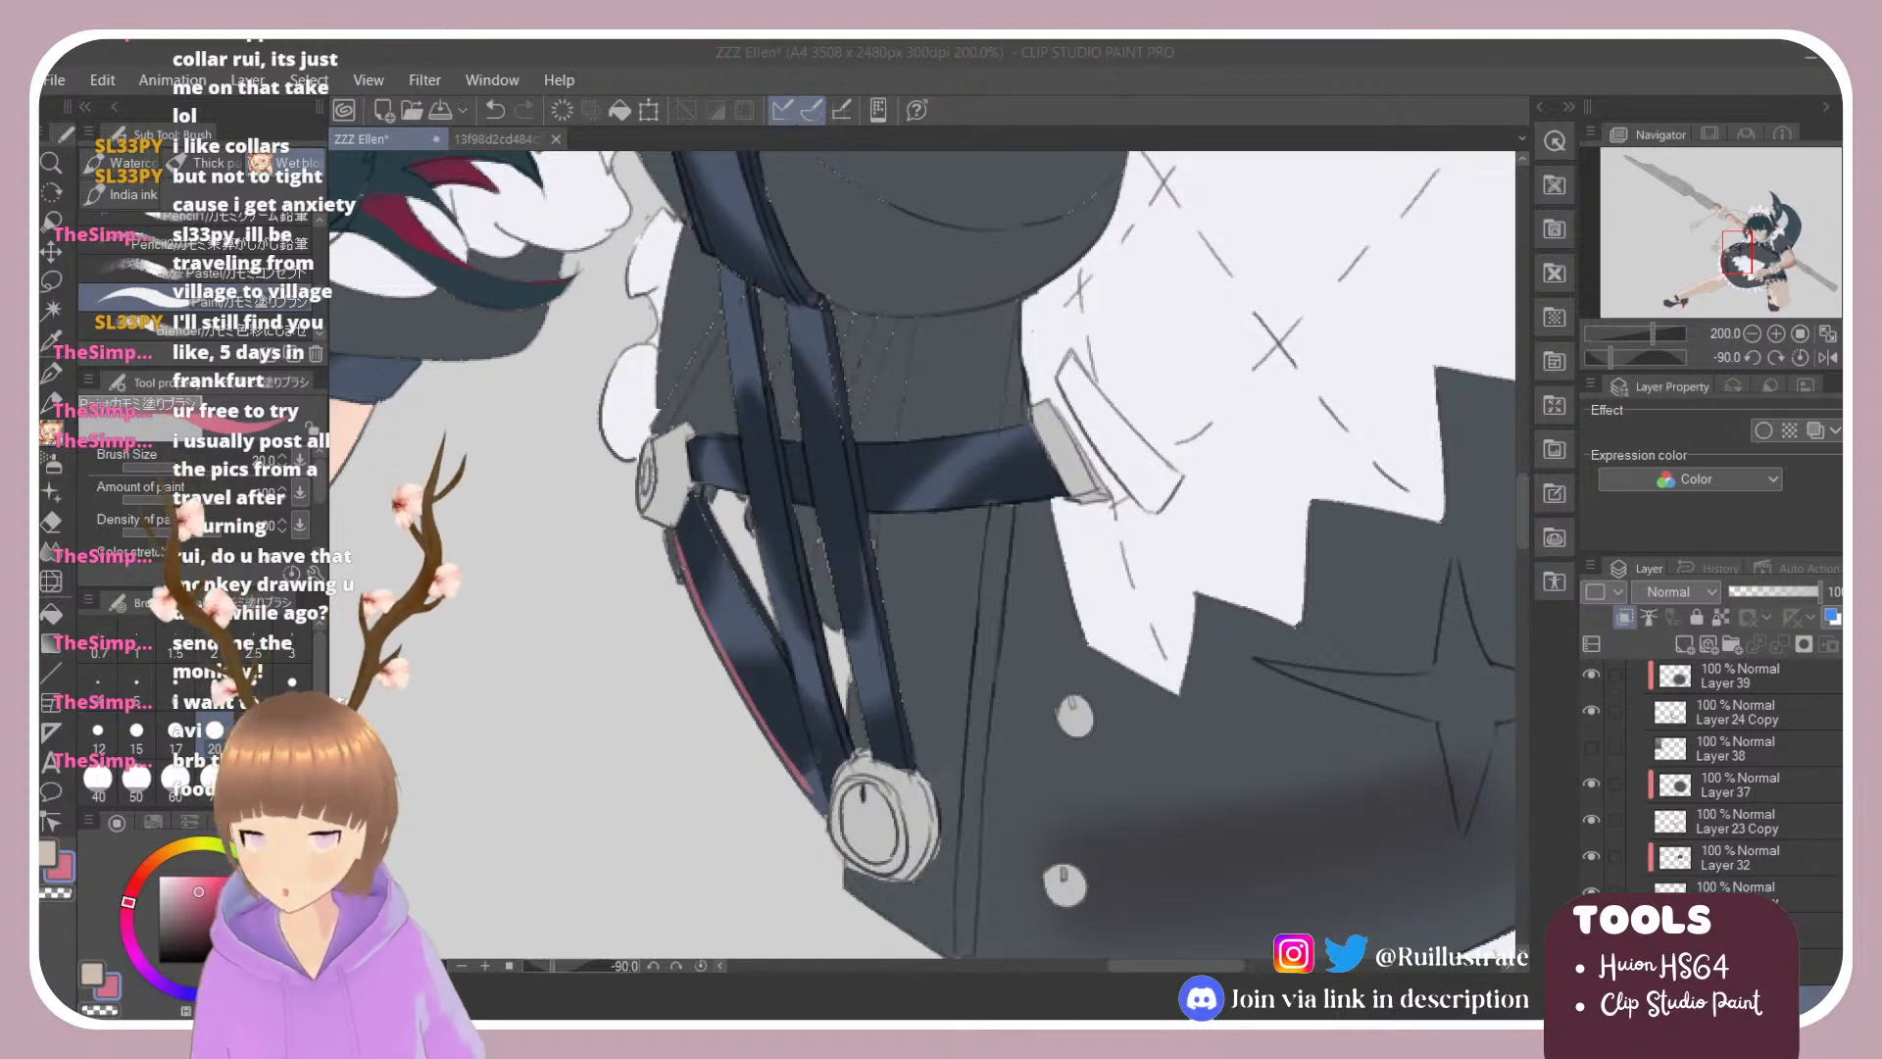
pyautogui.hotkey('alt', 'Tab')
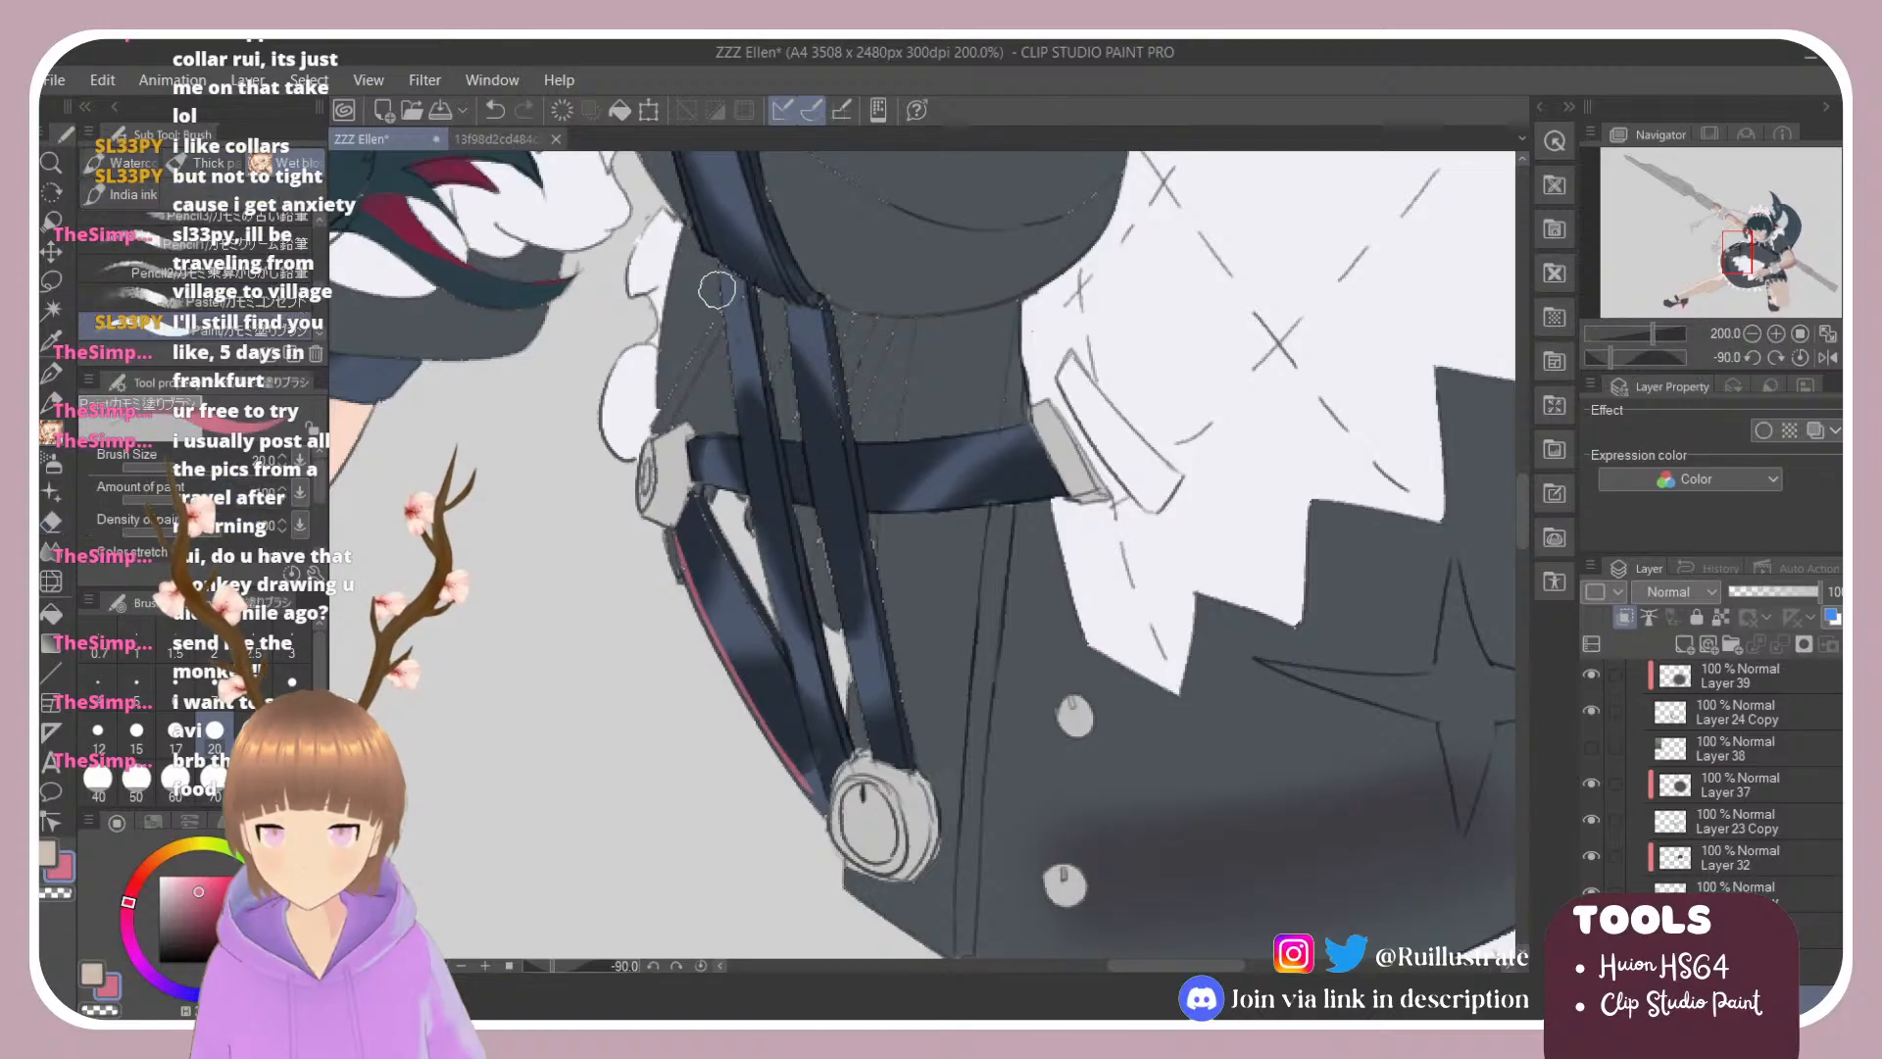
# Step: Paint a pink rim line down the straight waist strap's outer edge to the round buckle, undoing strokes that miss the edge
pyautogui.moveTo(723, 263); pyautogui.dragTo(753, 460)
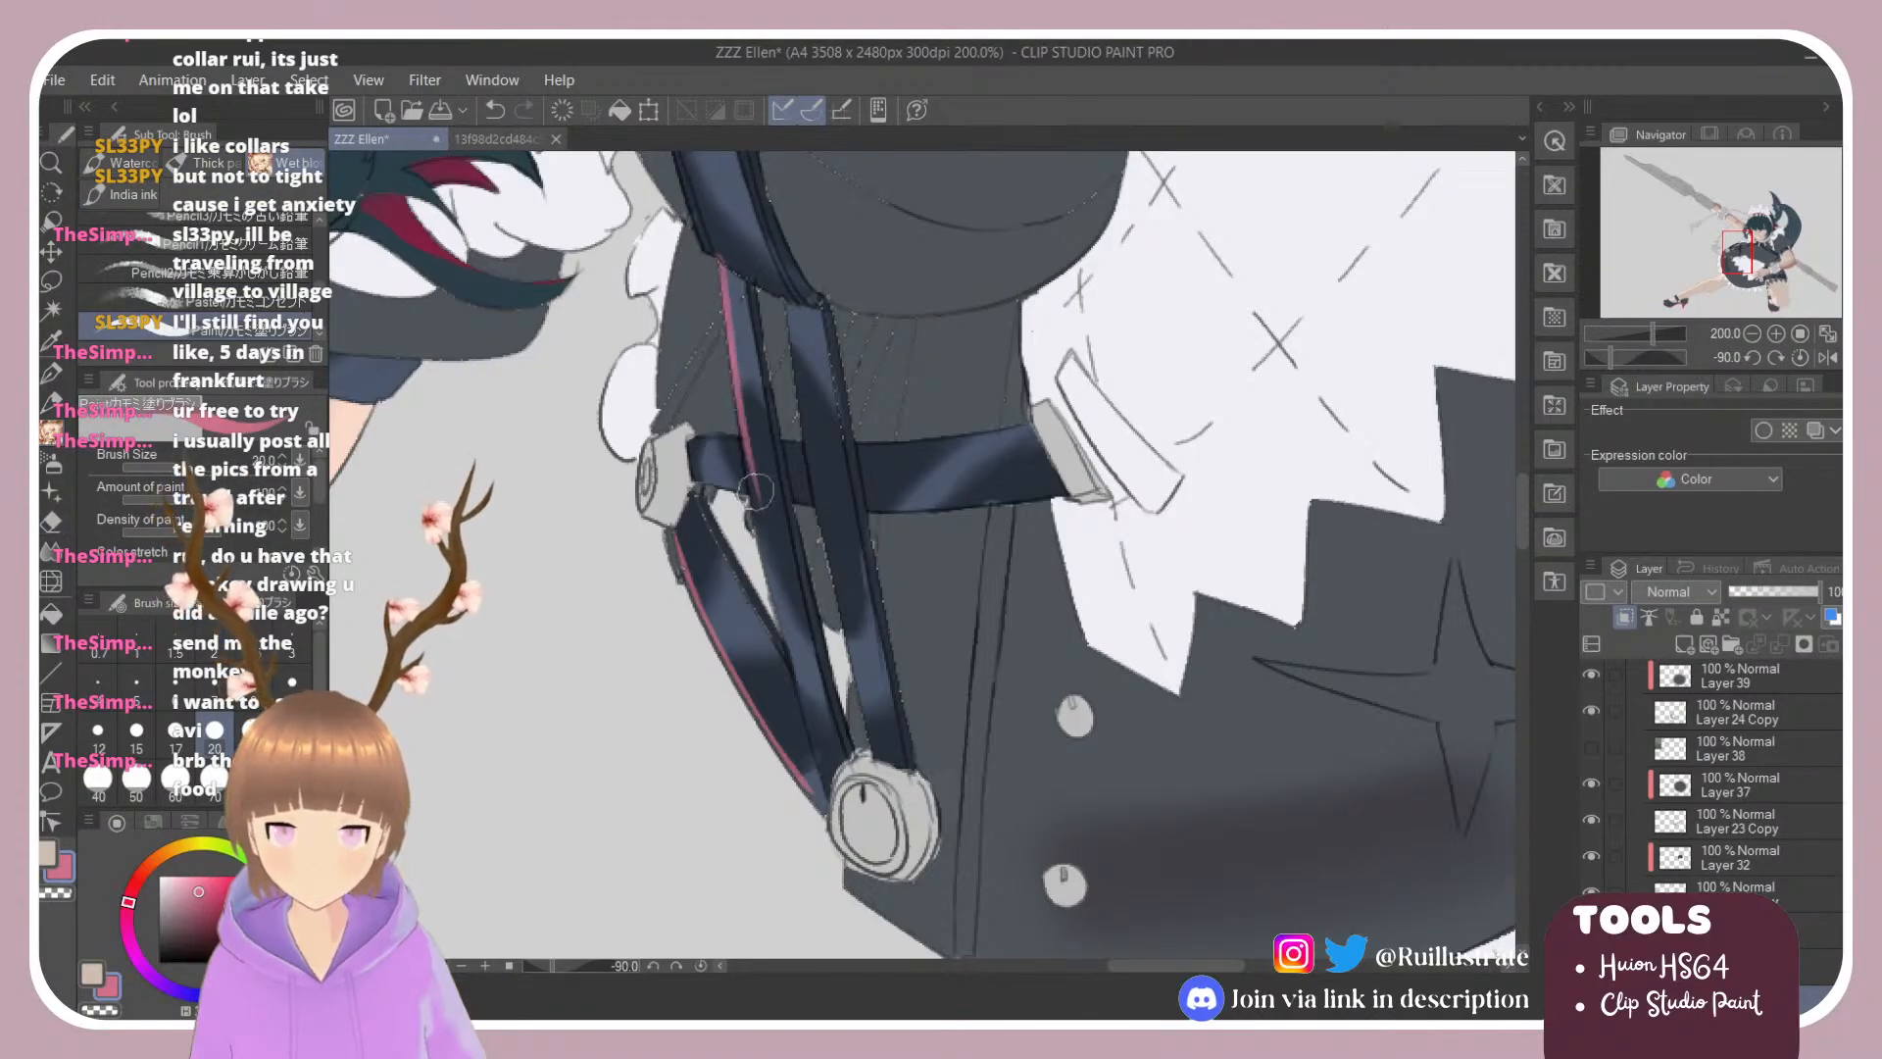
pyautogui.hotkey('ctrl', 'z')
pyautogui.moveTo(724, 252); pyautogui.dragTo(774, 608)
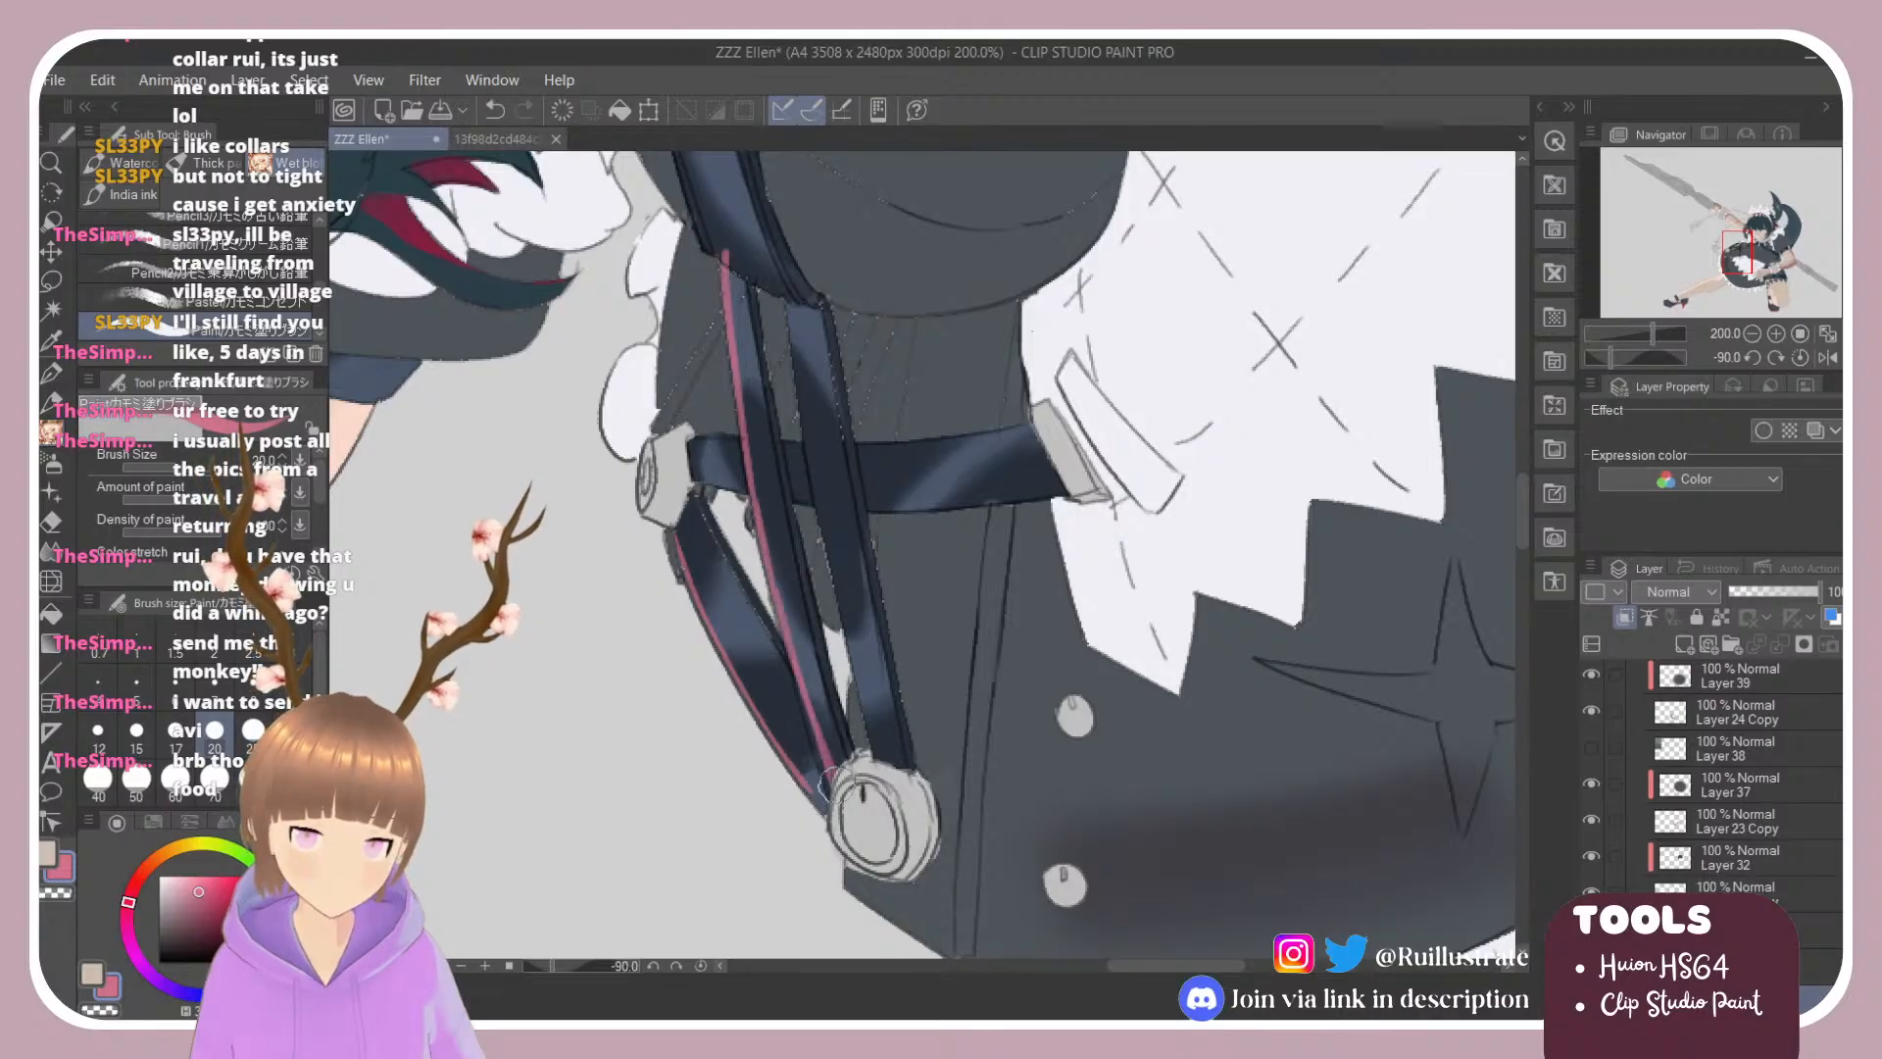
pyautogui.moveTo(757, 507)
pyautogui.mouseDown()
pyautogui.moveTo(774, 543)
pyautogui.moveTo(781, 521)
pyautogui.mouseUp()
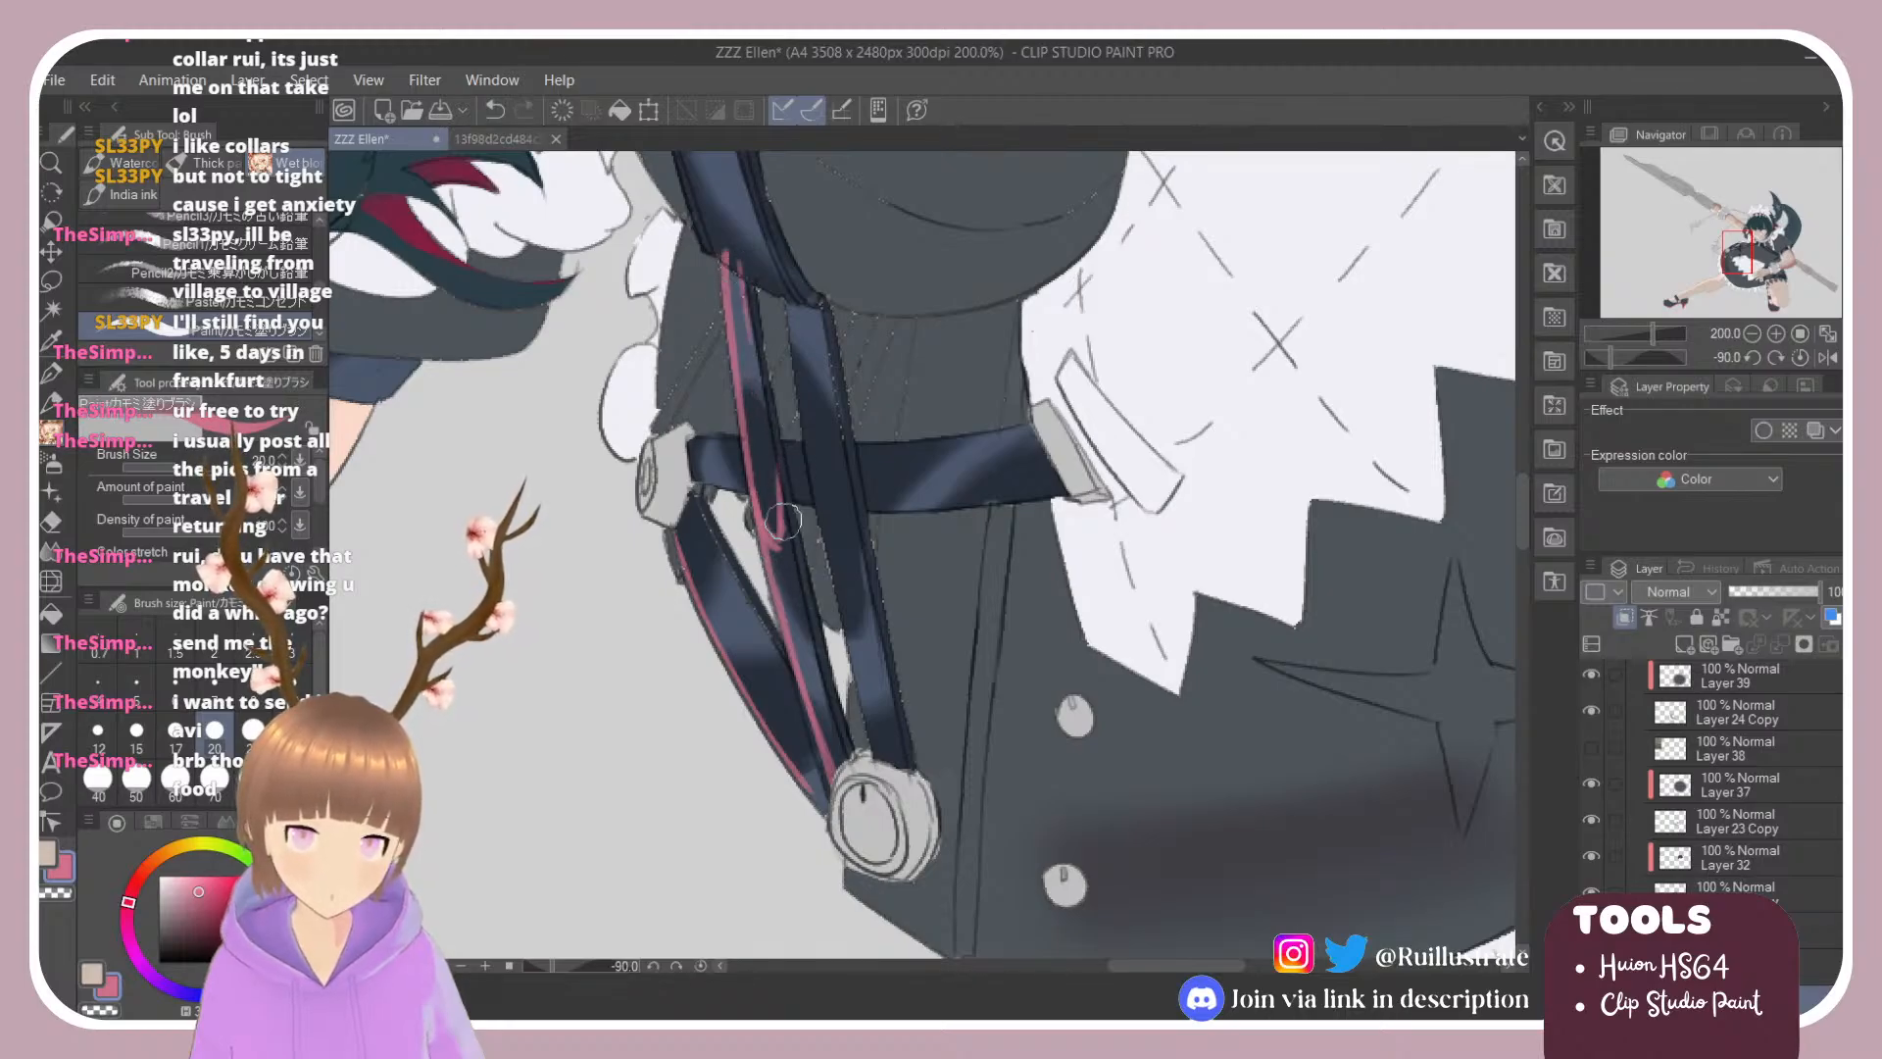
pyautogui.moveTo(735, 277); pyautogui.dragTo(748, 337)
pyautogui.hotkey('ctrl', 'z')
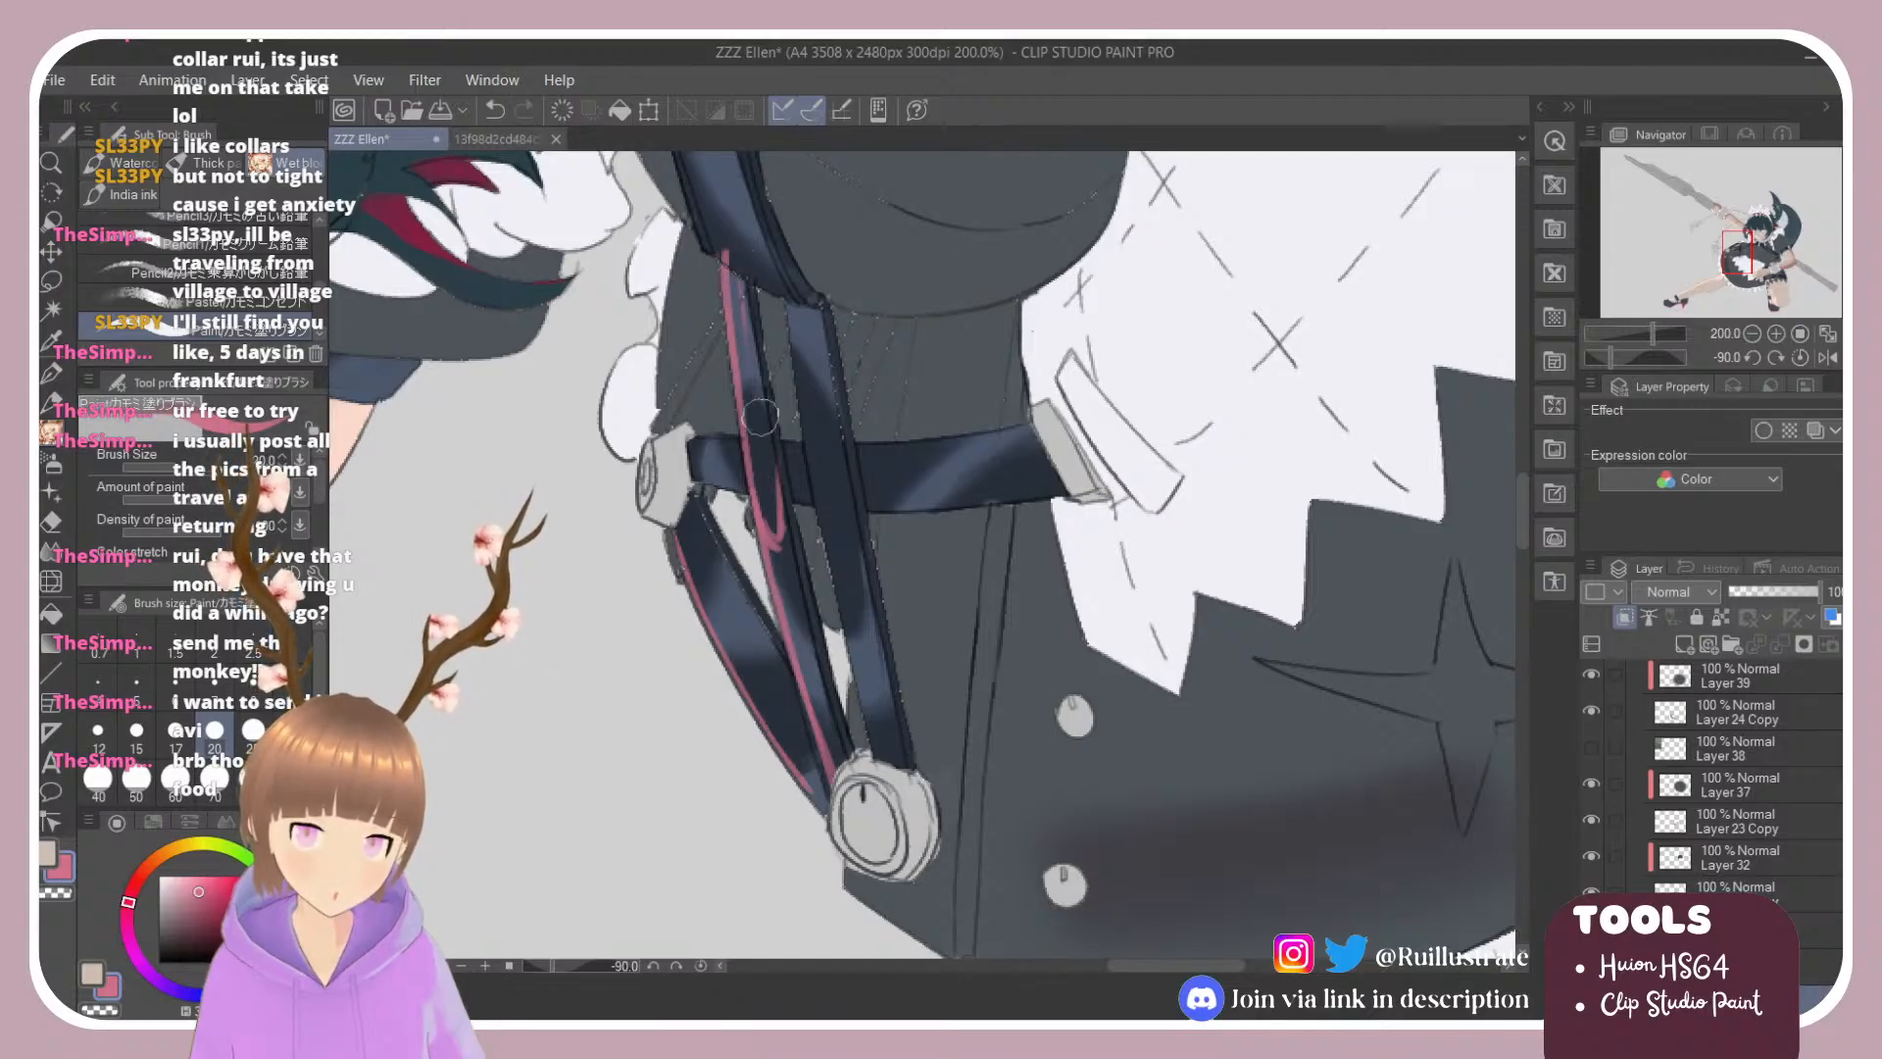
# Step: Widen the pink highlight on the first straight strap where it crosses the belt, and erase the overshoot at the strap's upper end
pyautogui.moveTo(747, 332); pyautogui.dragTo(801, 596)
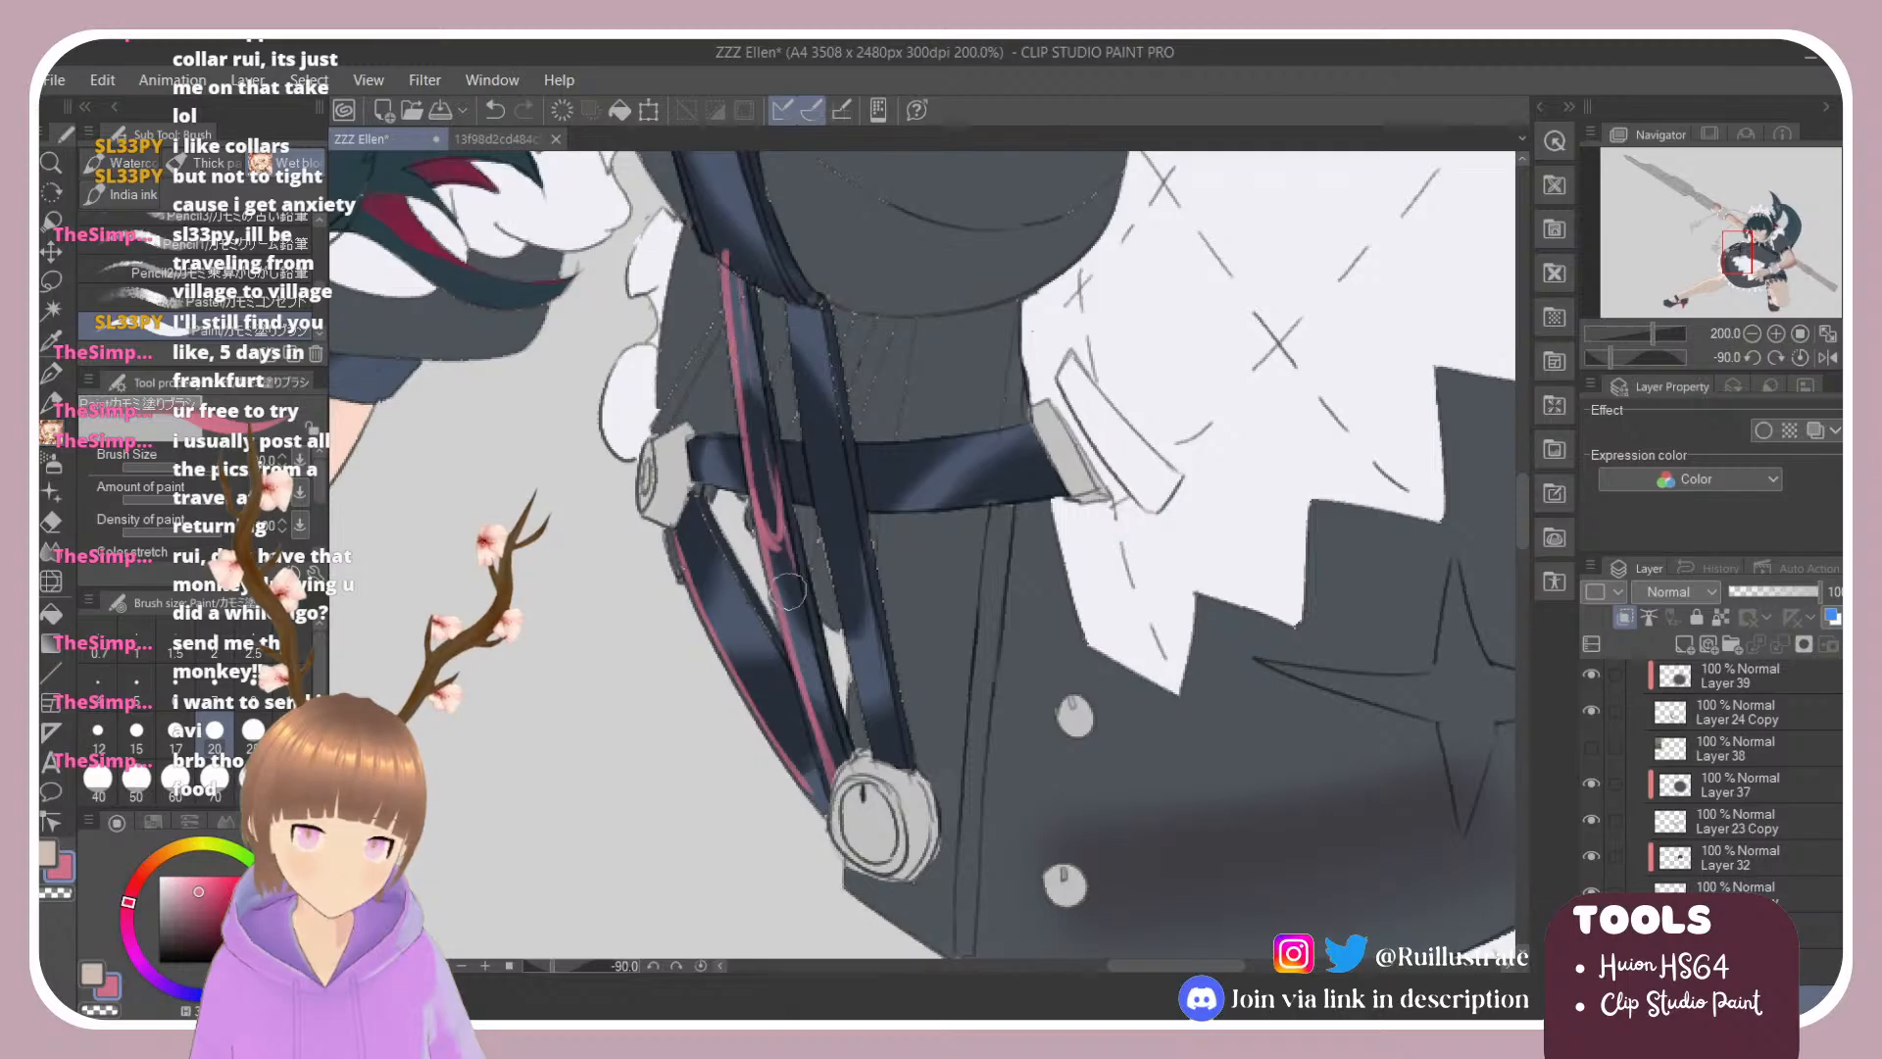
pyautogui.press('e')
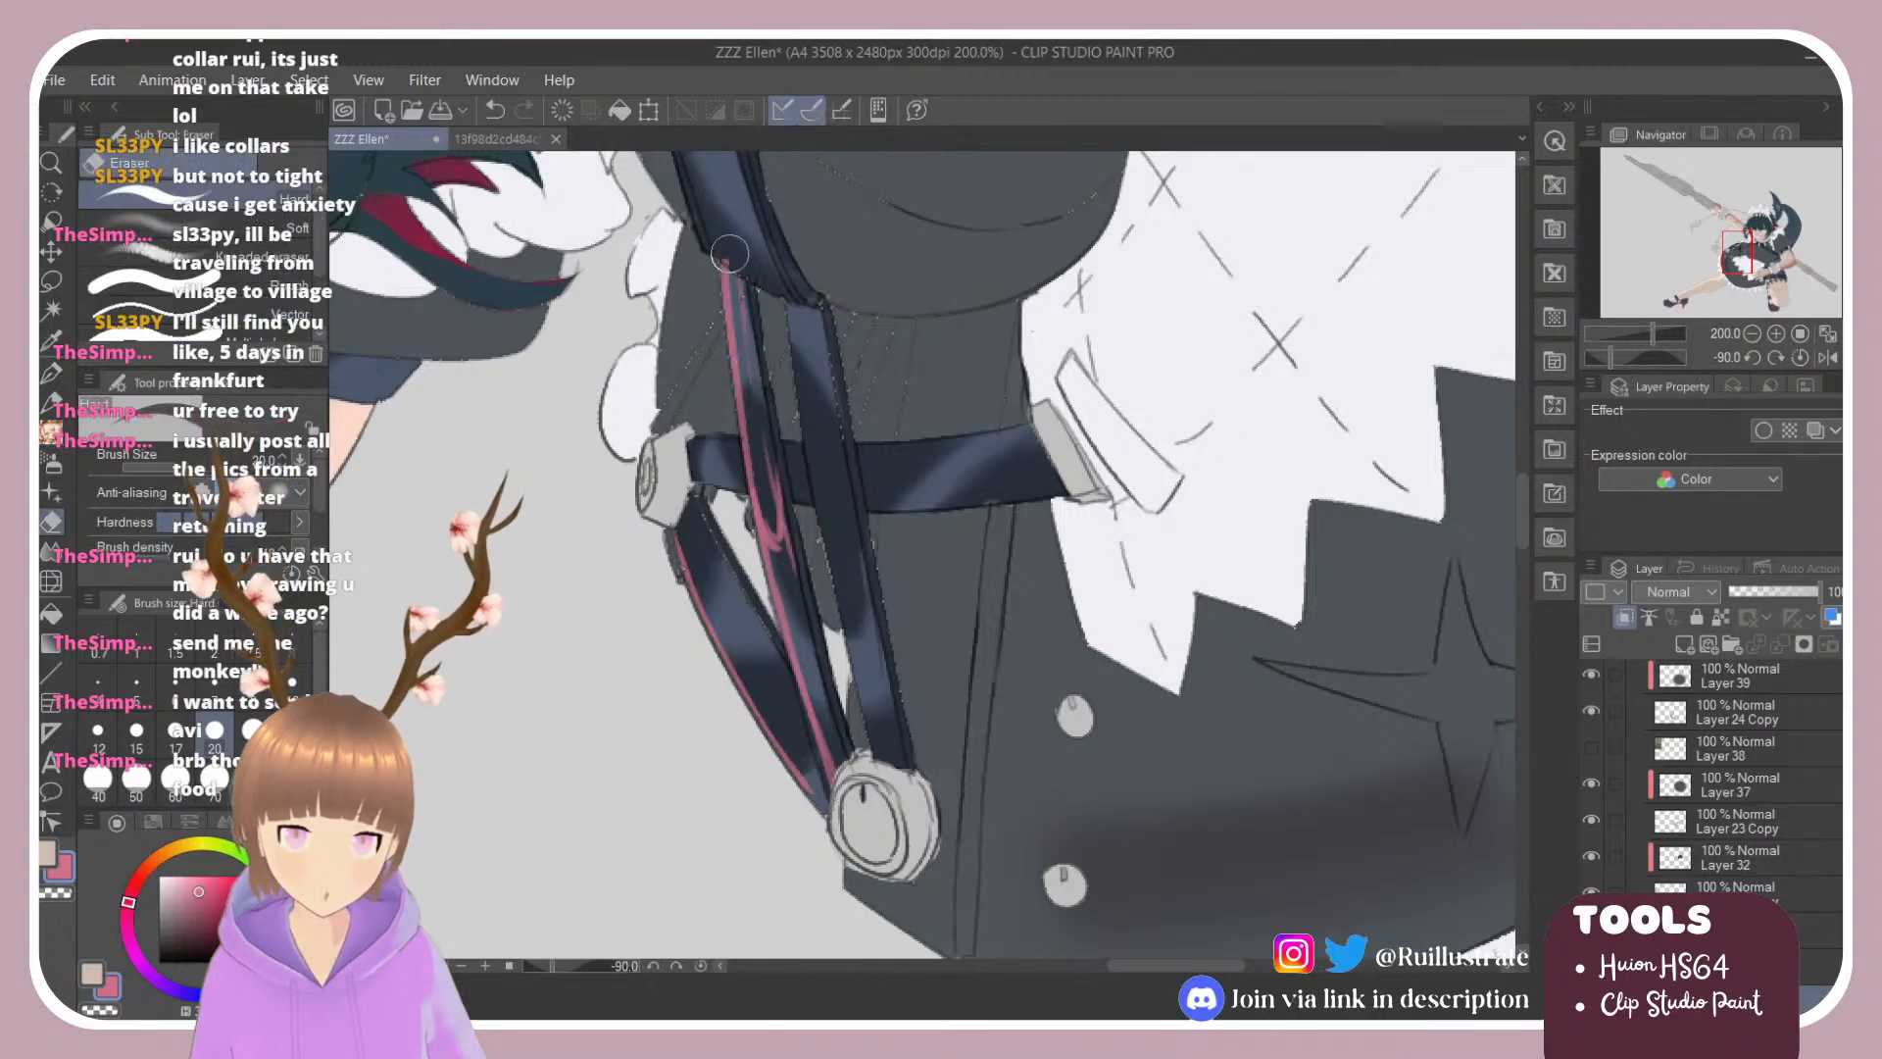
pyautogui.press('b')
pyautogui.press('e')
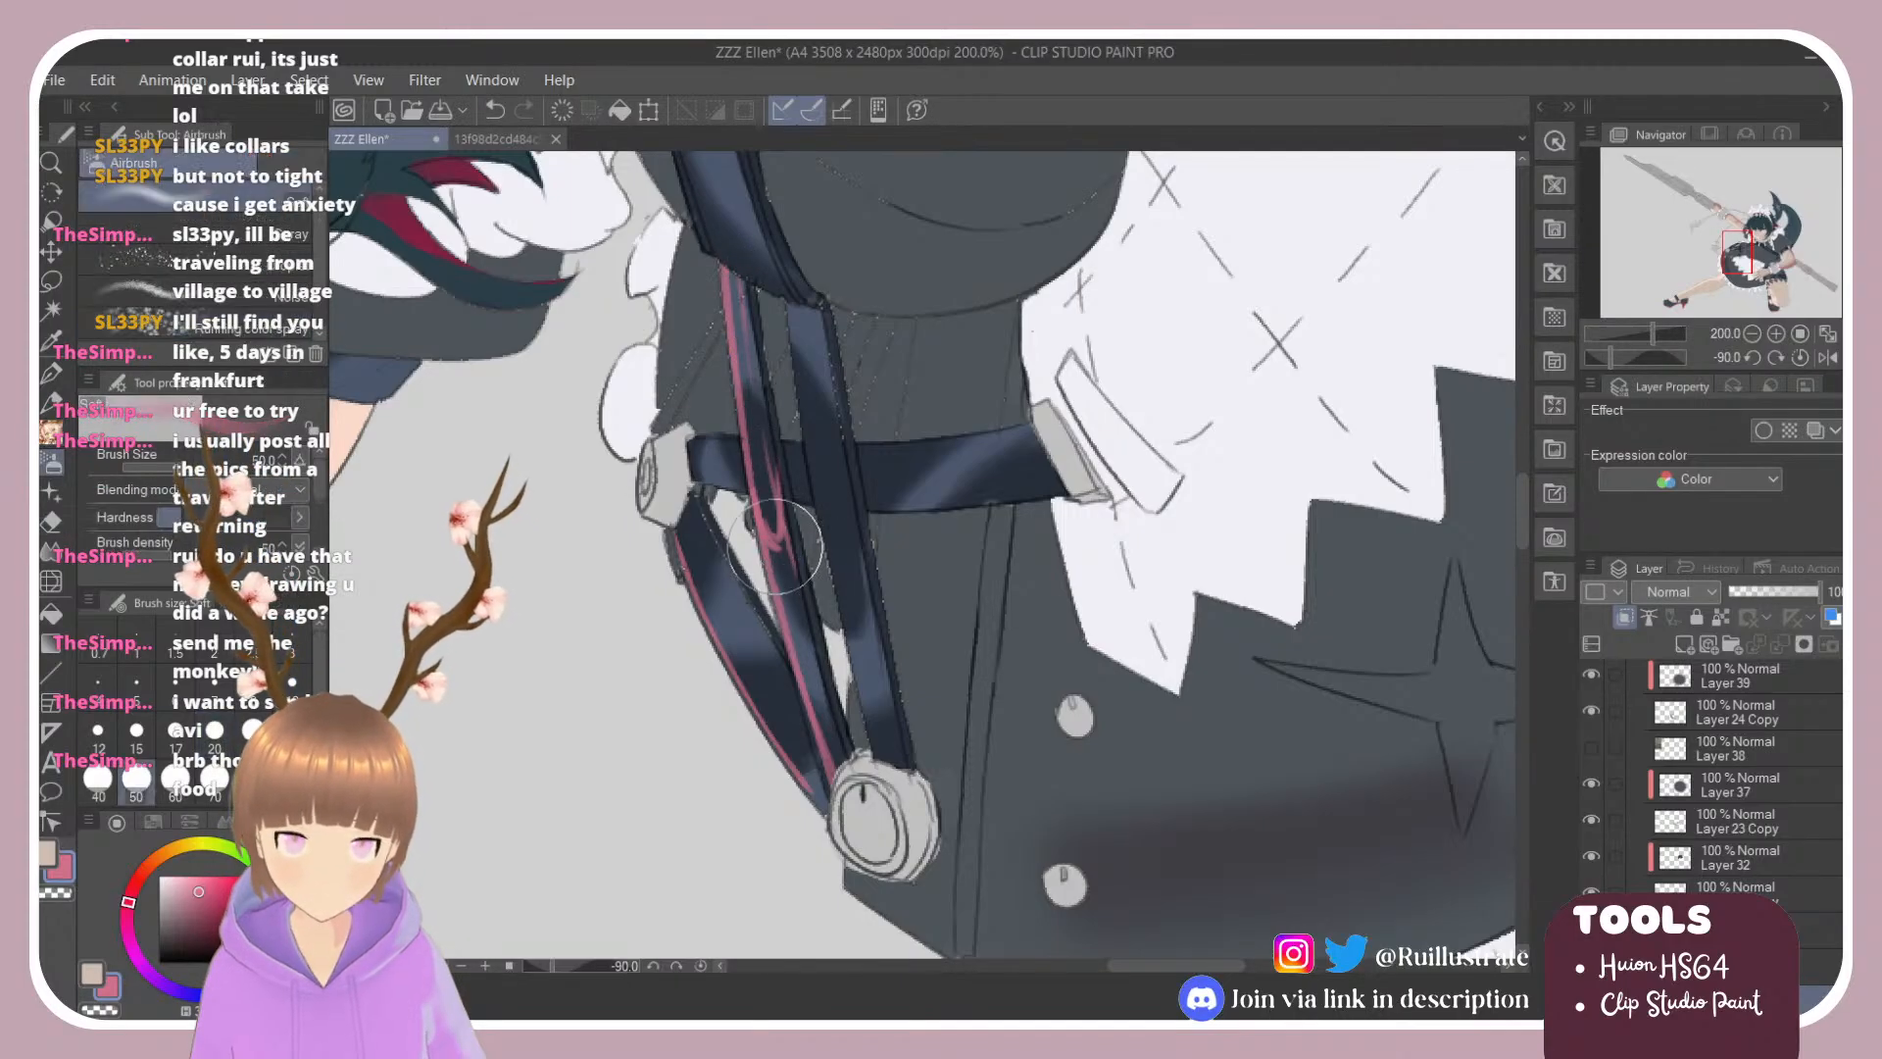
pyautogui.press('b')
pyautogui.moveTo(774, 545)
pyautogui.mouseDown()
pyautogui.moveTo(776, 563)
pyautogui.moveTo(753, 500)
pyautogui.moveTo(780, 625)
pyautogui.moveTo(781, 517)
pyautogui.moveTo(769, 576)
pyautogui.mouseUp()
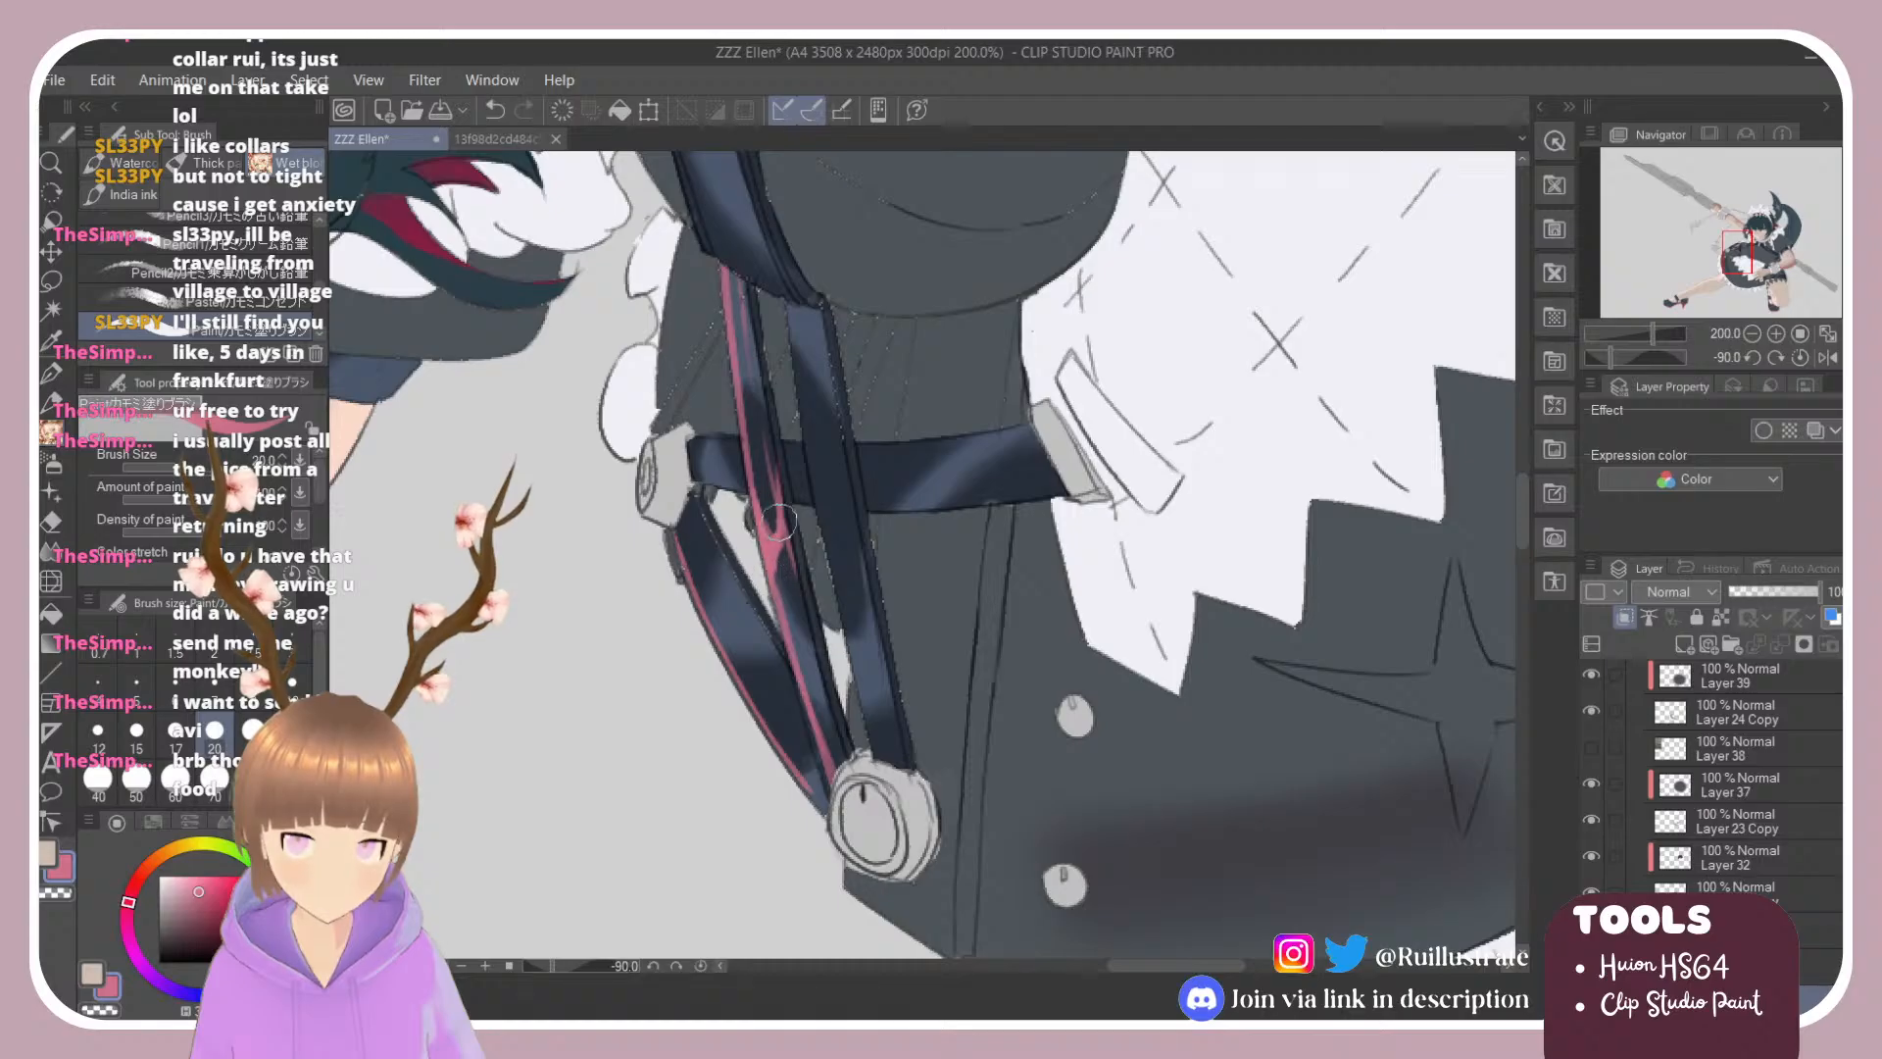
pyautogui.press('e')
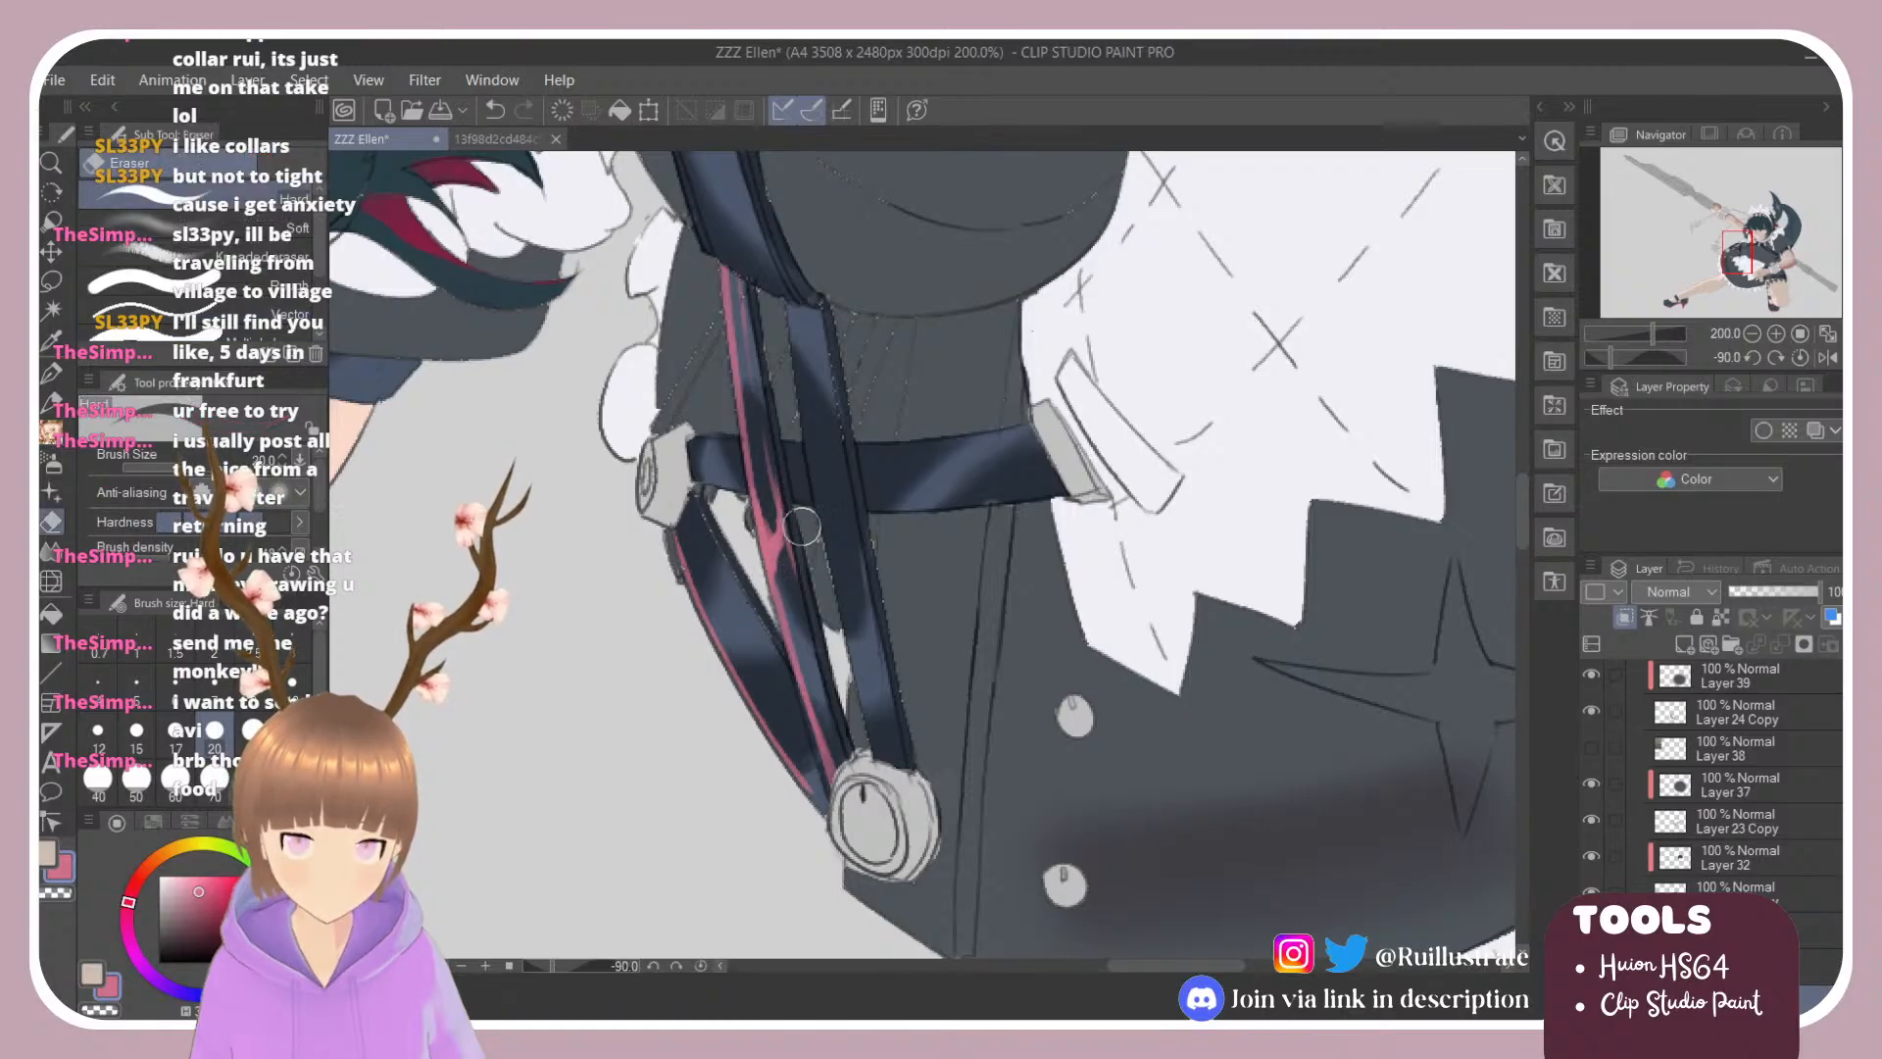
pyautogui.press('b')
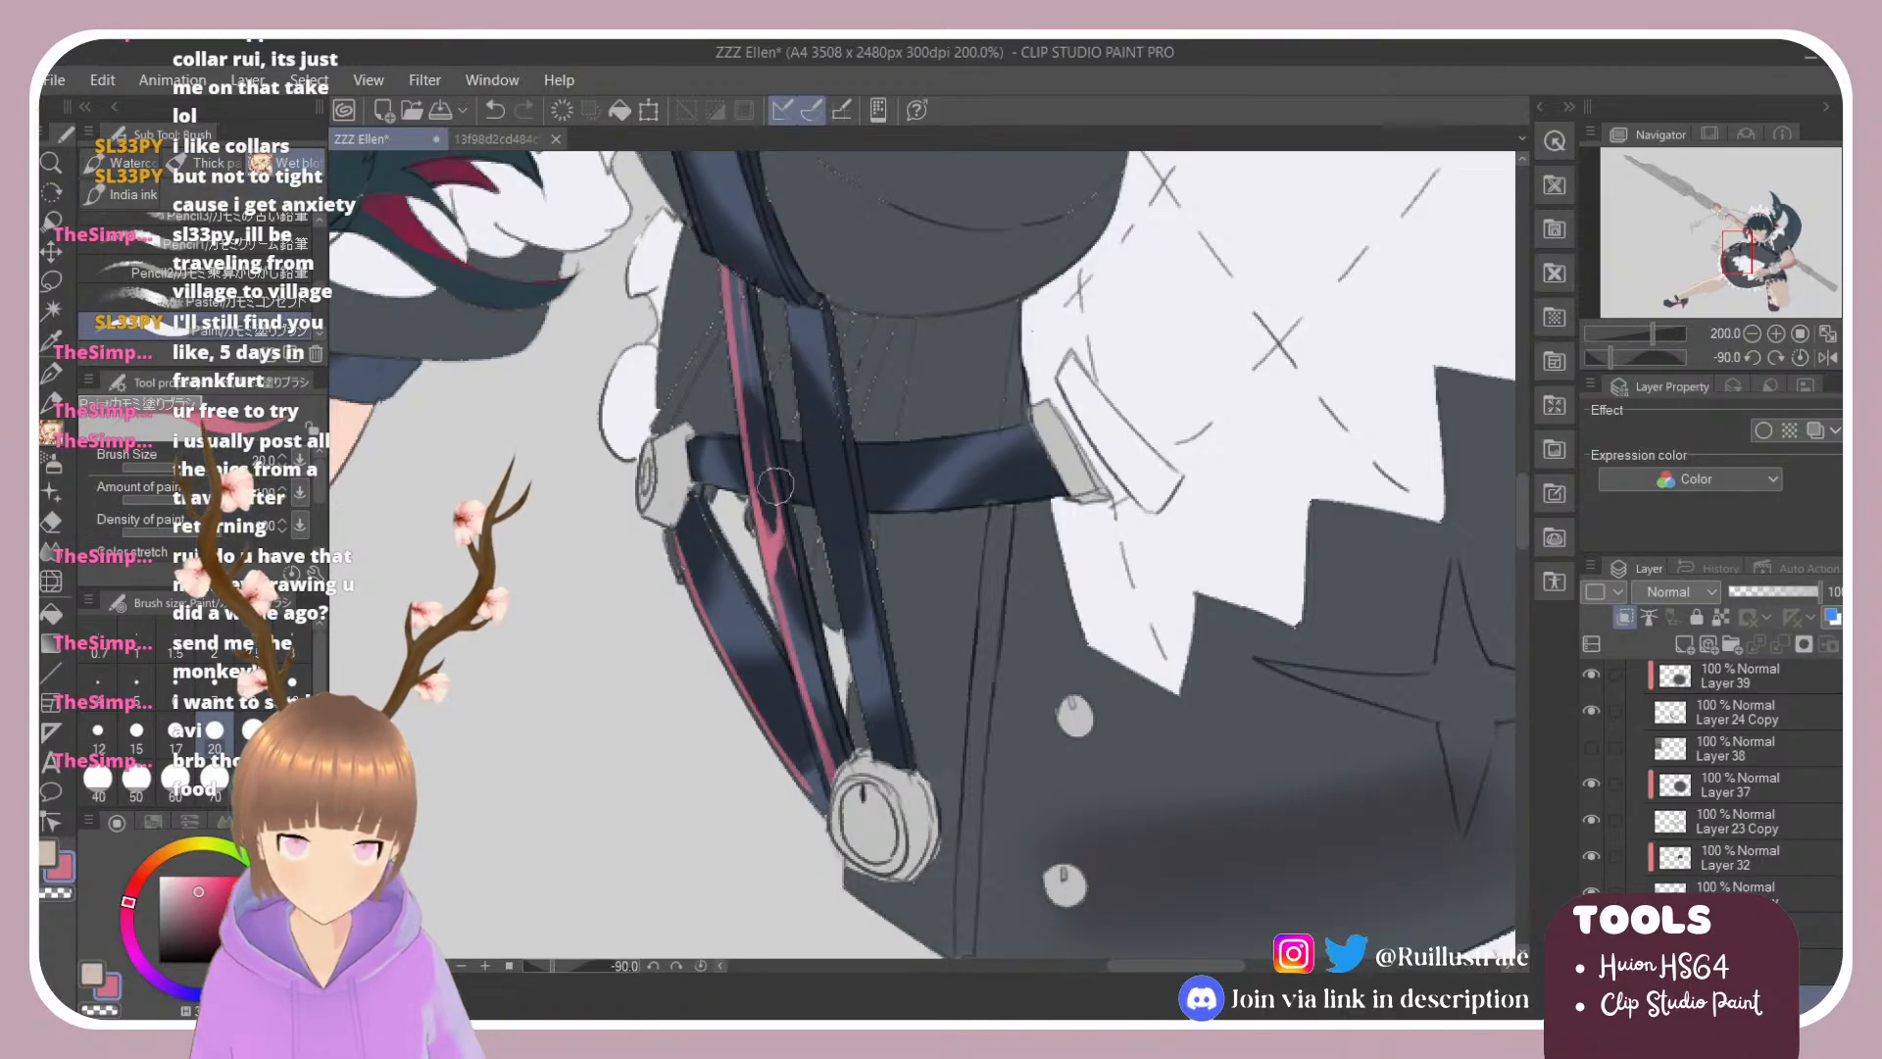
pyautogui.moveTo(777, 487); pyautogui.dragTo(829, 710)
pyautogui.hotkey('ctrl', 'z')
pyautogui.moveTo(780, 505); pyautogui.dragTo(832, 706)
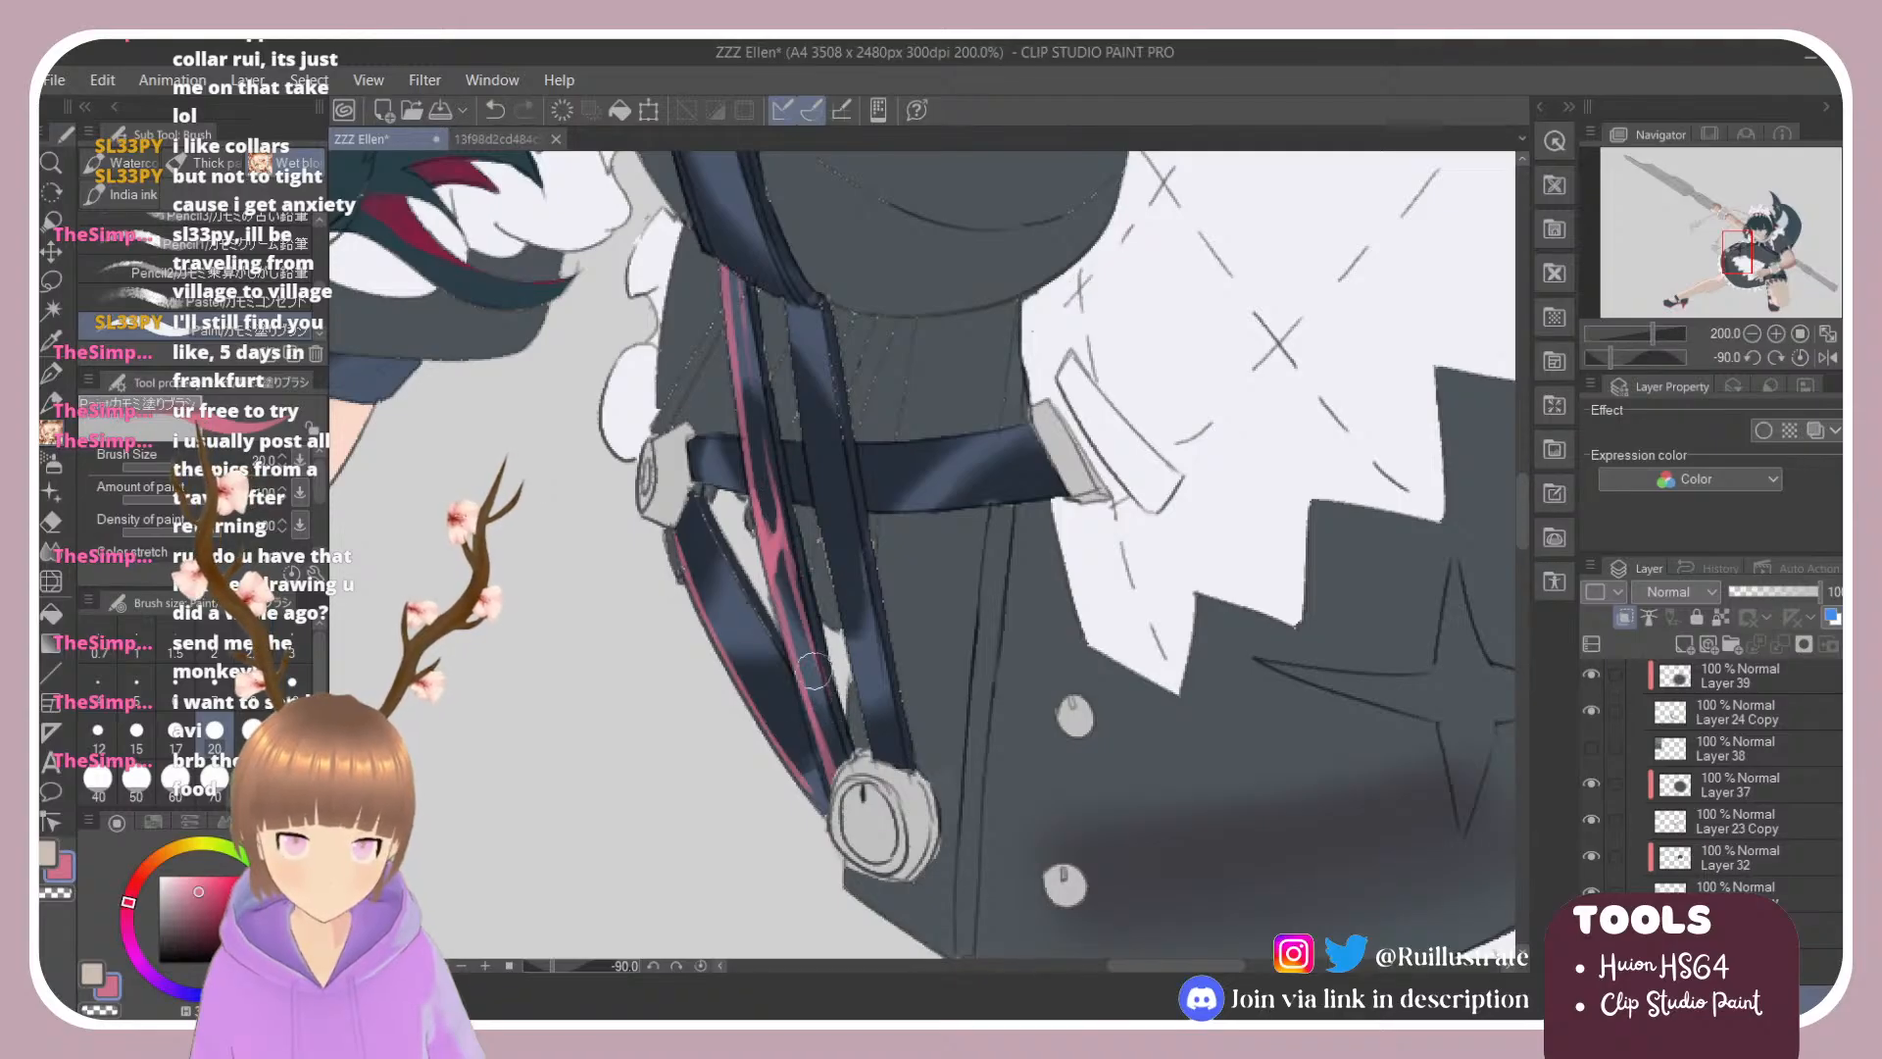
pyautogui.hotkey('ctrl', 'z')
pyautogui.moveTo(782, 498); pyautogui.dragTo(808, 671)
pyautogui.hotkey('ctrl', 'z')
pyautogui.moveTo(777, 502); pyautogui.dragTo(824, 715)
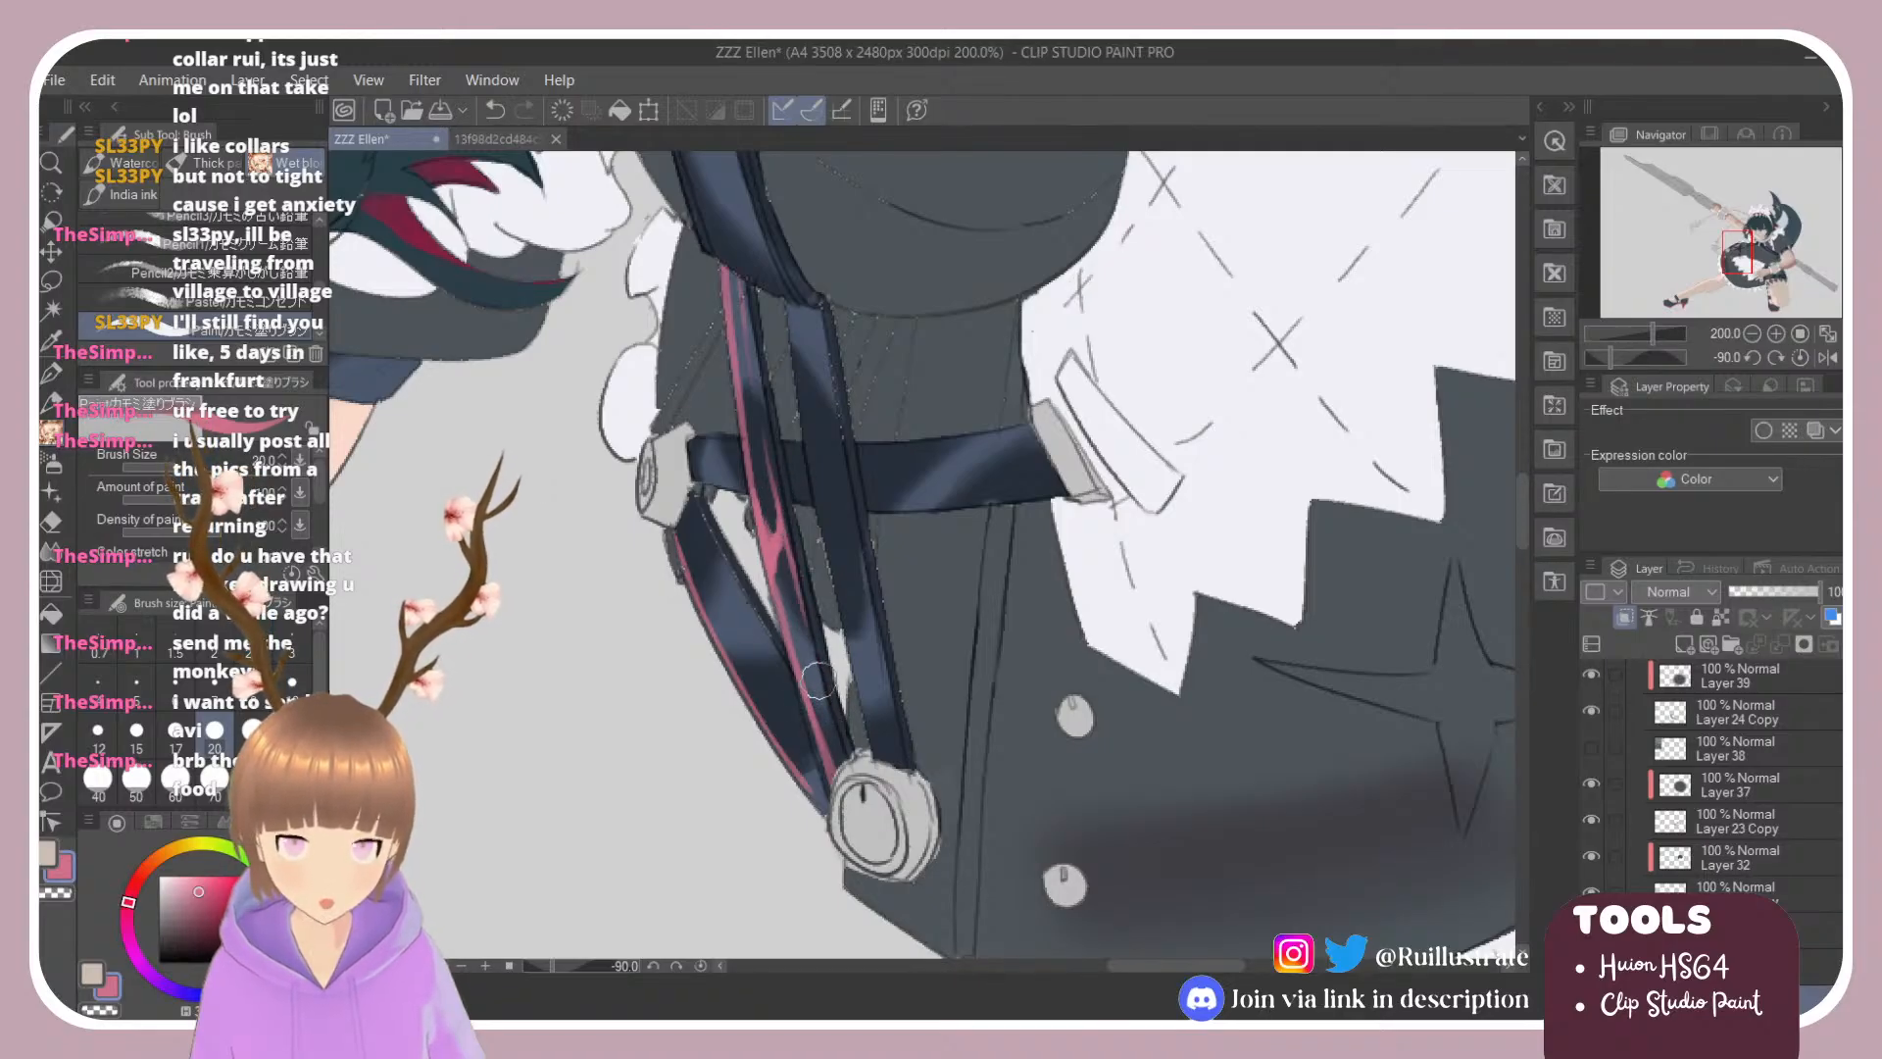
pyautogui.hotkey('ctrl', 'z')
pyautogui.moveTo(776, 500); pyautogui.dragTo(821, 708)
pyautogui.hotkey('ctrl', 'z')
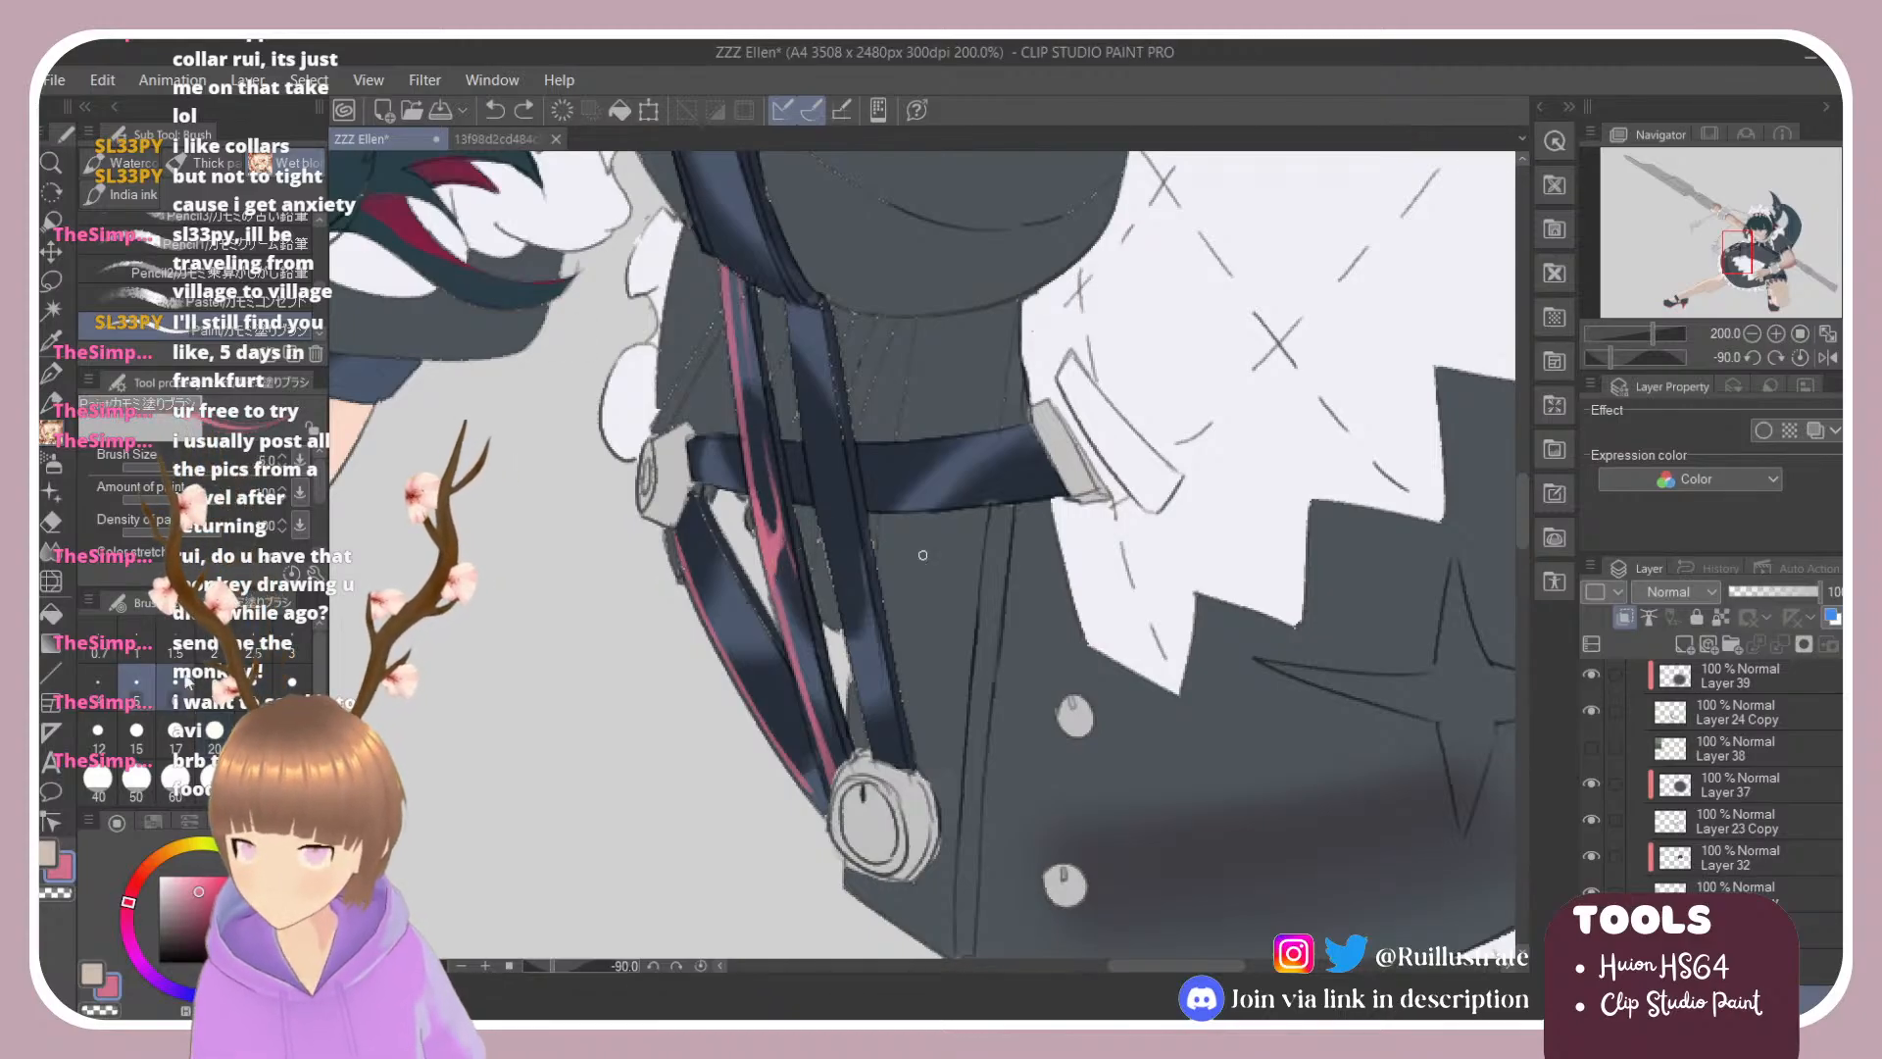
# Step: Paint a thin pink line down the first straight strap's inner edge below the belt with the brush at size 5
pyautogui.press('e')
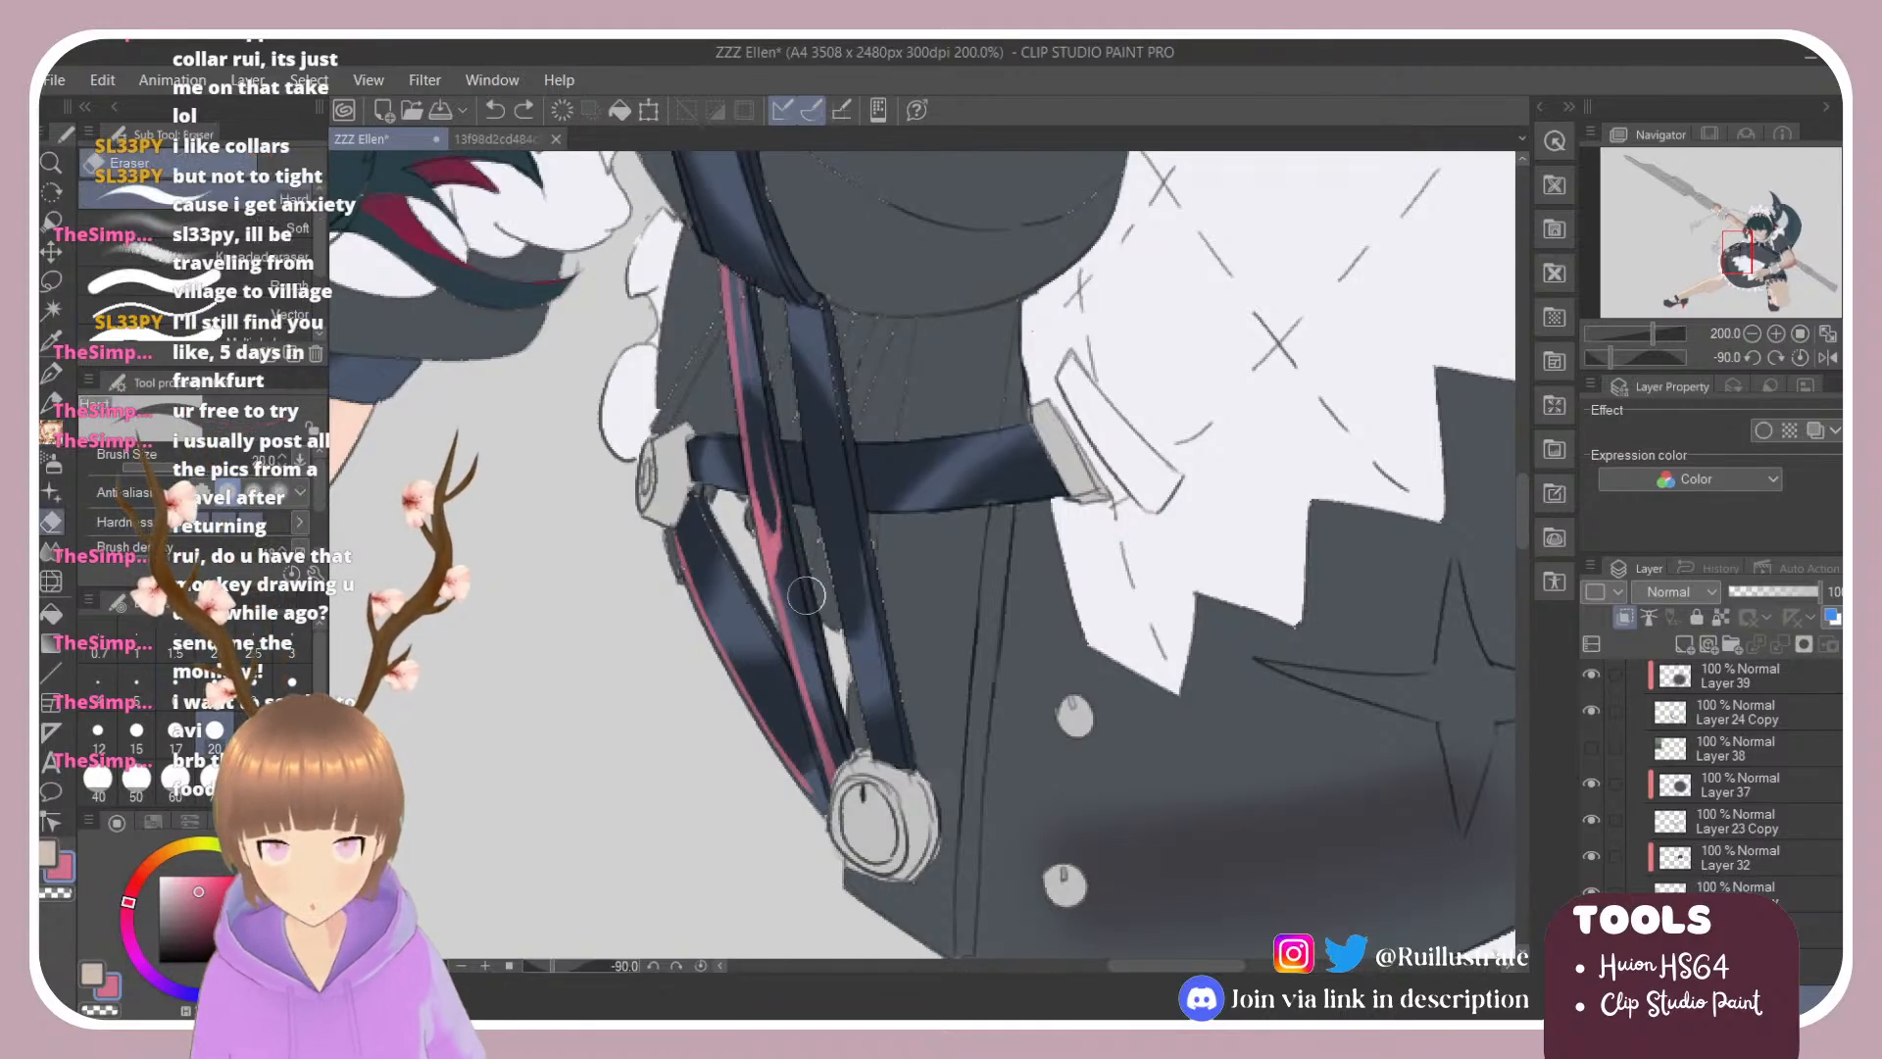
pyautogui.press('b')
pyautogui.moveTo(780, 522); pyautogui.dragTo(813, 671)
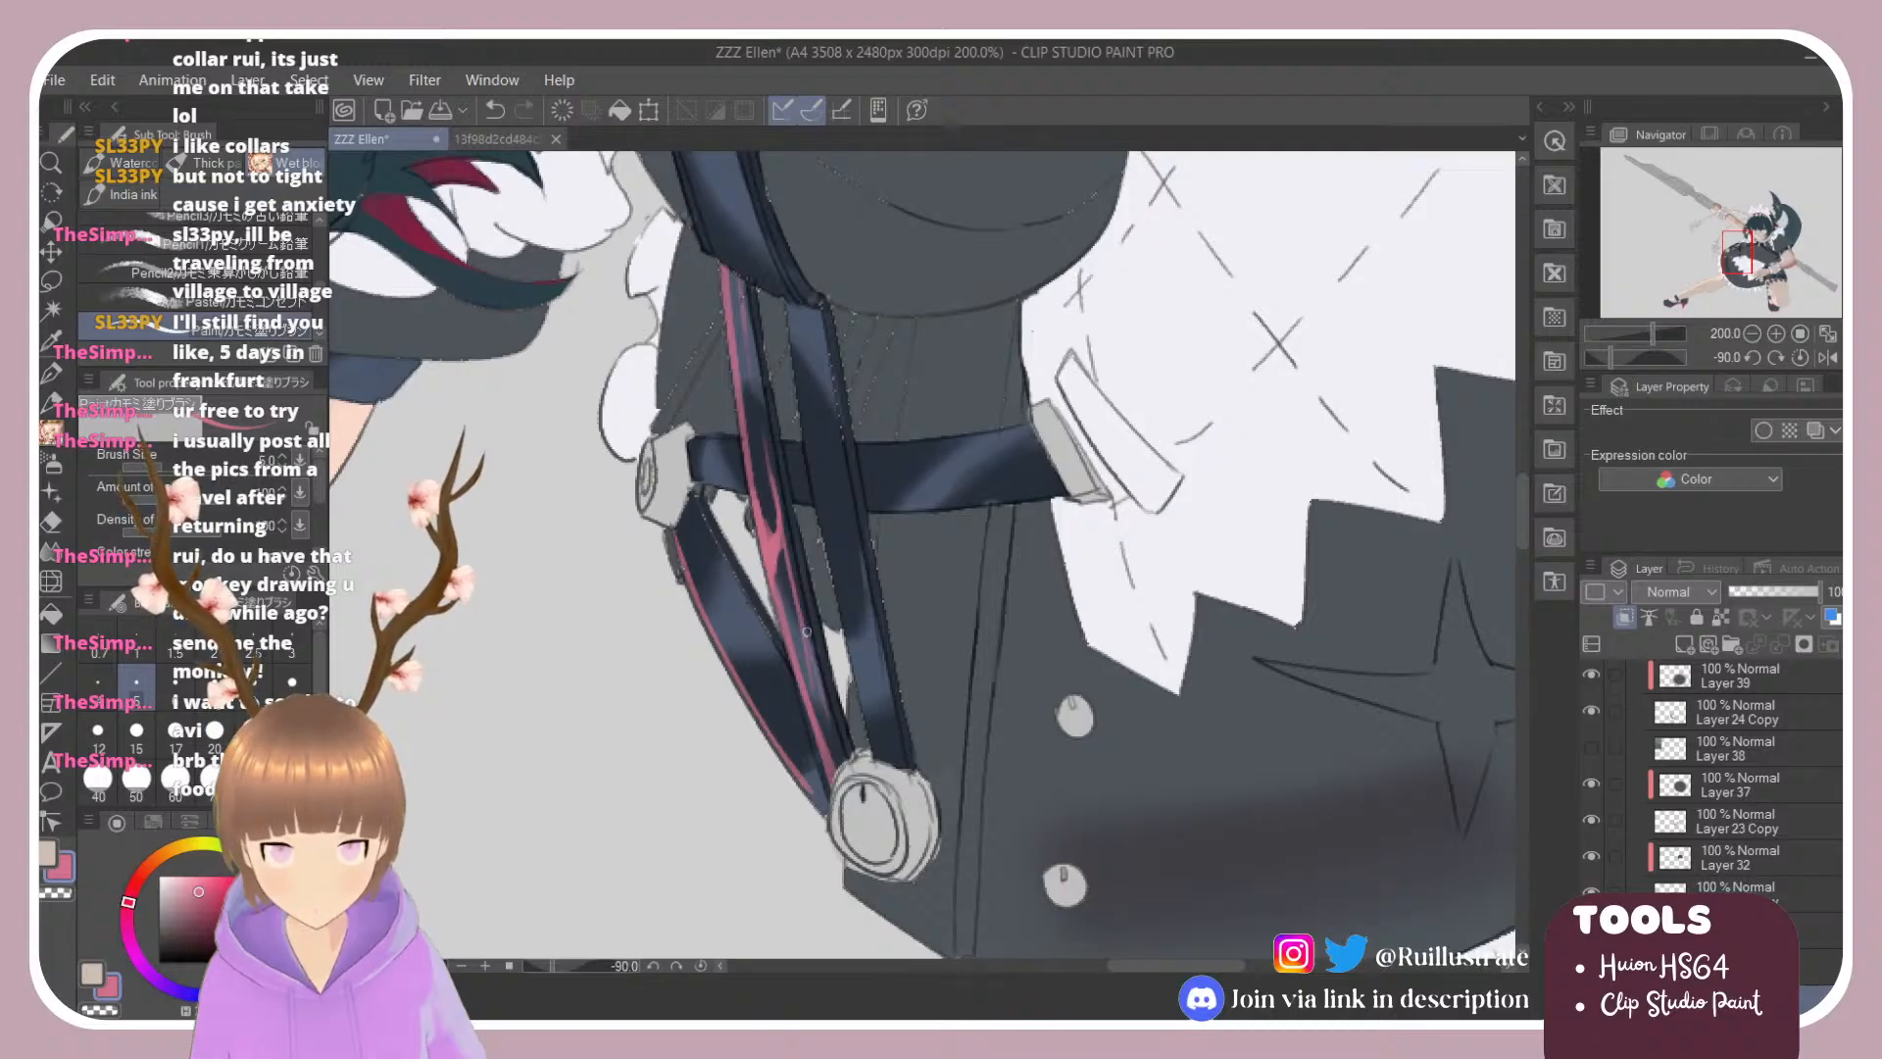
# Step: Paint a pink rim line down the second straight strap's outer edge from the bodice past the belt, undoing strokes that miss the edge
pyautogui.moveTo(787, 304); pyautogui.dragTo(822, 490)
pyautogui.hotkey('ctrl', 'z')
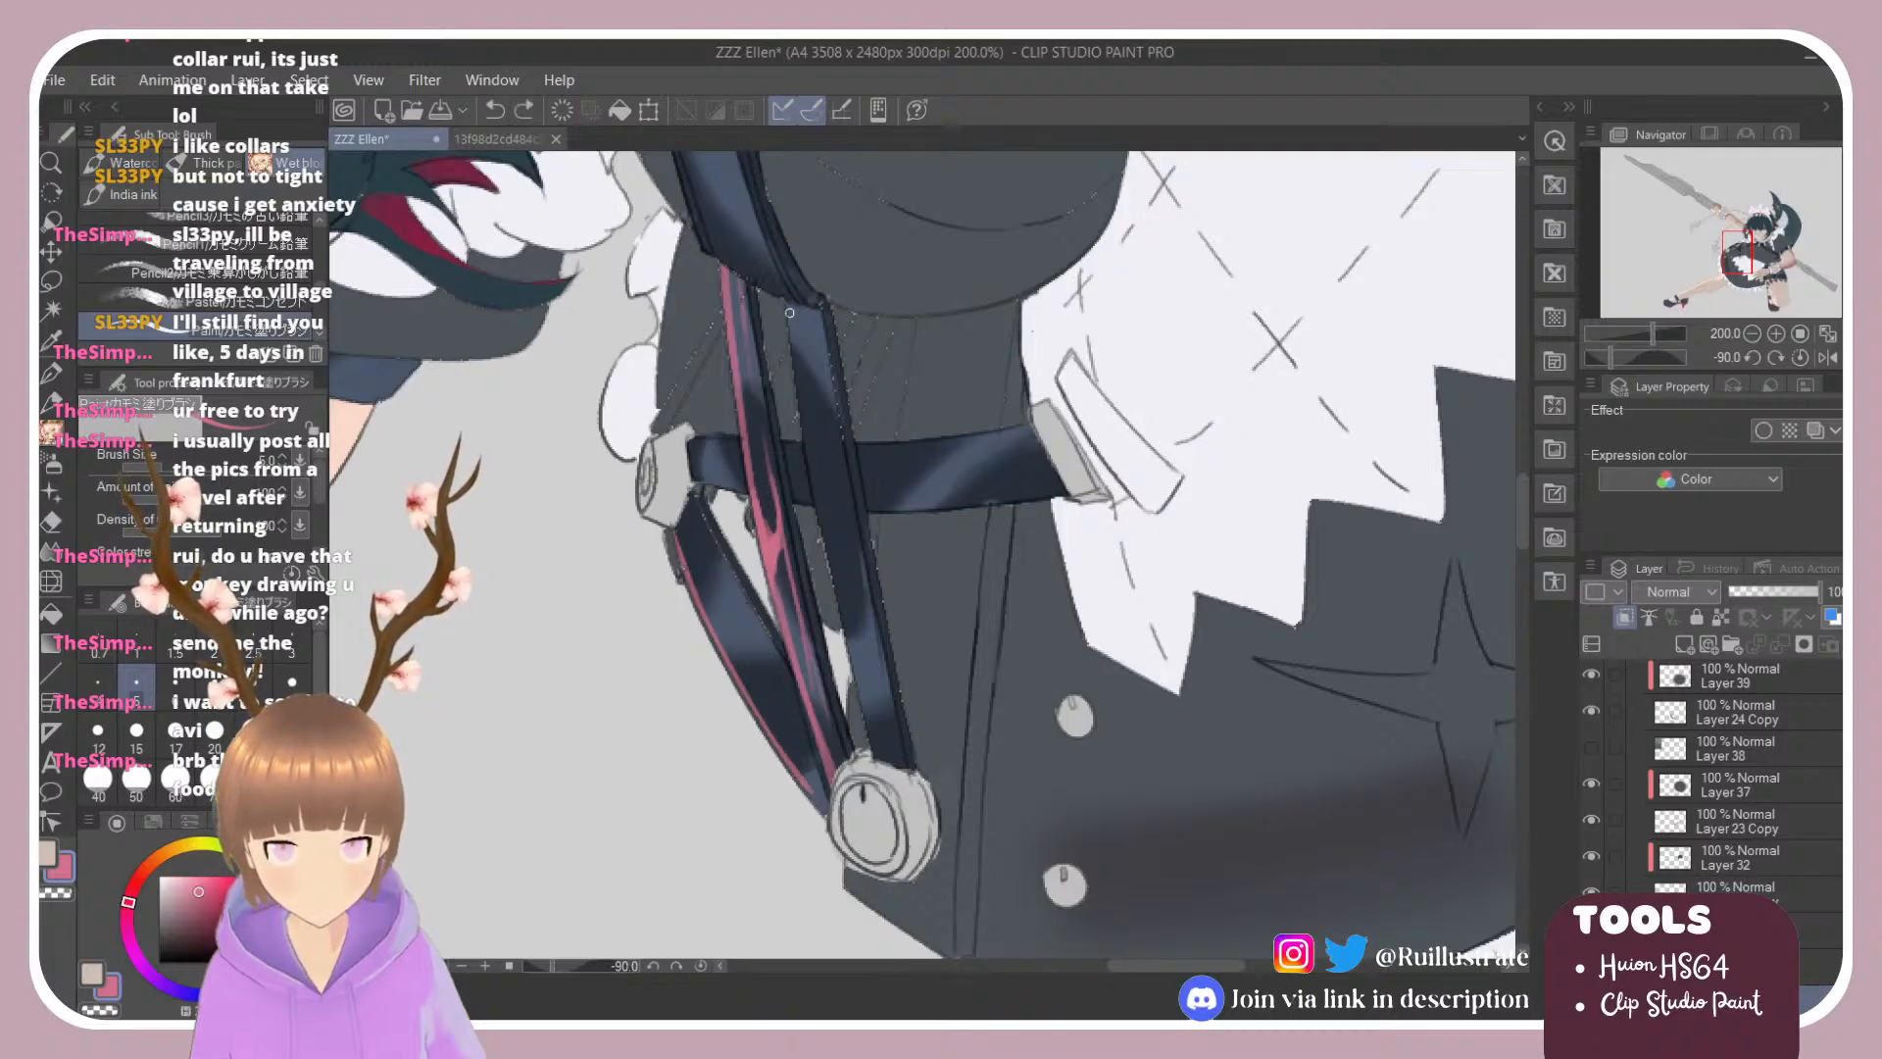
pyautogui.moveTo(787, 294); pyautogui.dragTo(818, 495)
pyautogui.moveTo(789, 290); pyautogui.dragTo(838, 564)
pyautogui.hotkey('ctrl', 'z')
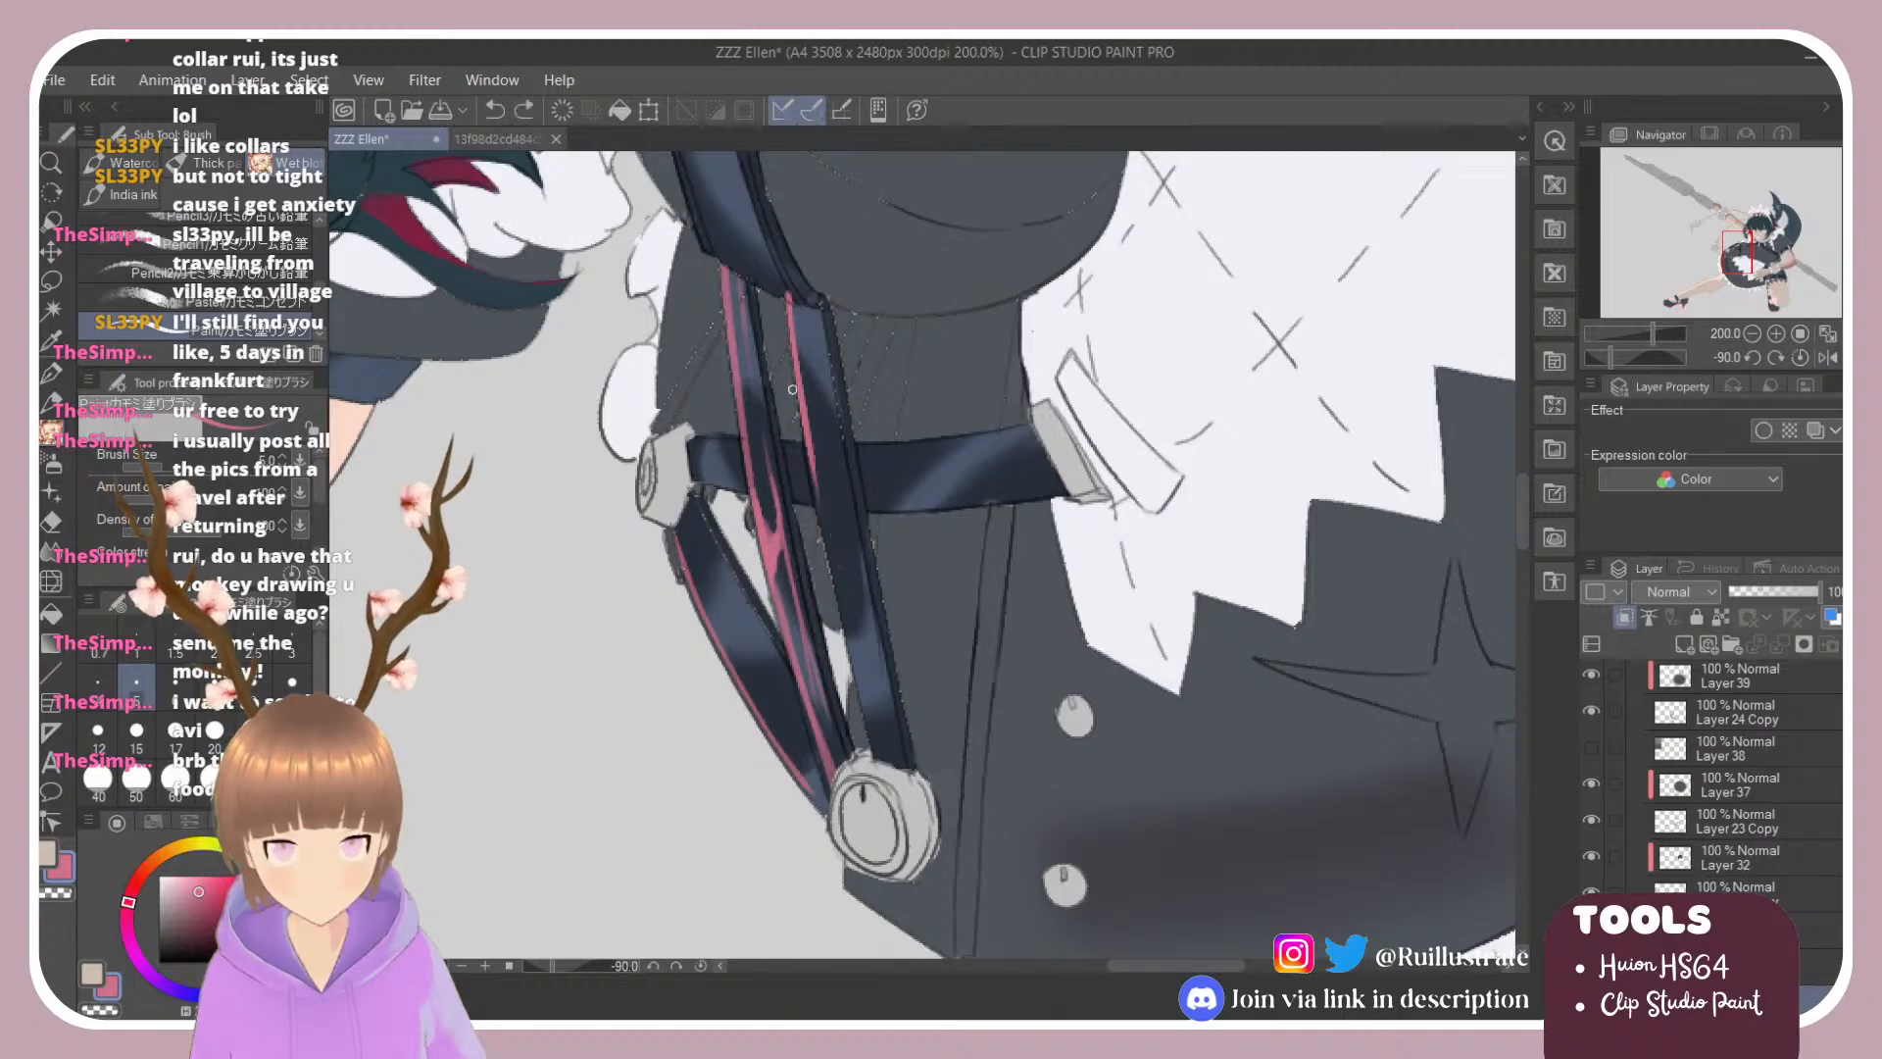
pyautogui.moveTo(808, 458); pyautogui.dragTo(836, 600)
pyautogui.hotkey('ctrl', 'z')
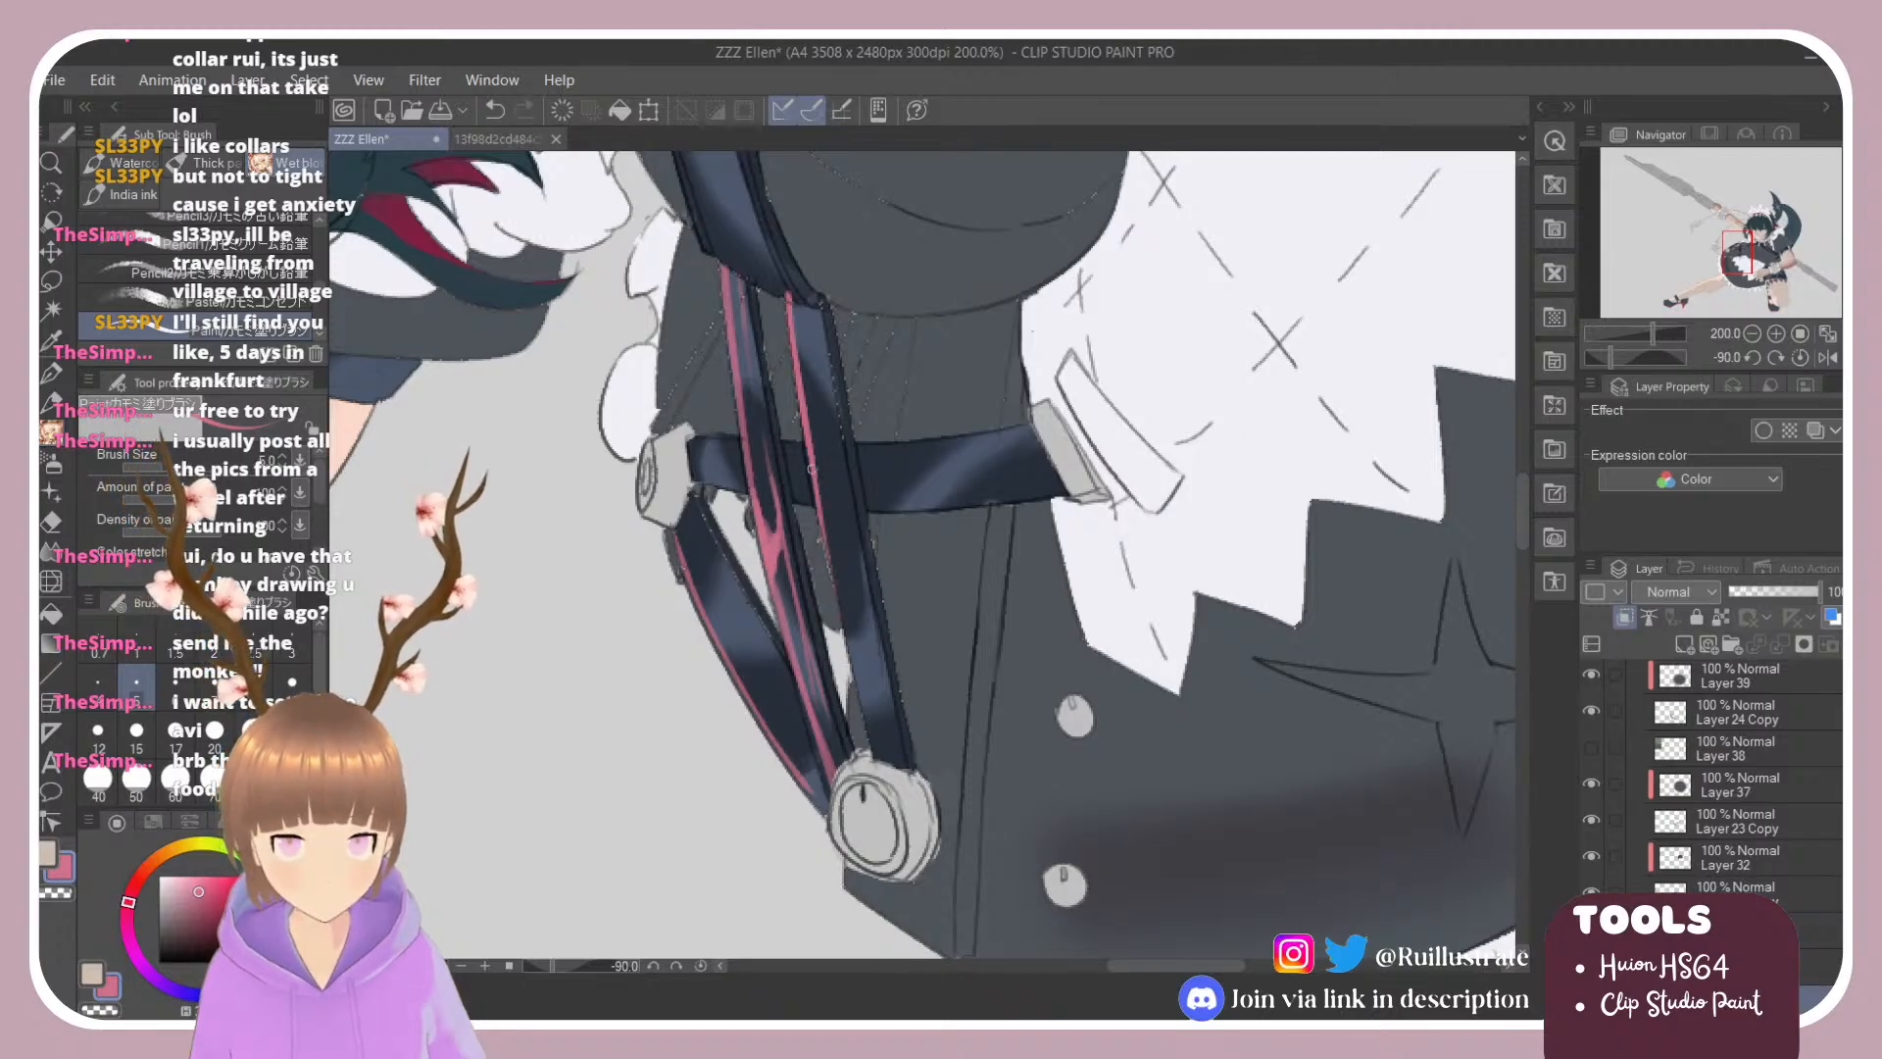
pyautogui.moveTo(814, 472); pyautogui.dragTo(845, 637)
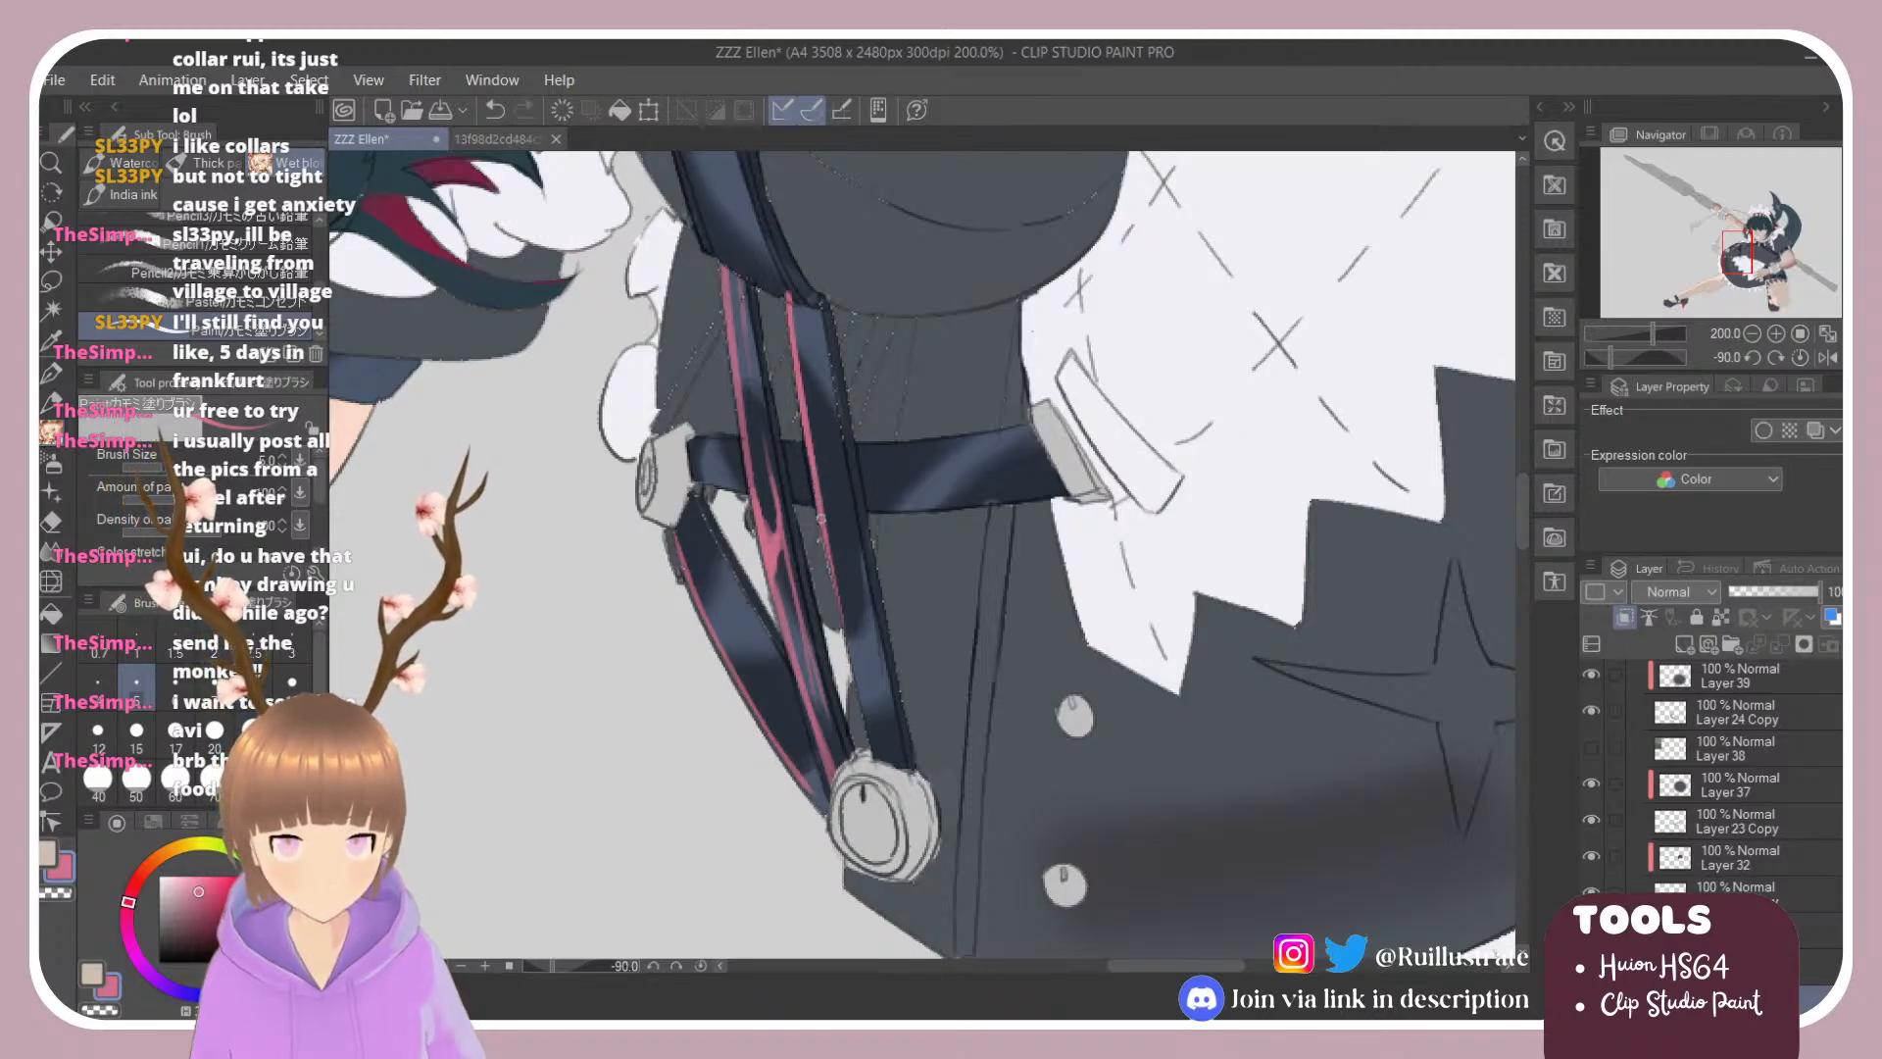
# Step: Build up a flared pink highlight across the second straight strap where it crosses the belt, tidying its shape with the eraser
pyautogui.moveTo(828, 518); pyautogui.dragTo(840, 543)
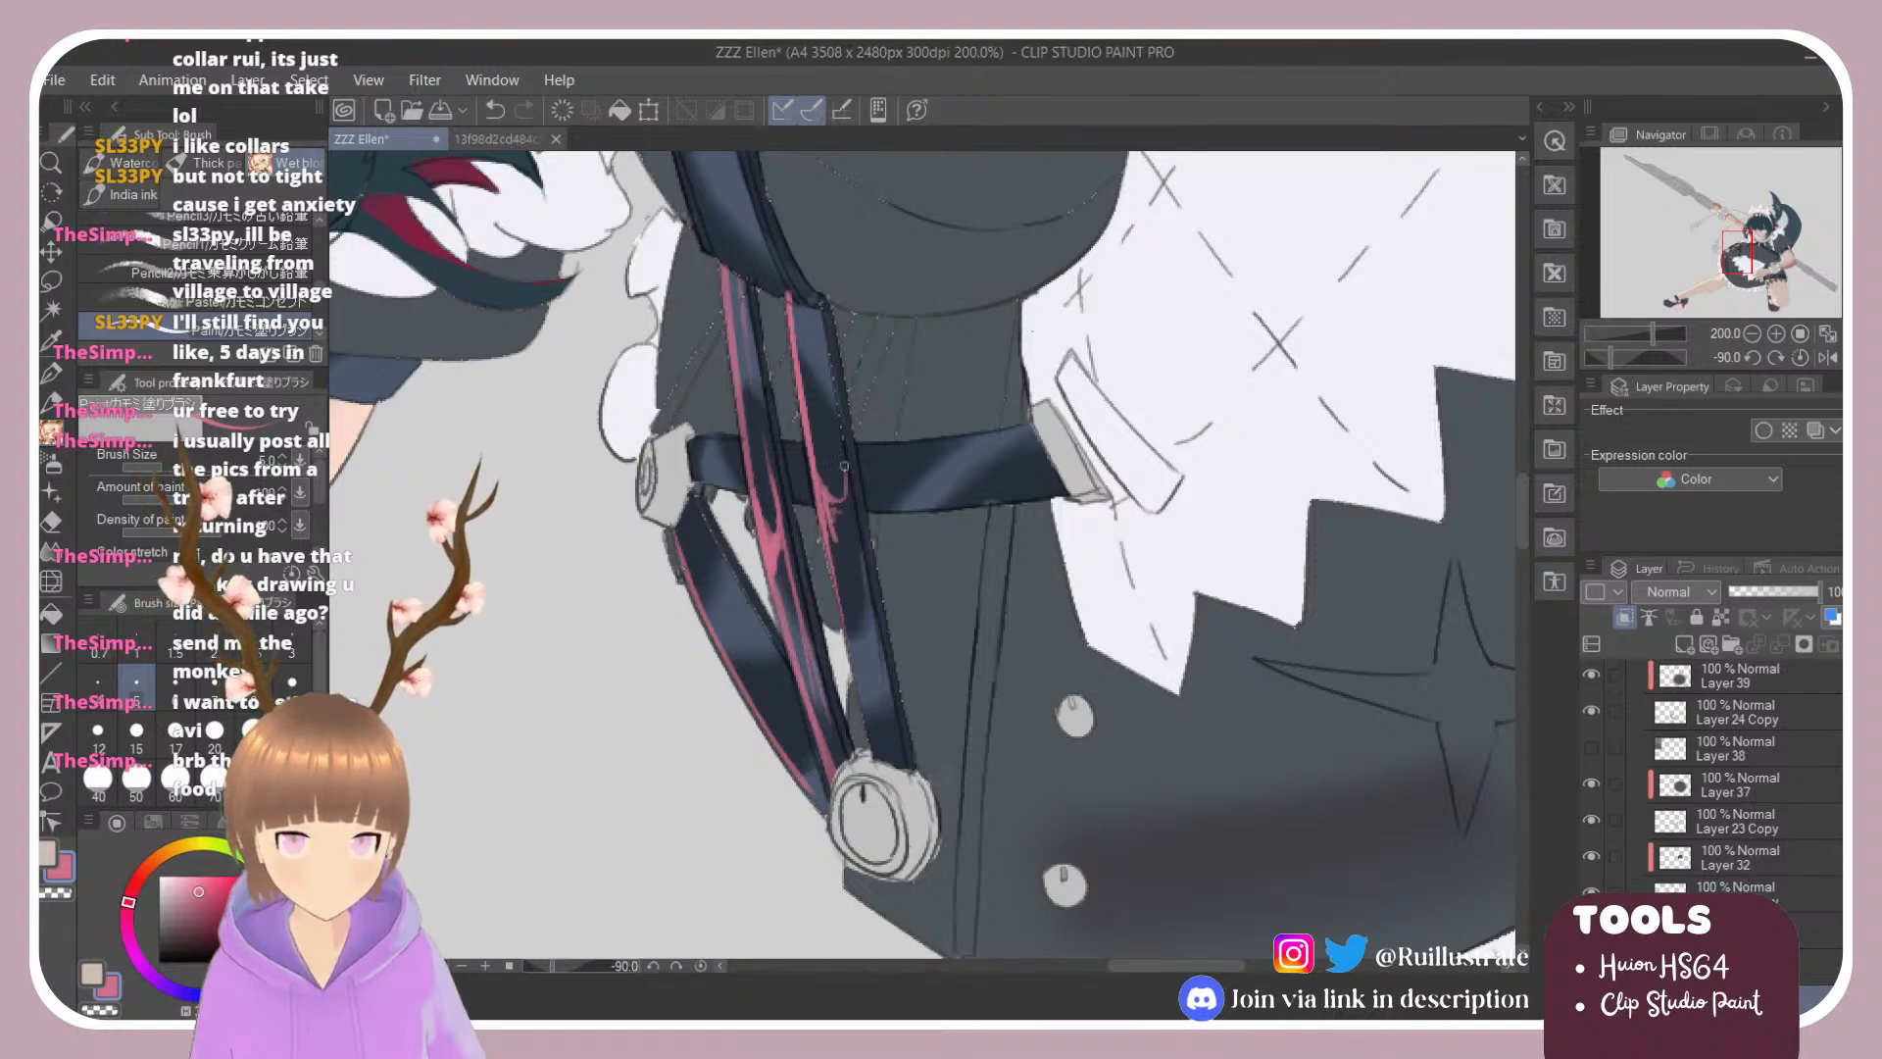
pyautogui.moveTo(835, 415)
pyautogui.mouseDown()
pyautogui.moveTo(871, 609)
pyautogui.moveTo(827, 519)
pyautogui.mouseUp()
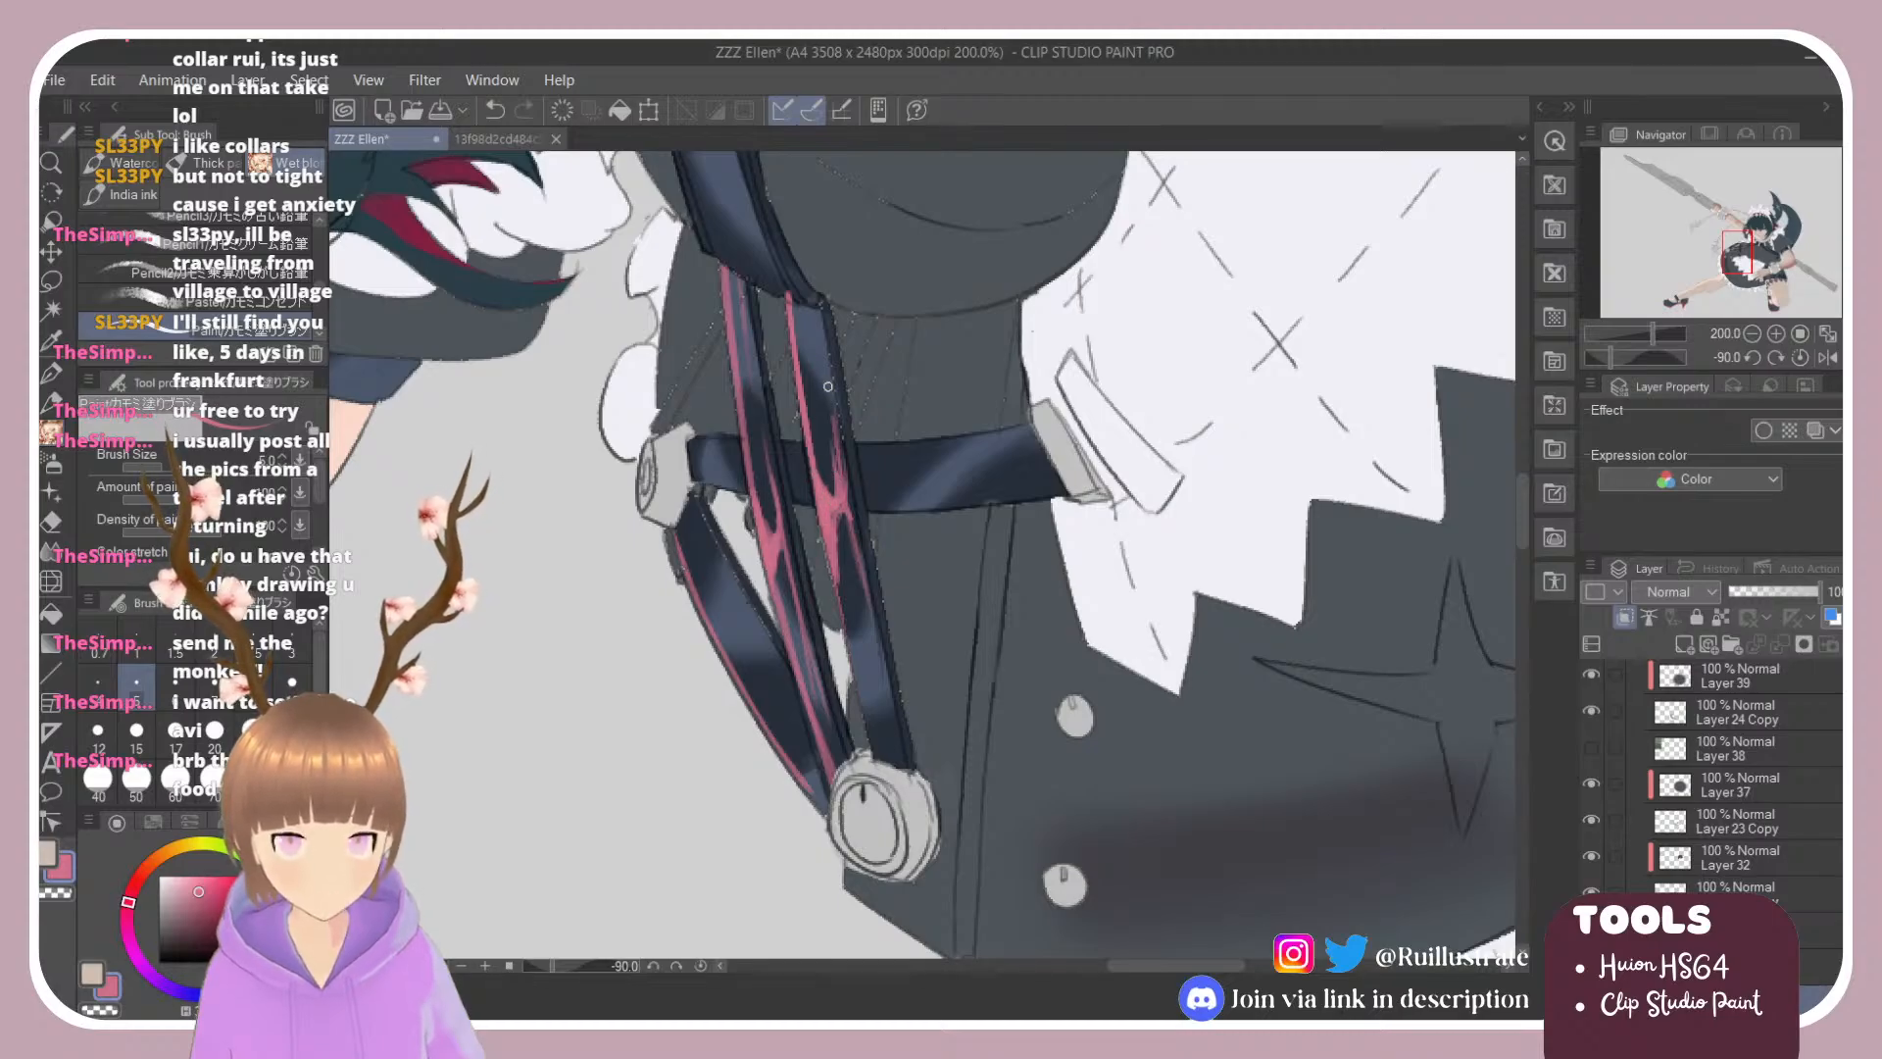
pyautogui.press('e')
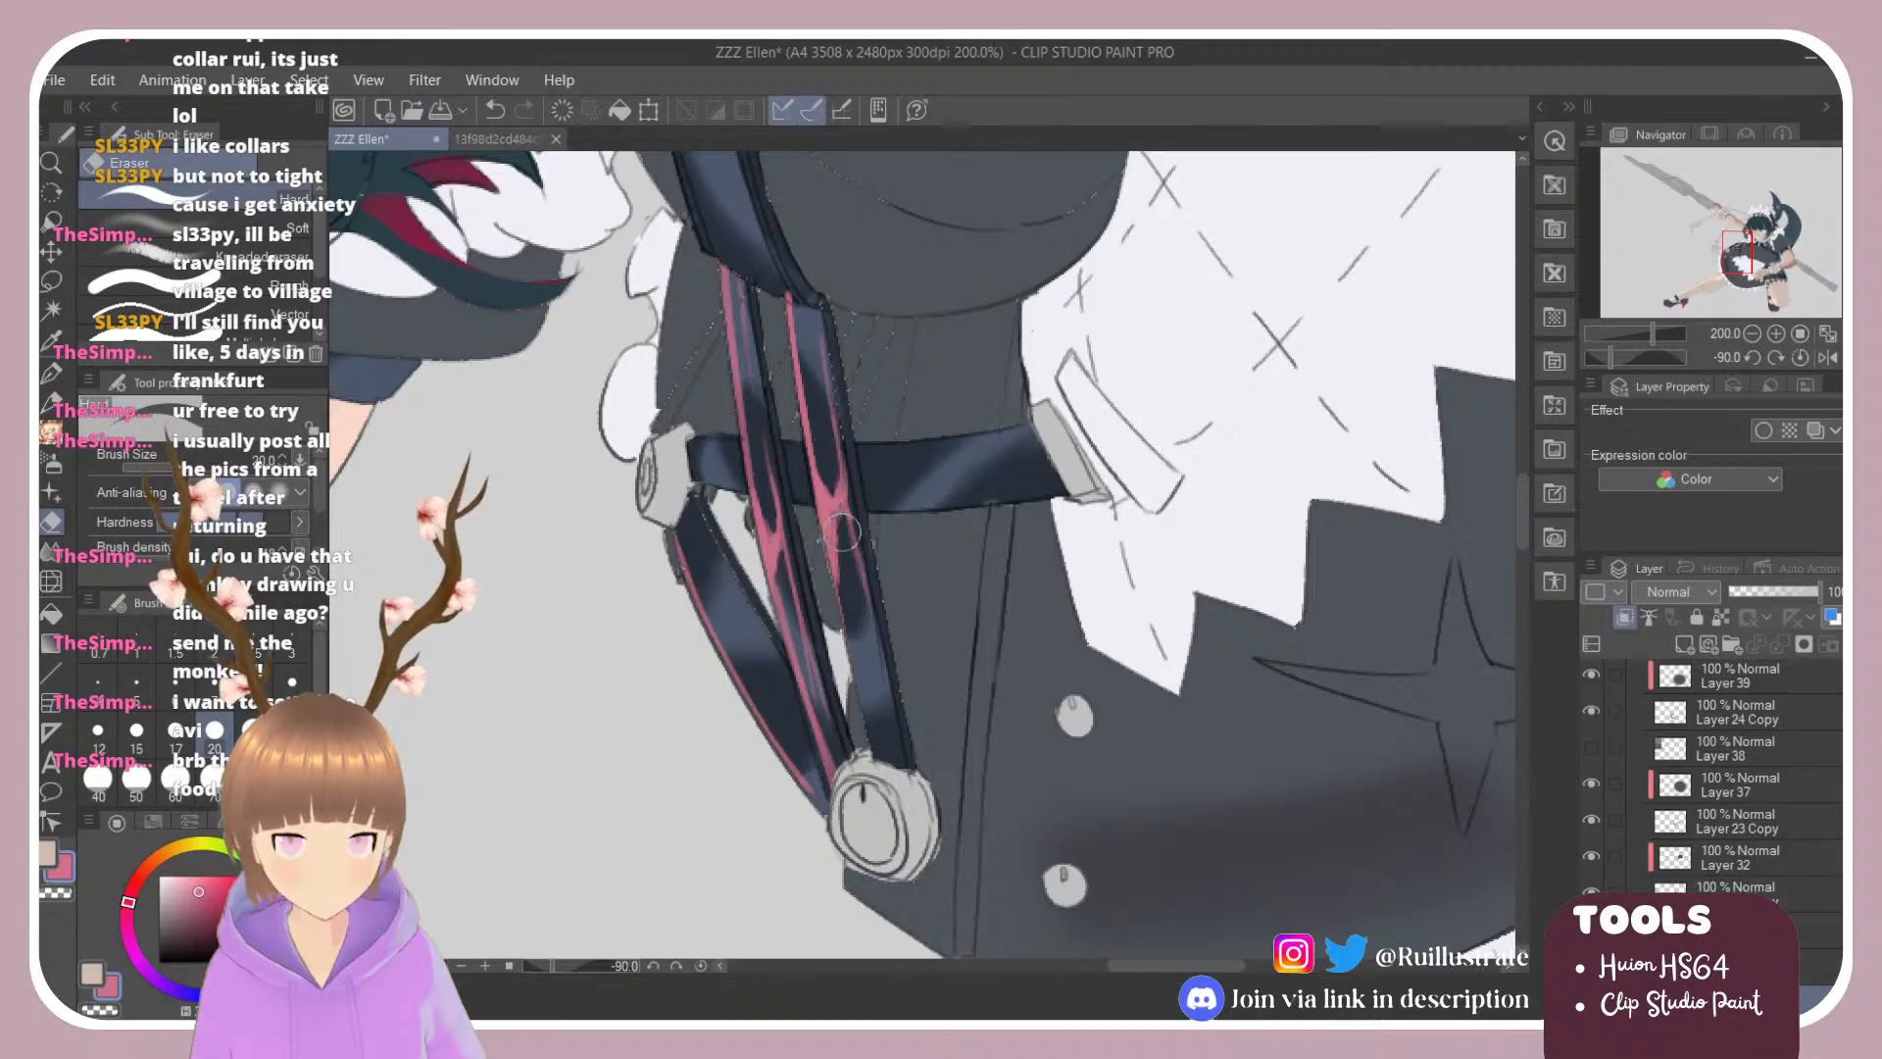
pyautogui.press('b')
pyautogui.press('e')
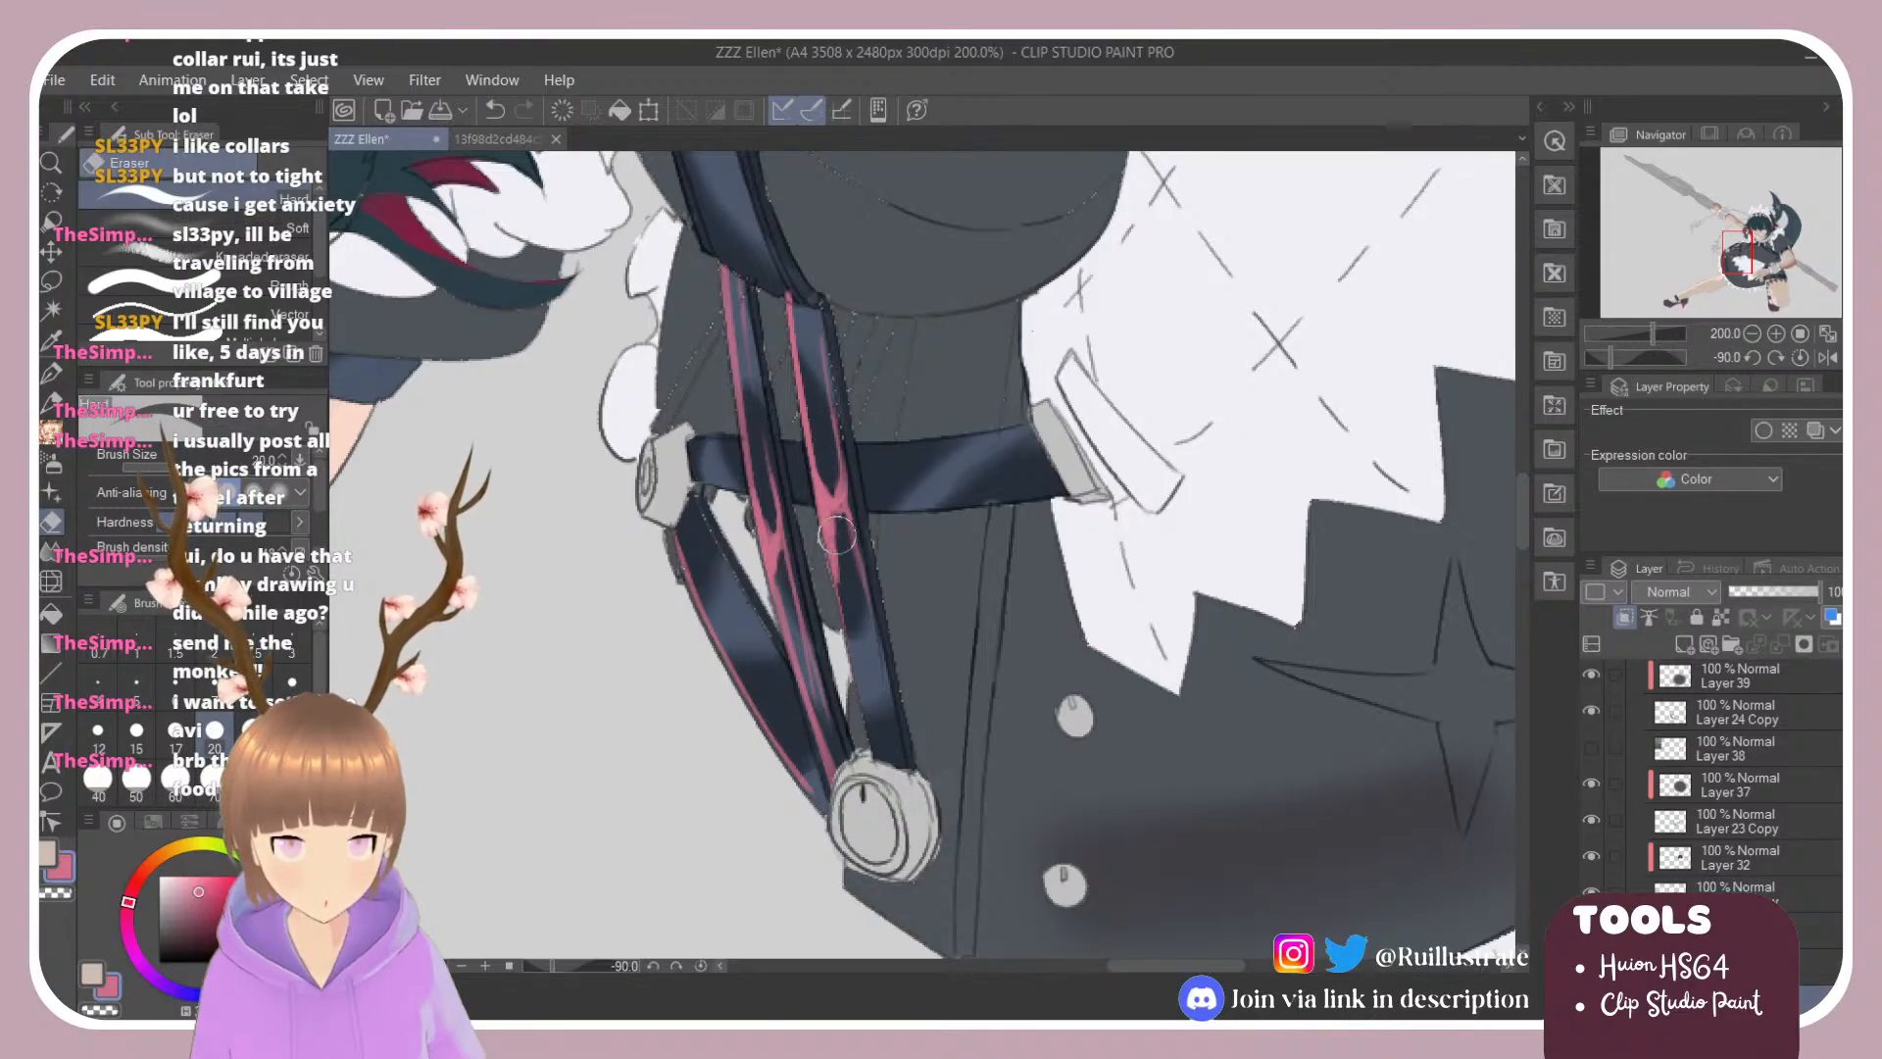
pyautogui.press('b')
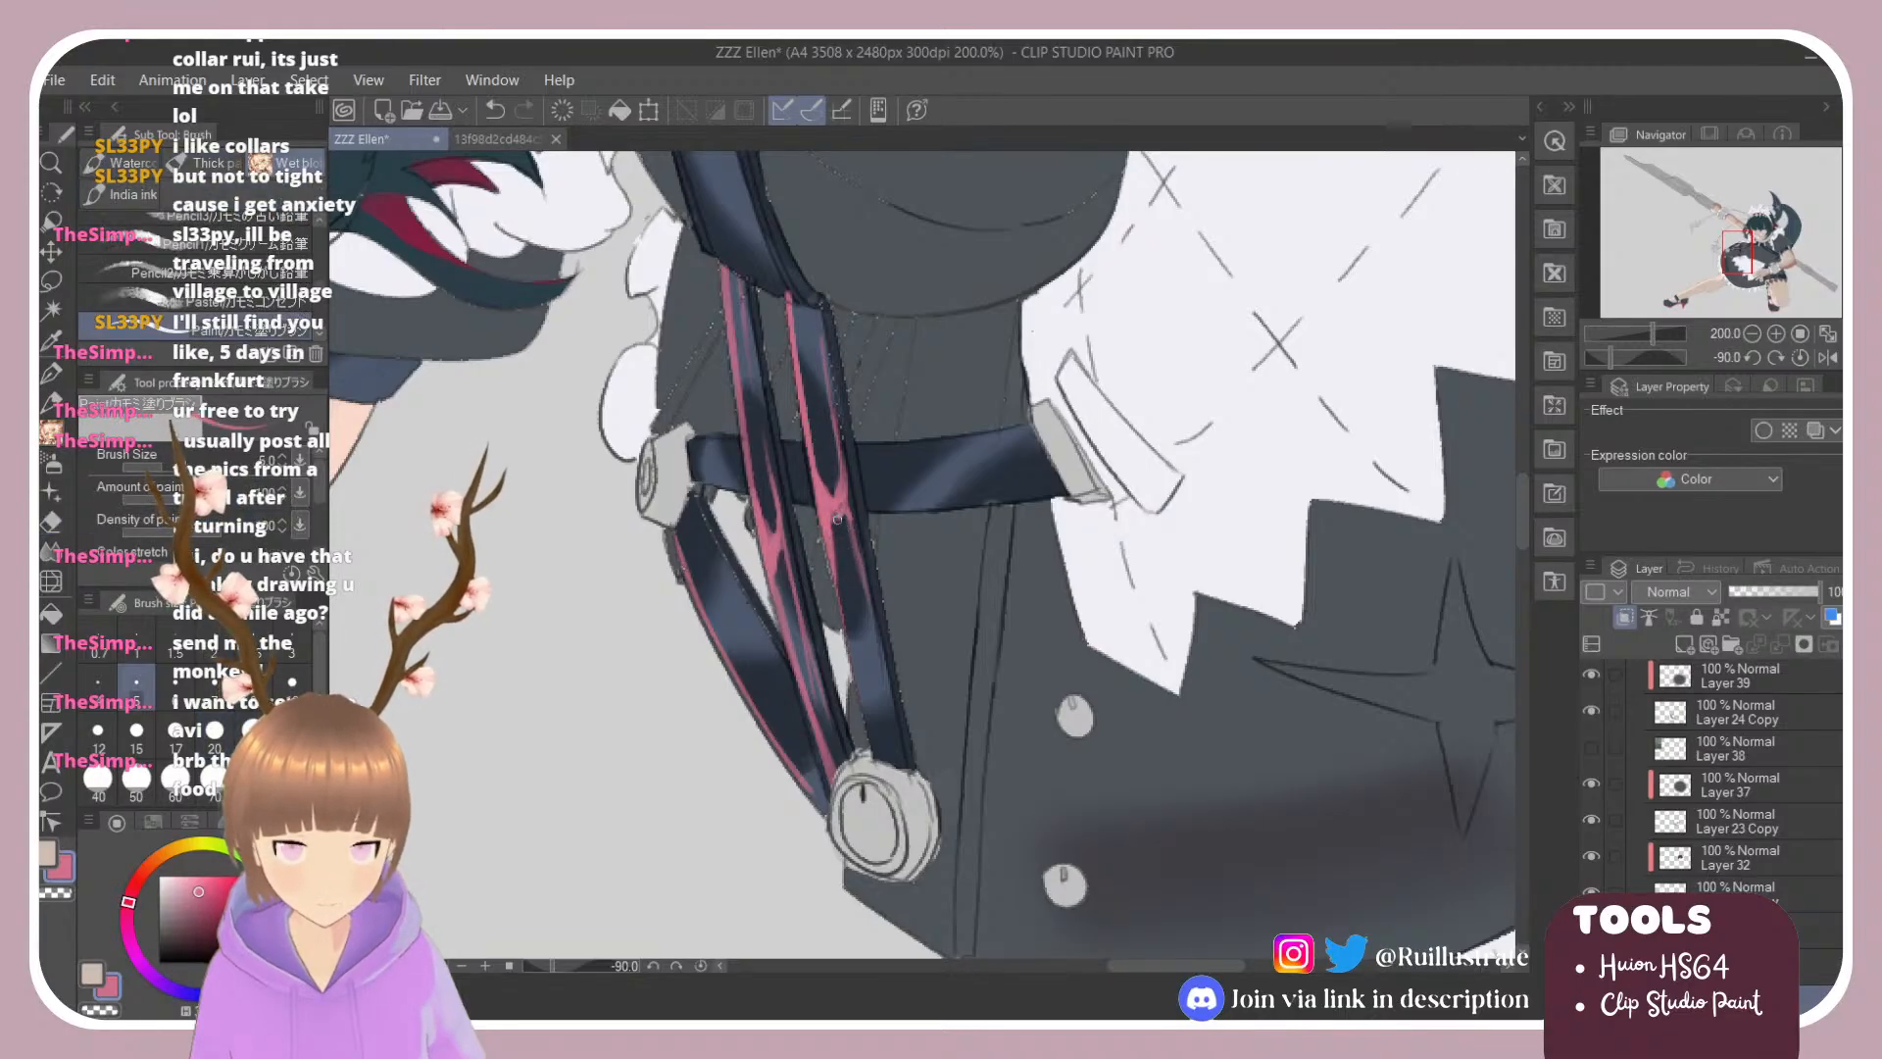
pyautogui.moveTo(837, 520); pyautogui.dragTo(831, 524)
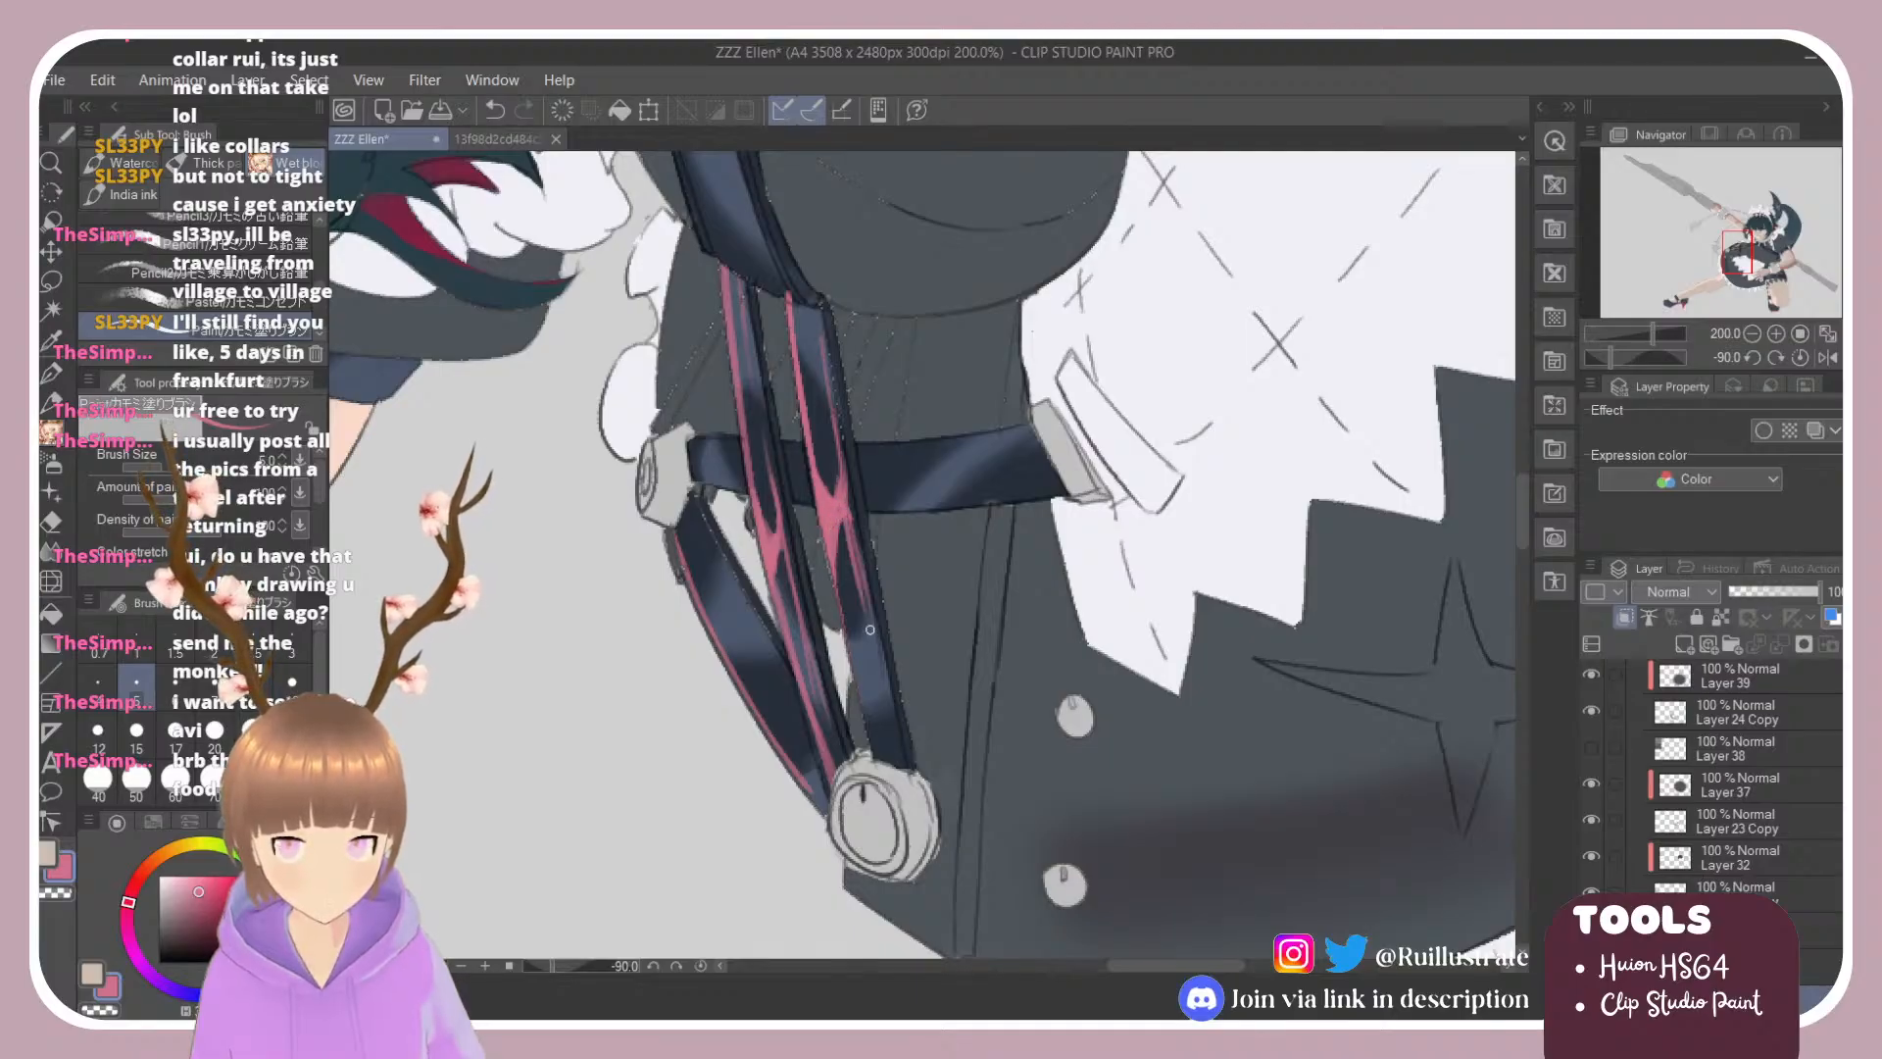
pyautogui.press('e')
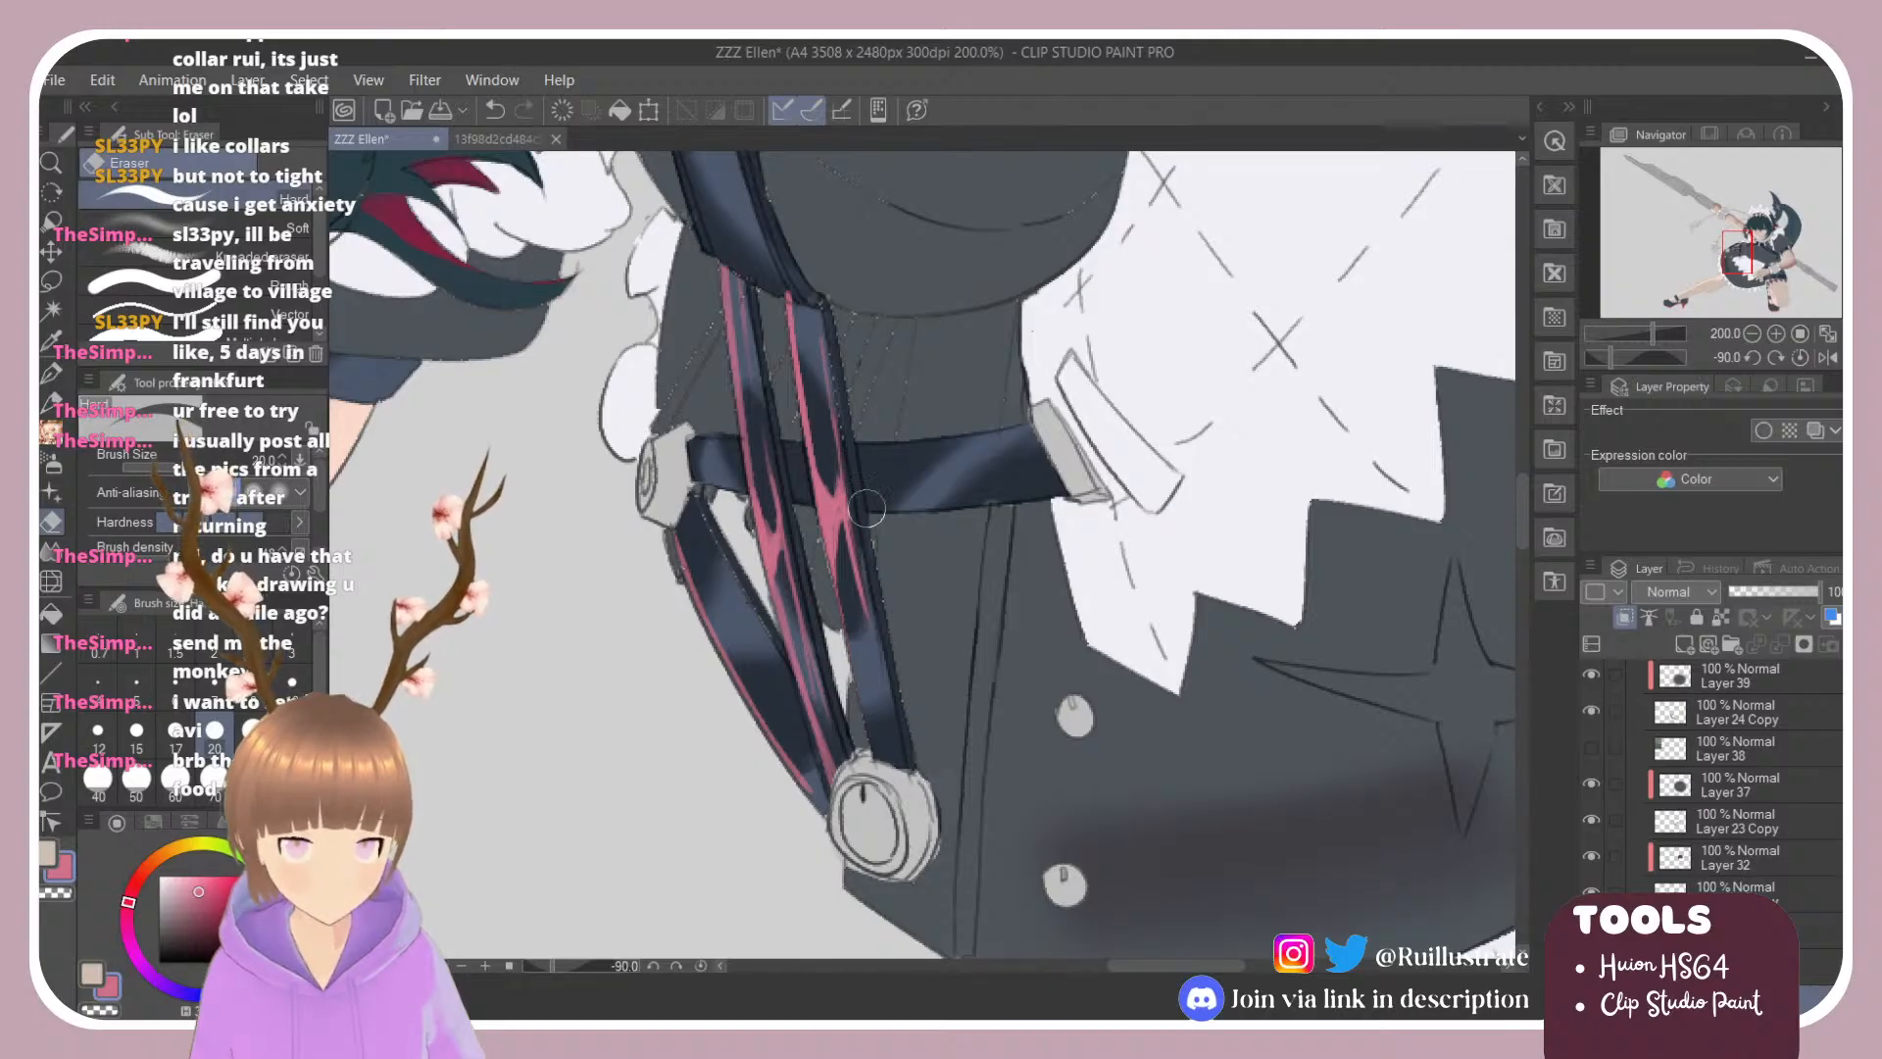
pyautogui.press('b')
pyautogui.moveTo(862, 495)
pyautogui.mouseDown()
pyautogui.moveTo(831, 348)
pyautogui.moveTo(845, 480)
pyautogui.mouseUp()
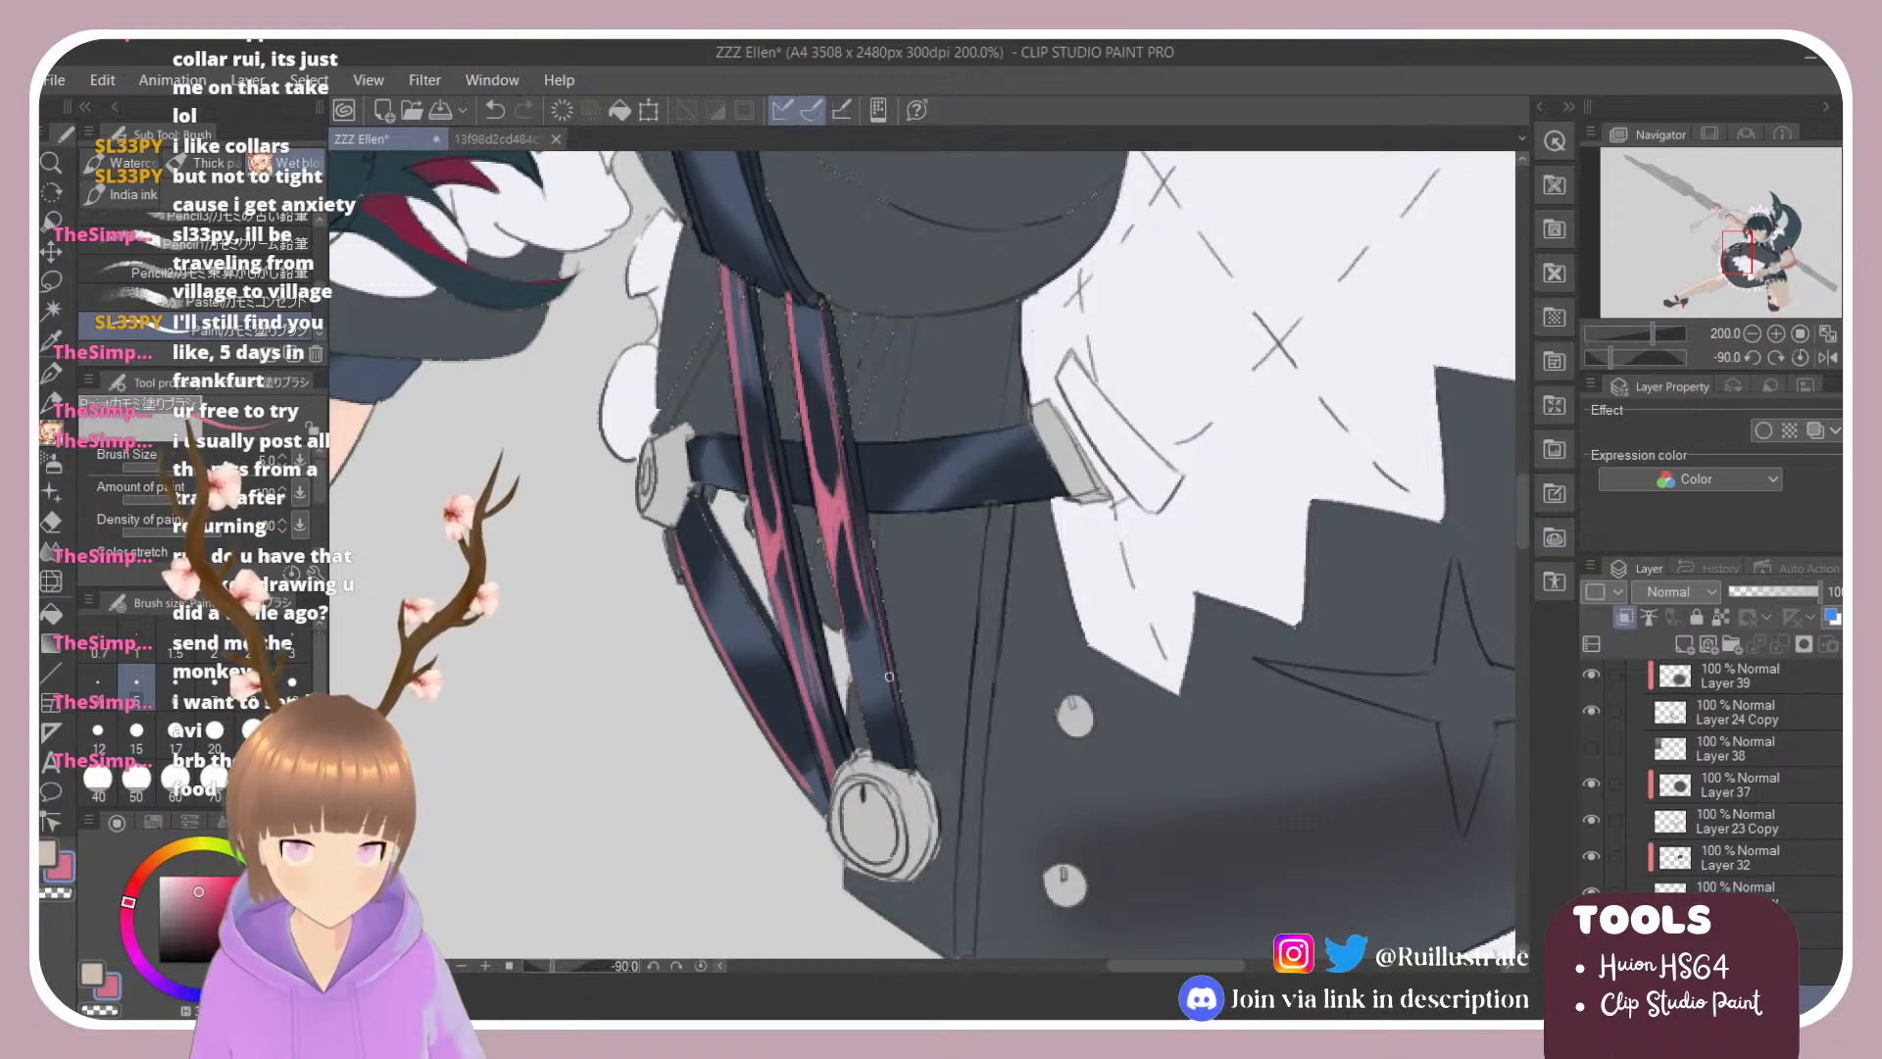
# Step: Clean the second straight strap's inner edge and paint thin pink lines down the inner edges of both straight straps above the belt
pyautogui.press('e')
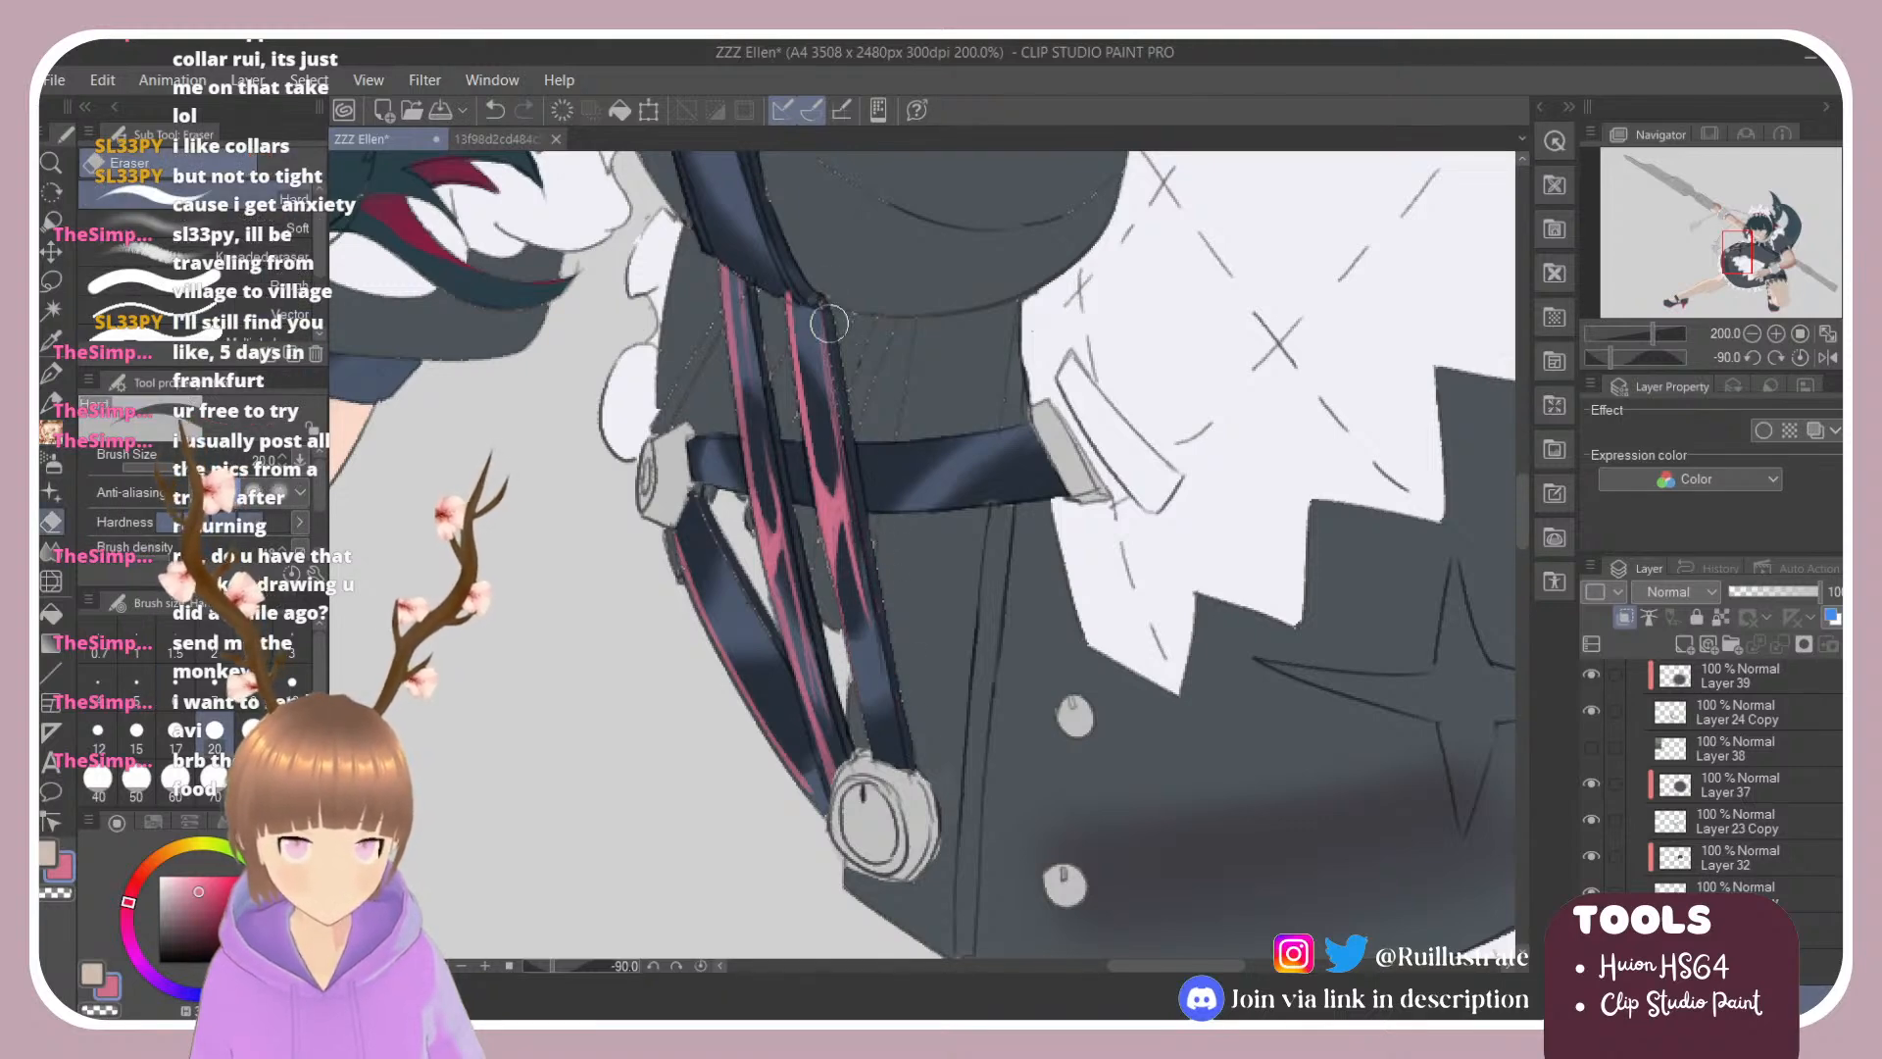
pyautogui.moveTo(831, 323); pyautogui.dragTo(863, 514)
pyautogui.press('b')
pyautogui.moveTo(814, 338); pyautogui.dragTo(846, 456)
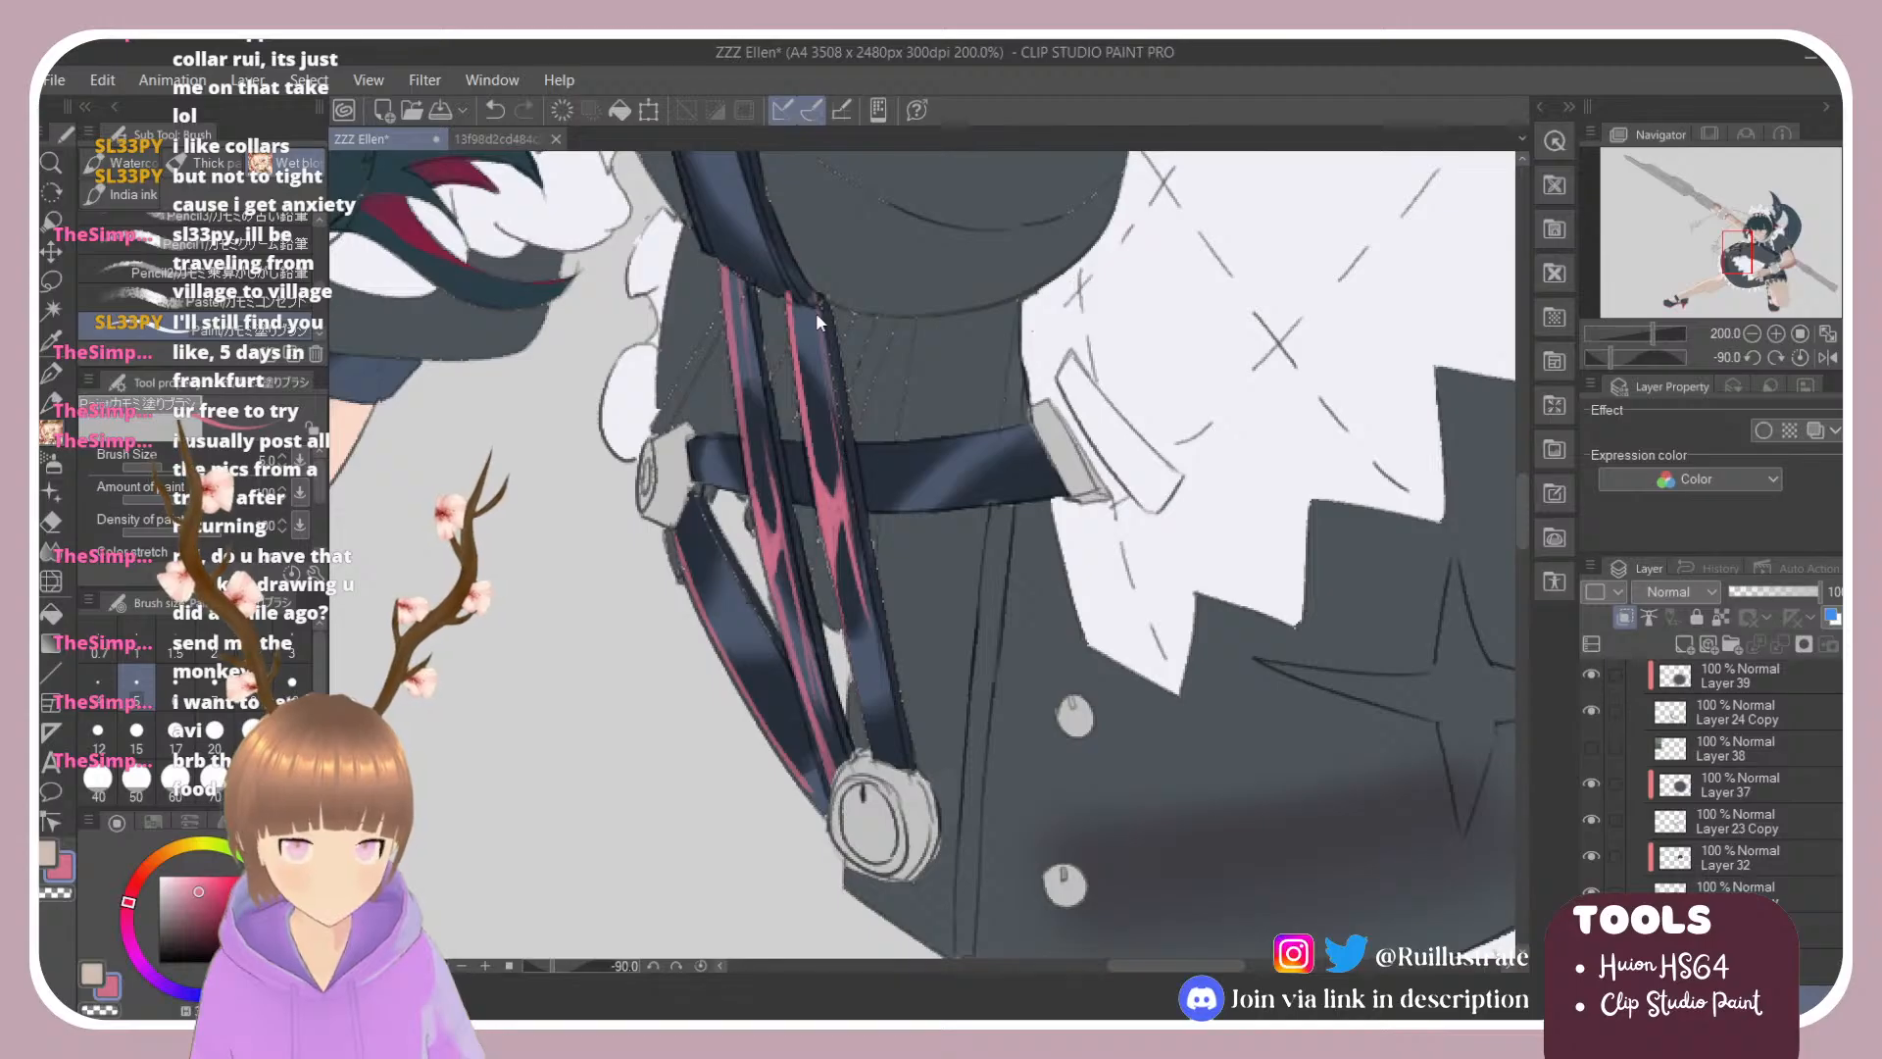
pyautogui.moveTo(816, 311); pyautogui.dragTo(868, 529)
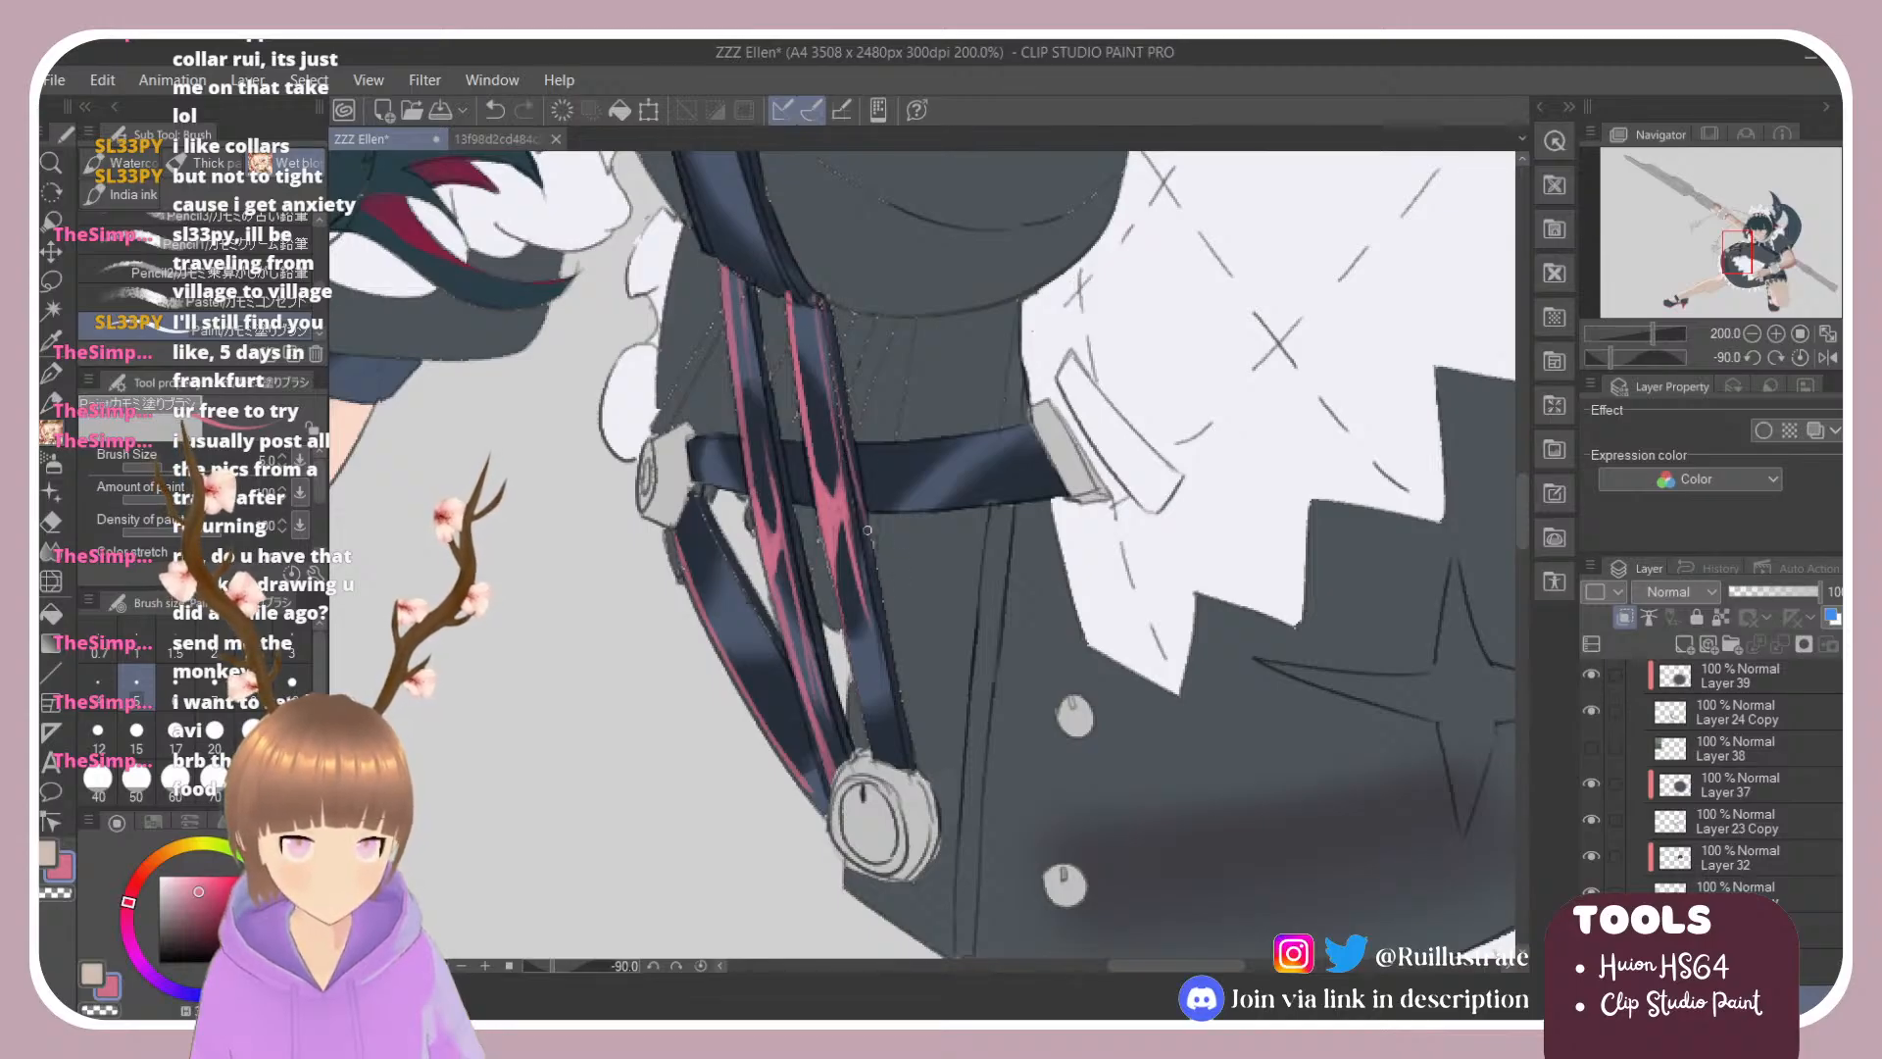
pyautogui.moveTo(744, 273); pyautogui.dragTo(779, 505)
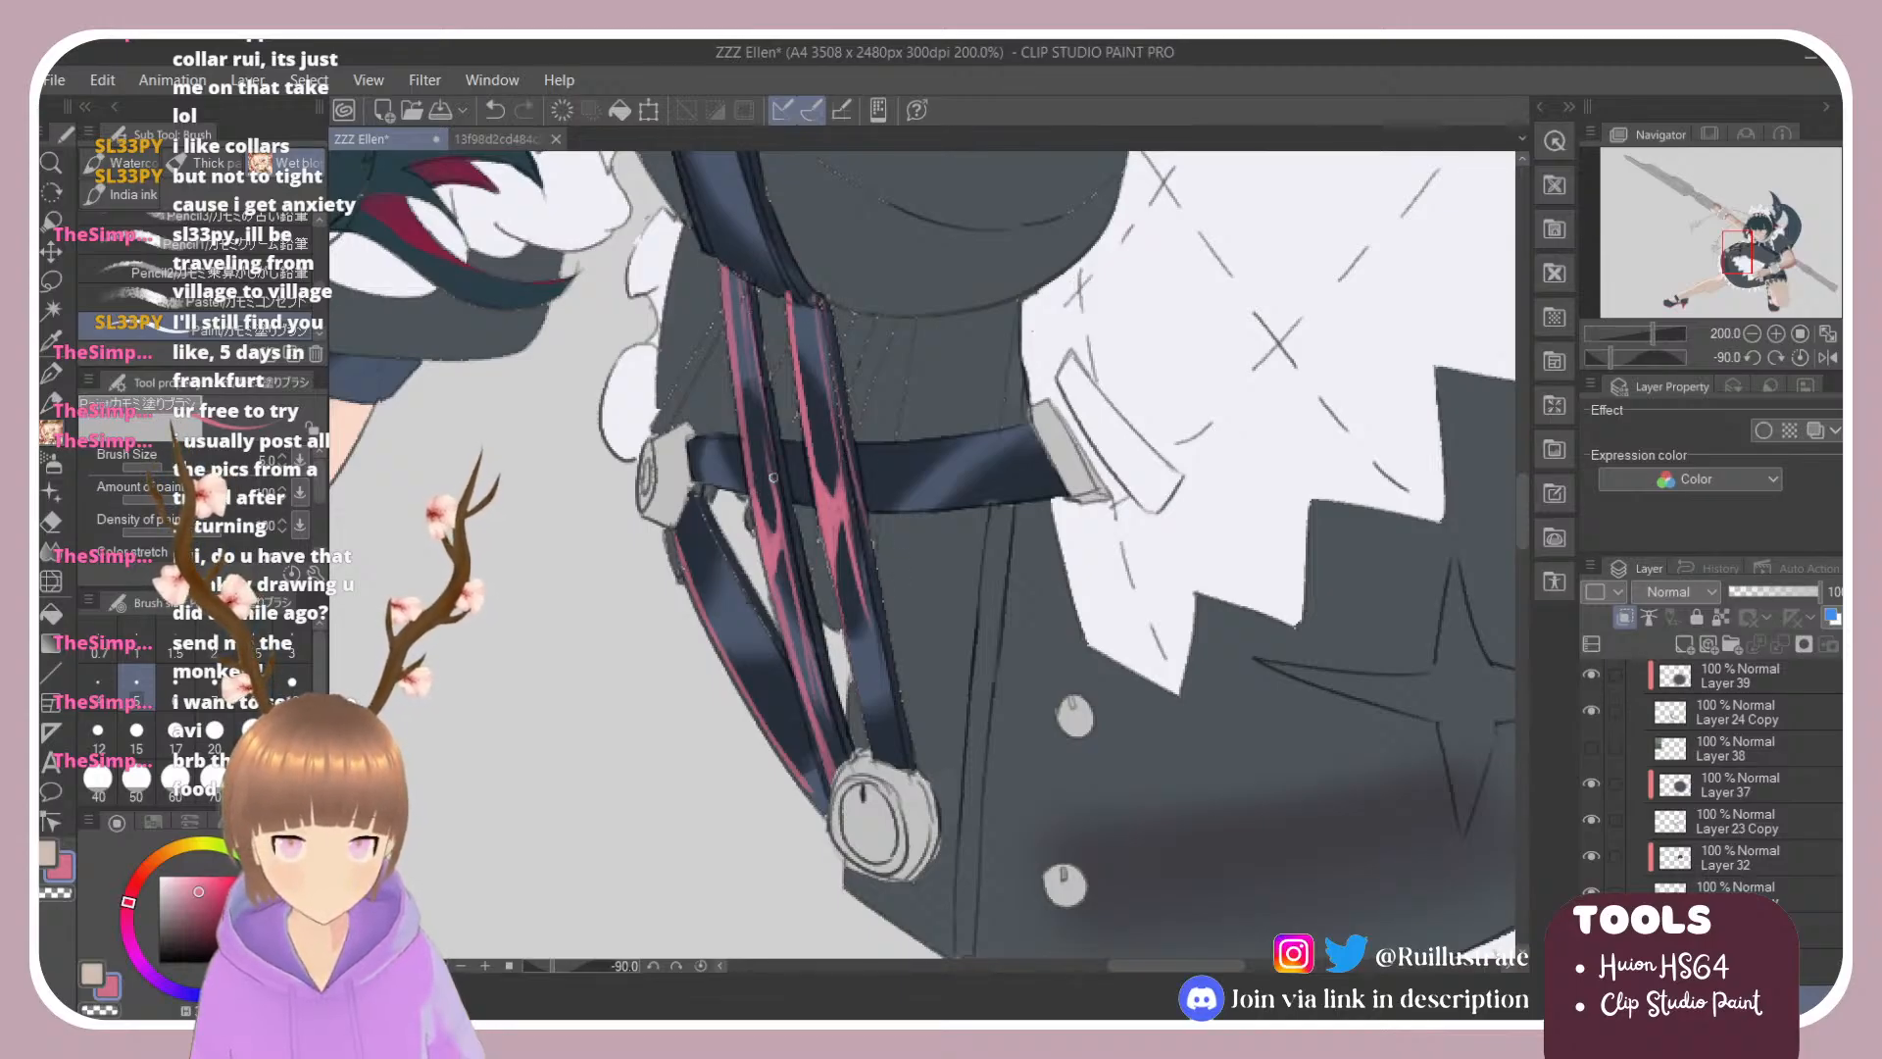
# Step: Paint a thin pink line along the curved strap's inner edge and add small pink marks along its middle, undoing stray strokes
pyautogui.moveTo(681, 539); pyautogui.dragTo(730, 636)
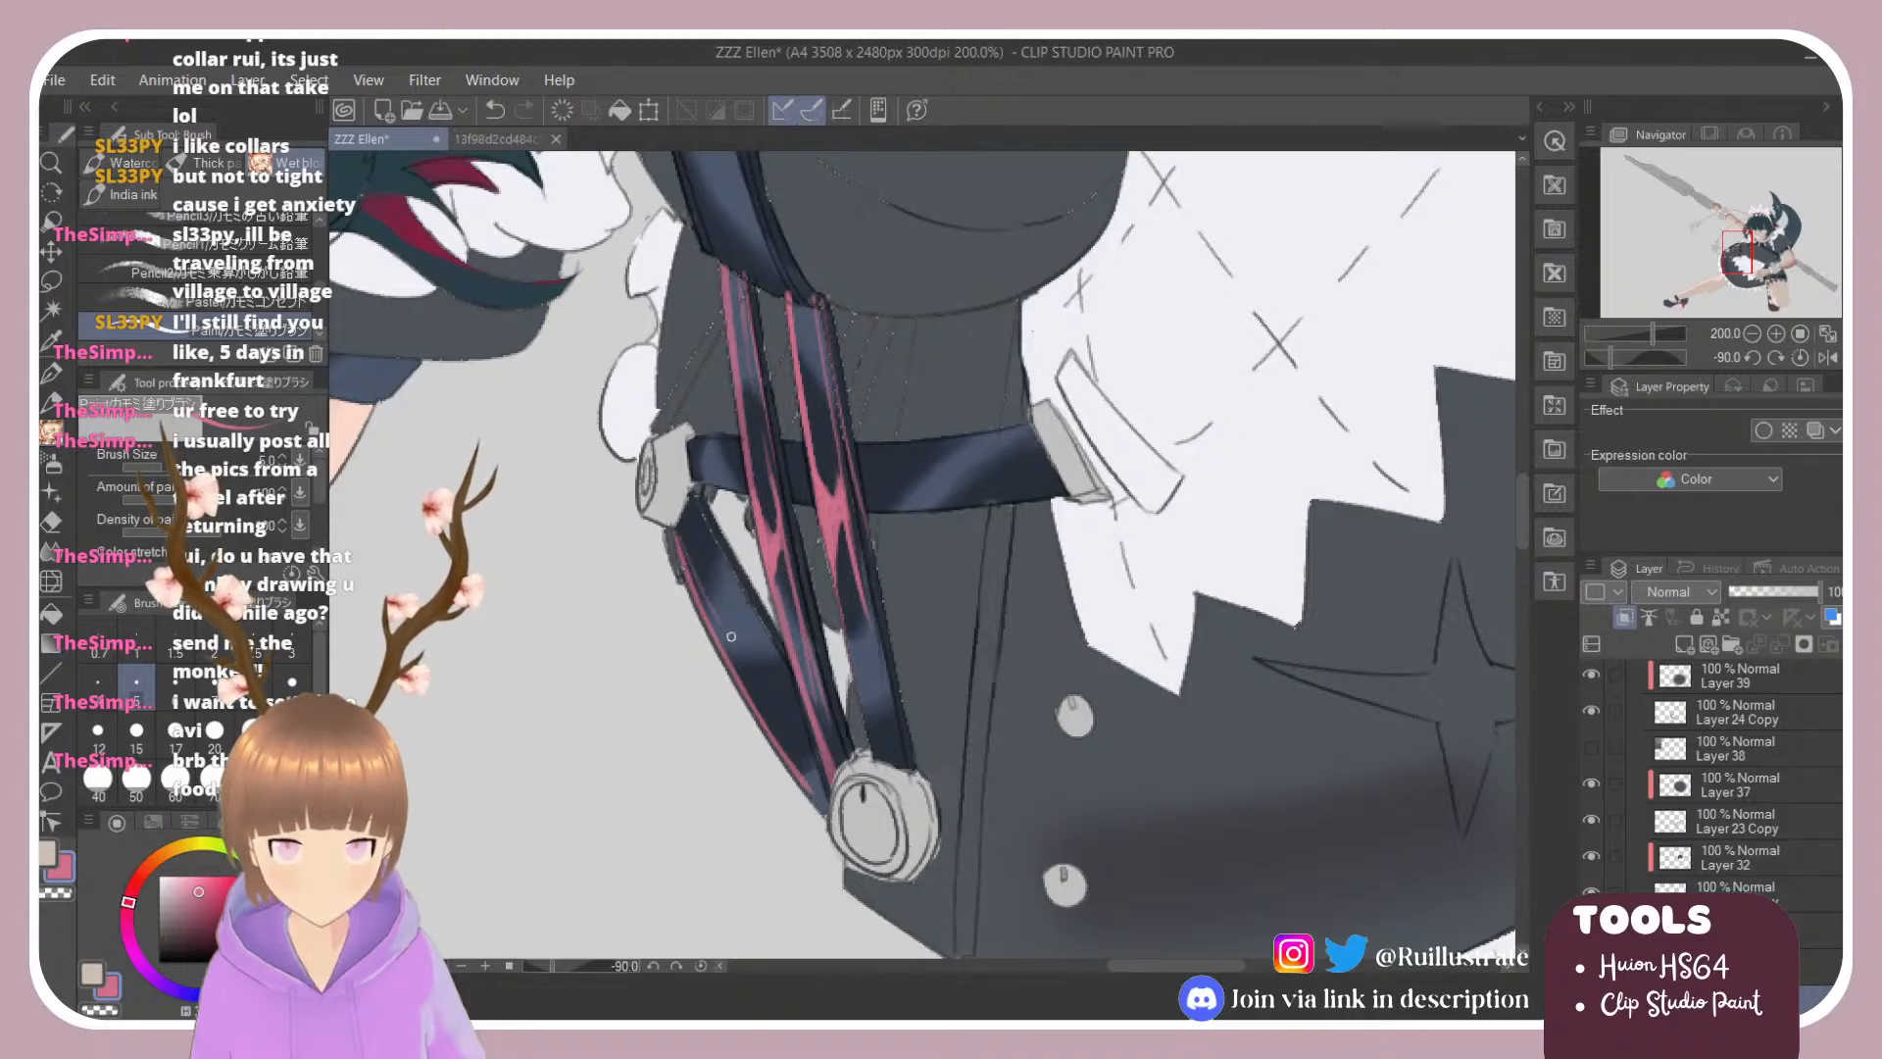
pyautogui.moveTo(694, 501); pyautogui.dragTo(799, 698)
pyautogui.hotkey('ctrl', 'z')
pyautogui.moveTo(758, 632); pyautogui.dragTo(795, 688)
pyautogui.hotkey('ctrl', 'z')
pyautogui.moveTo(691, 504); pyautogui.dragTo(794, 694)
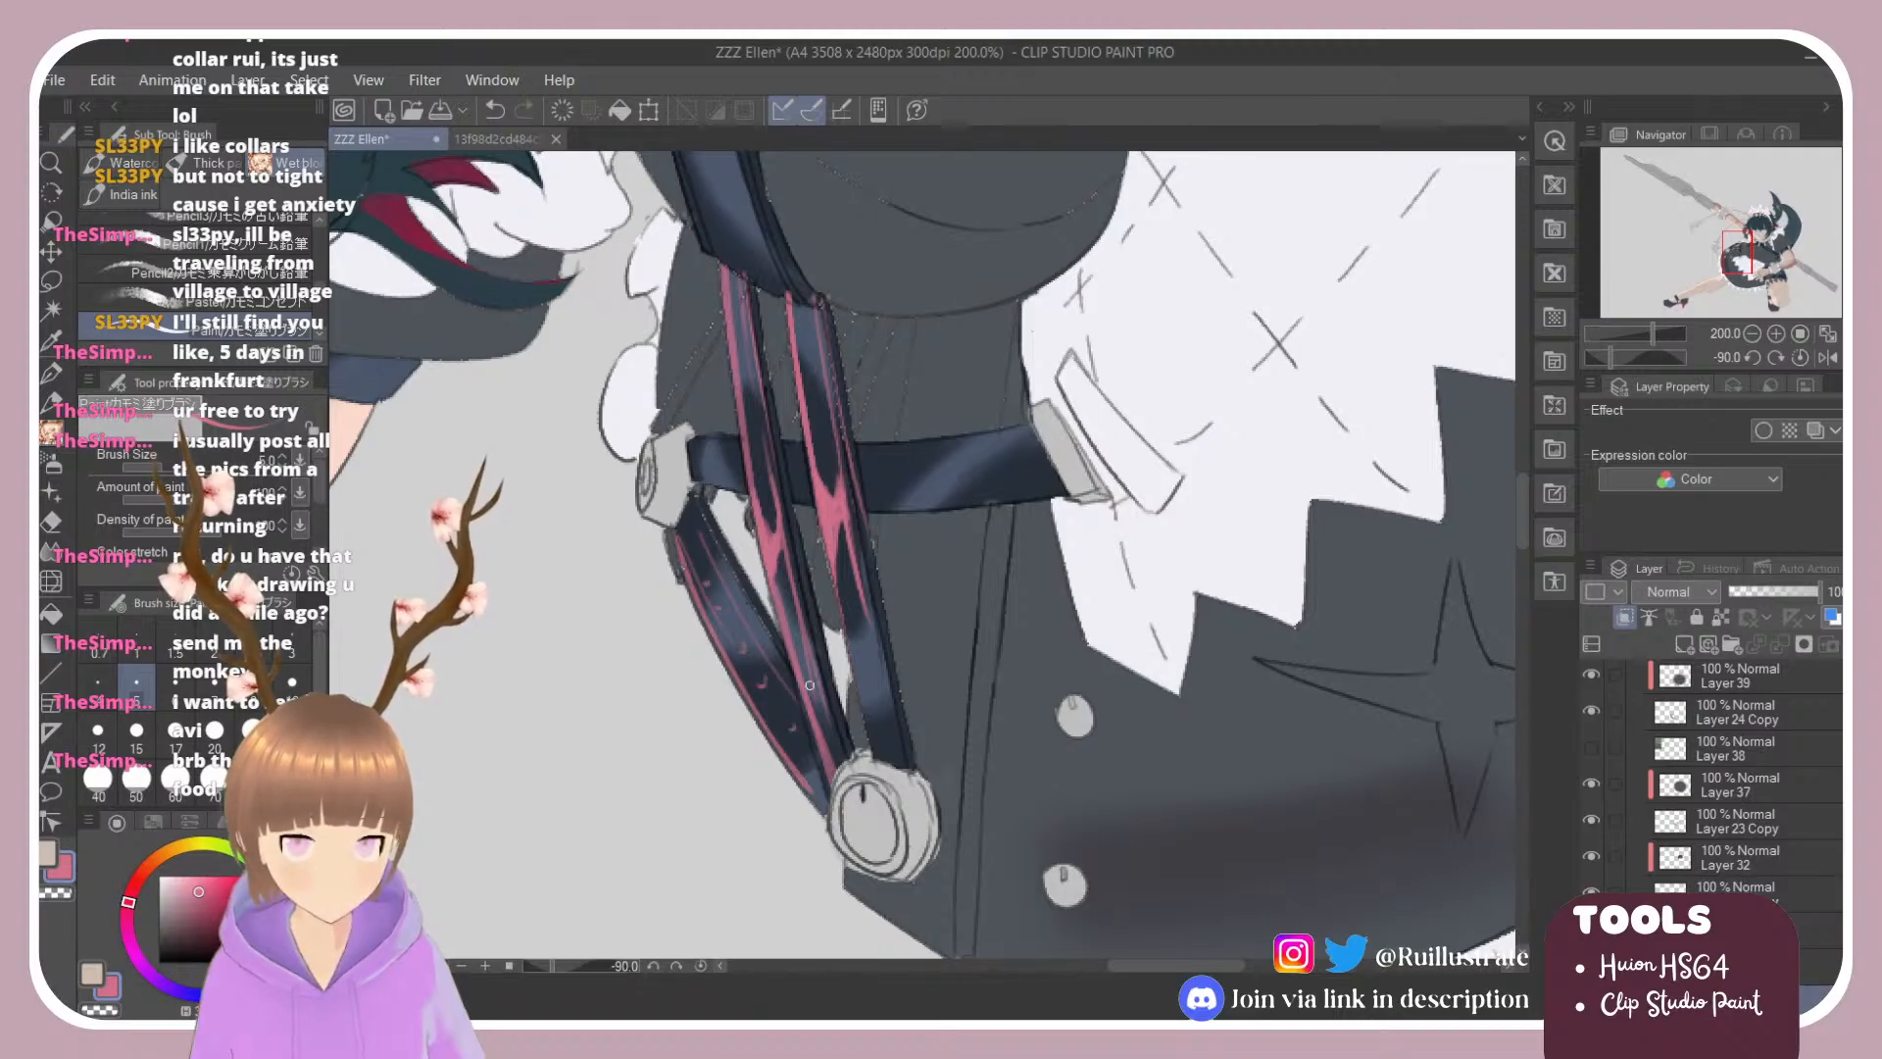
# Step: Add small curved pink marks down the middle of both straight straps, alternating Paint brush and eraser to refine the belt-crossing highlights
pyautogui.press('e')
pyautogui.press('b')
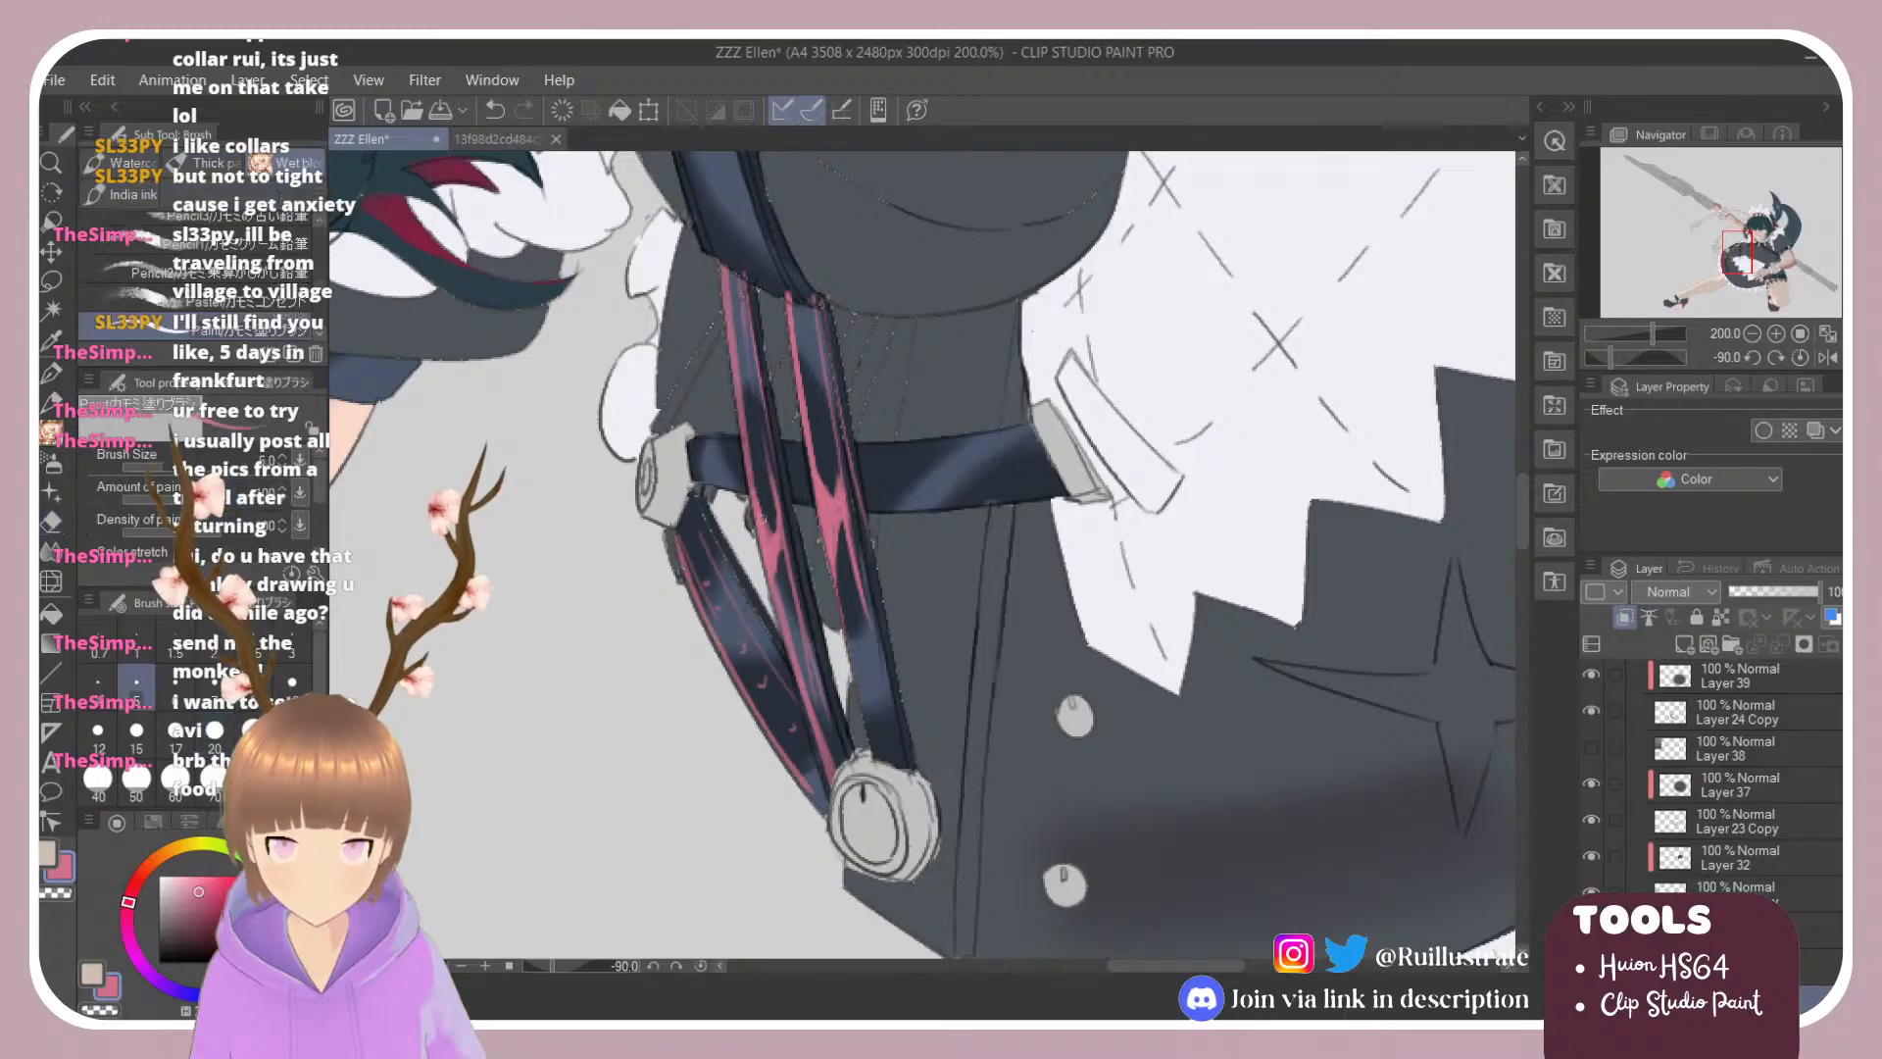
pyautogui.press('e')
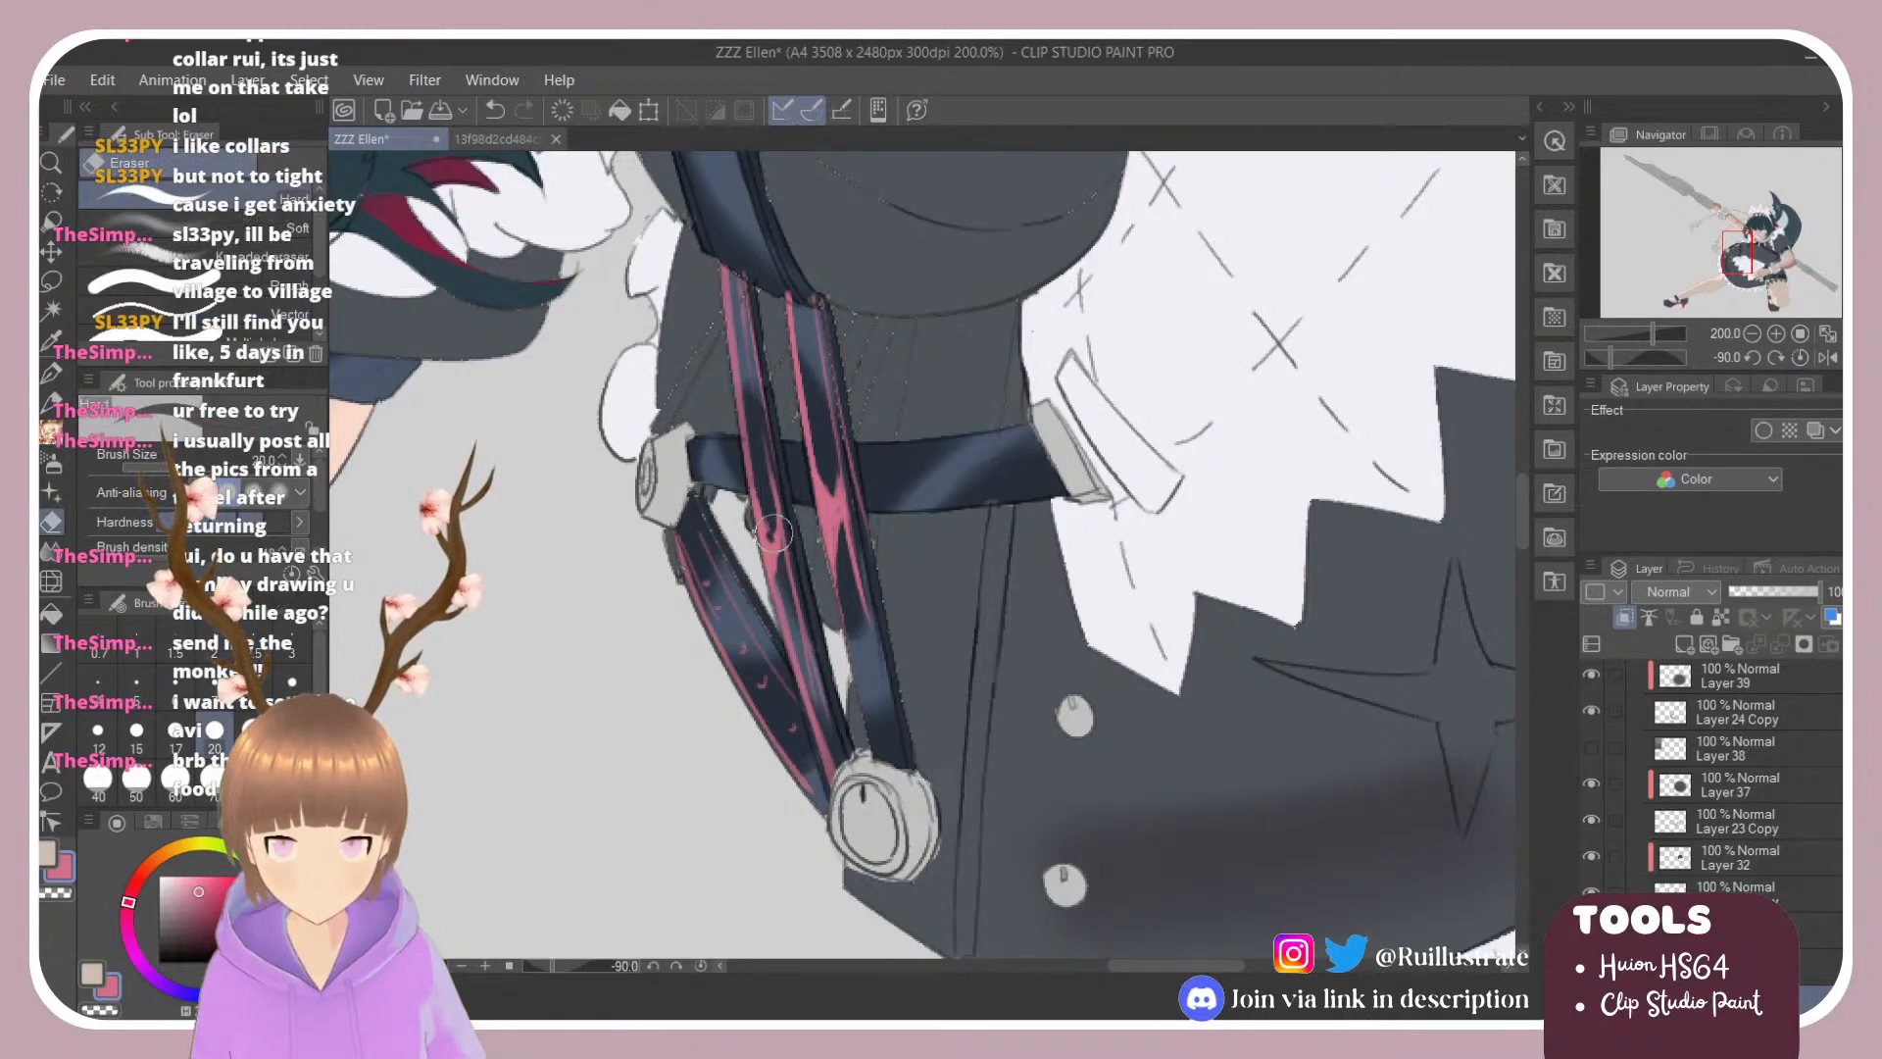
pyautogui.press('b')
pyautogui.press('e')
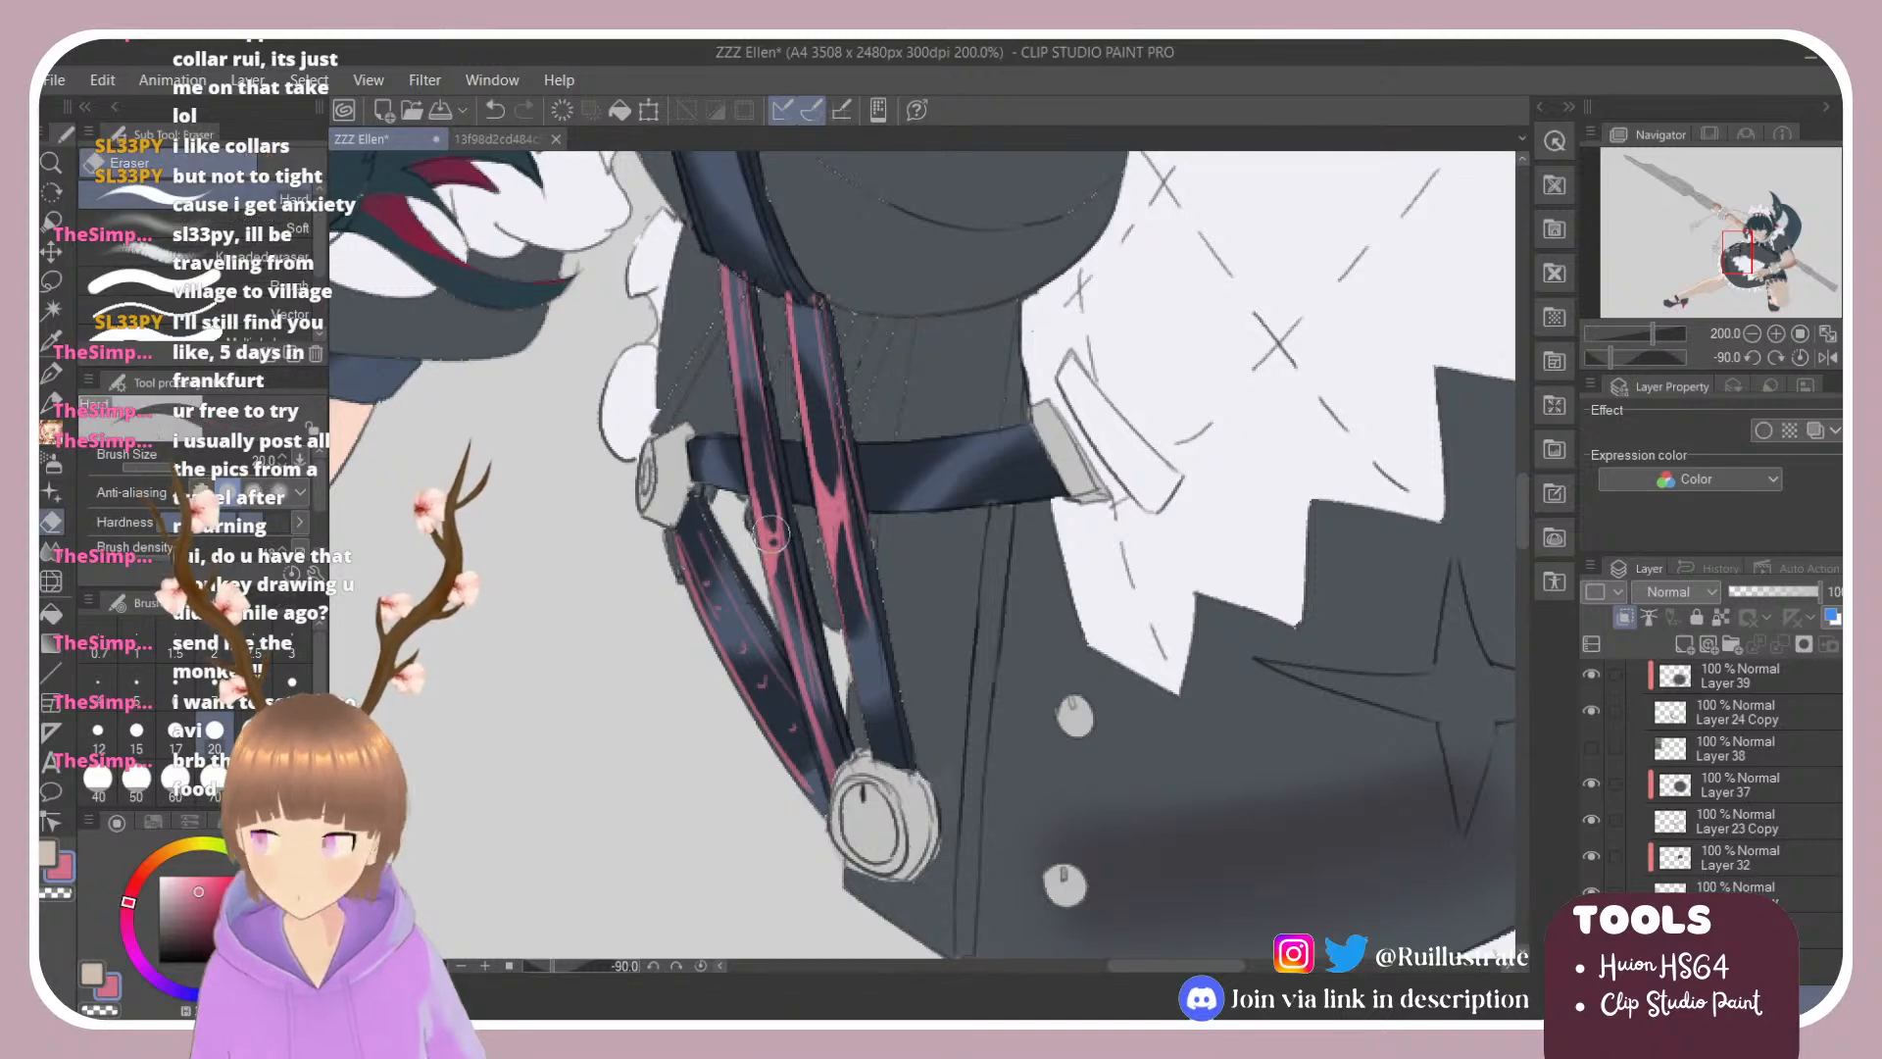
pyautogui.press('b')
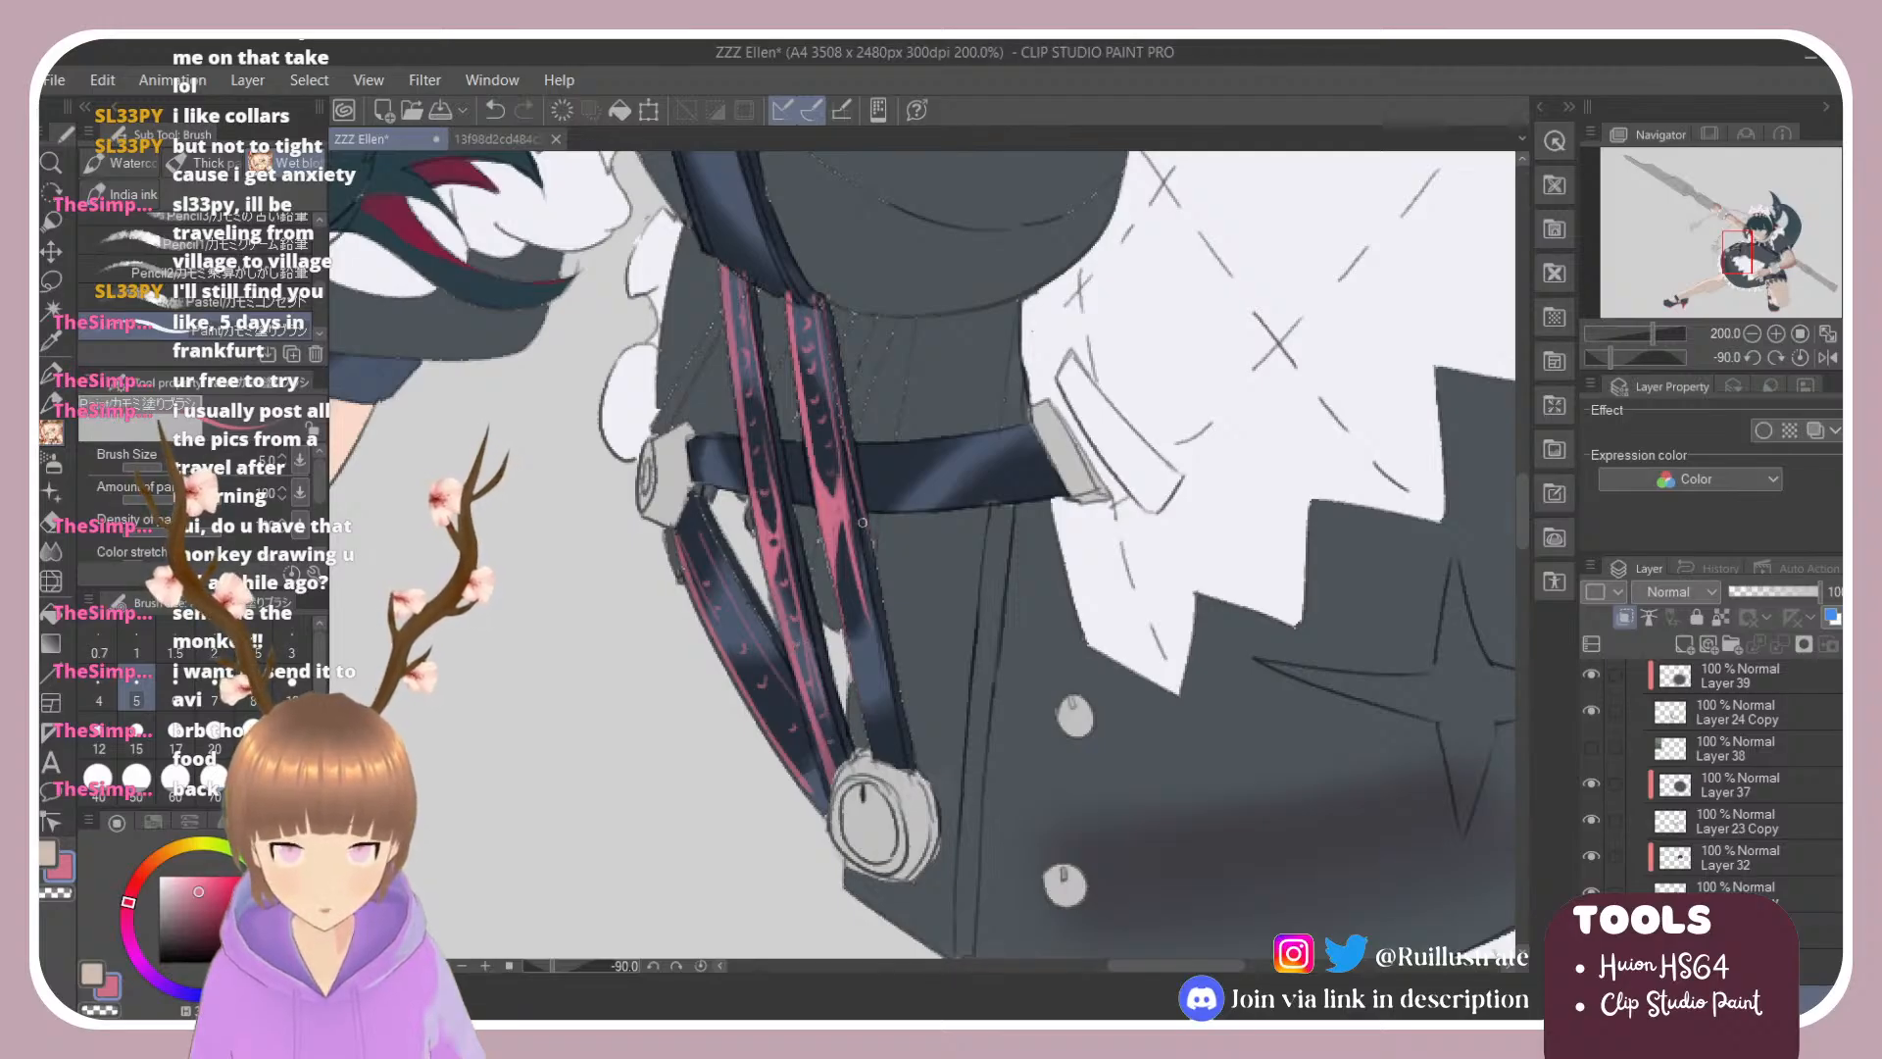
pyautogui.press('e')
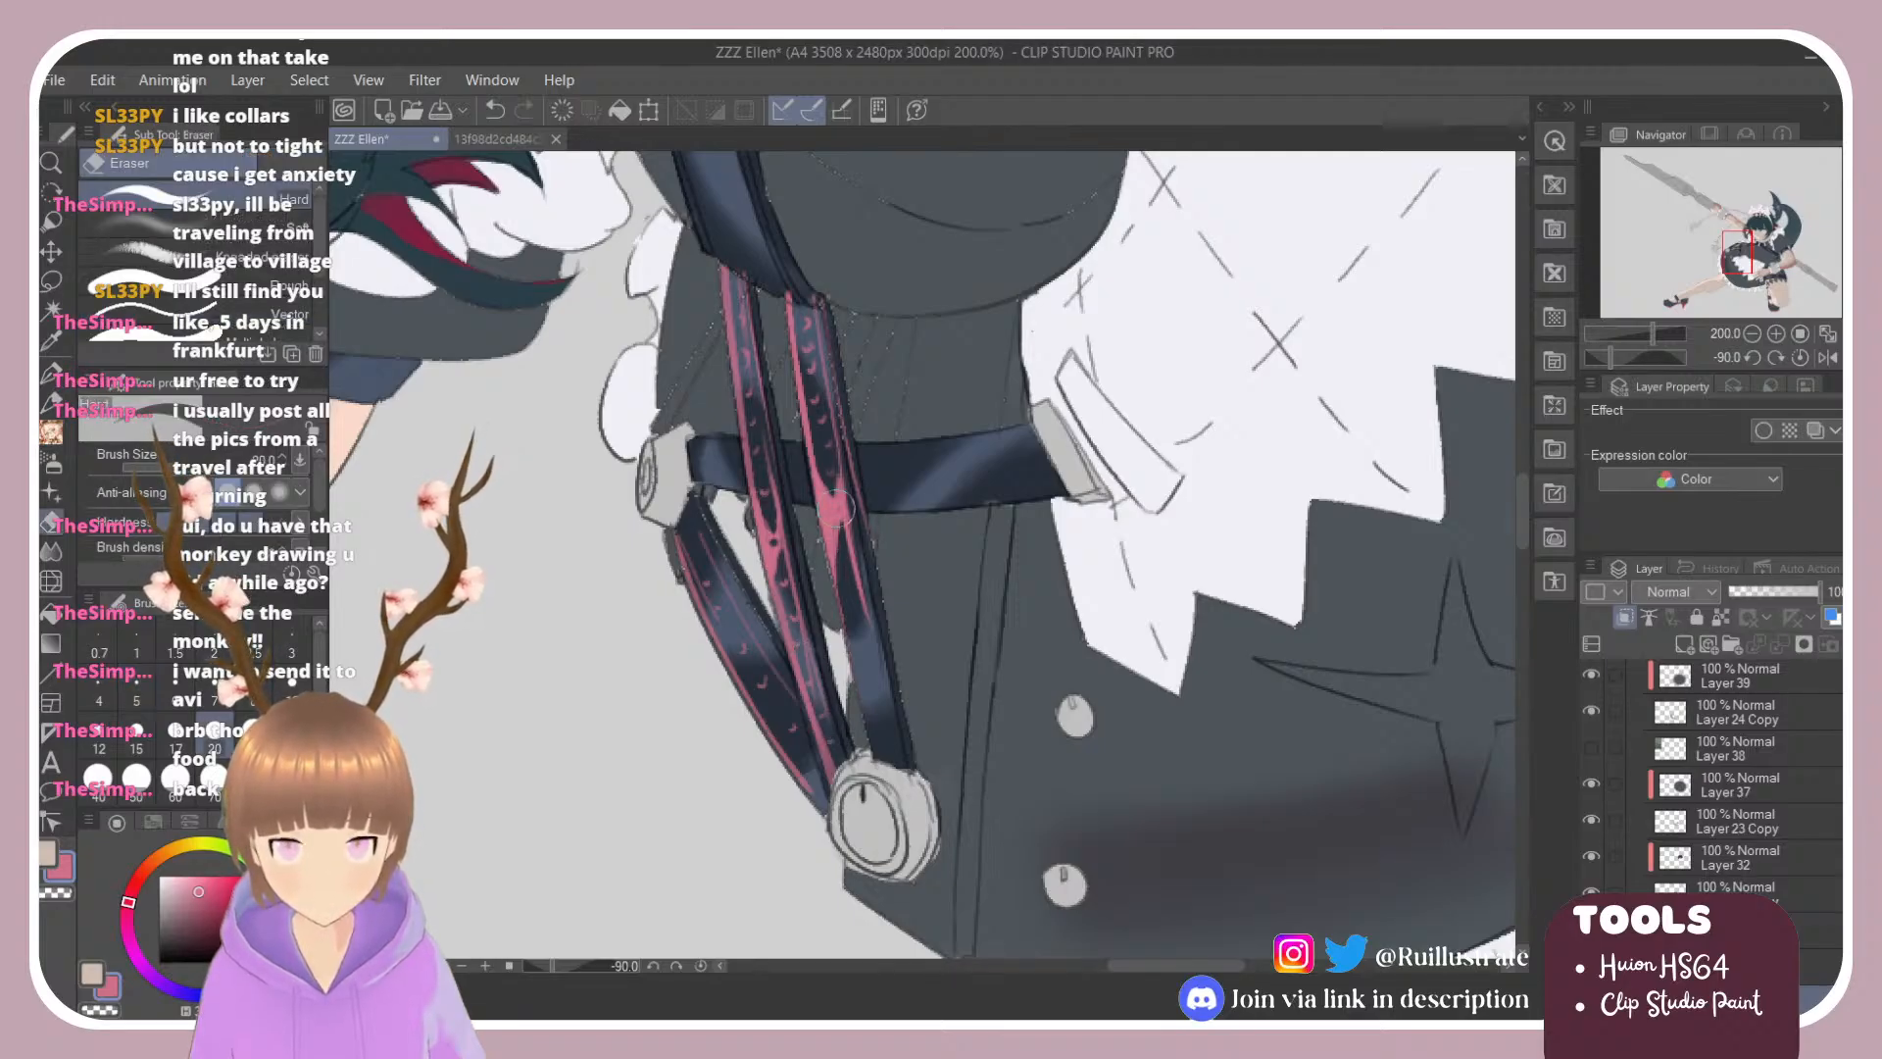
pyautogui.press('b')
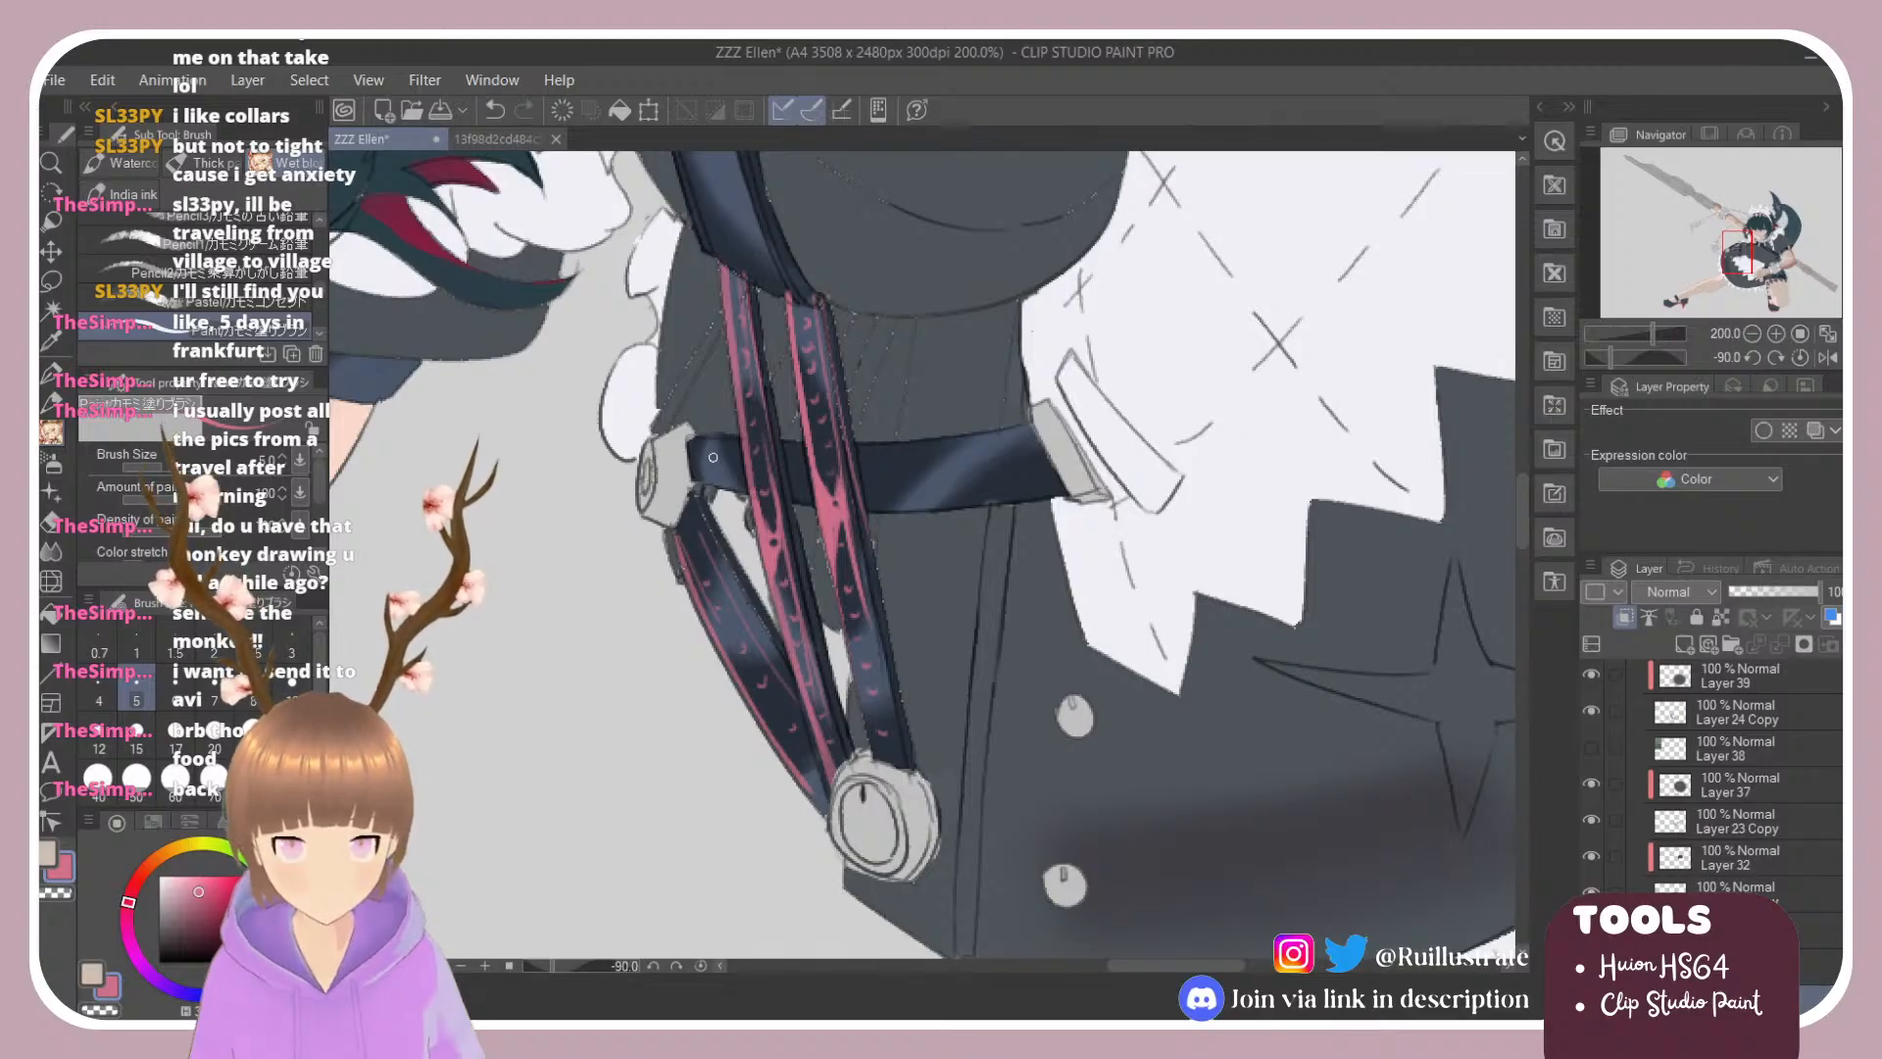
# Step: Paint thin pink lines along both inner edges of the belt section beyond the straight straps, cleaning them with the eraser
pyautogui.moveTo(729, 461); pyautogui.dragTo(907, 317)
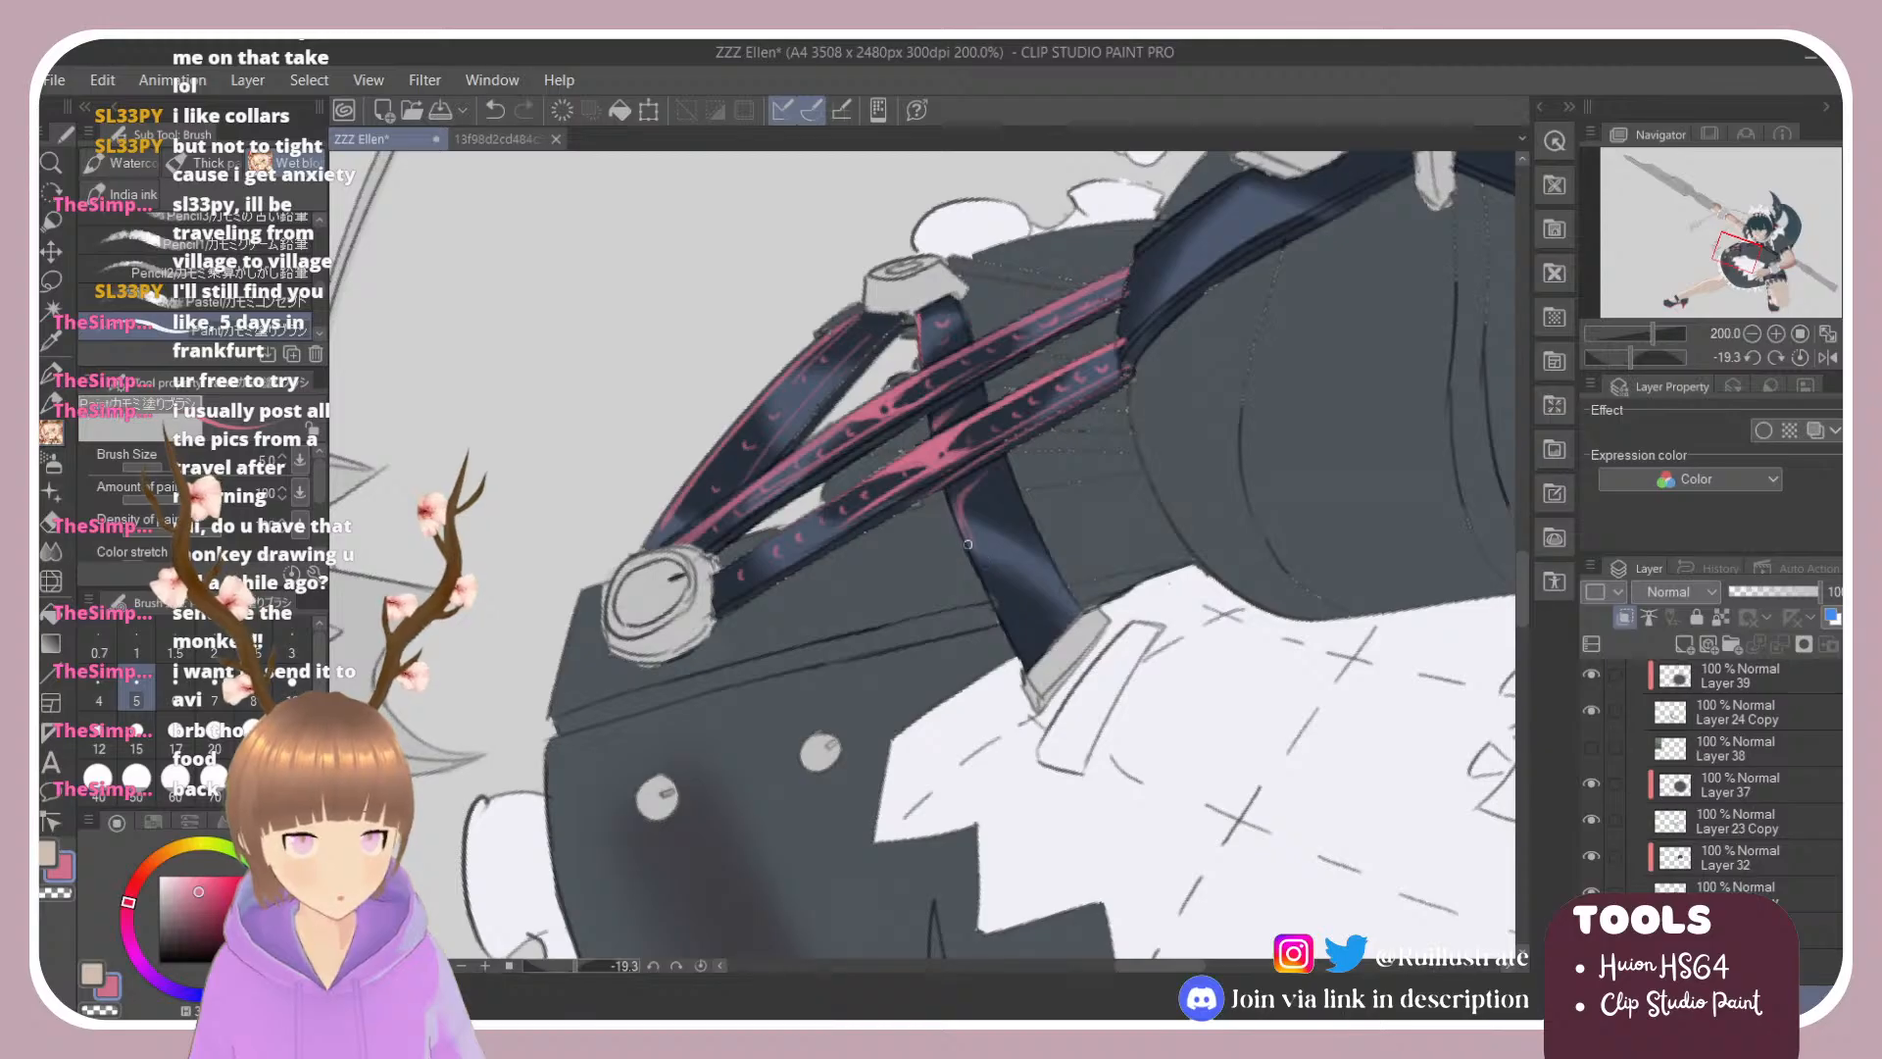
pyautogui.moveTo(958, 500); pyautogui.dragTo(1029, 666)
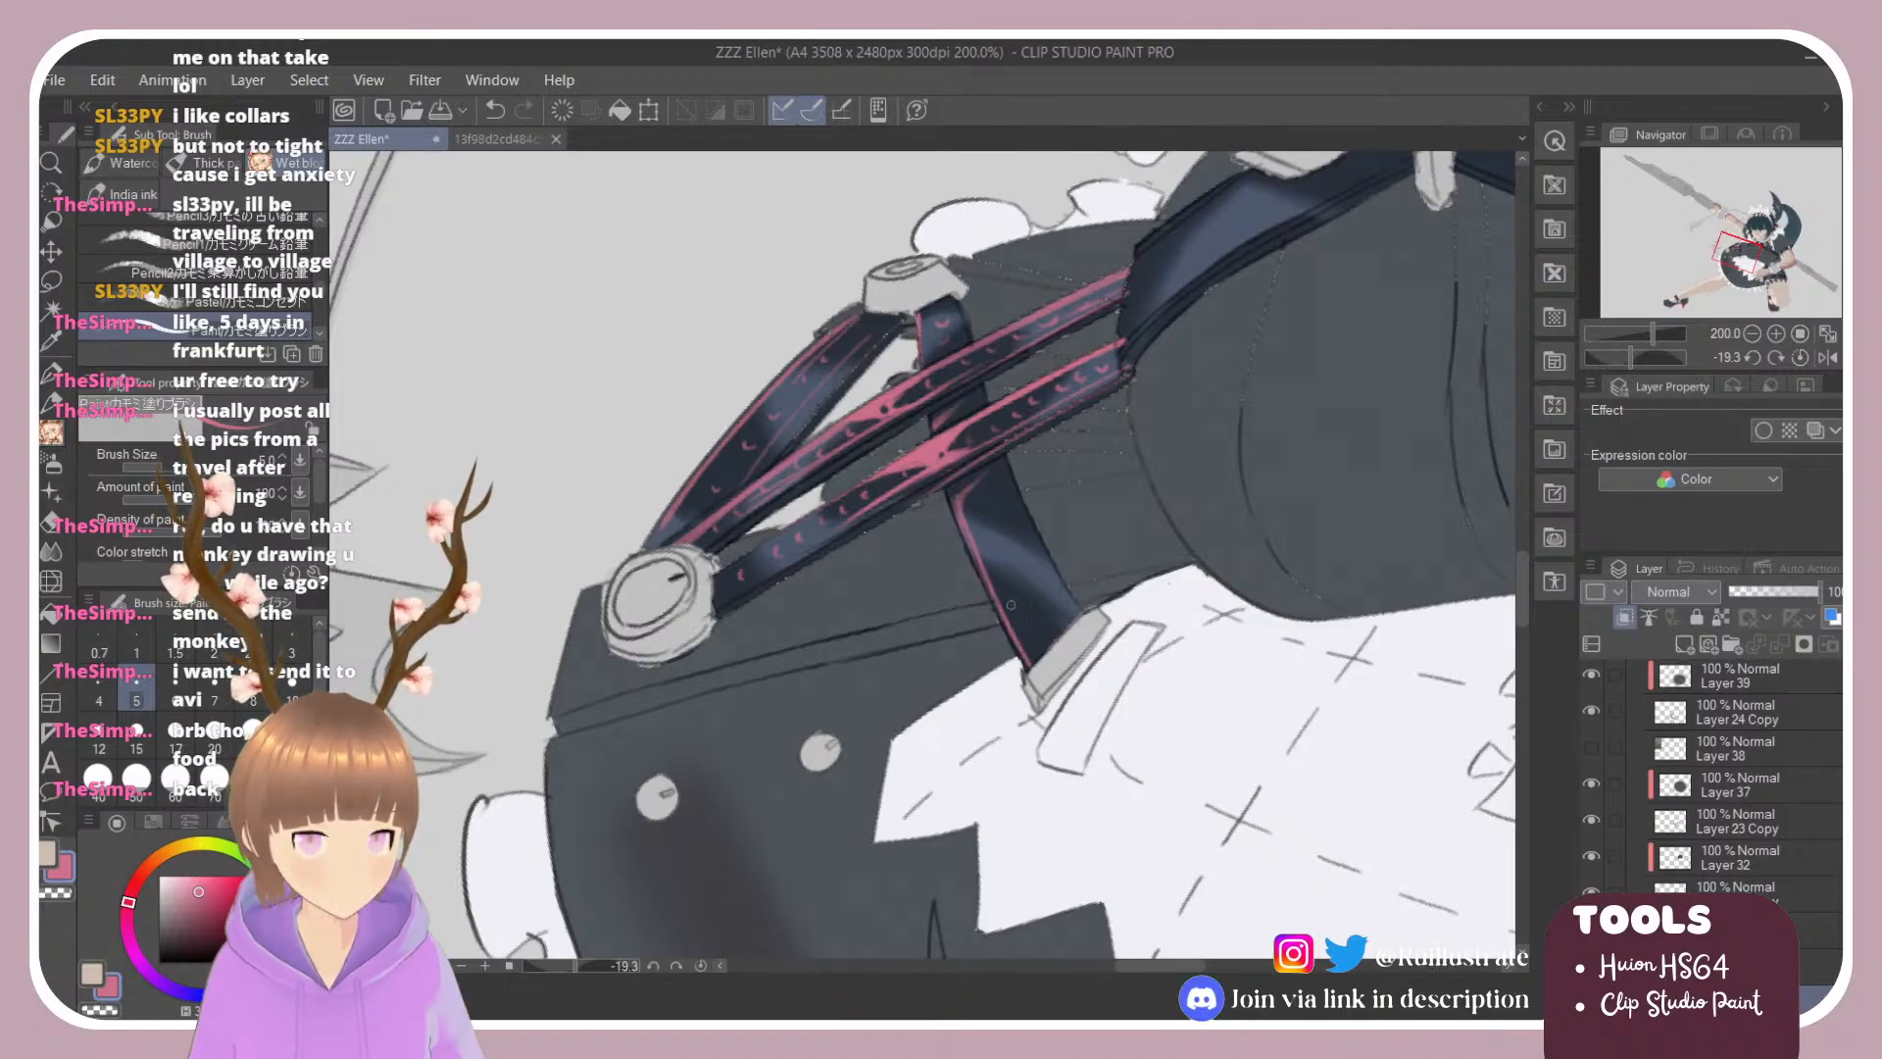
pyautogui.moveTo(1001, 493); pyautogui.dragTo(1074, 627)
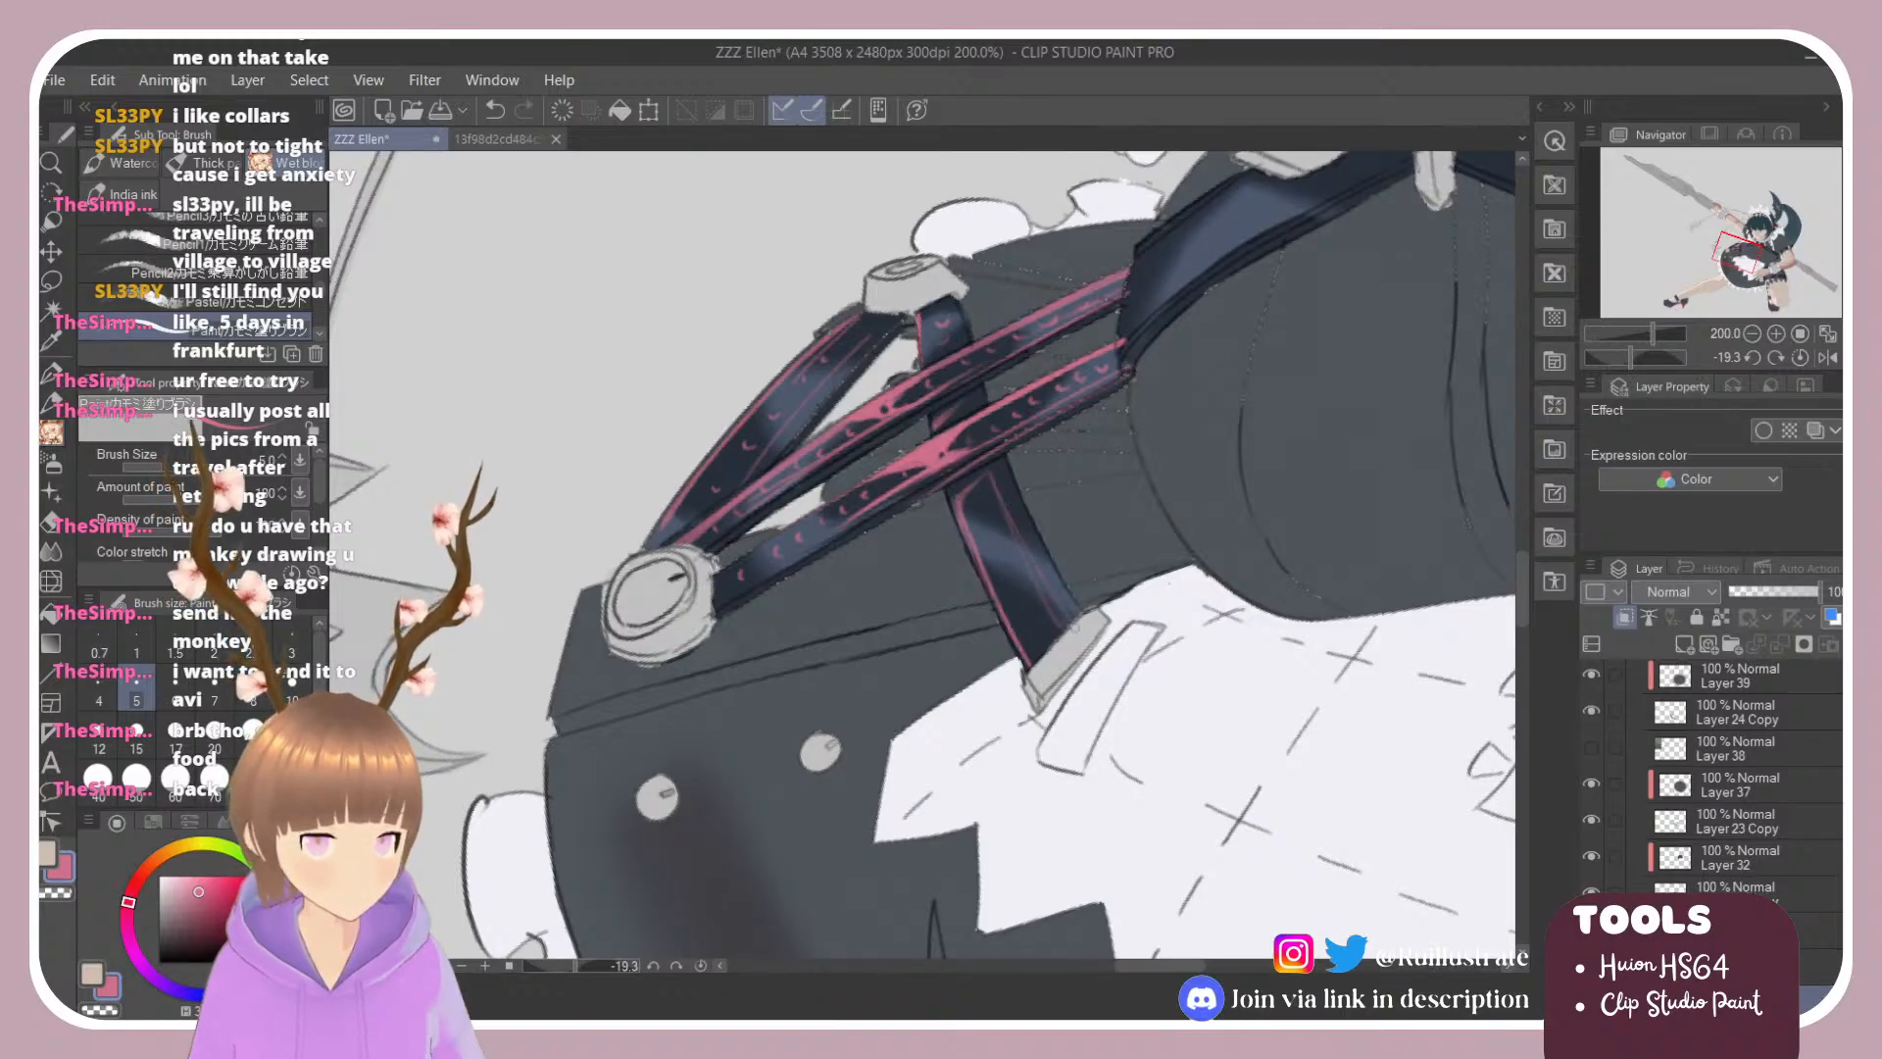
pyautogui.moveTo(992, 469)
pyautogui.mouseDown()
pyautogui.moveTo(1093, 647)
pyautogui.moveTo(991, 498)
pyautogui.moveTo(1057, 647)
pyautogui.mouseUp()
pyautogui.press('e')
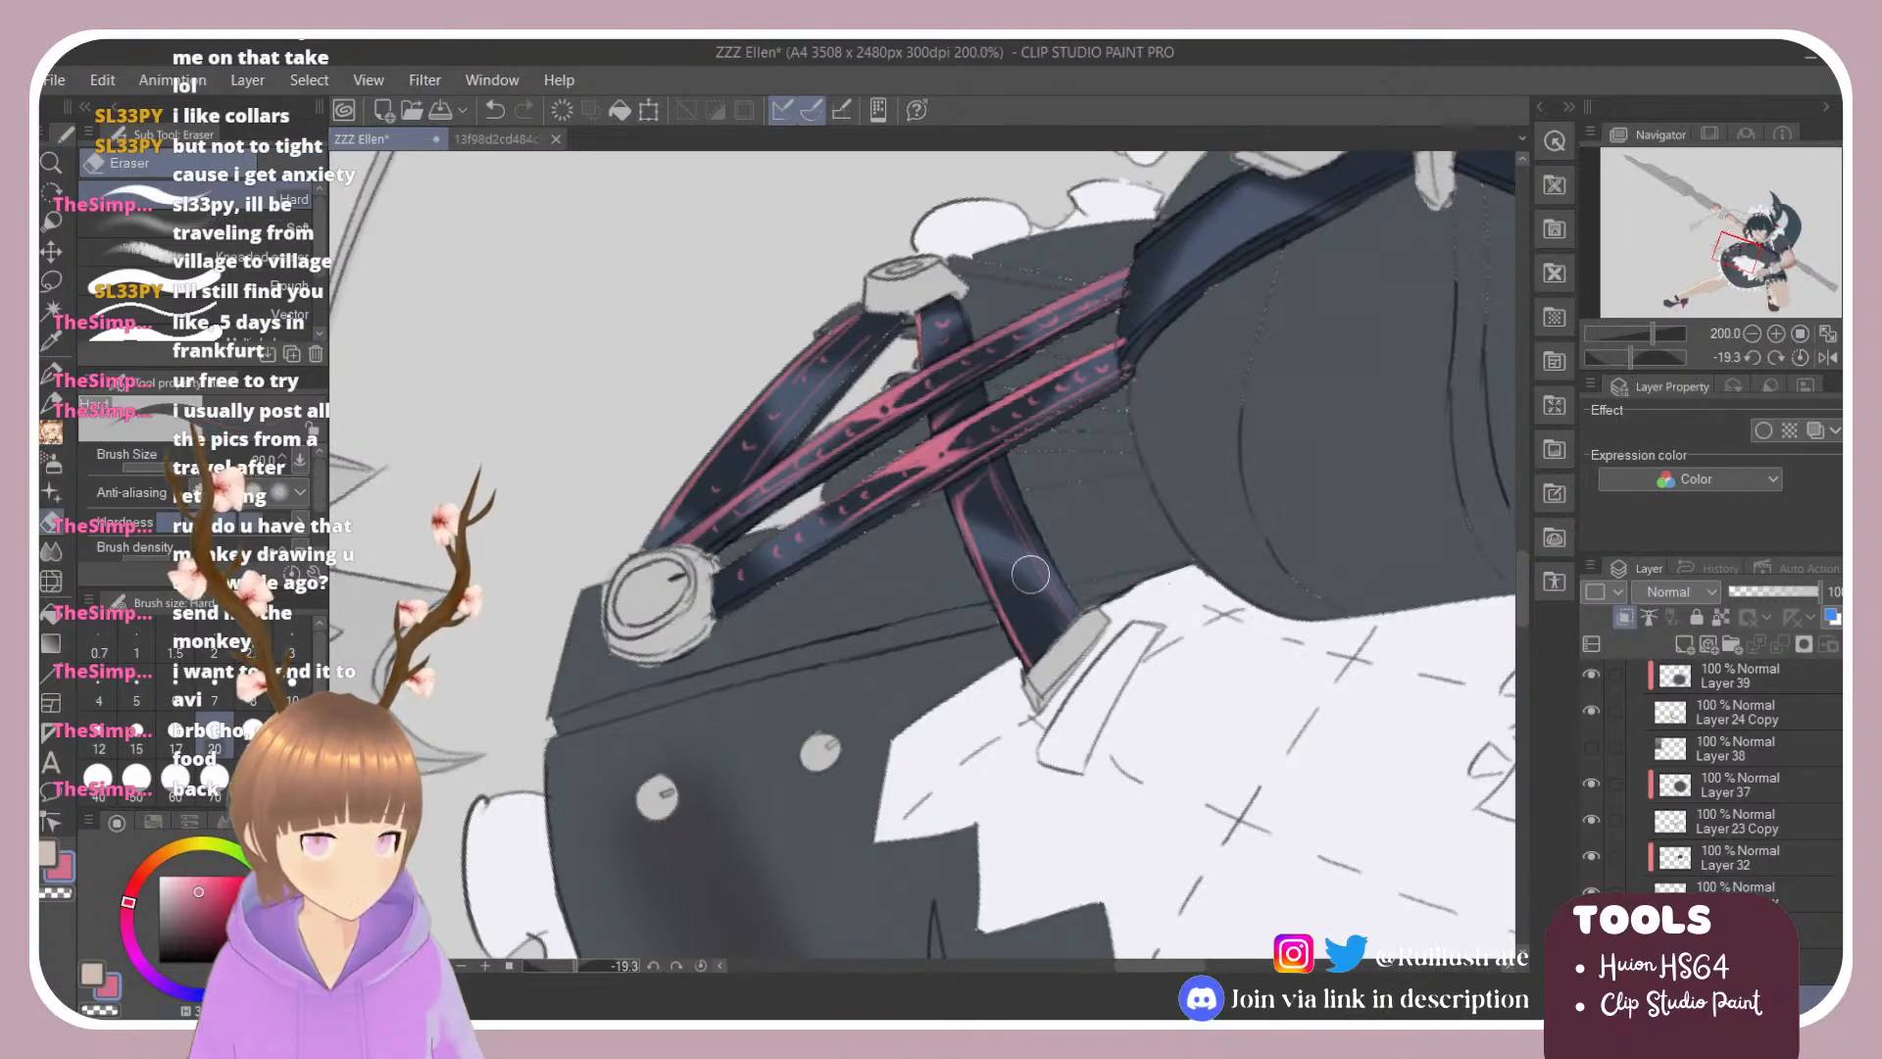
pyautogui.press('b')
pyautogui.press('e')
# Step: Add small curved pink marks down the middle of that belt section, undoing stray strokes and saving the illustration
pyautogui.press('b')
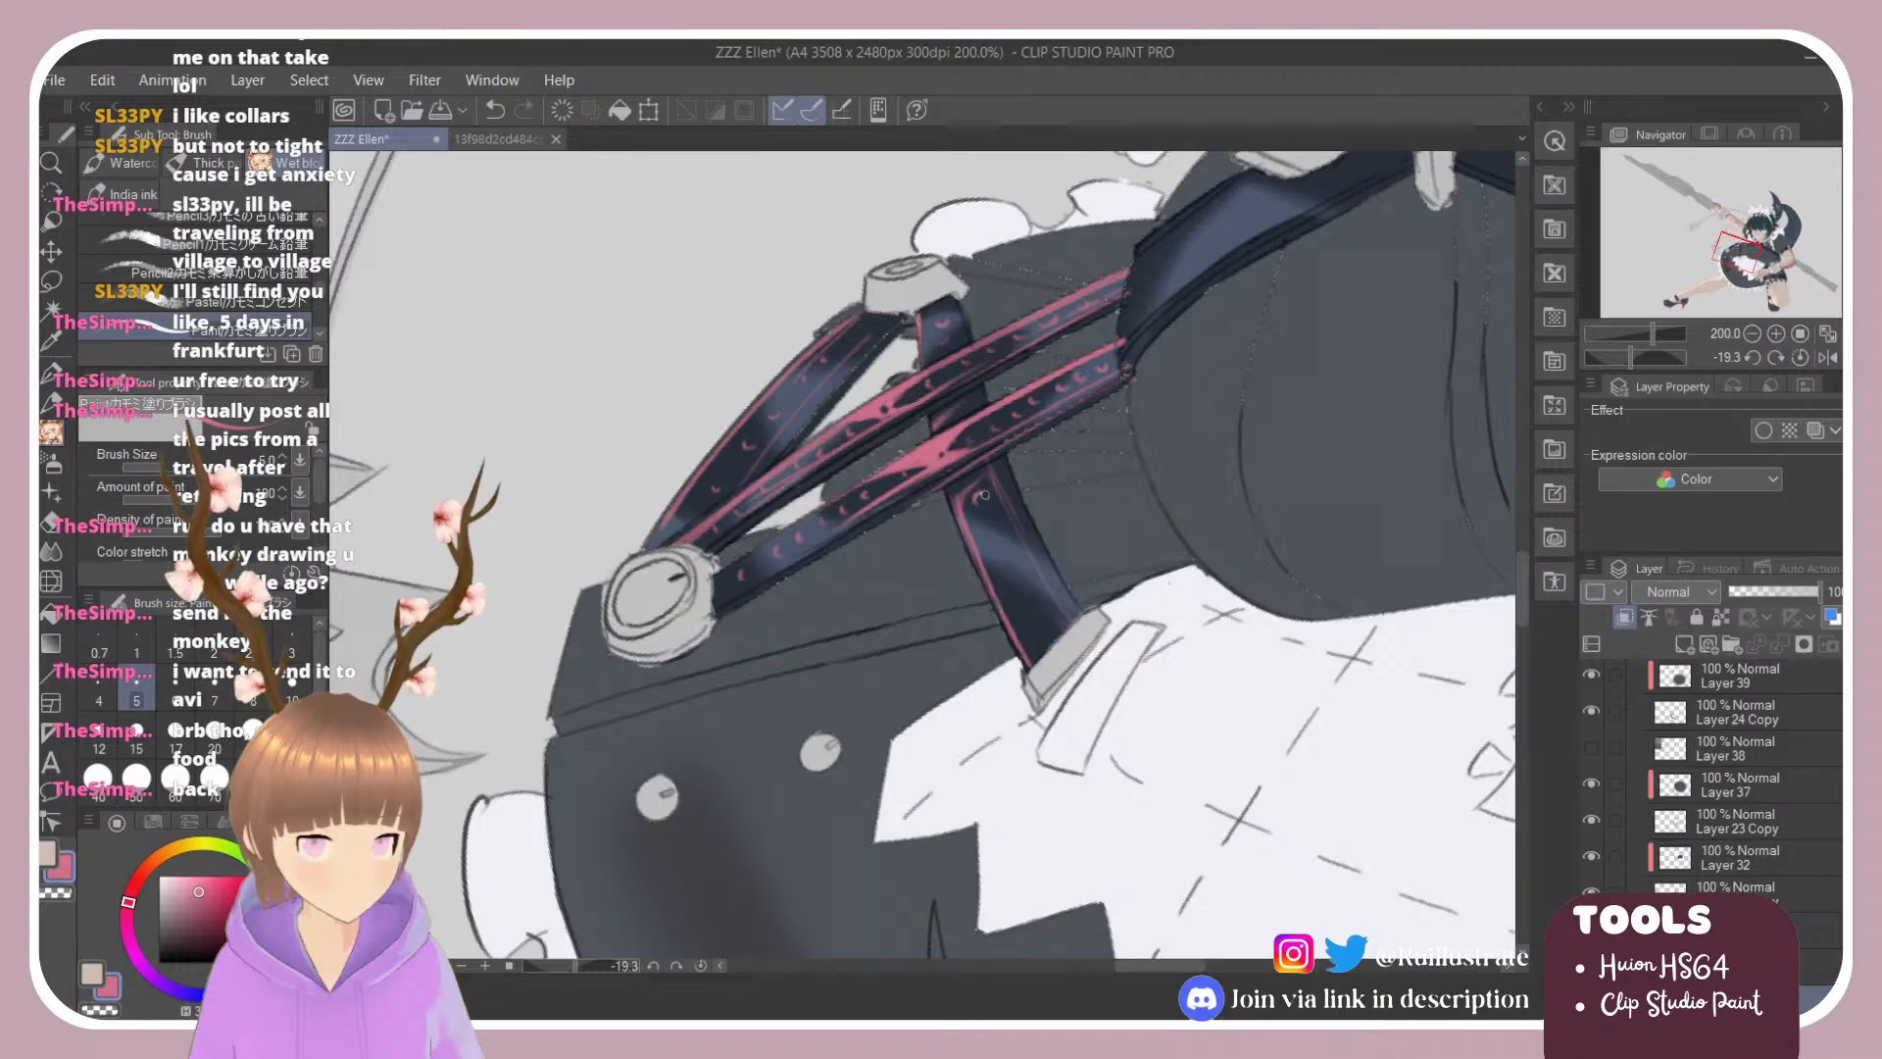
pyautogui.hotkey('ctrl', 'z')
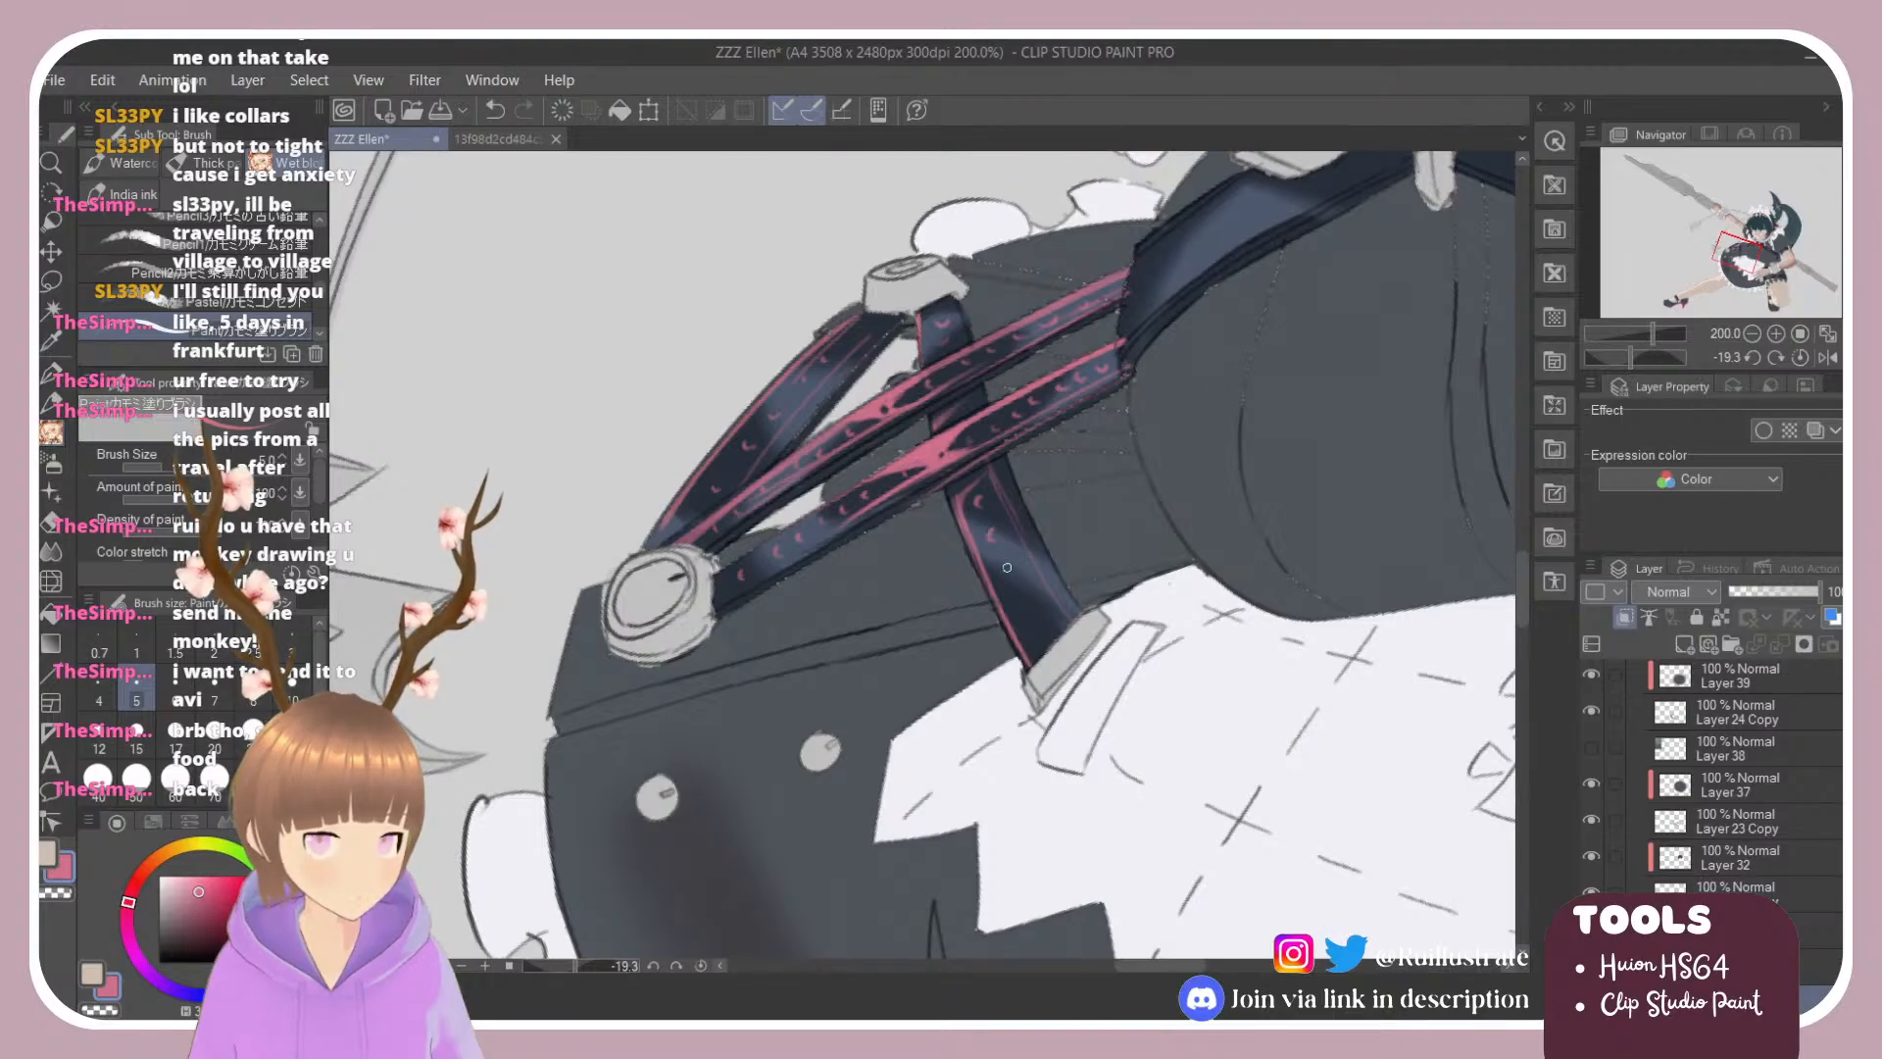
pyautogui.hotkey('ctrl', 'z')
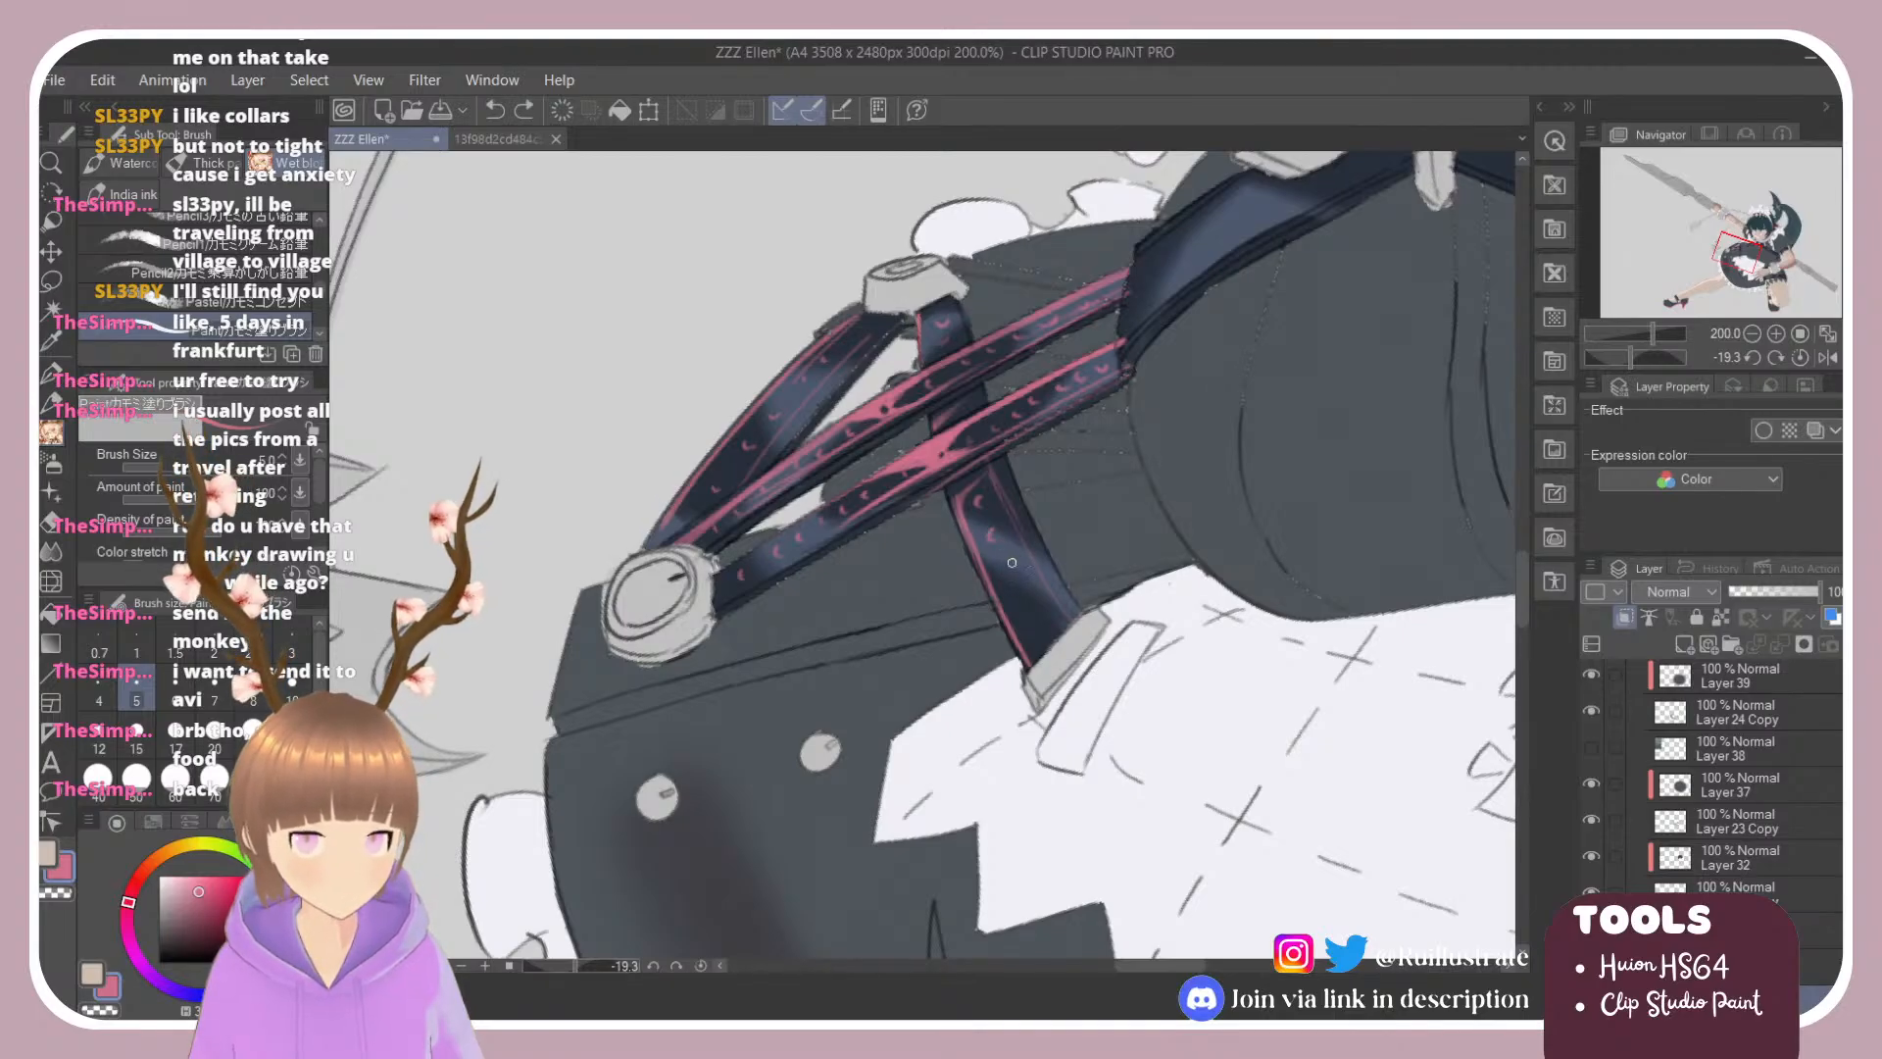
pyautogui.moveTo(1003, 564); pyautogui.dragTo(1010, 556)
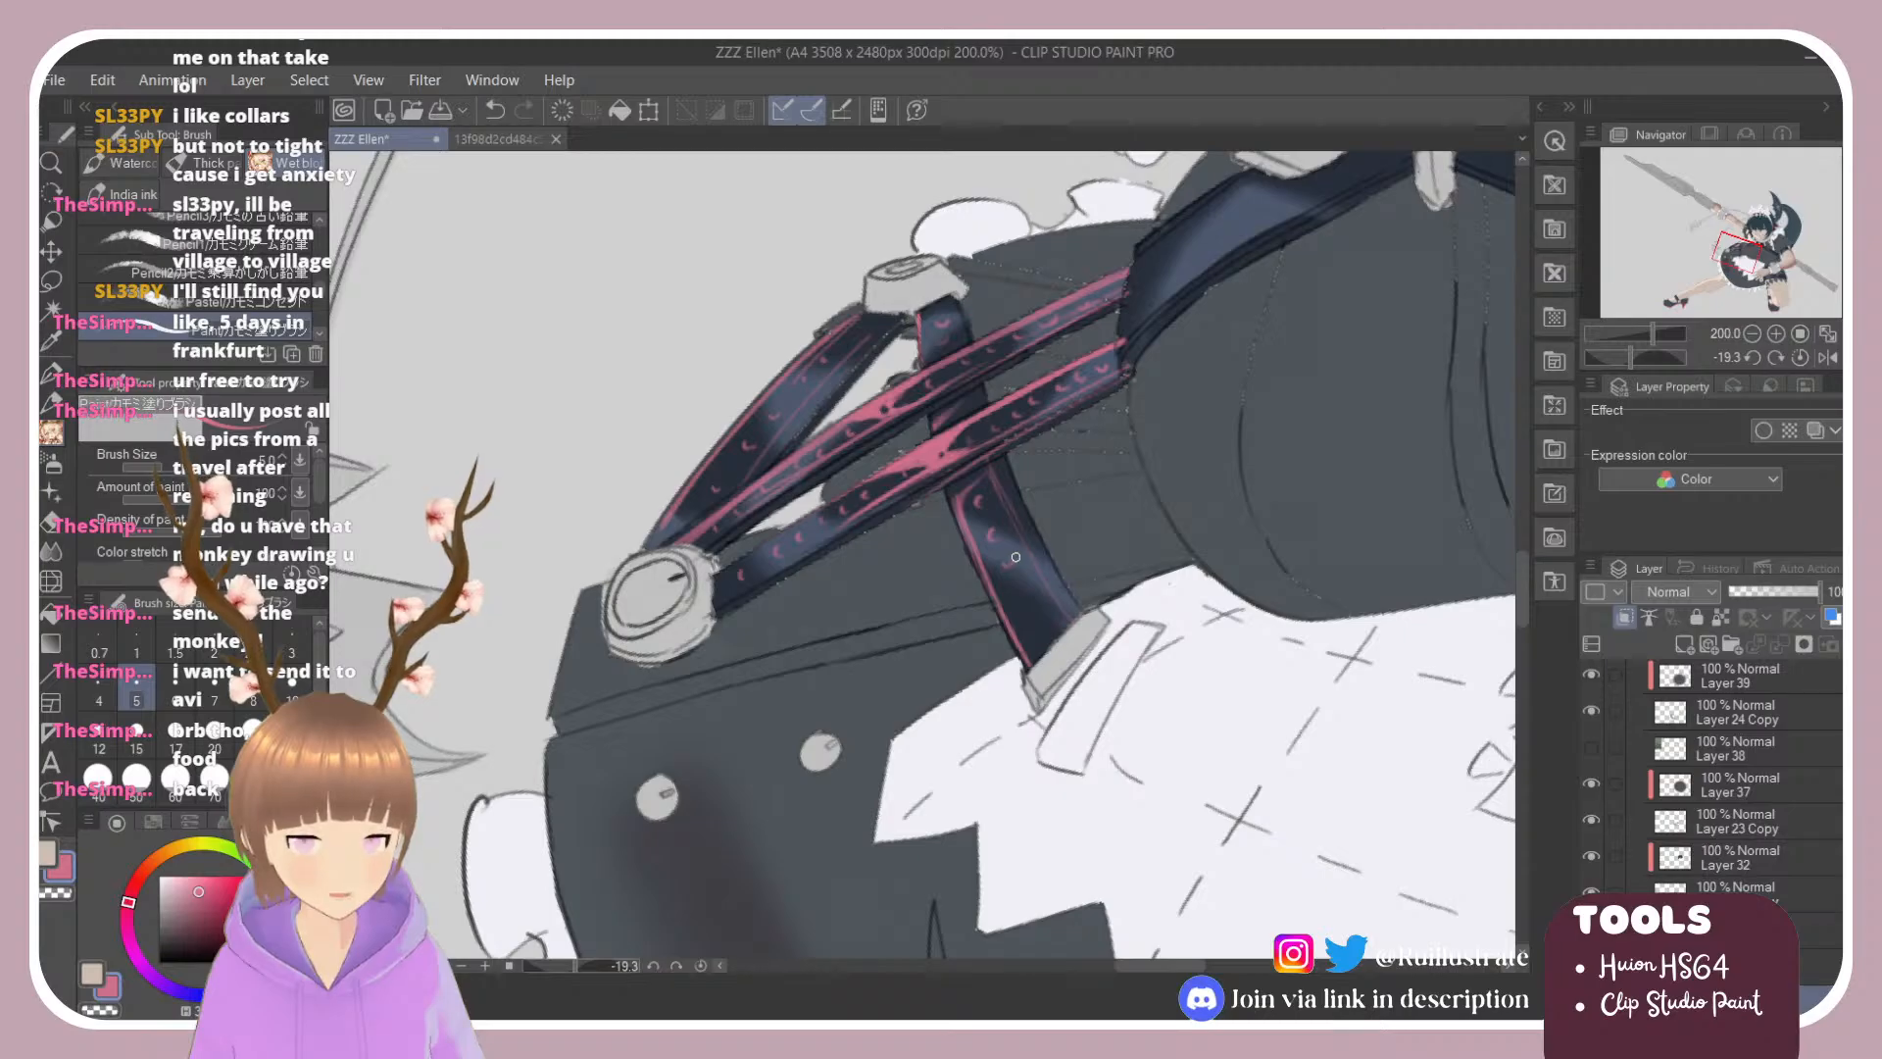
pyautogui.hotkey('ctrl', 's')
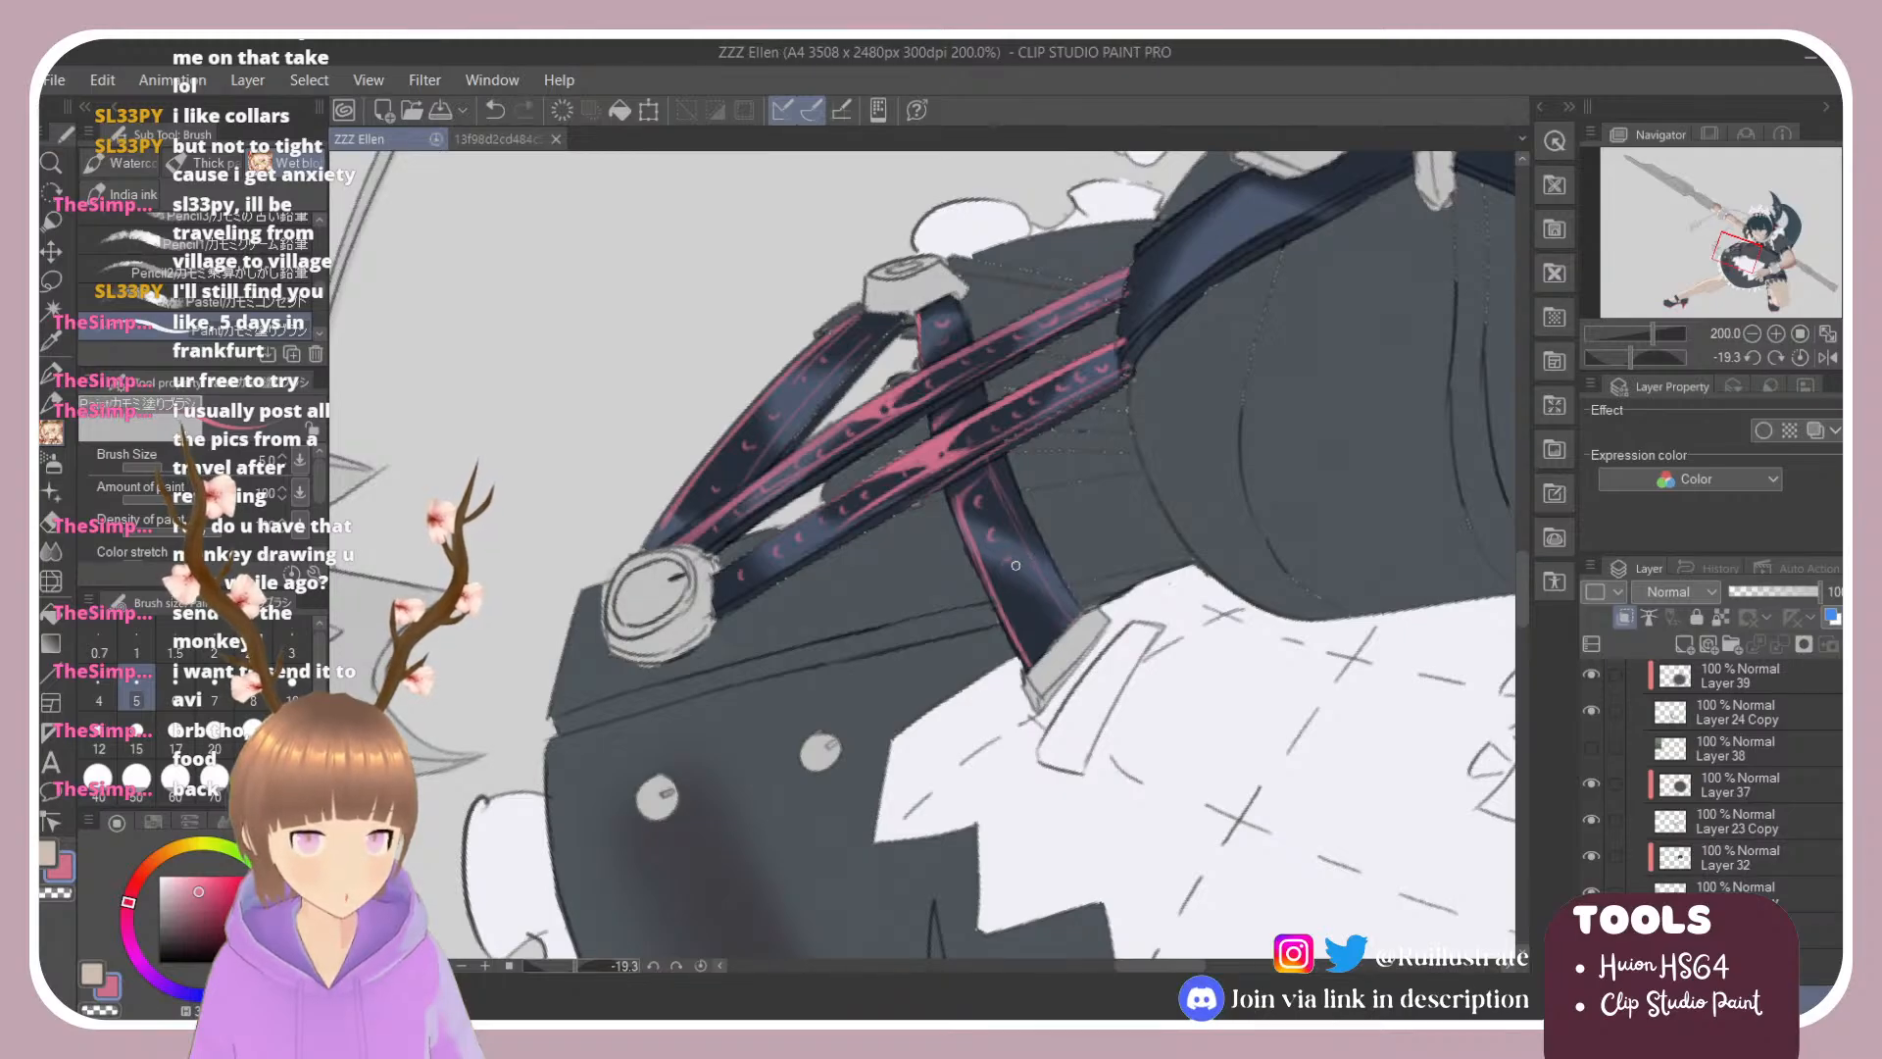
pyautogui.moveTo(1002, 561); pyautogui.dragTo(1026, 582)
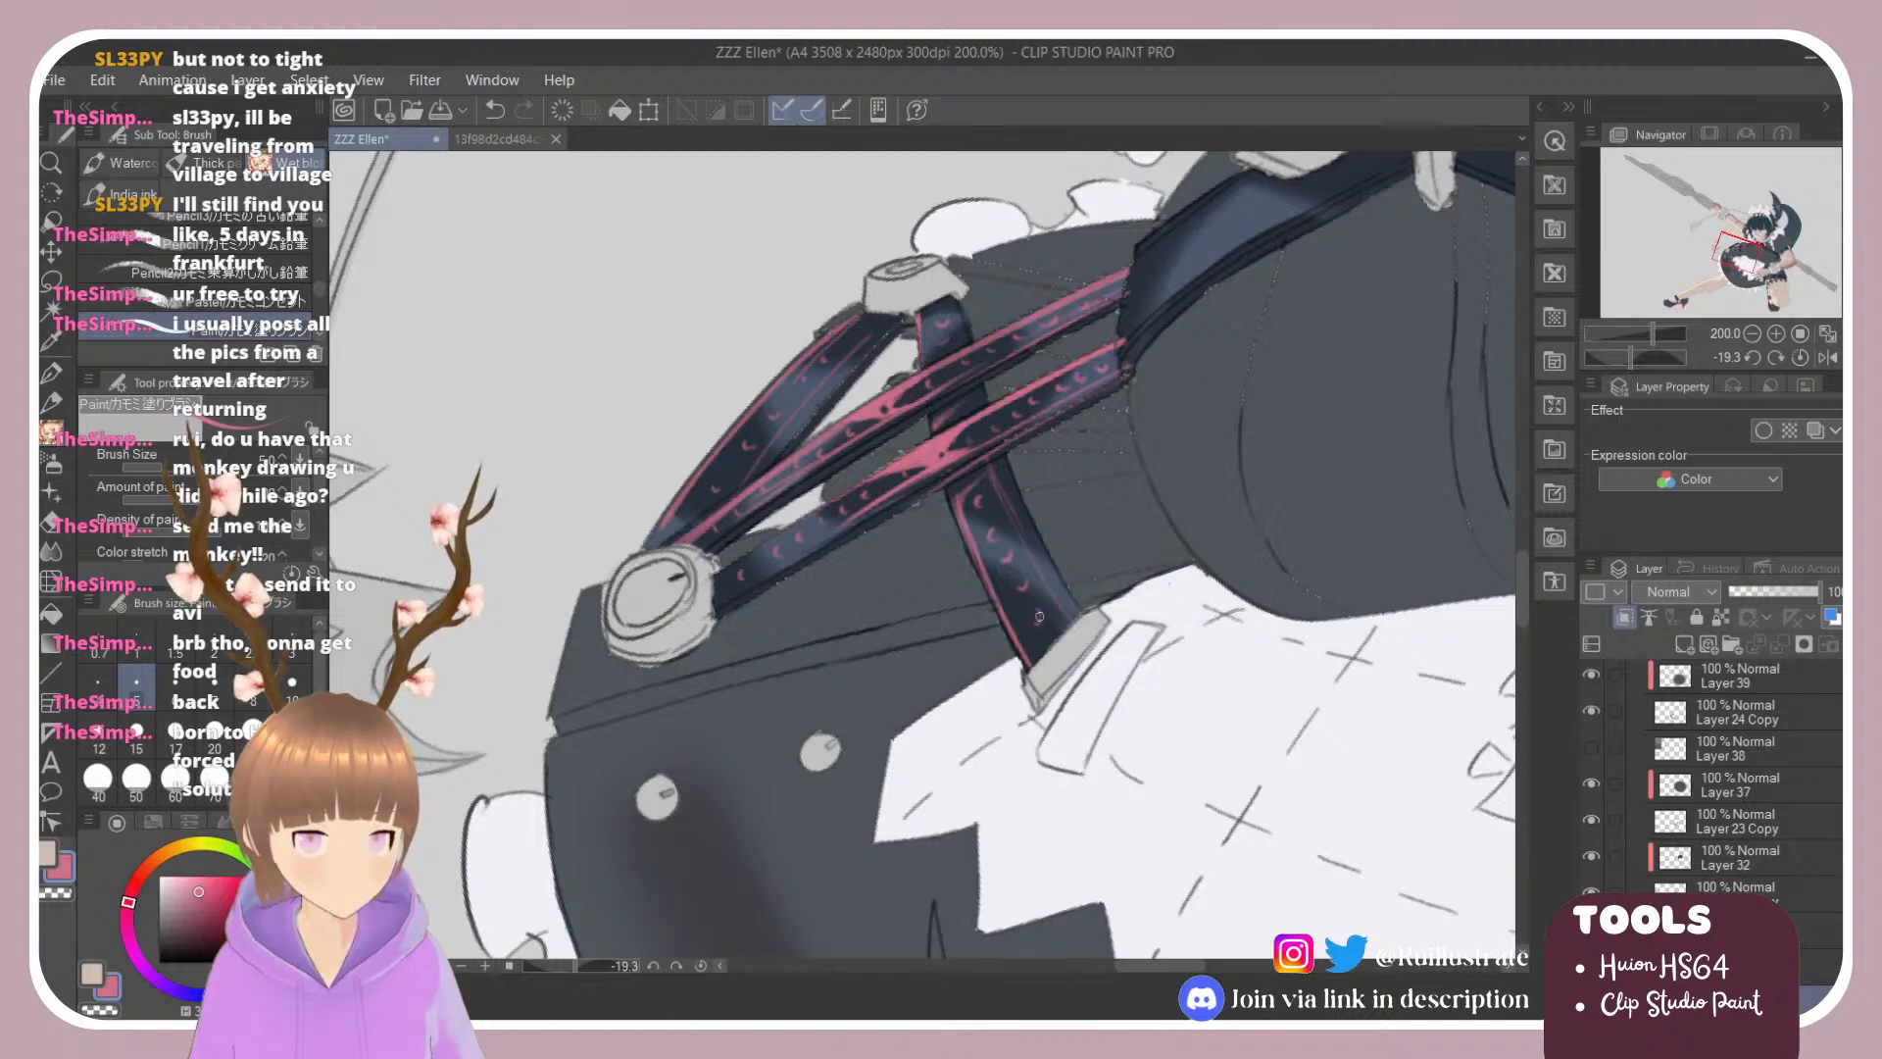
pyautogui.press('e')
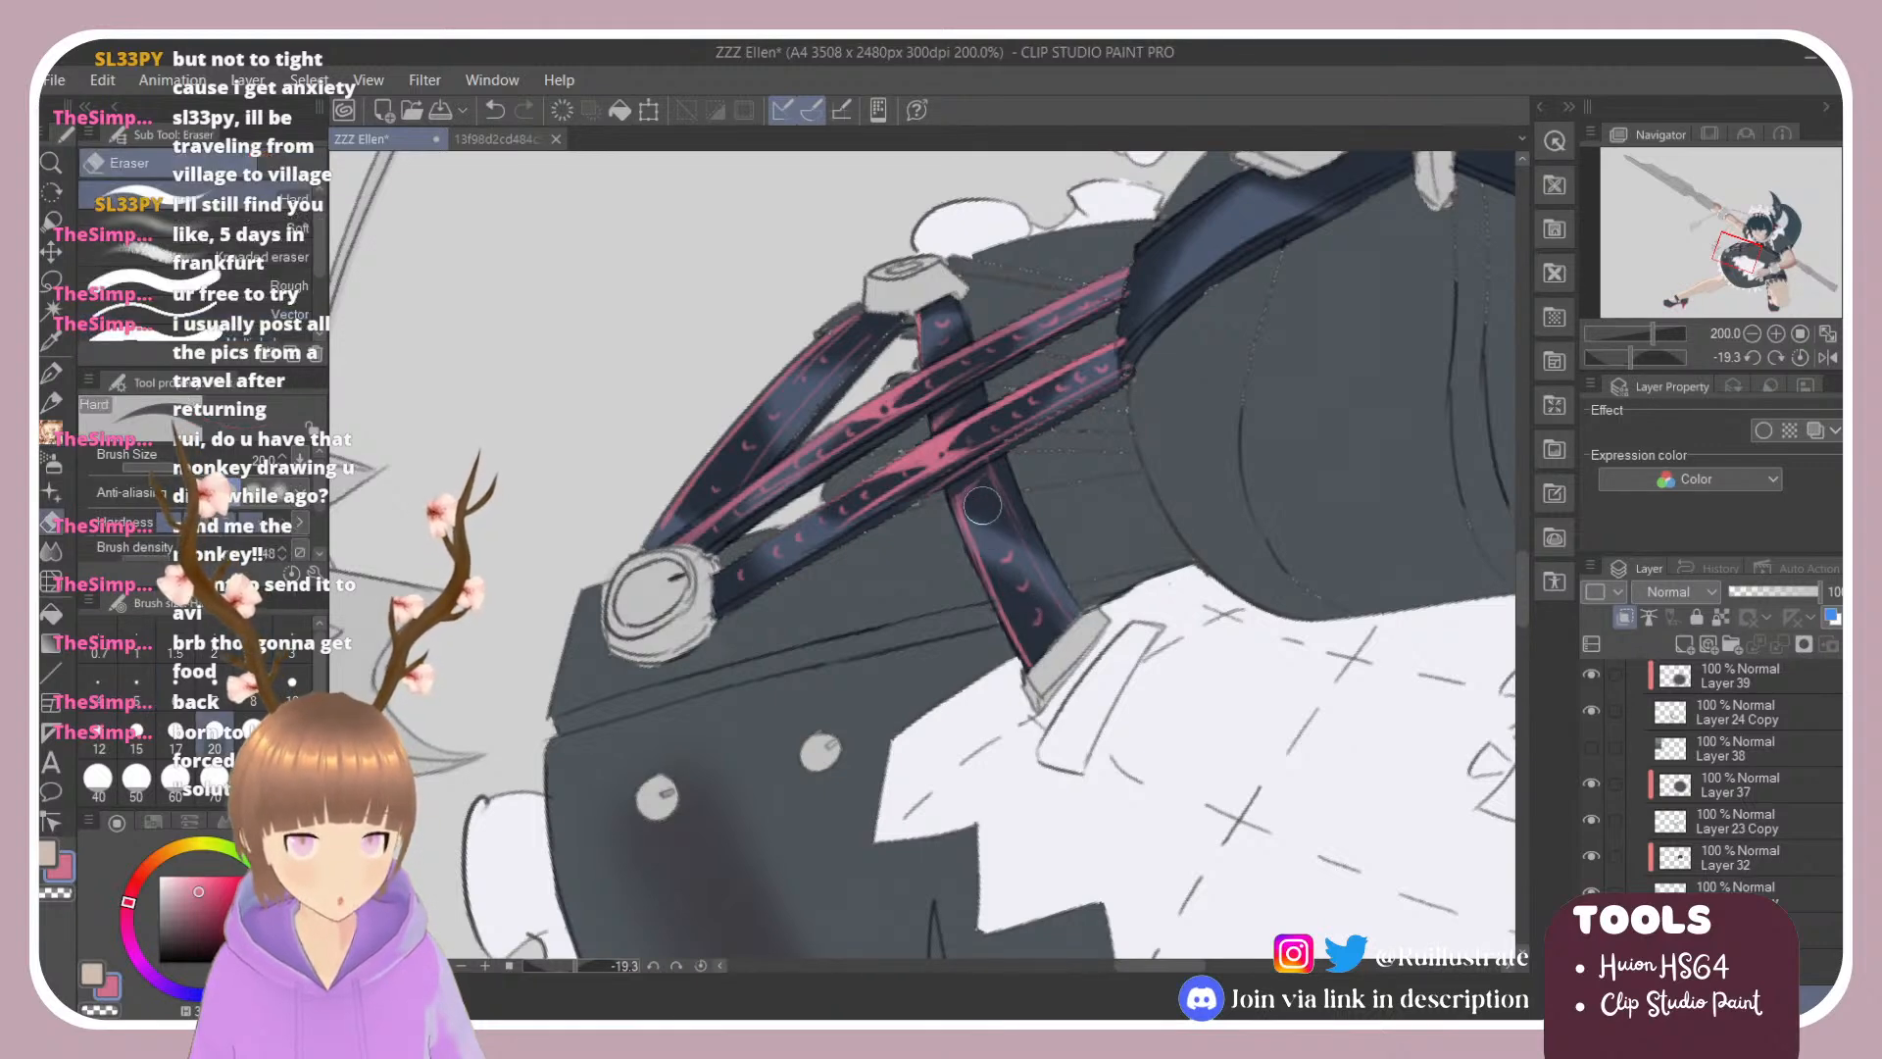
pyautogui.press('b')
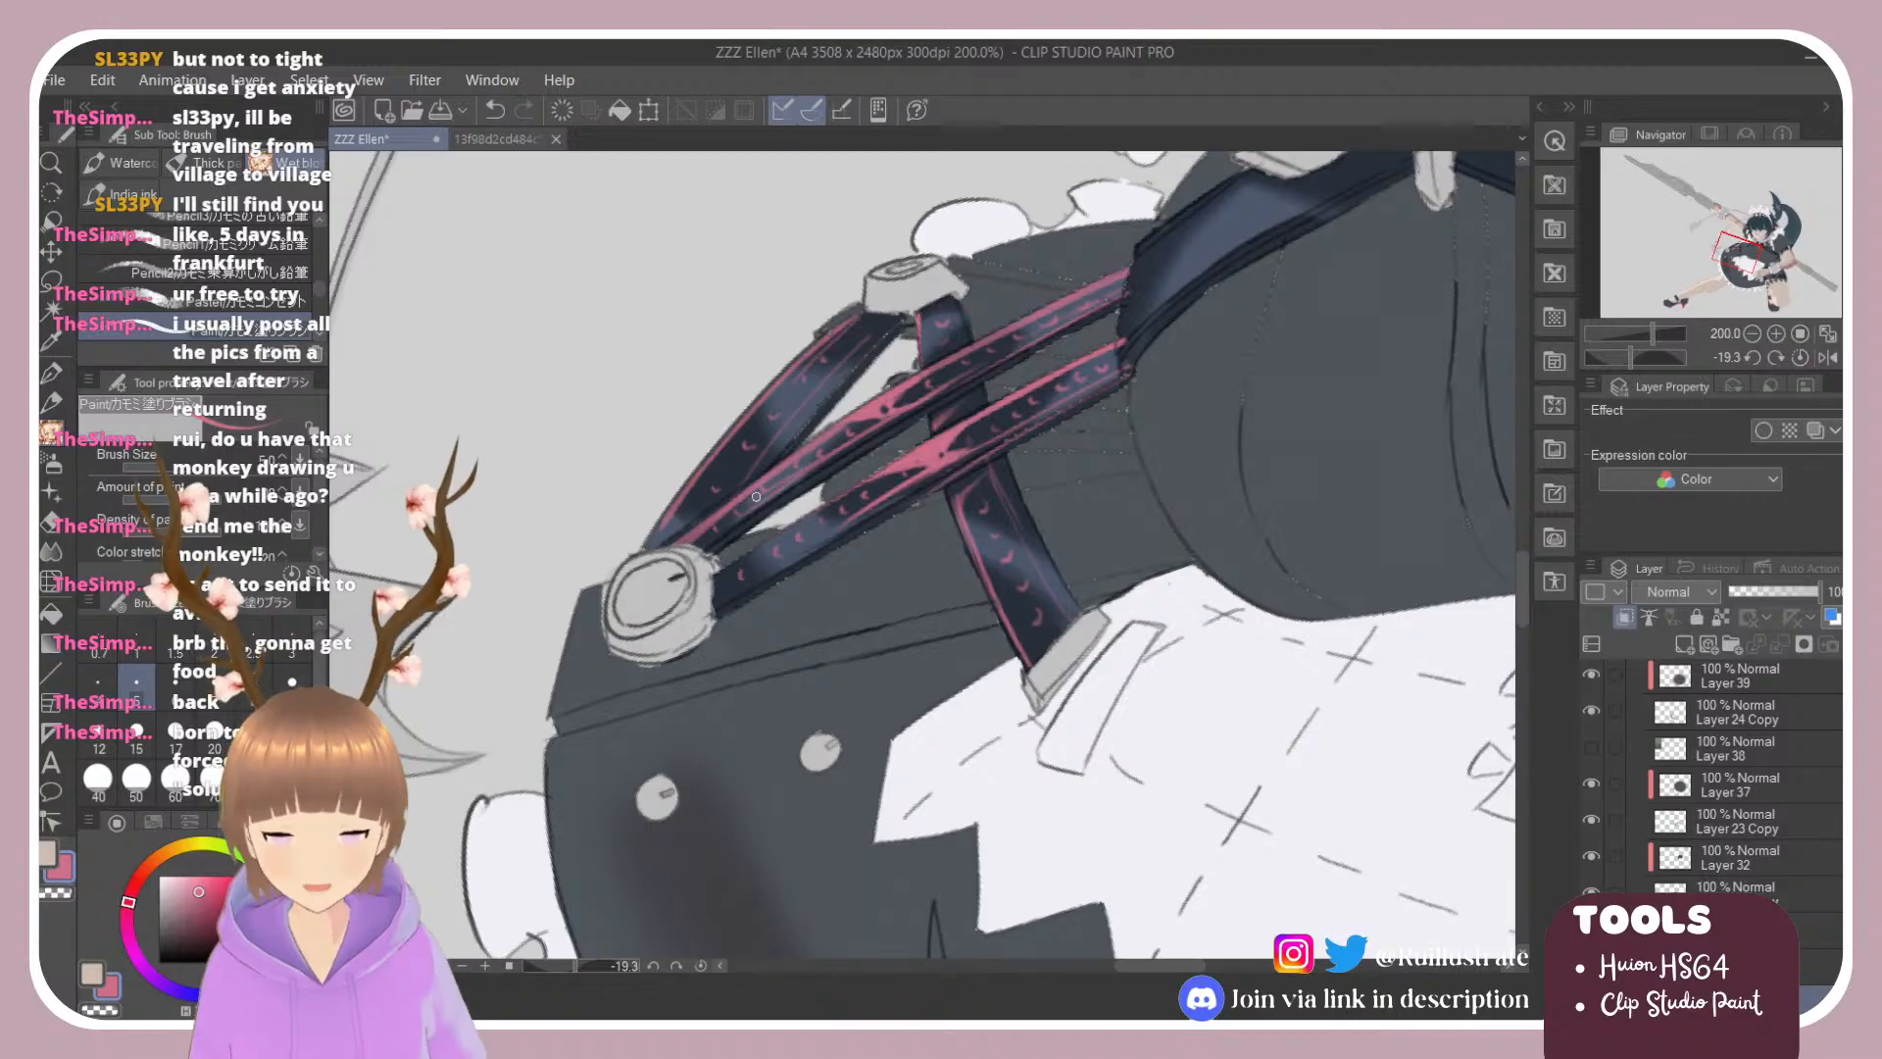
# Step: Soften the pink highlight on the first straight strap near the belt crossing with the Blender brush at size 10, touching up with the eraser
pyautogui.click(242, 302)
pyautogui.scroll(-2, 312, 285)
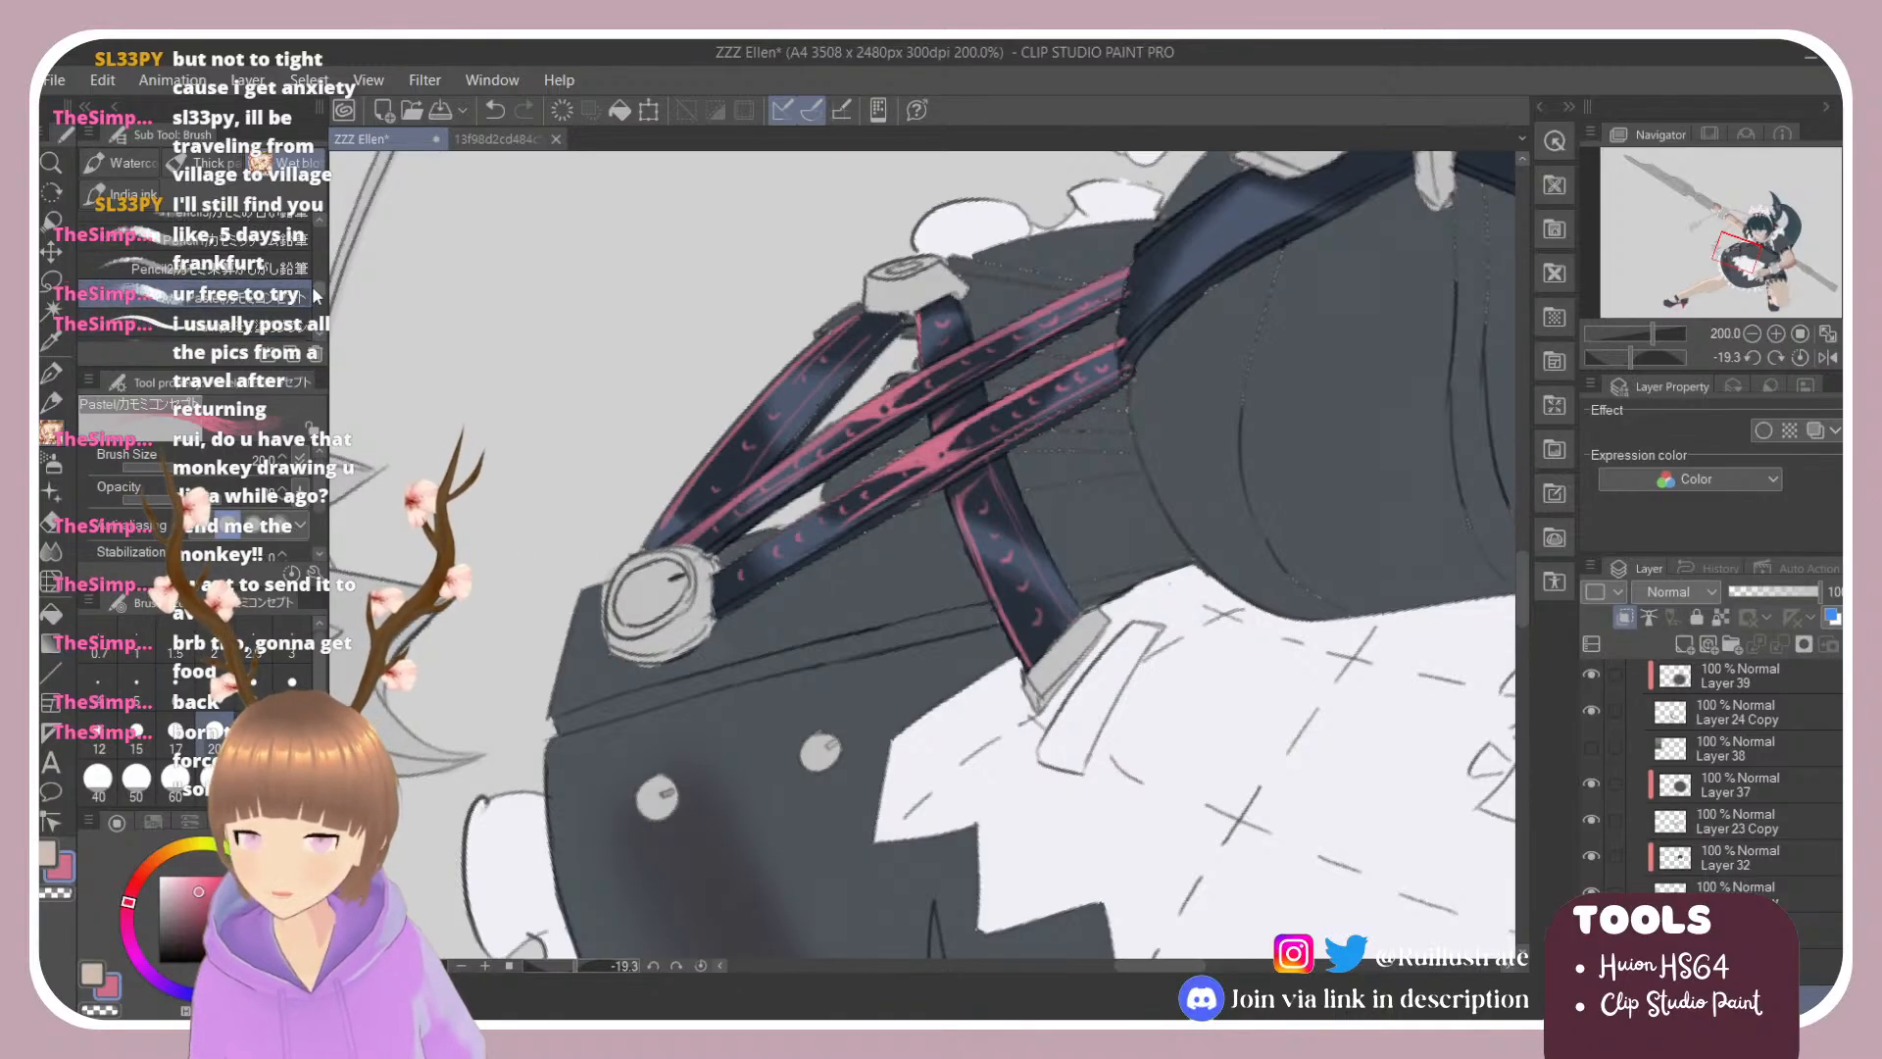
pyautogui.click(226, 306)
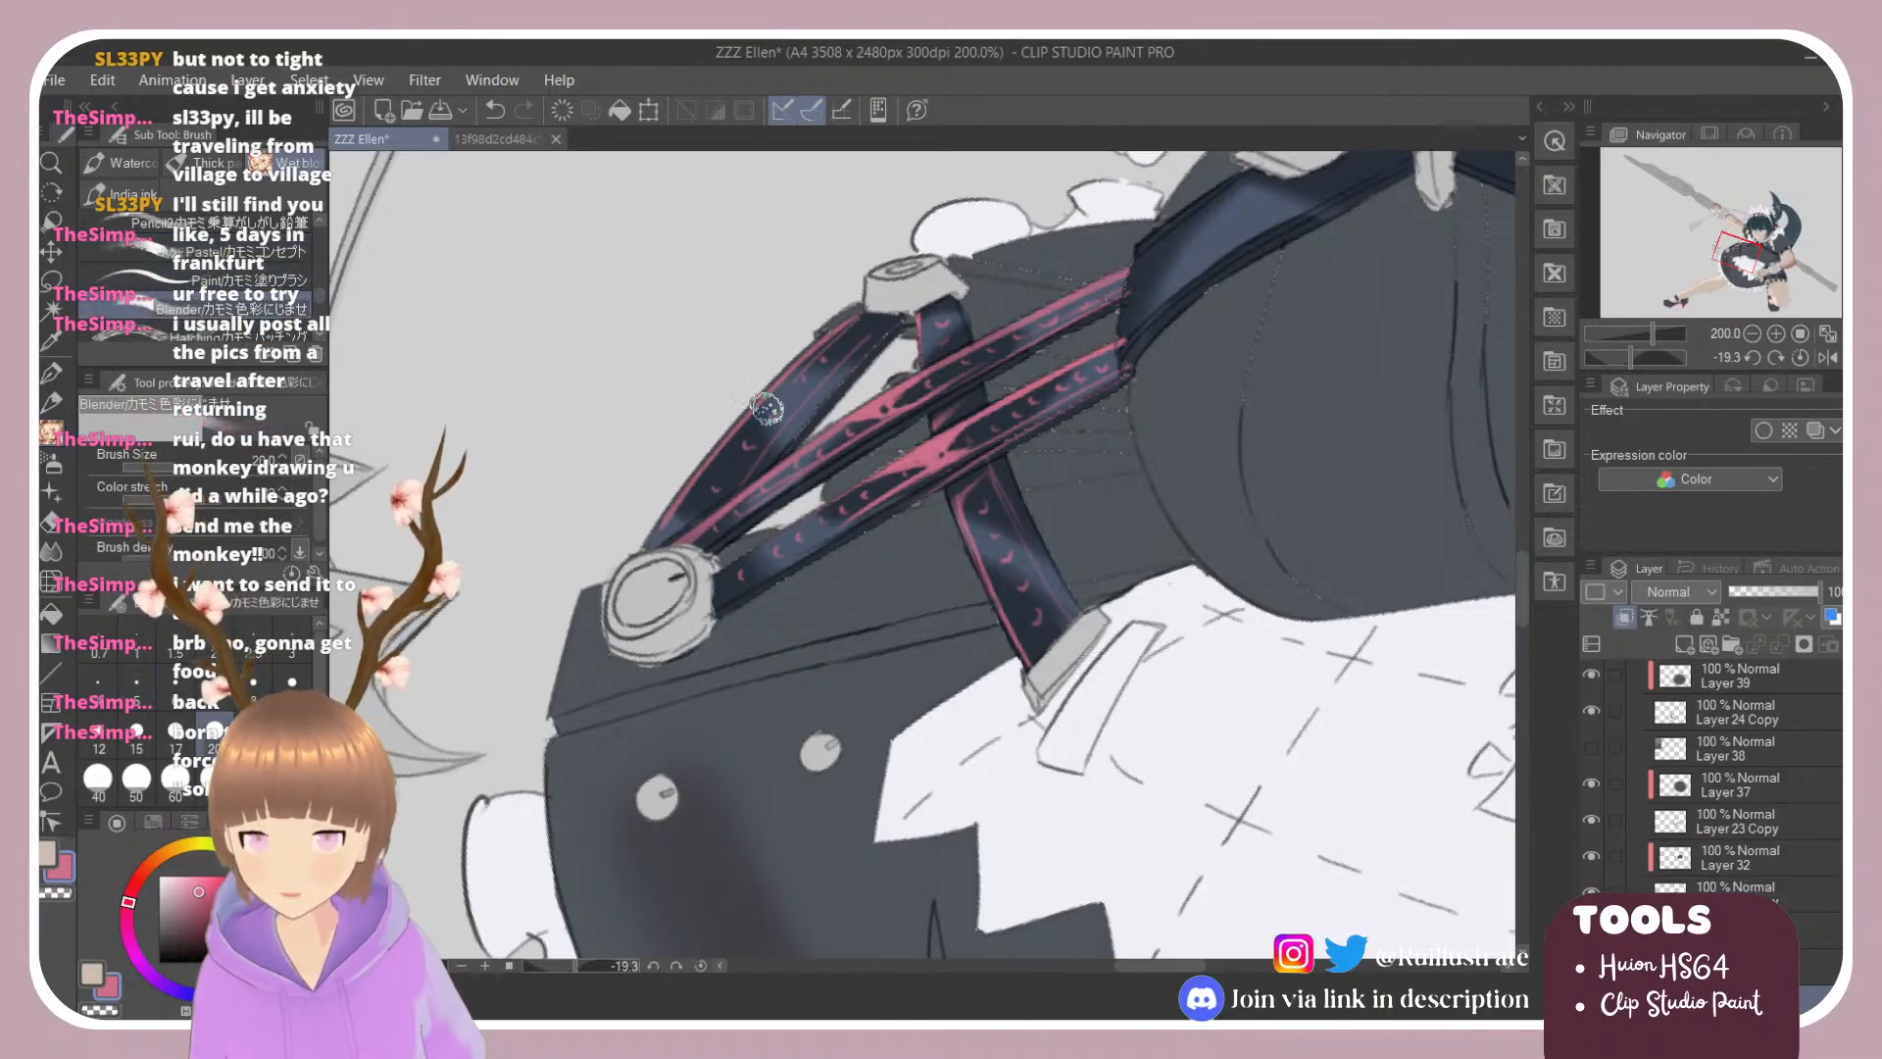
pyautogui.click(291, 681)
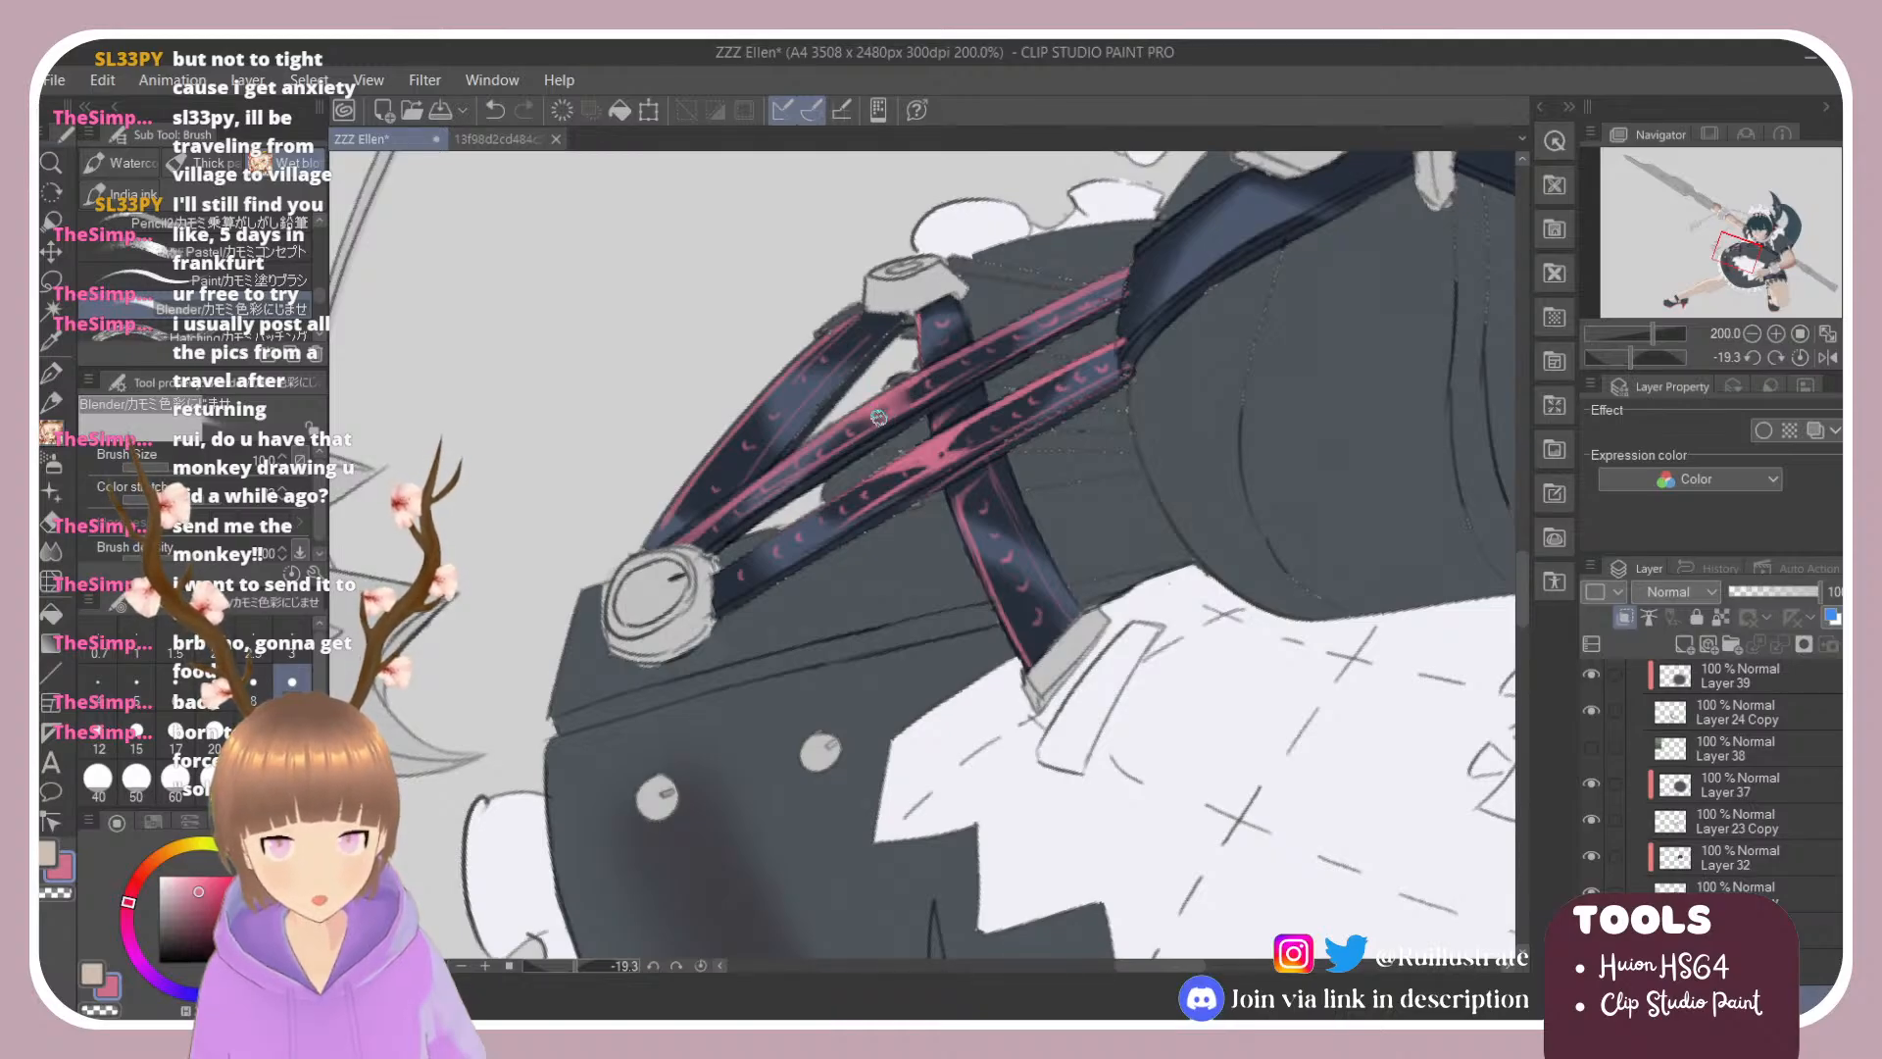
pyautogui.press('e')
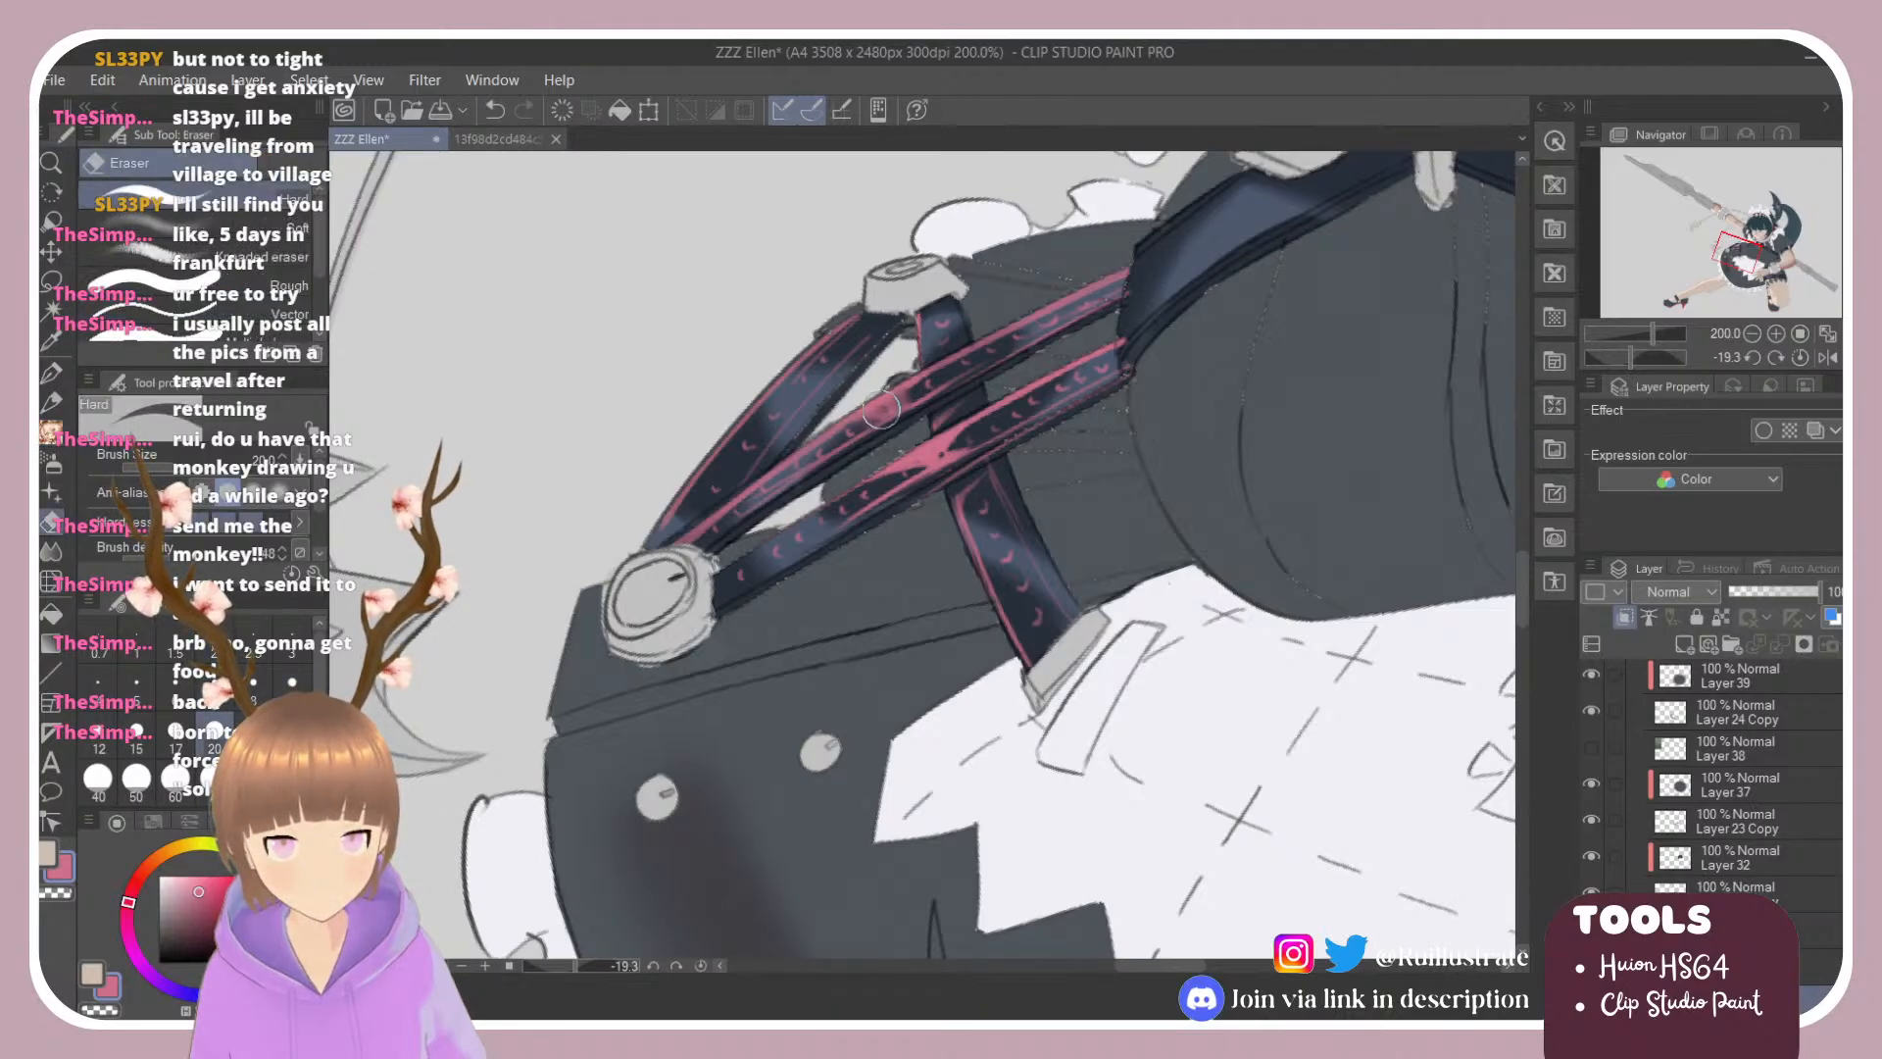
# Step: Blend the second straight strap's belt-crossing highlight and erase small dark dots into the pink areas of the straps, undoing a stray stroke
pyautogui.press('b')
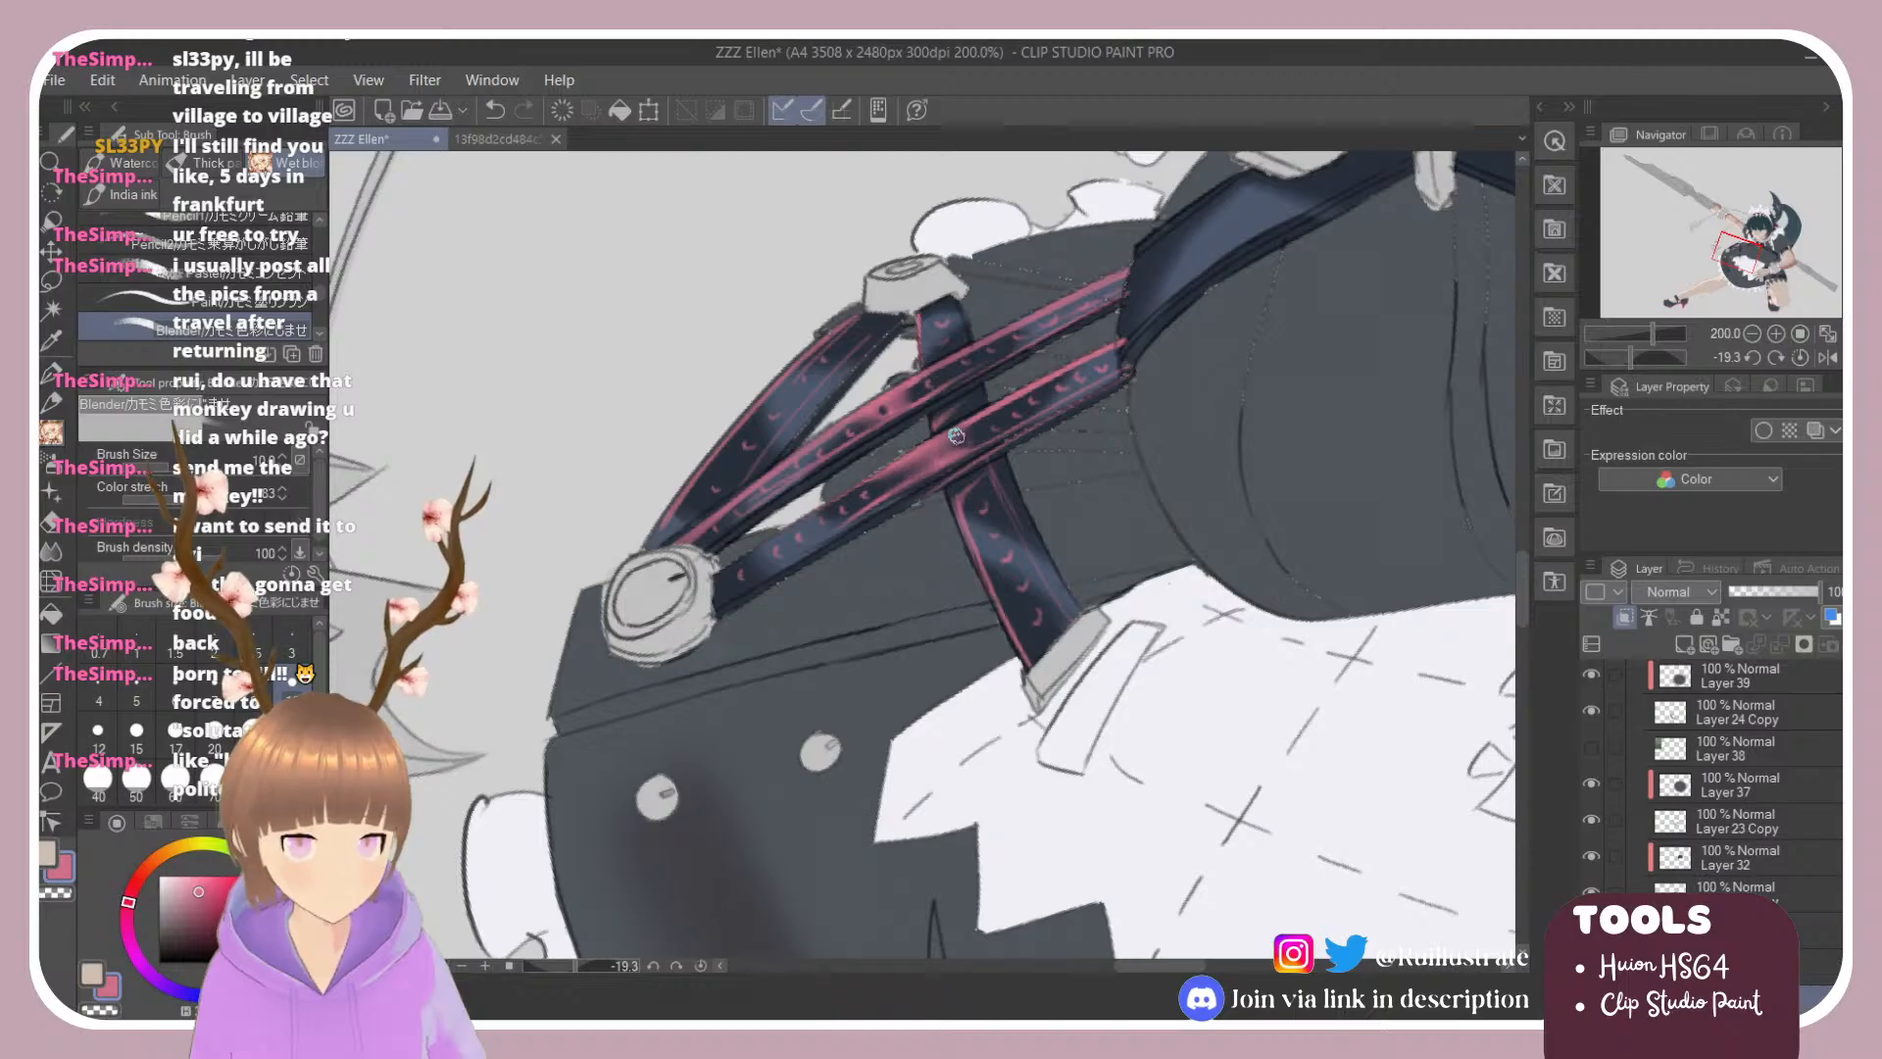
pyautogui.press('e')
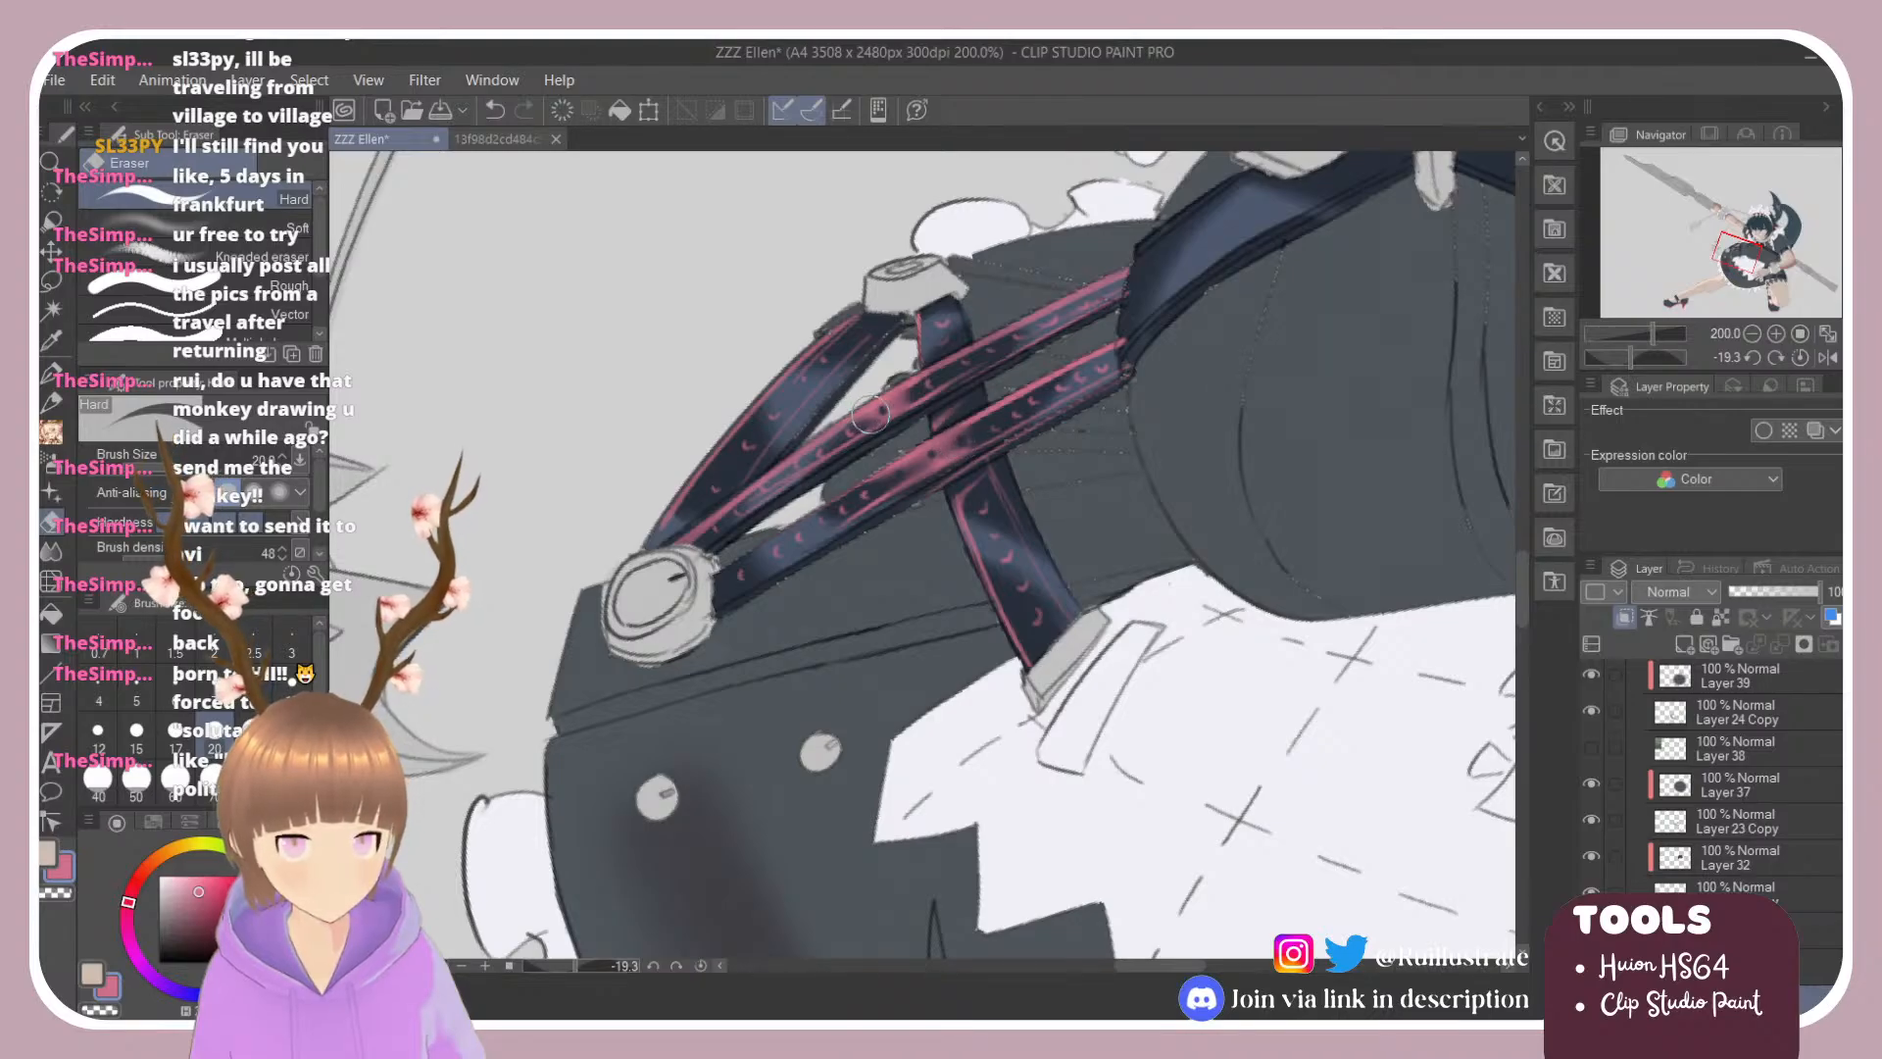
pyautogui.press('b')
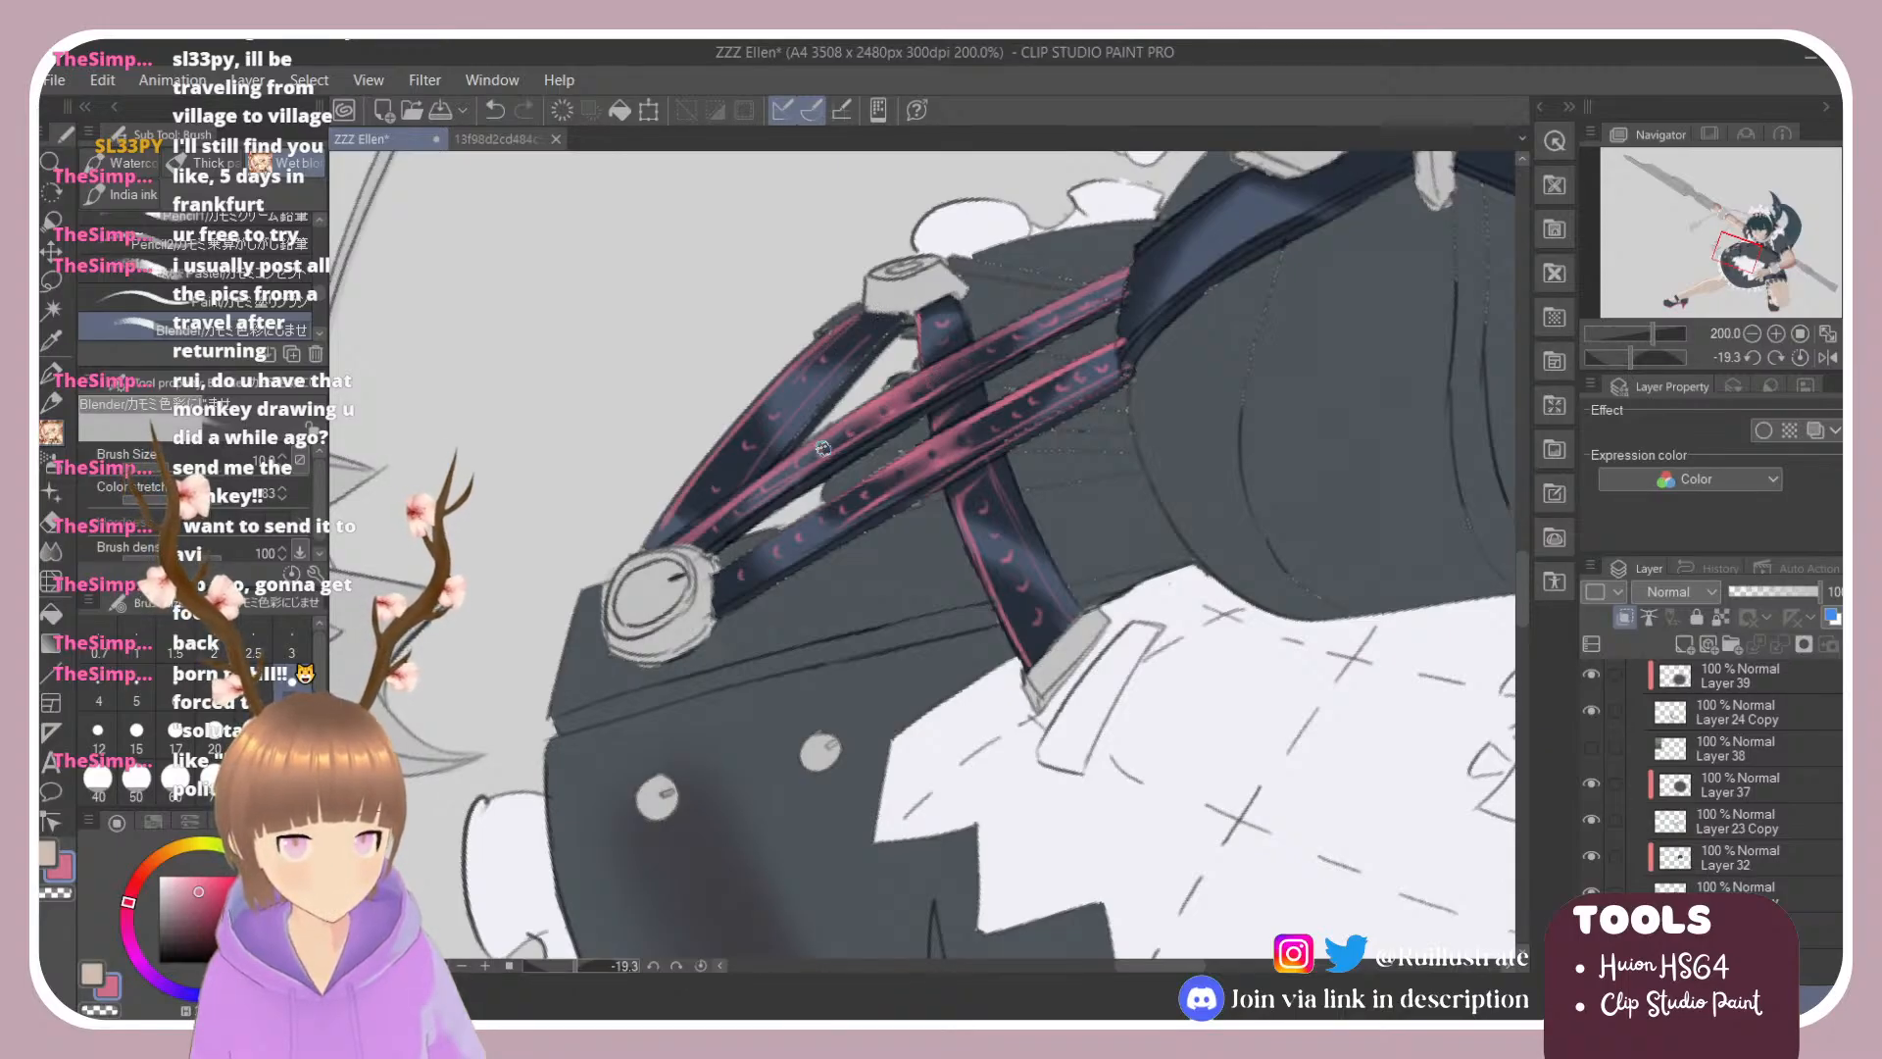
pyautogui.press('e')
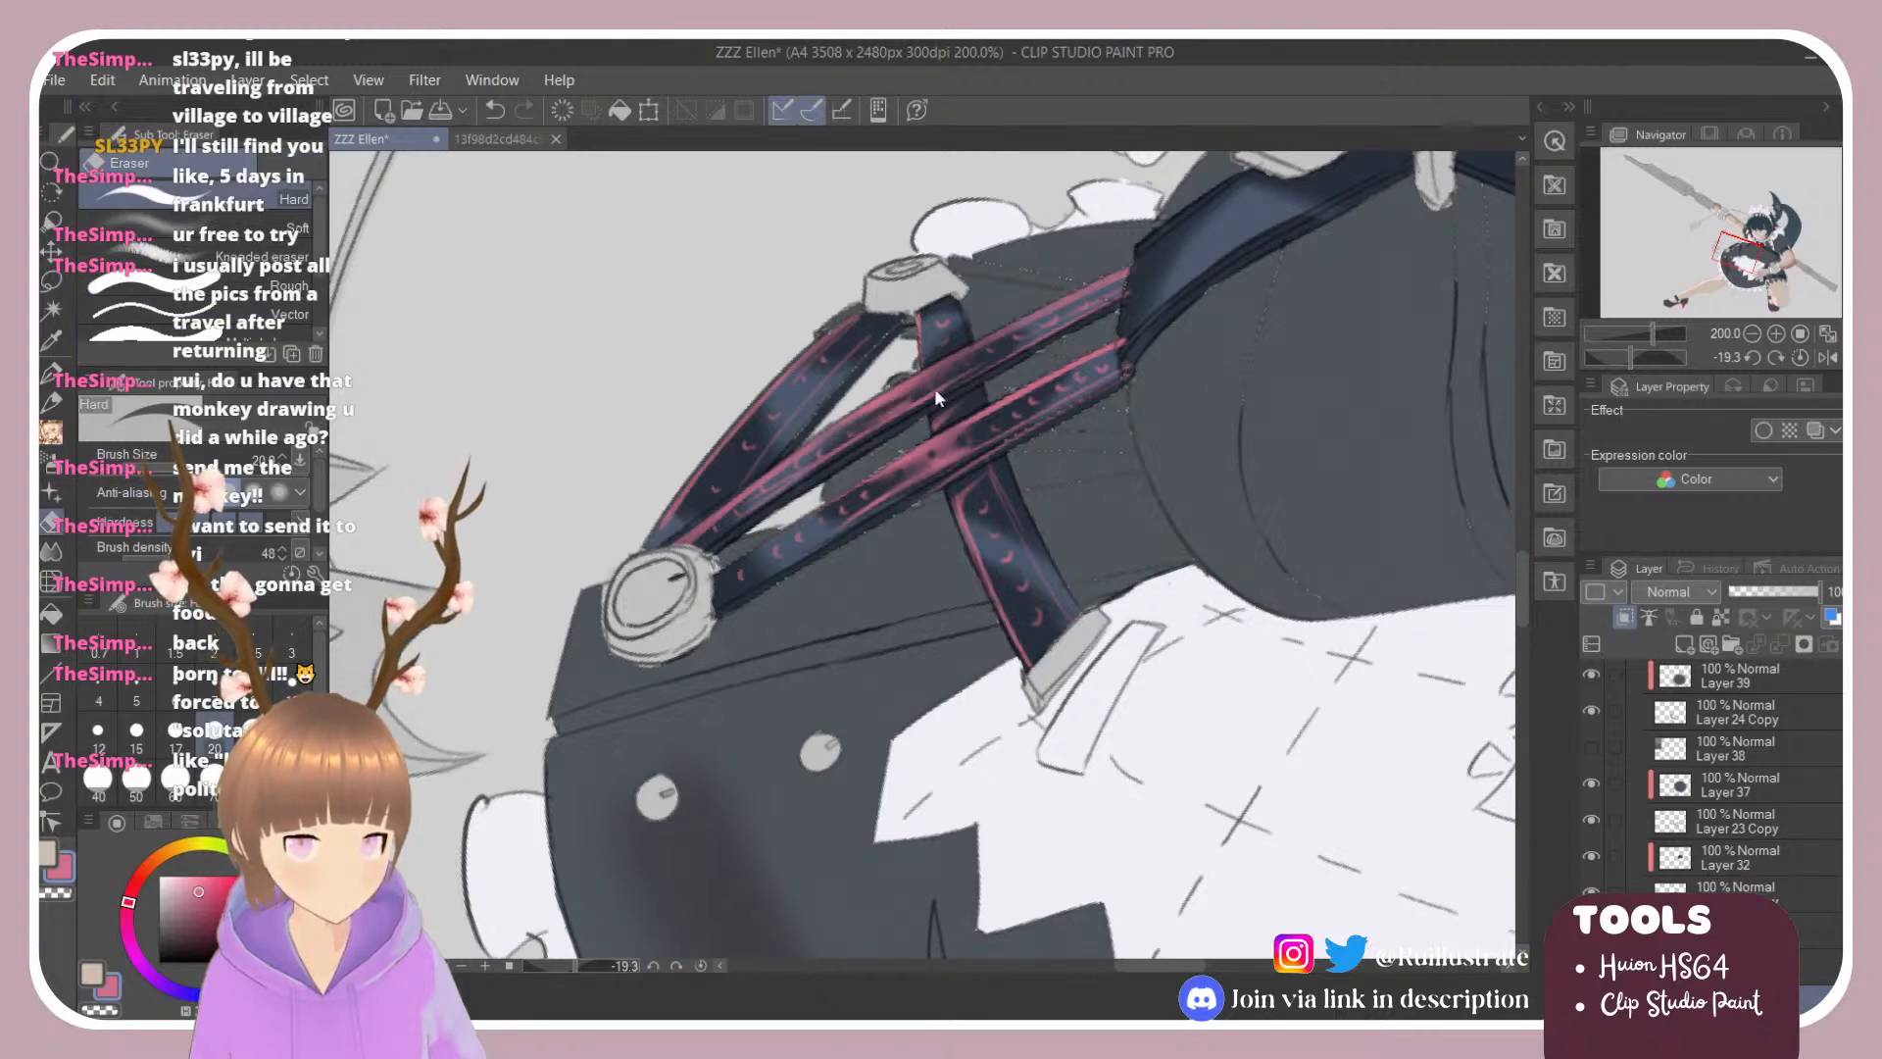
pyautogui.hotkey('ctrl', 'z')
pyautogui.moveTo(882, 409); pyautogui.dragTo(878, 413)
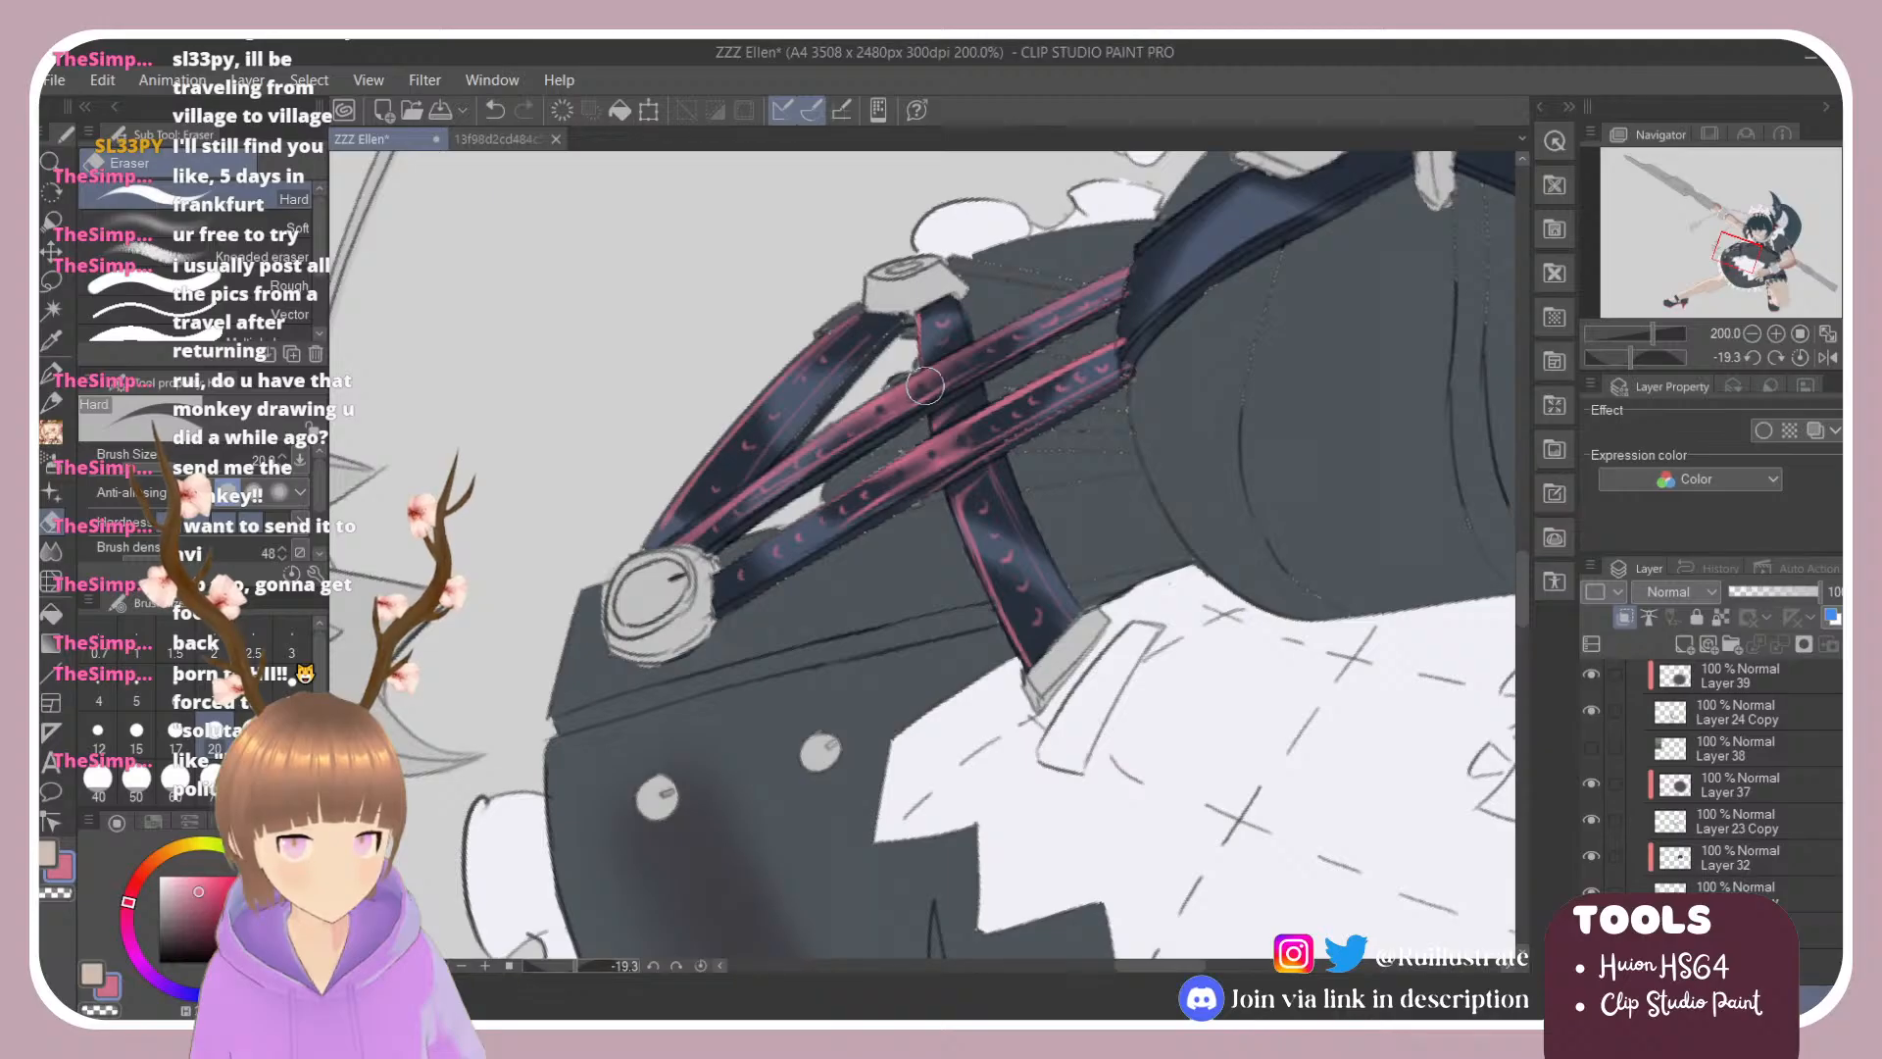
# Step: Pick the strap's dark navy and, with the Paint brush, darken the second straight strap's lower edge and paint round holes inside the curved pink marks
pyautogui.scroll(-5, 877, 475)
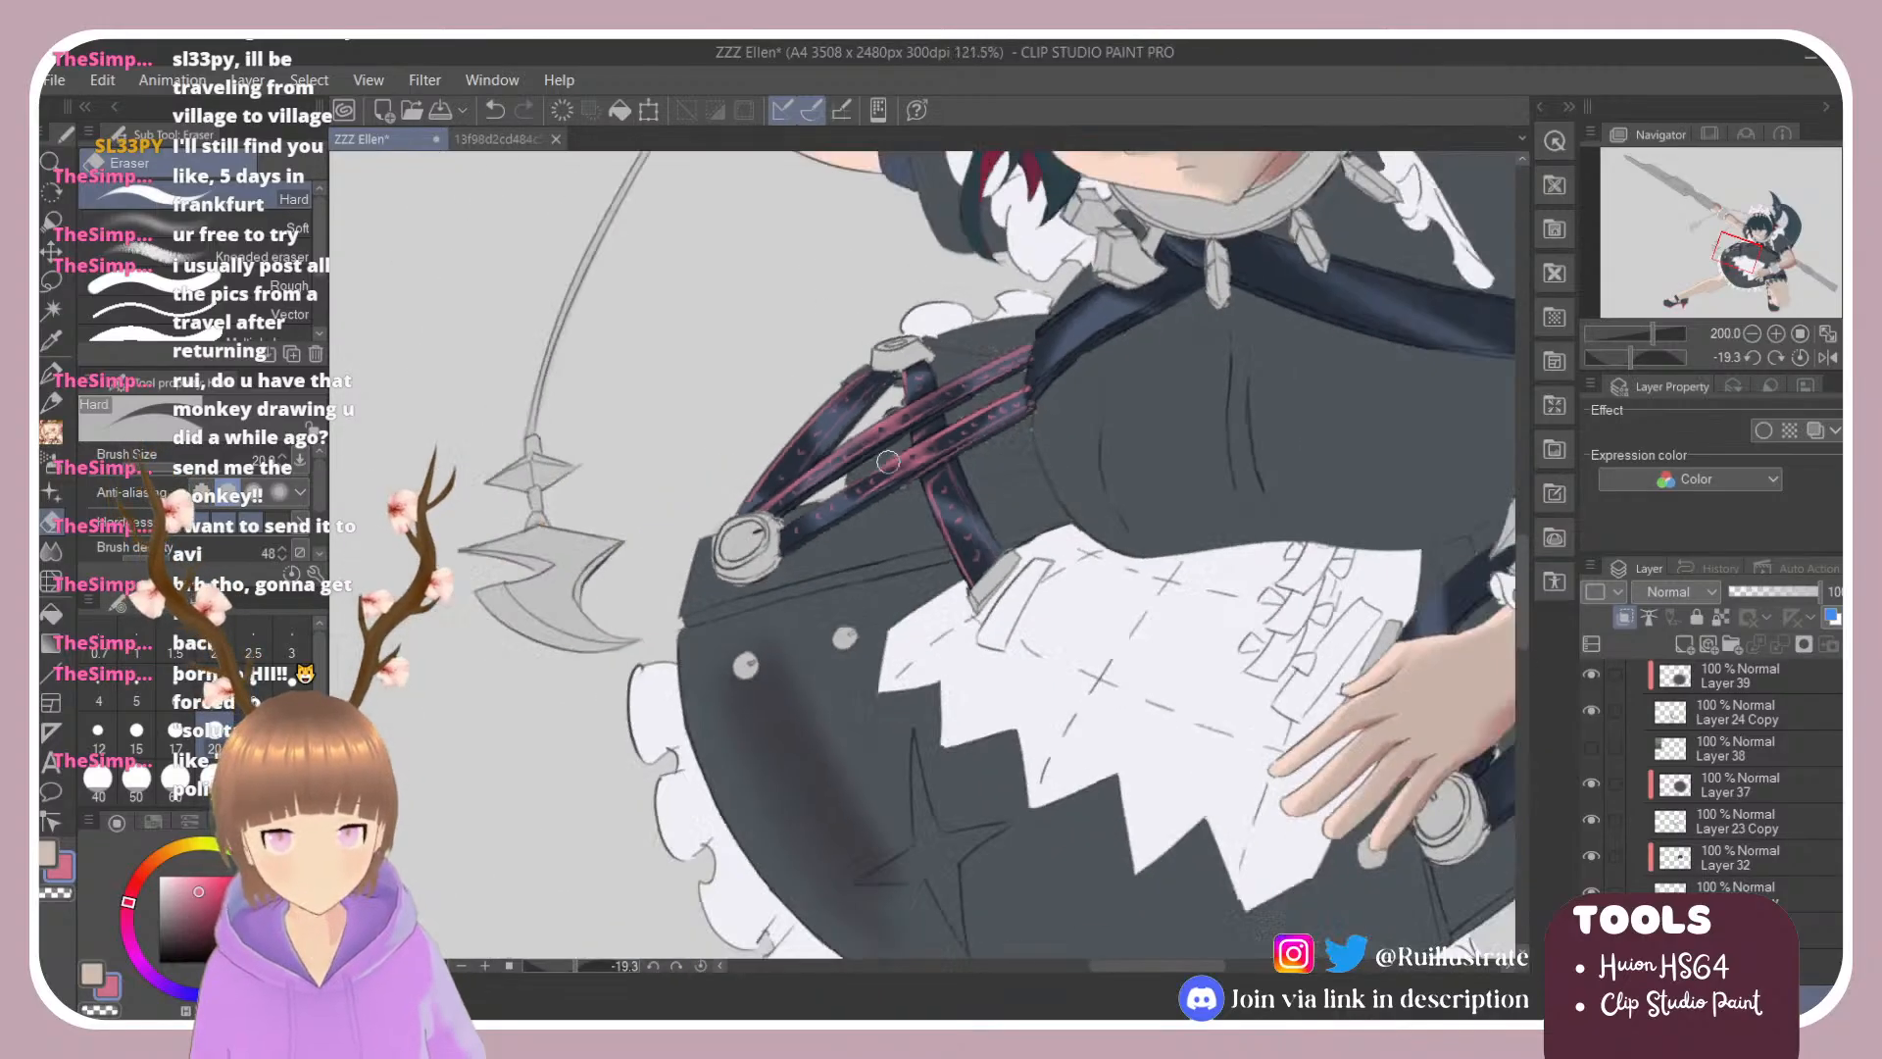
pyautogui.scroll(-2, 935, 518)
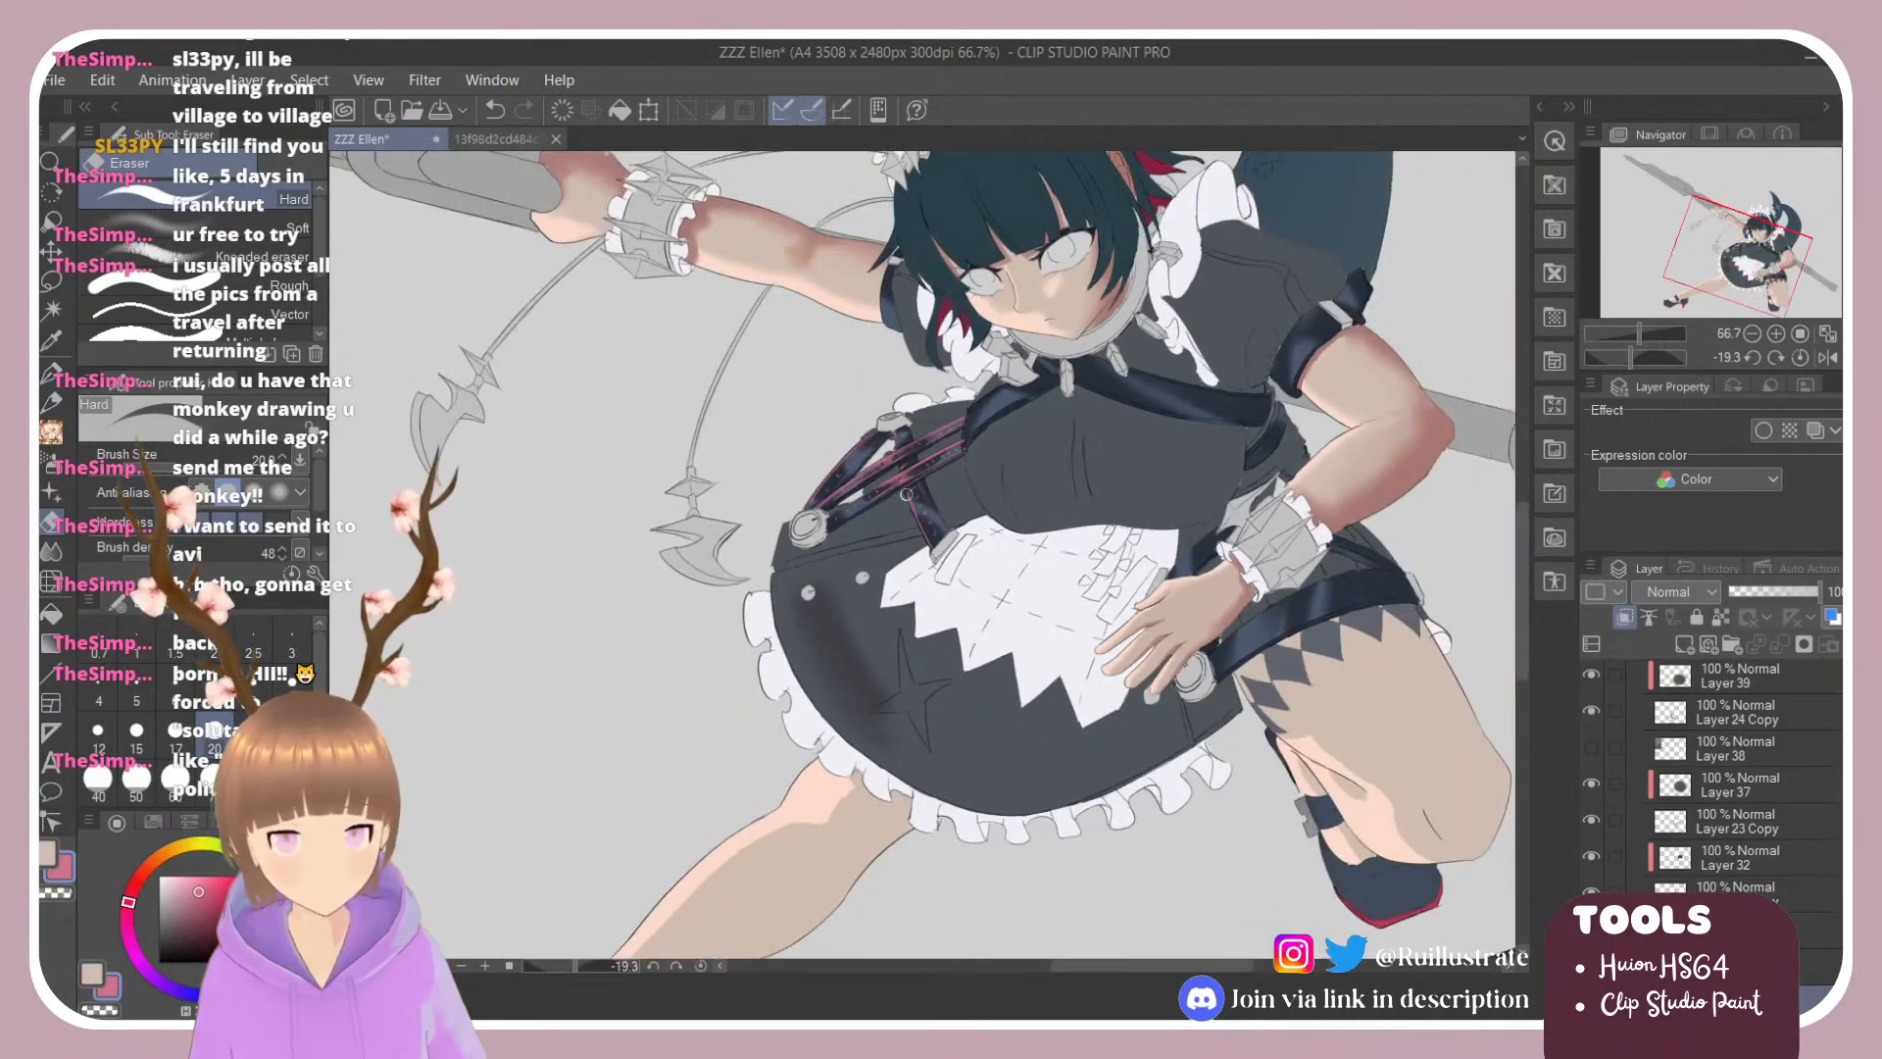
pyautogui.scroll(8, 906, 494)
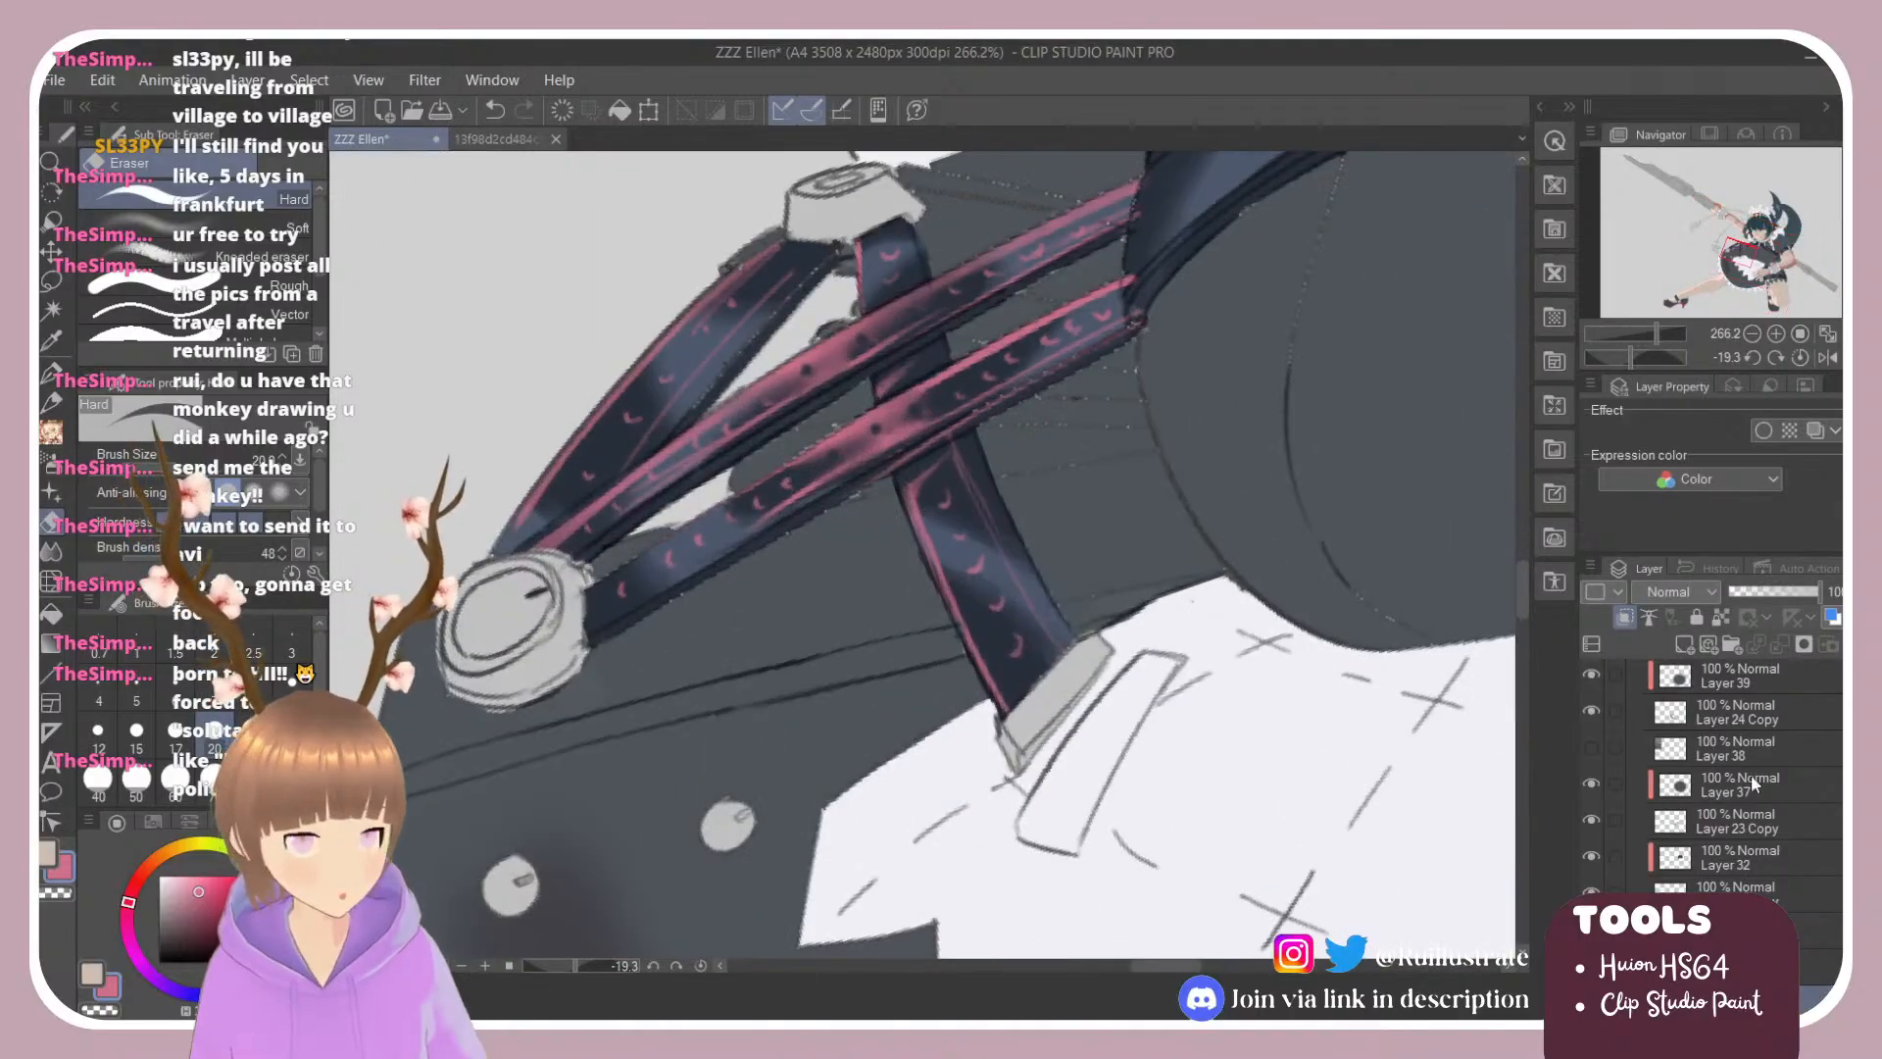
pyautogui.scroll(-3, 1679, 675)
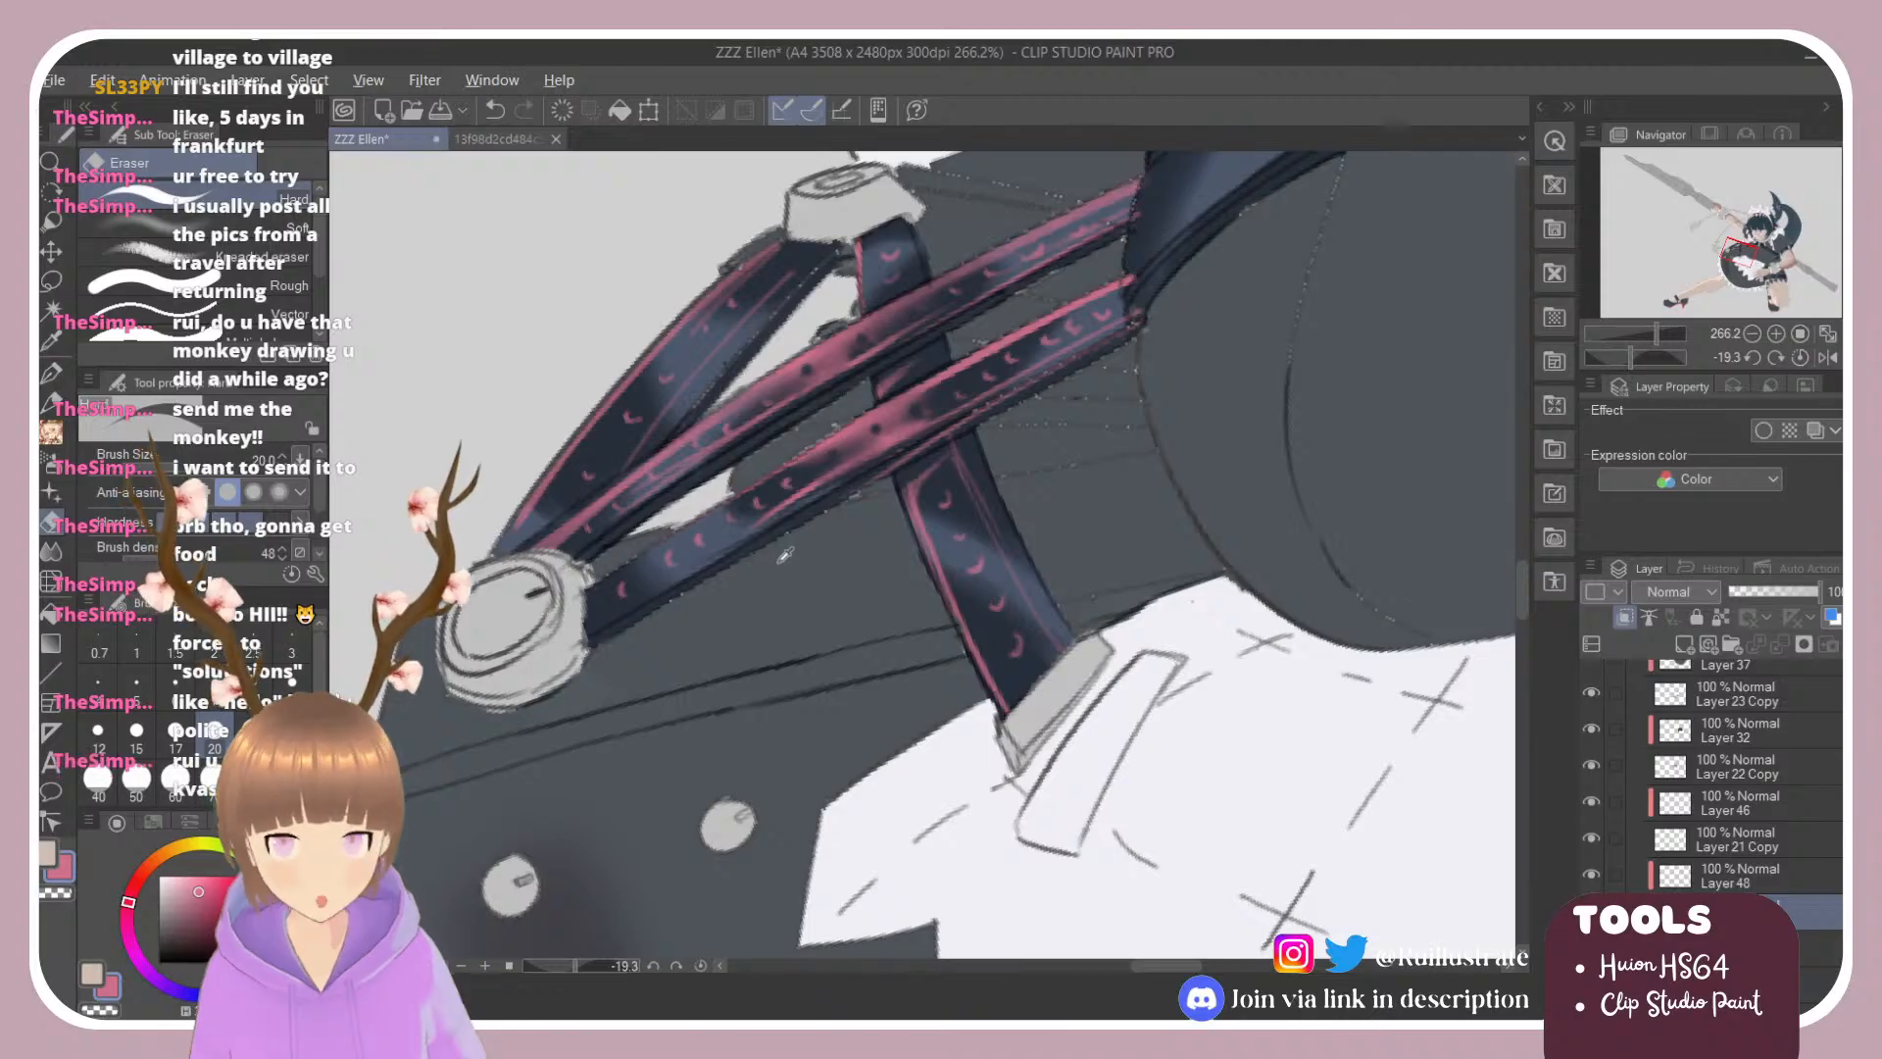
pyautogui.keyDown('alt'); pyautogui.click(639, 615); pyautogui.keyUp('alt')
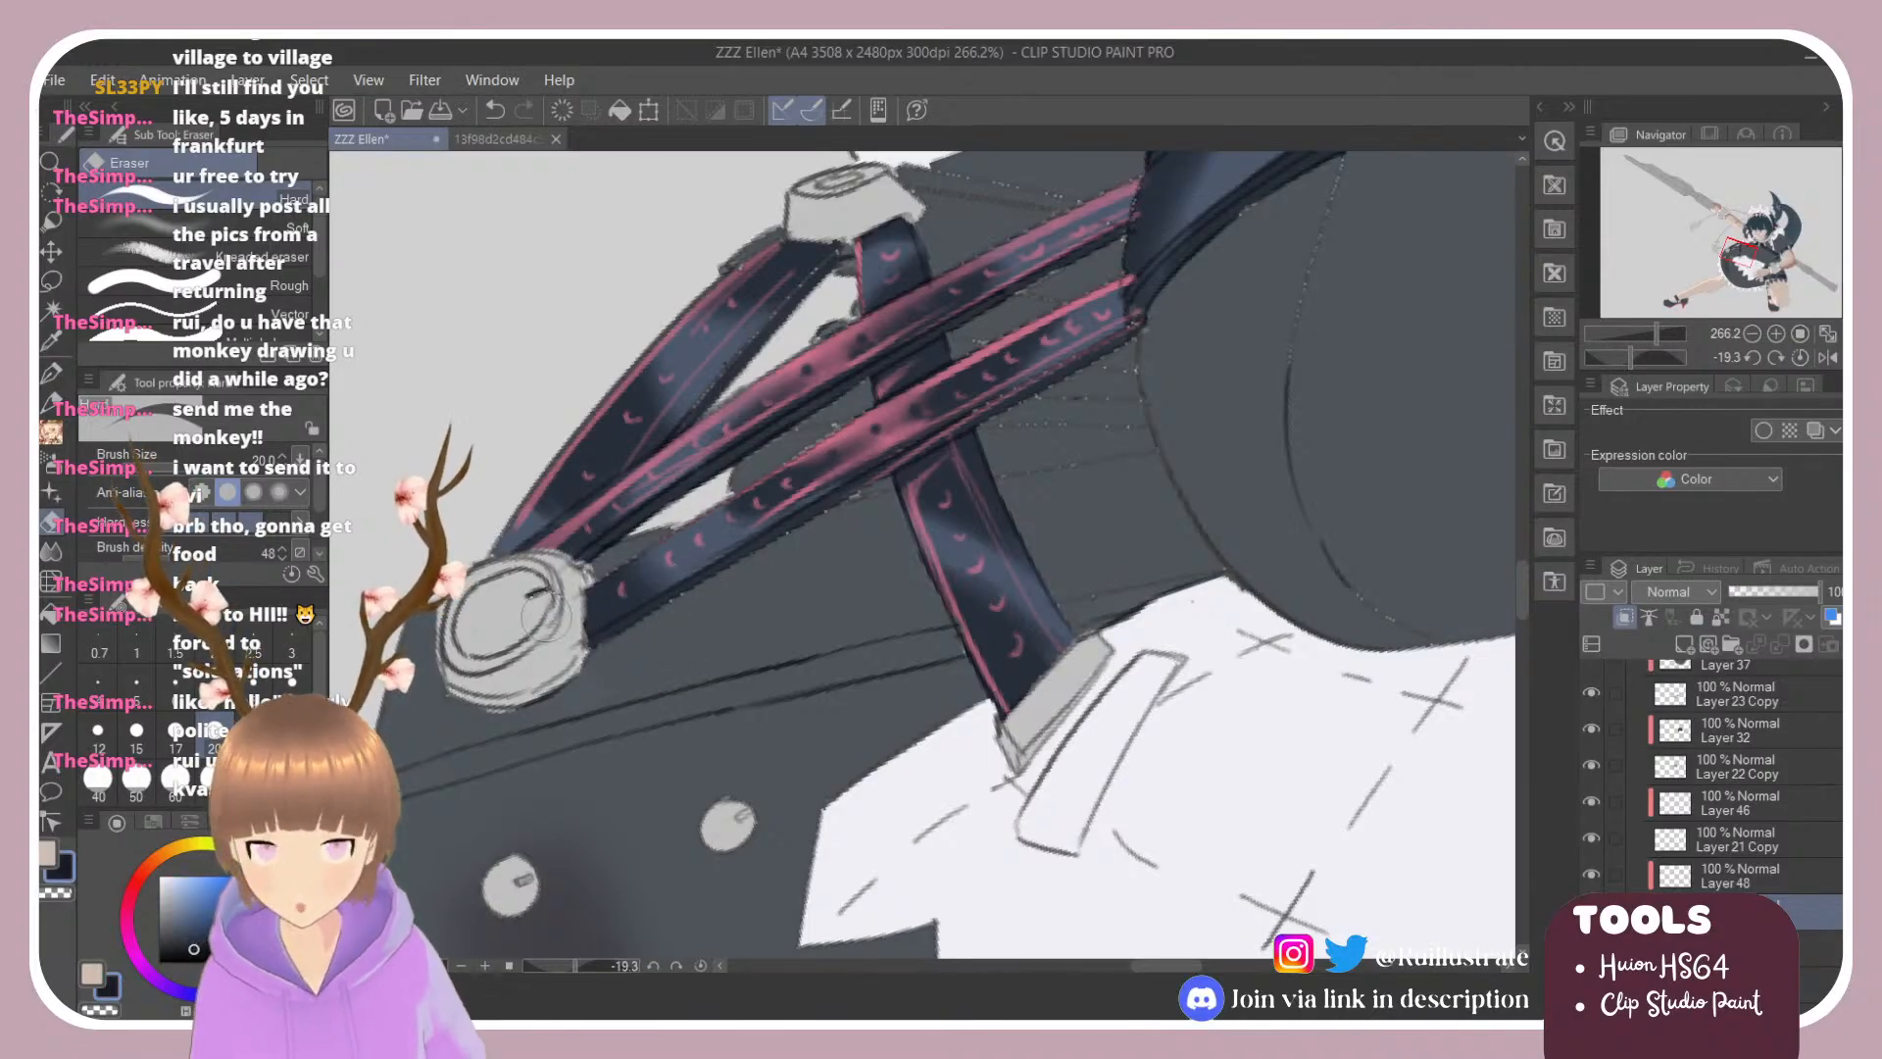
pyautogui.press('b')
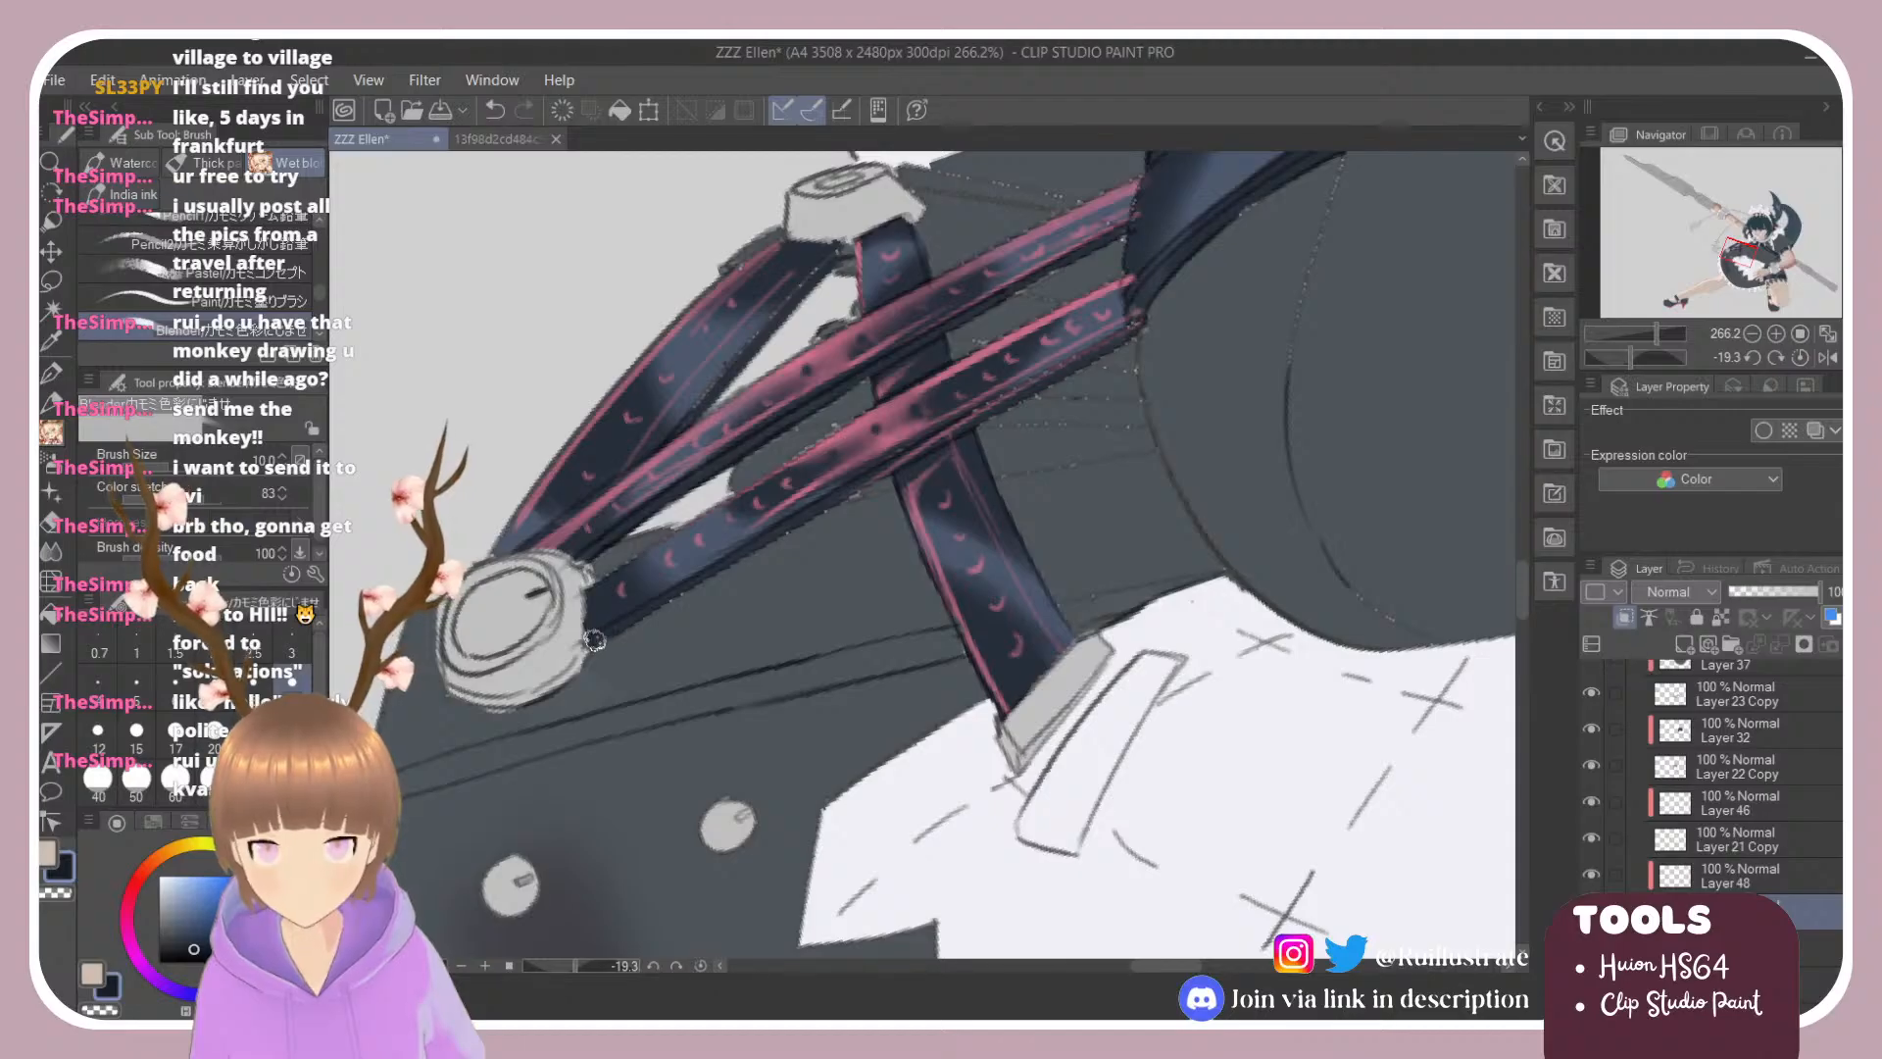
pyautogui.click(249, 301)
pyautogui.moveTo(606, 625); pyautogui.dragTo(714, 556)
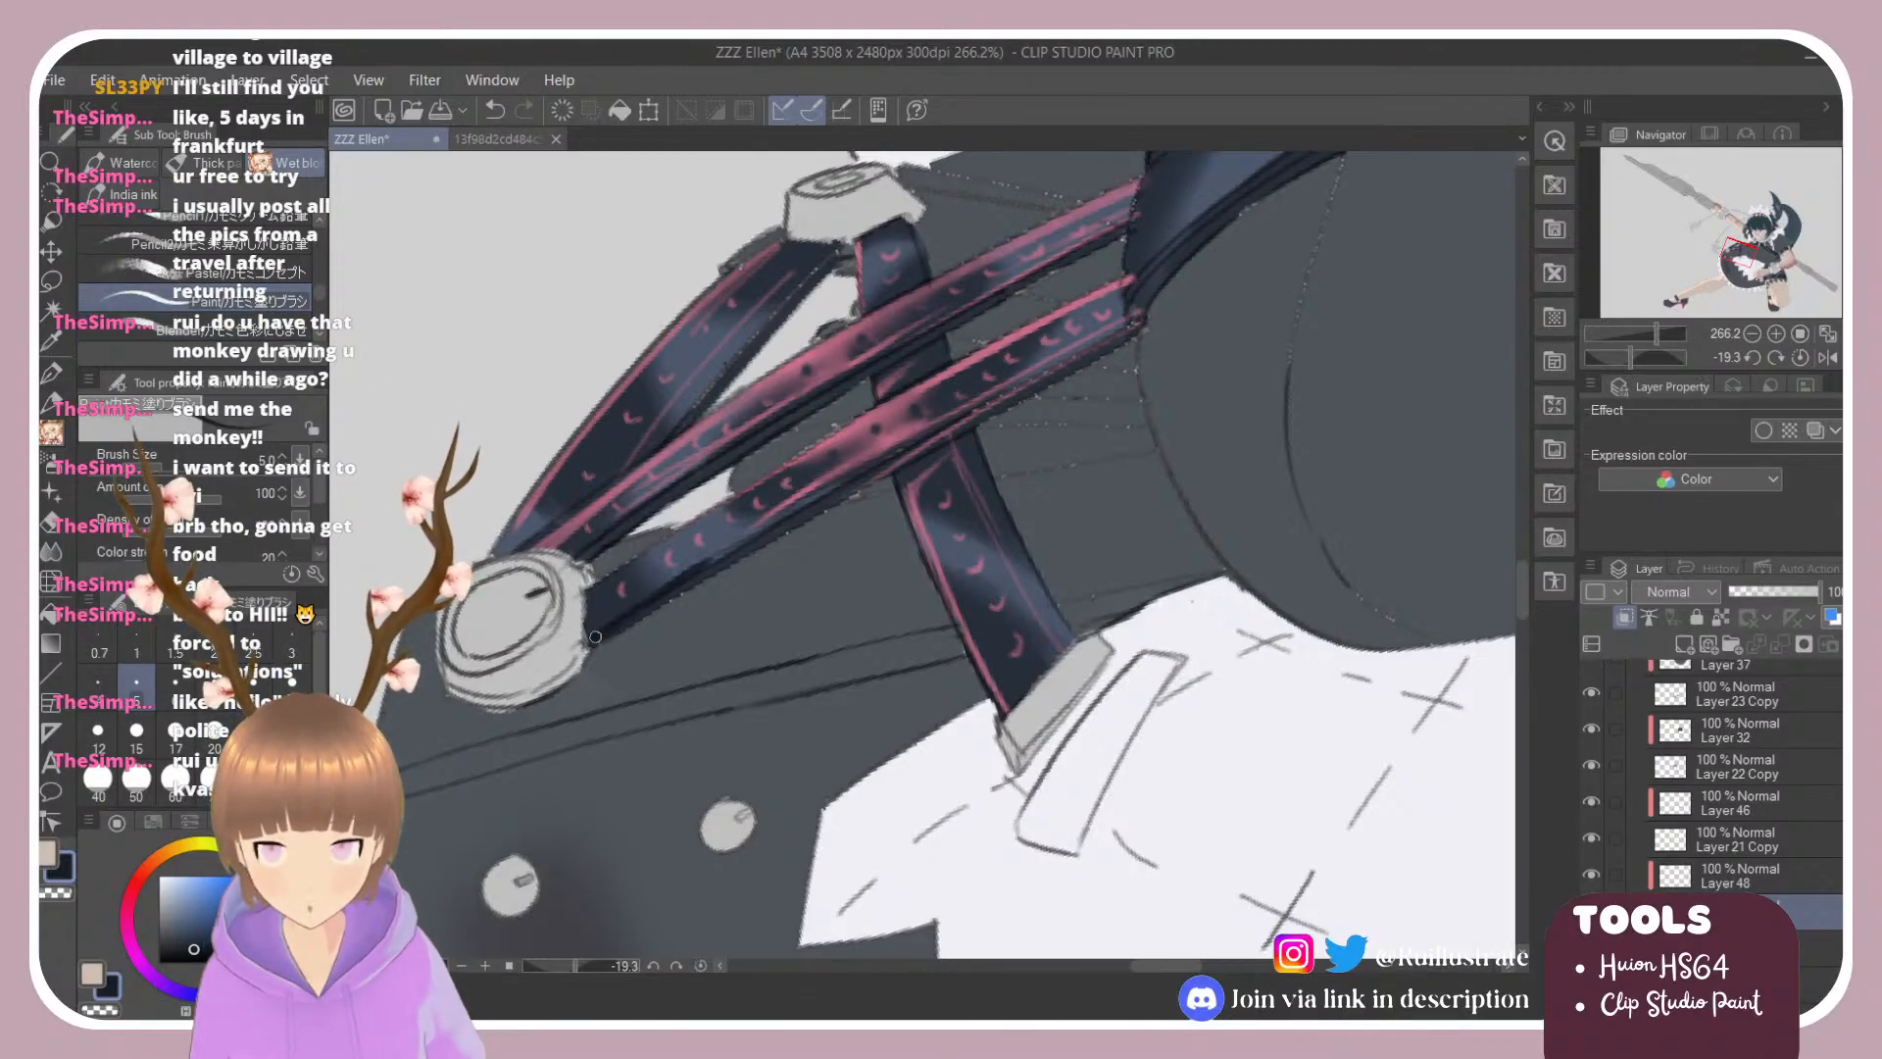
pyautogui.moveTo(595, 636); pyautogui.dragTo(873, 475)
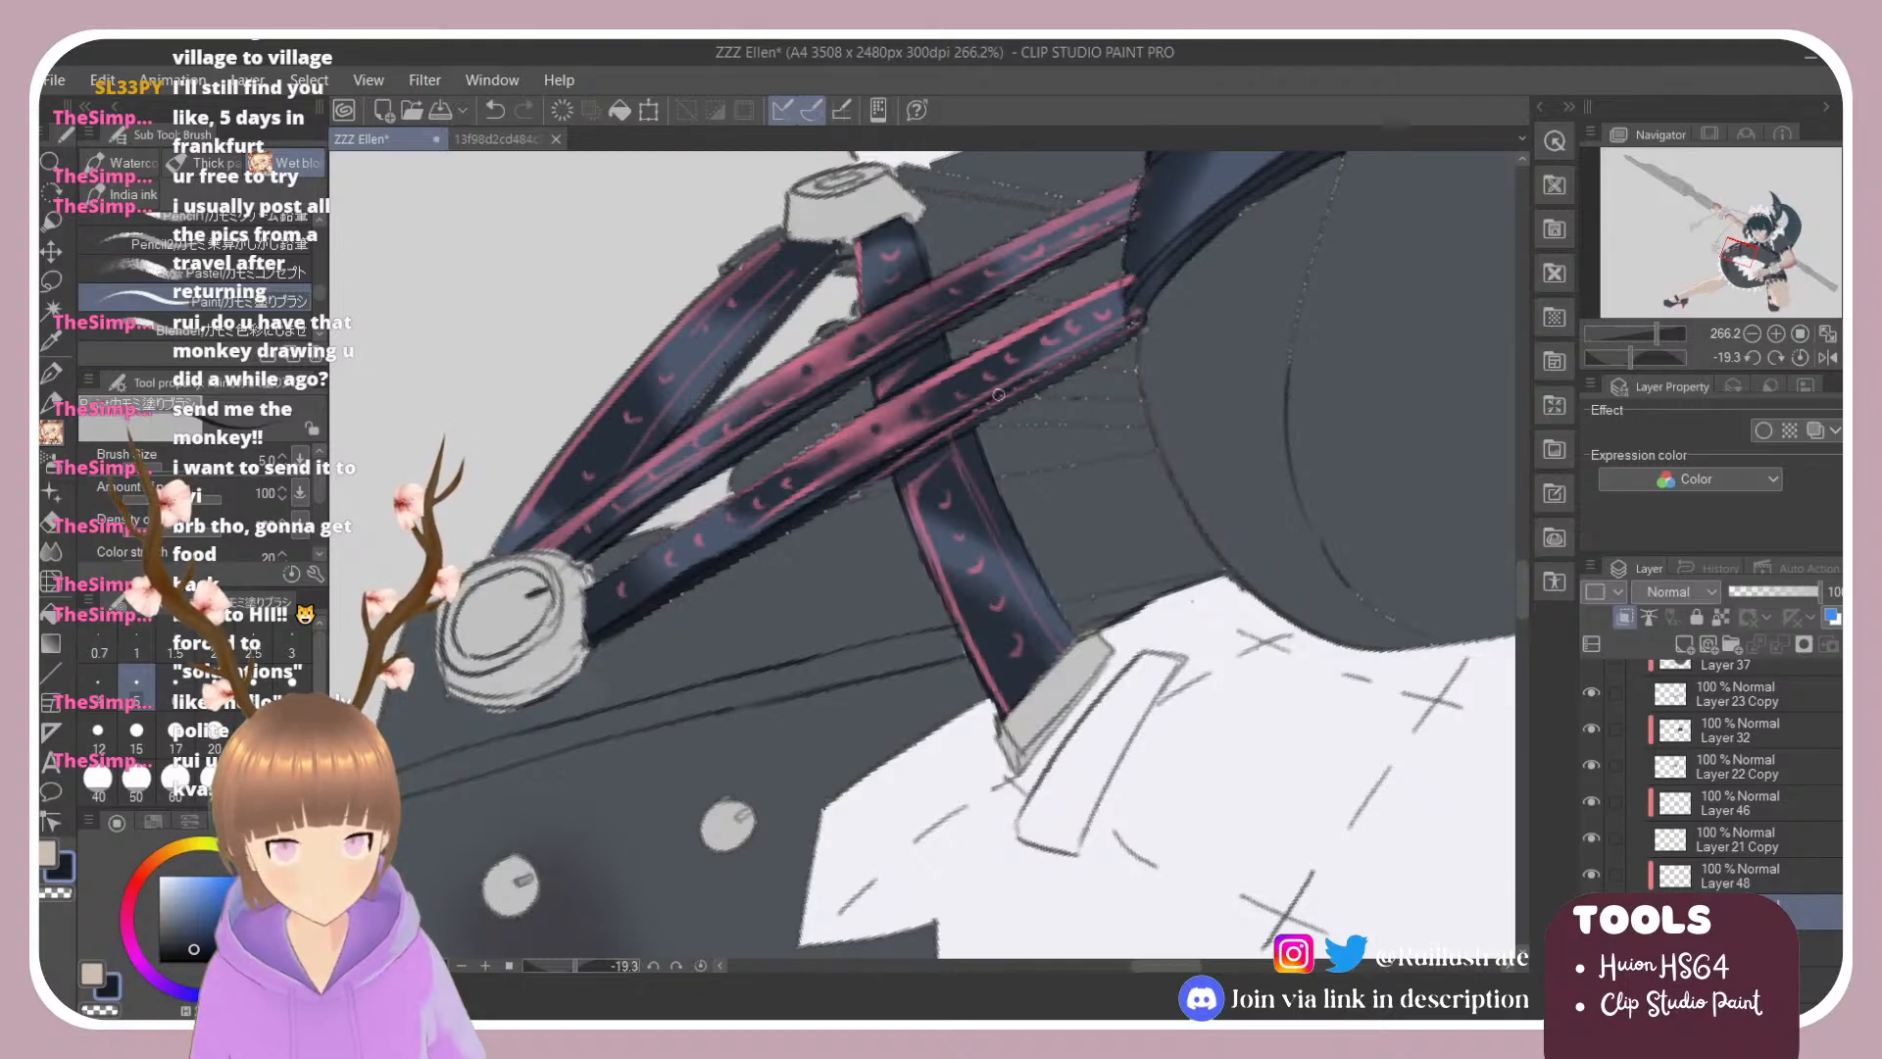
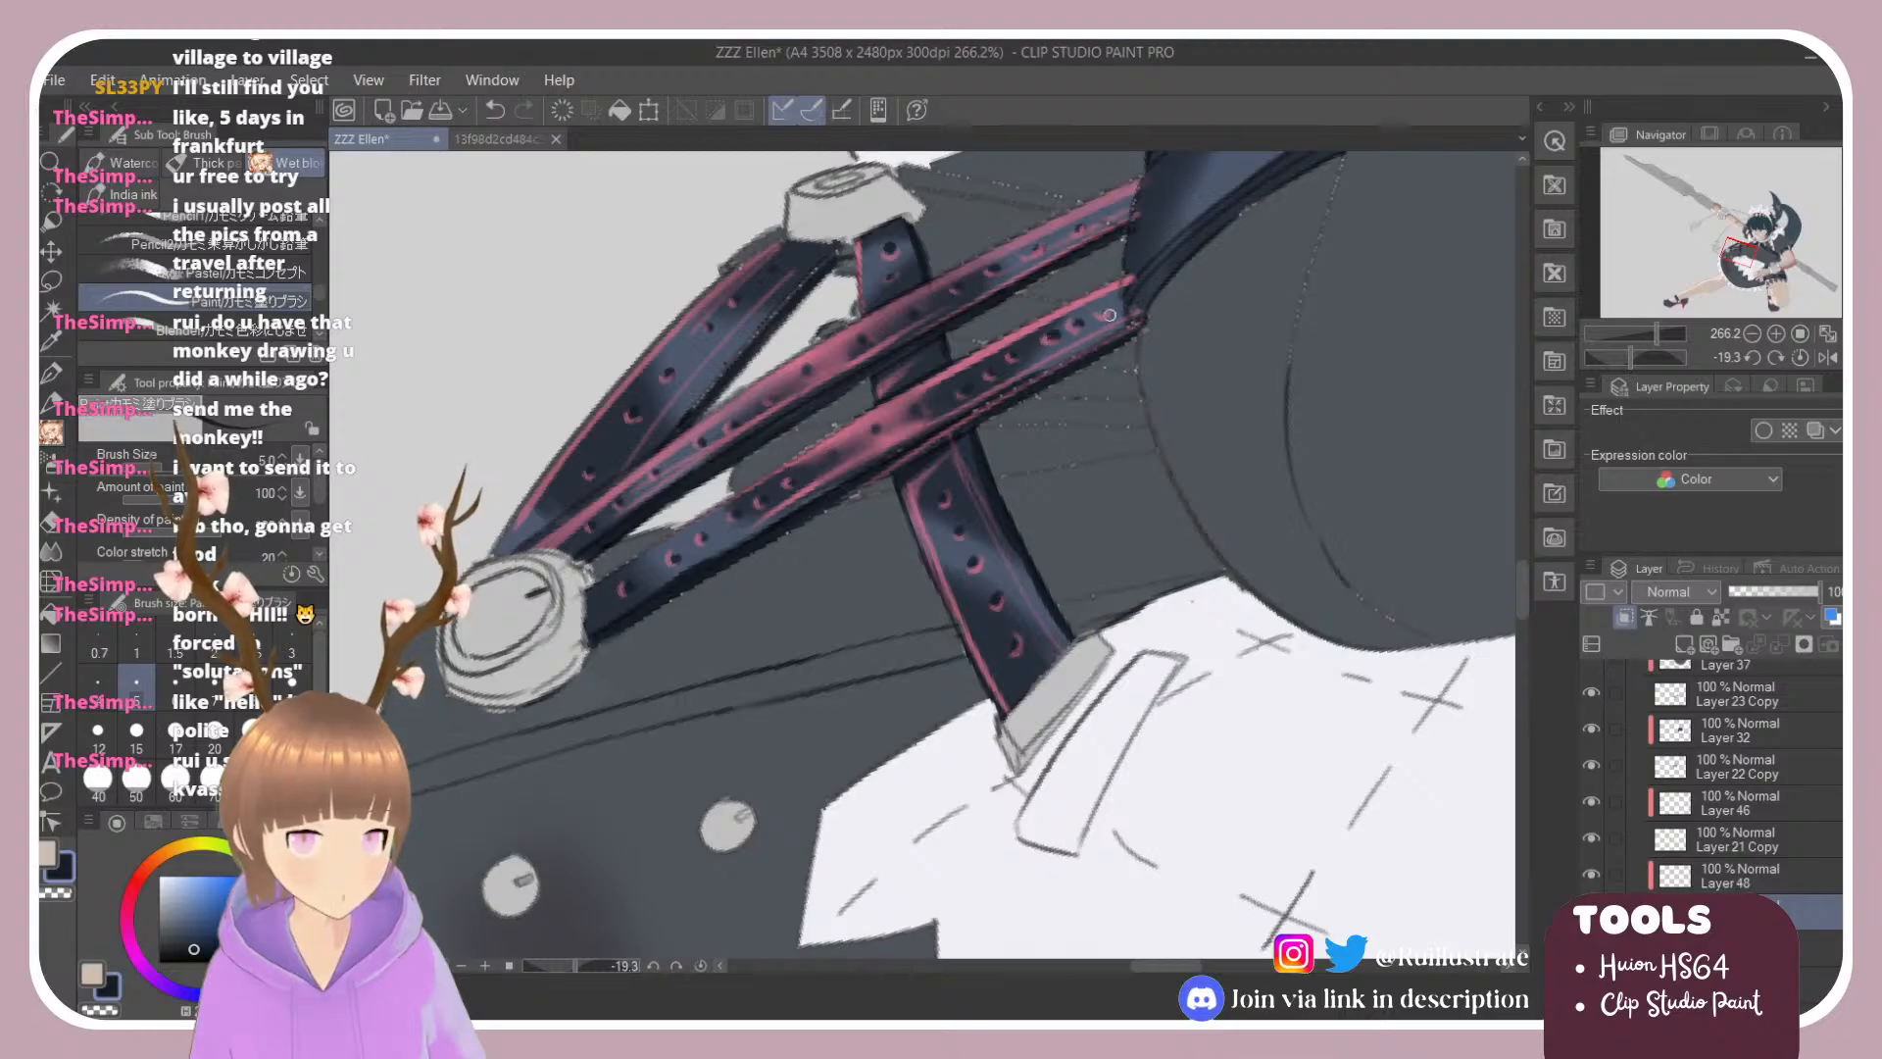
pyautogui.scroll(-4, 624, 467)
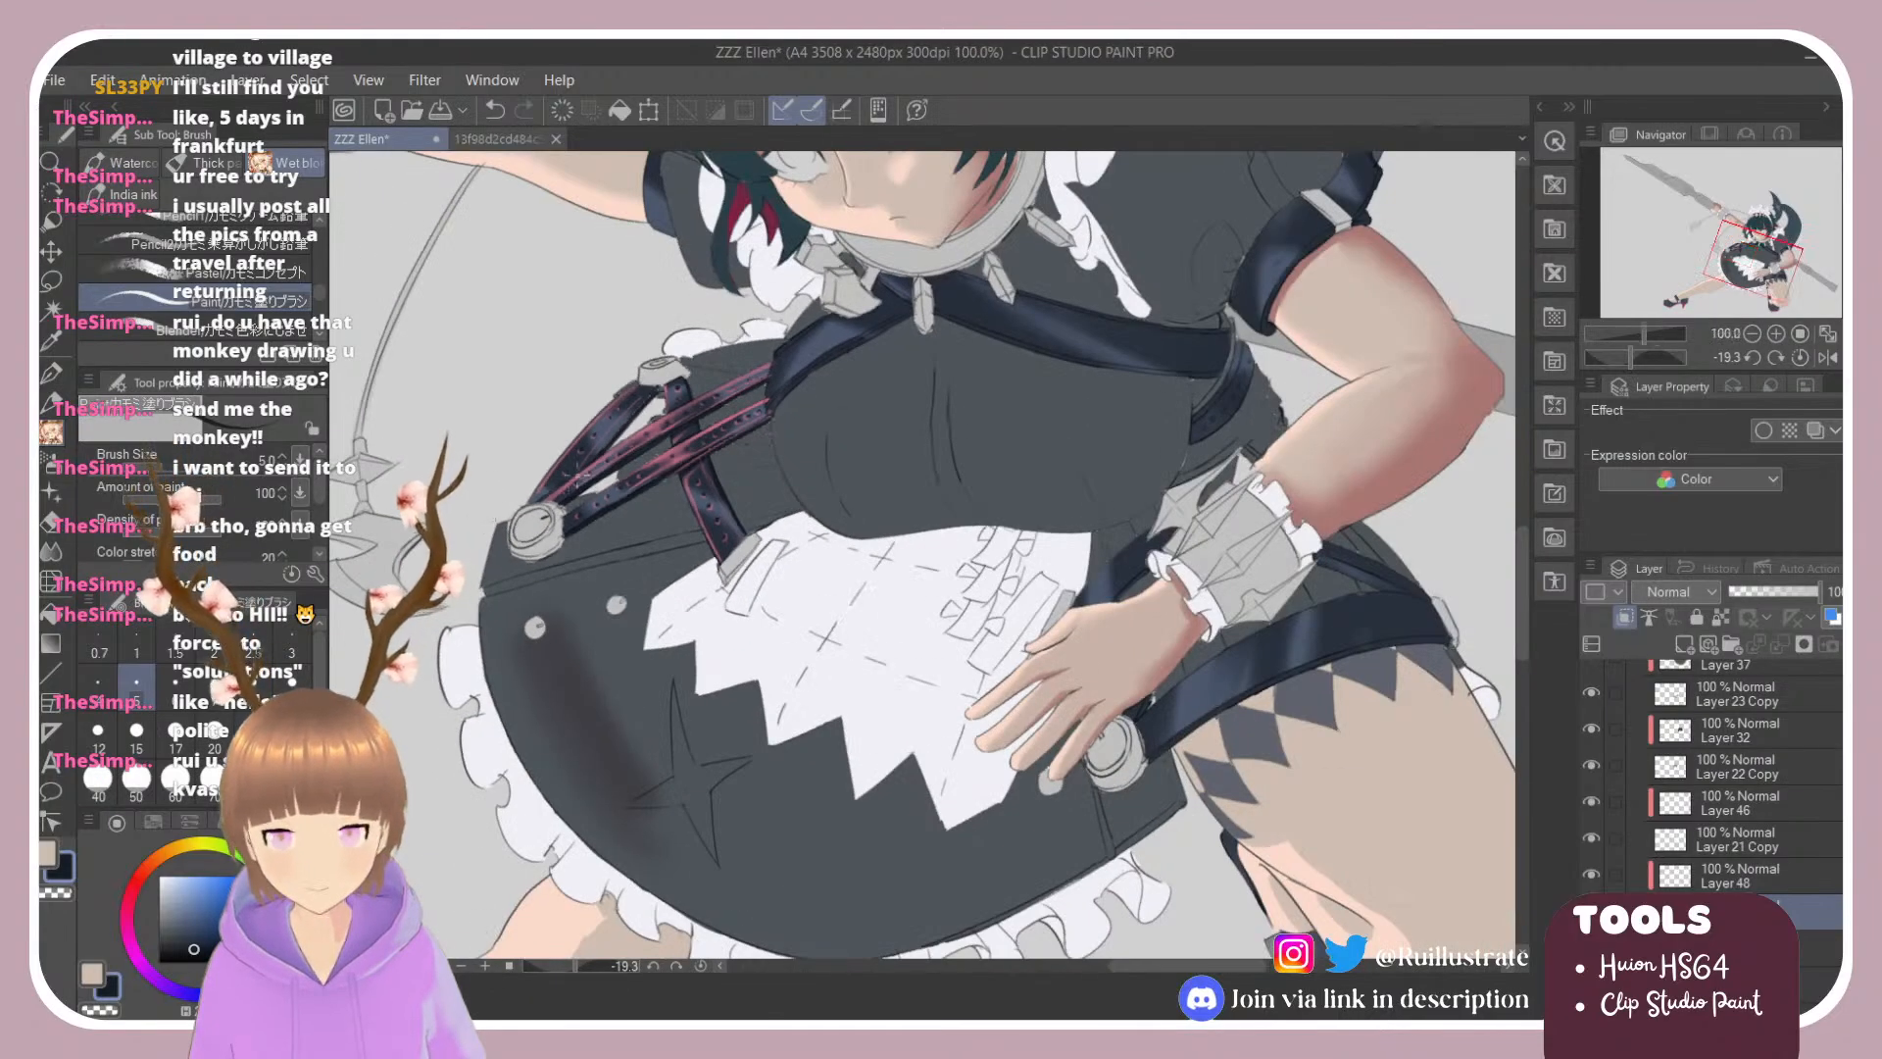
pyautogui.scroll(-2, 780, 459)
pyautogui.scroll(3, 745, 459)
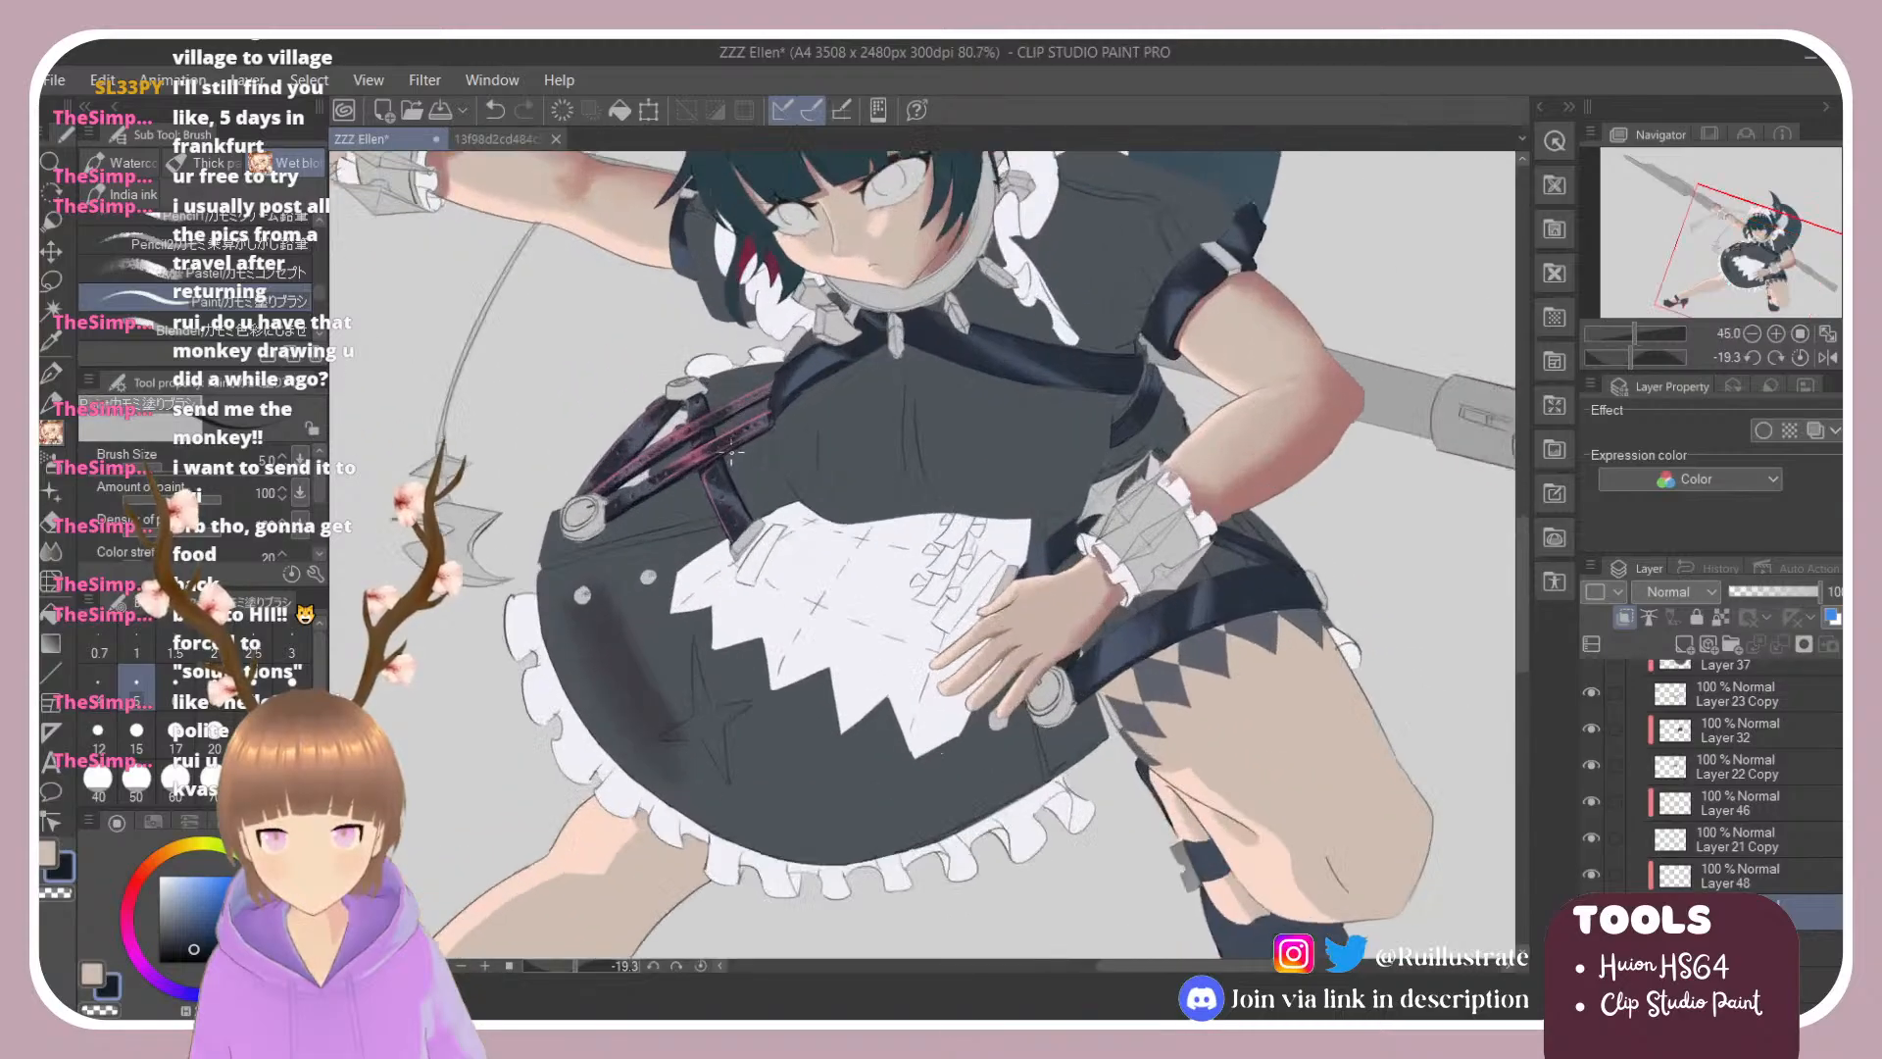
pyautogui.press('r')
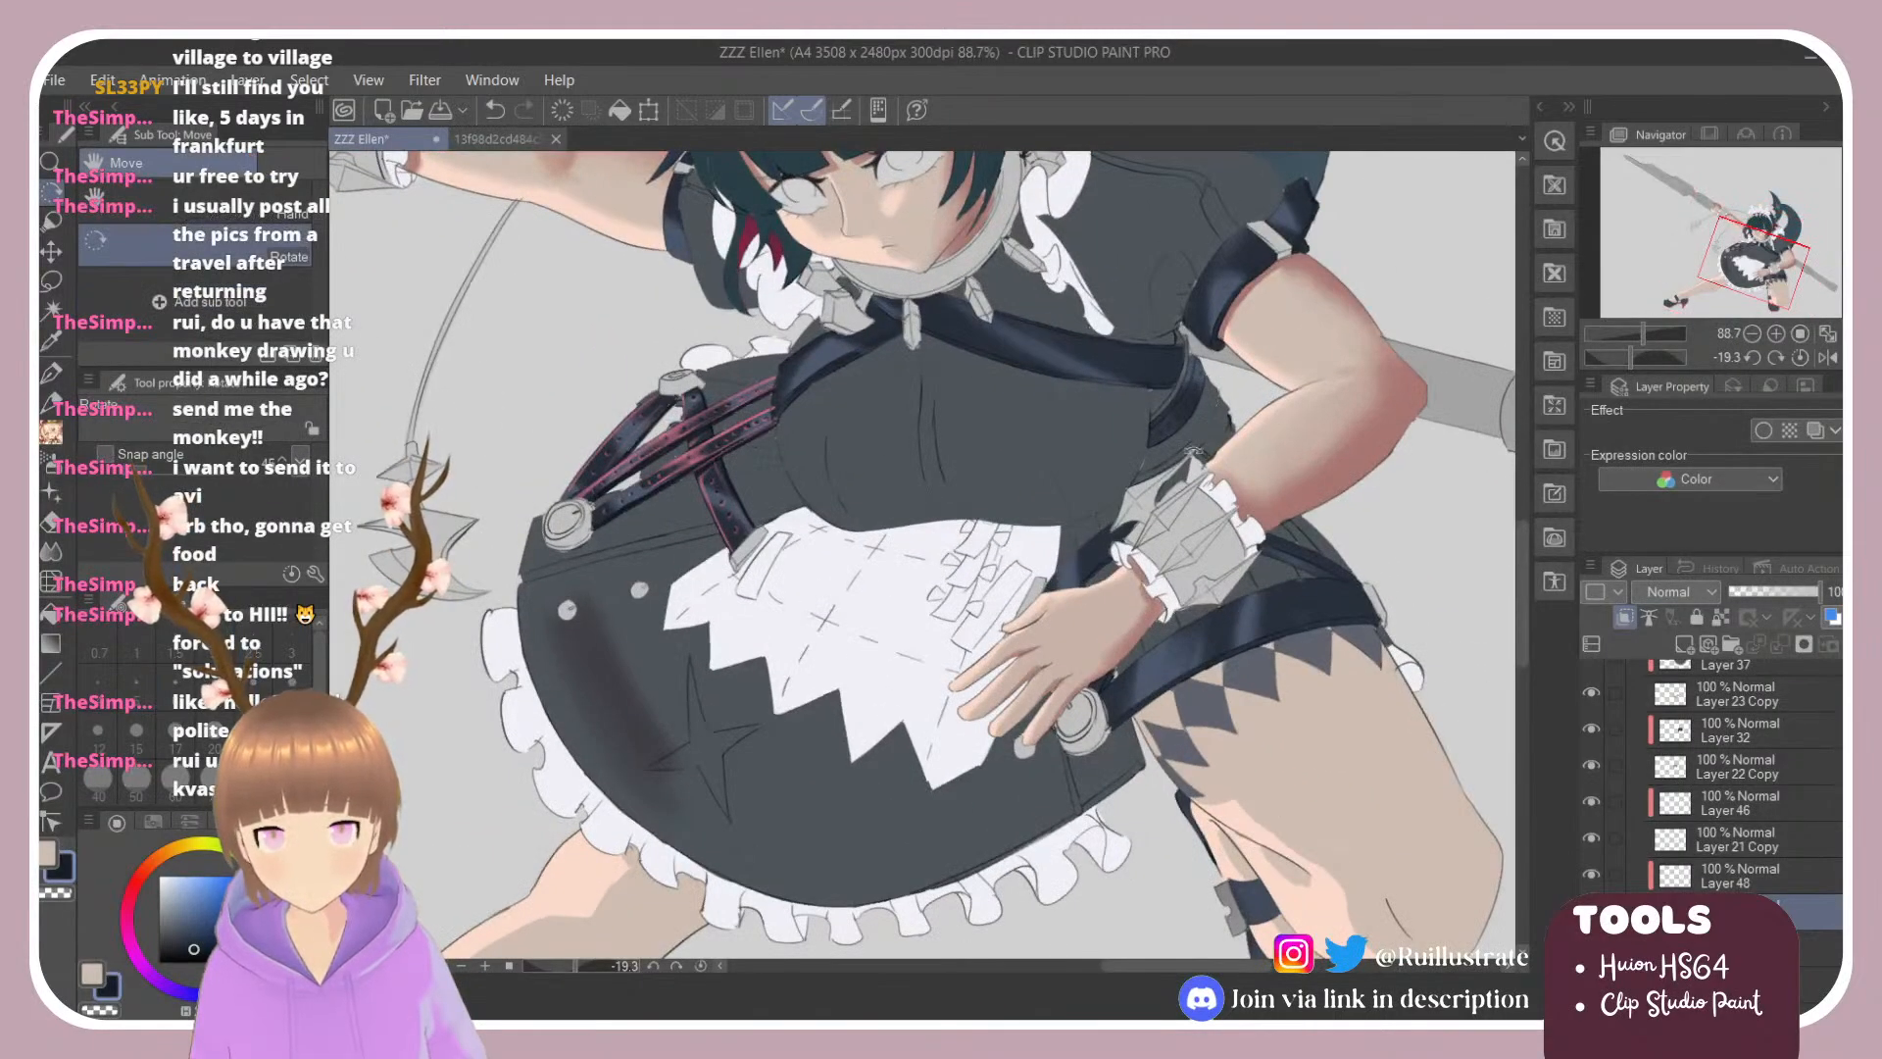
pyautogui.scroll(2, 1186, 446)
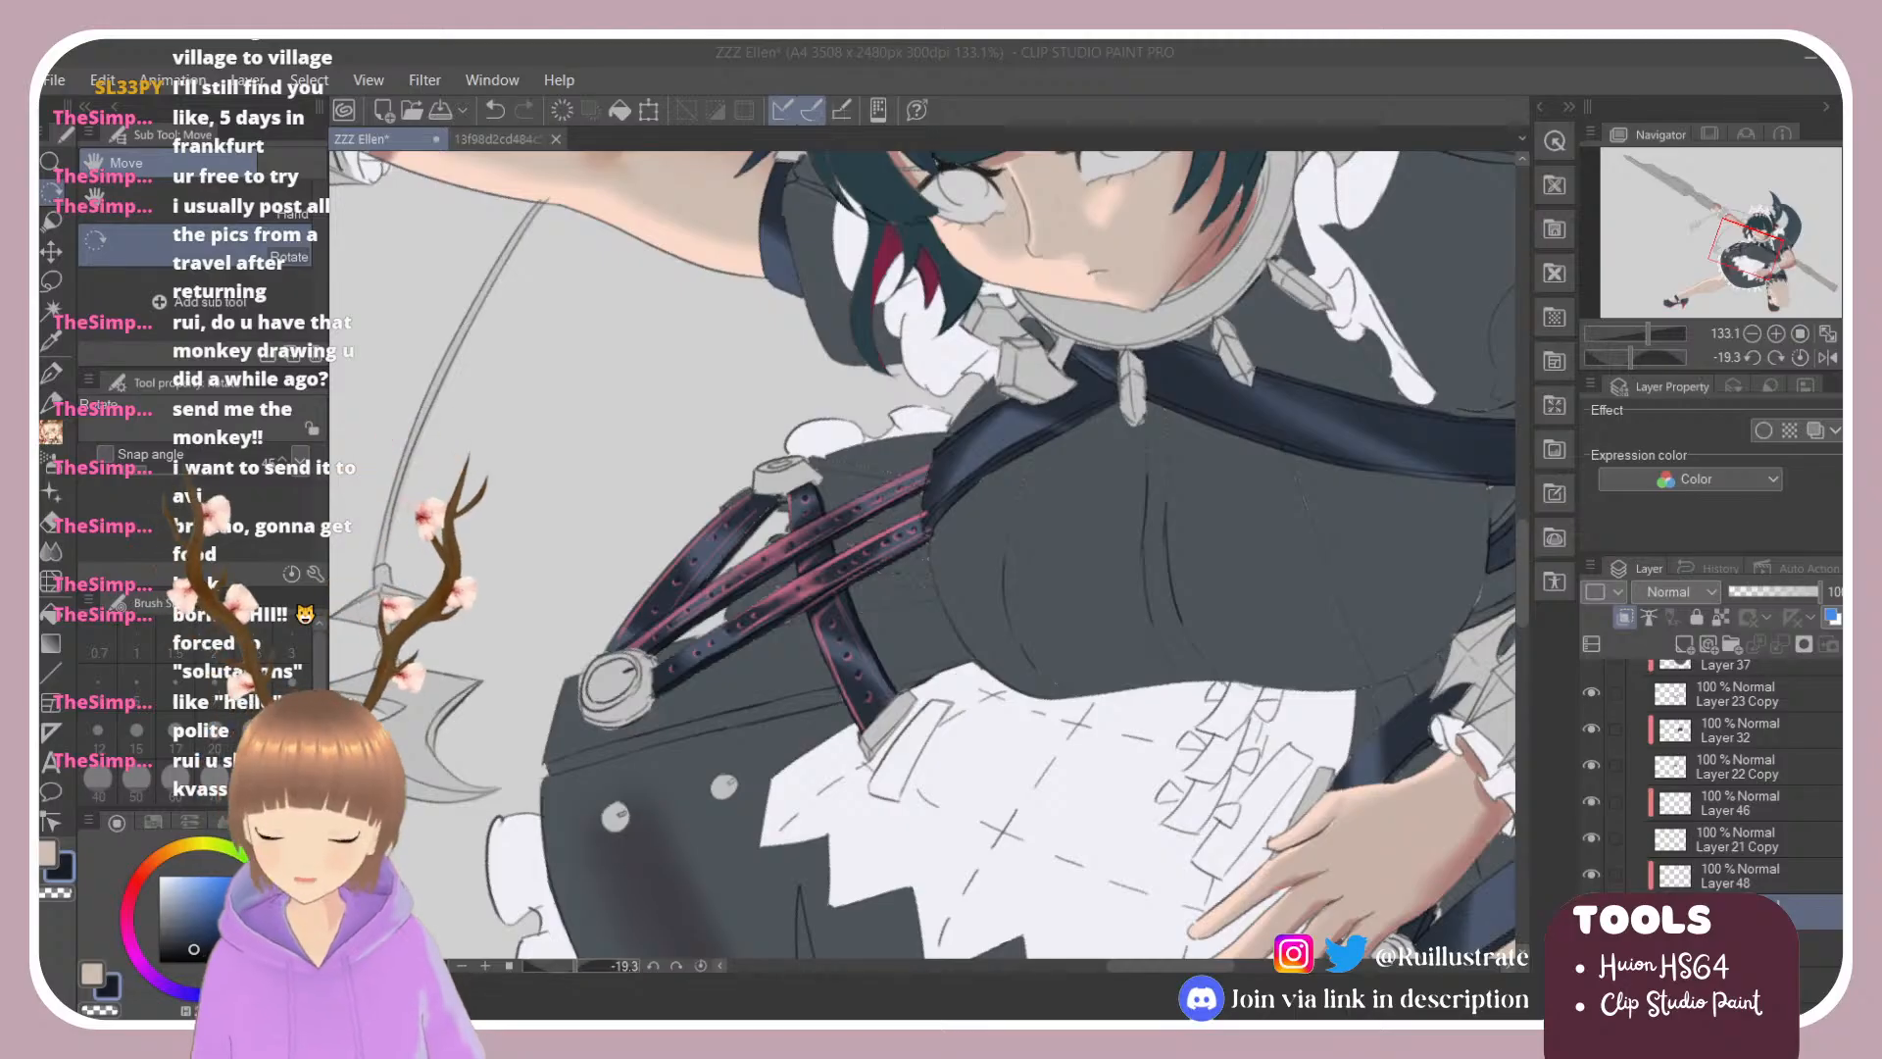
pyautogui.scroll(-1, 929, 555)
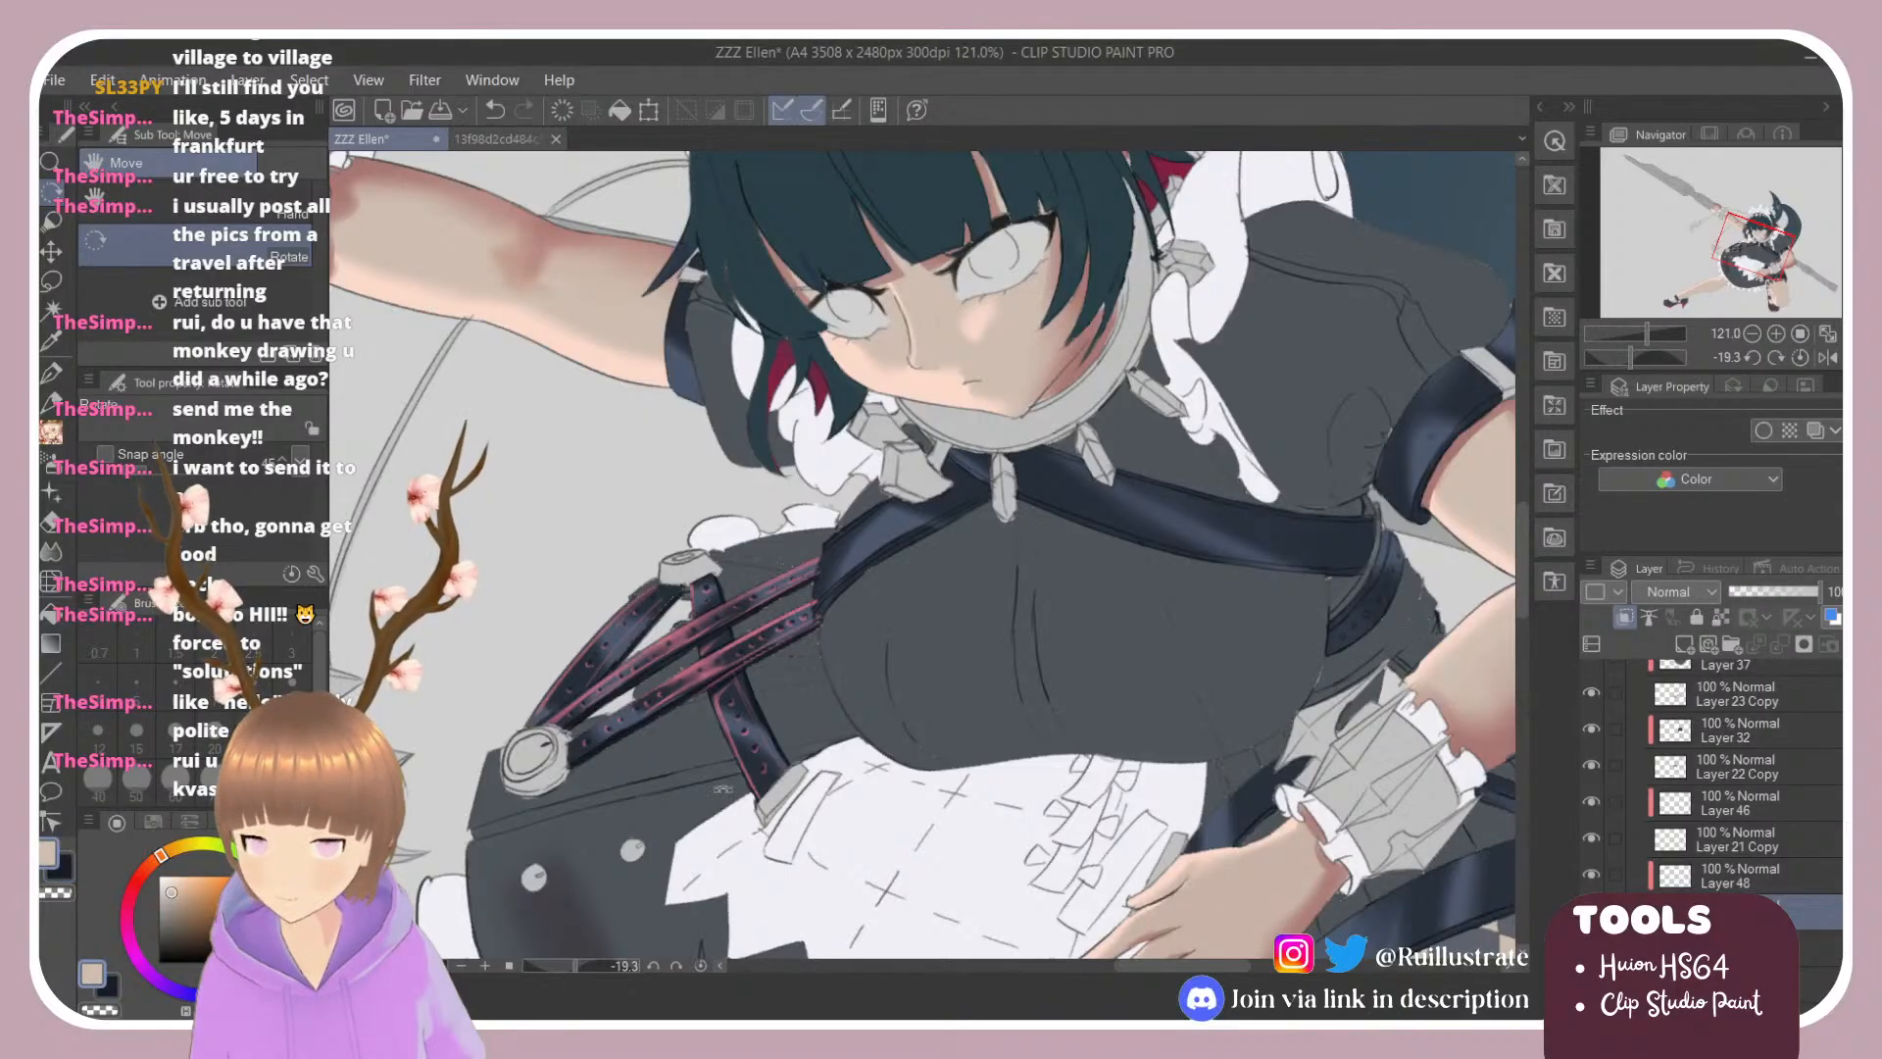
# Step: Sample the pink from the second straight strap's highlight and set the hard Eraser to a smaller size for the belt crossing
pyautogui.scroll(6, 711, 689)
pyautogui.scroll(4, 711, 689)
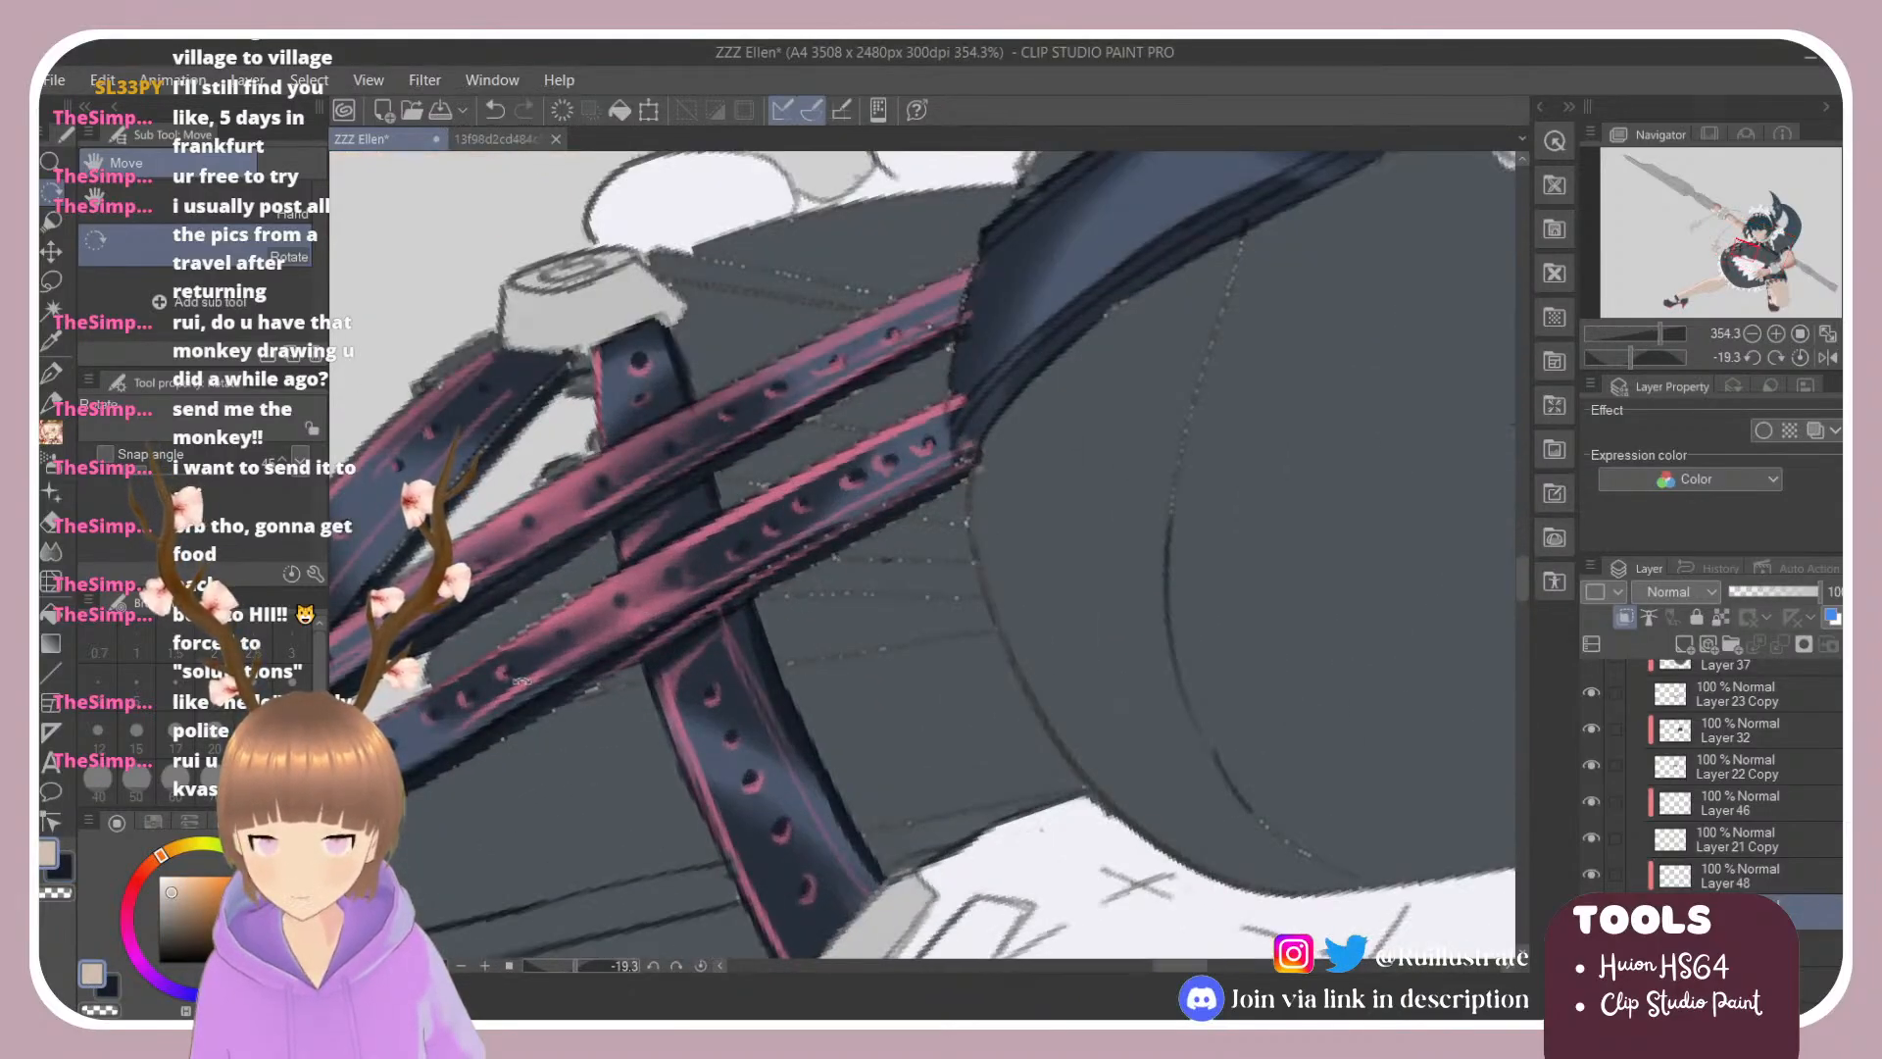
pyautogui.press('b')
pyautogui.keyDown('alt'); pyautogui.click(526, 682); pyautogui.keyUp('alt')
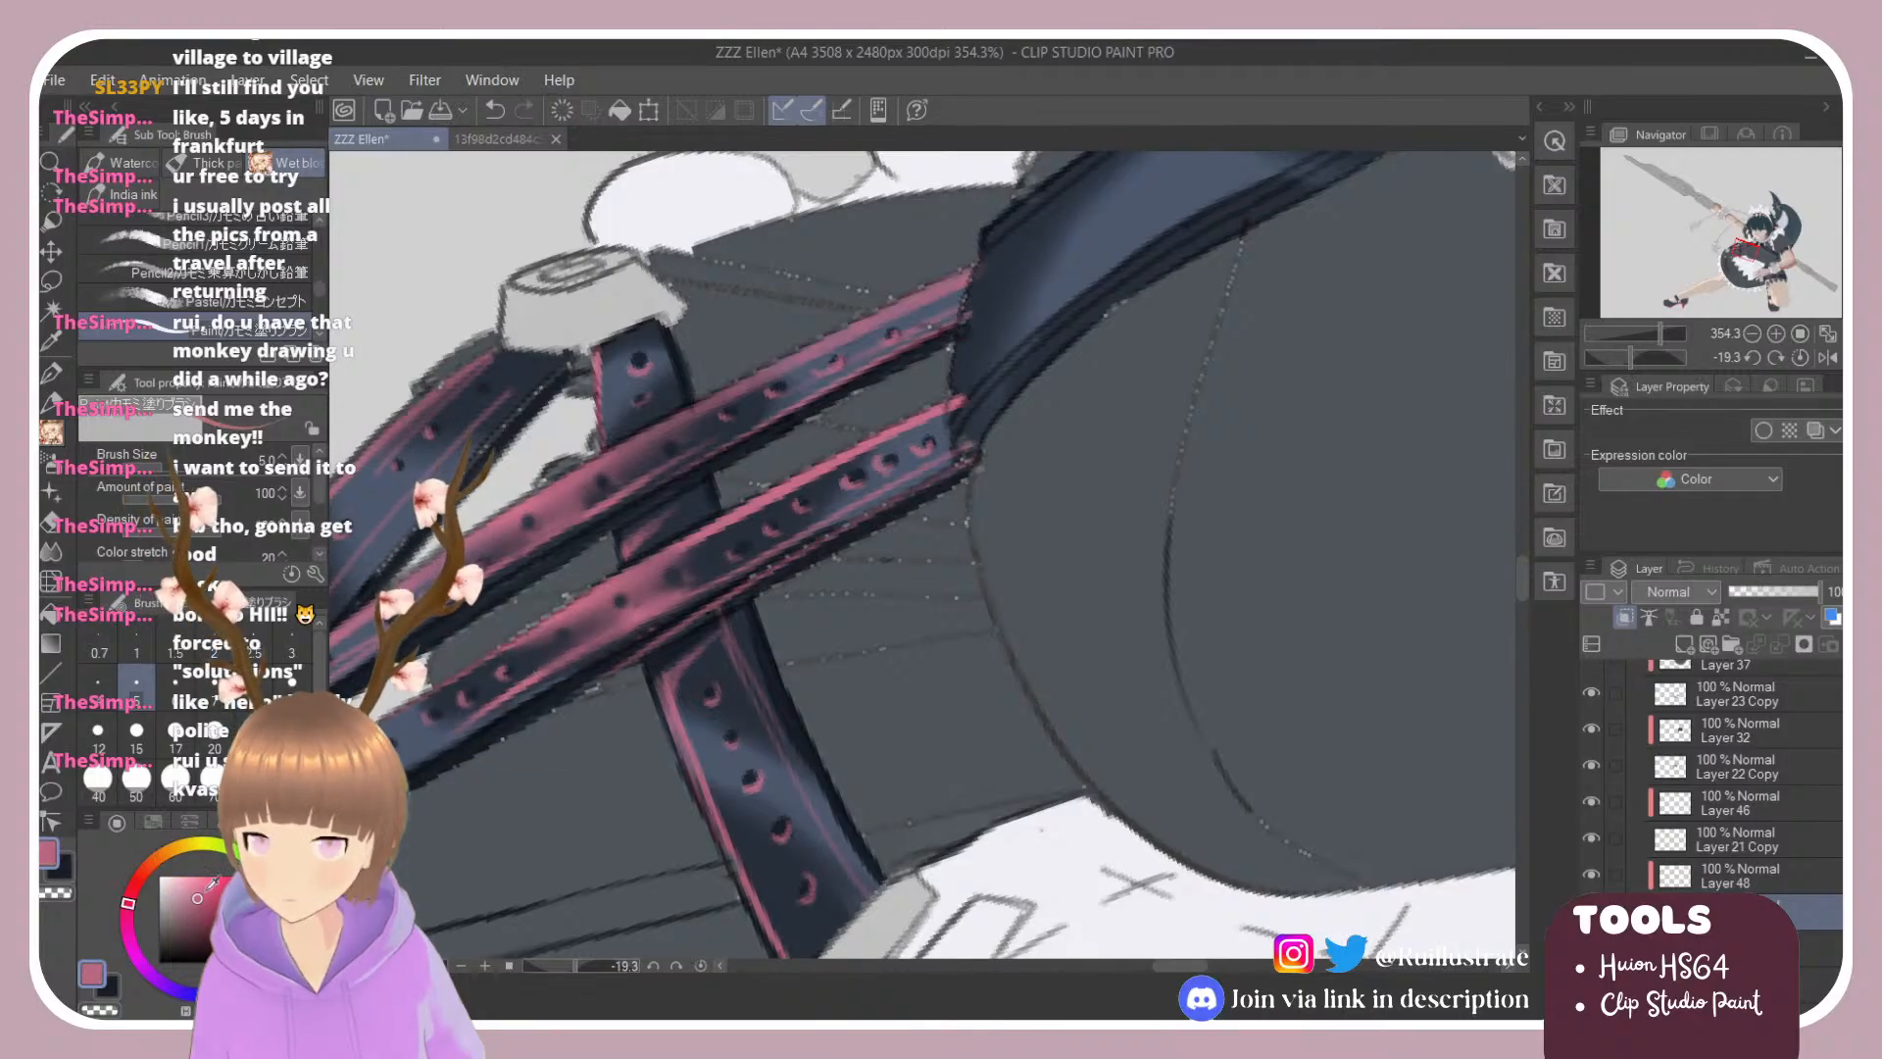
pyautogui.scroll(-1, 680, 701)
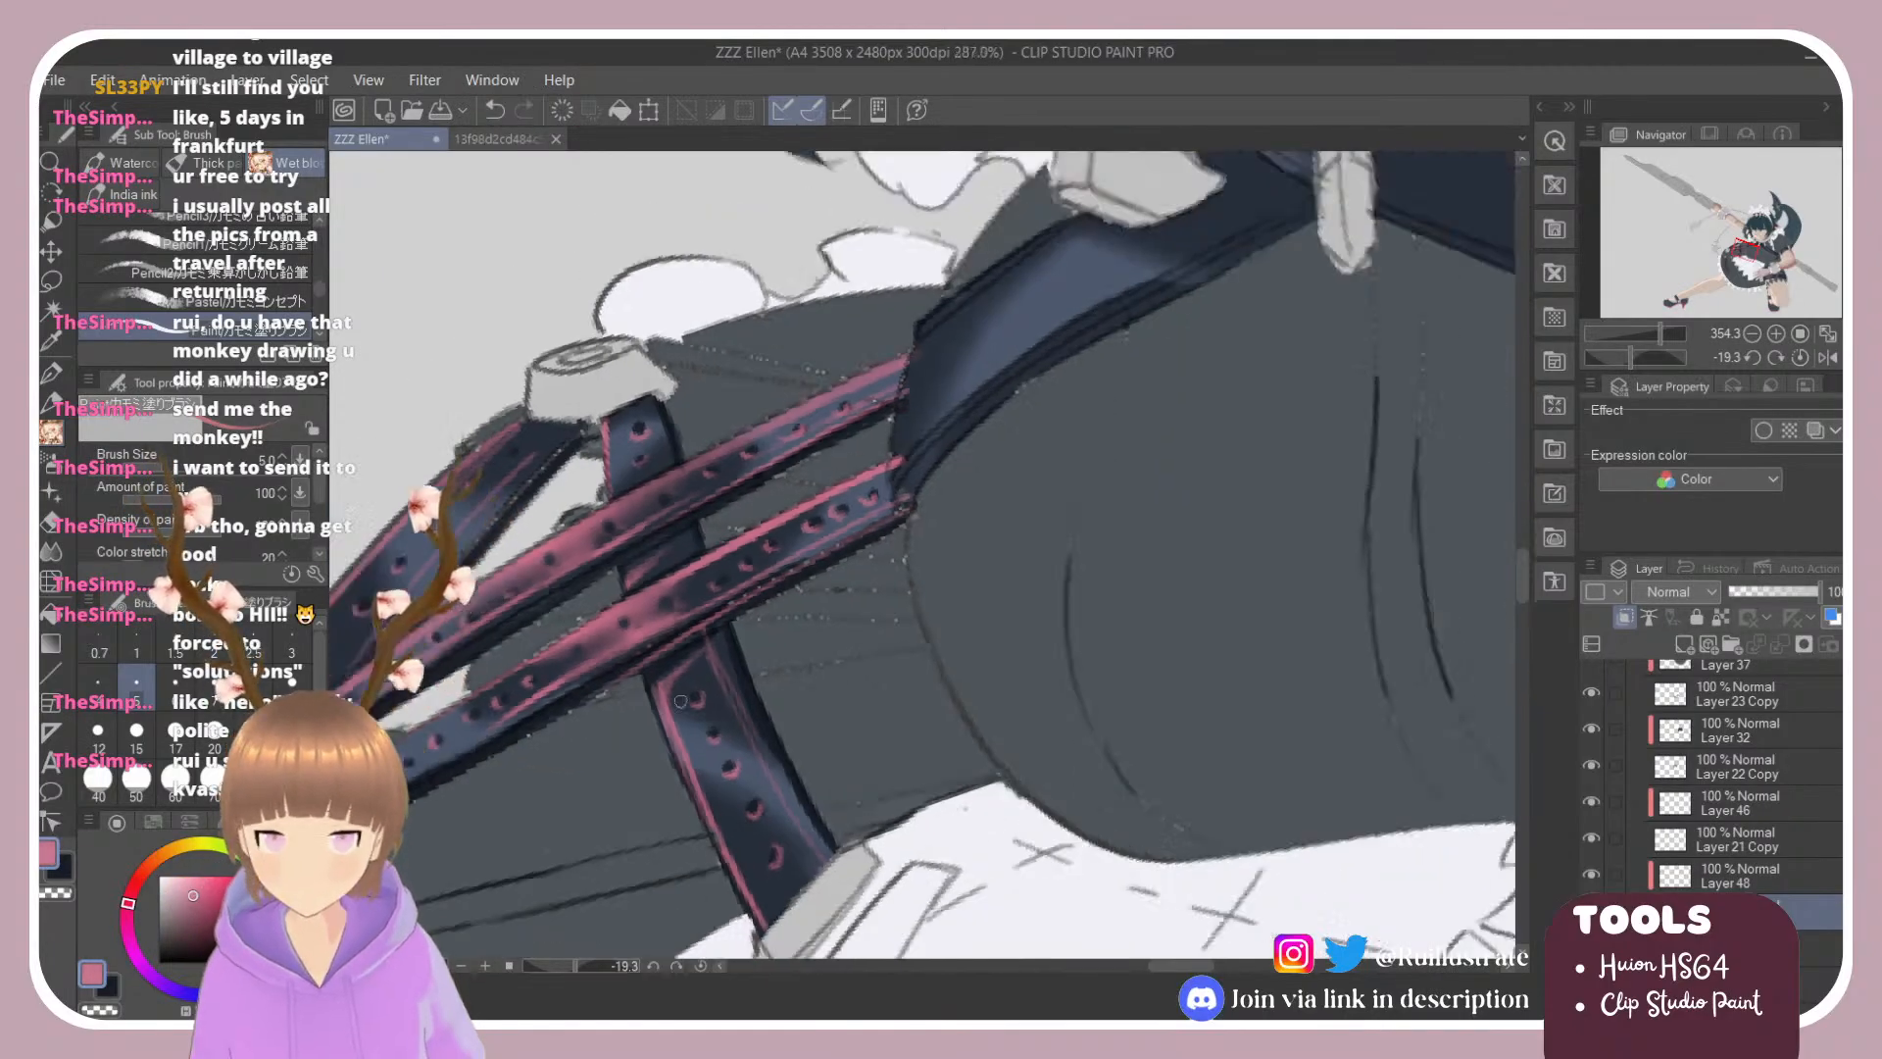
pyautogui.scroll(-3, 680, 701)
pyautogui.press('r')
pyautogui.moveTo(1148, 310); pyautogui.dragTo(821, 205)
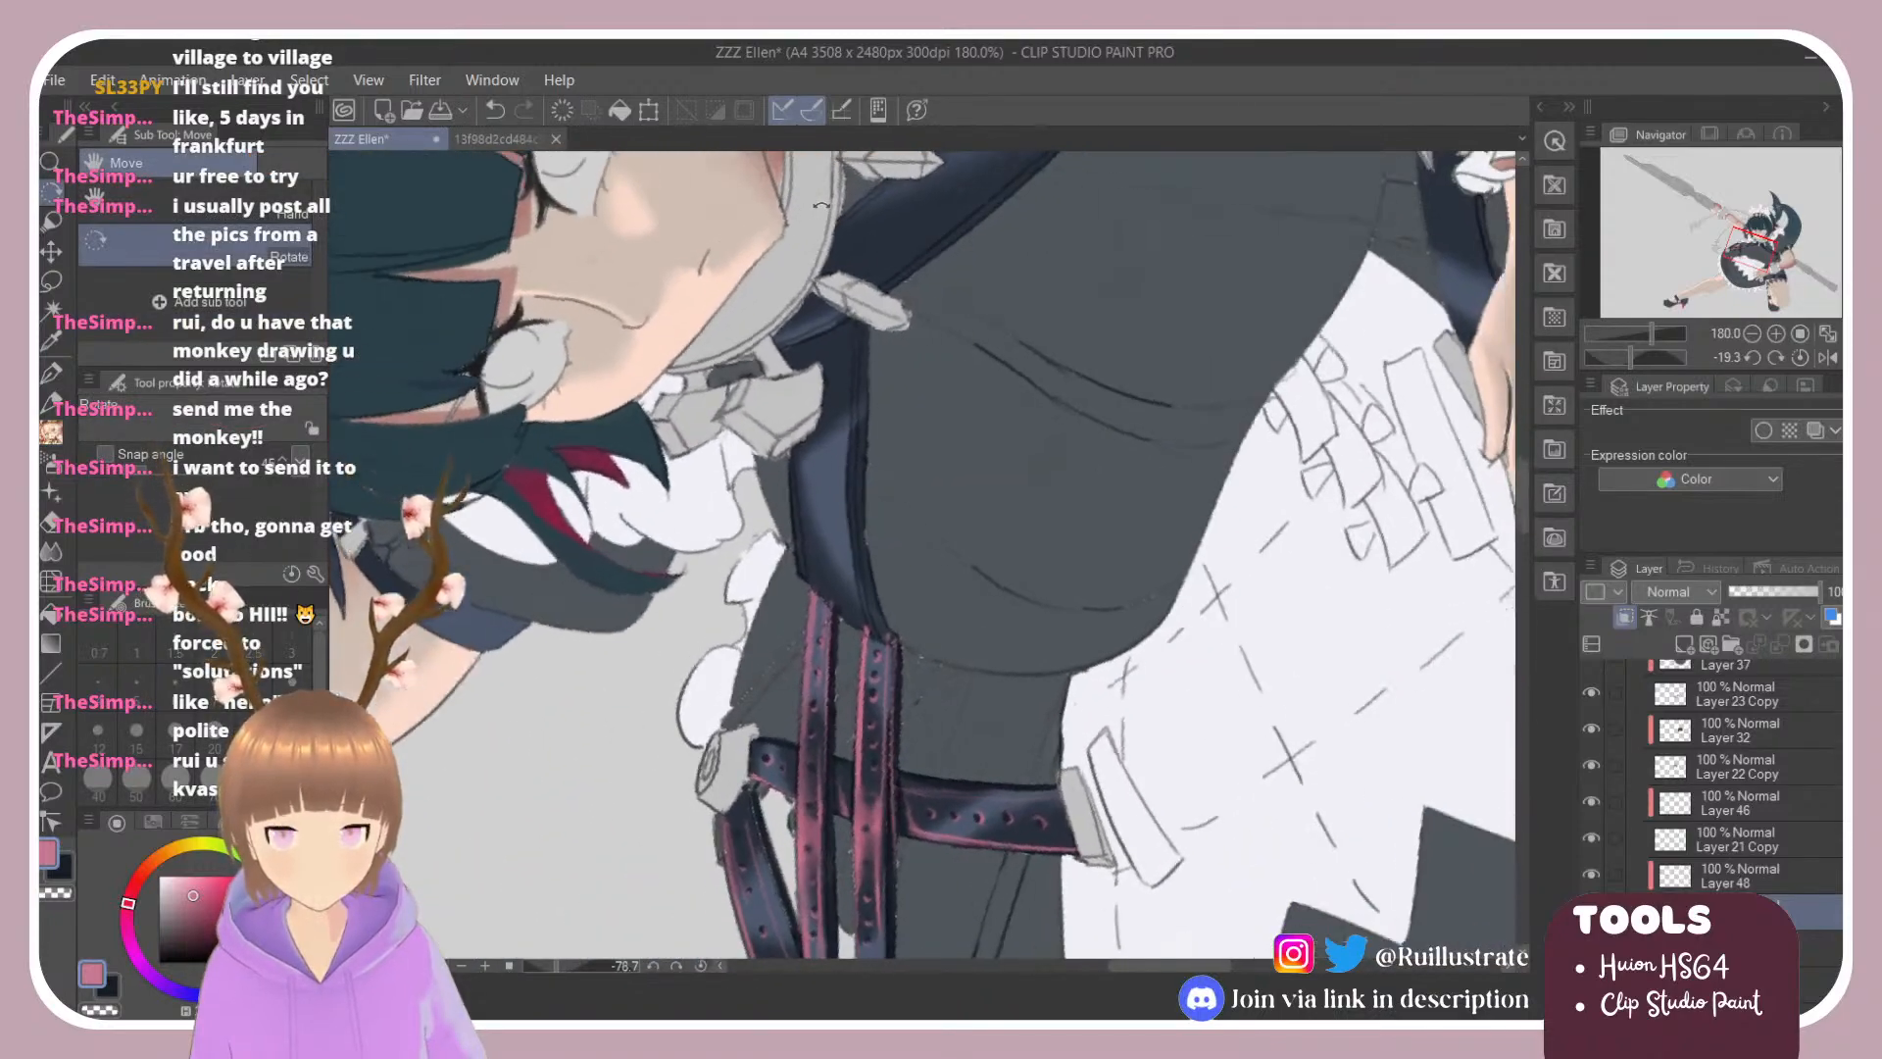
pyautogui.scroll(2, 797, 498)
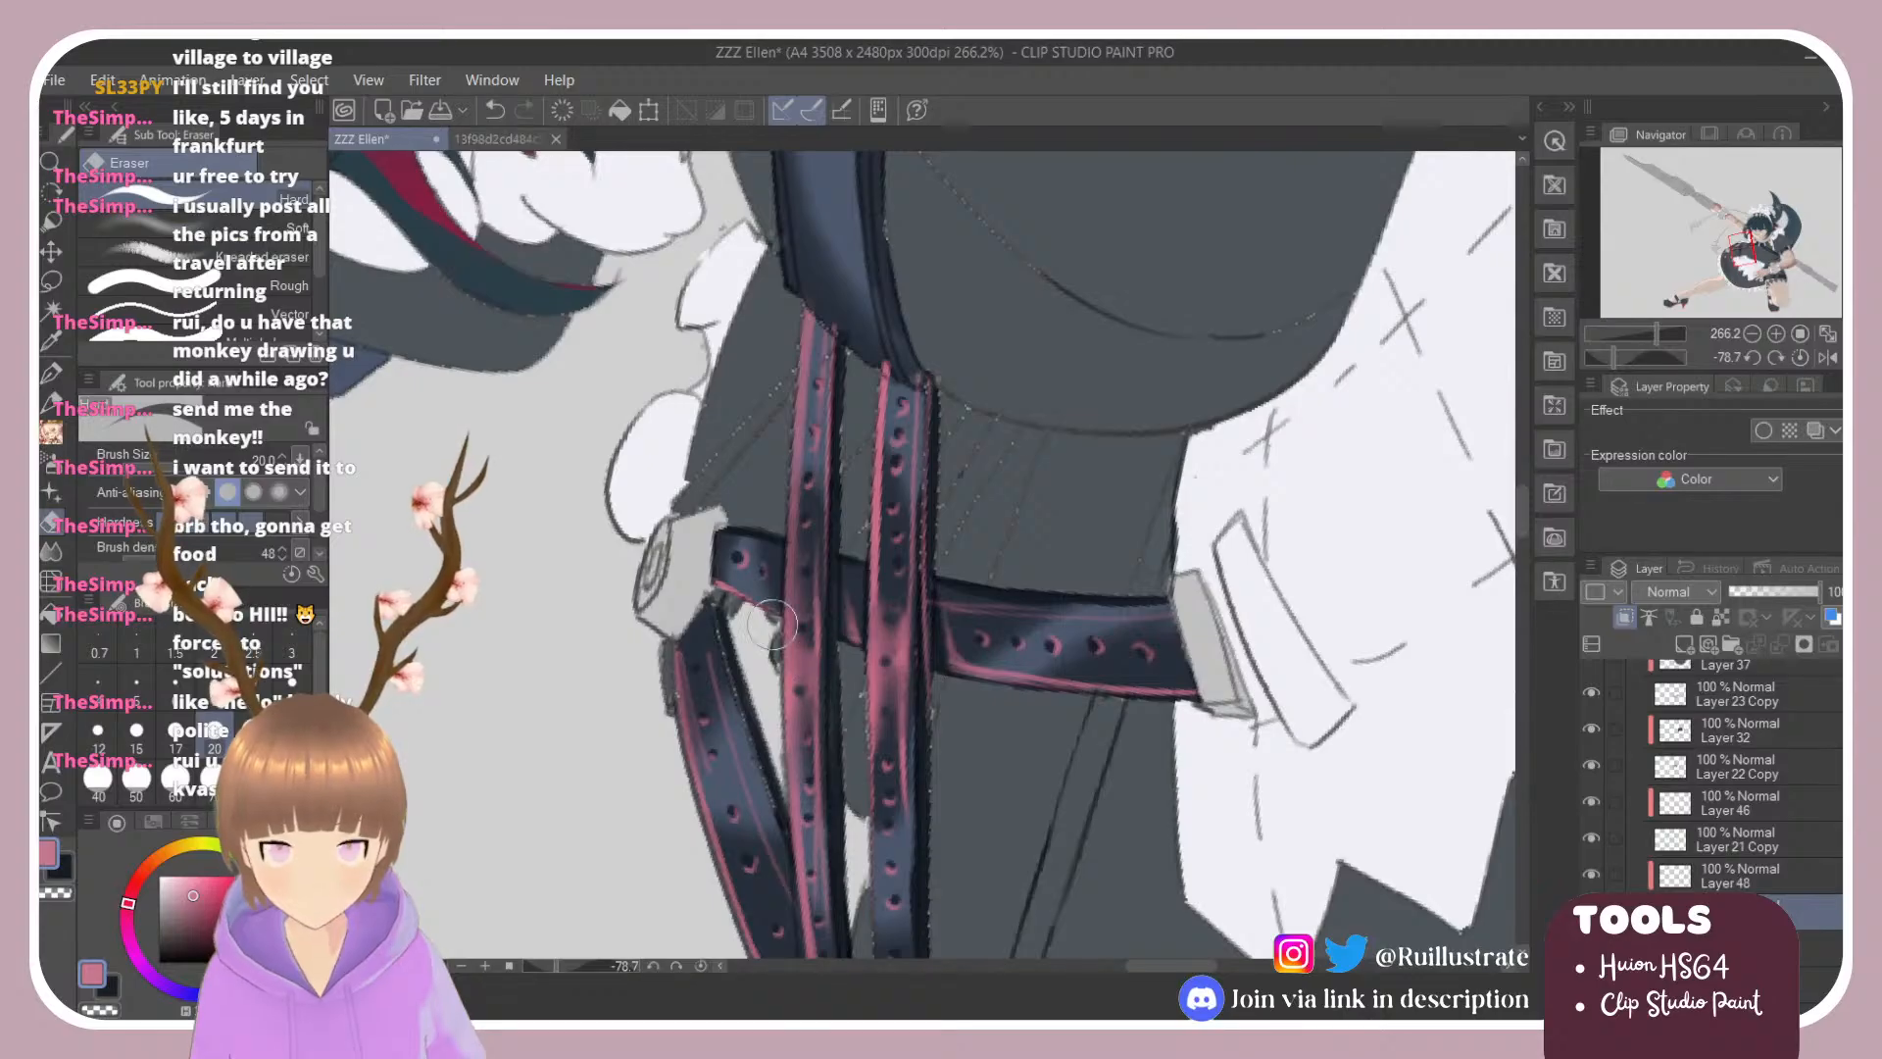
pyautogui.click(136, 683)
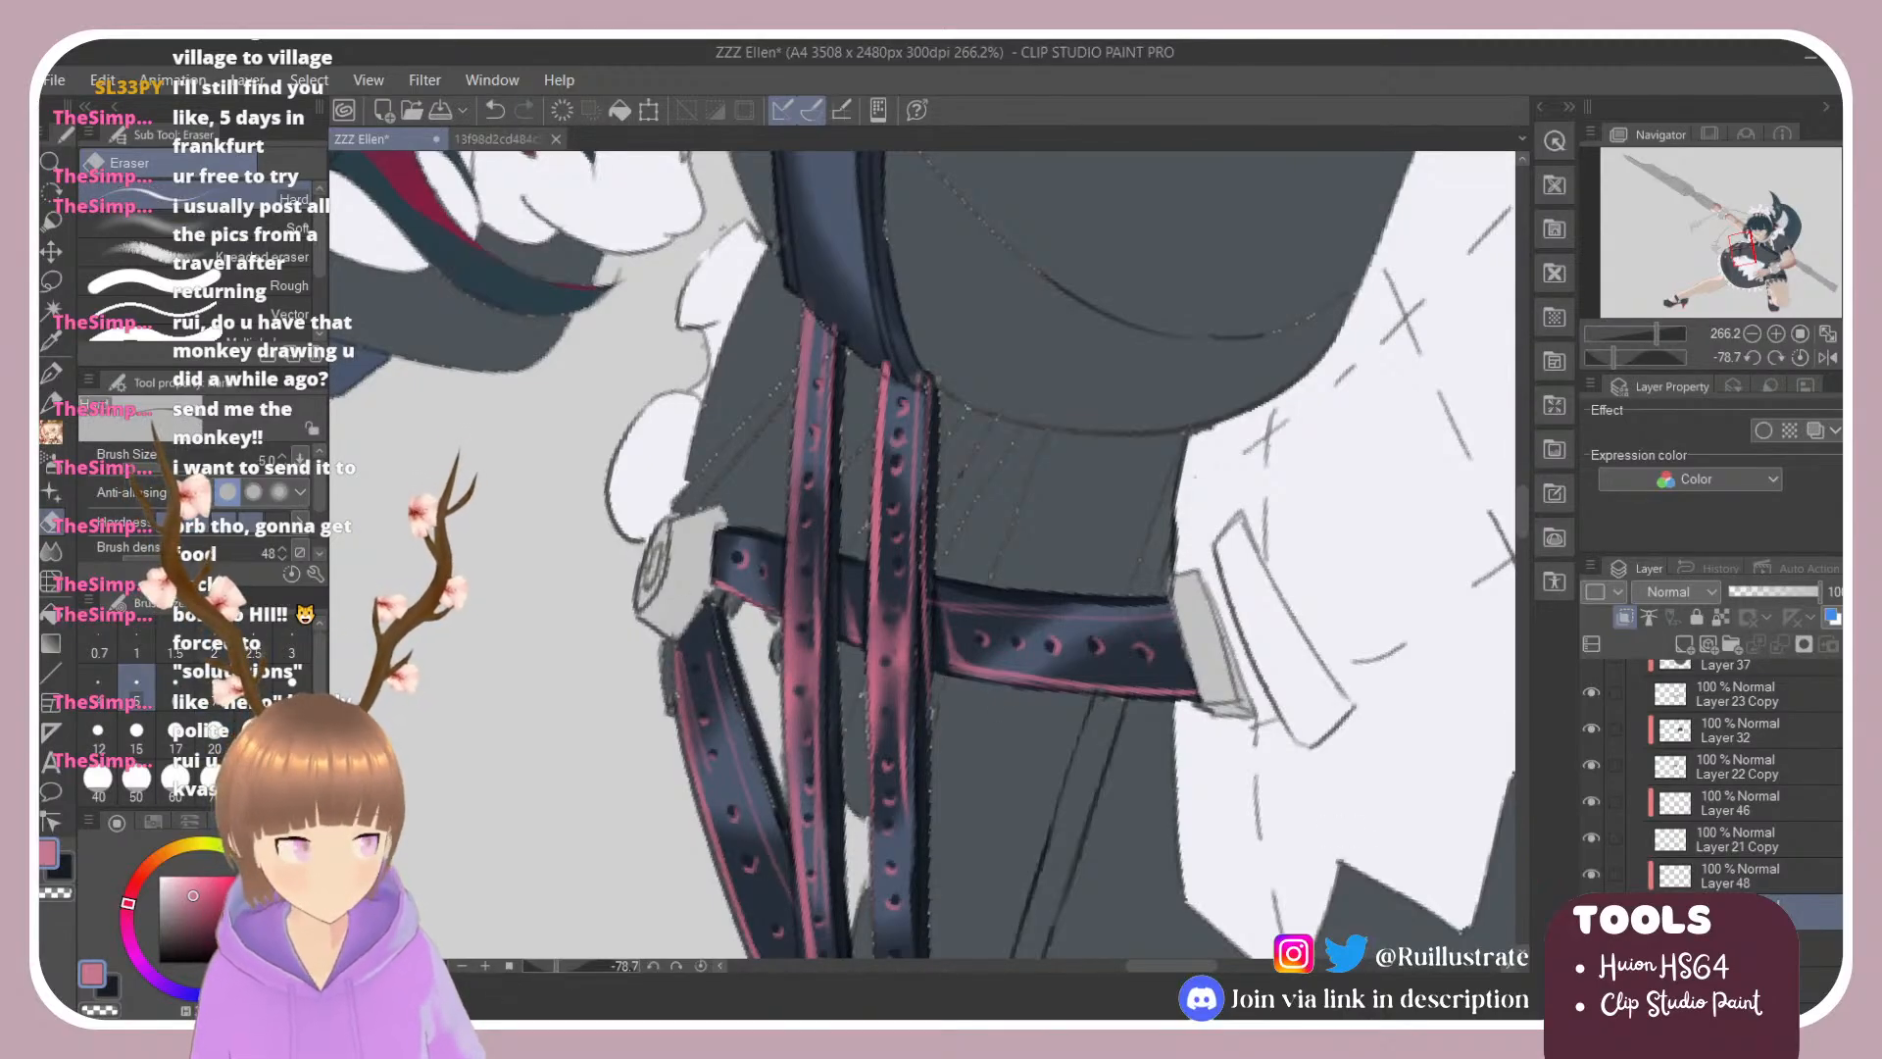
# Step: Toggle the hole-detail layer and Layer 48 off and on to compare them, and make Layer 48 active
pyautogui.click(1744, 947)
pyautogui.click(1591, 946)
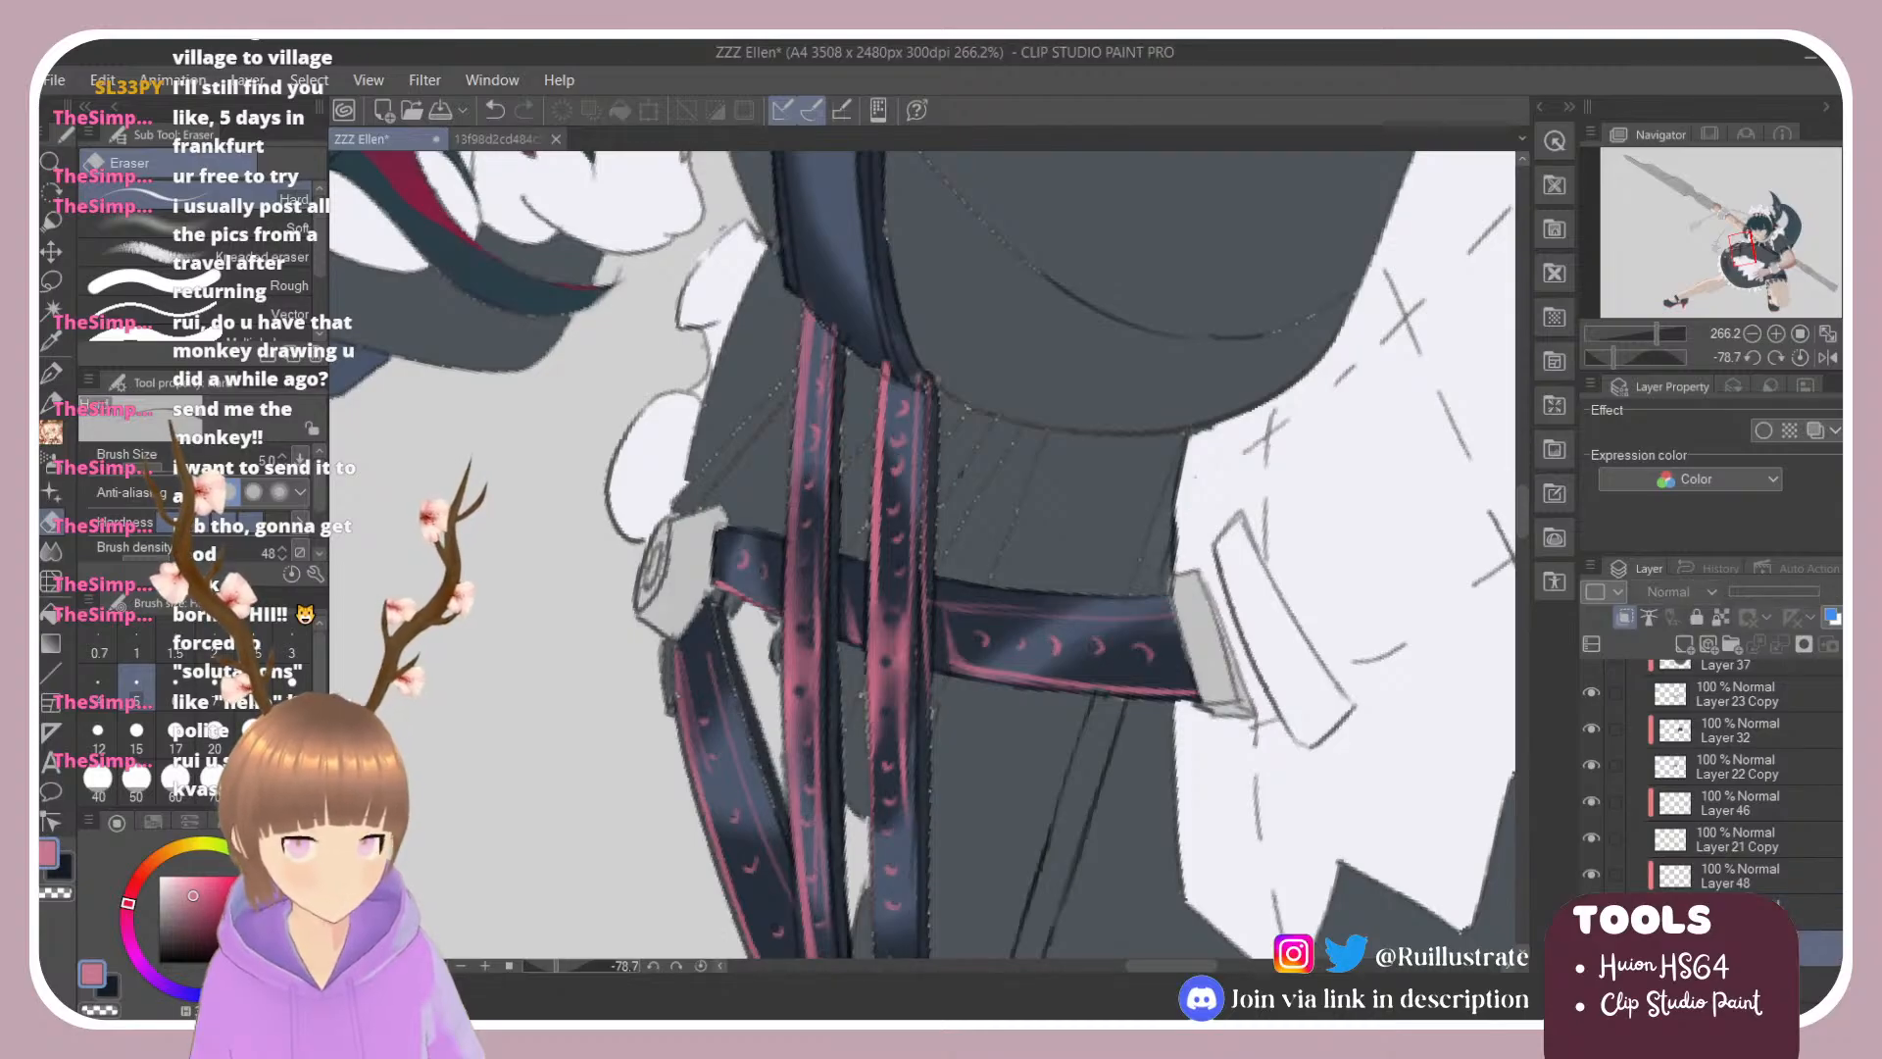
pyautogui.click(1591, 946)
pyautogui.click(1590, 875)
pyautogui.click(1591, 874)
pyautogui.click(1698, 880)
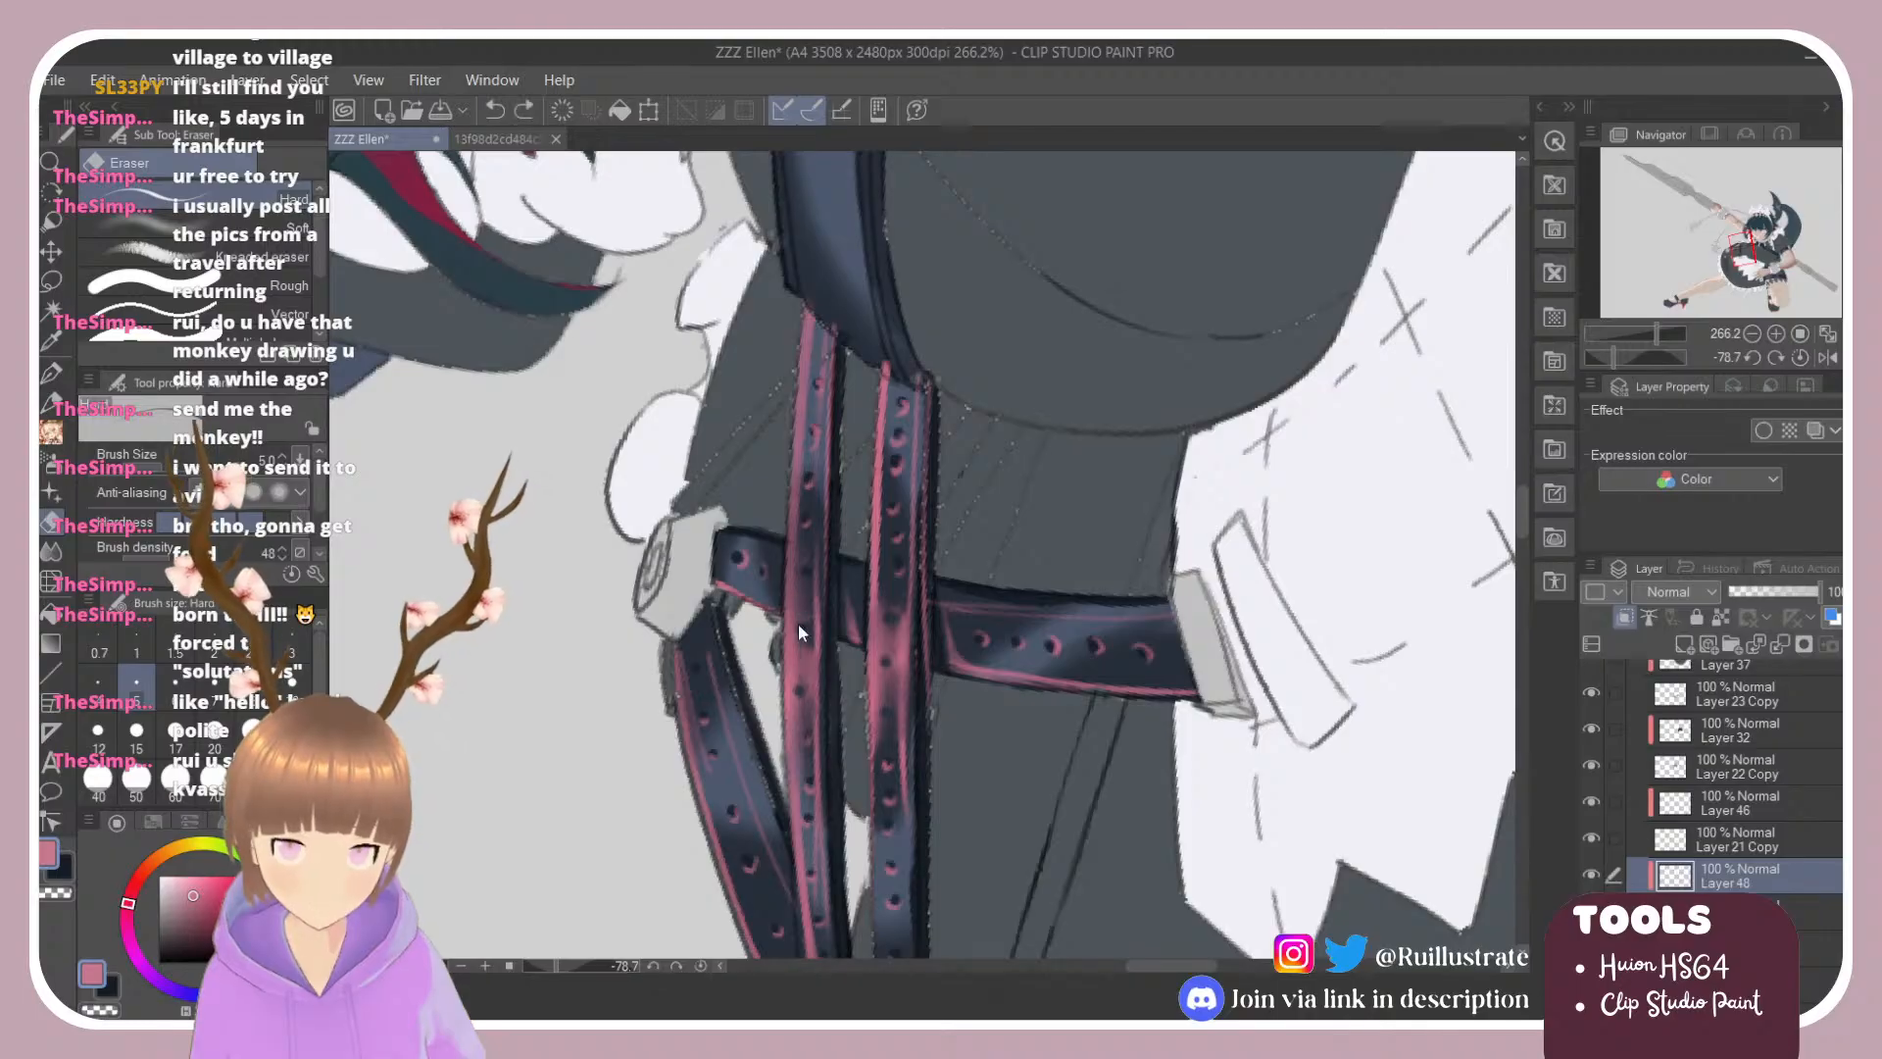
# Step: Erase thin lines along the edges of the pink highlights on both straight straps around the belt crossing
pyautogui.moveTo(791, 648); pyautogui.dragTo(790, 720)
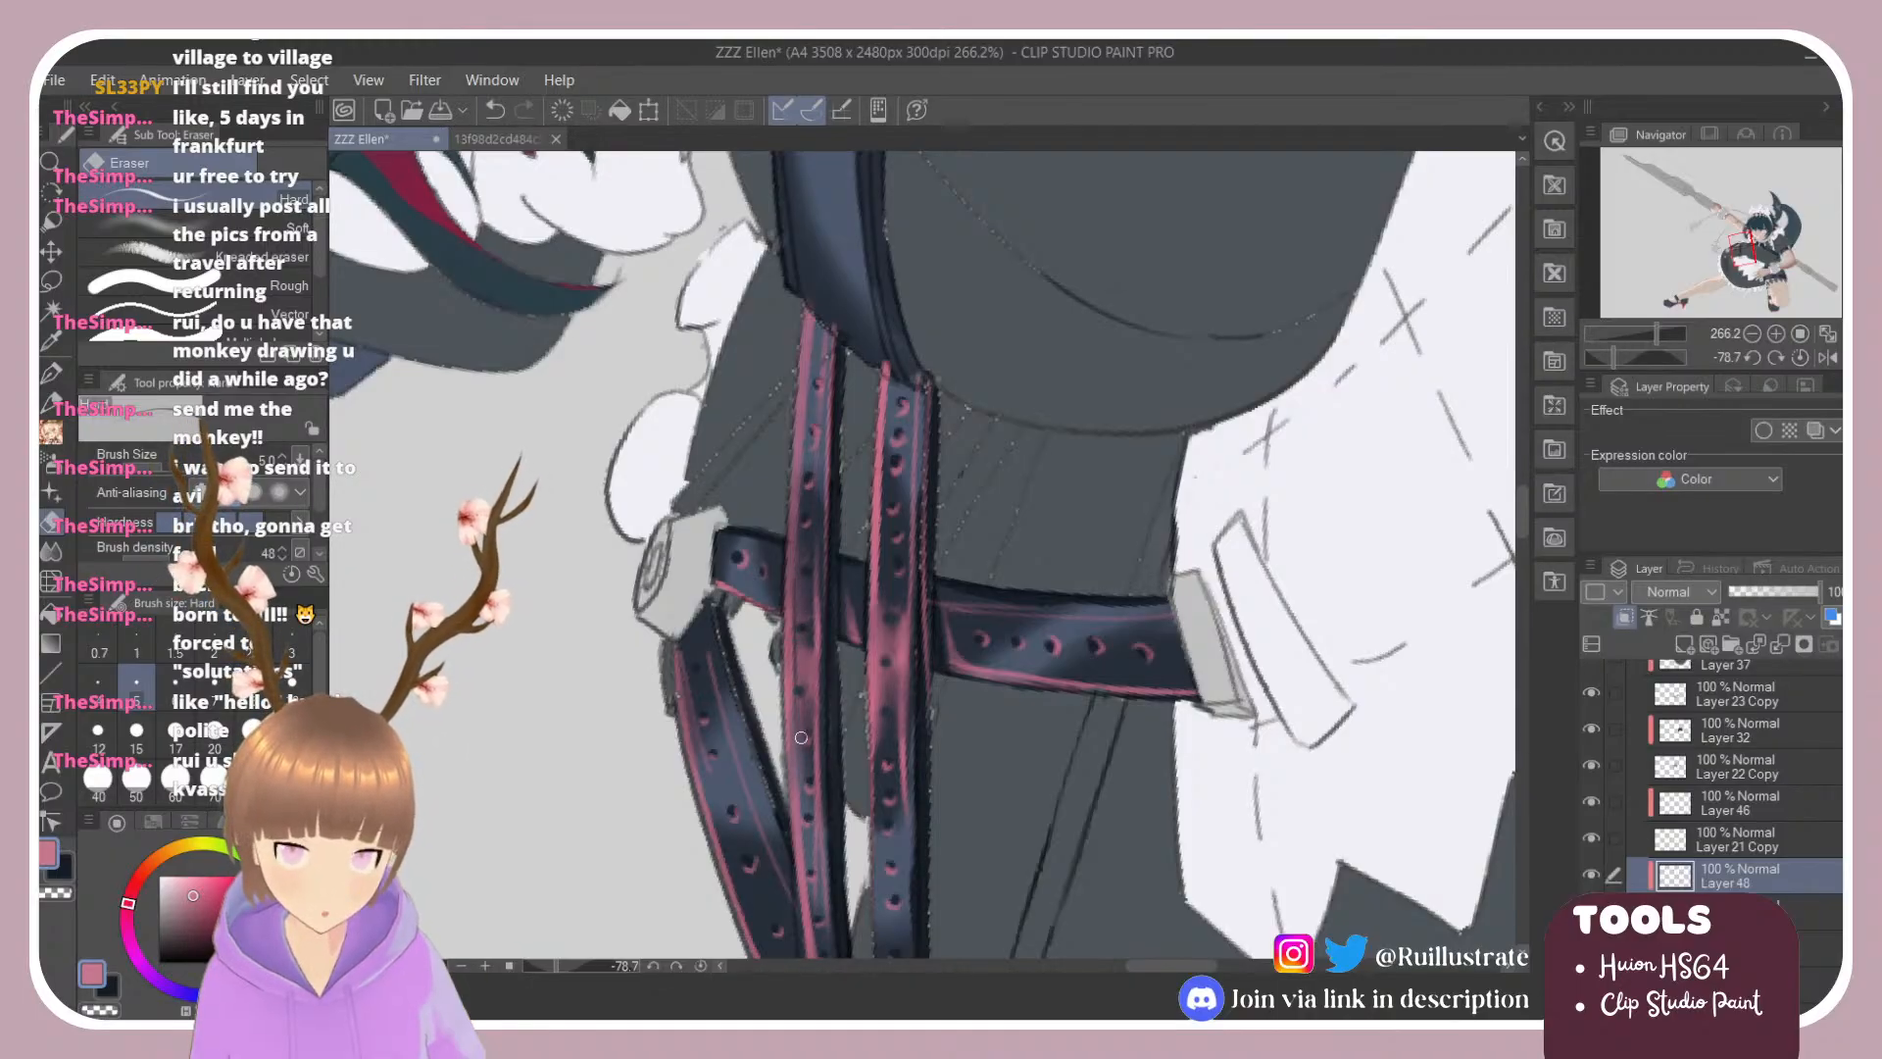
pyautogui.moveTo(877, 574); pyautogui.dragTo(878, 721)
pyautogui.moveTo(877, 588); pyautogui.dragTo(877, 744)
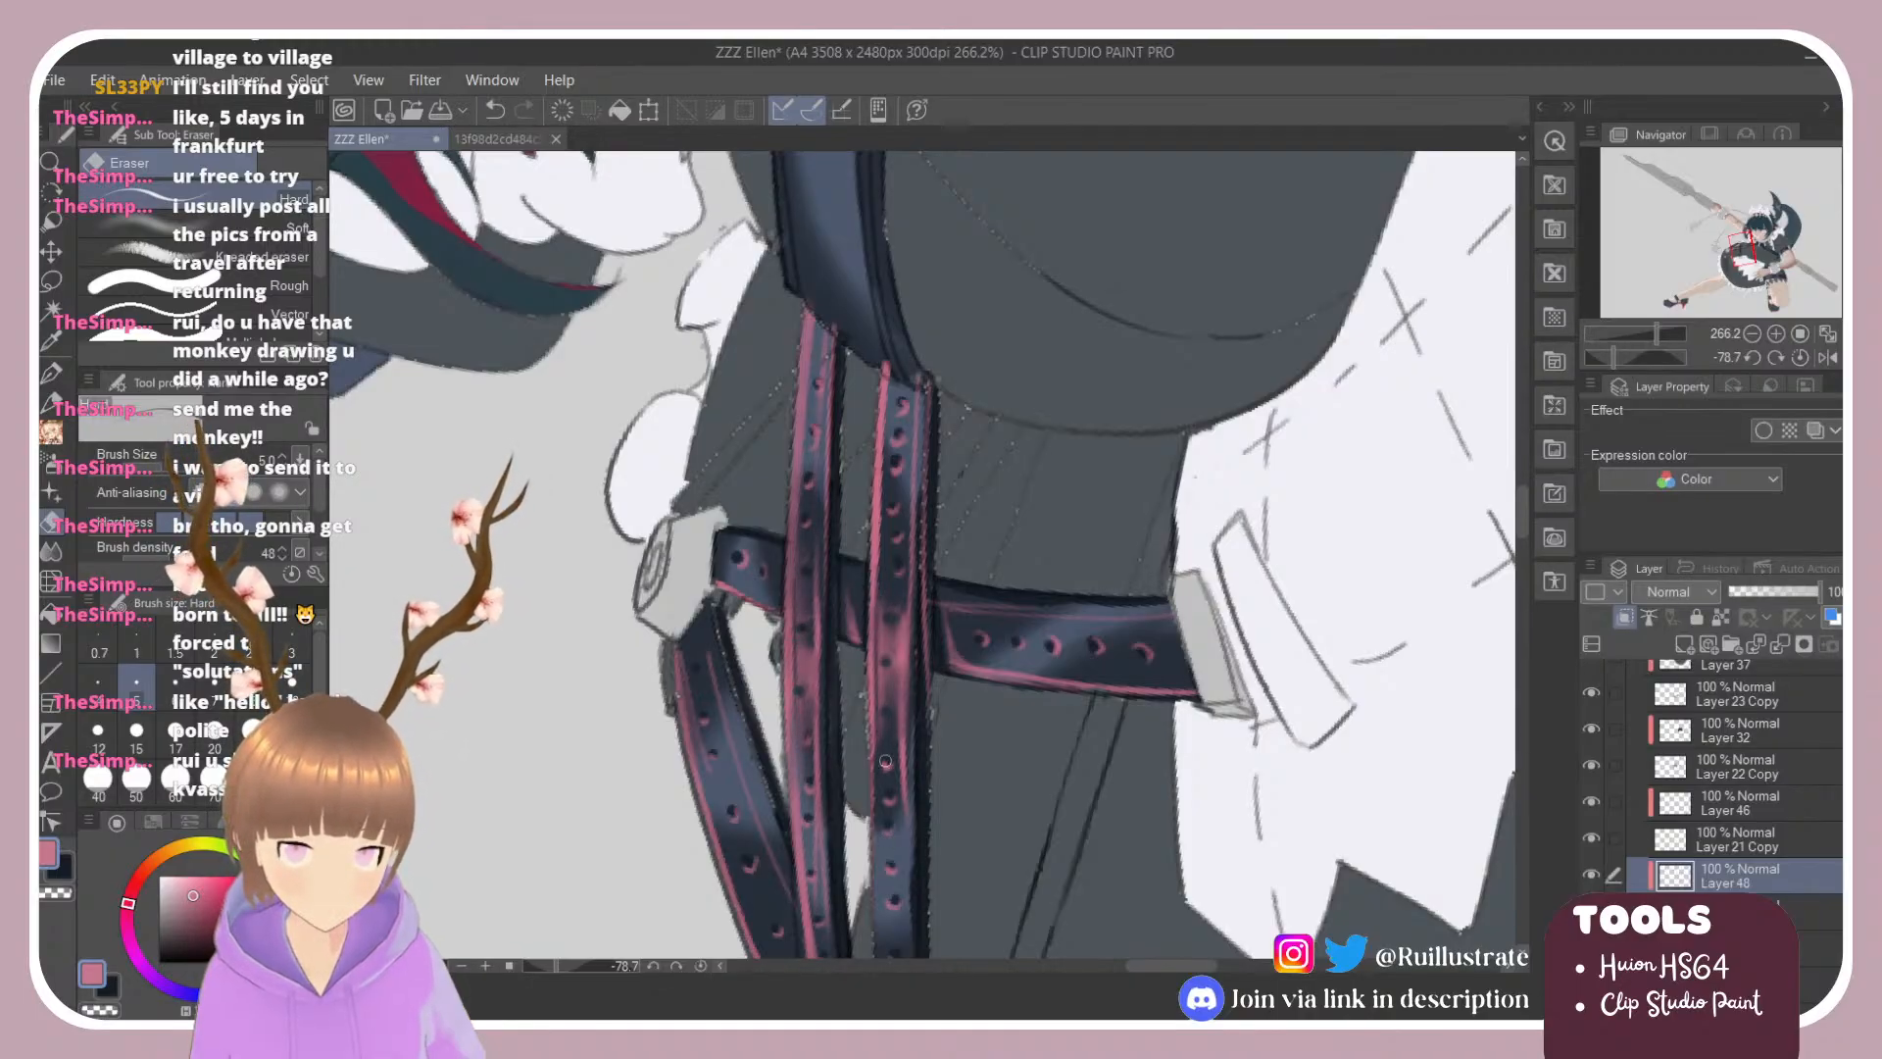
pyautogui.moveTo(904, 603); pyautogui.dragTo(905, 774)
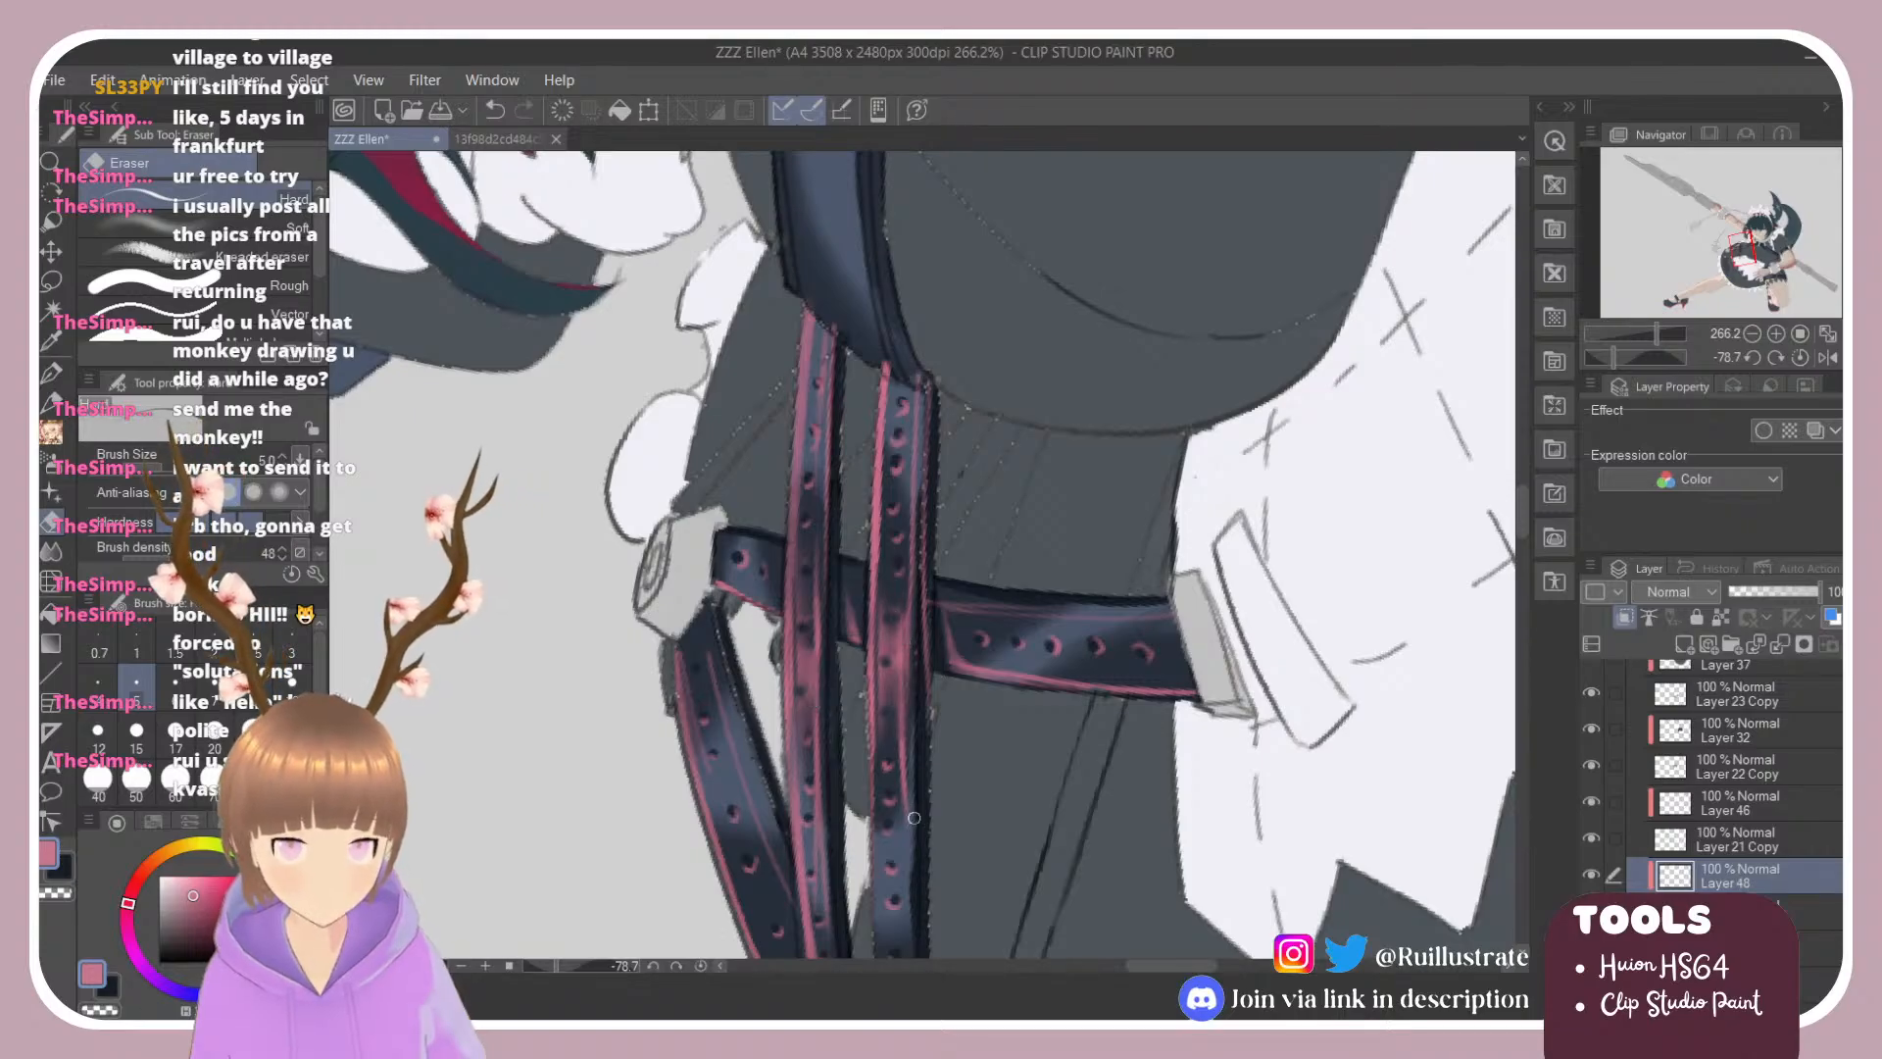
pyautogui.moveTo(905, 593); pyautogui.dragTo(903, 762)
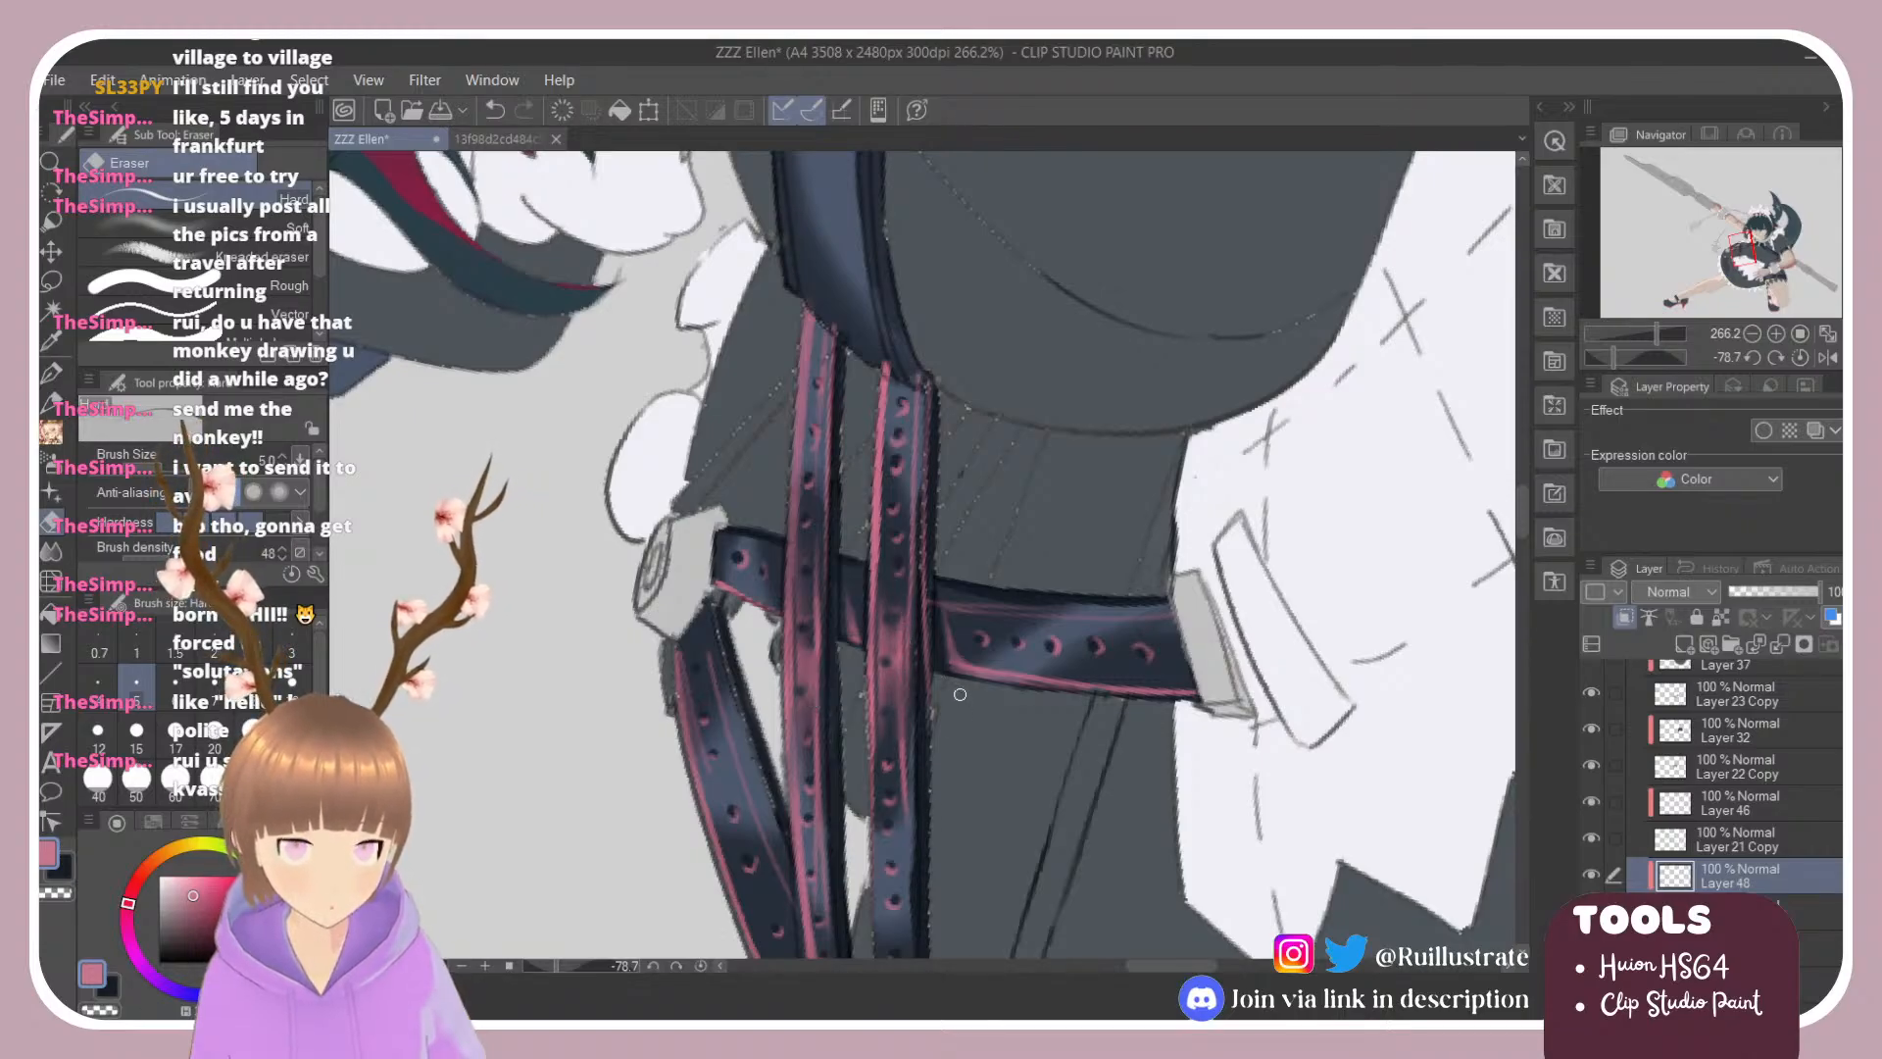
# Step: Erase a thin line along the outer edge of the first straight strap's lower part, undoing stray strokes
pyautogui.scroll(-2, 958, 610)
pyautogui.scroll(2, 839, 861)
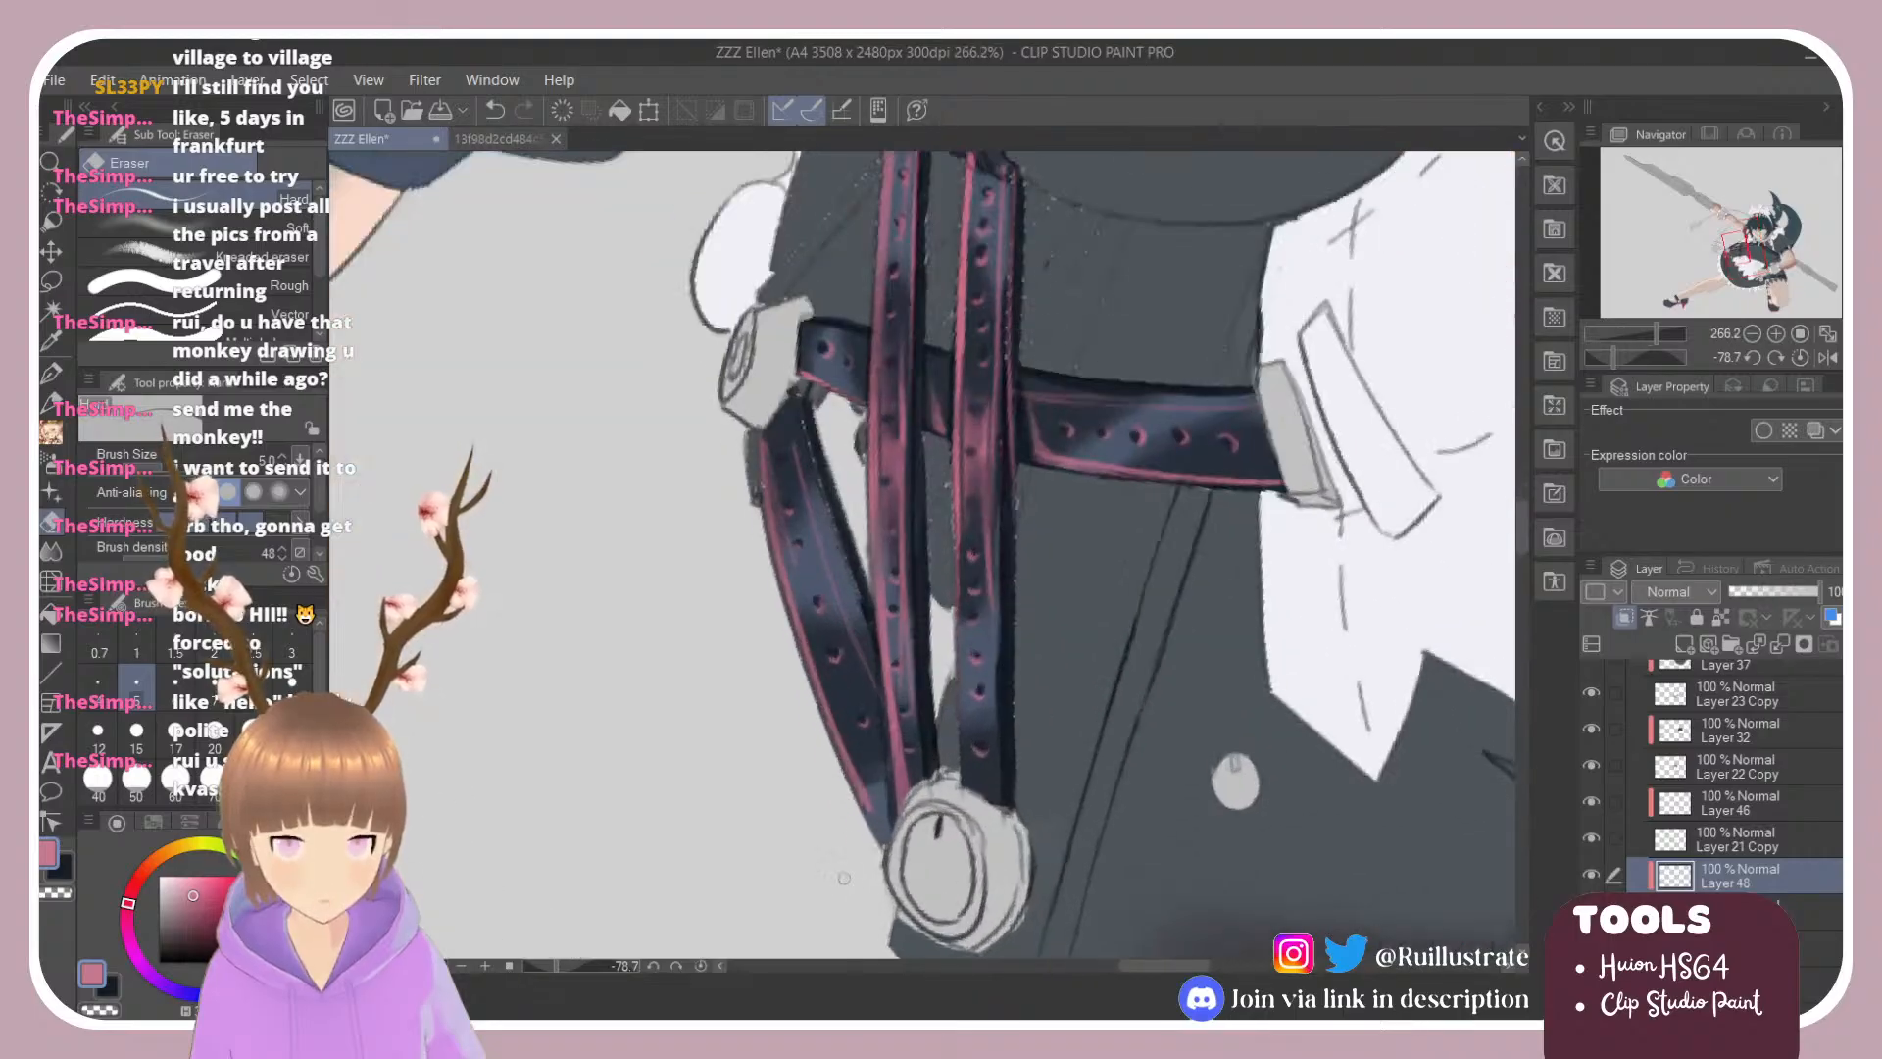
pyautogui.moveTo(880, 578); pyautogui.dragTo(884, 655)
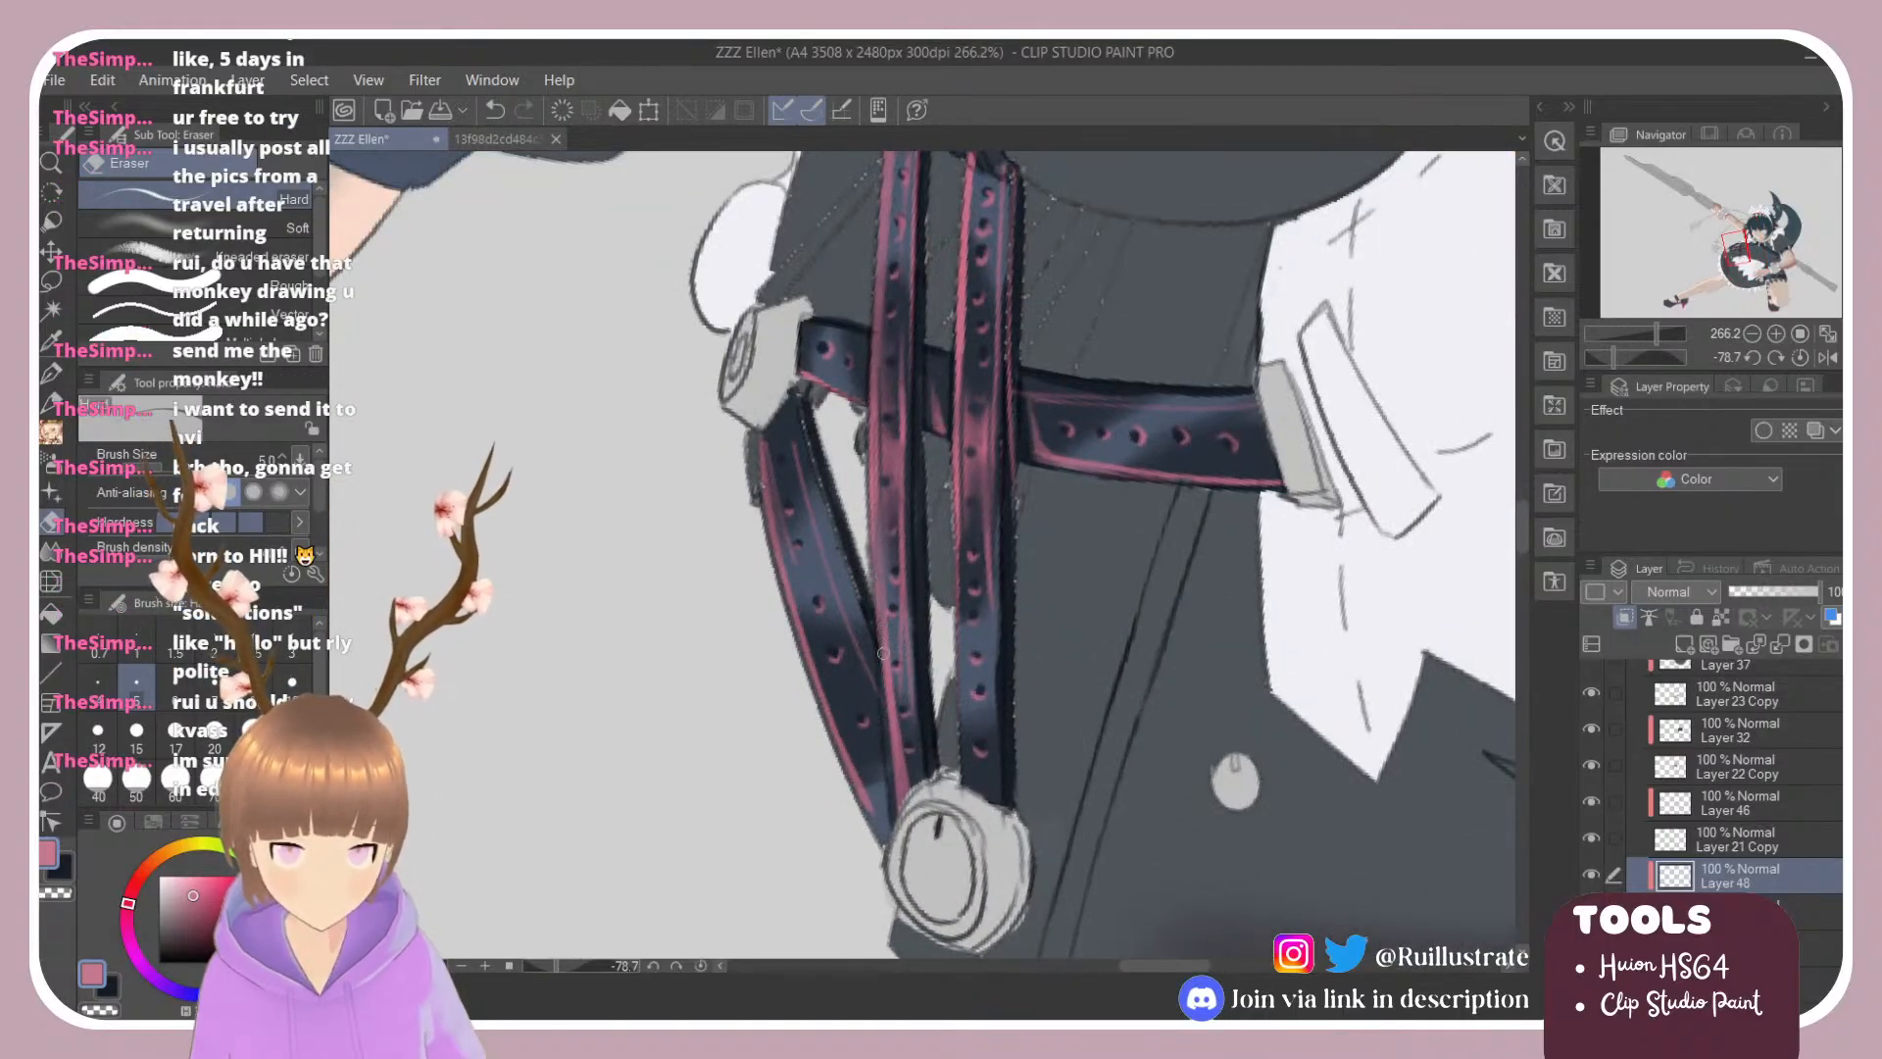
pyautogui.hotkey('ctrl', 'z')
pyautogui.moveTo(885, 588); pyautogui.dragTo(891, 762)
pyautogui.moveTo(886, 674); pyautogui.dragTo(892, 793)
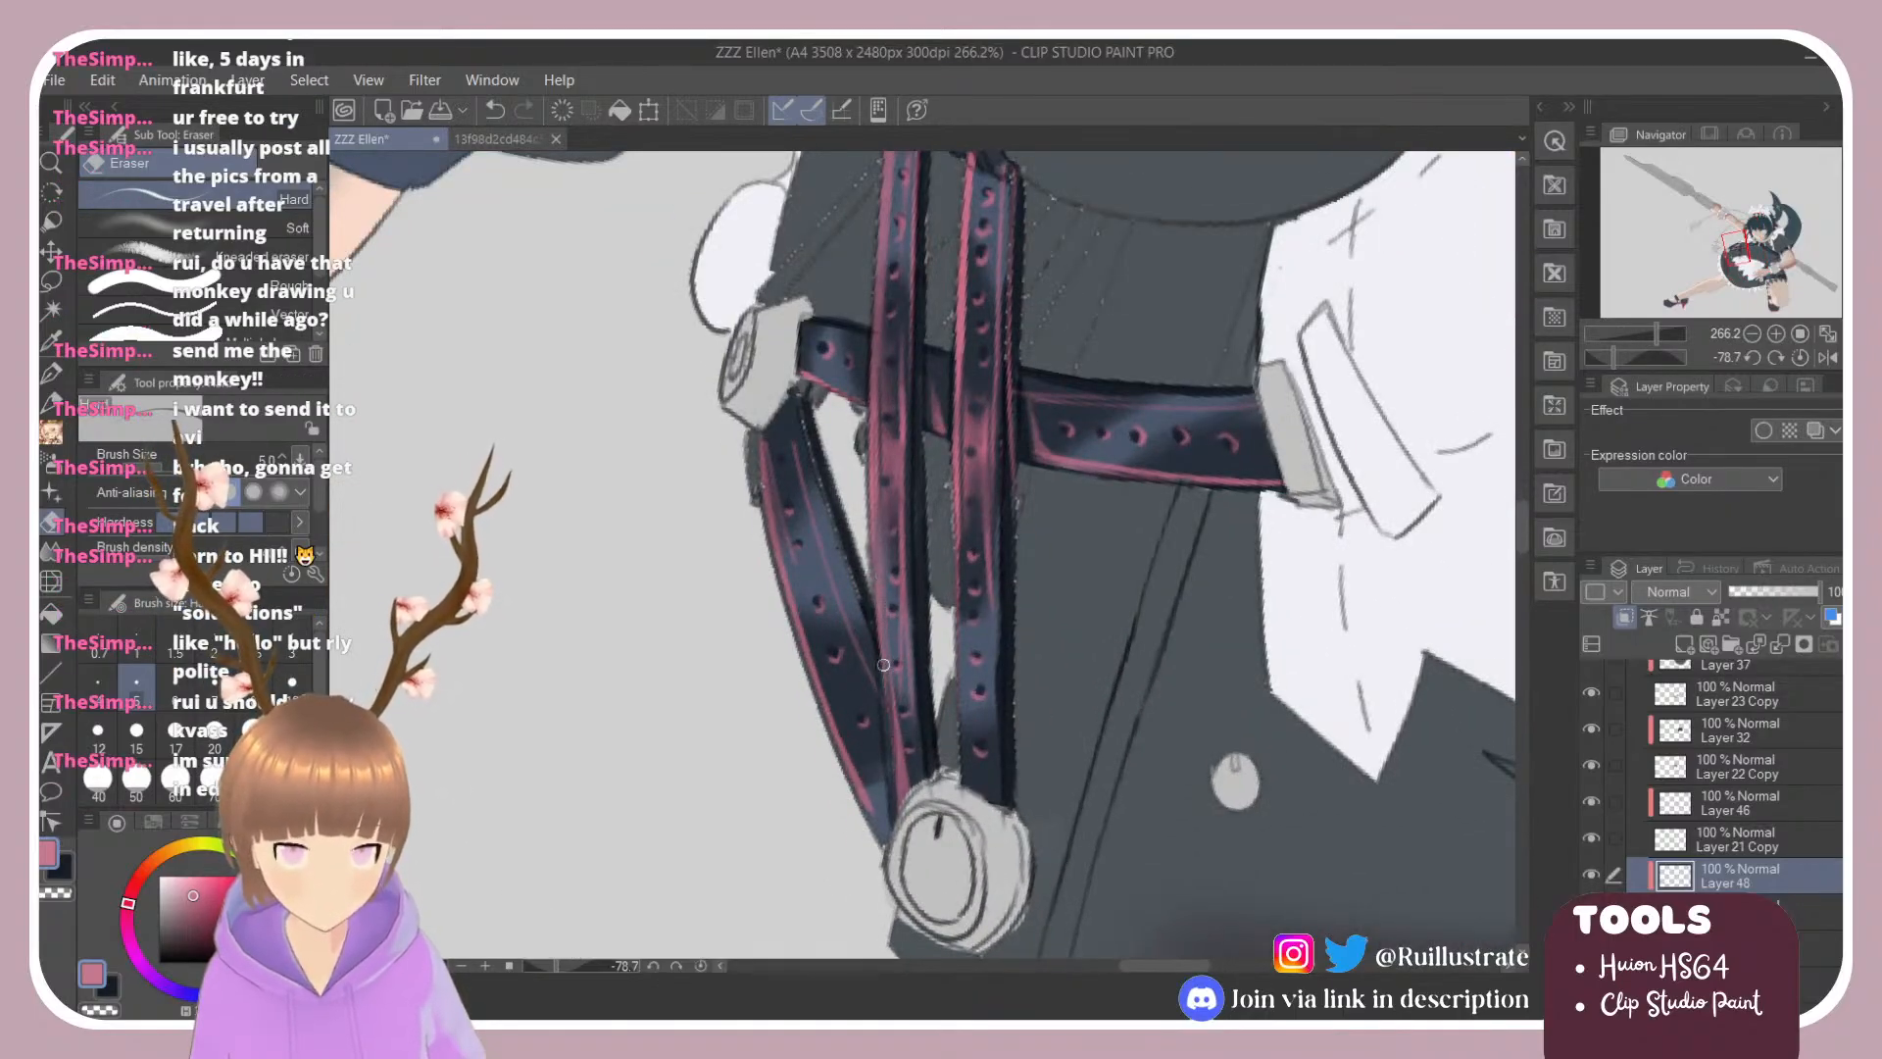
pyautogui.hotkey('ctrl', 'z')
pyautogui.moveTo(888, 686); pyautogui.dragTo(894, 796)
pyautogui.hotkey('ctrl', 'z')
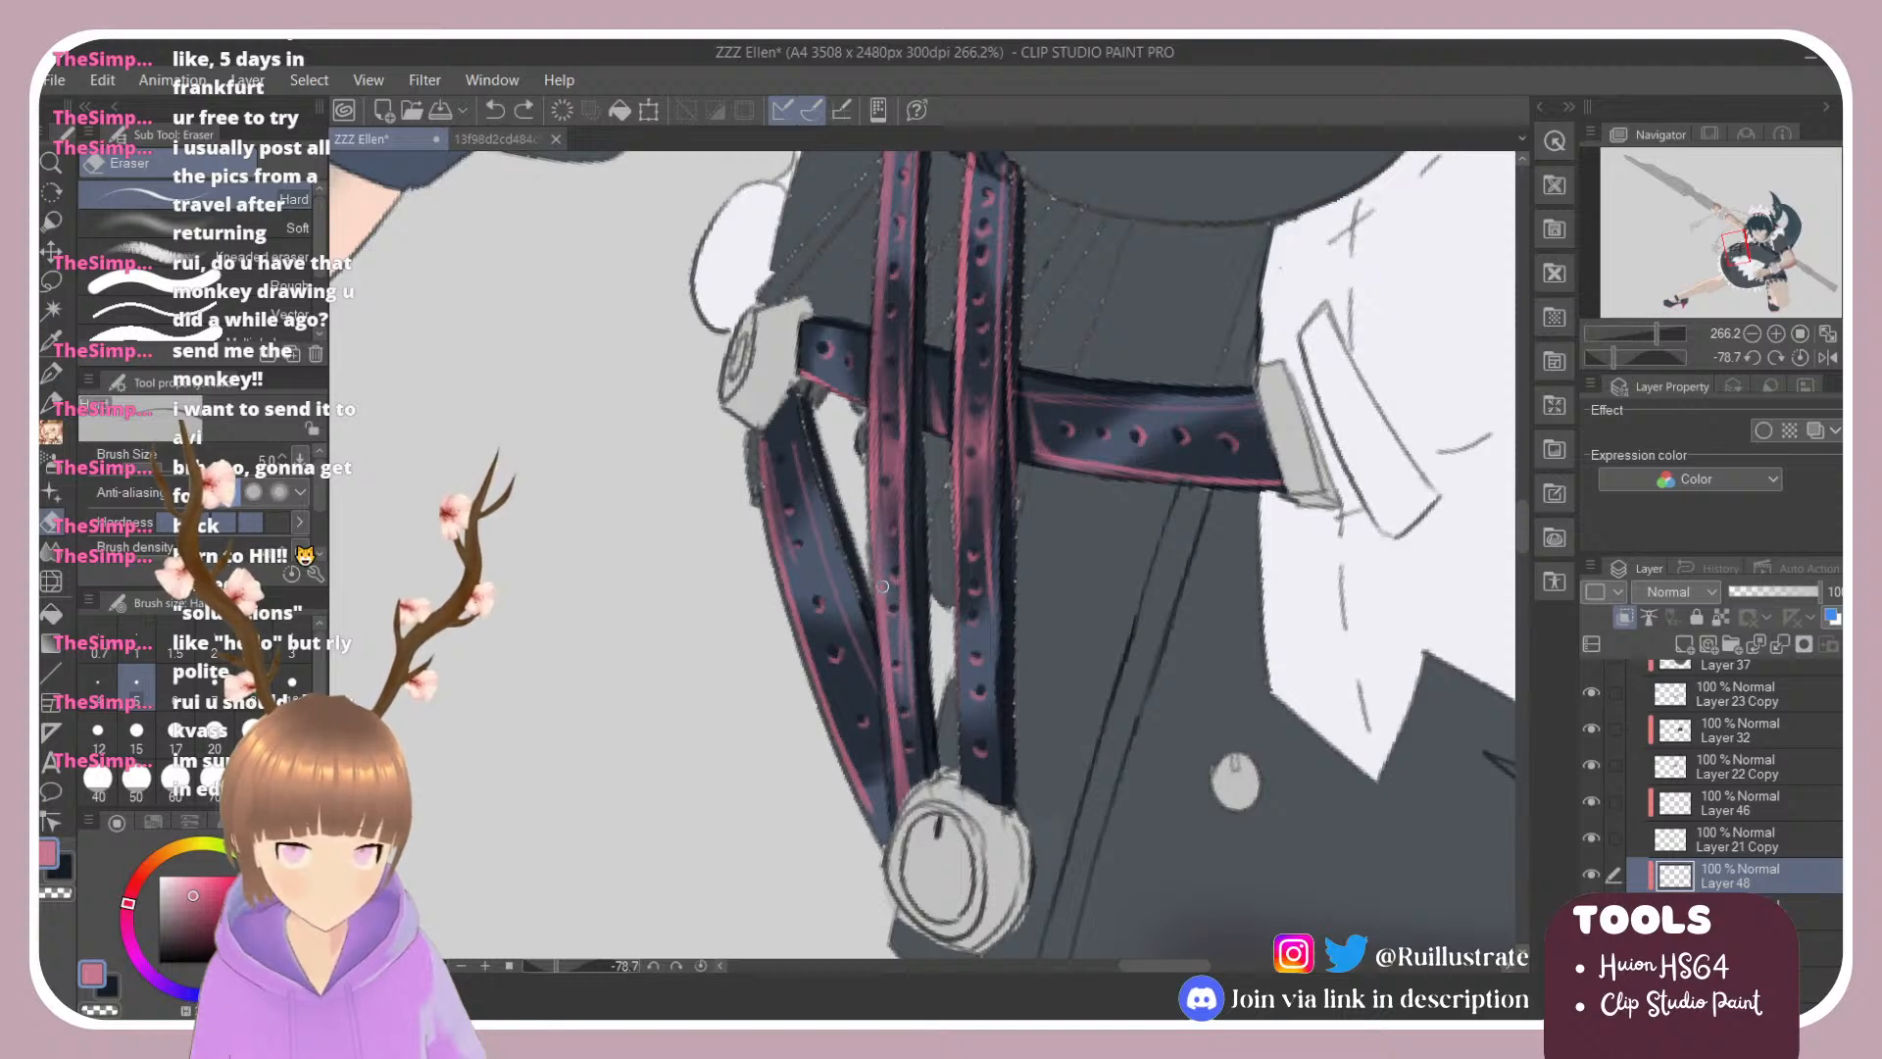
pyautogui.moveTo(880, 578); pyautogui.dragTo(897, 800)
pyautogui.hotkey('ctrl', 'z')
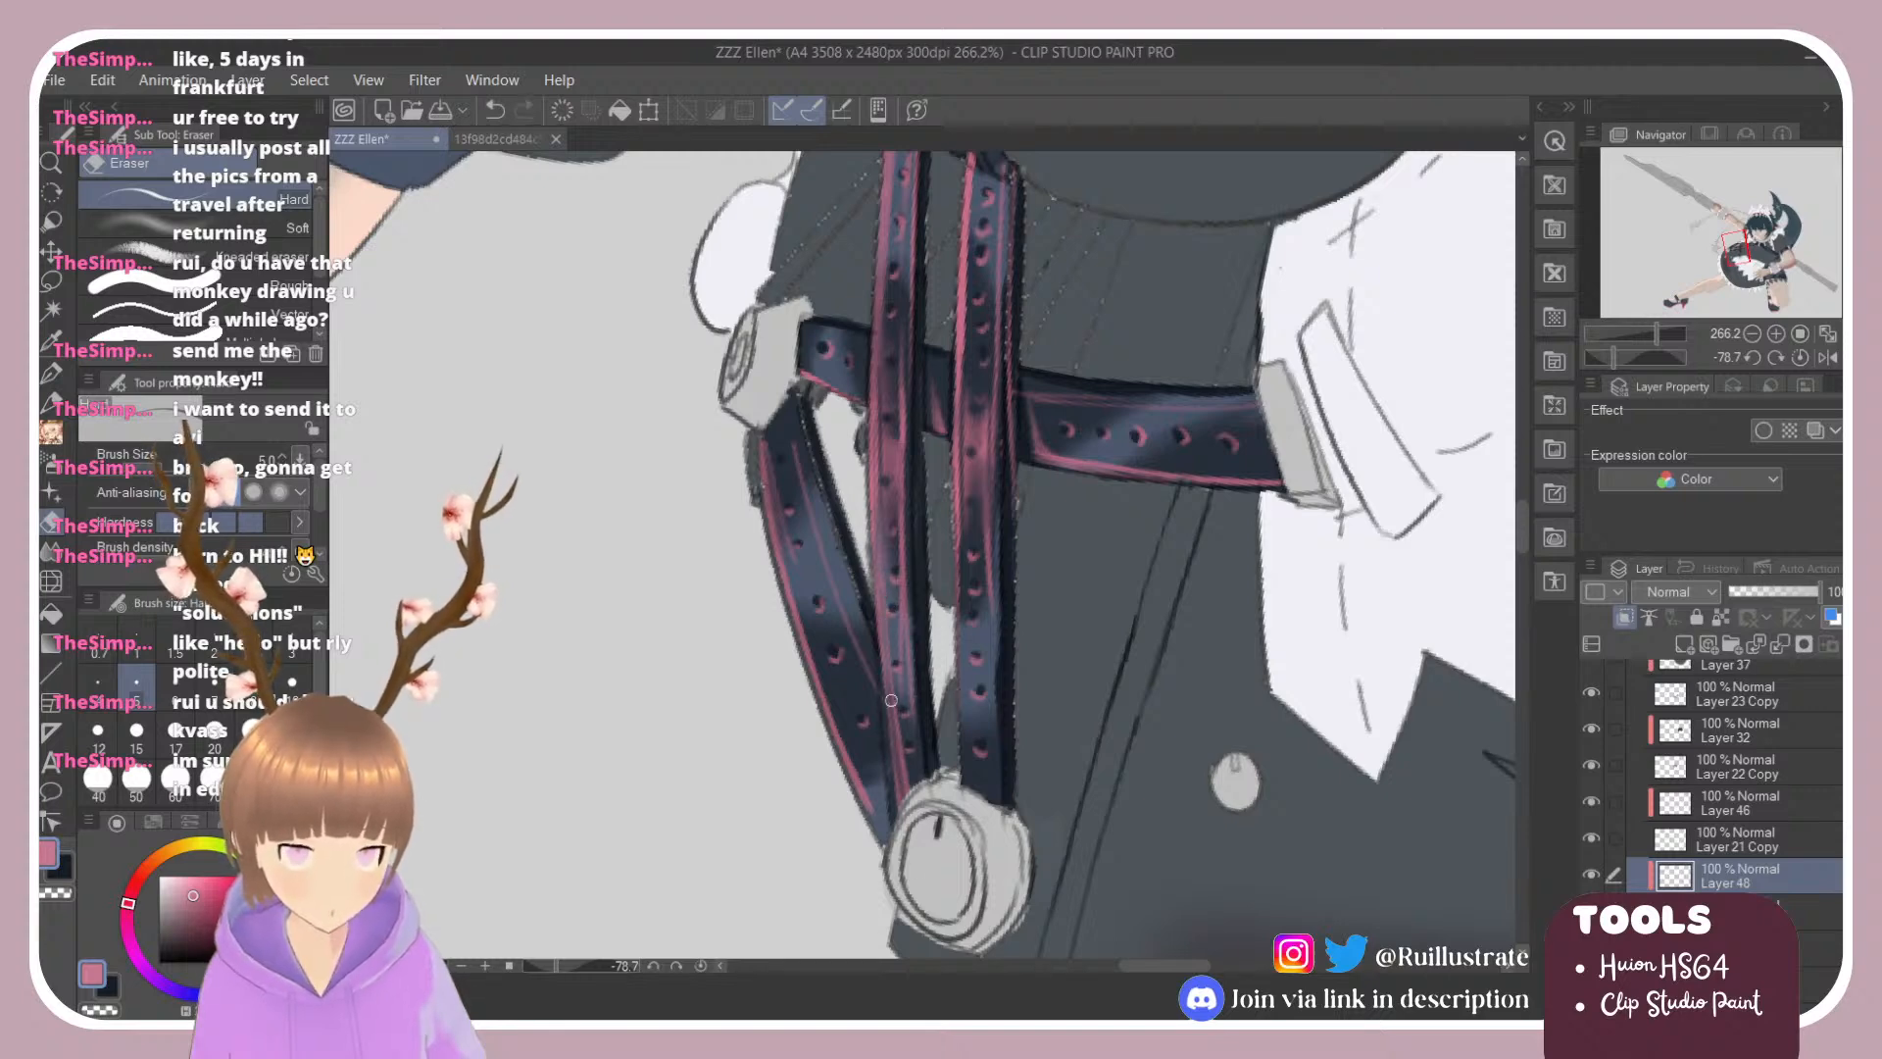
# Step: Paint pink highlights along the inner edge and middle of the curved side strap with the Paint brush, undoing one stroke
pyautogui.scroll(-2, 864, 698)
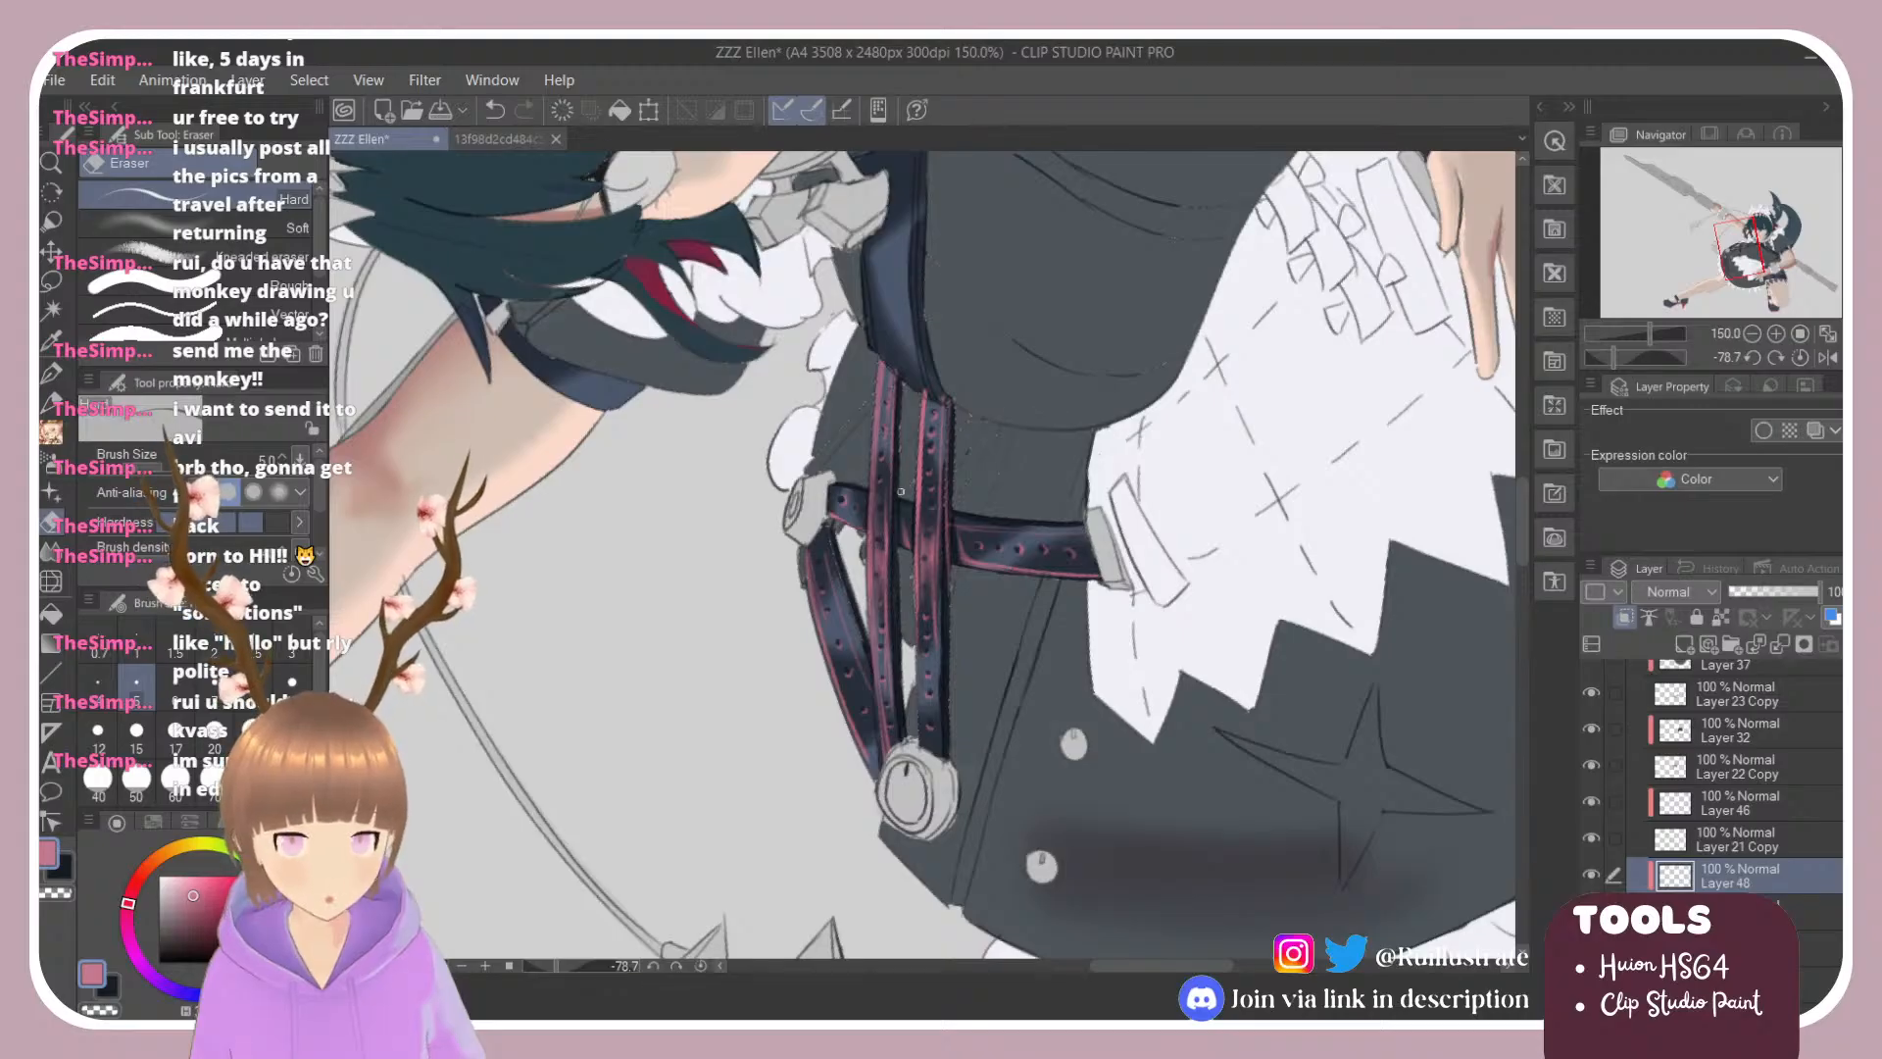
pyautogui.scroll(2, 900, 491)
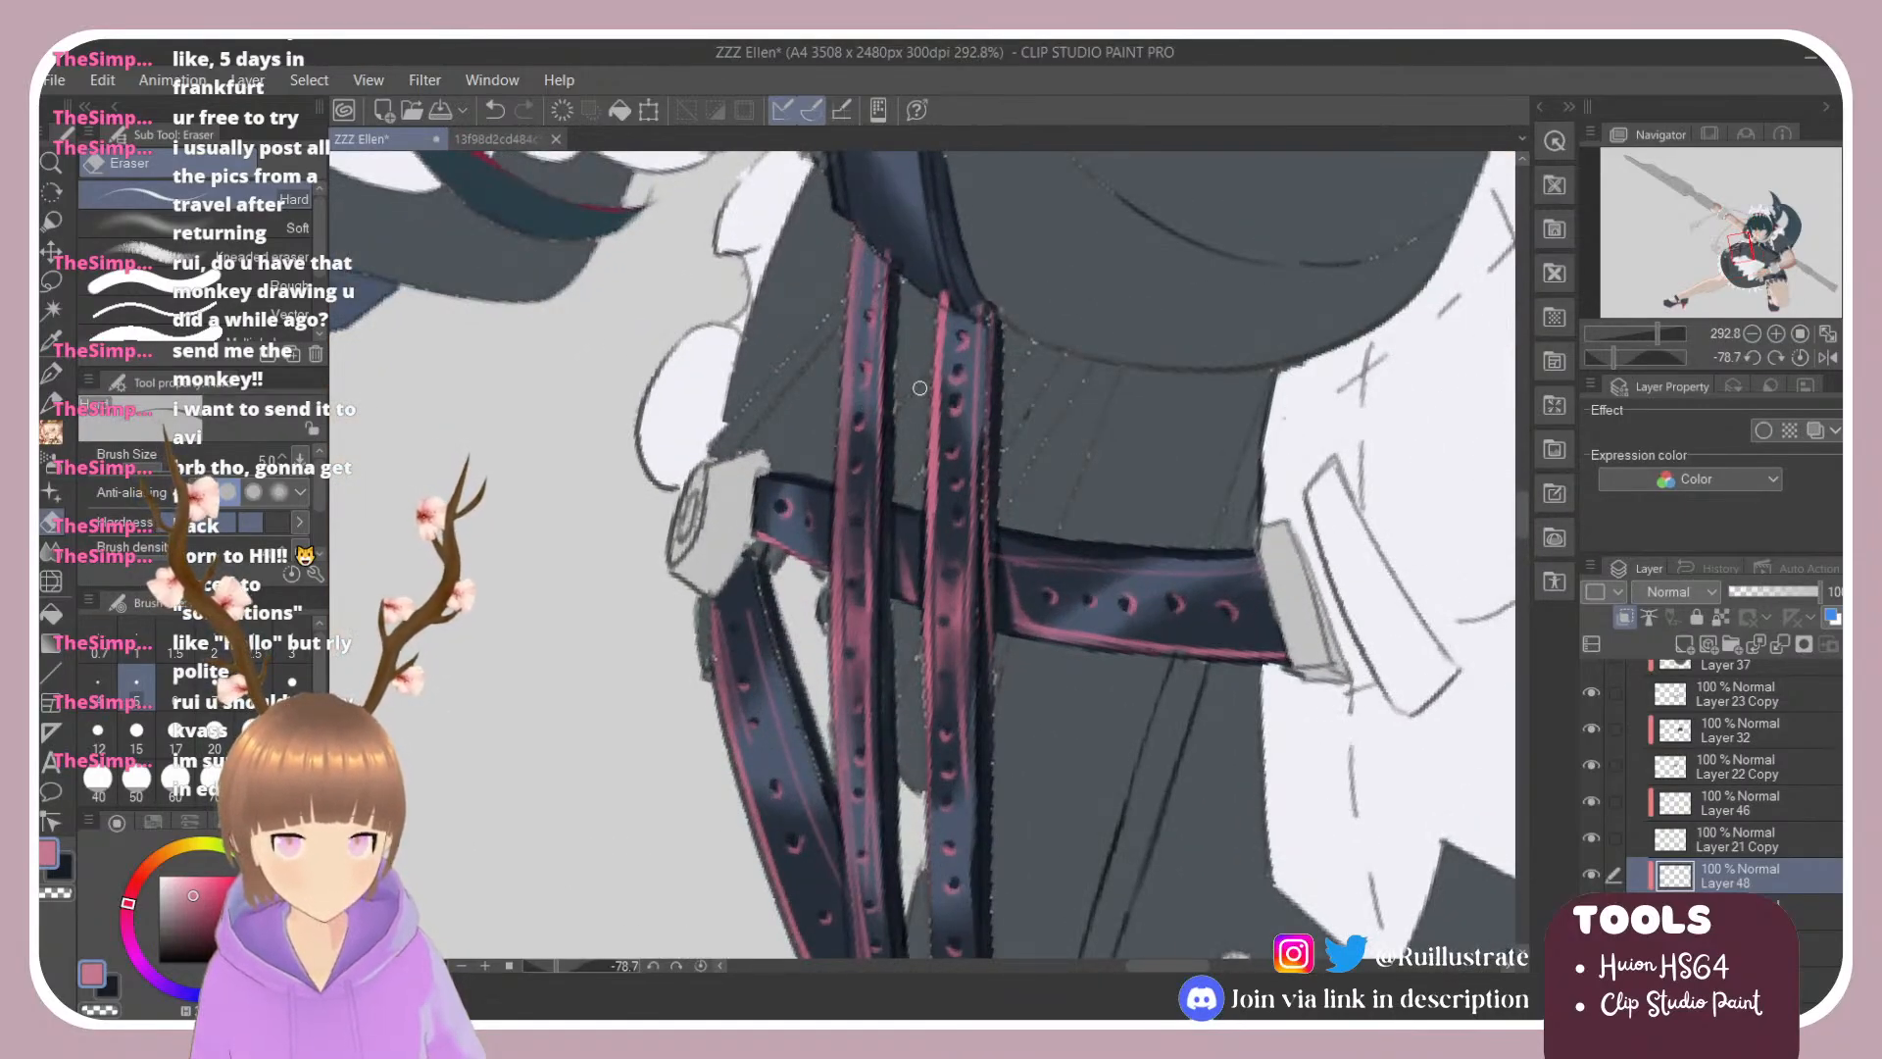
pyautogui.scroll(-3, 936, 509)
pyautogui.scroll(2, 1071, 483)
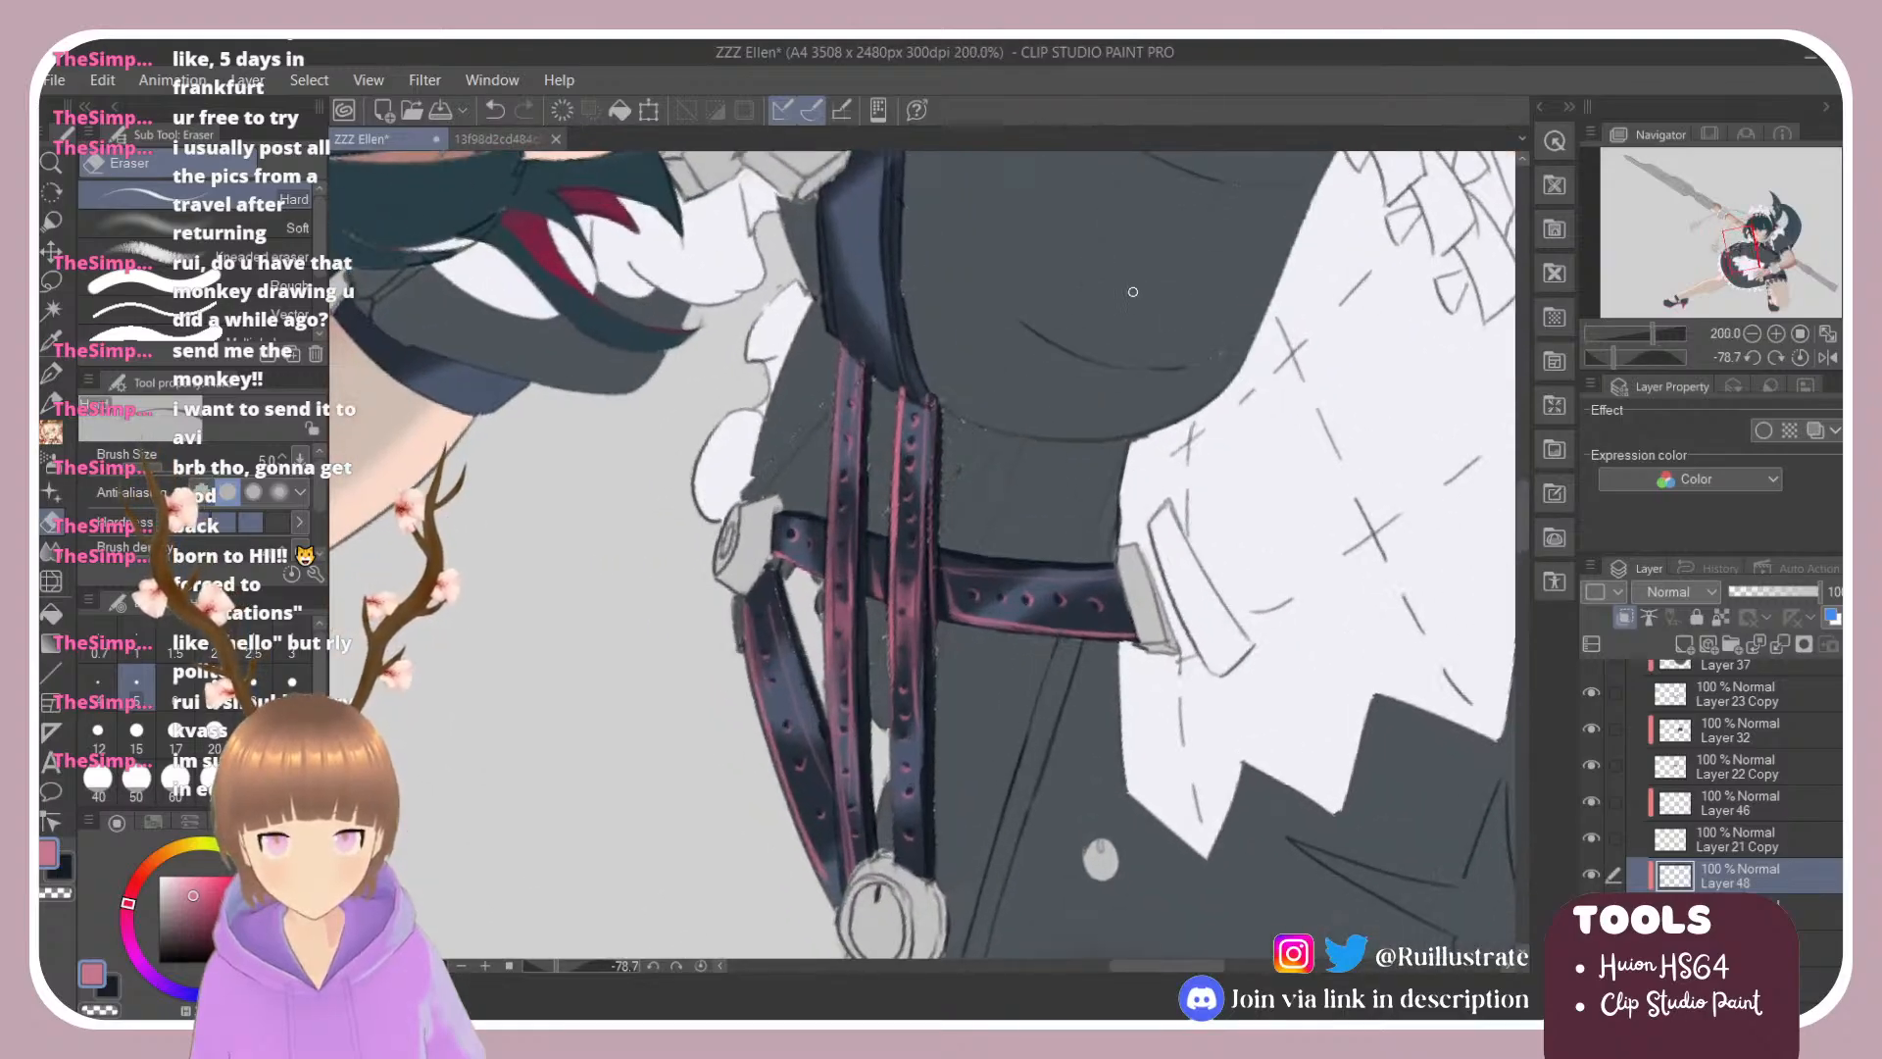
pyautogui.hotkey('shift', 'space')
pyautogui.moveTo(1073, 399); pyautogui.dragTo(1020, 368)
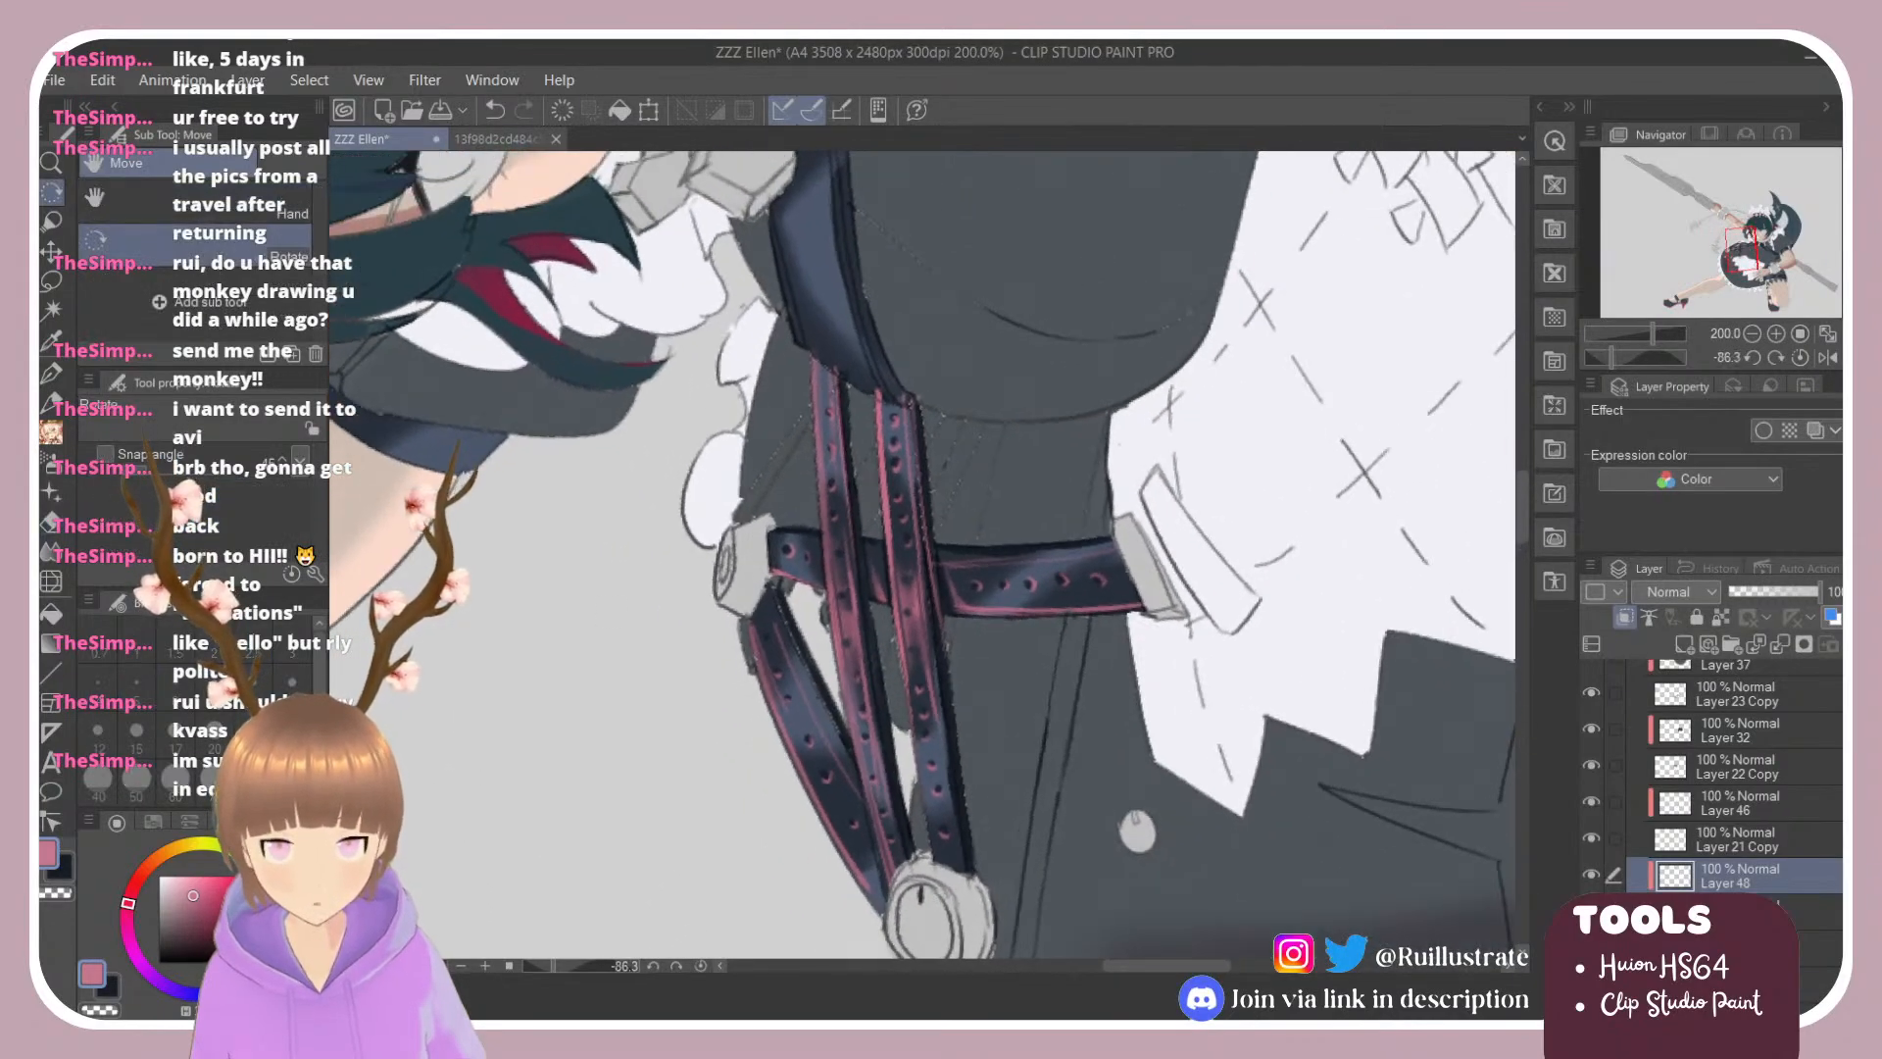
pyautogui.press('b')
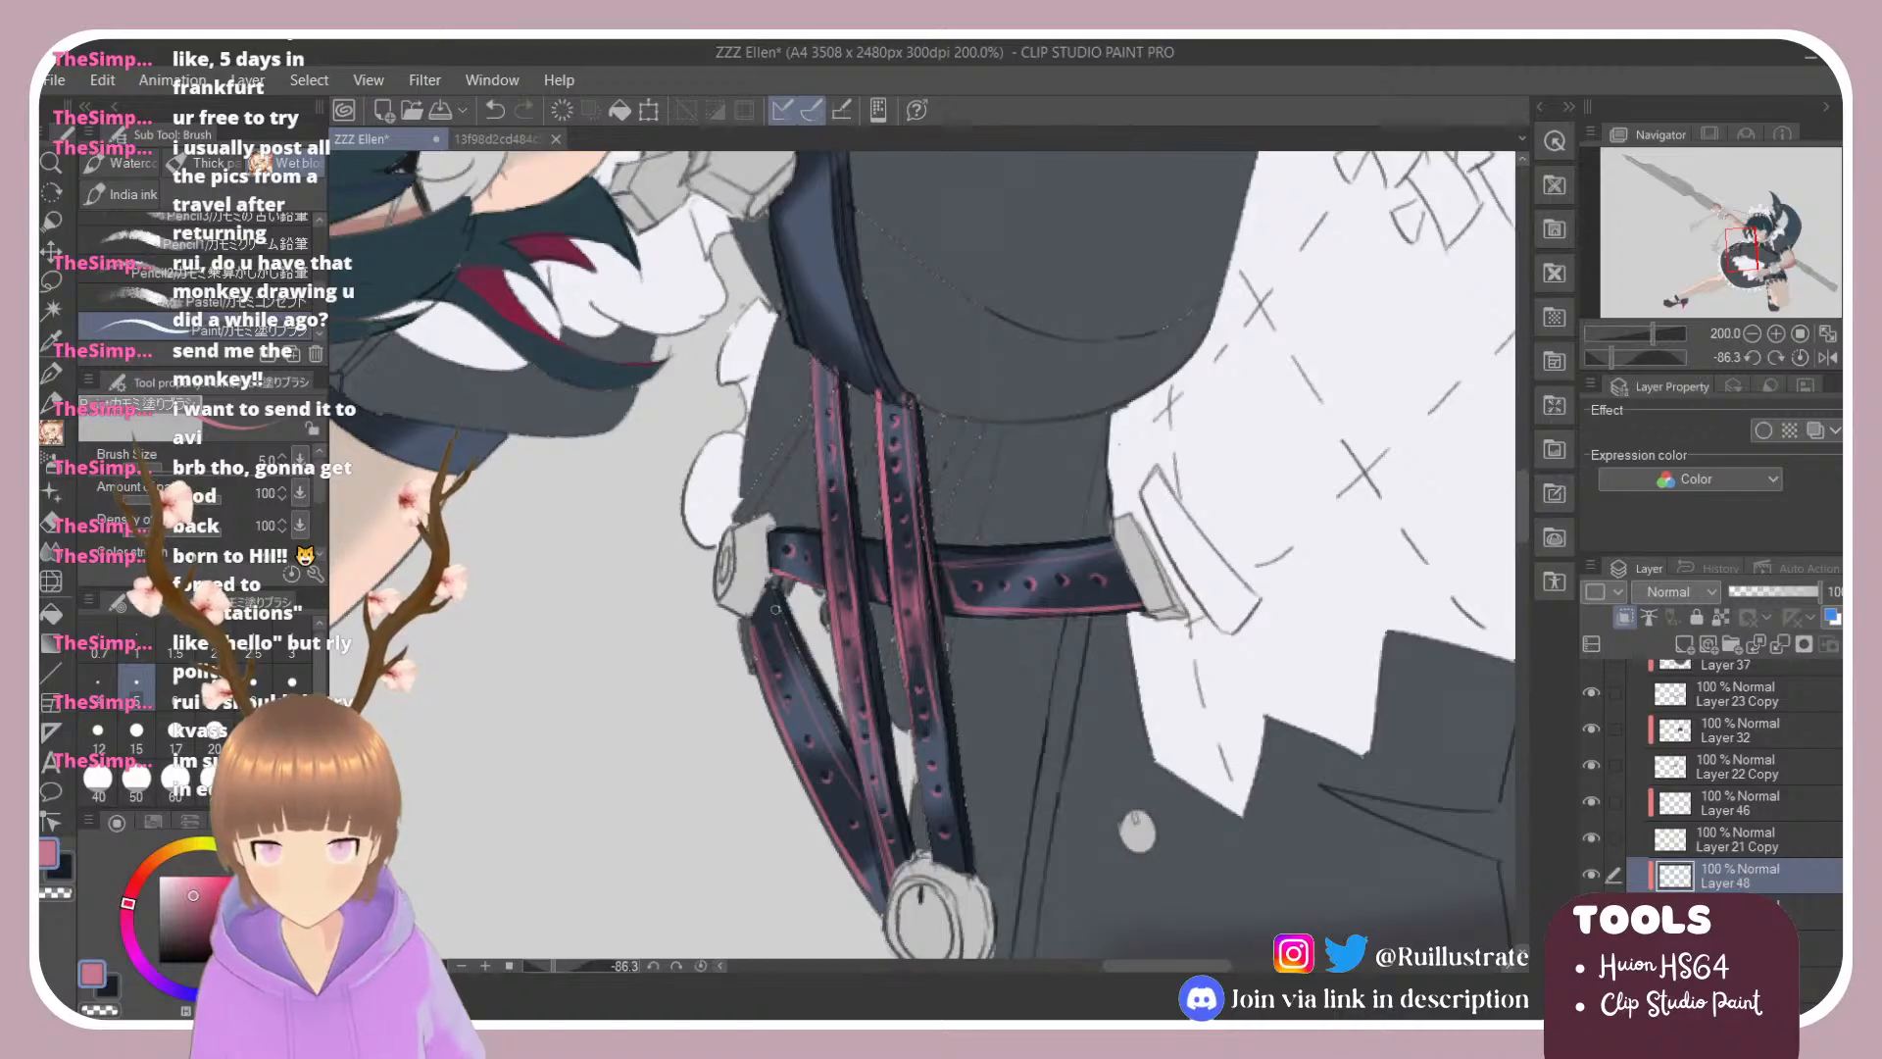
pyautogui.moveTo(774, 608); pyautogui.dragTo(845, 763)
pyautogui.hotkey('ctrl', 'z')
pyautogui.moveTo(767, 599); pyautogui.dragTo(813, 710)
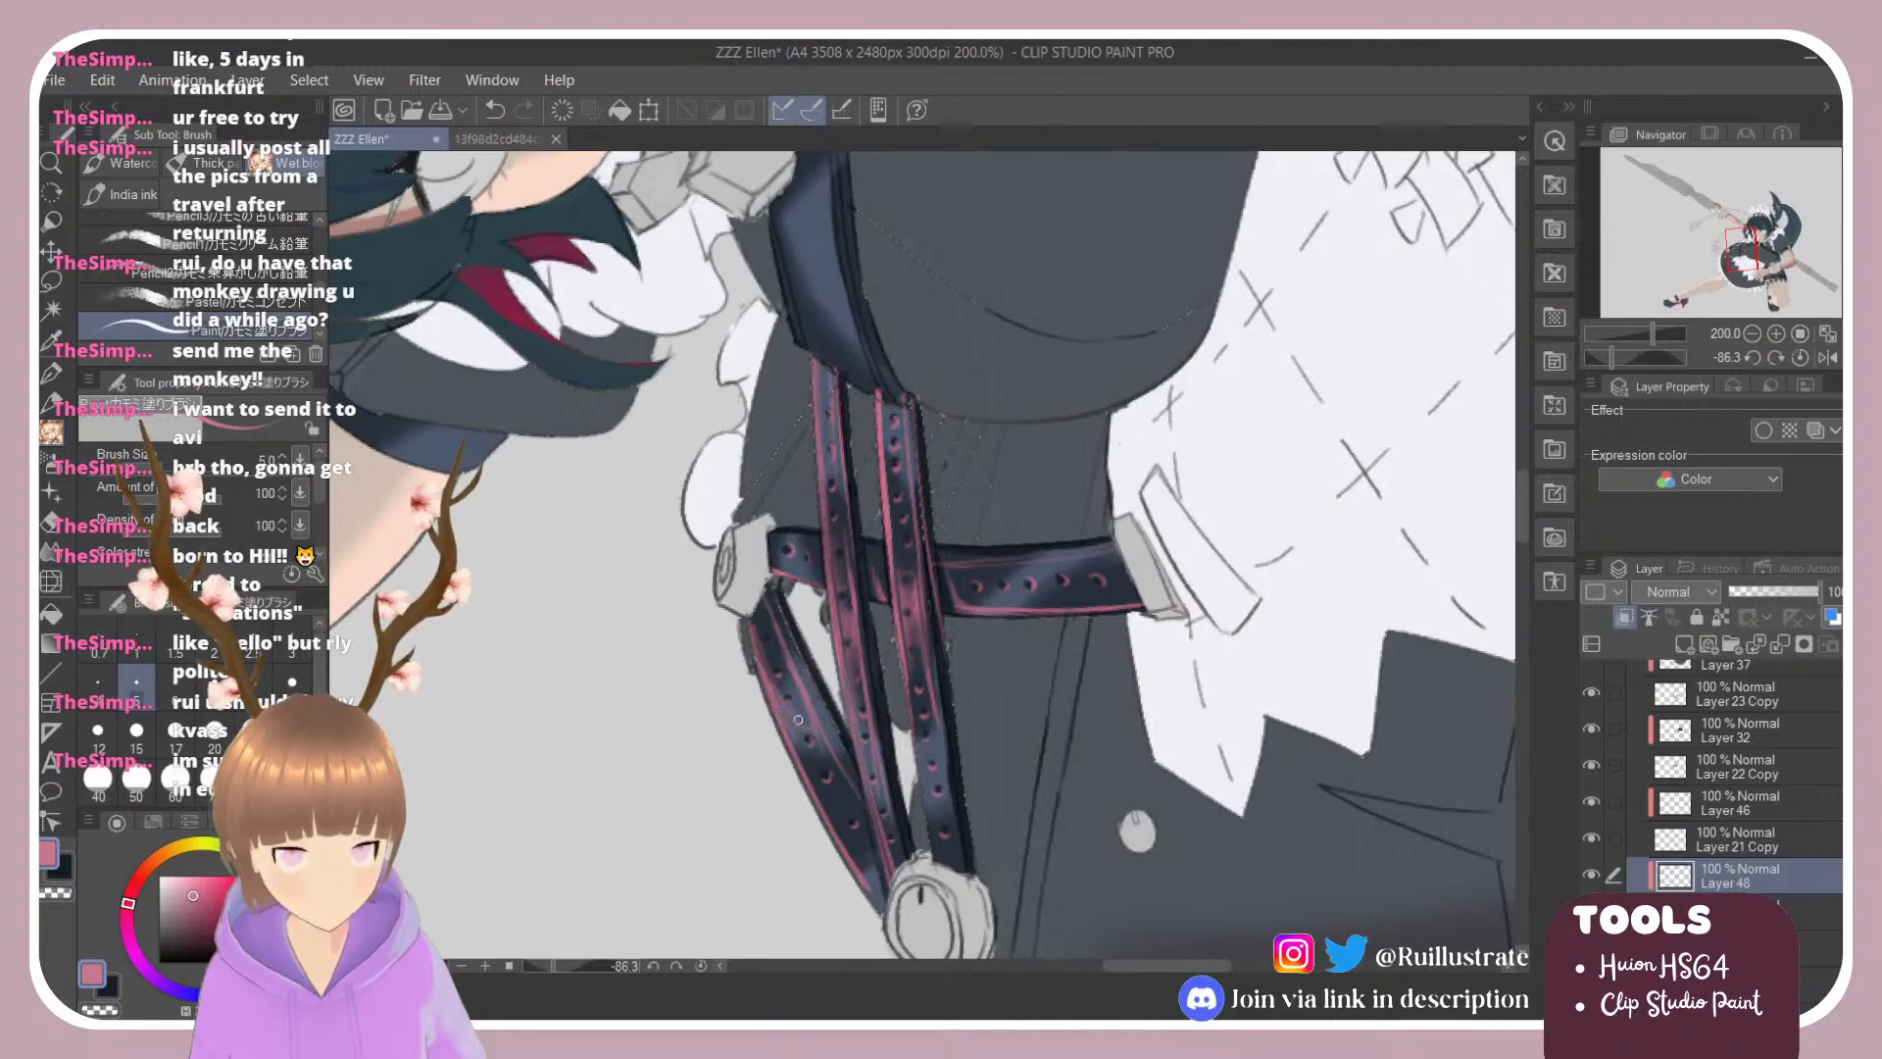
pyautogui.moveTo(860, 801)
pyautogui.mouseDown()
pyautogui.moveTo(831, 755)
pyautogui.moveTo(870, 820)
pyautogui.mouseUp()
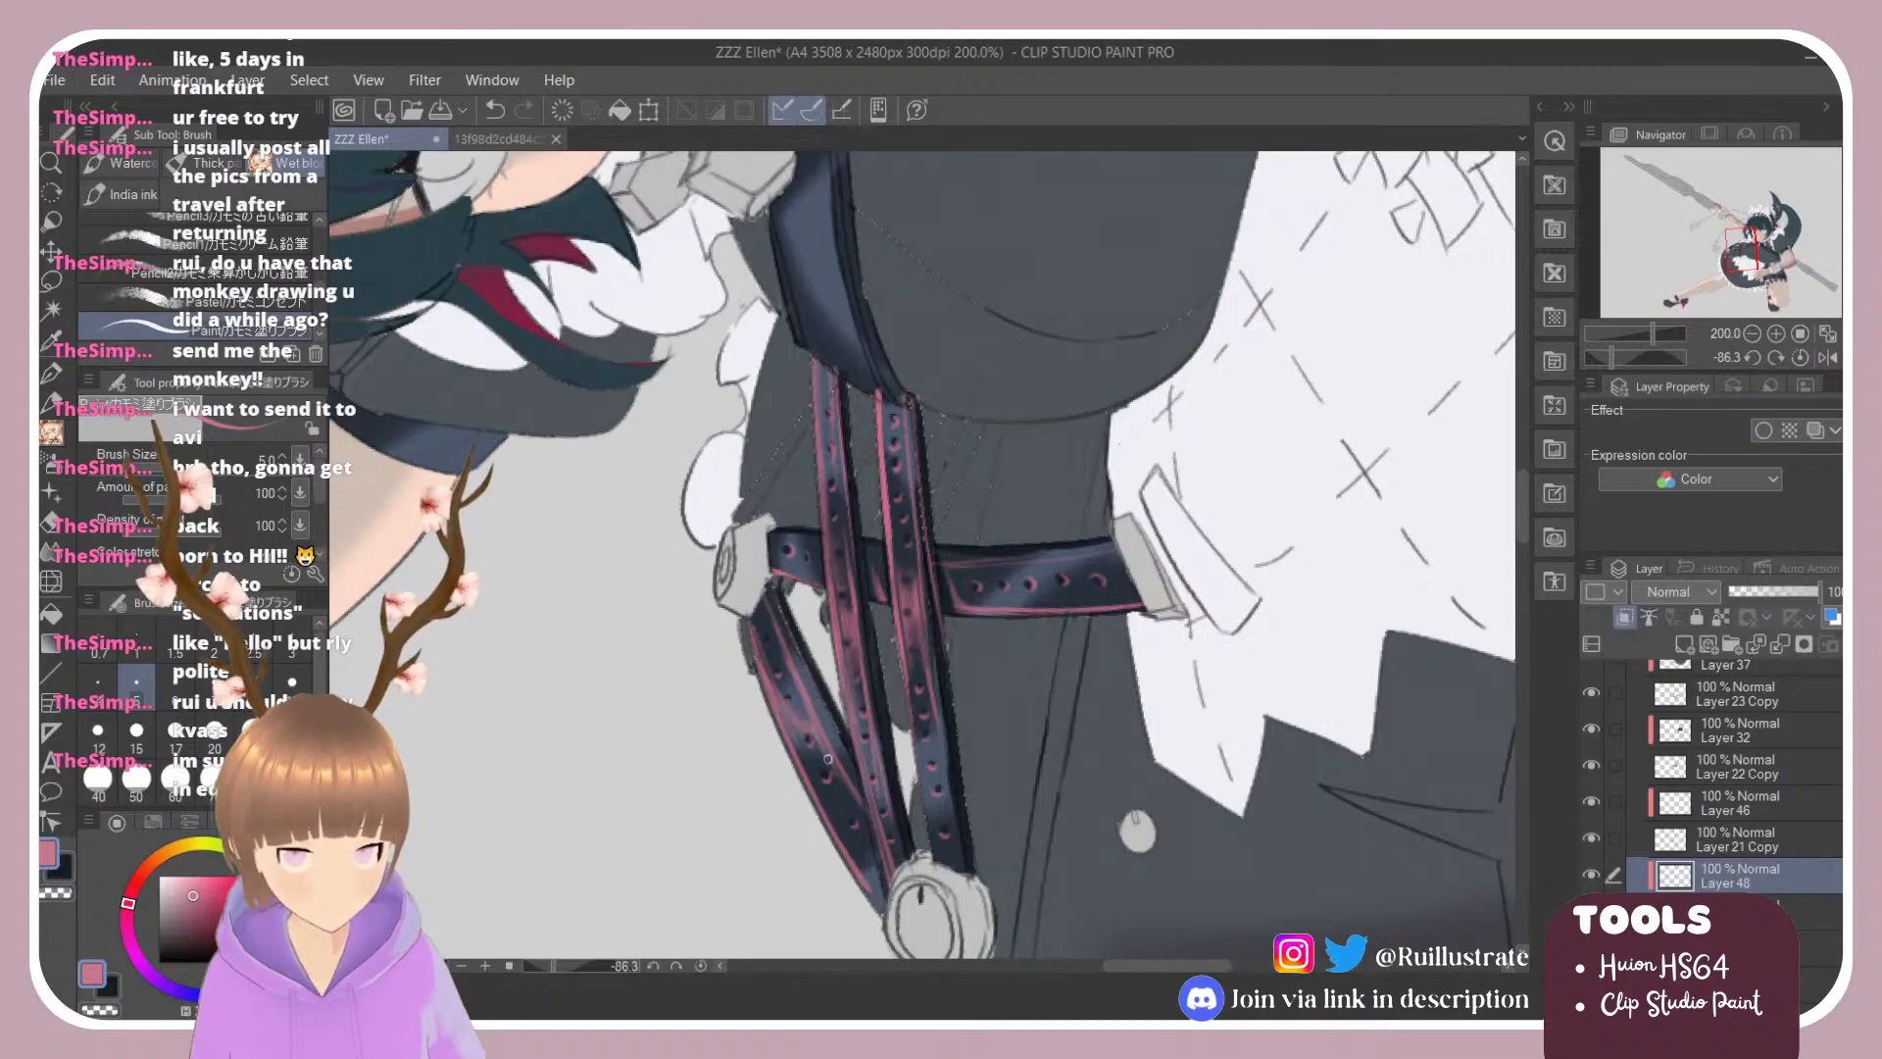
pyautogui.moveTo(790, 709); pyautogui.dragTo(845, 836)
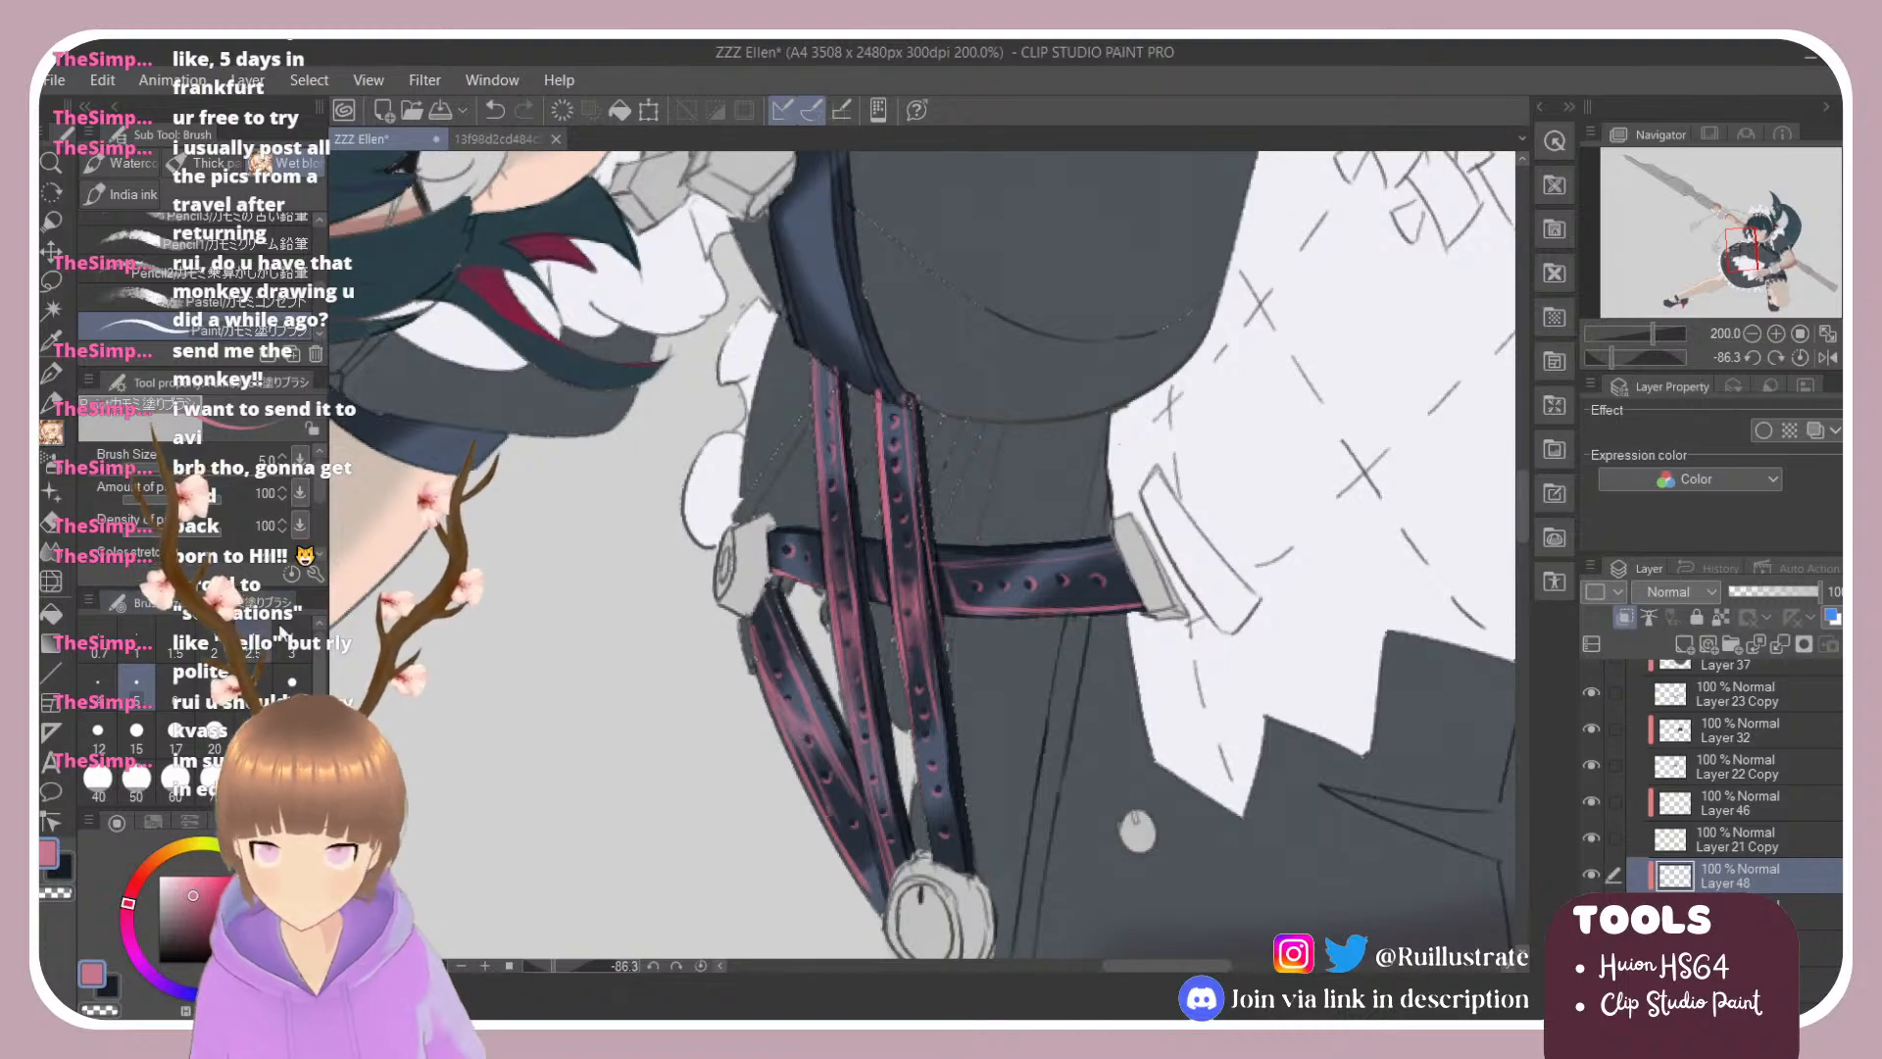
# Step: Paint pink rim light along the outer edge and lower end of the wide chest strap above the straight straps
pyautogui.scroll(-3, 1002, 565)
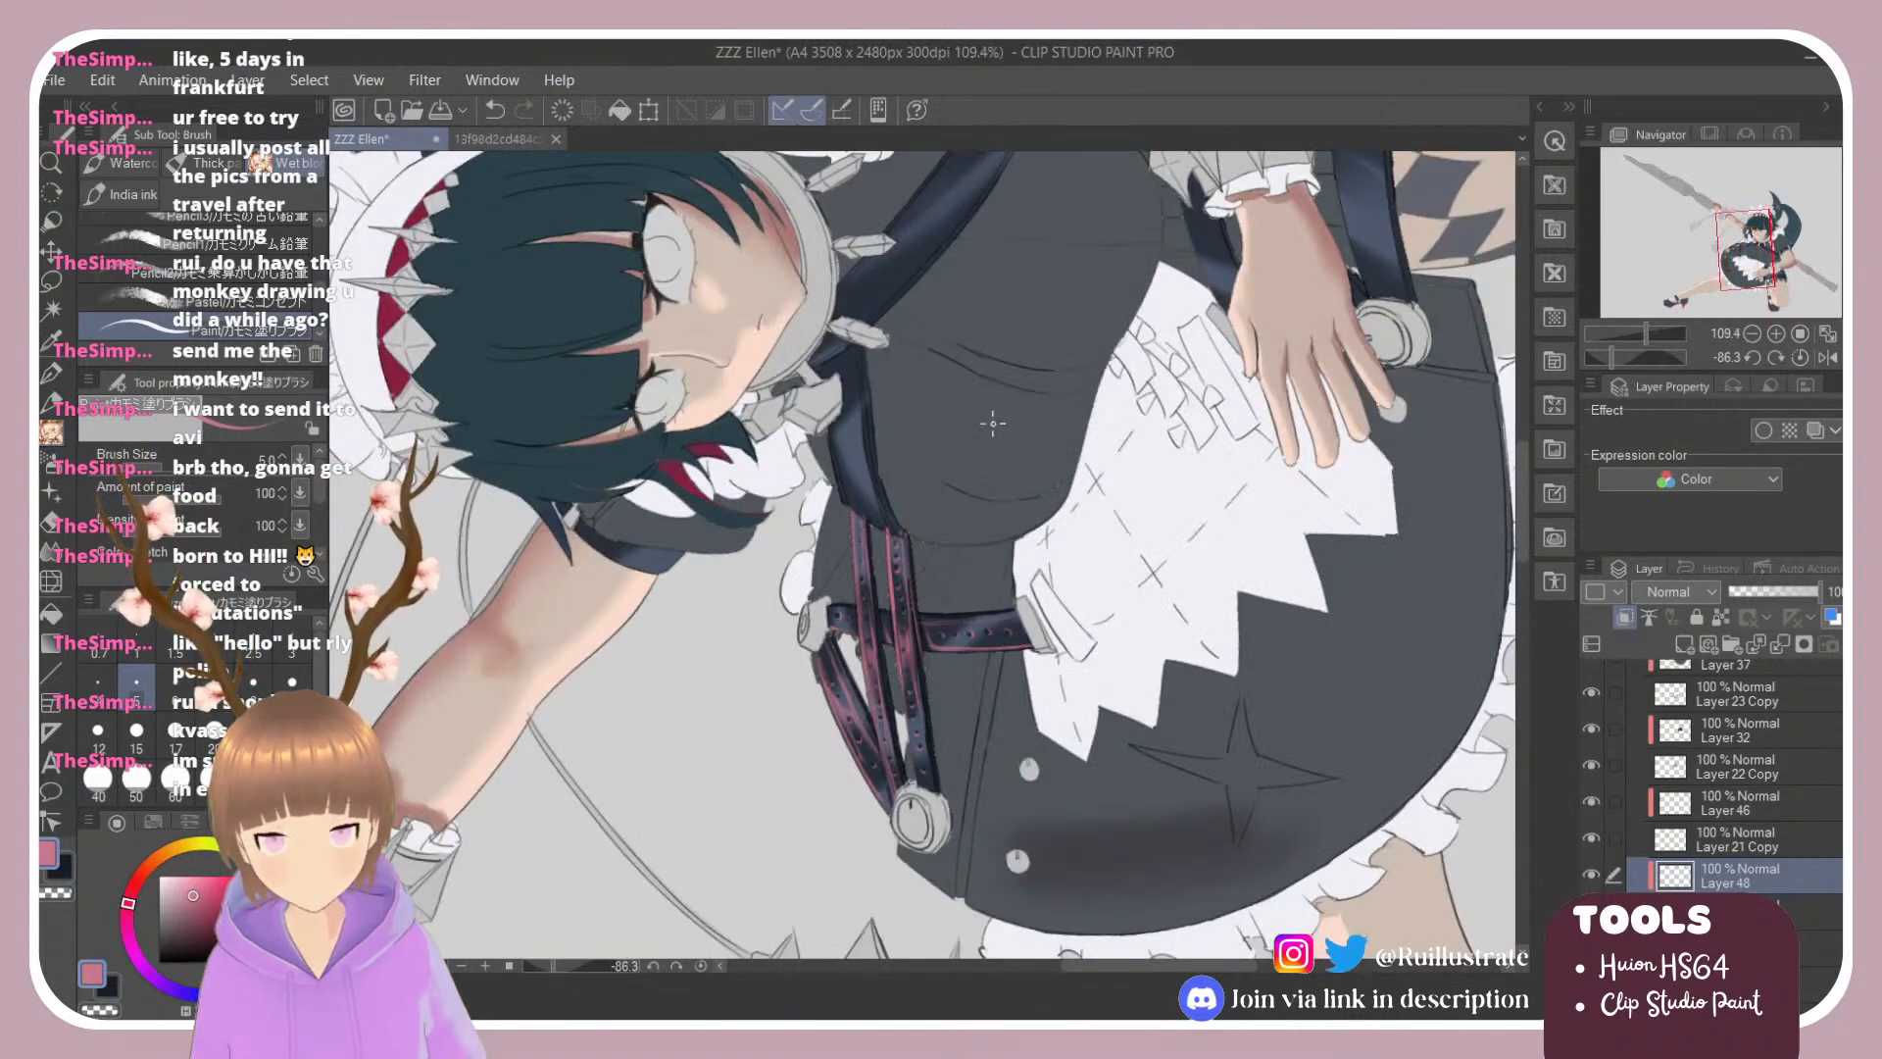
pyautogui.scroll(3, 993, 424)
pyautogui.press('e')
pyautogui.moveTo(993, 423)
pyautogui.mouseDown()
pyautogui.moveTo(750, 441)
pyautogui.moveTo(738, 556)
pyautogui.mouseUp()
pyautogui.press('b')
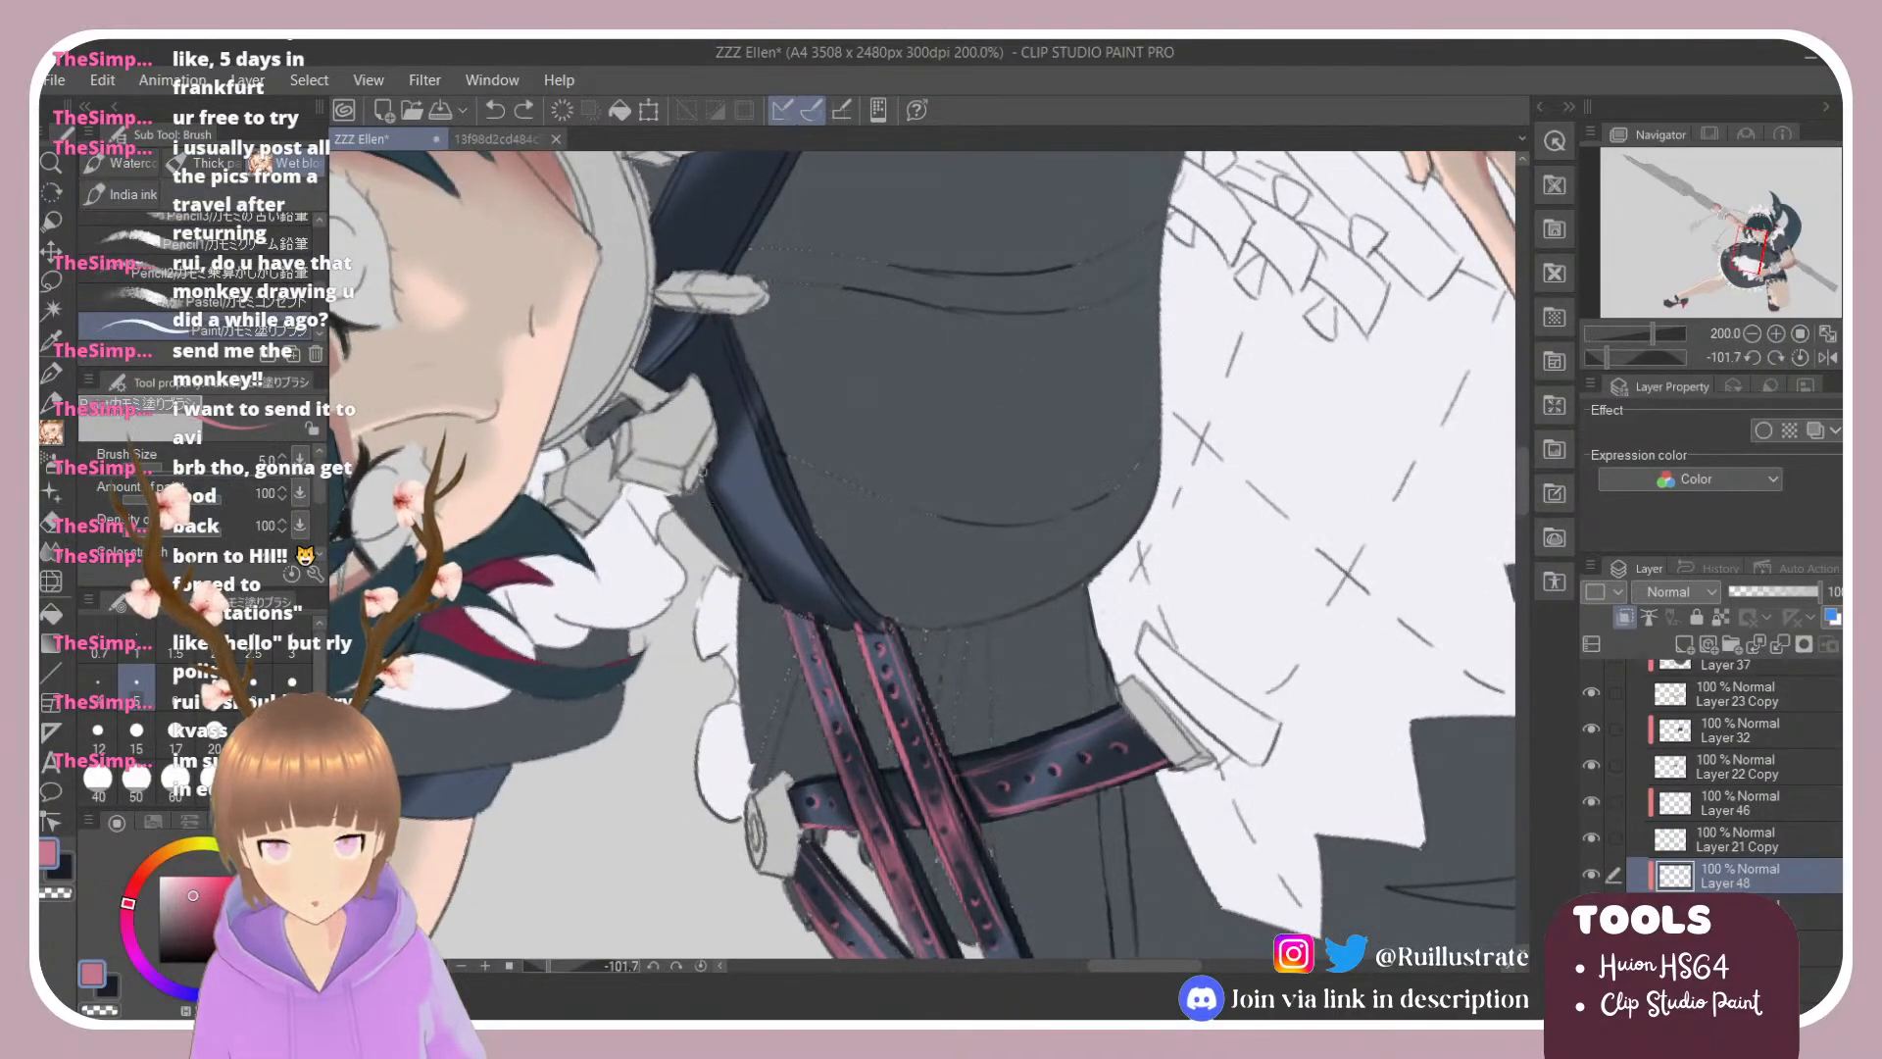
pyautogui.moveTo(704, 474); pyautogui.dragTo(774, 614)
pyautogui.moveTo(733, 541)
pyautogui.mouseDown()
pyautogui.moveTo(776, 608)
pyautogui.moveTo(758, 563)
pyautogui.moveTo(814, 622)
pyautogui.moveTo(776, 550)
pyautogui.moveTo(827, 610)
pyautogui.mouseUp()
pyautogui.moveTo(721, 331); pyautogui.dragTo(801, 537)
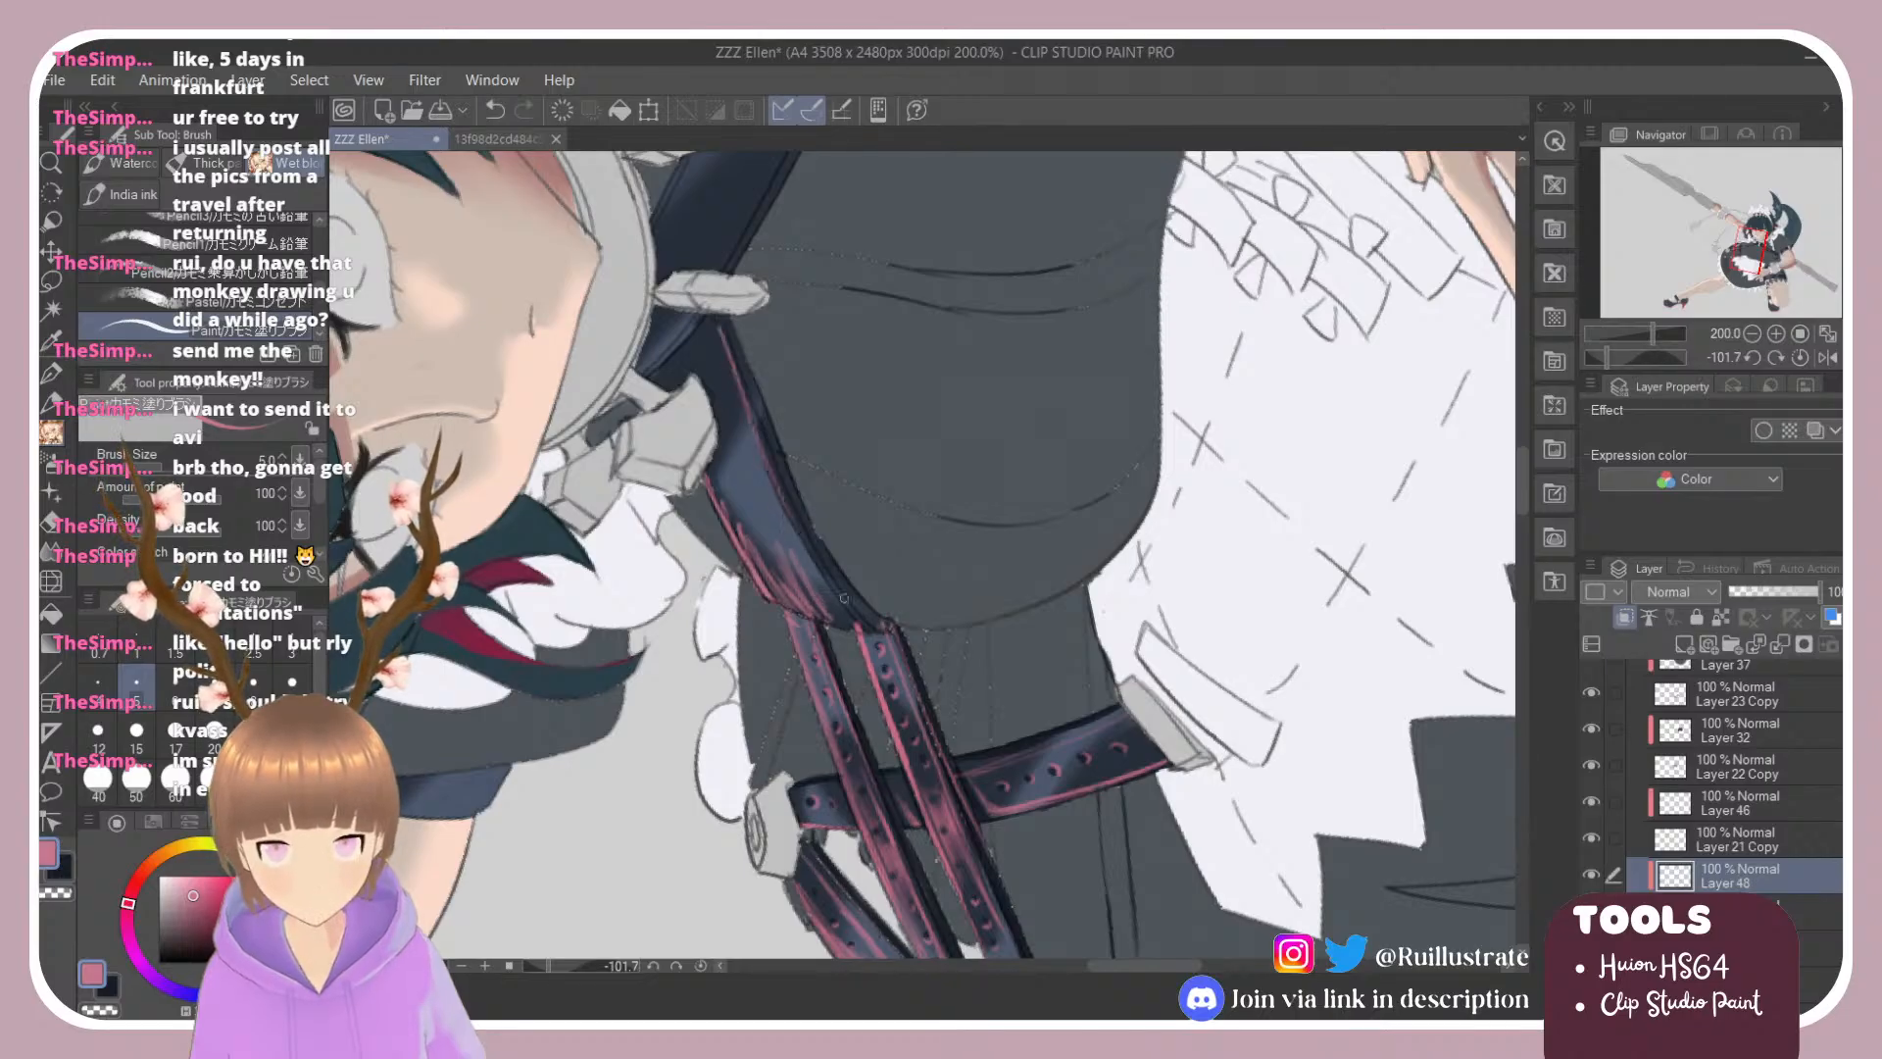
# Step: Draw long pink lines down the inner side of the wide chest strap, undoing a stray stroke
pyautogui.moveTo(723, 339); pyautogui.dragTo(850, 624)
pyautogui.hotkey('ctrl', 'z')
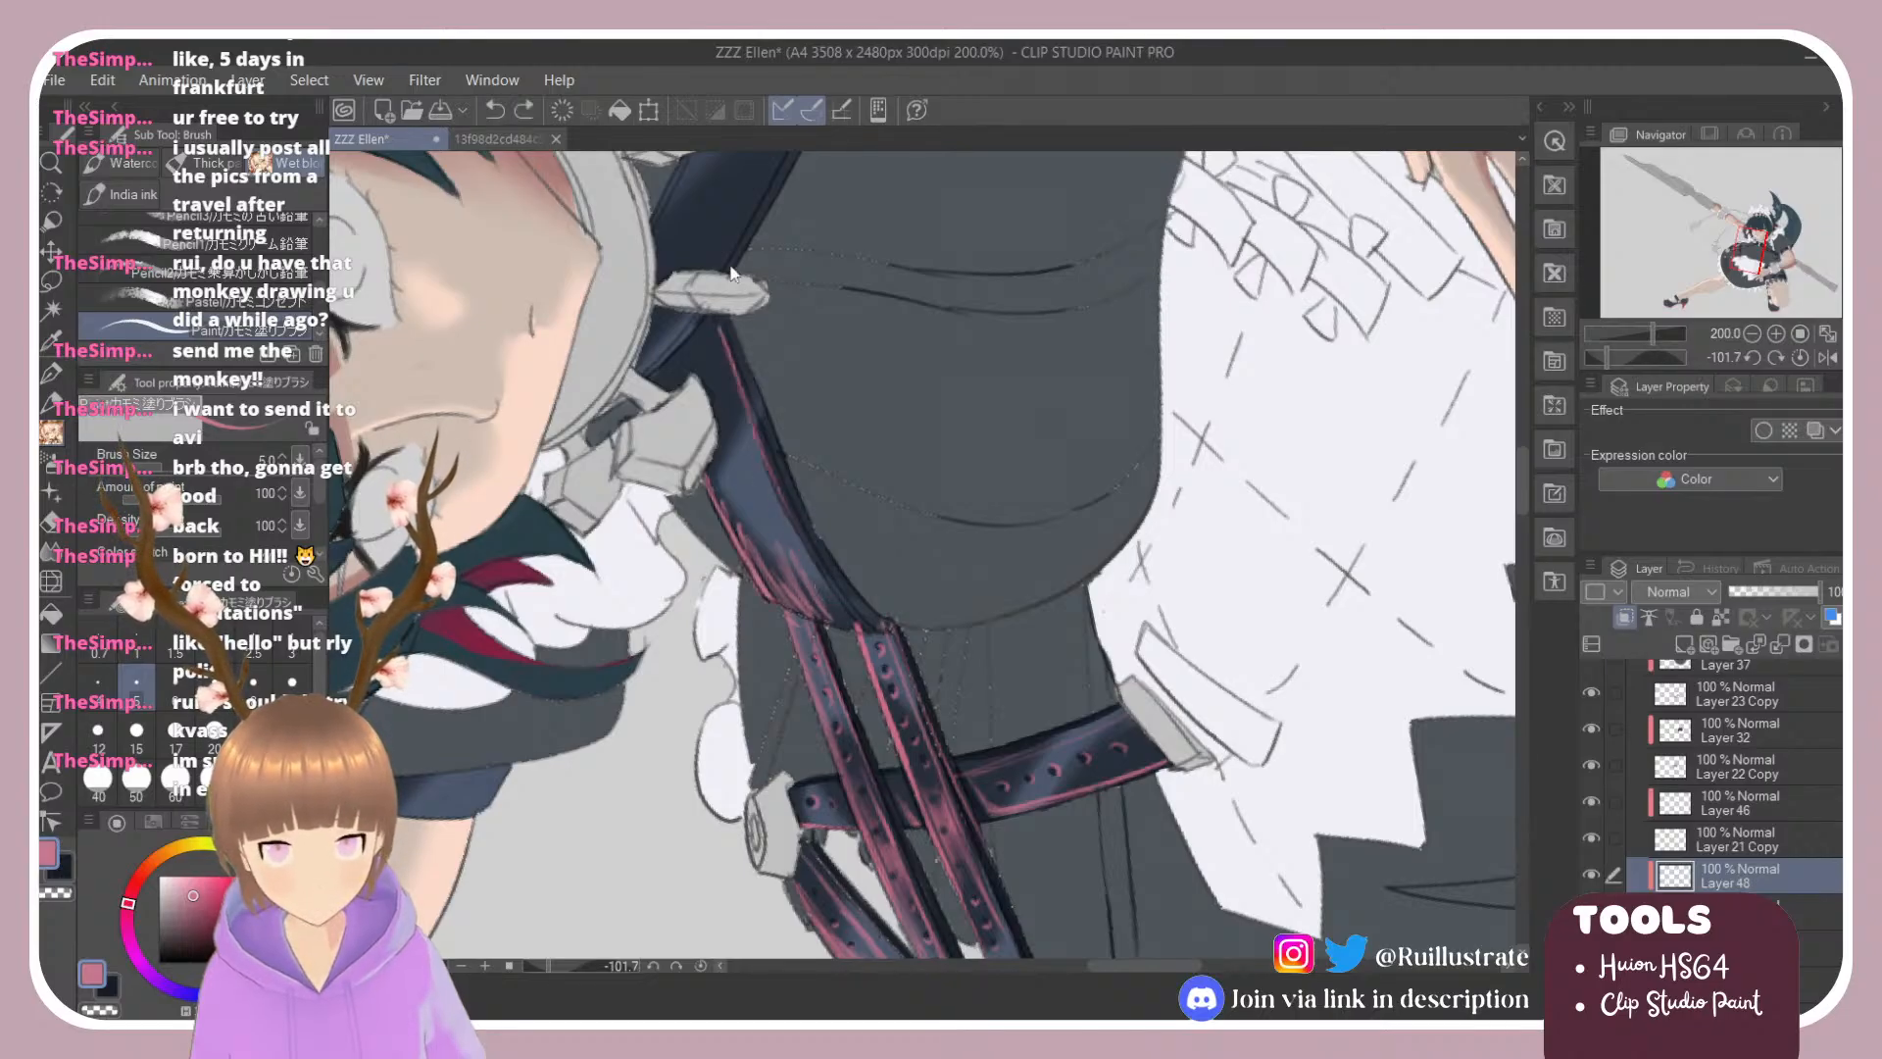
pyautogui.moveTo(723, 338)
pyautogui.mouseDown()
pyautogui.moveTo(773, 484)
pyautogui.moveTo(853, 615)
pyautogui.mouseUp()
pyautogui.moveTo(718, 322)
pyautogui.mouseDown()
pyautogui.moveTo(835, 610)
pyautogui.moveTo(746, 453)
pyautogui.moveTo(836, 615)
pyautogui.moveTo(697, 480)
pyautogui.moveTo(755, 367)
pyautogui.moveTo(822, 460)
pyautogui.moveTo(839, 537)
pyautogui.mouseUp()
# Step: Soften the pink highlight on the wide chest strap's lower end with the Blender brush at size 10
pyautogui.moveTo(813, 453)
pyautogui.mouseDown()
pyautogui.moveTo(829, 524)
pyautogui.moveTo(848, 379)
pyautogui.moveTo(893, 325)
pyautogui.mouseUp()
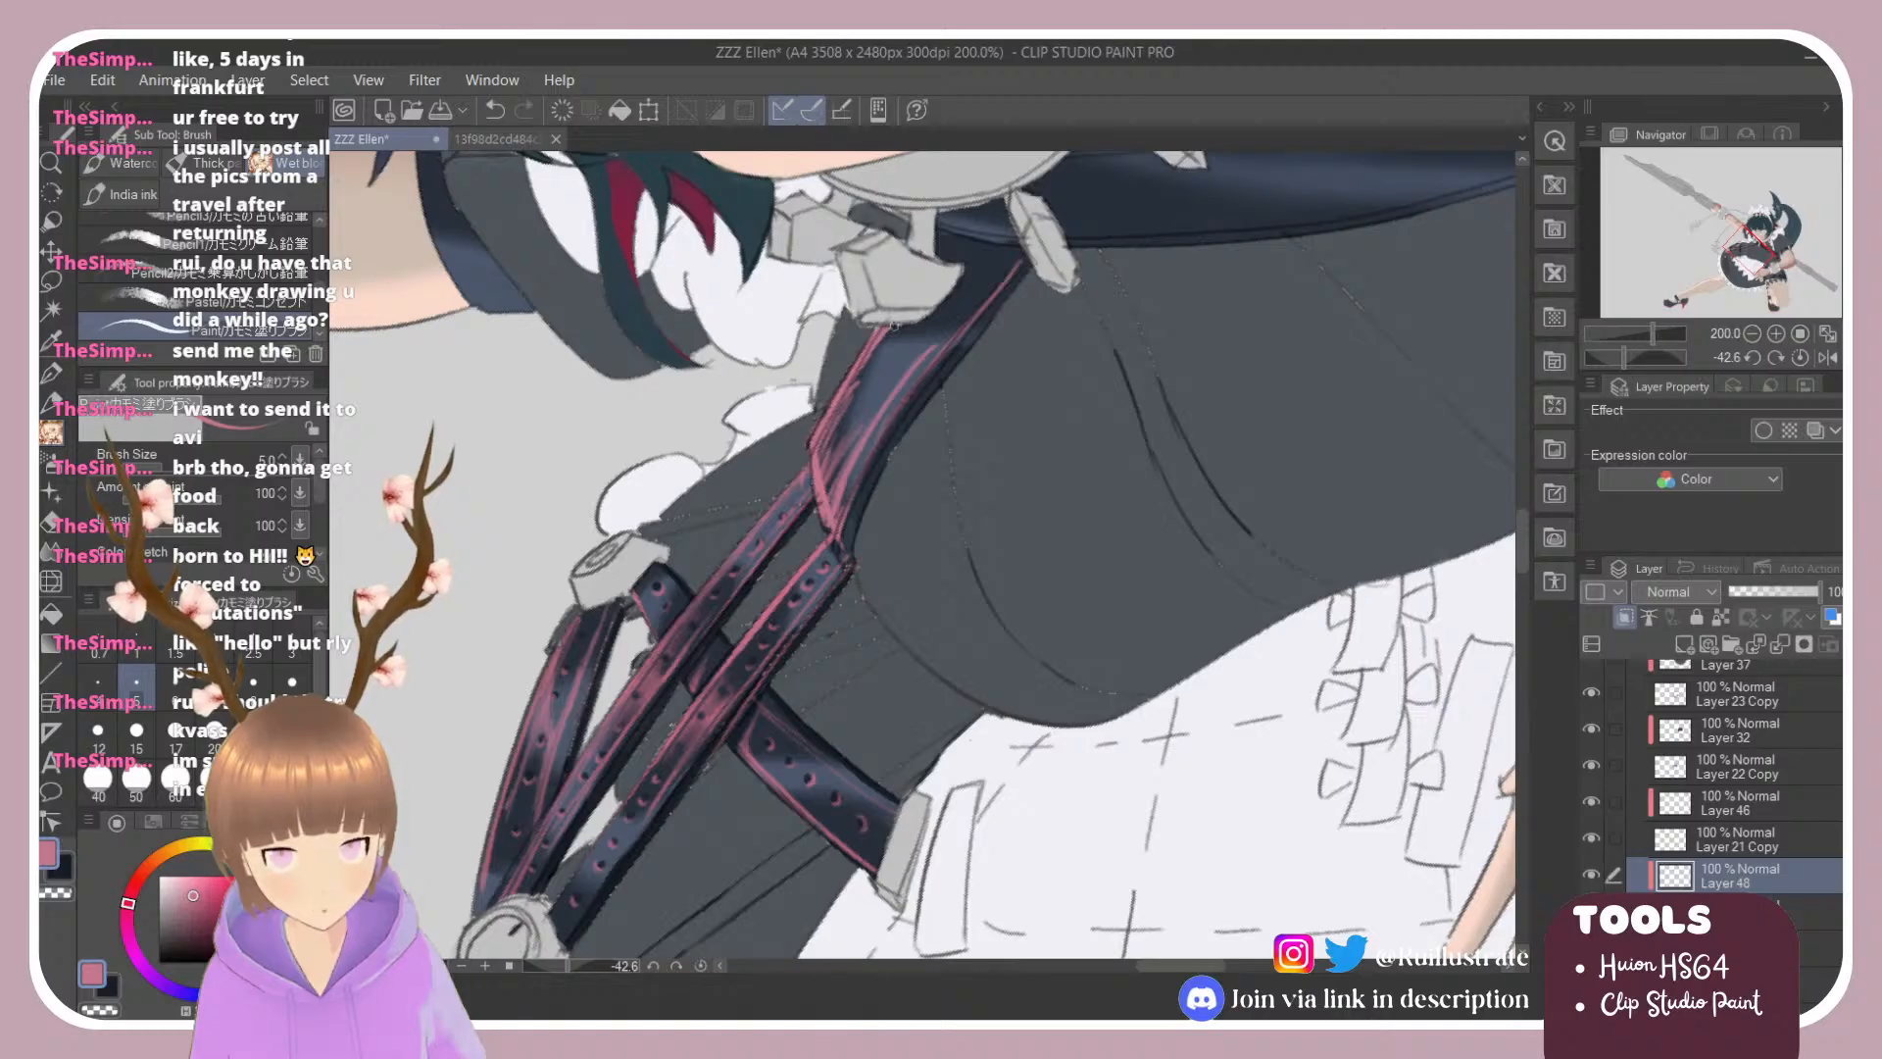
pyautogui.scroll(-2, 196, 284)
pyautogui.click(196, 283)
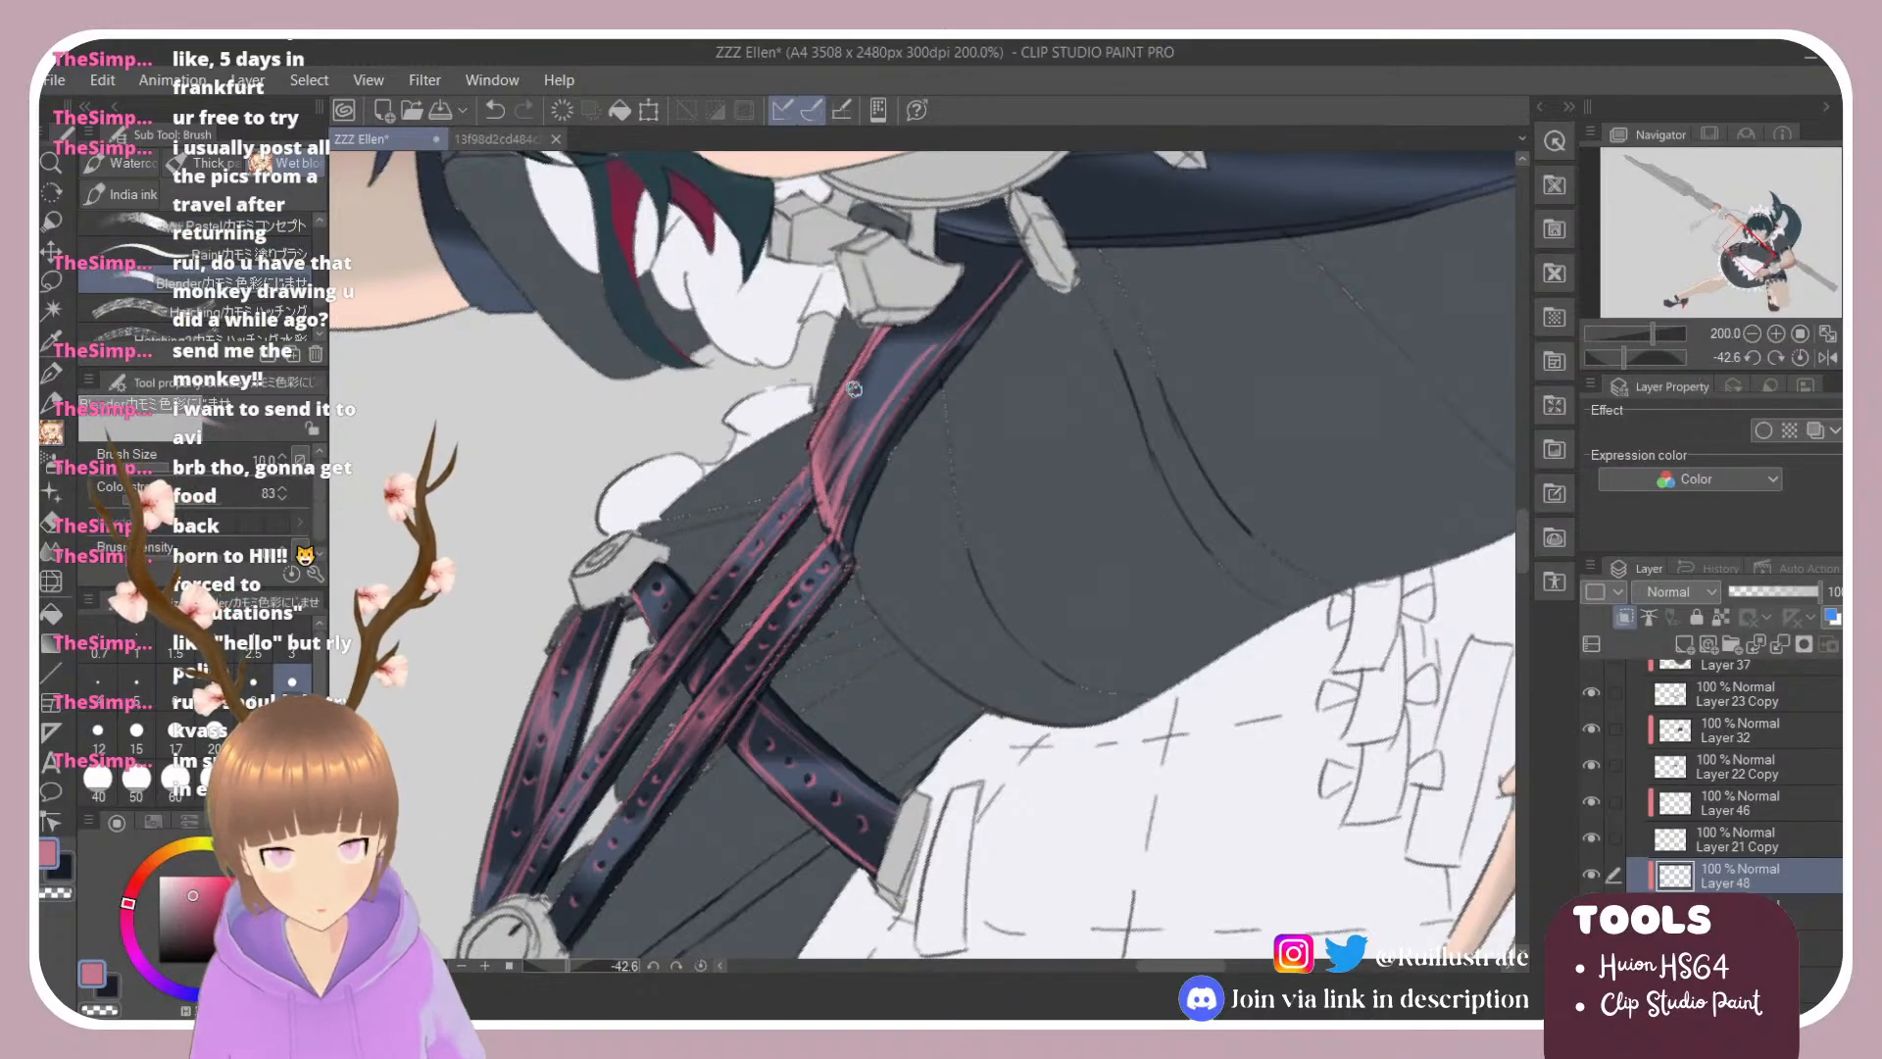
pyautogui.moveTo(832, 441)
pyautogui.mouseDown()
pyautogui.moveTo(865, 383)
pyautogui.moveTo(822, 516)
pyautogui.moveTo(872, 432)
pyautogui.mouseUp()
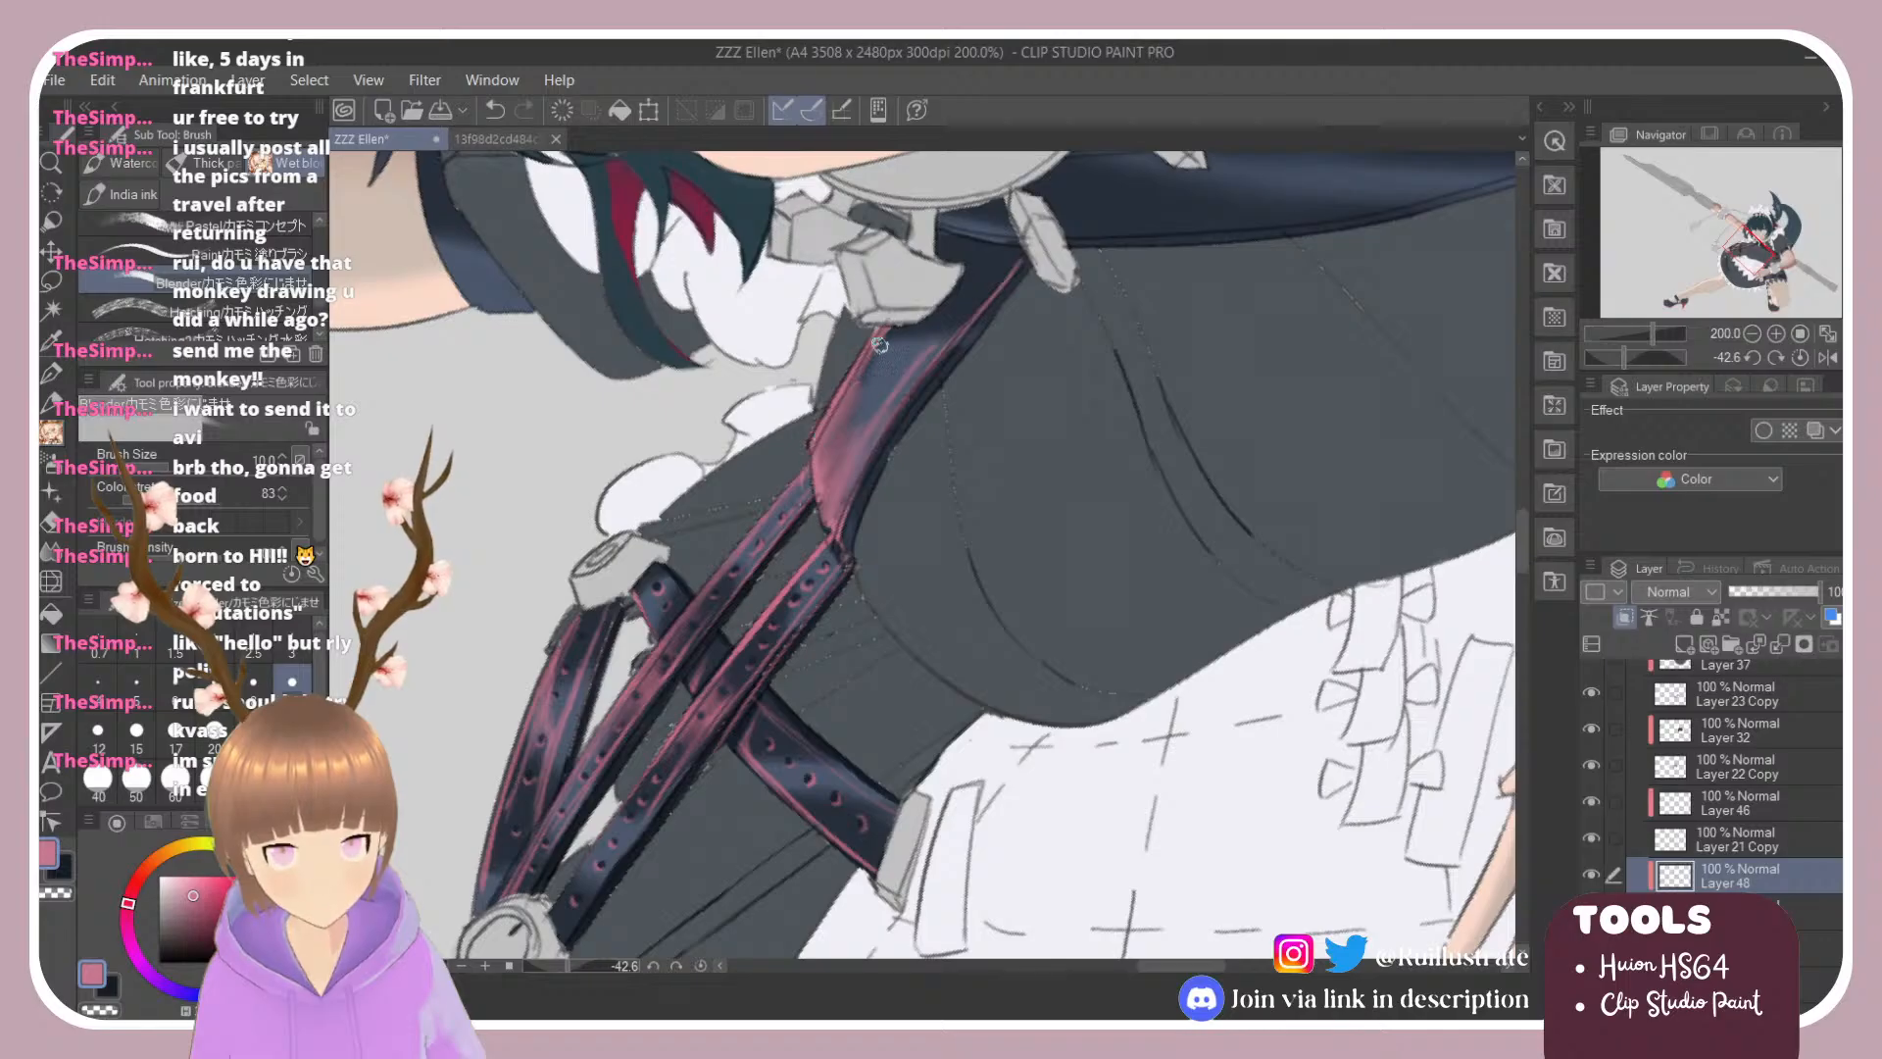
# Step: Erase small dark holes down the wide chest strap and accent them with small pink marks using the Paint brush
pyautogui.press('e')
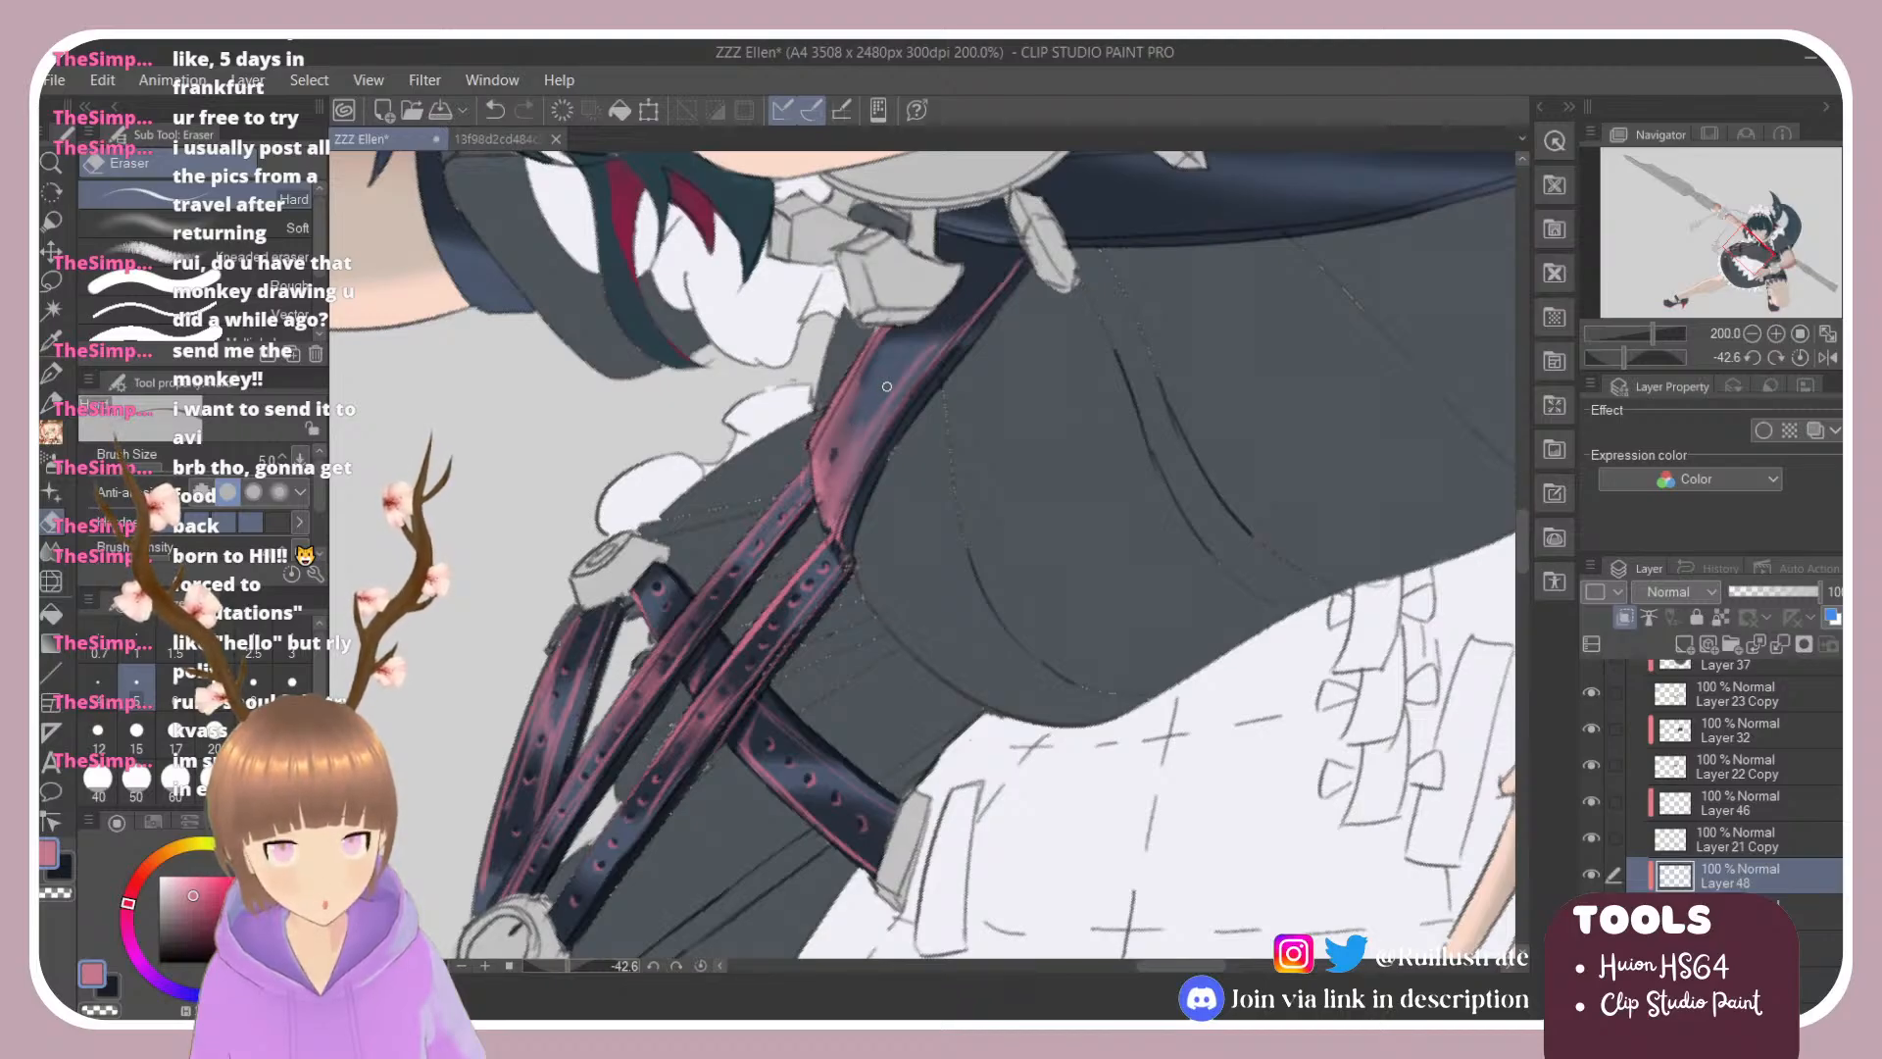
pyautogui.press('b')
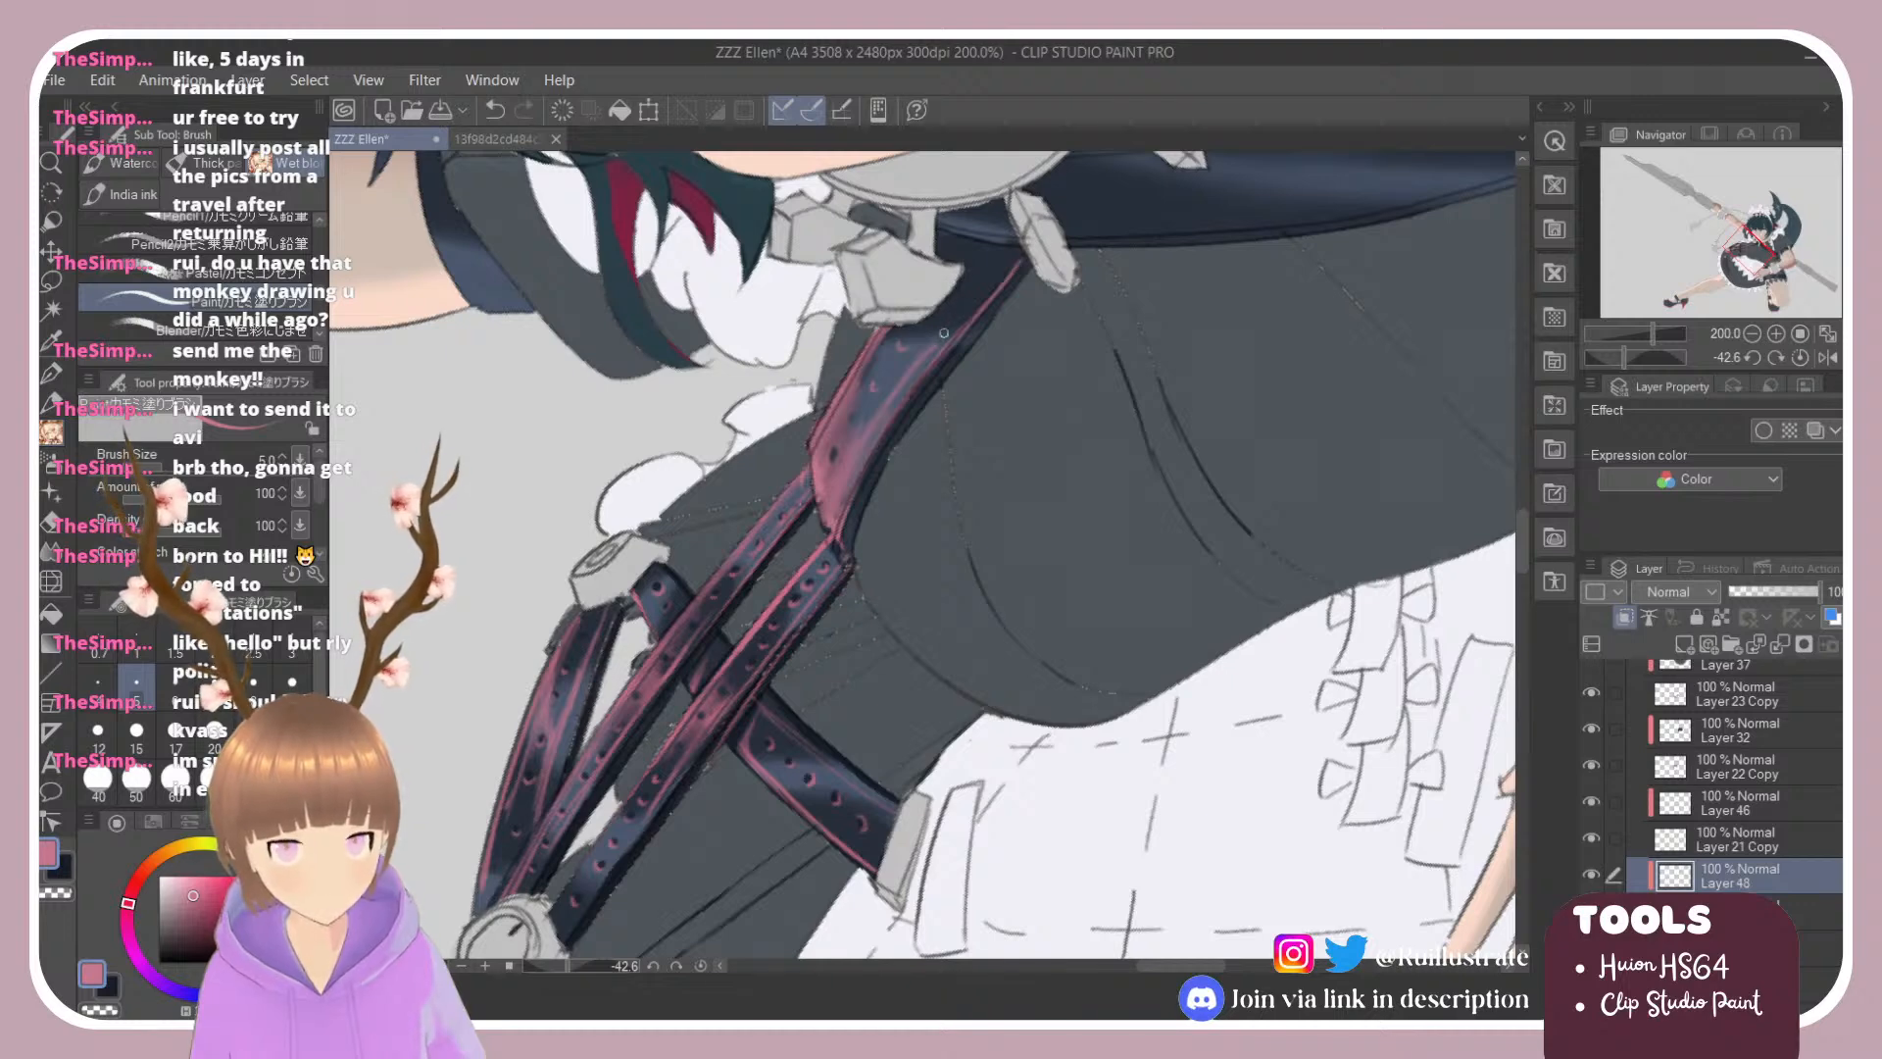
pyautogui.press('e')
pyautogui.moveTo(831, 387); pyautogui.dragTo(753, 467)
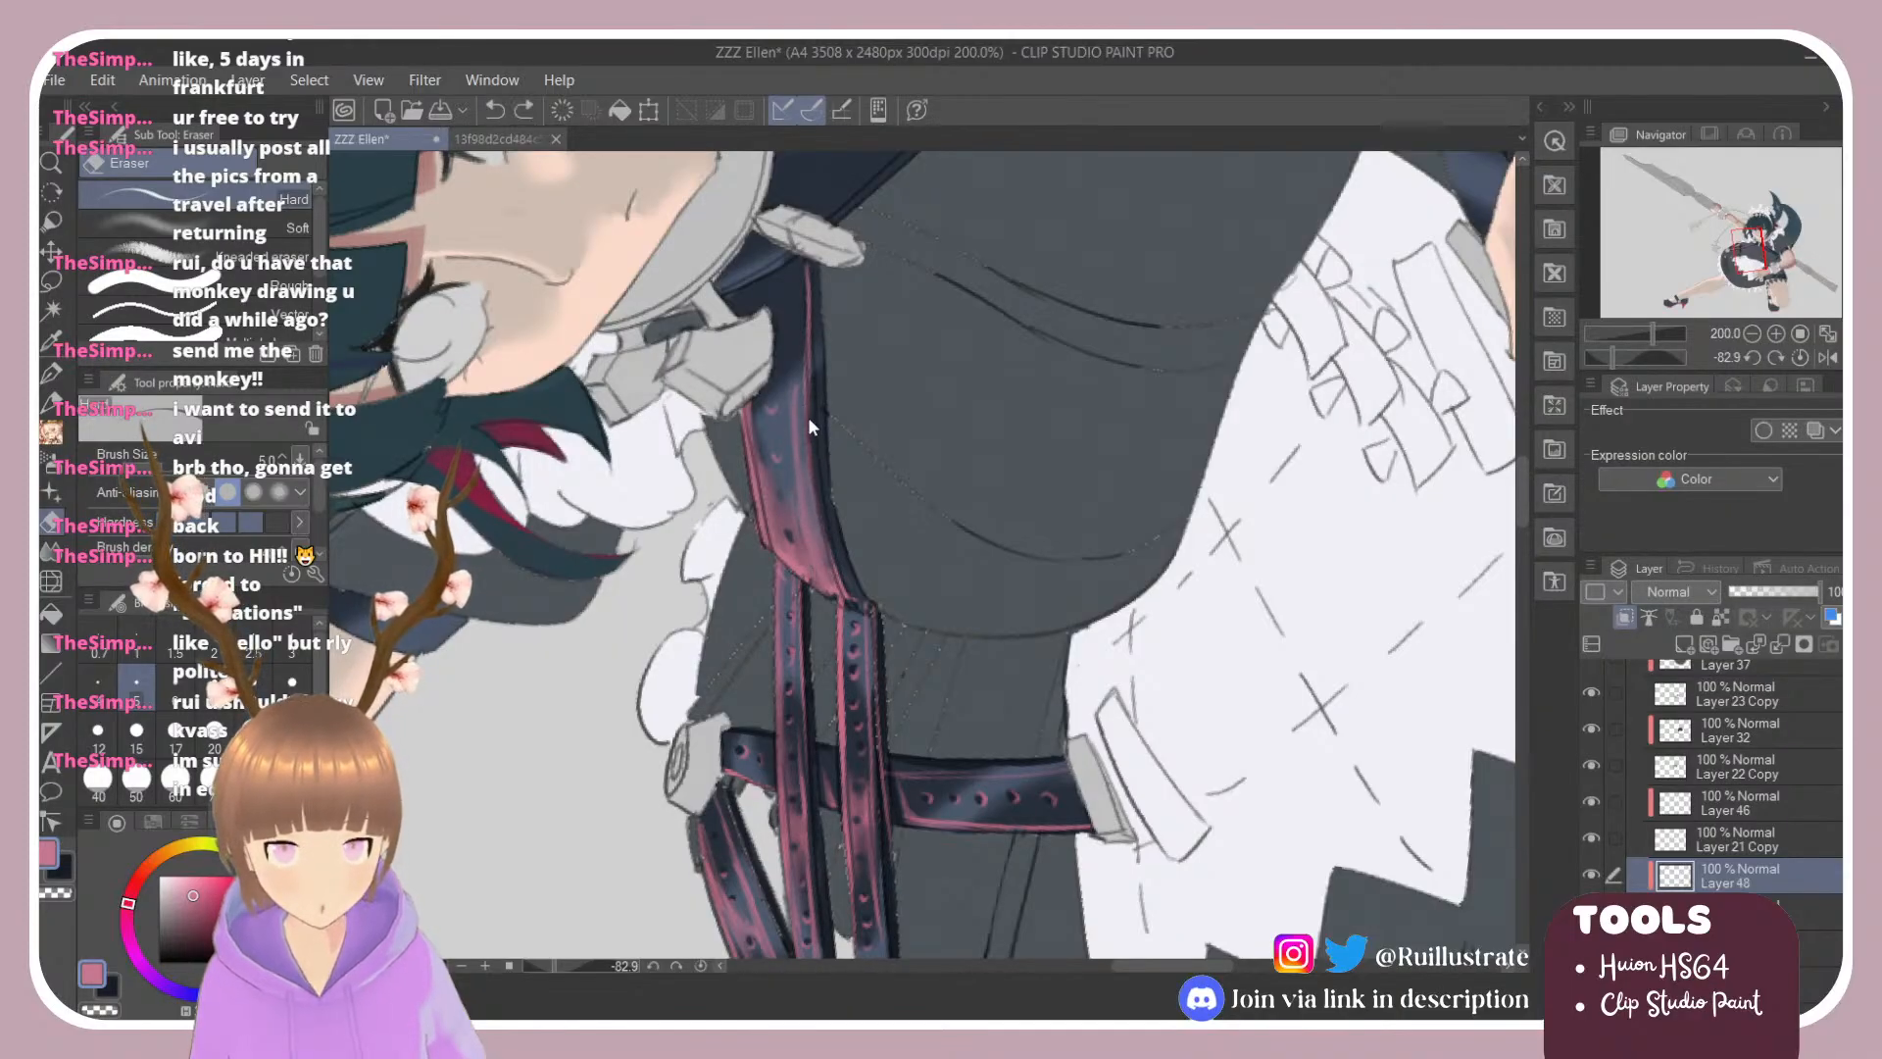
# Step: Clean up the wide chest strap's inner side with the eraser and repaint its pink rim with the Paint brush at size 5
pyautogui.moveTo(819, 545); pyautogui.dragTo(799, 427)
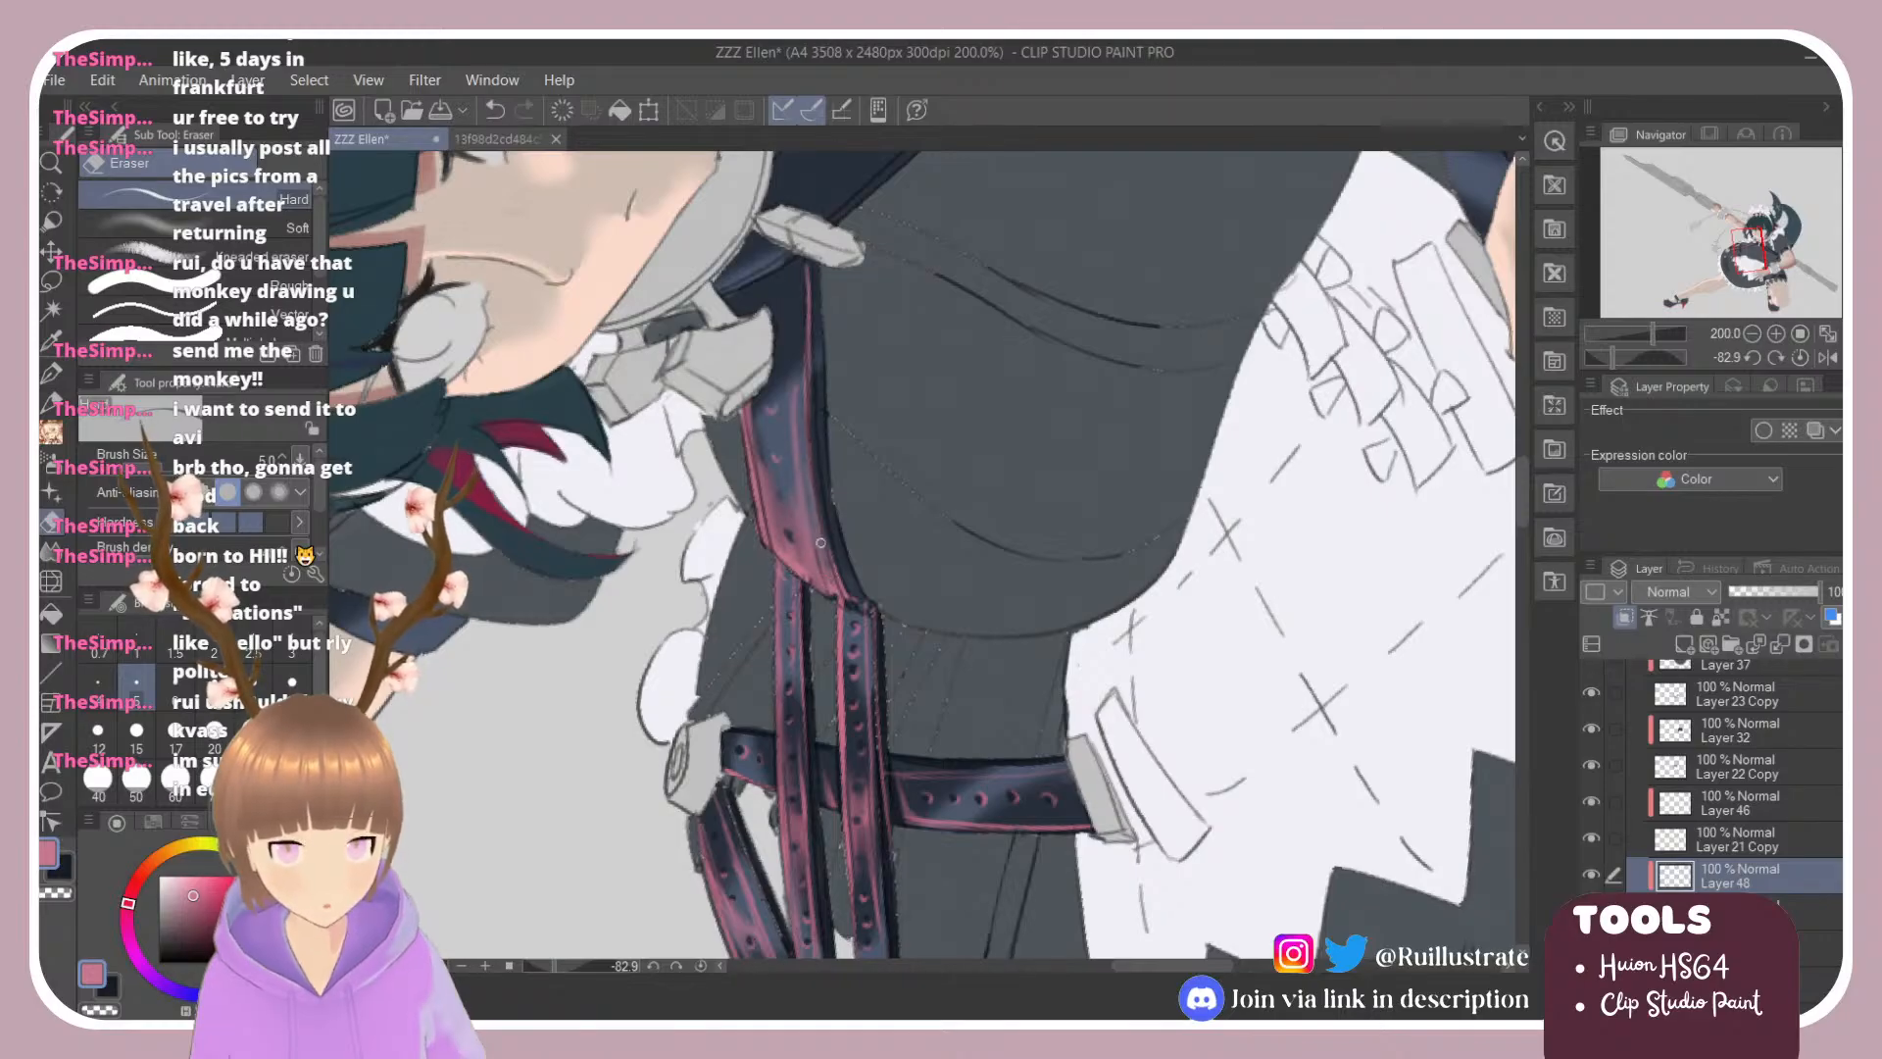
pyautogui.press('b')
pyautogui.moveTo(808, 339)
pyautogui.mouseDown()
pyautogui.moveTo(827, 555)
pyautogui.moveTo(816, 448)
pyautogui.moveTo(852, 597)
pyautogui.moveTo(833, 519)
pyautogui.moveTo(853, 593)
pyautogui.moveTo(836, 538)
pyautogui.moveTo(848, 593)
pyautogui.mouseUp()
pyautogui.press('e')
pyautogui.press('b')
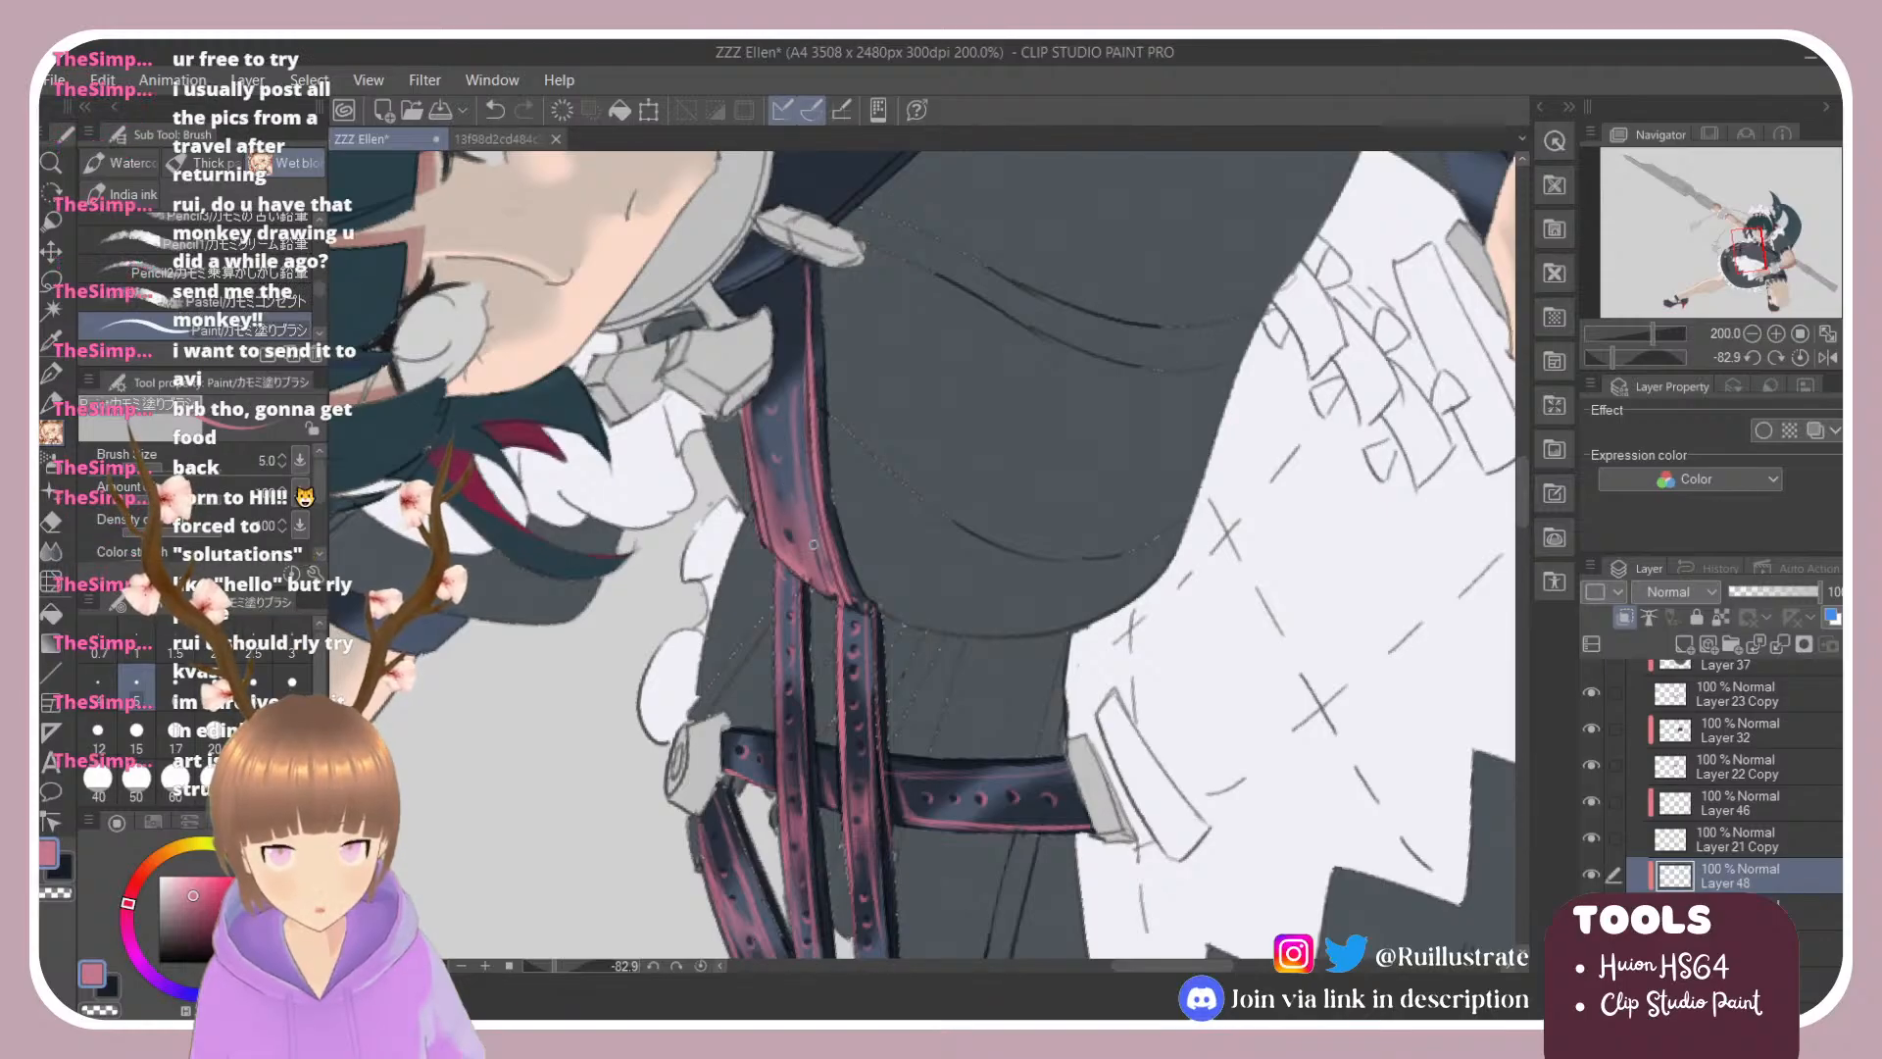
pyautogui.moveTo(809, 517); pyautogui.dragTo(826, 582)
pyautogui.moveTo(810, 490)
pyautogui.mouseDown()
pyautogui.moveTo(823, 576)
pyautogui.moveTo(774, 513)
pyautogui.moveTo(804, 577)
pyautogui.mouseUp()
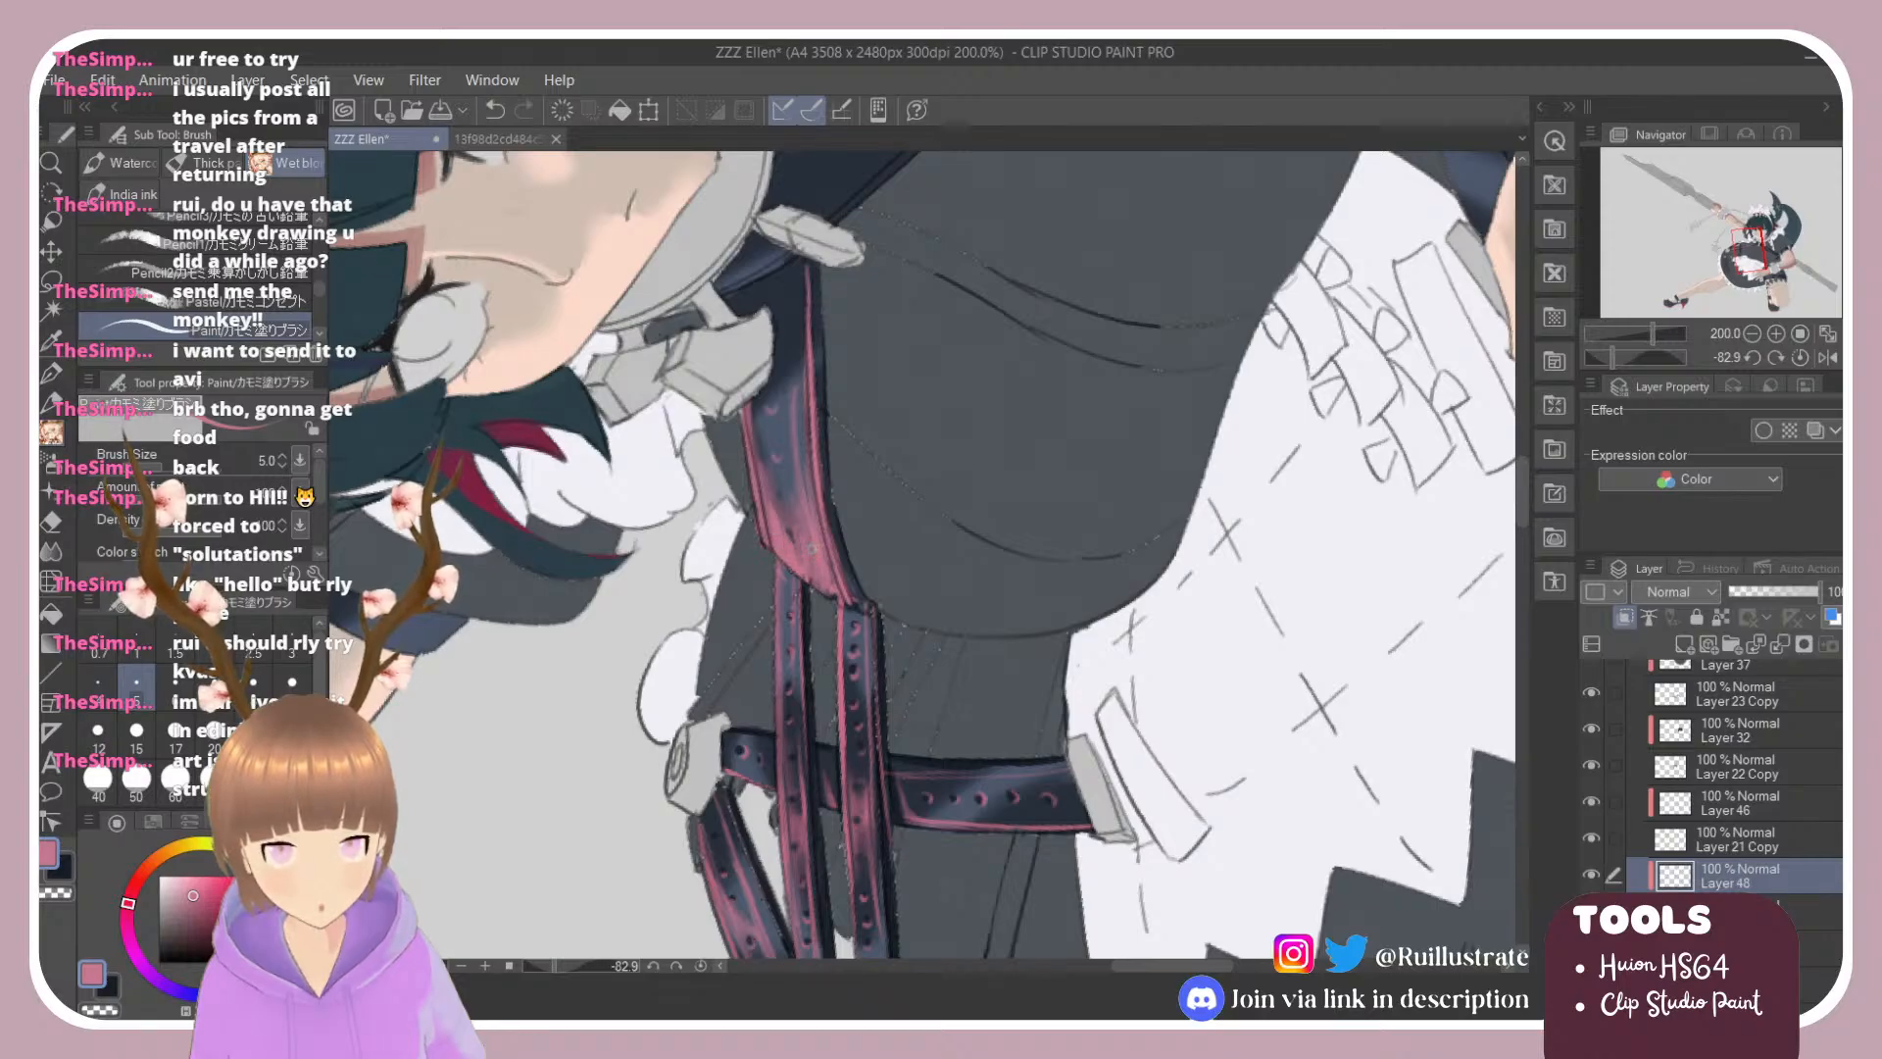
# Step: Smooth the wide chest strap's pink shading with the Blender brush at size 10, and restore its punched holes with small pink accents
pyautogui.click(306, 277)
pyautogui.moveTo(316, 292); pyautogui.dragTo(316, 299)
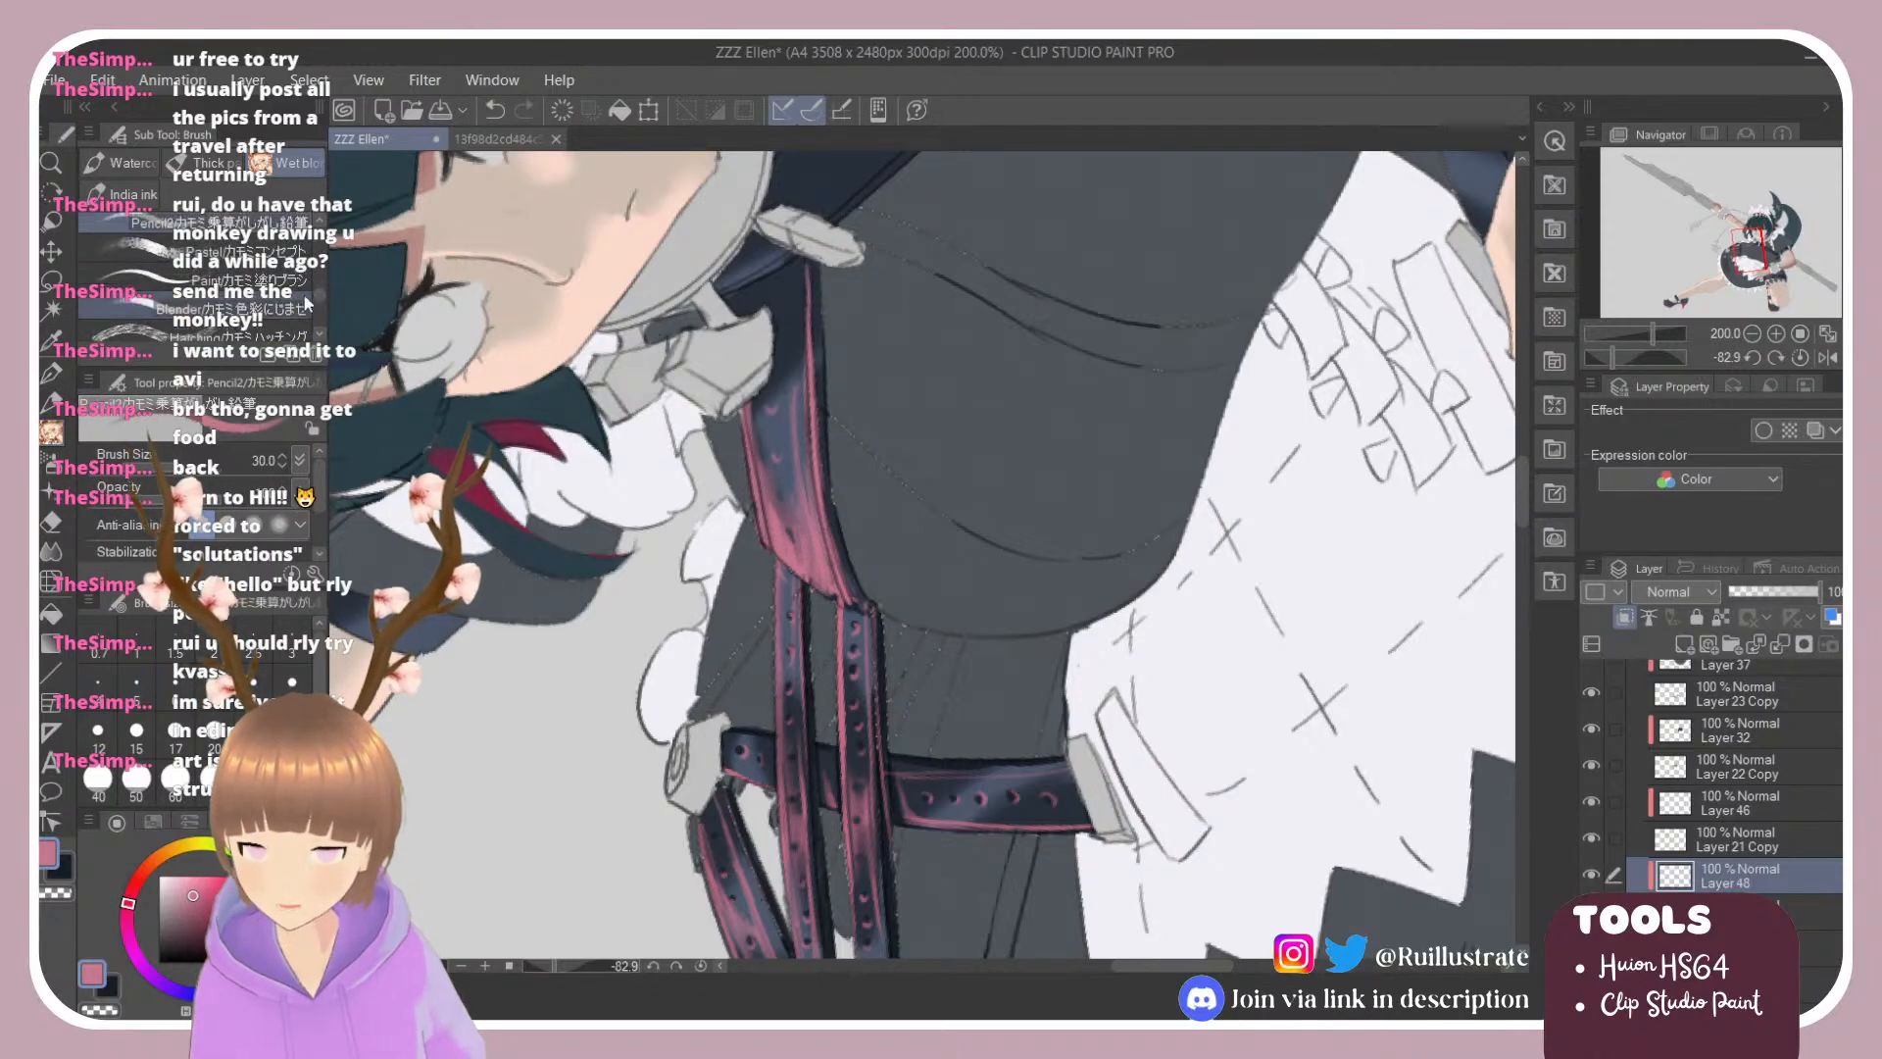
pyautogui.click(306, 306)
pyautogui.moveTo(806, 519)
pyautogui.mouseDown()
pyautogui.moveTo(784, 561)
pyautogui.moveTo(824, 578)
pyautogui.moveTo(782, 472)
pyautogui.mouseUp()
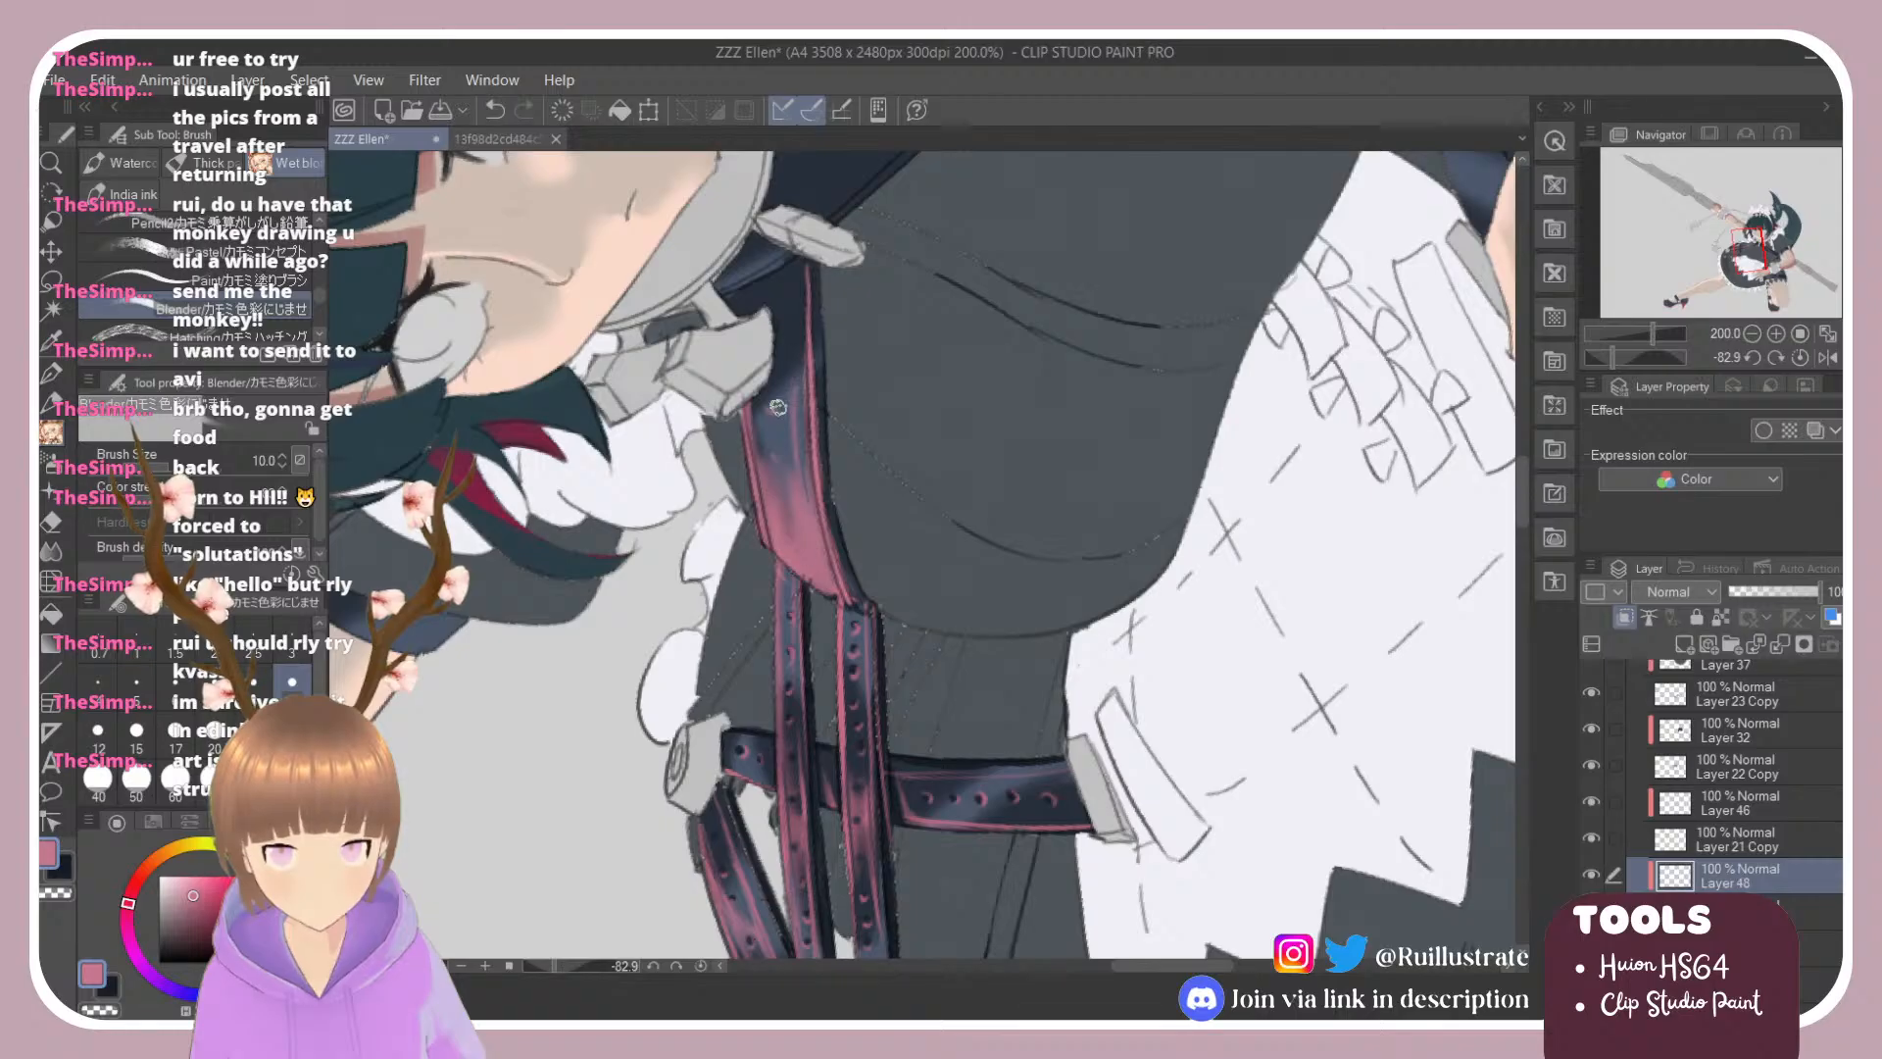
pyautogui.press('e')
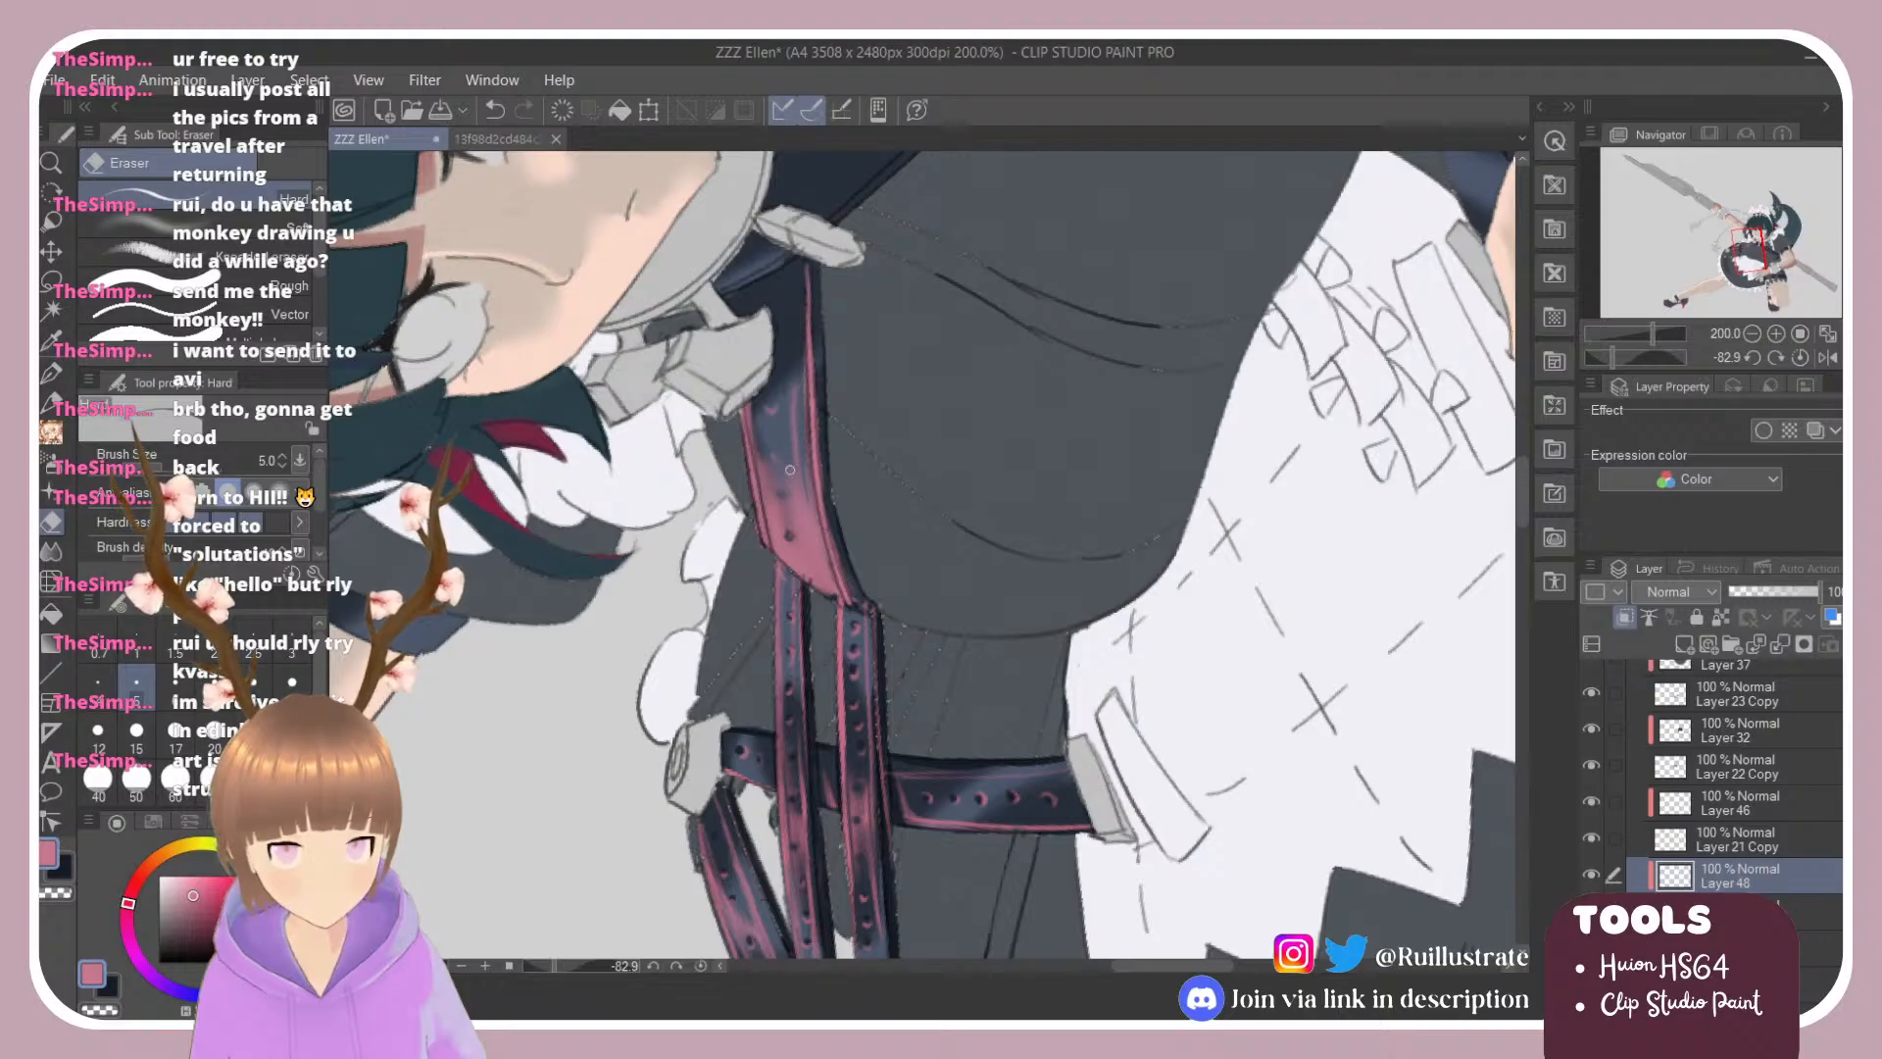
pyautogui.press('b')
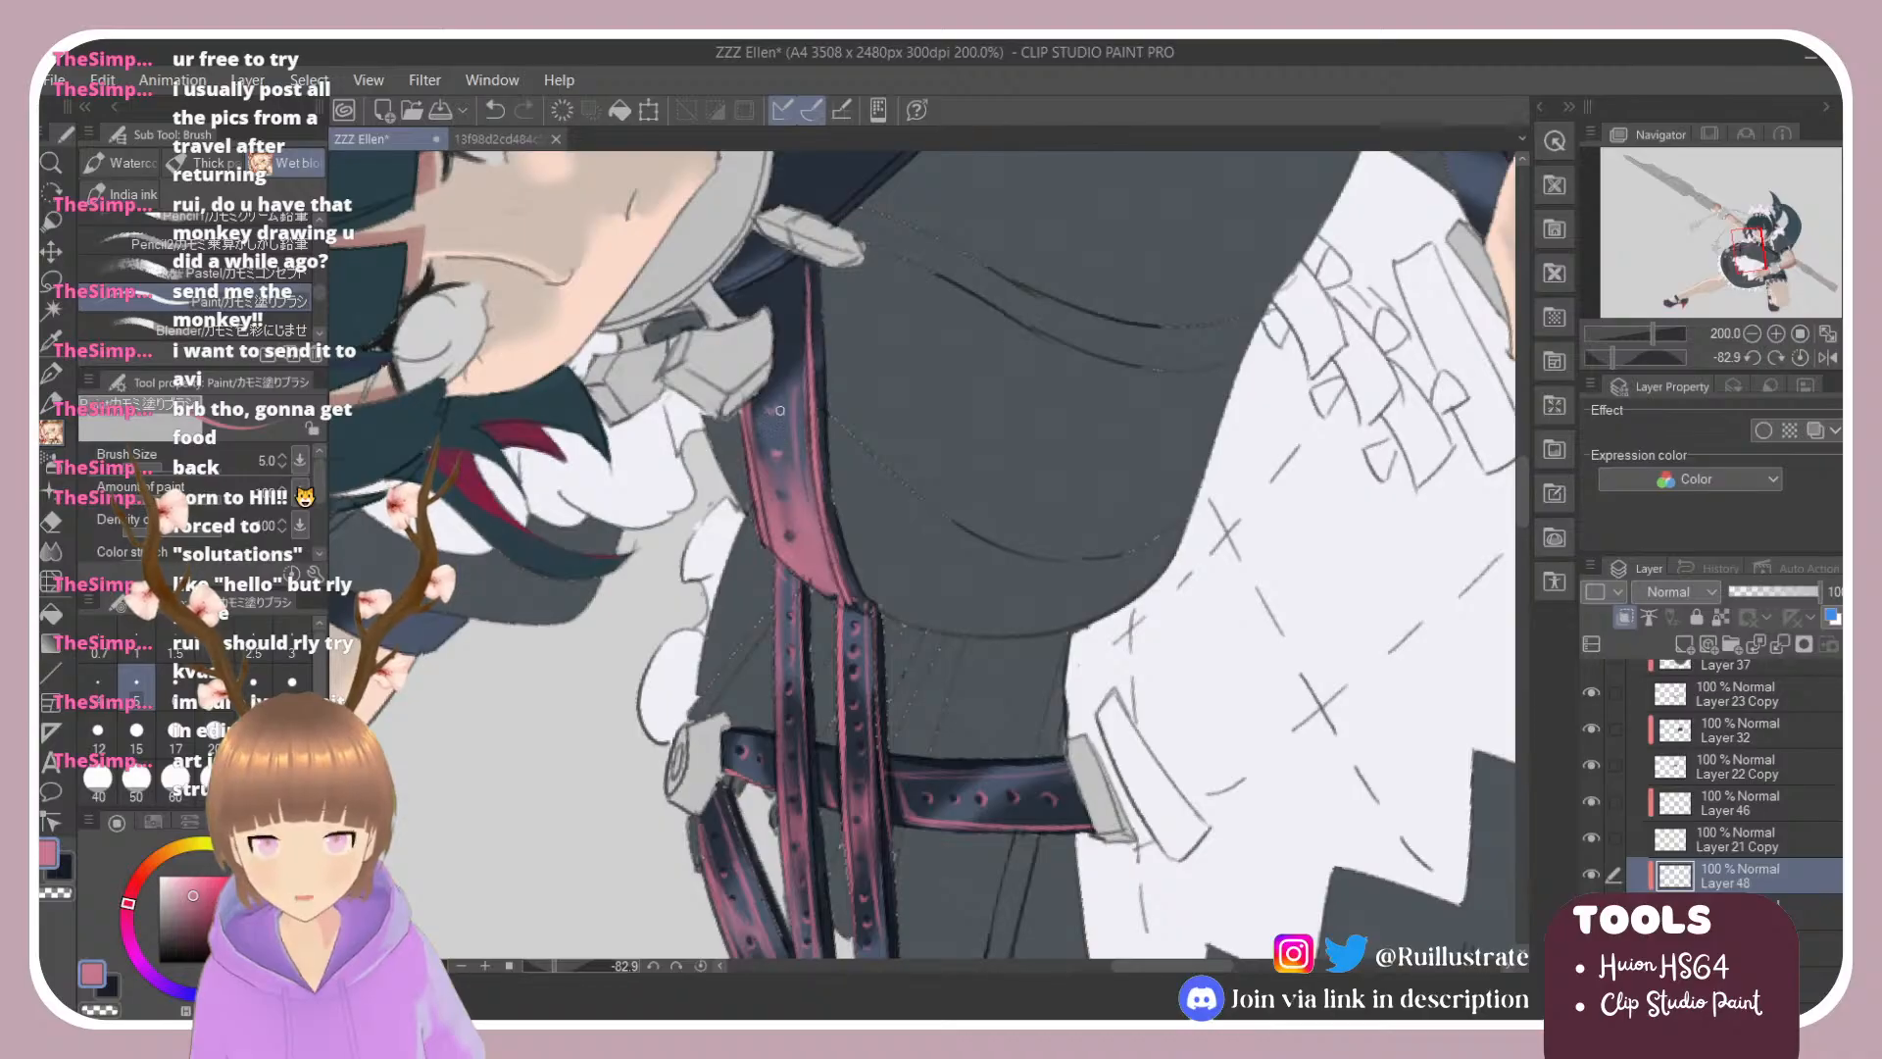
# Step: On the layer below Layer 48, paint the wide chest strap's inner edge and punched holes in dark navy sampled from the horizontal strap
pyautogui.click(1725, 910)
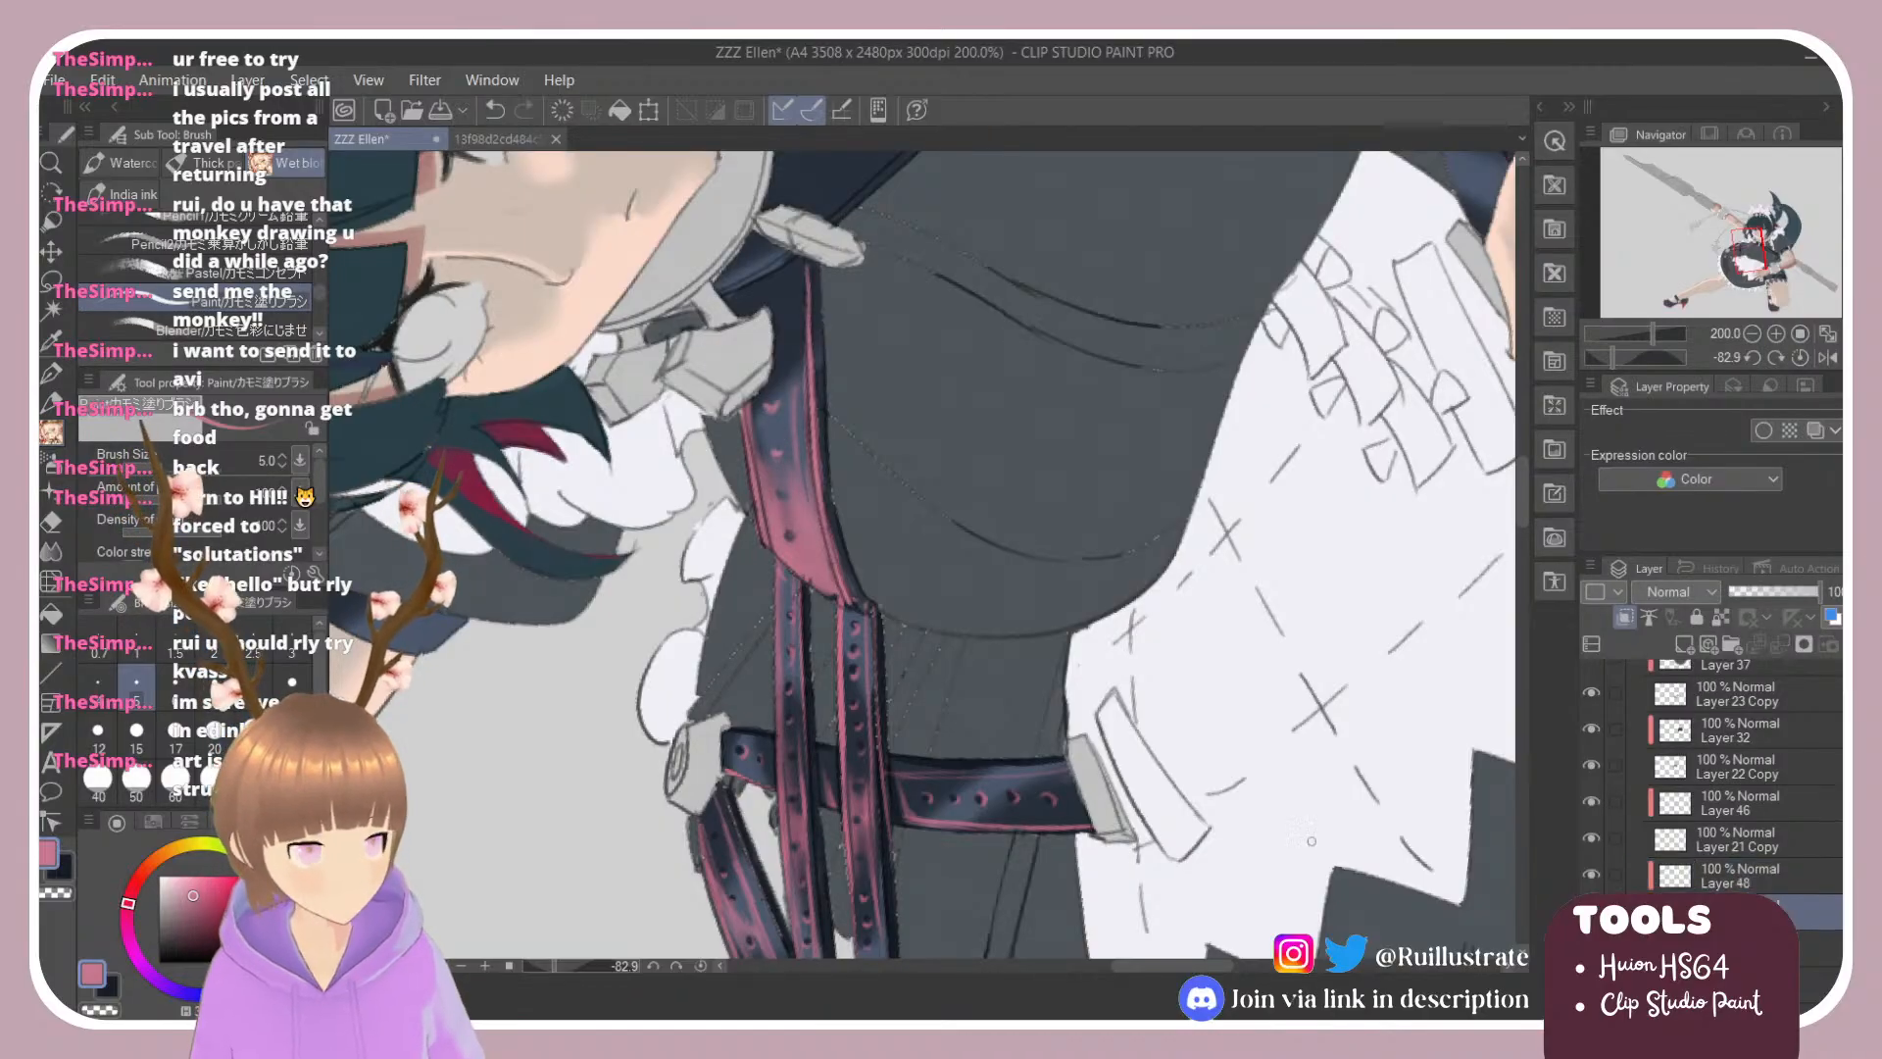
pyautogui.keyDown('alt'); pyautogui.click(919, 750); pyautogui.keyUp('alt')
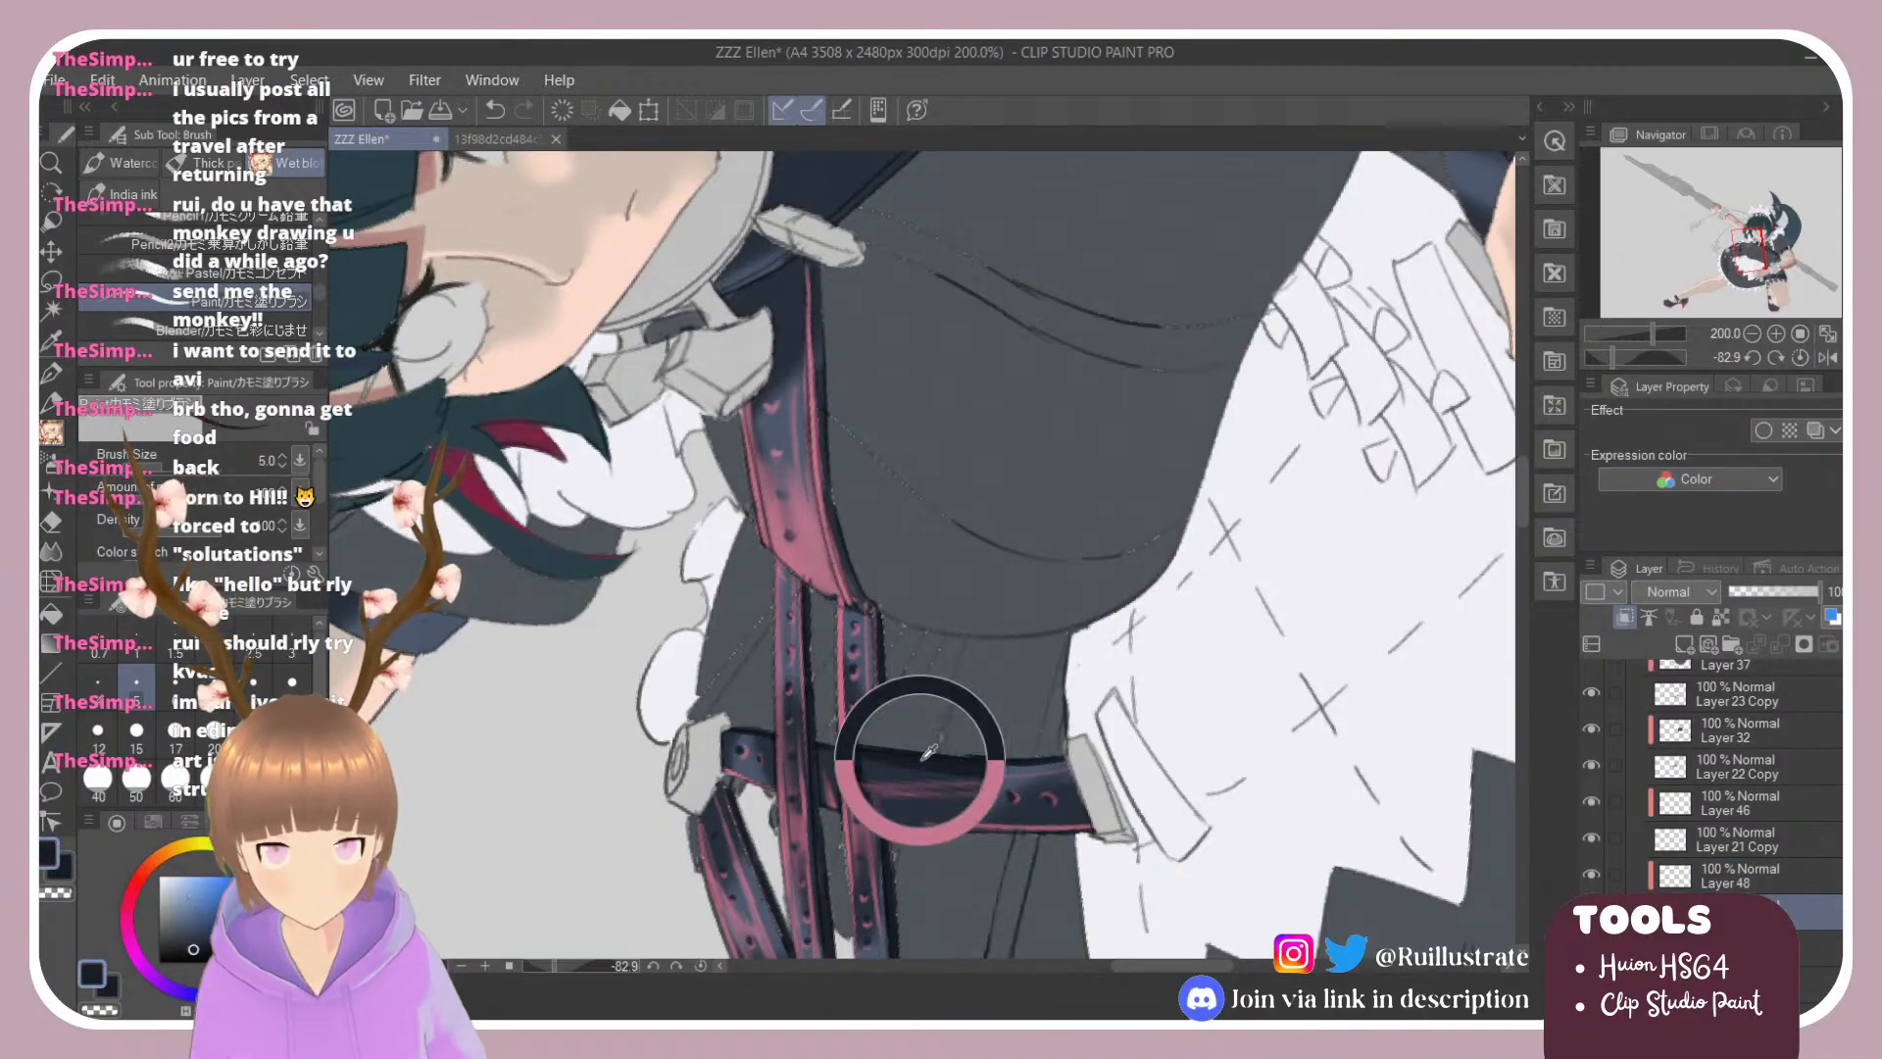
pyautogui.press('e')
pyautogui.press('b')
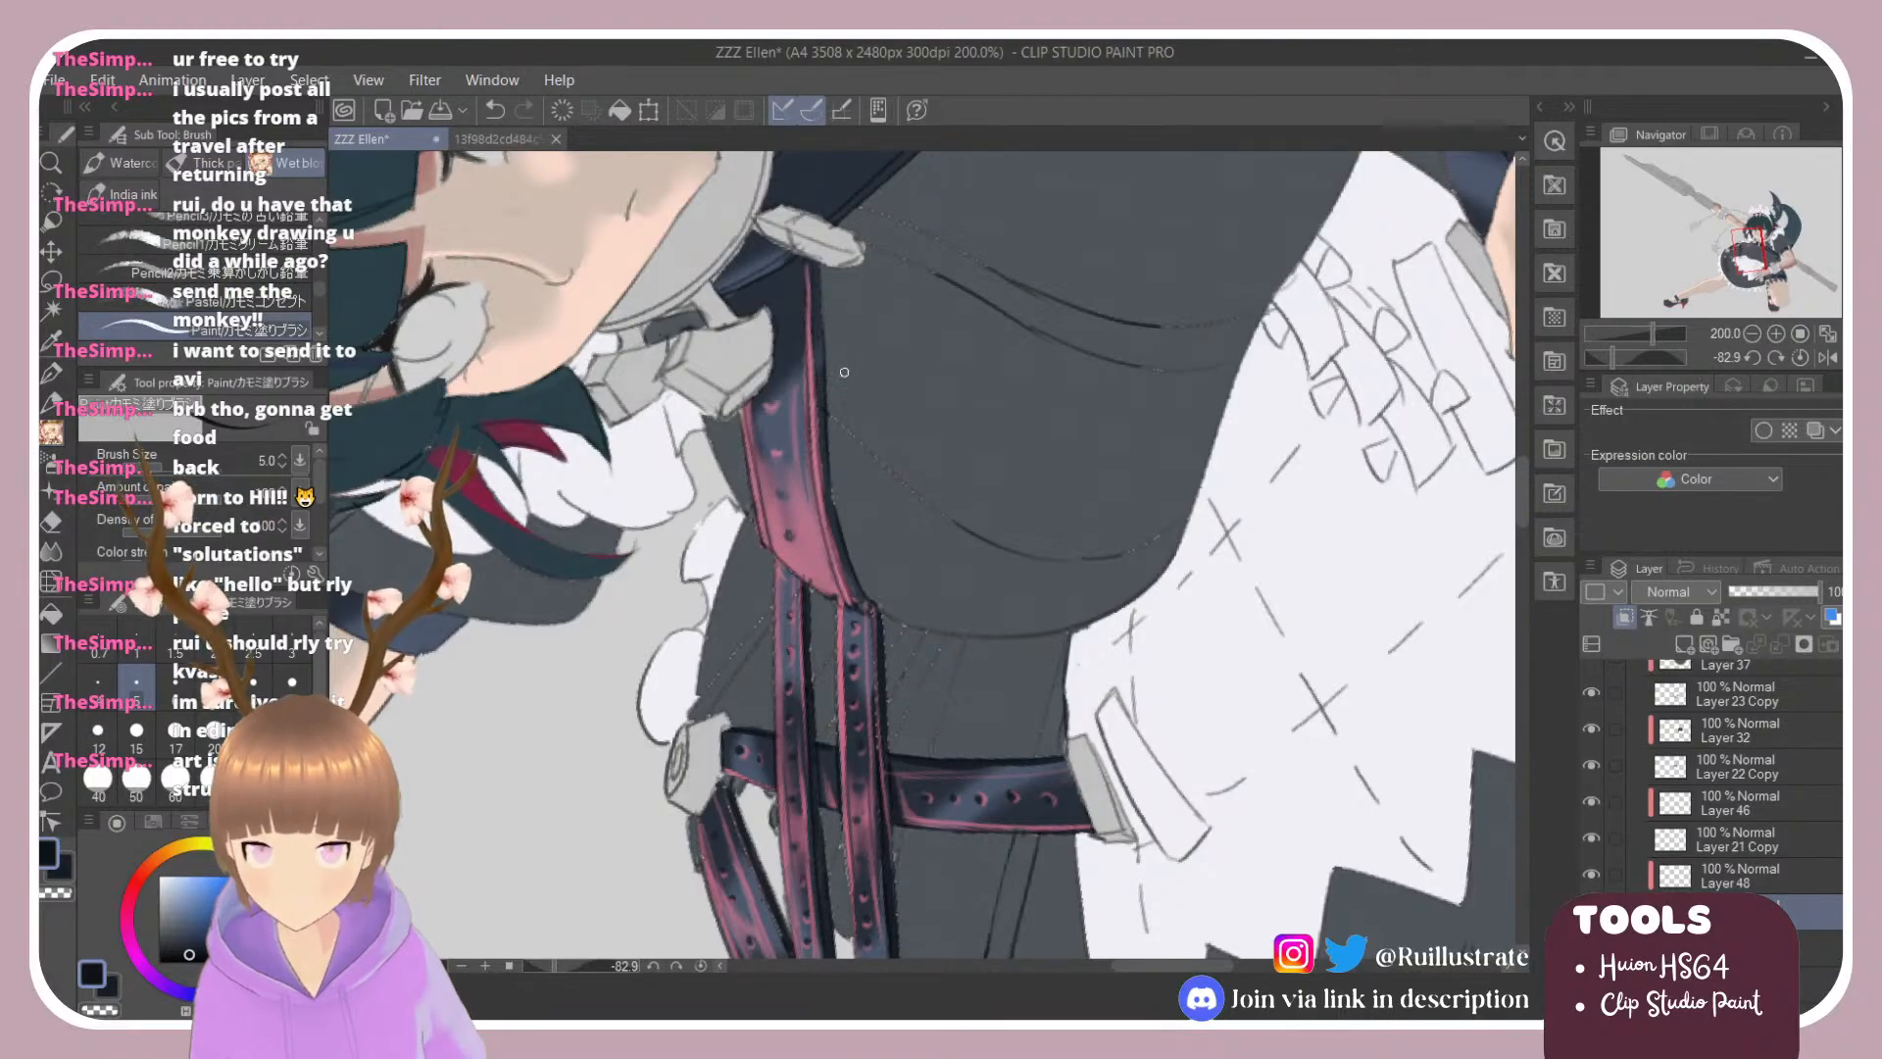
pyautogui.moveTo(816, 270)
pyautogui.mouseDown()
pyautogui.moveTo(823, 444)
pyautogui.moveTo(857, 563)
pyautogui.mouseUp()
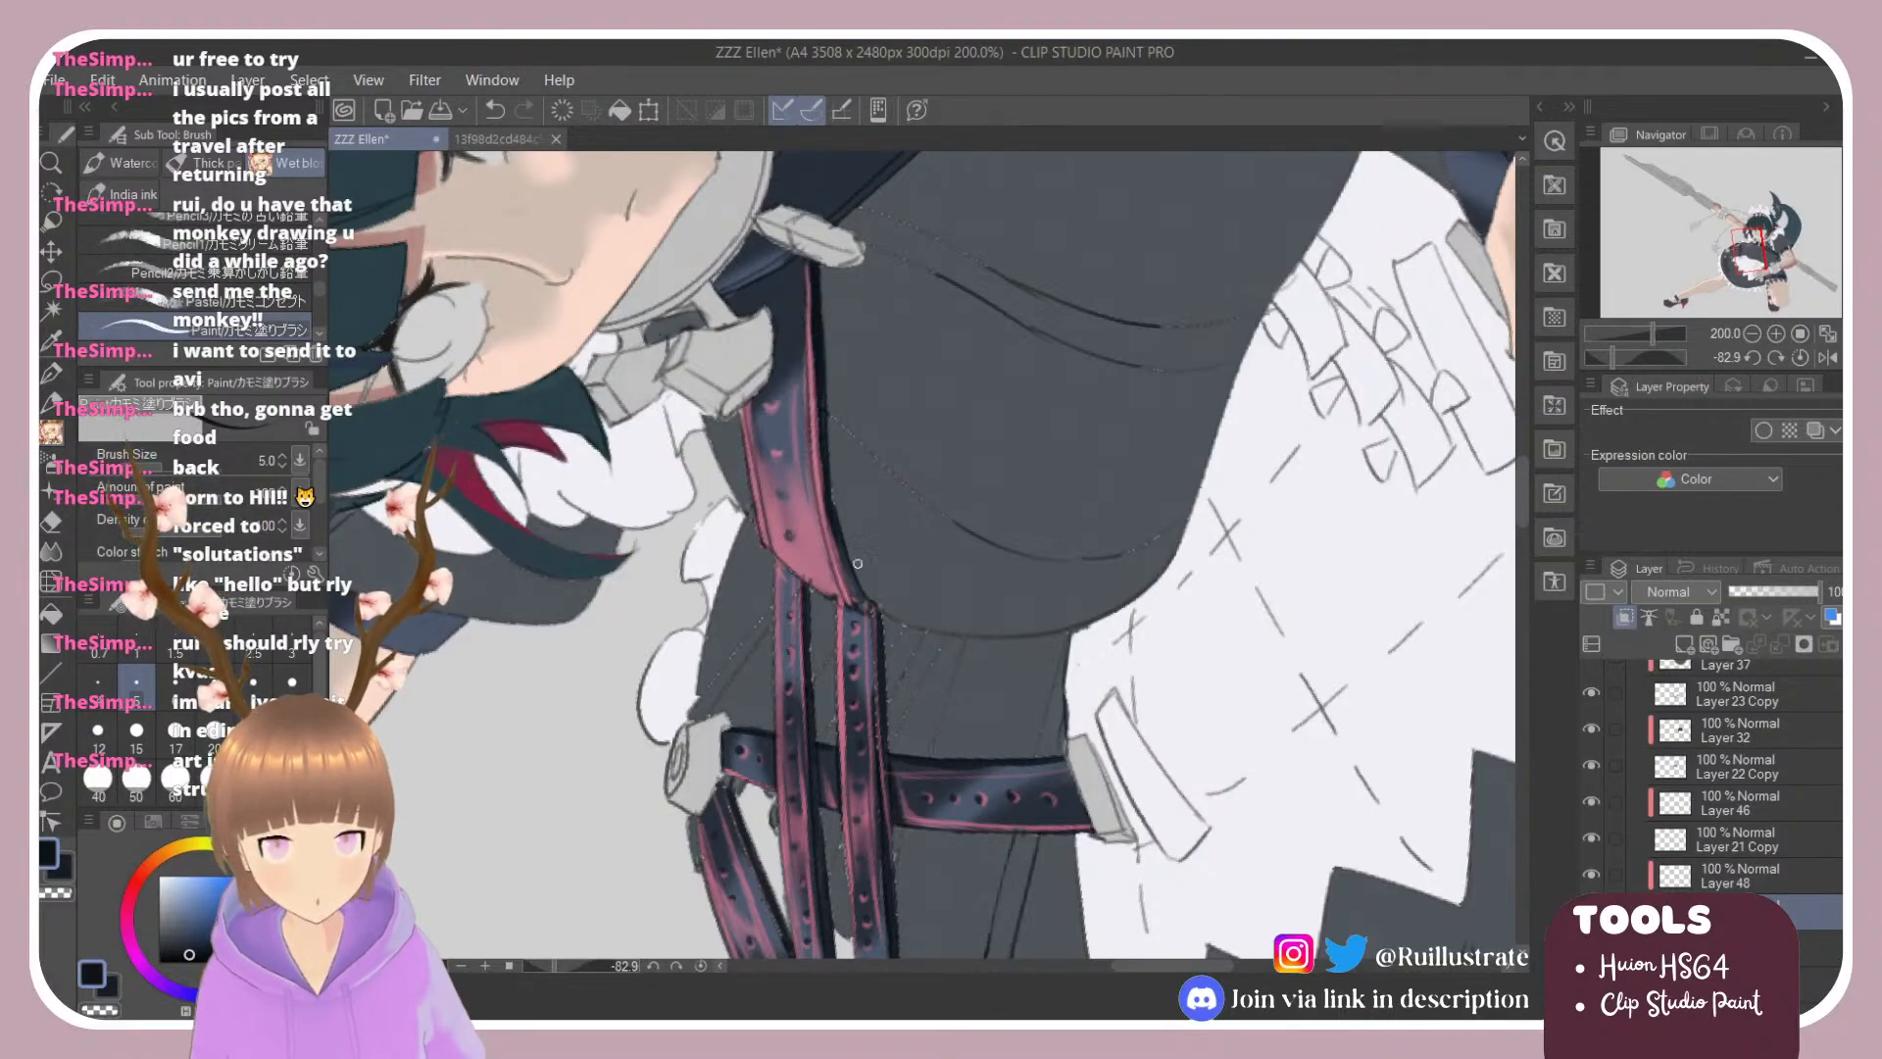
pyautogui.moveTo(823, 447); pyautogui.dragTo(855, 588)
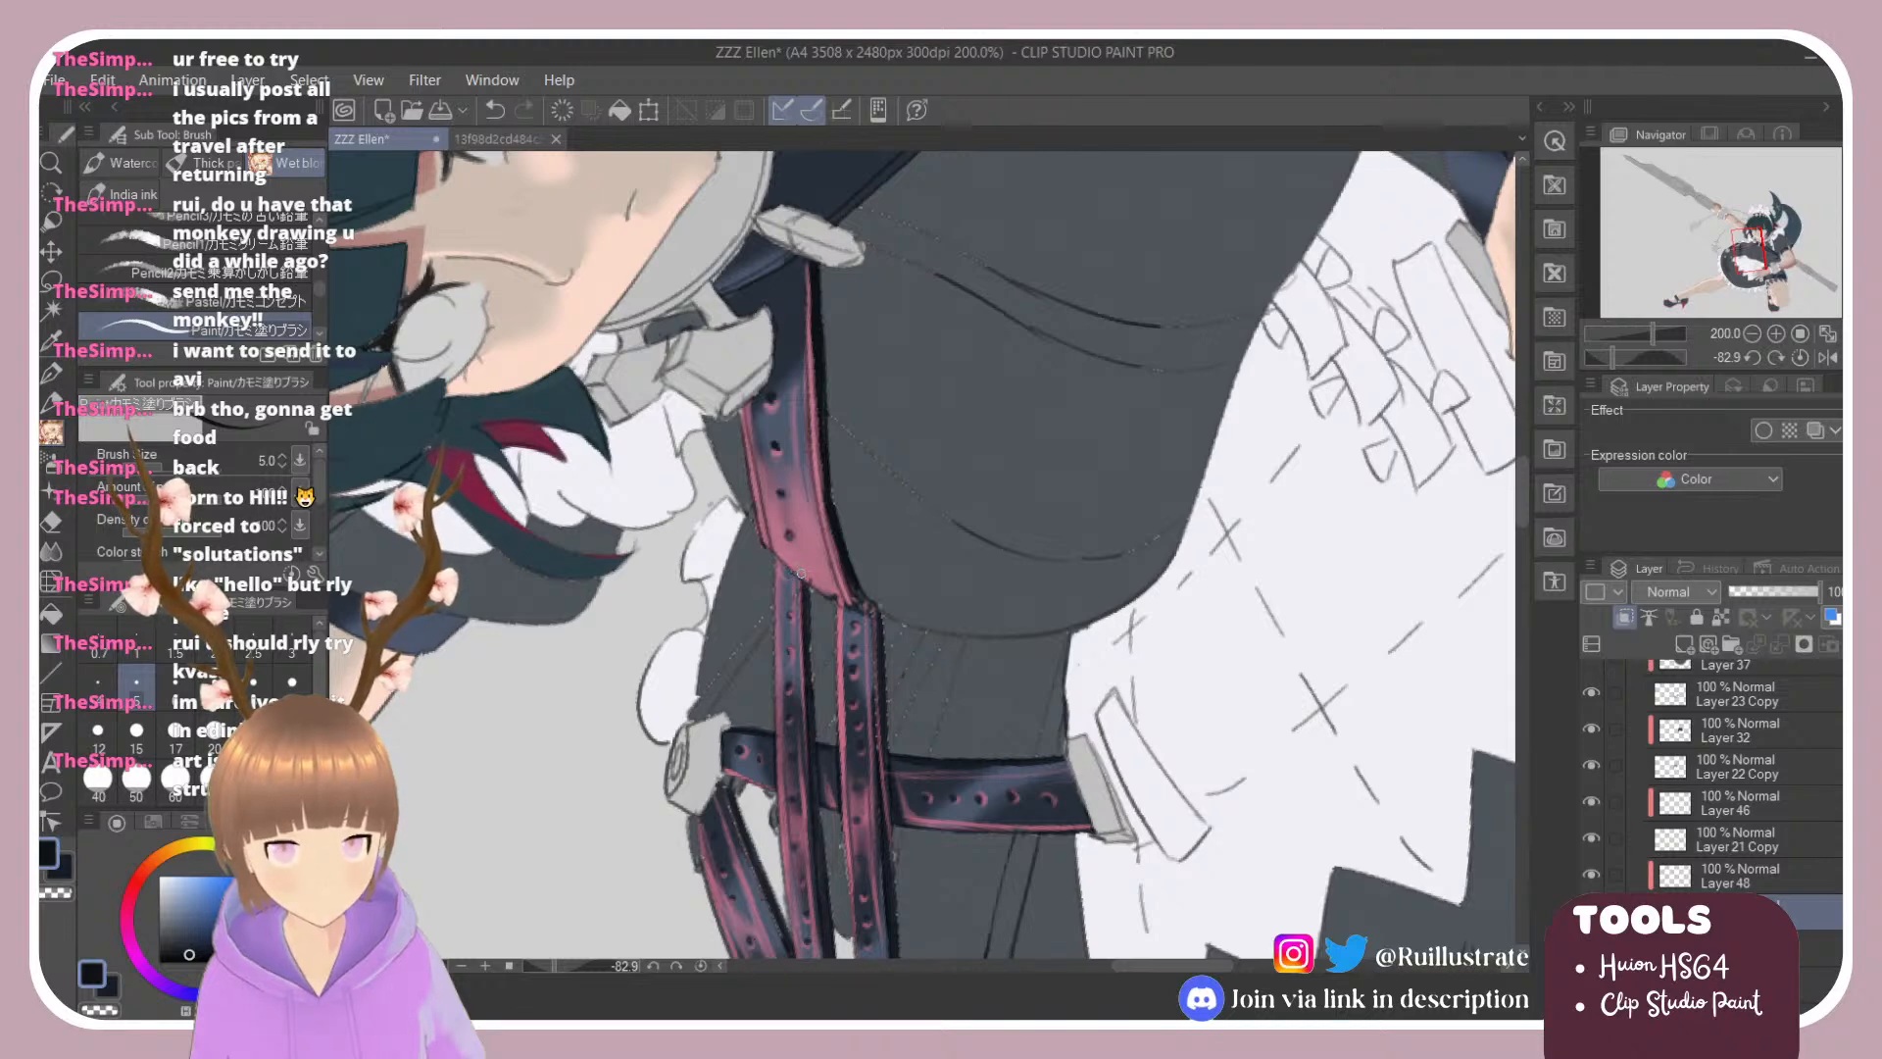
# Step: On Layer 48, paint a thin rim line along the edge of the diagonal chest strap in a lighter tint of the sampled strap pink
pyautogui.click(1666, 875)
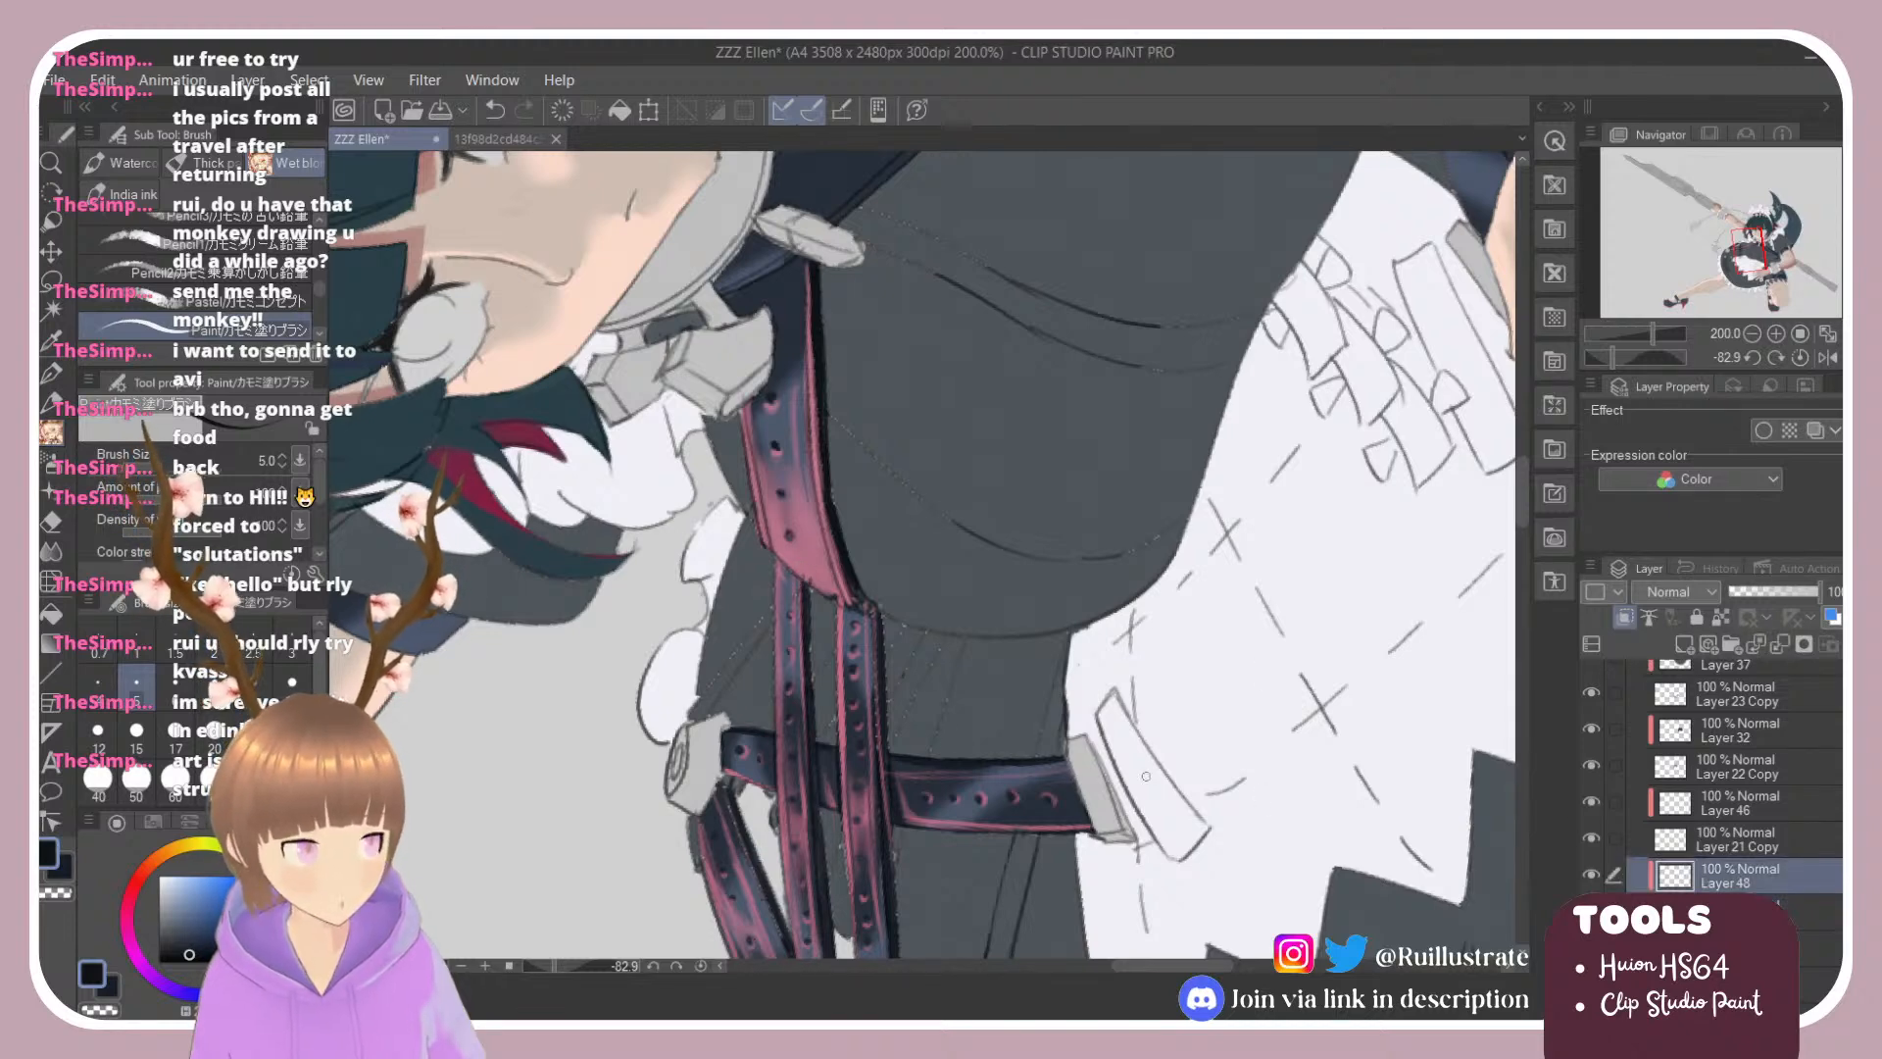
pyautogui.press('e')
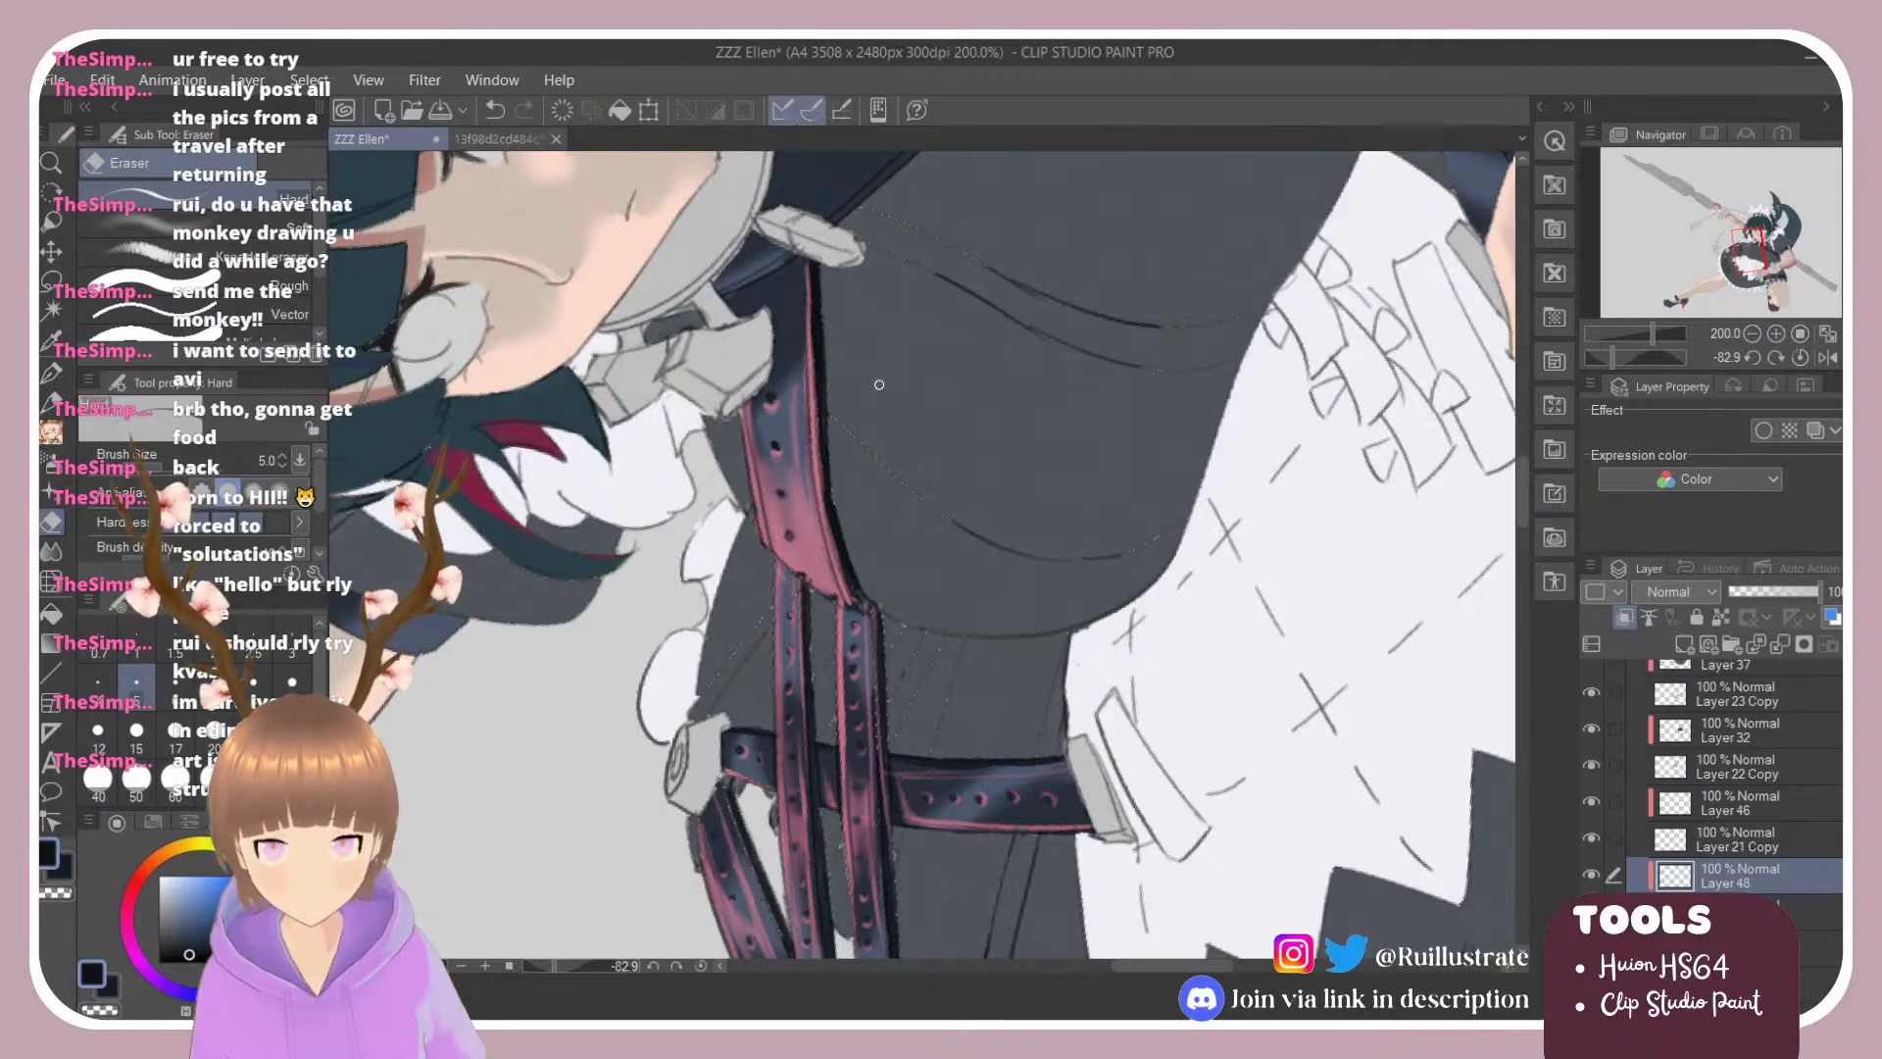
pyautogui.scroll(-5, 879, 384)
pyautogui.press('r')
pyautogui.moveTo(911, 387); pyautogui.dragTo(1143, 588)
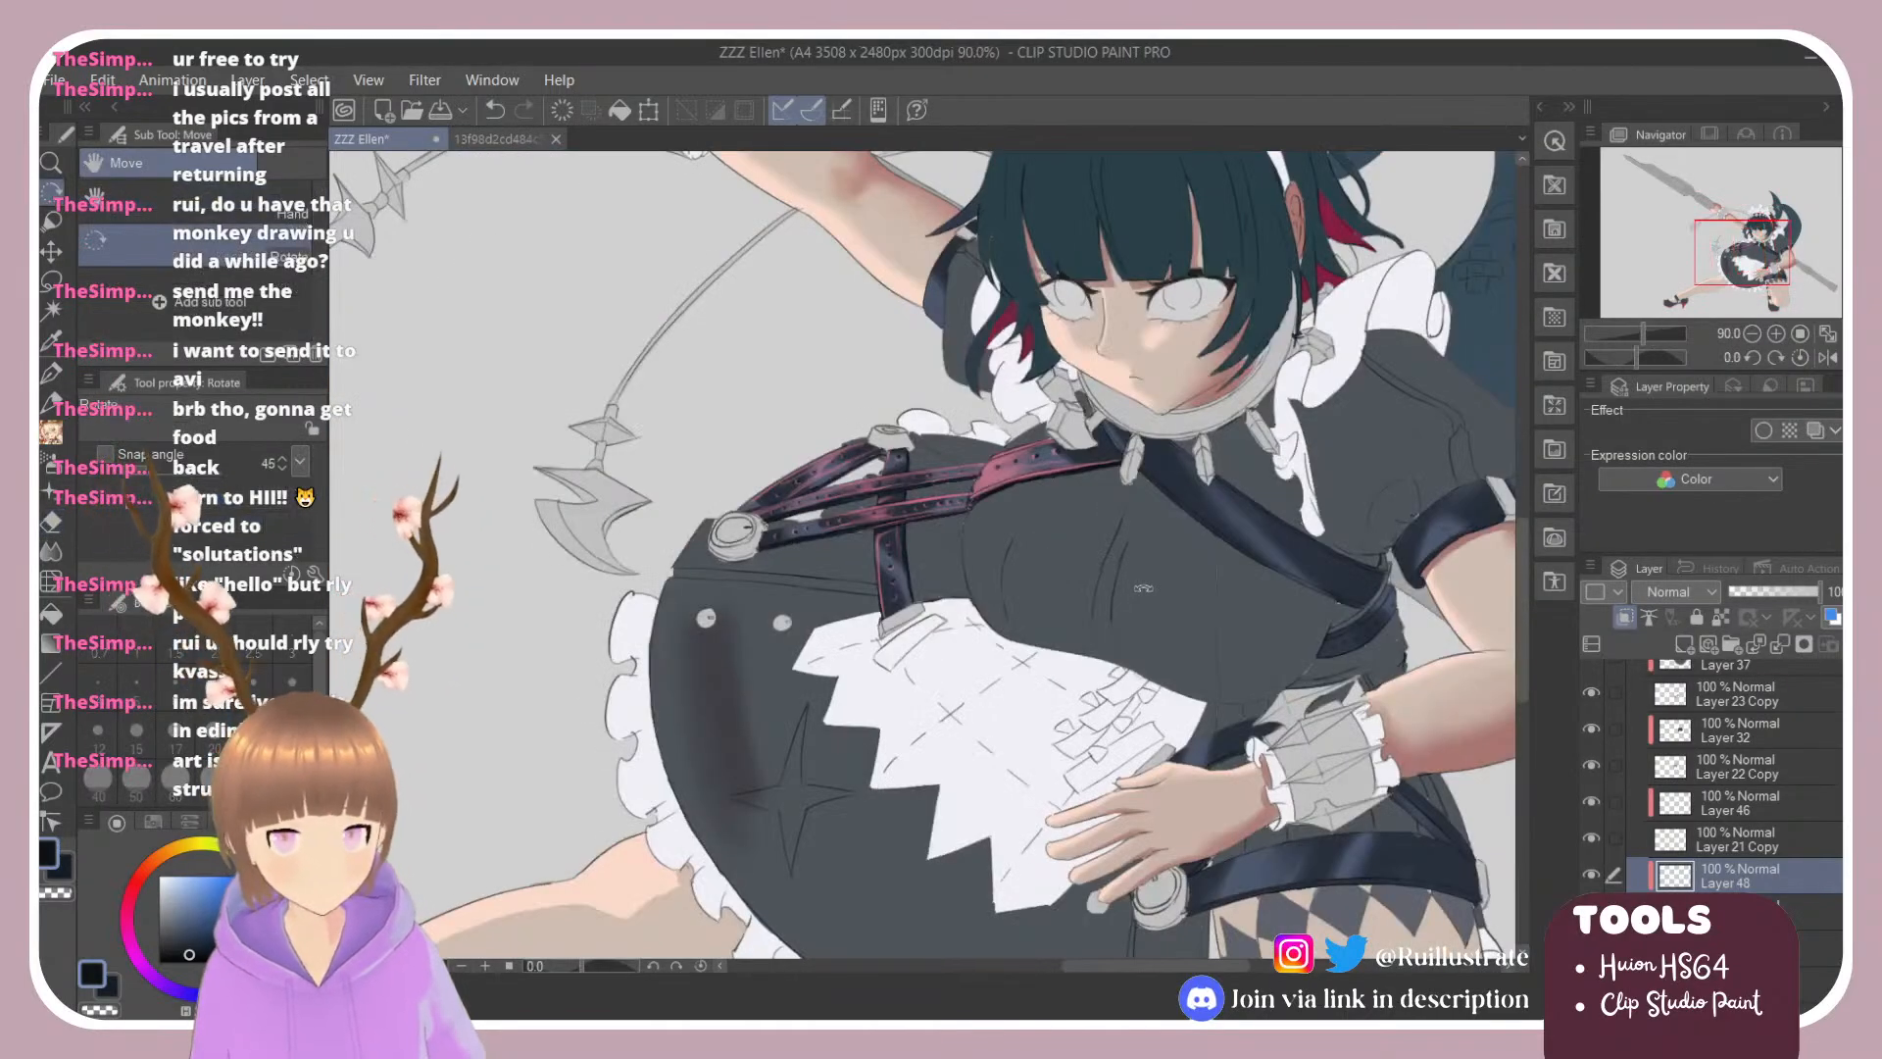
pyautogui.scroll(3, 1274, 520)
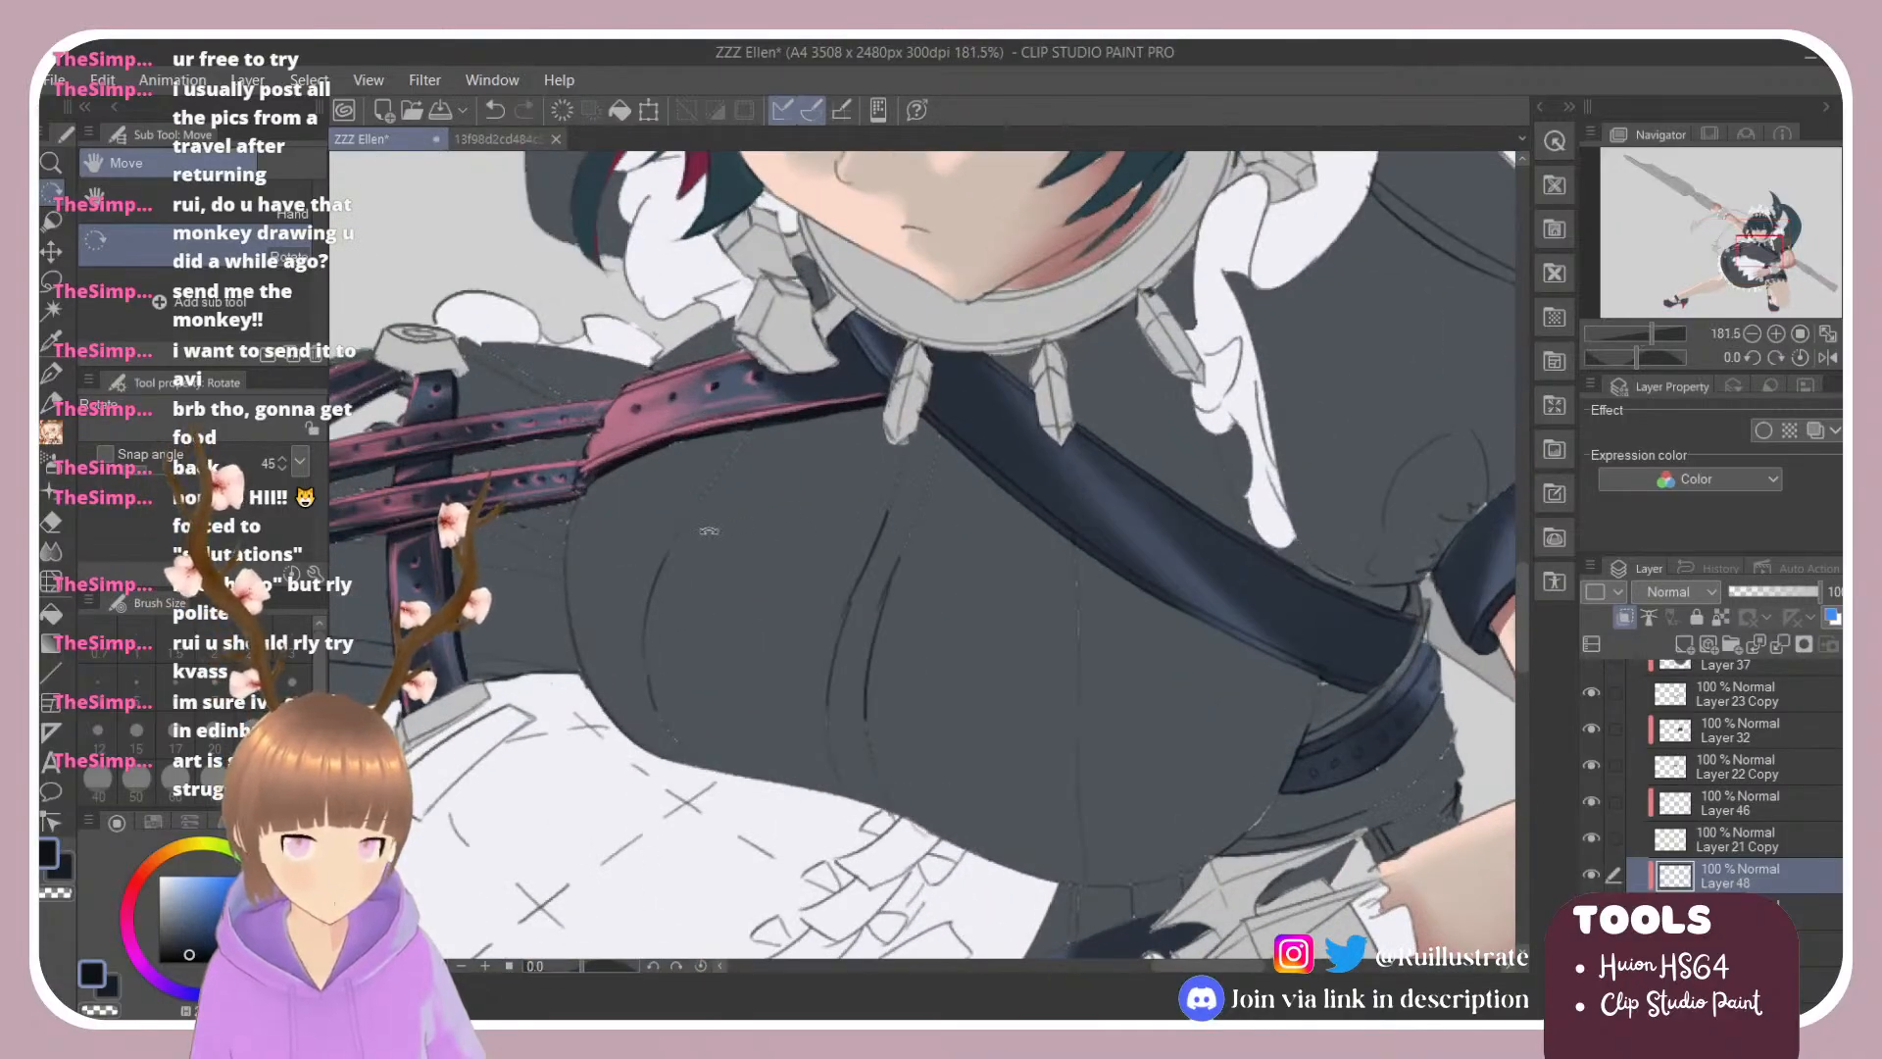
pyautogui.scroll(-1, 709, 531)
pyautogui.moveTo(1178, 426); pyautogui.dragTo(991, 468)
pyautogui.moveTo(747, 435); pyautogui.dragTo(721, 333)
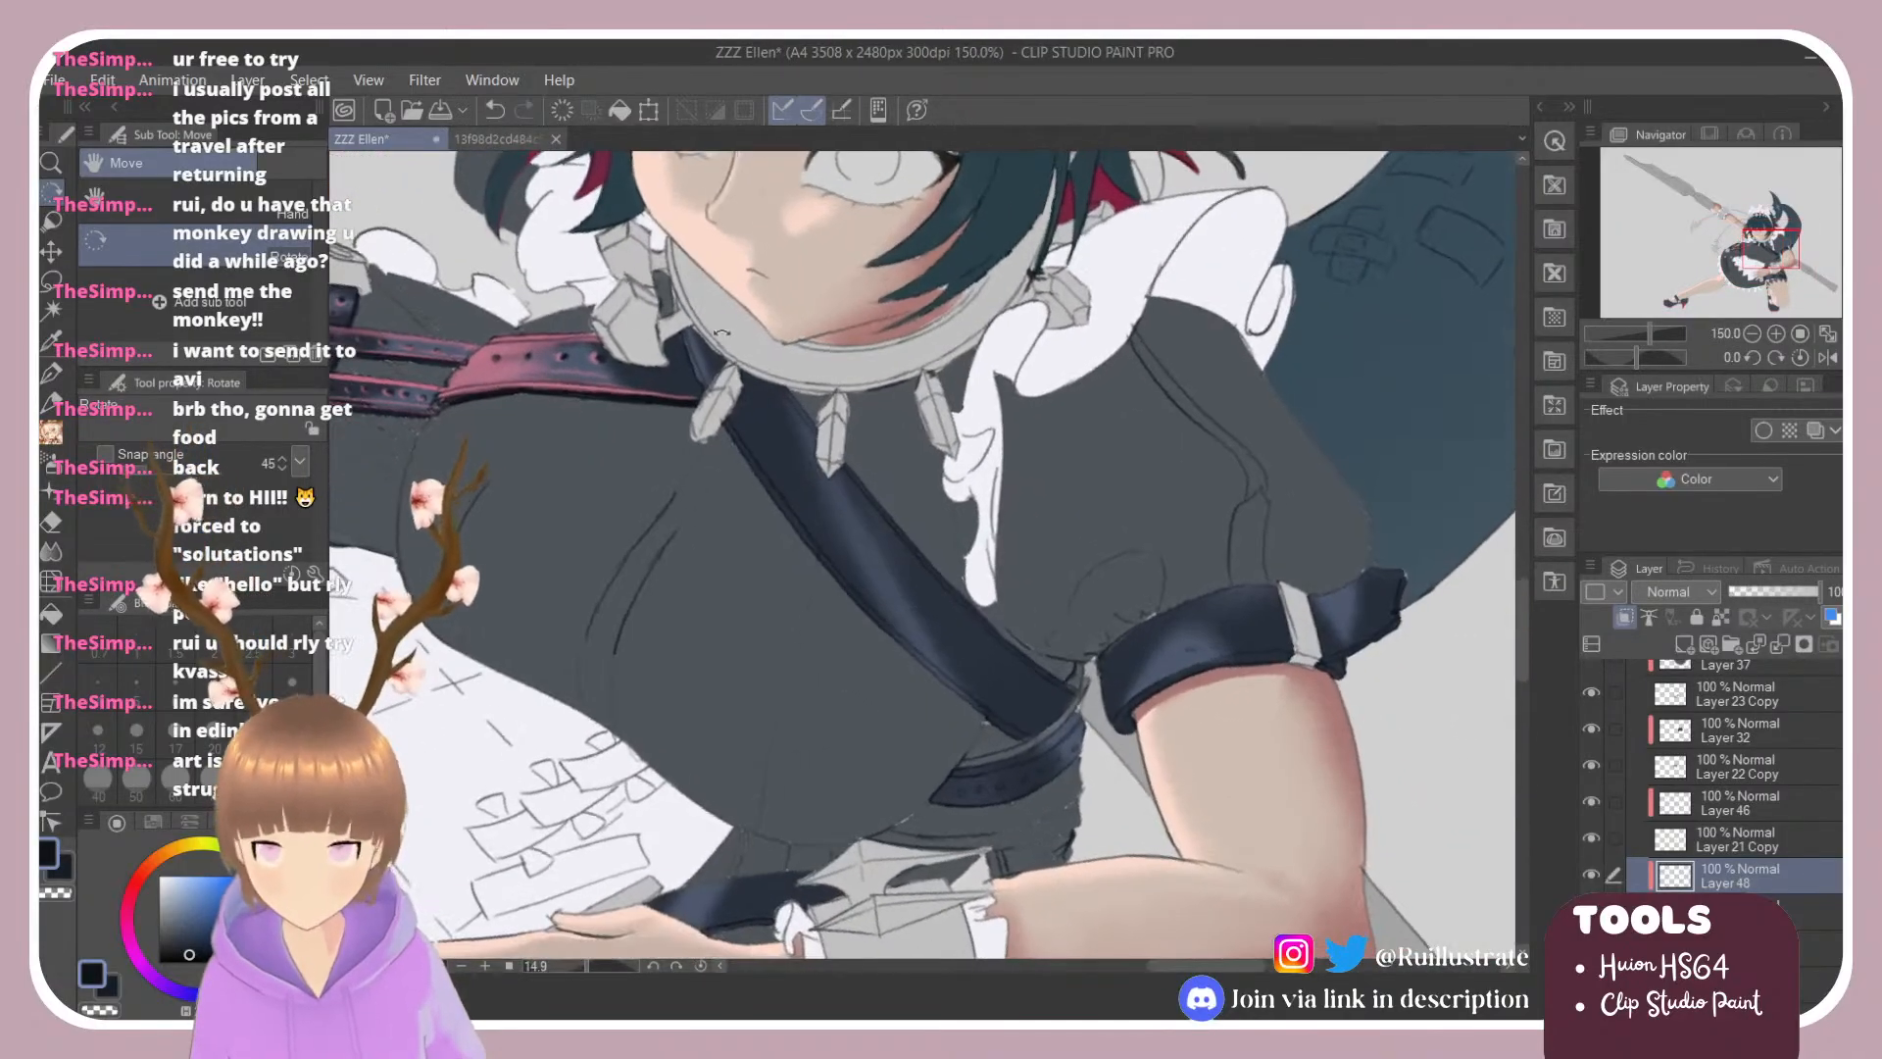
pyautogui.moveTo(469, 367); pyautogui.dragTo(477, 356)
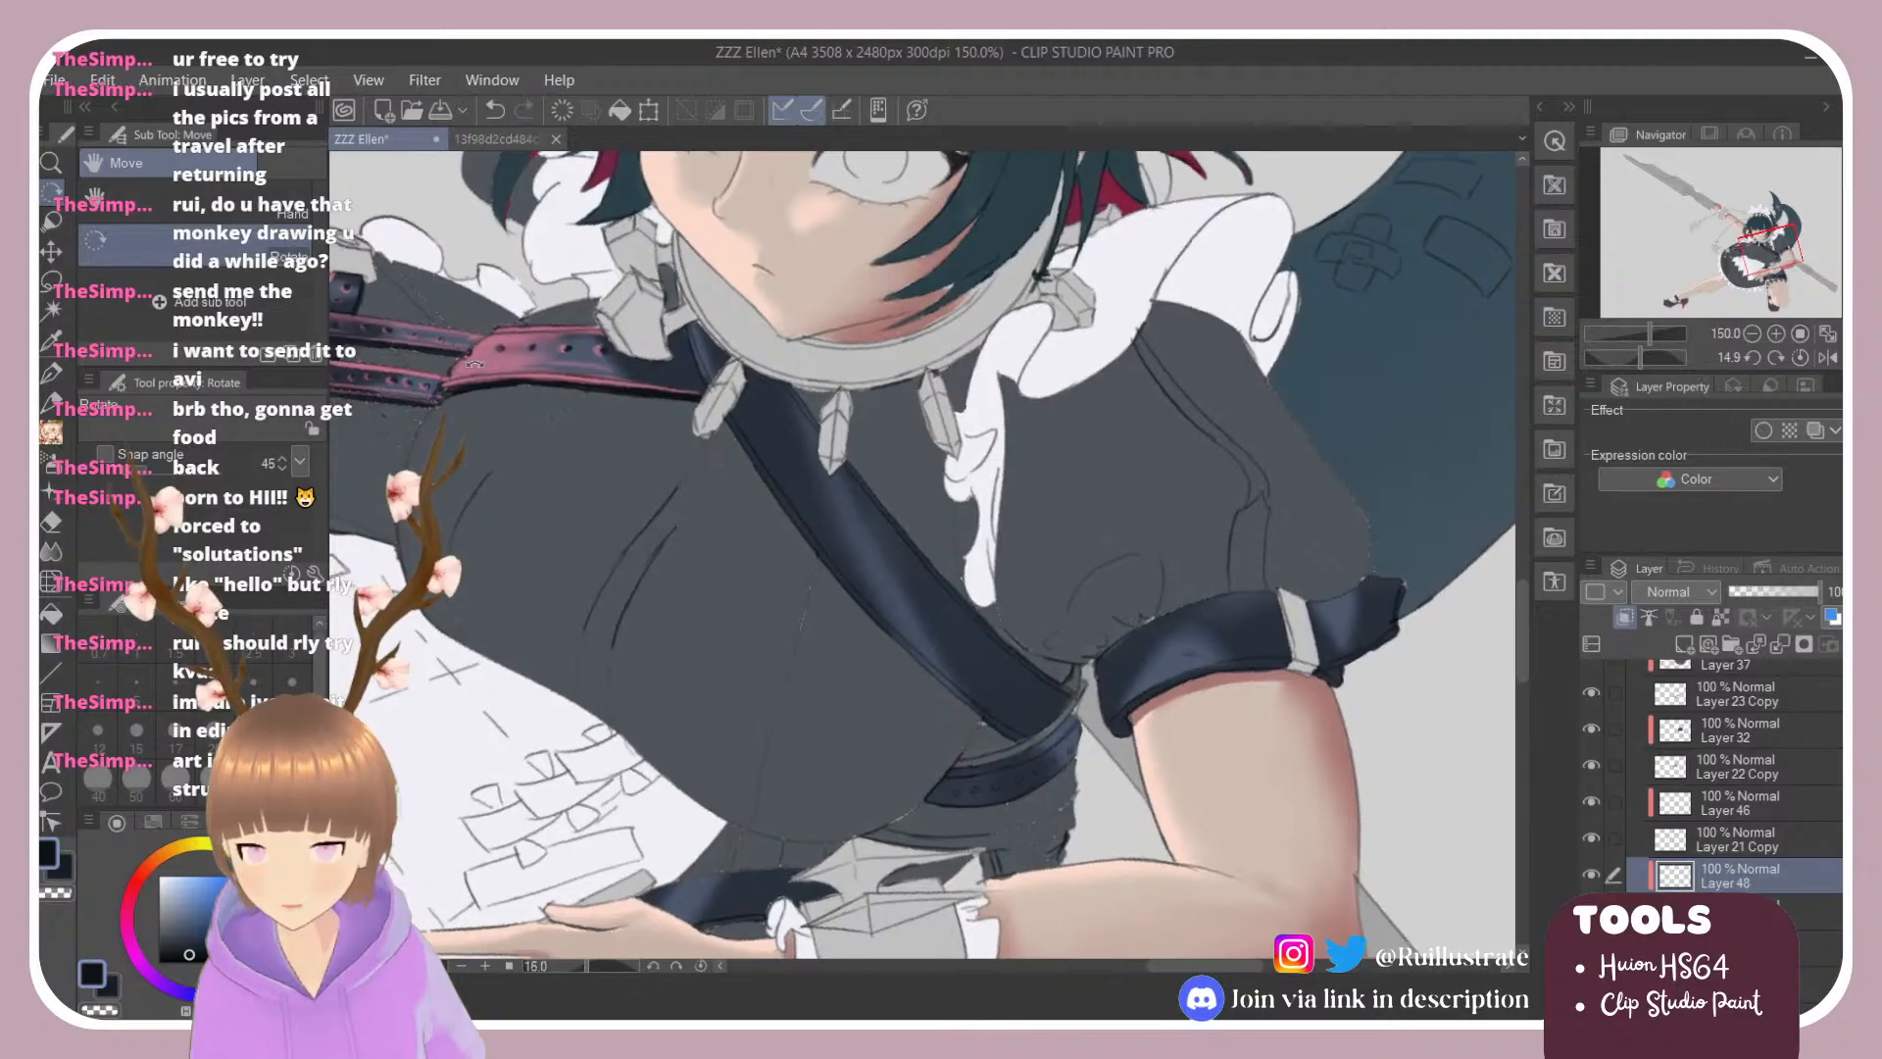
pyautogui.press('b')
pyautogui.keyDown('alt'); pyautogui.click(477, 355); pyautogui.keyUp('alt')
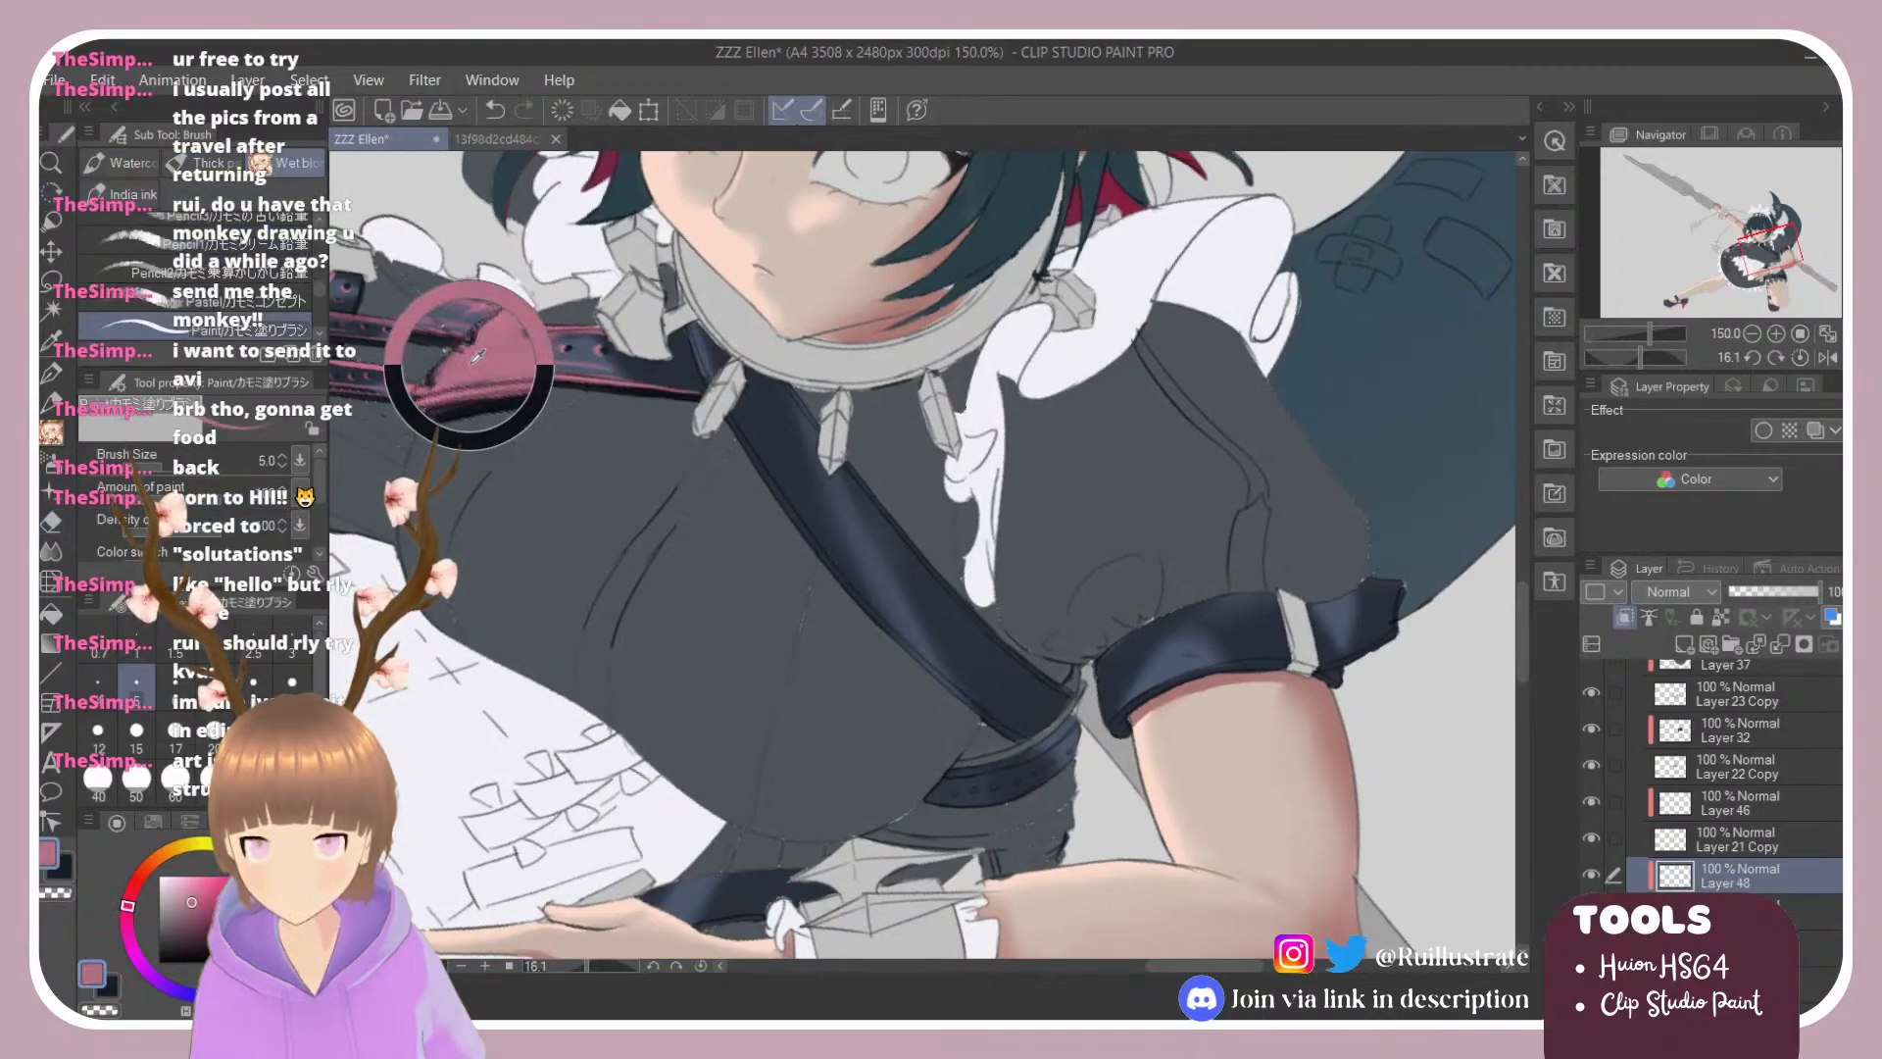
pyautogui.click(195, 885)
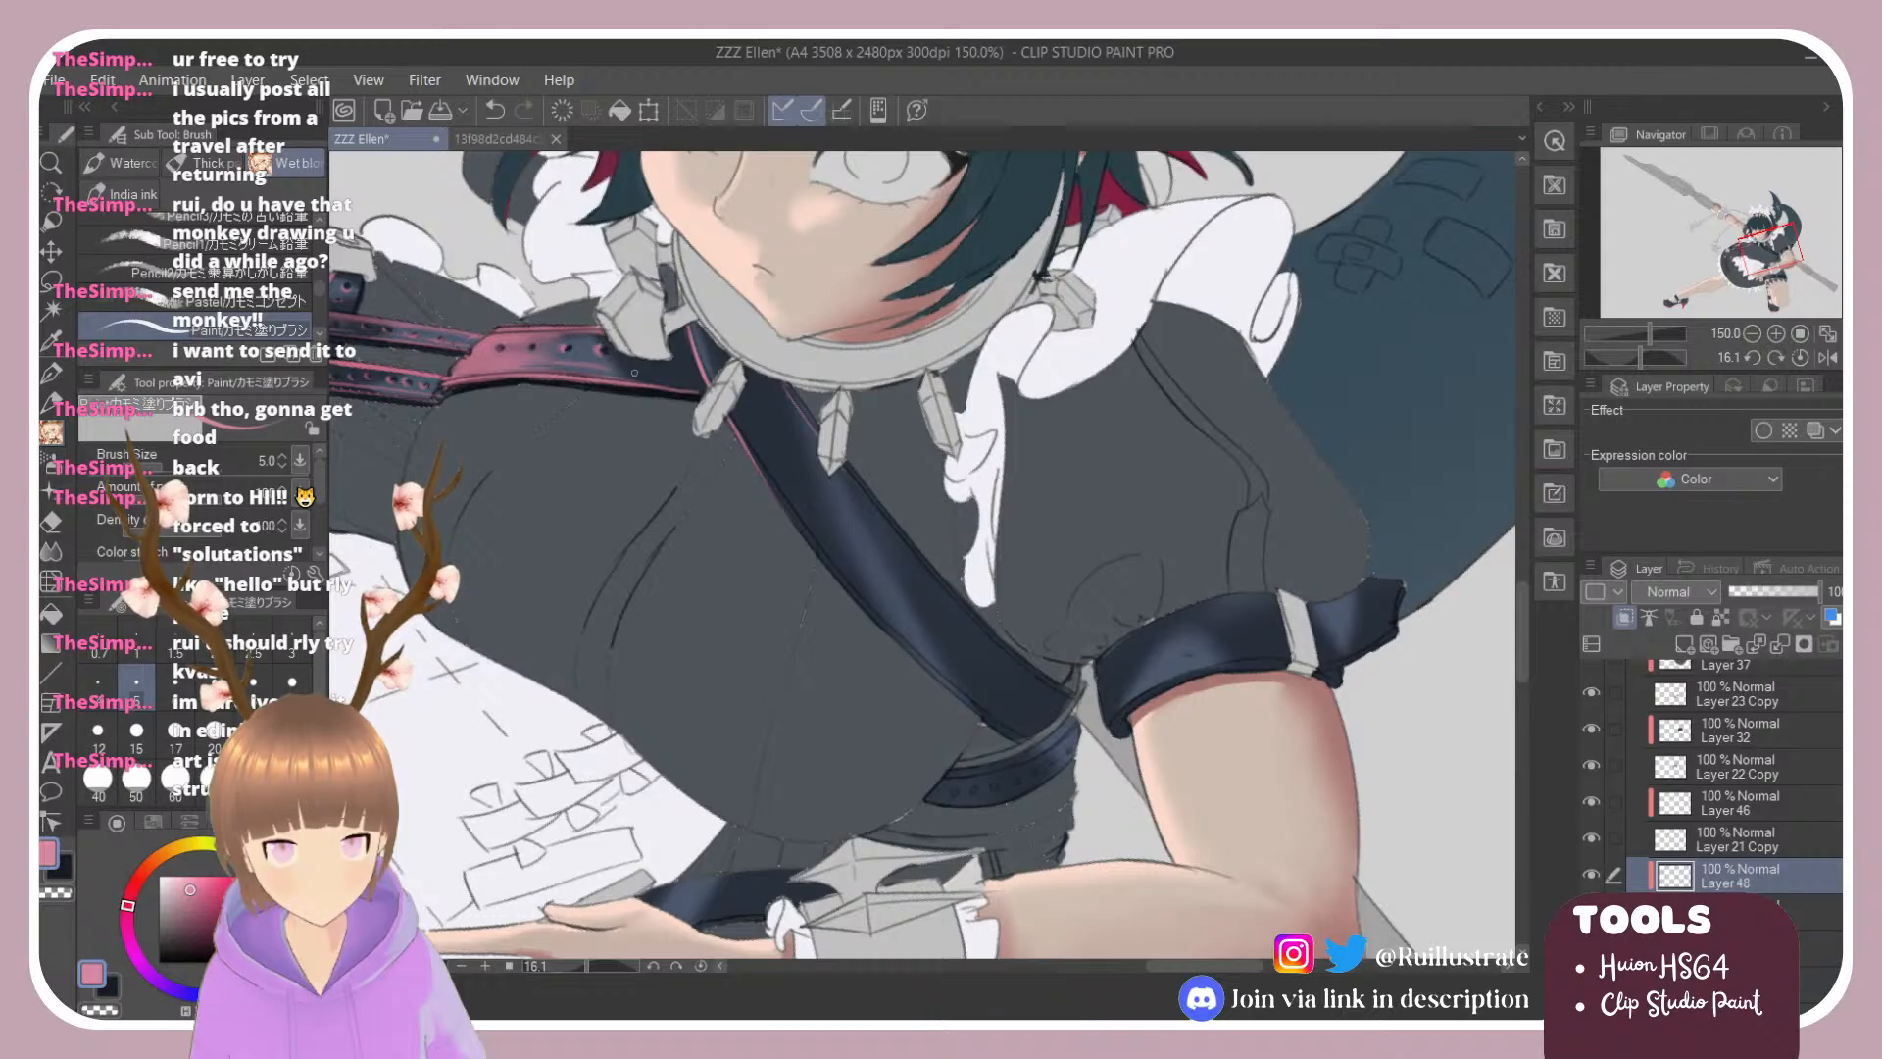
# Step: Fade the pink on the wide chest strap's lower half with the Soft eraser at size 10, bringing back some navy
pyautogui.press('r')
pyautogui.moveTo(634, 372); pyautogui.dragTo(562, 436)
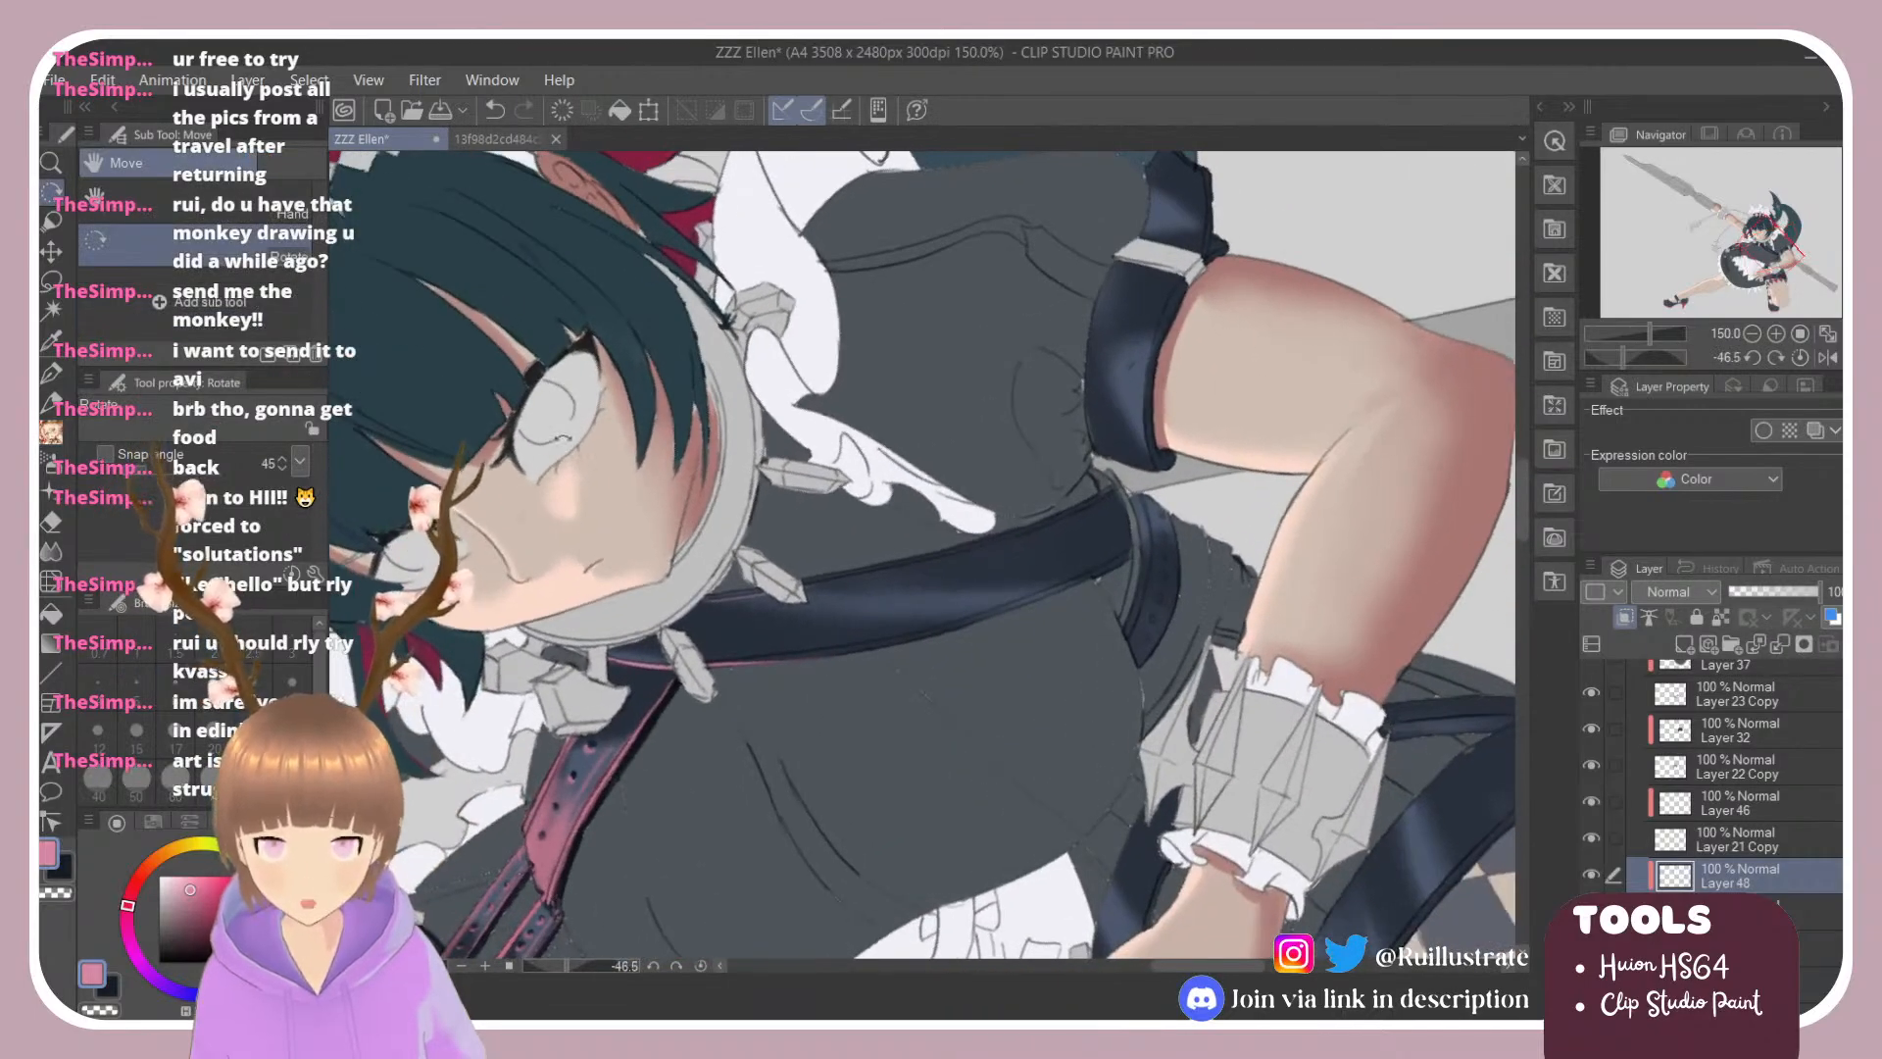
pyautogui.scroll(-2, 562, 432)
pyautogui.scroll(4, 527, 829)
pyautogui.press('e')
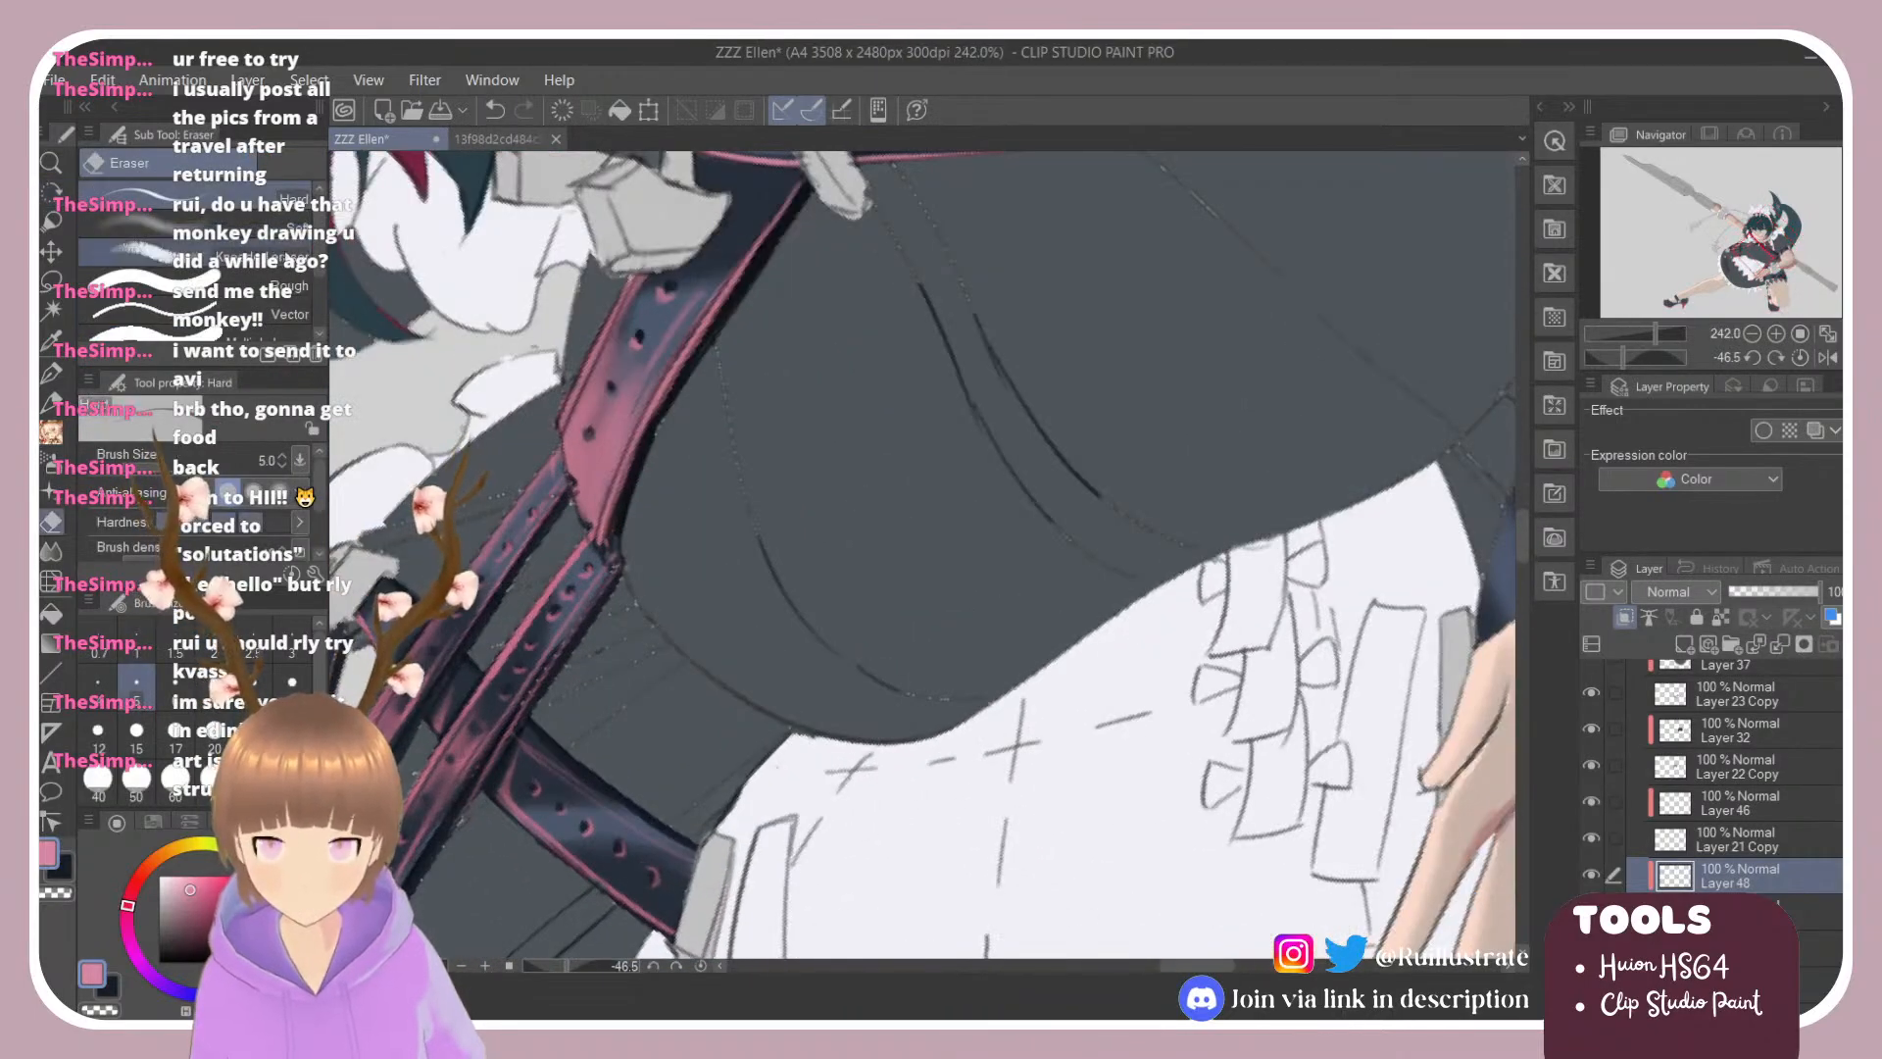
pyautogui.click(201, 223)
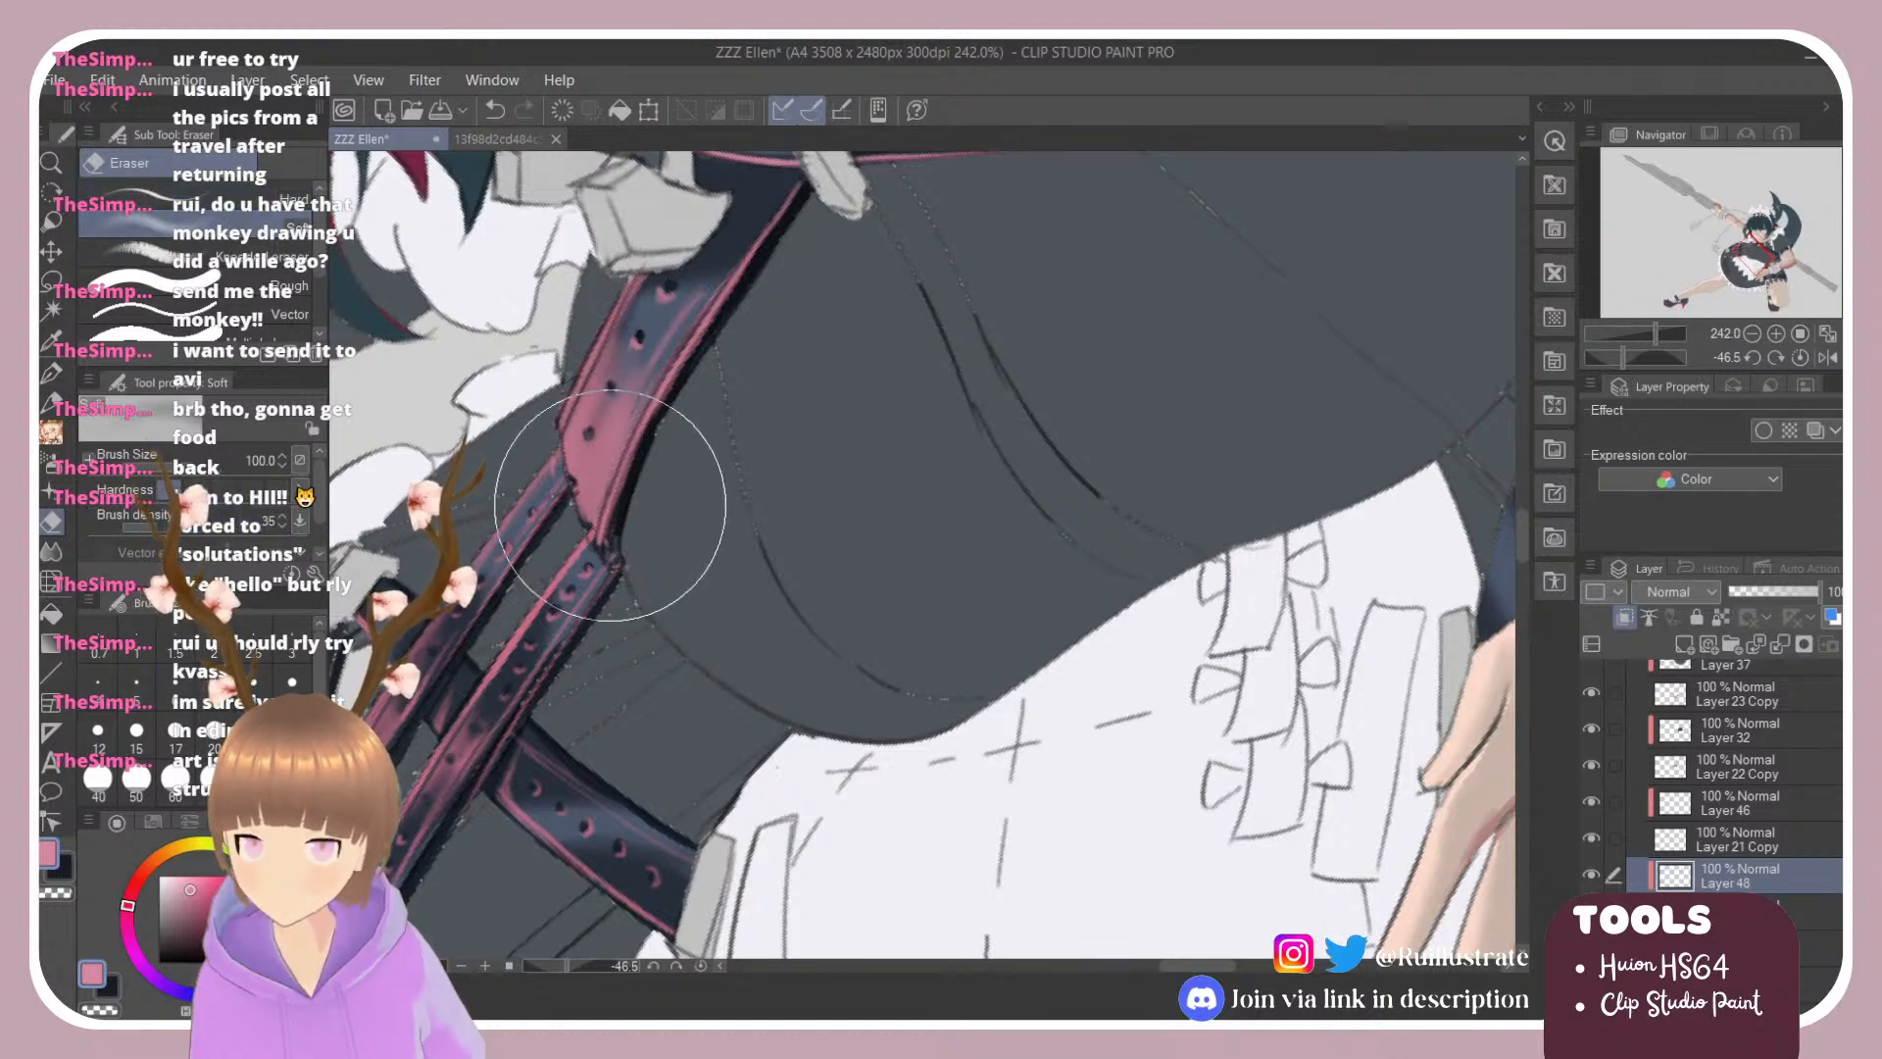
pyautogui.click(292, 681)
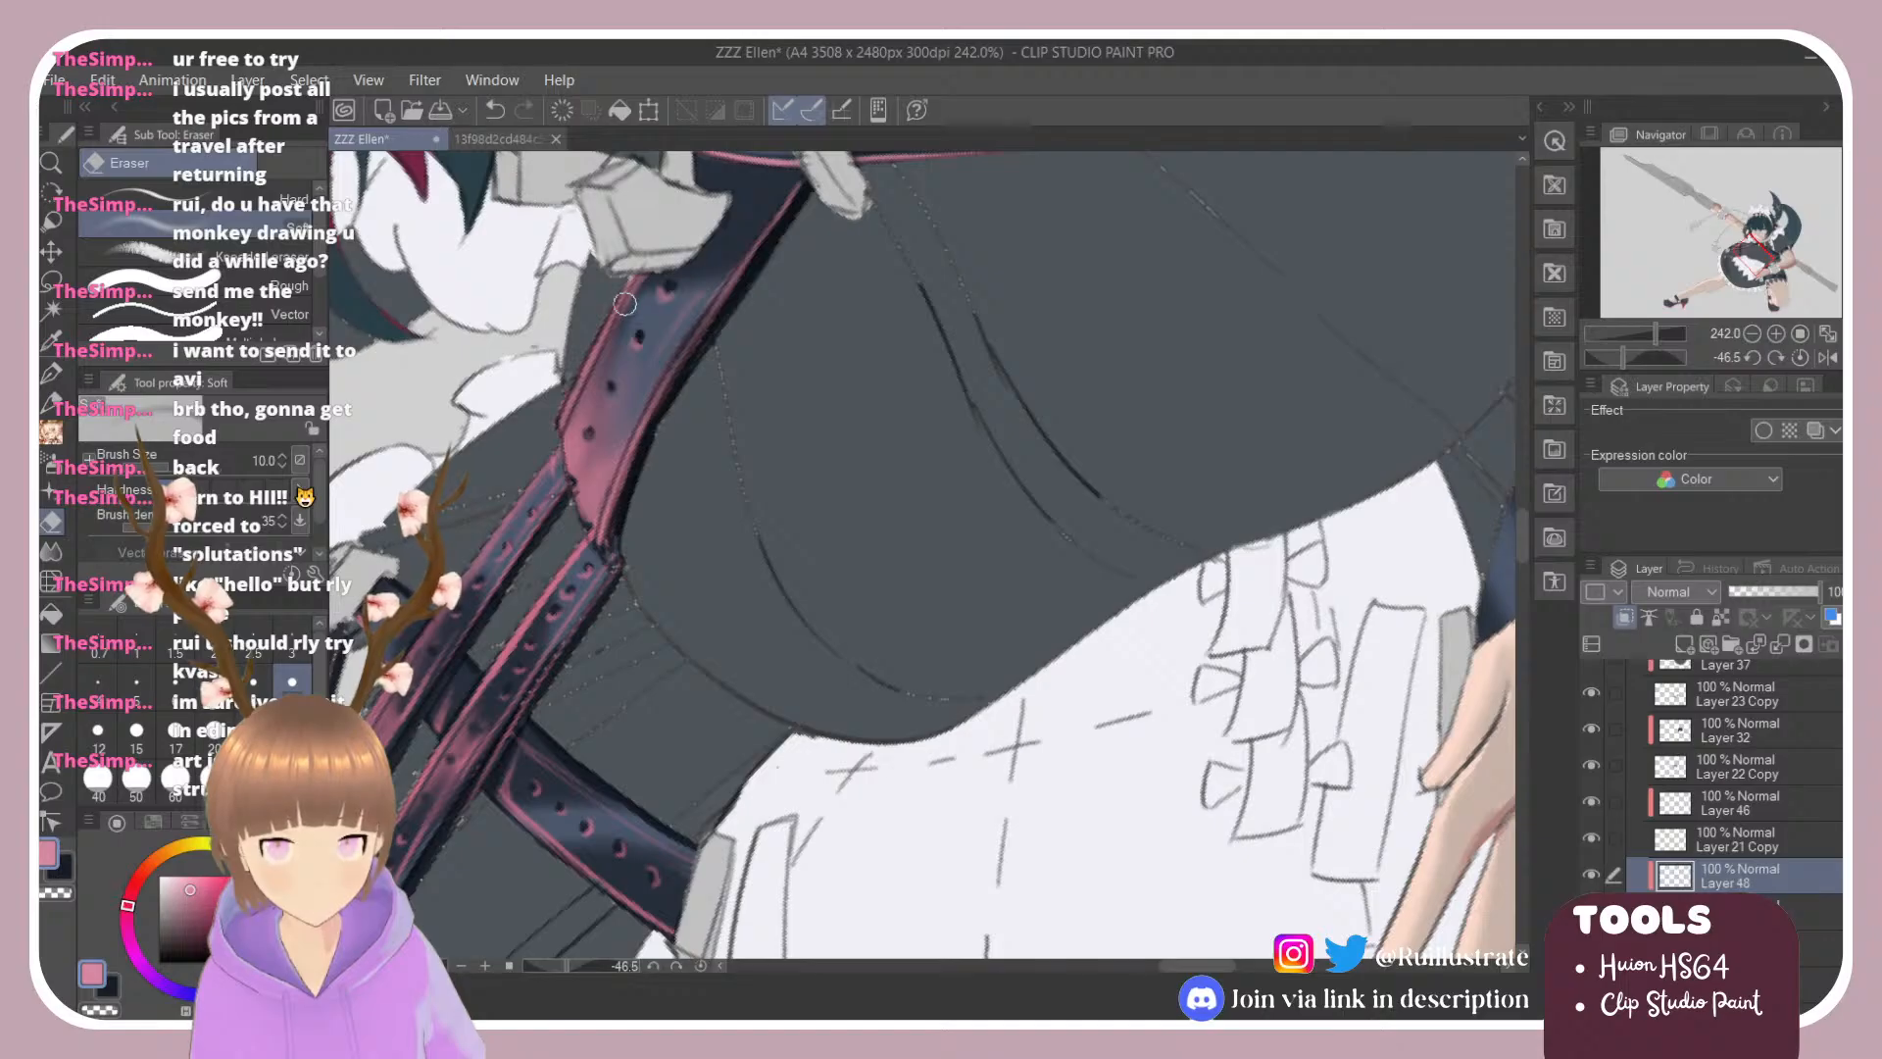
# Step: Touch up the pink rim light on the curved upper strap beside the large round buckle using the Paint brush at size 5
pyautogui.scroll(-4, 628, 392)
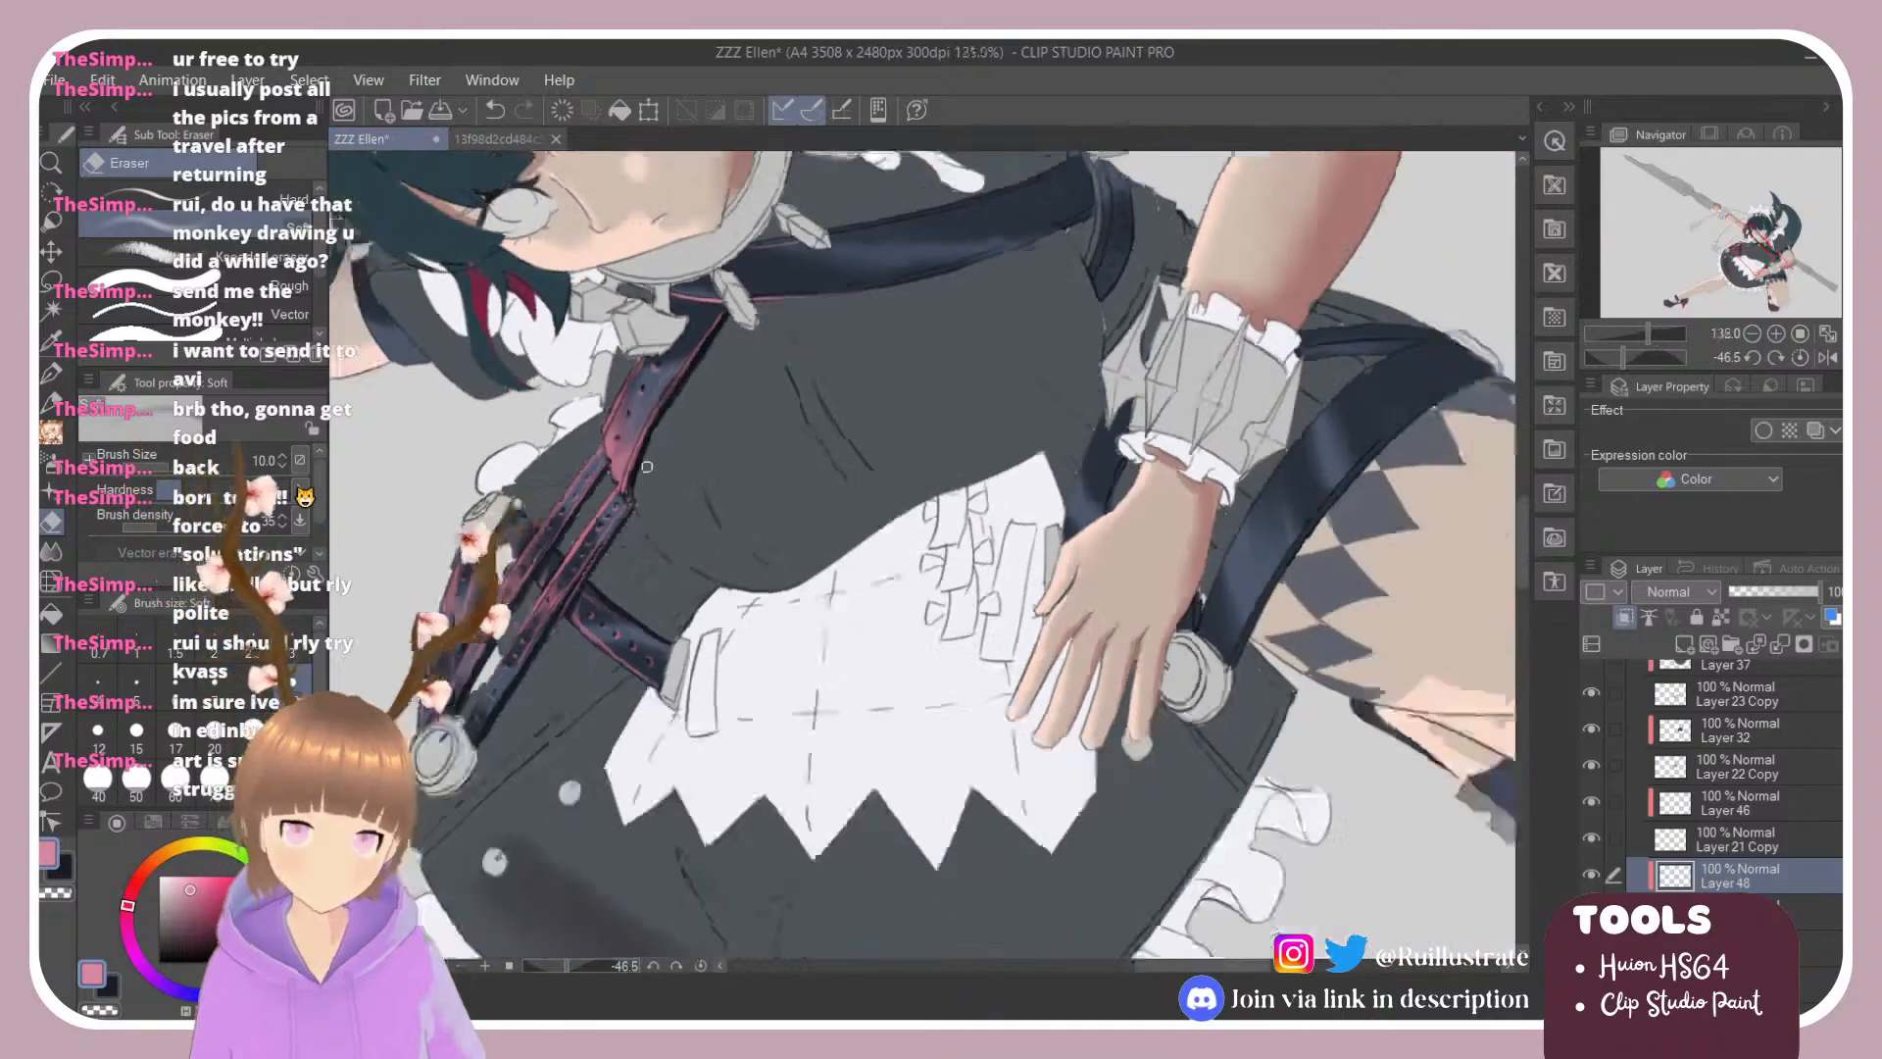
pyautogui.scroll(-1, 647, 467)
pyautogui.hotkey('shift', 'space')
pyautogui.moveTo(658, 473); pyautogui.dragTo(913, 422)
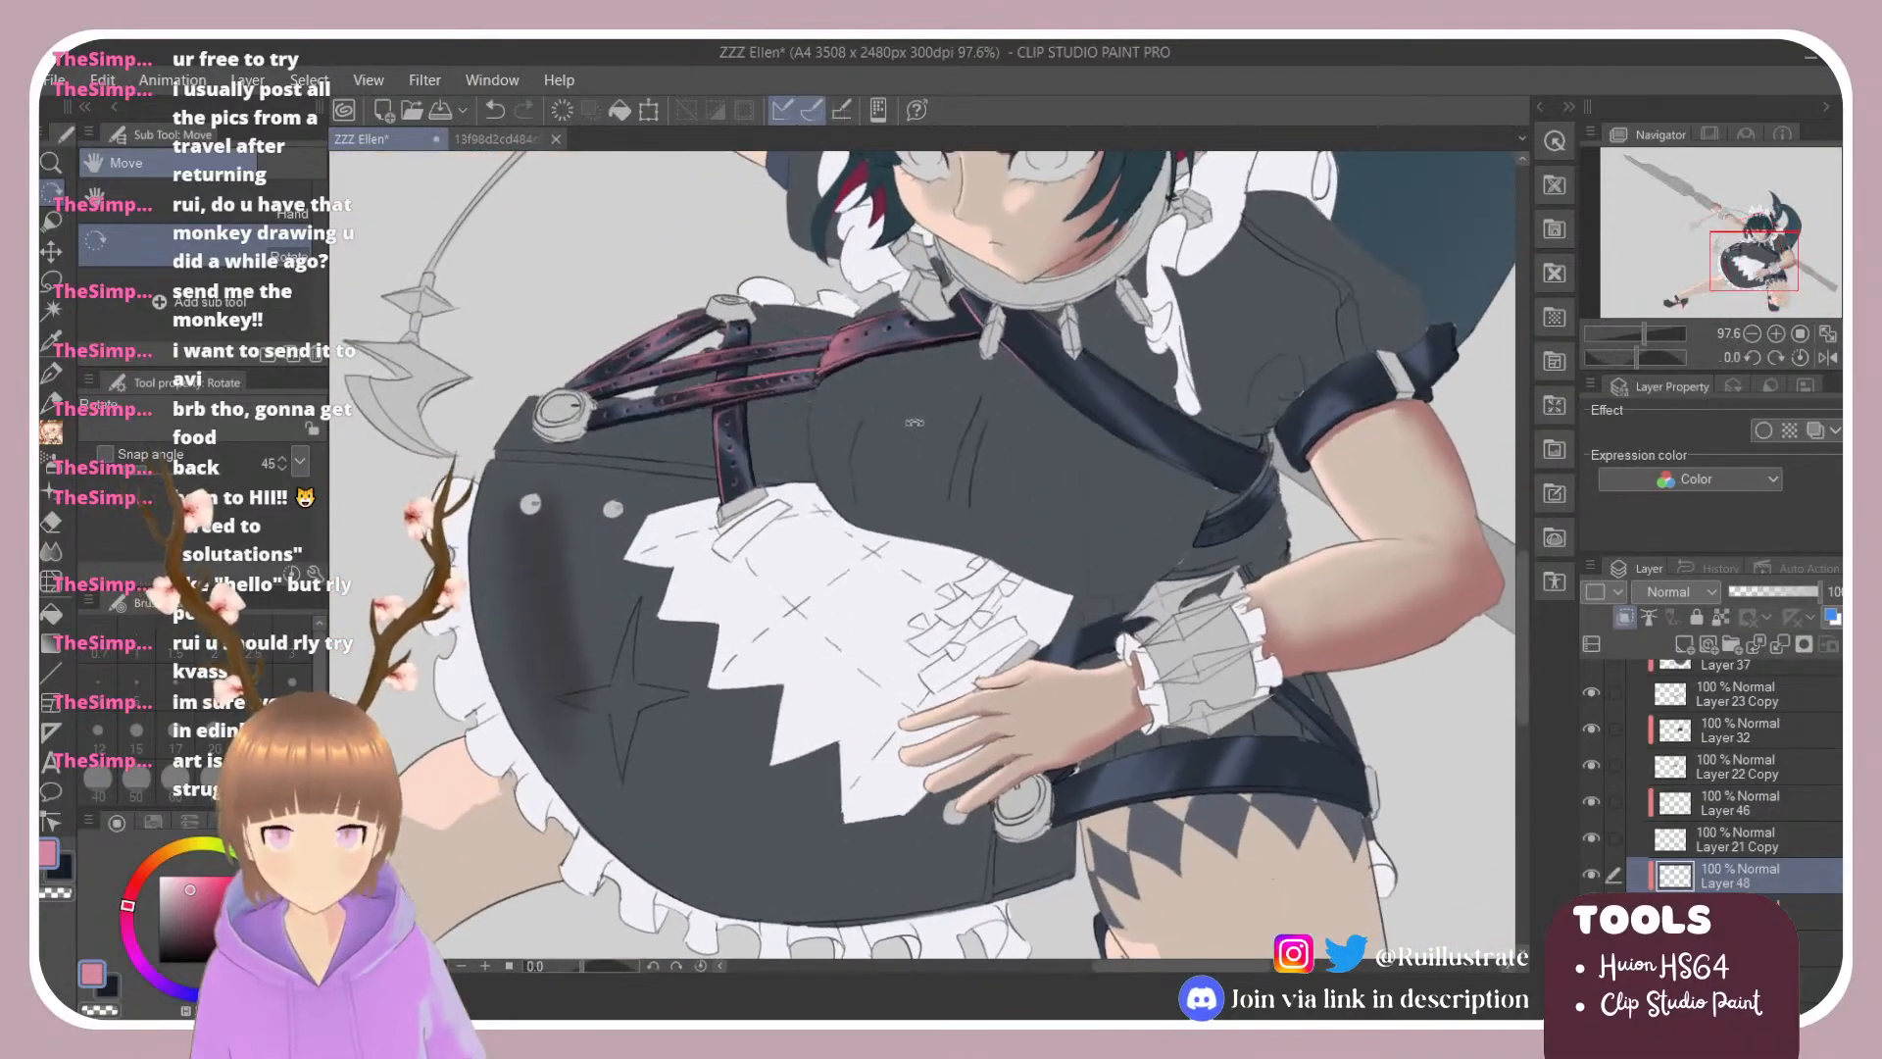
pyautogui.scroll(5, 551, 445)
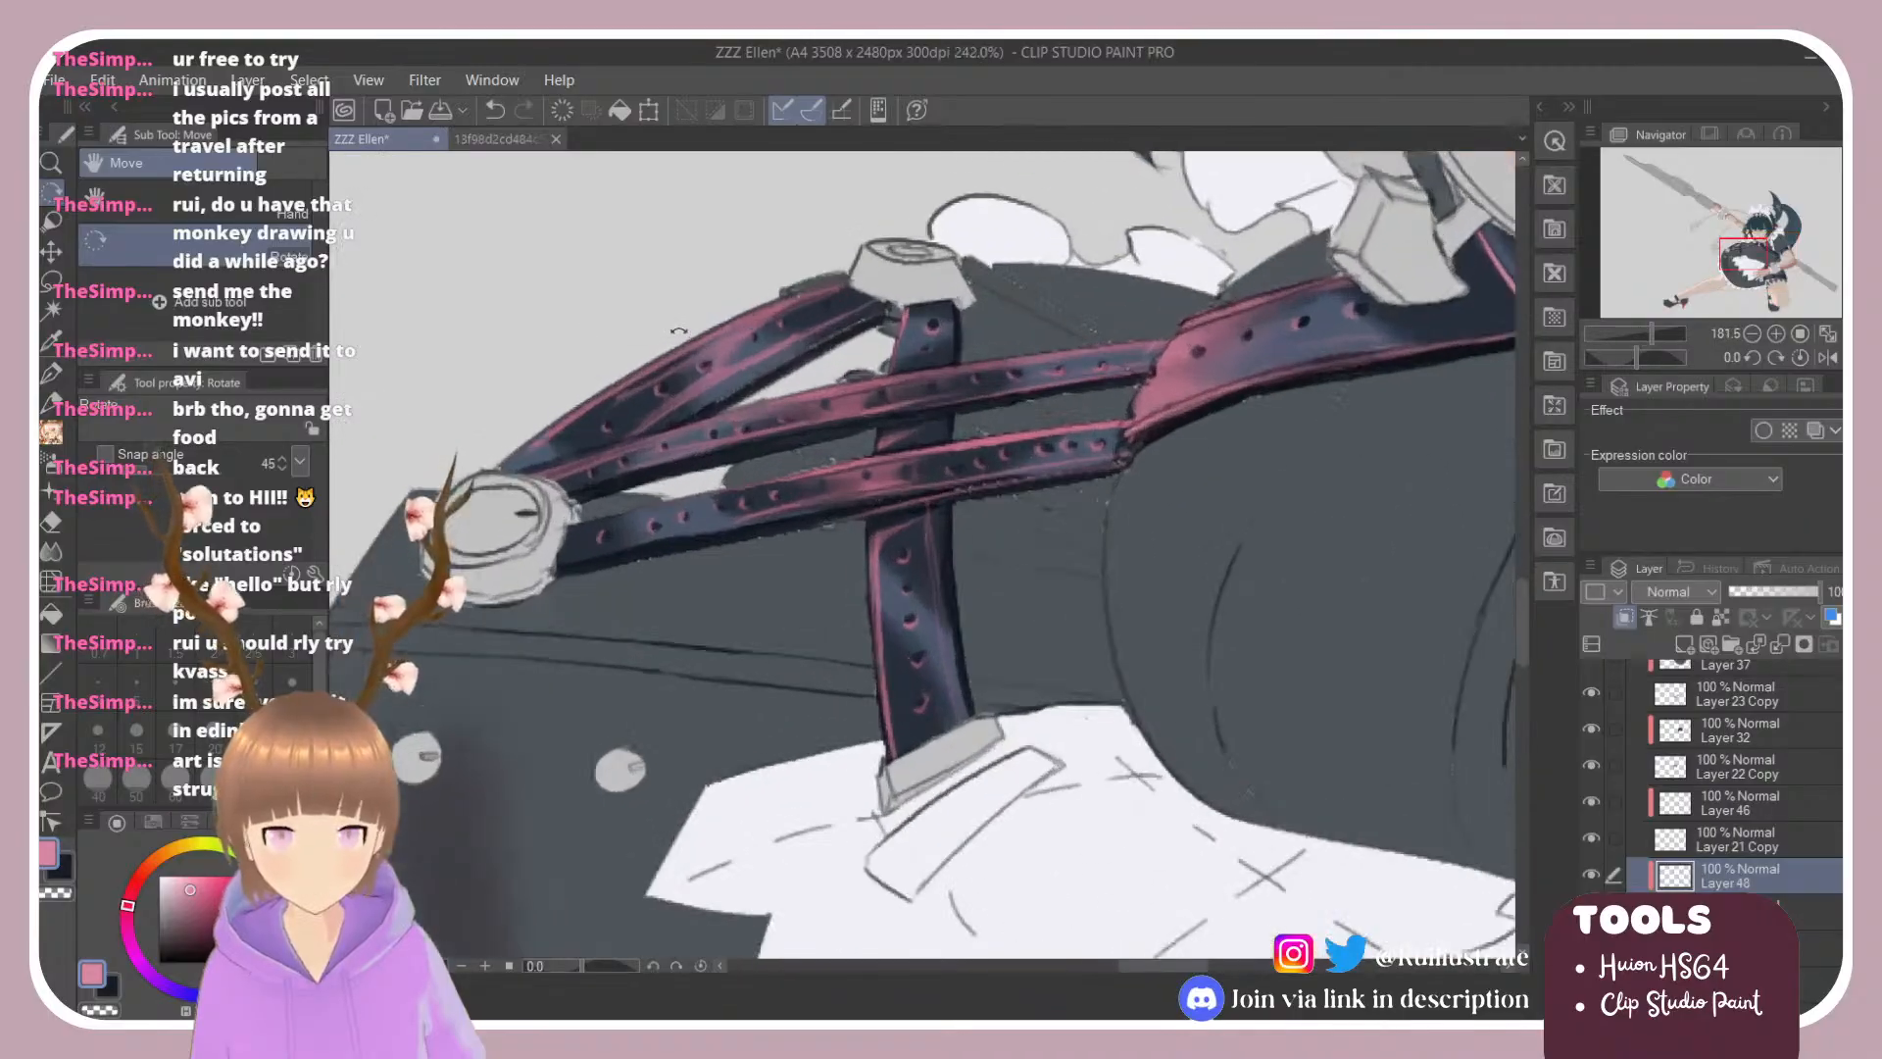
pyautogui.press('e')
pyautogui.press('b')
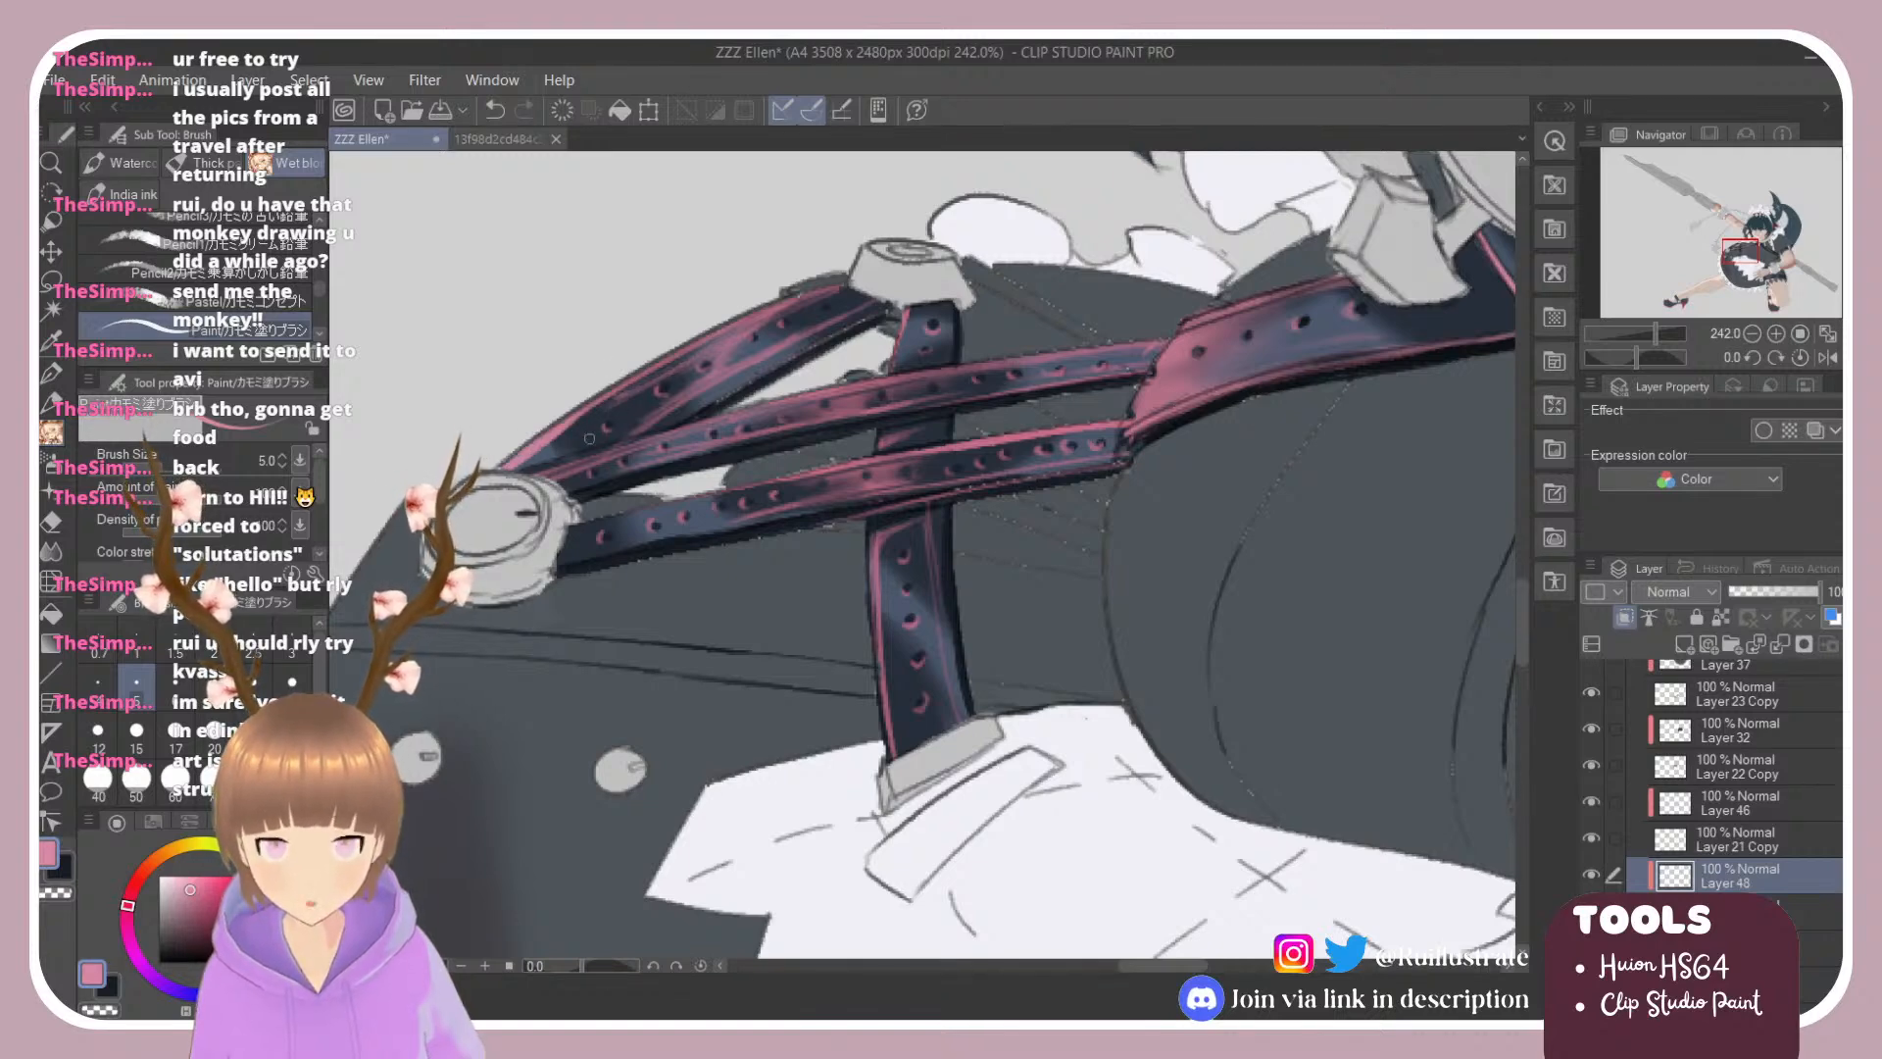
pyautogui.moveTo(556, 447)
pyautogui.mouseDown()
pyautogui.moveTo(638, 388)
pyautogui.moveTo(564, 431)
pyautogui.mouseUp()
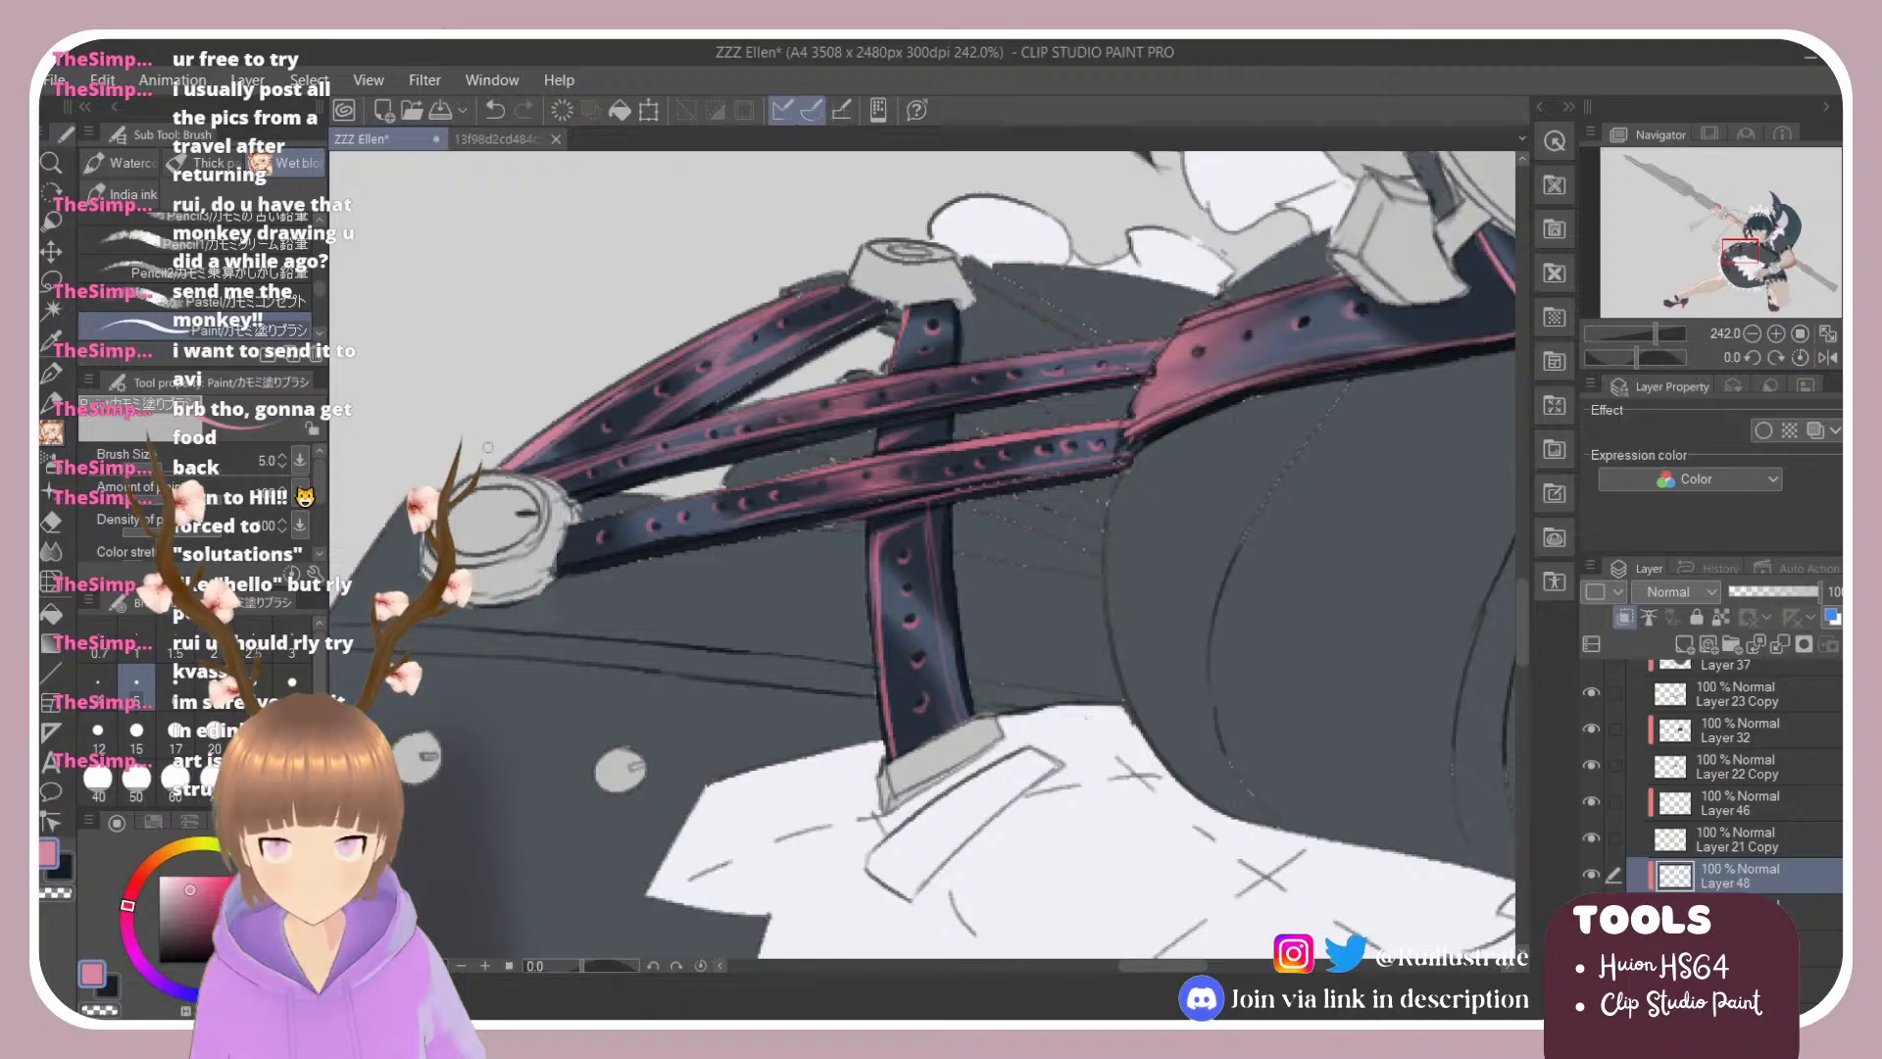
# Step: Blend the curved upper strap's pink near the round buckle at size 10, and refine it with the Soft and Hard erasers
pyautogui.press('.')
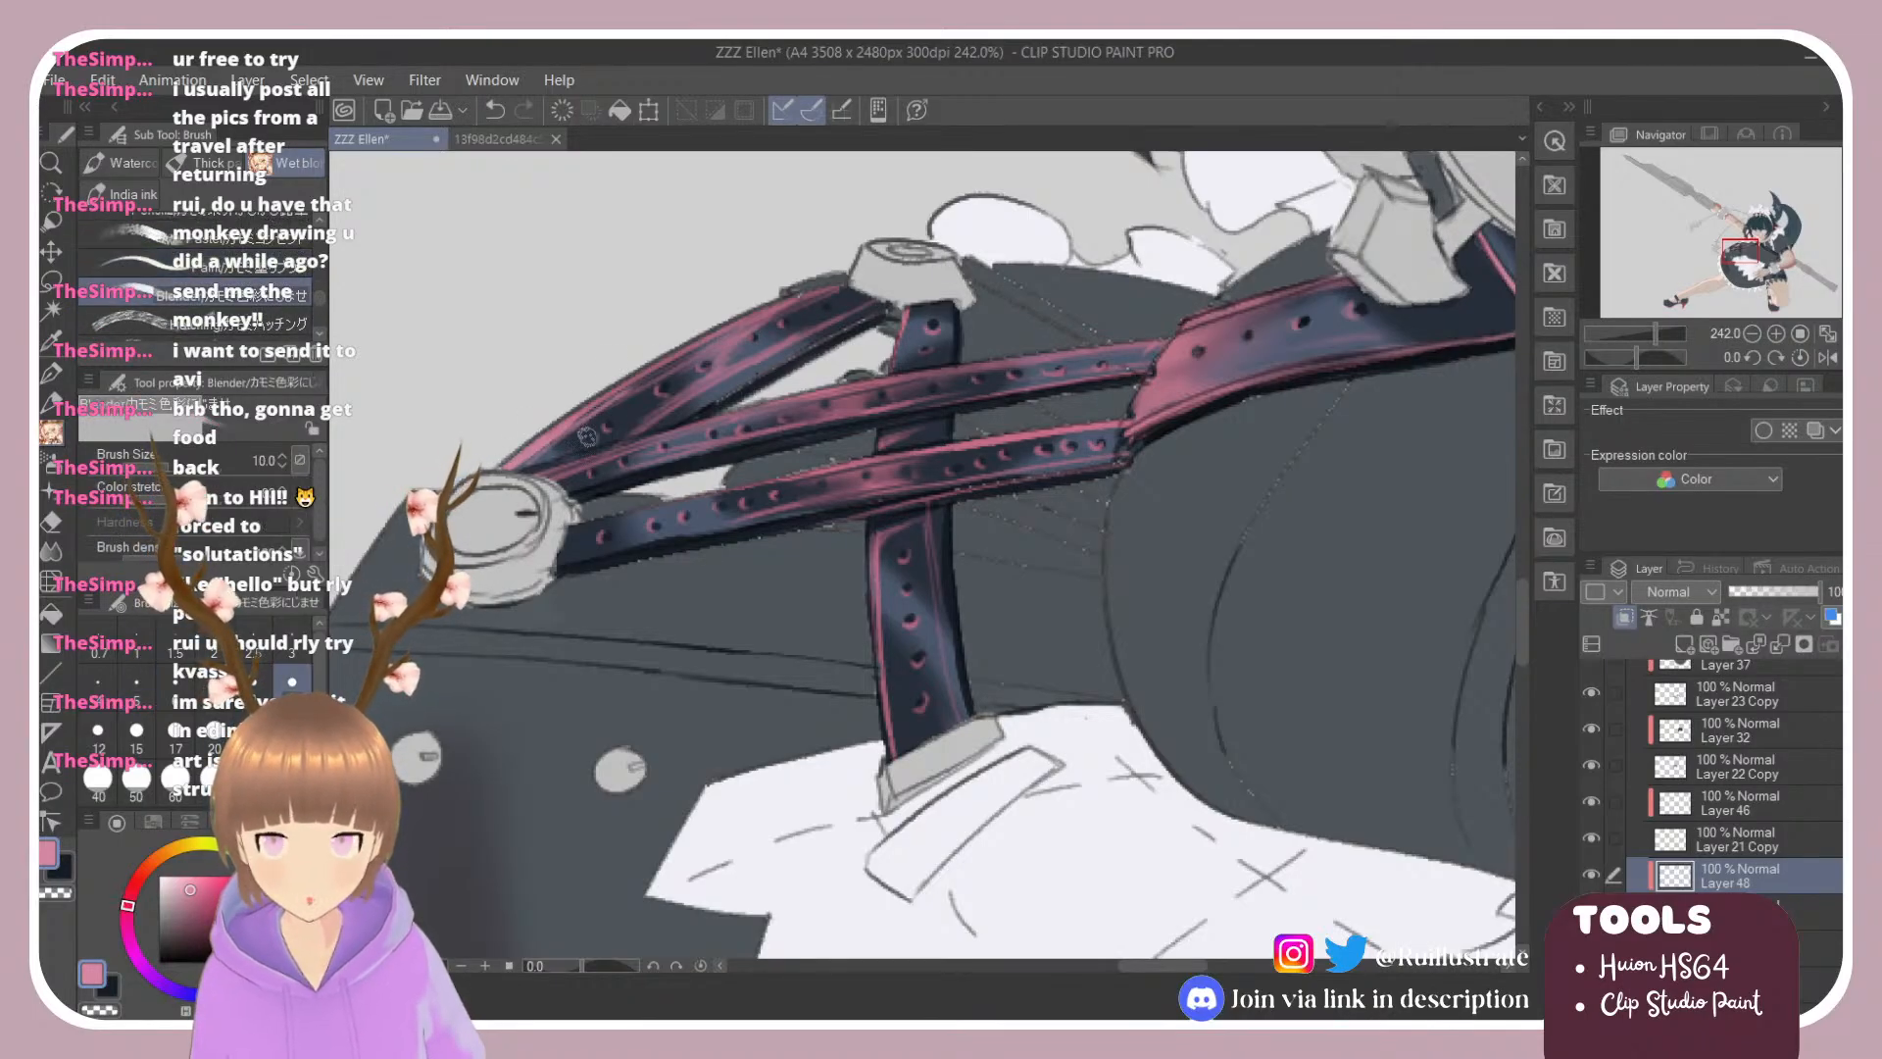
pyautogui.press('e')
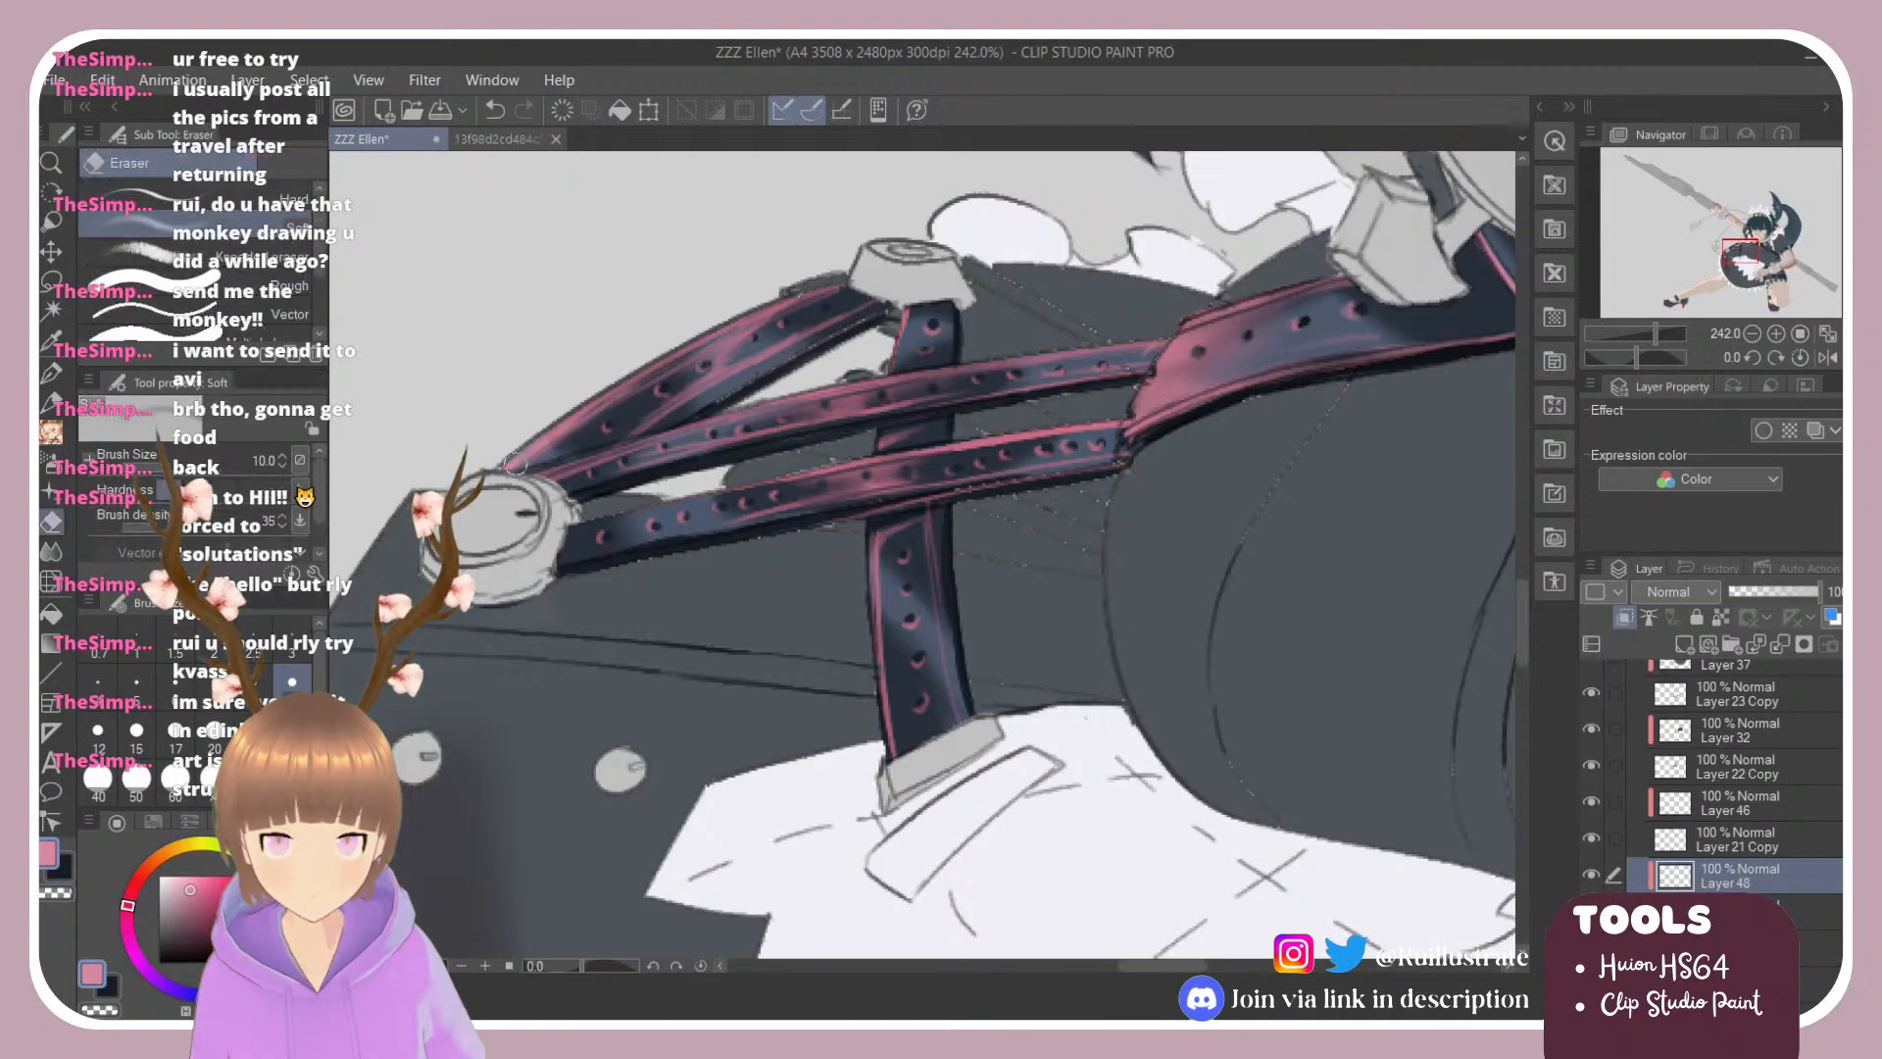
pyautogui.press(',')
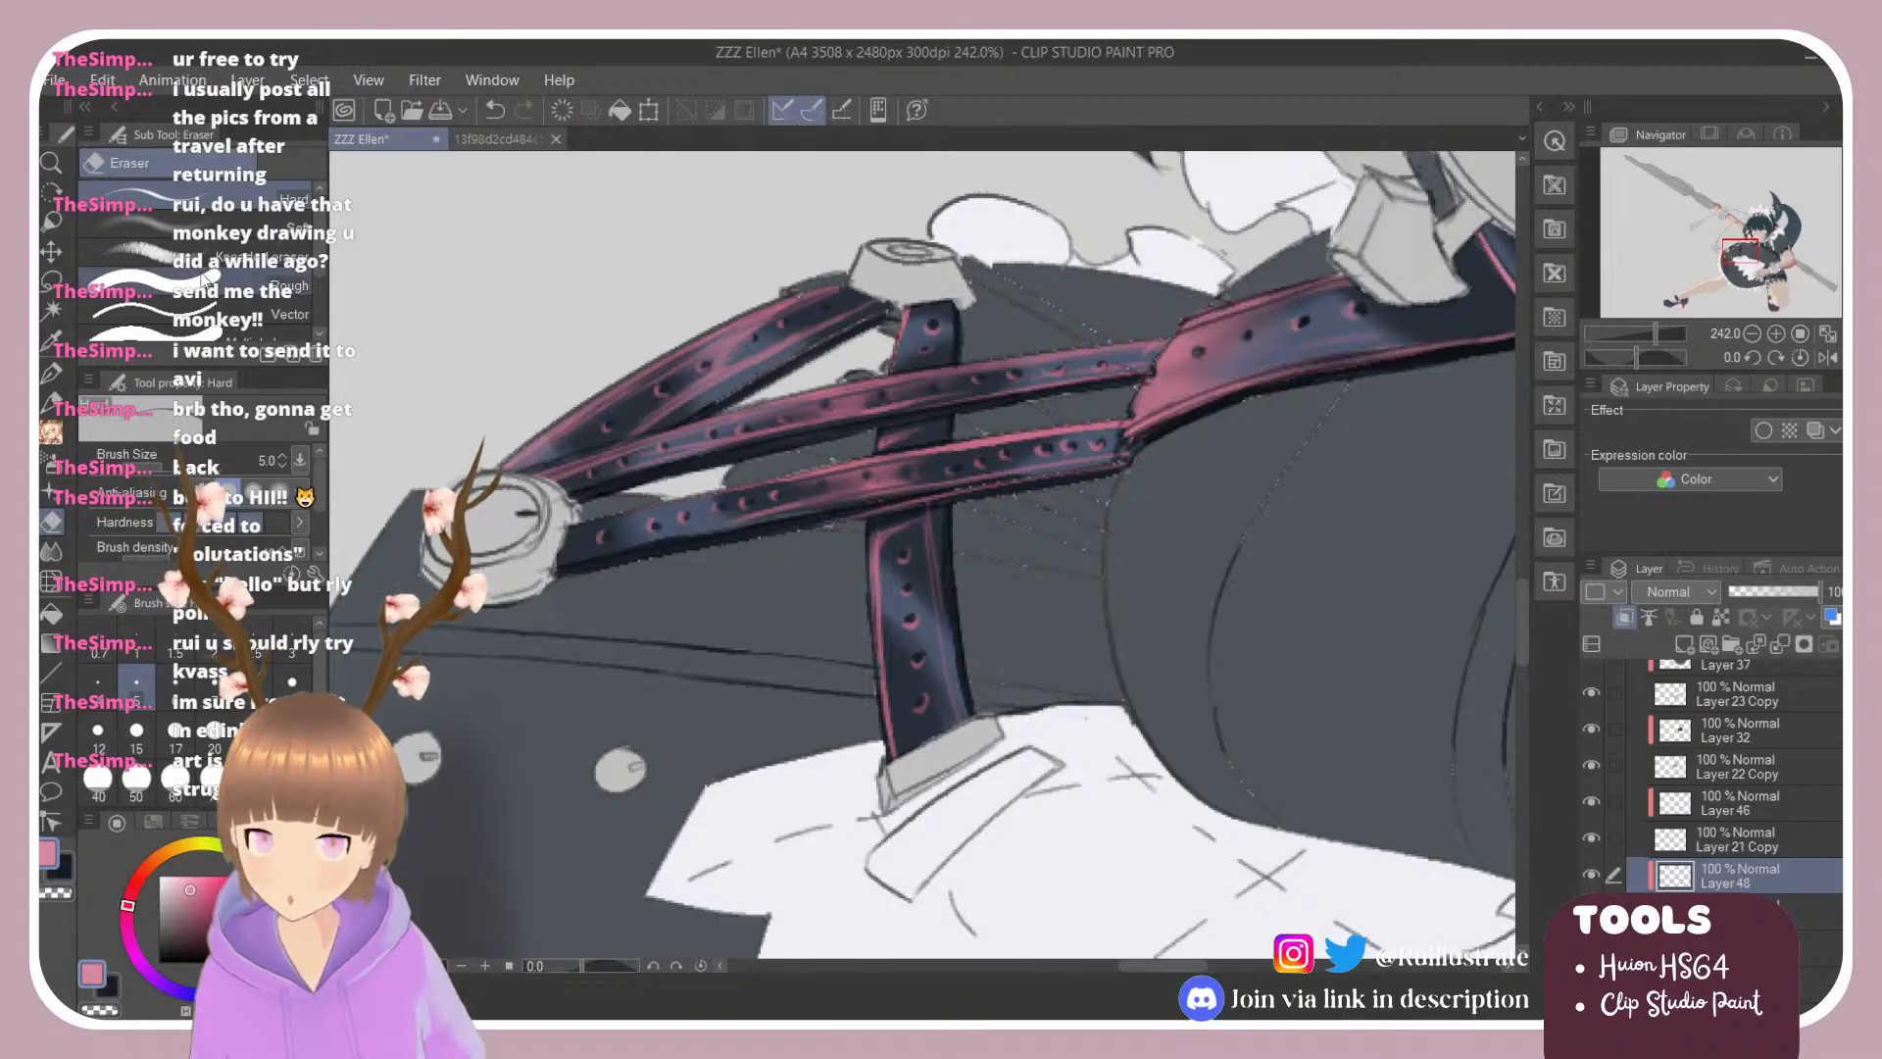
# Step: Paint a pink highlight on the lowest thin strap near the large round buckle with the Paint brush at size 5, trimming it with the Hard eraser
pyautogui.press('b')
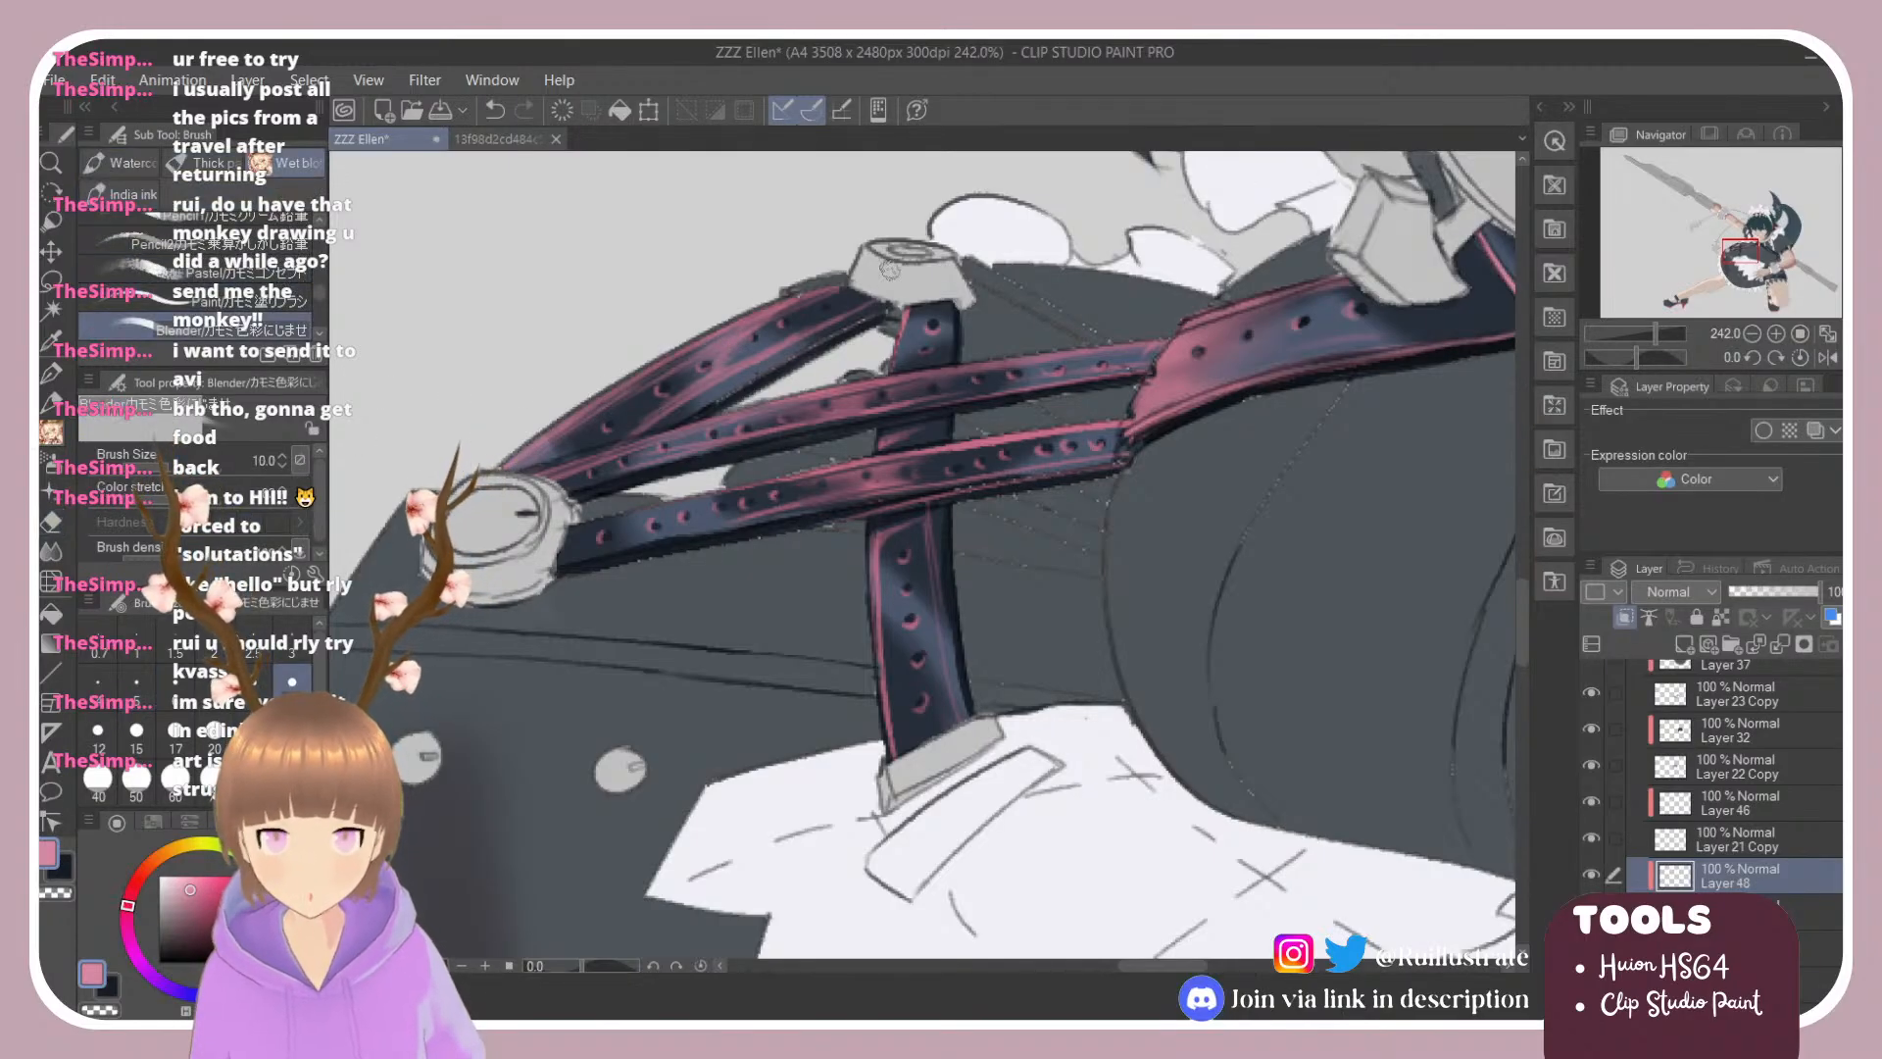
pyautogui.click(235, 307)
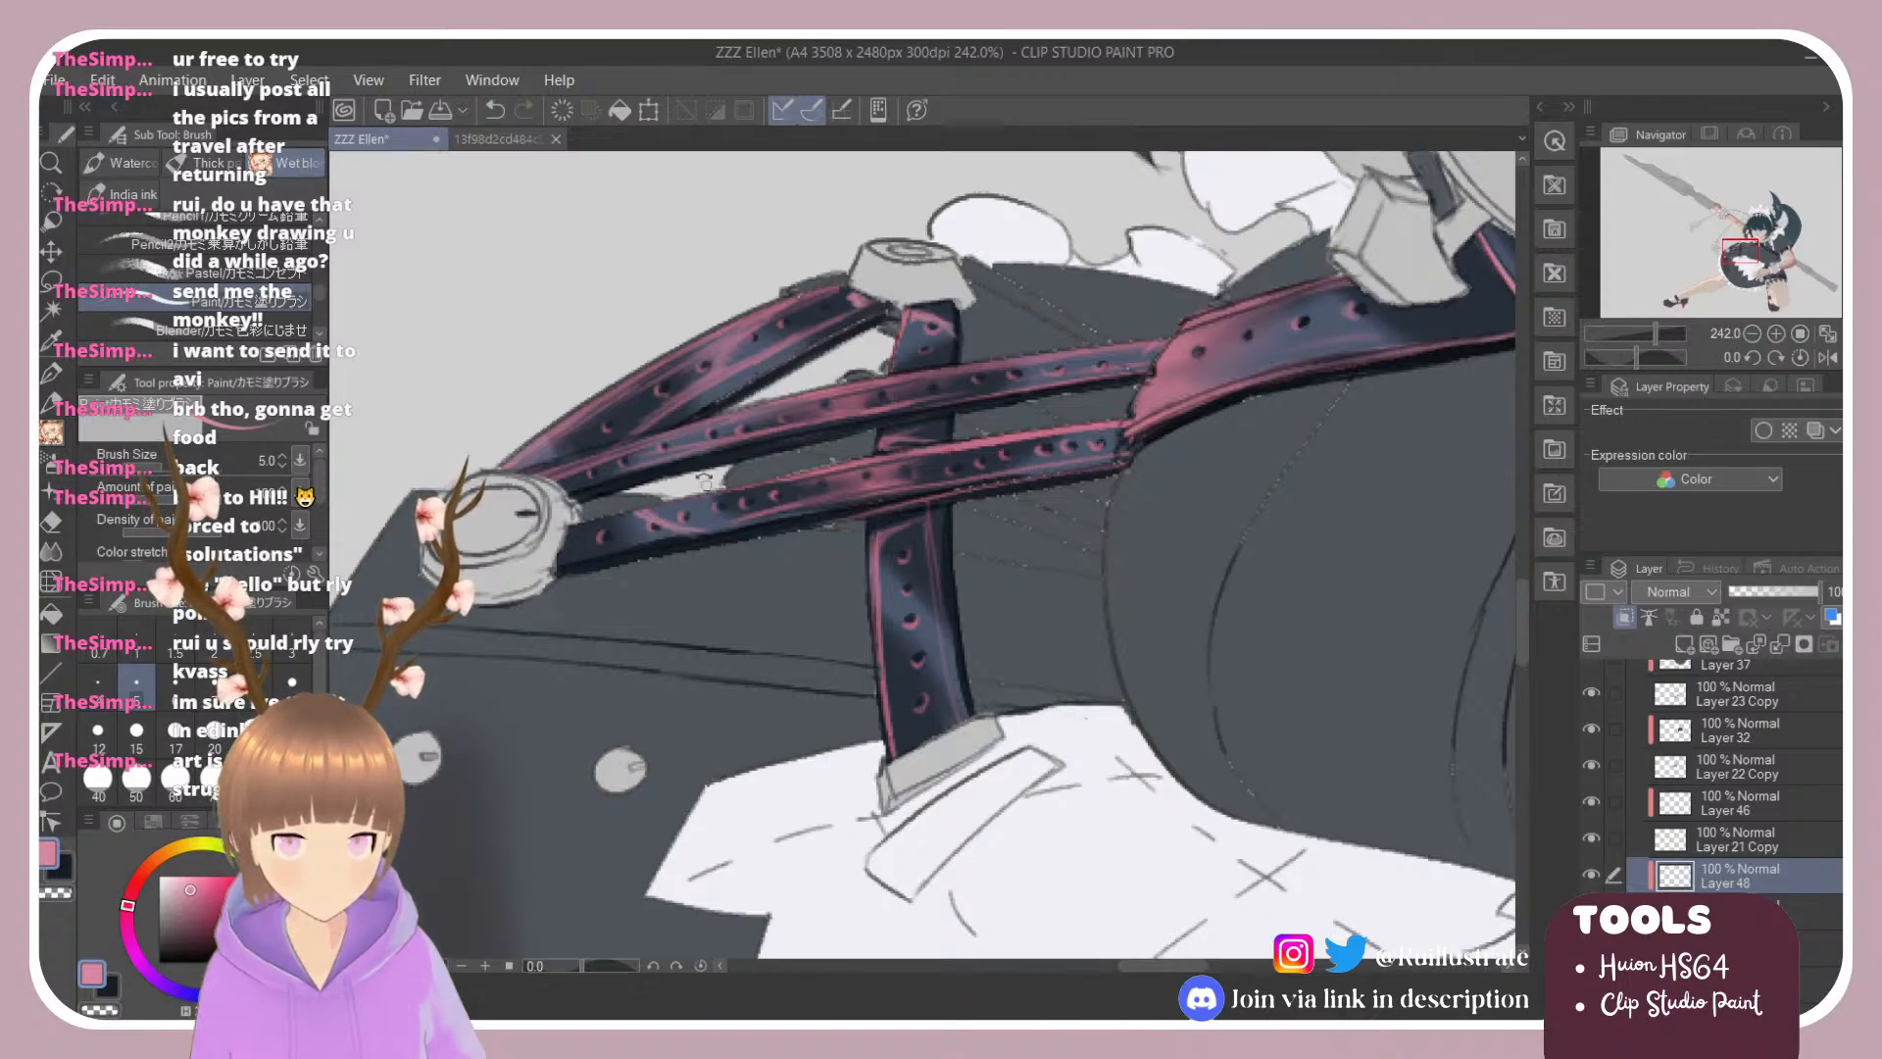
pyautogui.moveTo(704, 481)
pyautogui.mouseDown()
pyautogui.moveTo(760, 454)
pyautogui.moveTo(796, 462)
pyautogui.mouseUp()
pyautogui.press('e')
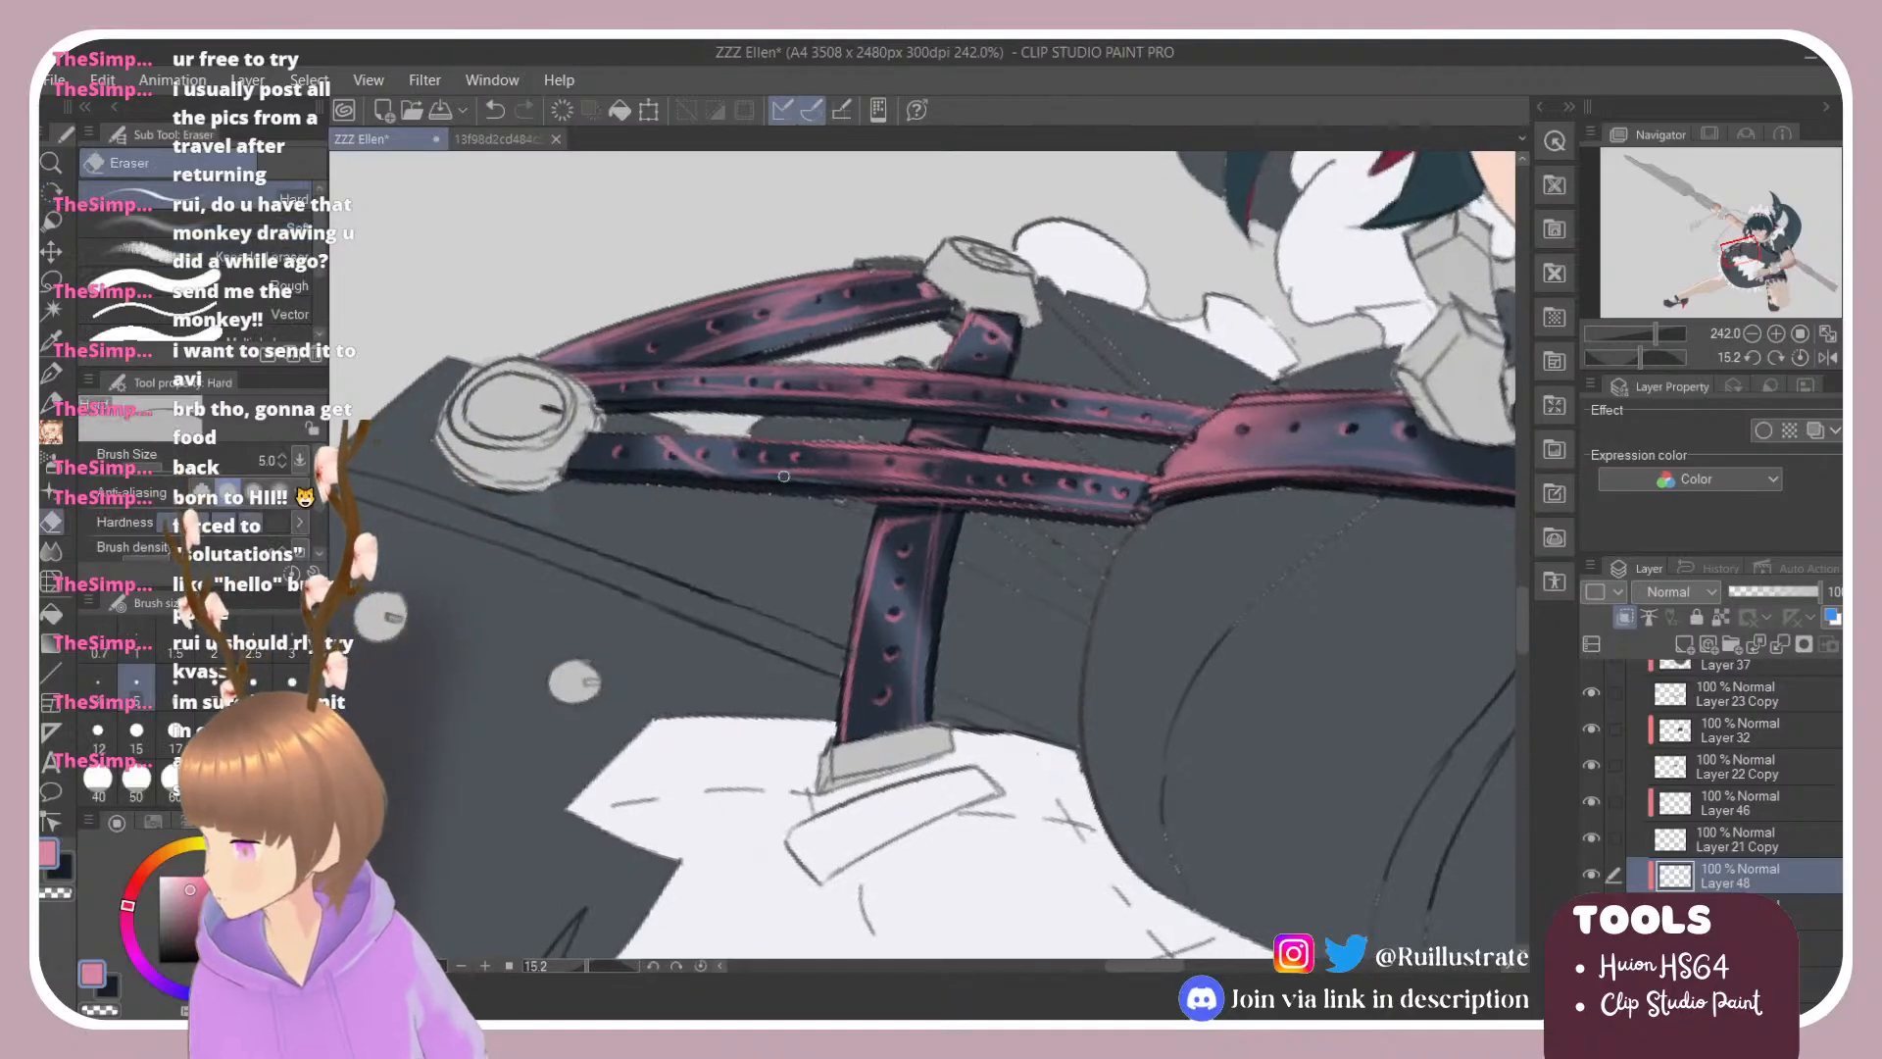
pyautogui.press('b')
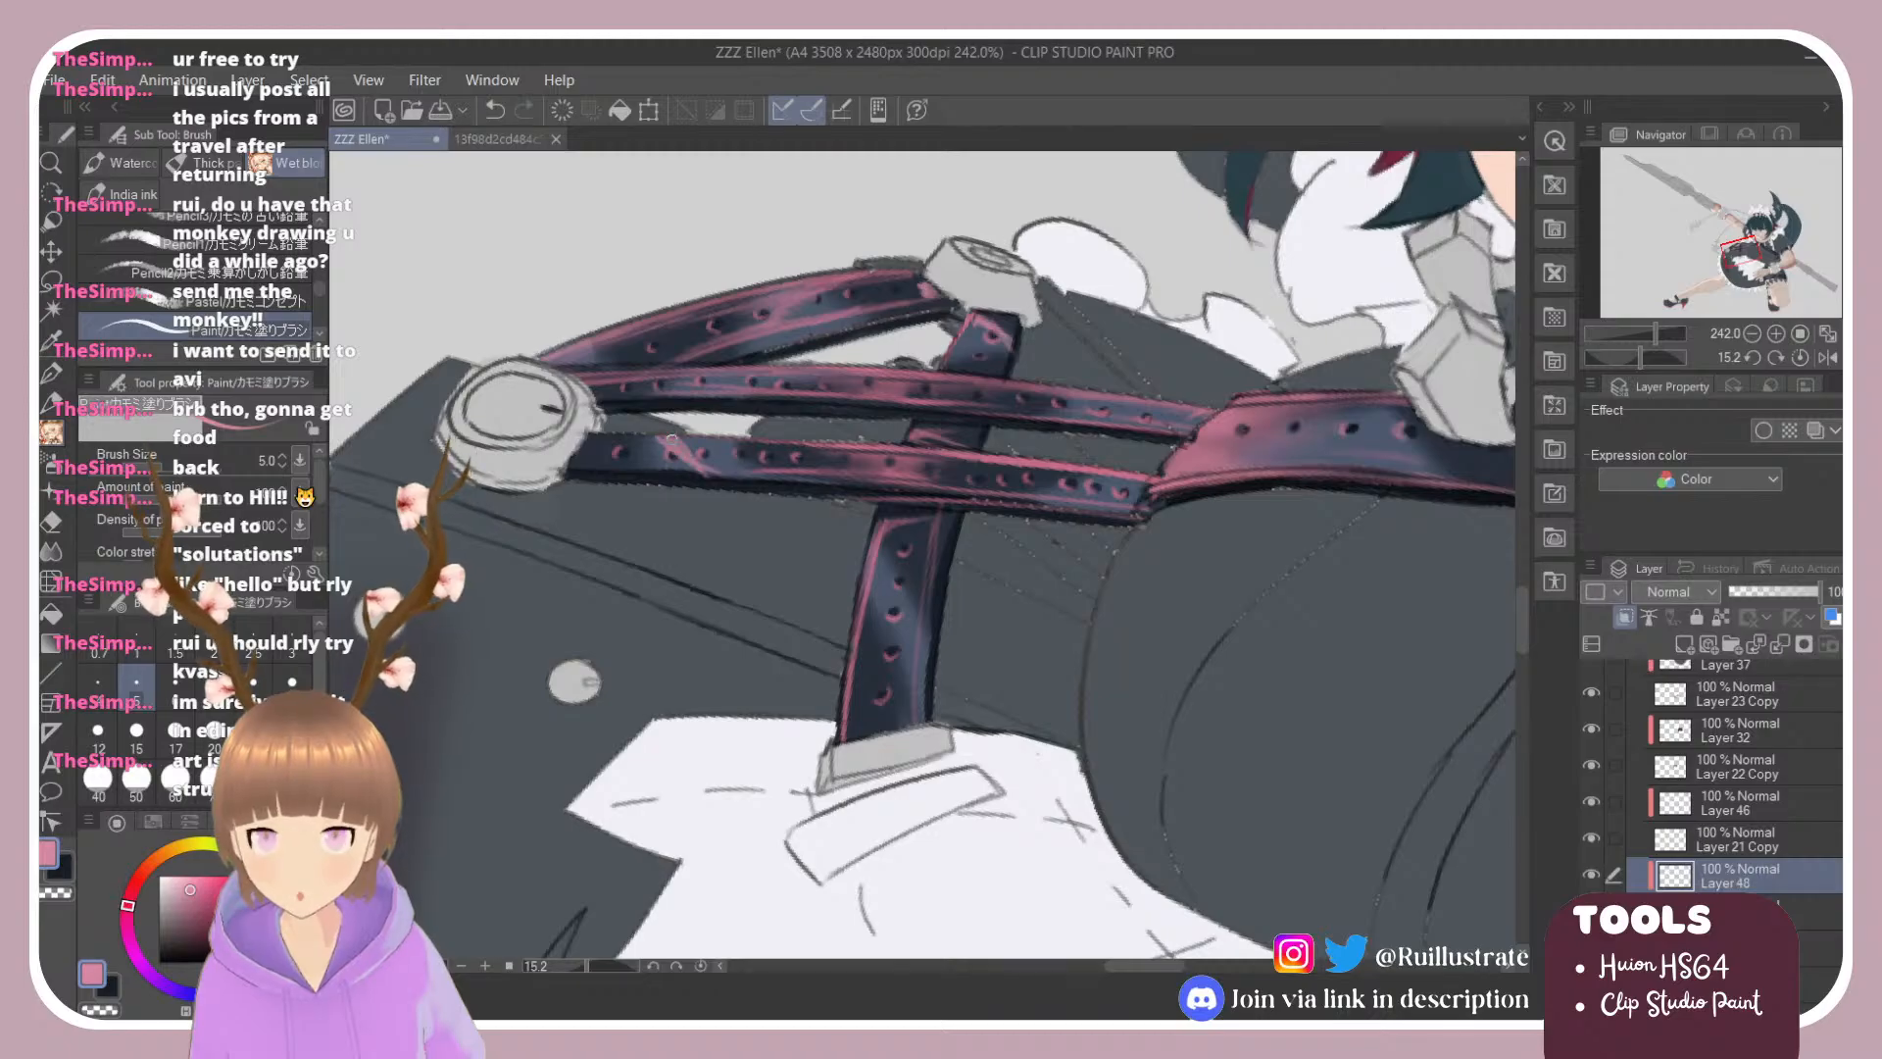
pyautogui.press('e')
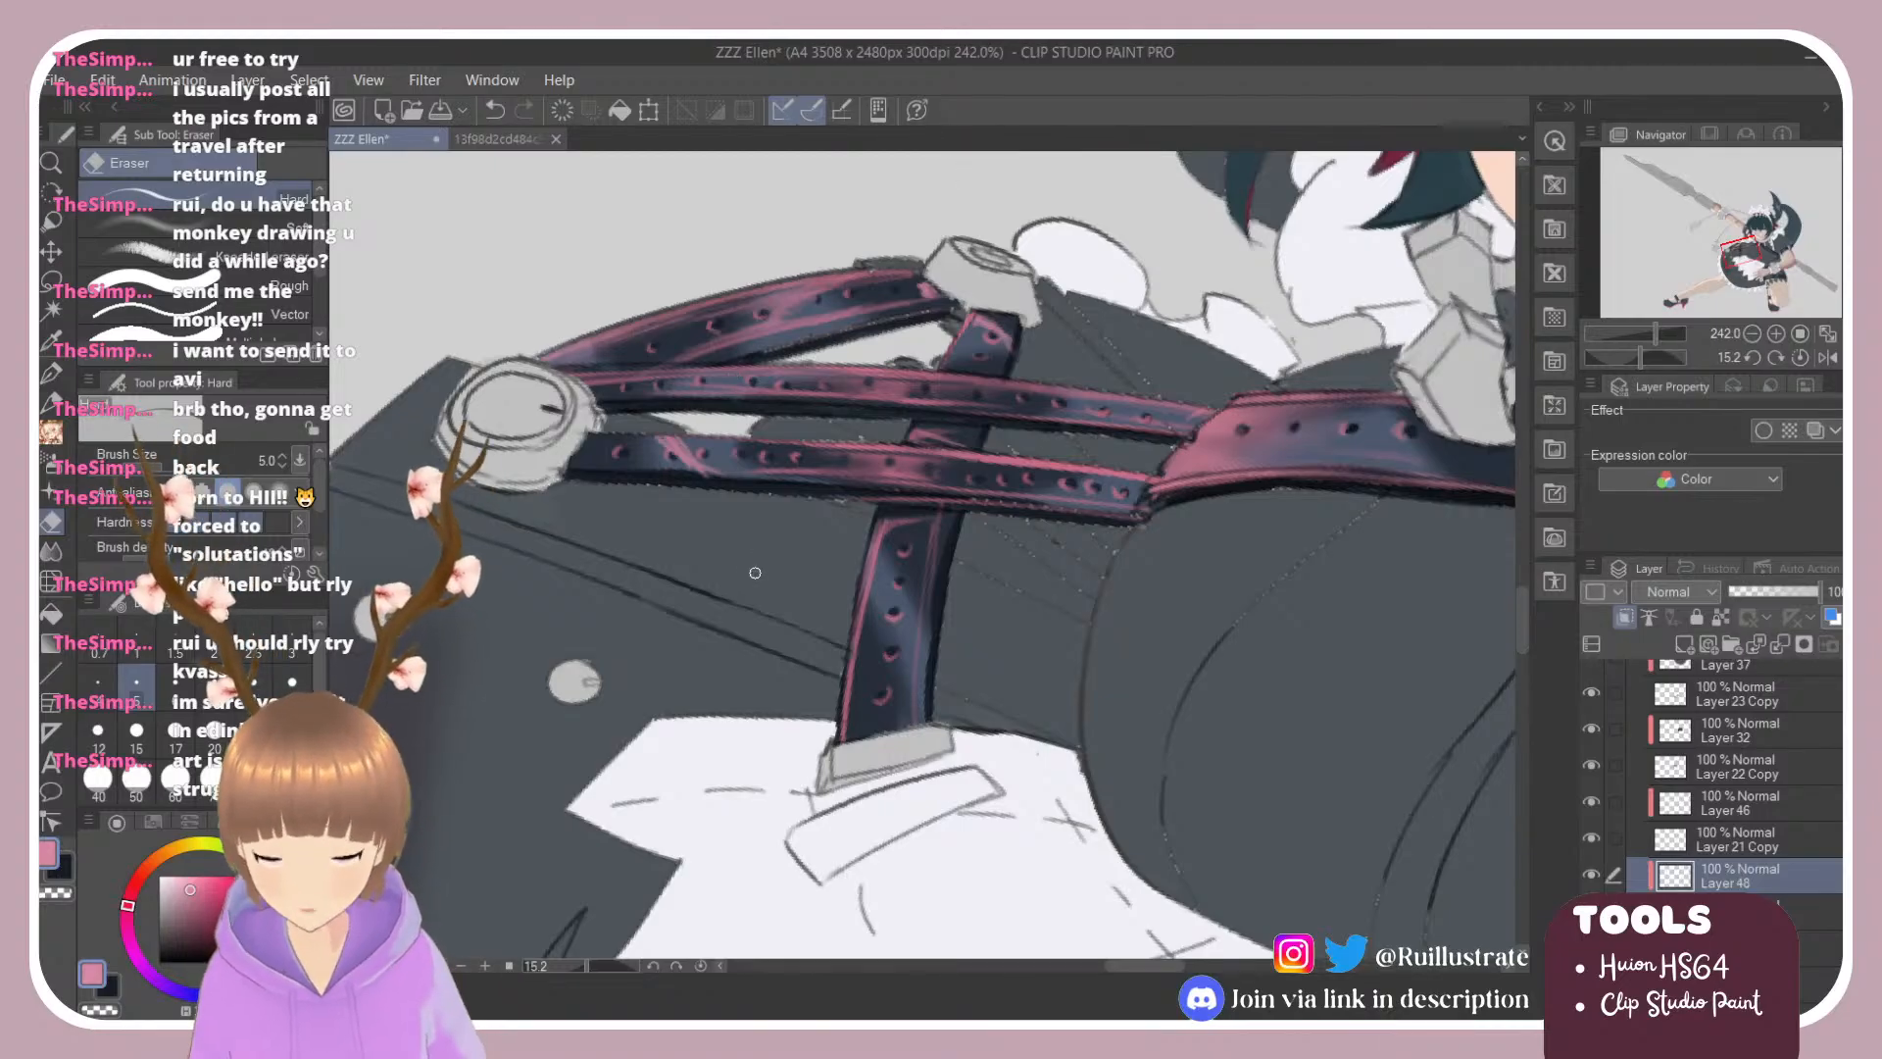
# Step: Refine the edge of the new pink highlight on the lowest thin strap using the Paint brush and the Hard eraser at size 5
pyautogui.press('r')
pyautogui.moveTo(726, 471); pyautogui.dragTo(927, 338)
pyautogui.press('b')
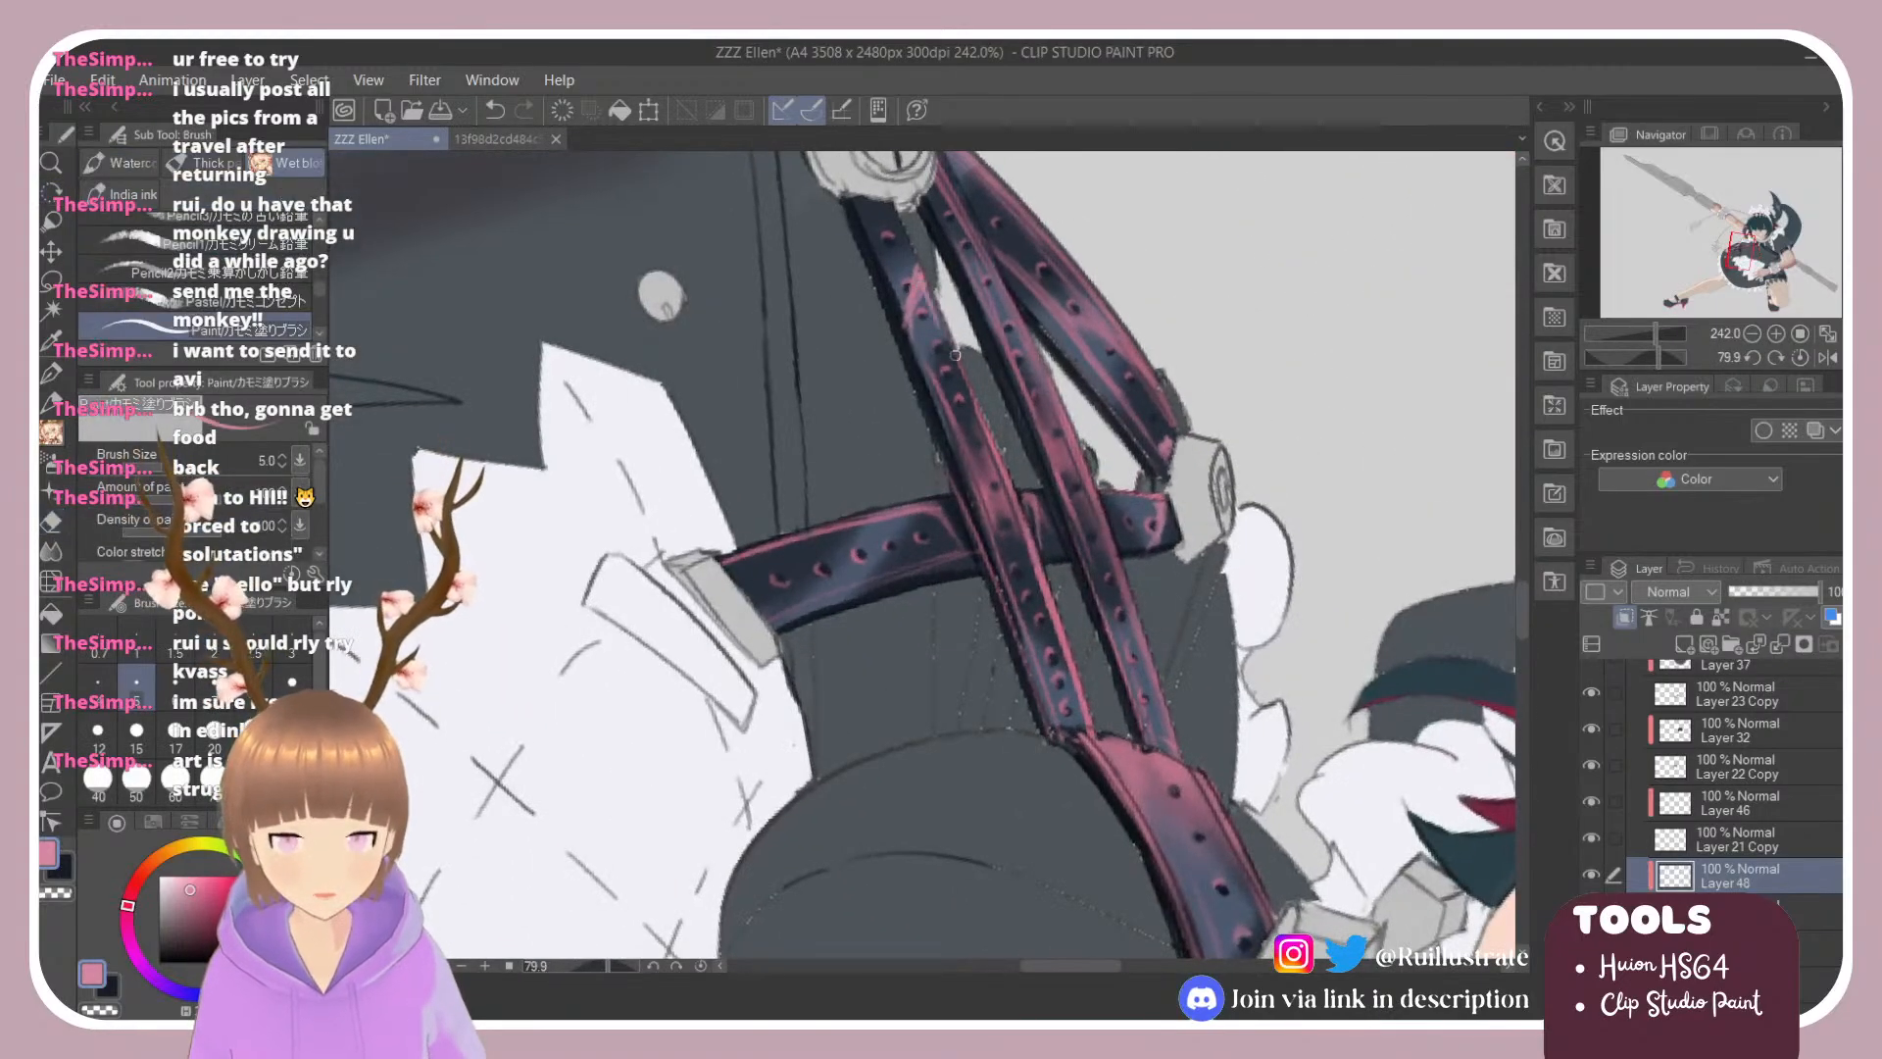
pyautogui.press('e')
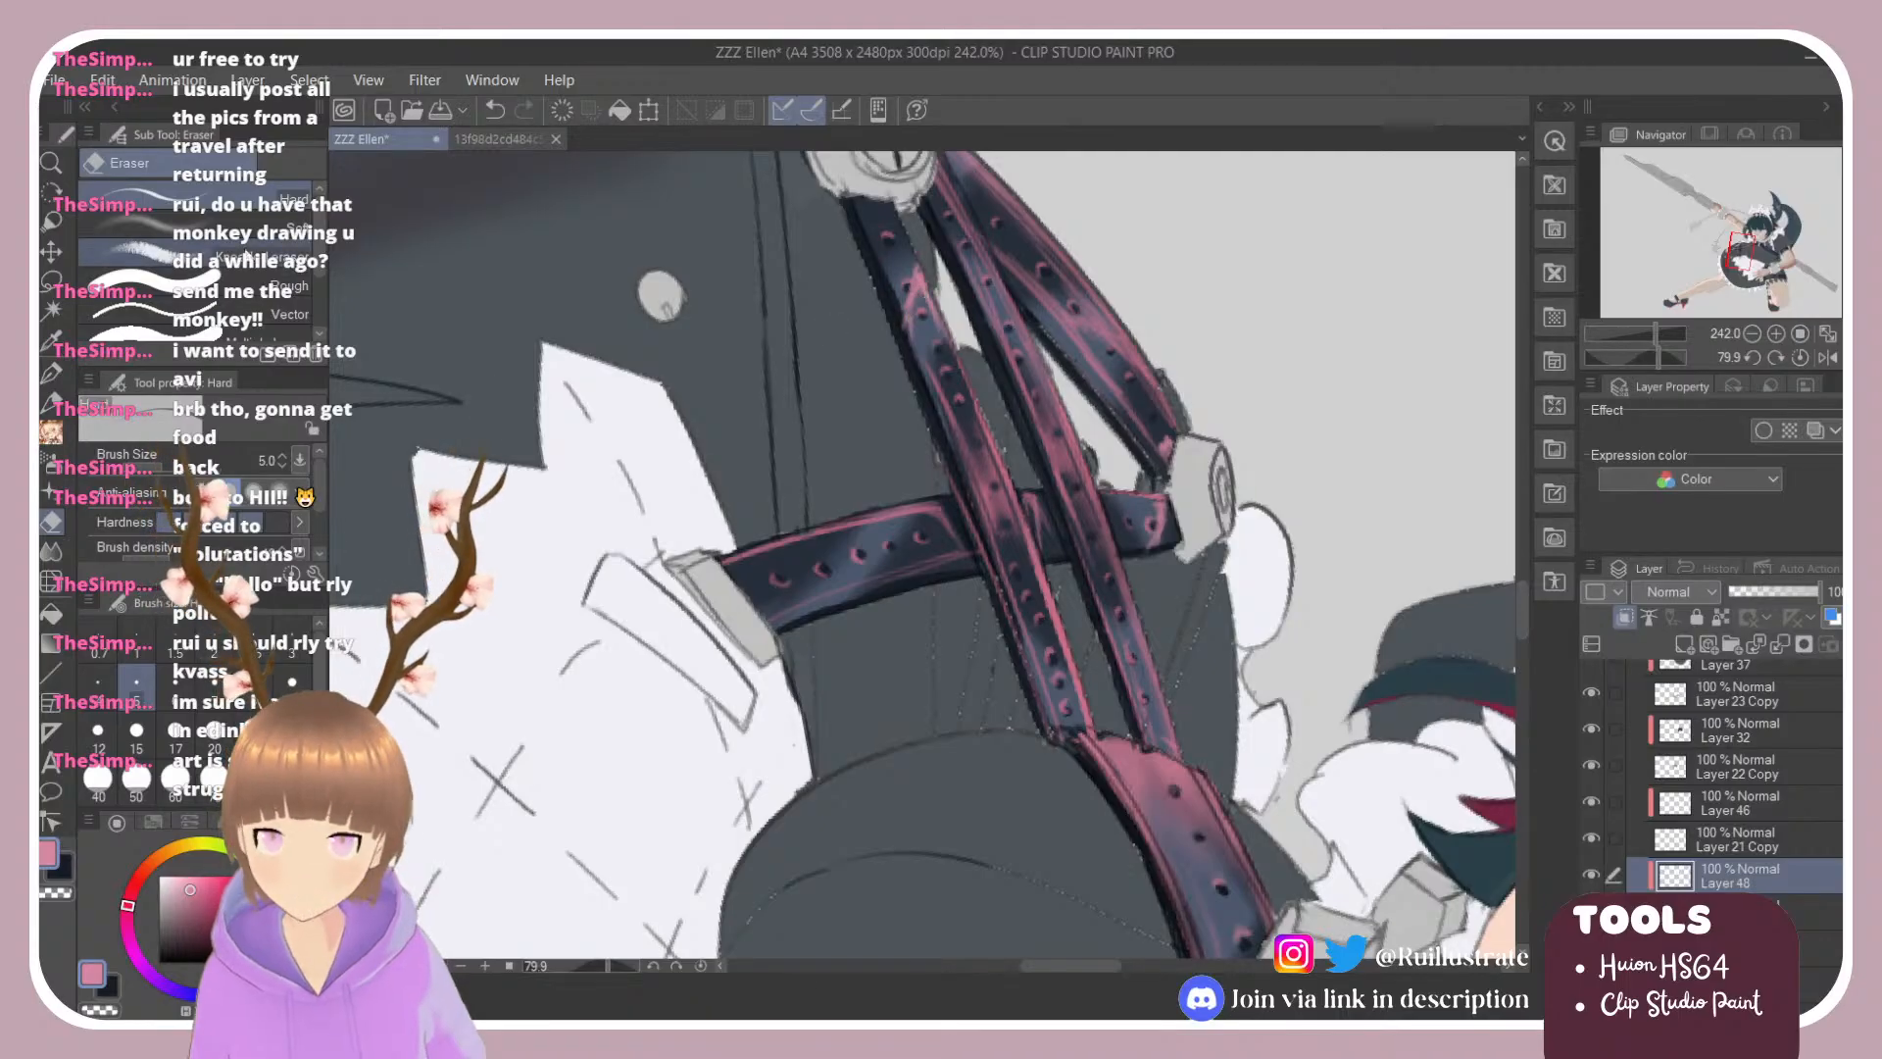
# Step: Blend the pink highlight on the lowest thin strap at size 10, and repaint its edge with the Paint brush at size 5
pyautogui.press('b')
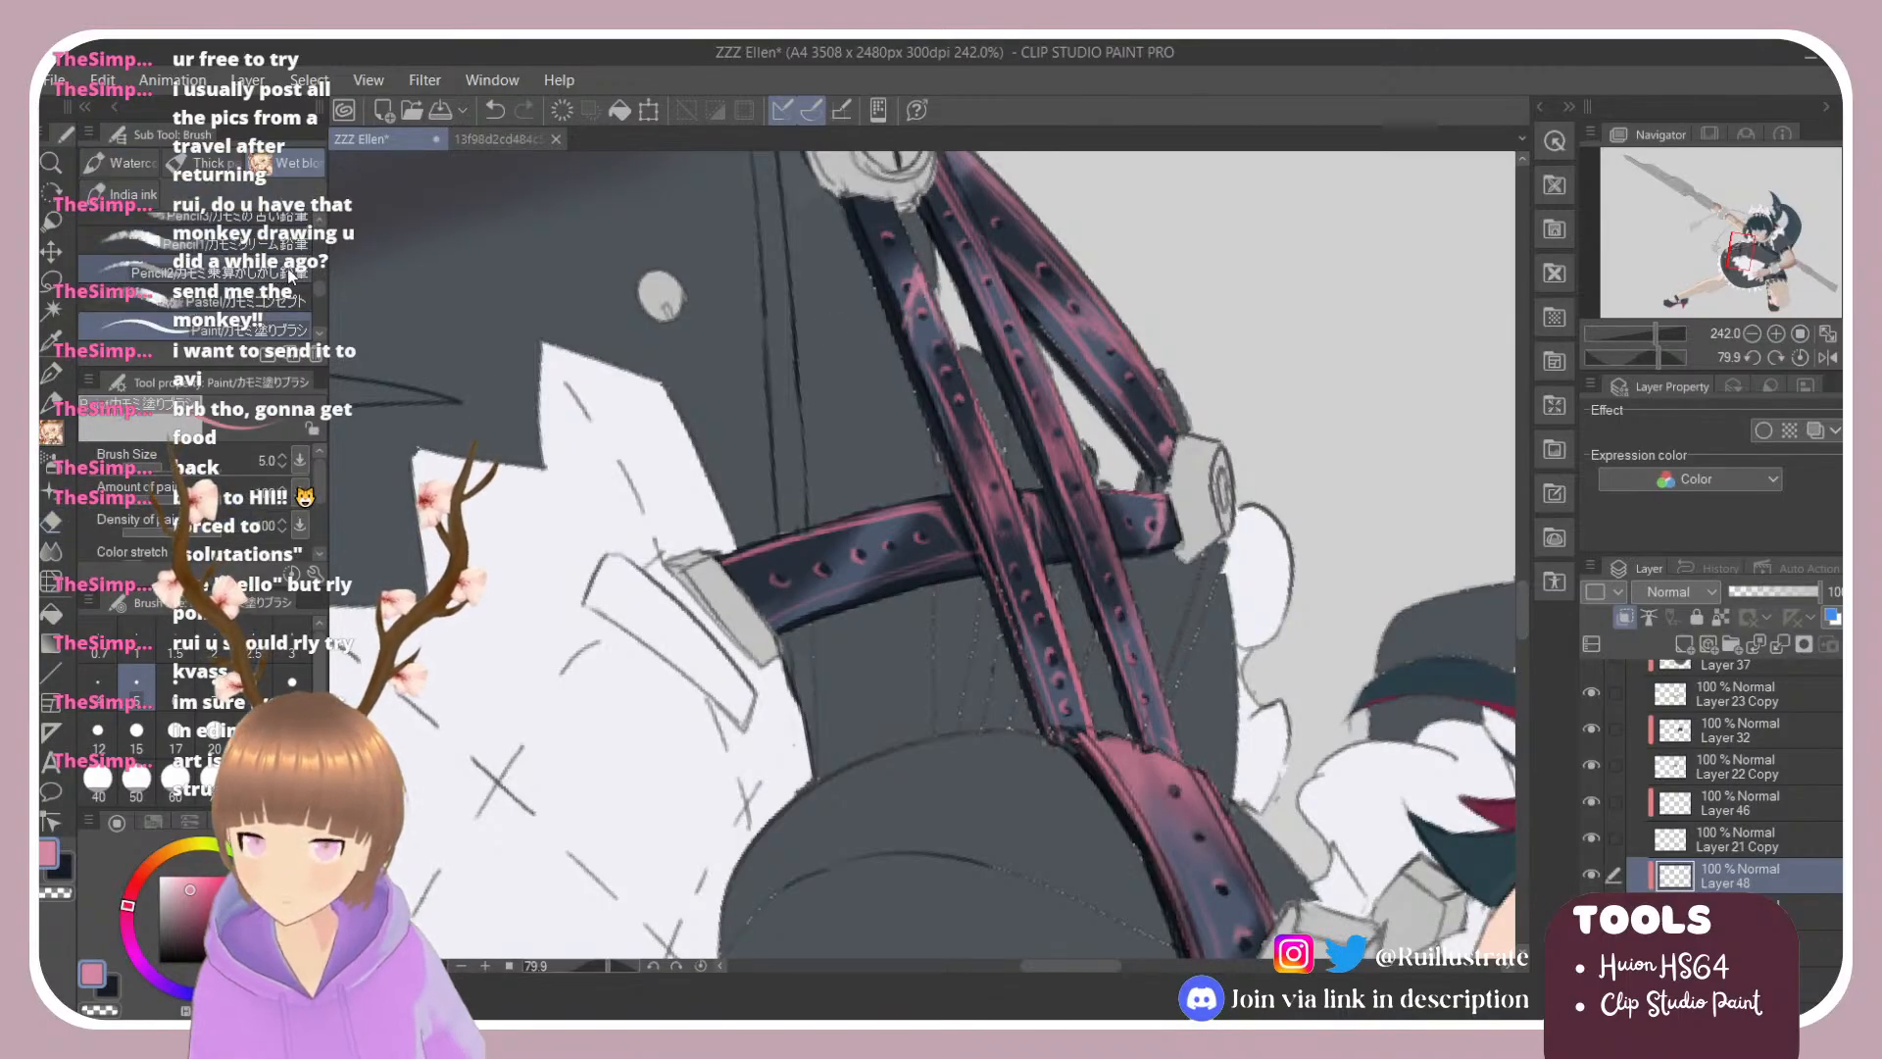
pyautogui.moveTo(316, 287); pyautogui.dragTo(317, 293)
pyautogui.click(259, 320)
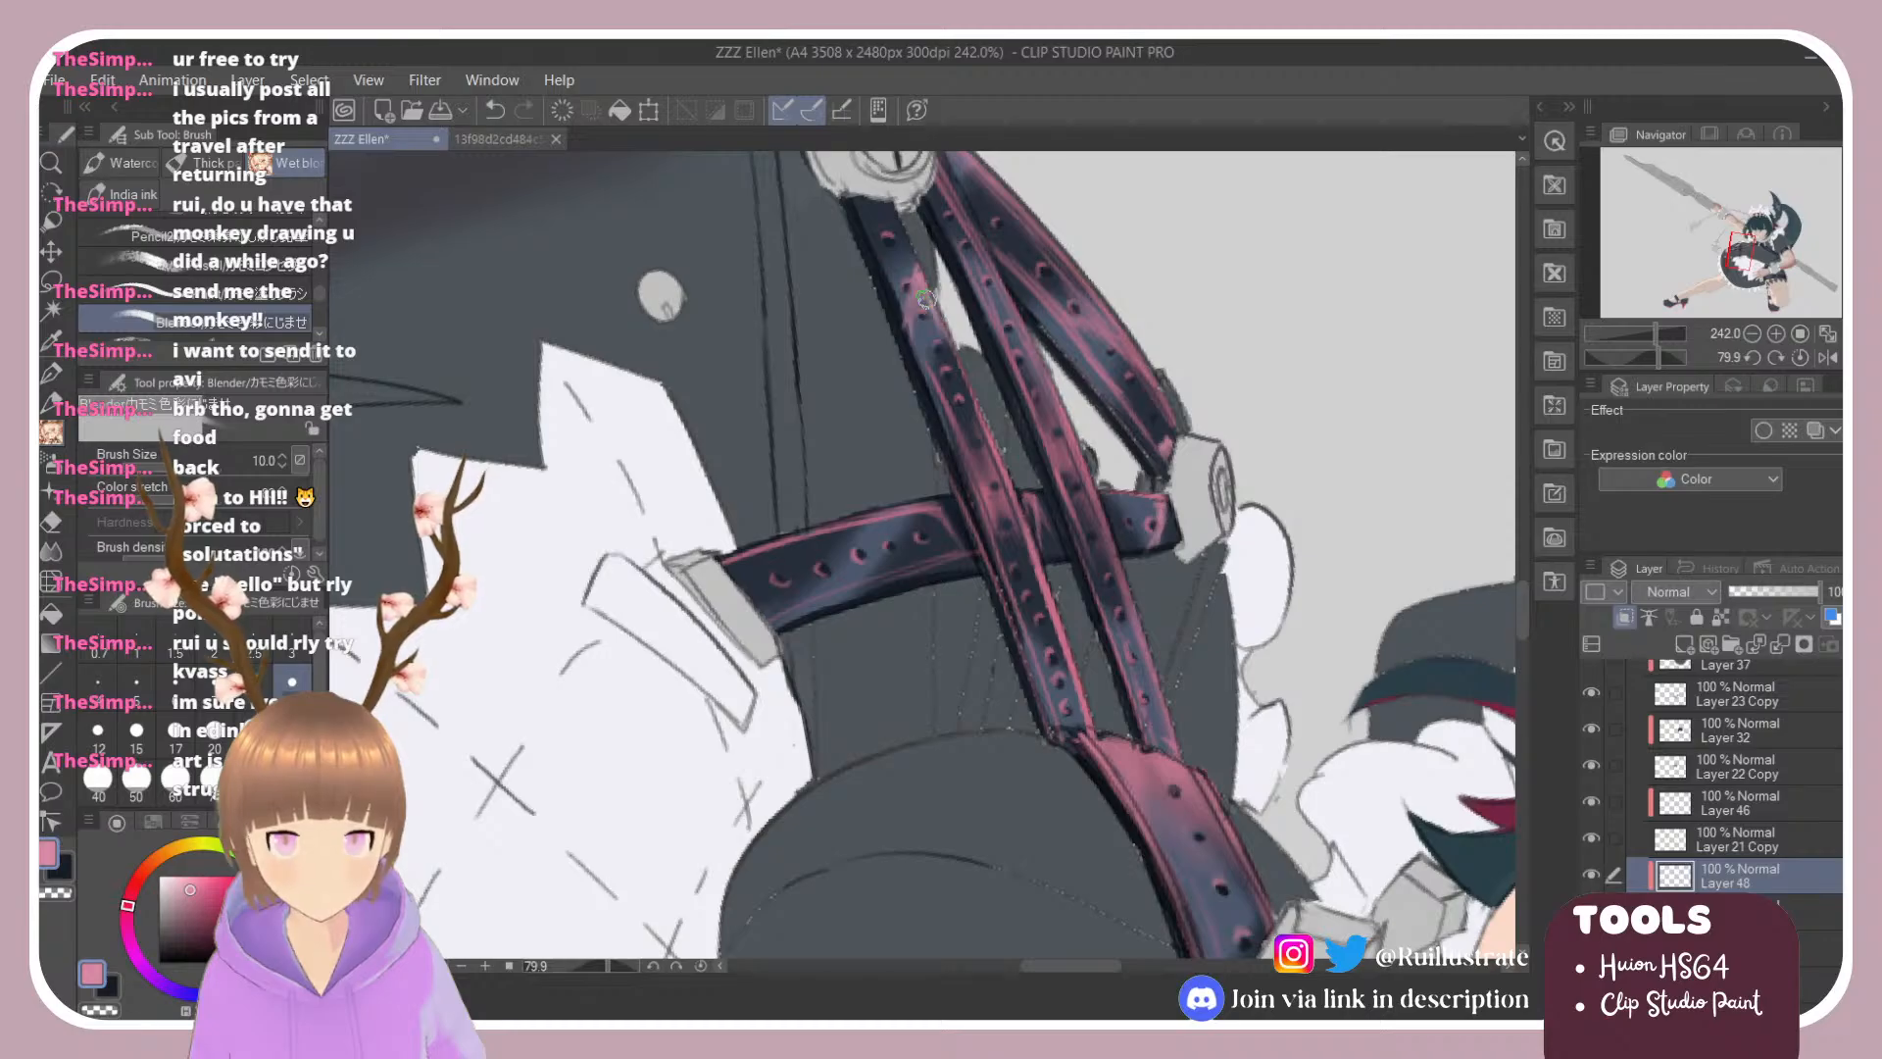
pyautogui.click(265, 302)
pyautogui.moveTo(908, 322); pyautogui.dragTo(947, 434)
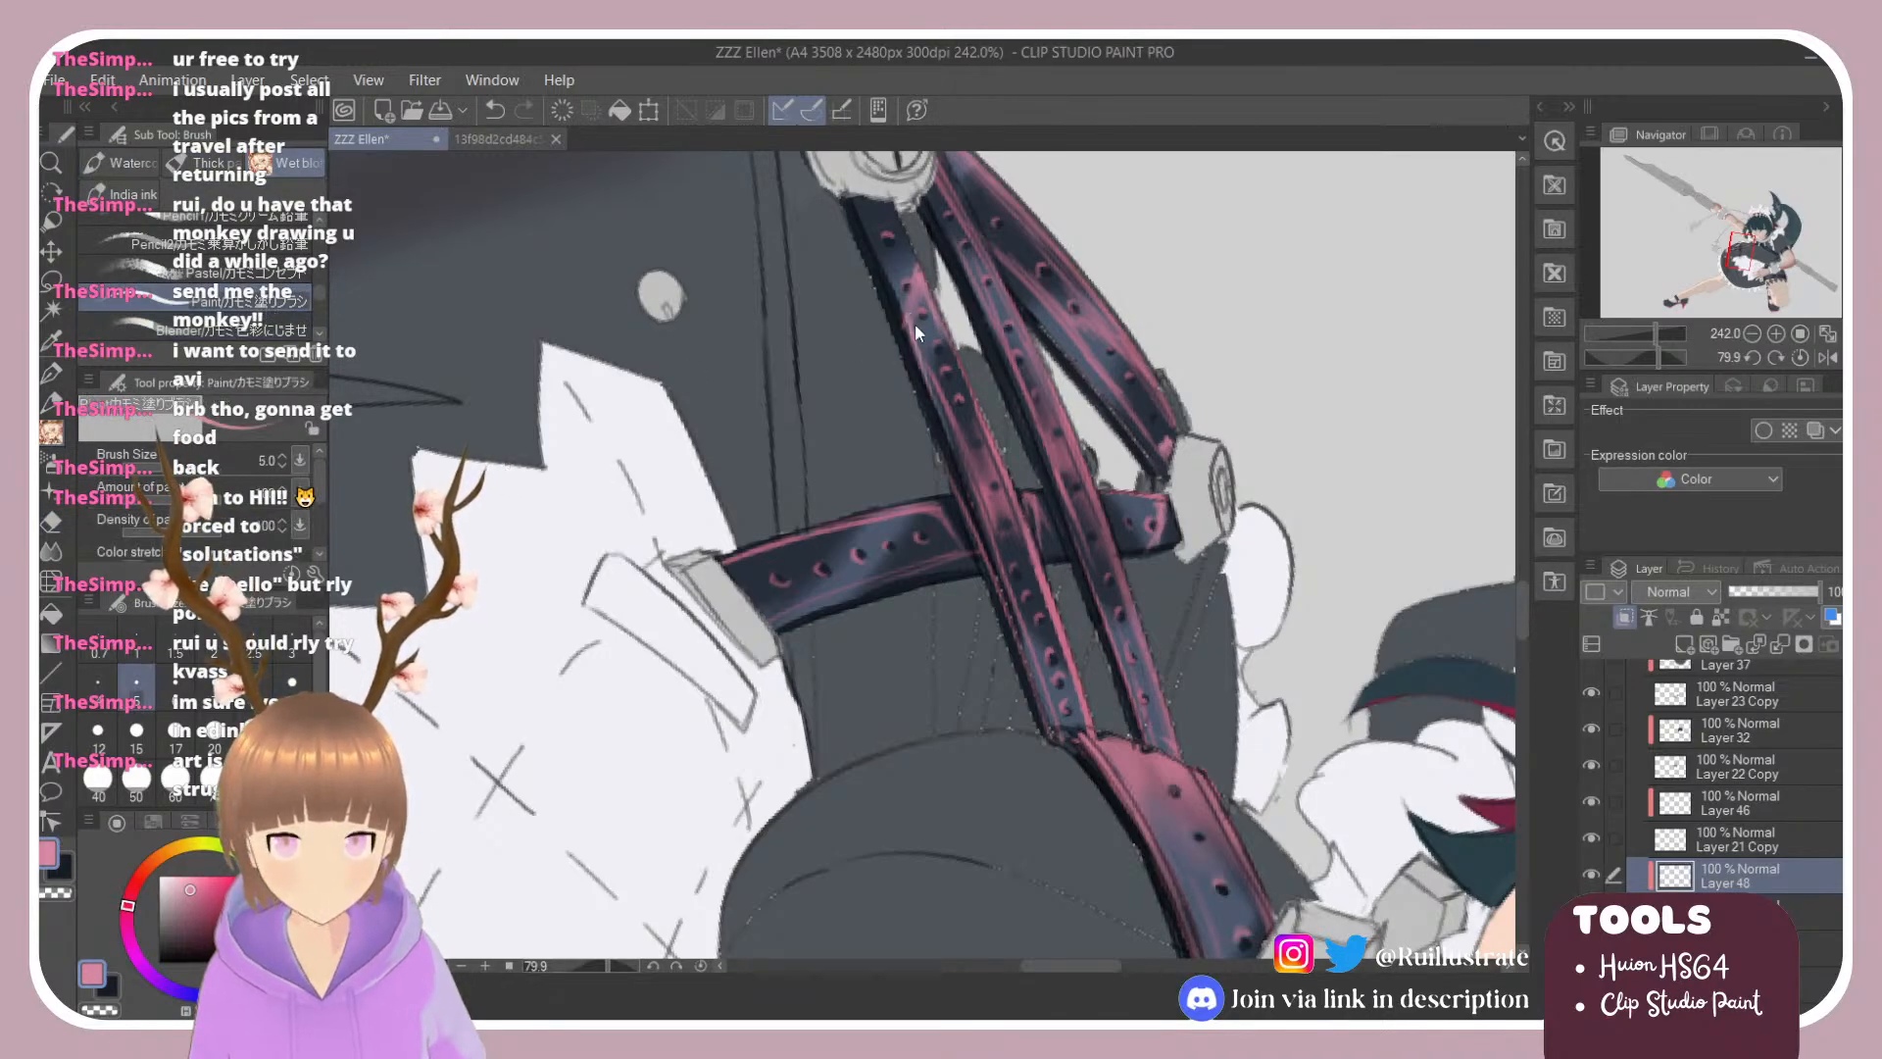
pyautogui.hotkey('ctrl', 'z')
pyautogui.moveTo(910, 315); pyautogui.dragTo(972, 458)
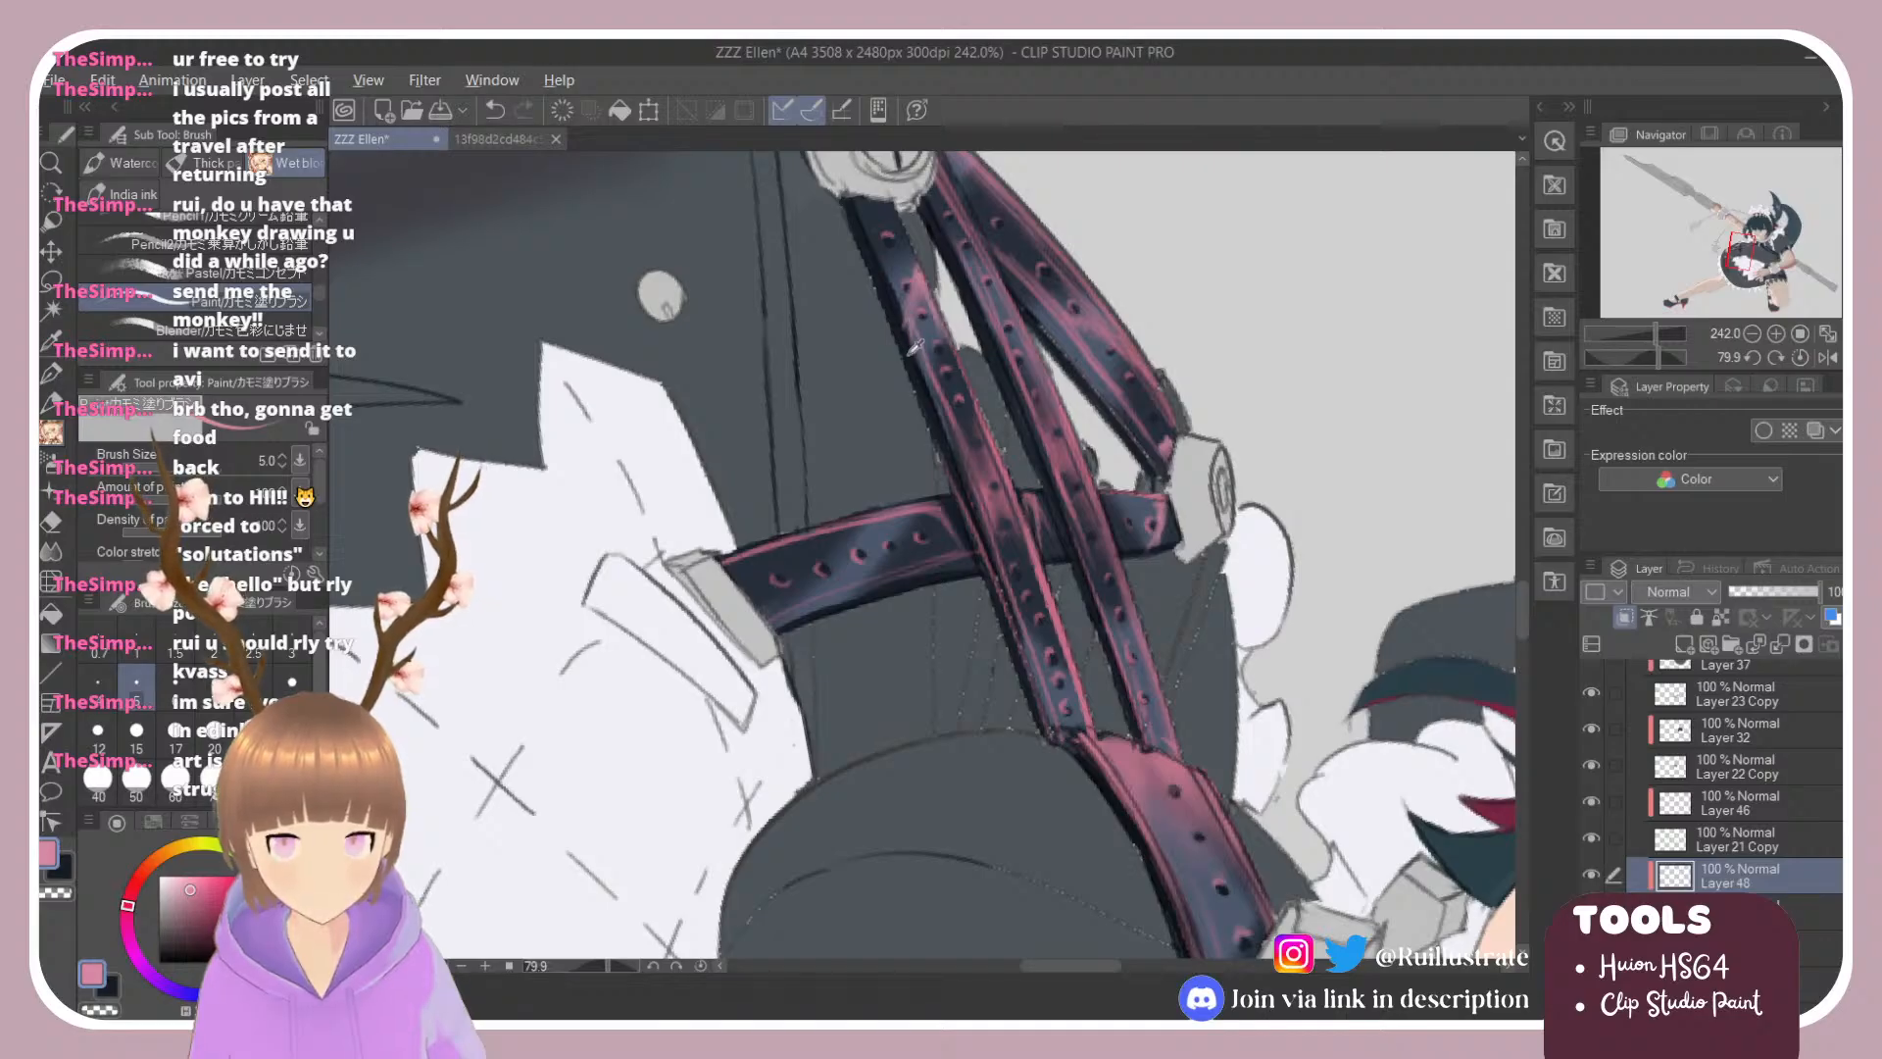
# Step: On the layer below Layer 48, paint dark navy sampled from the strap along the edges of the thin straps and the curved upper strap
pyautogui.keyDown('alt'); pyautogui.click(901, 358); pyautogui.keyUp('alt')
pyautogui.keyDown('ctrl'); pyautogui.click(1424, 644); pyautogui.keyUp('ctrl')
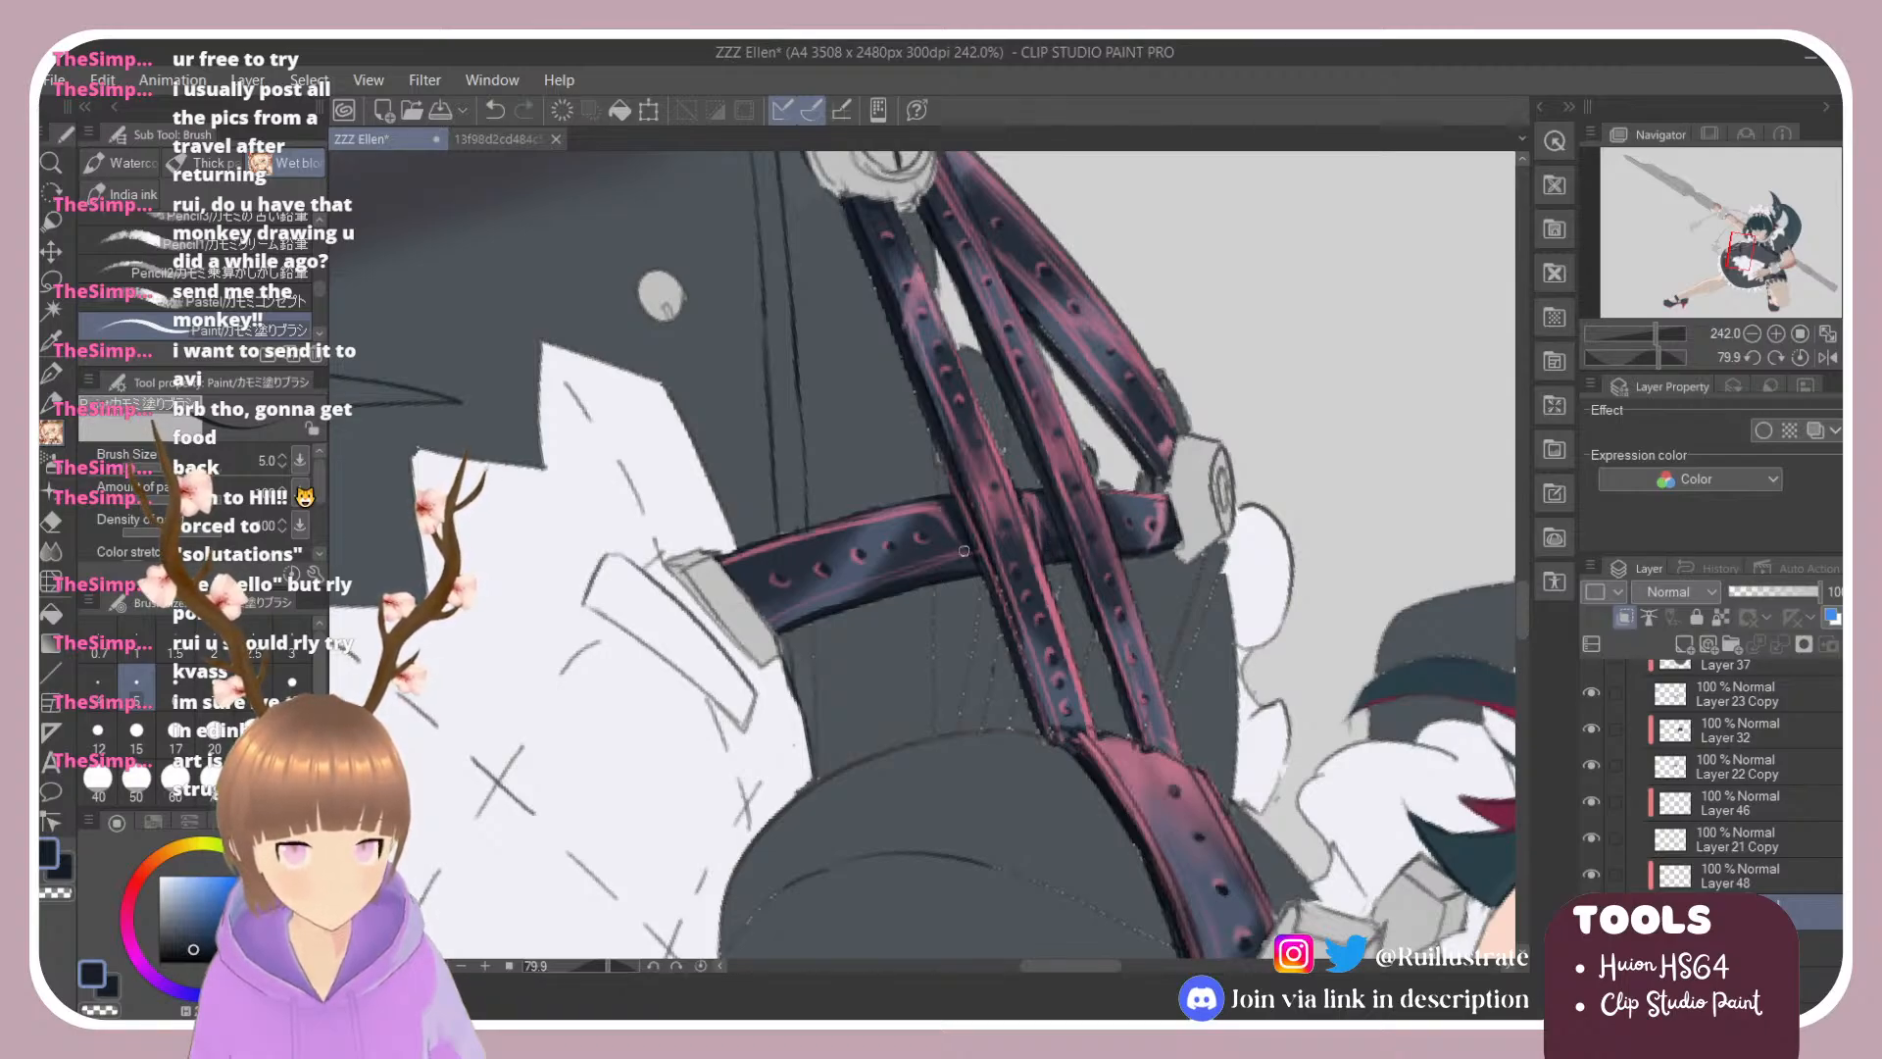
pyautogui.hotkey('shift', 'space')
pyautogui.moveTo(971, 559)
pyautogui.mouseDown()
pyautogui.moveTo(962, 527)
pyautogui.moveTo(913, 507)
pyautogui.moveTo(955, 663)
pyautogui.mouseUp()
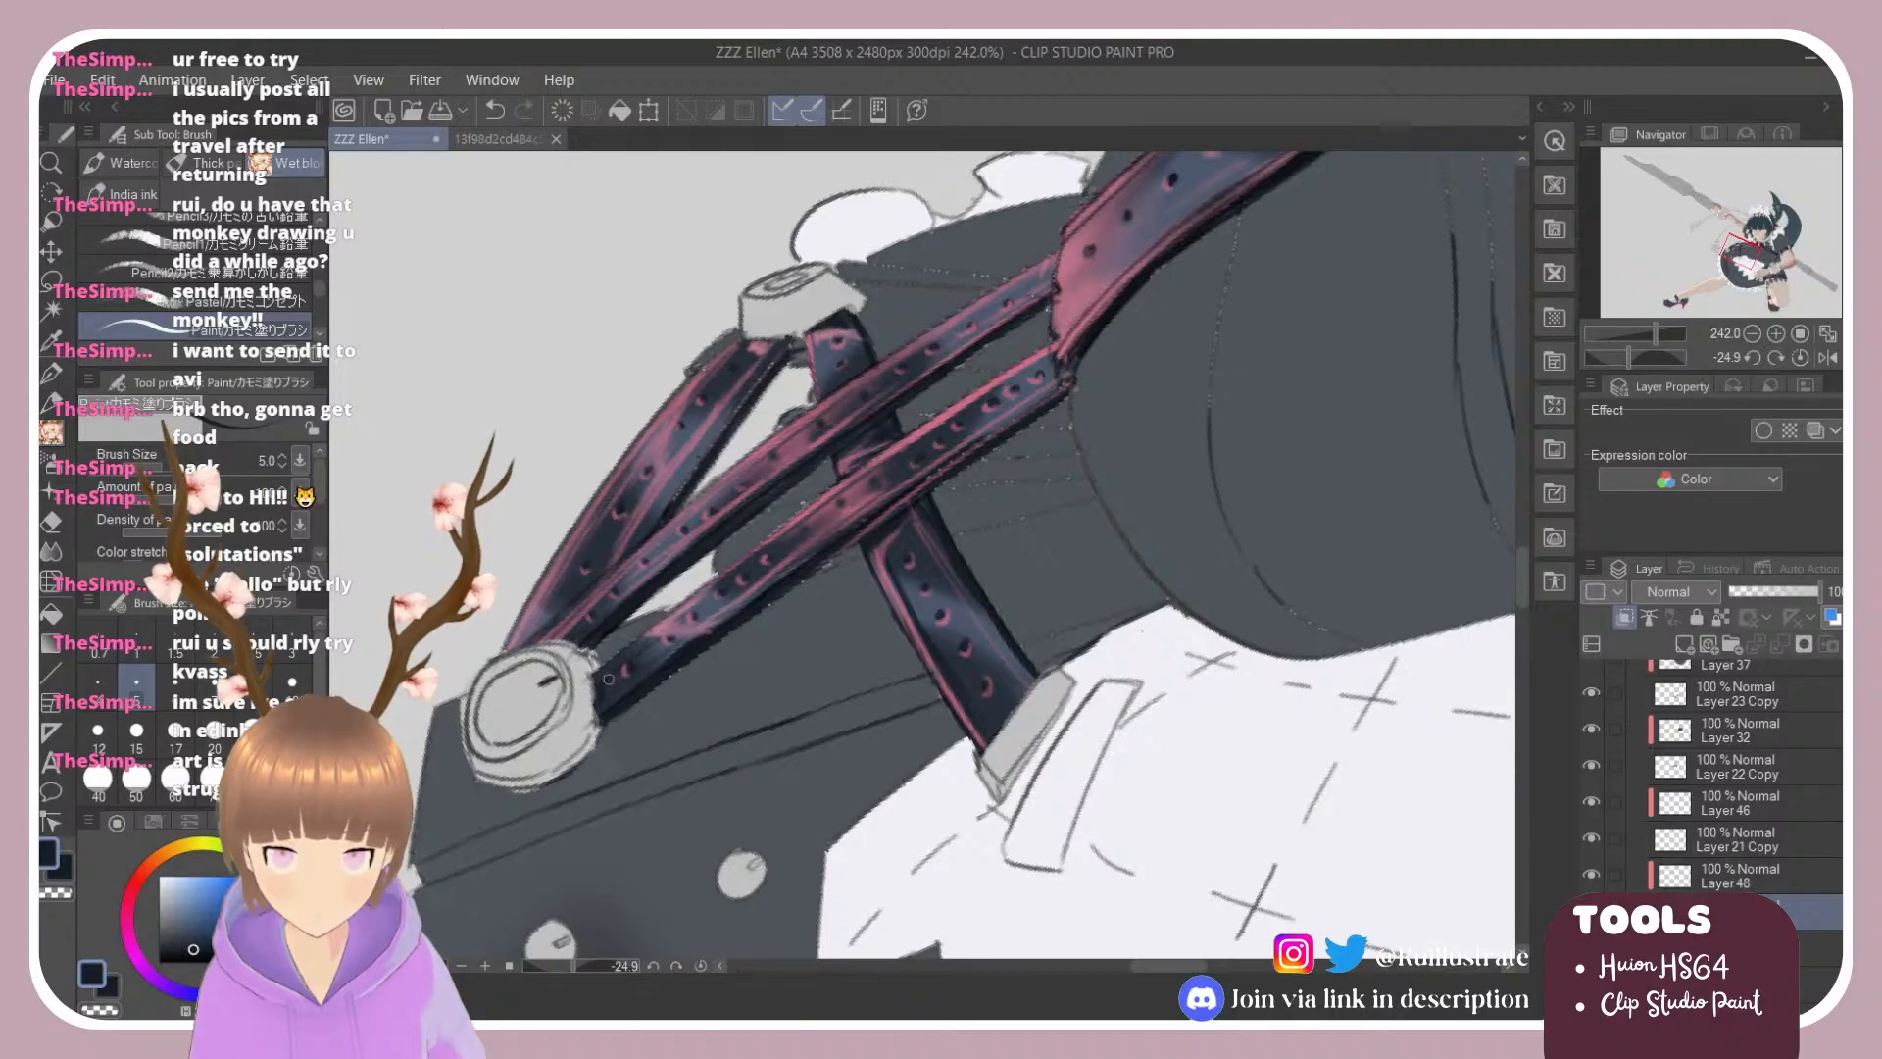
pyautogui.moveTo(608, 678); pyautogui.dragTo(742, 566)
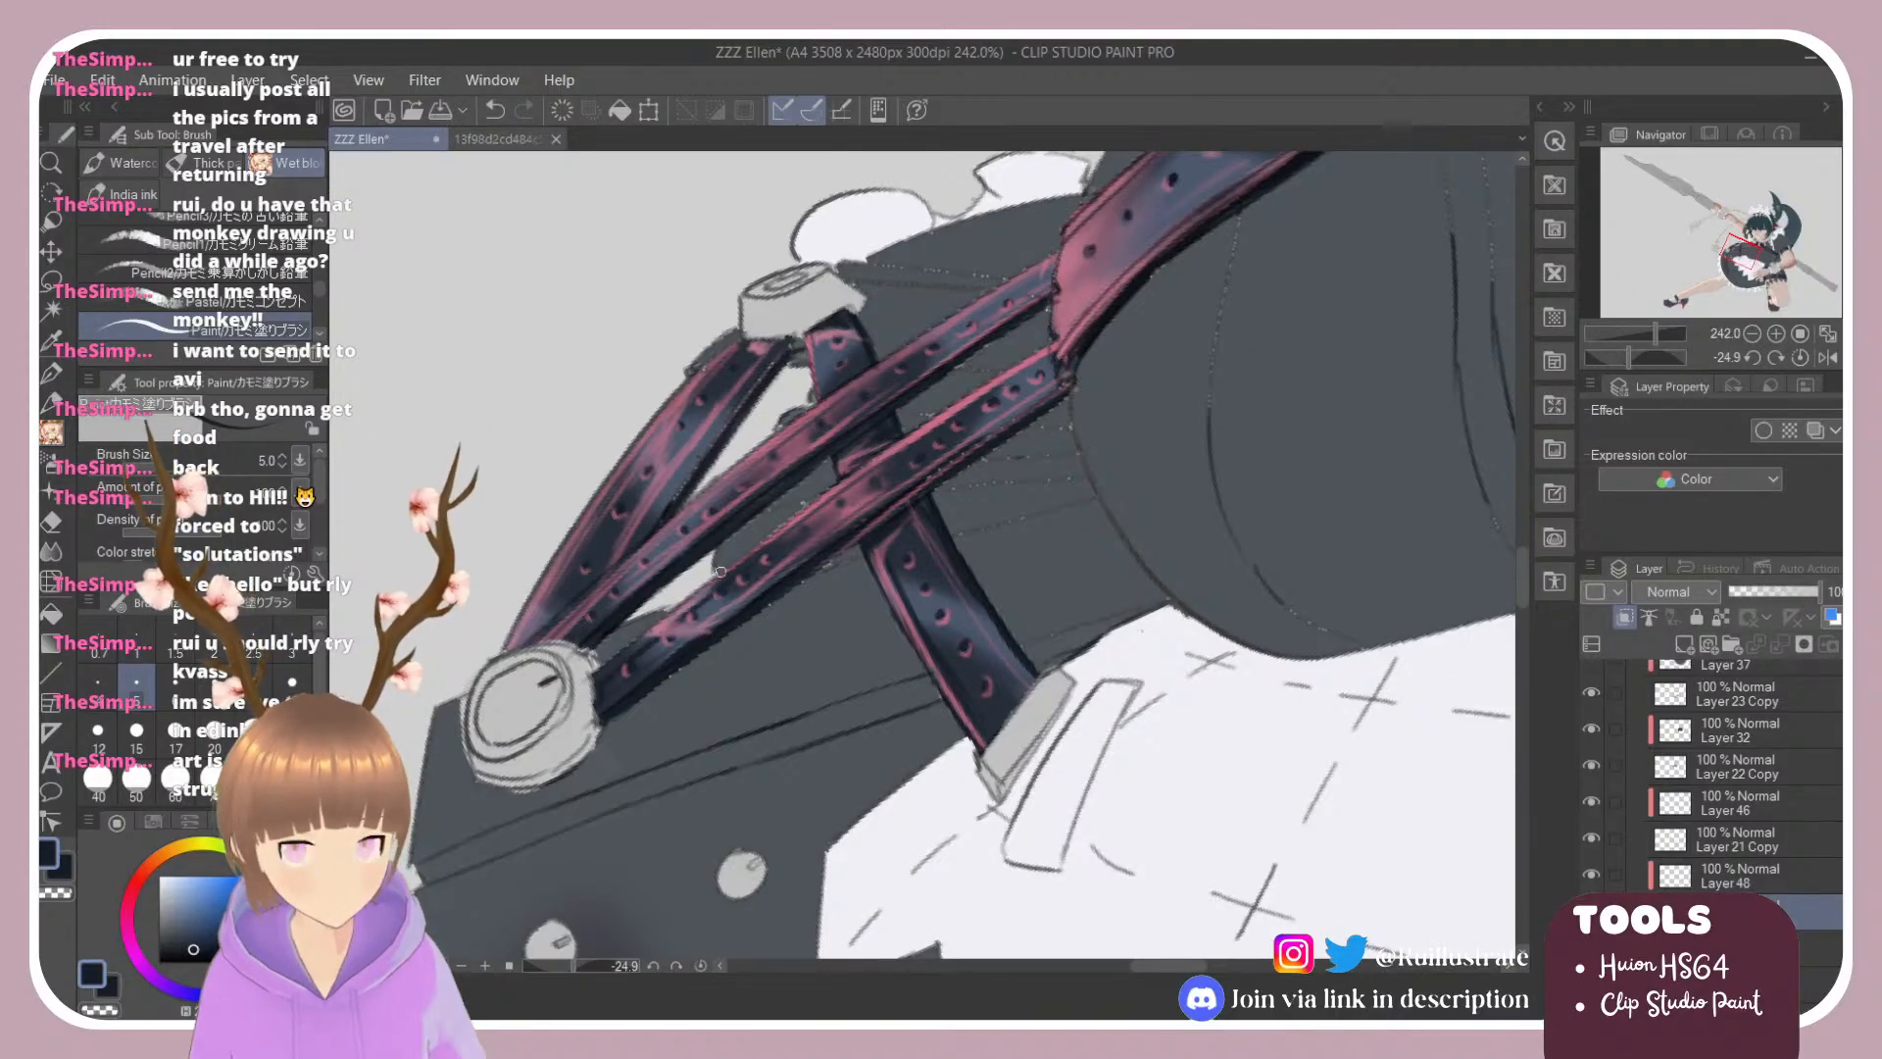
pyautogui.moveTo(553, 632); pyautogui.dragTo(774, 435)
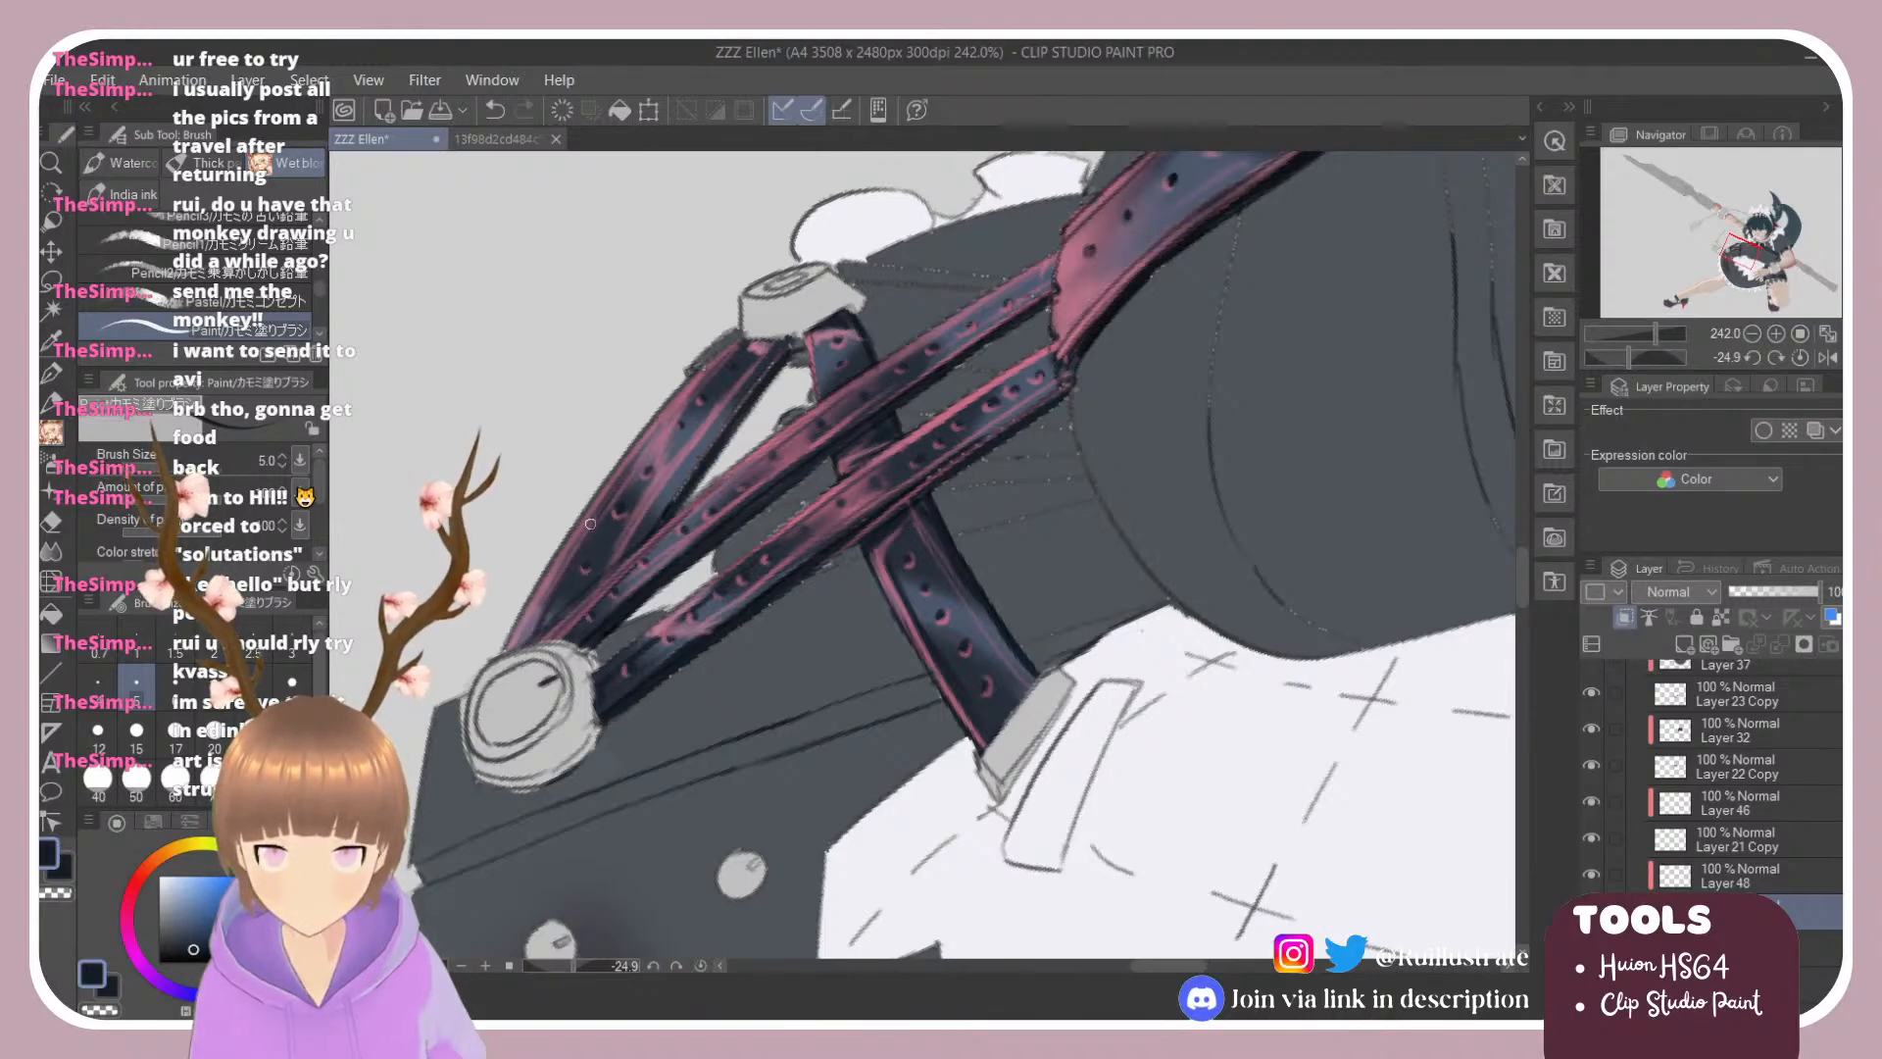
pyautogui.moveTo(632, 468); pyautogui.dragTo(679, 416)
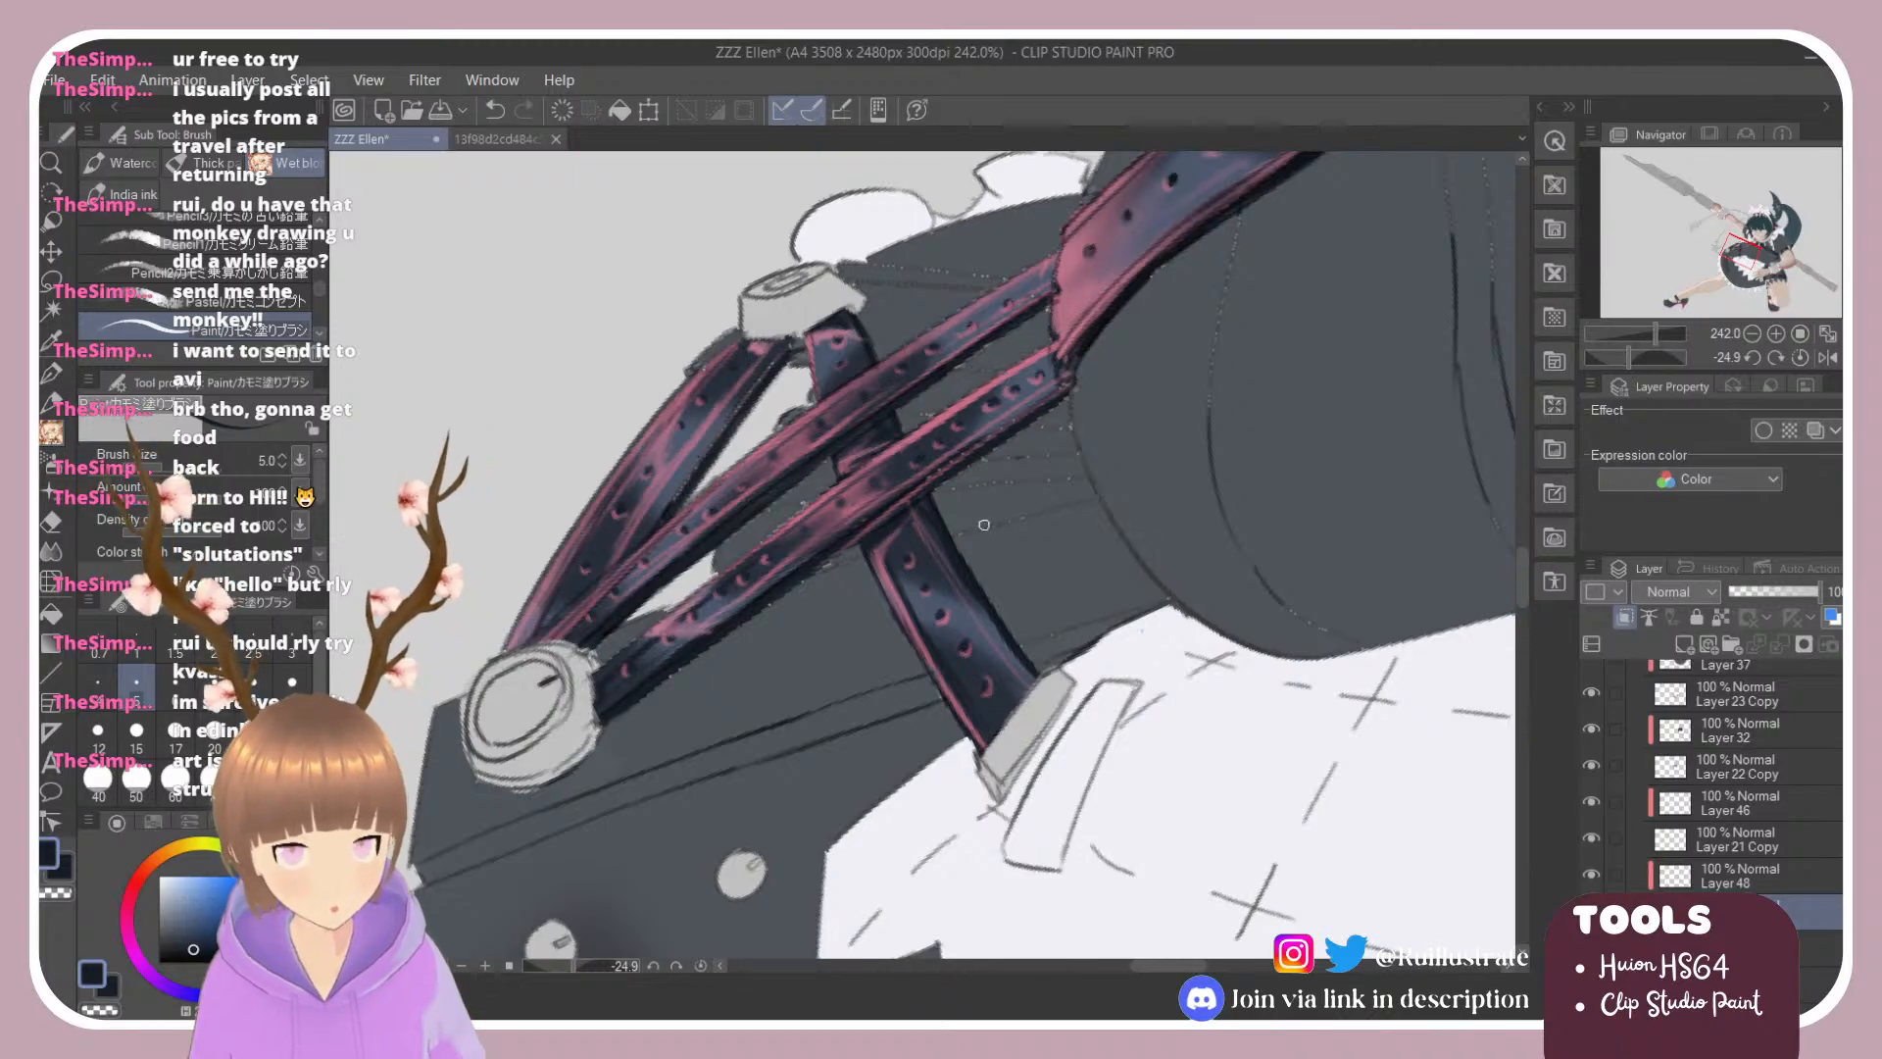
# Step: On Layer 48, clean up the pink rim light on the straps with the Hard eraser at size 5
pyautogui.click(1717, 877)
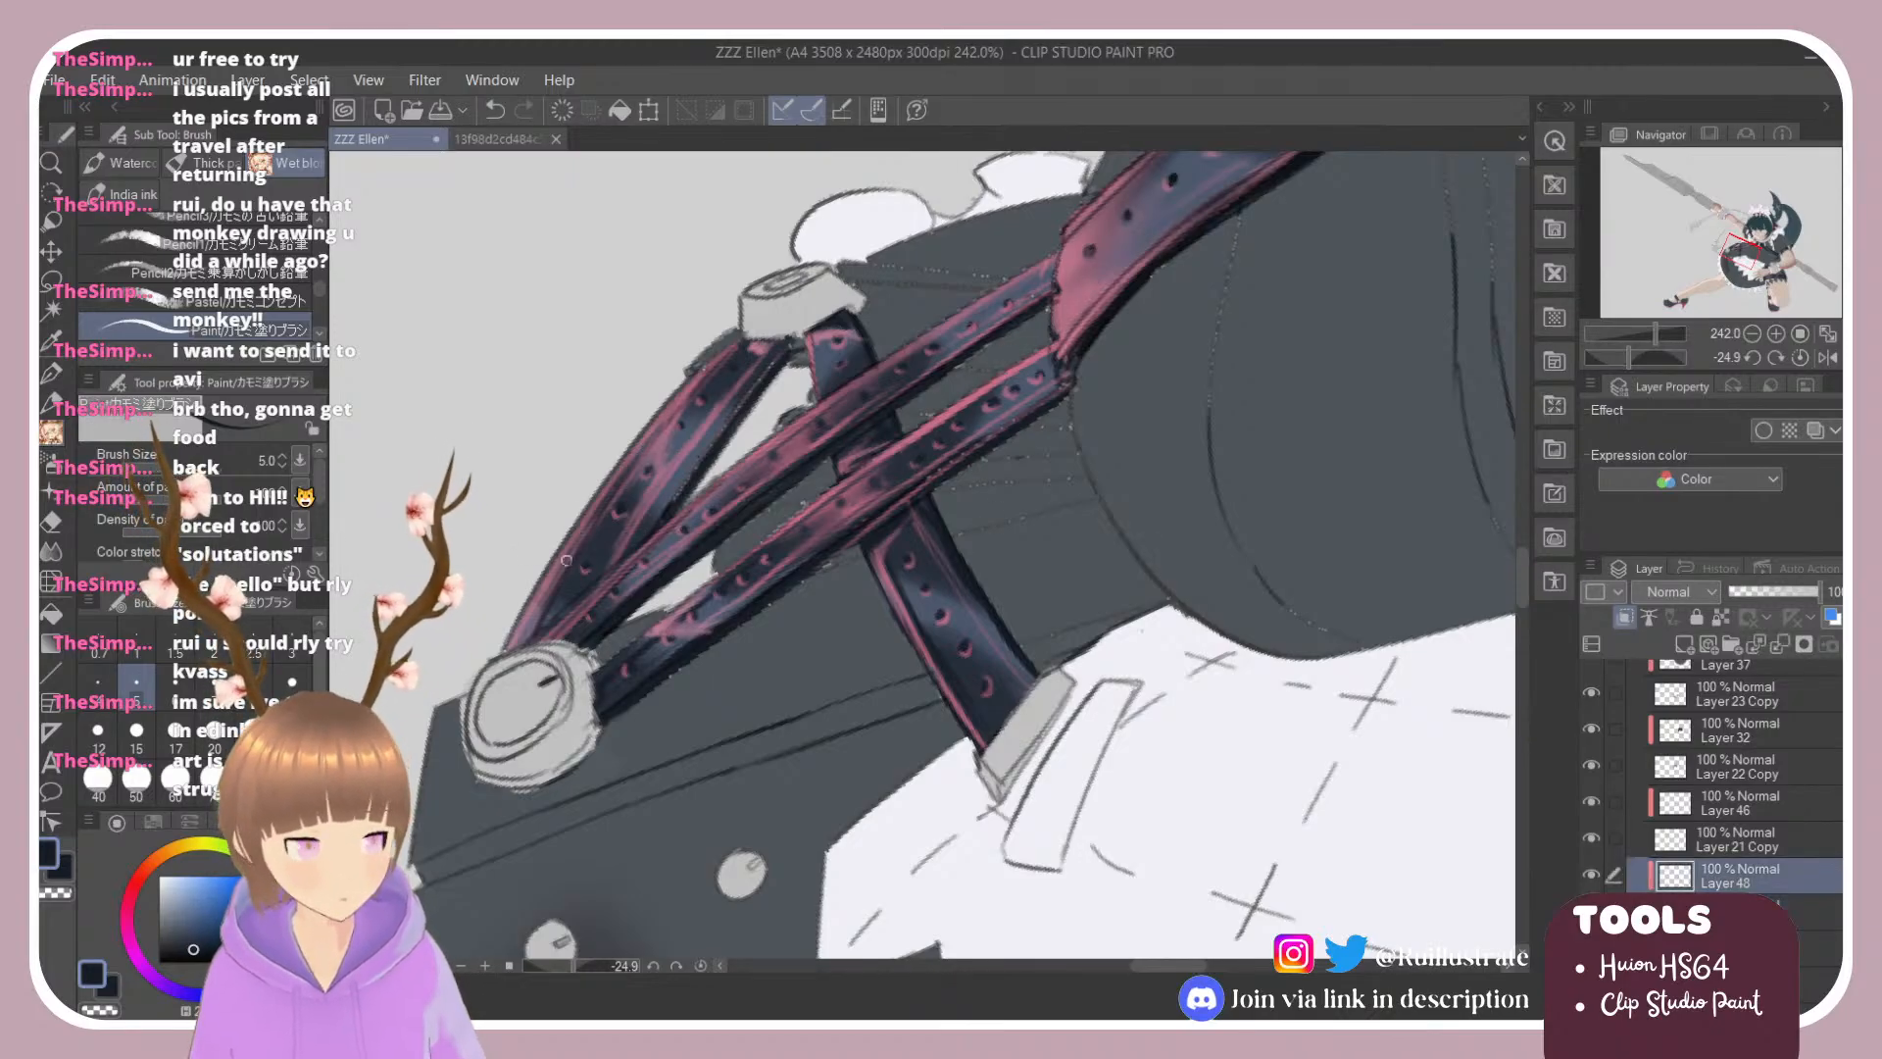
pyautogui.press('e')
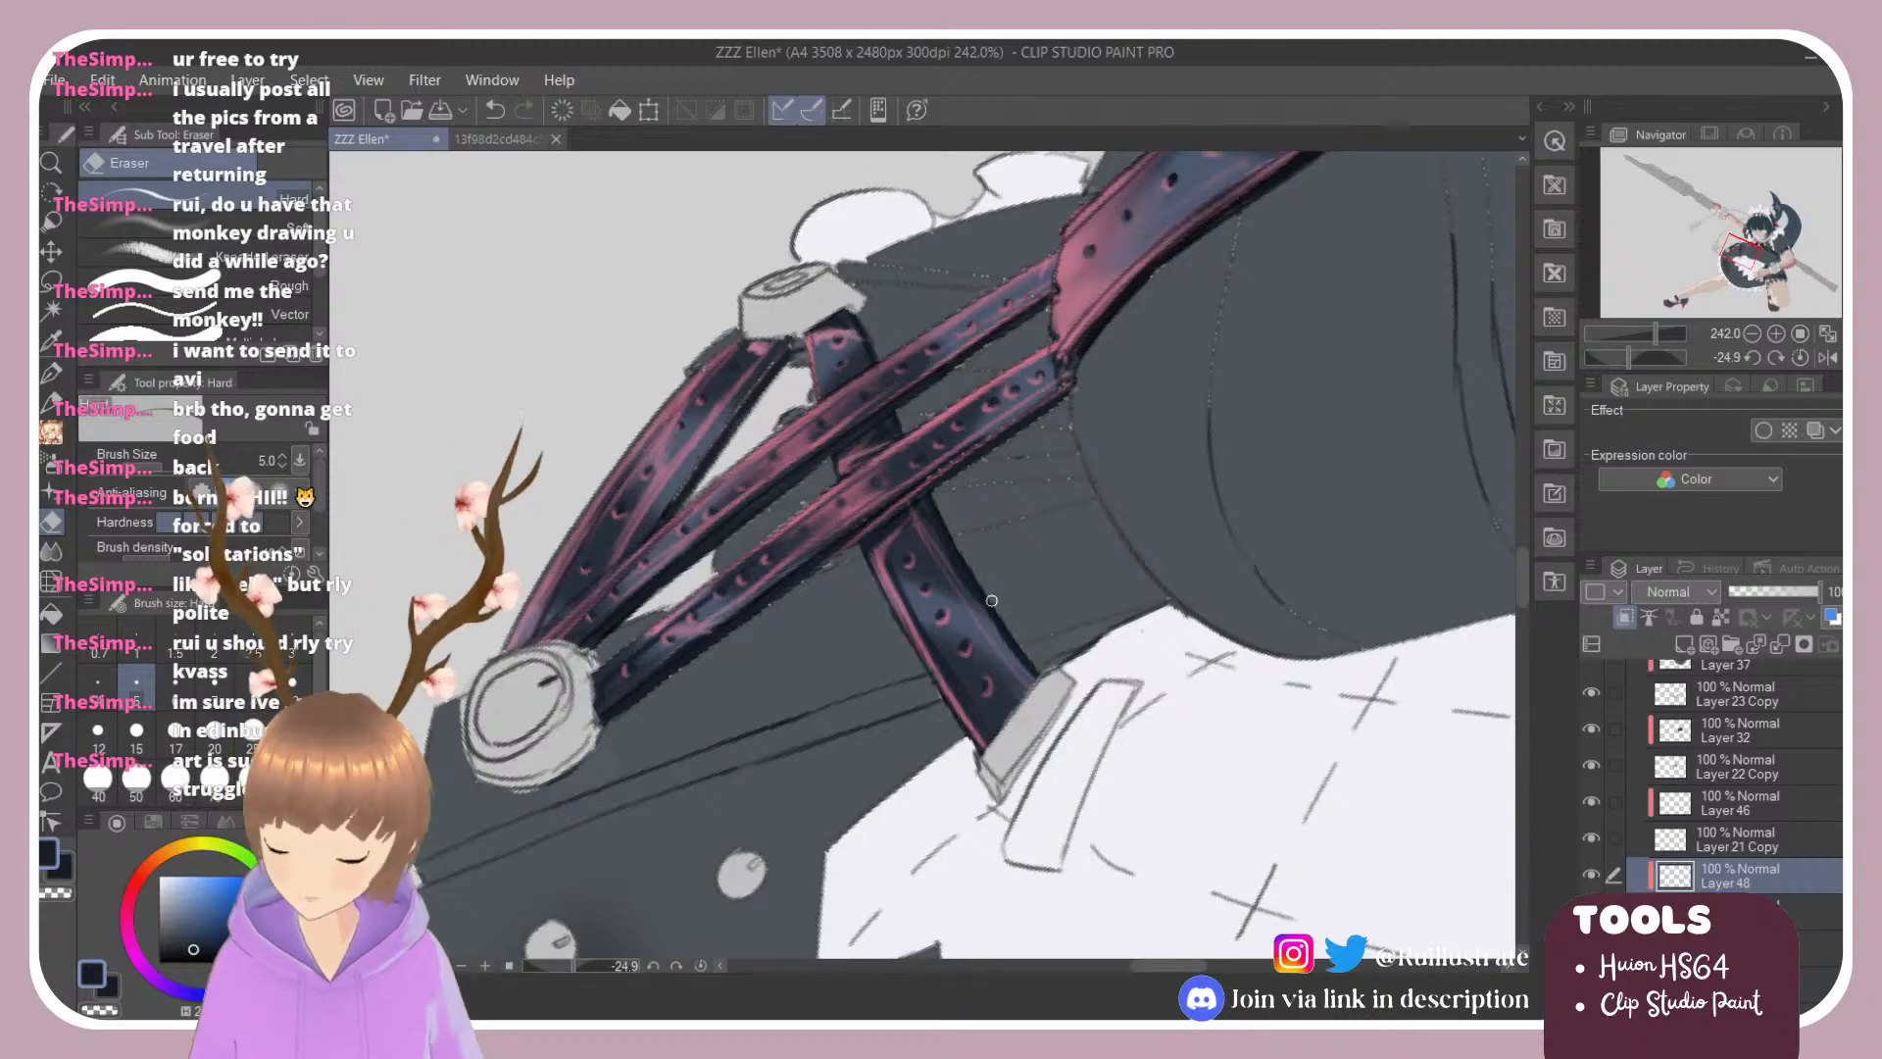
pyautogui.scroll(-5, 991, 599)
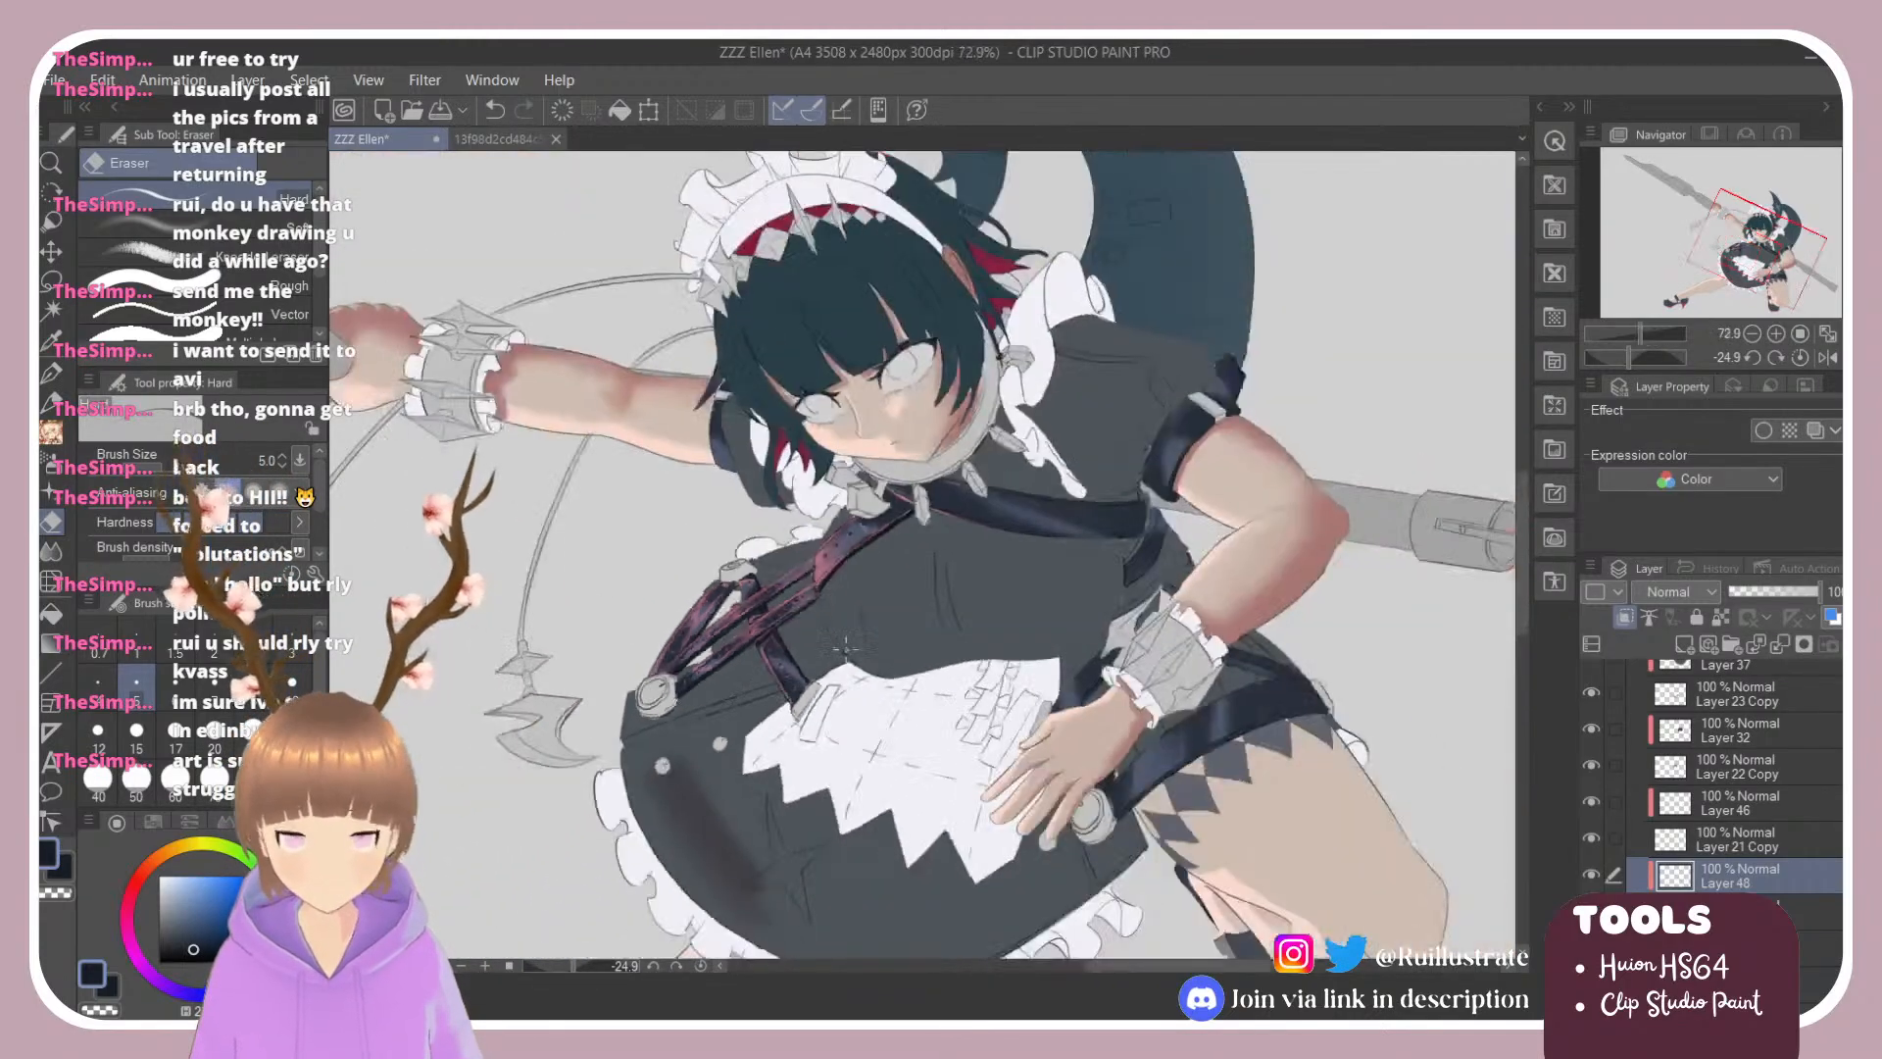
# Step: On the layer below Layer 48, paint four punched holes in sampled dark navy down the diagonal chest strap, starting below the collar
pyautogui.press('r')
pyautogui.moveTo(868, 637); pyautogui.dragTo(1169, 691)
pyautogui.hotkey('alt', '[')
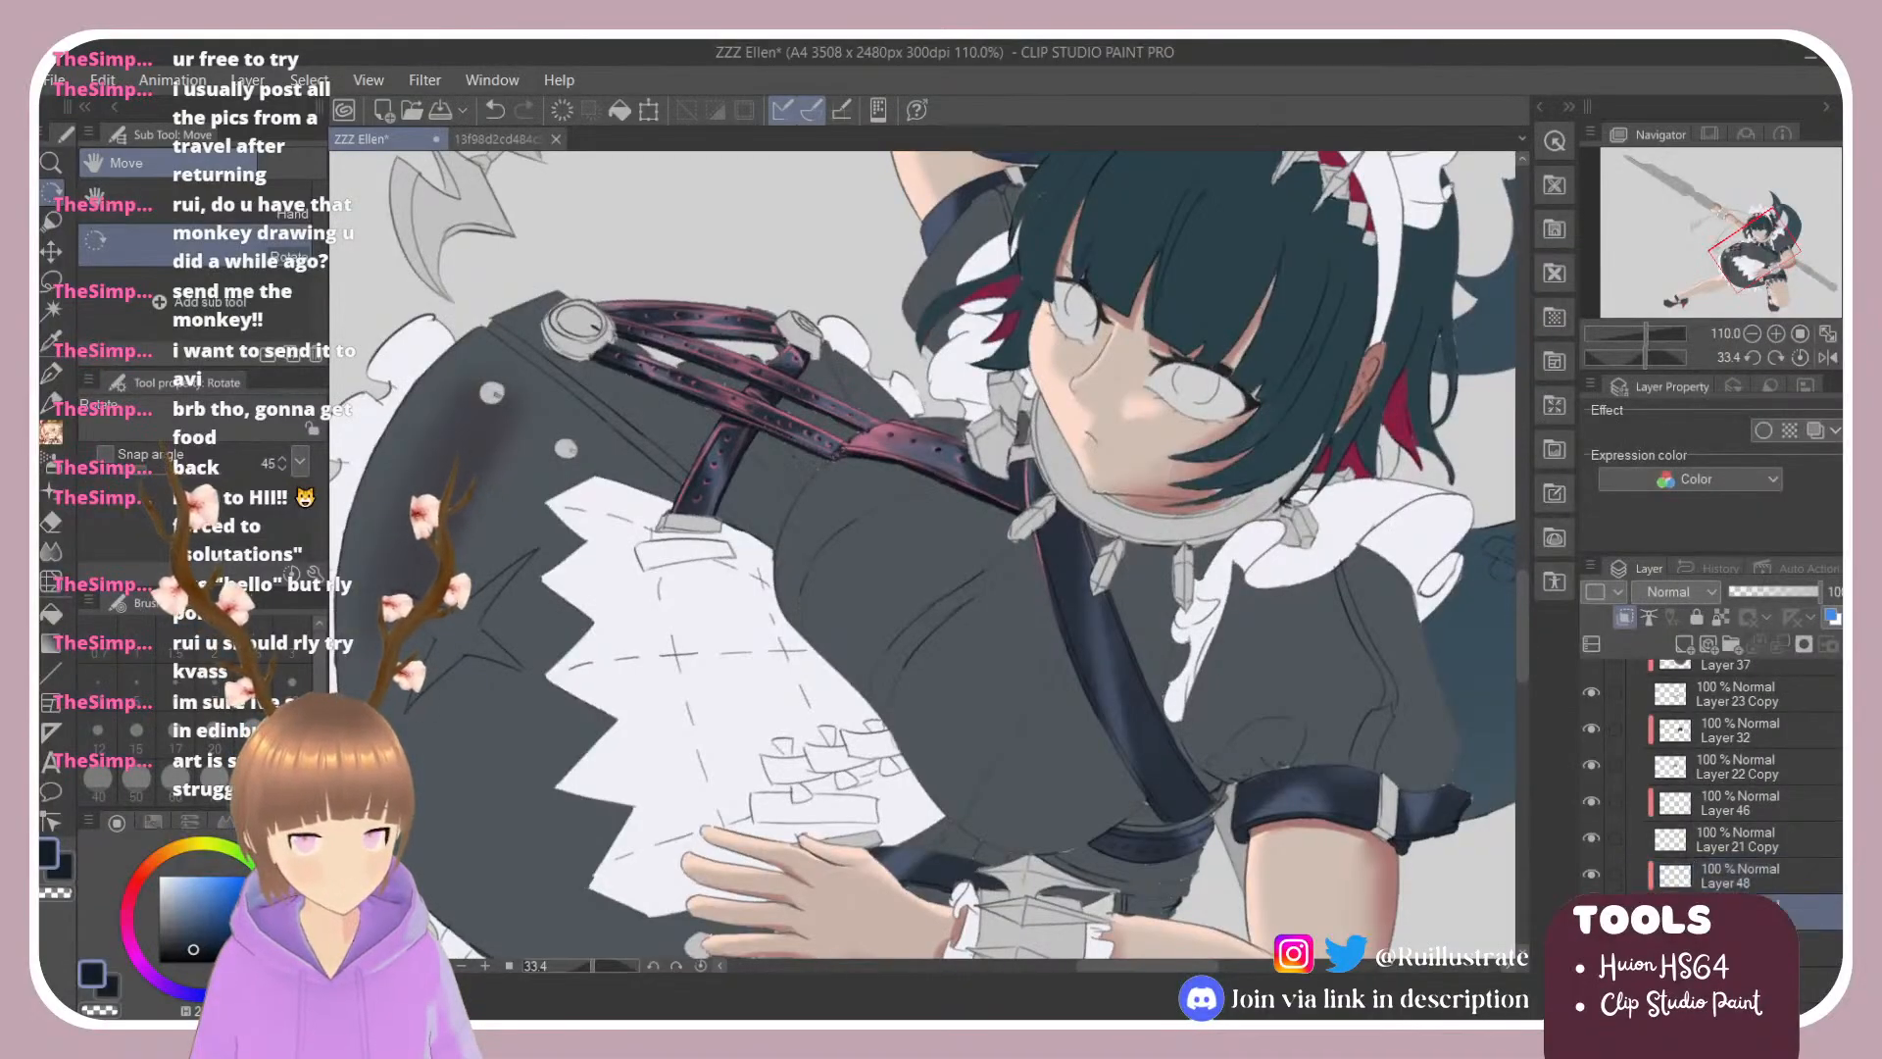
pyautogui.scroll(6, 871, 551)
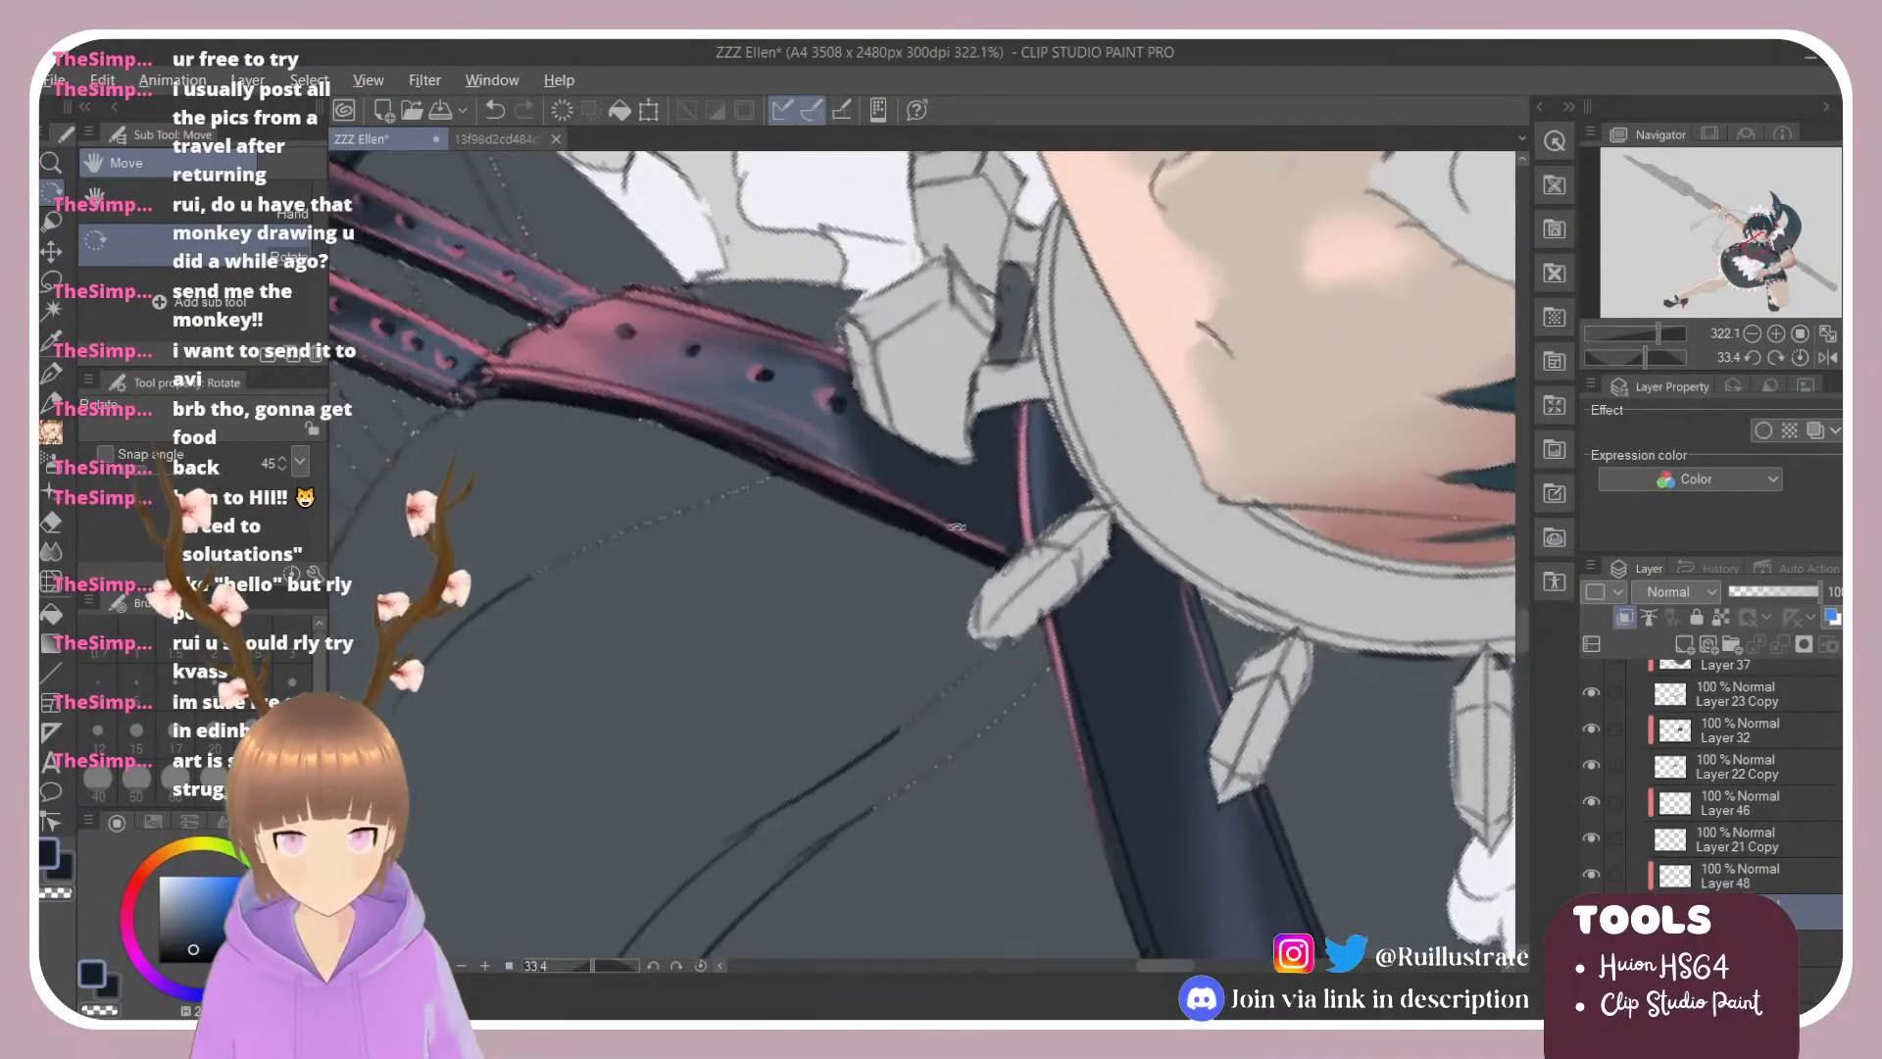
pyautogui.press('b')
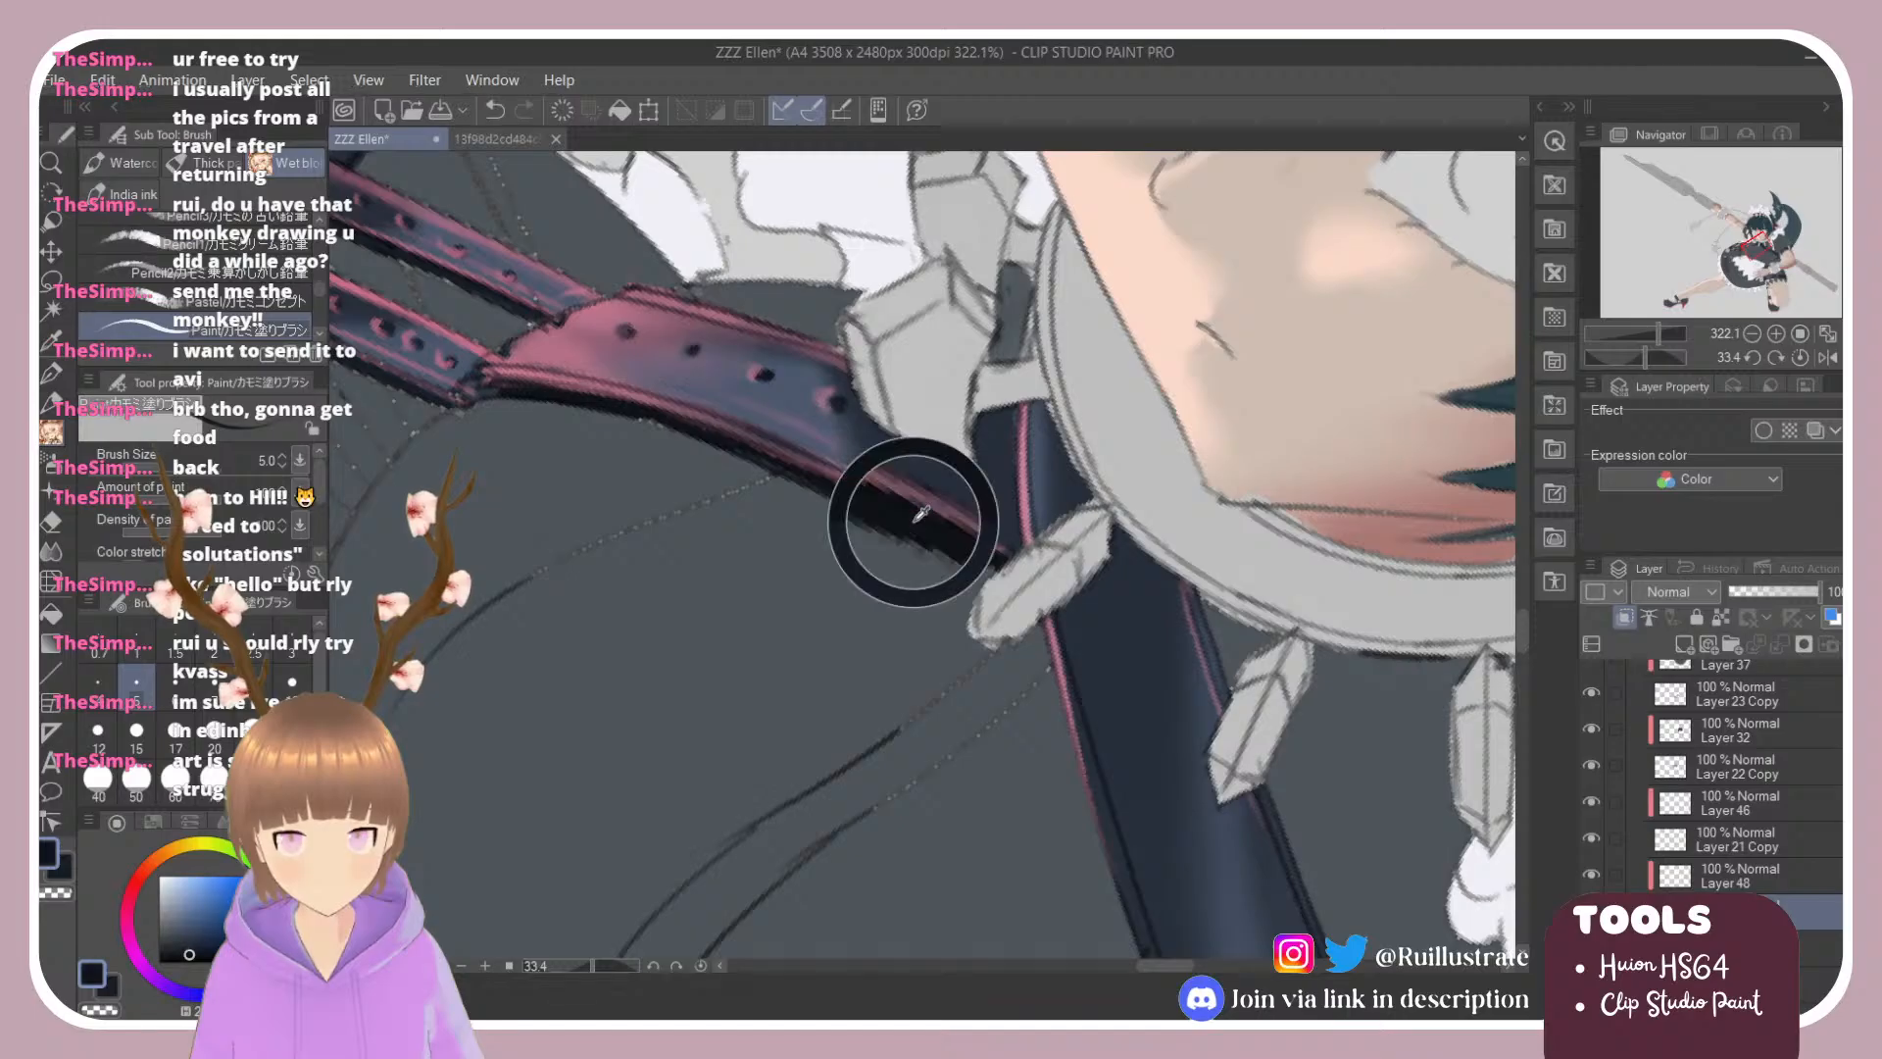
pyautogui.scroll(-3, 989, 514)
pyautogui.scroll(2, 990, 513)
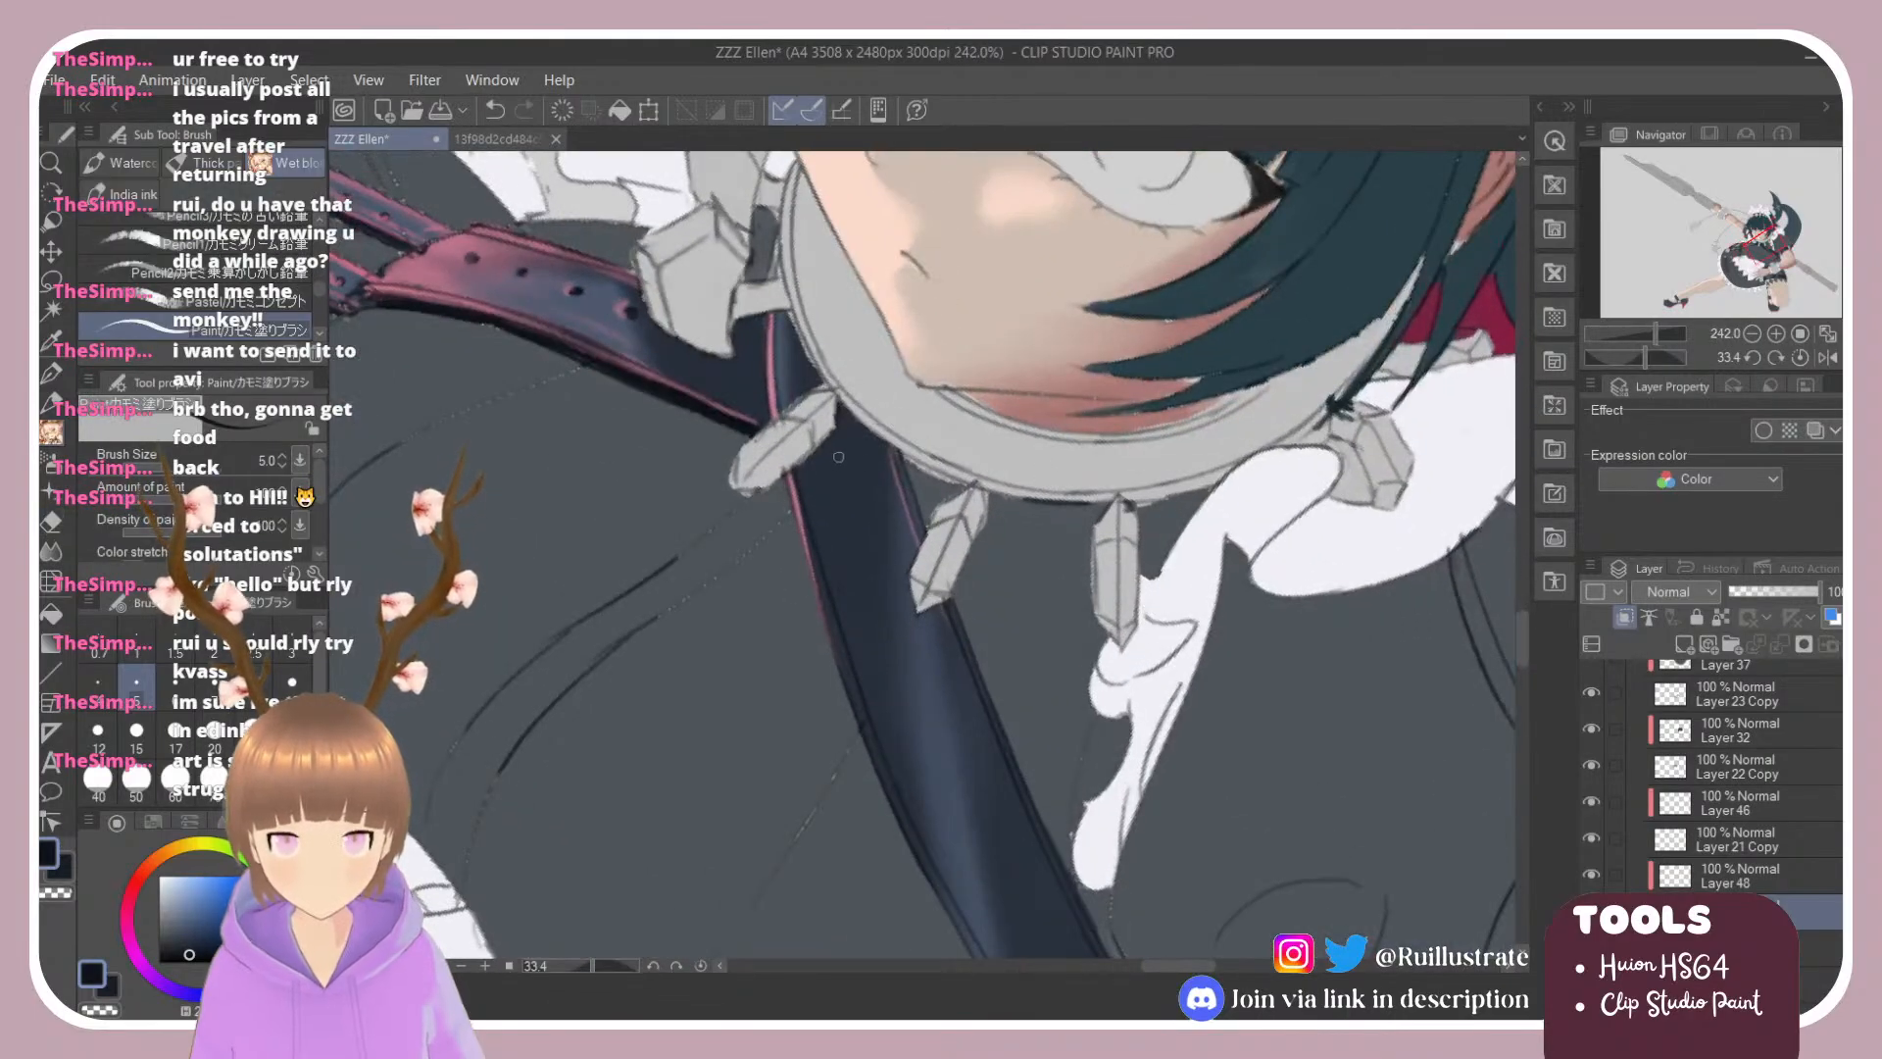
pyautogui.moveTo(838, 457); pyautogui.dragTo(852, 455)
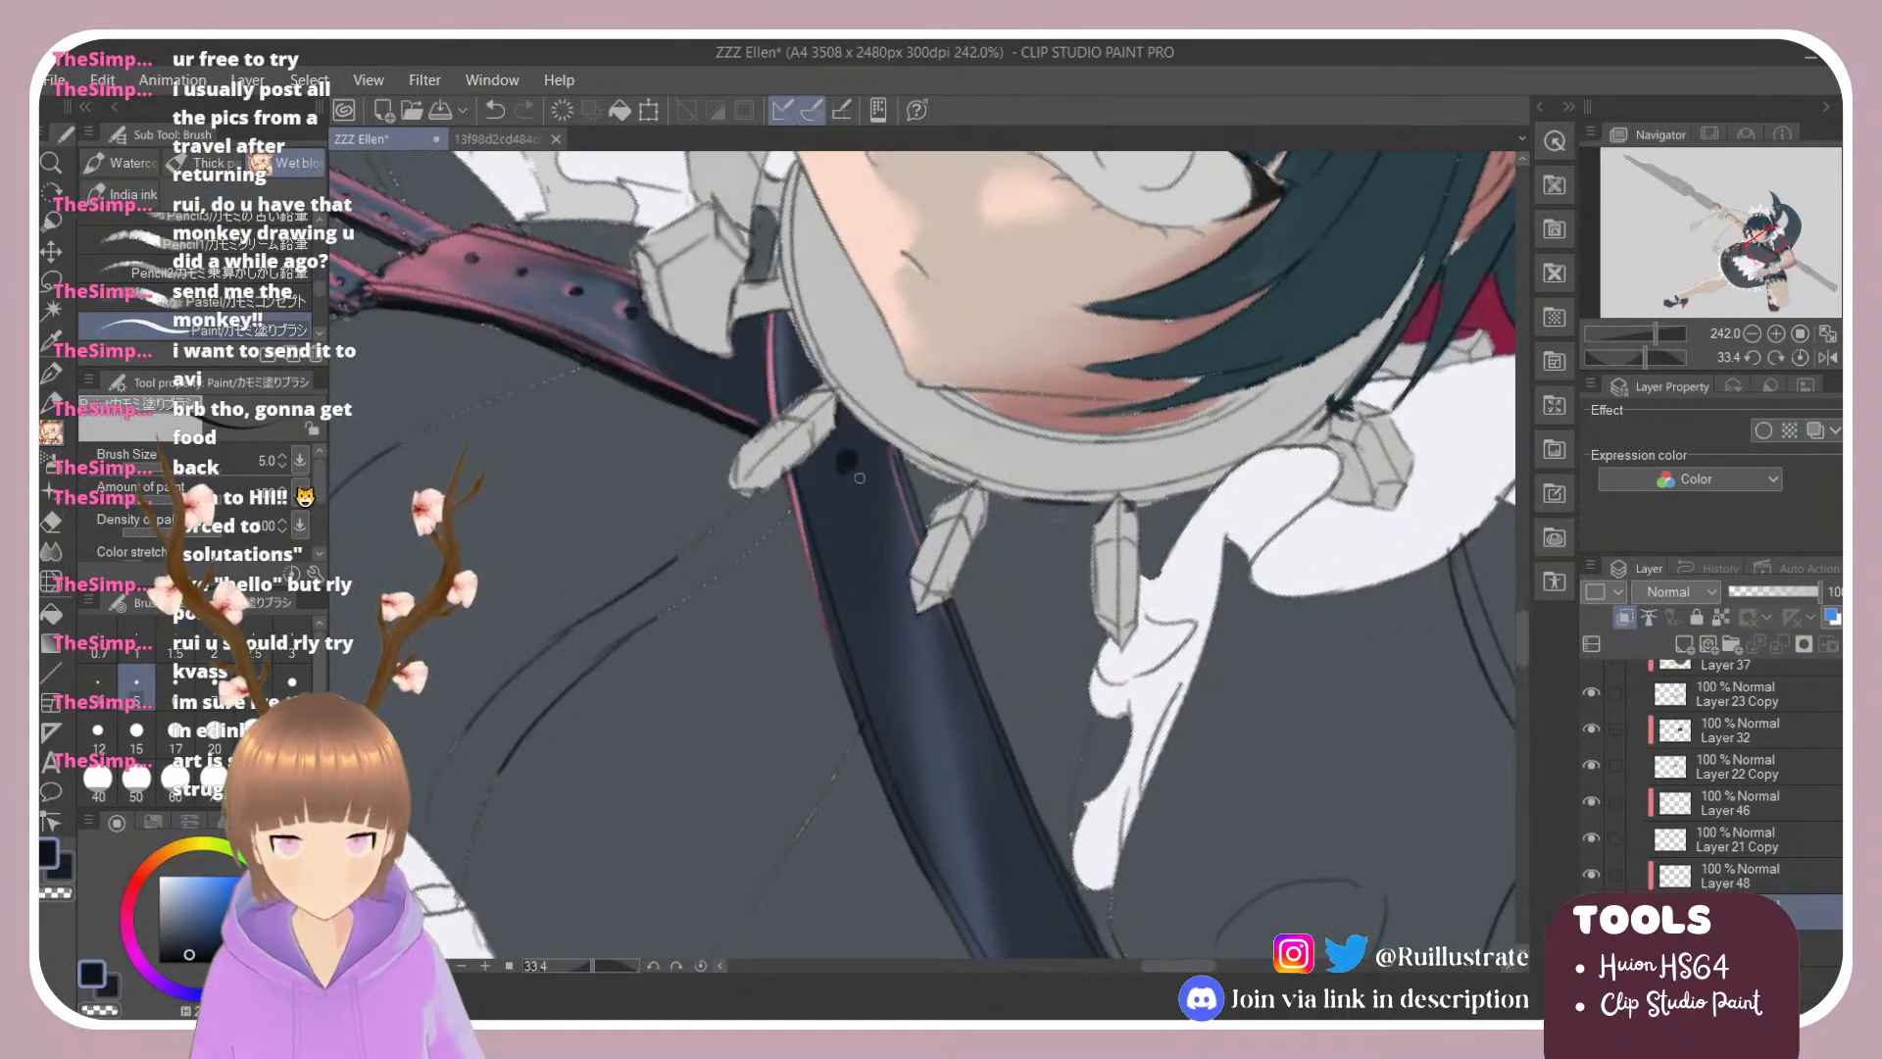
pyautogui.moveTo(841, 463); pyautogui.dragTo(845, 459)
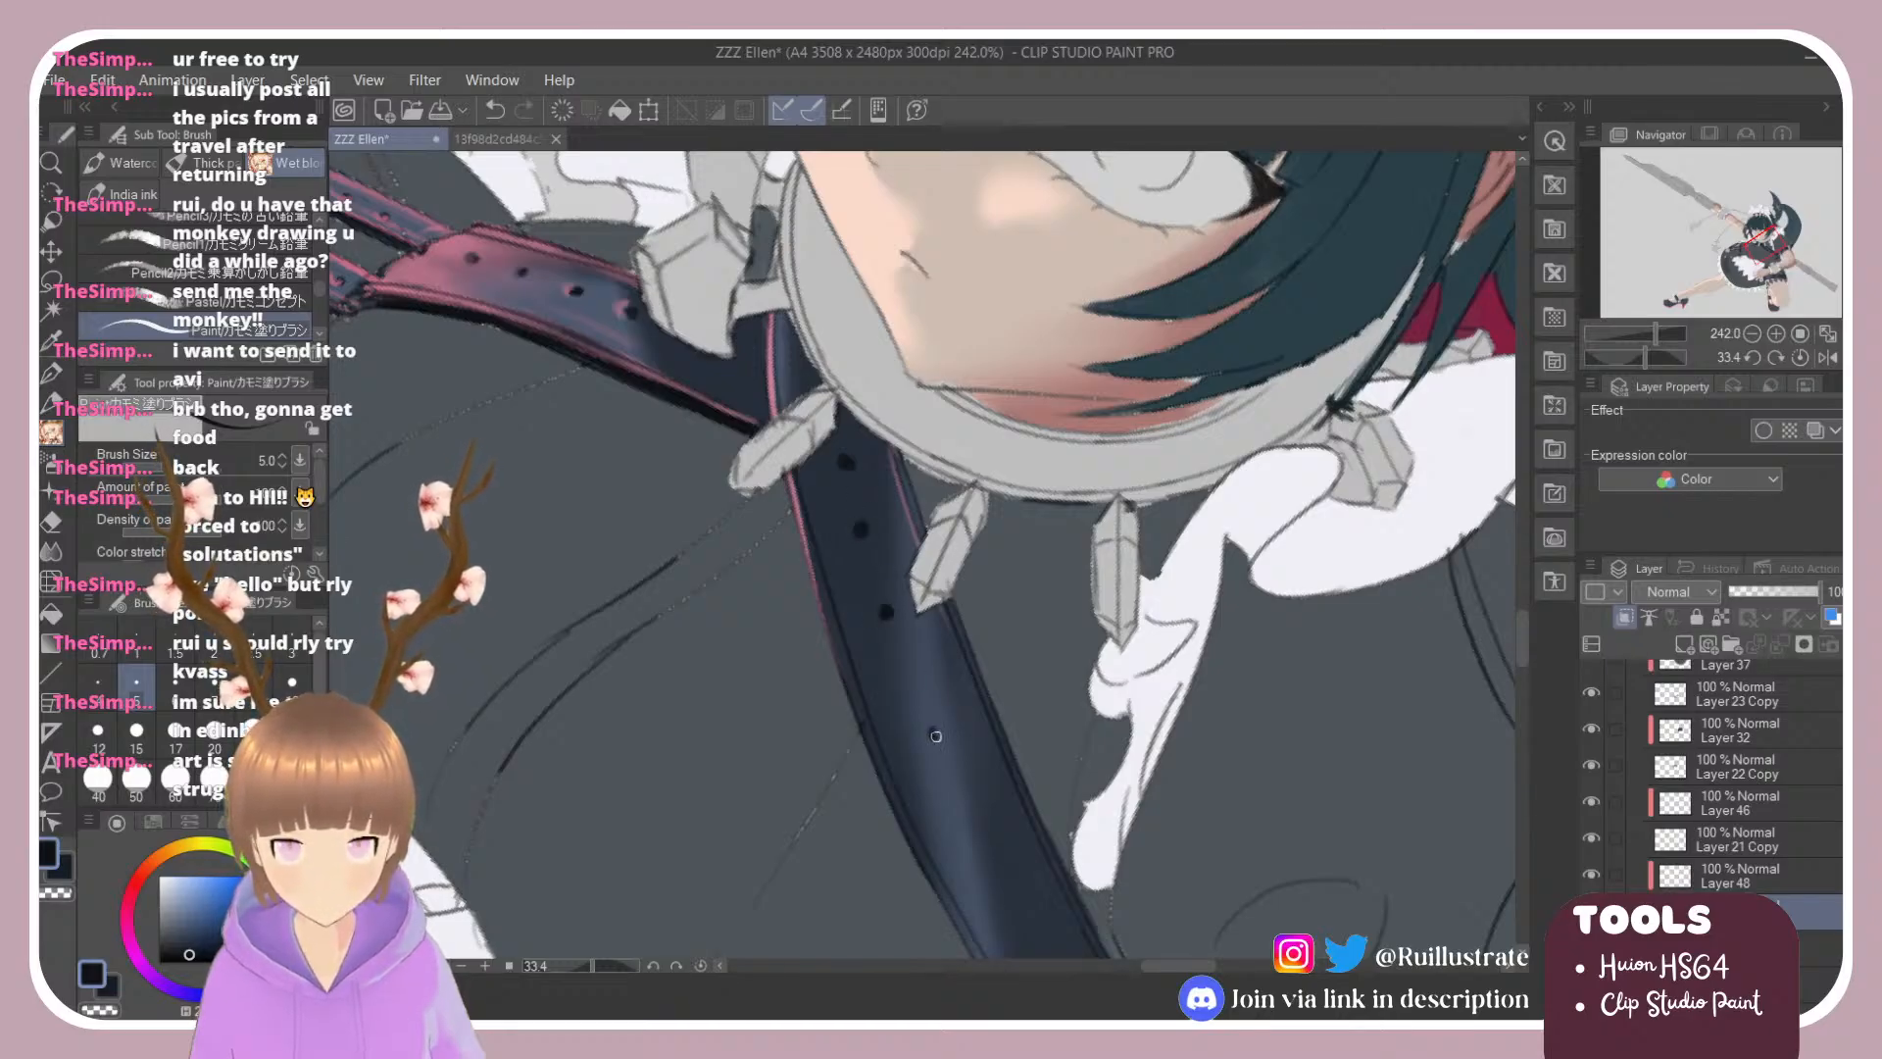
# Step: Continue the row with two more dark punched holes toward the lower end of the diagonal chest strap, repainting the last one
pyautogui.scroll(1, 831, 520)
pyautogui.scroll(-6, 853, 549)
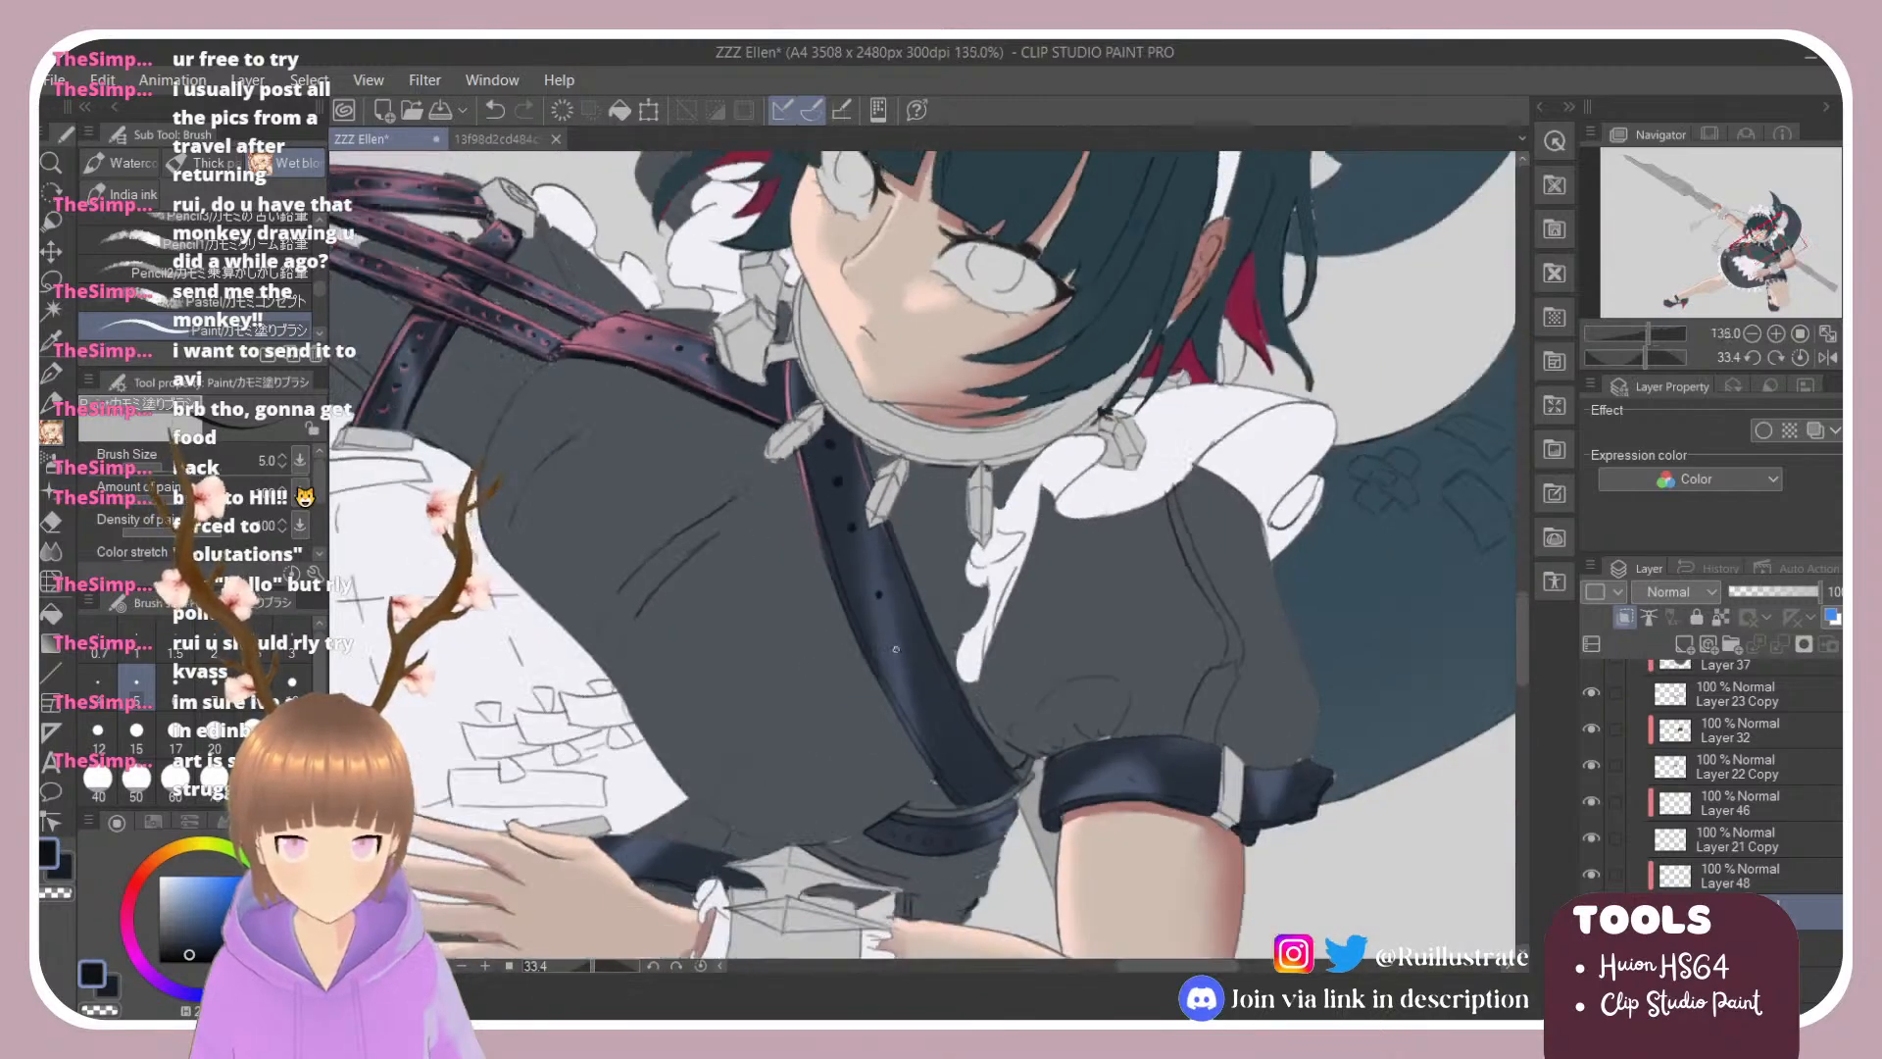
pyautogui.scroll(4, 900, 649)
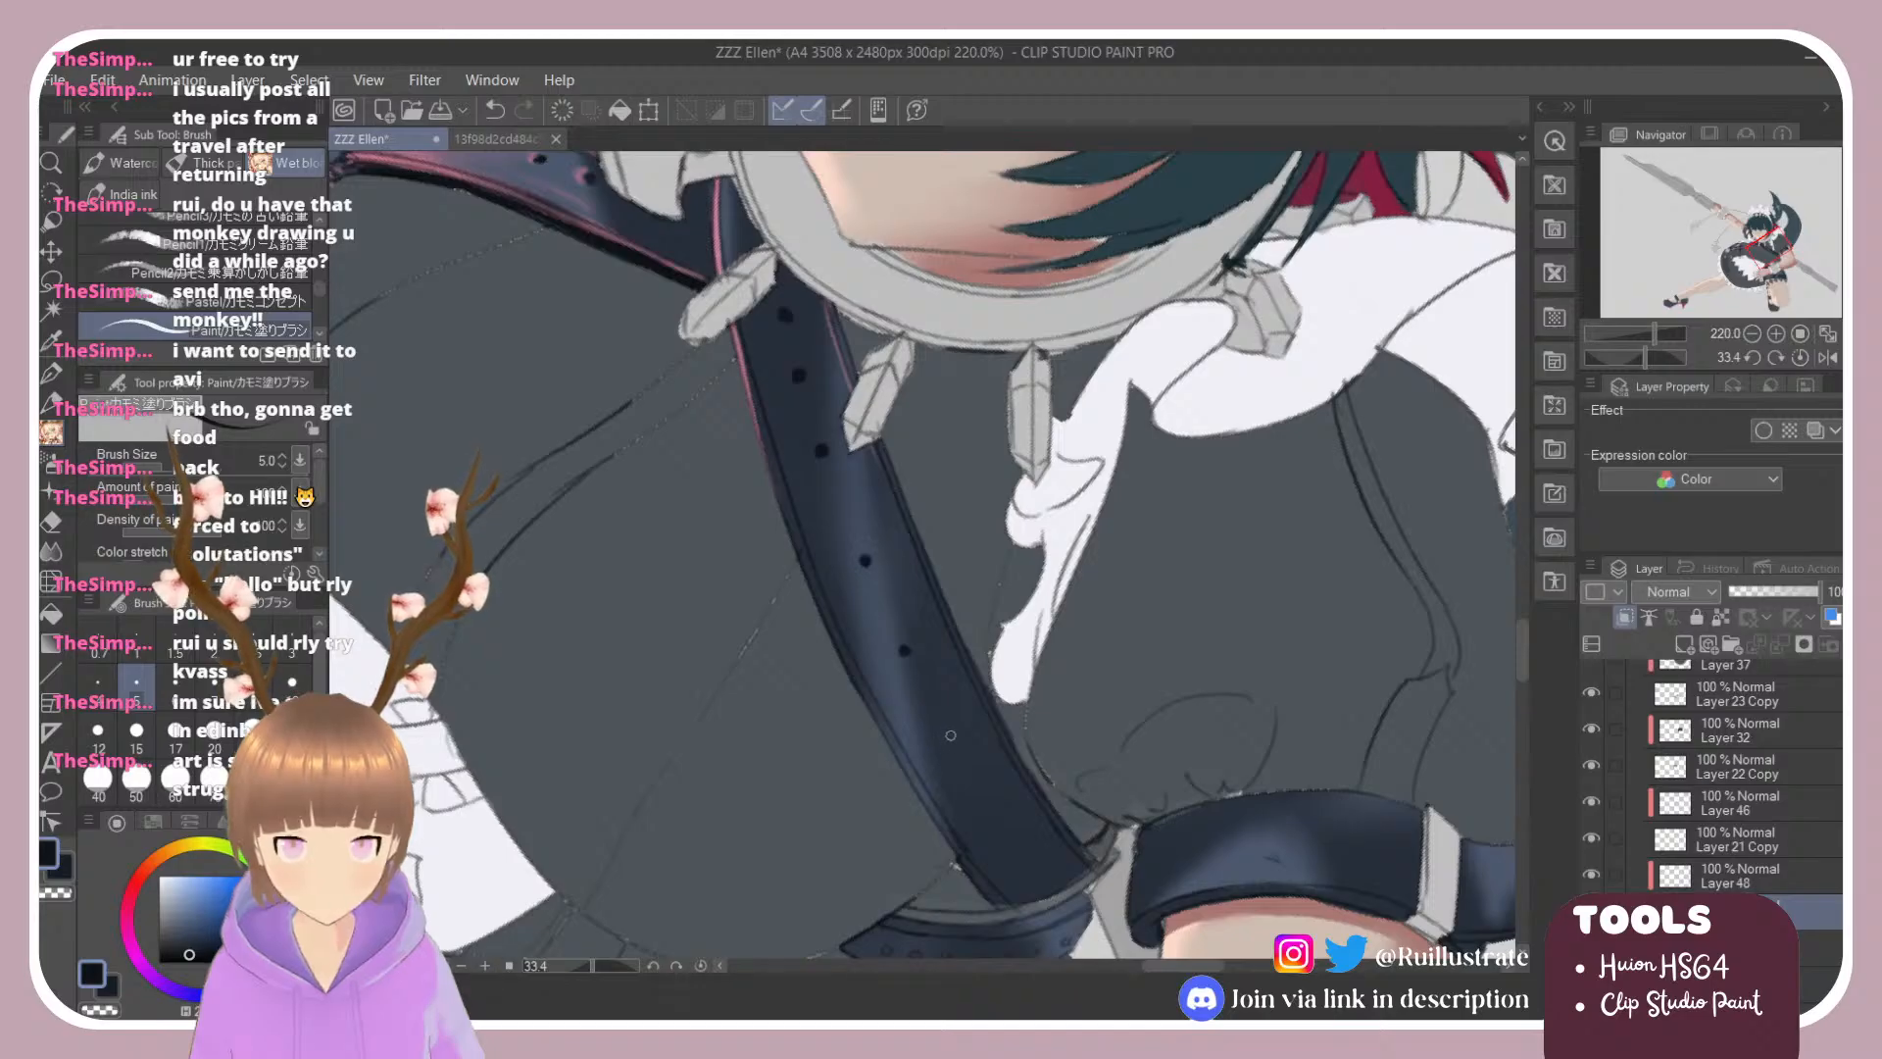
pyautogui.hotkey('ctrl', 'z')
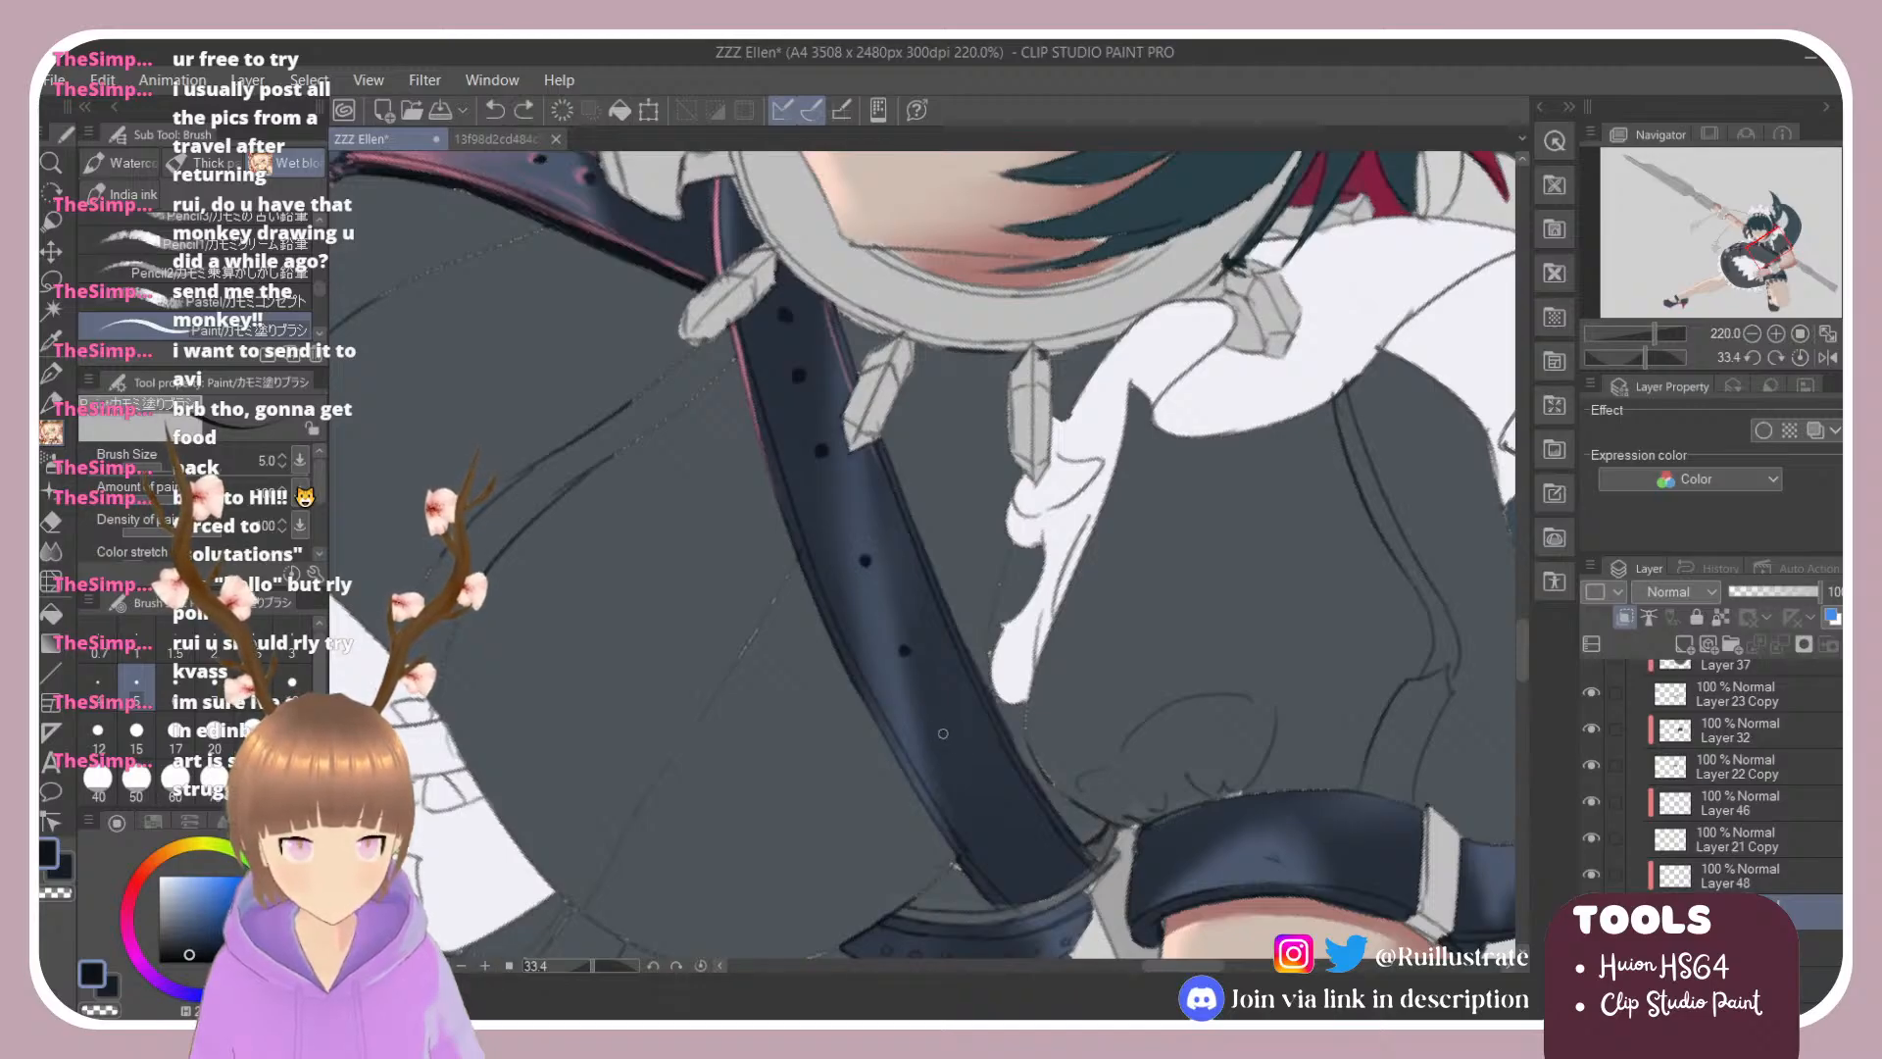
pyautogui.click(944, 735)
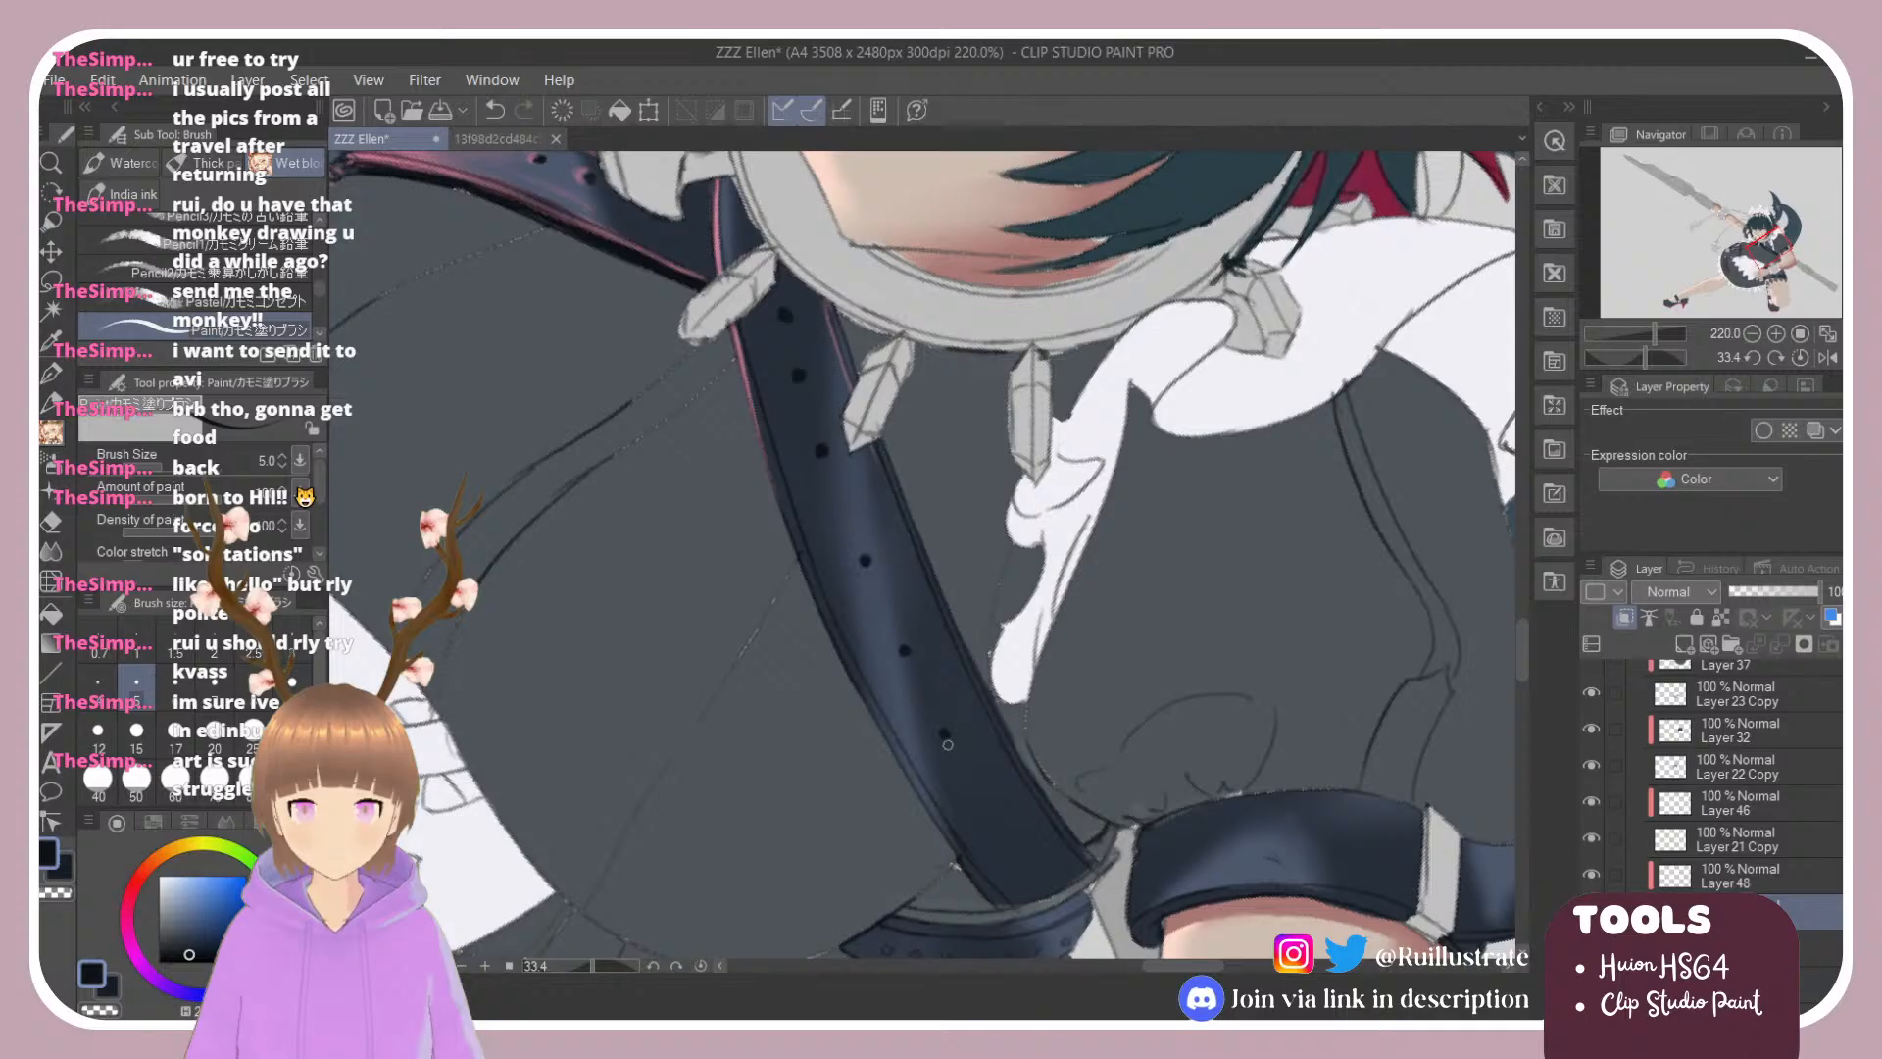
# Step: Return the canvas rotation to 0 degrees and review the shaded belts across the whole figure
pyautogui.hotkey('alt', 'Tab')
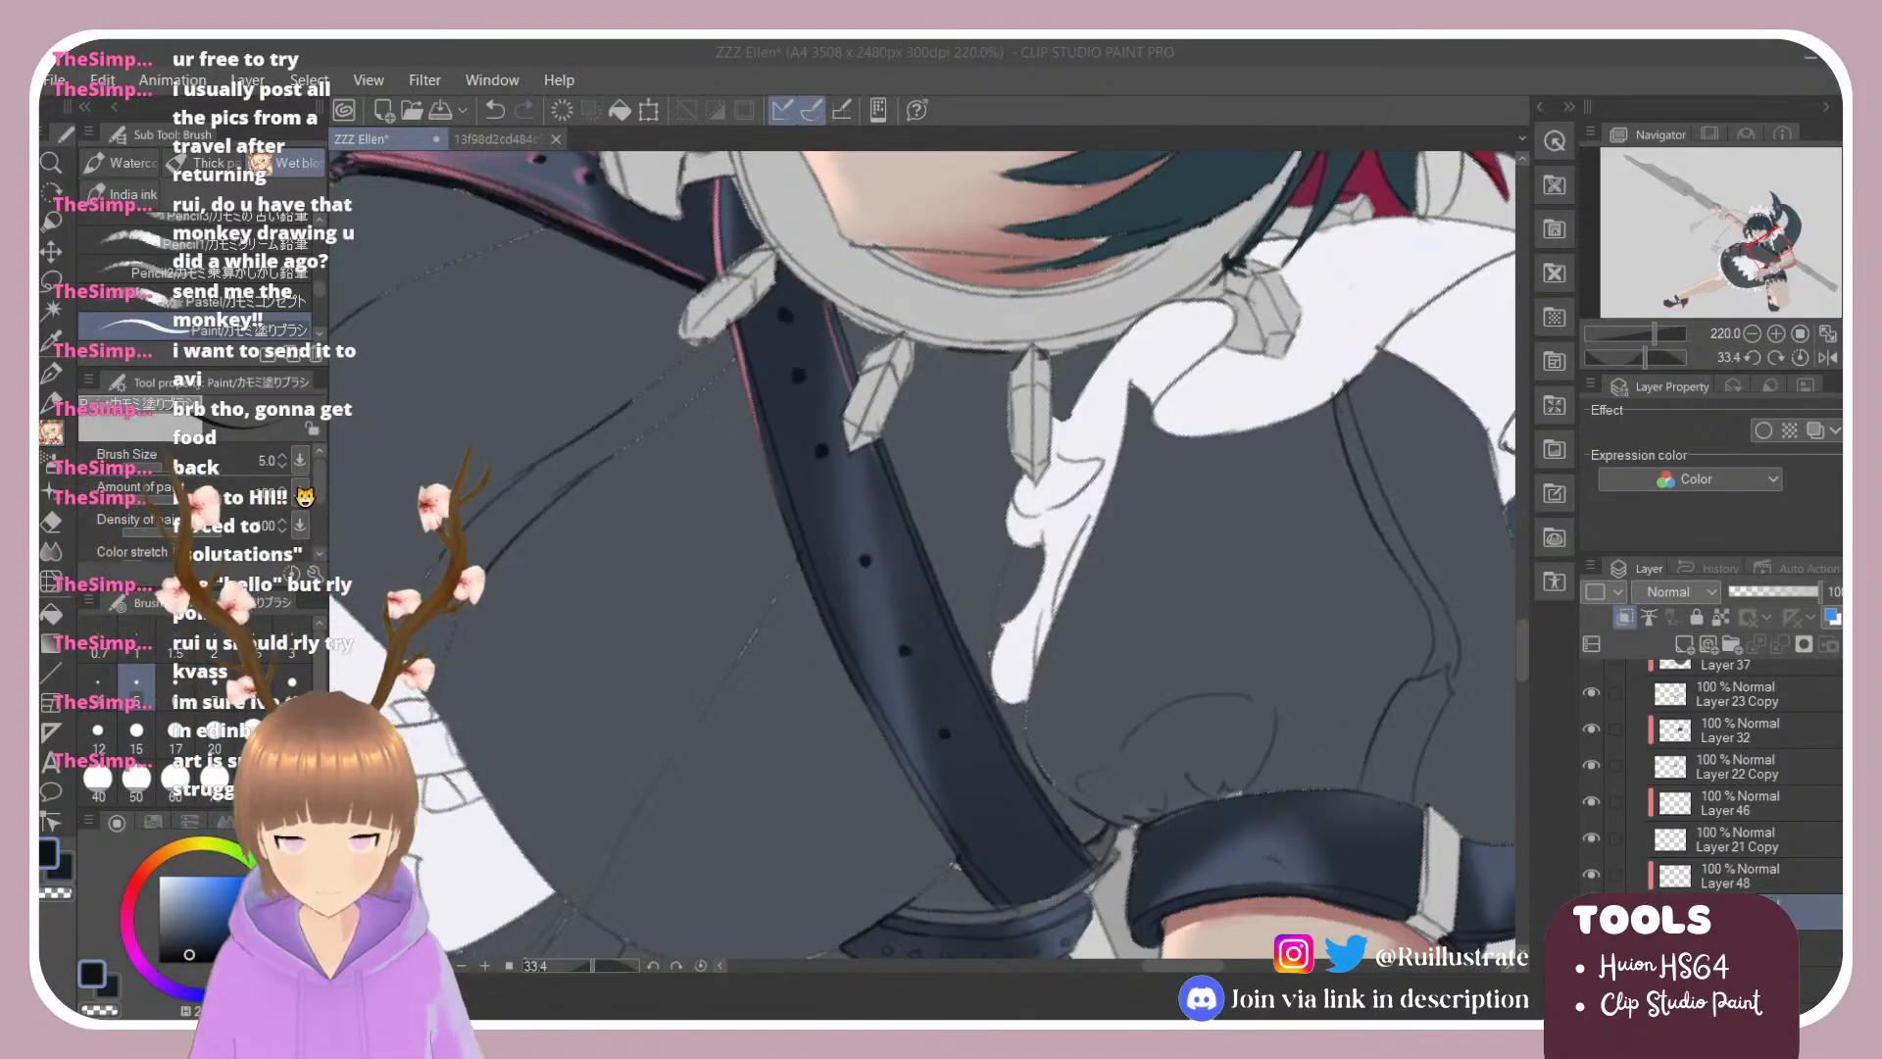
pyautogui.click(921, 758)
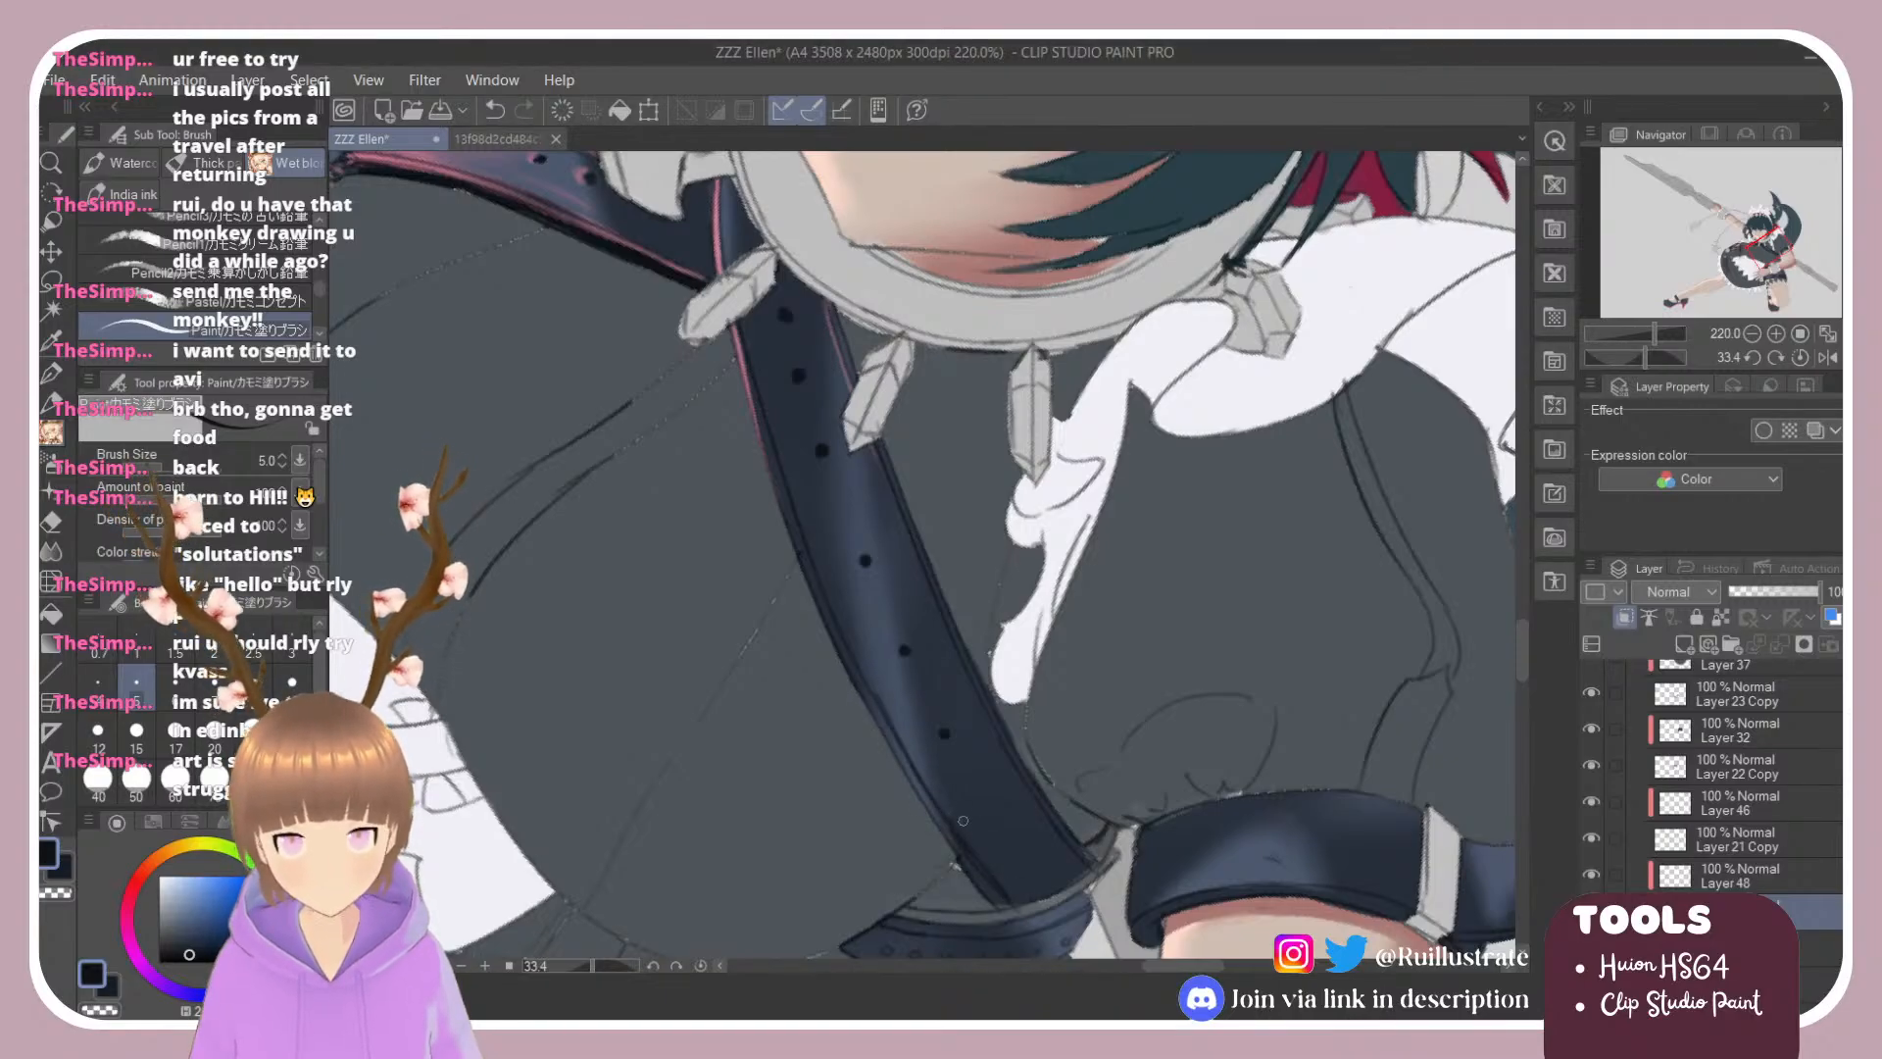
pyautogui.scroll(-3, 852, 634)
pyautogui.press('r')
pyautogui.moveTo(1124, 495); pyautogui.dragTo(1060, 394)
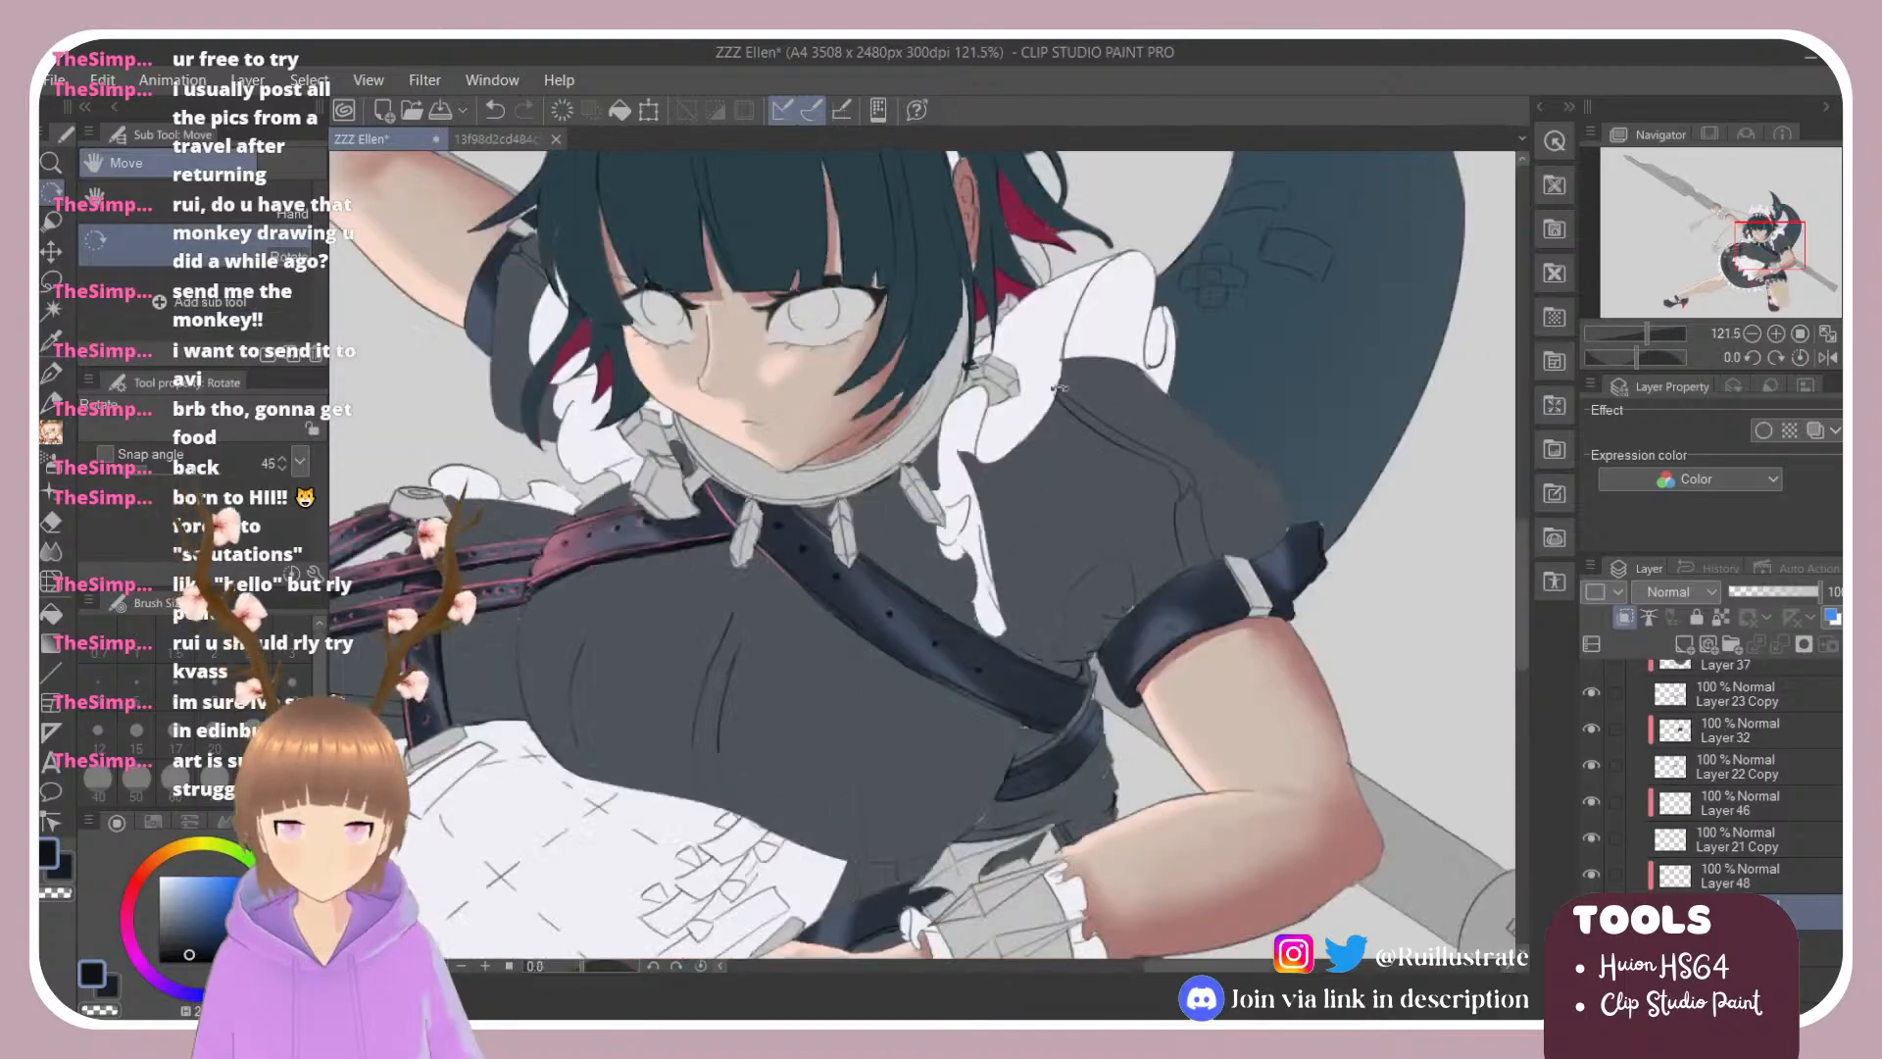
pyautogui.scroll(-3, 1036, 442)
pyautogui.scroll(-1, 1059, 421)
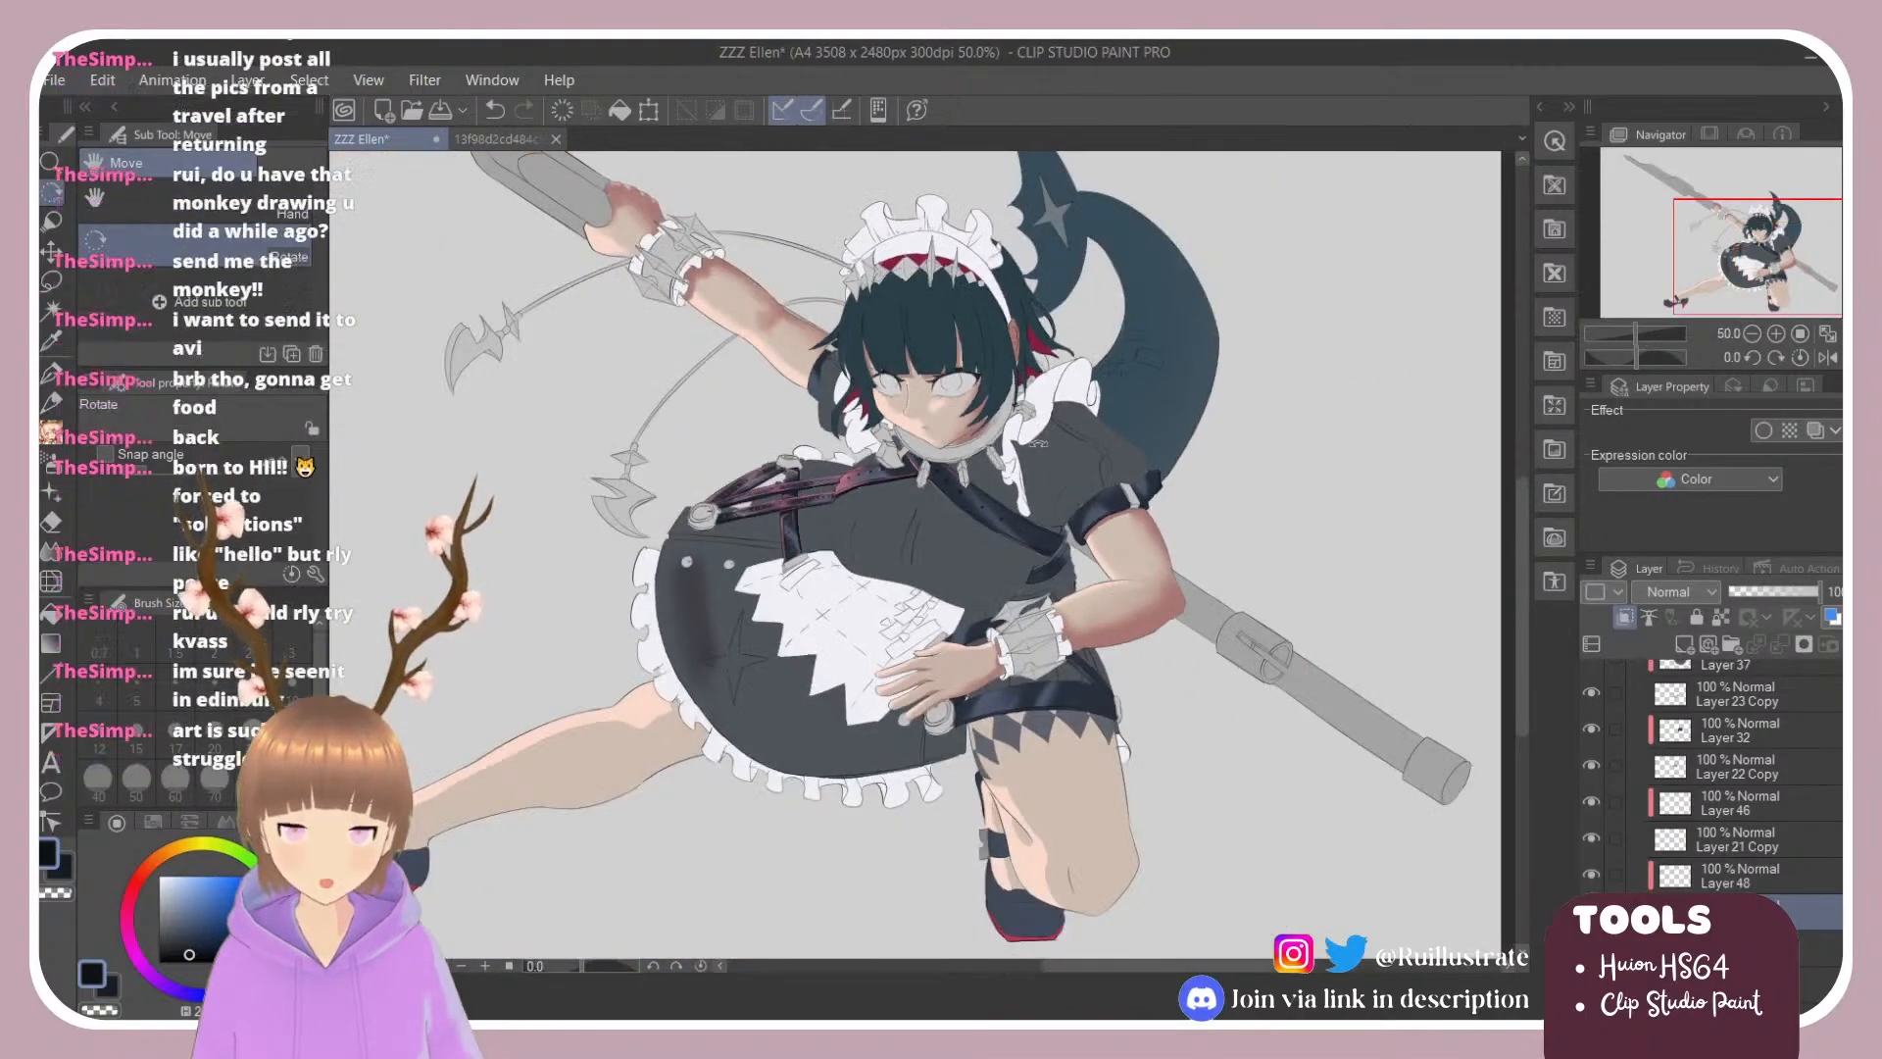
pyautogui.scroll(5, 1038, 443)
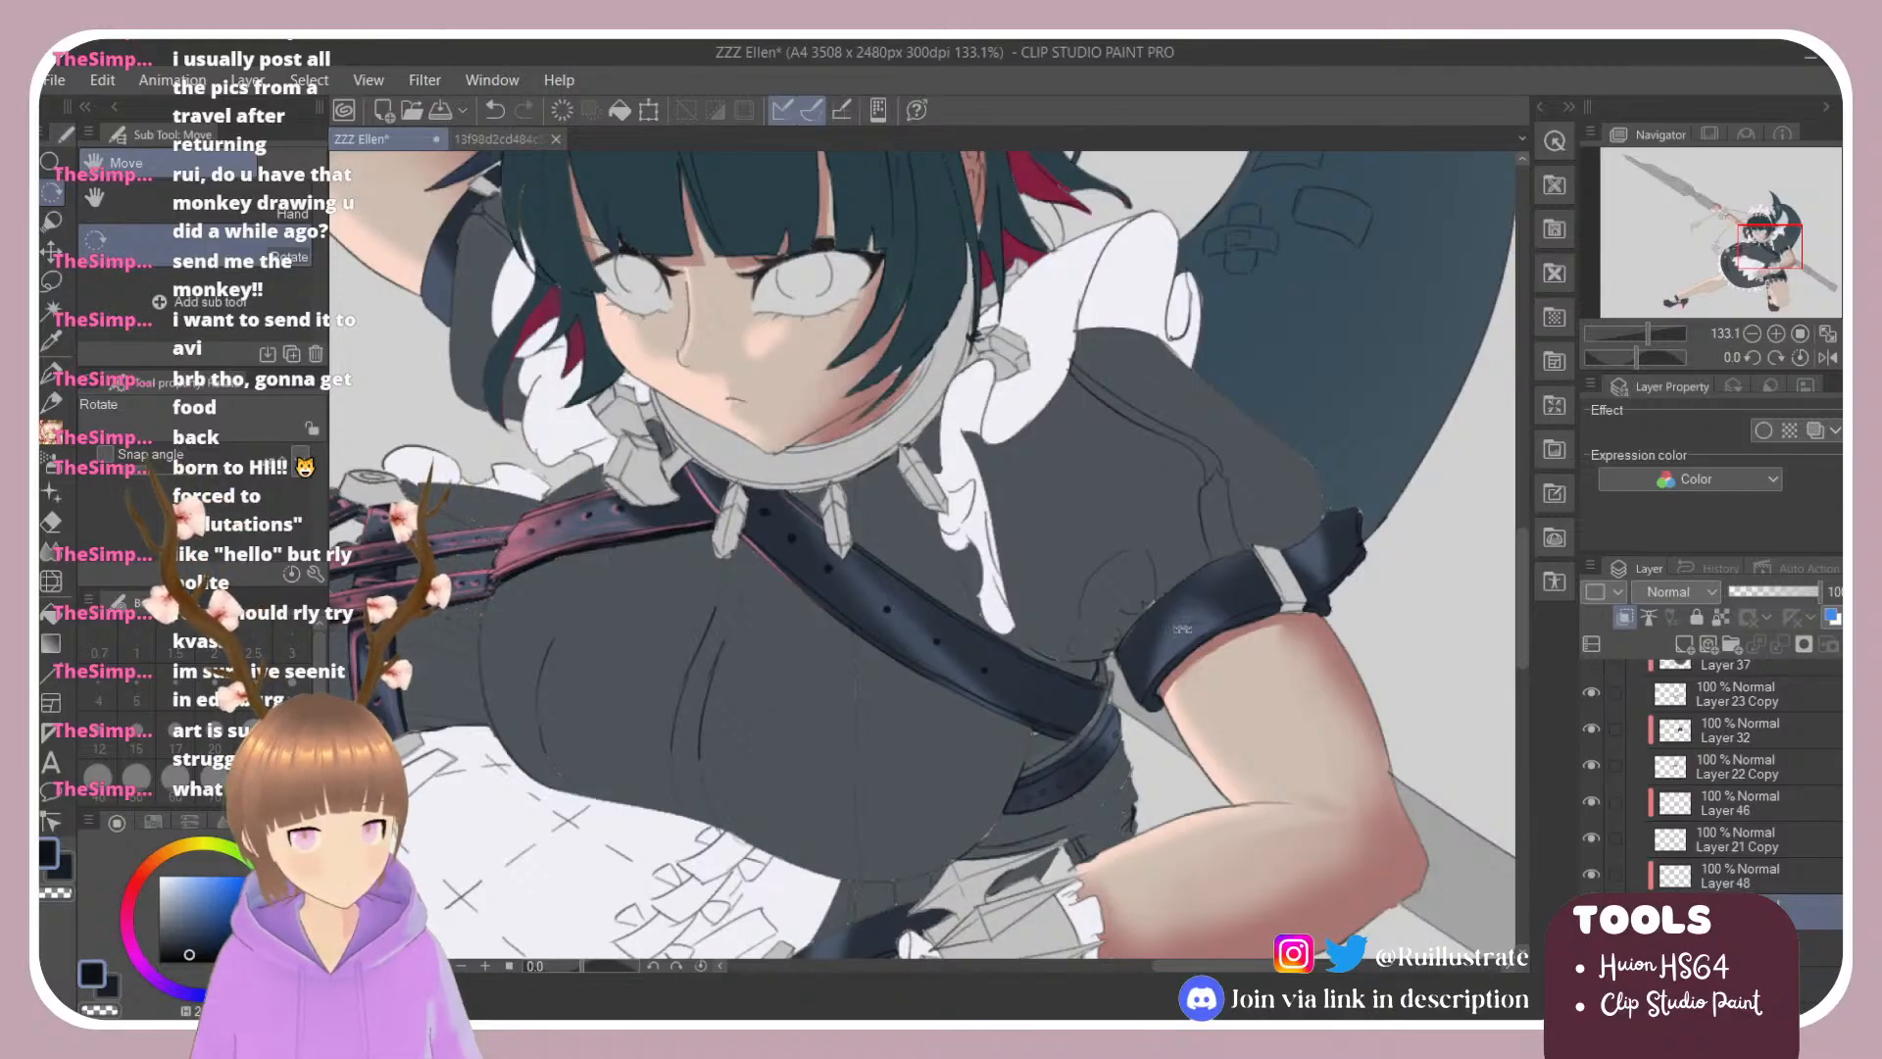
pyautogui.scroll(-2, 1182, 628)
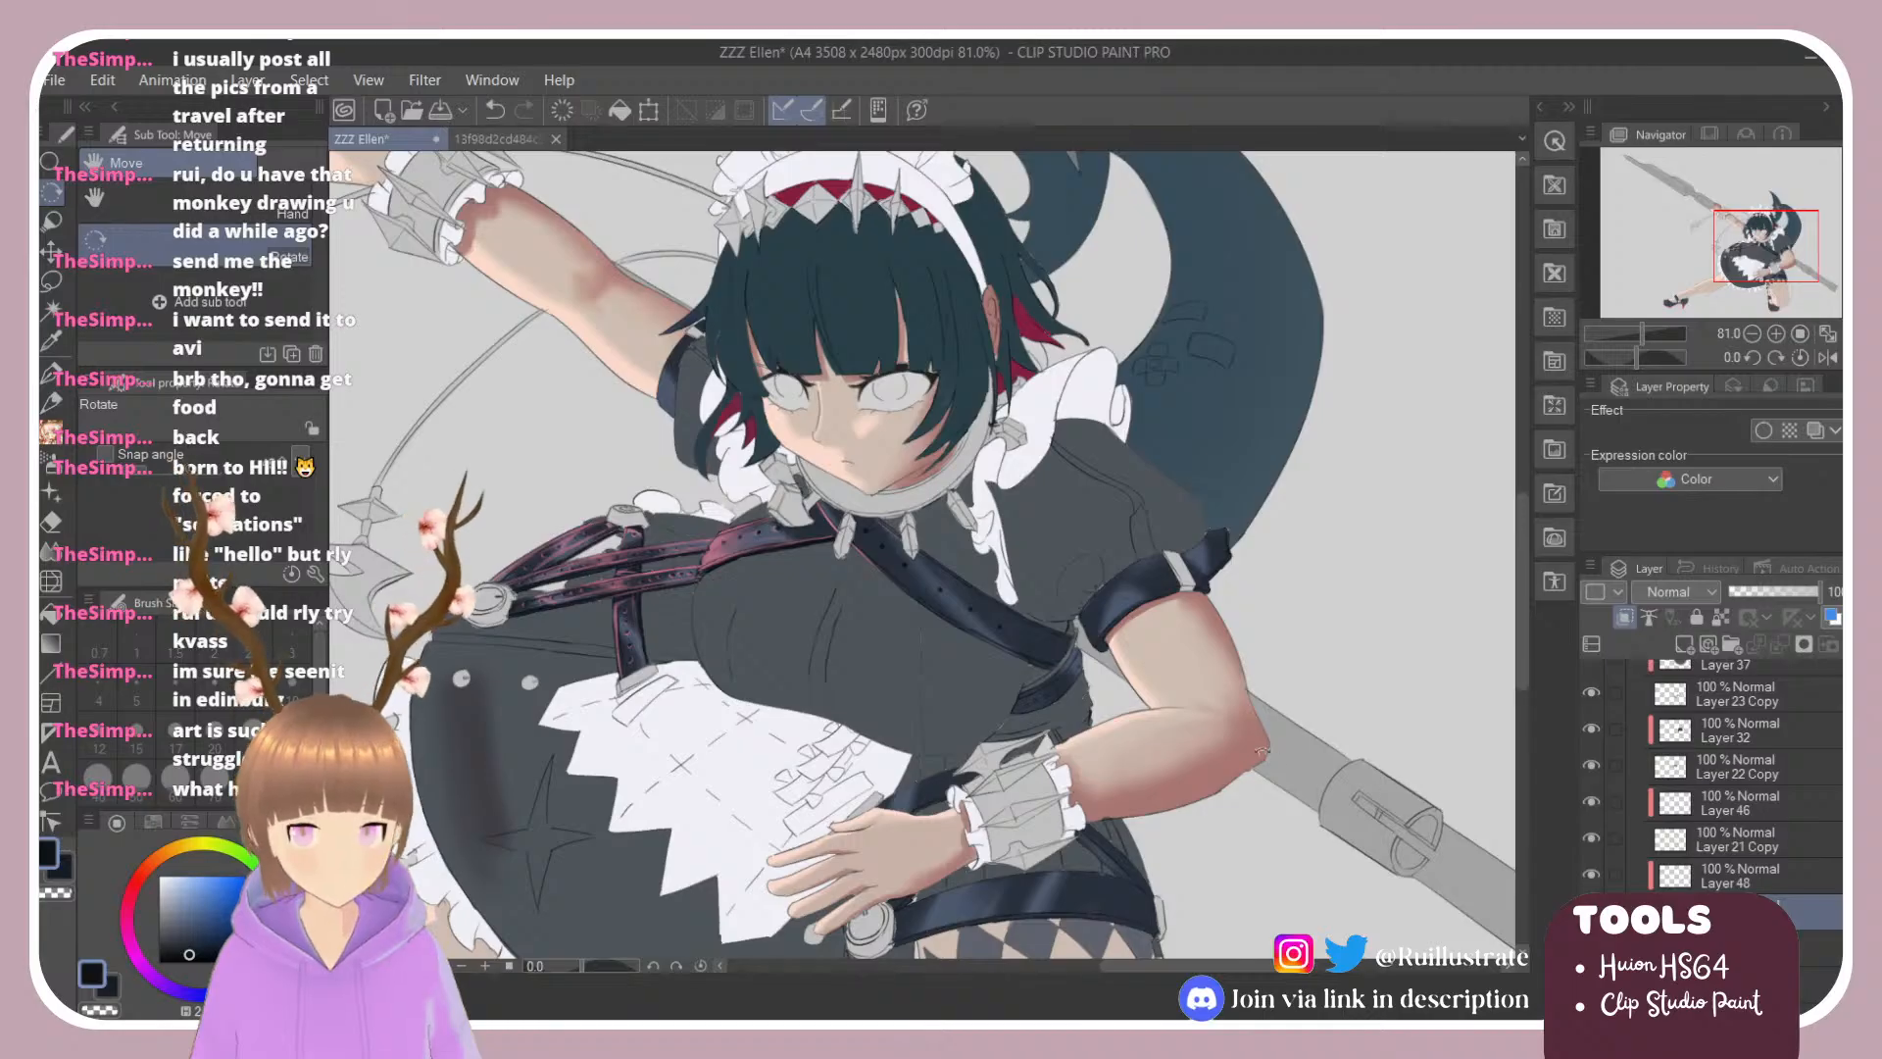
# Step: Paint a dark shadow along the lower edge of the upper-arm band, including the tip behind its buckle
pyautogui.scroll(6, 1192, 687)
pyautogui.press('b')
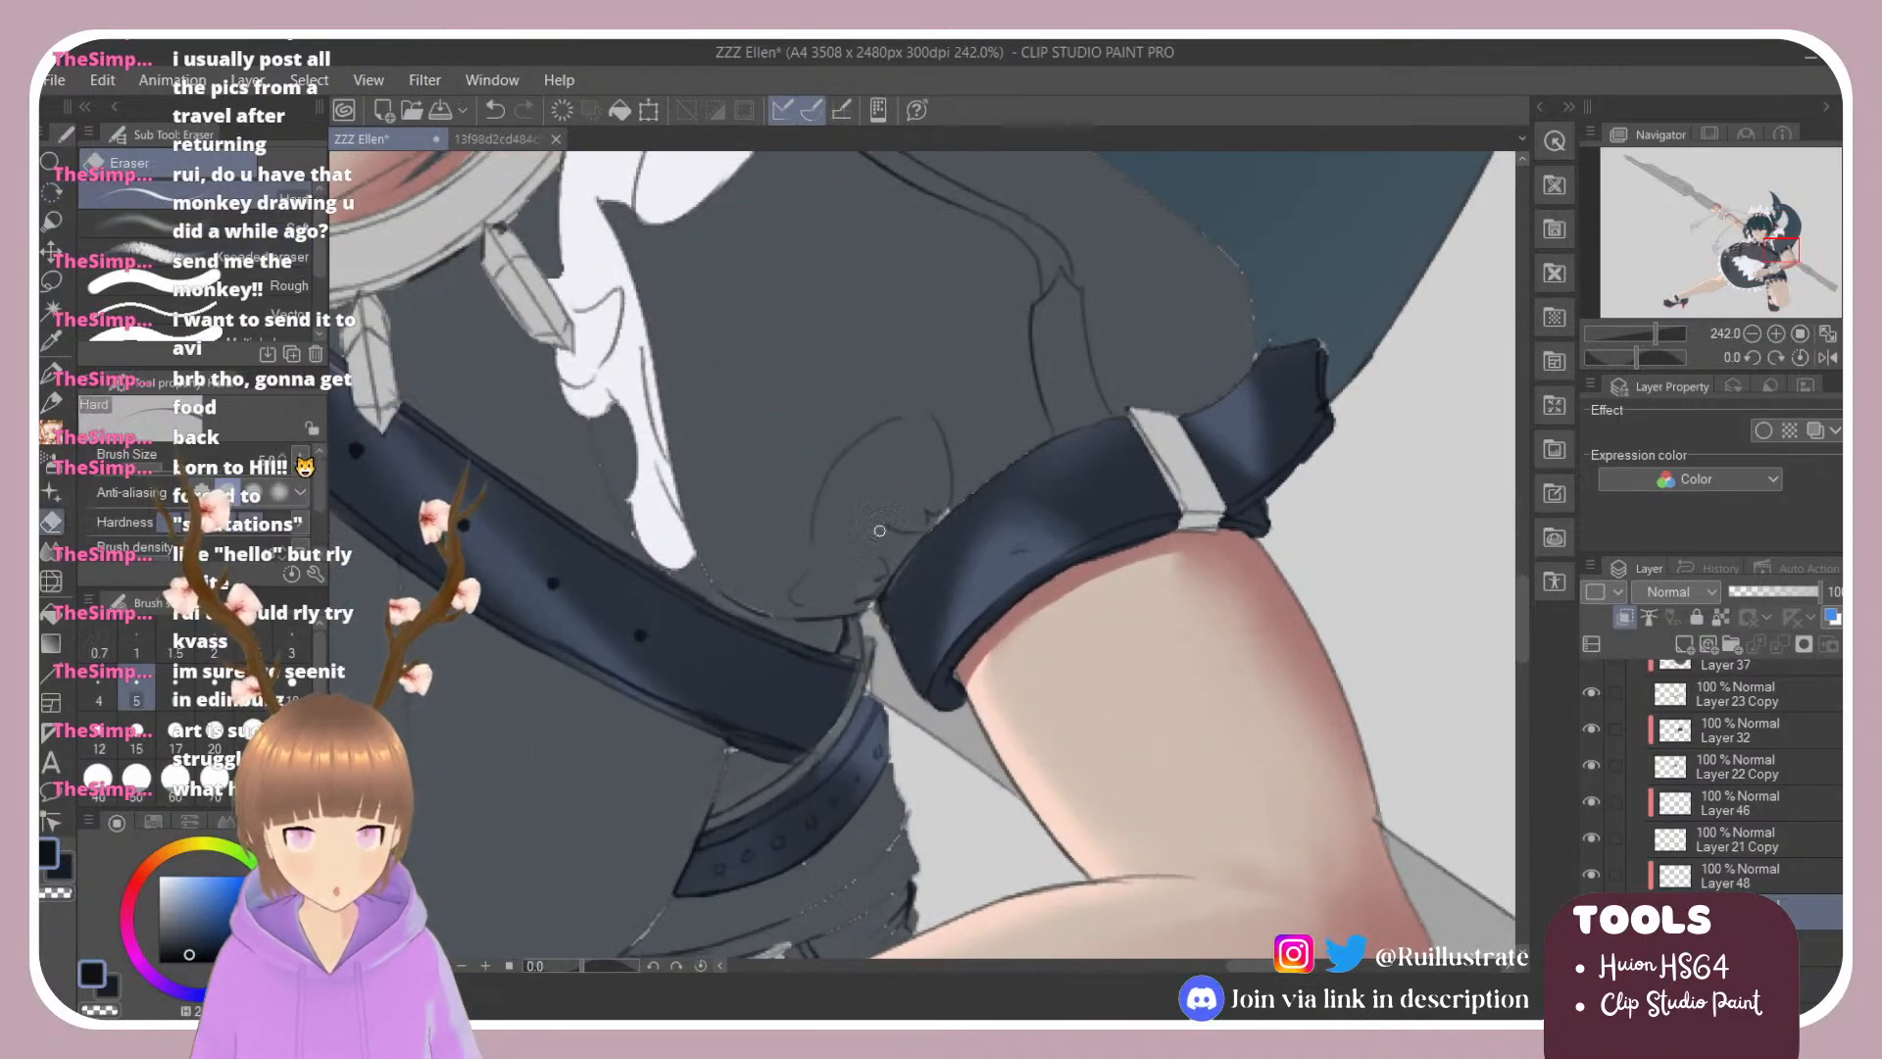
pyautogui.moveTo(983, 631)
pyautogui.mouseDown()
pyautogui.moveTo(938, 691)
pyautogui.moveTo(1090, 545)
pyautogui.mouseUp()
pyautogui.moveTo(1002, 600); pyautogui.dragTo(1164, 519)
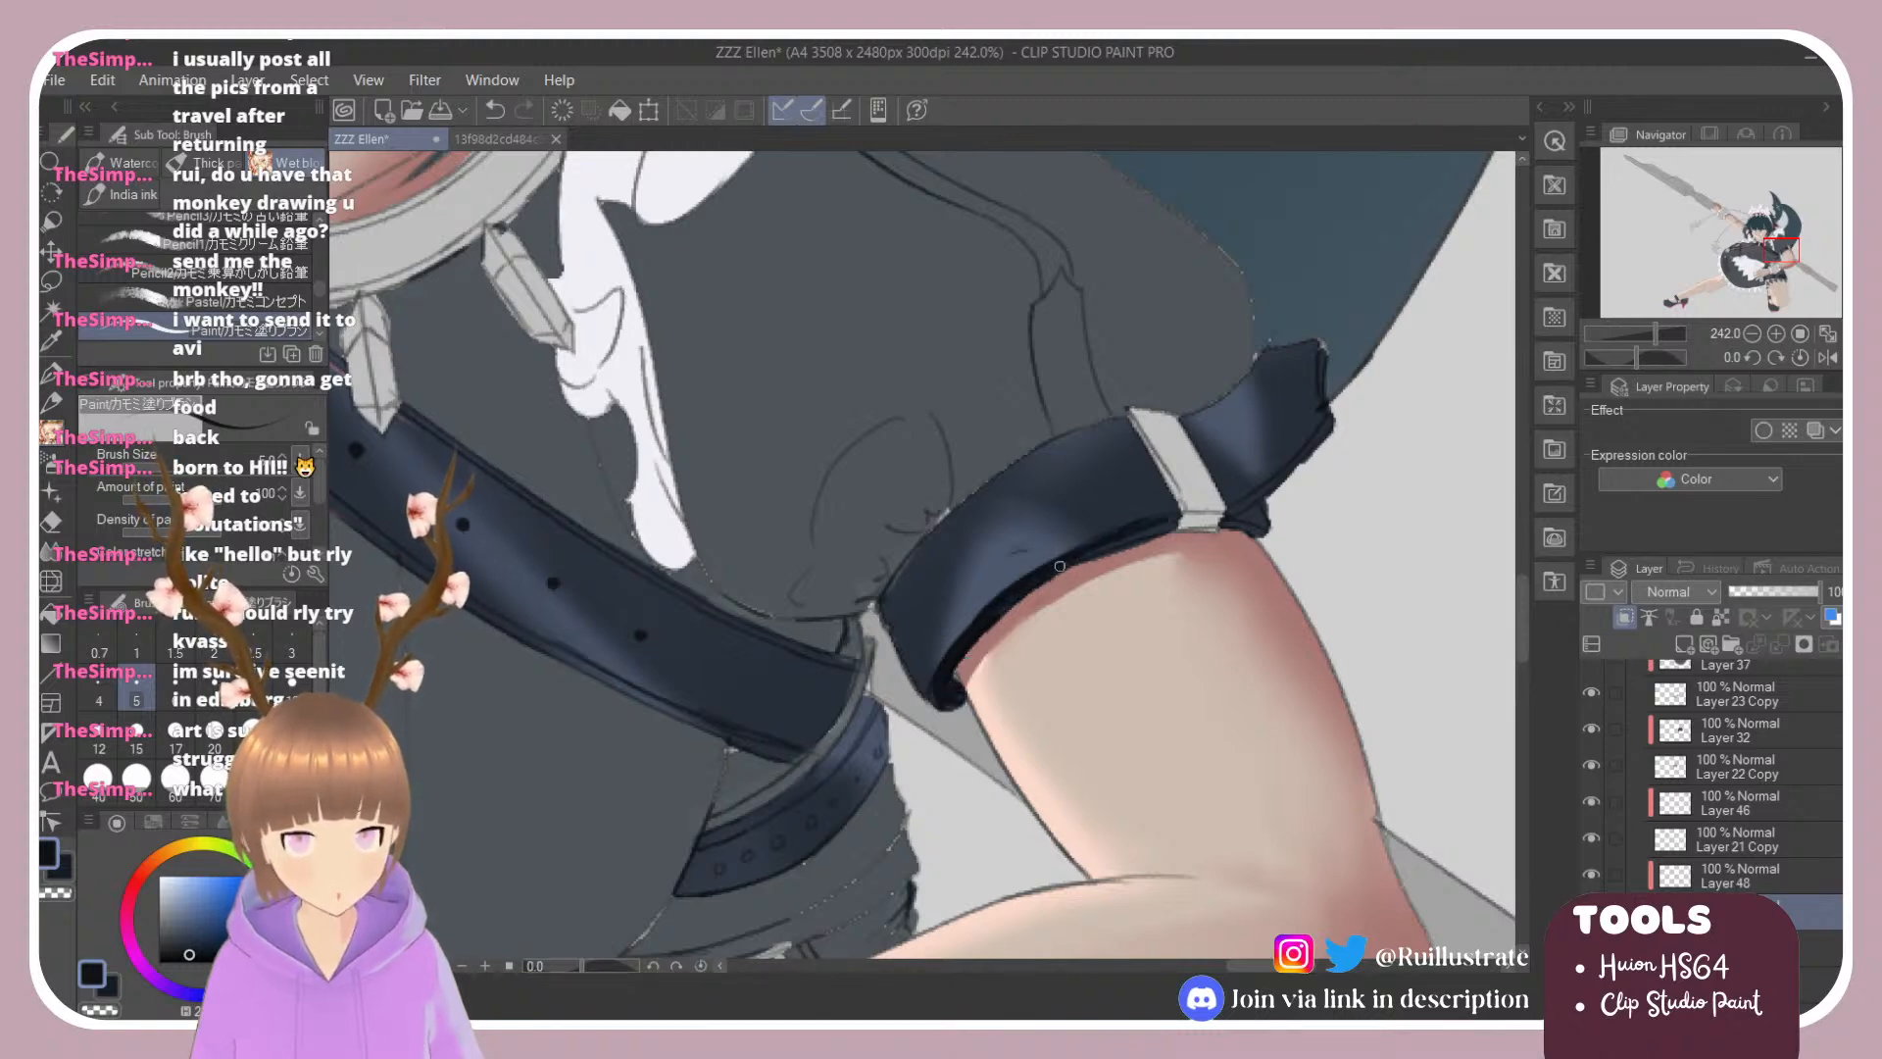
pyautogui.moveTo(1060, 567); pyautogui.dragTo(1150, 533)
pyautogui.moveTo(1262, 501)
pyautogui.mouseDown()
pyautogui.moveTo(1233, 520)
pyautogui.moveTo(1325, 429)
pyautogui.moveTo(1237, 524)
pyautogui.moveTo(1263, 511)
pyautogui.mouseUp()
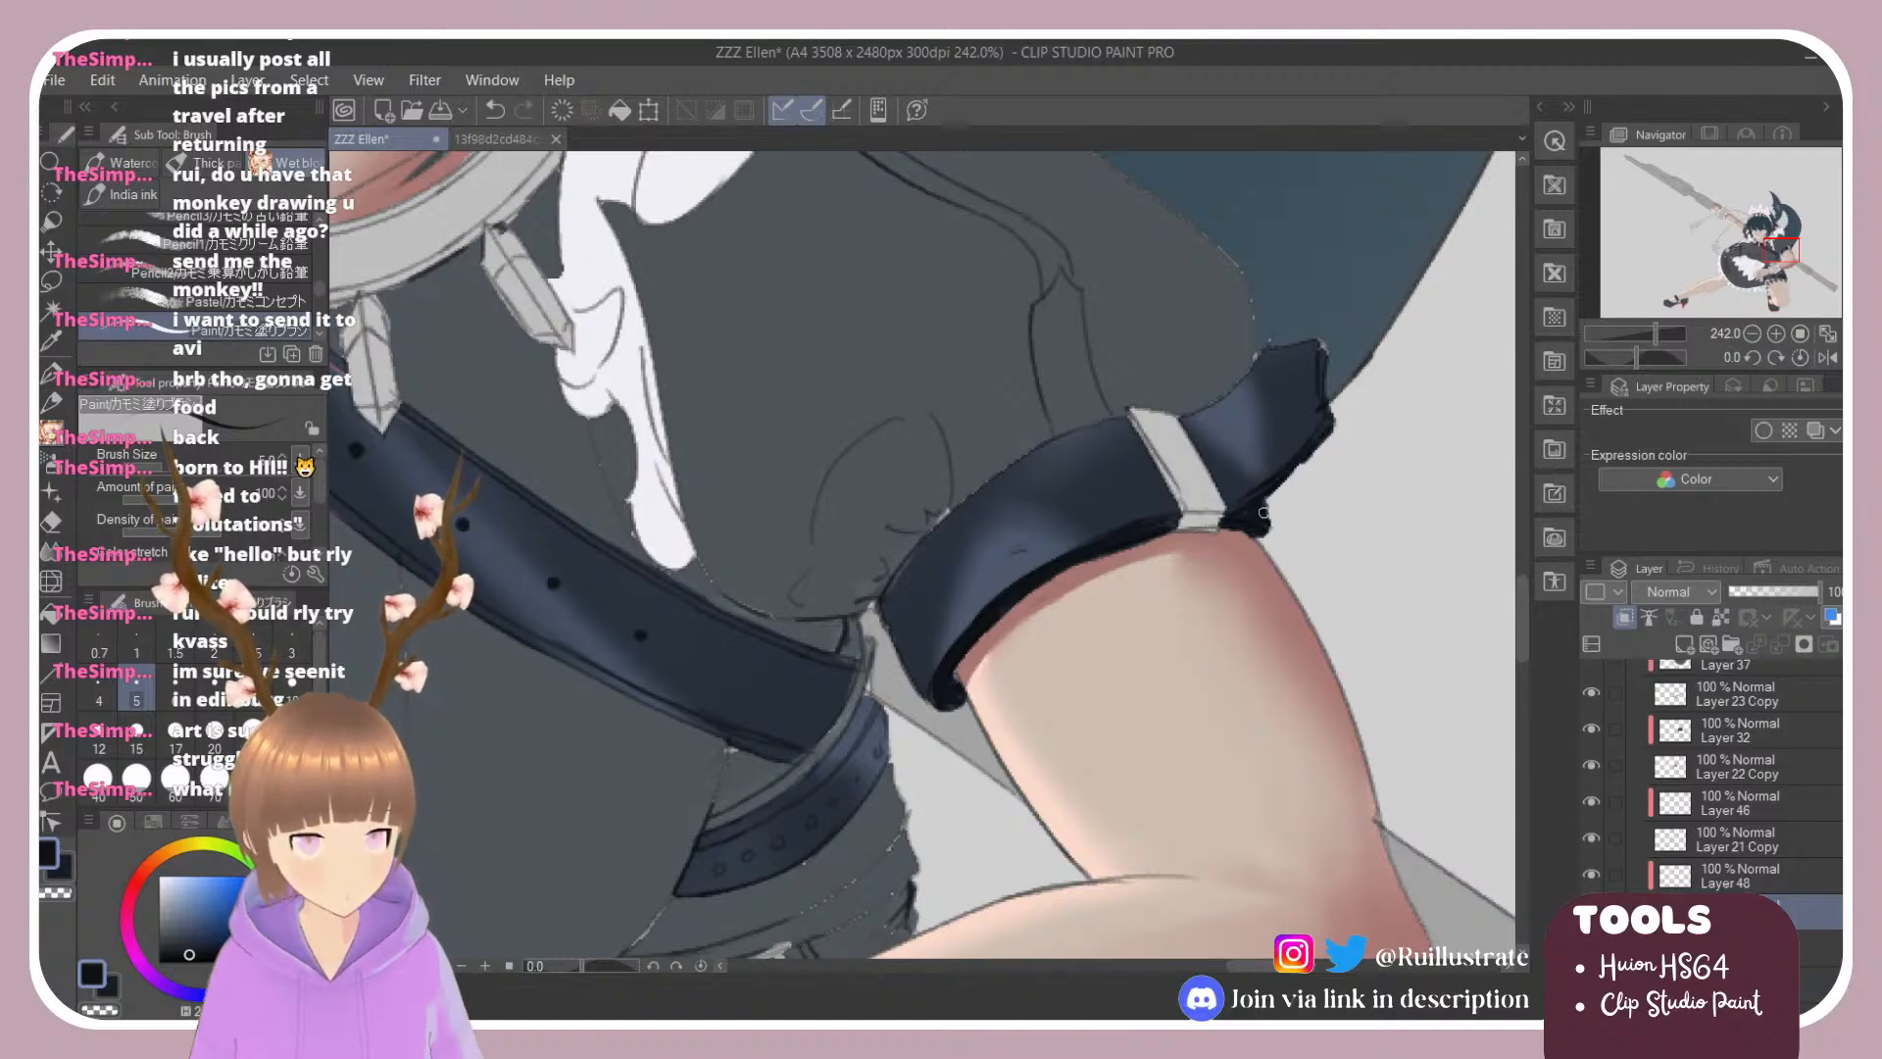
# Step: Draw a thin dark line along the upper edge of the arm band, undoing the stray strokes
pyautogui.moveTo(883, 628); pyautogui.dragTo(1011, 496)
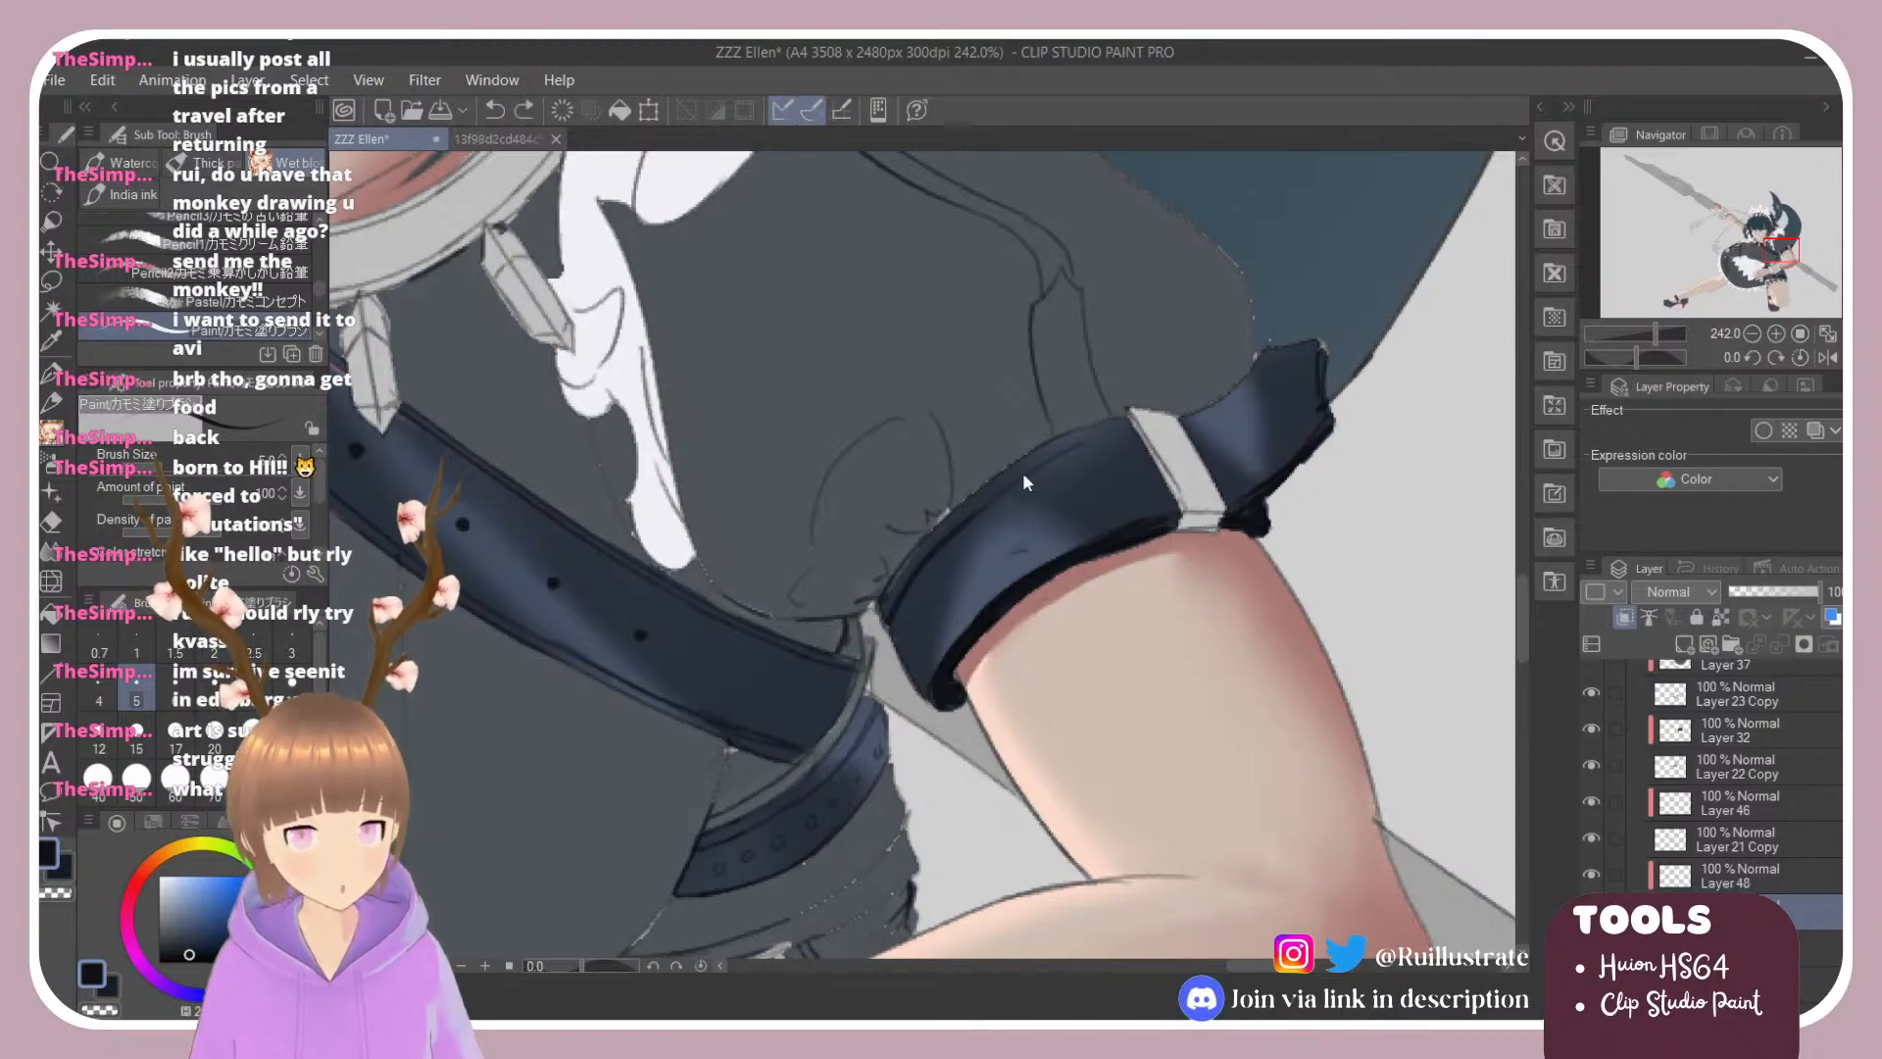
pyautogui.moveTo(974, 516); pyautogui.dragTo(1264, 384)
pyautogui.hotkey('ctrl', 'z')
pyautogui.hotkey('ctrl', 'z')
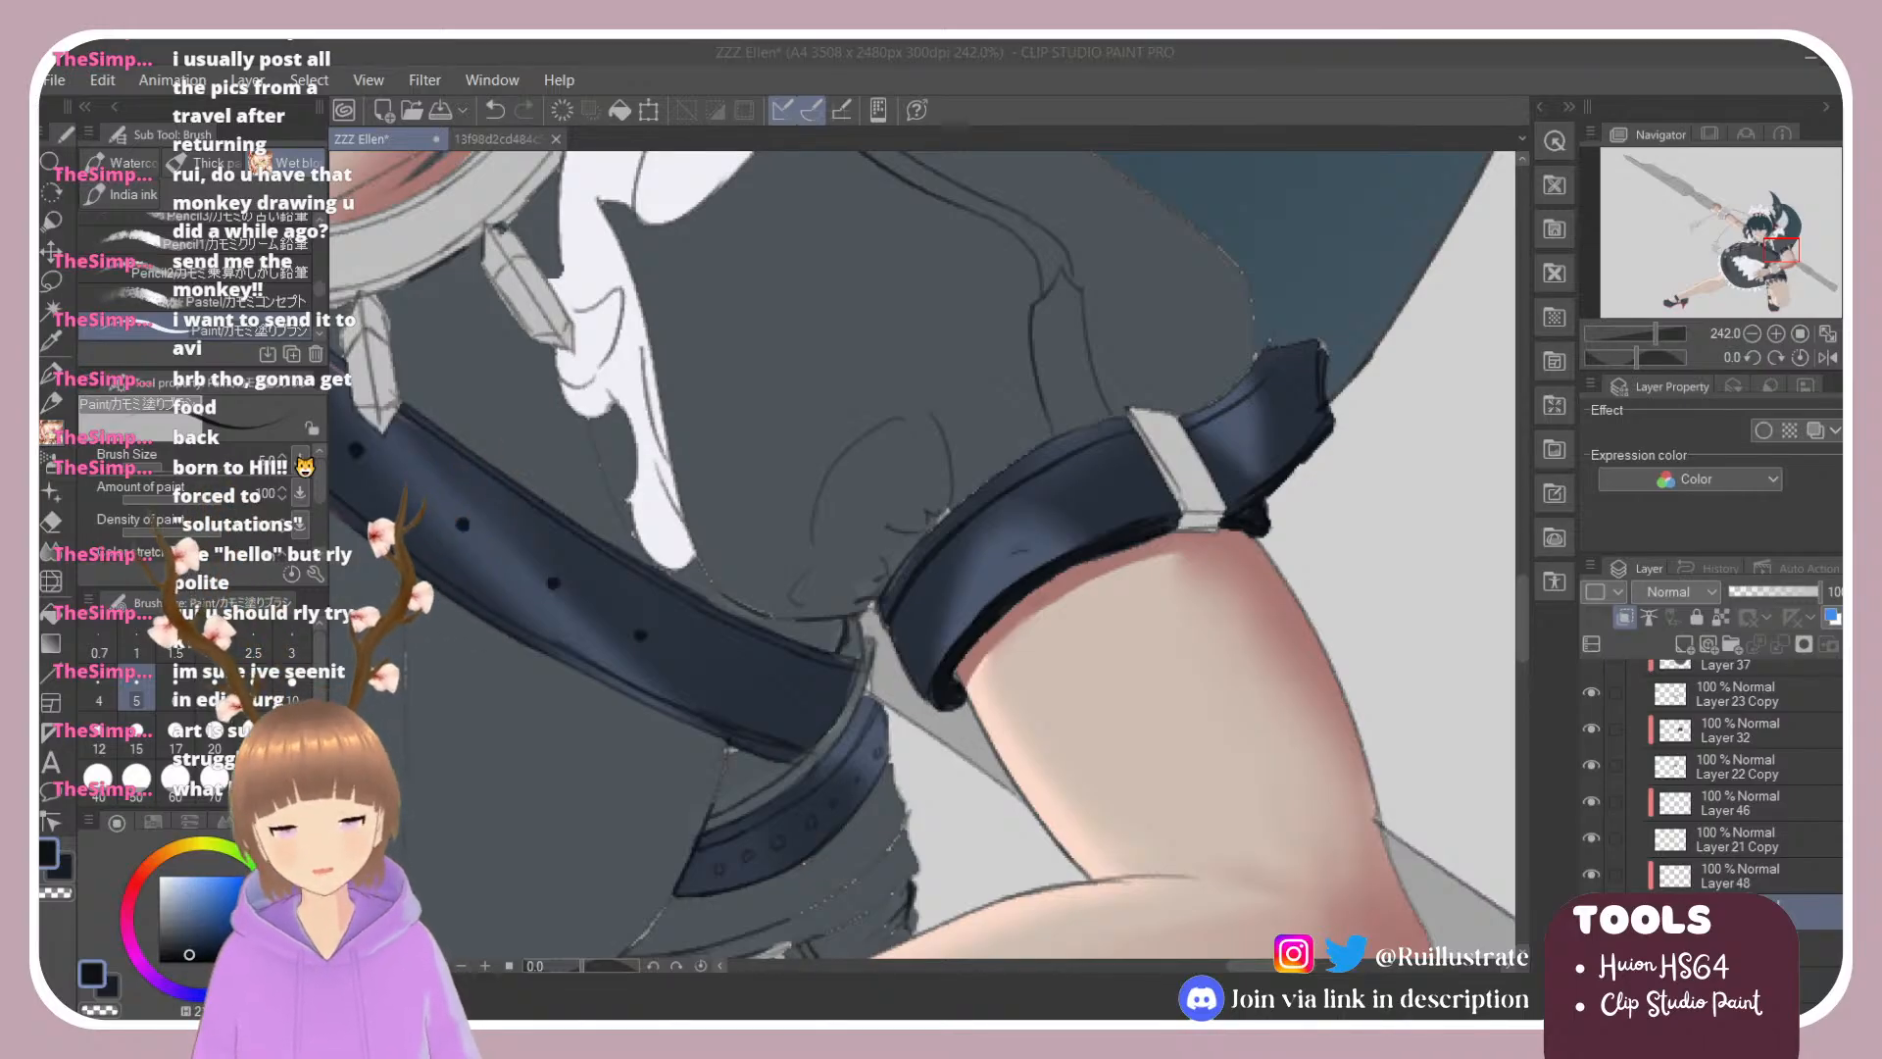
pyautogui.click(958, 621)
pyautogui.moveTo(908, 677); pyautogui.dragTo(996, 579)
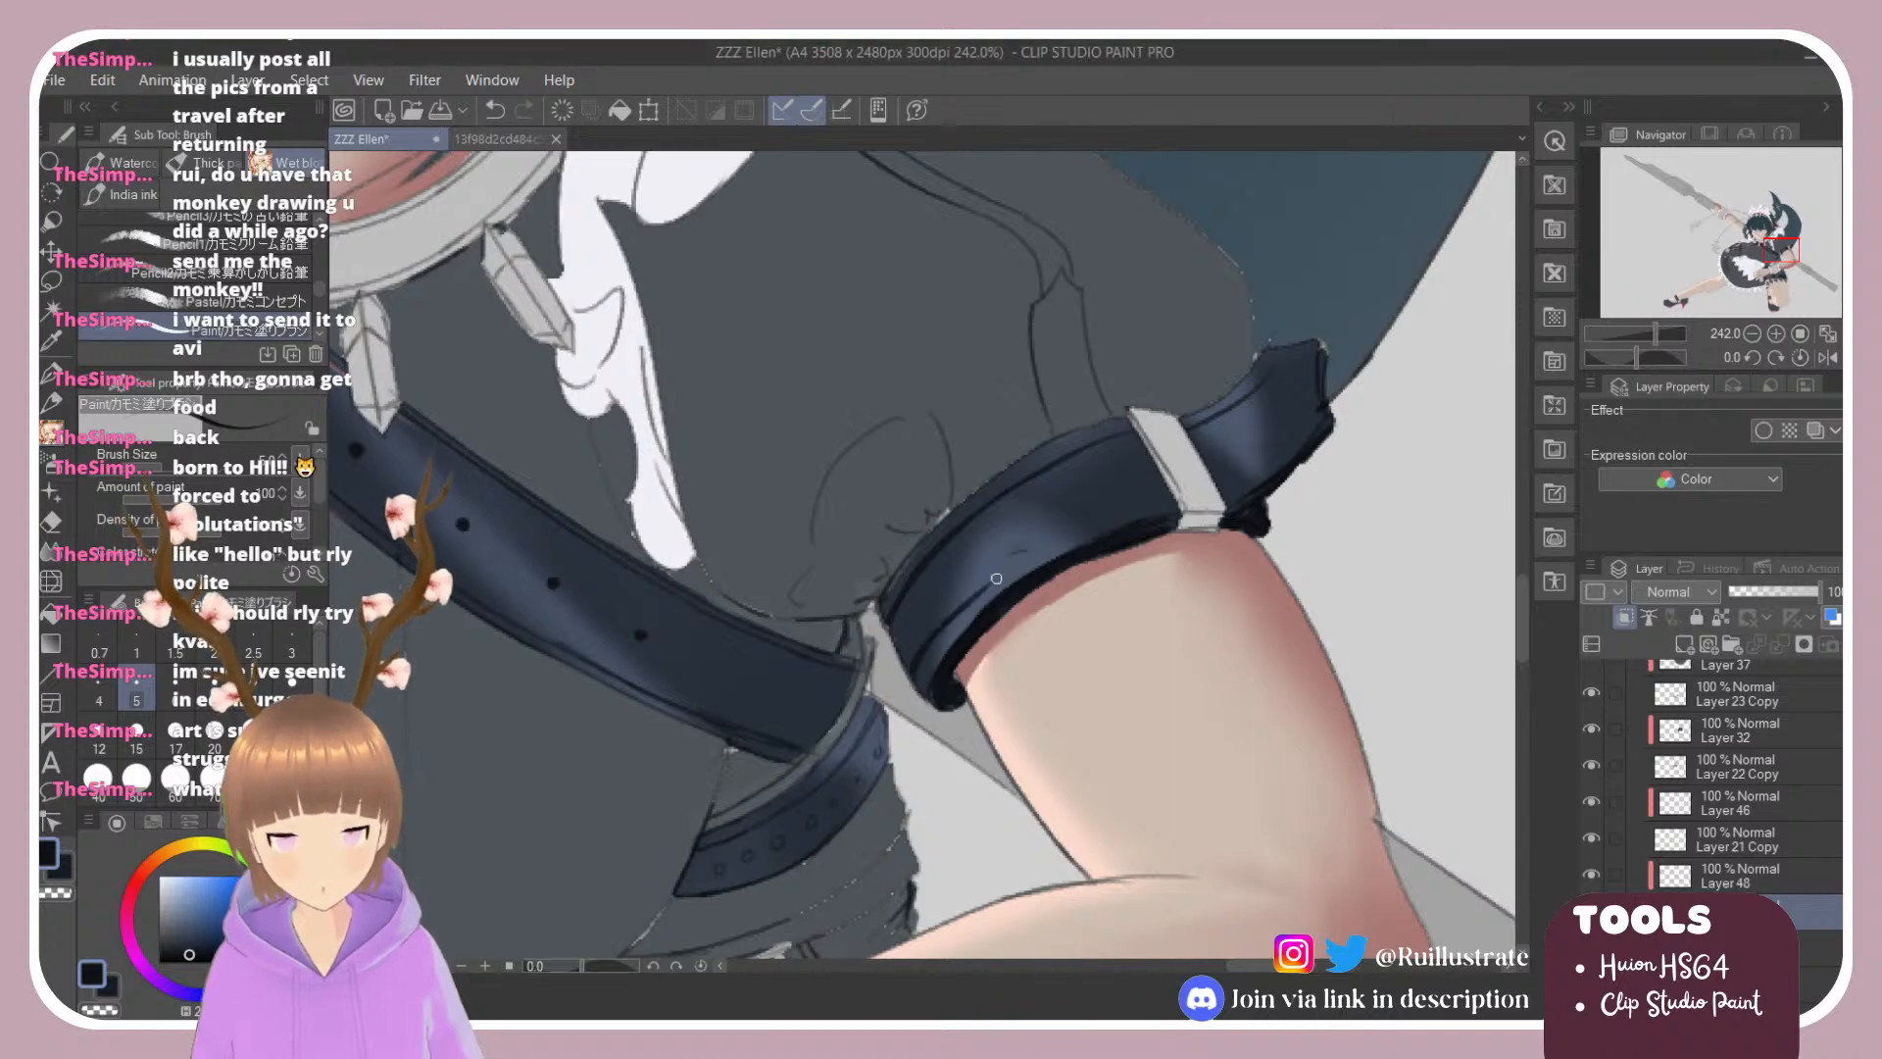
pyautogui.hotkey('ctrl', 'z')
pyautogui.hotkey('ctrl', 'z')
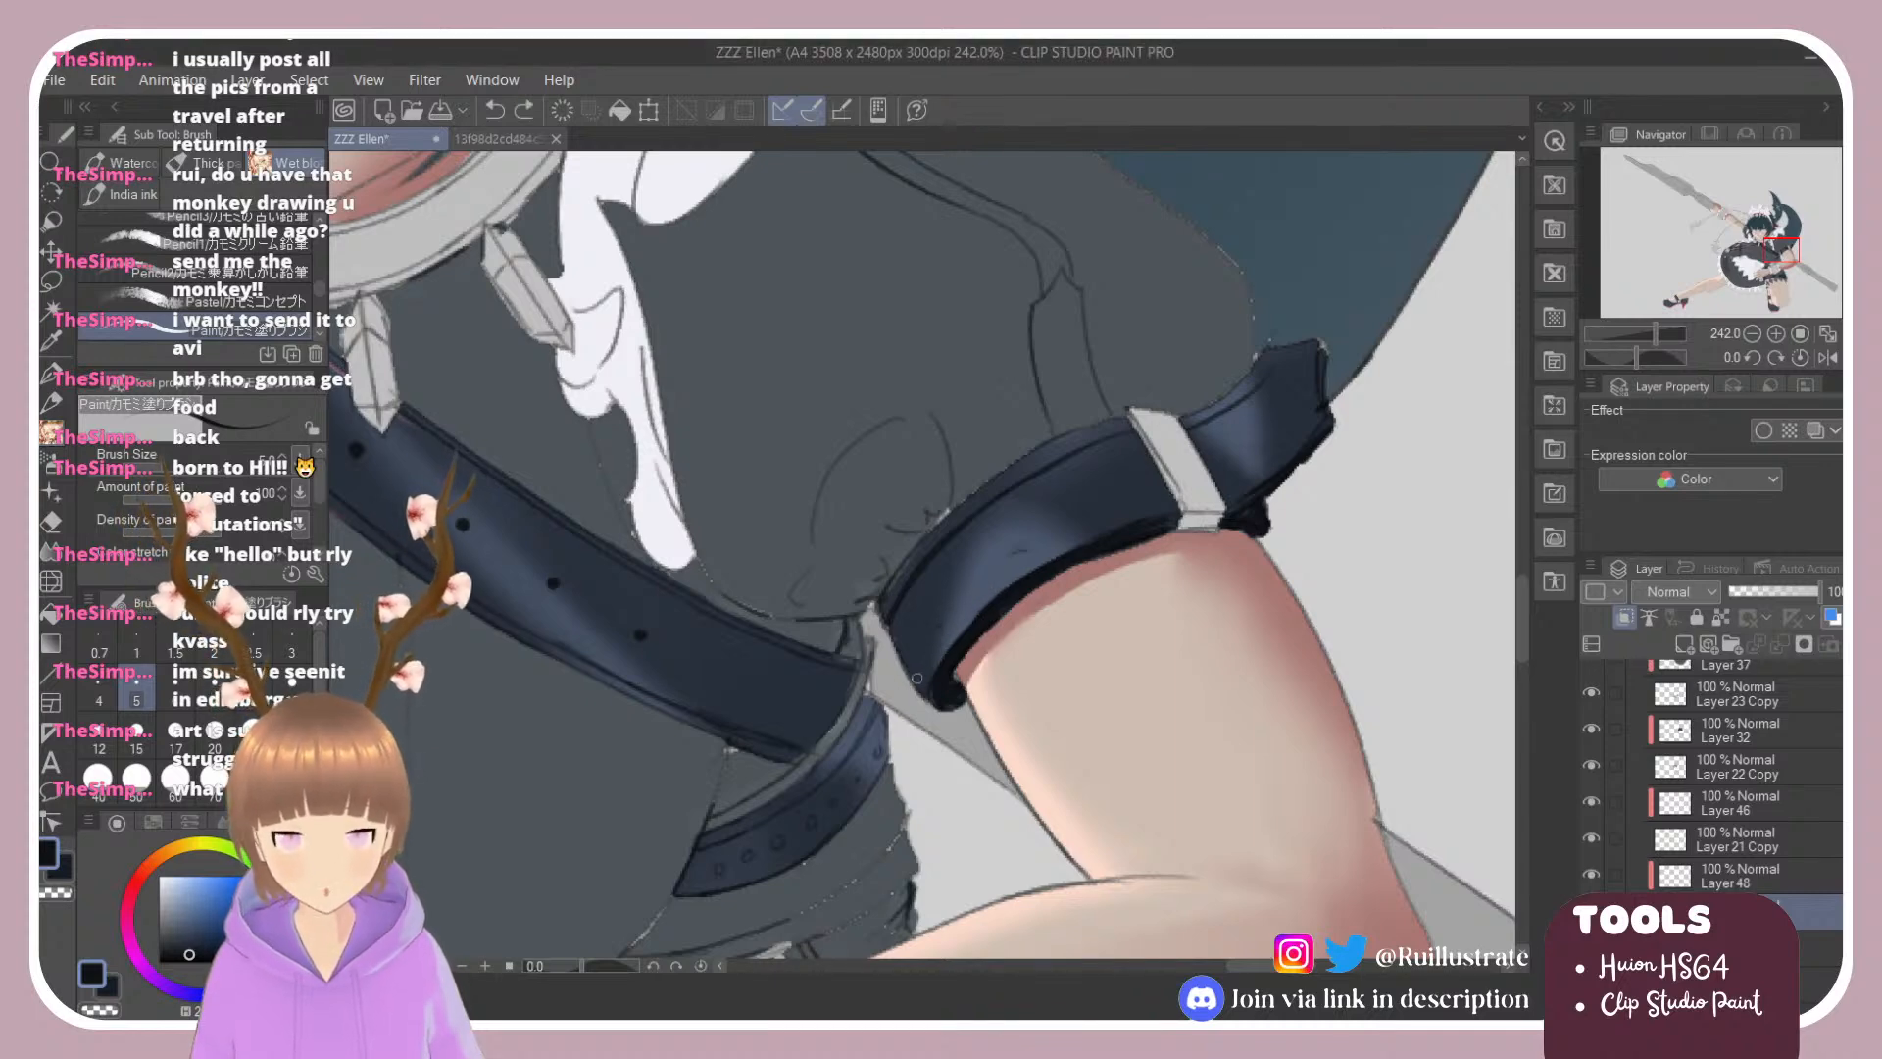
pyautogui.moveTo(914, 680); pyautogui.dragTo(1024, 556)
pyautogui.hotkey('ctrl', 'z')
pyautogui.moveTo(908, 679); pyautogui.dragTo(1056, 525)
pyautogui.hotkey('ctrl', 'z')
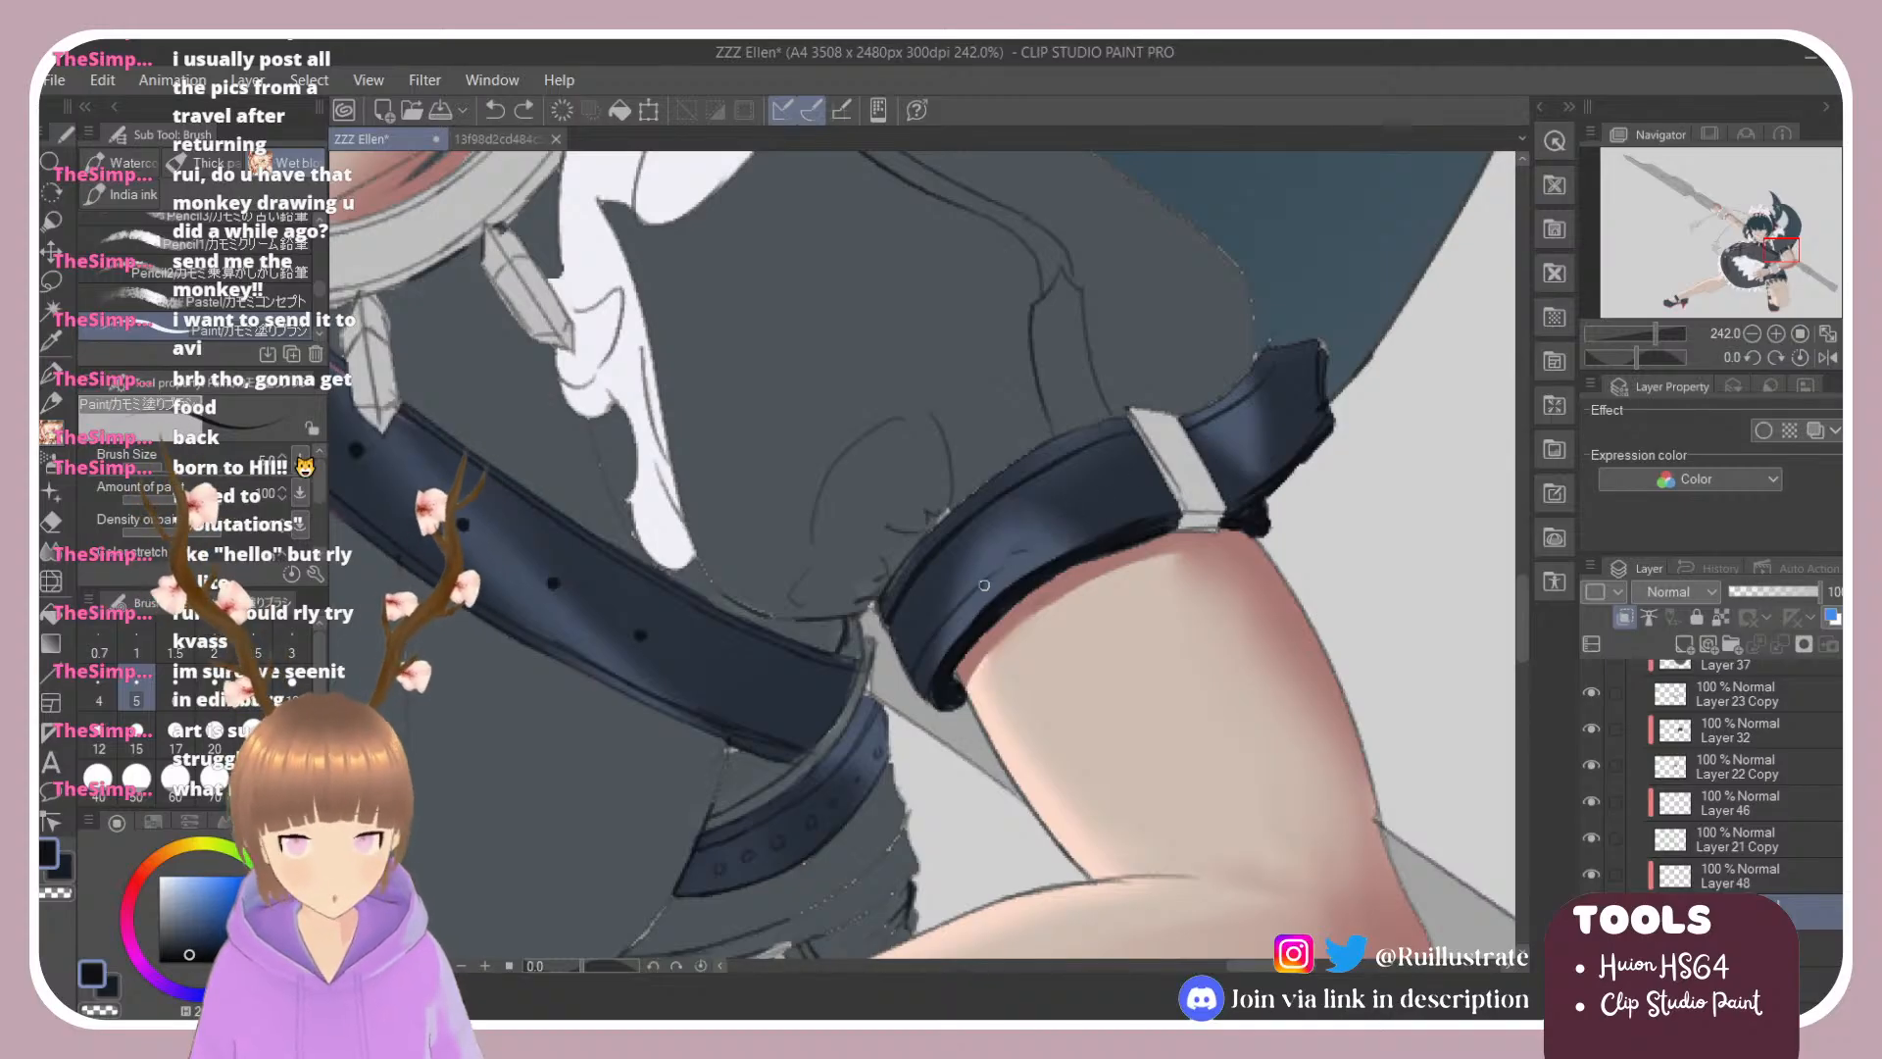
pyautogui.moveTo(982, 586); pyautogui.dragTo(1076, 527)
pyautogui.hotkey('ctrl', 'z')
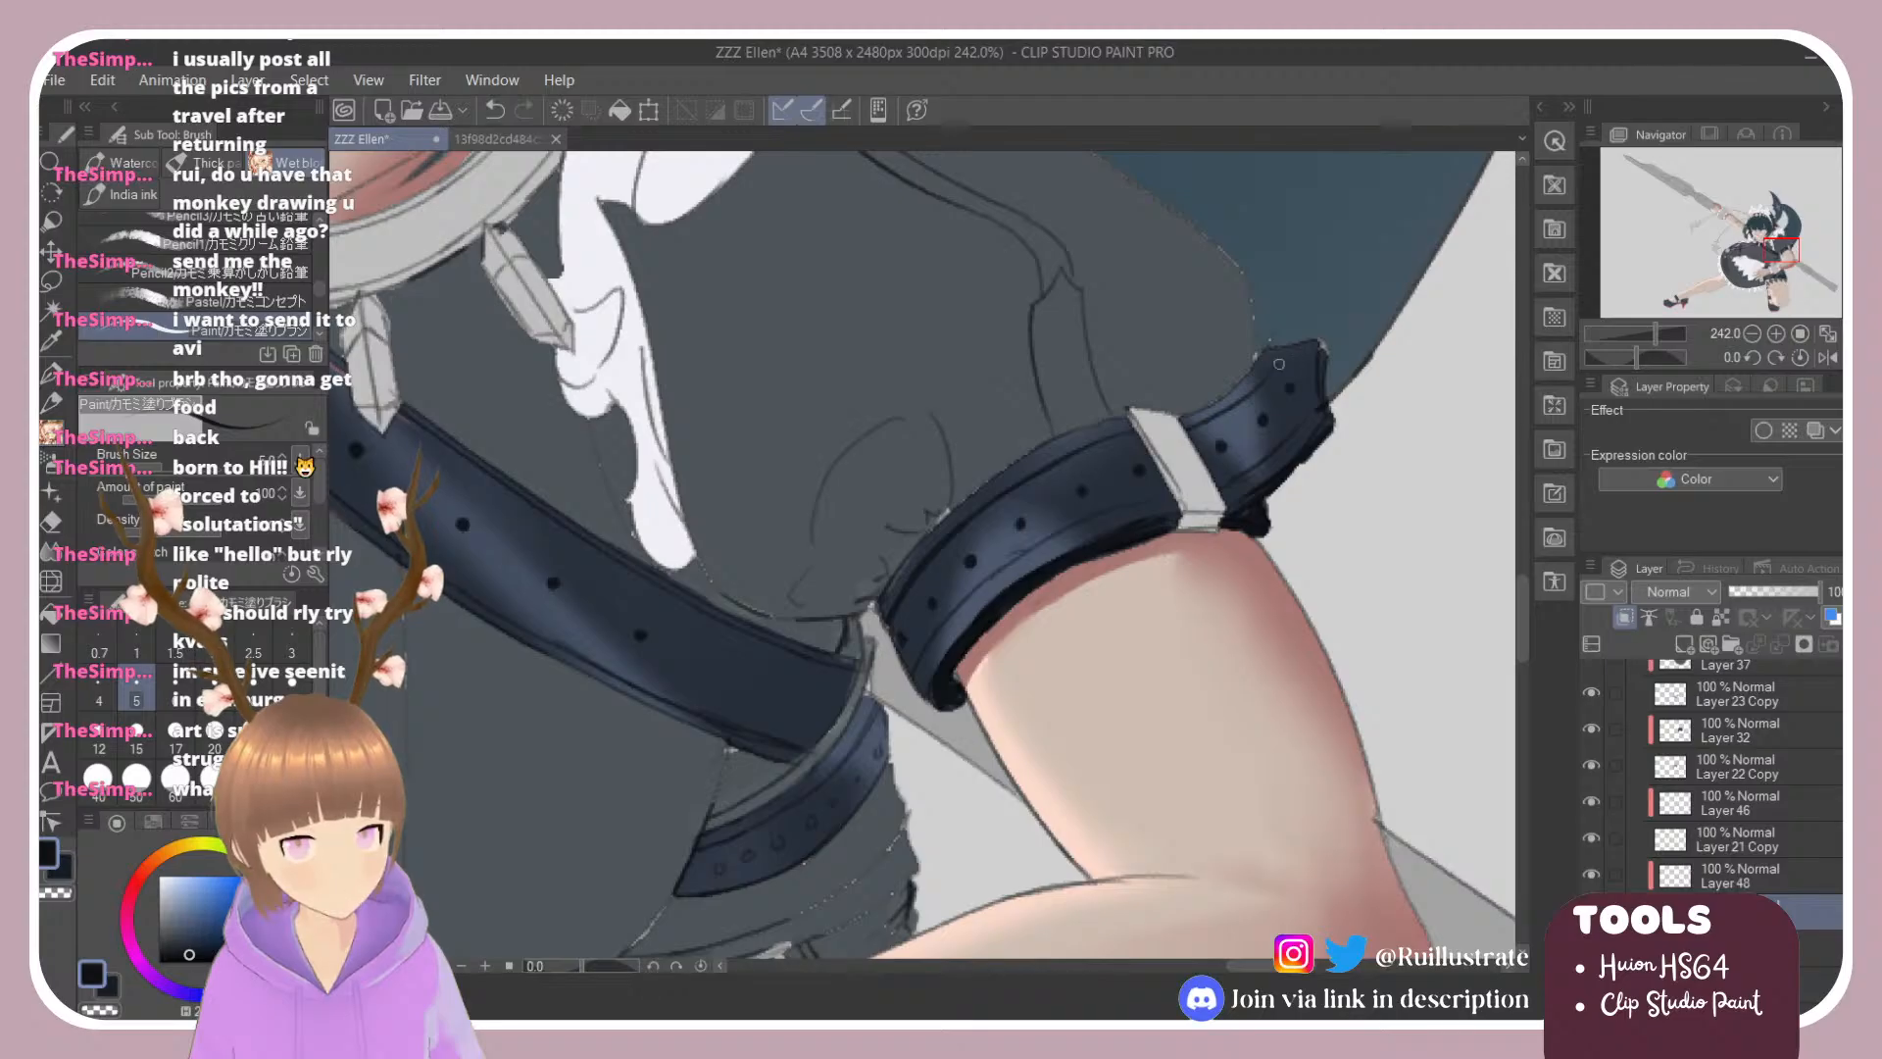
# Step: Dot dark punched holes along the arm band and the short belt below the armpit, and darken that belt's outer end
pyautogui.hotkey('ctrl', 'z')
pyautogui.moveTo(1322, 359); pyautogui.dragTo(1326, 400)
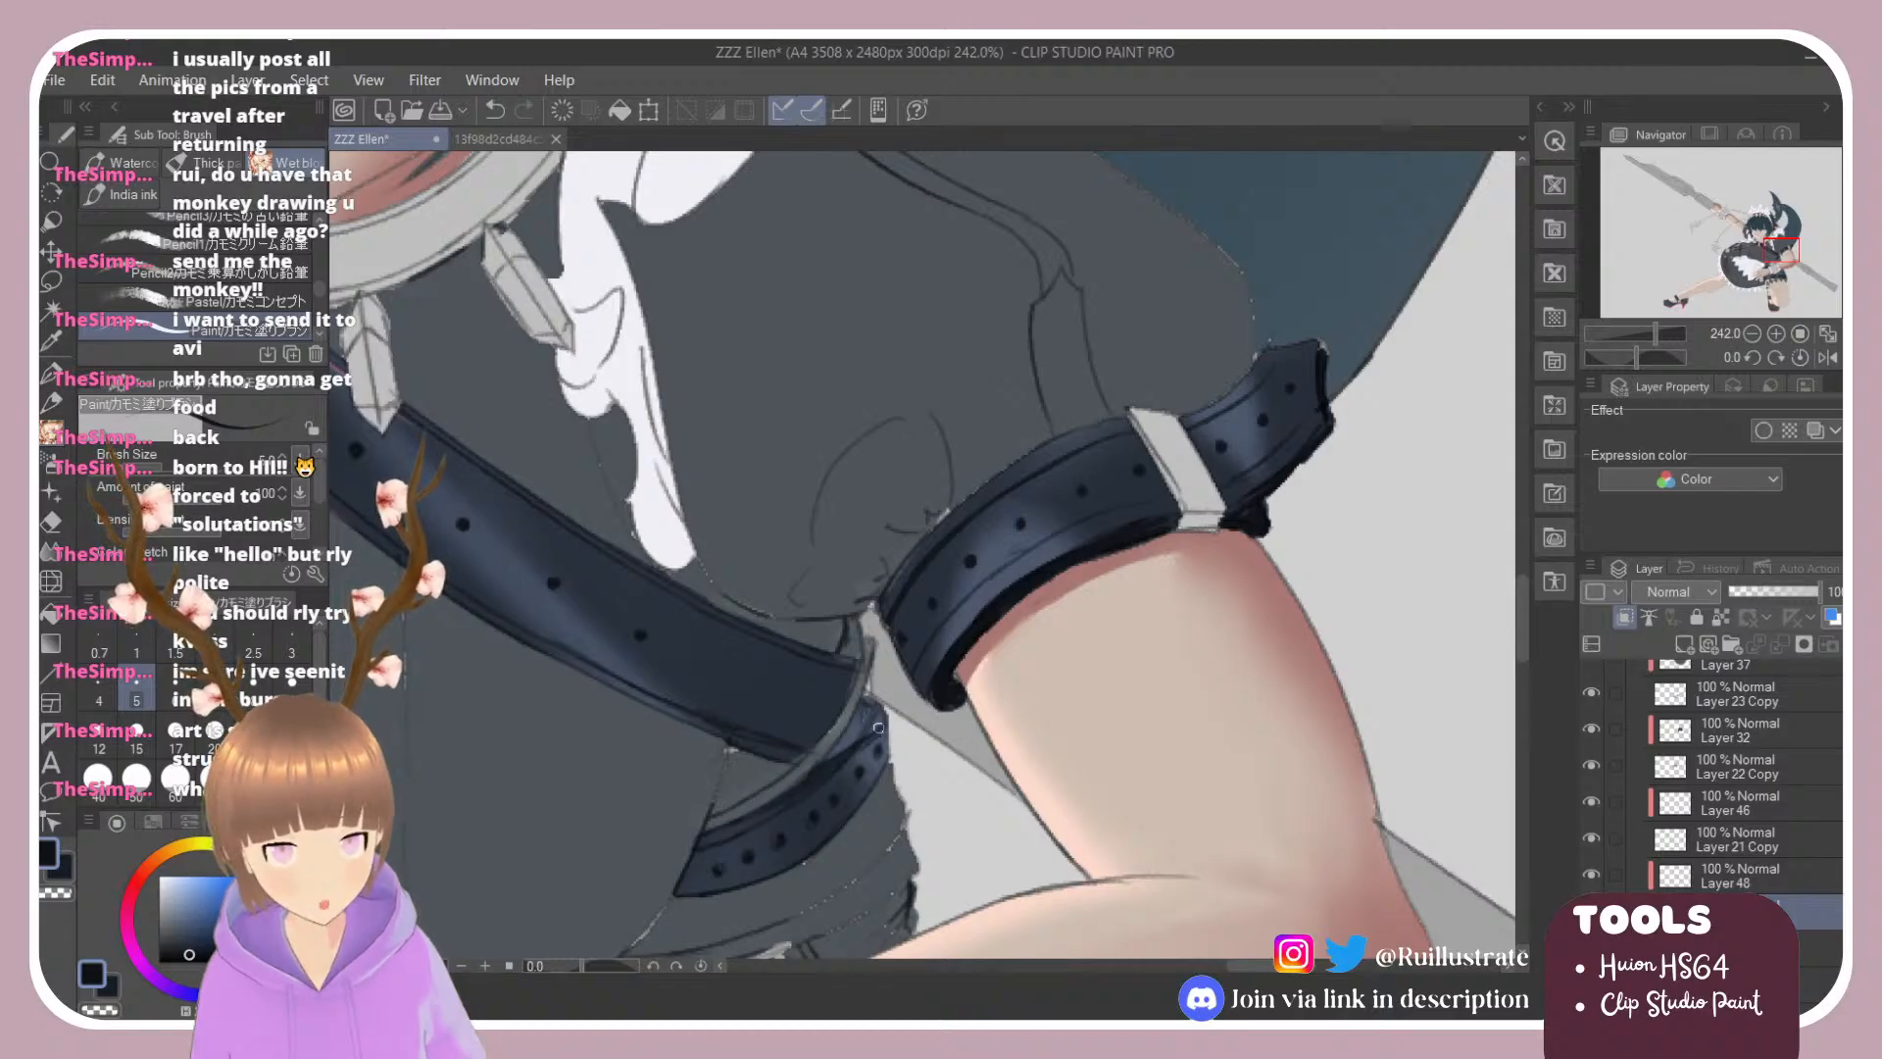
pyautogui.moveTo(878, 727)
pyautogui.mouseDown()
pyautogui.moveTo(841, 747)
pyautogui.moveTo(871, 712)
pyautogui.mouseUp()
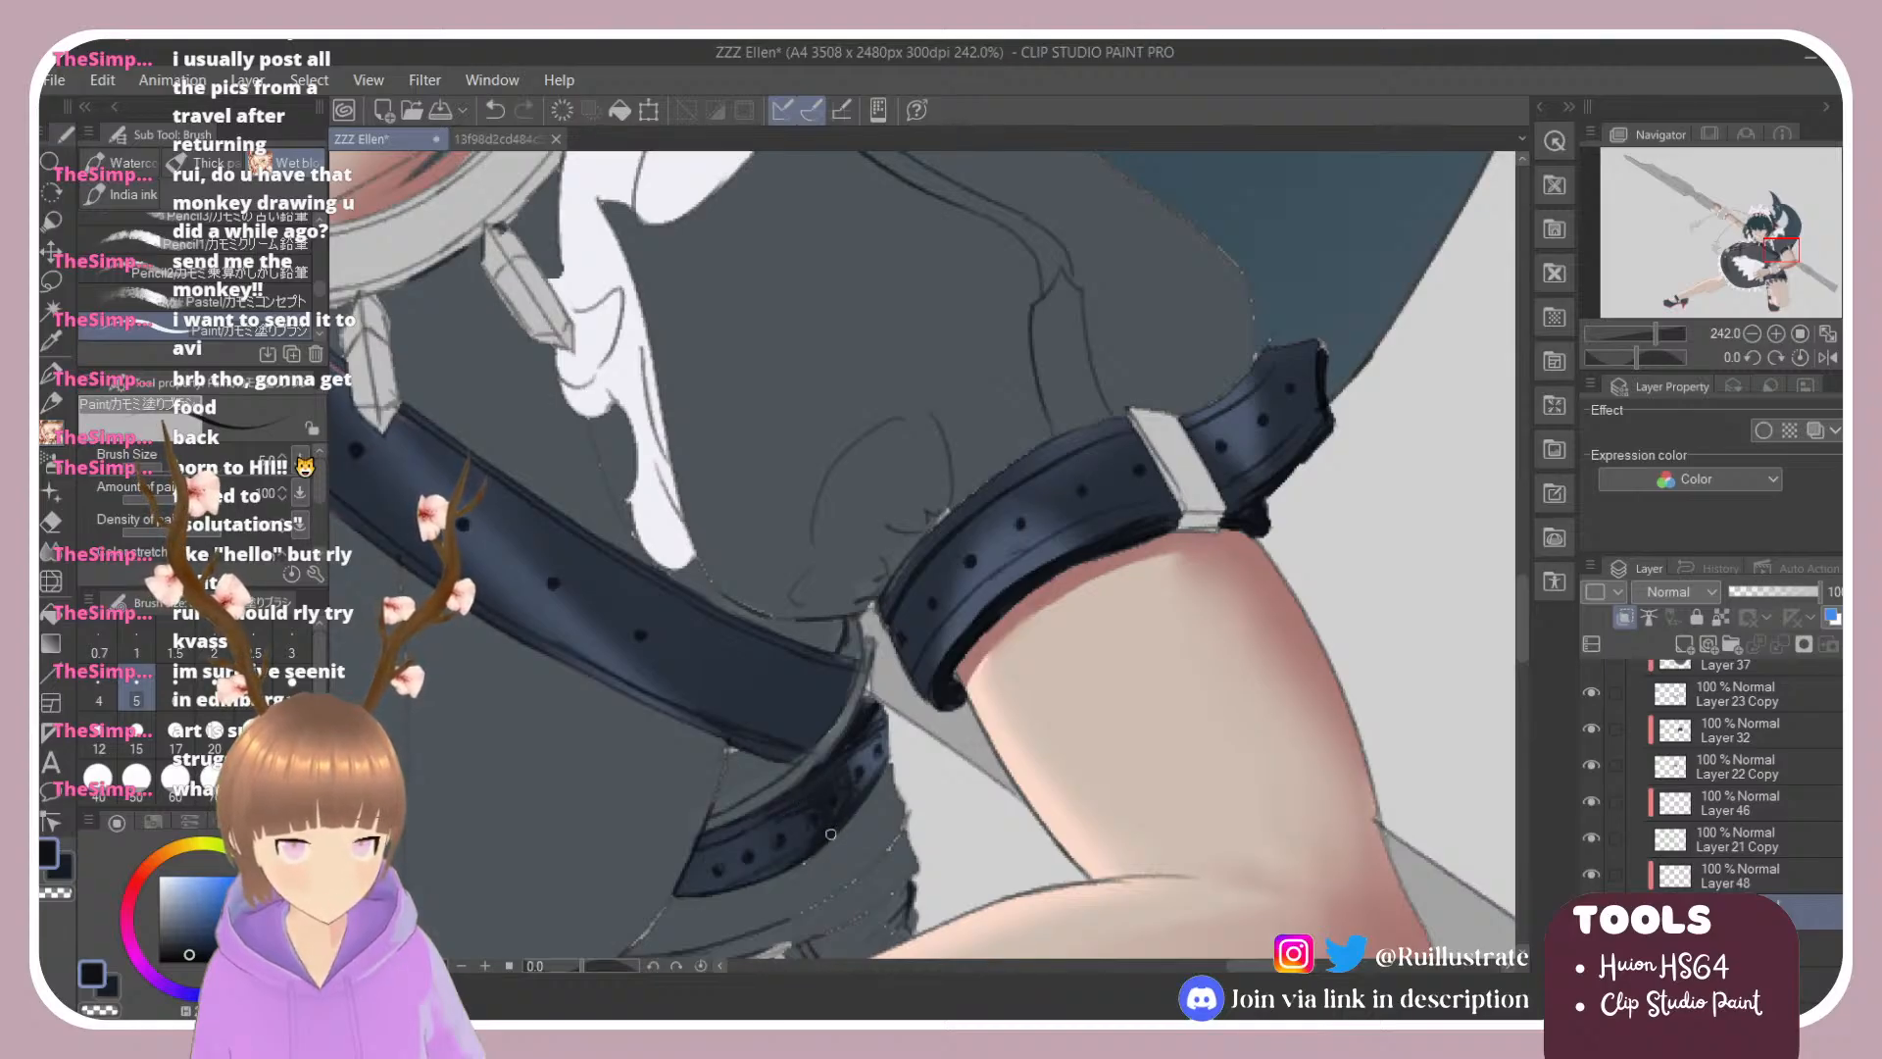
pyautogui.moveTo(850, 766)
pyautogui.mouseDown()
pyautogui.moveTo(861, 749)
pyautogui.moveTo(852, 776)
pyautogui.mouseUp()
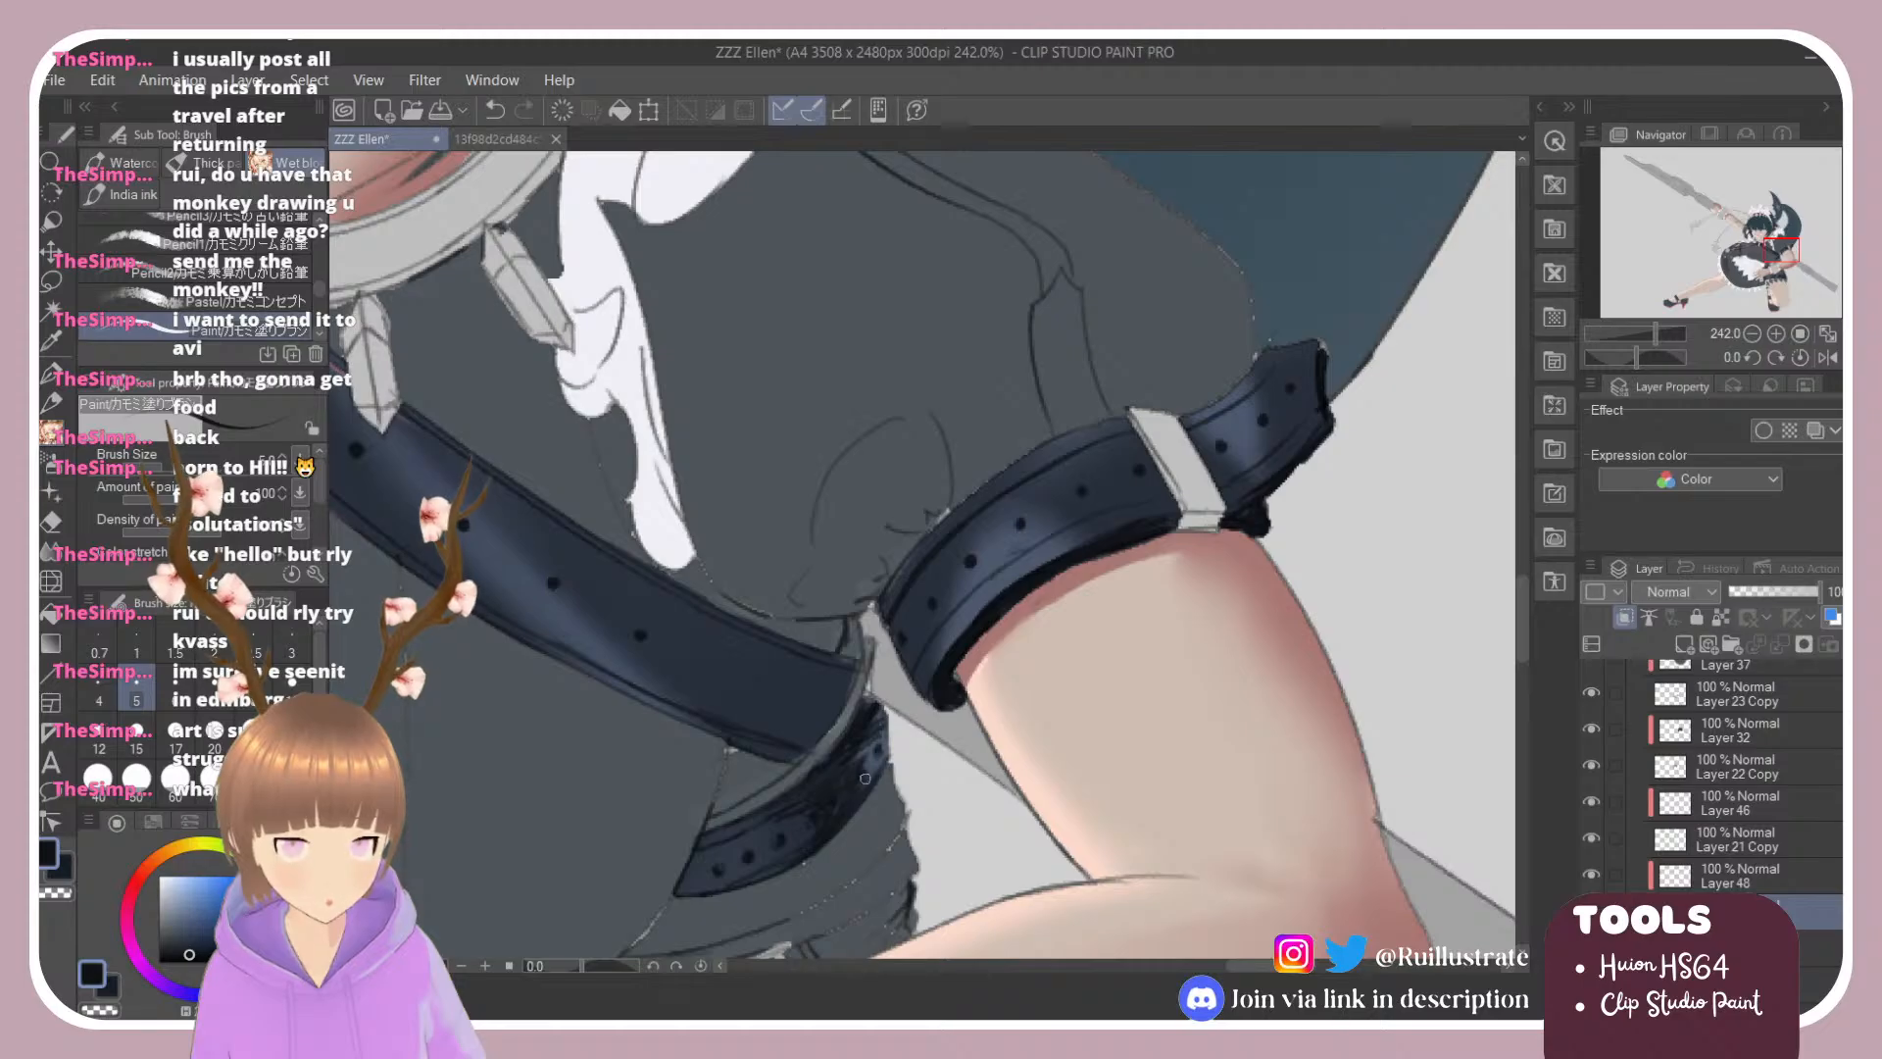
# Step: Blend the dark strokes on the short belt below the armpit with the colour-blending brush
pyautogui.scroll(-2, 272, 301)
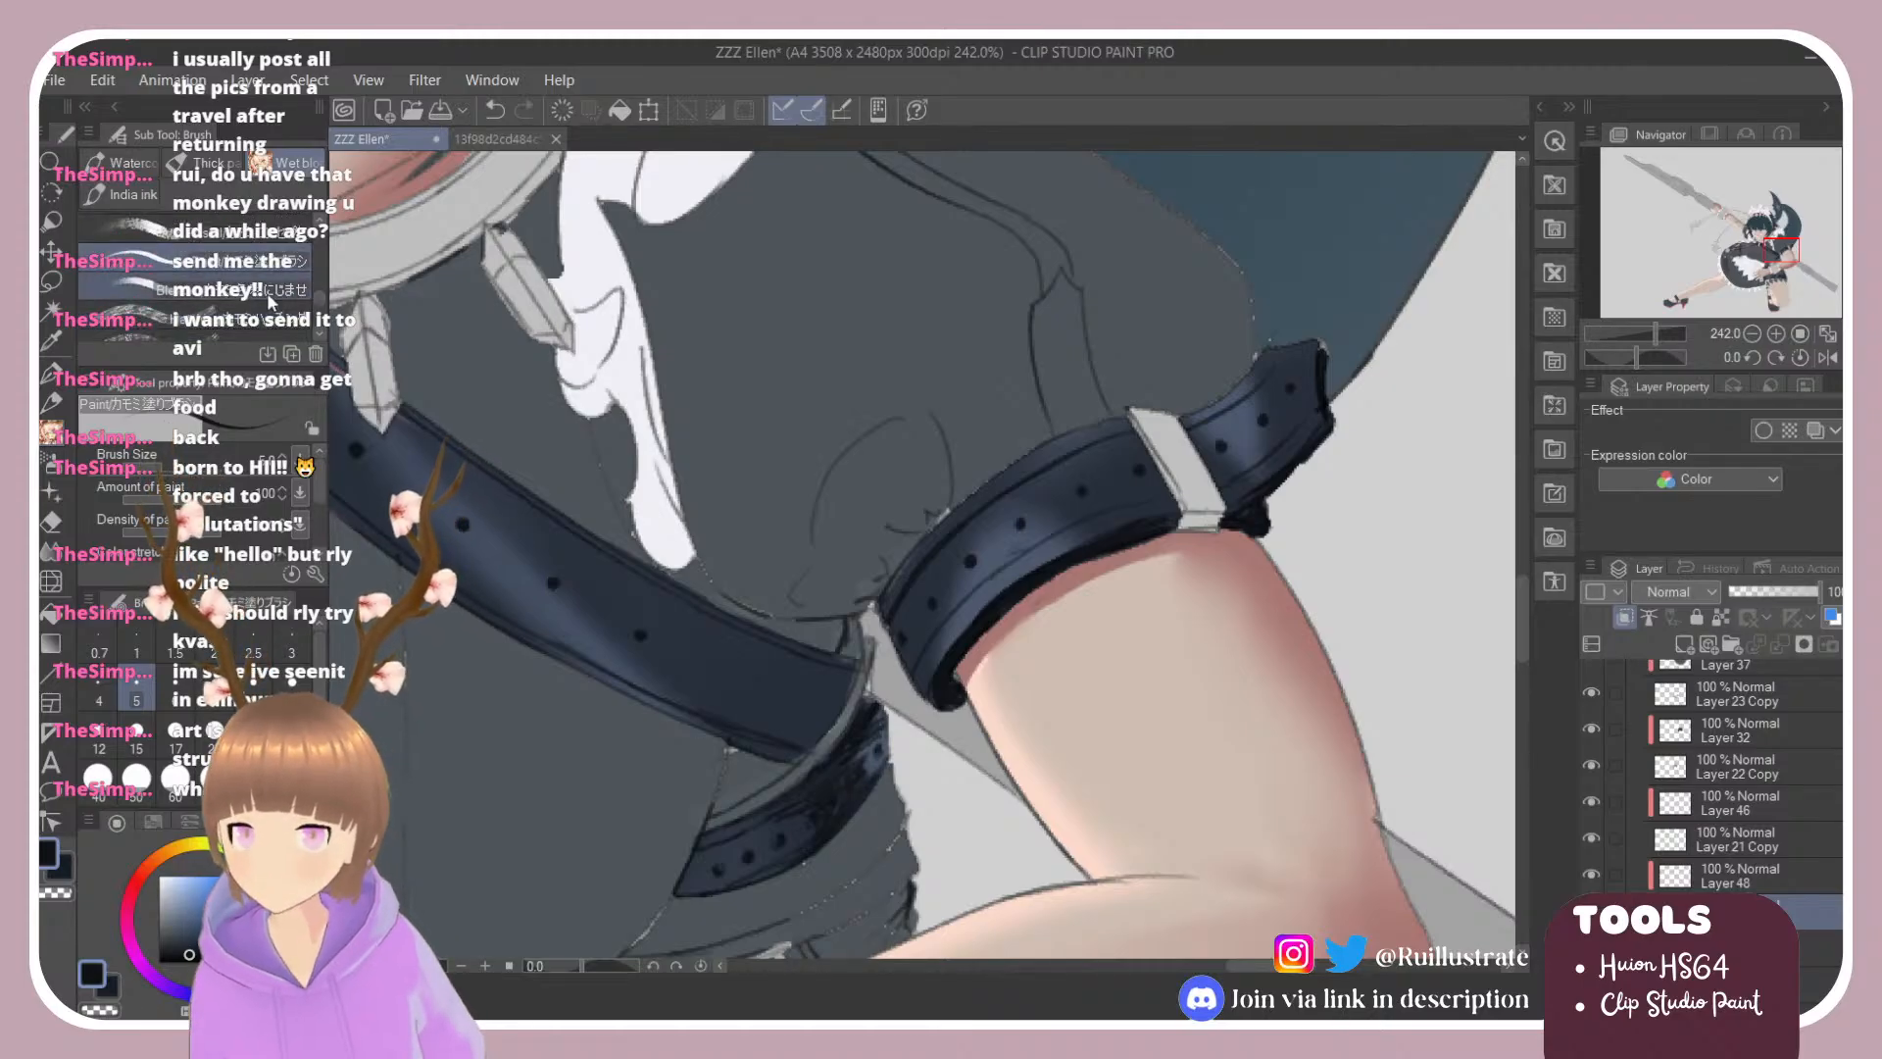
pyautogui.click(272, 294)
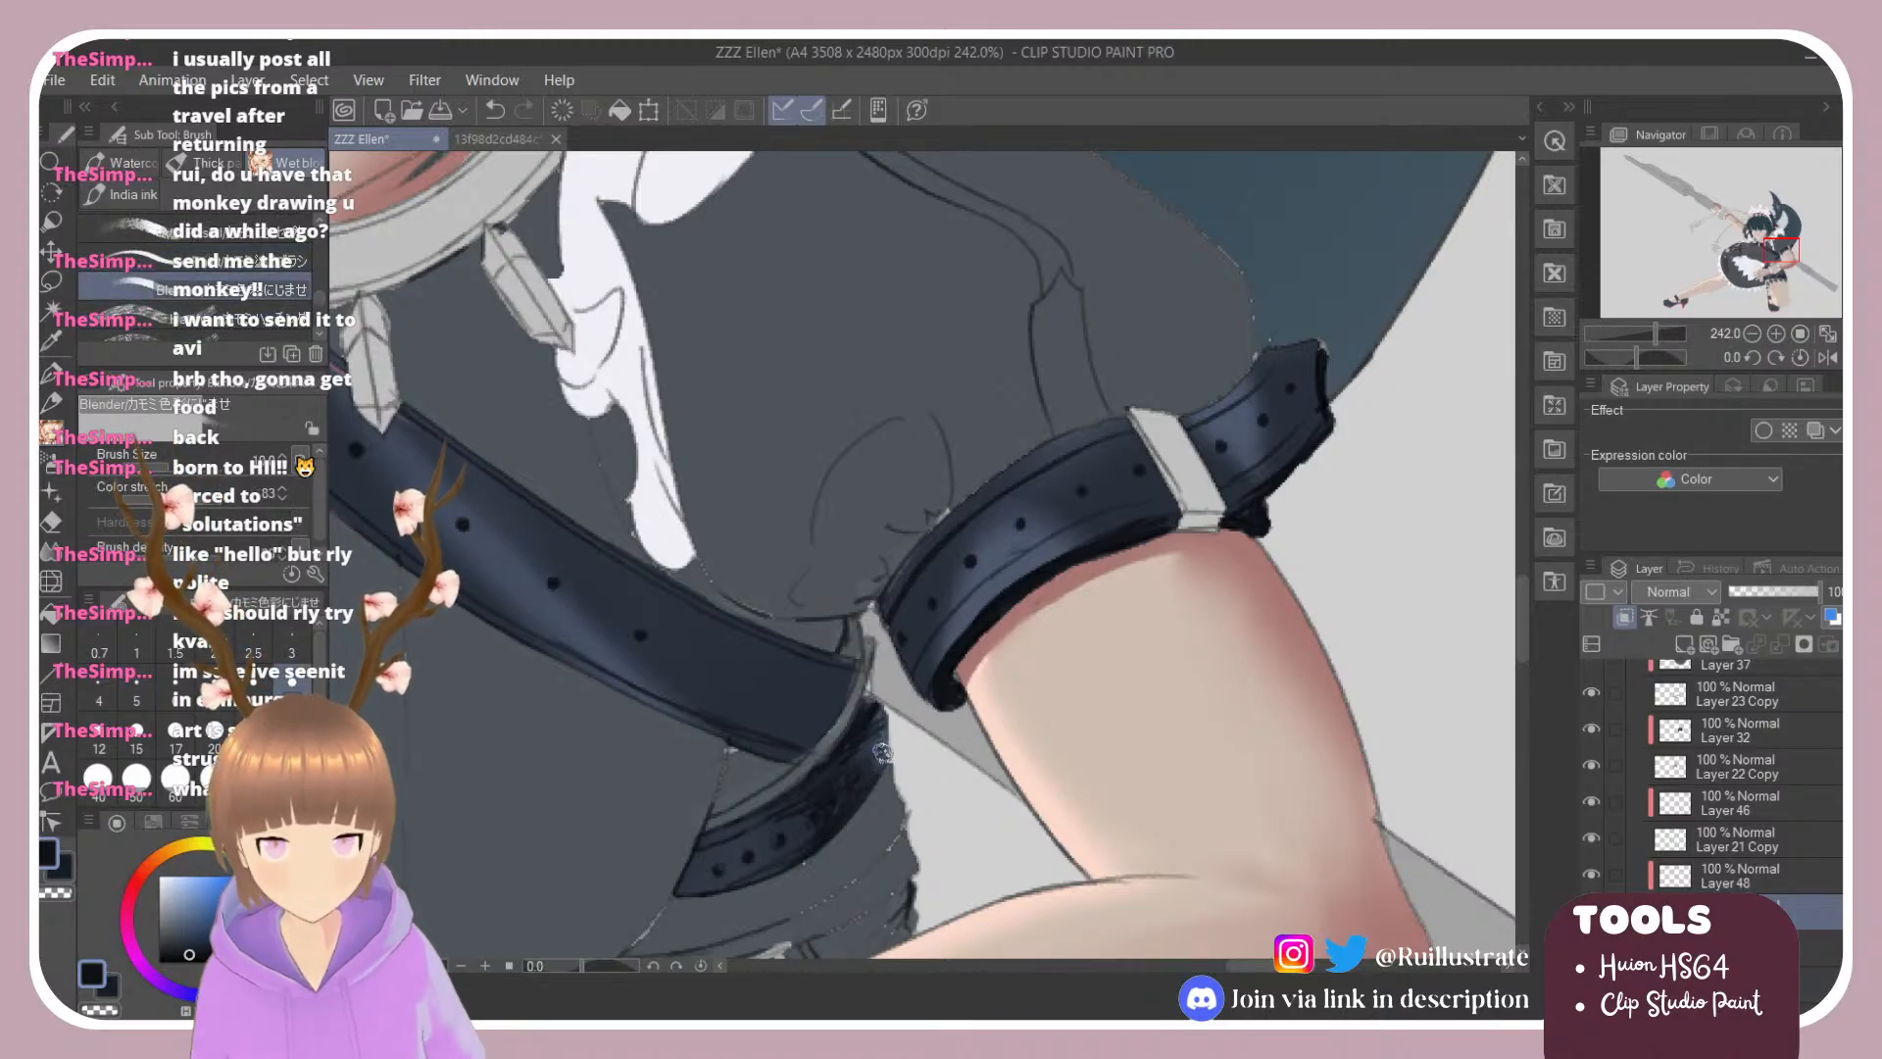
pyautogui.moveTo(883, 753)
pyautogui.mouseDown()
pyautogui.moveTo(782, 840)
pyautogui.moveTo(799, 828)
pyautogui.moveTo(733, 838)
pyautogui.moveTo(804, 835)
pyautogui.moveTo(753, 860)
pyautogui.moveTo(803, 817)
pyautogui.mouseUp()
# Step: Examine the shaded belts on the torso, arm and hip from the full figure and up close
pyautogui.scroll(-3, 917, 787)
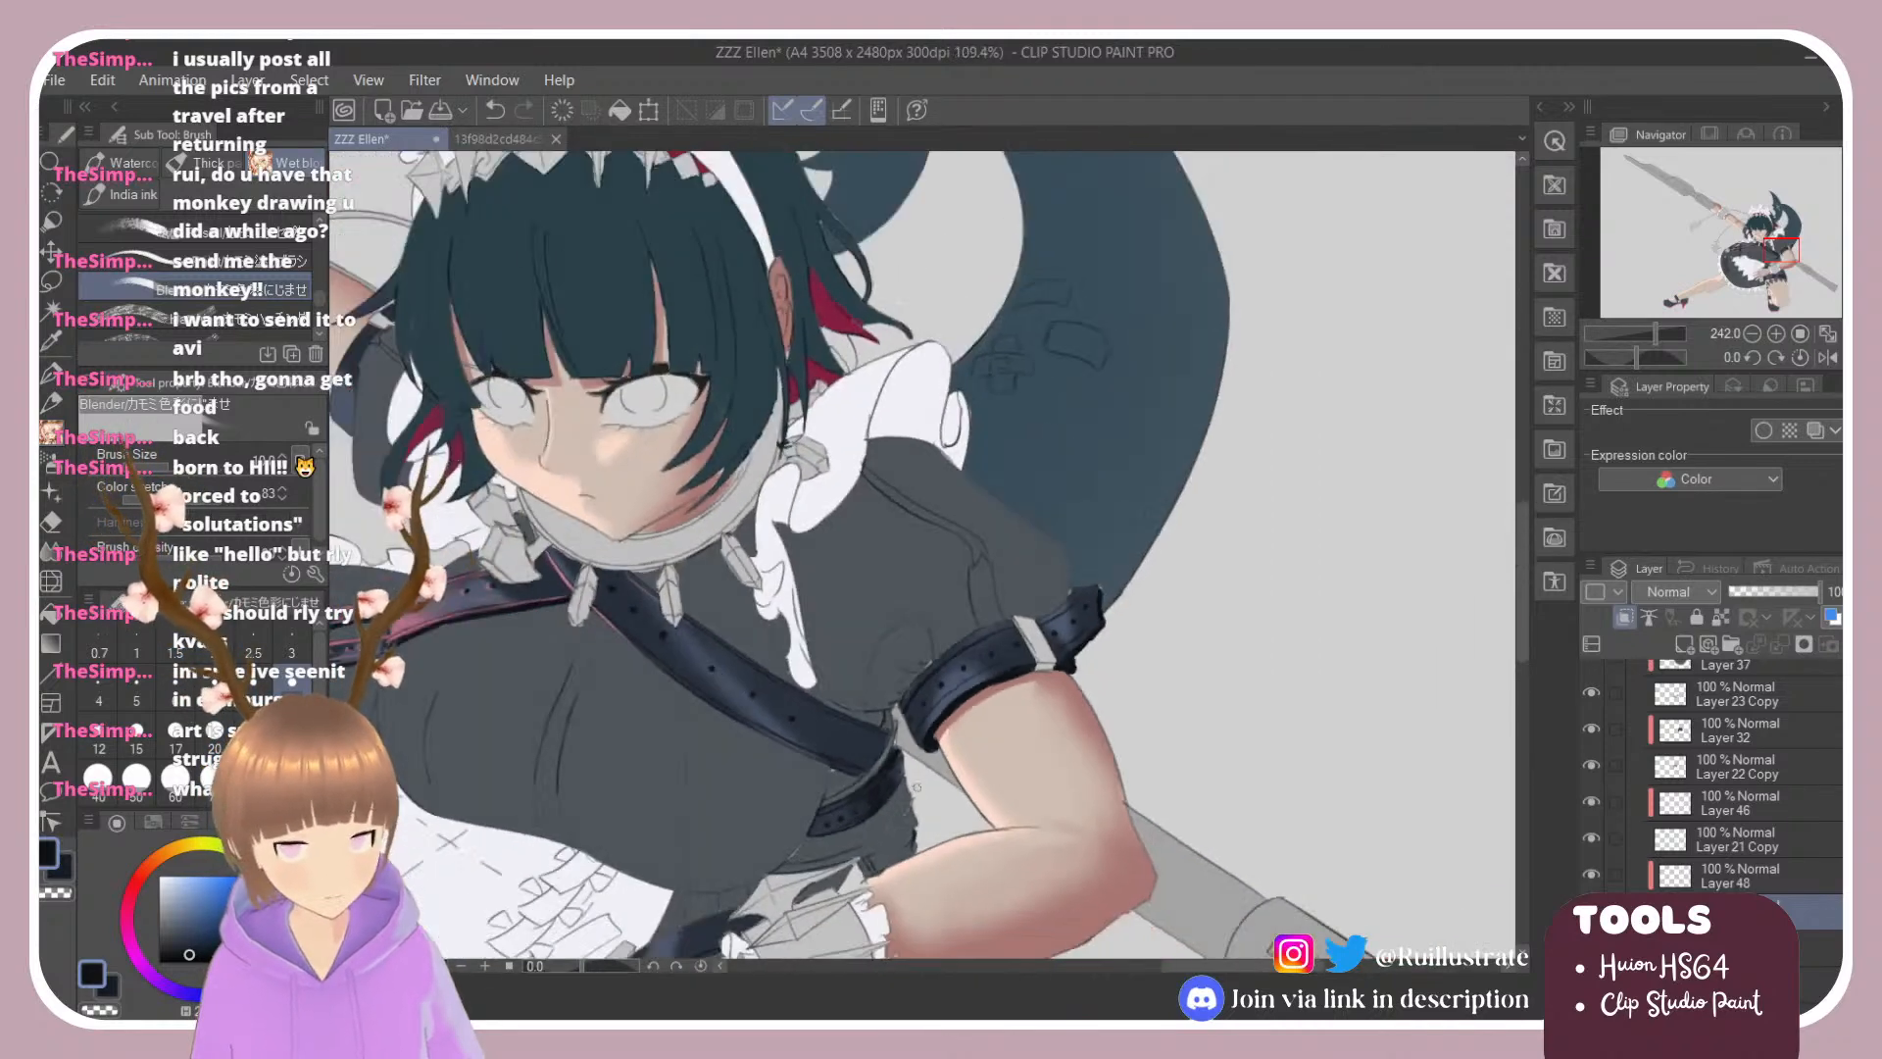
pyautogui.scroll(3, 916, 787)
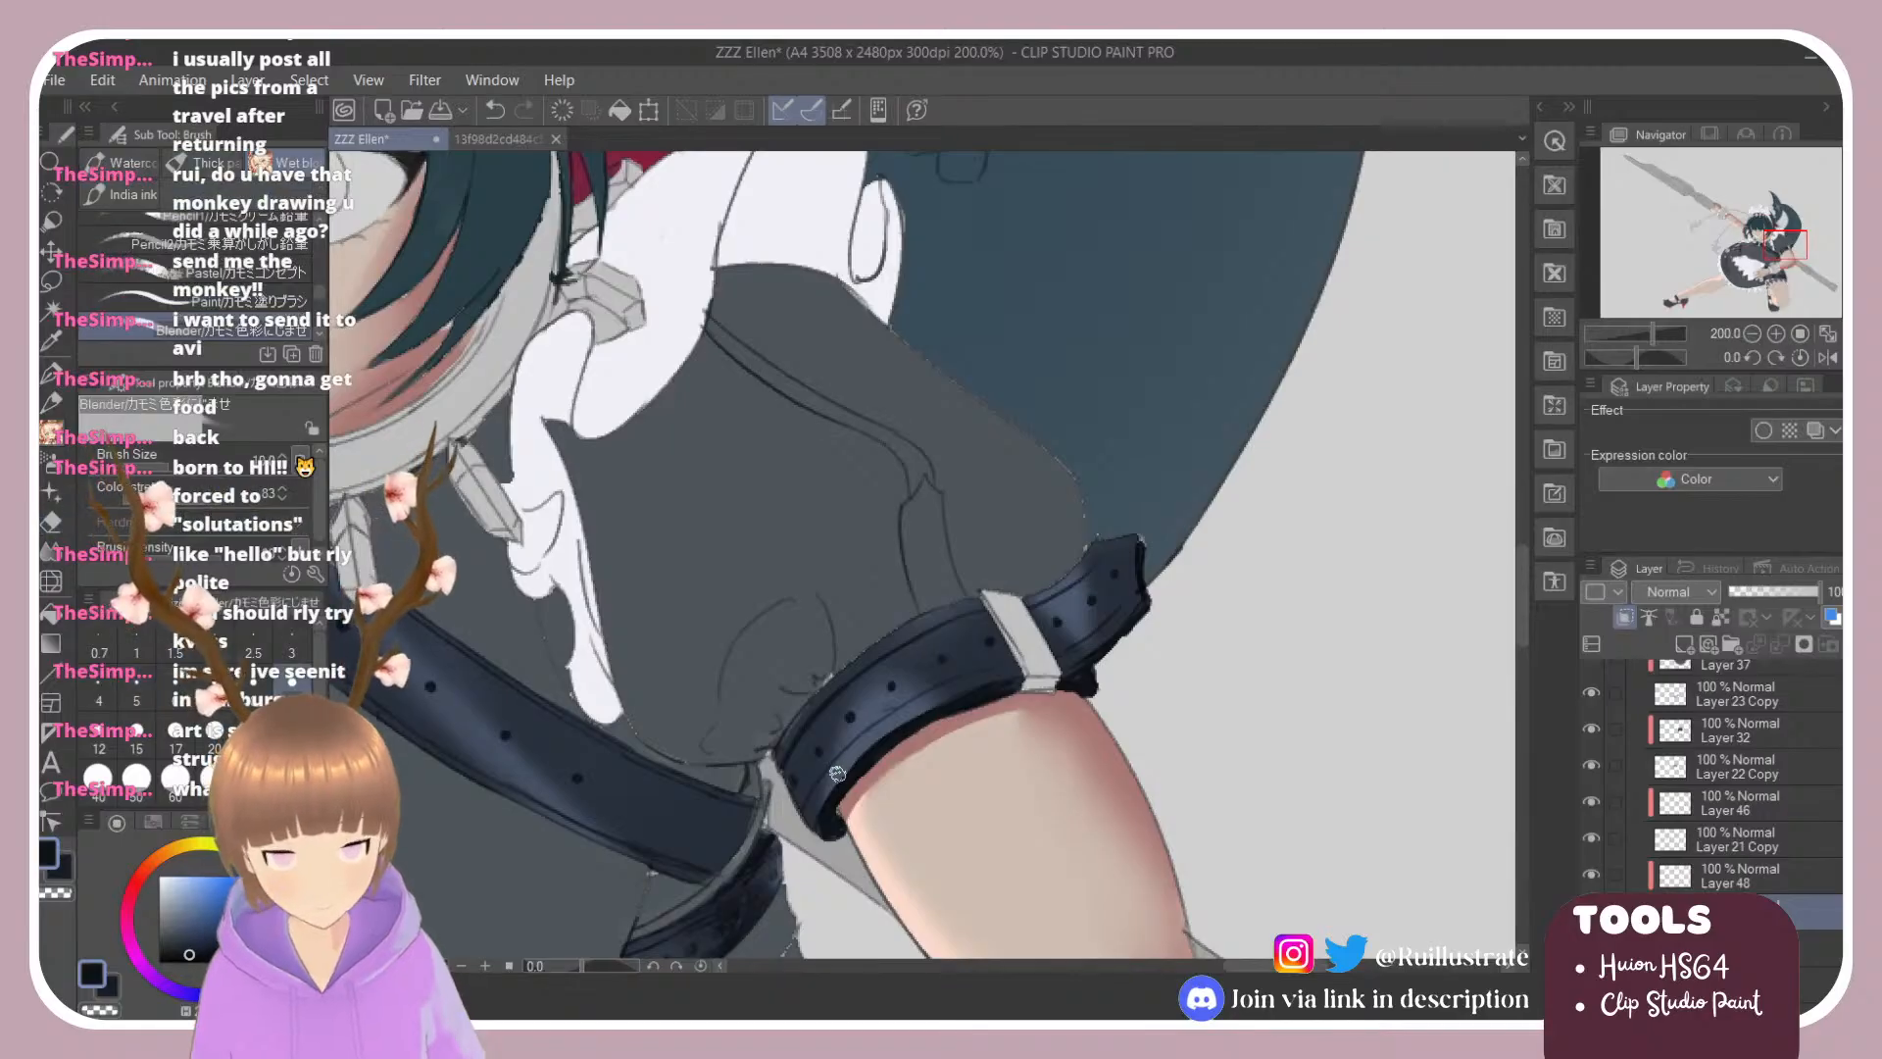
pyautogui.scroll(-3, 833, 710)
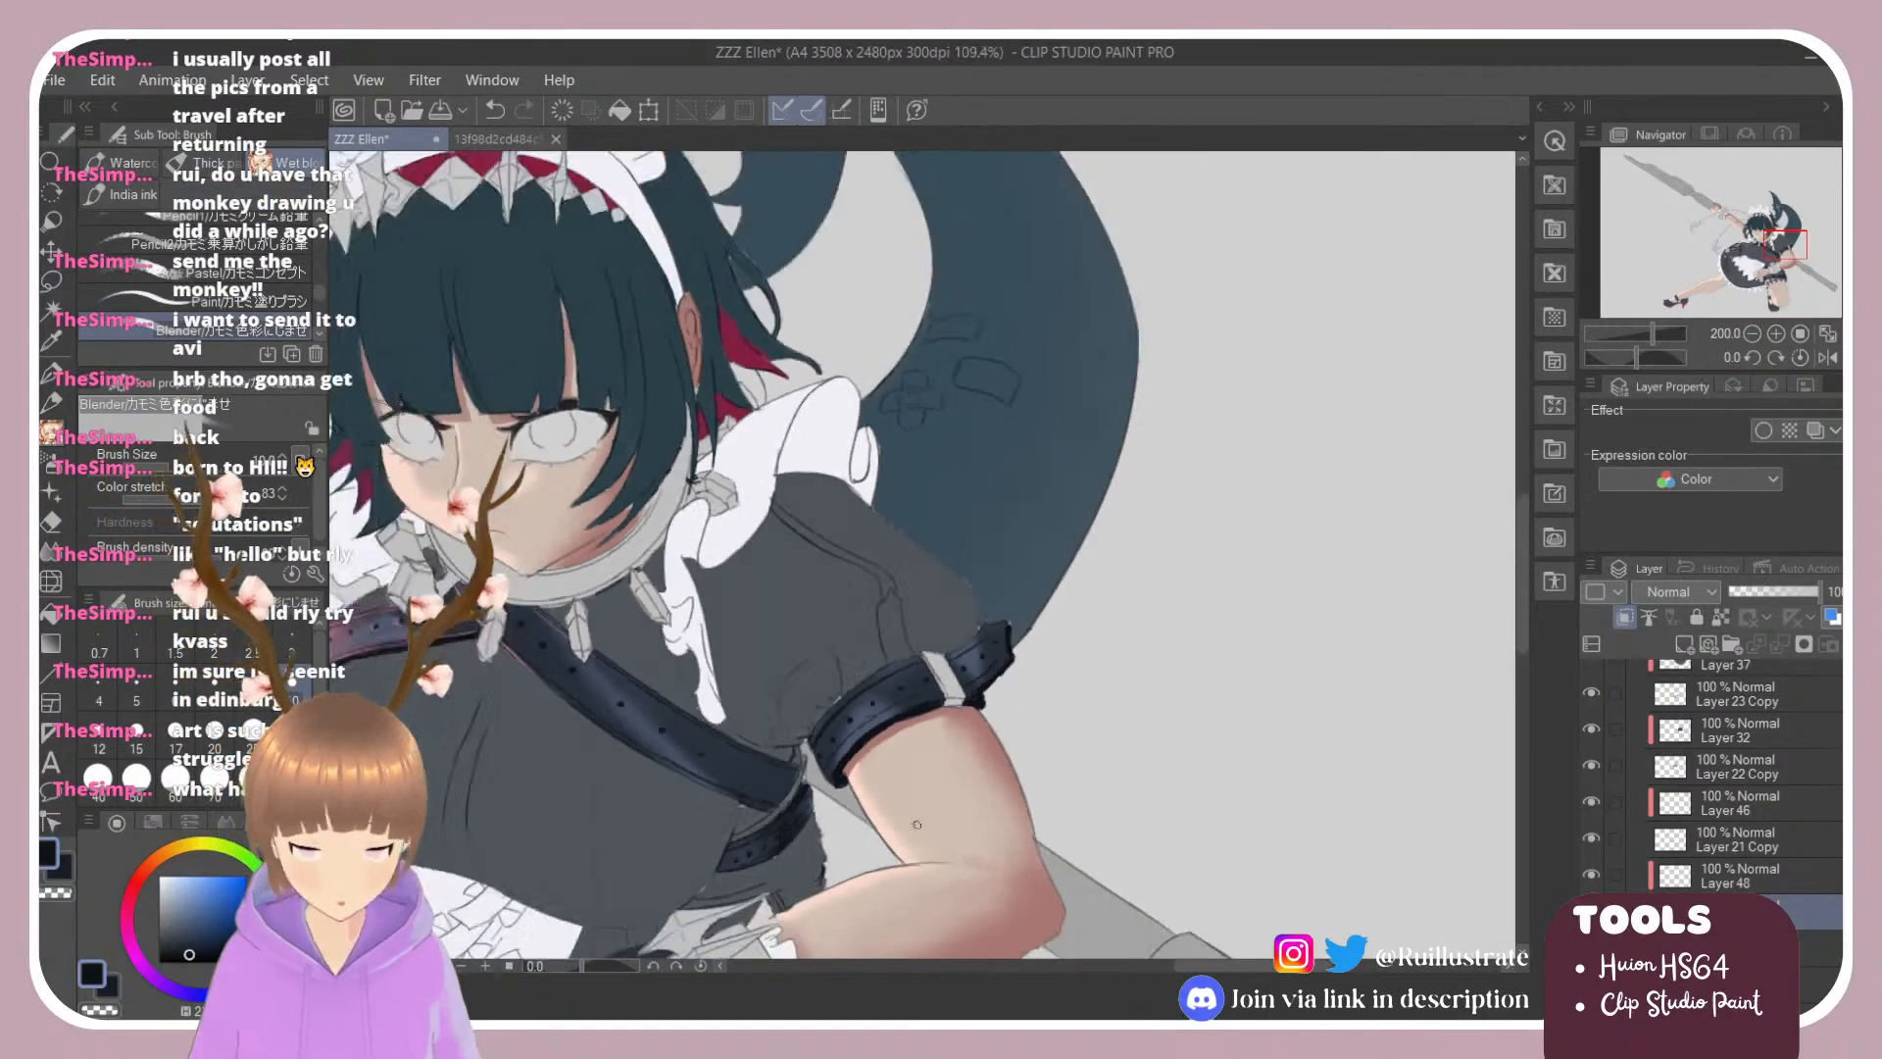
pyautogui.scroll(-3, 916, 824)
pyautogui.scroll(3, 921, 784)
pyautogui.scroll(-3, 931, 735)
pyautogui.scroll(3, 941, 695)
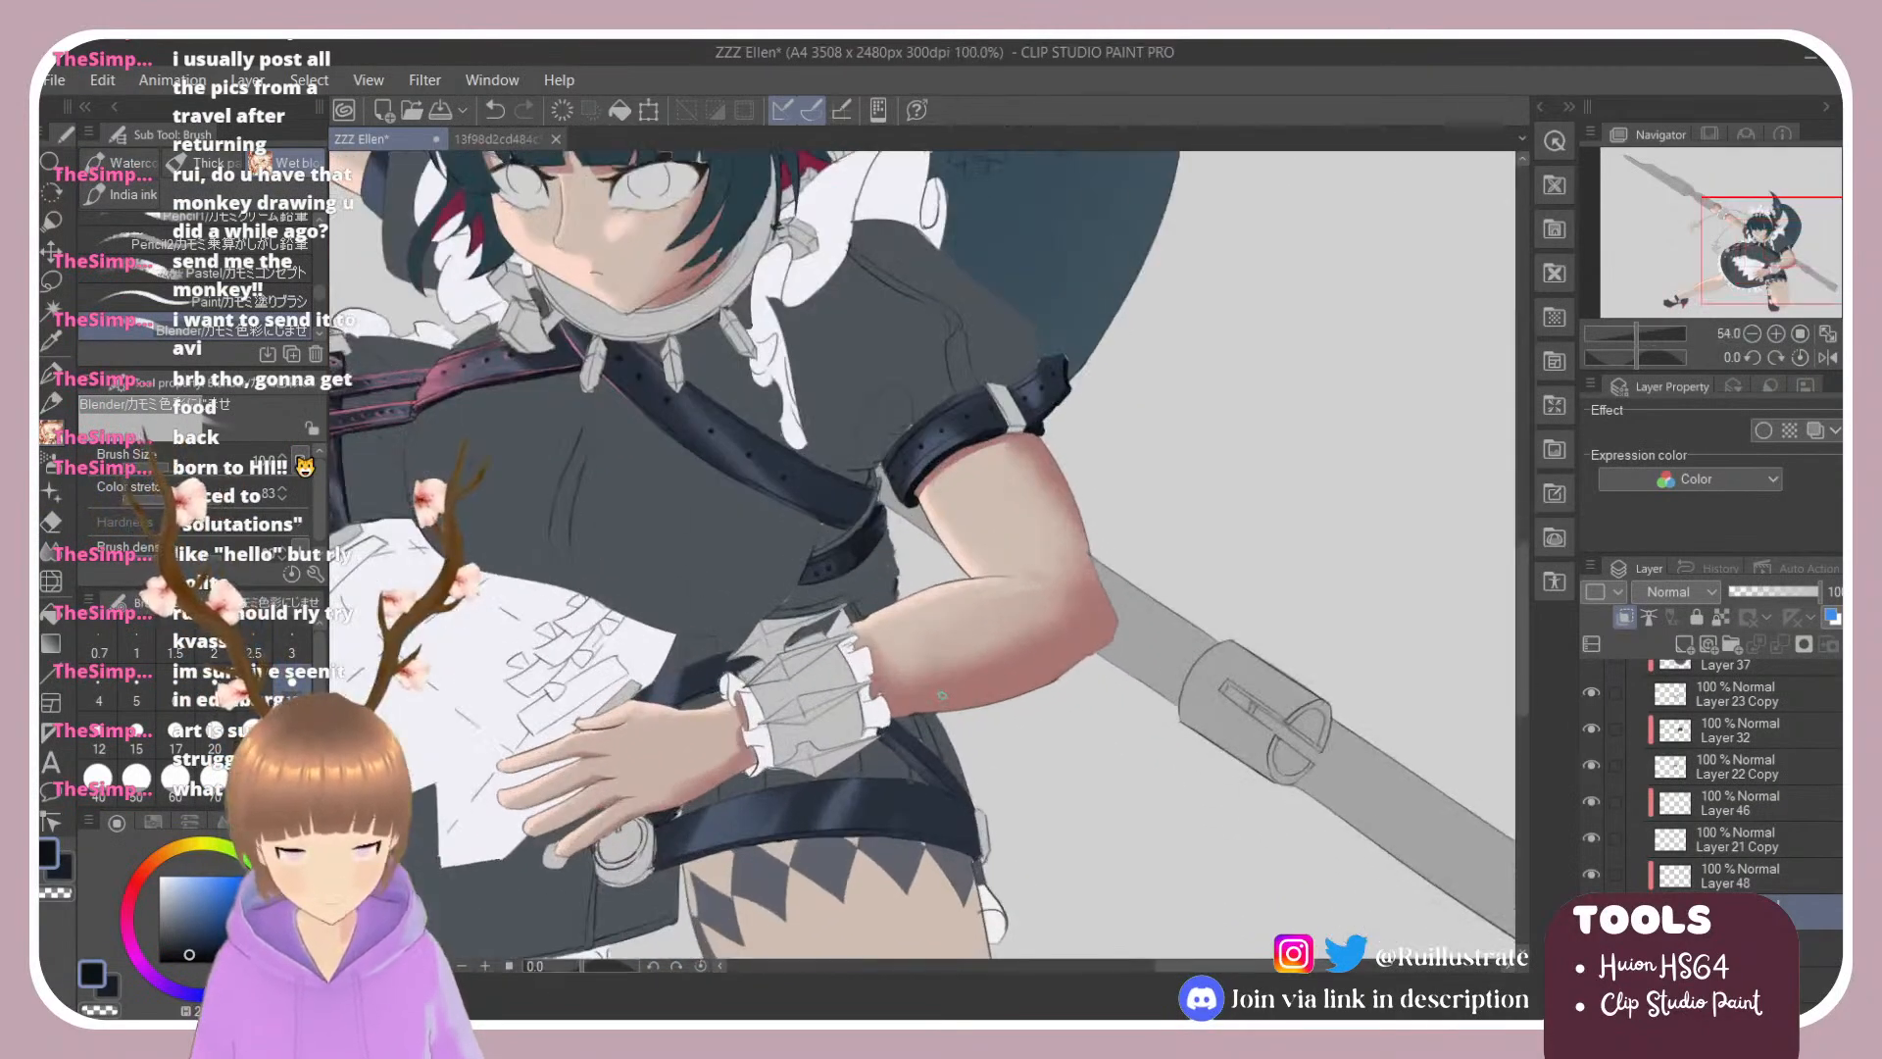
pyautogui.scroll(-3, 941, 695)
pyautogui.scroll(4, 784, 824)
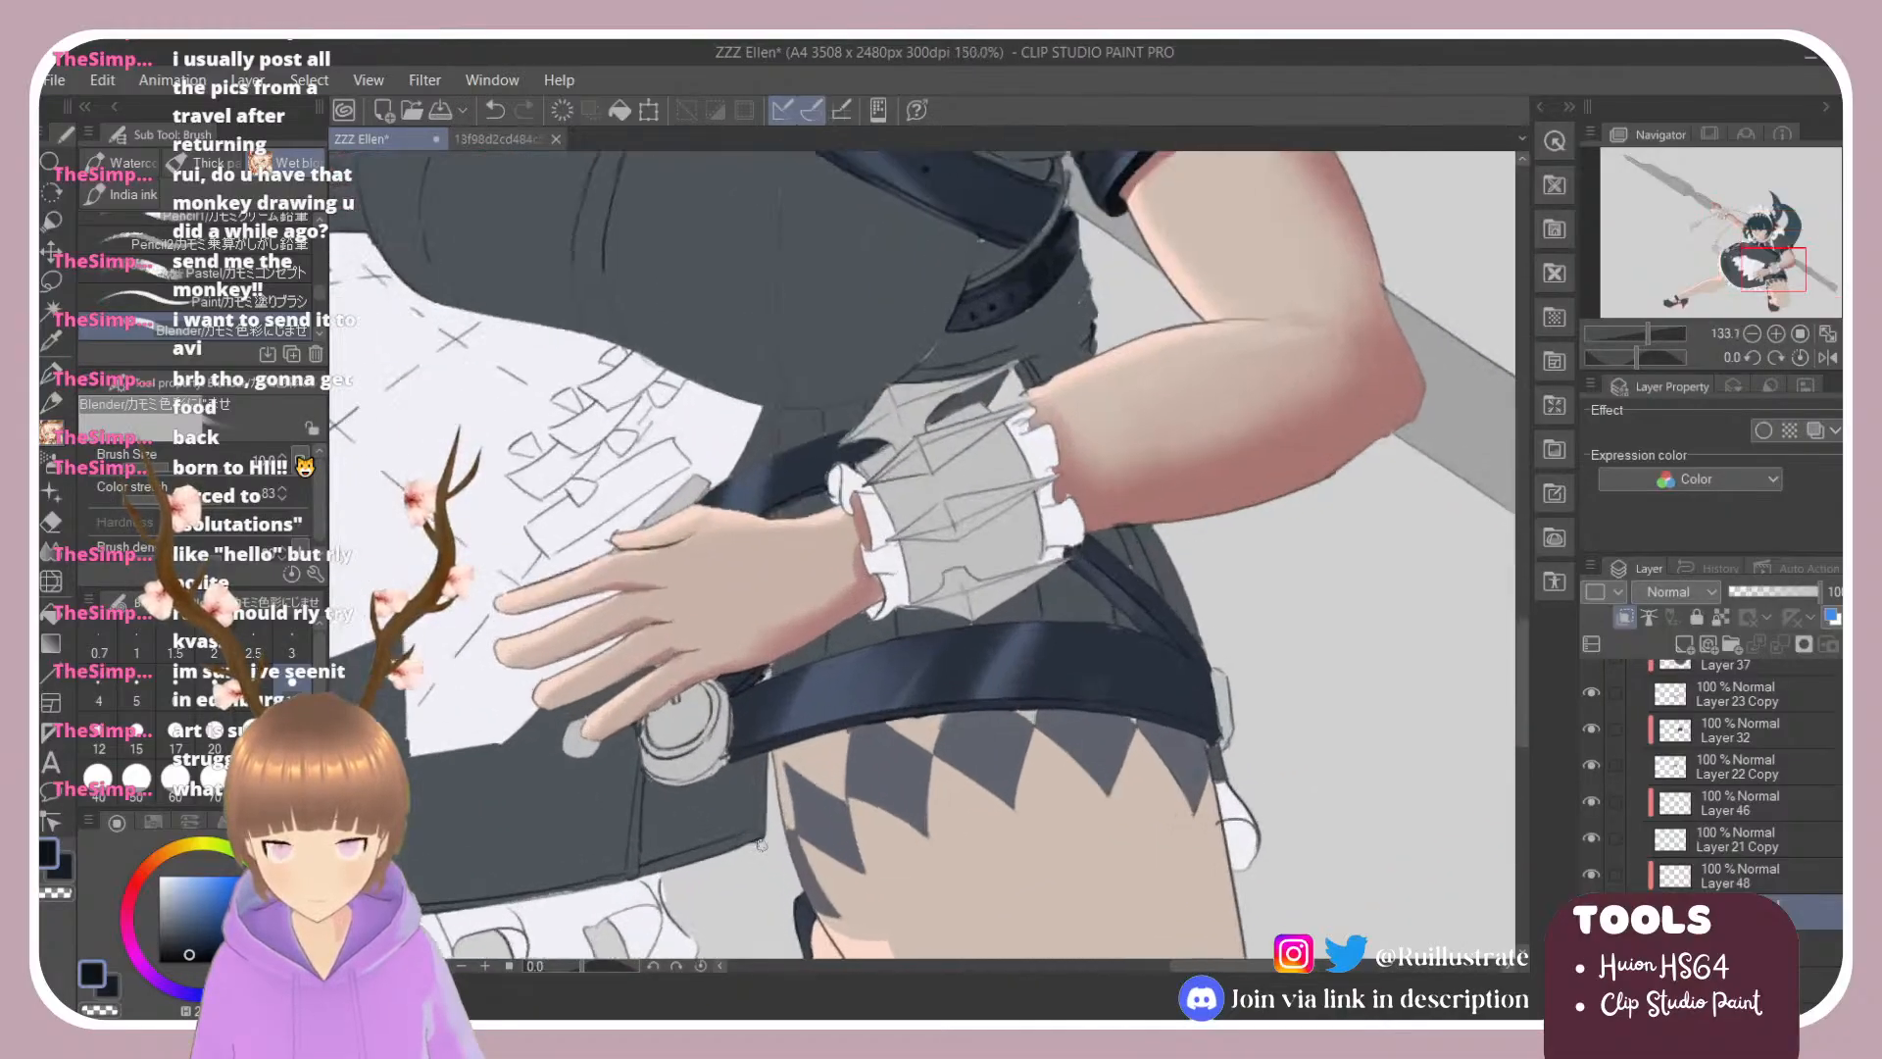
pyautogui.scroll(-2, 761, 843)
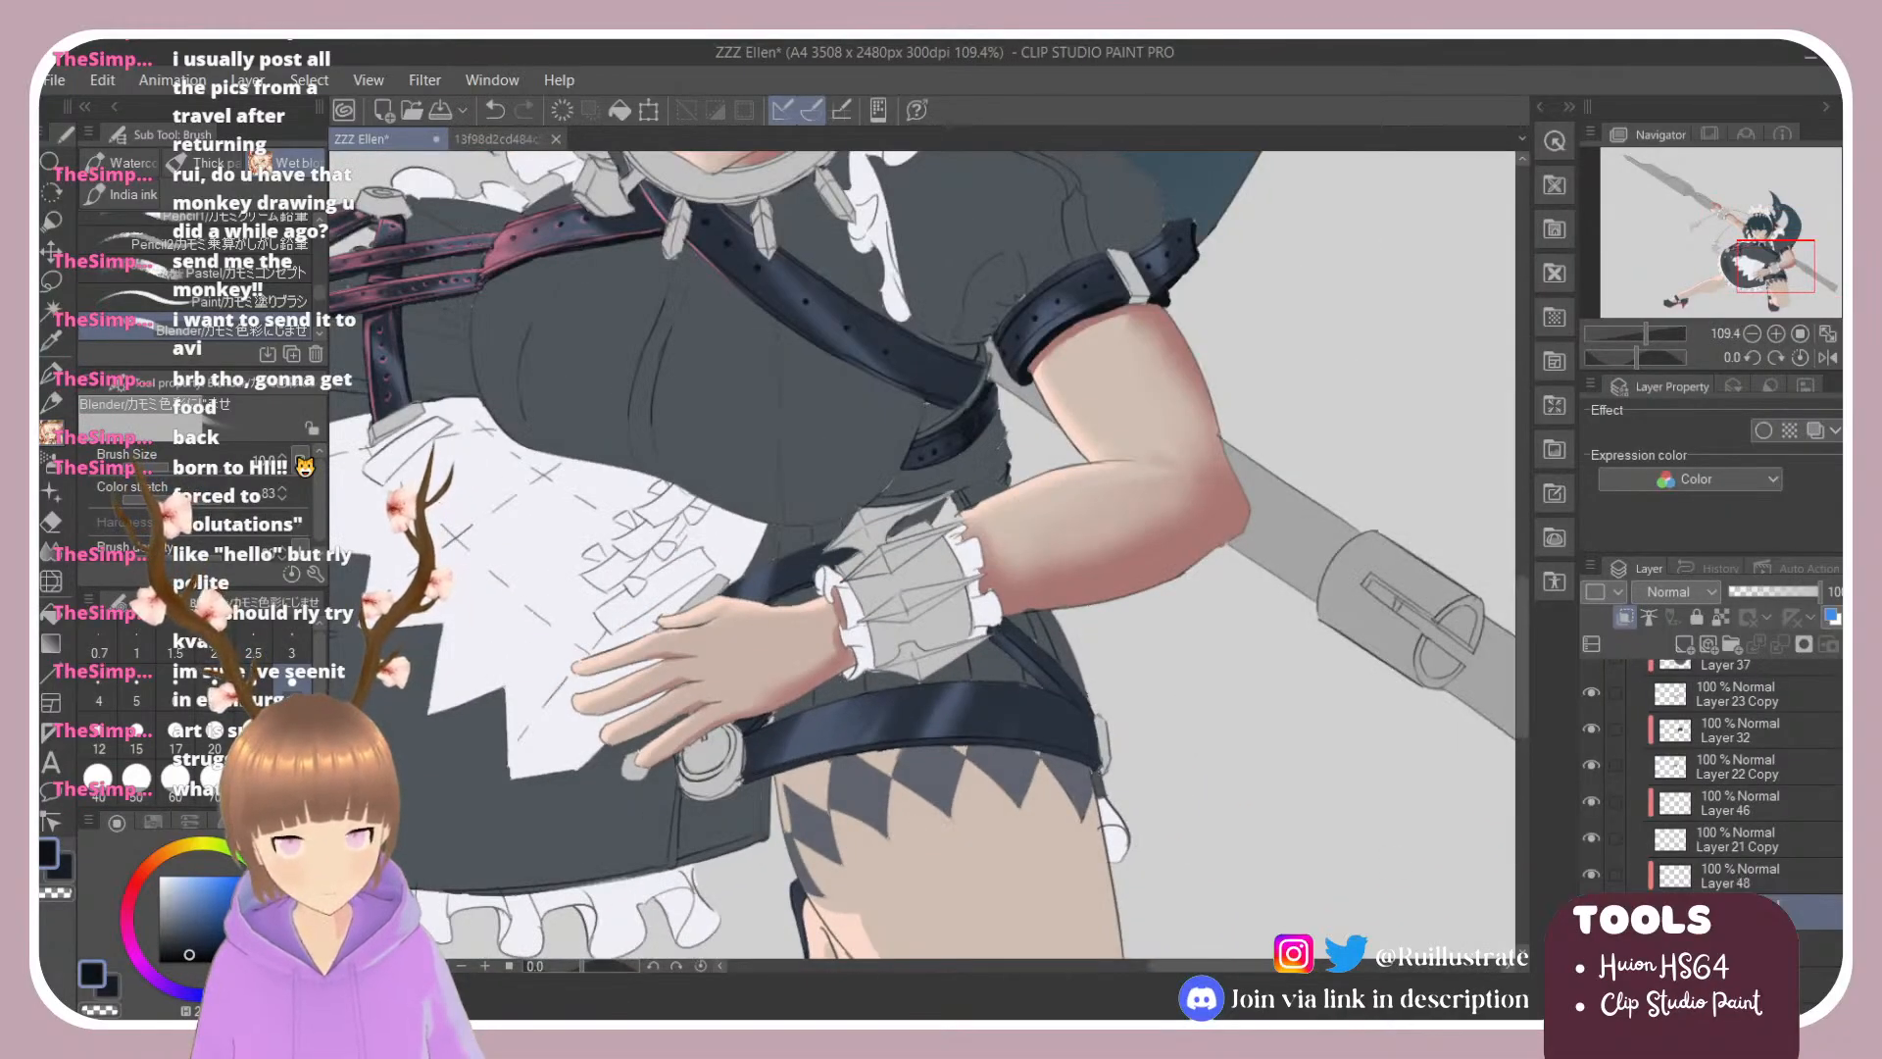
# Step: Set up the paint brush on Layer 48 with a slightly lighter version of the pink sampled from the chest strap
pyautogui.click(1735, 882)
pyautogui.keyDown('alt'); pyautogui.click(498, 257); pyautogui.keyUp('alt')
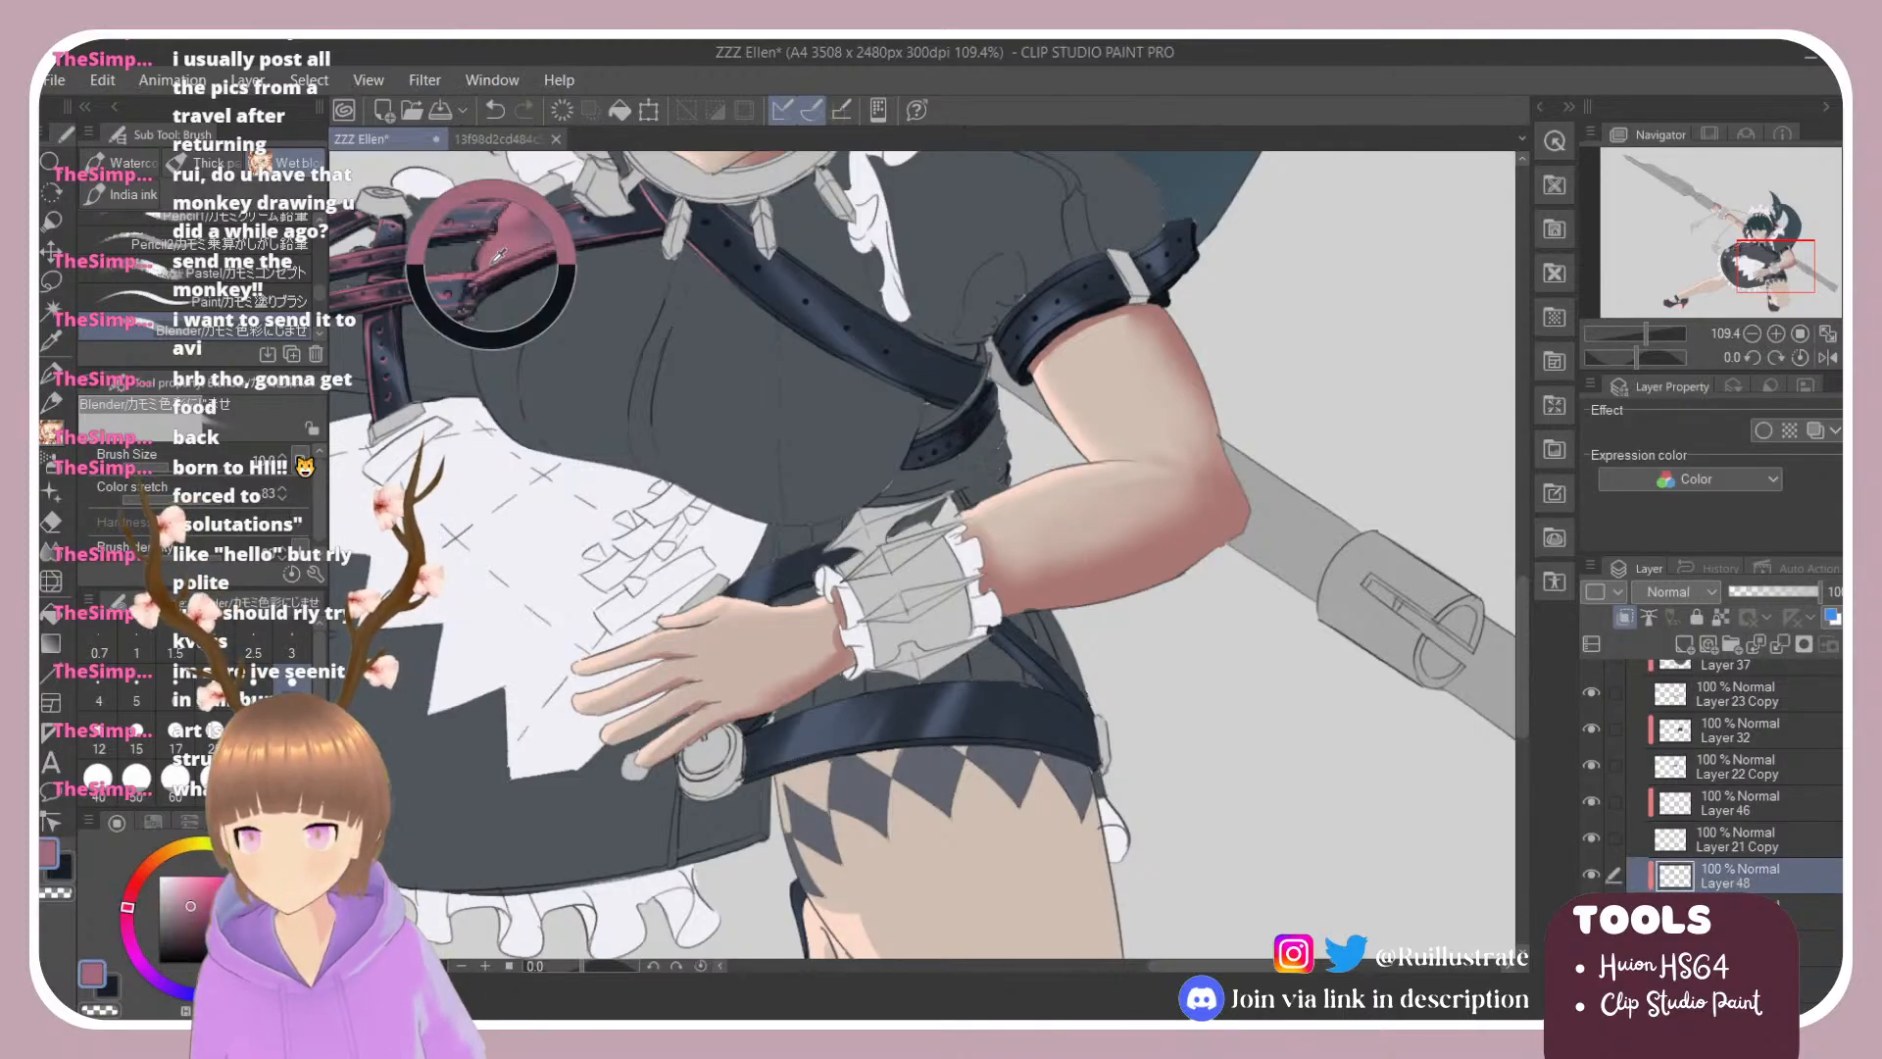
pyautogui.click(190, 897)
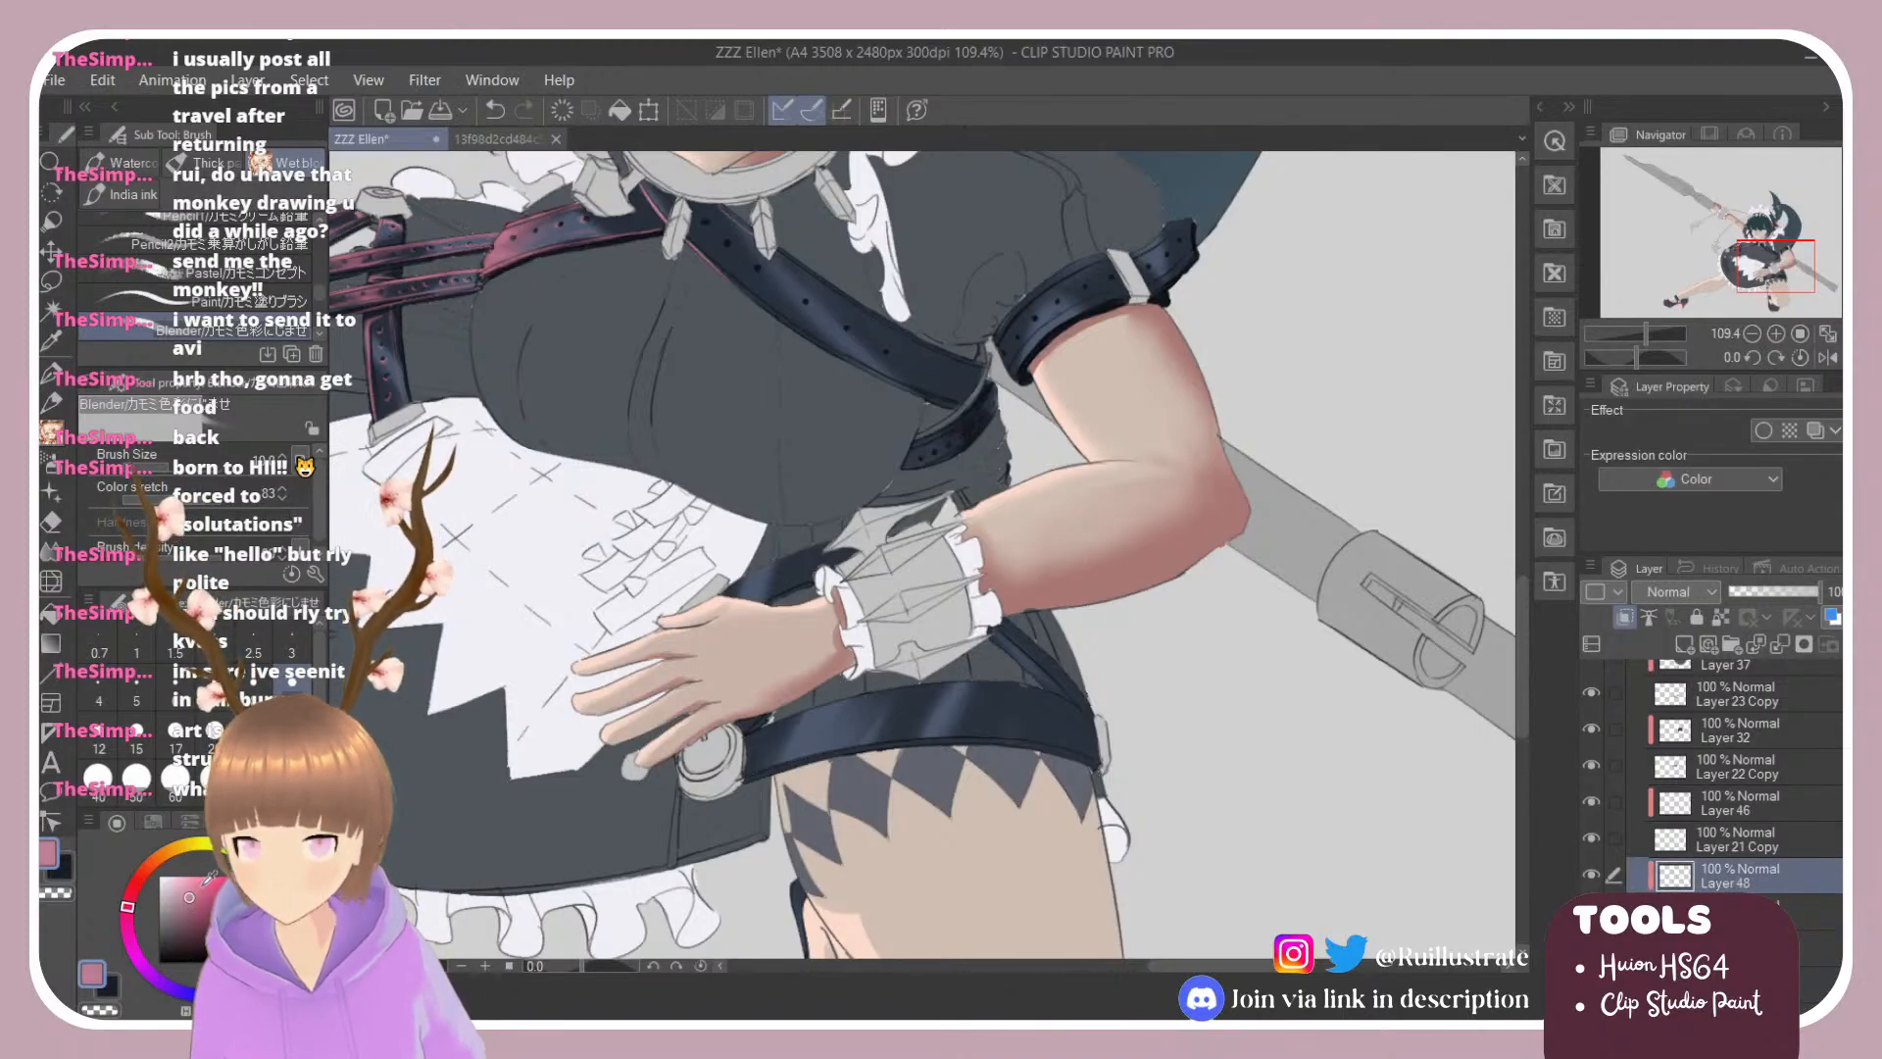
pyautogui.moveTo(938, 739); pyautogui.dragTo(1108, 739)
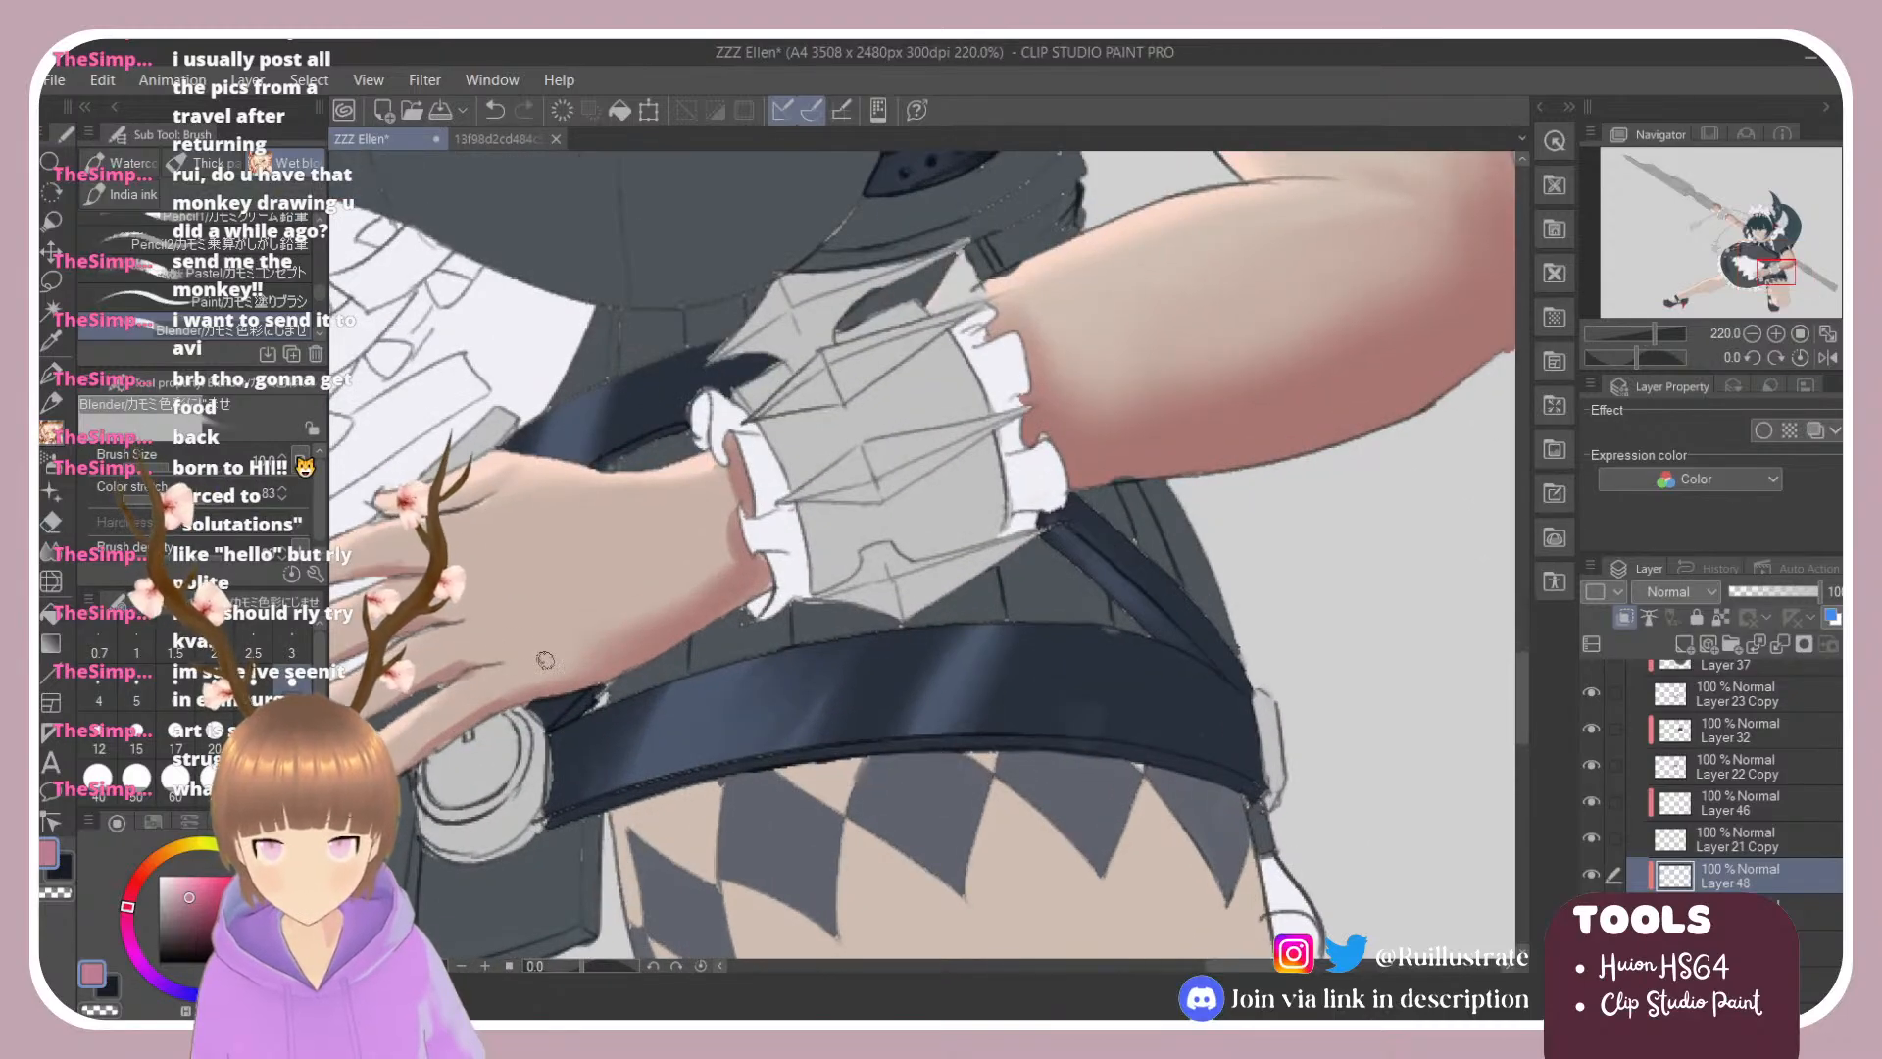
pyautogui.click(244, 301)
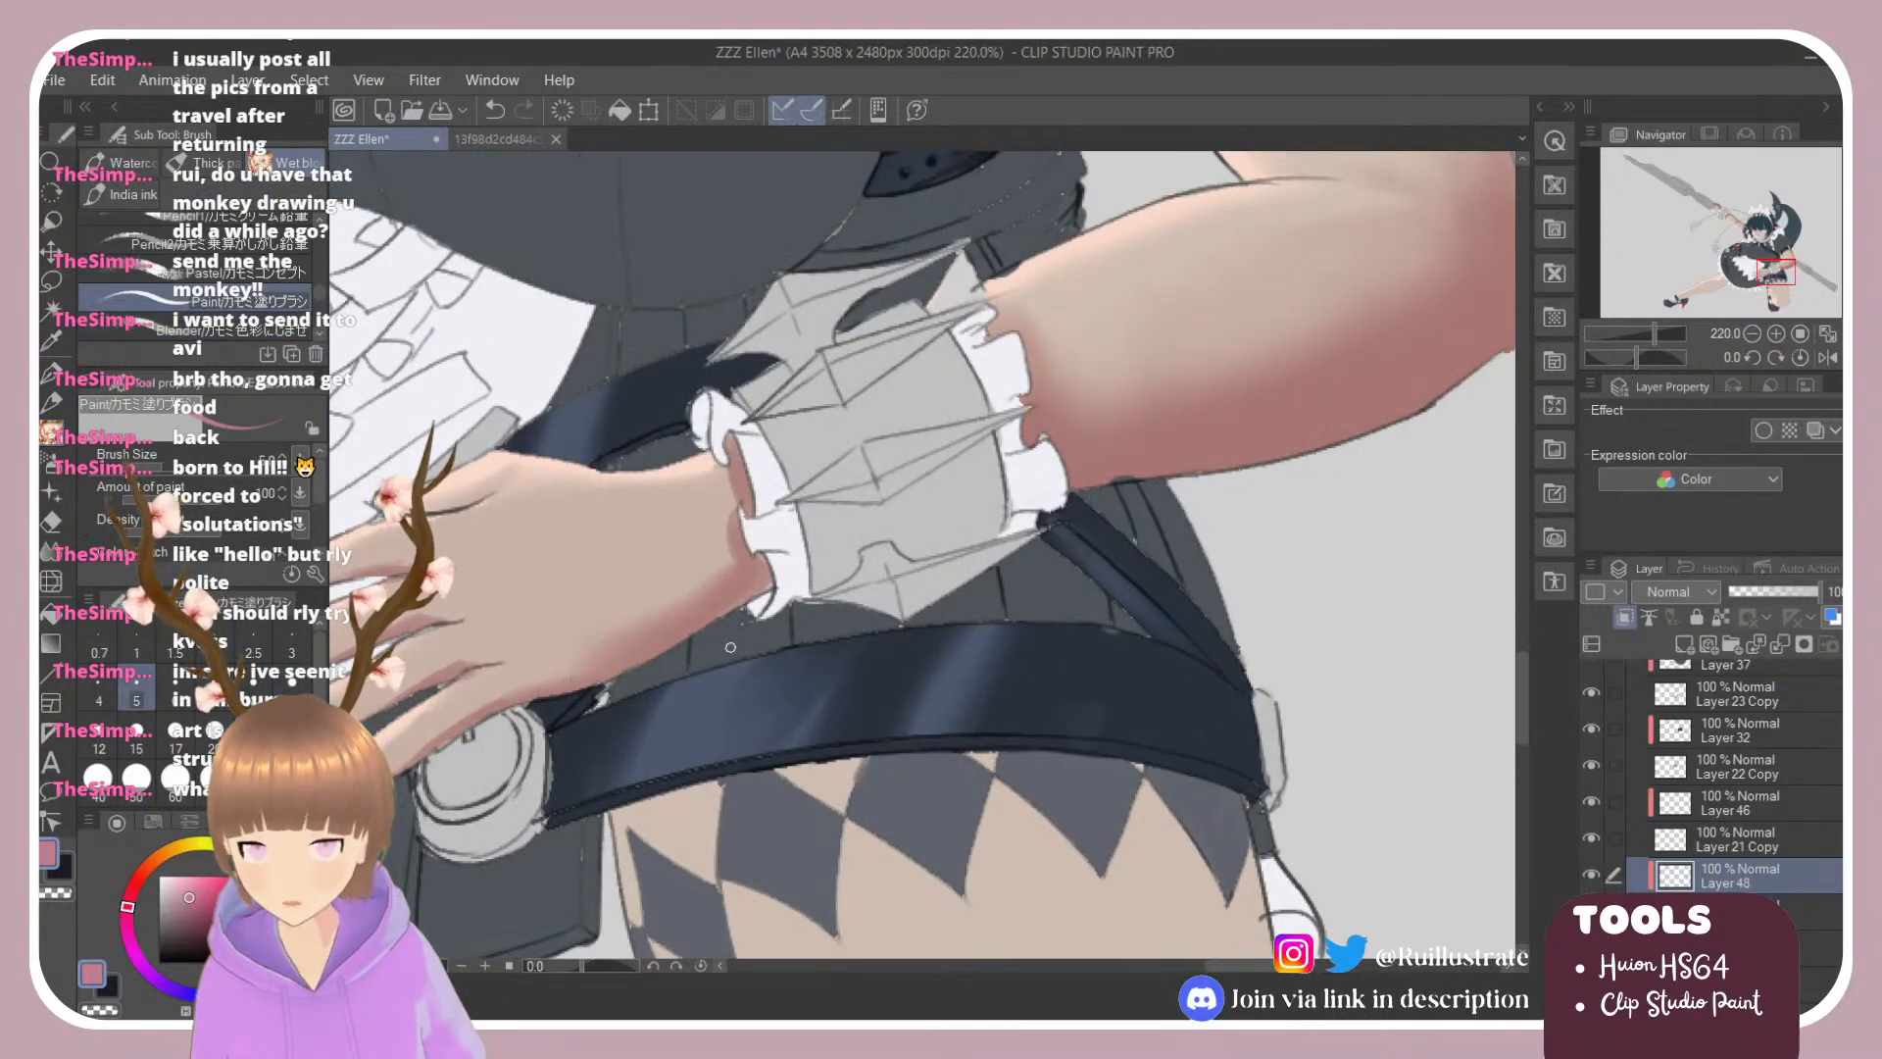
pyautogui.moveTo(578, 723)
pyautogui.mouseDown()
pyautogui.moveTo(848, 703)
pyautogui.moveTo(688, 674)
pyautogui.mouseUp()
pyautogui.hotkey('ctrl', 'z')
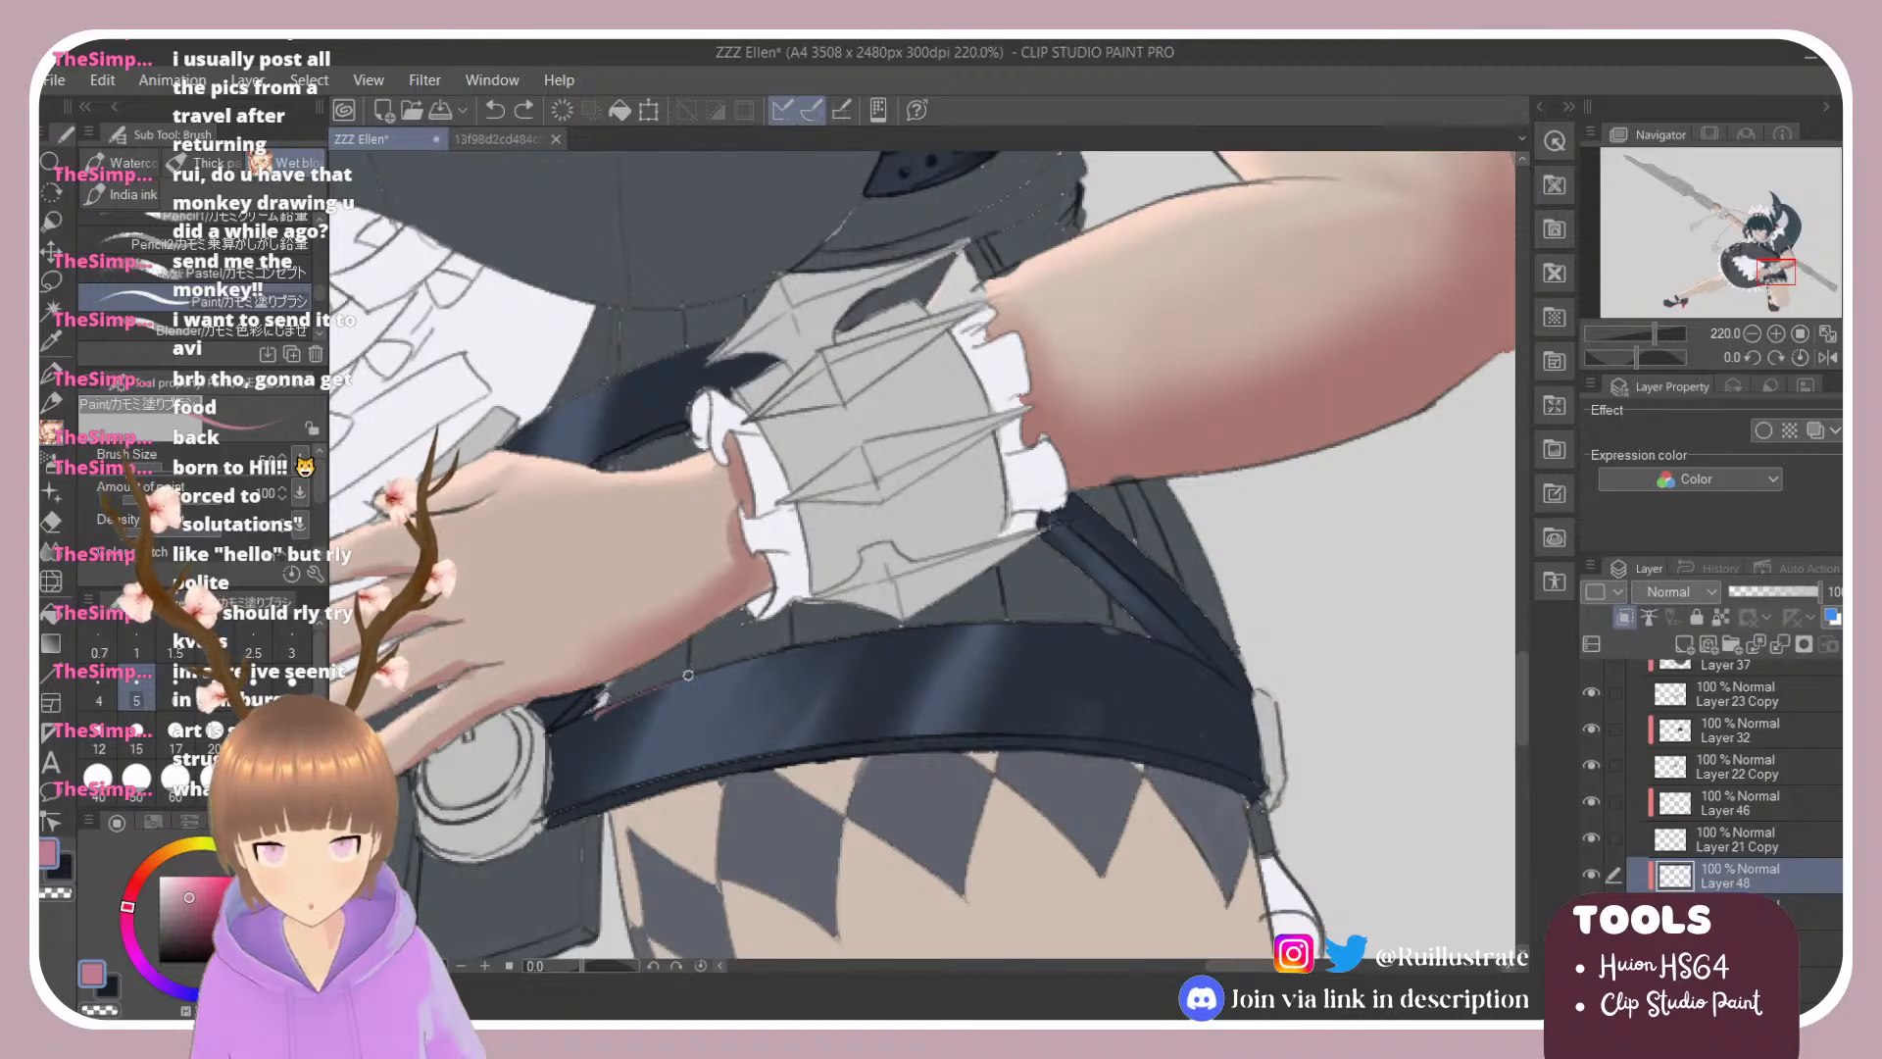
pyautogui.hotkey('ctrl', 'z')
pyautogui.moveTo(594, 715); pyautogui.dragTo(841, 644)
pyautogui.hotkey('ctrl', 'z')
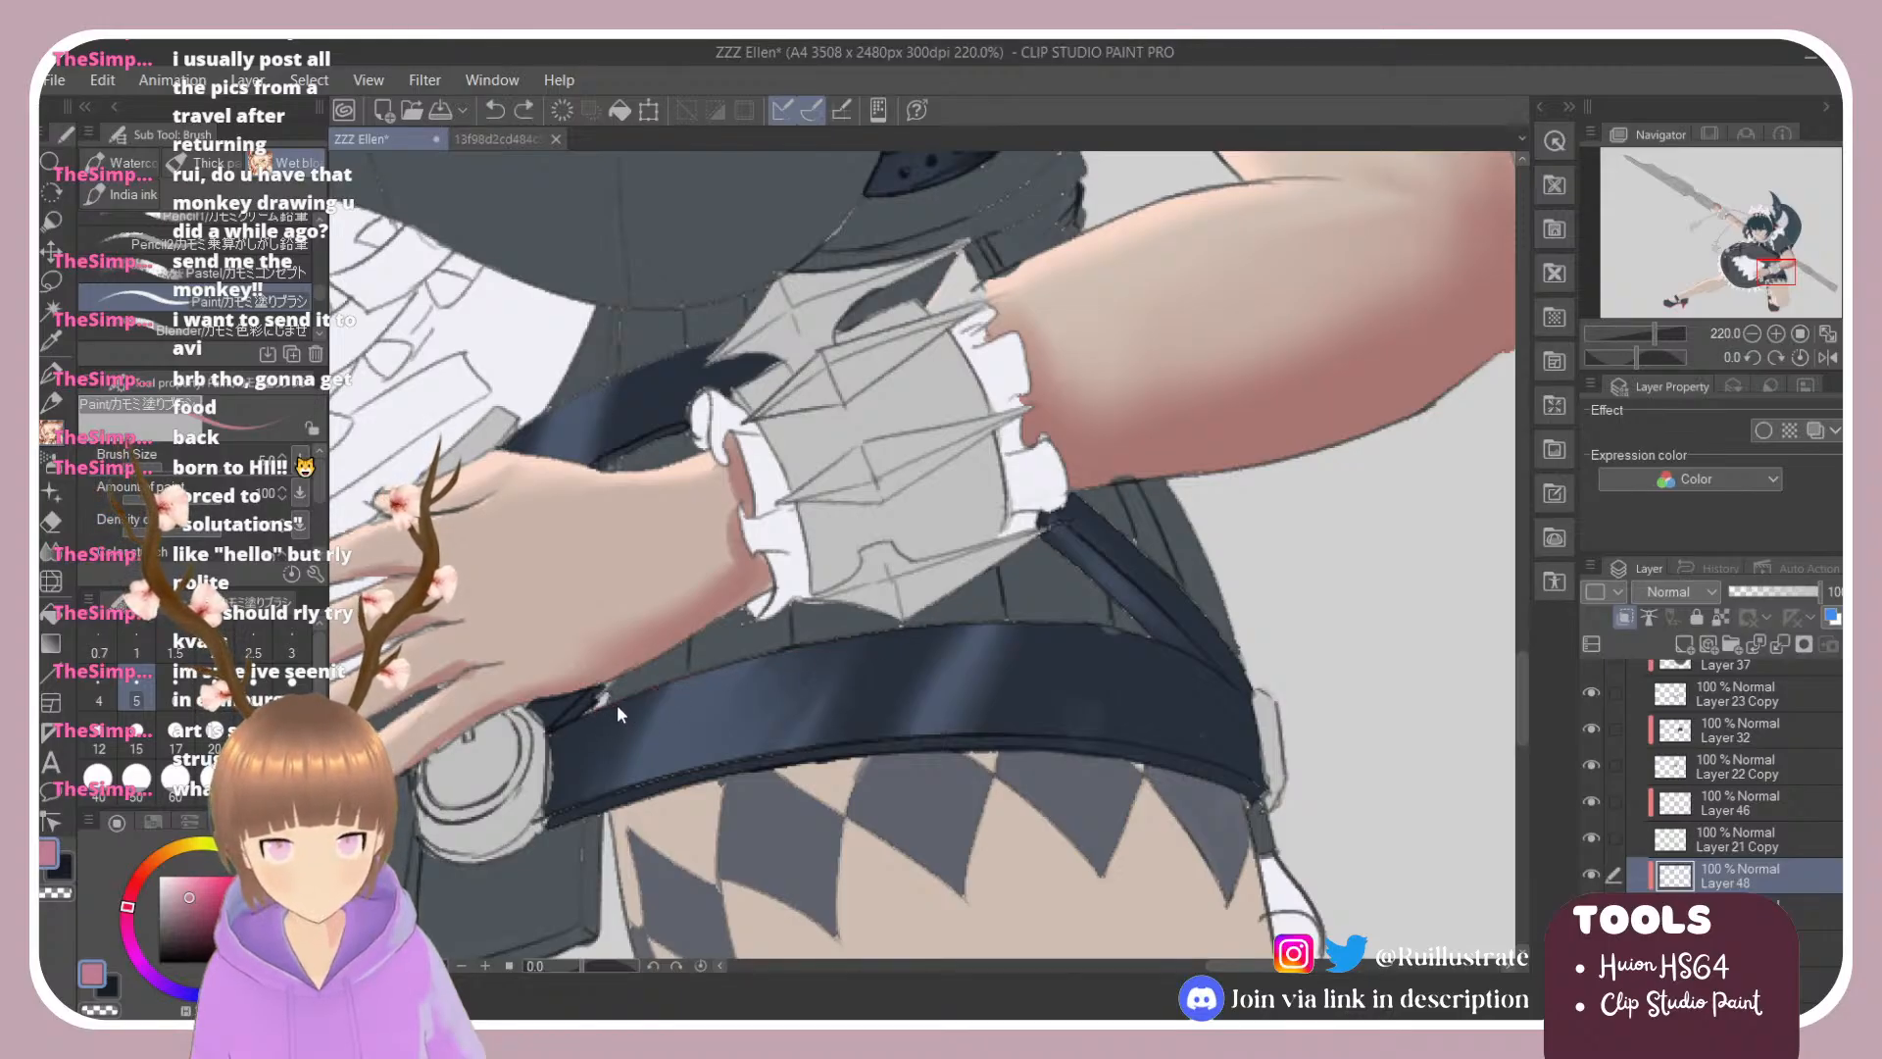
# Step: Paint thin pink highlight lines along the edges of the hip belt and the belt section behind the wrist cuff
pyautogui.moveTo(603, 703); pyautogui.dragTo(829, 642)
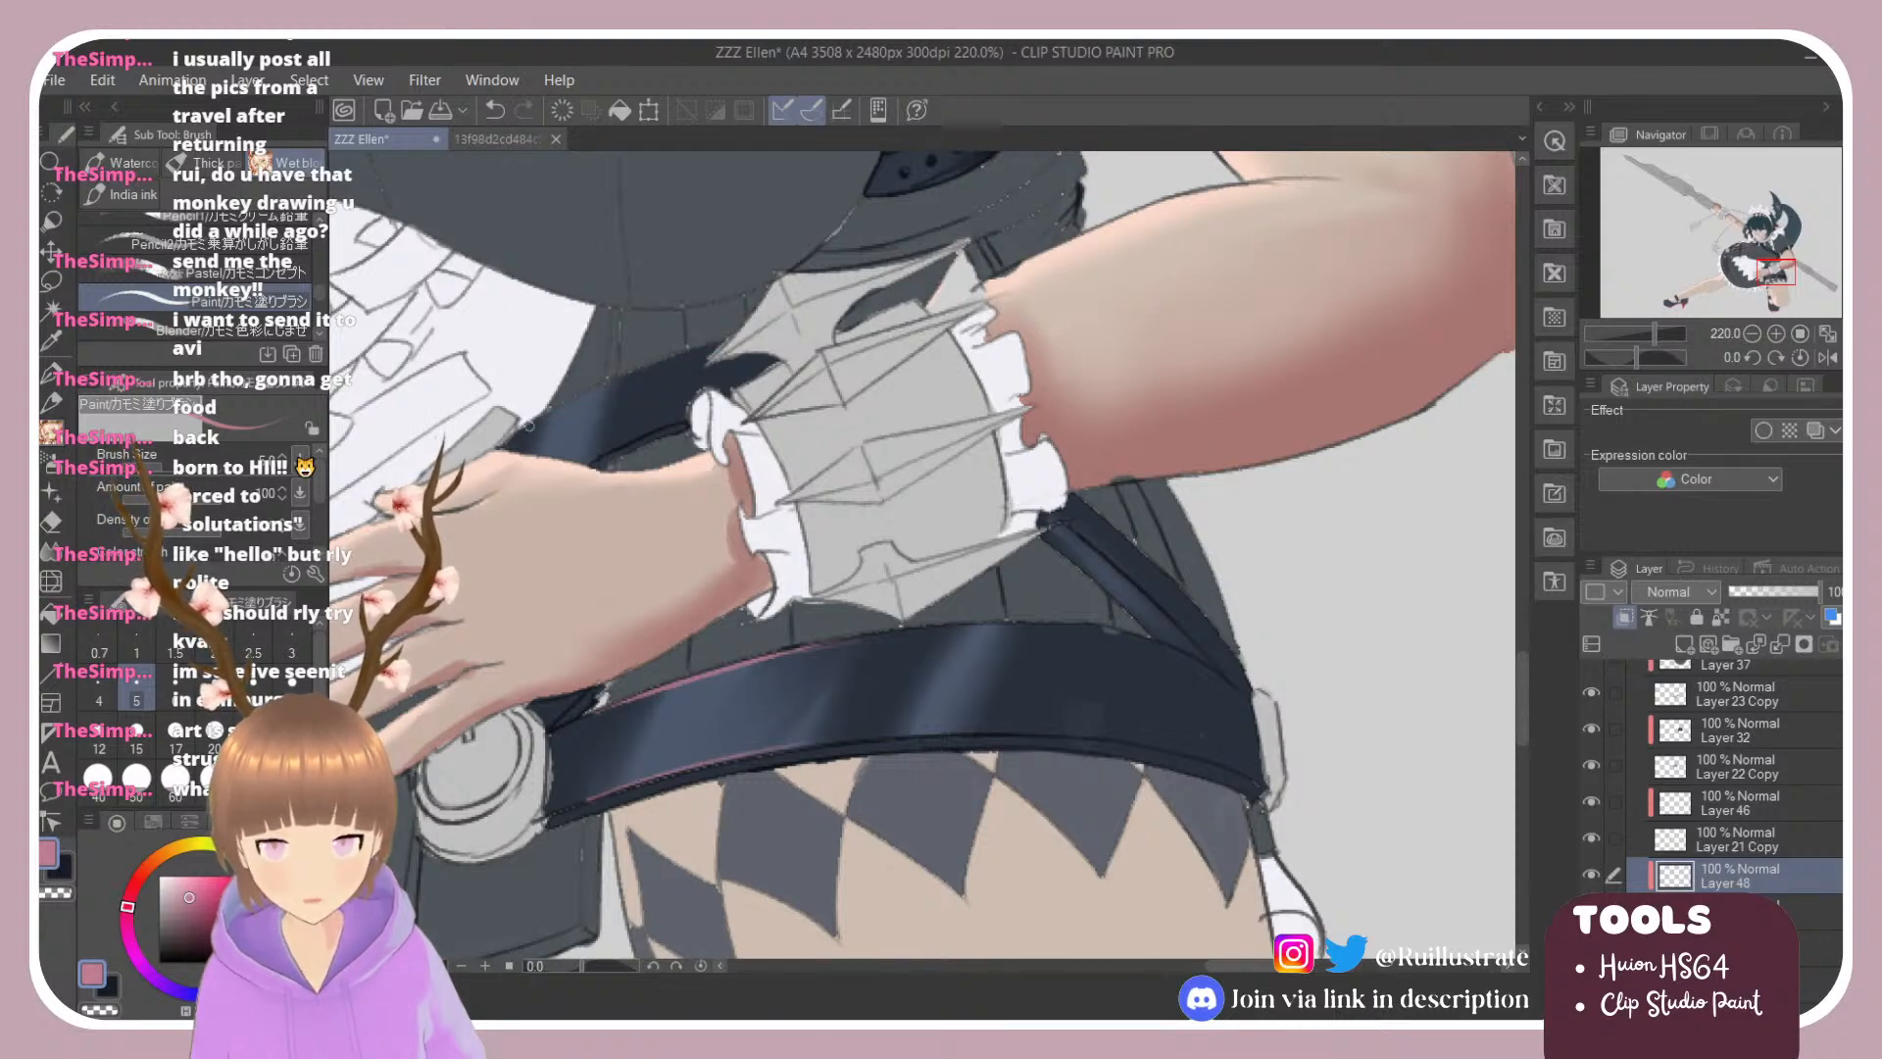
pyautogui.moveTo(527, 424); pyautogui.dragTo(712, 352)
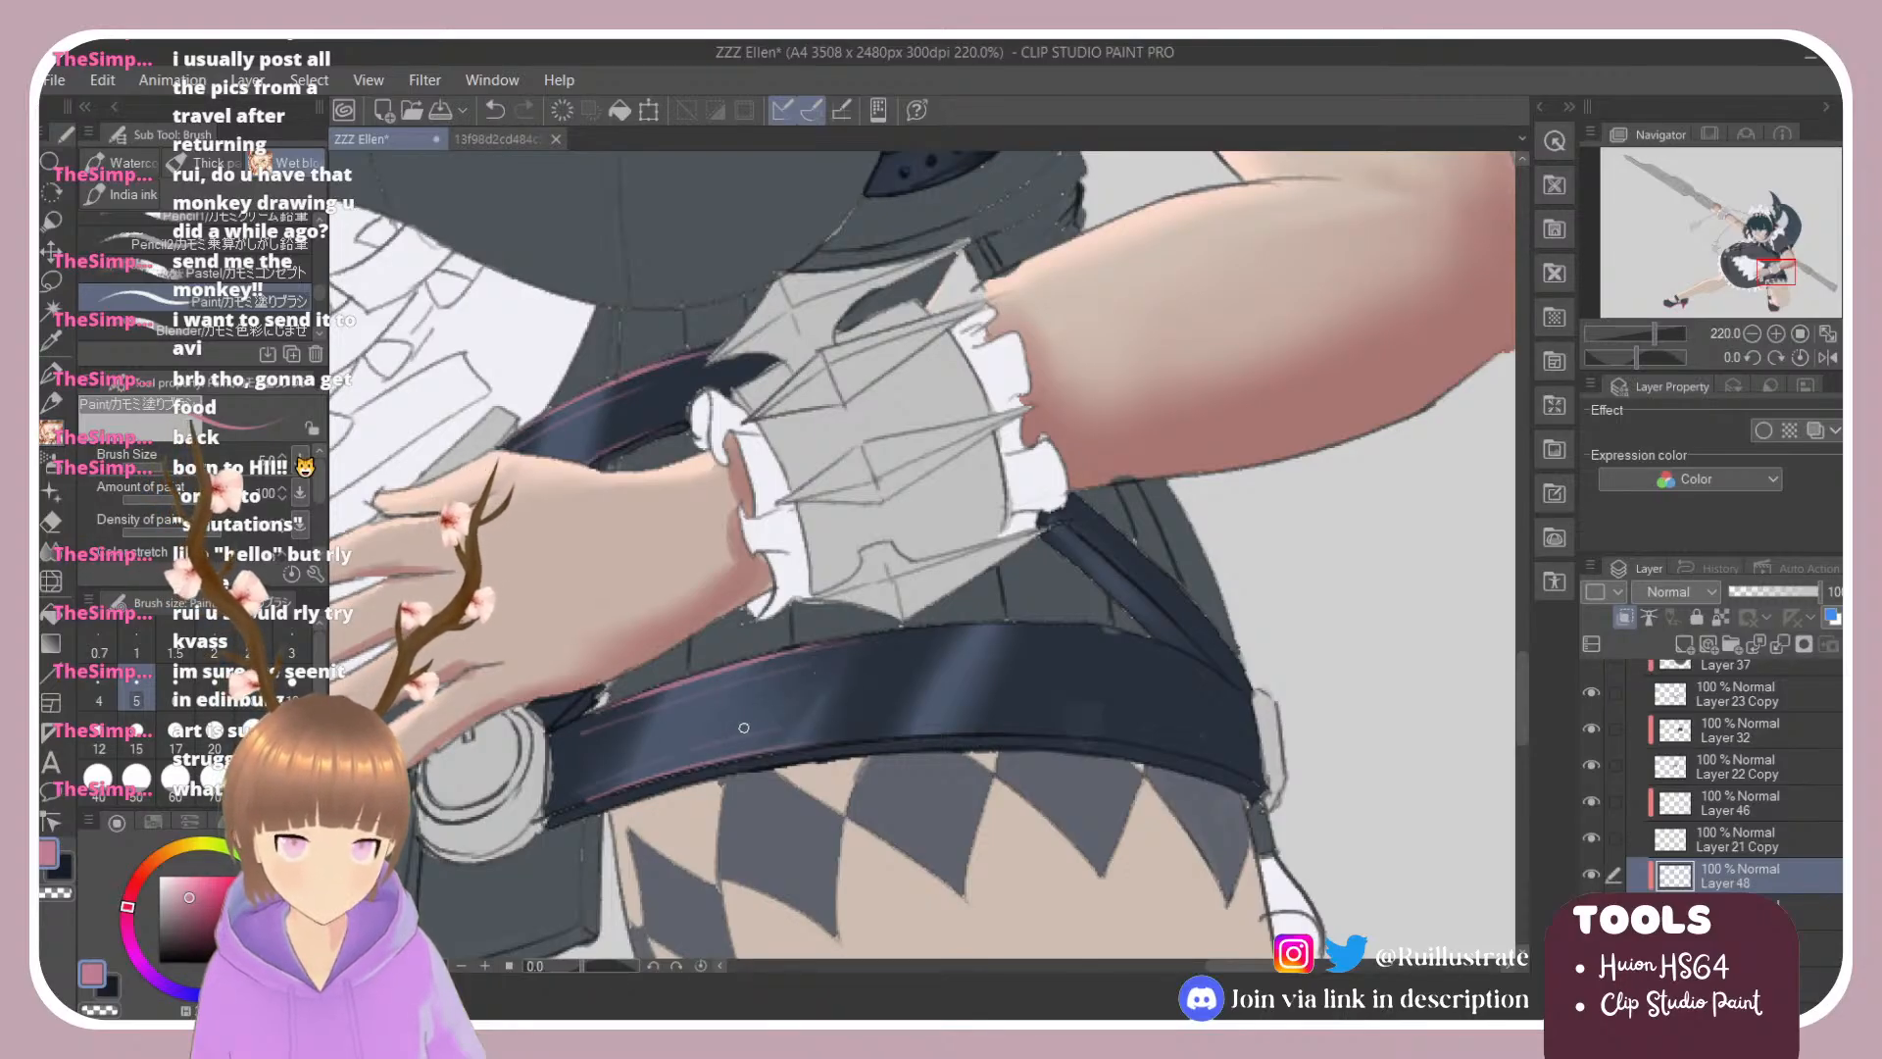
pyautogui.moveTo(578, 742); pyautogui.dragTo(798, 672)
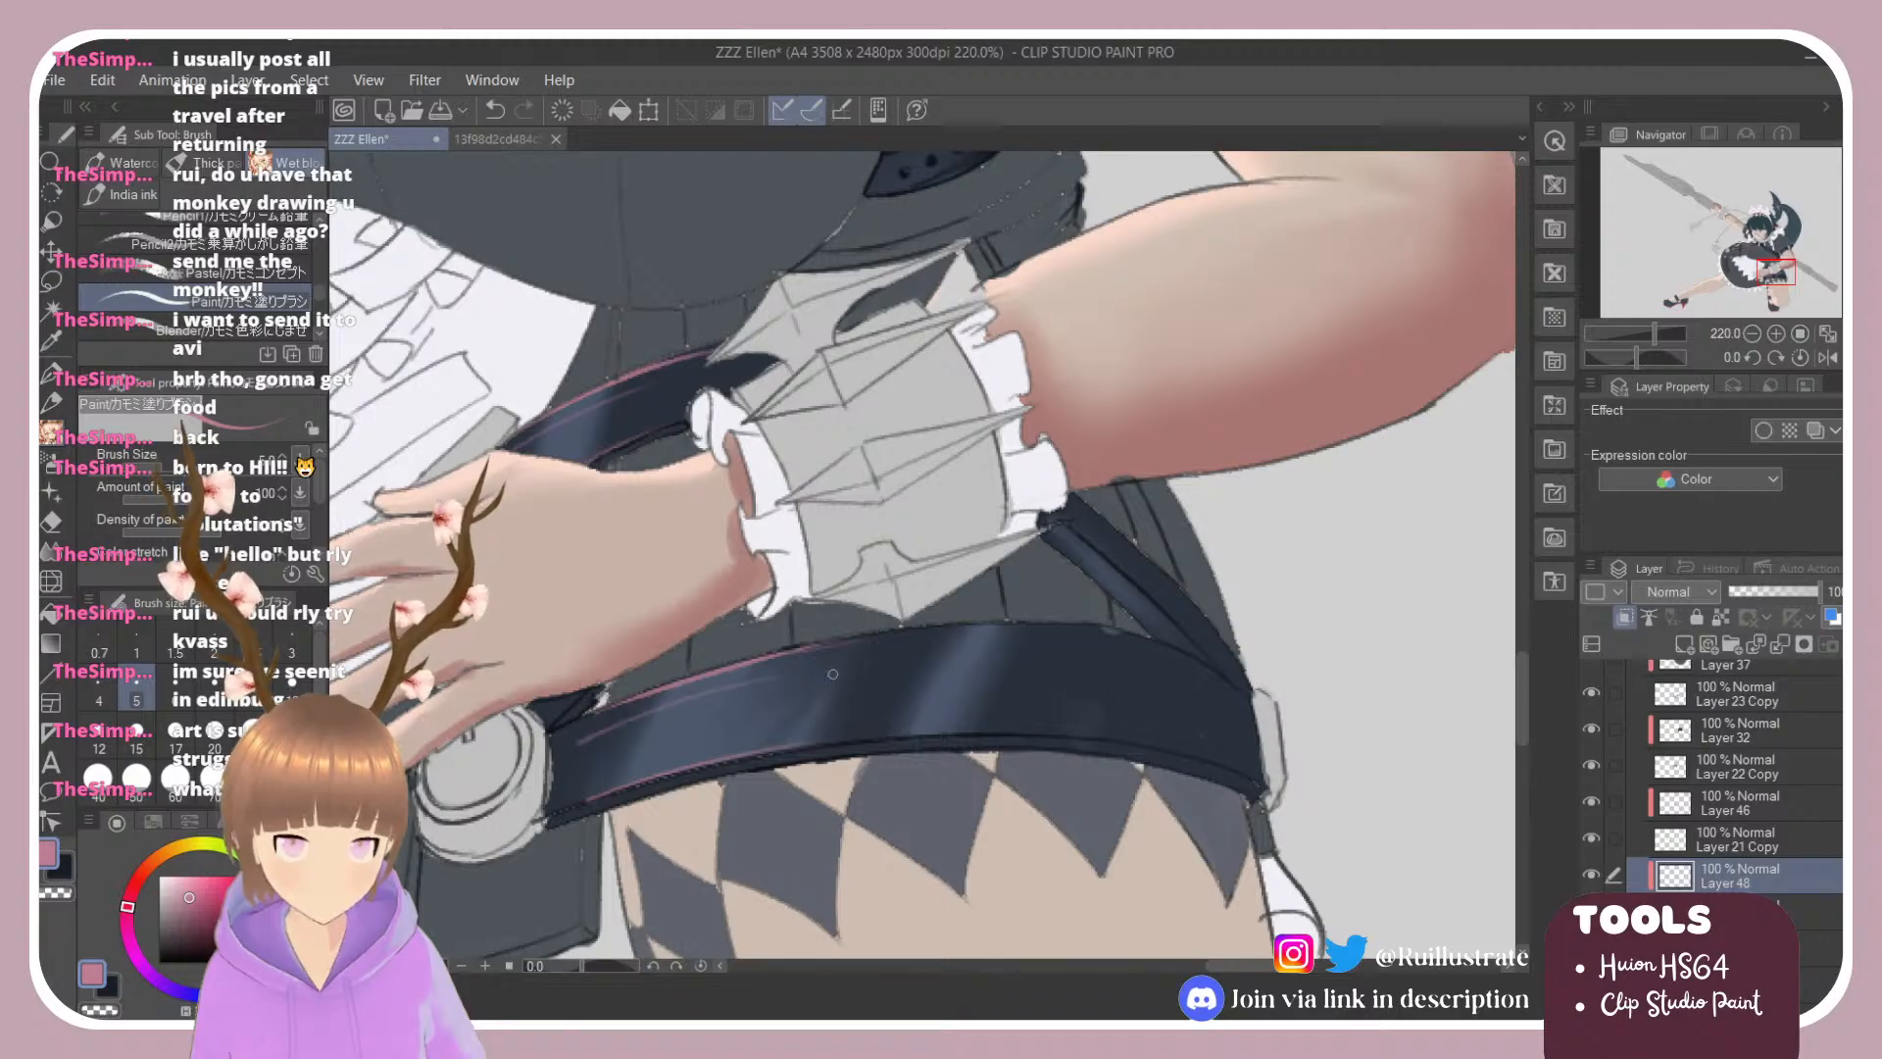
# Step: Add fine, short pink streaks across the face of the hip belt near the round buckle, redoing unsatisfactory strokes
pyautogui.moveTo(587, 777); pyautogui.dragTo(801, 724)
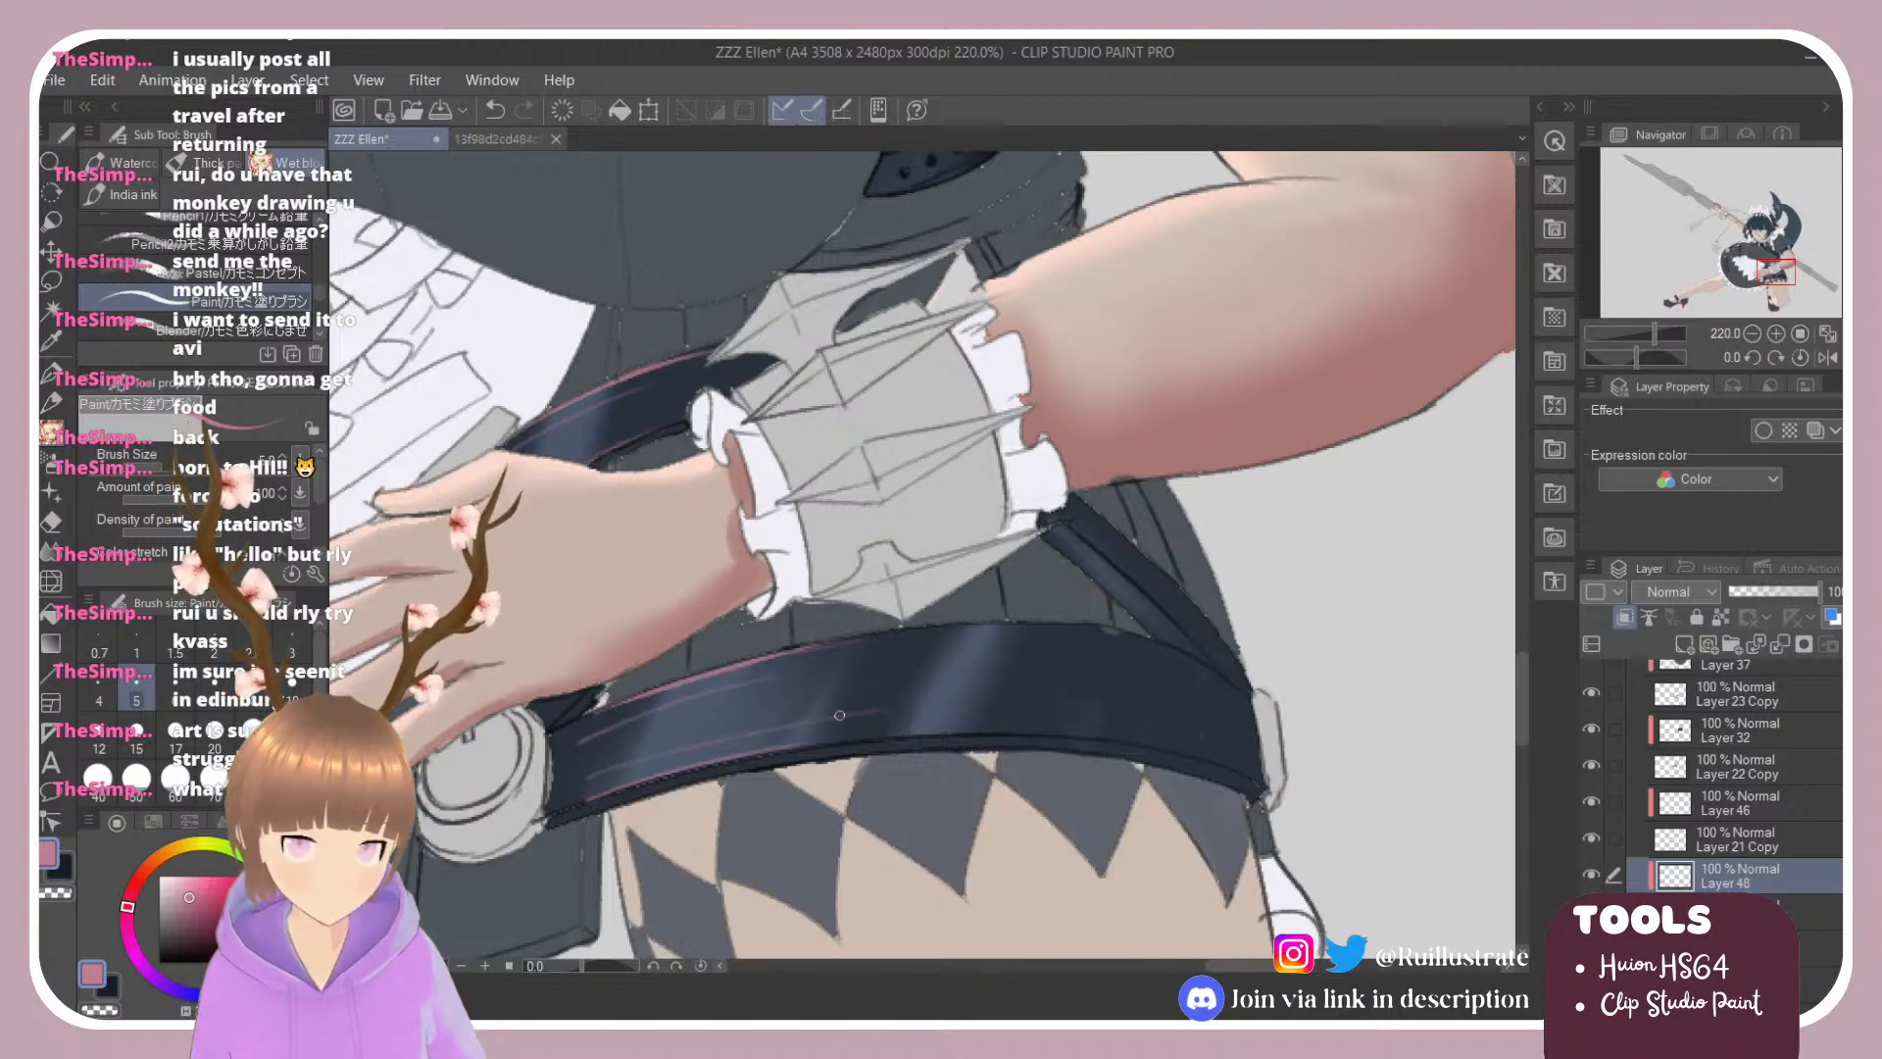
pyautogui.hotkey('ctrl', 'z')
pyautogui.moveTo(586, 772); pyautogui.dragTo(753, 723)
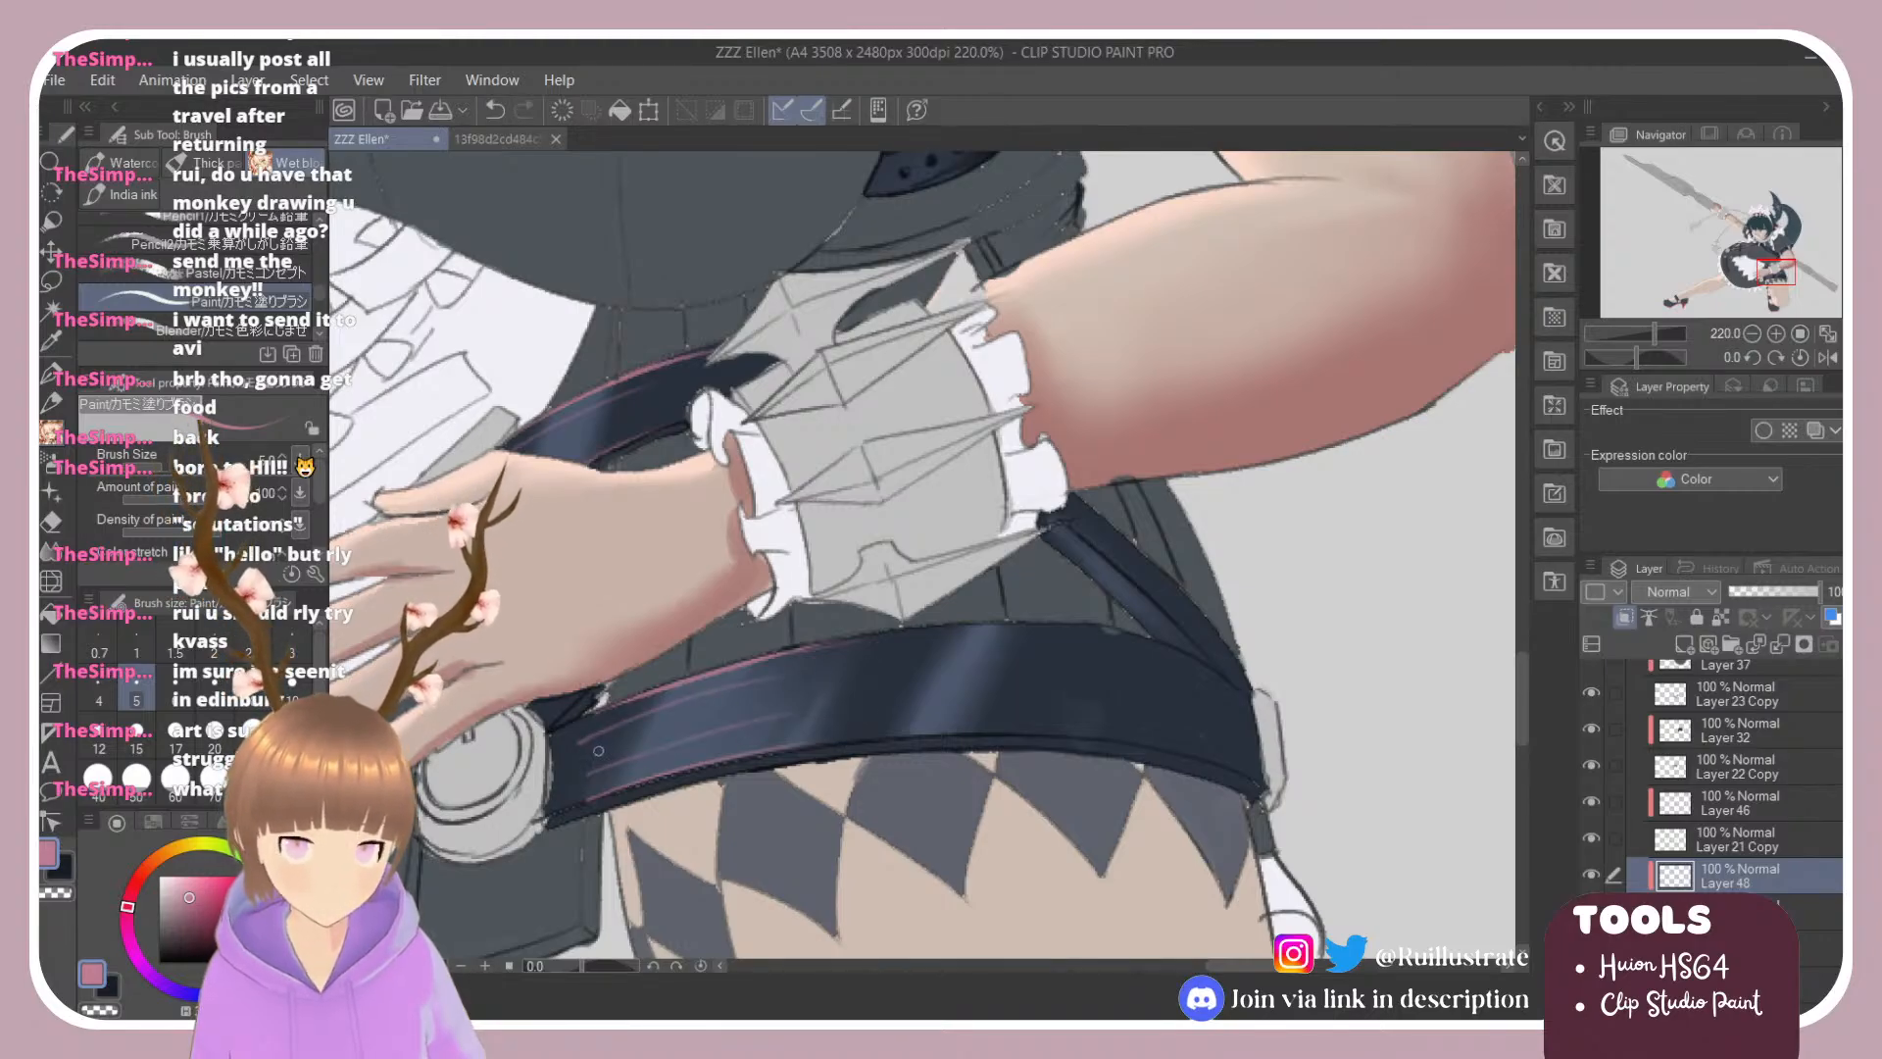
pyautogui.hotkey('ctrl', 'z')
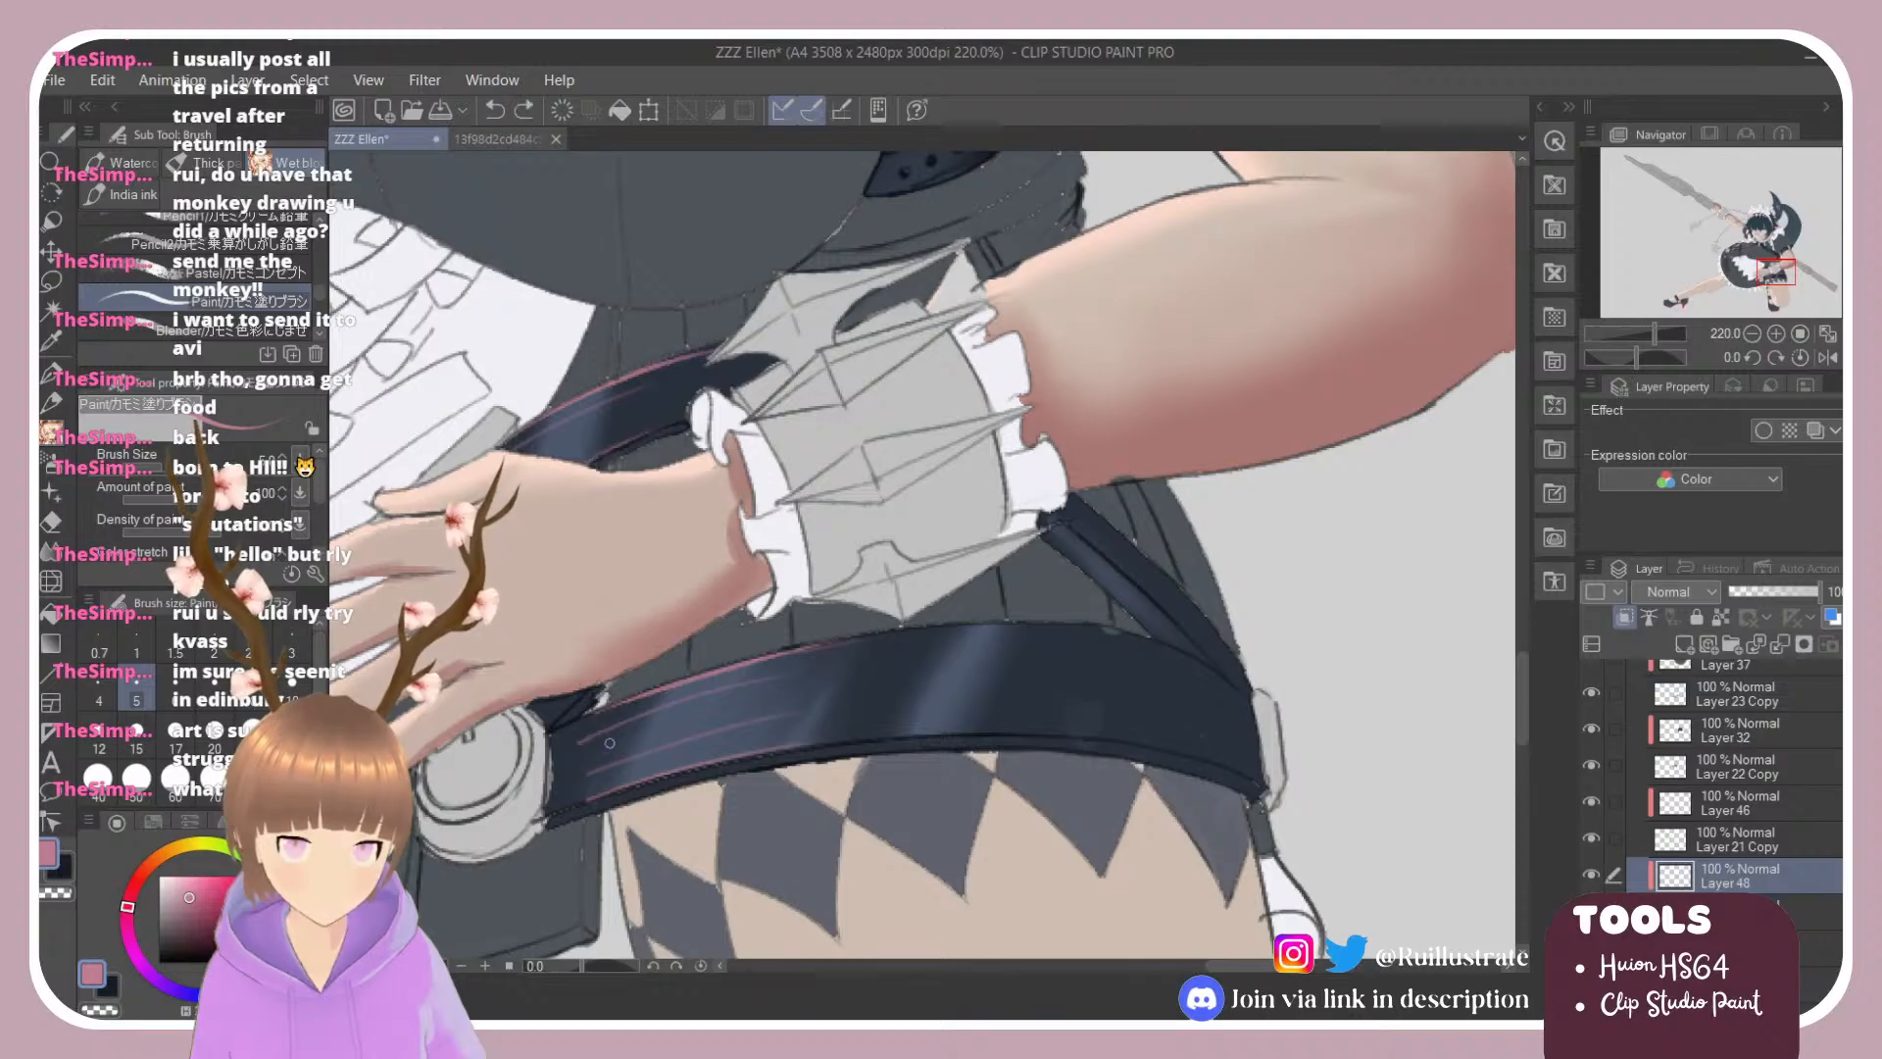
pyautogui.click(608, 746)
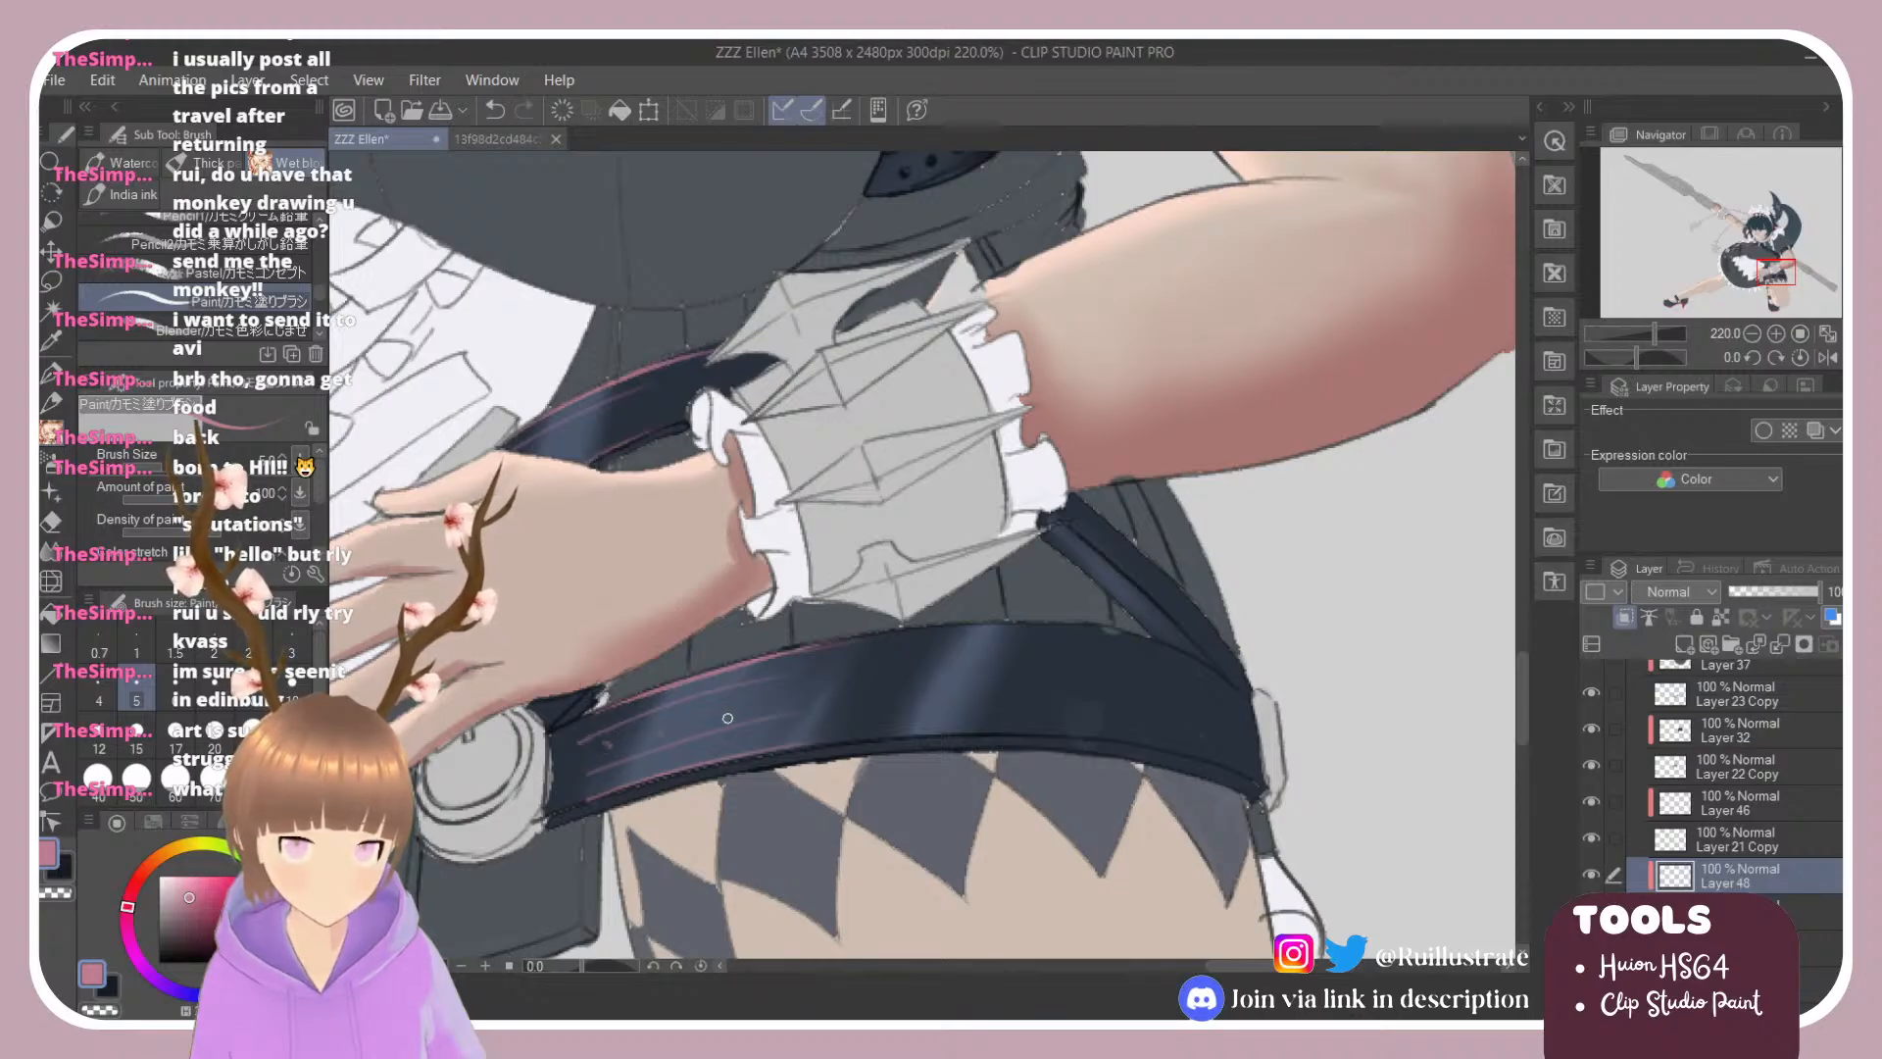
pyautogui.hotkey('ctrl', 'z')
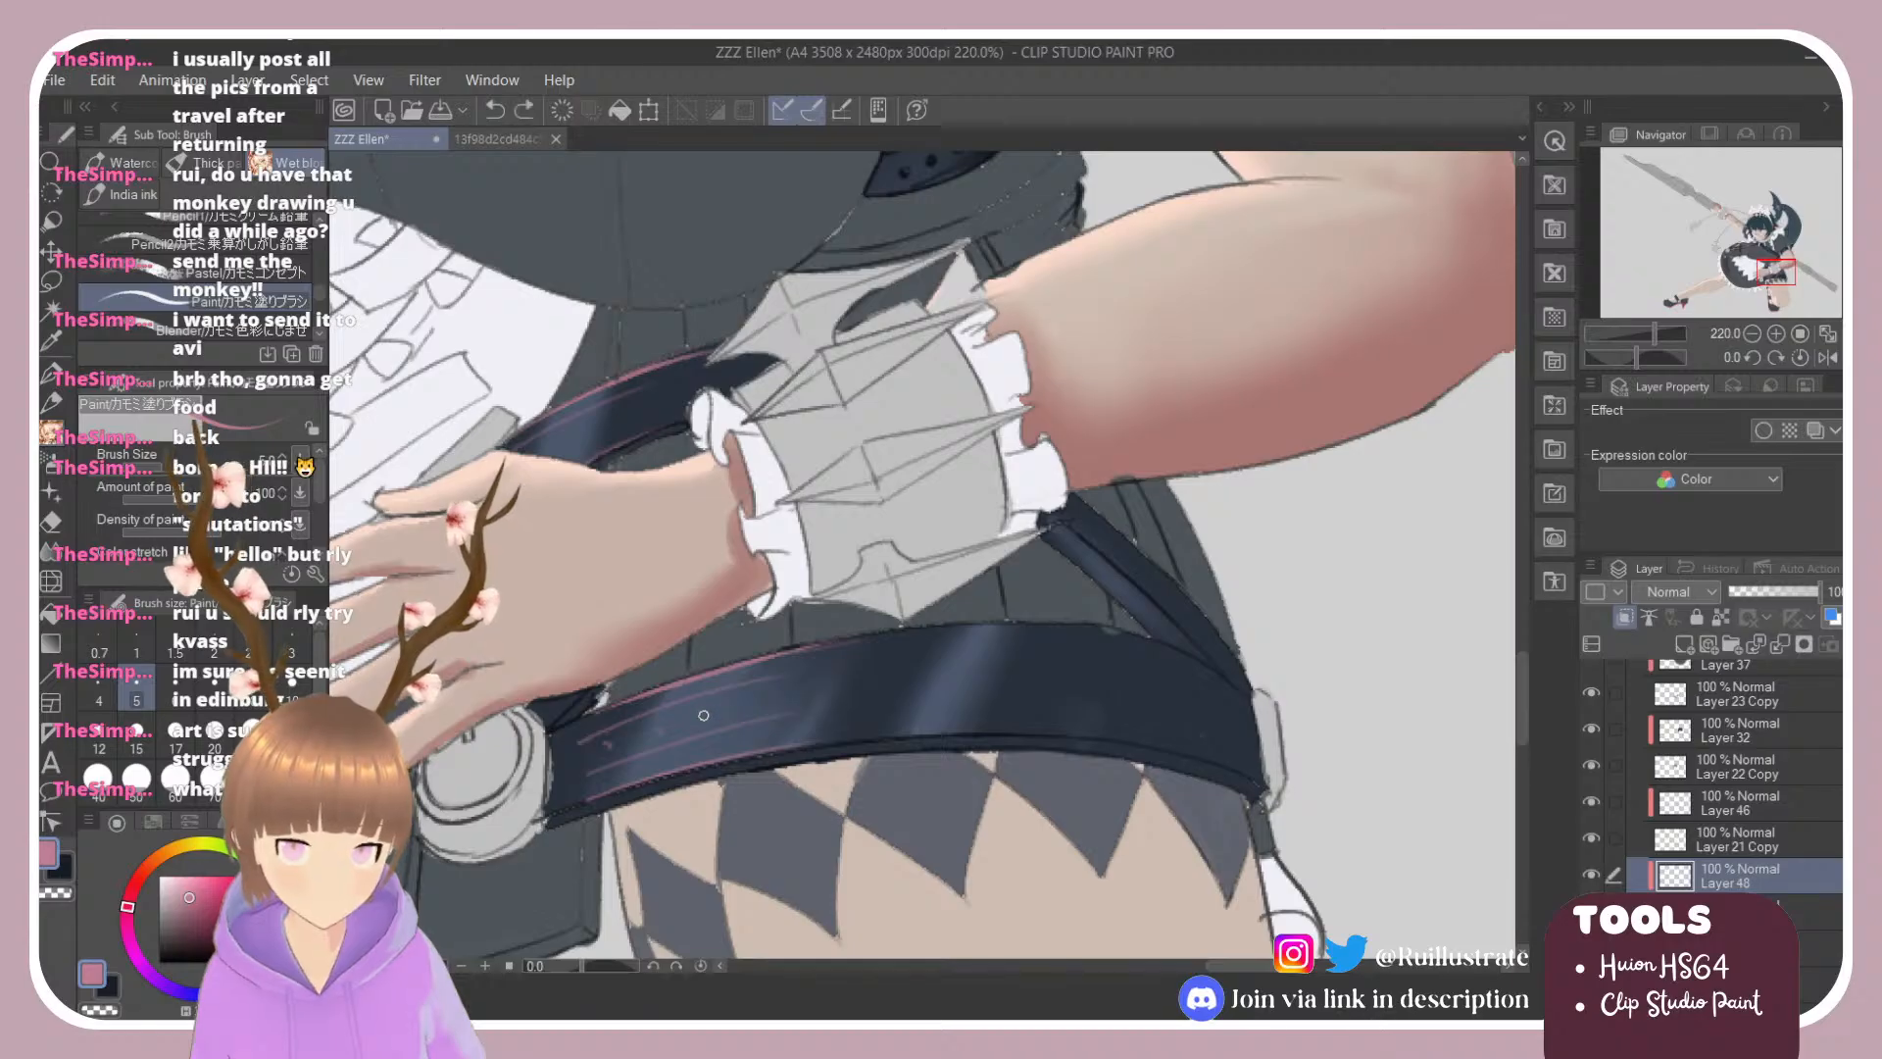
pyautogui.click(699, 714)
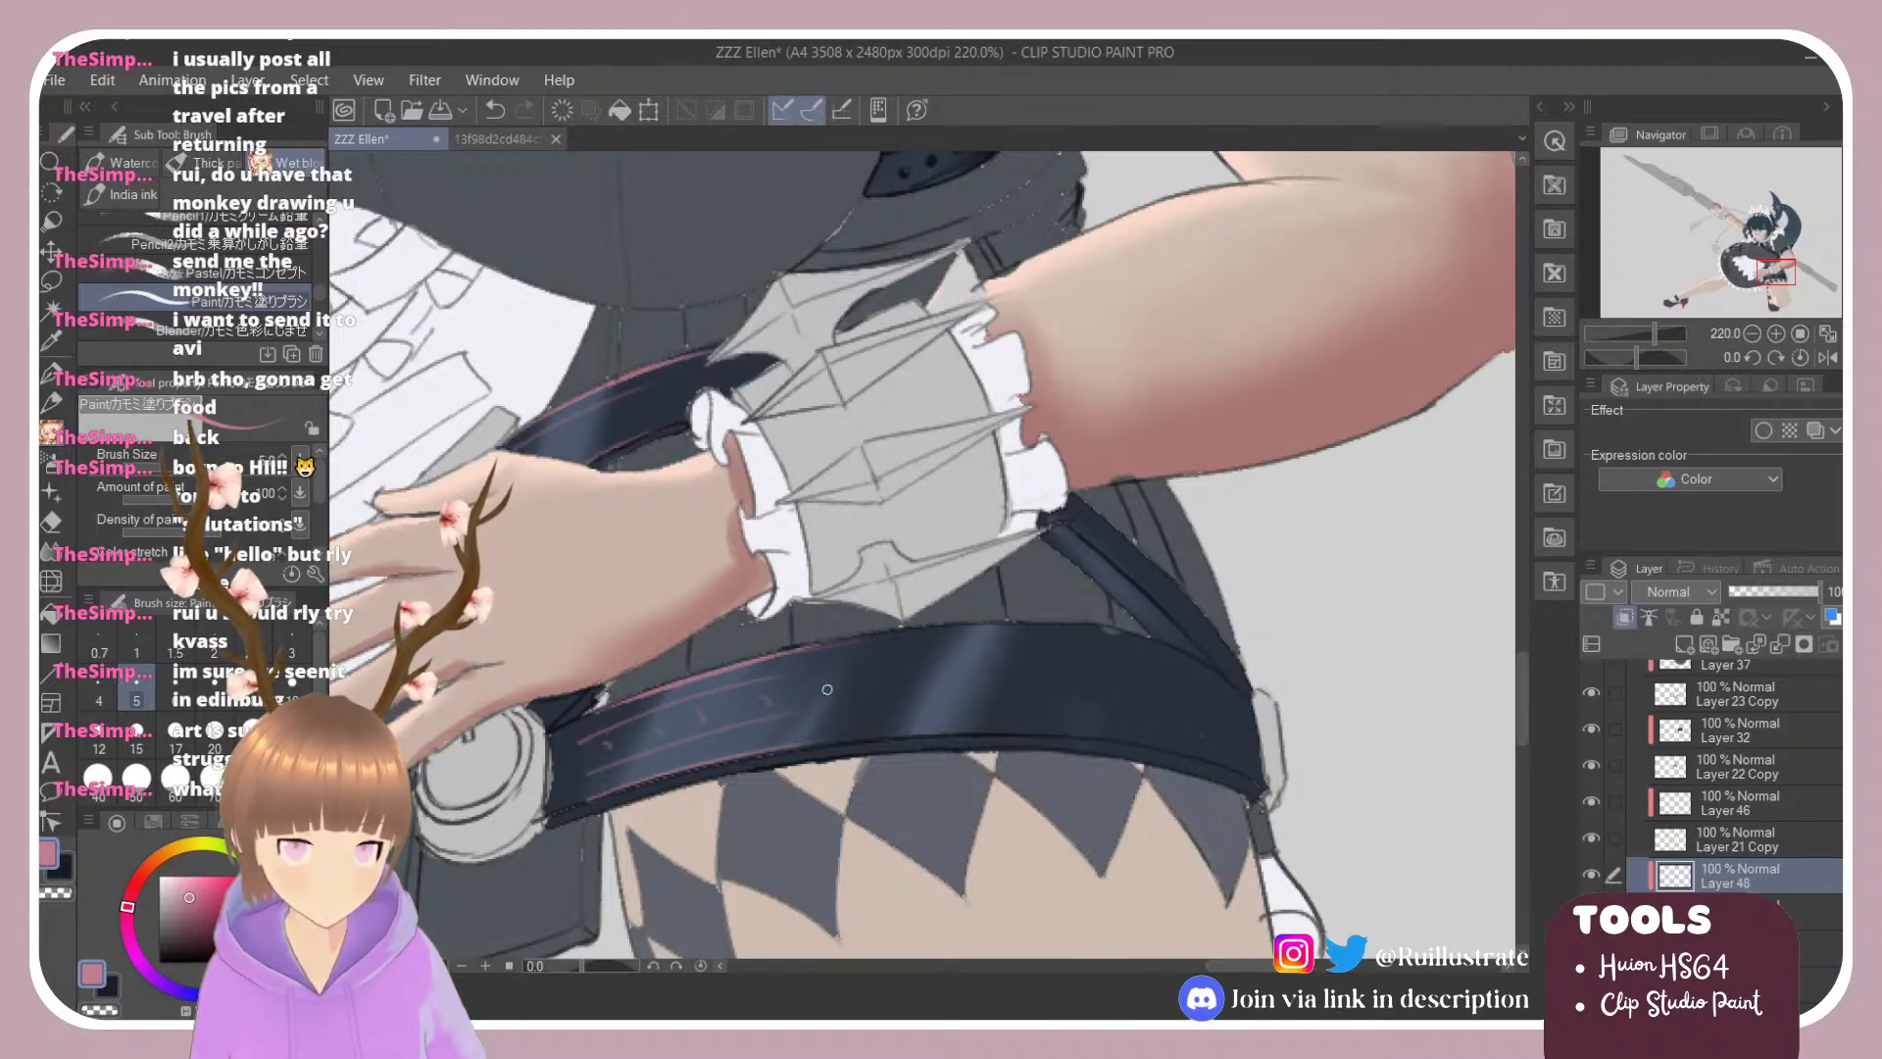
# Step: Paint punched holes and thin dark lines on the hip belt and its adjoining straps with the dark navy sampled from the armband
pyautogui.scroll(-6, 845, 682)
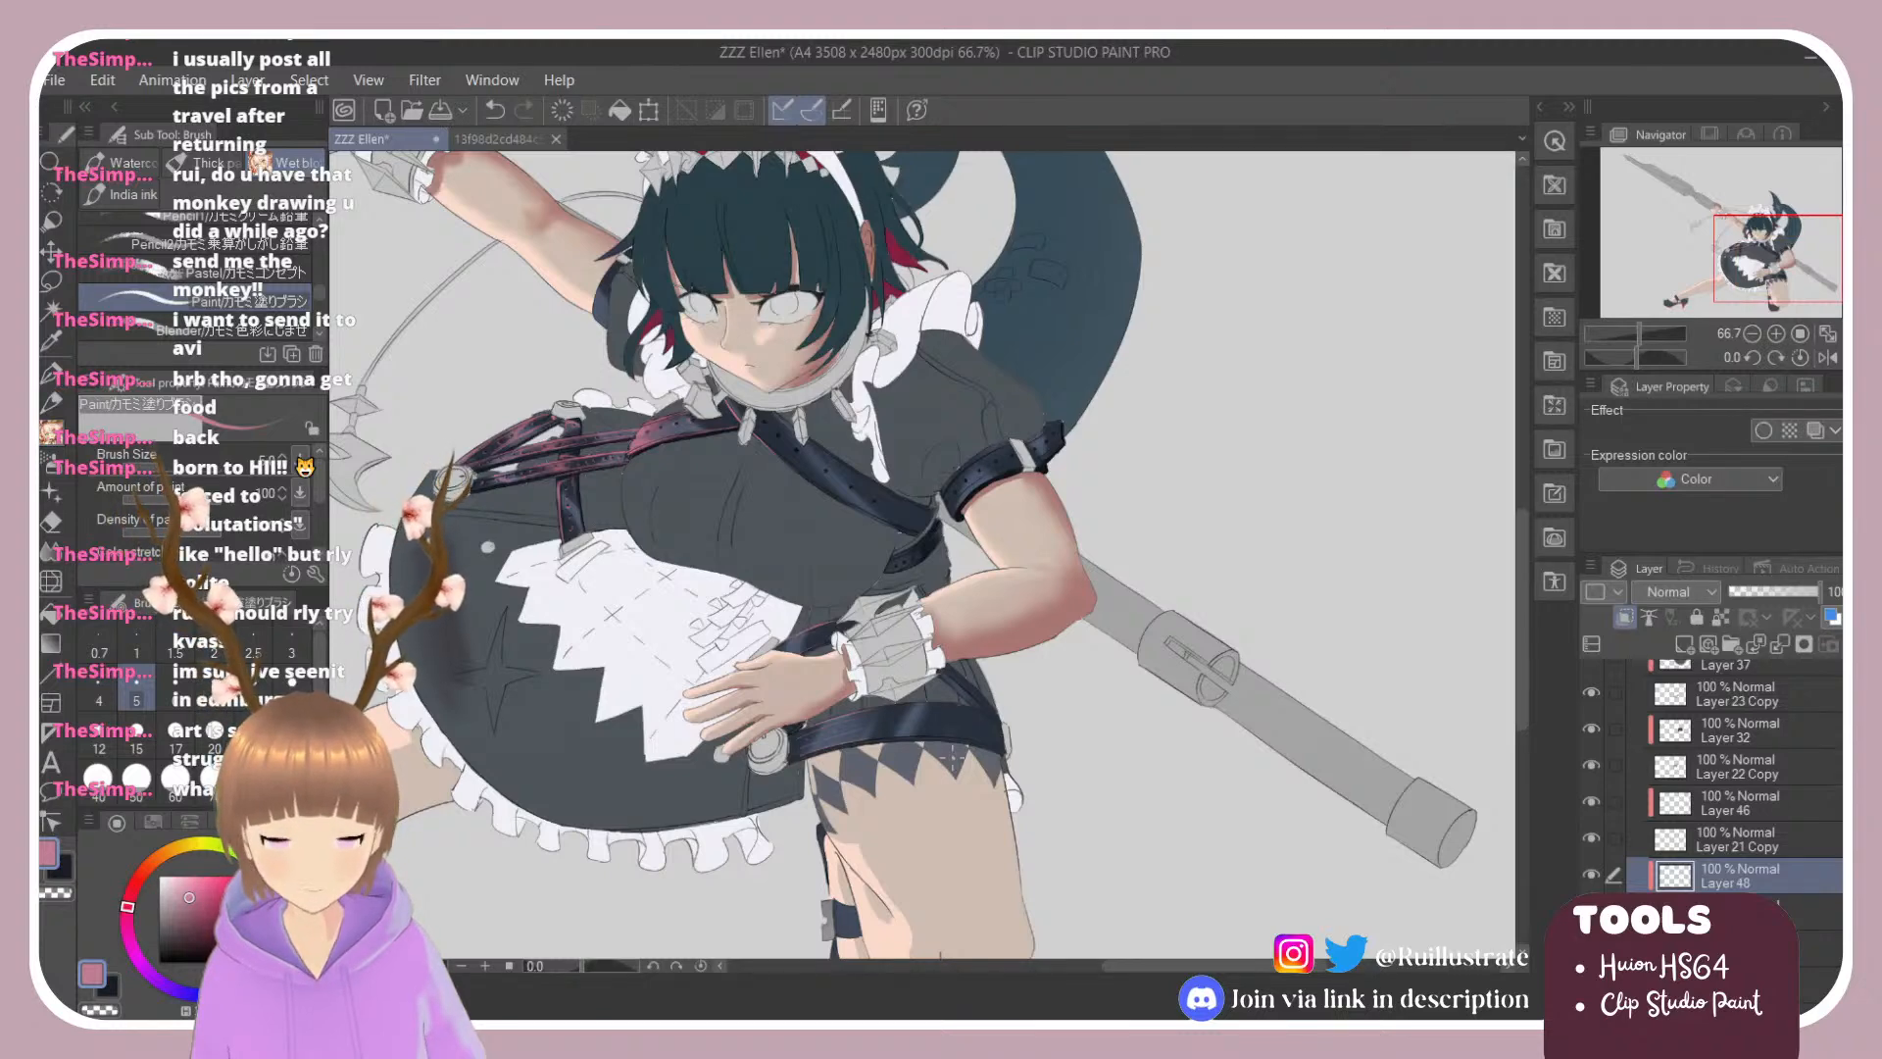
pyautogui.scroll(3, 946, 784)
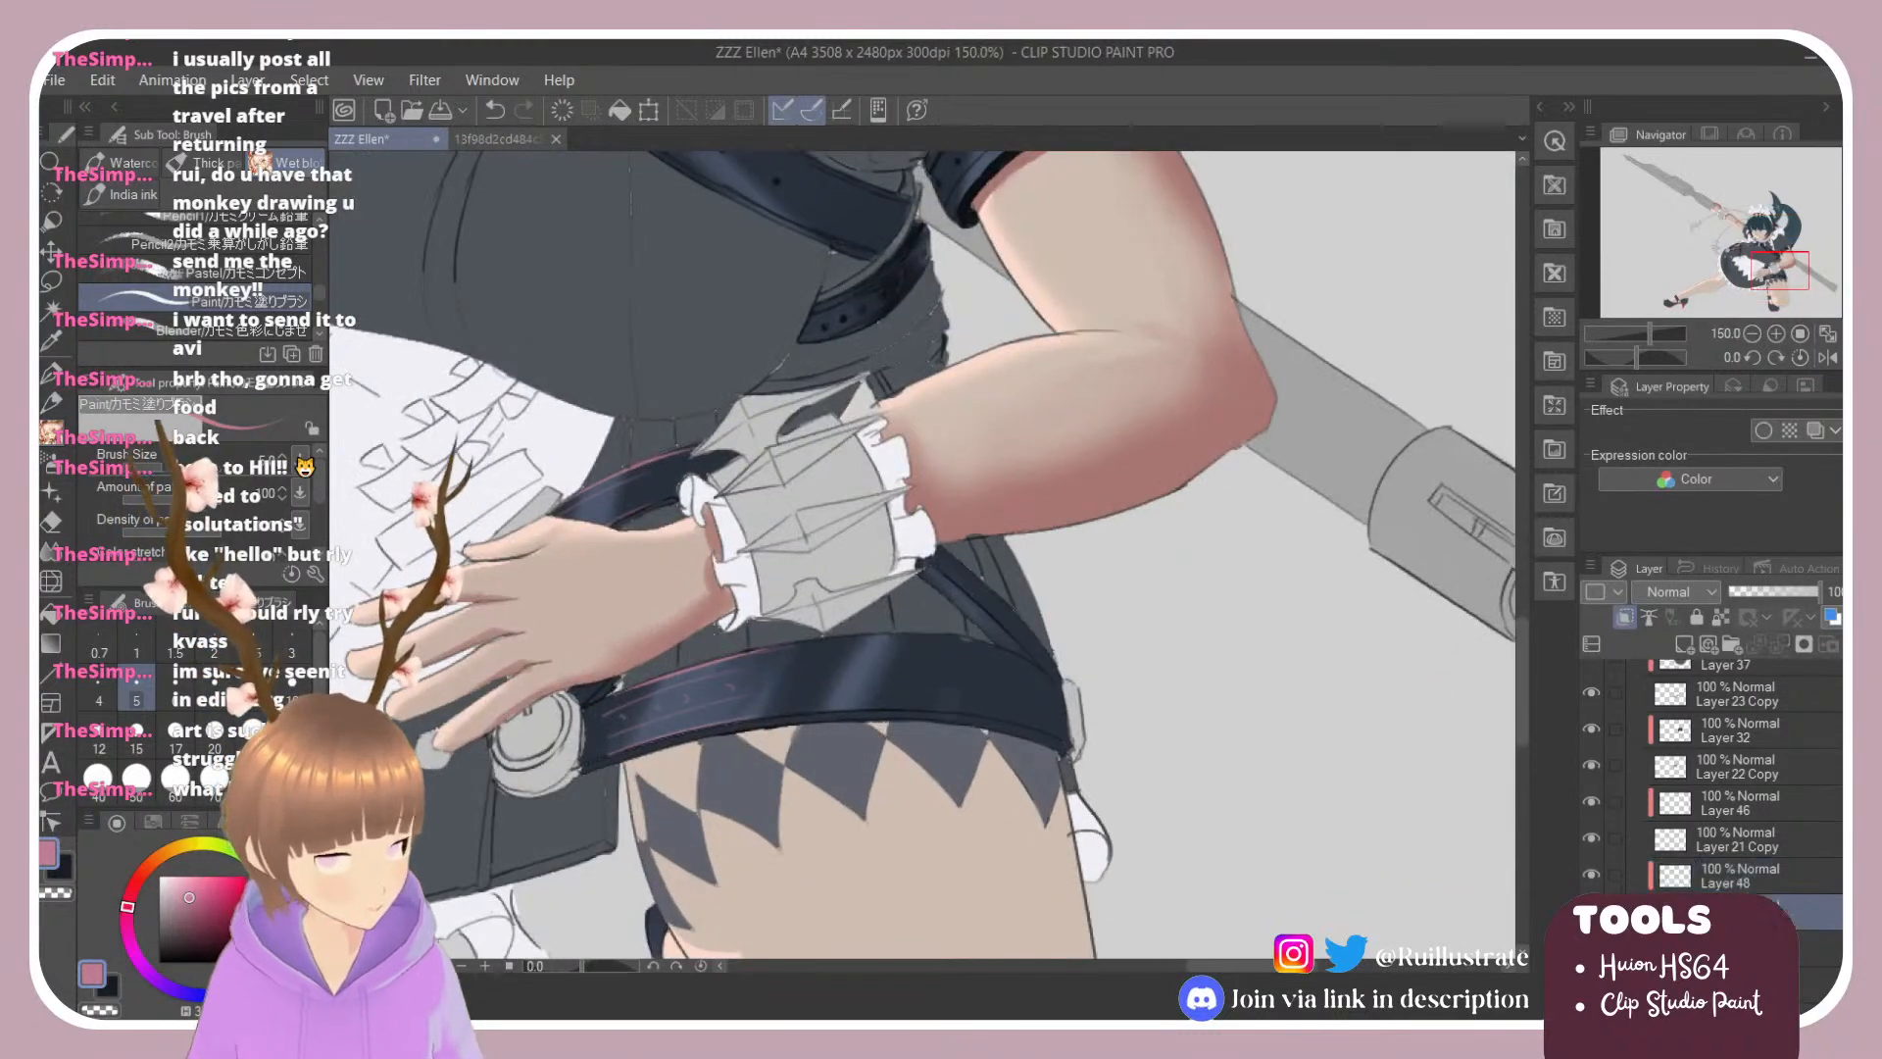
pyautogui.keyDown('alt'); pyautogui.click(956, 210); pyautogui.keyUp('alt')
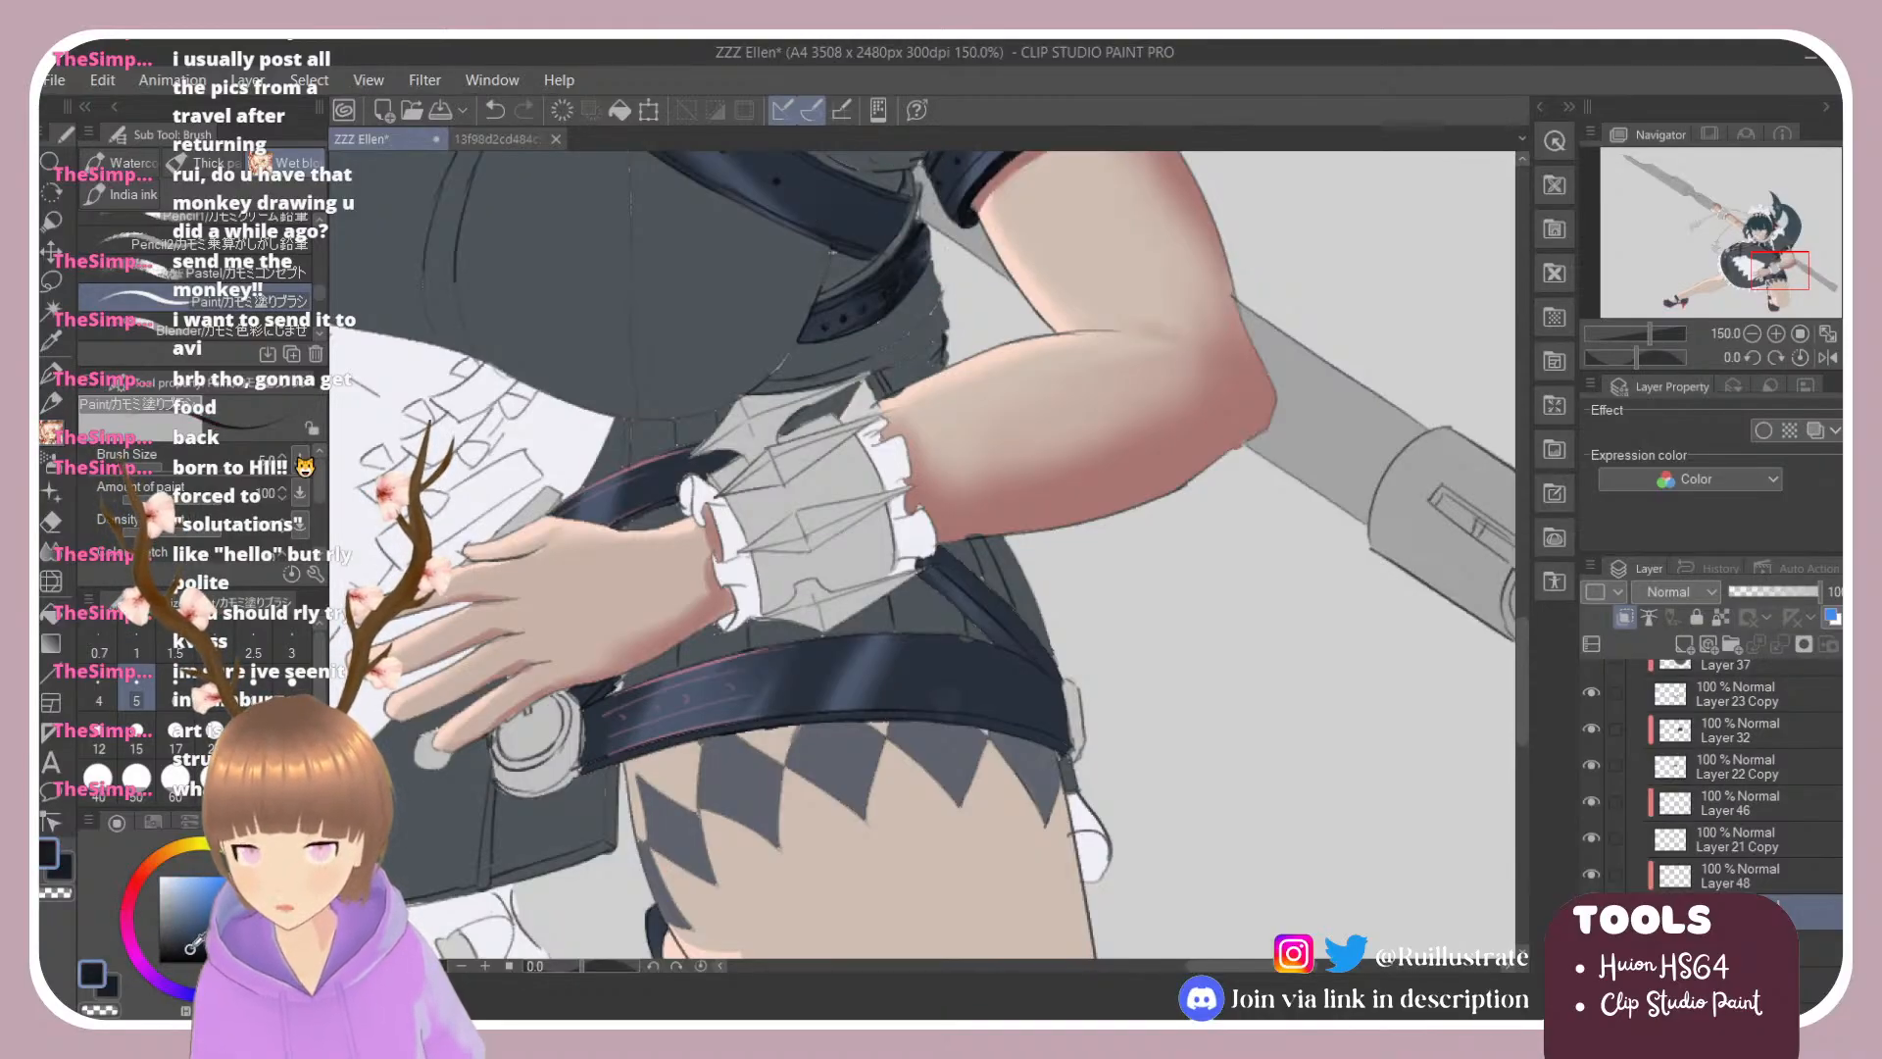
pyautogui.press('alt')
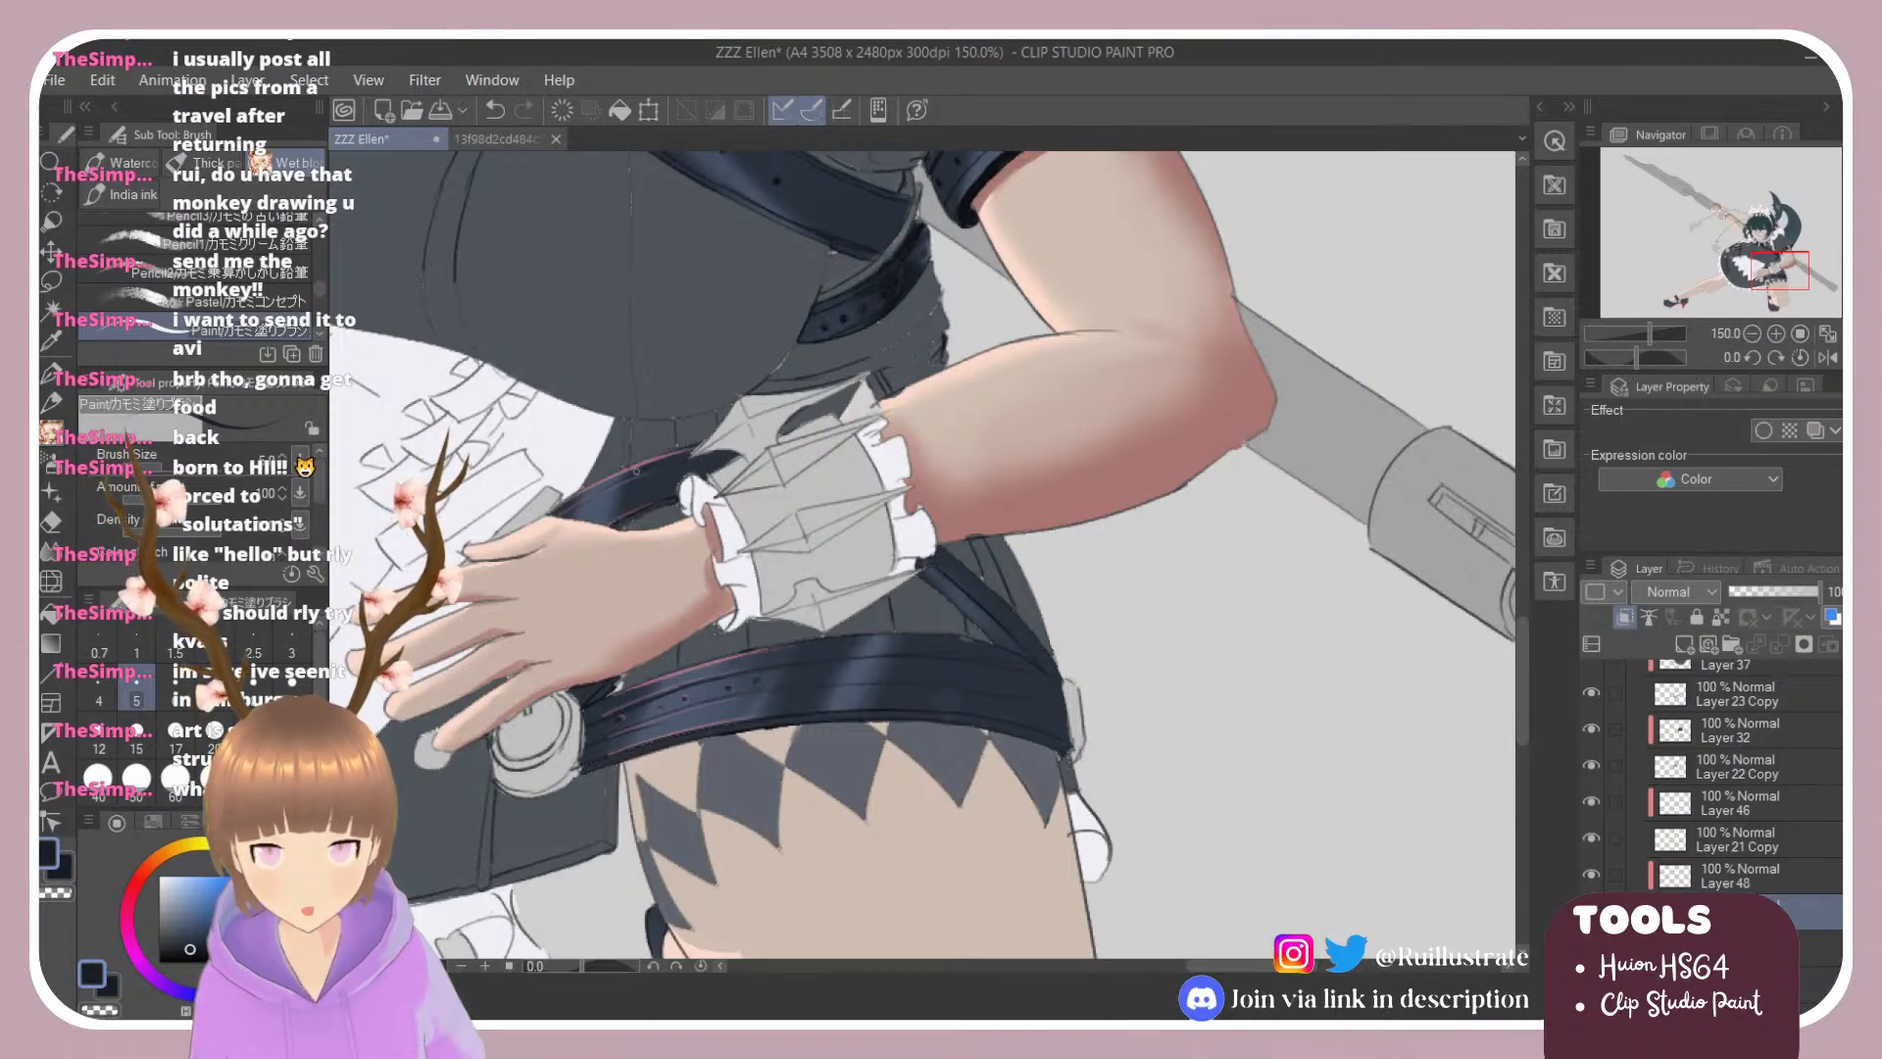
pyautogui.hotkey('ctrl', 'z')
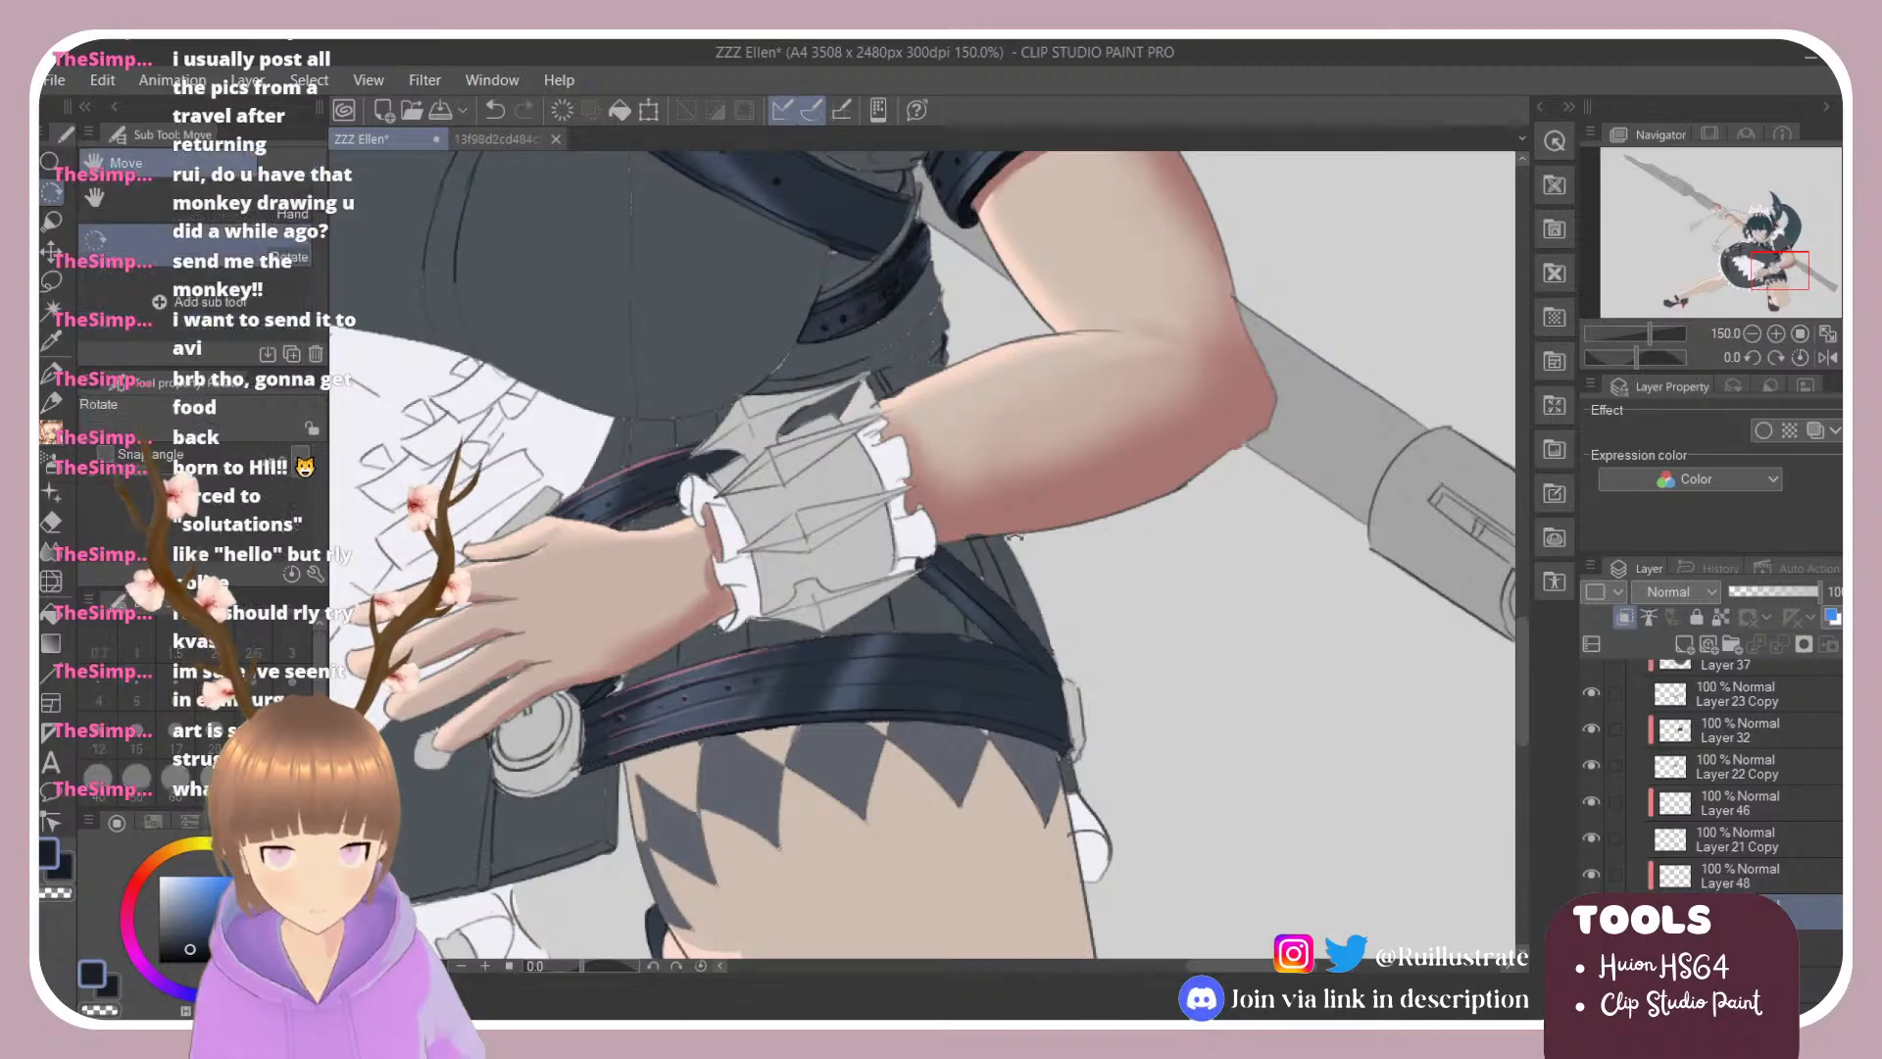
pyautogui.moveTo(644, 488); pyautogui.dragTo(905, 573)
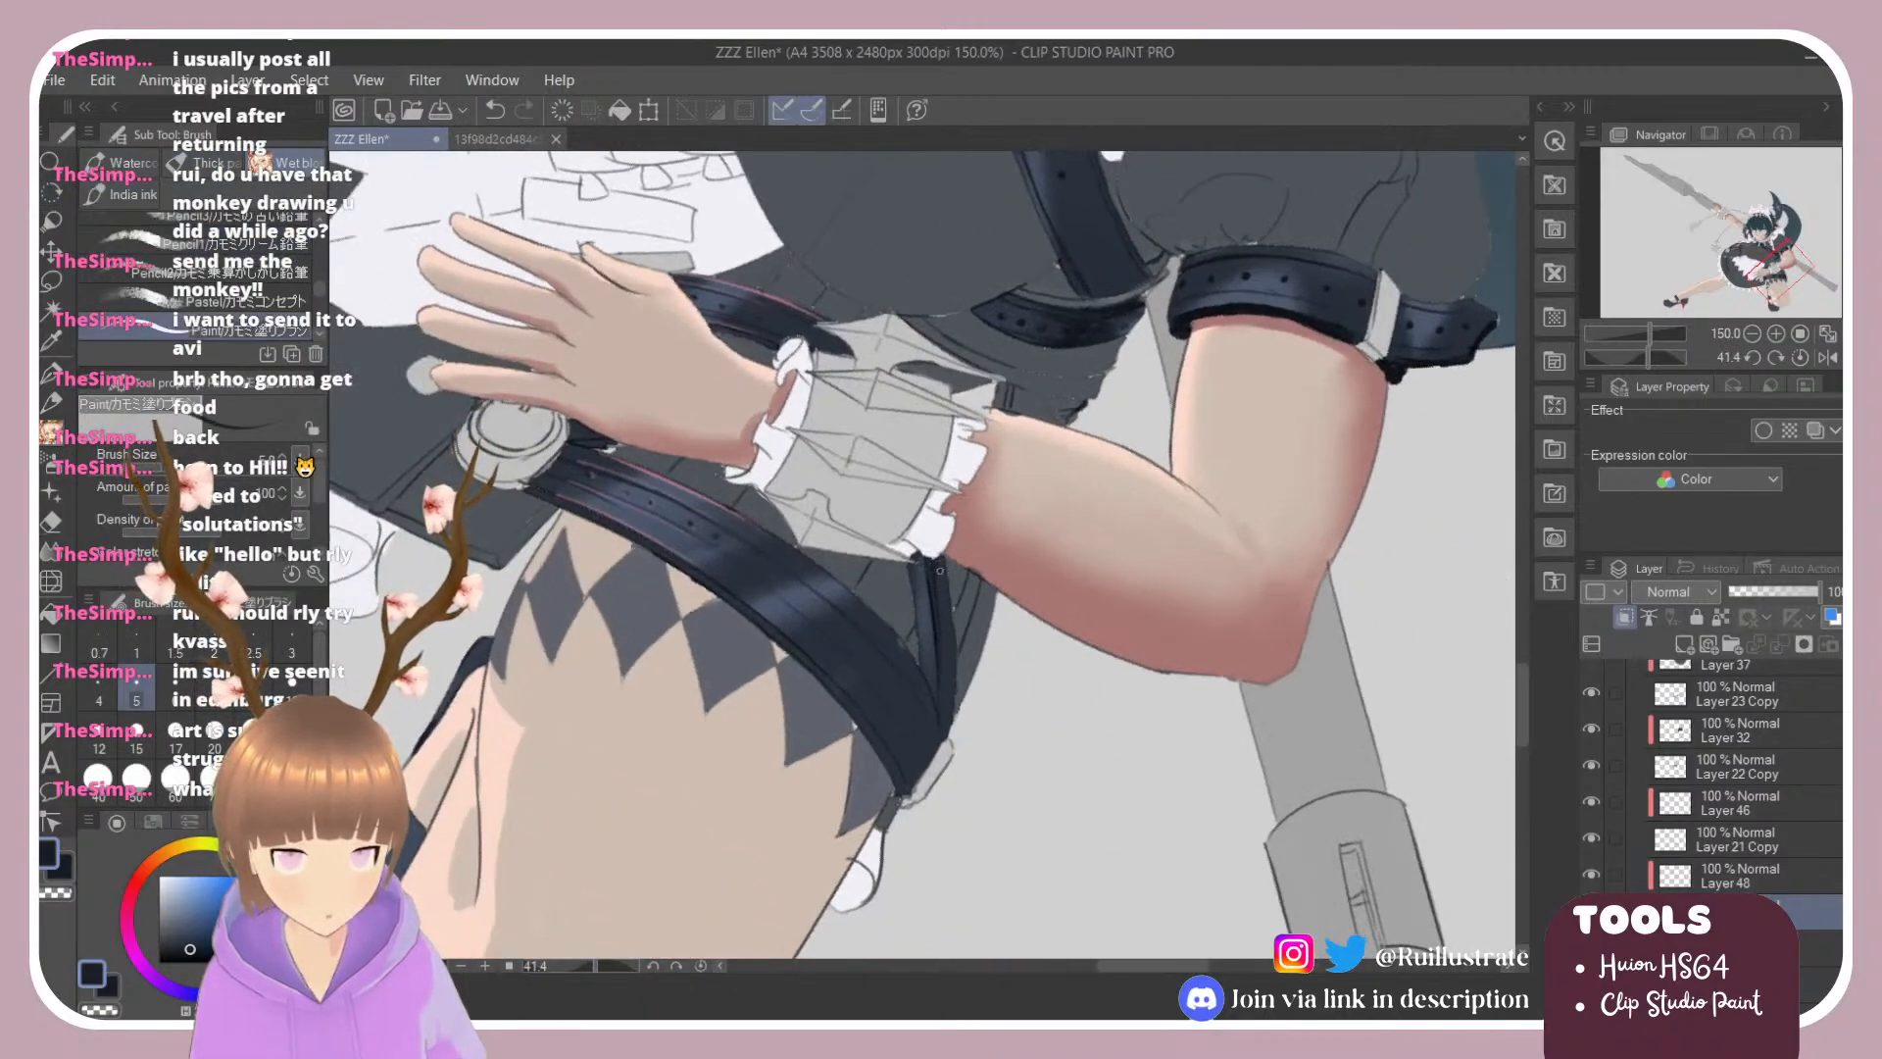
pyautogui.press('r')
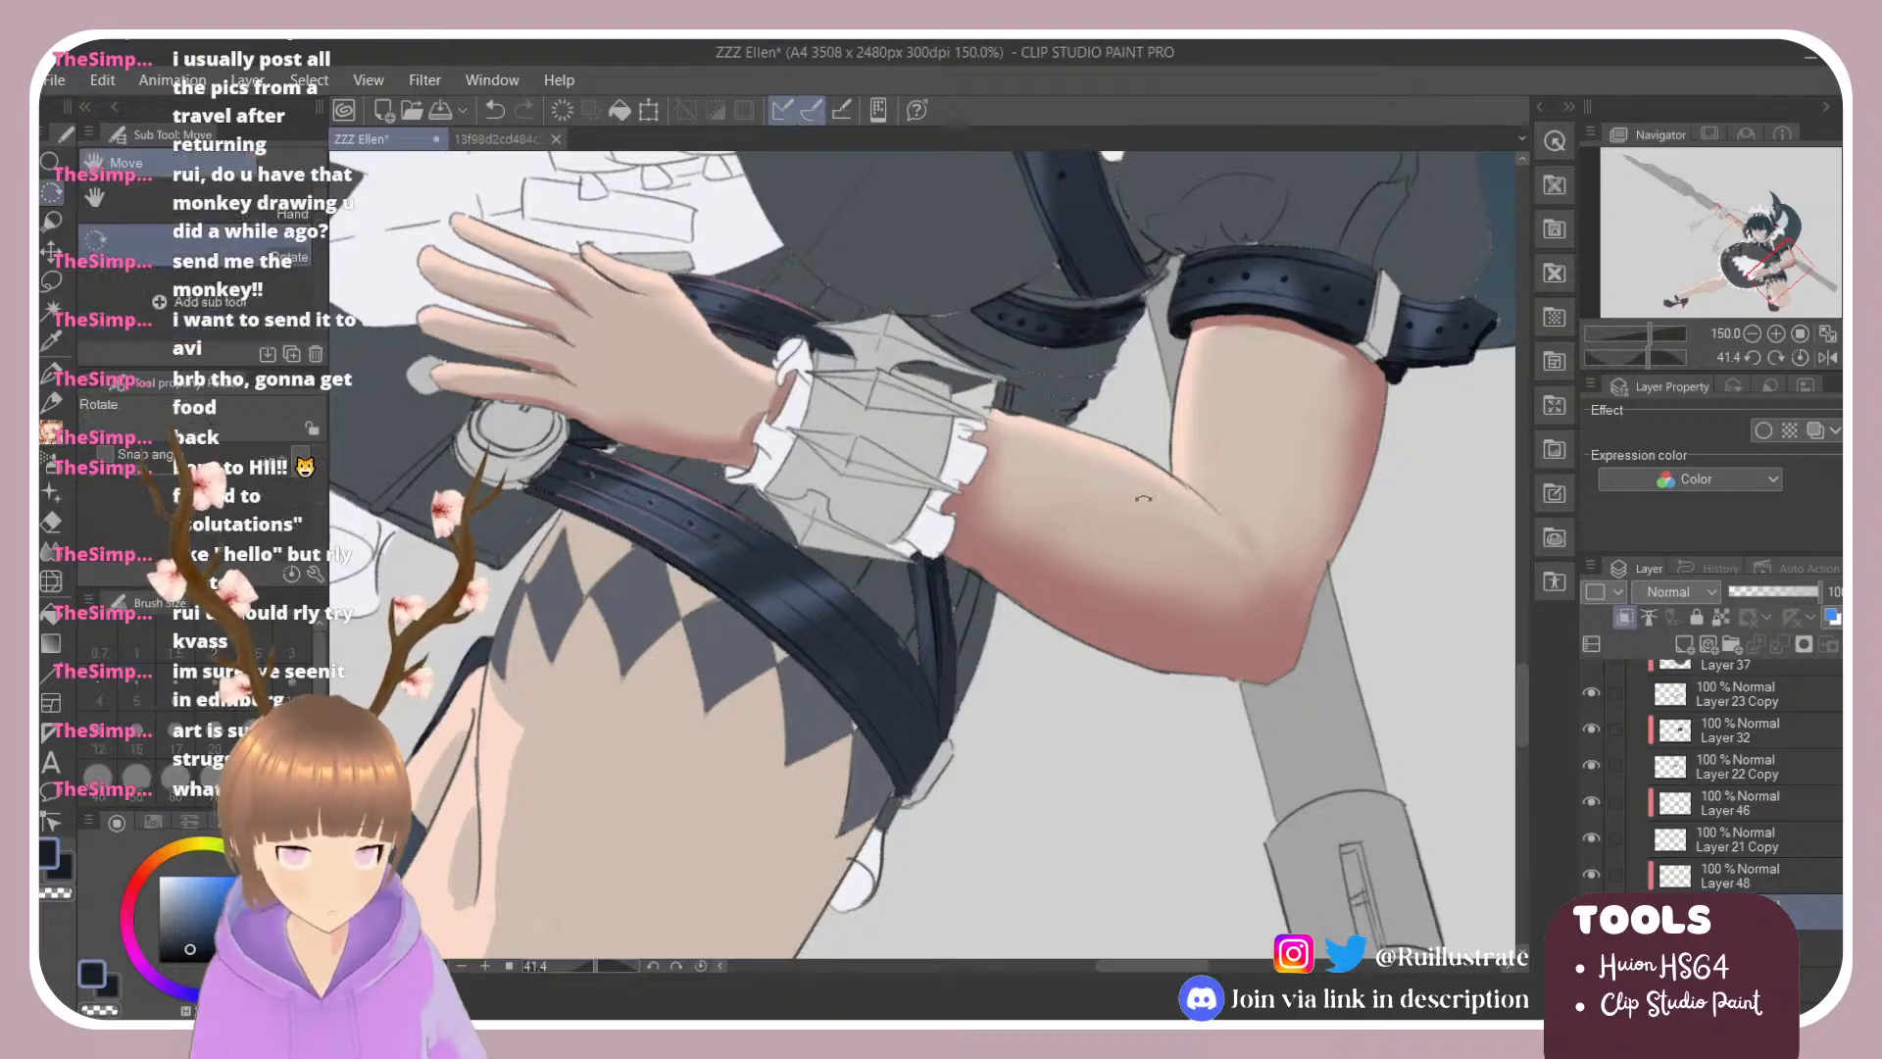
pyautogui.moveTo(931, 616); pyautogui.dragTo(1077, 396)
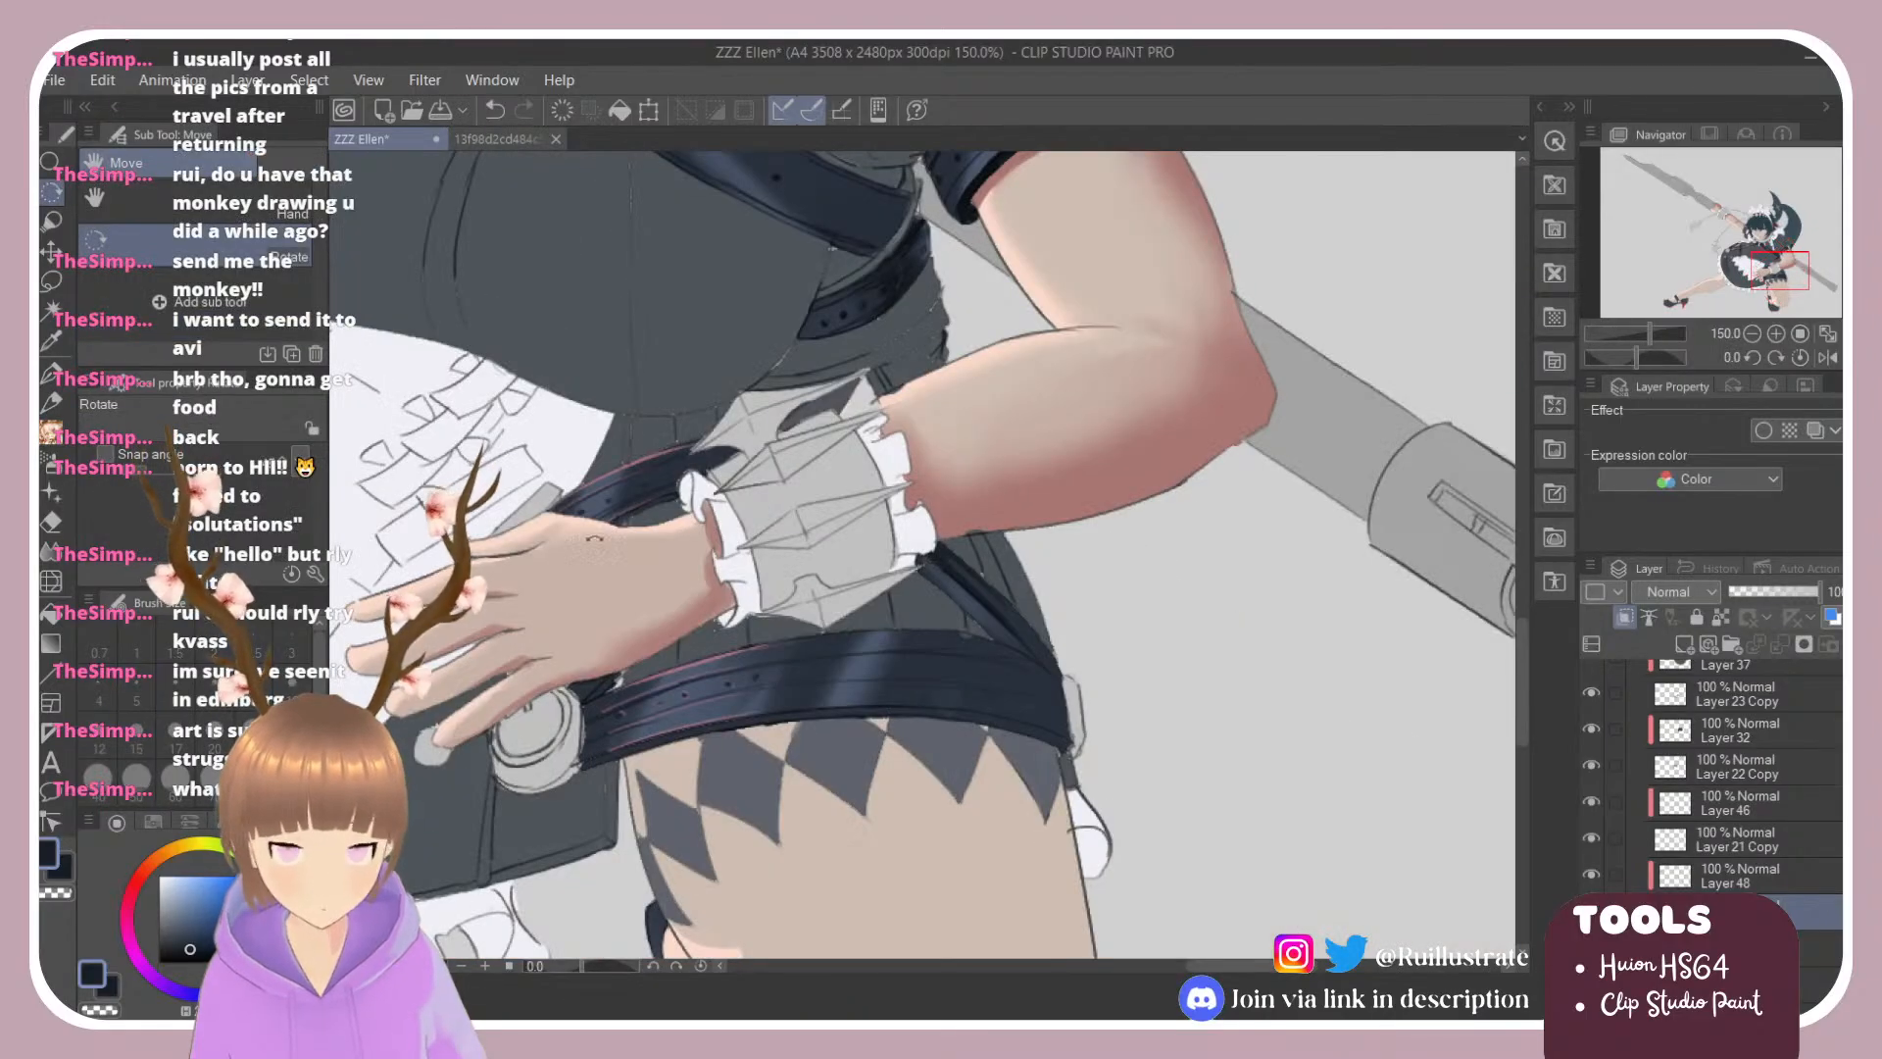
# Step: Soften the dark strokes on the hip belt and its straps with the colour-blending brush
pyautogui.press('b')
pyautogui.click(281, 334)
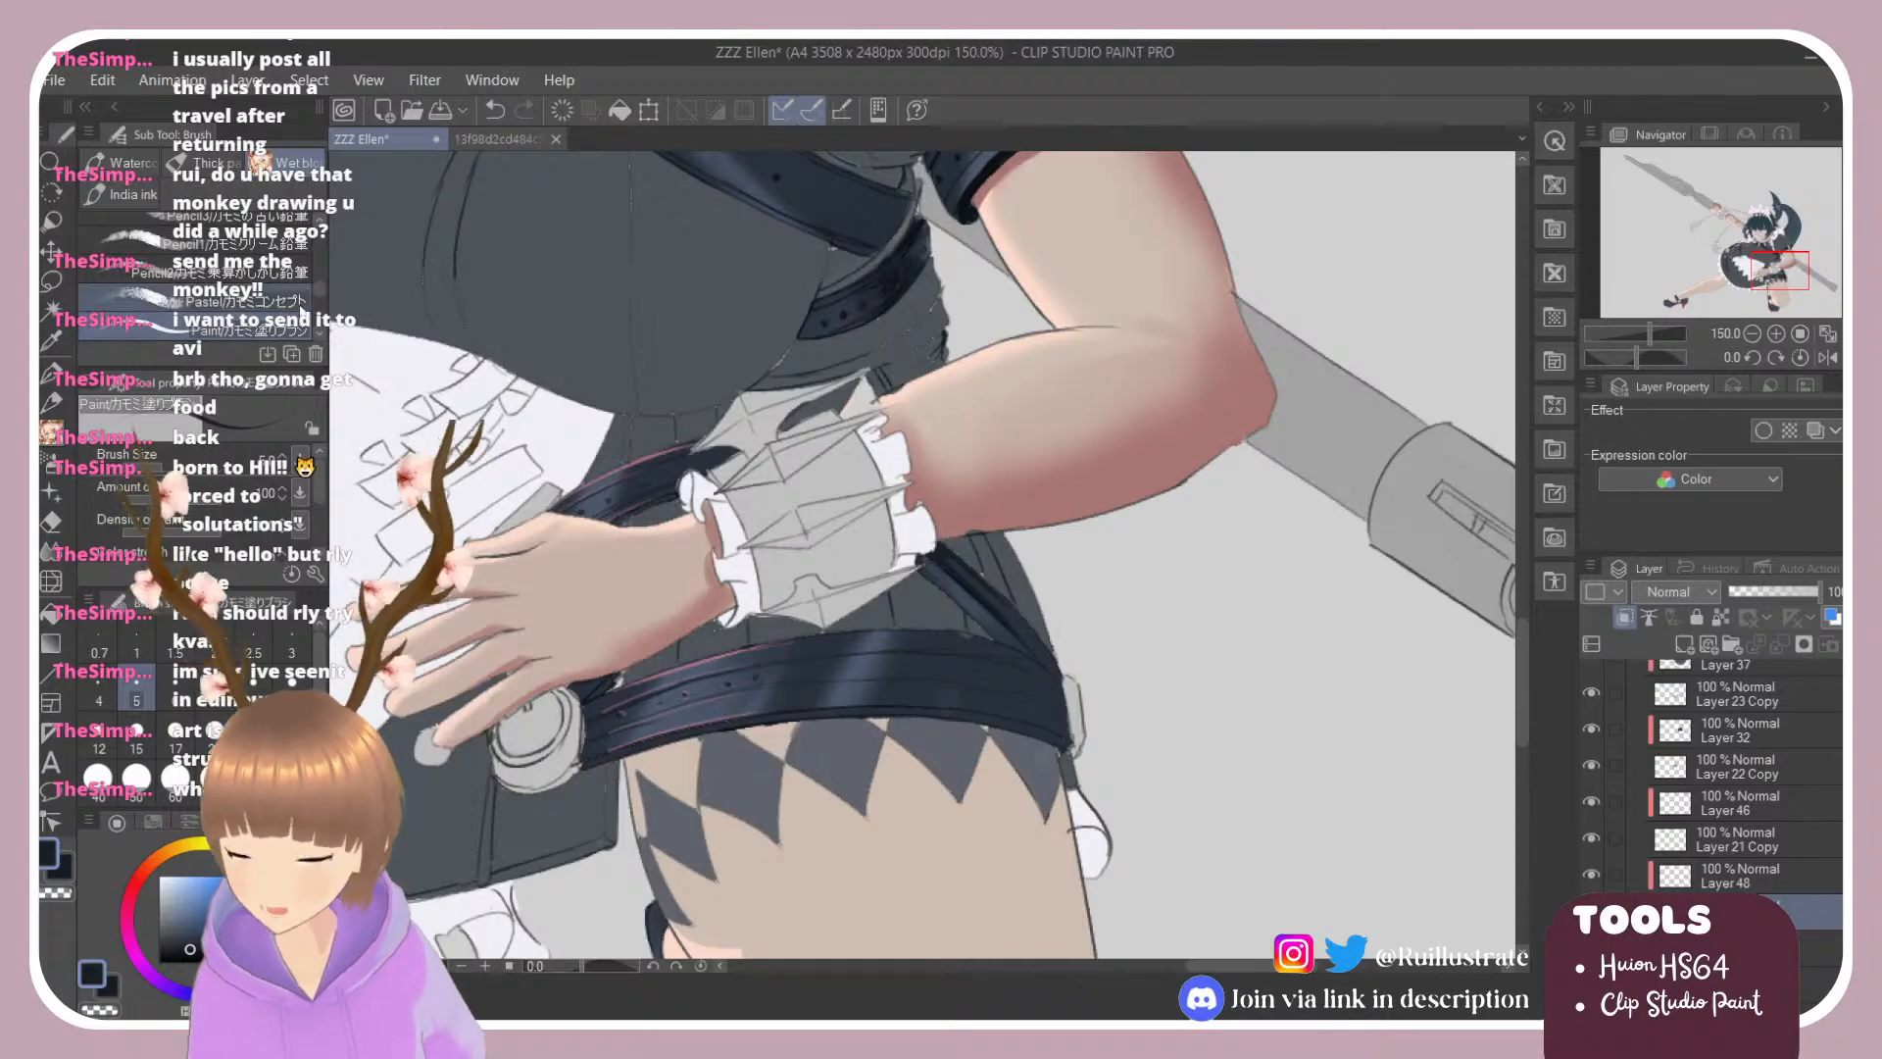
pyautogui.scroll(-1, 315, 290)
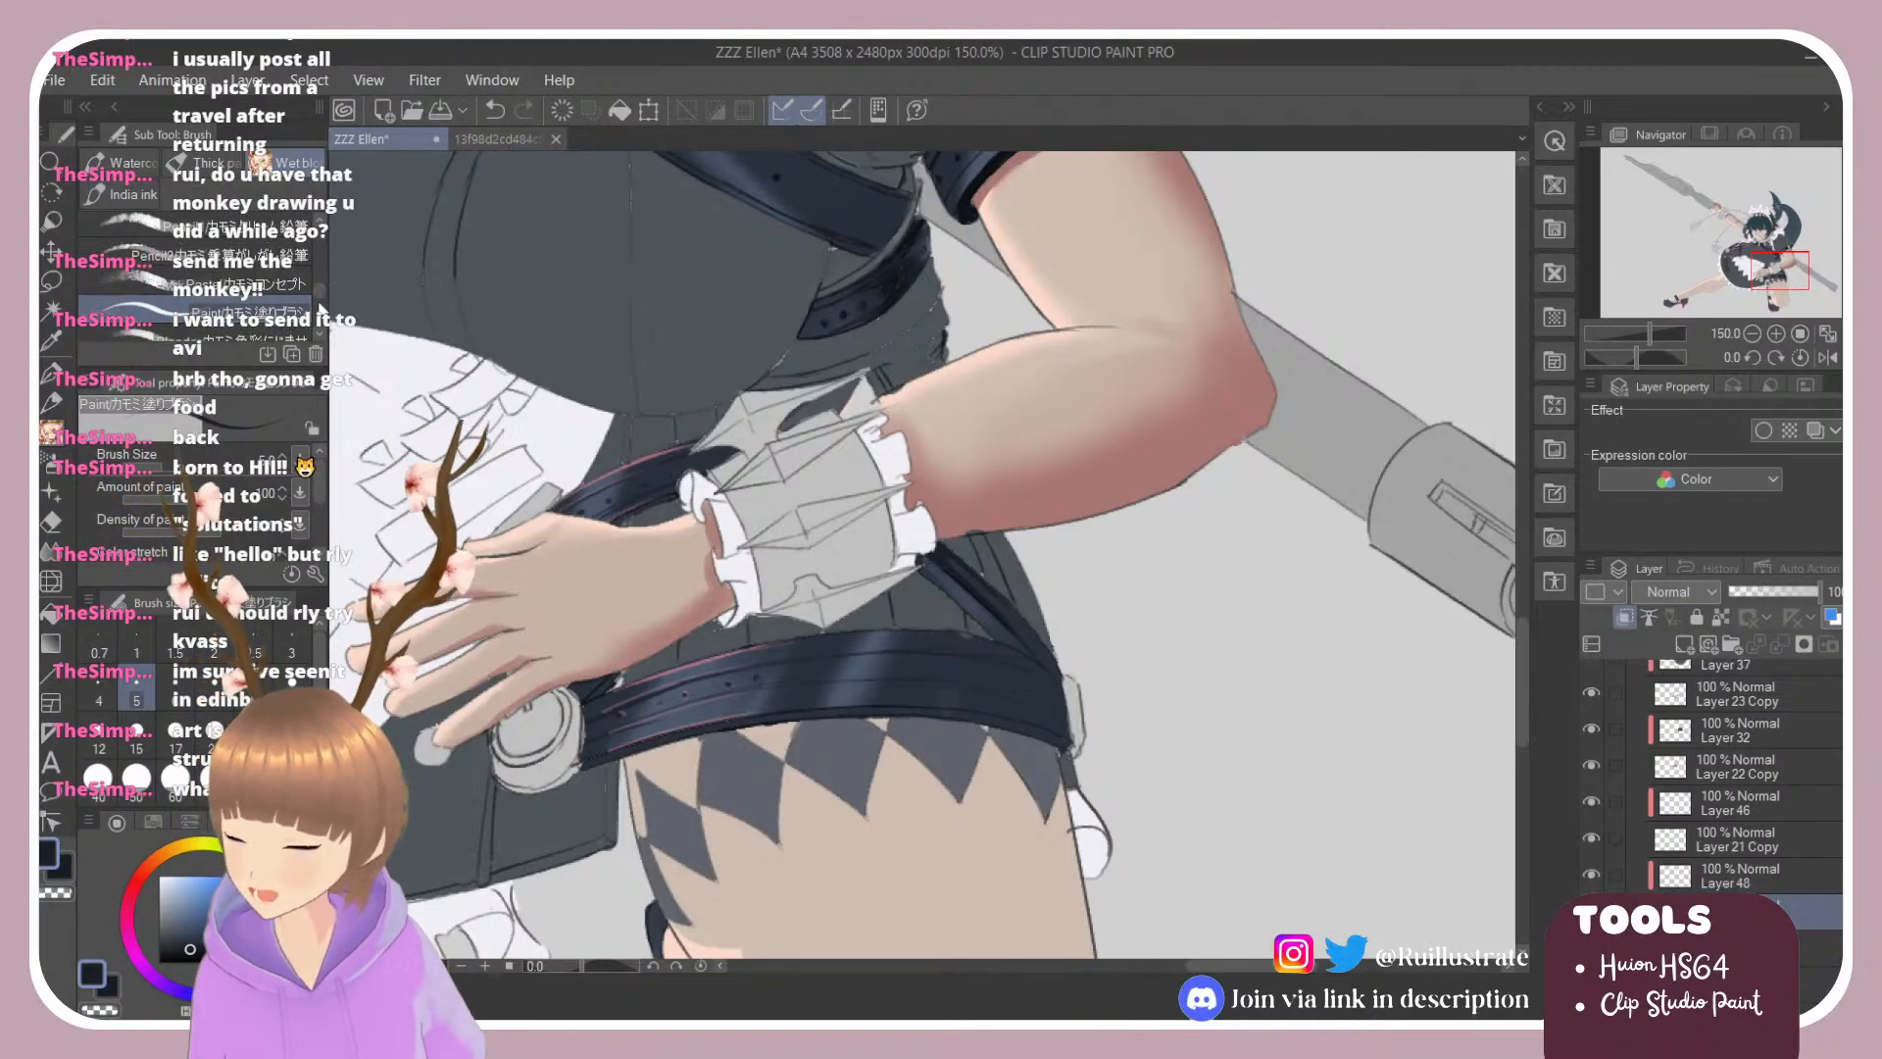
pyautogui.scroll(-1, 312, 291)
pyautogui.click(296, 281)
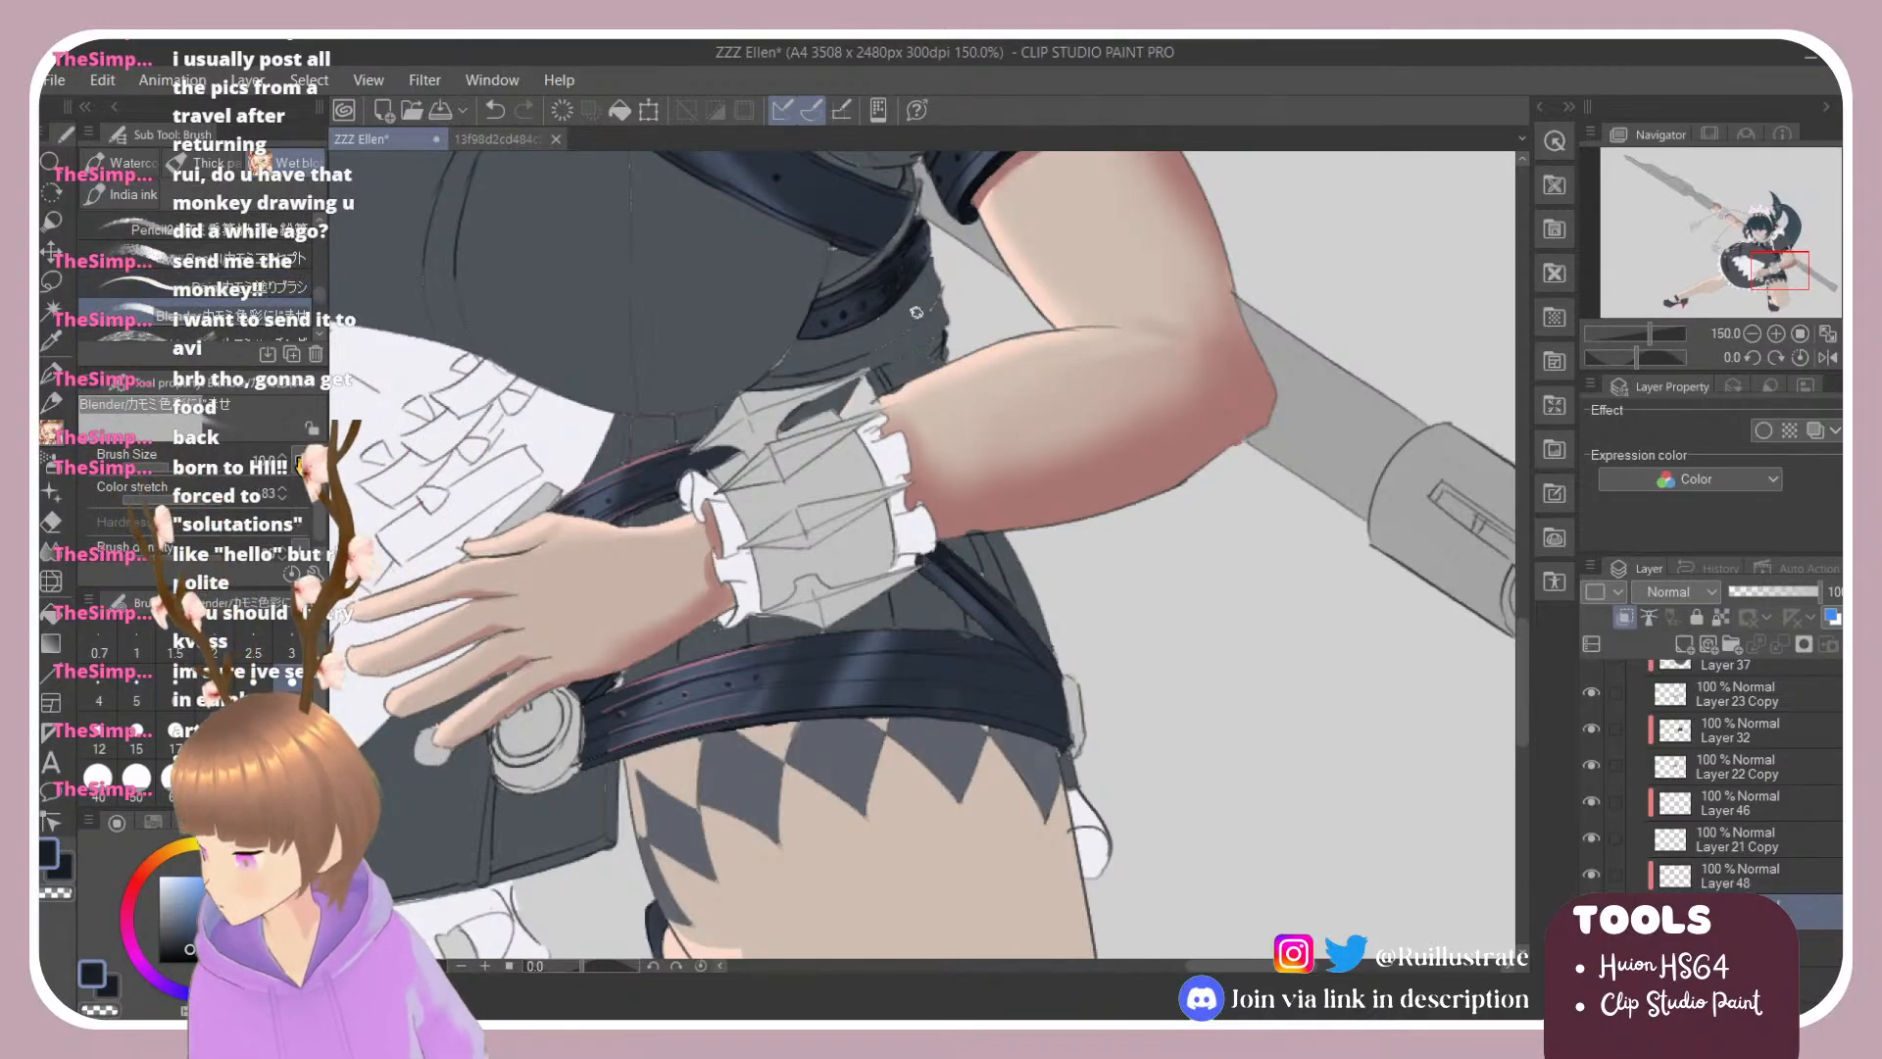
pyautogui.press('r')
pyautogui.moveTo(1036, 526); pyautogui.dragTo(1035, 582)
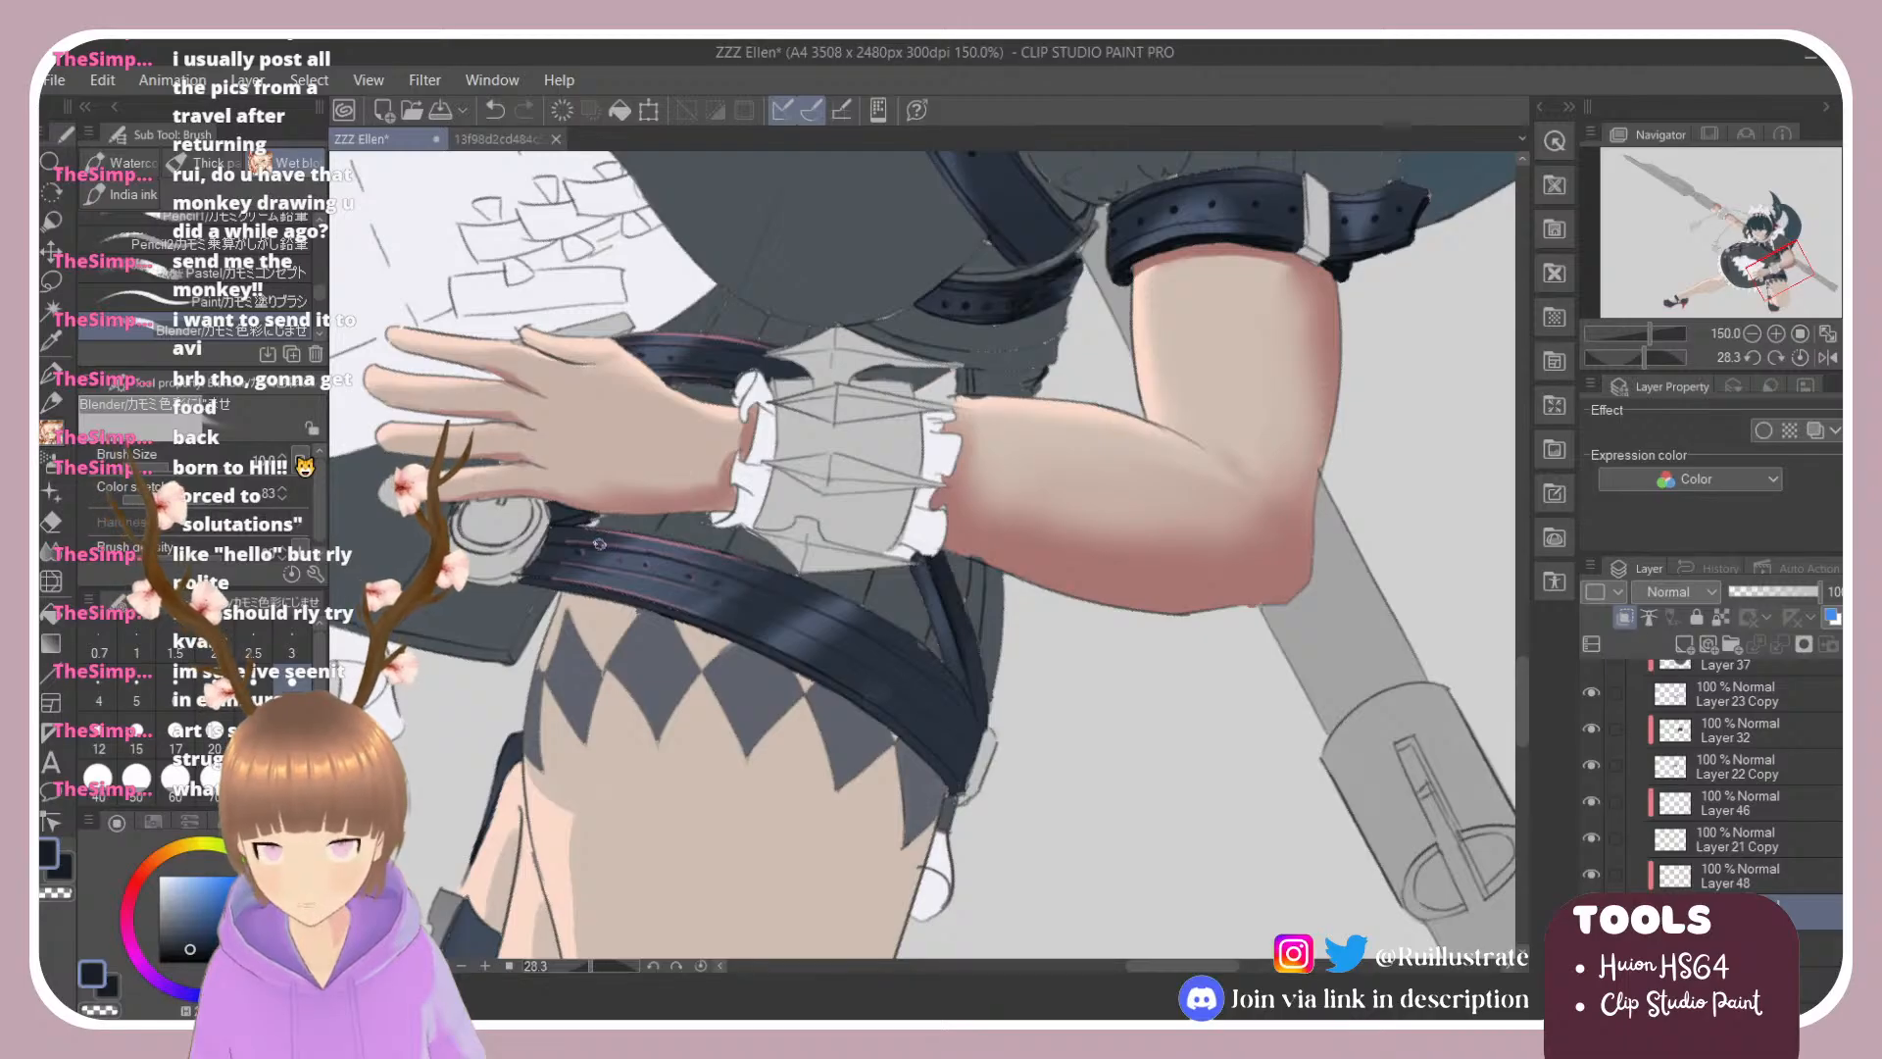
pyautogui.press('r')
pyautogui.moveTo(604, 545)
pyautogui.mouseDown()
pyautogui.moveTo(624, 663)
pyautogui.moveTo(662, 738)
pyautogui.mouseUp()
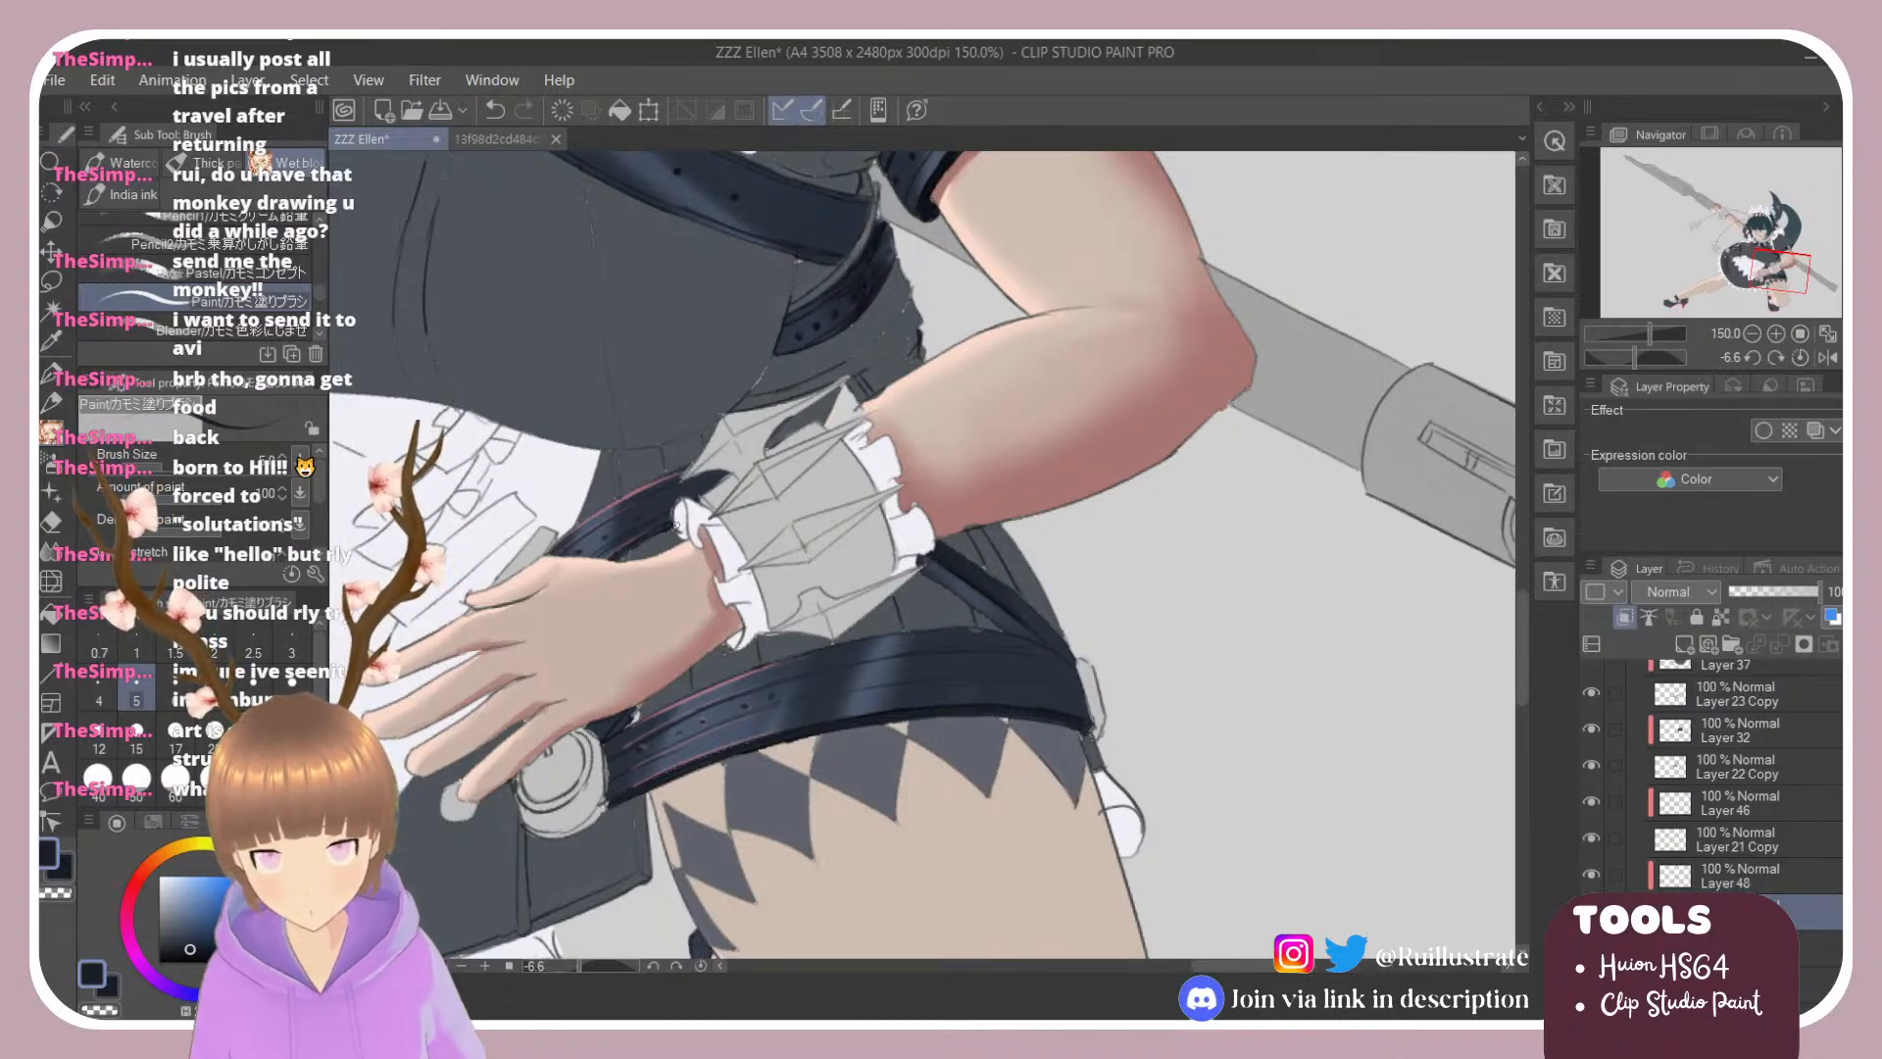
# Step: Add a new layer above Layer 48 and choose a light desaturated teal-blue paint colour
pyautogui.scroll(-4, 682, 519)
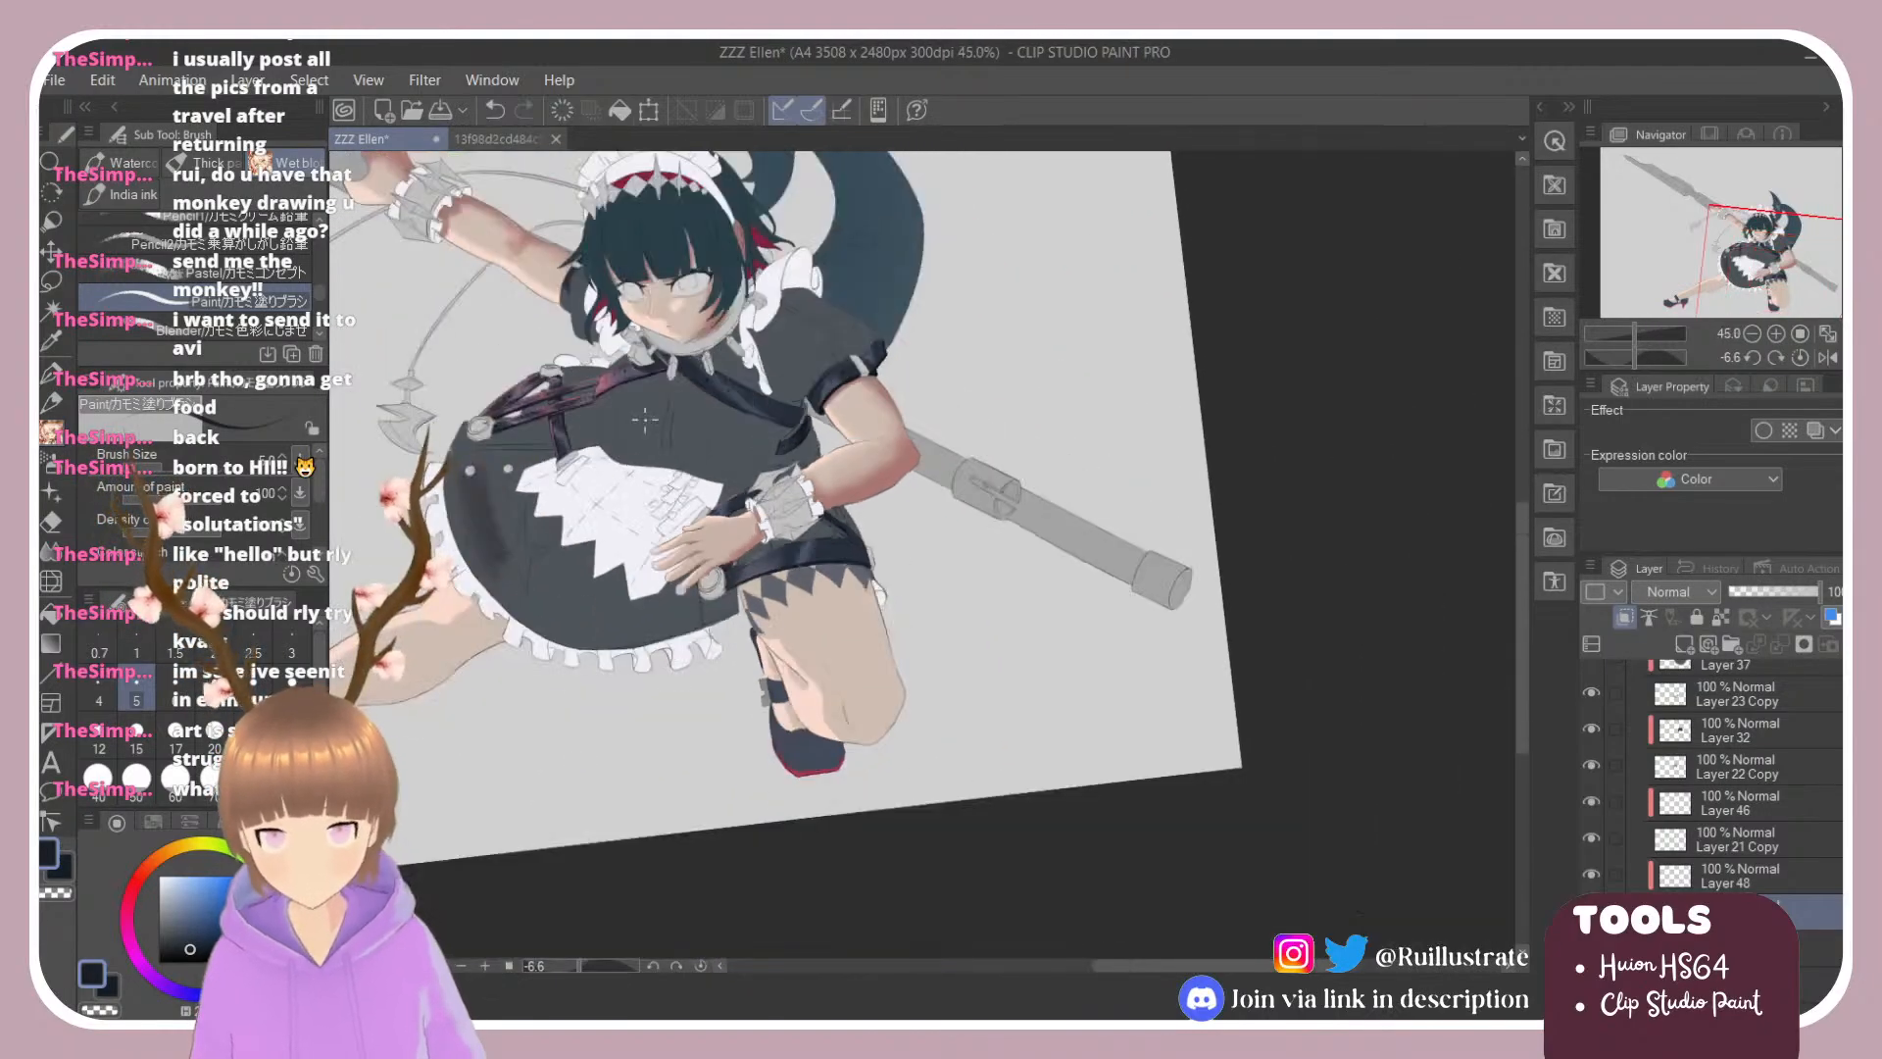
pyautogui.scroll(2, 634, 399)
pyautogui.scroll(-2, 634, 399)
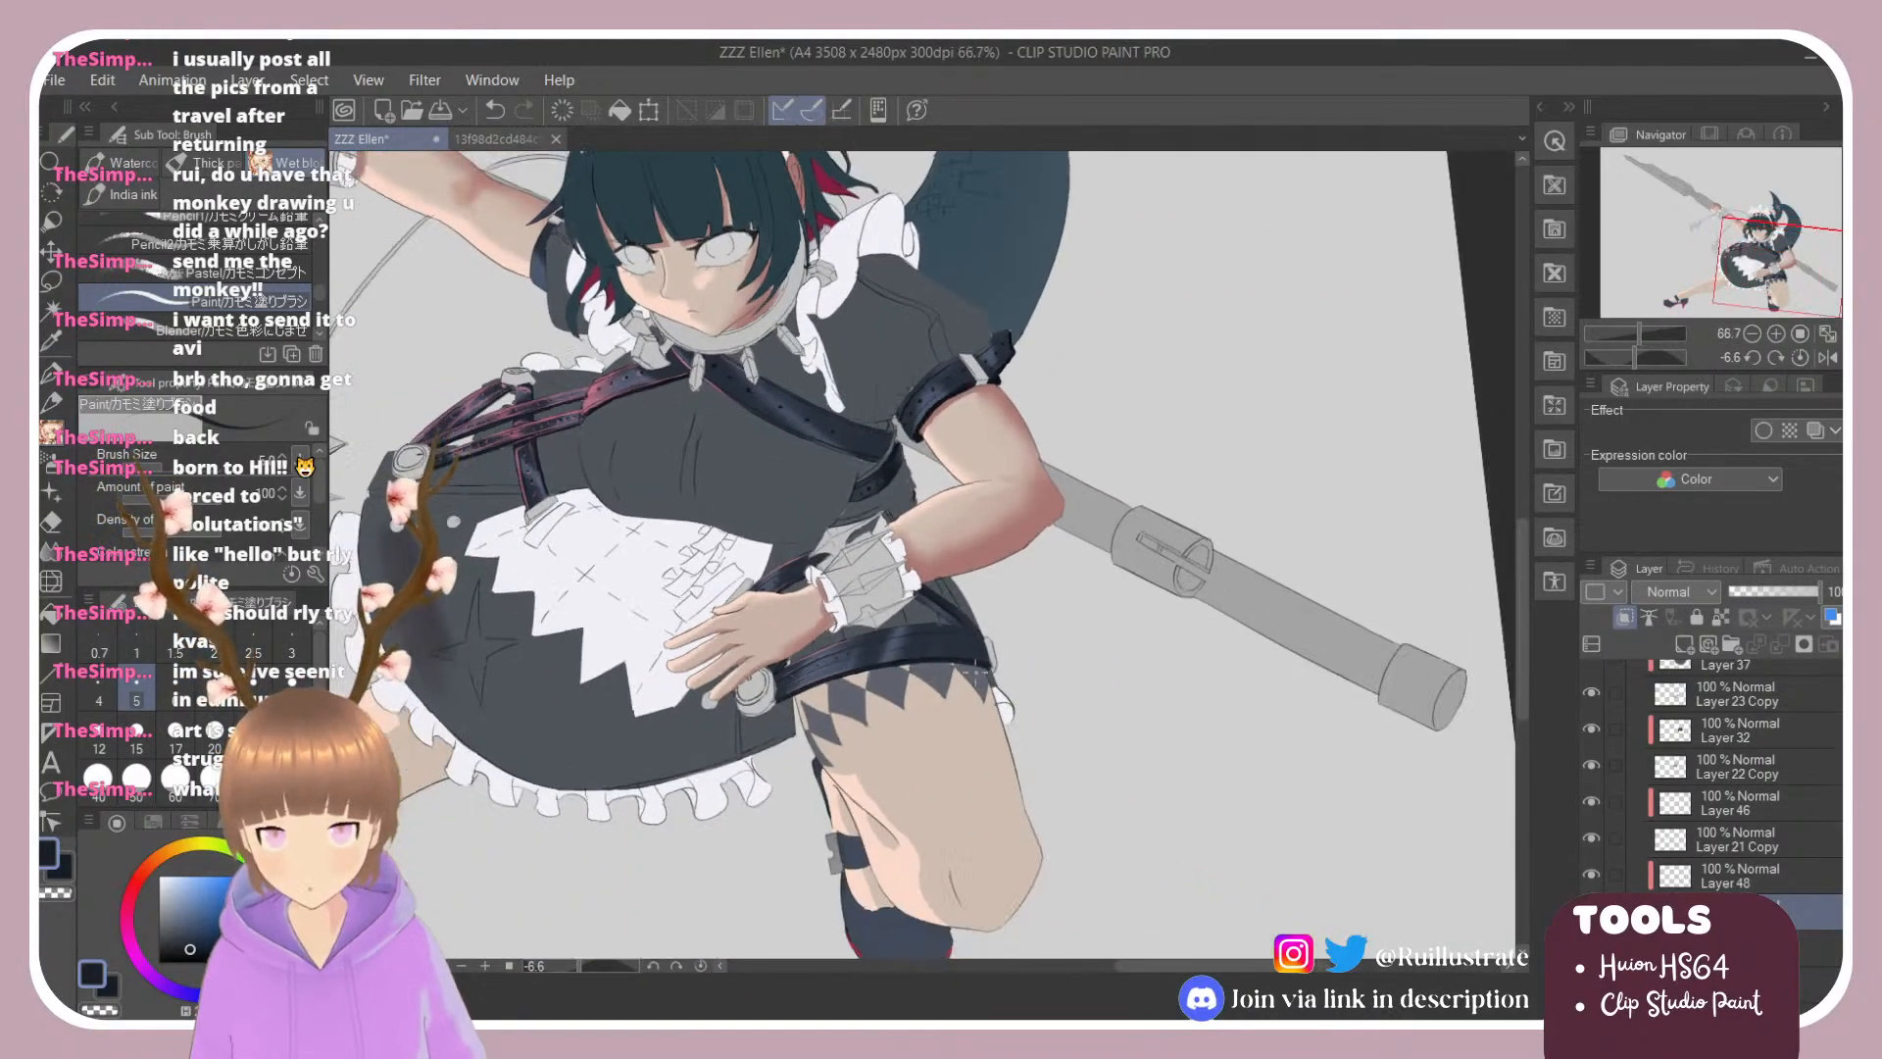
pyautogui.scroll(4, 882, 588)
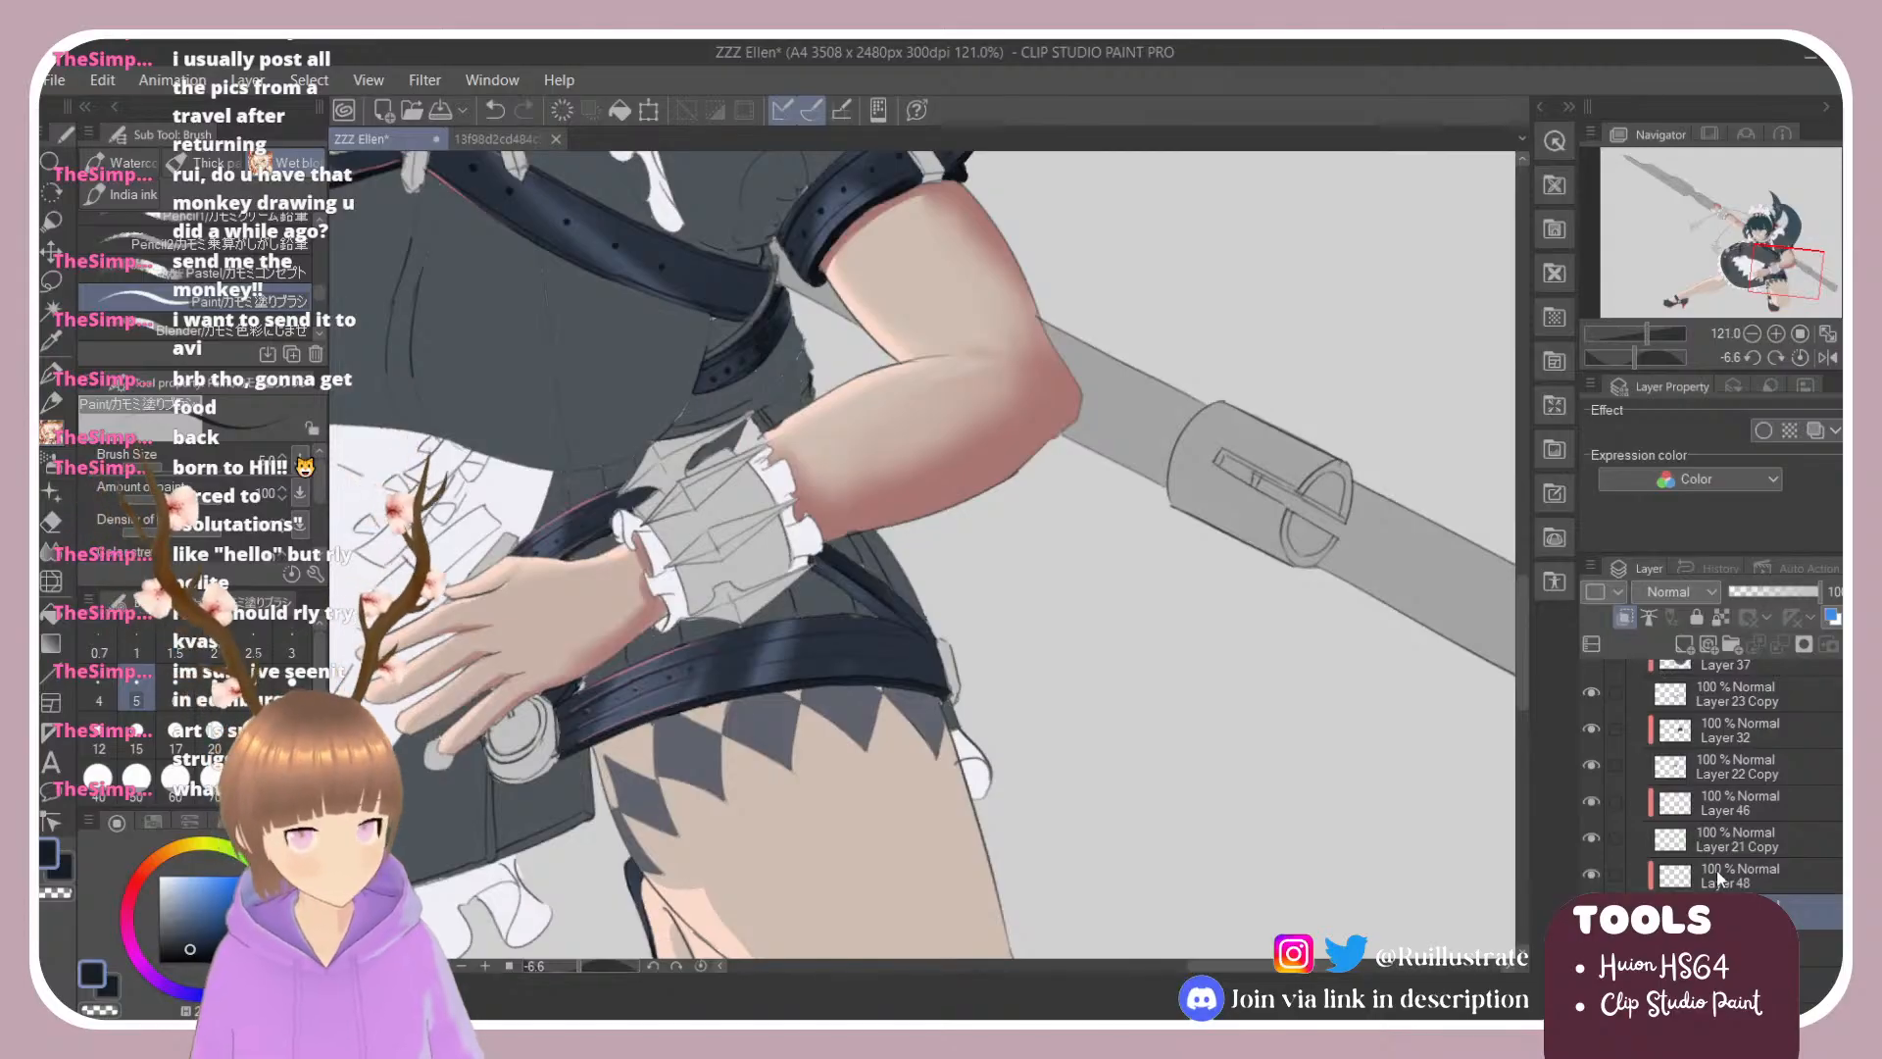
pyautogui.click(1612, 873)
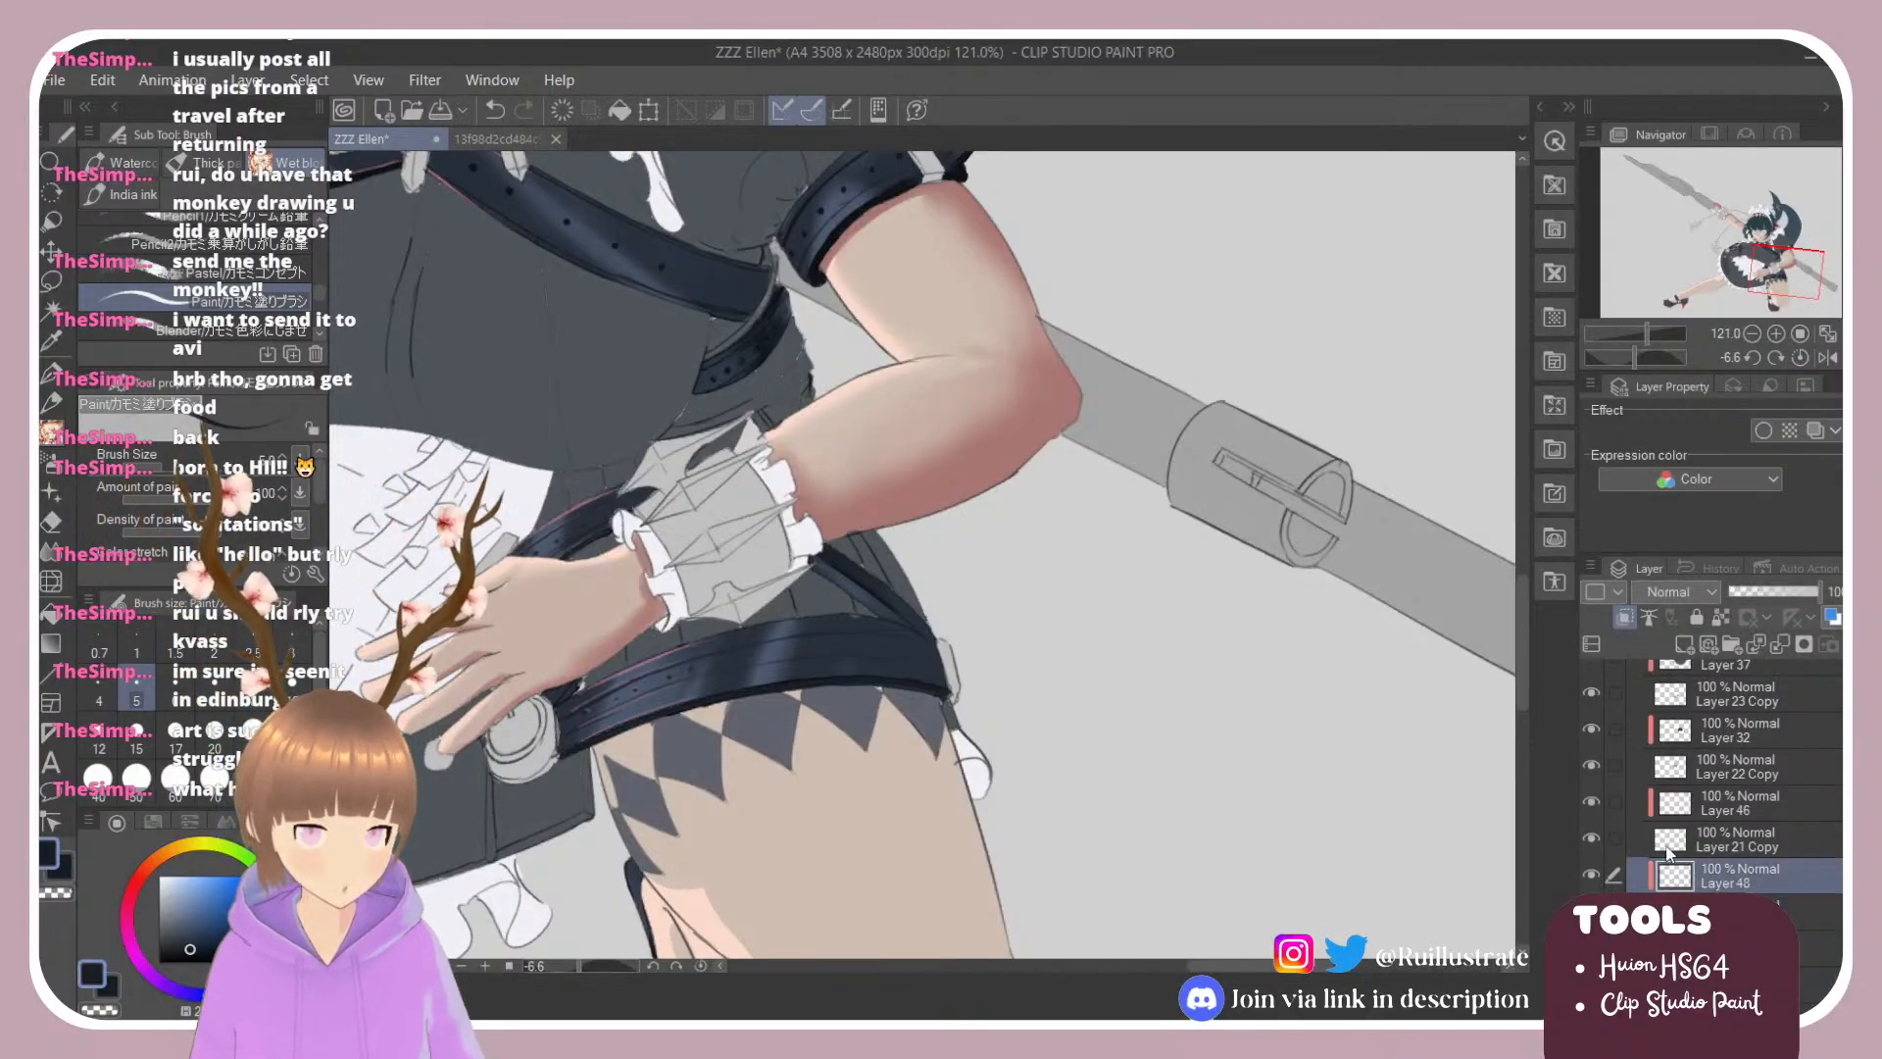
pyautogui.click(1682, 643)
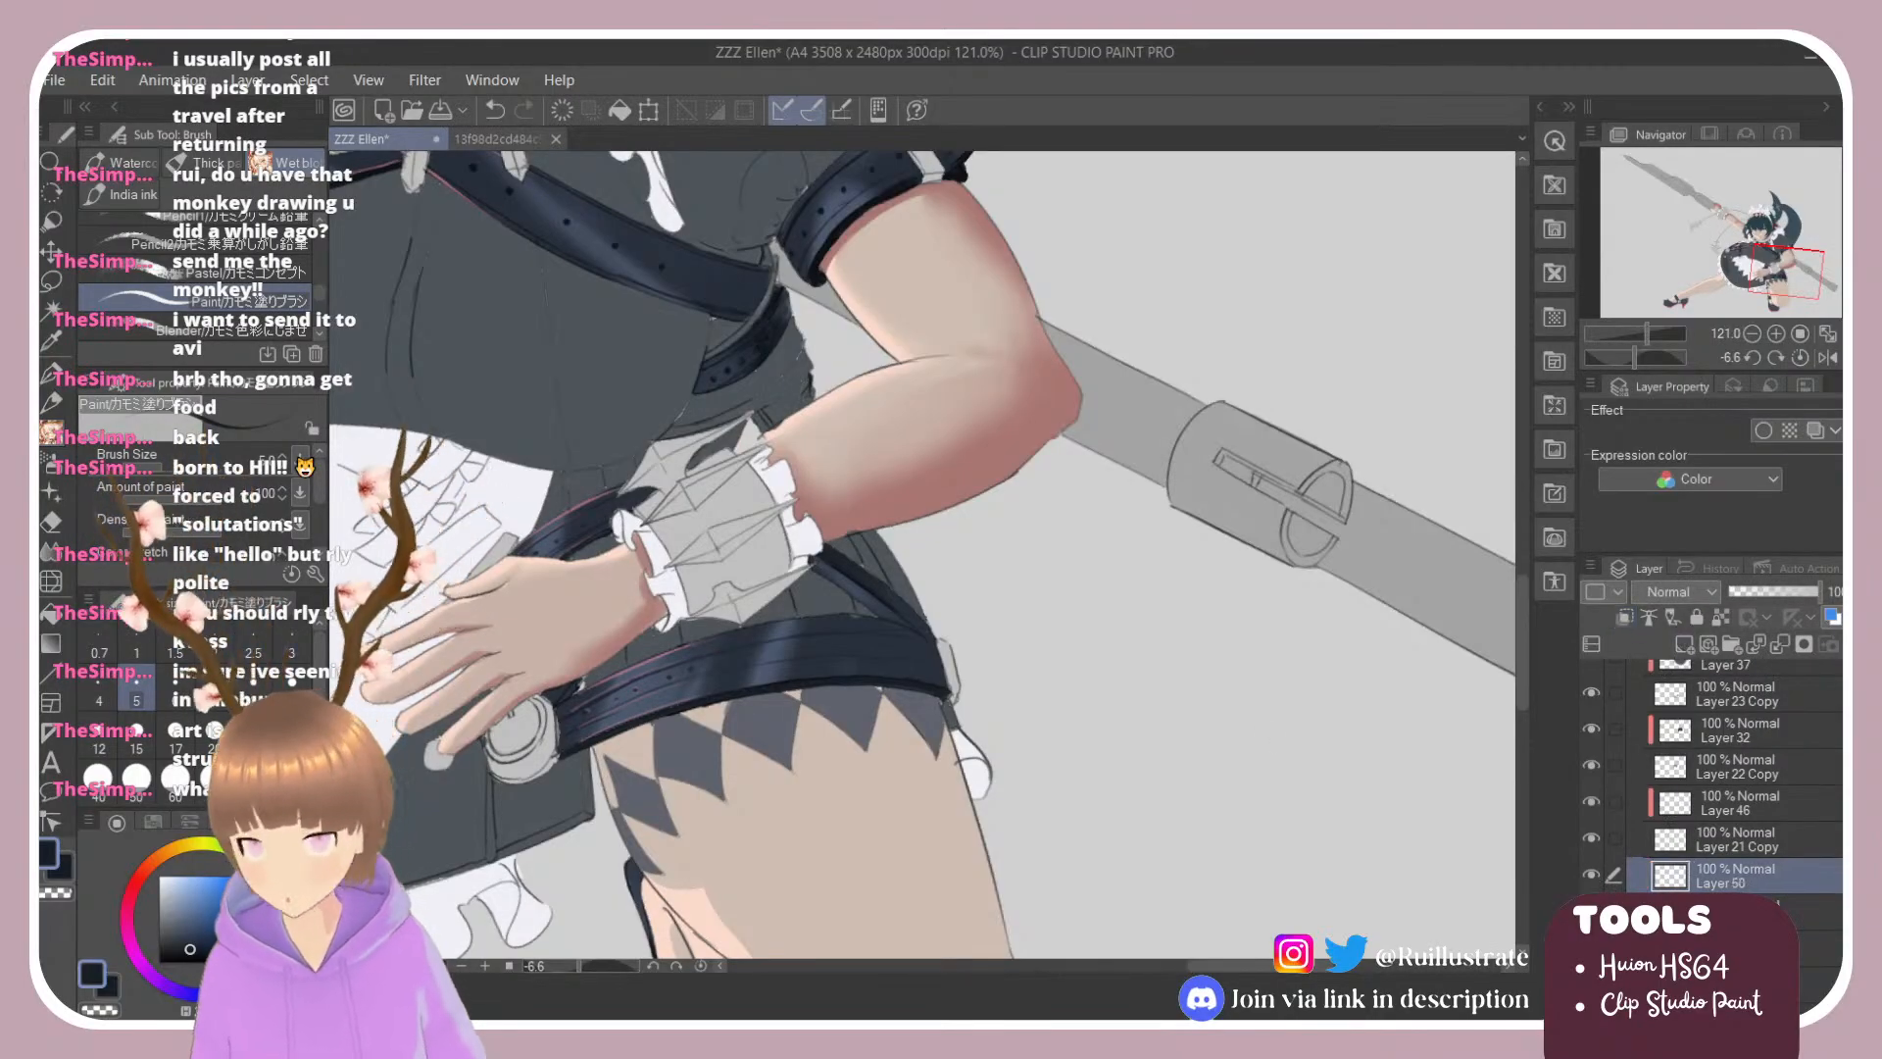
pyautogui.click(195, 897)
# Step: Paint thin muted-teal highlight lines on the hip end of the belt and the narrow strap joining it, darkening the teal slightly
pyautogui.press('r')
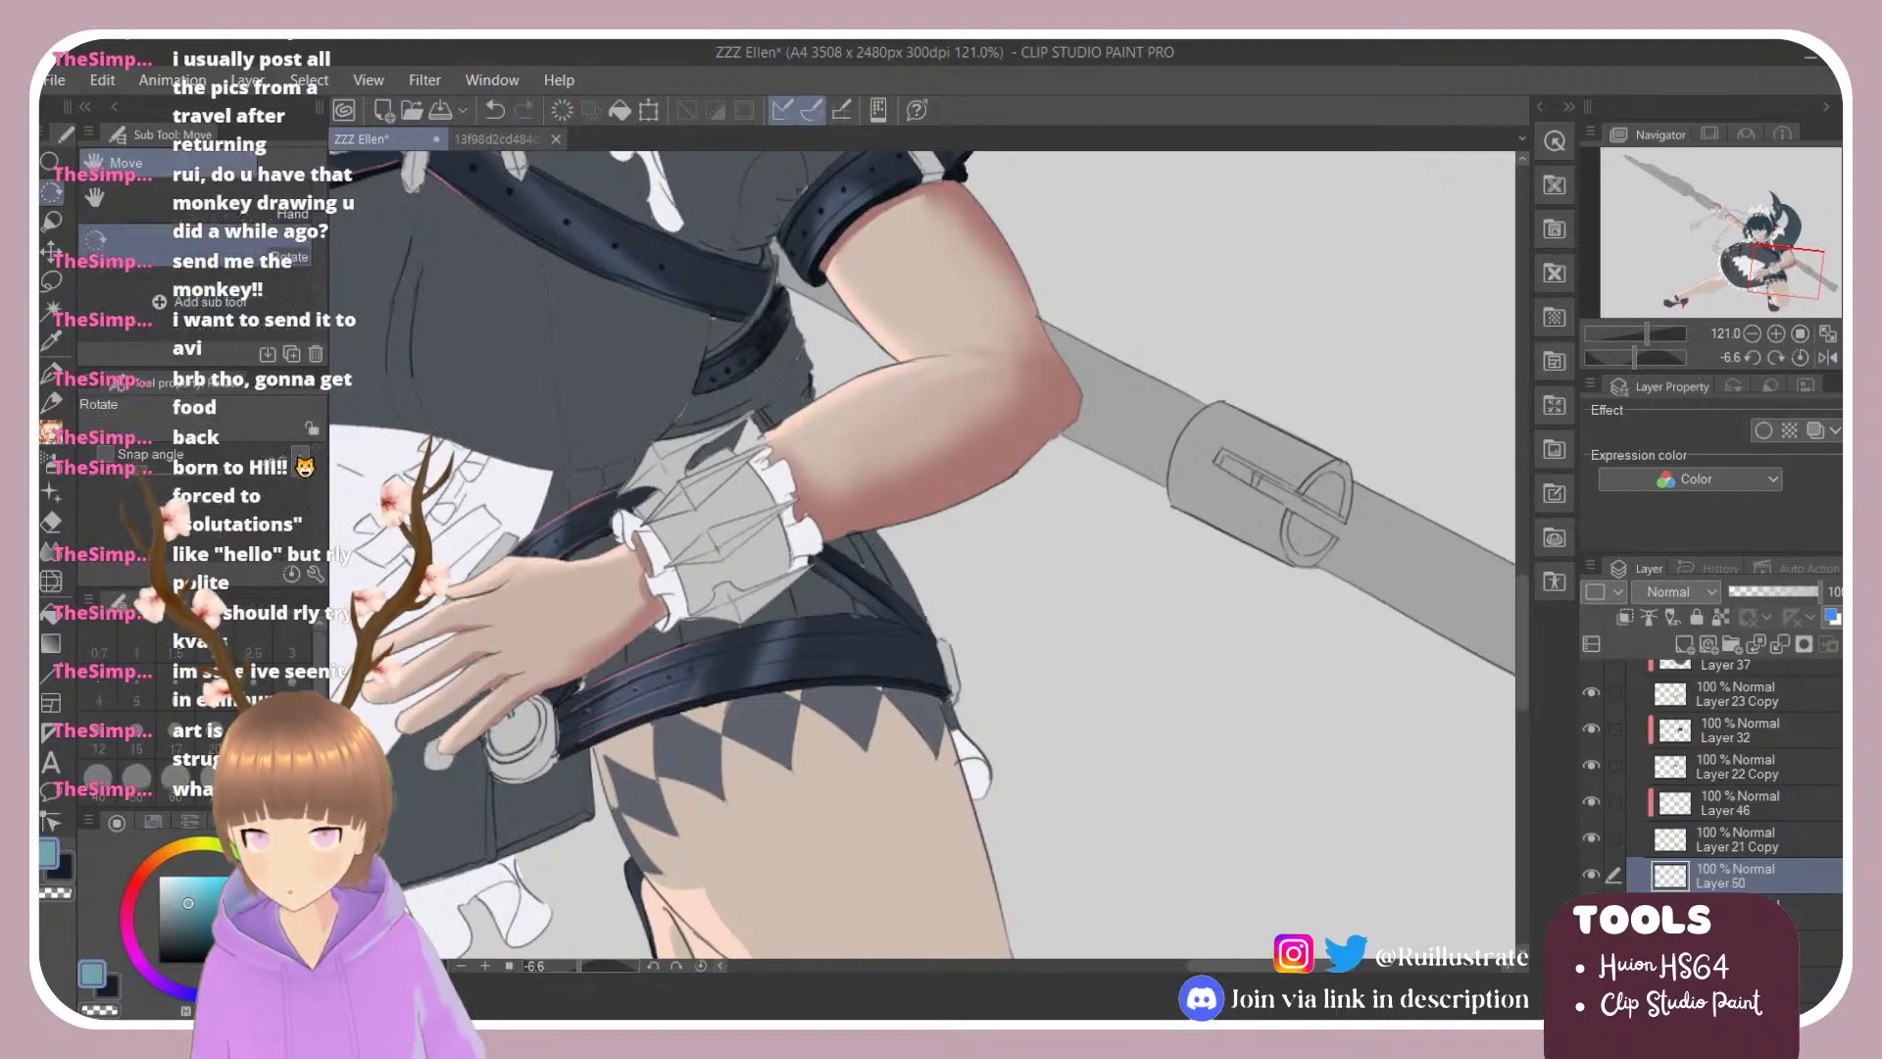
pyautogui.moveTo(743, 475)
pyautogui.mouseDown()
pyautogui.moveTo(966, 362)
pyautogui.moveTo(875, 365)
pyautogui.mouseUp()
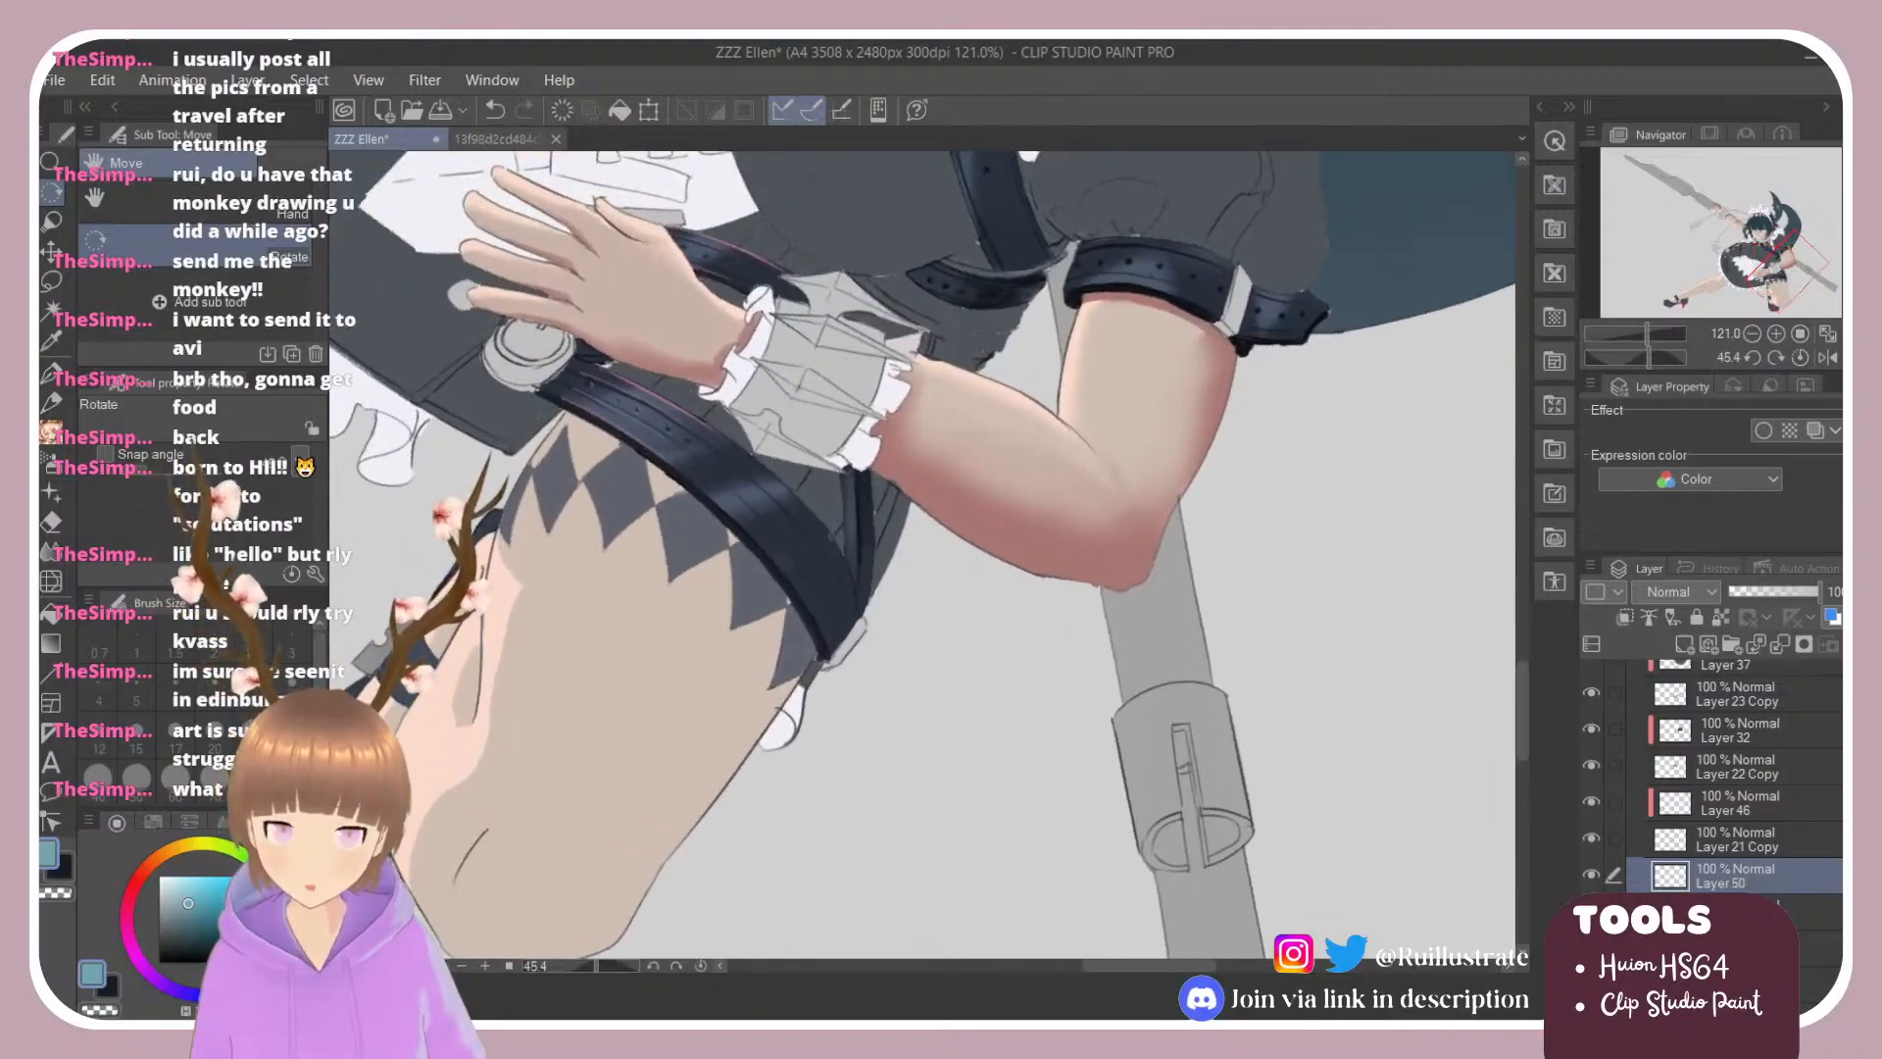
pyautogui.press('b')
pyautogui.moveTo(824, 655); pyautogui.dragTo(785, 576)
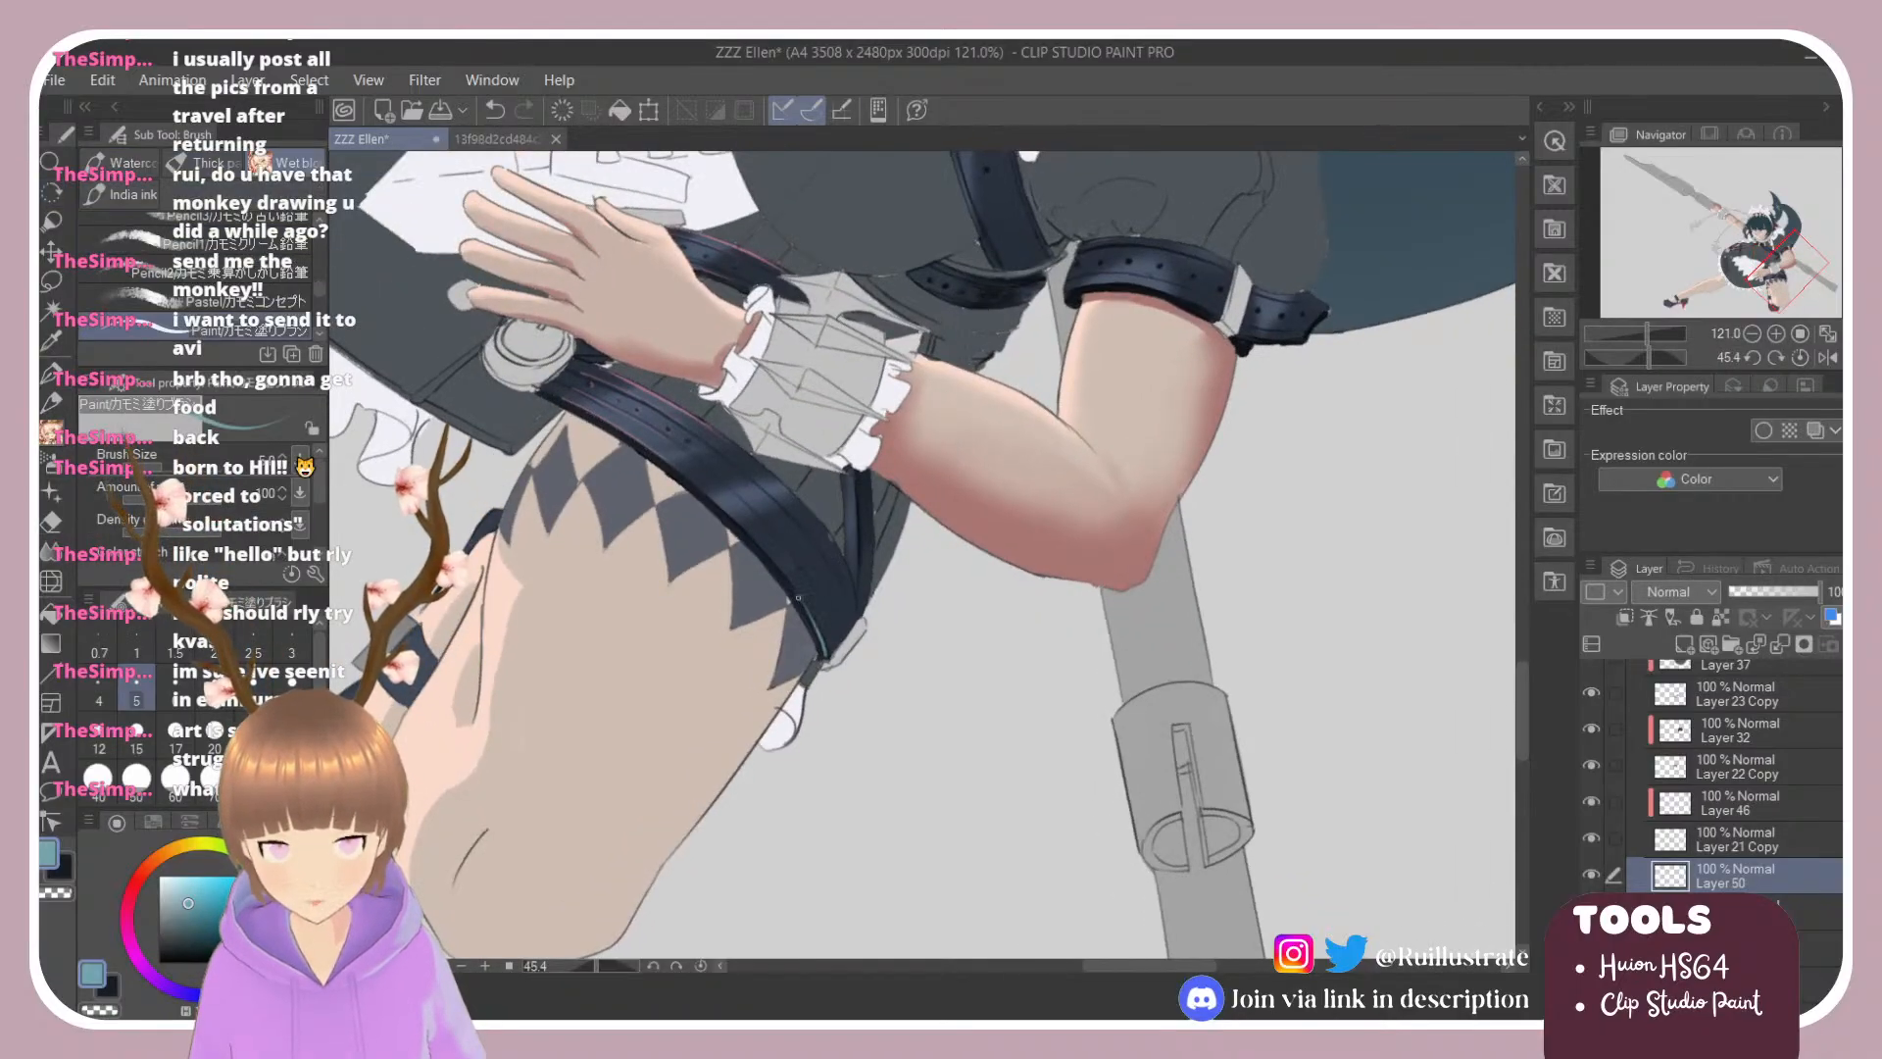
pyautogui.click(194, 912)
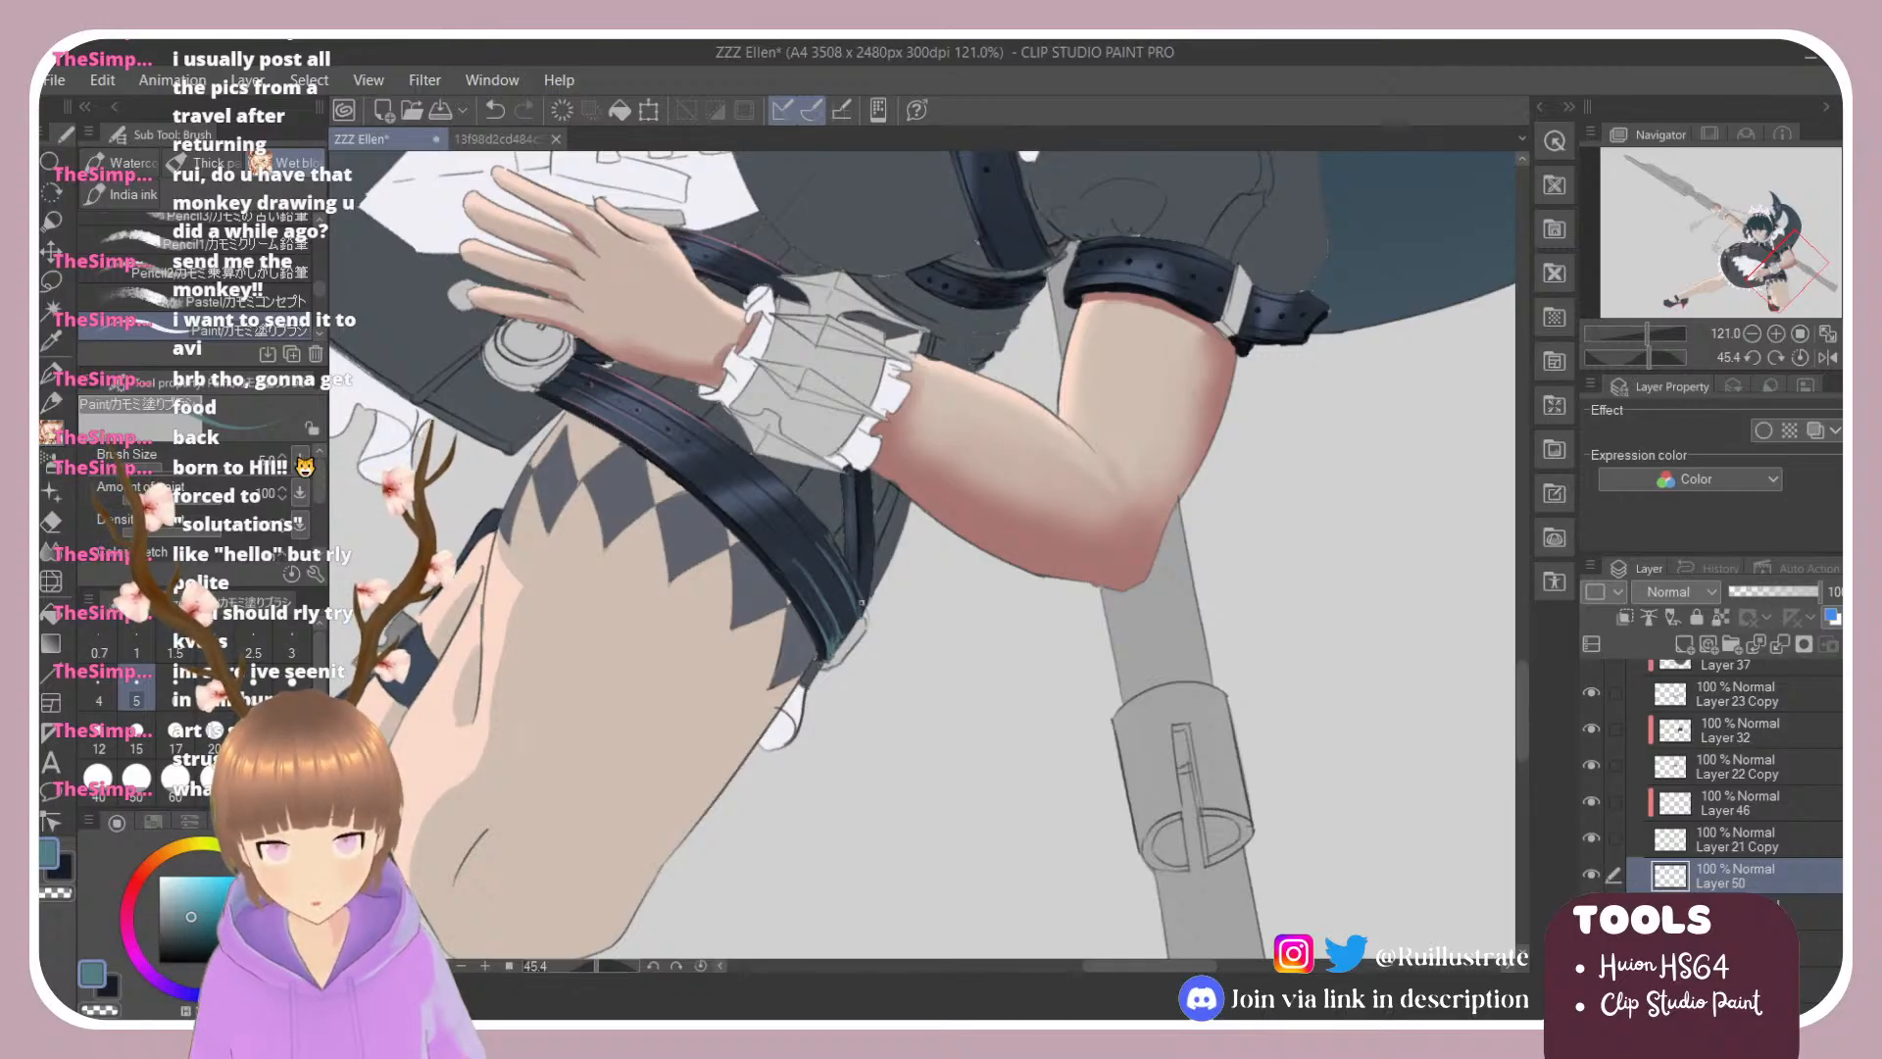
pyautogui.hotkey('ctrl', 'z')
pyautogui.click(865, 602)
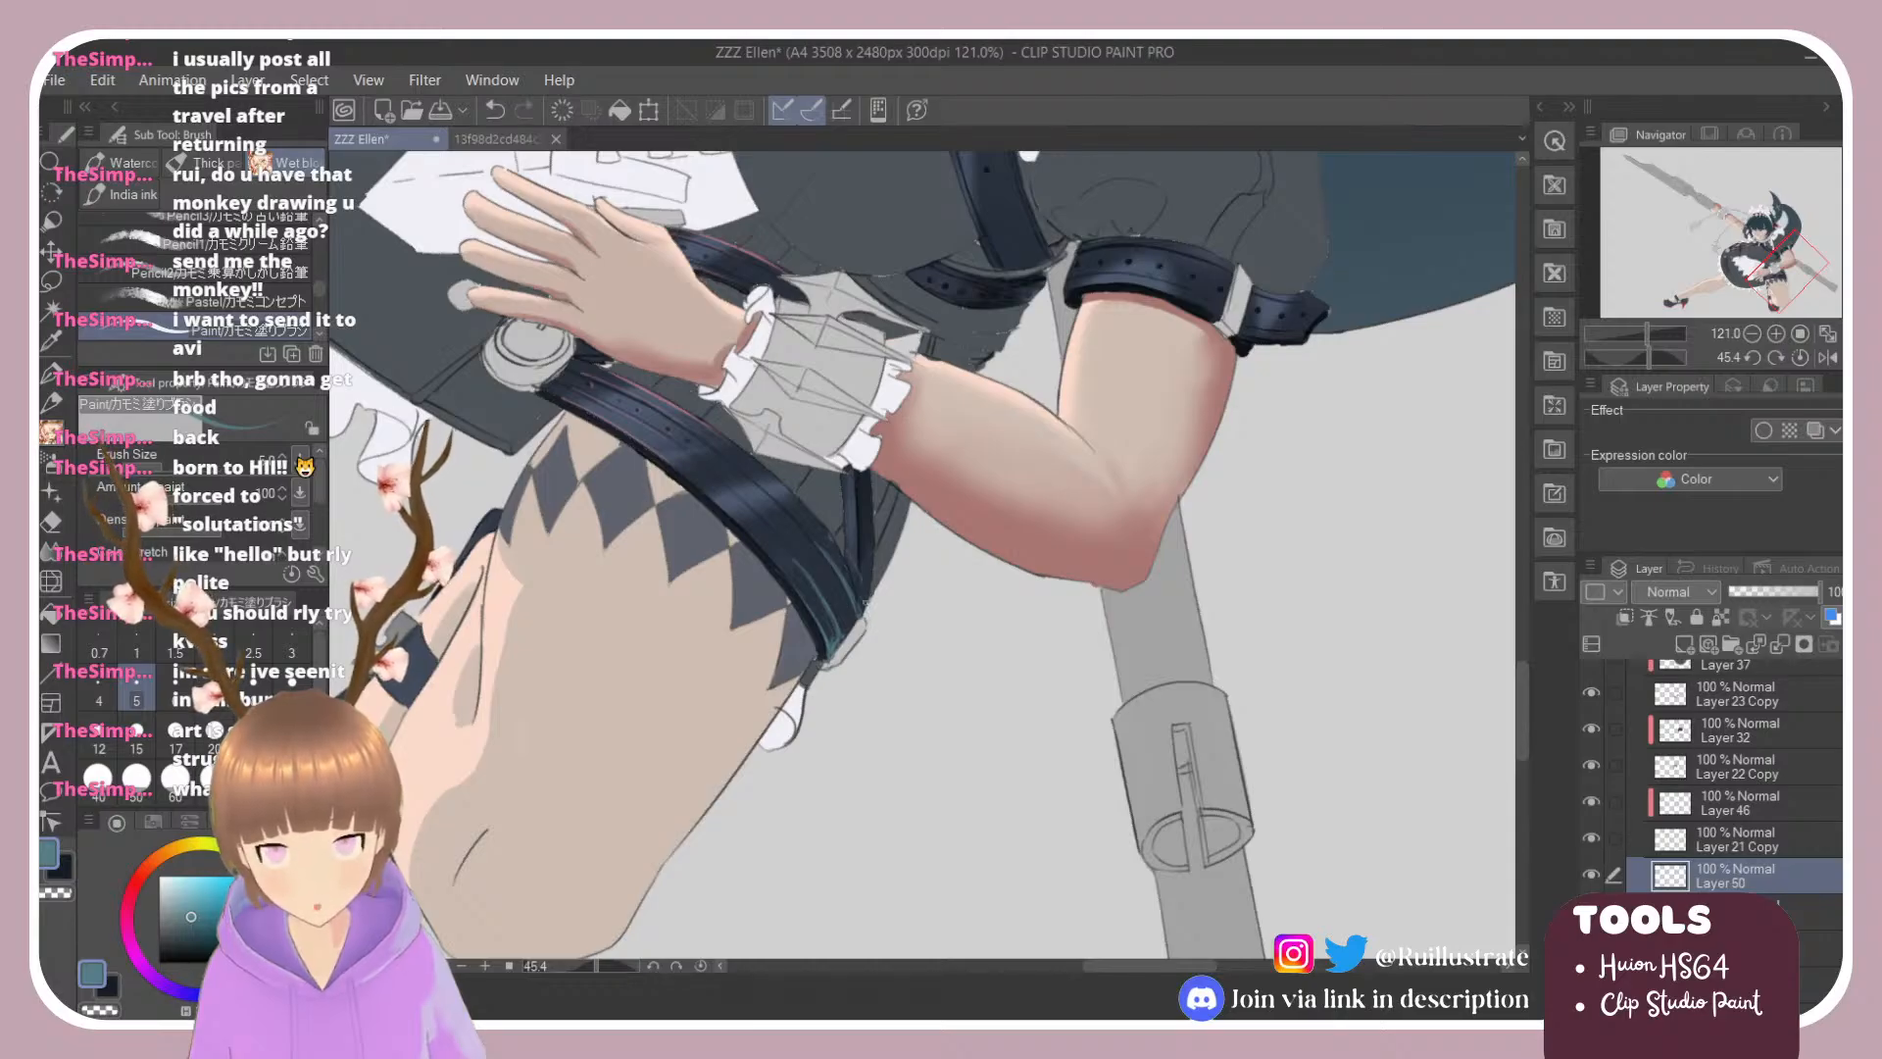
pyautogui.hotkey('ctrl', 'z')
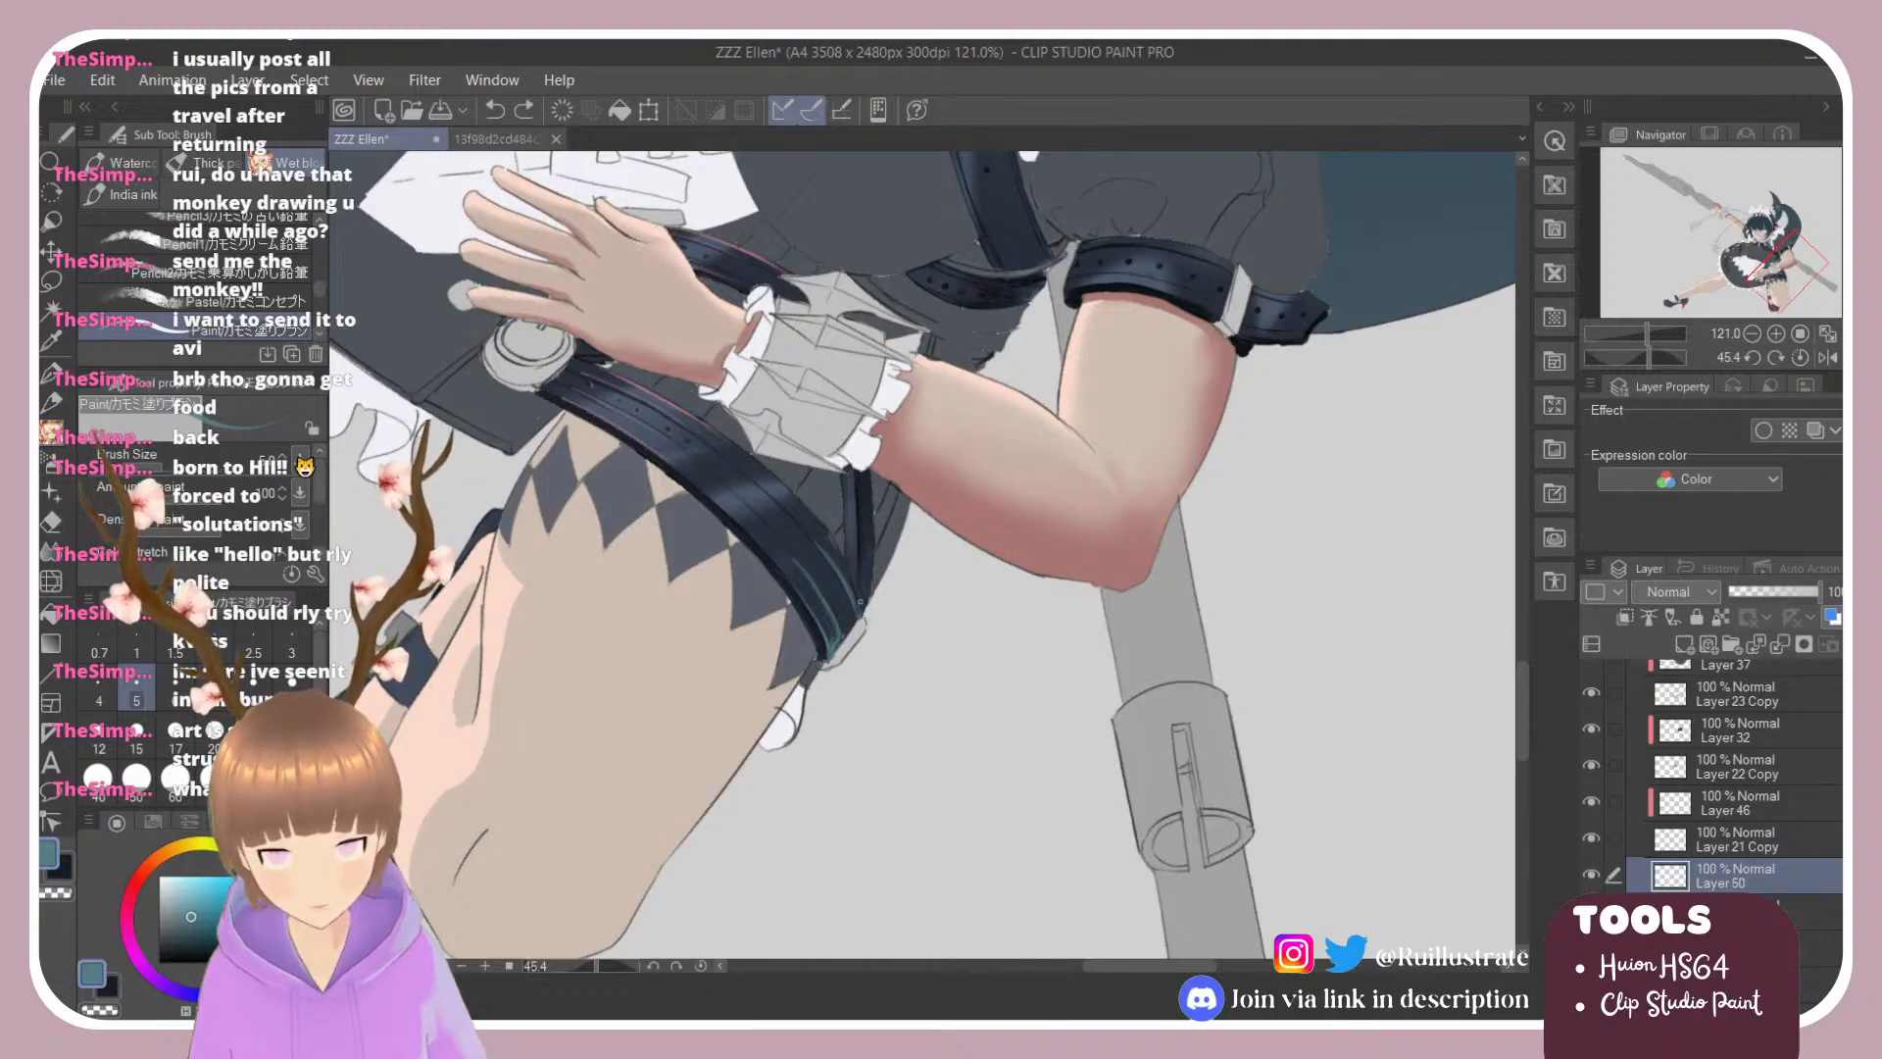
pyautogui.click(859, 600)
pyautogui.moveTo(860, 594); pyautogui.dragTo(857, 491)
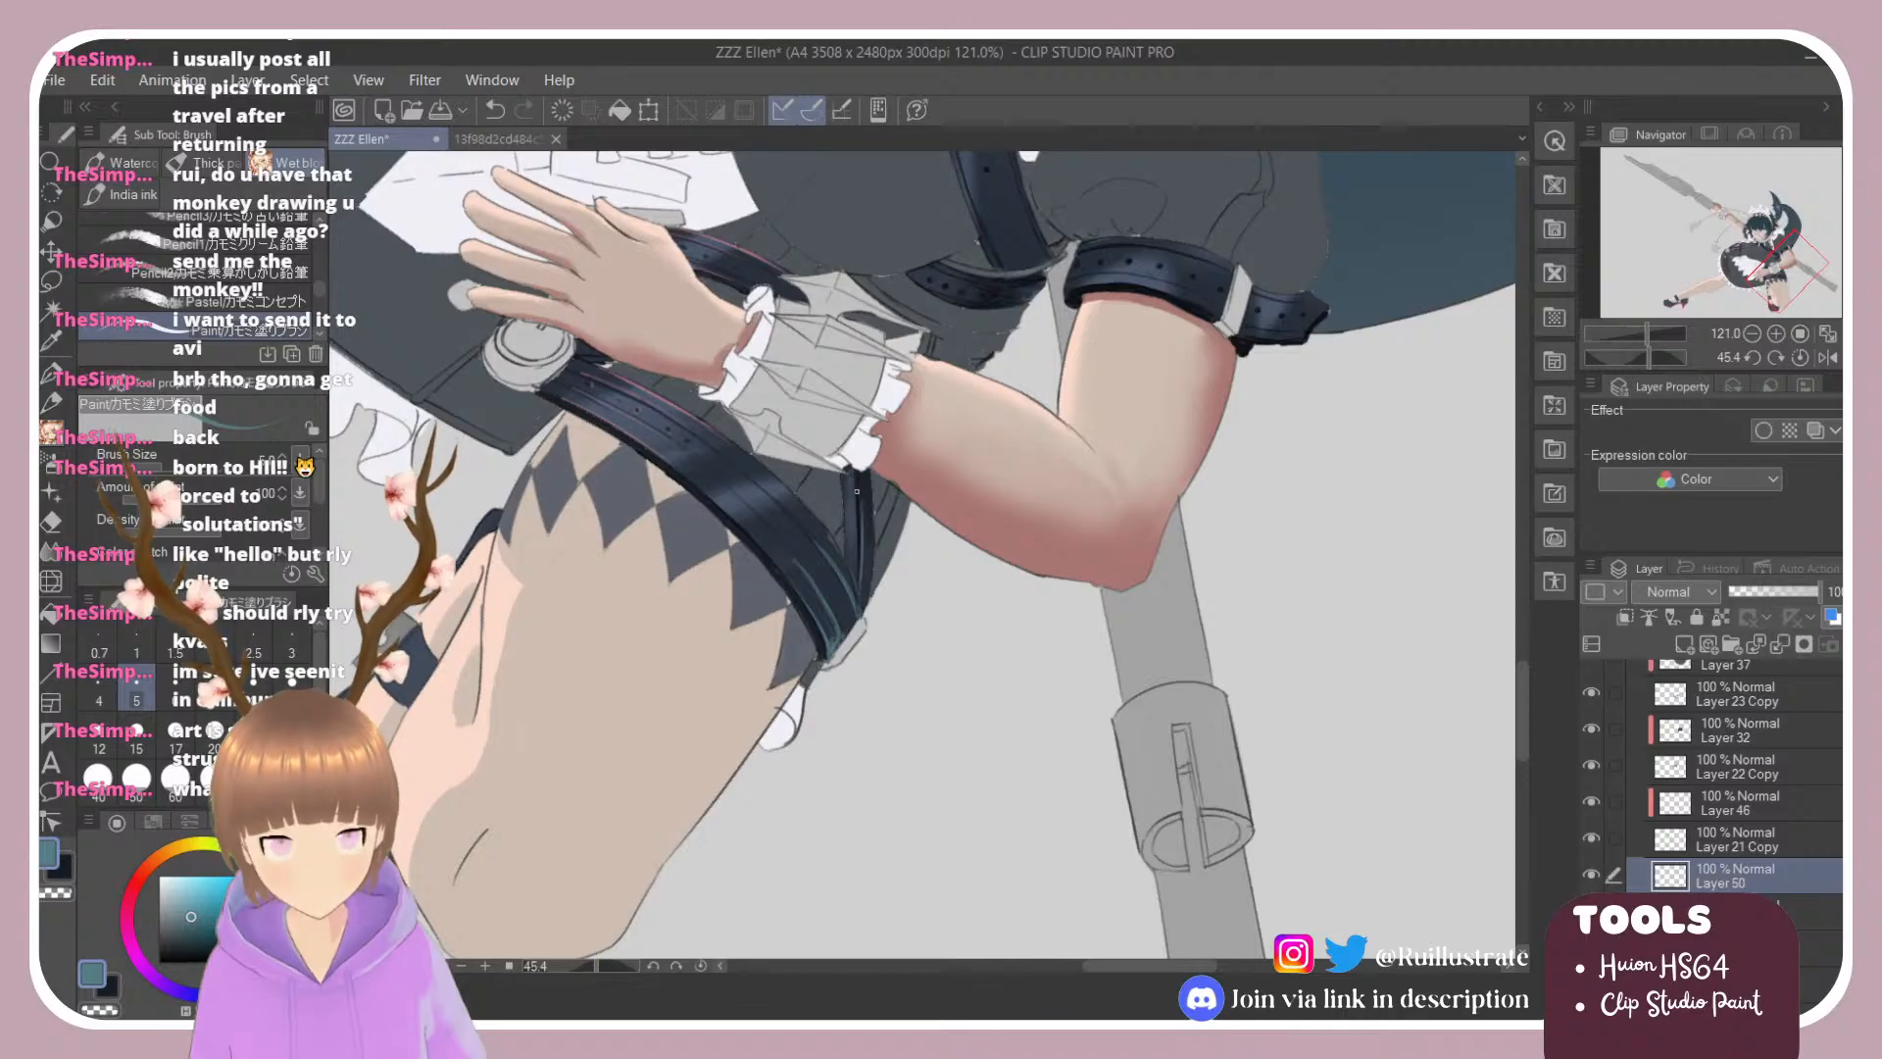
pyautogui.moveTo(862, 592)
pyautogui.mouseDown()
pyautogui.moveTo(863, 495)
pyautogui.moveTo(870, 581)
pyautogui.mouseUp()
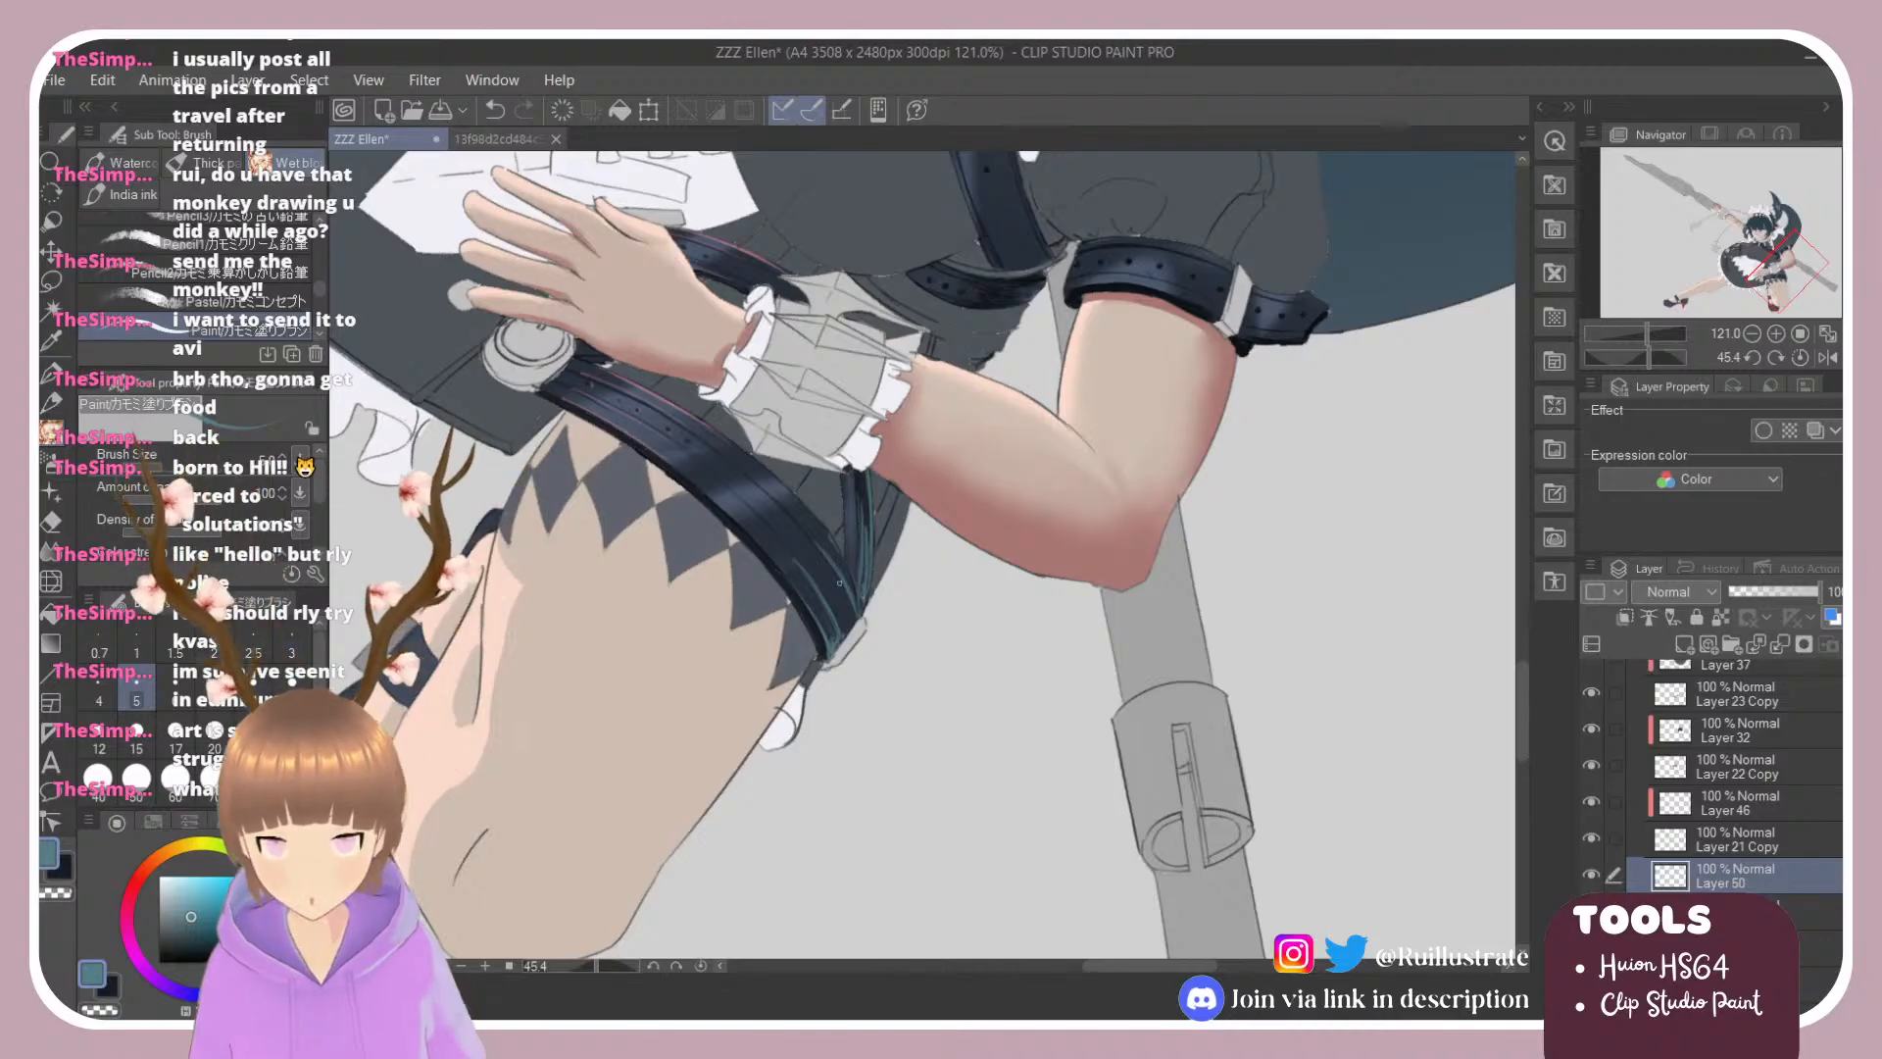
# Step: Blend the teal highlights on the end of the hip belt and its narrow adjoining strap with the colour-blending brush
pyautogui.scroll(-3, 315, 282)
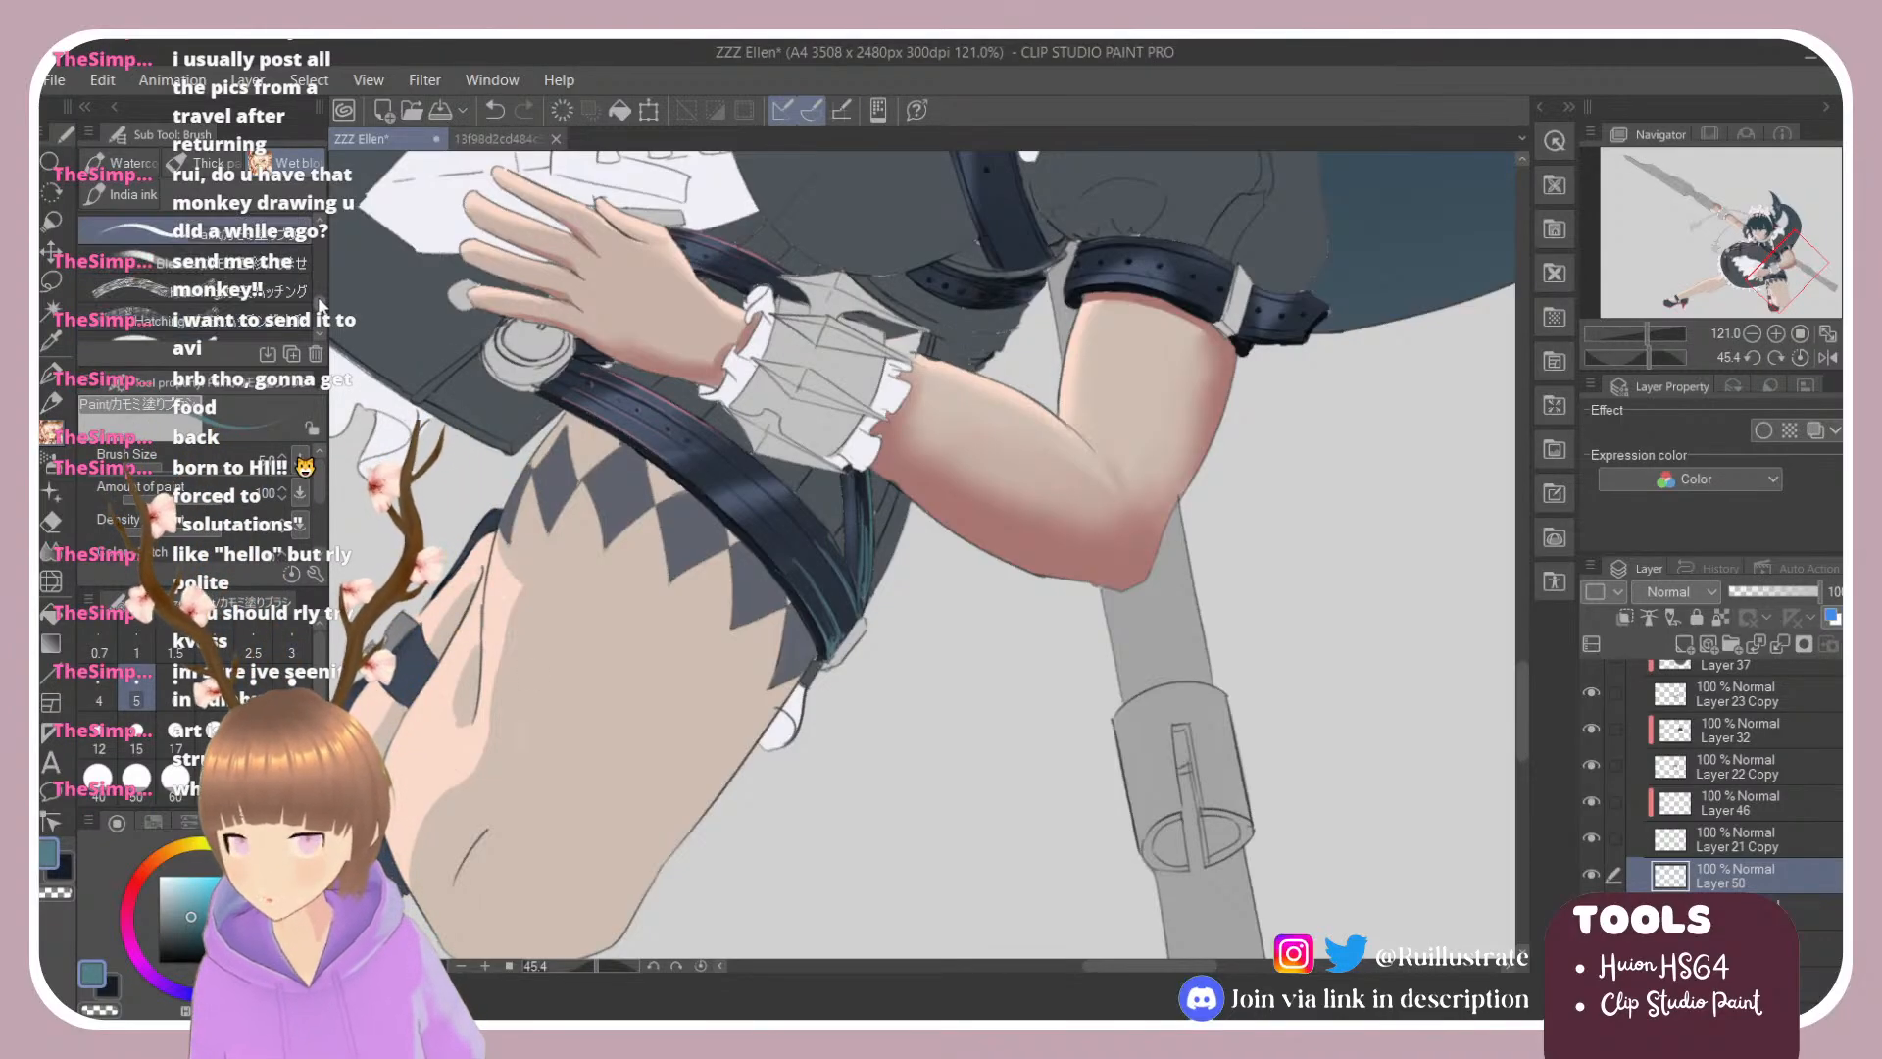
pyautogui.scroll(4, 321, 306)
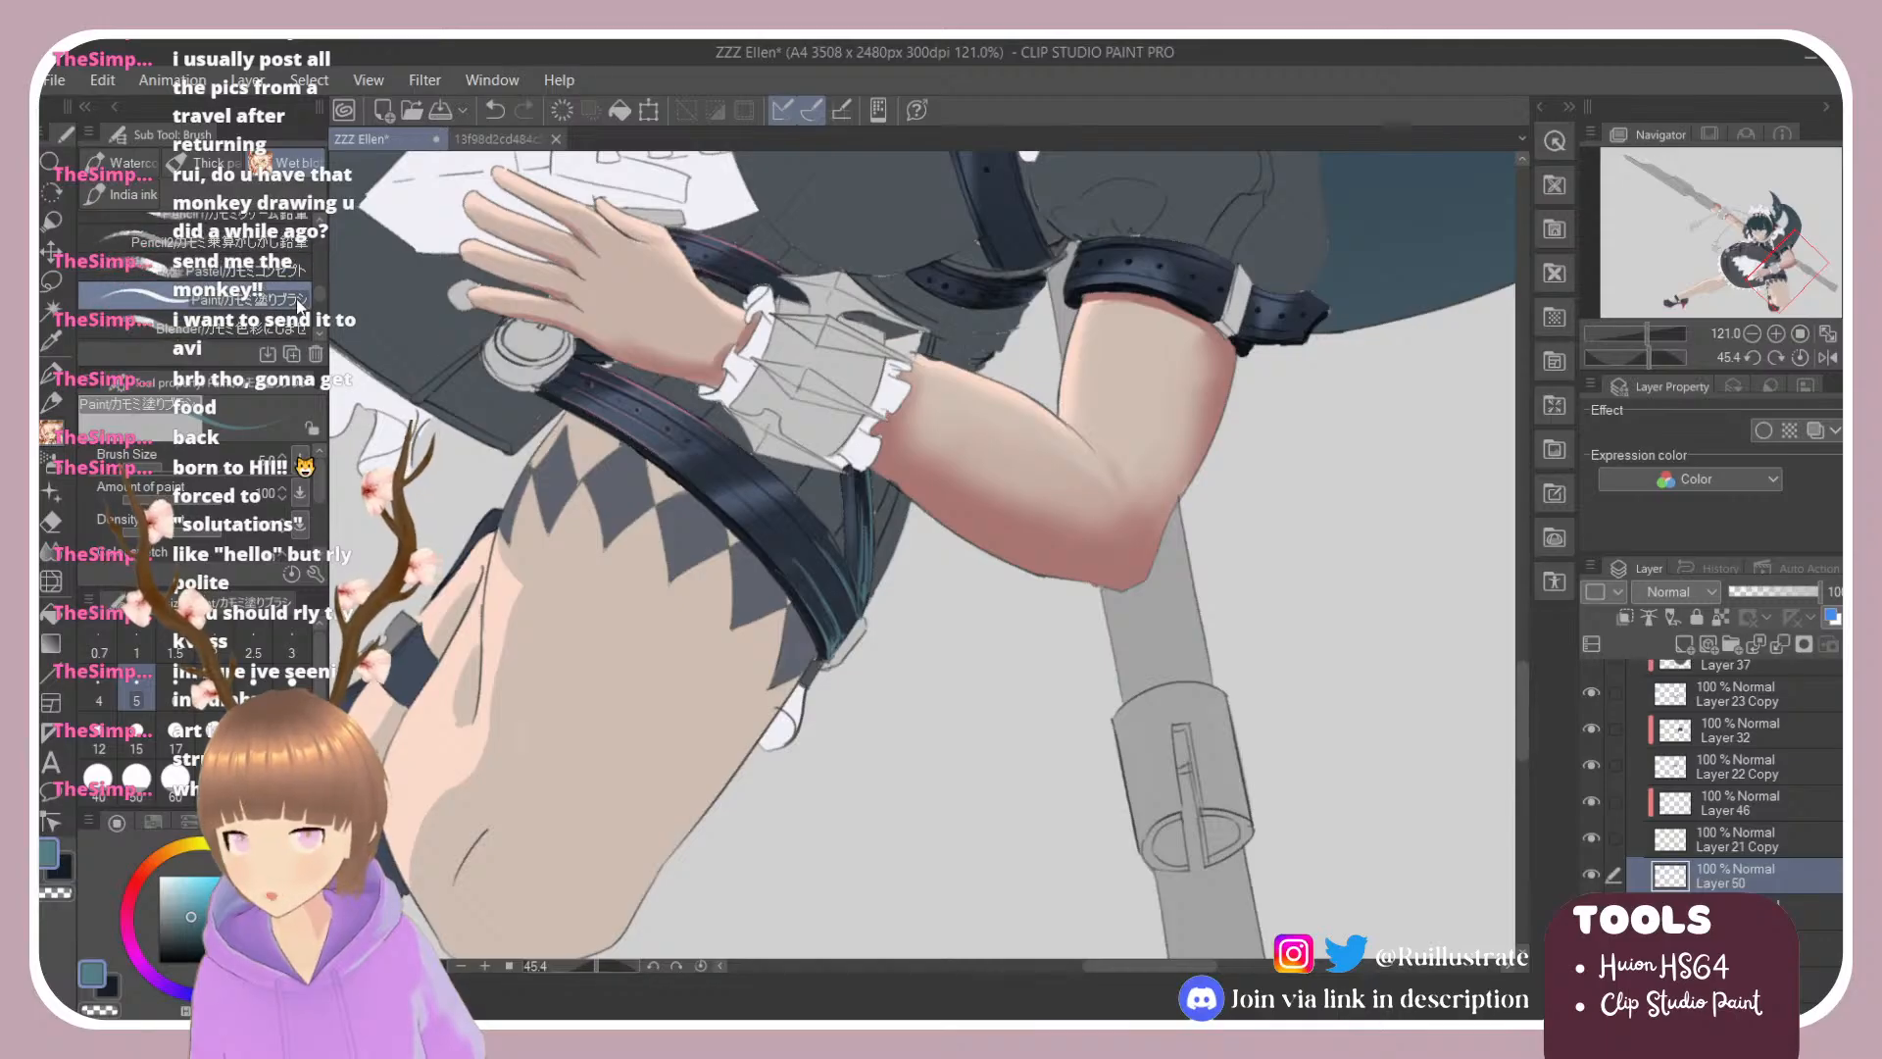
pyautogui.click(294, 326)
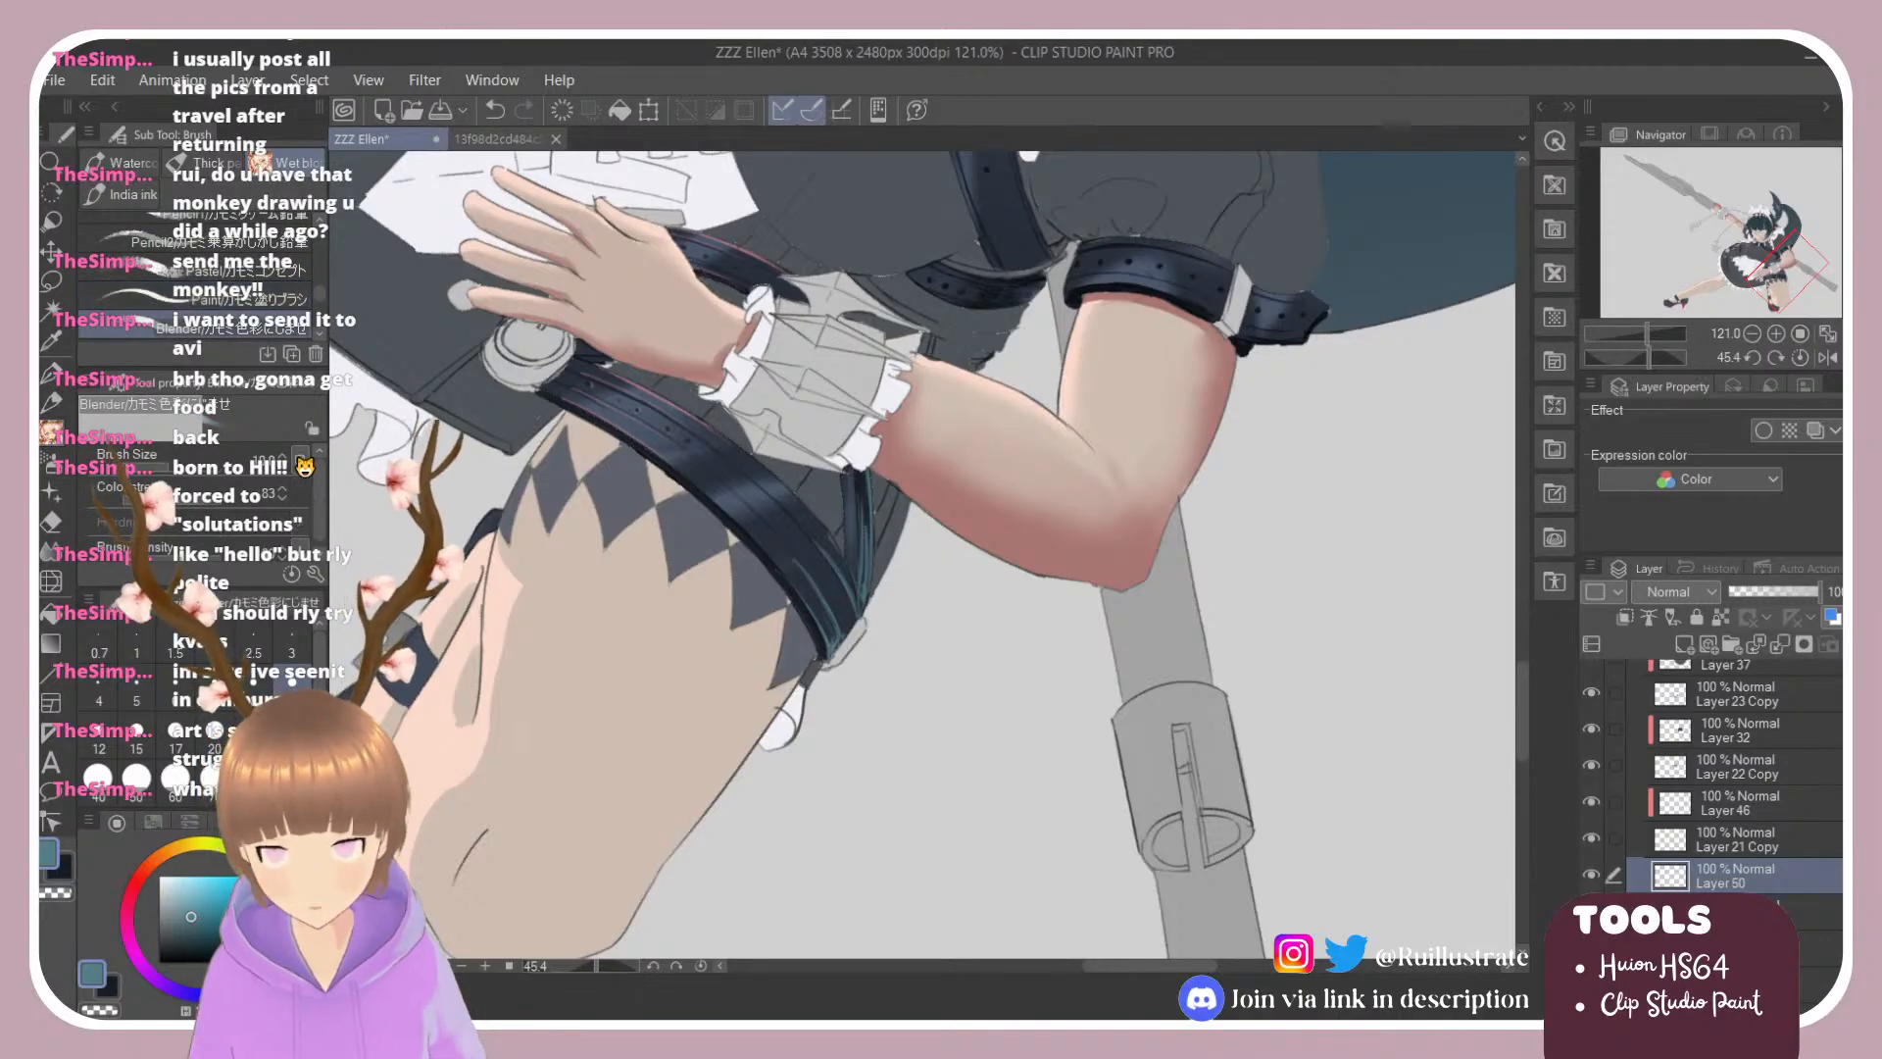
pyautogui.click(213, 730)
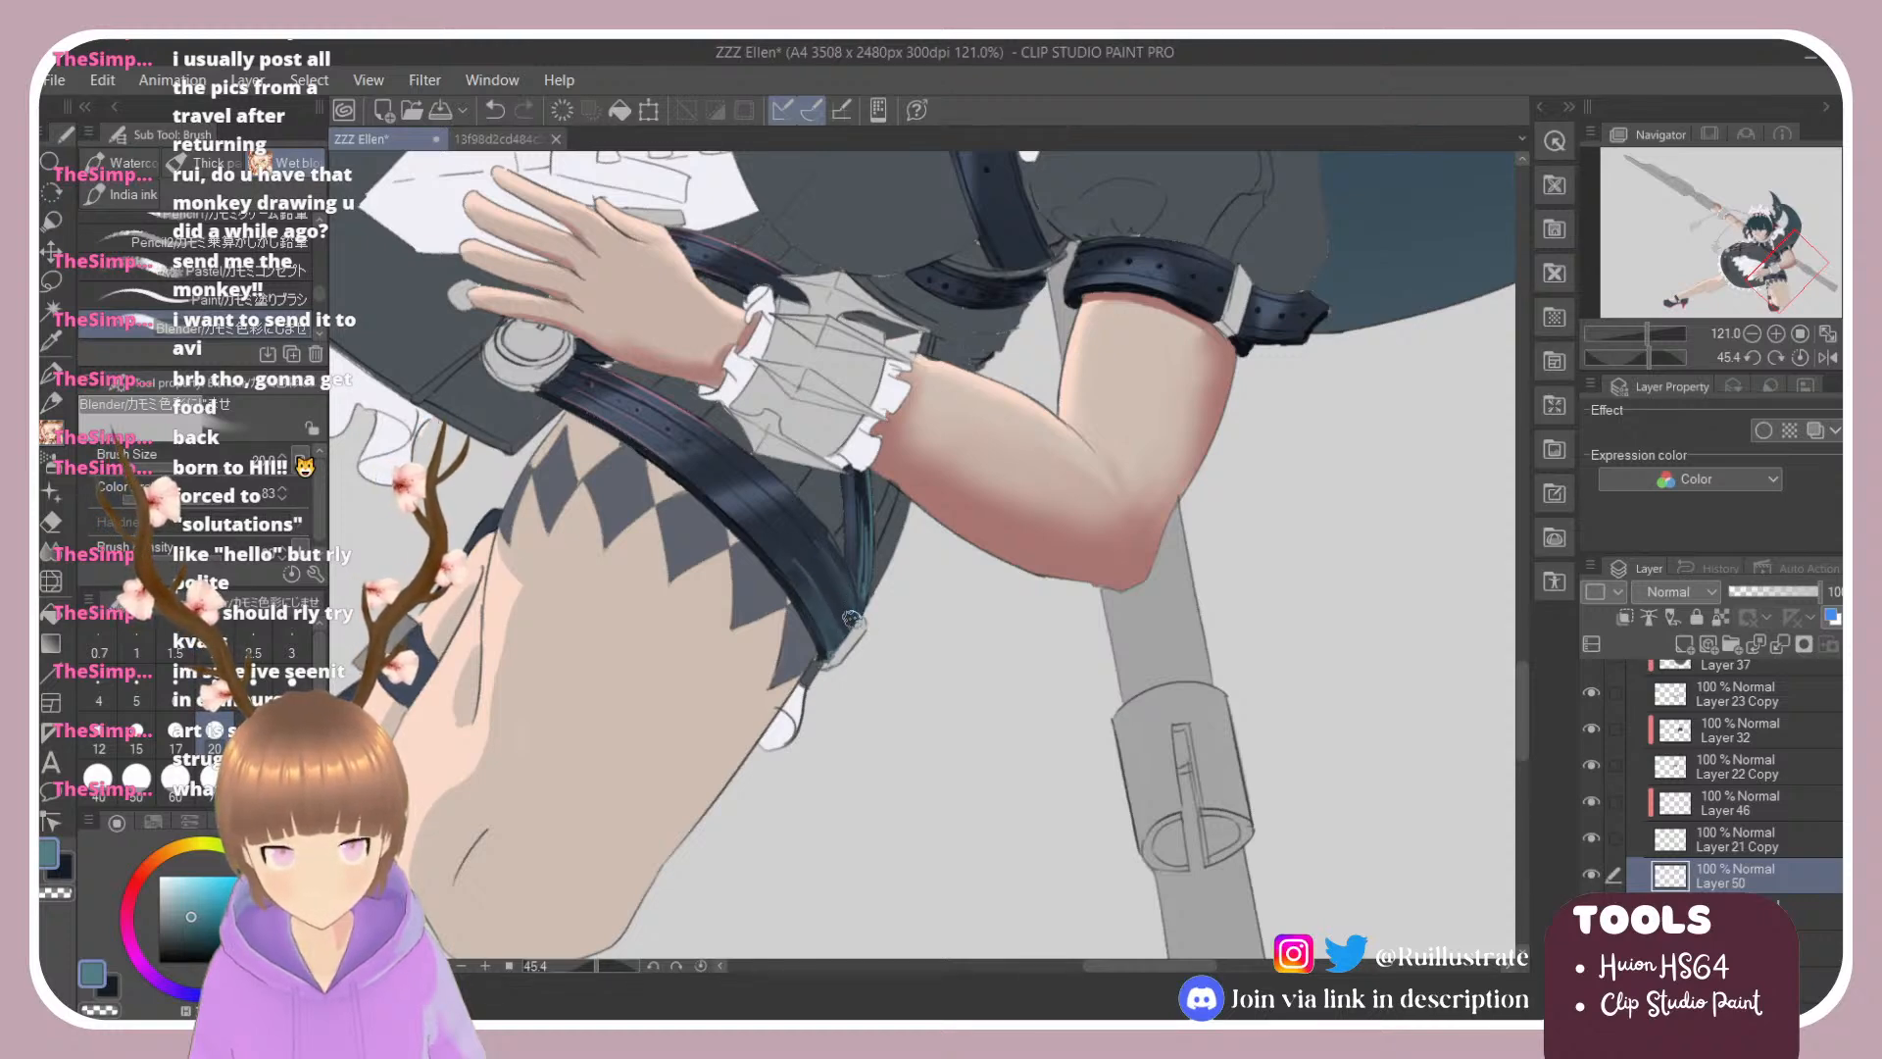
pyautogui.press('e')
pyautogui.press('b')
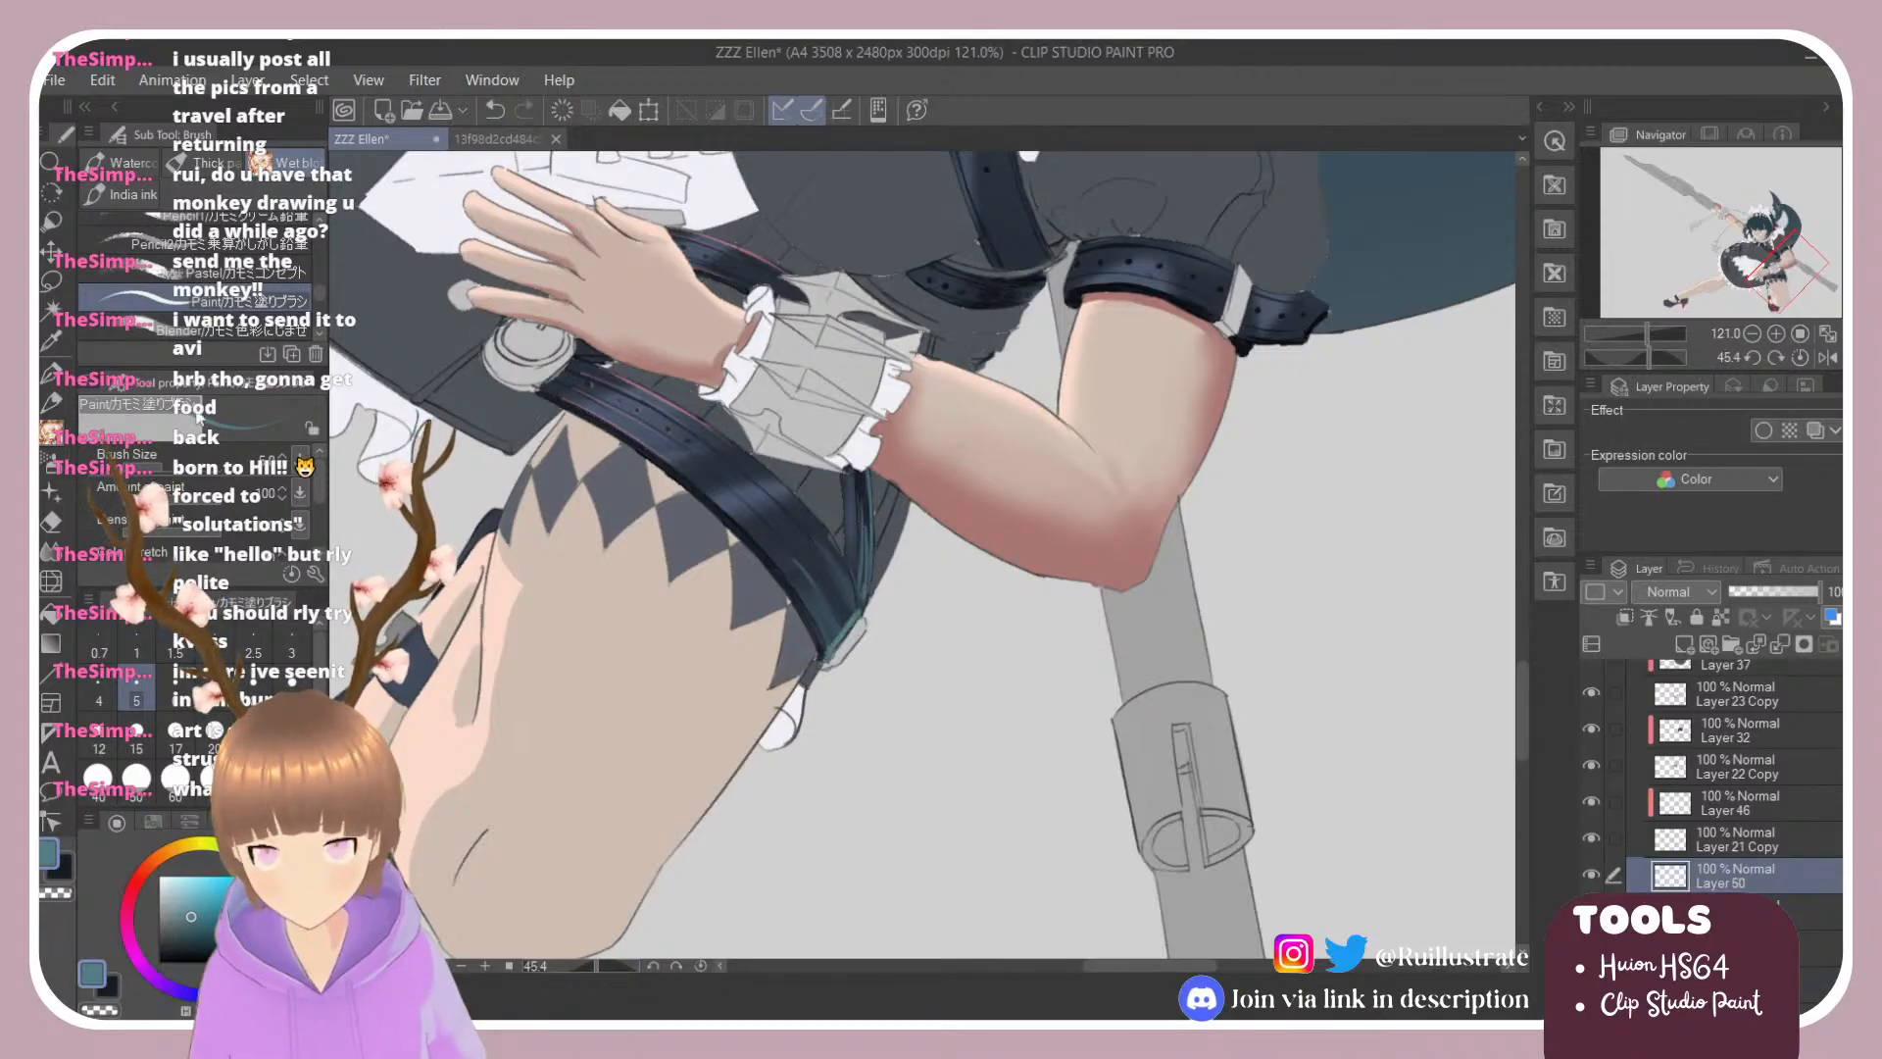
pyautogui.click(196, 331)
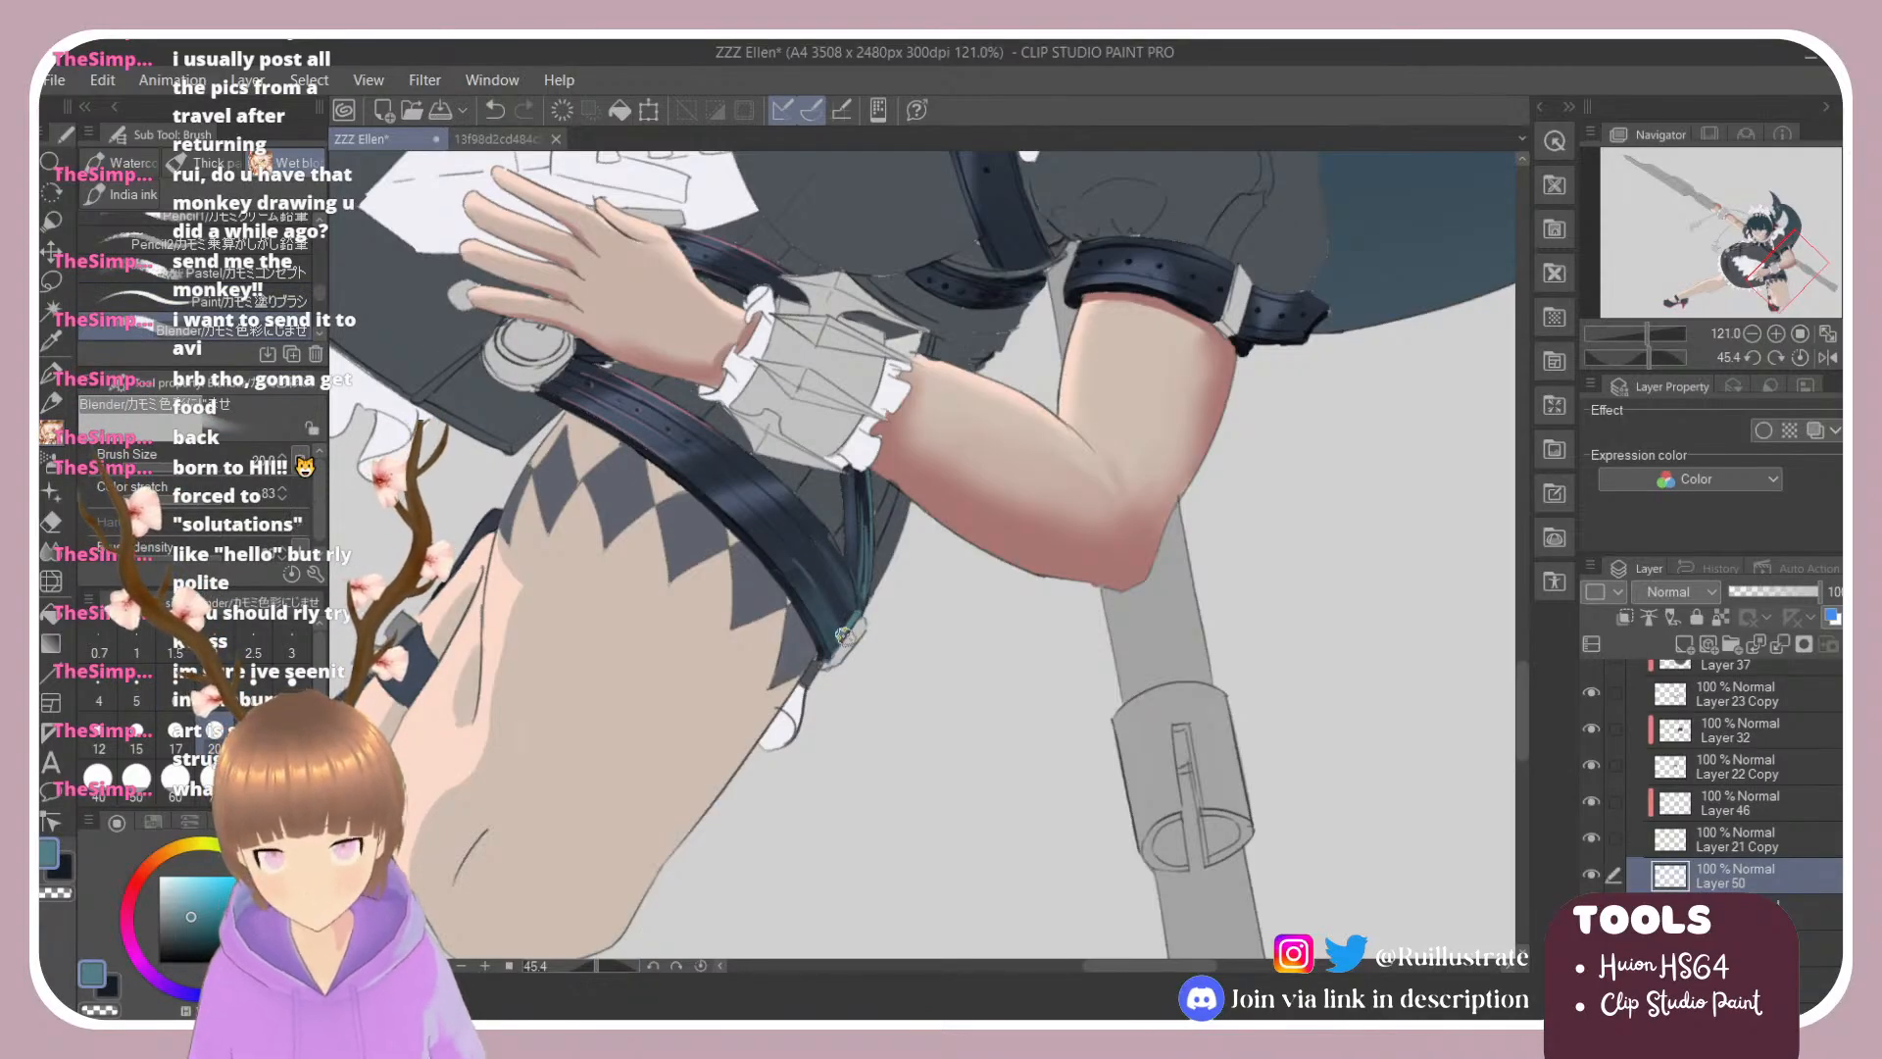
pyautogui.moveTo(867, 597); pyautogui.dragTo(866, 525)
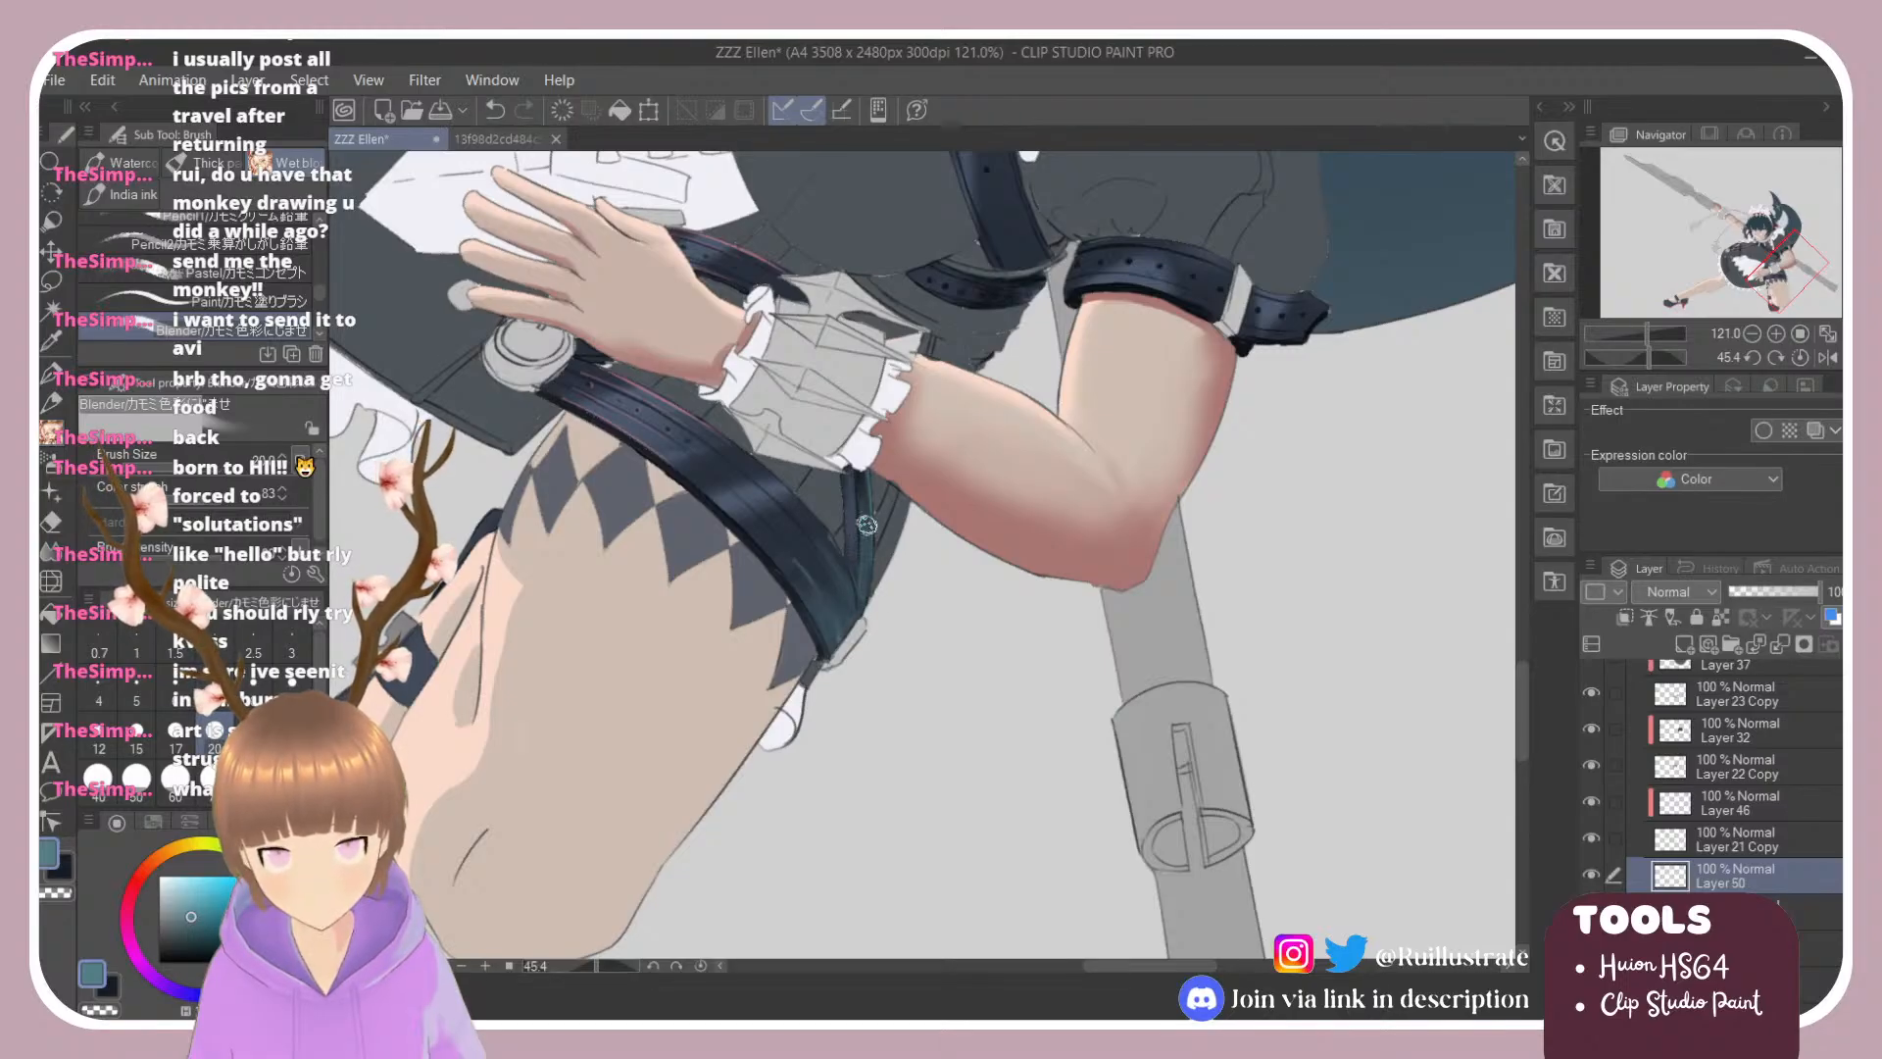
# Step: Paint a few muted-teal highlight strokes at the lower end of the diagonal chest strap and save the illustration
pyautogui.press('r')
pyautogui.doubleClick(781, 406)
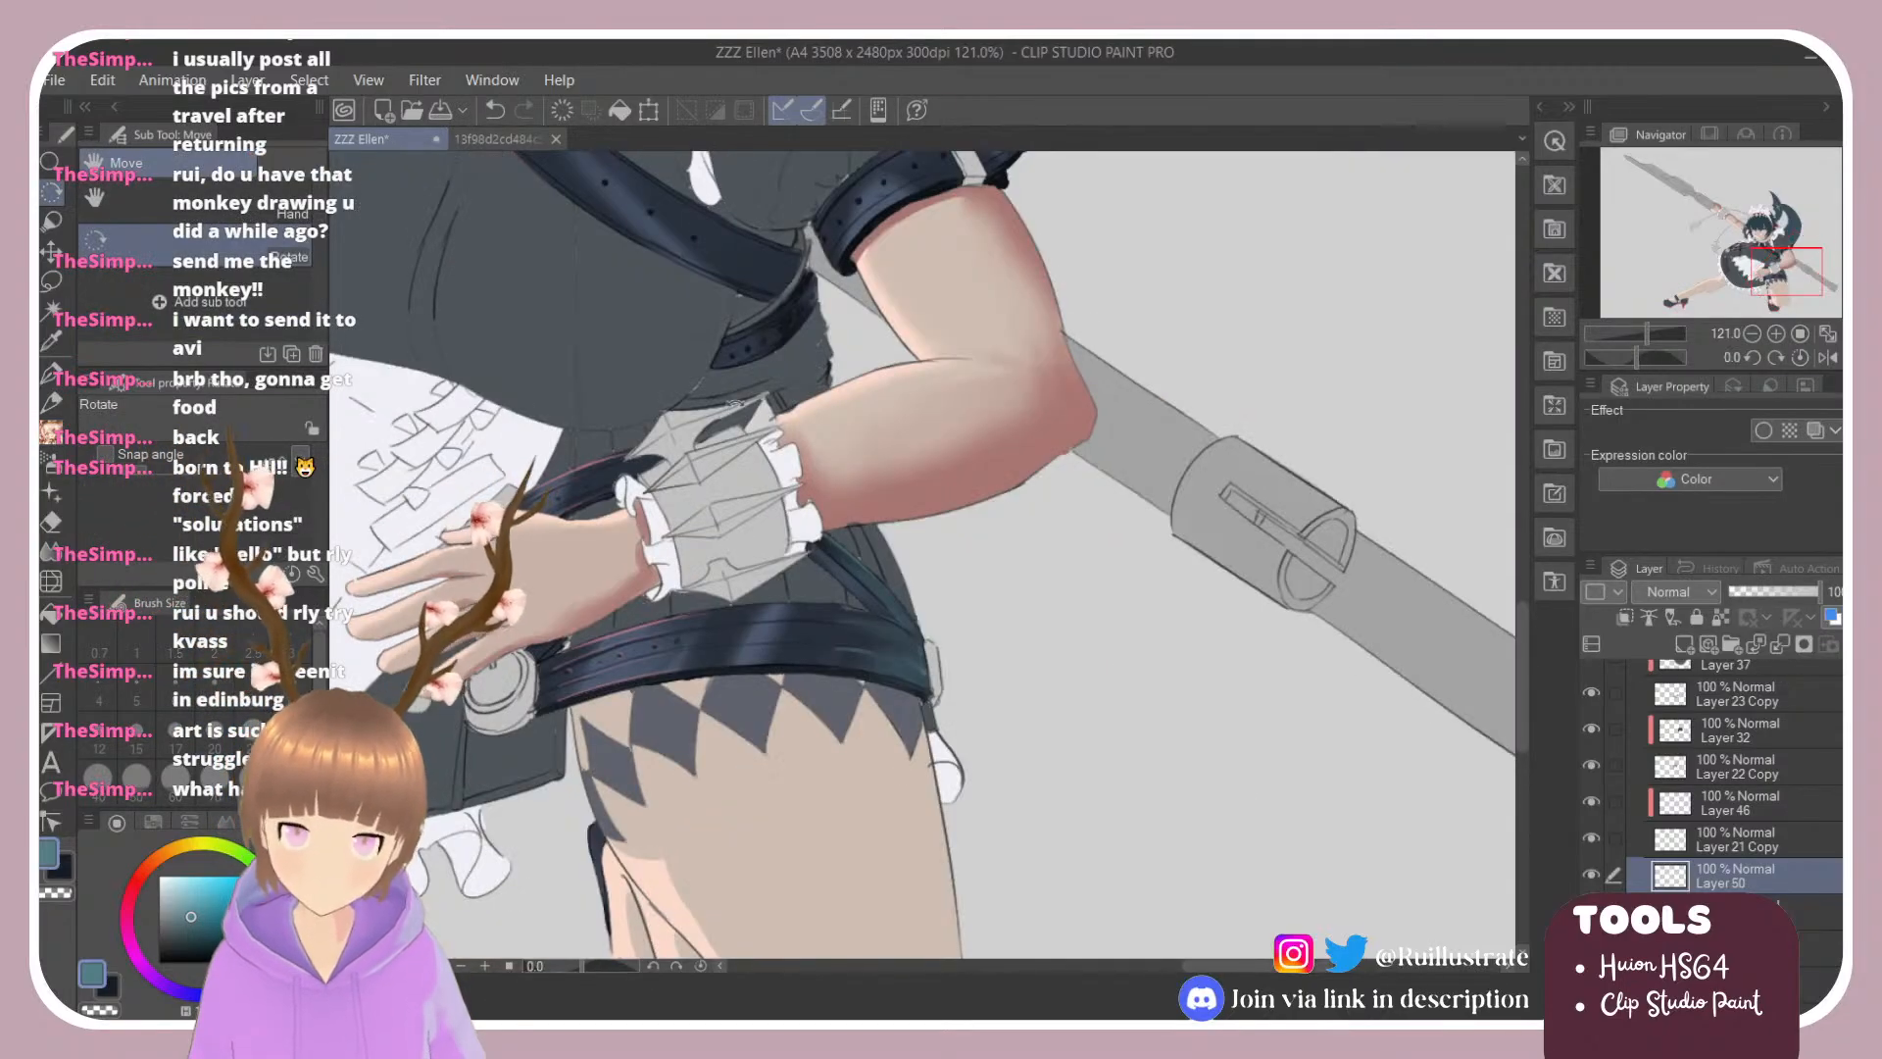
pyautogui.scroll(-4, 900, 843)
pyautogui.scroll(3, 853, 255)
pyautogui.moveTo(578, 412); pyautogui.dragTo(693, 266)
pyautogui.scroll(2, 899, 420)
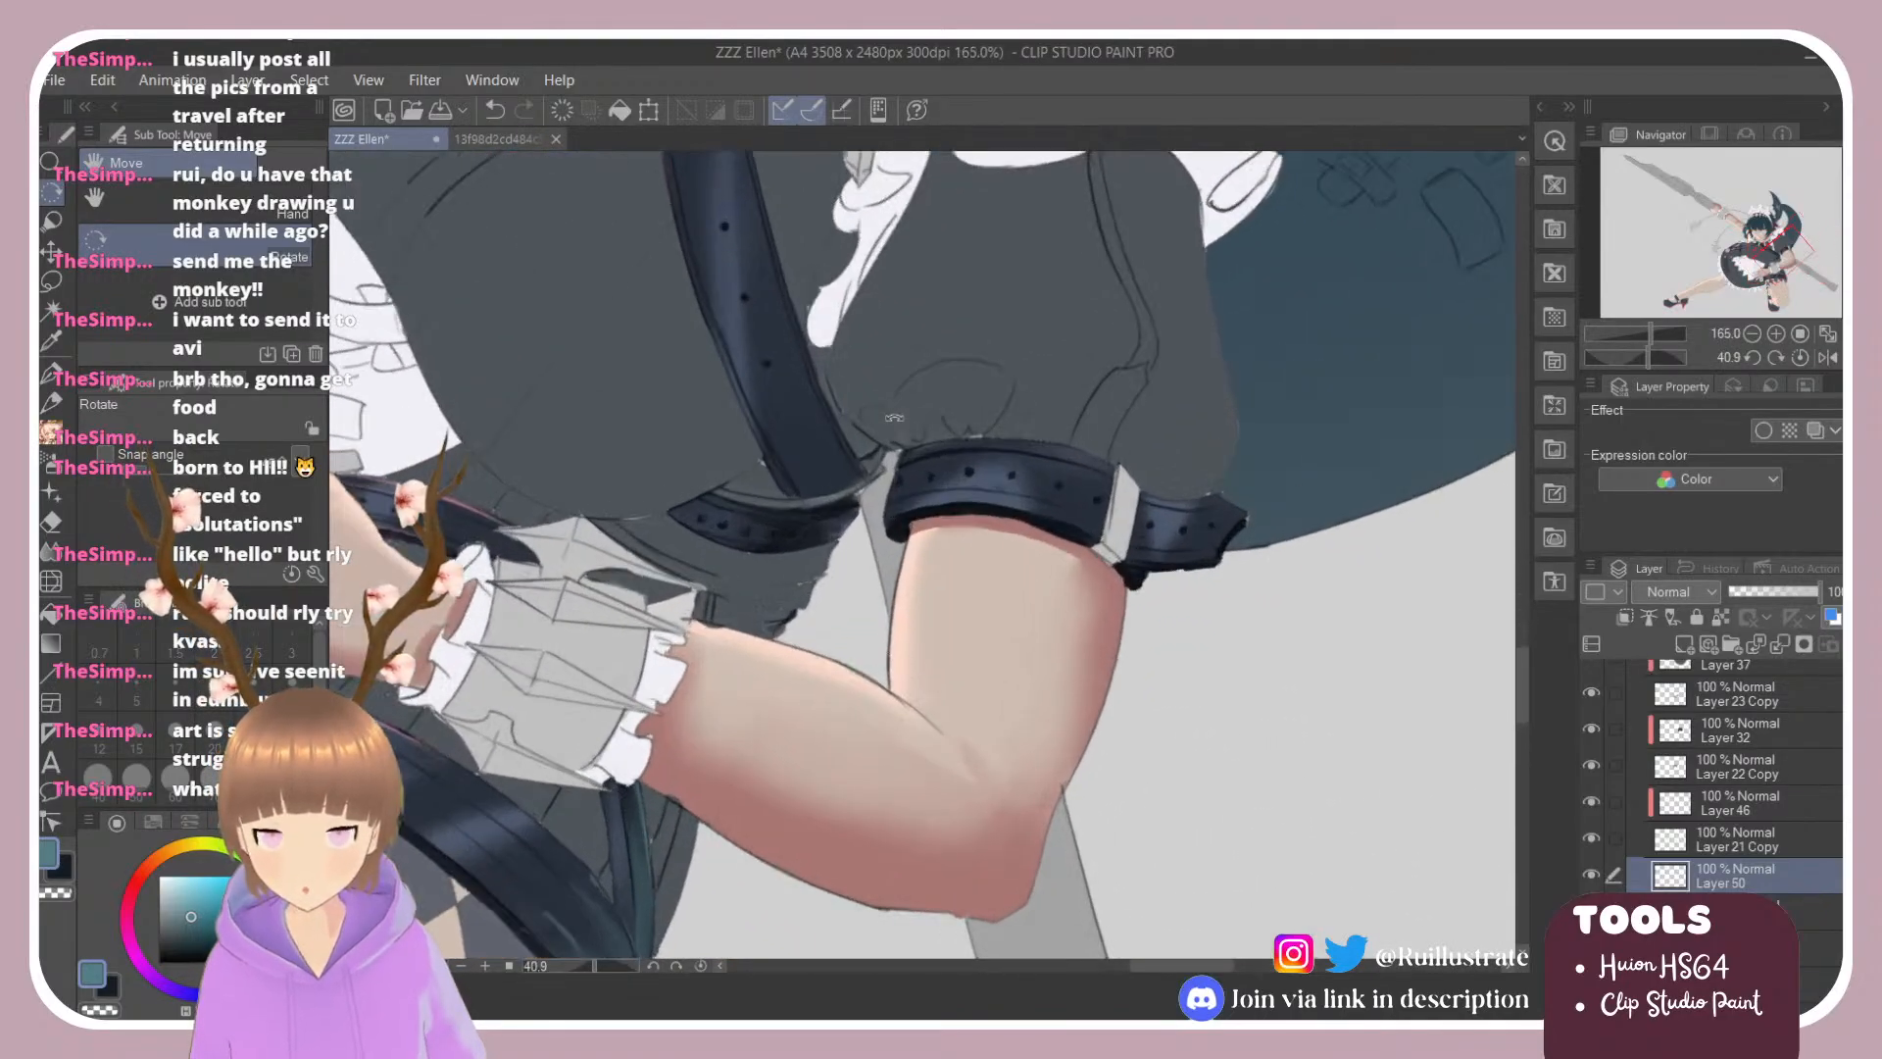
pyautogui.press('b')
pyautogui.click(287, 162)
pyautogui.click(234, 306)
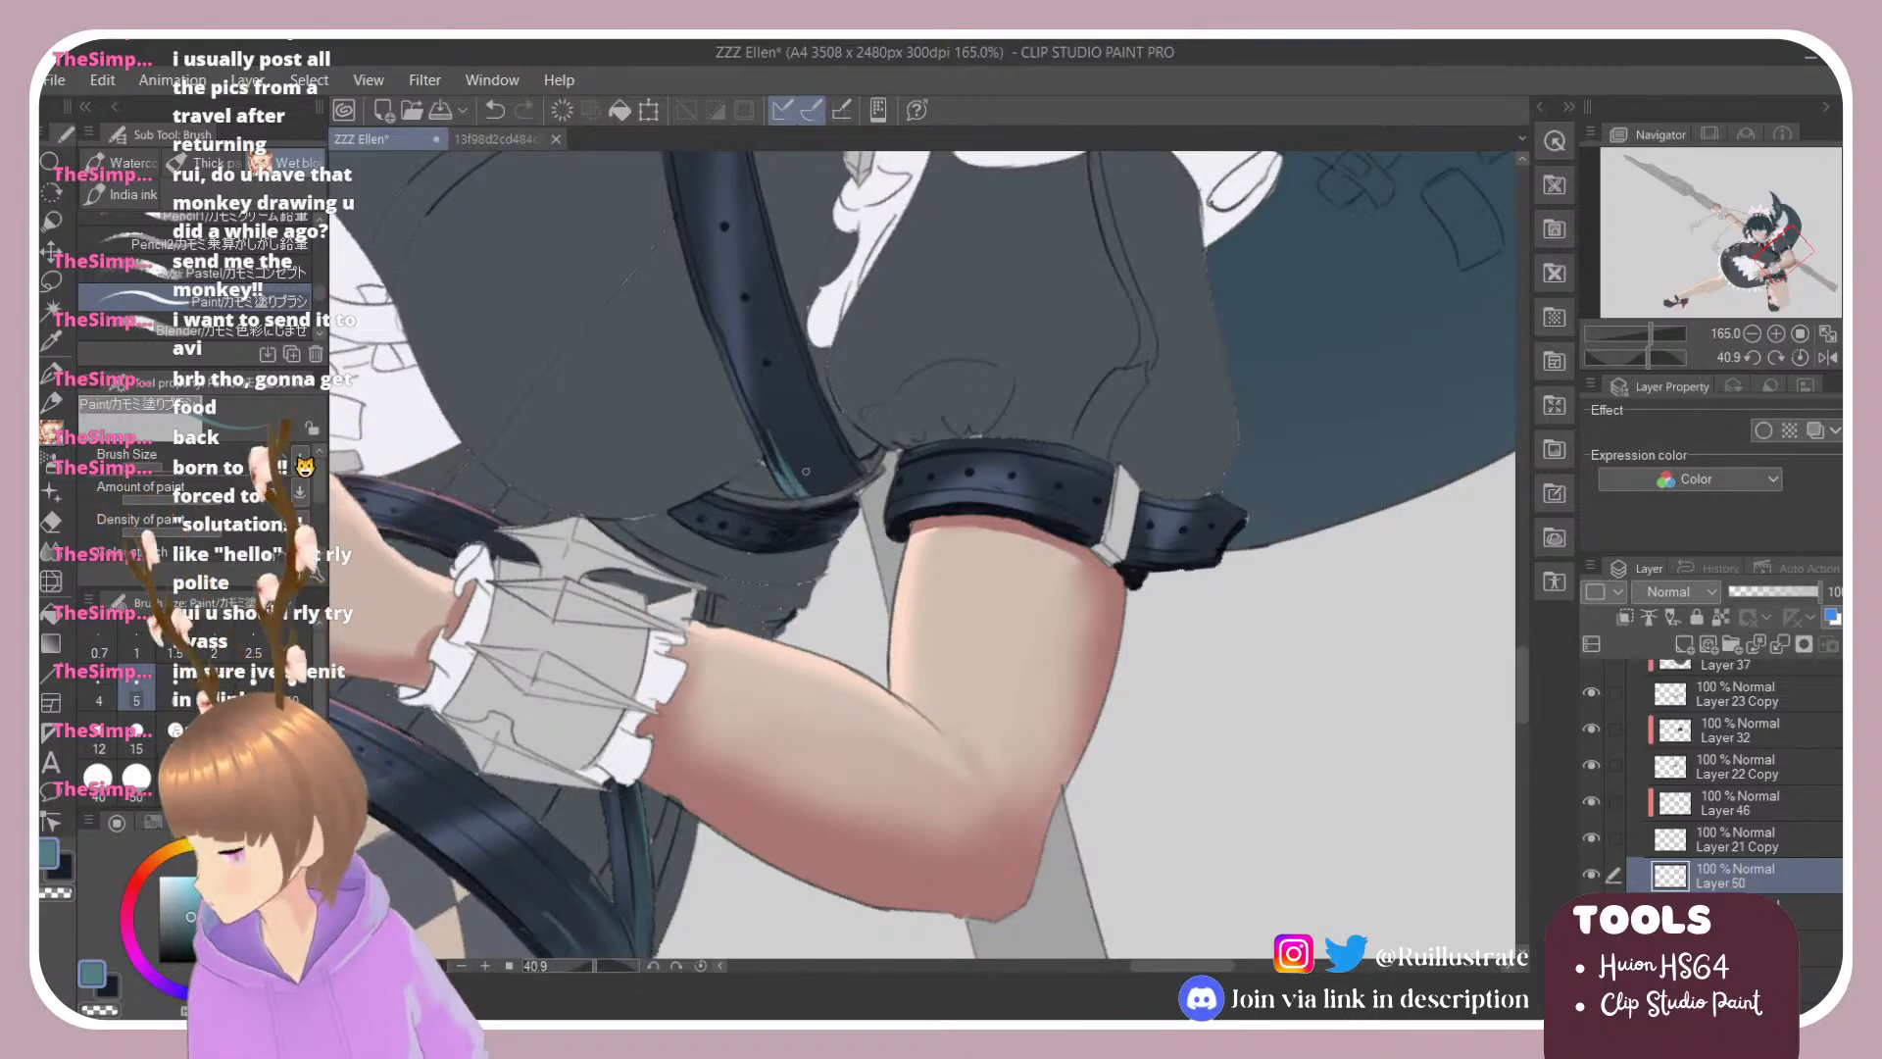
pyautogui.hotkey('ctrl', 's')
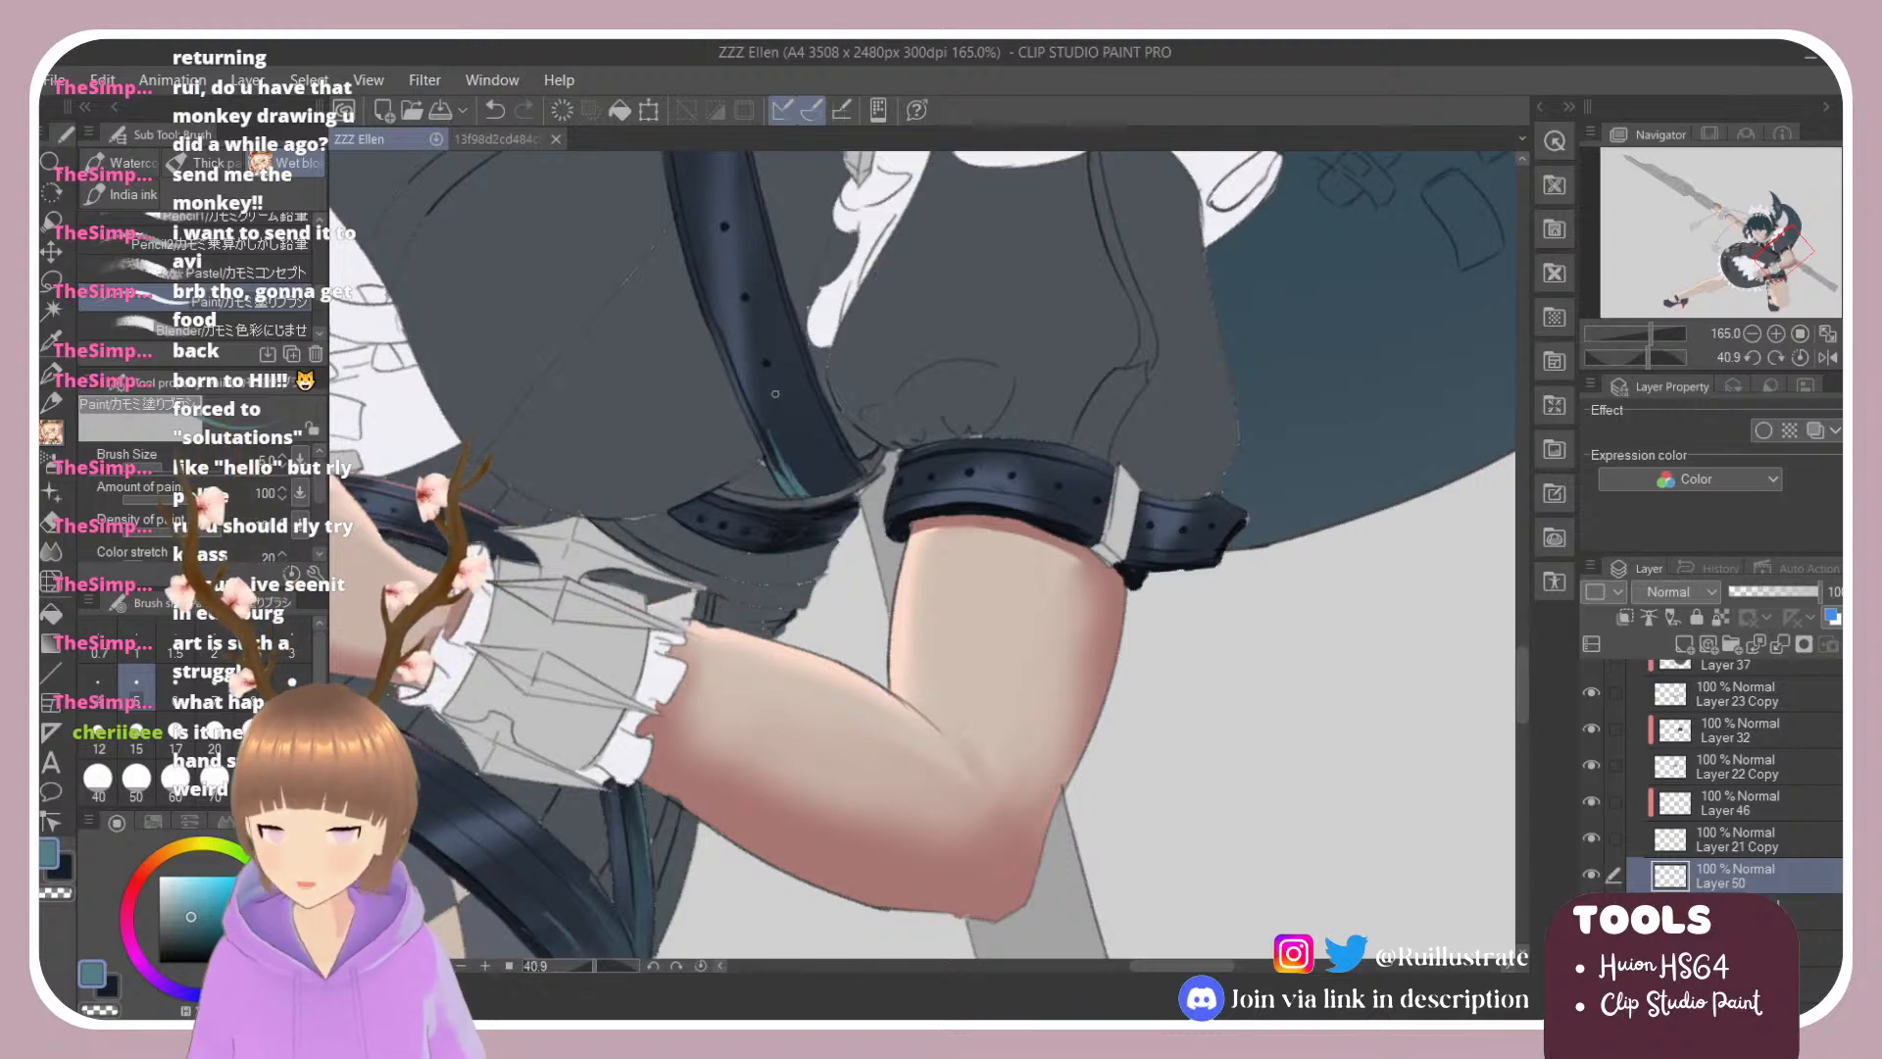
# Step: Extend the teal highlights across the chest strap's lower end and onto the edge of the short strap beneath it
pyautogui.click(775, 393)
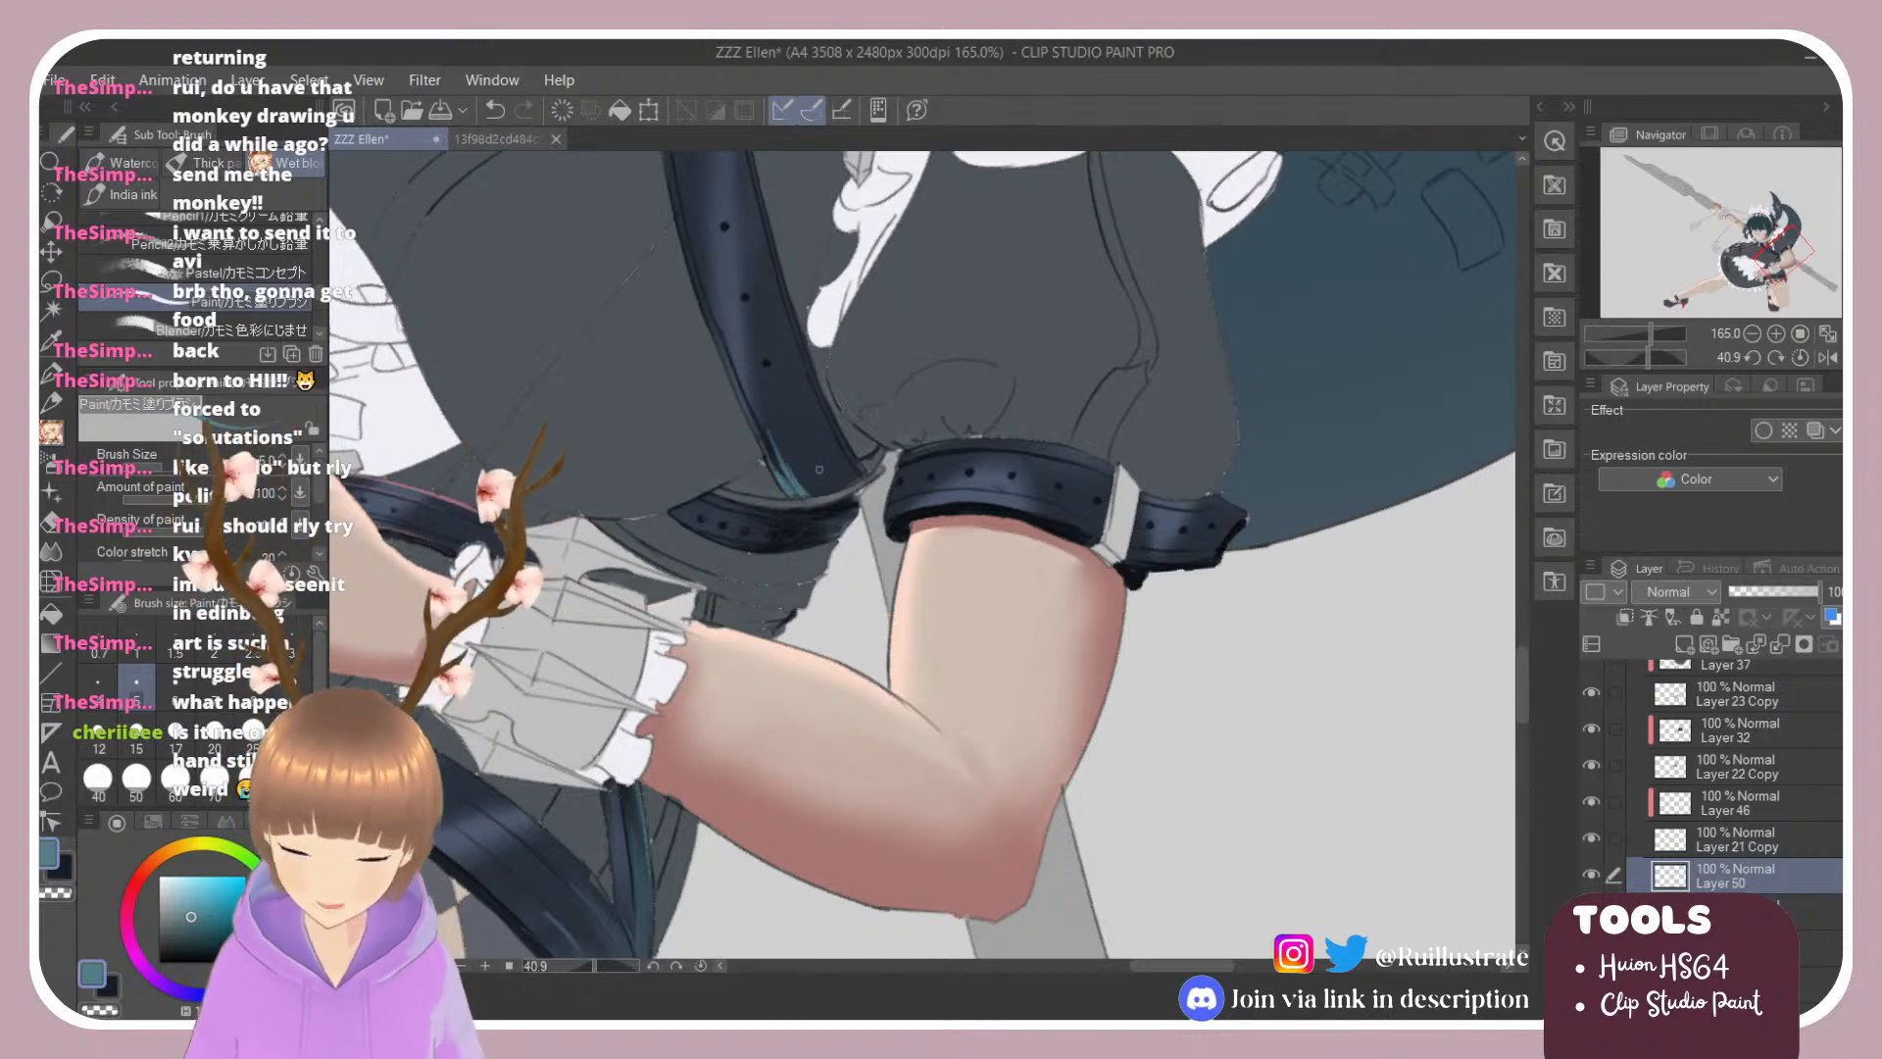
pyautogui.press('e')
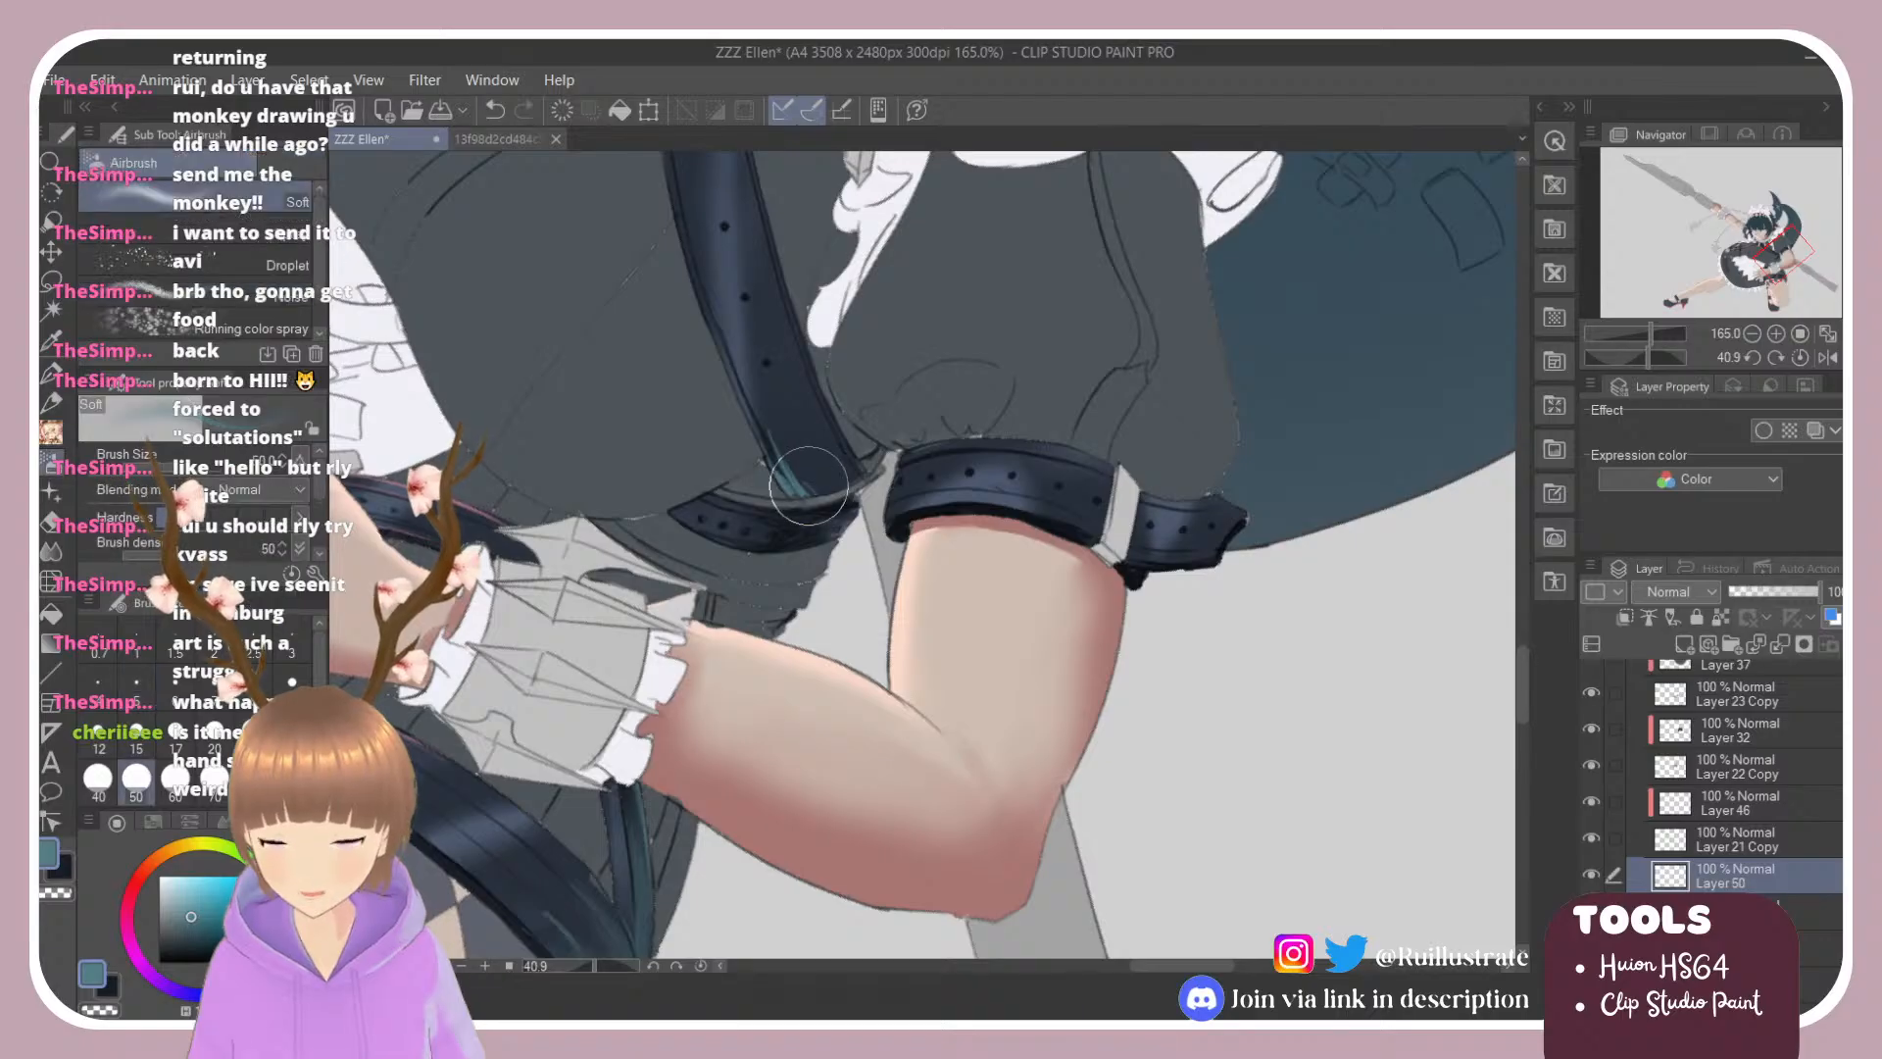
pyautogui.press('b')
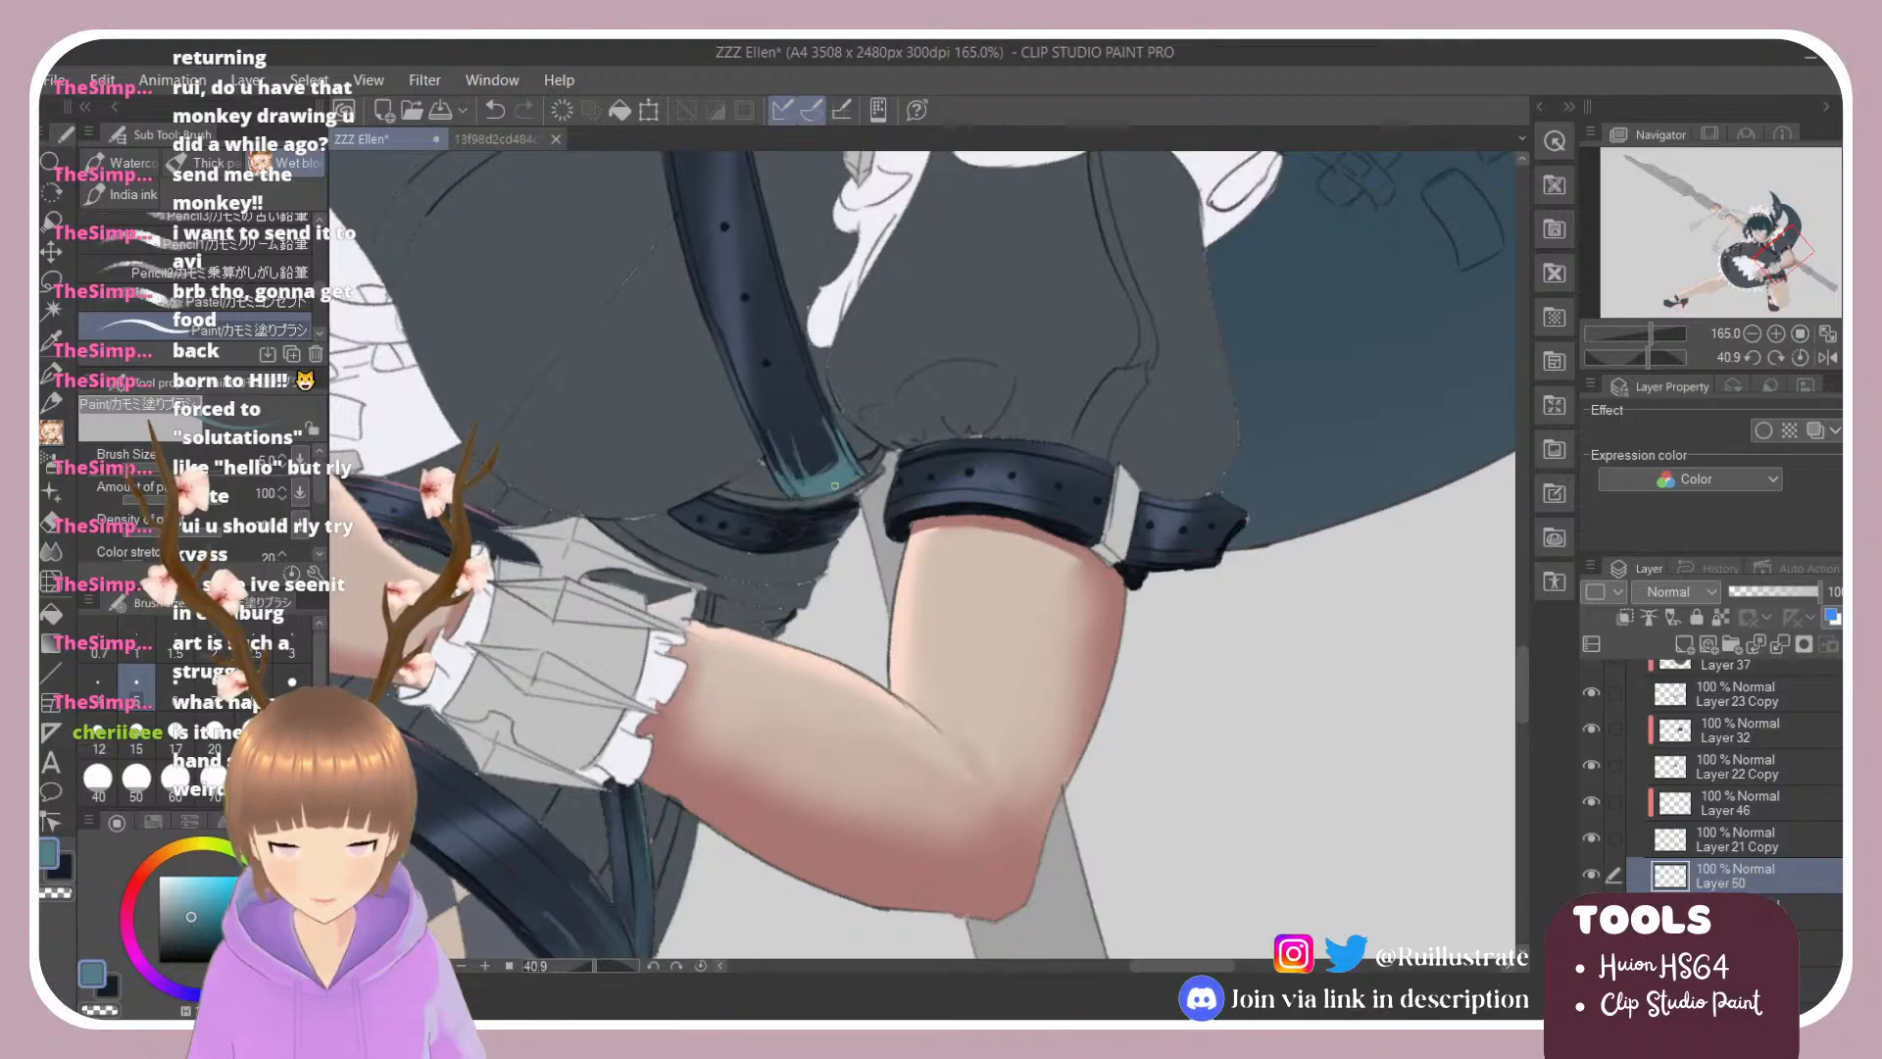
pyautogui.moveTo(775, 520); pyautogui.dragTo(846, 591)
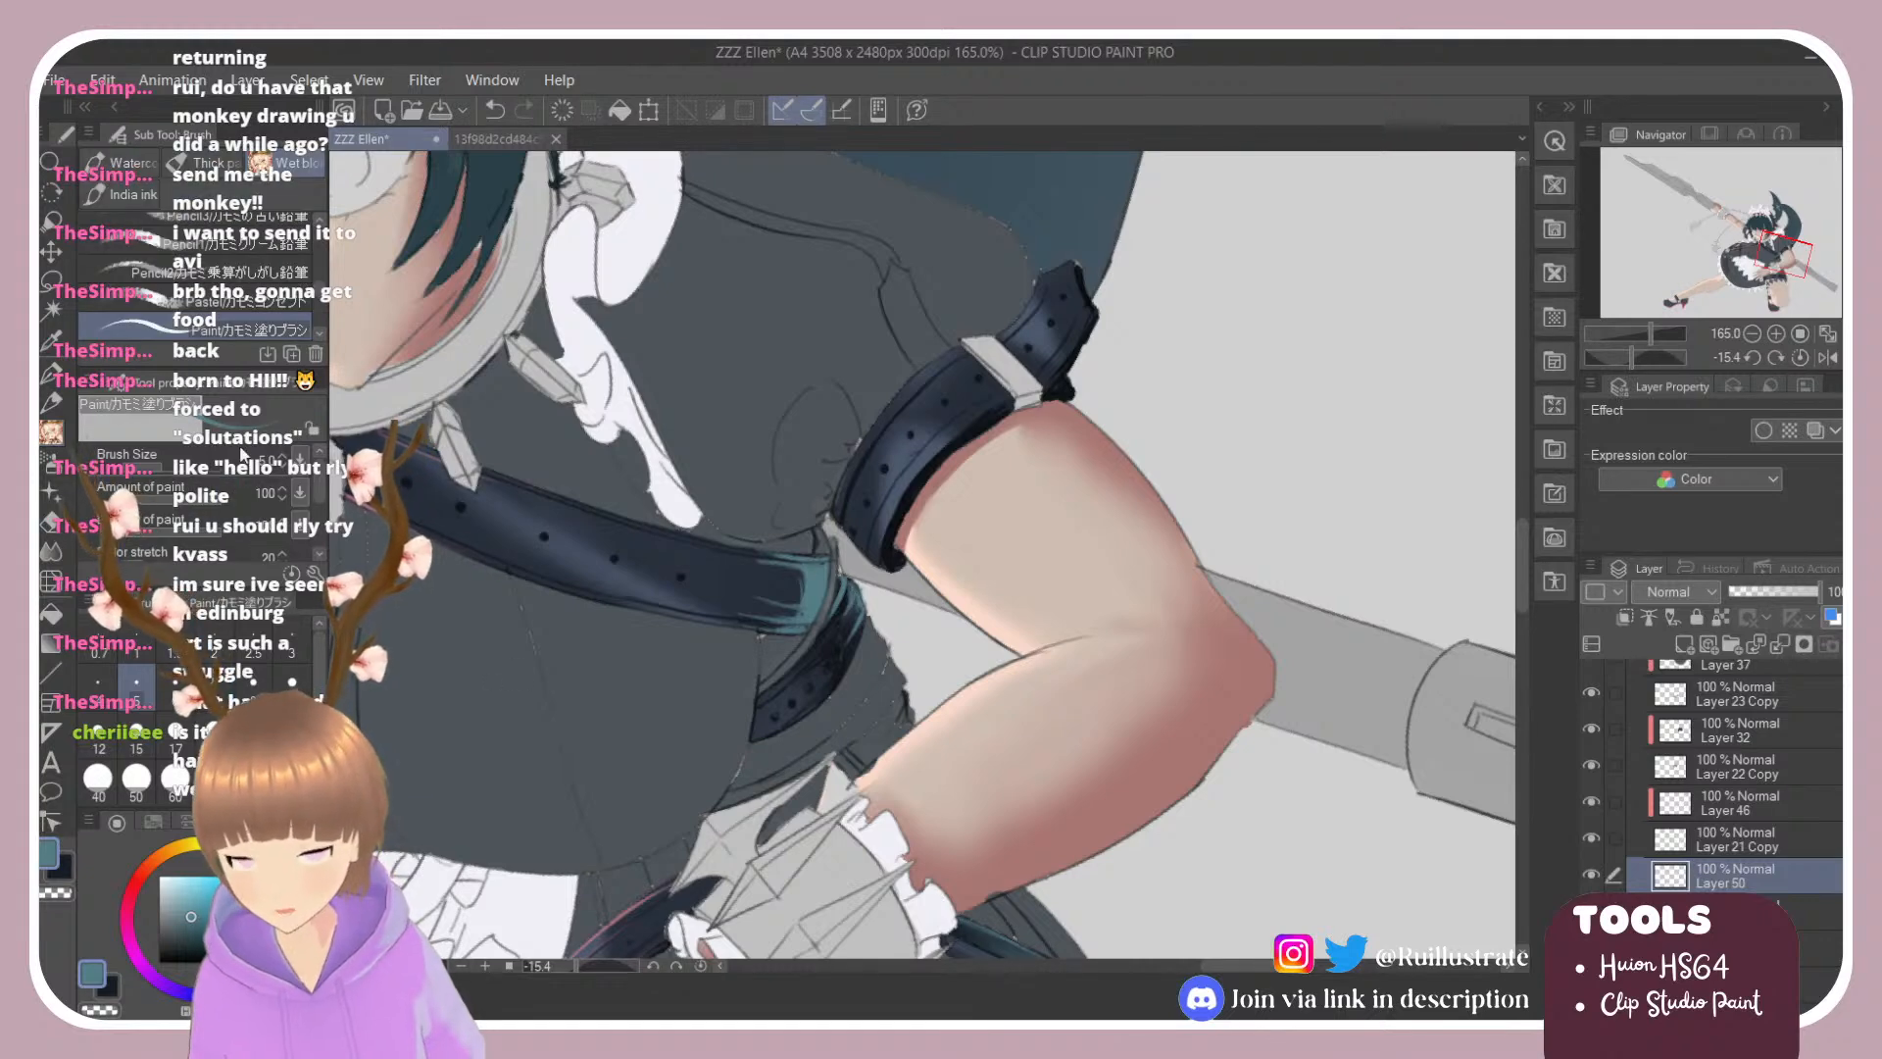
# Step: Blend the teal strokes up into the dark leather of the chest strap's lower end with the colour-blending brush
pyautogui.moveTo(319, 290); pyautogui.dragTo(319, 302)
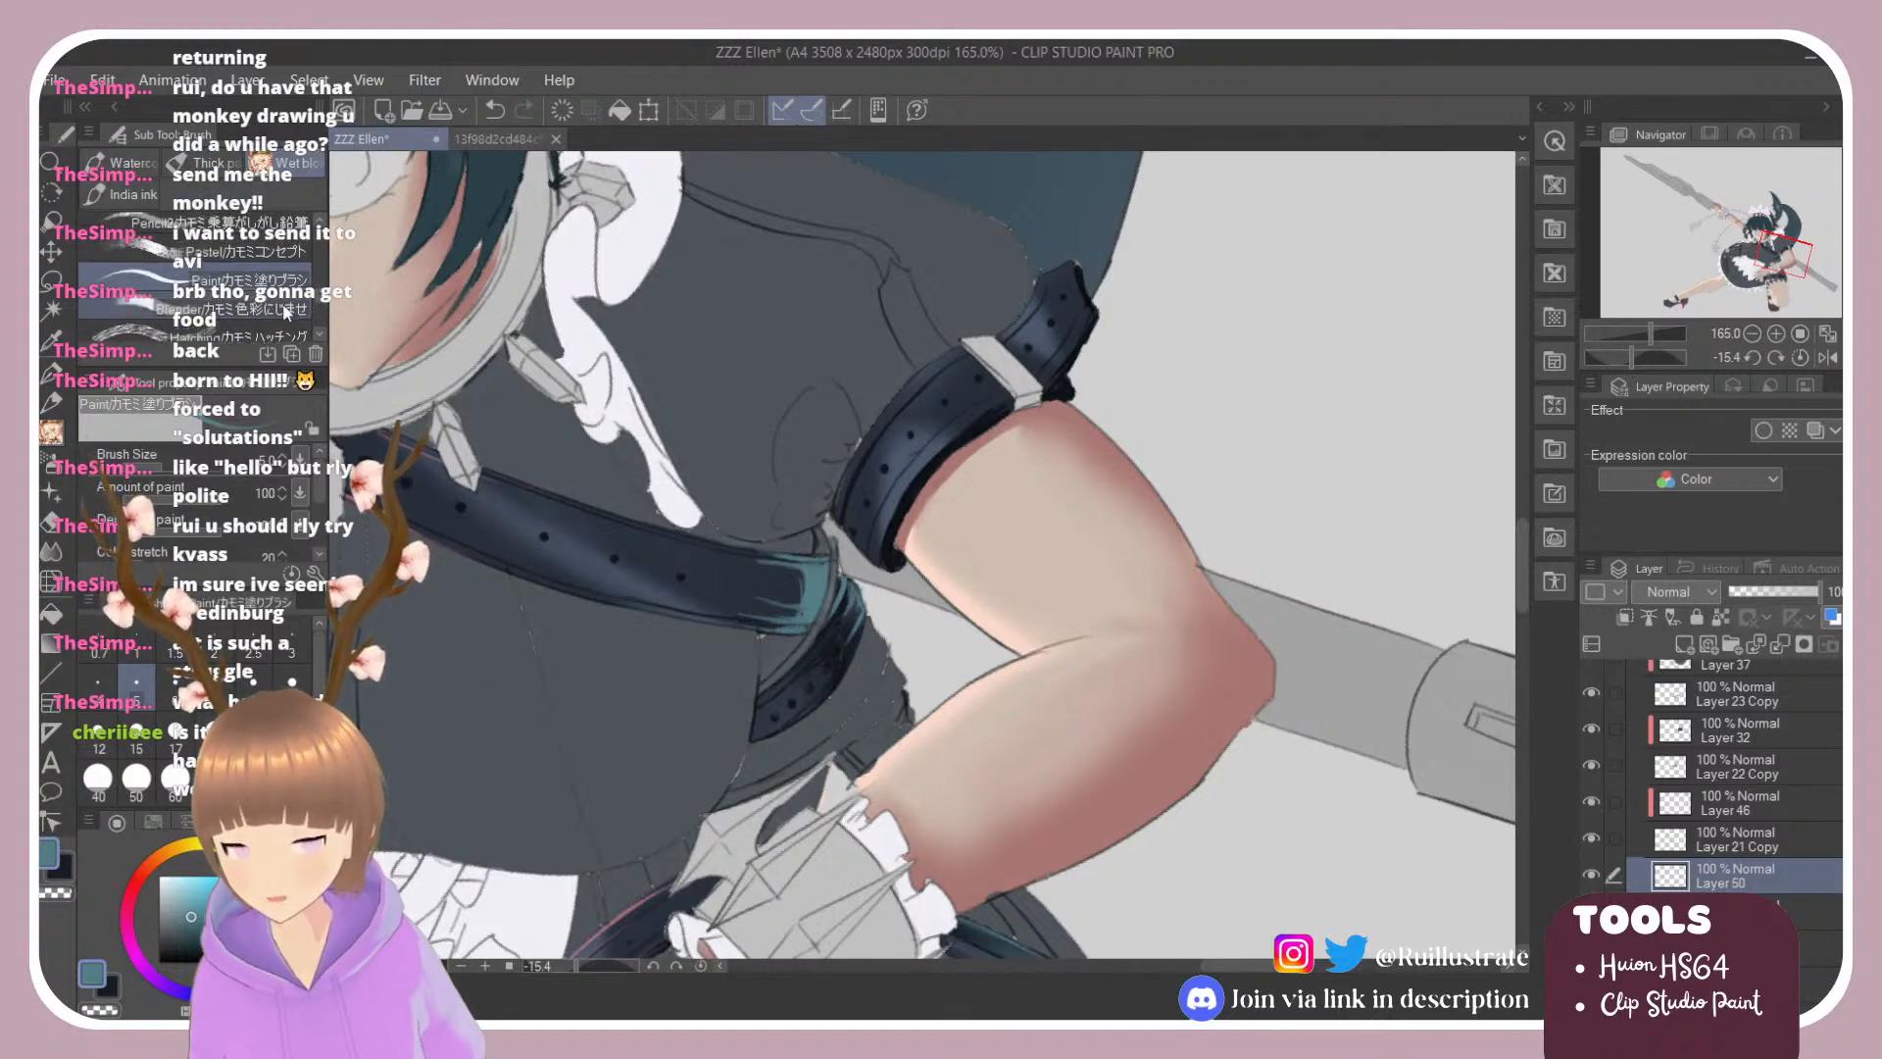
pyautogui.click(294, 309)
pyautogui.moveTo(862, 608)
pyautogui.mouseDown()
pyautogui.moveTo(849, 597)
pyautogui.moveTo(815, 627)
pyautogui.moveTo(806, 582)
pyautogui.mouseUp()
pyautogui.press('r')
pyautogui.moveTo(701, 444)
pyautogui.mouseDown()
pyautogui.moveTo(781, 323)
pyautogui.moveTo(956, 294)
pyautogui.mouseUp()
pyautogui.press('b')
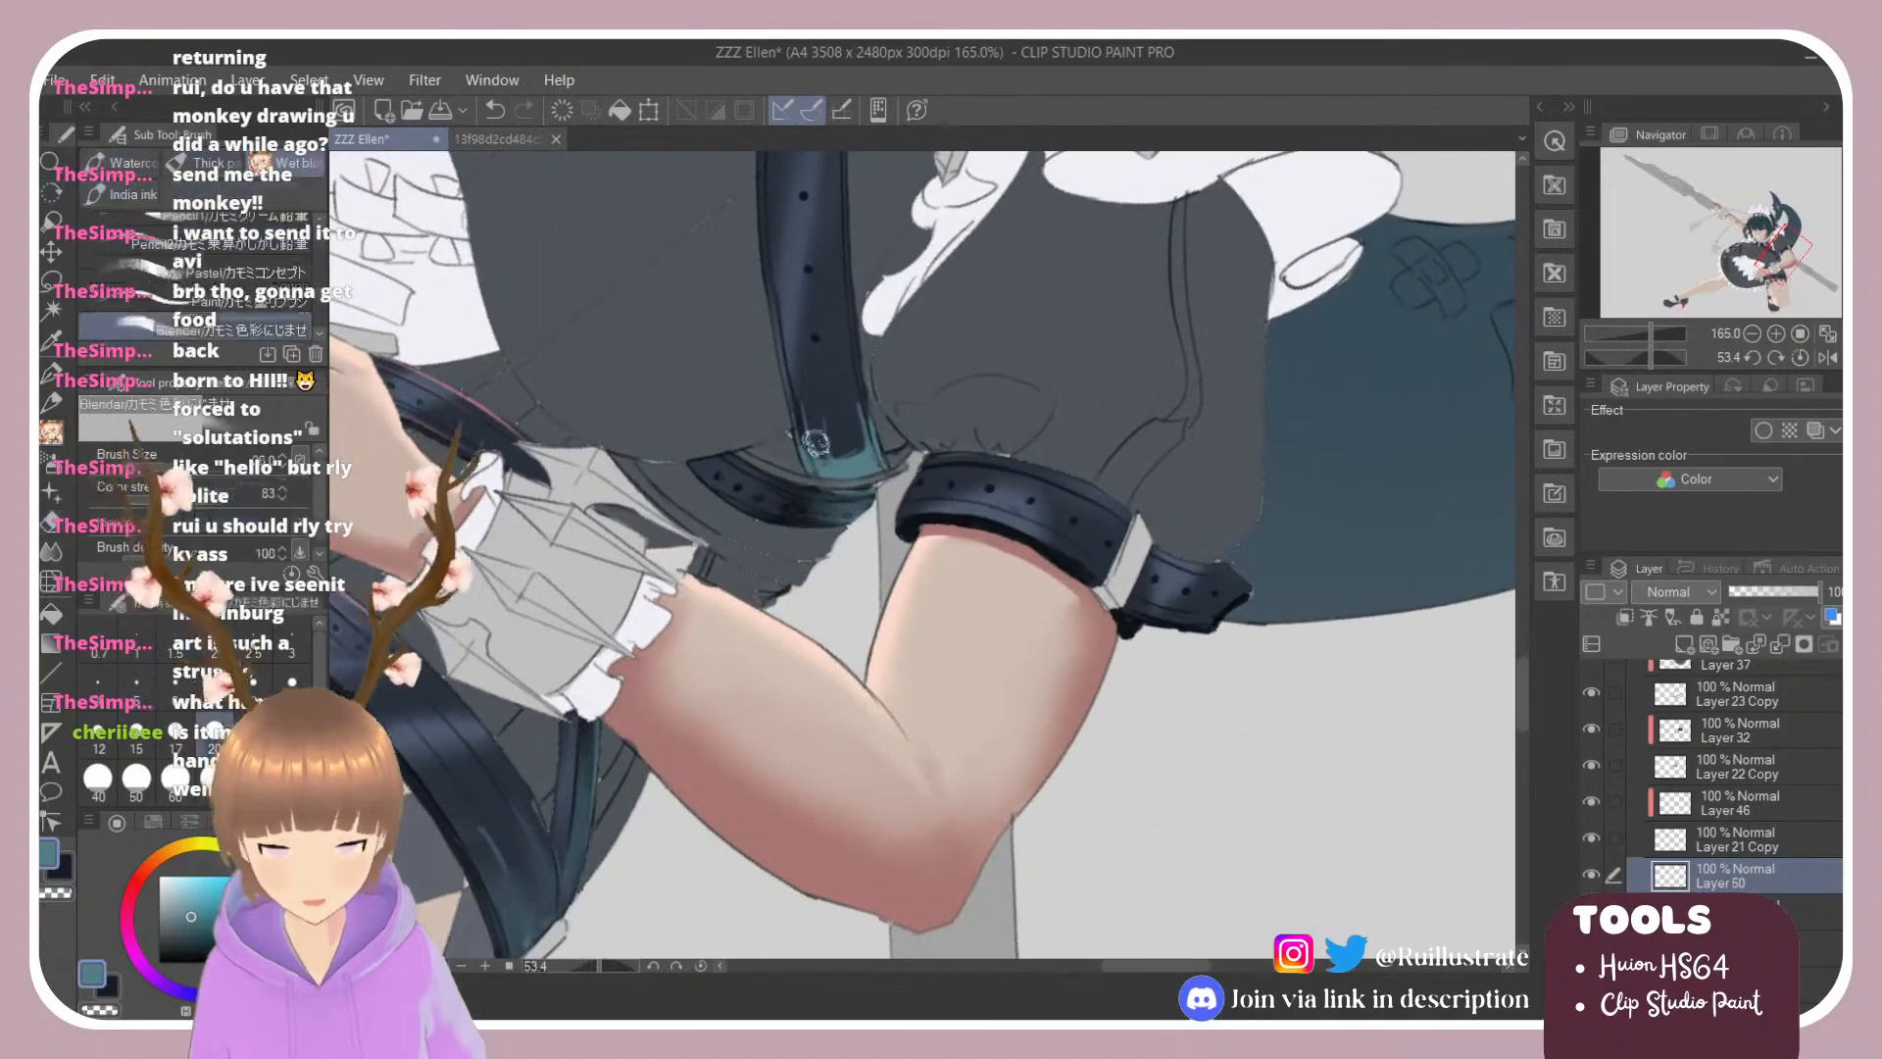
pyautogui.moveTo(815, 447)
pyautogui.mouseDown()
pyautogui.moveTo(810, 390)
pyautogui.moveTo(845, 476)
pyautogui.moveTo(862, 407)
pyautogui.moveTo(857, 451)
pyautogui.moveTo(810, 388)
pyautogui.moveTo(824, 460)
pyautogui.moveTo(814, 380)
pyautogui.moveTo(838, 386)
pyautogui.moveTo(818, 465)
pyautogui.moveTo(808, 386)
pyautogui.moveTo(871, 471)
pyautogui.moveTo(820, 424)
pyautogui.moveTo(866, 468)
pyautogui.moveTo(847, 422)
pyautogui.moveTo(863, 413)
pyautogui.moveTo(877, 479)
pyautogui.moveTo(845, 326)
pyautogui.moveTo(882, 477)
pyautogui.moveTo(858, 394)
pyautogui.moveTo(844, 489)
pyautogui.moveTo(791, 348)
pyautogui.moveTo(808, 474)
pyautogui.moveTo(787, 306)
pyautogui.moveTo(815, 472)
pyautogui.moveTo(799, 303)
pyautogui.moveTo(834, 467)
pyautogui.moveTo(818, 310)
pyautogui.mouseUp()
pyautogui.moveTo(867, 467)
pyautogui.mouseDown()
pyautogui.moveTo(850, 363)
pyautogui.moveTo(882, 479)
pyautogui.moveTo(846, 234)
pyautogui.moveTo(847, 375)
pyautogui.moveTo(779, 432)
pyautogui.mouseUp()
# Step: Soften the teal gradient on the chest strap further with a larger colour-blending brush
pyautogui.press('r')
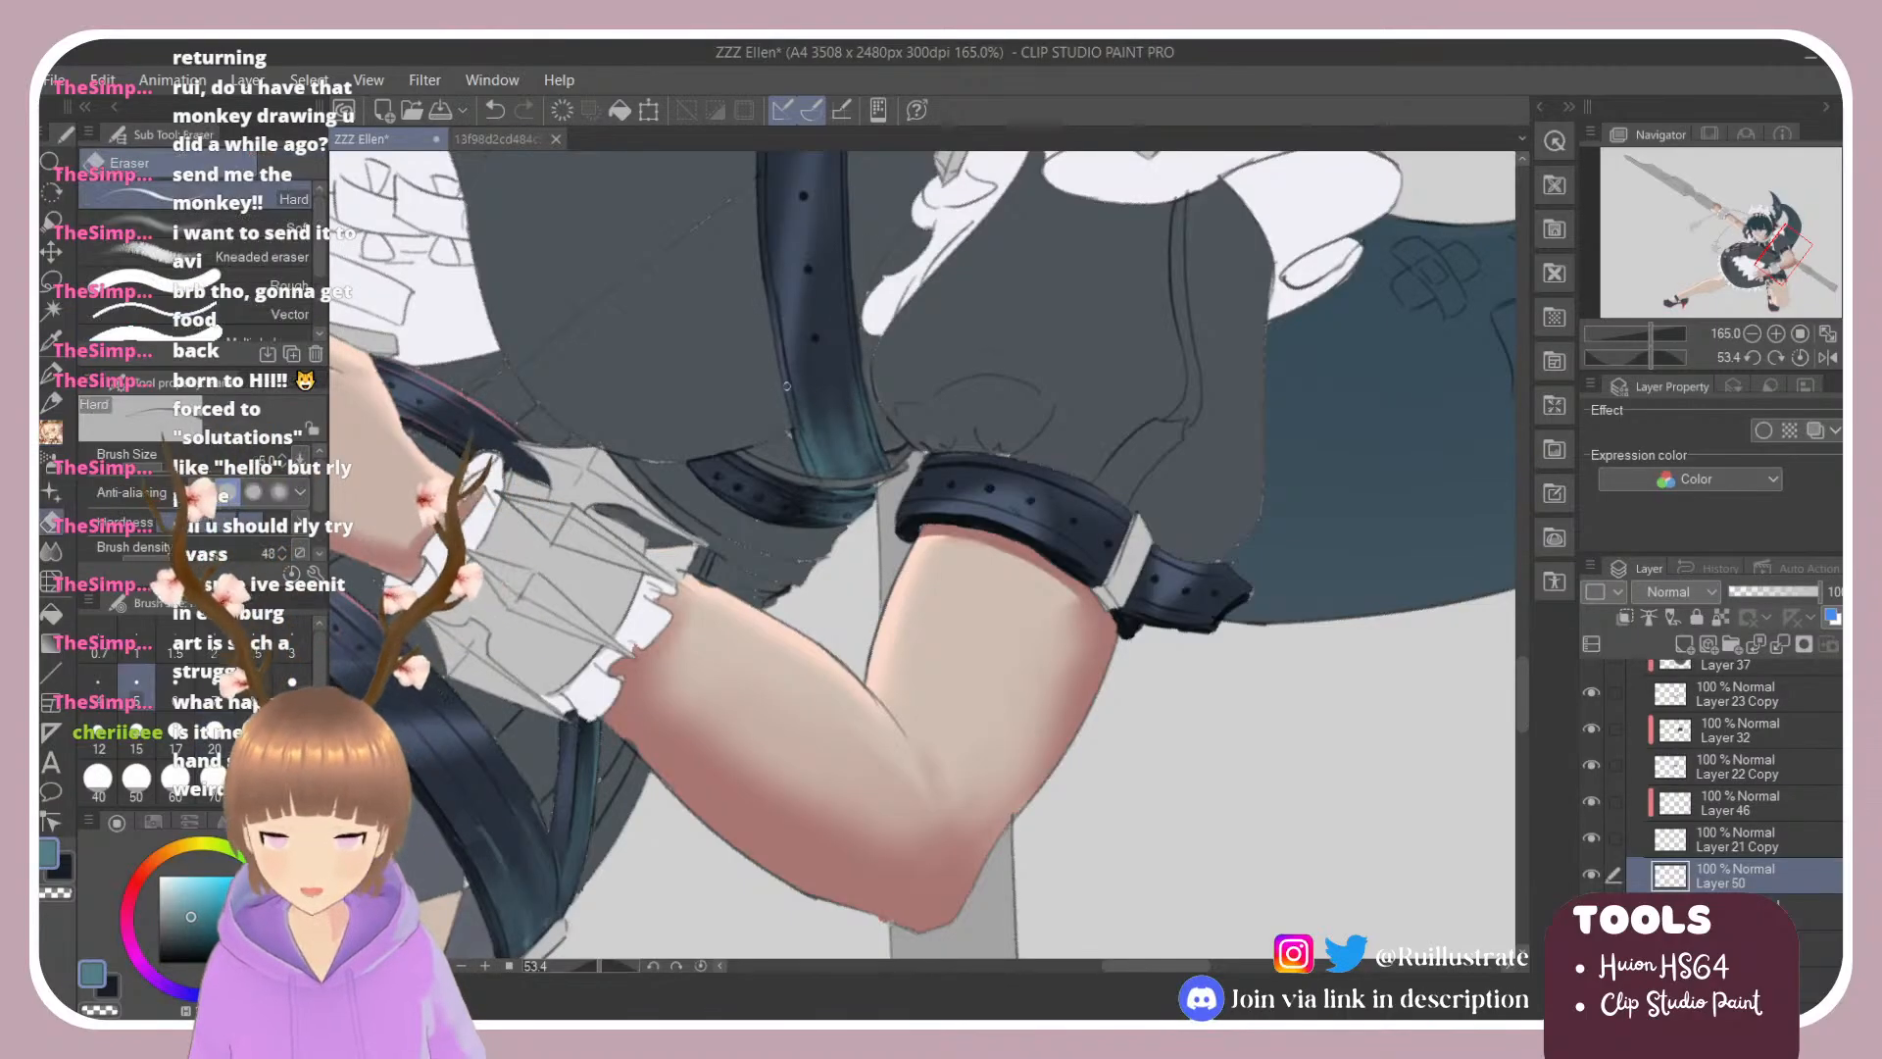
pyautogui.moveTo(824, 351); pyautogui.dragTo(716, 541)
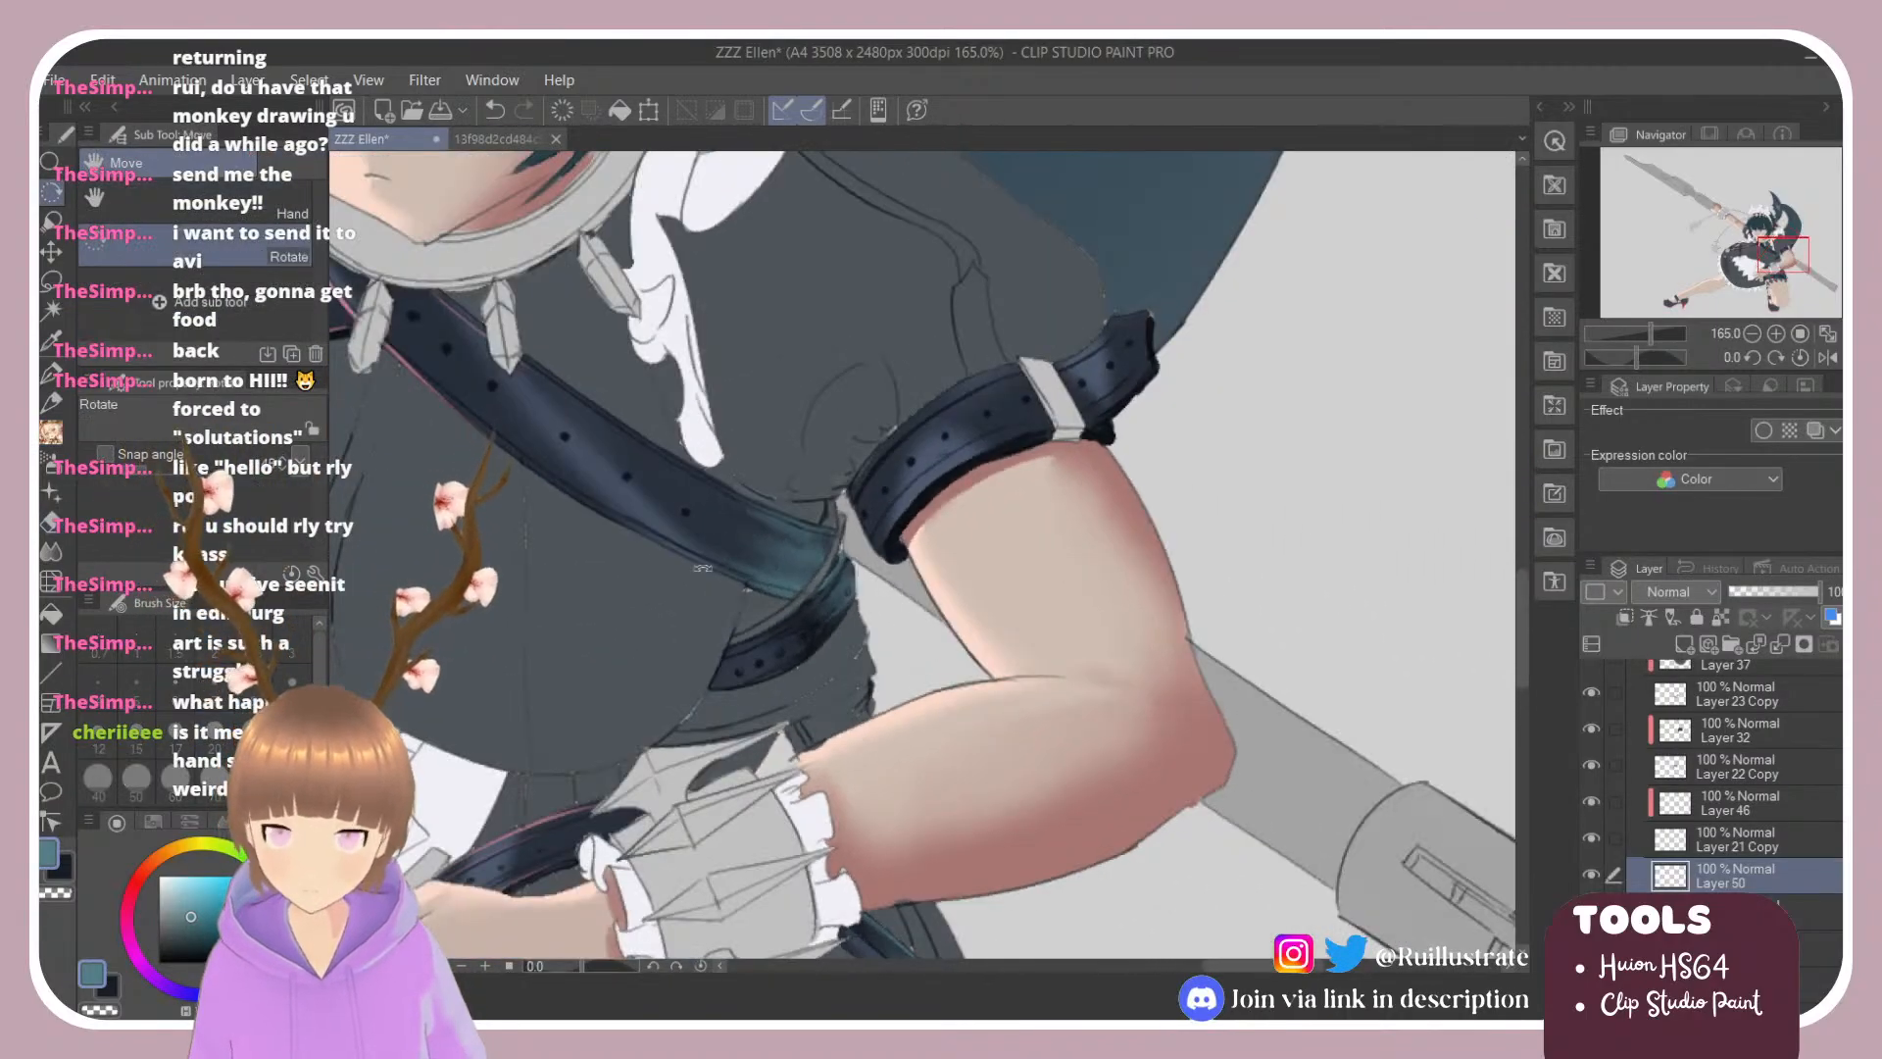
pyautogui.scroll(-3, 813, 575)
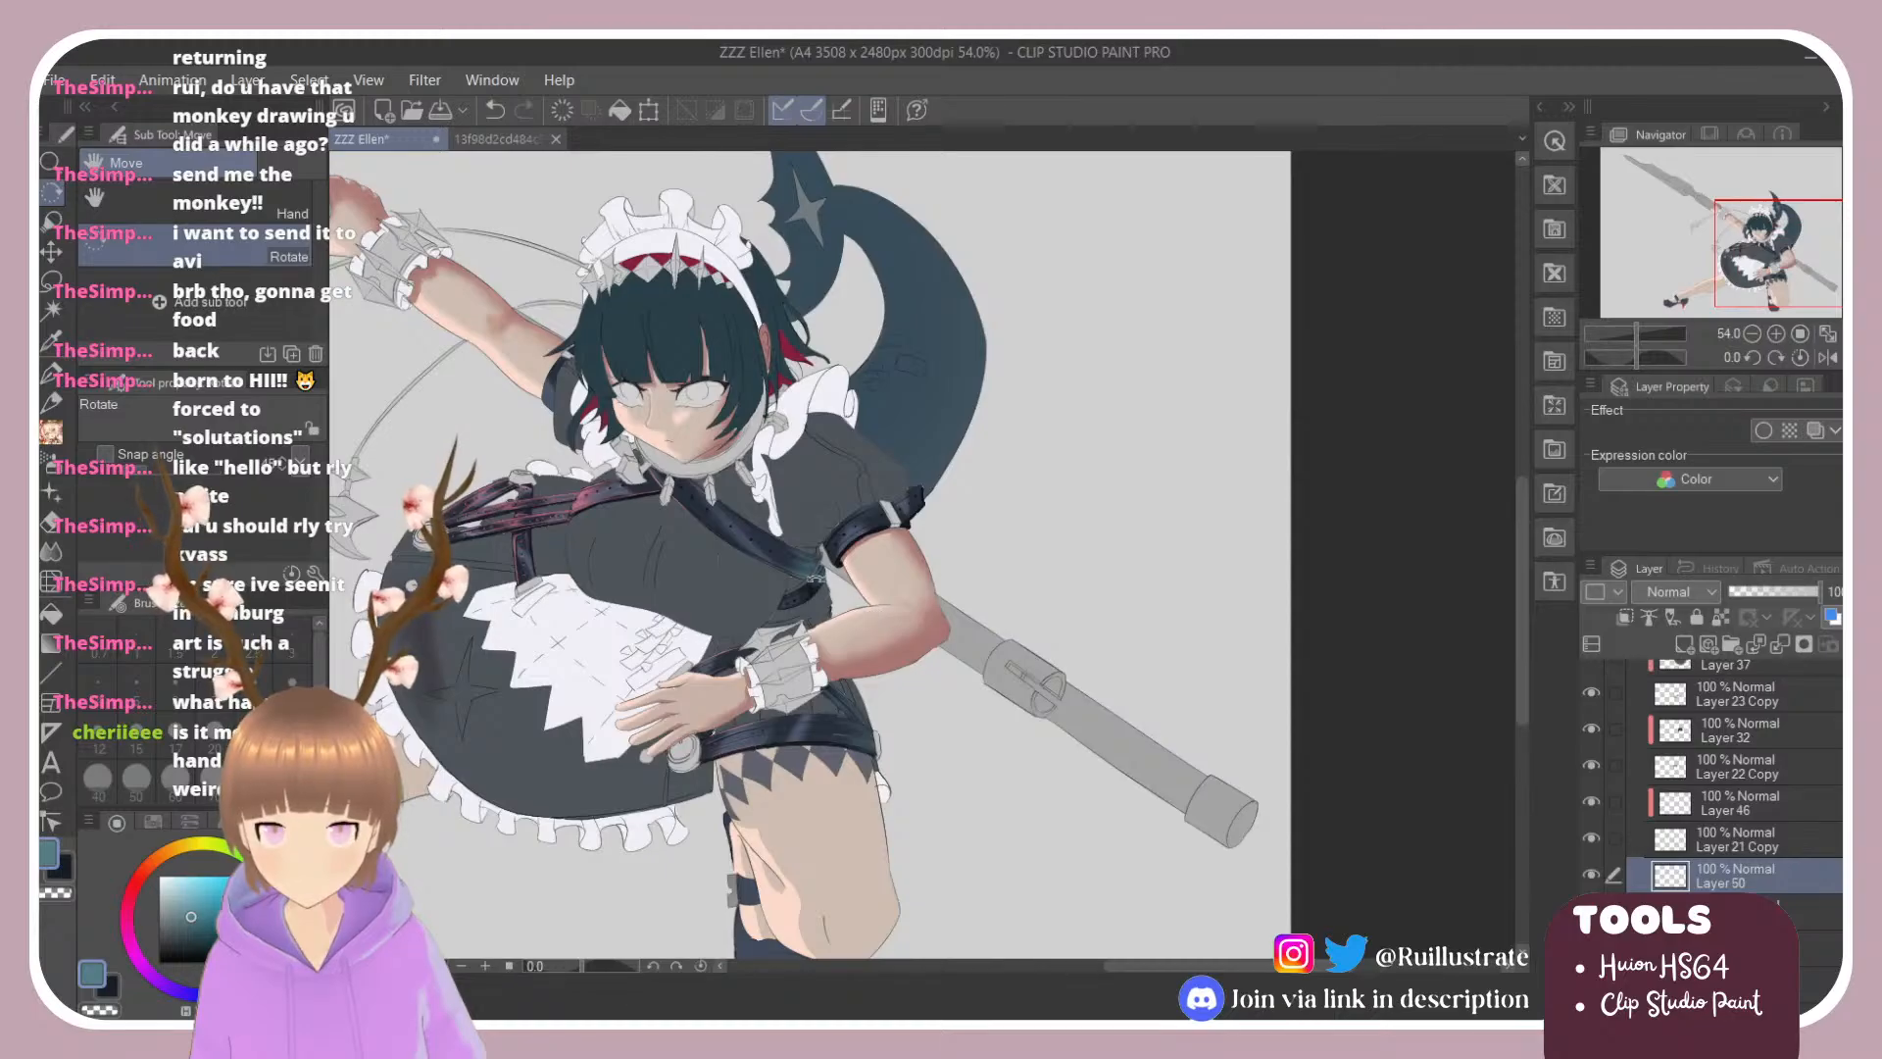
pyautogui.scroll(5, 828, 581)
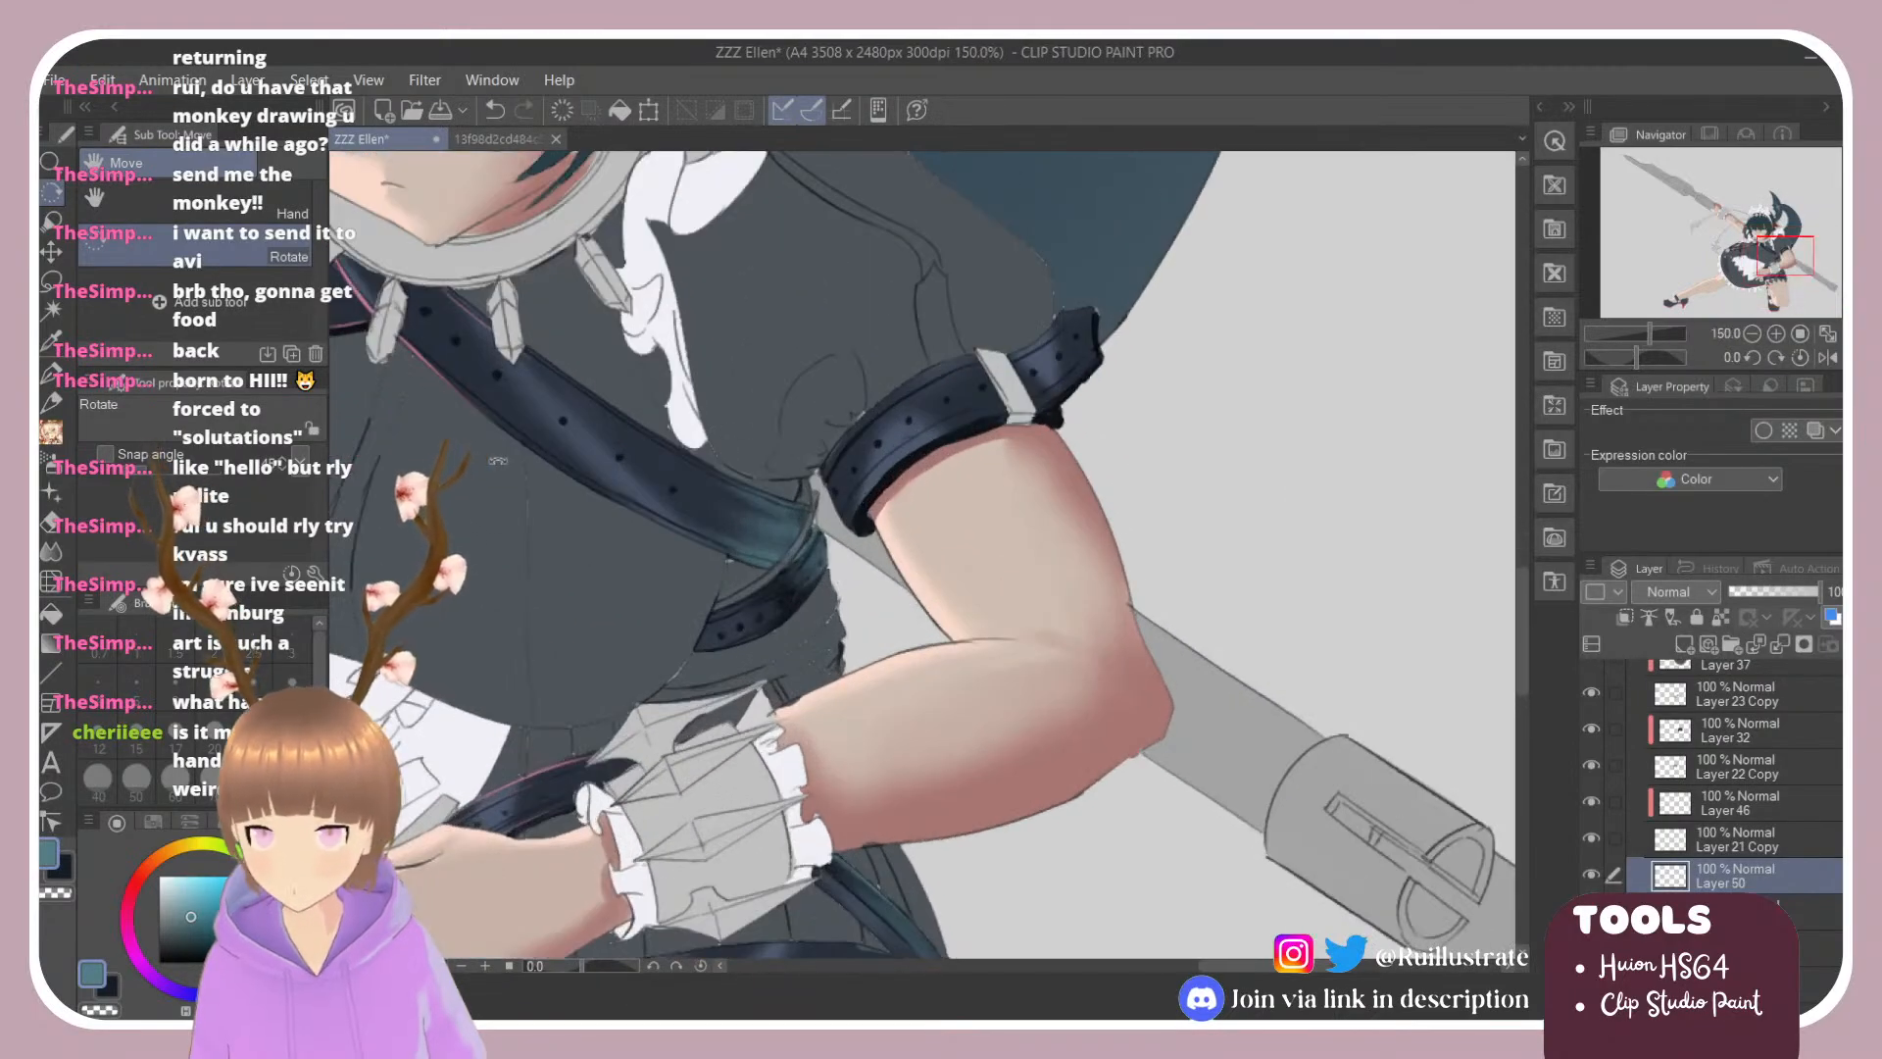
pyautogui.press('b')
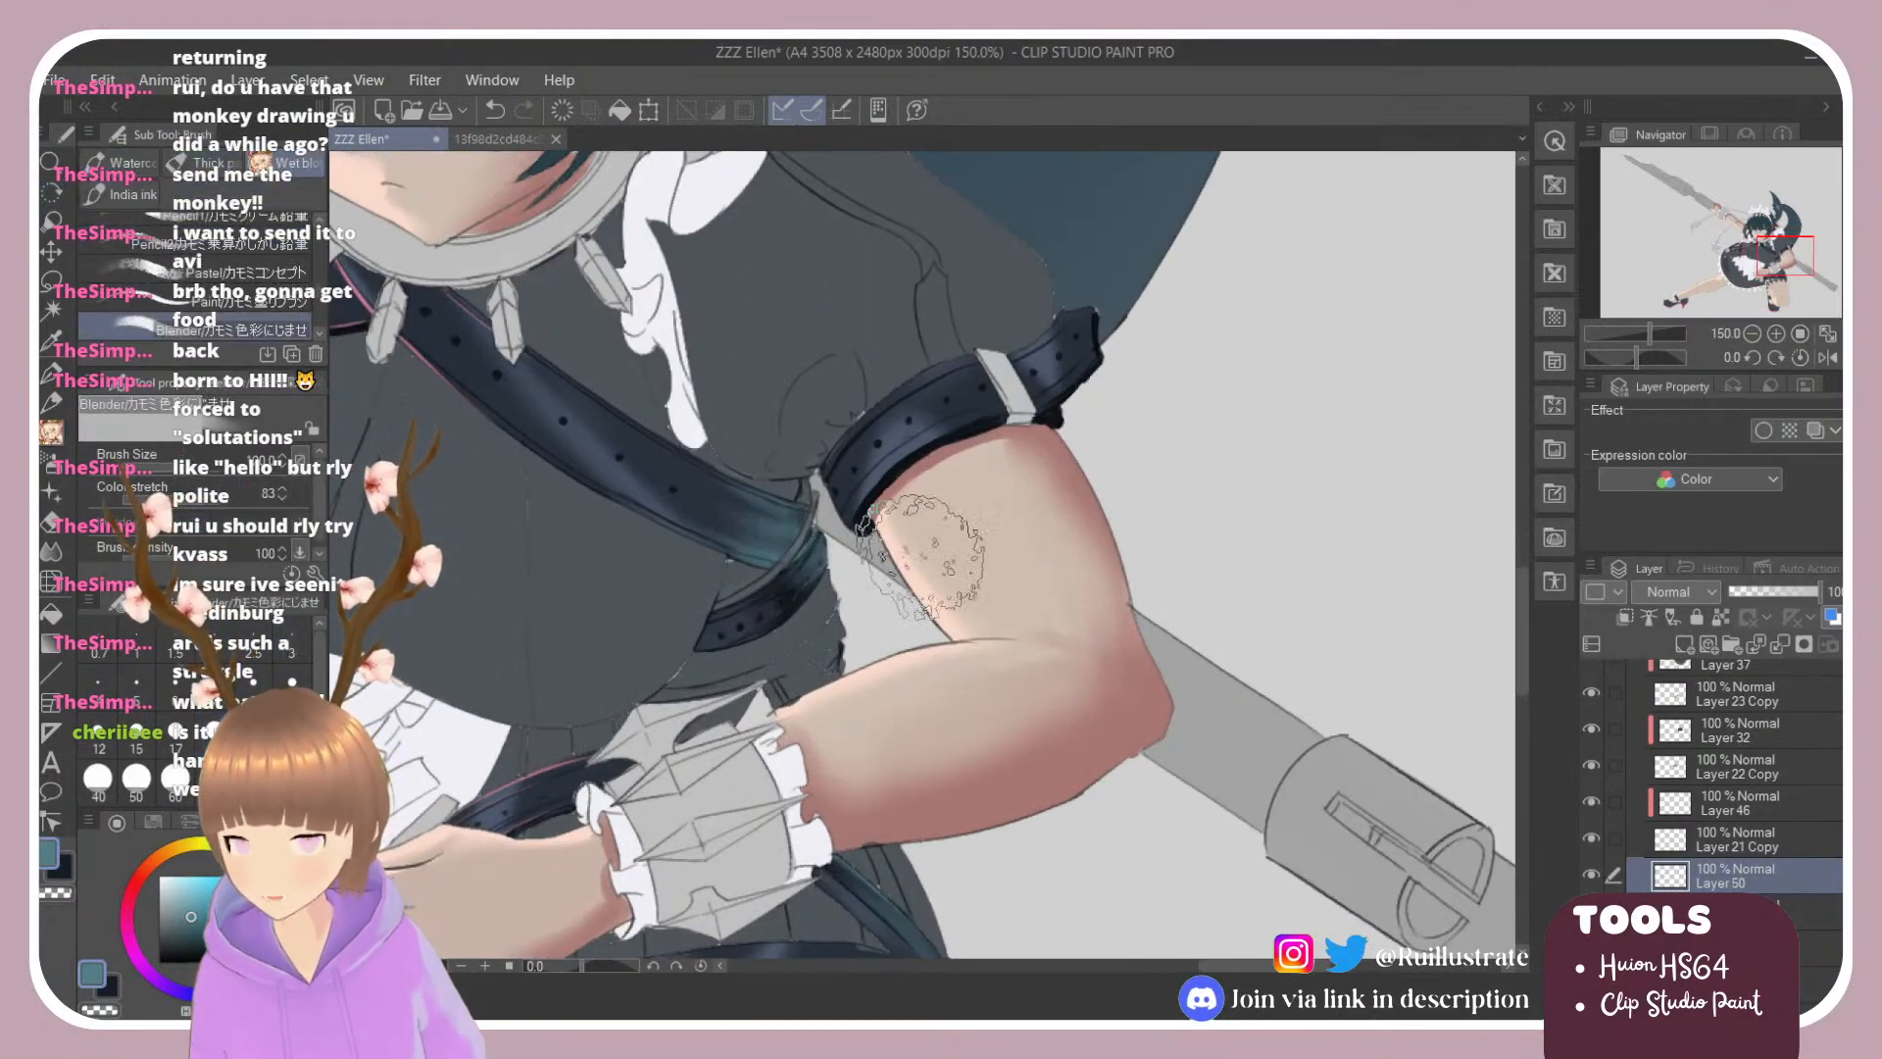
pyautogui.moveTo(769, 557); pyautogui.dragTo(724, 520)
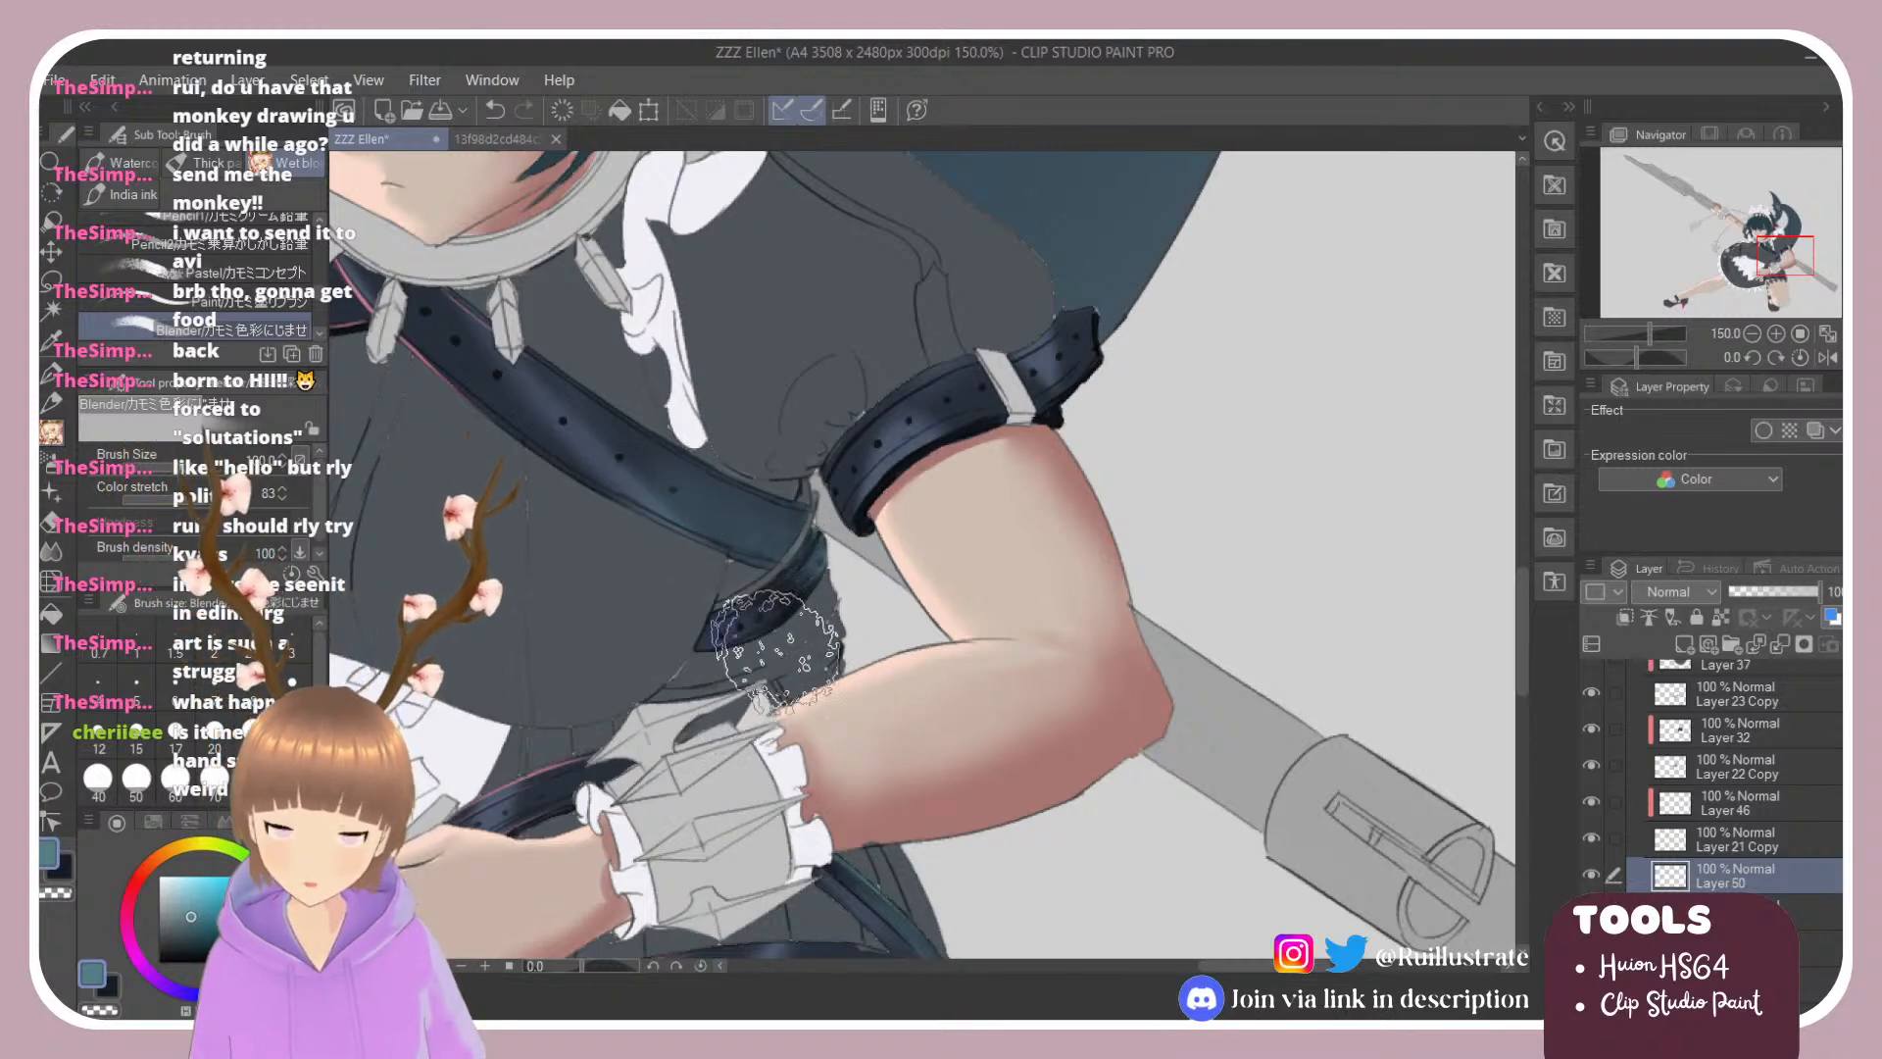
# Step: Paint teal accents on the edge of the short strap below the chest strap and blend them at brush size 50
pyautogui.click(138, 779)
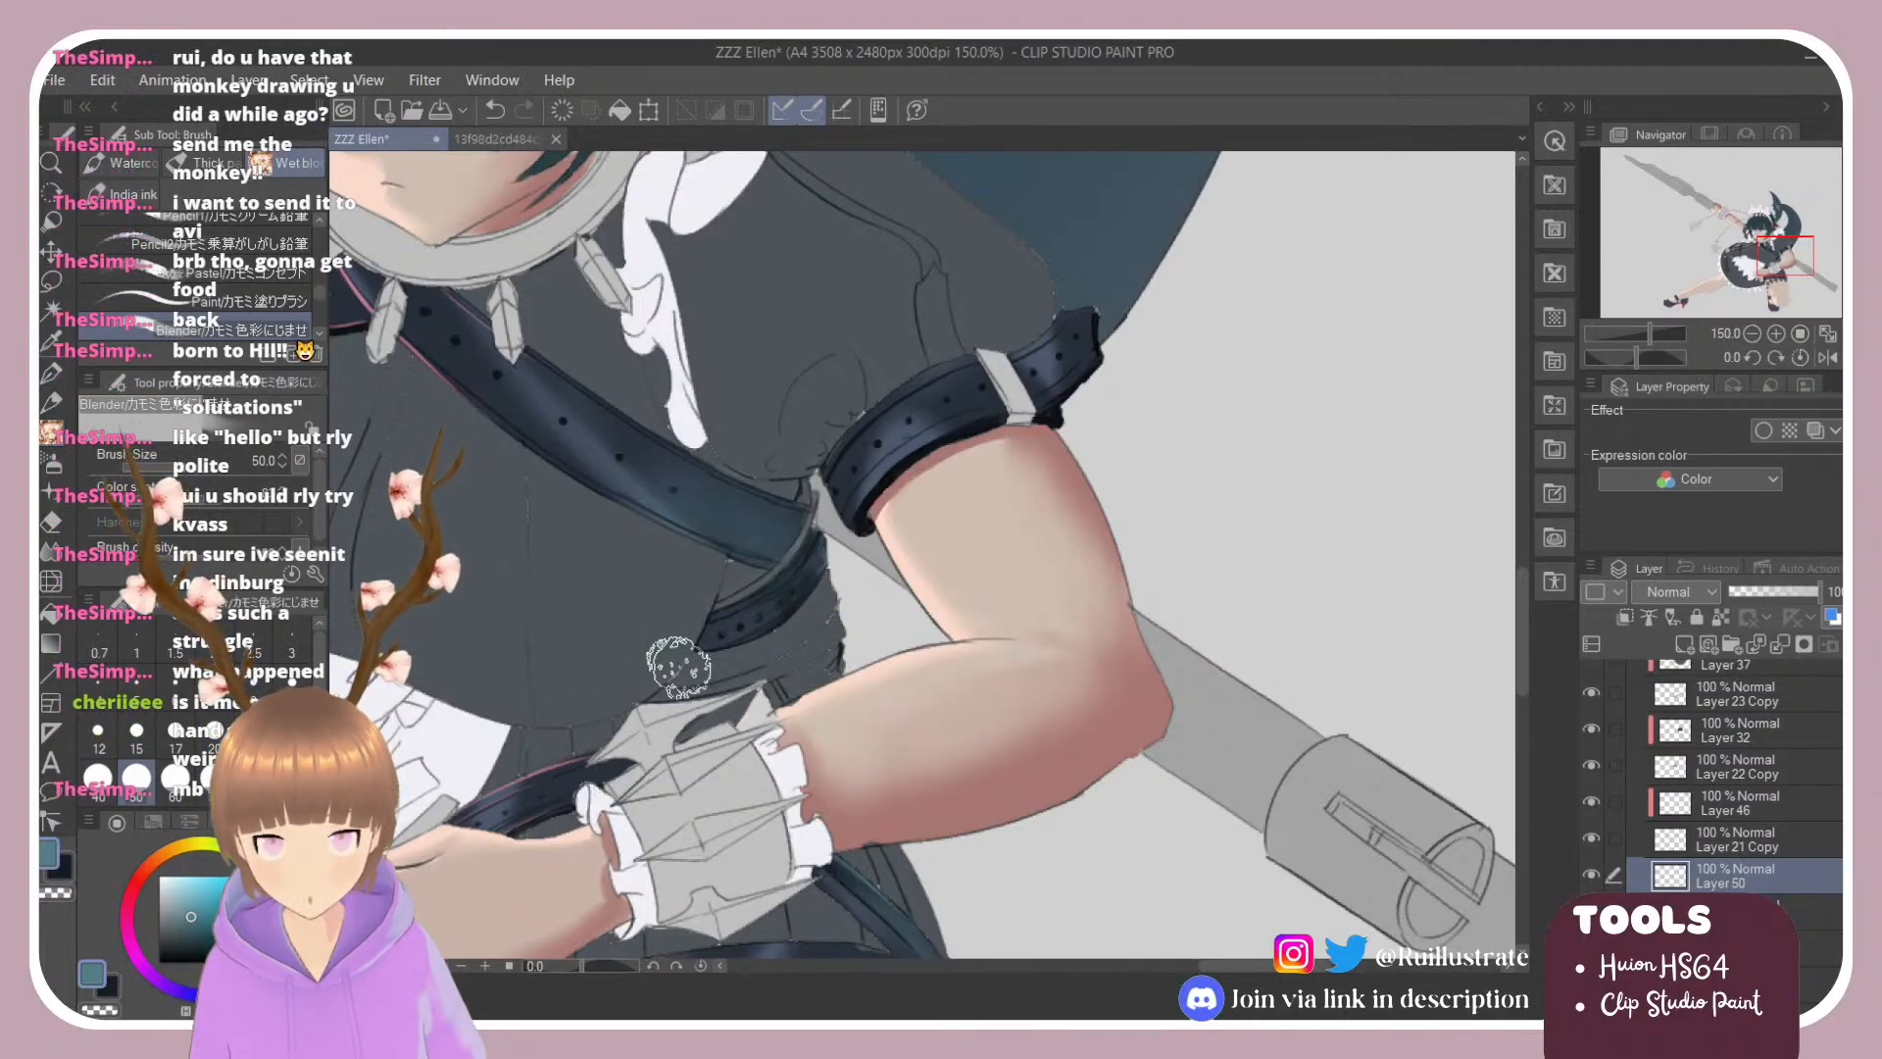
pyautogui.click(262, 308)
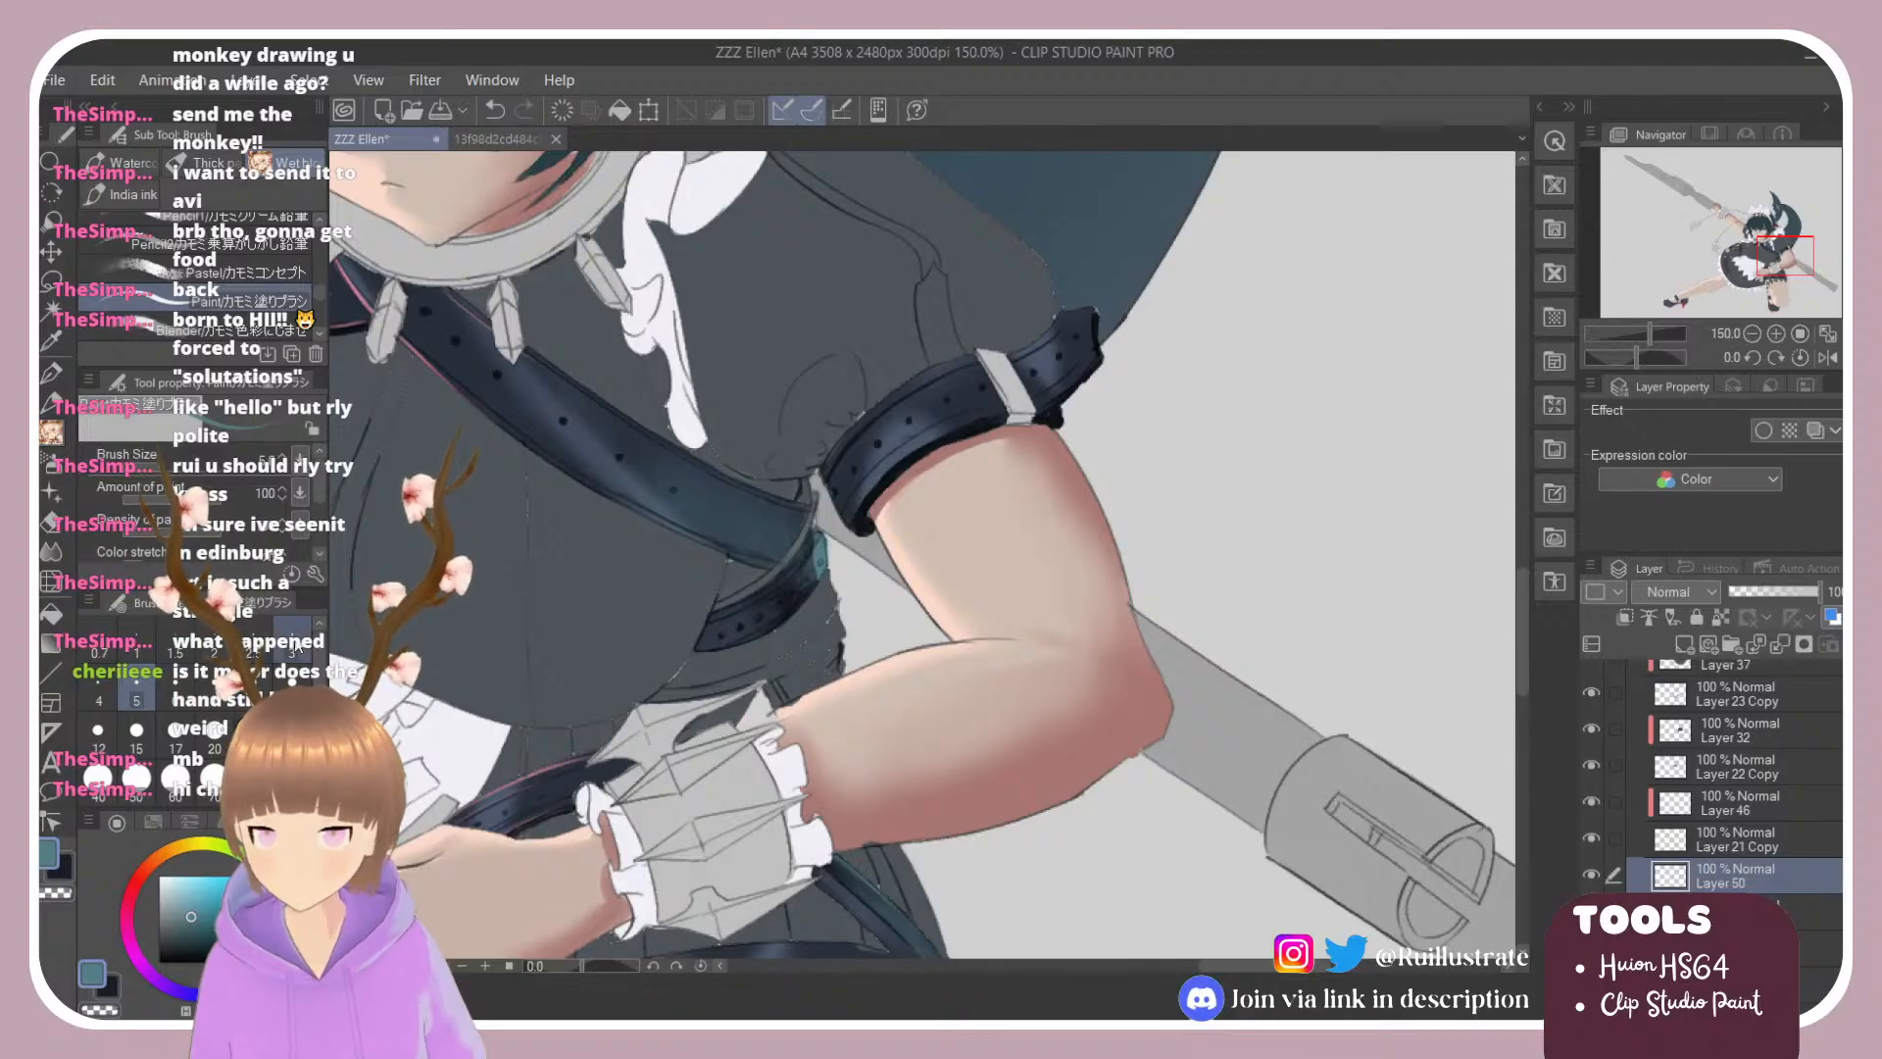
pyautogui.click(248, 332)
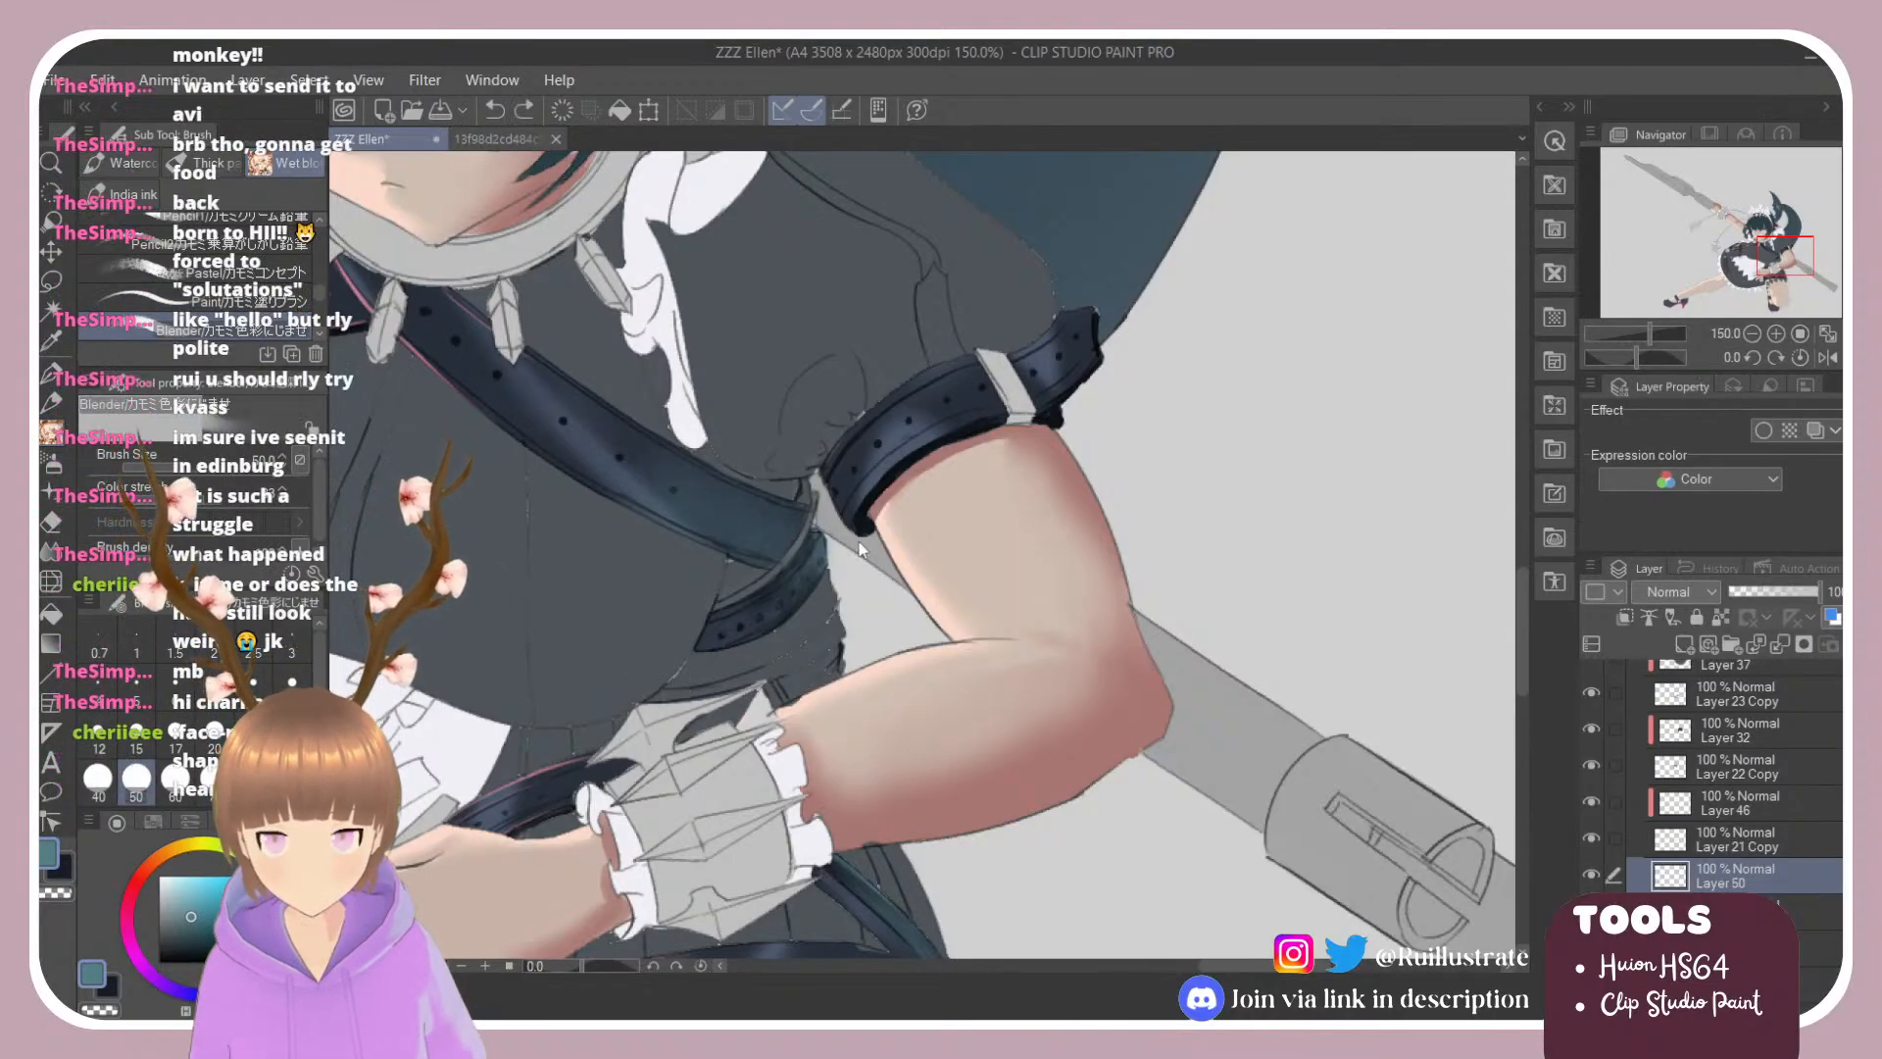
# Step: Touch up the hip belt's outer end with the eraser and thin teal highlight strokes along its edge
pyautogui.scroll(-3, 921, 585)
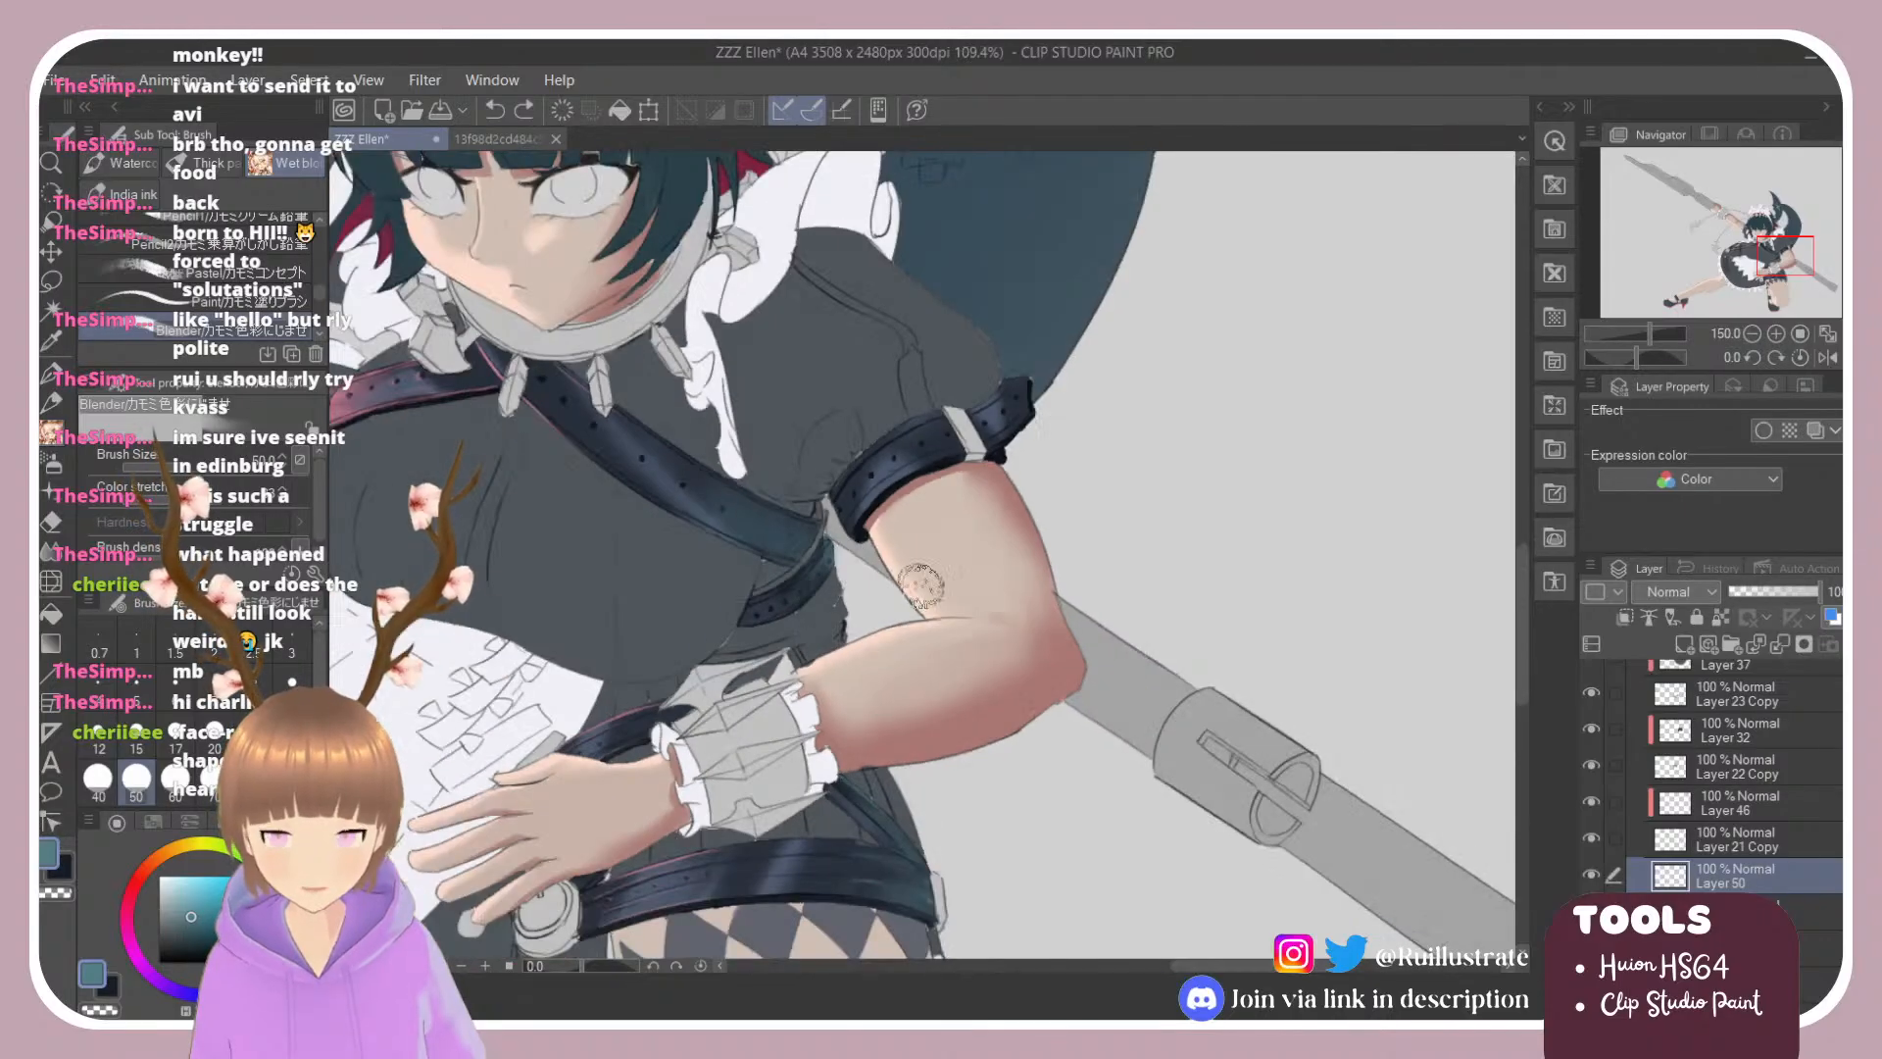
pyautogui.scroll(-2, 922, 585)
pyautogui.scroll(4, 874, 615)
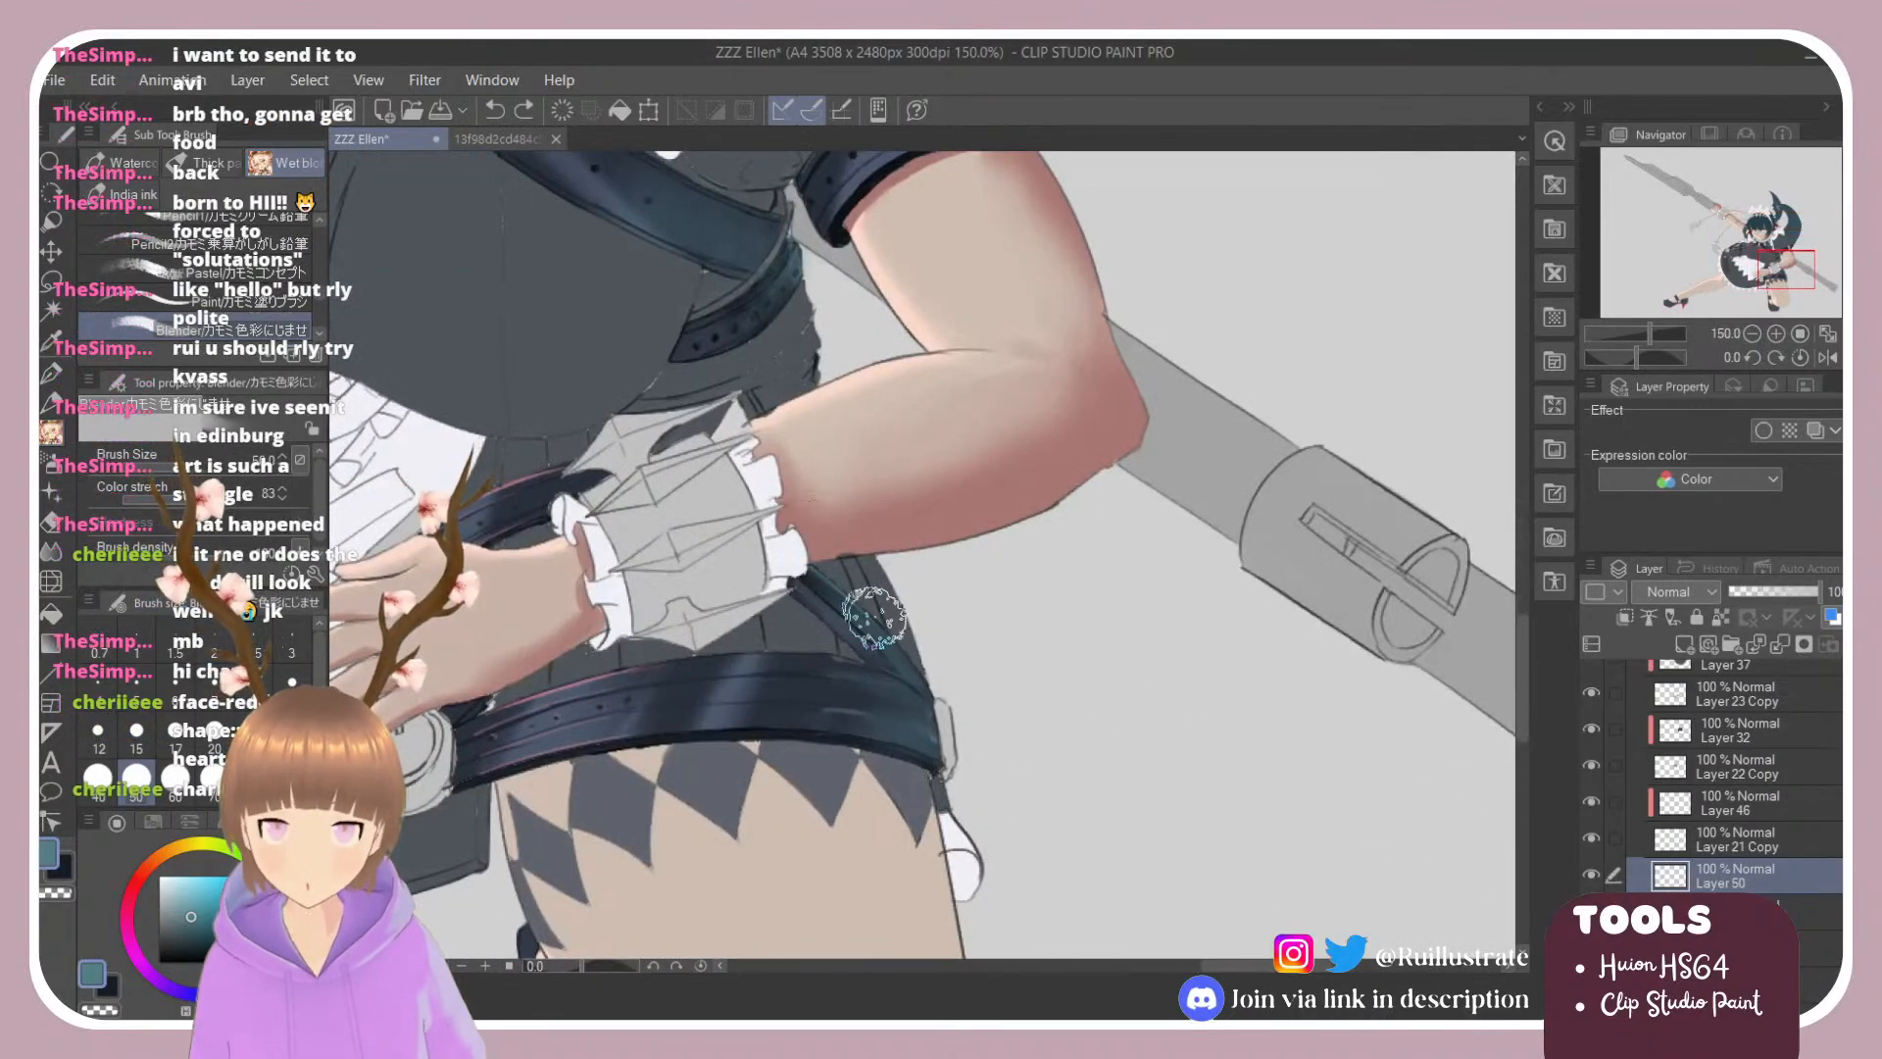
pyautogui.press('e')
pyautogui.moveTo(797, 679)
pyautogui.mouseDown()
pyautogui.moveTo(588, 441)
pyautogui.moveTo(485, 522)
pyautogui.mouseUp()
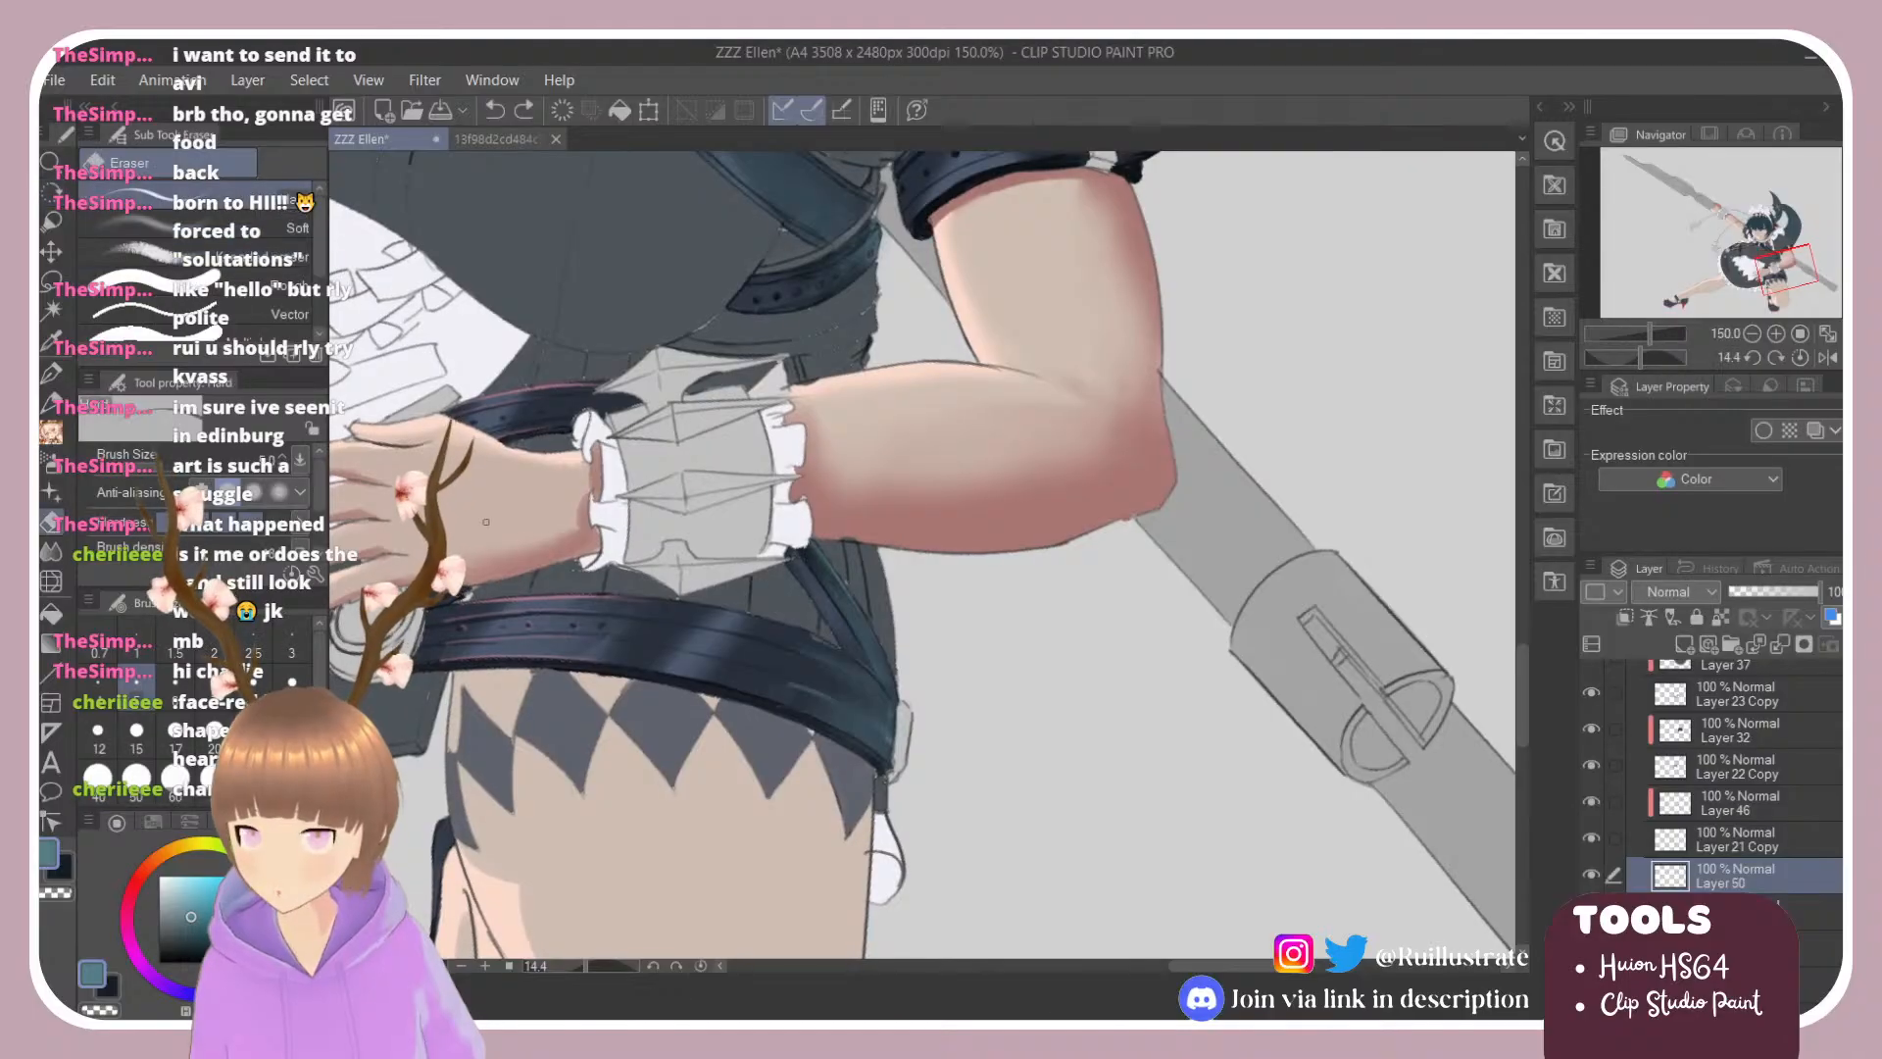
pyautogui.press('b')
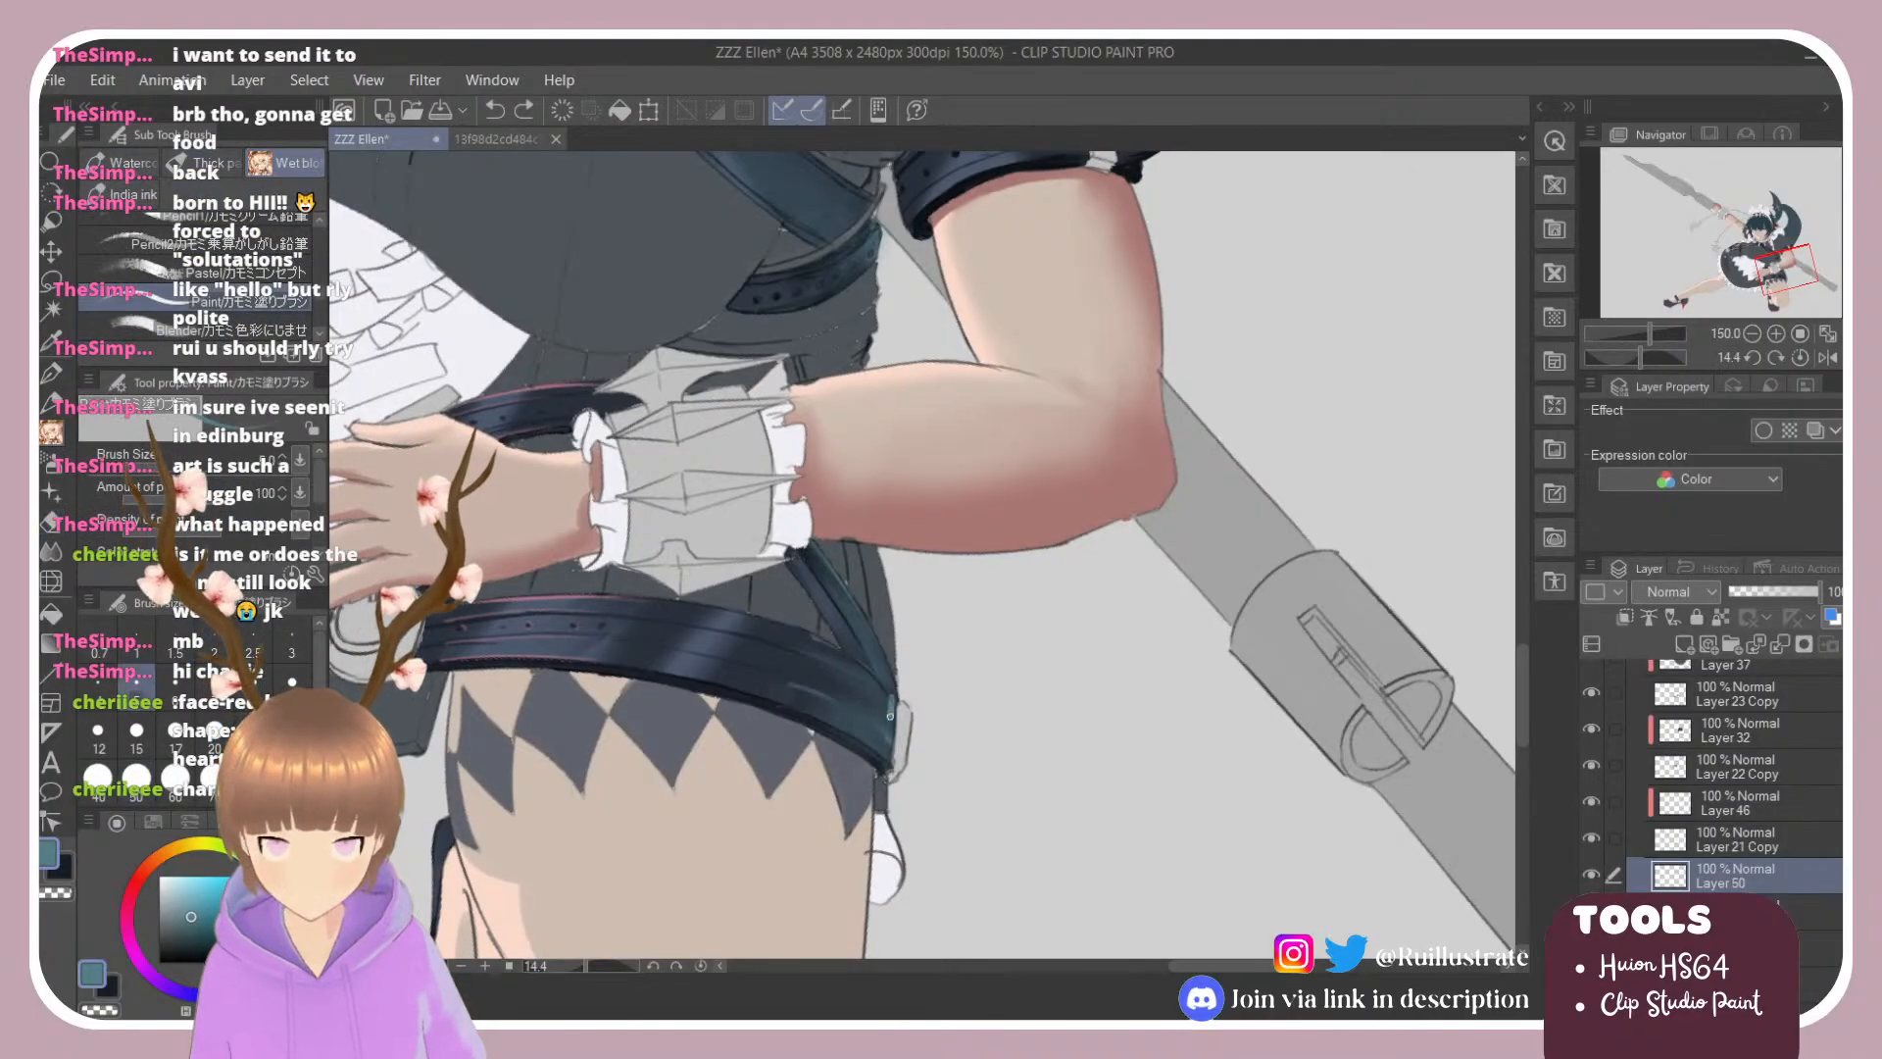
pyautogui.moveTo(890, 715)
pyautogui.mouseDown()
pyautogui.moveTo(879, 750)
pyautogui.moveTo(878, 730)
pyautogui.moveTo(1157, 627)
pyautogui.moveTo(1176, 412)
pyautogui.moveTo(1132, 318)
pyautogui.moveTo(1157, 362)
pyautogui.mouseUp()
# Step: Blend the new teal strokes into the hip belt's outer end with the colour-blending brush
pyautogui.press('r')
pyautogui.moveTo(1083, 416); pyautogui.dragTo(1029, 480)
pyautogui.moveTo(1078, 382); pyautogui.dragTo(1044, 475)
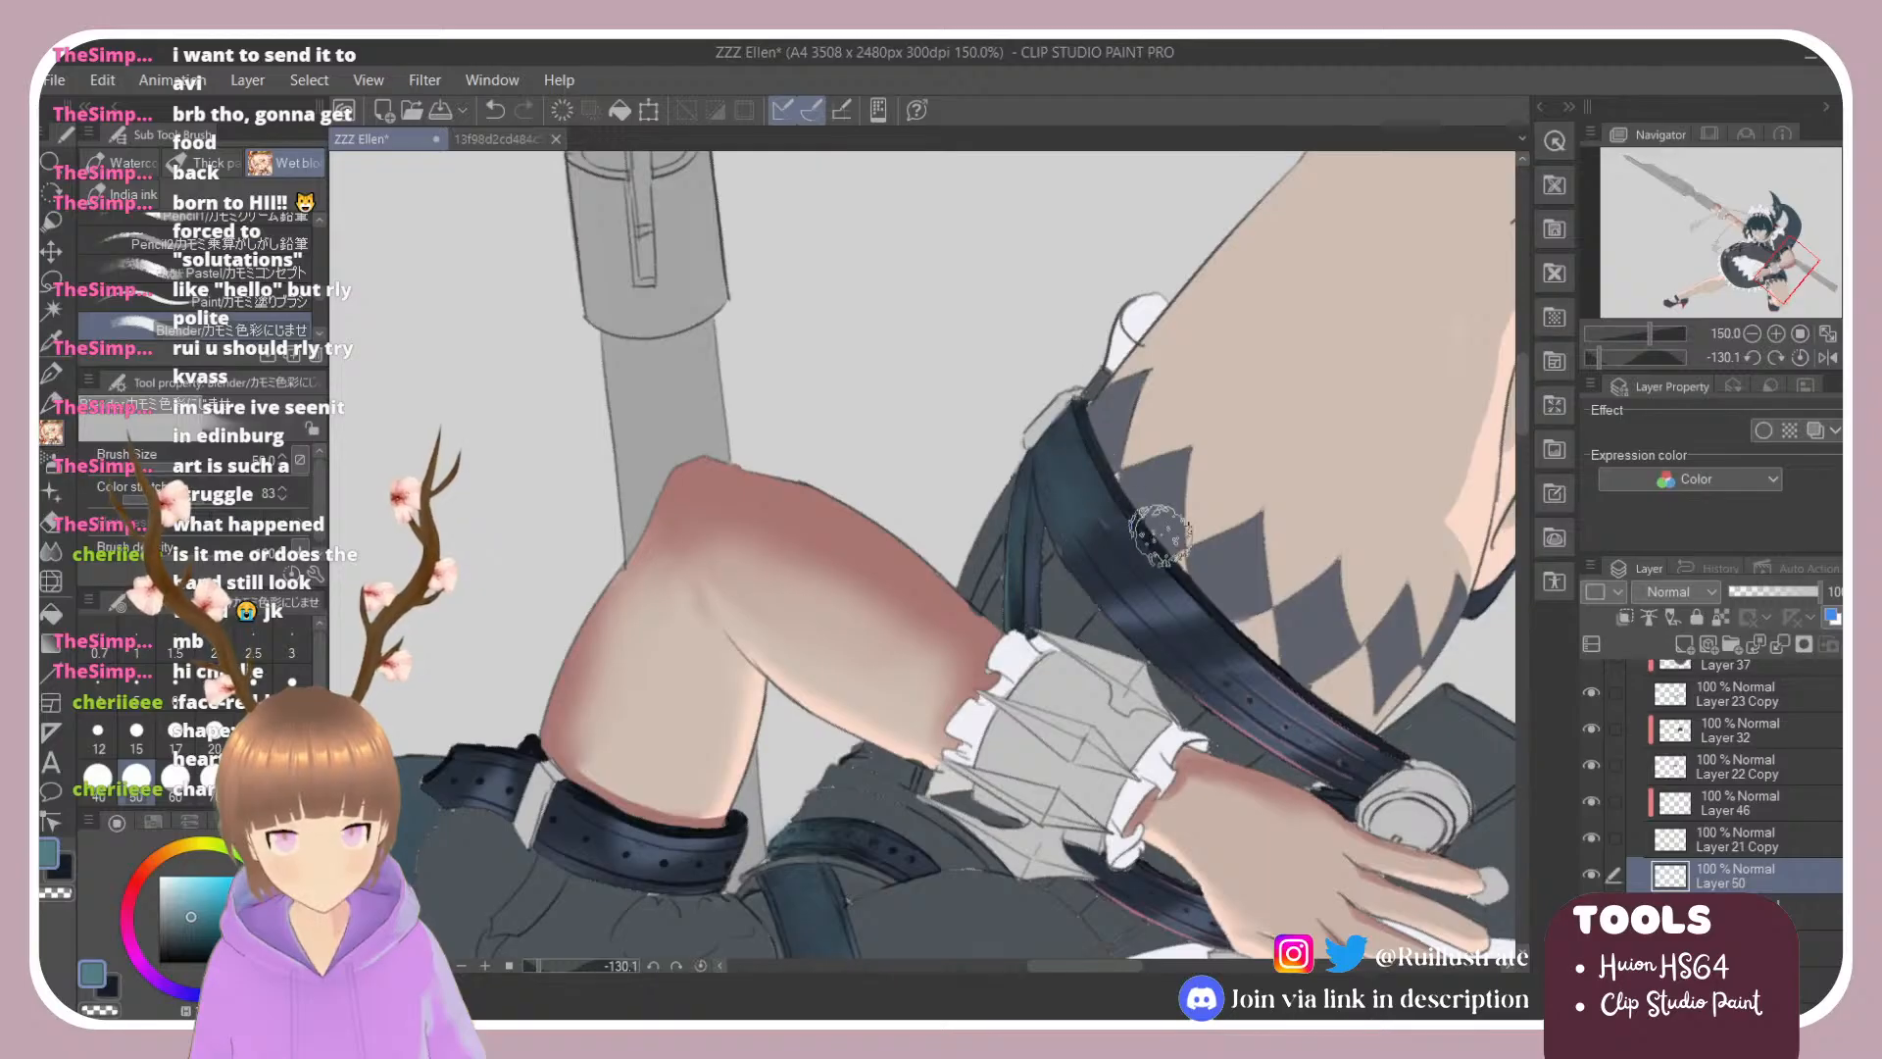
pyautogui.moveTo(1160, 535)
pyautogui.mouseDown()
pyautogui.moveTo(1129, 563)
pyautogui.moveTo(1024, 477)
pyautogui.moveTo(1068, 666)
pyautogui.moveTo(1046, 682)
pyautogui.moveTo(1031, 456)
pyautogui.mouseUp()
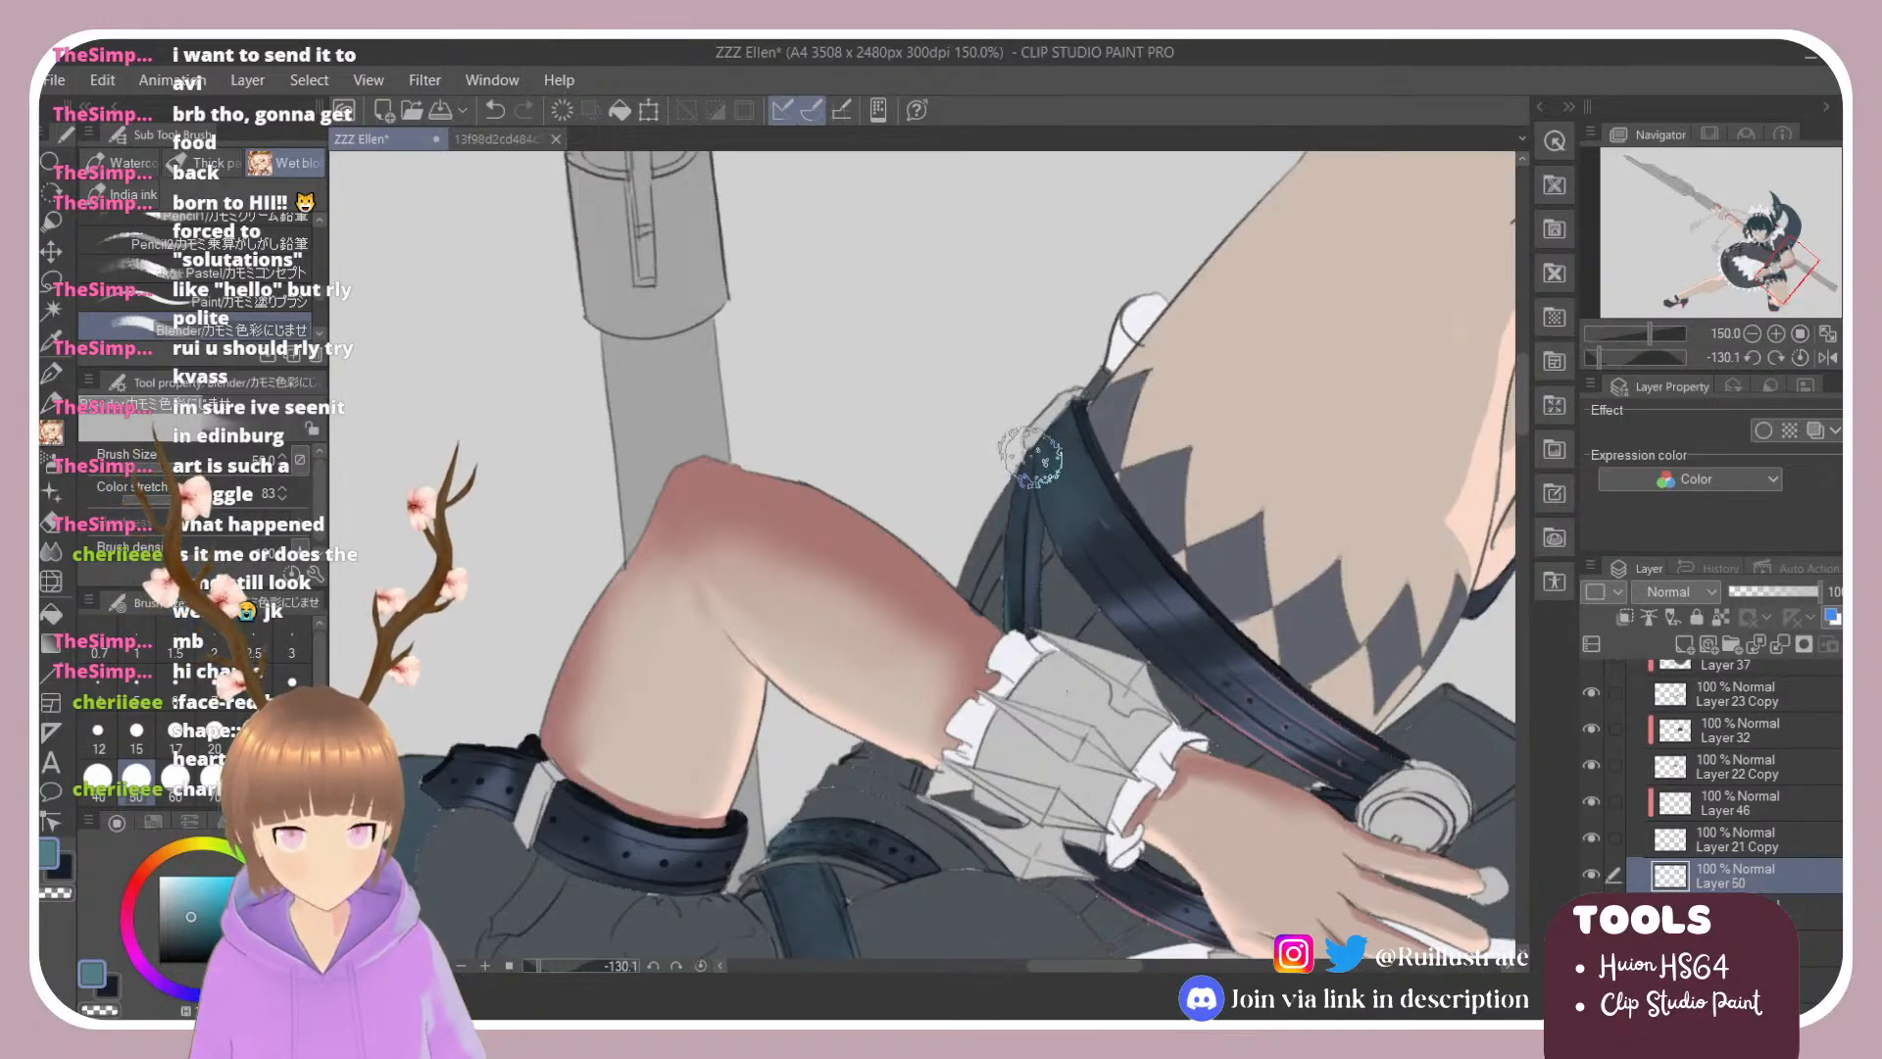
# Step: Examine the teal highlights on the chest strap and hip belt in the upright view of the whole figure
pyautogui.press('r')
pyautogui.moveTo(932, 353); pyautogui.dragTo(1060, 667)
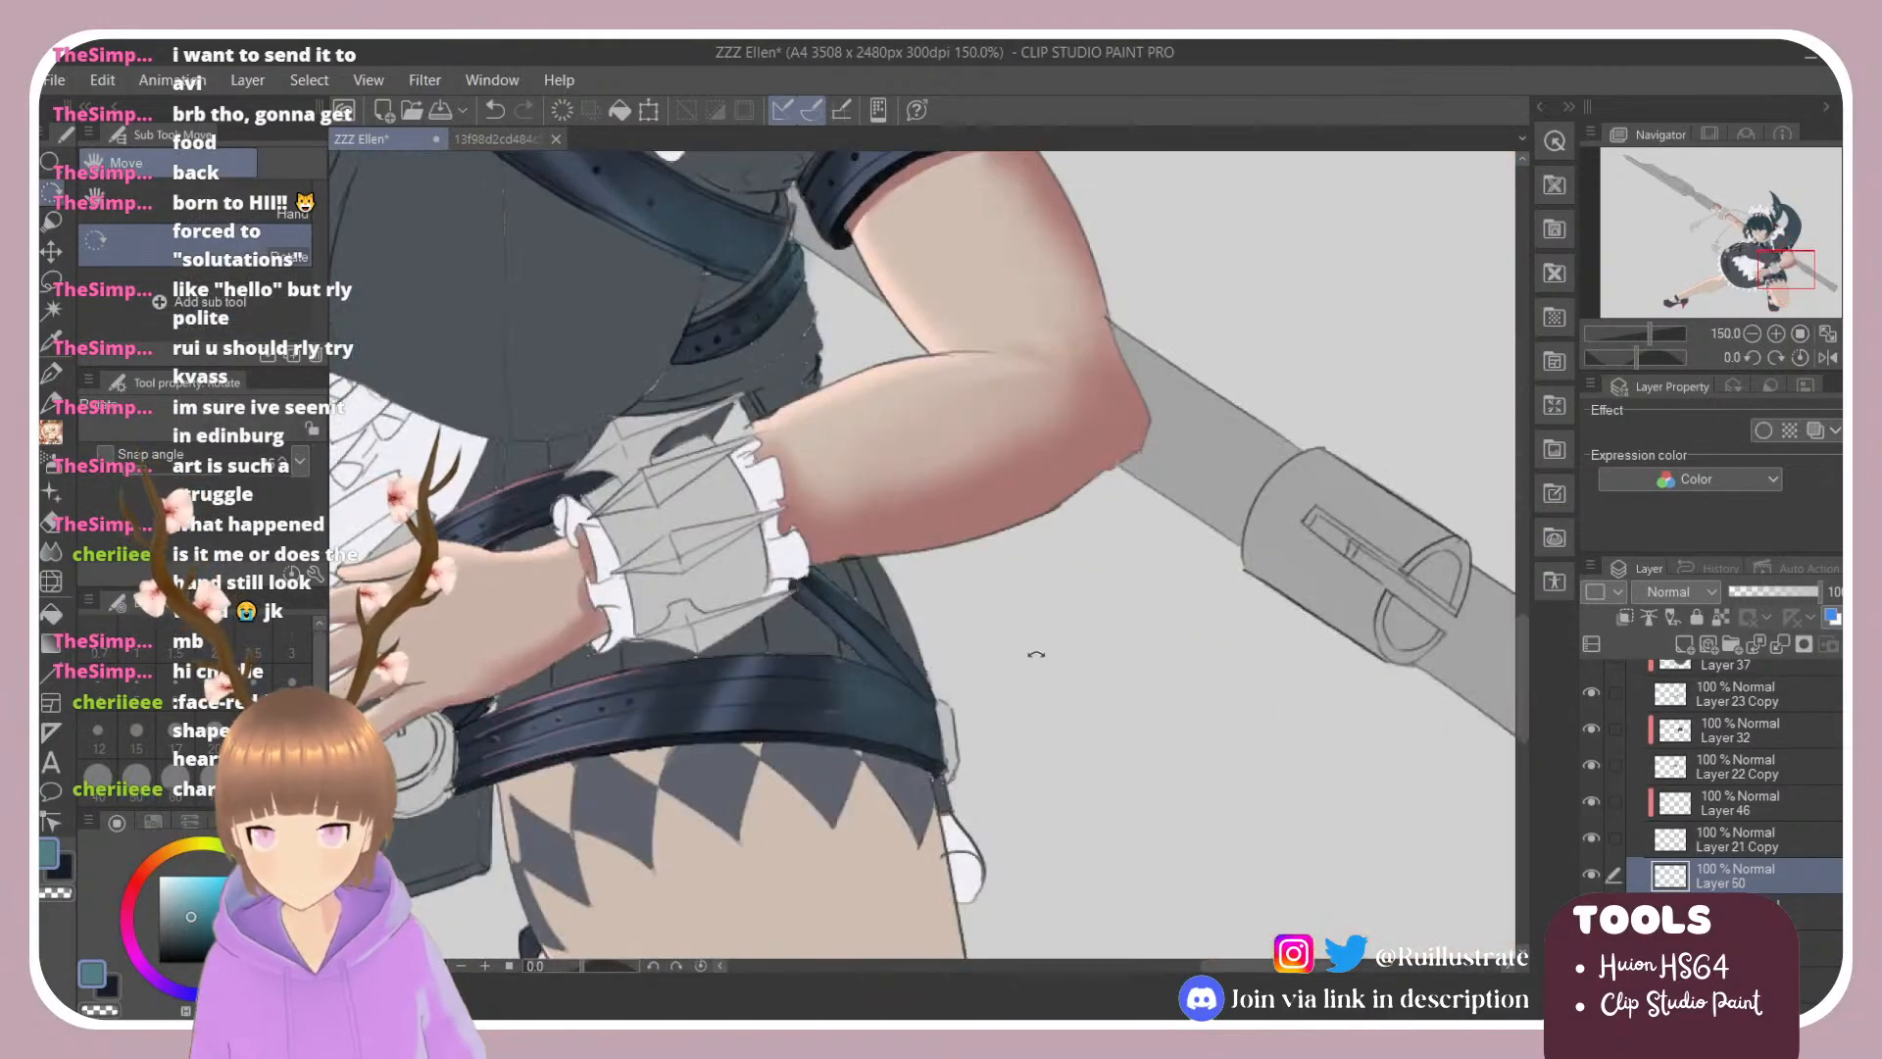
pyautogui.scroll(-2, 1036, 653)
pyautogui.scroll(-3, 1036, 654)
pyautogui.scroll(2, 955, 512)
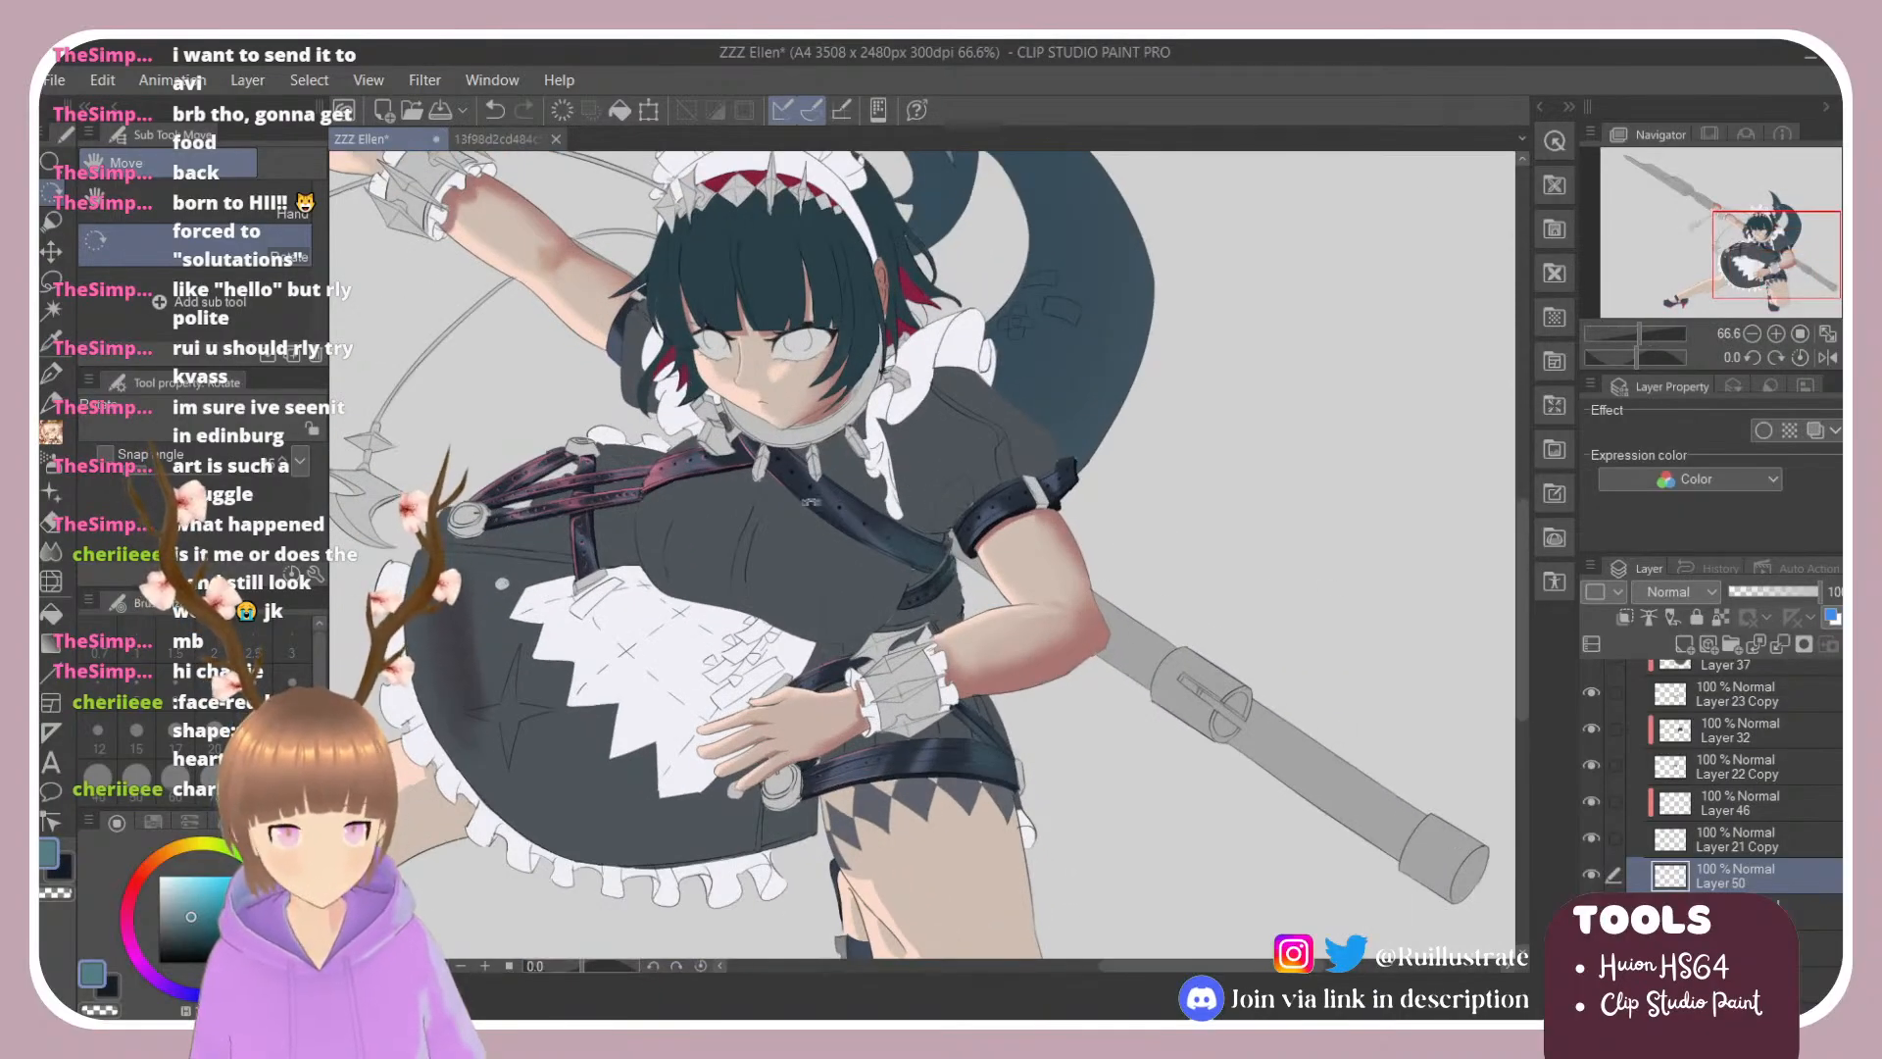
pyautogui.scroll(2, 810, 502)
pyautogui.scroll(3, 910, 509)
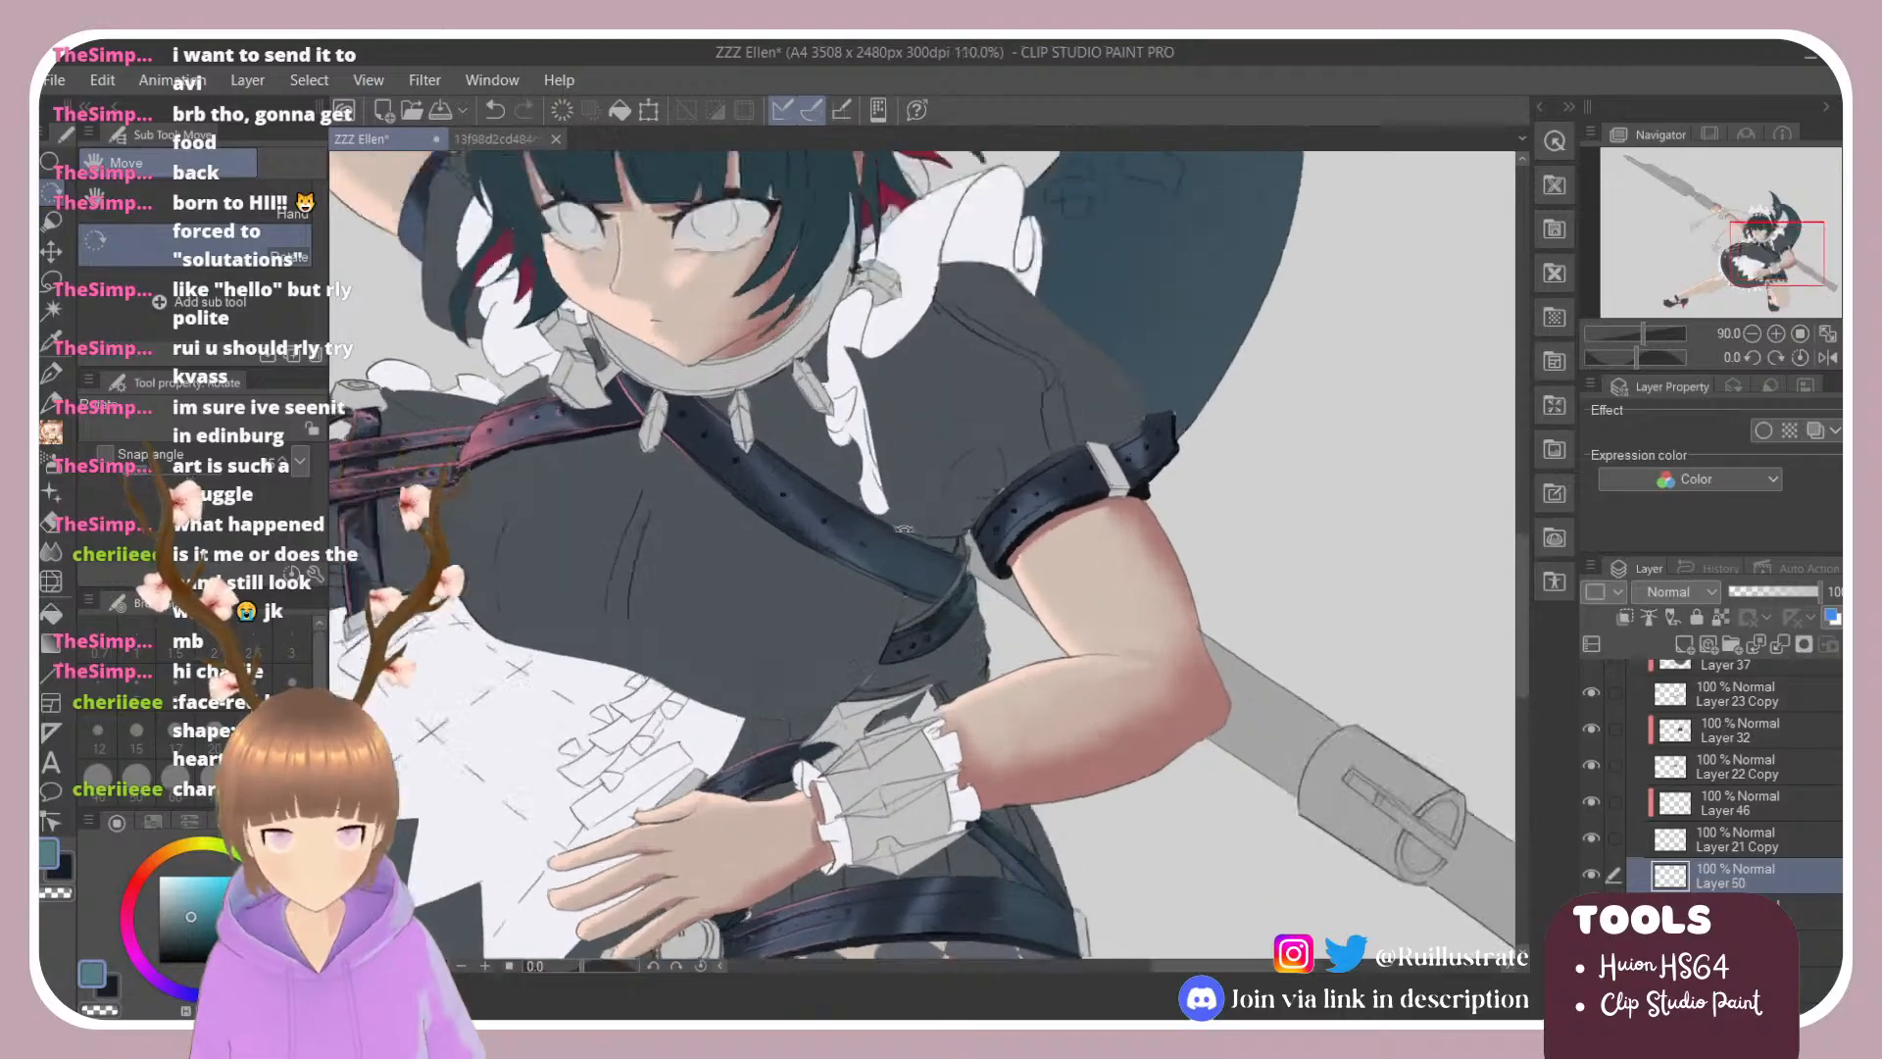
# Step: Erase the teal highlight over the punched holes at the chest strap's lower end and on the short strap below it
pyautogui.moveTo(889, 231); pyautogui.dragTo(864, 555)
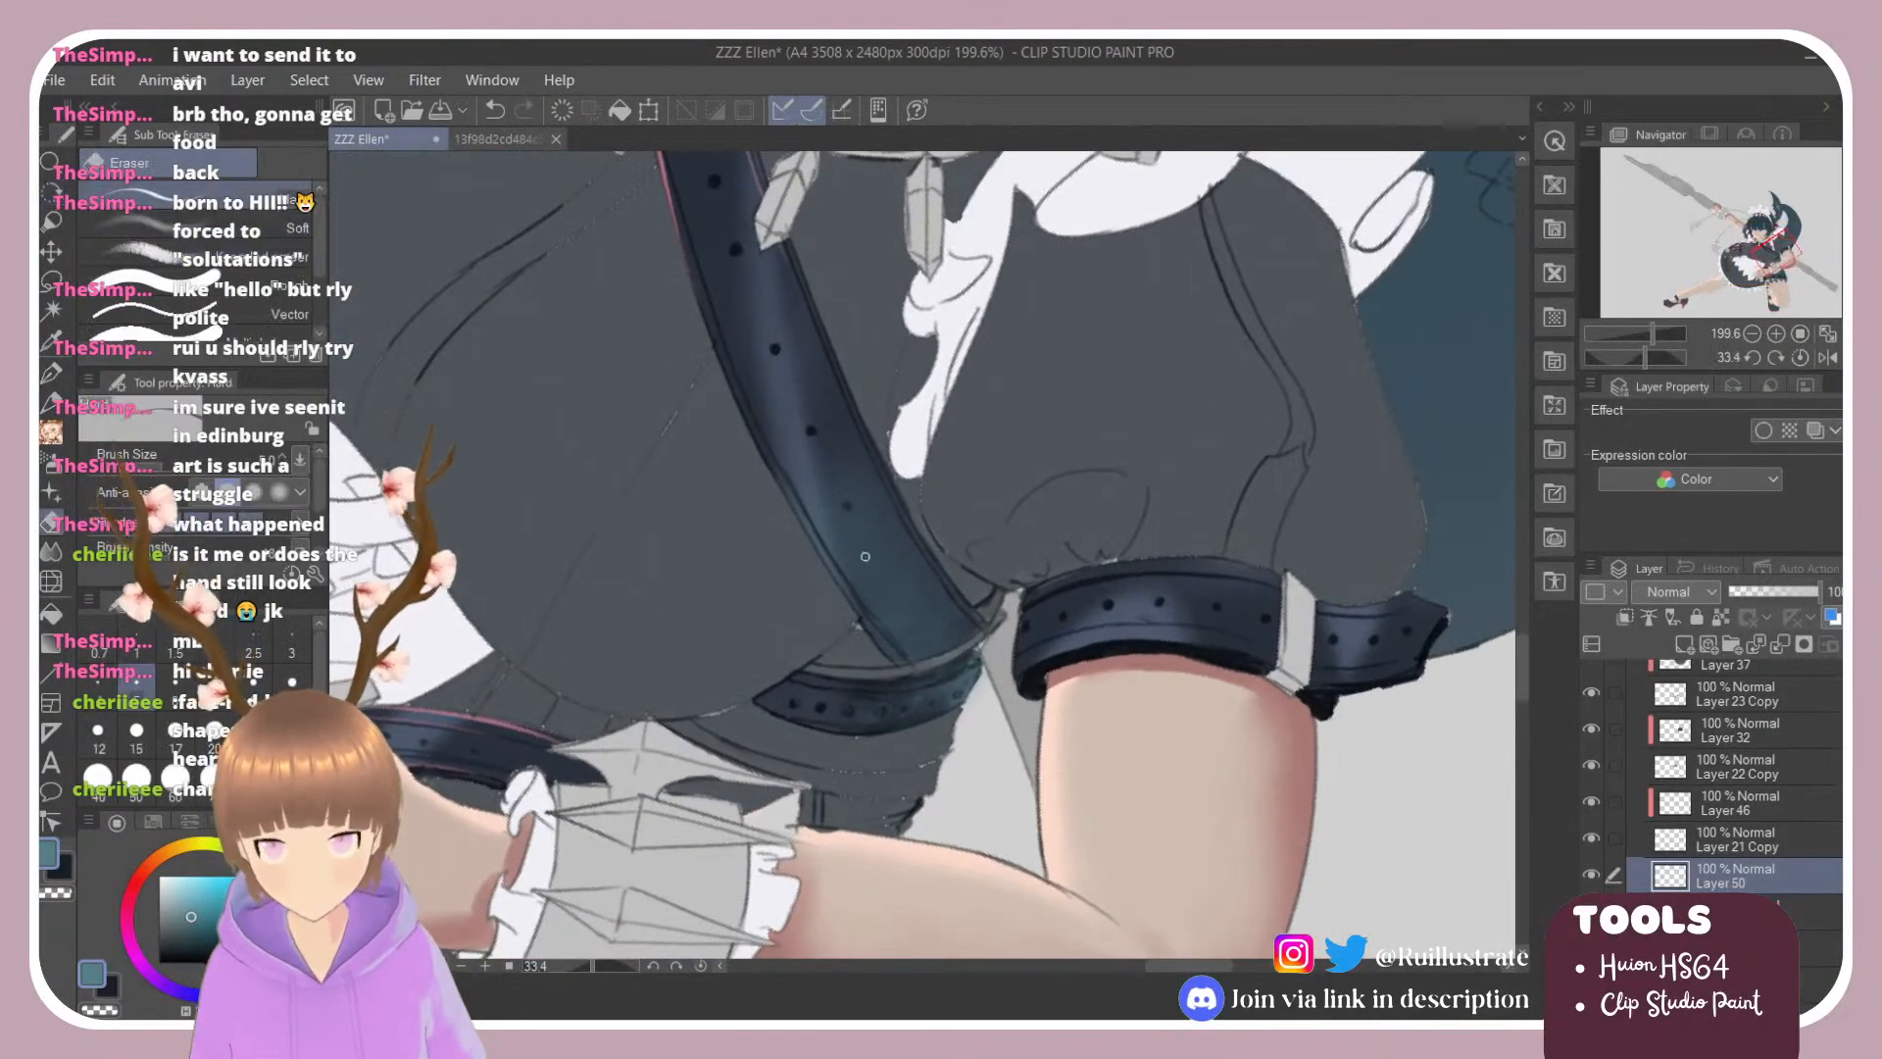
pyautogui.hotkey('ctrl', 'z')
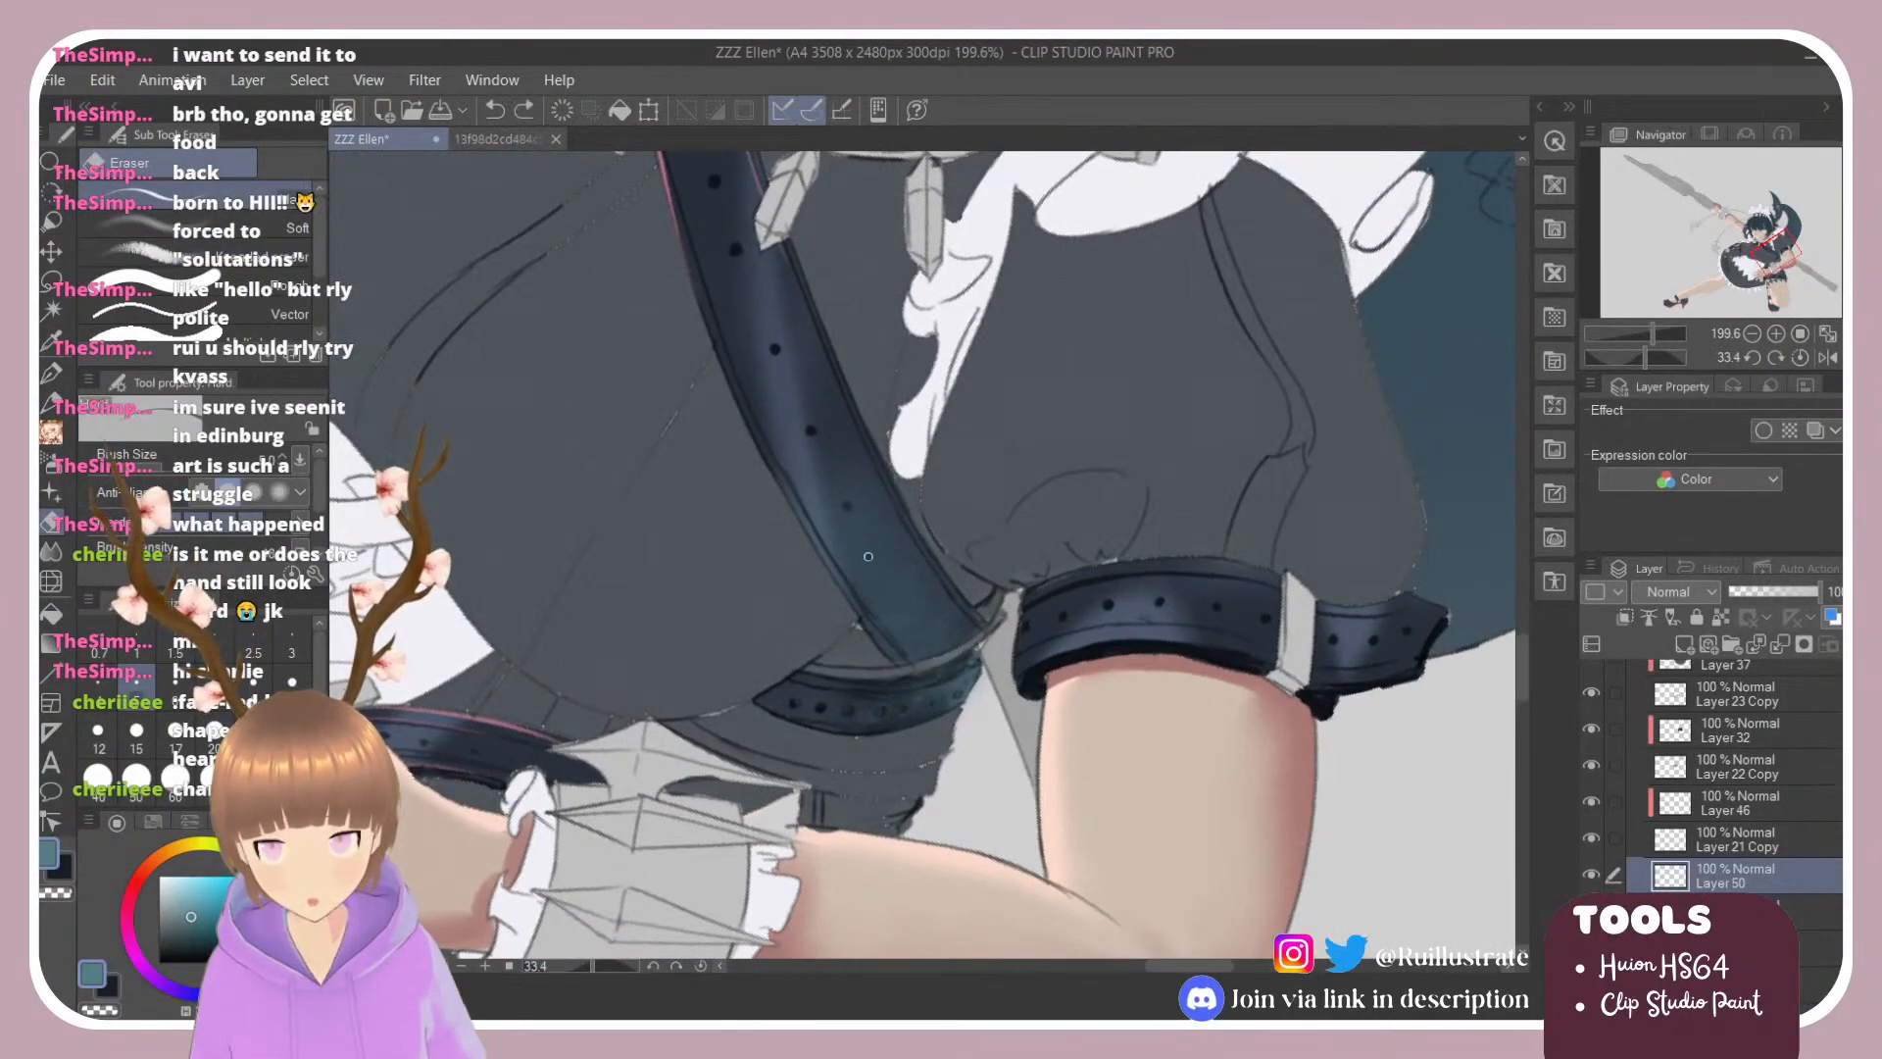
pyautogui.hotkey('ctrl', 'z')
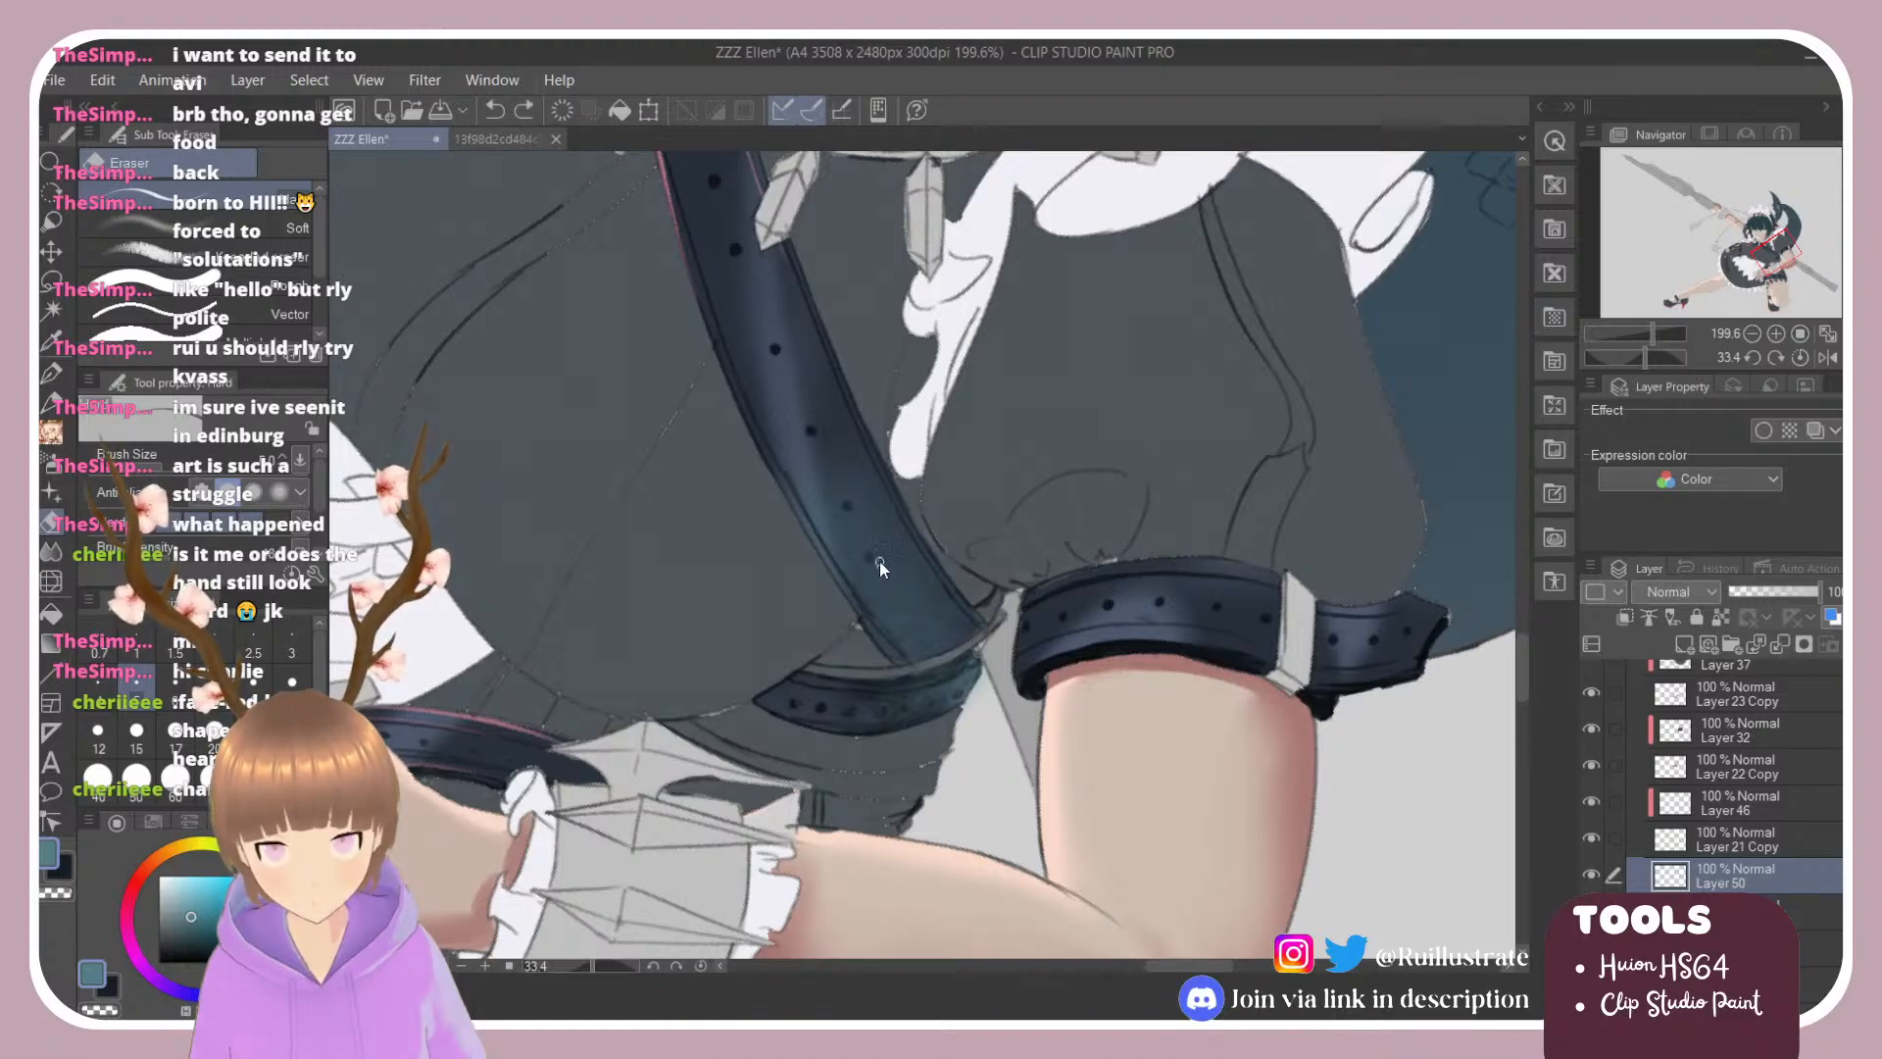
pyautogui.moveTo(873, 556); pyautogui.dragTo(901, 595)
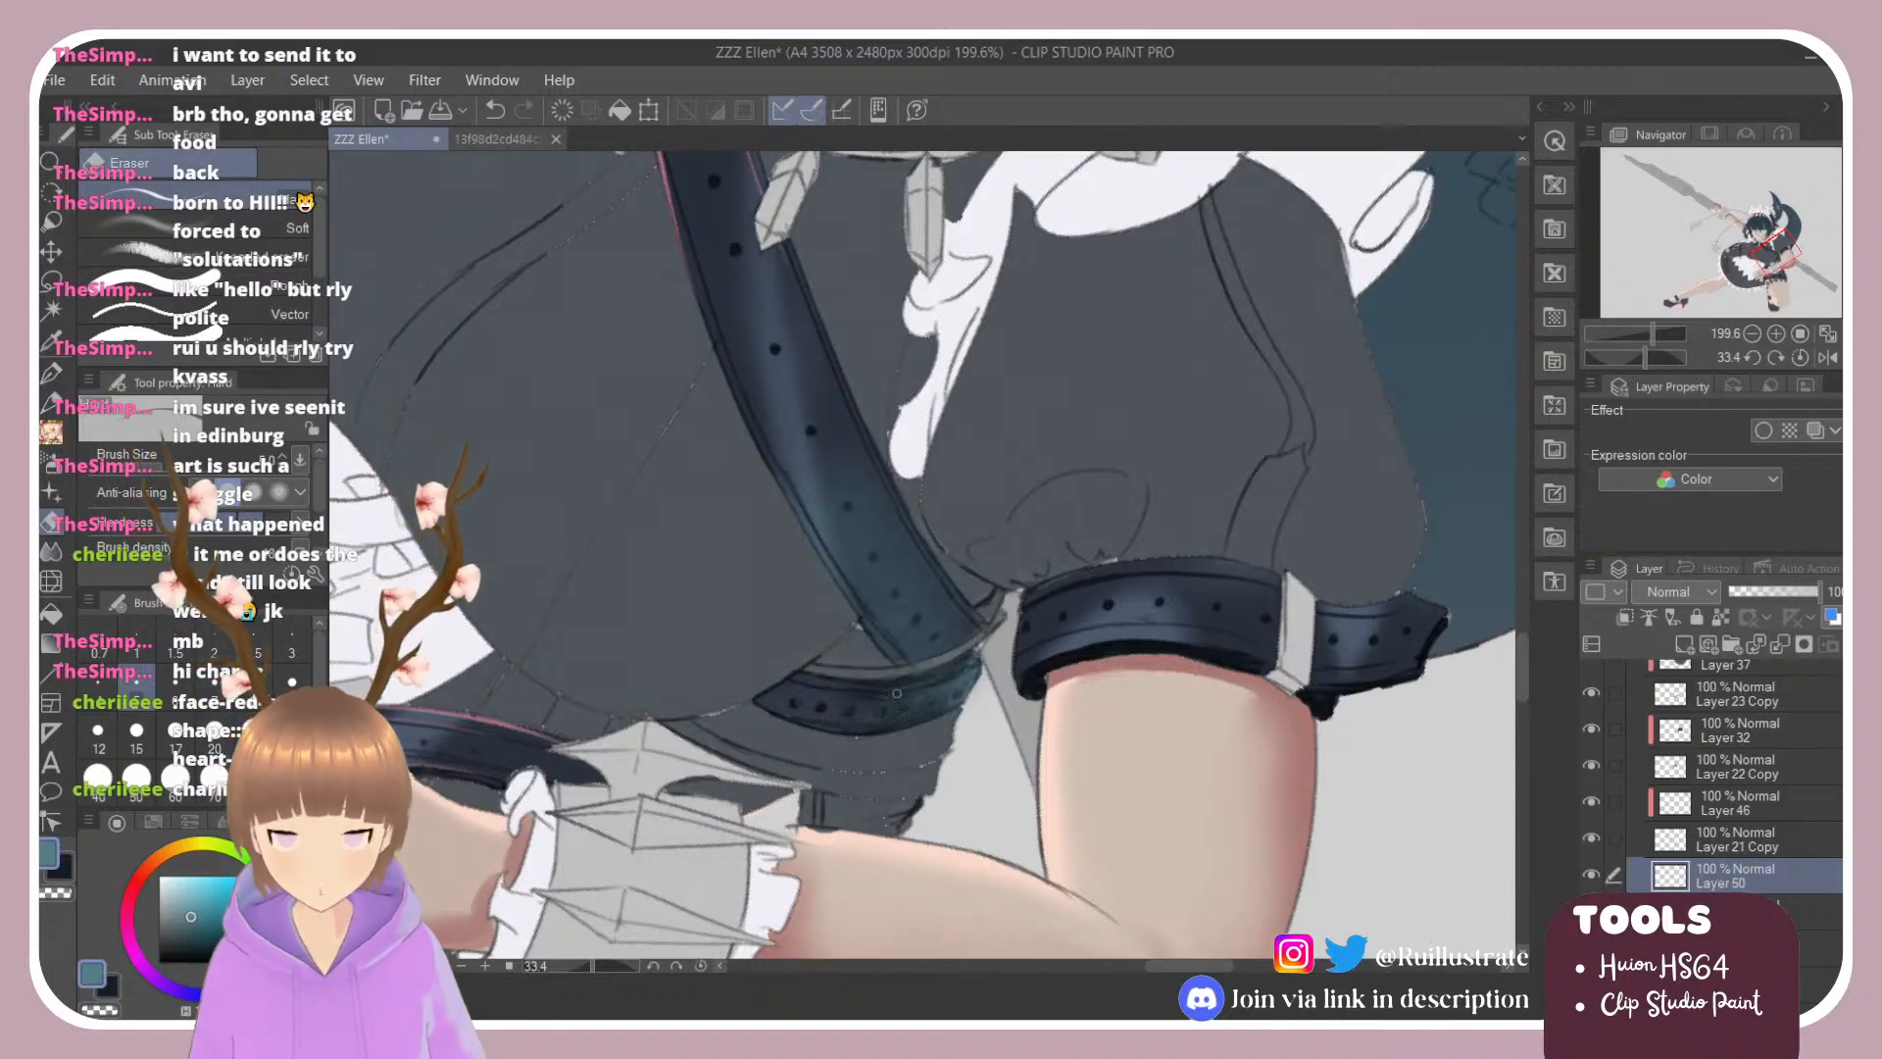
pyautogui.press('r')
pyautogui.doubleClick(975, 459)
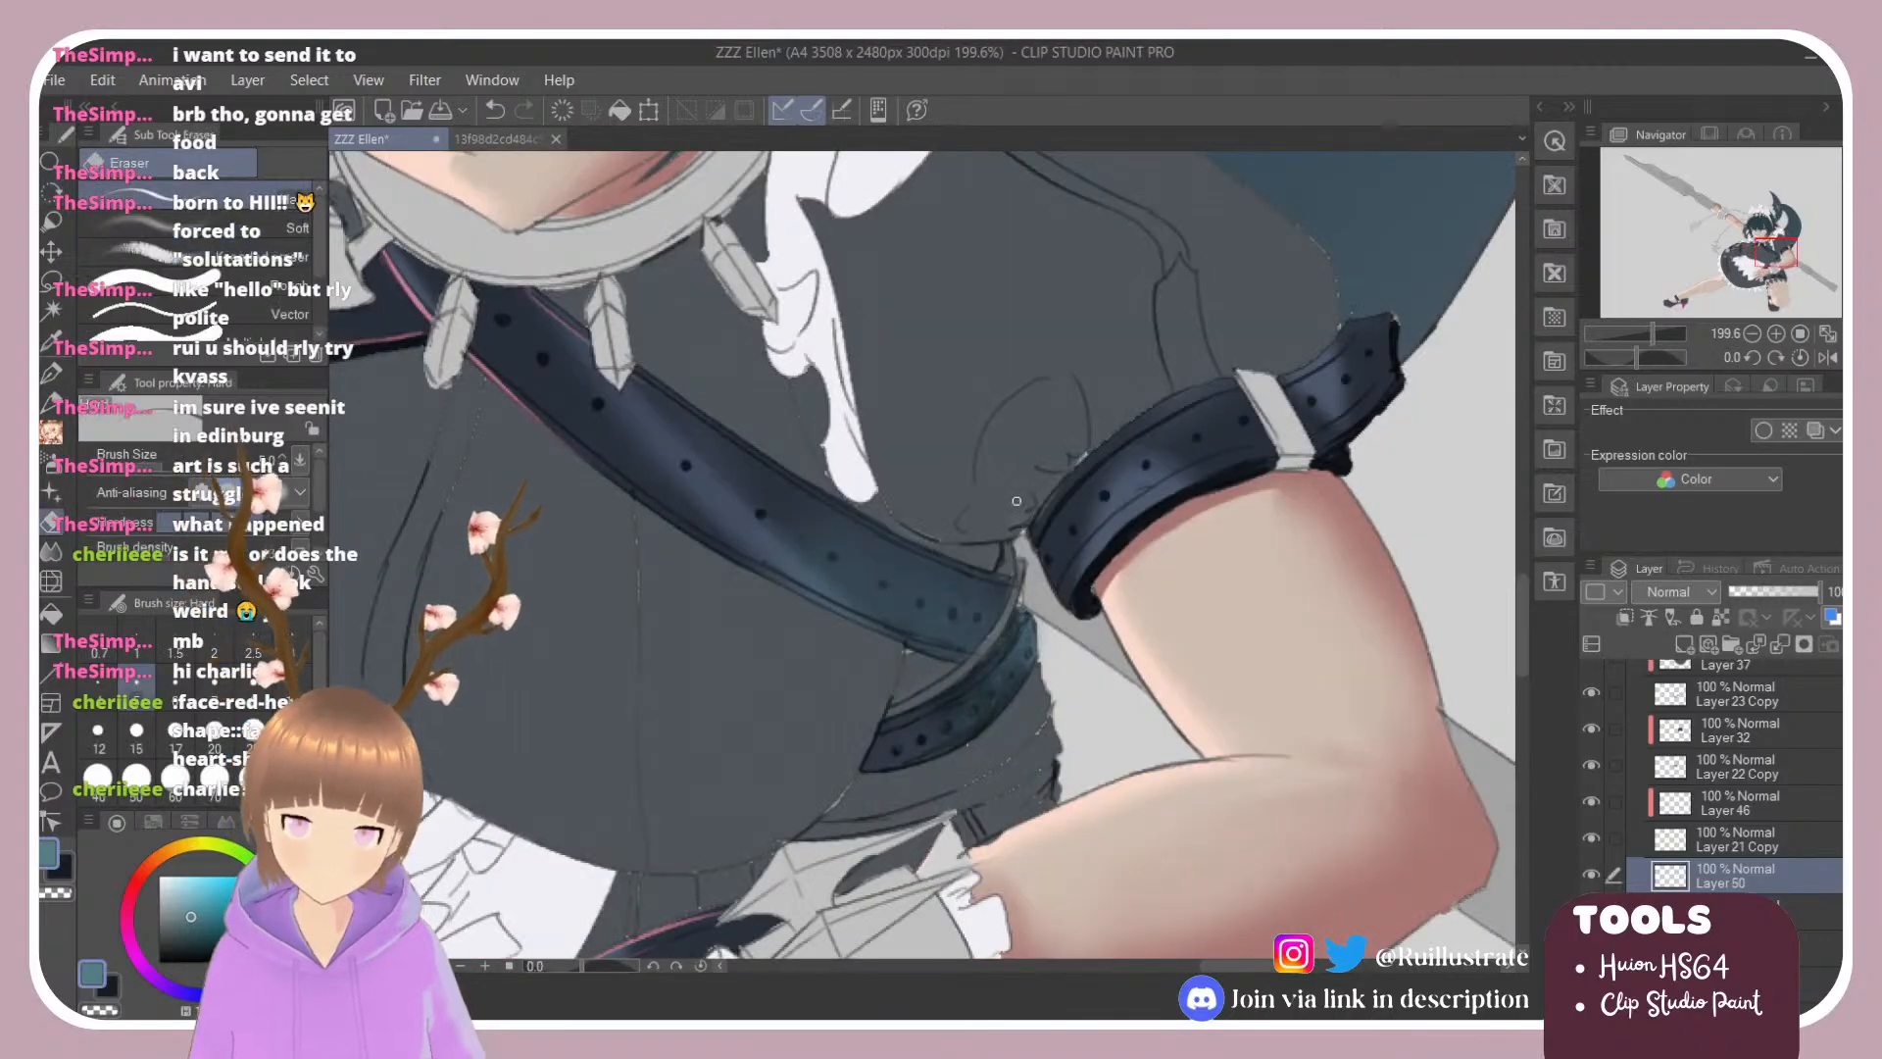
pyautogui.press('b')
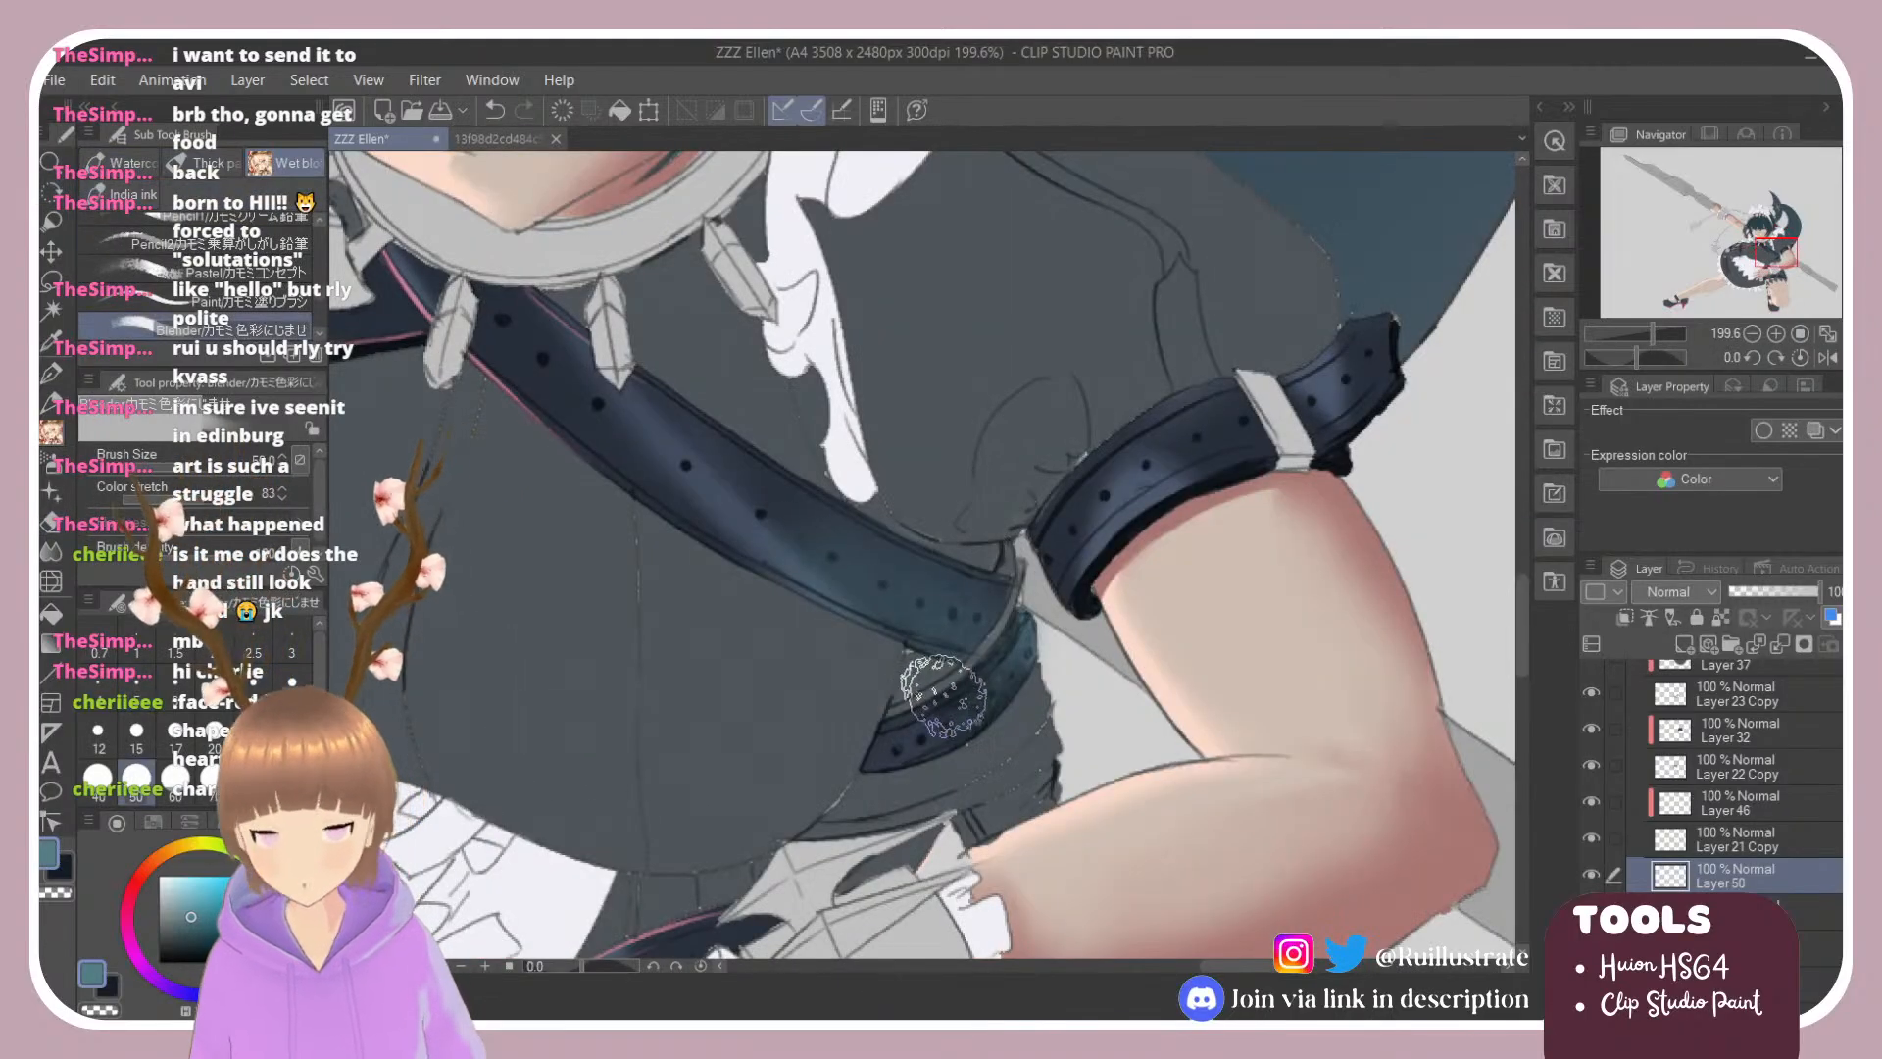
pyautogui.scroll(-1, 922, 440)
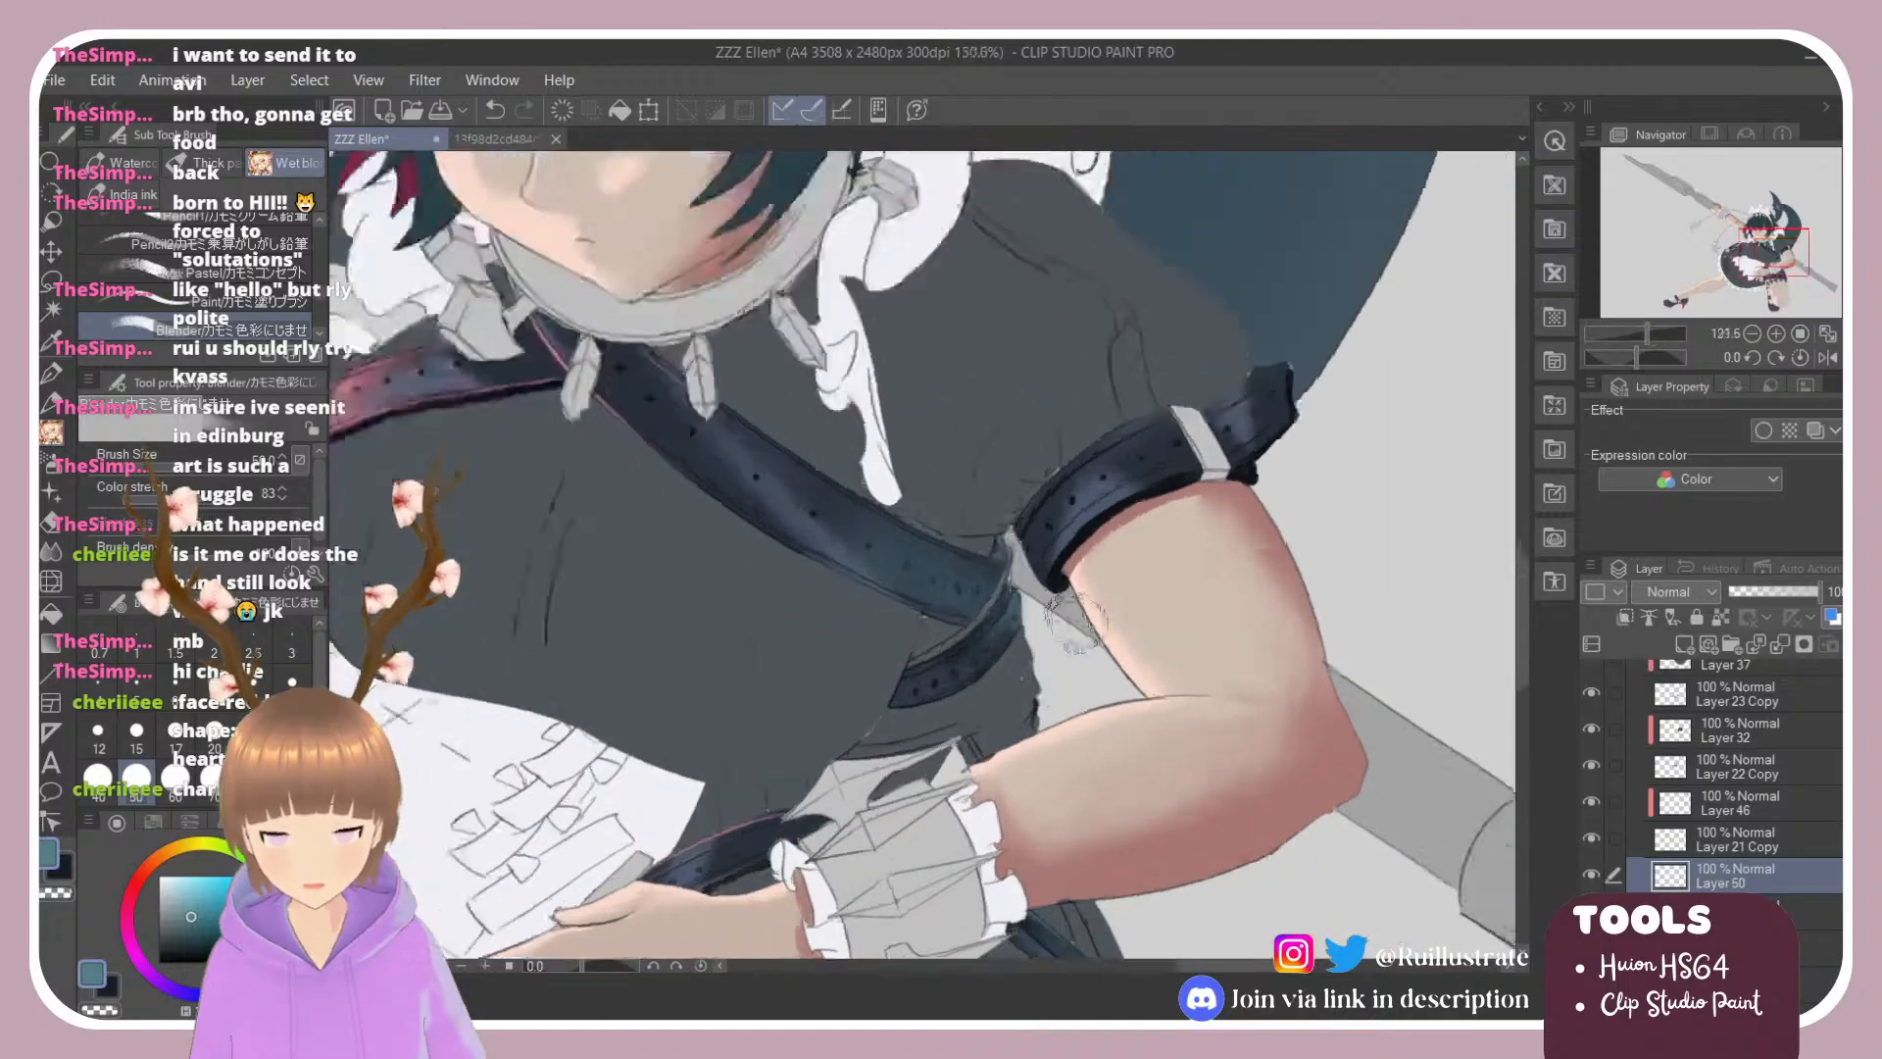
pyautogui.press('e')
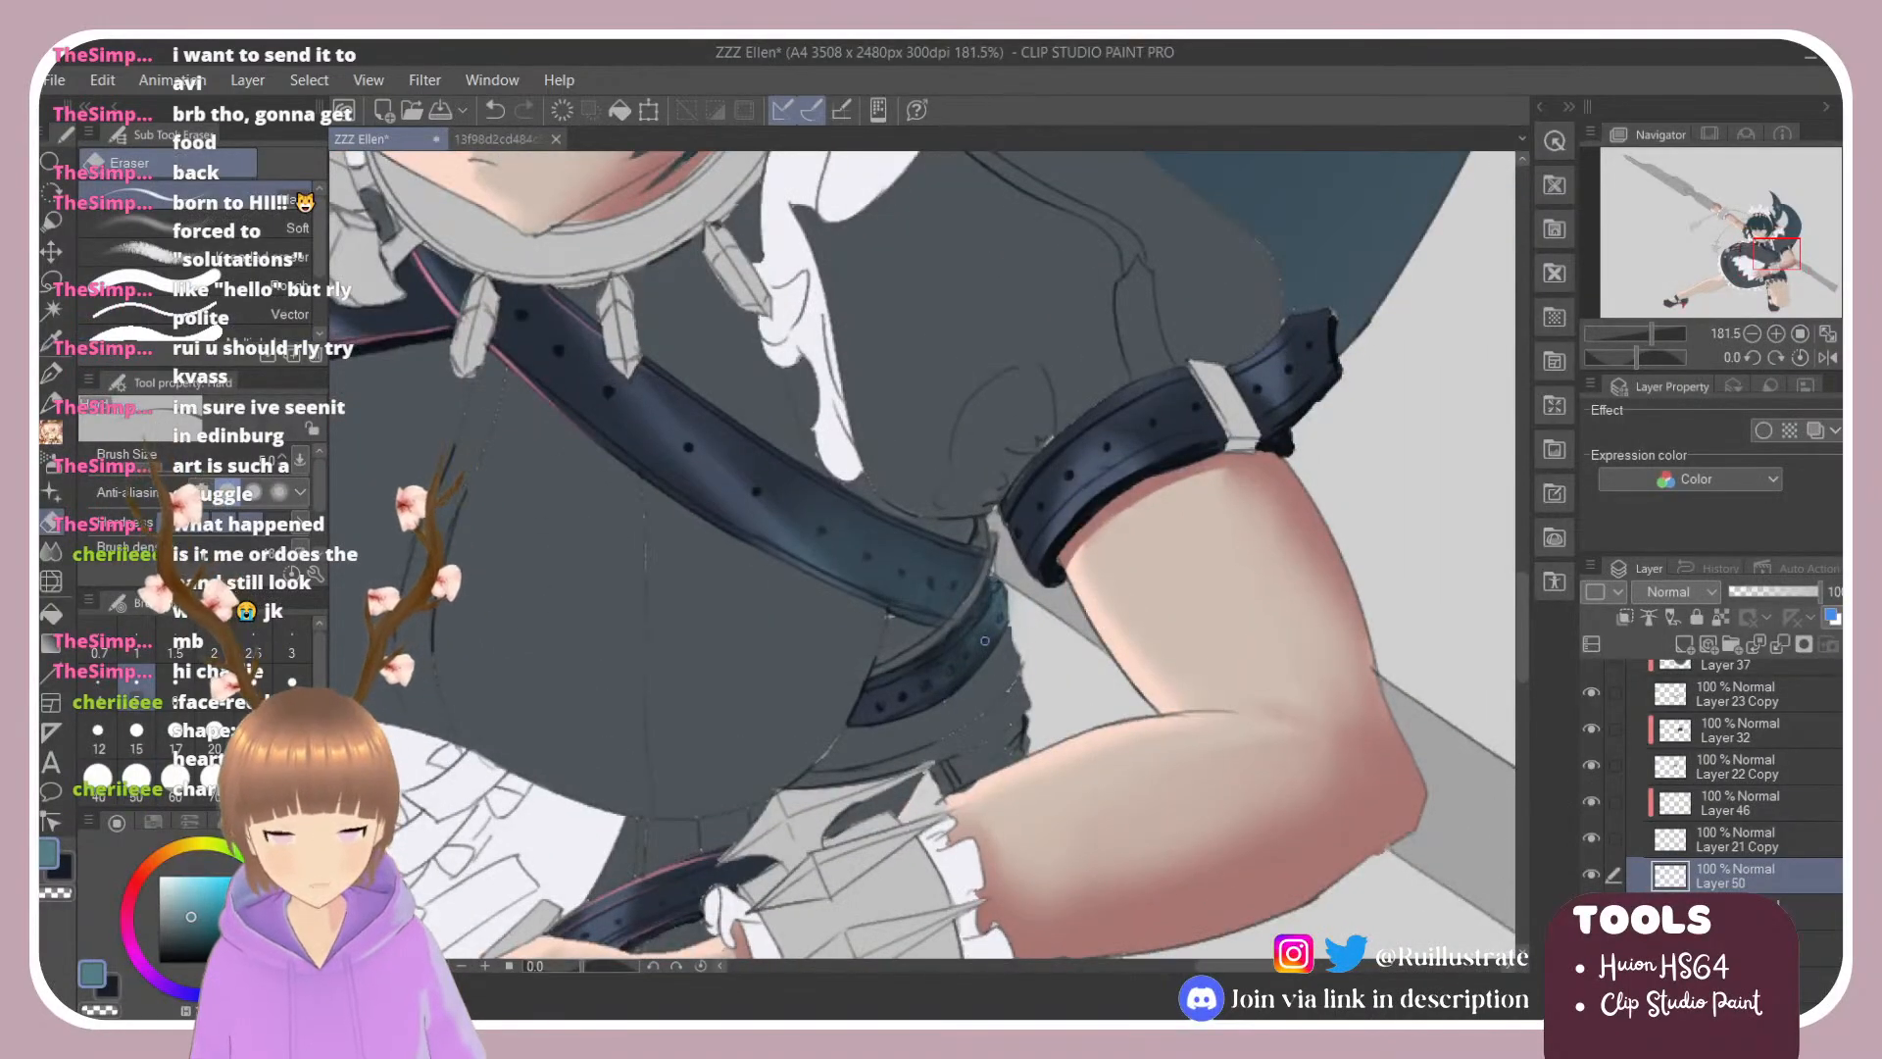
# Step: Erase the teal highlight over the punched holes at the hip belt's outer end and on the thin diagonal strap above it
pyautogui.scroll(-4, 1027, 611)
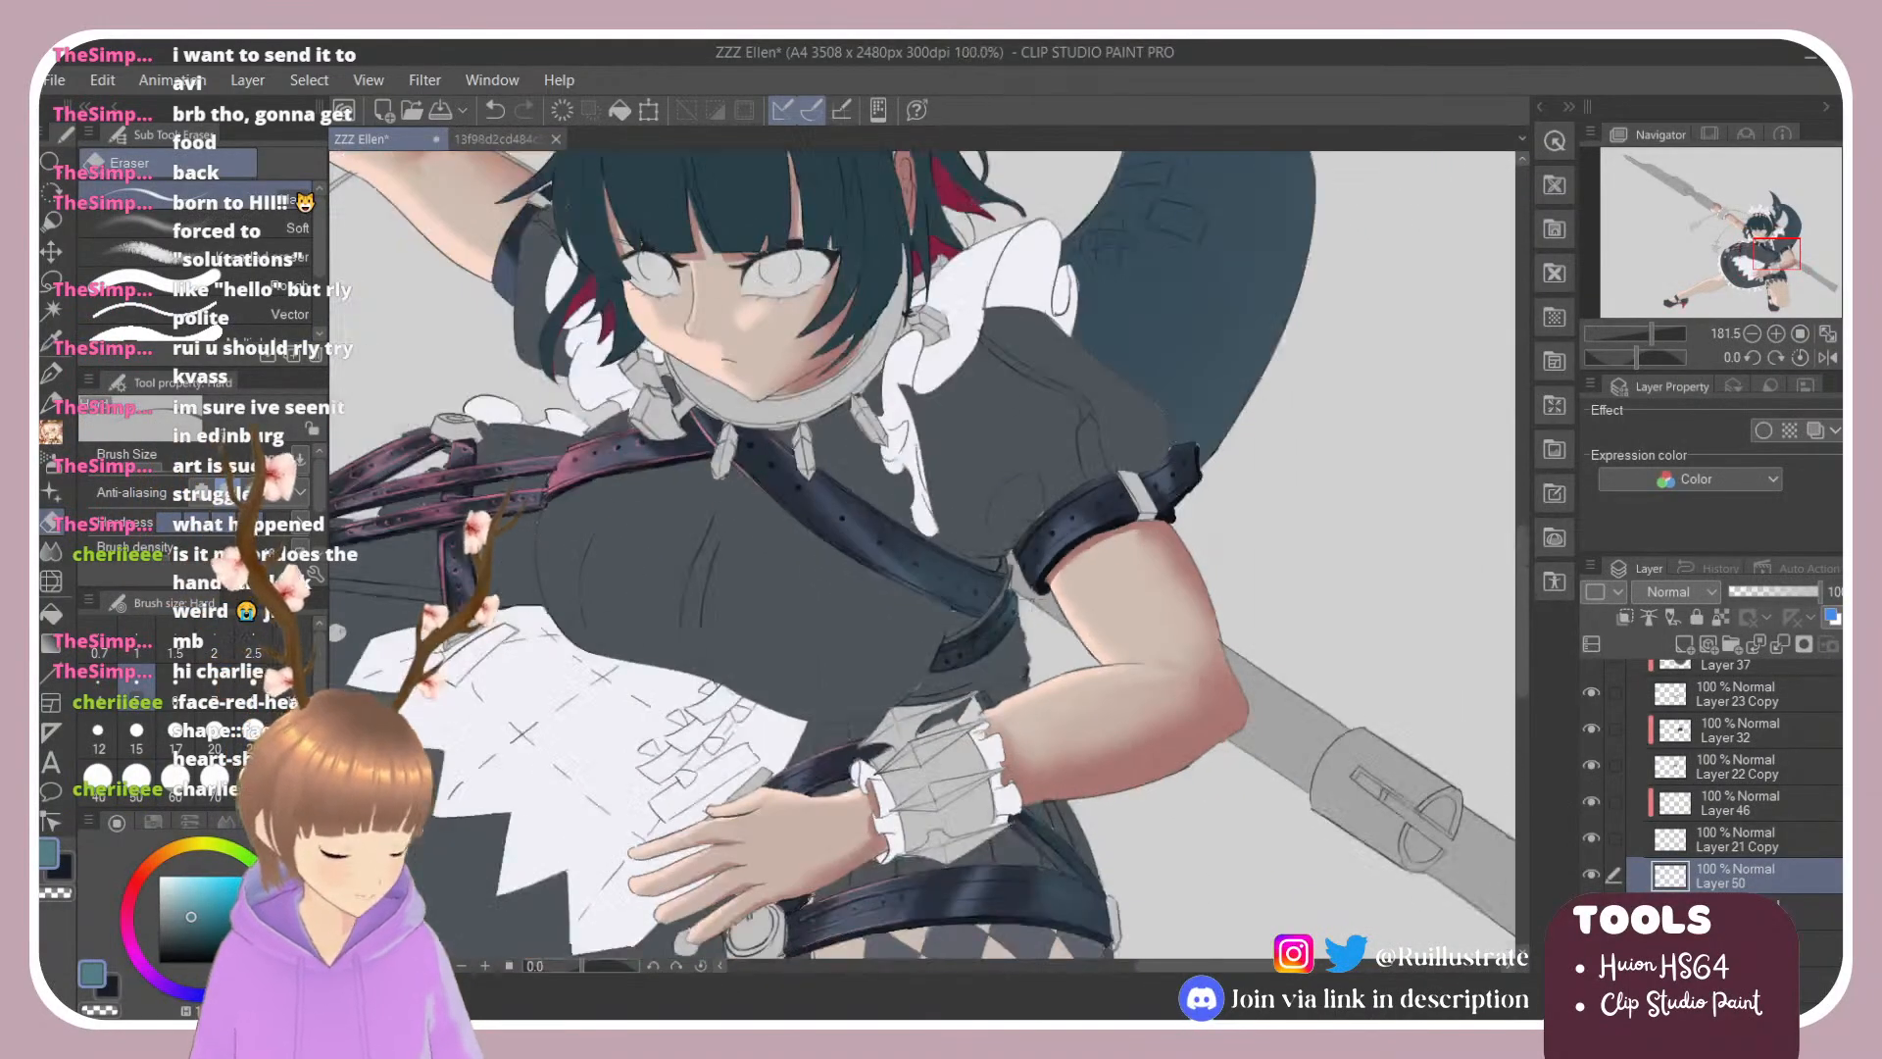
pyautogui.scroll(3, 975, 713)
pyautogui.scroll(1, 974, 713)
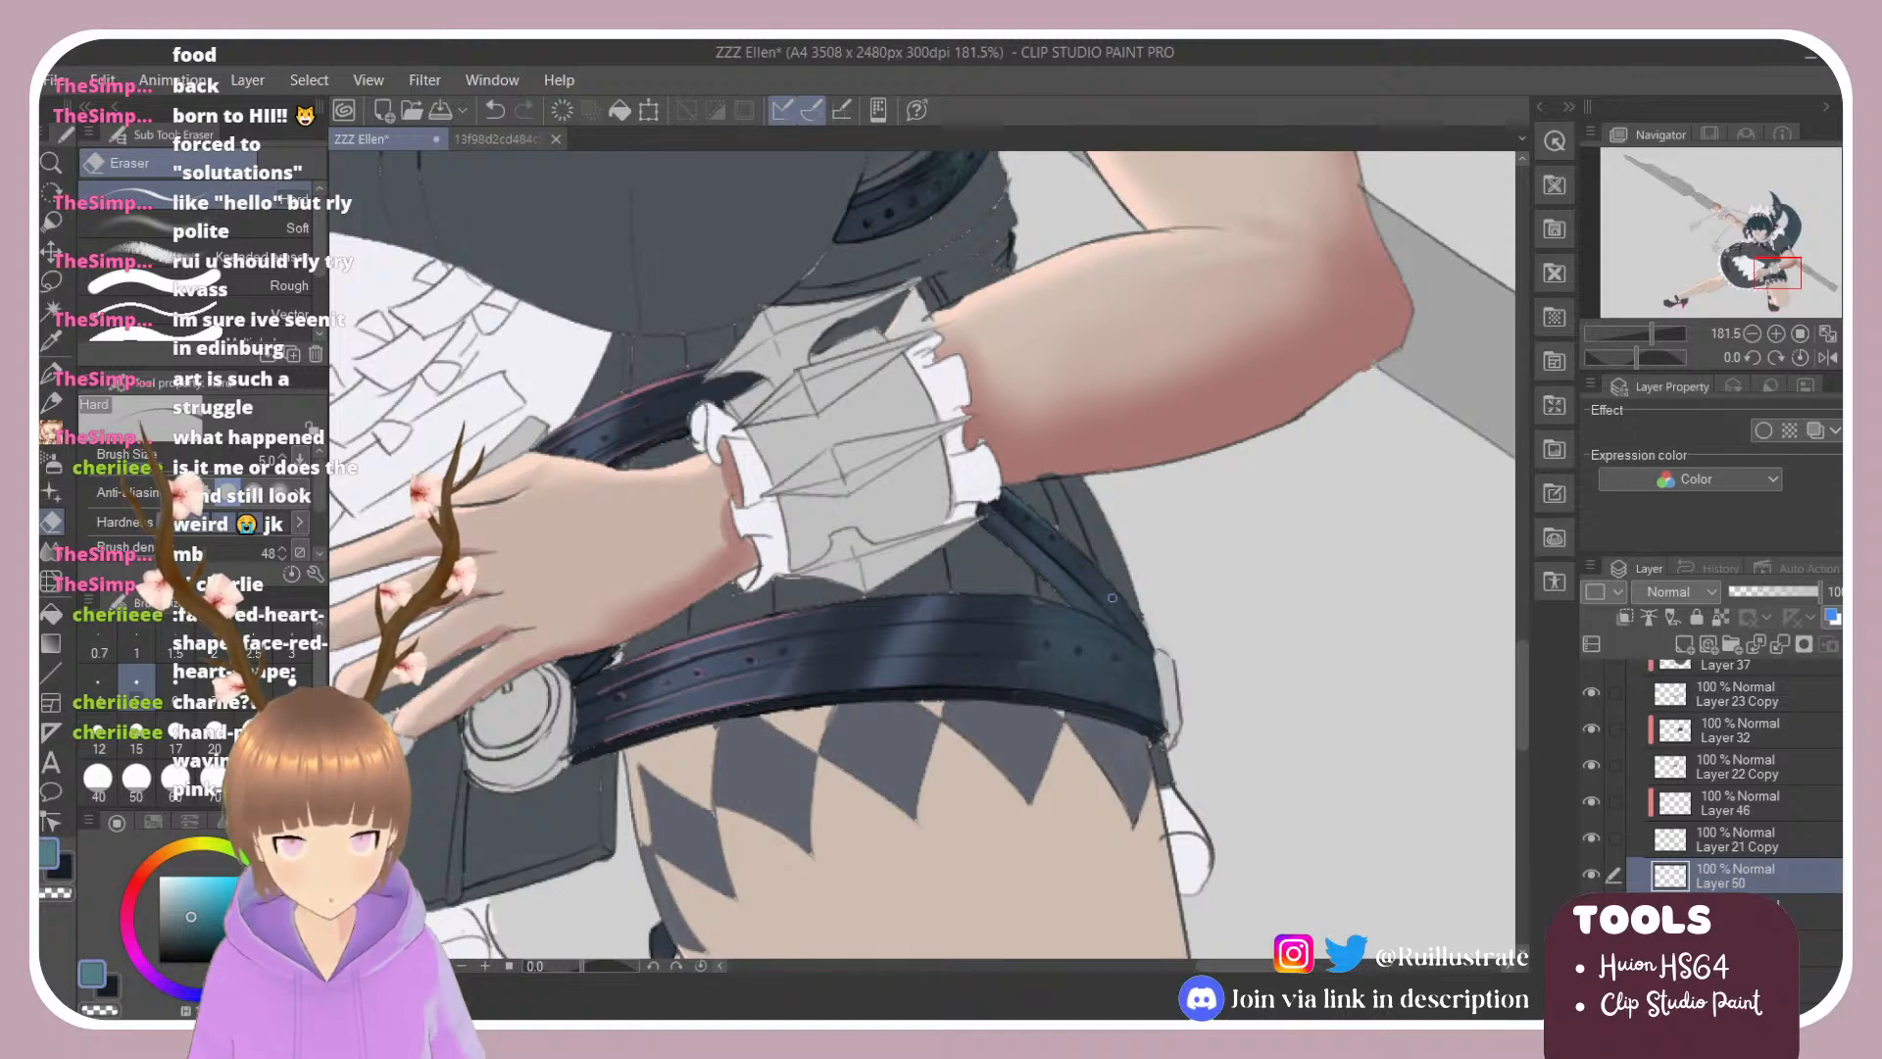
pyautogui.hotkey('shift', 'space')
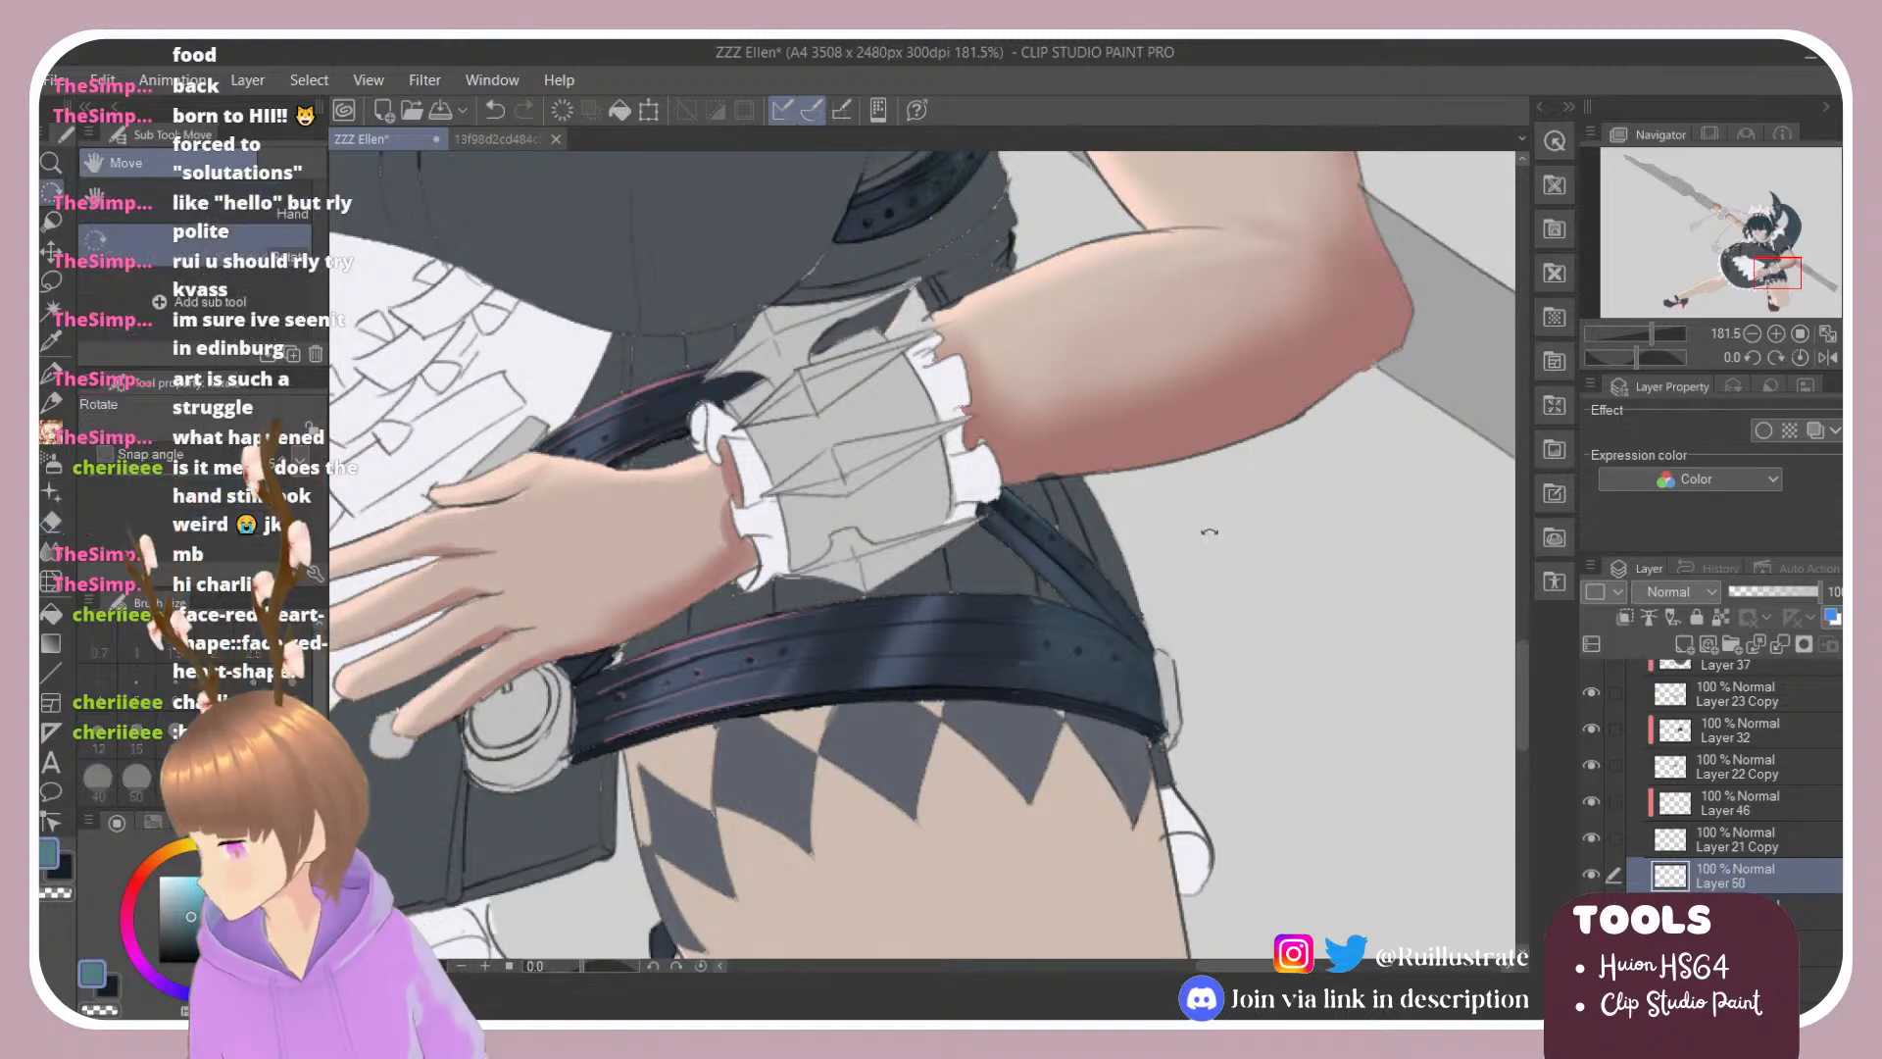
pyautogui.moveTo(1132, 615)
pyautogui.mouseDown()
pyautogui.moveTo(1254, 568)
pyautogui.moveTo(1243, 556)
pyautogui.mouseUp()
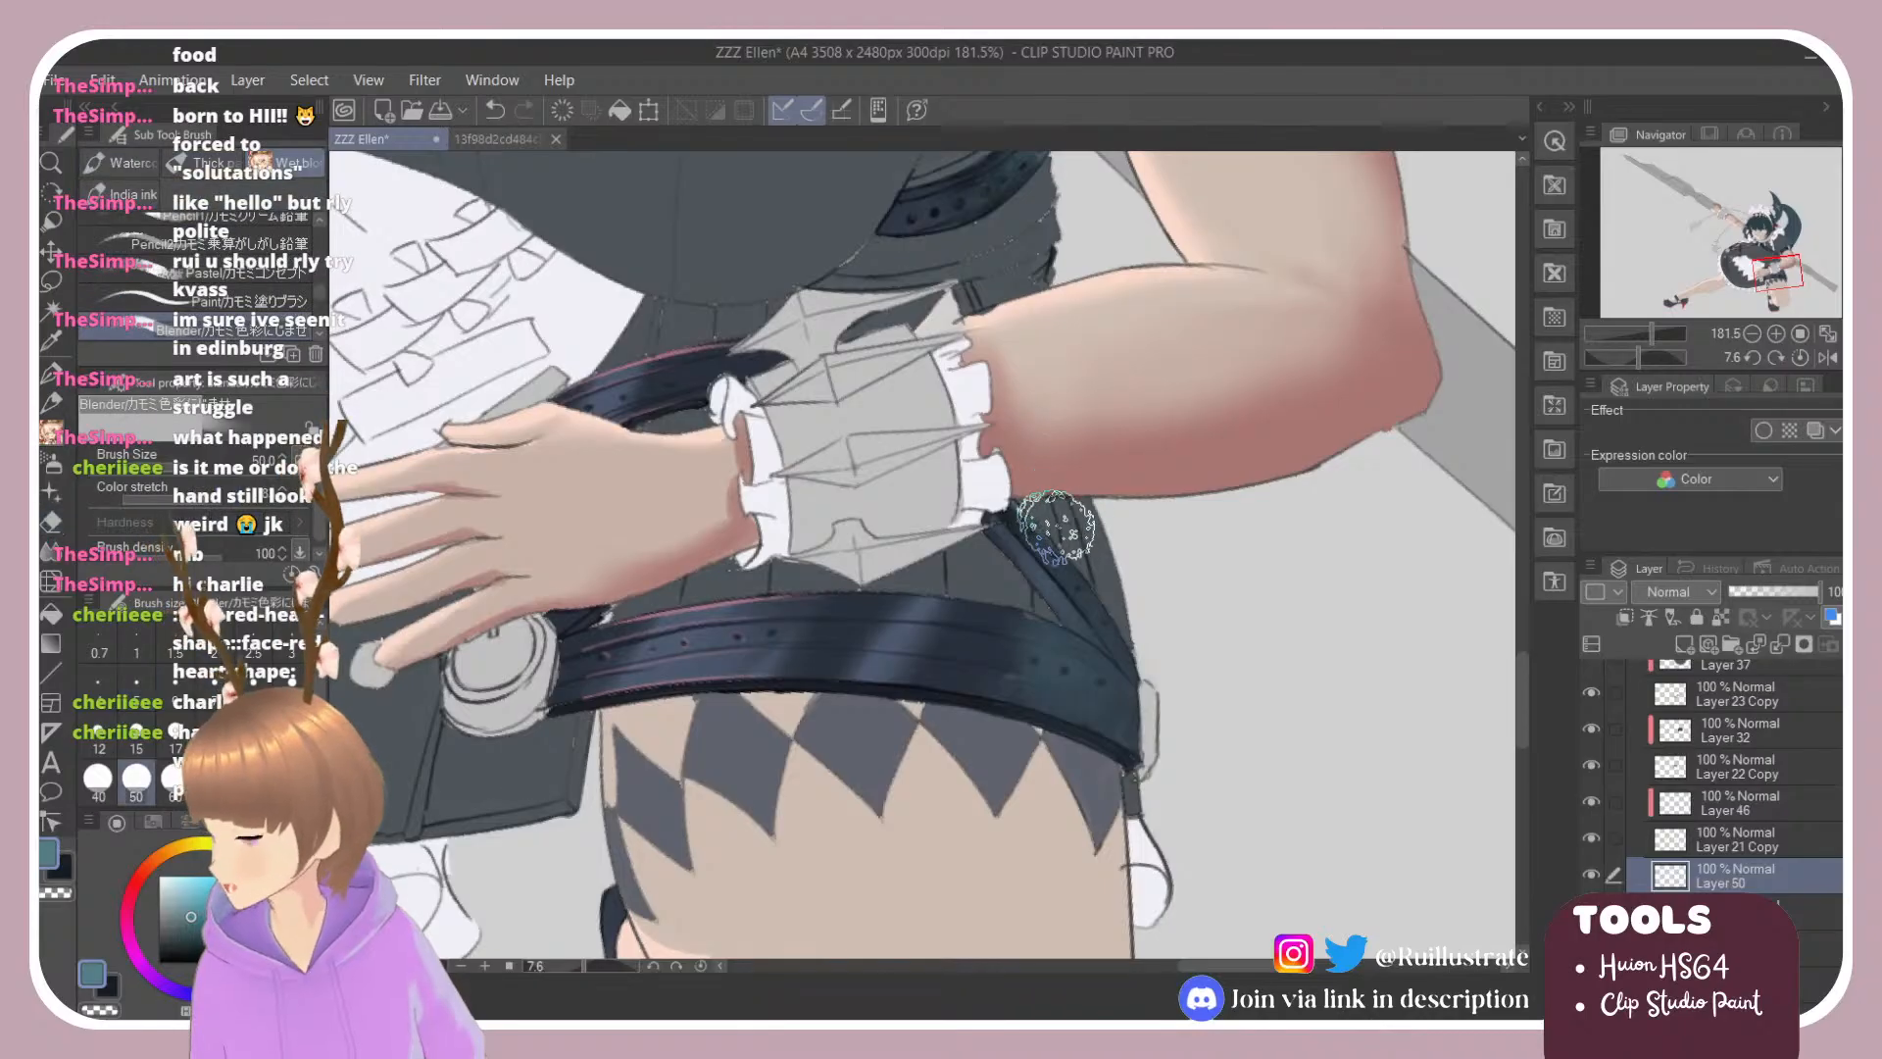
# Step: Paint small teal rim highlights beside the holes of the hip belt, diagonal strap, and lower chest strap at brush size 5
pyautogui.press('b')
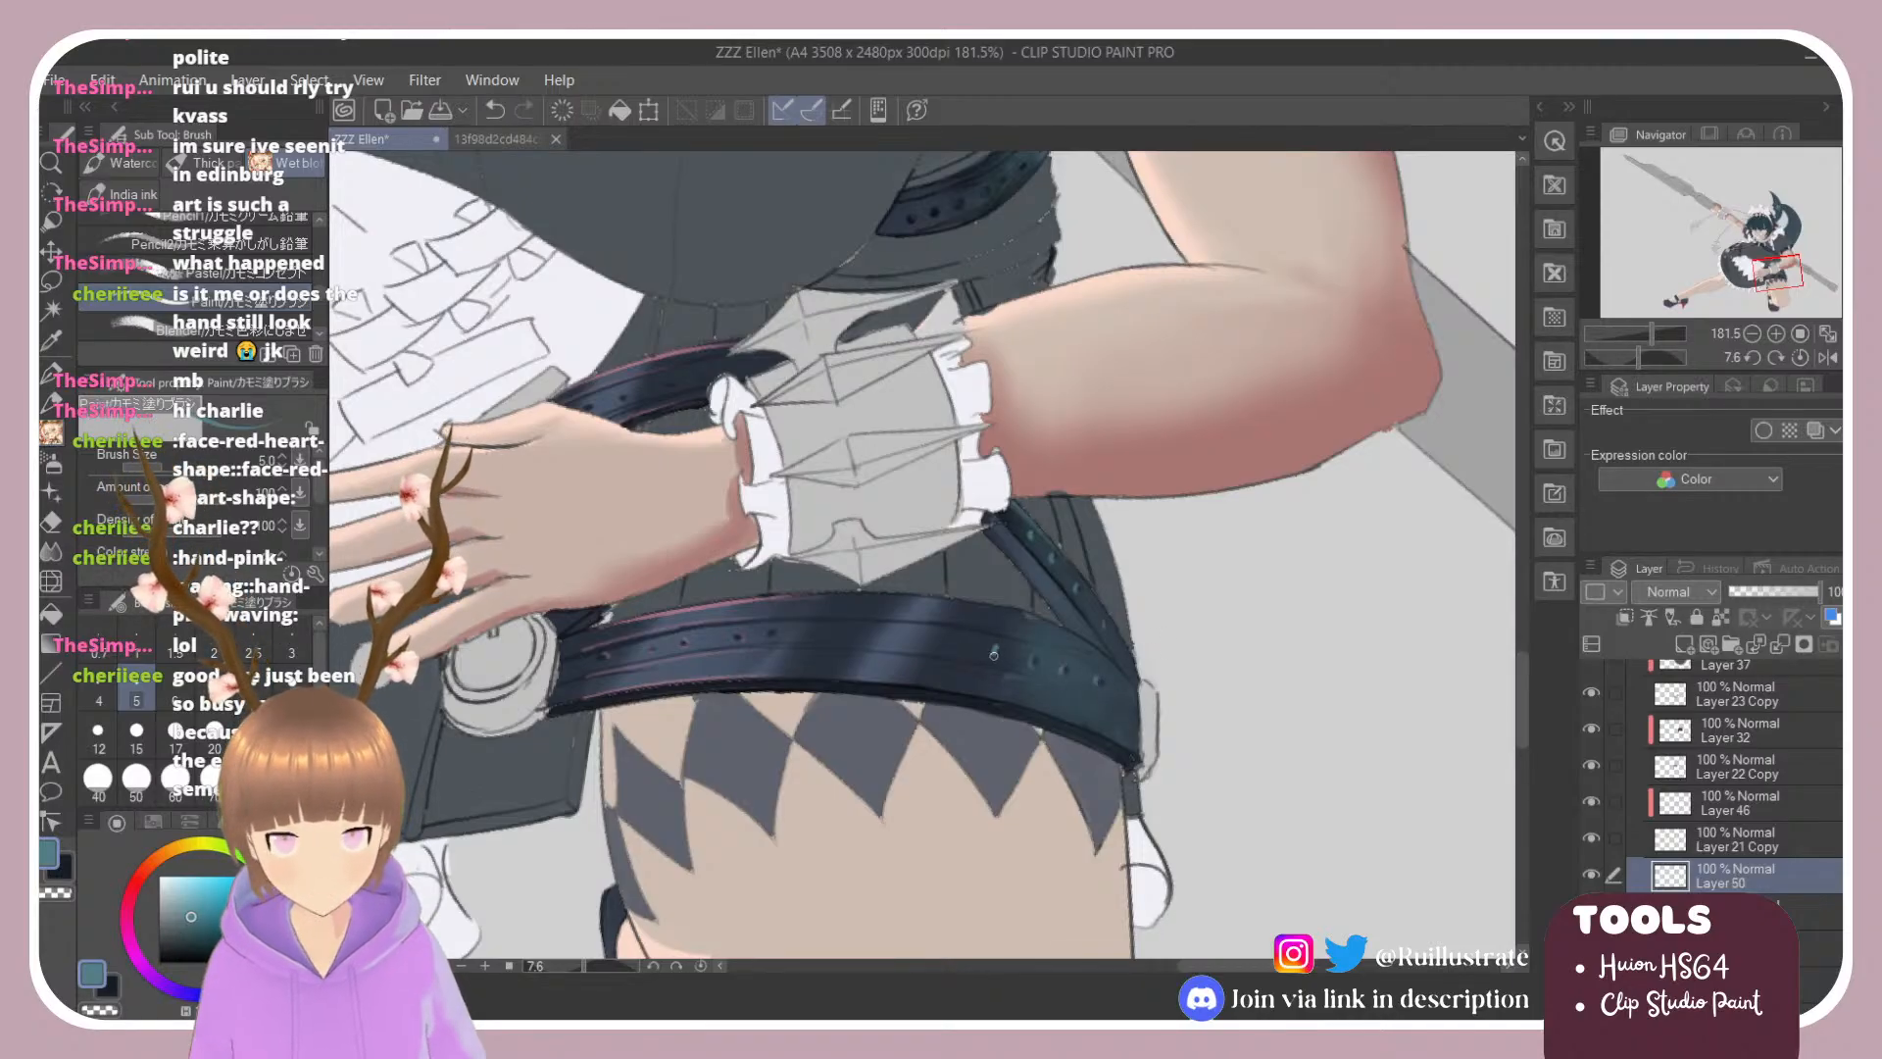
pyautogui.hotkey('ctrl', 'z')
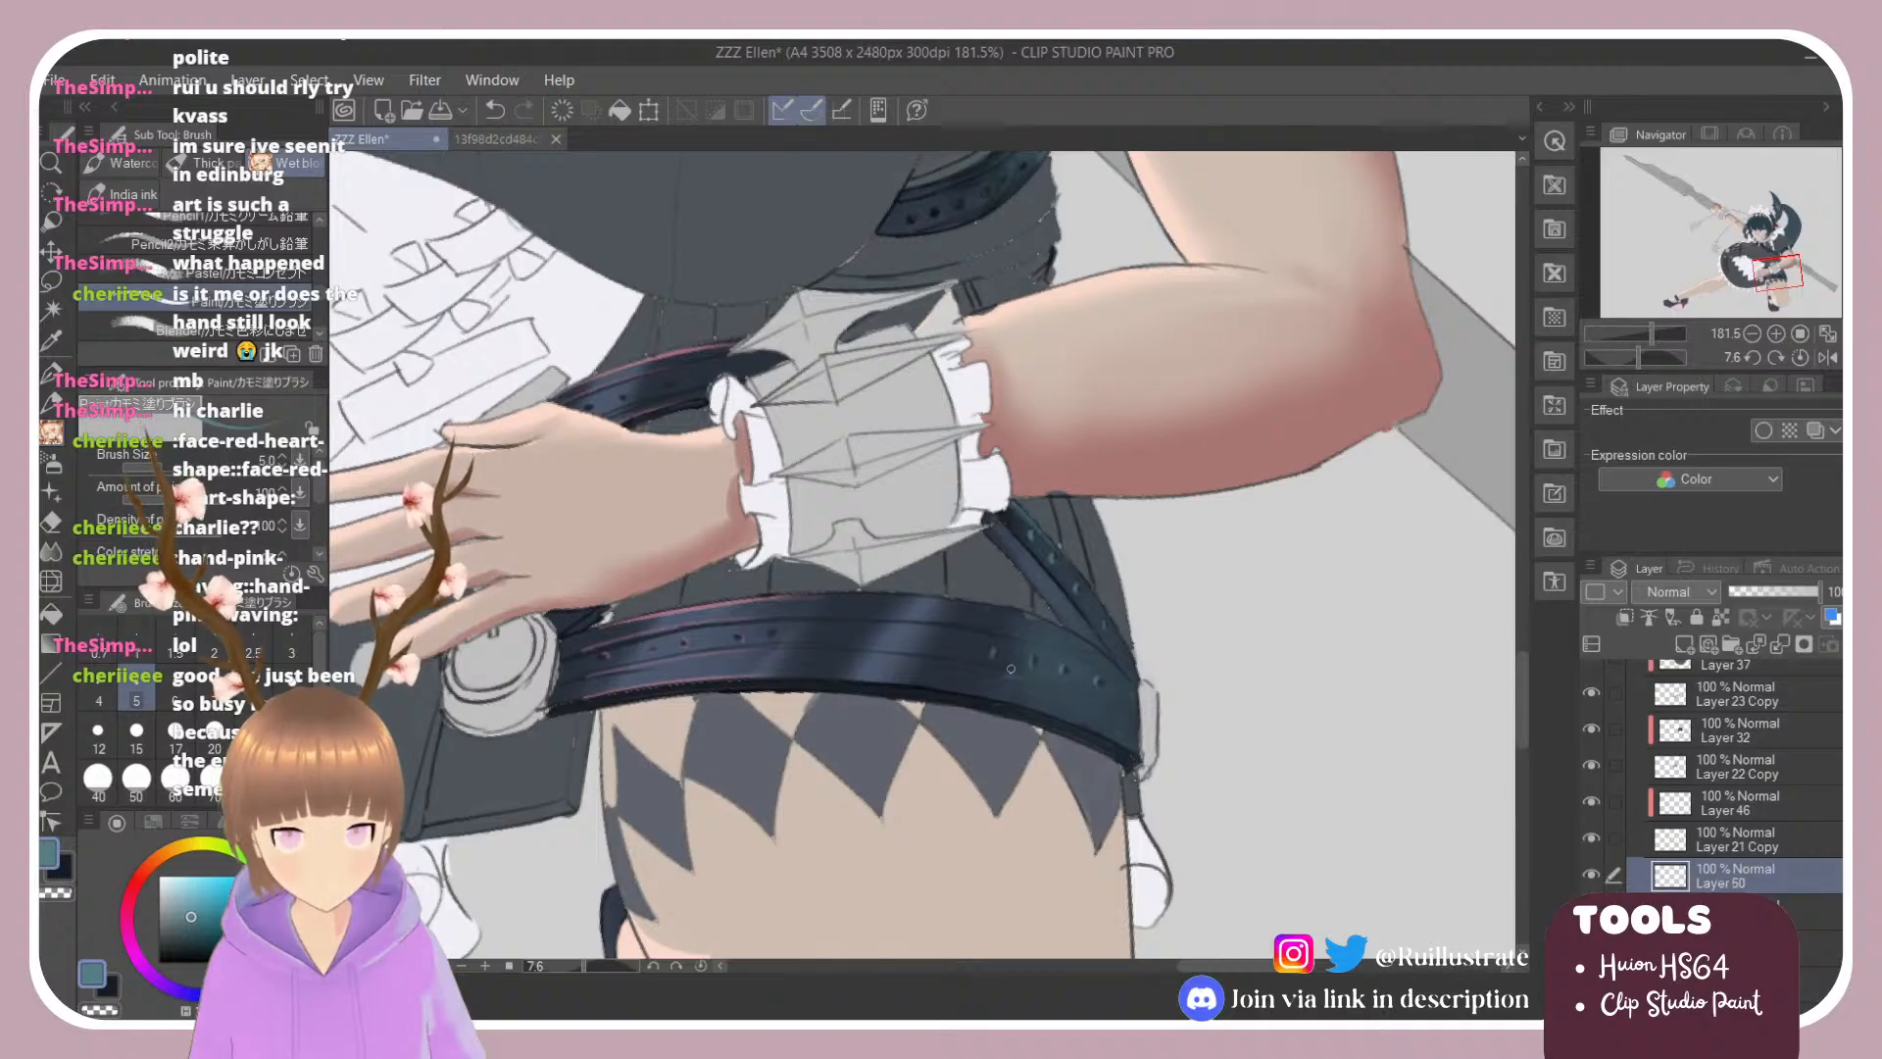
pyautogui.scroll(5, 1030, 626)
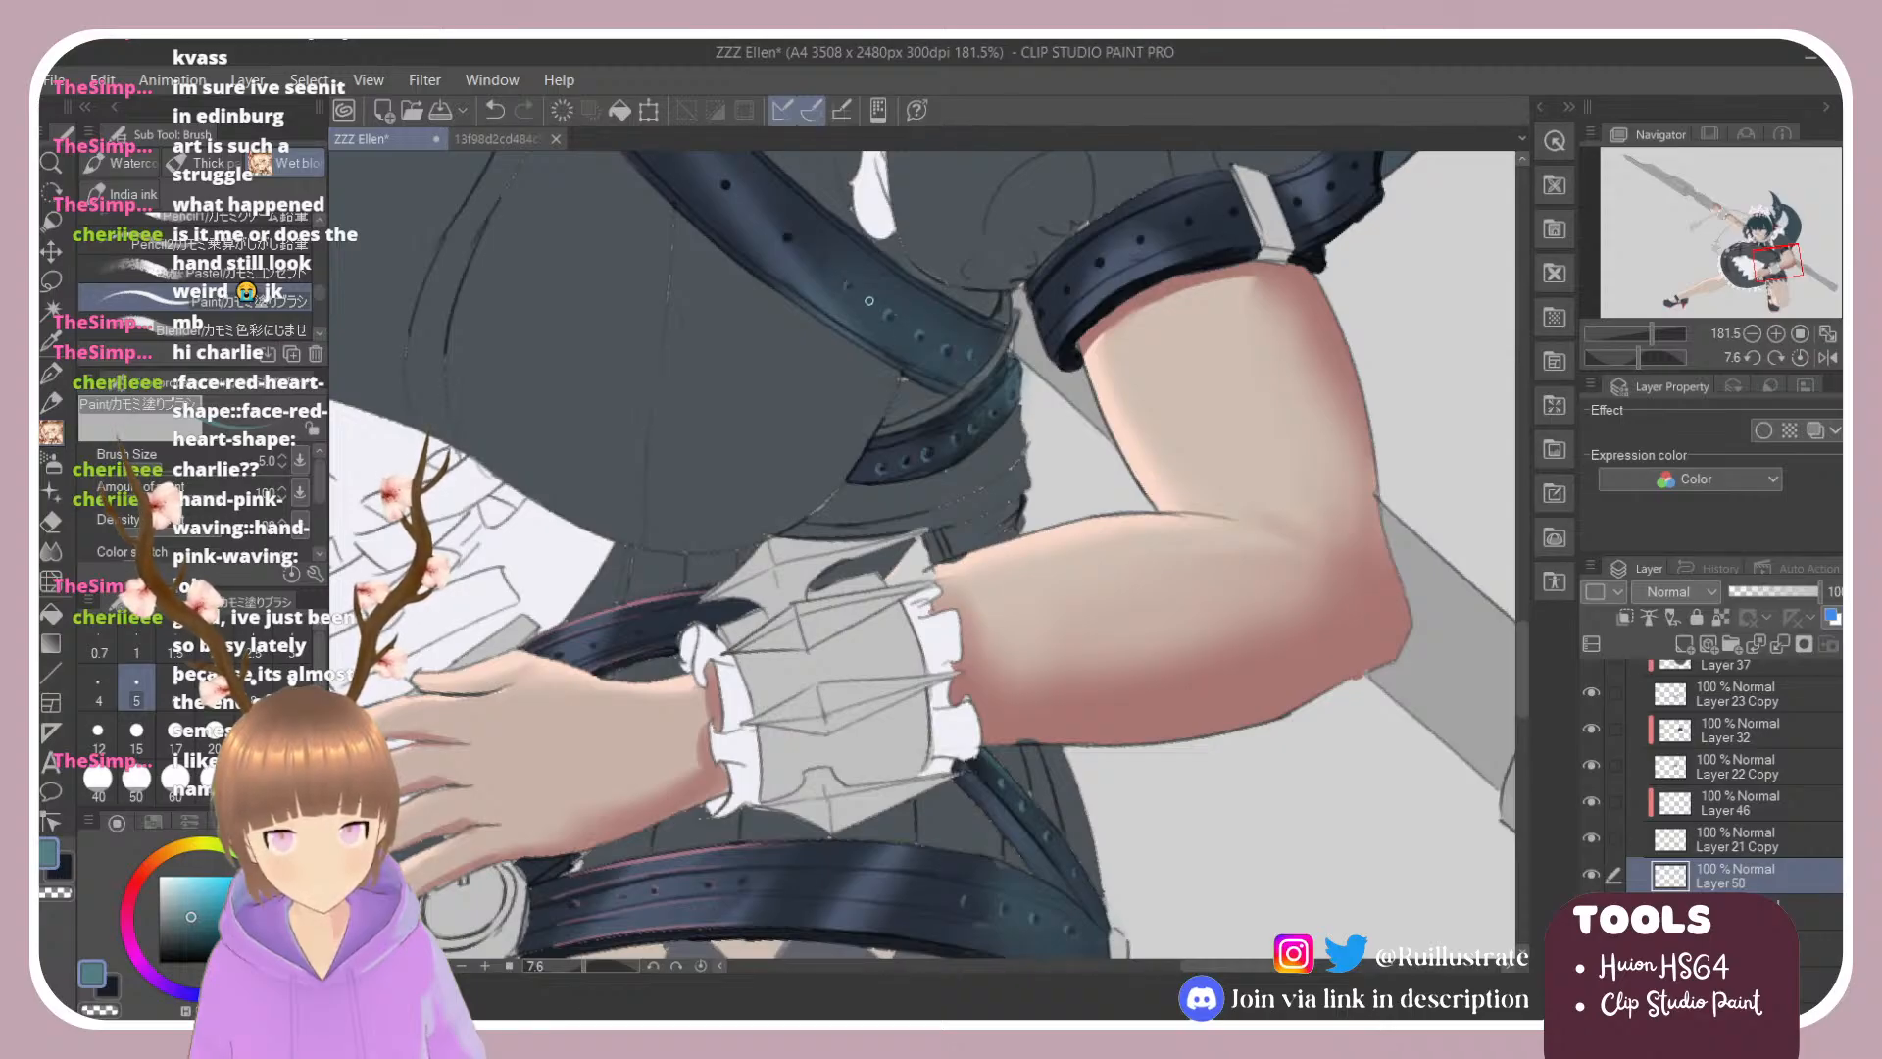
# Step: Compare the belts with Layer 50 hidden and shown, and clip Layer 50 to the layer below
pyautogui.scroll(-4, 959, 334)
pyautogui.scroll(2, 1121, 534)
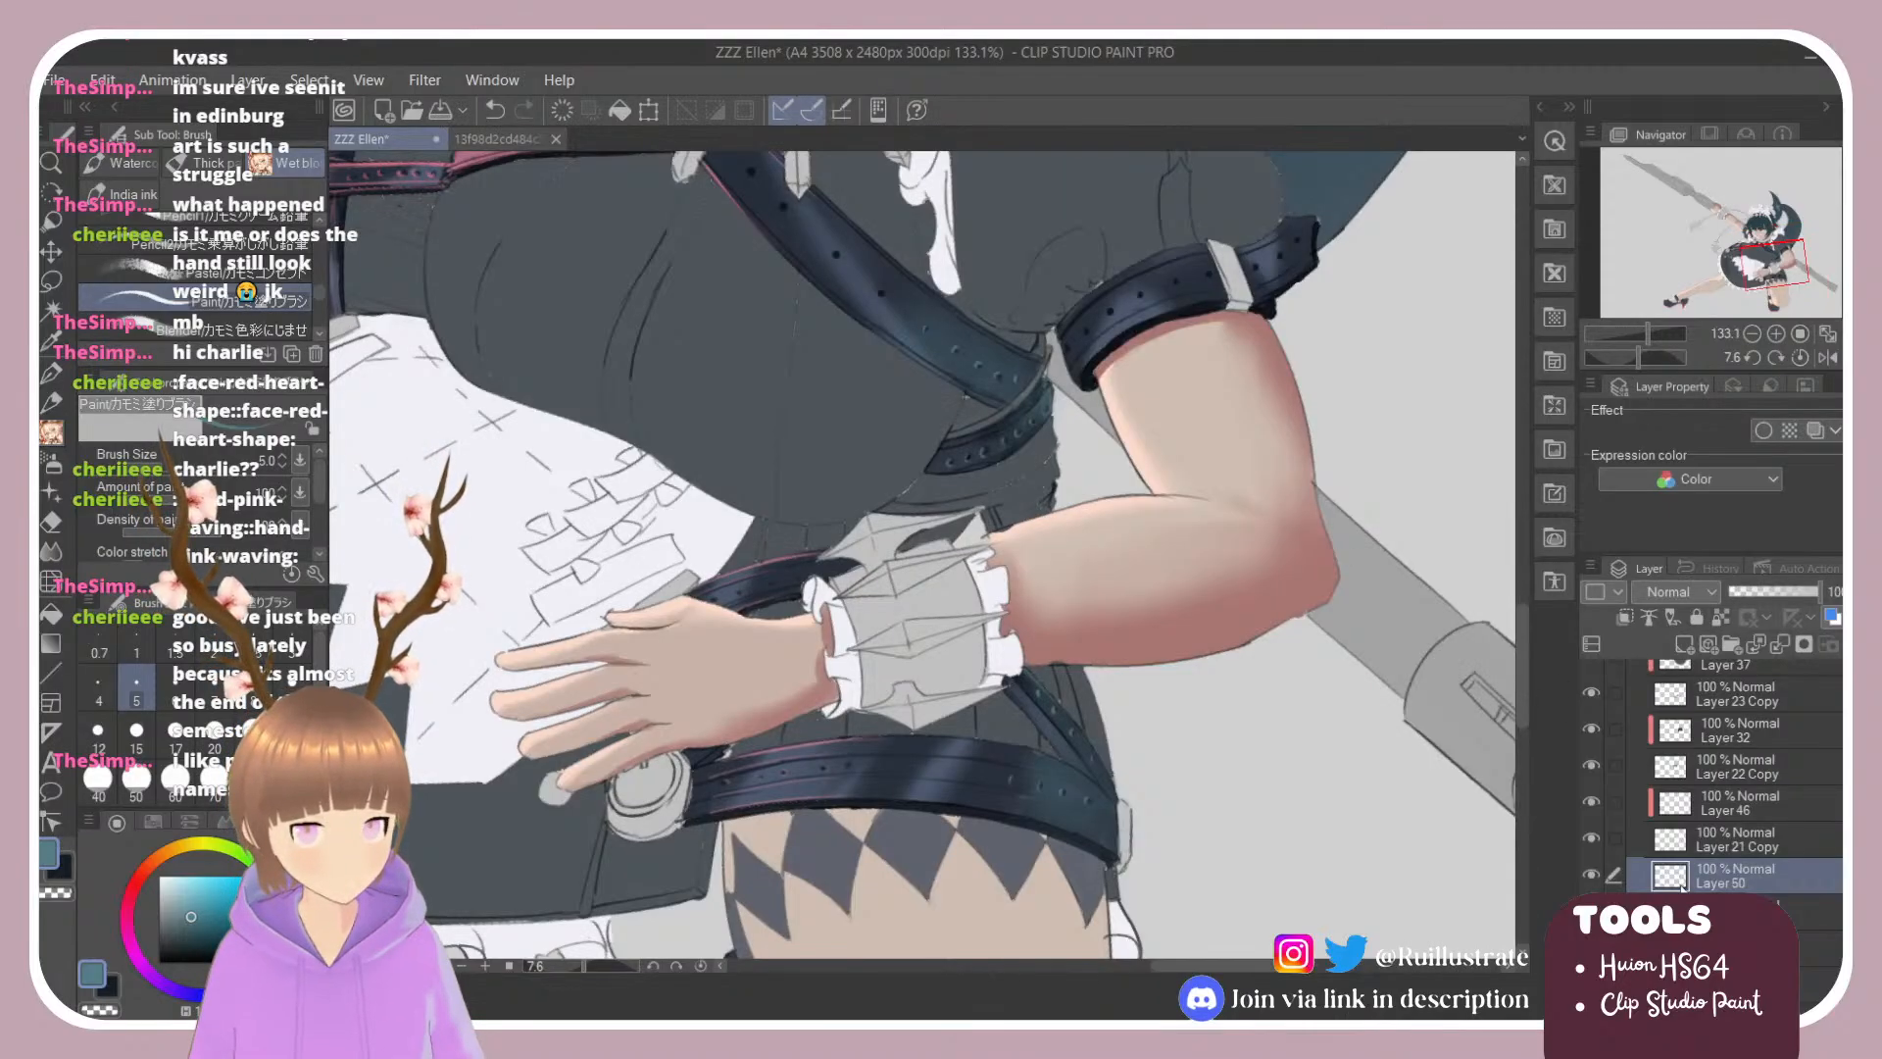
pyautogui.click(1591, 873)
pyautogui.click(1594, 873)
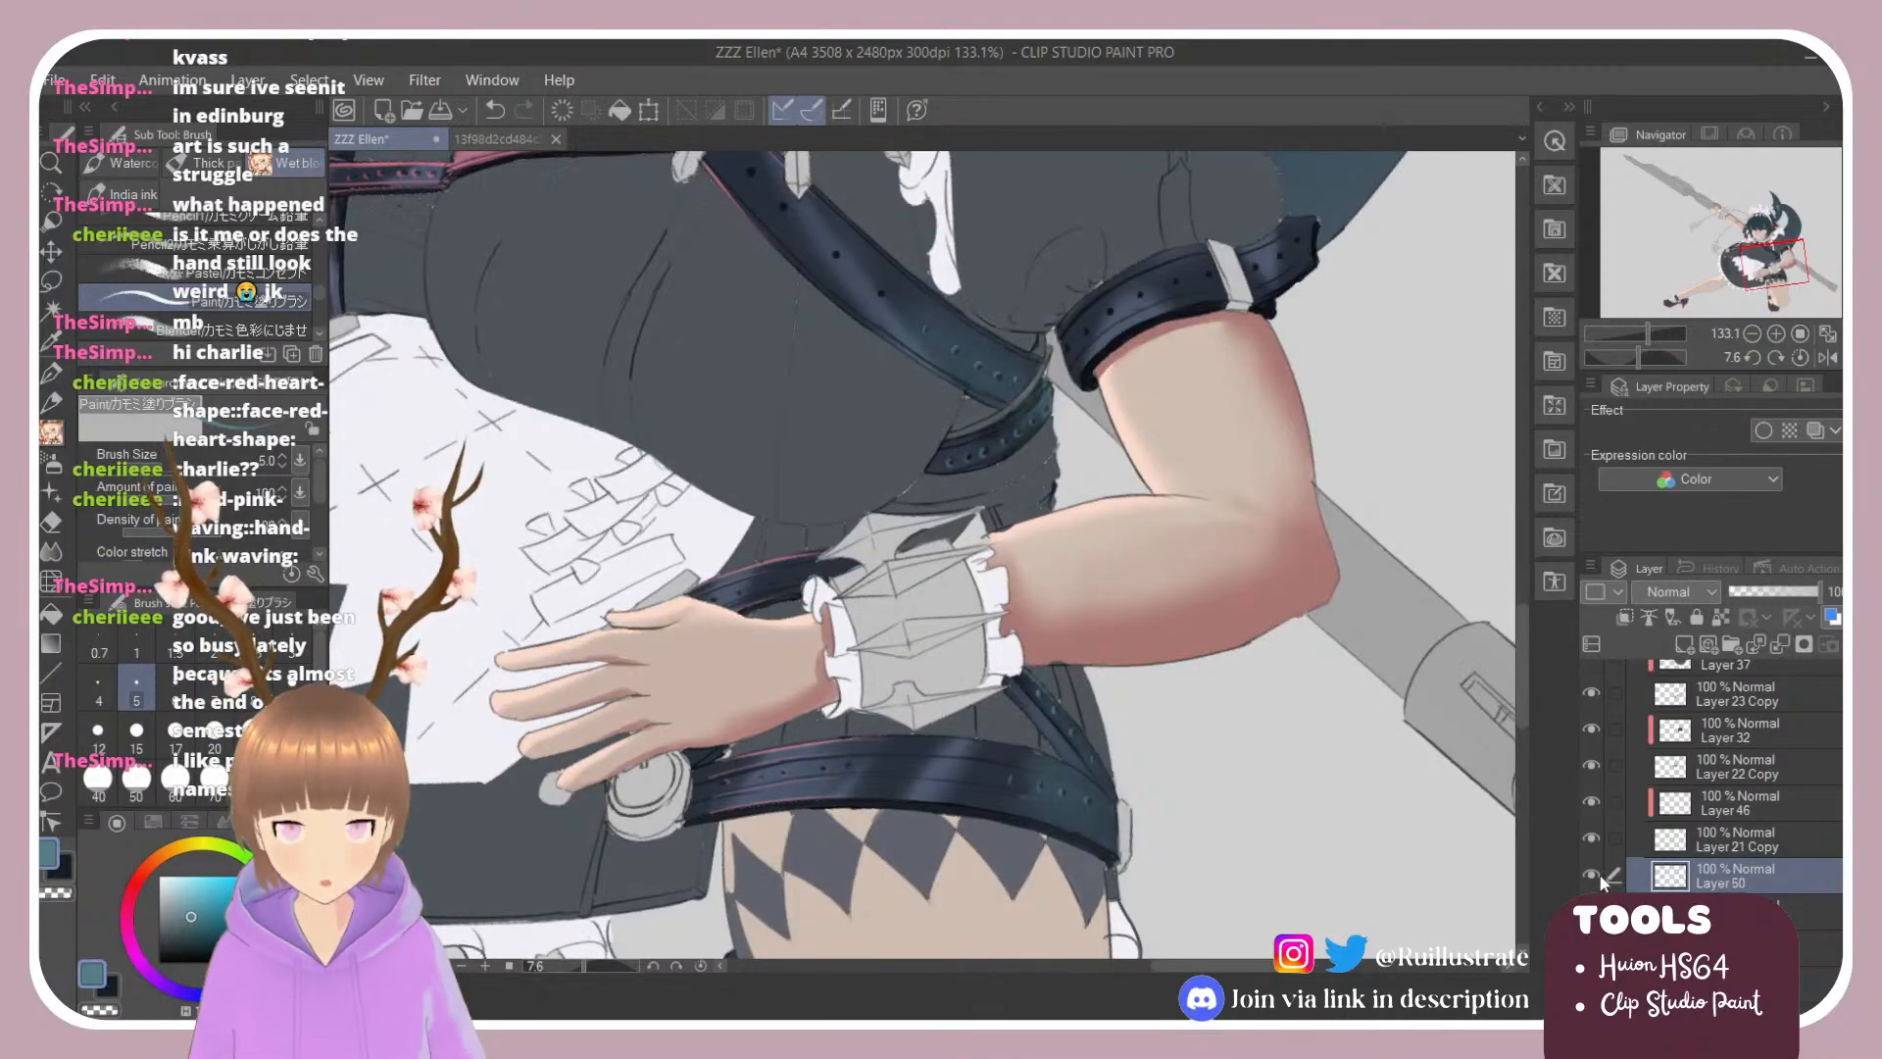
pyautogui.click(1595, 874)
pyautogui.hotkey('ctrl', 'alt', 'g')
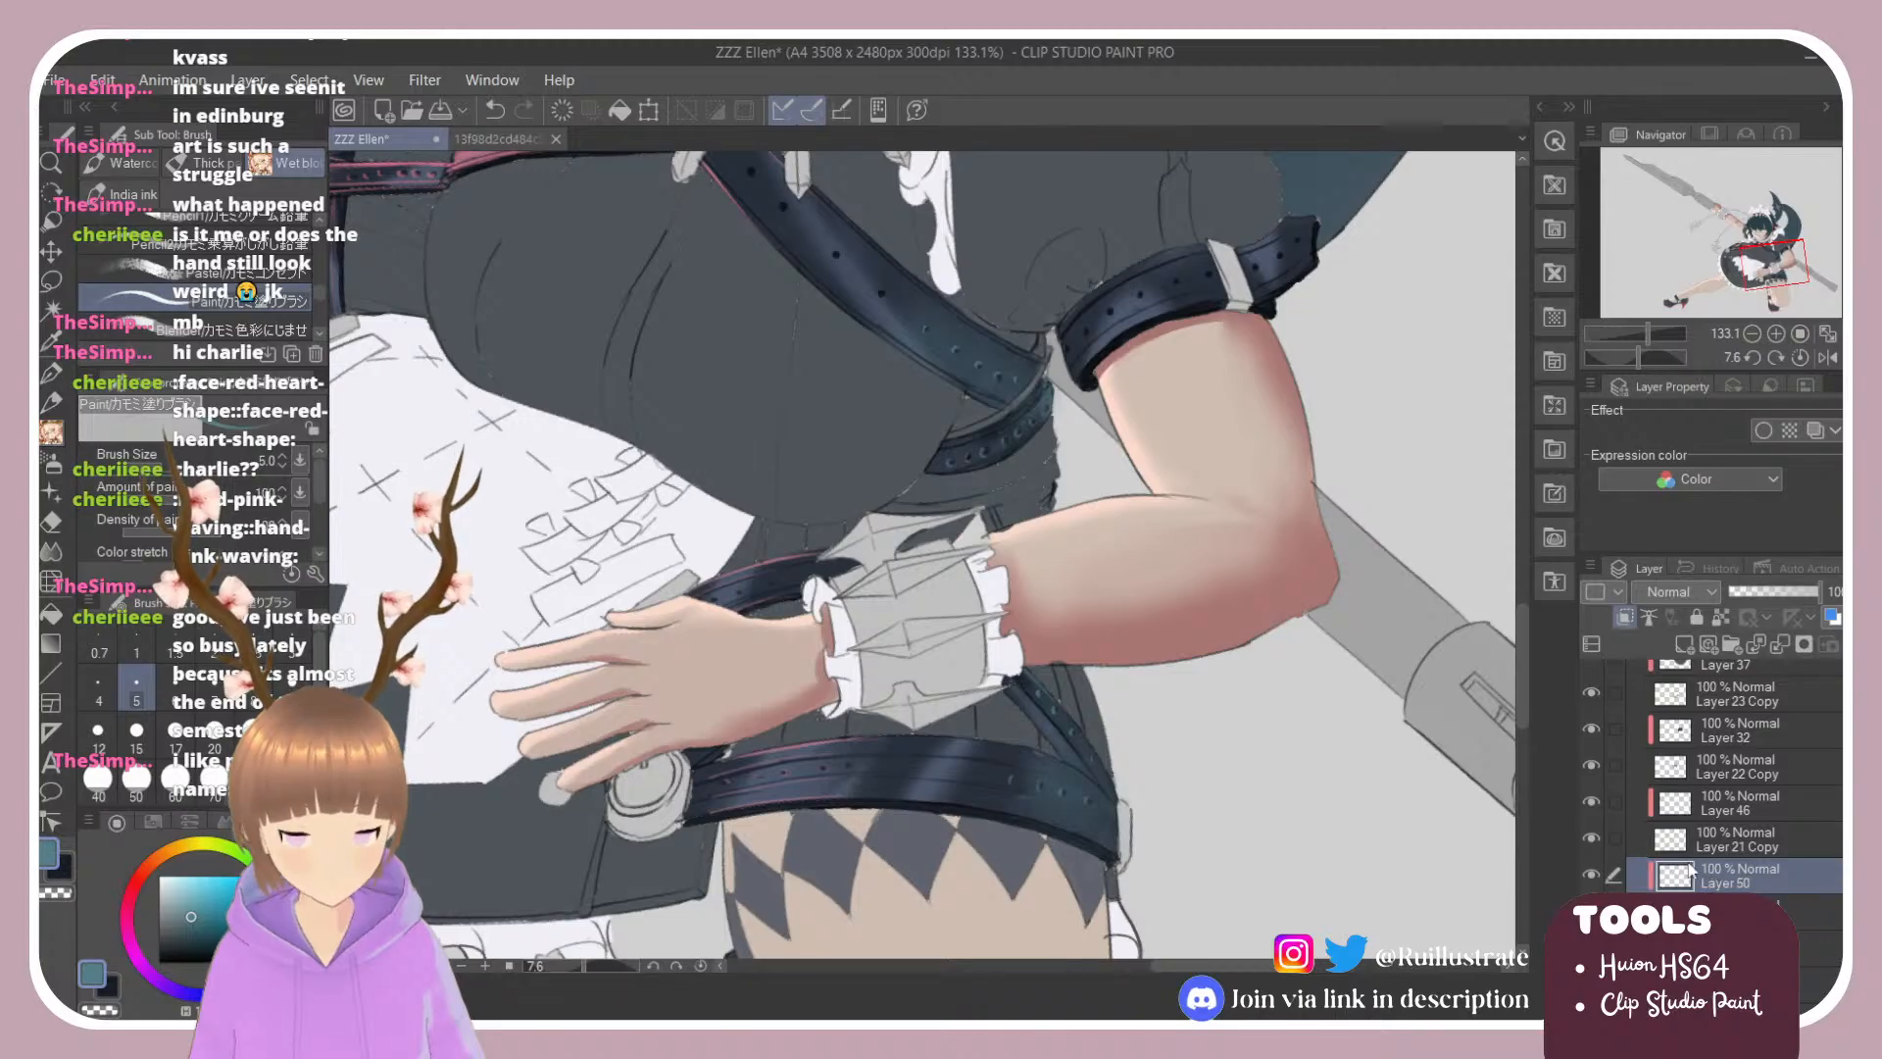
pyautogui.hotkey('ctrl', 'z')
pyautogui.hotkey('ctrl', 'y')
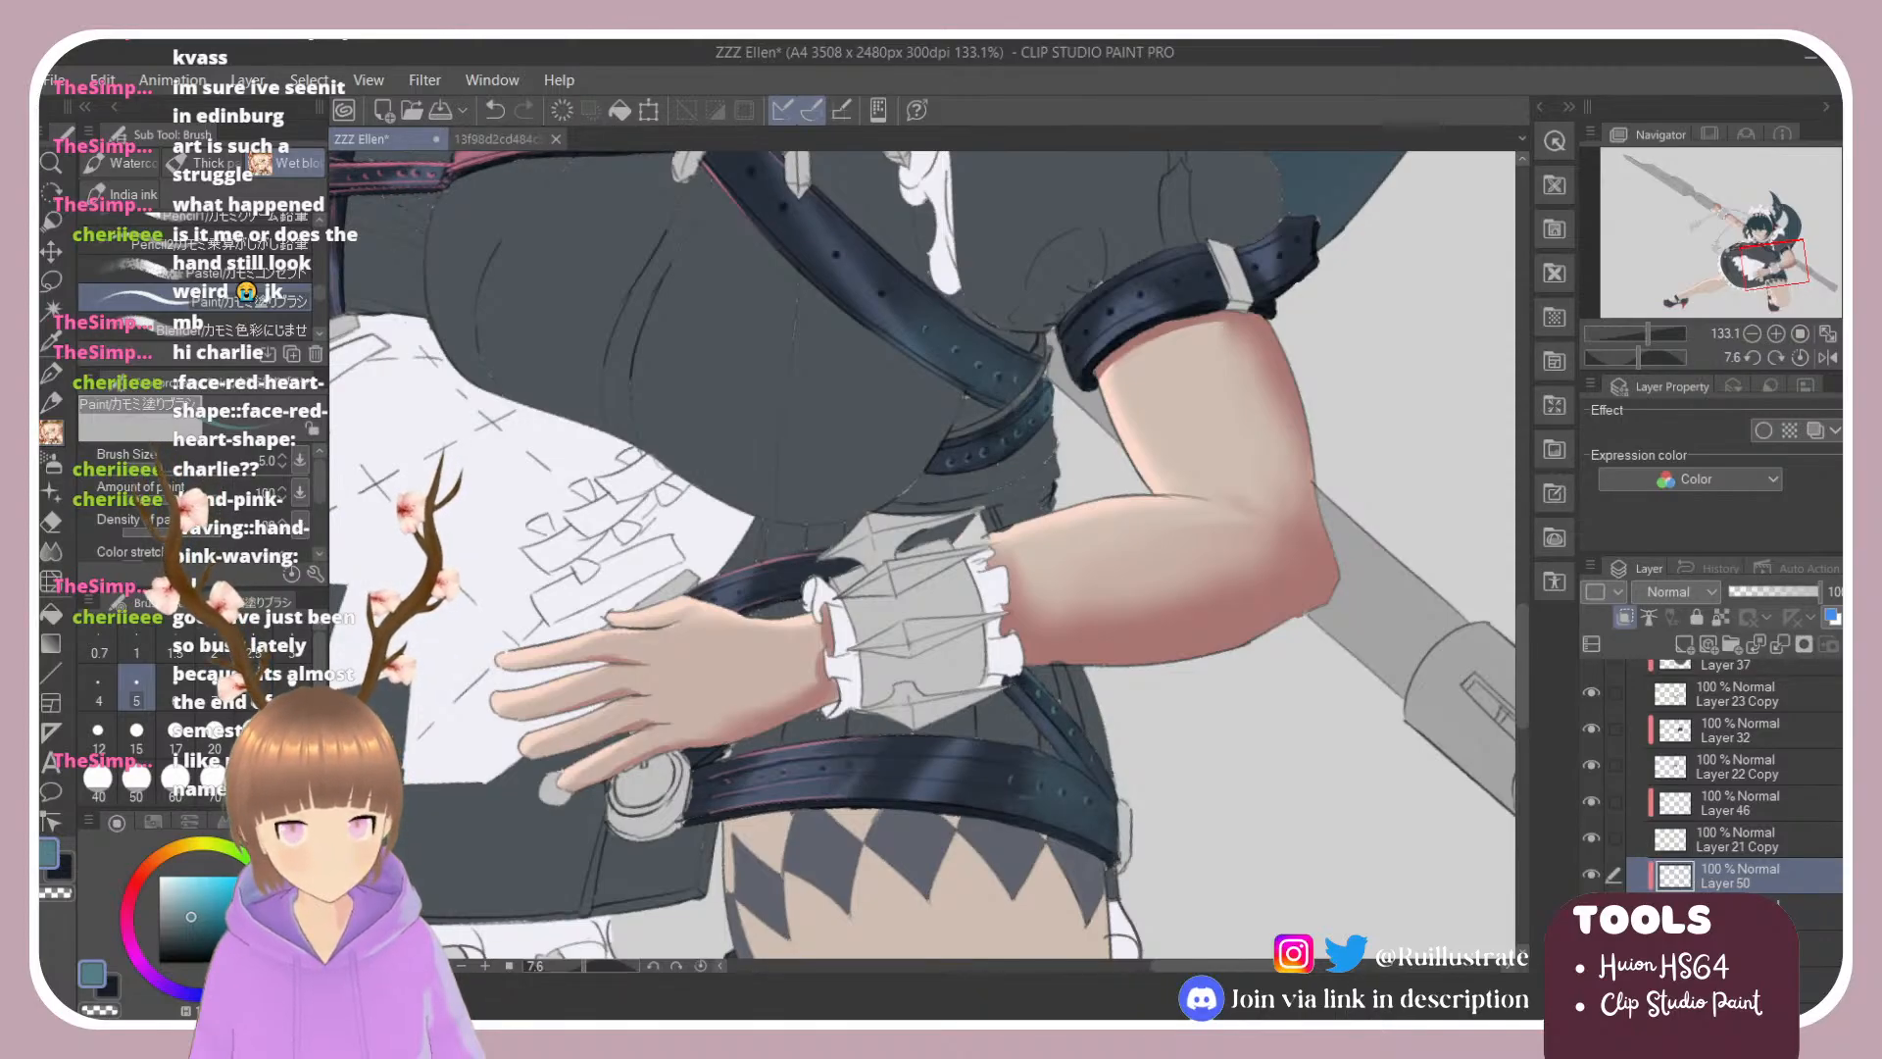
# Step: On the layer below Layer 50, sample dark navy from the arm band and dot punched holes along the hip belt's middle
pyautogui.click(1725, 947)
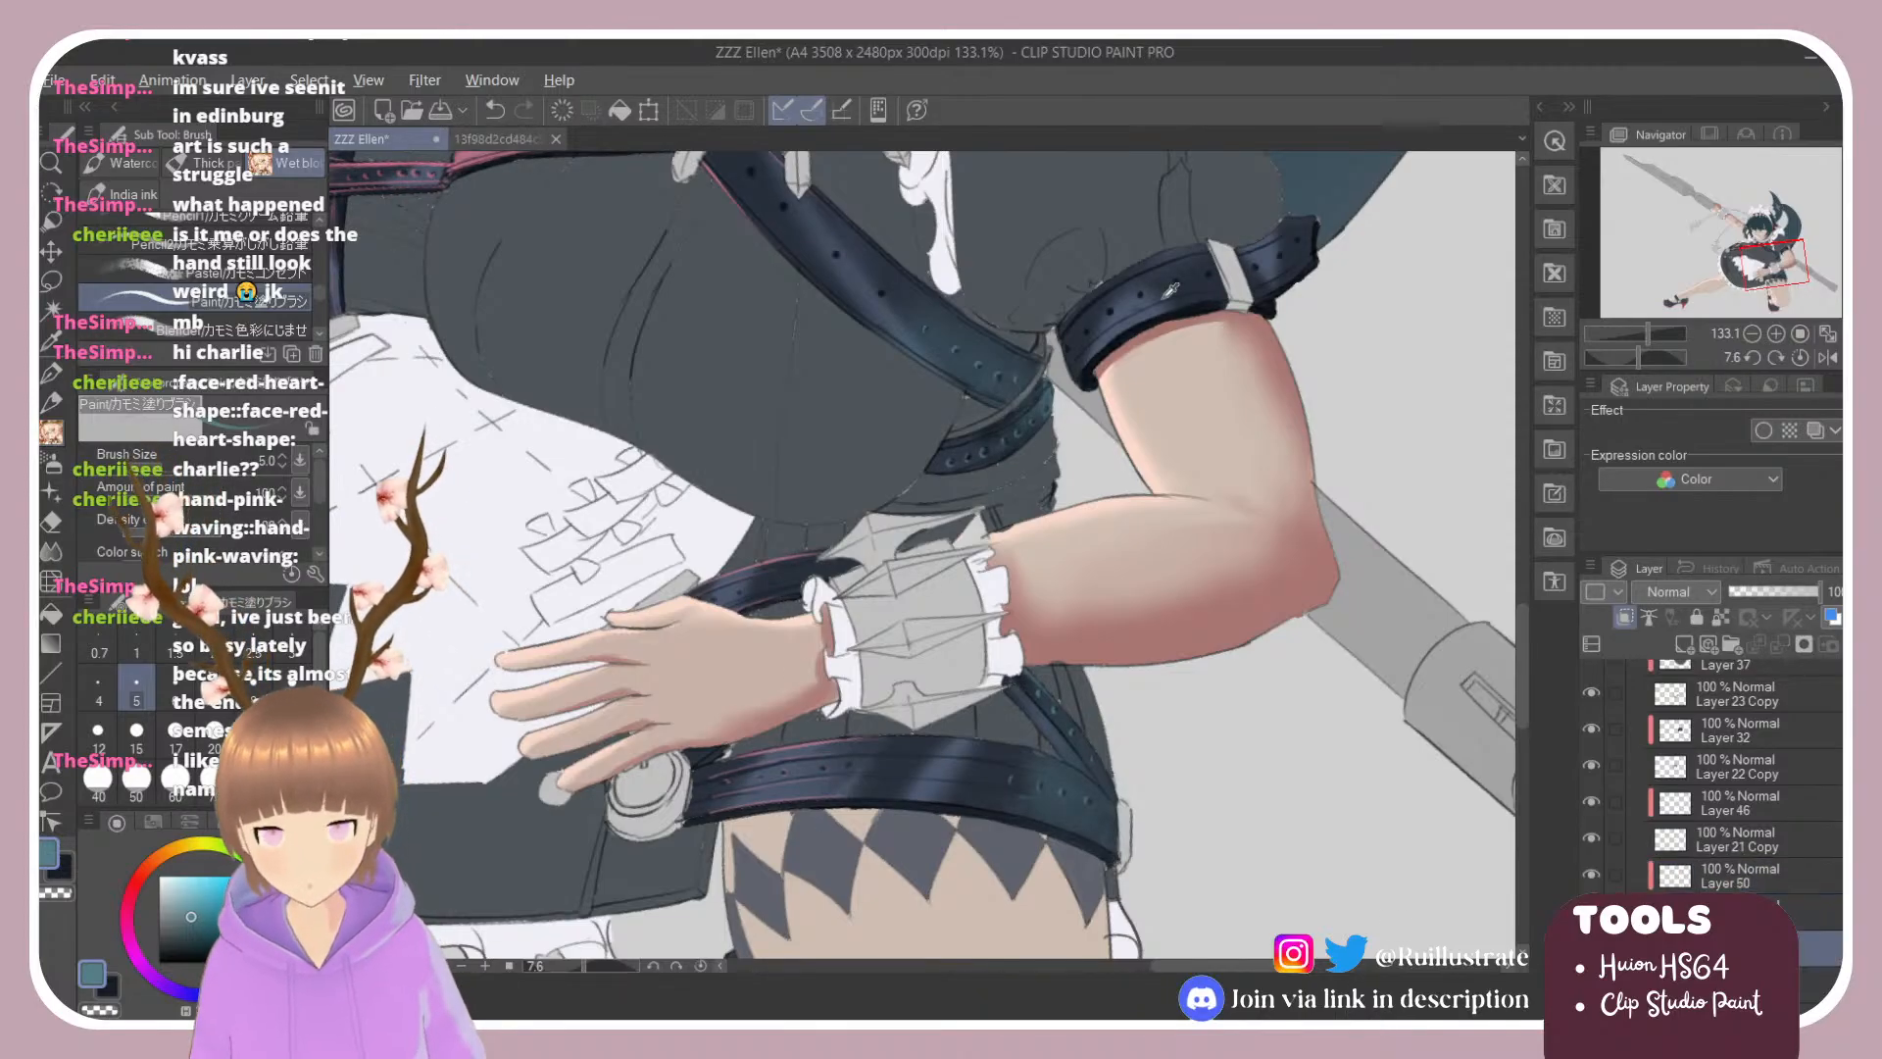
pyautogui.keyDown('alt'); pyautogui.click(1139, 324); pyautogui.keyUp('alt')
pyautogui.press('space')
pyautogui.moveTo(1047, 365); pyautogui.dragTo(1065, 335)
pyautogui.hotkey('ctrl', '0')
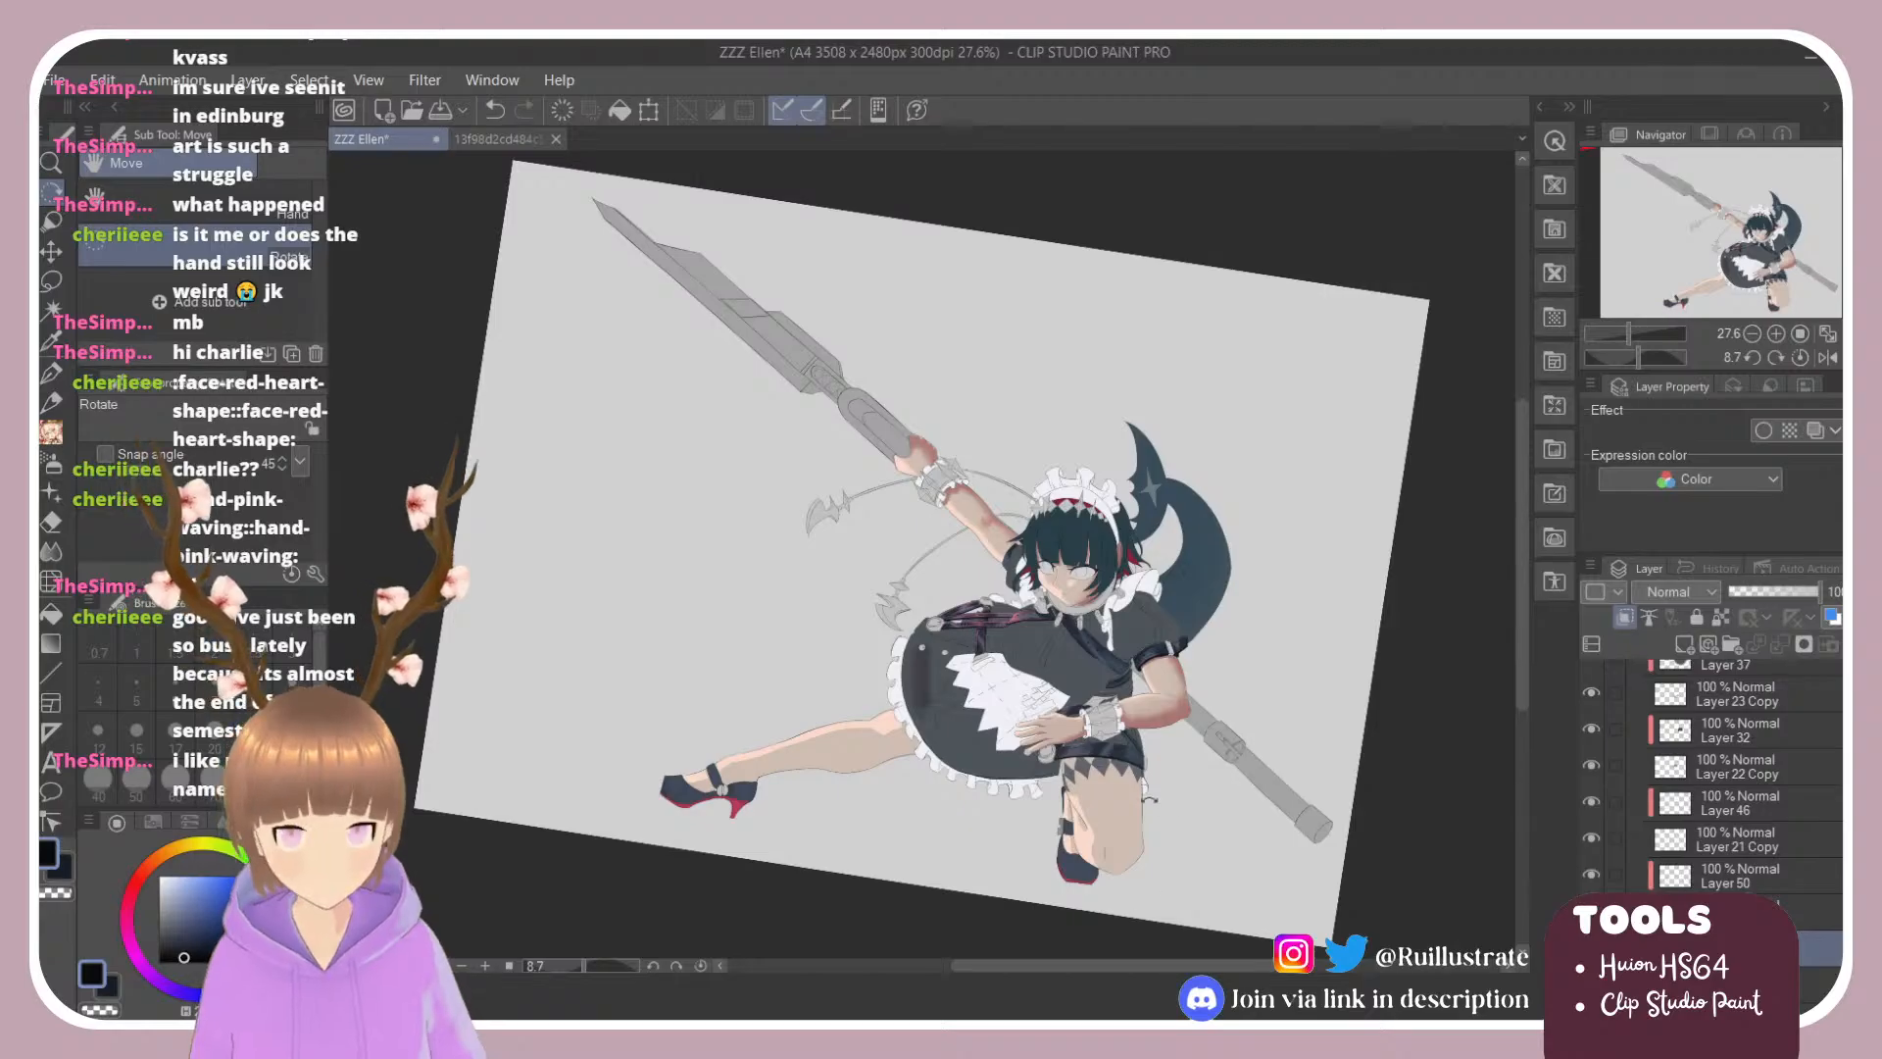
pyautogui.scroll(8, 1142, 814)
pyautogui.press('e')
pyautogui.press('b')
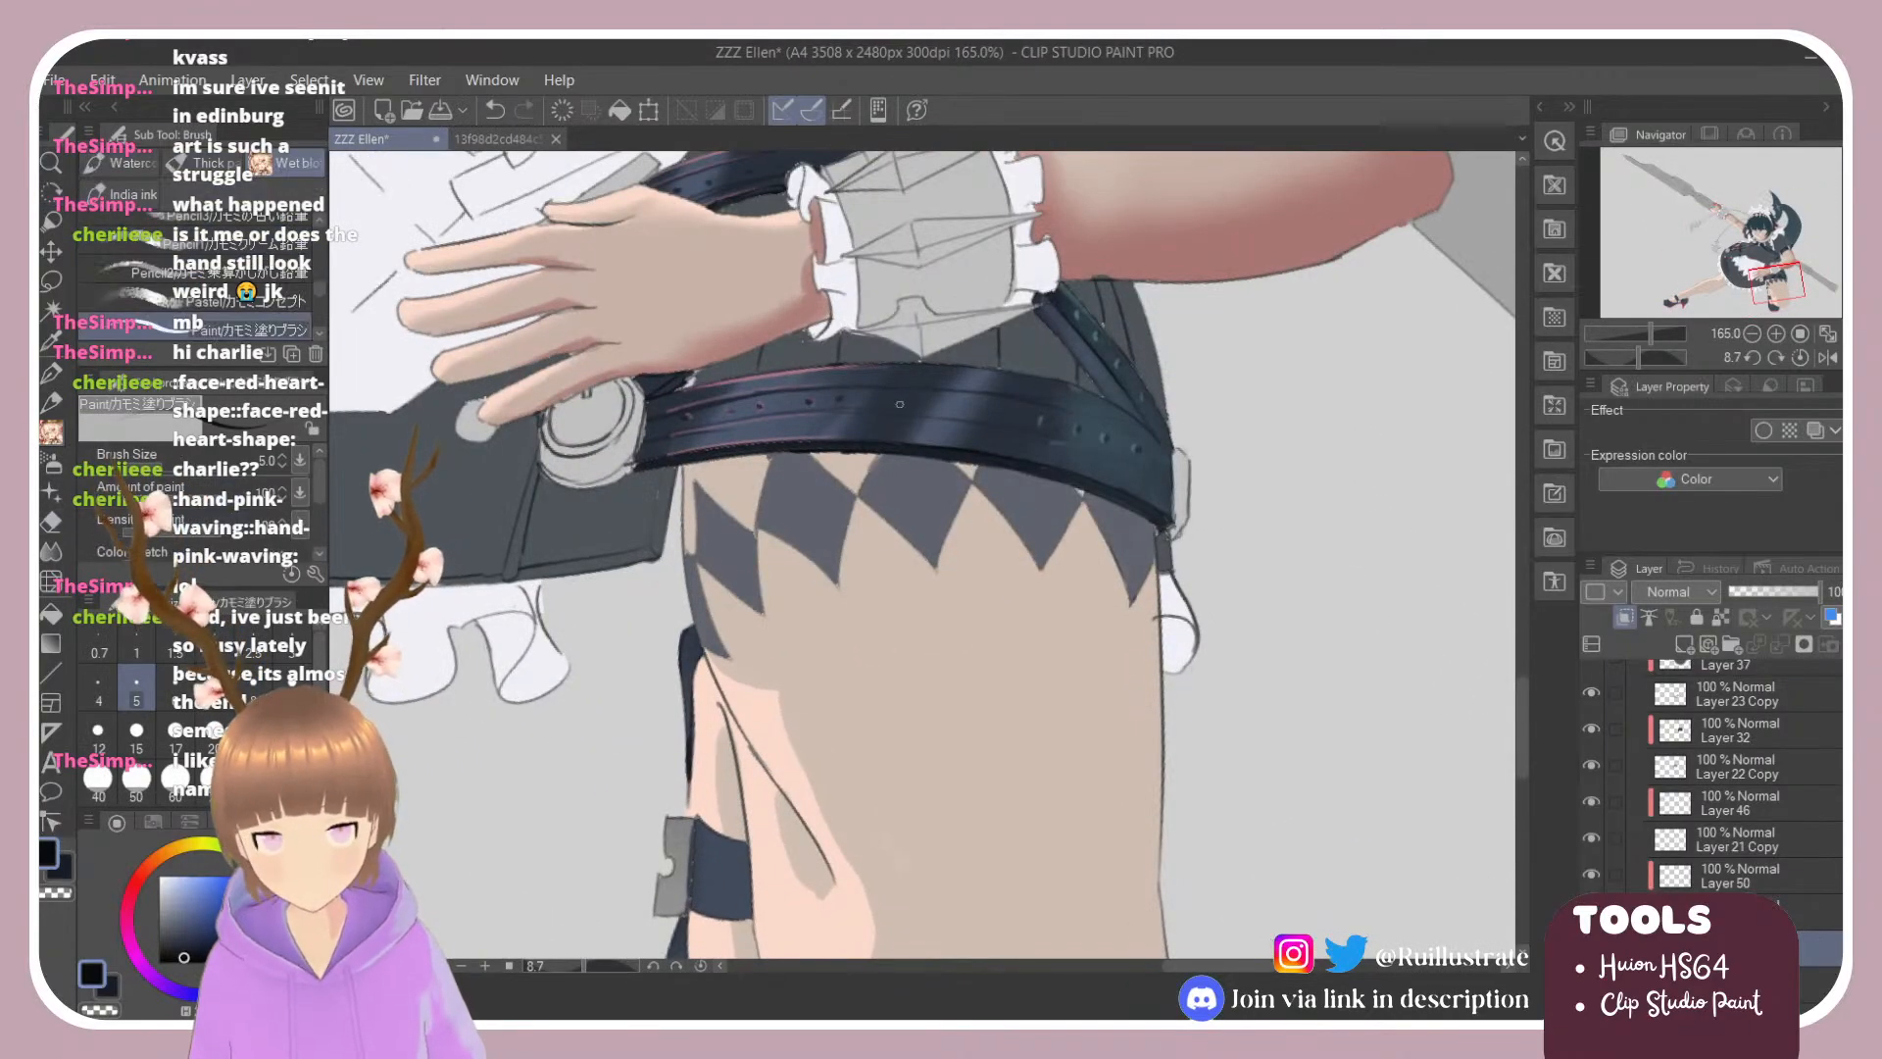
pyautogui.scroll(4, 881, 372)
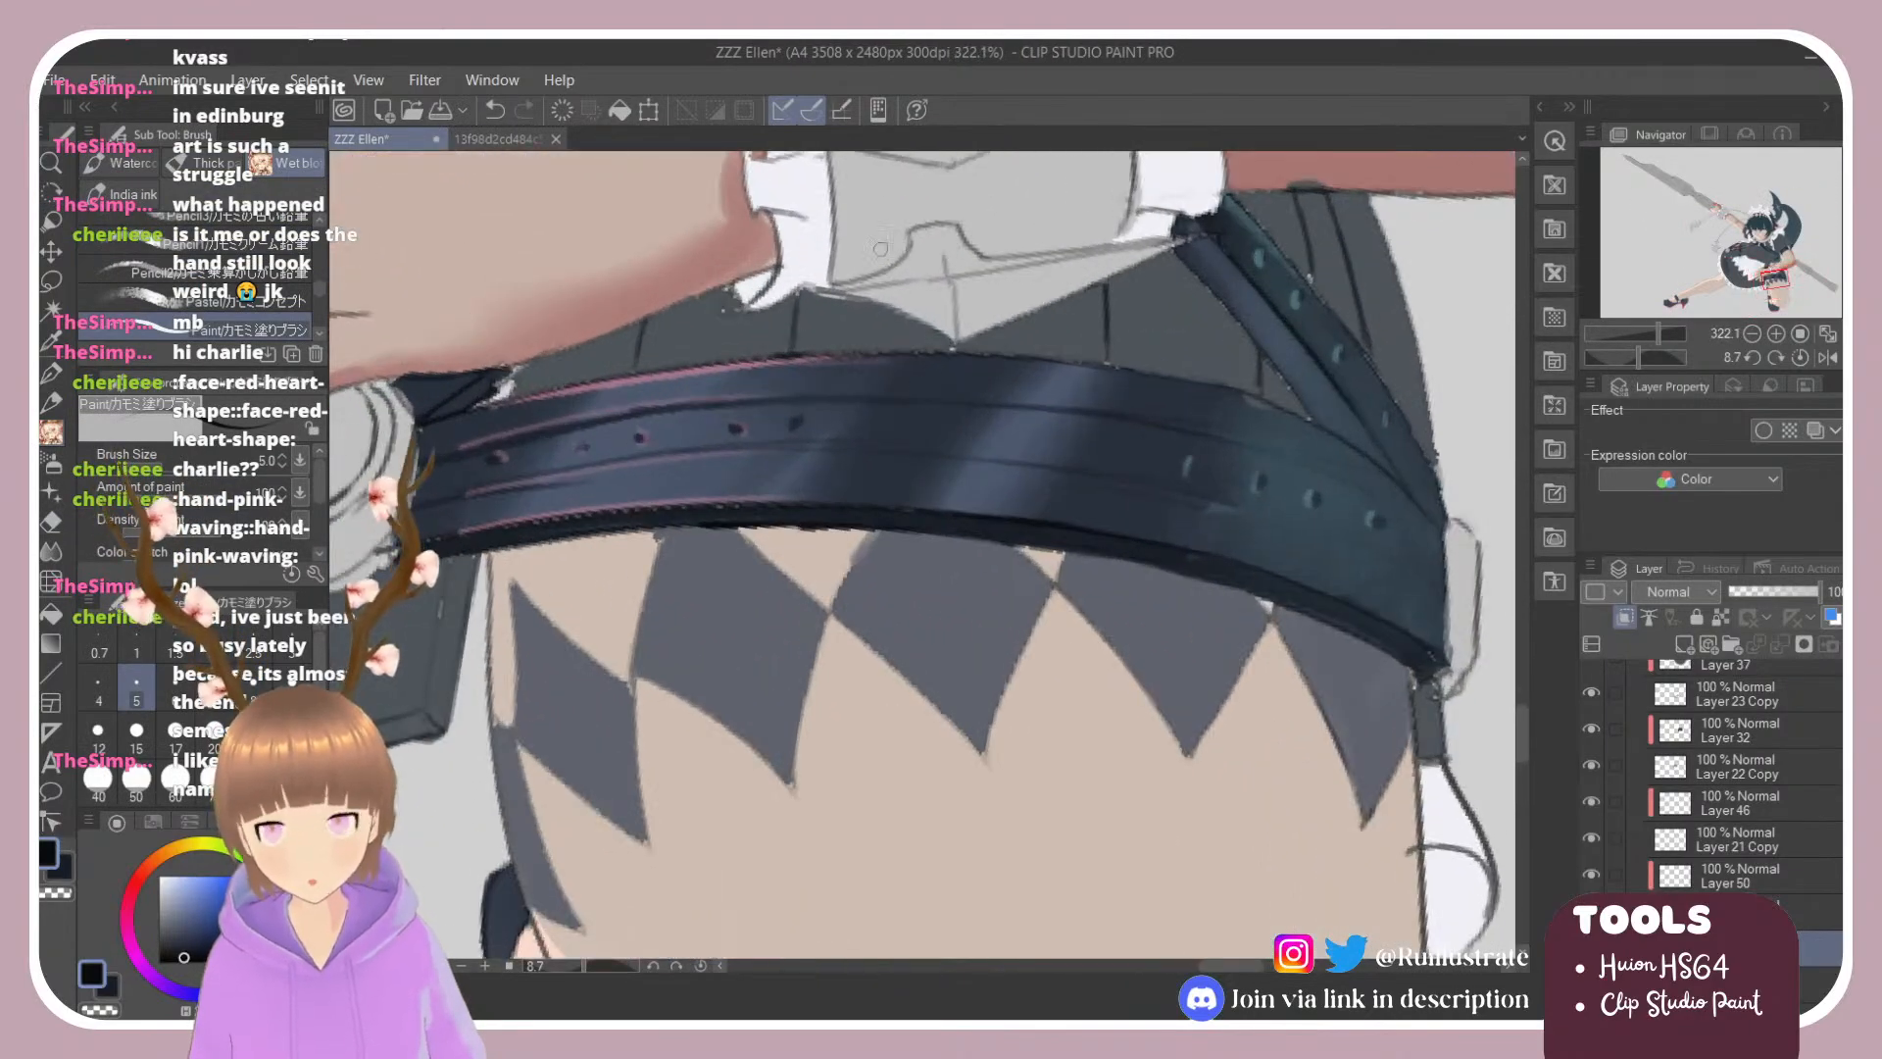
pyautogui.moveTo(871, 423); pyautogui.dragTo(873, 424)
pyautogui.hotkey('ctrl', 'z')
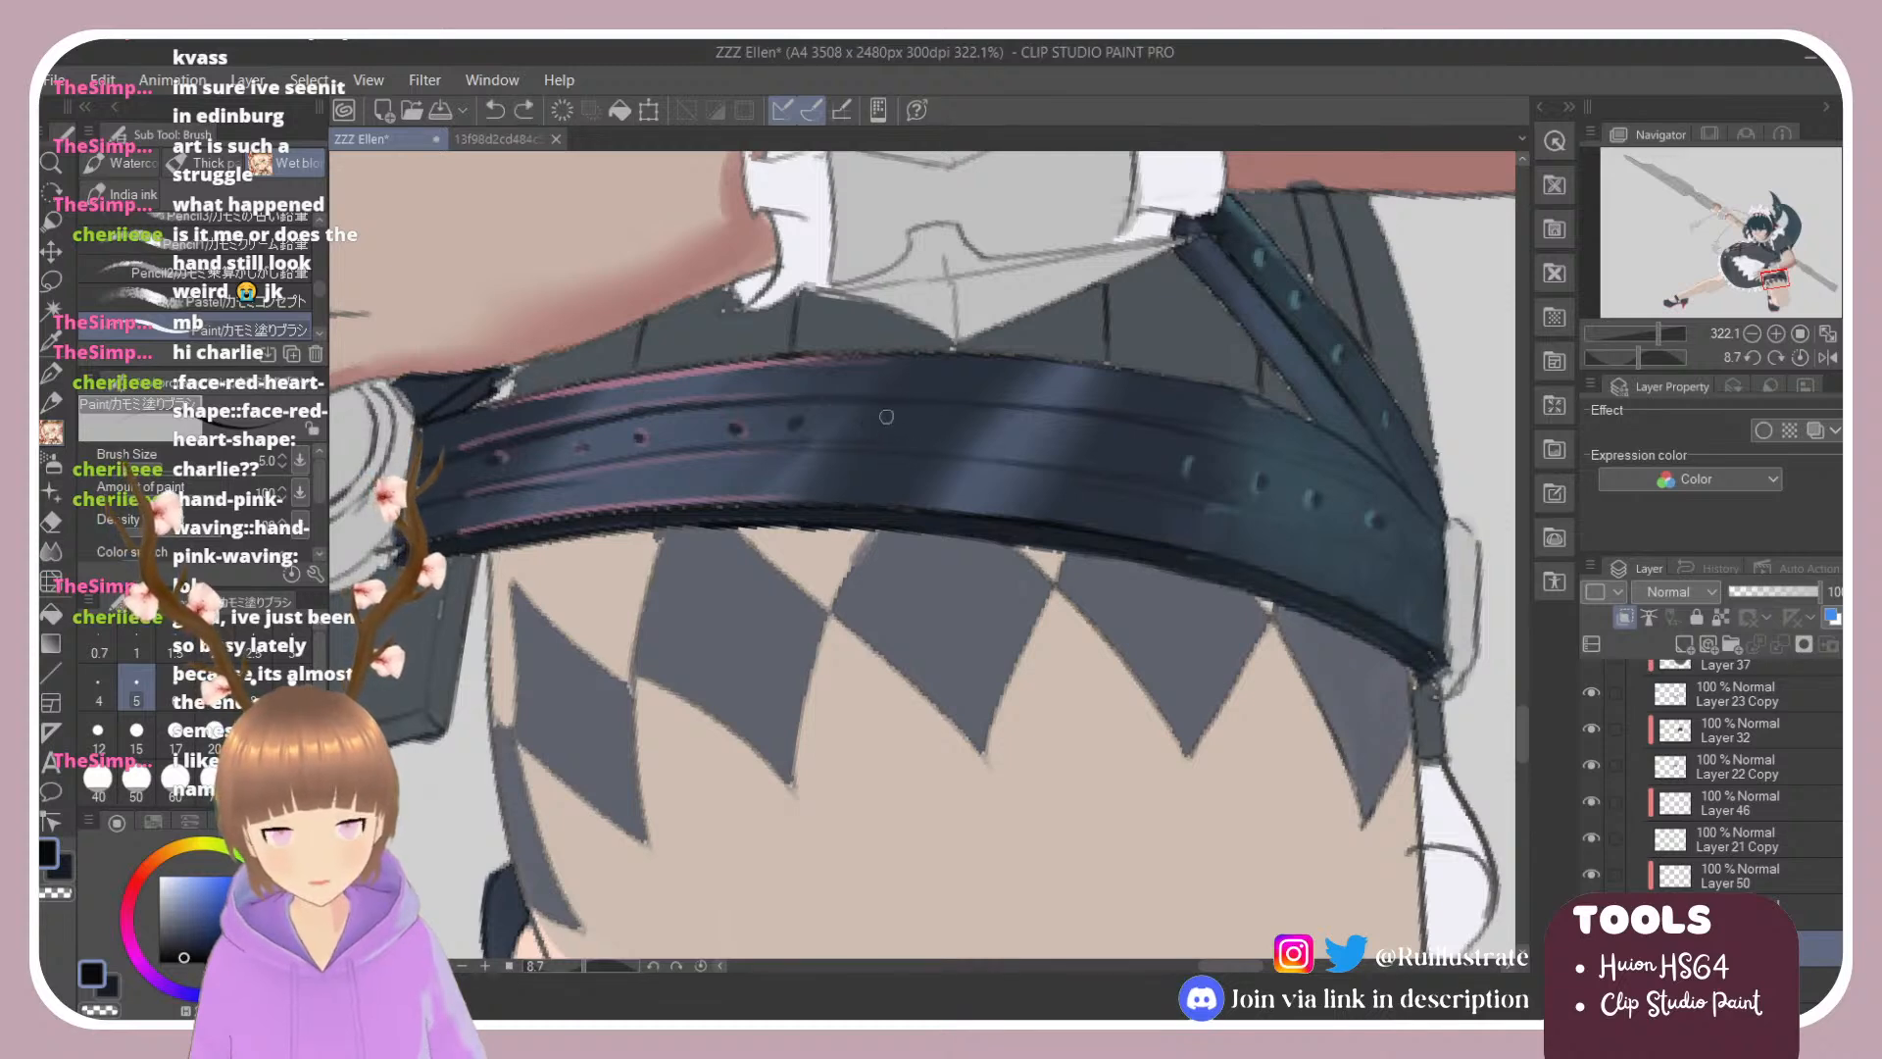
pyautogui.click(872, 423)
pyautogui.click(950, 426)
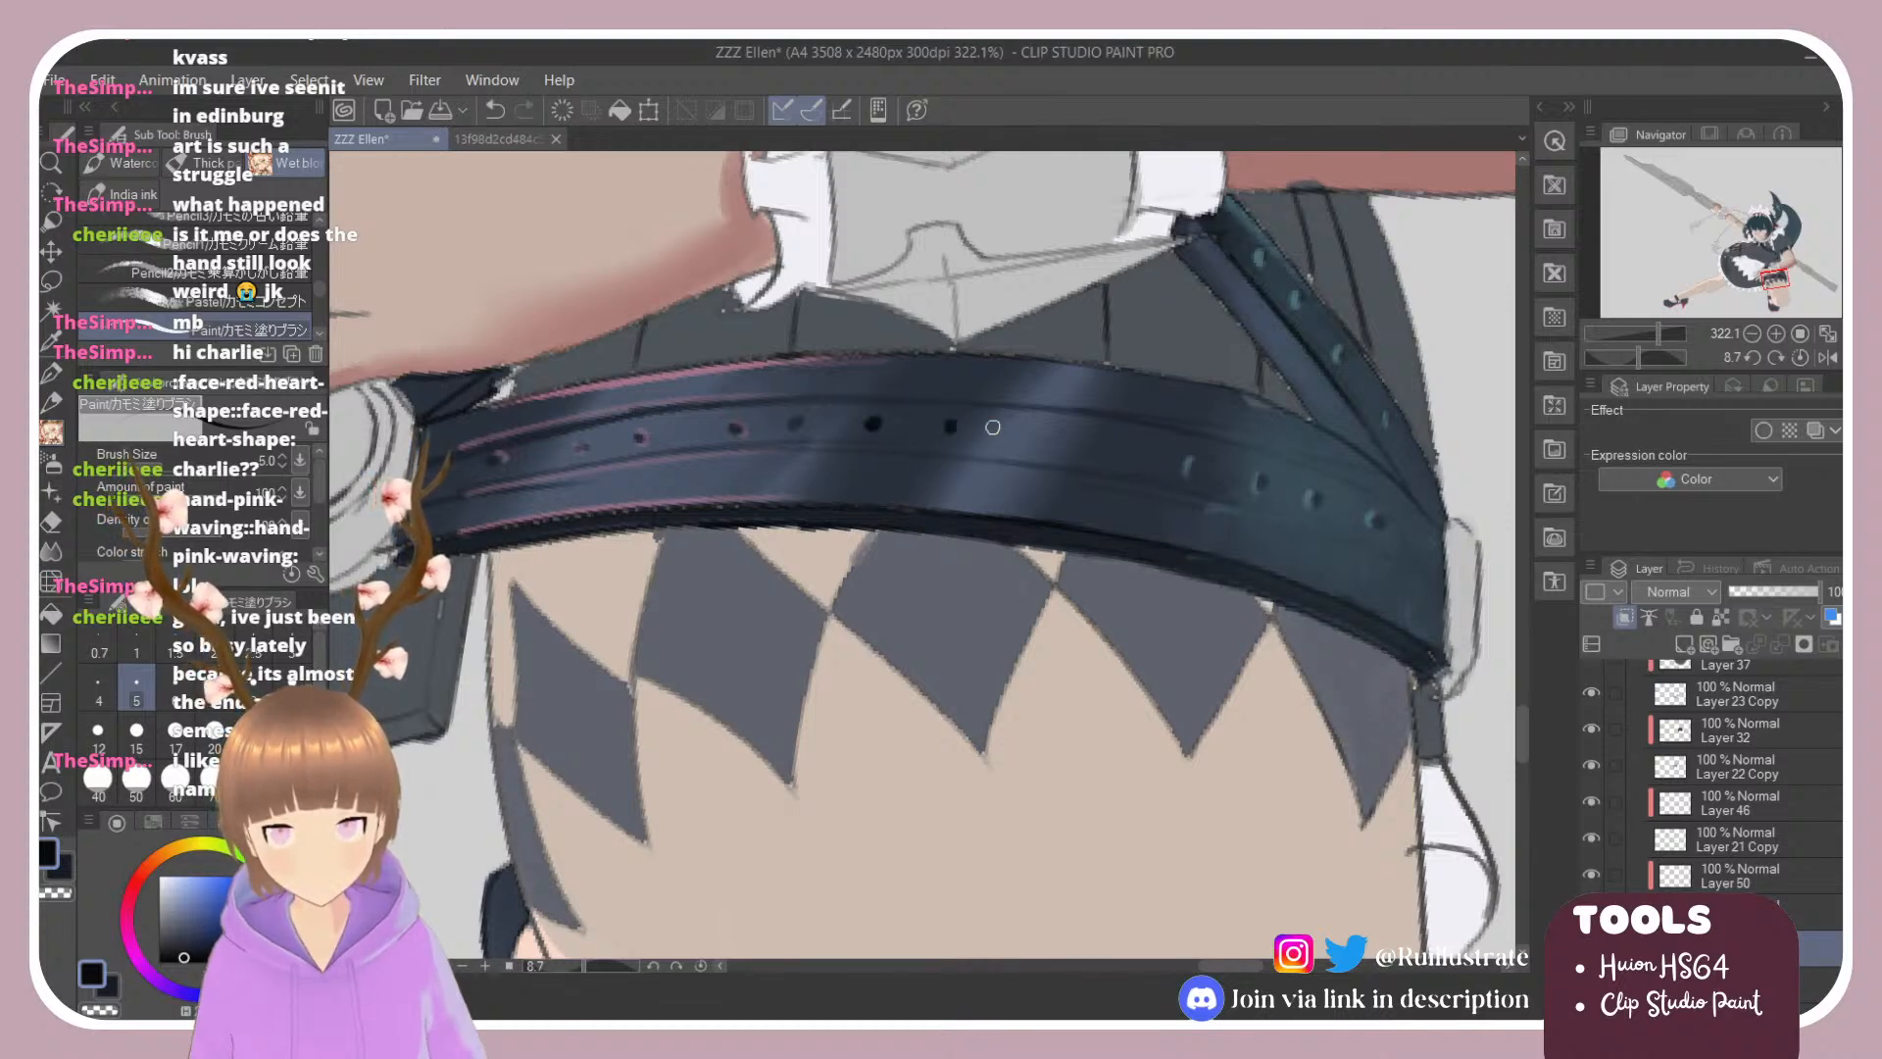
# Step: Choose a slightly lighter navy and continue the row of punched holes toward the hip belt's outer end
pyautogui.click(184, 946)
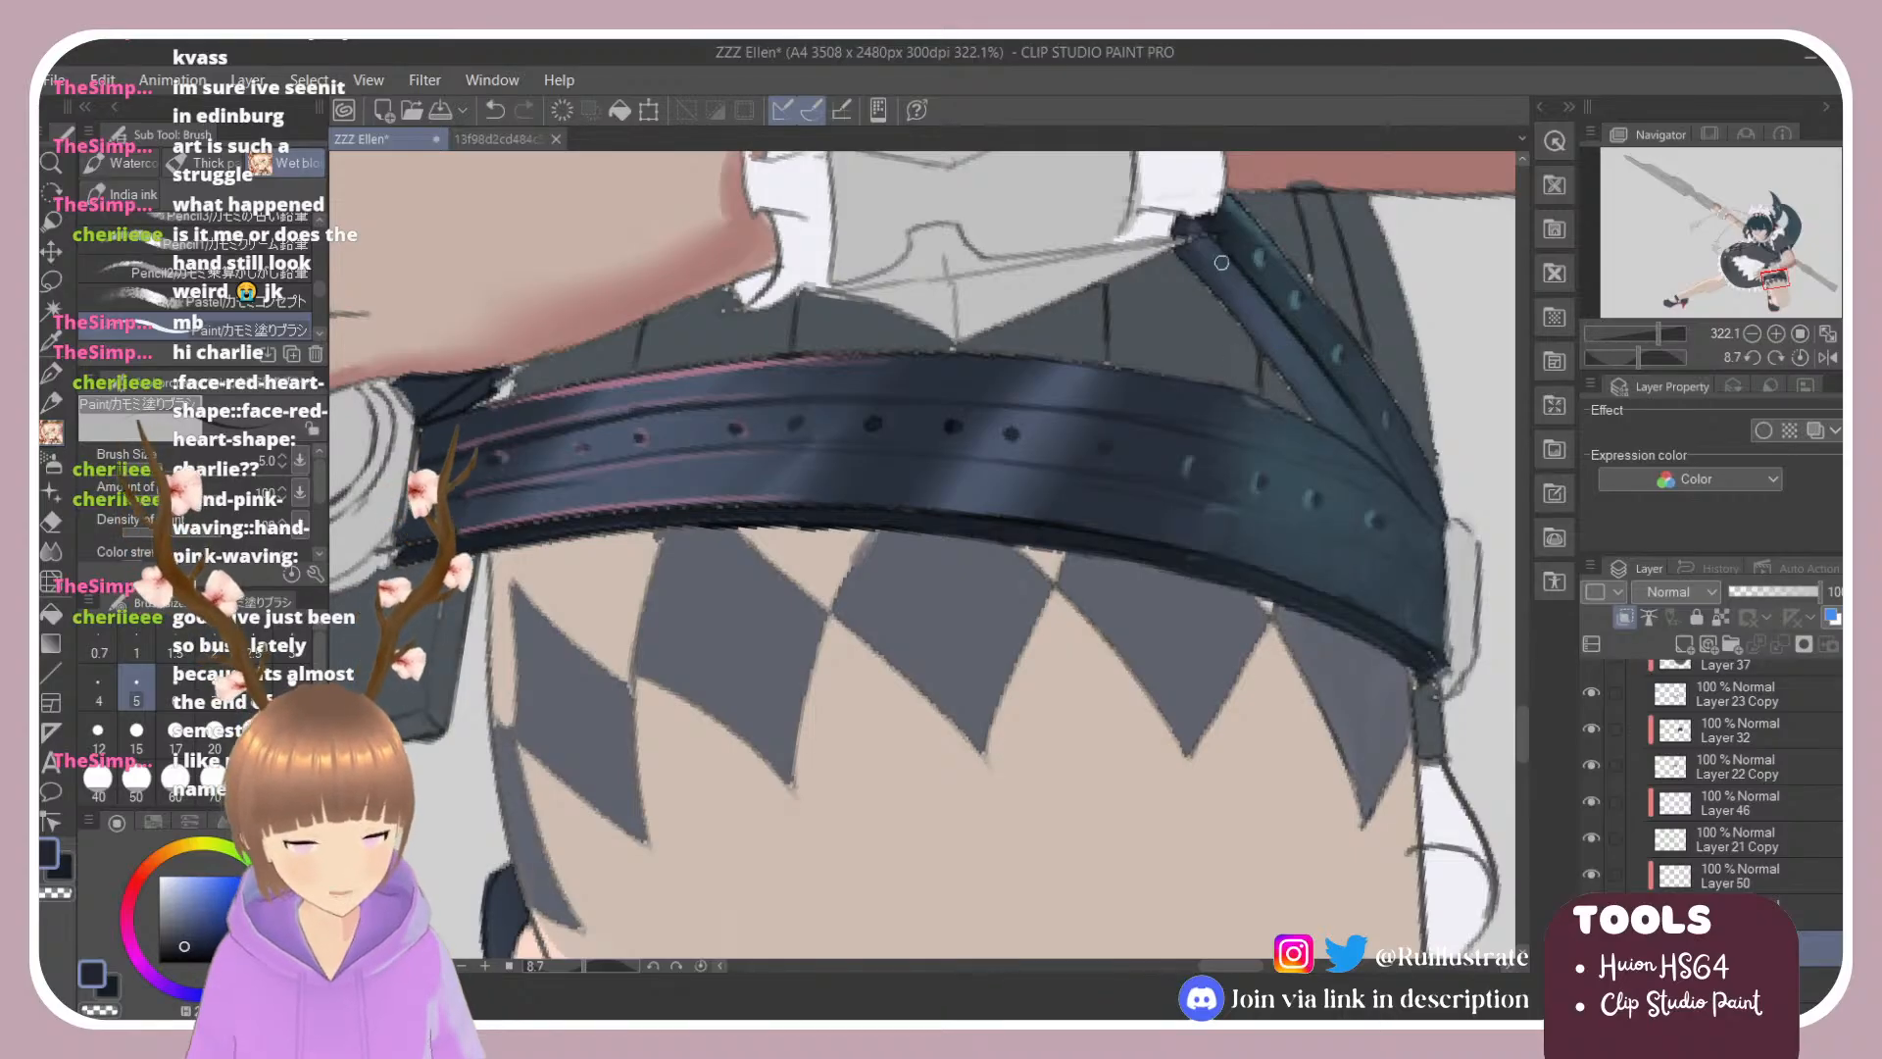
pyautogui.hotkey('ctrl', 'z')
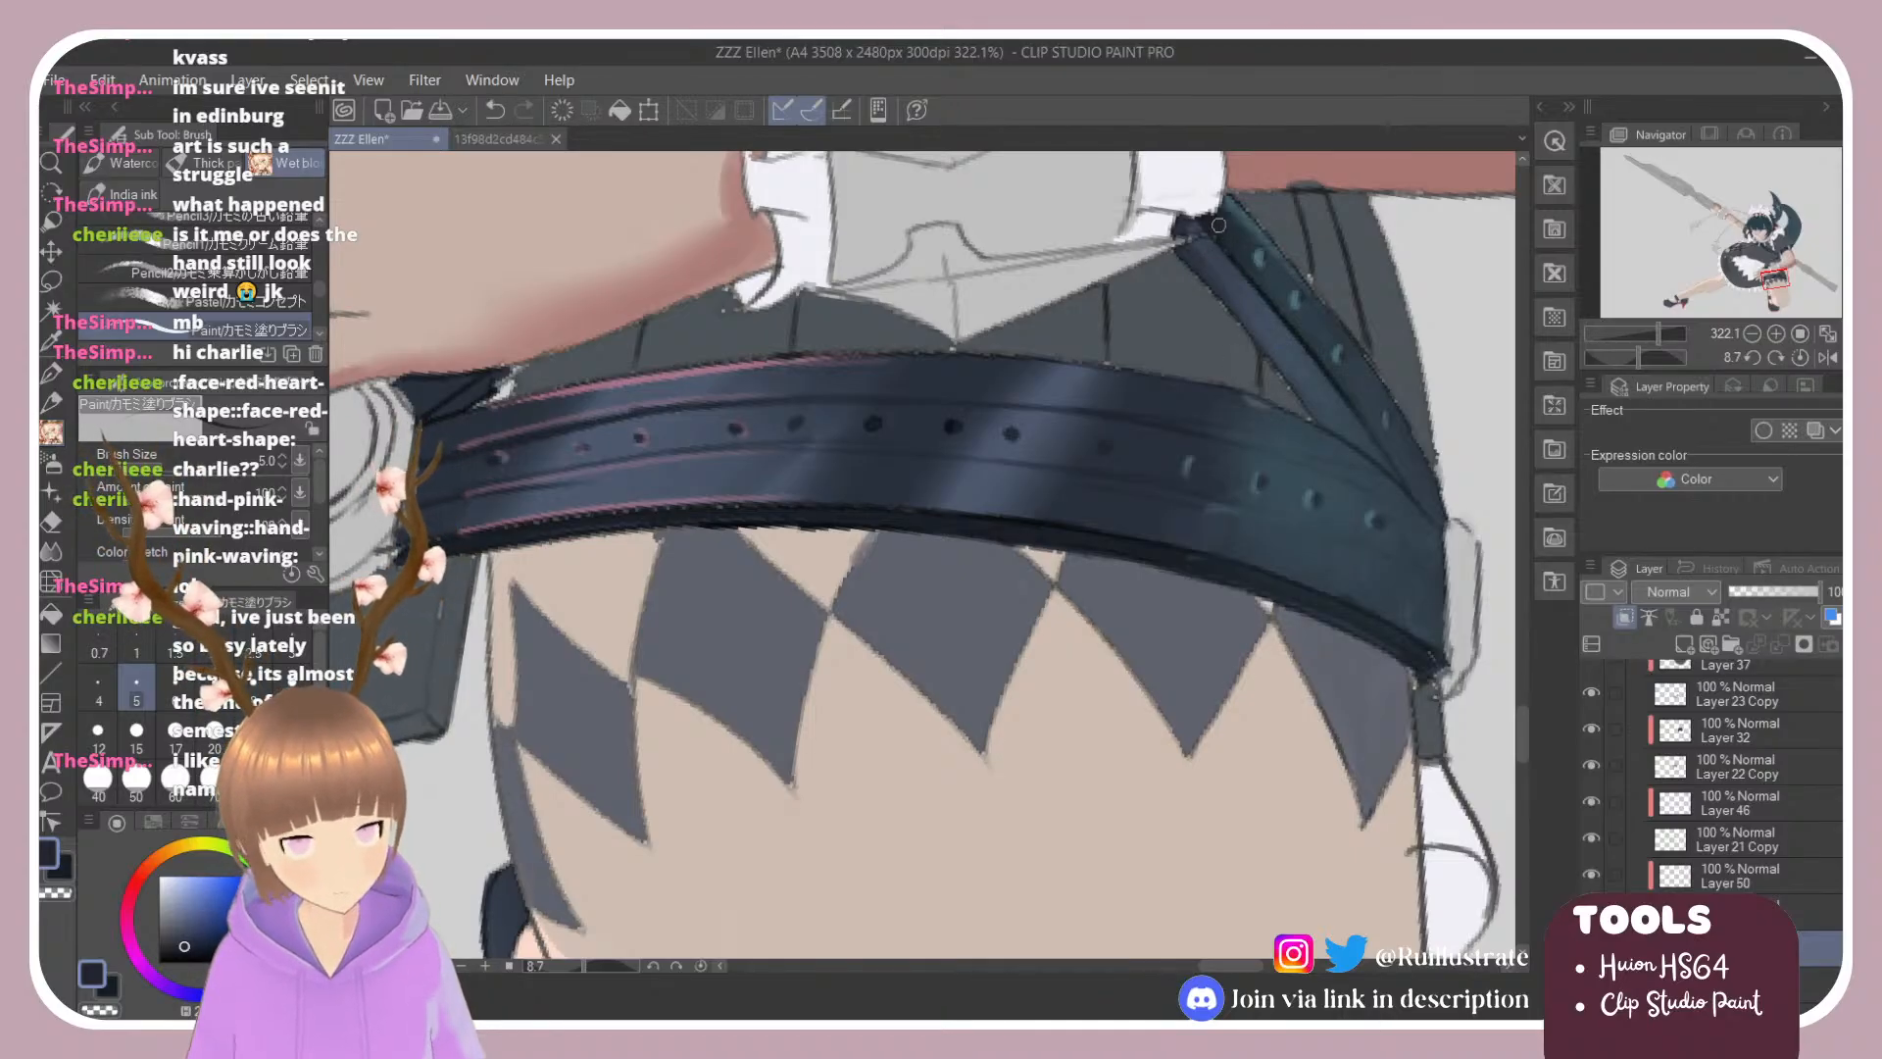
pyautogui.hotkey('ctrl', 'y')
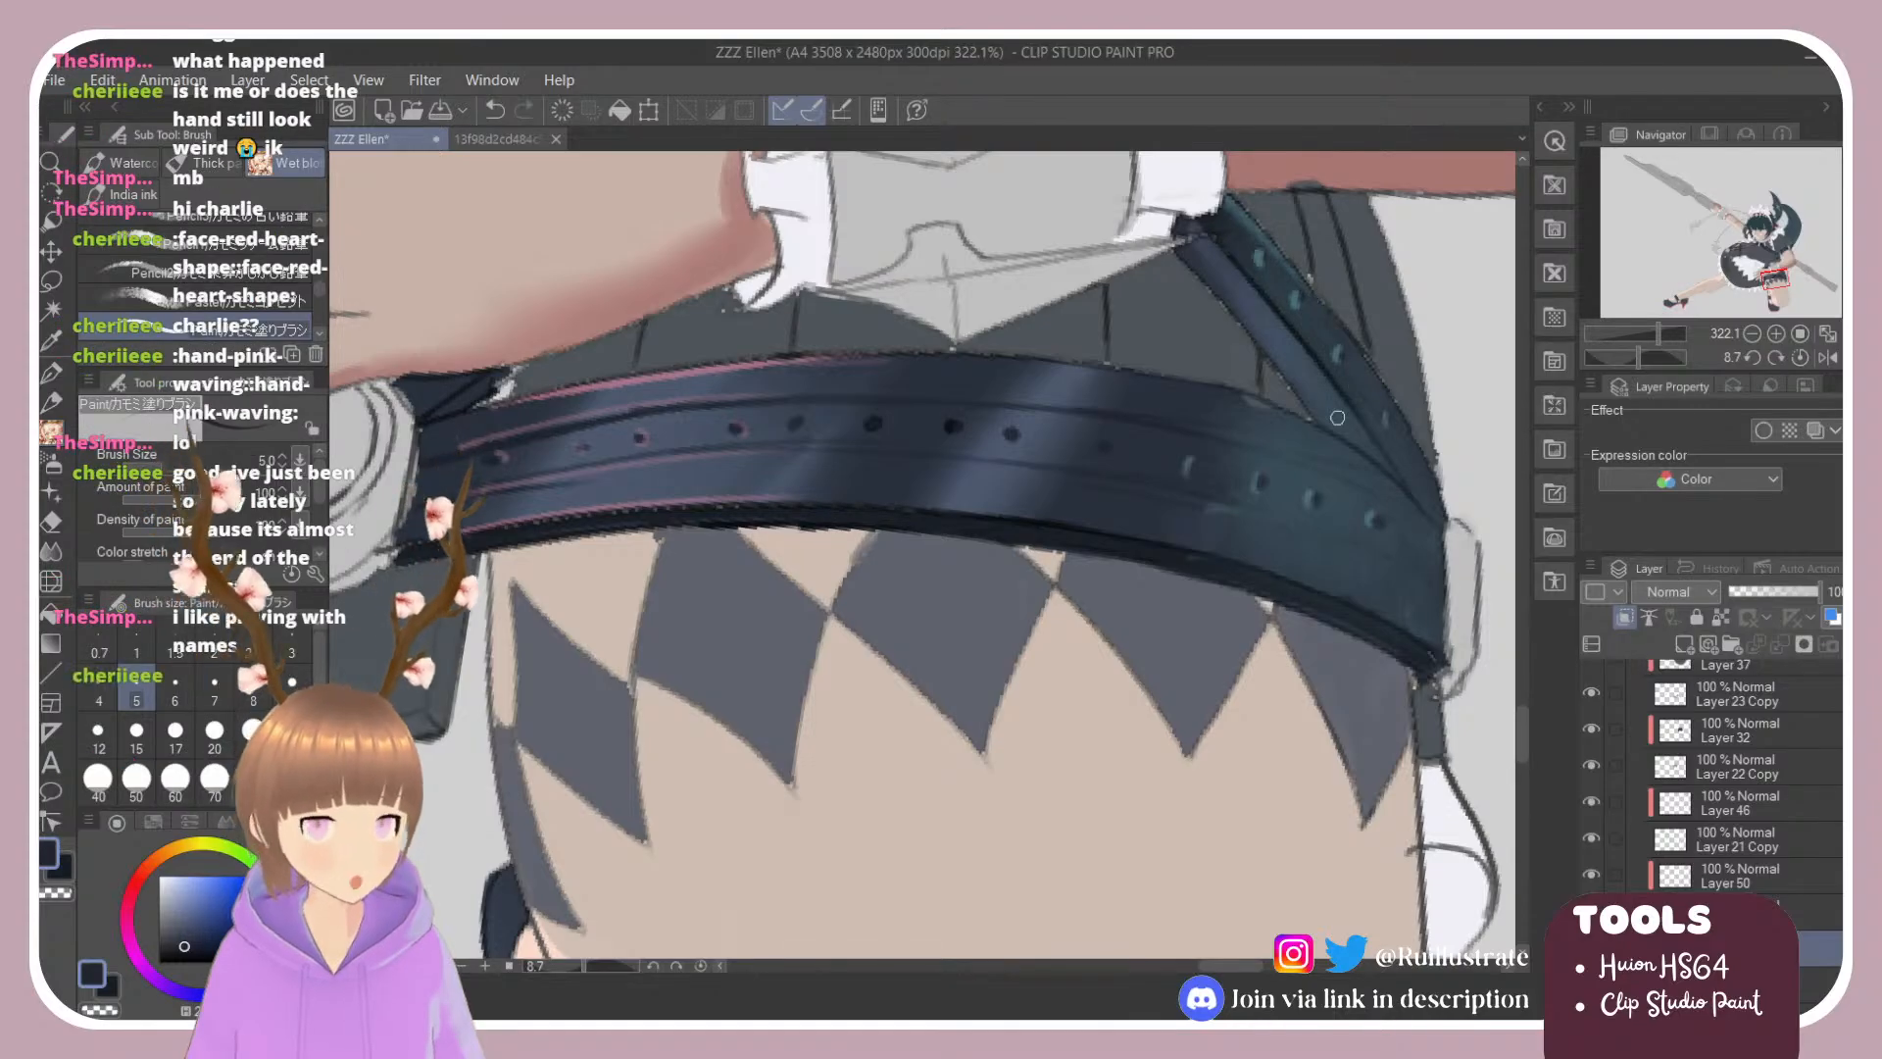
# Step: Inspect the hip belt's holes and compare the lower chest strap with and without the teal highlight layer
pyautogui.scroll(-3, 1045, 568)
pyautogui.scroll(6, 1190, 401)
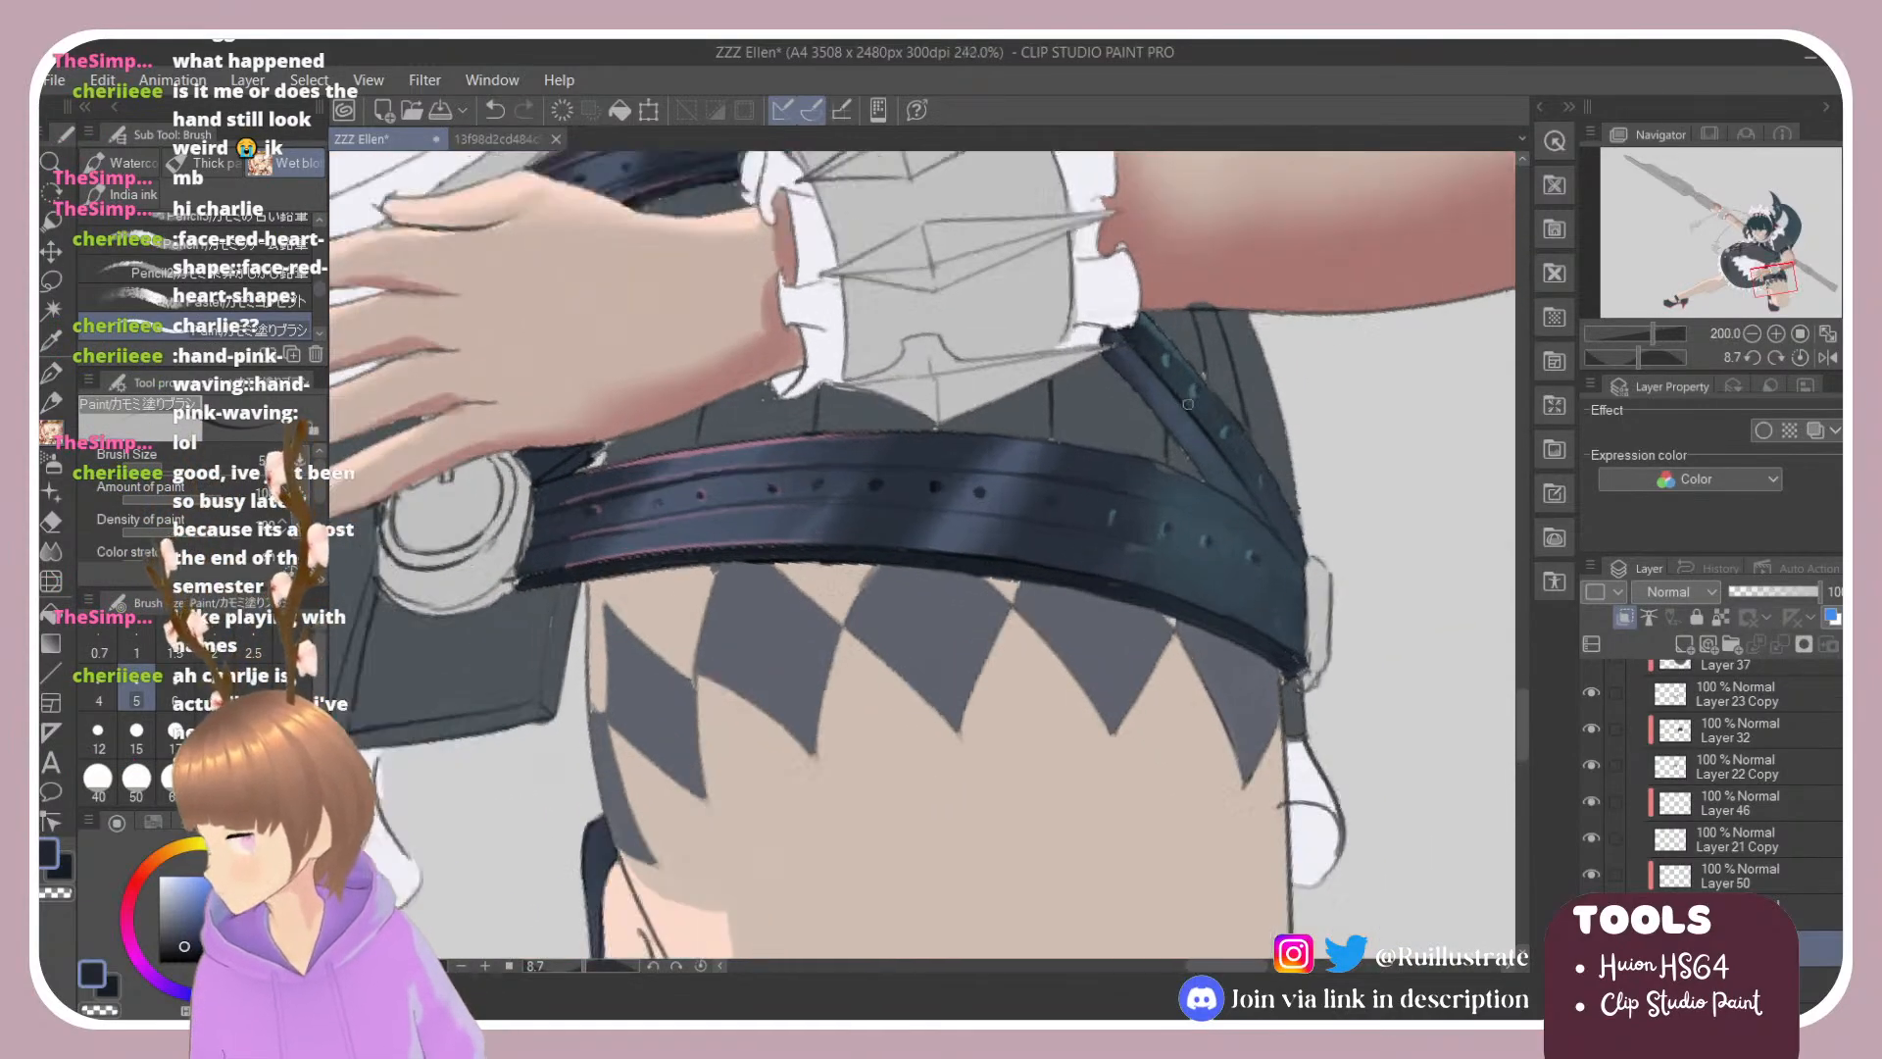
pyautogui.scroll(-6, 1162, 814)
pyautogui.scroll(6, 1166, 599)
pyautogui.scroll(-5, 1165, 599)
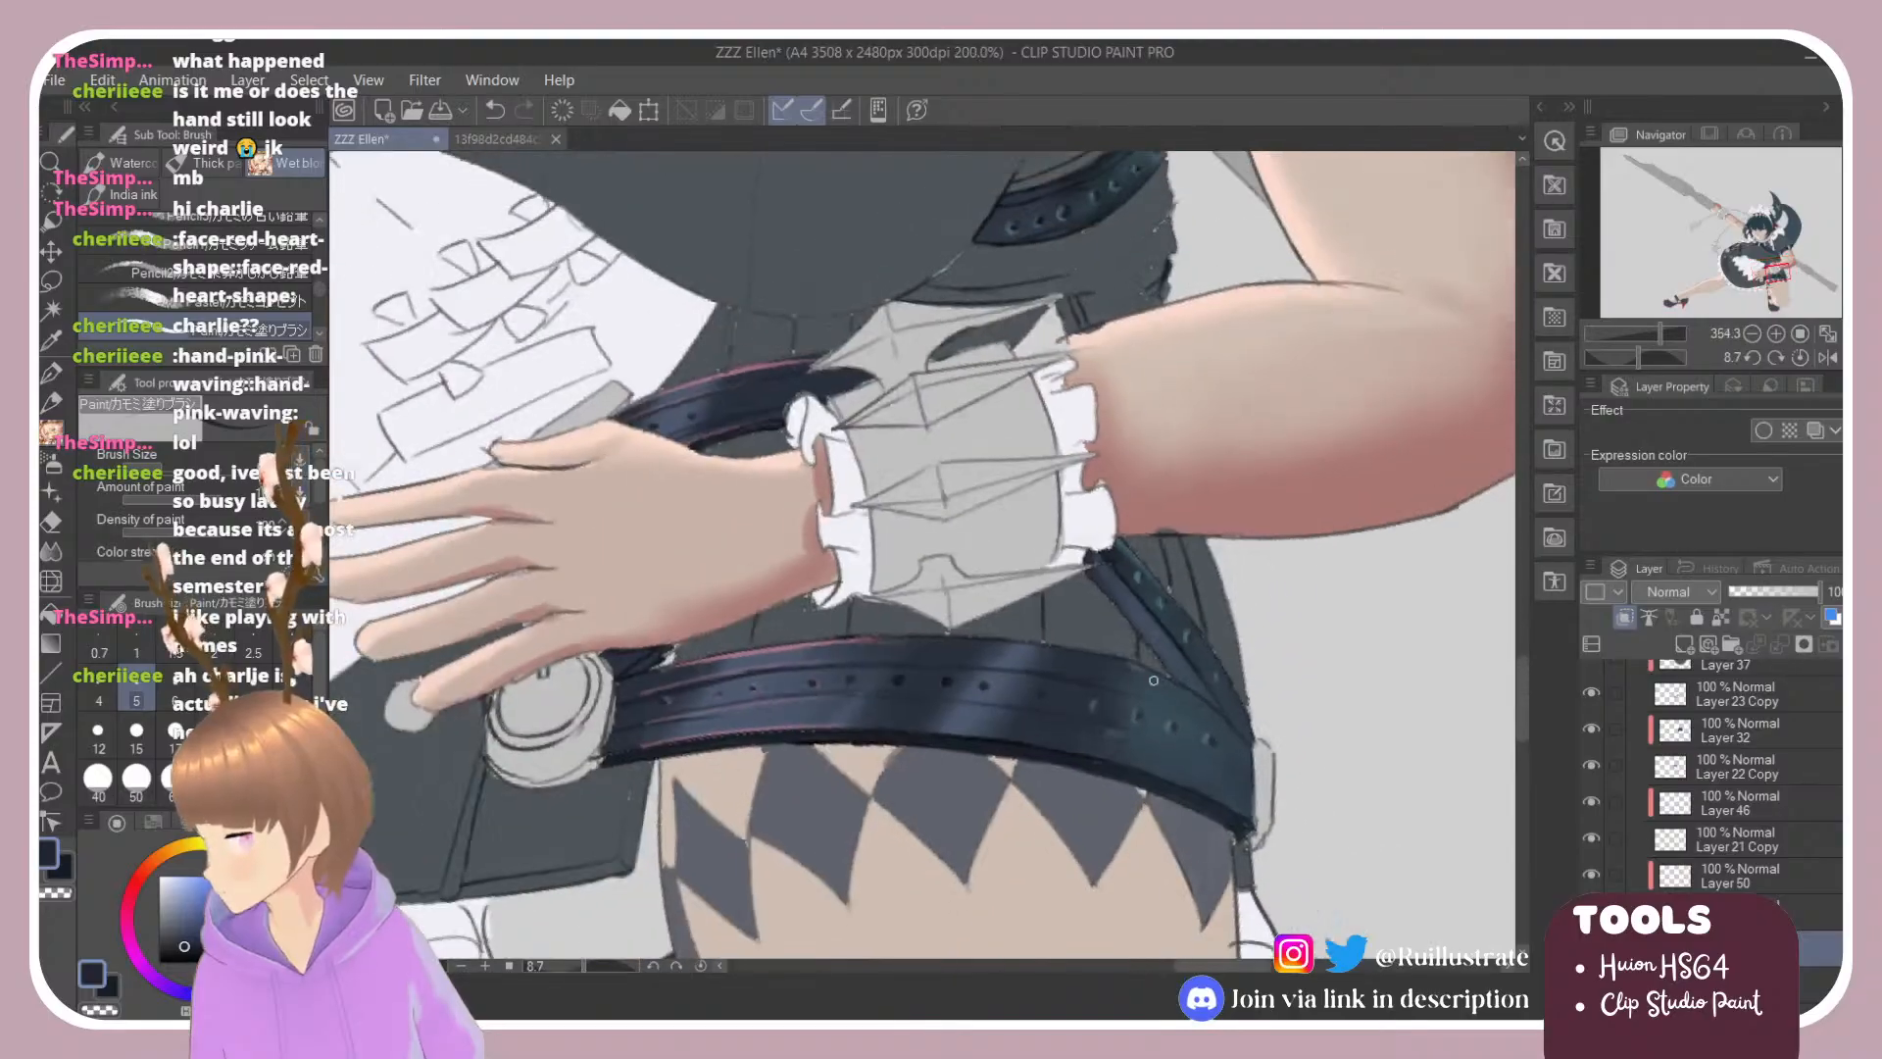
pyautogui.scroll(5, 1144, 305)
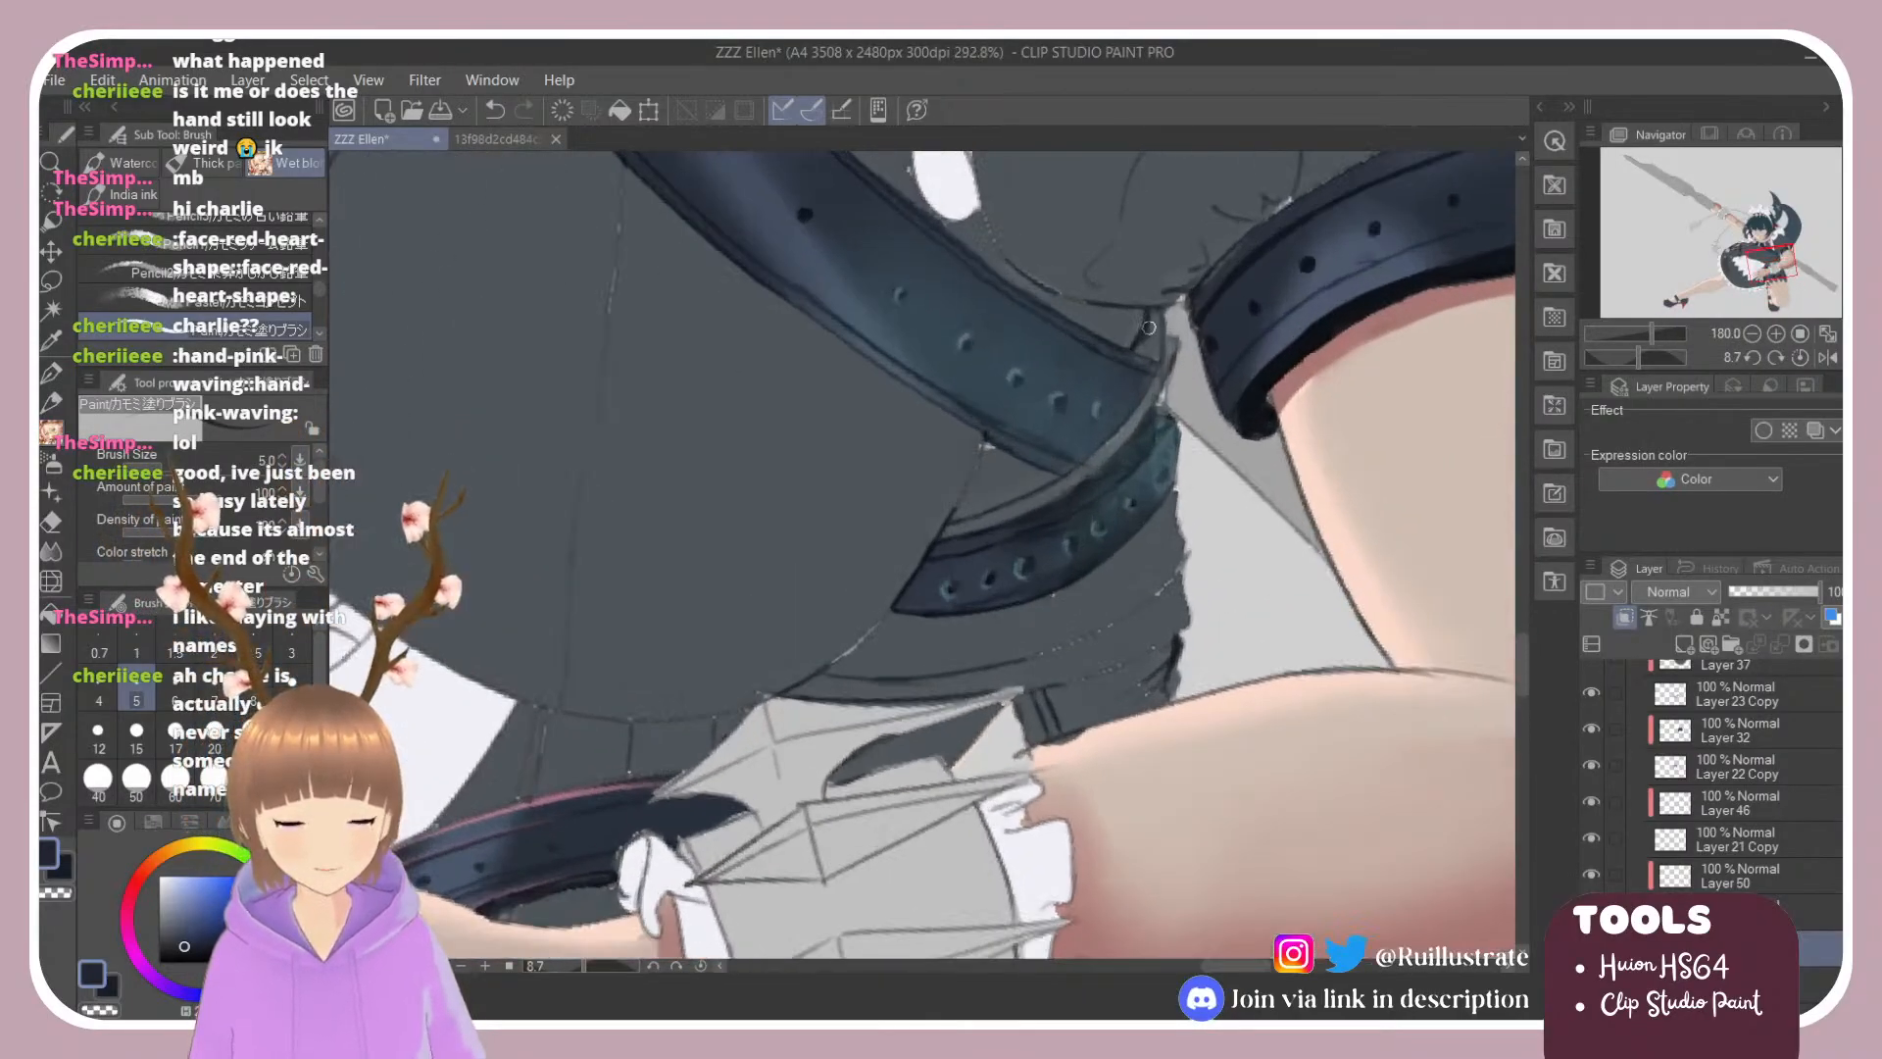
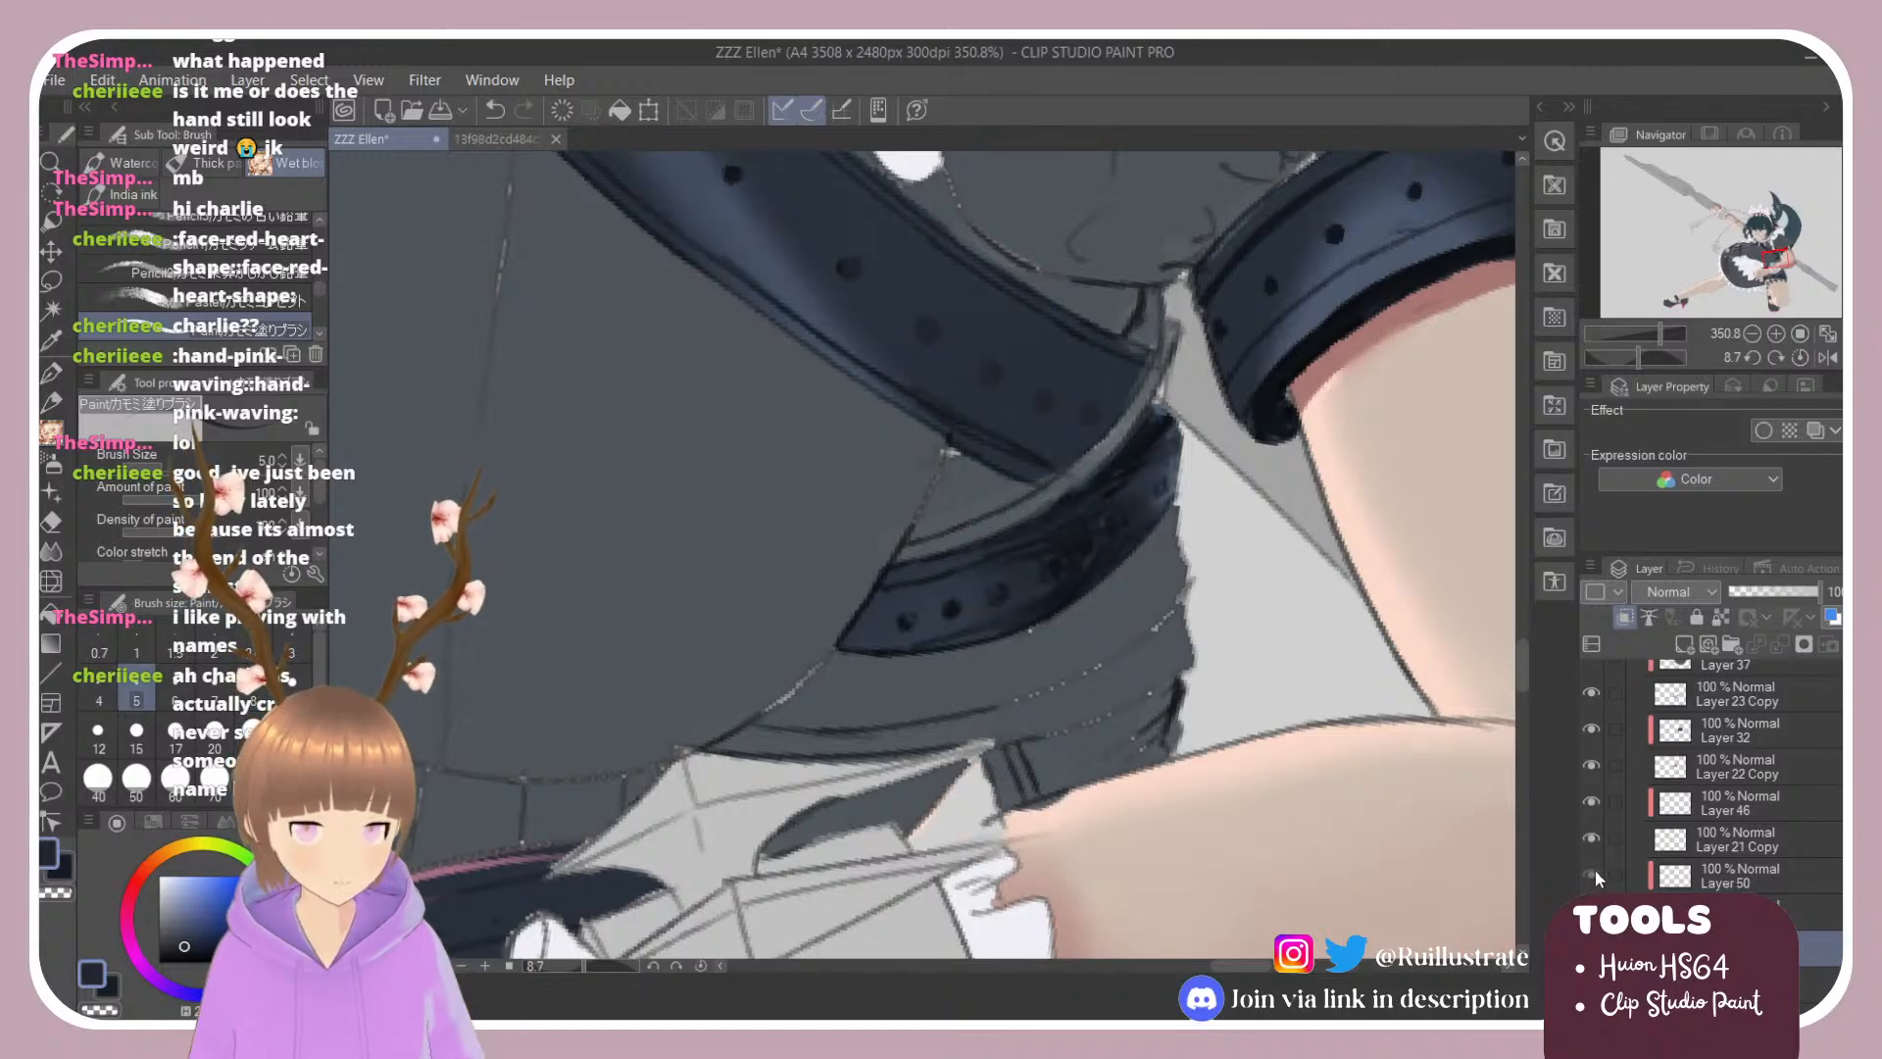
# Step: Try a different blending mode on Layer 50, the teal highlight layer, and undo it
pyautogui.click(1695, 880)
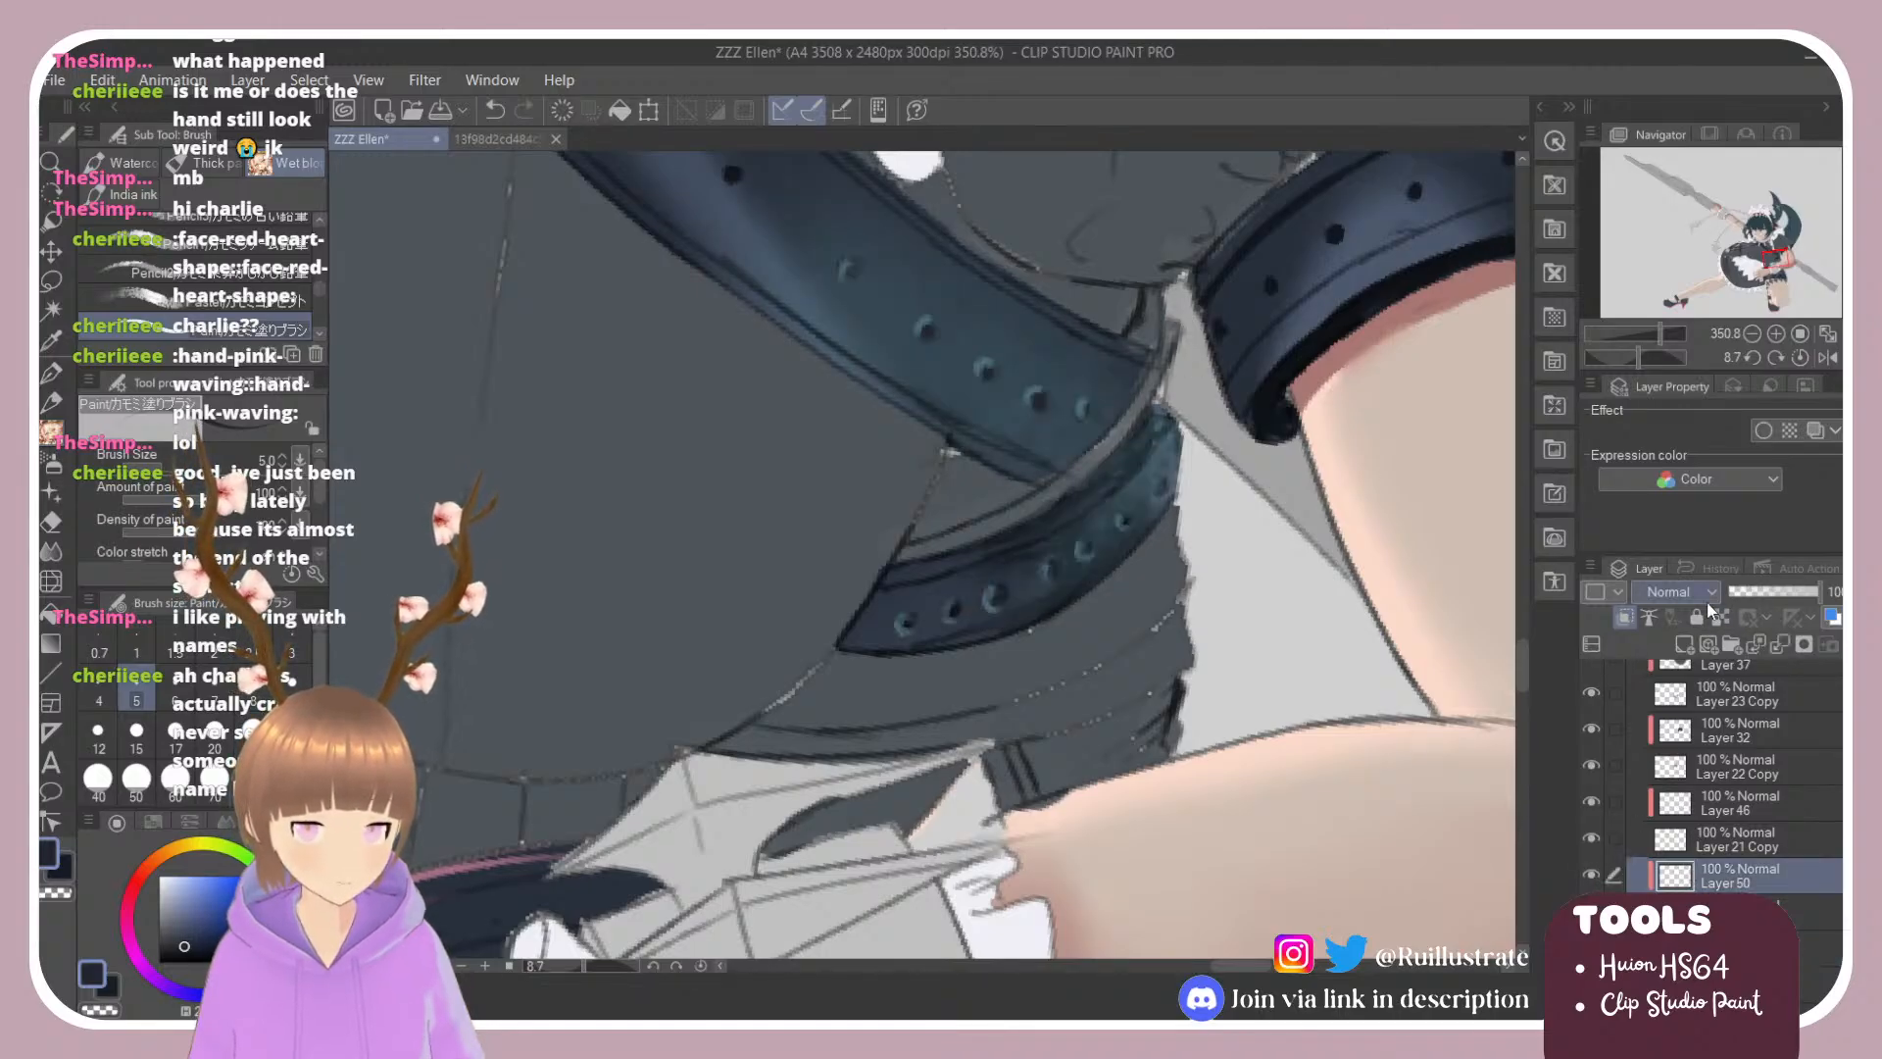
pyautogui.click(1666, 108)
pyautogui.hotkey('ctrl', 'z')
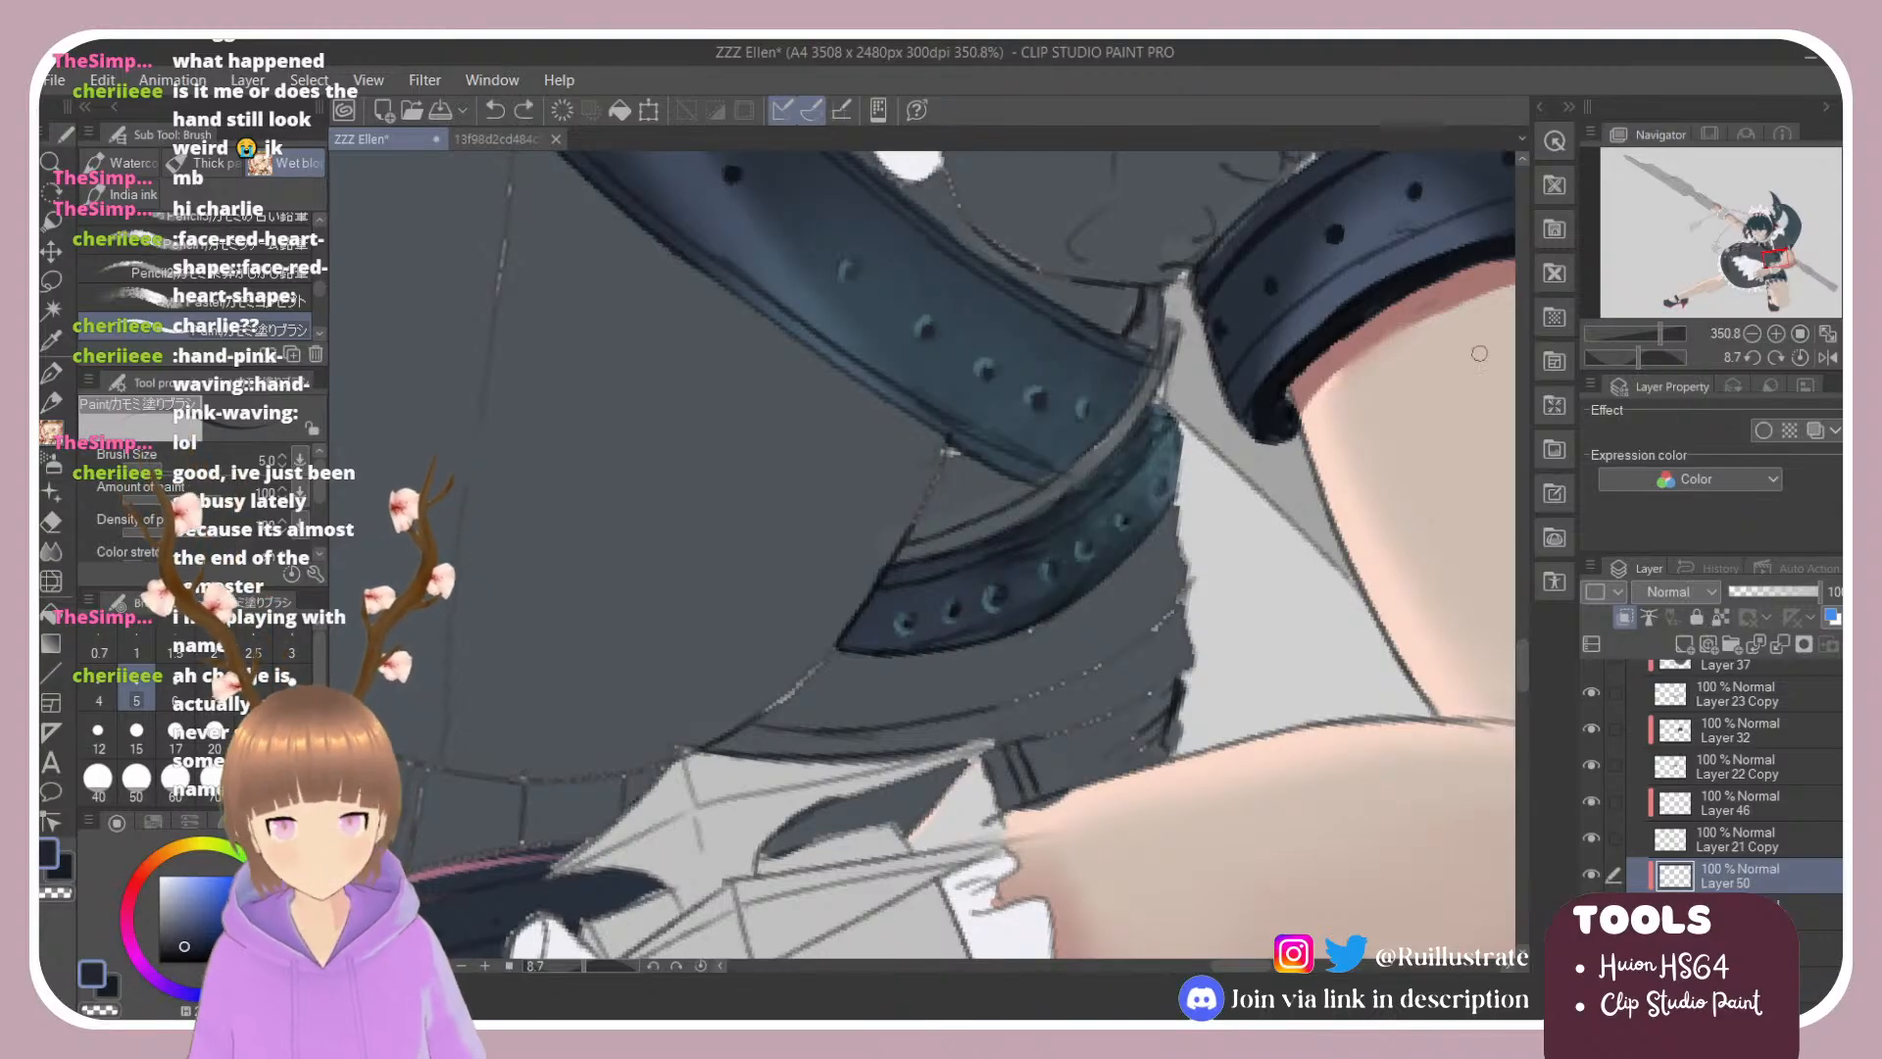
pyautogui.scroll(-3, 1218, 414)
pyautogui.moveTo(1338, 563); pyautogui.dragTo(1294, 563)
pyautogui.moveTo(1382, 431); pyautogui.dragTo(1494, 431)
pyautogui.moveTo(1492, 649); pyautogui.dragTo(1513, 650)
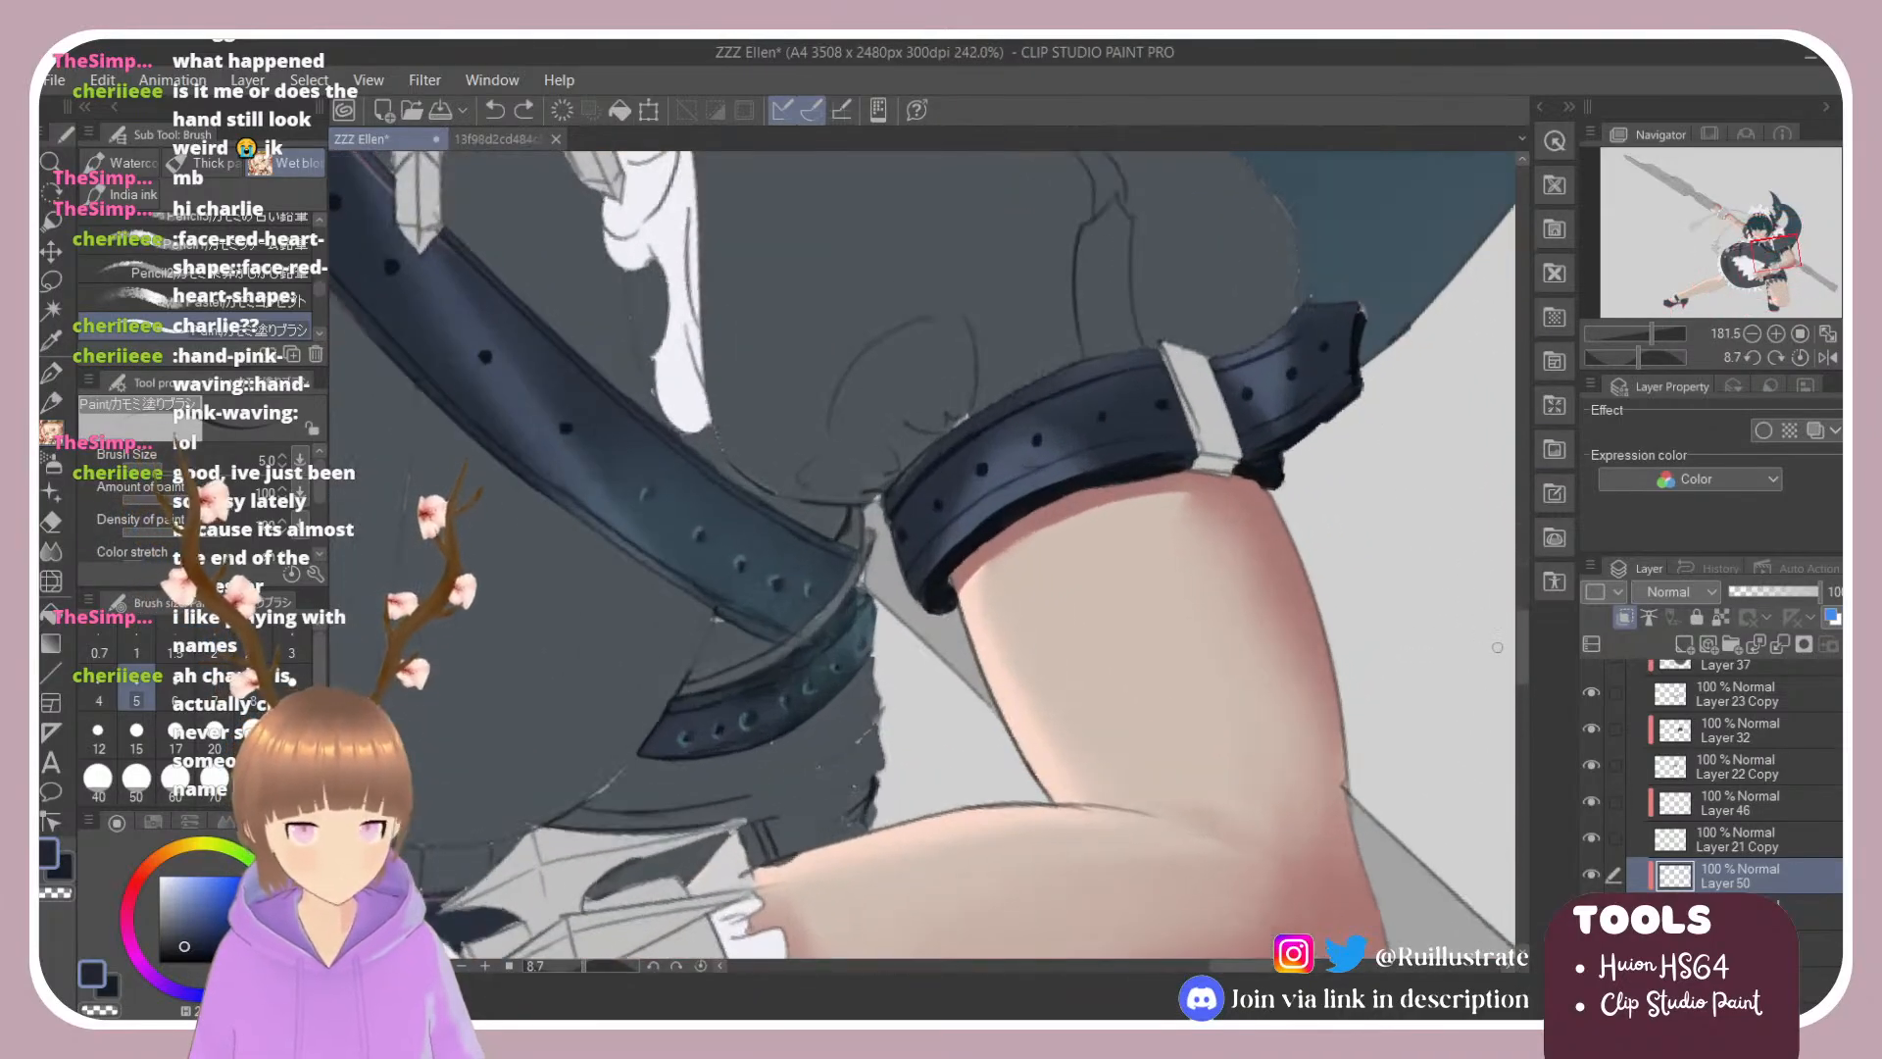
# Step: Sample teal from the lower chest strap, brighten it slightly, and paint a thin rim highlight down the arm band's tail end
pyautogui.keyDown('alt'); pyautogui.click(859, 622); pyautogui.keyUp('alt')
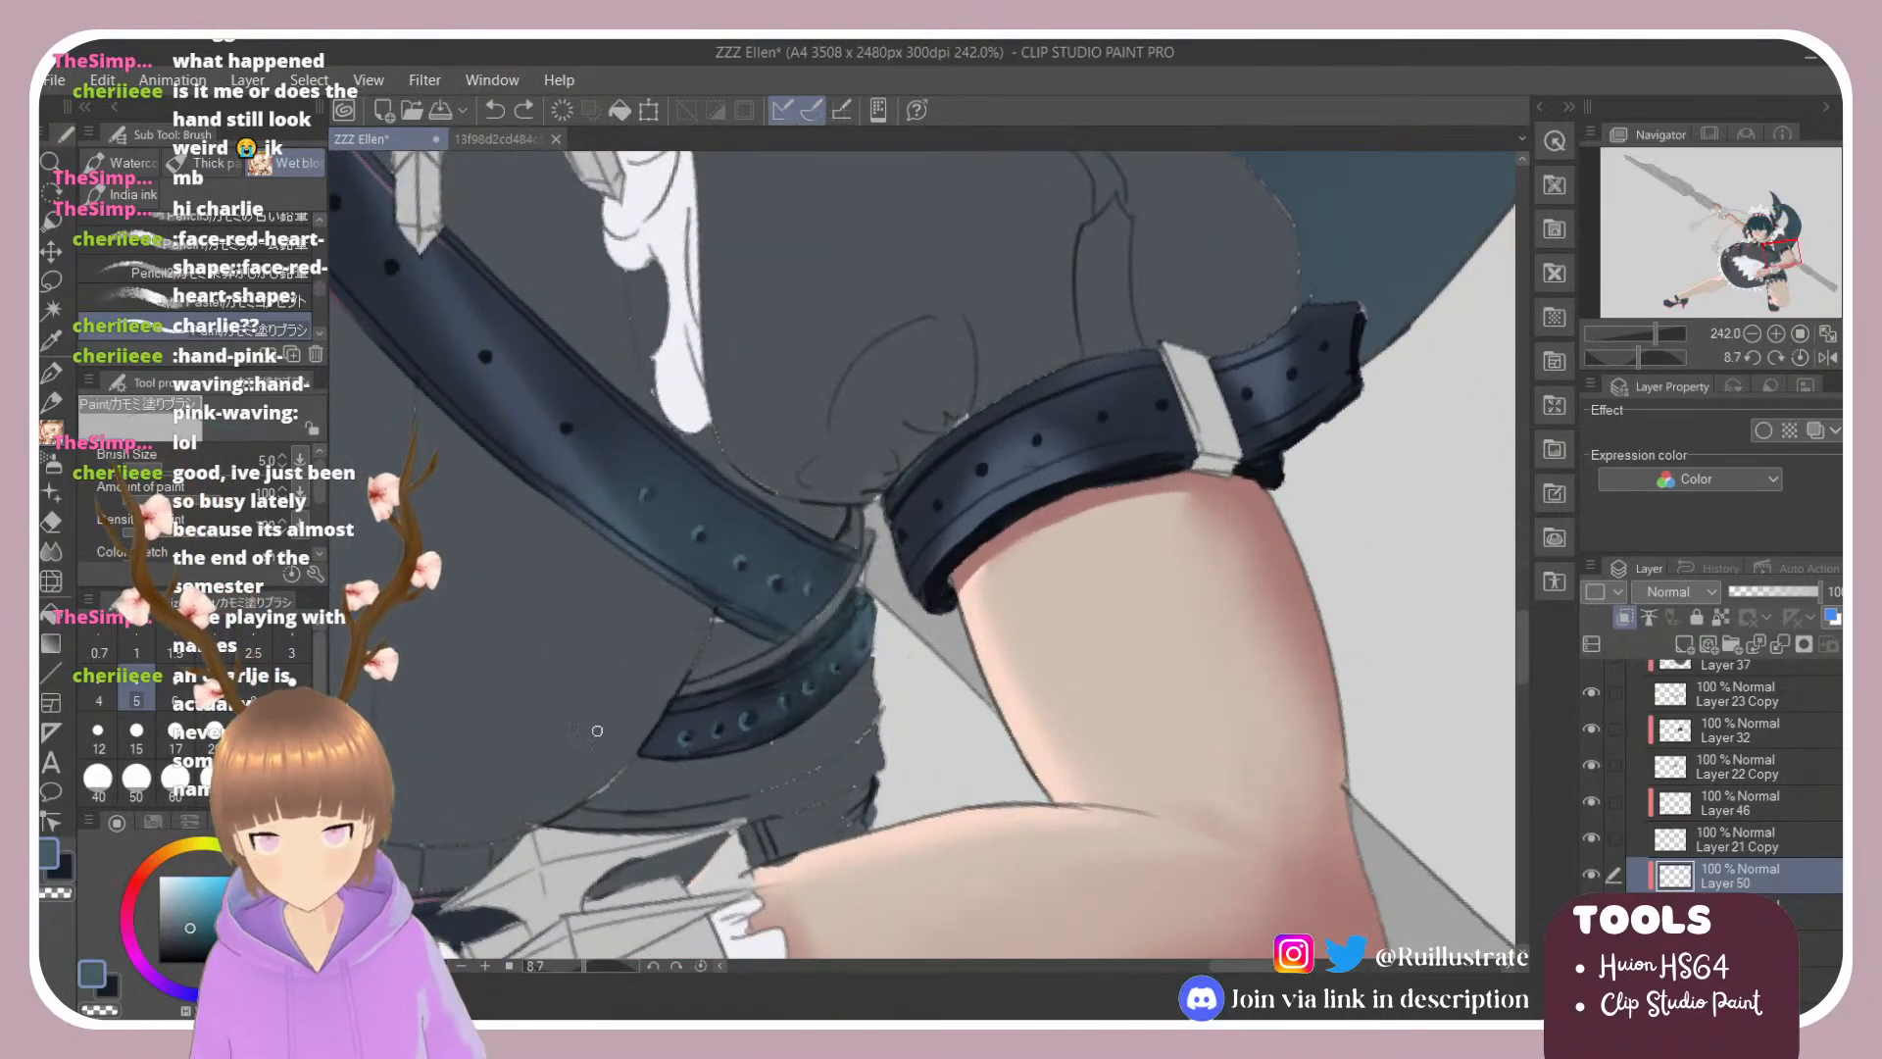
pyautogui.moveTo(194, 904); pyautogui.dragTo(193, 895)
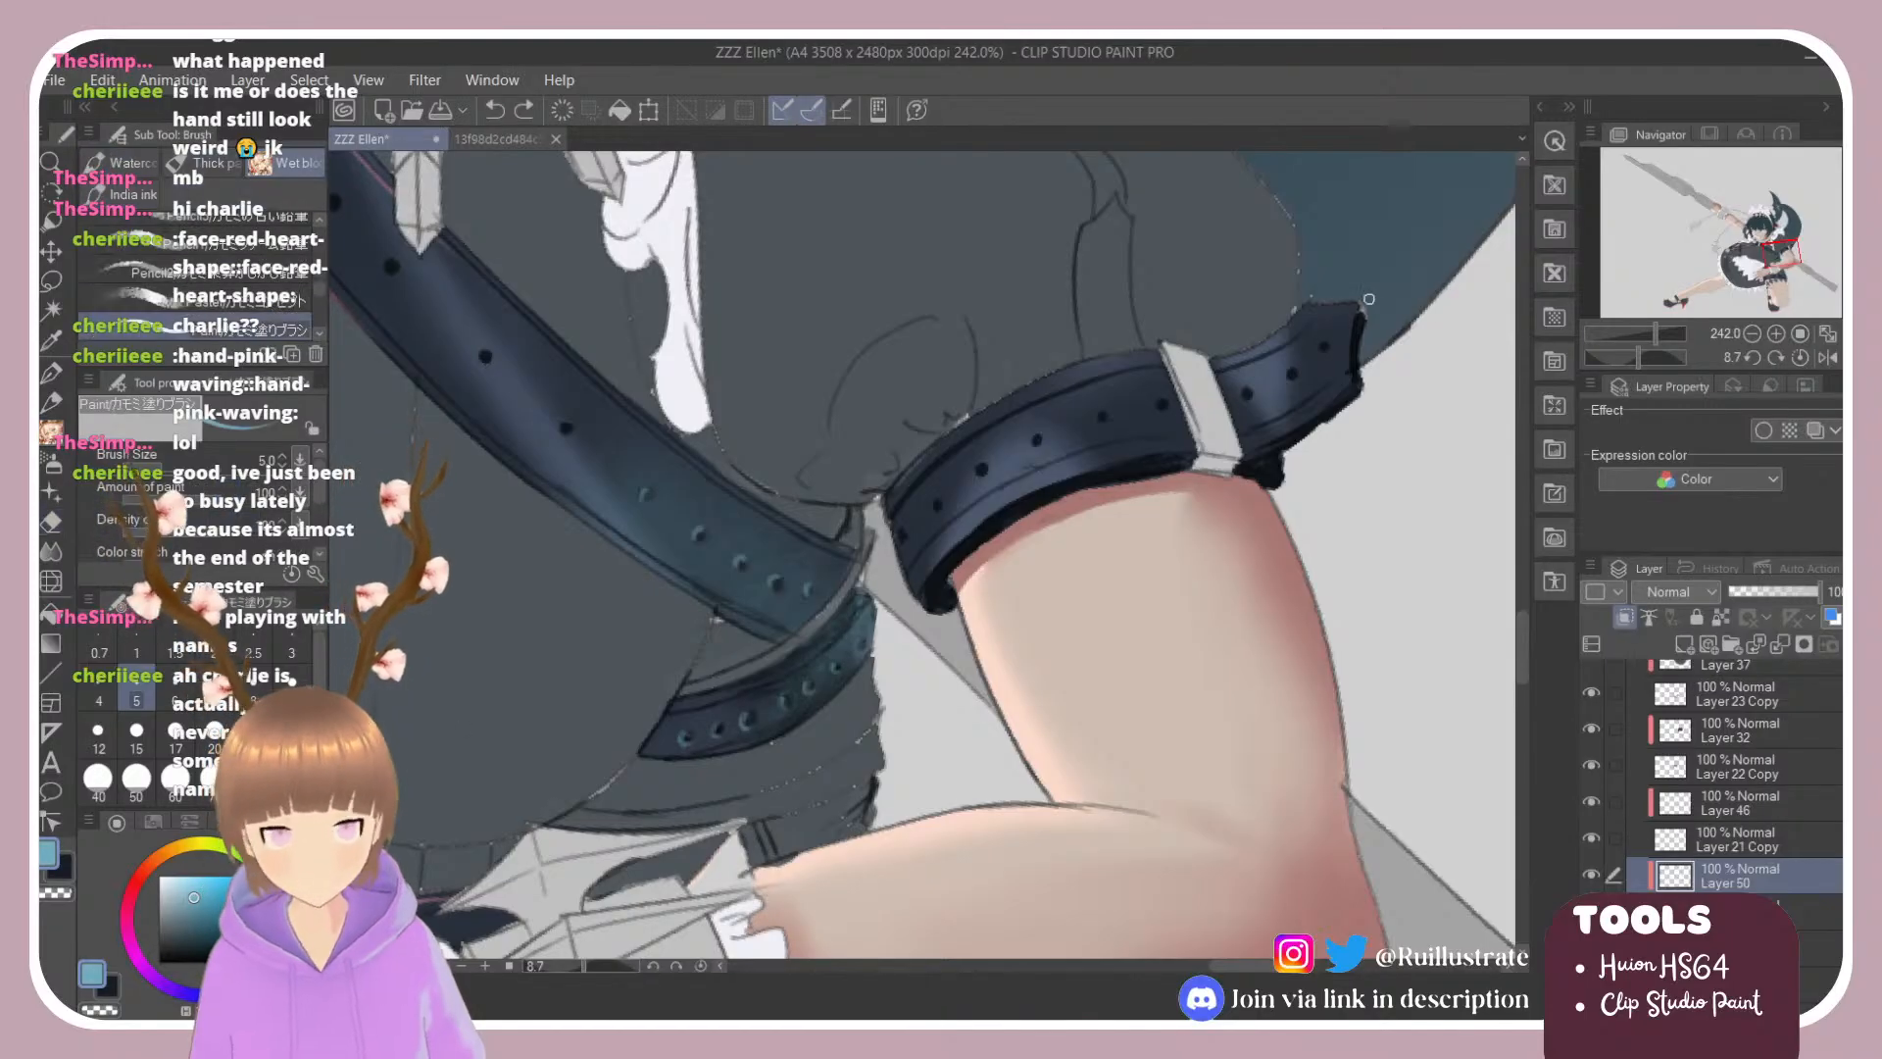
pyautogui.moveTo(1370, 294); pyautogui.dragTo(1352, 370)
pyautogui.hotkey('ctrl', 'z')
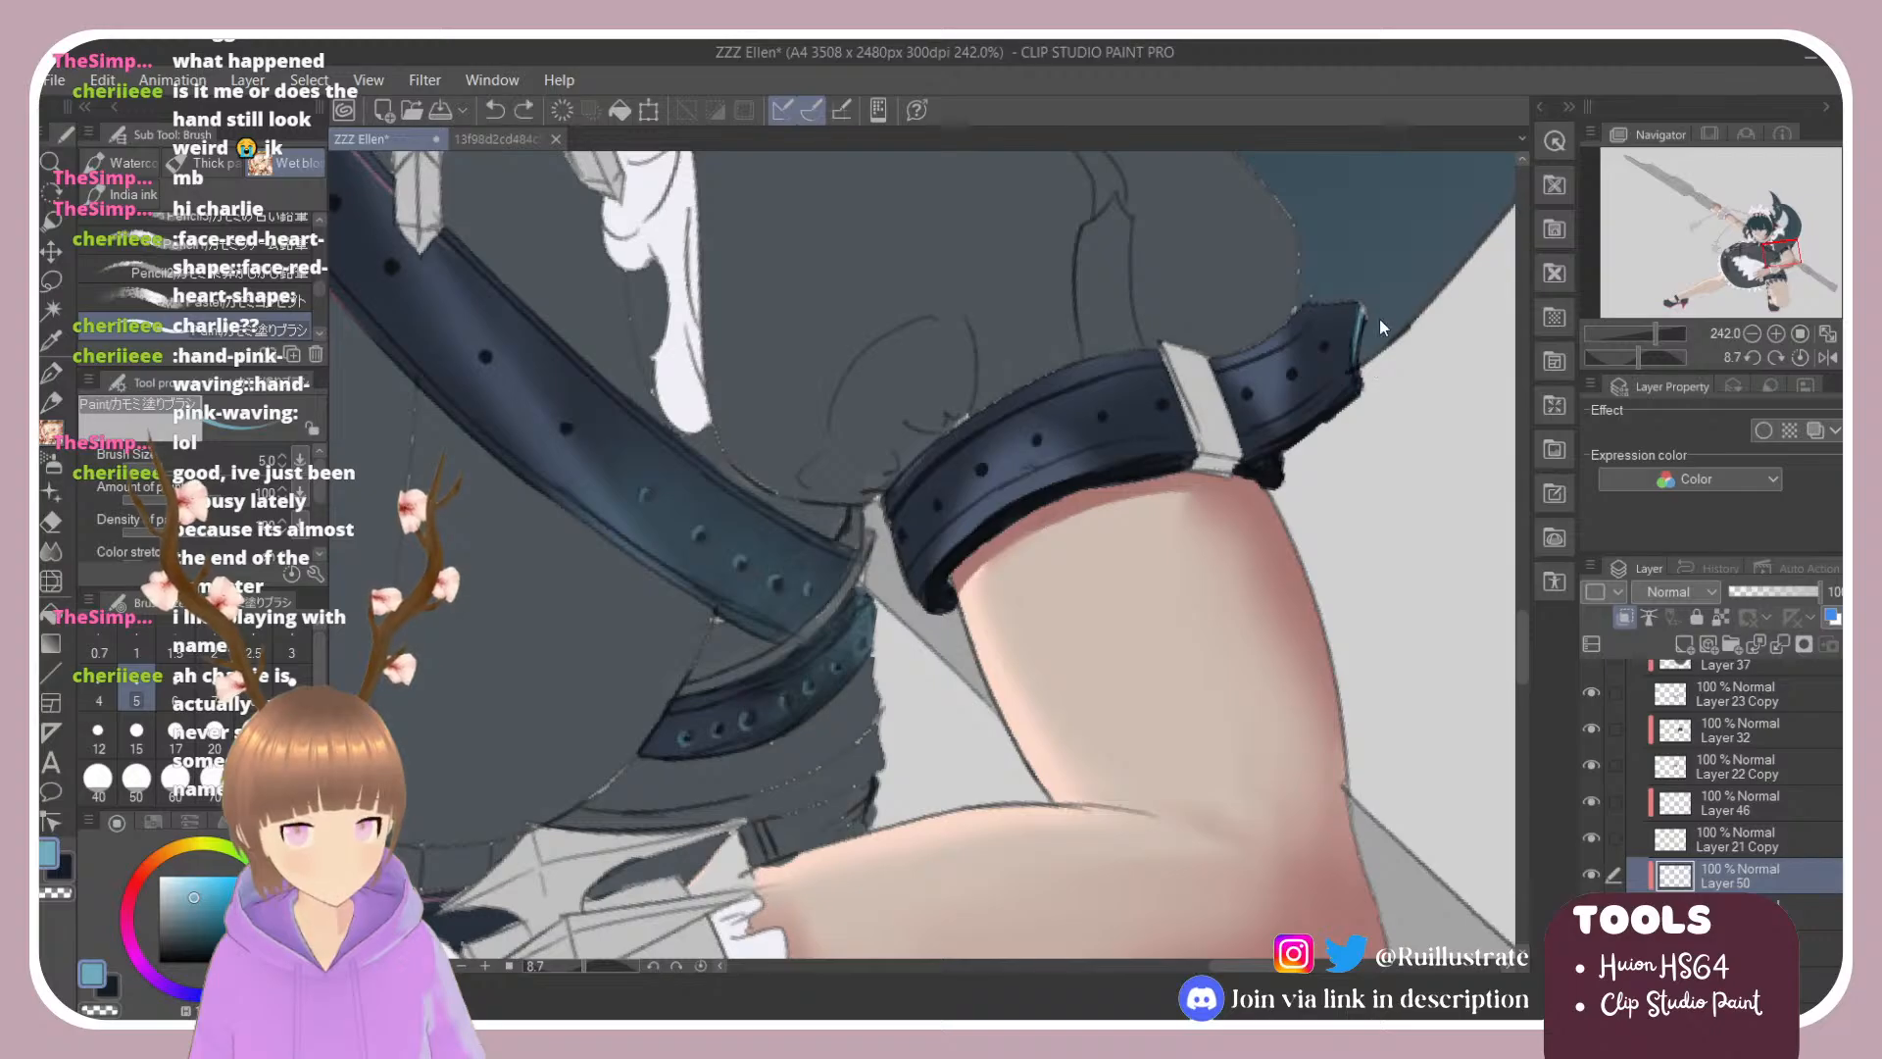
pyautogui.hotkey('ctrl', 'z')
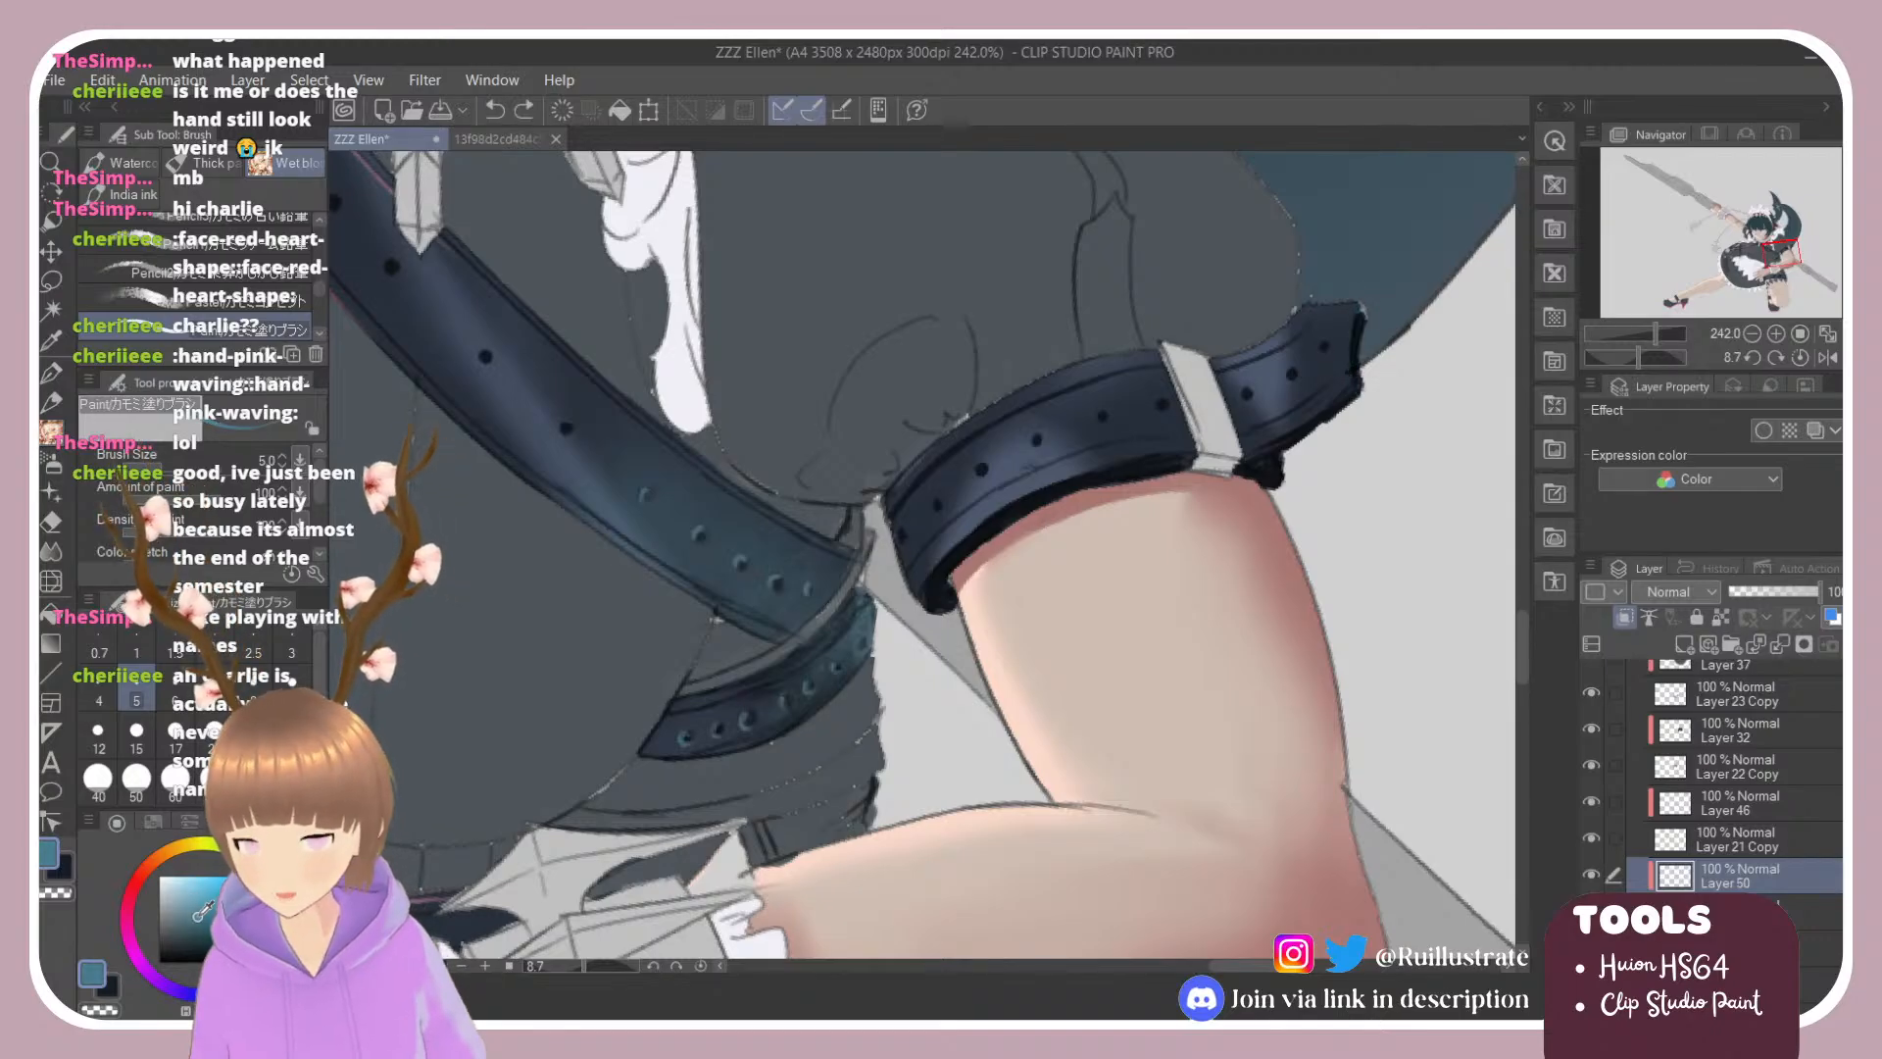
pyautogui.moveTo(1359, 304); pyautogui.dragTo(1354, 388)
pyautogui.hotkey('ctrl', 'z')
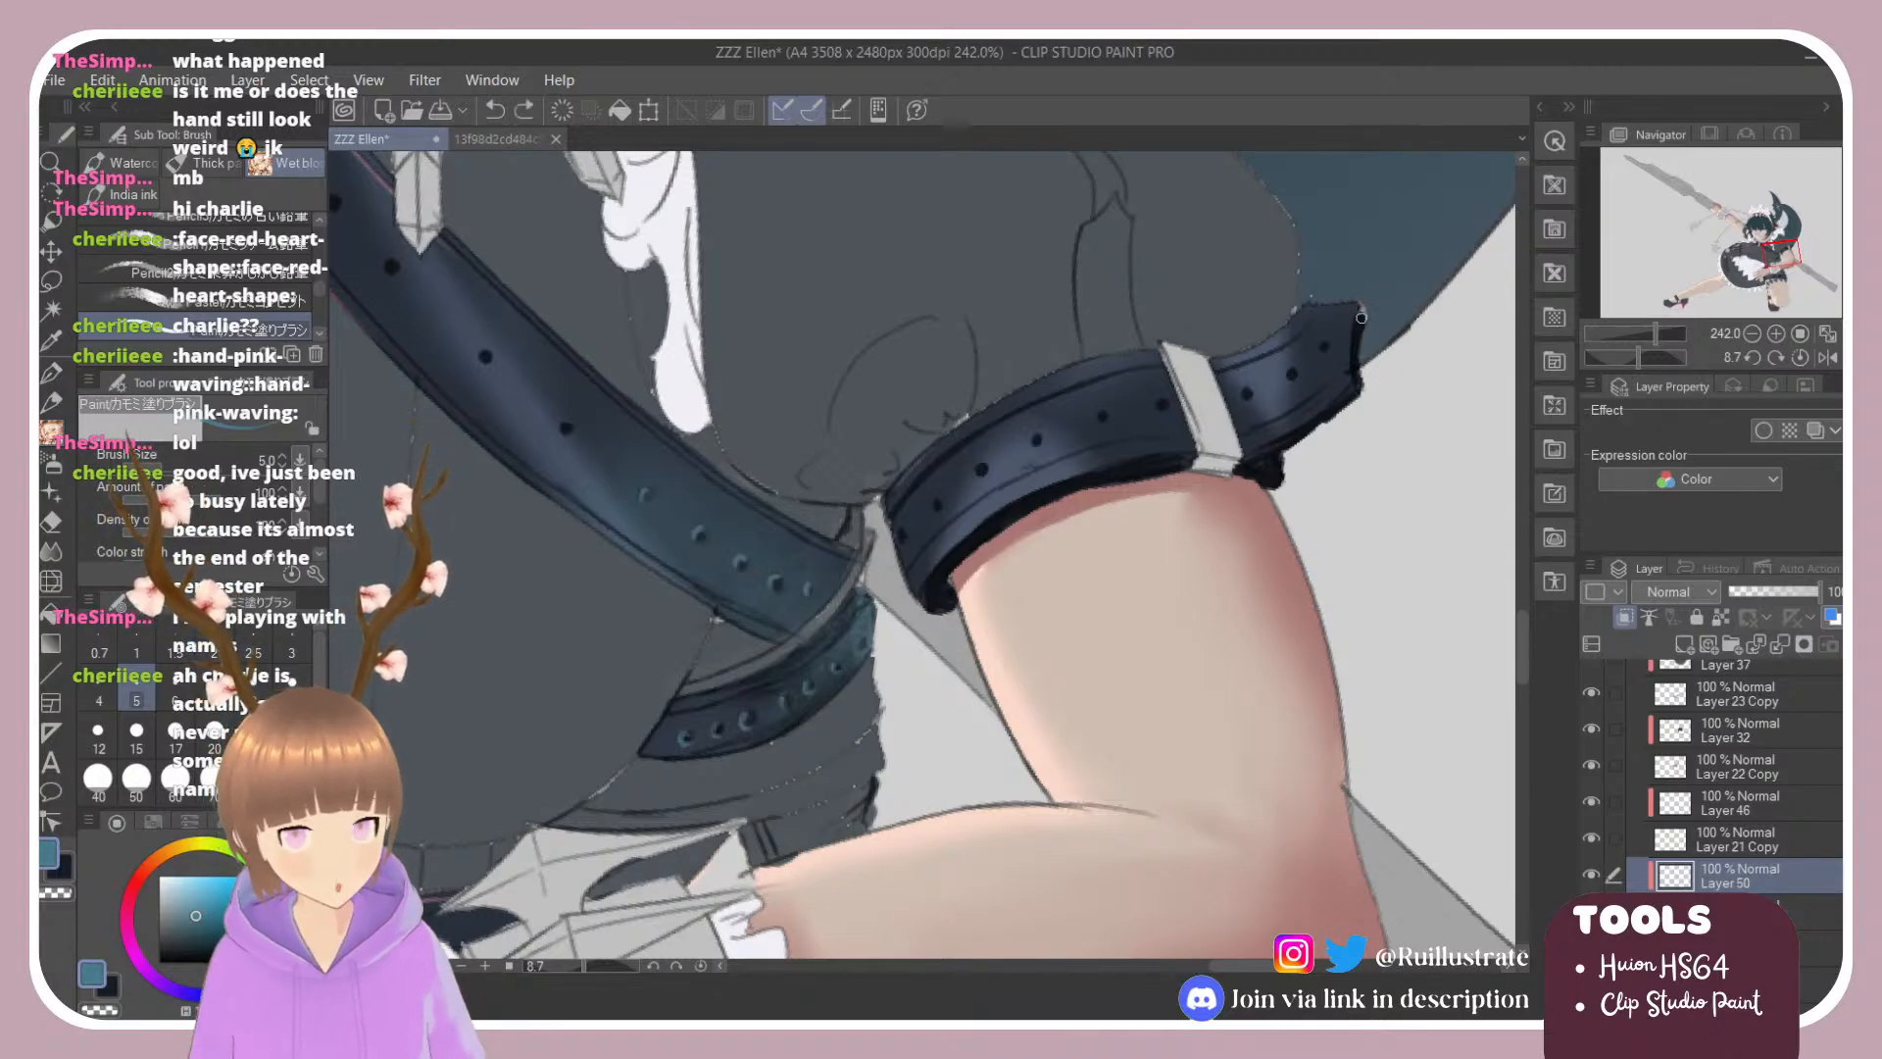
pyautogui.moveTo(1360, 301); pyautogui.dragTo(1358, 390)
pyautogui.moveTo(1362, 305); pyautogui.dragTo(1359, 379)
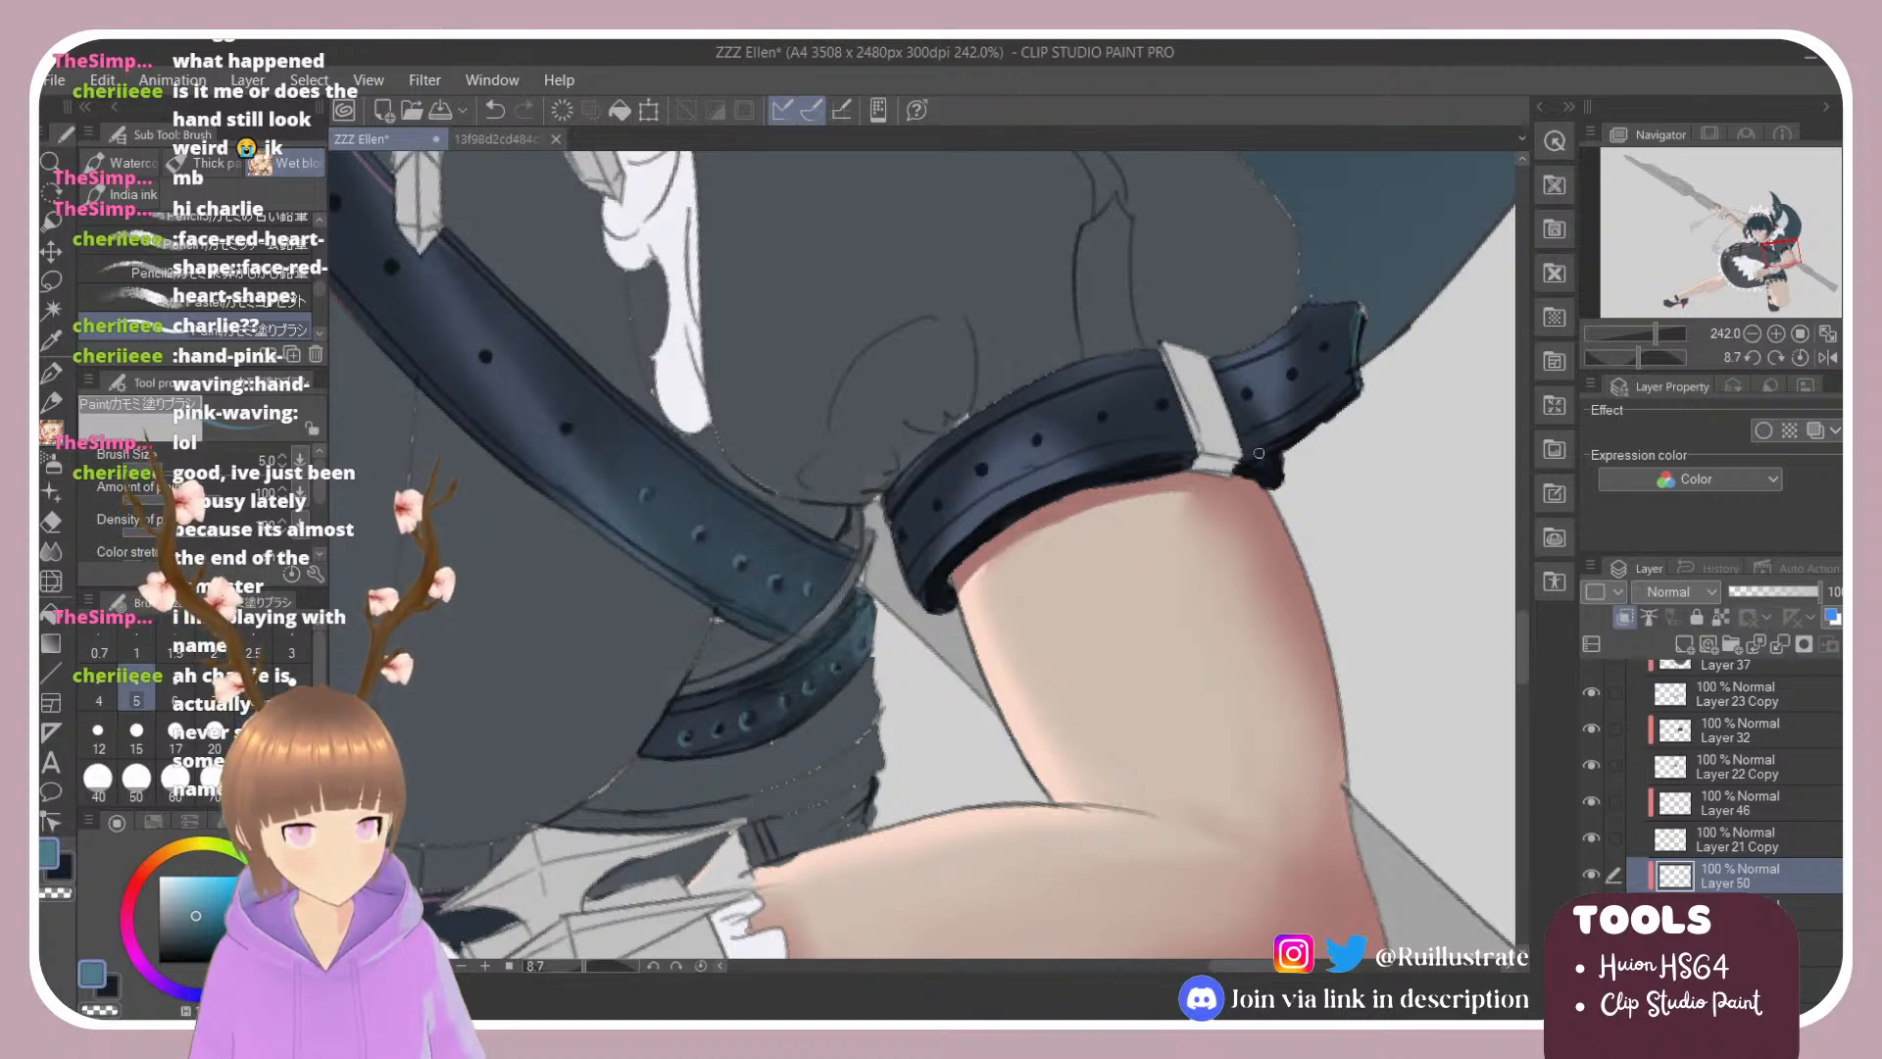
# Step: Paint a teal rim highlight along the lower edge of the arm band's tail, beyond the buckle
pyautogui.moveTo(1243, 460); pyautogui.dragTo(1321, 407)
pyautogui.hotkey('ctrl', 'z')
pyautogui.moveTo(1250, 461)
pyautogui.mouseDown()
pyautogui.moveTo(1374, 384)
pyautogui.moveTo(1260, 456)
pyautogui.mouseUp()
pyautogui.moveTo(1347, 403); pyautogui.dragTo(1250, 466)
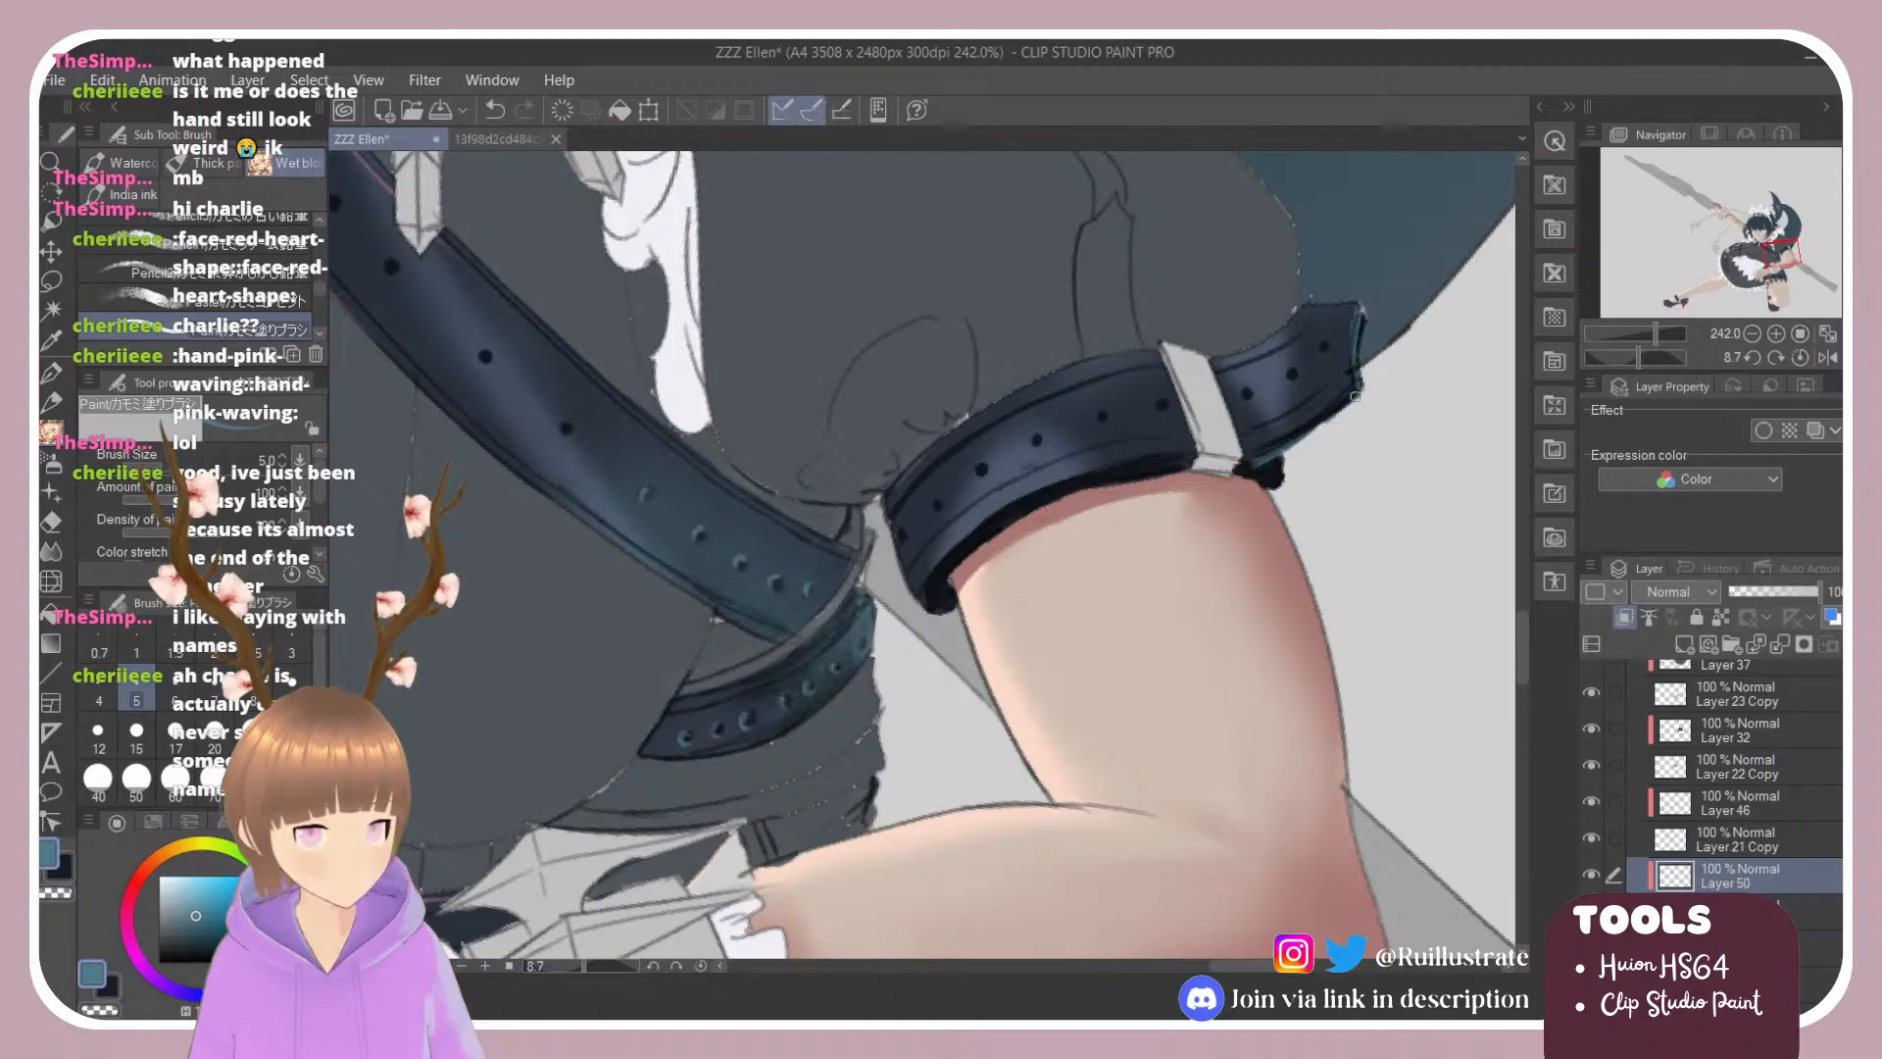
pyautogui.moveTo(1356, 396); pyautogui.dragTo(1296, 443)
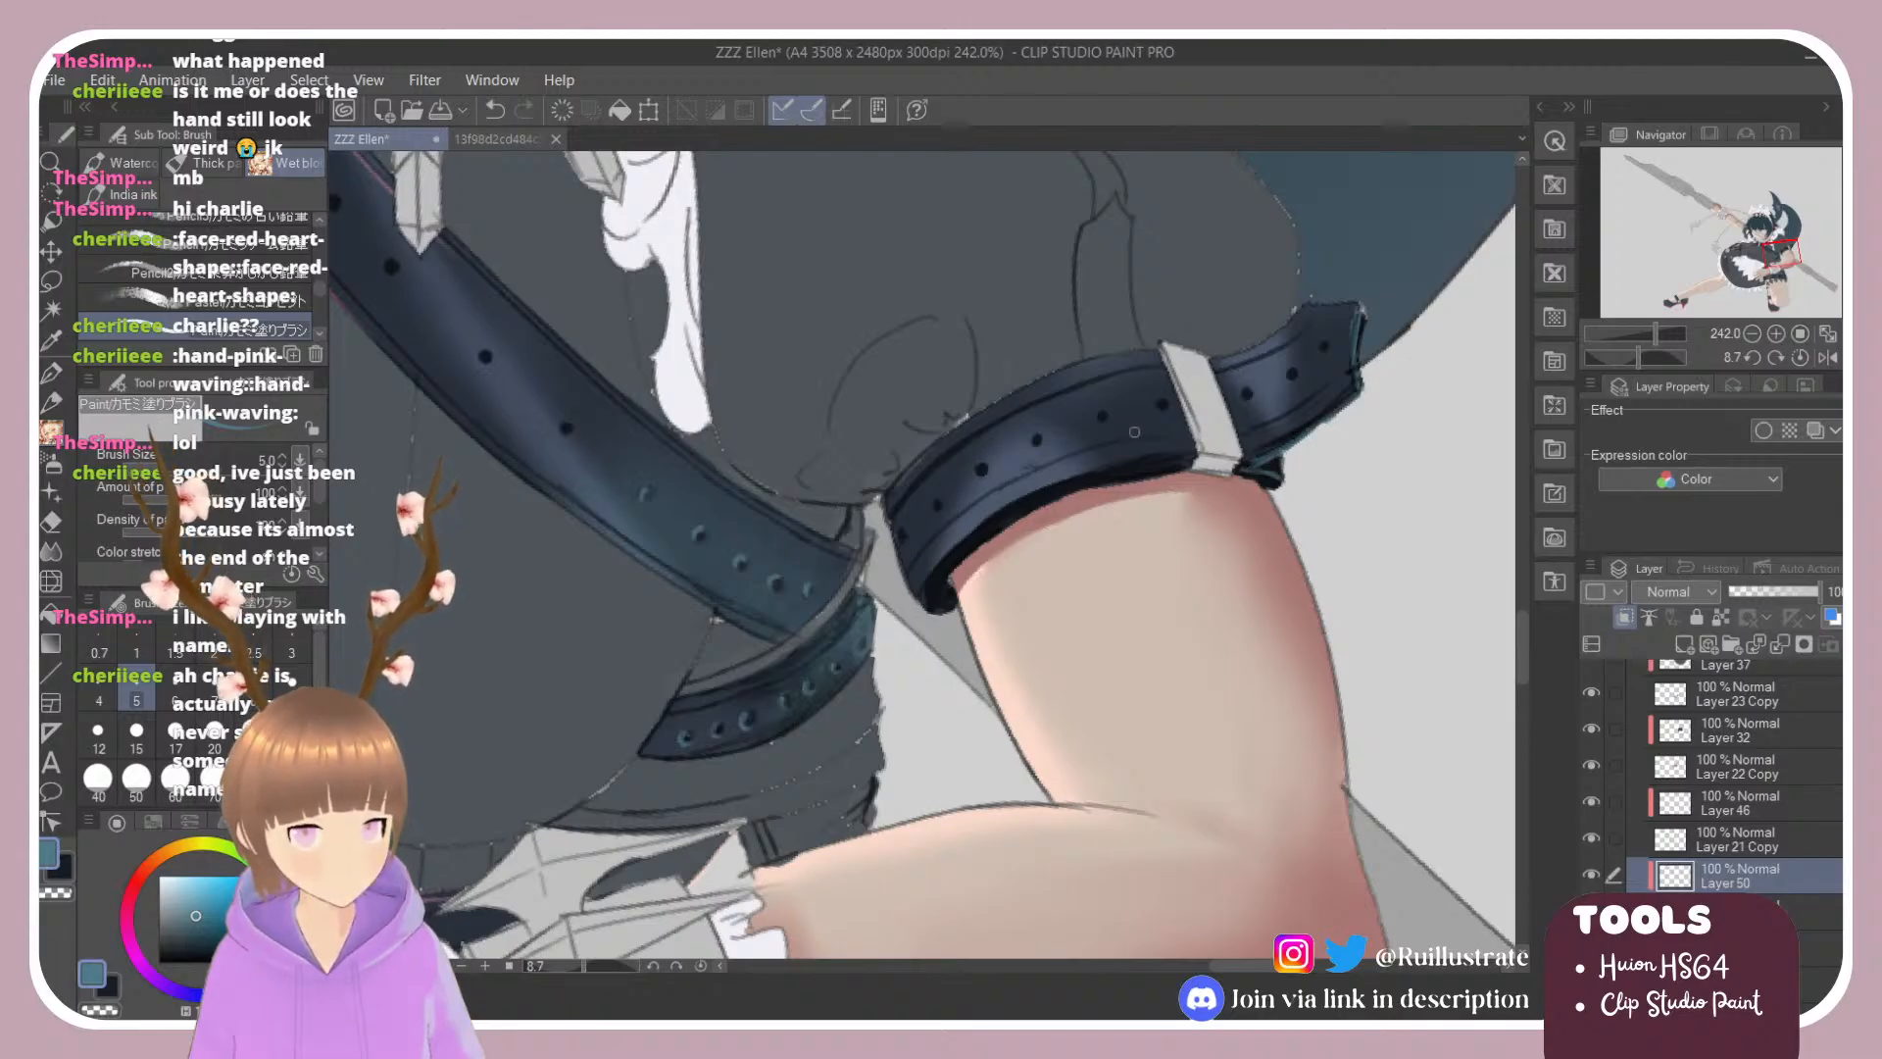
# Step: Add a thin teal highlight along the arm band's lower edge, starting beside the buckle
pyautogui.moveTo(908, 479)
pyautogui.mouseDown()
pyautogui.moveTo(1039, 392)
pyautogui.moveTo(1000, 436)
pyautogui.moveTo(1039, 412)
pyautogui.moveTo(945, 397)
pyautogui.moveTo(912, 416)
pyautogui.mouseUp()
pyautogui.hotkey('ctrl', 'z')
pyautogui.press('r')
pyautogui.moveTo(1076, 308); pyautogui.dragTo(980, 457)
pyautogui.hotkey('ctrl', 'z')
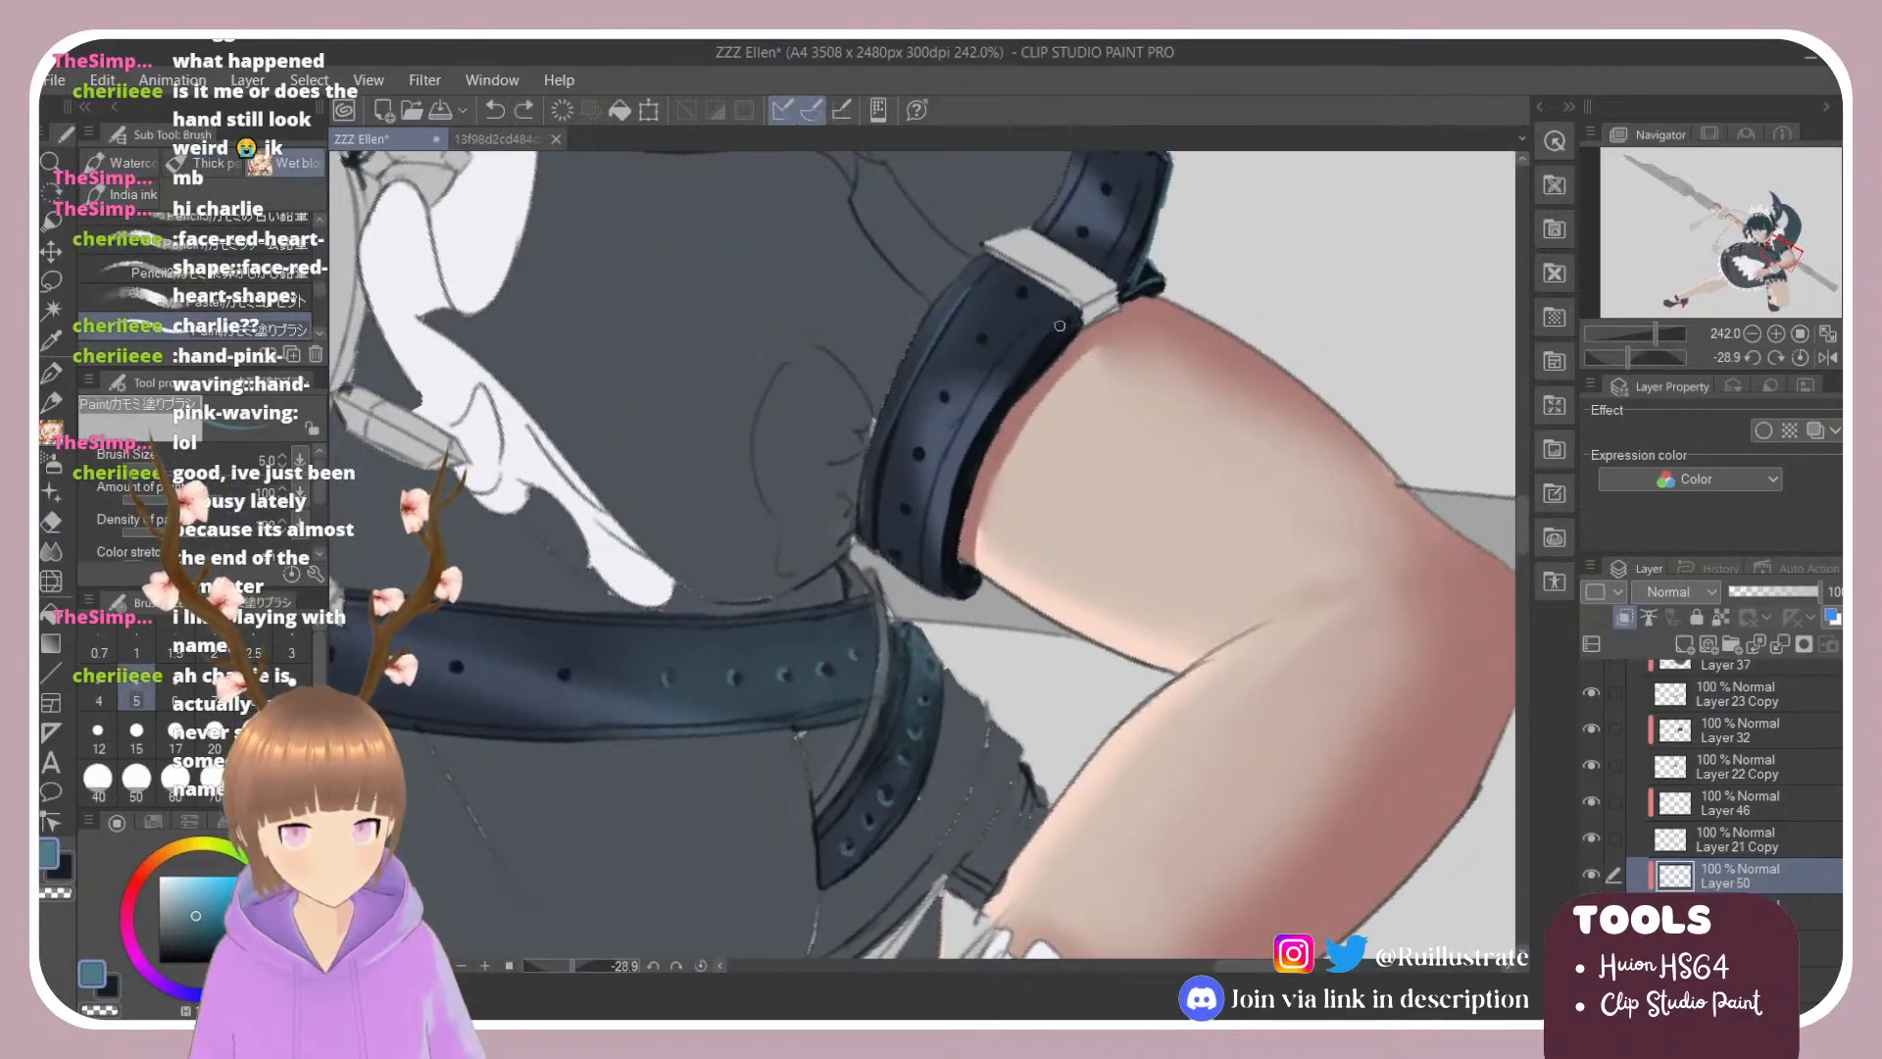
pyautogui.moveTo(1070, 315); pyautogui.dragTo(996, 386)
pyautogui.hotkey('ctrl', 'z')
pyautogui.moveTo(1064, 324); pyautogui.dragTo(1002, 386)
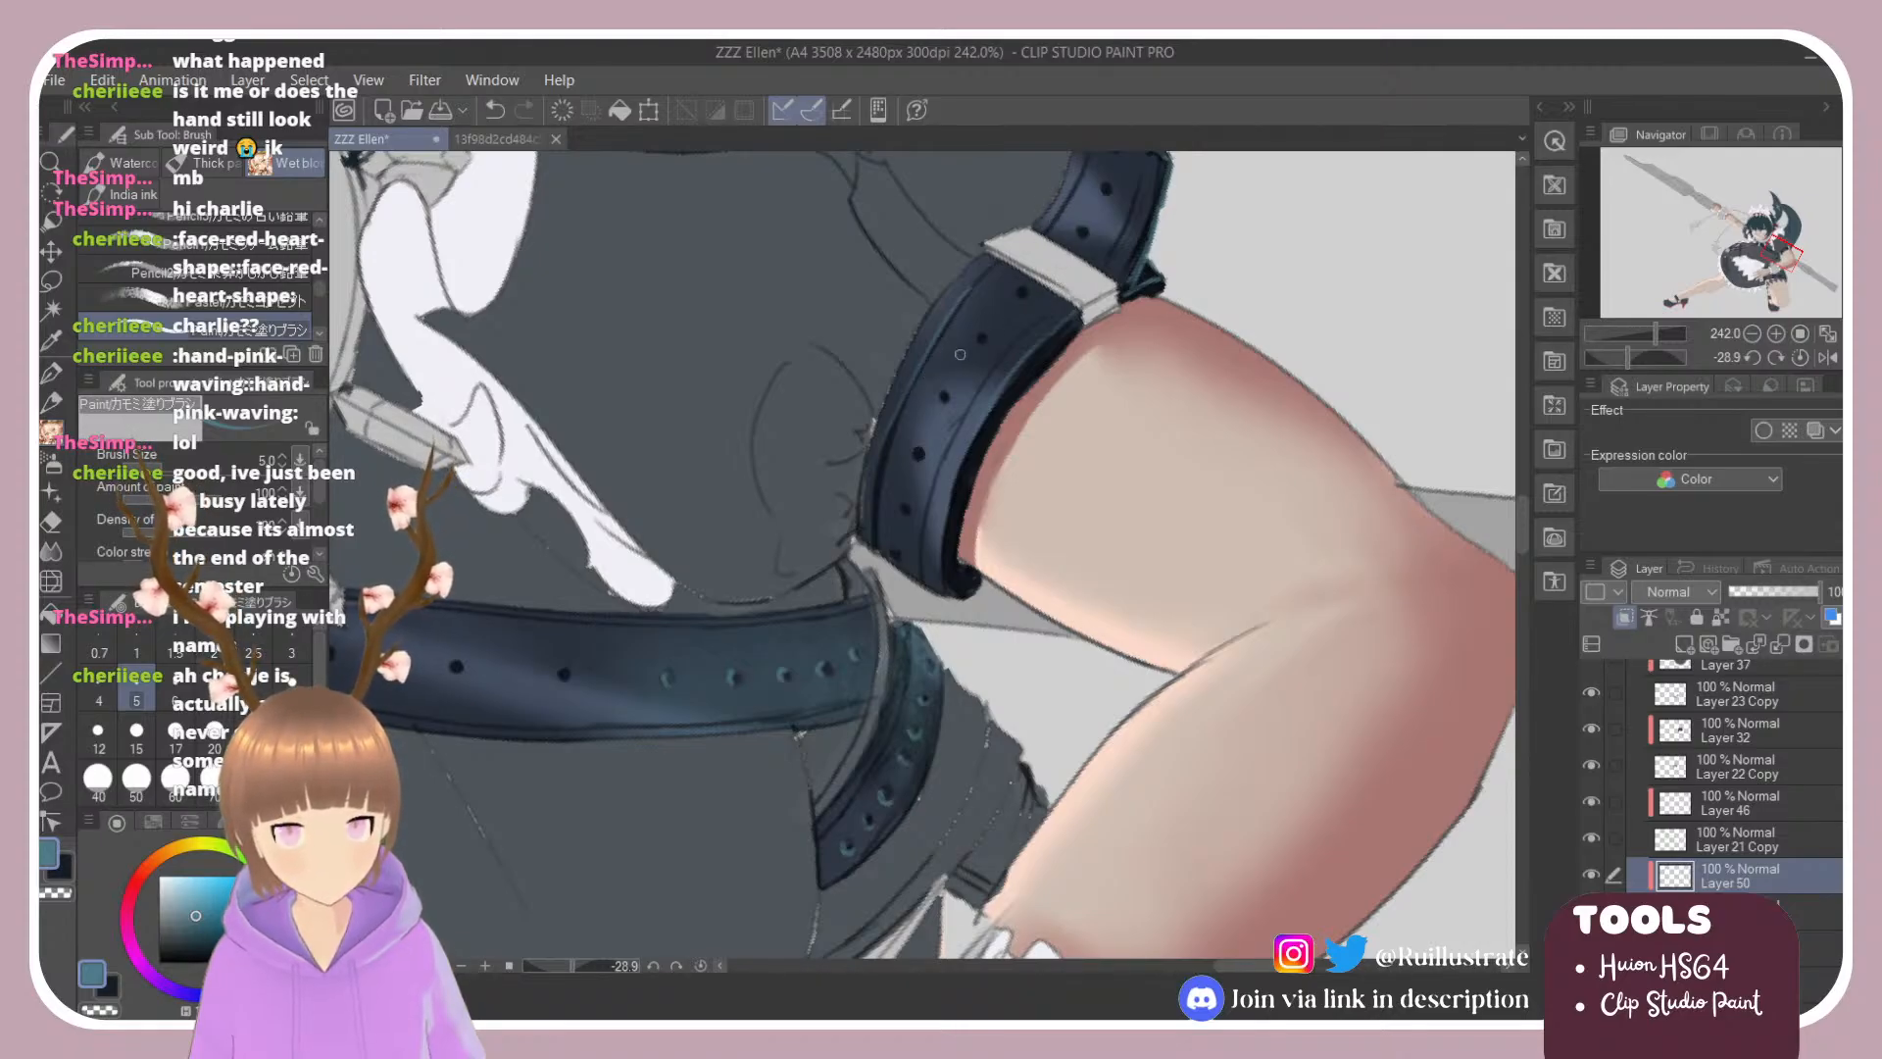
# Step: Paint thin teal highlight lines lengthwise along the outer end of the hip belt
pyautogui.press('r')
pyautogui.moveTo(1073, 355); pyautogui.dragTo(1169, 437)
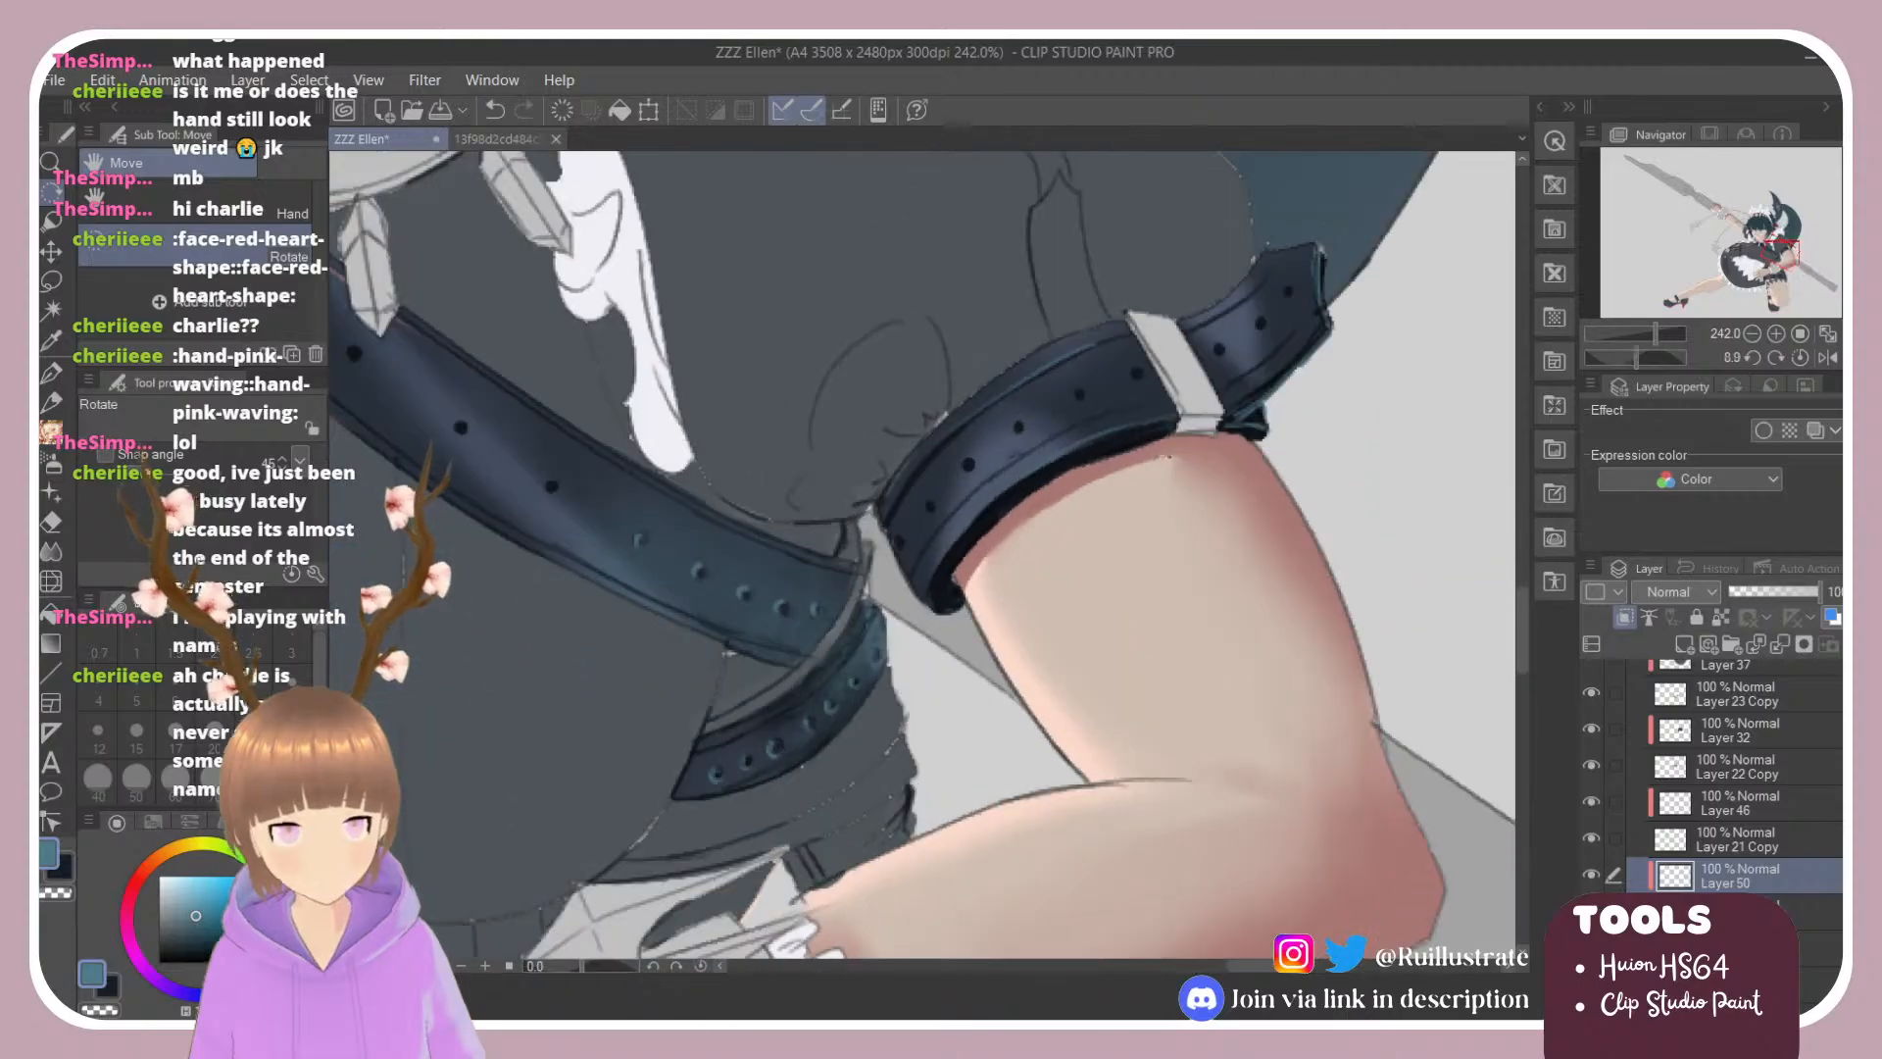
pyautogui.scroll(-5, 1124, 485)
pyautogui.scroll(5, 1095, 729)
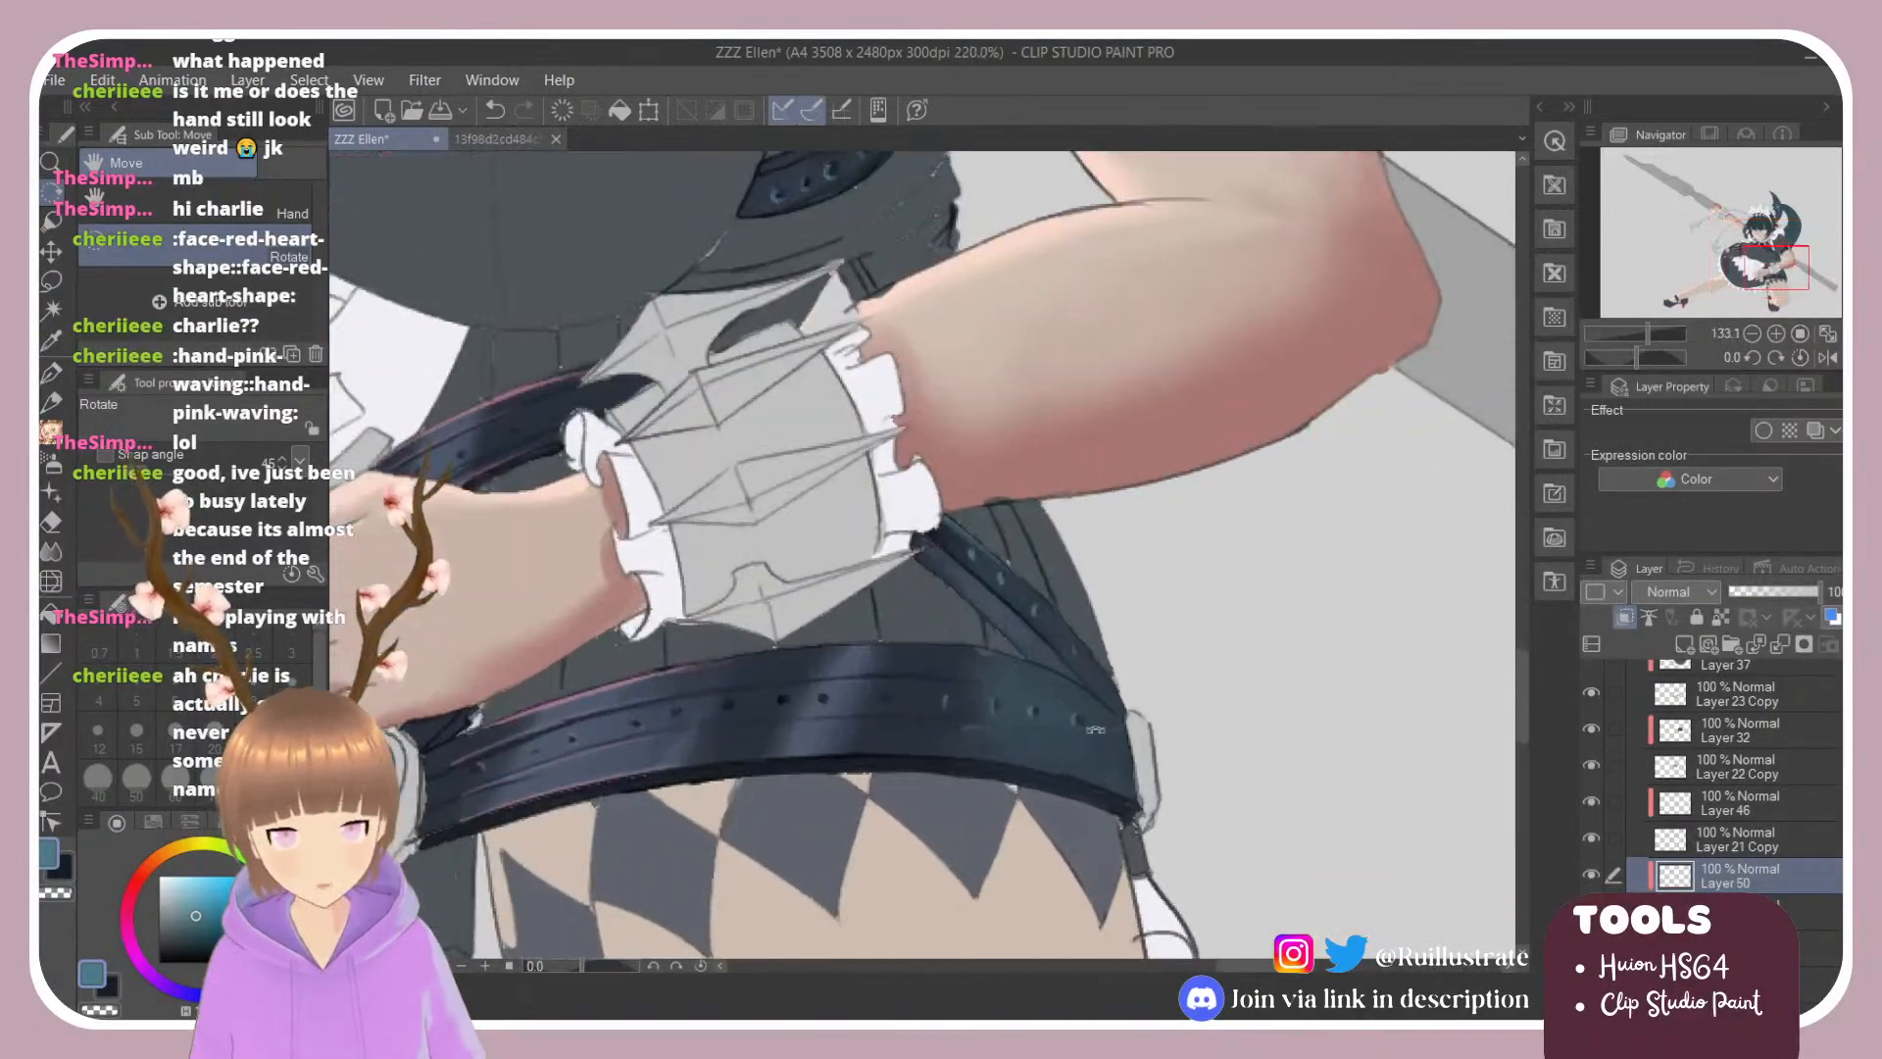
pyautogui.scroll(1, 1094, 729)
pyautogui.moveTo(1116, 458)
pyautogui.mouseDown()
pyautogui.moveTo(999, 322)
pyautogui.moveTo(989, 462)
pyautogui.mouseUp()
pyautogui.press('b')
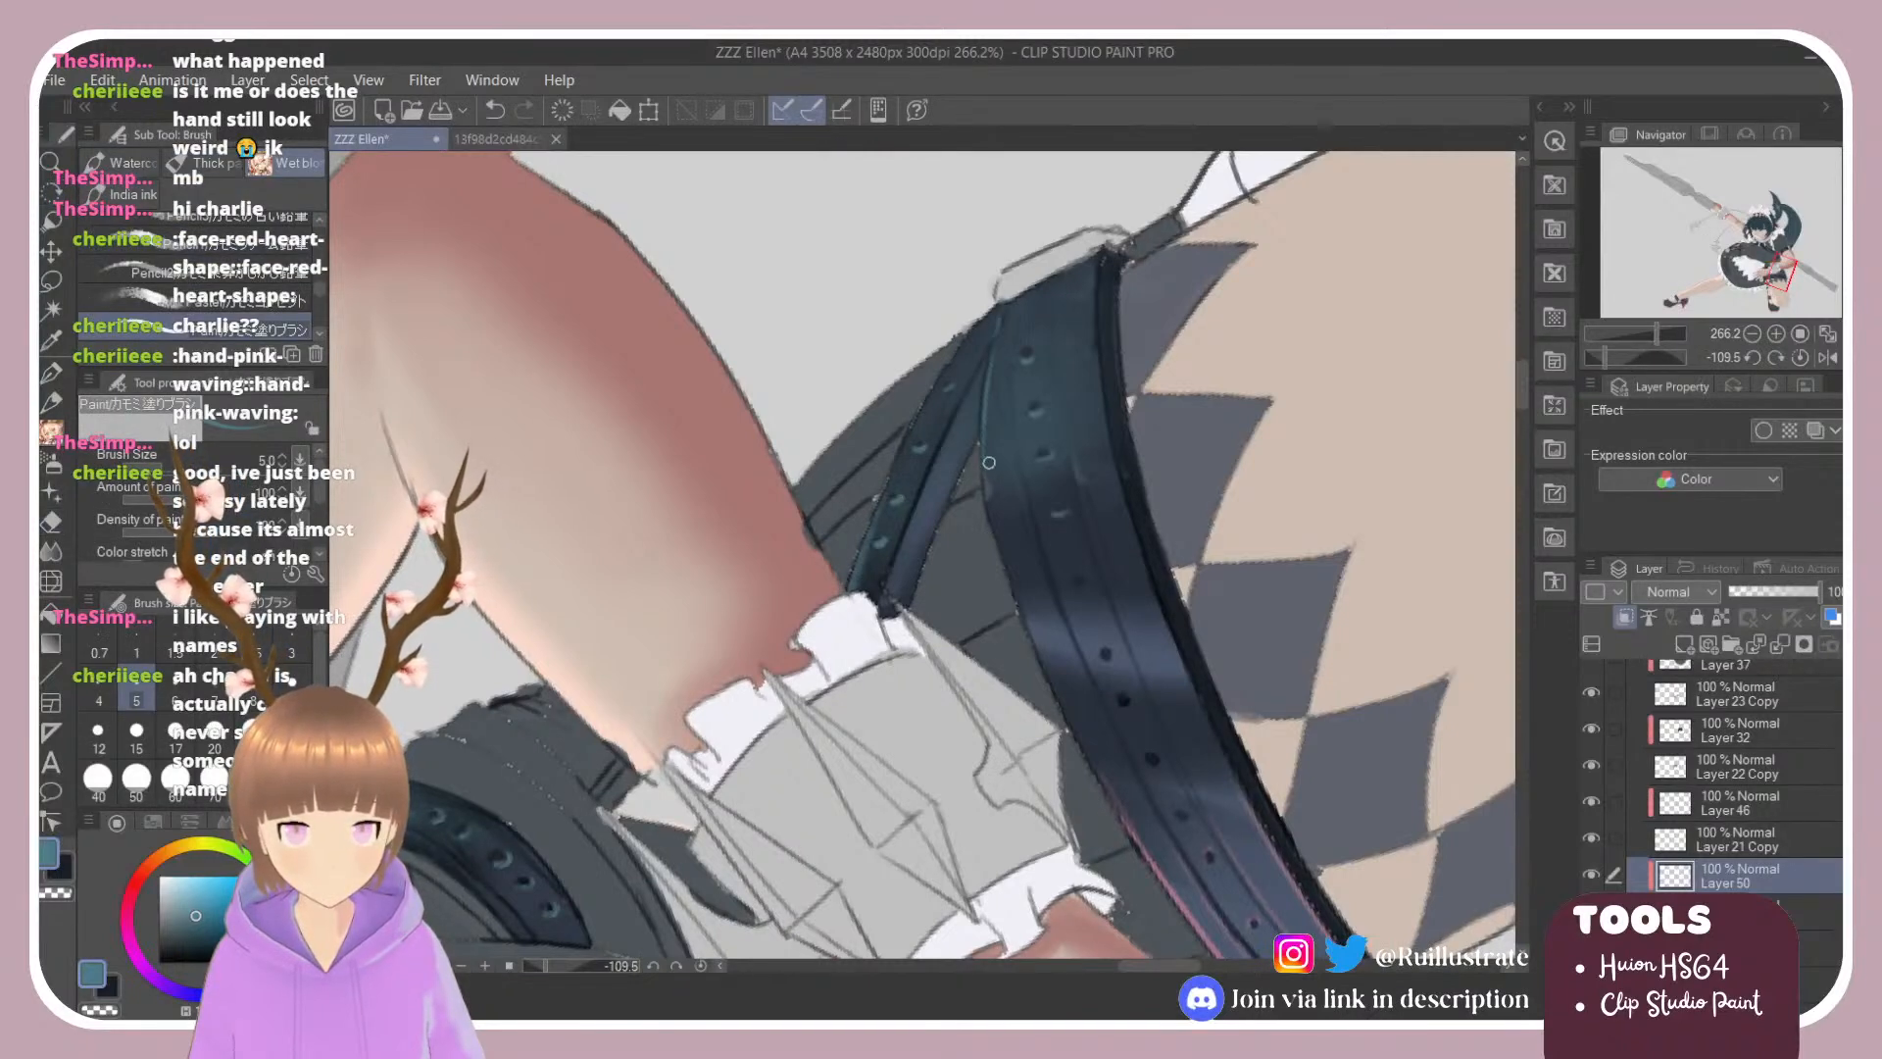
pyautogui.moveTo(1024, 297); pyautogui.dragTo(1019, 455)
pyautogui.hotkey('ctrl', 'z')
pyautogui.moveTo(1015, 318); pyautogui.dragTo(1011, 429)
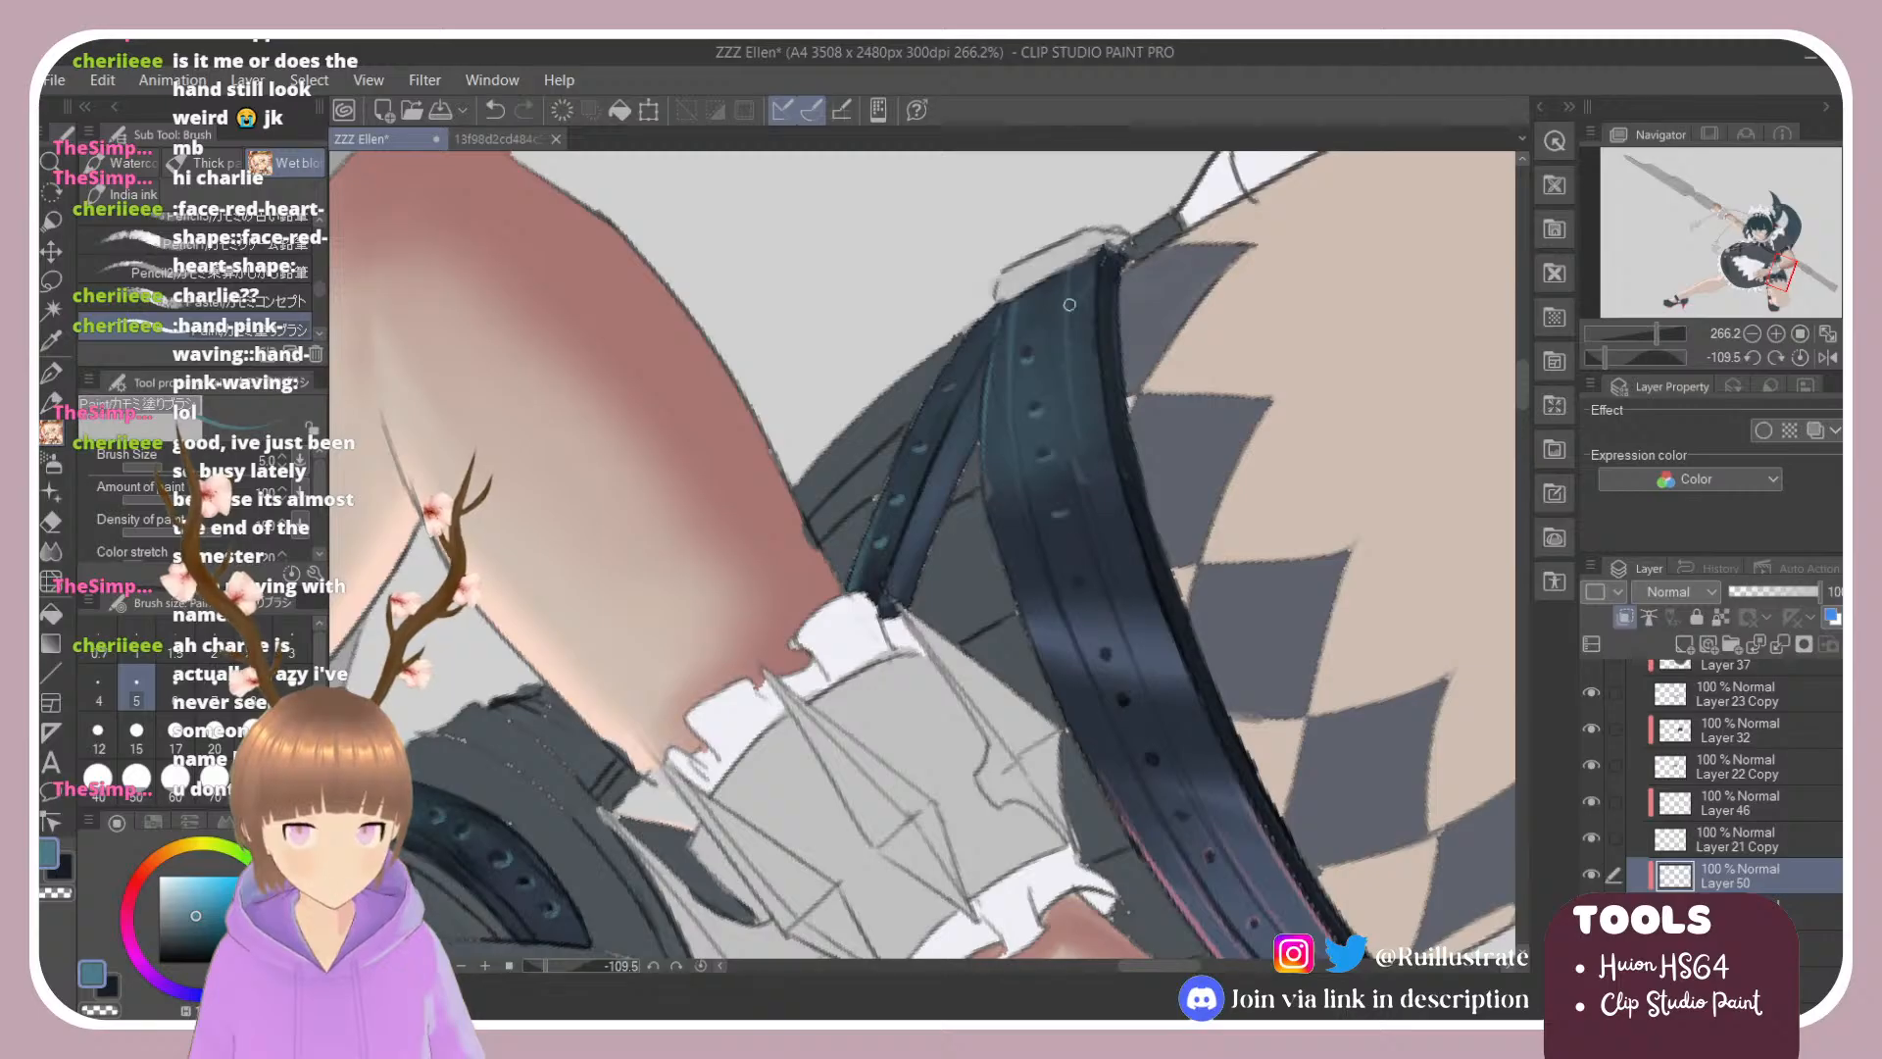
pyautogui.hotkey('ctrl', 'z')
pyautogui.moveTo(1069, 269); pyautogui.dragTo(1069, 343)
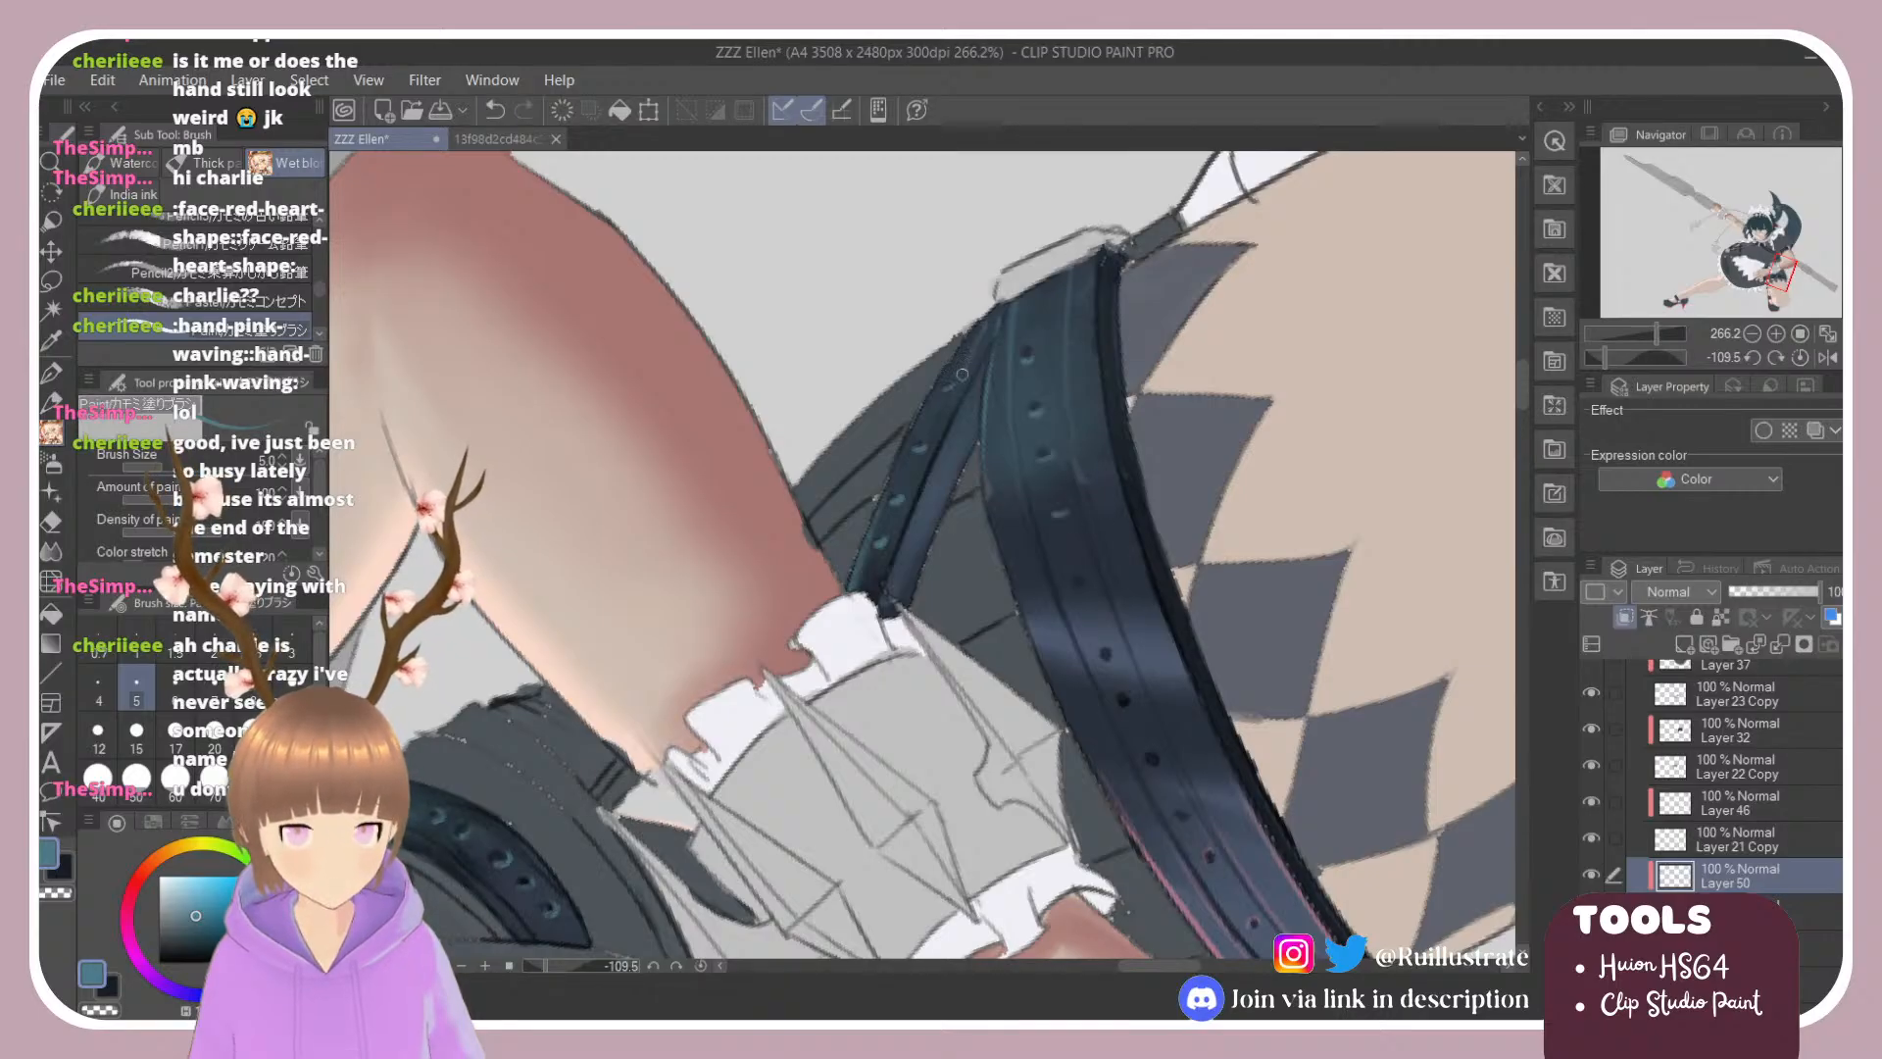
# Step: Trace teal highlights along both edges of the diagonal chest strap's lower half
pyautogui.press('r')
pyautogui.moveTo(942, 424); pyautogui.dragTo(1157, 694)
pyautogui.scroll(-5, 1095, 700)
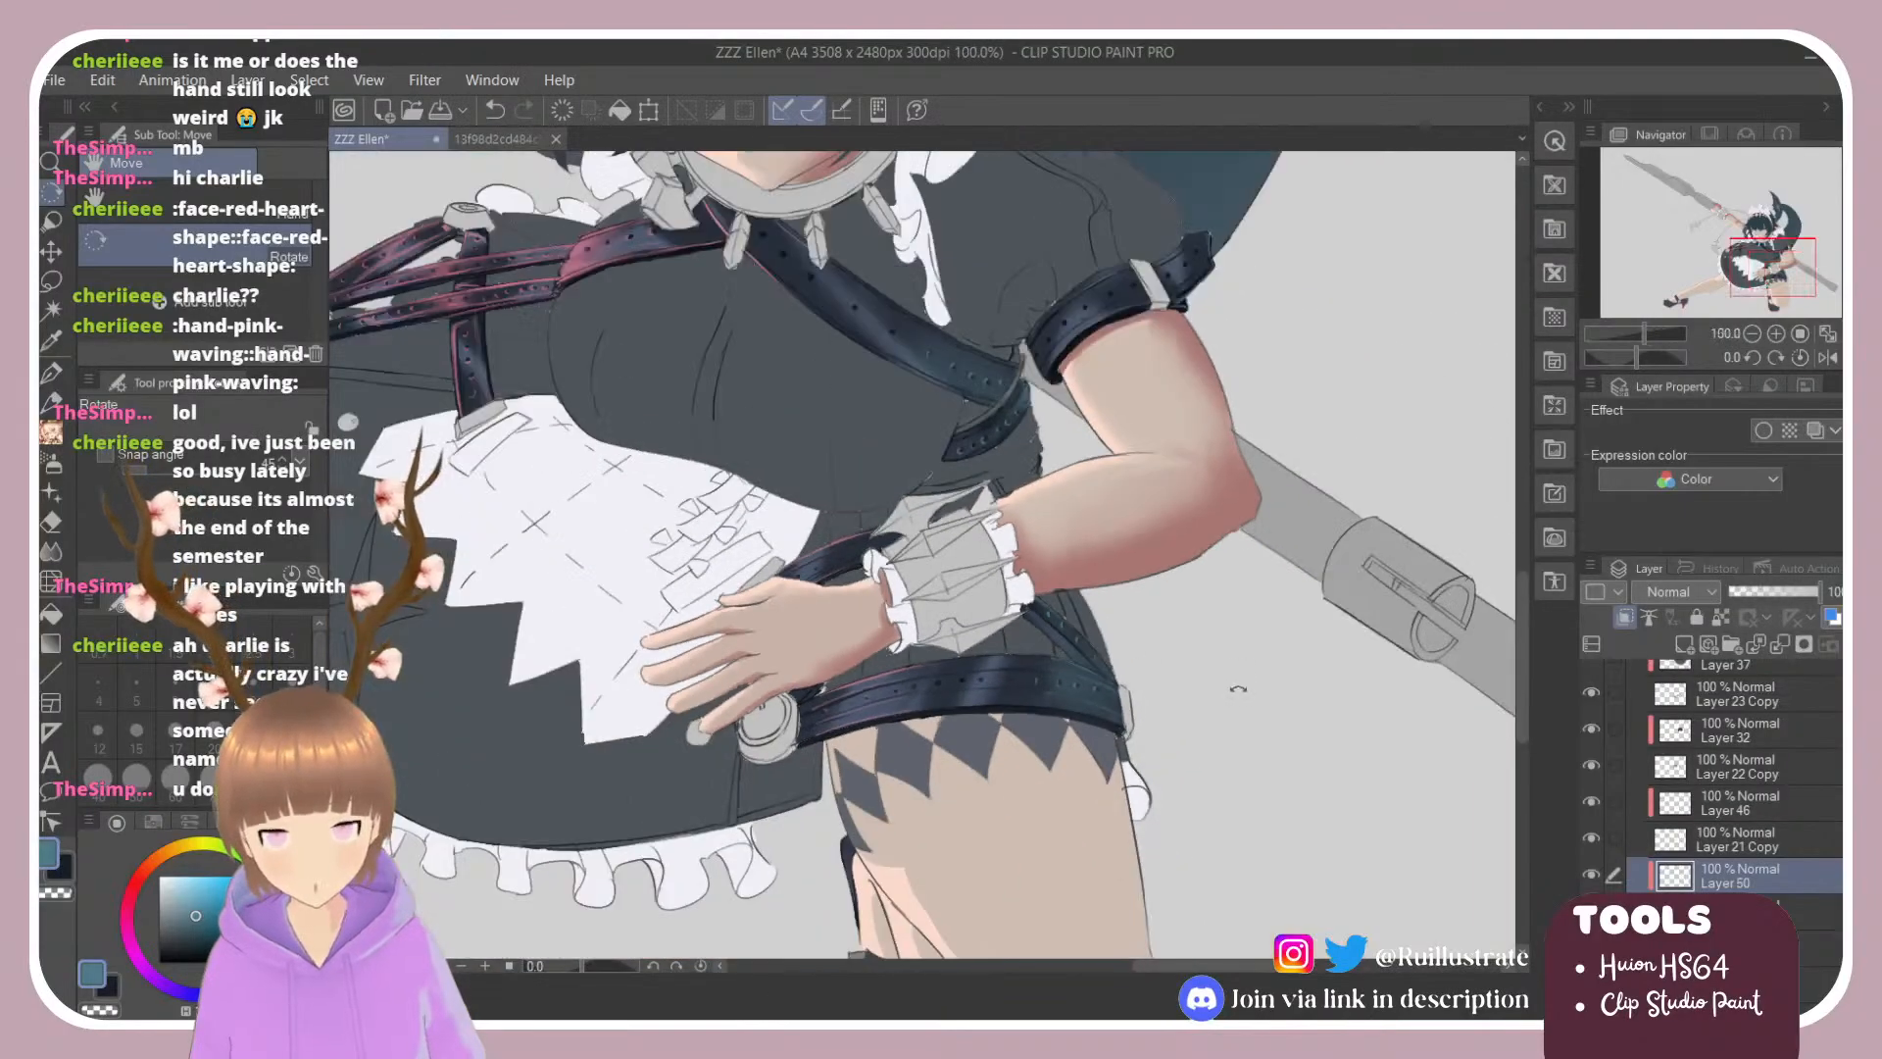
pyautogui.scroll(-3, 1200, 695)
pyautogui.scroll(5, 1026, 385)
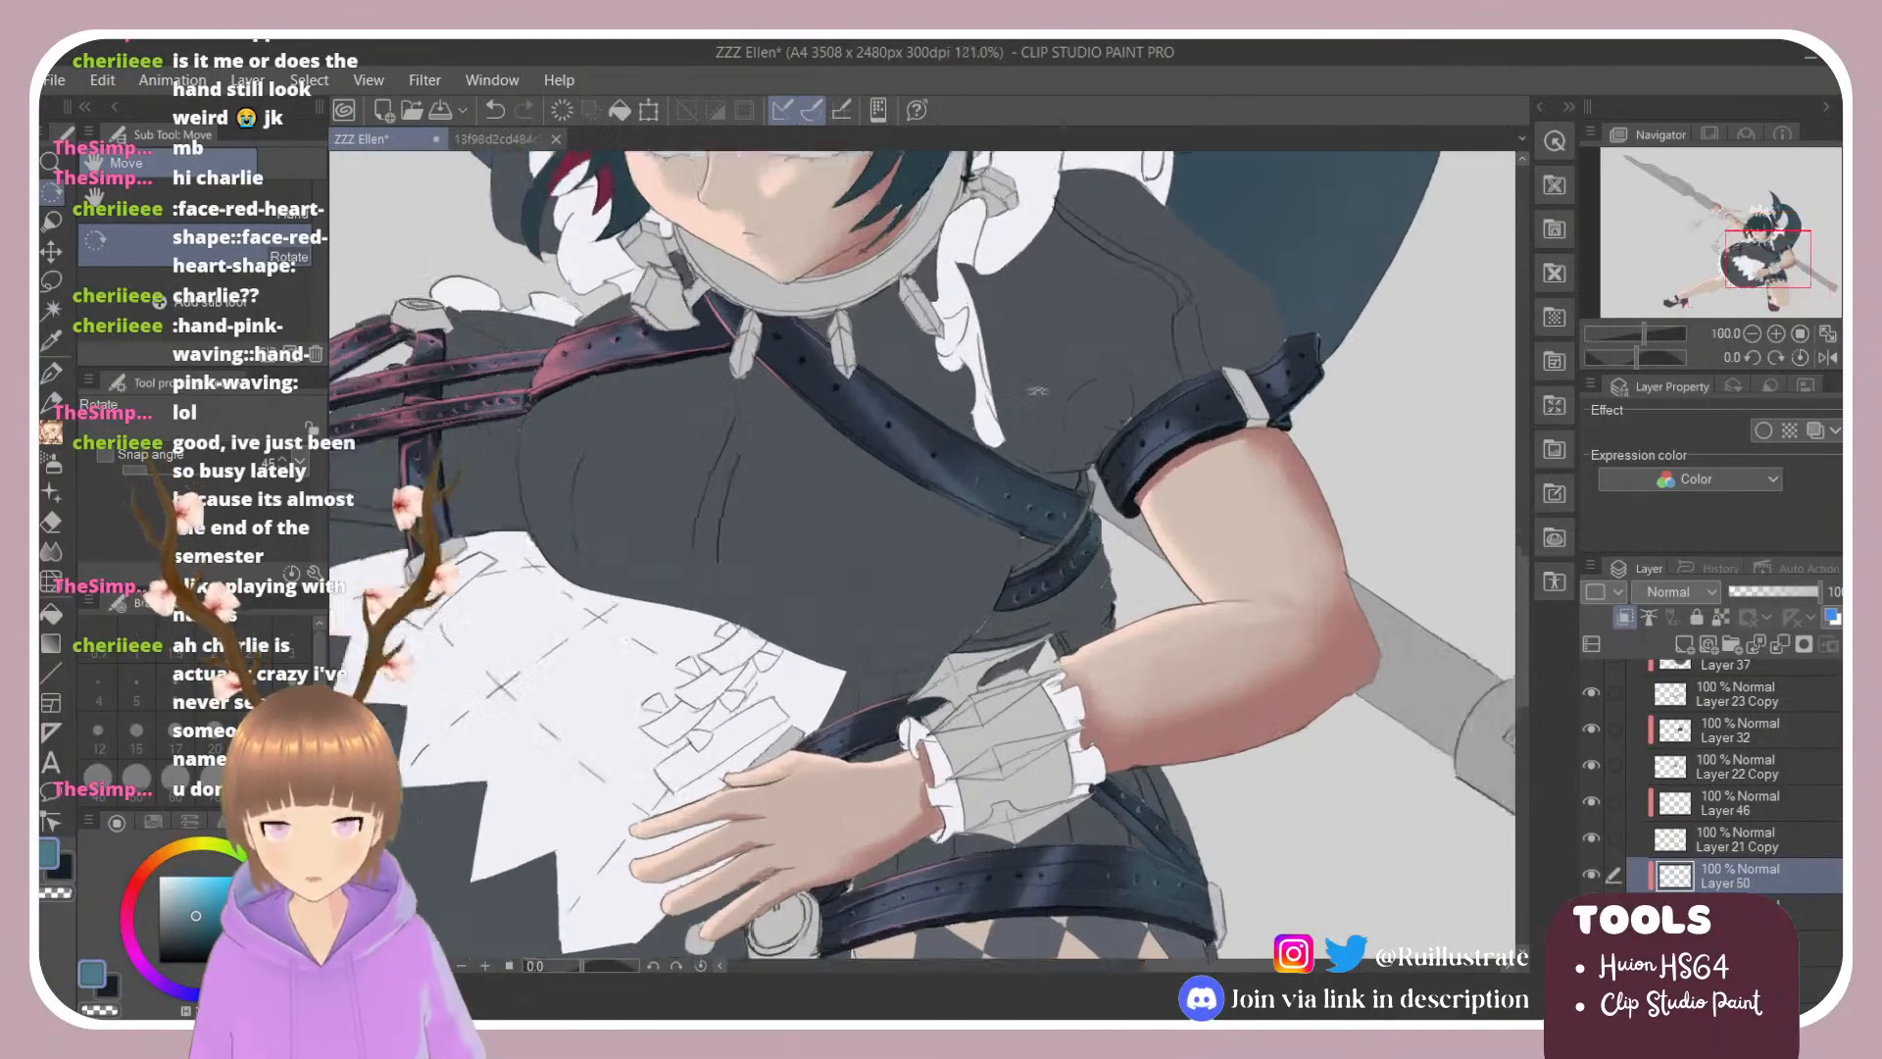
pyautogui.moveTo(1026, 386); pyautogui.dragTo(1198, 601)
pyautogui.press('b')
pyautogui.moveTo(824, 533); pyautogui.dragTo(874, 617)
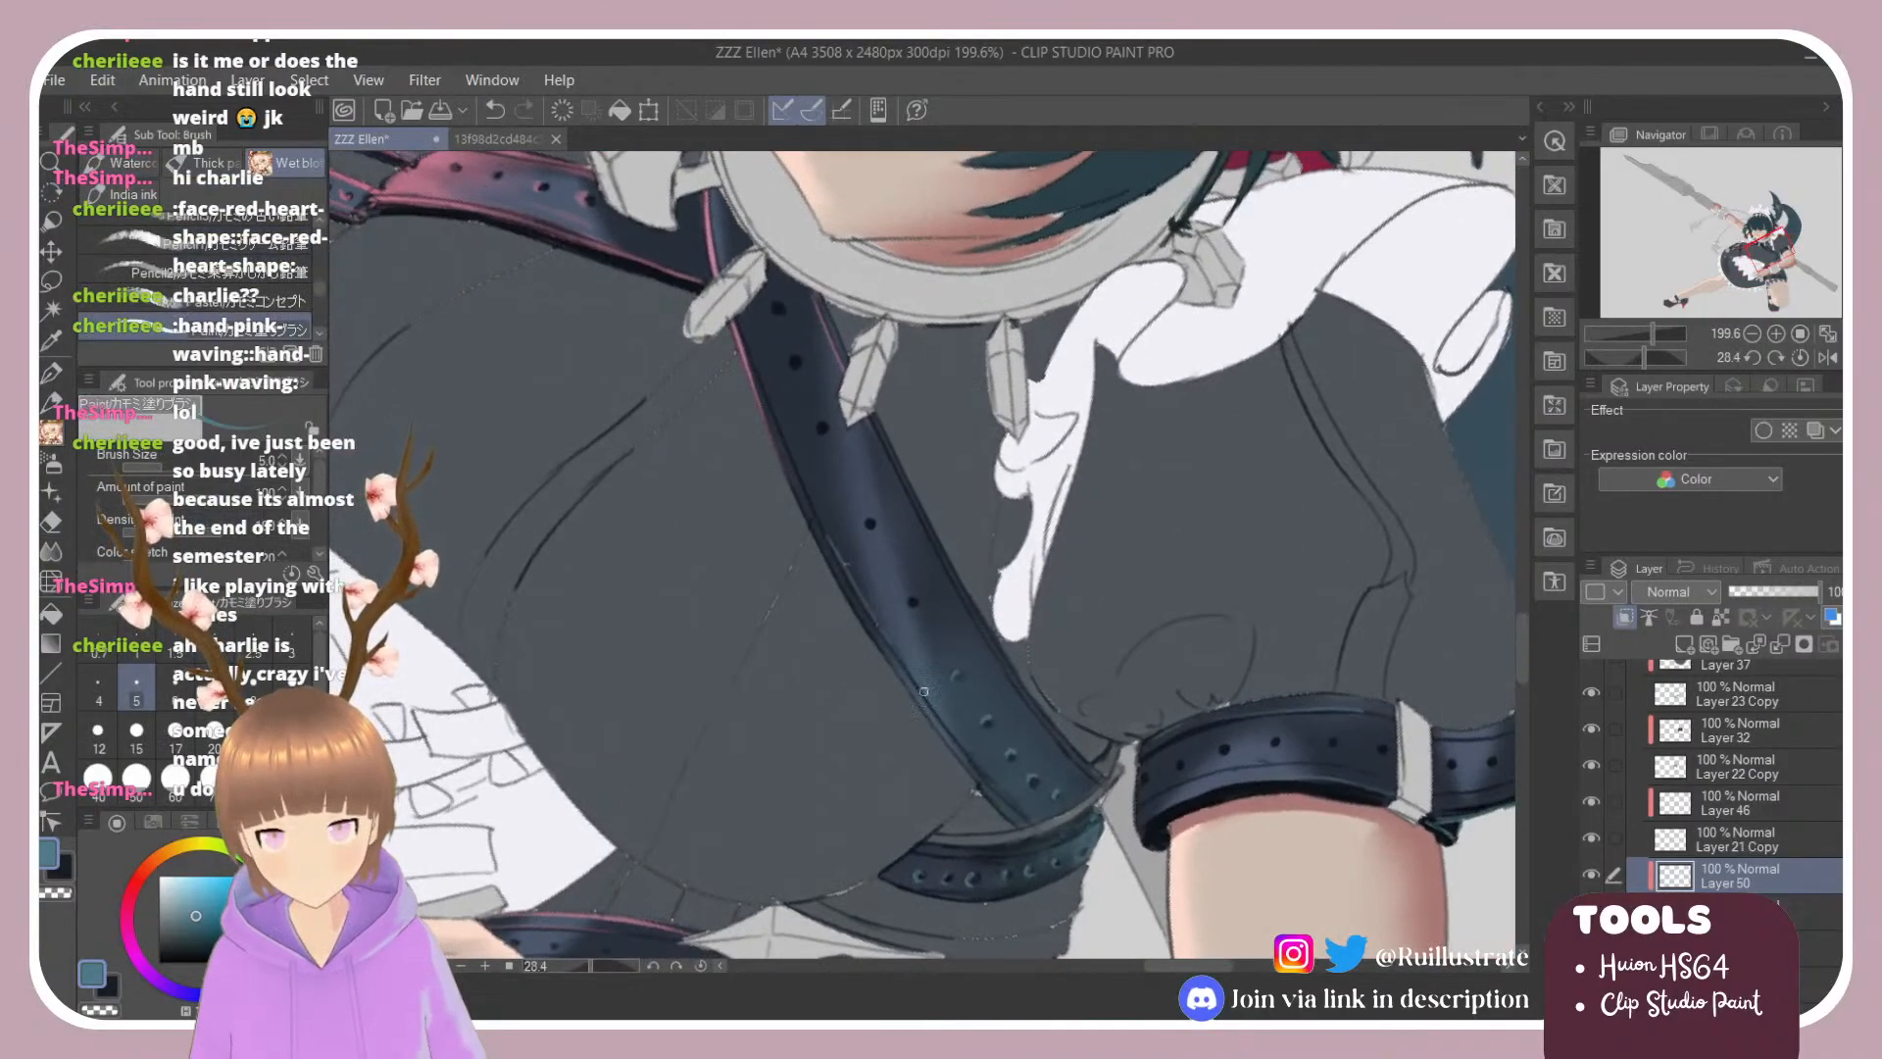
pyautogui.hotkey('ctrl', 'z')
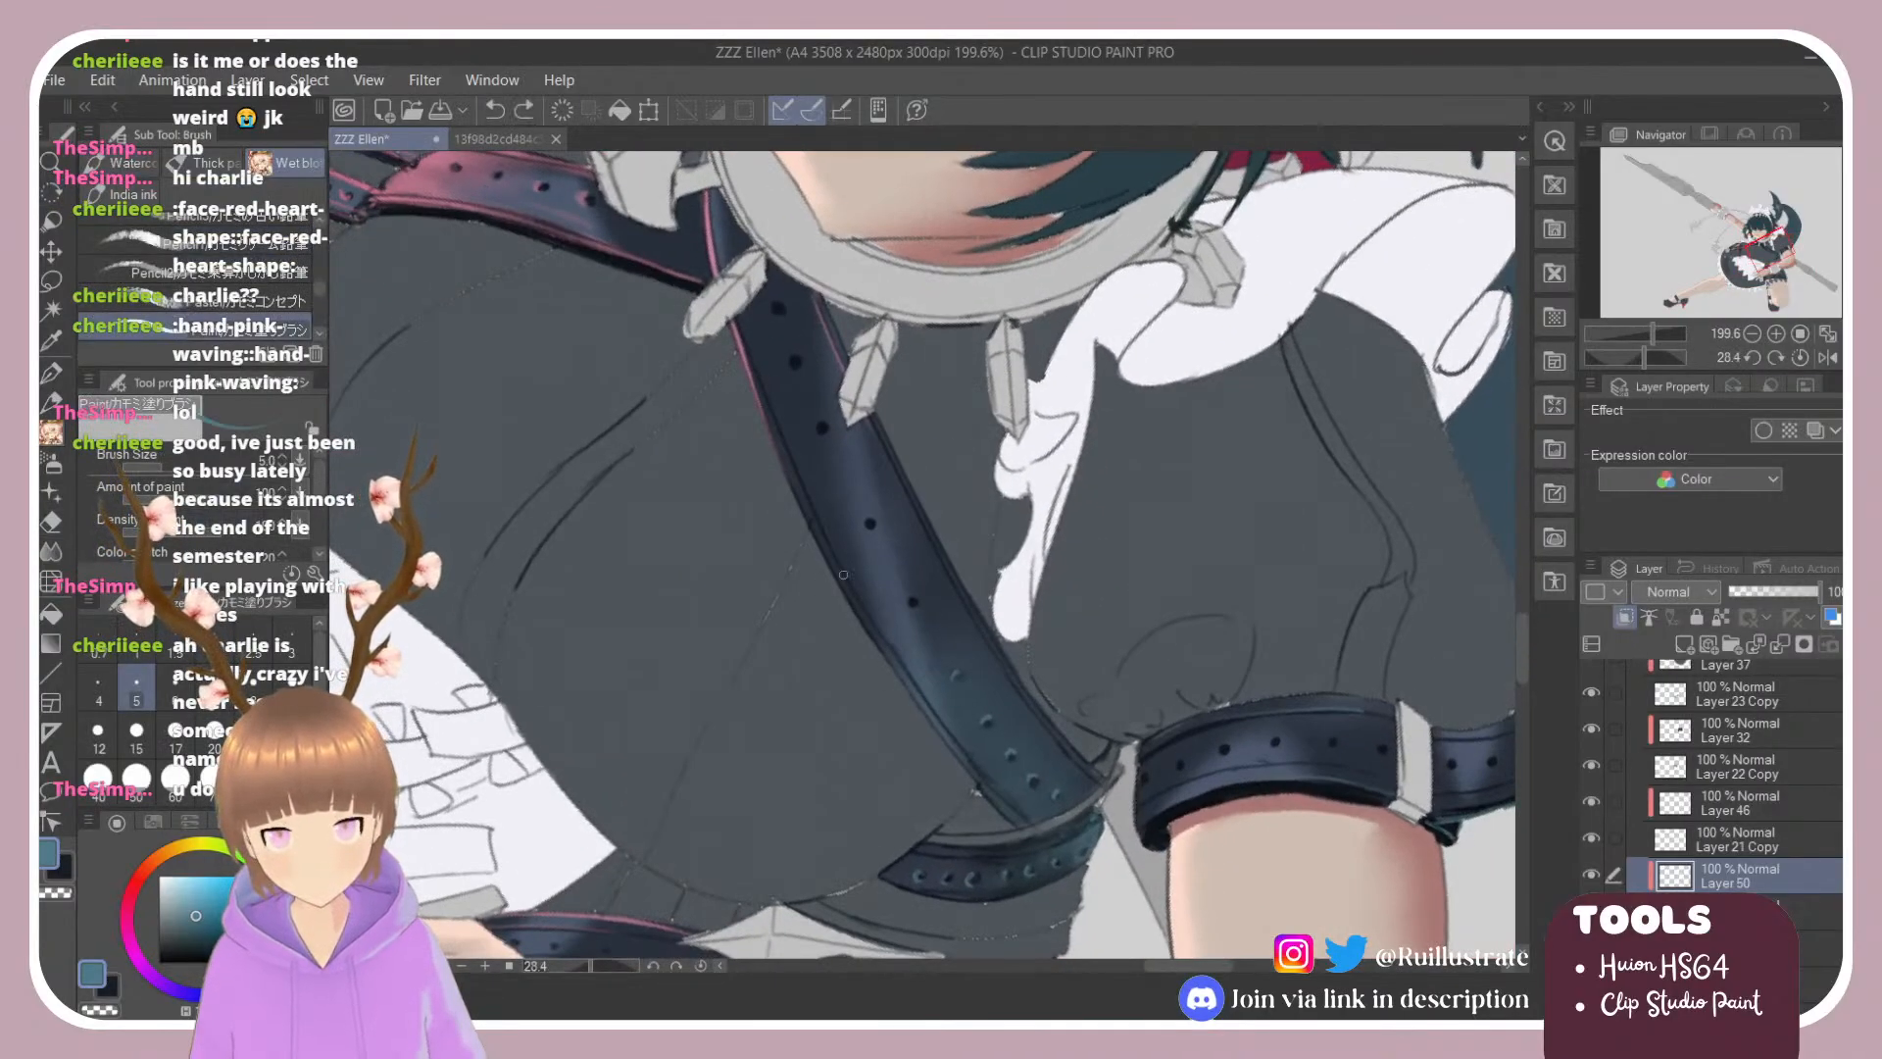
pyautogui.moveTo(823, 541); pyautogui.dragTo(878, 637)
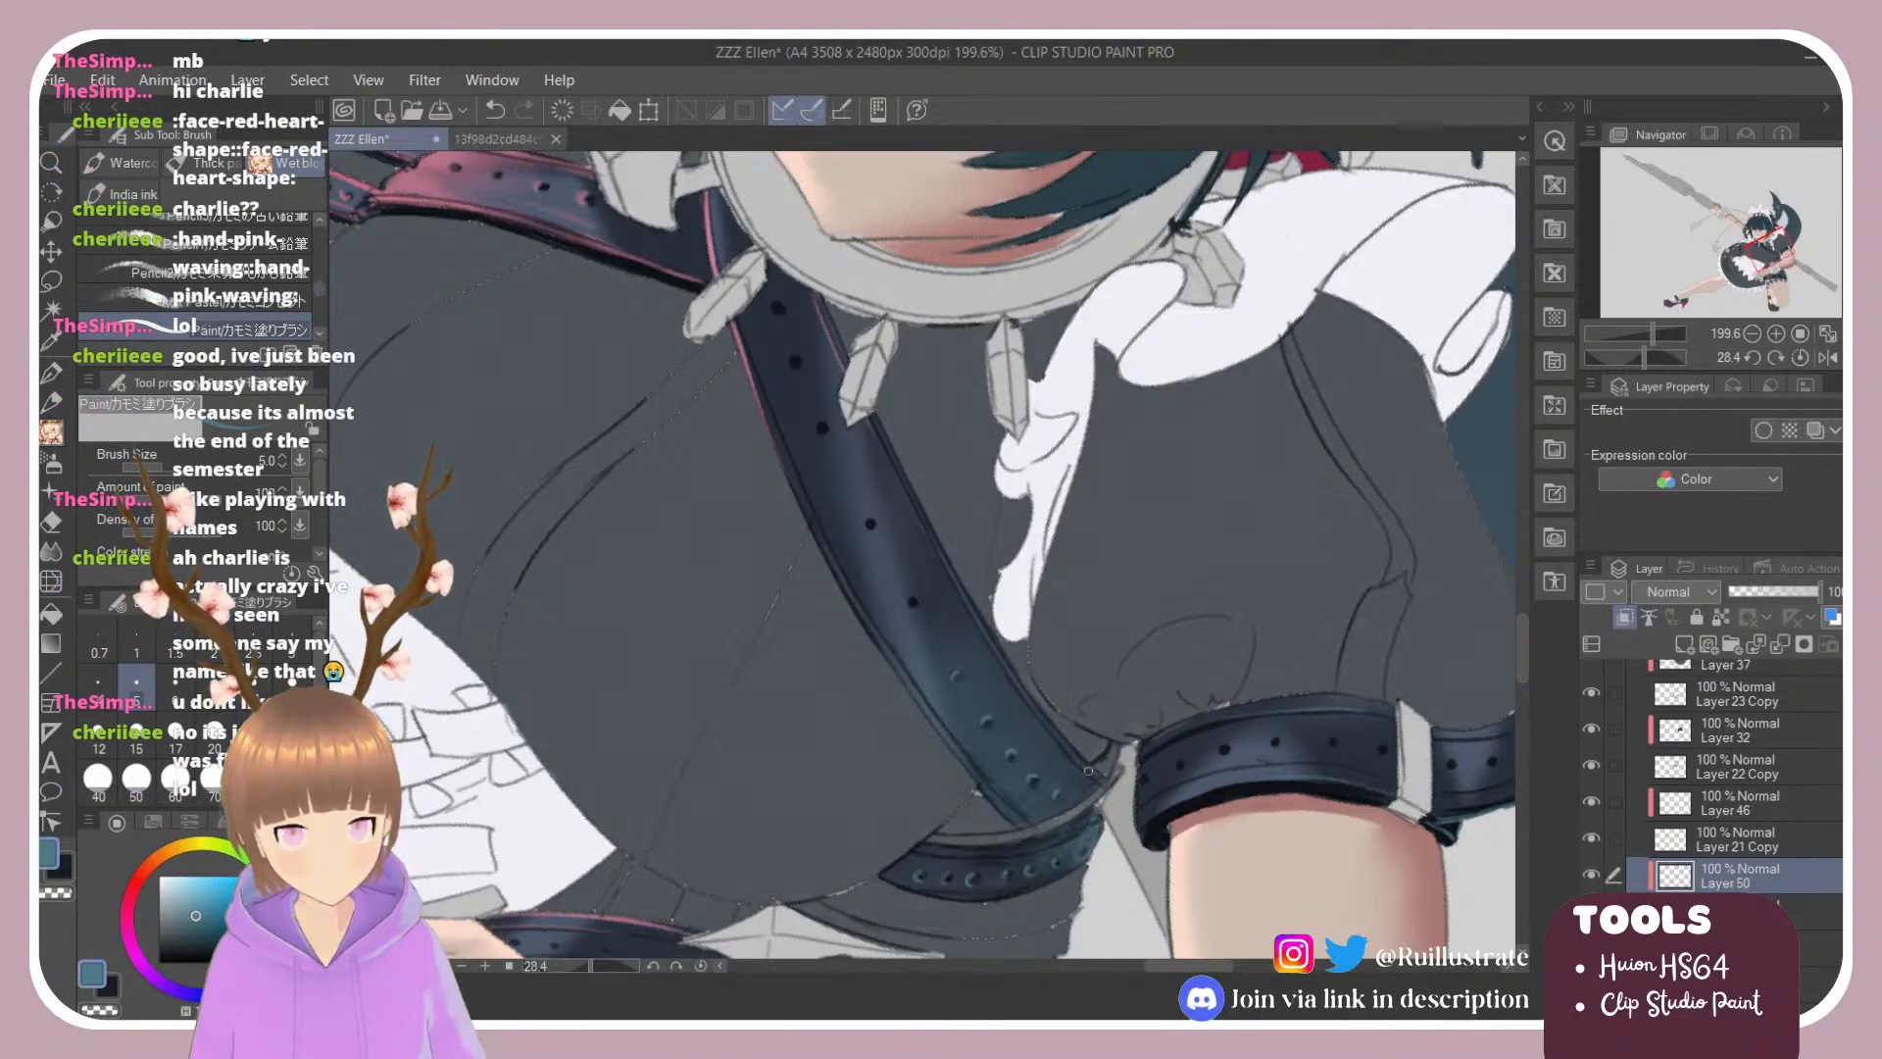
pyautogui.moveTo(1027, 698); pyautogui.dragTo(1087, 766)
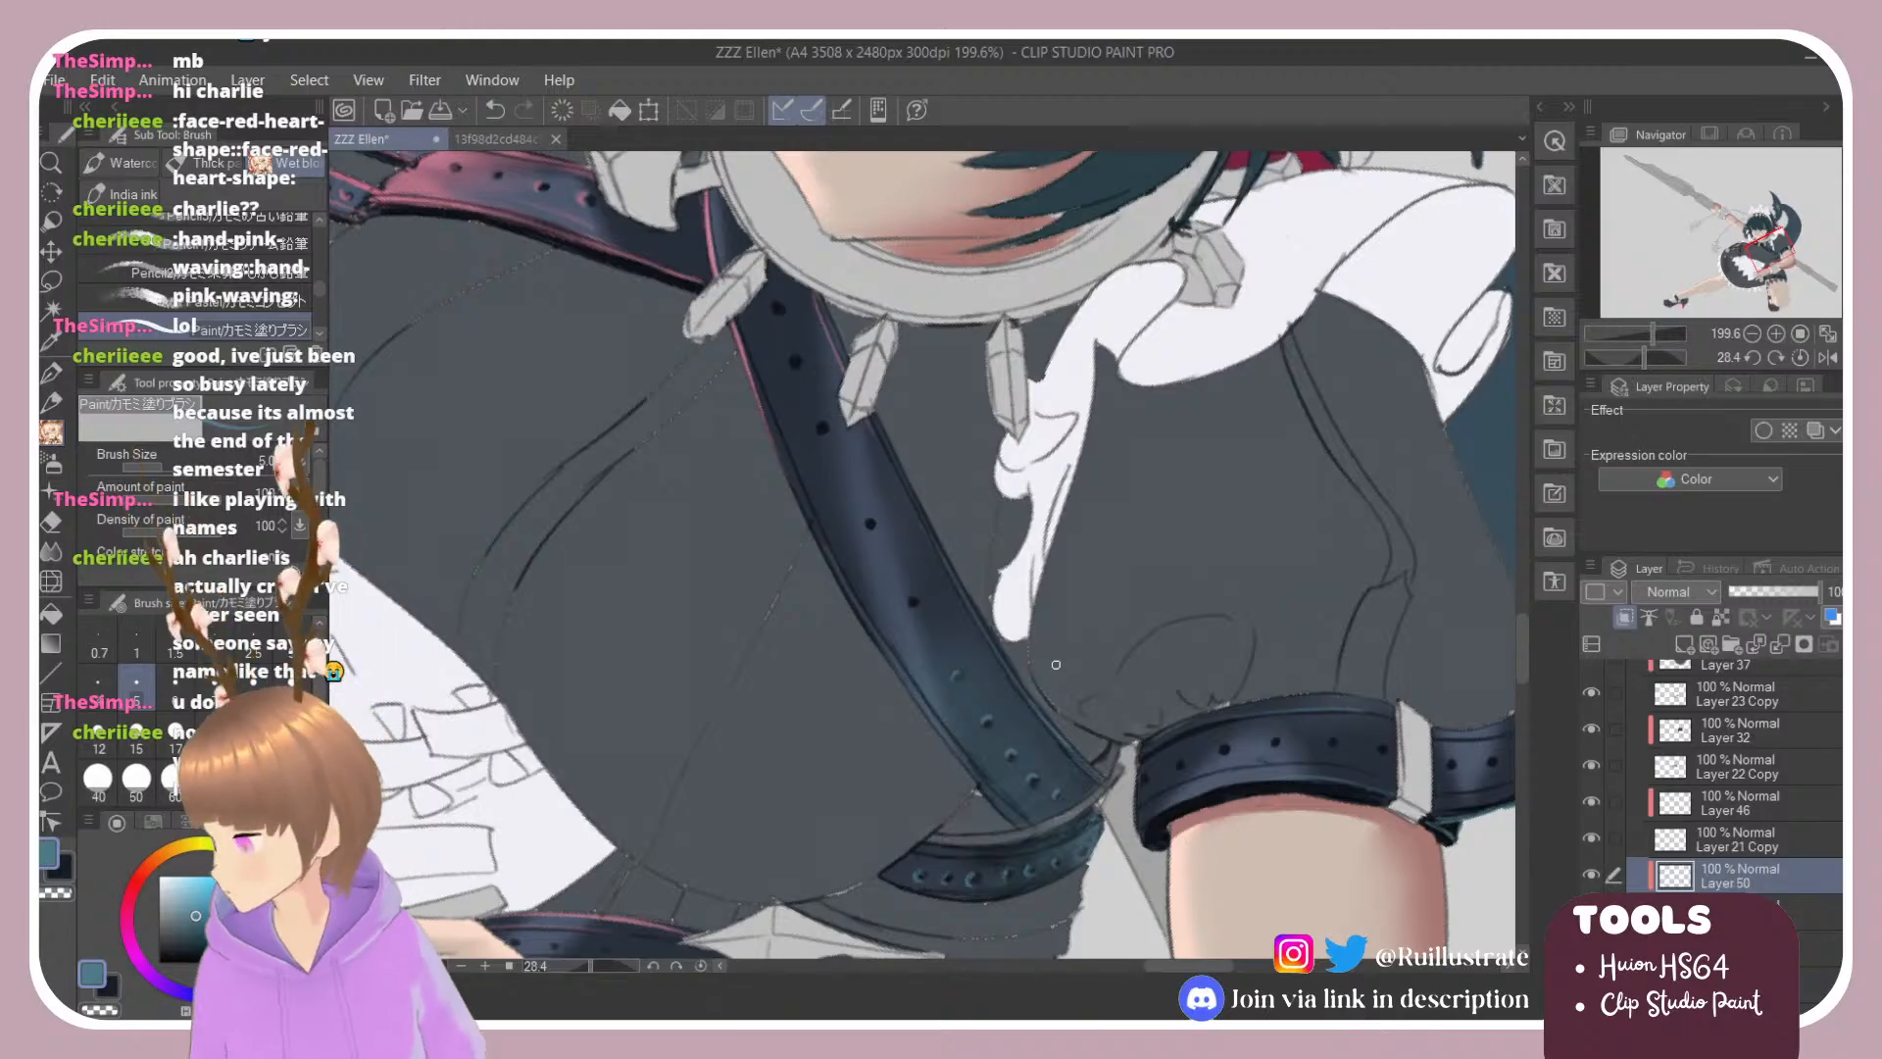
# Step: Select the layer below Layer 50 and sample pink from the highlighted edge of the chest strap
pyautogui.scroll(-3, 1056, 665)
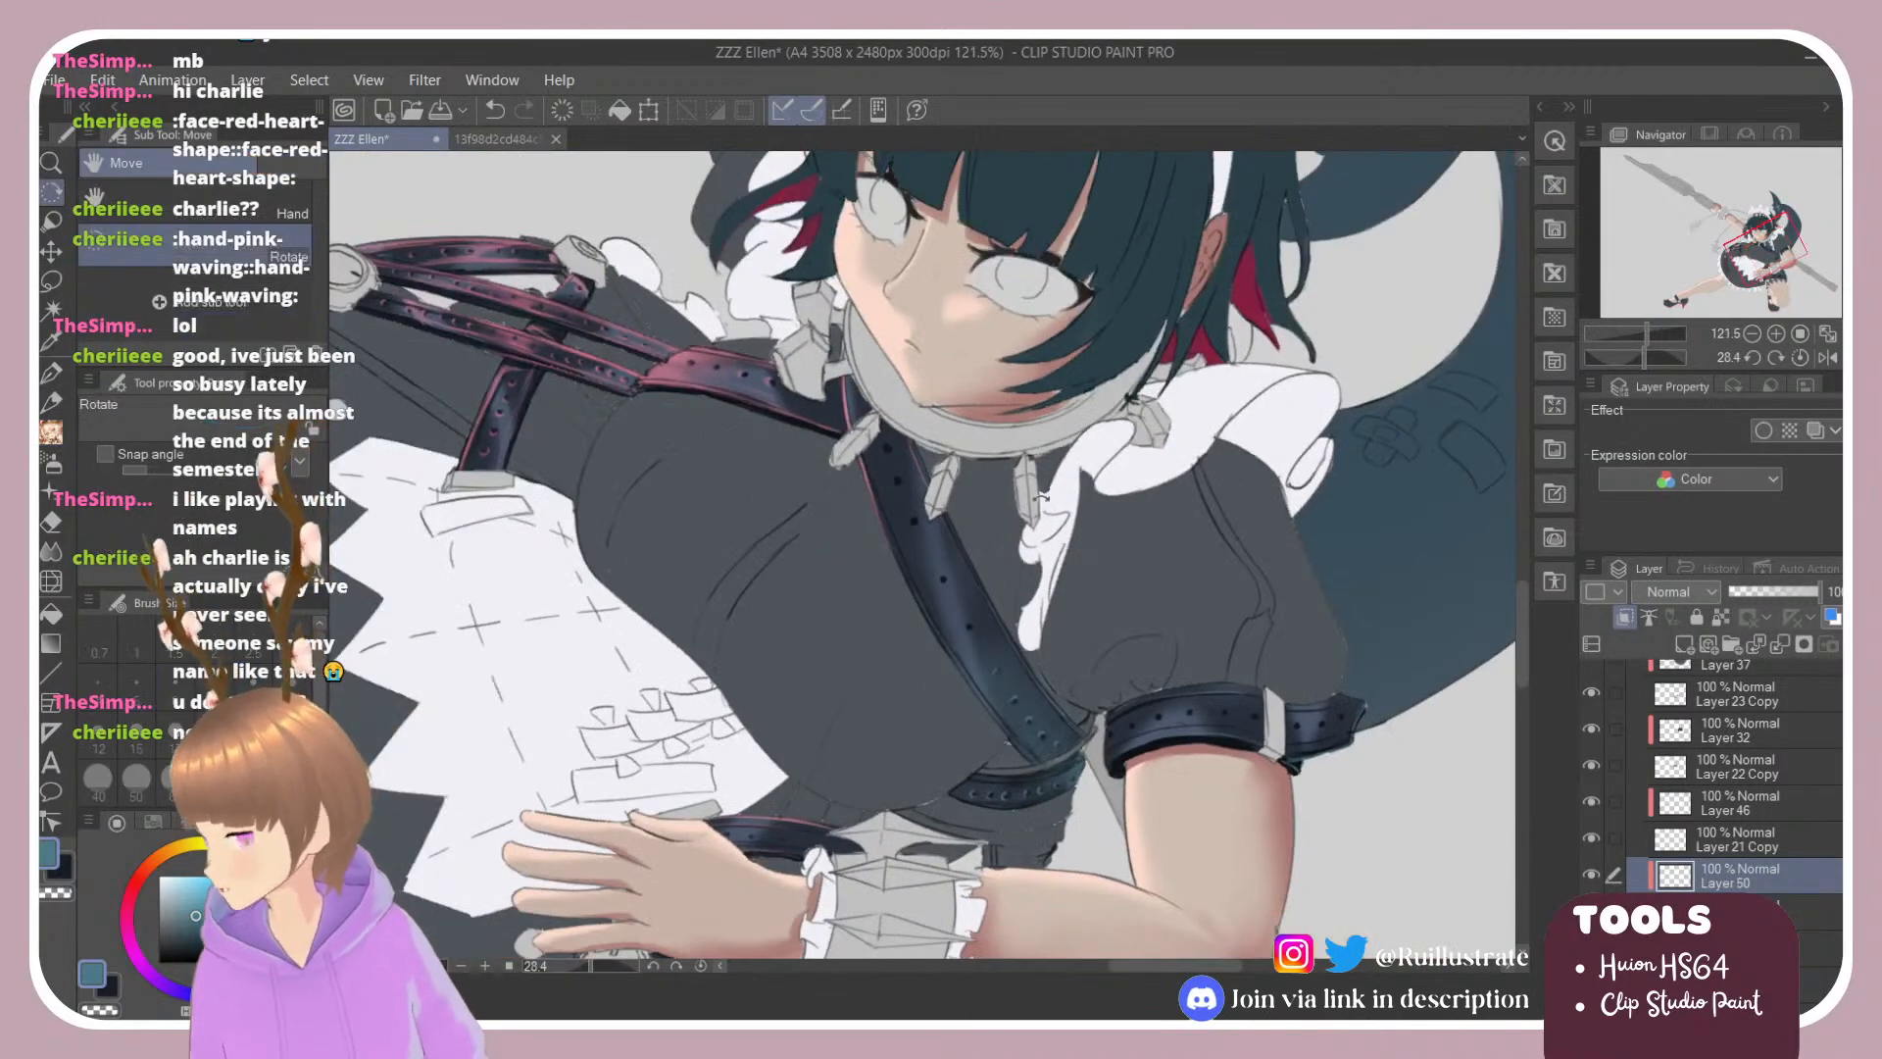
pyautogui.moveTo(1093, 535); pyautogui.dragTo(978, 333)
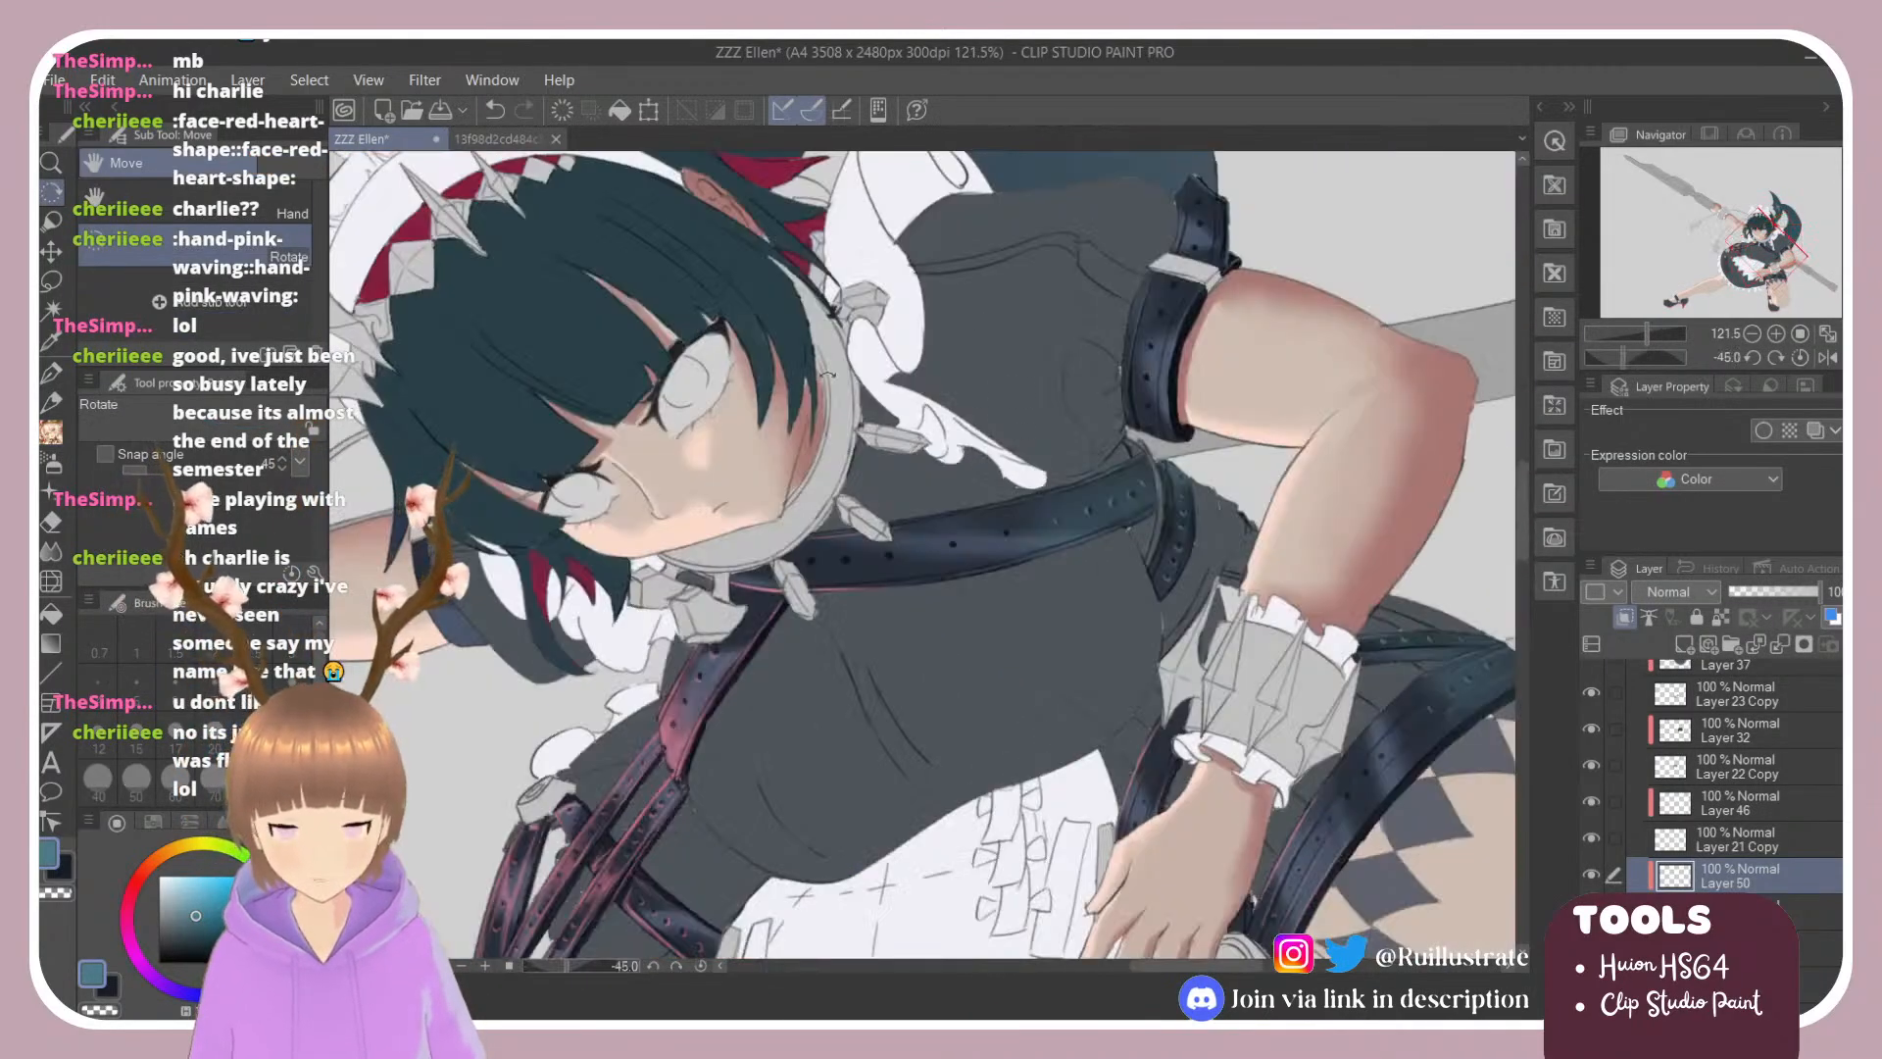
pyautogui.moveTo(827, 374); pyautogui.dragTo(1090, 429)
pyautogui.moveTo(919, 362); pyautogui.dragTo(645, 365)
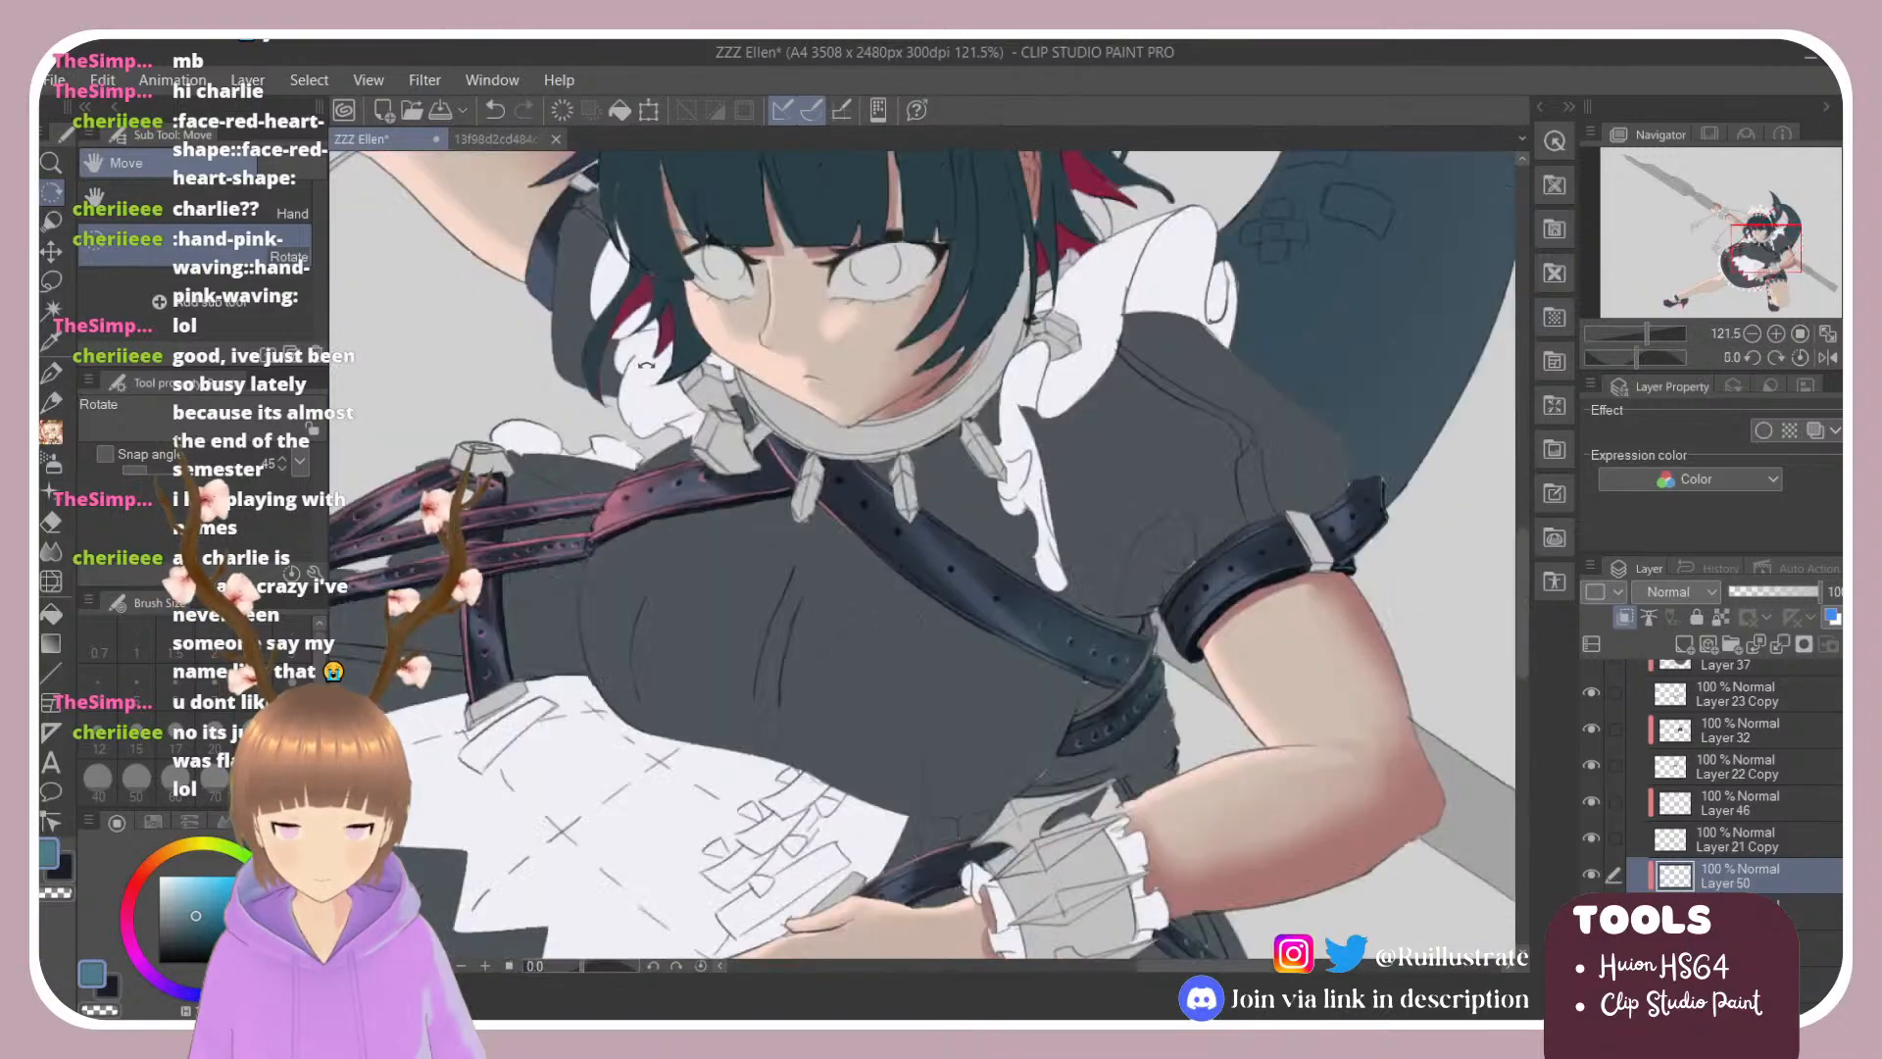
pyautogui.scroll(-4, 1275, 466)
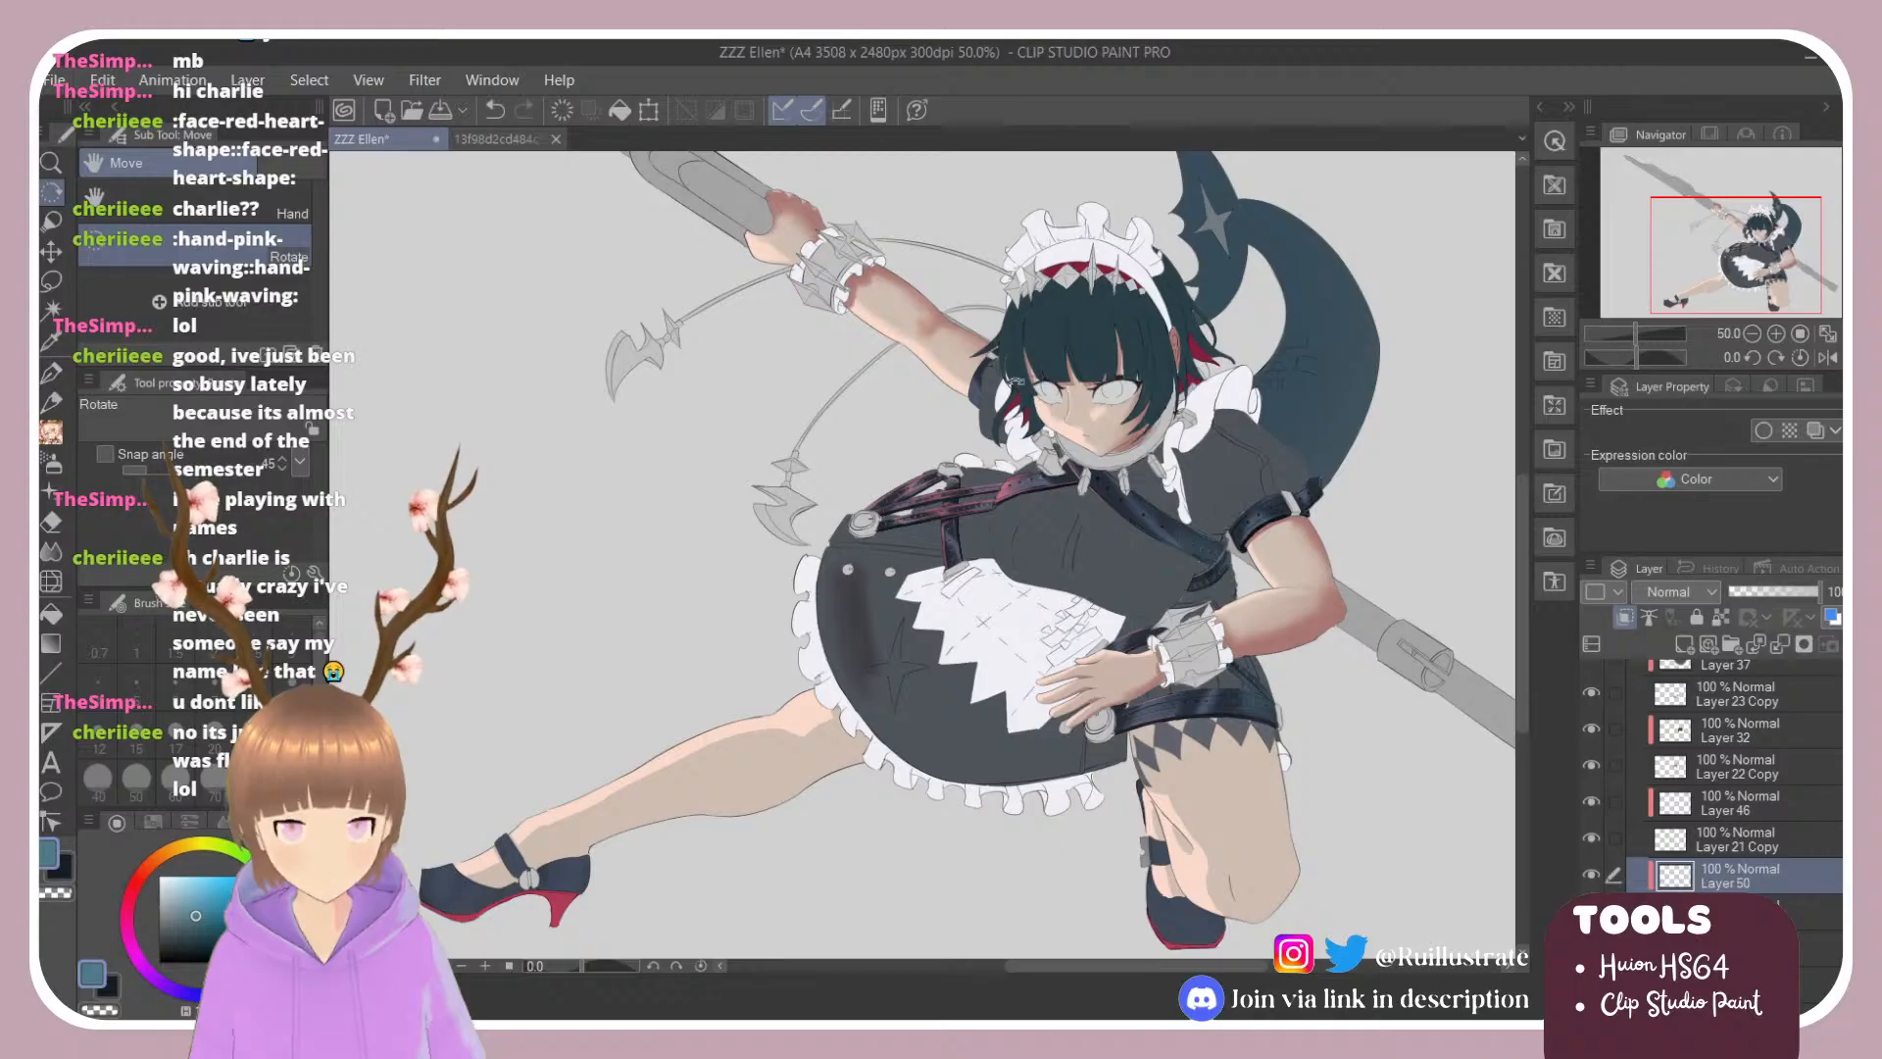
pyautogui.scroll(8, 1000, 348)
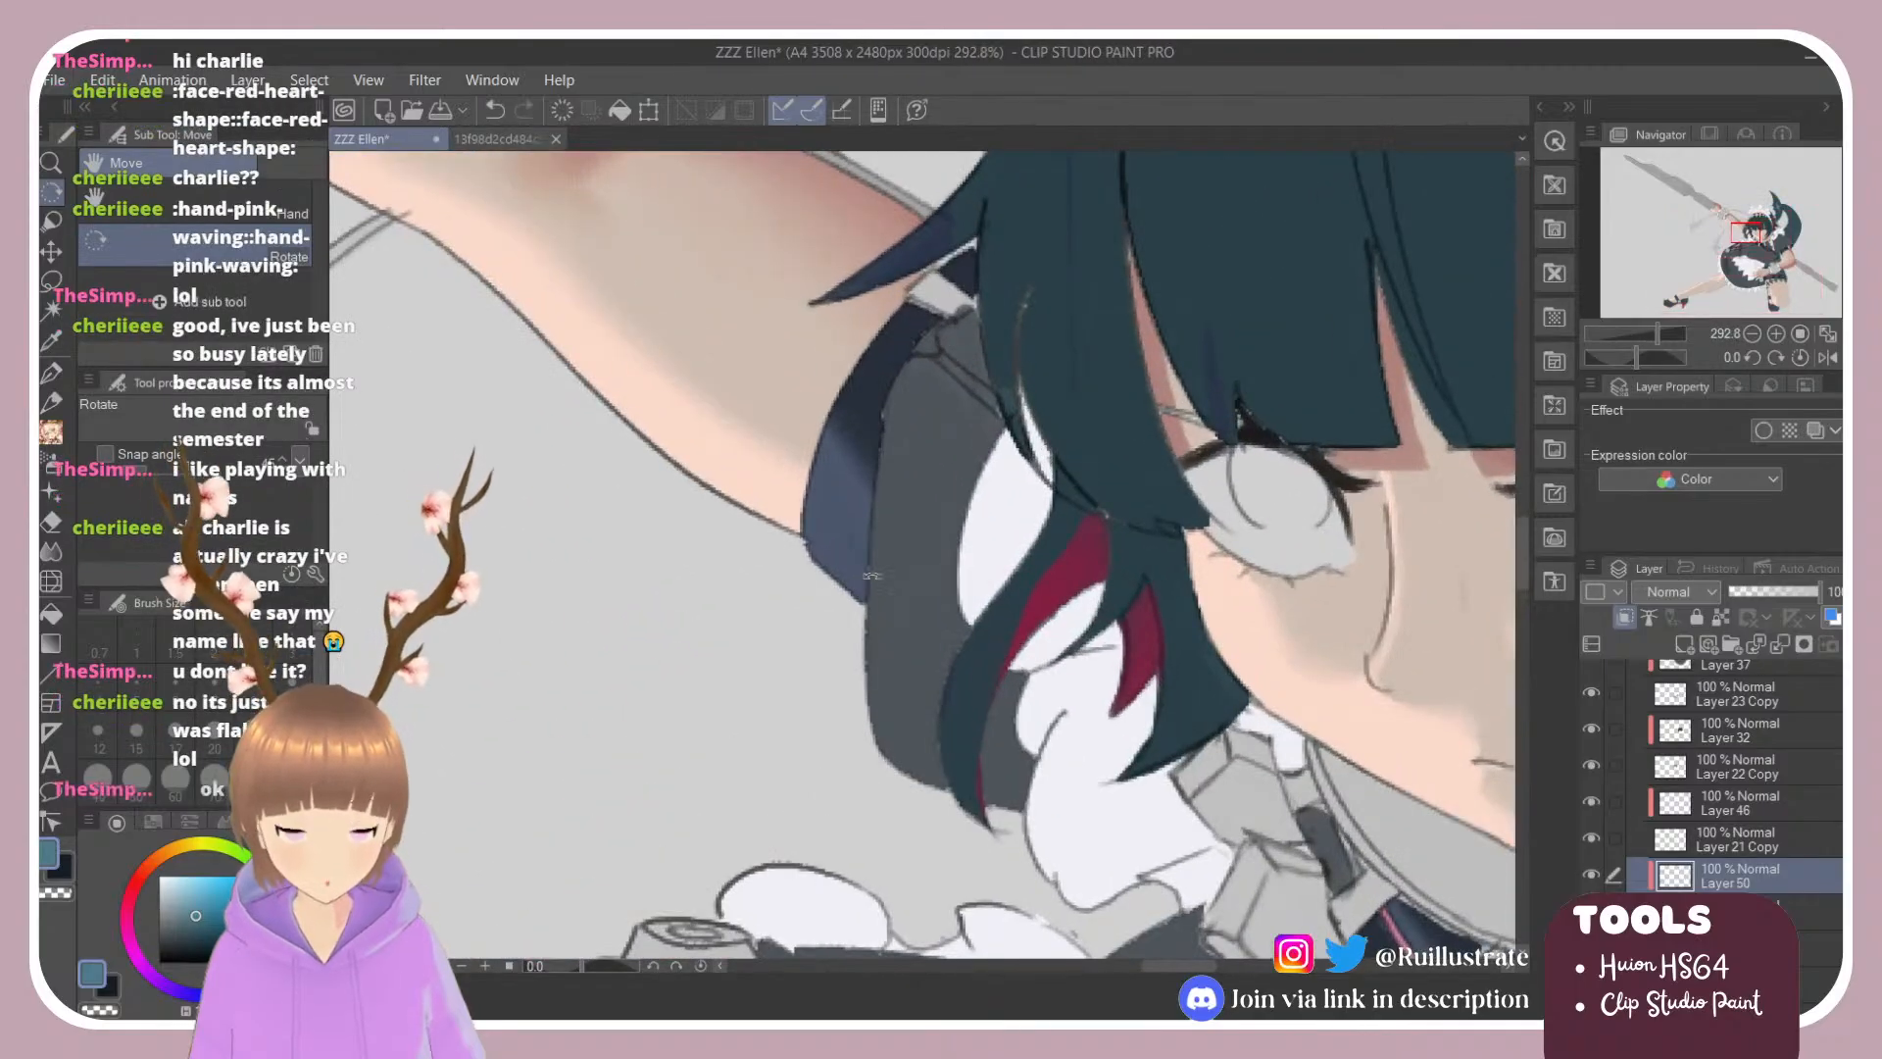
pyautogui.click(1725, 909)
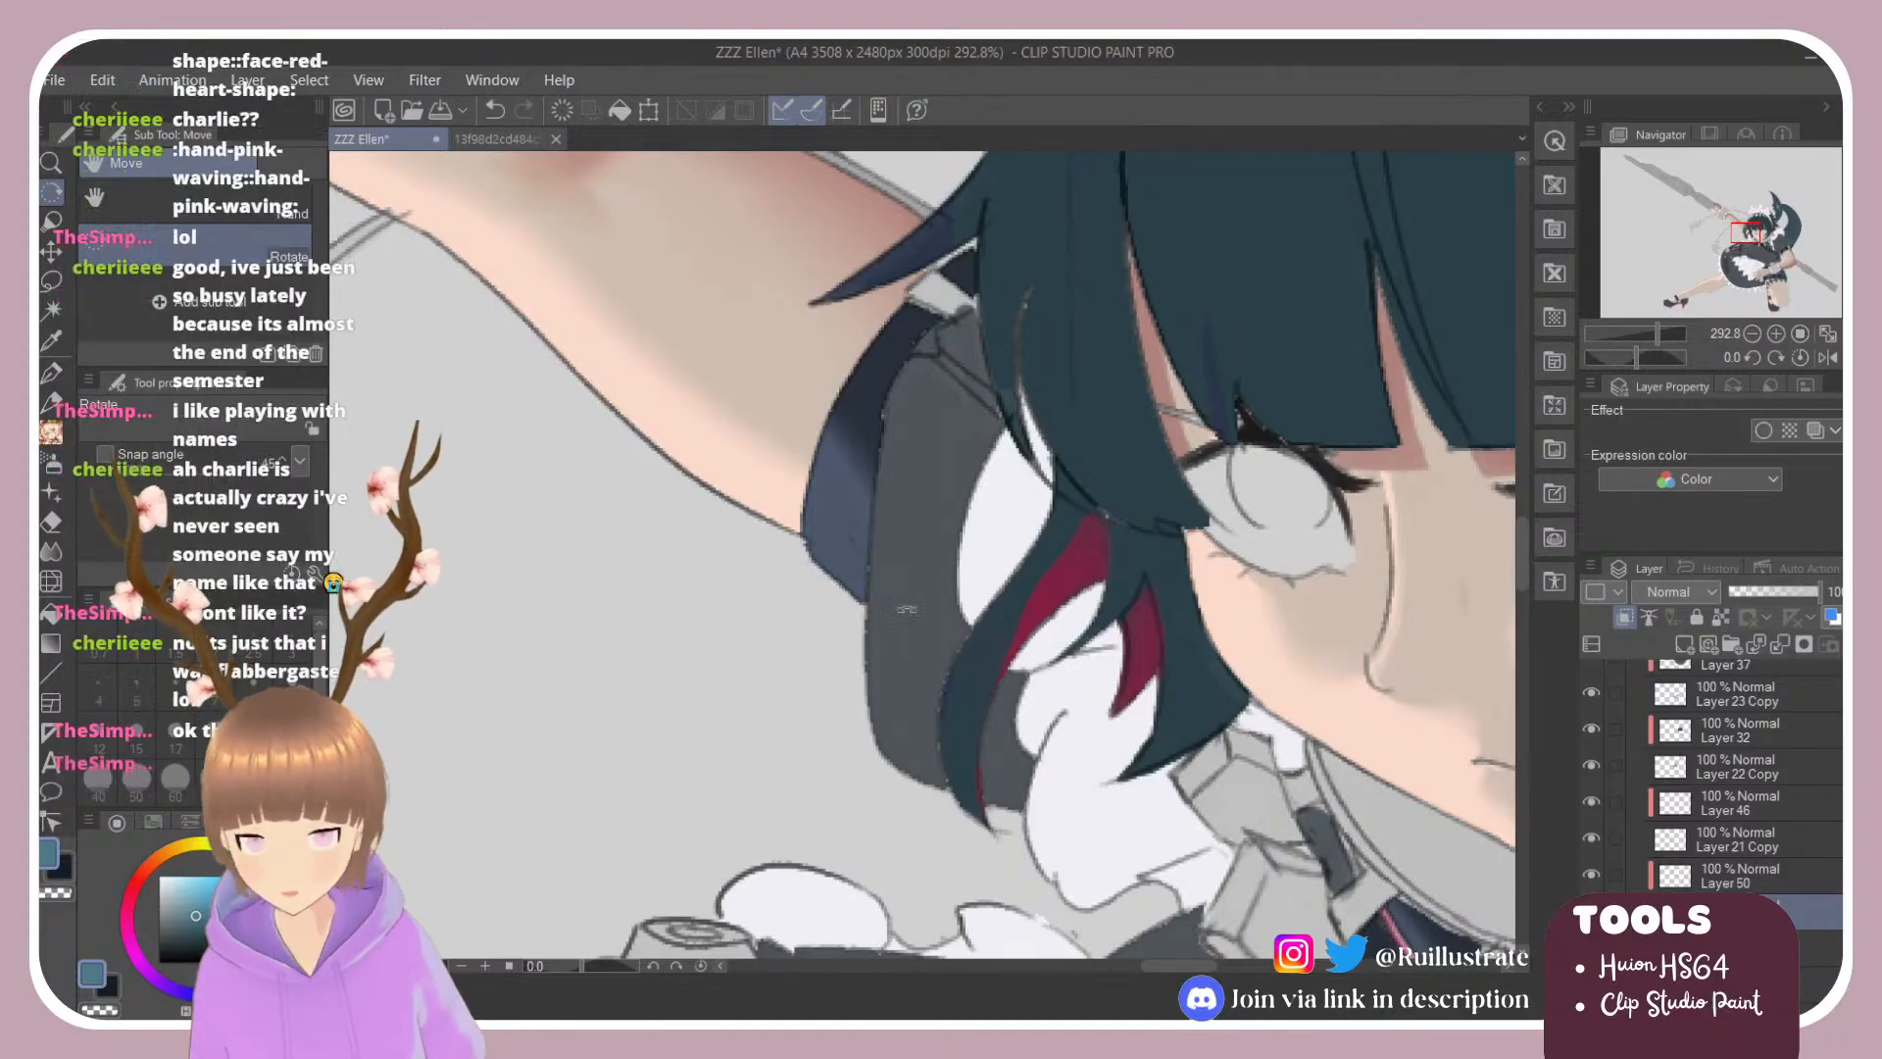
pyautogui.scroll(-4, 929, 553)
pyautogui.scroll(4, 923, 721)
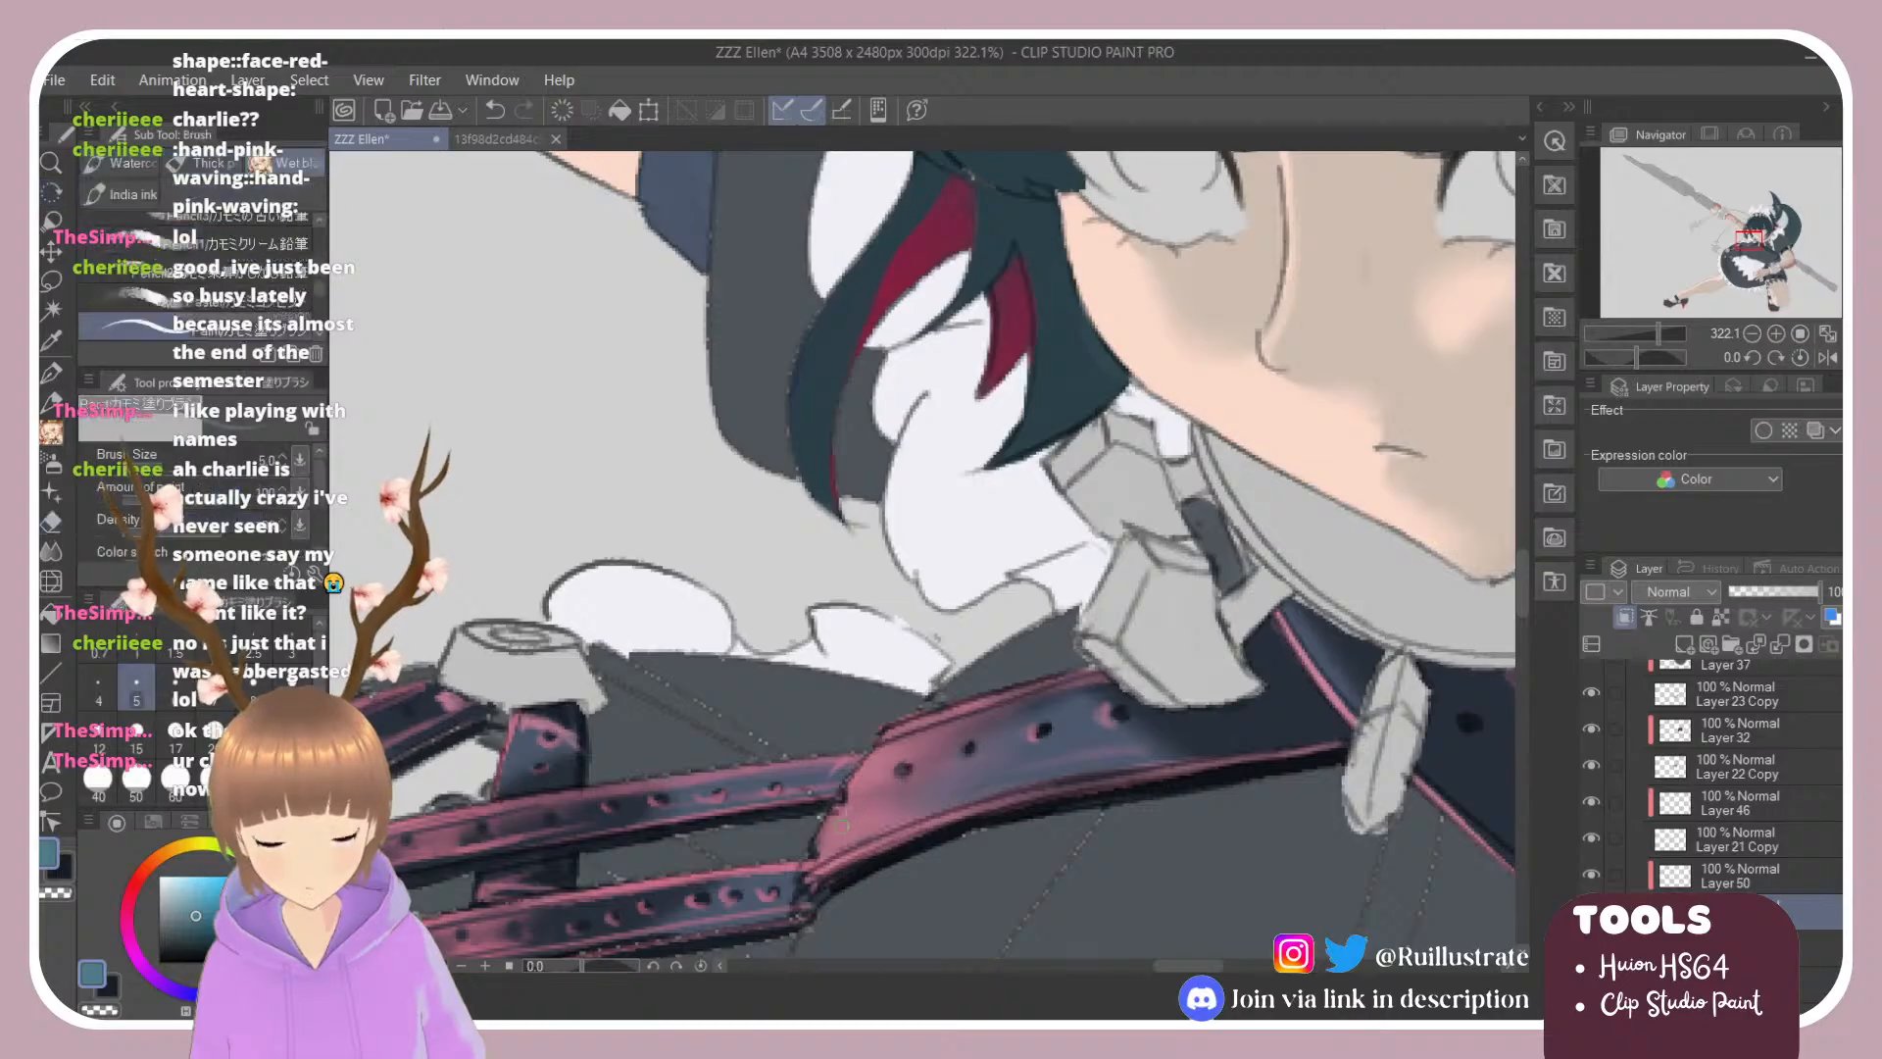
pyautogui.keyDown('alt'); pyautogui.click(835, 833); pyautogui.keyUp('alt')
pyautogui.scroll(-5, 1083, 931)
pyautogui.scroll(1, 821, 381)
pyautogui.scroll(5, 821, 381)
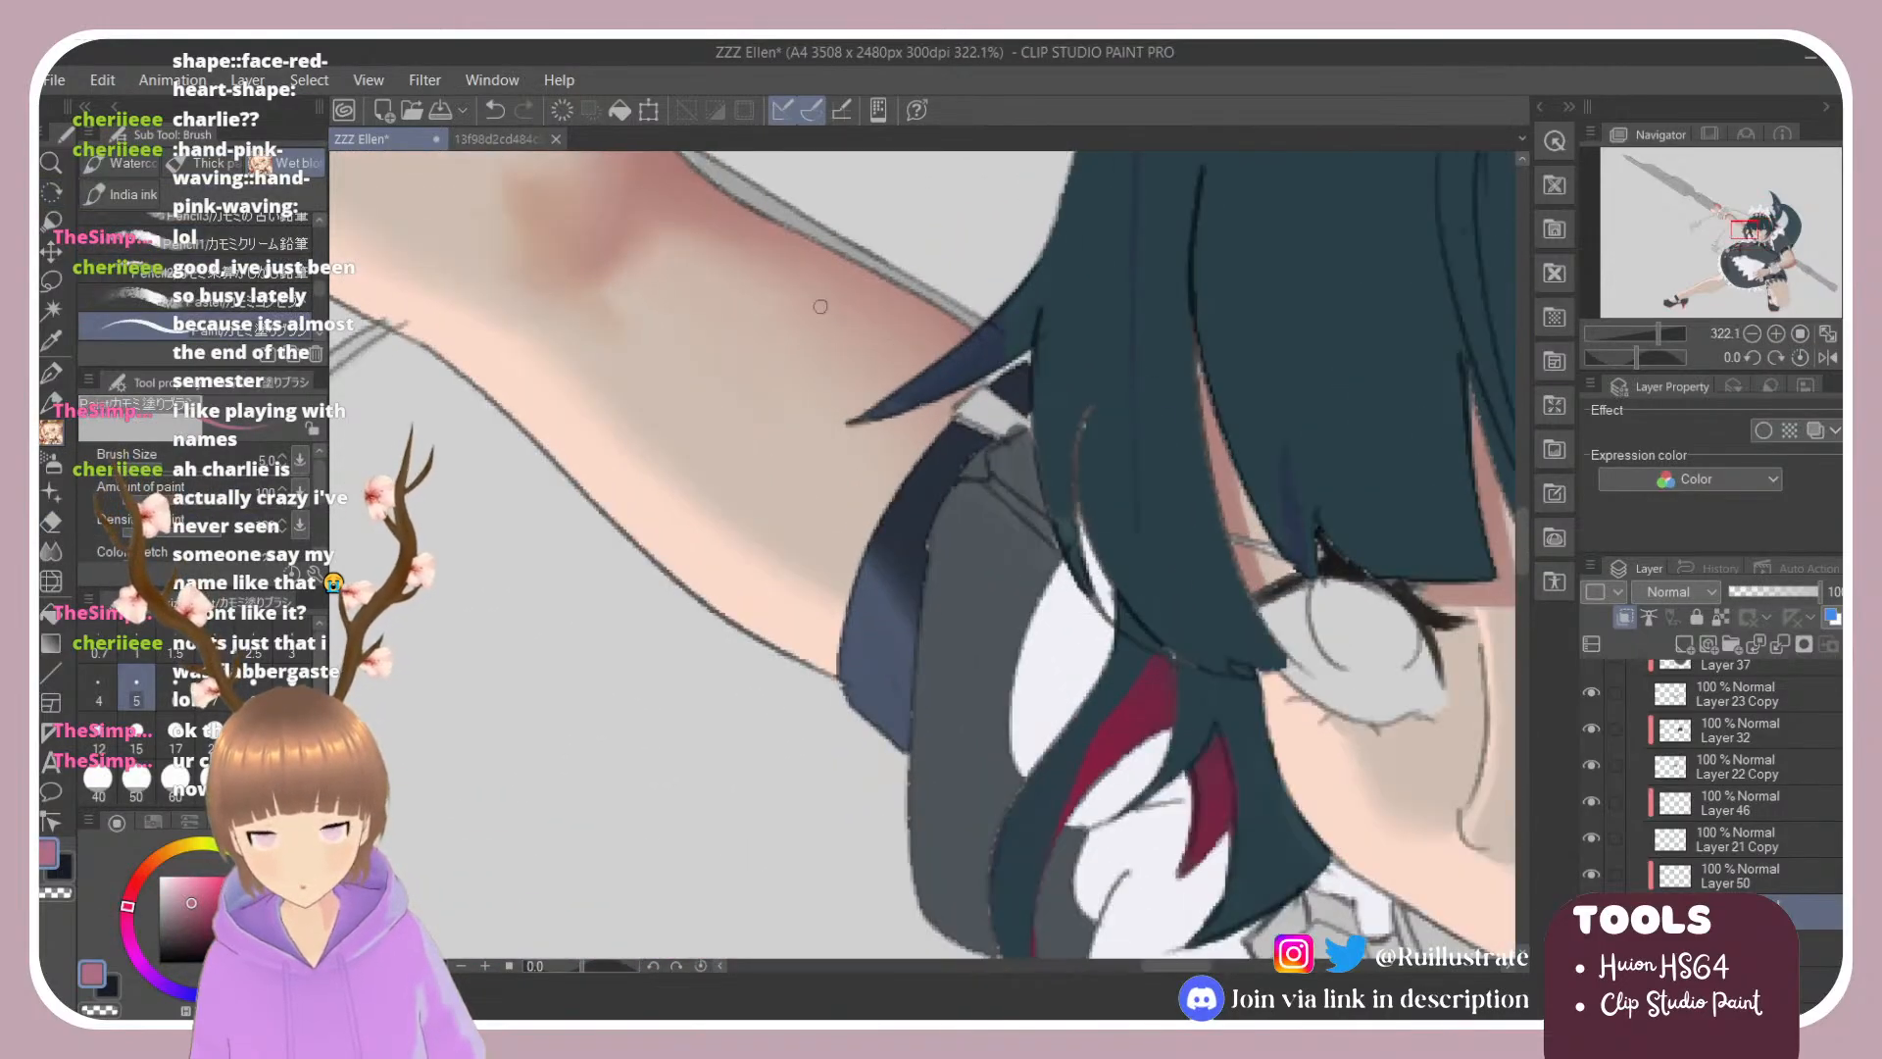
# Step: Line the outer edge of the raised arm's band with a pink rim highlight and add small pink dabs inside it
pyautogui.moveTo(980, 475)
pyautogui.mouseDown()
pyautogui.moveTo(913, 459)
pyautogui.moveTo(889, 620)
pyautogui.mouseUp()
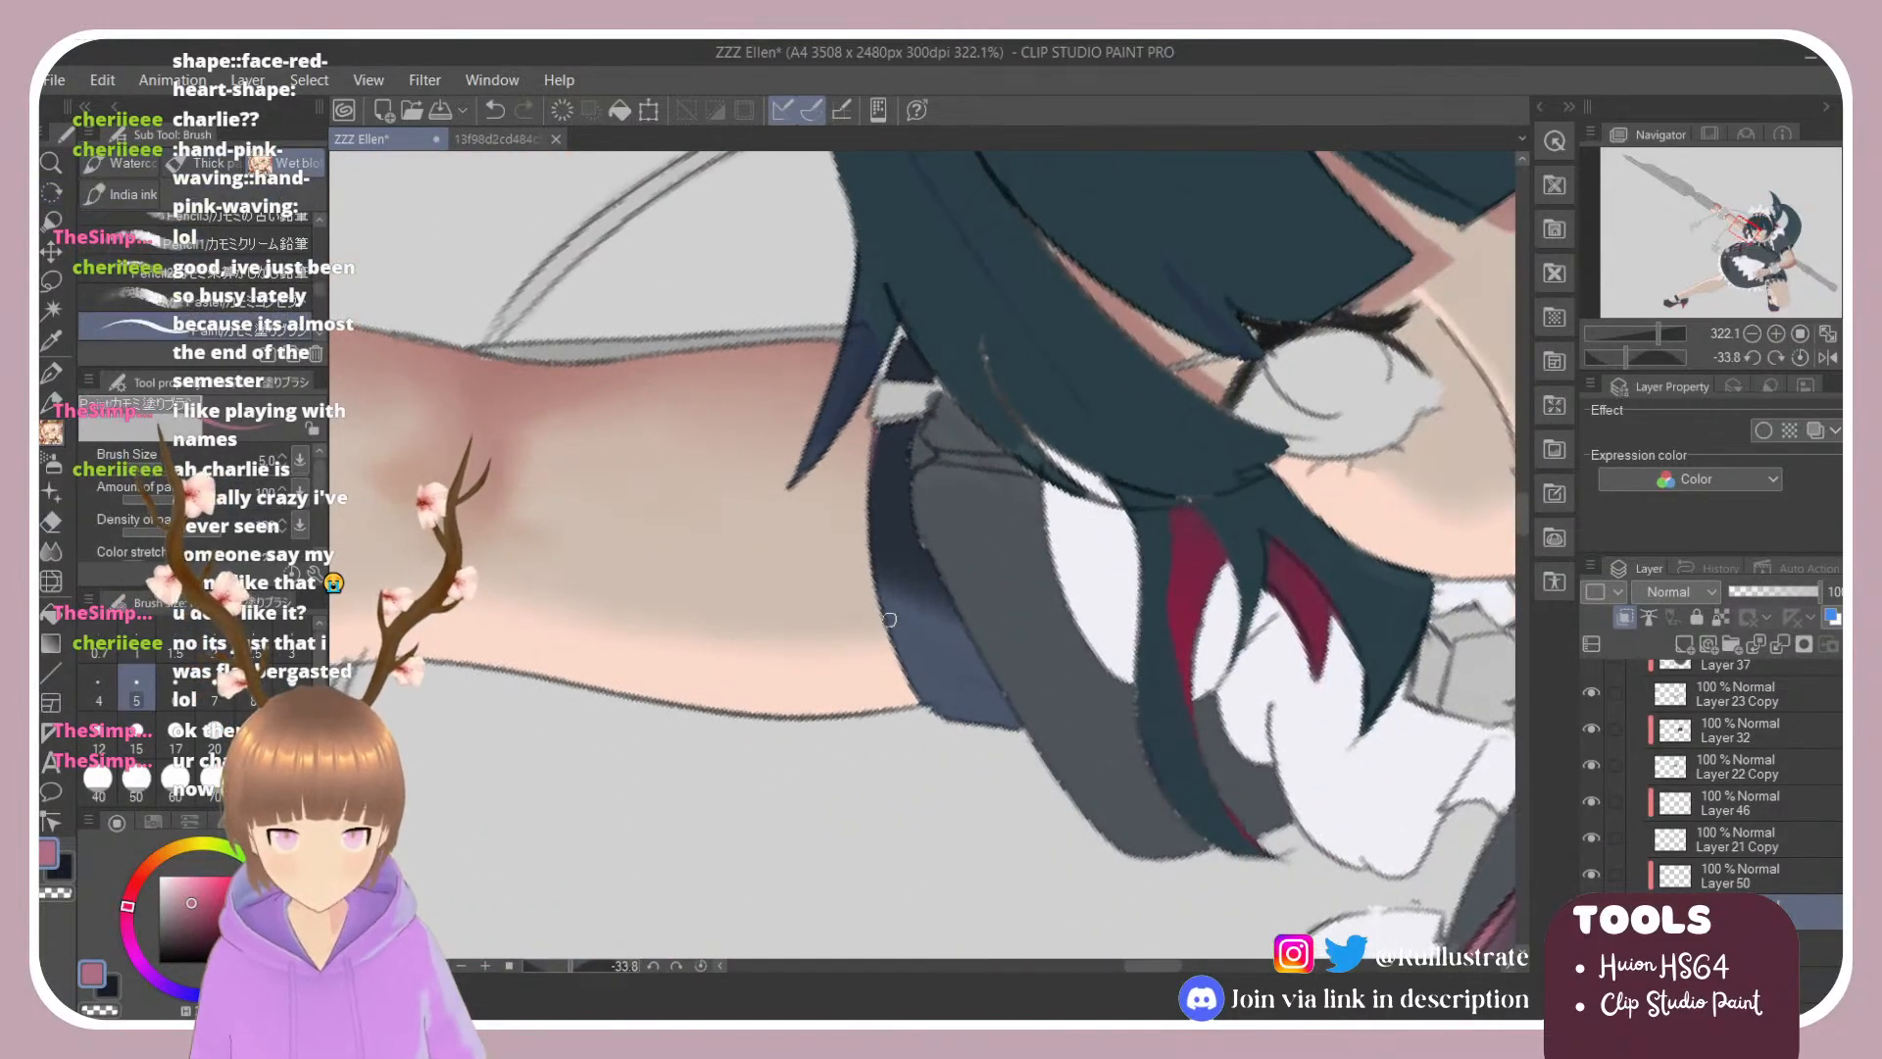
pyautogui.moveTo(876, 427); pyautogui.dragTo(931, 720)
pyautogui.hotkey('ctrl', 'z')
pyautogui.moveTo(877, 436); pyautogui.dragTo(889, 627)
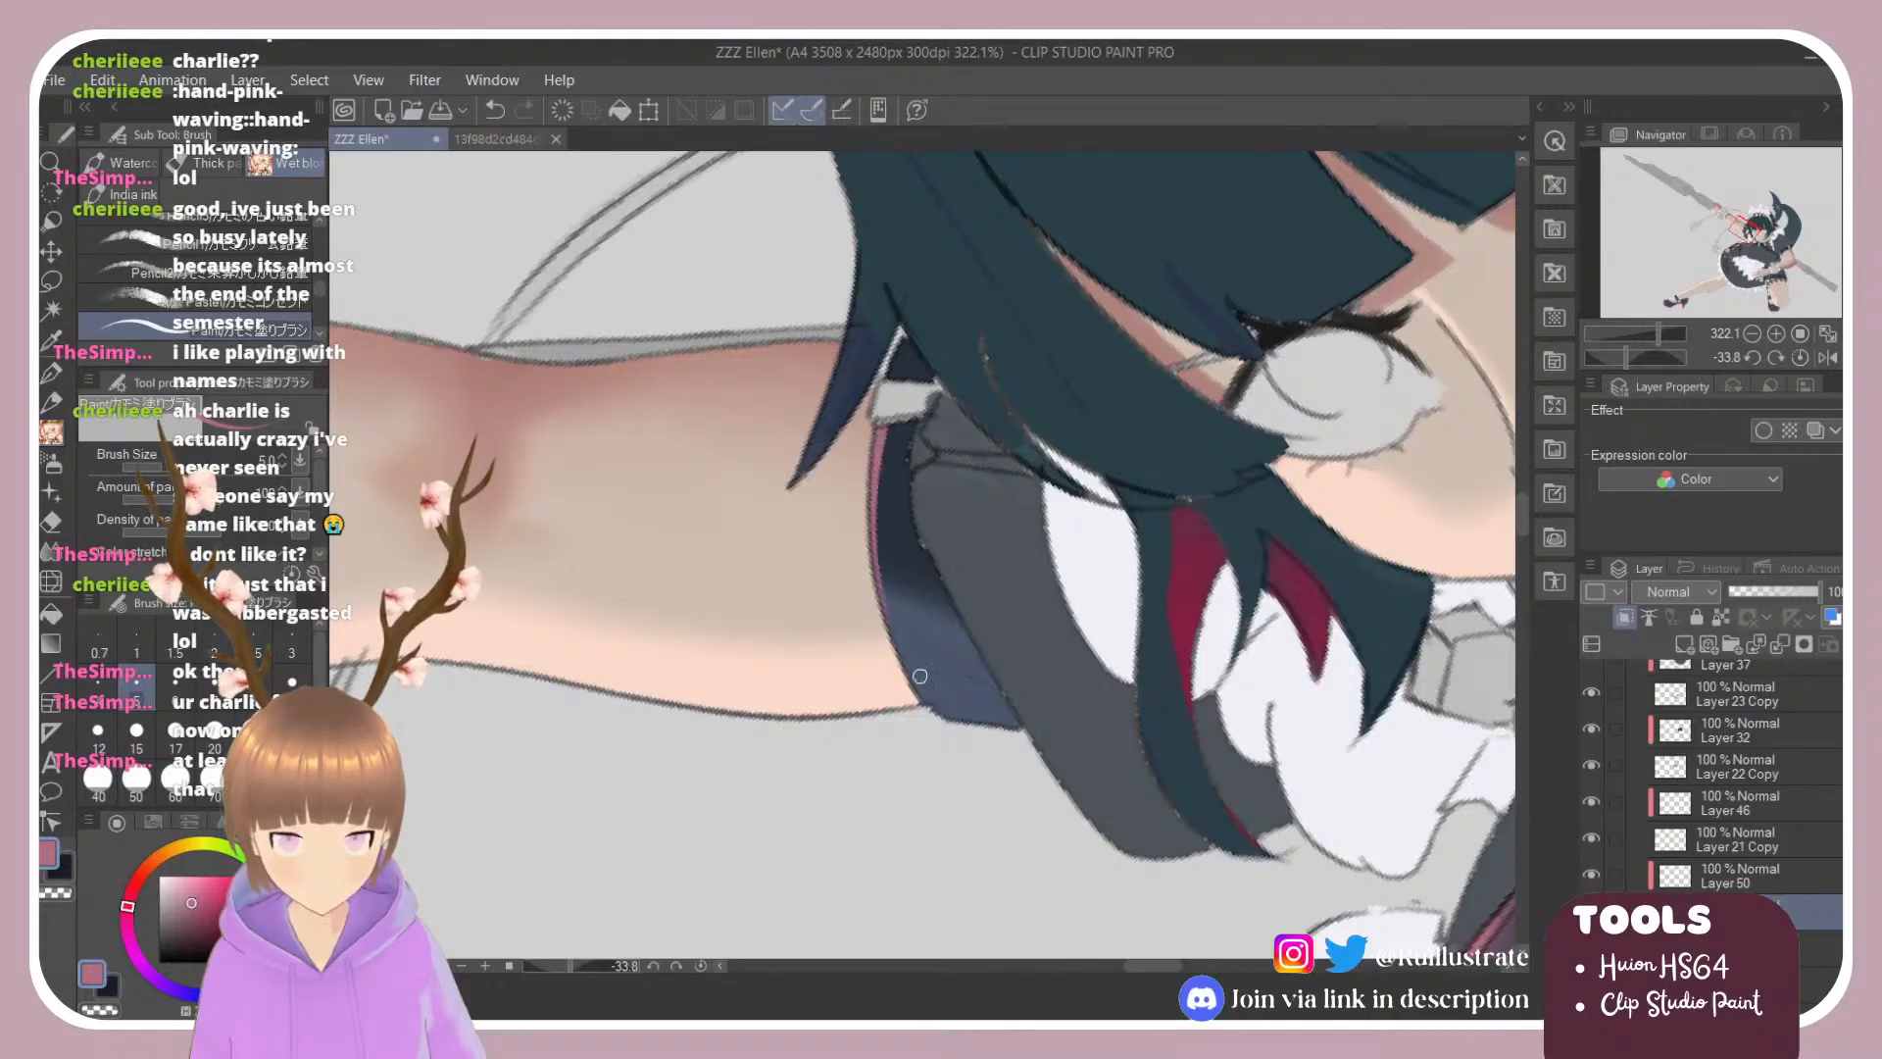
pyautogui.moveTo(882, 549)
pyautogui.mouseDown()
pyautogui.moveTo(943, 721)
pyautogui.moveTo(1017, 721)
pyautogui.mouseUp()
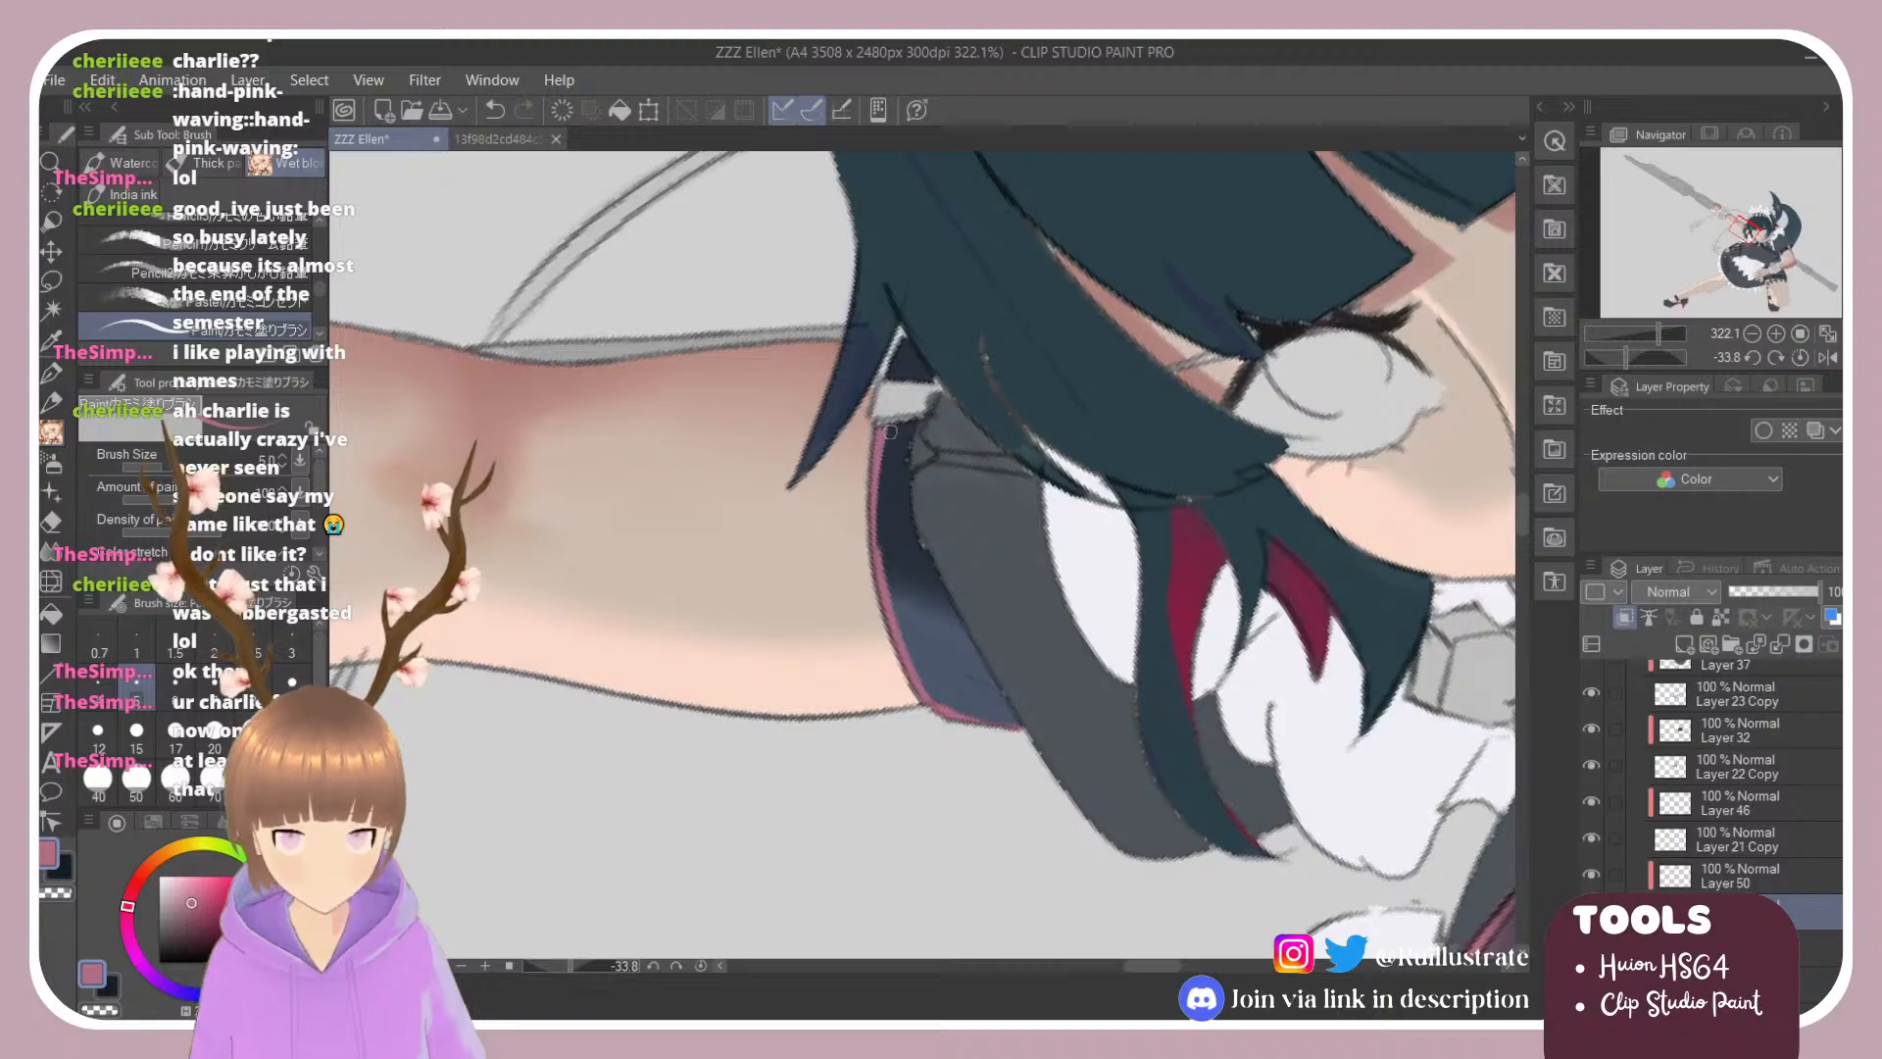
pyautogui.moveTo(964, 687); pyautogui.dragTo(969, 699)
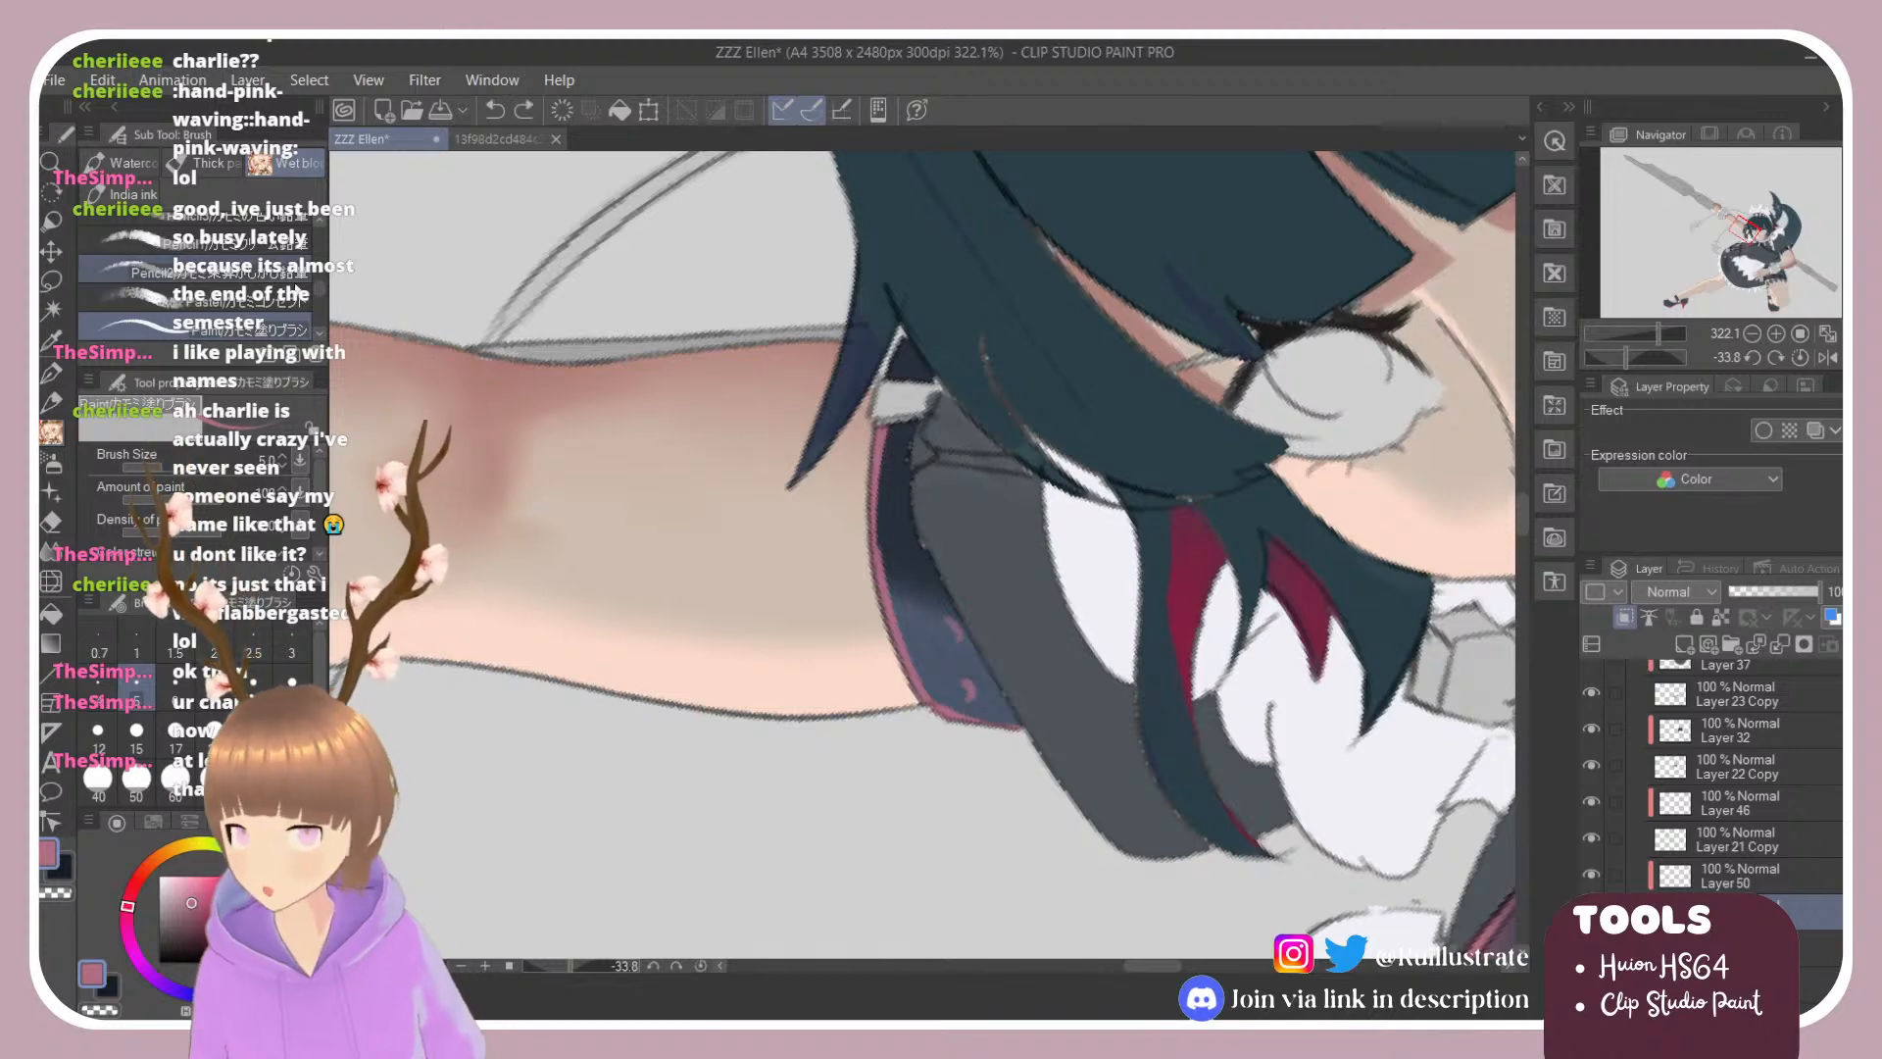
# Step: Blend the pink rim highlight and inner dabs into the raised arm band's dark leather with a size 10 blender brush
pyautogui.scroll(-2, 323, 292)
pyautogui.click(196, 290)
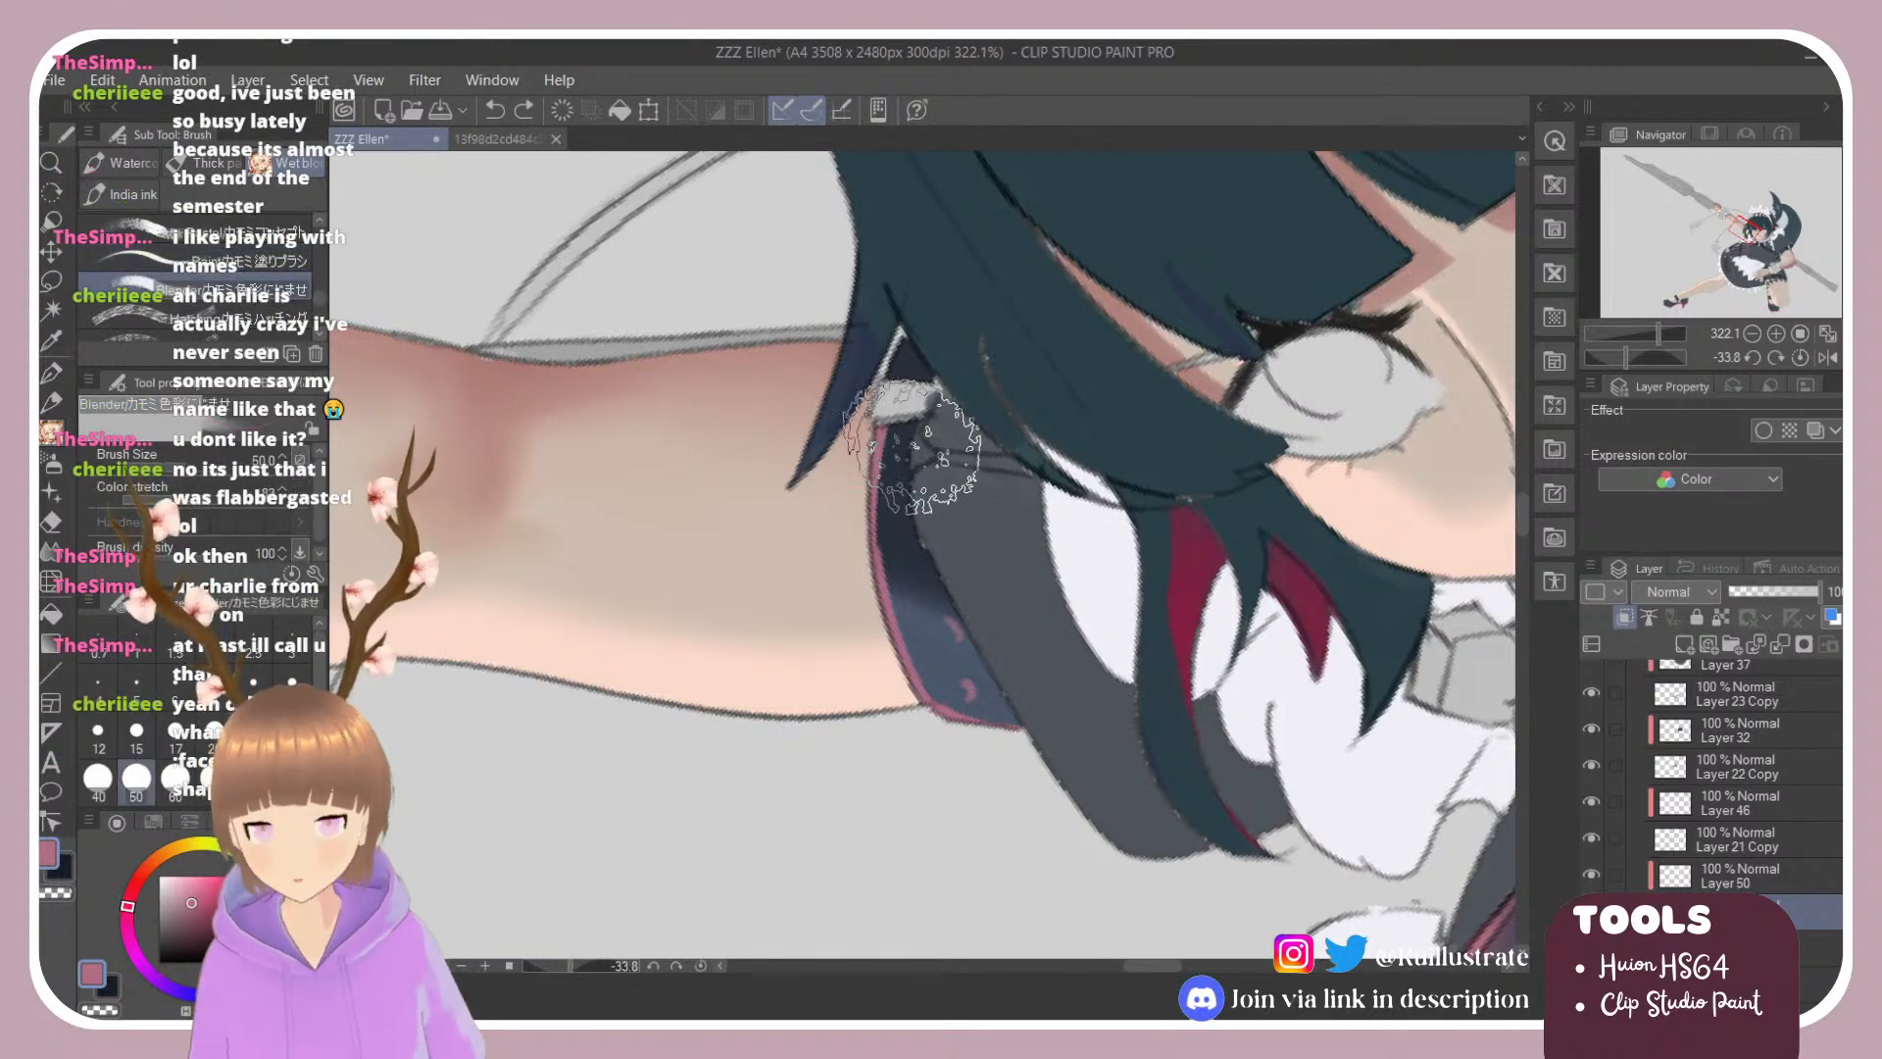
pyautogui.click(292, 680)
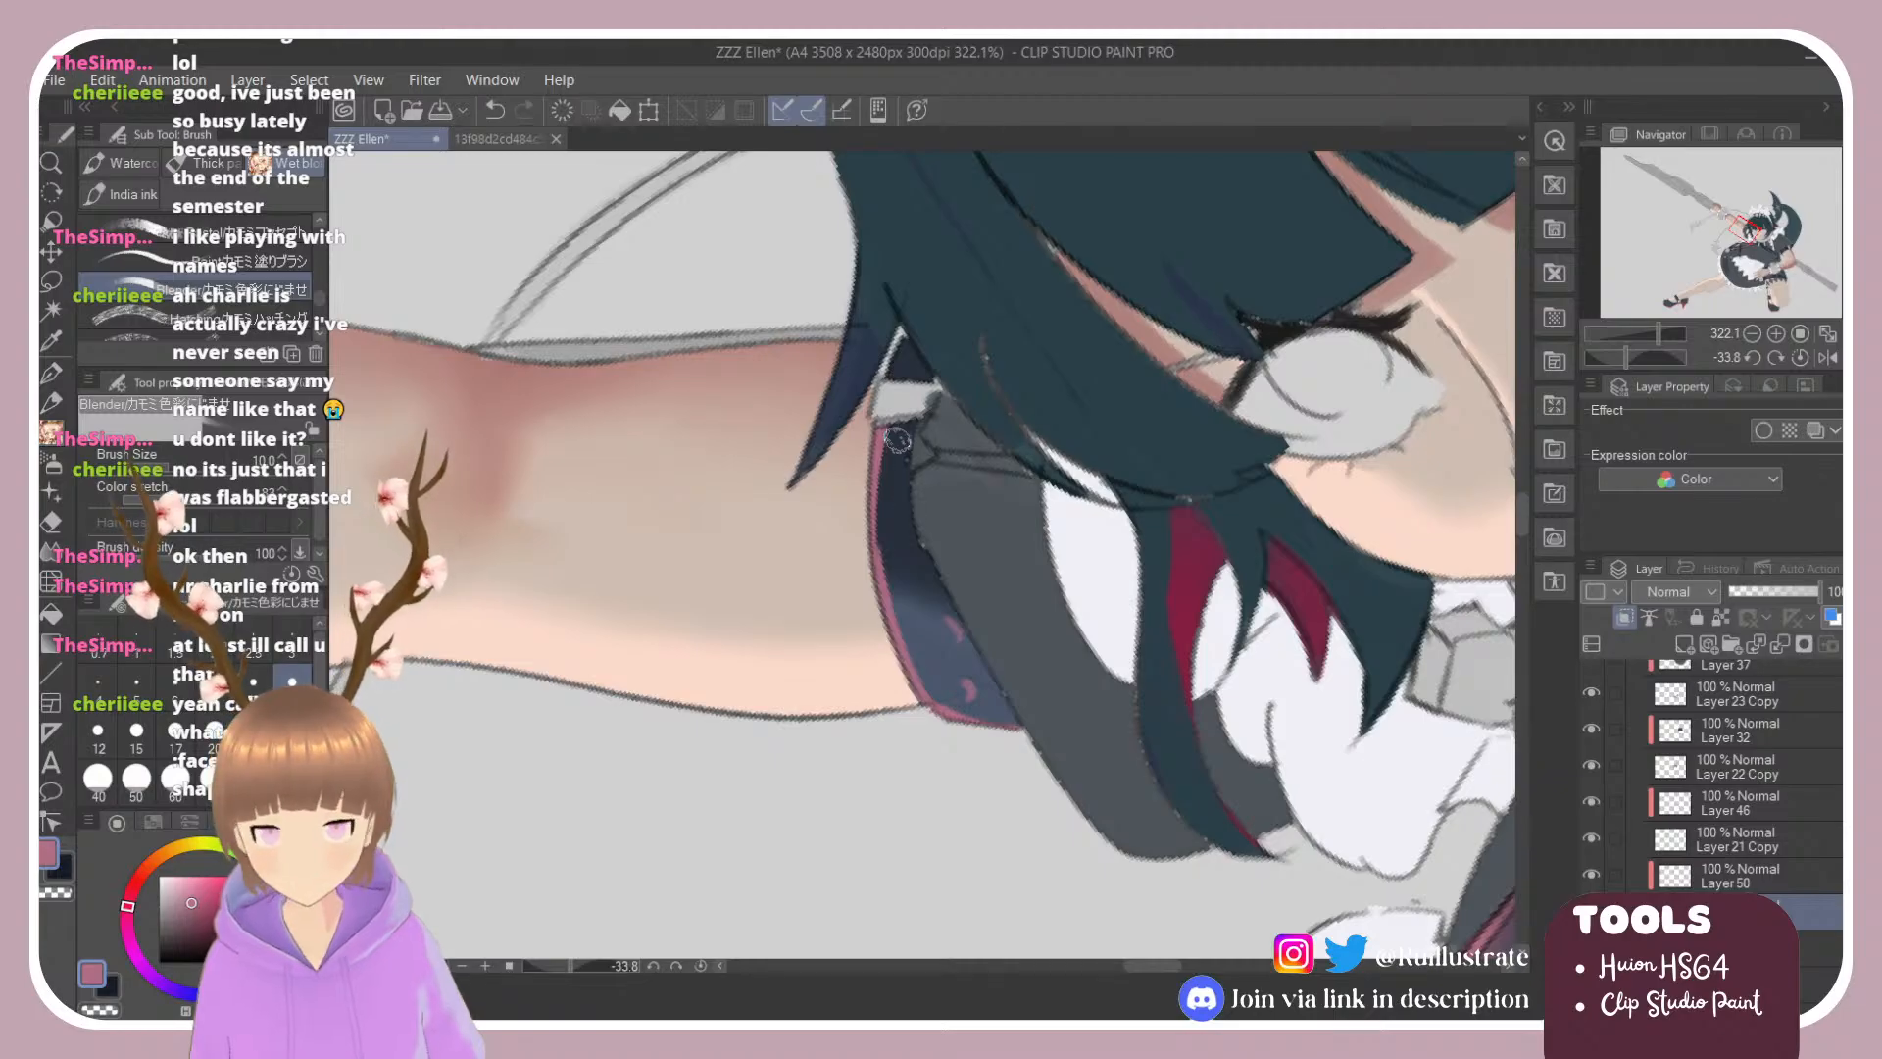
pyautogui.moveTo(892, 419); pyautogui.dragTo(927, 638)
pyautogui.moveTo(891, 524); pyautogui.dragTo(940, 709)
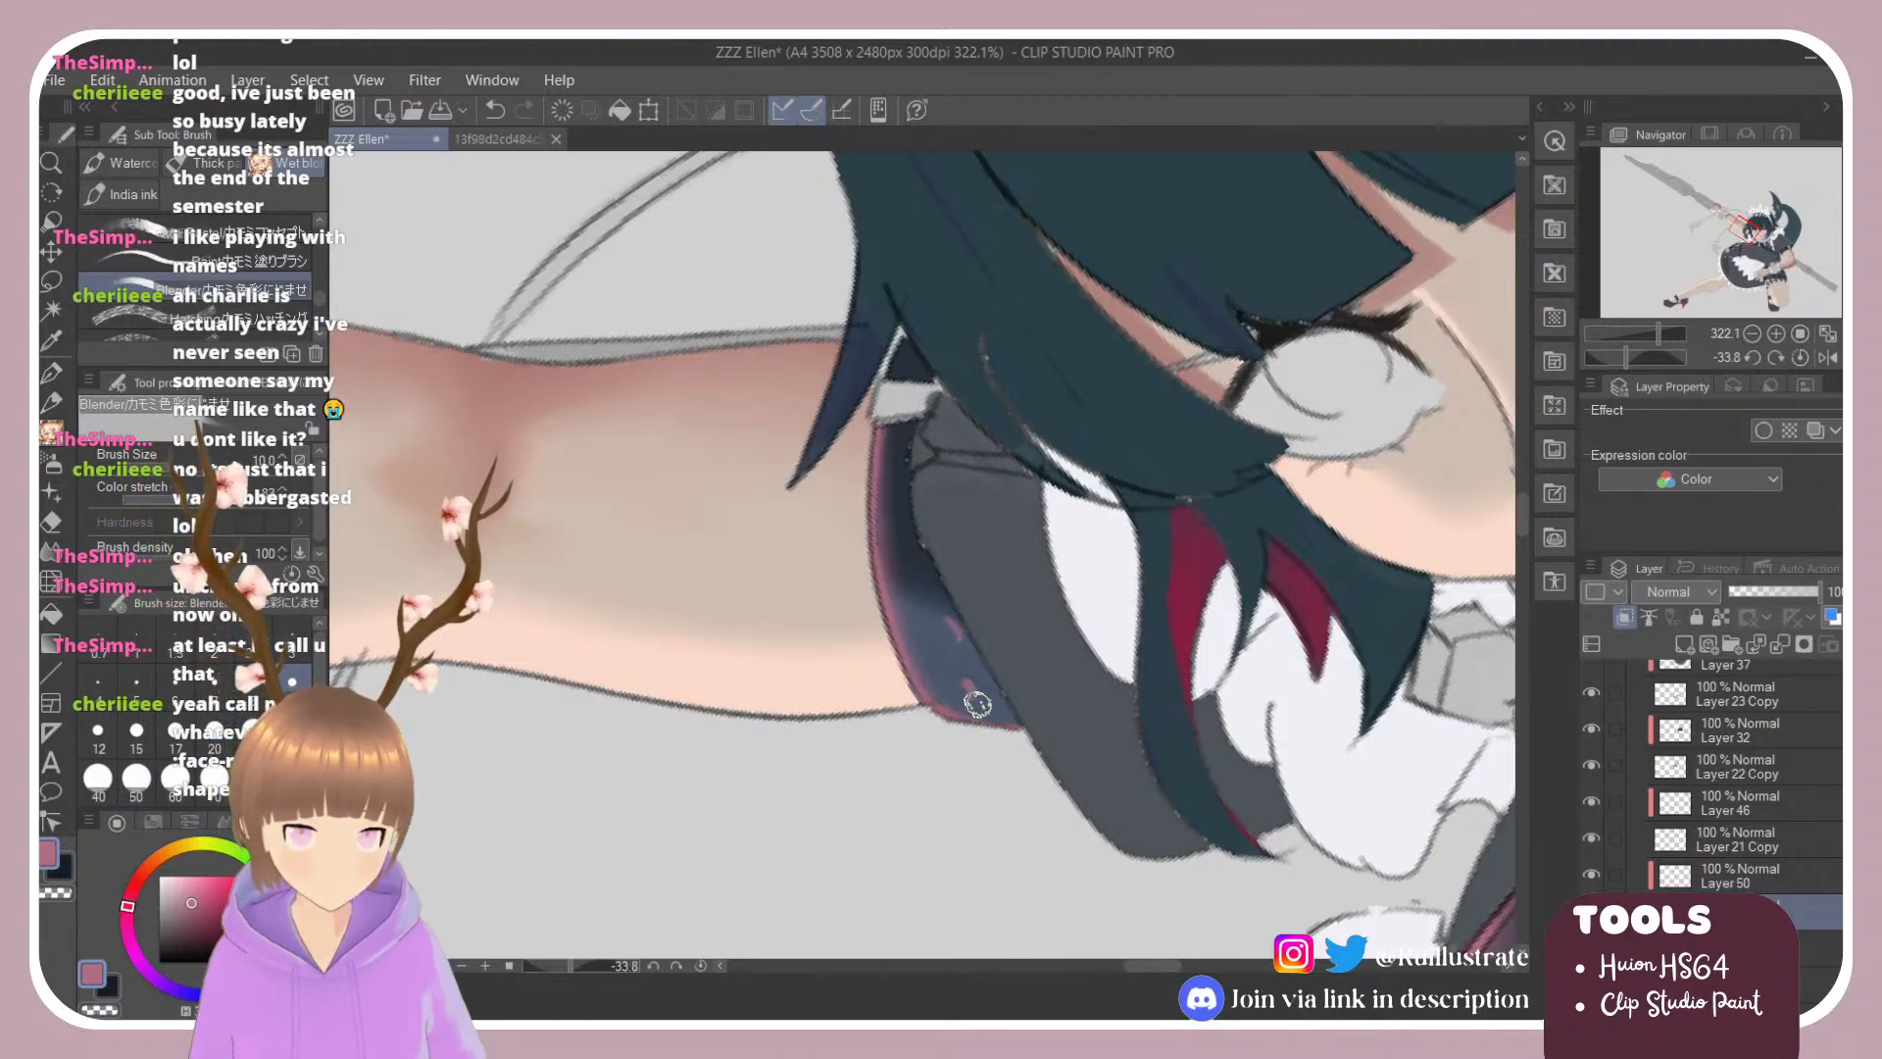
# Step: Paint dark punched holes over the pink dabs on the raised arm's band and clean its lower edge with the eraser
pyautogui.press('r')
pyautogui.moveTo(907, 439)
pyautogui.mouseDown()
pyautogui.moveTo(945, 444)
pyautogui.moveTo(888, 446)
pyautogui.mouseUp()
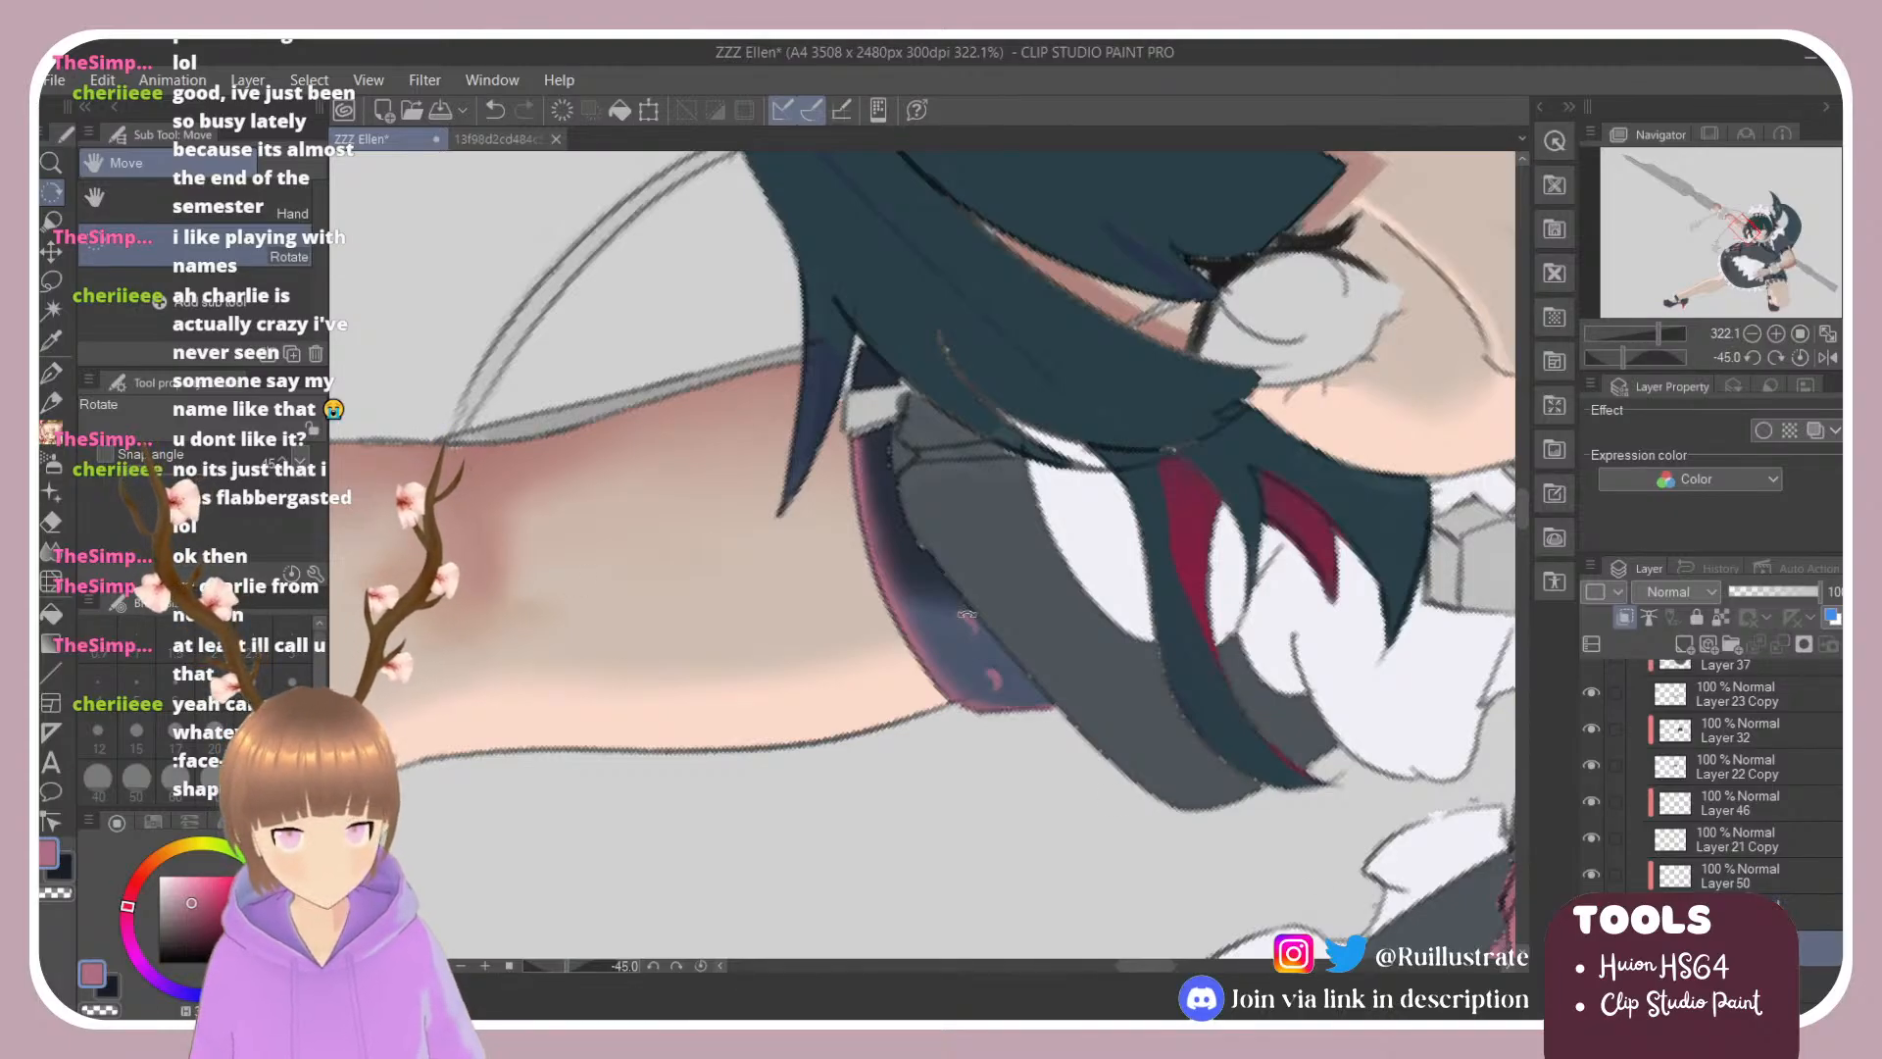
pyautogui.scroll(-3, 967, 614)
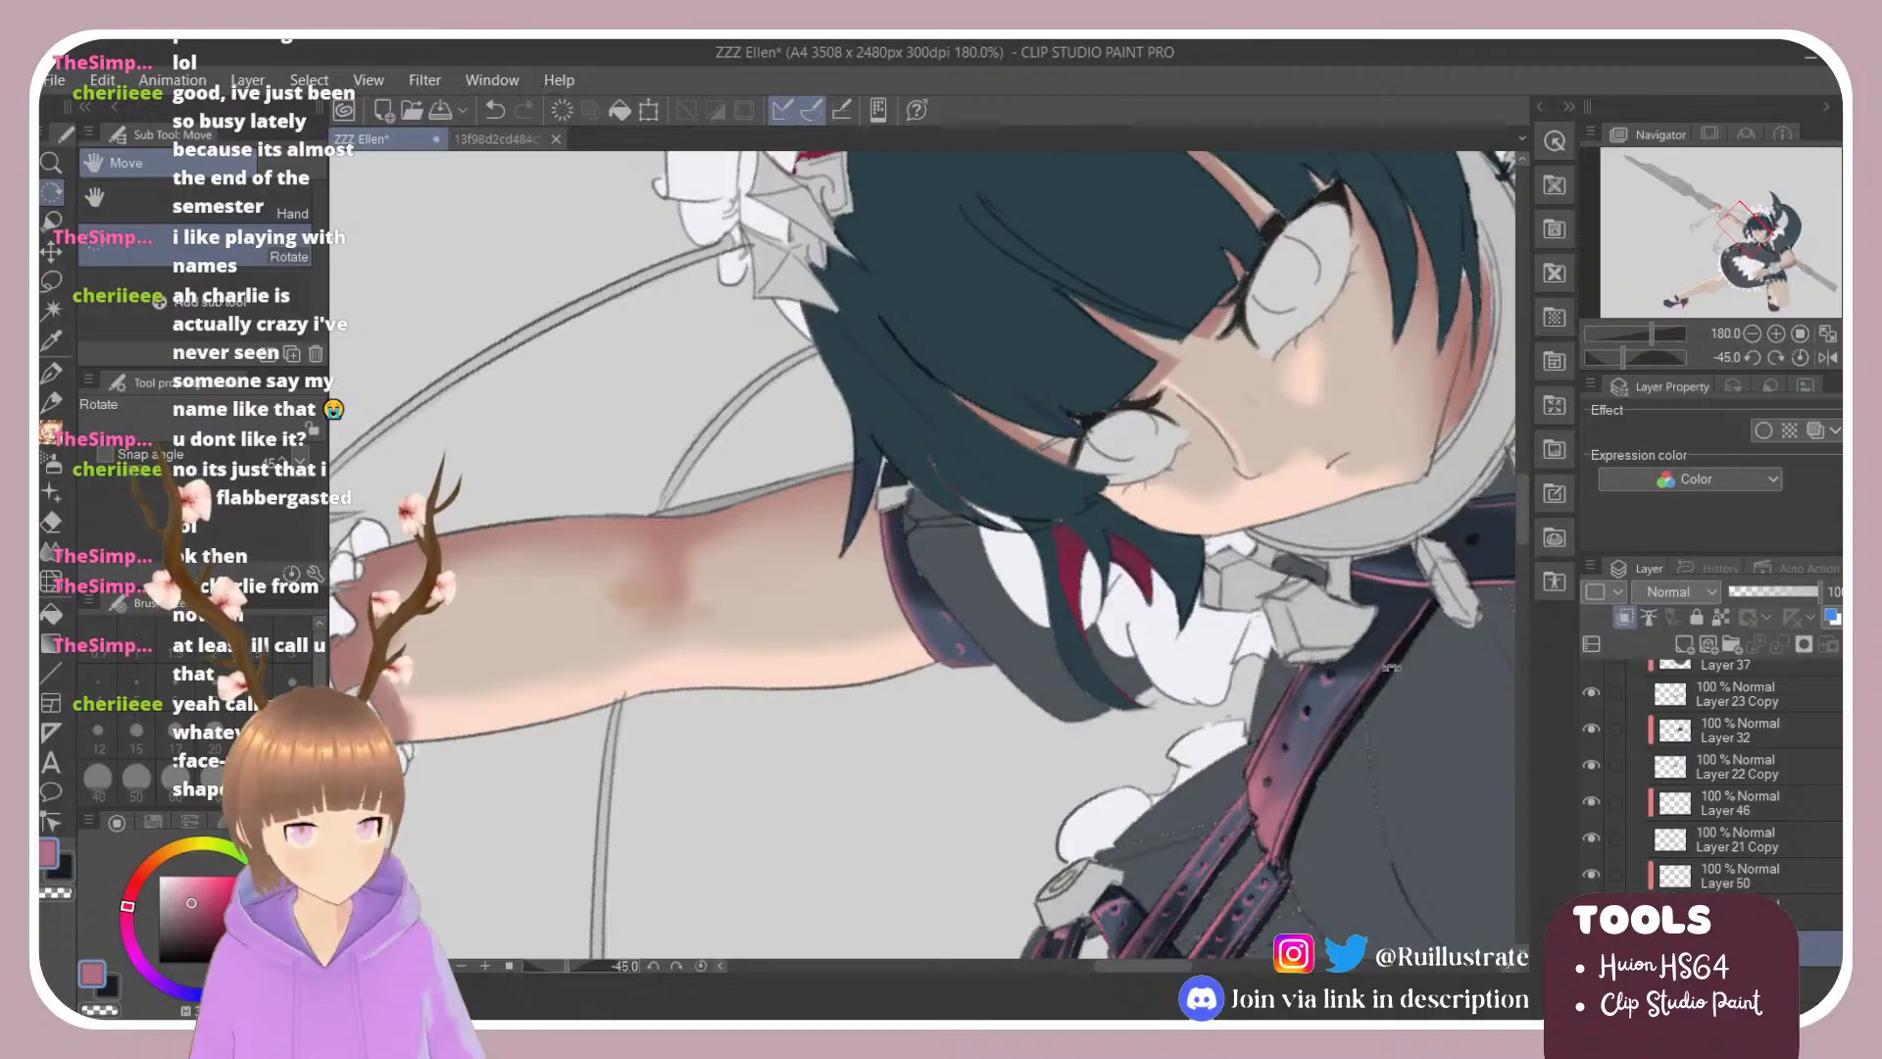
pyautogui.press('b')
pyautogui.scroll(3, 1115, 614)
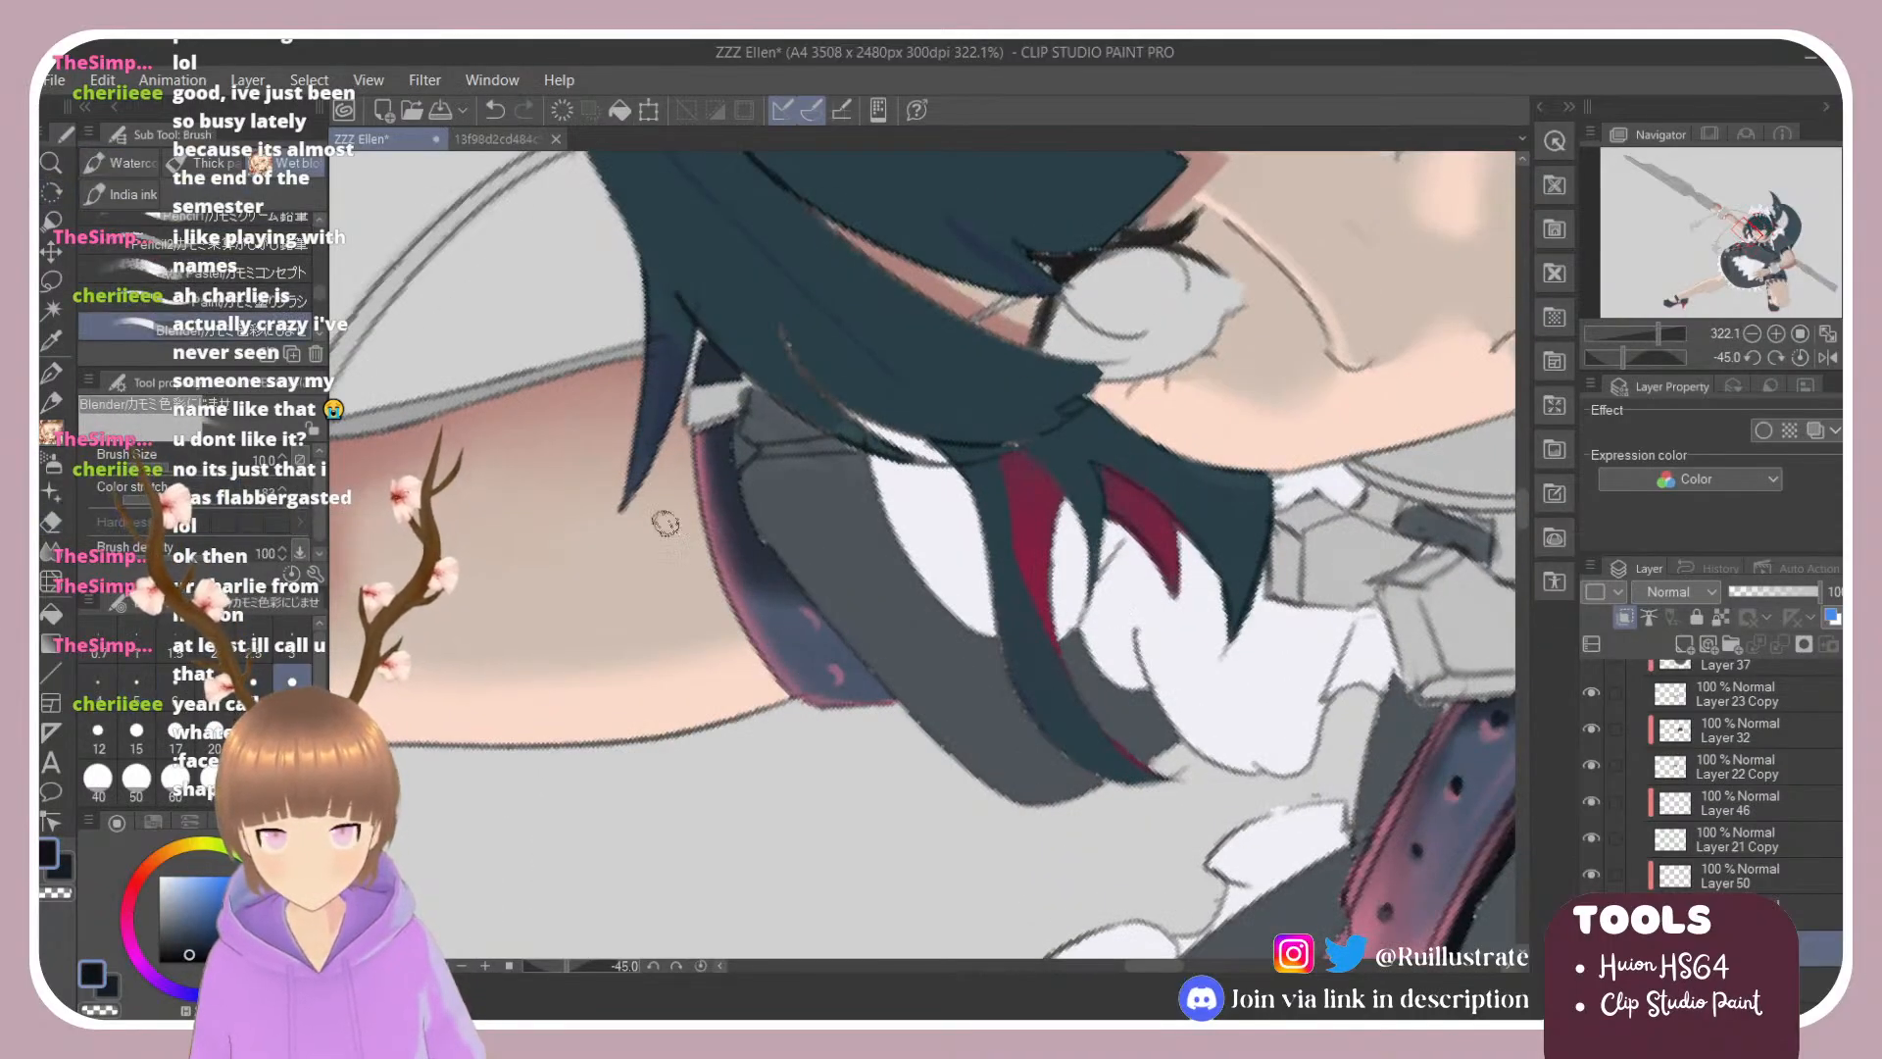
pyautogui.press(',')
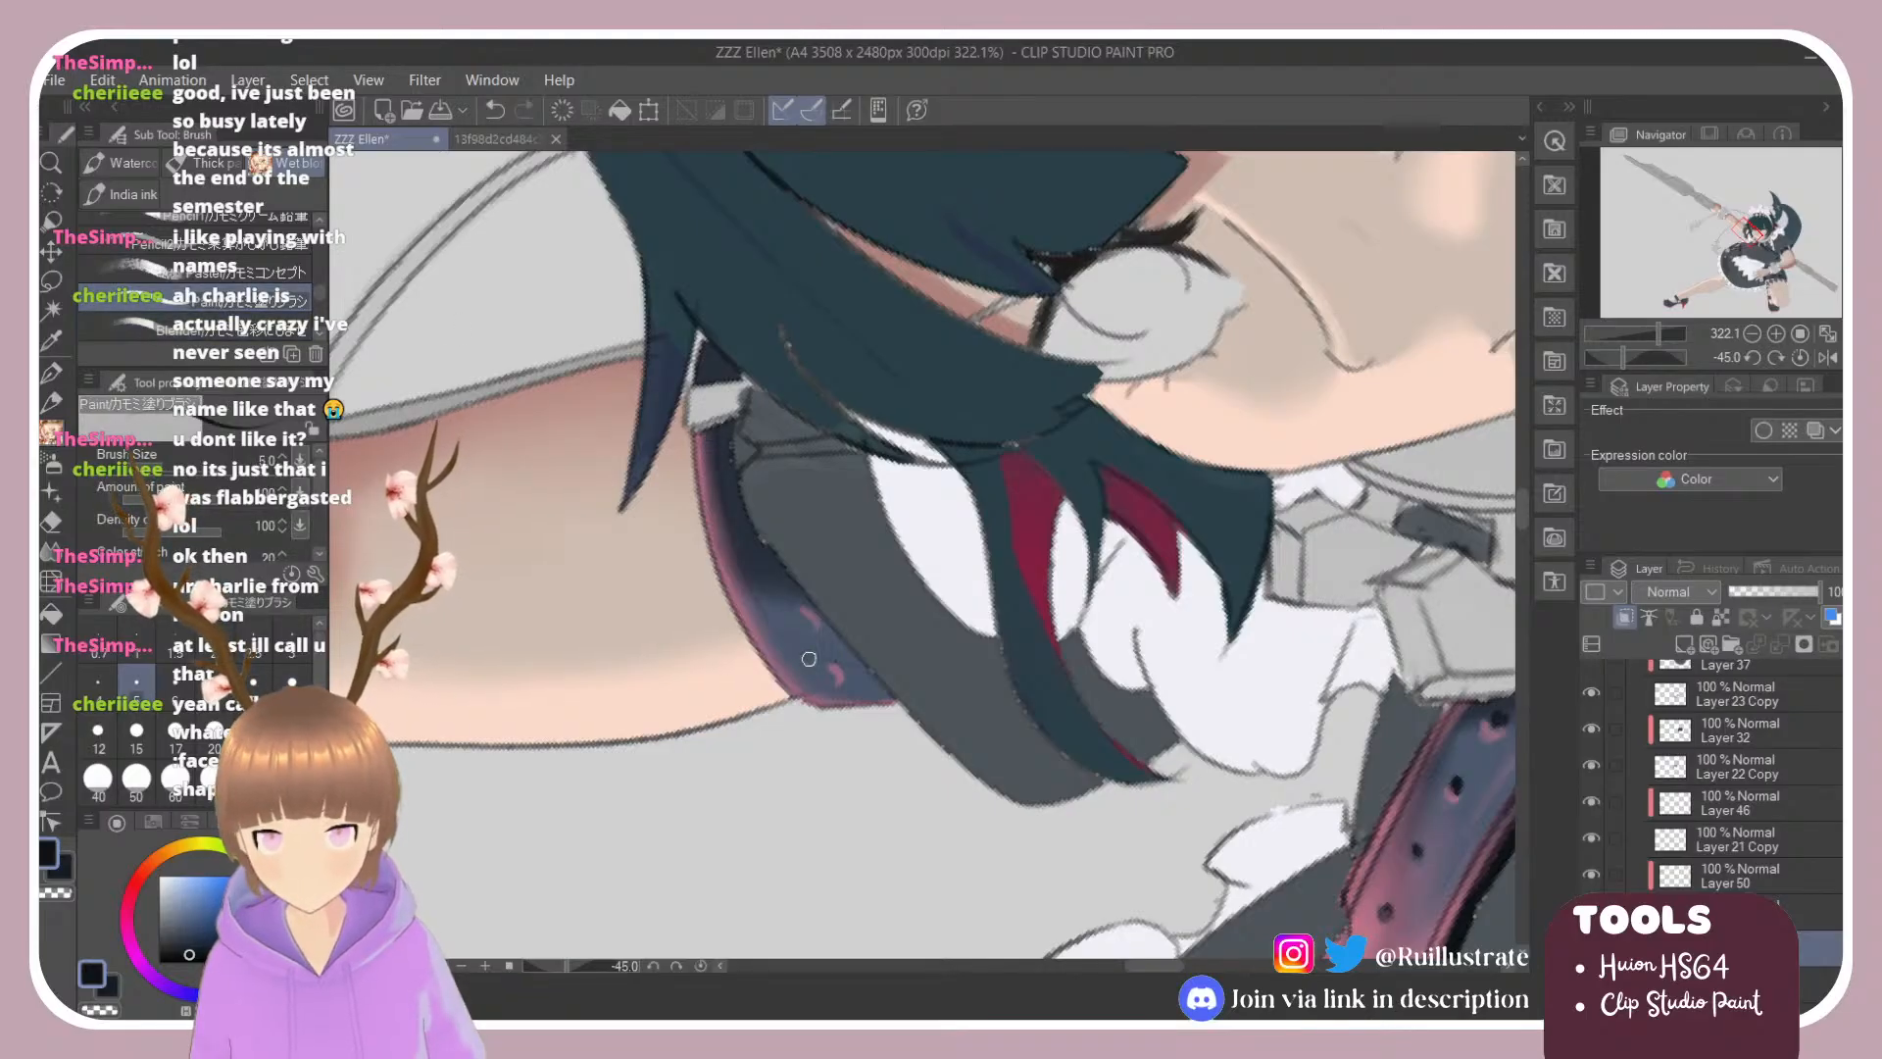
pyautogui.moveTo(745, 569); pyautogui.dragTo(798, 653)
pyautogui.hotkey('ctrl', 'z')
pyautogui.moveTo(747, 570); pyautogui.dragTo(807, 679)
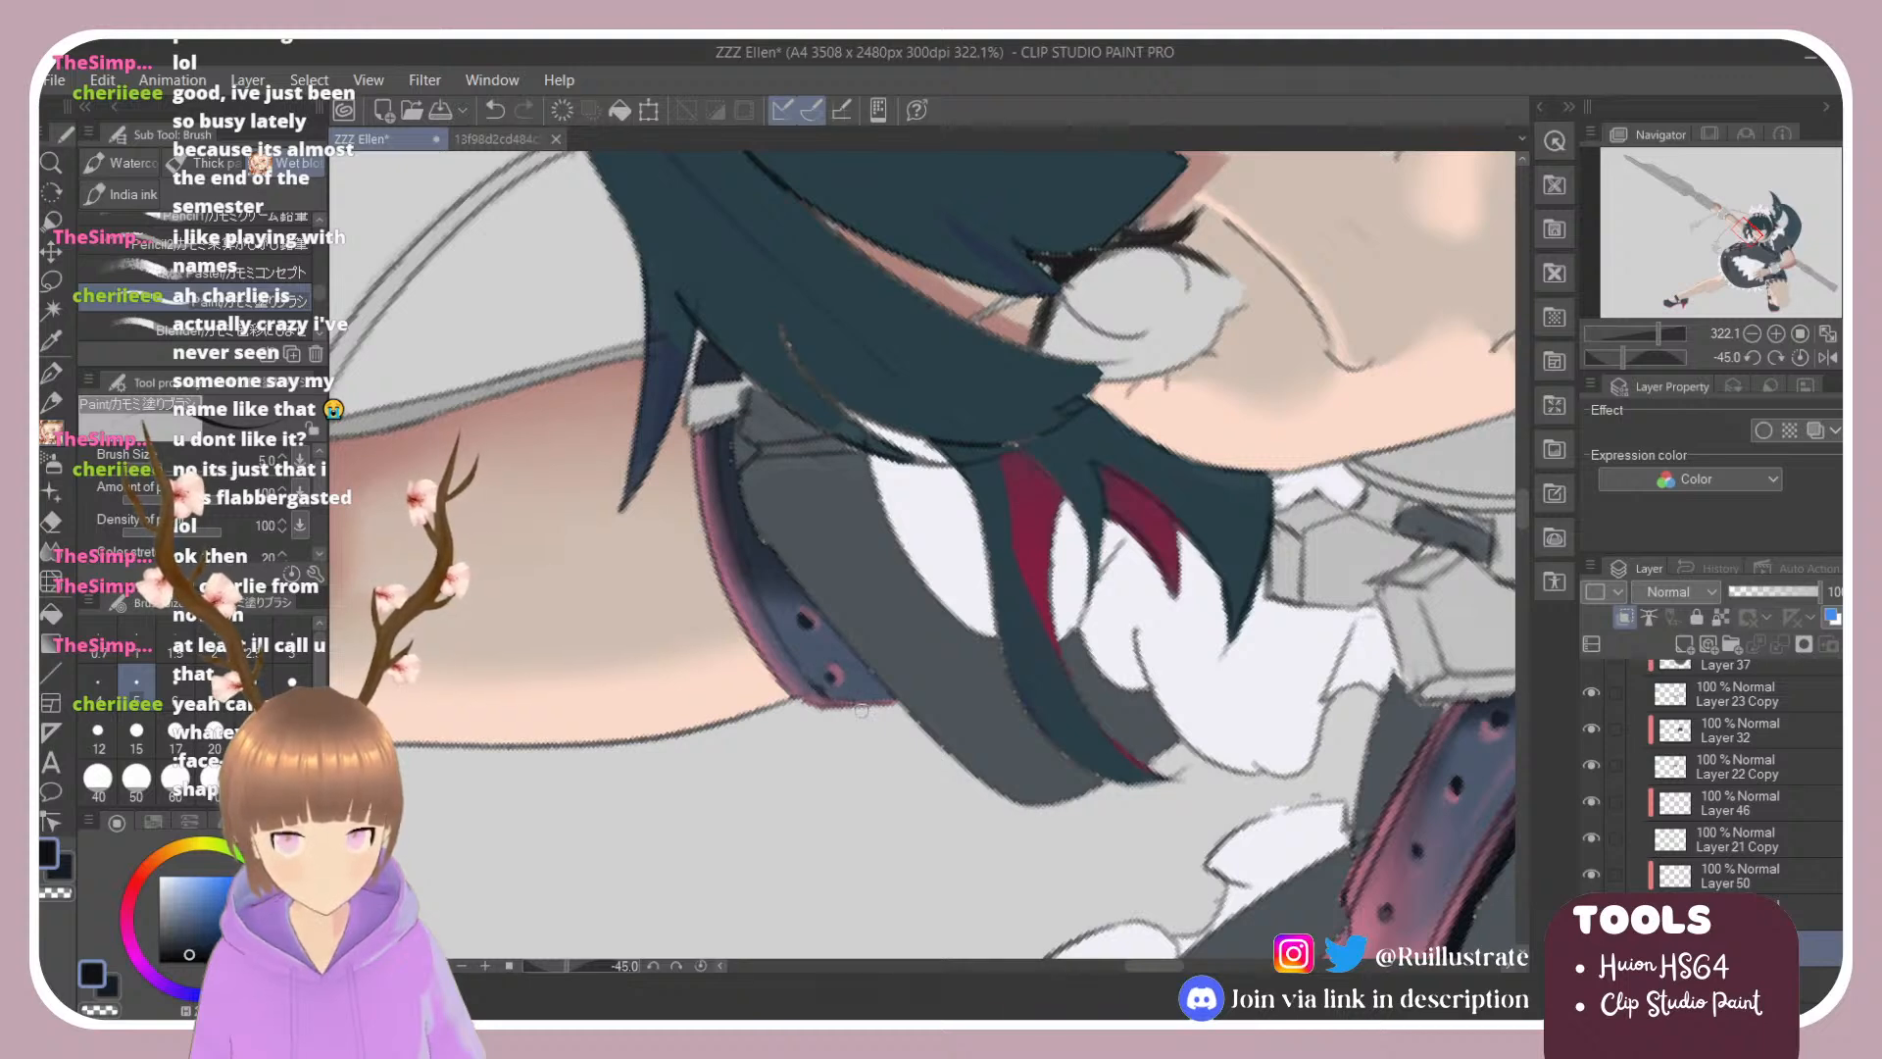
pyautogui.press('e')
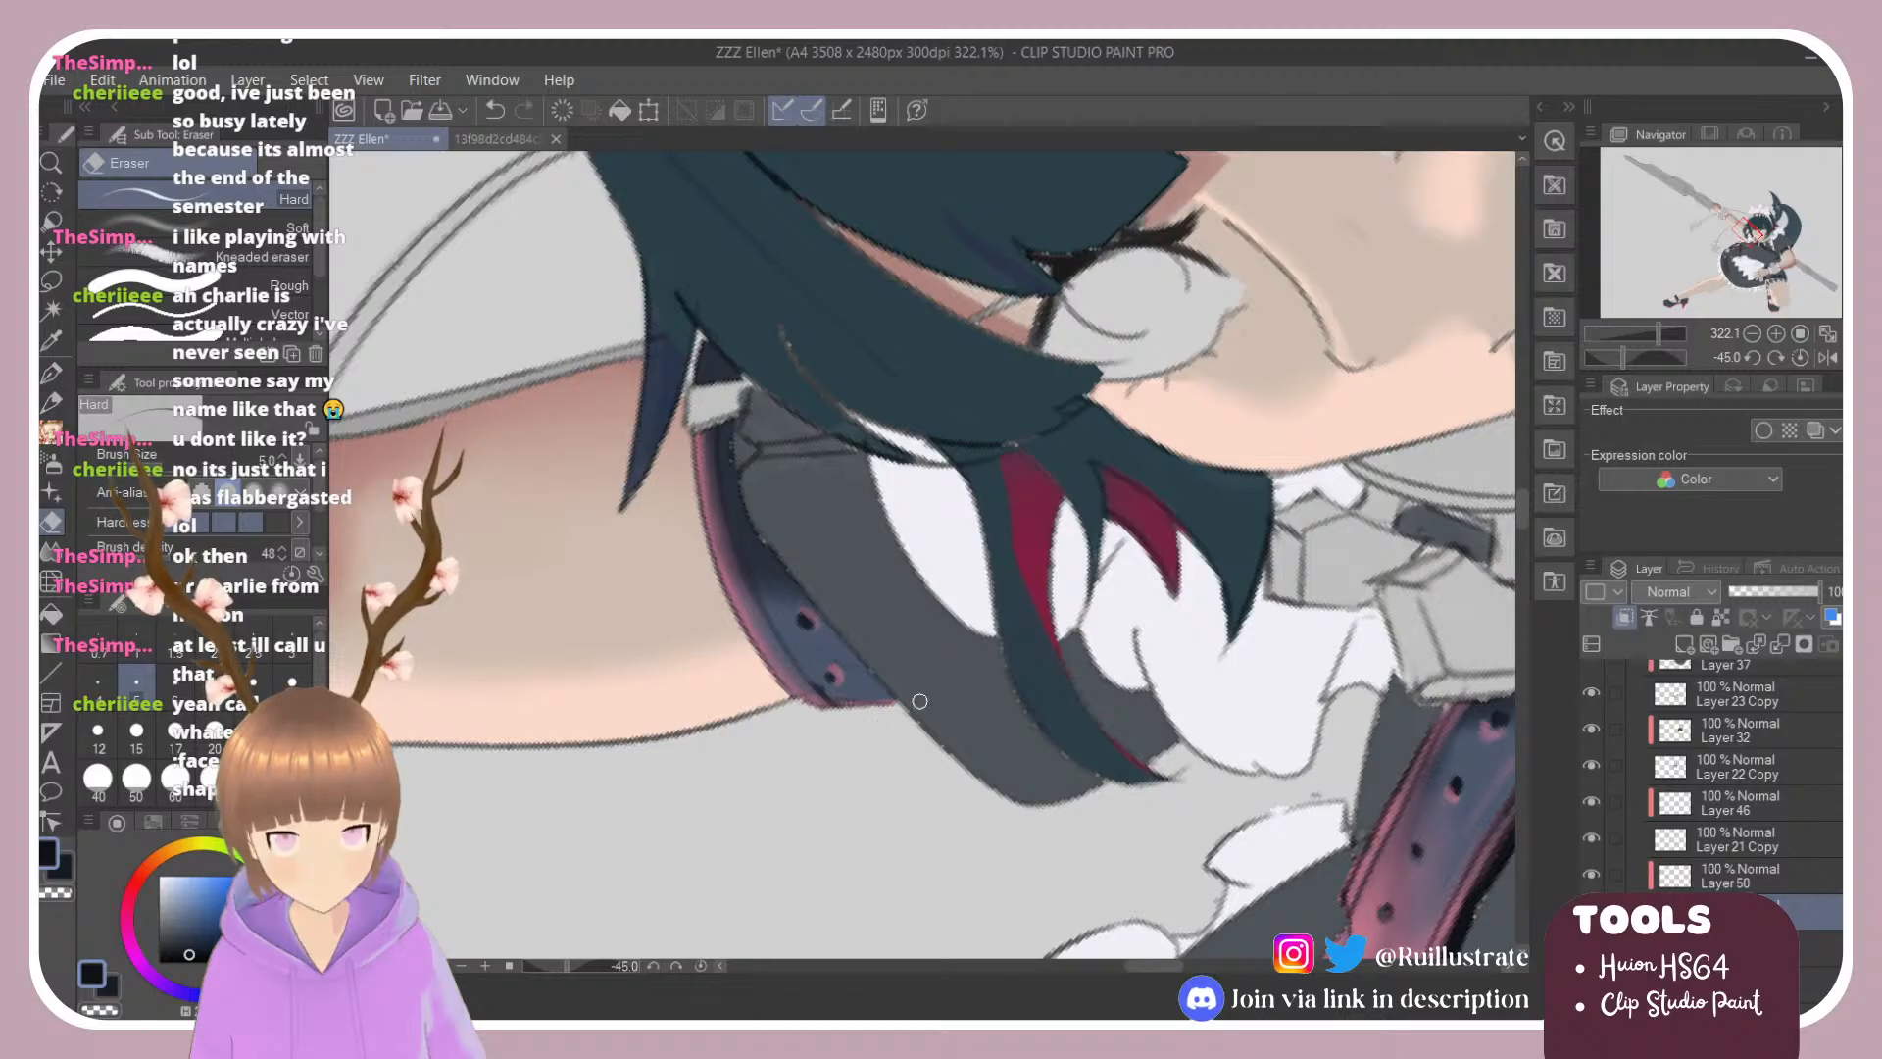
# Step: Sample pink from the chest strap's edge and paint a tapering pink streak across the diagonal strap just below the collar
pyautogui.scroll(-5, 1033, 768)
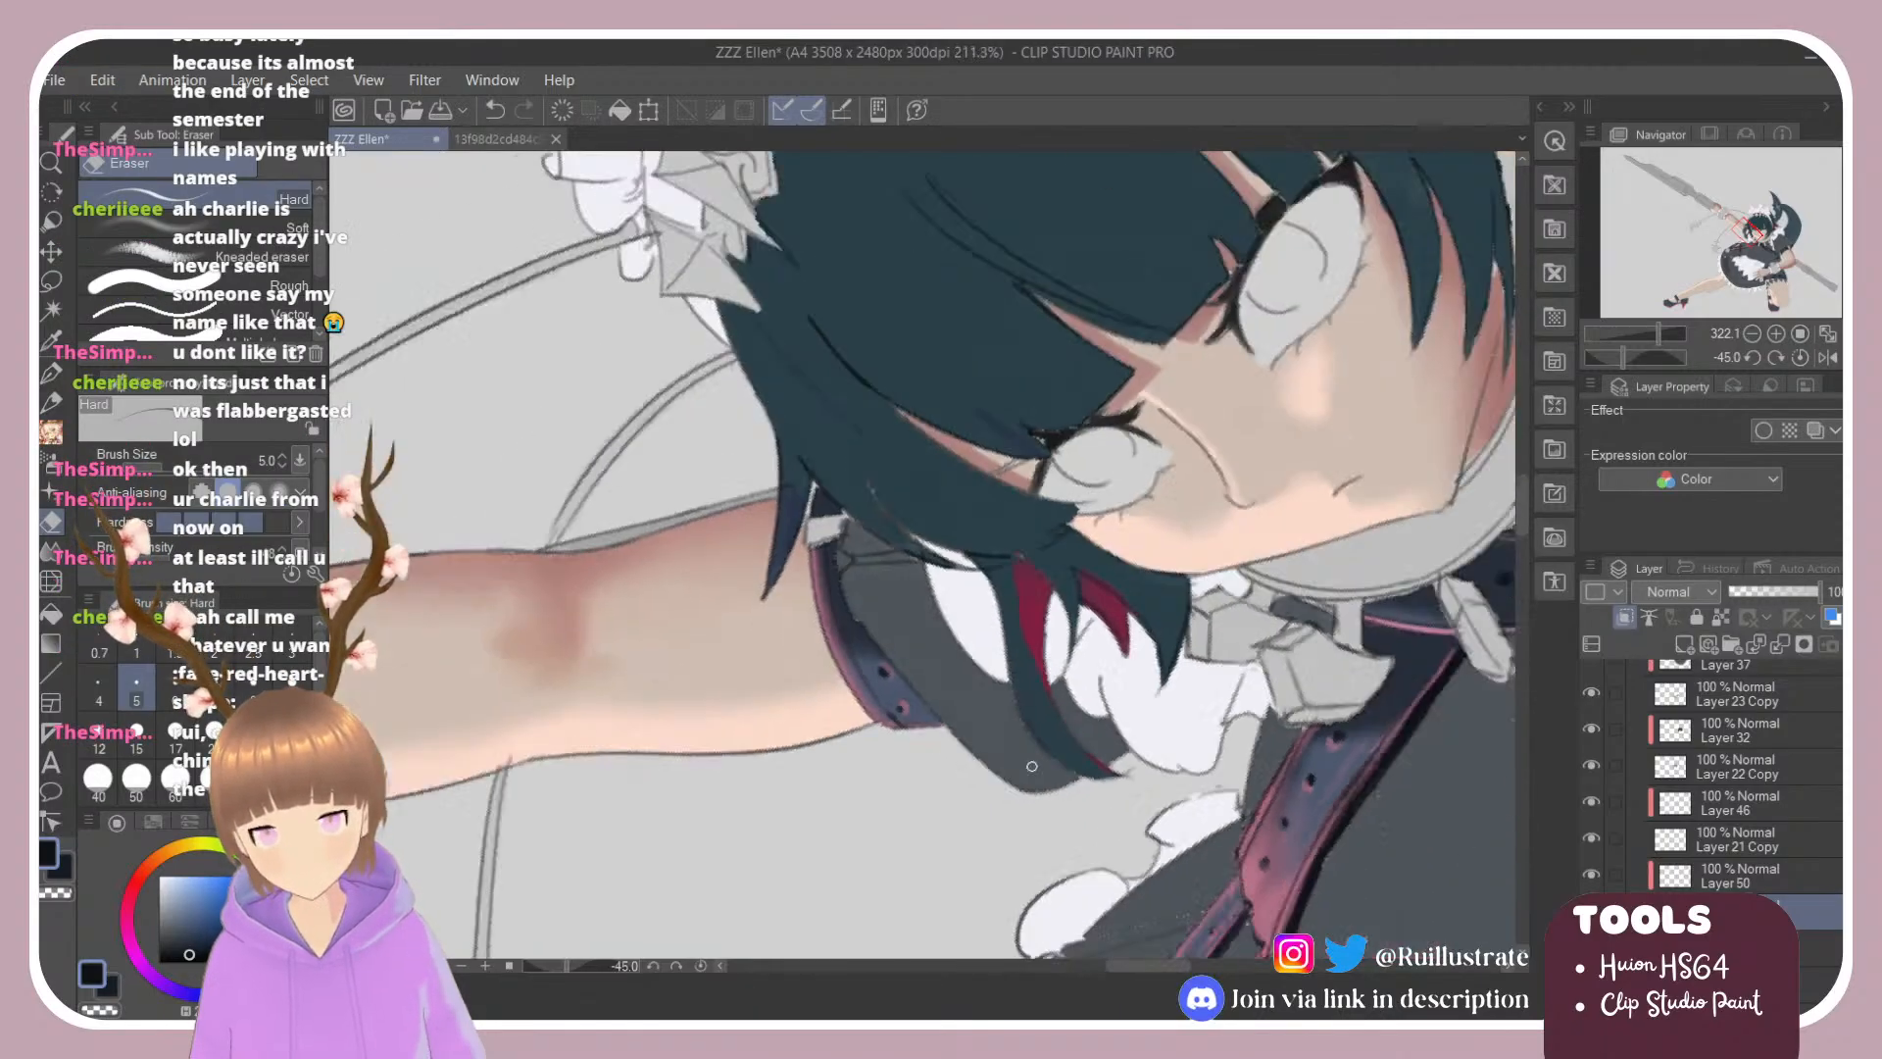
pyautogui.press('r')
pyautogui.moveTo(909, 638); pyautogui.dragTo(804, 687)
pyautogui.scroll(-1, 994, 654)
pyautogui.scroll(3, 1009, 843)
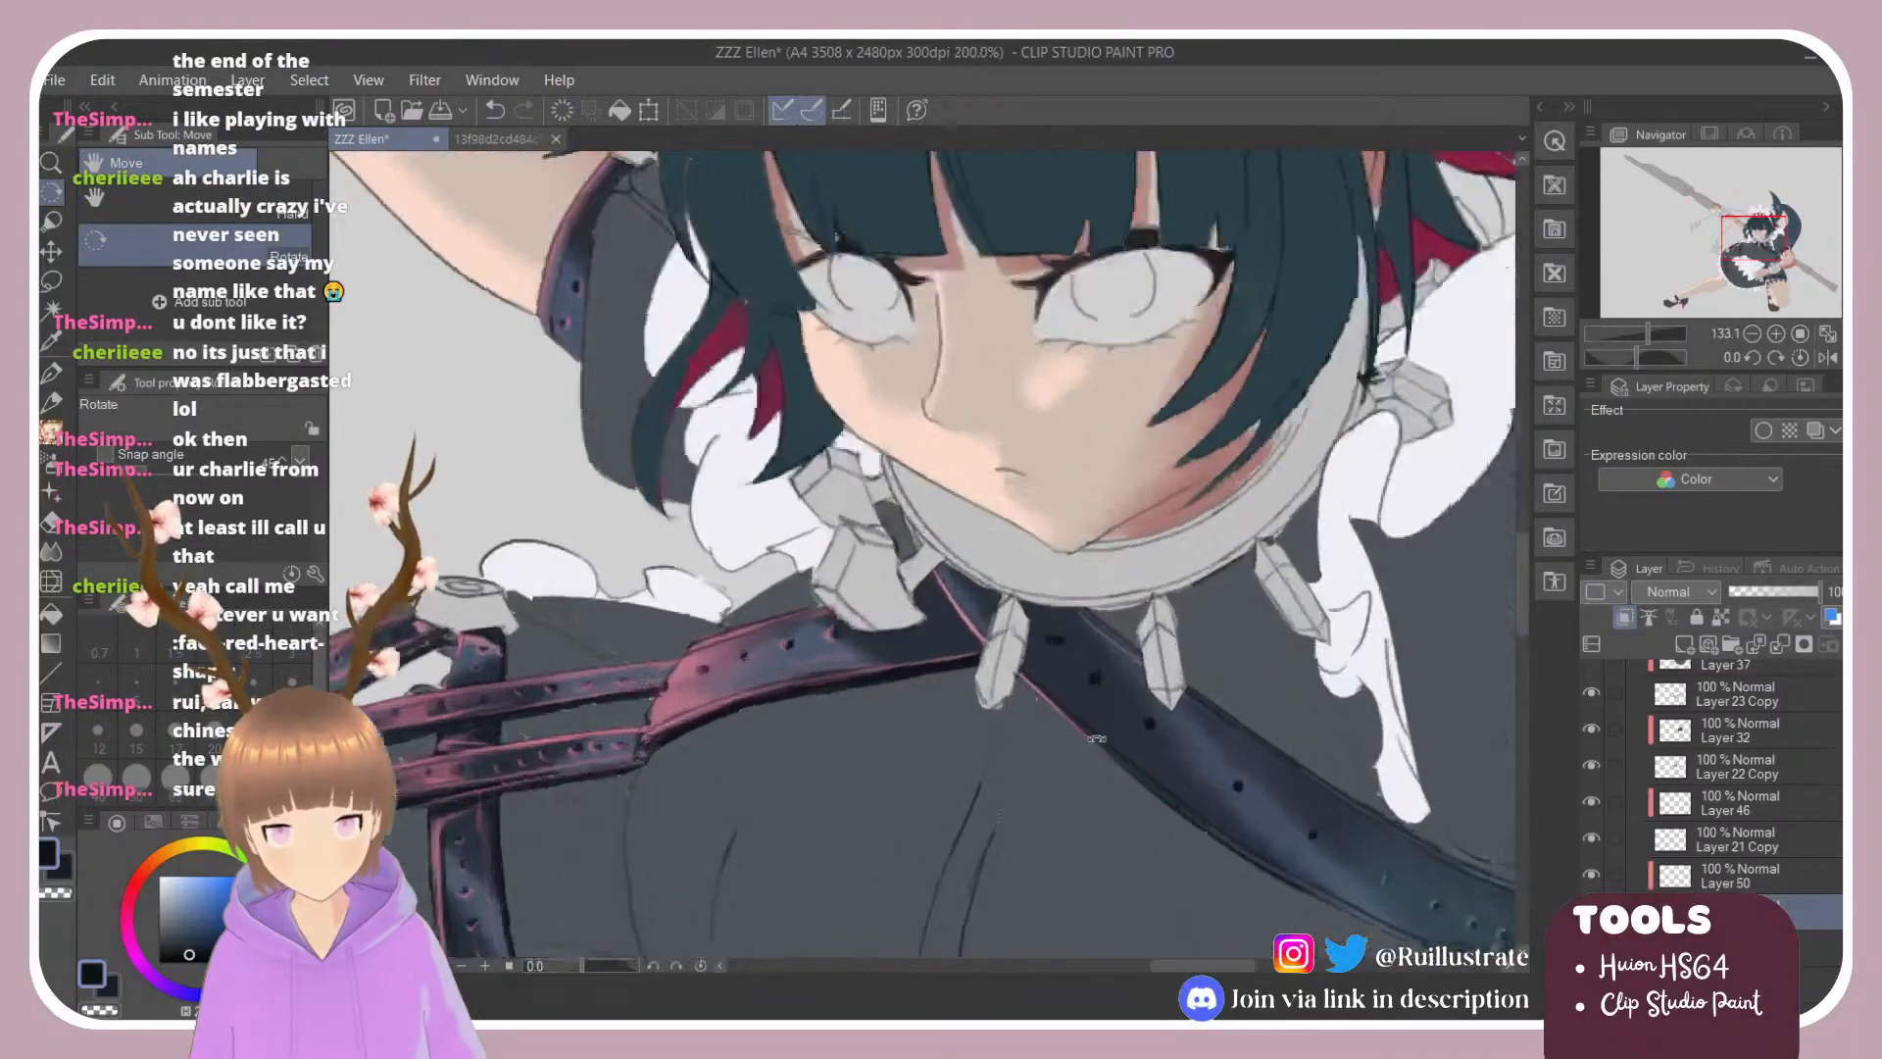
pyautogui.scroll(6, 1114, 663)
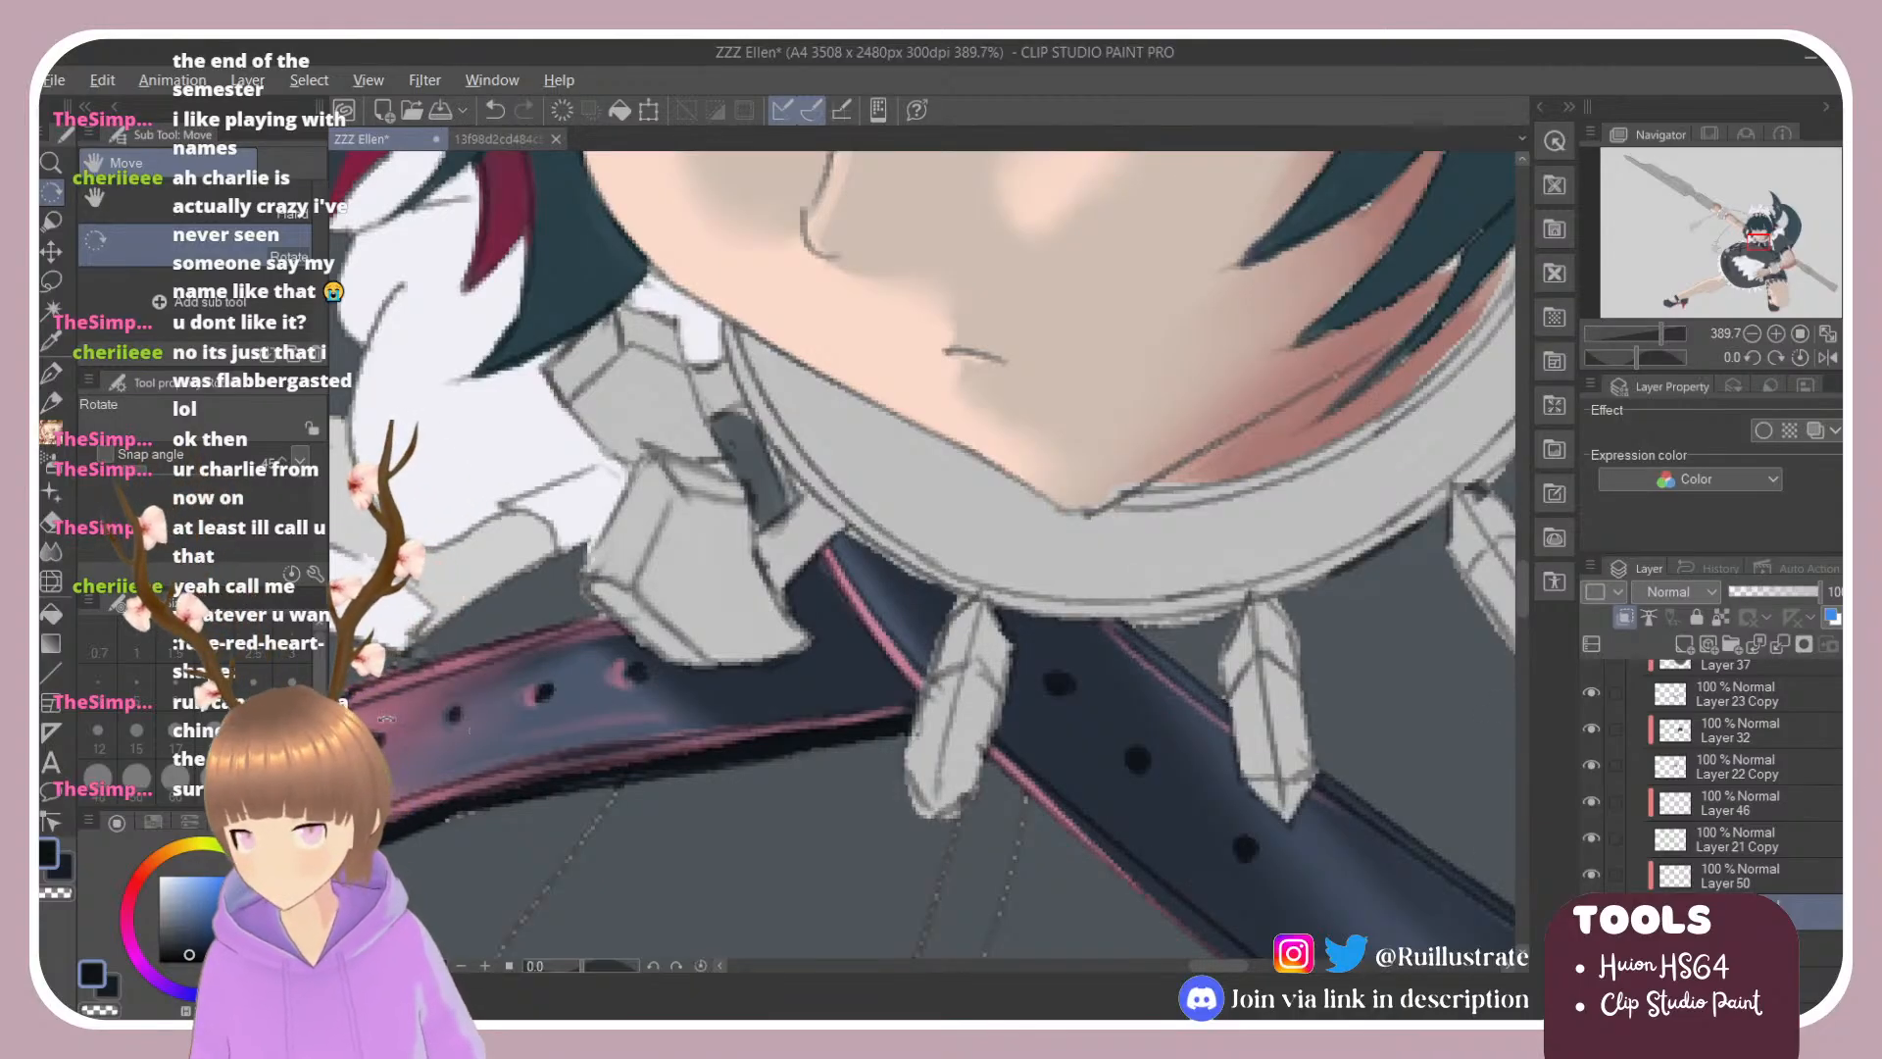
pyautogui.moveTo(386, 718); pyautogui.dragTo(387, 717)
pyautogui.keyDown('alt'); pyautogui.click(845, 586); pyautogui.keyUp('alt')
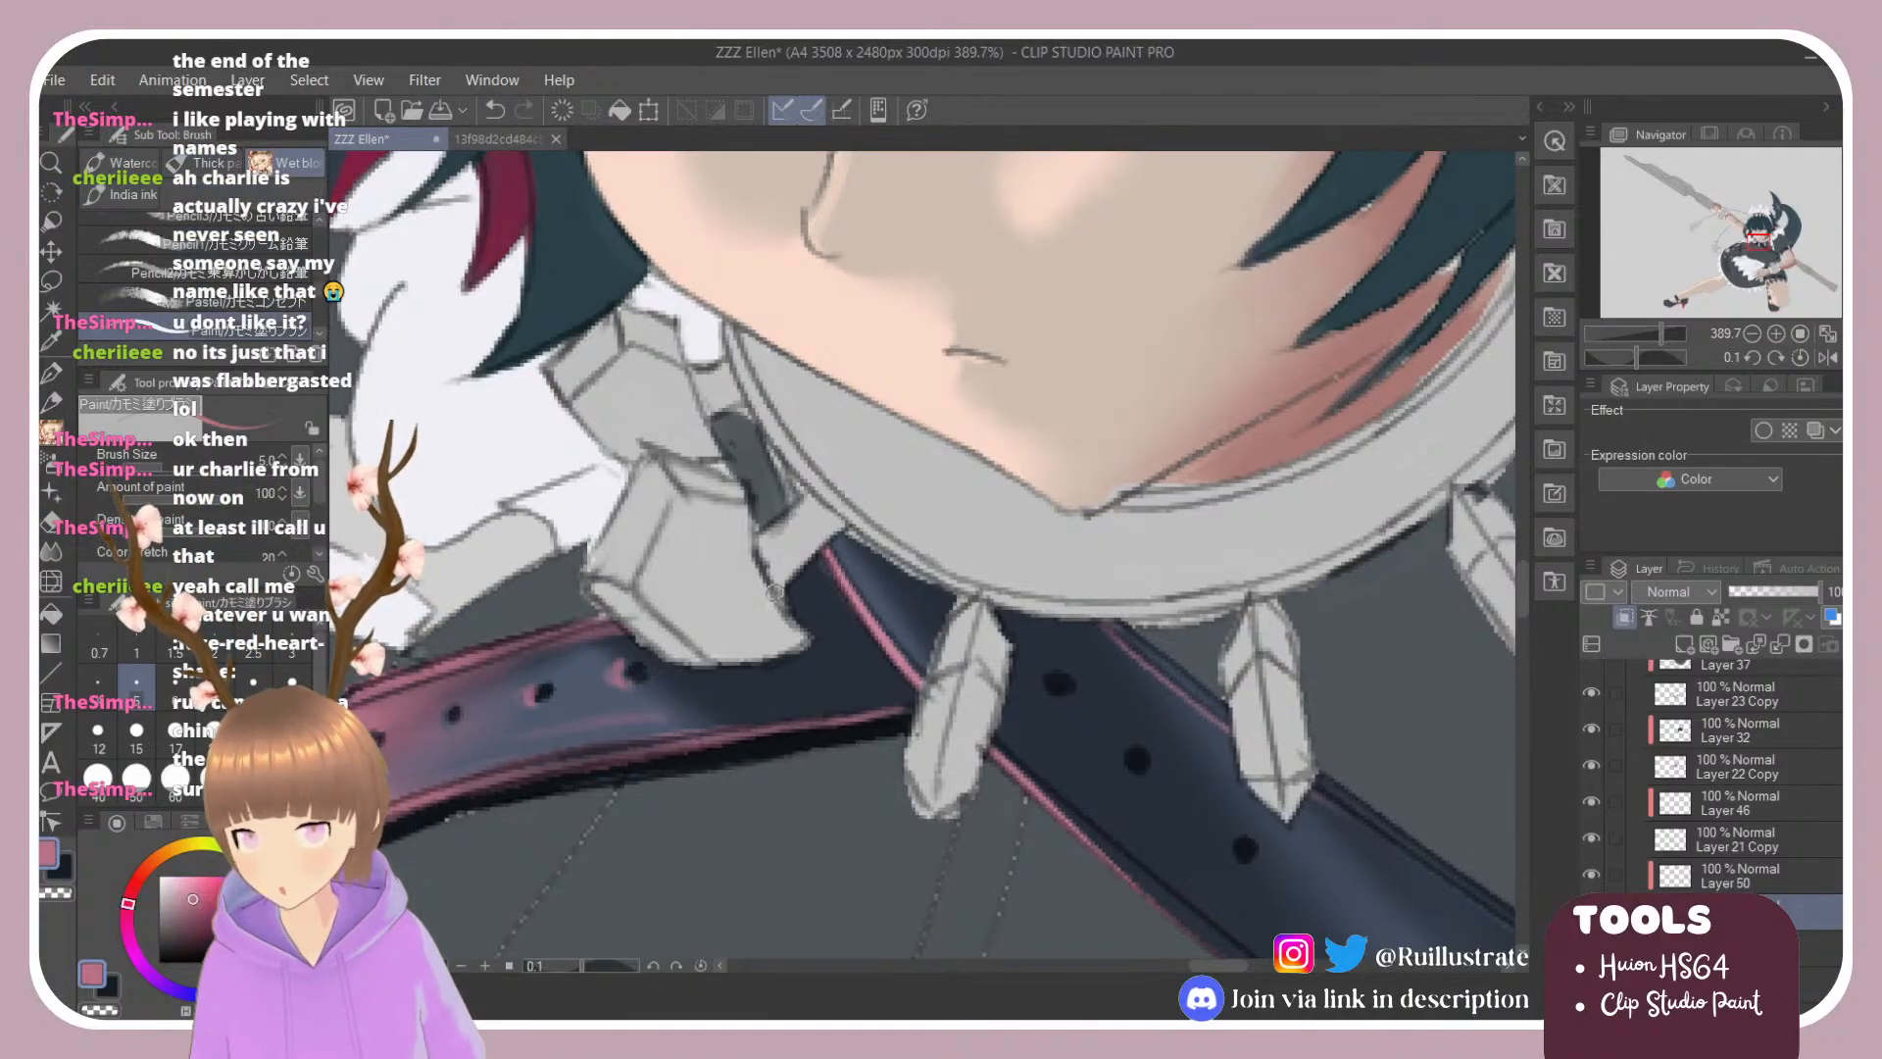
pyautogui.moveTo(1068, 623); pyautogui.dragTo(1102, 770)
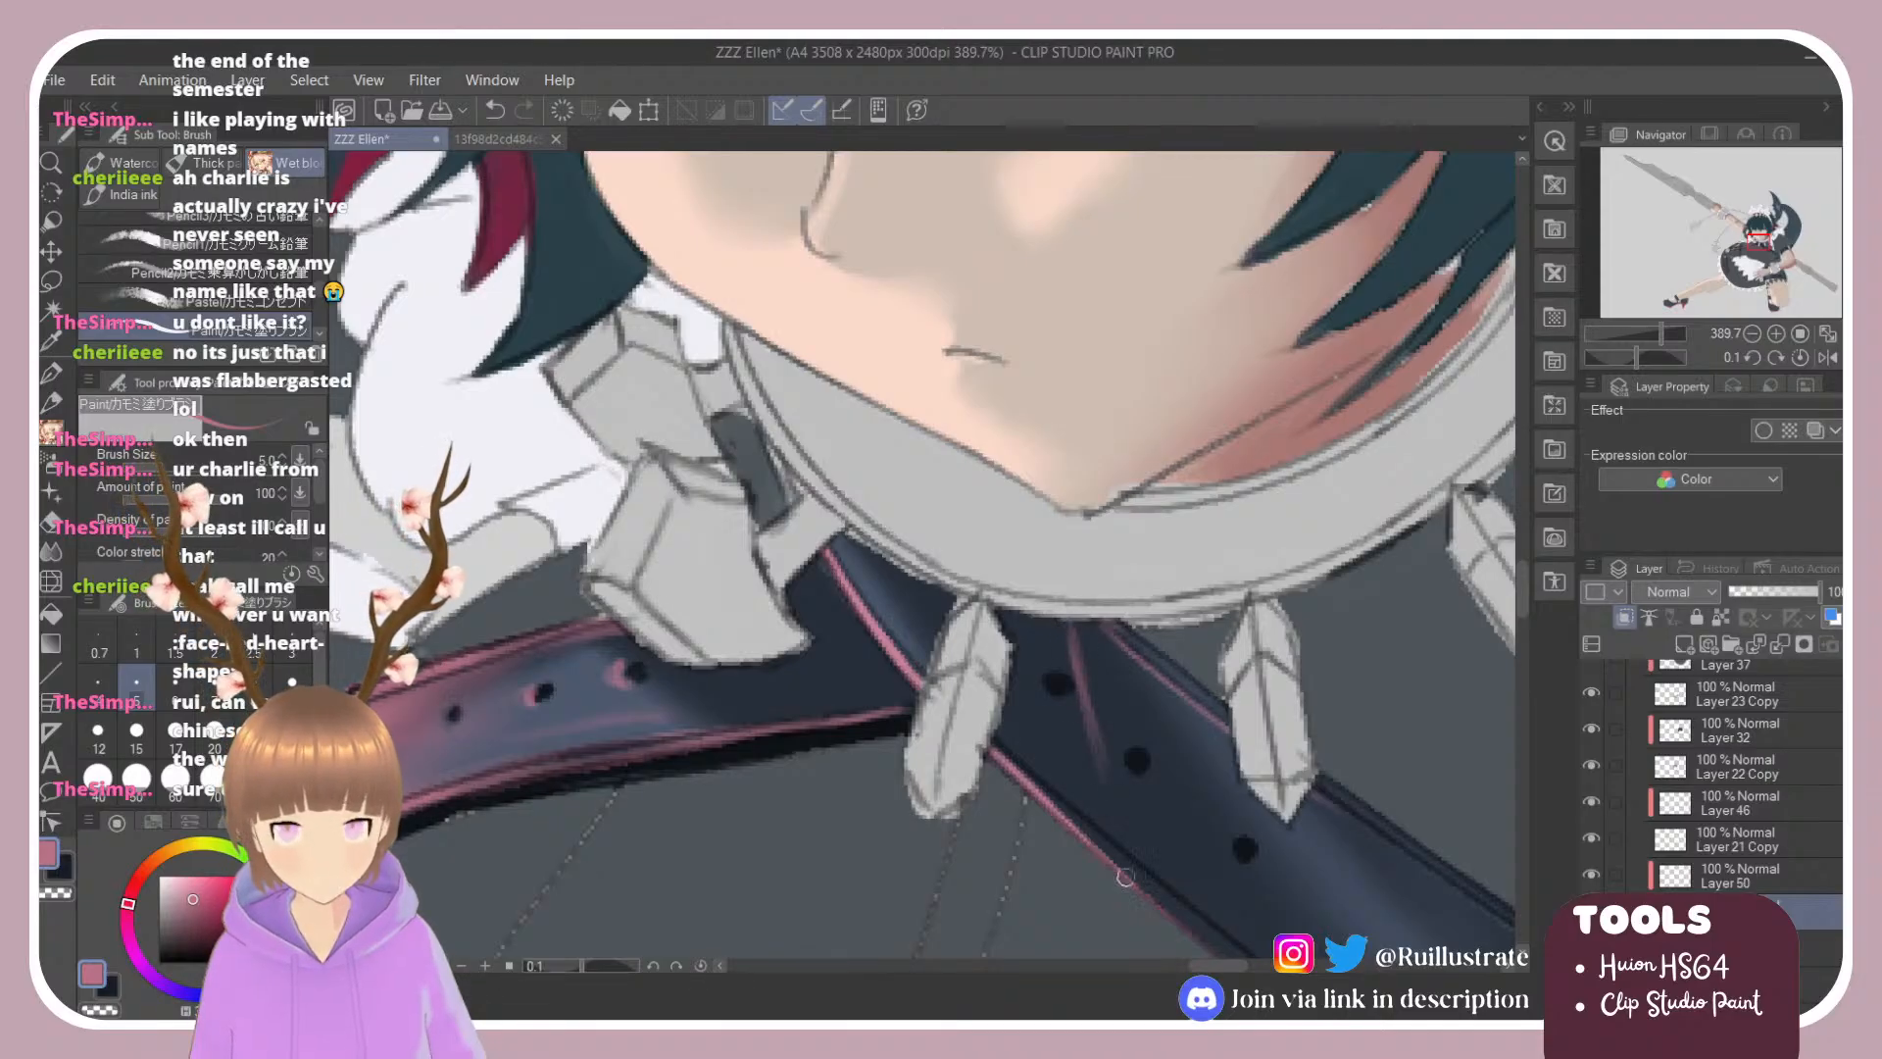
pyautogui.moveTo(1065, 658)
pyautogui.mouseDown()
pyautogui.moveTo(1059, 621)
pyautogui.moveTo(1090, 806)
pyautogui.mouseUp()
pyautogui.moveTo(1019, 617)
pyautogui.mouseDown()
pyautogui.moveTo(1078, 637)
pyautogui.moveTo(1020, 615)
pyautogui.moveTo(1084, 621)
pyautogui.moveTo(1101, 781)
pyautogui.moveTo(1061, 635)
pyautogui.moveTo(1095, 792)
pyautogui.mouseUp()
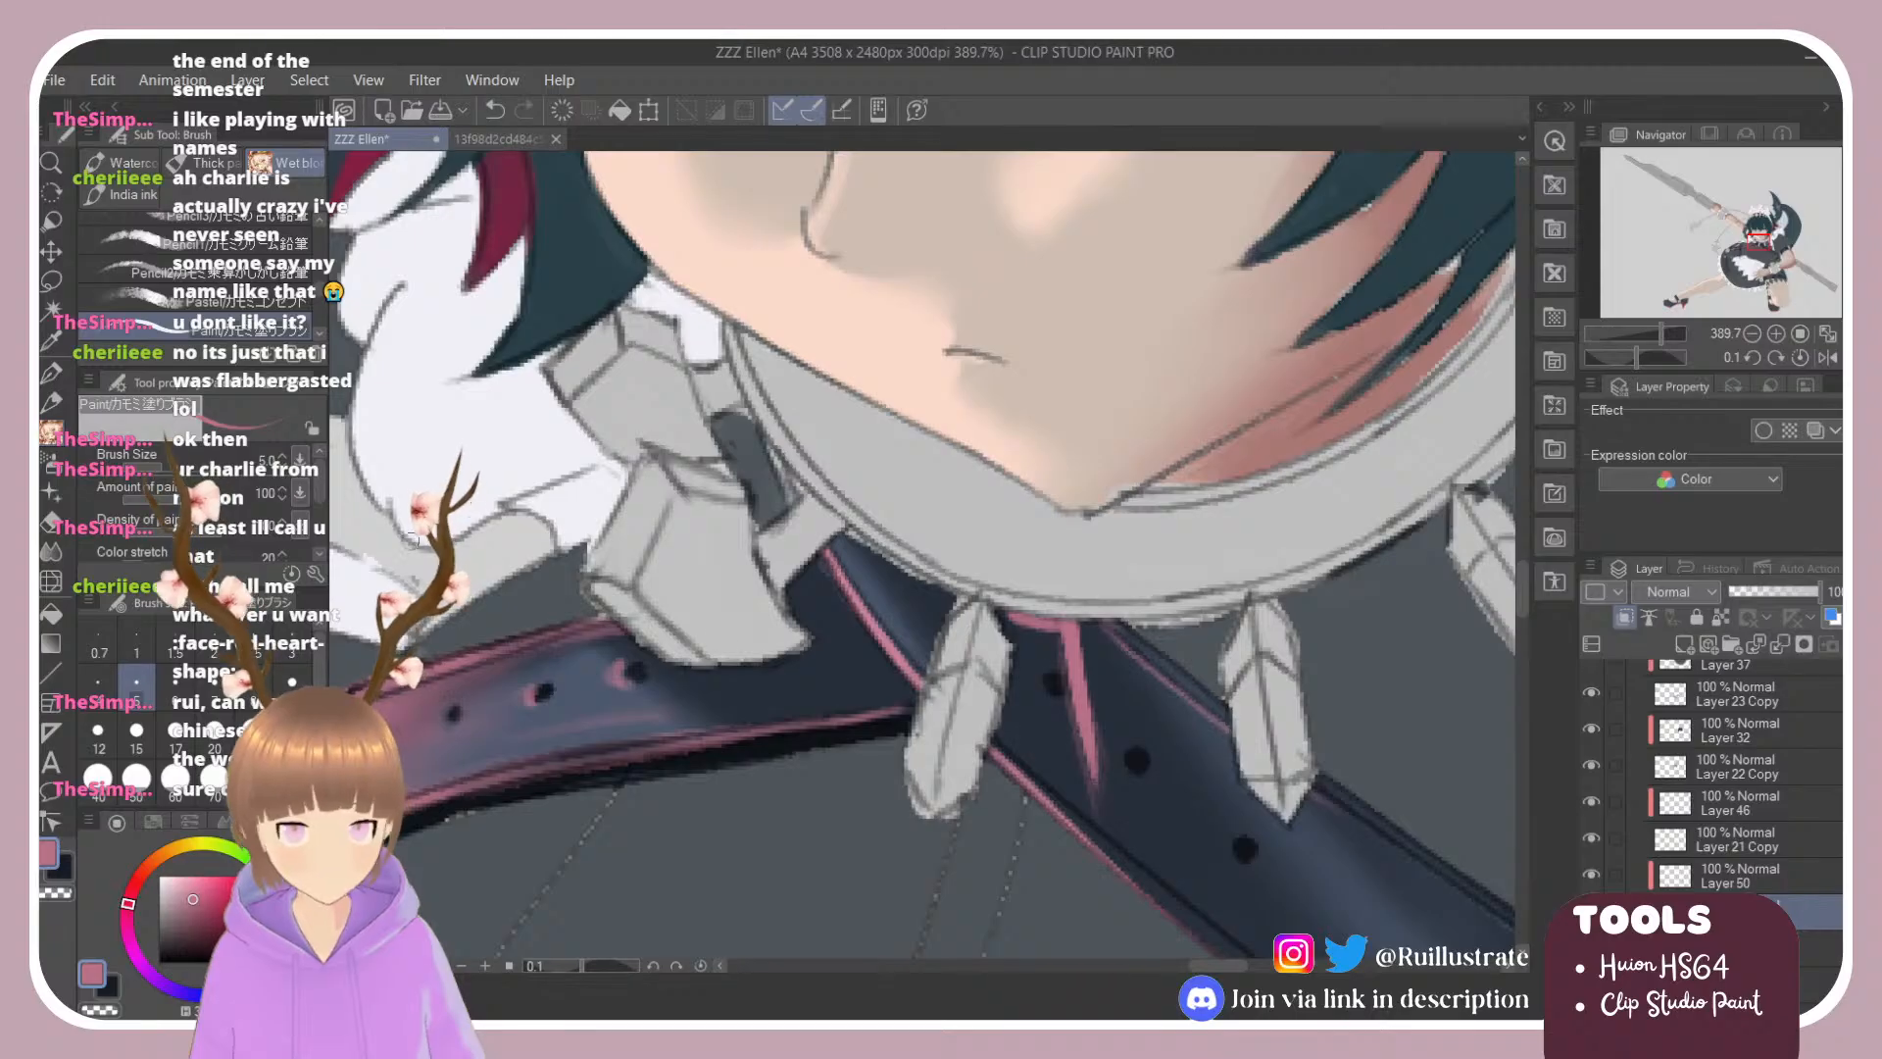
# Step: Soften the pink streak below the collar into the diagonal strap's dark leather with the blender brush
pyautogui.scroll(-4, 284, 314)
pyautogui.click(196, 227)
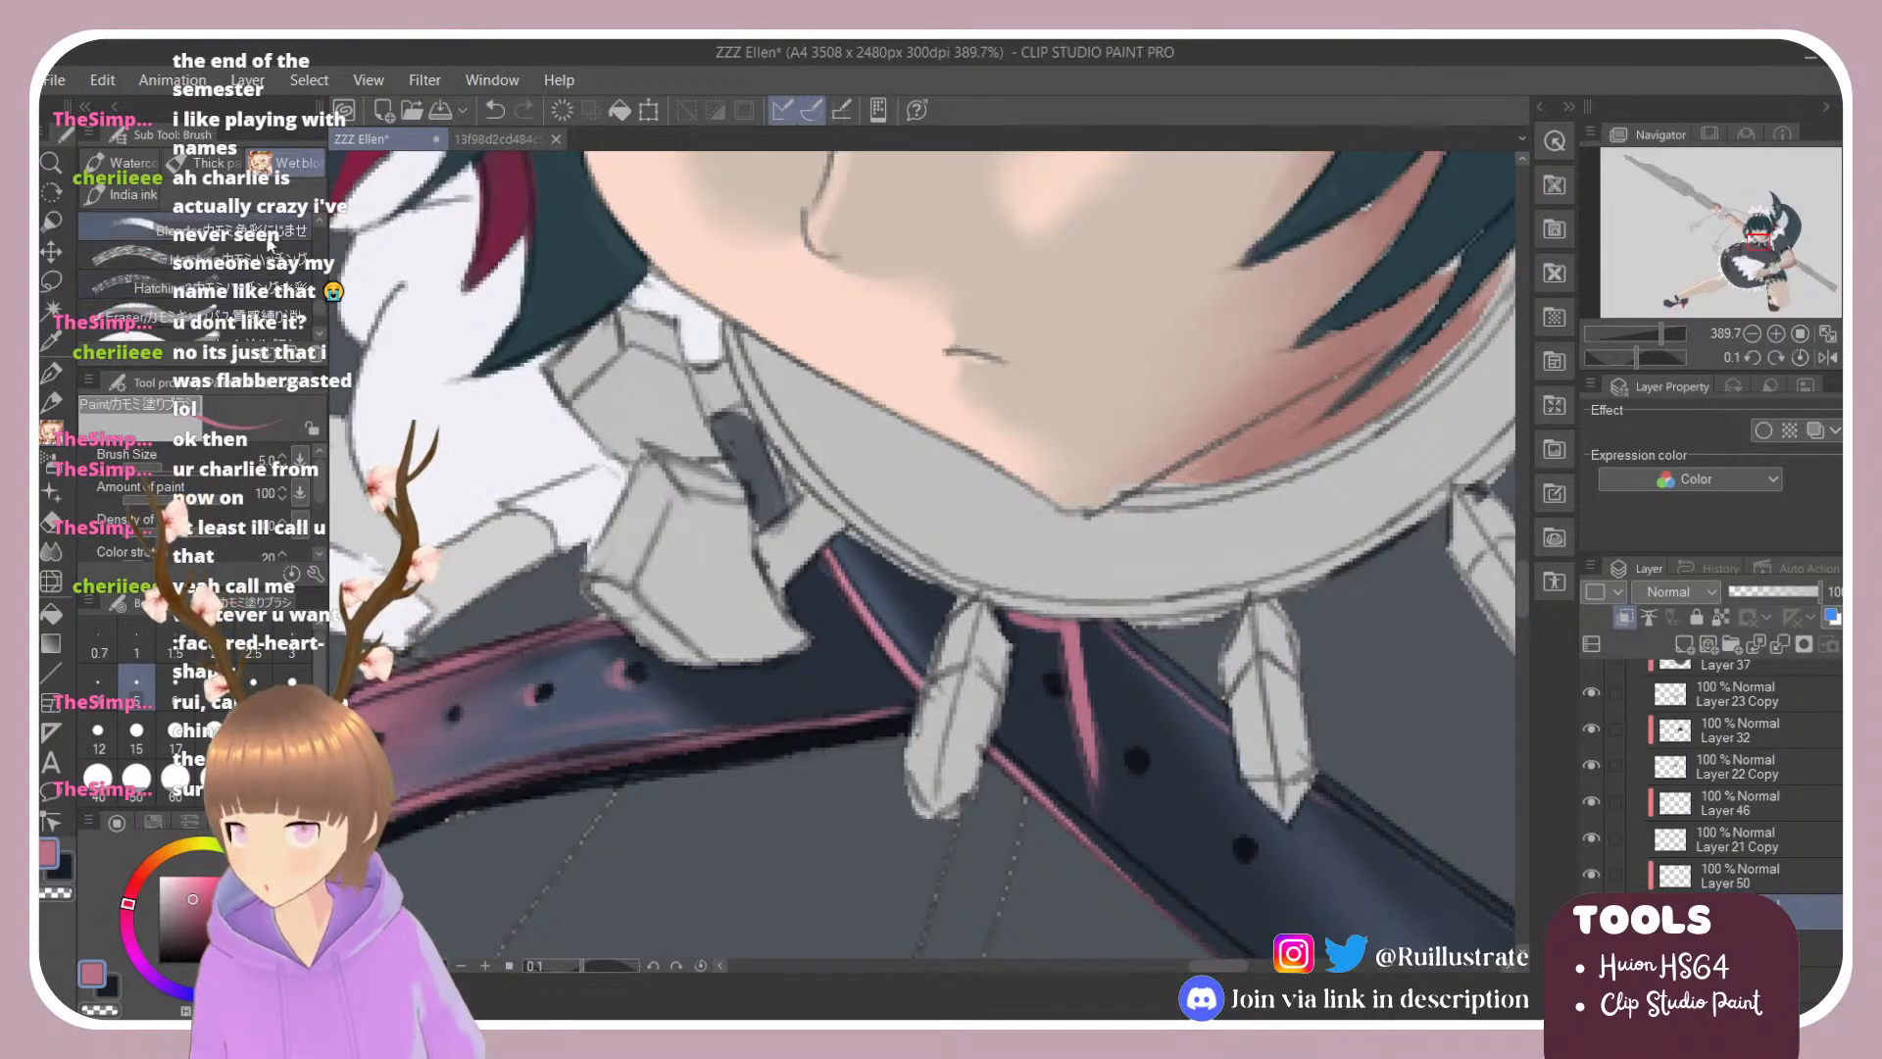
pyautogui.moveTo(1044, 642)
pyautogui.mouseDown()
pyautogui.moveTo(1066, 680)
pyautogui.moveTo(1064, 585)
pyautogui.moveTo(1072, 699)
pyautogui.mouseUp()
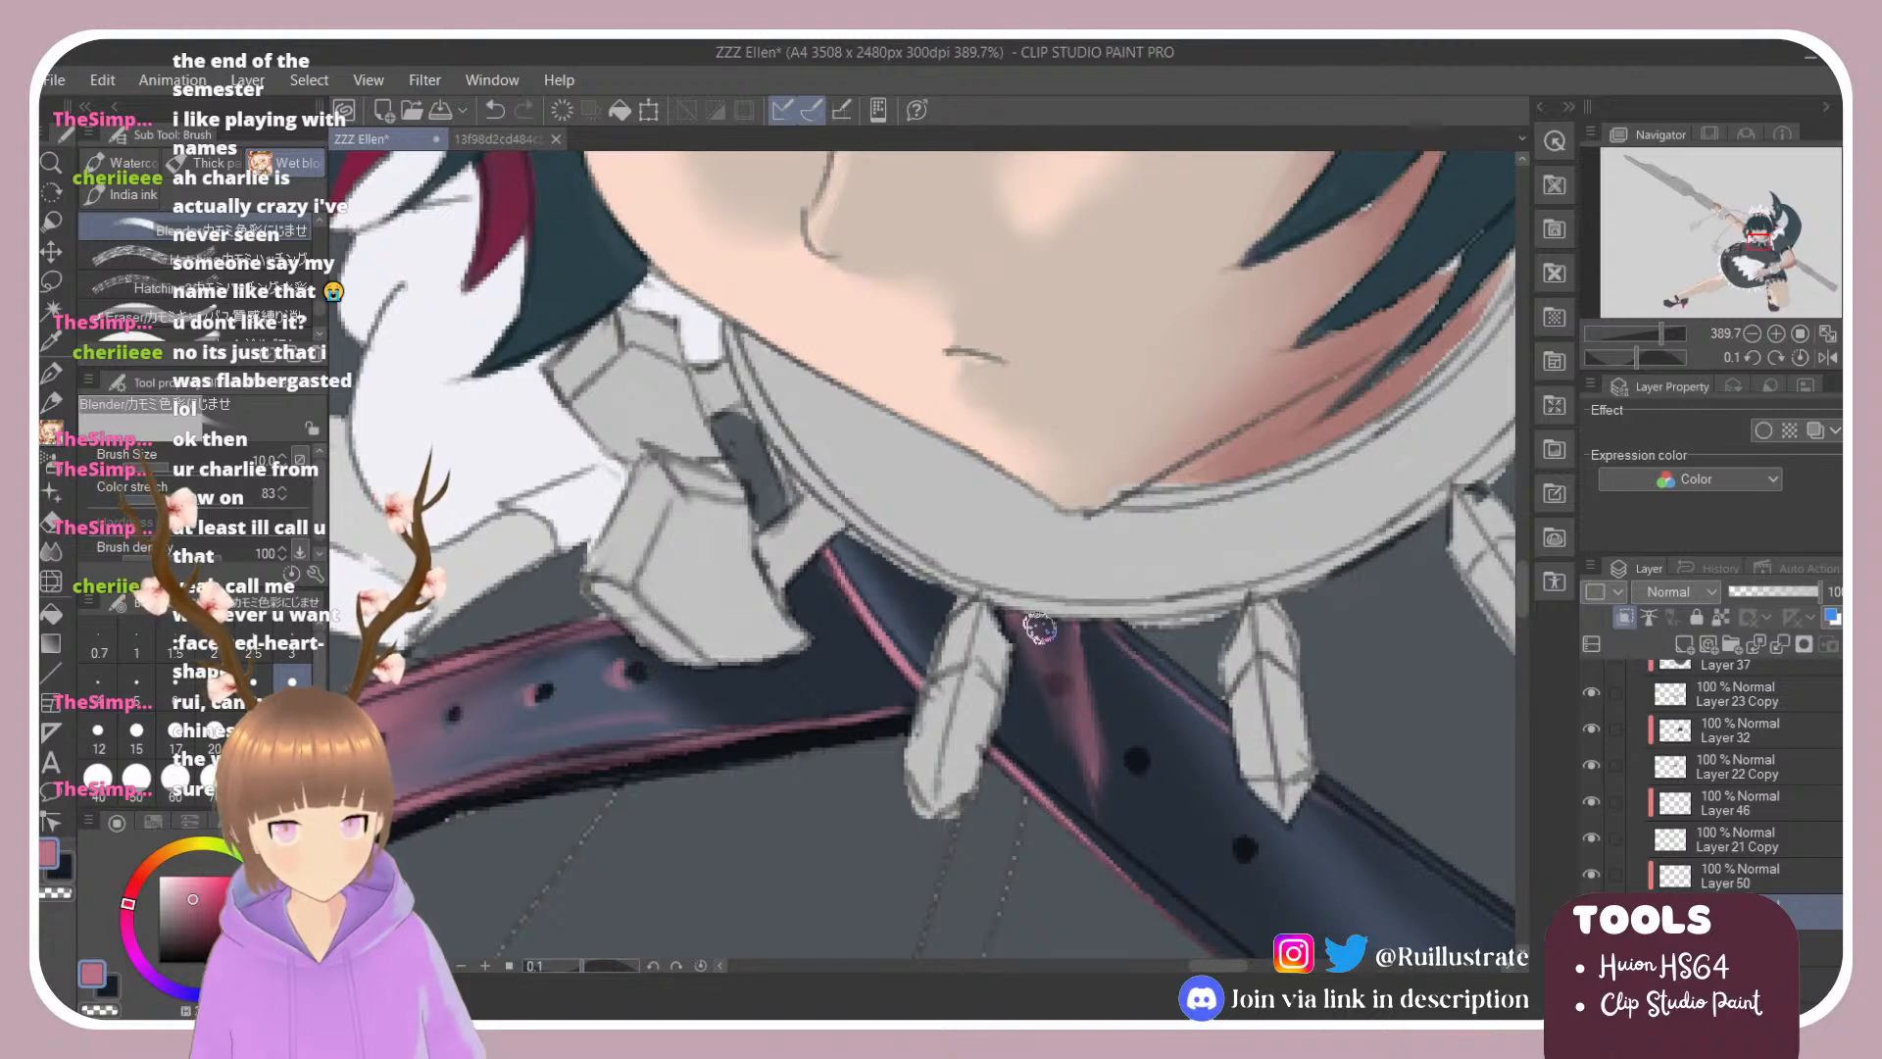
# Step: Add and blend a pink accent on the strap beside the collar's crystal pendant, and refine the first streak's edges and tip
pyautogui.press('alt')
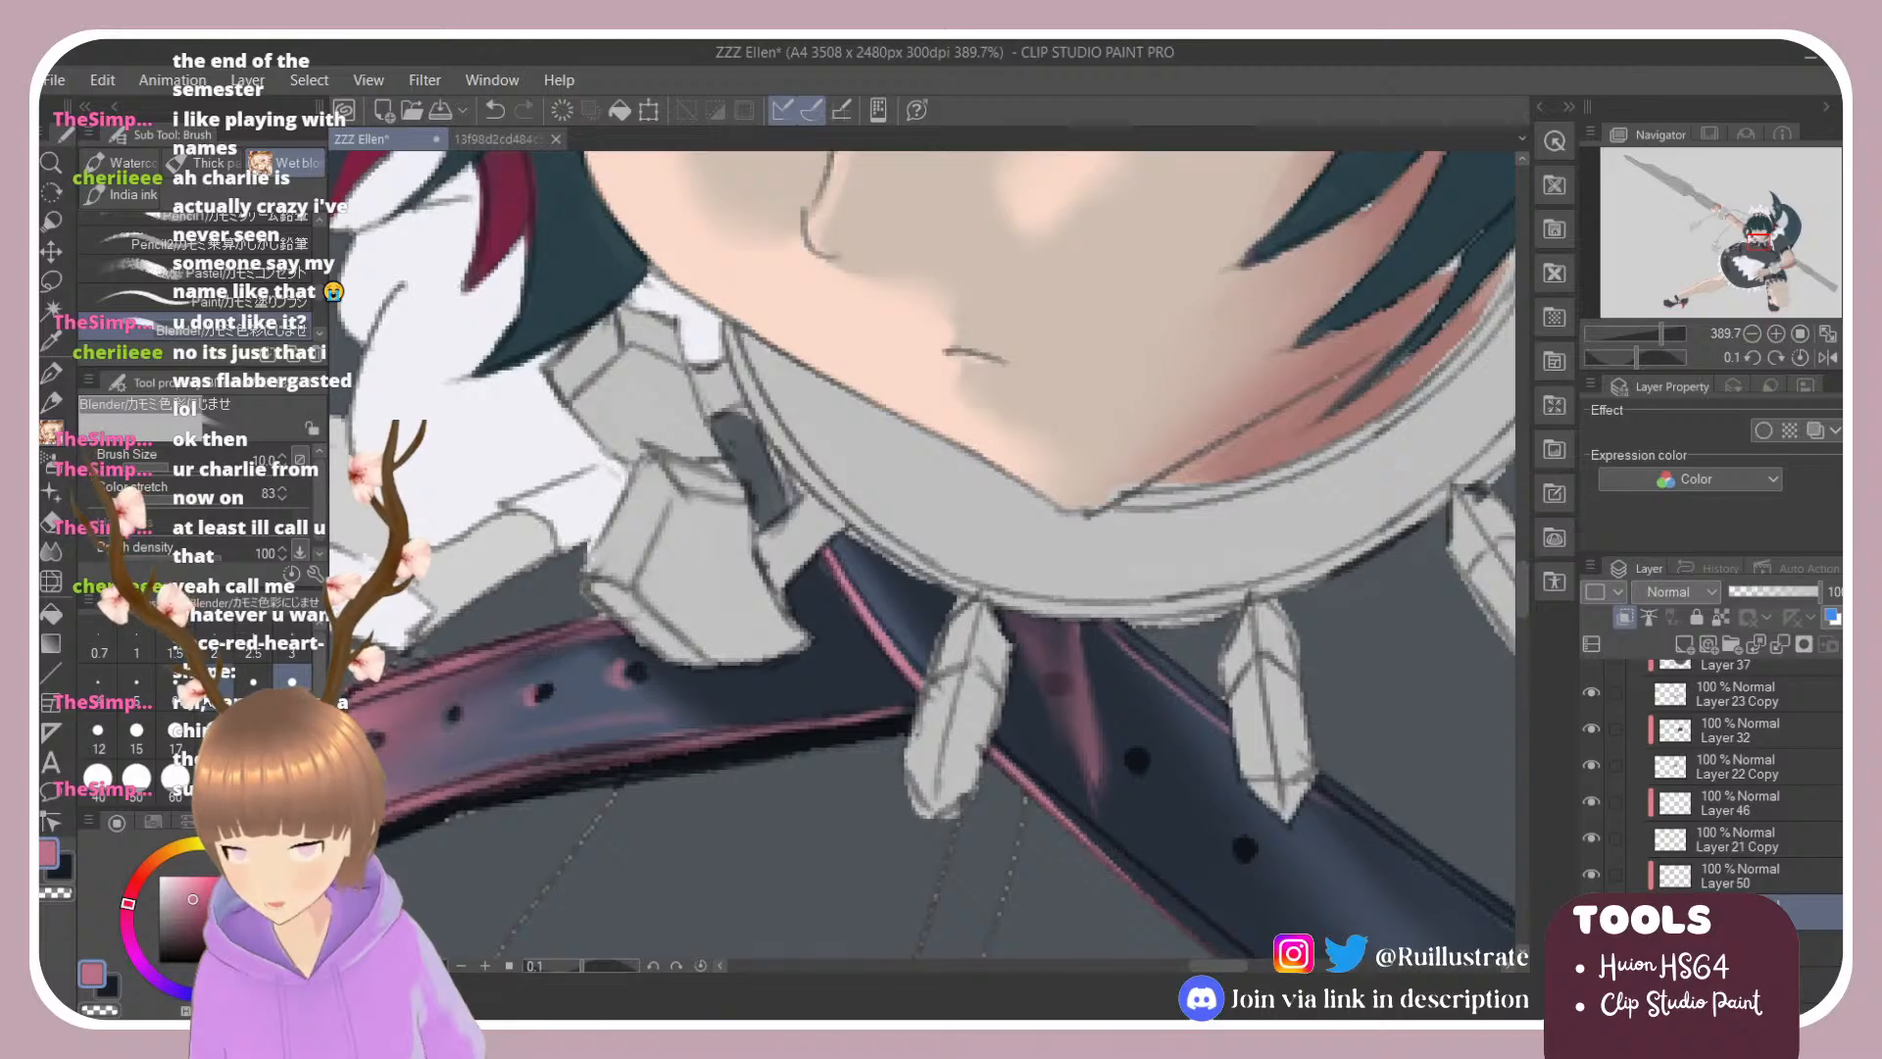
pyautogui.click(187, 296)
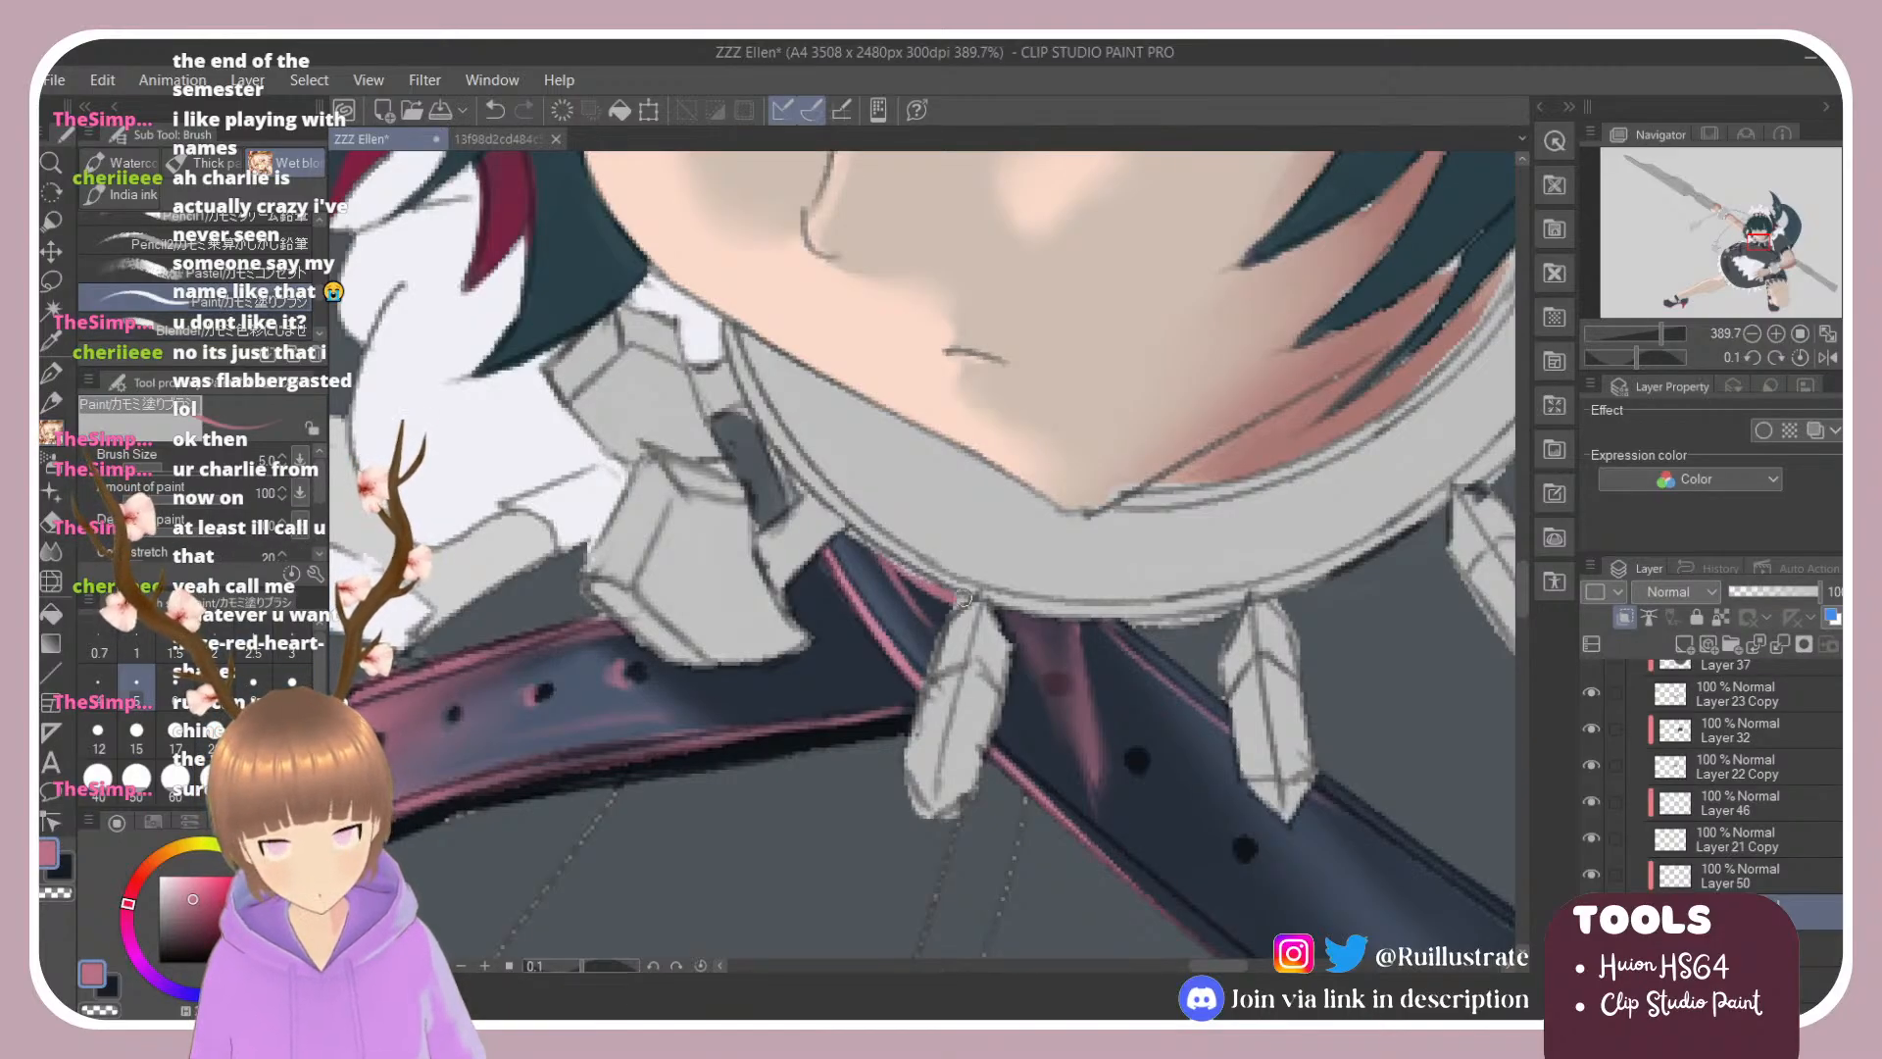
pyautogui.click(196, 331)
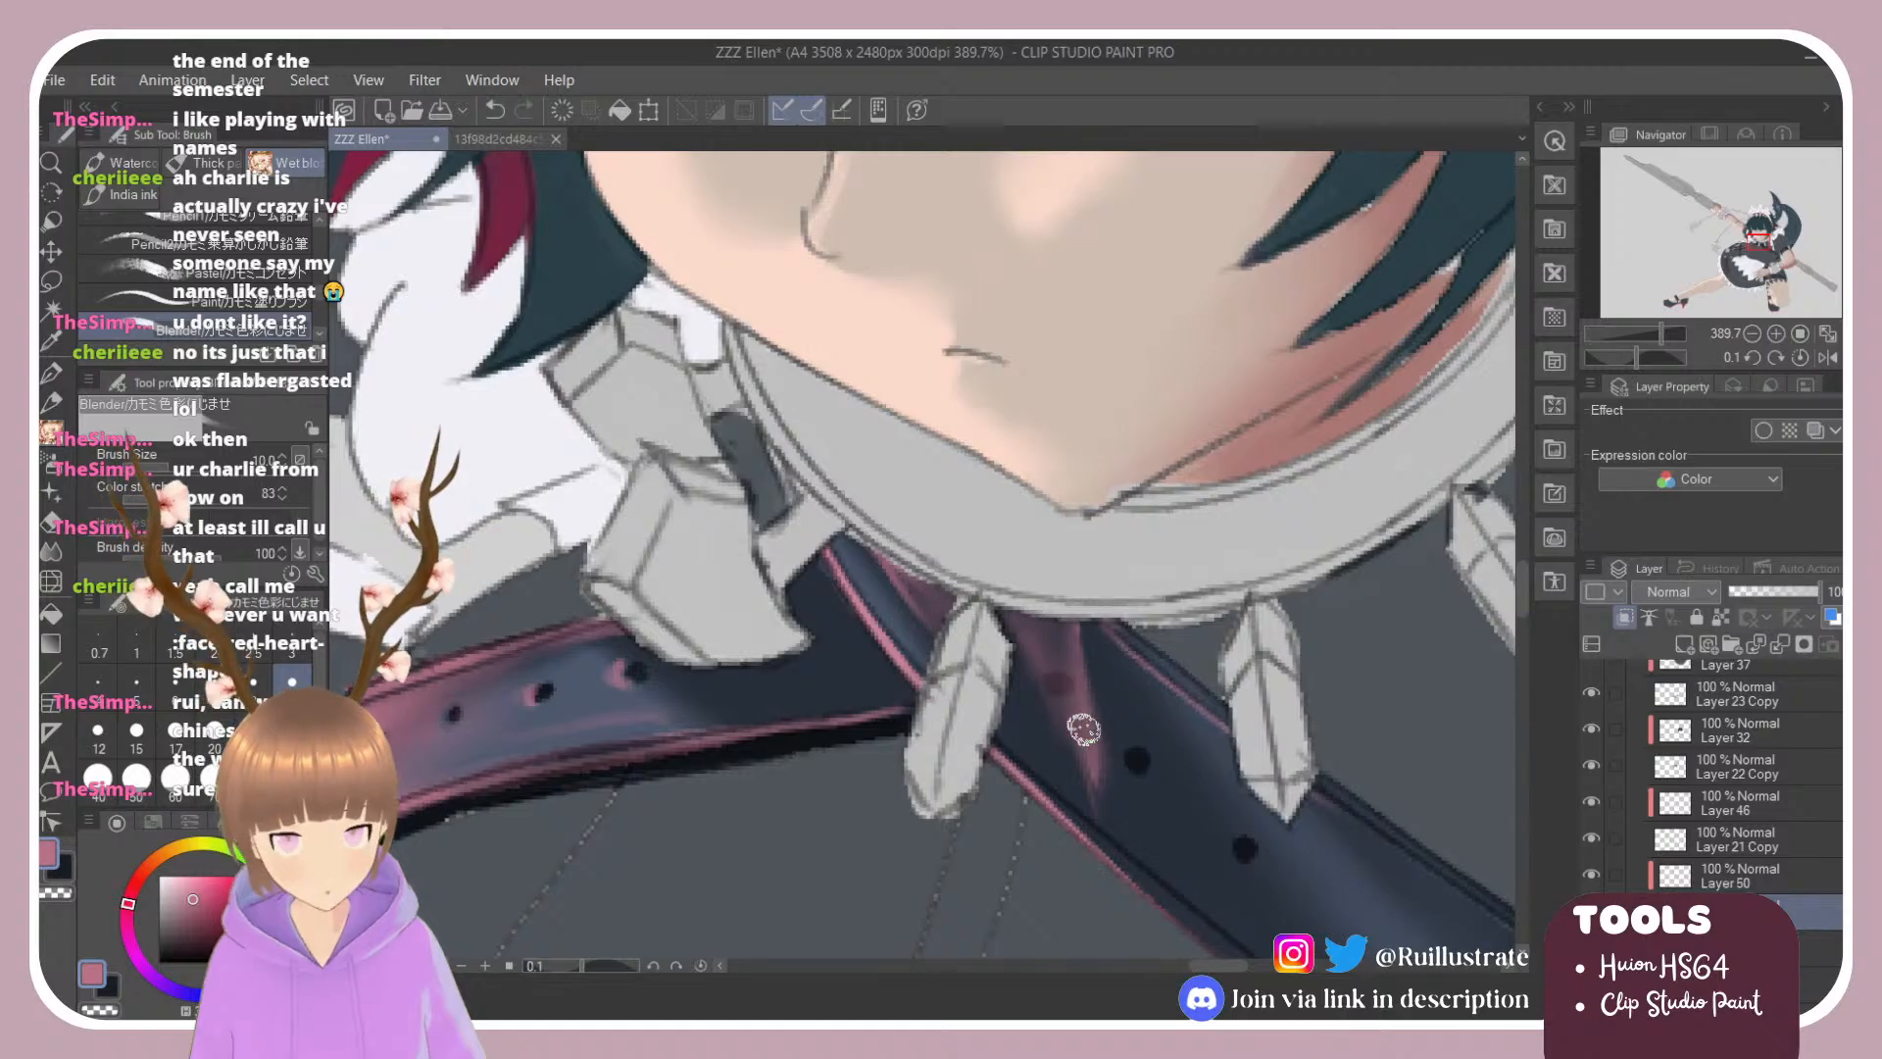
pyautogui.press('e')
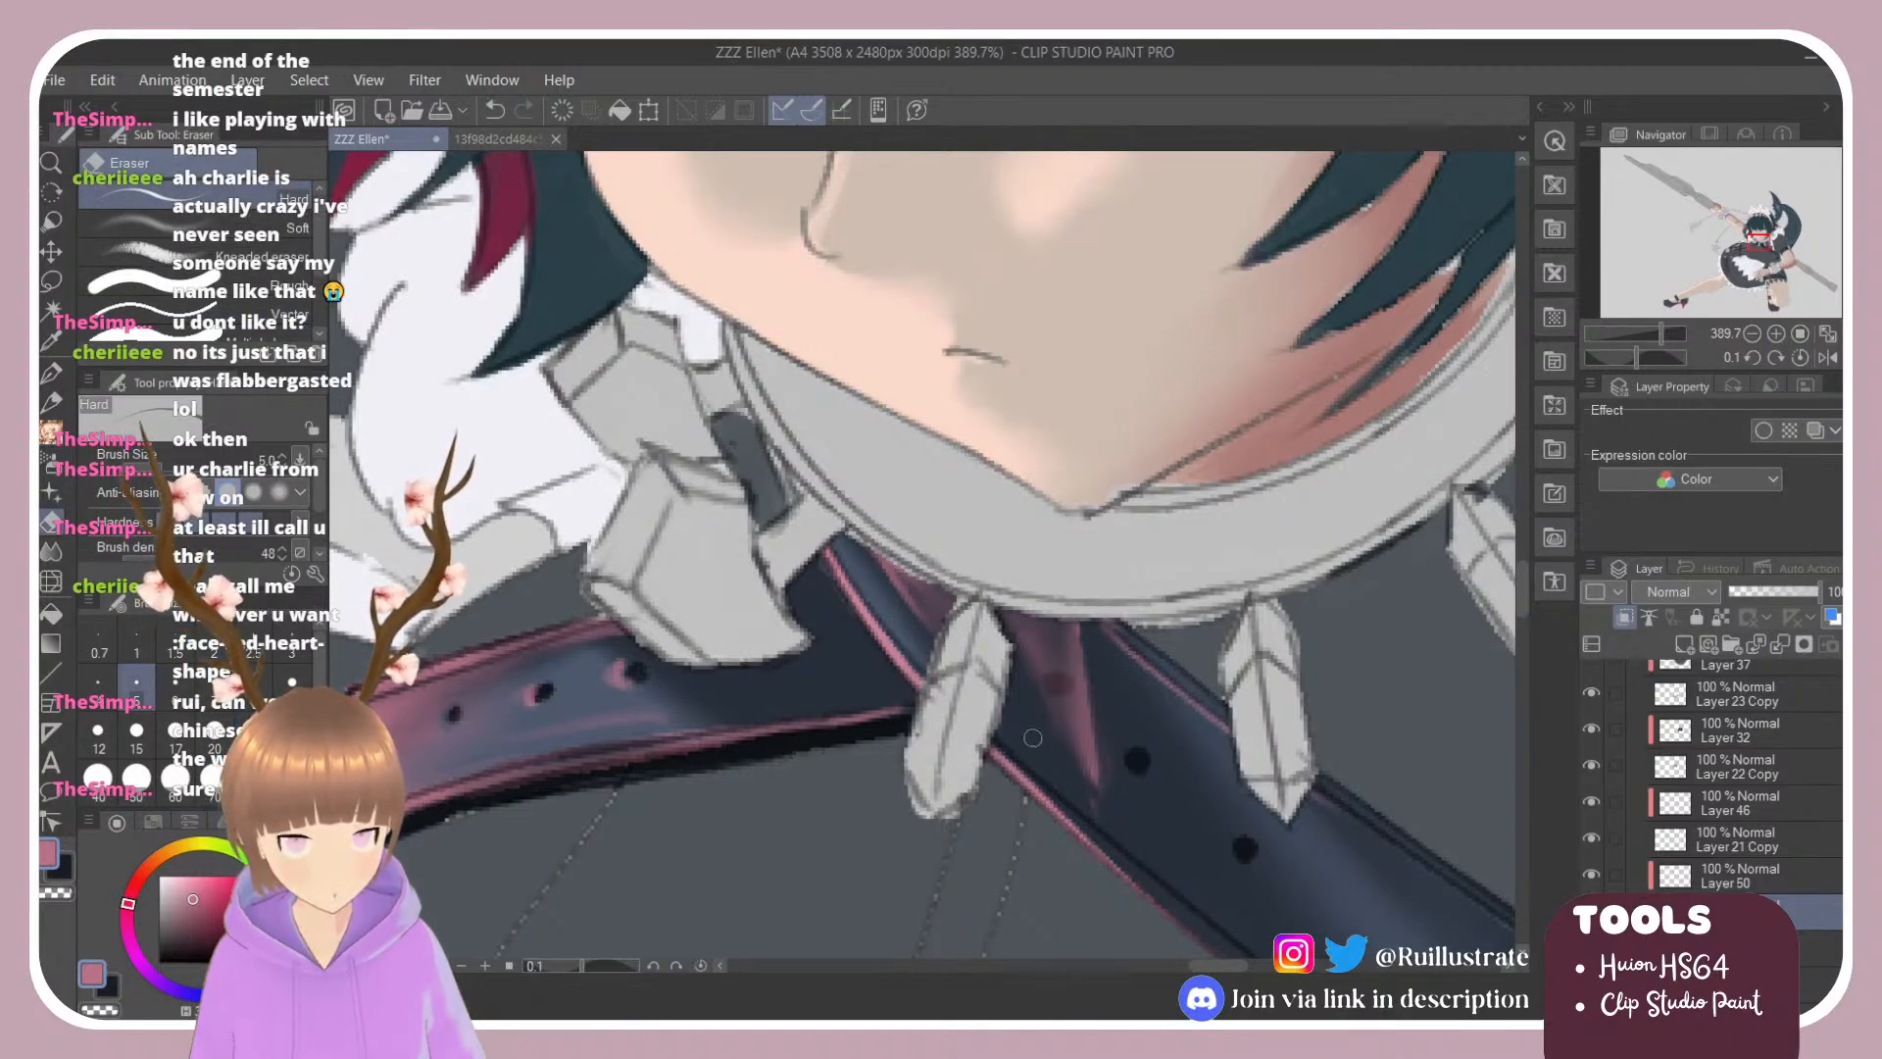
pyautogui.press('b')
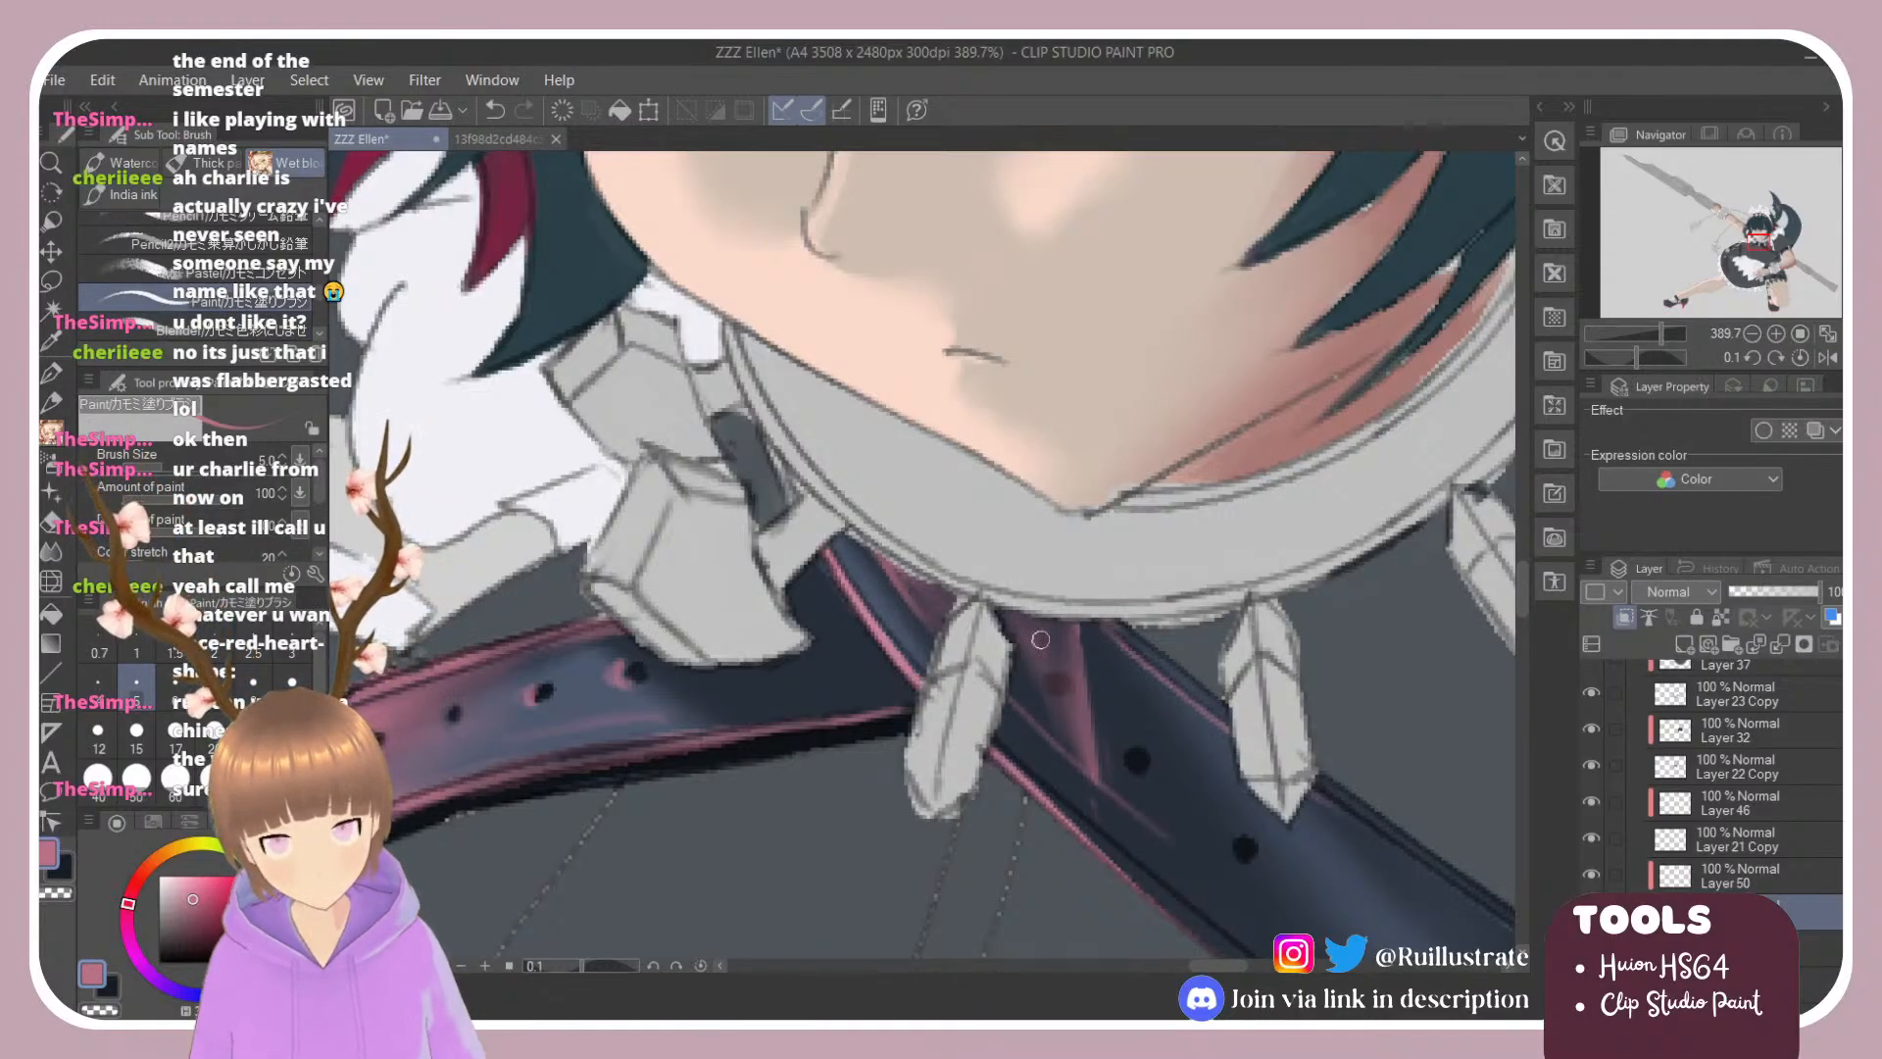
# Step: Paint a second pink streak on the diagonal chest strap, running from the collar down to the second visible punched hole
pyautogui.scroll(-4, 1054, 618)
pyautogui.scroll(2, 1245, 769)
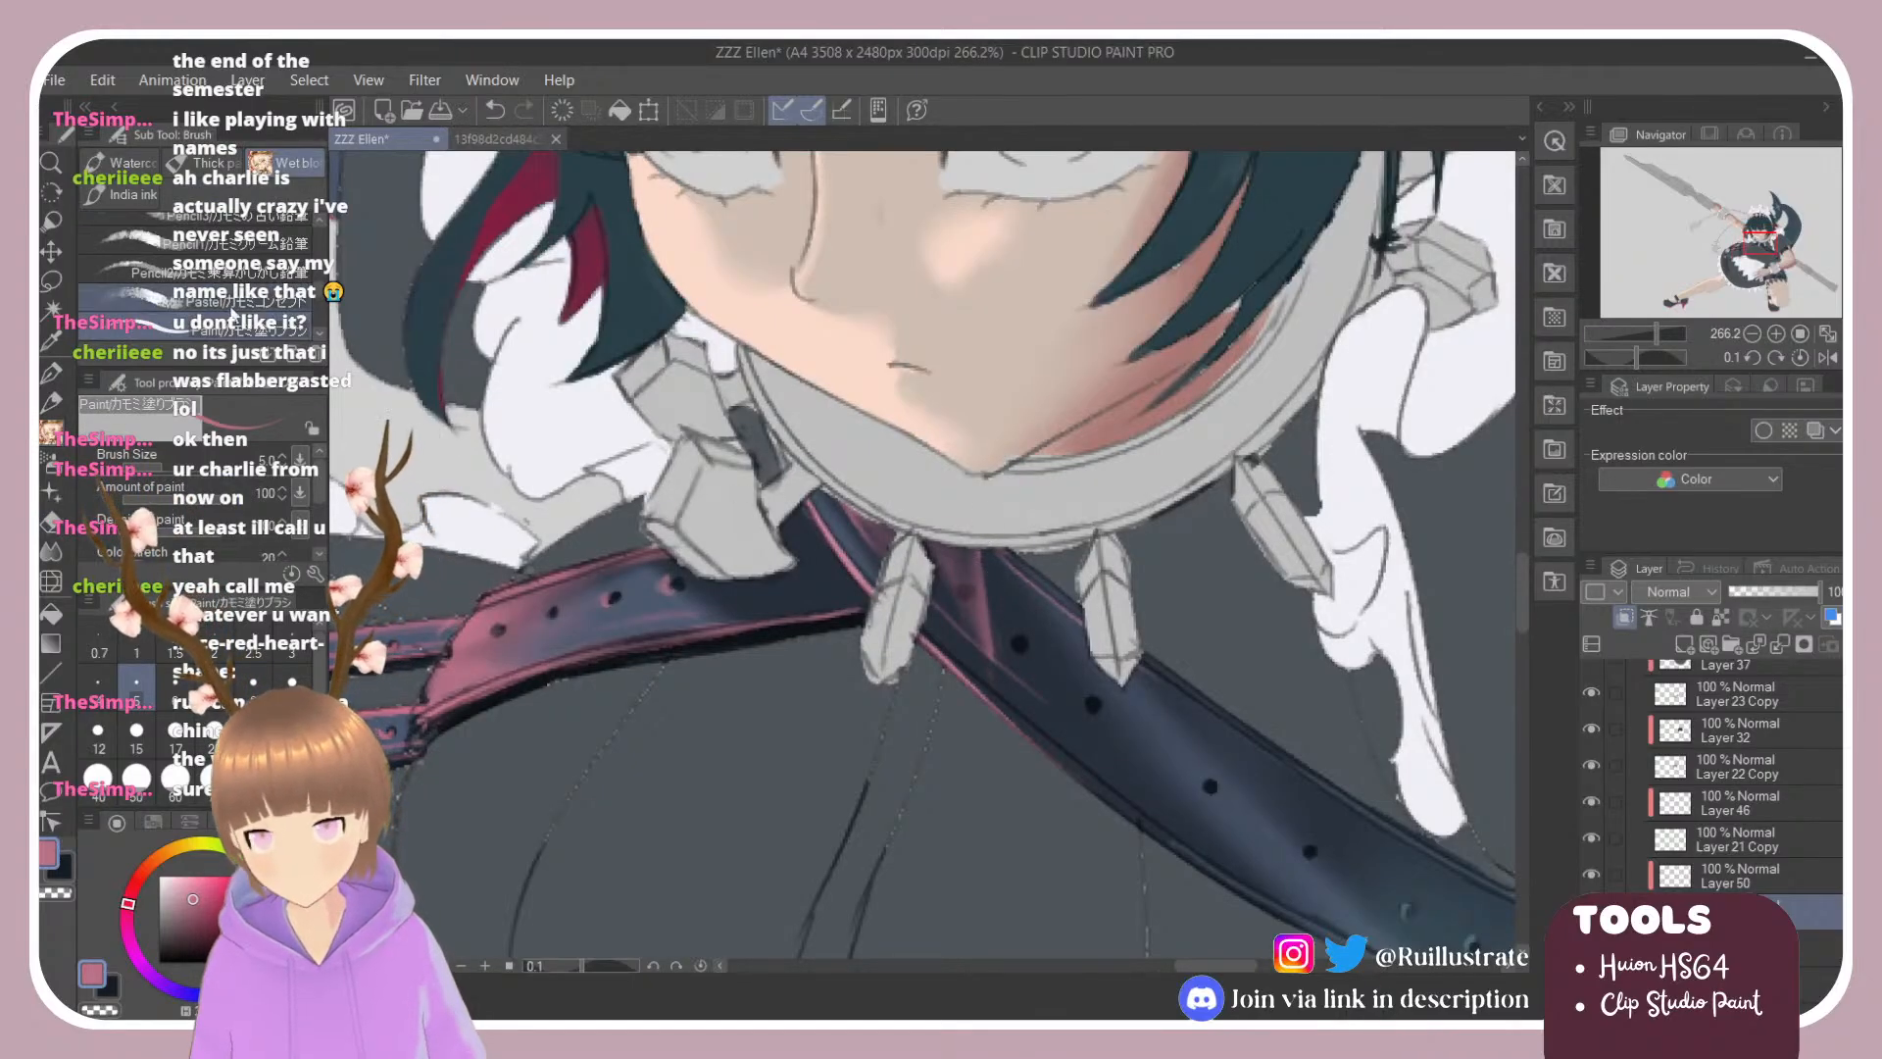
pyautogui.moveTo(1002, 556); pyautogui.dragTo(1086, 686)
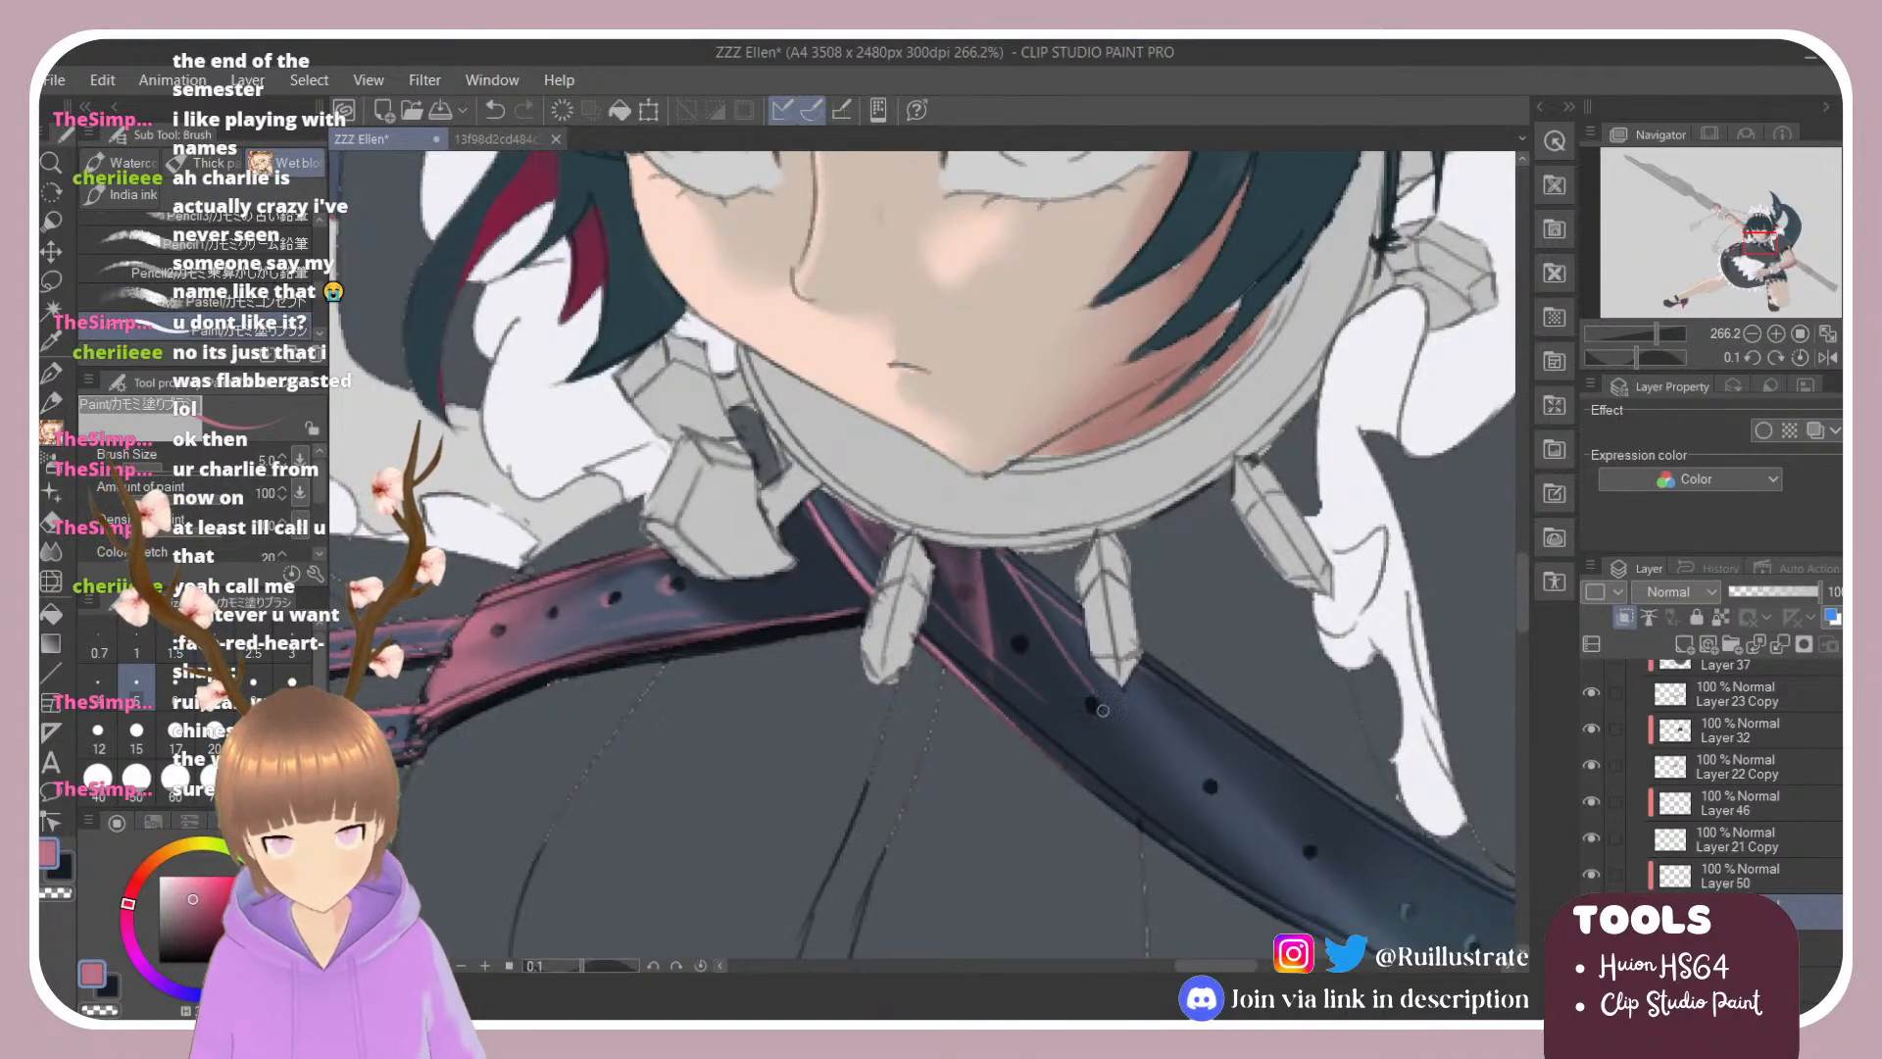
pyautogui.moveTo(985, 546); pyautogui.dragTo(1090, 700)
pyautogui.moveTo(984, 556); pyautogui.dragTo(1082, 706)
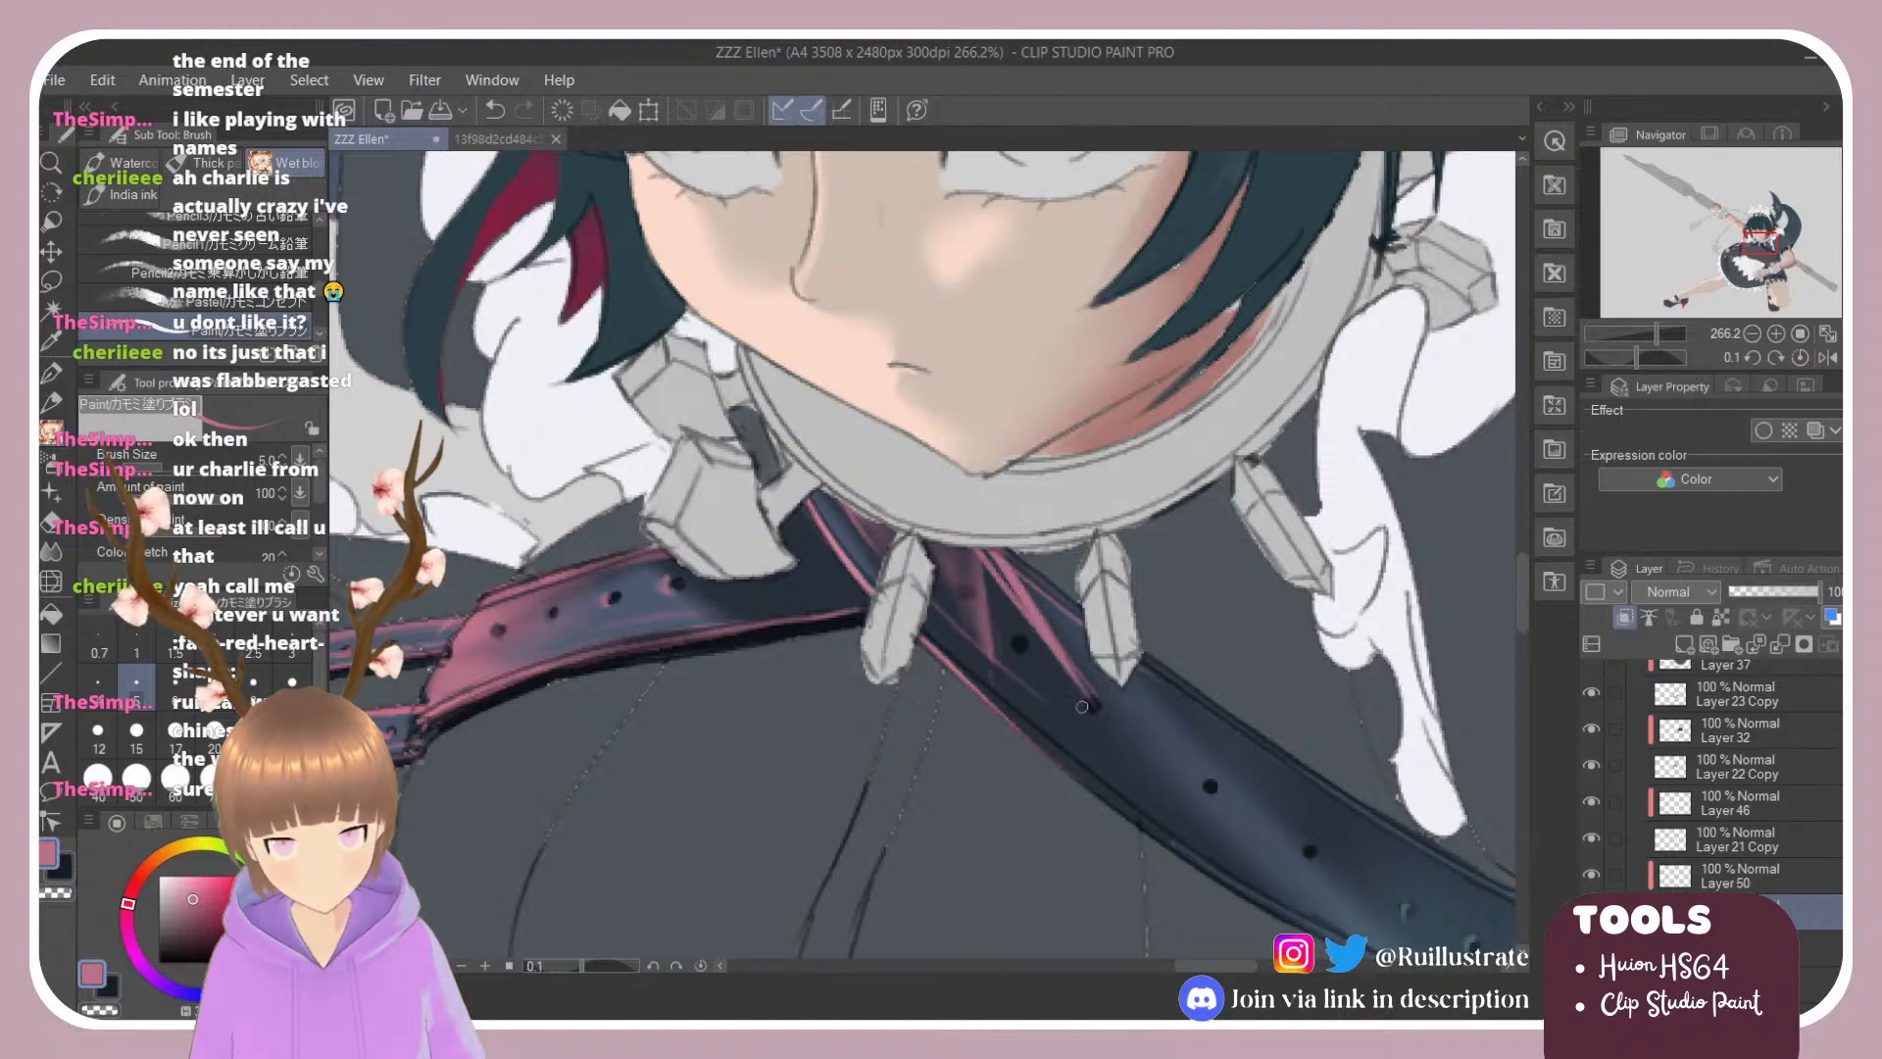
pyautogui.moveTo(989, 563); pyautogui.dragTo(1049, 647)
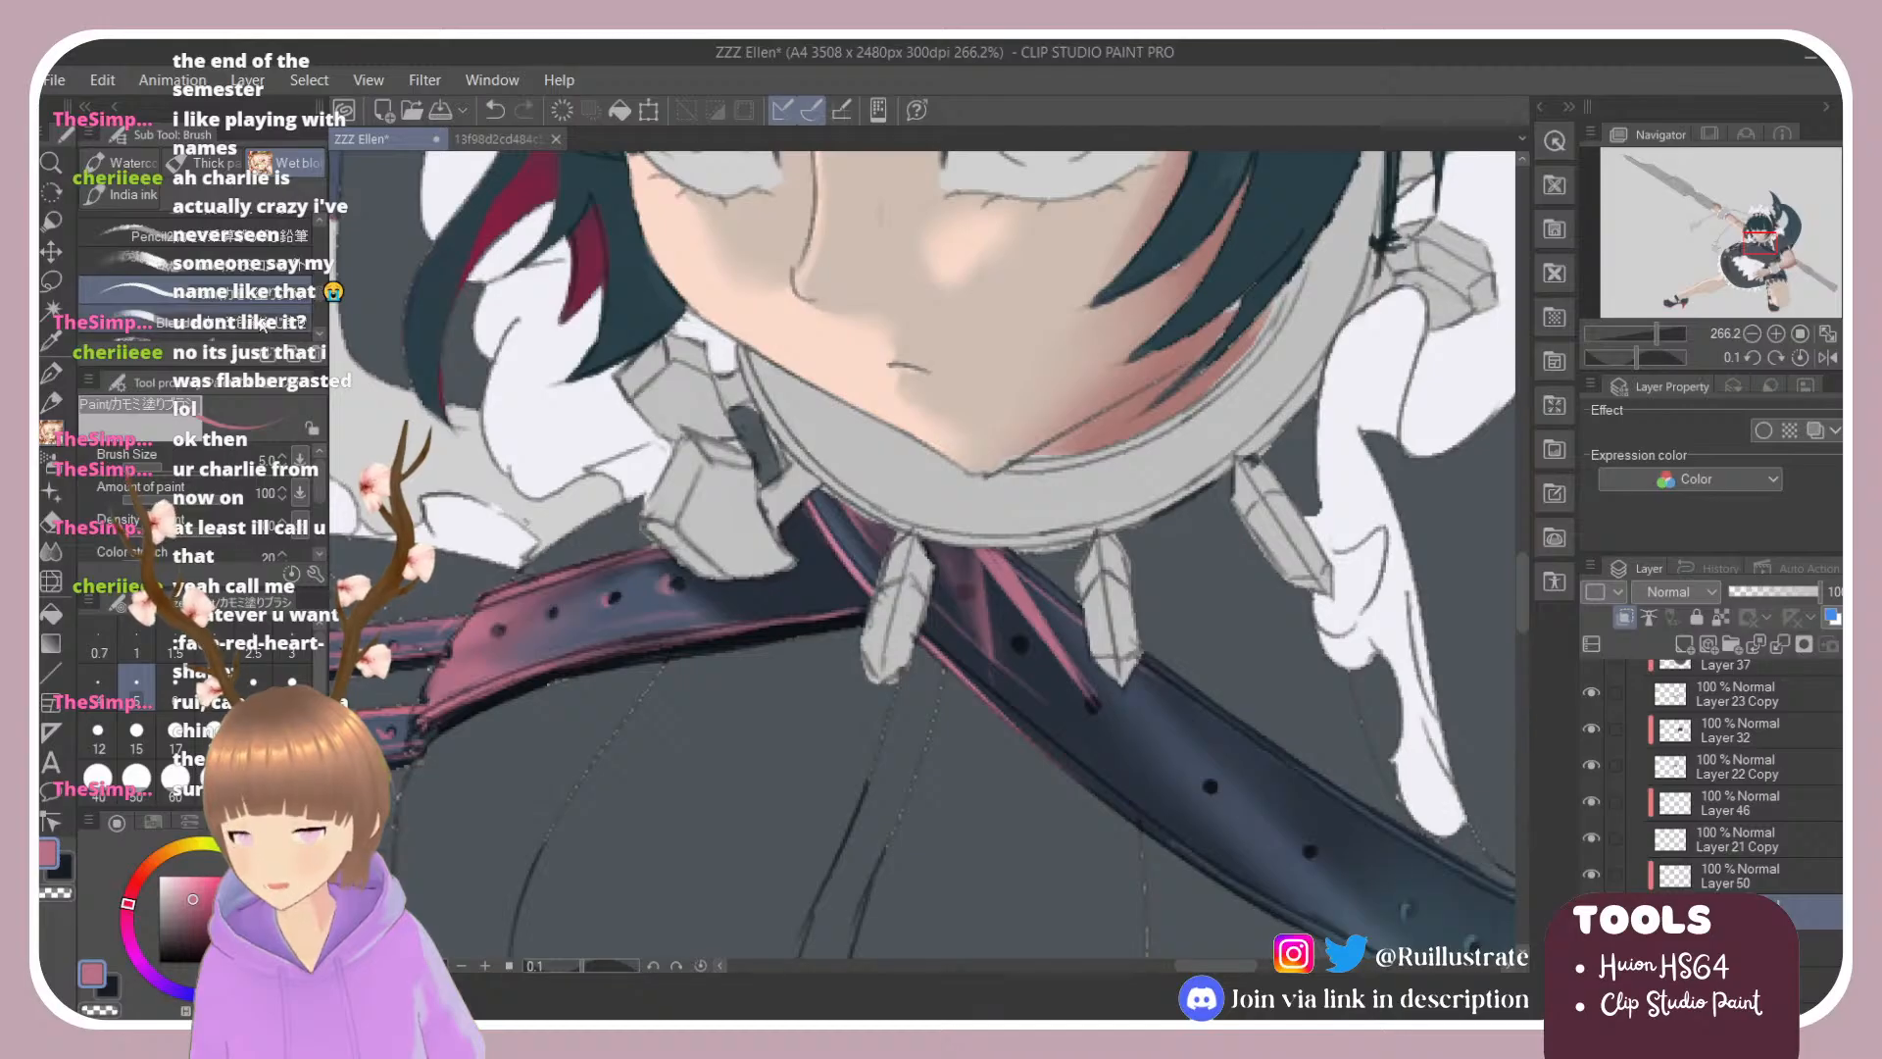
# Step: Blend the second pink streak into the diagonal chest strap and tidy its edges with the eraser
pyautogui.click(245, 321)
pyautogui.moveTo(991, 570)
pyautogui.mouseDown()
pyautogui.moveTo(1033, 648)
pyautogui.moveTo(983, 553)
pyautogui.moveTo(1048, 693)
pyautogui.moveTo(986, 548)
pyautogui.moveTo(1113, 731)
pyautogui.moveTo(1055, 623)
pyautogui.moveTo(1028, 587)
pyautogui.moveTo(1165, 822)
pyautogui.moveTo(1038, 596)
pyautogui.moveTo(1016, 570)
pyautogui.moveTo(1099, 736)
pyautogui.moveTo(972, 571)
pyautogui.moveTo(1045, 677)
pyautogui.mouseUp()
pyautogui.press('e')
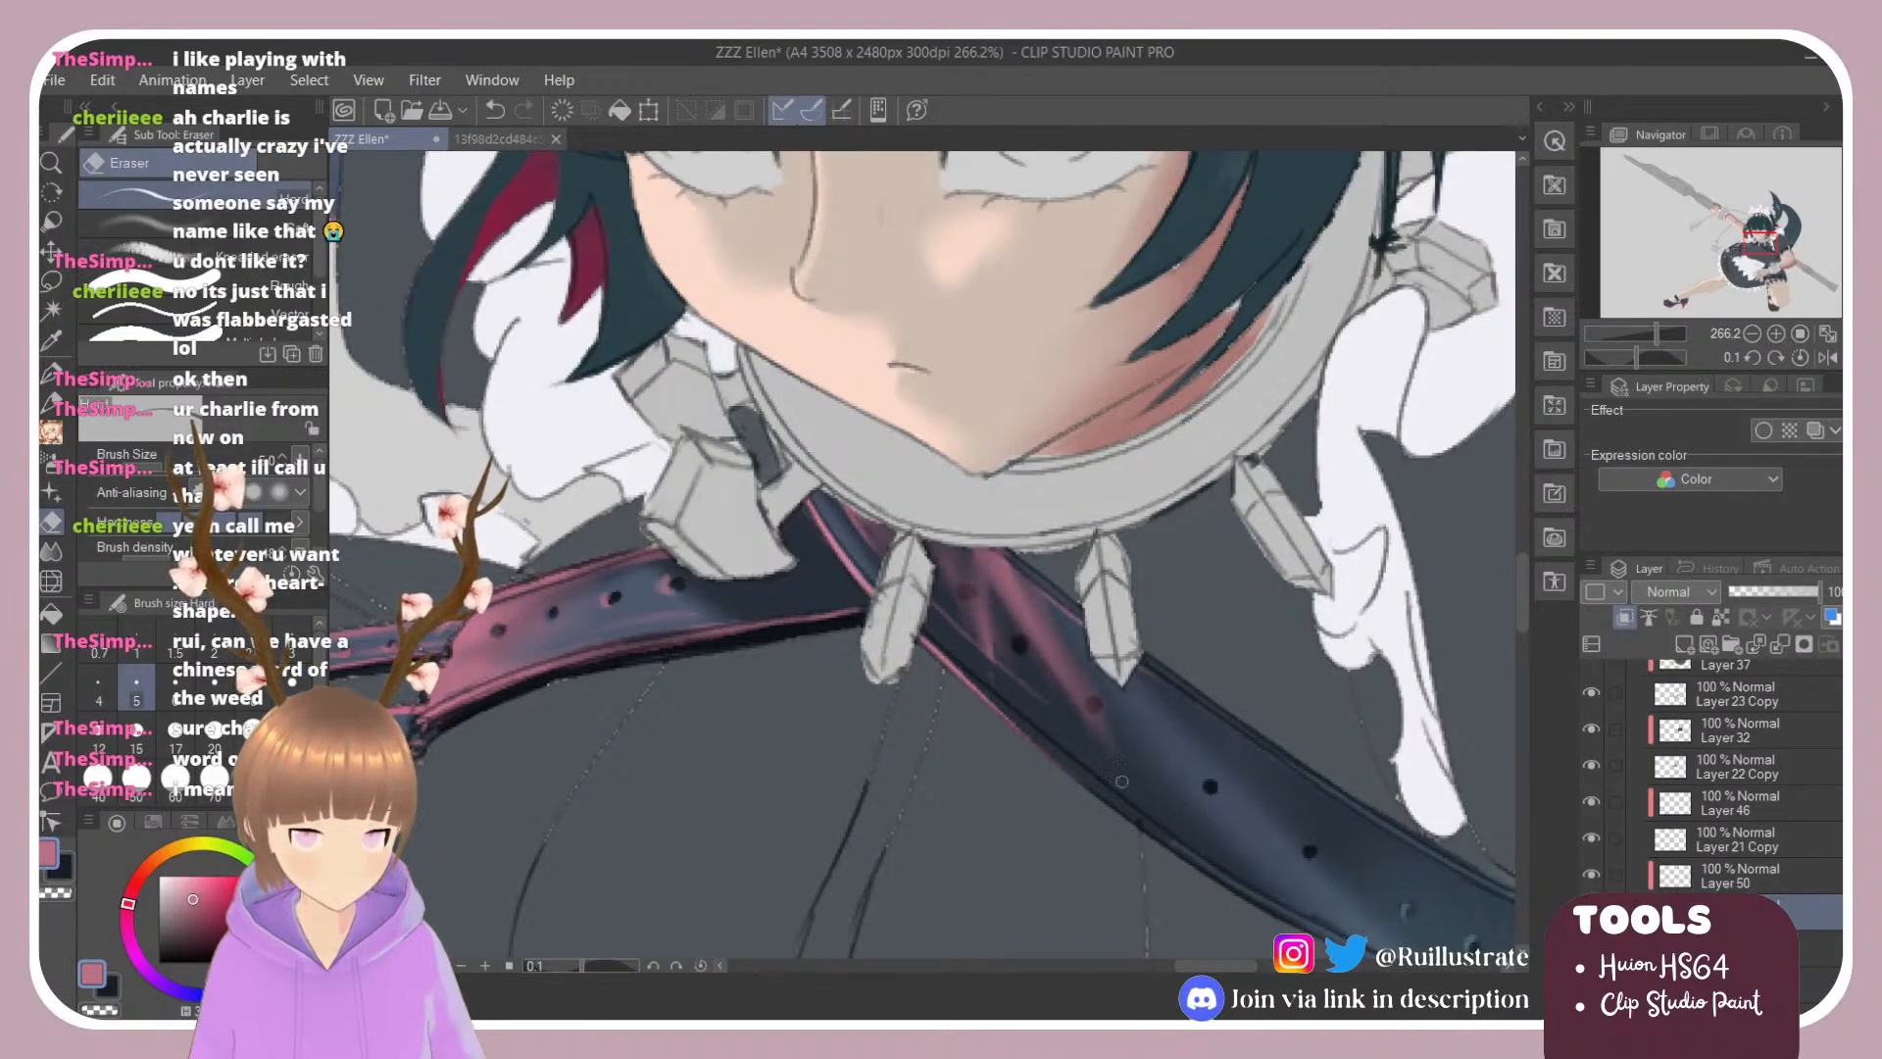
# Step: Draw a thin pink accent line on the diagonal chest strap beyond the second streak's tip, redoing the first attempt
pyautogui.hotkey('shift', 'space')
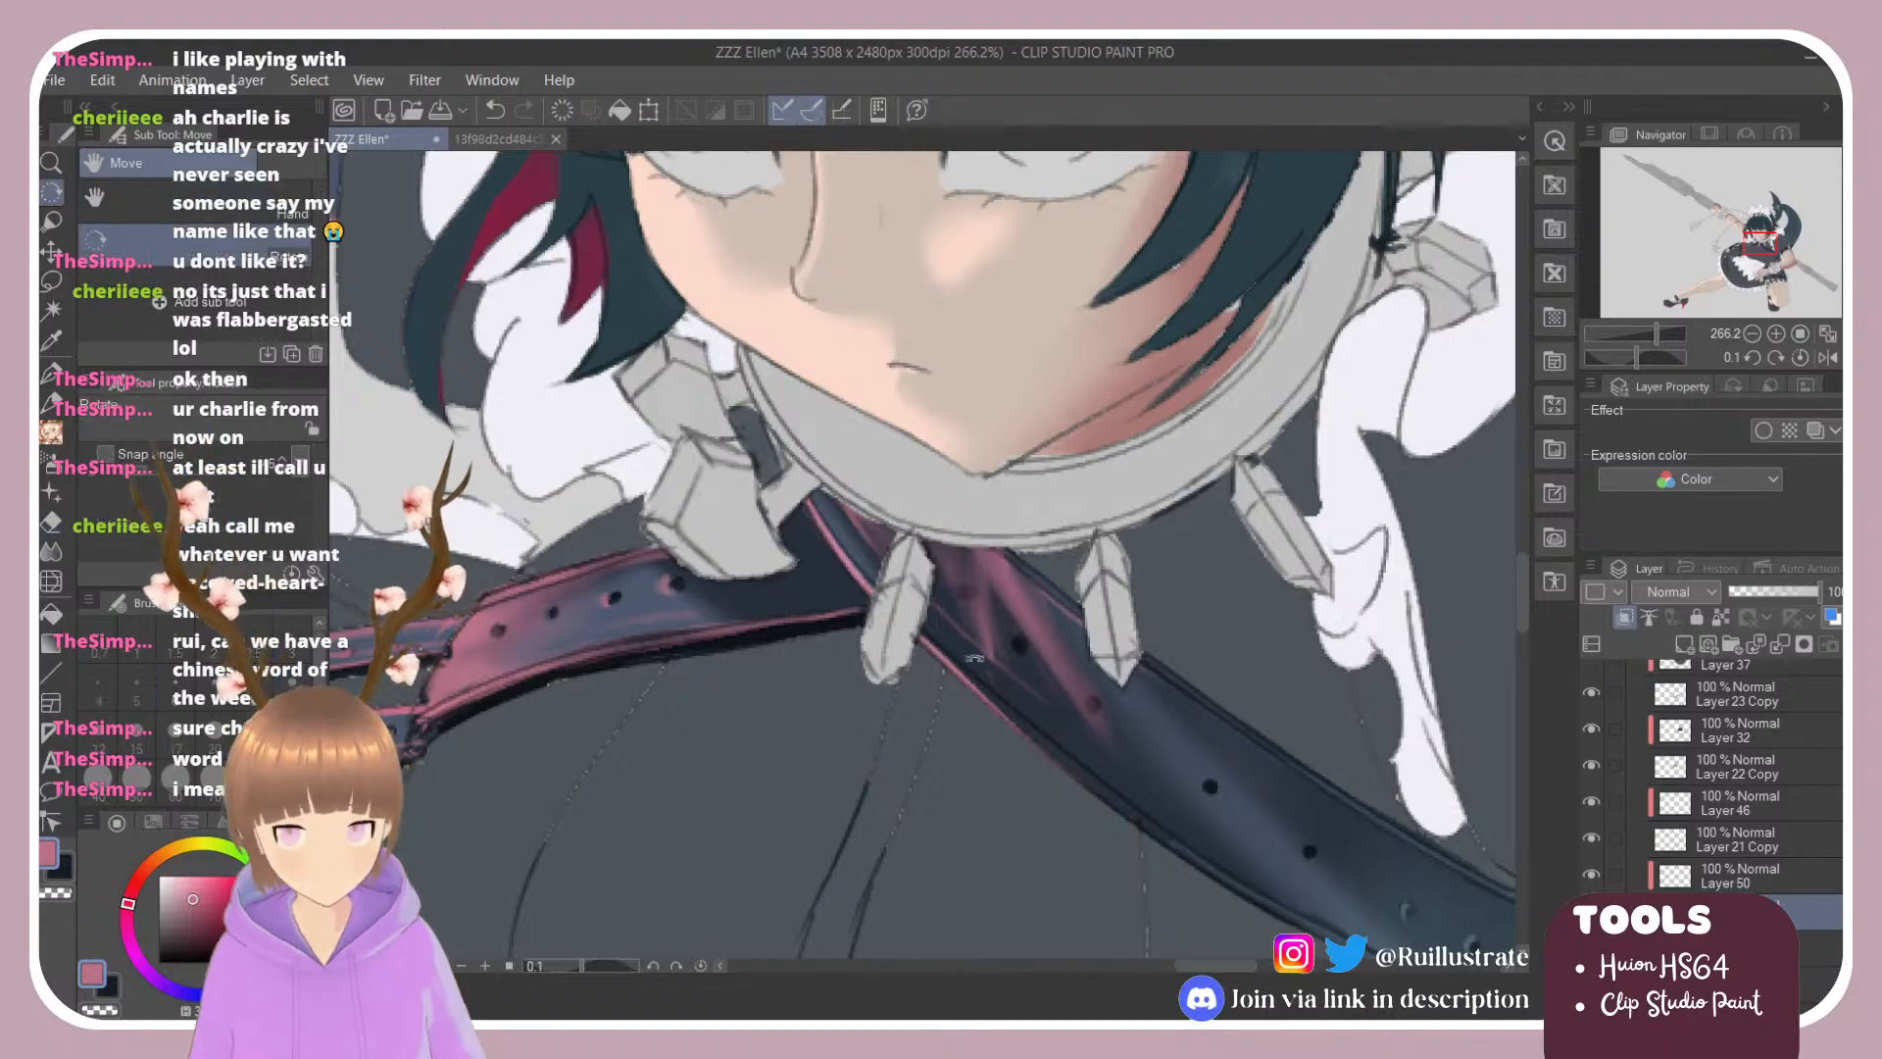
pyautogui.moveTo(806, 633); pyautogui.dragTo(782, 571)
pyautogui.press('b')
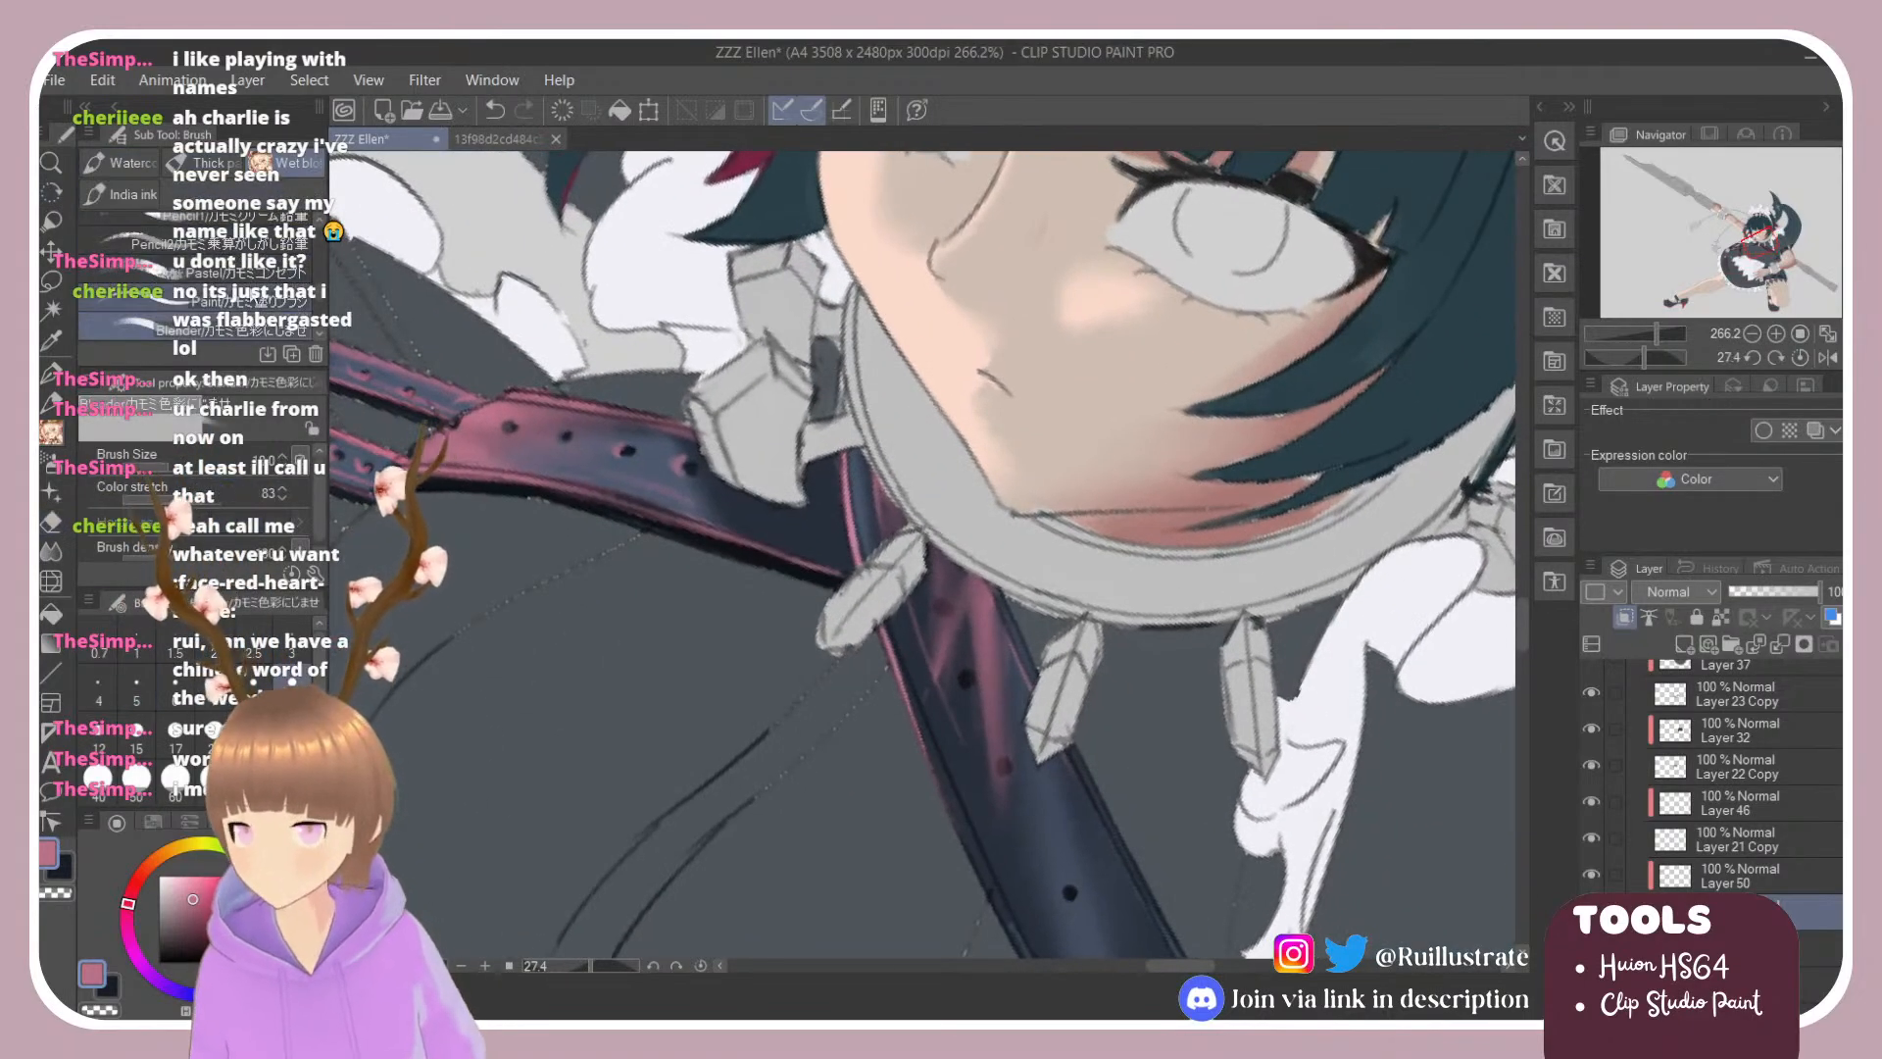
pyautogui.click(225, 299)
pyautogui.moveTo(981, 770); pyautogui.dragTo(1025, 844)
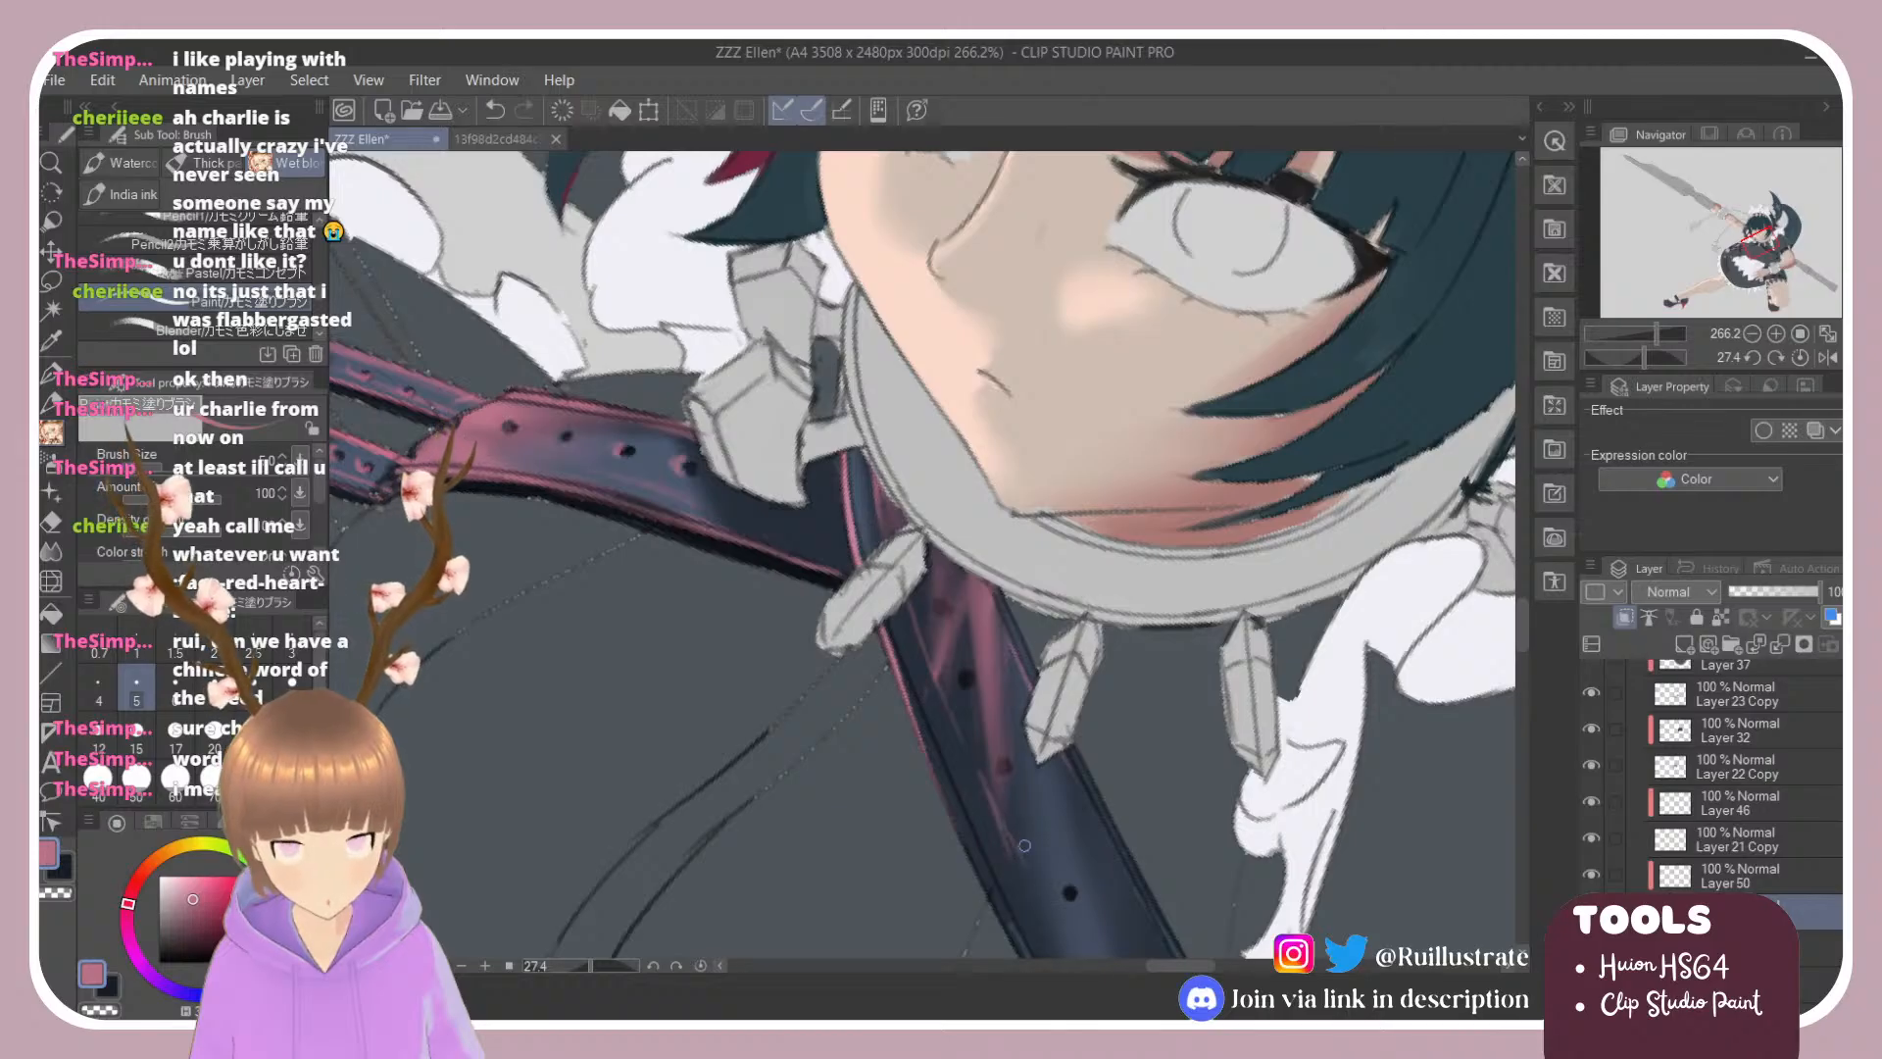
pyautogui.hotkey('ctrl', 'z')
pyautogui.hotkey('ctrl', 'z')
pyautogui.moveTo(979, 781); pyautogui.dragTo(1005, 838)
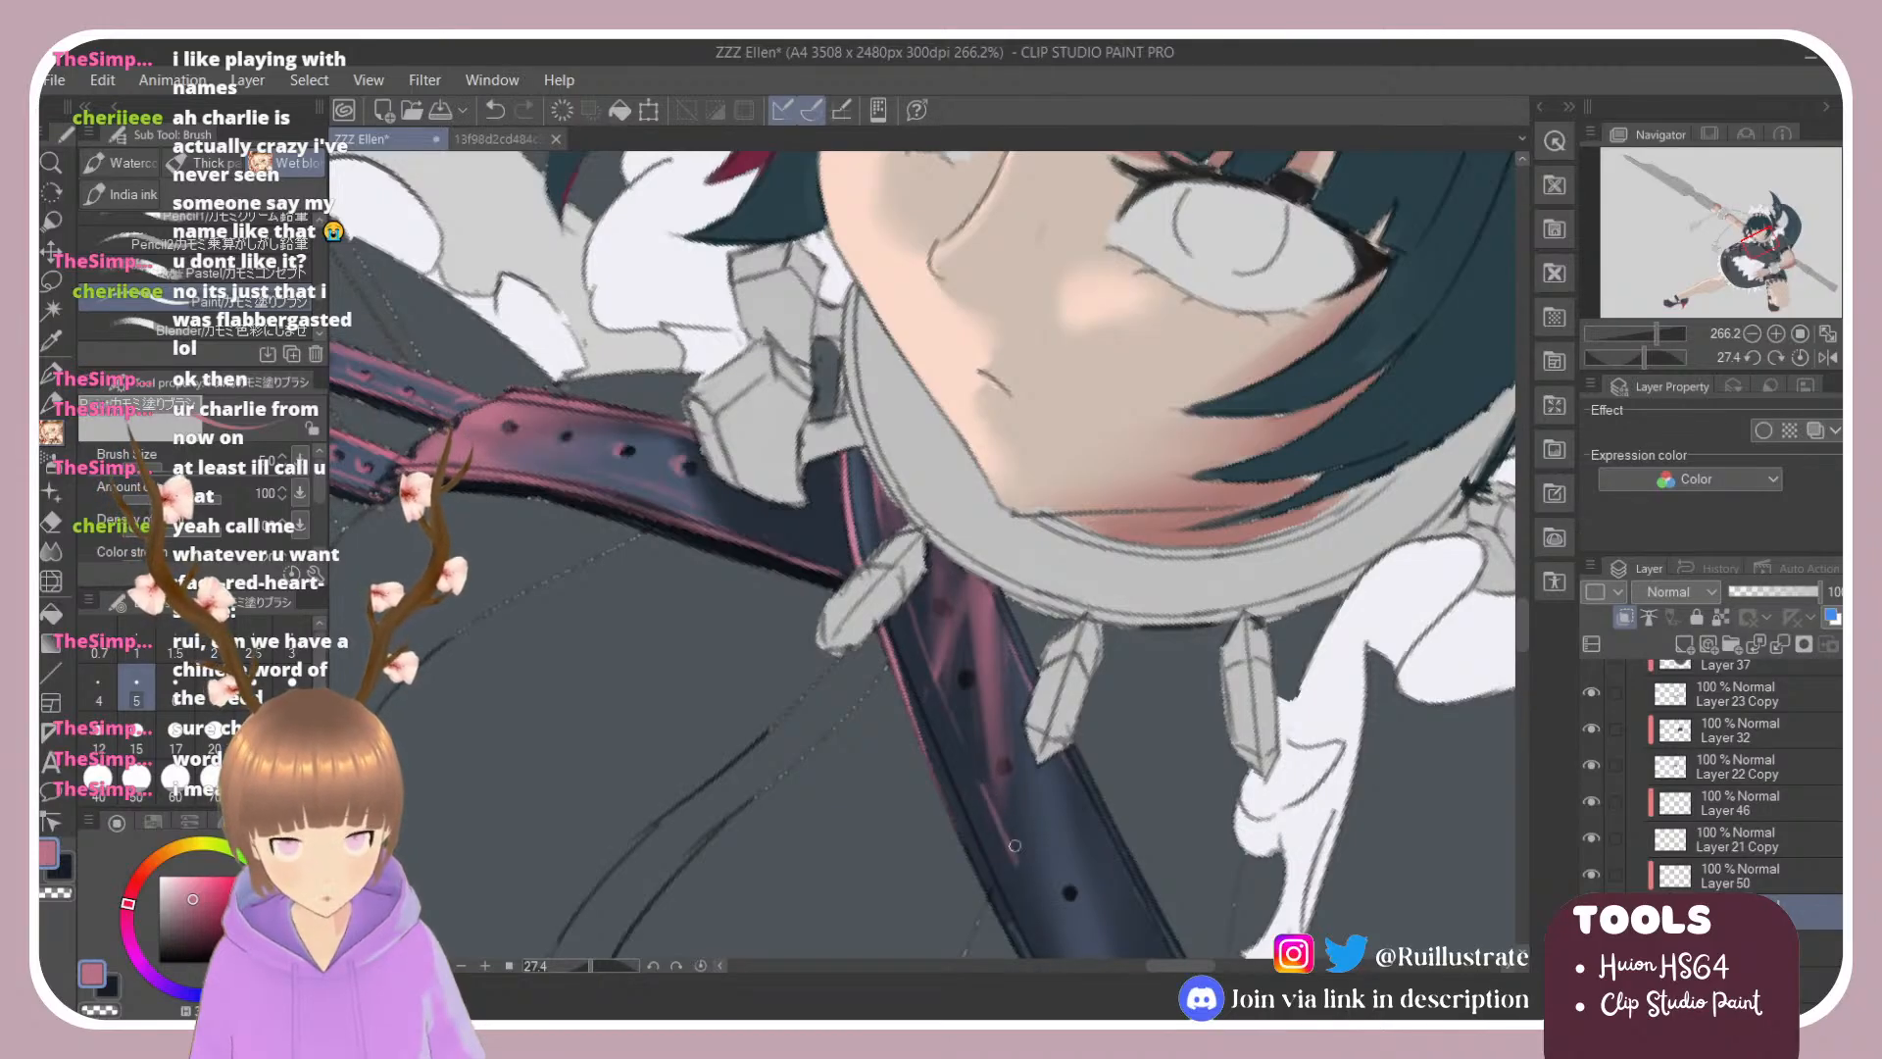
pyautogui.press('space')
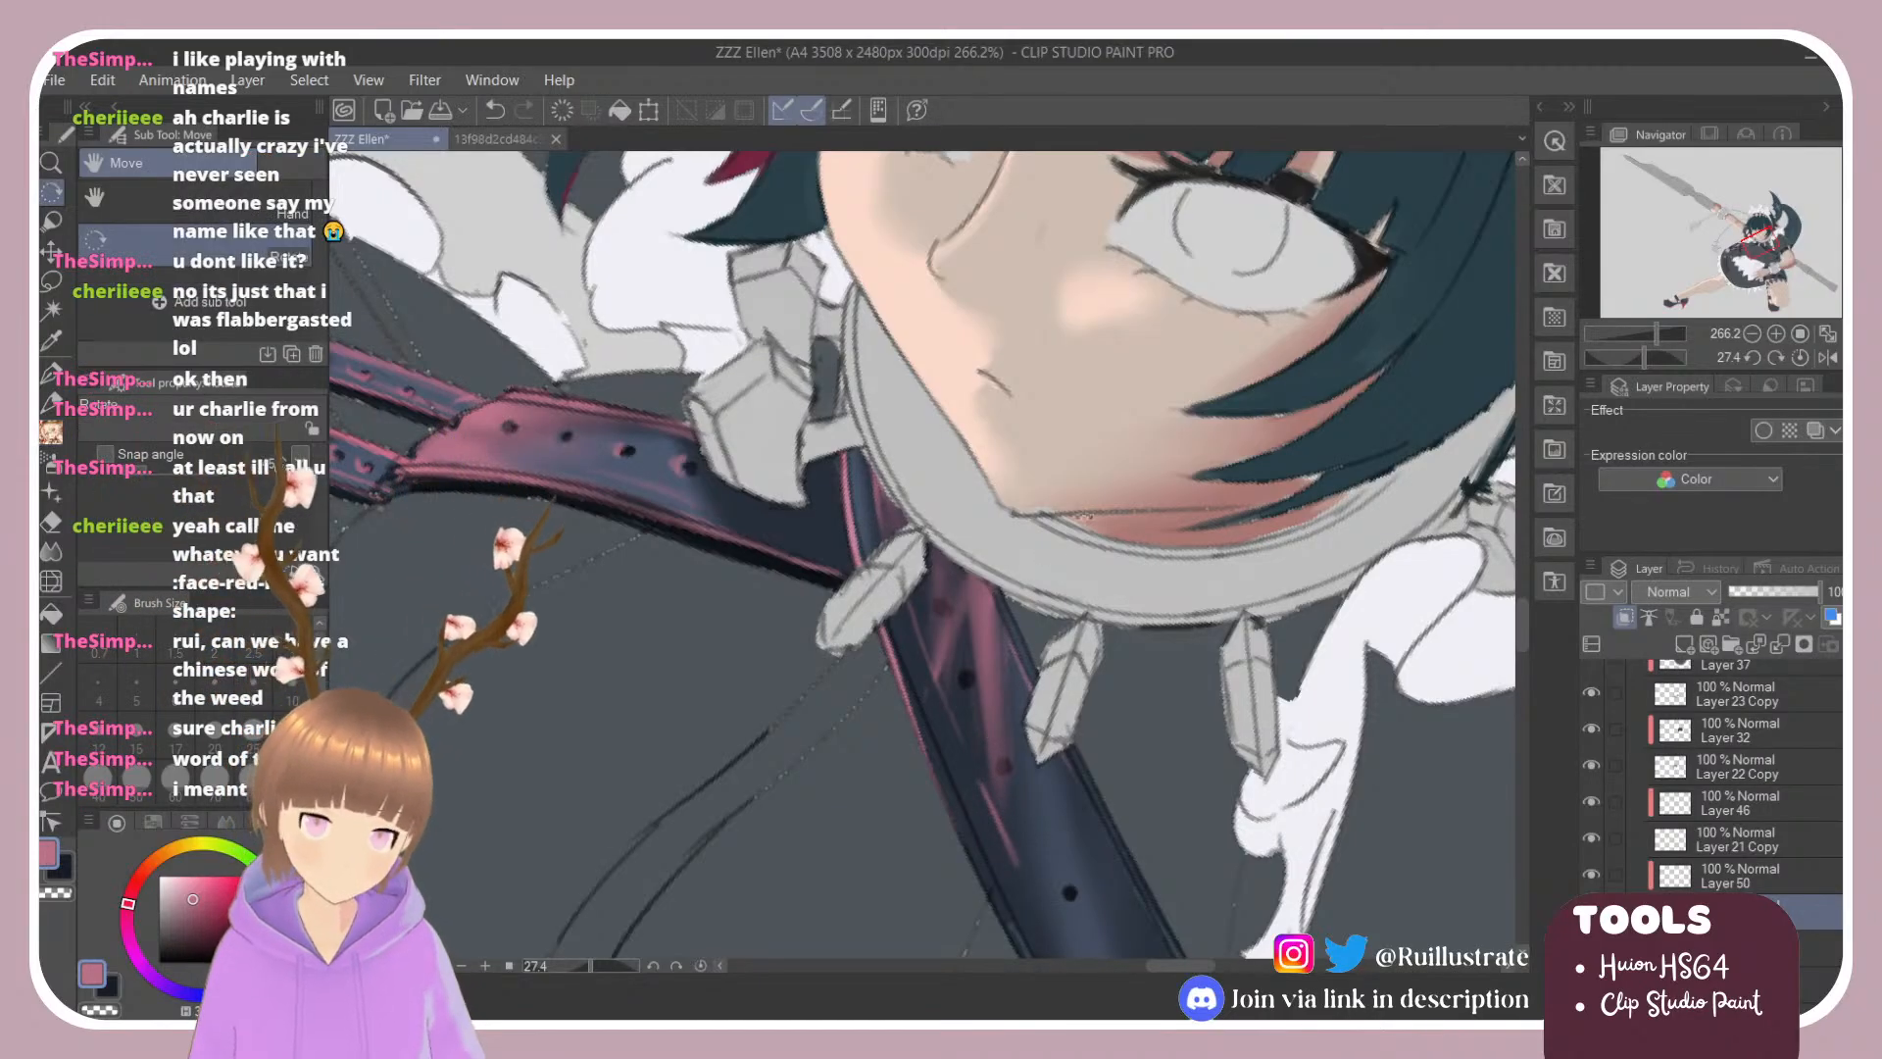
pyautogui.moveTo(1083, 517); pyautogui.dragTo(961, 456)
pyautogui.scroll(-6, 932, 429)
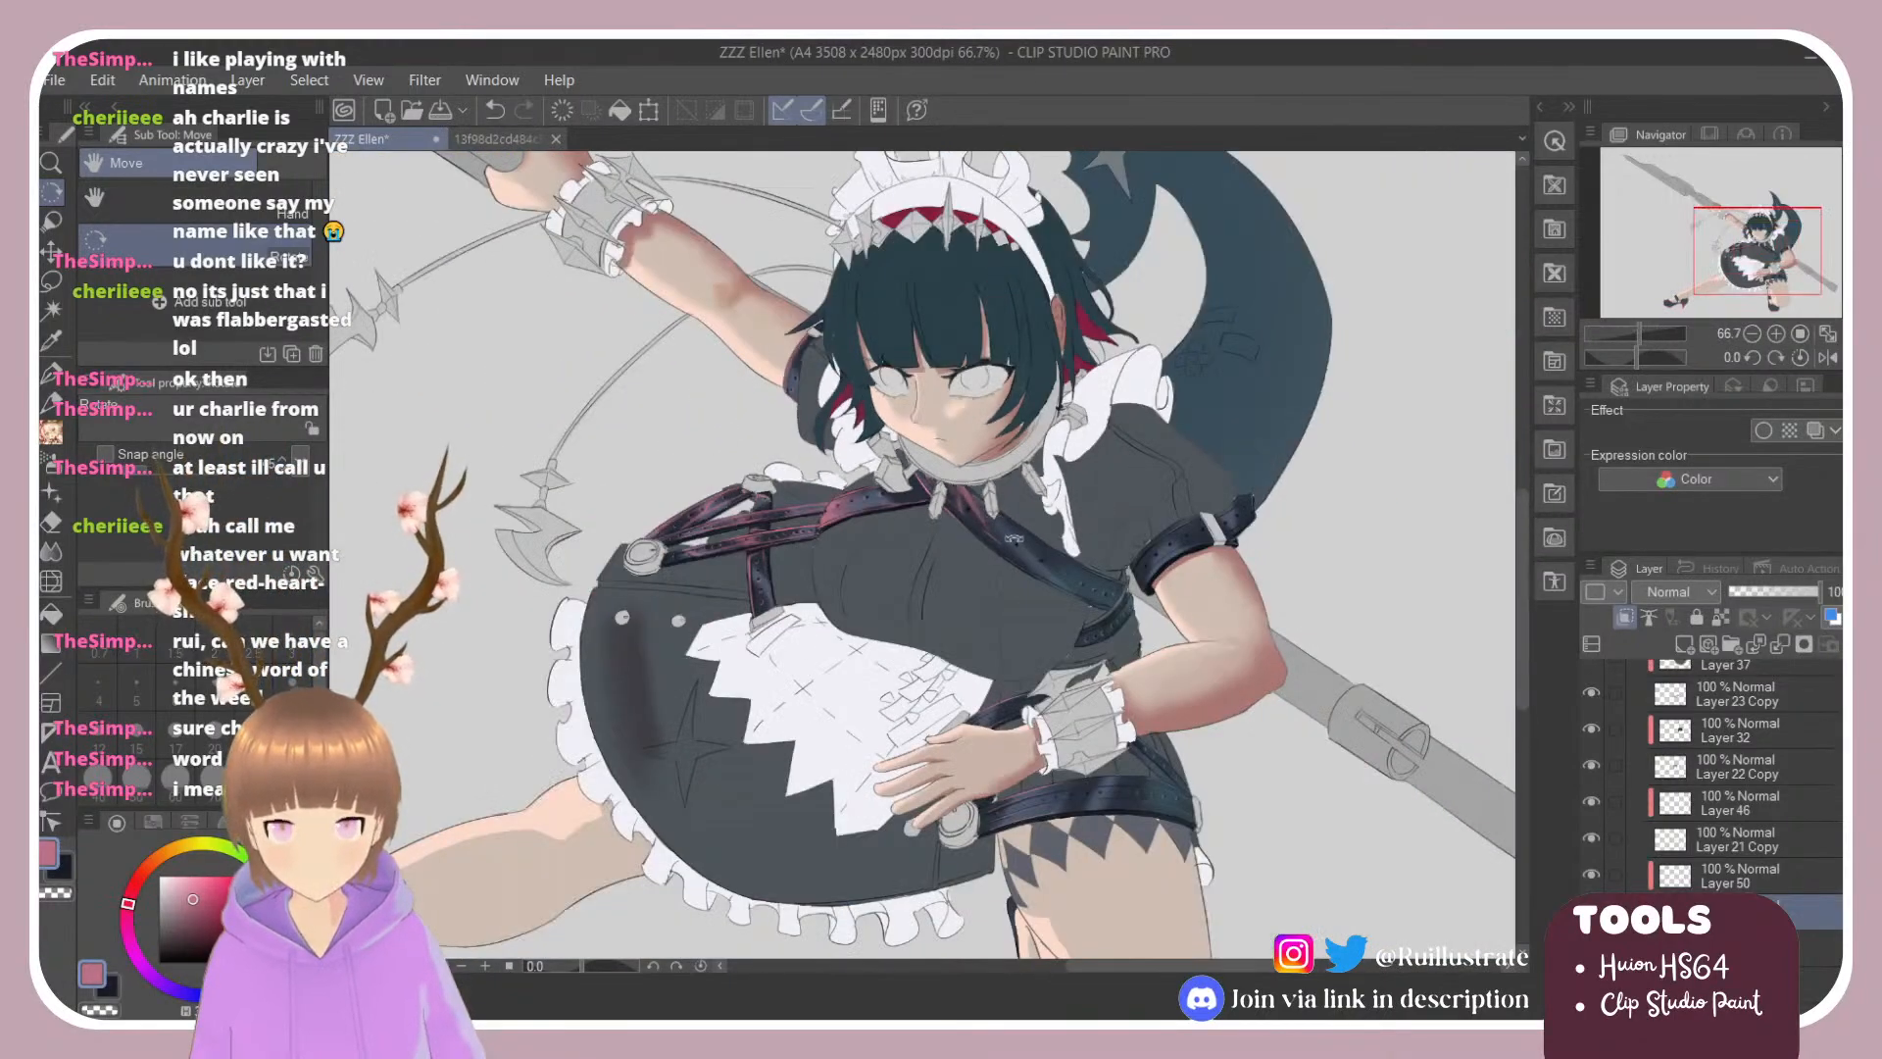
pyautogui.scroll(4, 1013, 538)
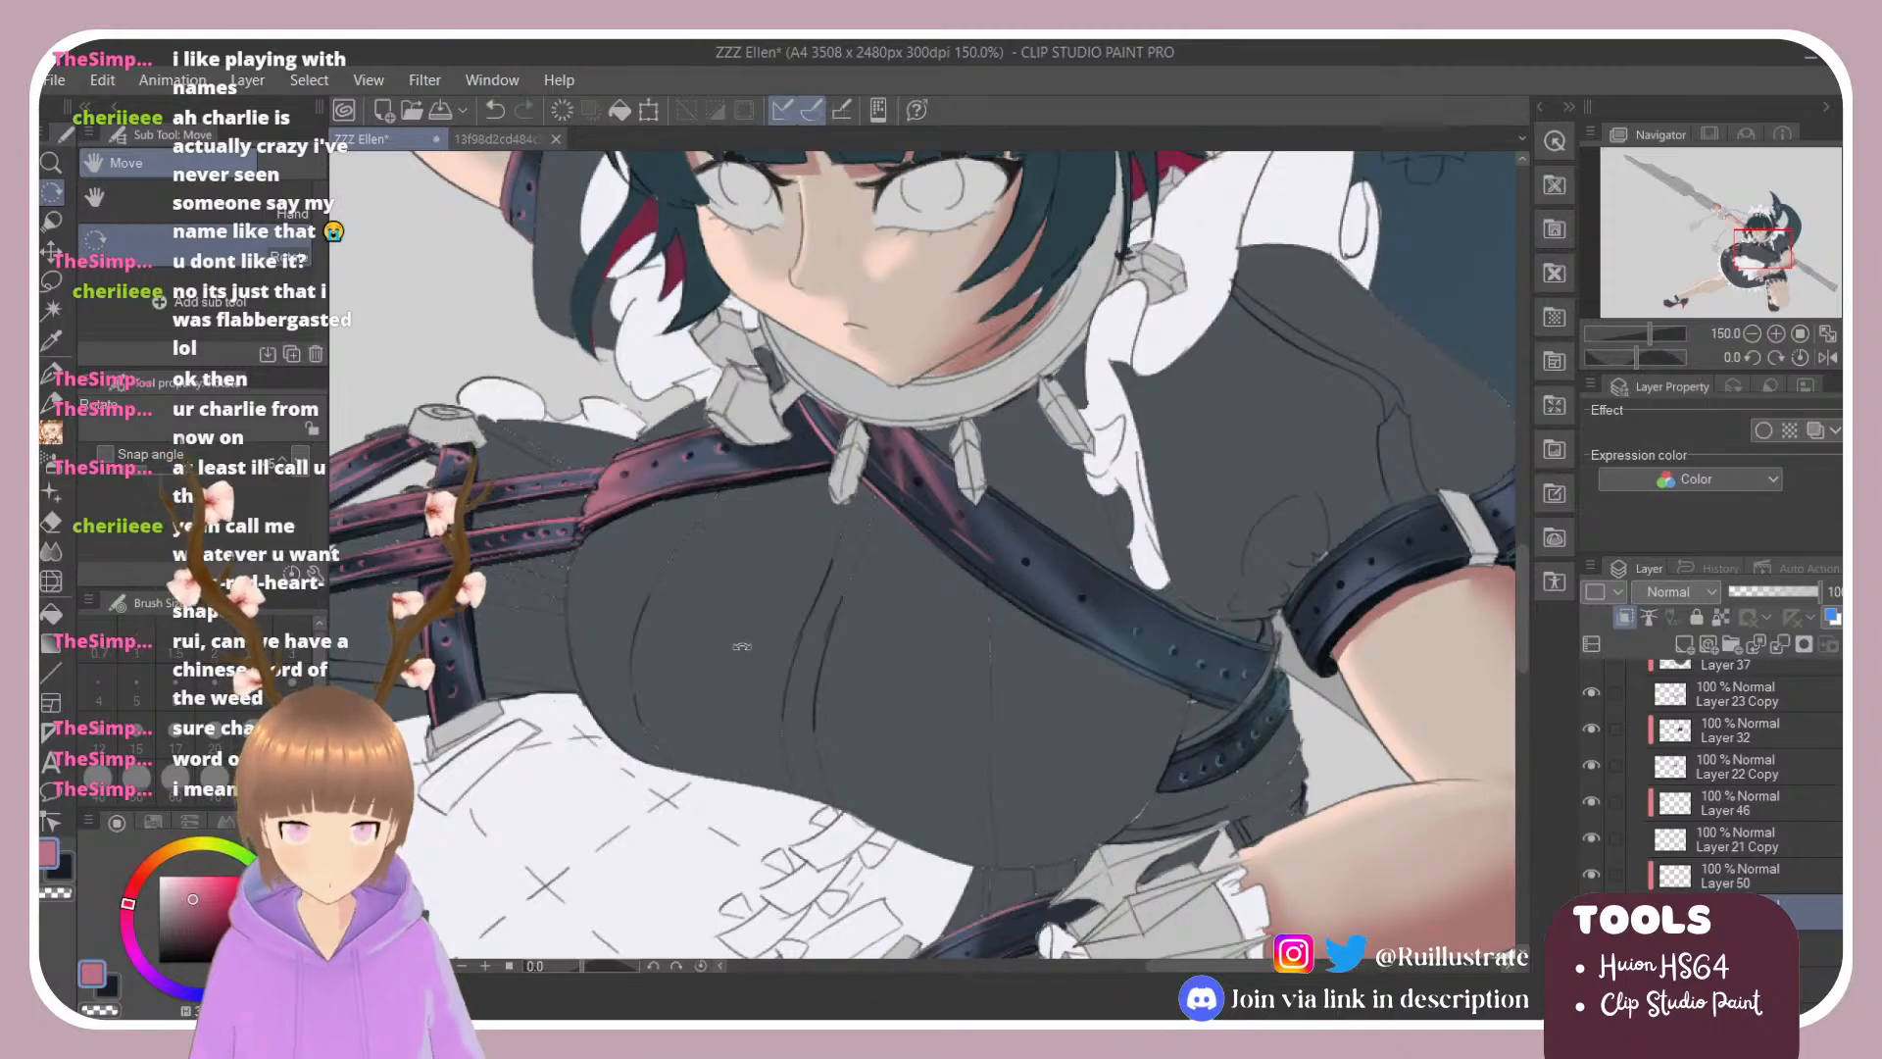
pyautogui.scroll(-5, 1627, 858)
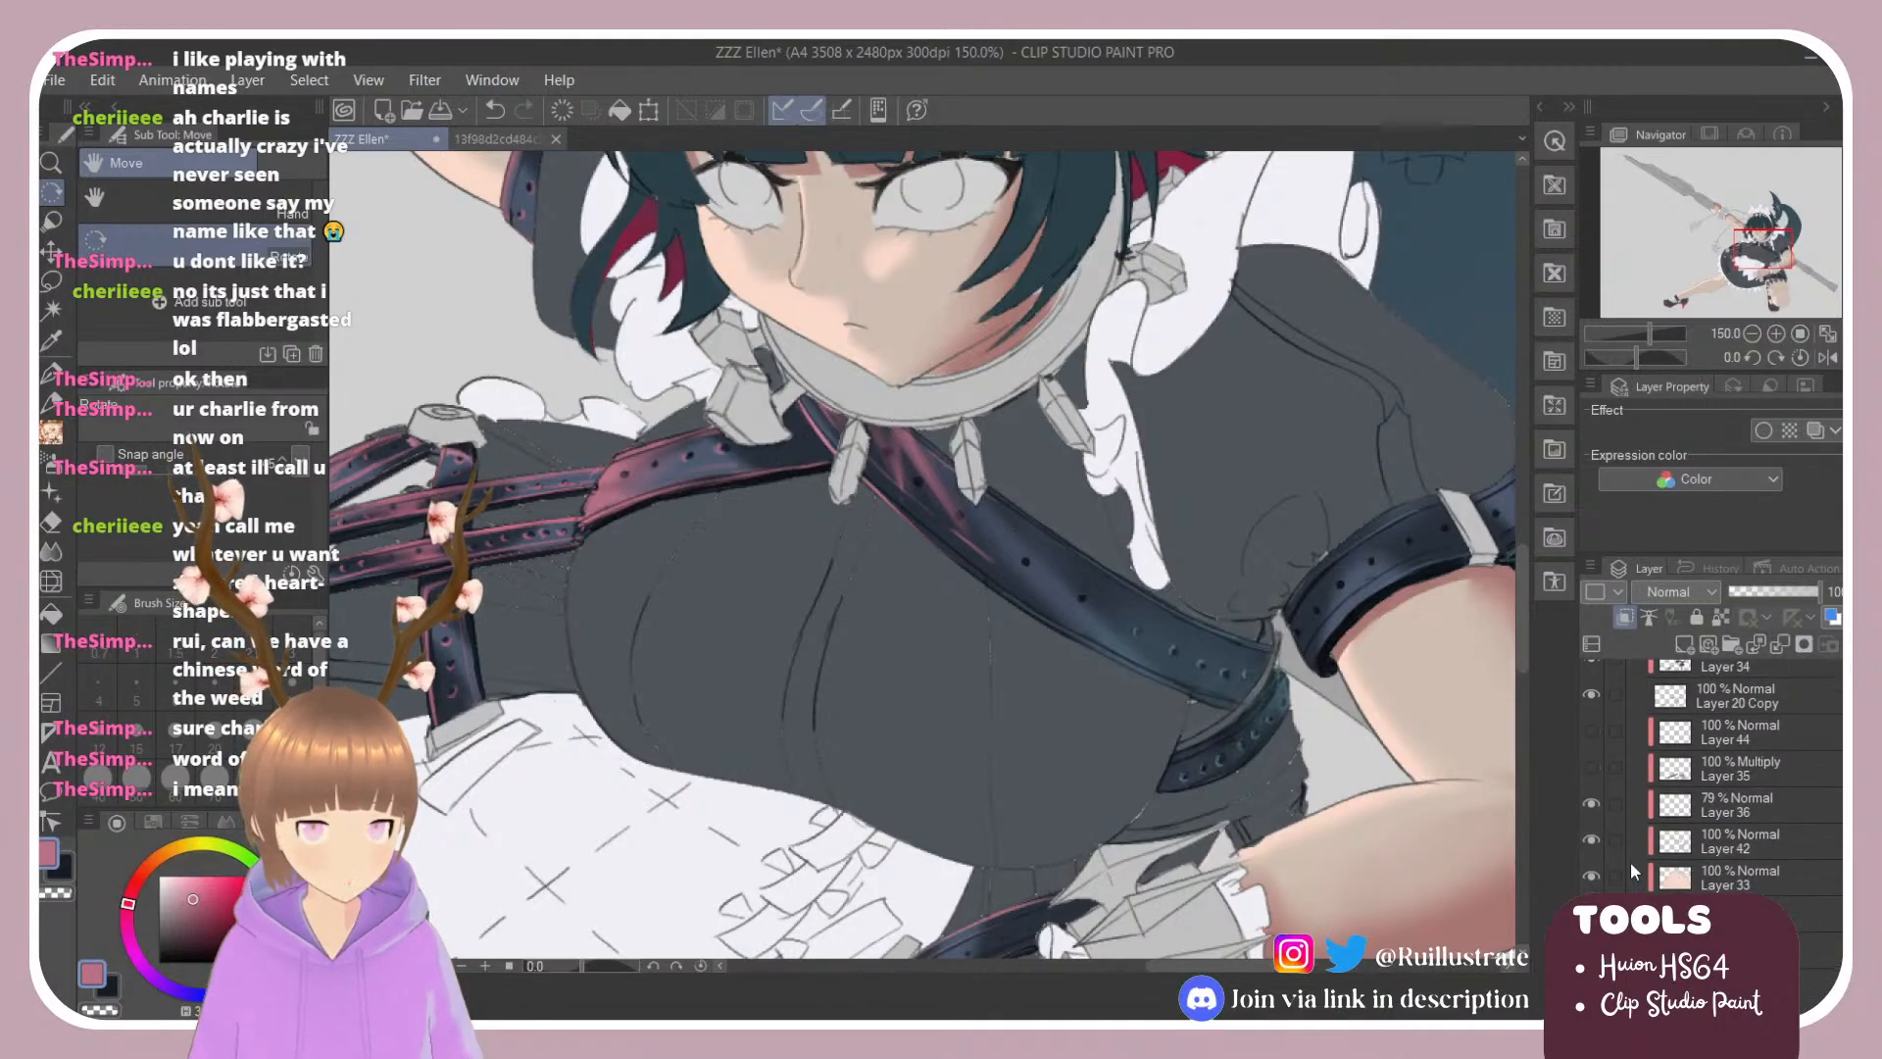
# Step: Find the layer holding the bodice's base fill by toggling layer visibility, and make Layer 23 Copy active
pyautogui.click(1592, 875)
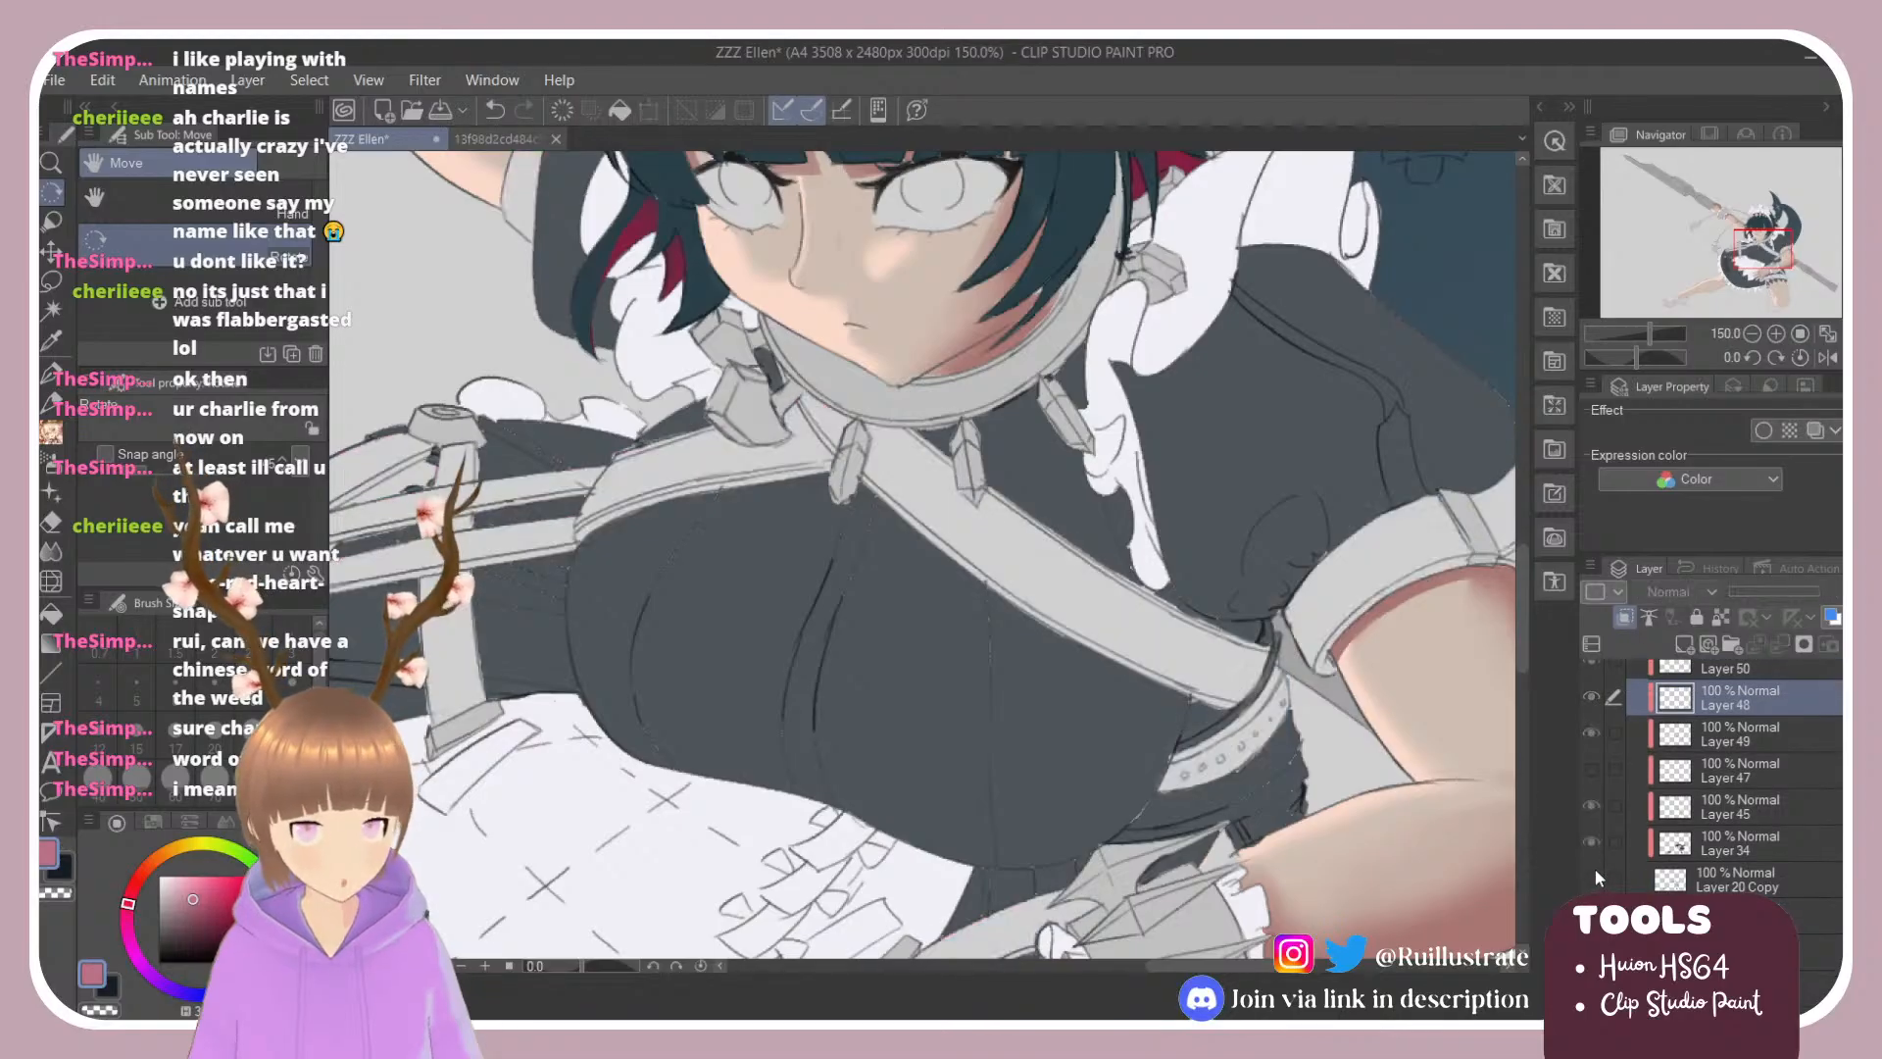
pyautogui.click(1591, 875)
pyautogui.scroll(5, 1595, 820)
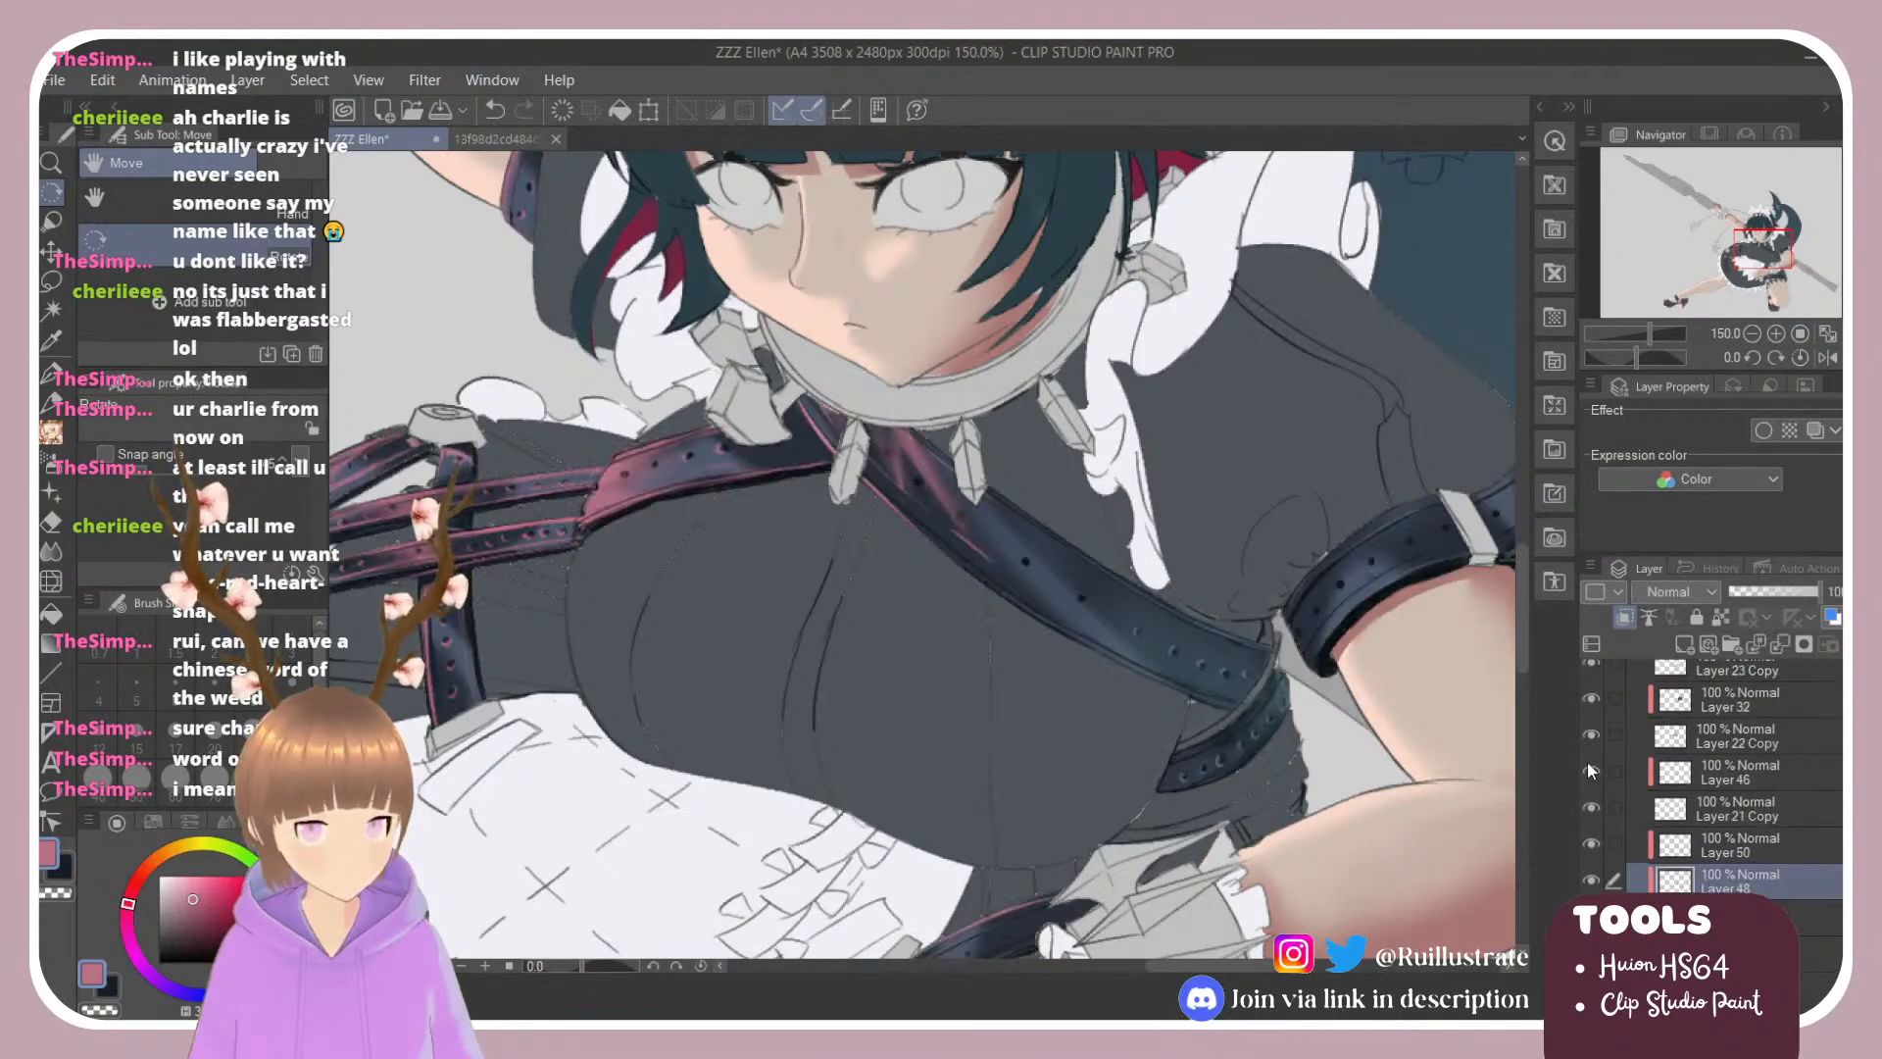
pyautogui.scroll(2, 1578, 823)
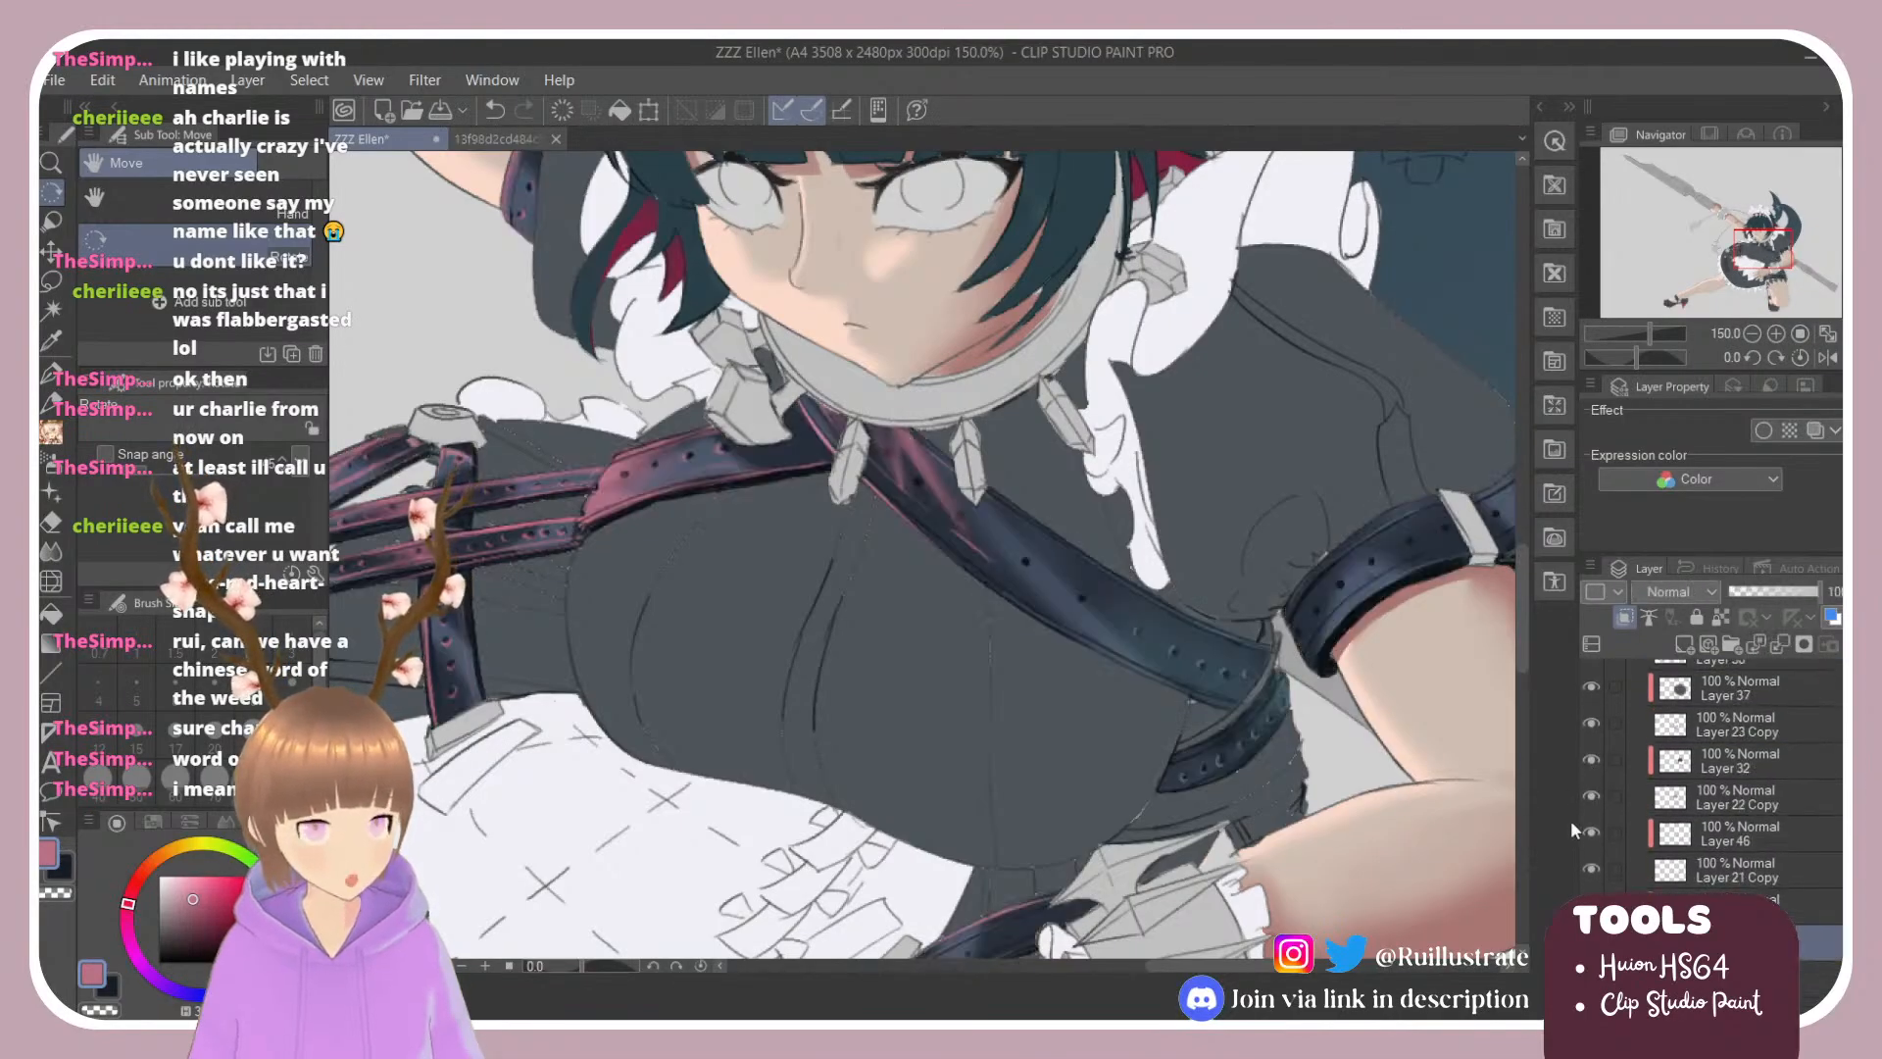
pyautogui.click(1591, 722)
pyautogui.click(1591, 721)
pyautogui.click(1749, 740)
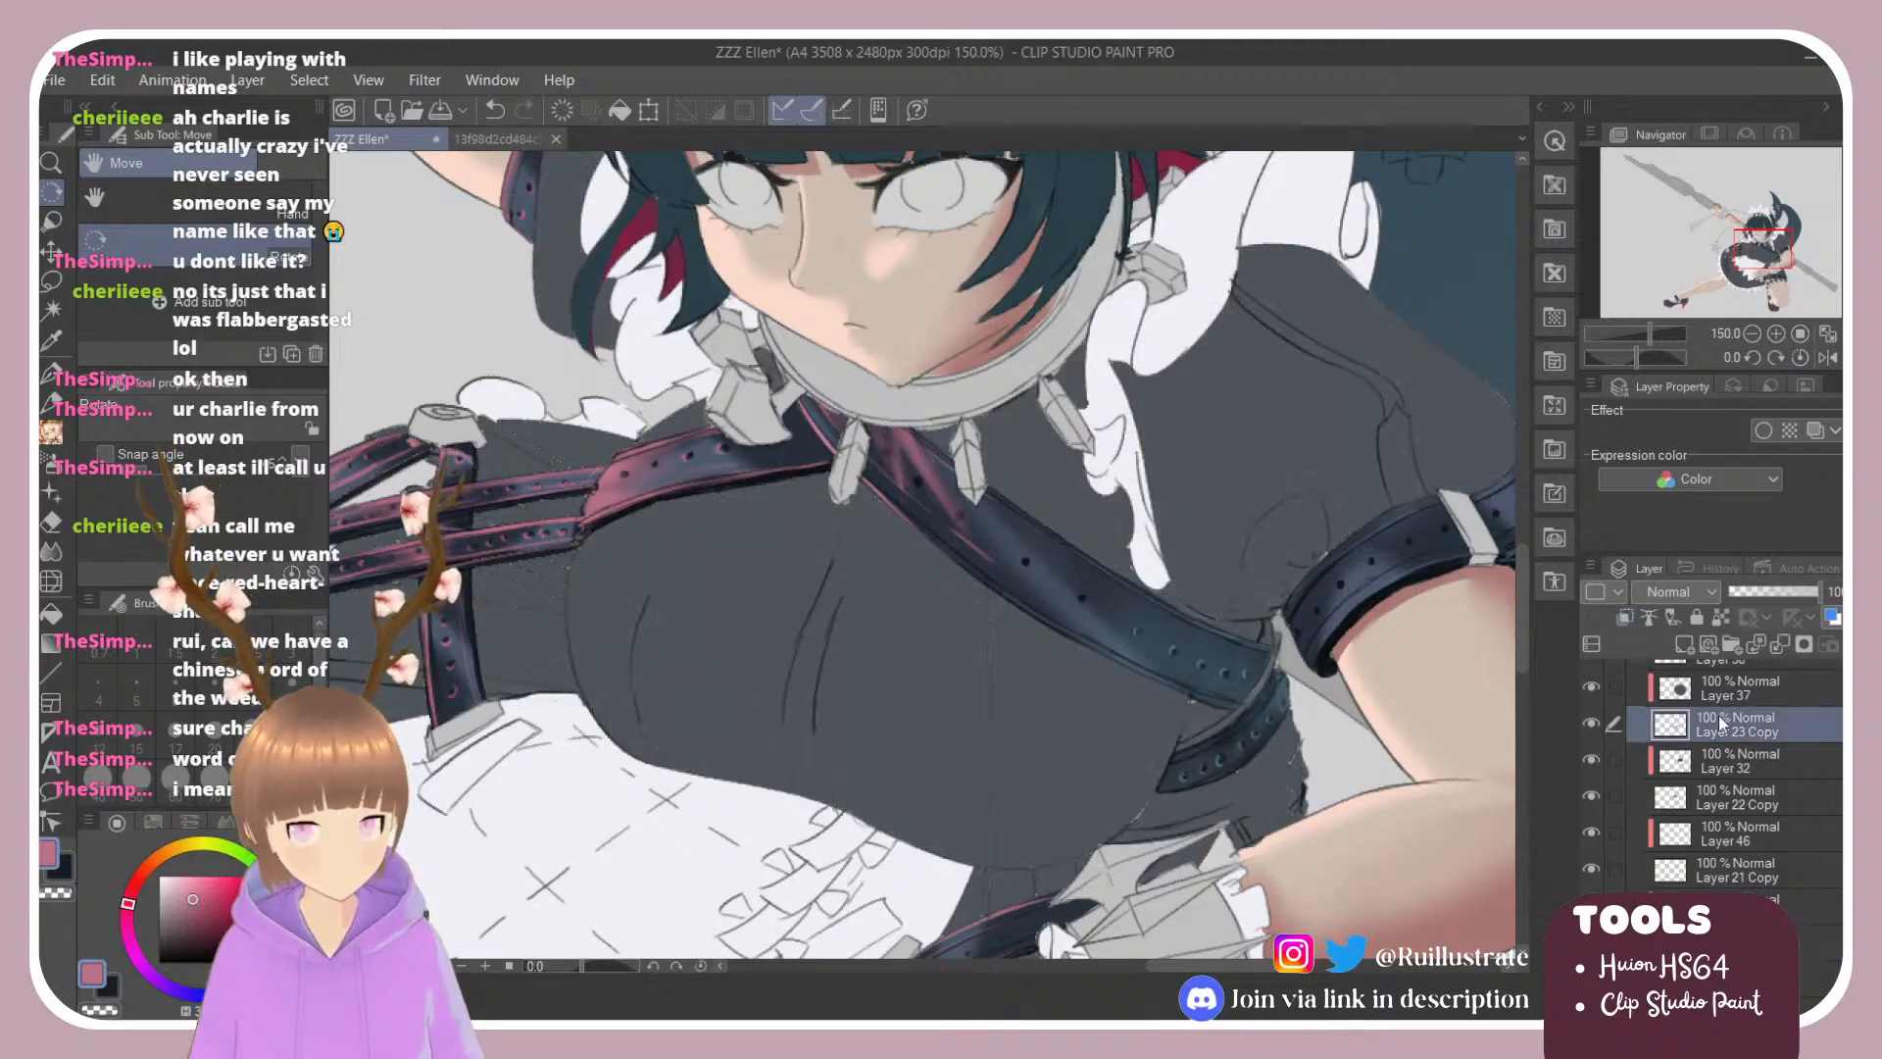
# Step: Sample the bodice's light grey base colour with Layer 37 temporarily hidden, check the neighbouring layers, and reactivate Layer 23 Copy
pyautogui.click(1592, 687)
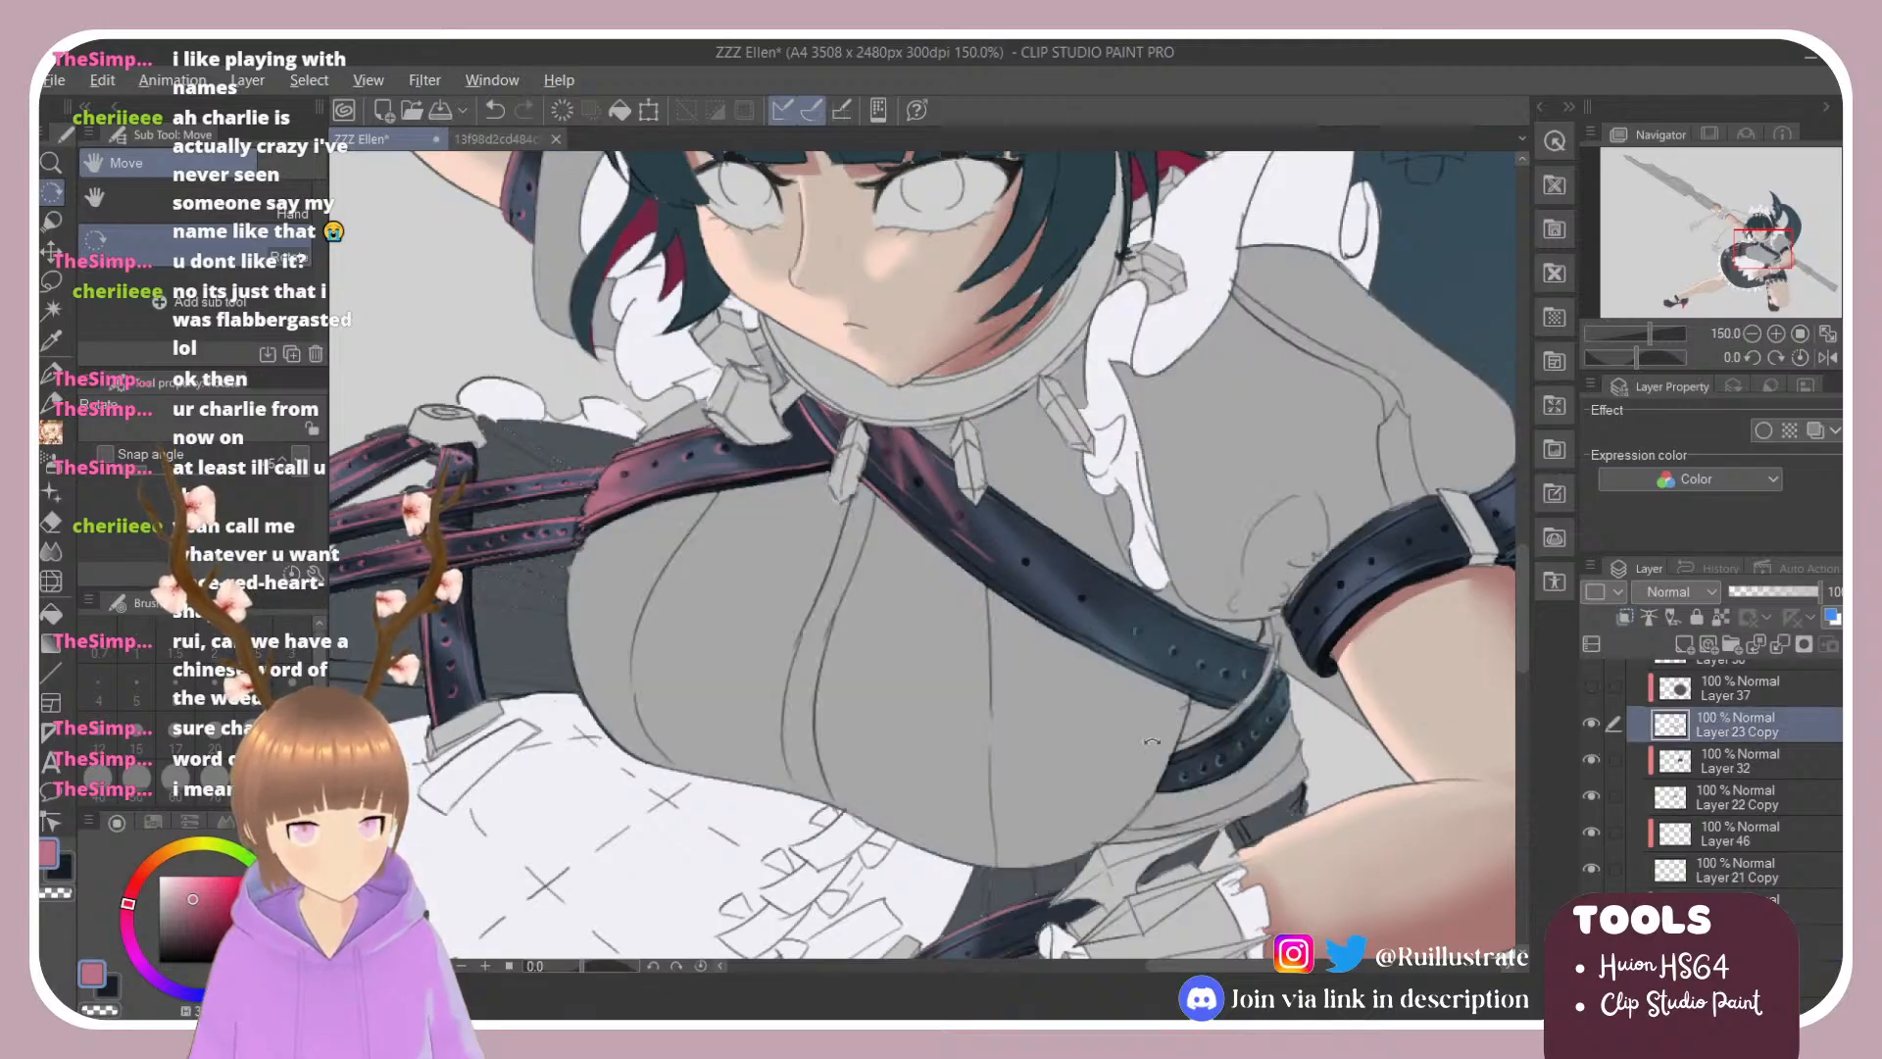
pyautogui.press('b')
pyautogui.keyDown('alt'); pyautogui.click(1070, 725); pyautogui.keyUp('alt')
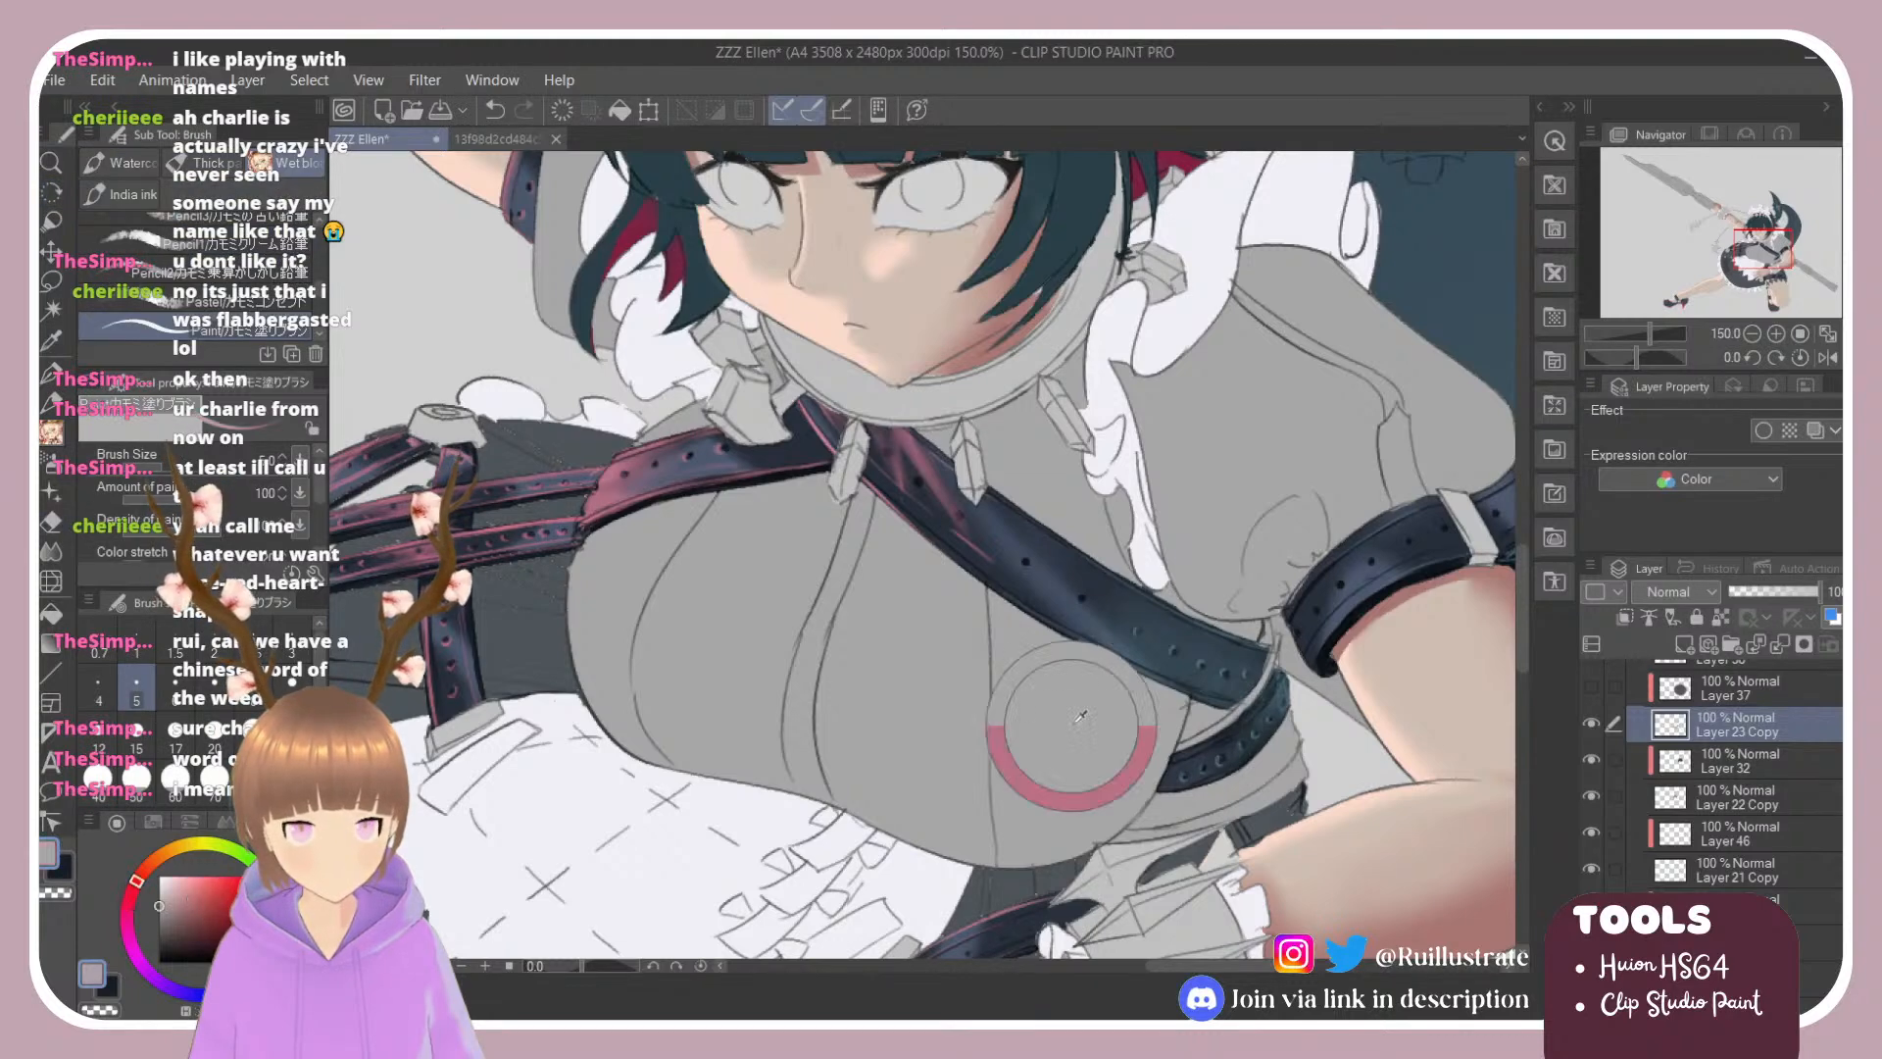
pyautogui.click(1594, 686)
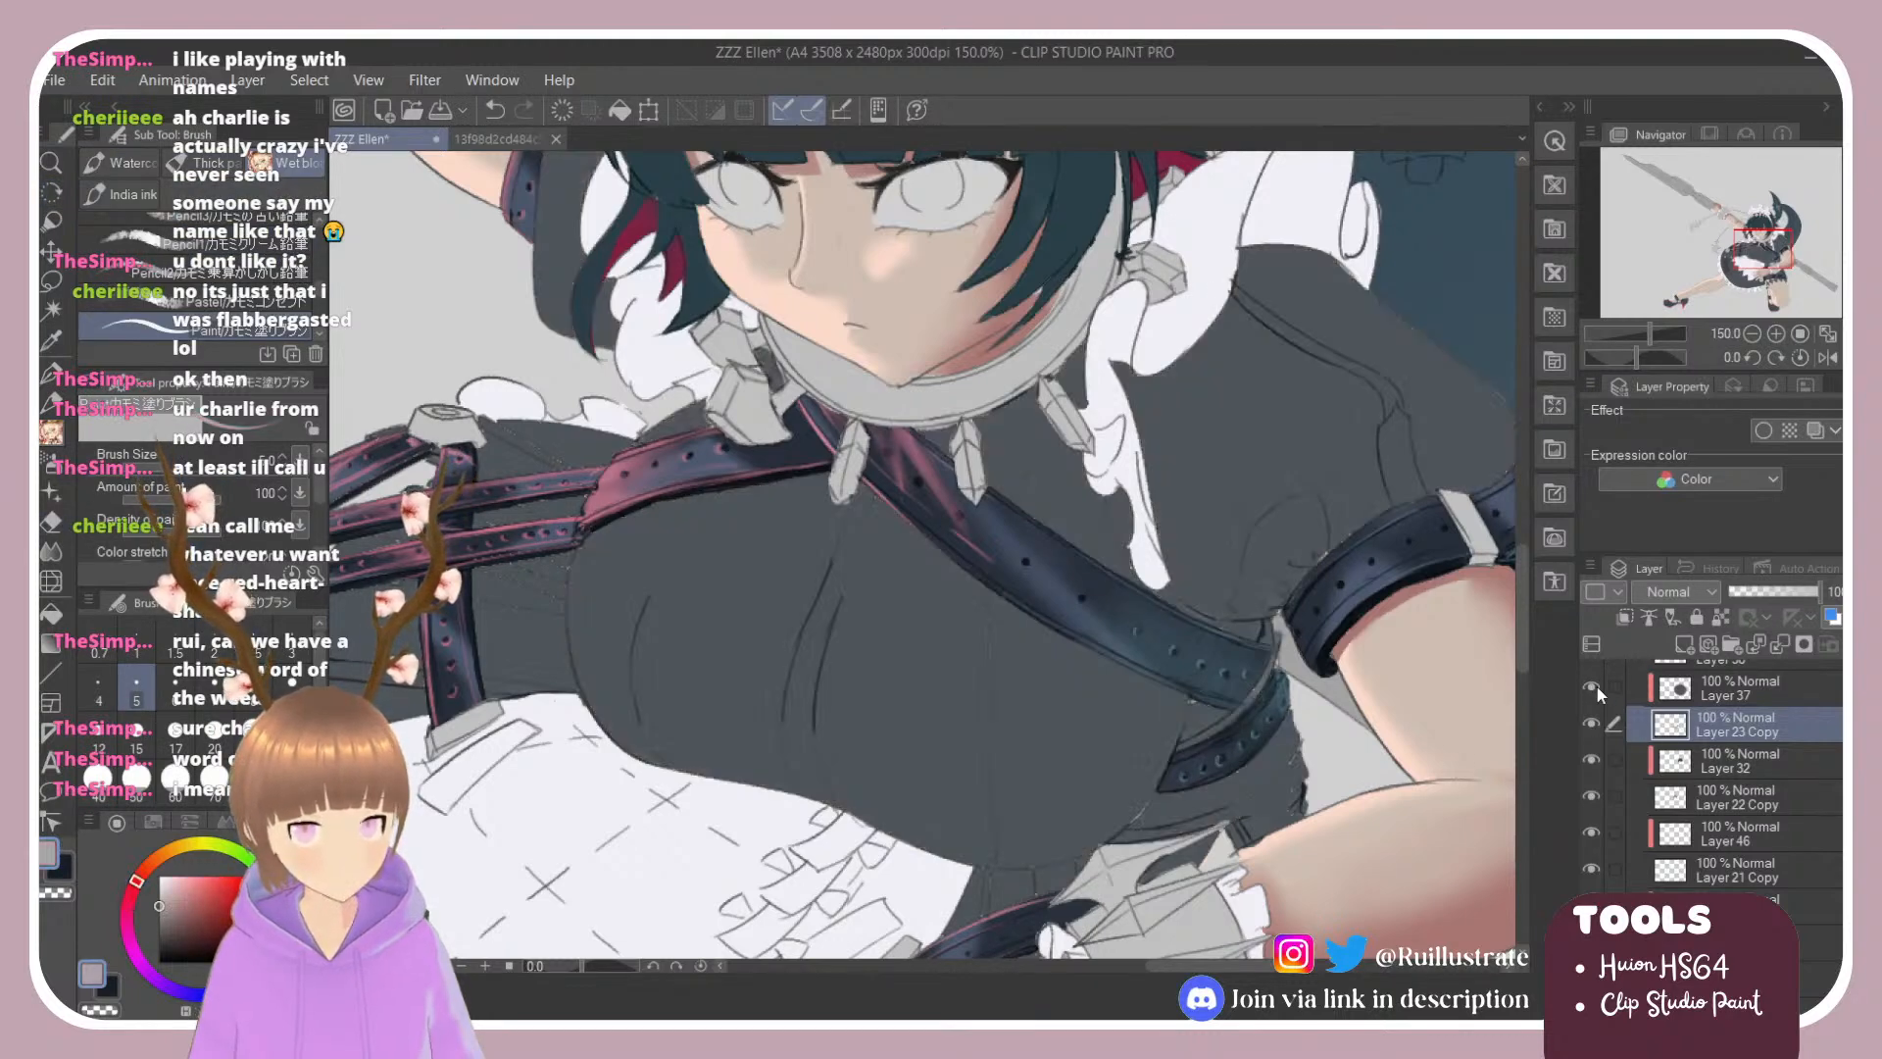
pyautogui.click(1711, 770)
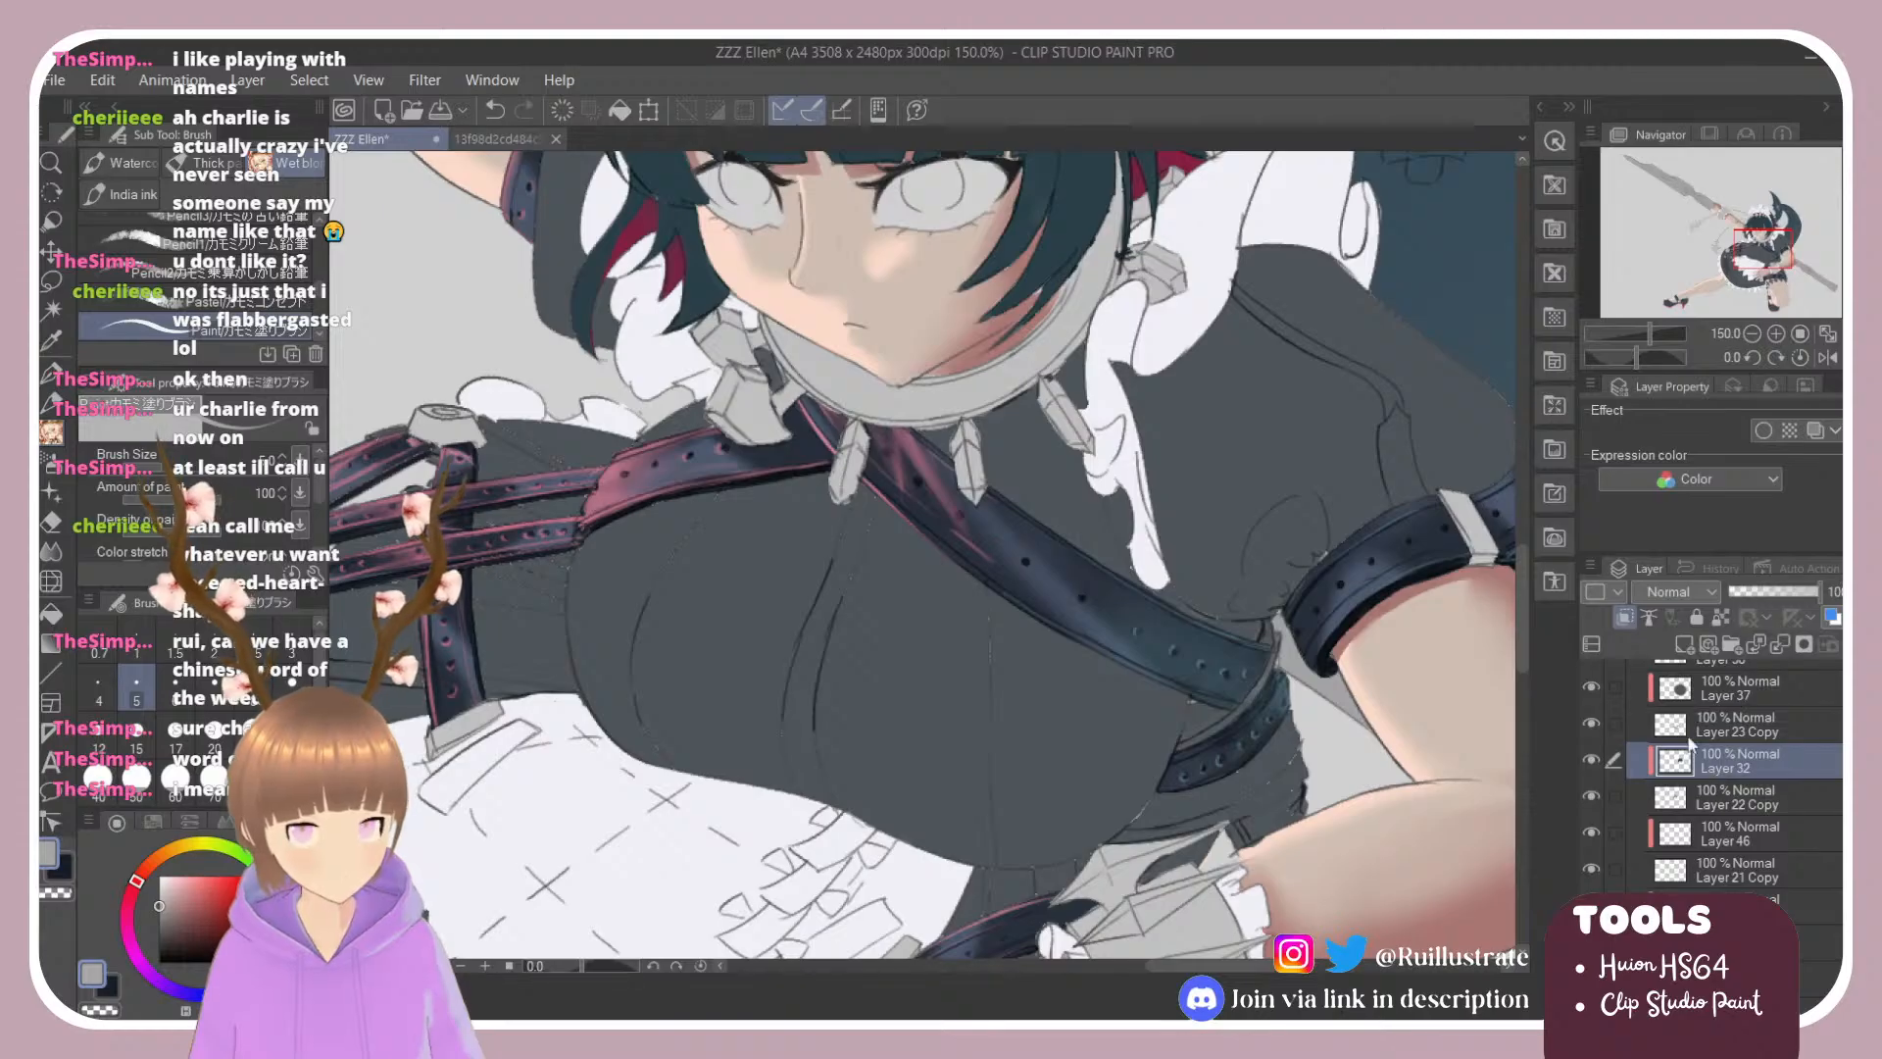
pyautogui.click(1591, 723)
pyautogui.click(1591, 723)
pyautogui.click(1735, 725)
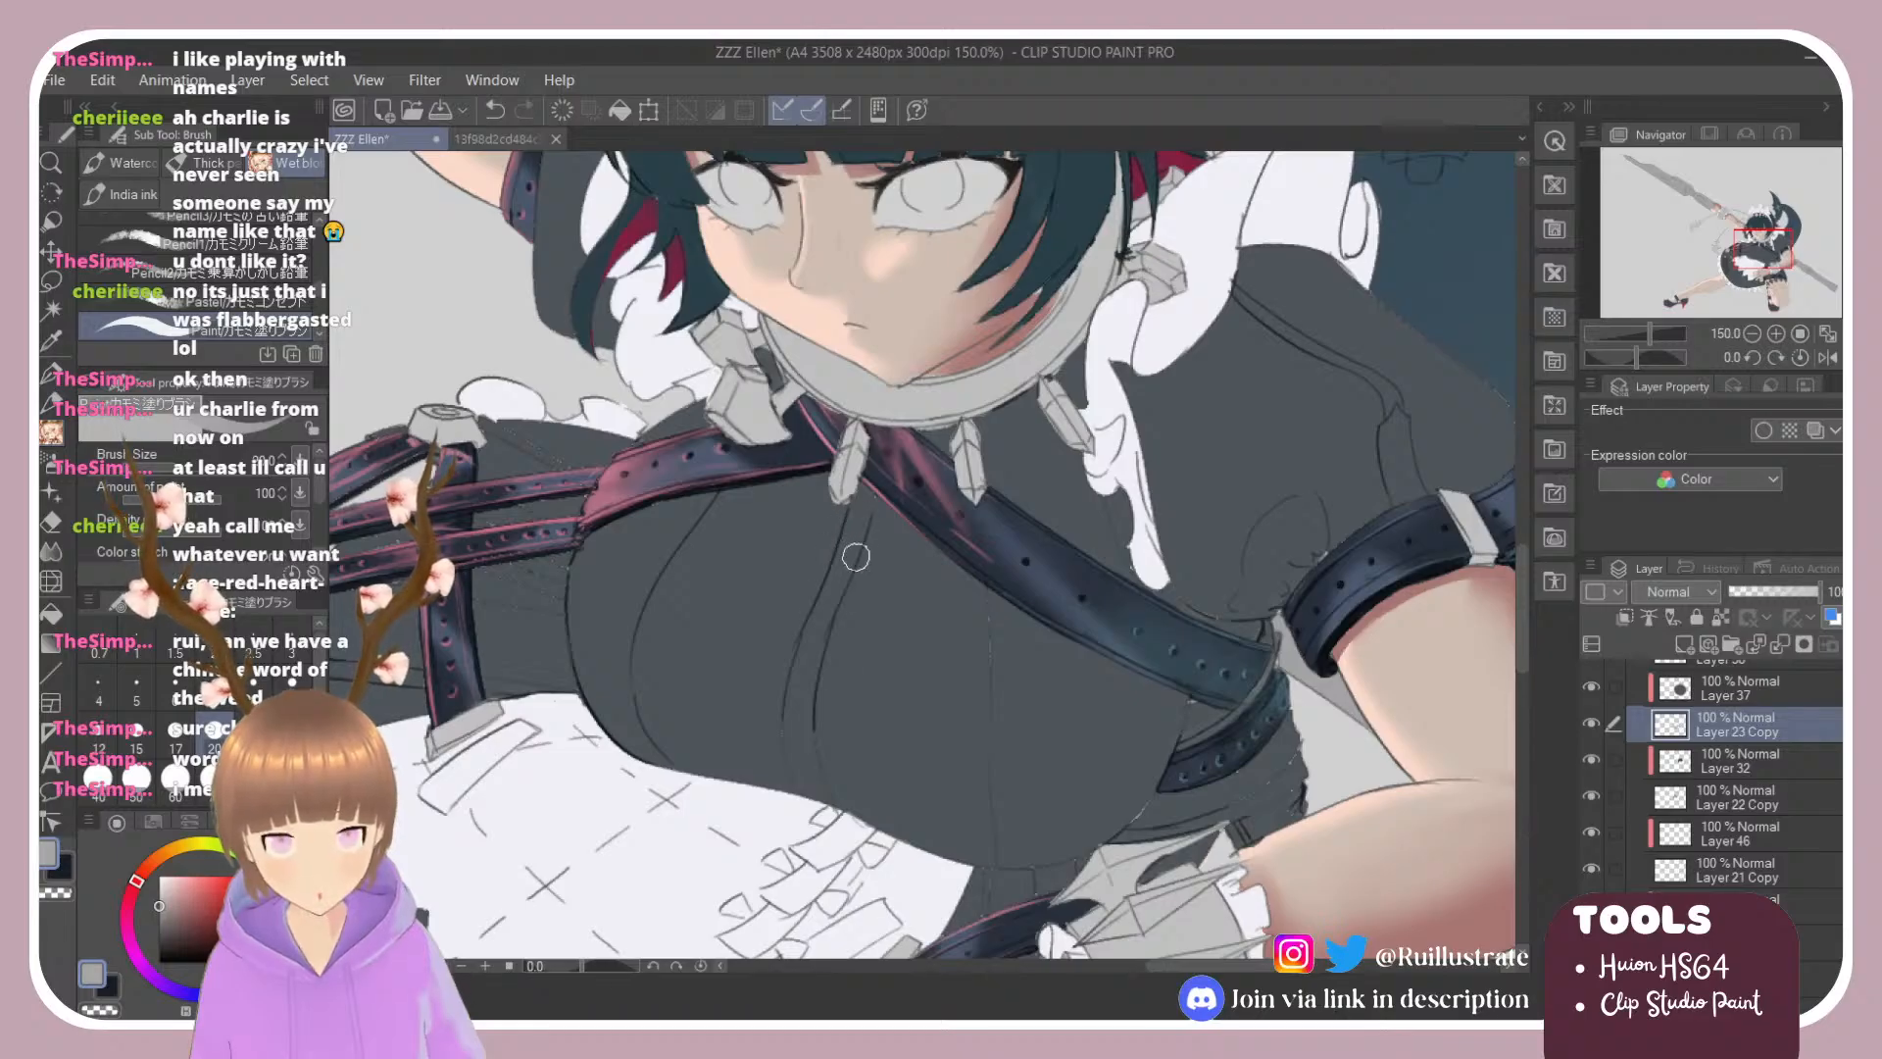
# Step: Fill the gaps in the bodice's base along its seam lines and beside the lower end of the diagonal chest strap
pyautogui.press('r')
pyautogui.moveTo(744, 637)
pyautogui.mouseDown()
pyautogui.moveTo(696, 542)
pyautogui.moveTo(658, 387)
pyautogui.mouseUp()
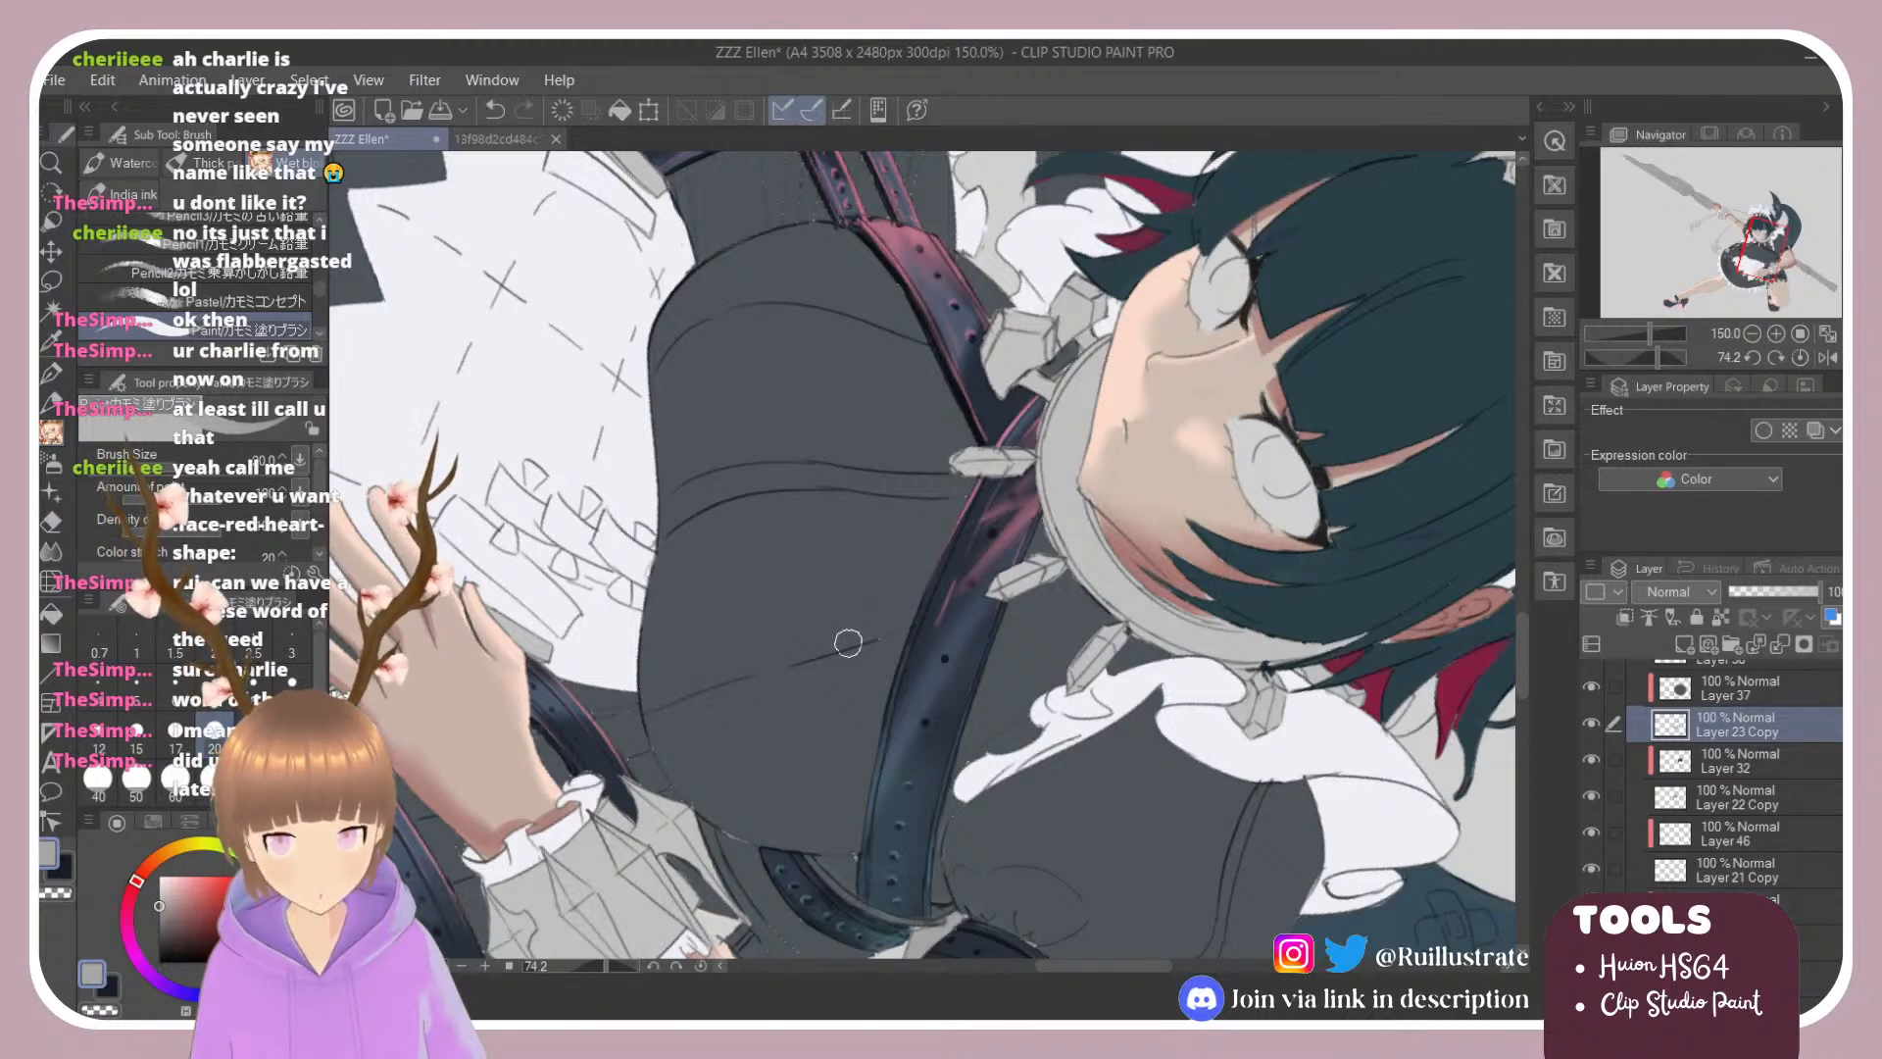
pyautogui.press('r')
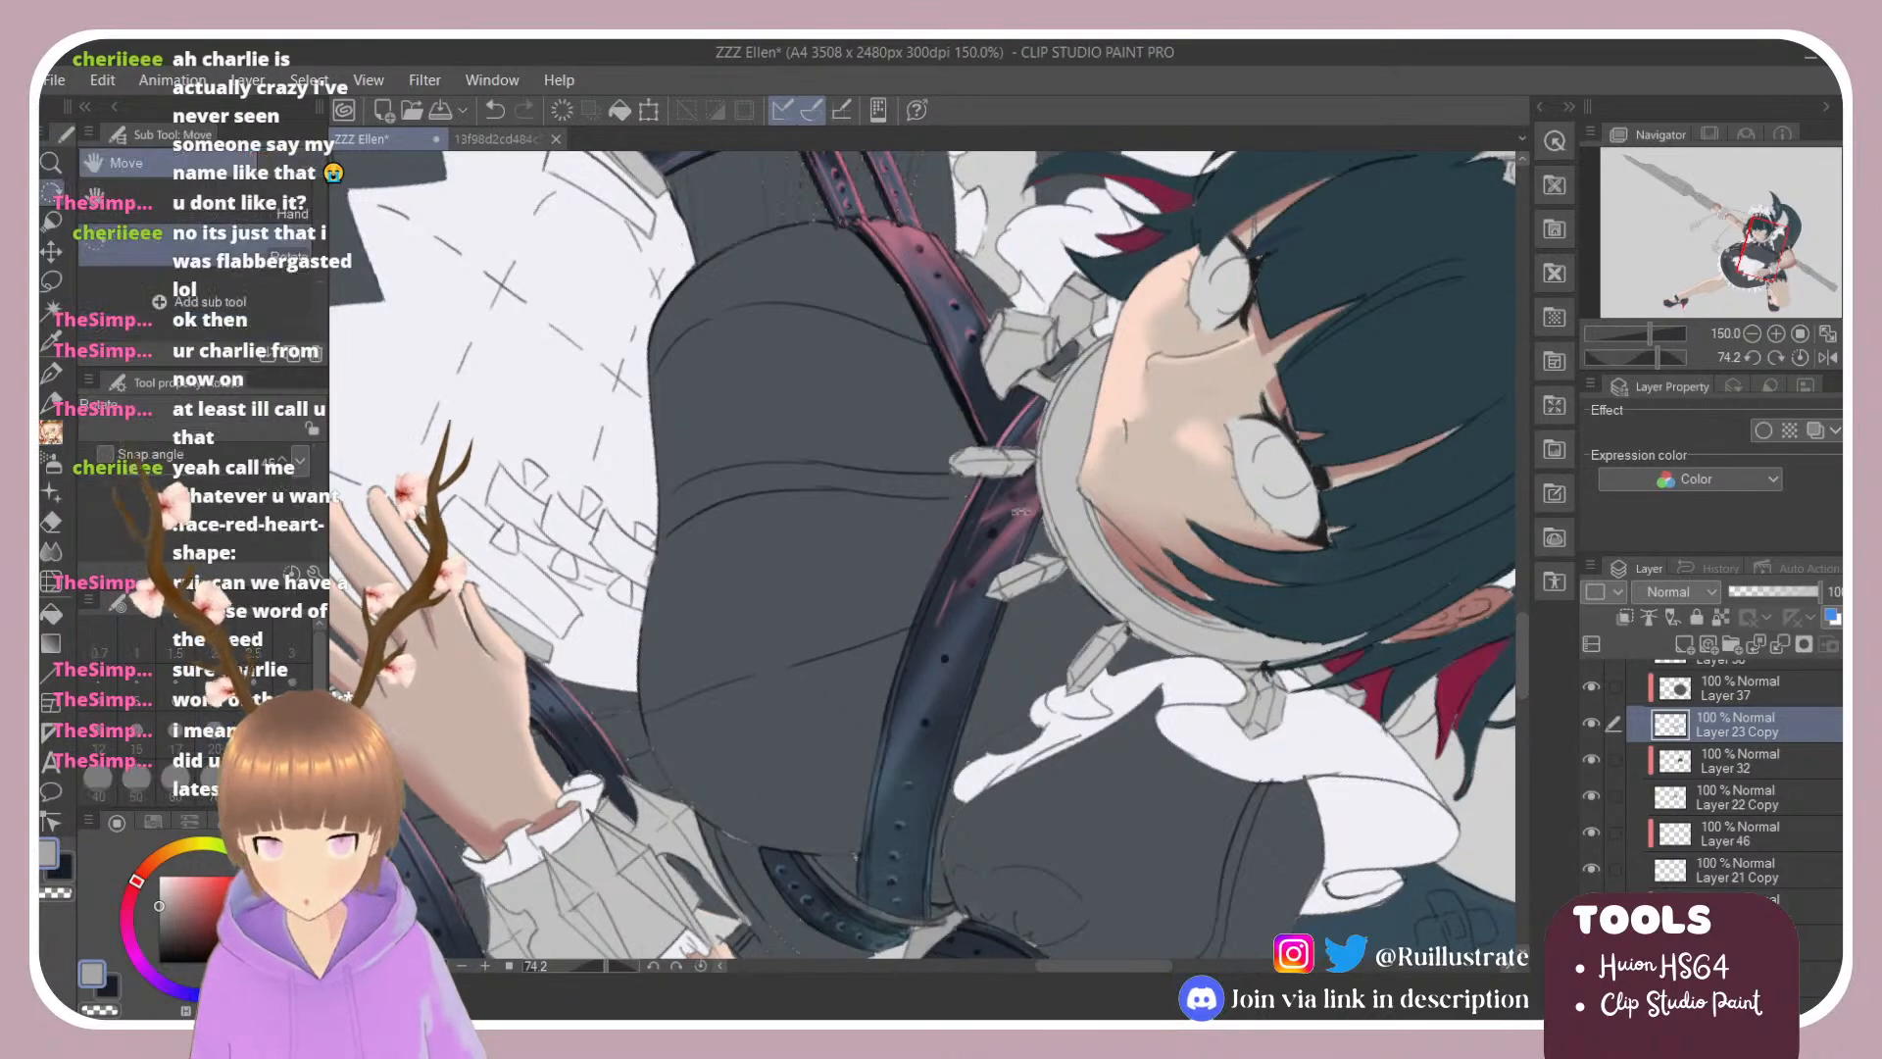
pyautogui.moveTo(744, 745)
pyautogui.mouseDown()
pyautogui.moveTo(1113, 729)
pyautogui.moveTo(1164, 637)
pyautogui.mouseUp()
pyautogui.press('e')
pyautogui.press('b')
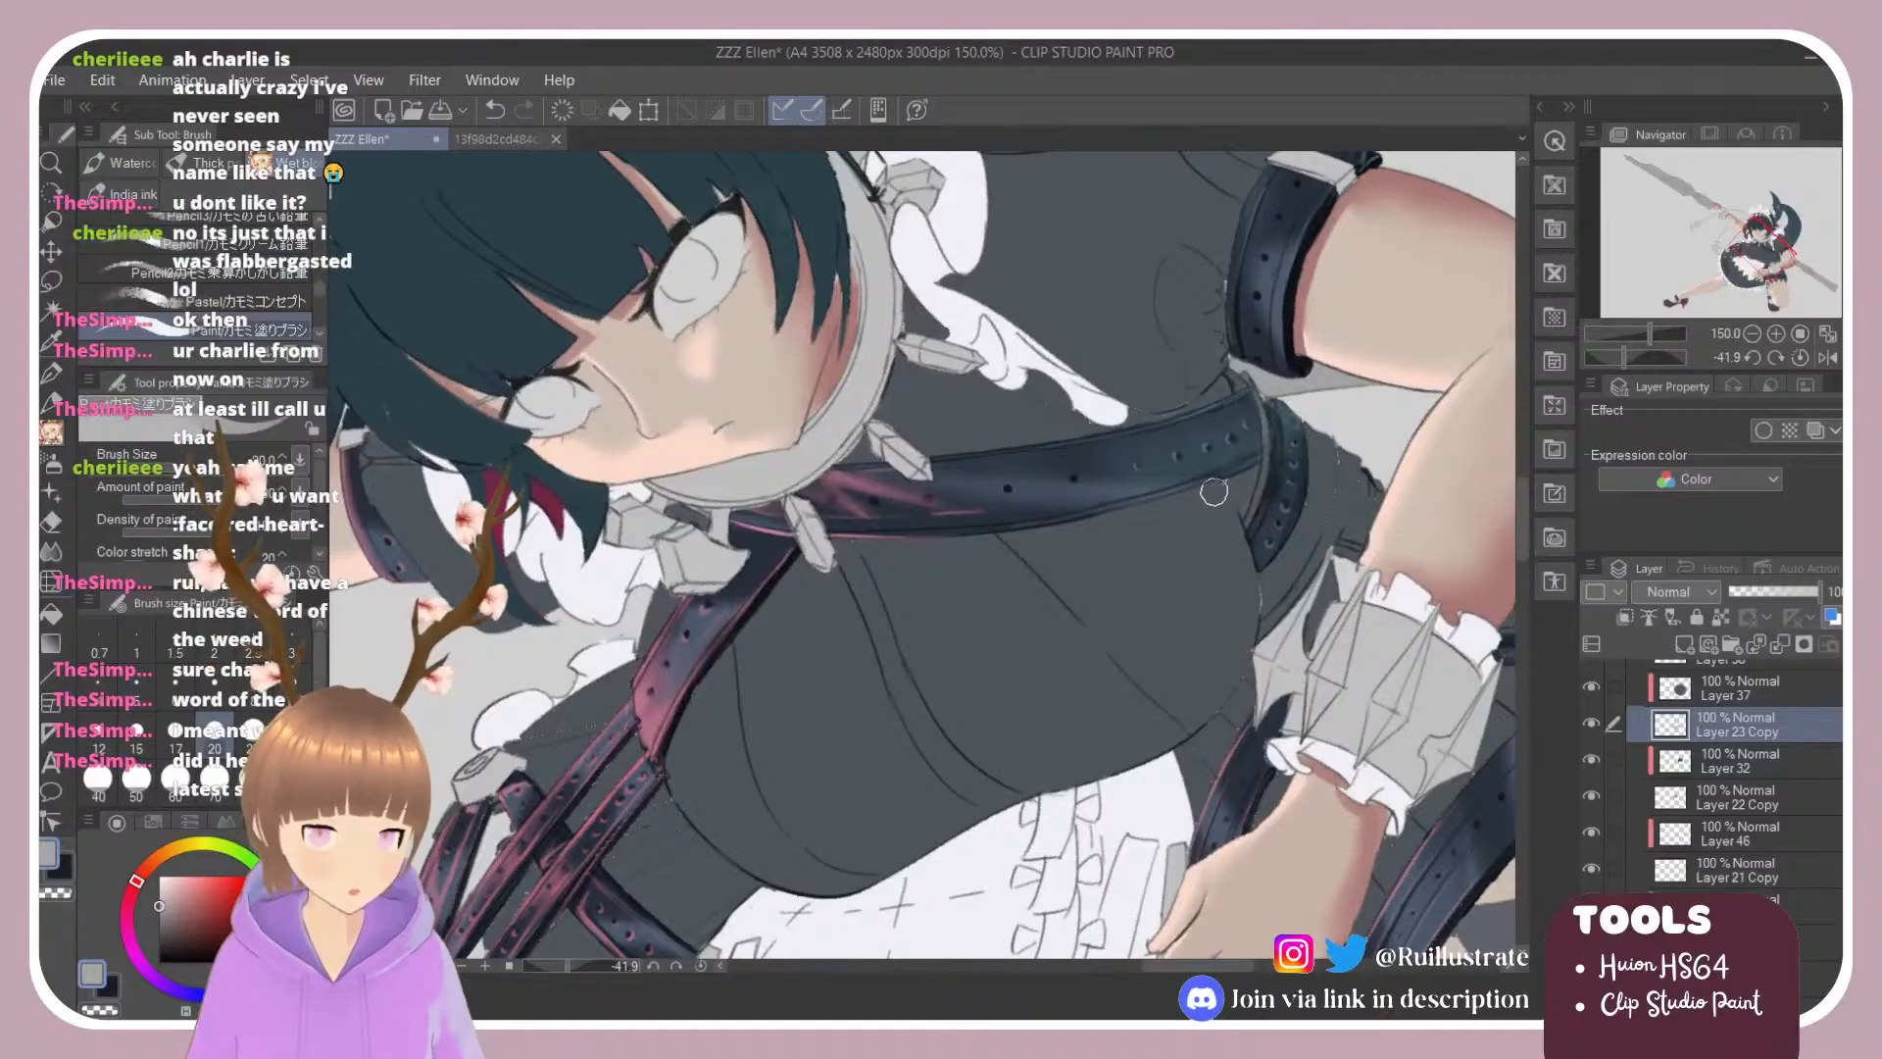
pyautogui.moveTo(1242, 524); pyautogui.dragTo(1250, 578)
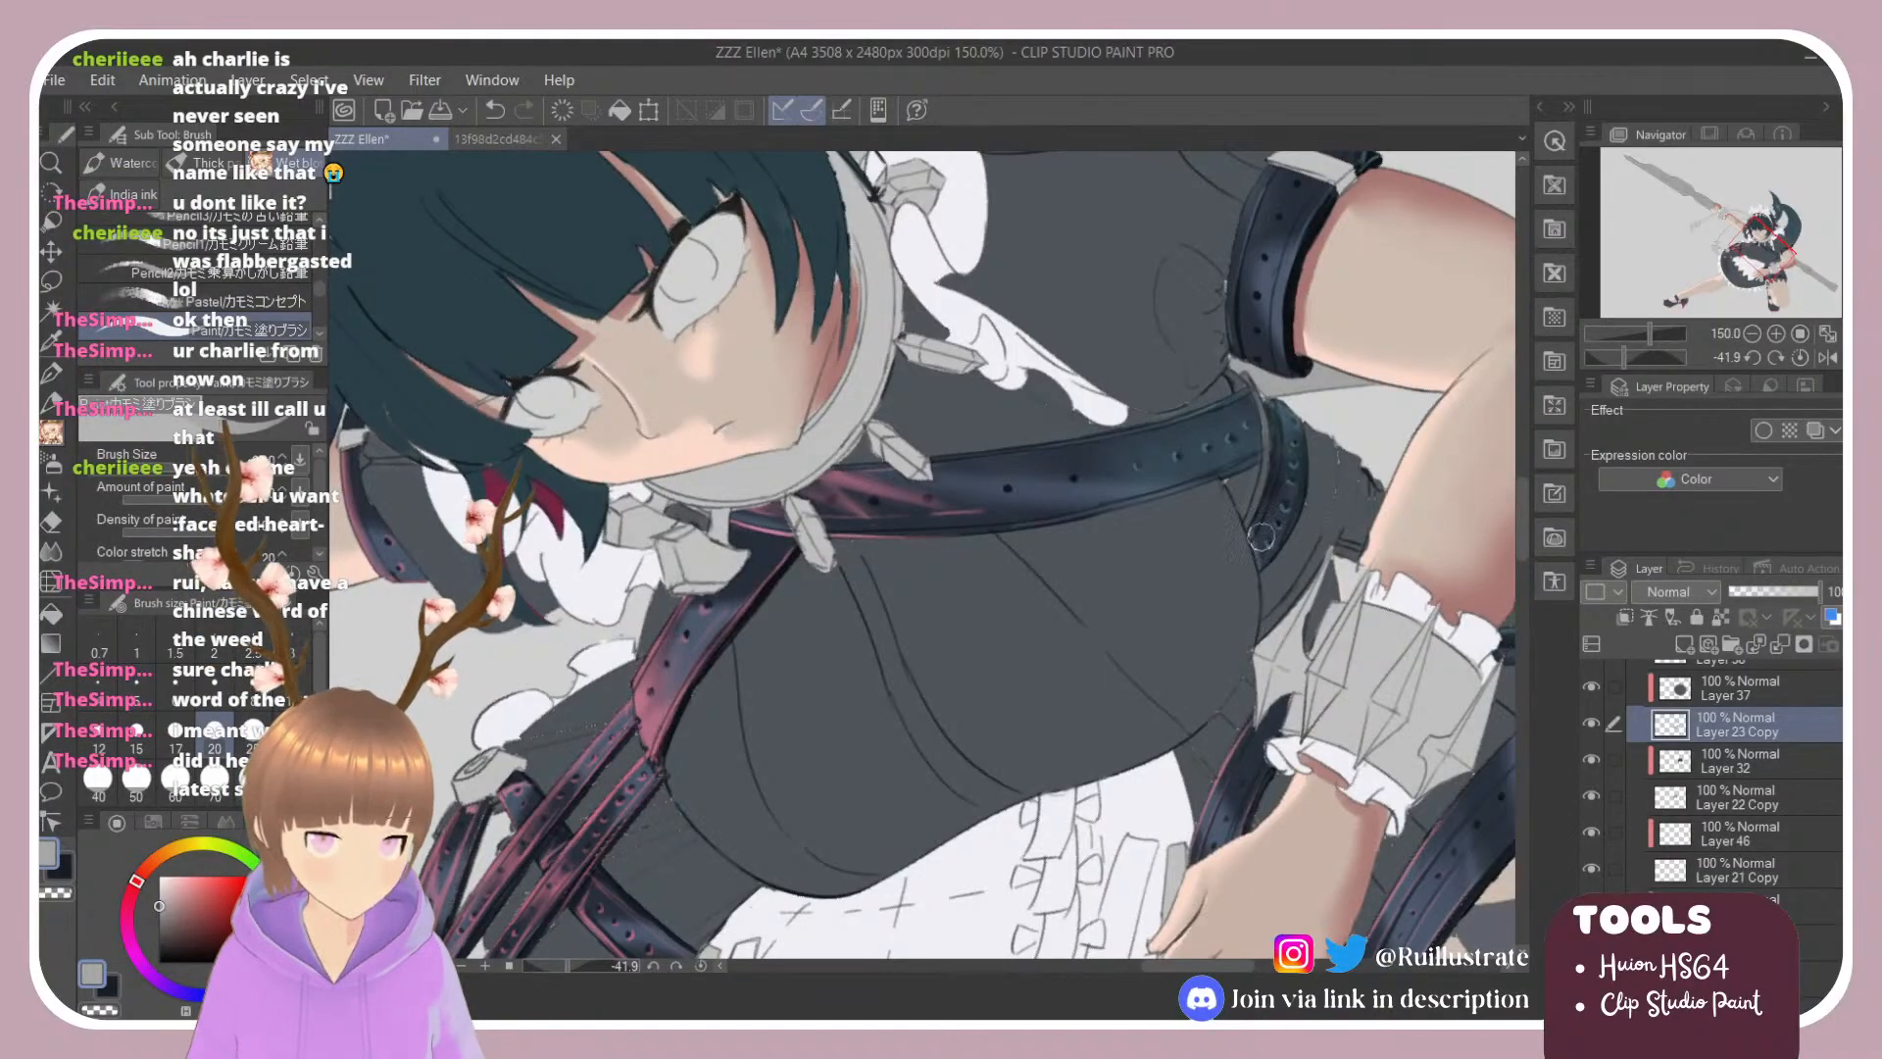
pyautogui.press('e')
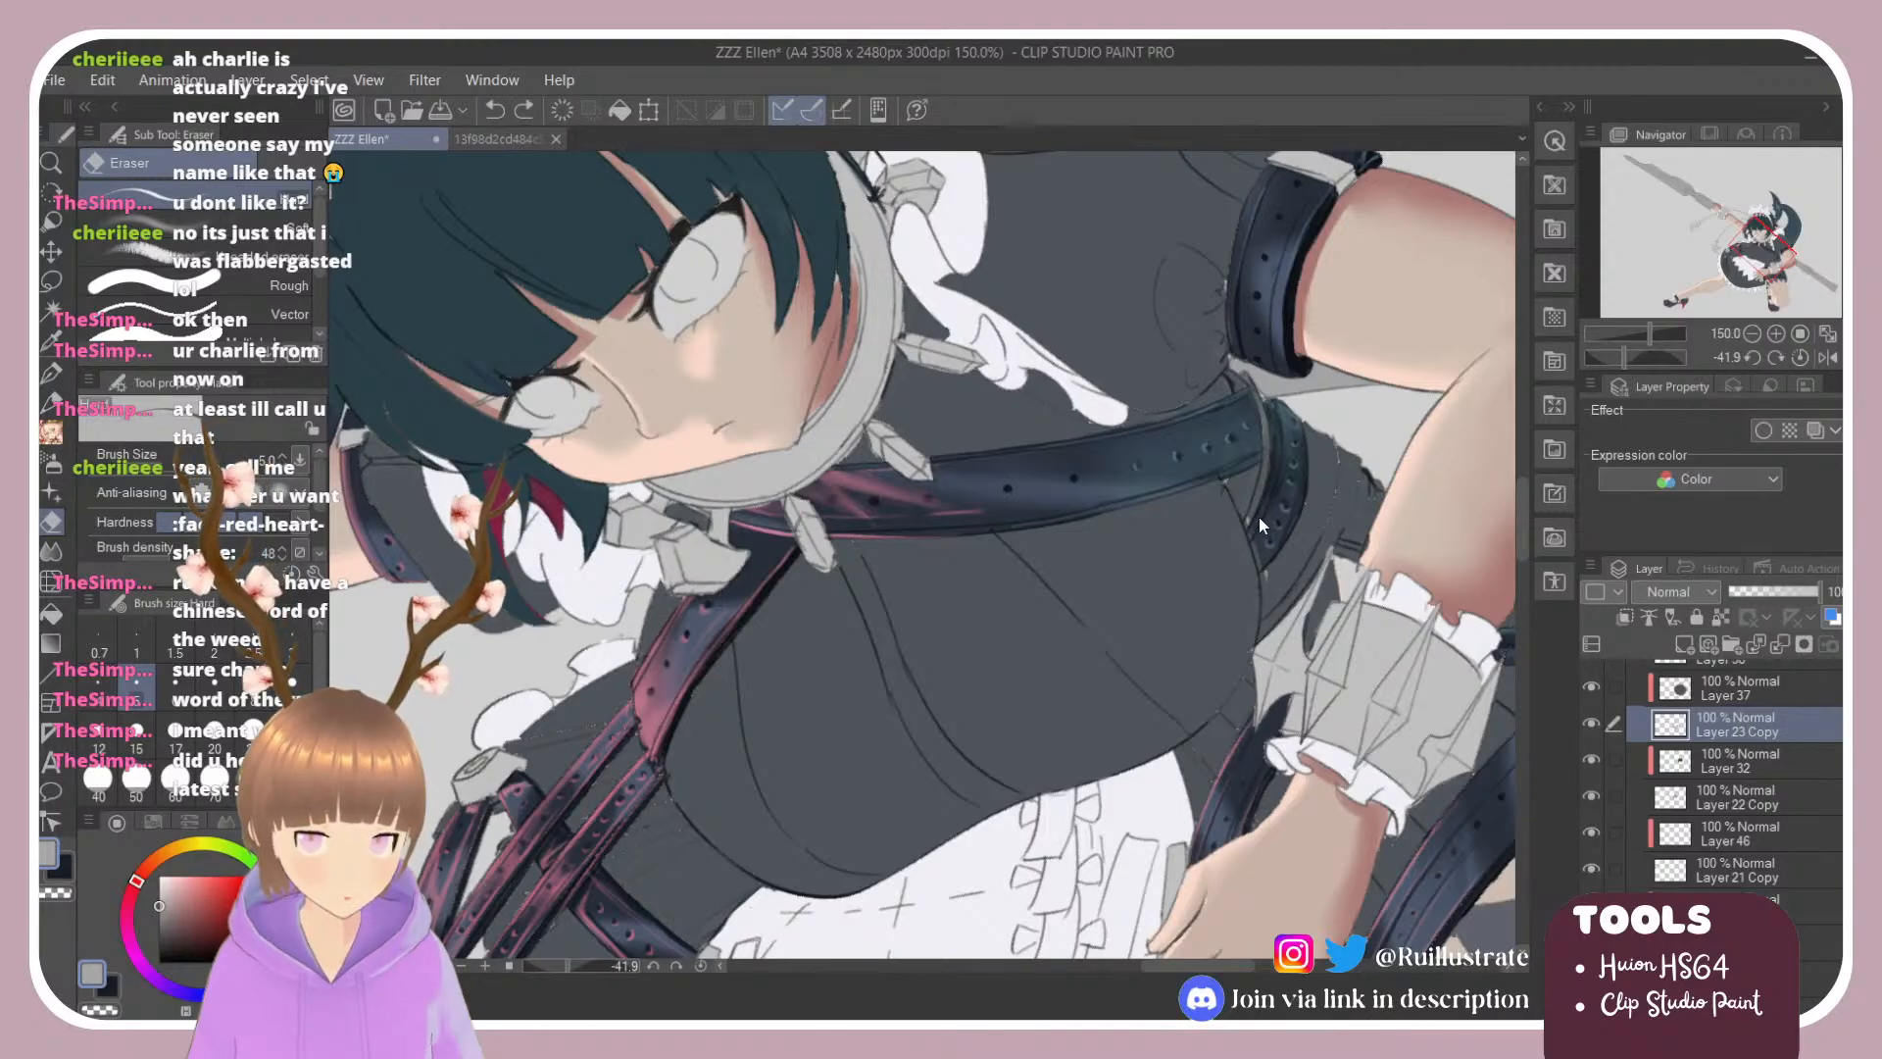
pyautogui.press('b')
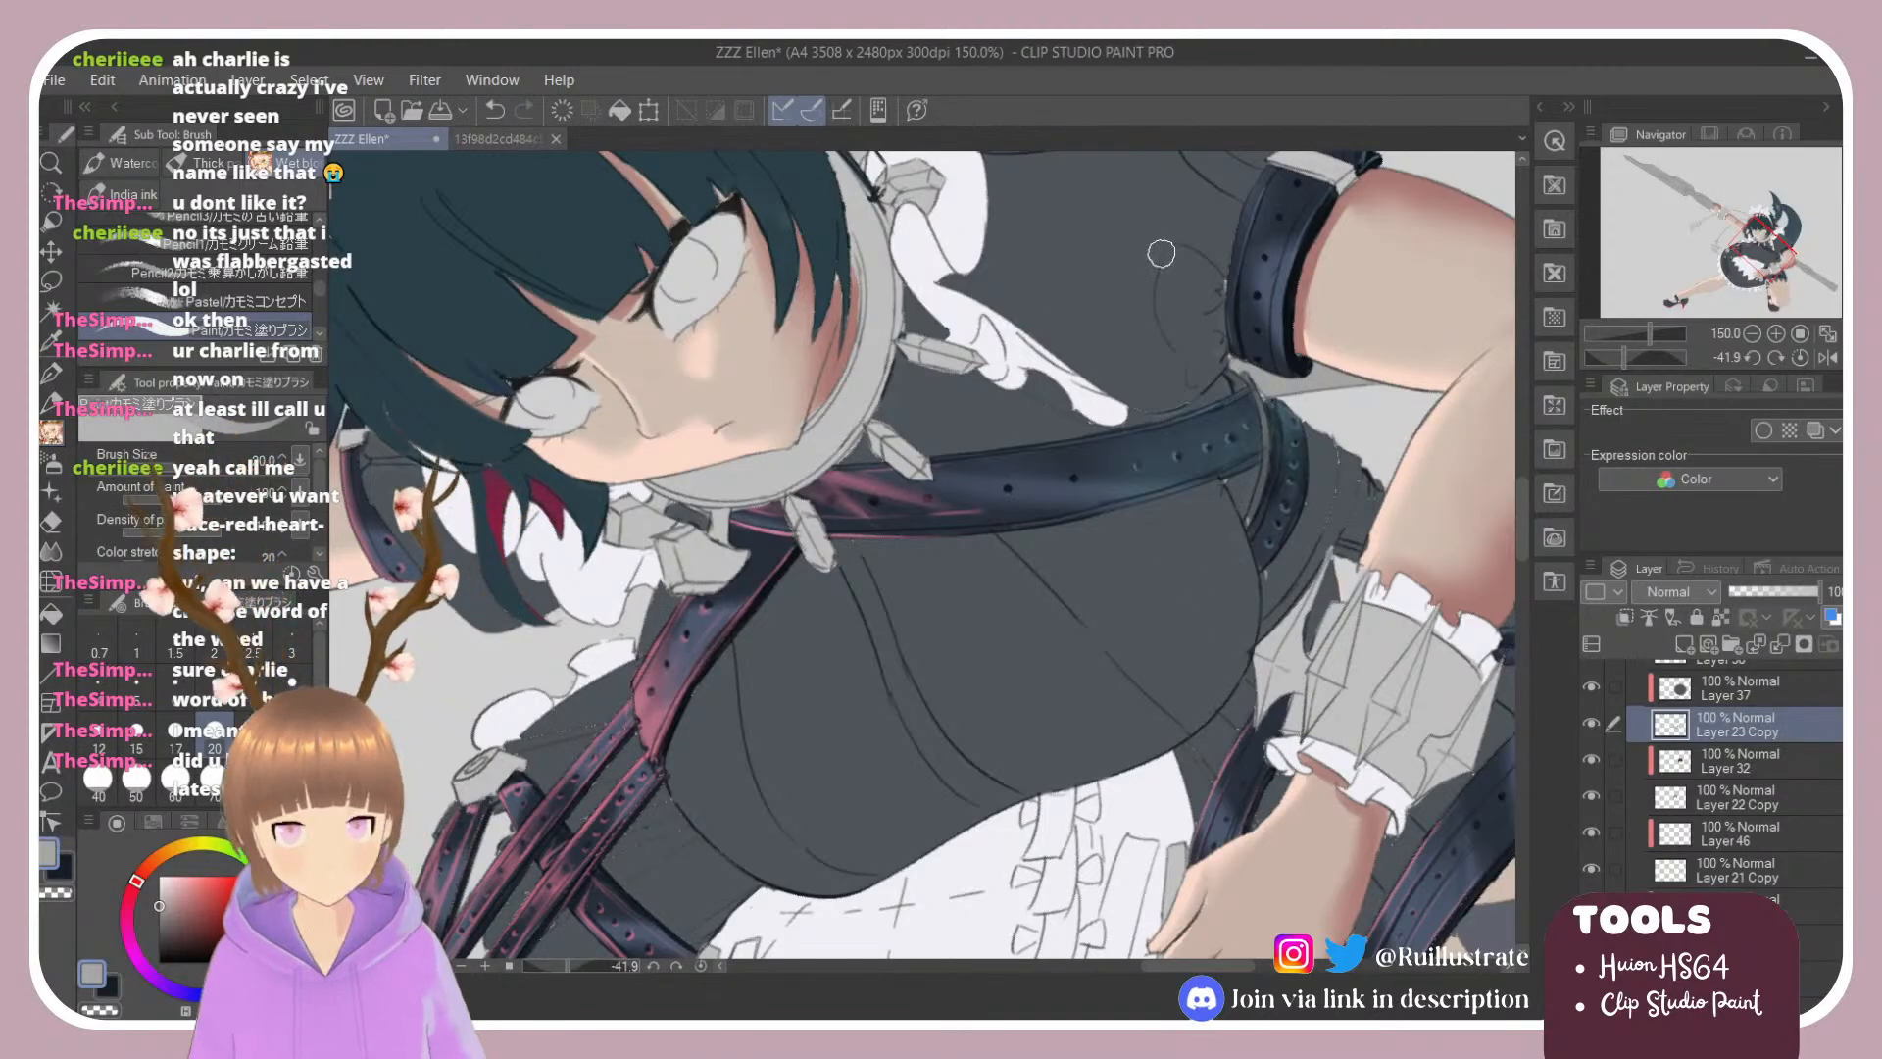
# Step: Fill the remaining base gaps around the puff sleeve's fold lines with the canvas turned back upright
pyautogui.press('r')
pyautogui.moveTo(947, 407); pyautogui.dragTo(1272, 406)
pyautogui.press('b')
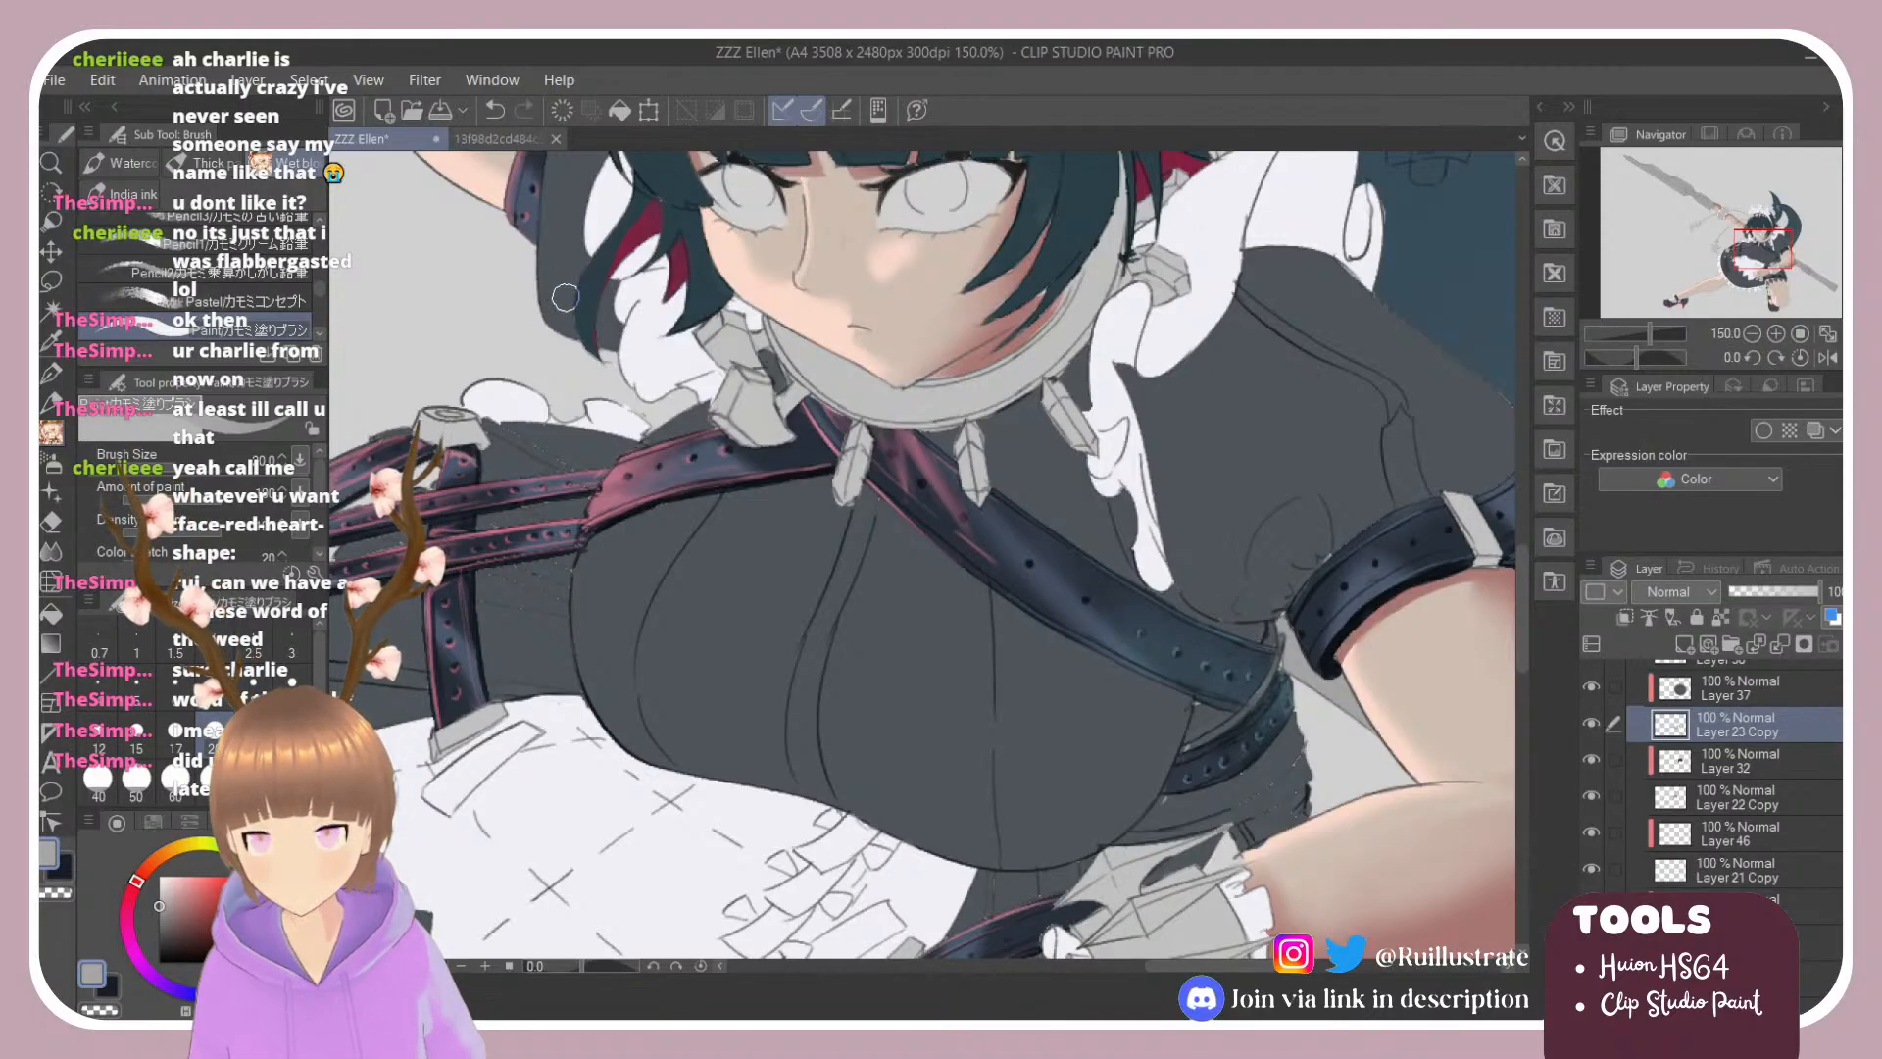
pyautogui.press('e')
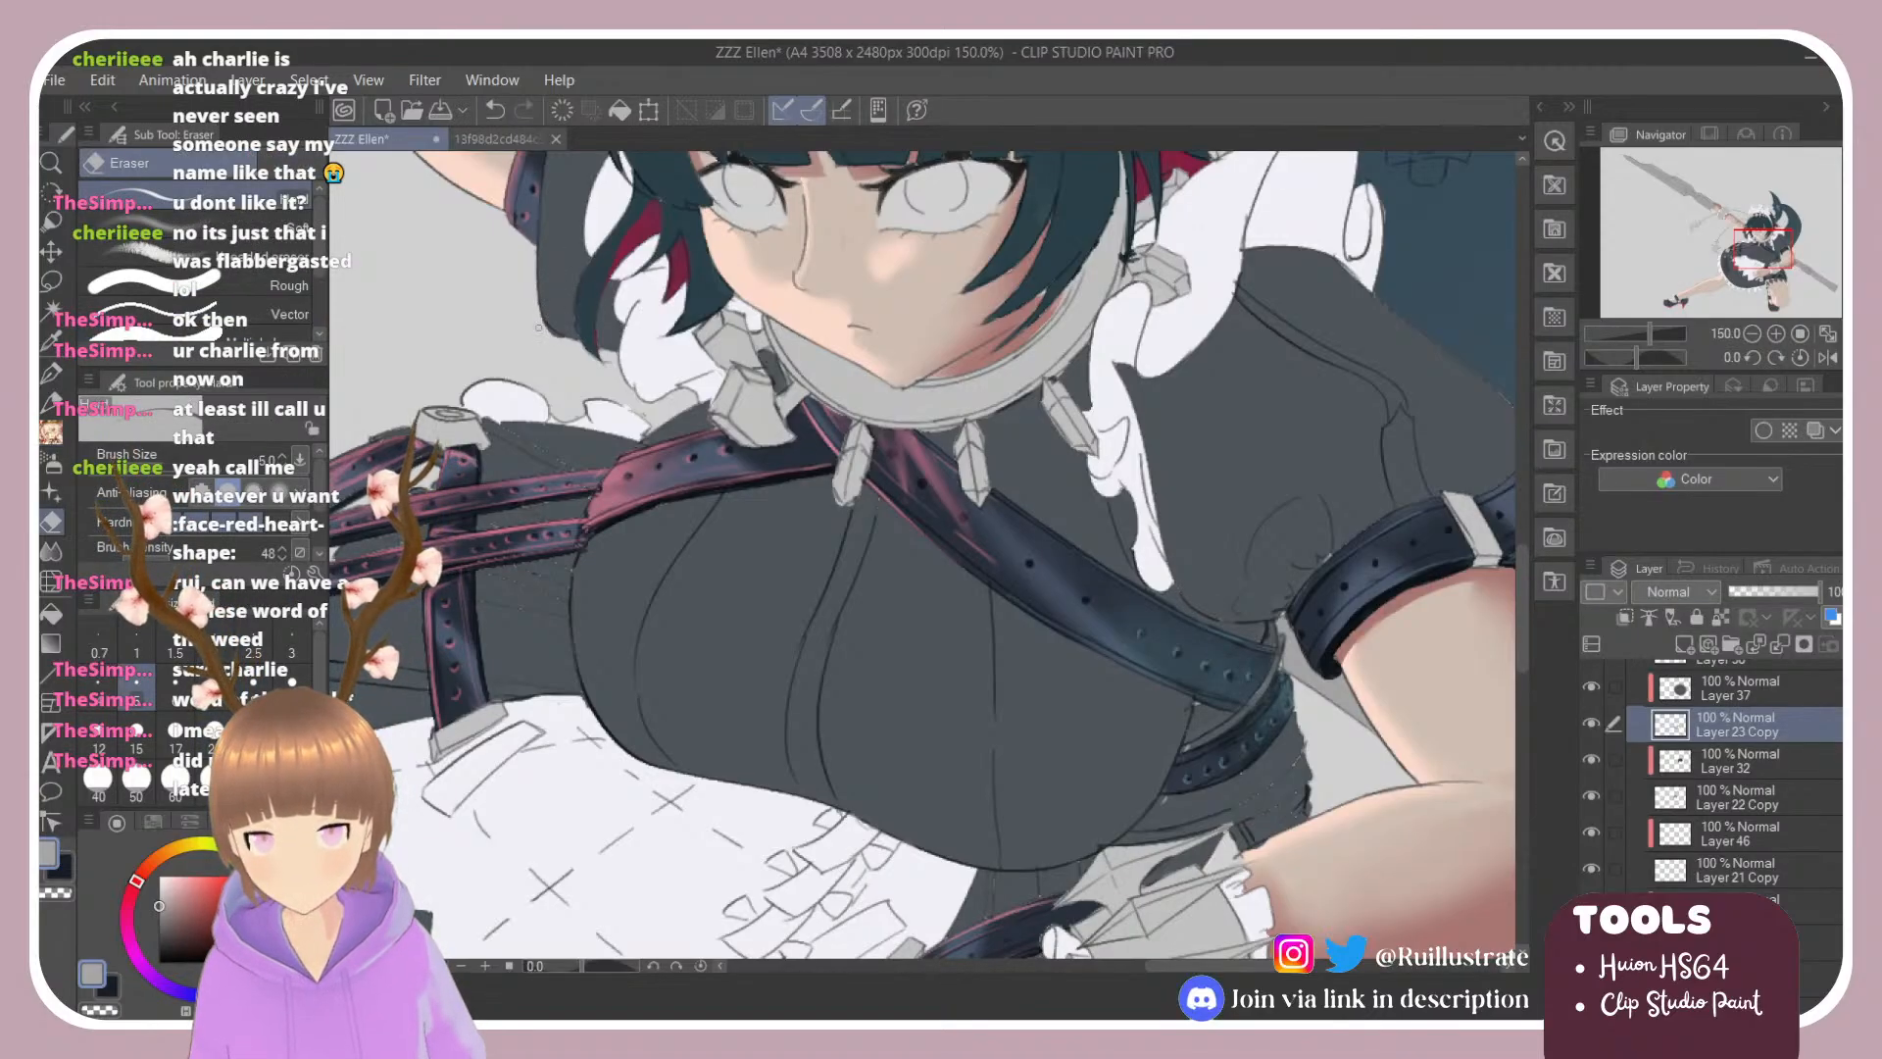
# Step: Paint over the speckled gaps in the dress base above and below the side straps, tidying the edges with the eraser
pyautogui.scroll(-3, 696, 378)
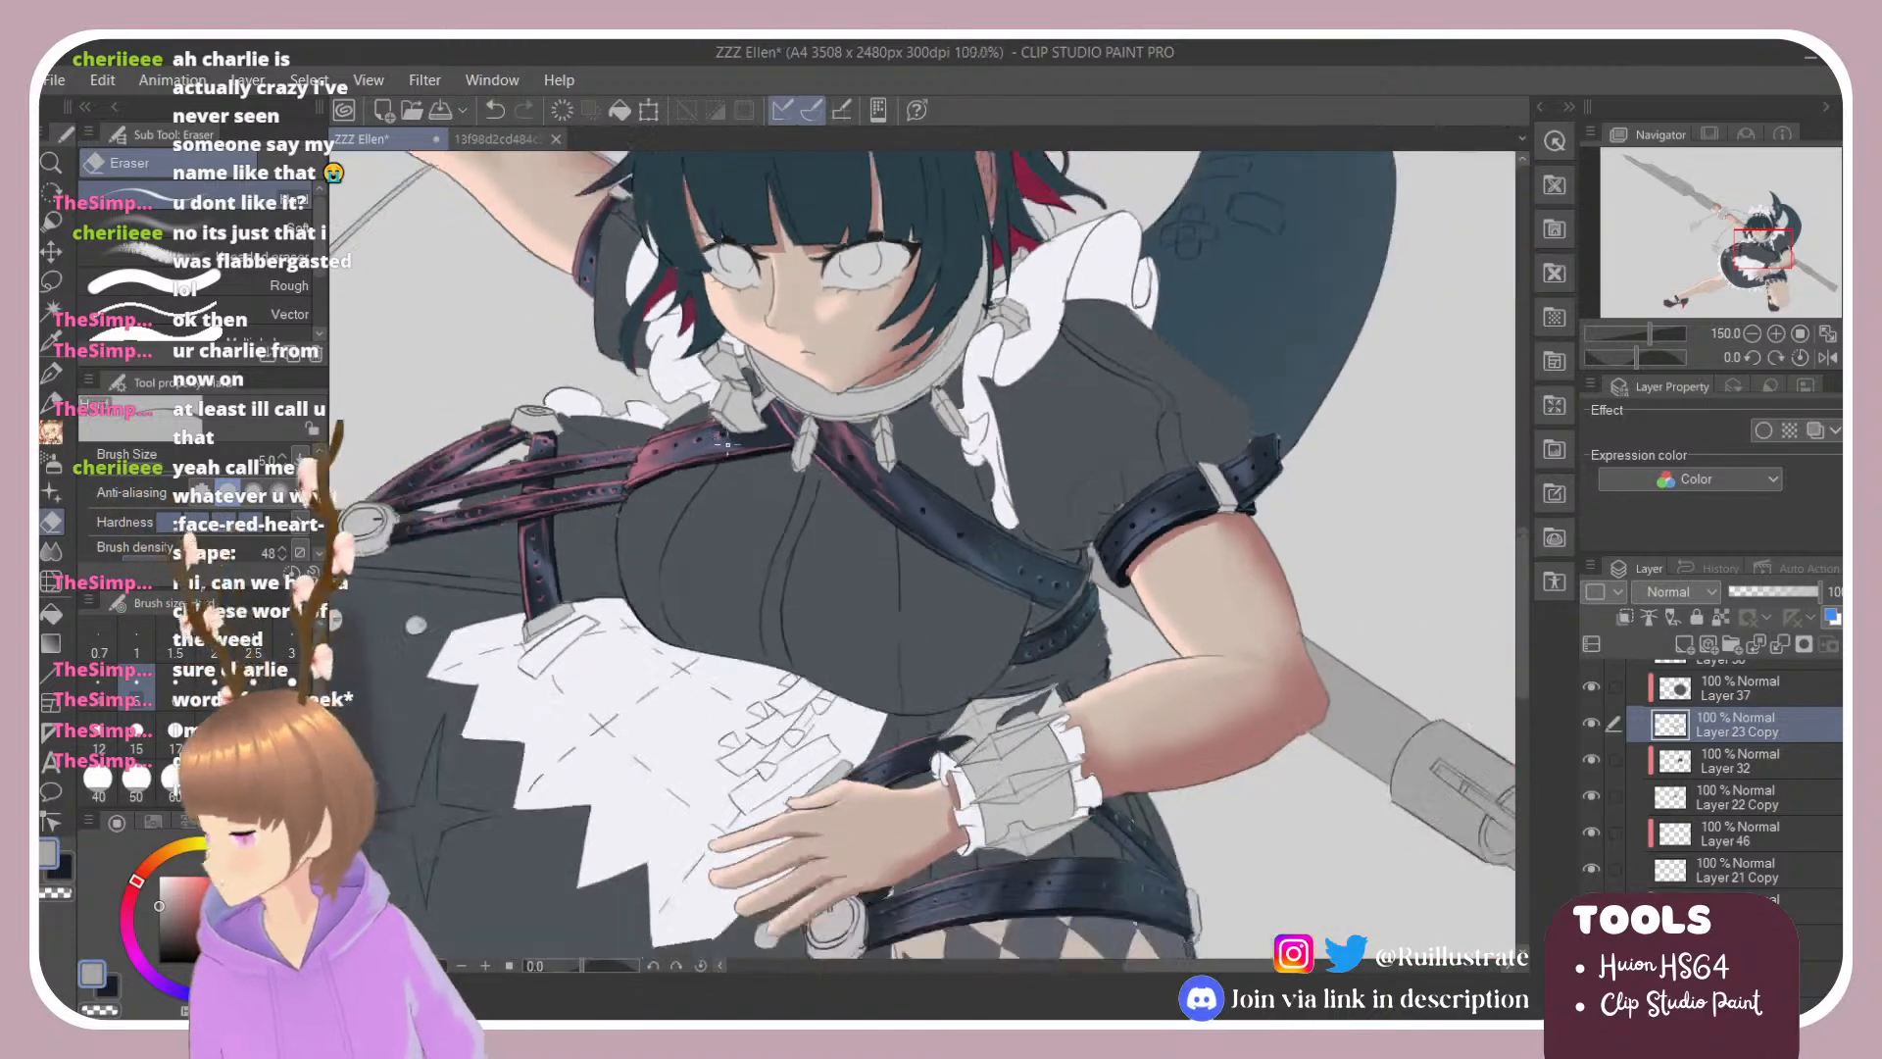
pyautogui.scroll(4, 696, 378)
pyautogui.scroll(-3, 1106, 579)
pyautogui.scroll(3, 921, 458)
pyautogui.scroll(-3, 921, 457)
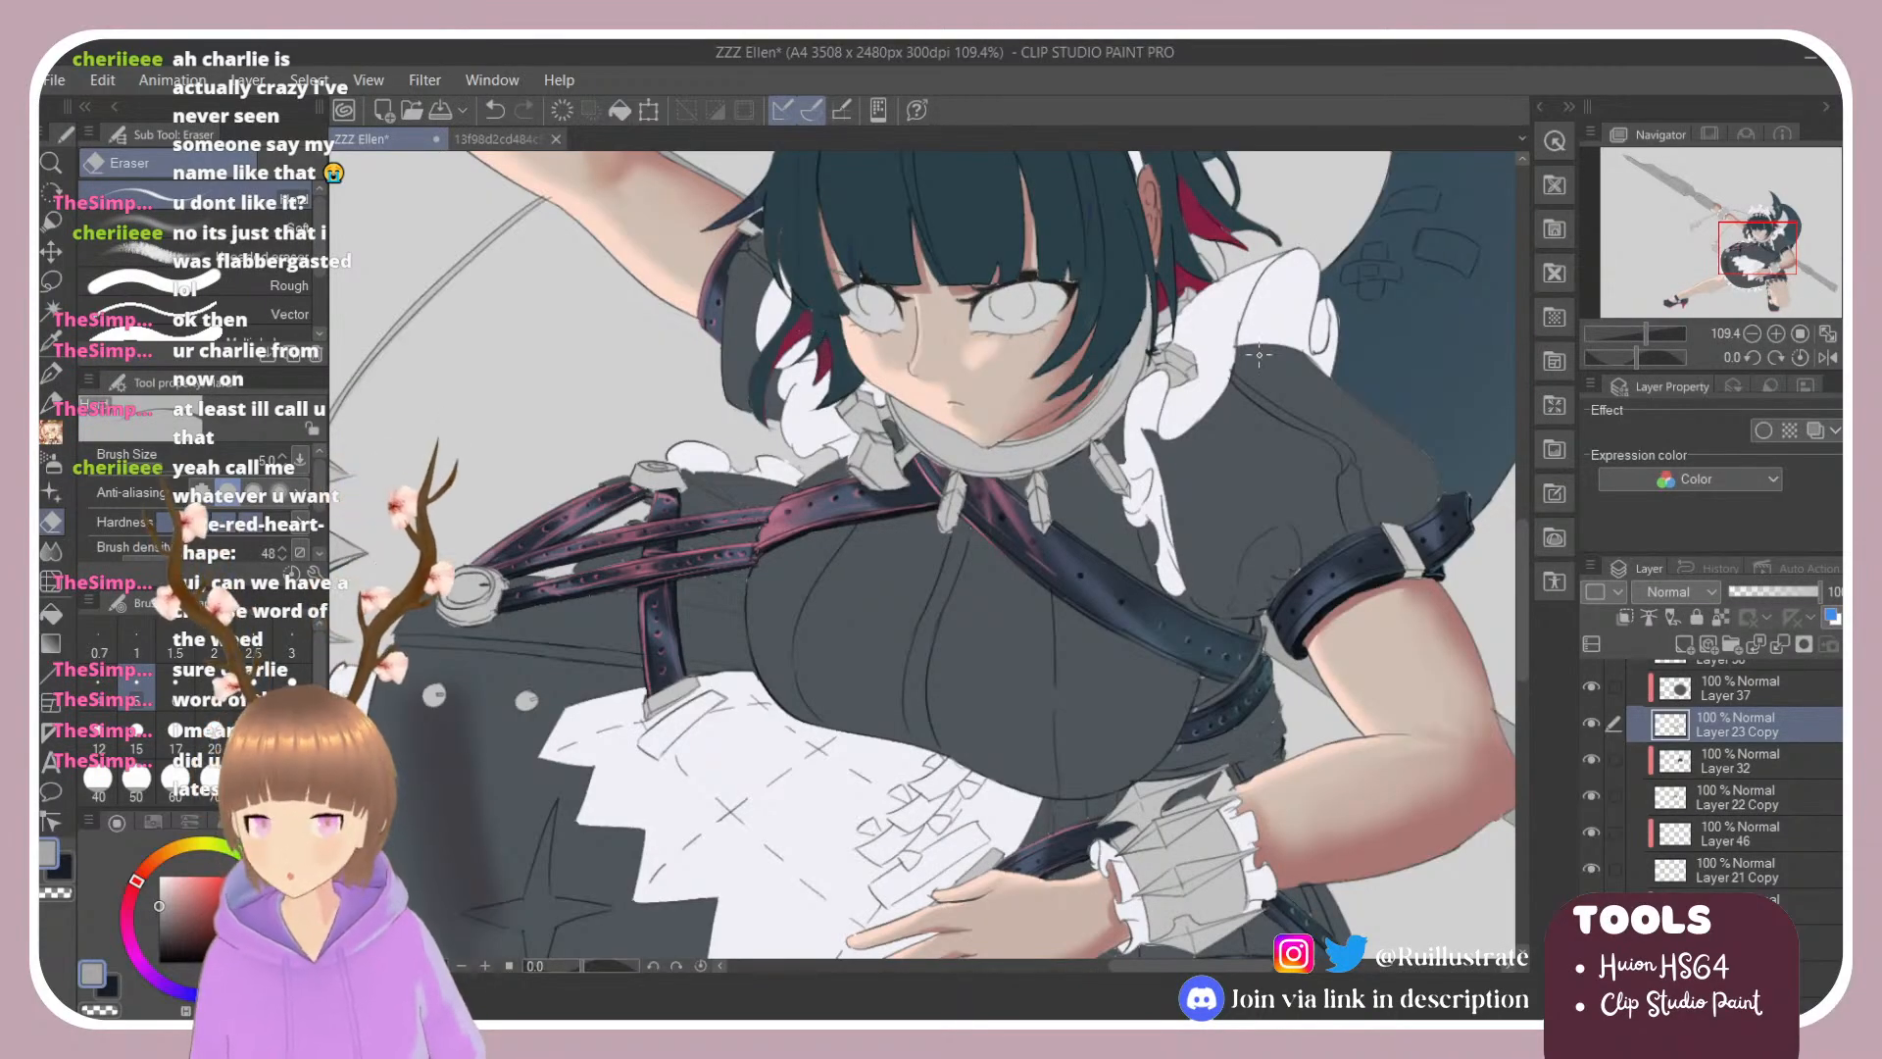
pyautogui.scroll(4, 1093, 441)
pyautogui.press('b')
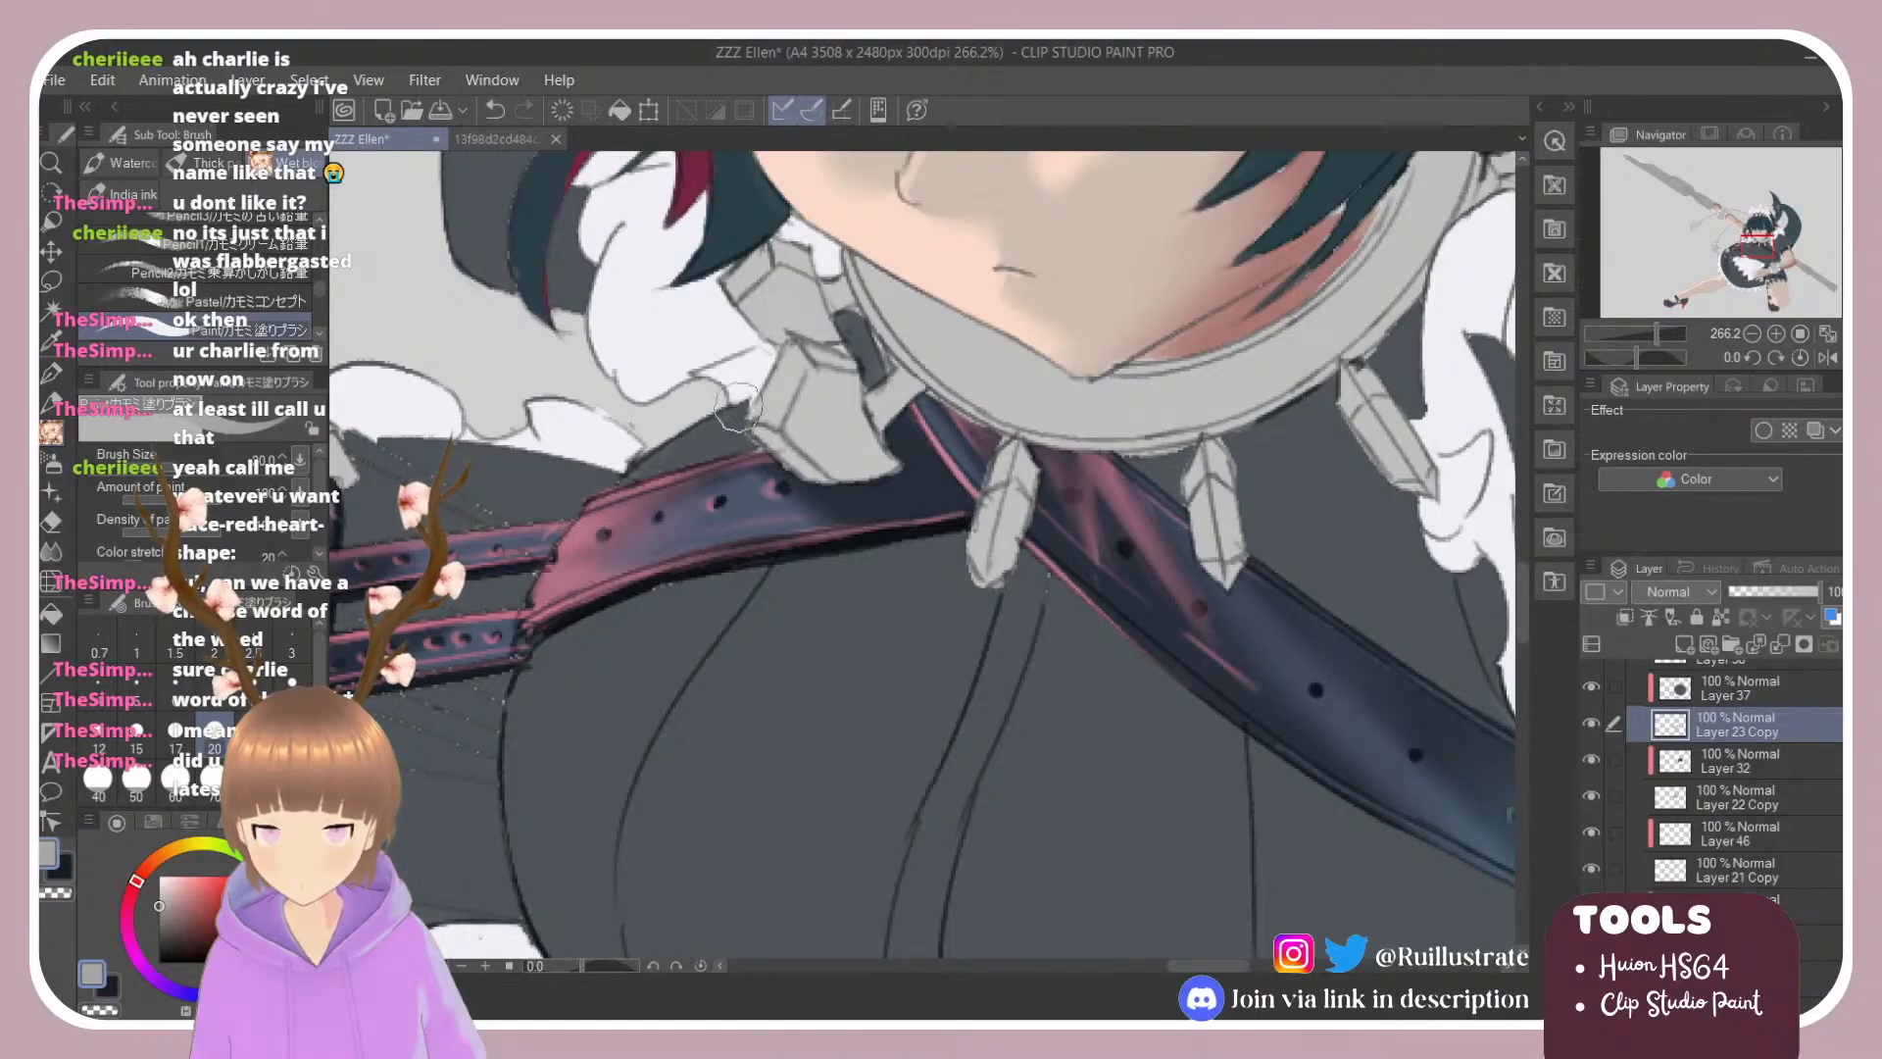
pyautogui.scroll(-3, 737, 404)
pyautogui.scroll(3, 386, 417)
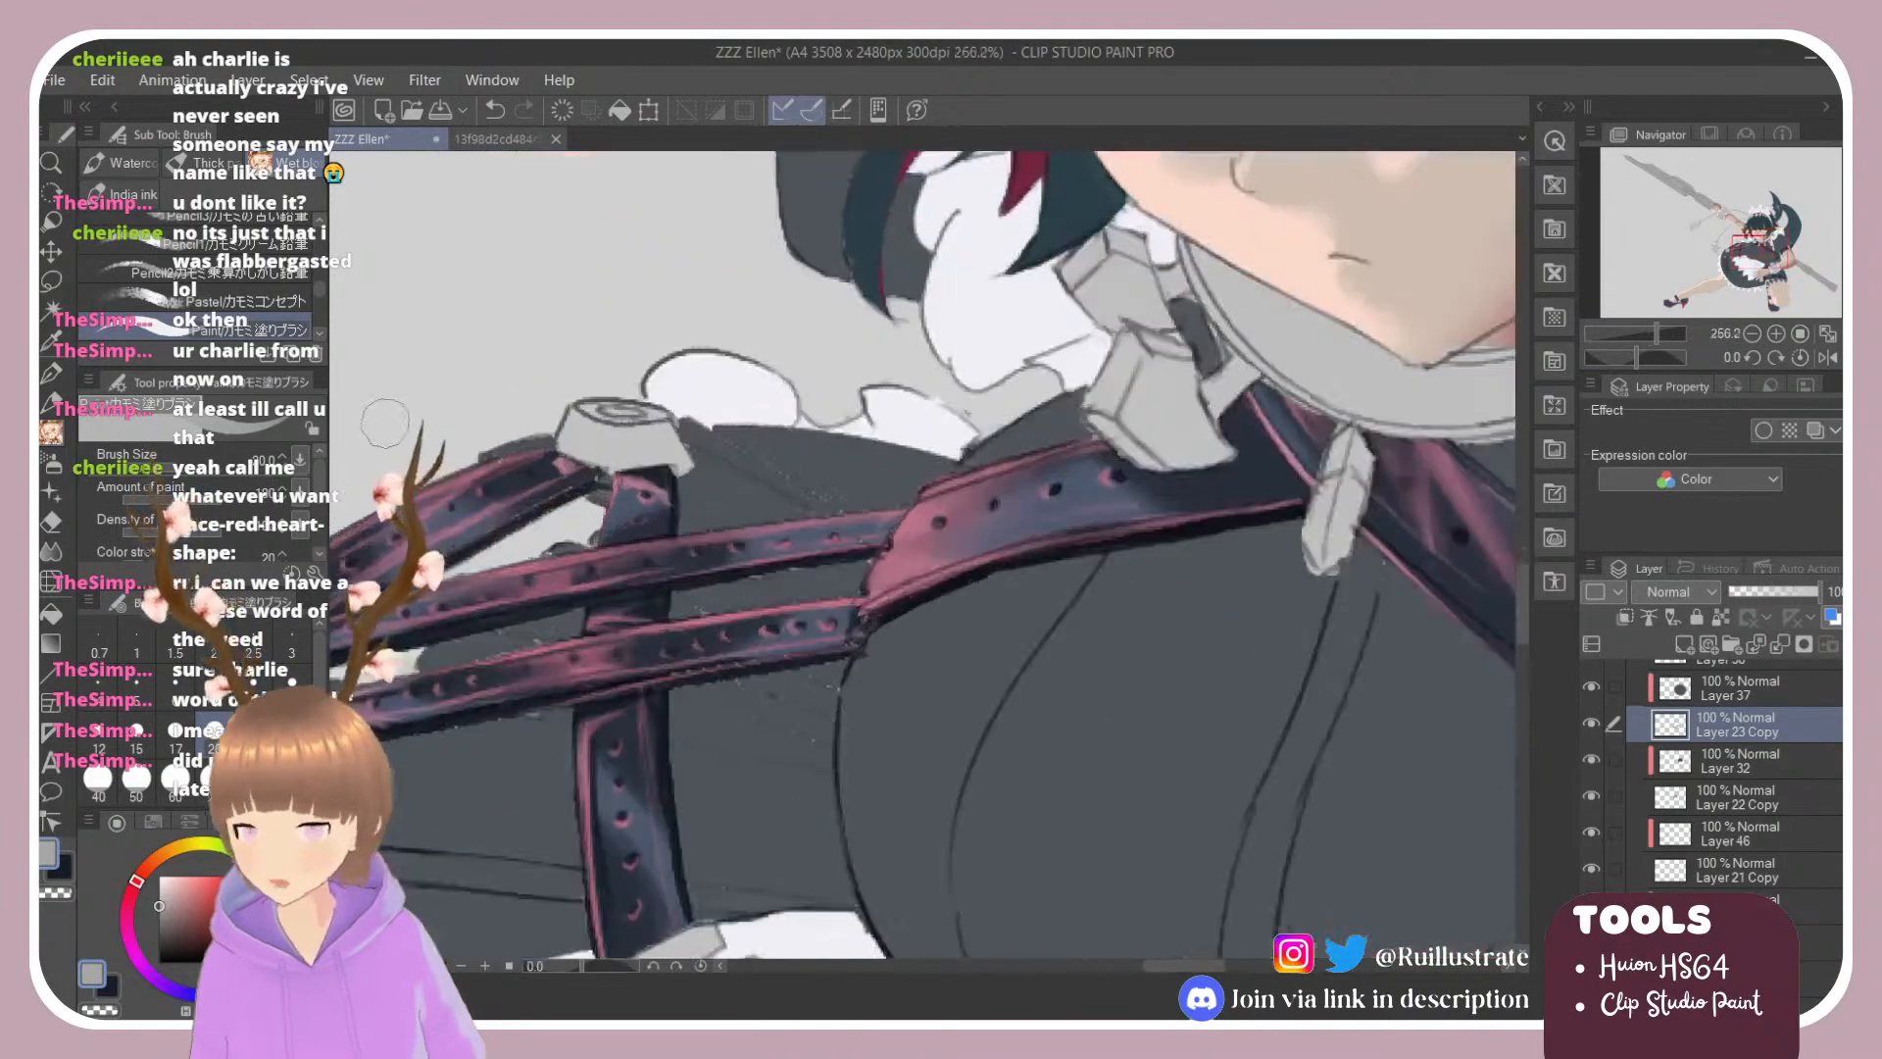
pyautogui.press('r')
pyautogui.moveTo(727, 436)
pyautogui.mouseDown()
pyautogui.moveTo(777, 343)
pyautogui.moveTo(852, 443)
pyautogui.mouseUp()
pyautogui.press('b')
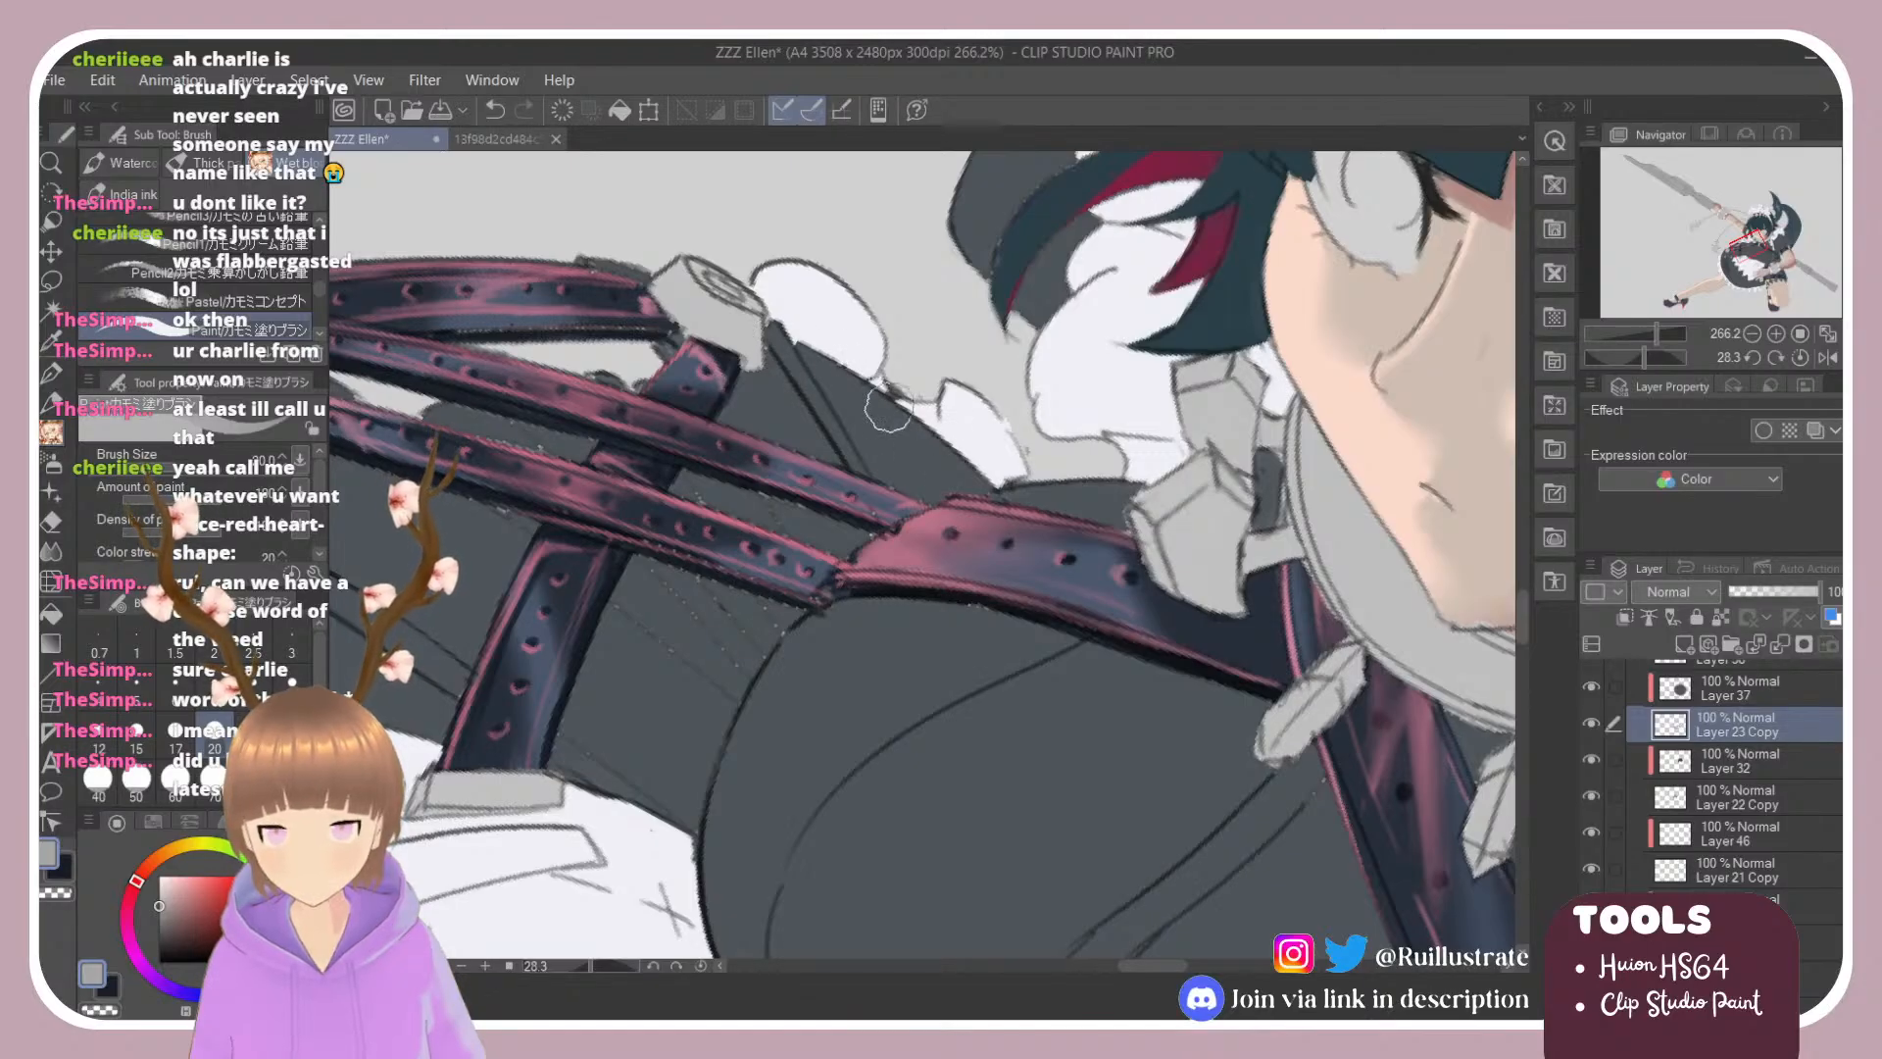
pyautogui.press('e')
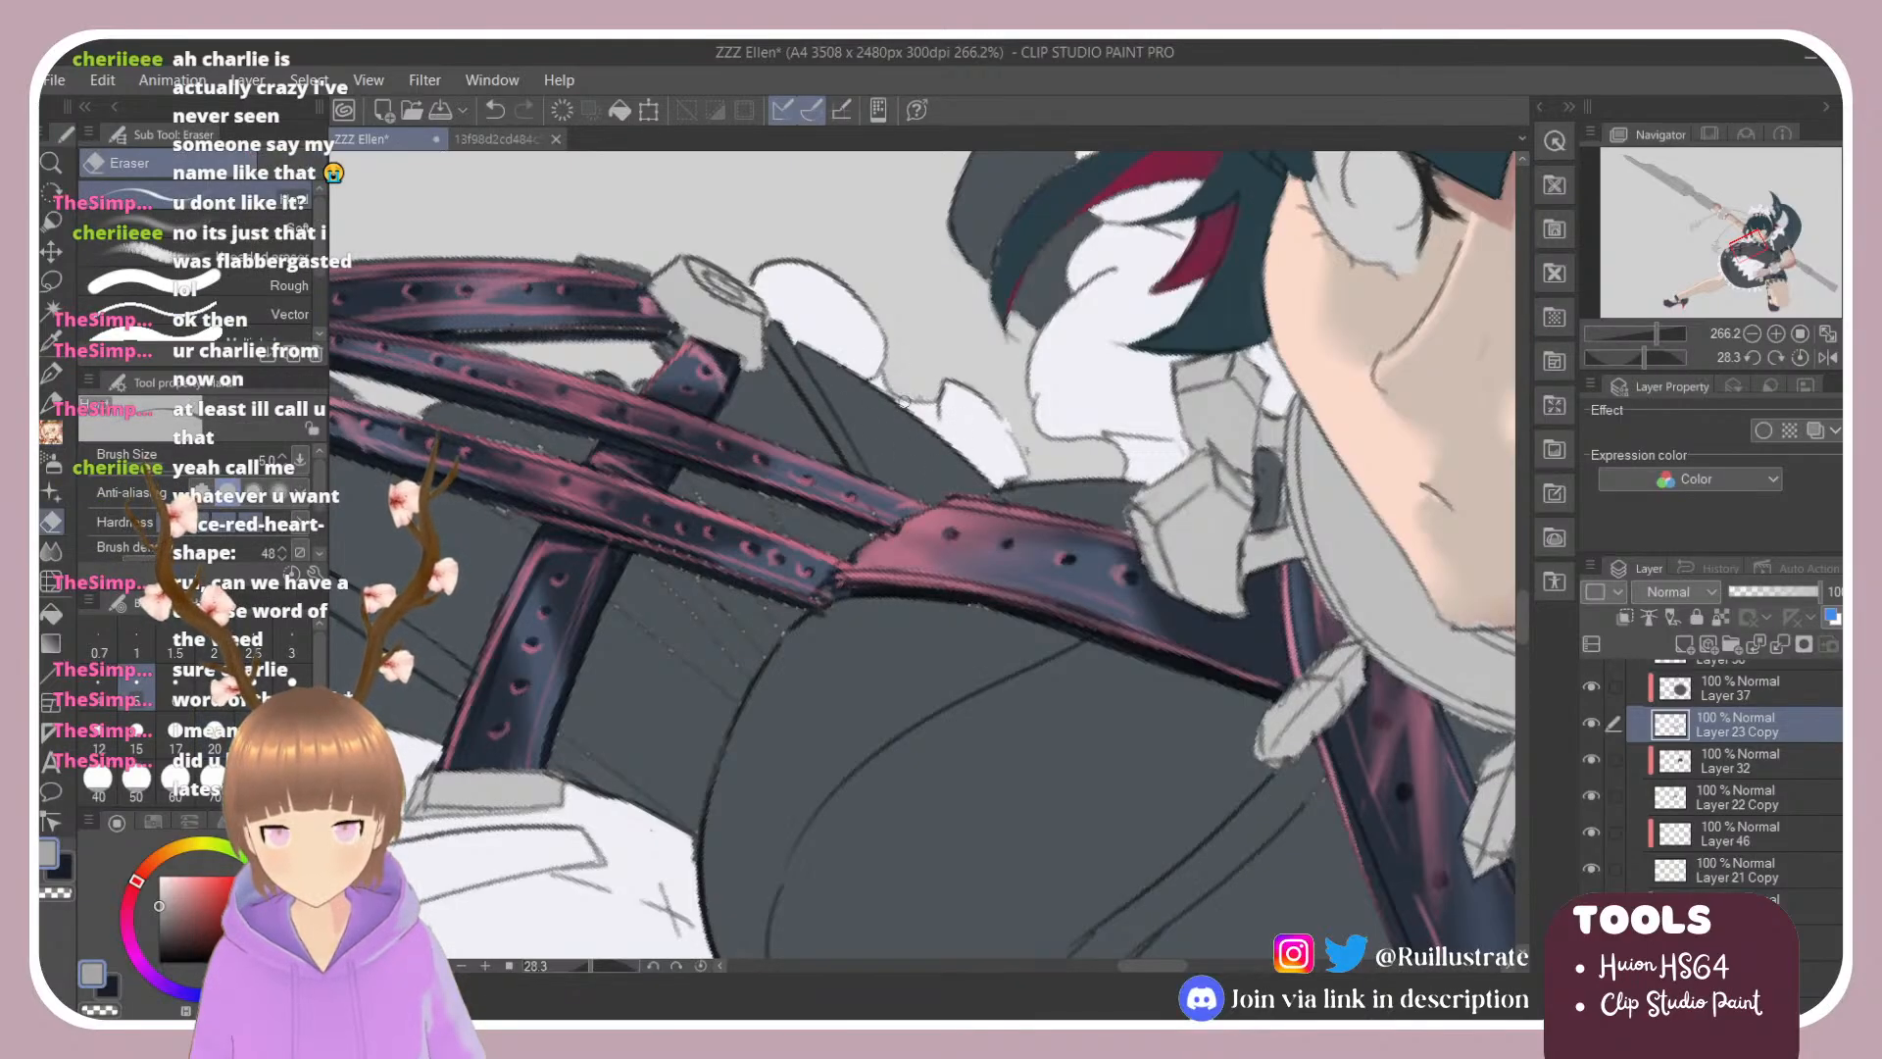
pyautogui.press('b')
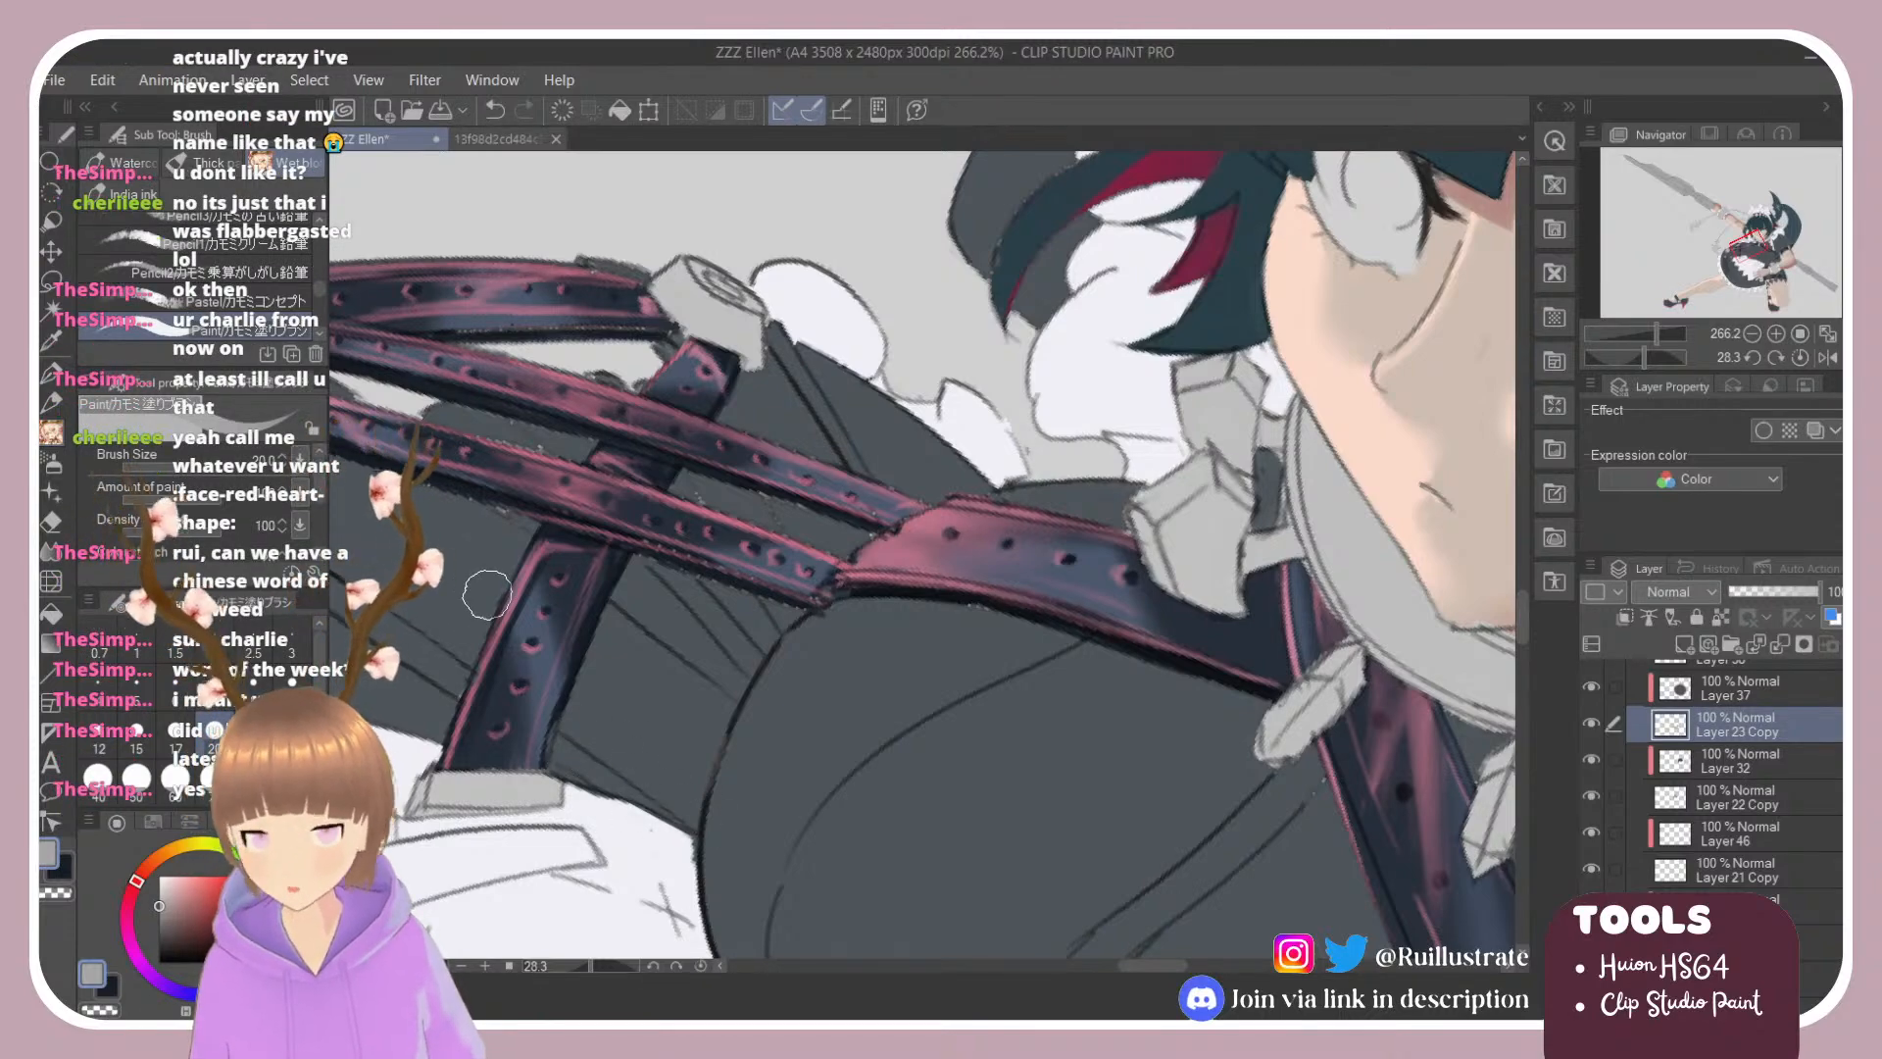
# Step: Touch up the dress base between the punched side straps above the round buckle, alternating brush and eraser
pyautogui.scroll(-3, 487, 595)
pyautogui.scroll(3, 383, 530)
pyautogui.press('r')
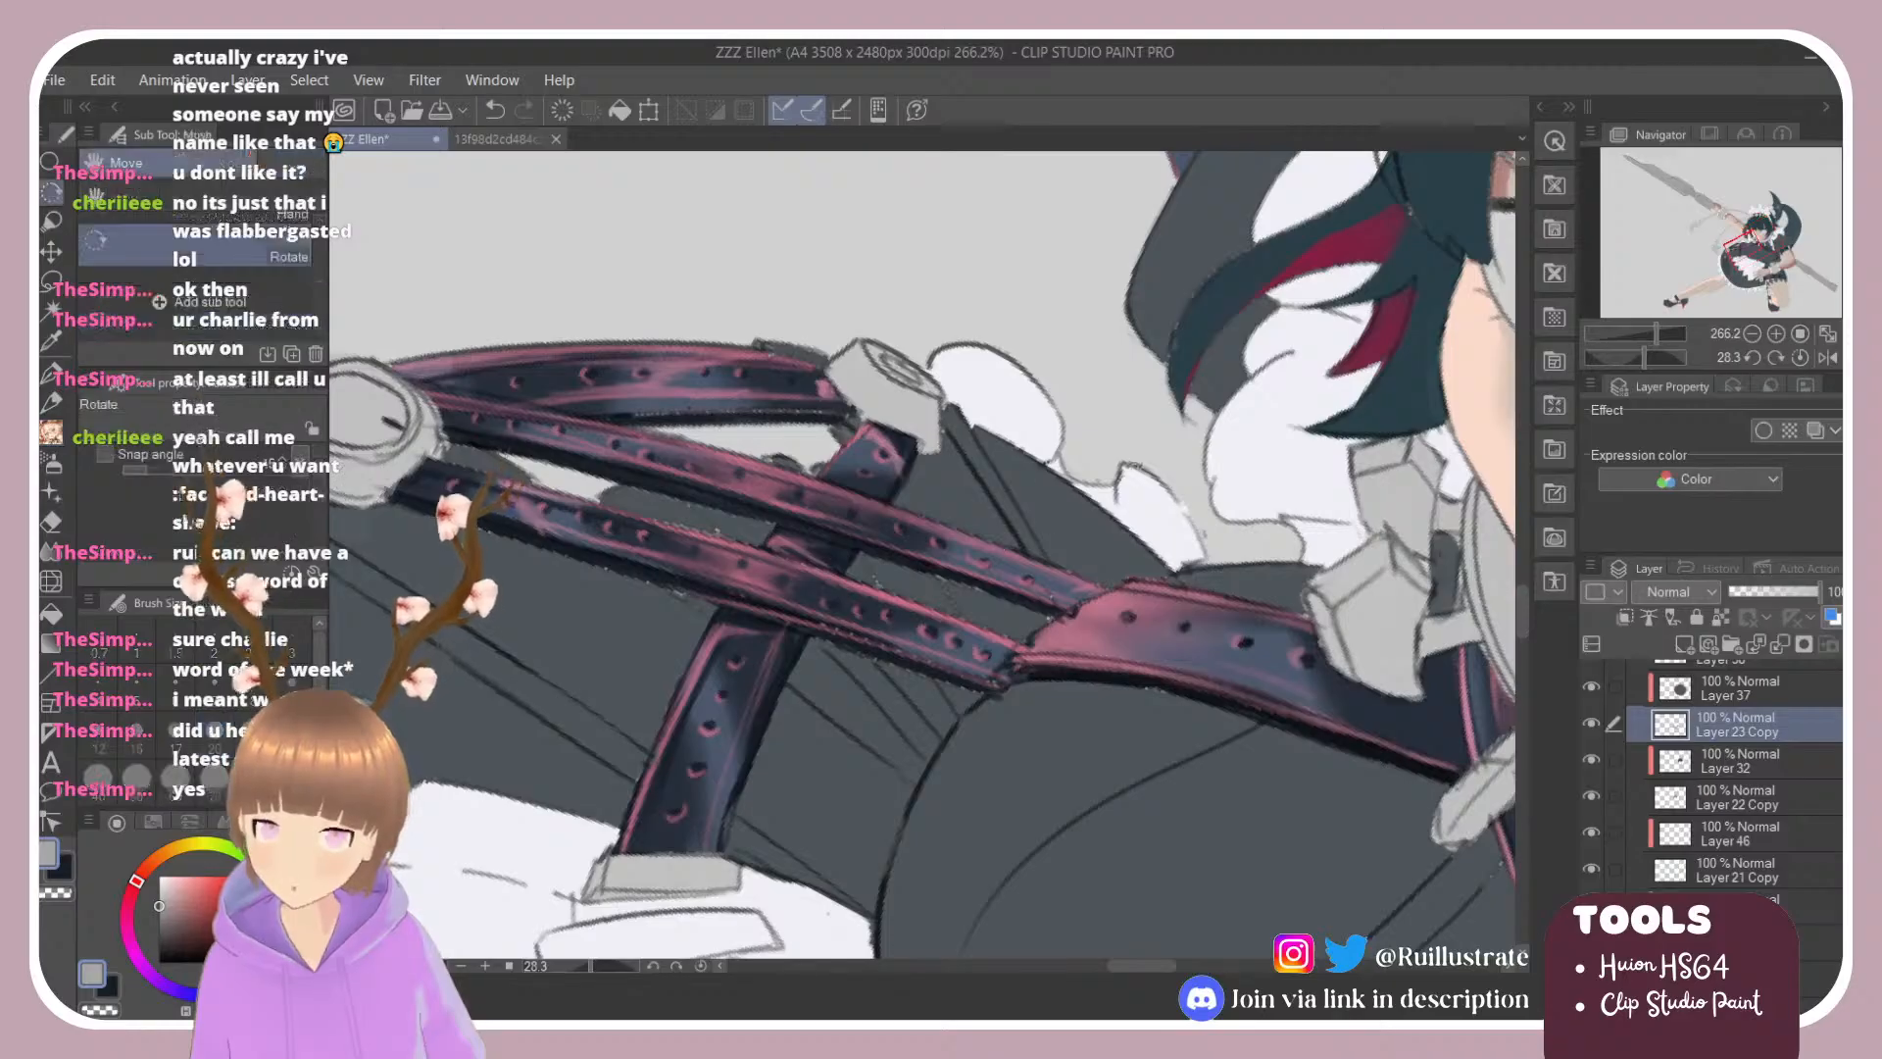
pyautogui.moveTo(1059, 735); pyautogui.dragTo(1083, 394)
pyautogui.scroll(-2, 1083, 394)
pyautogui.scroll(5, 1059, 529)
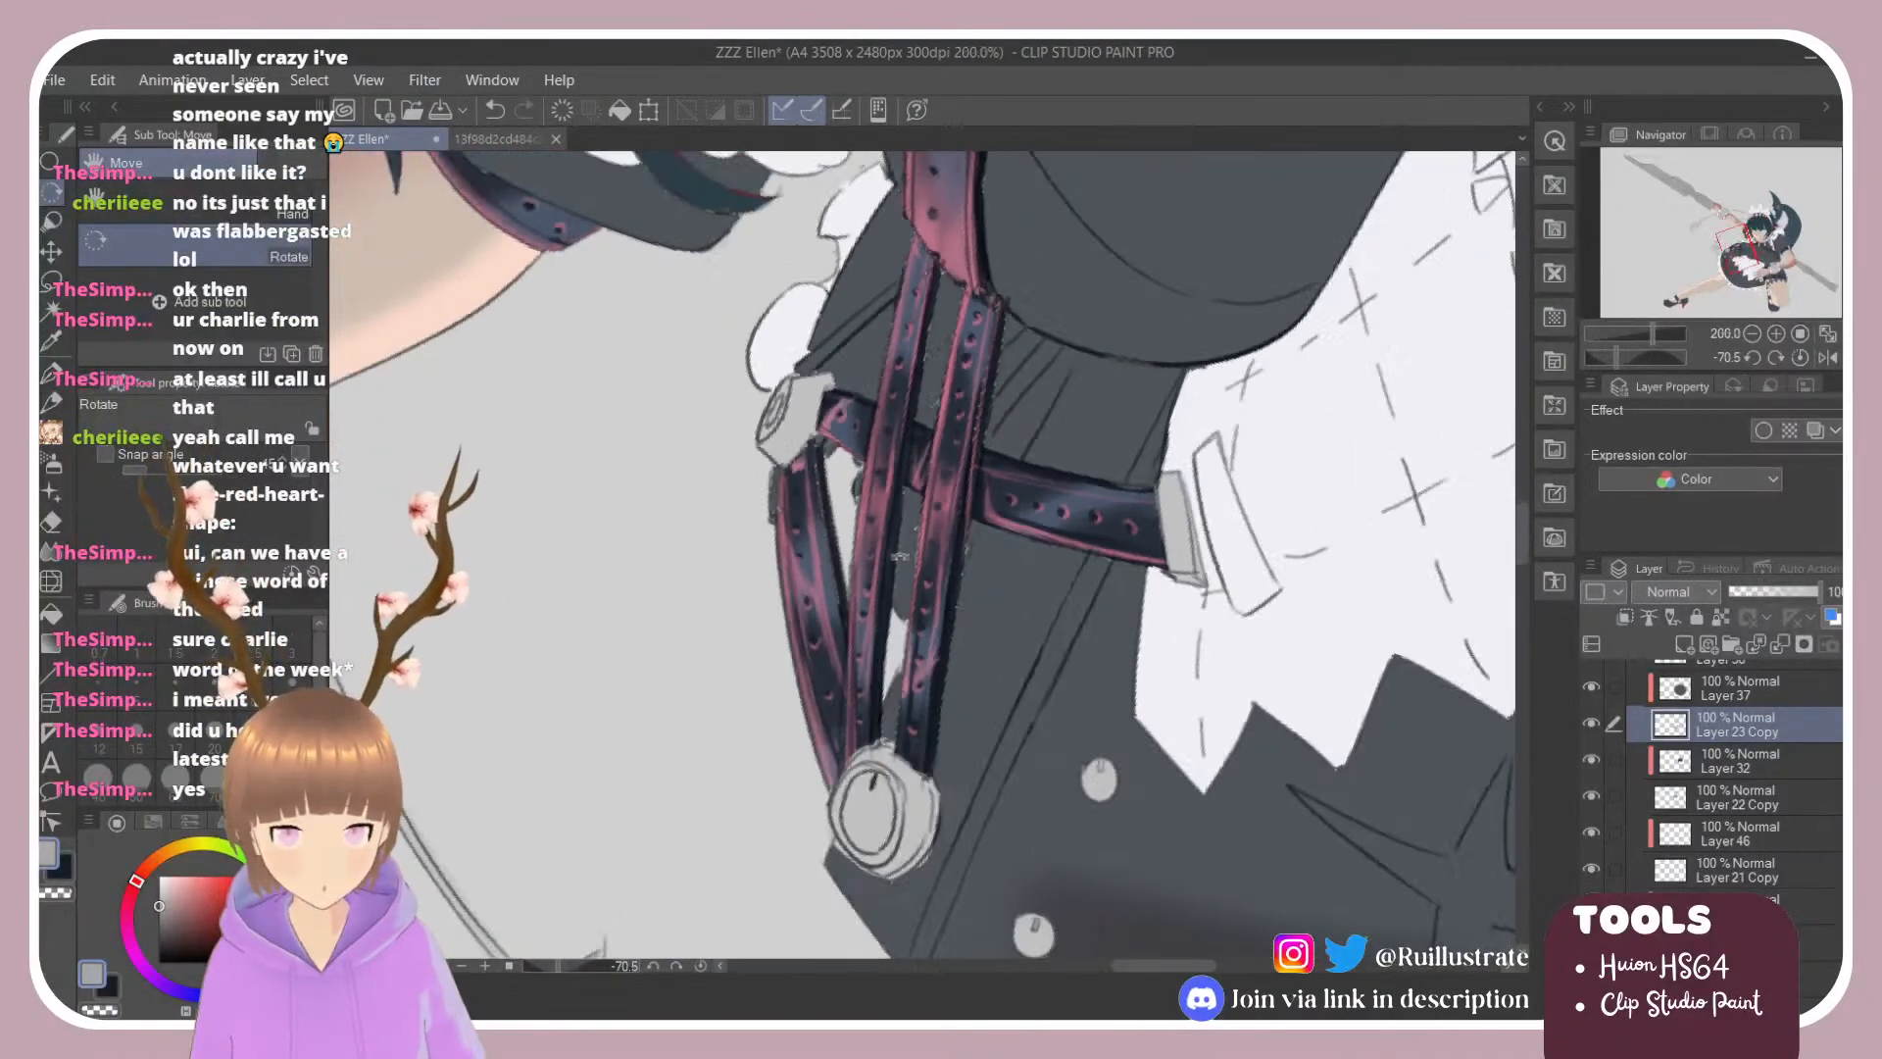
pyautogui.press('e')
pyautogui.press('b')
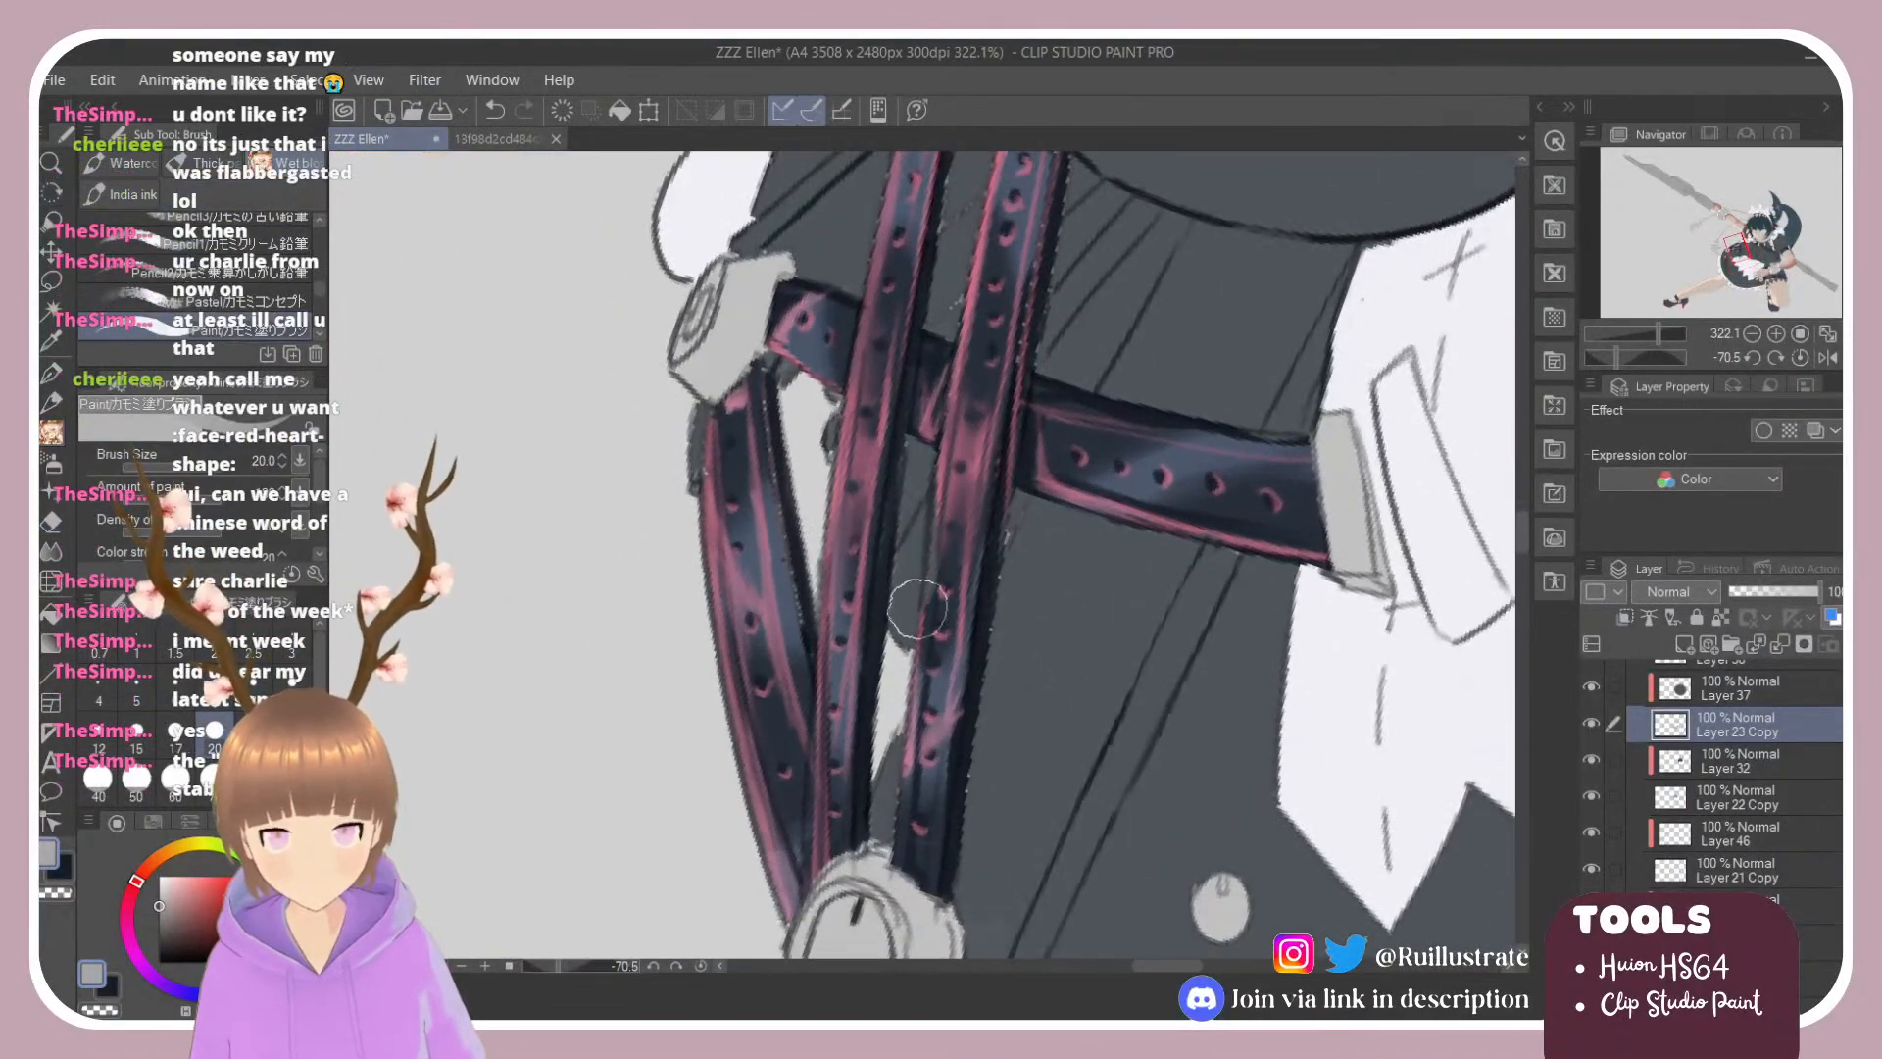
pyautogui.press('e')
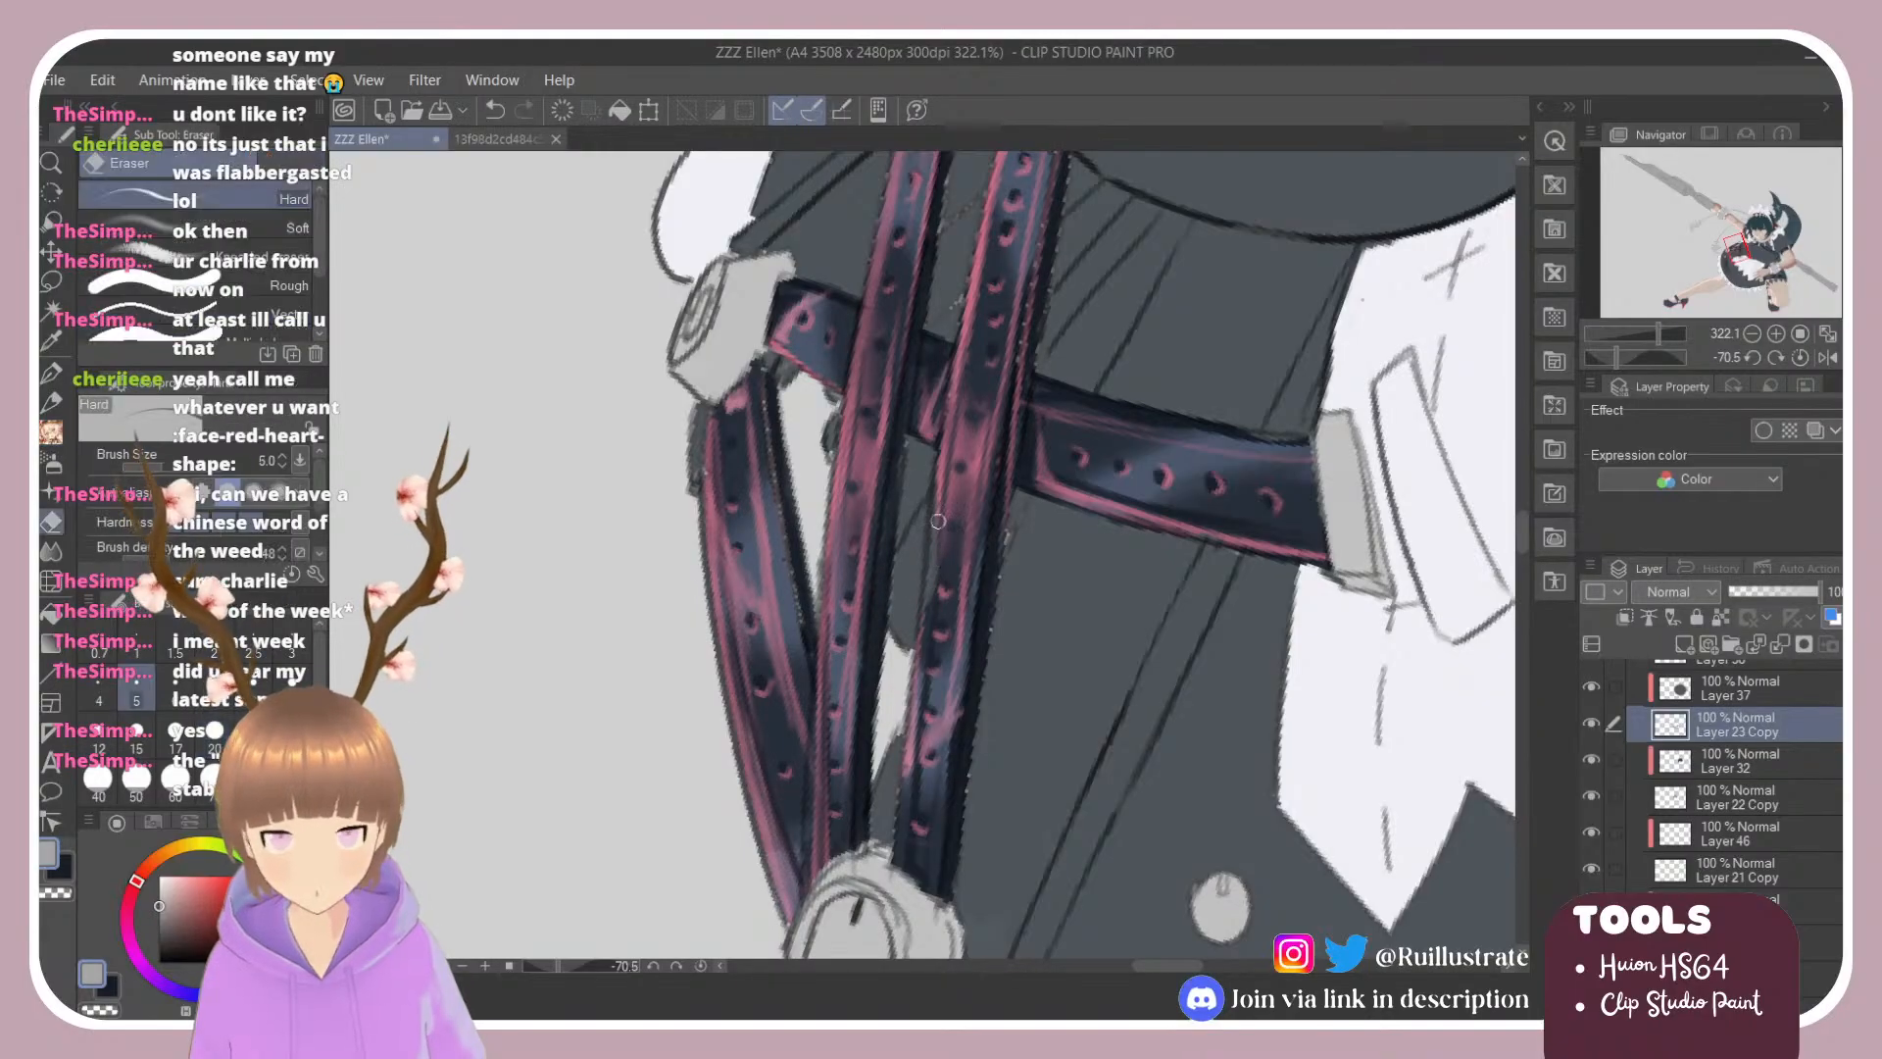
pyautogui.press('b')
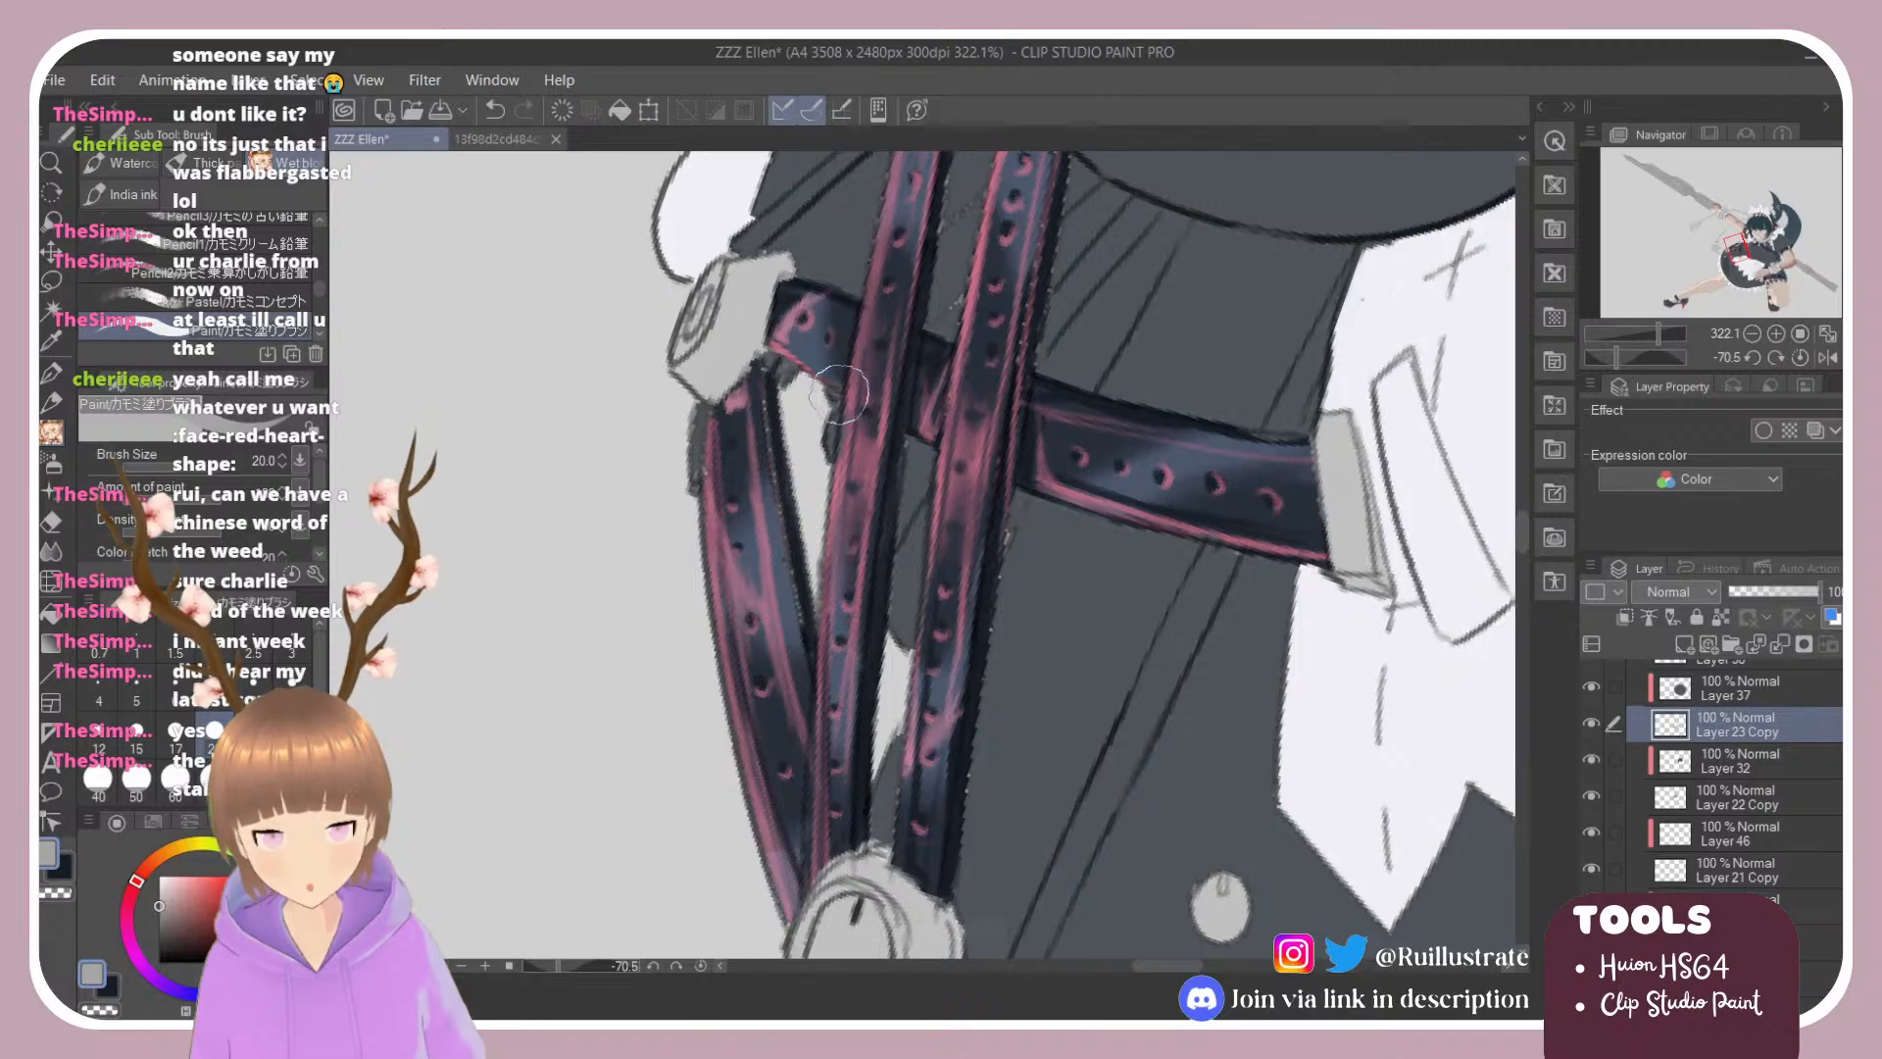
# Step: Clean up the base in the narrow opening between the two long straps just above the round buckle
pyautogui.hotkey('ctrl', '-')
pyautogui.scroll(2, 613, 640)
pyautogui.press('e')
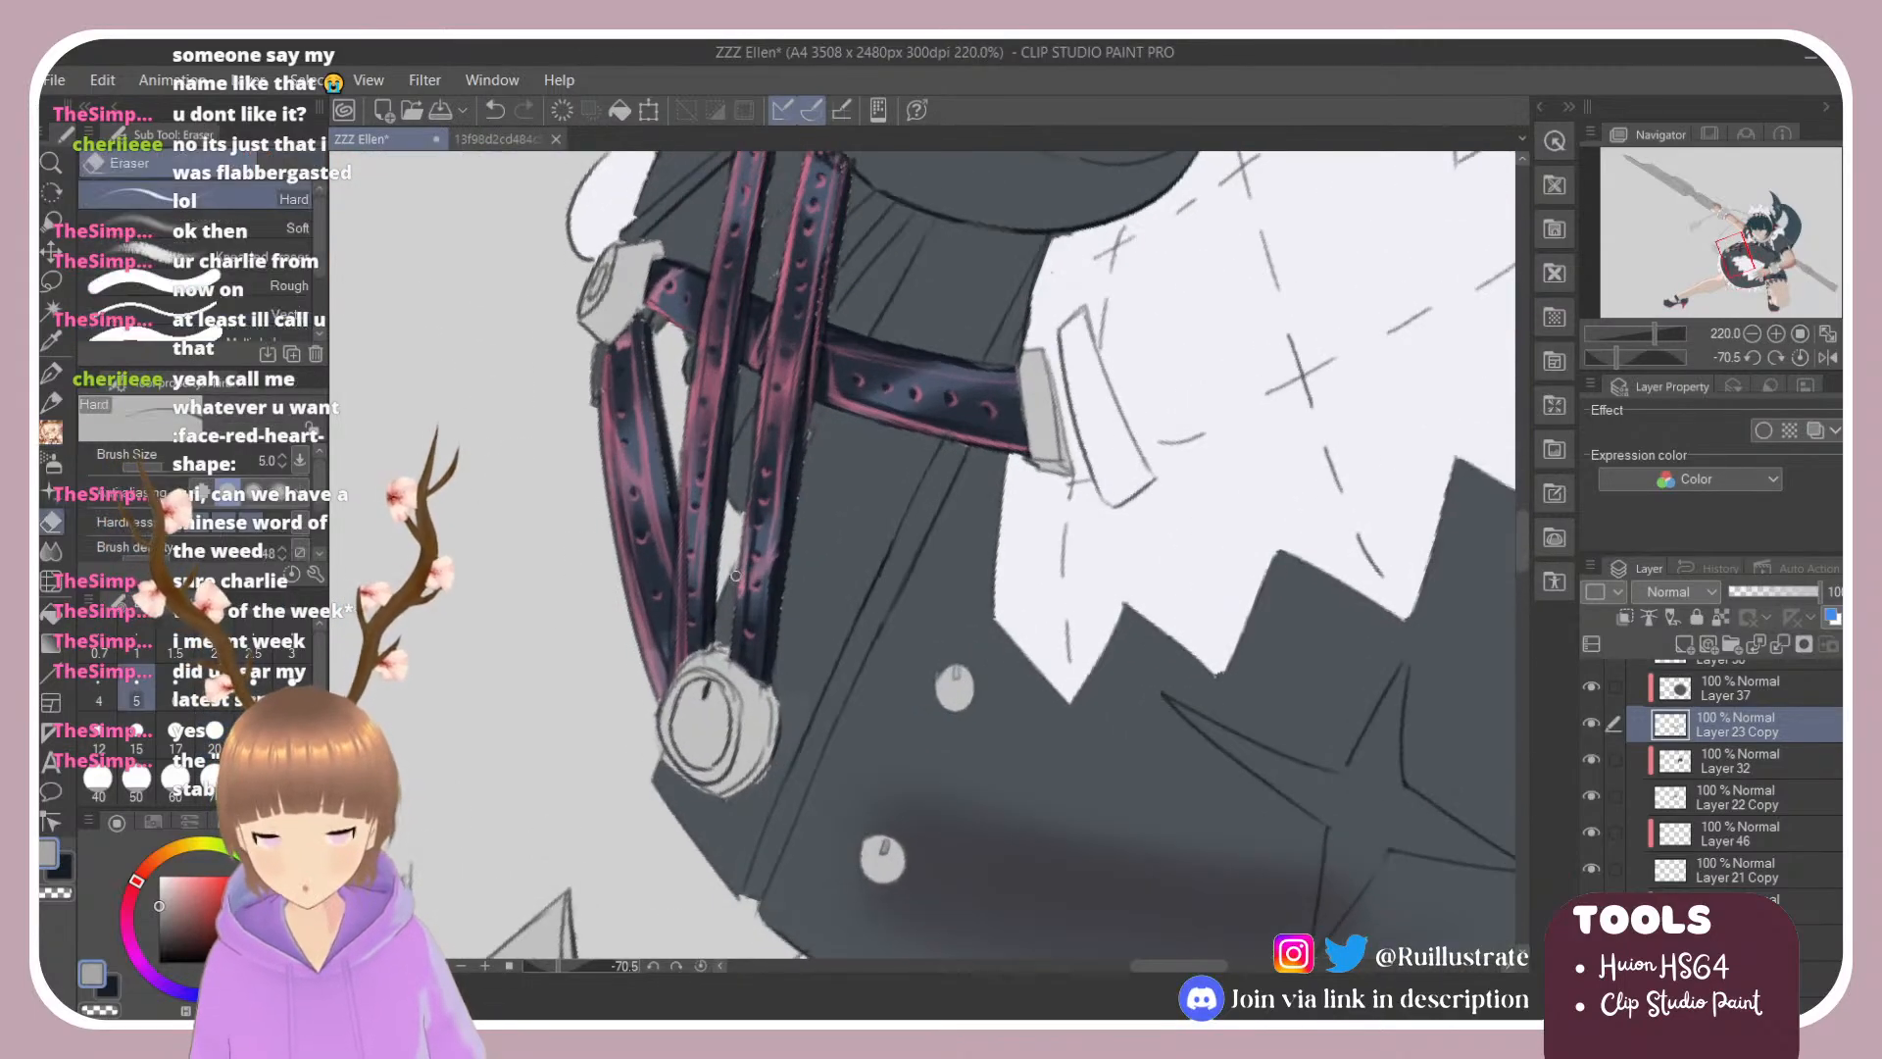
pyautogui.press('b')
pyautogui.moveTo(724, 612); pyautogui.dragTo(735, 555)
pyautogui.press('e')
pyautogui.press('b')
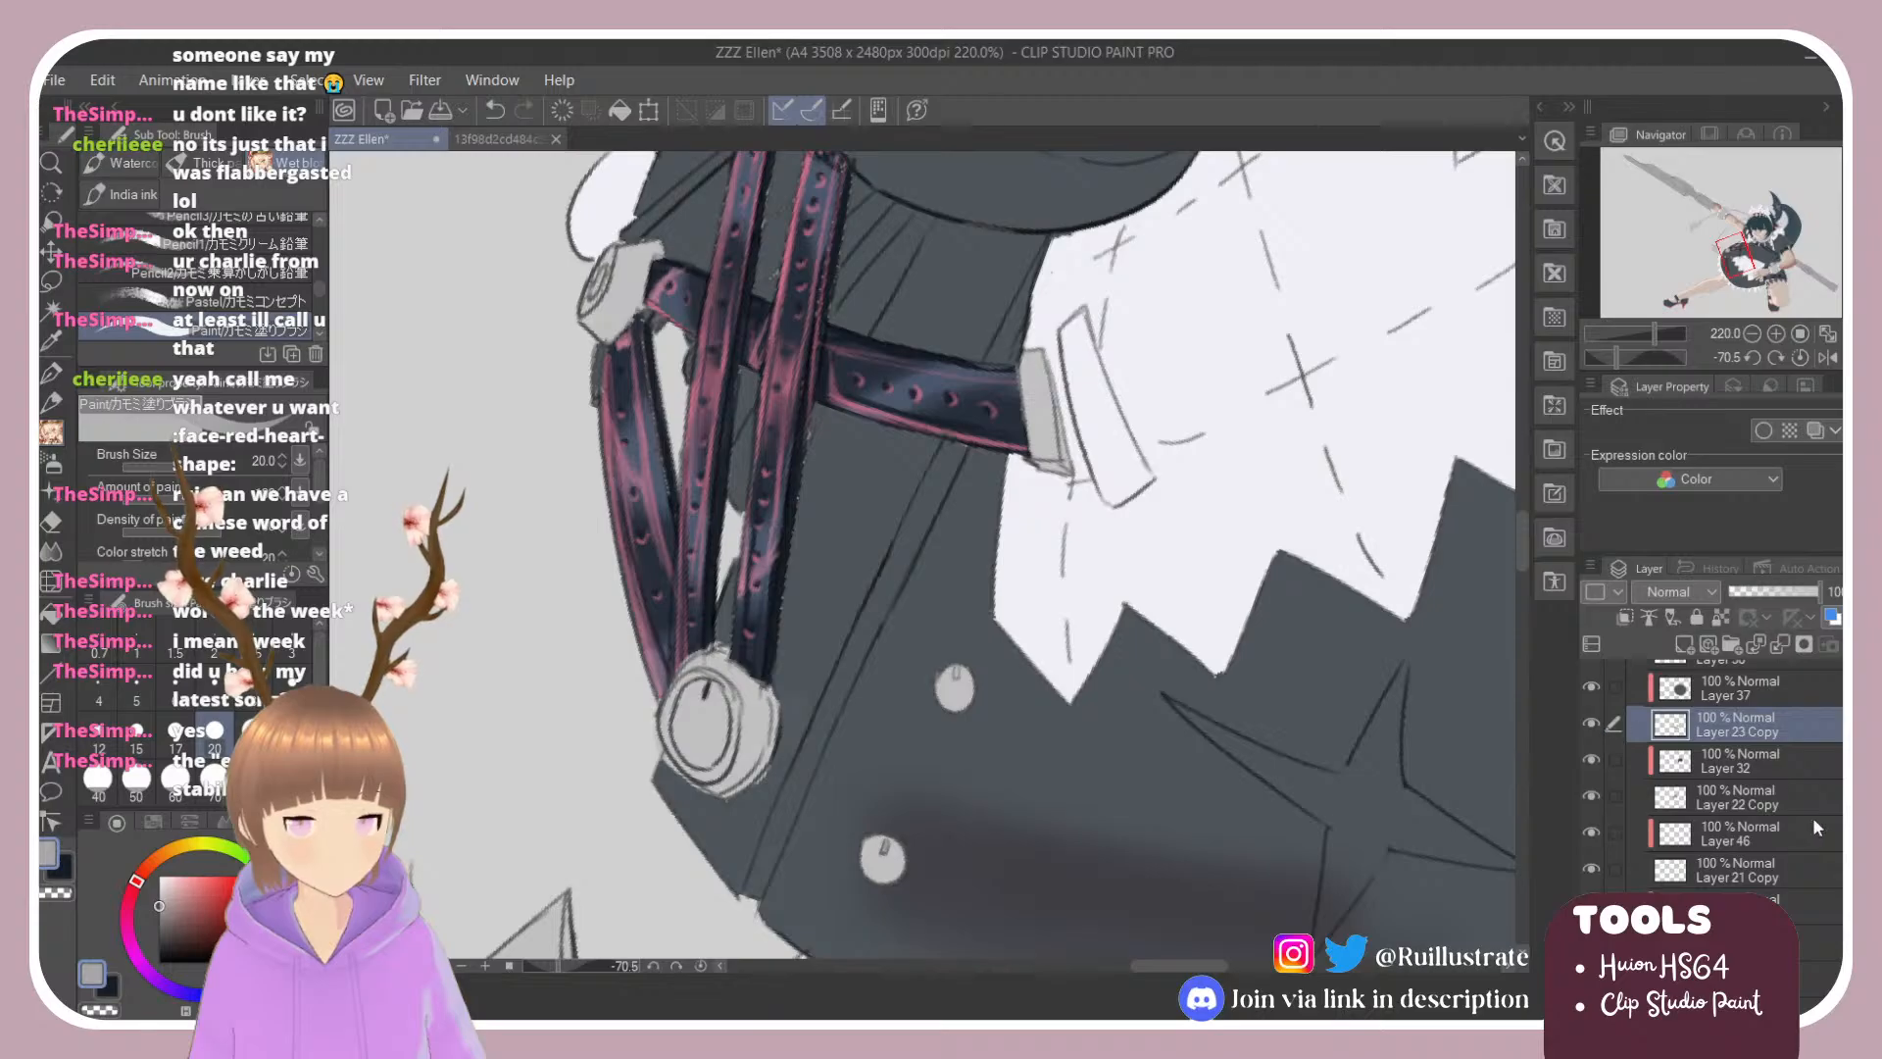
# Step: Hide the skirt's Layer 24 Copy and toggle Layer 23 Copy to inspect the base strokes behind the straps
pyautogui.scroll(4, 1645, 796)
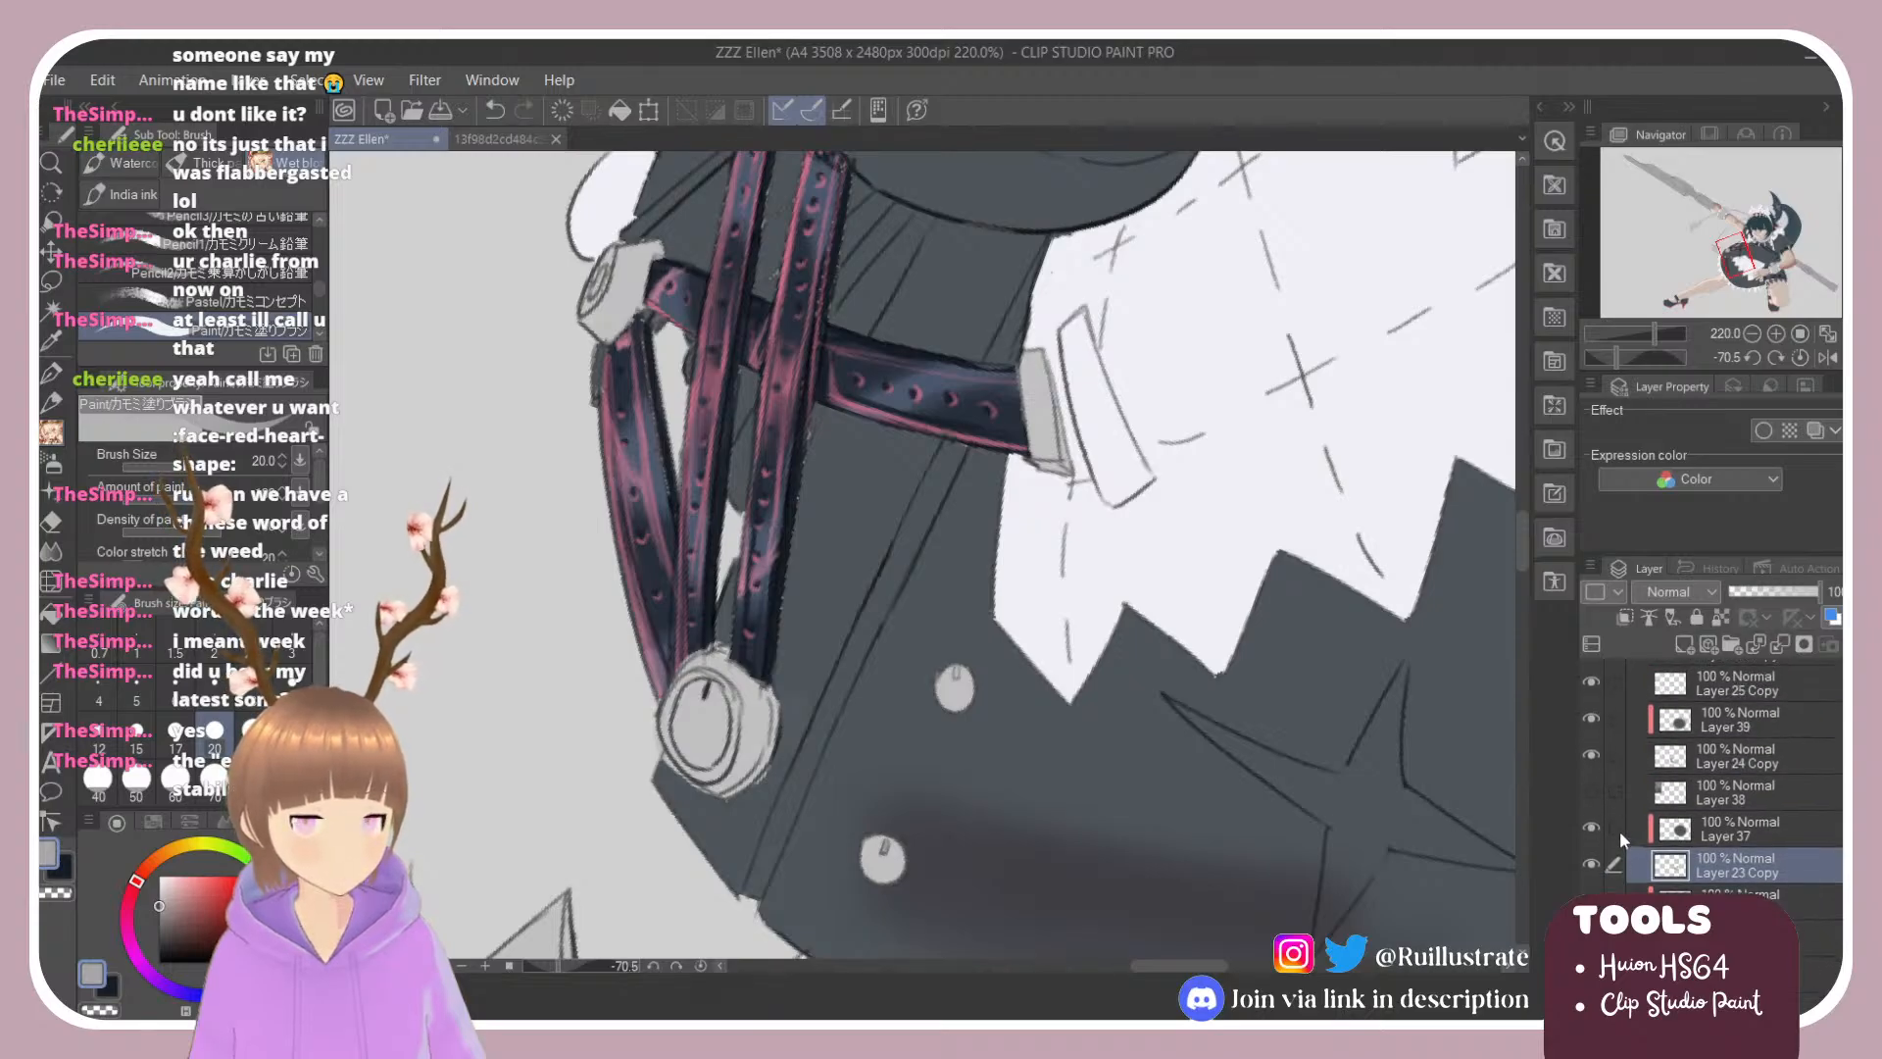
pyautogui.click(1591, 864)
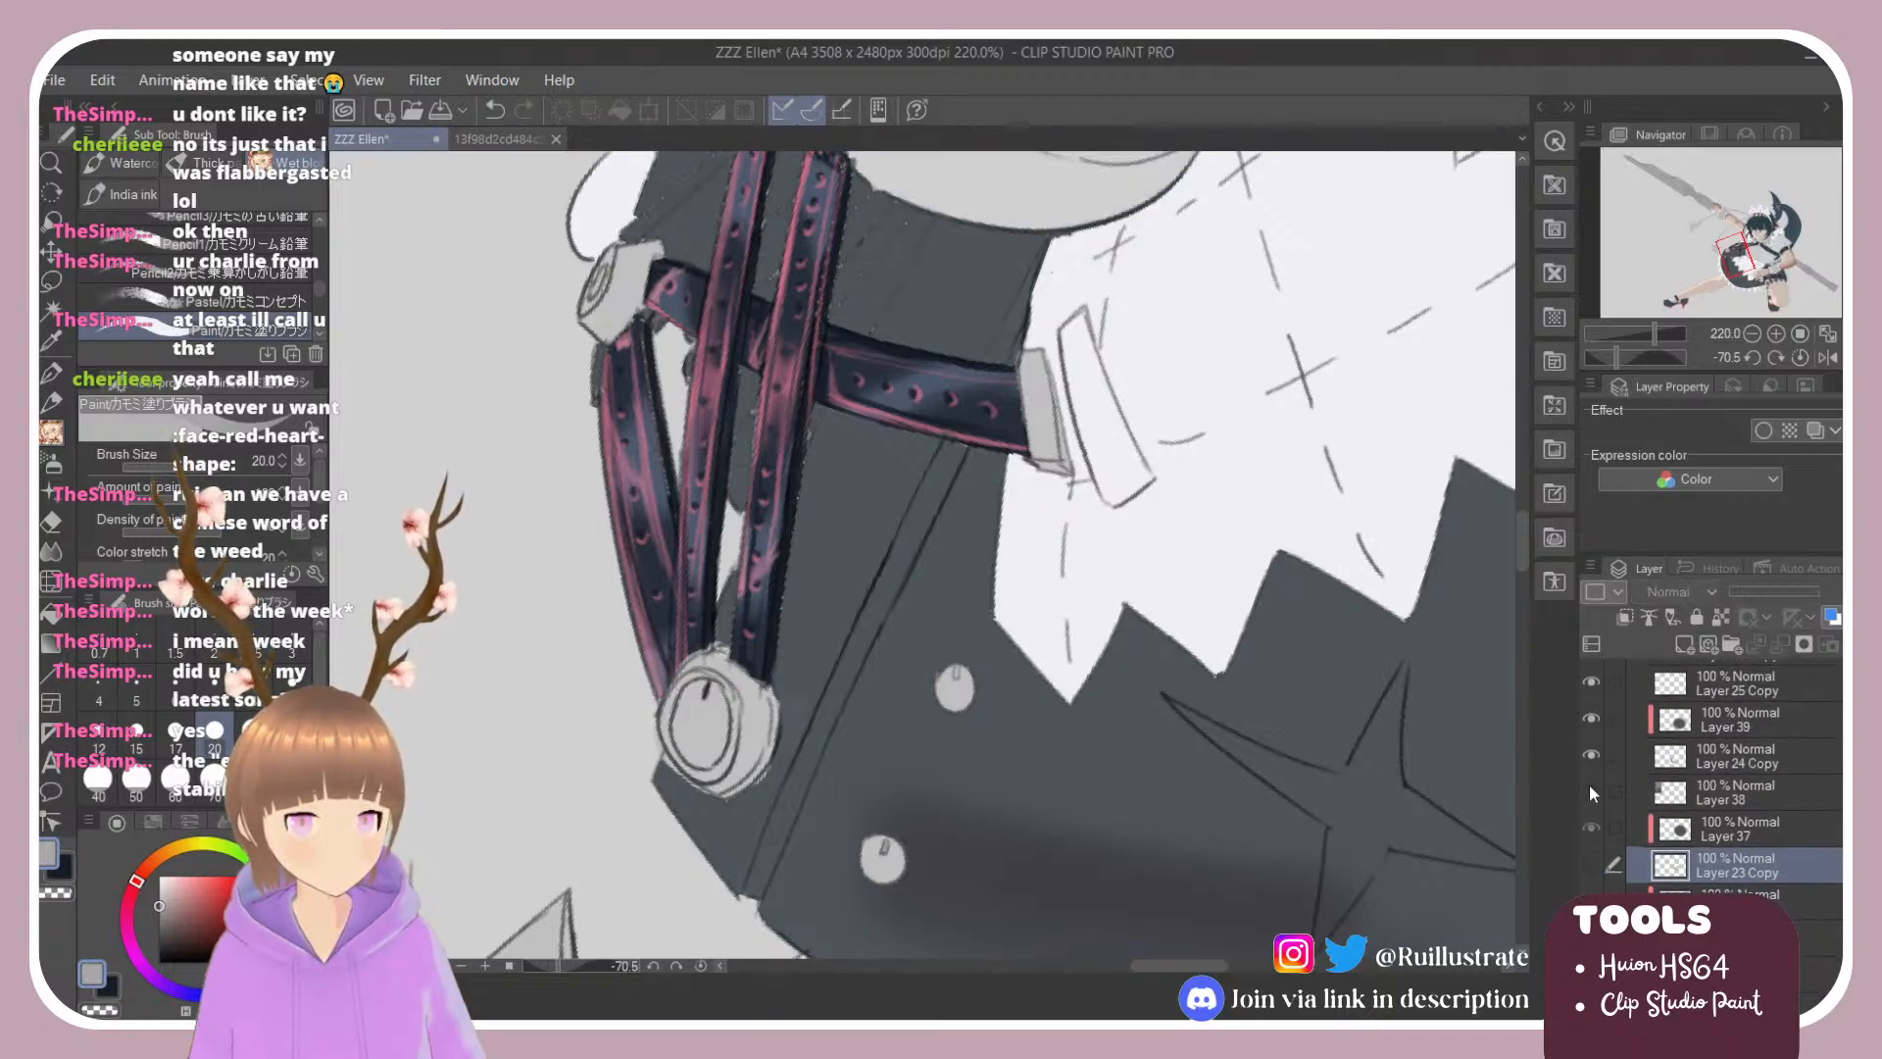
pyautogui.click(1594, 753)
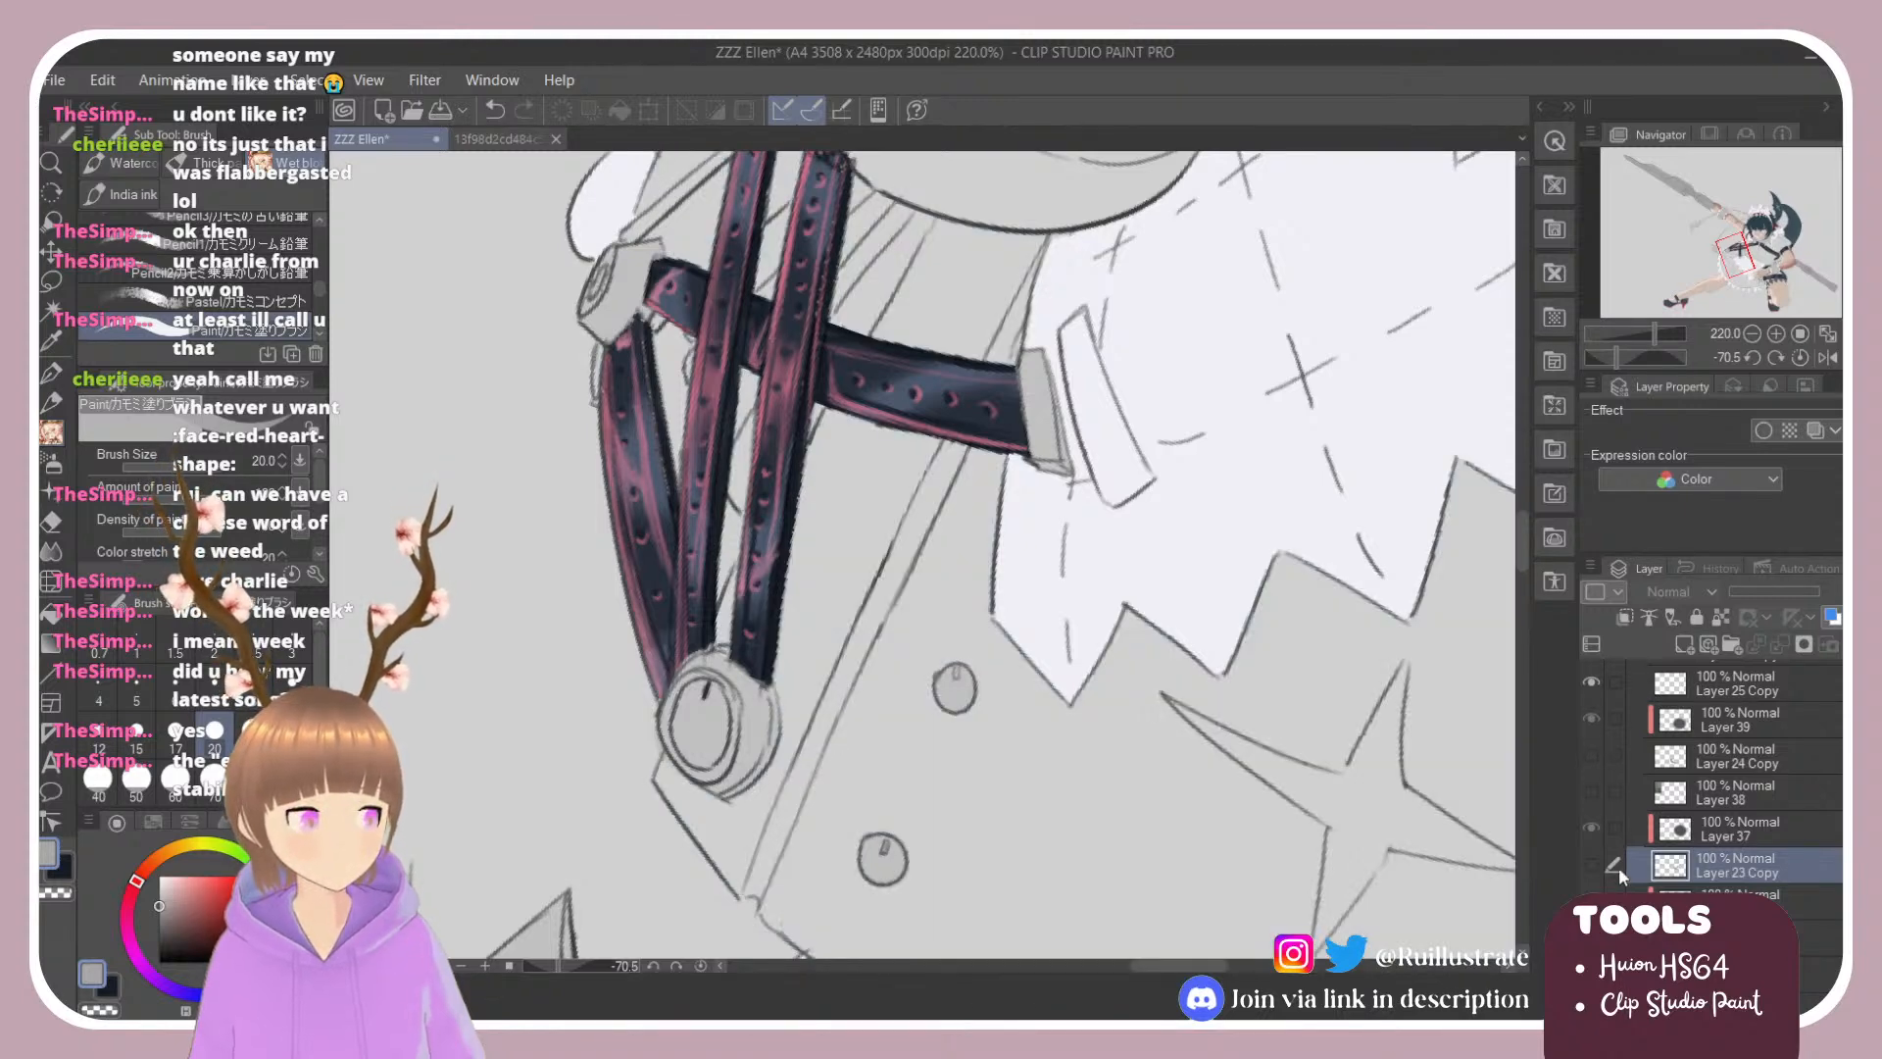
pyautogui.click(1591, 863)
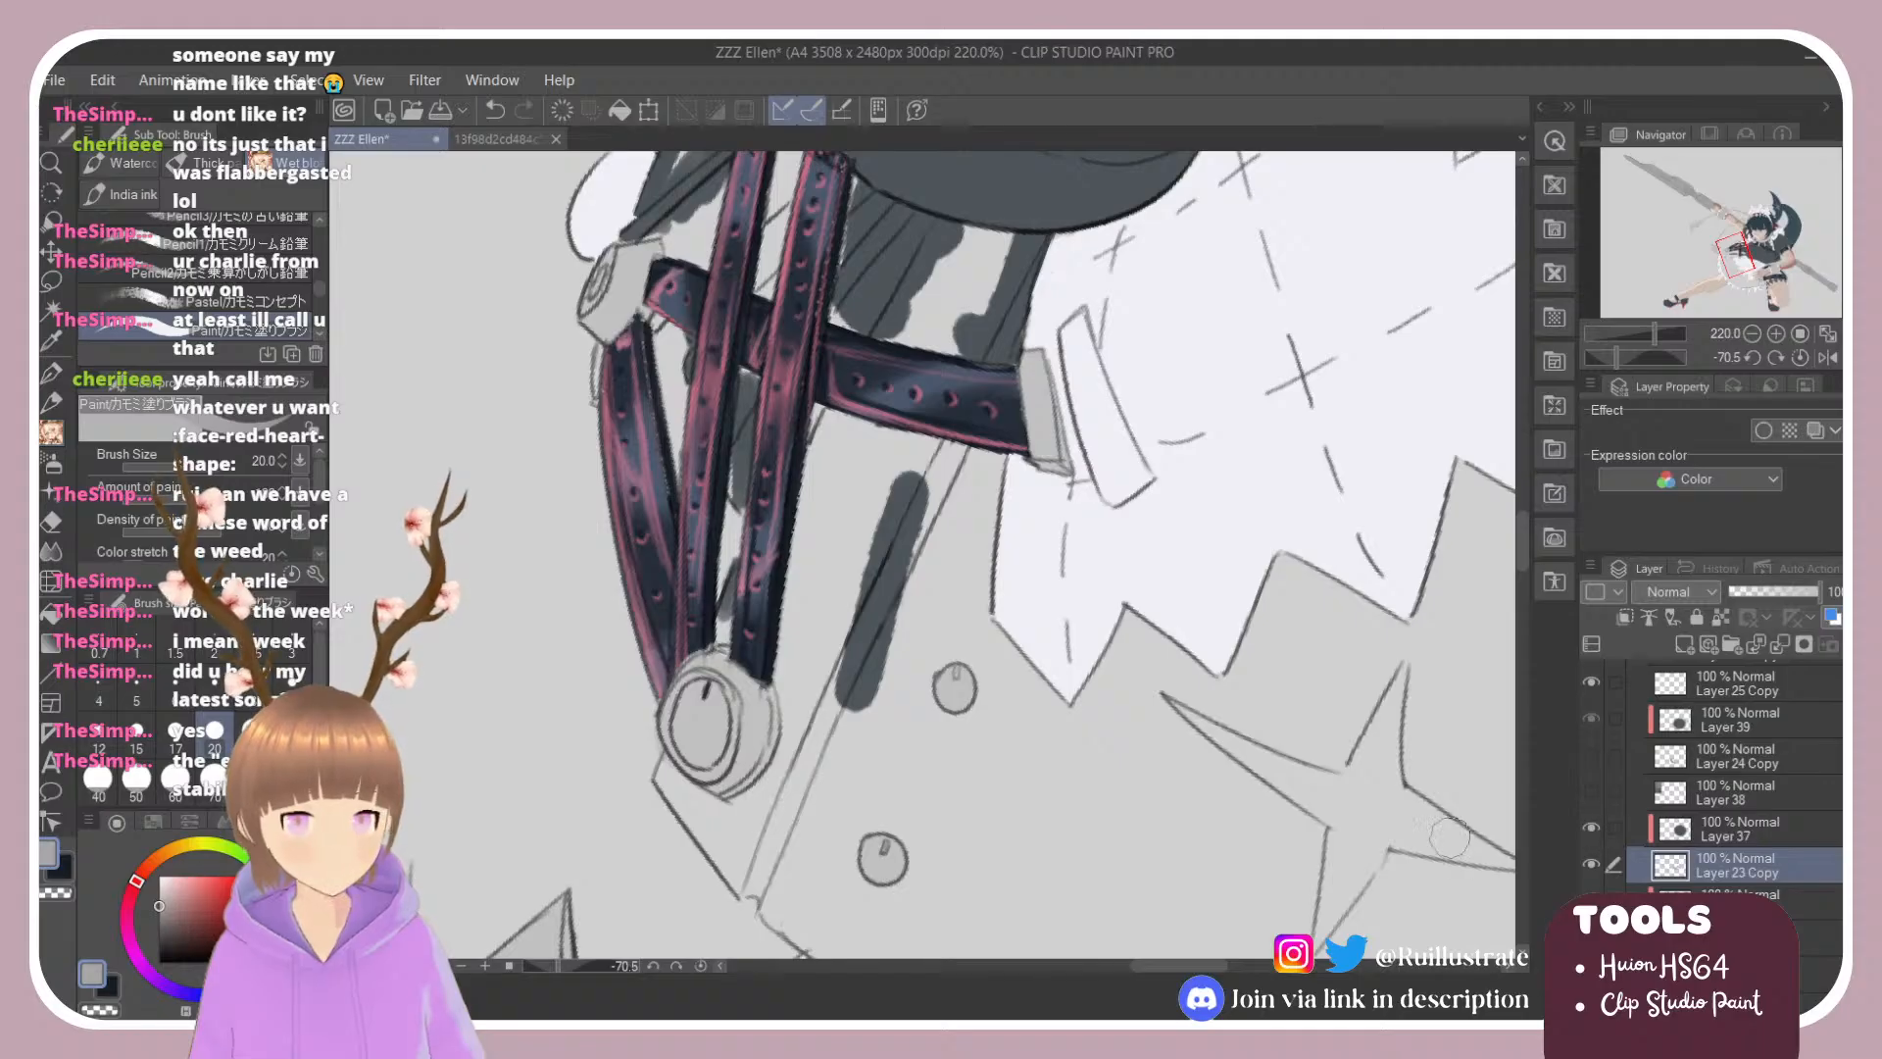
# Step: Lasso the base strokes around the side straps on Layer 23 Copy, following the bodice edge, and cut them out
pyautogui.scroll(-3, 1157, 821)
pyautogui.scroll(2, 1214, 638)
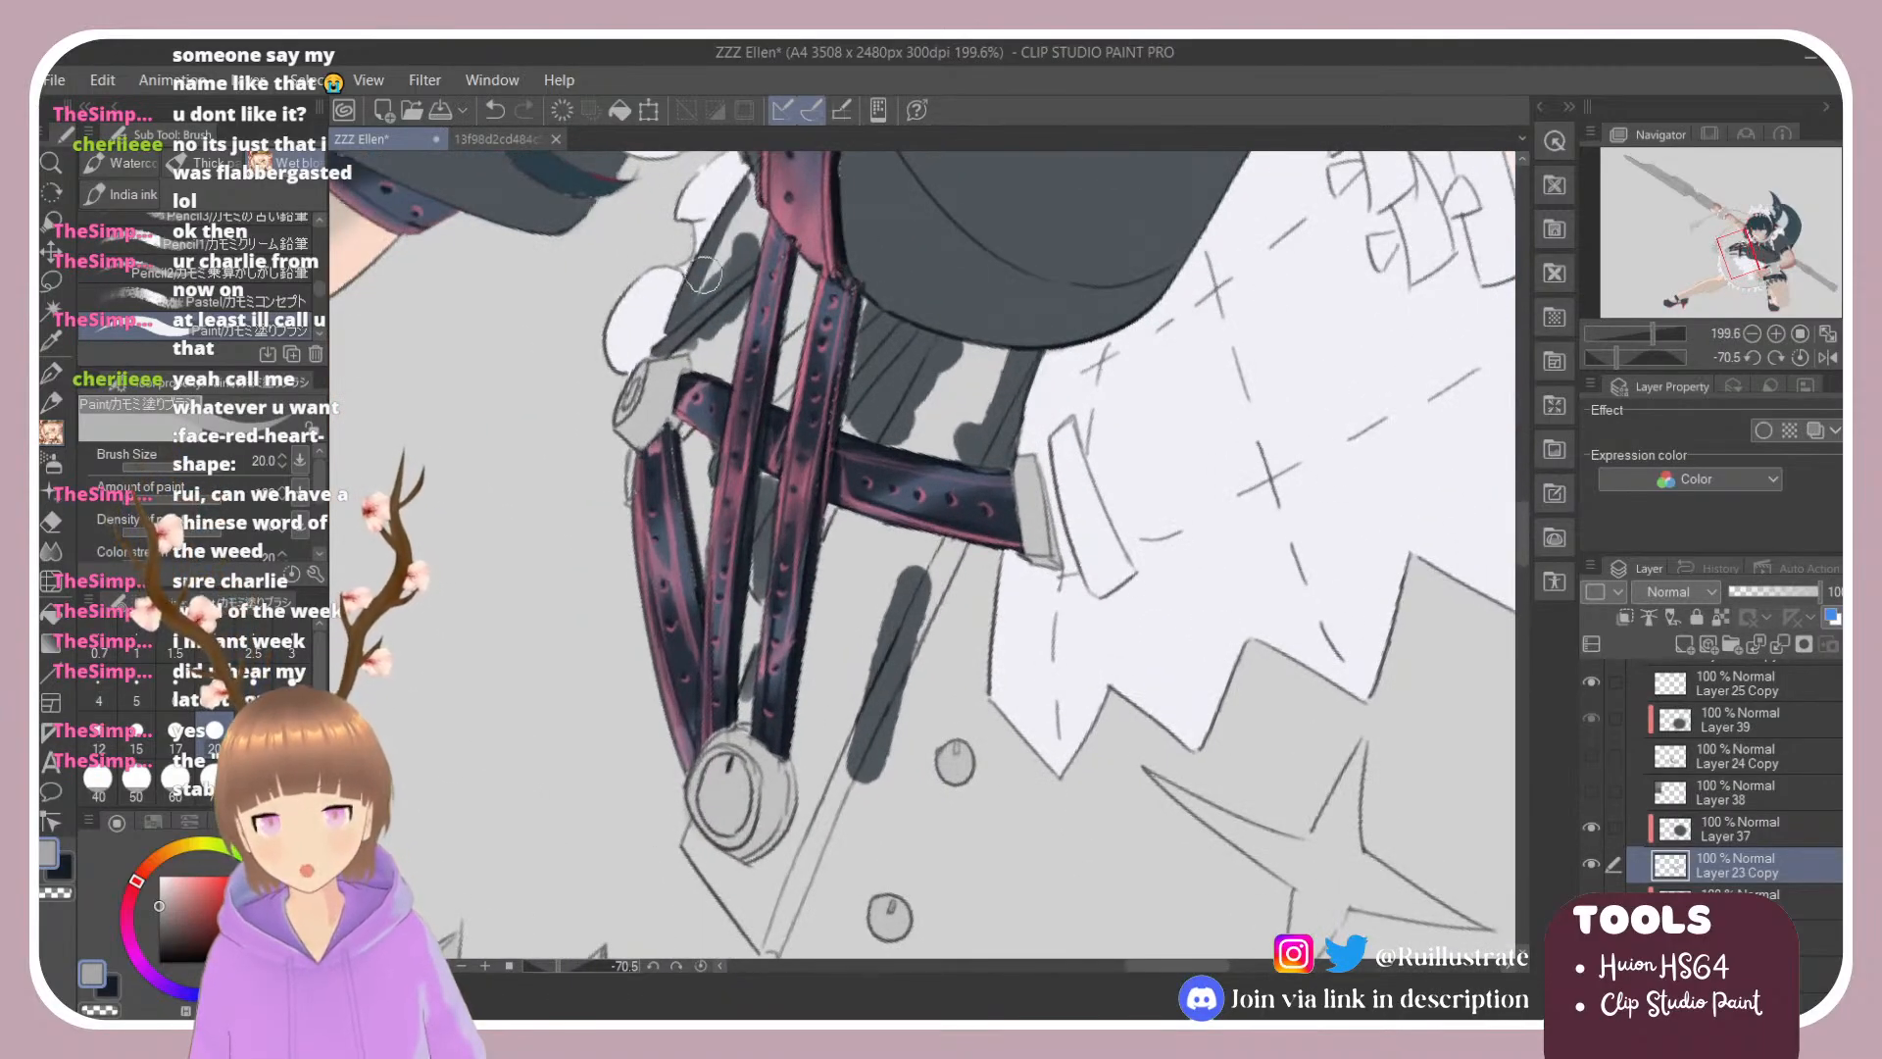
pyautogui.press('m')
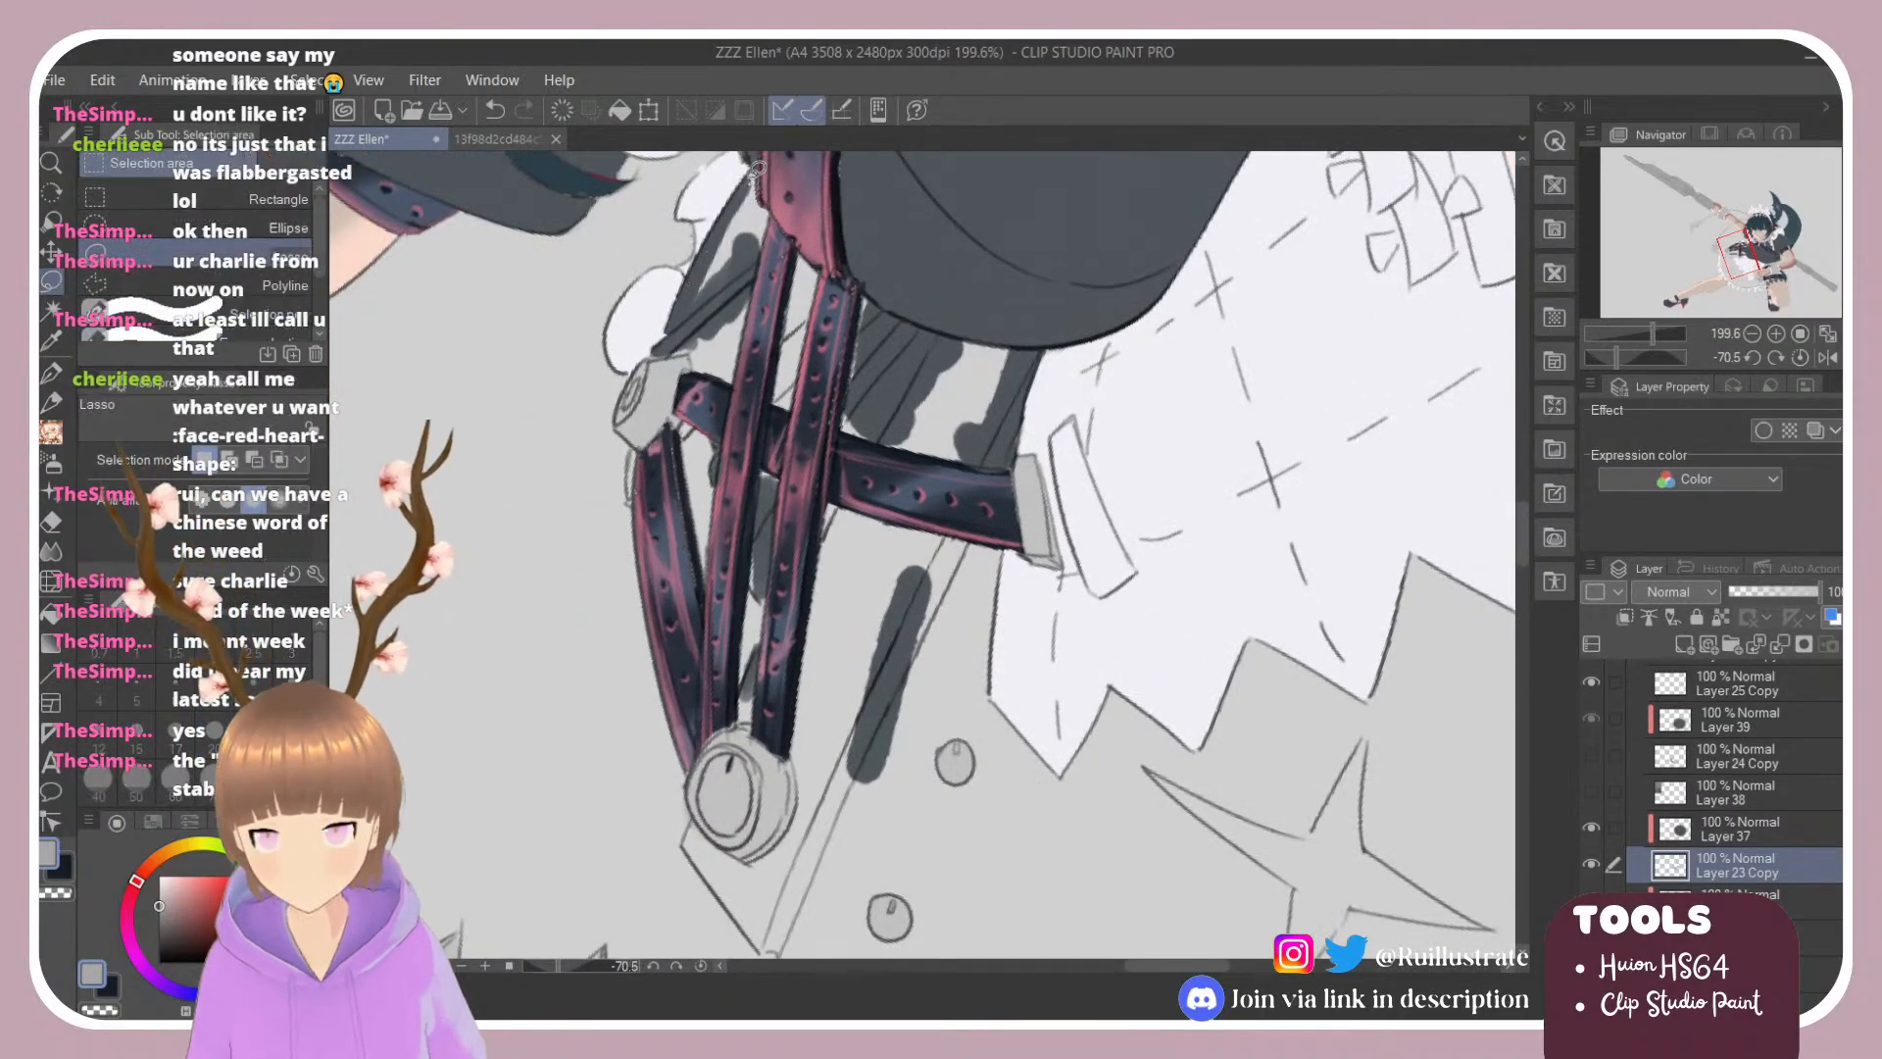
pyautogui.moveTo(752, 155)
pyautogui.mouseDown()
pyautogui.moveTo(599, 370)
pyautogui.moveTo(593, 480)
pyautogui.moveTo(639, 652)
pyautogui.moveTo(719, 757)
pyautogui.moveTo(850, 800)
pyautogui.moveTo(962, 760)
pyautogui.moveTo(1072, 444)
pyautogui.moveTo(1061, 347)
pyautogui.mouseUp()
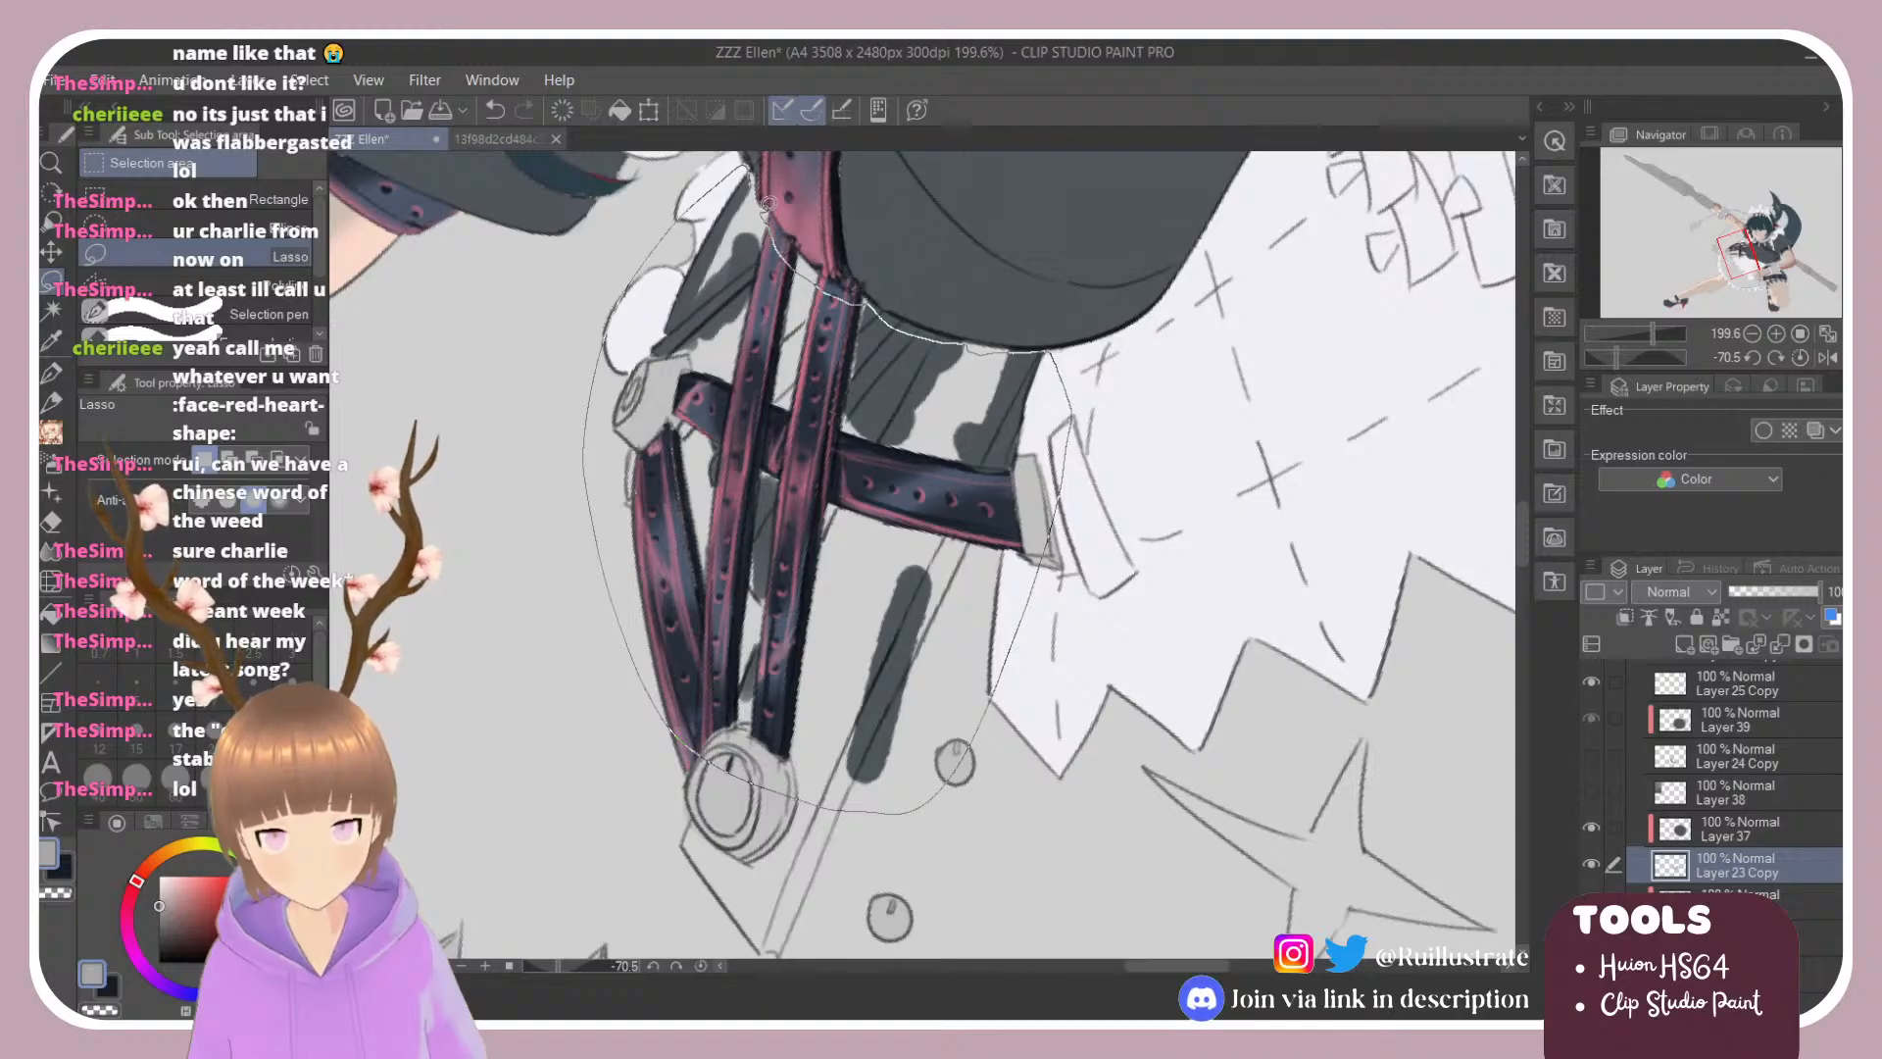
pyautogui.moveTo(750, 171); pyautogui.dragTo(753, 165)
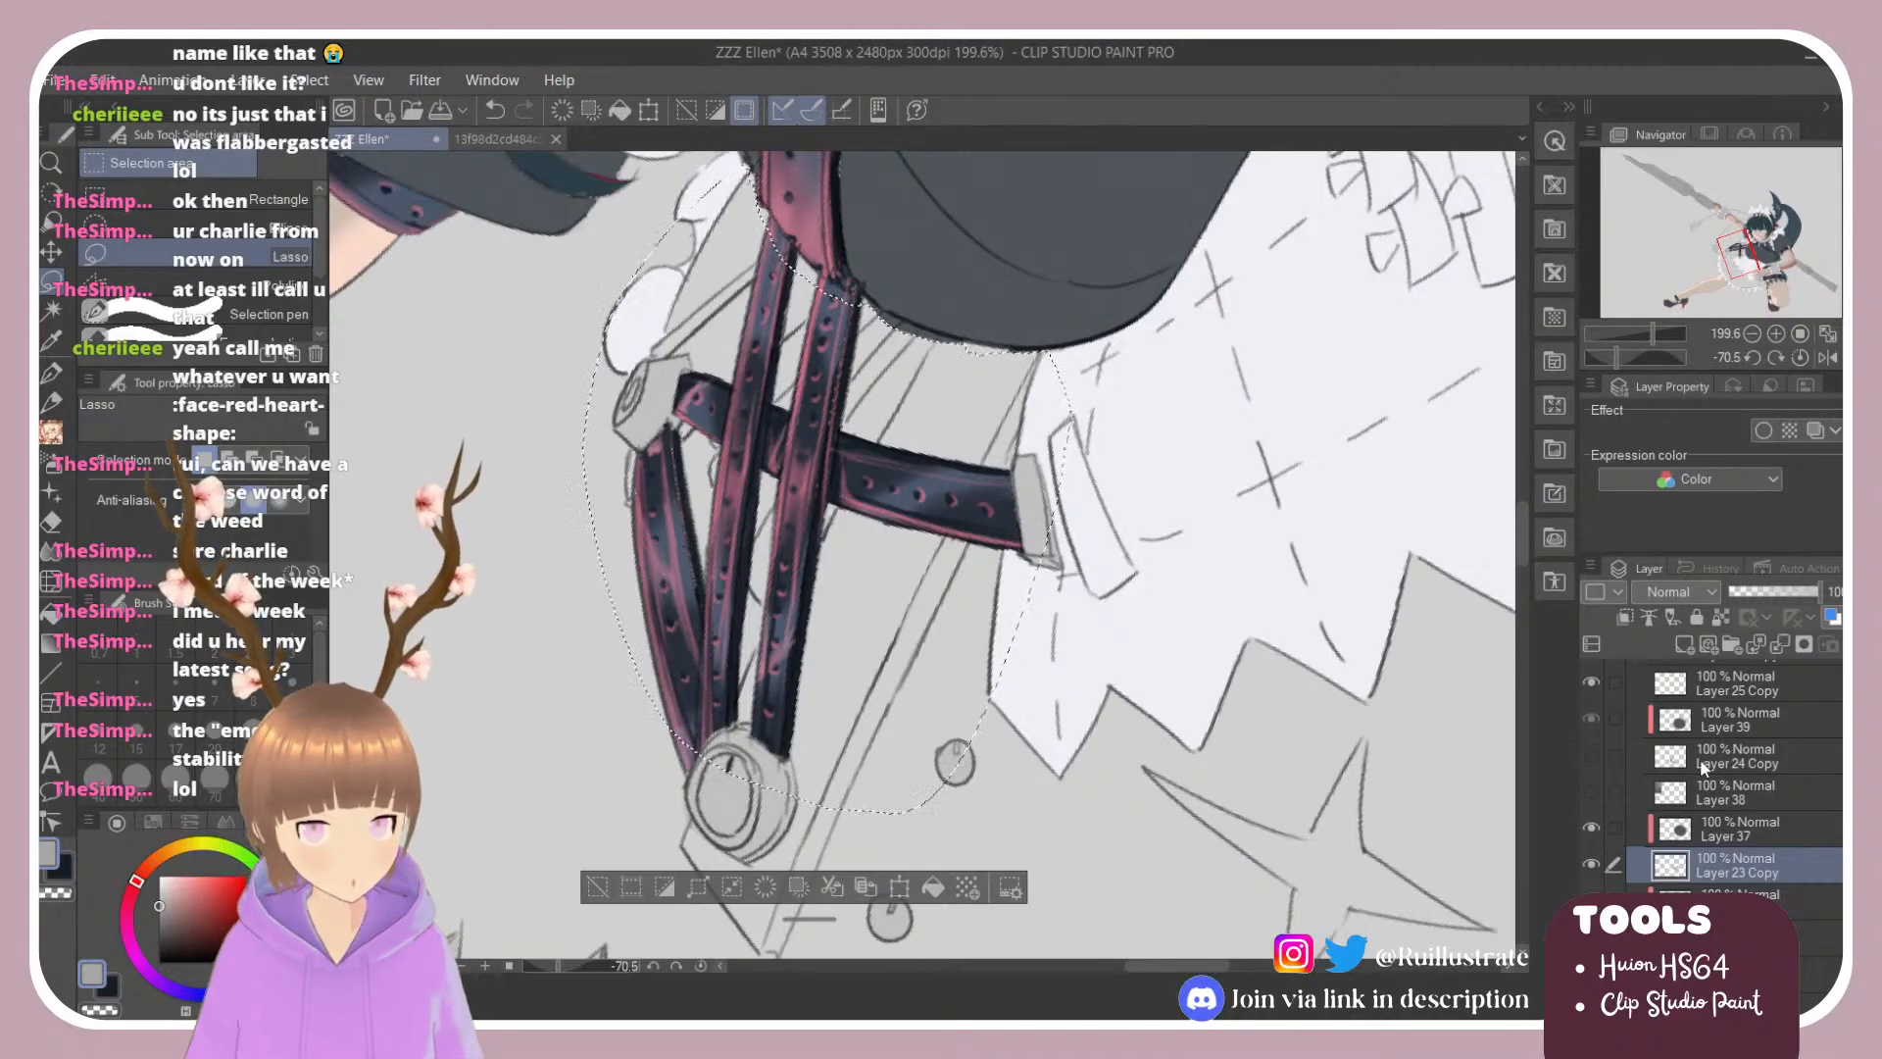
# Step: Paste the cut base strokes as a new layer directly above Layer 24 Copy and make Layer 24 Copy visible
pyautogui.click(1591, 747)
pyautogui.click(1592, 750)
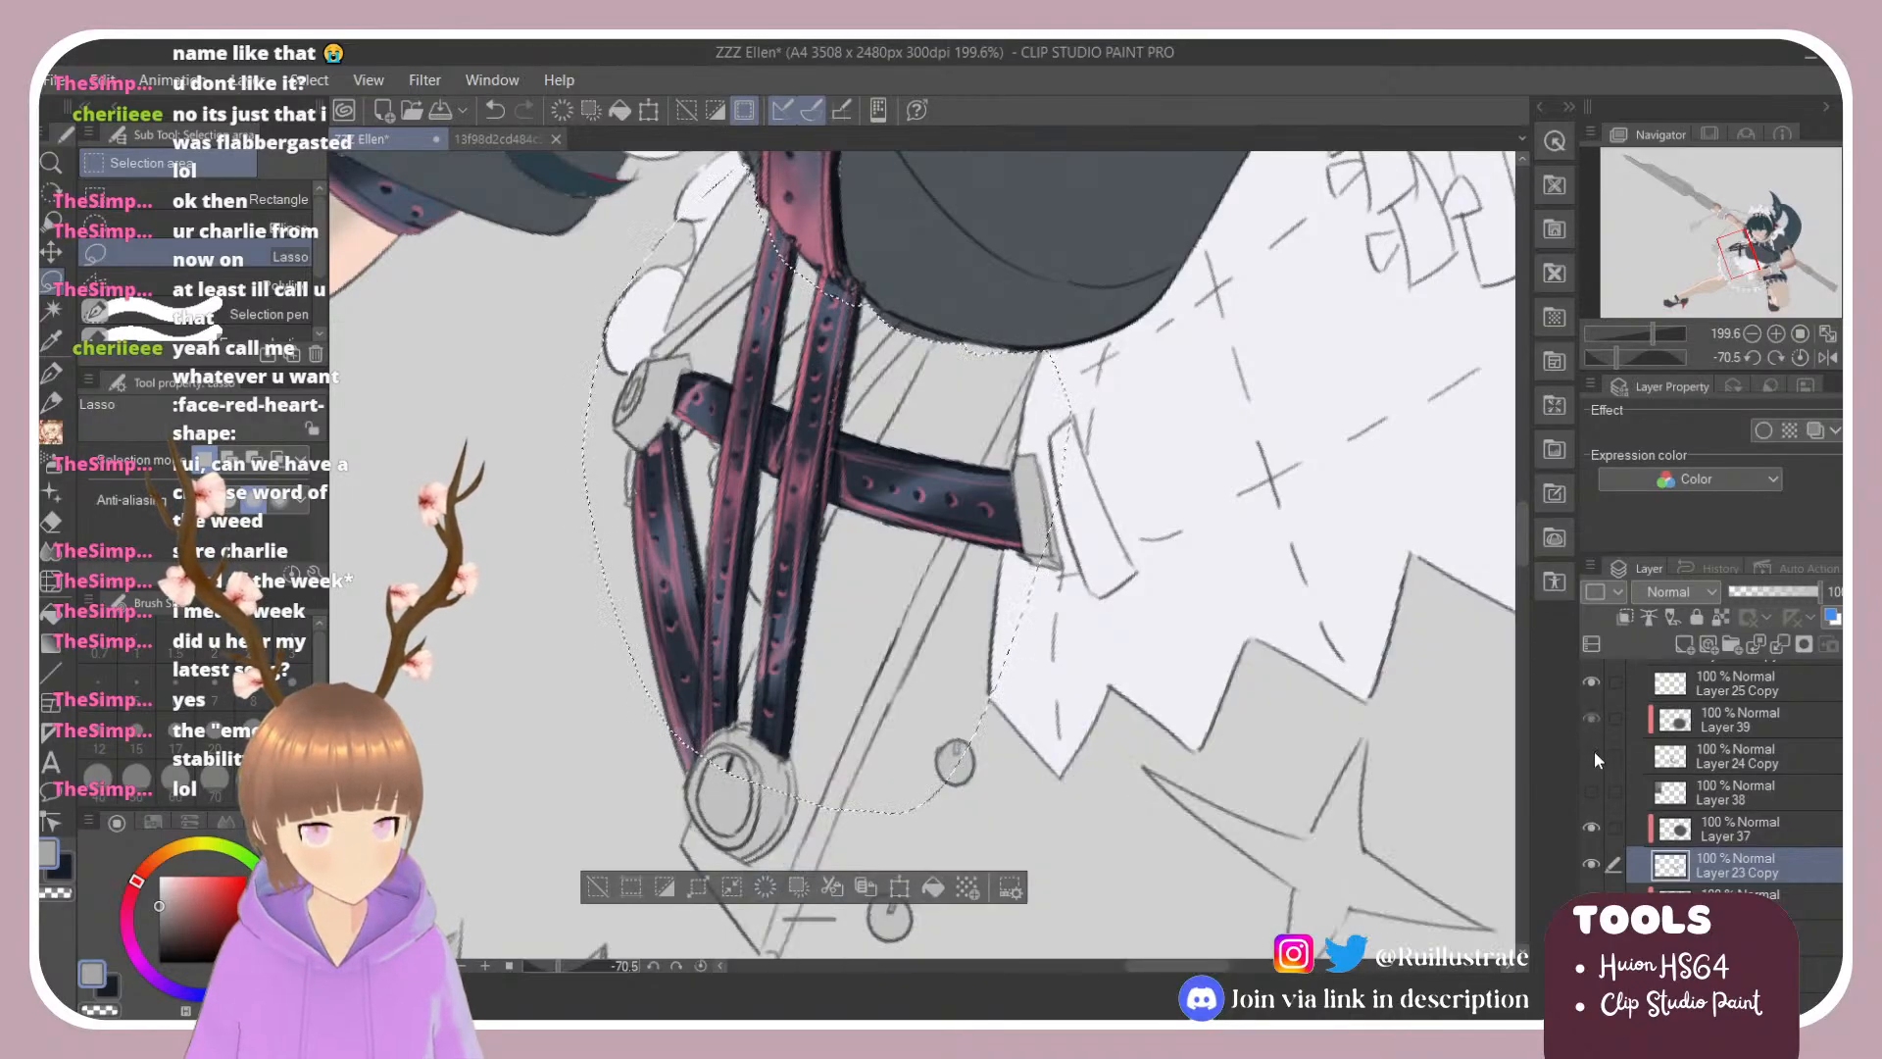
pyautogui.click(1700, 753)
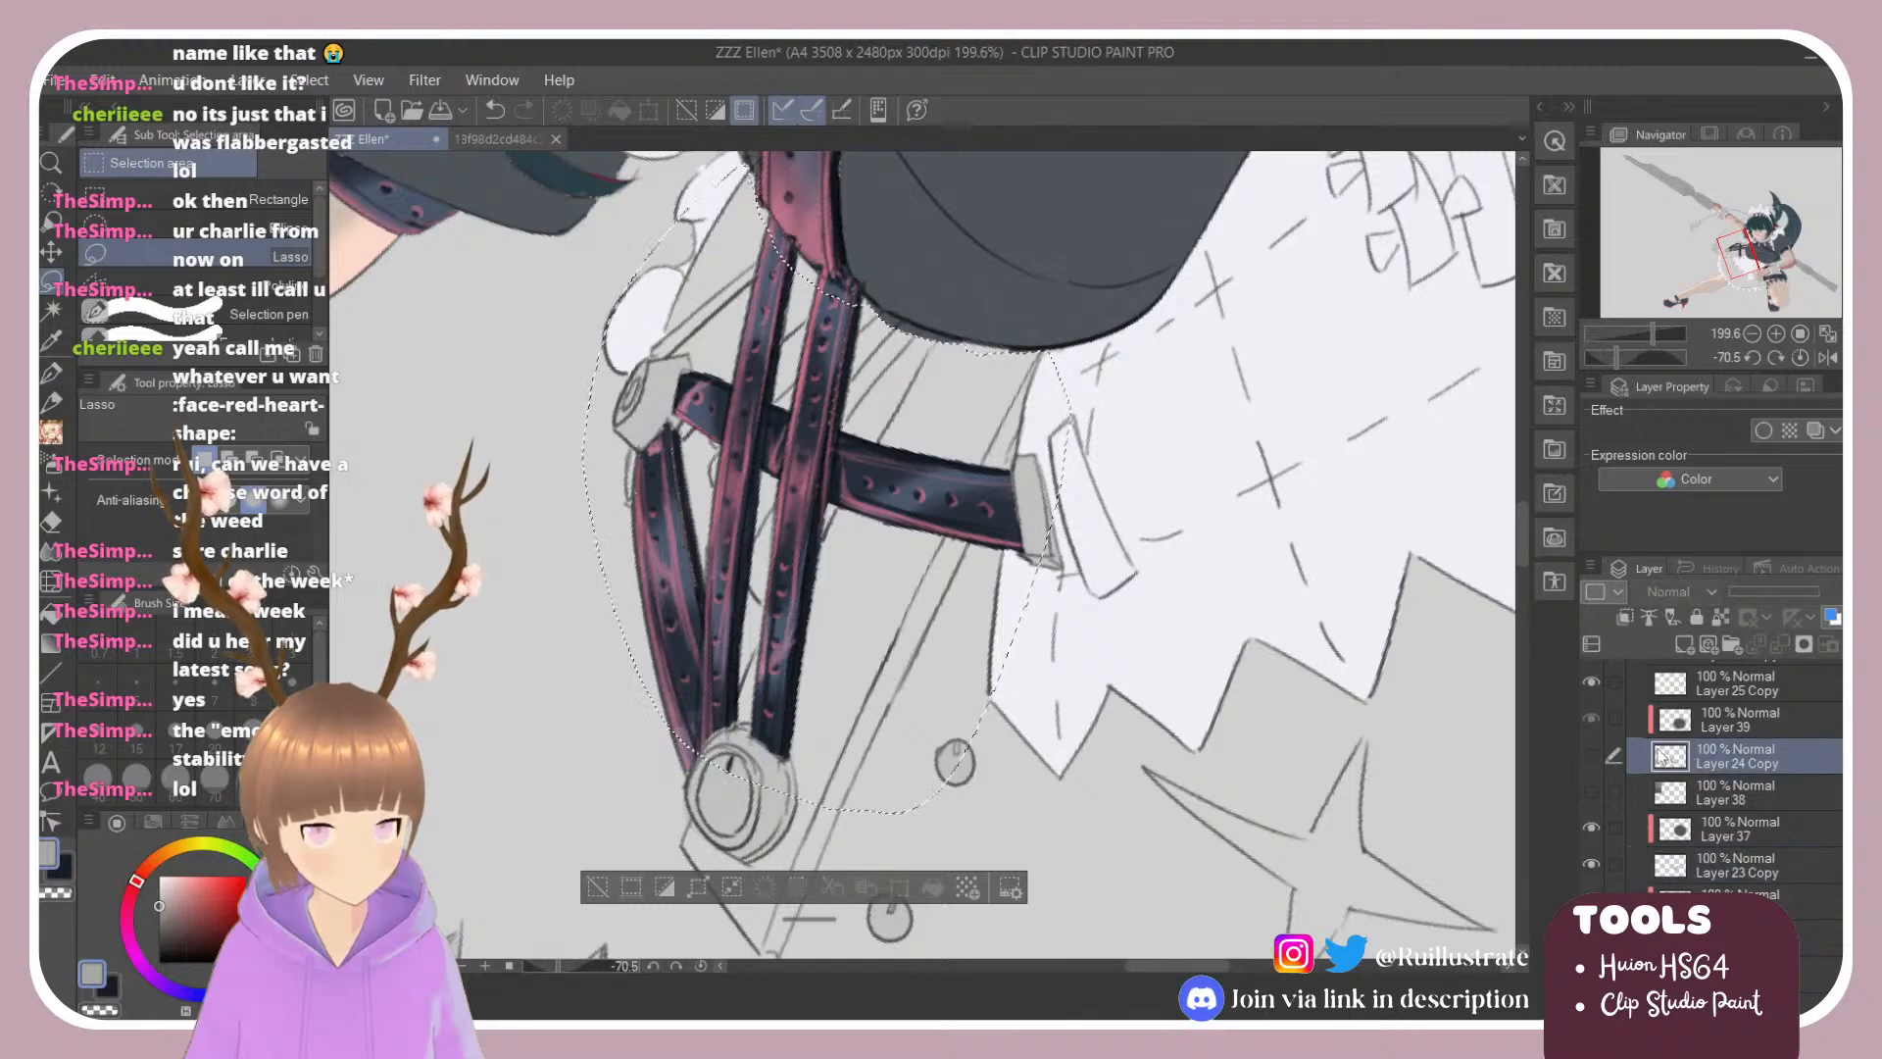
pyautogui.hotkey('ctrl', 'v')
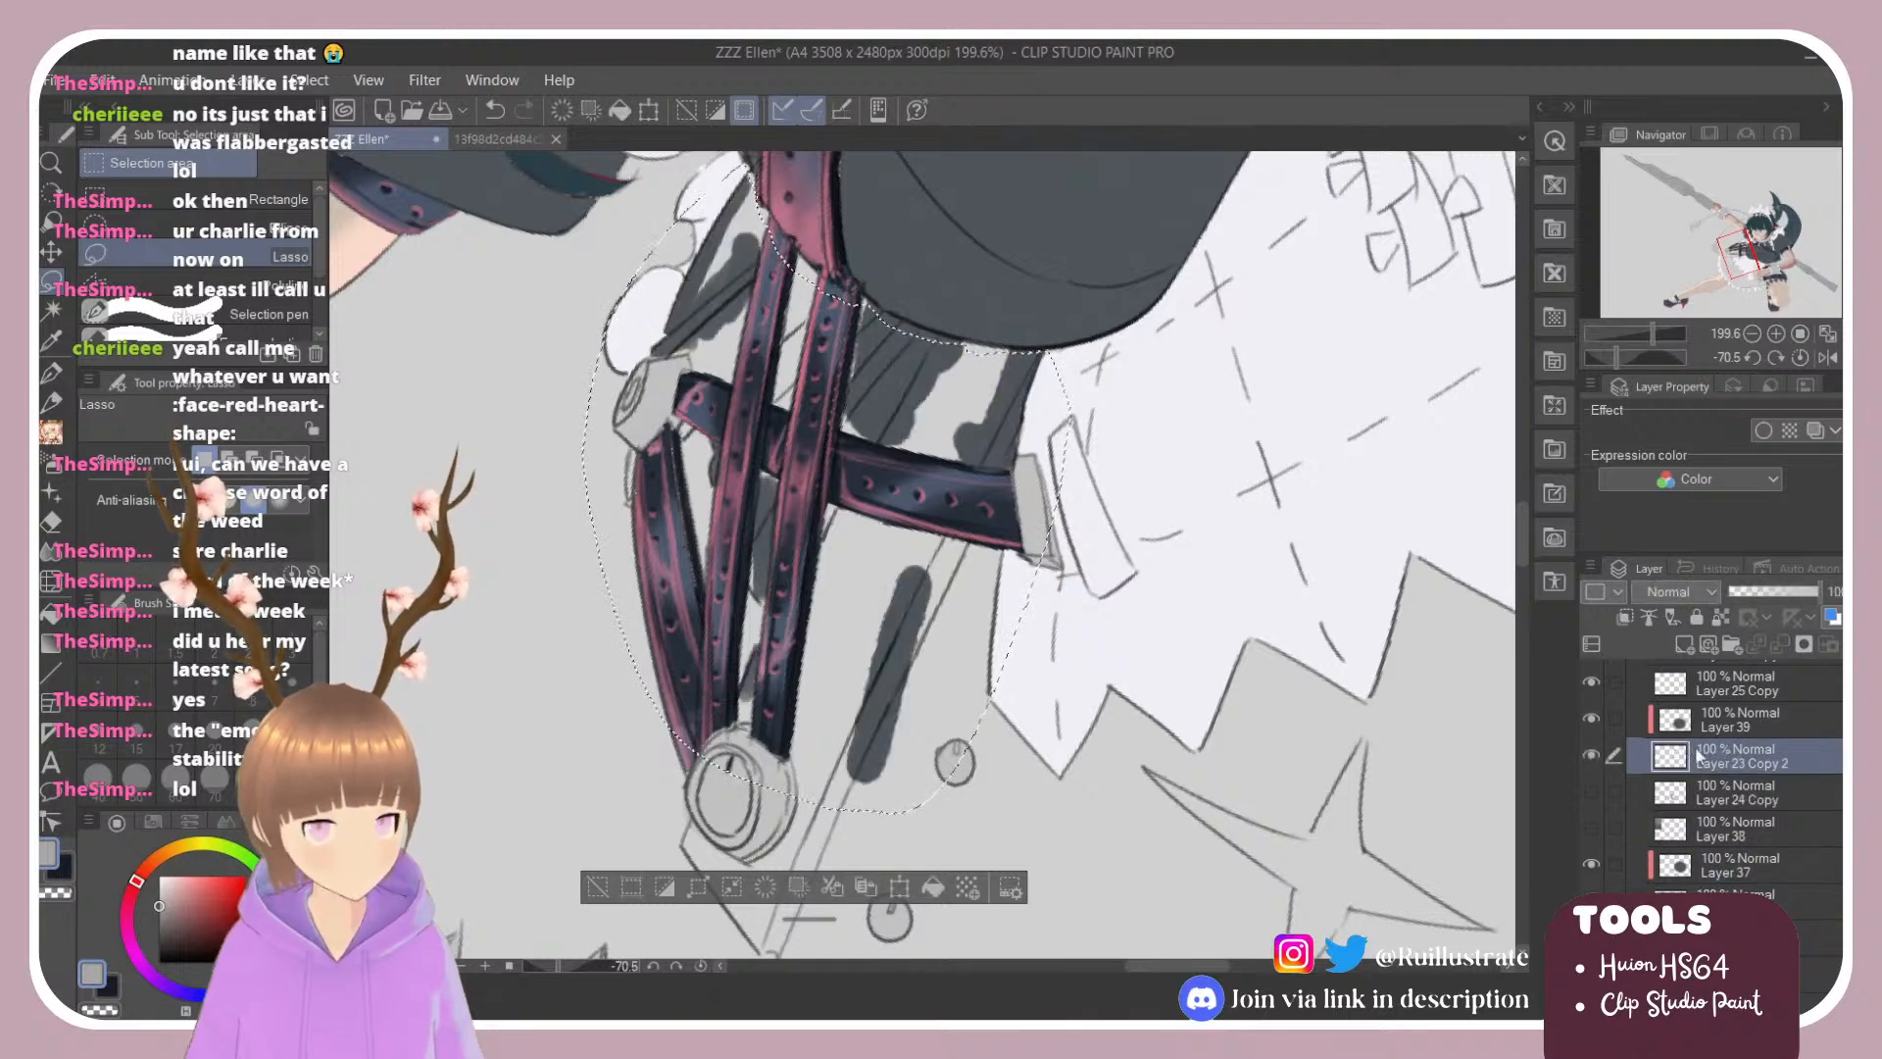
pyautogui.click(1591, 791)
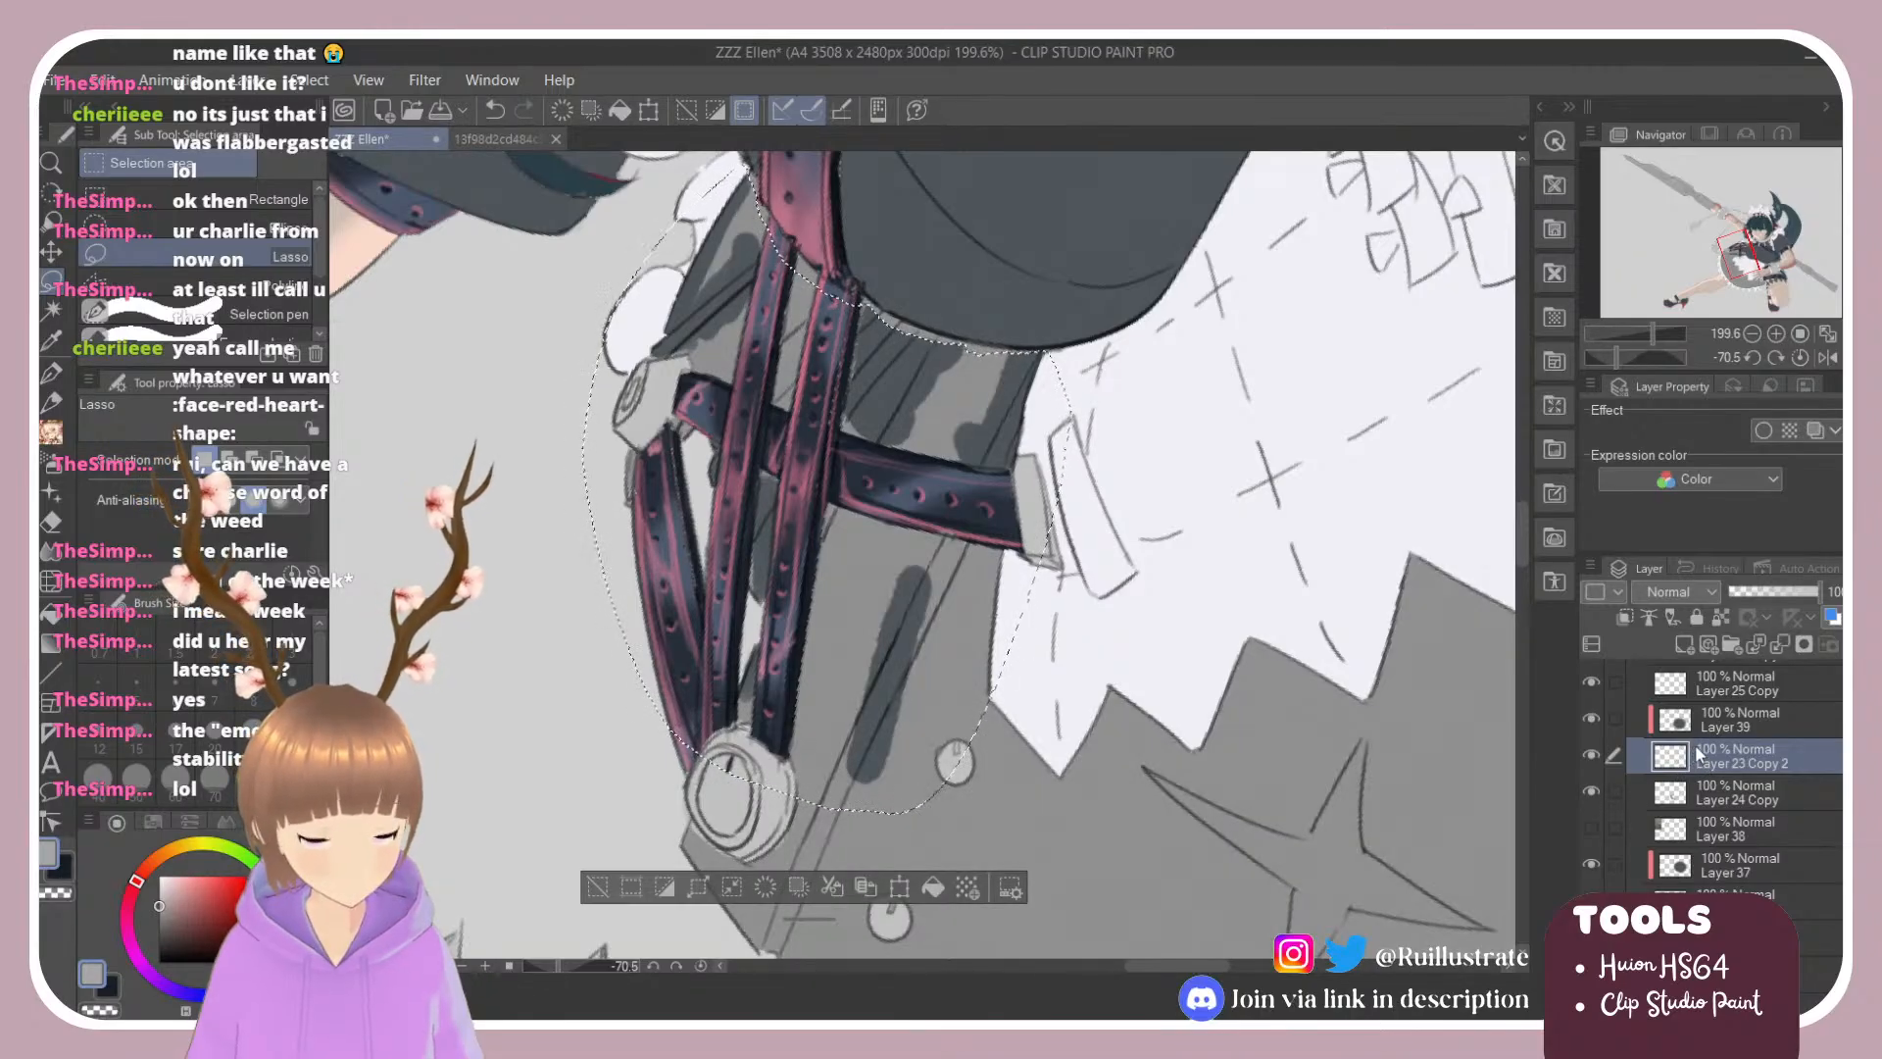
pyautogui.hotkey('ctrl', 'alt', 'g')
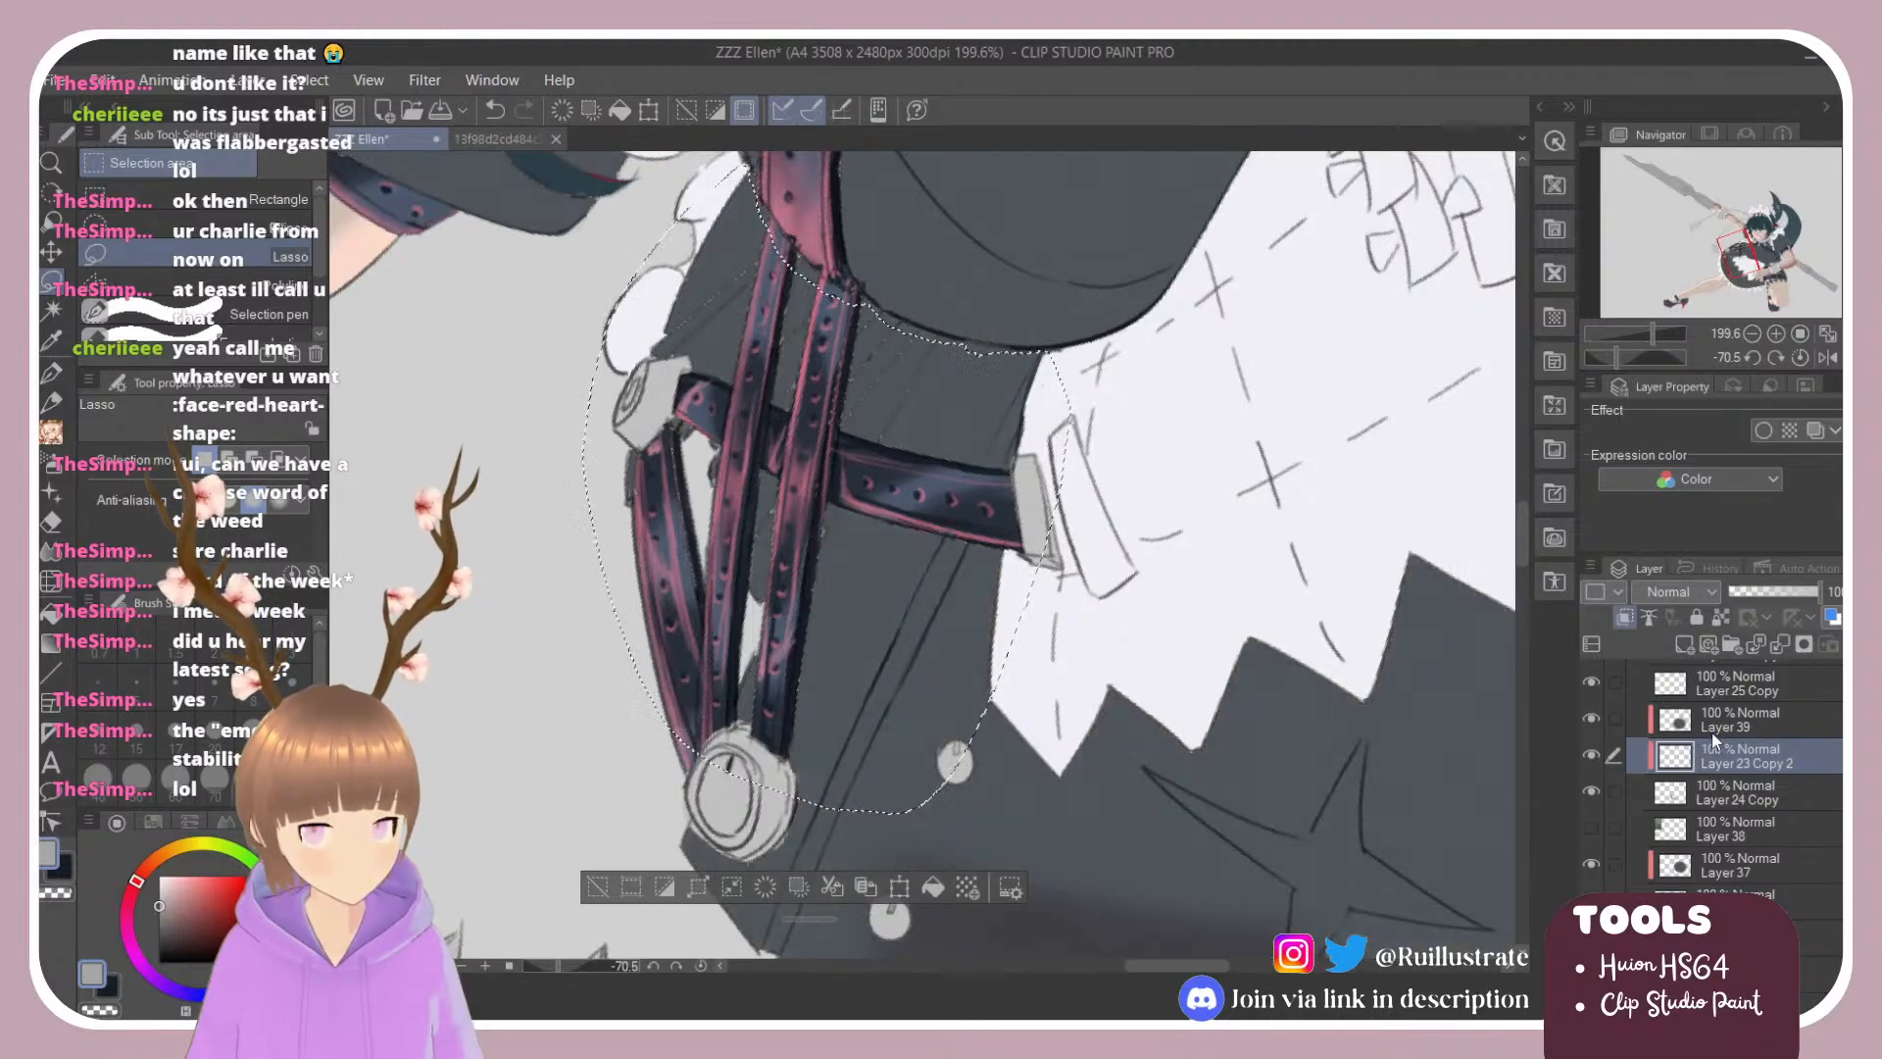
pyautogui.click(1712, 723)
pyautogui.click(1708, 765)
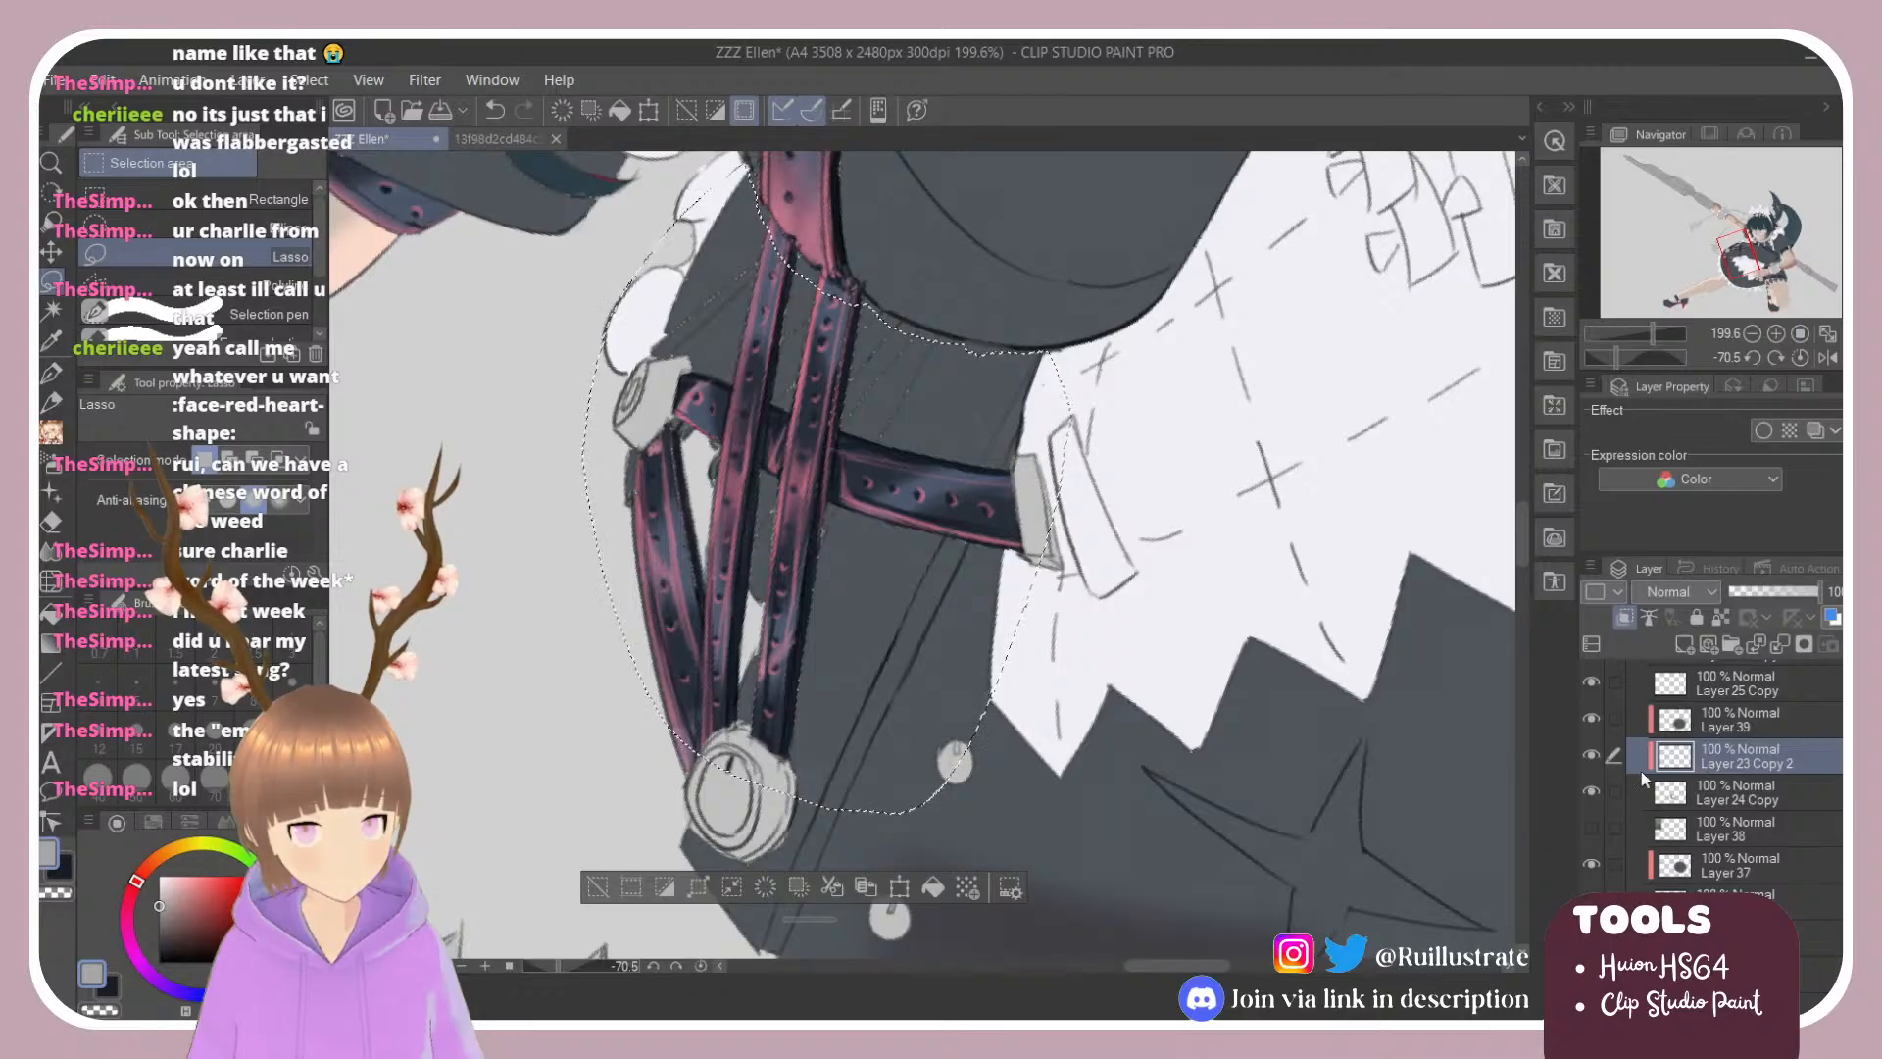
pyautogui.hotkey('ctrl', 'e')
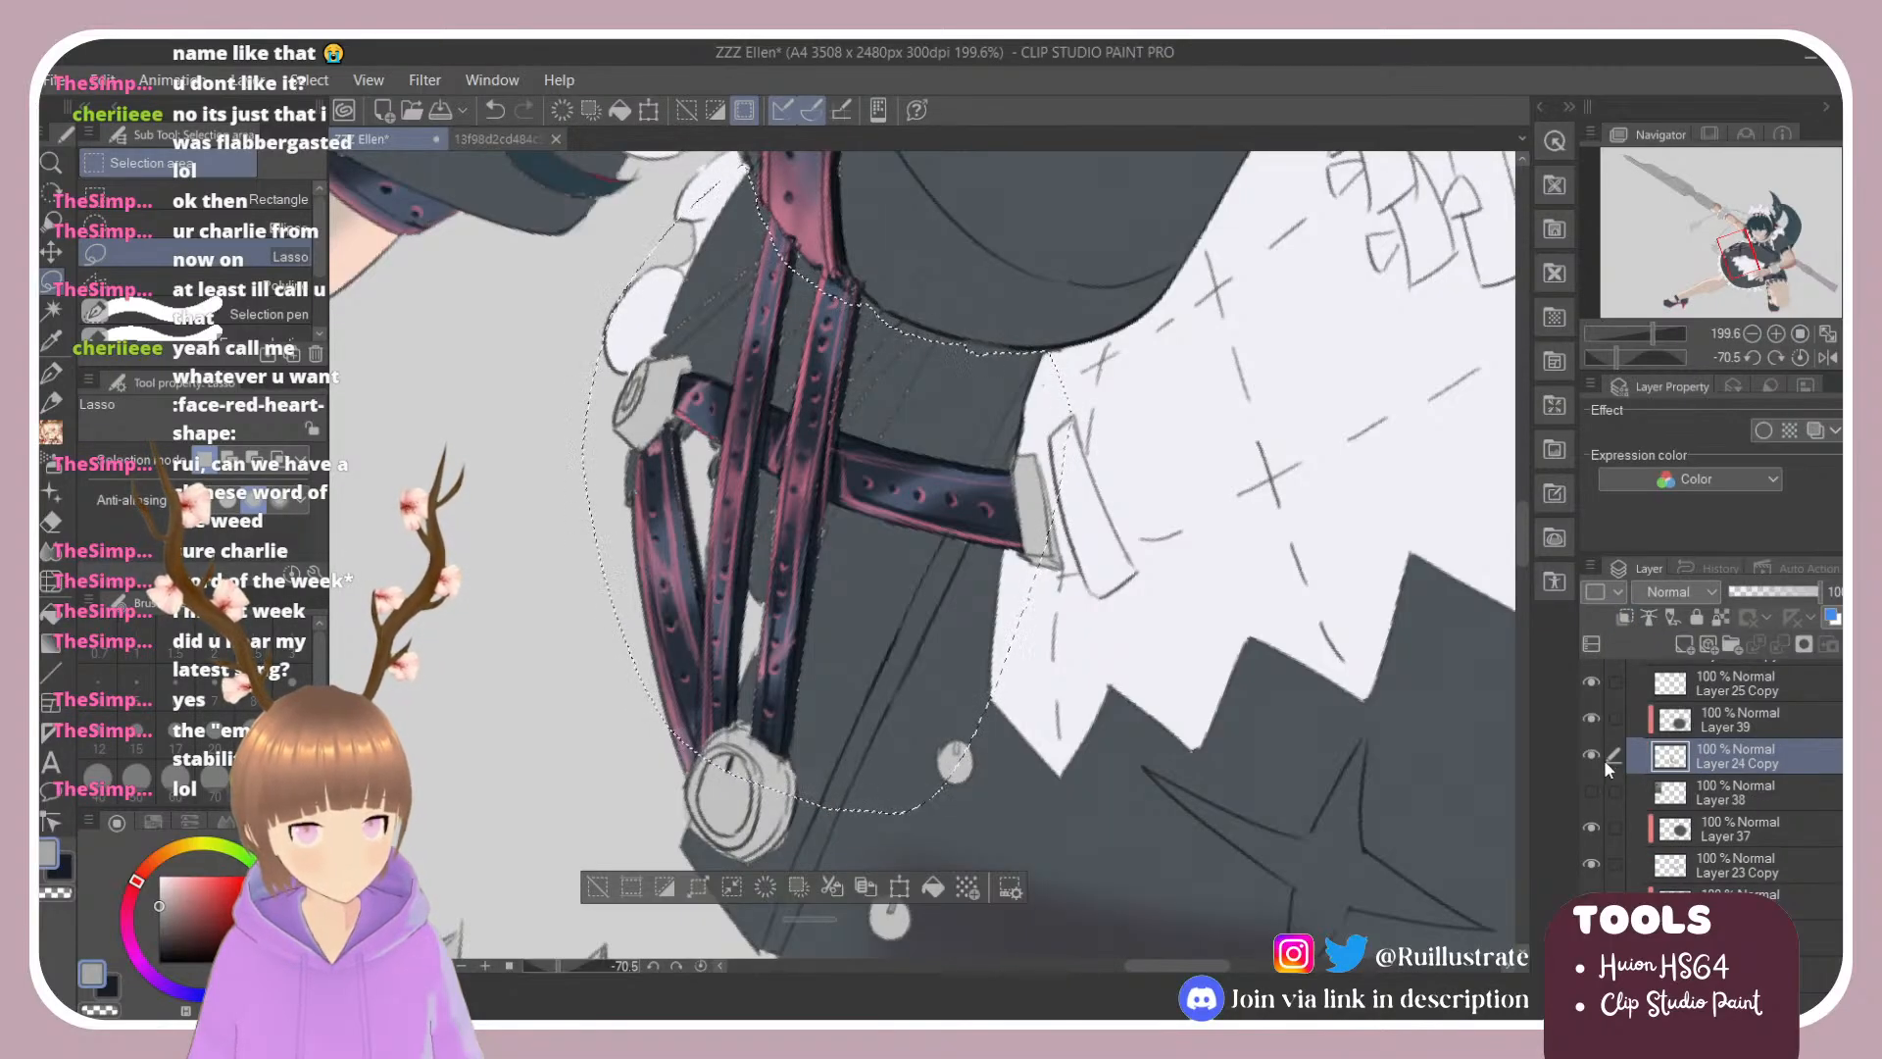
pyautogui.hotkey('ctrl', 'z')
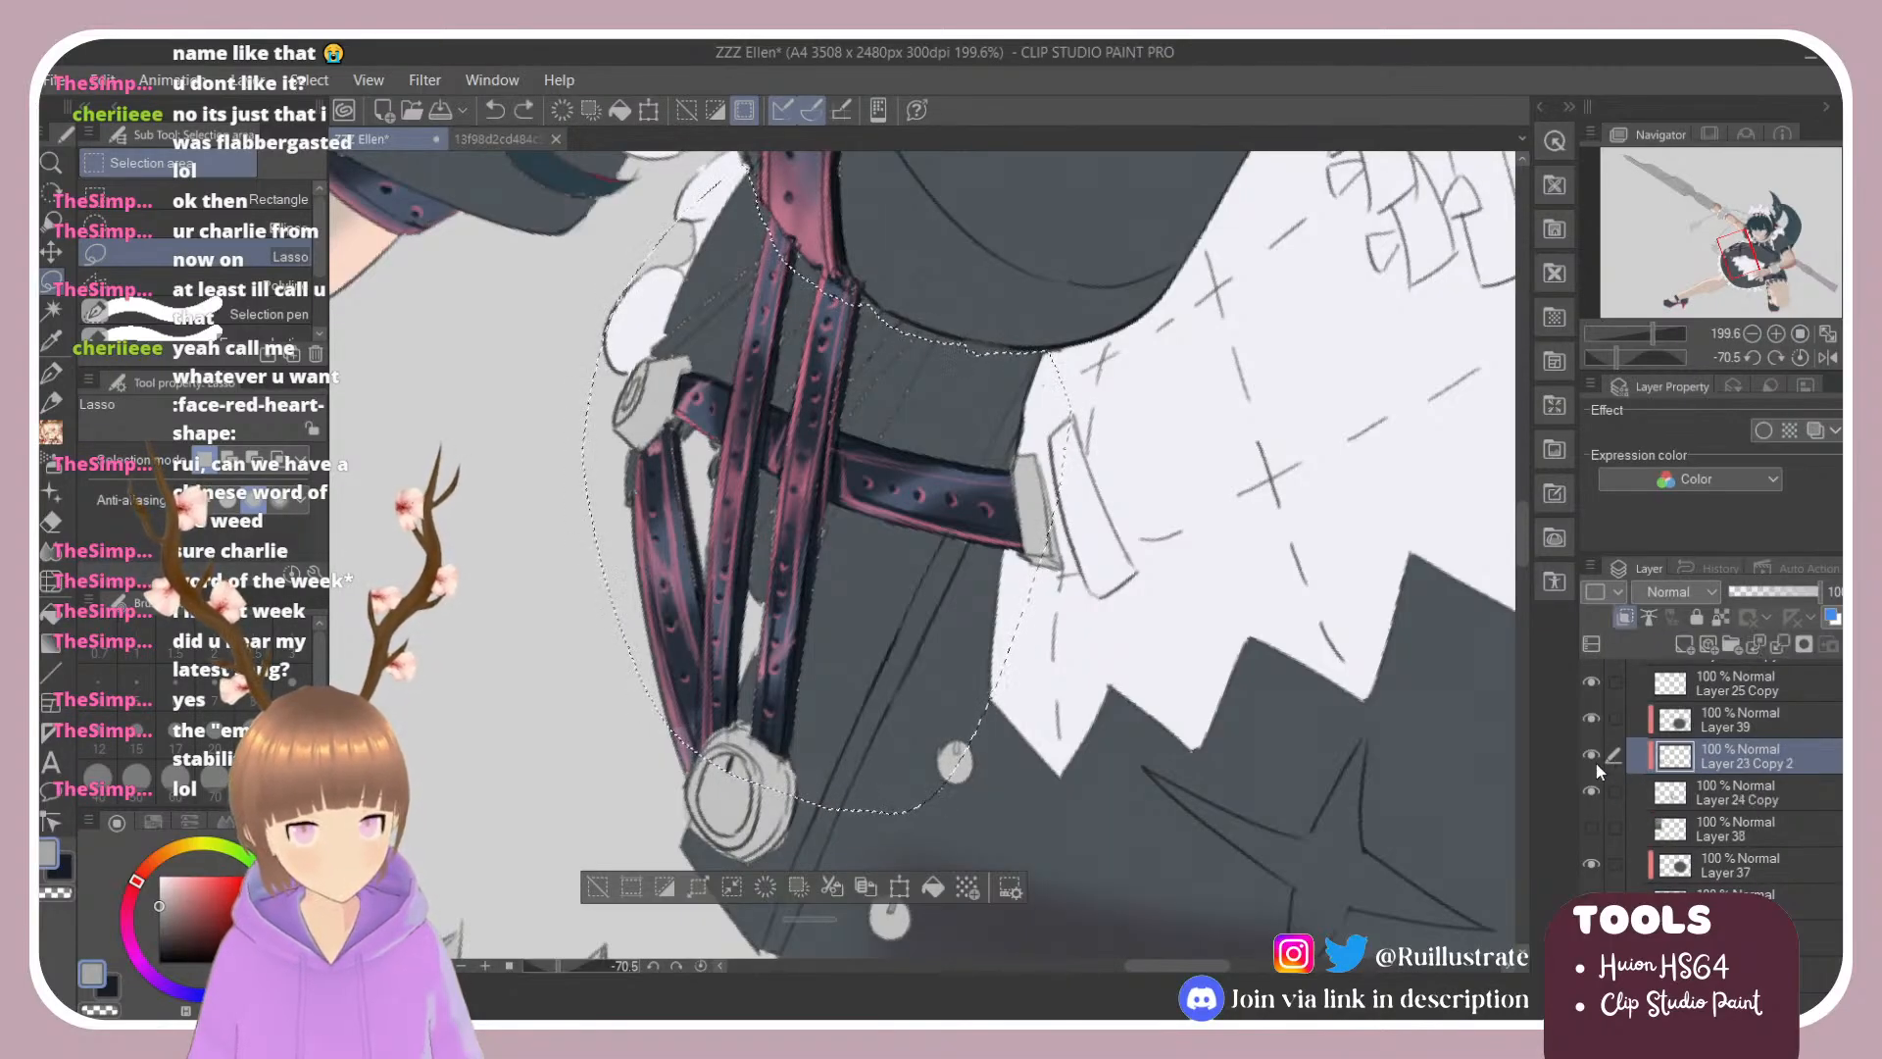
pyautogui.hotkey('ctrl', 'alt', 'g')
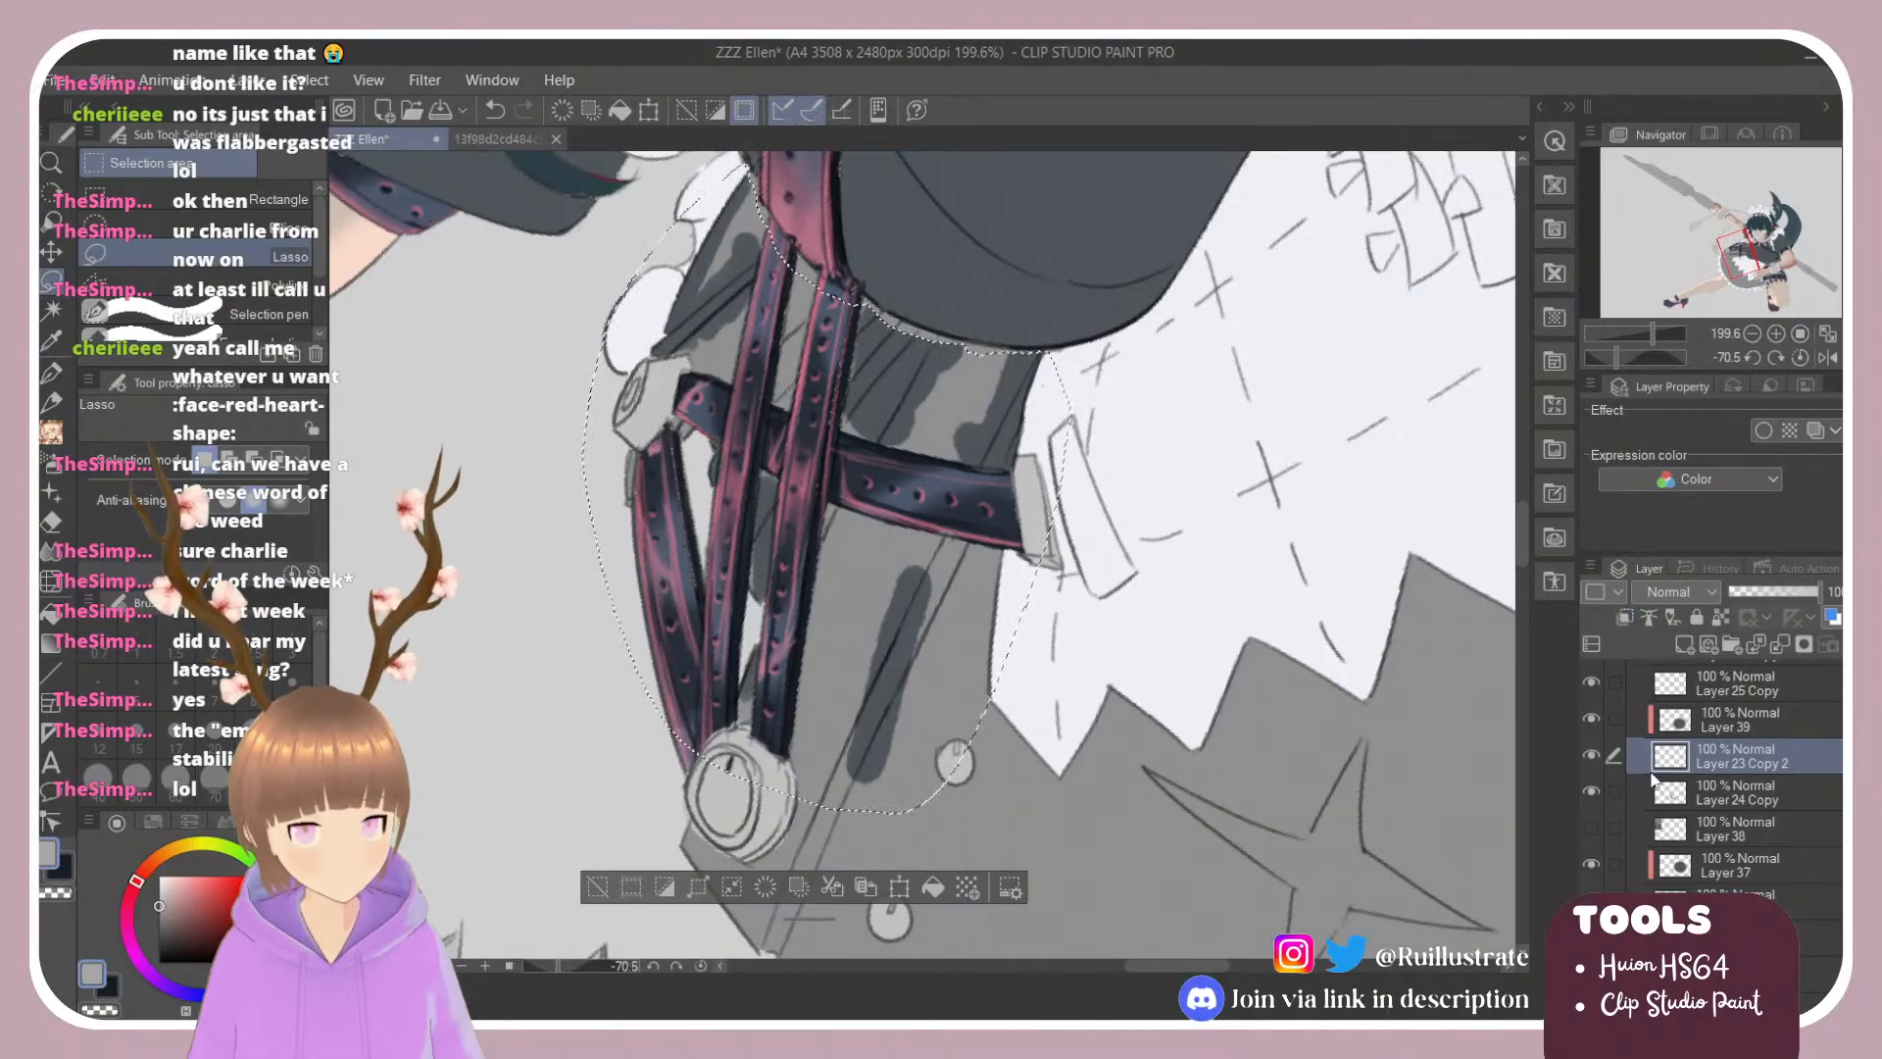
# Step: Merge the pasted strokes down into Layer 24 Copy, clear the selection and reset the canvas rotation to 0
pyautogui.hotkey('ctrl', 'e')
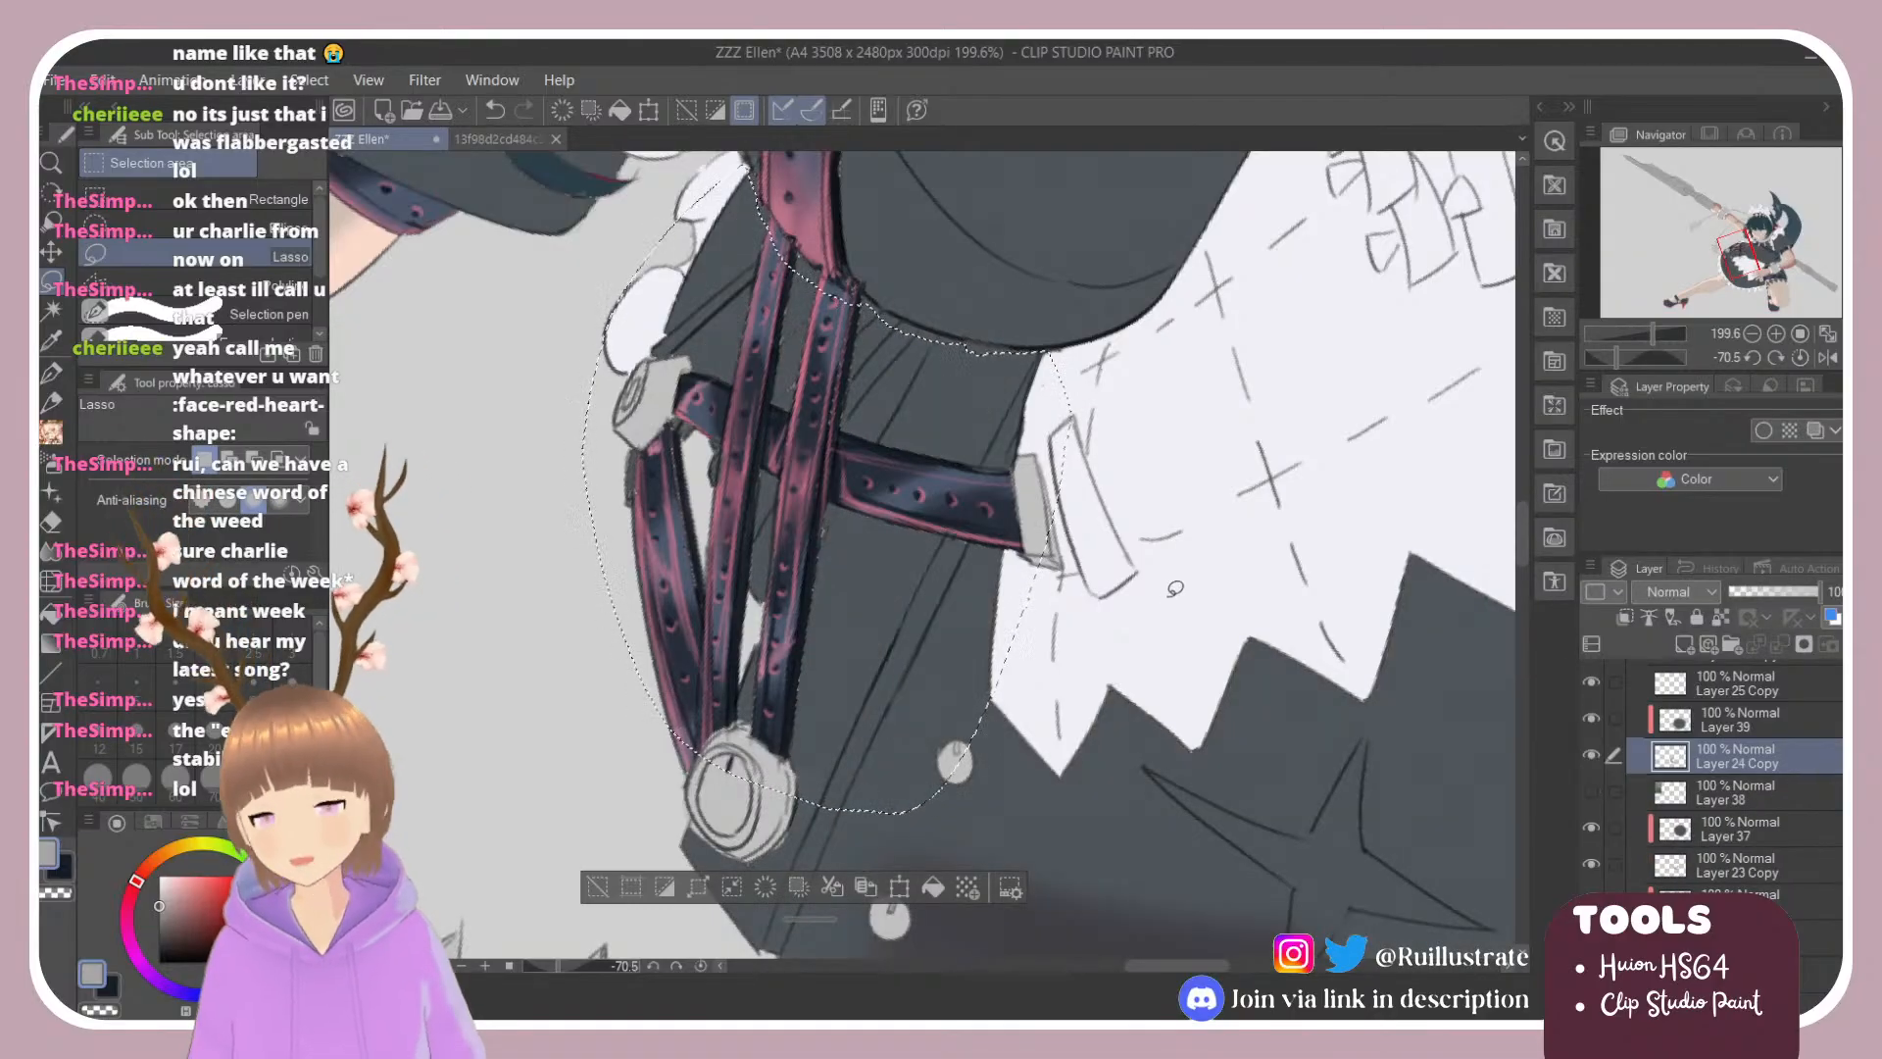
pyautogui.hotkey('ctrl', 'd')
pyautogui.moveTo(1030, 625); pyautogui.dragTo(983, 538)
pyautogui.press('r')
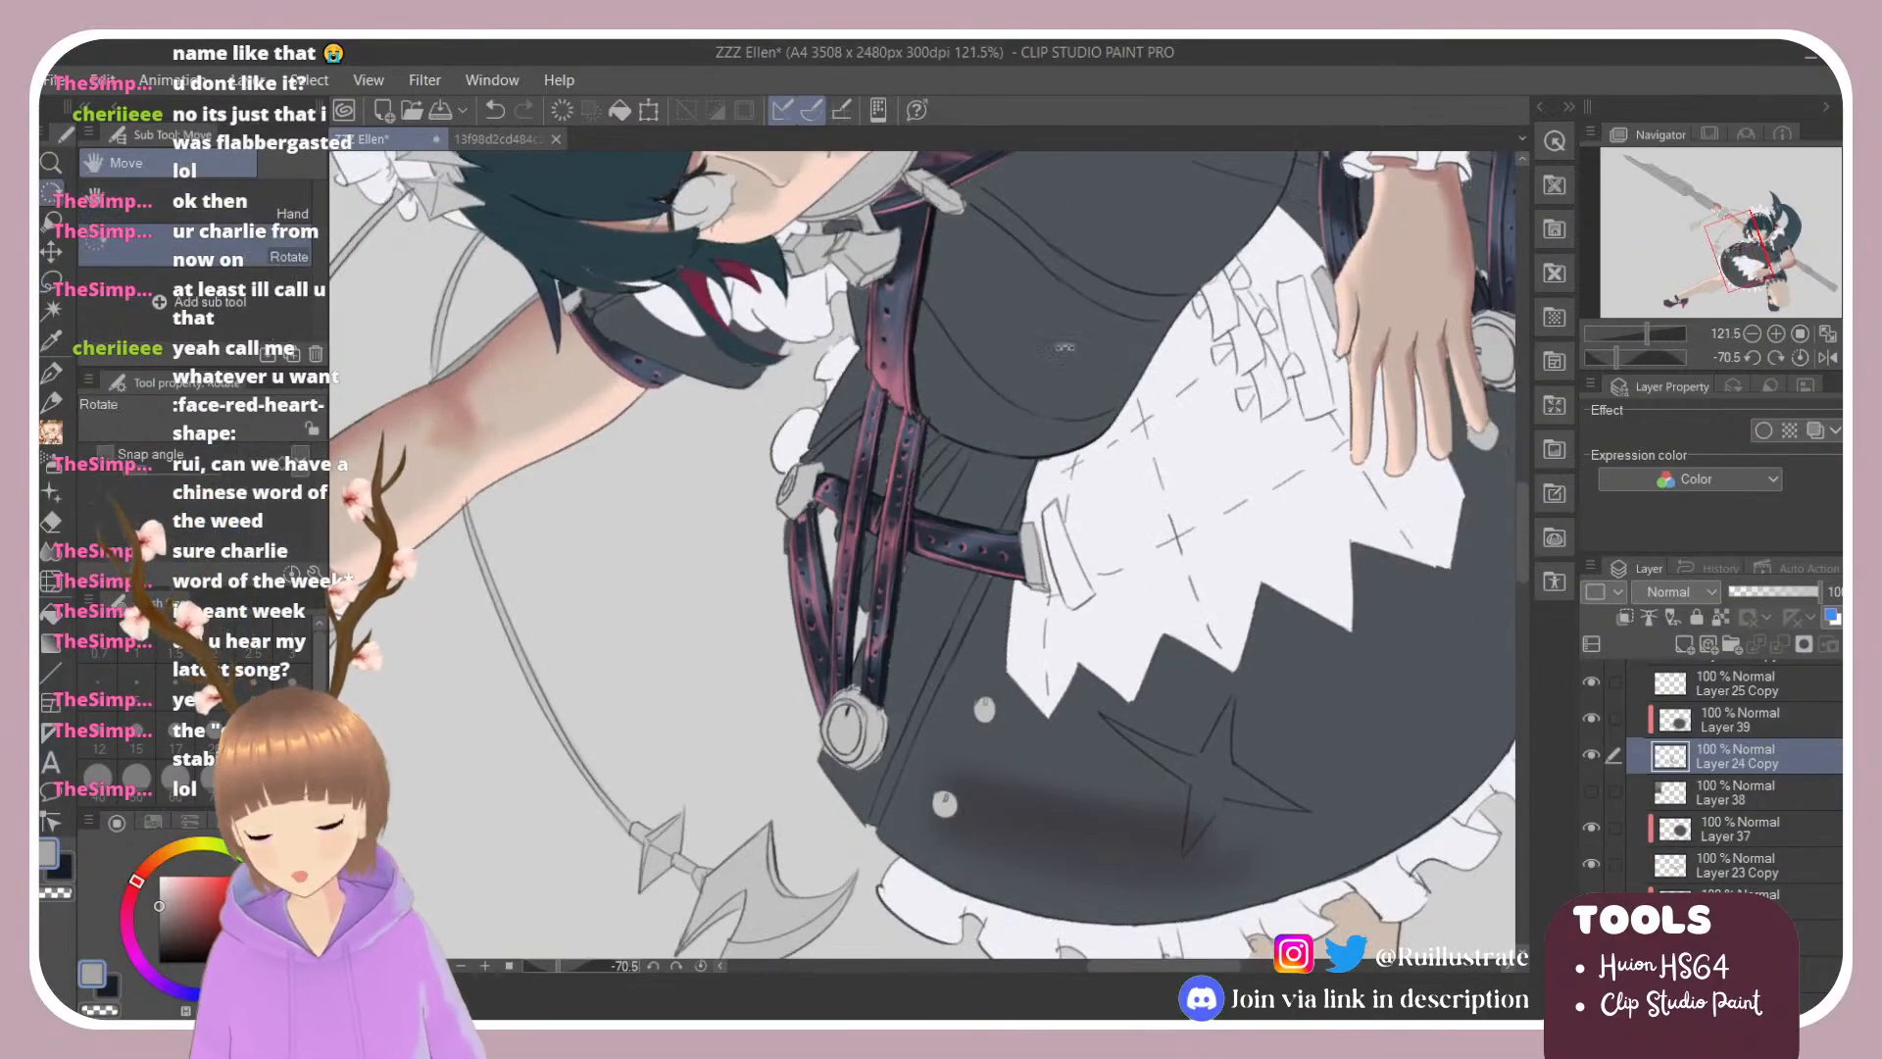
pyautogui.moveTo(1076, 338)
pyautogui.mouseDown()
pyautogui.moveTo(1186, 481)
pyautogui.moveTo(1274, 670)
pyautogui.mouseUp()
# Step: Examine the bodice shading, seams and belt in the reference illustration and return to the ZZZ Ellen canvas
pyautogui.scroll(-3, 1274, 671)
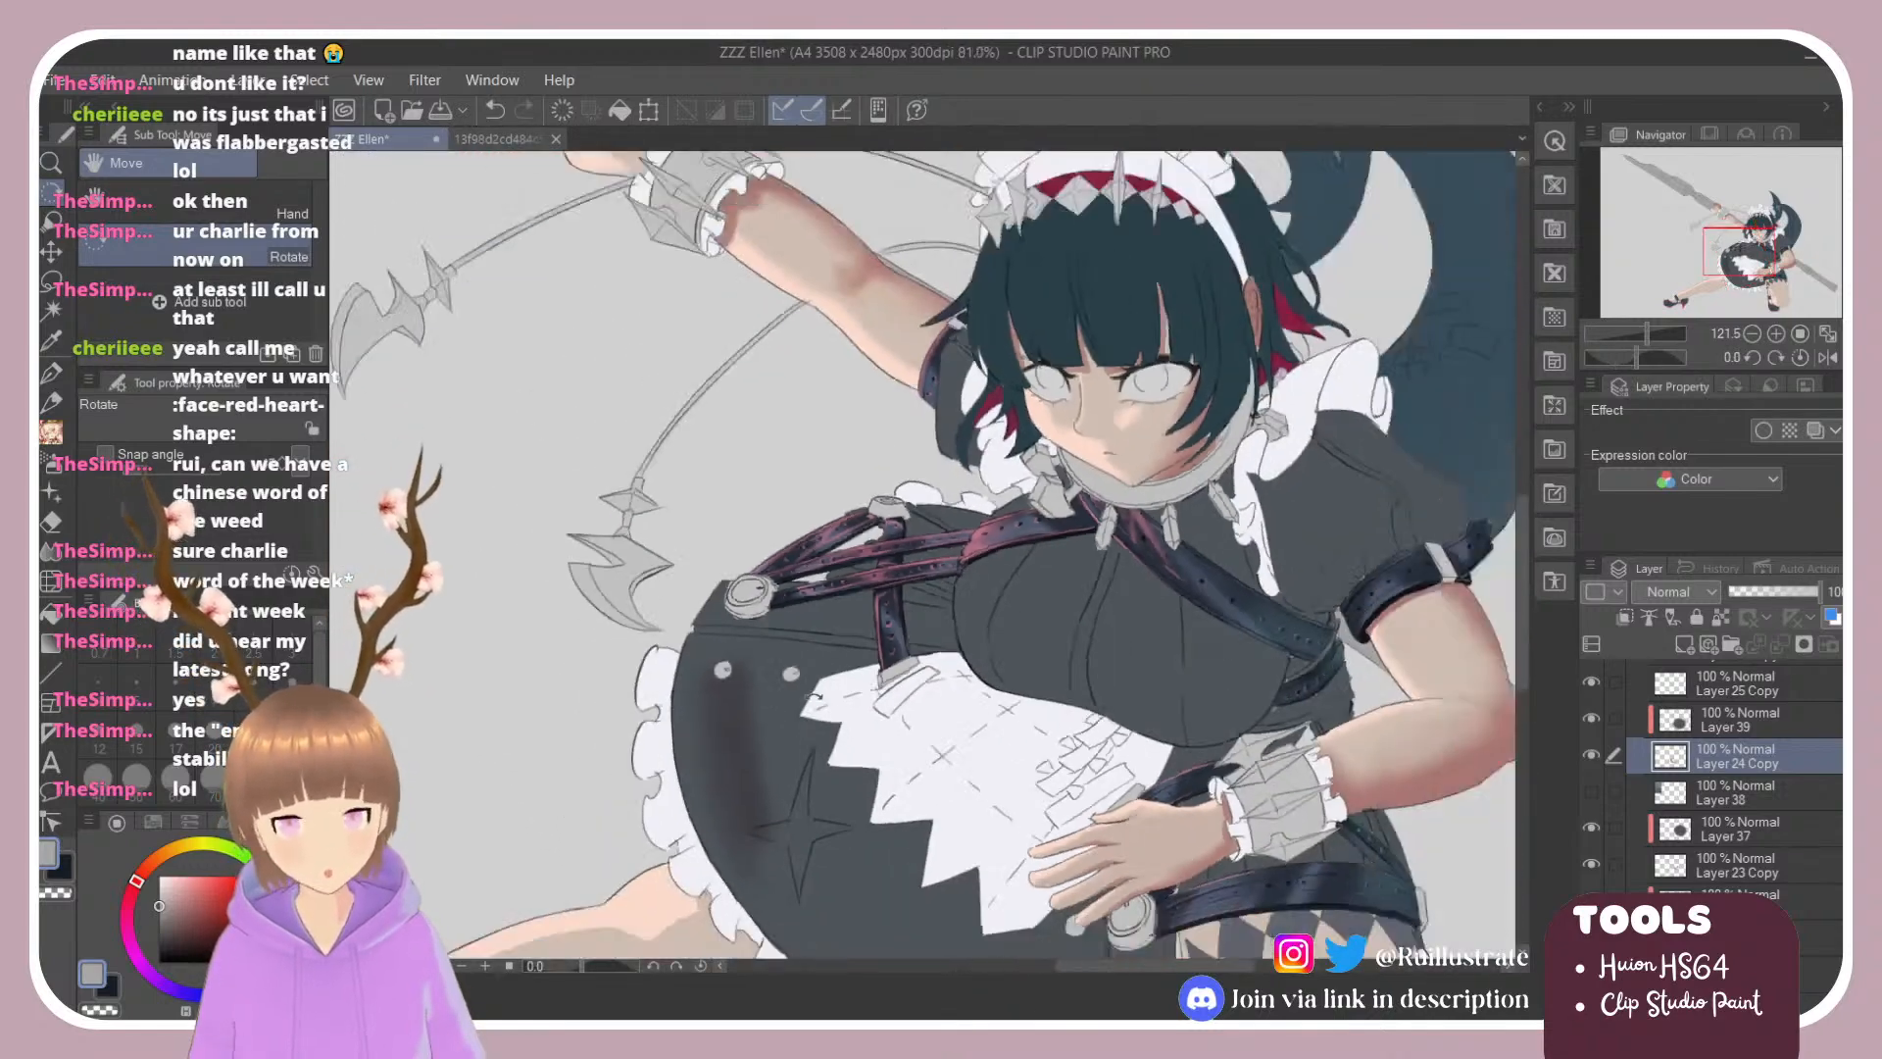
pyautogui.scroll(4, 1038, 789)
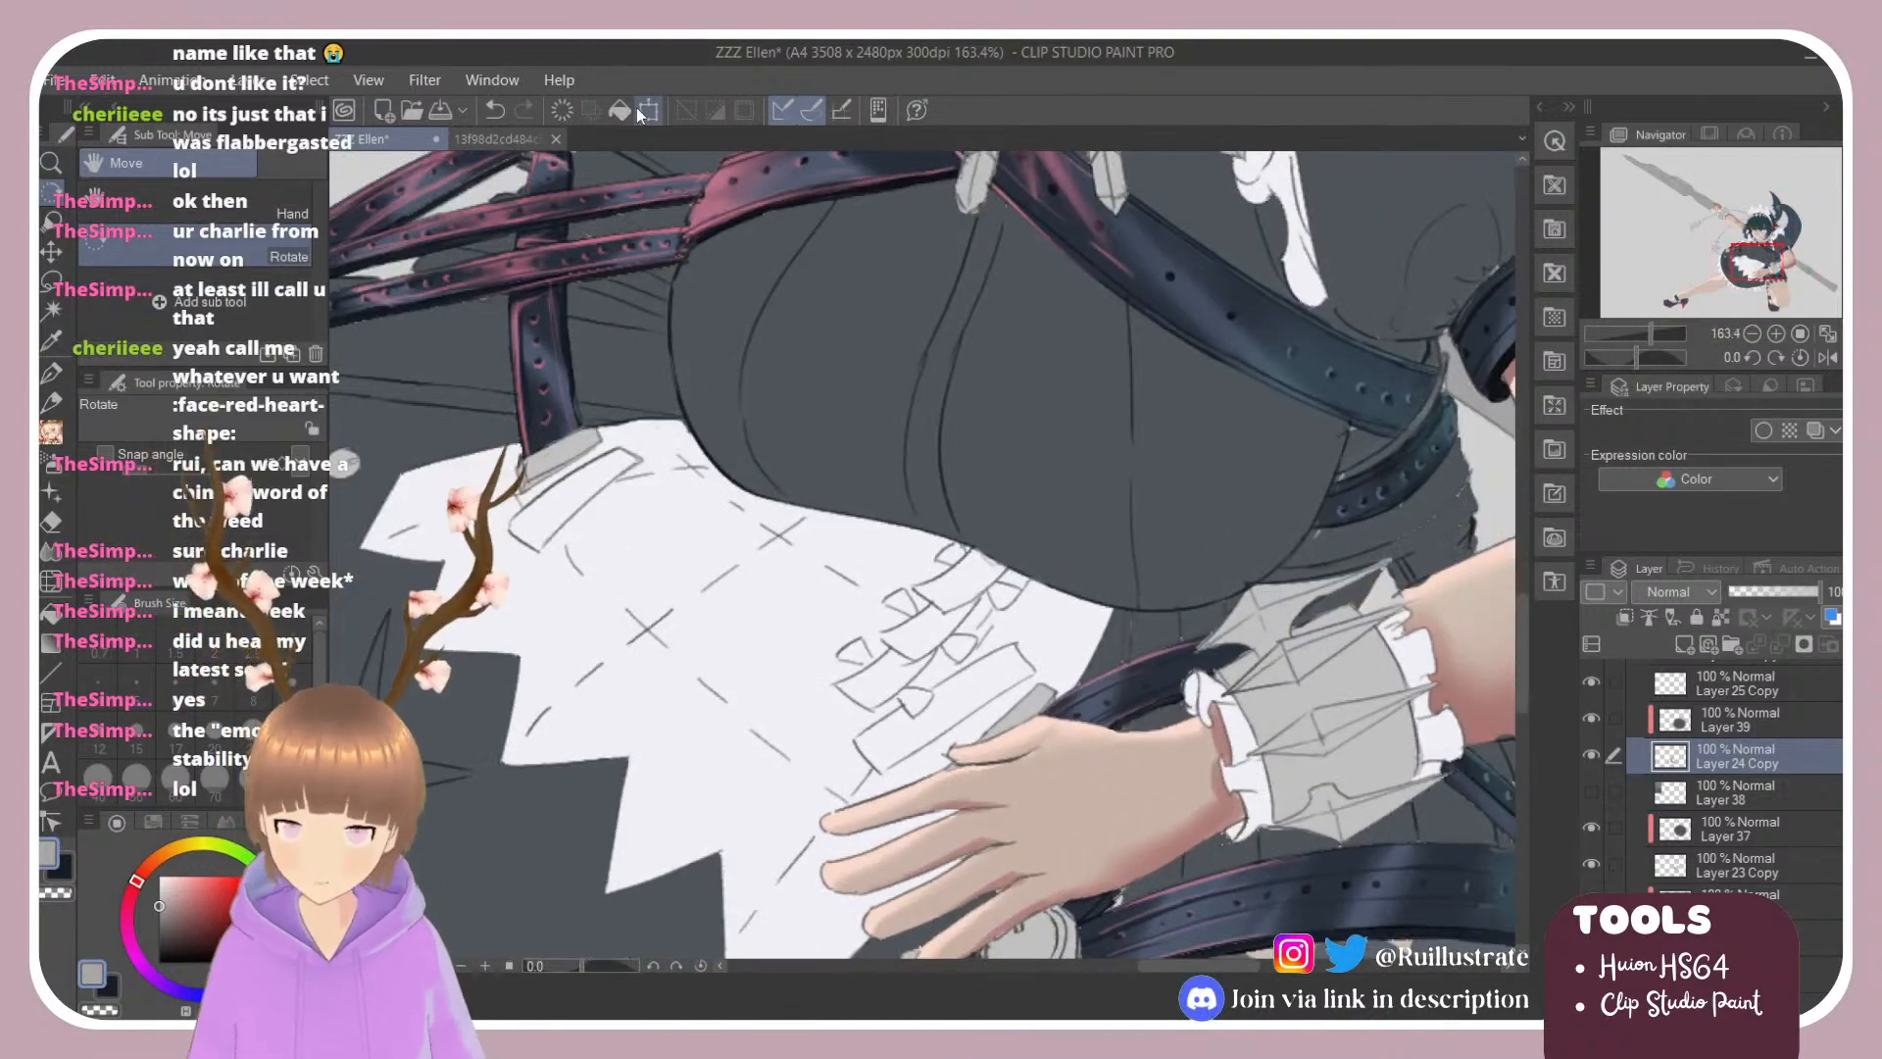
pyautogui.click(490, 138)
pyautogui.scroll(-3, 931, 478)
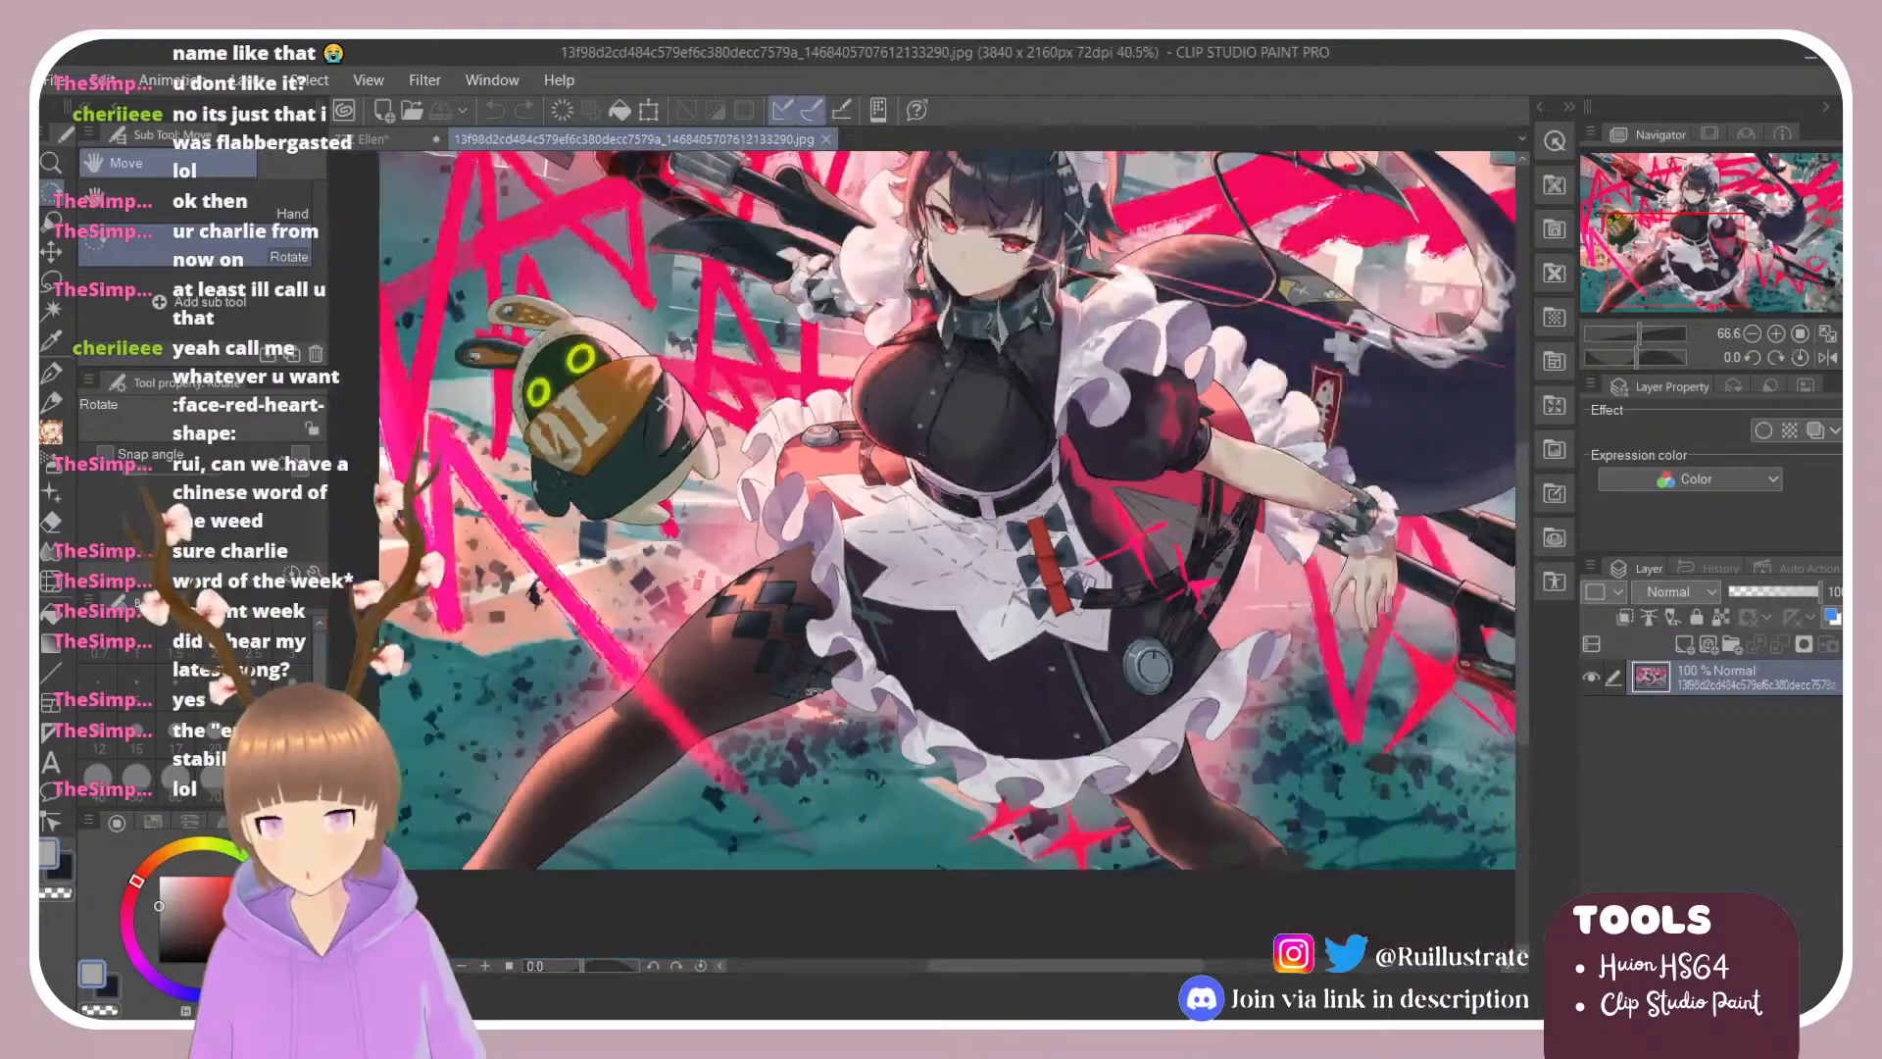
pyautogui.scroll(7, 931, 477)
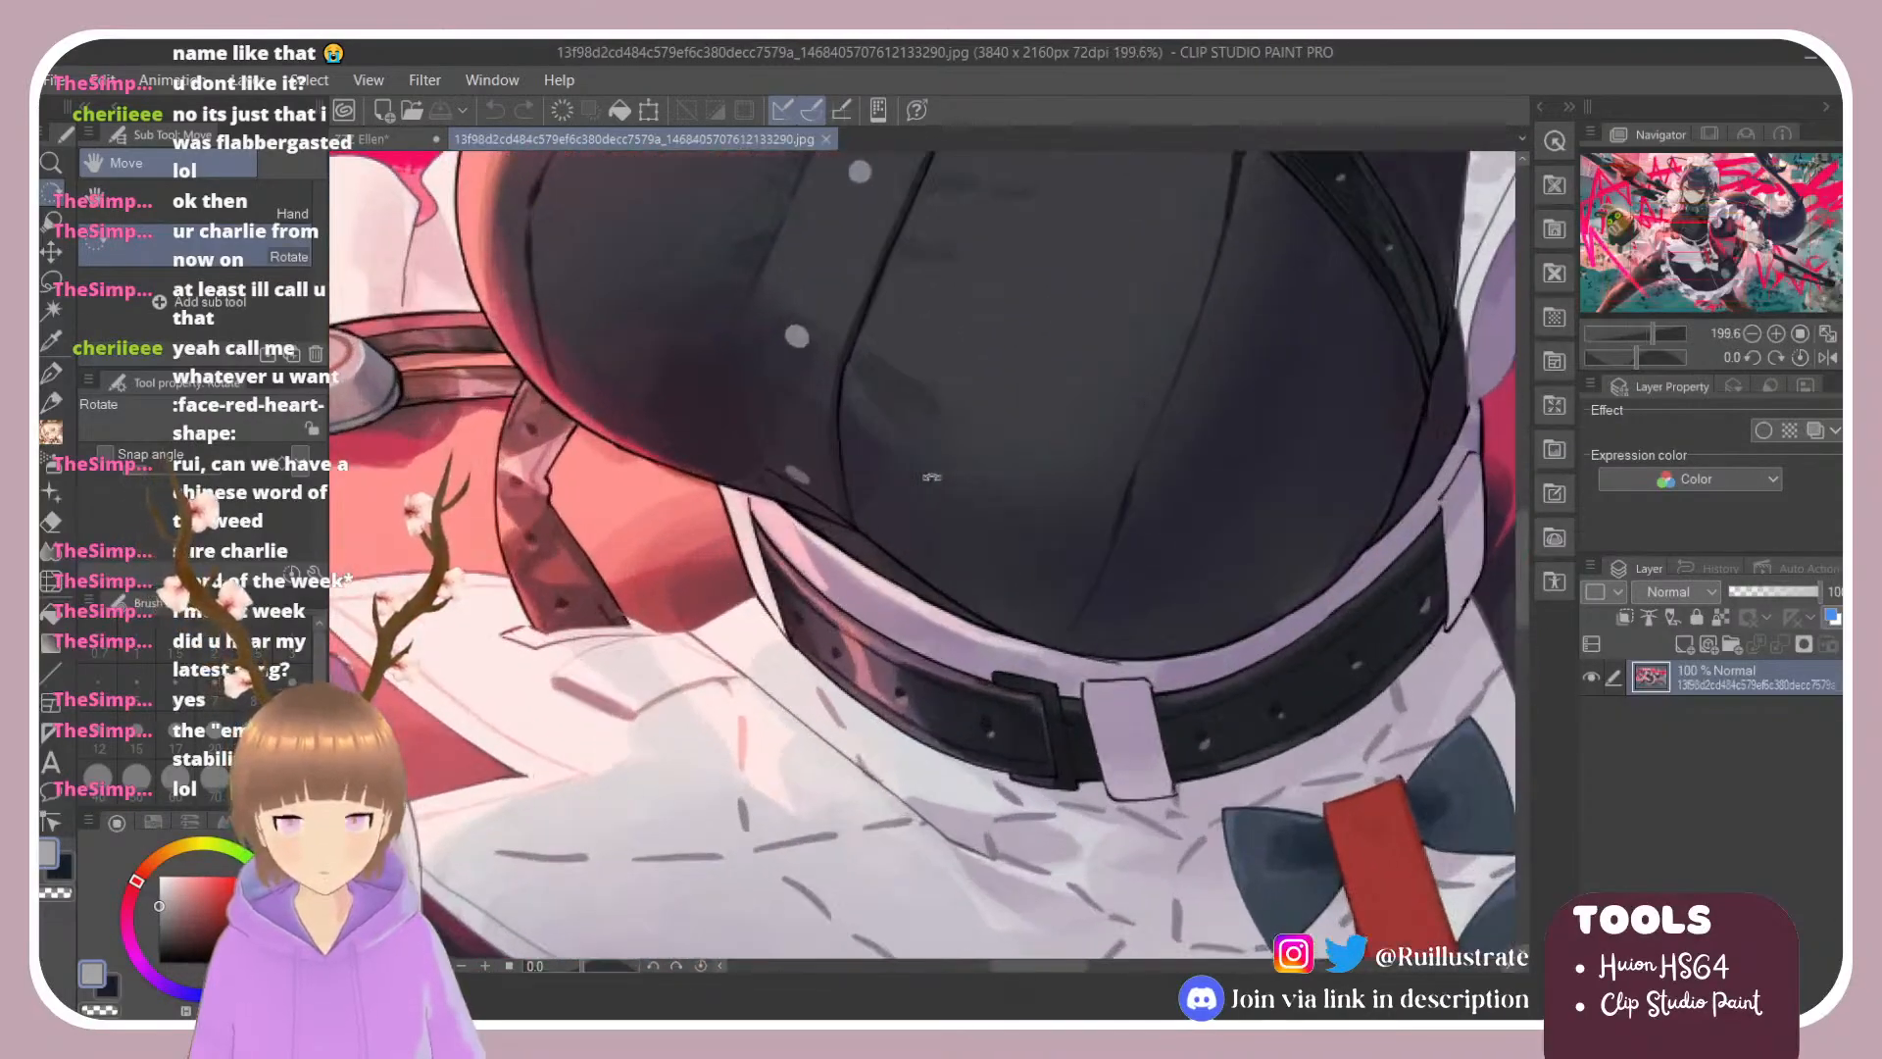
pyautogui.scroll(1, 931, 478)
pyautogui.scroll(-2, 1192, 465)
pyautogui.scroll(3, 1206, 424)
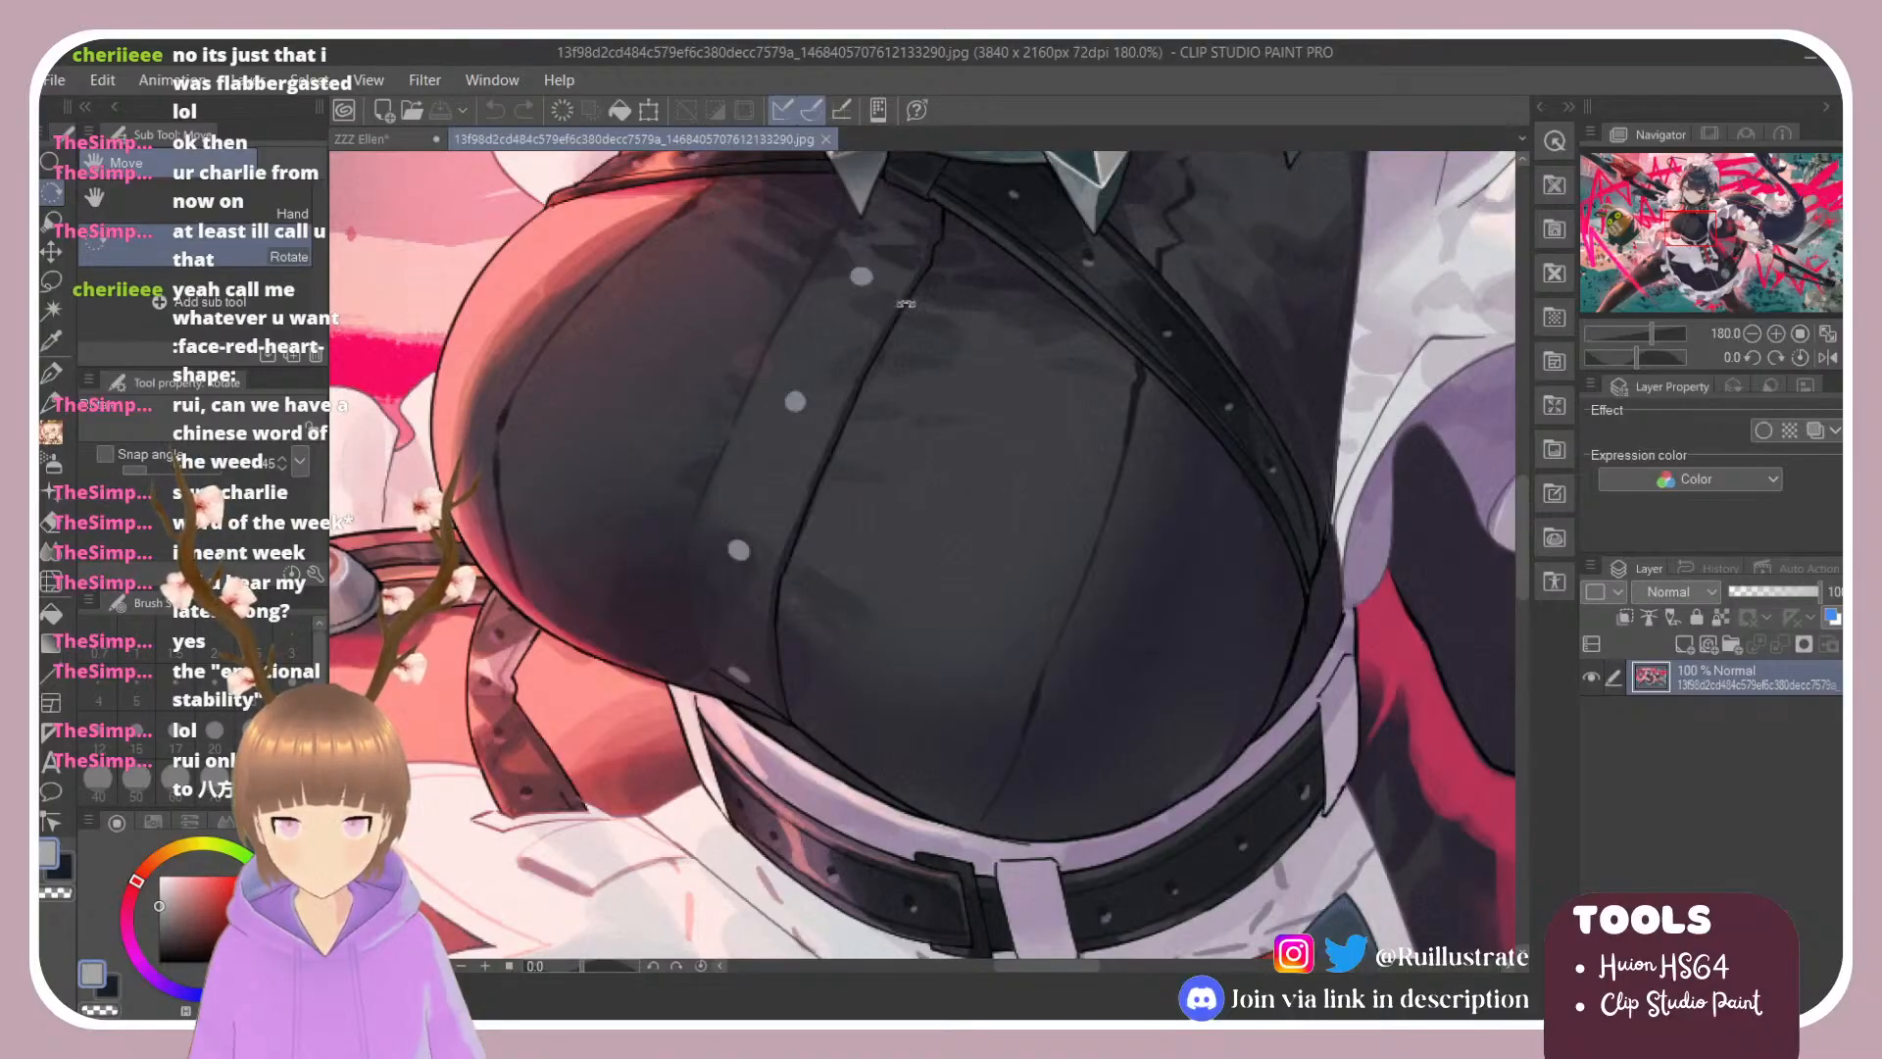
pyautogui.click(371, 139)
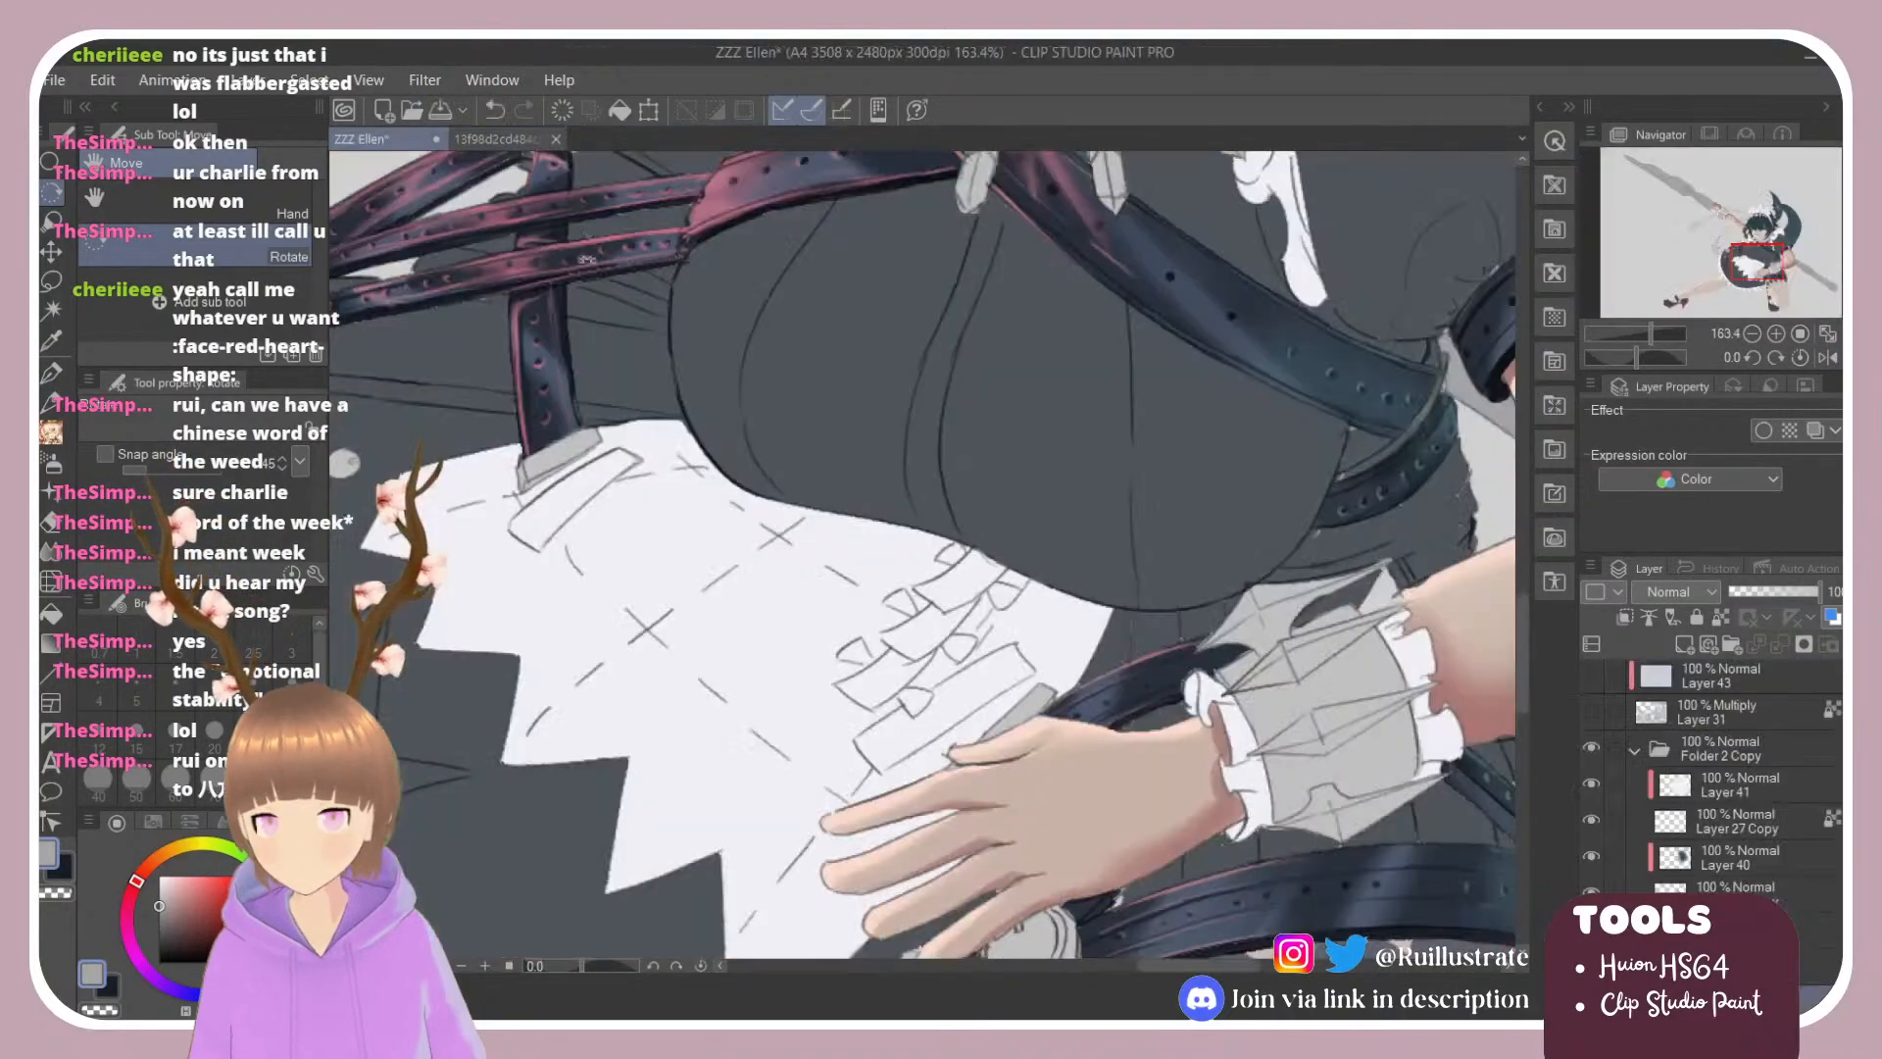
# Step: Select the clipped Layer 37 and choose a dark blue-teal brush colour for shading the bodice
pyautogui.scroll(-3, 1004, 329)
pyautogui.scroll(4, 1083, 414)
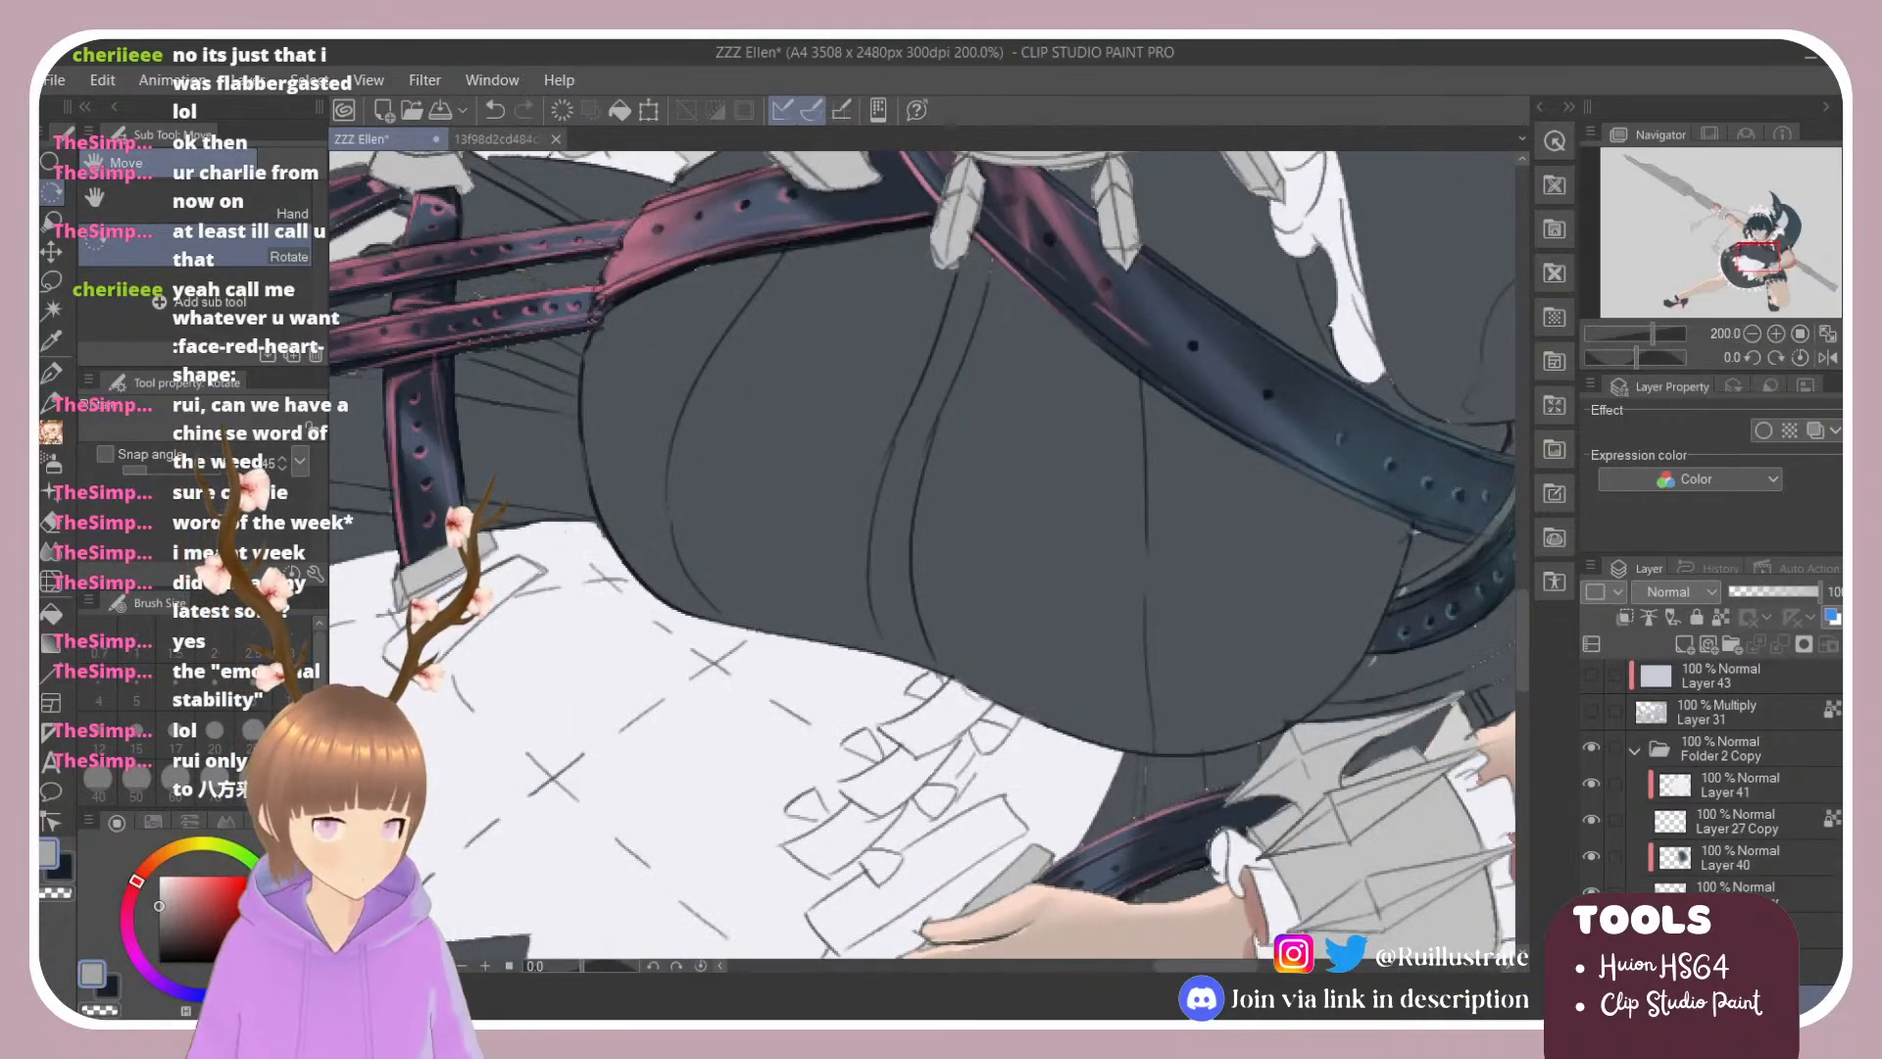
pyautogui.scroll(-3, 1776, 805)
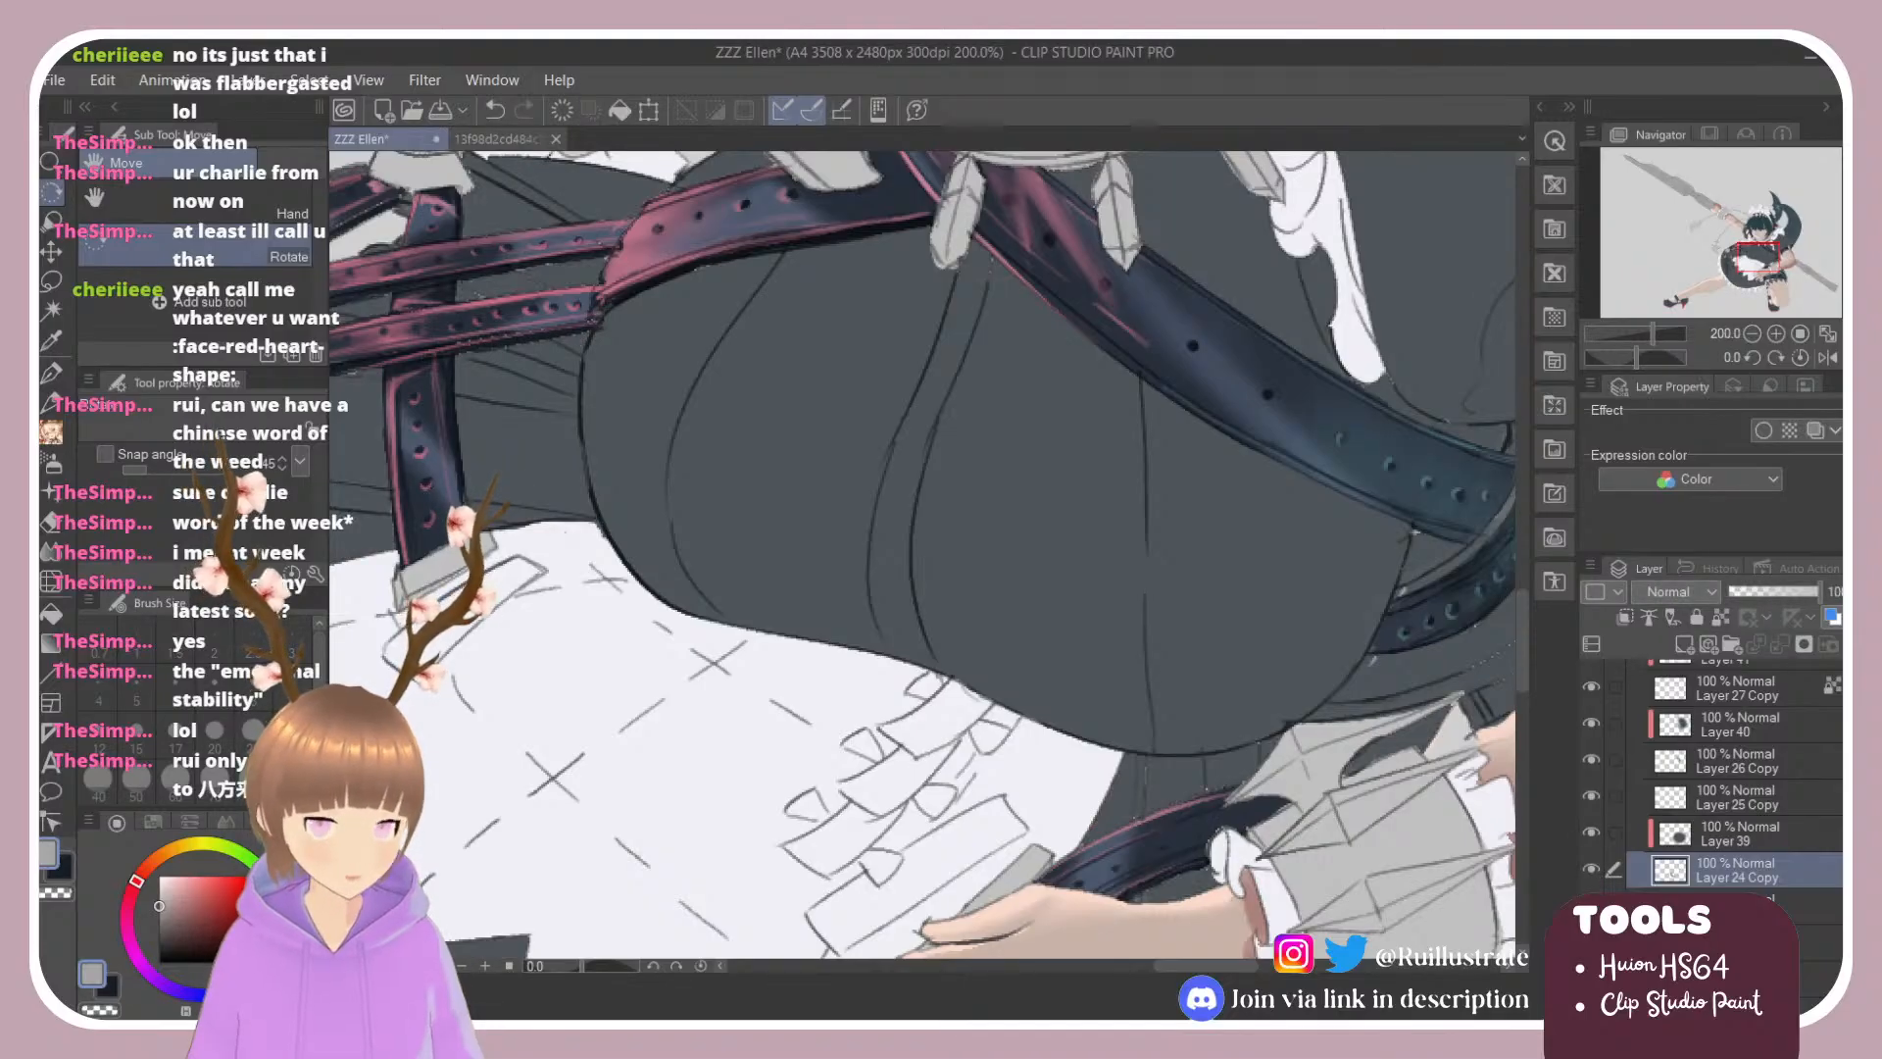
pyautogui.click(1818, 941)
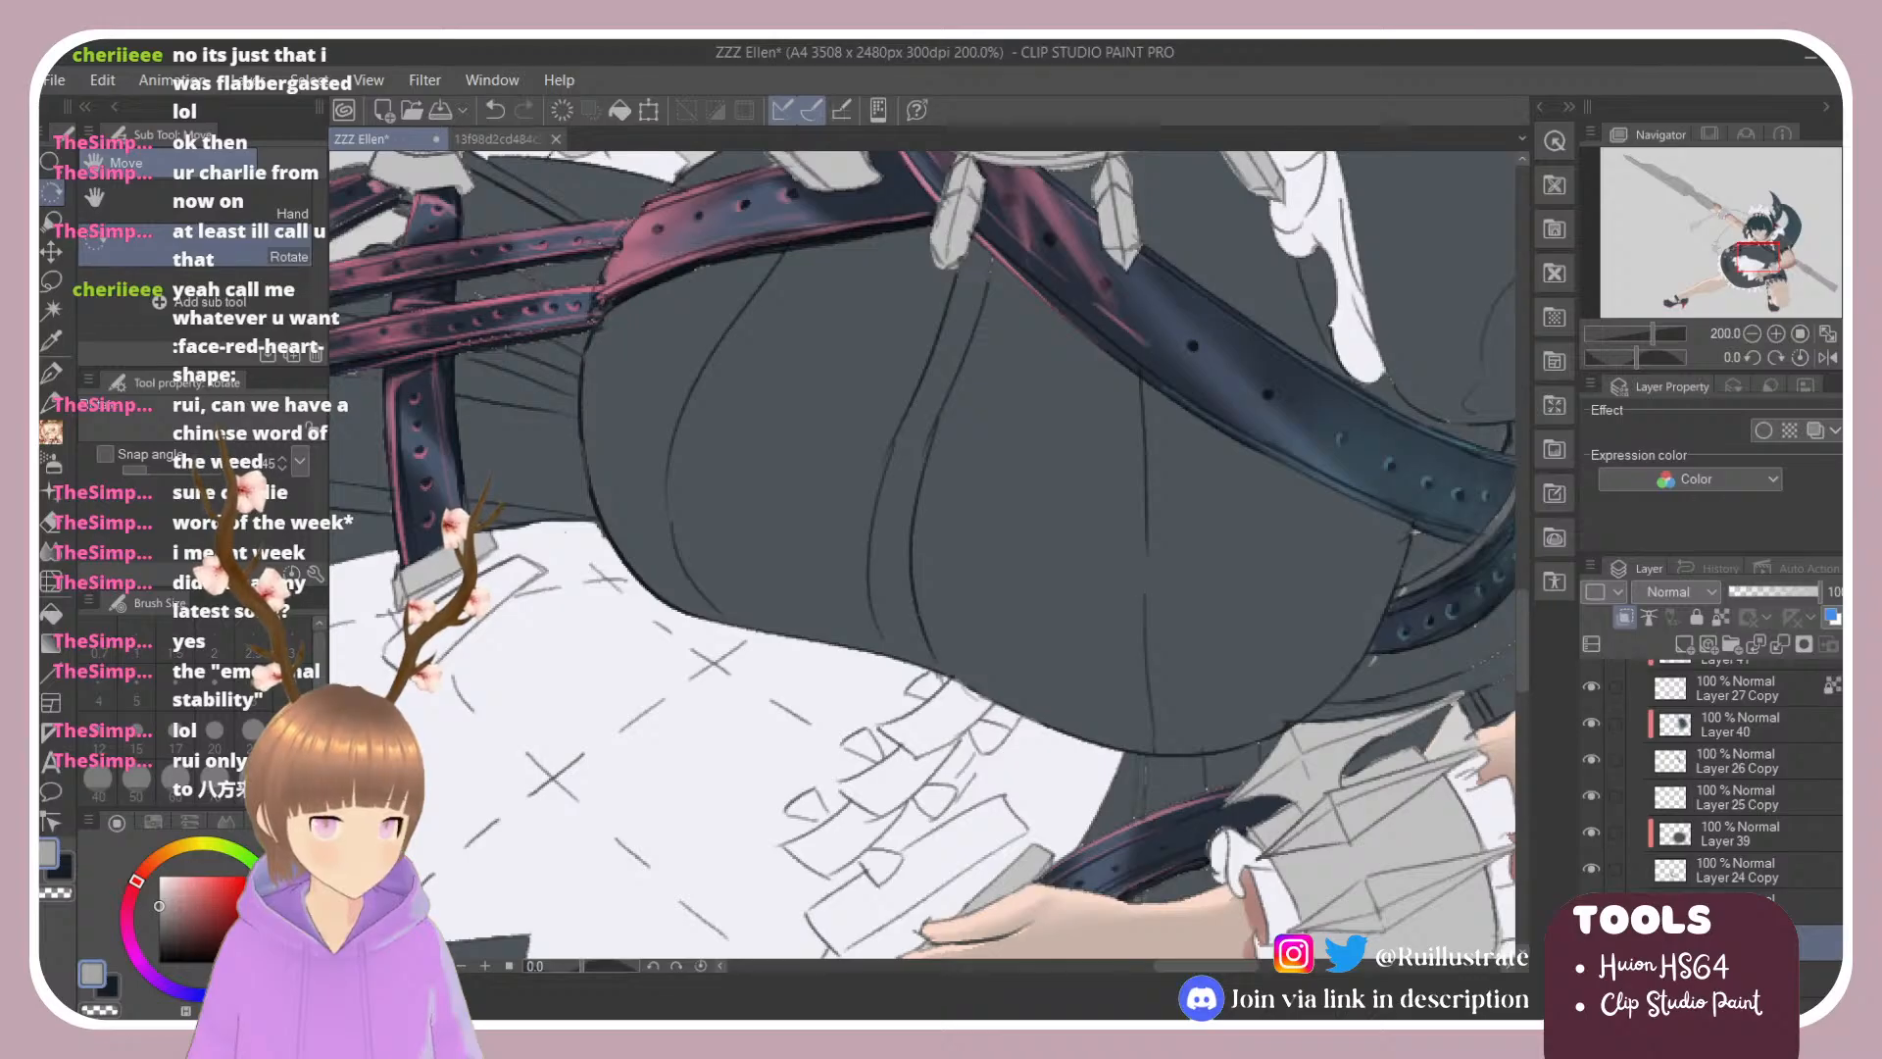
pyautogui.moveTo(1216, 647); pyautogui.dragTo(1237, 603)
pyautogui.press('b')
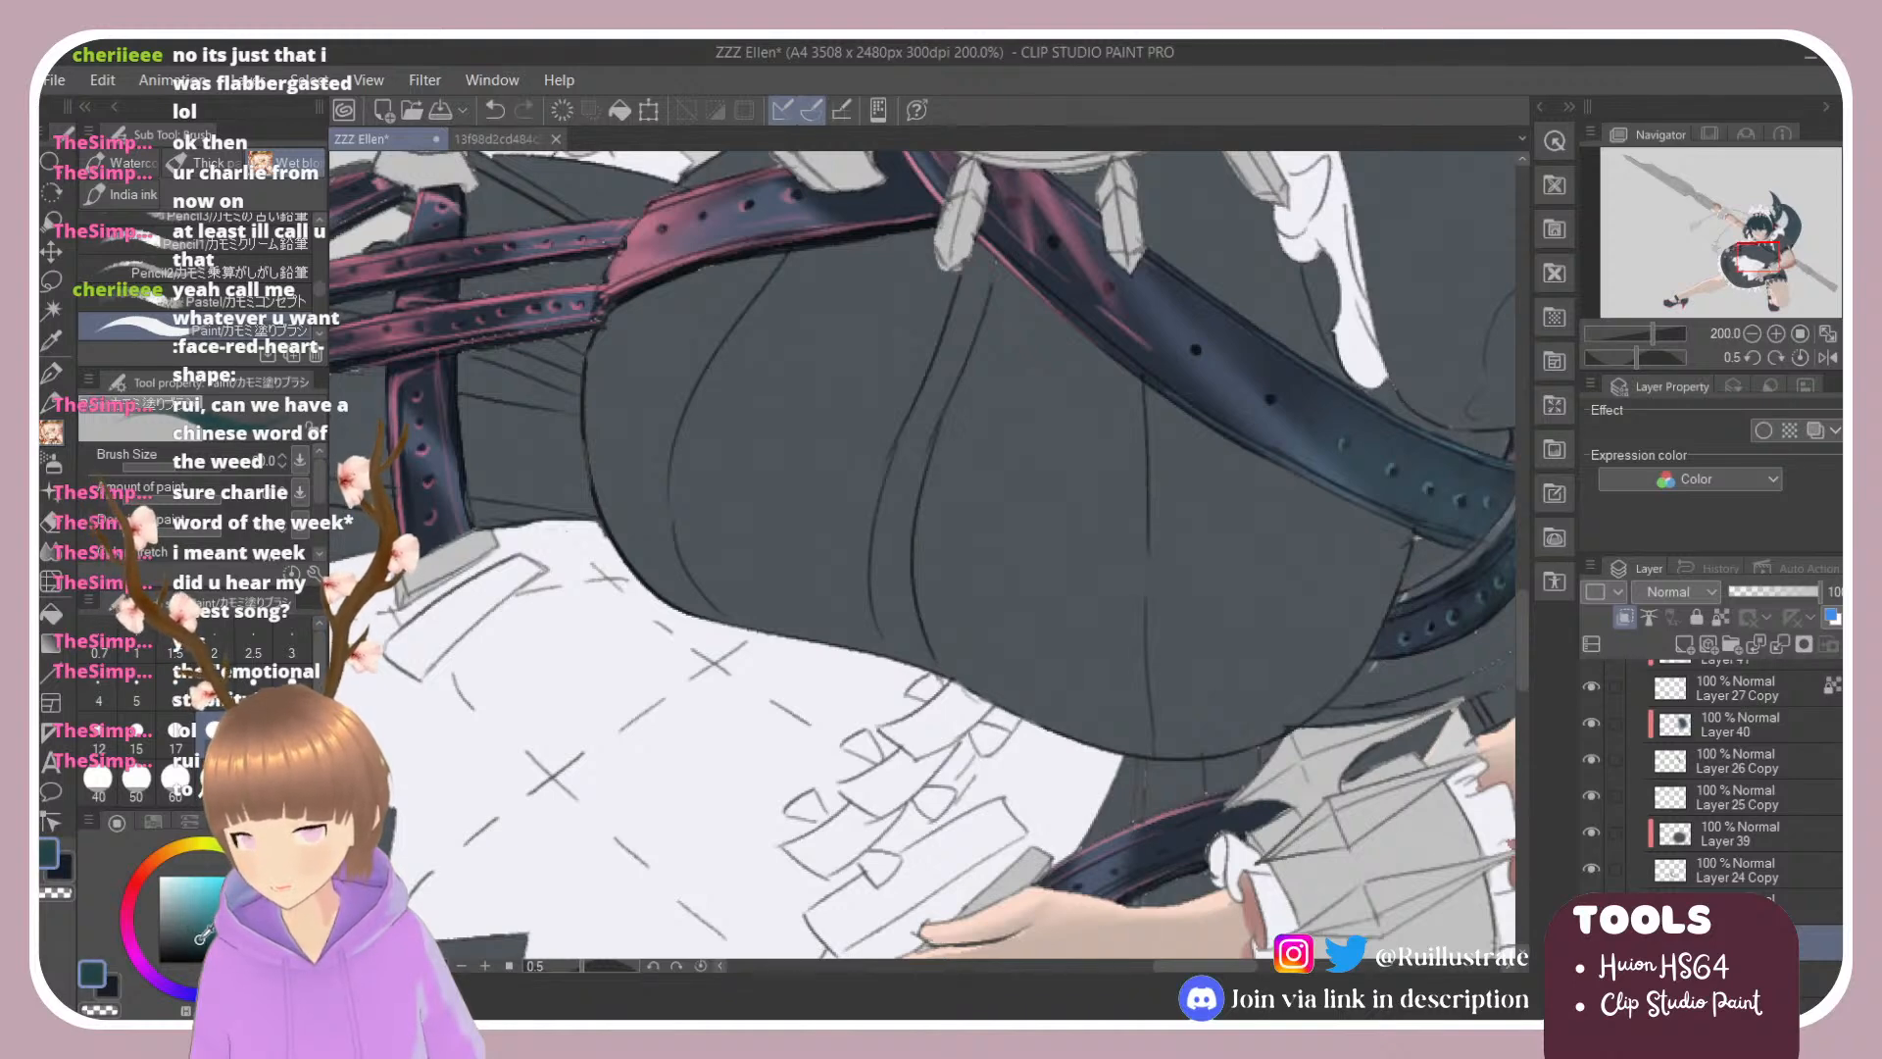
pyautogui.keyDown('alt'); pyautogui.click(1041, 601); pyautogui.keyUp('alt')
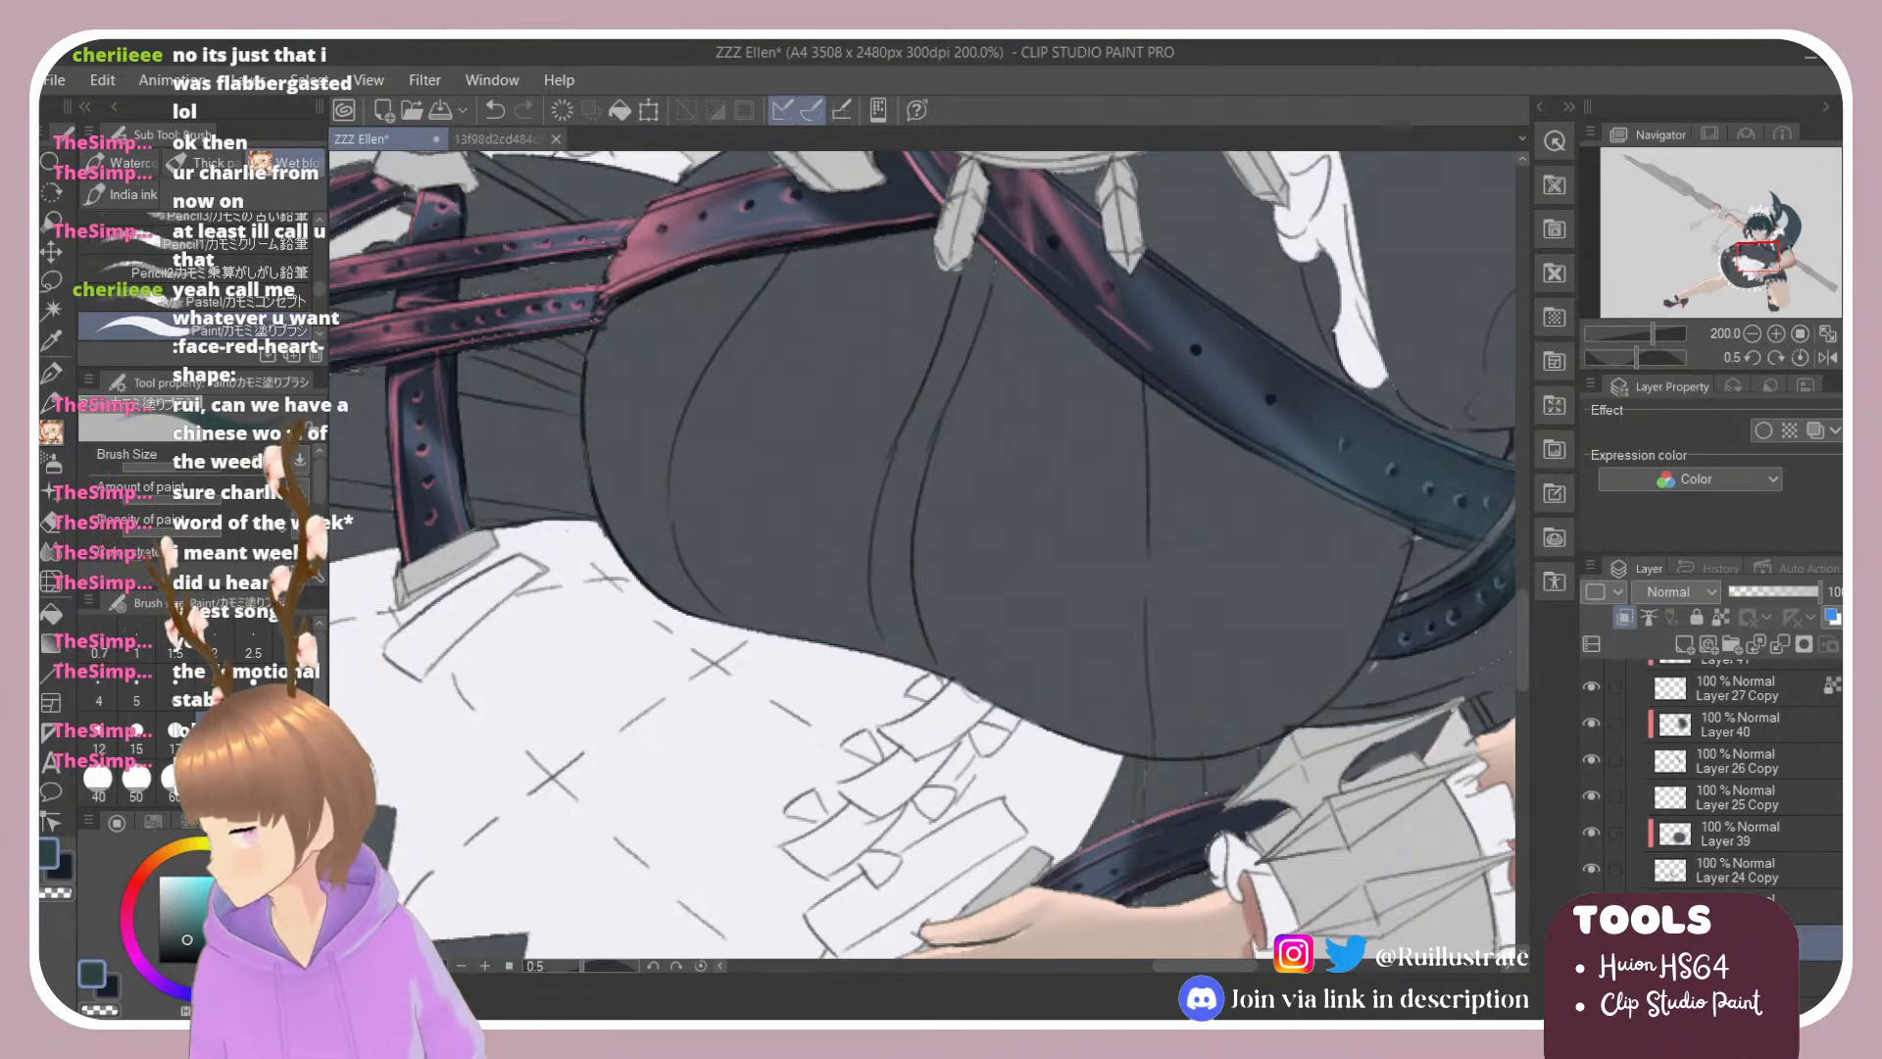
# Step: Shade the outer side of the bodice nearest the punched side straps in dark teal with the Soft airbrush at size 50
pyautogui.scroll(-2, 391, 674)
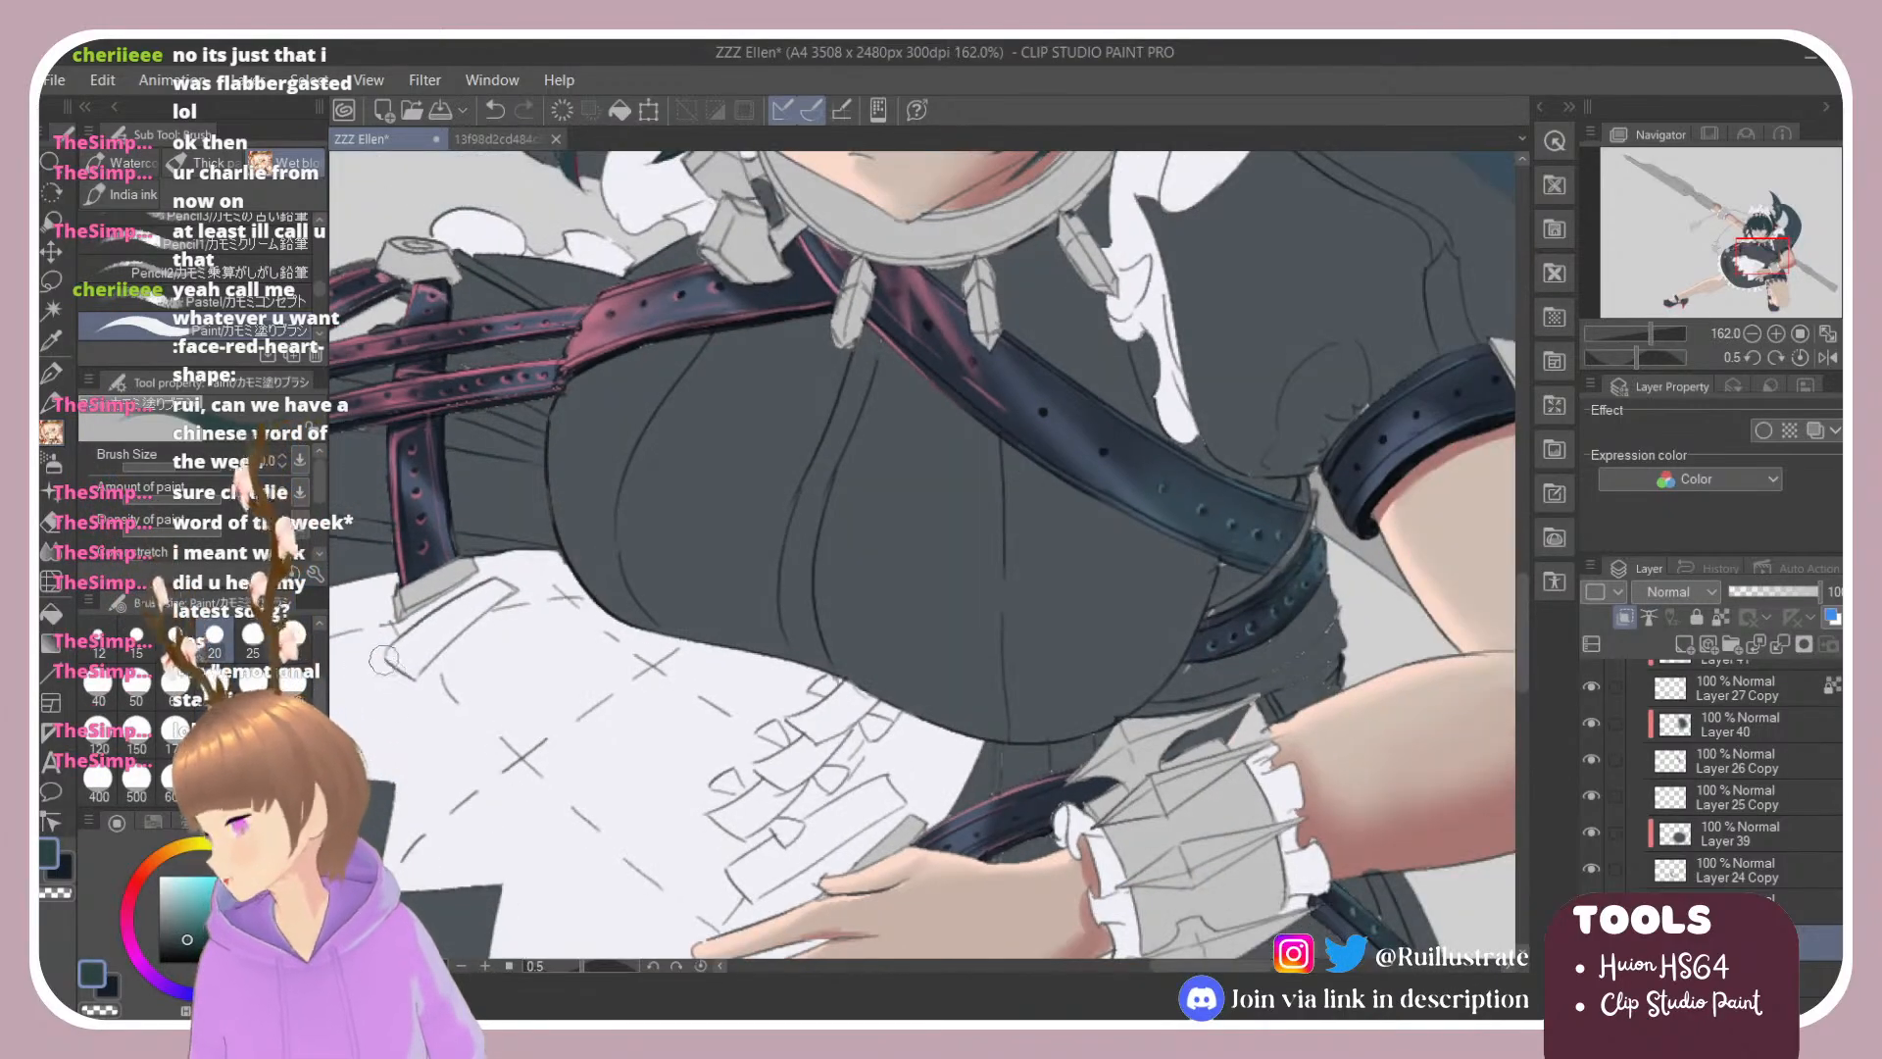
pyautogui.scroll(2, 384, 659)
pyautogui.scroll(-4, 879, 341)
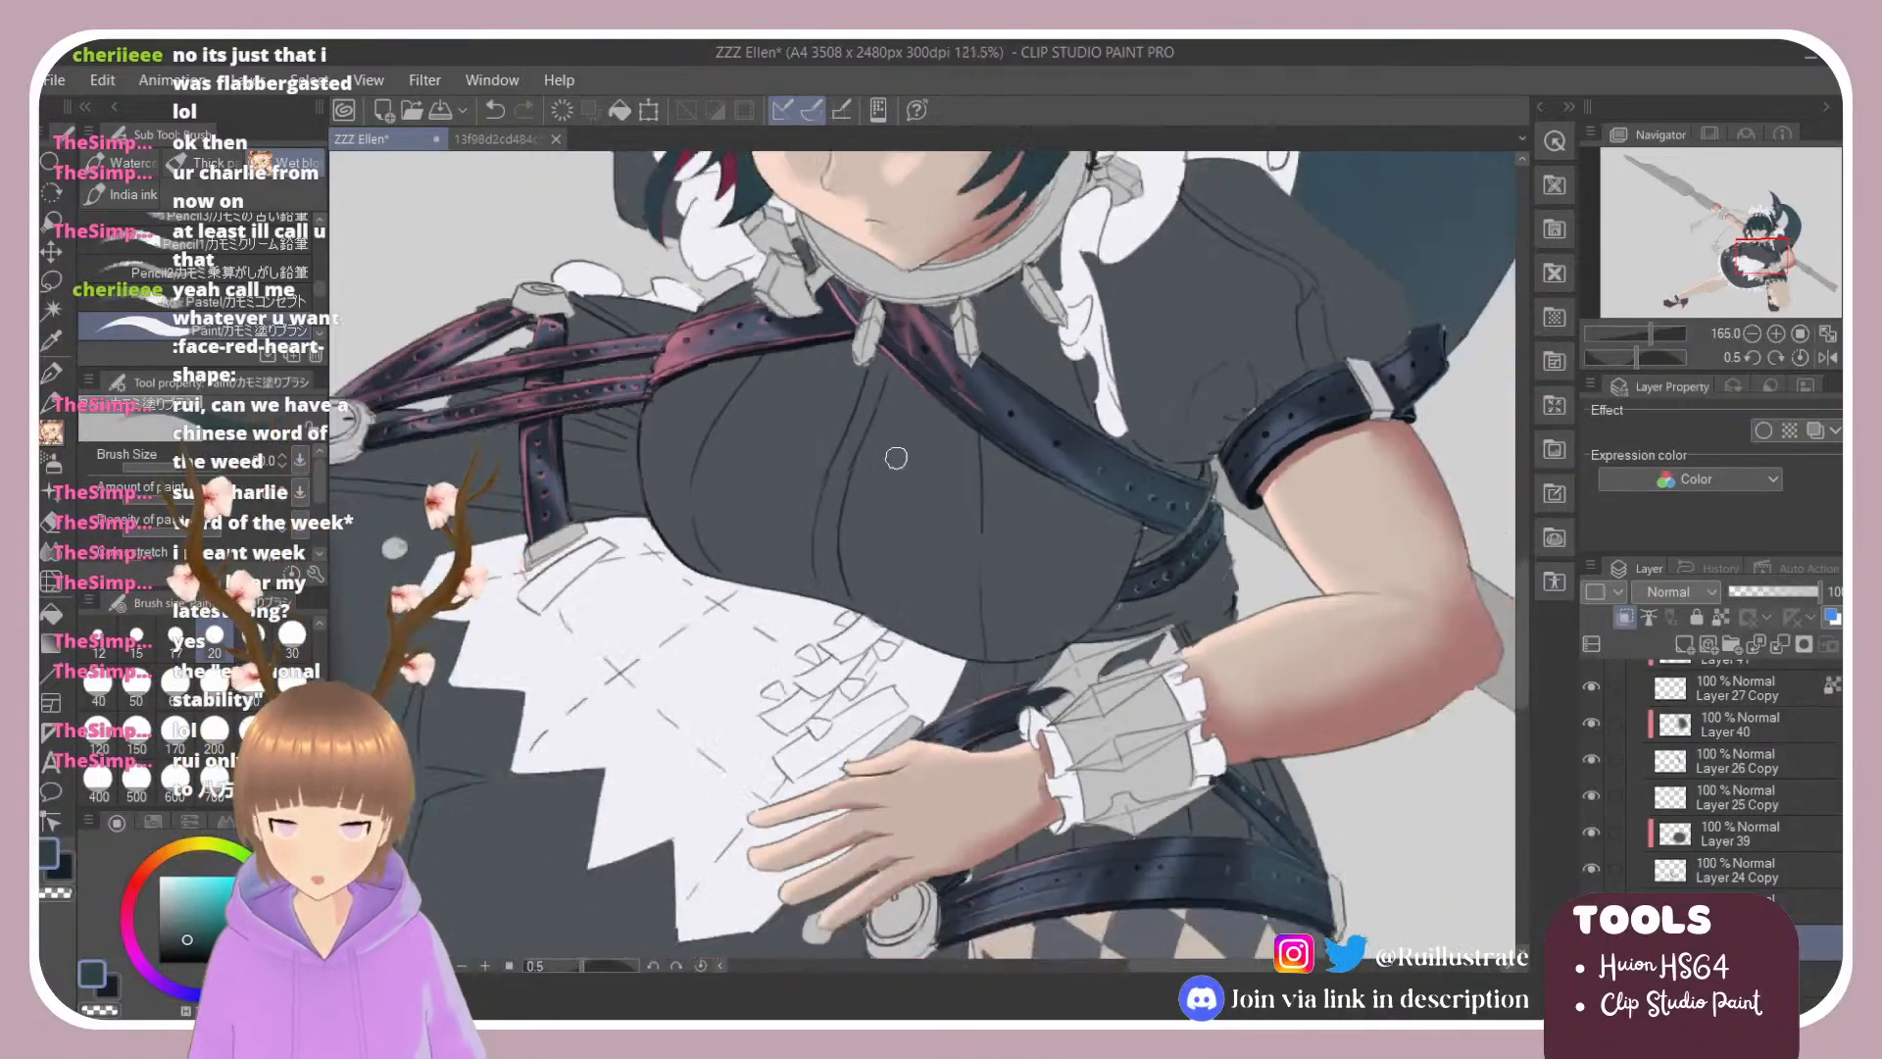
pyautogui.press('e')
pyautogui.press('b')
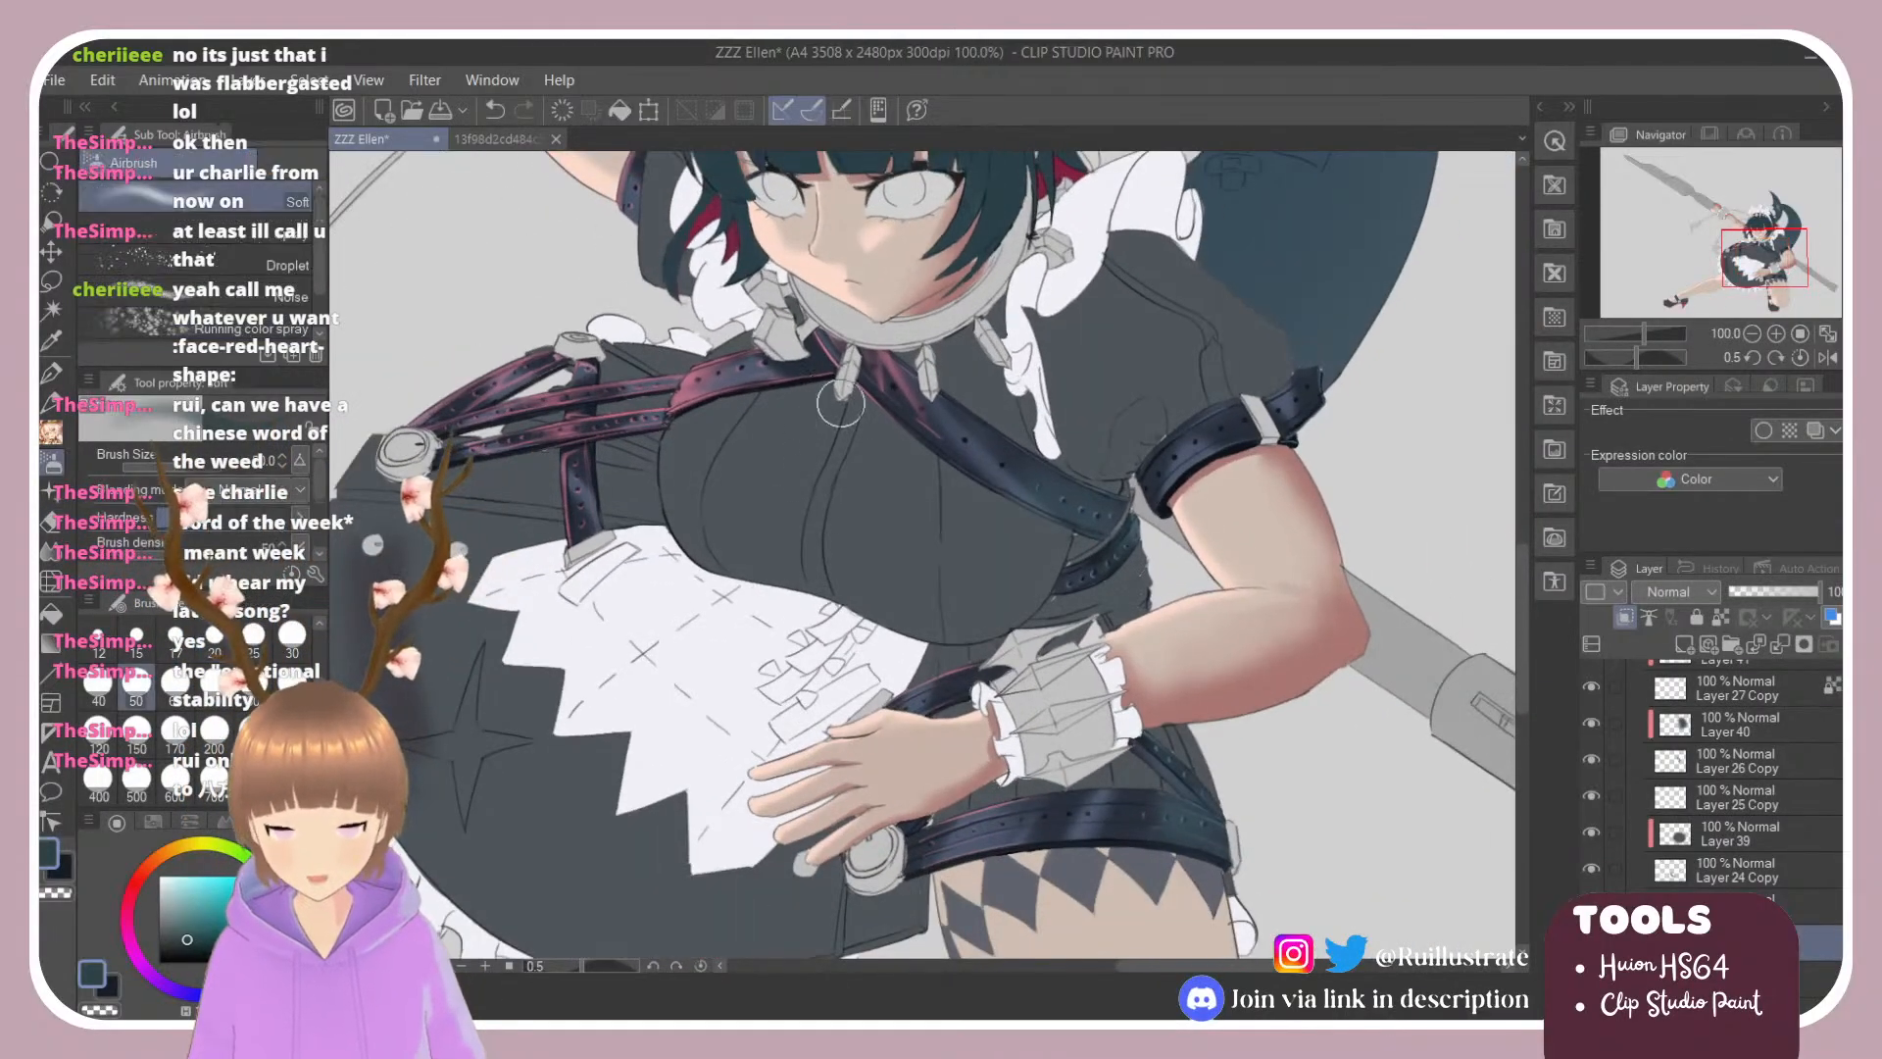
pyautogui.moveTo(685, 518); pyautogui.dragTo(690, 403)
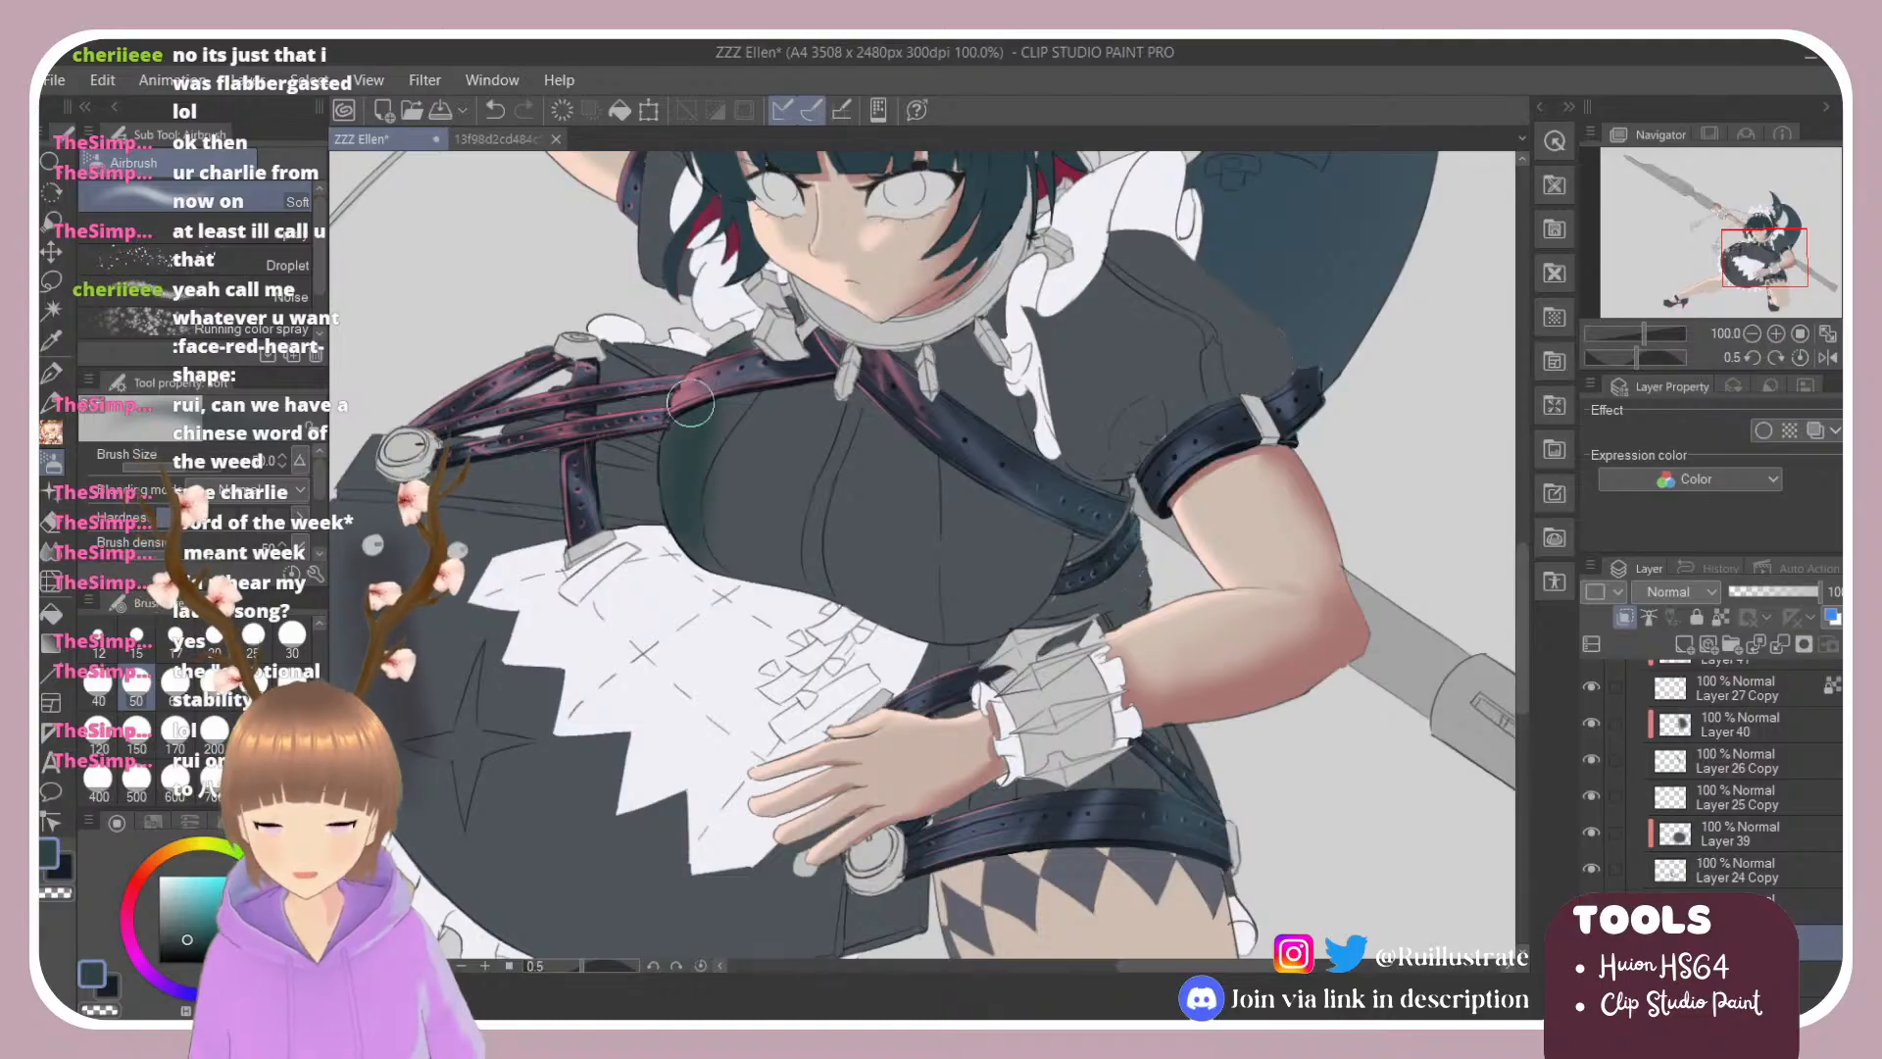
pyautogui.moveTo(722, 570); pyautogui.dragTo(727, 393)
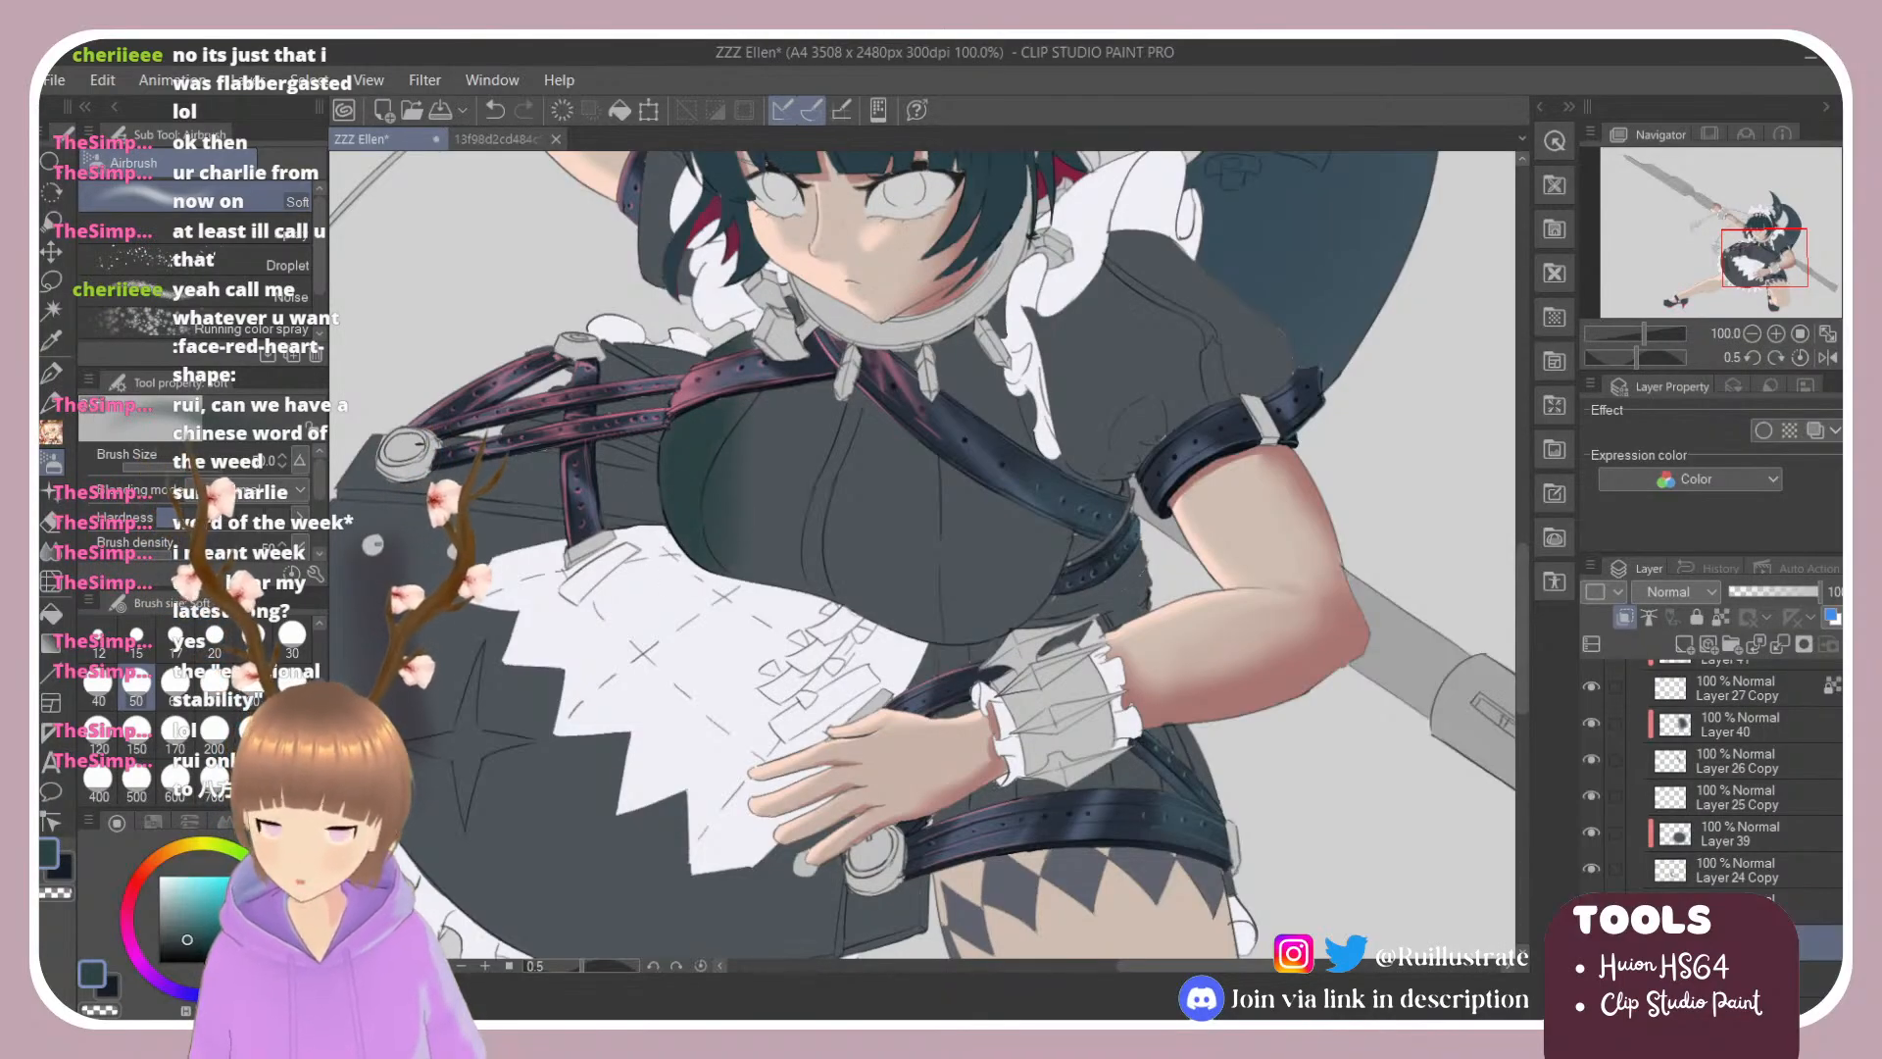
pyautogui.moveTo(734, 578); pyautogui.dragTo(739, 403)
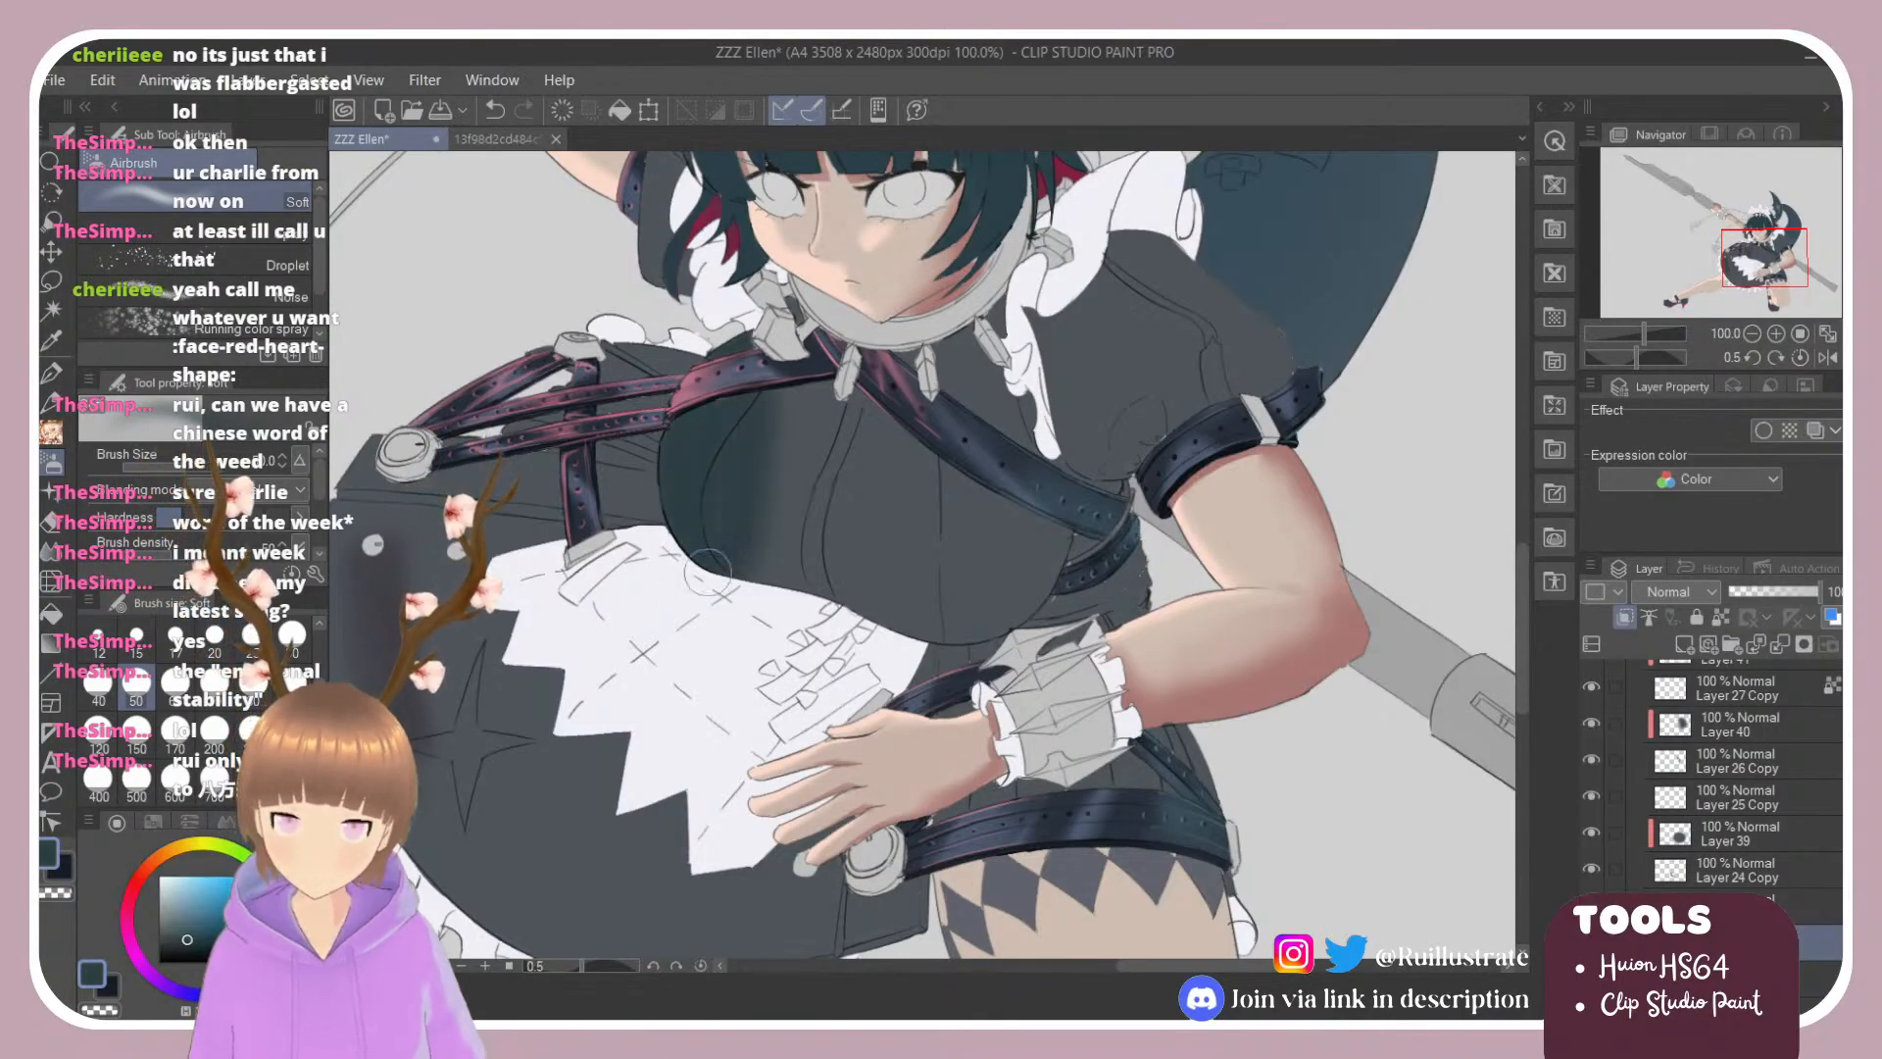
# Step: Extend the dark teal airbrush shading across the middle of the bodice to the diagonal chest strap
pyautogui.moveTo(774, 583)
pyautogui.mouseDown()
pyautogui.moveTo(789, 390)
pyautogui.moveTo(823, 387)
pyautogui.mouseUp()
pyautogui.moveTo(848, 603)
pyautogui.mouseDown()
pyautogui.moveTo(851, 397)
pyautogui.moveTo(867, 420)
pyautogui.moveTo(894, 412)
pyautogui.mouseUp()
pyautogui.moveTo(931, 648)
pyautogui.mouseDown()
pyautogui.moveTo(924, 580)
pyautogui.moveTo(957, 576)
pyautogui.moveTo(941, 313)
pyautogui.mouseUp()
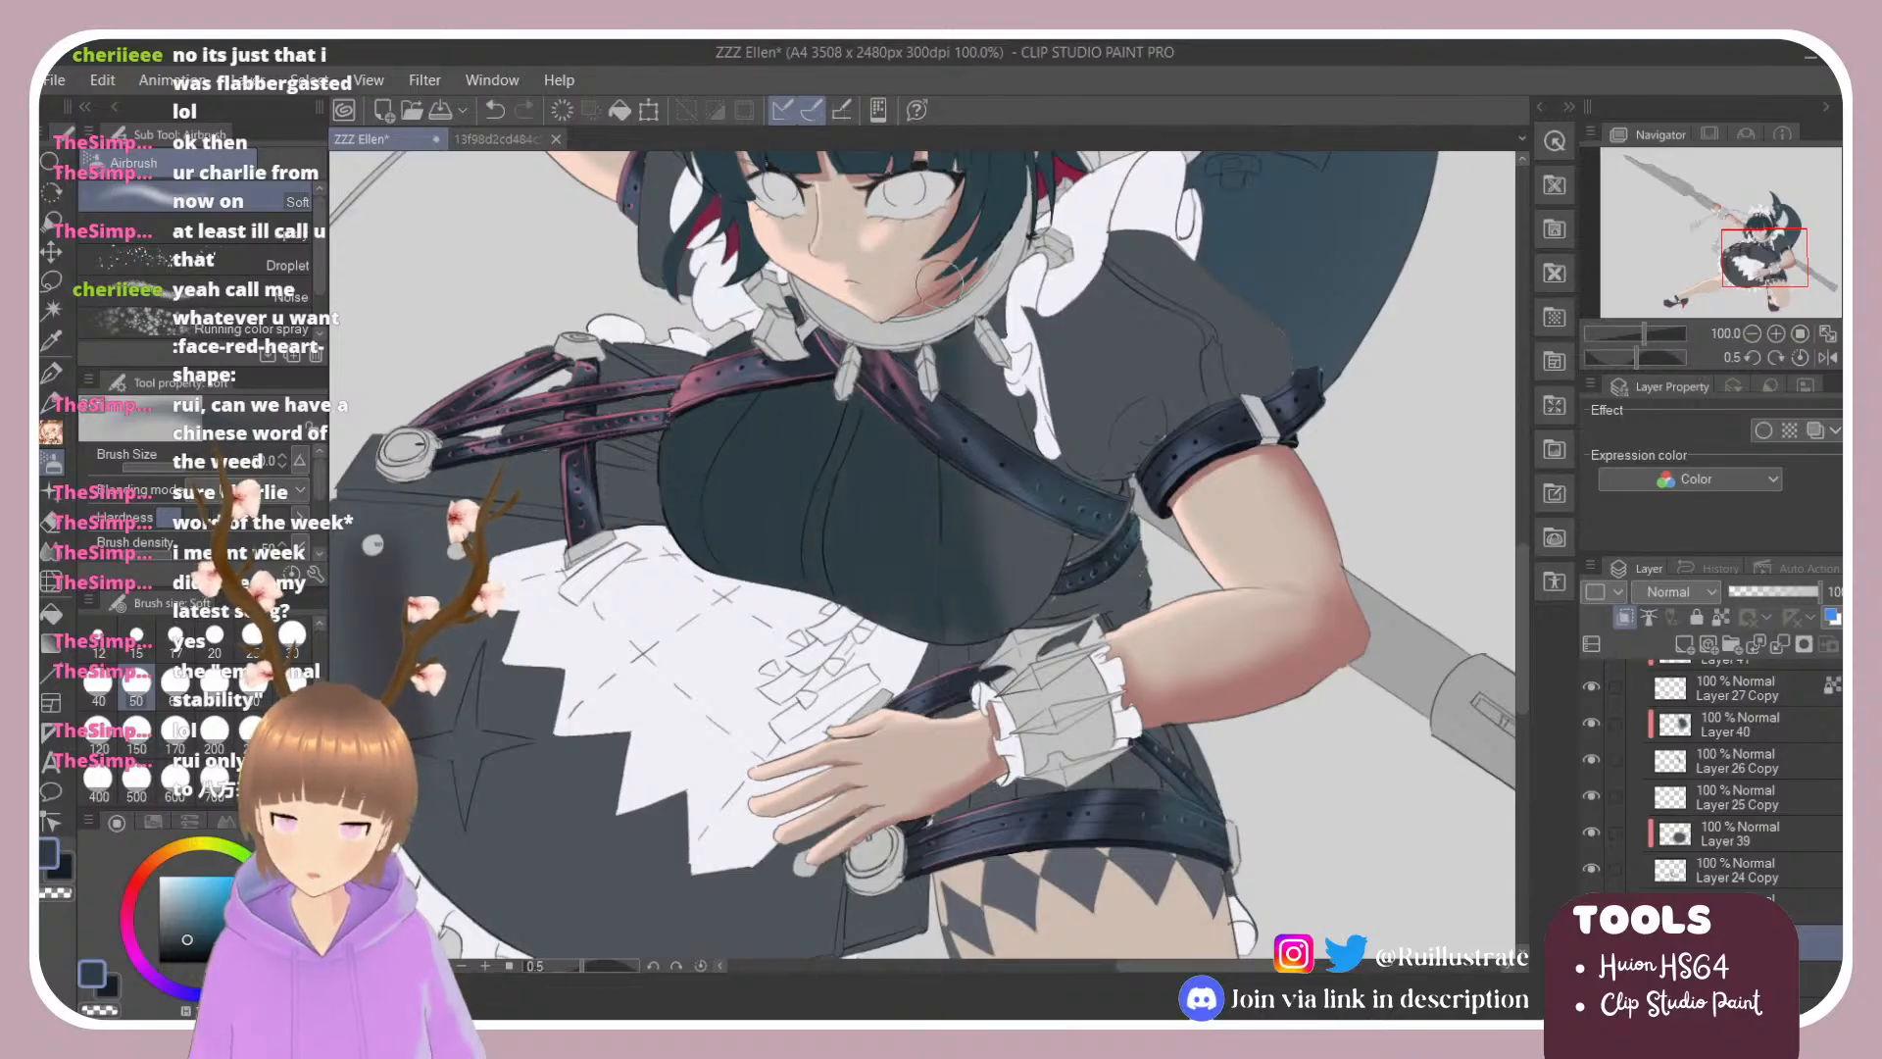
pyautogui.moveTo(965, 633)
pyautogui.mouseDown()
pyautogui.moveTo(984, 577)
pyautogui.moveTo(1009, 412)
pyautogui.mouseUp()
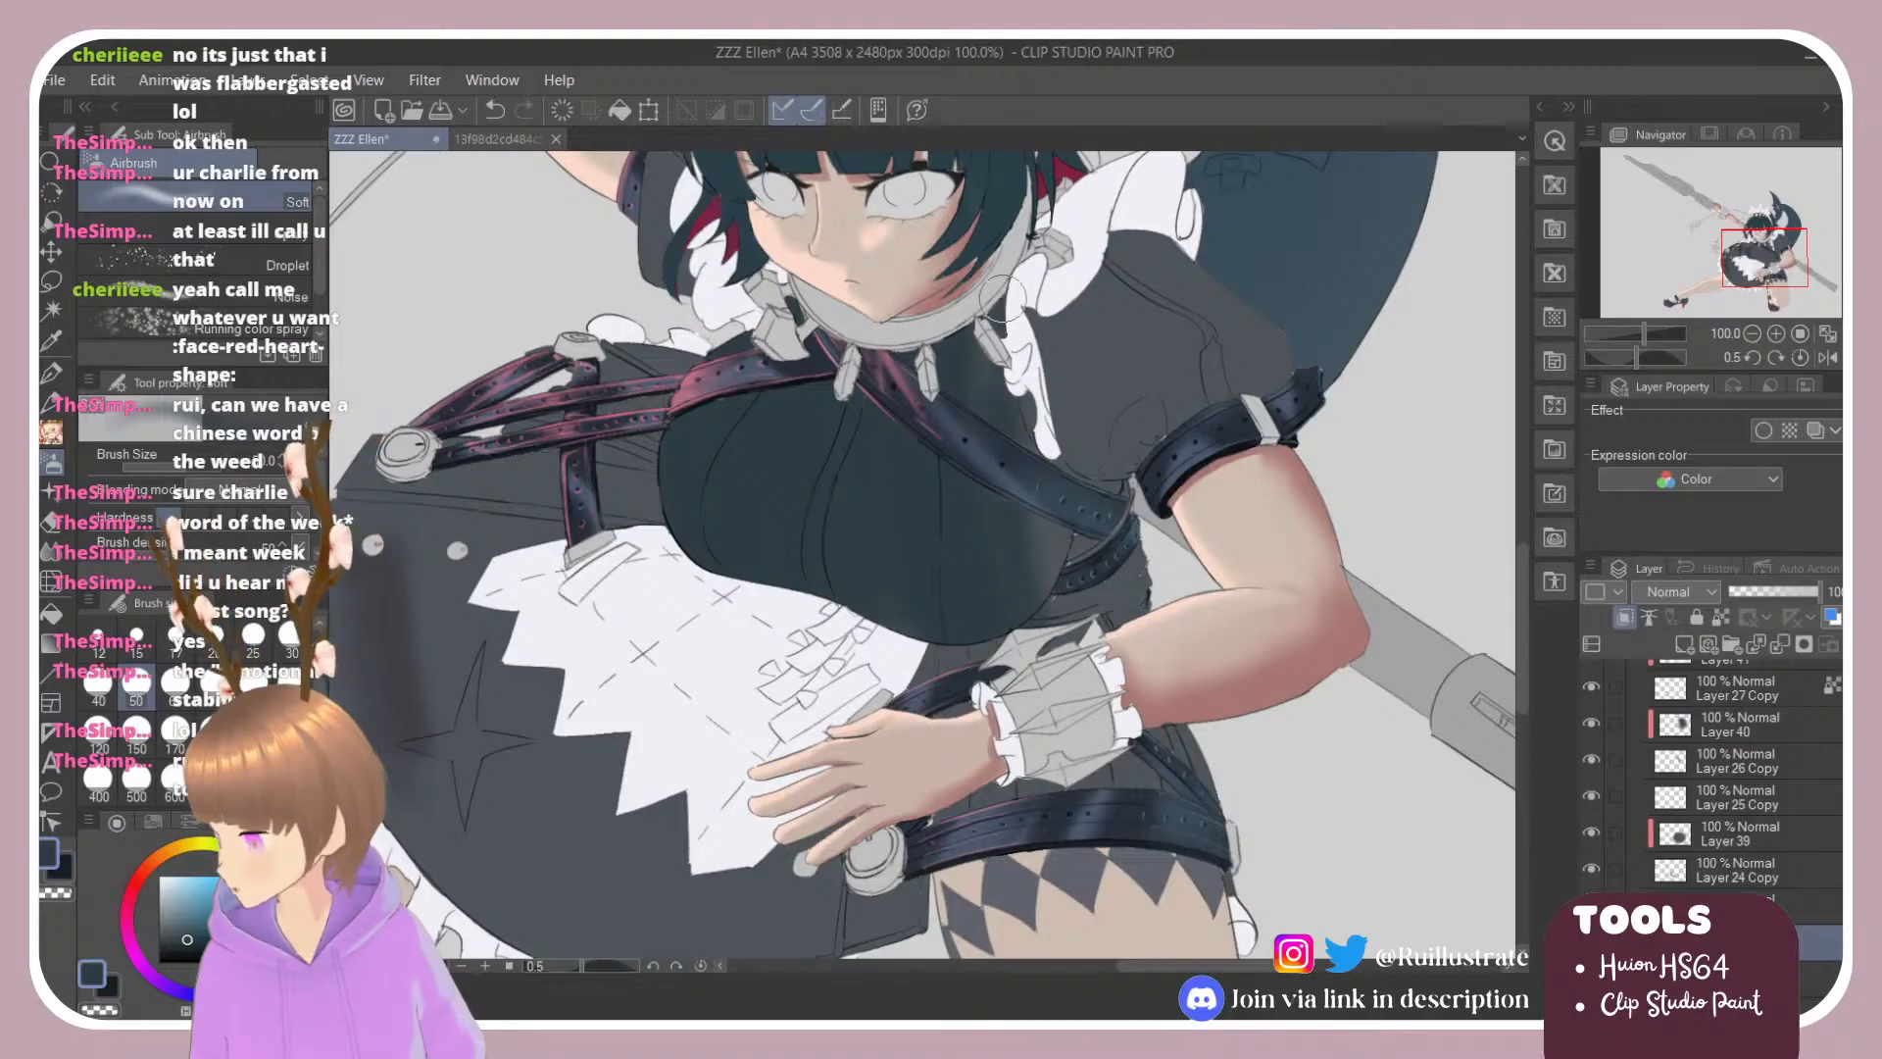
pyautogui.moveTo(1054, 617); pyautogui.dragTo(1034, 360)
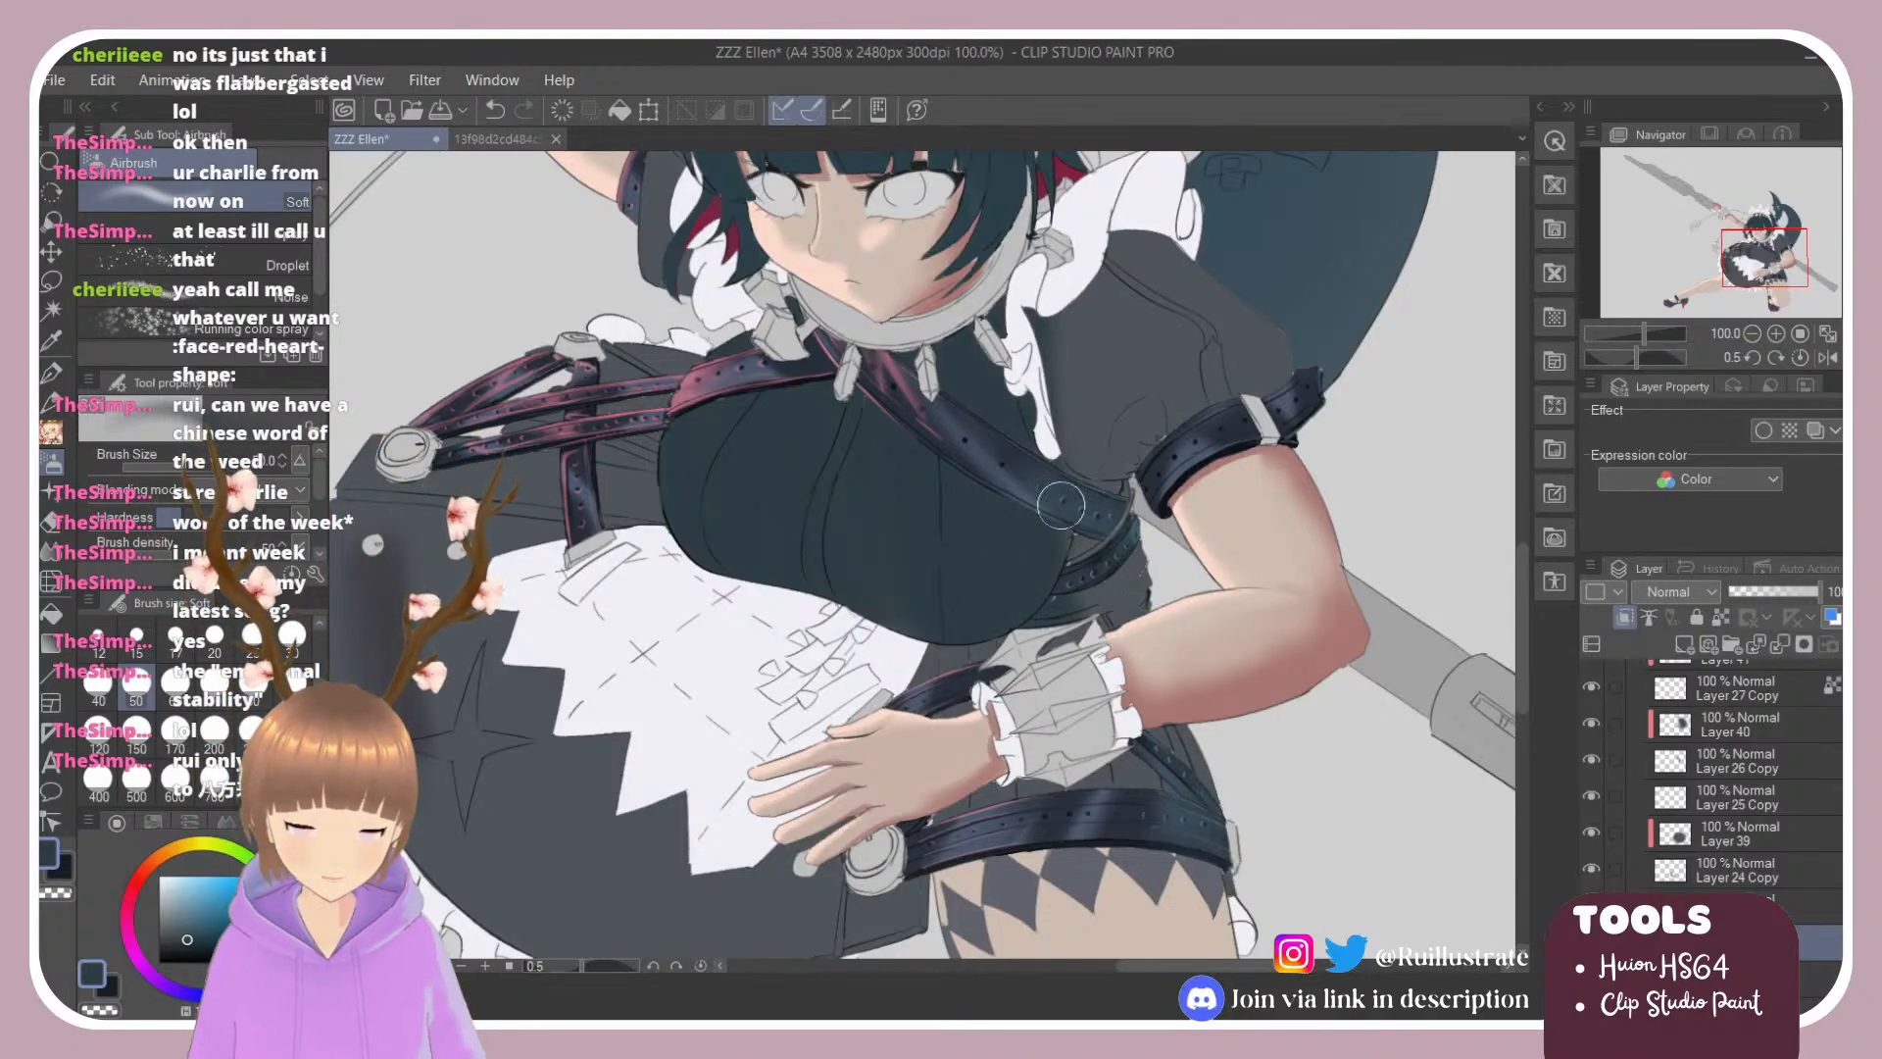
# Step: Extend the dark teal airbrush shading beside the chest strap and across the puffed sleeve
pyautogui.moveTo(1063, 514)
pyautogui.mouseDown()
pyautogui.moveTo(1074, 318)
pyautogui.moveTo(1103, 216)
pyautogui.mouseUp()
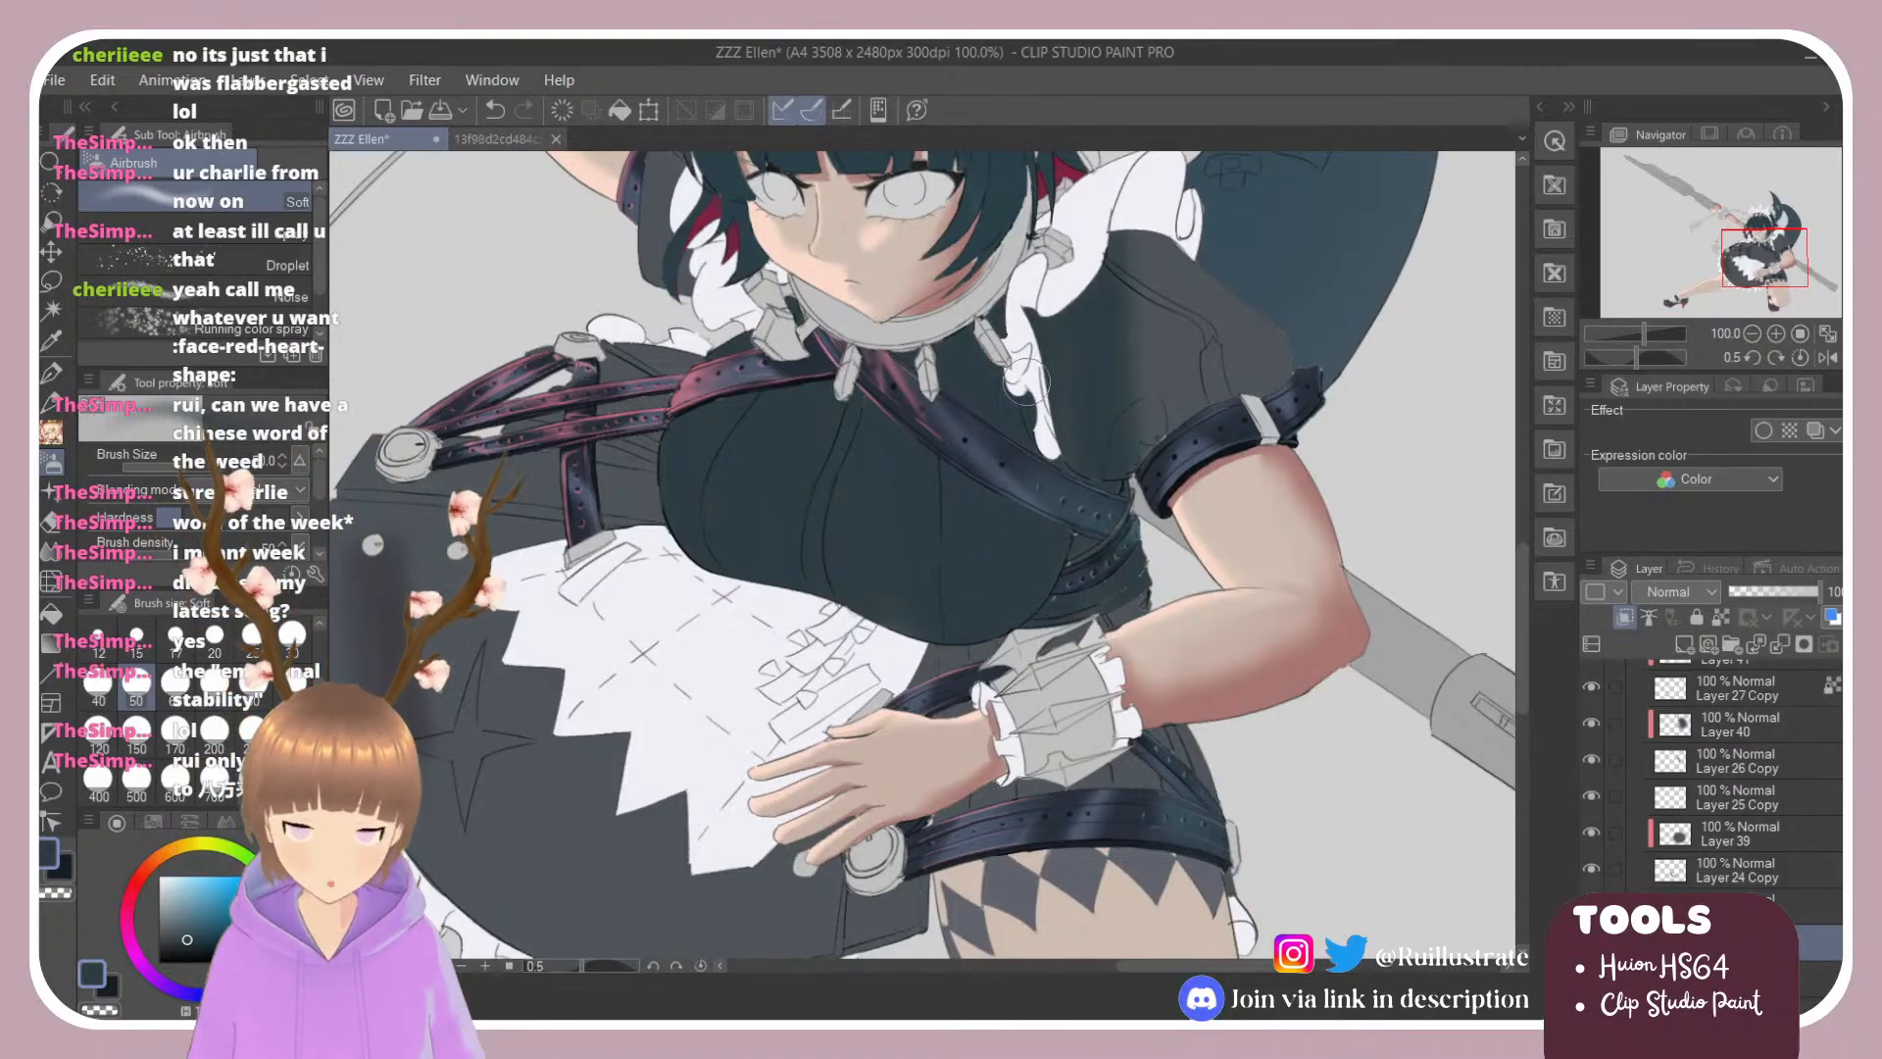
pyautogui.moveTo(1142, 436)
pyautogui.mouseDown()
pyautogui.moveTo(1137, 220)
pyautogui.moveTo(1166, 235)
pyautogui.mouseUp()
pyautogui.moveTo(1186, 412)
pyautogui.mouseDown()
pyautogui.moveTo(1186, 284)
pyautogui.moveTo(1234, 273)
pyautogui.mouseUp()
pyautogui.moveTo(1250, 392)
pyautogui.mouseDown()
pyautogui.moveTo(1265, 260)
pyautogui.moveTo(1281, 284)
pyautogui.mouseUp()
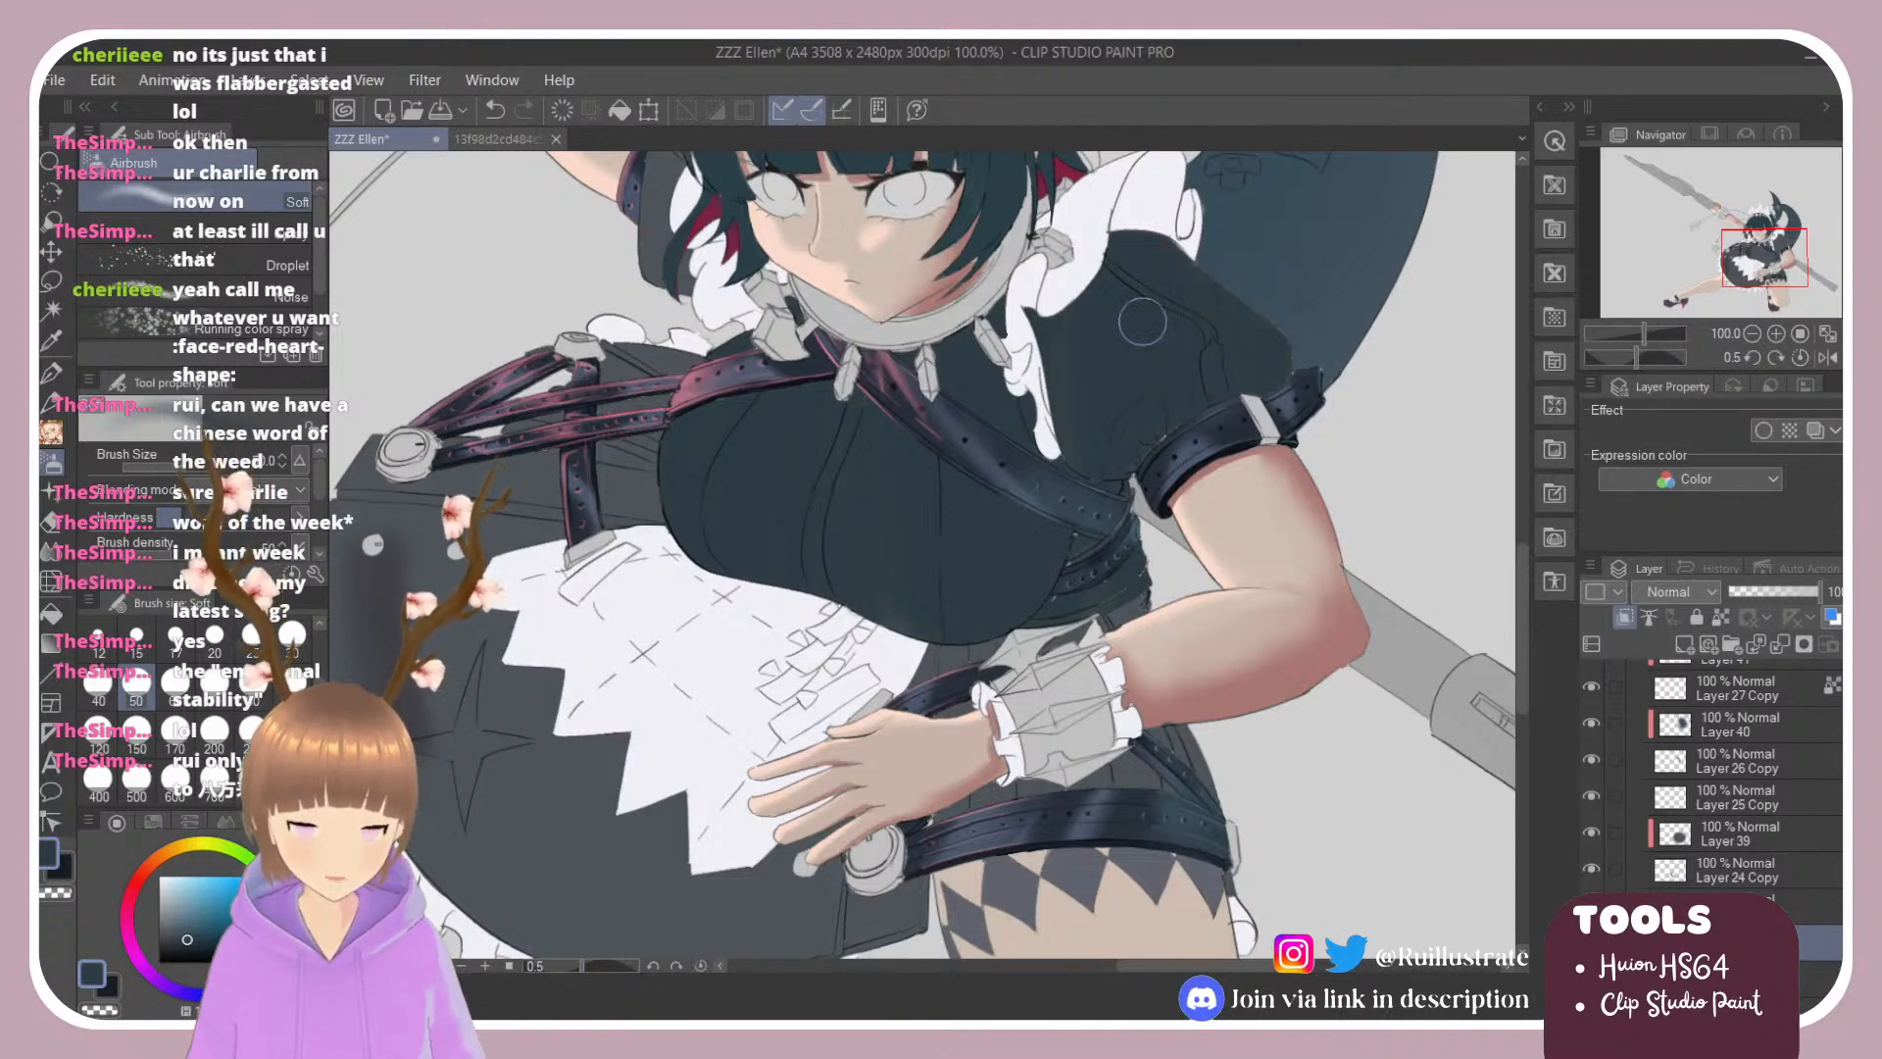
pyautogui.moveTo(720, 285)
pyautogui.mouseDown()
pyautogui.moveTo(681, 167)
pyautogui.moveTo(642, 240)
pyautogui.moveTo(692, 330)
pyautogui.mouseUp()
pyautogui.scroll(-2, 784, 464)
pyautogui.scroll(2, 952, 299)
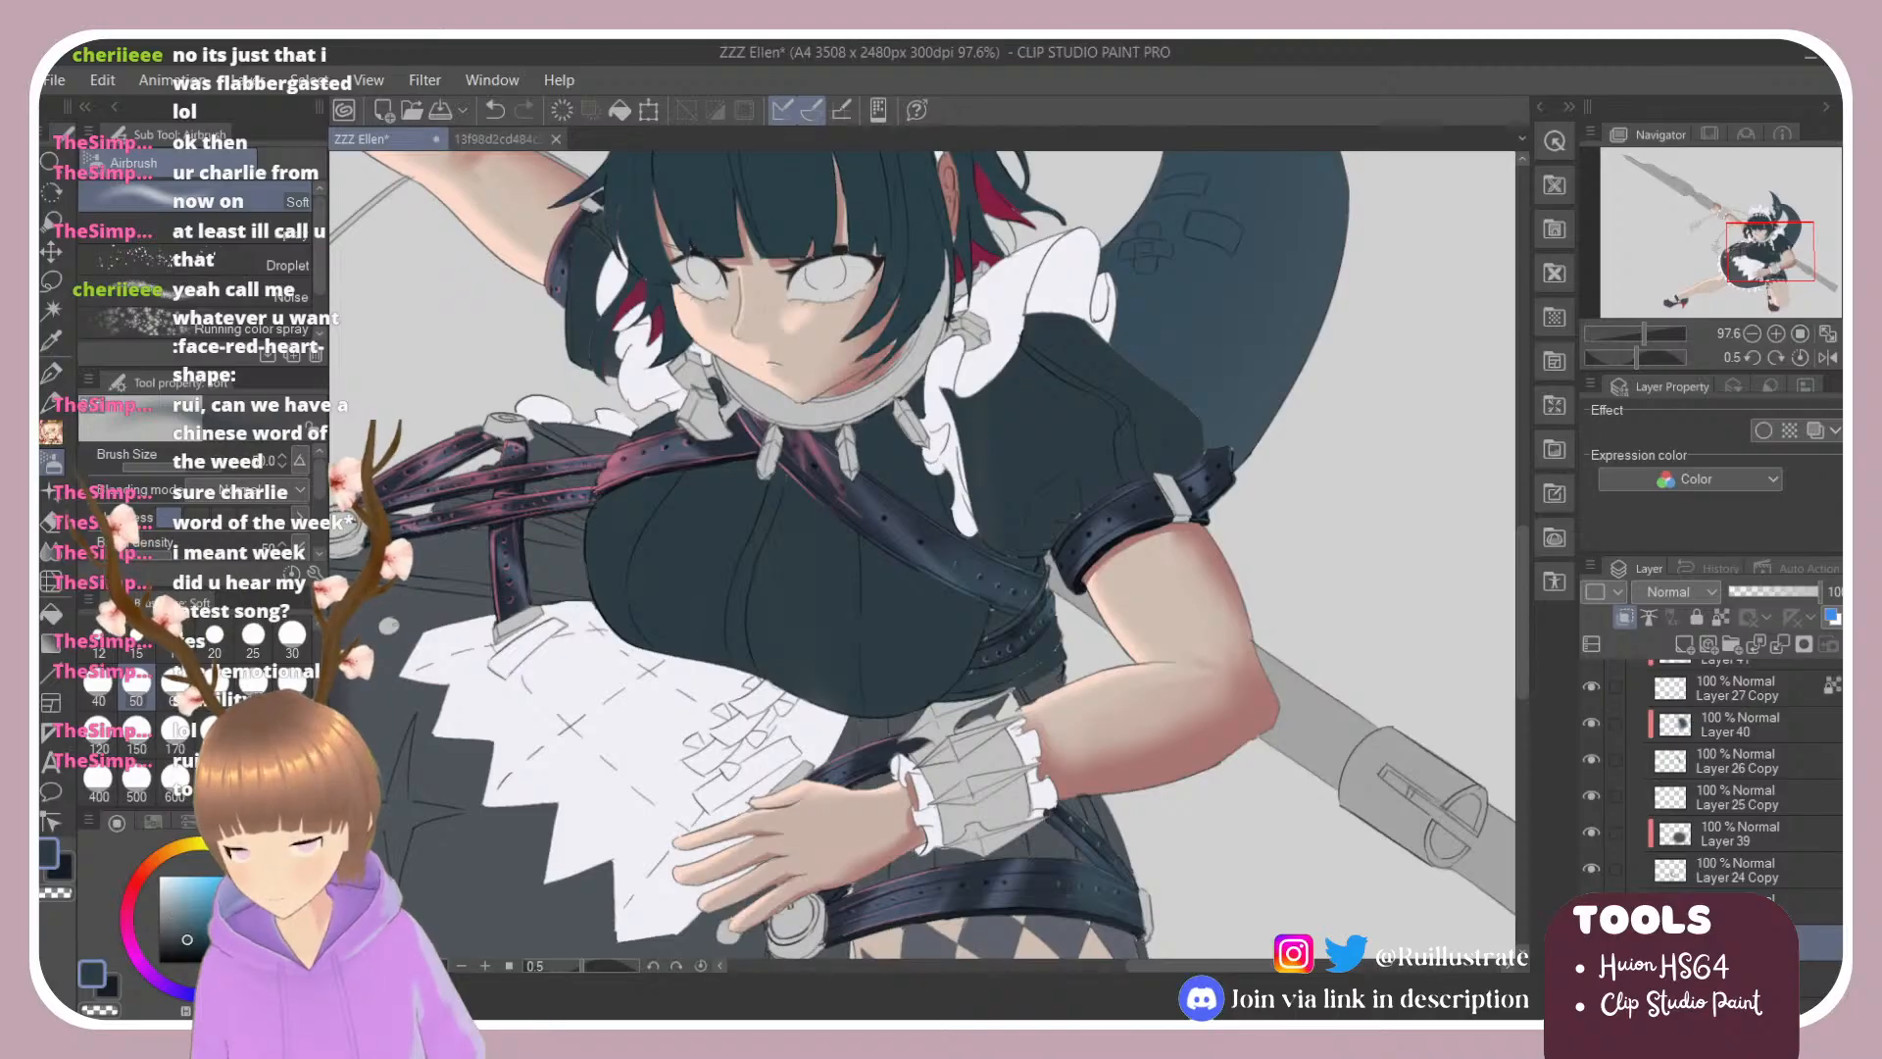
# Step: Try soft airbrush highlights in muted blue and in purple on the middle panel of the bodice
pyautogui.click(192, 915)
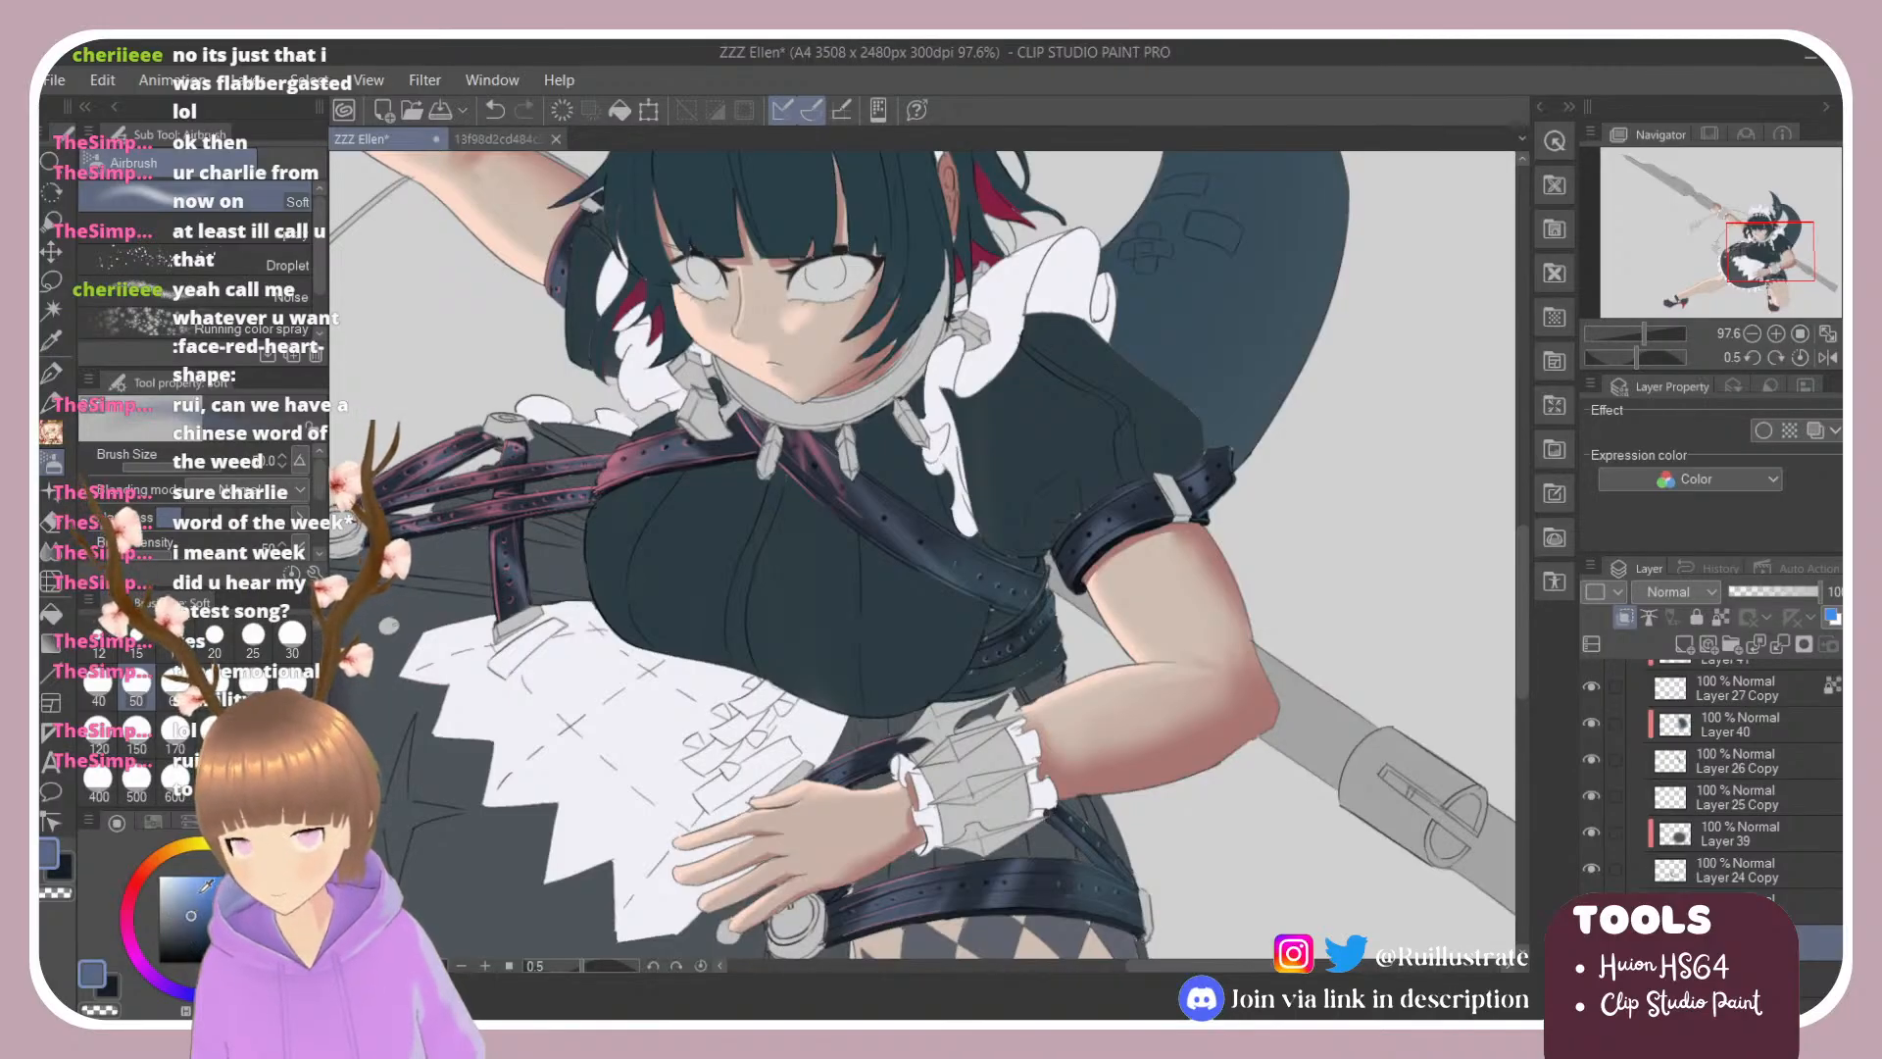
pyautogui.press('b')
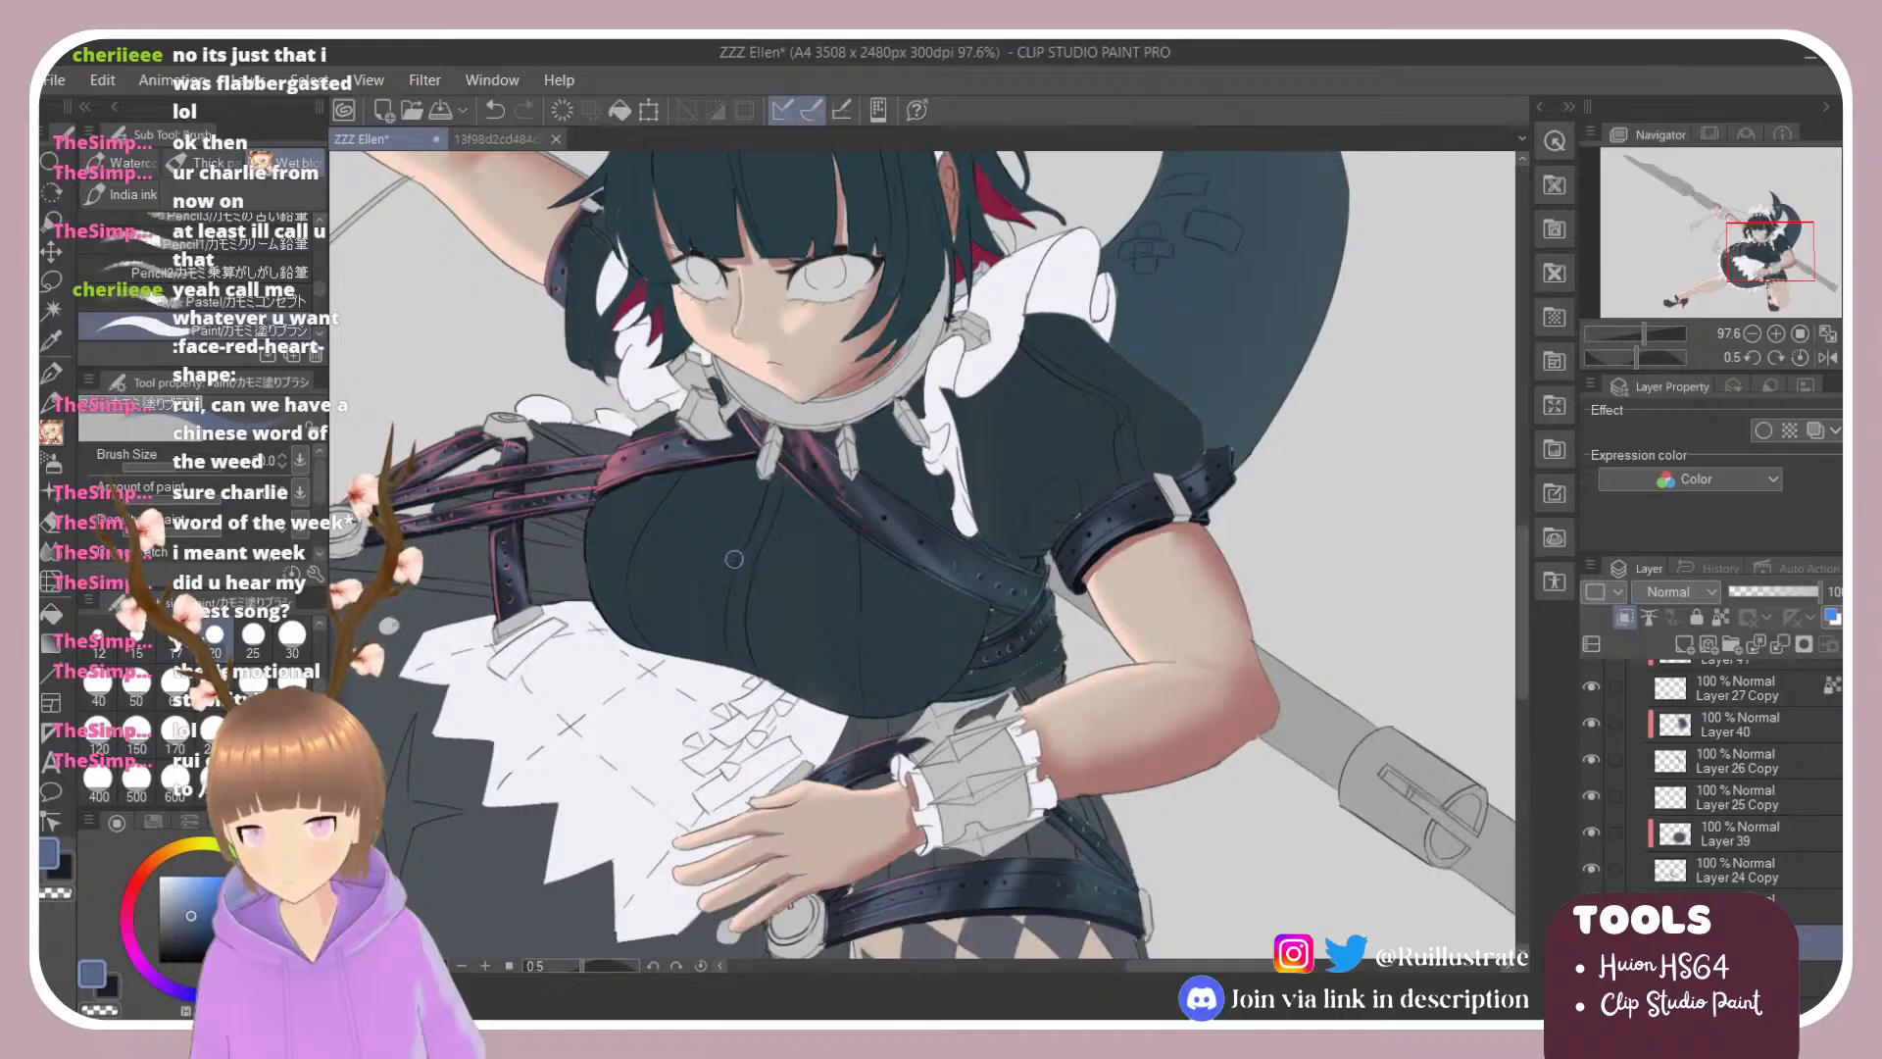
pyautogui.press('b')
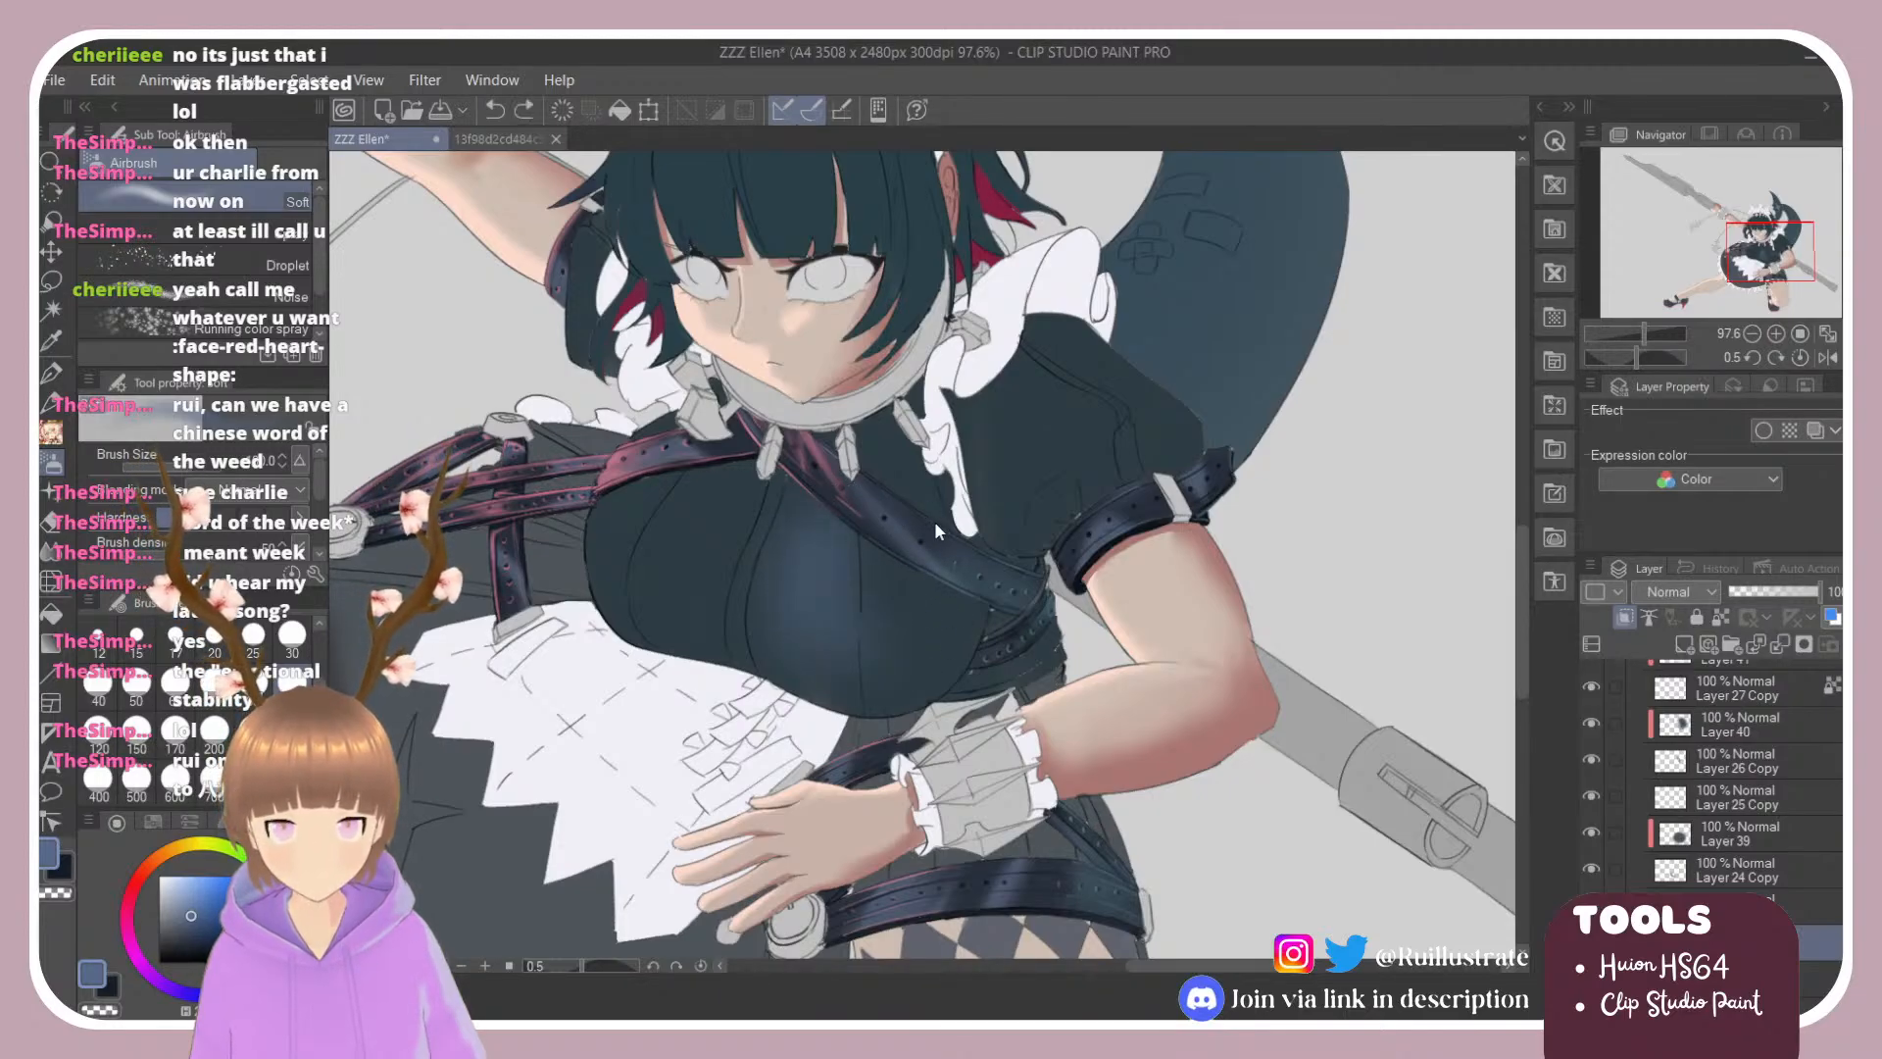
pyautogui.hotkey('ctrl', 'z')
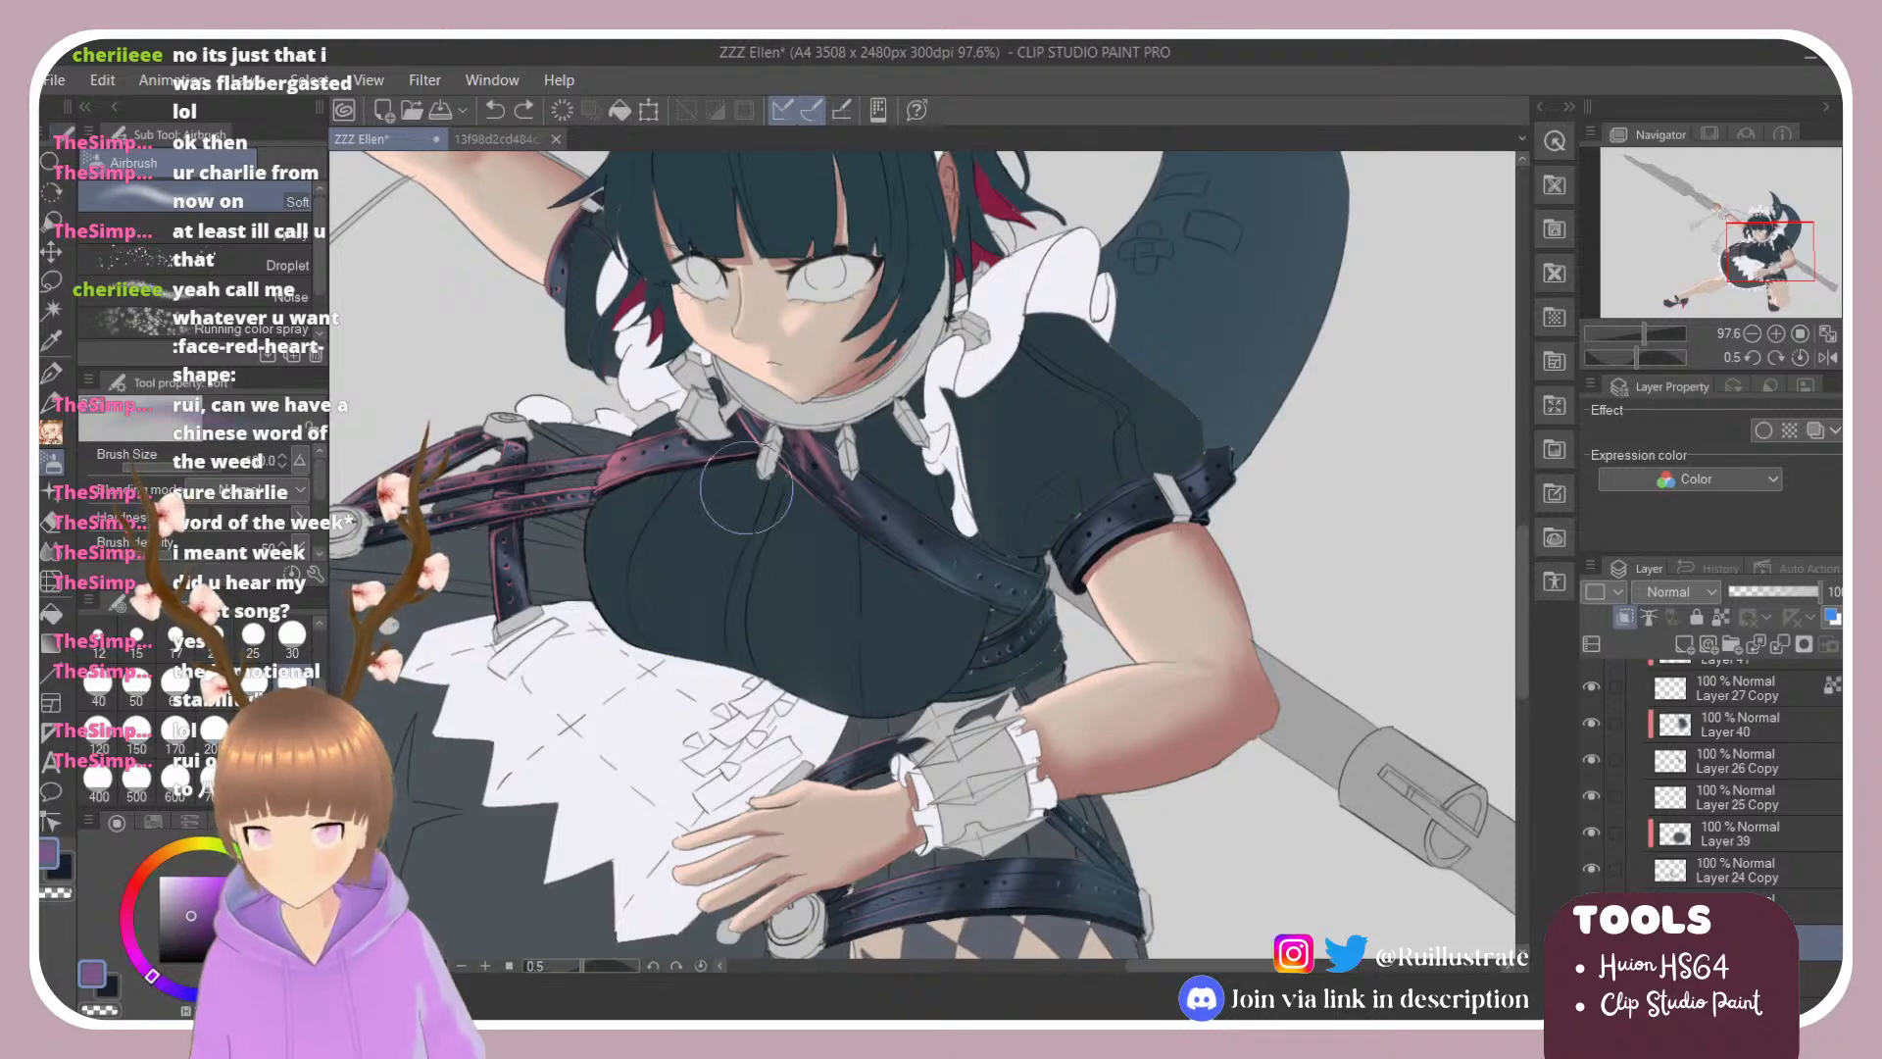
pyautogui.moveTo(795, 538); pyautogui.dragTo(783, 631)
pyautogui.moveTo(849, 517); pyautogui.dragTo(850, 652)
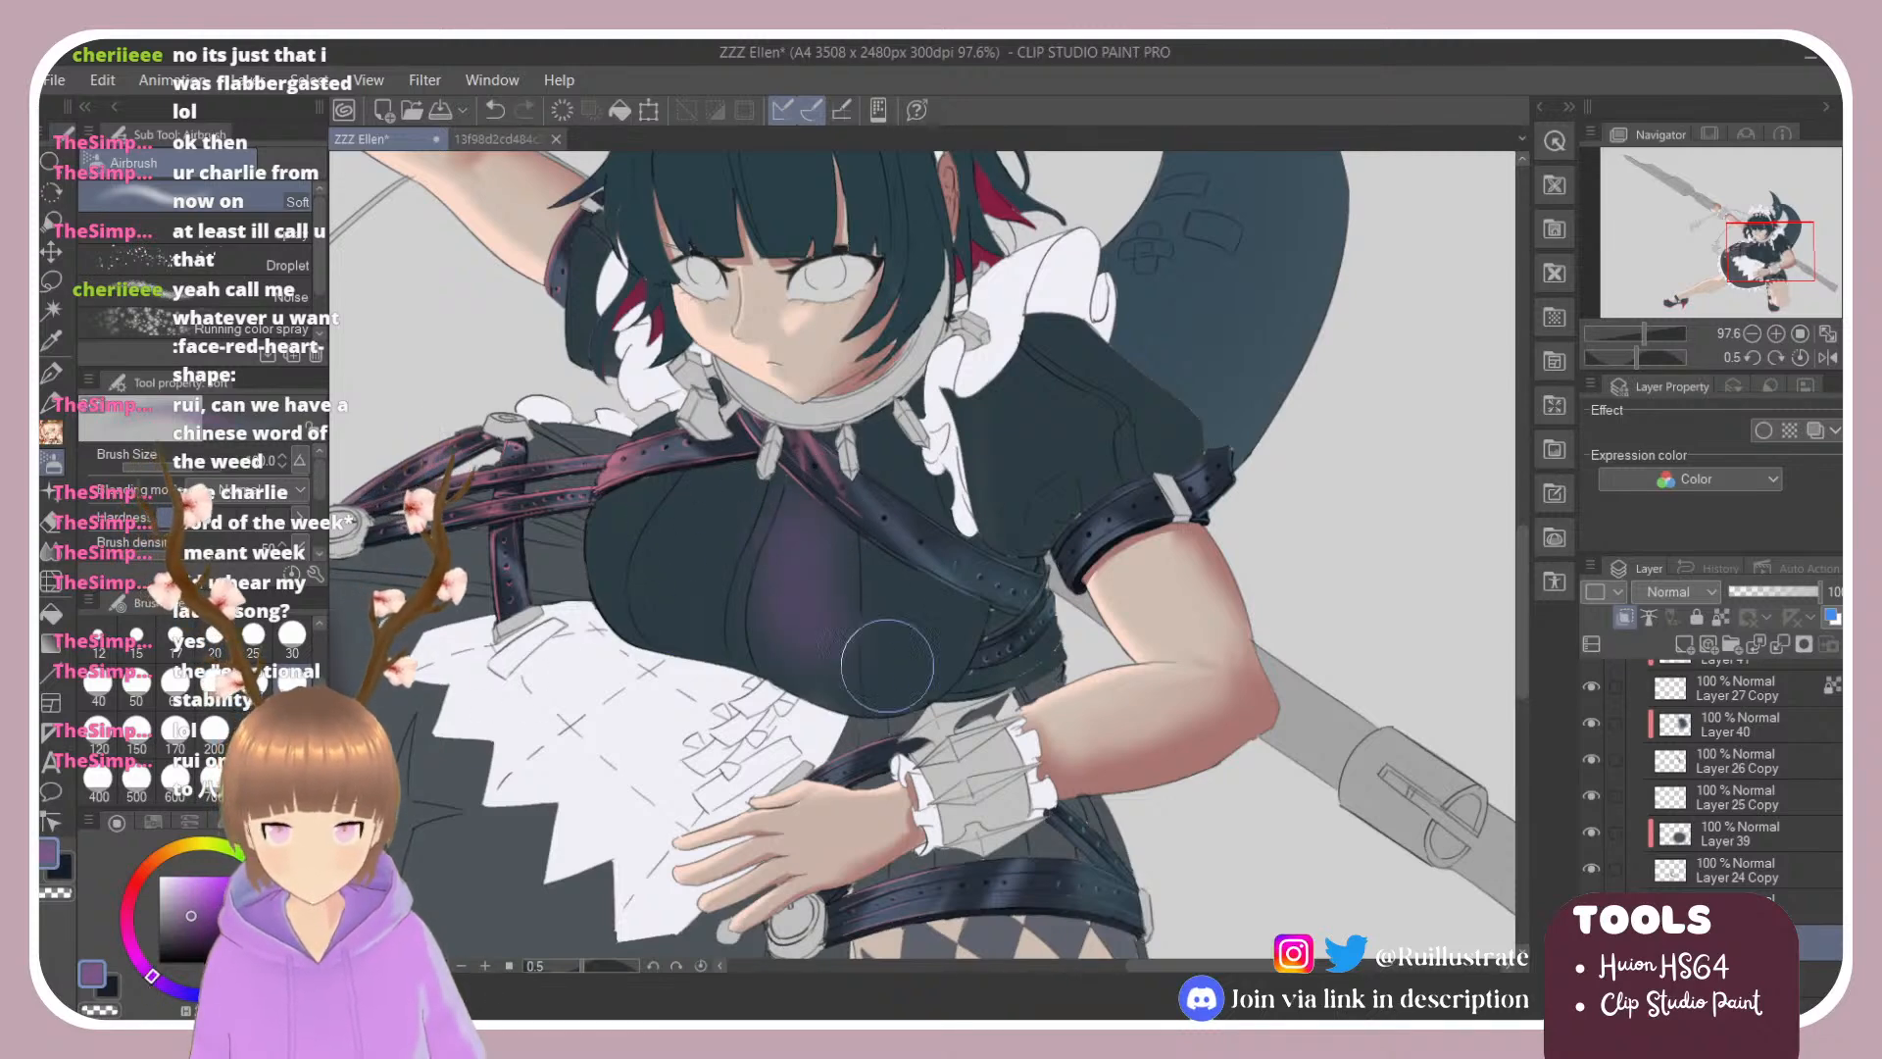
pyautogui.hotkey('ctrl', 'z')
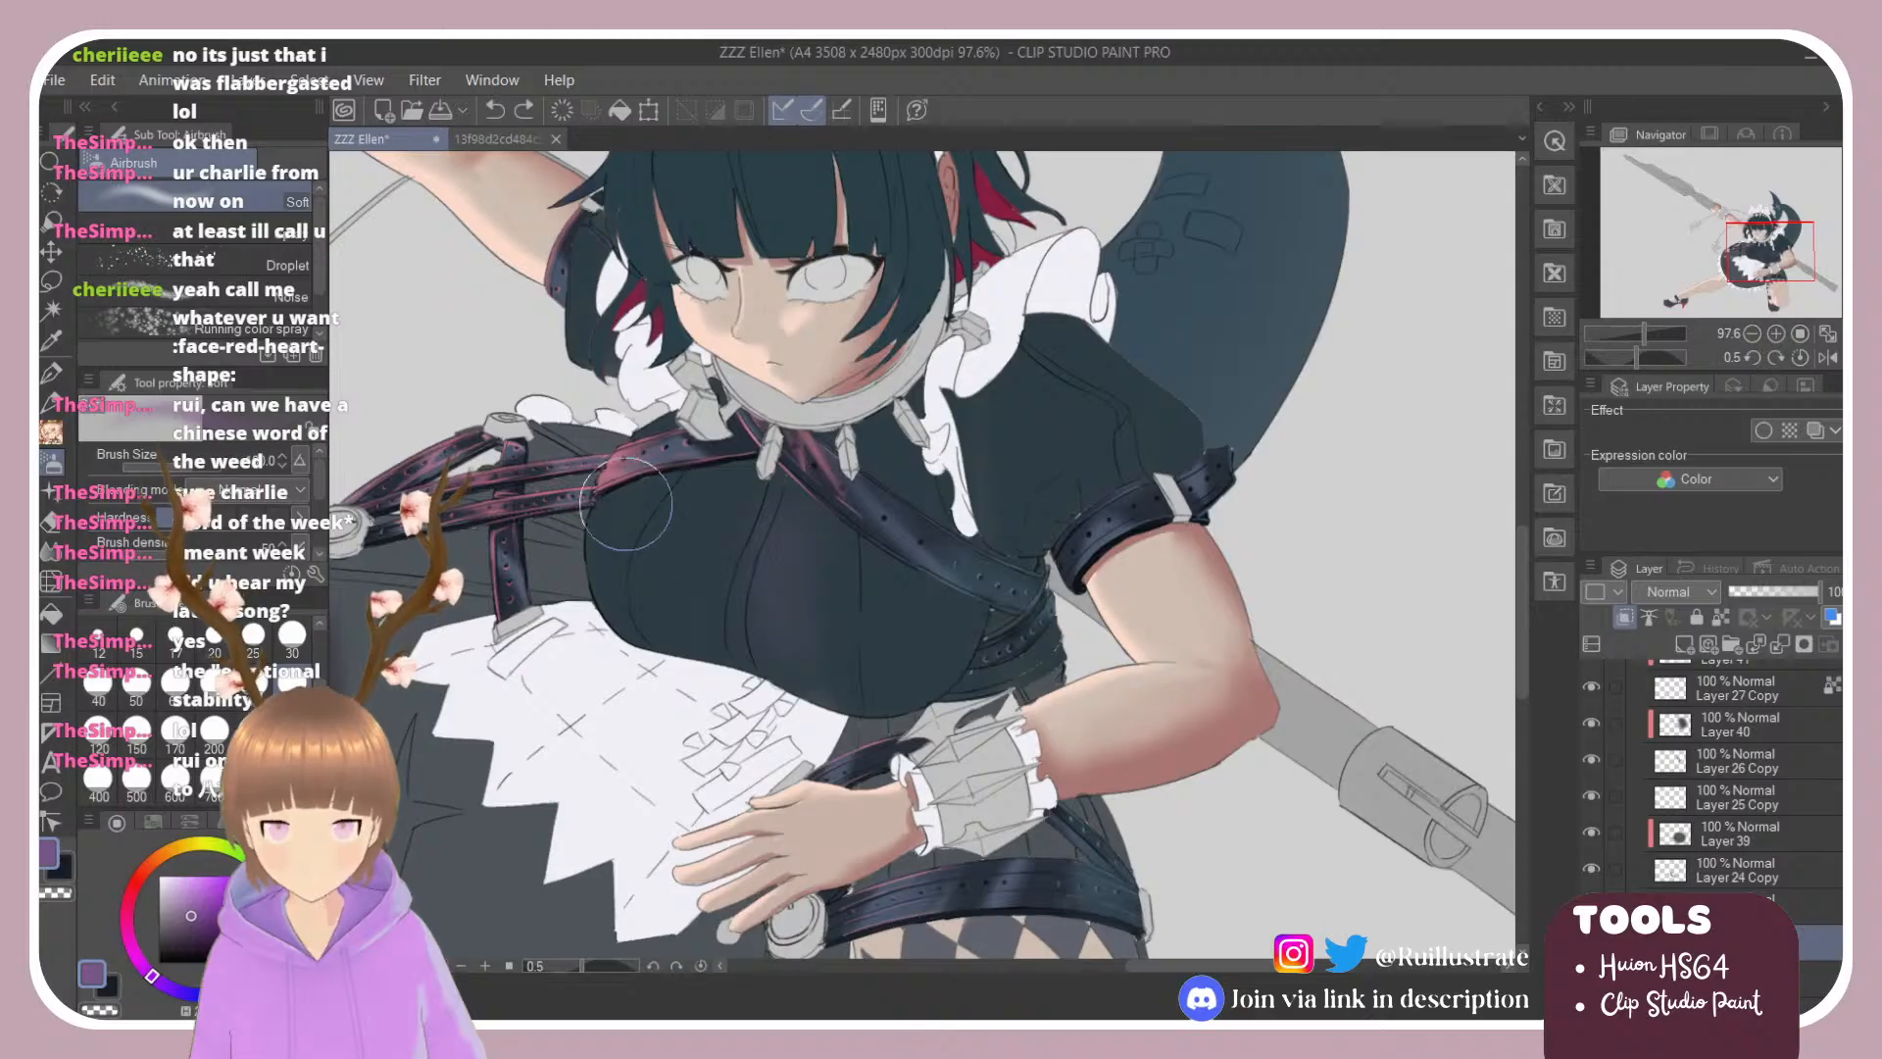
# Step: Airbrush purple tints on the bodice's outer and middle panels, and deepen the bodice and sleeve with dark navy
pyautogui.moveTo(626, 504)
pyautogui.mouseDown()
pyautogui.moveTo(605, 570)
pyautogui.moveTo(664, 480)
pyautogui.moveTo(615, 623)
pyautogui.mouseUp()
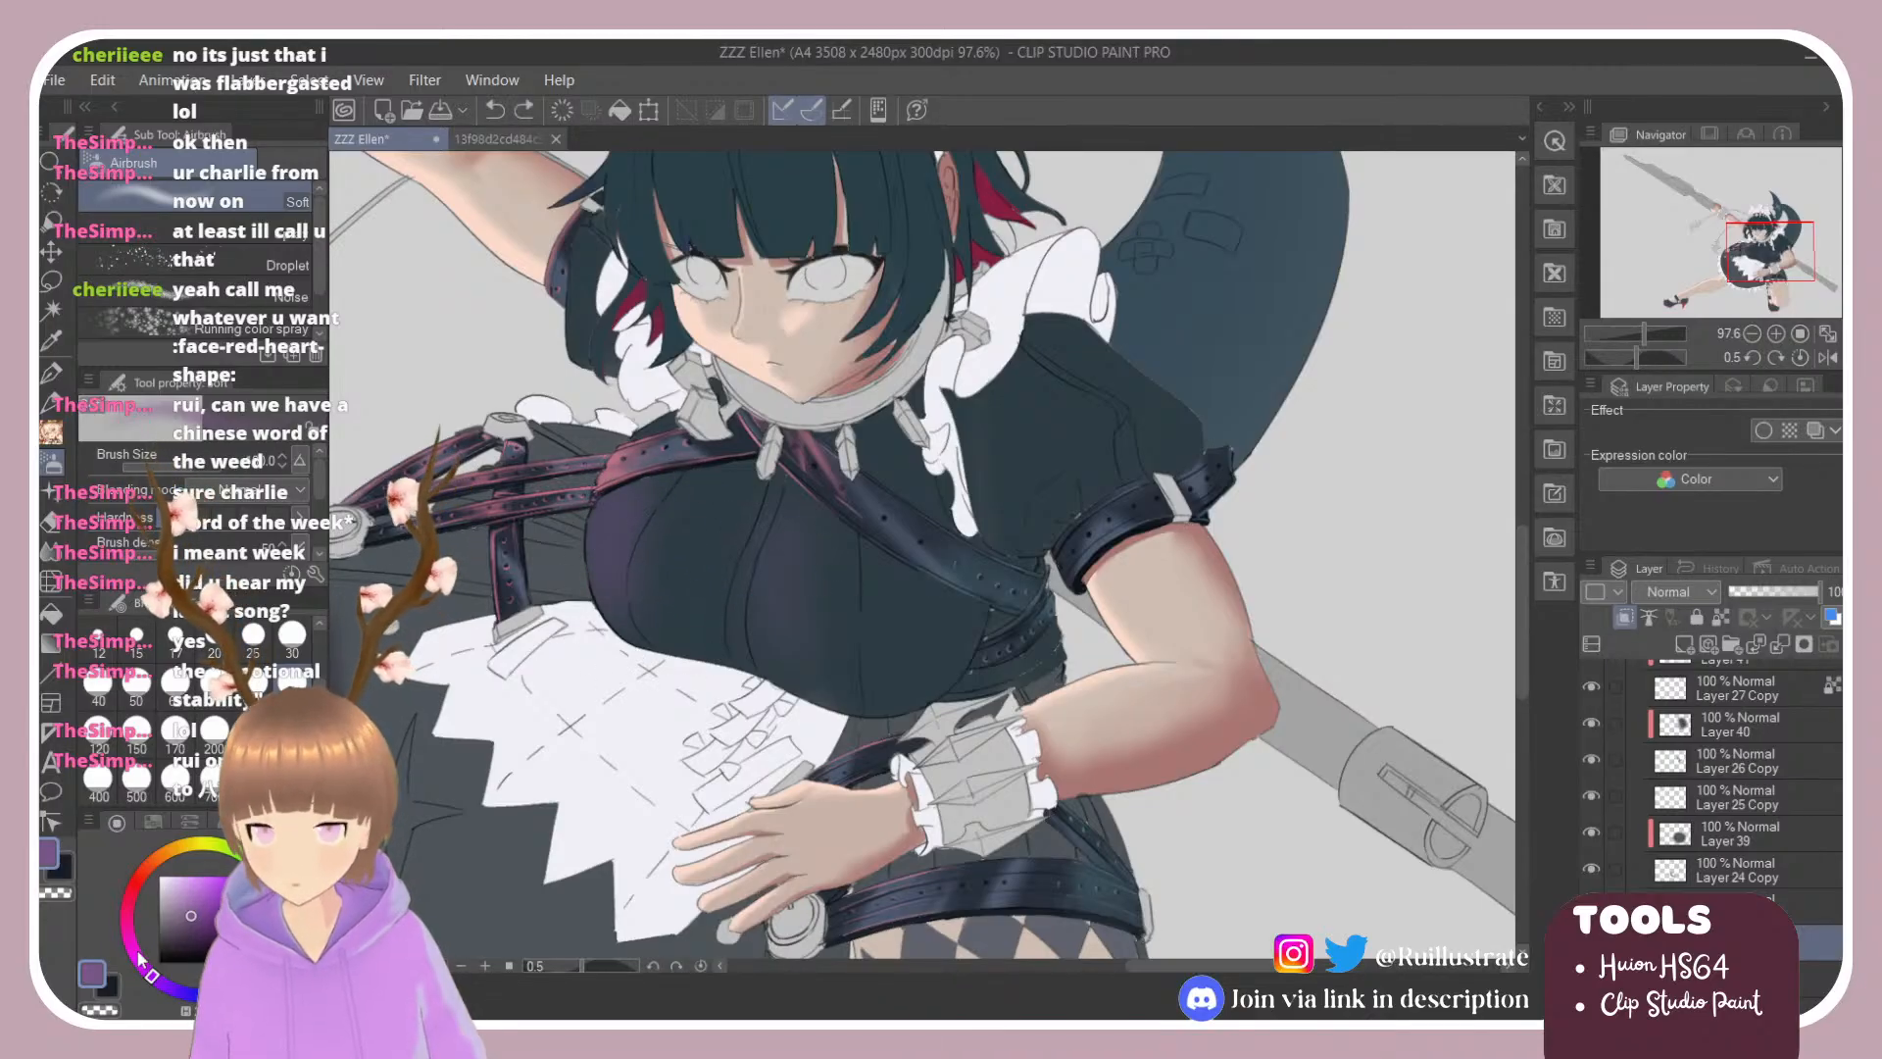
pyautogui.moveTo(635, 472); pyautogui.dragTo(659, 697)
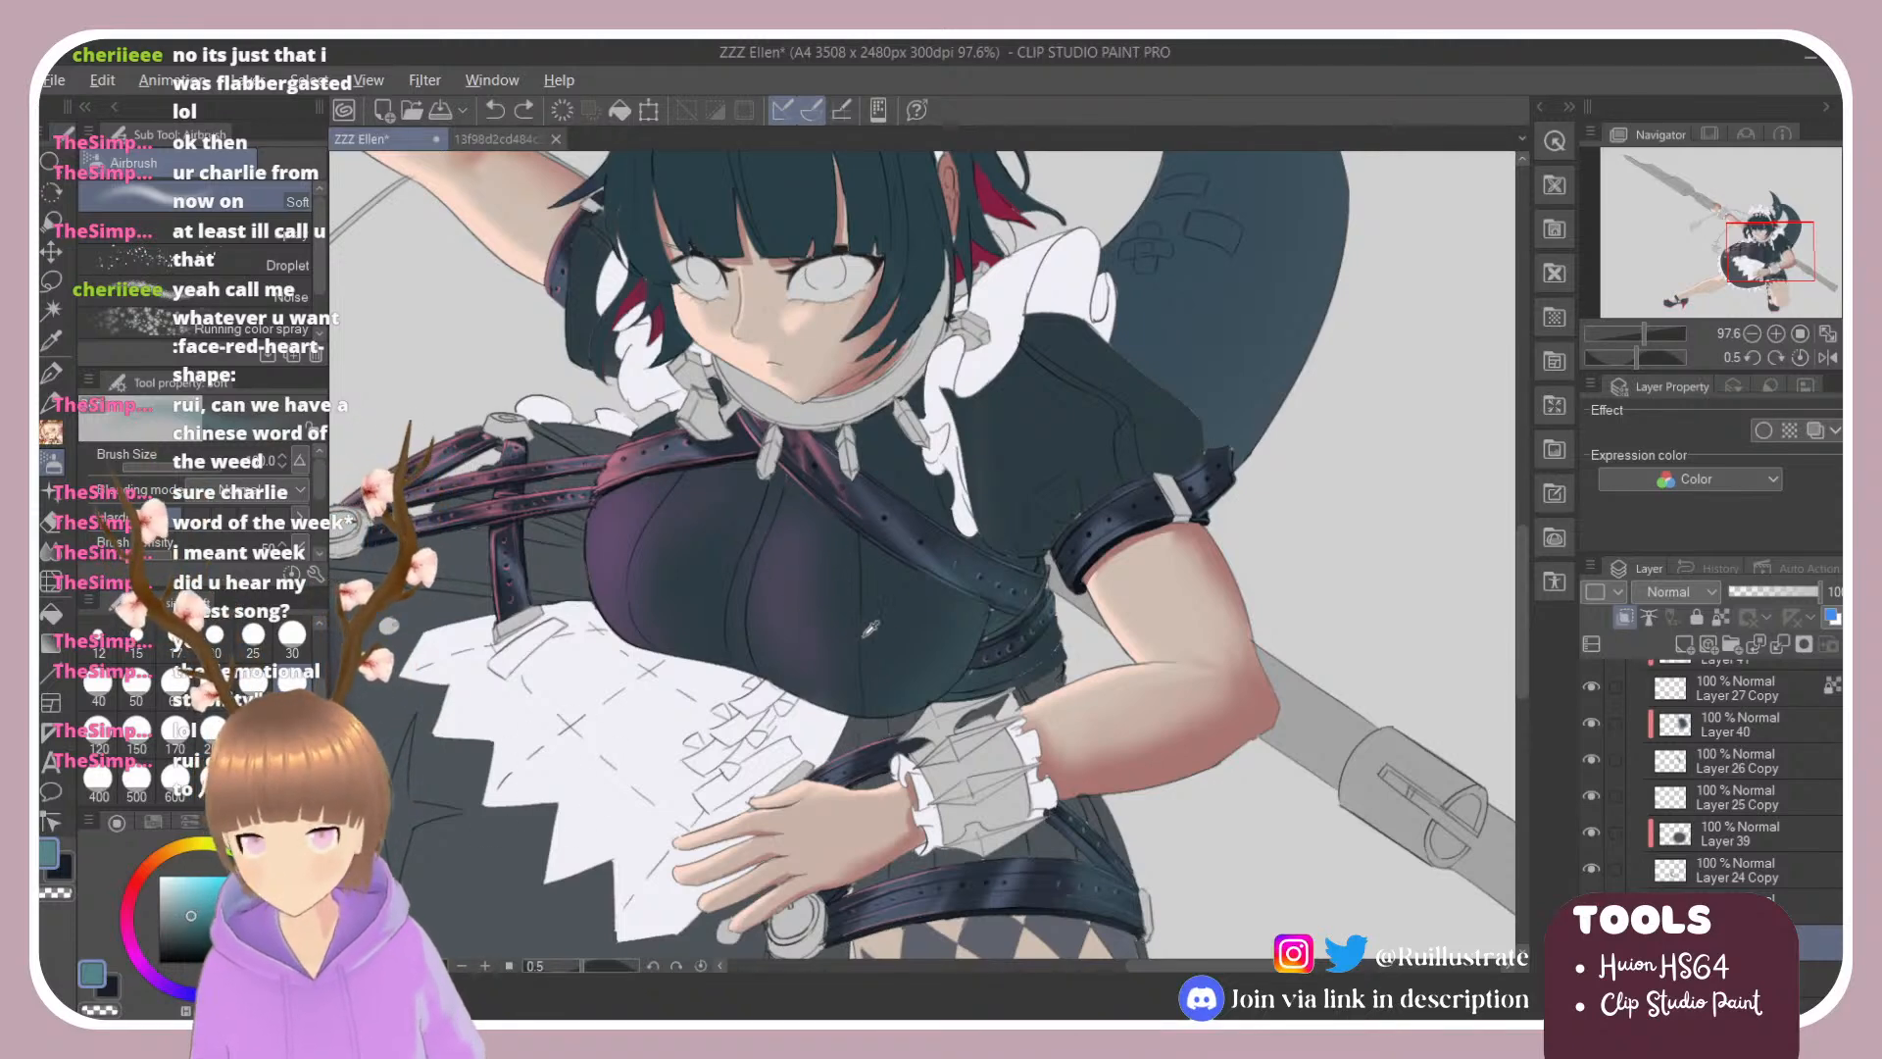
pyautogui.keyDown('alt'); pyautogui.click(869, 629); pyautogui.keyUp('alt')
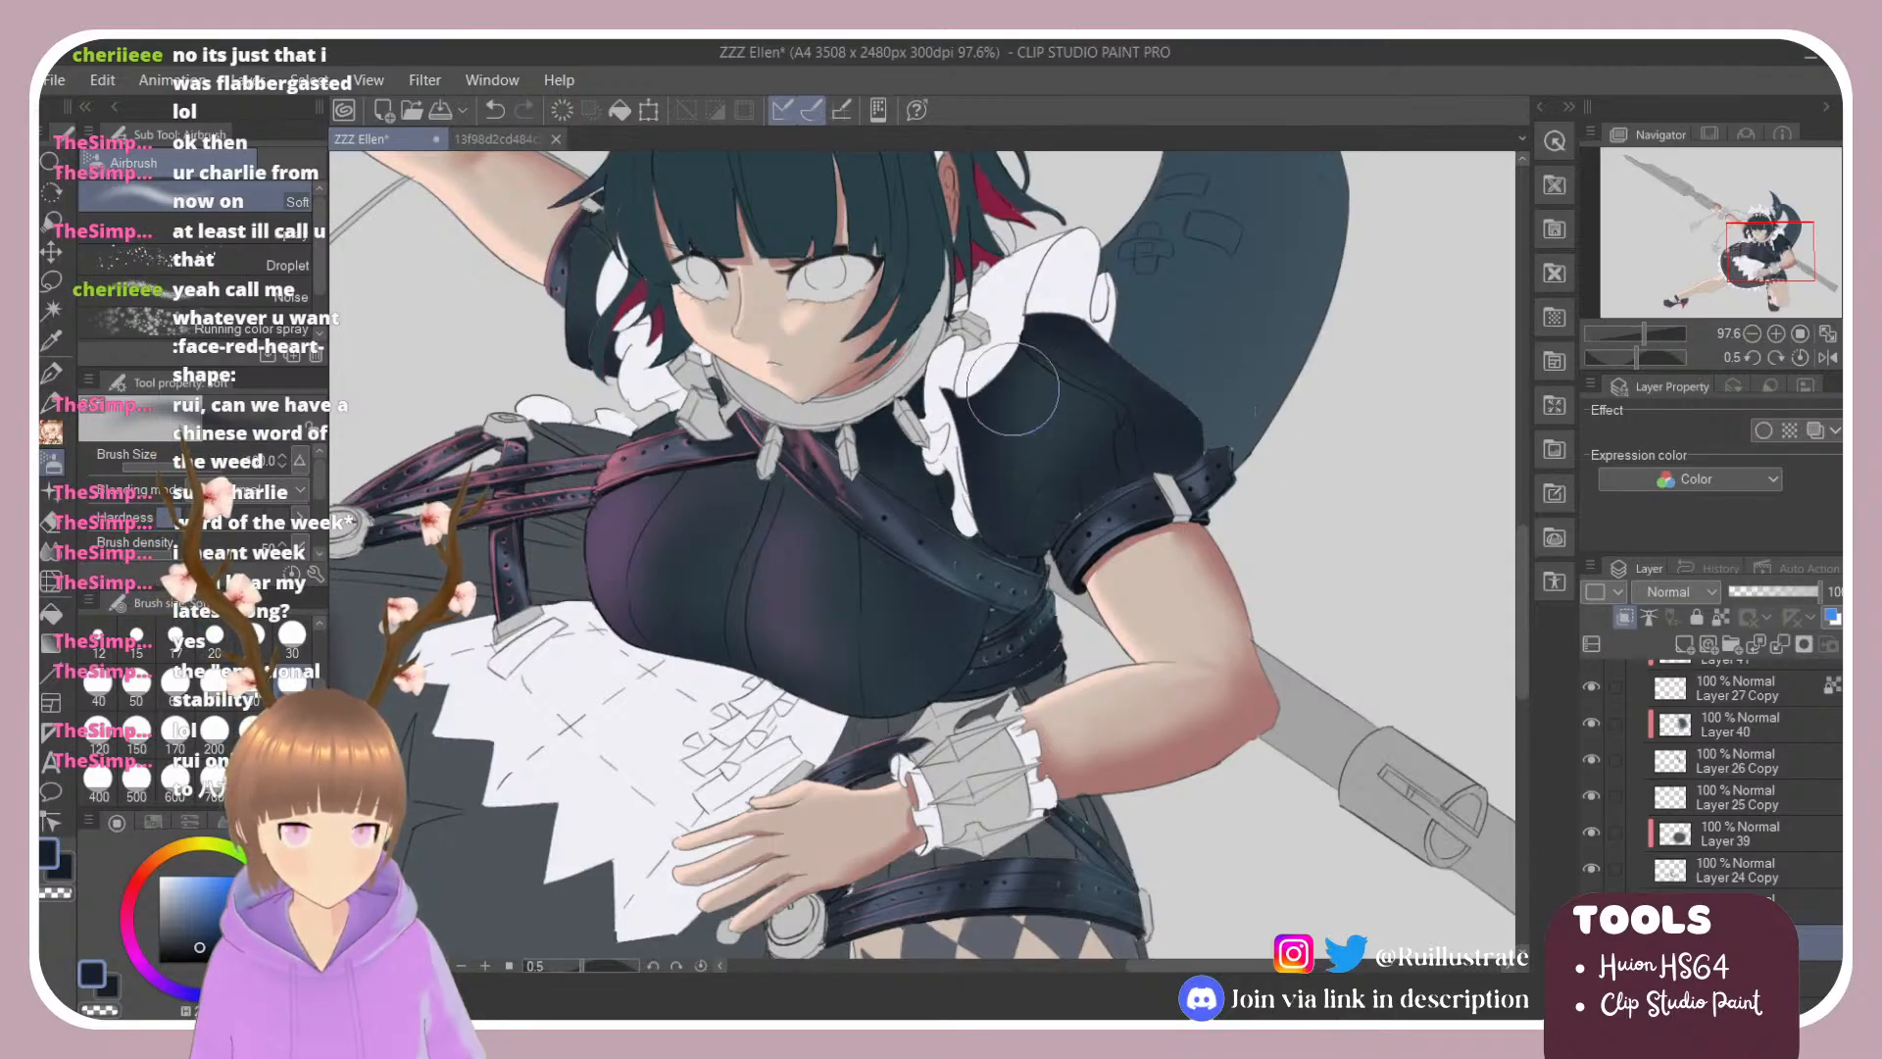
pyautogui.scroll(-4, 855, 676)
pyautogui.scroll(3, 853, 672)
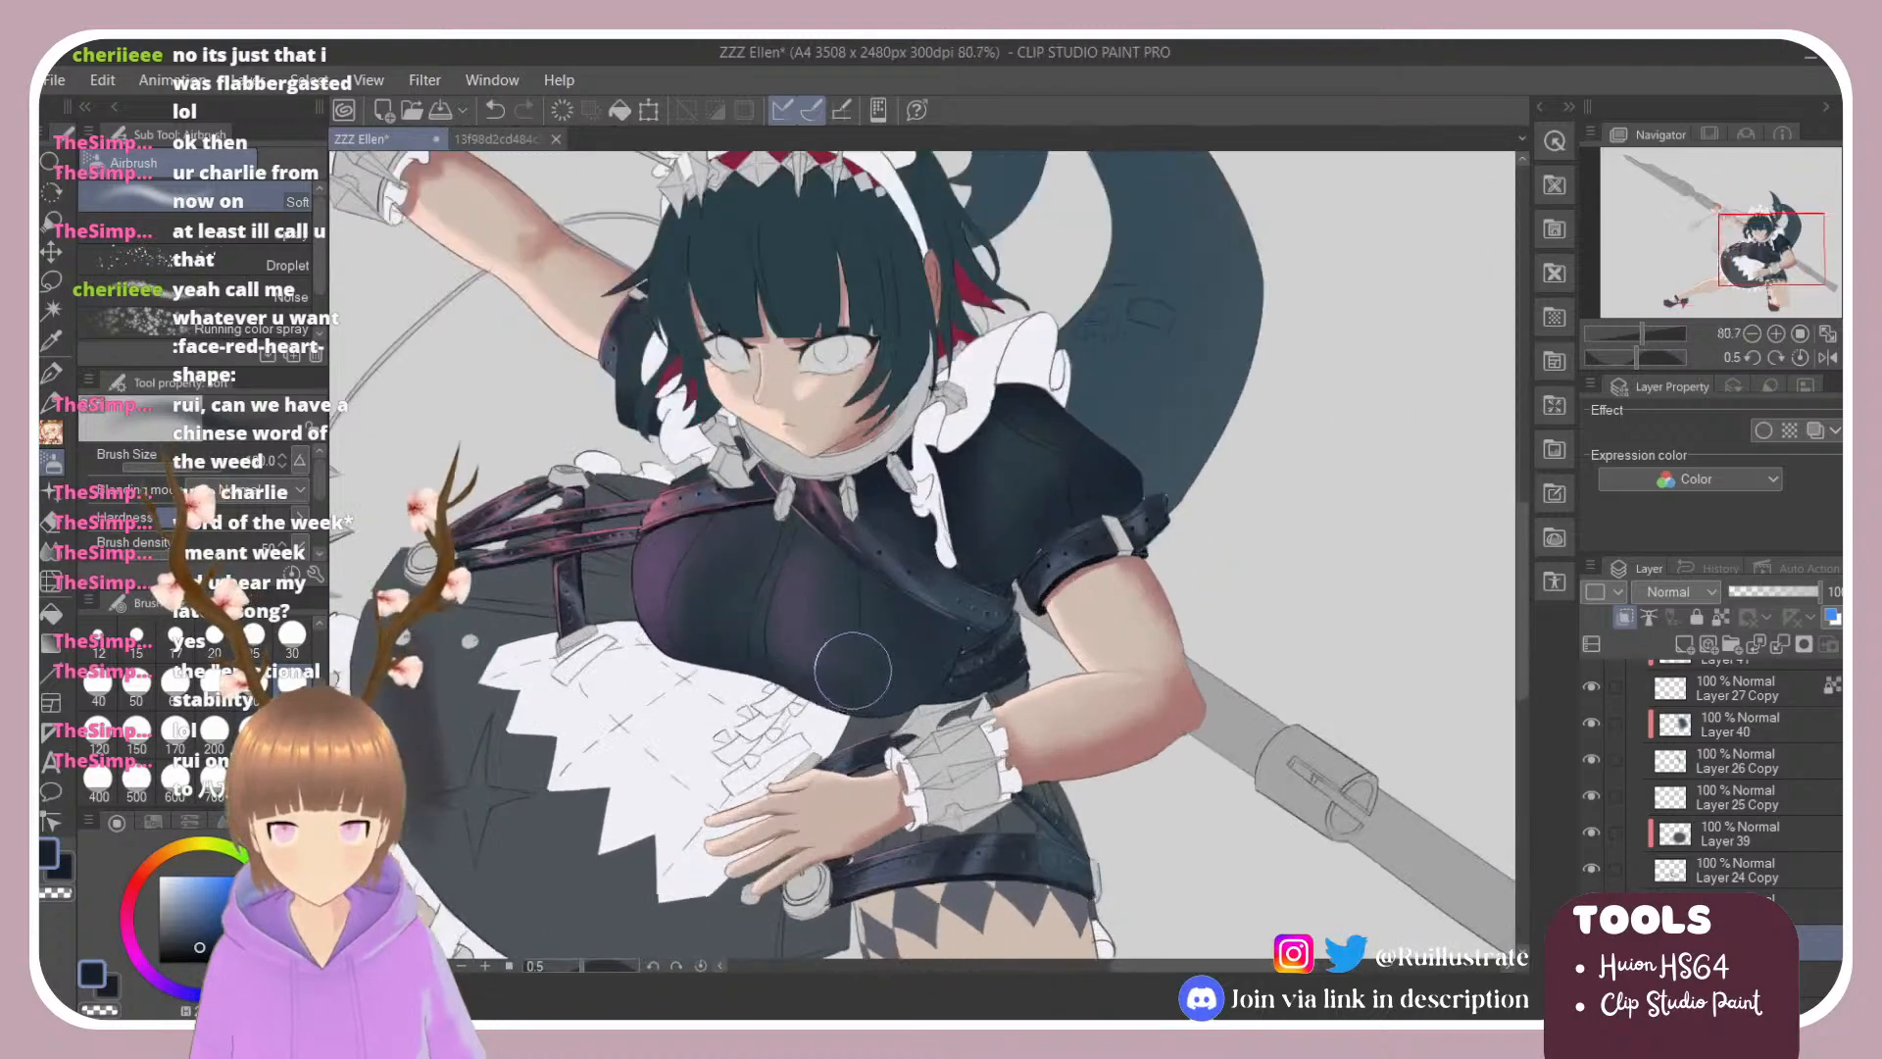
pyautogui.scroll(3, 853, 671)
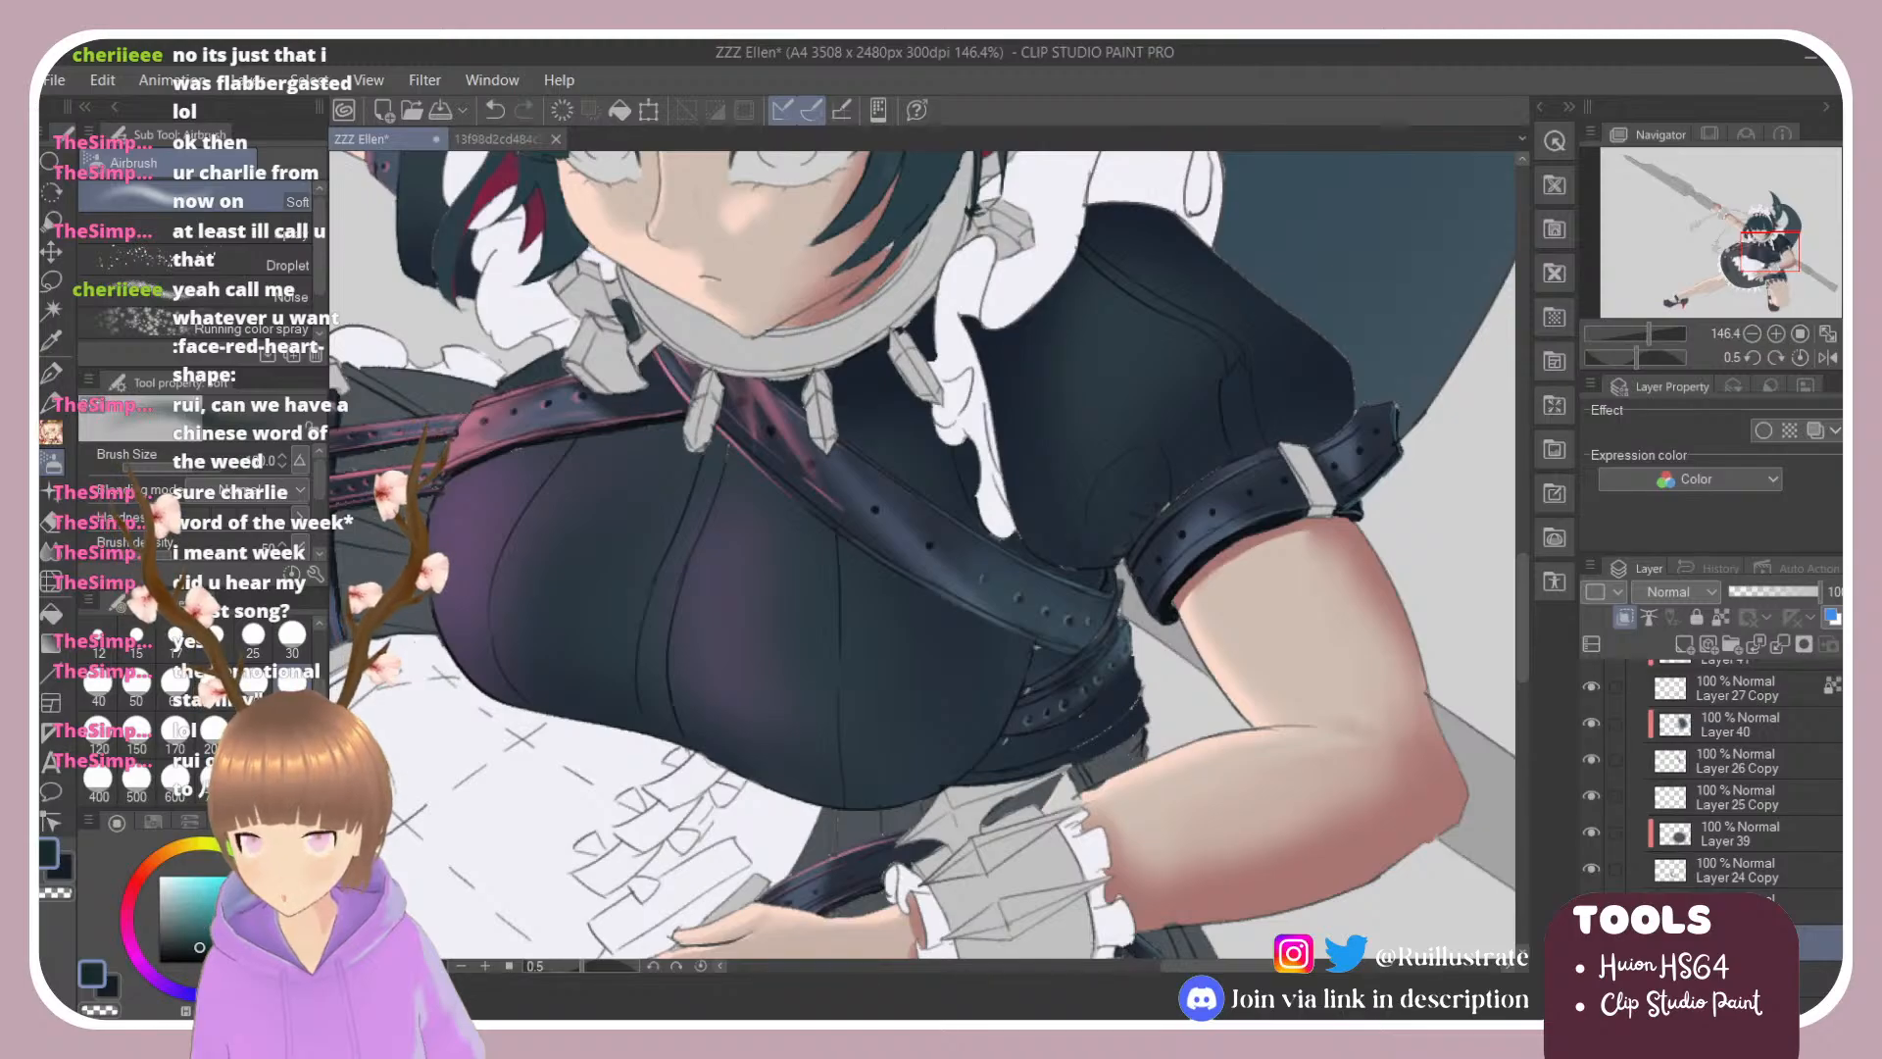
# Step: Paint a dark navy shadow along the bodice edge beneath the upper chest strap with the paint brush at size 30
pyautogui.hotkey('shift', 'space')
pyautogui.moveTo(702, 351); pyautogui.dragTo(630, 485)
pyautogui.moveTo(720, 735)
pyautogui.mouseDown()
pyautogui.moveTo(887, 506)
pyautogui.moveTo(672, 498)
pyautogui.mouseUp()
pyautogui.scroll(2, 887, 506)
pyautogui.press('e')
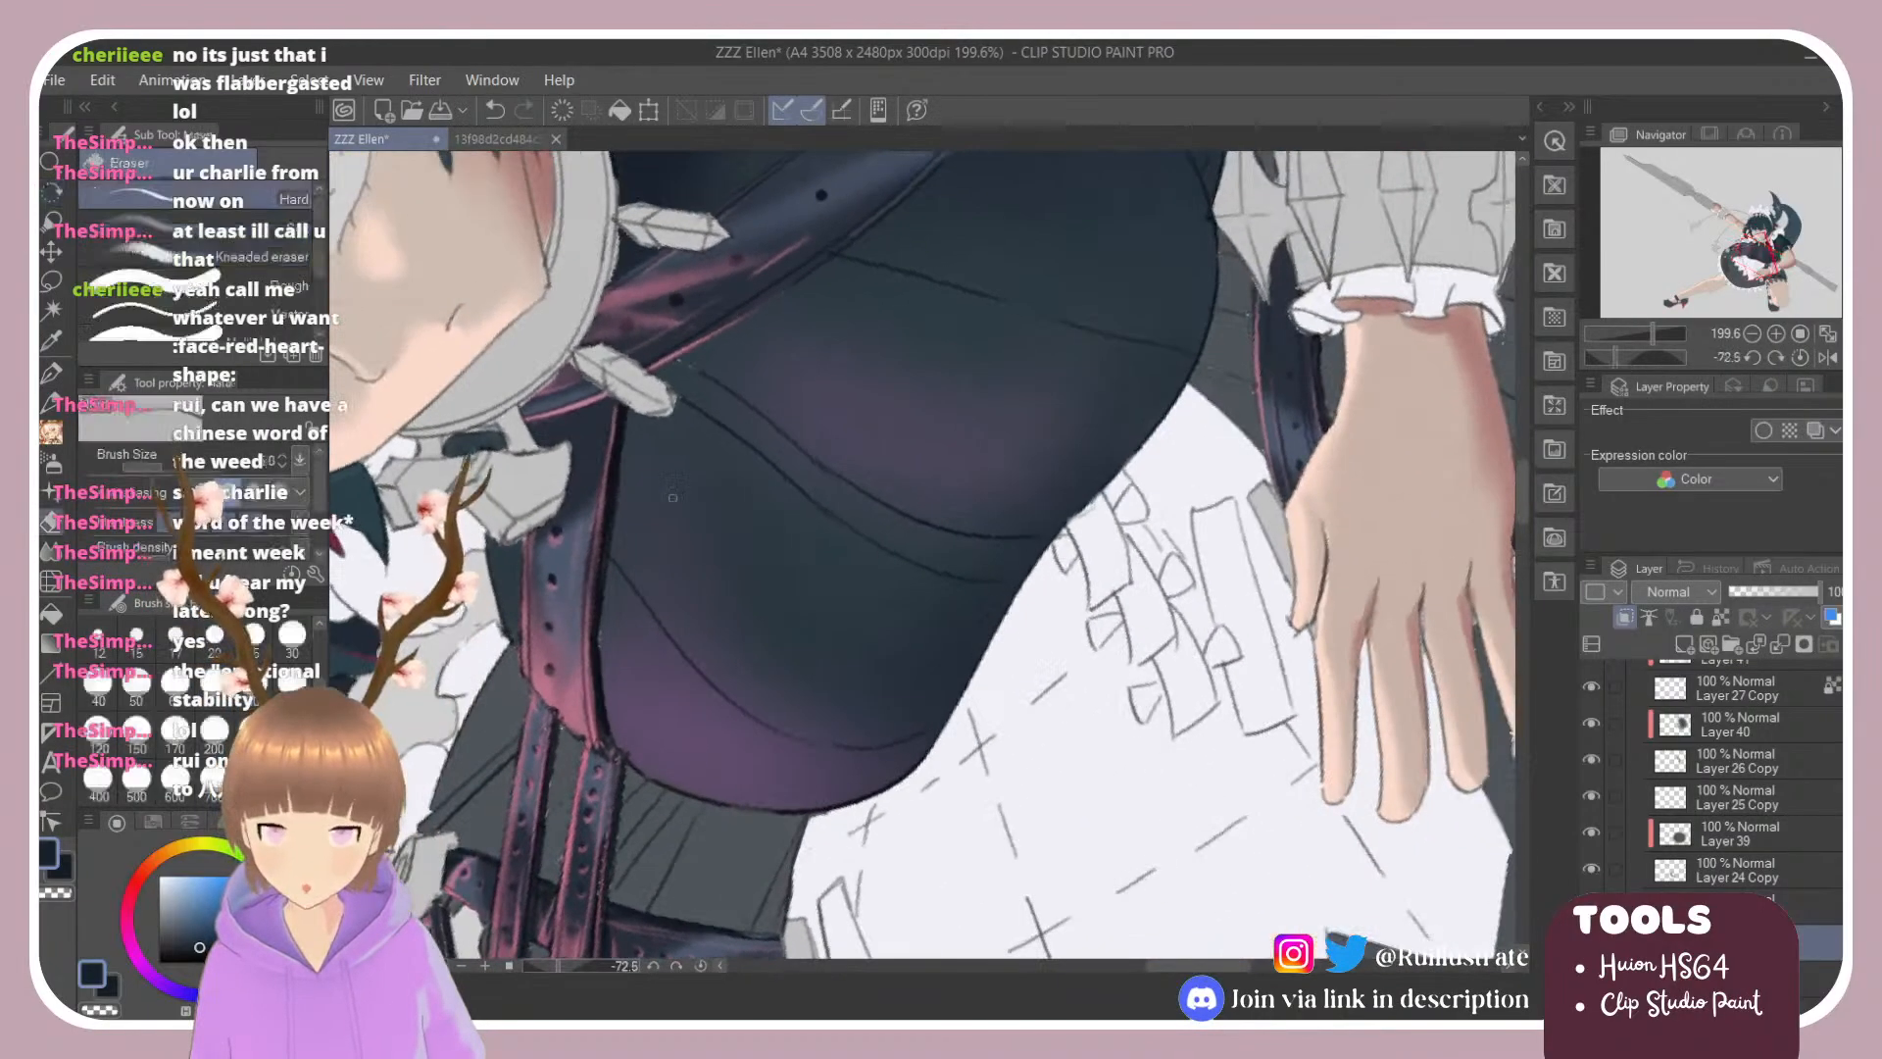
pyautogui.press('b')
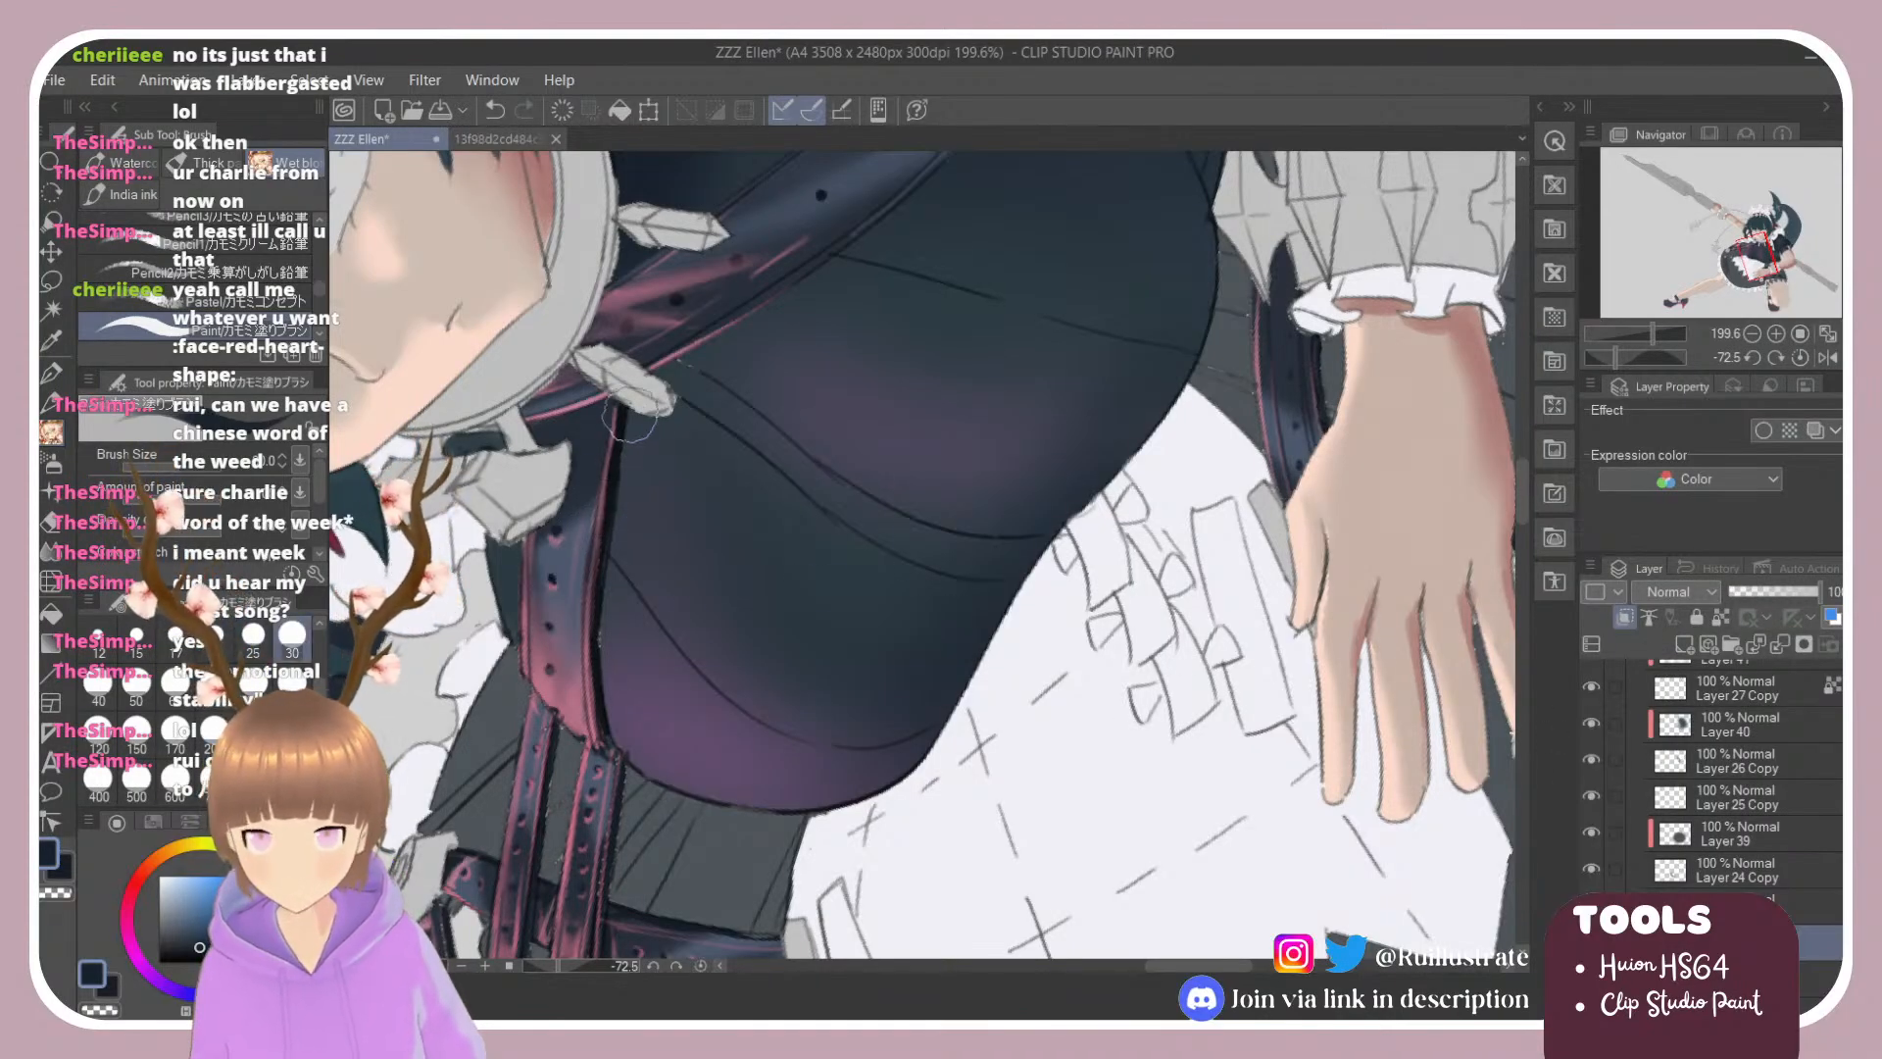
pyautogui.hotkey('ctrl', 'z')
pyautogui.moveTo(637, 398); pyautogui.dragTo(620, 743)
pyautogui.moveTo(624, 462)
pyautogui.mouseDown()
pyautogui.moveTo(617, 586)
pyautogui.moveTo(625, 460)
pyautogui.moveTo(639, 796)
pyautogui.mouseUp()
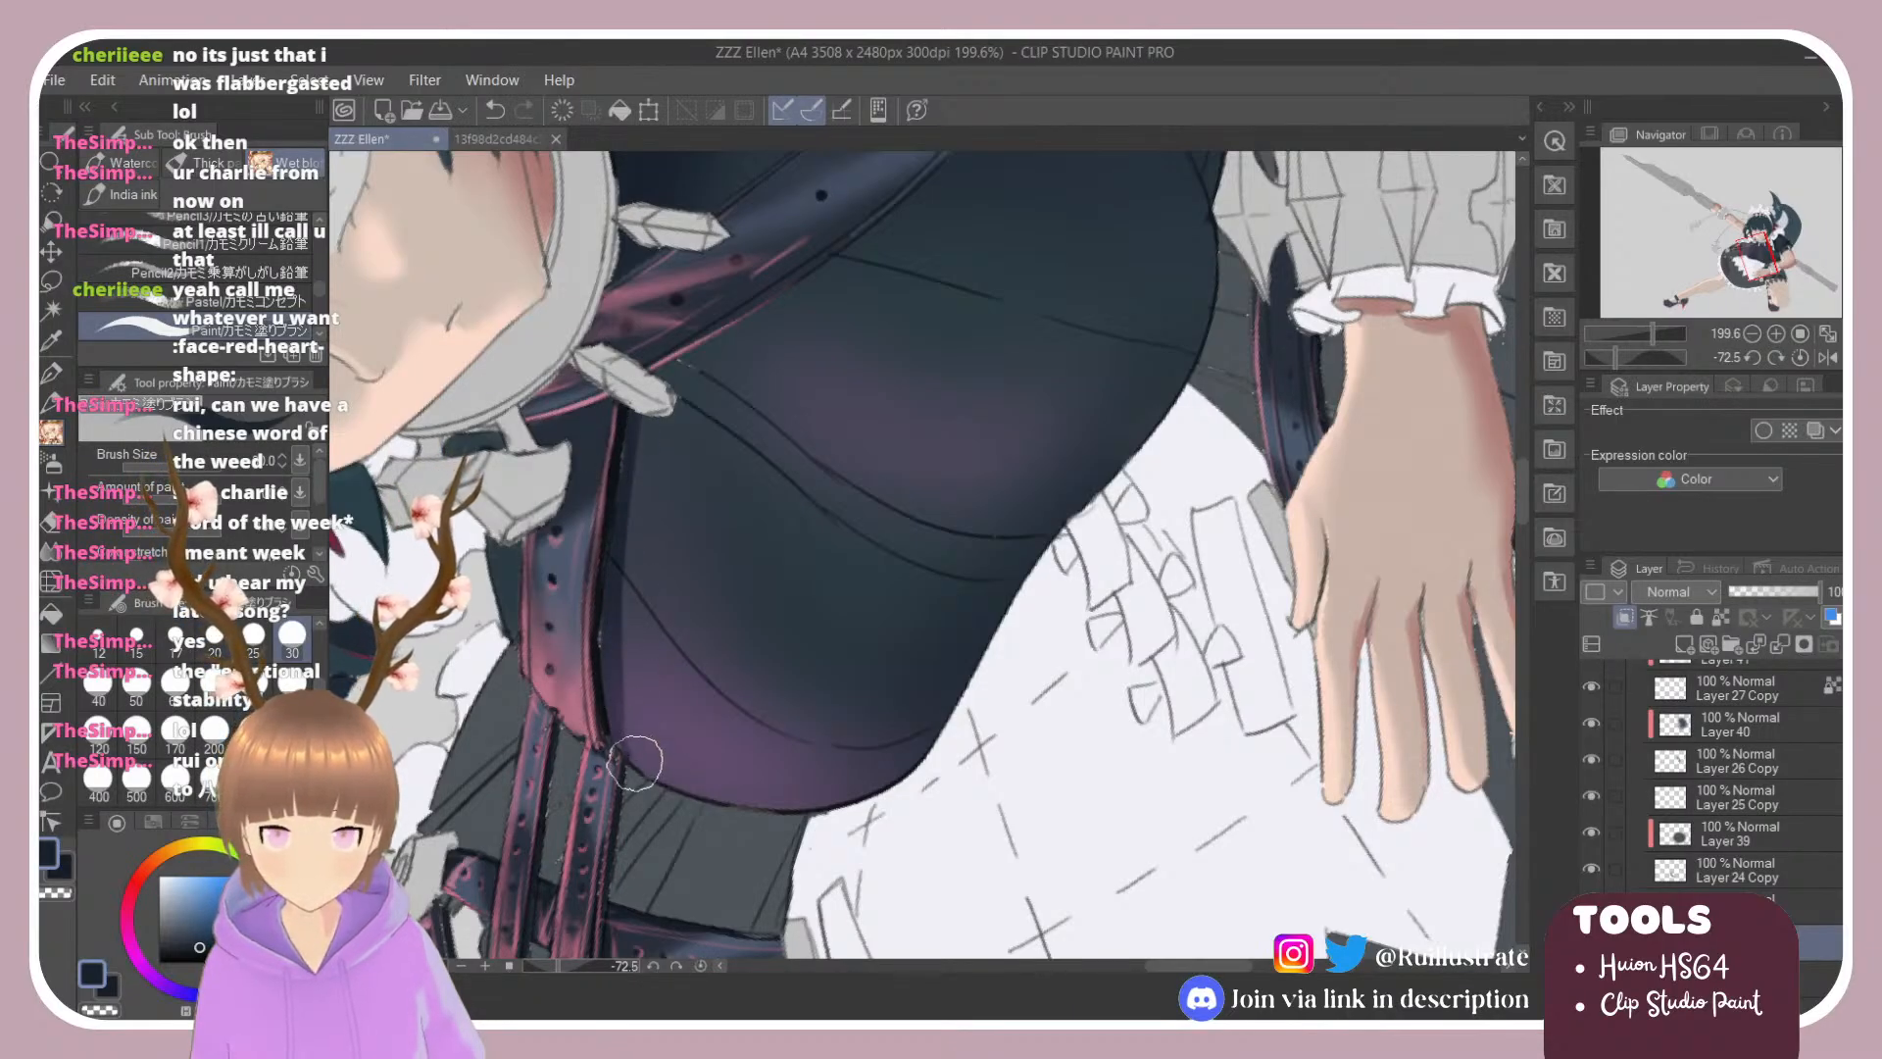
pyautogui.hotkey('ctrl', 'z')
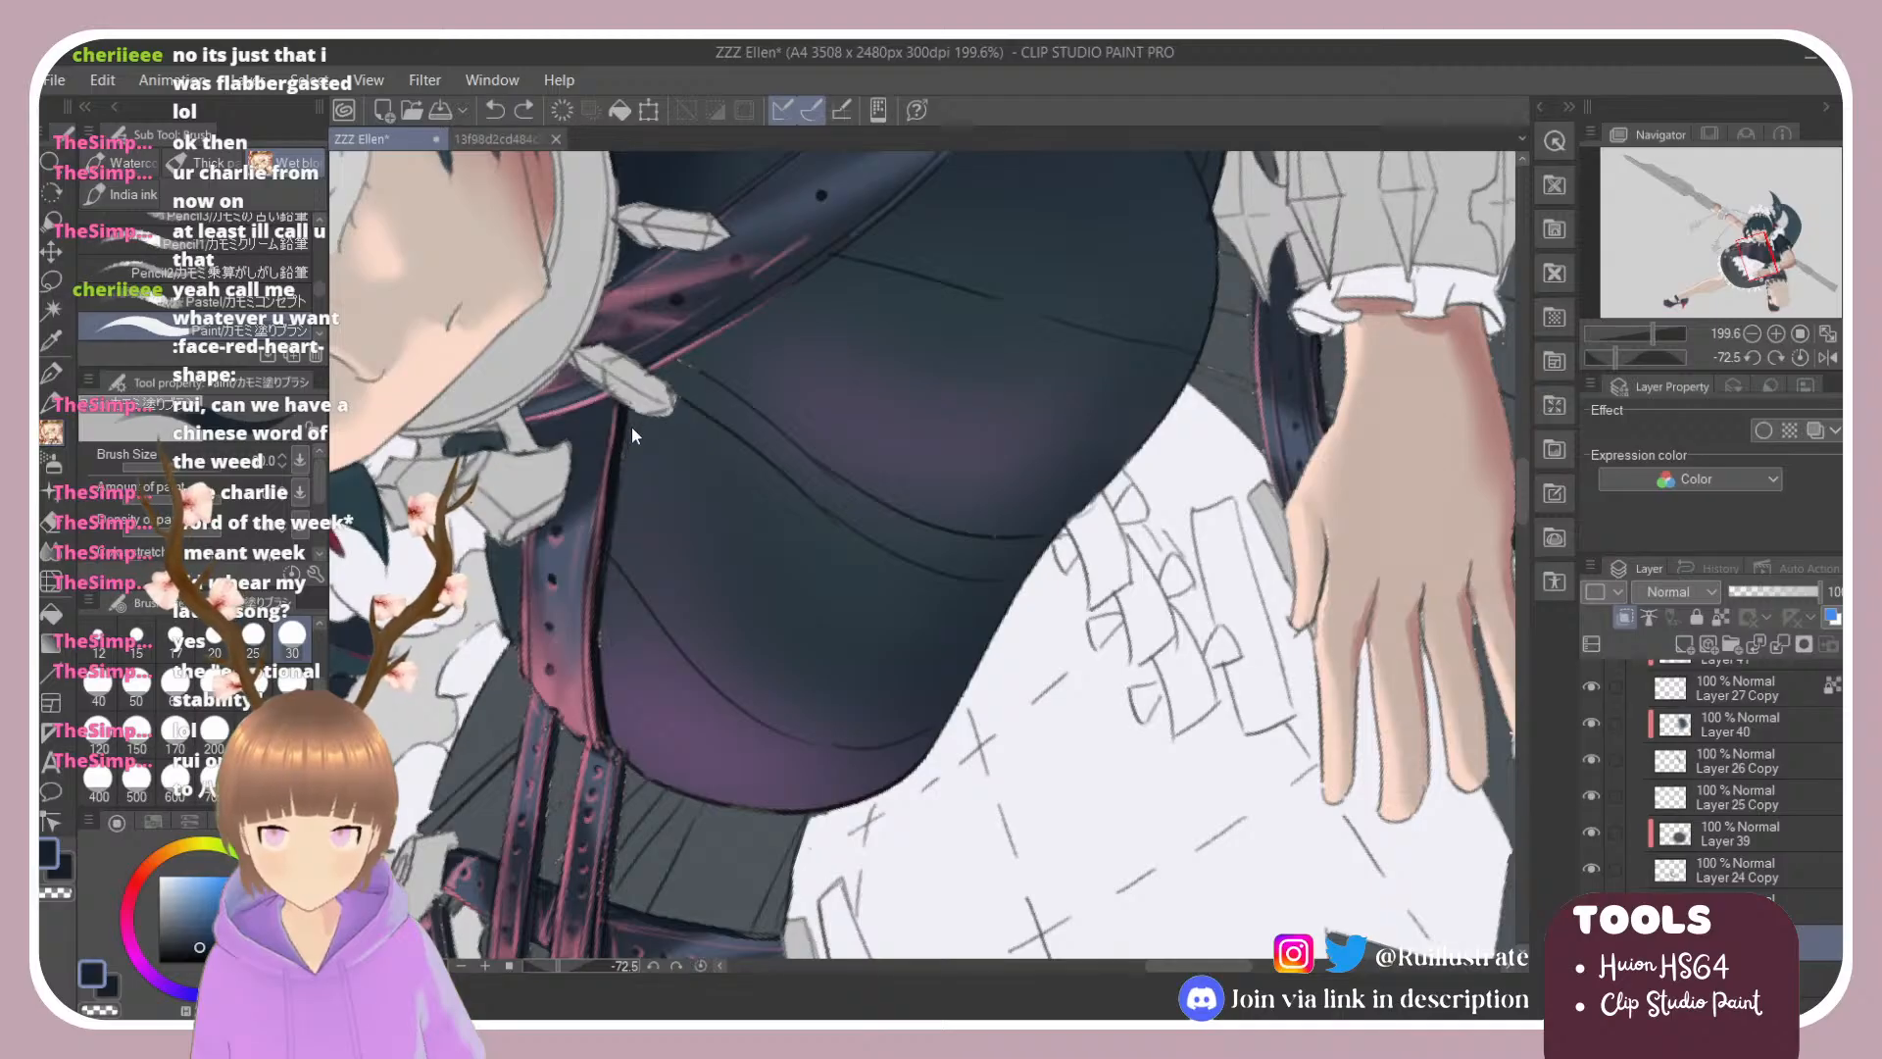
pyautogui.moveTo(635, 394); pyautogui.dragTo(606, 623)
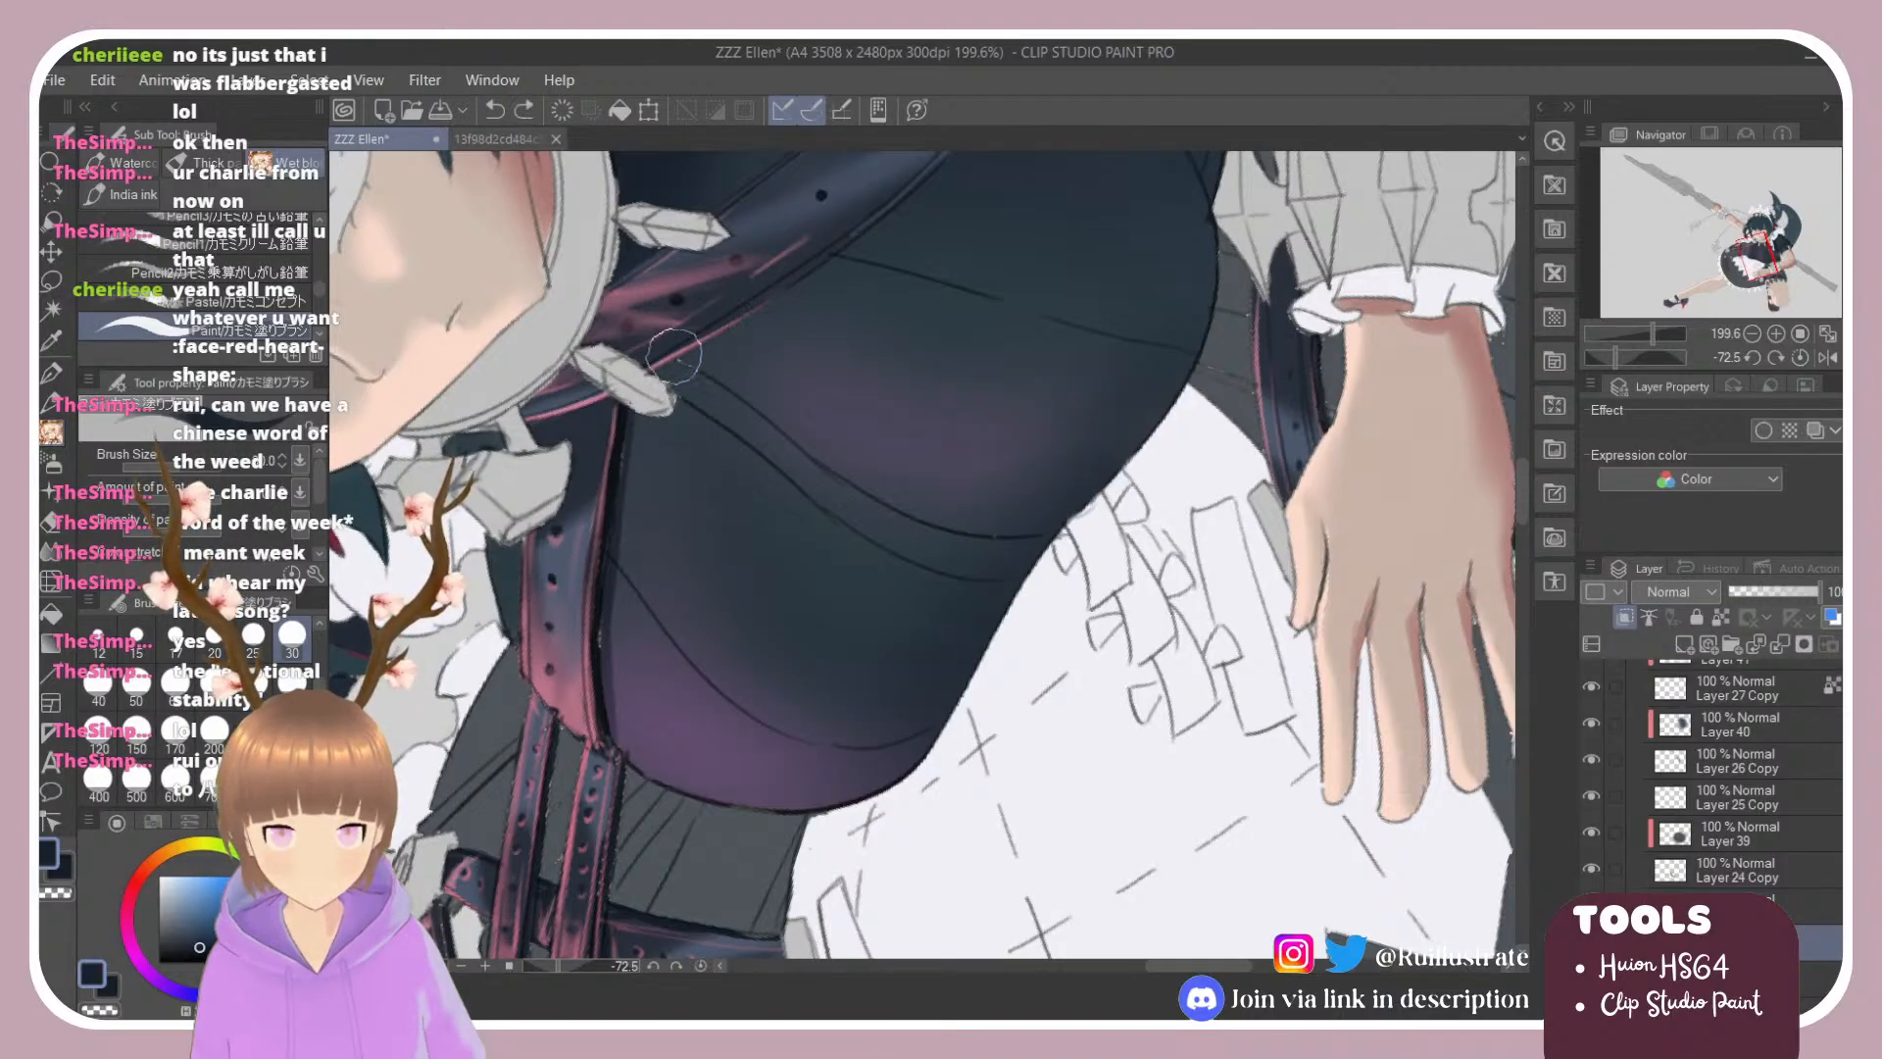
# Step: Darken the bodice's middle seam from the collar down to the apron with the dark navy paint brush
pyautogui.press('r')
pyautogui.moveTo(699, 363); pyautogui.dragTo(902, 295)
pyautogui.press('b')
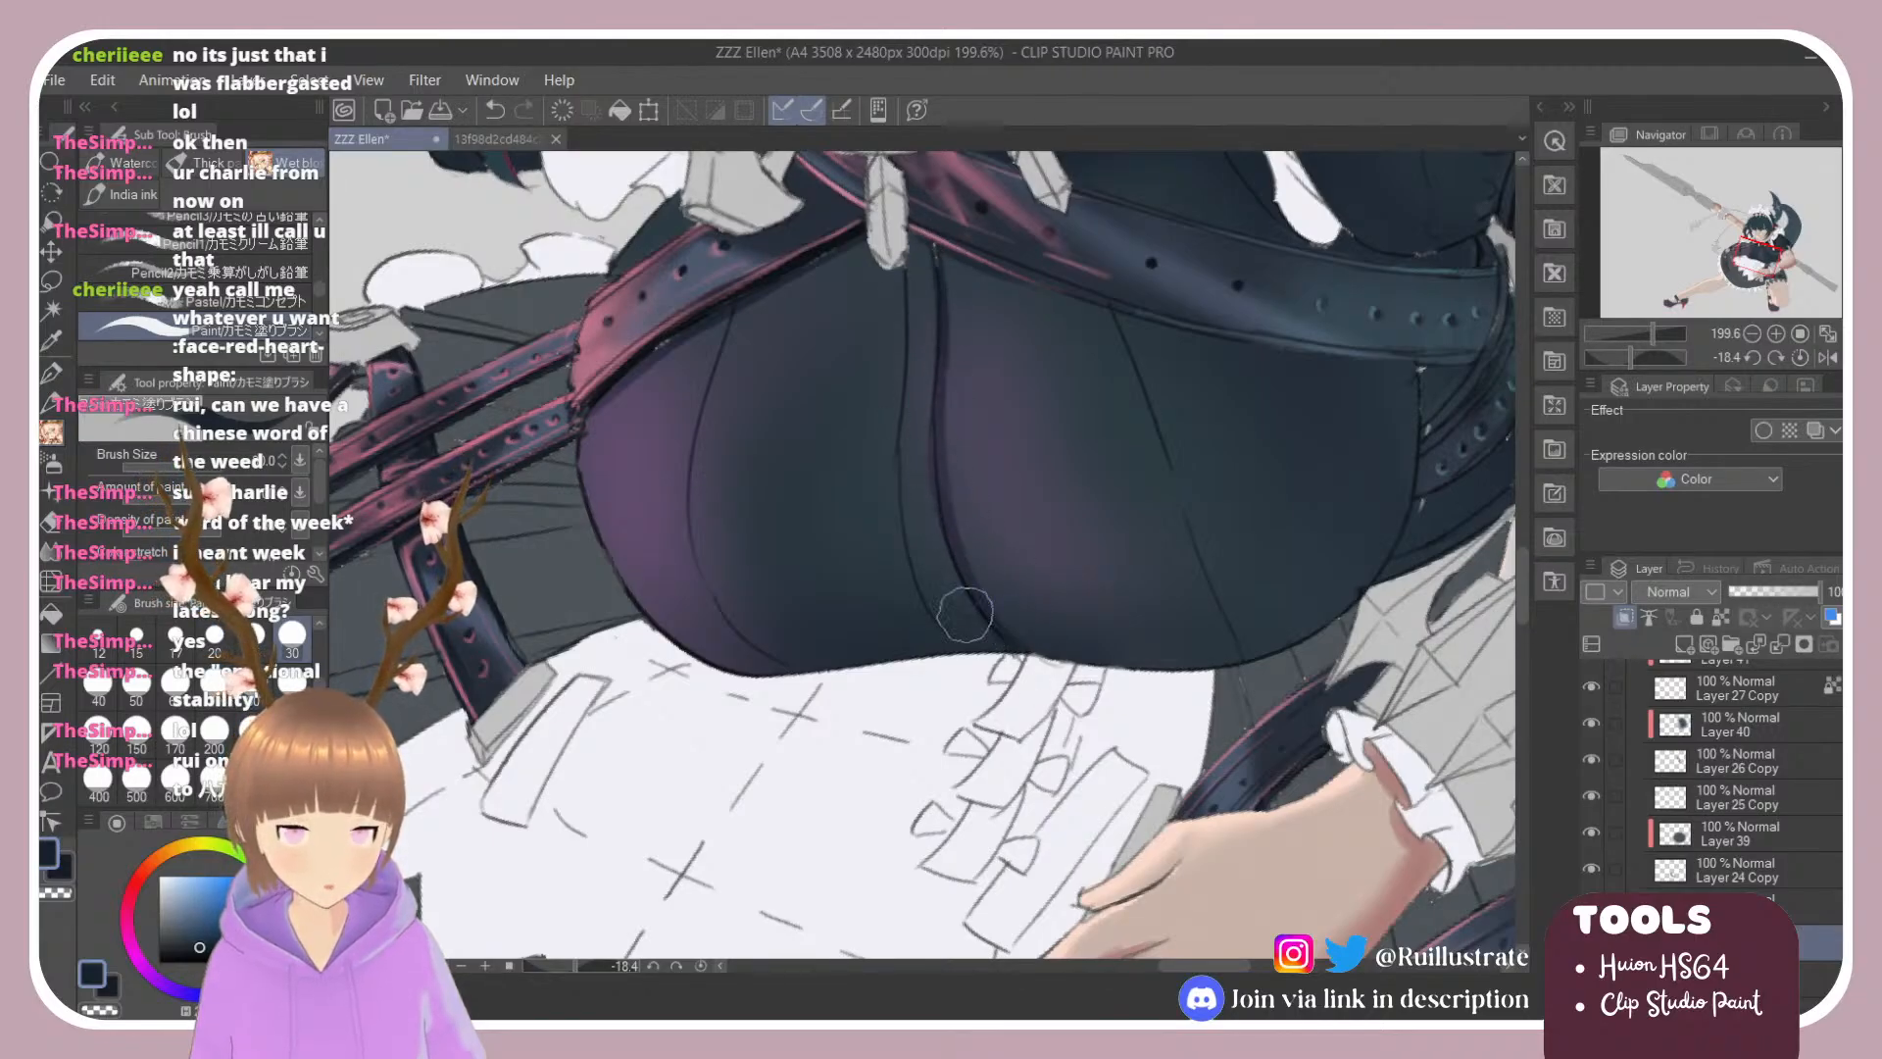
# Step: Paint a dark shadow on the bodice beneath the diagonal chest strap, down to the punched side straps
pyautogui.scroll(-3, 960, 616)
pyautogui.scroll(2, 1211, 588)
pyautogui.hotkey('shift', 'space')
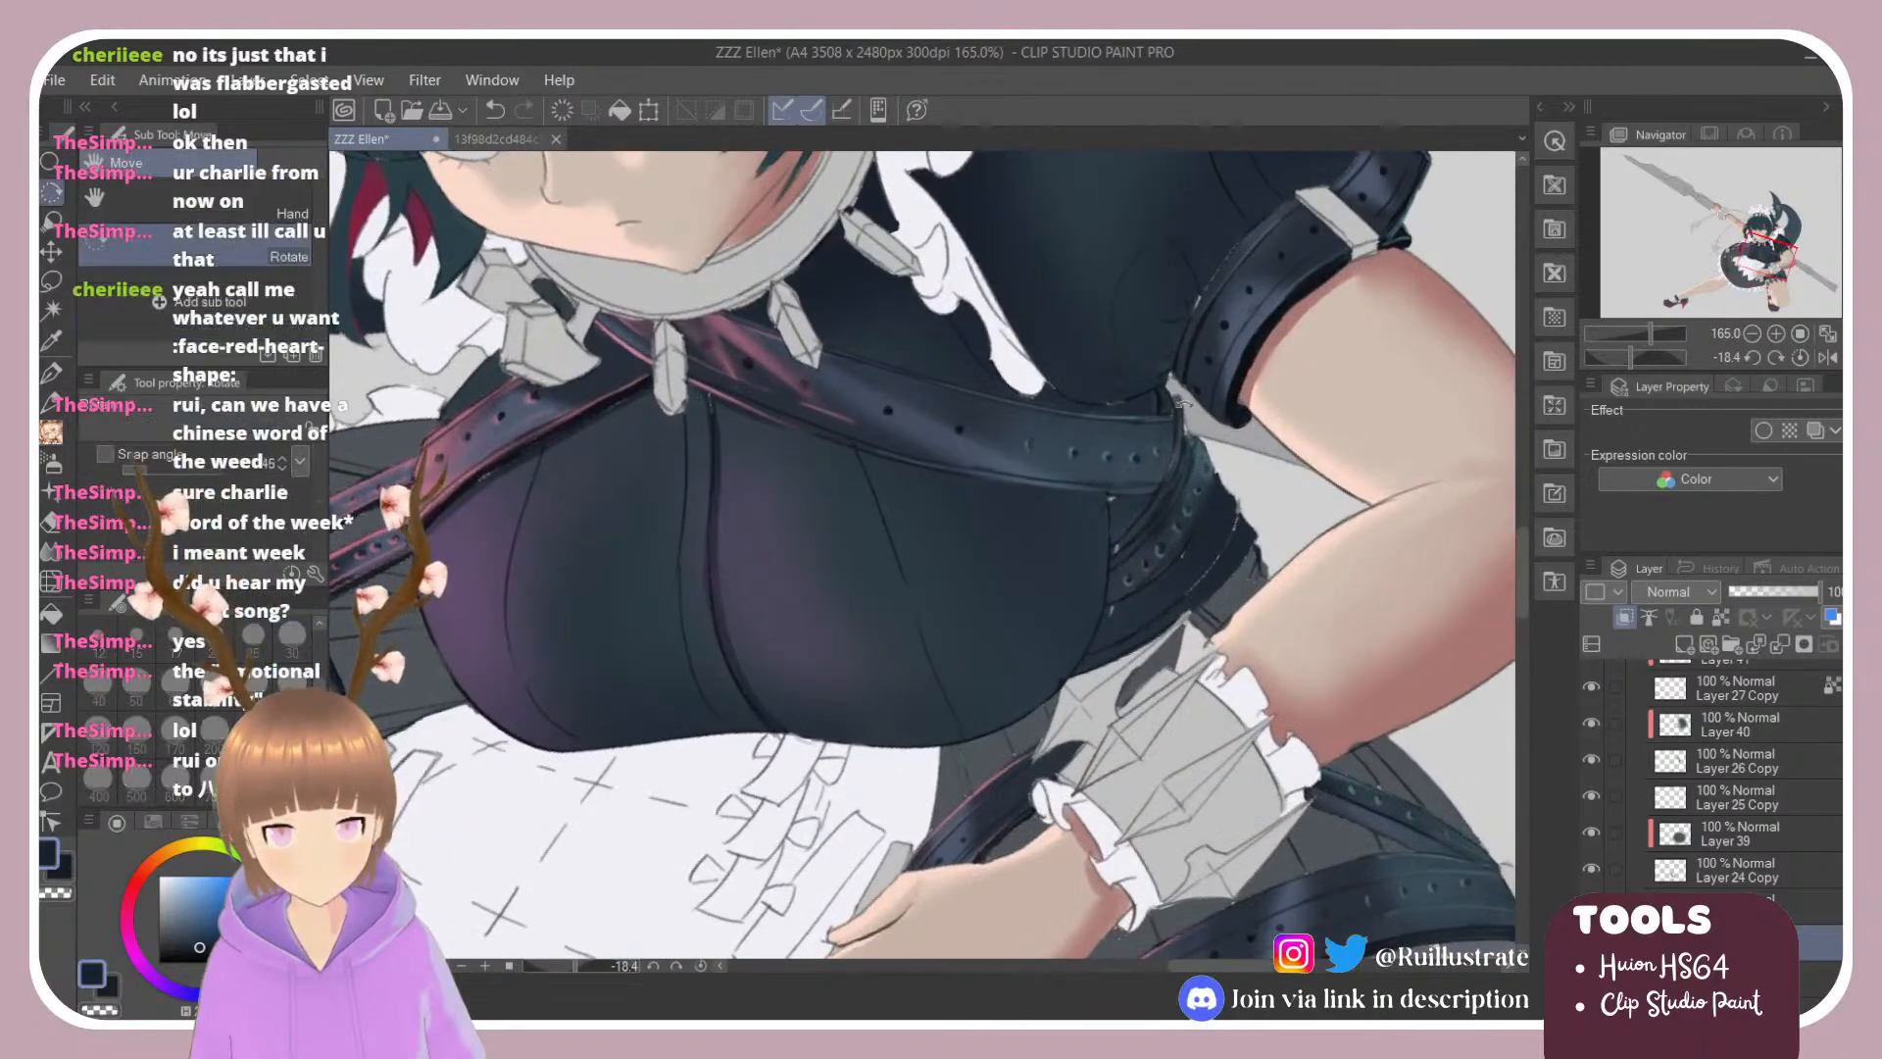
pyautogui.moveTo(1092, 503); pyautogui.dragTo(1084, 628)
pyautogui.moveTo(990, 476); pyautogui.dragTo(1068, 620)
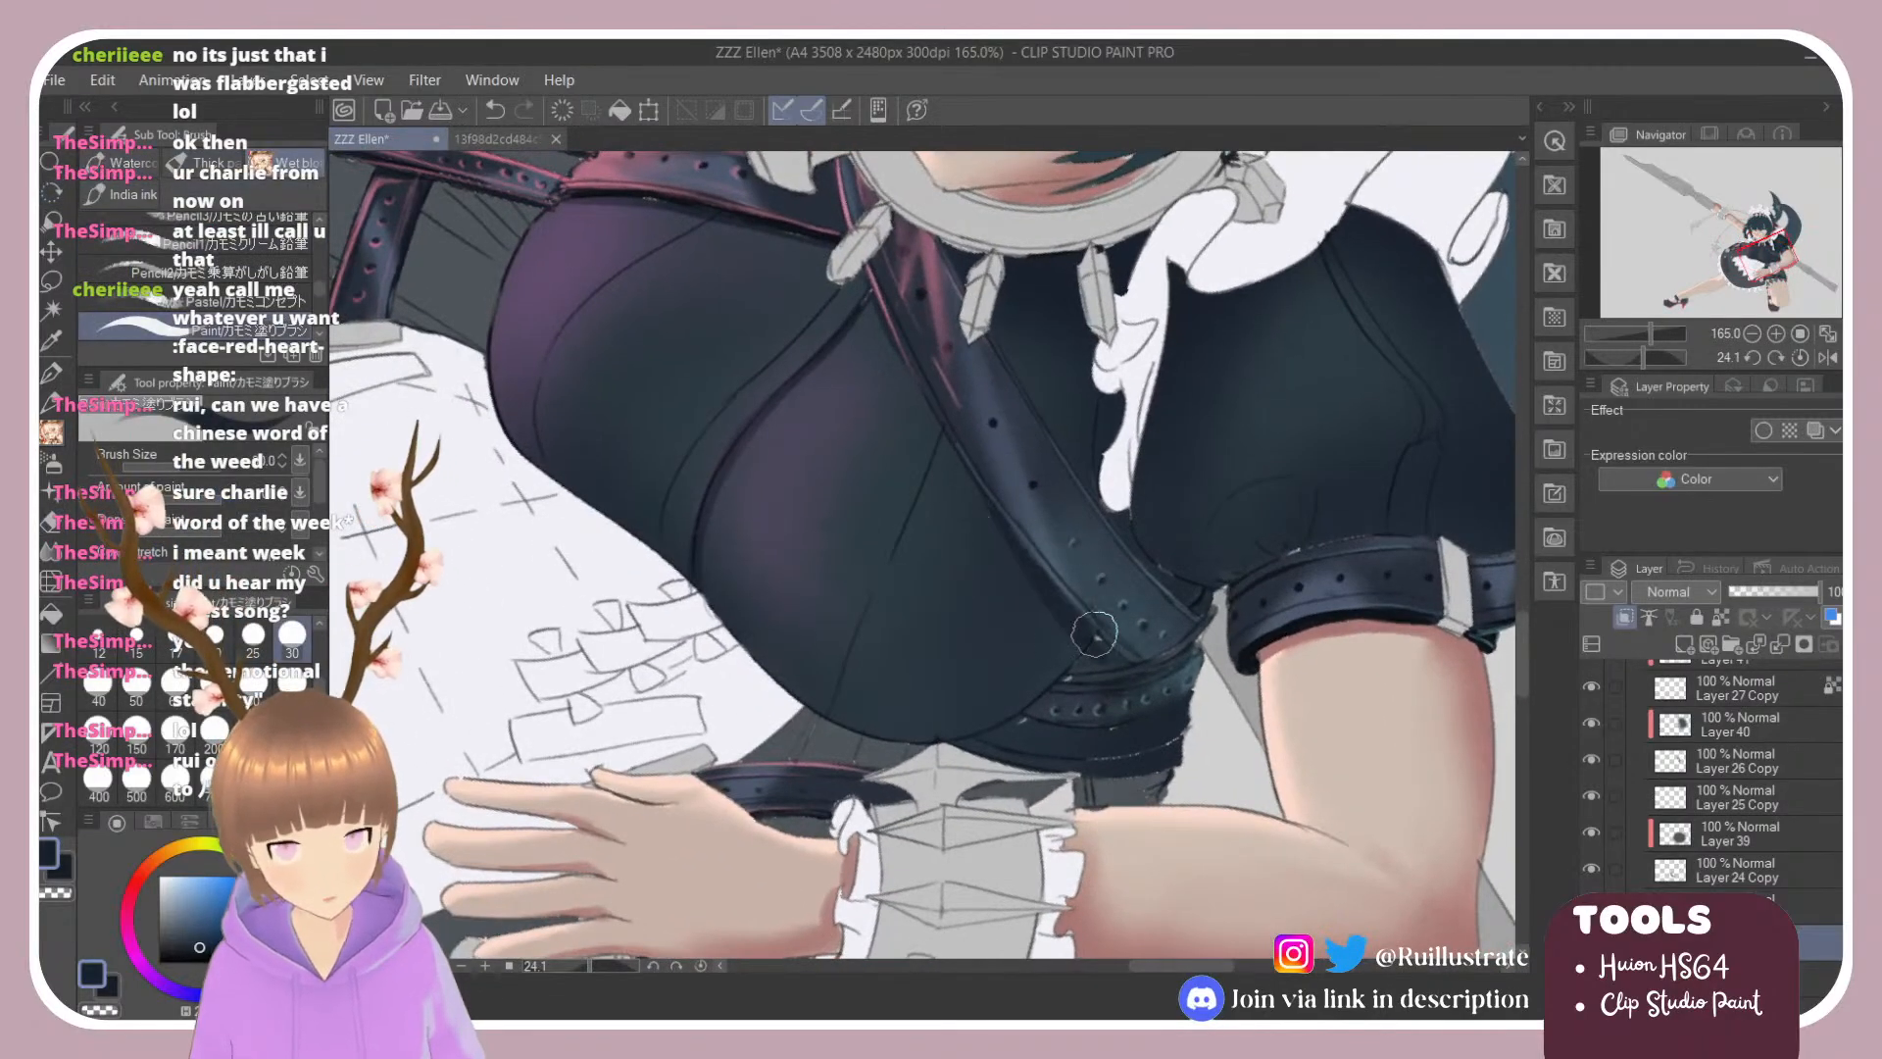
pyautogui.hotkey('shift', 'space')
pyautogui.moveTo(1137, 501); pyautogui.dragTo(1122, 399)
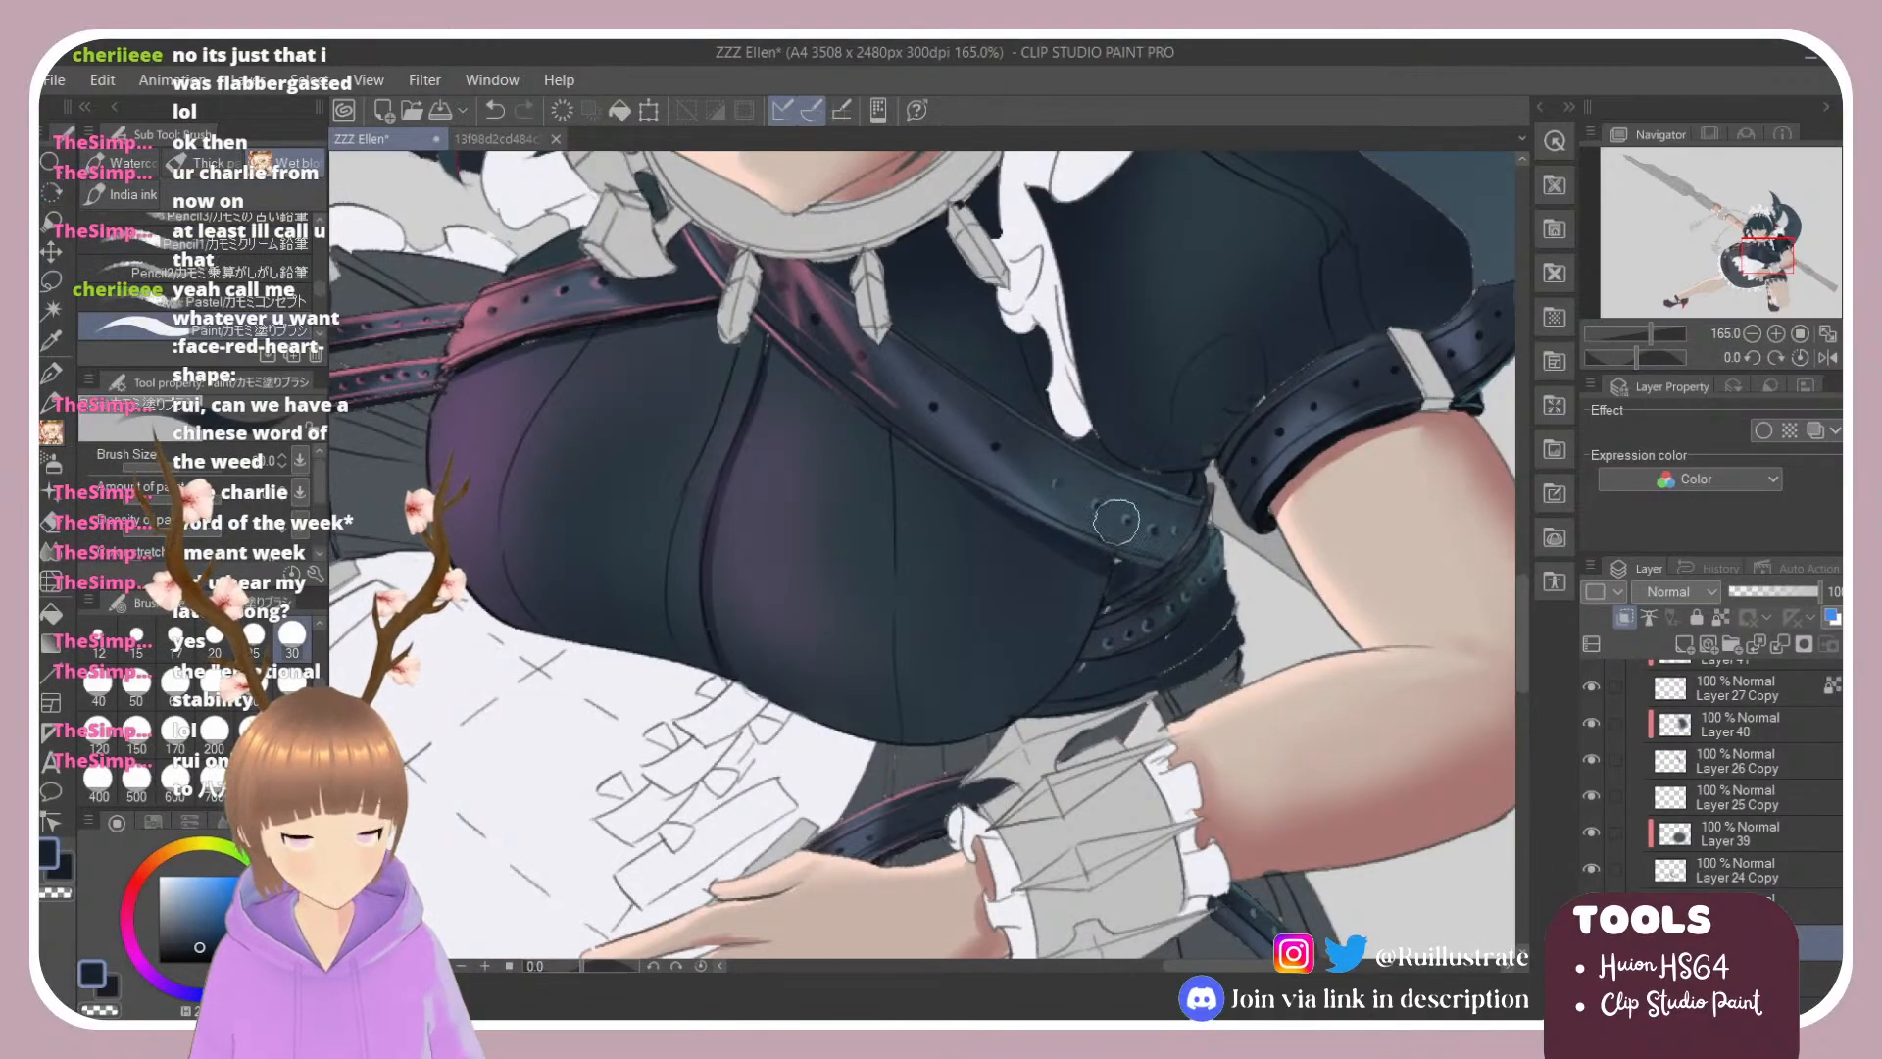
pyautogui.scroll(-4, 823, 441)
pyautogui.scroll(3, 1088, 500)
pyautogui.scroll(2, 966, 563)
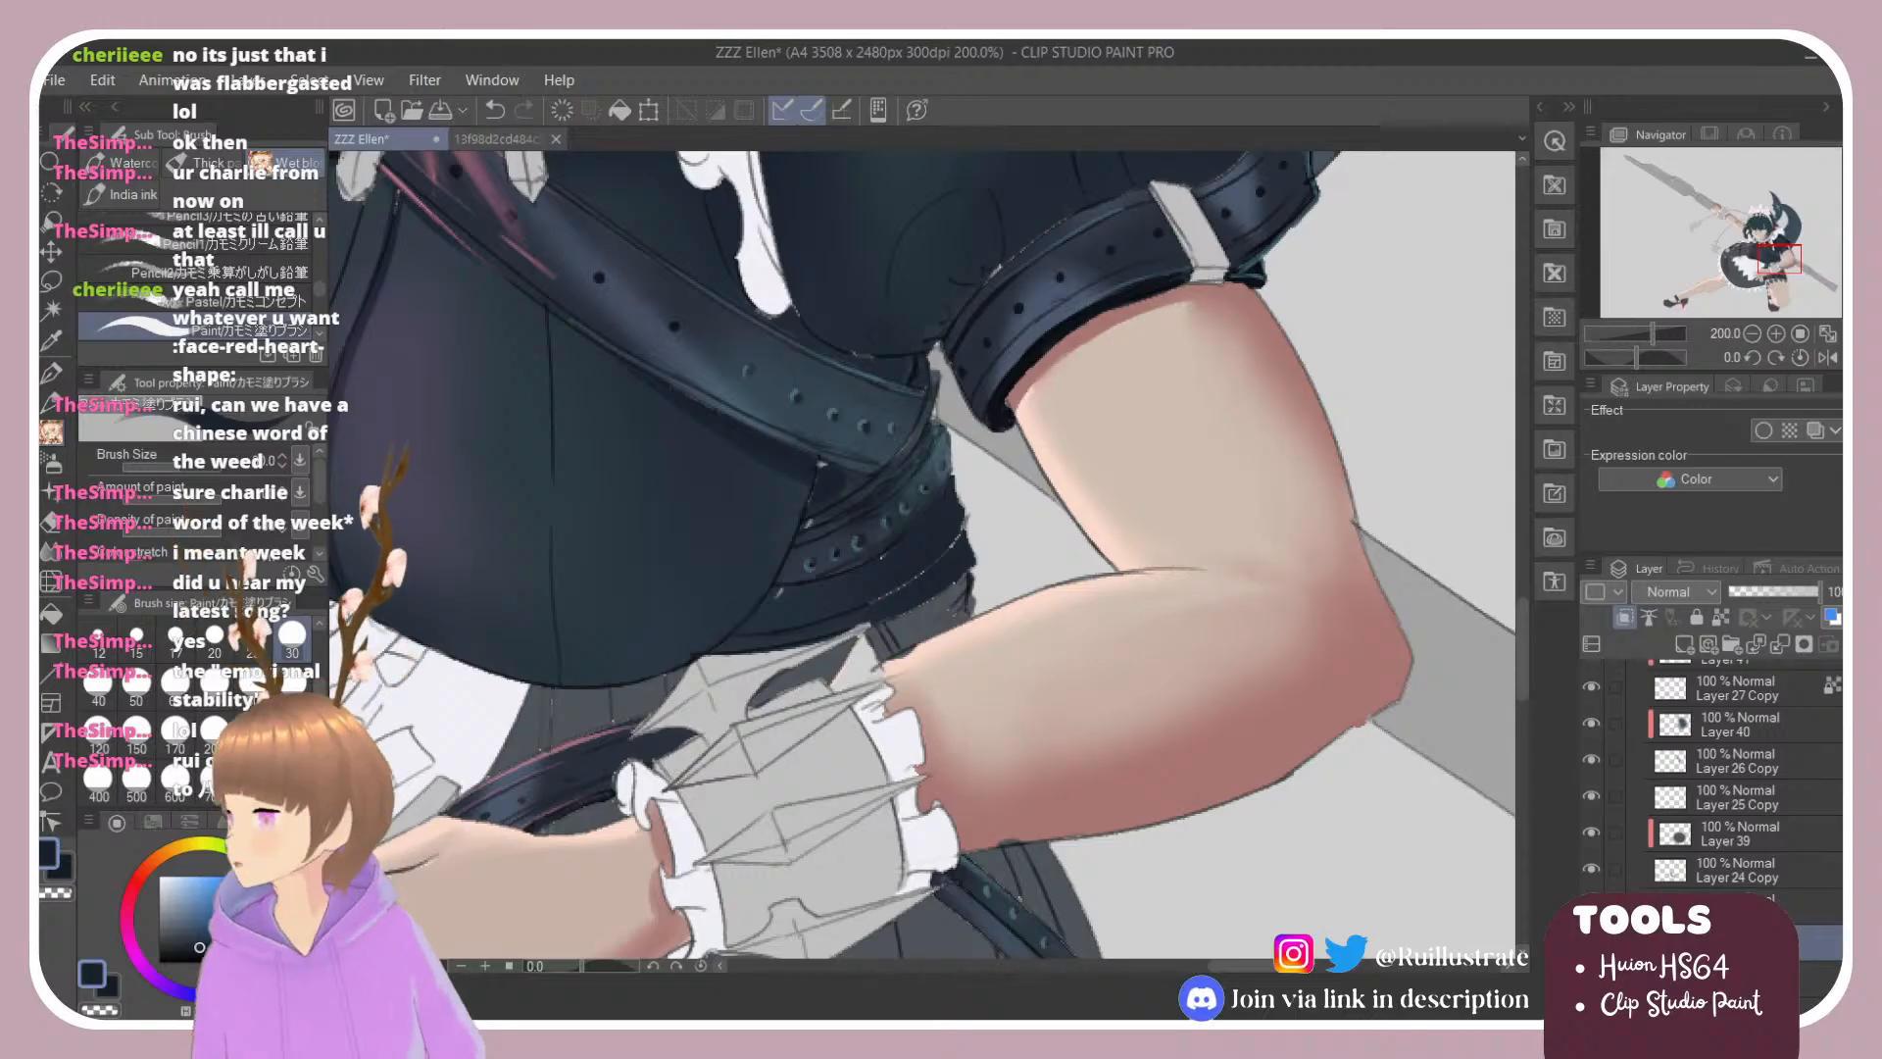
# Step: Choose a muted teal and paint the waist section around and below the punched side straps
pyautogui.hotkey('alt', 'Tab')
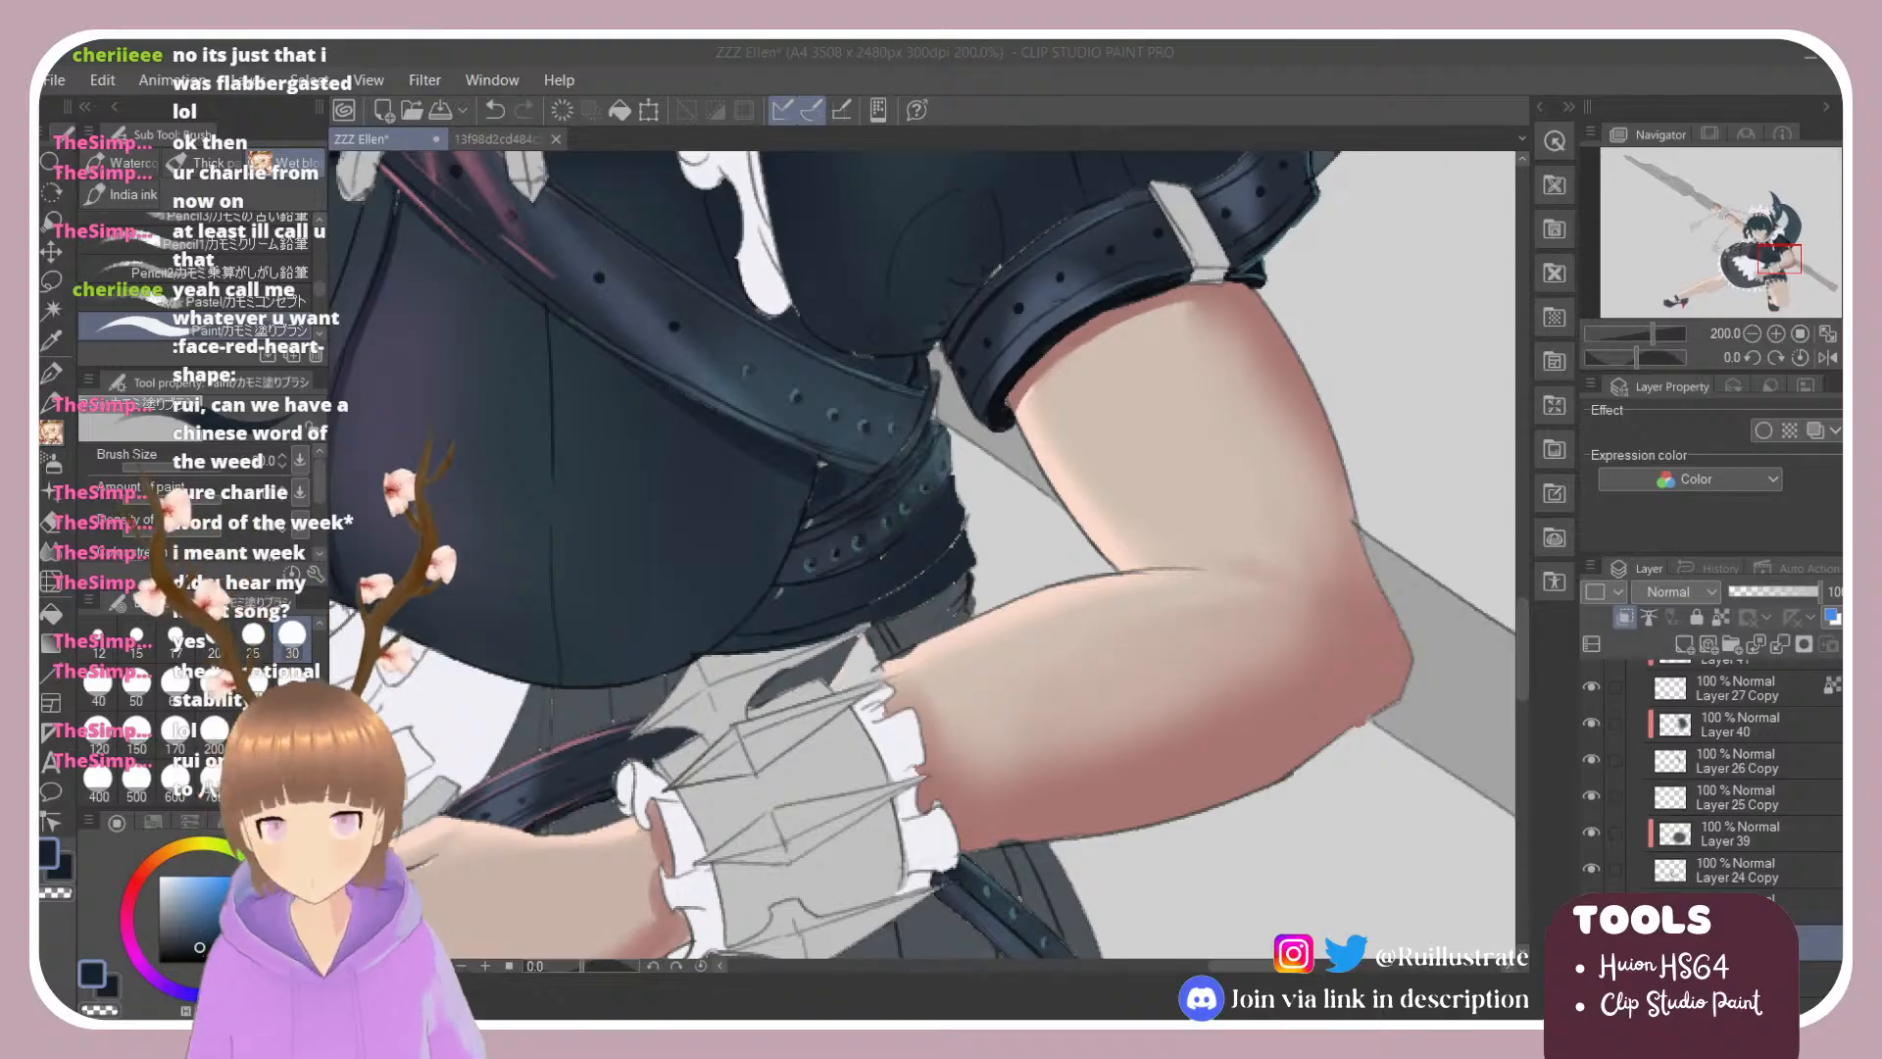
pyautogui.click(195, 909)
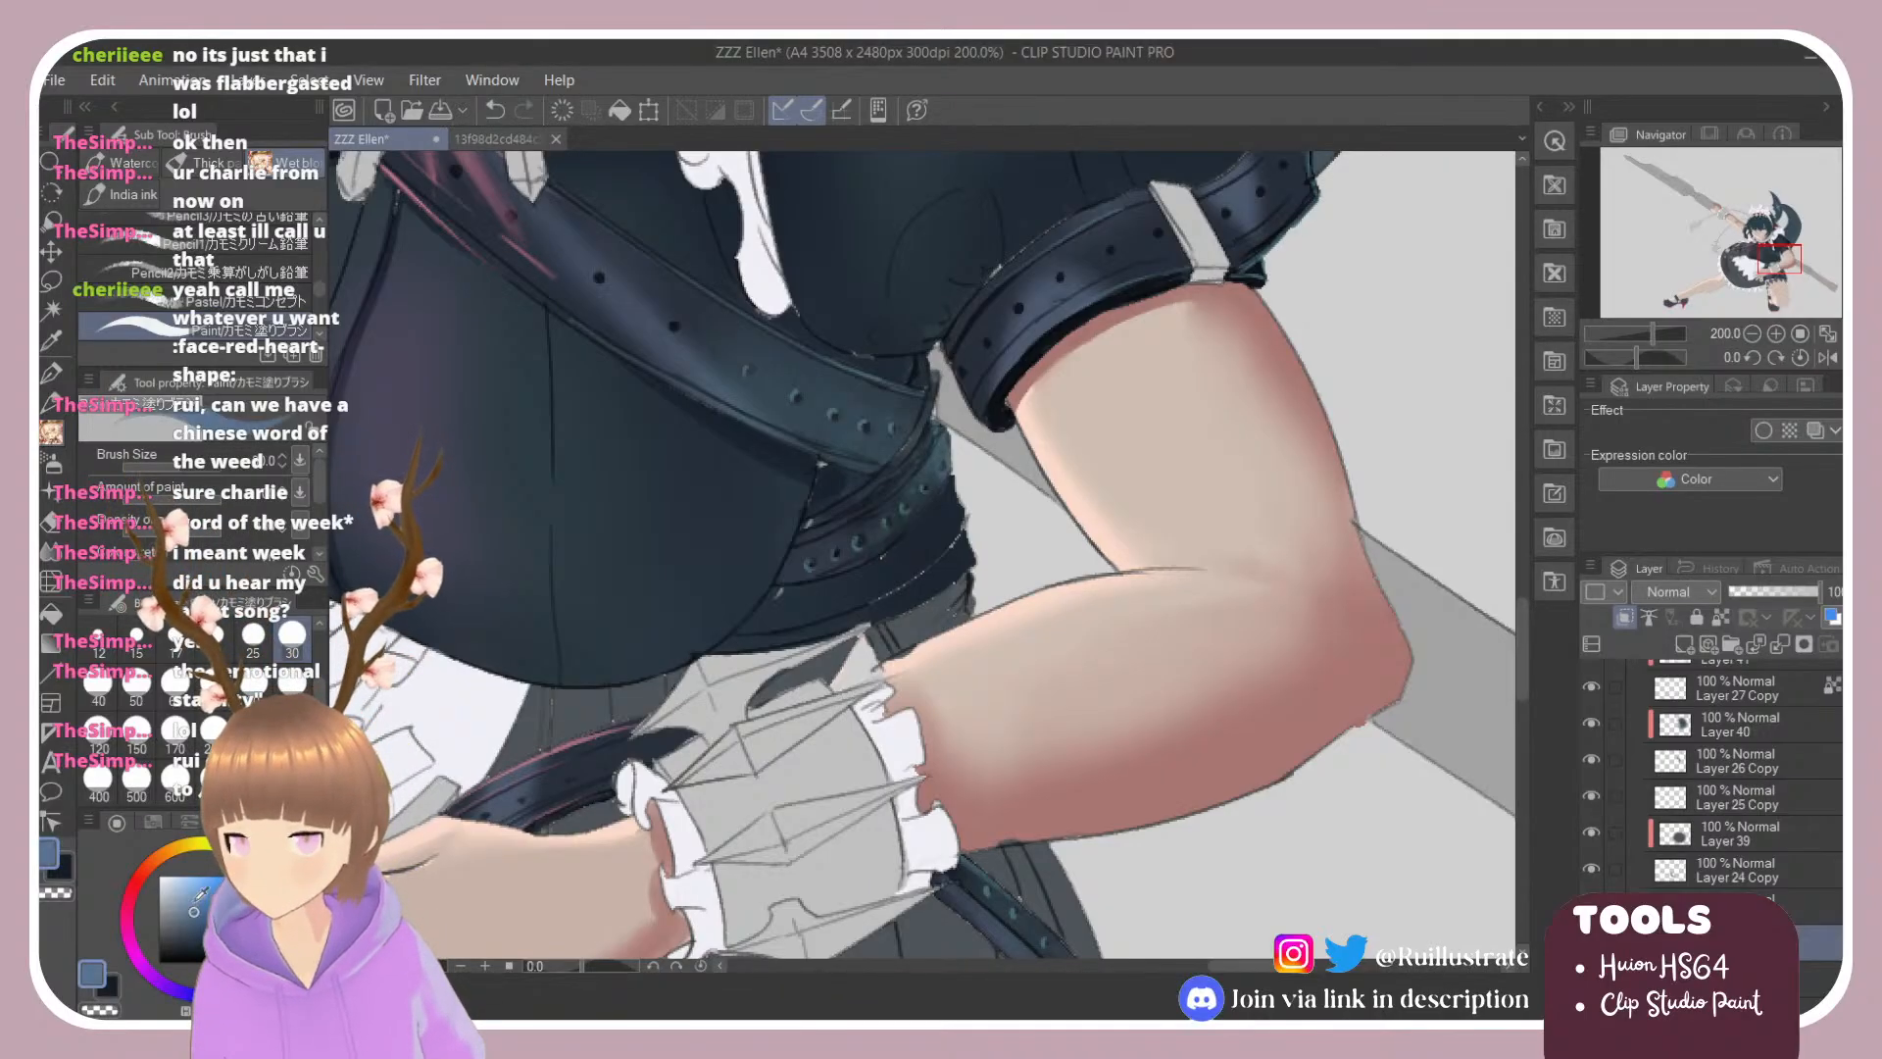
pyautogui.click(179, 912)
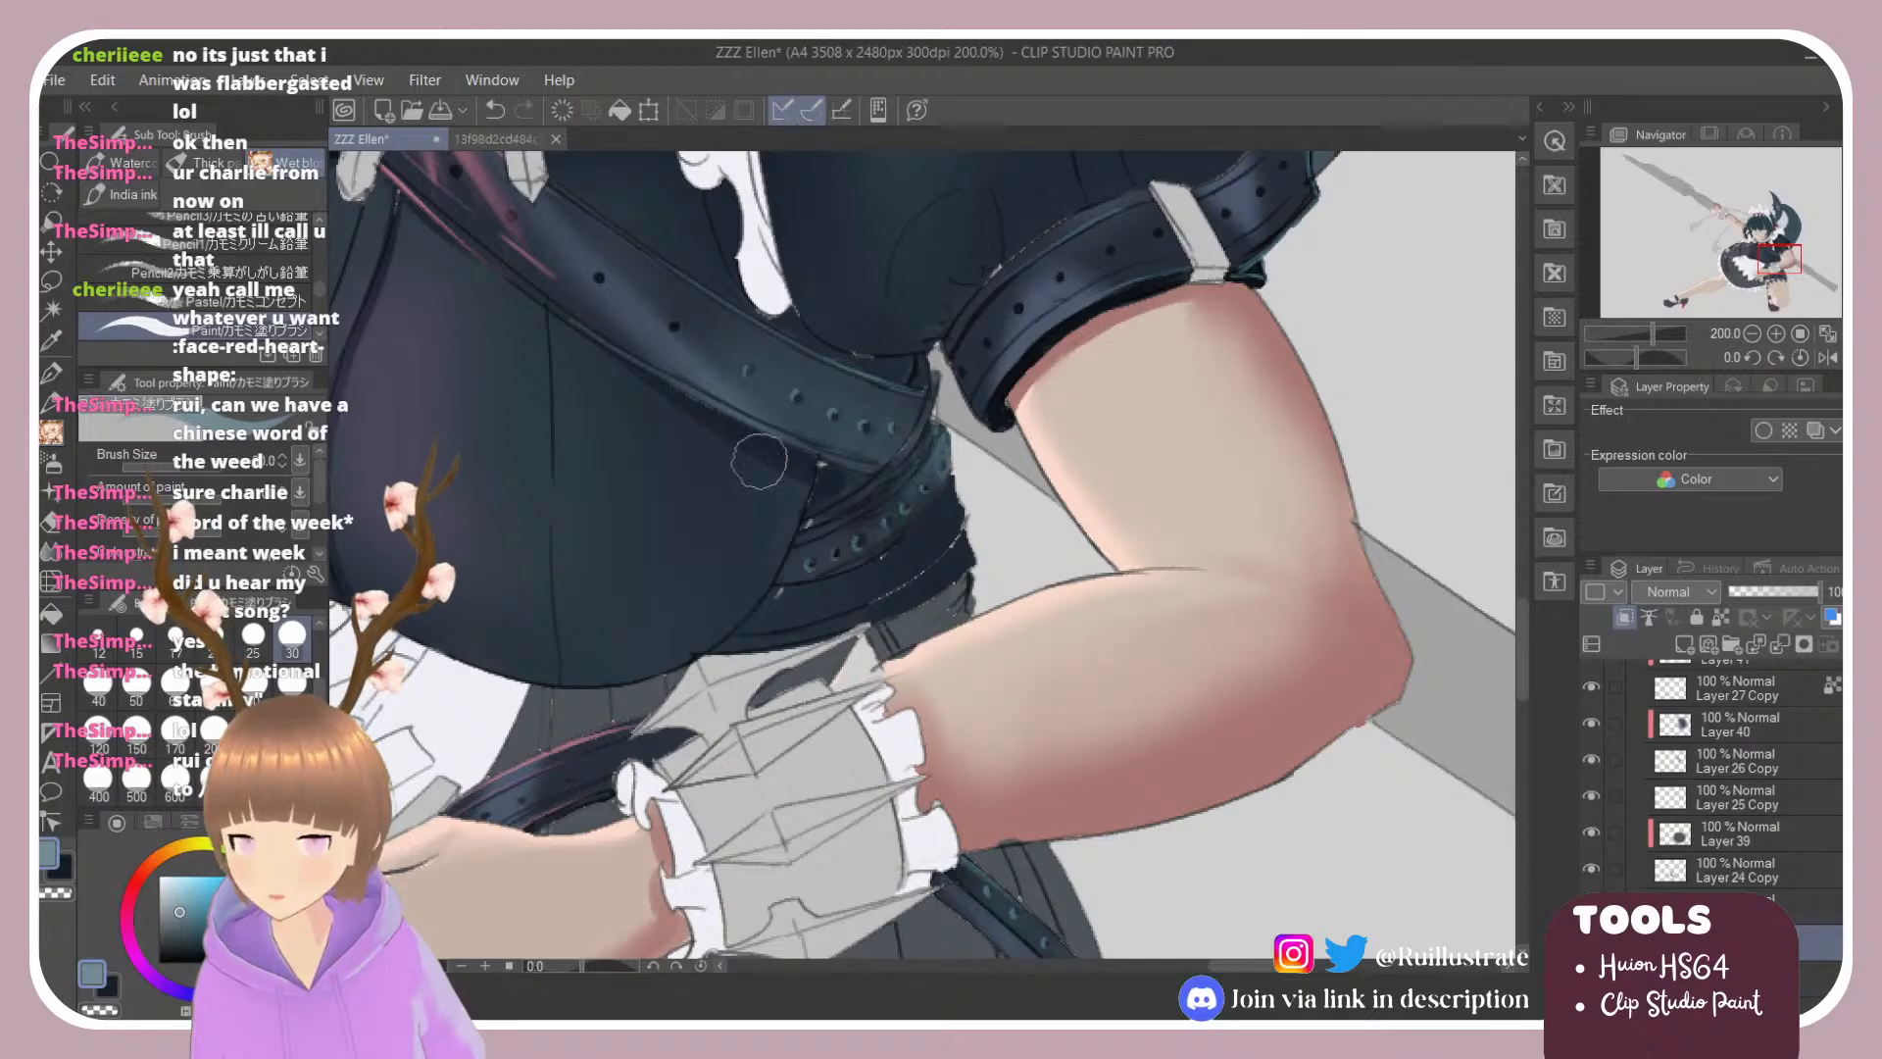
pyautogui.moveTo(803, 519); pyautogui.dragTo(921, 438)
pyautogui.moveTo(784, 615)
pyautogui.mouseDown()
pyautogui.moveTo(726, 642)
pyautogui.moveTo(838, 623)
pyautogui.moveTo(737, 629)
pyautogui.moveTo(786, 587)
pyautogui.moveTo(747, 641)
pyautogui.moveTo(946, 565)
pyautogui.moveTo(854, 598)
pyautogui.moveTo(970, 539)
pyautogui.moveTo(795, 603)
pyautogui.moveTo(963, 533)
pyautogui.moveTo(792, 589)
pyautogui.moveTo(731, 647)
pyautogui.moveTo(931, 549)
pyautogui.moveTo(823, 600)
pyautogui.moveTo(974, 476)
pyautogui.moveTo(916, 554)
pyautogui.moveTo(1009, 449)
pyautogui.moveTo(938, 549)
pyautogui.moveTo(985, 487)
pyautogui.moveTo(976, 517)
pyautogui.moveTo(740, 637)
pyautogui.moveTo(1001, 515)
pyautogui.moveTo(908, 529)
pyautogui.moveTo(867, 485)
pyautogui.moveTo(813, 519)
pyautogui.mouseUp()
pyautogui.hotkey('ctrl', 's')
pyautogui.hotkey('ctrl', 'z')
pyautogui.hotkey('ctrl', 'z')
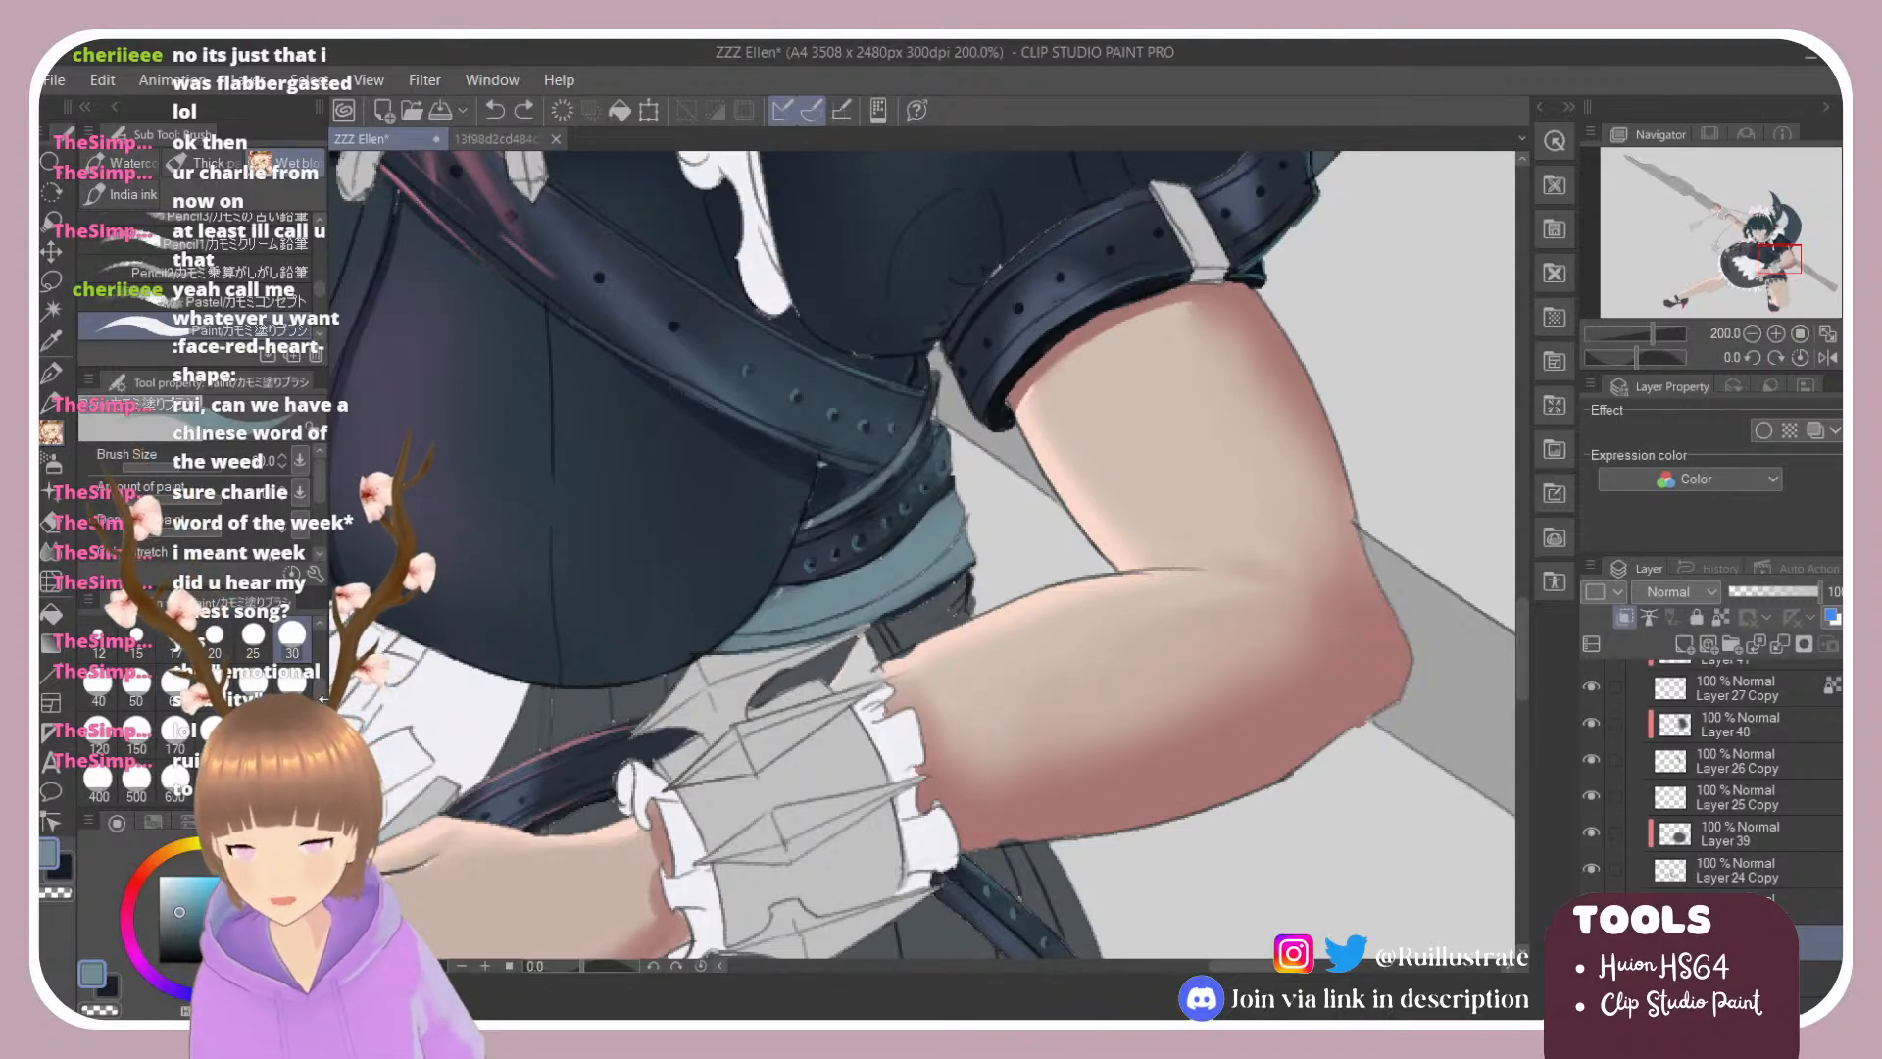
# Step: Set the brush to size 5 and refine the muted teal edges between the diagonal strap and the side straps
pyautogui.scroll(2, 186, 706)
pyautogui.click(136, 691)
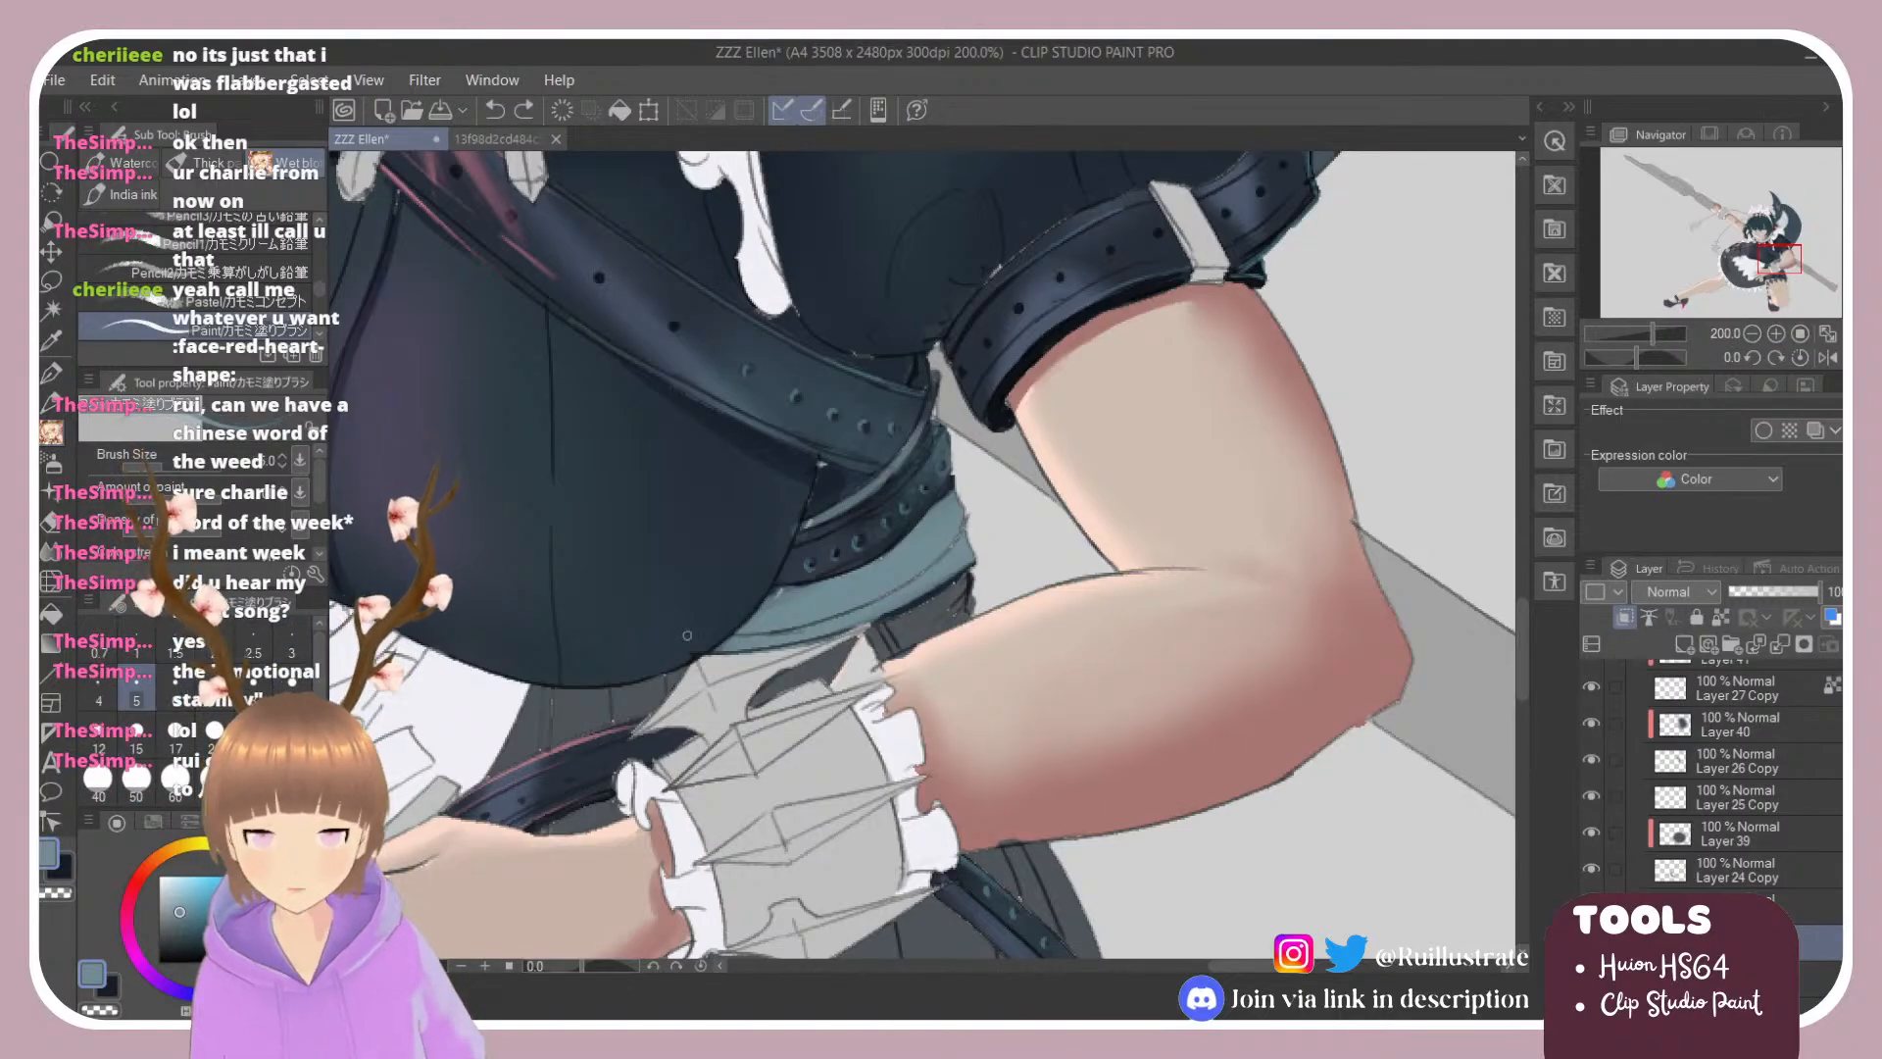
pyautogui.moveTo(800, 526); pyautogui.dragTo(875, 492)
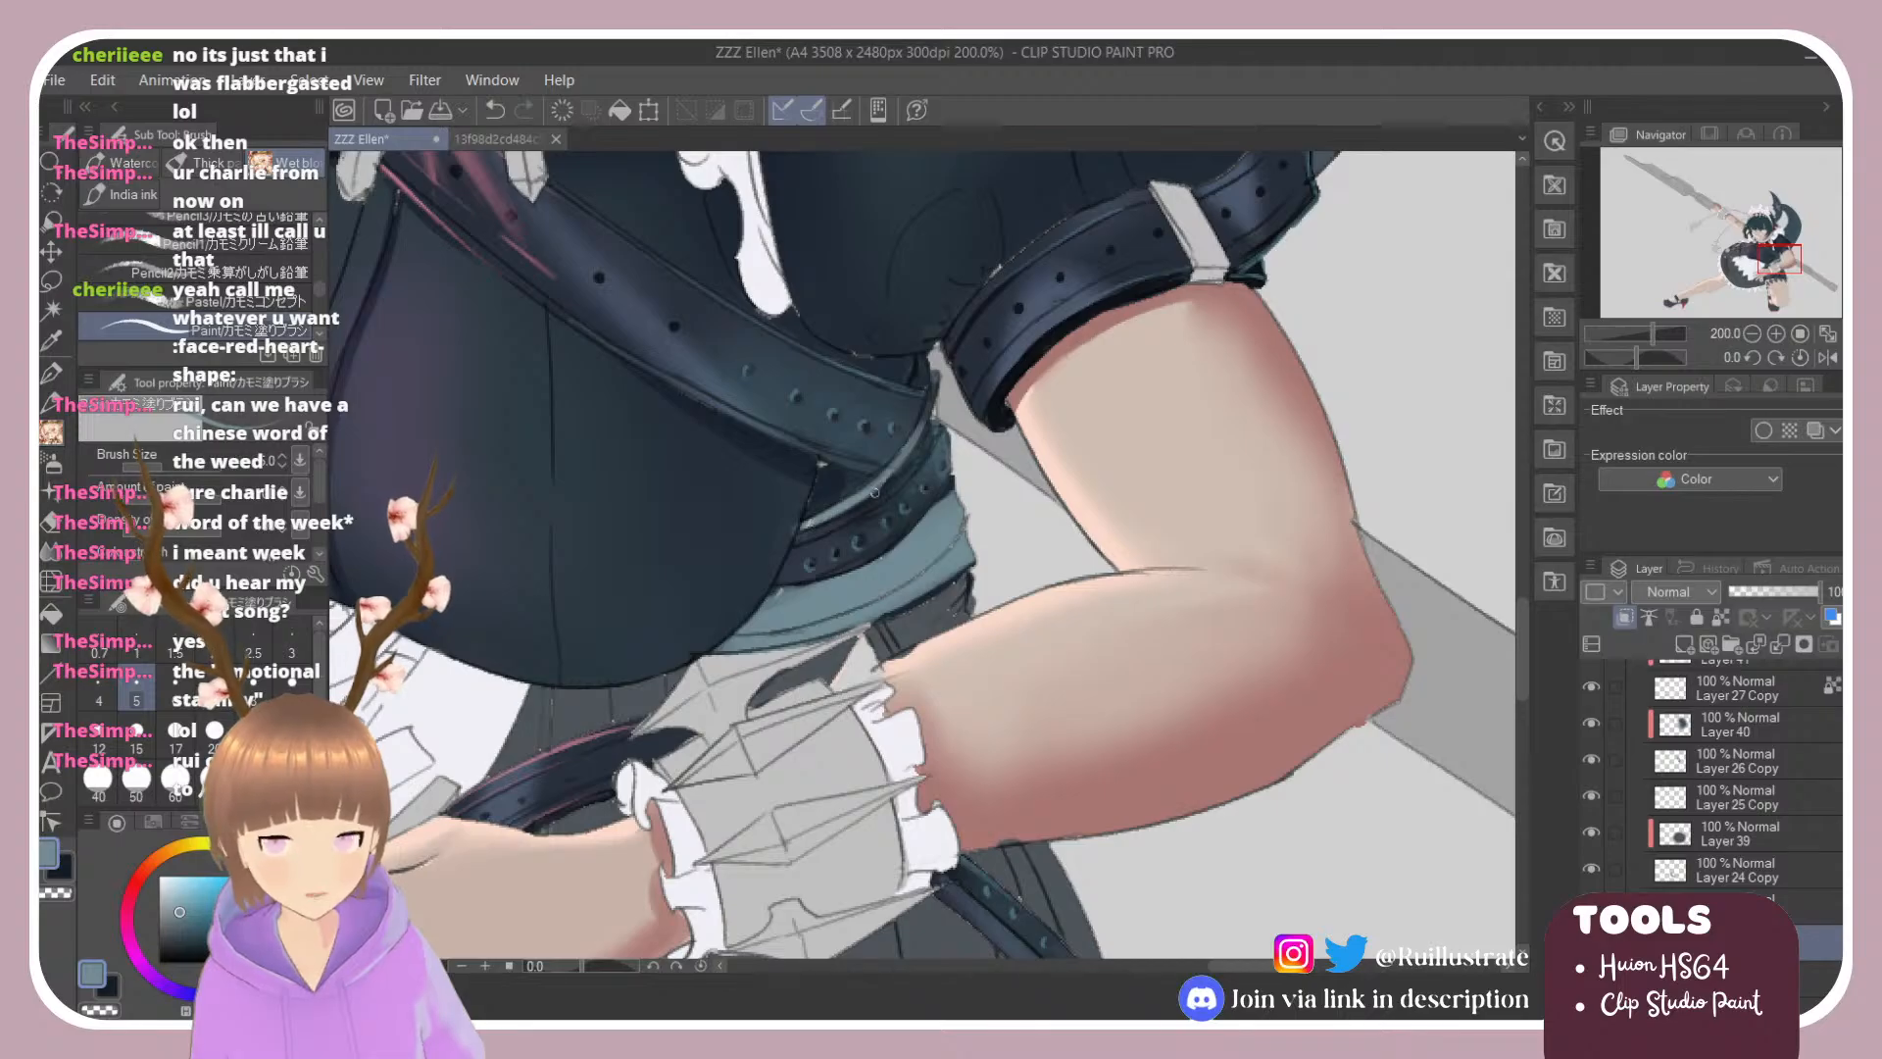
pyautogui.moveTo(927, 413); pyautogui.dragTo(867, 497)
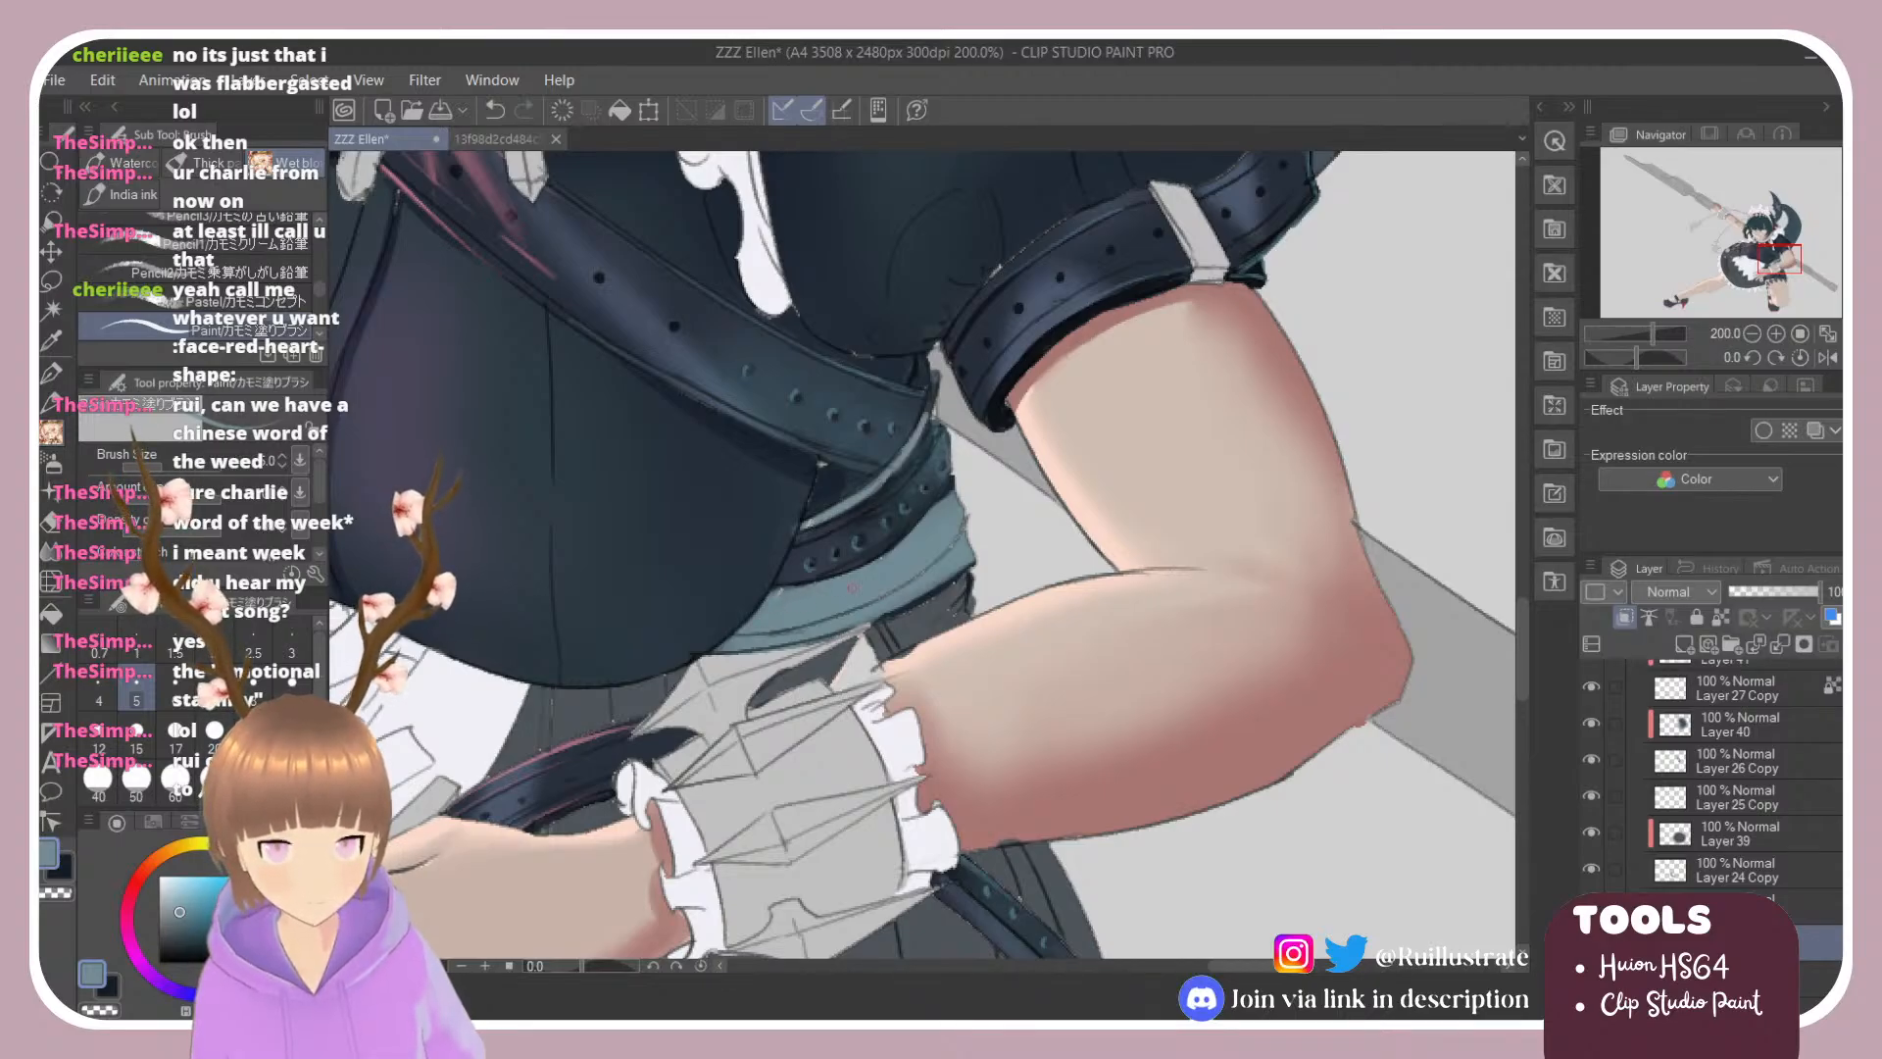
# Step: Try airbrushing a more saturated teal over the waist section below the side straps
pyautogui.moveTo(186, 921); pyautogui.dragTo(197, 906)
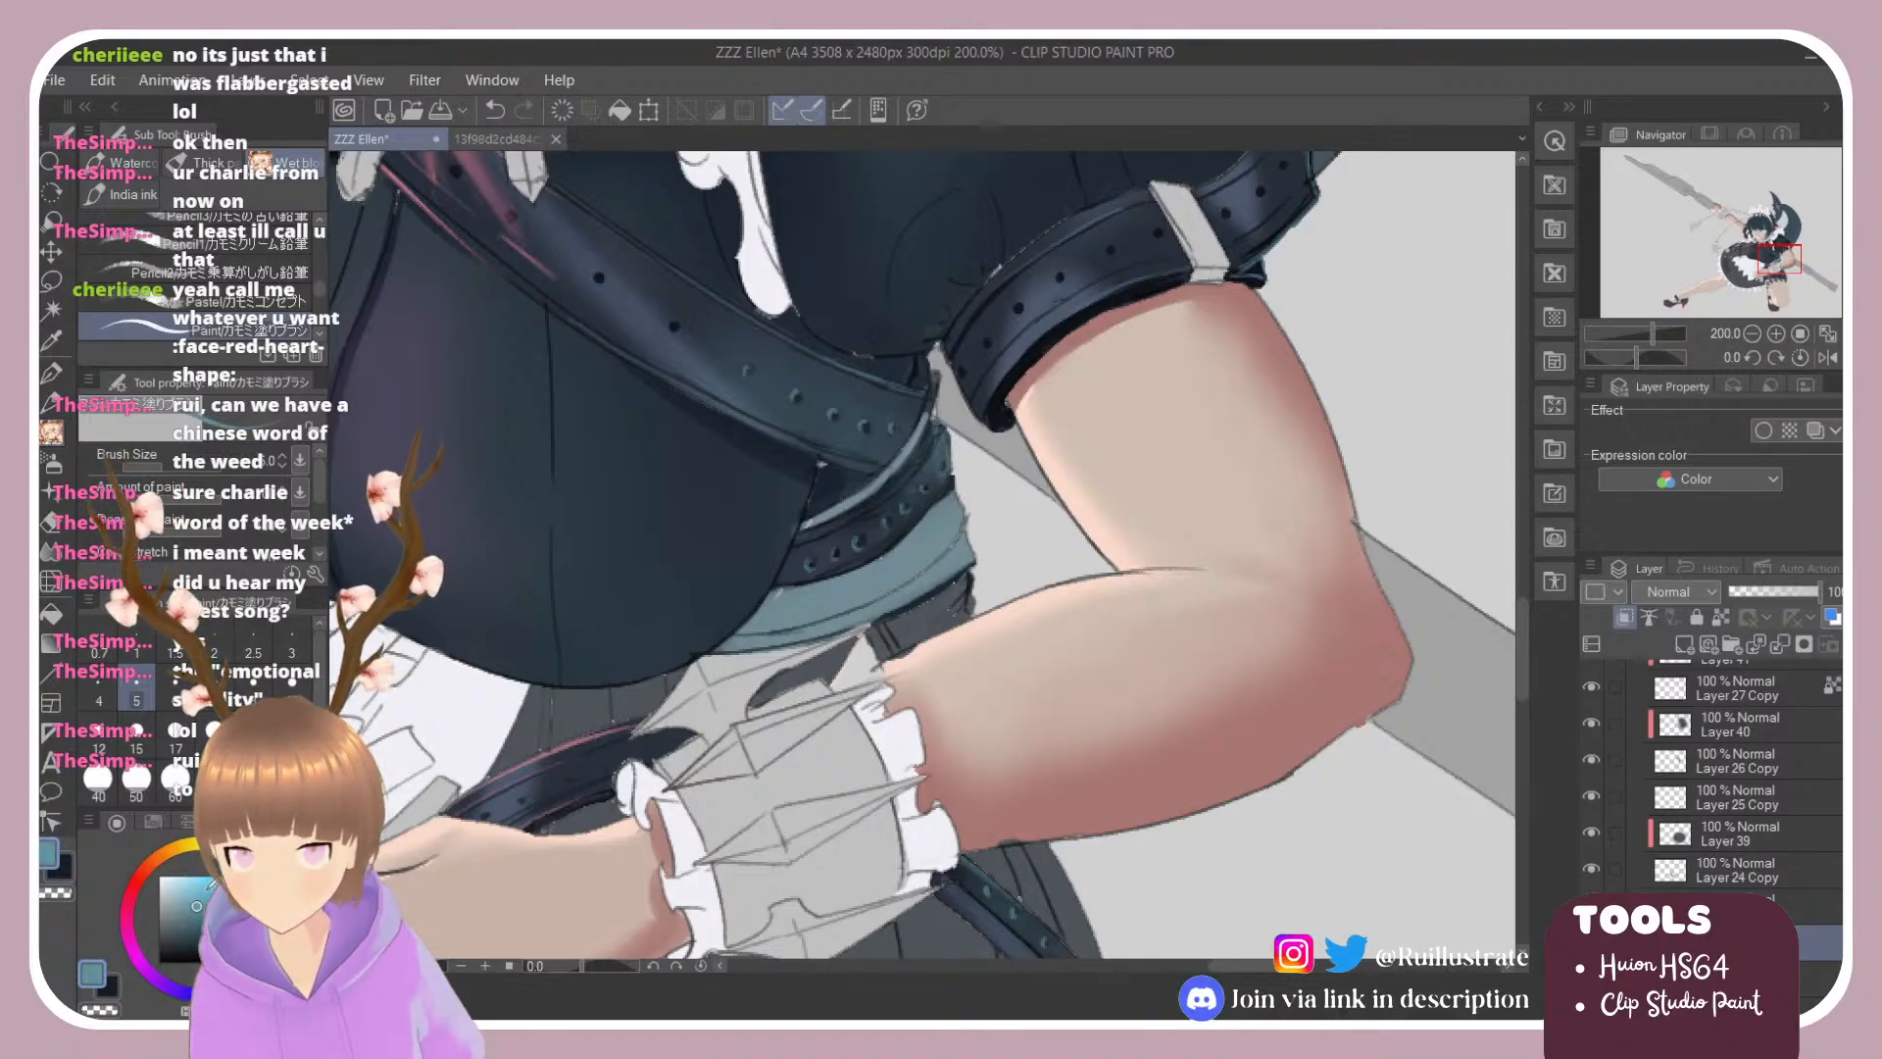
pyautogui.press('b')
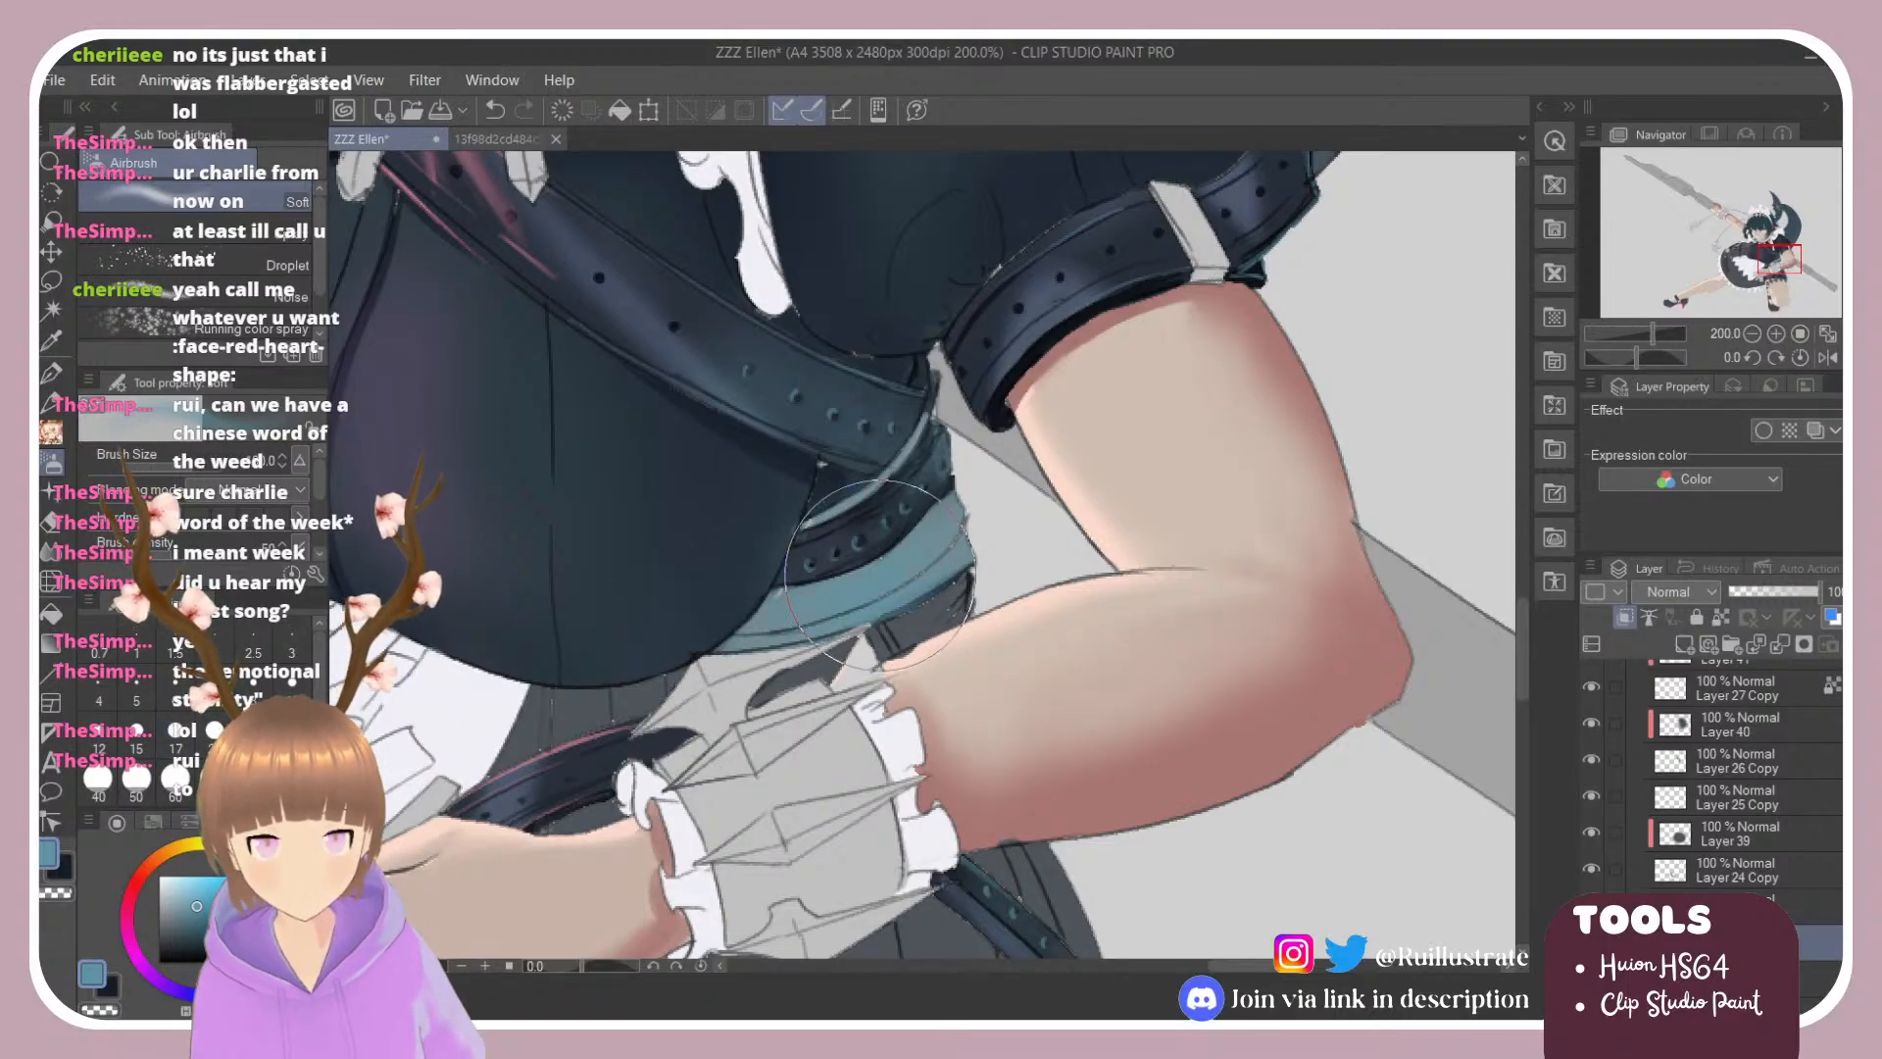
pyautogui.hotkey('ctrl', 'z')
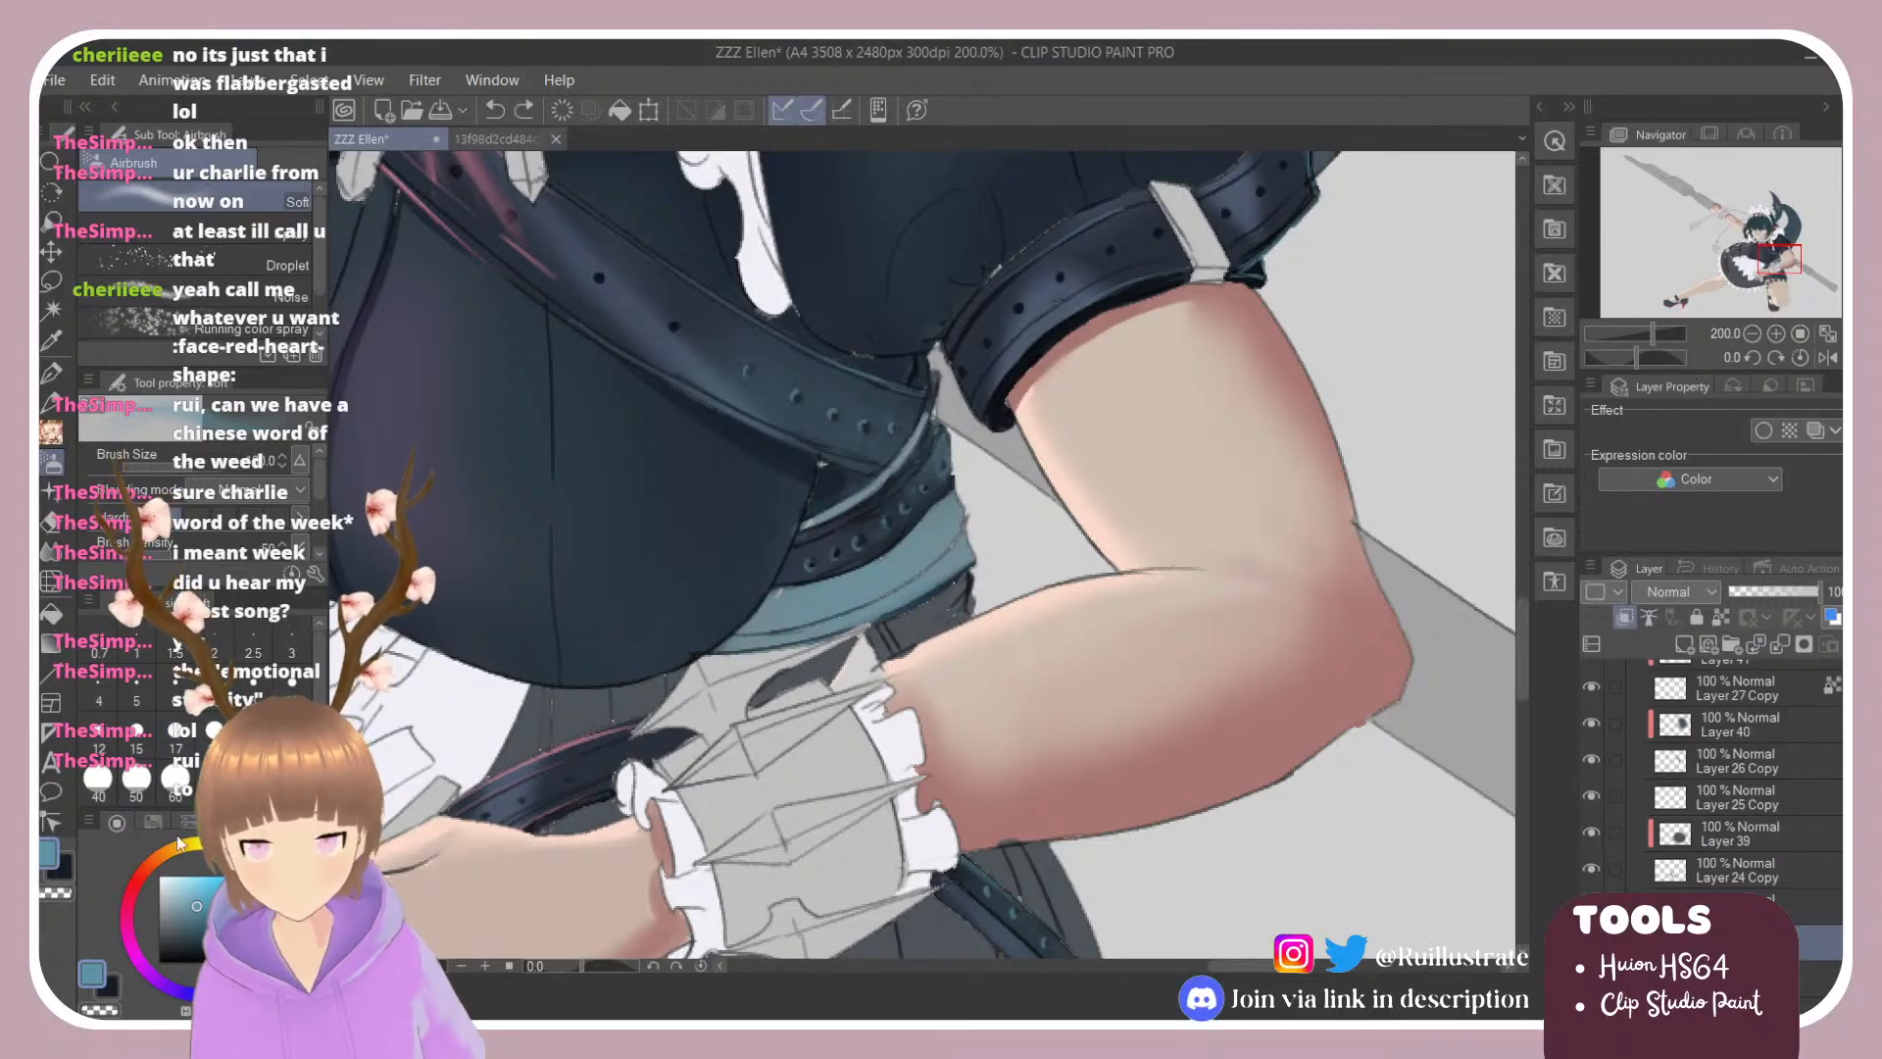
pyautogui.press('b')
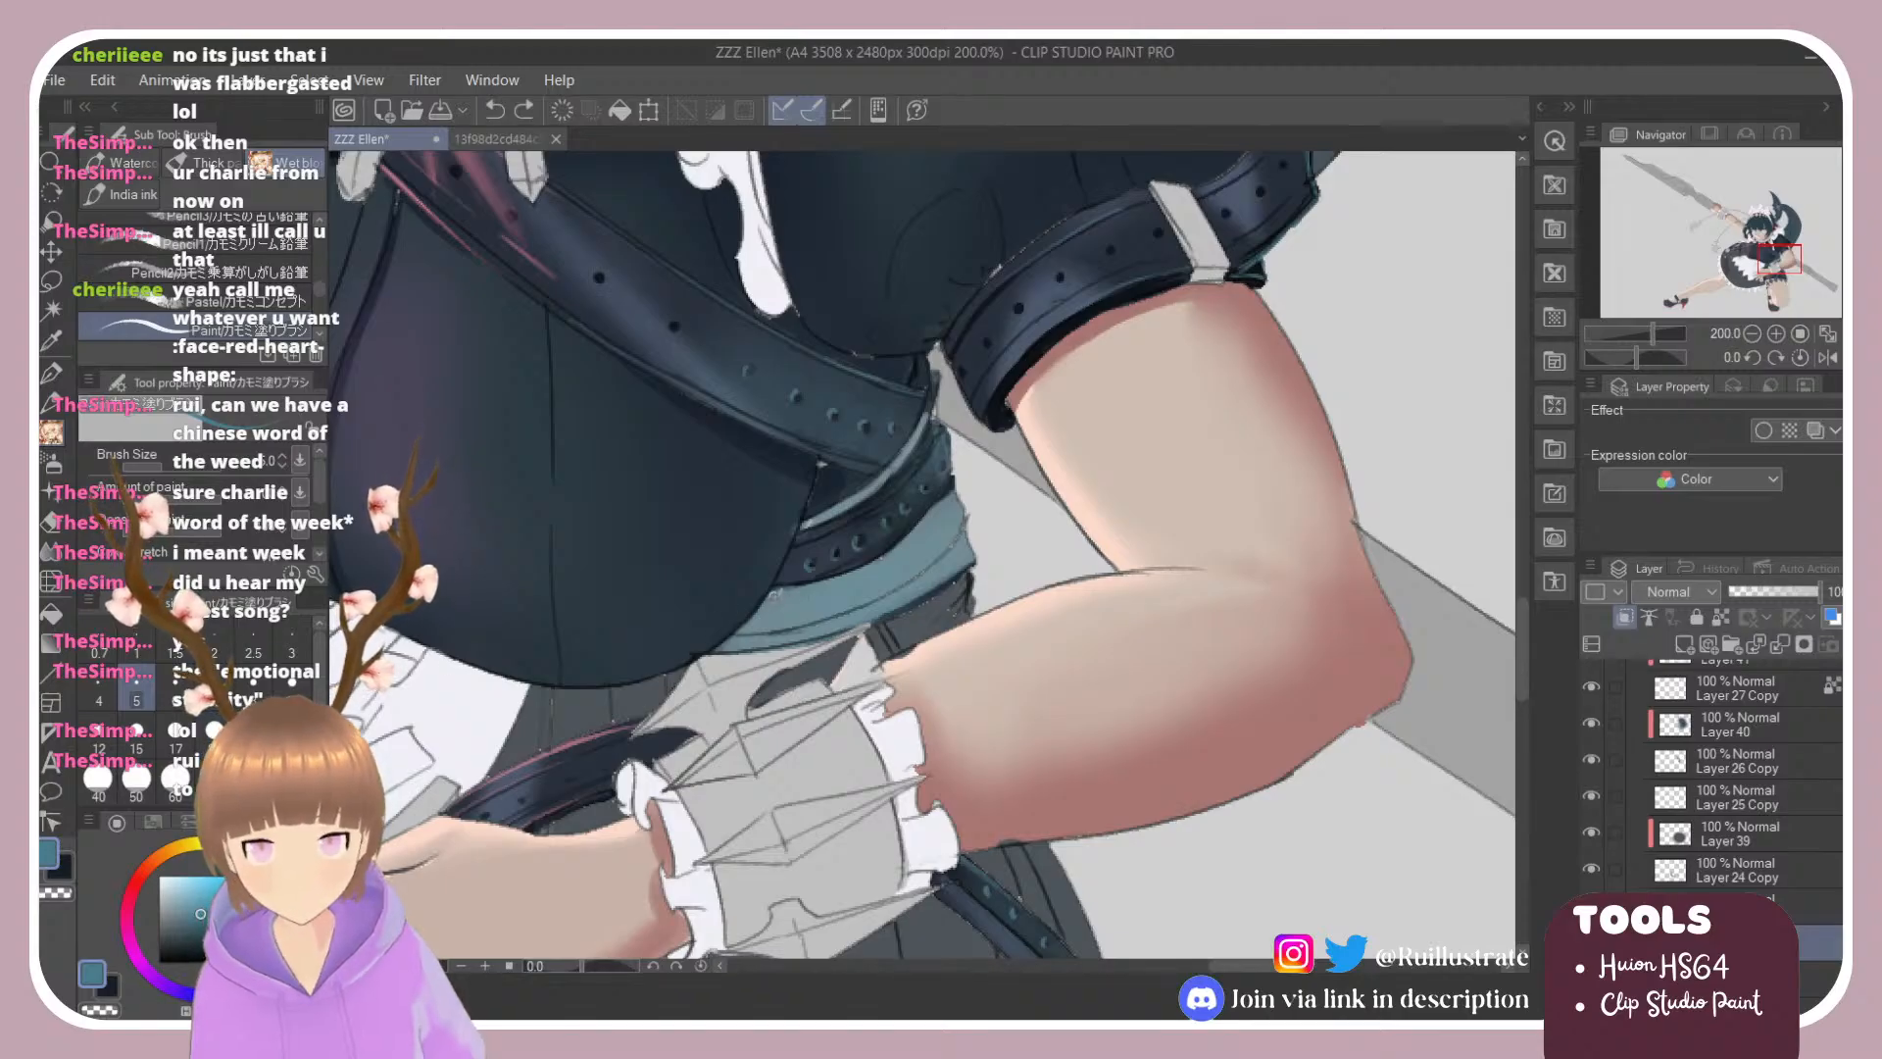
# Step: Choose a greyer blue and shade the teal waist fabric along the edges of the punched side straps
pyautogui.moveTo(845, 577); pyautogui.dragTo(810, 582)
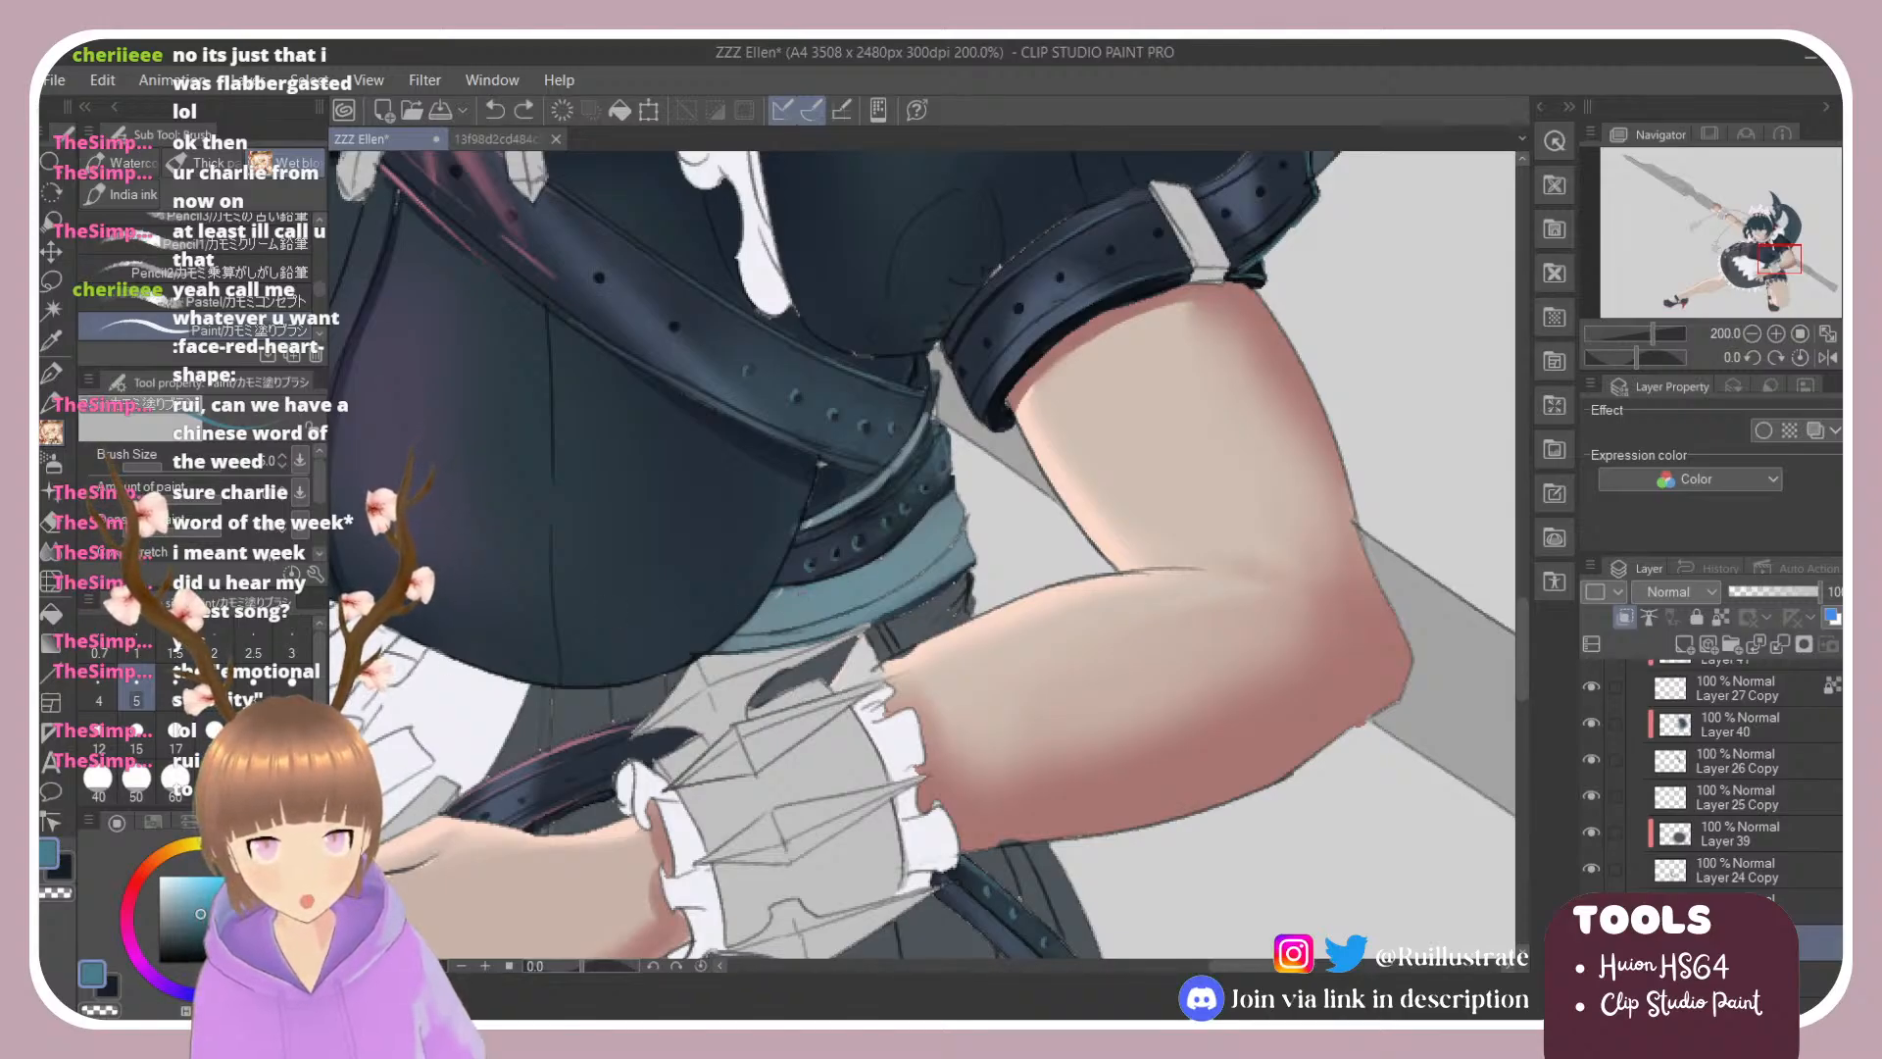
pyautogui.click(180, 923)
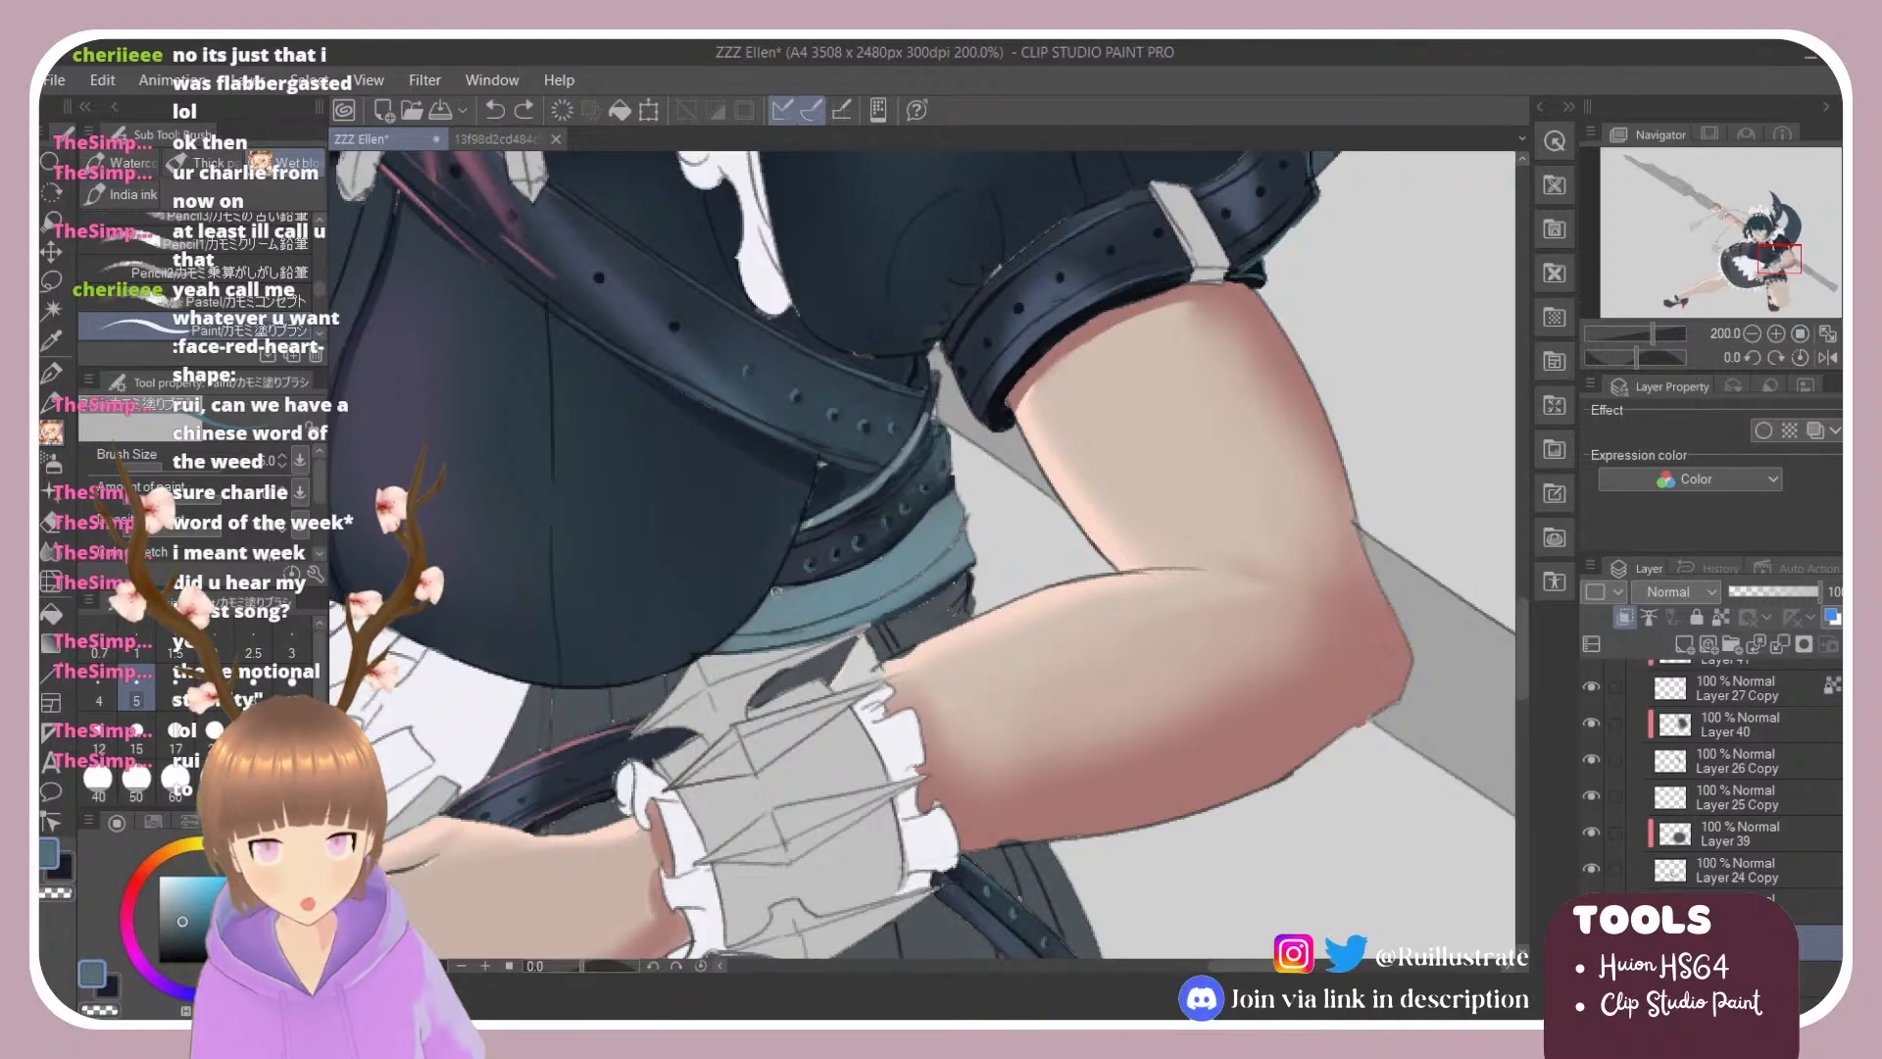
pyautogui.moveTo(782, 592)
pyautogui.mouseDown()
pyautogui.moveTo(900, 541)
pyautogui.moveTo(865, 572)
pyautogui.moveTo(945, 512)
pyautogui.mouseUp()
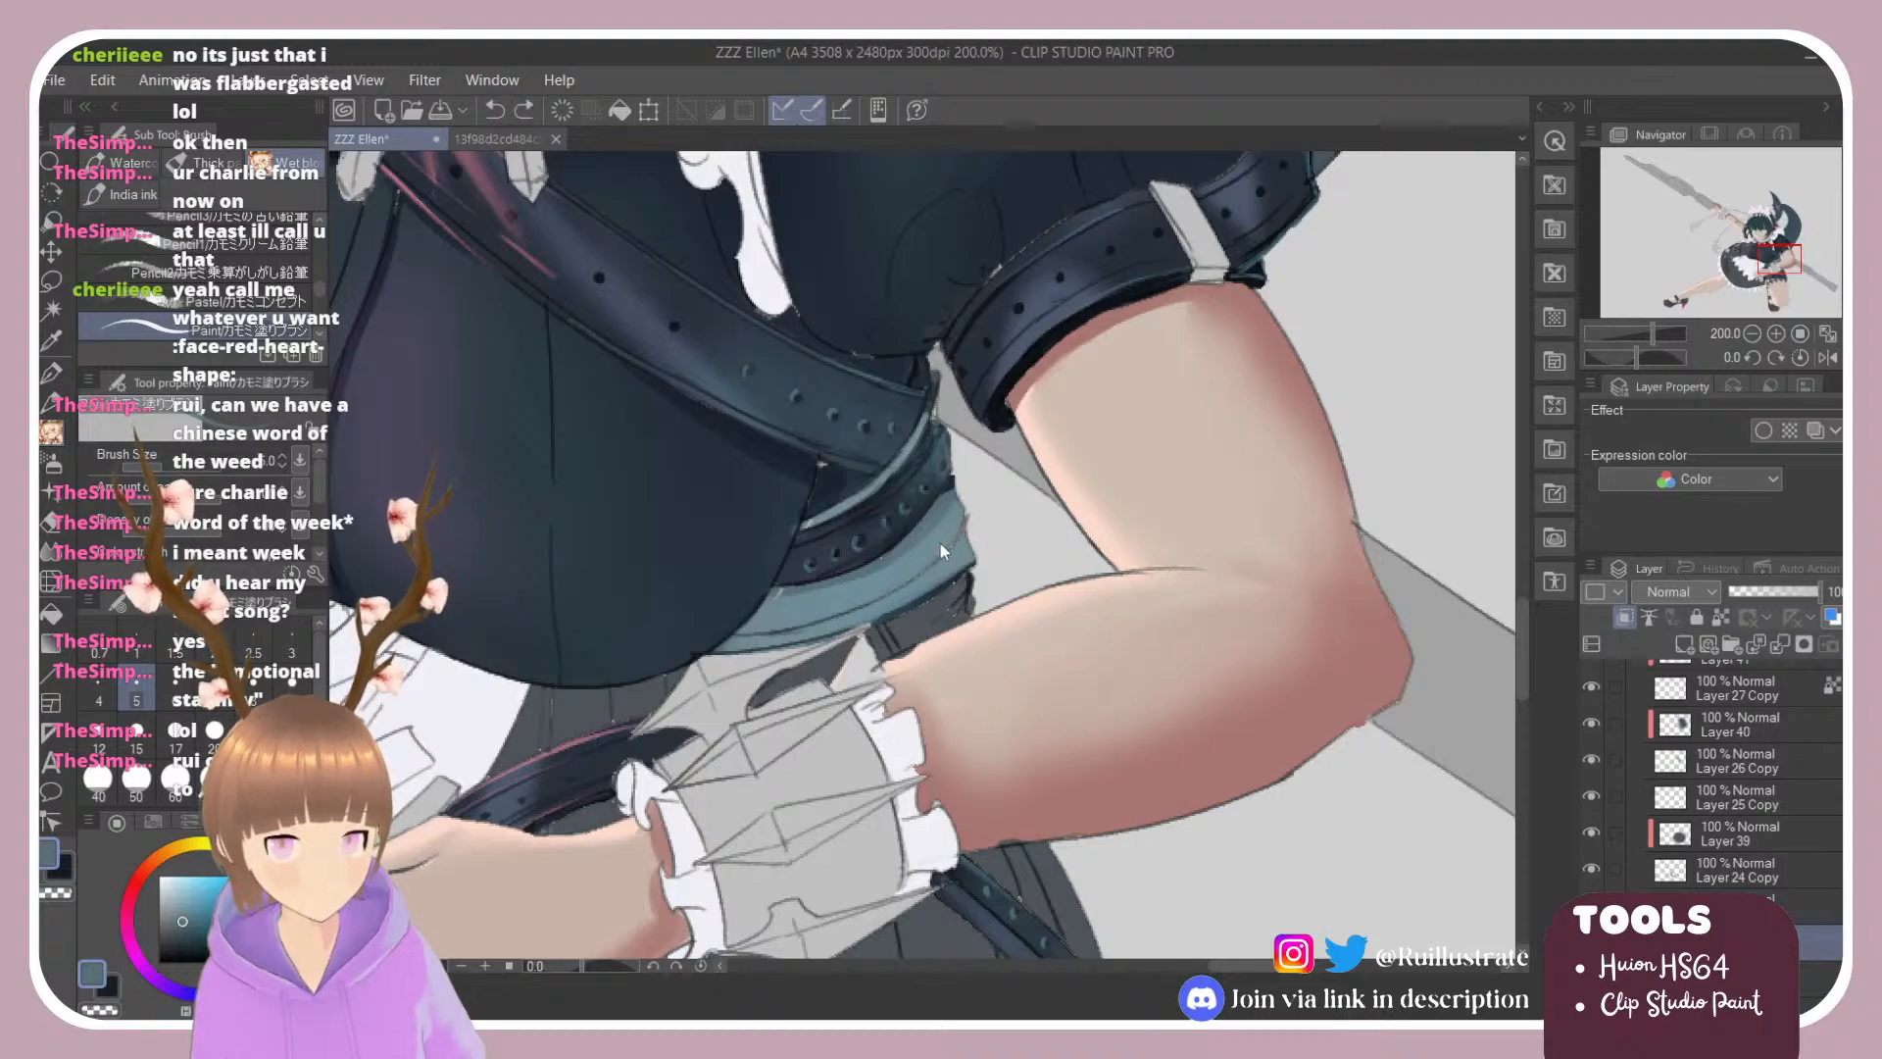
# Step: Paint fold shading on the teal waist fabric below the side straps and tone down the gap beneath the diagonal strap
pyautogui.press('r')
pyautogui.moveTo(939, 543)
pyautogui.mouseDown()
pyautogui.moveTo(836, 198)
pyautogui.moveTo(918, 187)
pyautogui.mouseUp()
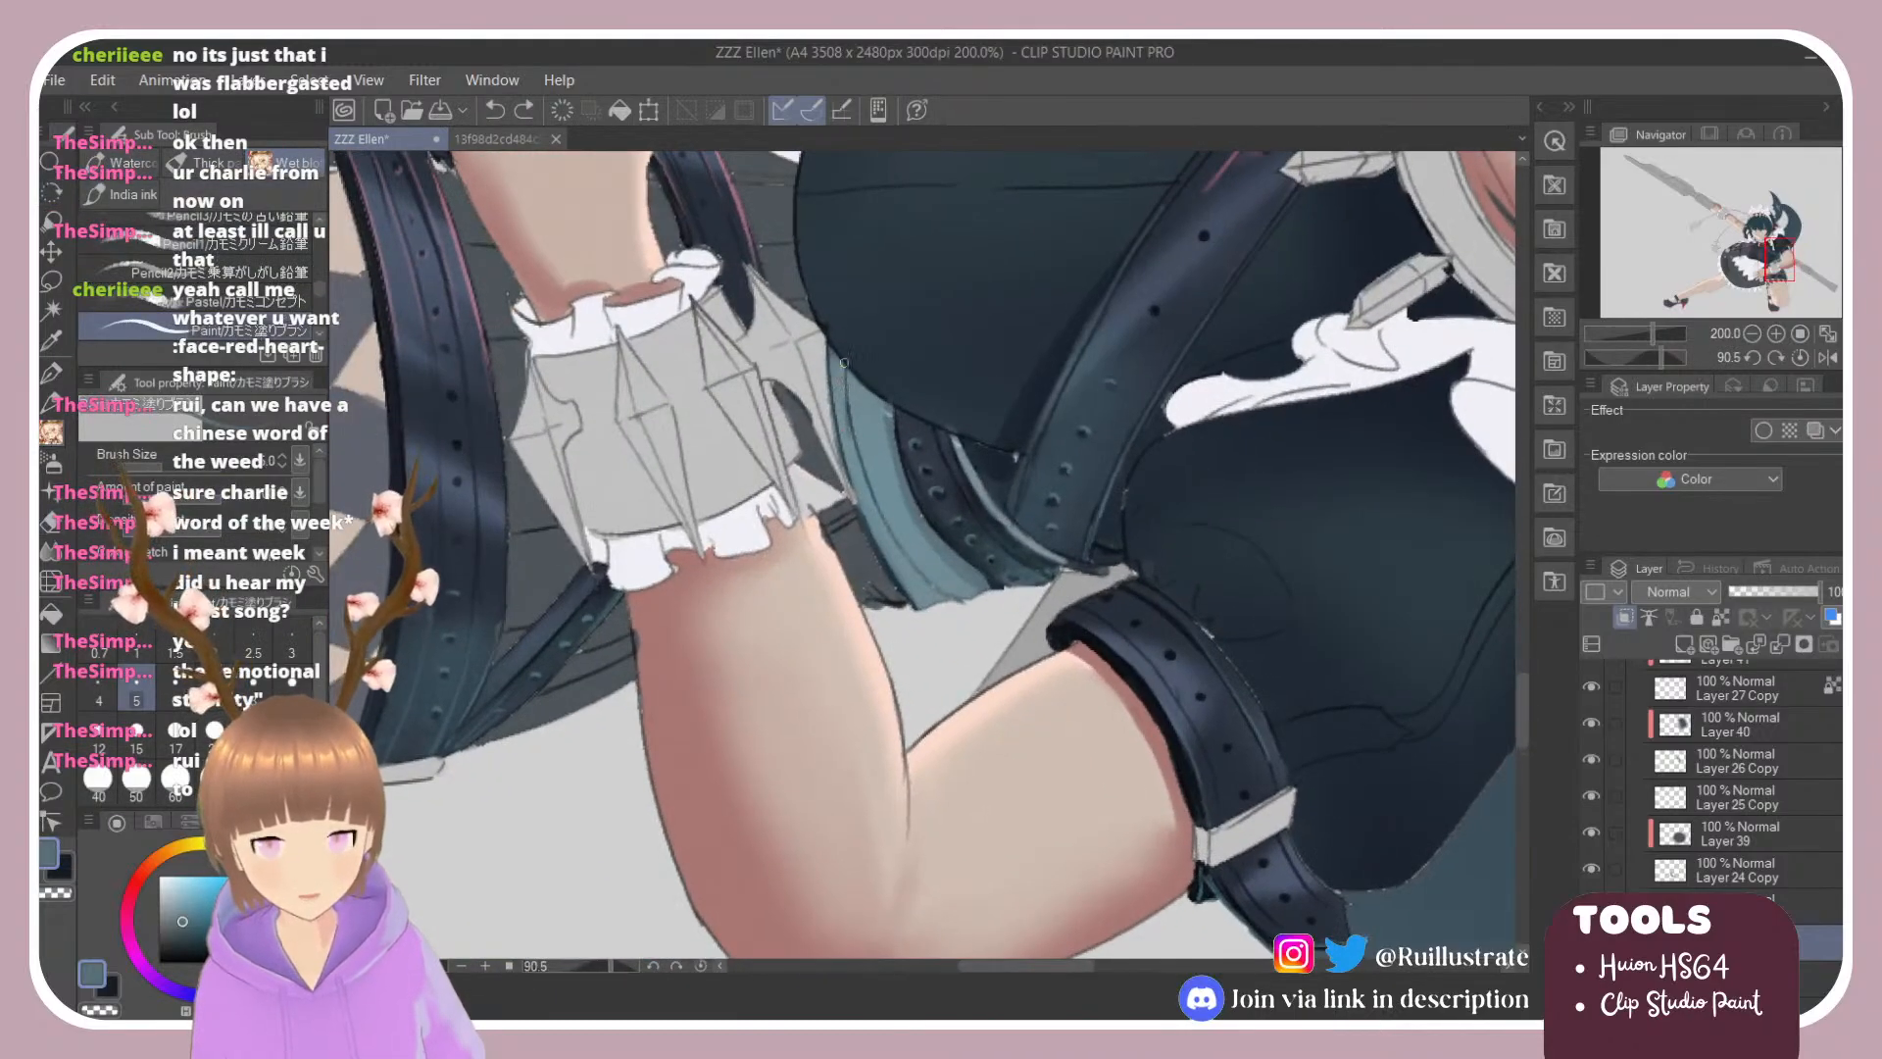
pyautogui.moveTo(886, 521); pyautogui.dragTo(927, 590)
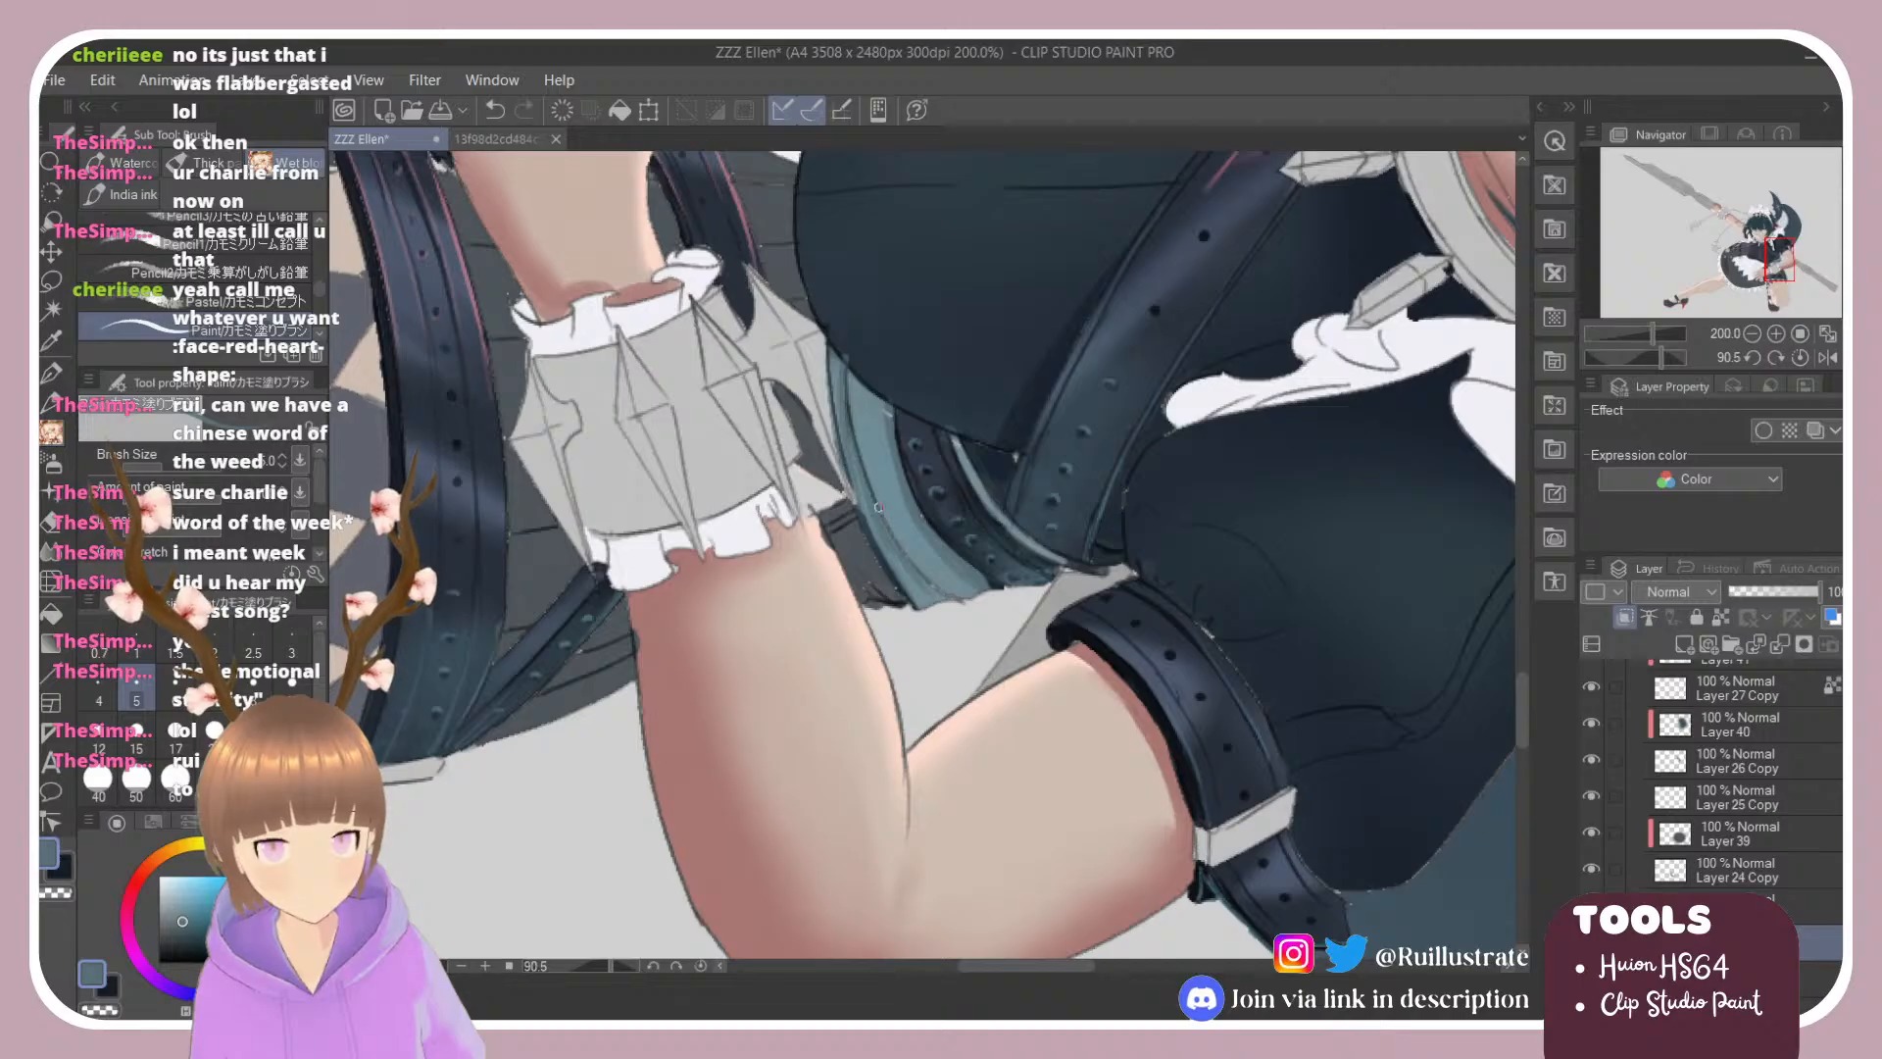
pyautogui.moveTo(864, 486); pyautogui.dragTo(924, 585)
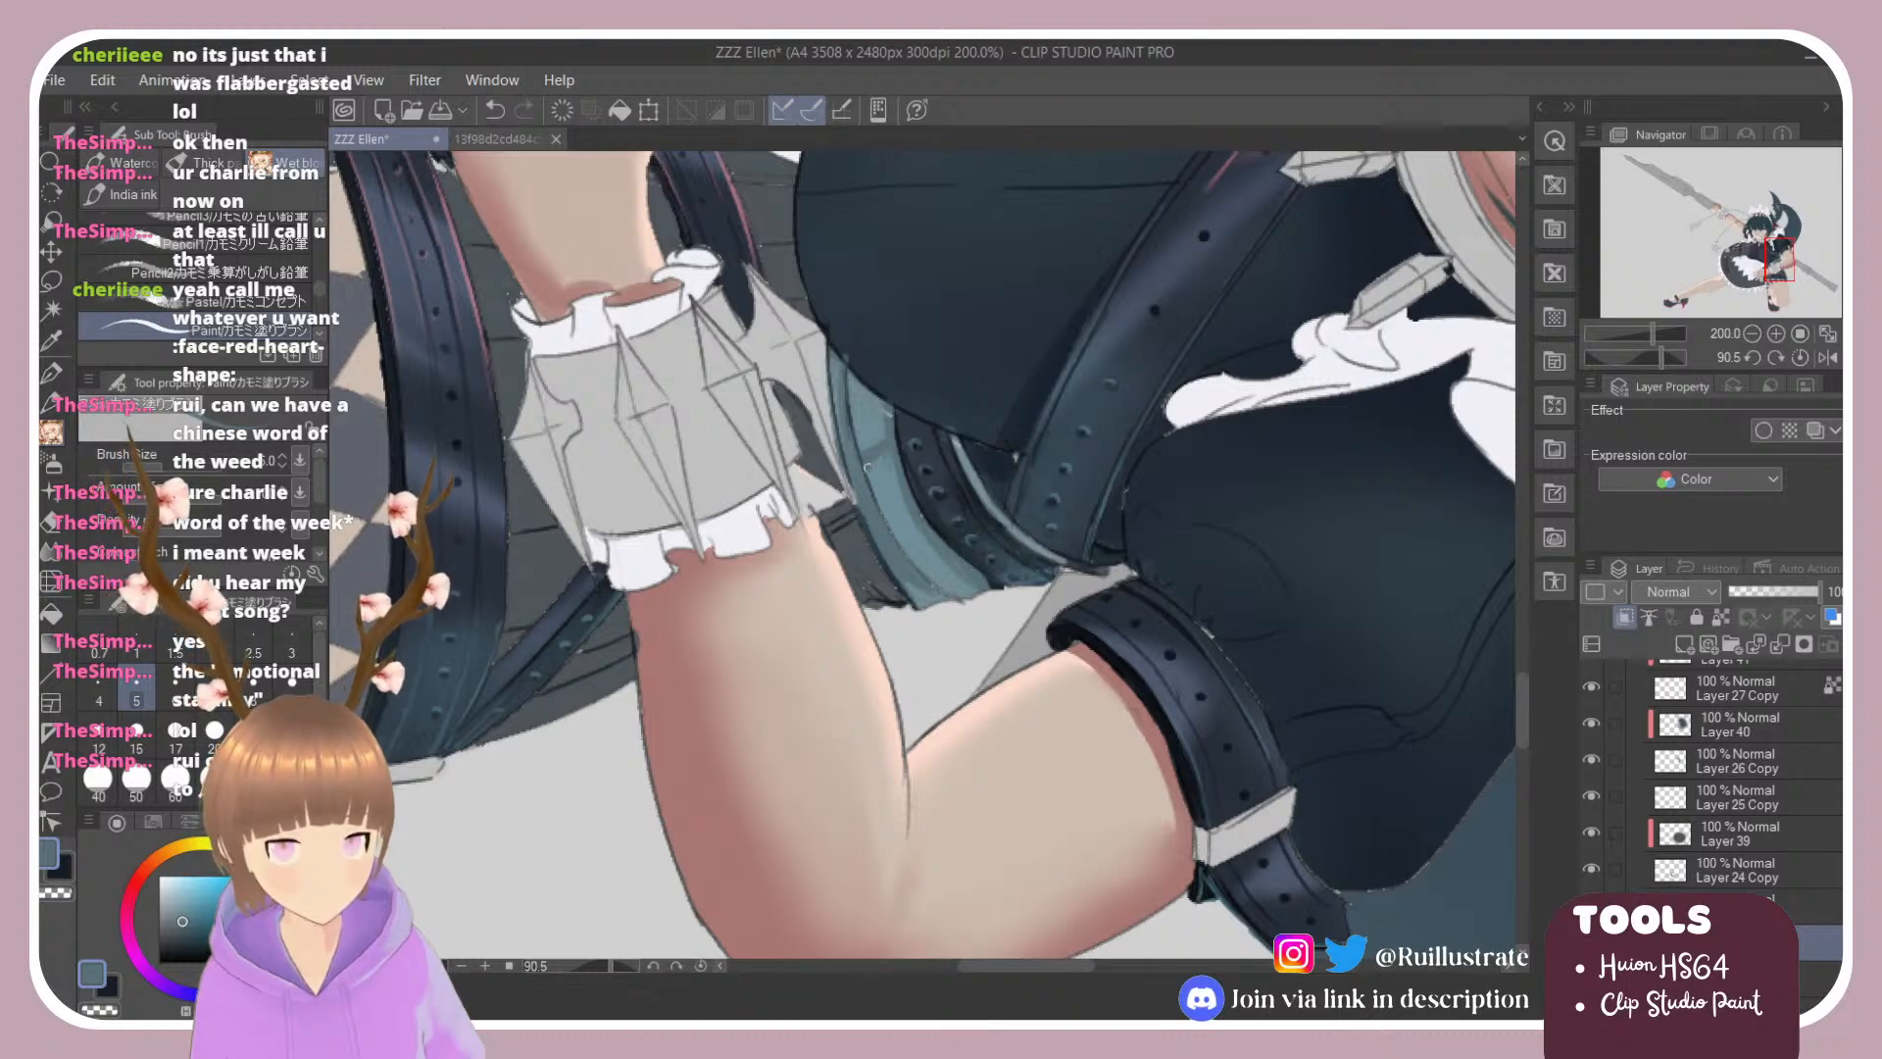
pyautogui.moveTo(868, 466); pyautogui.dragTo(894, 513)
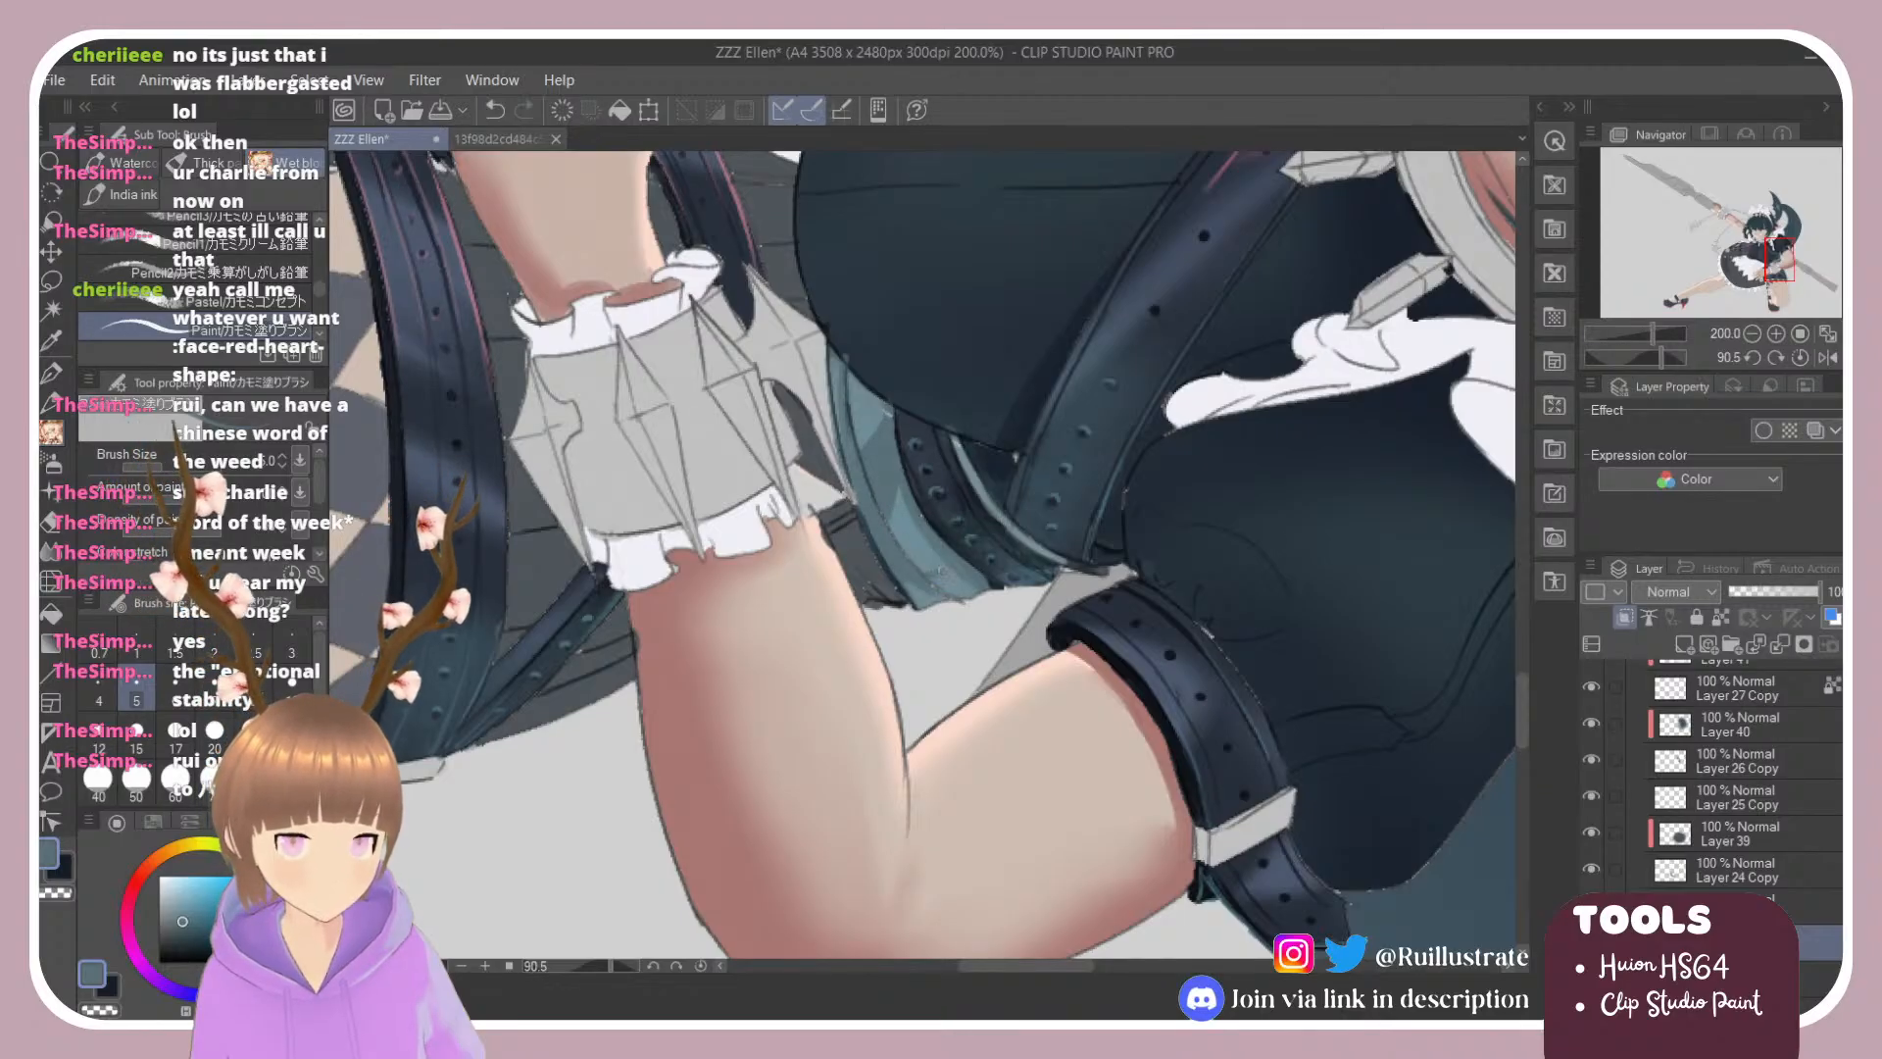
pyautogui.moveTo(937, 568)
pyautogui.mouseDown()
pyautogui.moveTo(914, 551)
pyautogui.moveTo(936, 519)
pyautogui.moveTo(889, 536)
pyautogui.mouseUp()
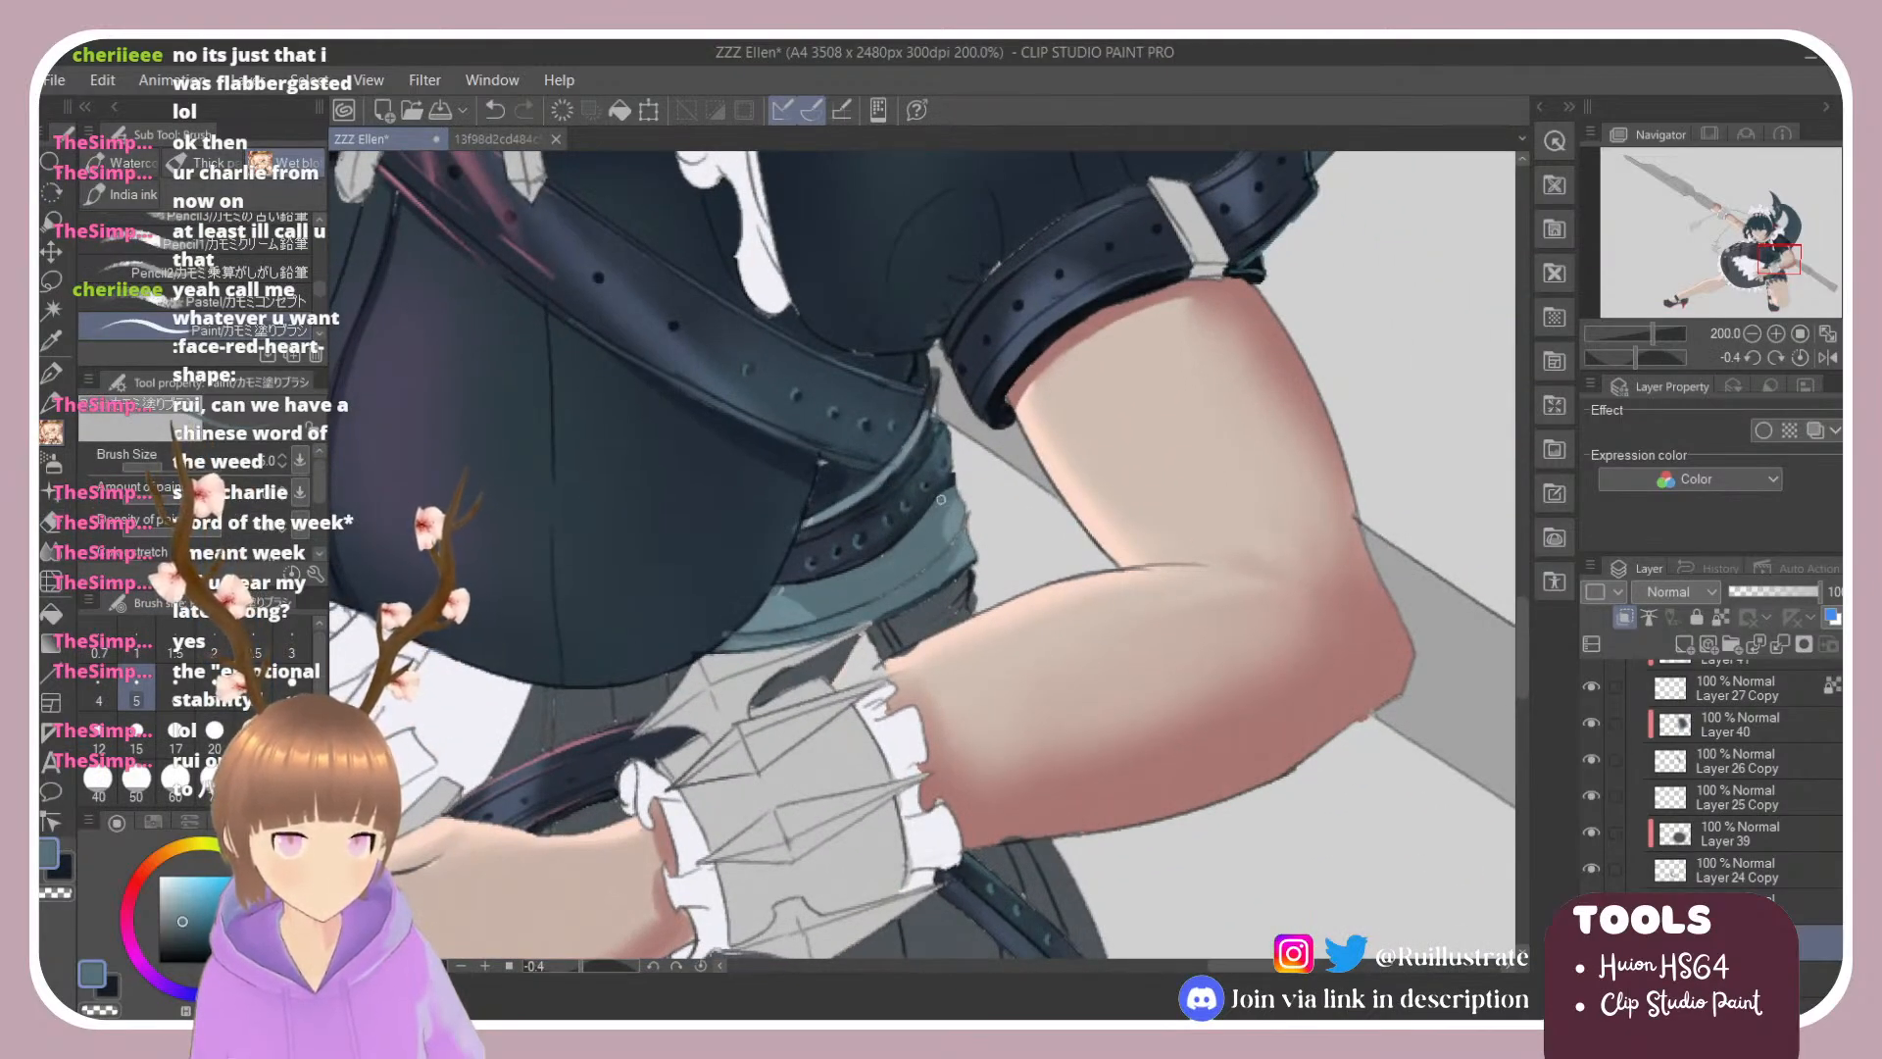
pyautogui.moveTo(814, 522); pyautogui.dragTo(907, 434)
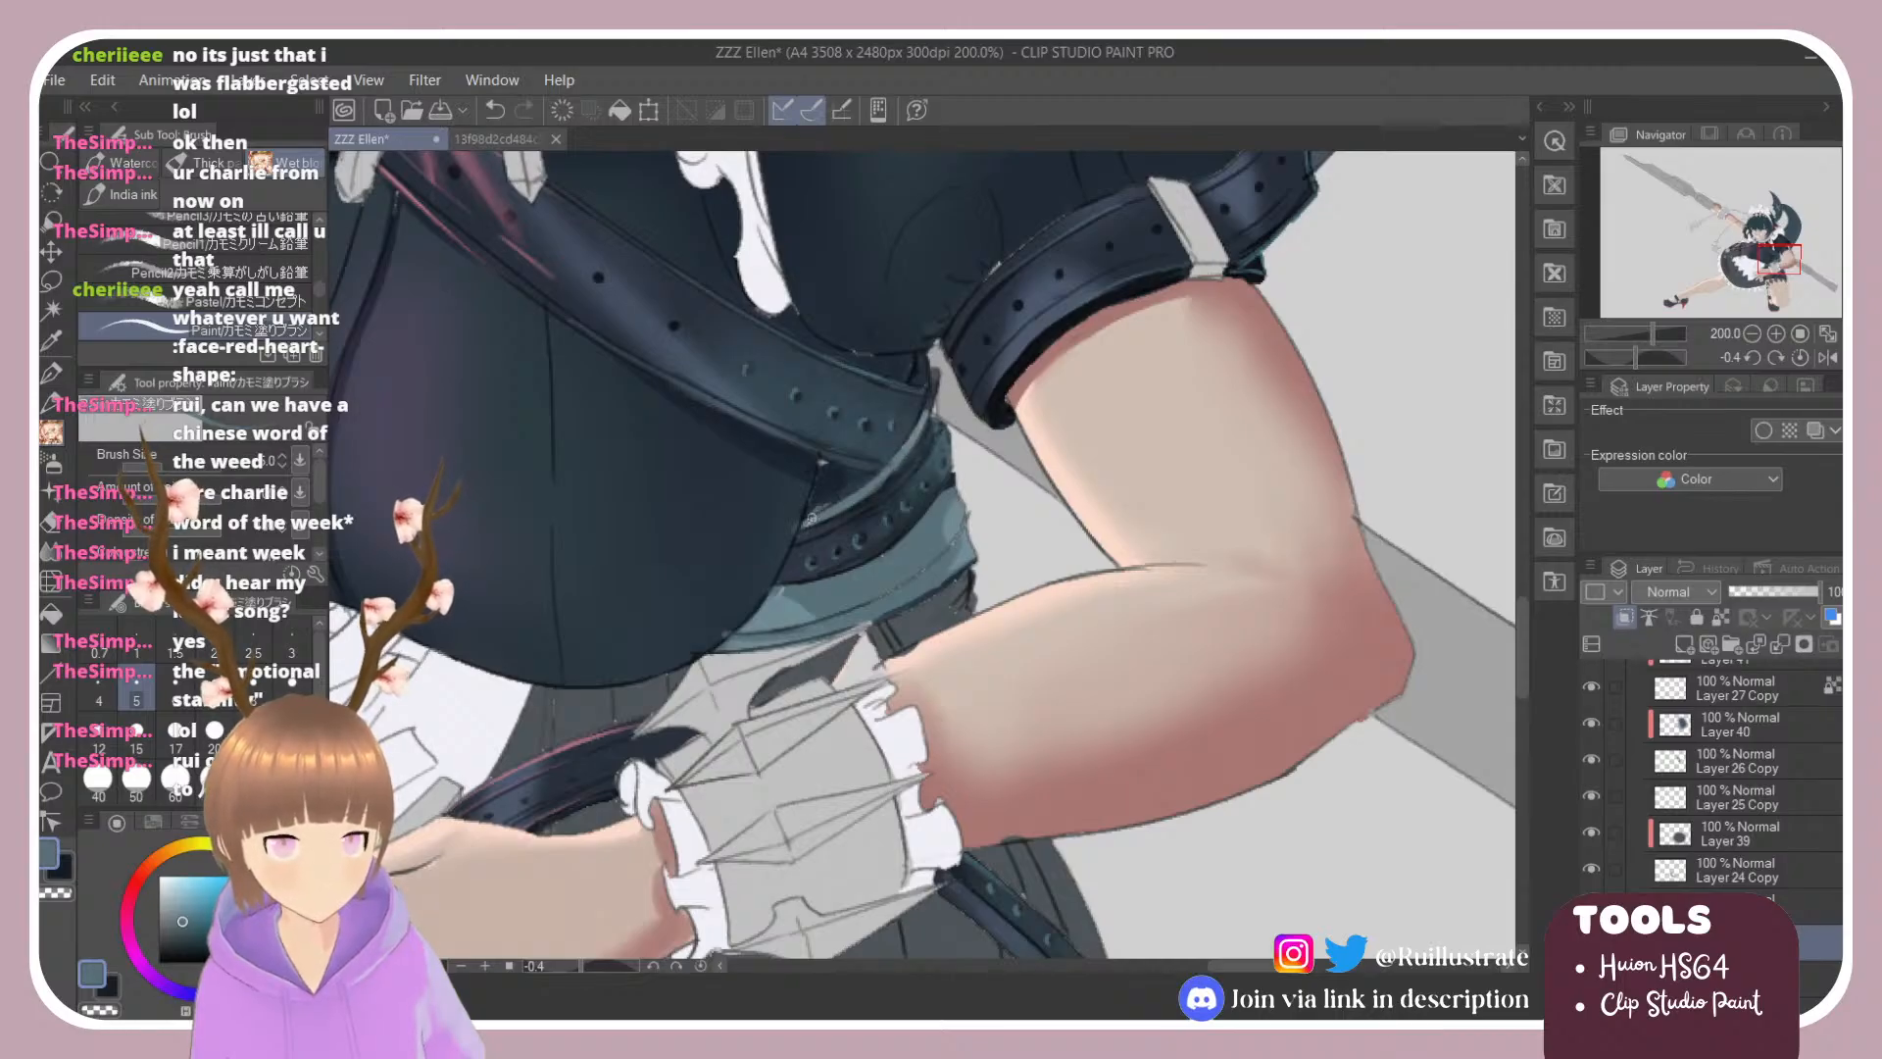
# Step: Sample the sleeve's dark navy and darken the puff sleeve's seam and the rounded gather above the arm strap
pyautogui.scroll(-2, 990, 530)
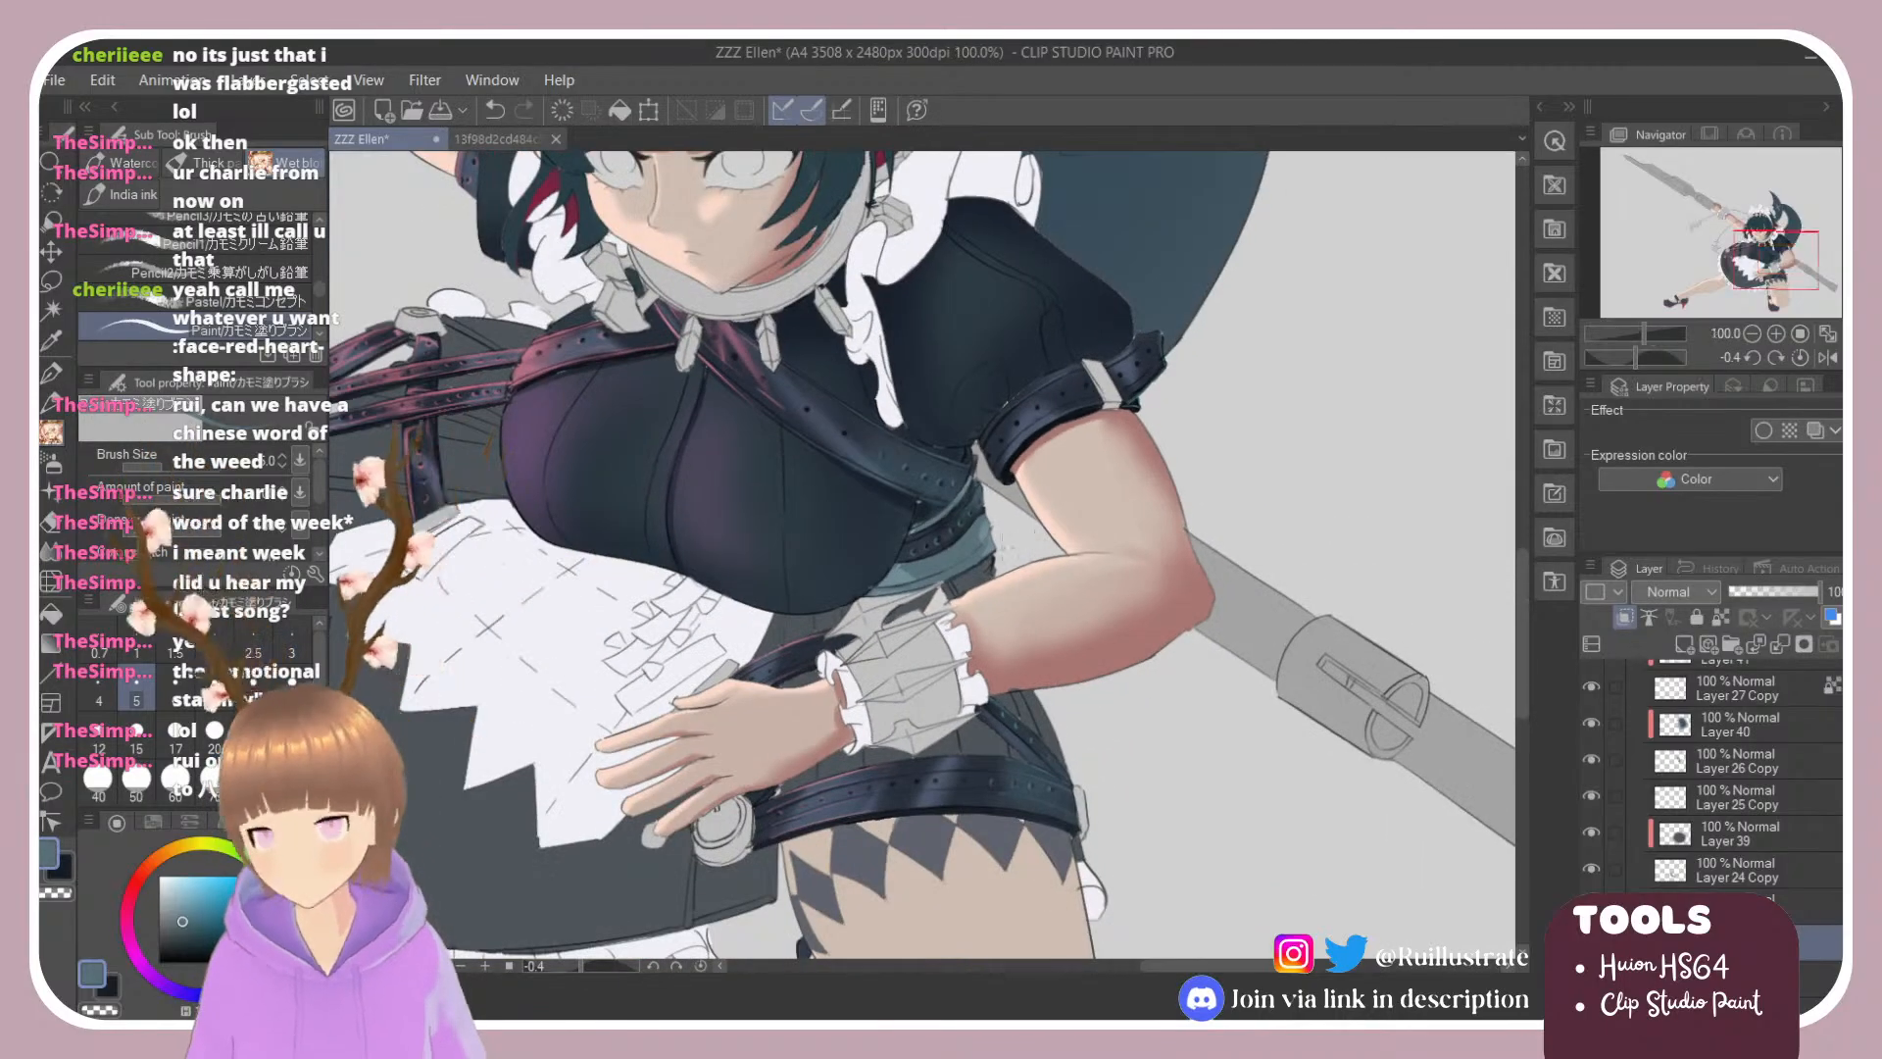
pyautogui.scroll(2, 967, 488)
pyautogui.scroll(-2, 968, 488)
pyautogui.scroll(2, 970, 470)
pyautogui.scroll(-2, 990, 441)
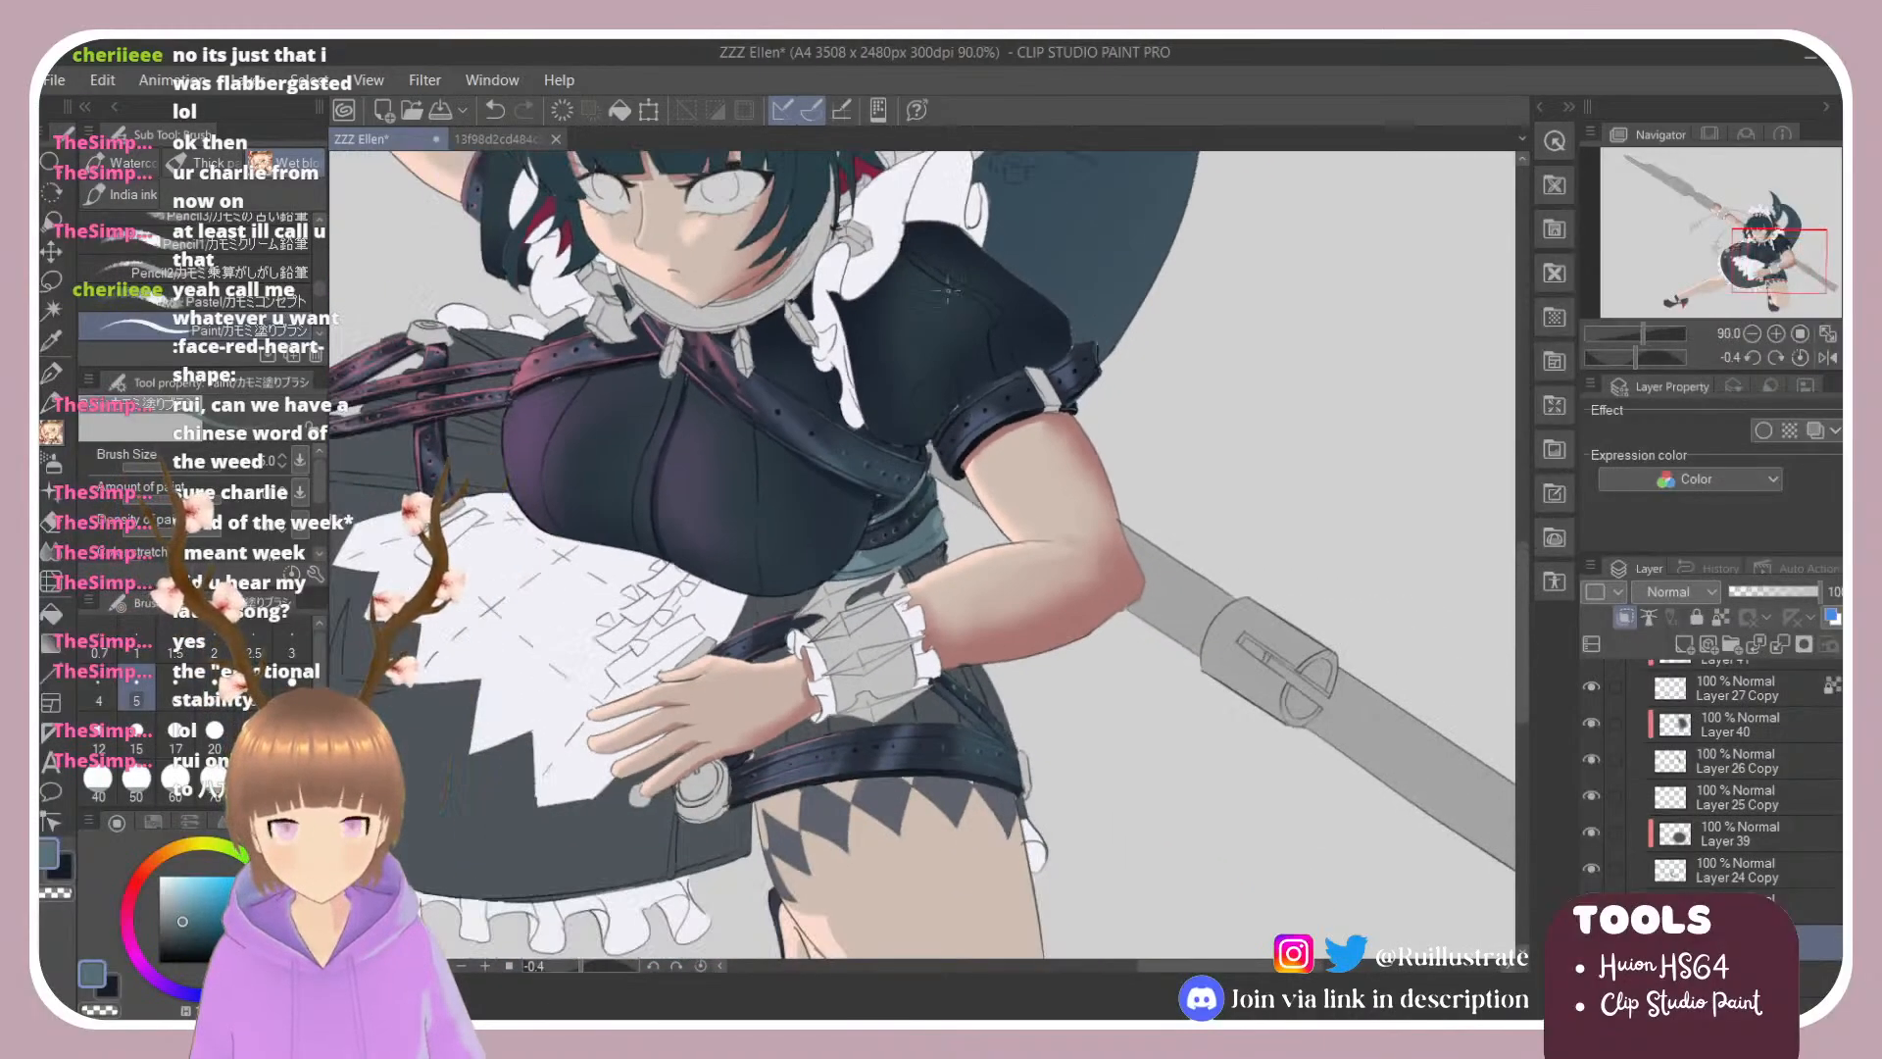
pyautogui.scroll(1, 1015, 398)
pyautogui.scroll(2, 1015, 398)
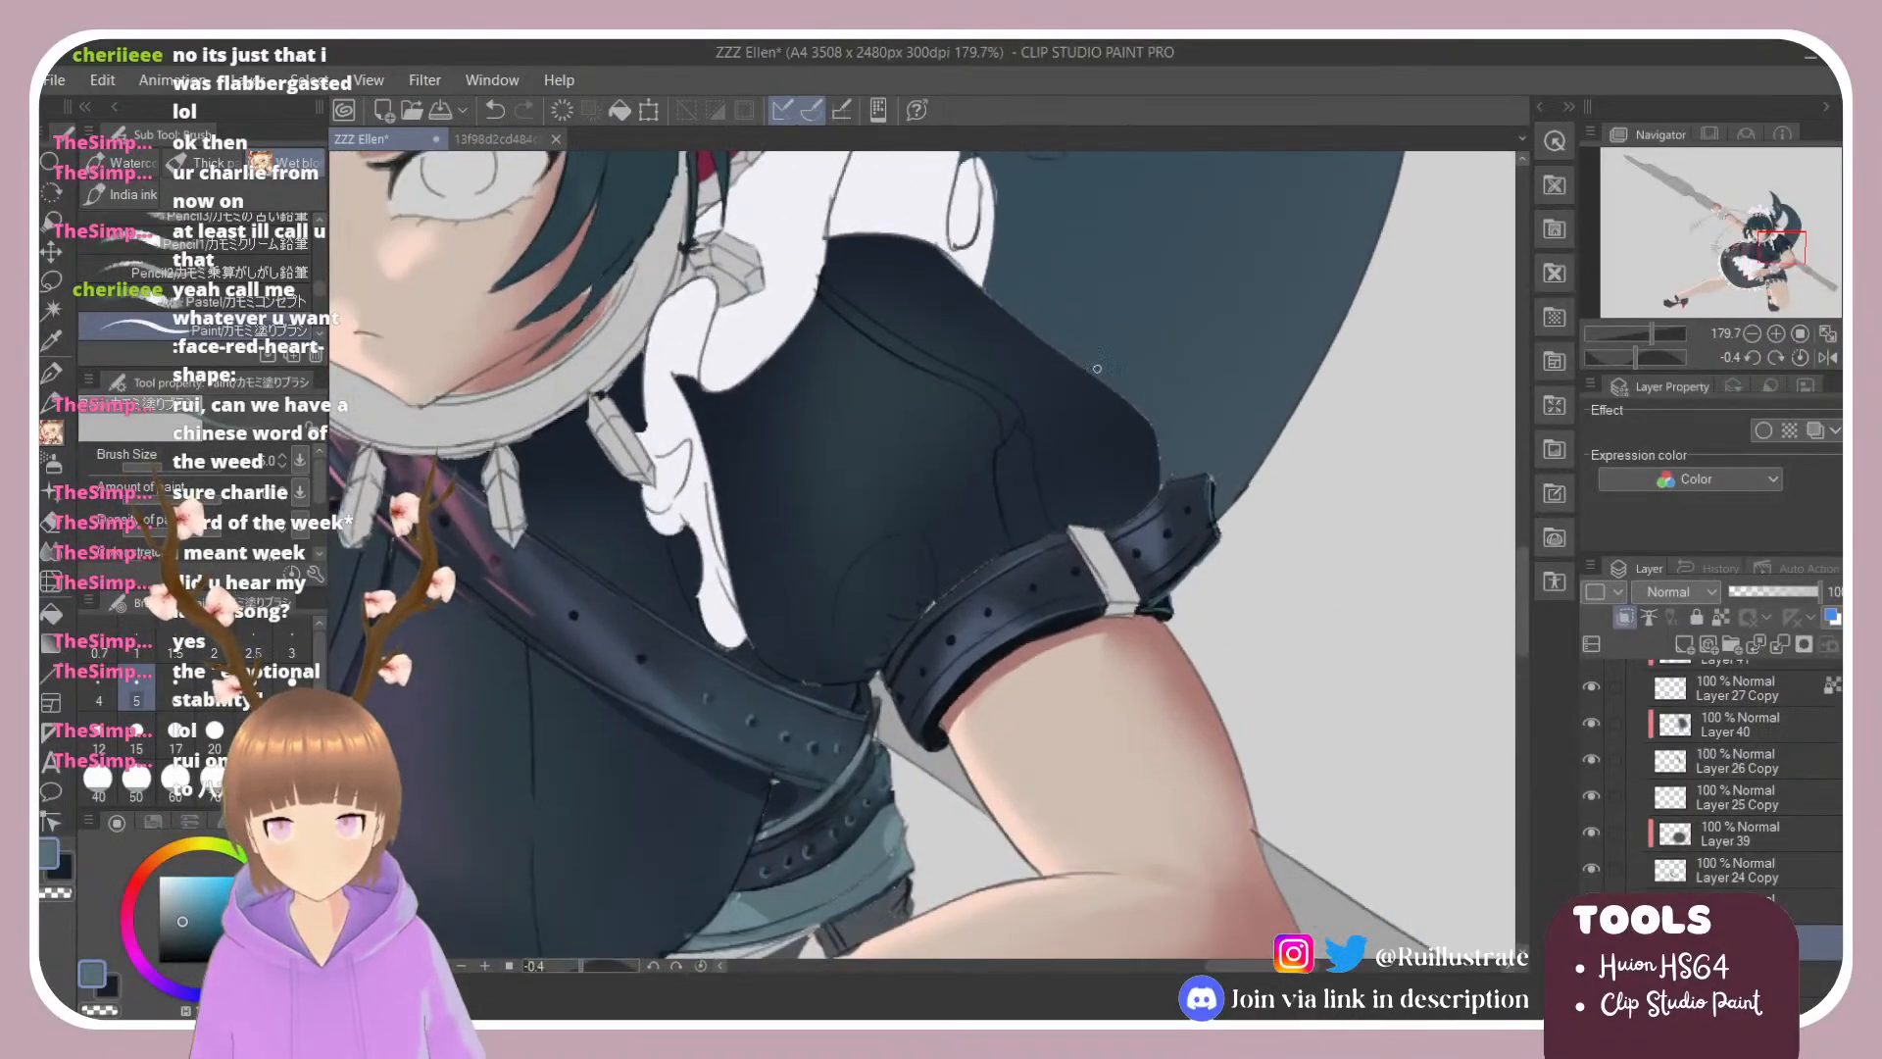
pyautogui.keyDown('alt'); pyautogui.click(761, 480); pyautogui.keyUp('alt')
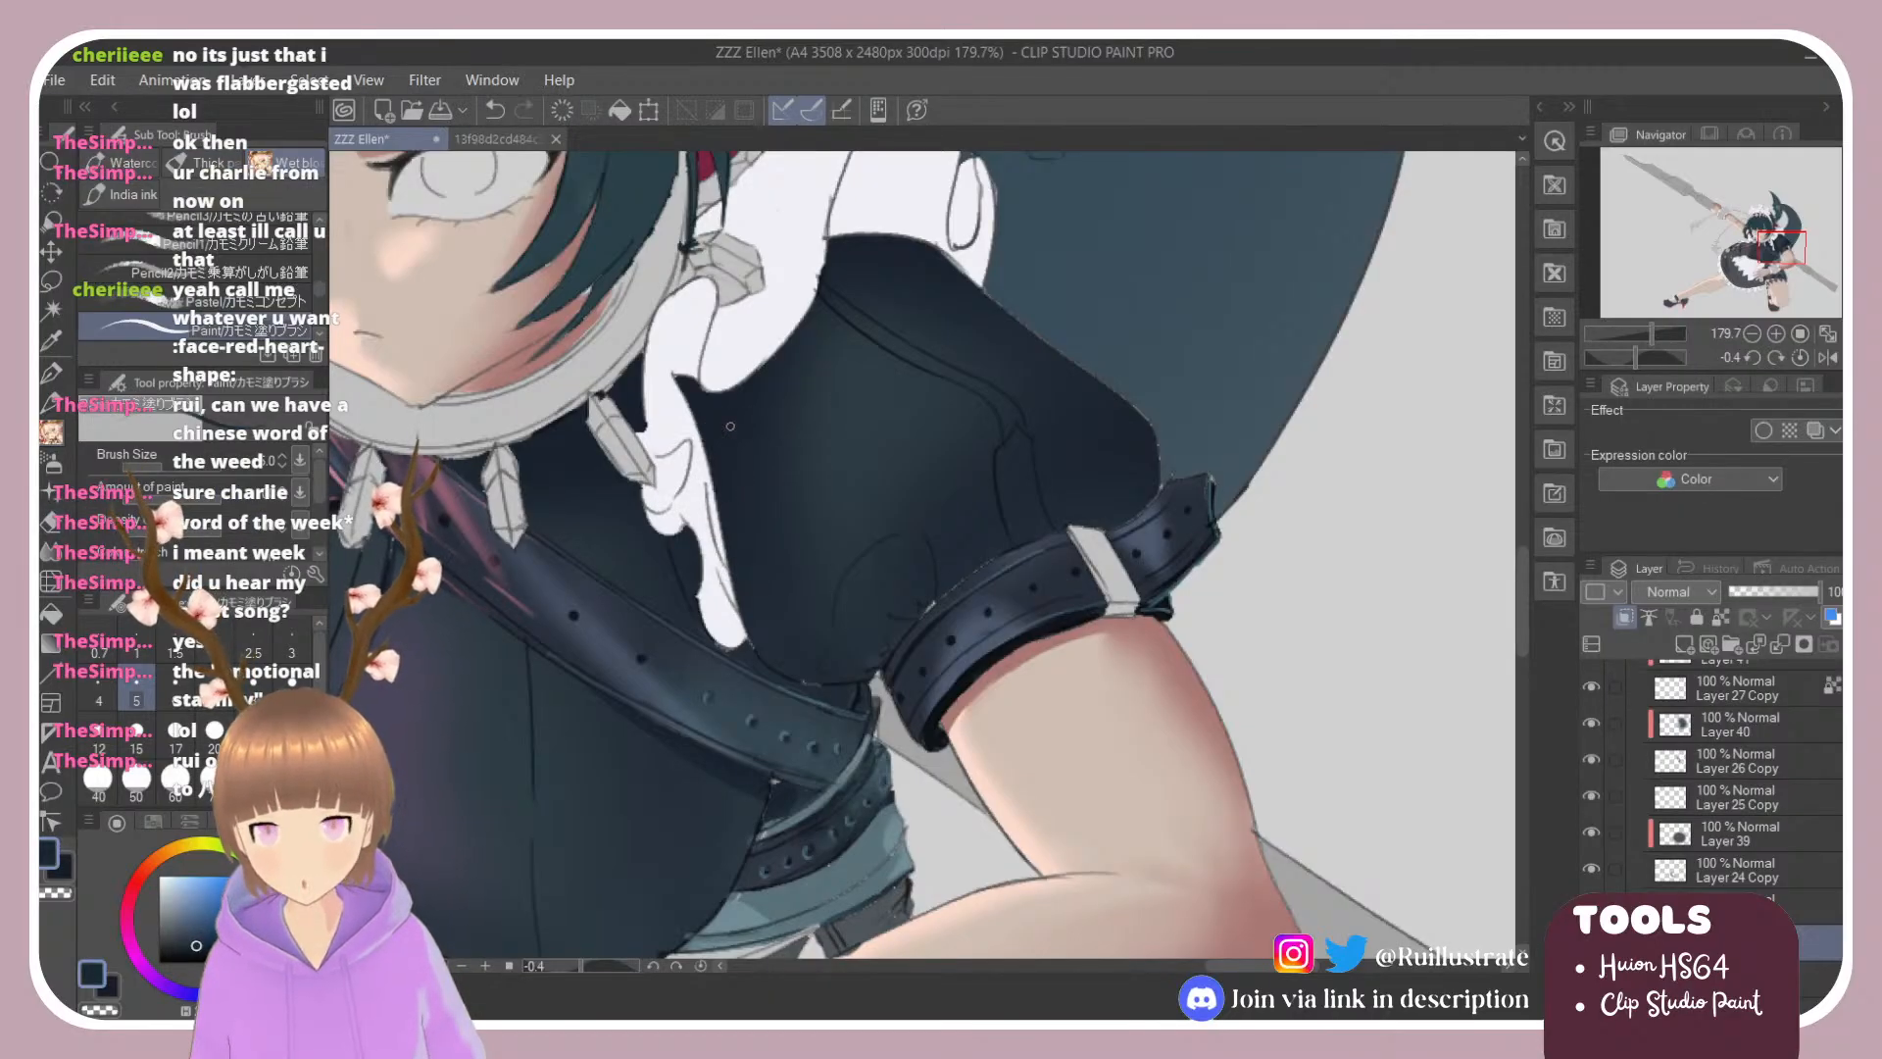
pyautogui.moveTo(820, 369); pyautogui.dragTo(842, 308)
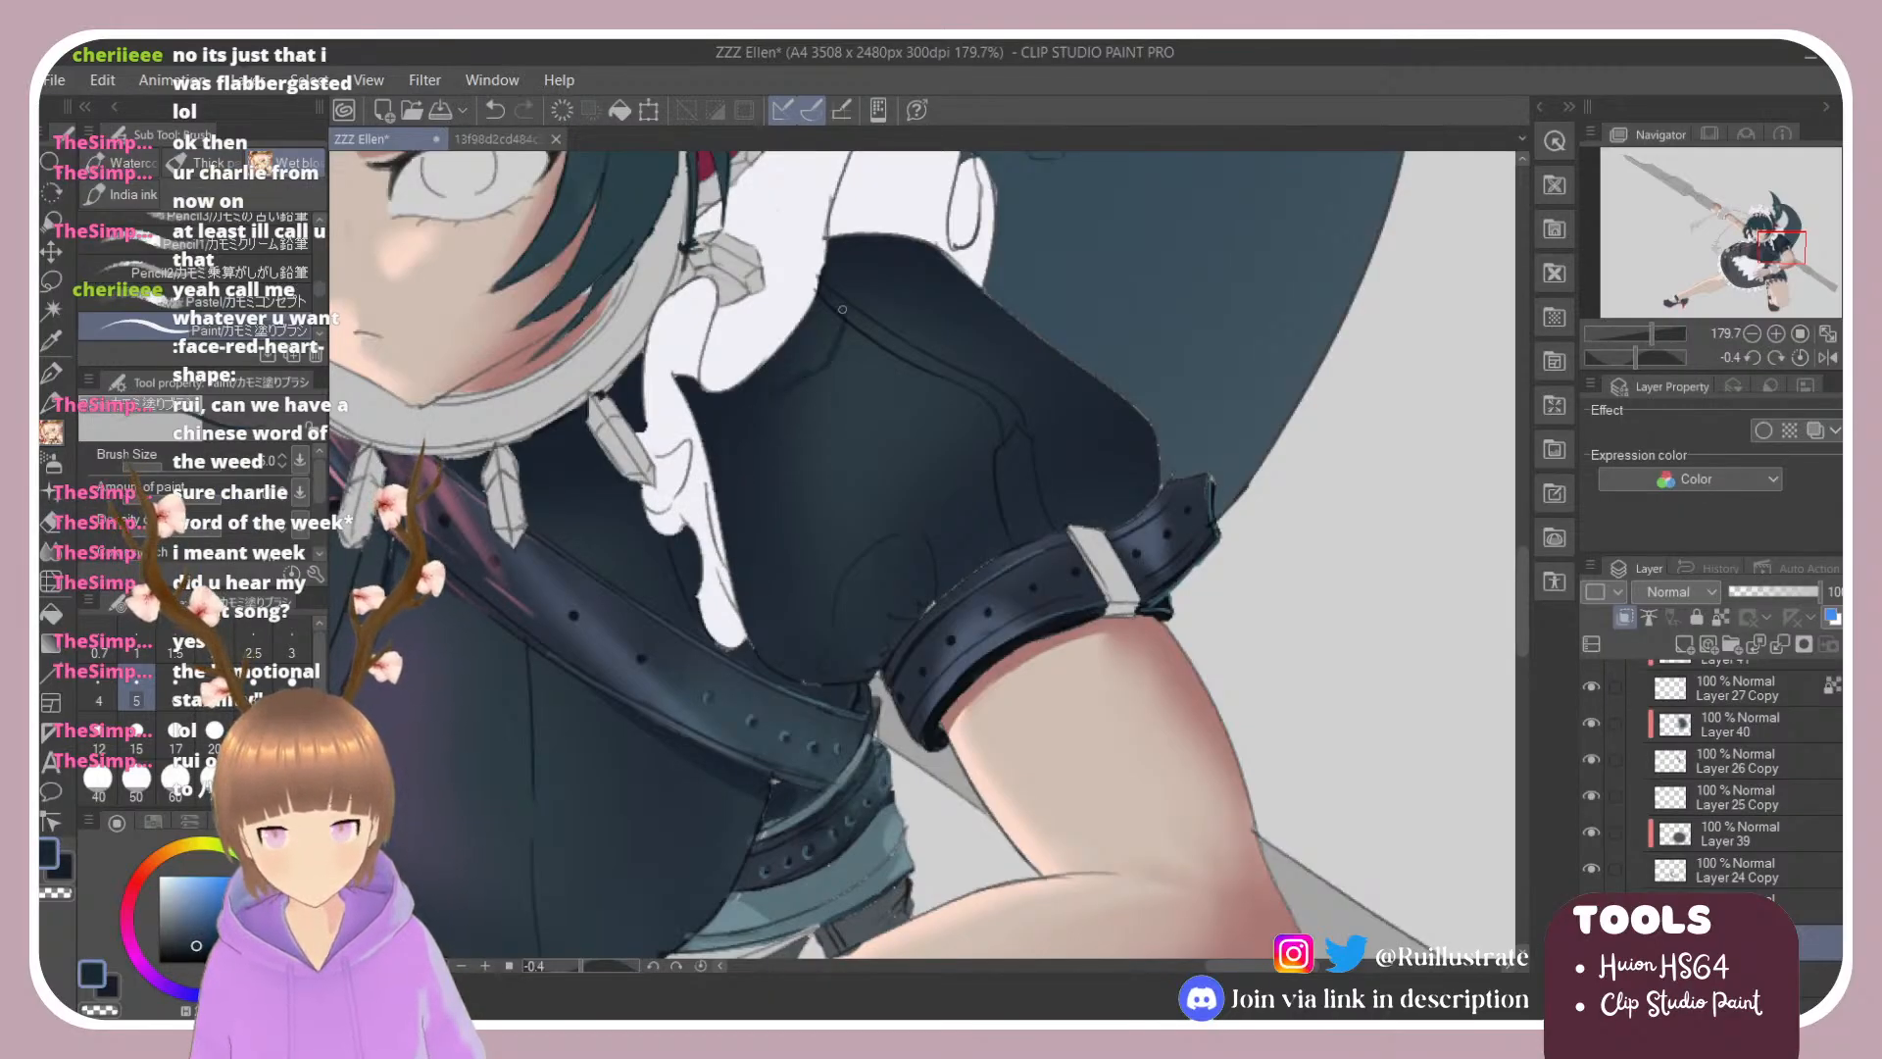
pyautogui.moveTo(803, 369); pyautogui.dragTo(828, 315)
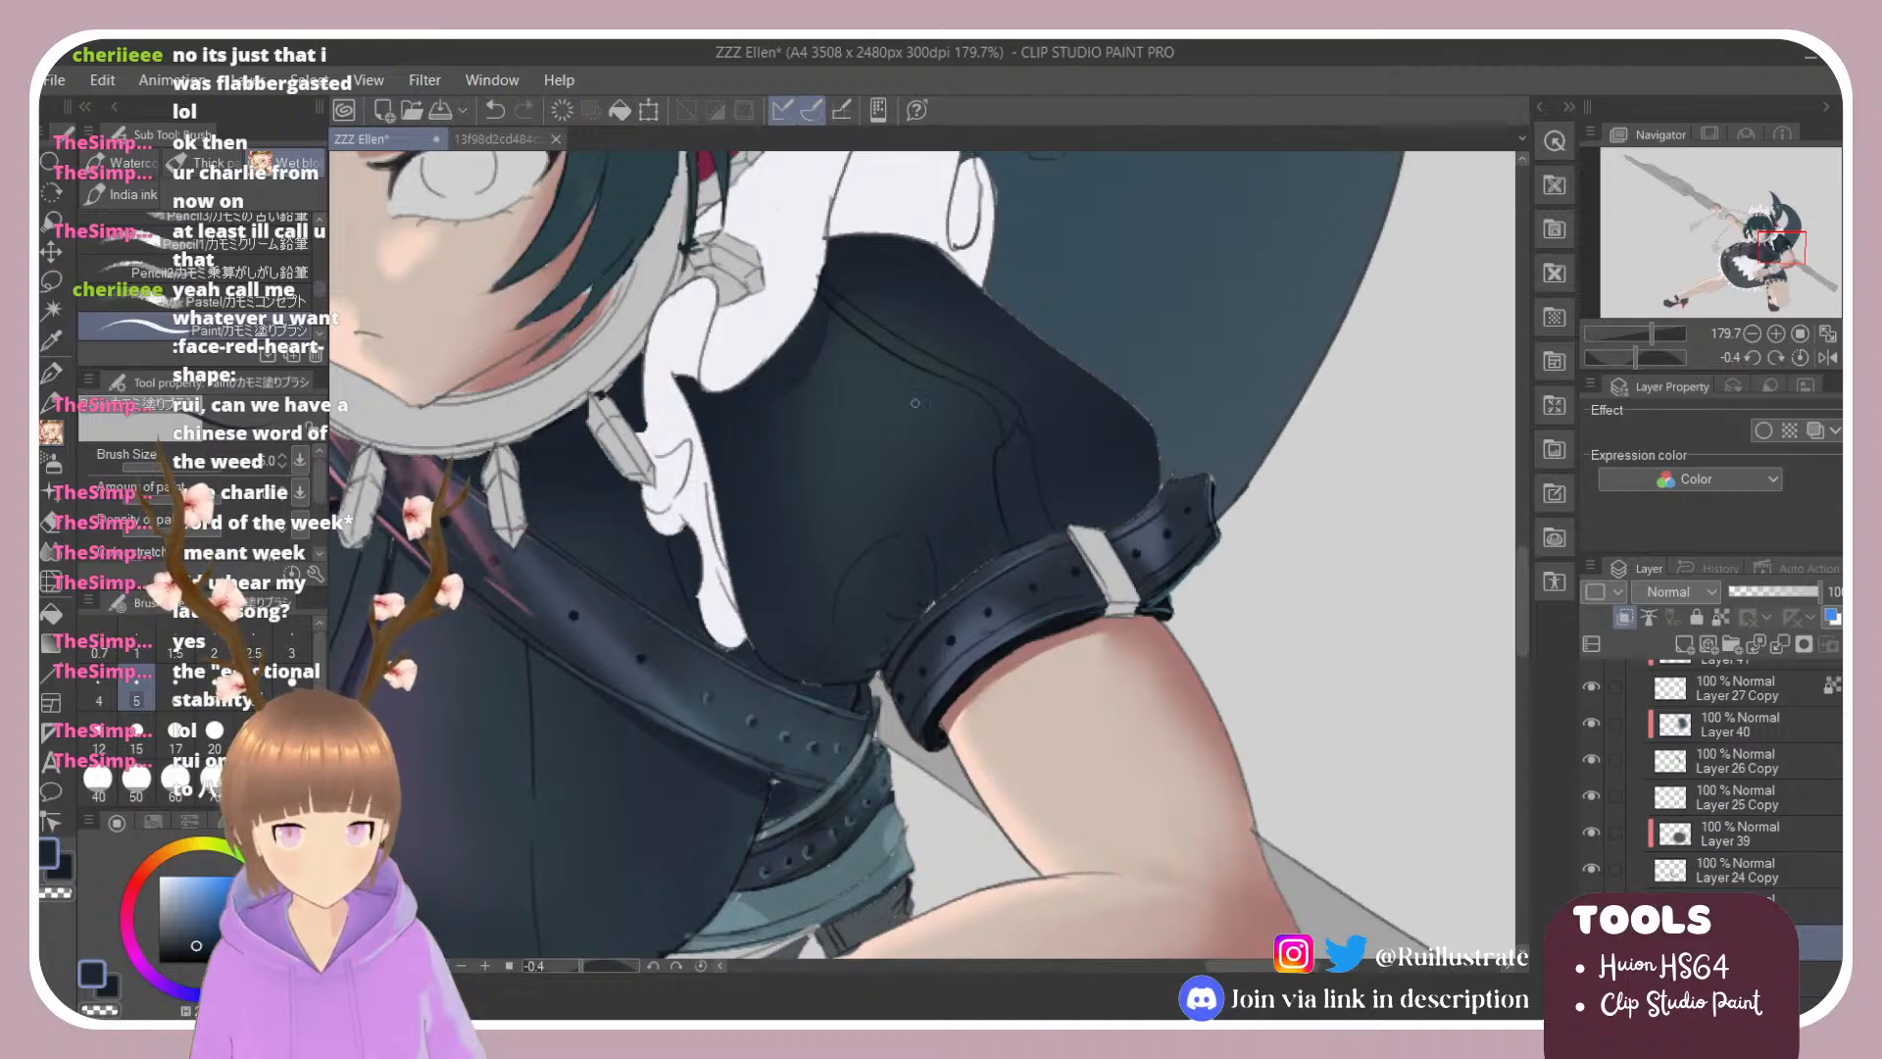
pyautogui.moveTo(885, 569)
pyautogui.mouseDown()
pyautogui.moveTo(862, 588)
pyautogui.moveTo(885, 551)
pyautogui.mouseUp()
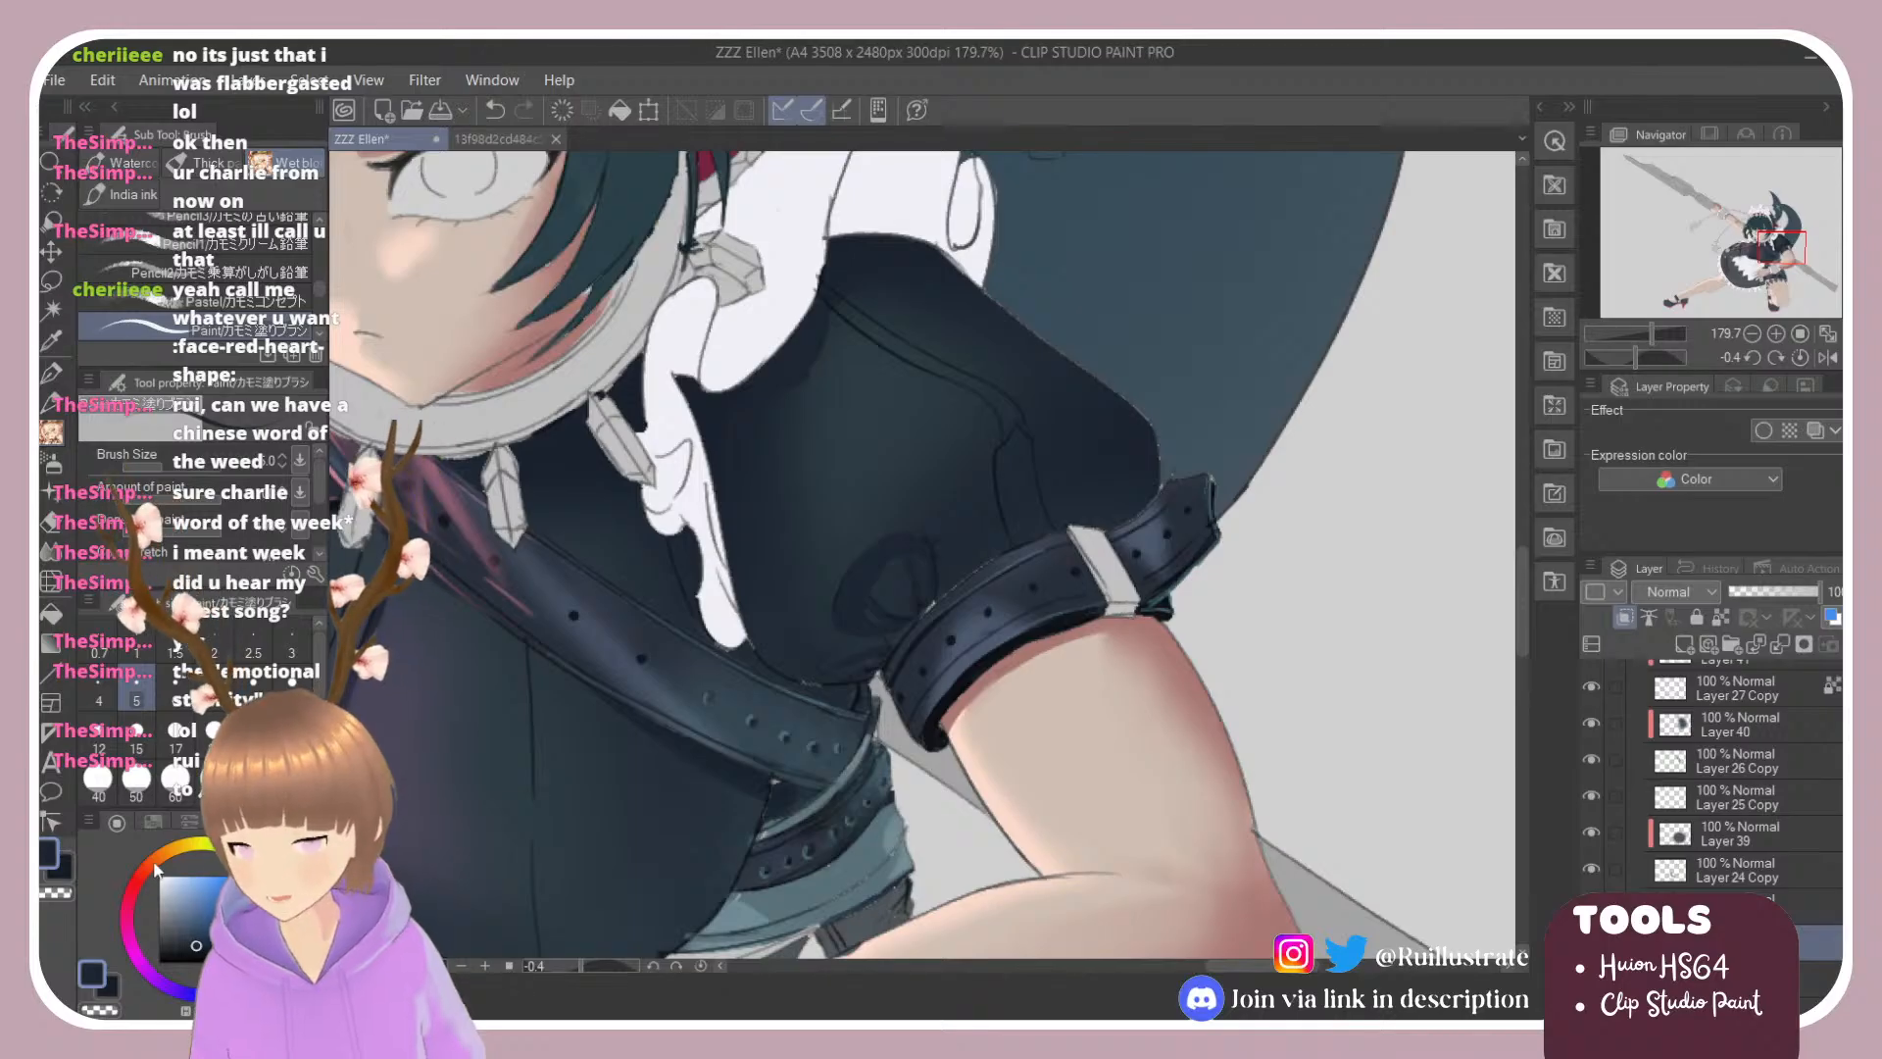
# Step: Choose a muted red, shift it to crimson and fill the narrow panel on the sleeve above the arm strap
pyautogui.click(177, 905)
pyautogui.click(202, 915)
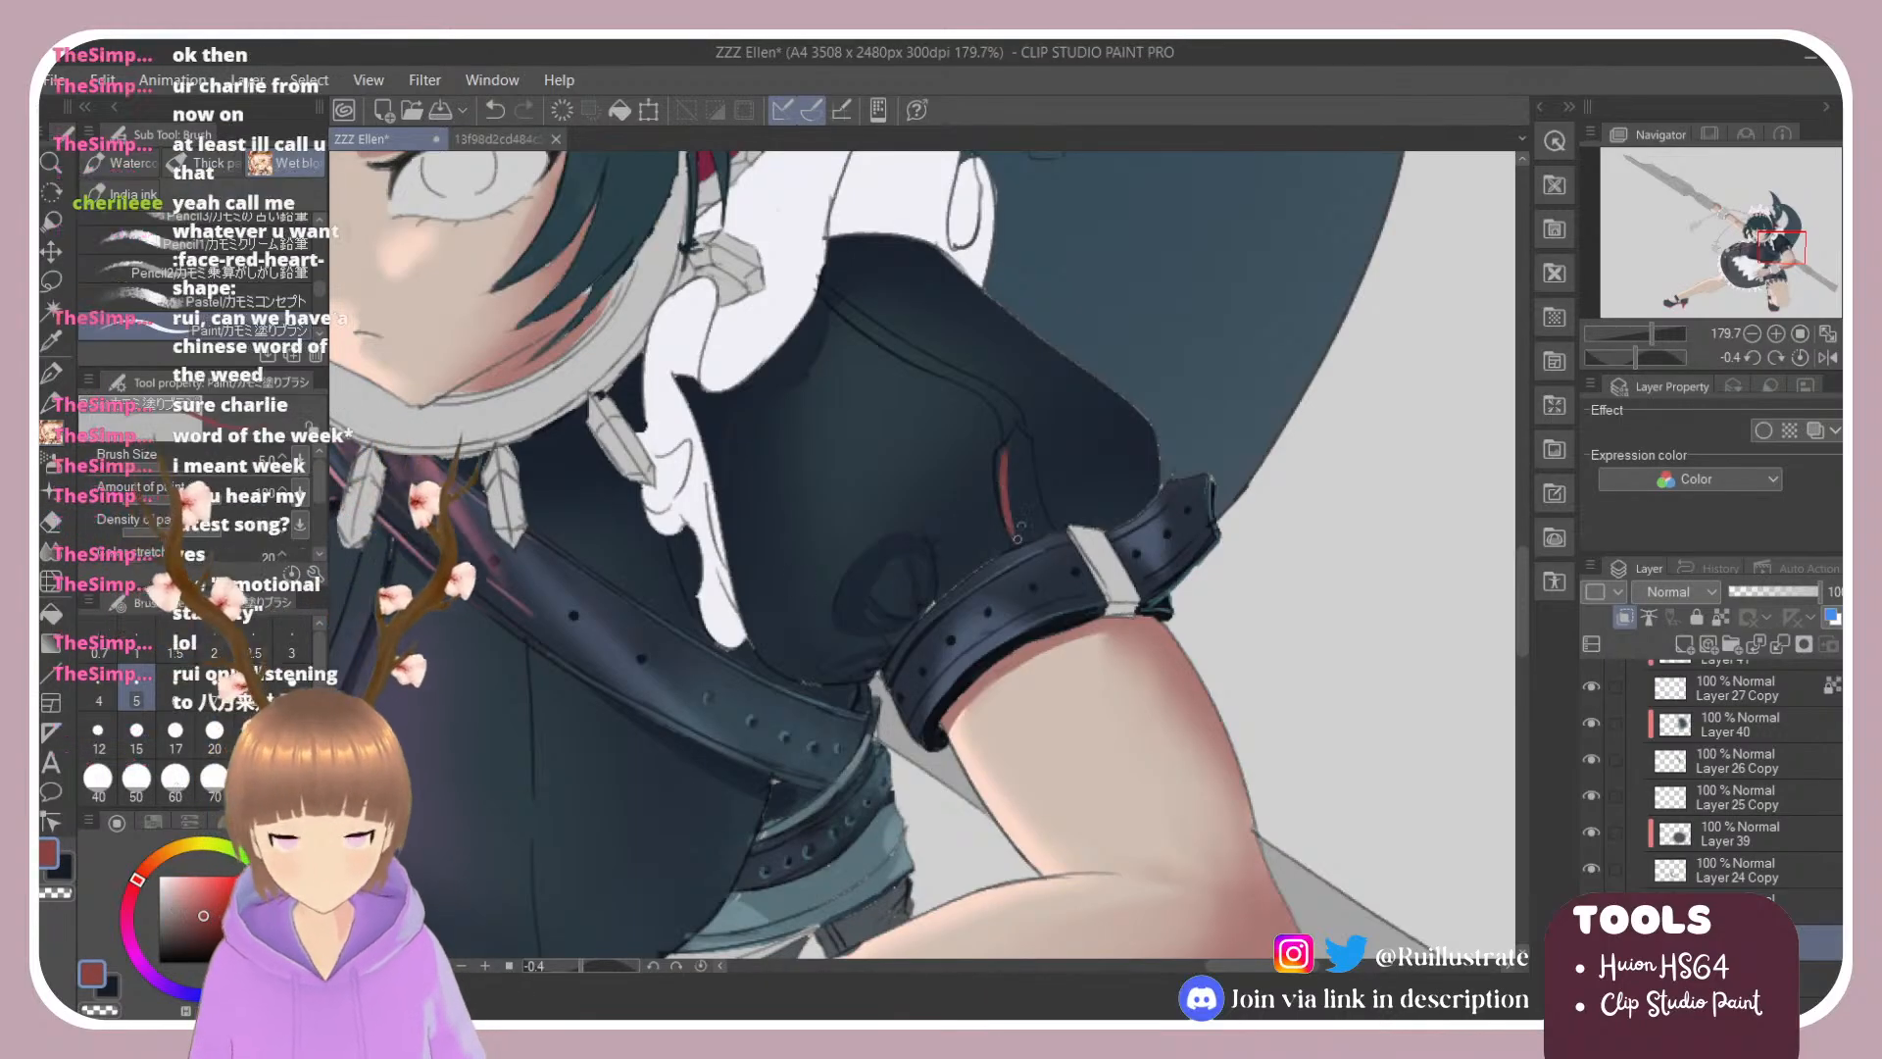
pyautogui.moveTo(999, 453); pyautogui.dragTo(1016, 521)
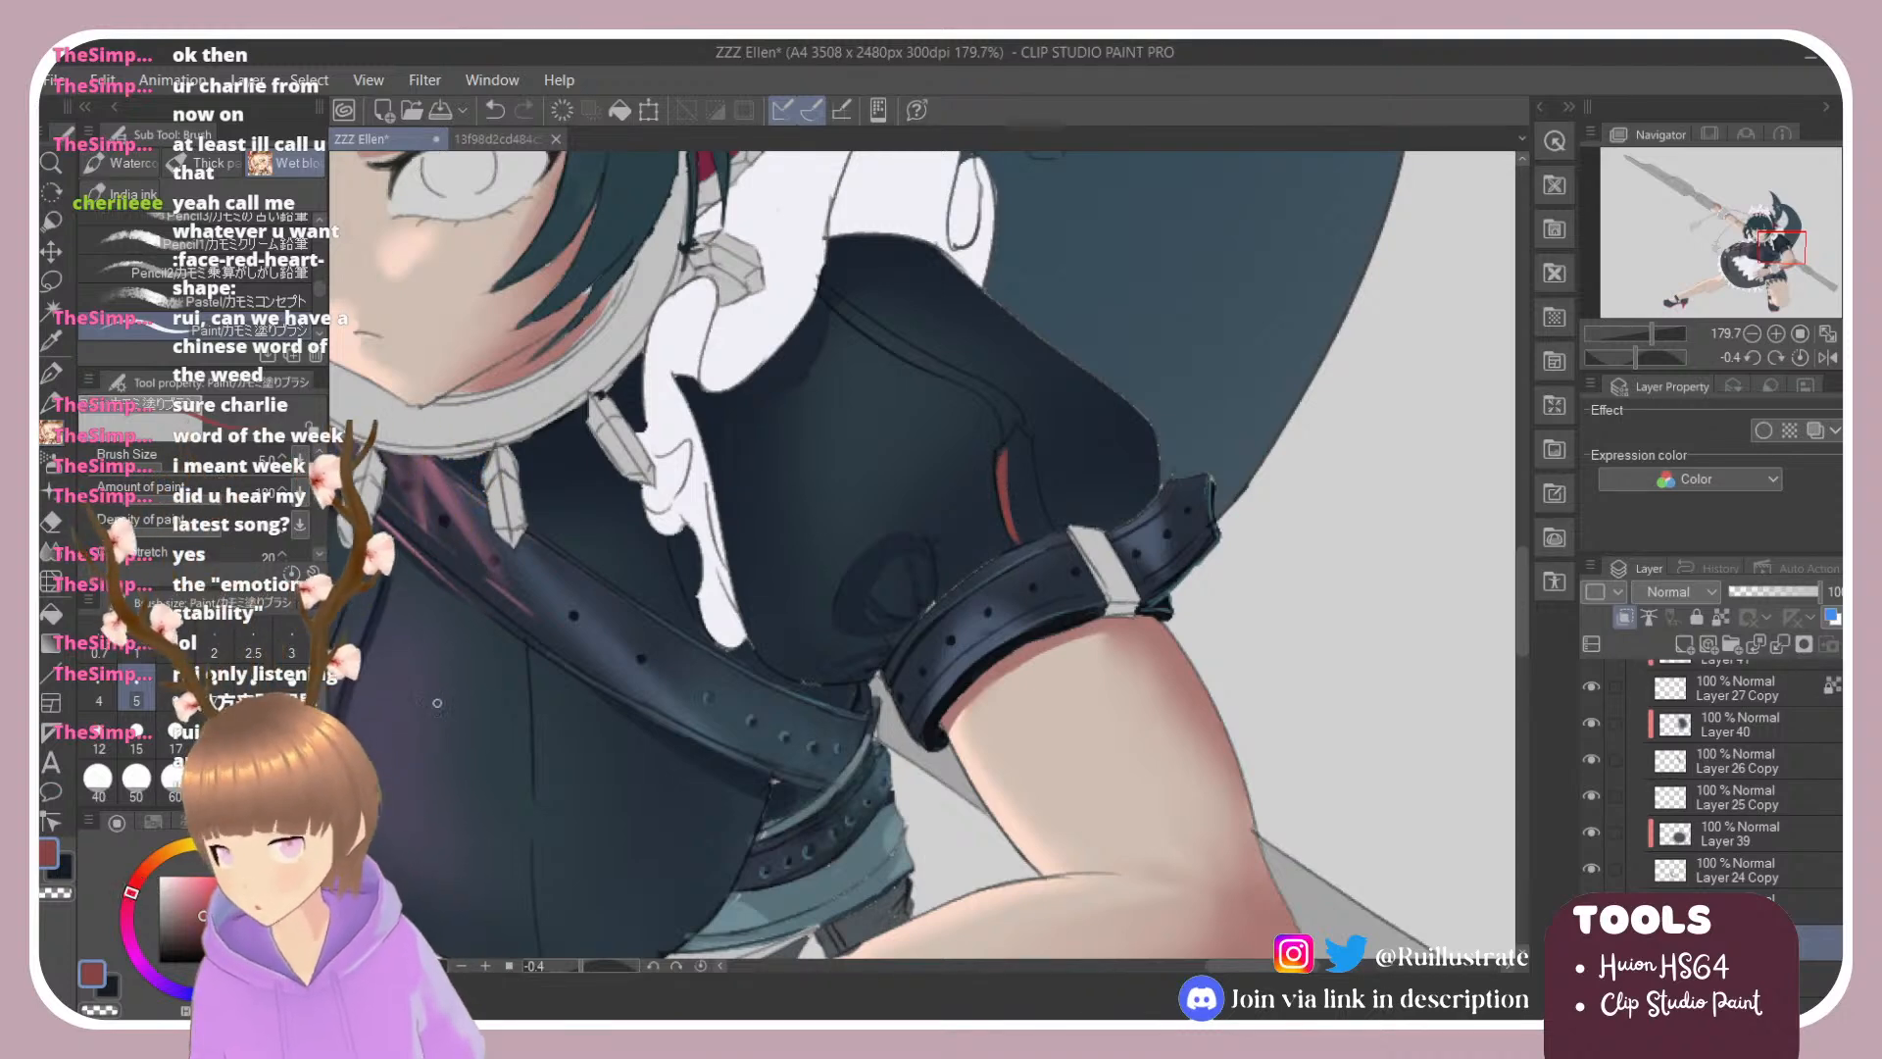
pyautogui.moveTo(1006, 460); pyautogui.dragTo(1024, 532)
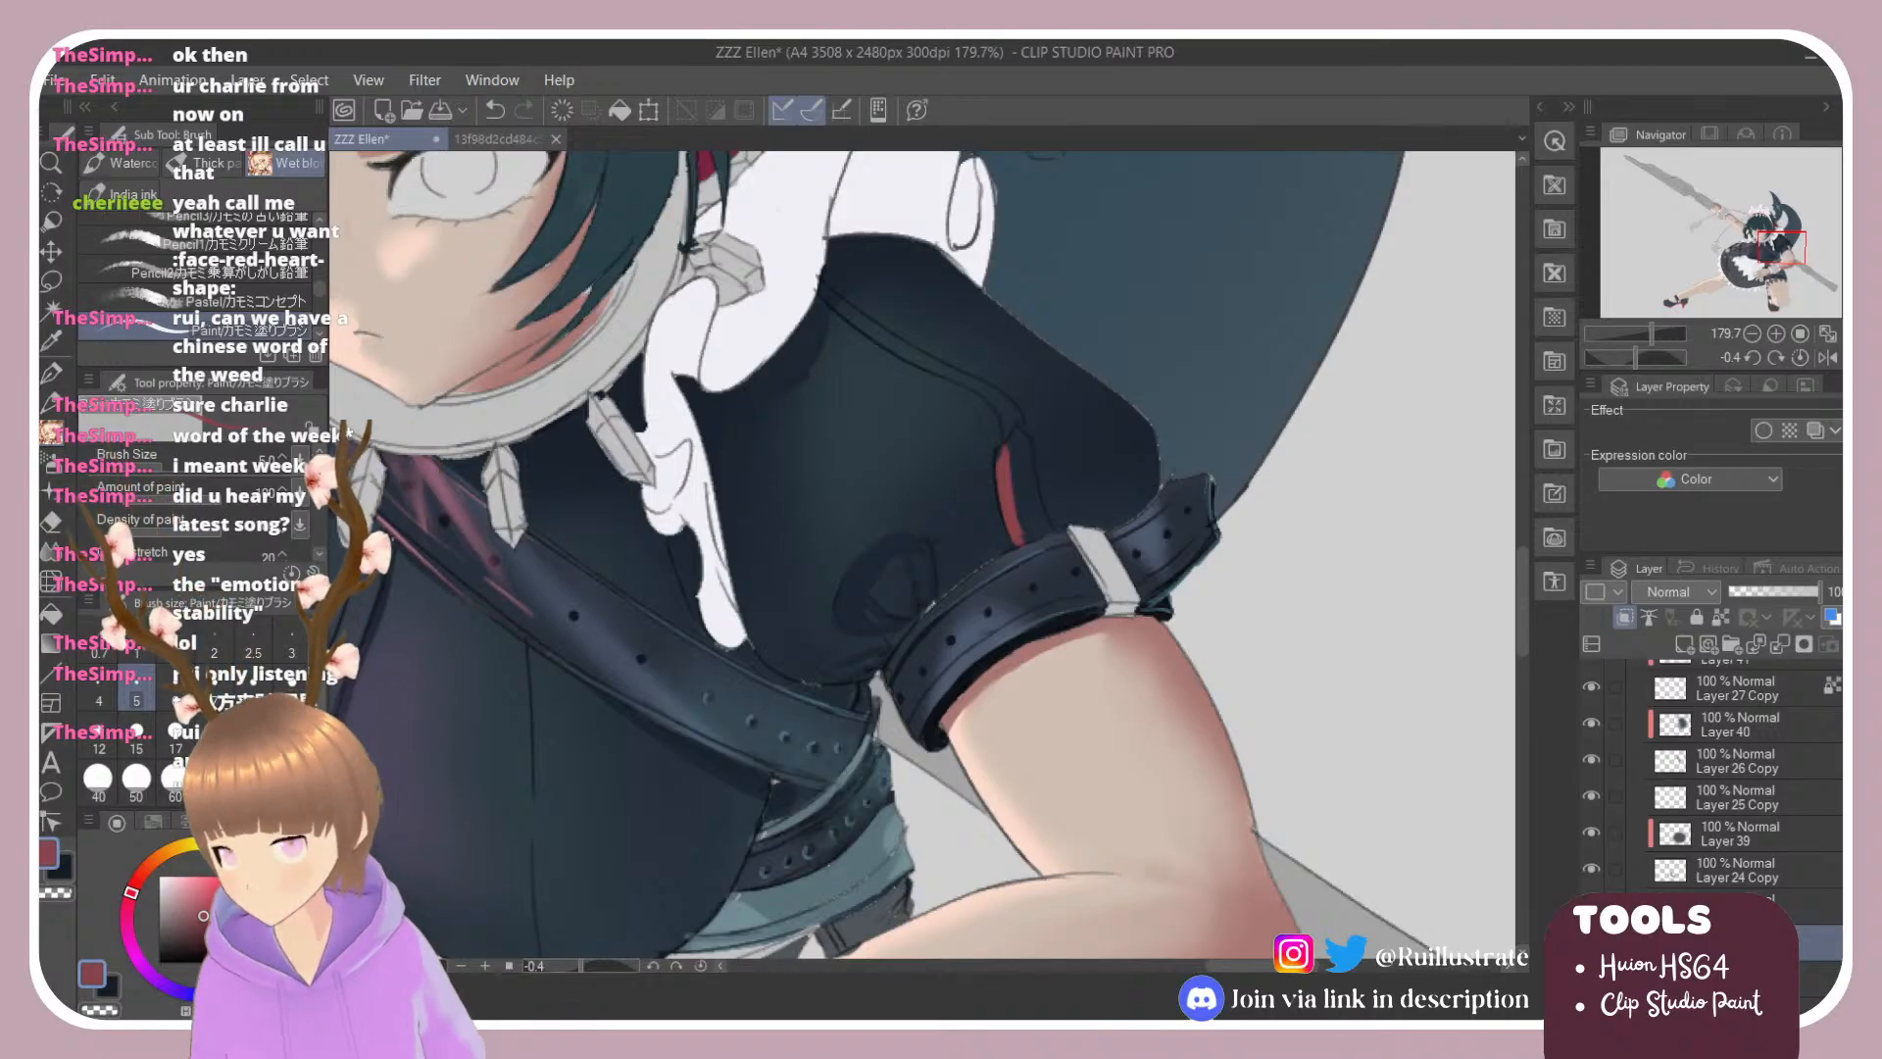
pyautogui.click(134, 918)
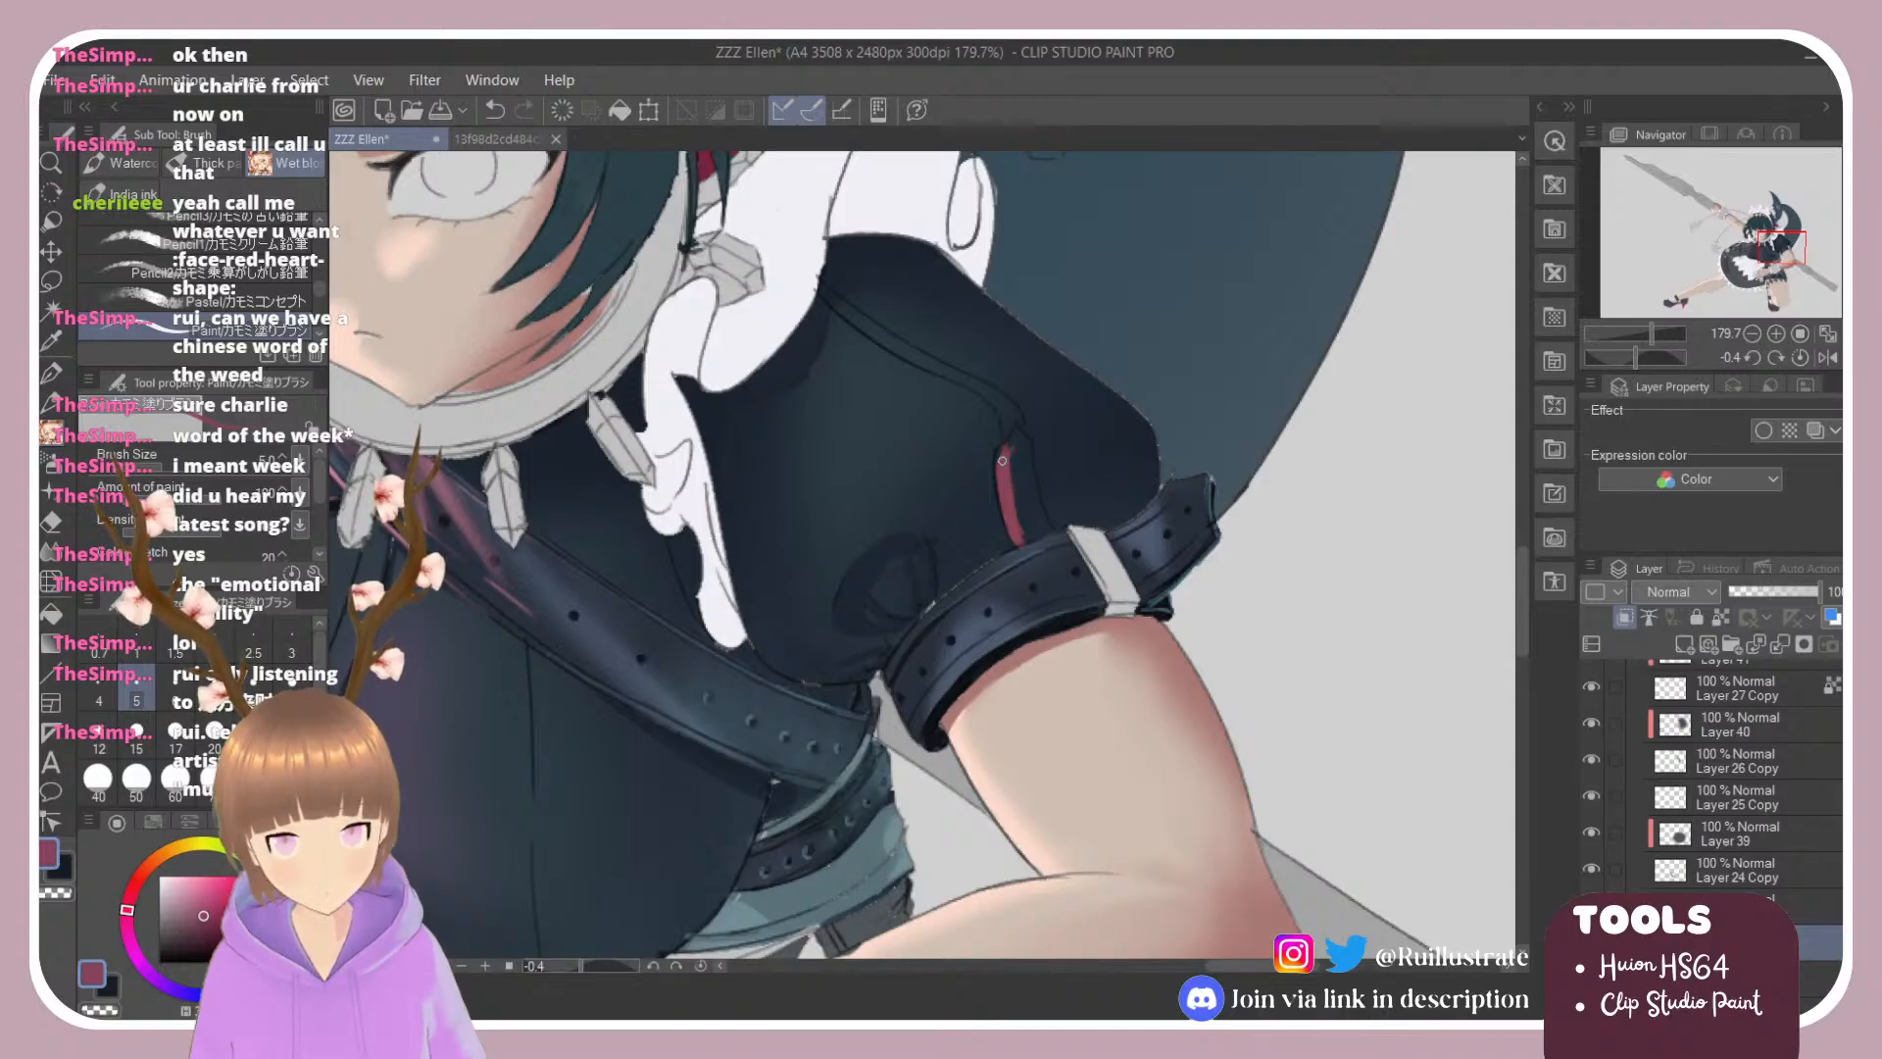
pyautogui.moveTo(1002, 461); pyautogui.dragTo(1014, 434)
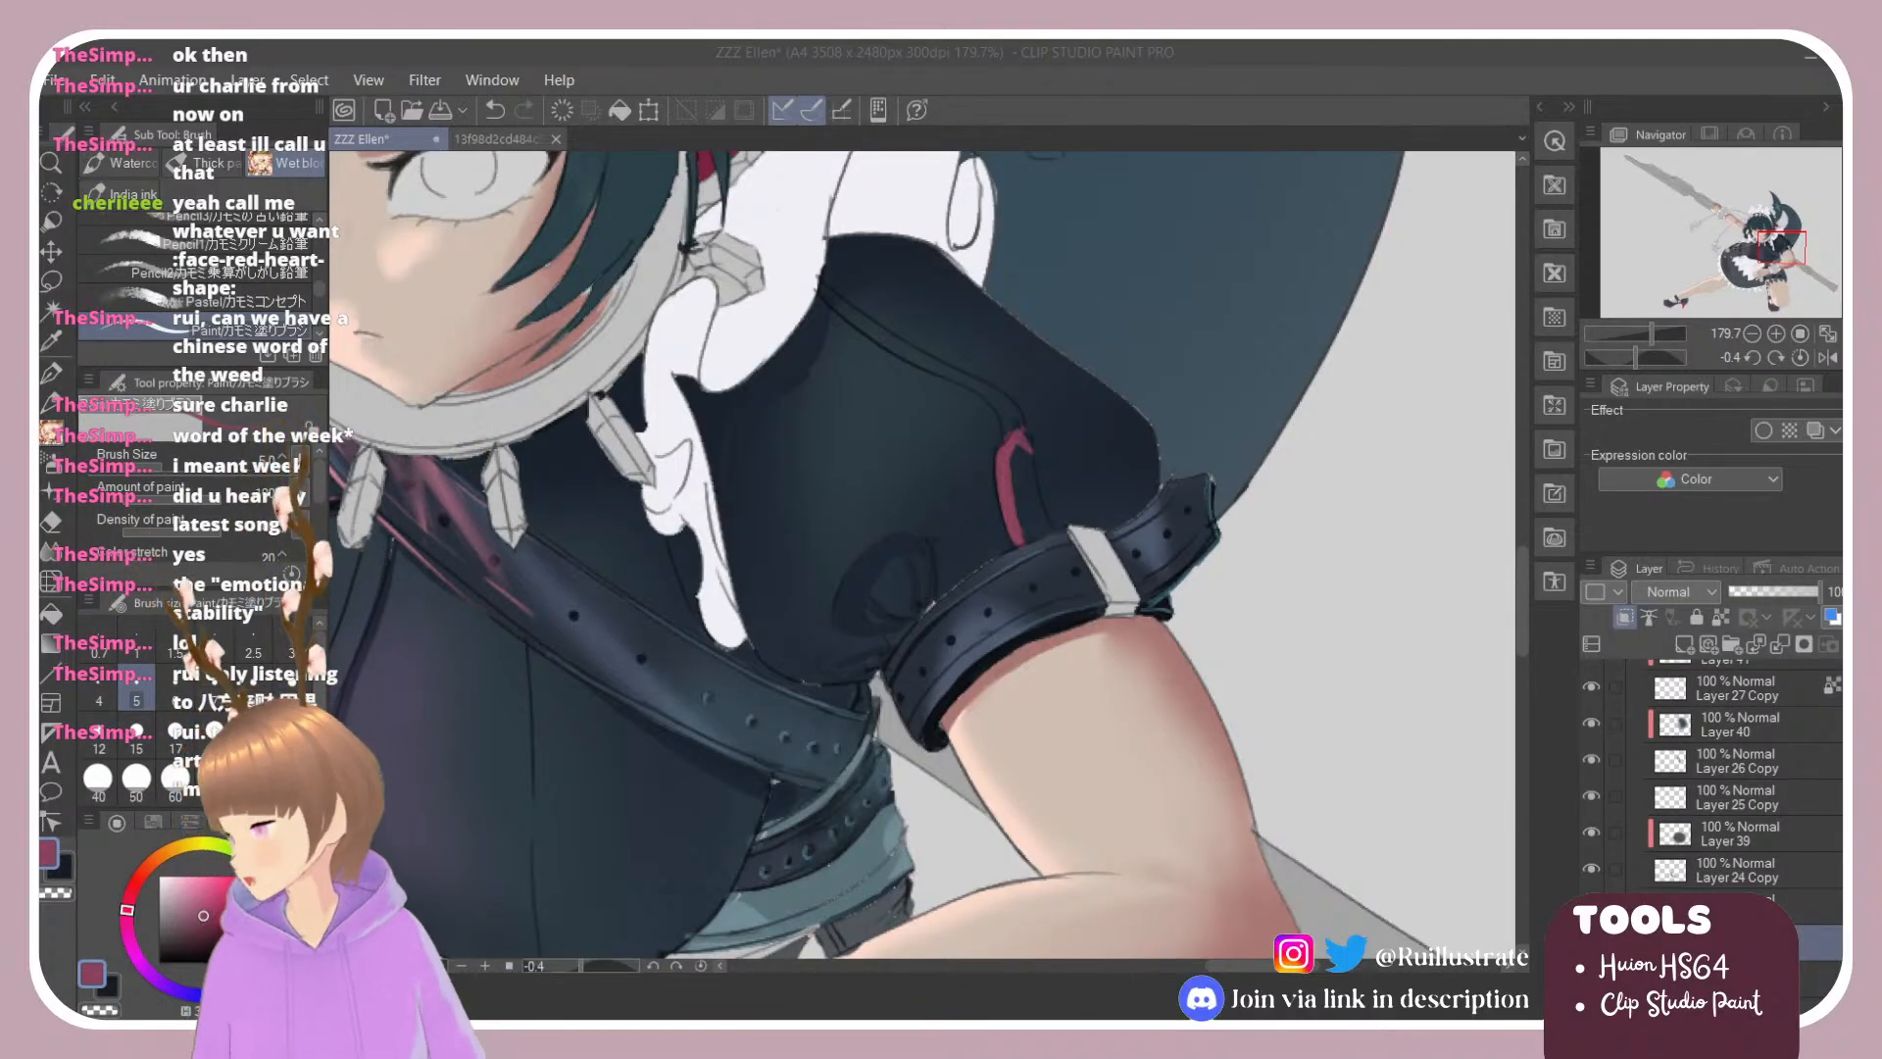
pyautogui.moveTo(1018, 446); pyautogui.dragTo(1033, 548)
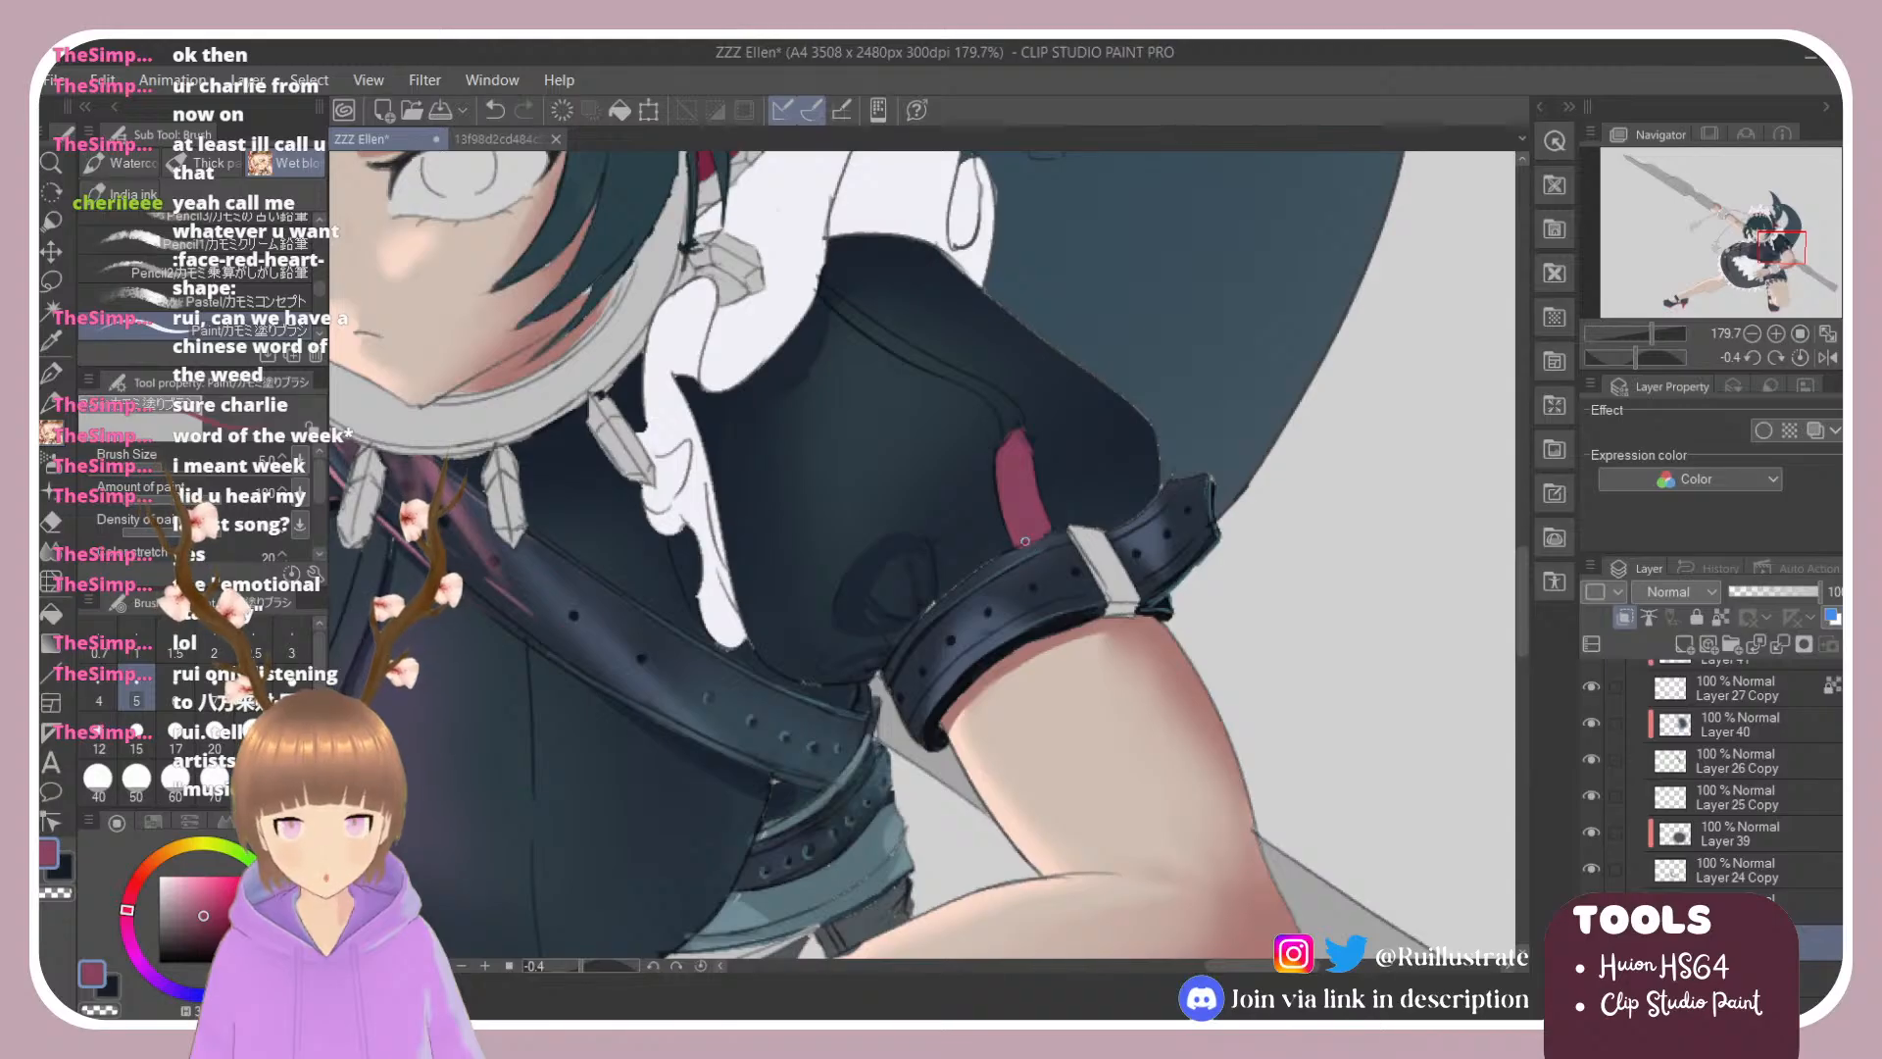
# Step: Try to refine the upper tip of the crimson sleeve panel
pyautogui.press('e')
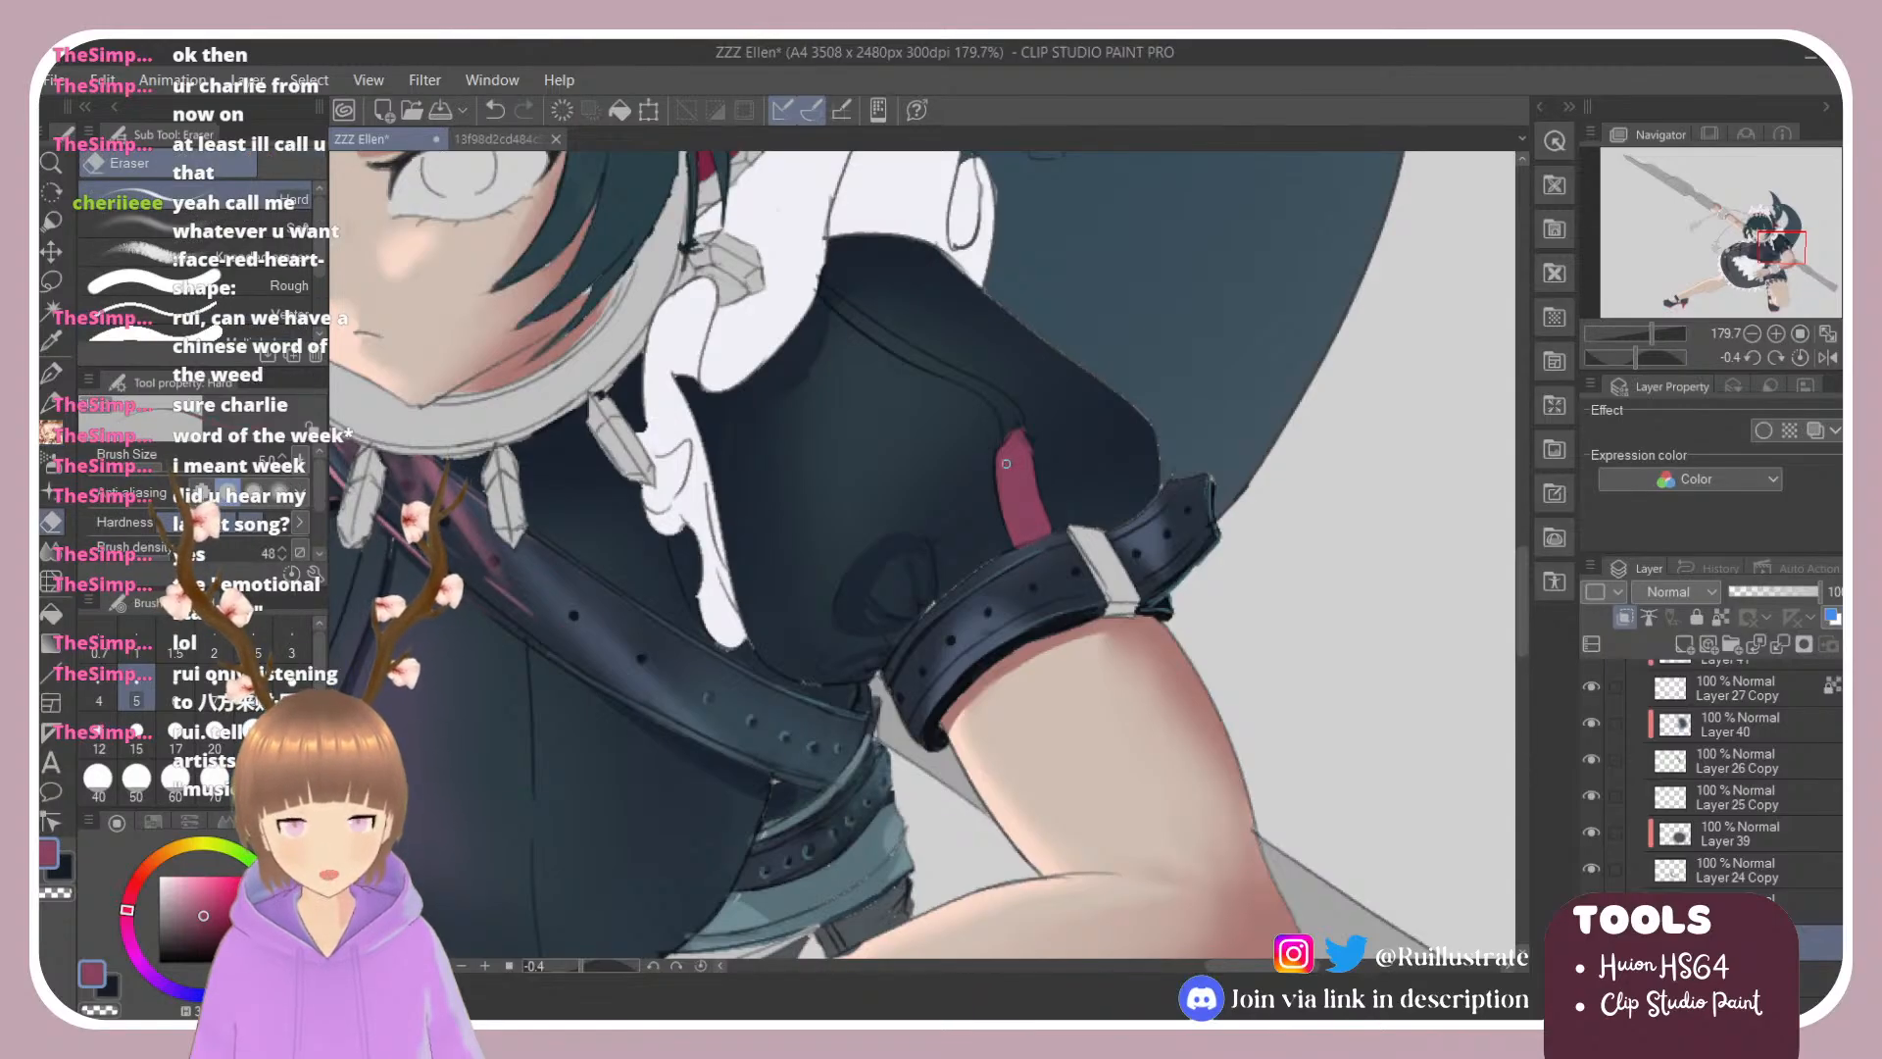
pyautogui.press('b')
pyautogui.press('e')
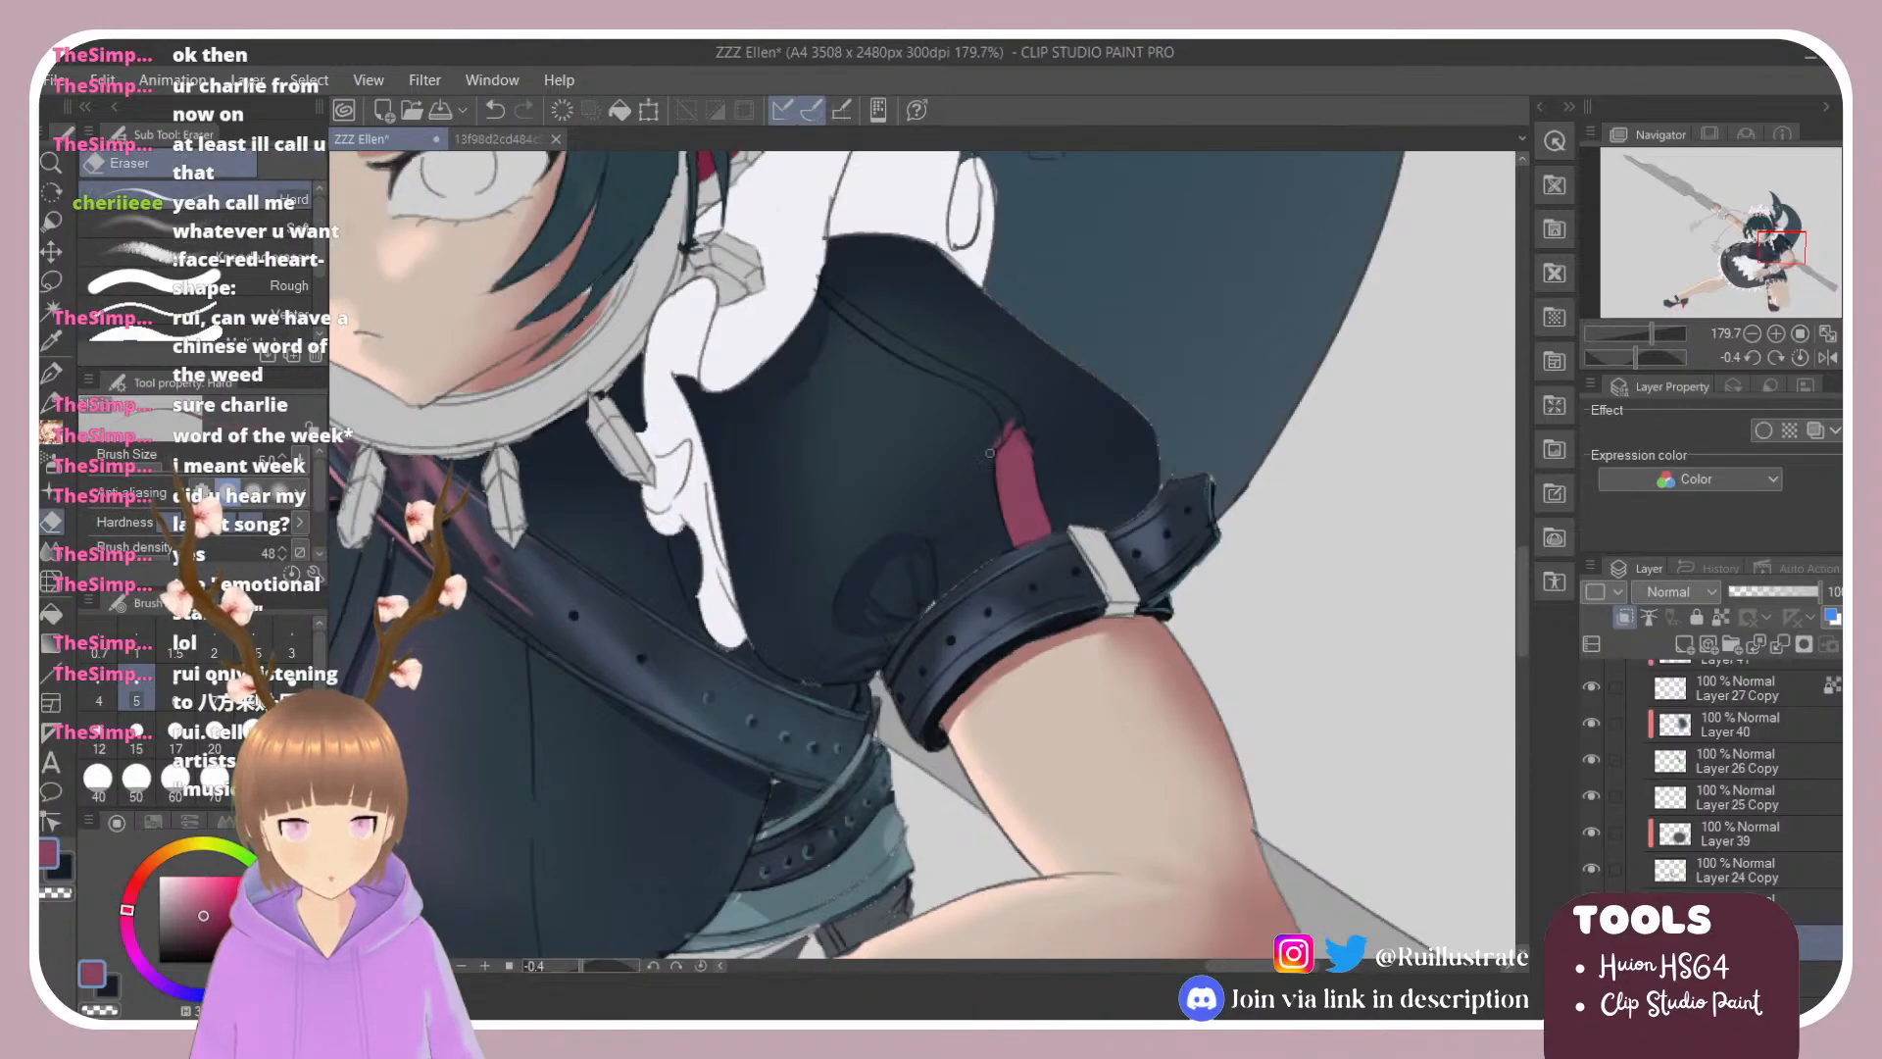
pyautogui.hotkey('ctrl', 'z')
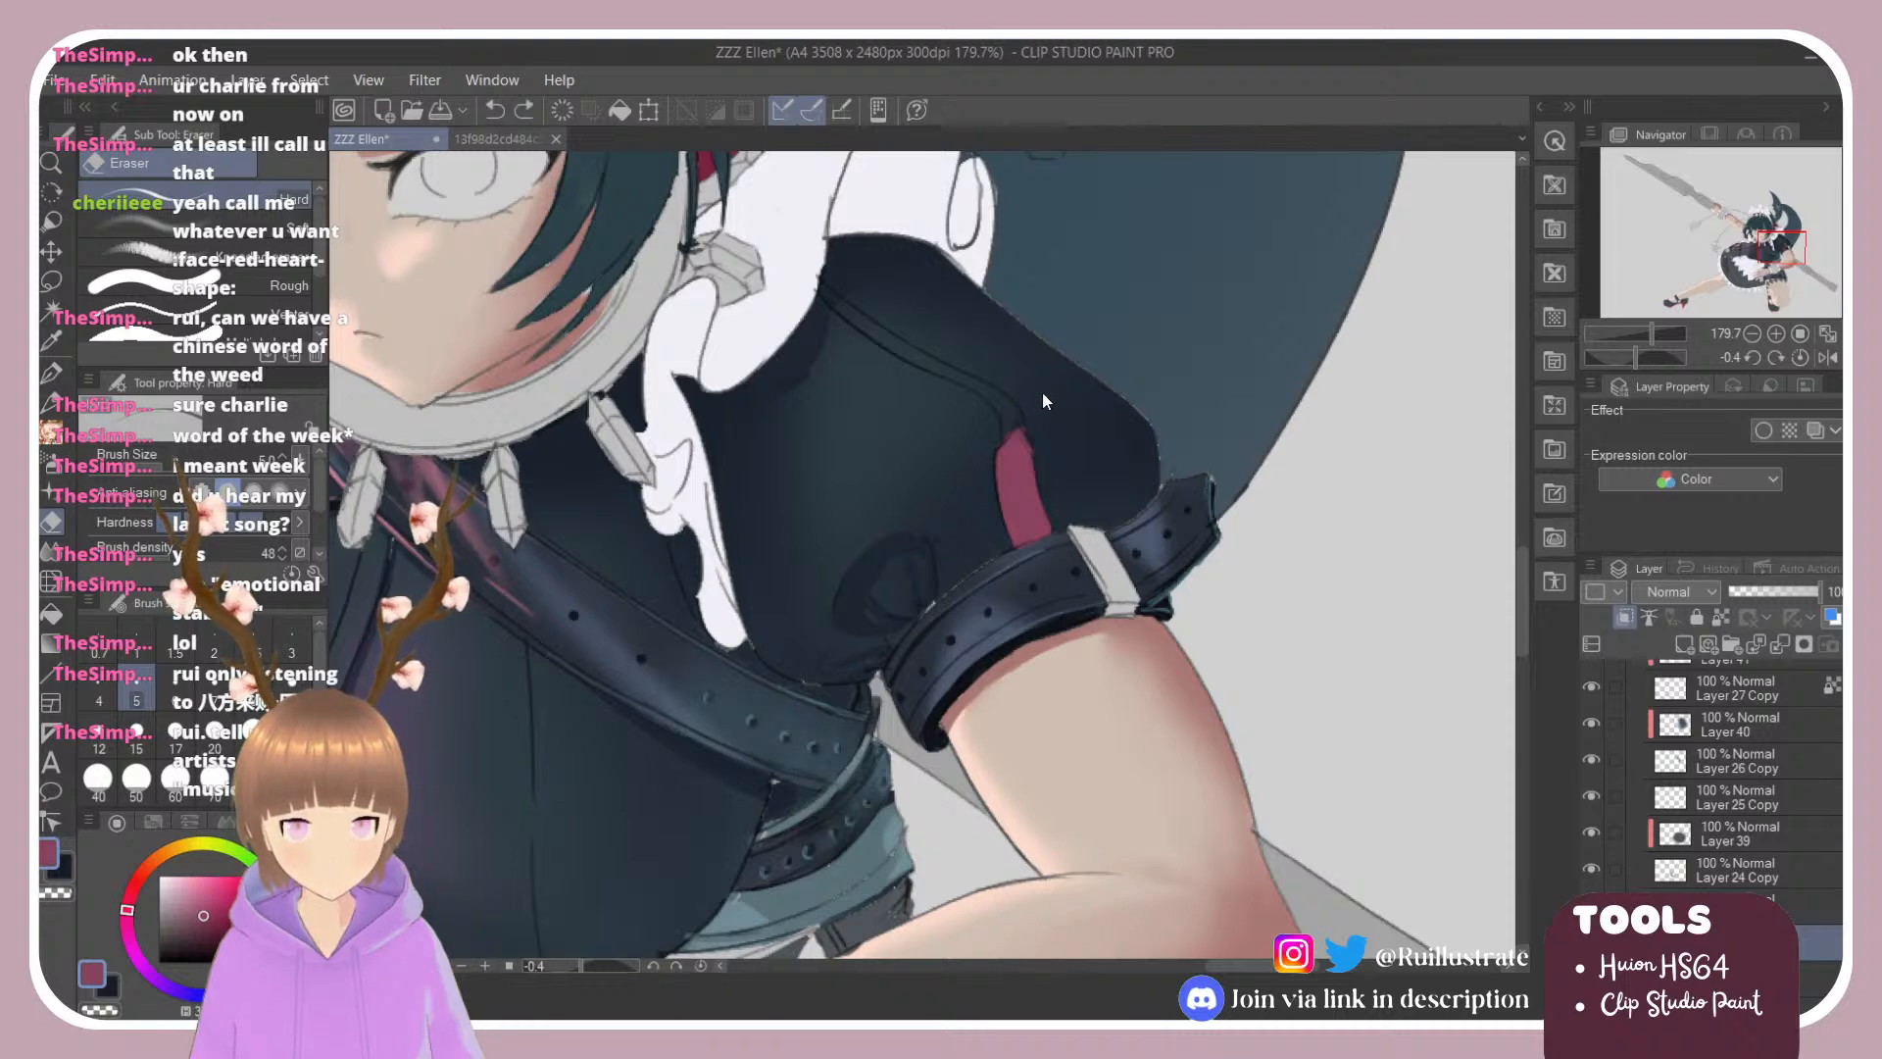
# Step: Sample a lighter slate blue from the sleeve and paint a thin highlight along its curved seam down to the crimson panel
pyautogui.press('b')
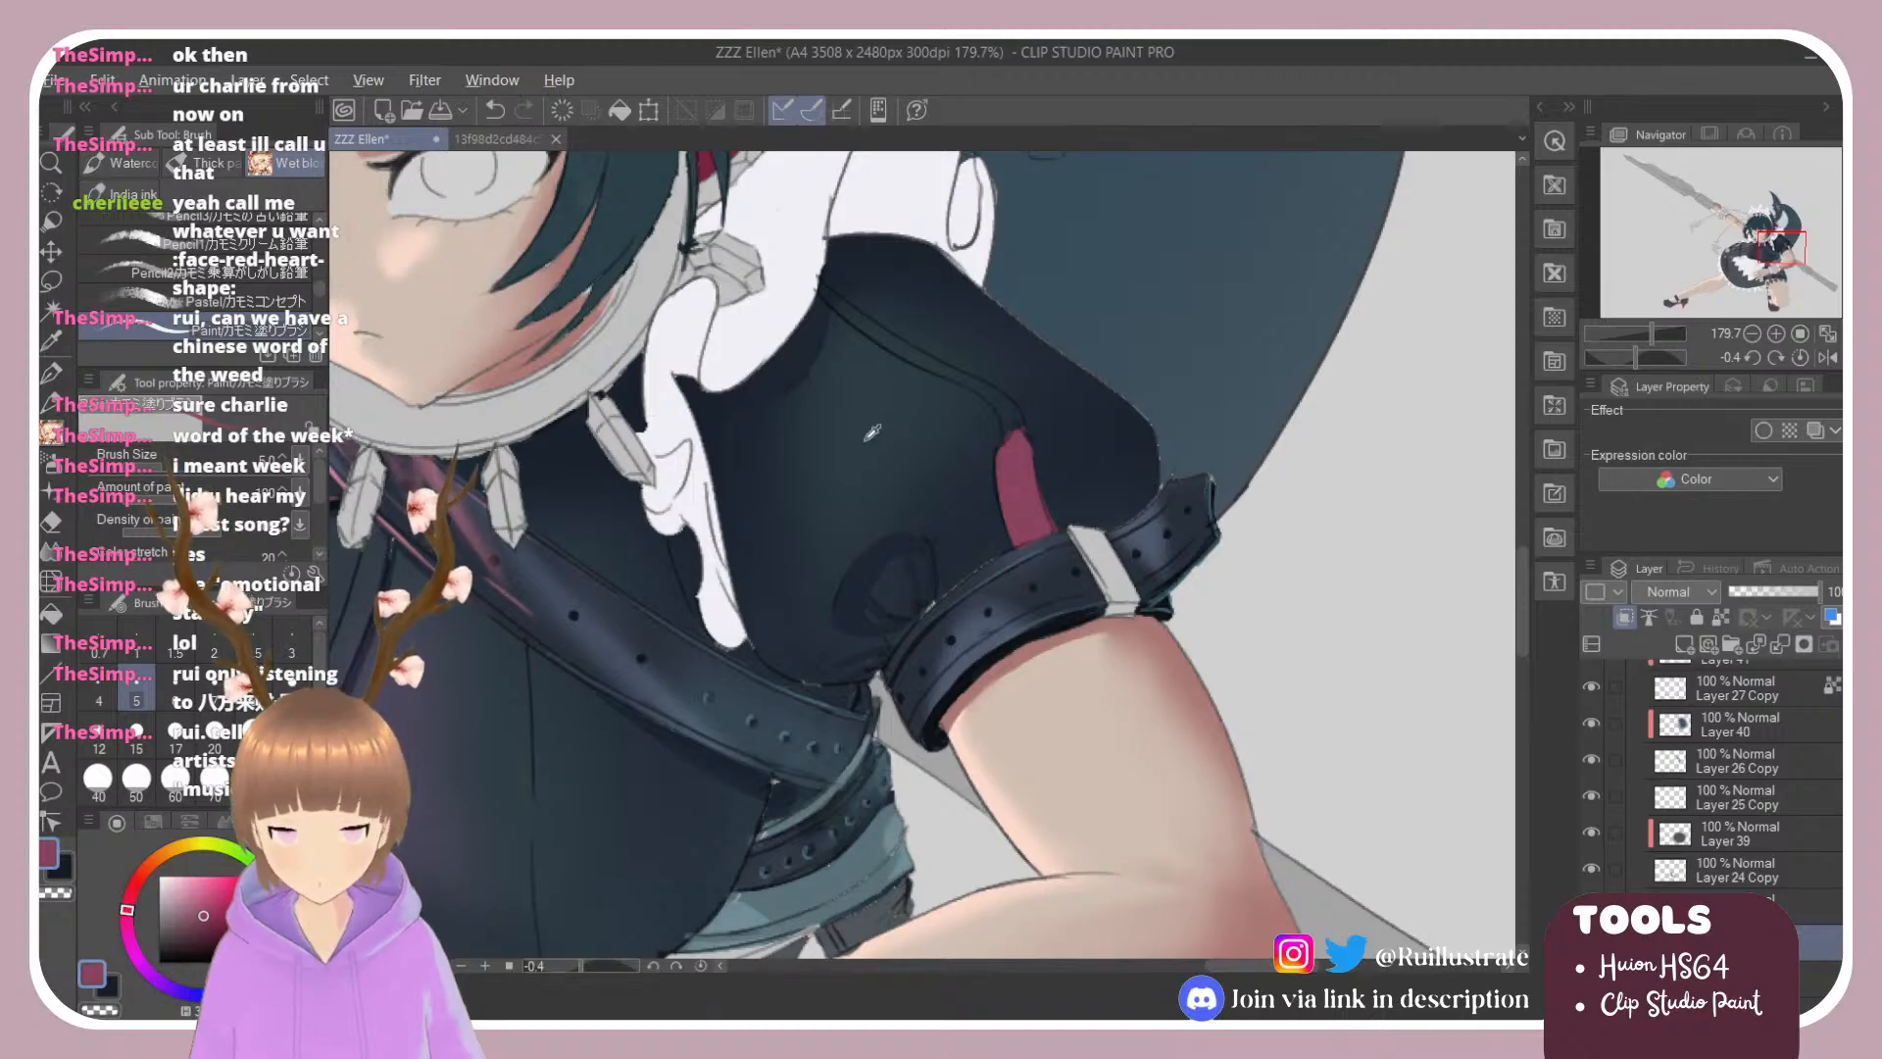
pyautogui.keyDown('alt'); pyautogui.click(873, 408); pyautogui.keyUp('alt')
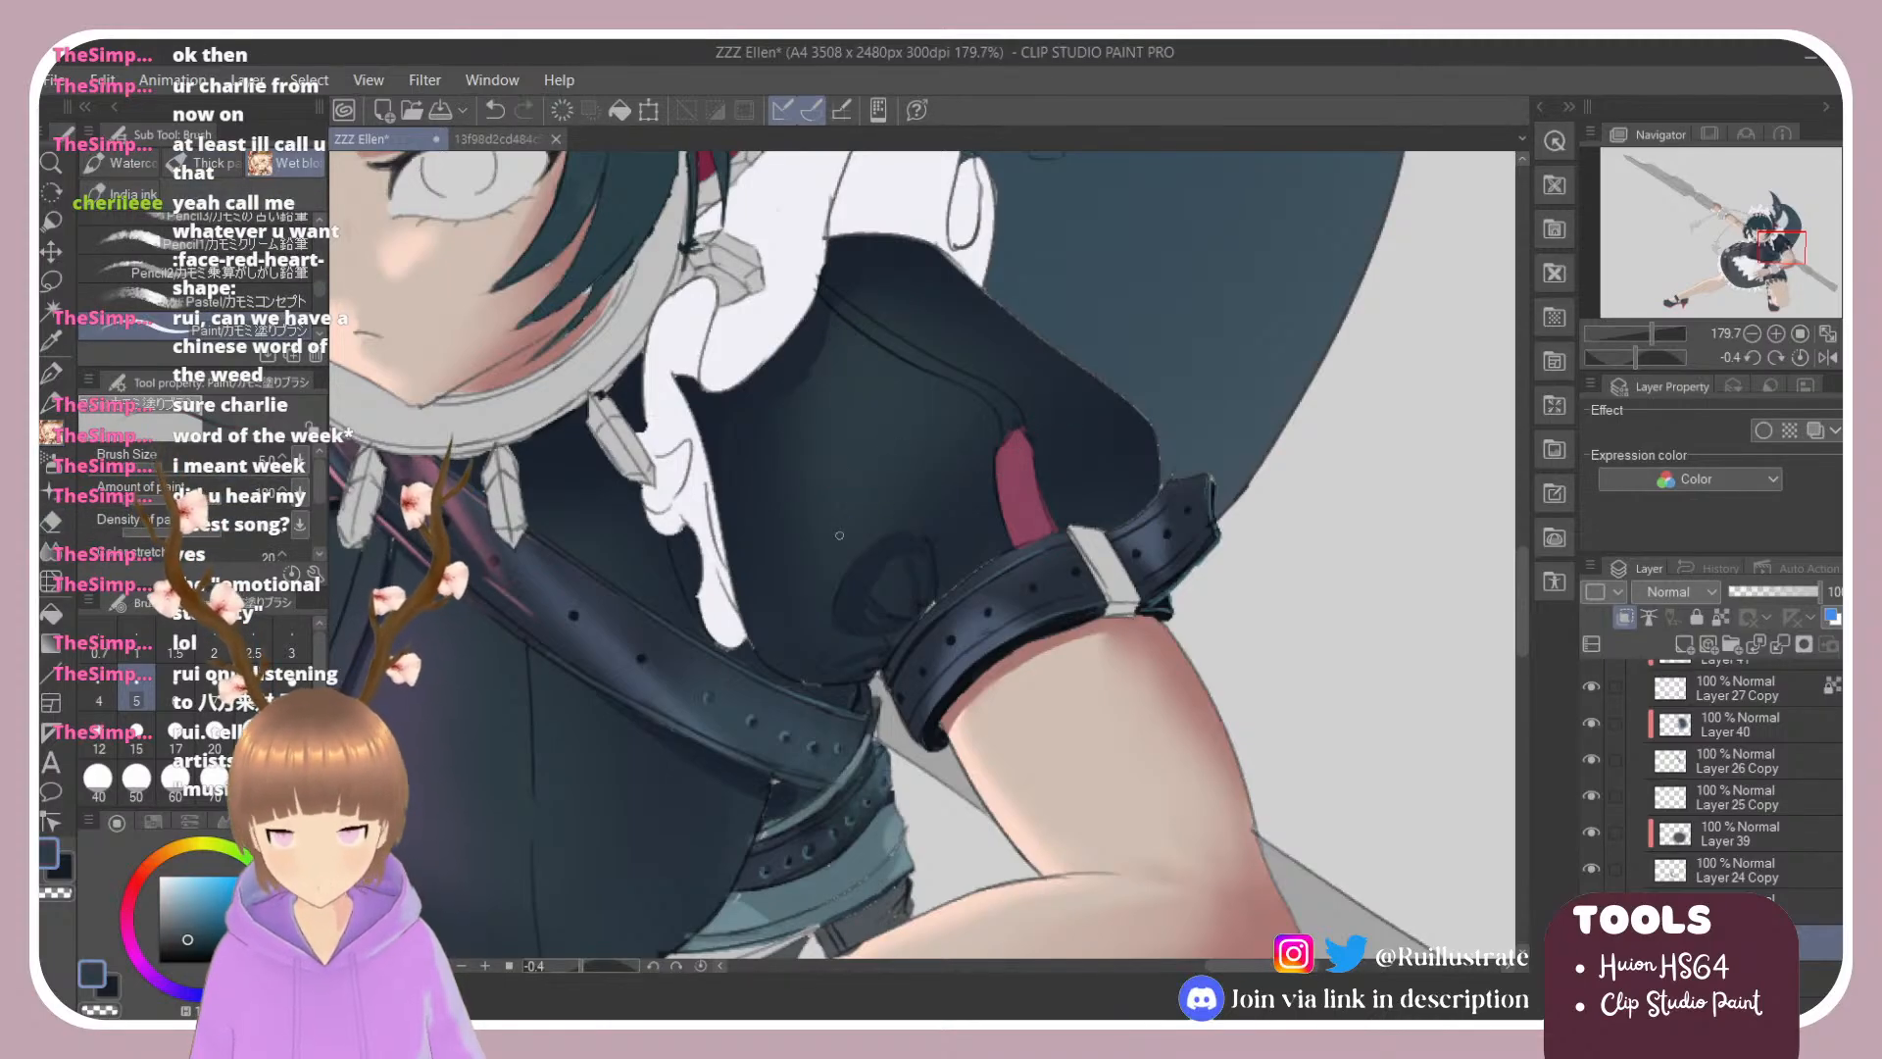
pyautogui.press('r')
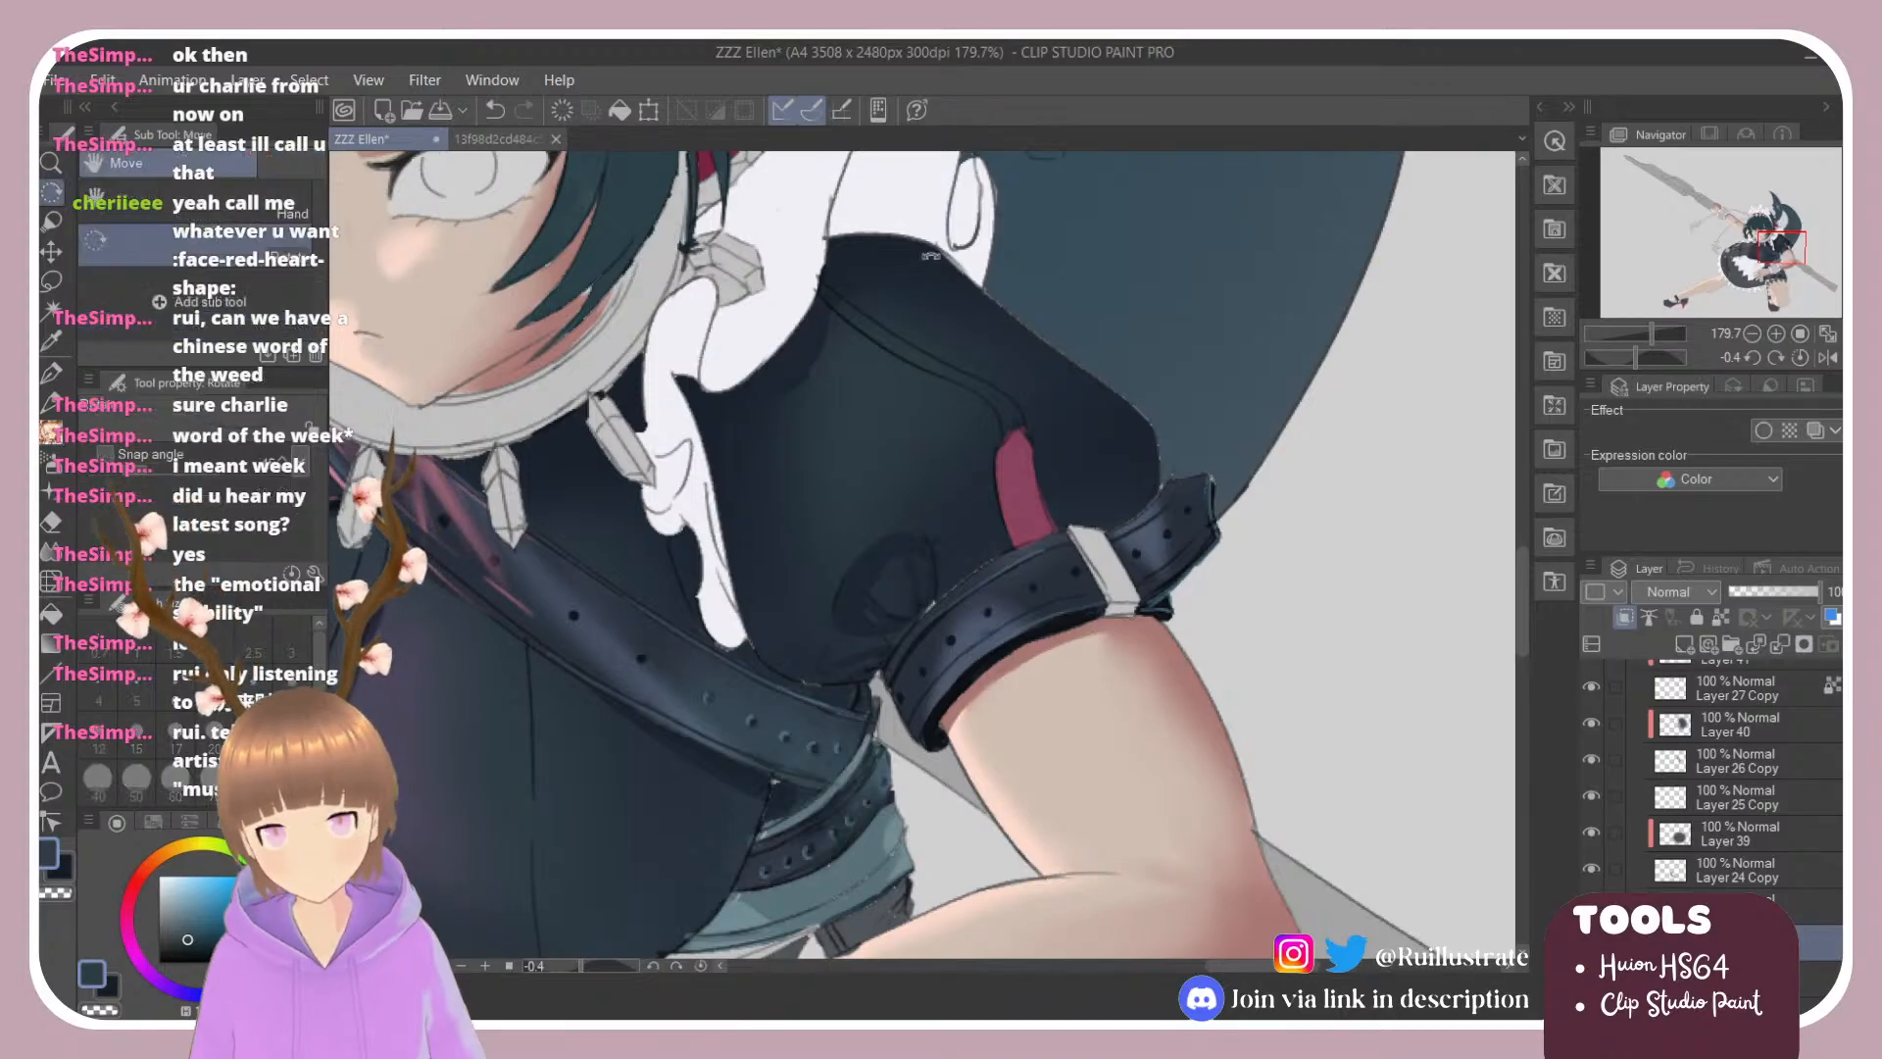
pyautogui.moveTo(900, 267); pyautogui.dragTo(1016, 286)
pyautogui.press('e')
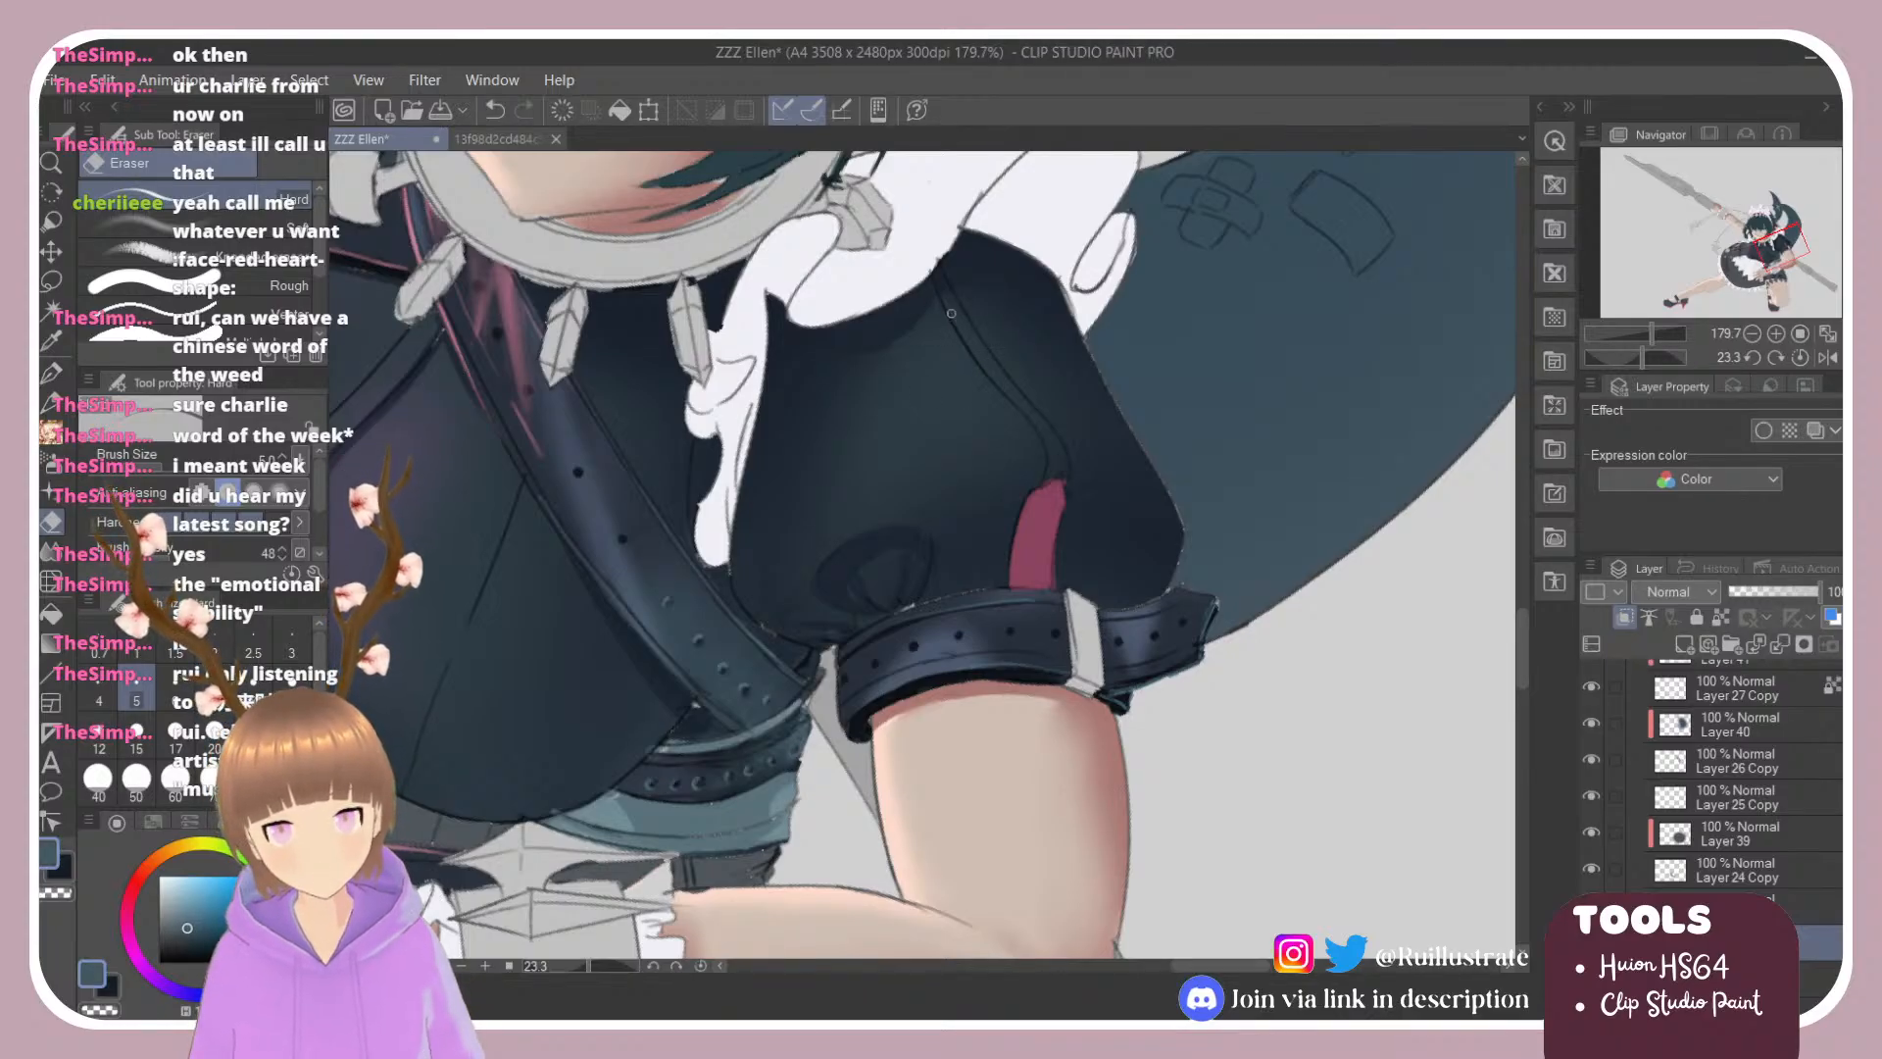
pyautogui.press('b')
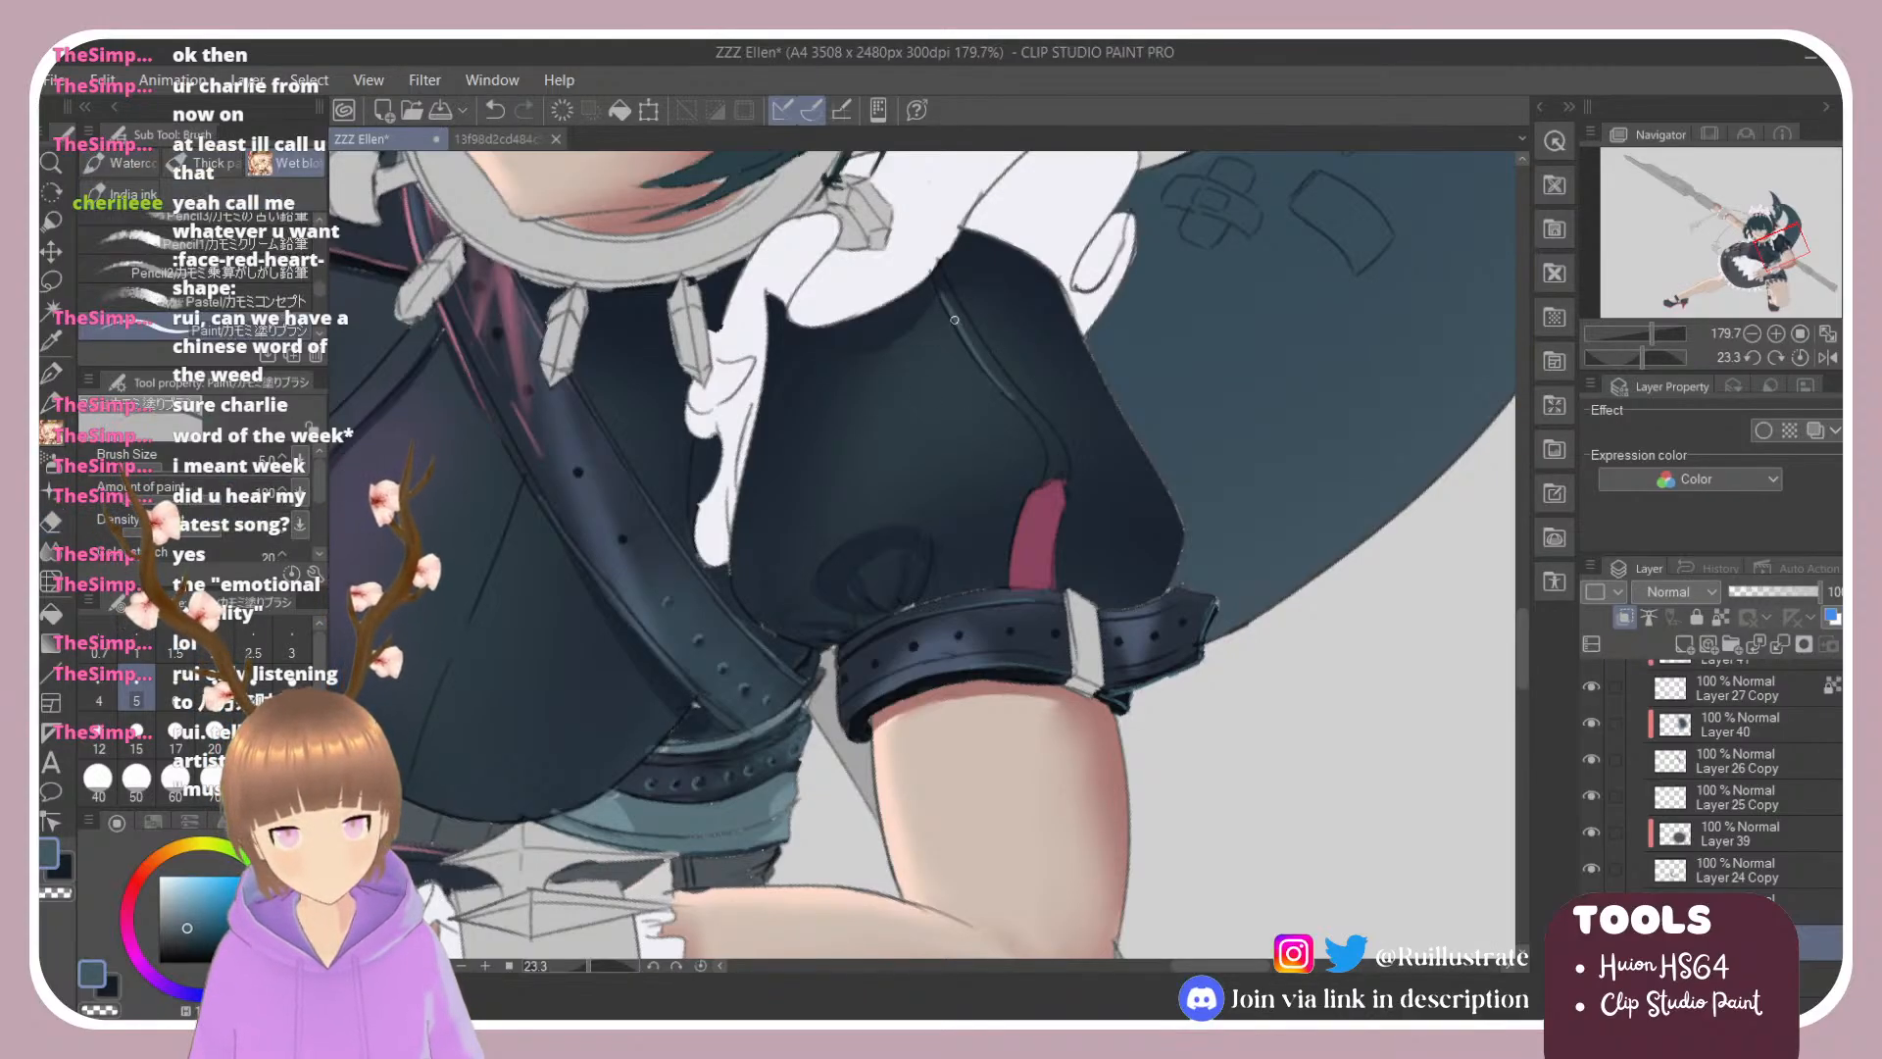
pyautogui.hotkey('ctrl', 'z')
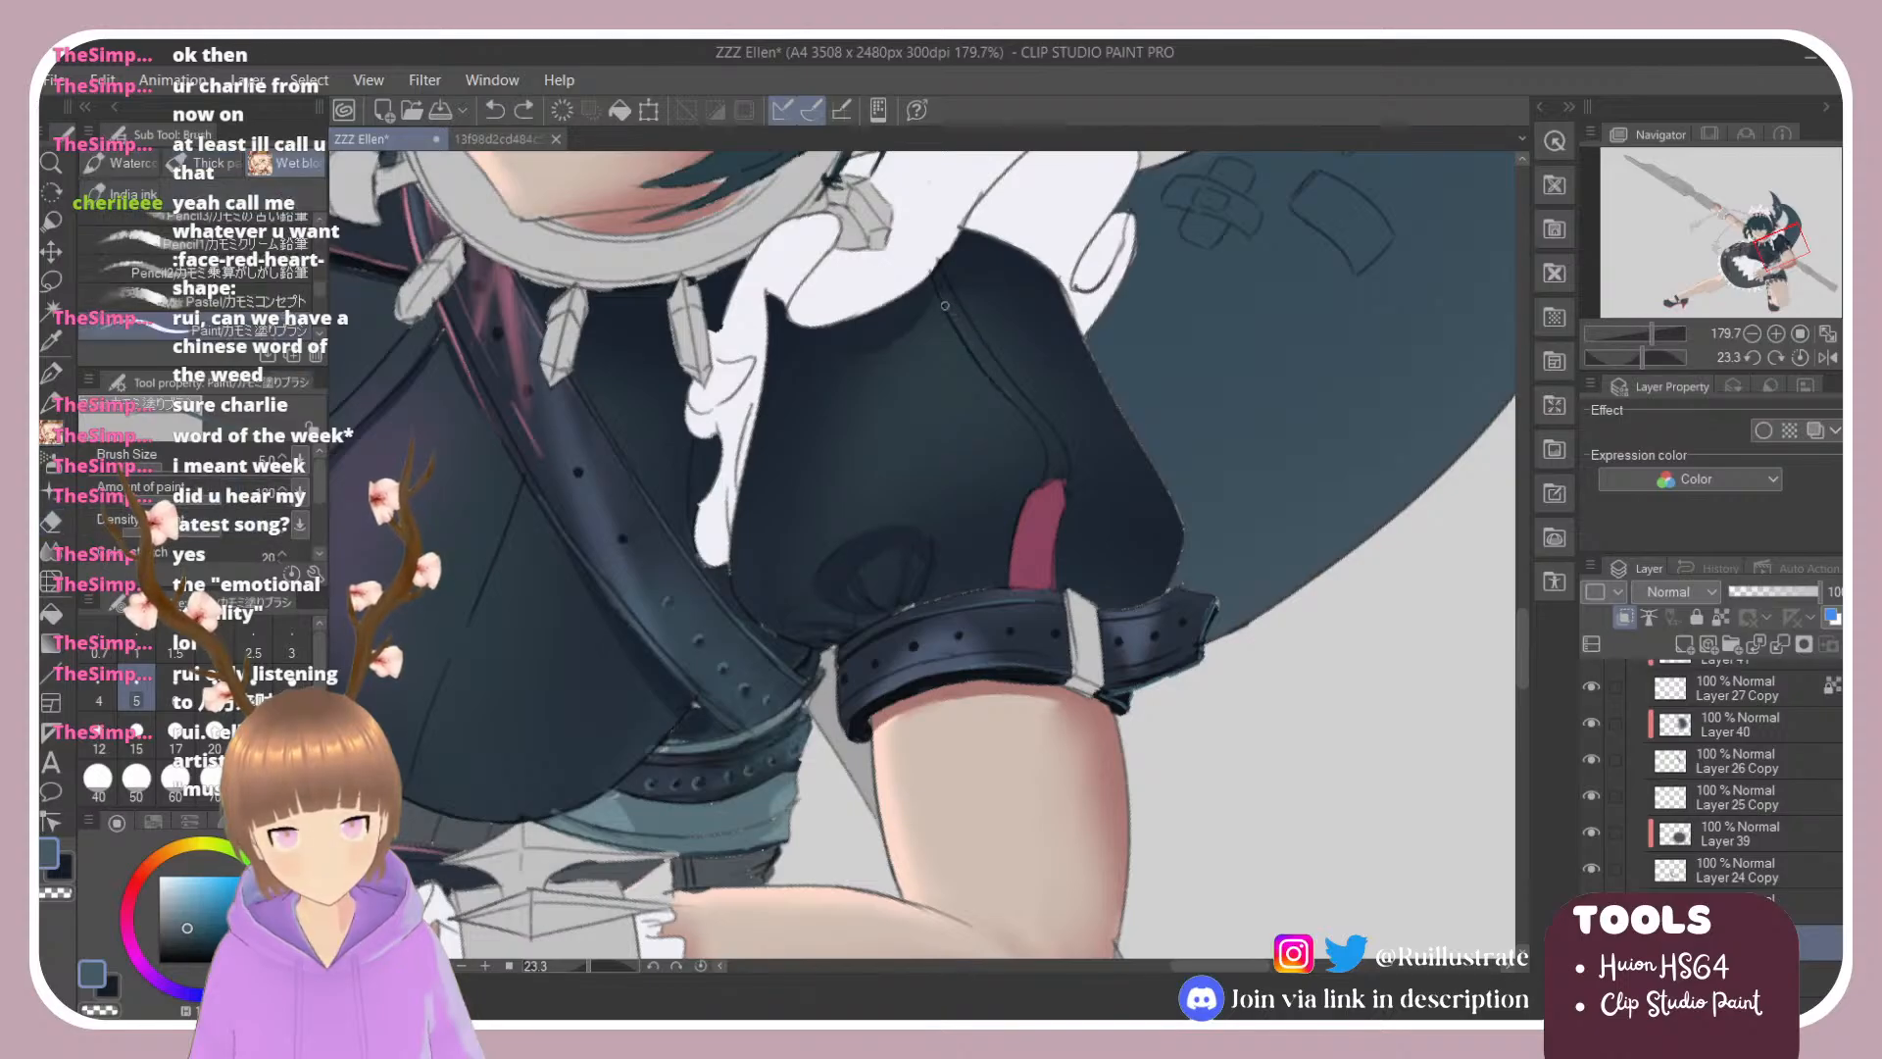
pyautogui.moveTo(940, 298); pyautogui.dragTo(1032, 406)
pyautogui.hotkey('ctrl', 'z')
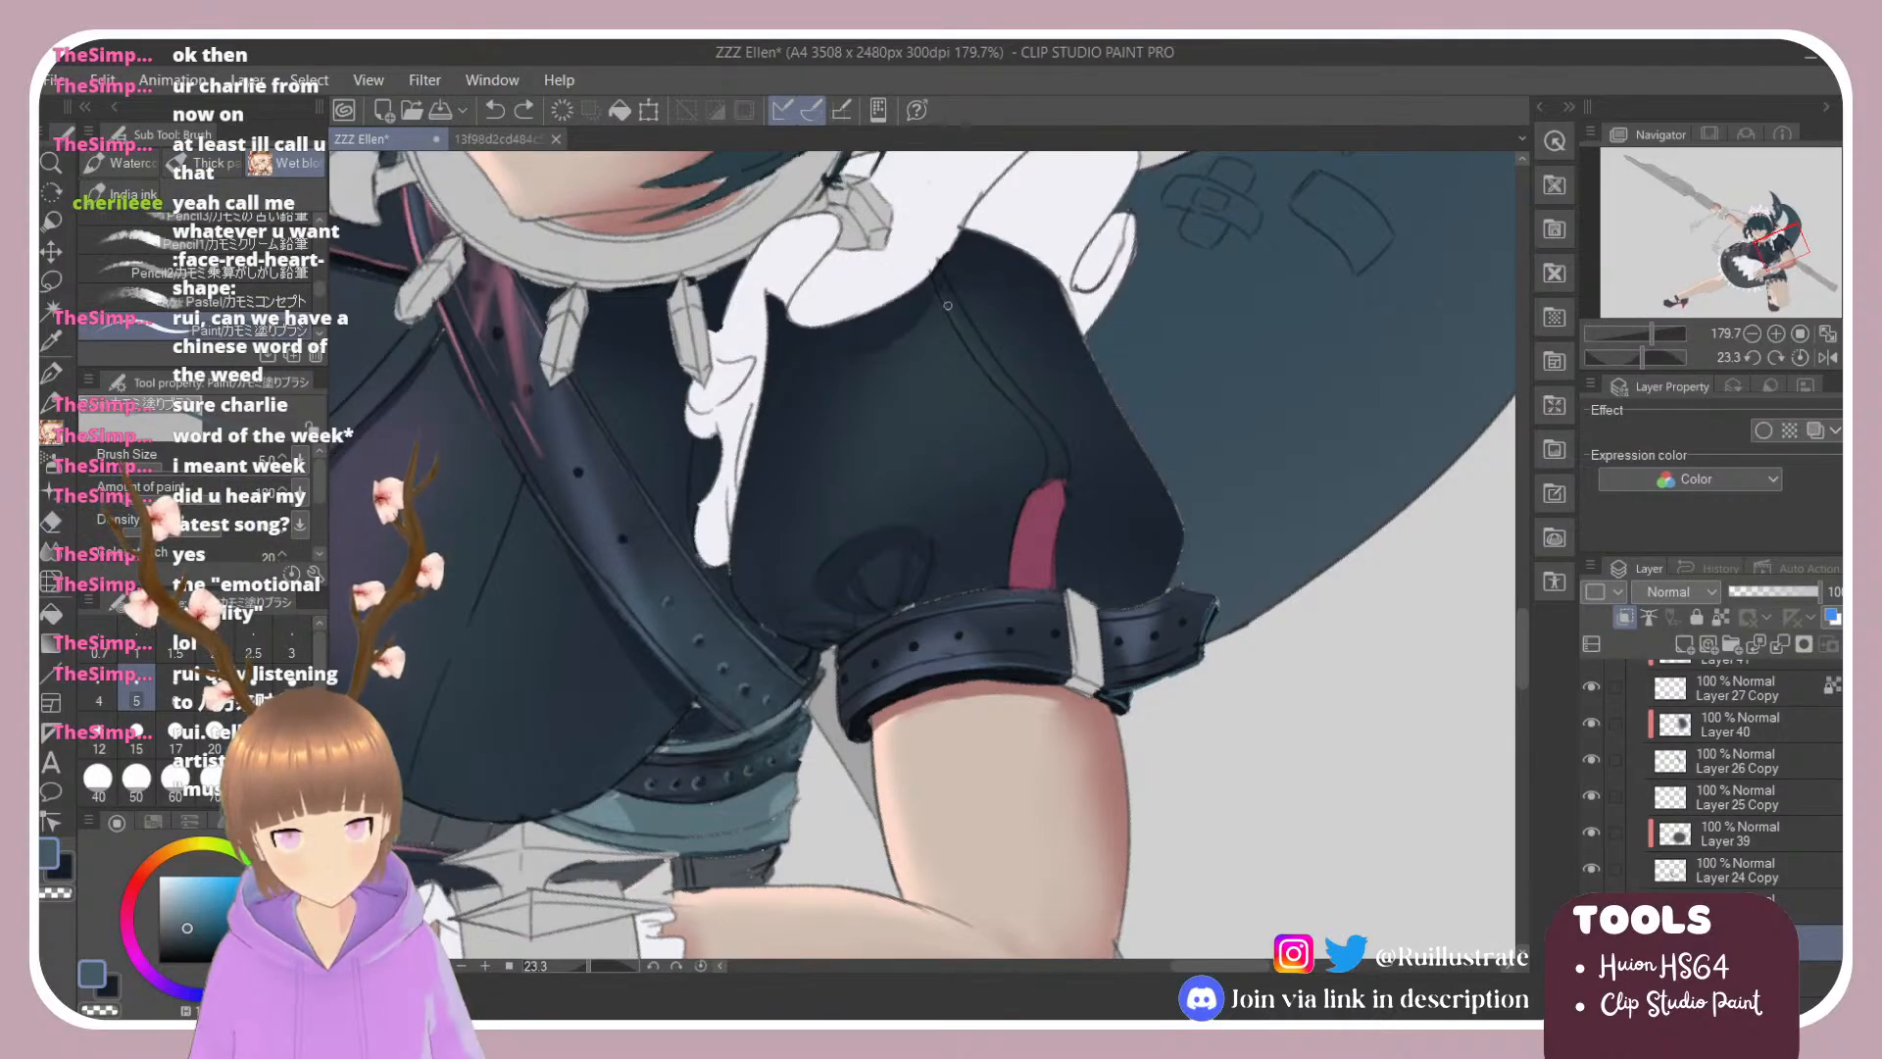
pyautogui.moveTo(951, 315); pyautogui.dragTo(1026, 410)
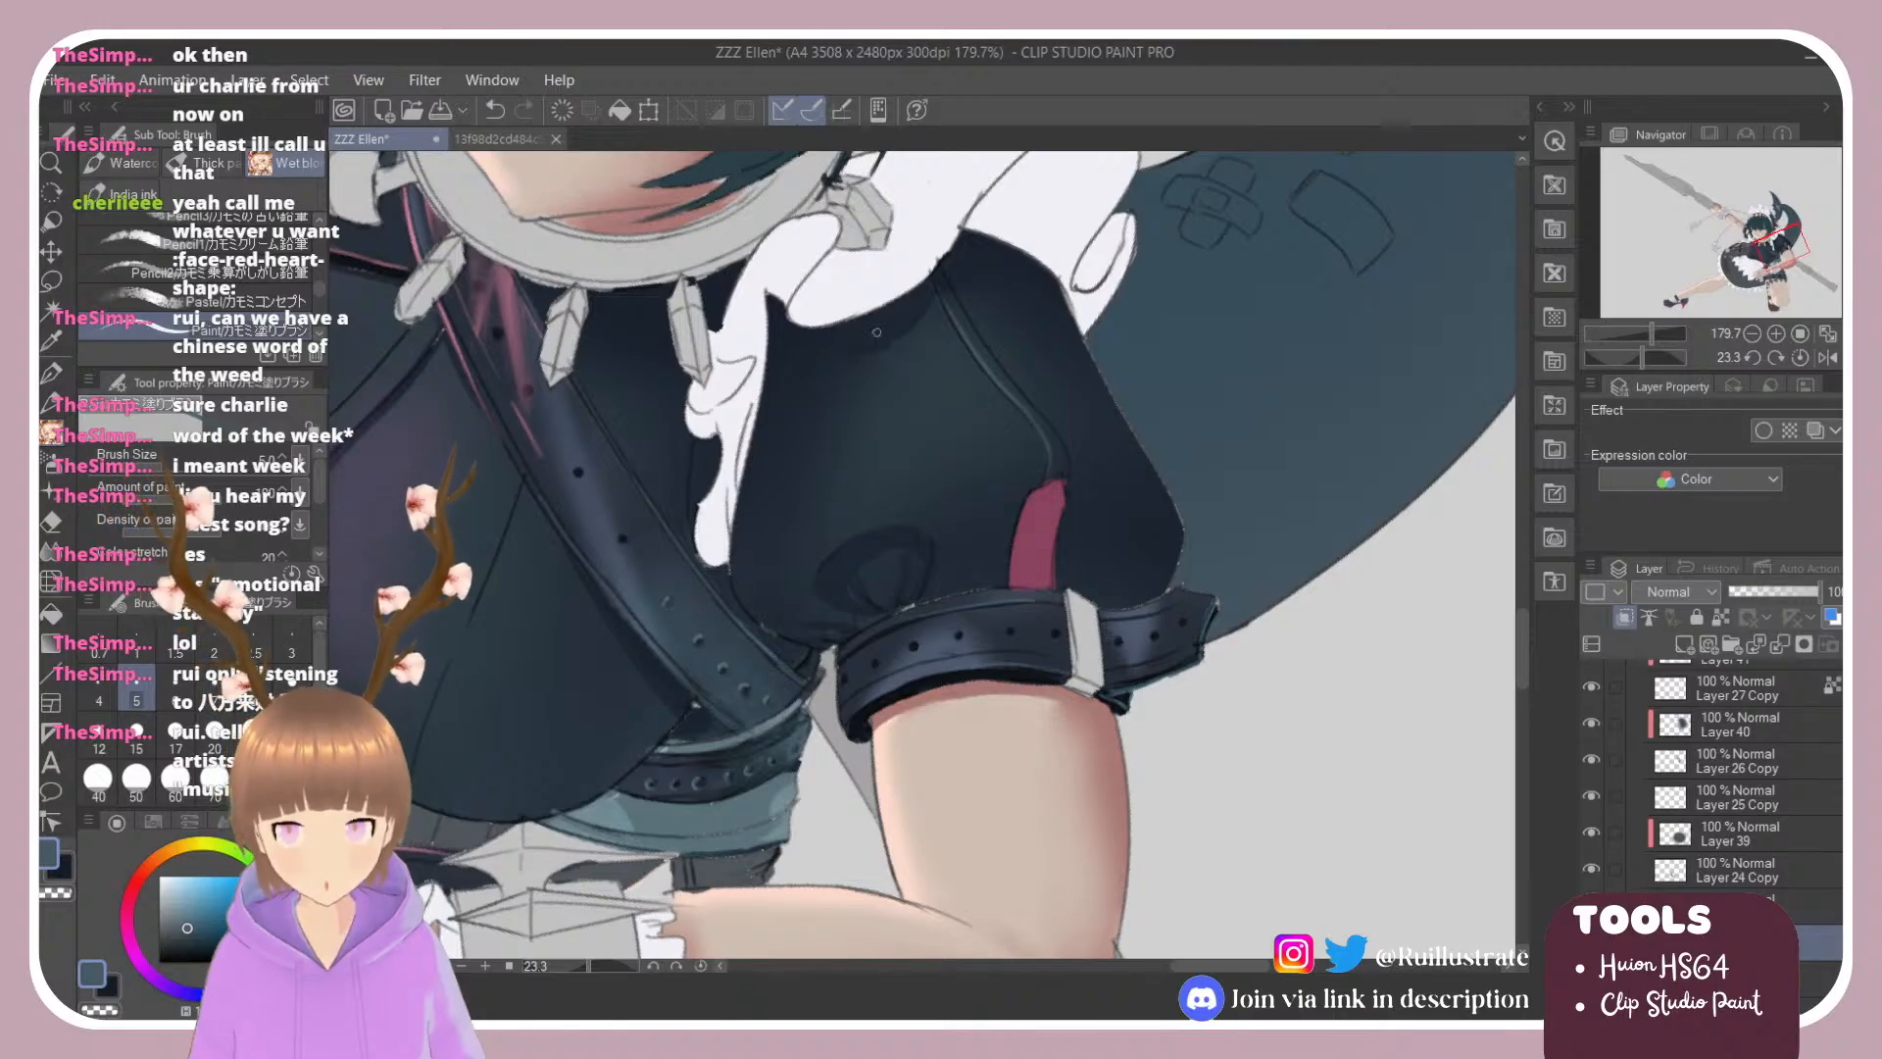
pyautogui.press('r')
pyautogui.moveTo(876, 332); pyautogui.dragTo(749, 461)
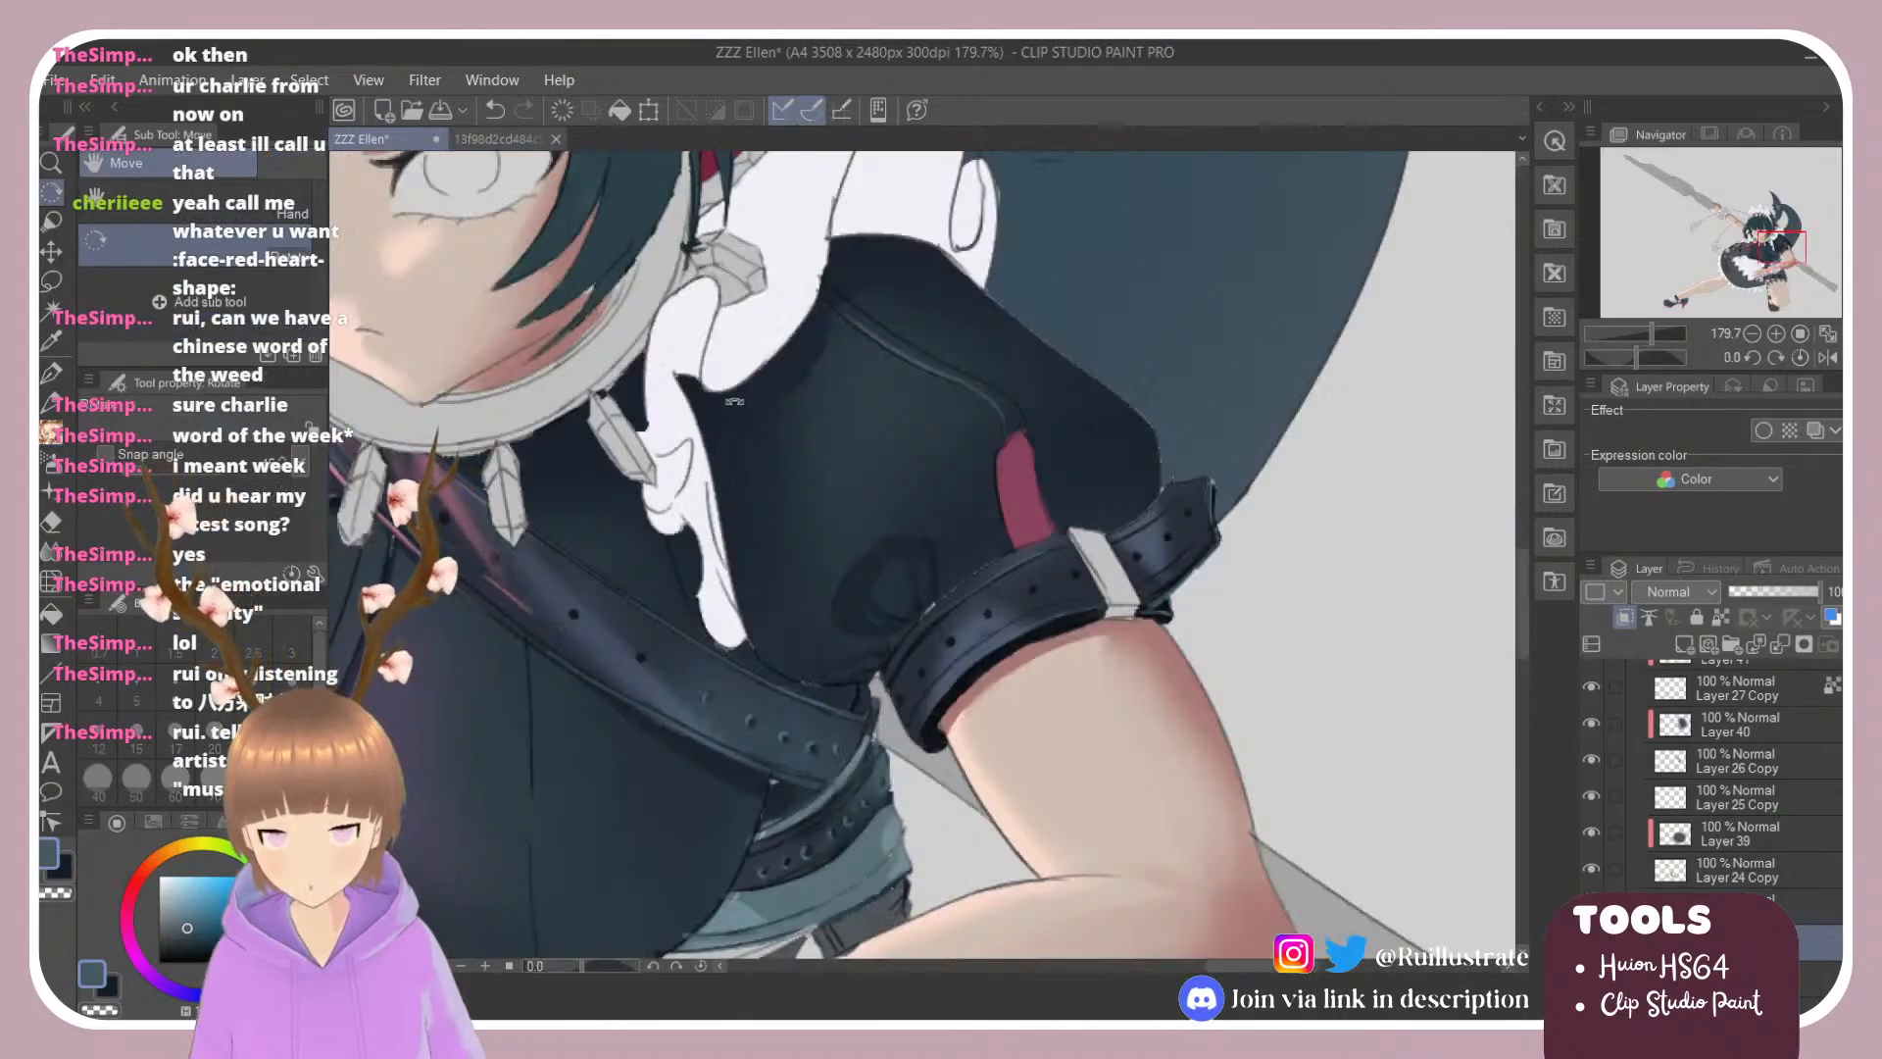
pyautogui.press('b')
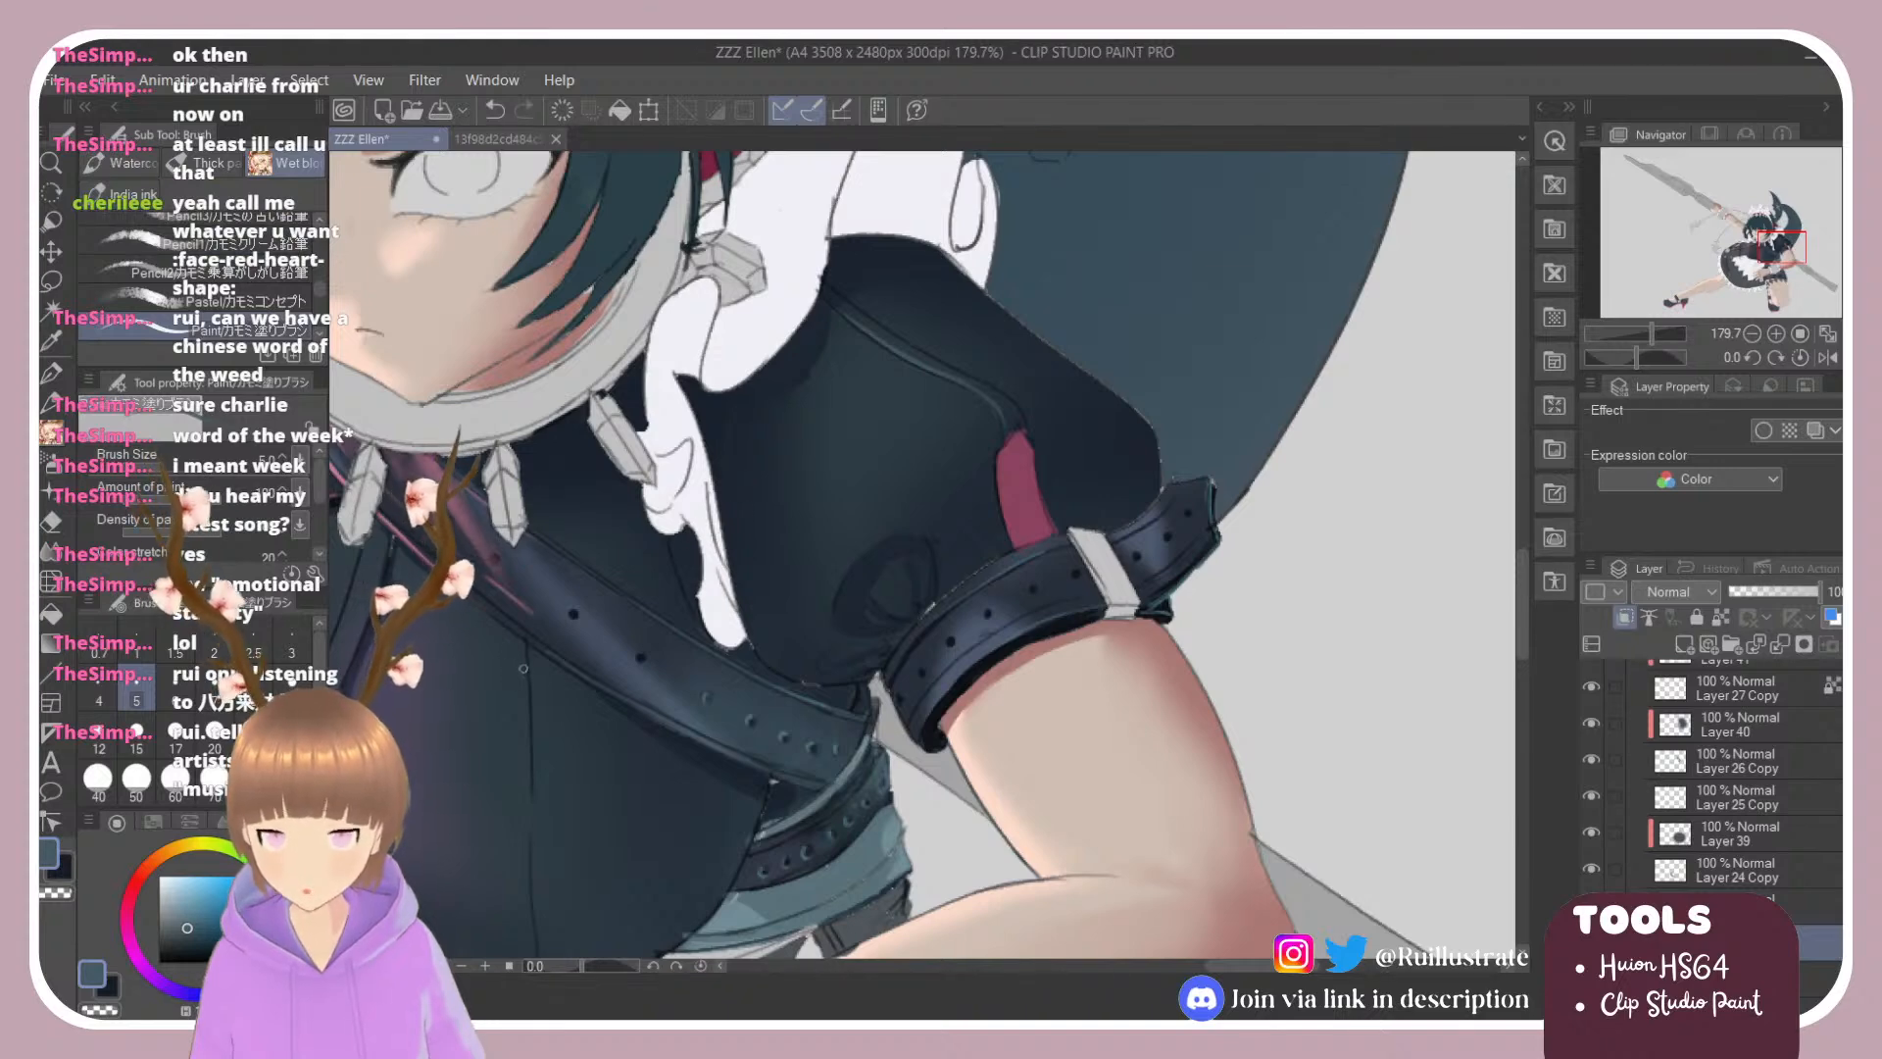
# Step: Redo the thin slate-blue highlight along the bodice's vertical seam below the diagonal leather strap
pyautogui.hotkey('ctrl', 'z')
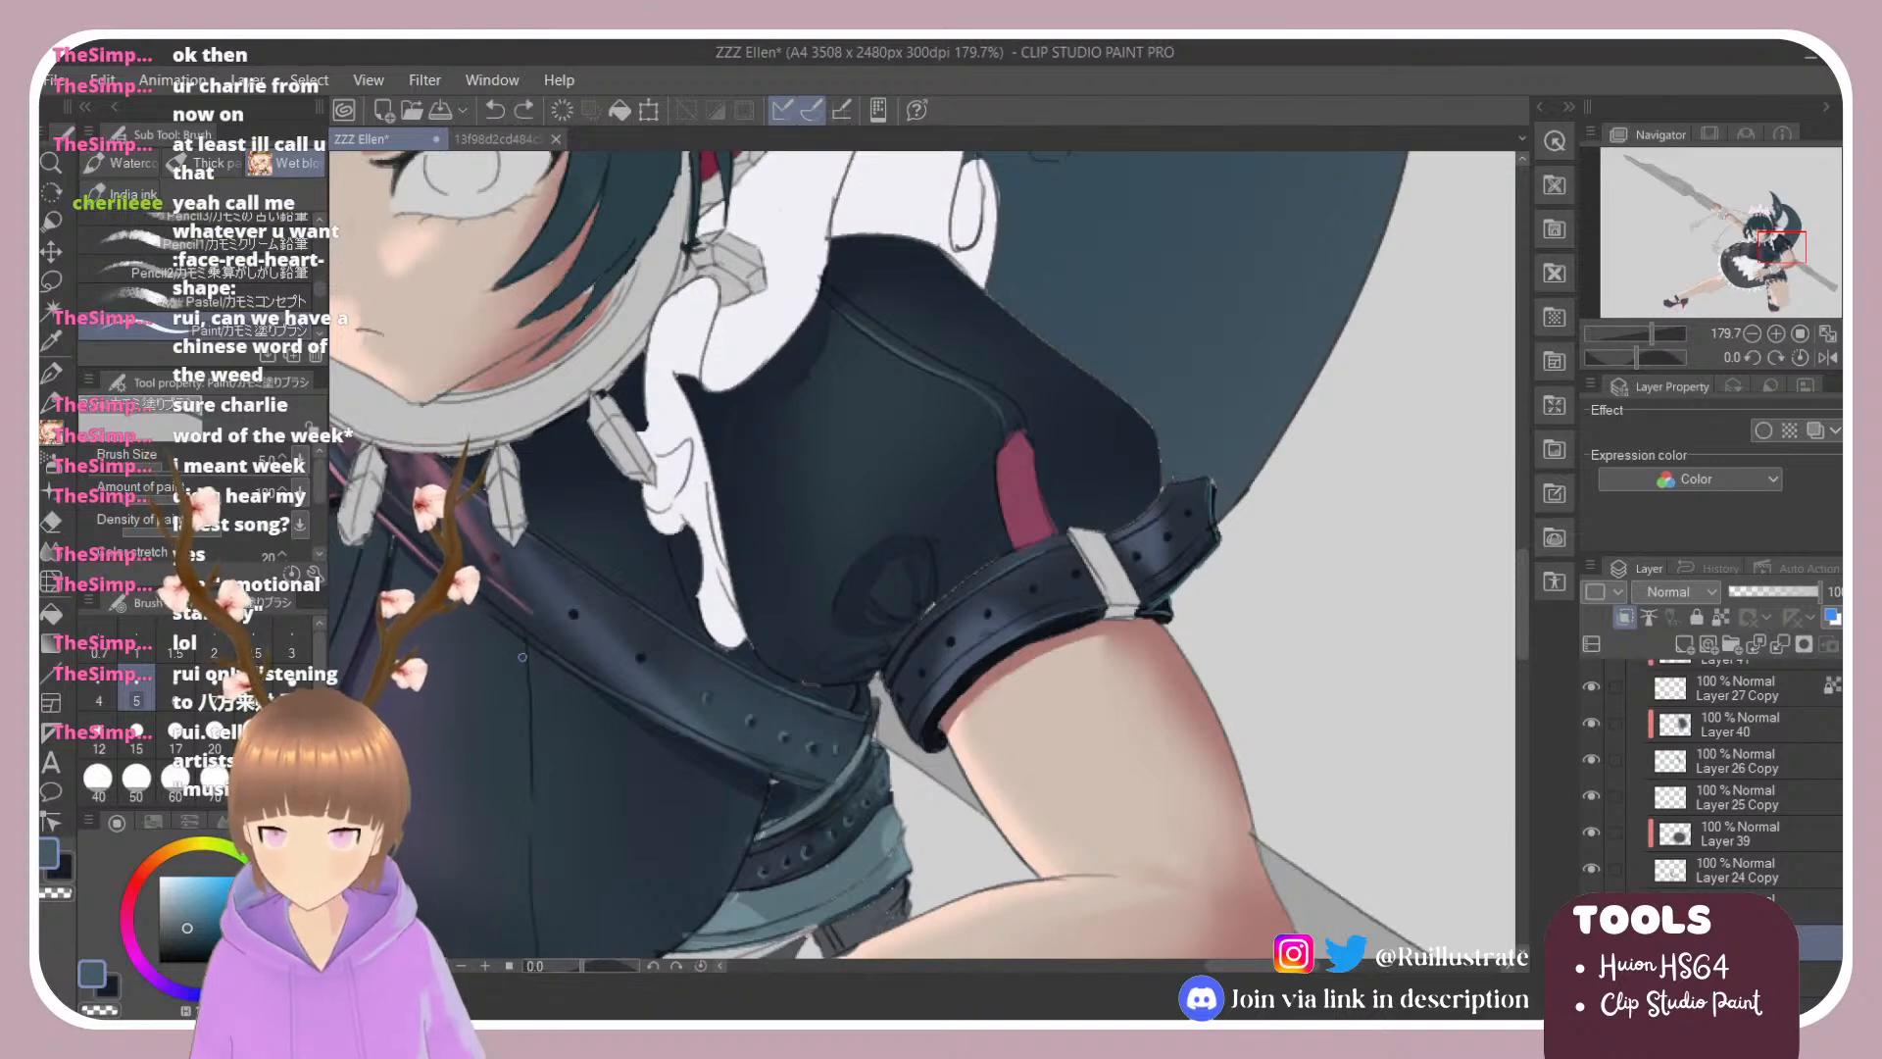
pyautogui.moveTo(533, 686); pyautogui.dragTo(535, 761)
pyautogui.hotkey('ctrl', 'z')
pyautogui.moveTo(532, 651); pyautogui.dragTo(534, 830)
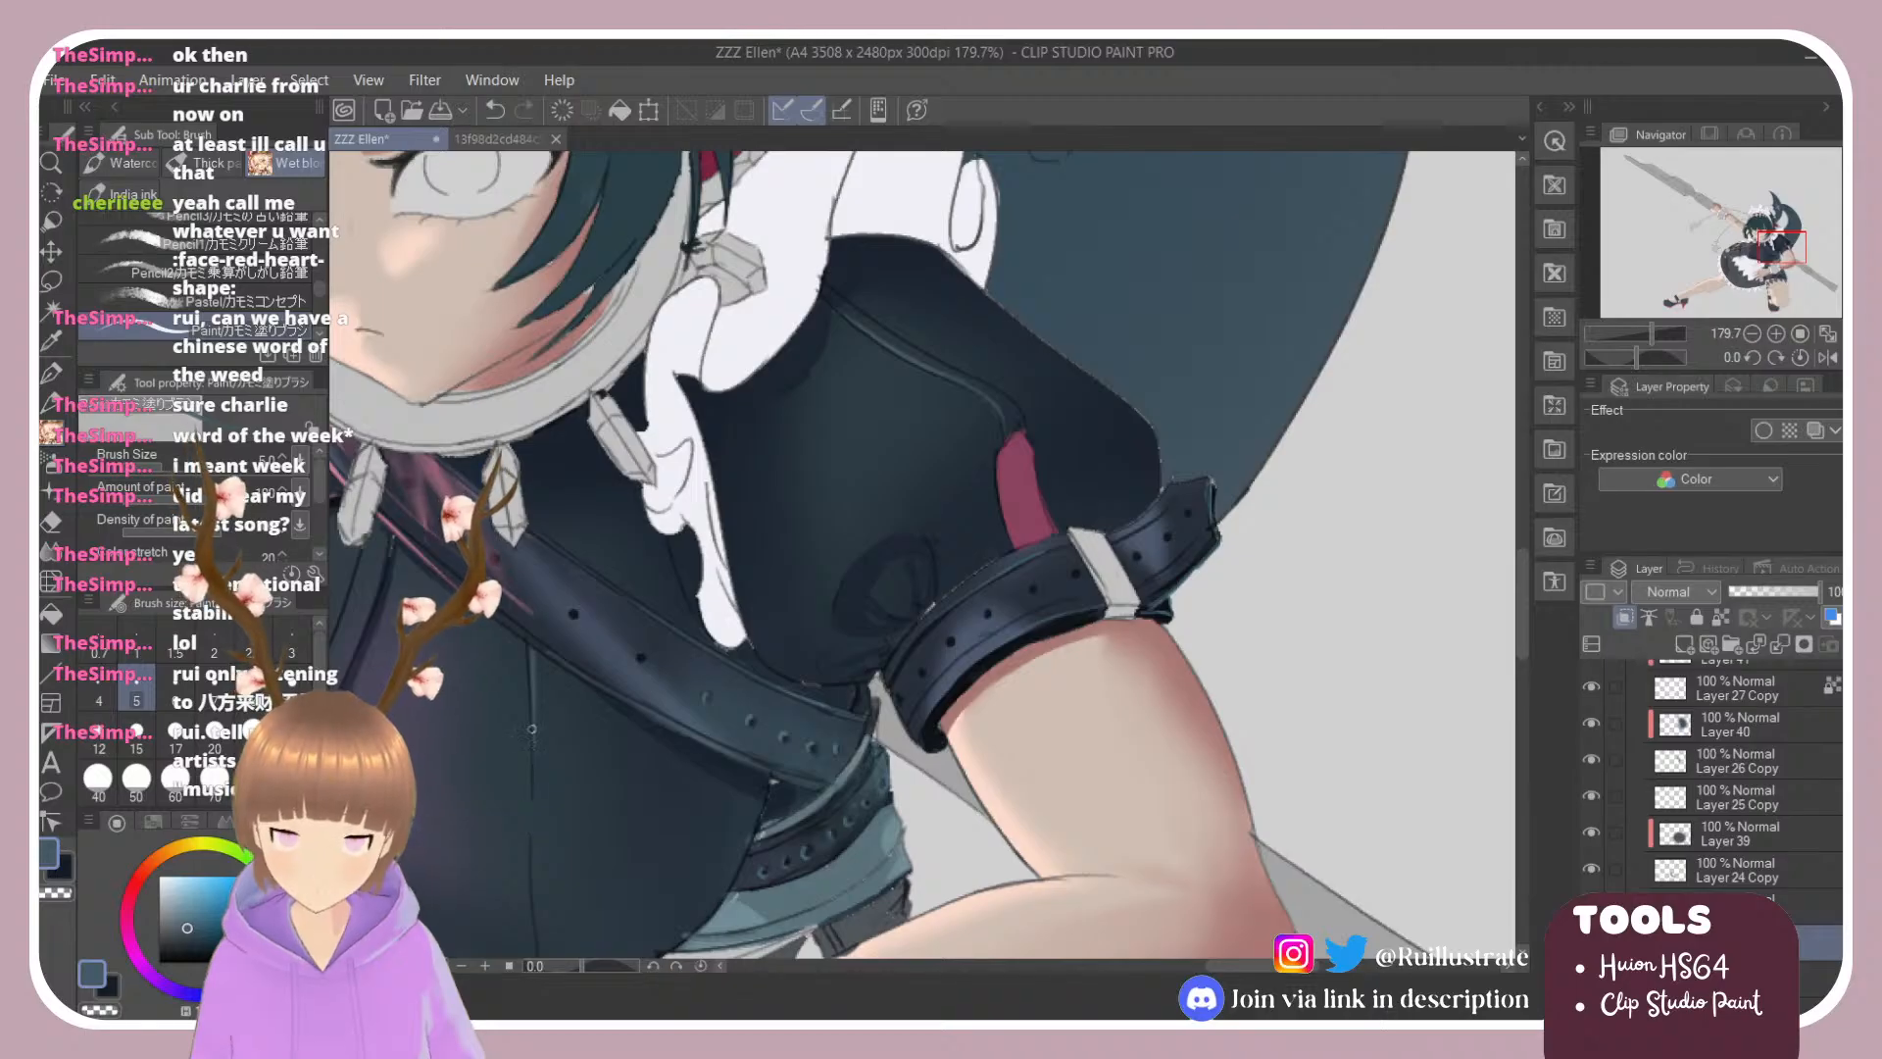
# Step: Sample the muted pink from the chest strap and paint a thin highlight down the curved bodice seam beside the purple-shaded edge
pyautogui.scroll(-4, 556, 712)
pyautogui.scroll(6, 514, 630)
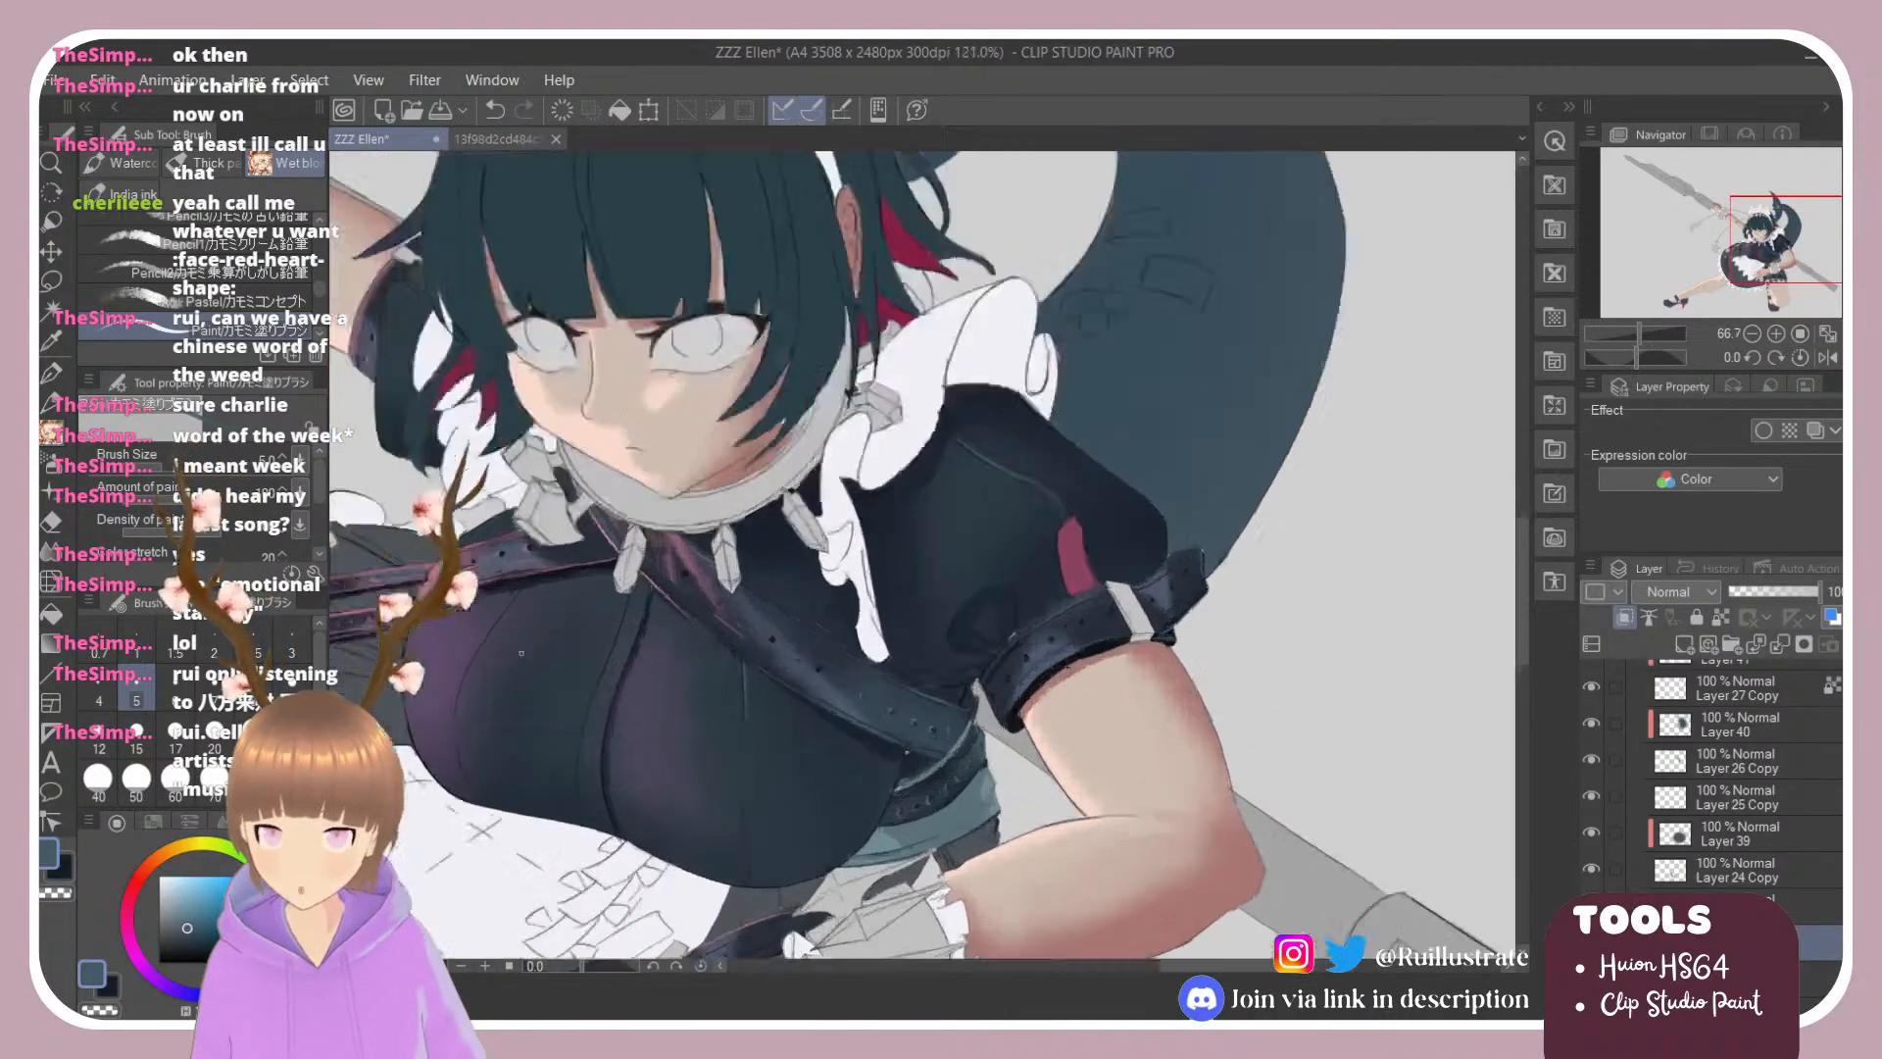
pyautogui.scroll(-3, 514, 630)
pyautogui.scroll(4, 766, 622)
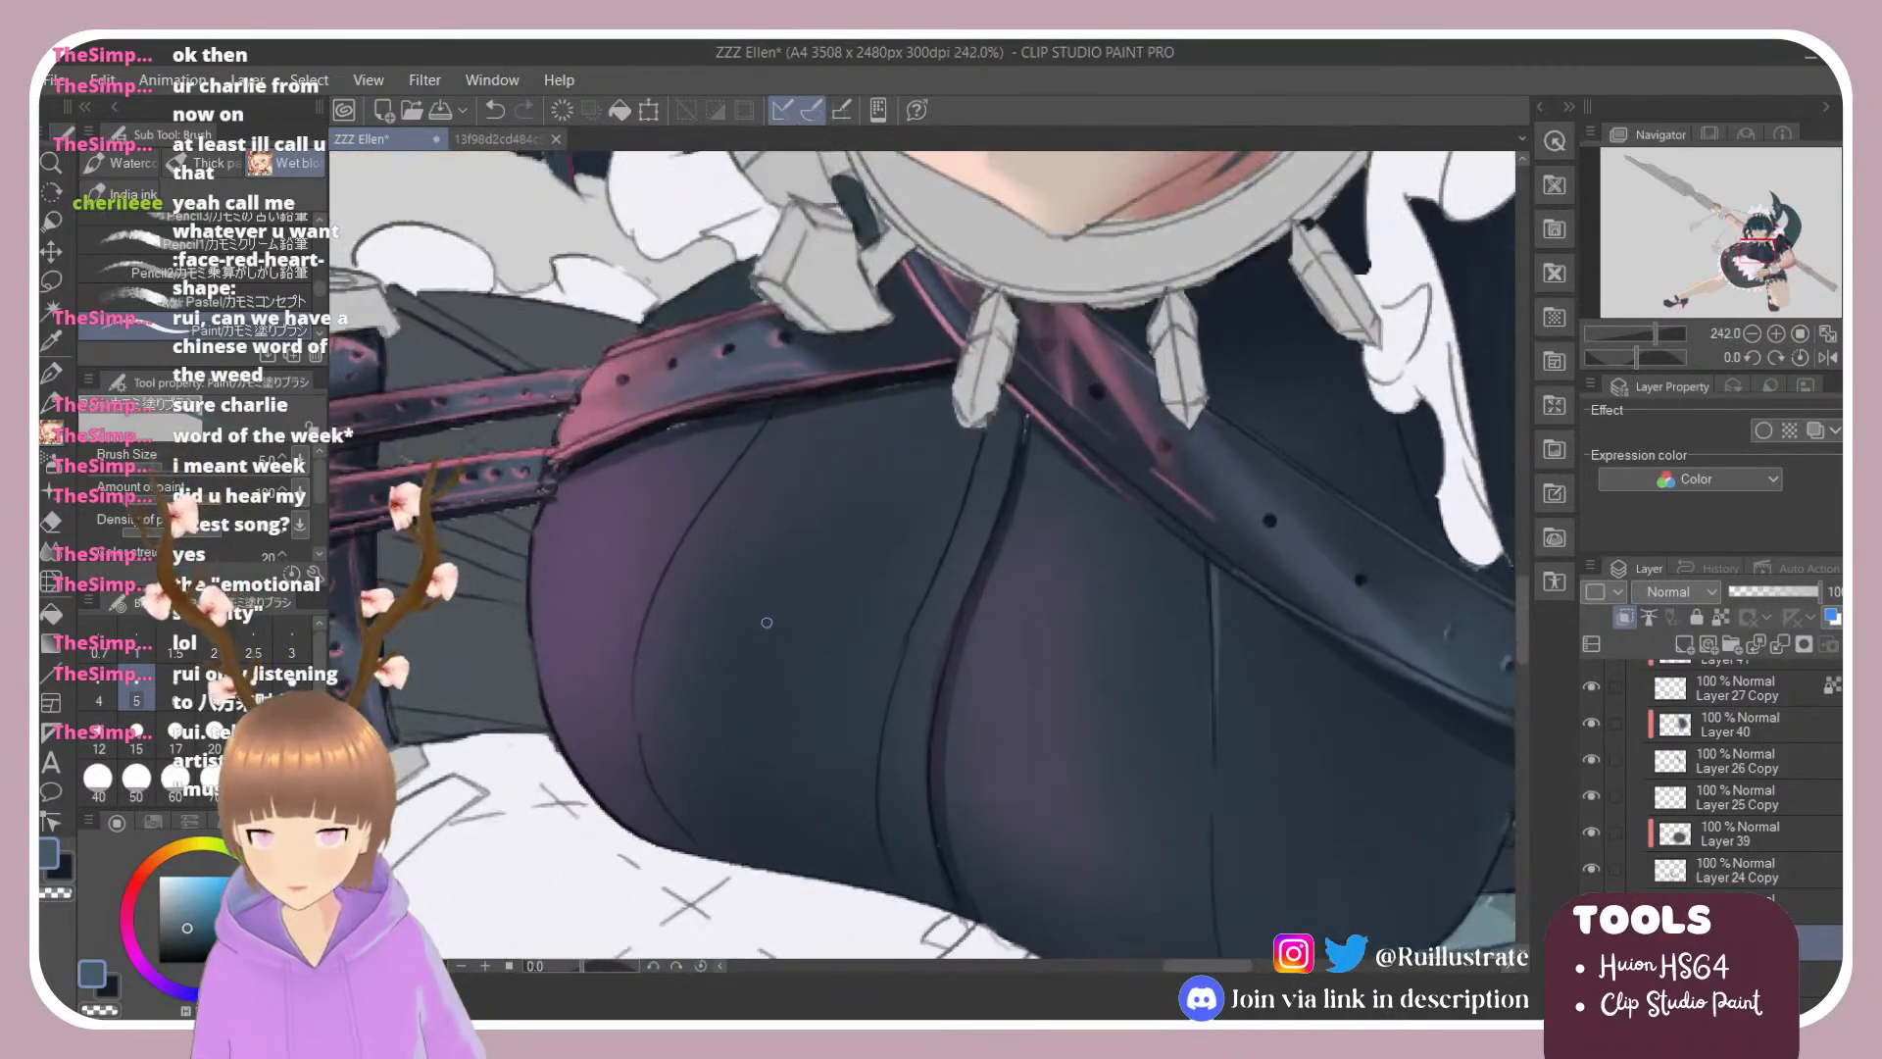
pyautogui.press('r')
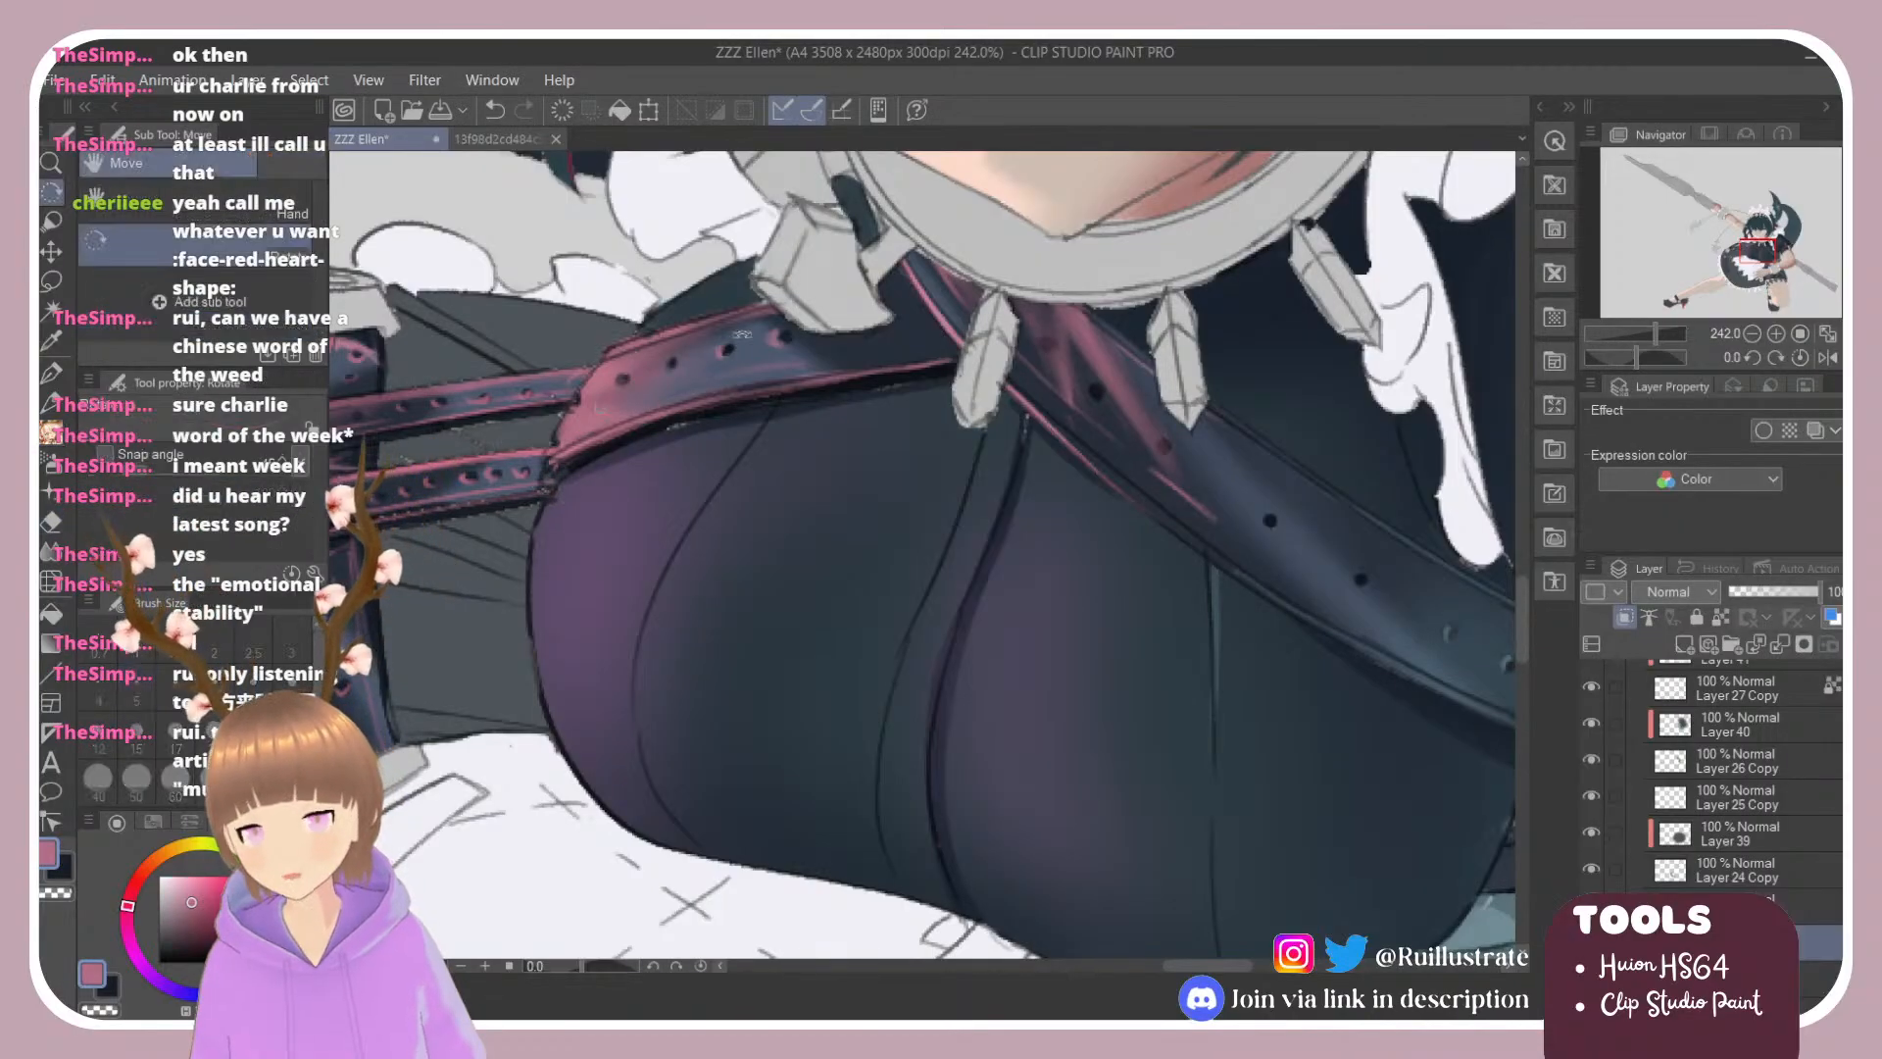
pyautogui.moveTo(610, 405); pyautogui.dragTo(645, 374)
pyautogui.press('b')
pyautogui.moveTo(734, 478); pyautogui.dragTo(697, 647)
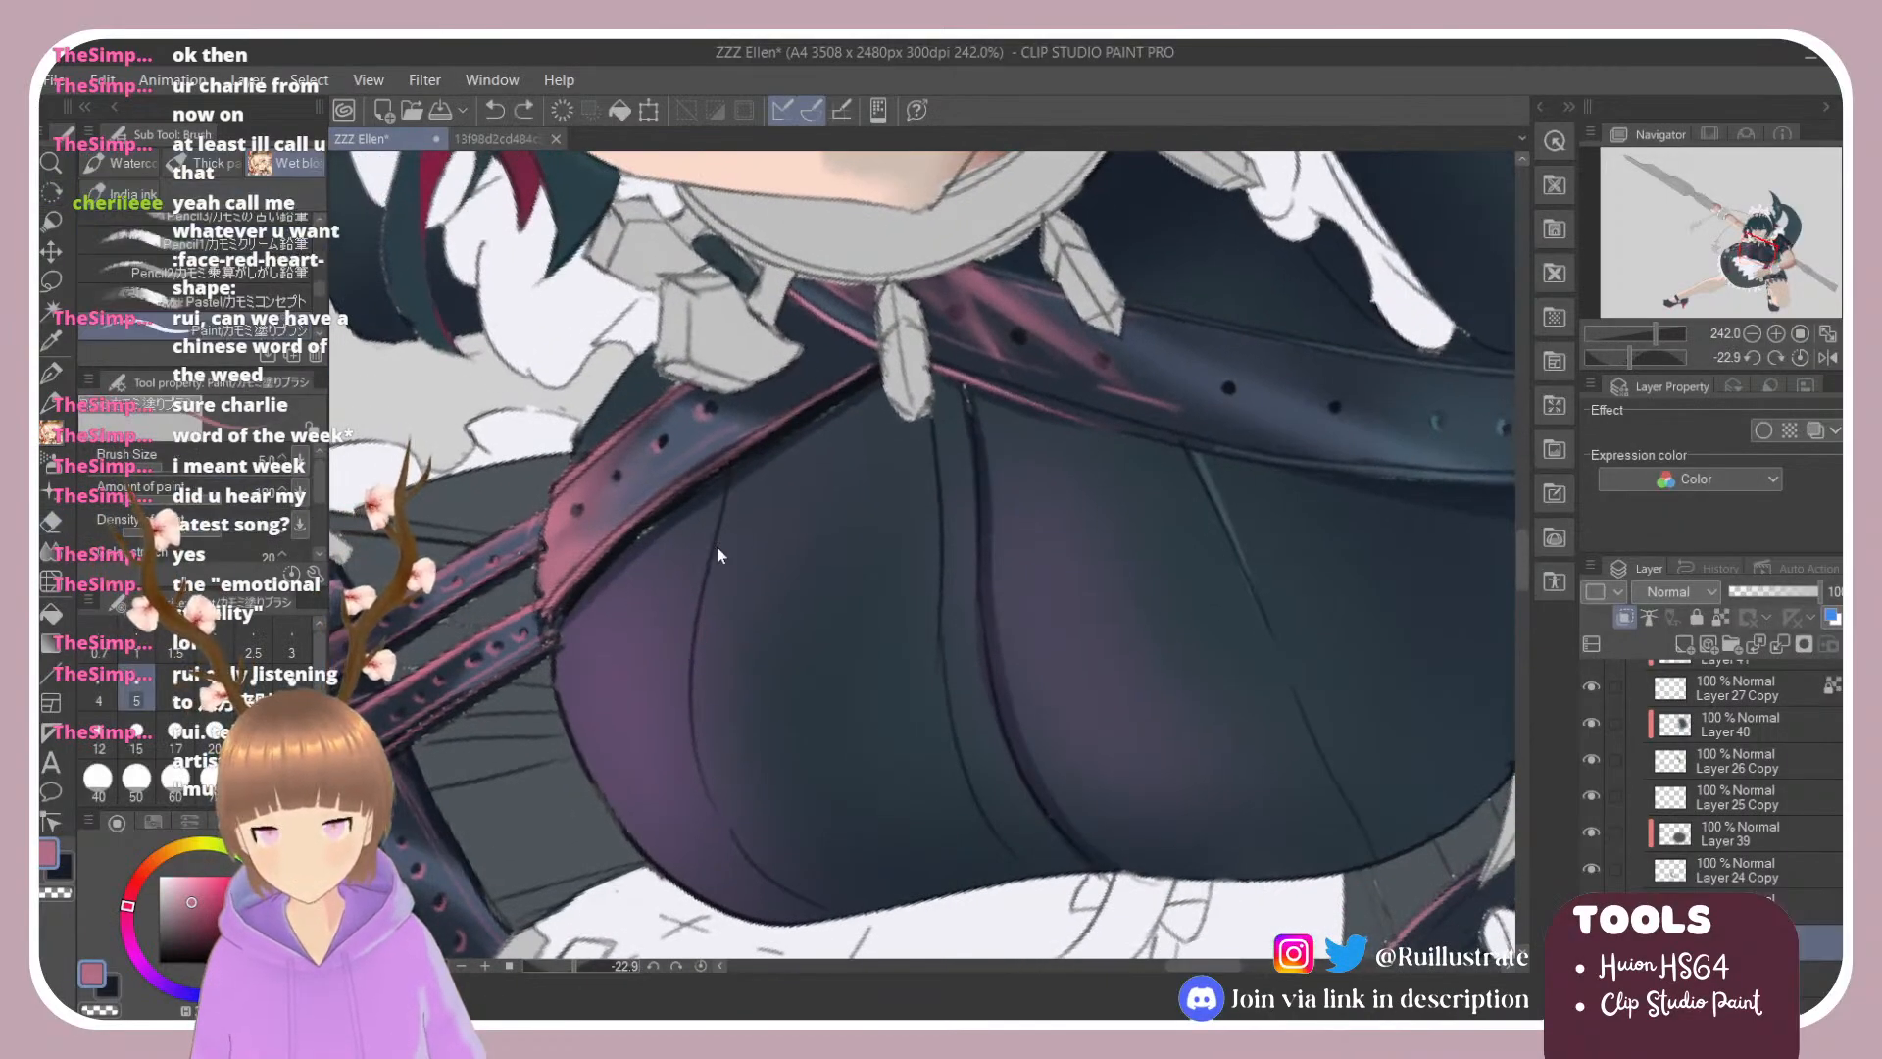
pyautogui.moveTo(730, 490); pyautogui.dragTo(690, 698)
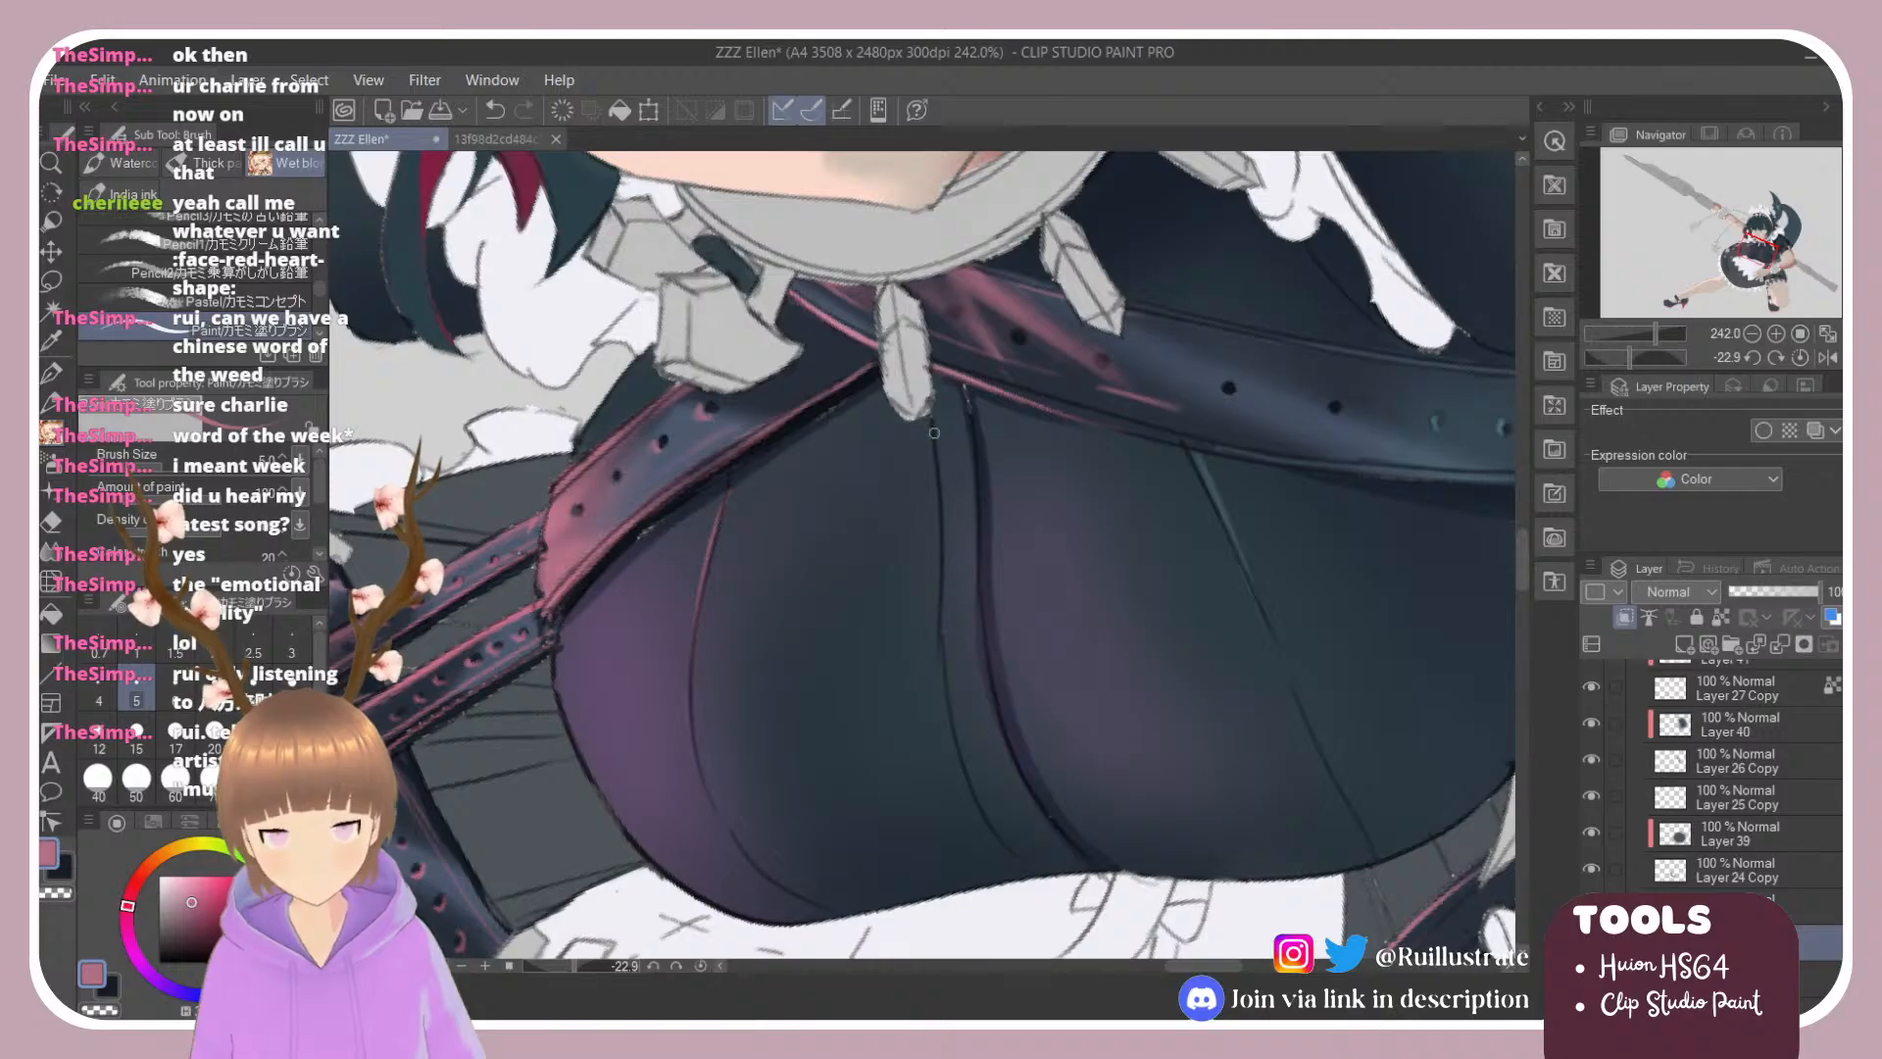
# Step: Paint a thin muted-pink highlight down the bodice's central seam, from below the collar spike to mid-chest
pyautogui.hotkey('ctrl', 'z')
pyautogui.moveTo(934, 432); pyautogui.dragTo(942, 637)
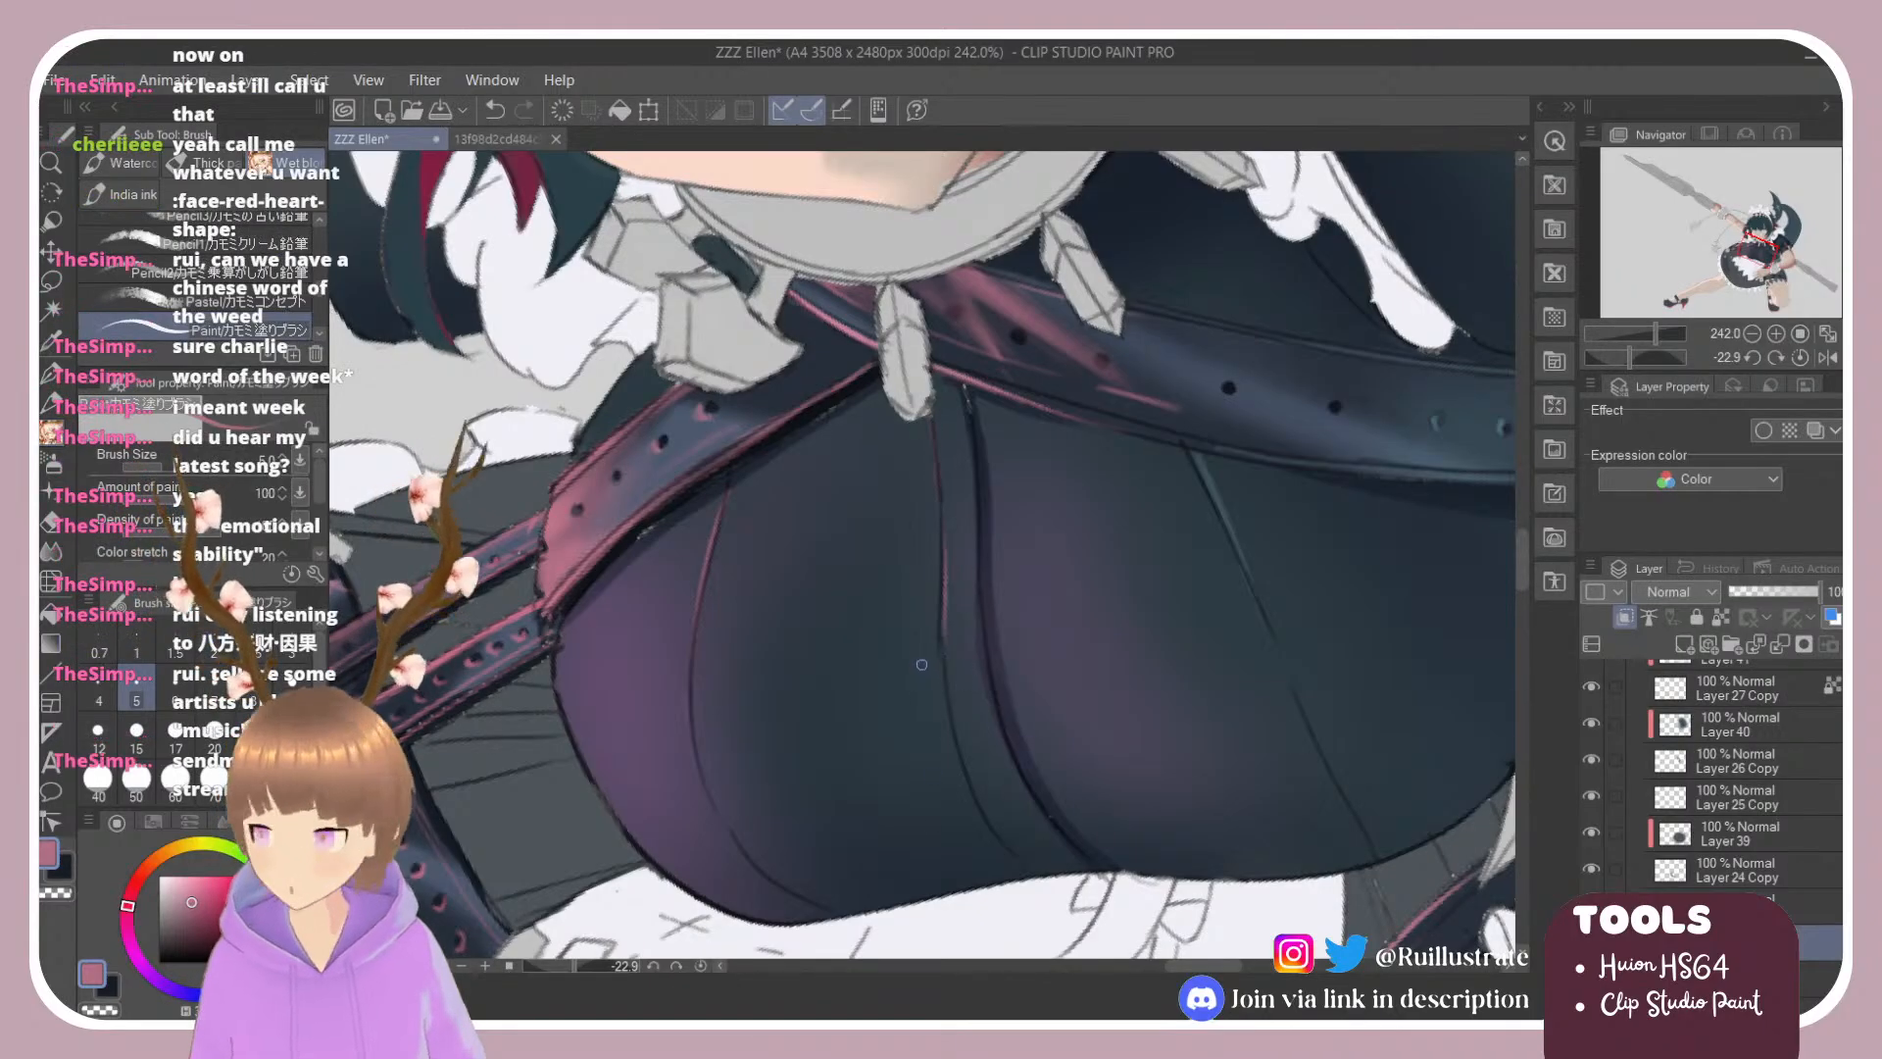
pyautogui.hotkey('ctrl', 'z')
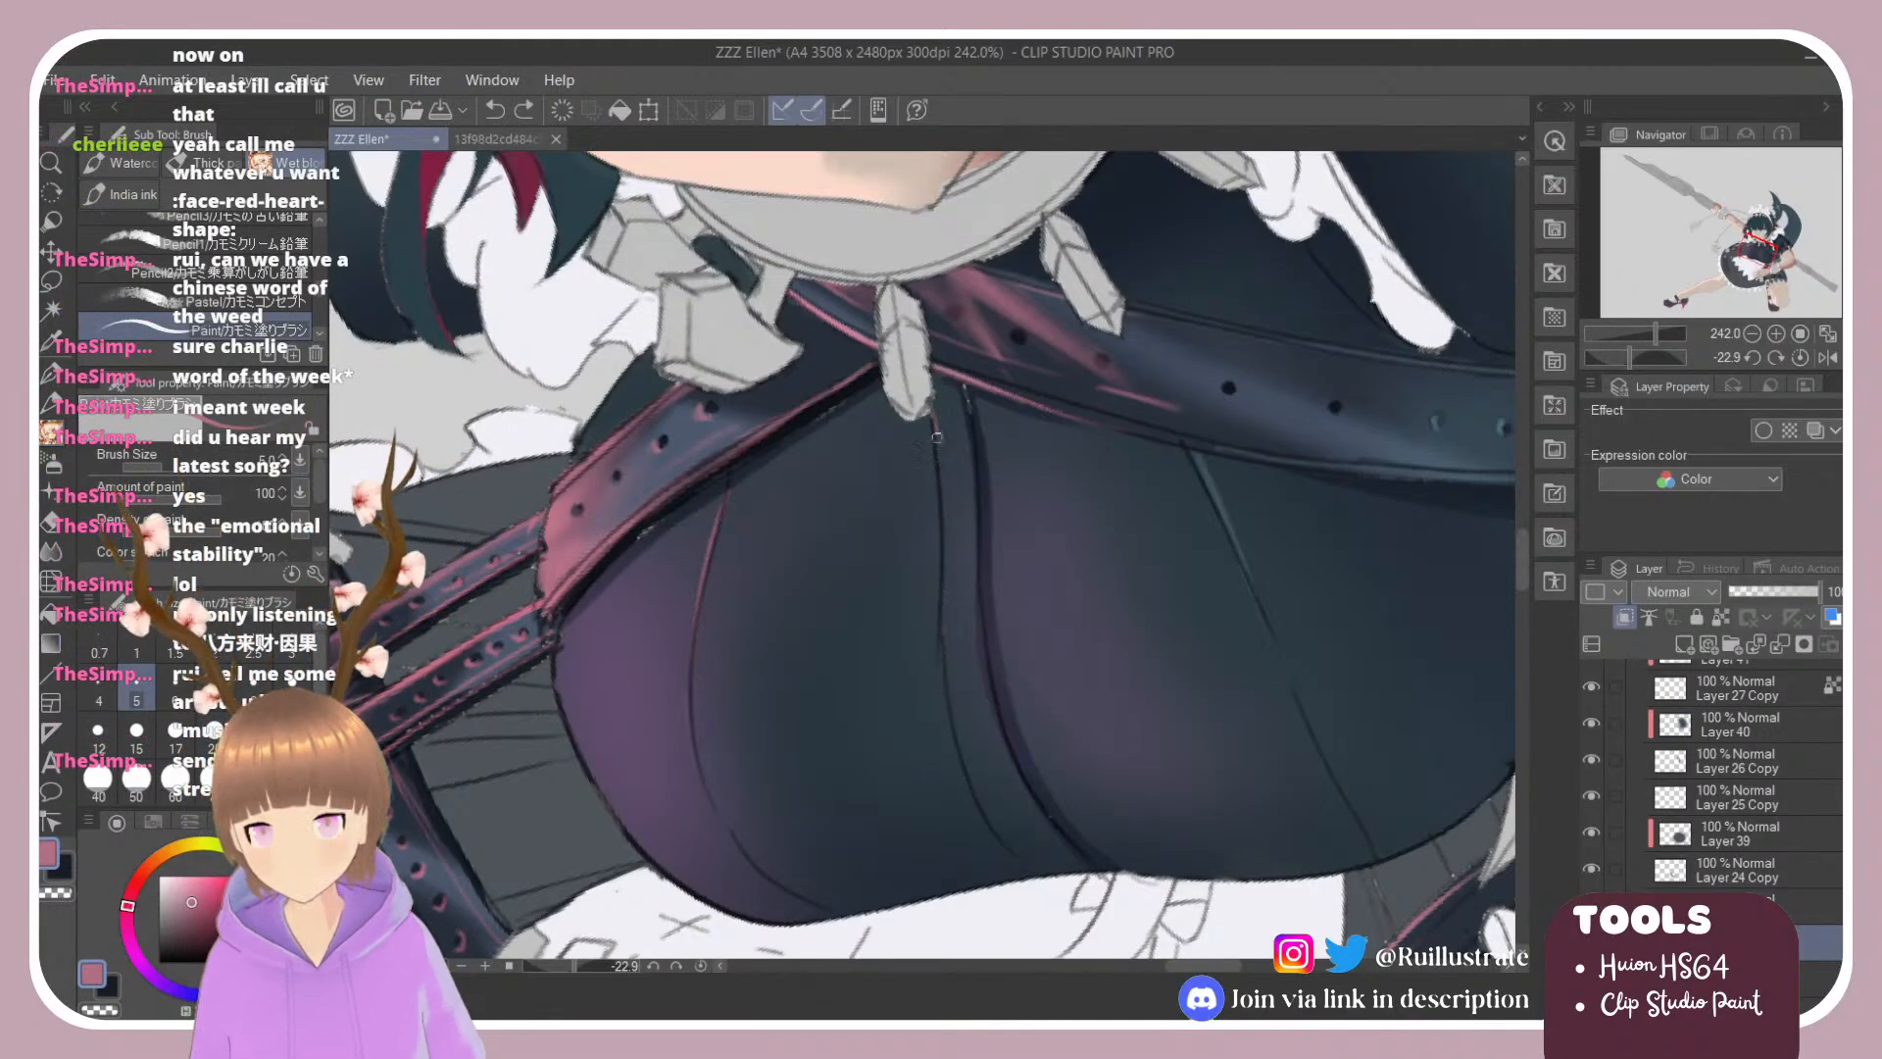
pyautogui.moveTo(936, 437); pyautogui.dragTo(956, 721)
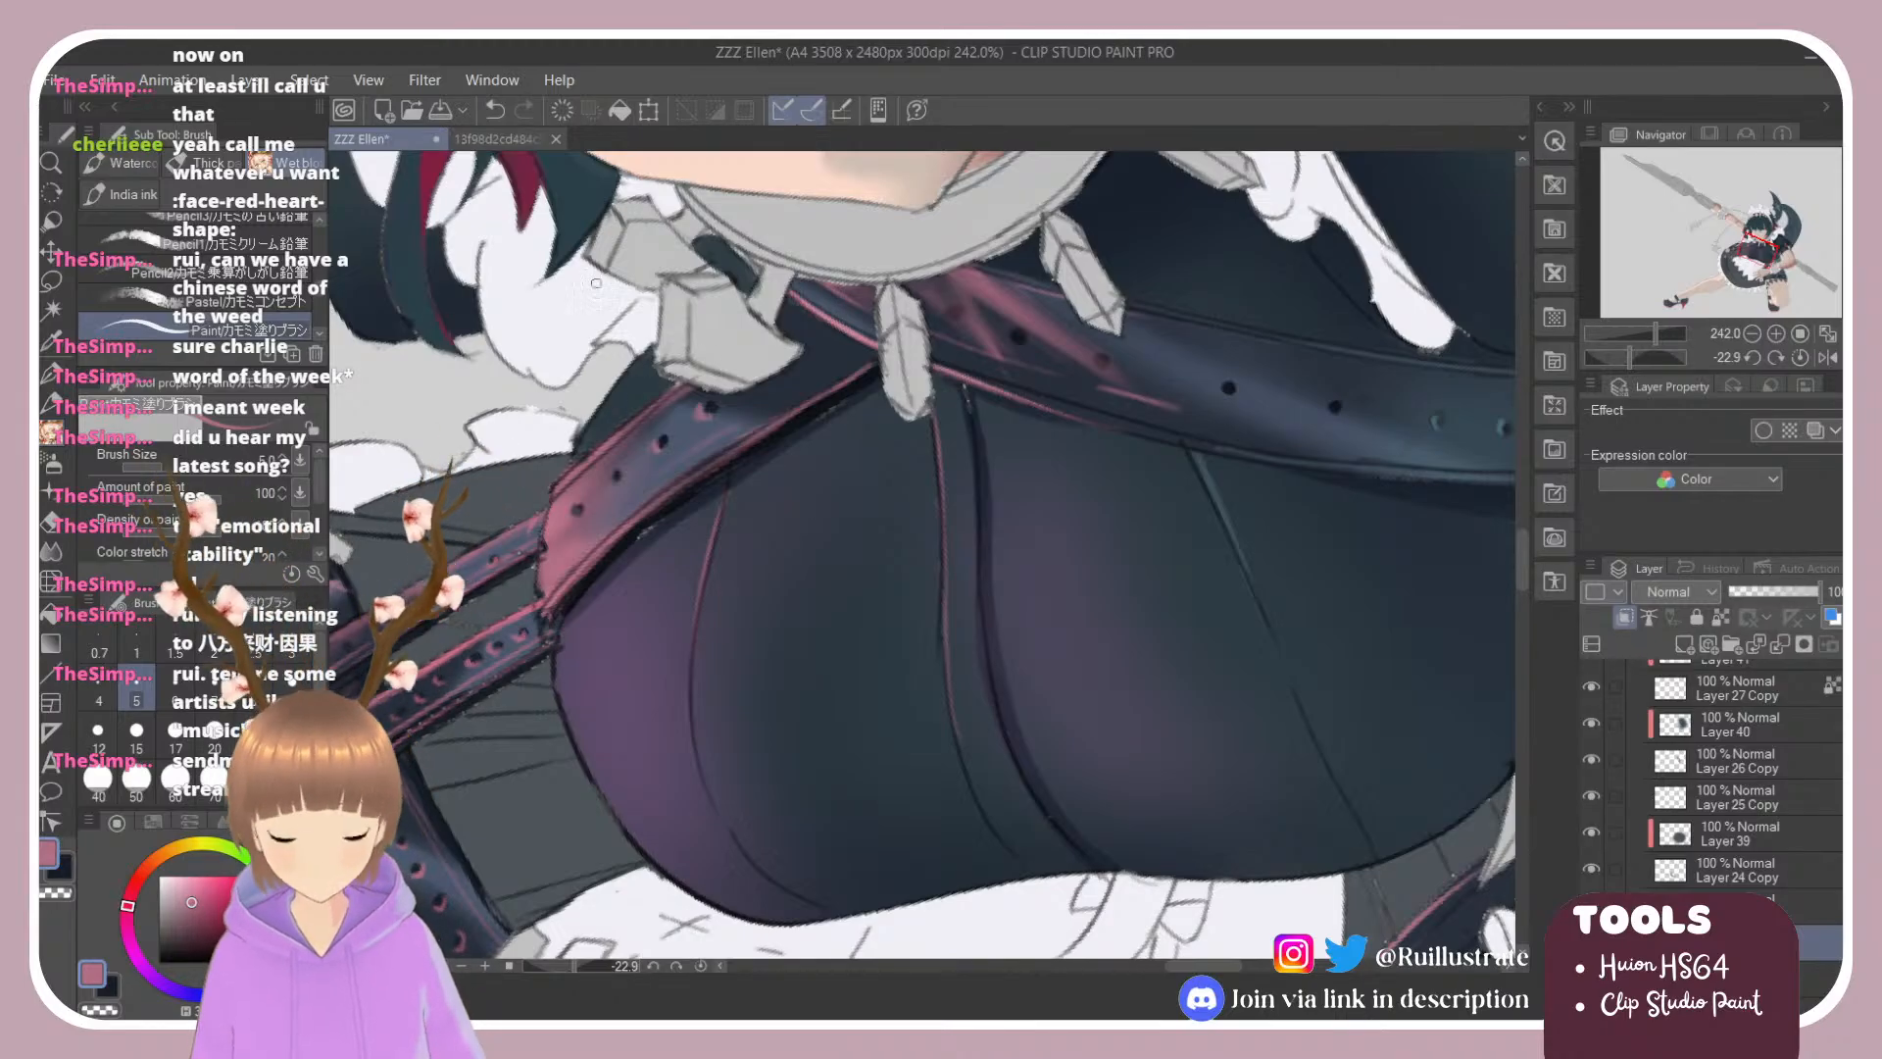
pyautogui.press('b')
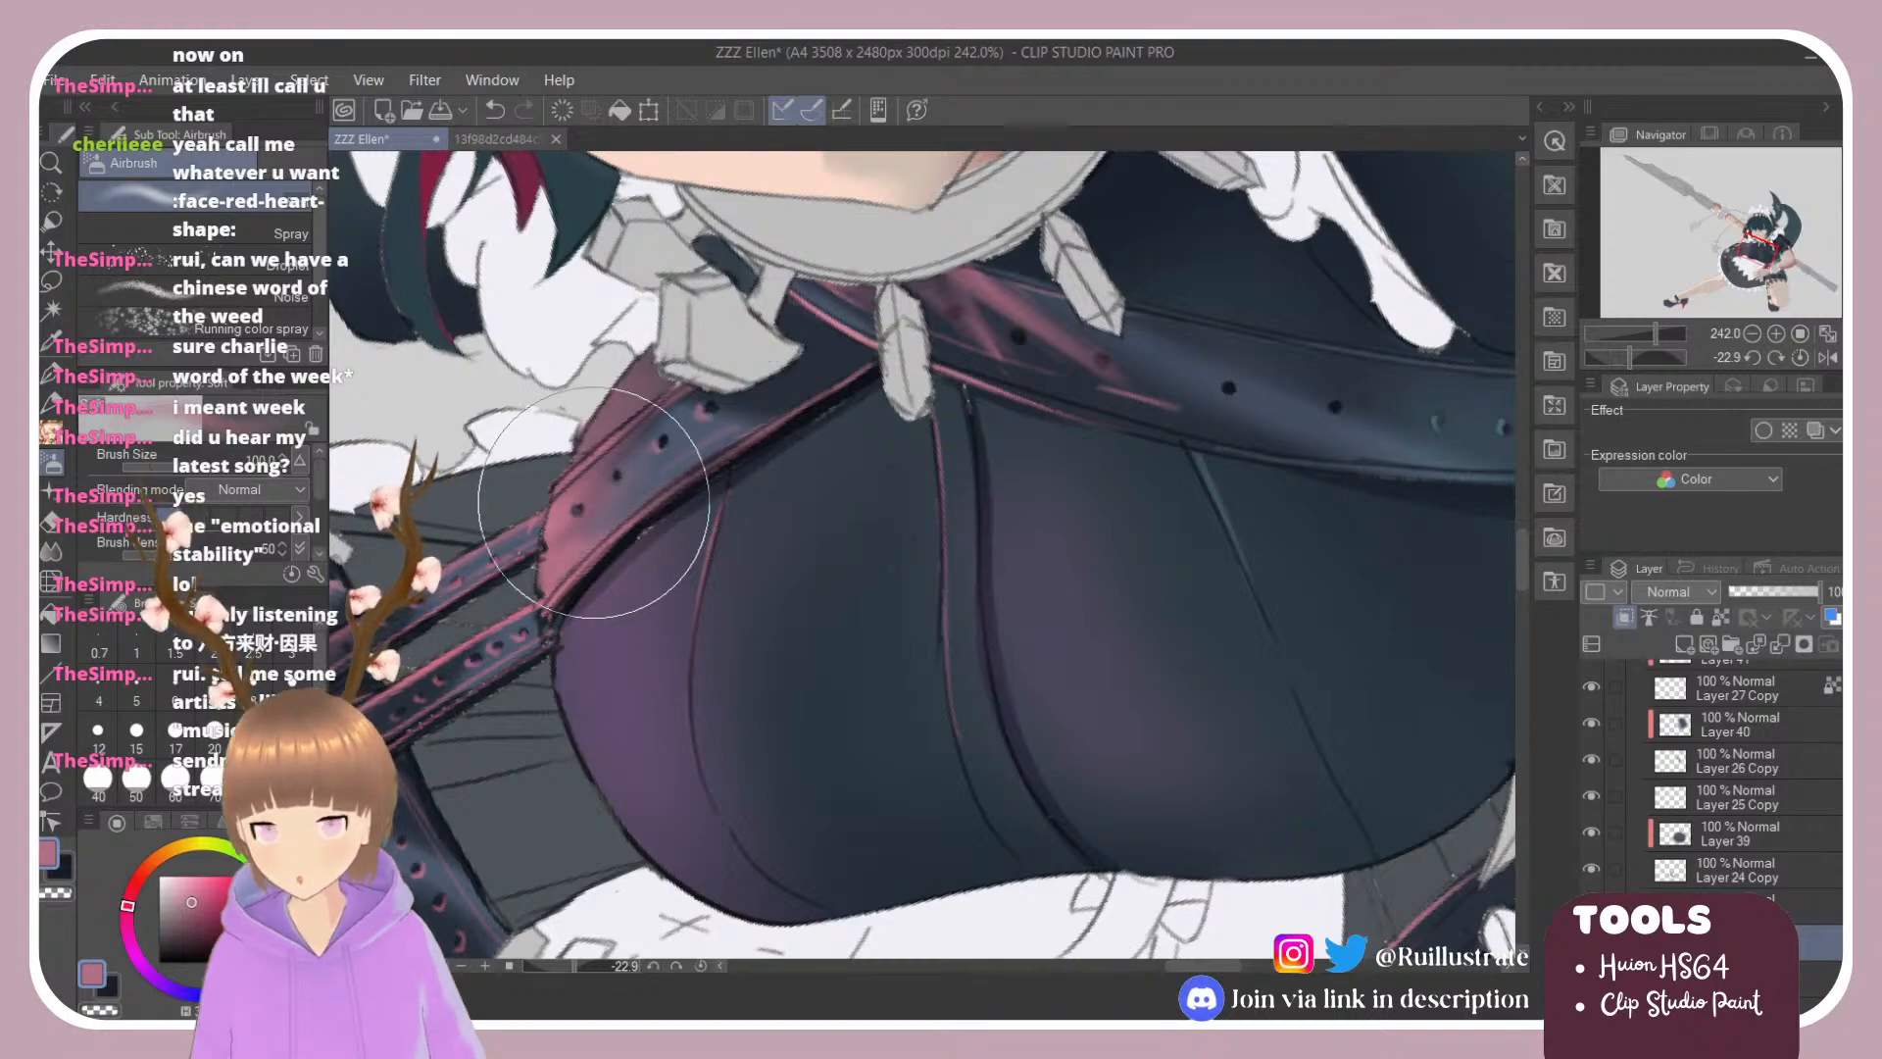
pyautogui.scroll(-3, 594, 501)
pyautogui.scroll(3, 651, 568)
pyautogui.moveTo(651, 568); pyautogui.dragTo(1009, 735)
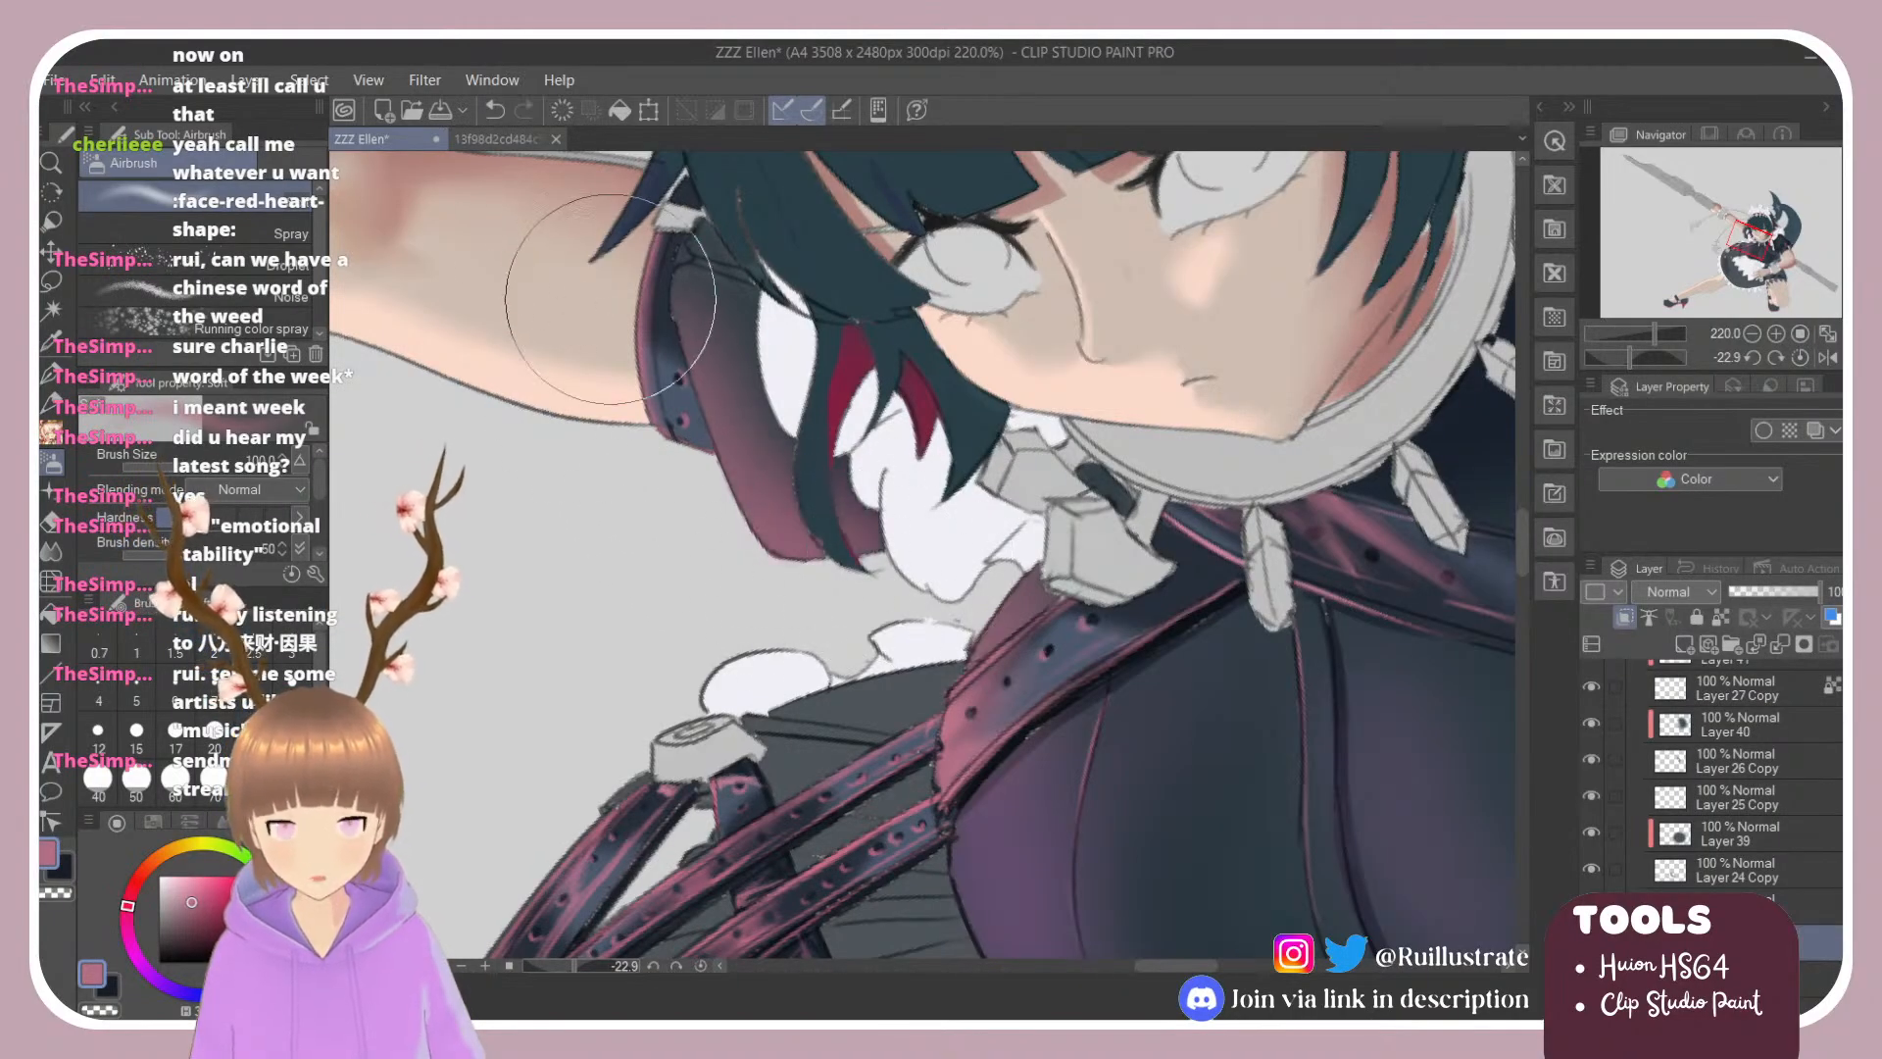
pyautogui.press('b')
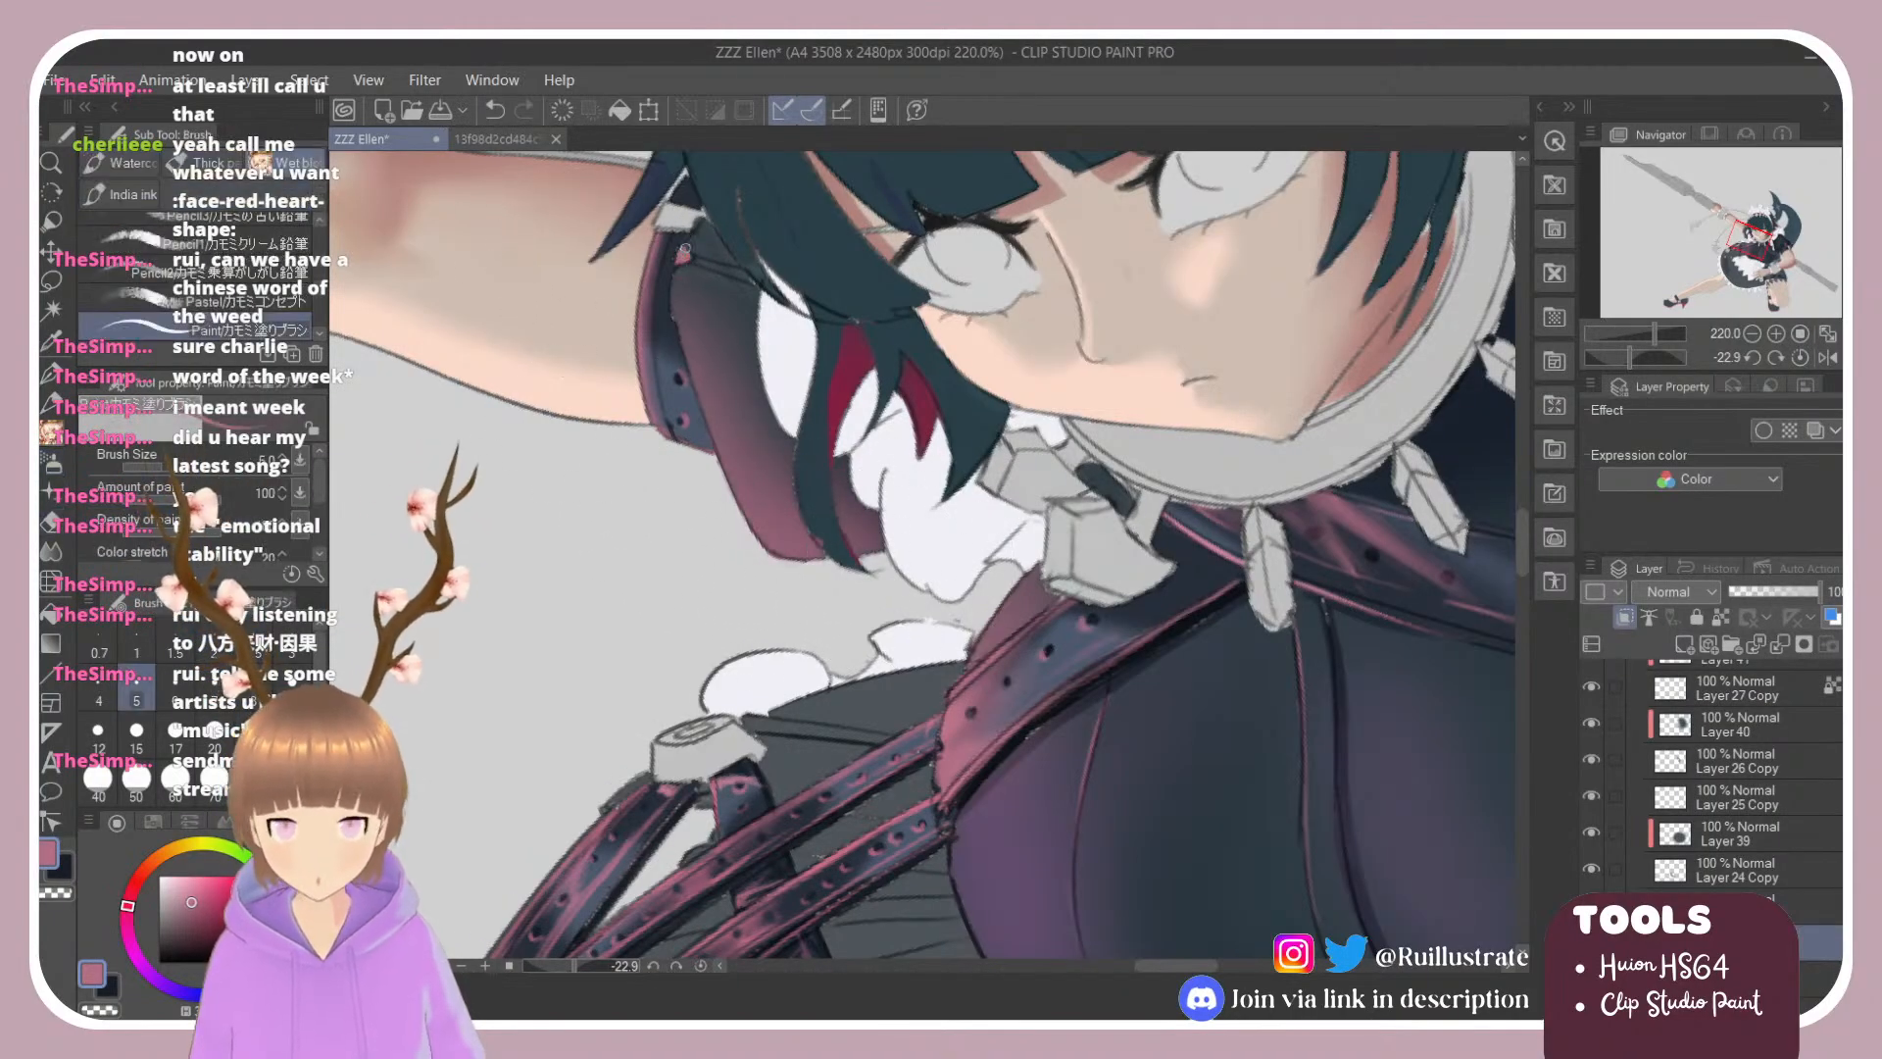
pyautogui.hotkey('ctrl', 'z')
pyautogui.scroll(-6, 466, 678)
pyautogui.scroll(1, 467, 679)
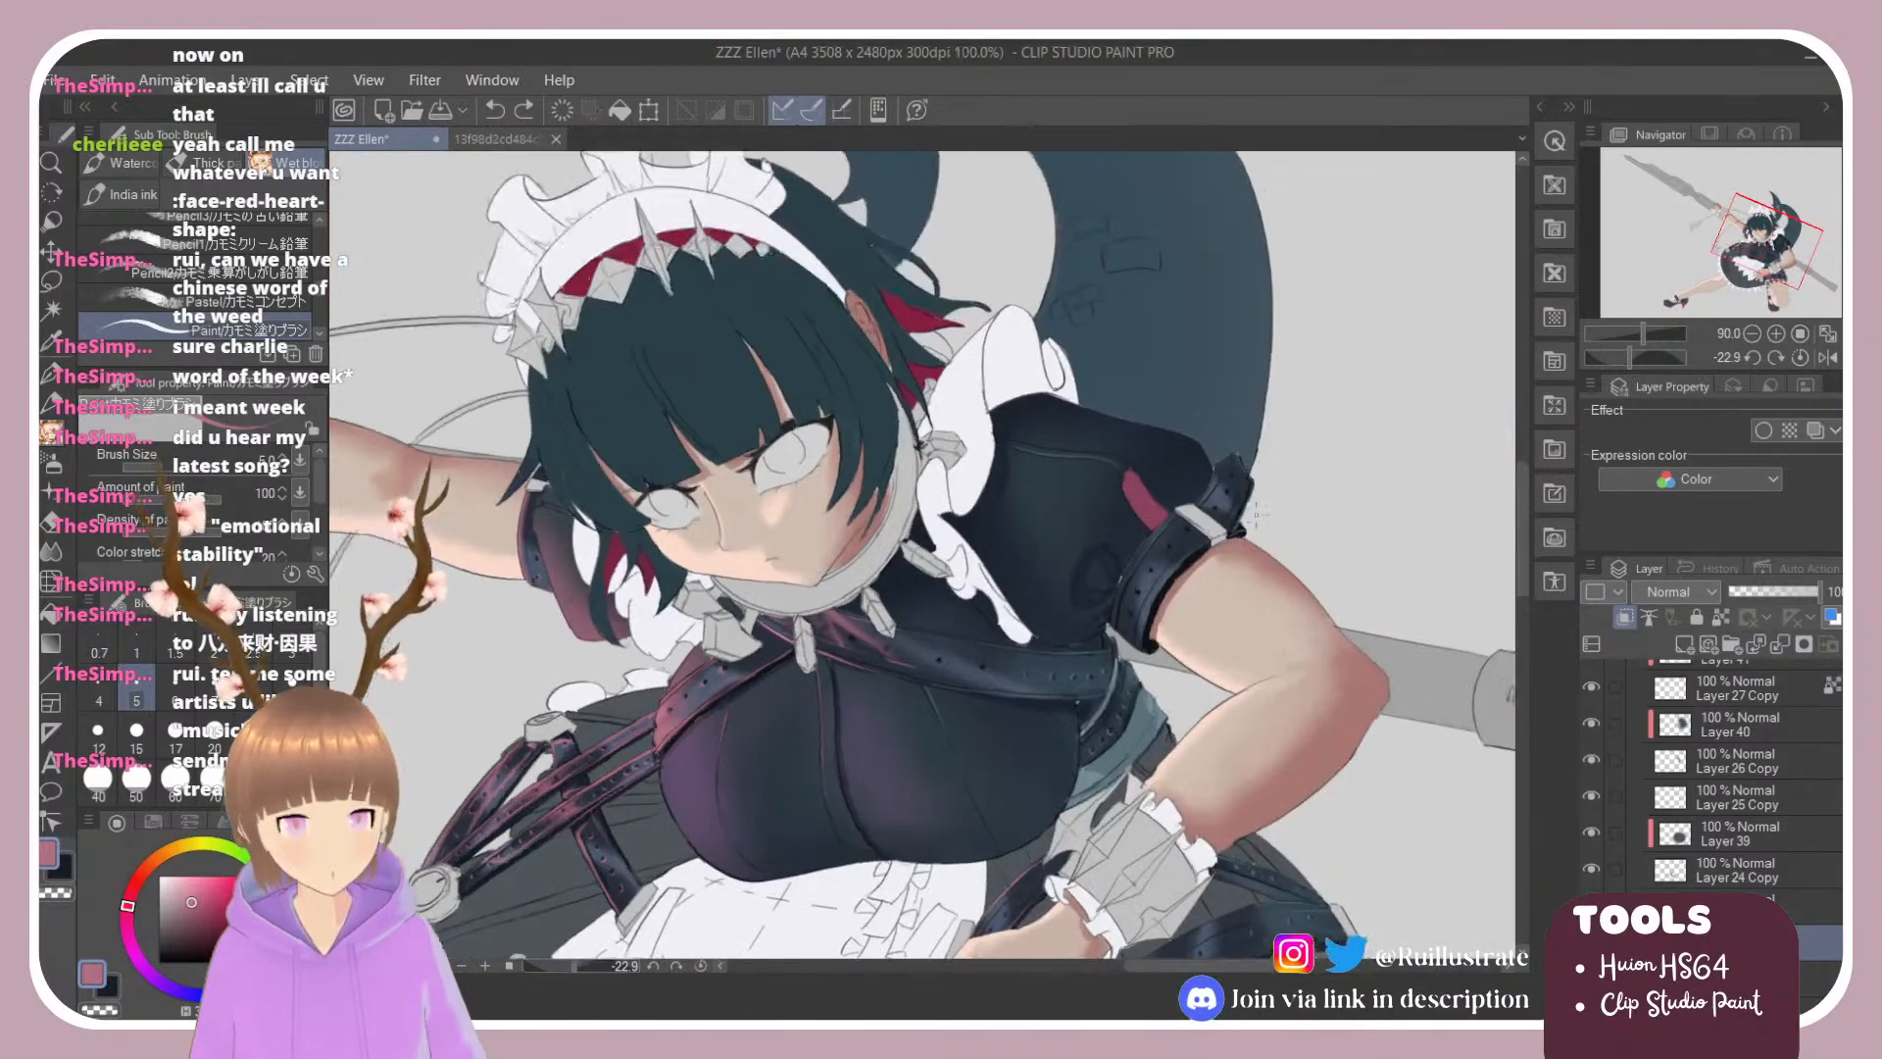
# Step: Sample the crimson from the near sleeve's panel and dab it onto the far sleeve beside its arm strap
pyautogui.scroll(2, 1257, 513)
pyautogui.keyDown('alt'); pyautogui.click(1129, 500); pyautogui.keyUp('alt')
pyautogui.scroll(-5, 1362, 516)
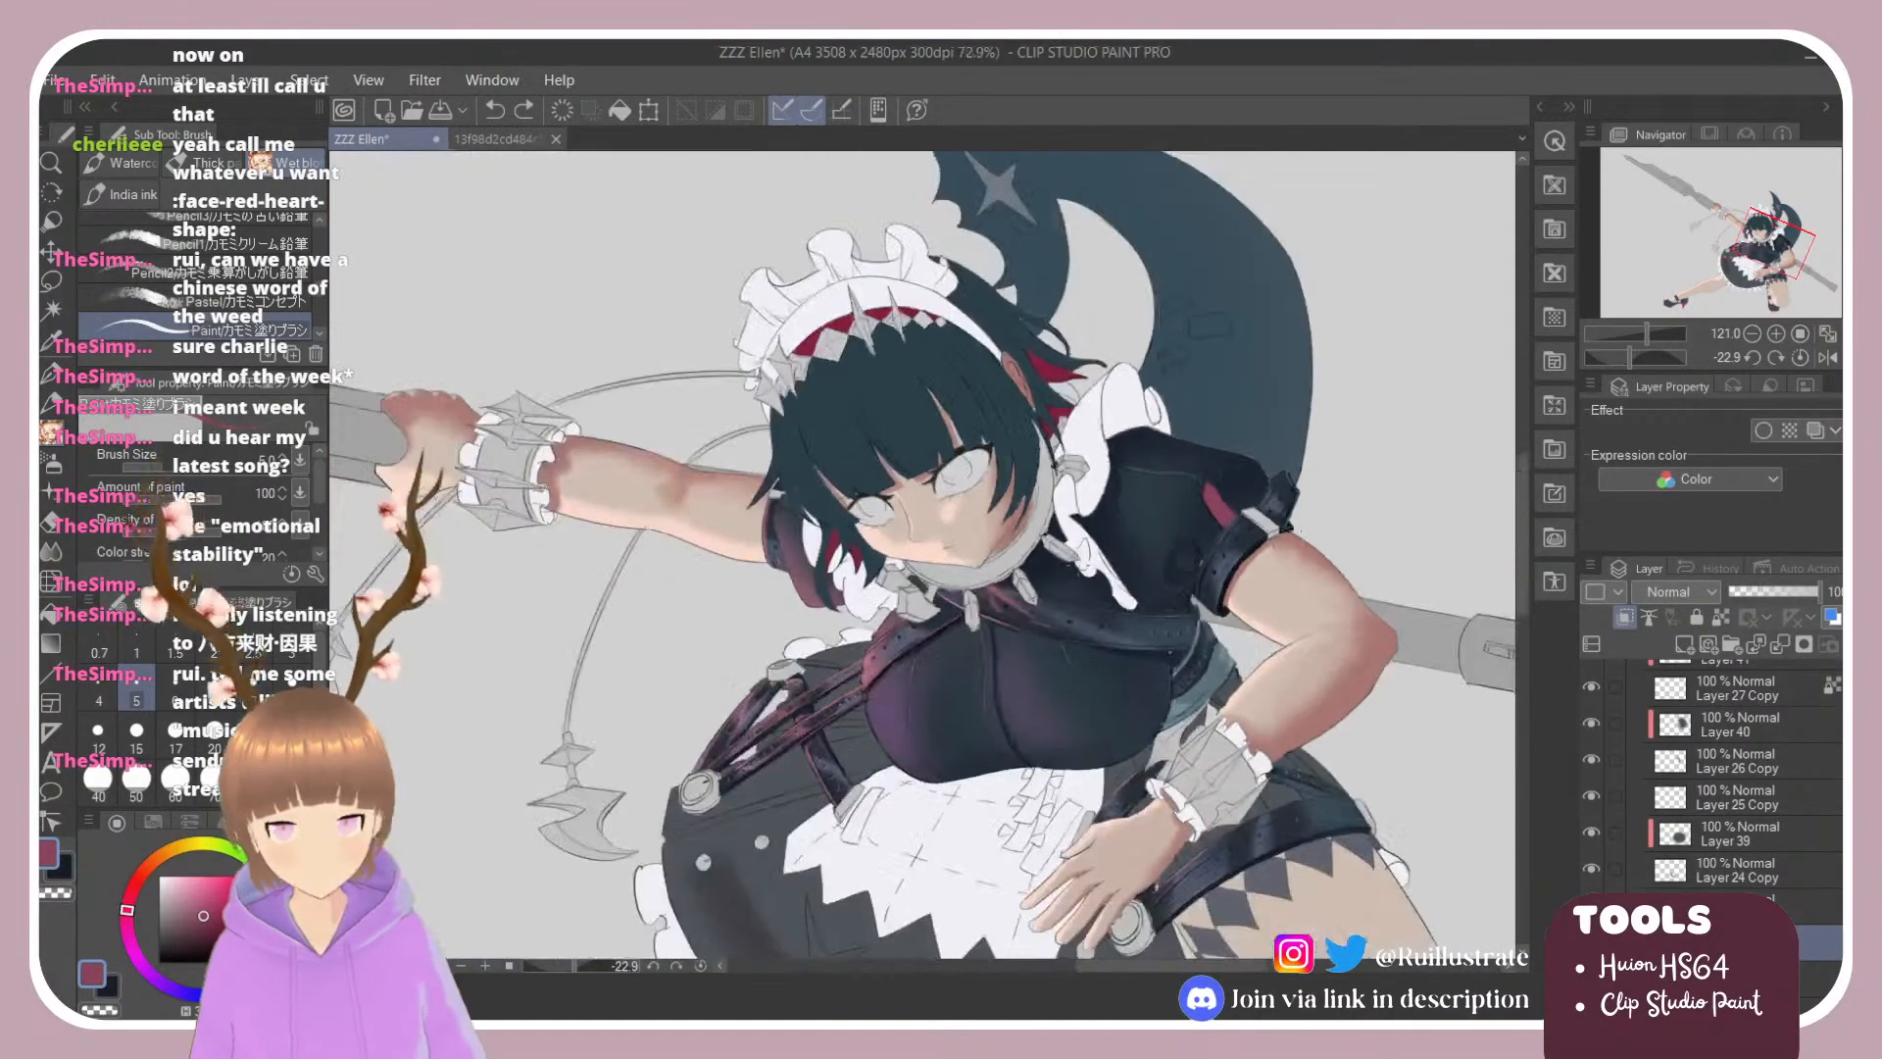
pyautogui.scroll(3, 833, 529)
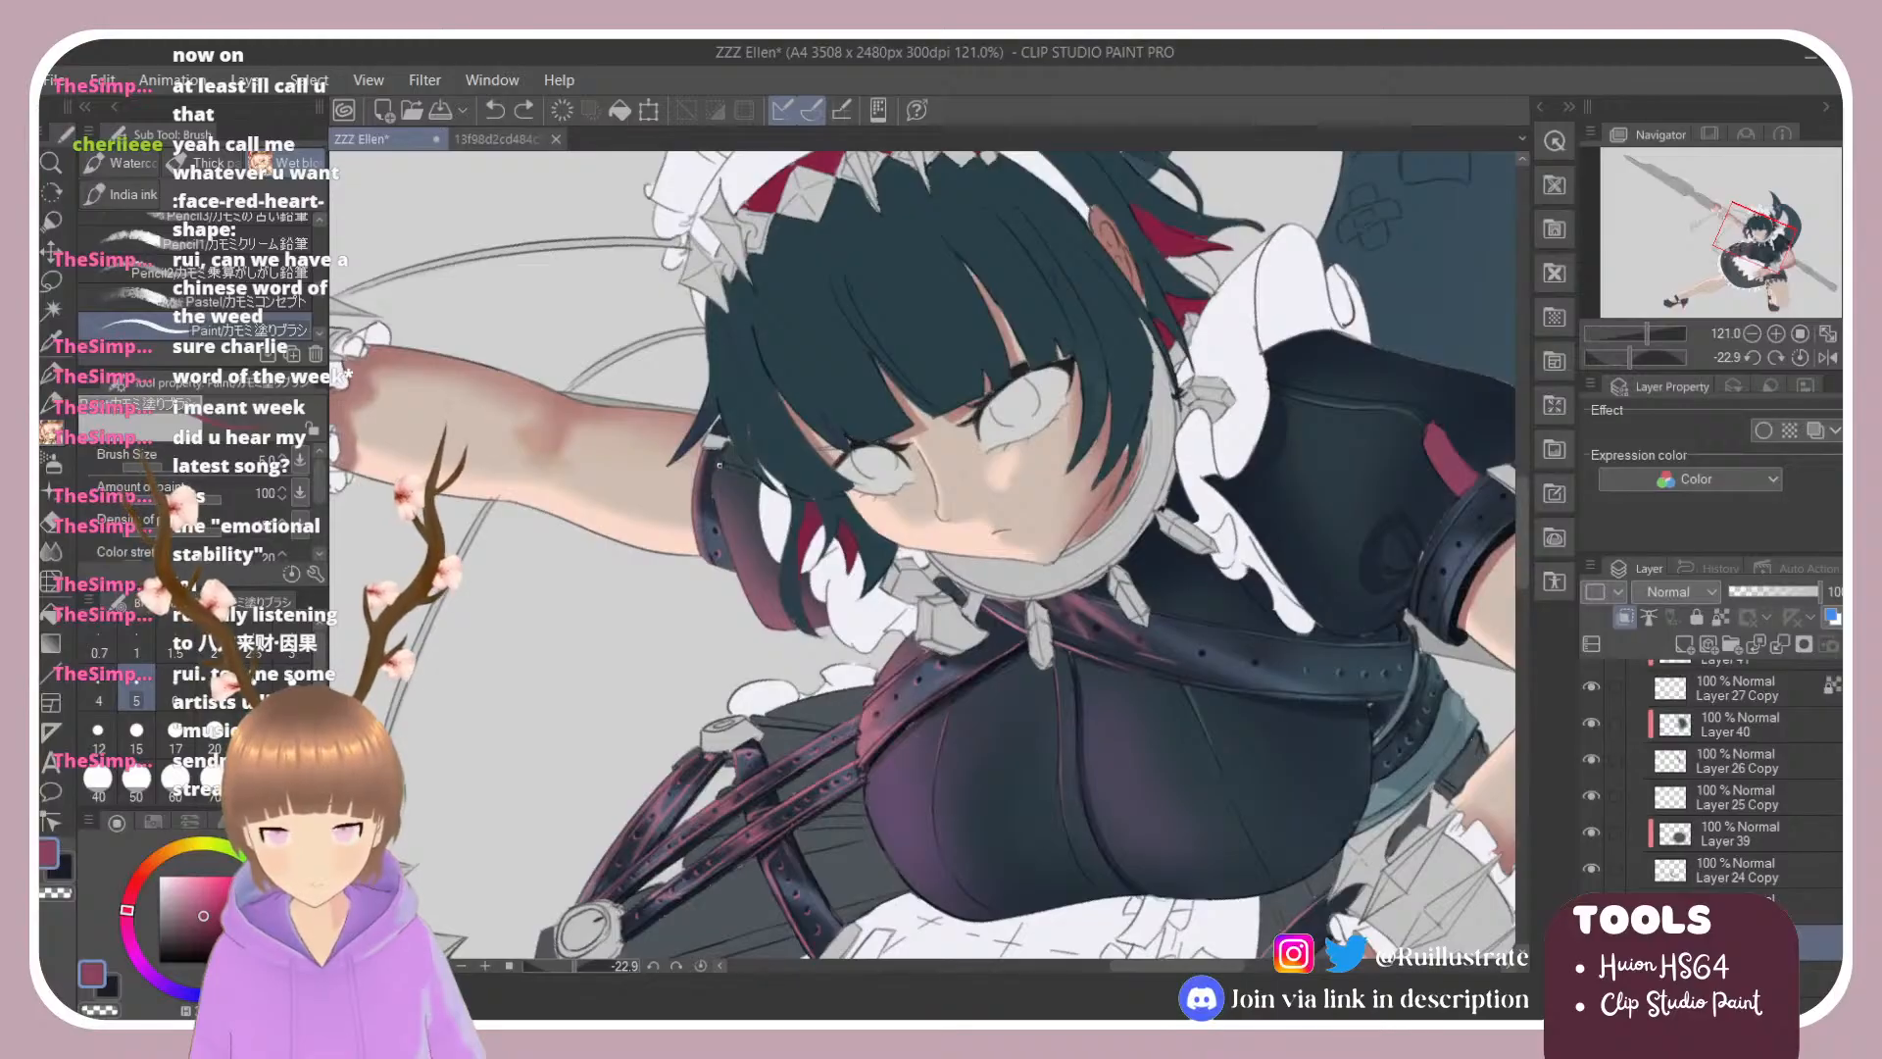
pyautogui.moveTo(719, 465); pyautogui.dragTo(714, 457)
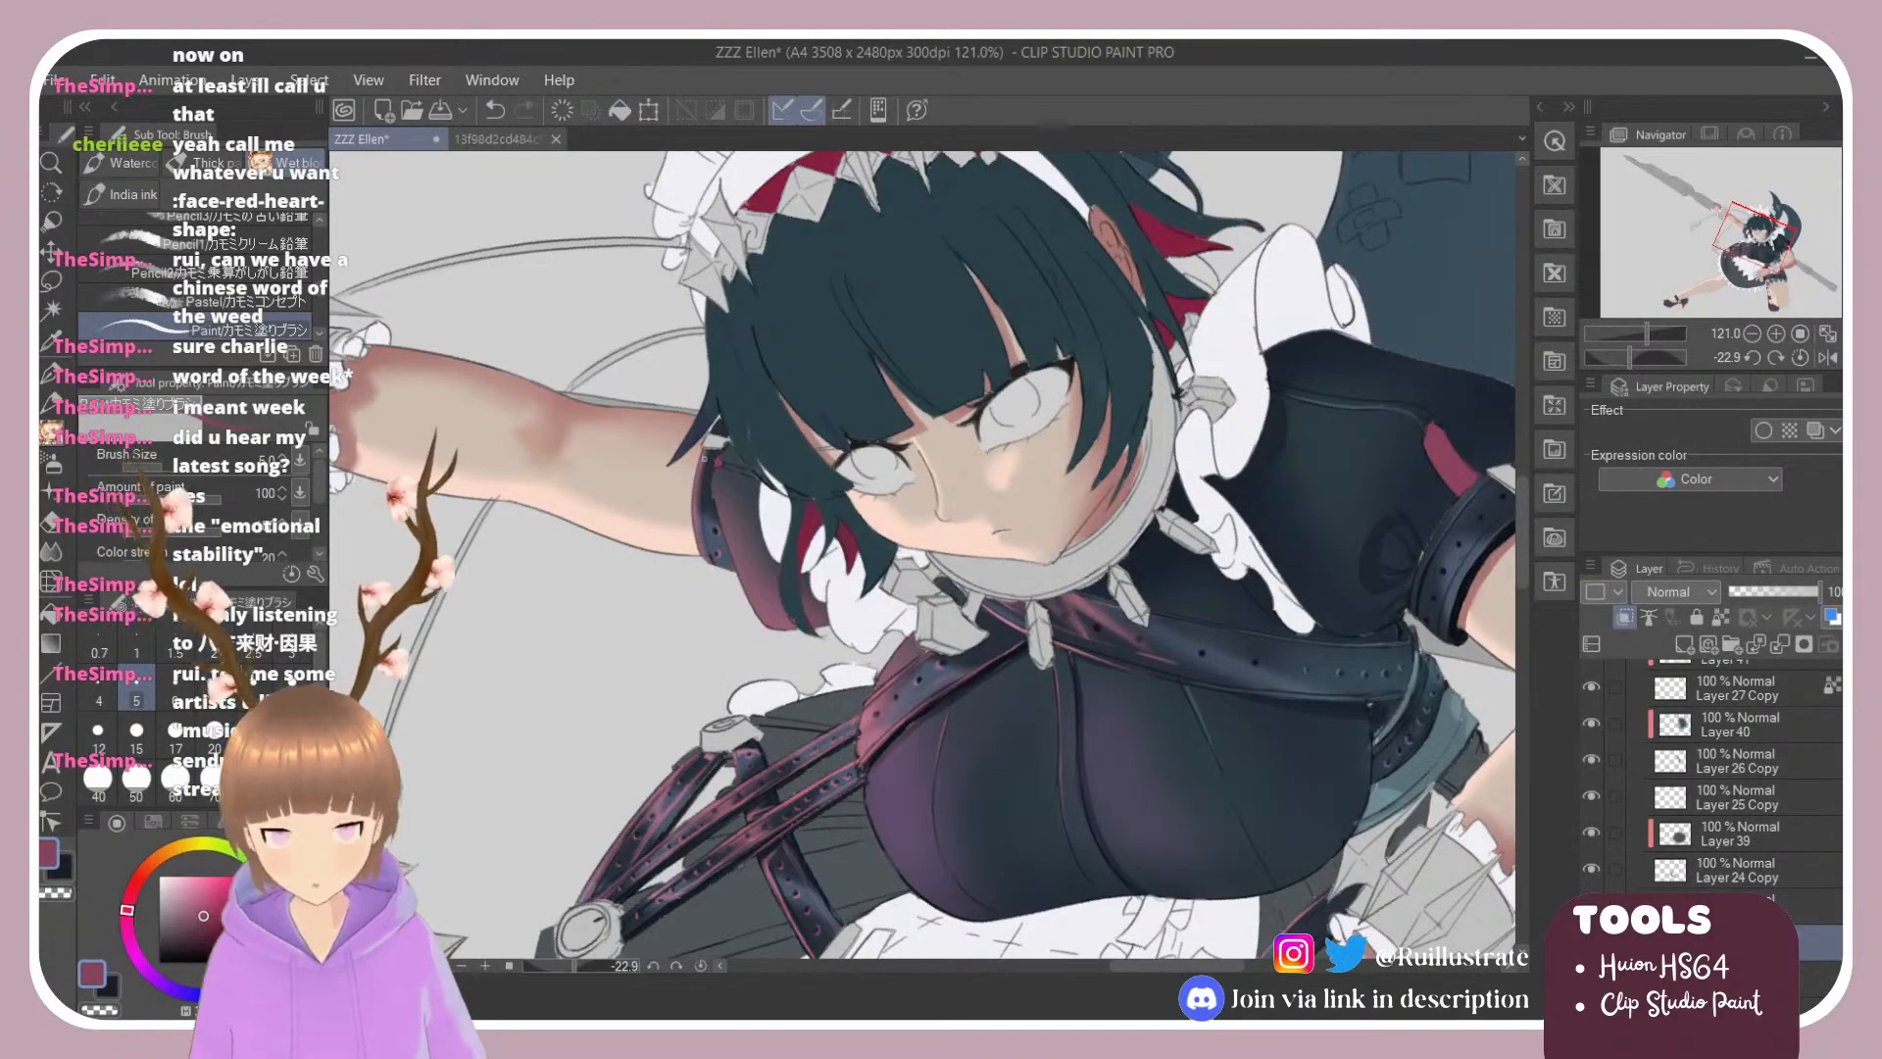
# Step: Choose a darker crimson and shade the inner edge of the crimson panel on the near puff sleeve
pyautogui.scroll(-4, 704, 459)
pyautogui.scroll(7, 1068, 510)
pyautogui.hotkey('shift', 'space')
pyautogui.moveTo(1139, 537); pyautogui.dragTo(1134, 497)
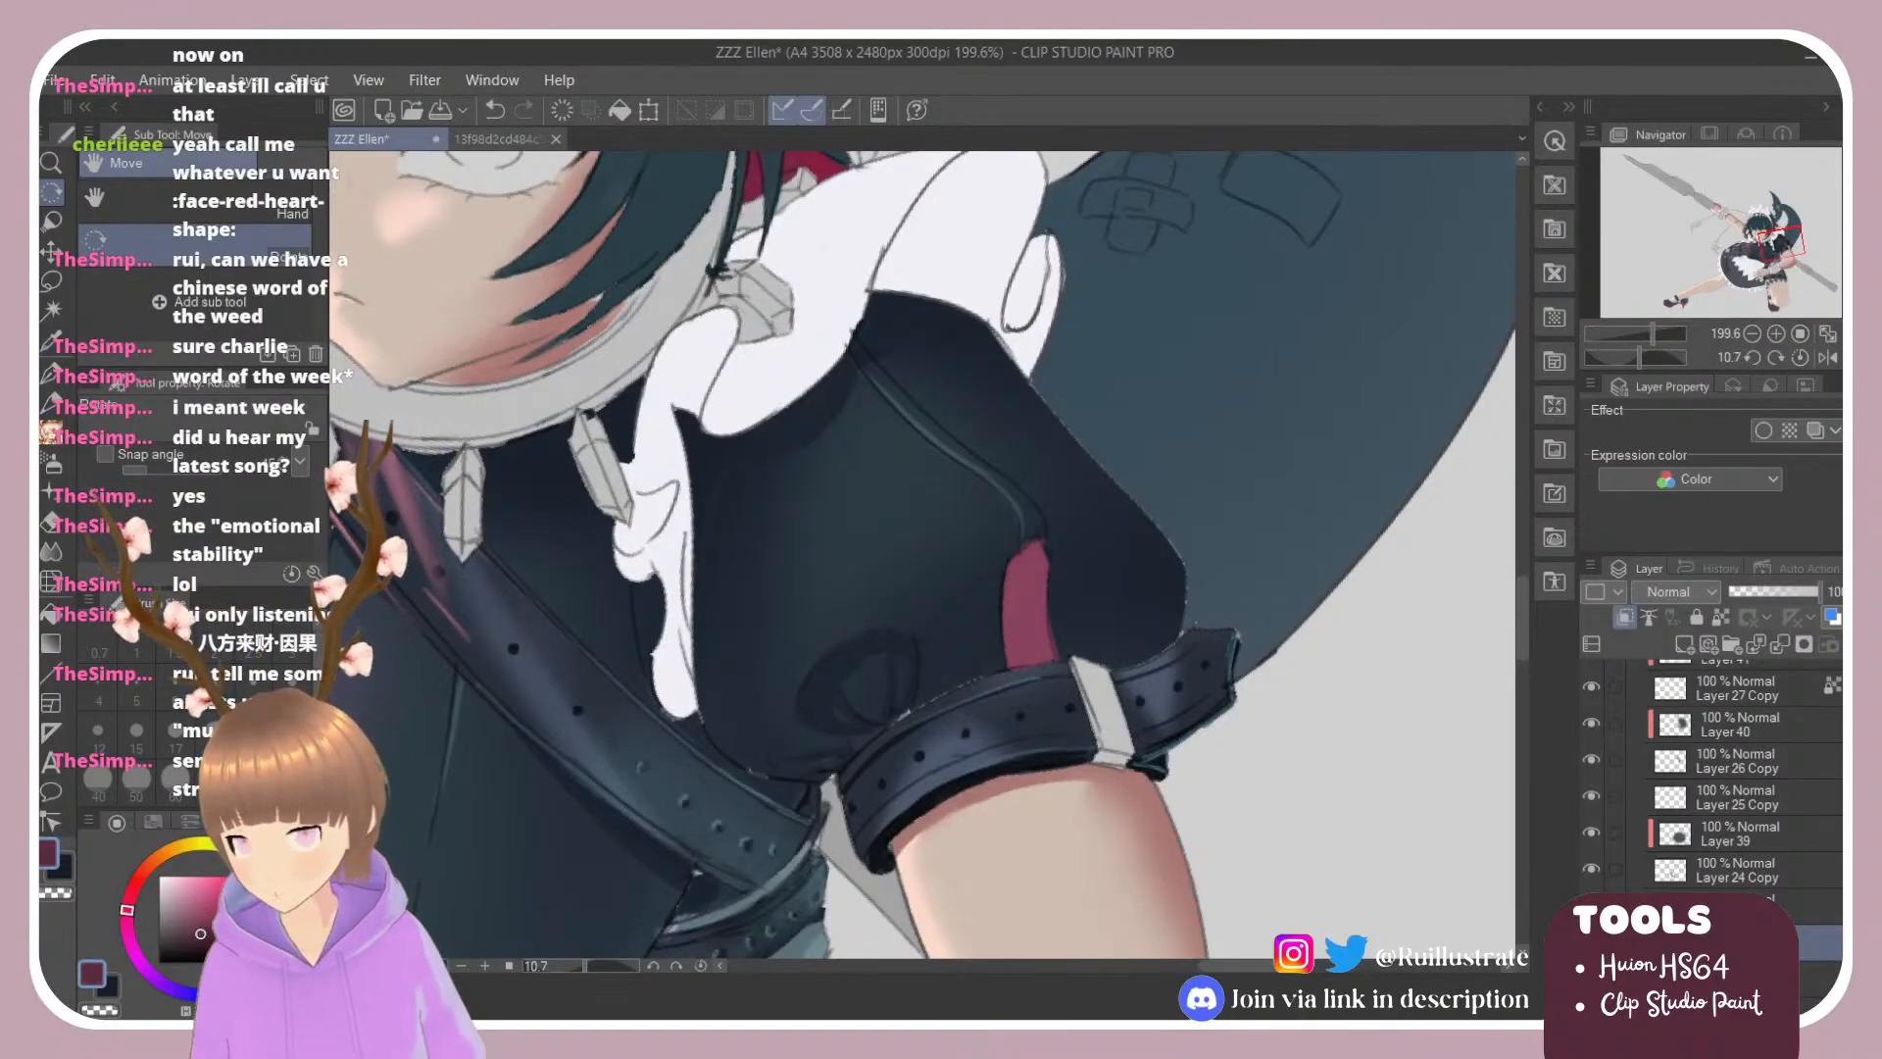
pyautogui.press('b')
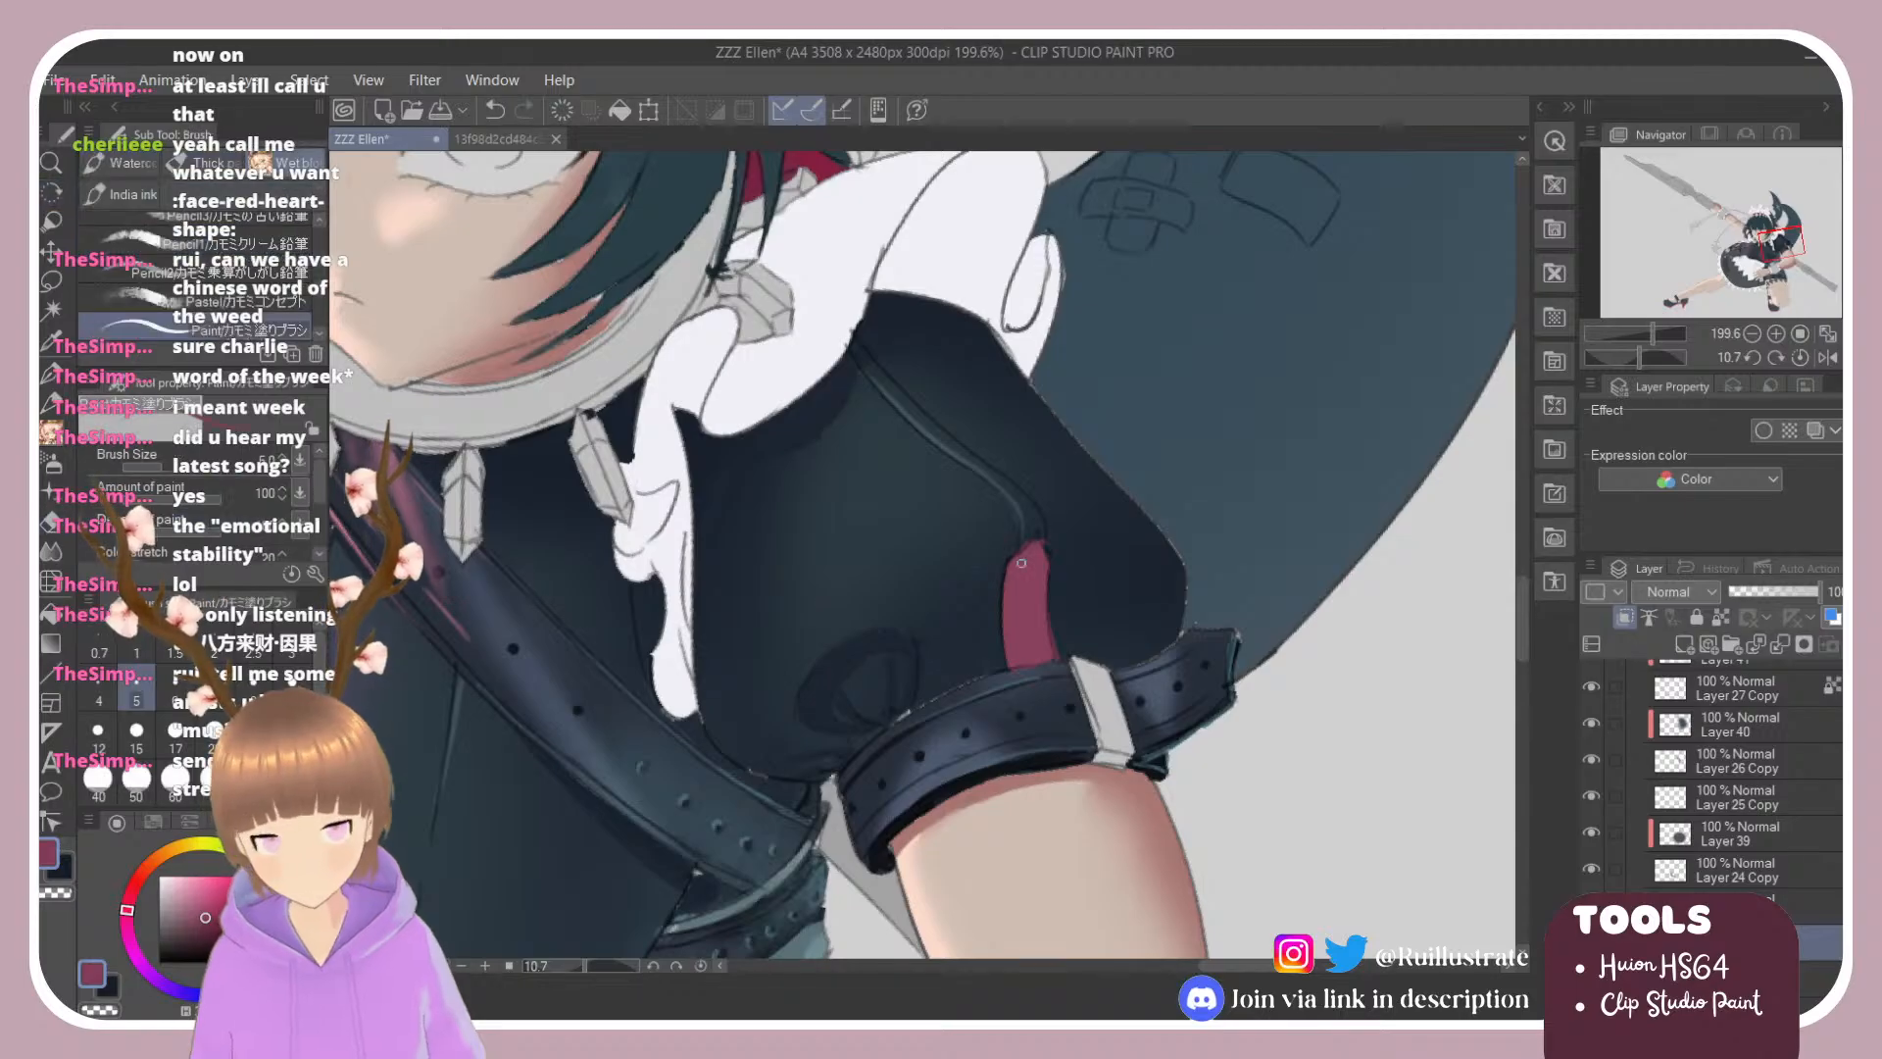
pyautogui.click(204, 930)
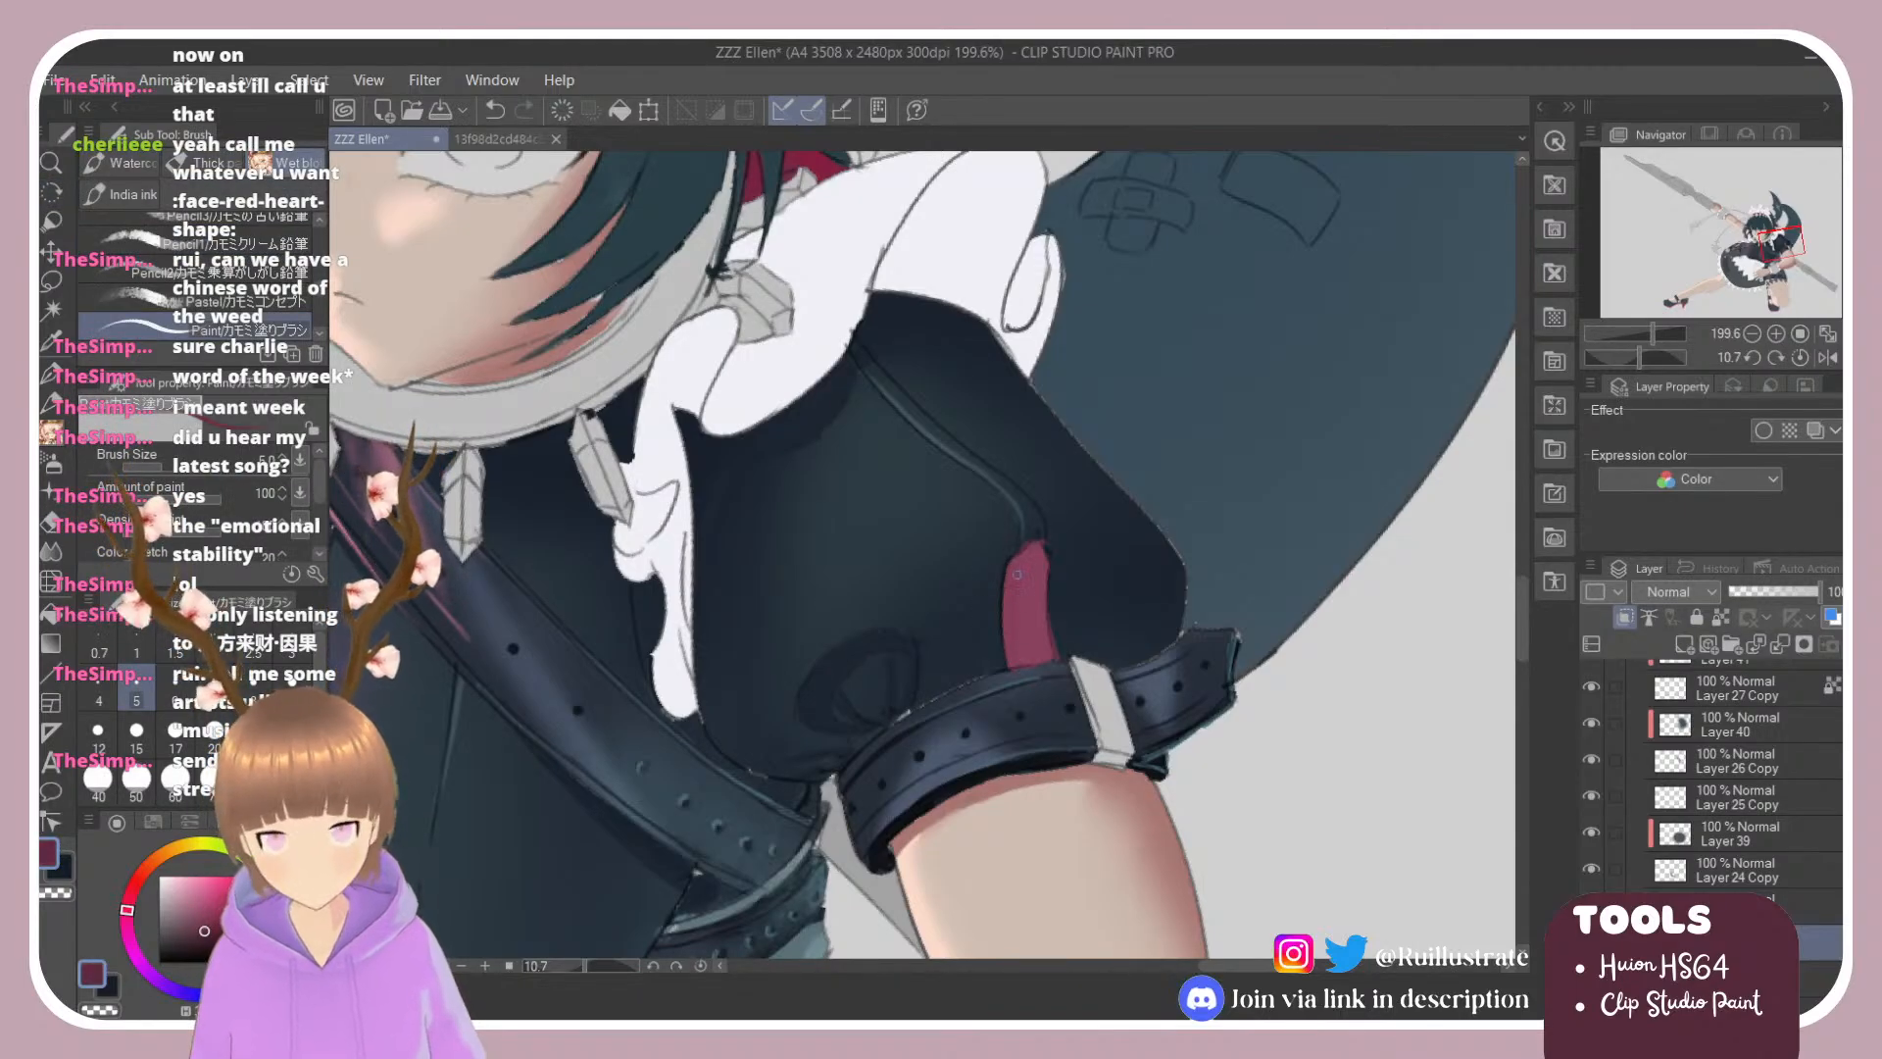
pyautogui.moveTo(1015, 580); pyautogui.dragTo(1012, 663)
pyautogui.moveTo(1015, 588); pyautogui.dragTo(1015, 641)
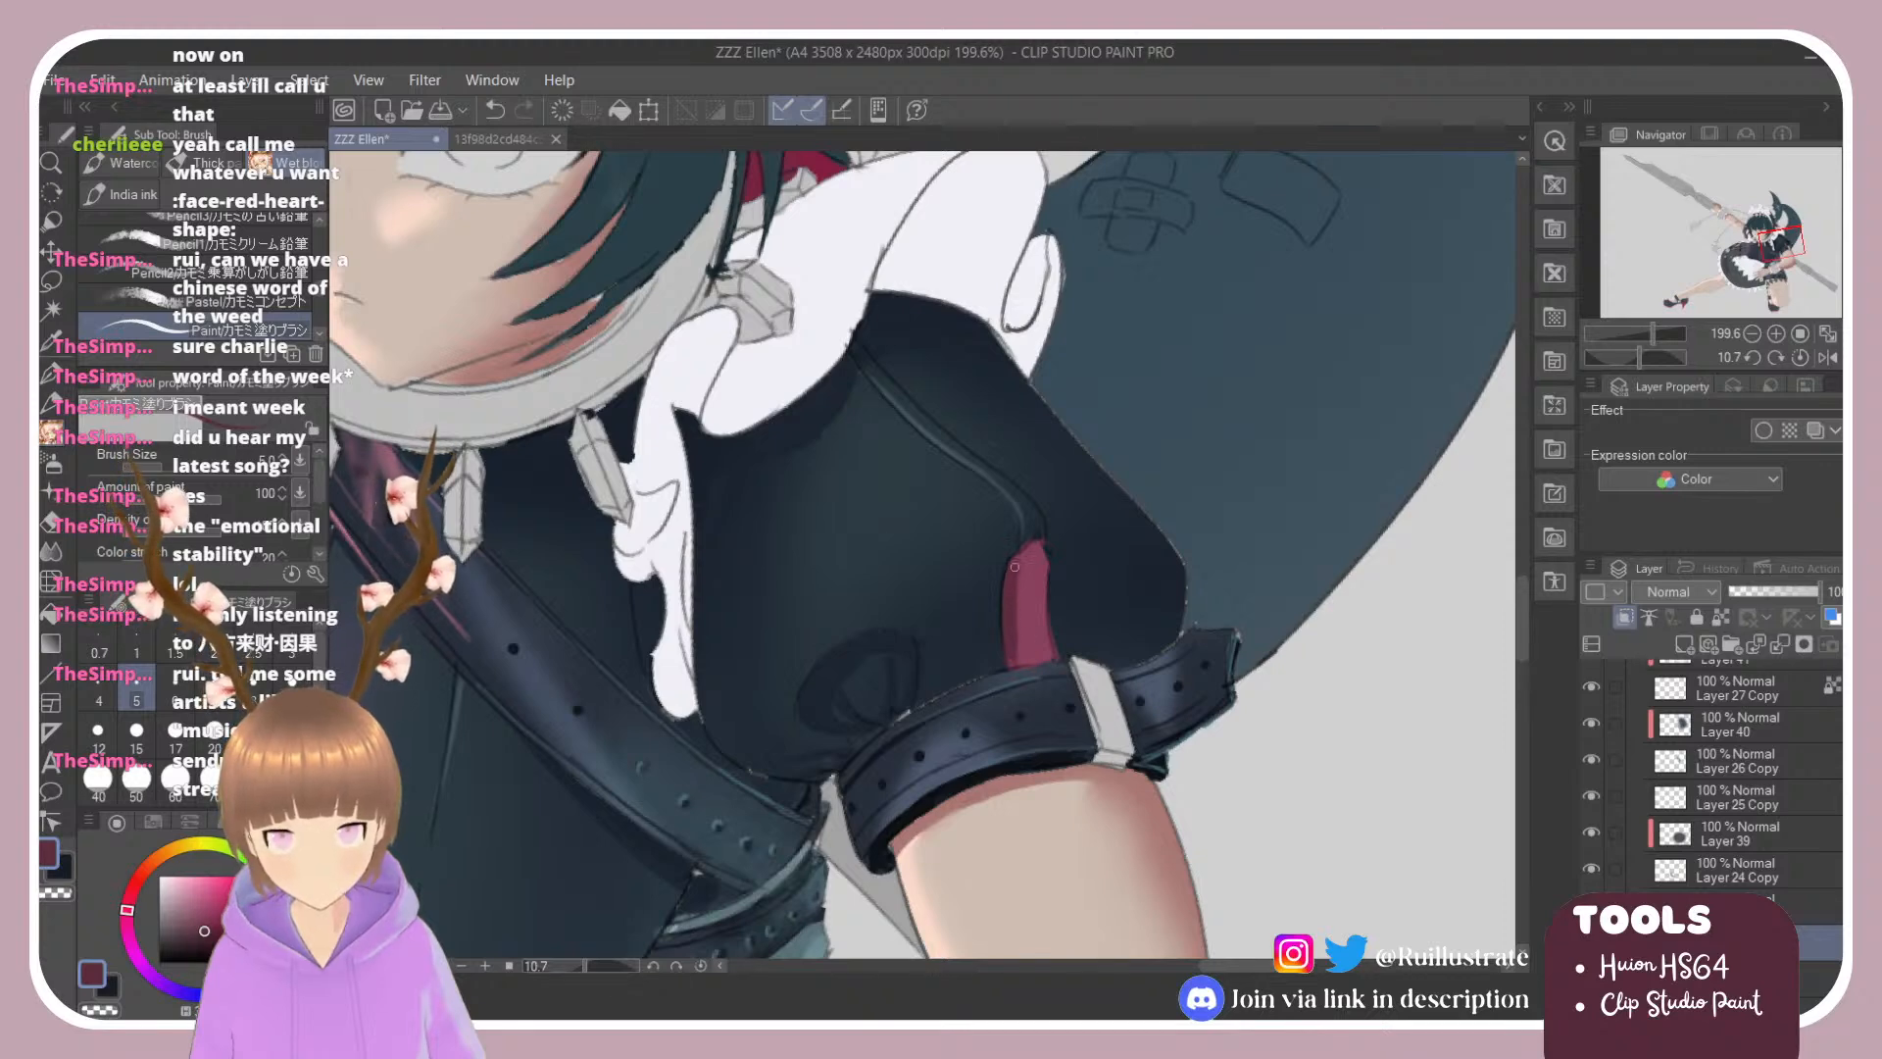
# Step: Extend the darker crimson shading across the rest of the sleeve panel down to the arm strap
pyautogui.moveTo(1027, 553); pyautogui.dragTo(1023, 650)
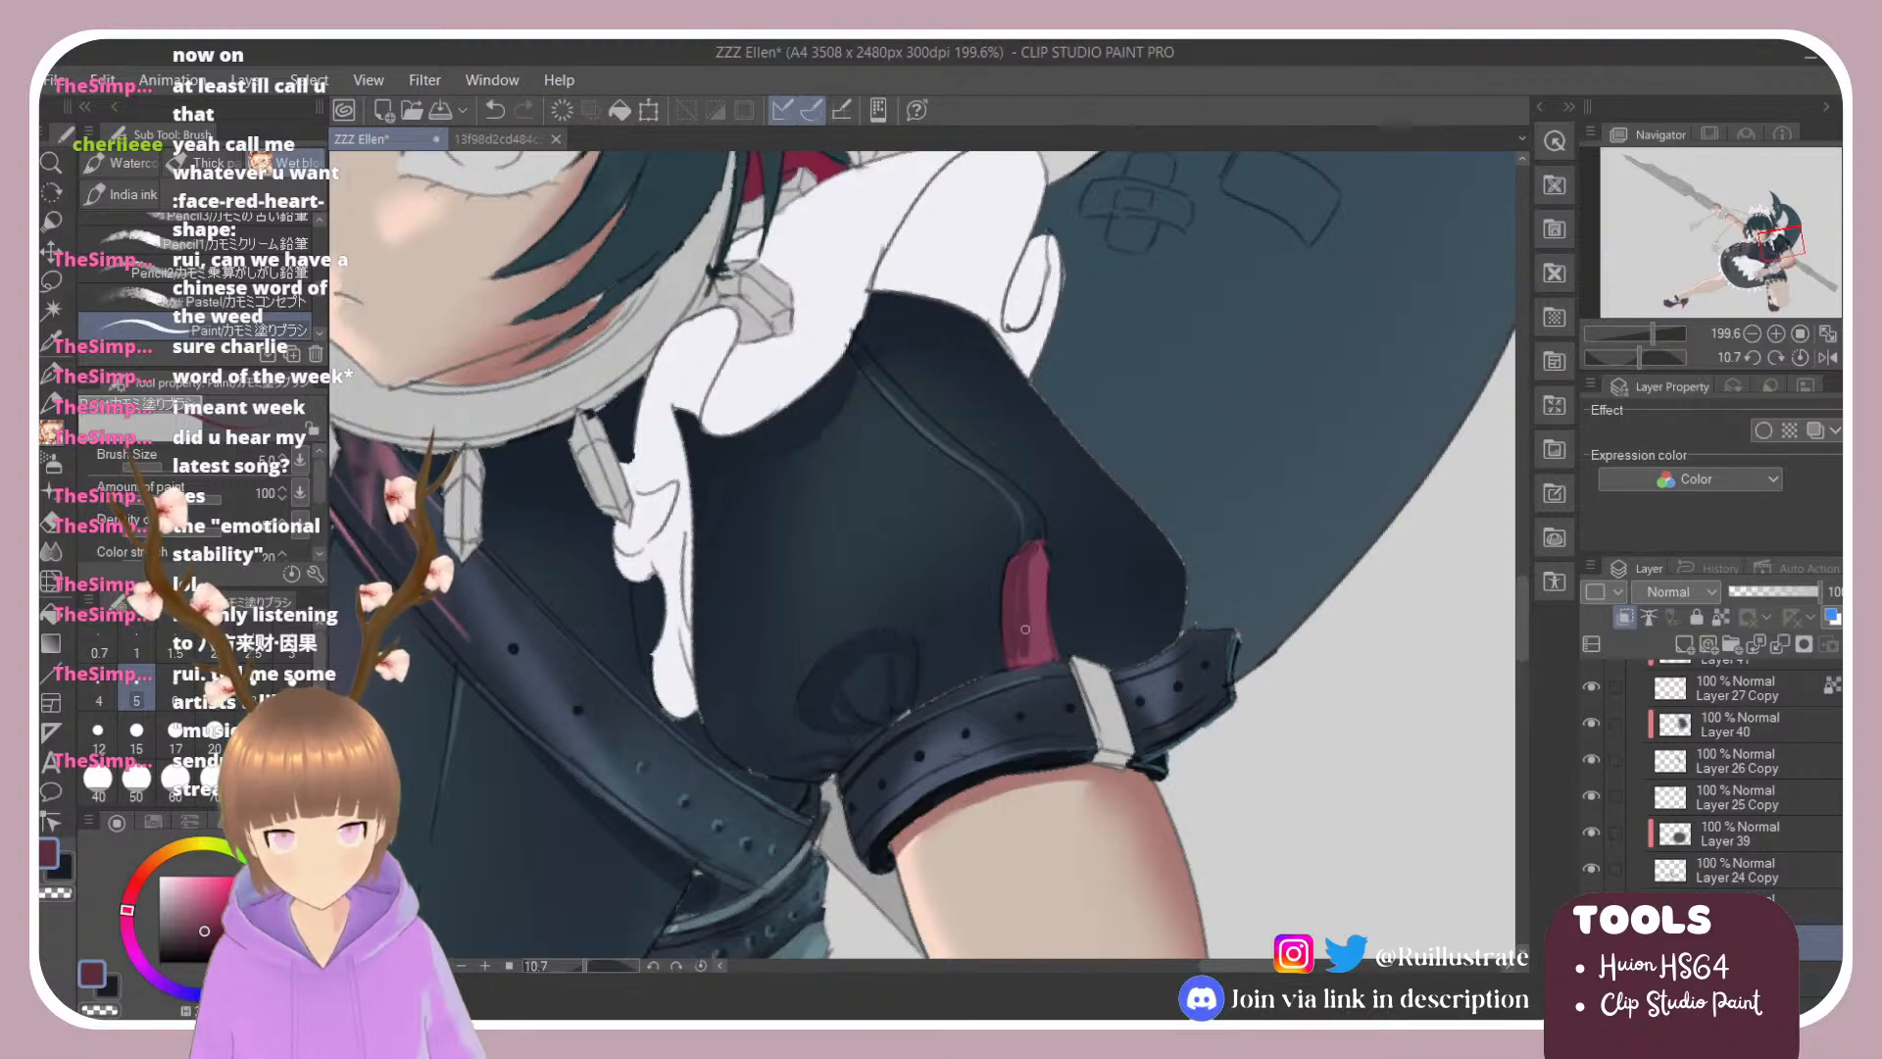
pyautogui.moveTo(1037, 545)
pyautogui.mouseDown()
pyautogui.moveTo(1009, 666)
pyautogui.moveTo(1048, 656)
pyautogui.moveTo(1043, 556)
pyautogui.moveTo(1054, 659)
pyautogui.mouseUp()
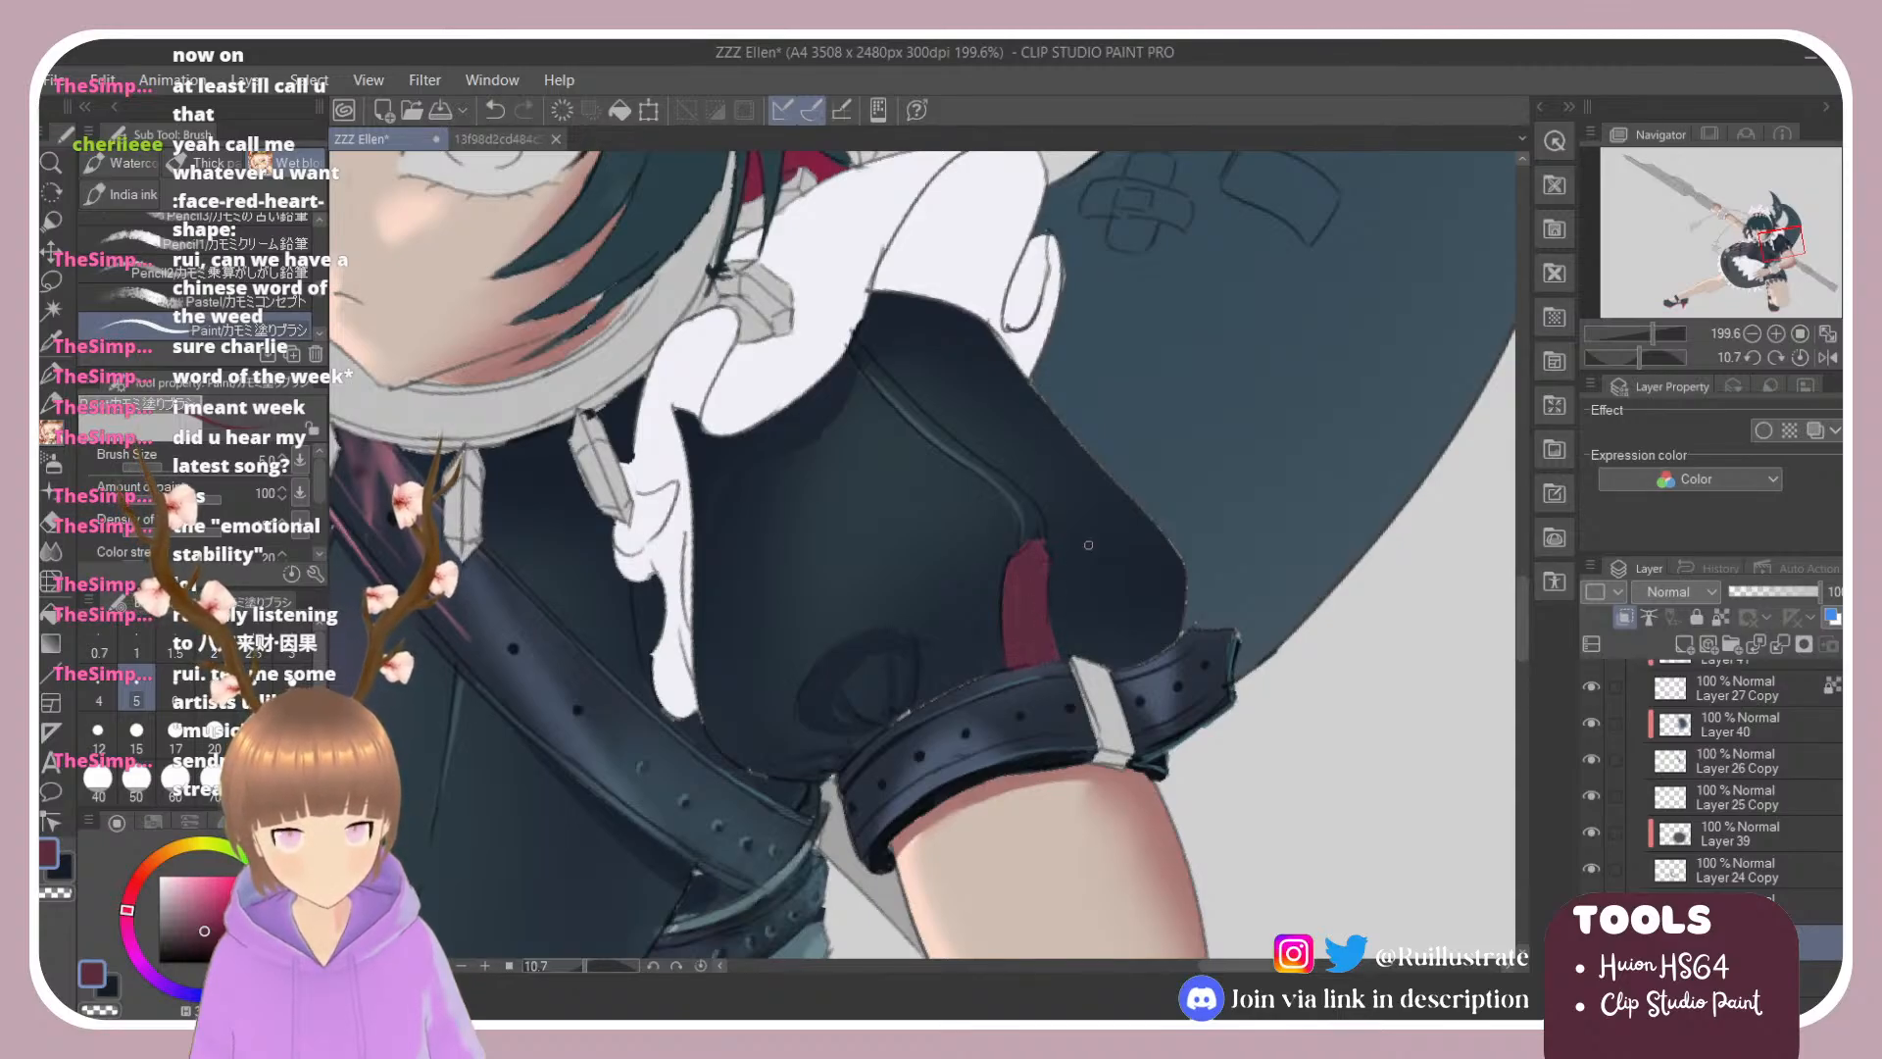
pyautogui.hotkey('ctrl', '-')
pyautogui.hotkey('ctrl', '-')
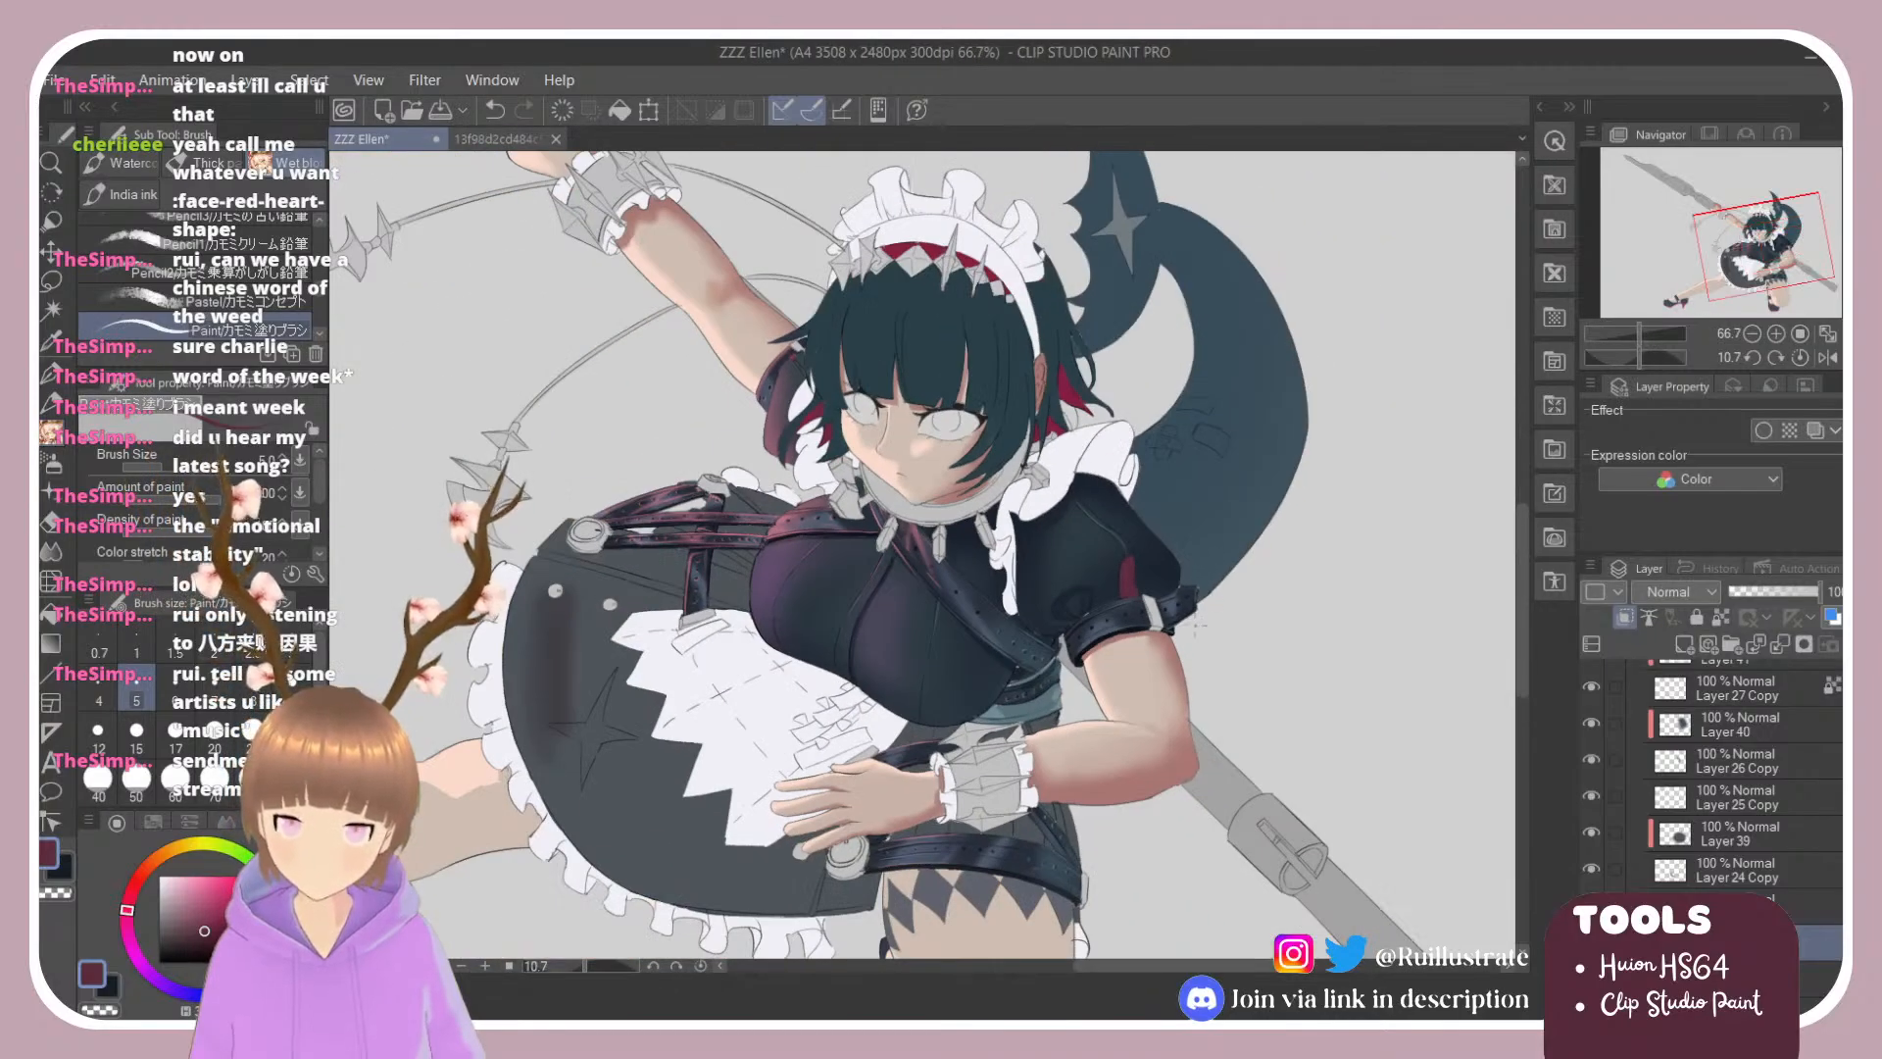
# Step: Try to paint a grey-blue stroke along the seam of the puff sleeve, and undo it
pyautogui.hotkey('ctrl', '+')
pyautogui.hotkey('ctrl', '+')
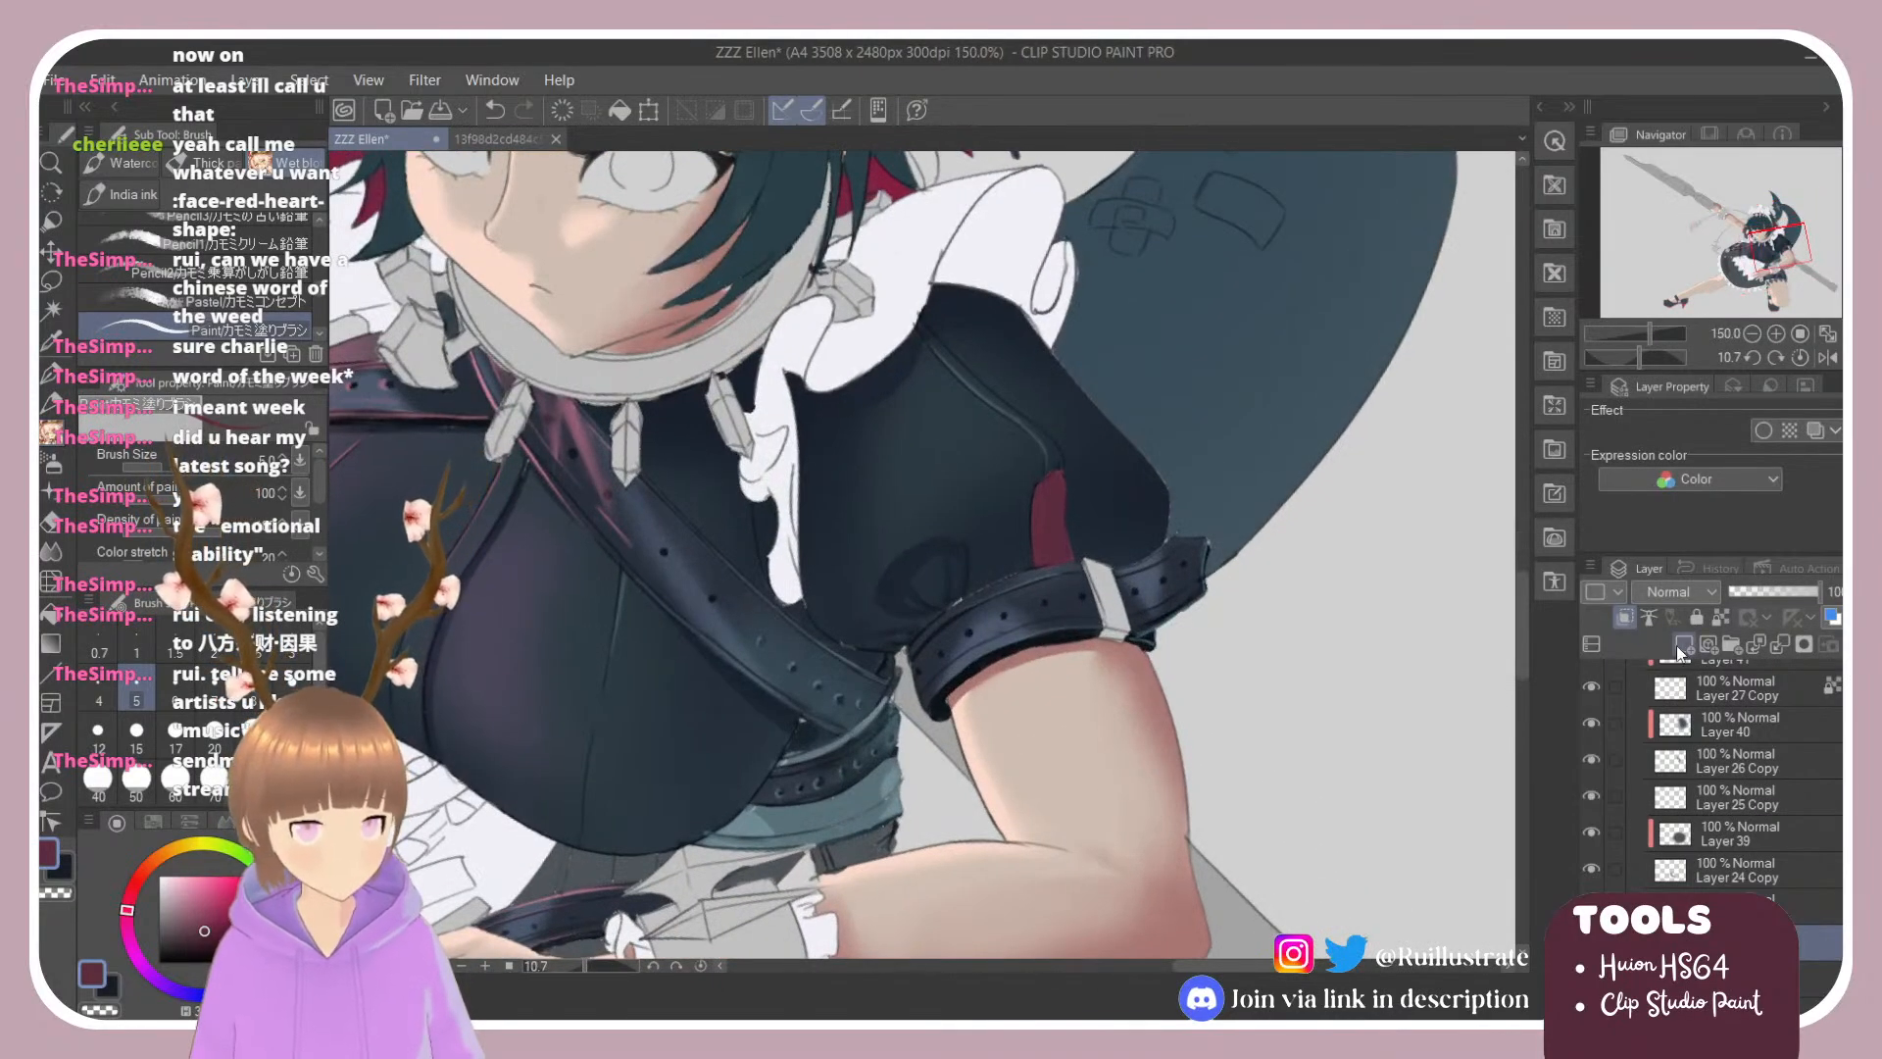
pyautogui.scroll(-2, 1150, 694)
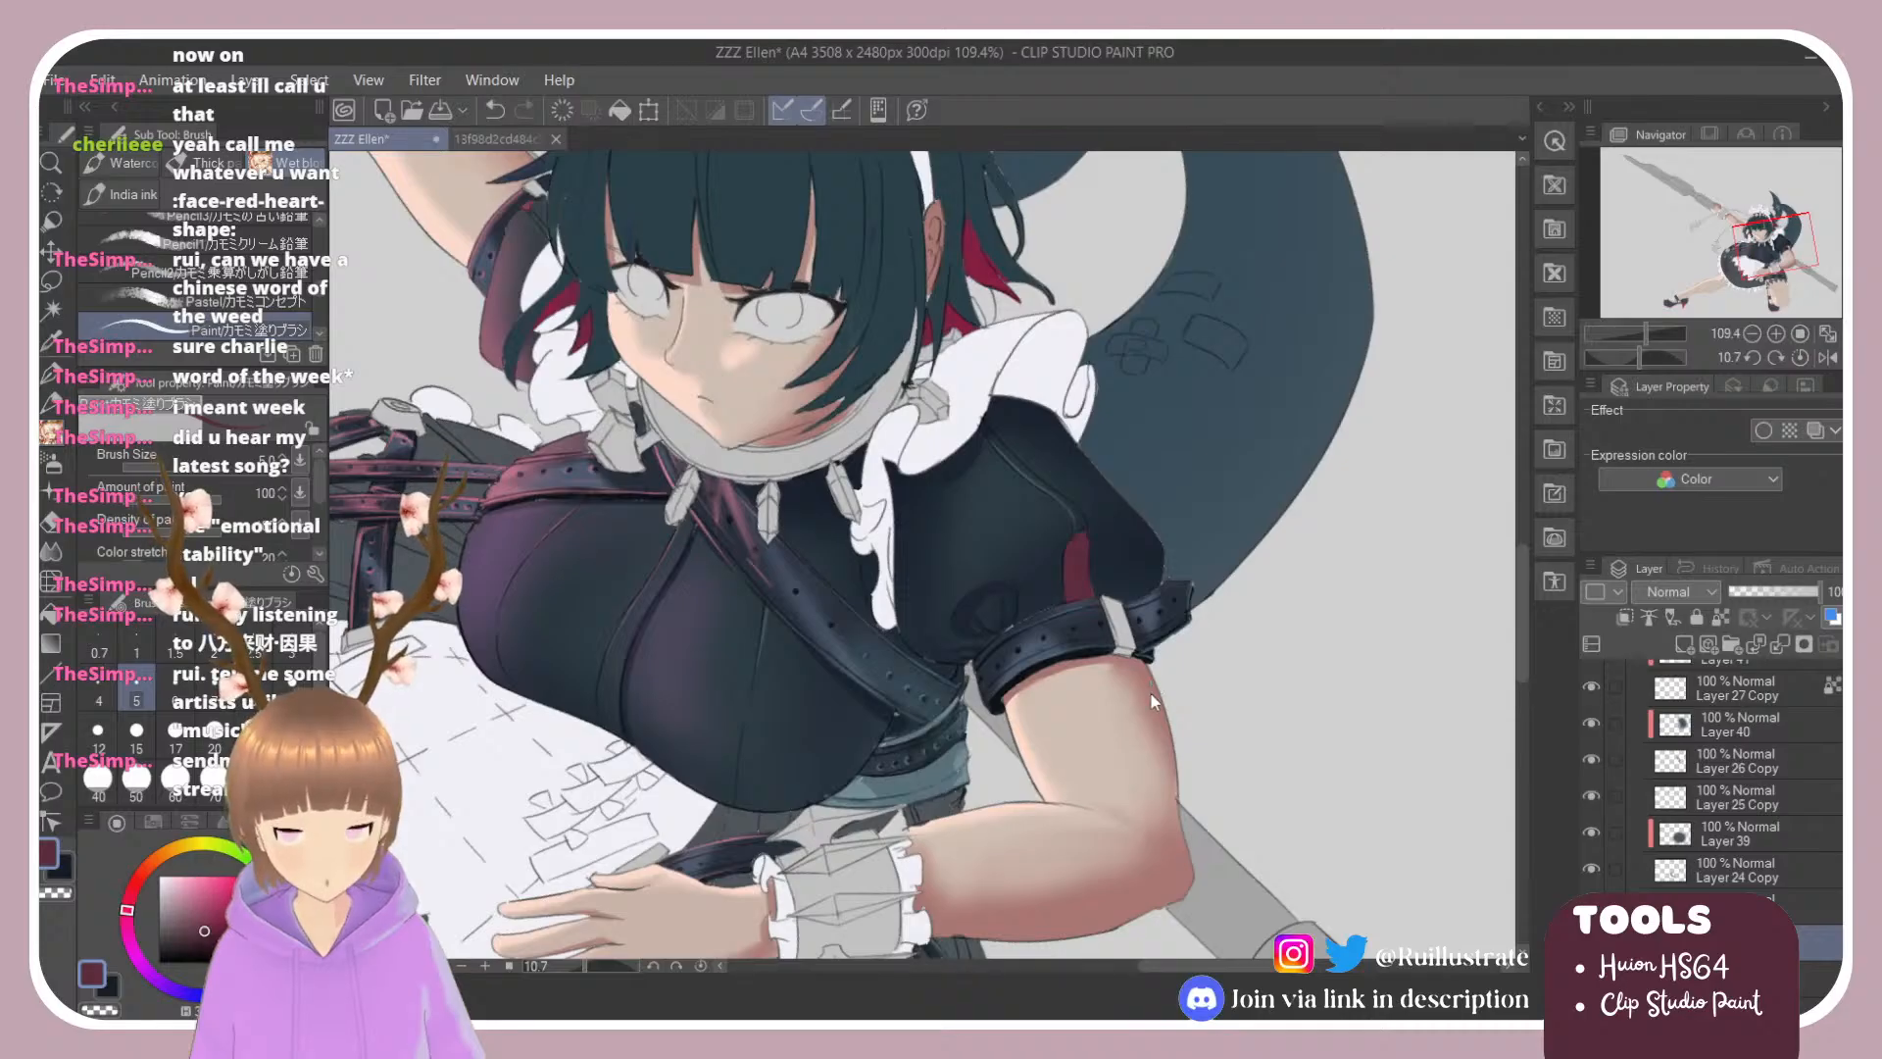
pyautogui.hotkey('ctrl', 'alt', 'g')
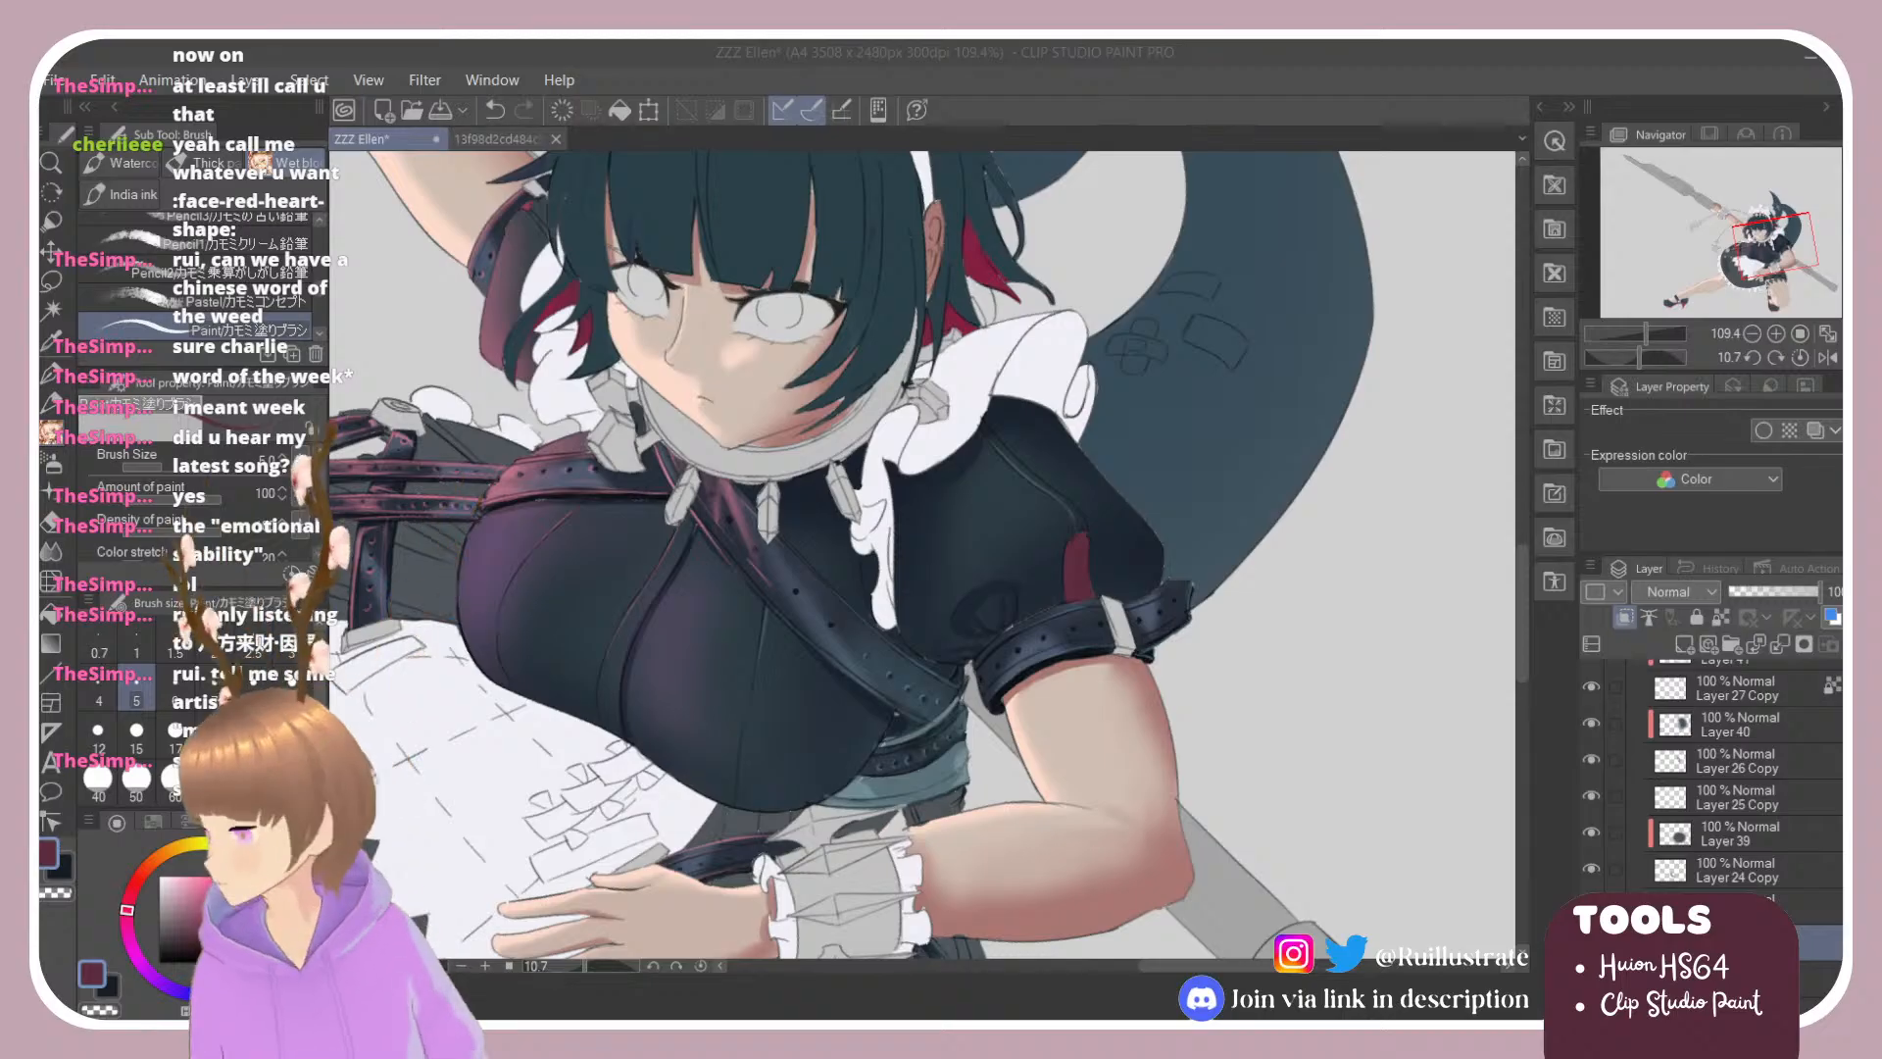
pyautogui.scroll(3, 1187, 598)
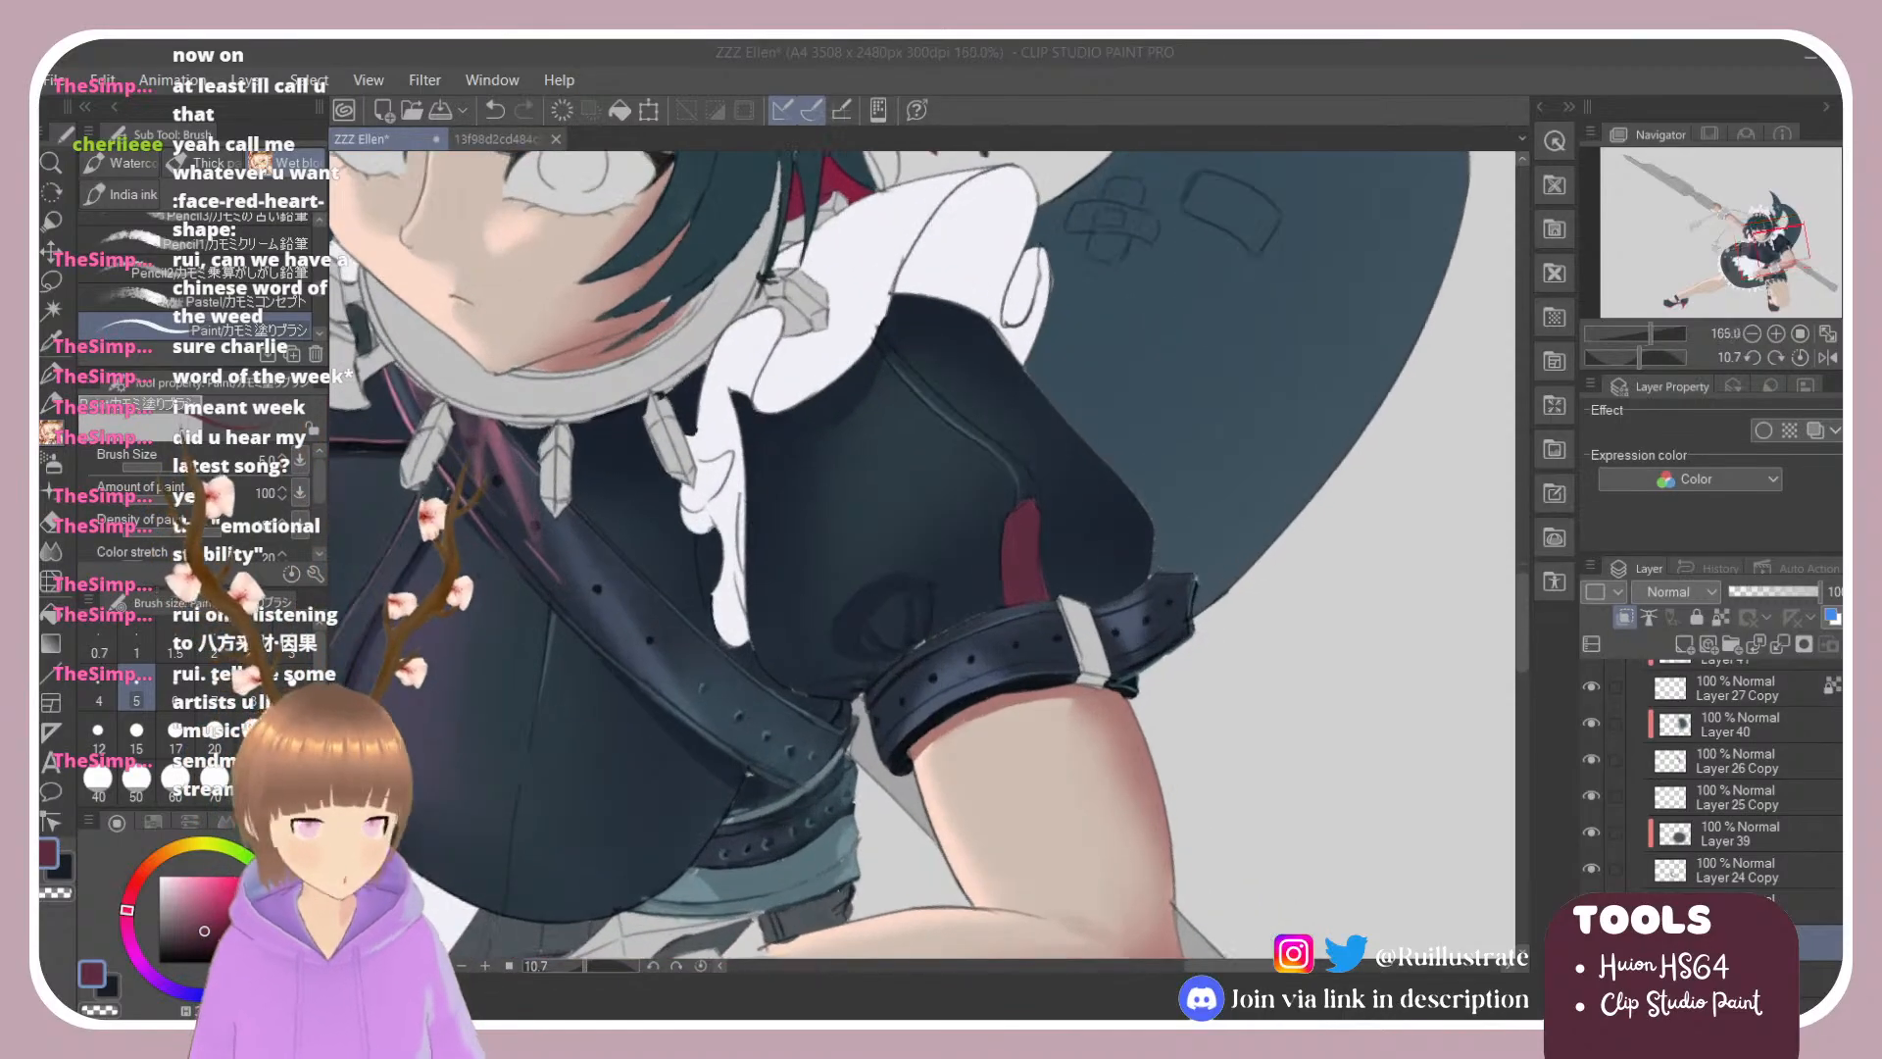
pyautogui.scroll(3, 1054, 393)
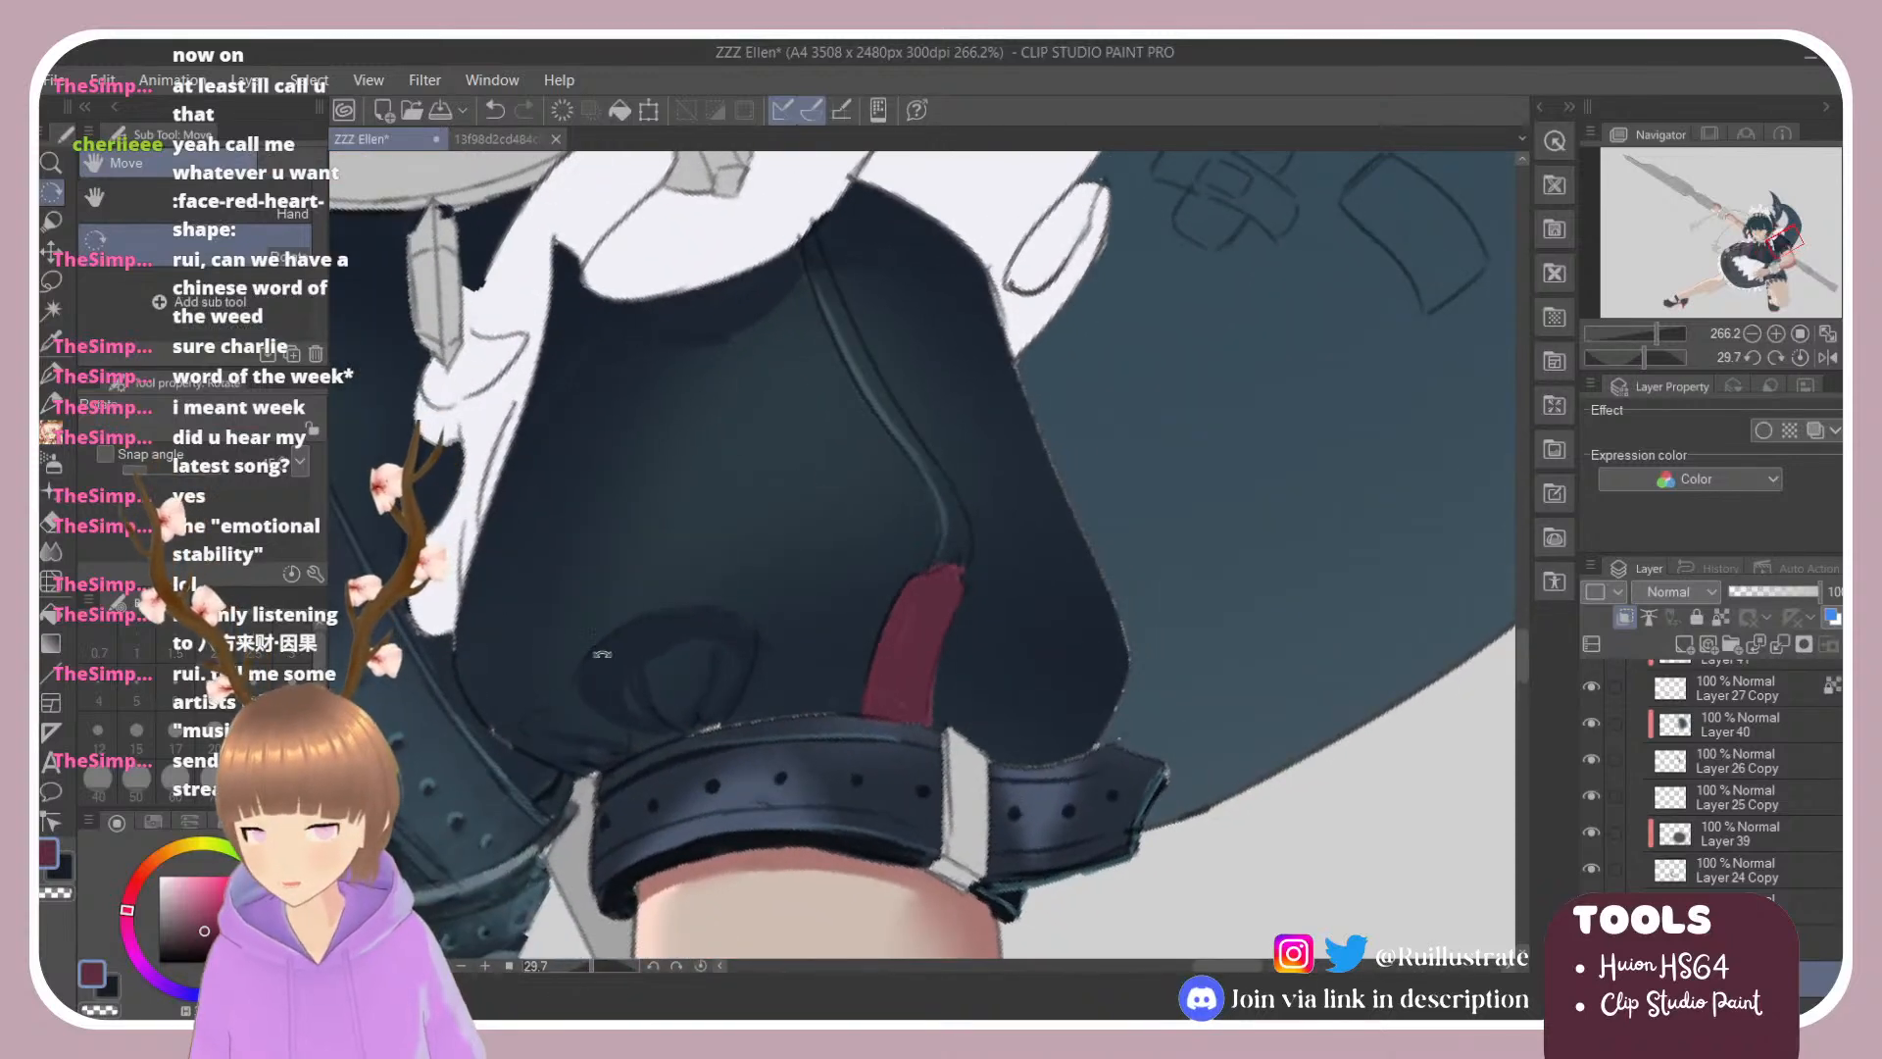
pyautogui.scroll(-1, 602, 652)
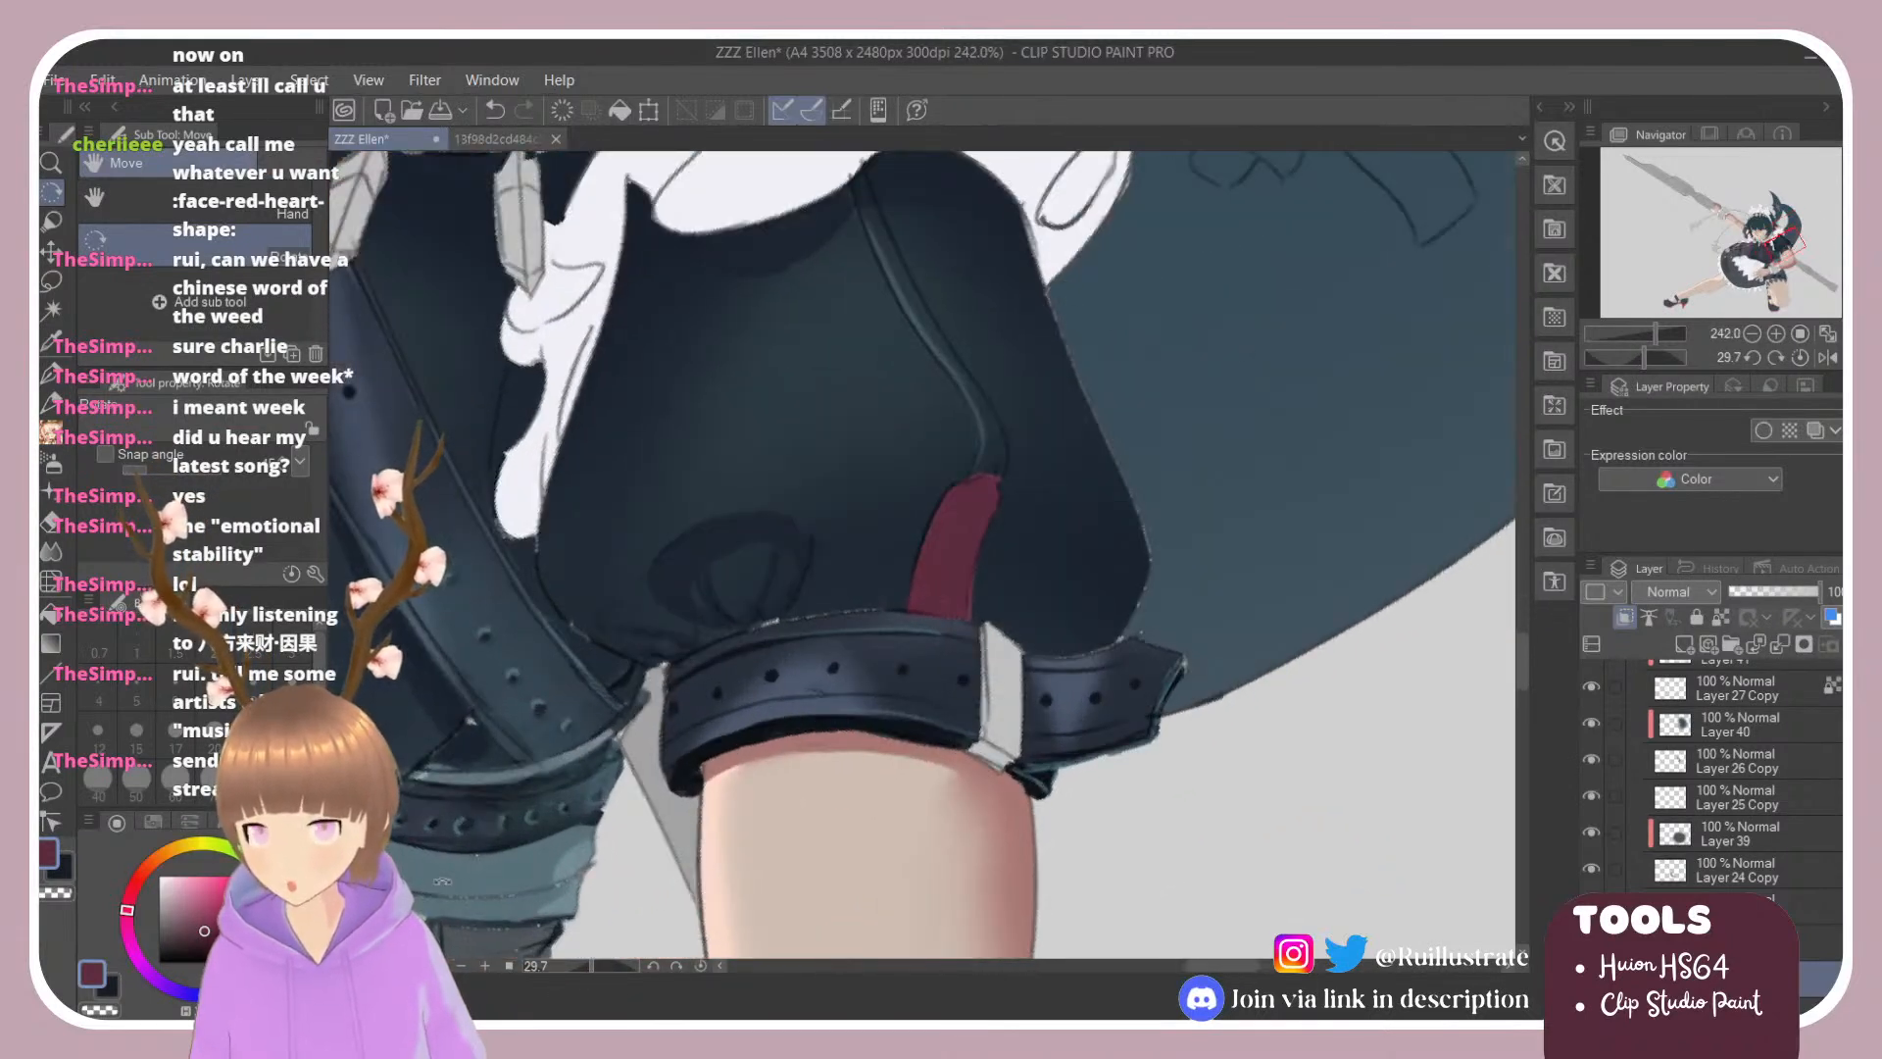
pyautogui.press('b')
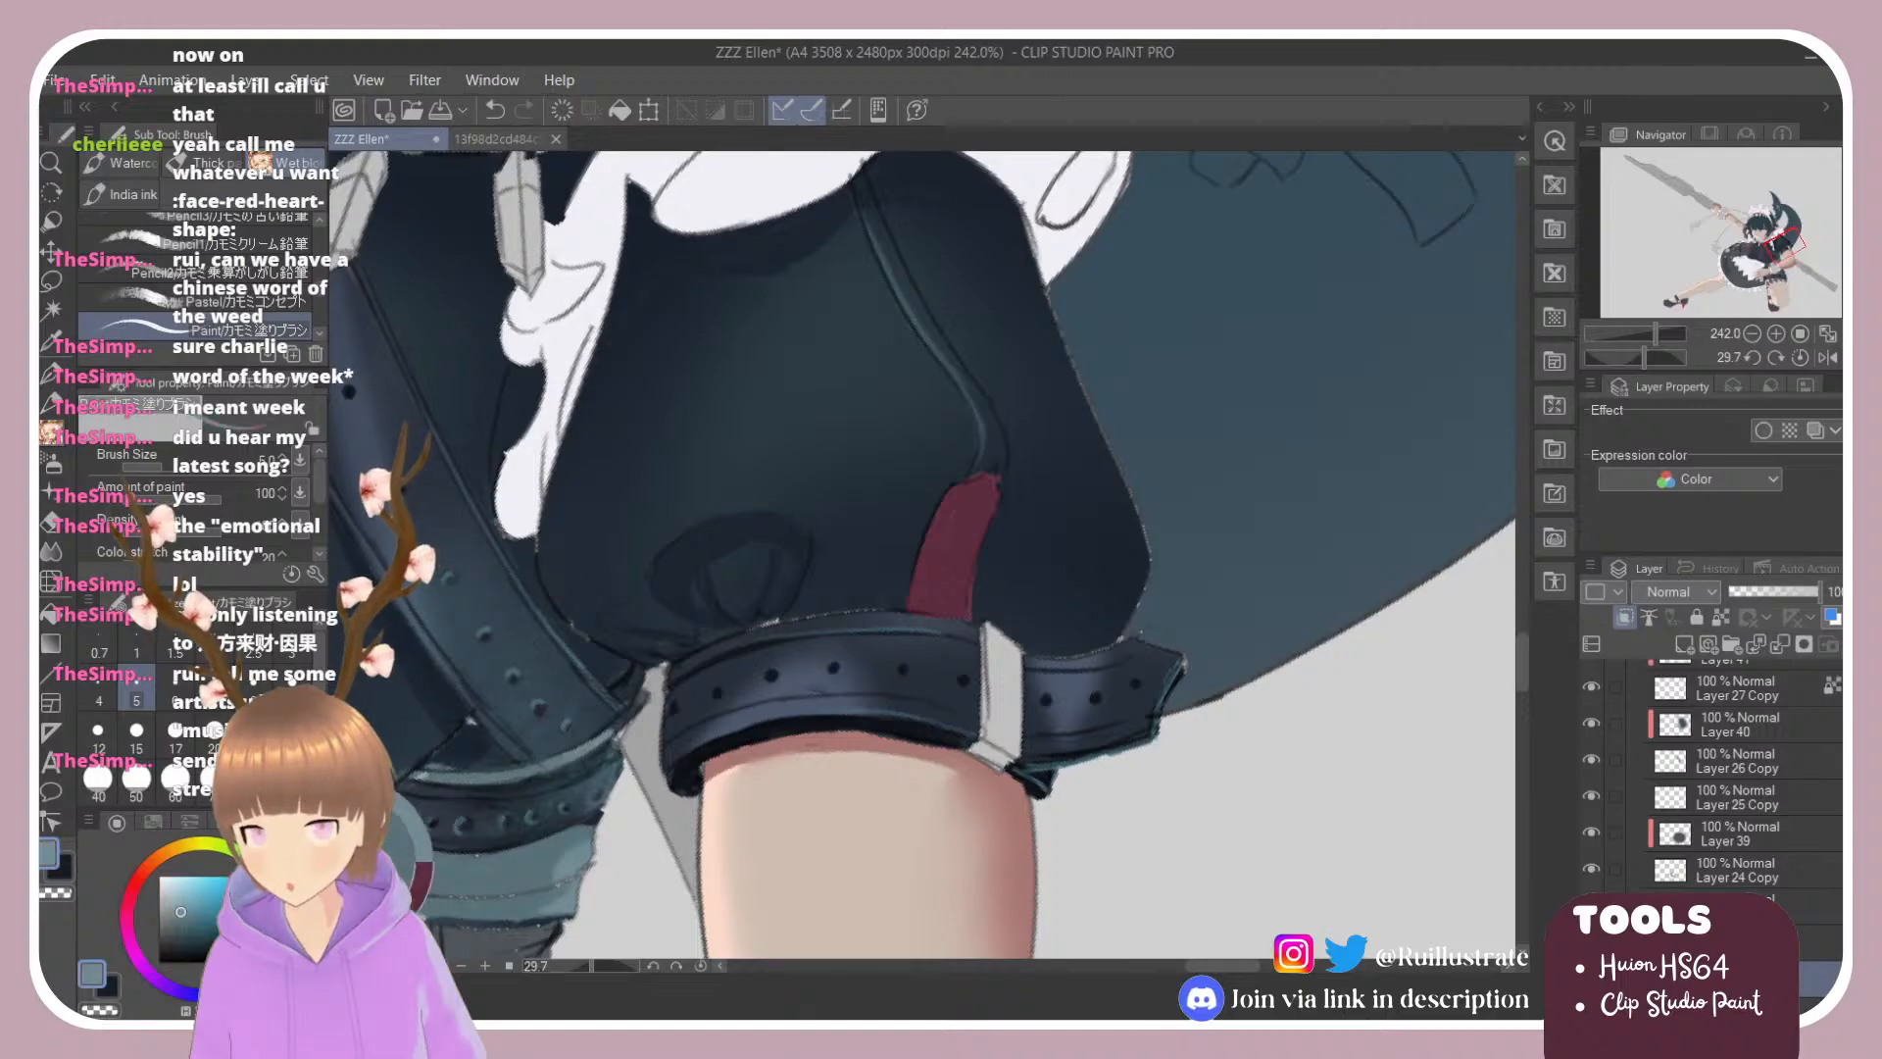
pyautogui.scroll(-2, 1269, 836)
pyautogui.scroll(2, 1246, 598)
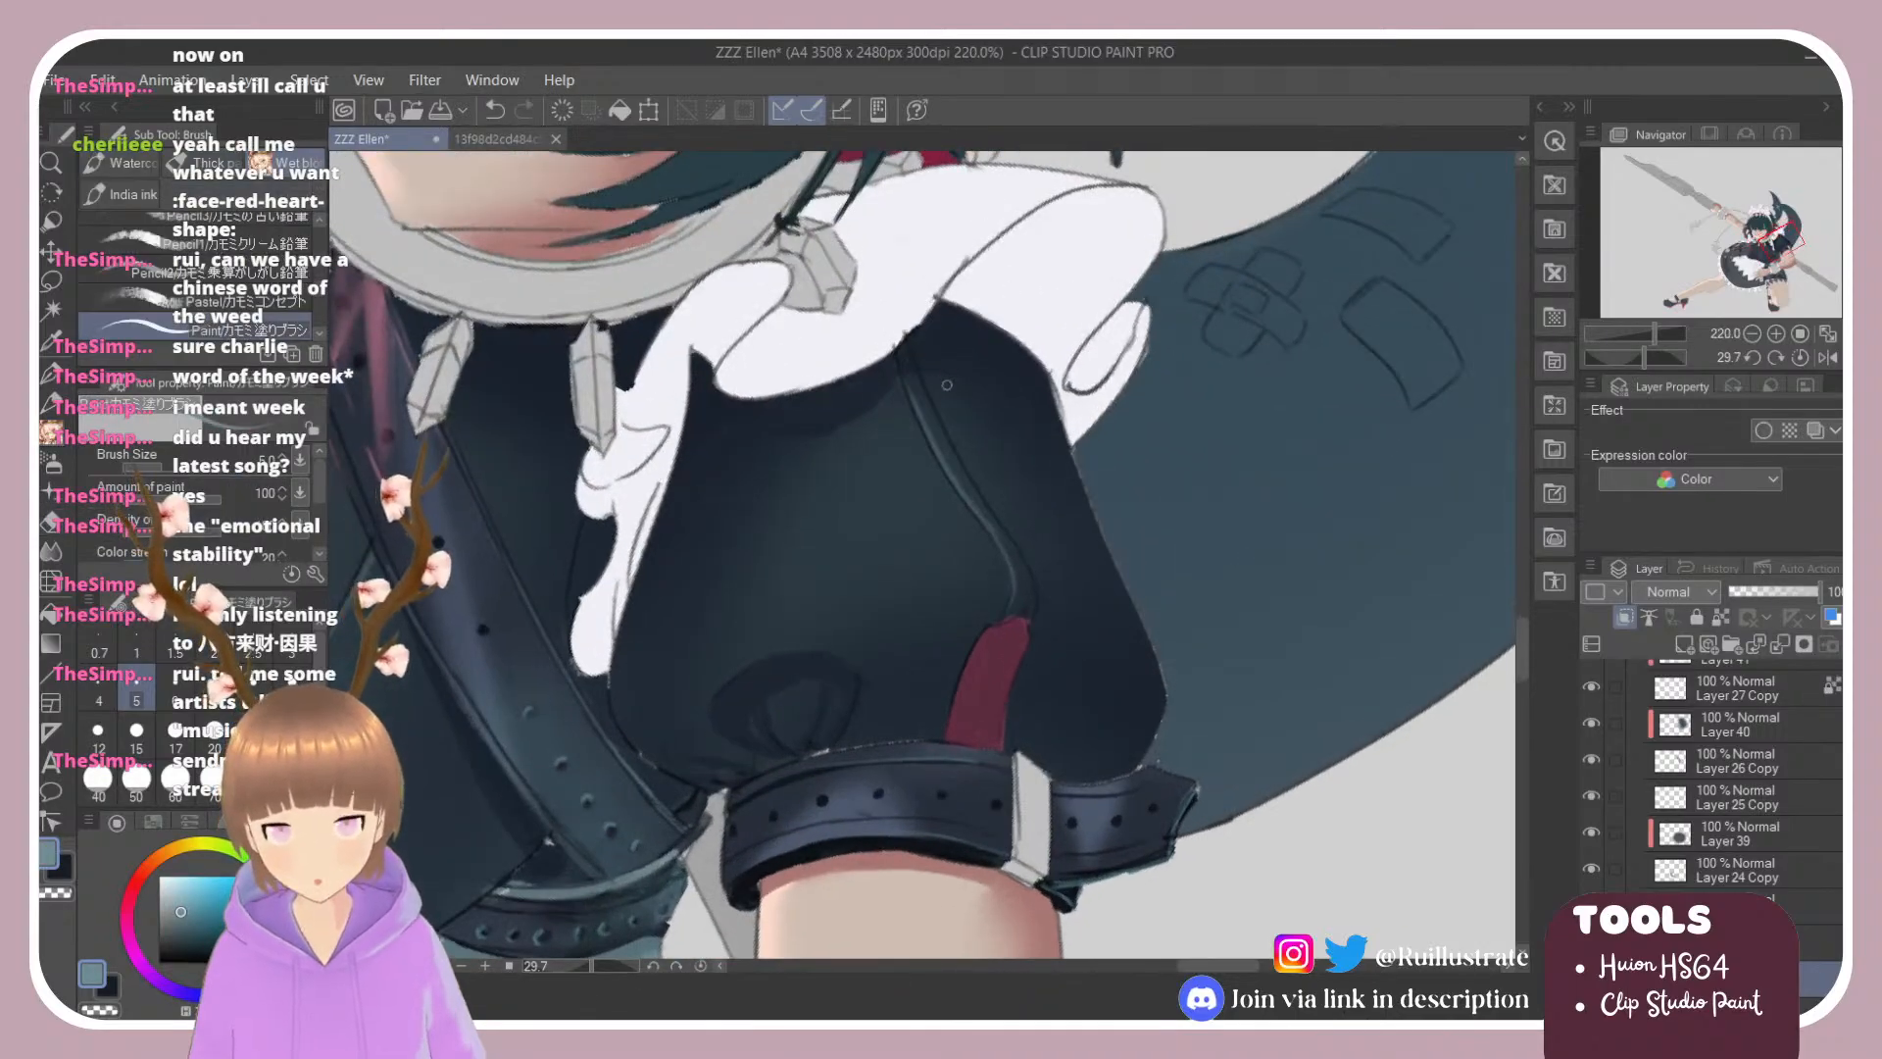
pyautogui.moveTo(901, 343); pyautogui.dragTo(956, 470)
pyautogui.hotkey('ctrl', 'z')
pyautogui.hotkey('ctrl', 'z')
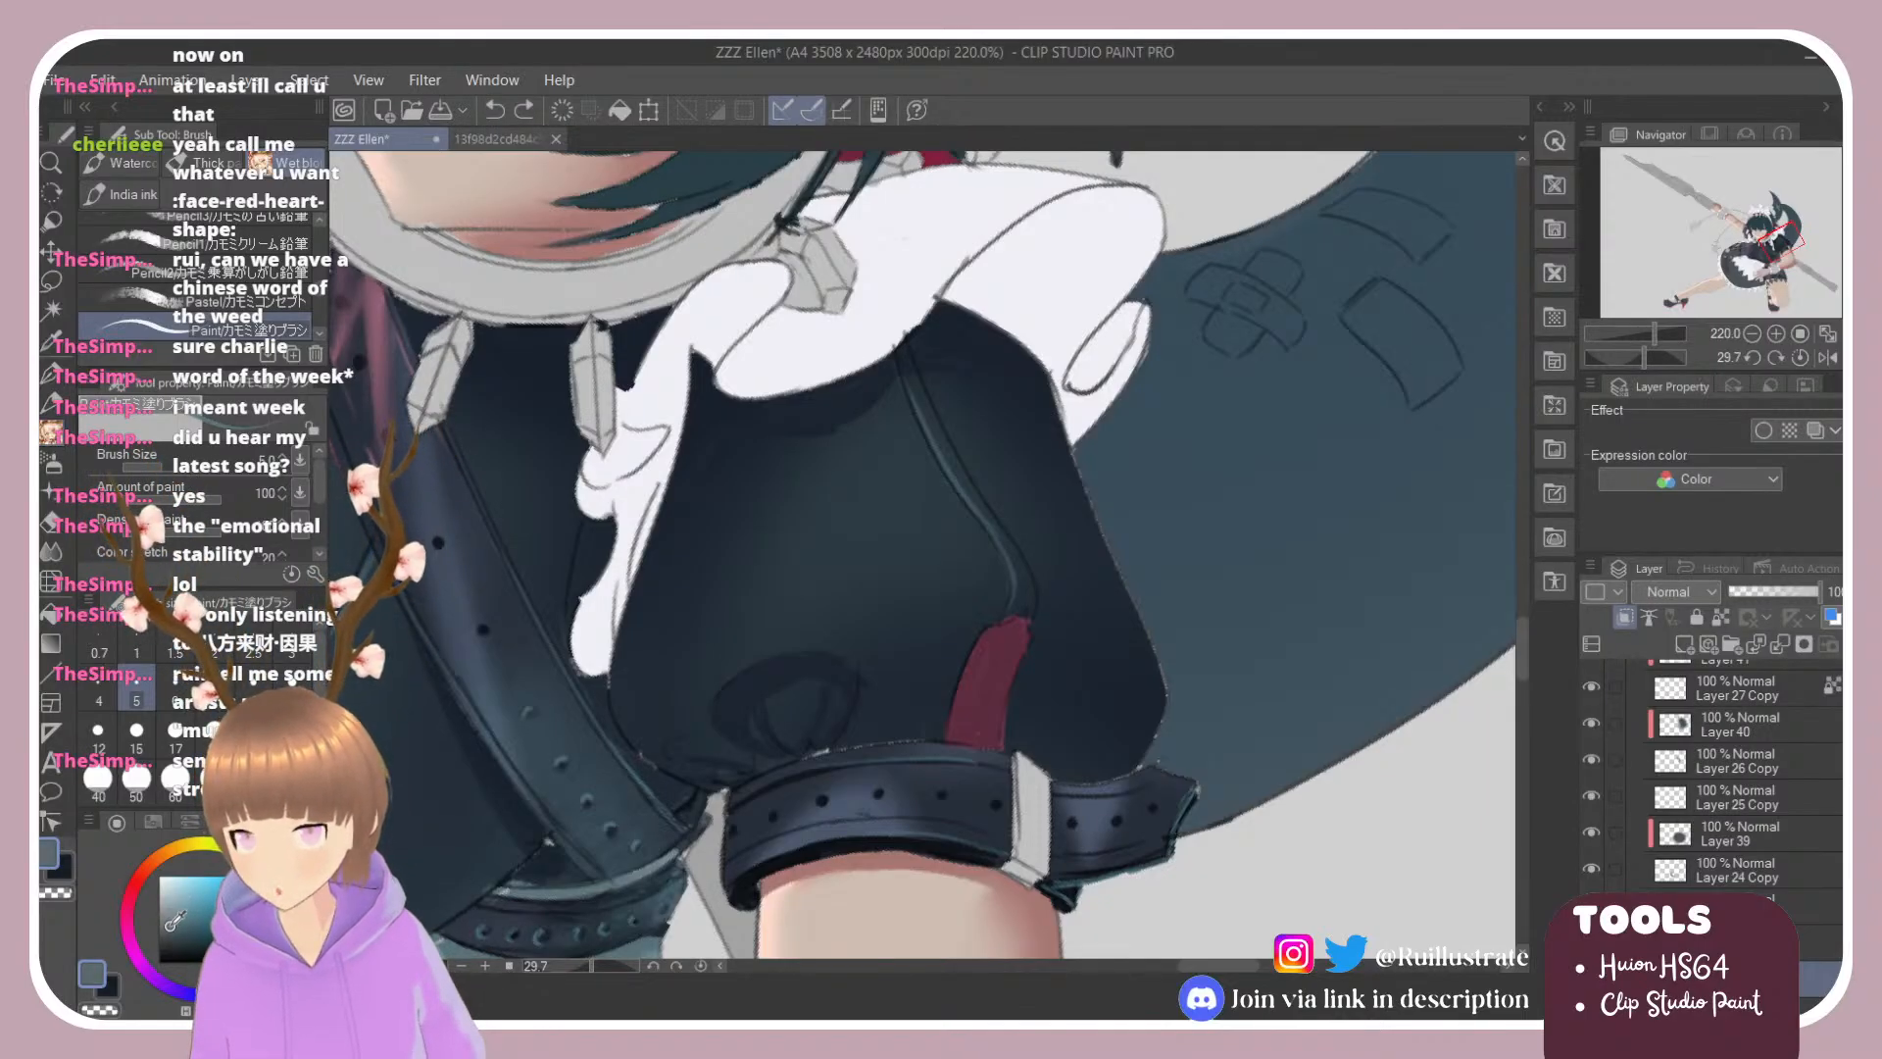
# Step: Paint a grey-blue line at brush size 5 along the puff sleeve's seam down to the red stripe, and switch to the Blender brush
pyautogui.moveTo(902, 349); pyautogui.dragTo(1021, 563)
pyautogui.moveTo(993, 526); pyautogui.dragTo(1026, 577)
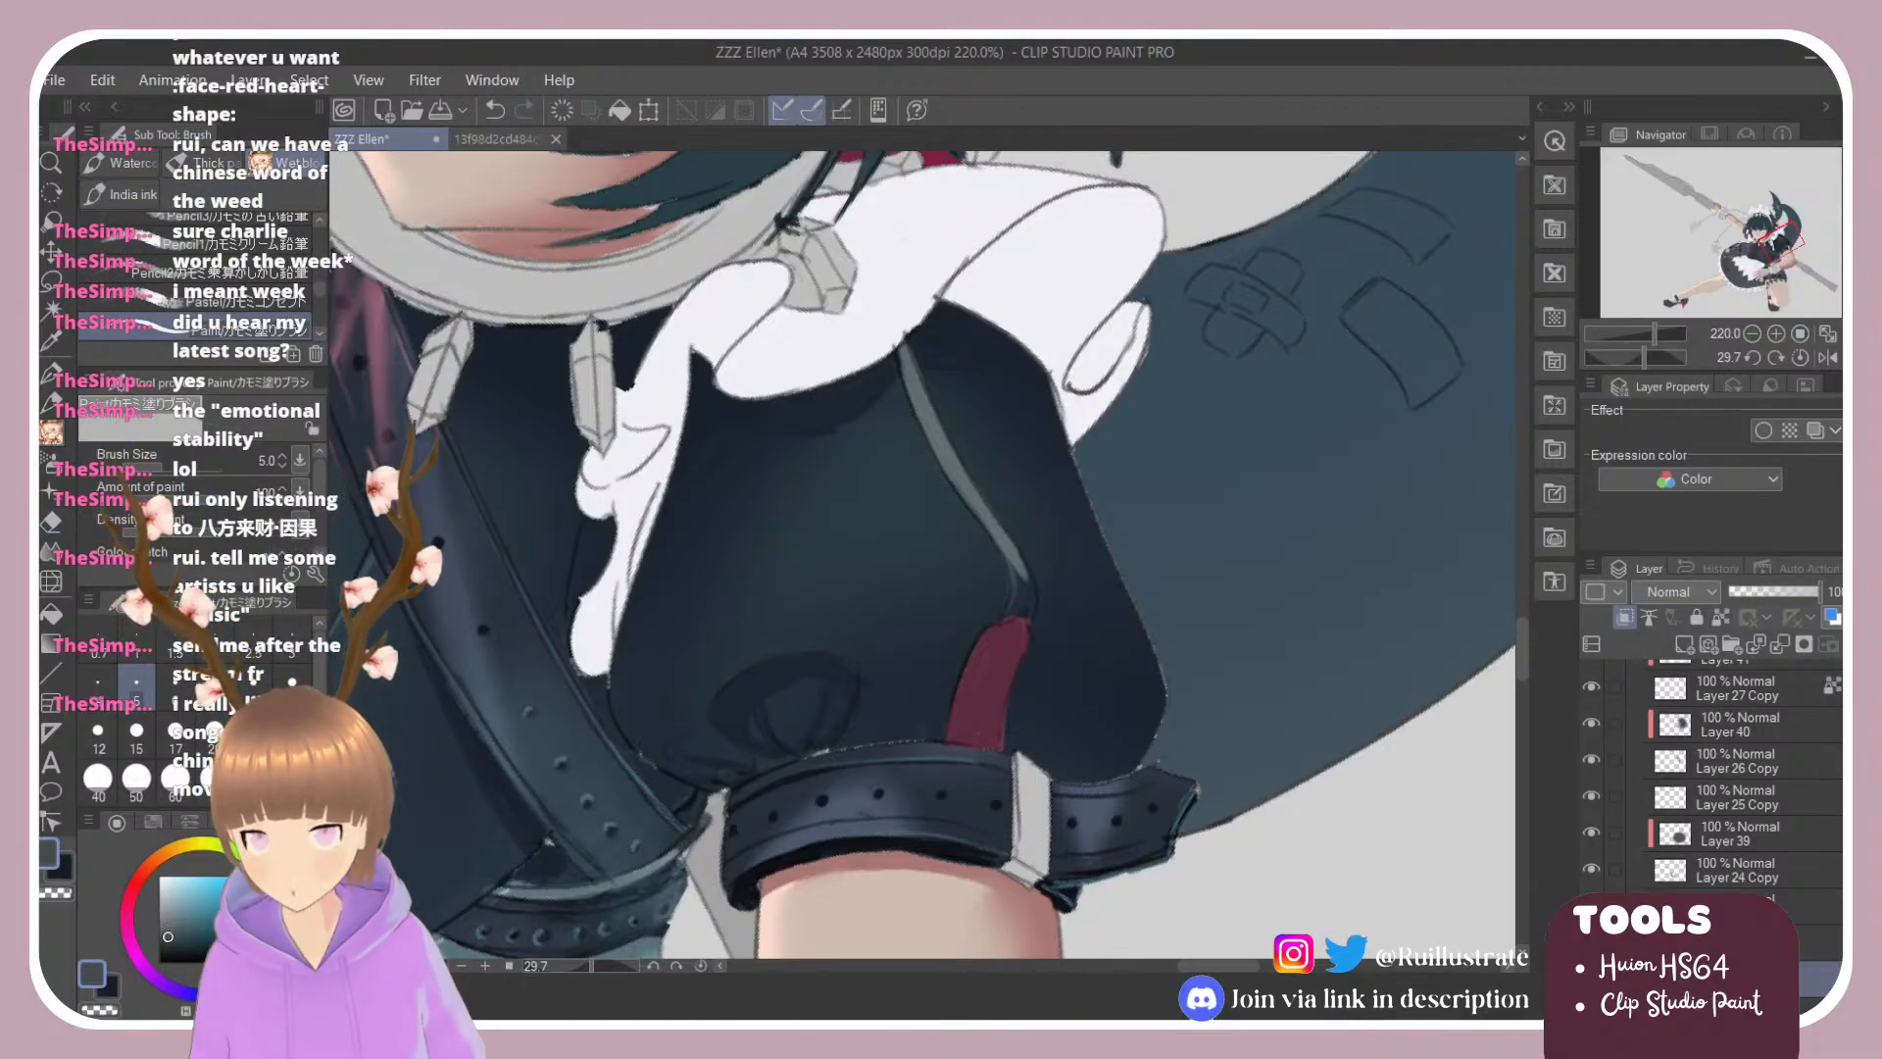
pyautogui.moveTo(1013, 569); pyautogui.dragTo(1023, 602)
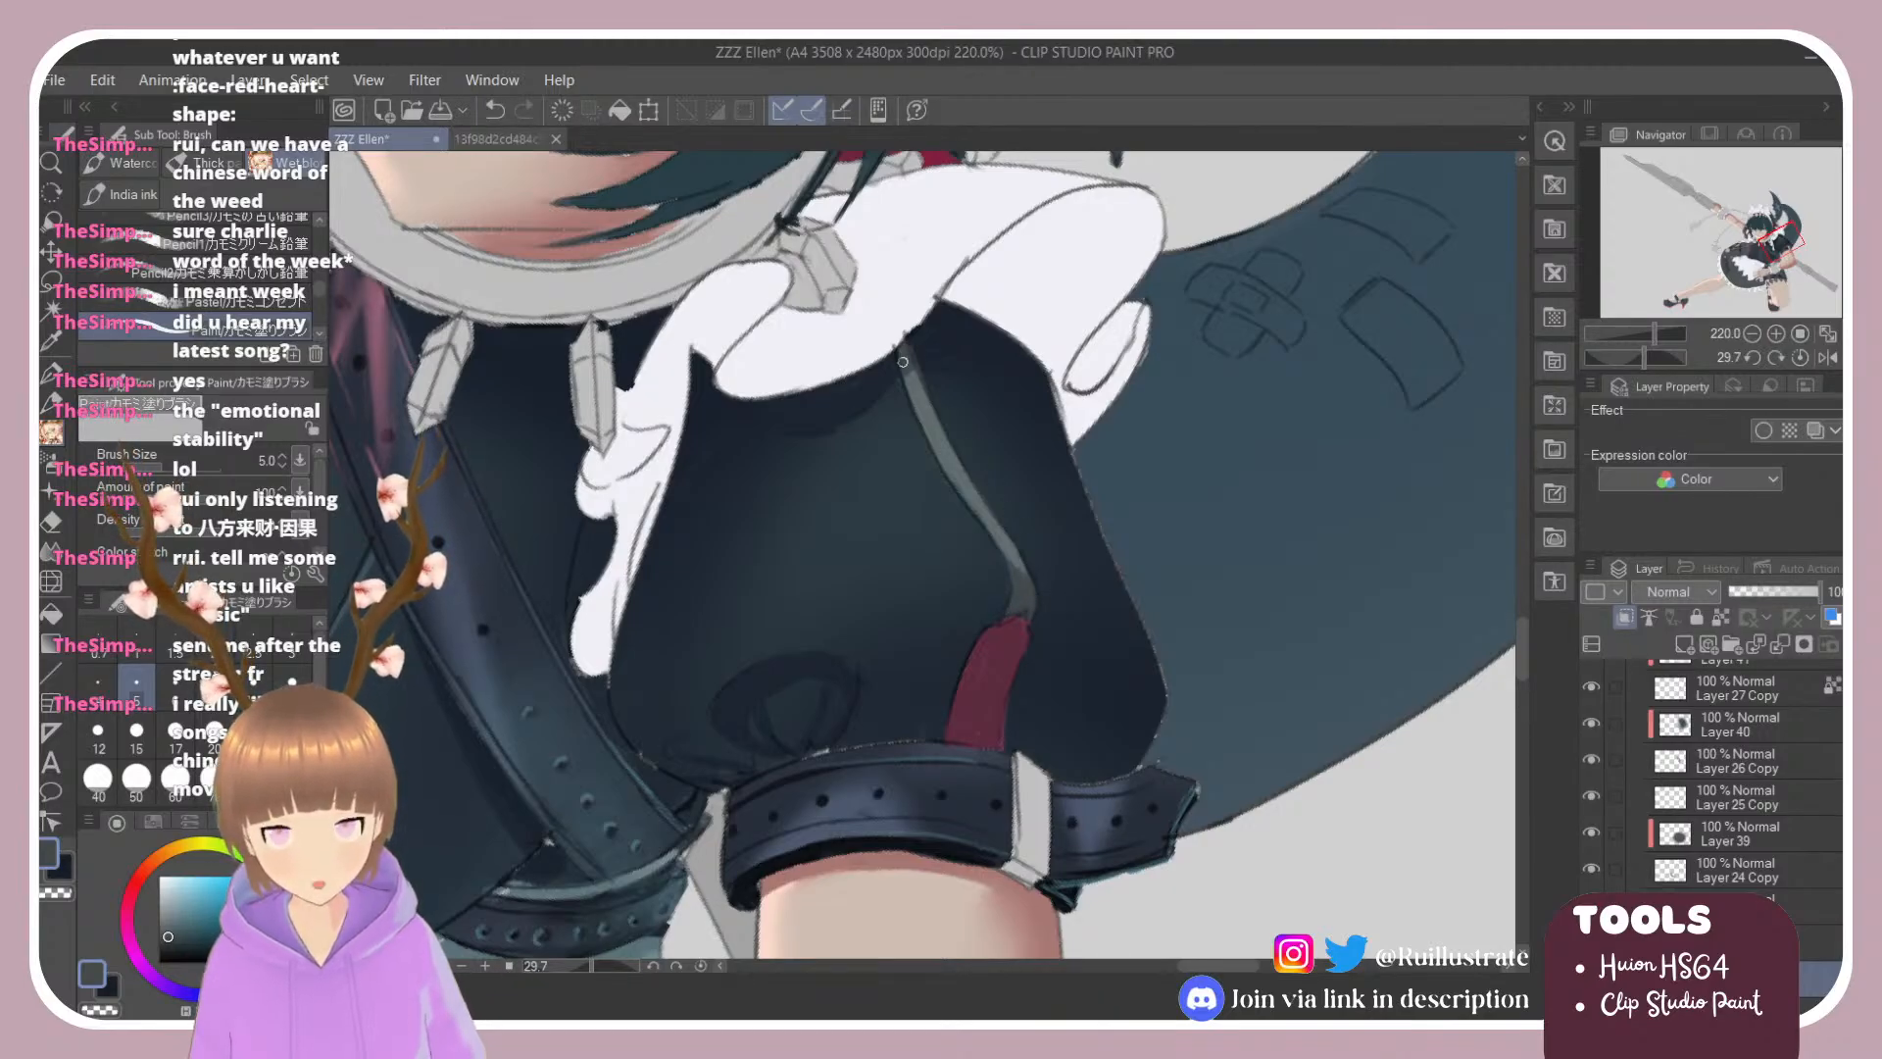
pyautogui.press('j')
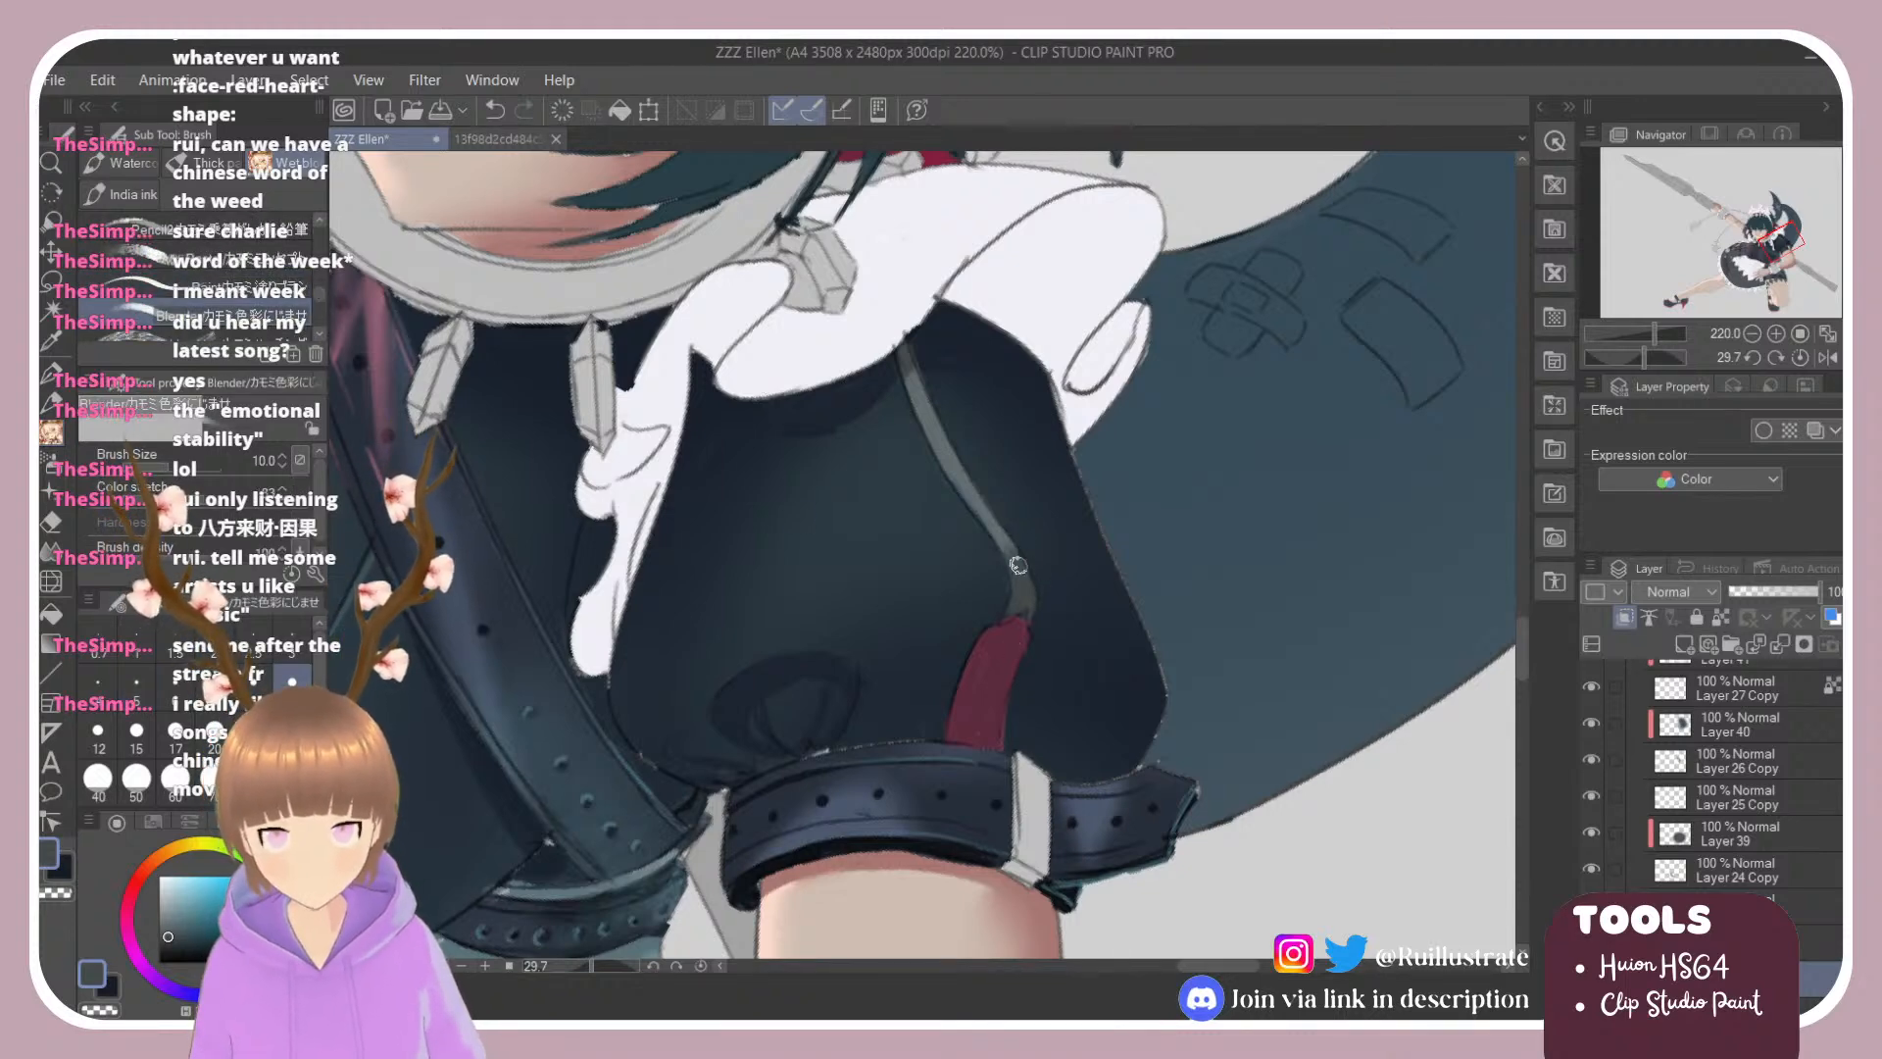
# Step: Reset the canvas rotation to 0 degrees and switch to the Hard eraser at size 5
pyautogui.scroll(-5, 1084, 606)
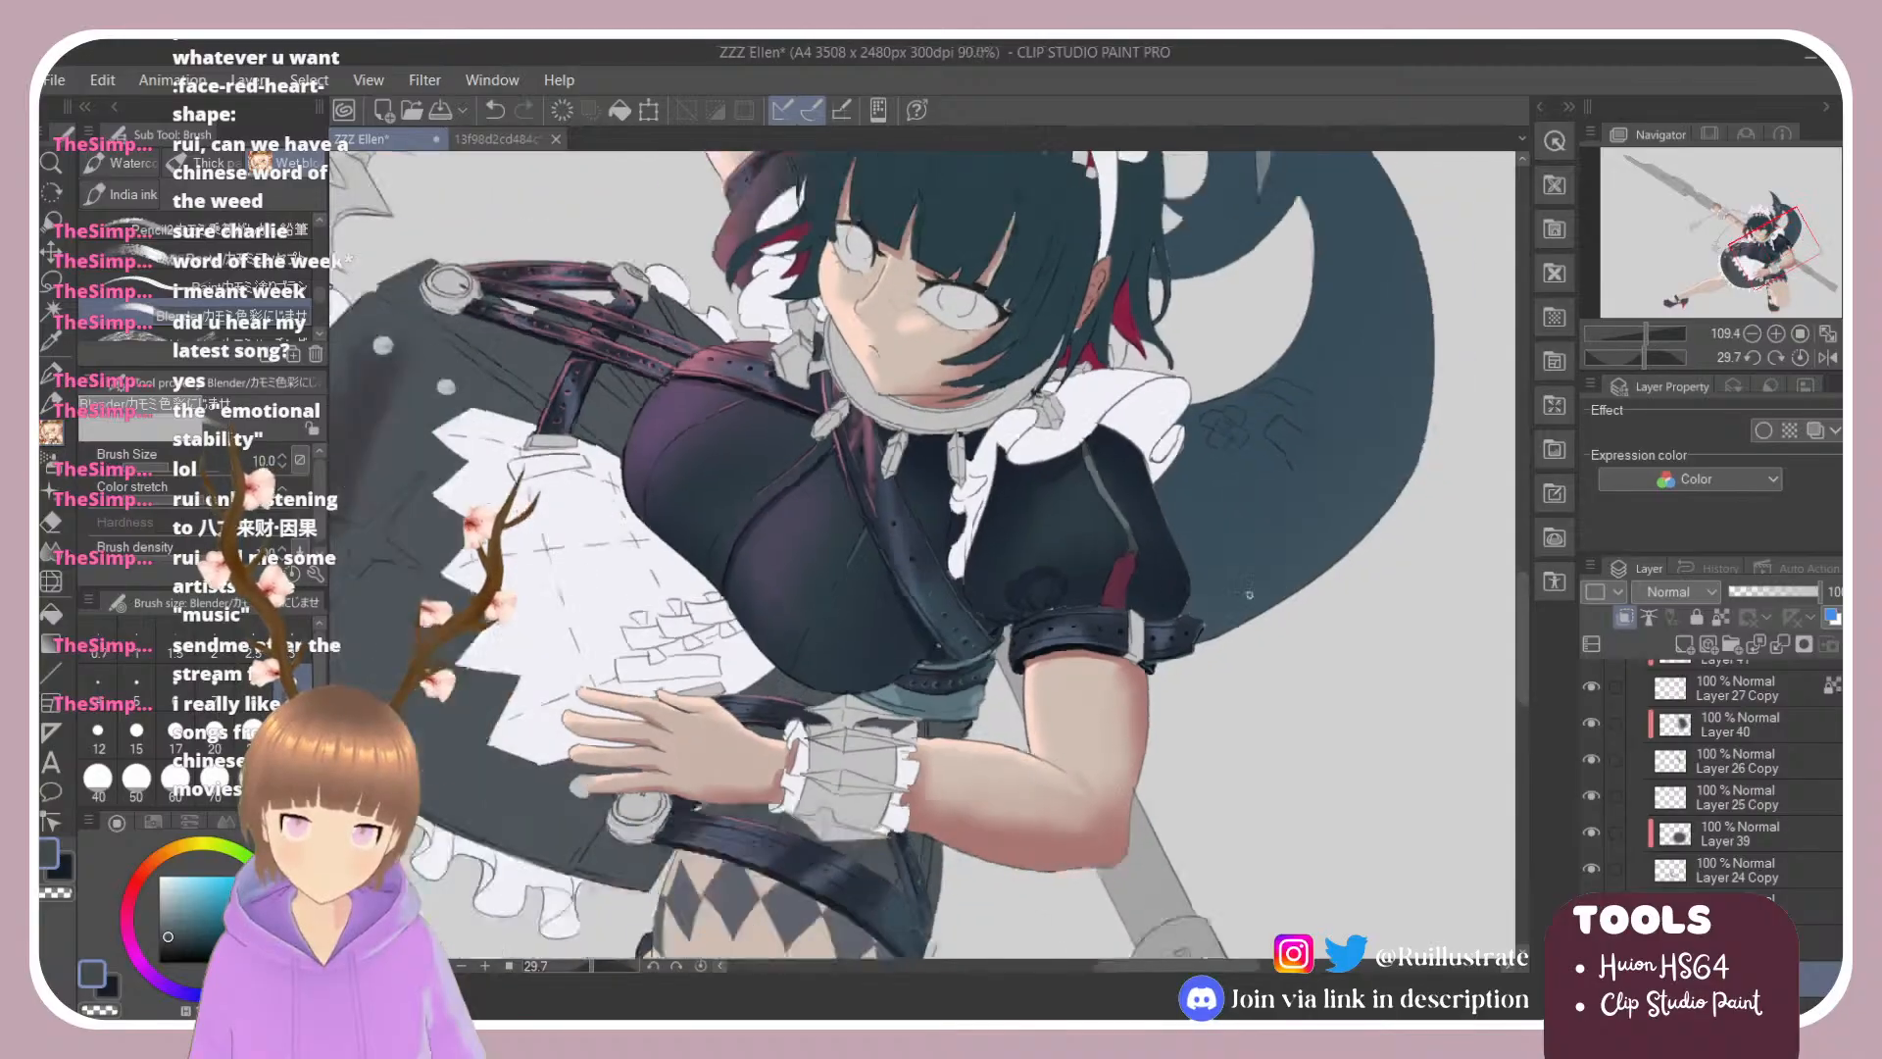
pyautogui.press('r')
pyautogui.doubleClick(1097, 311)
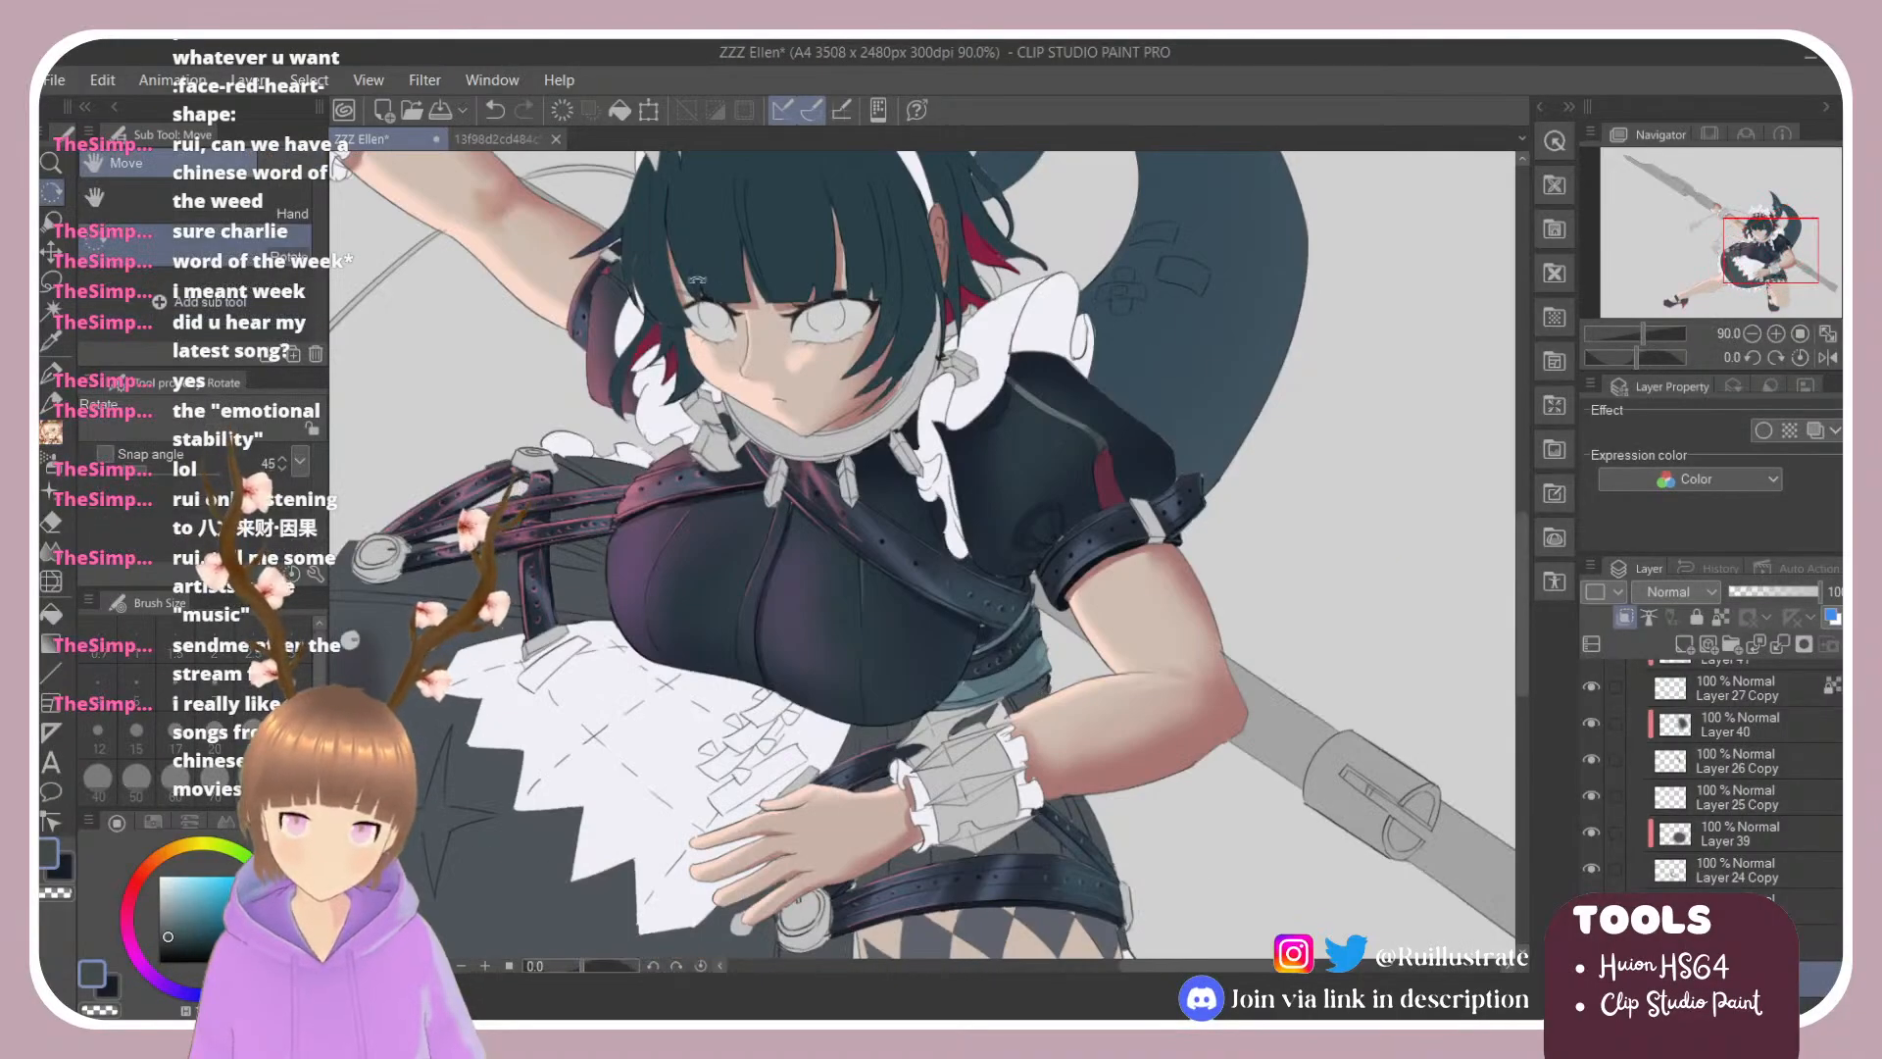
pyautogui.scroll(3, 622, 259)
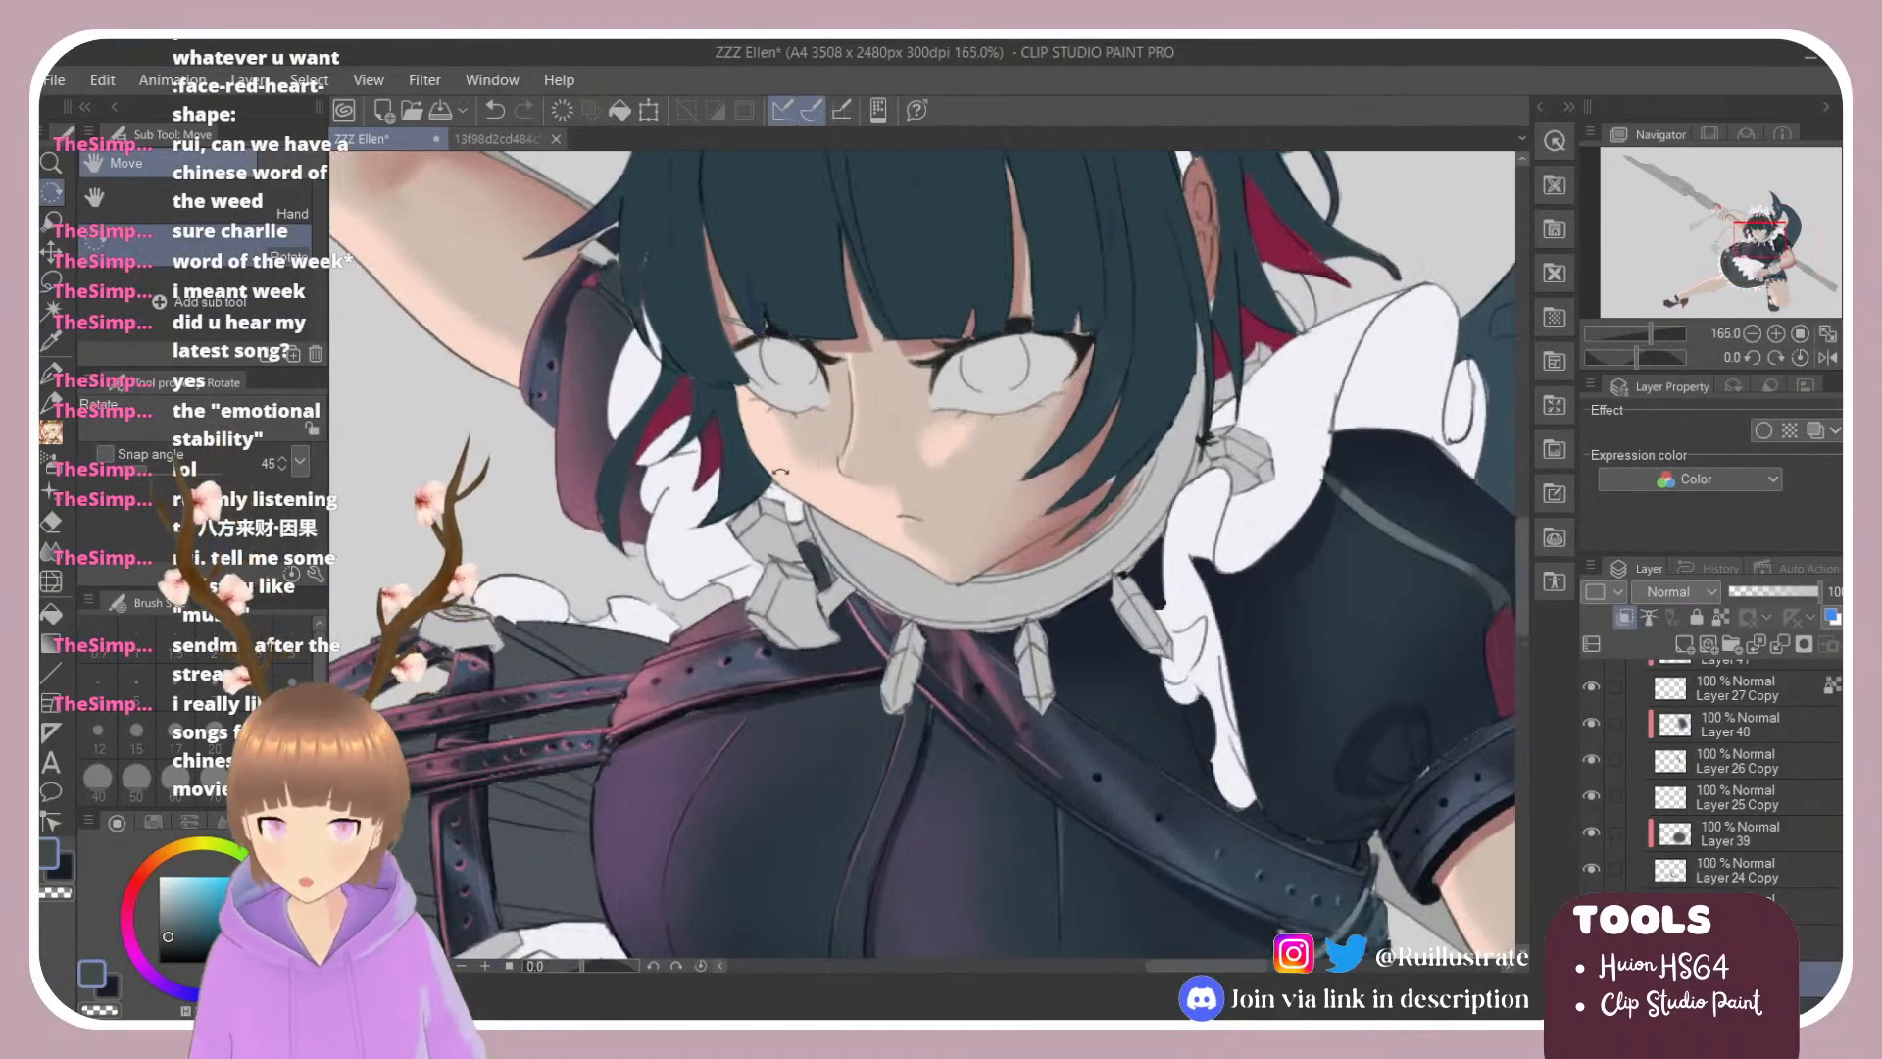
pyautogui.press('b')
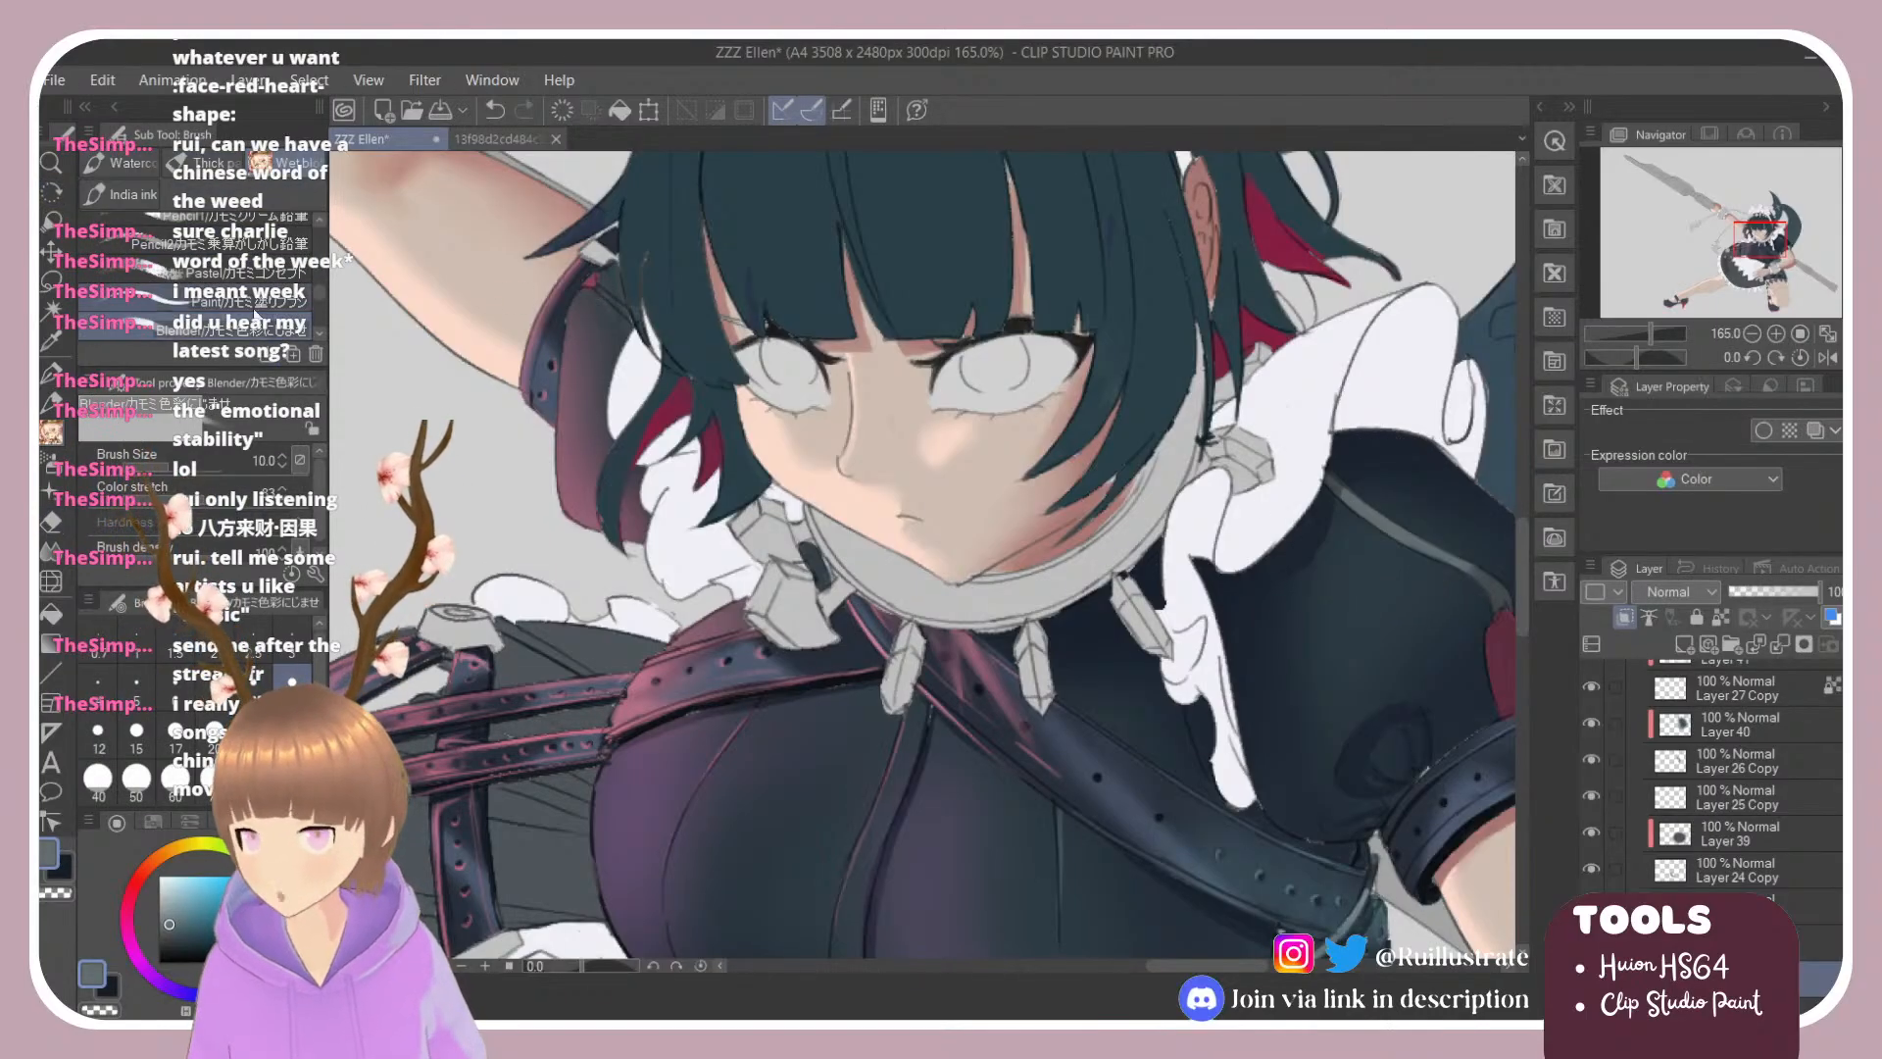
pyautogui.click(253, 310)
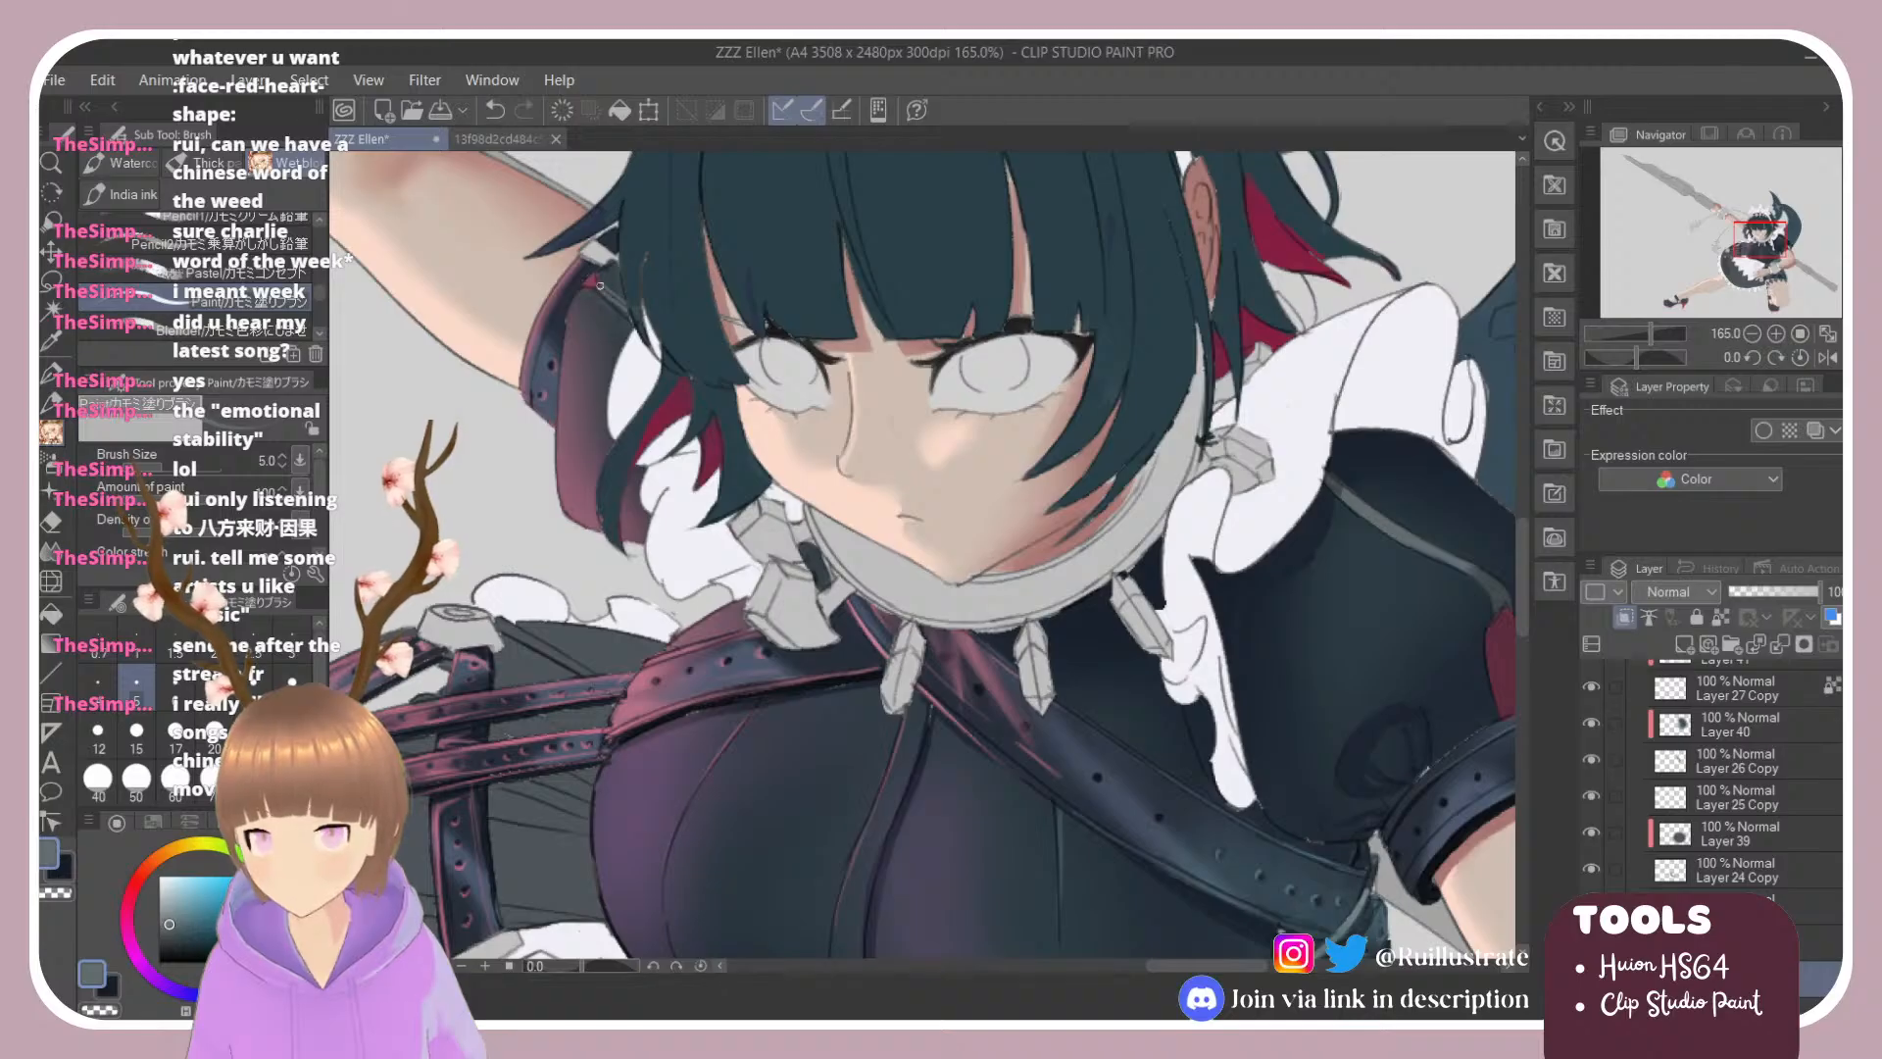
pyautogui.press('e')
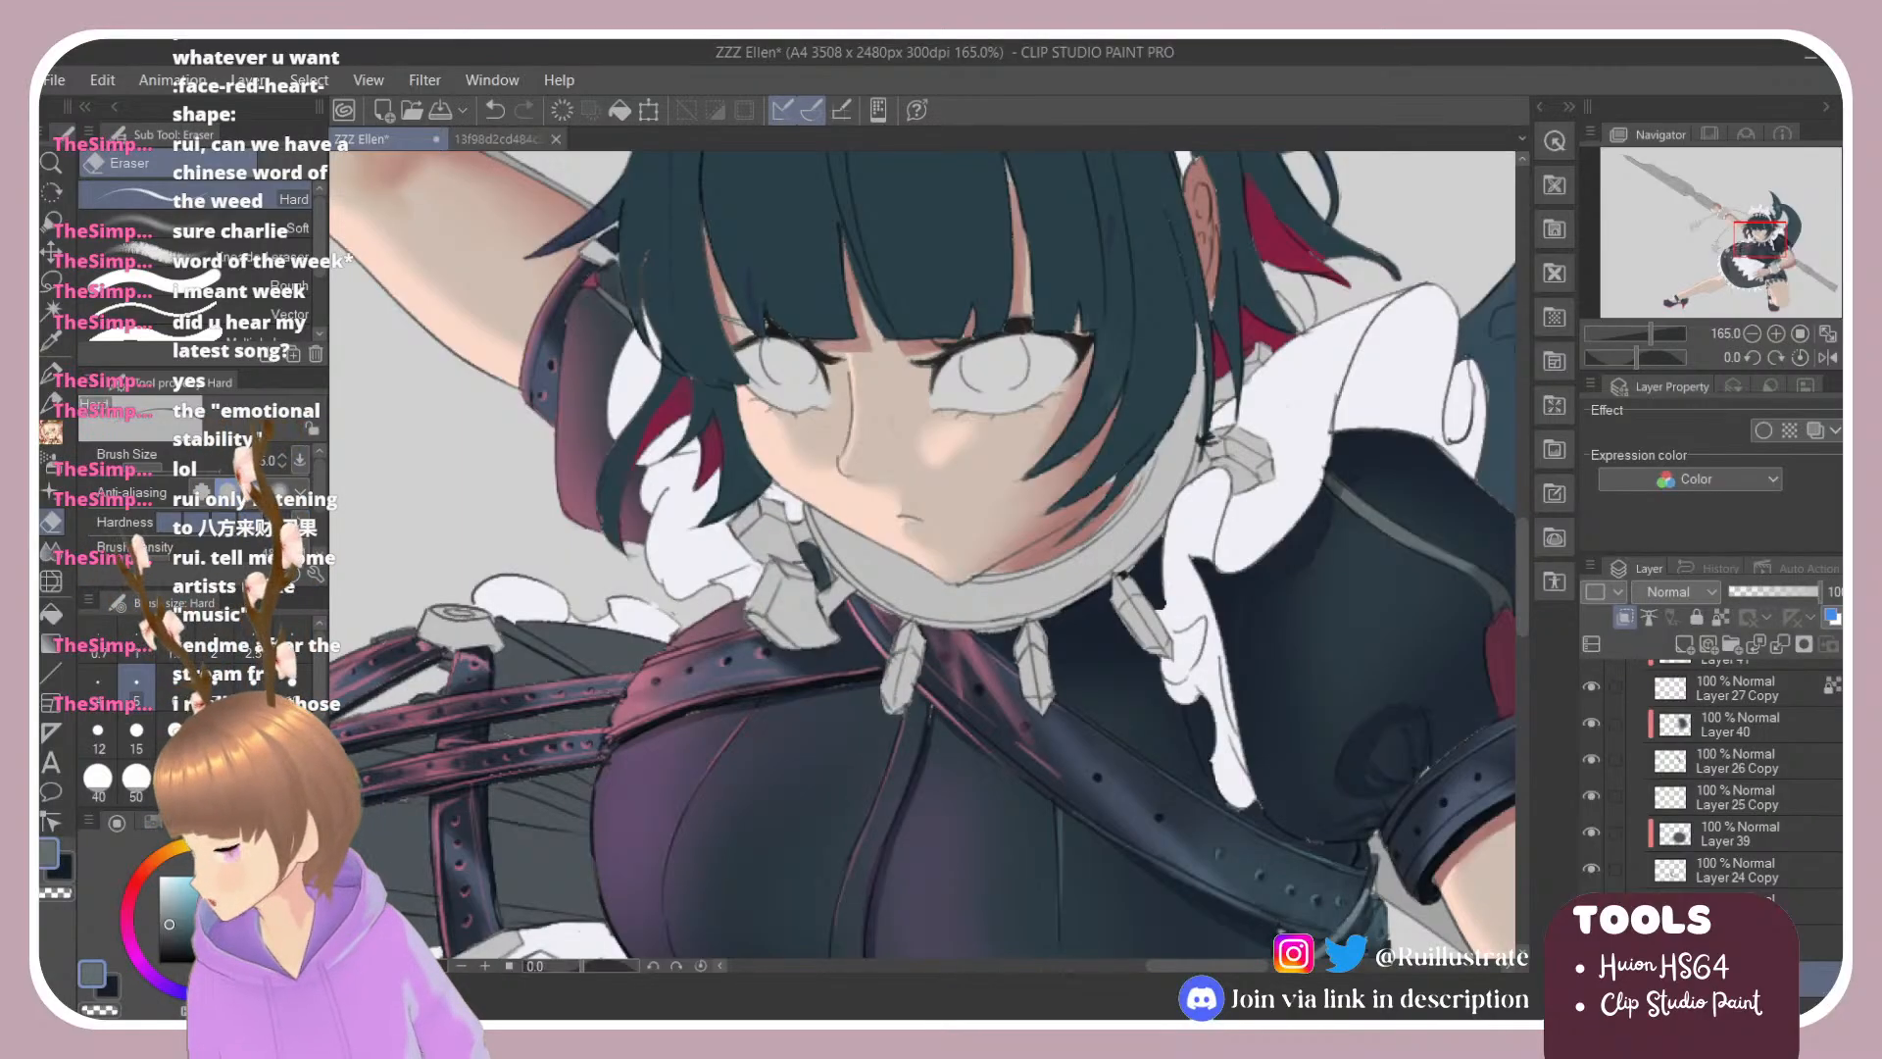
# Step: Examine the shading of the bodice, crossed straps and sleeves, both close up and in the overall figure
pyautogui.scroll(-5, 690, 505)
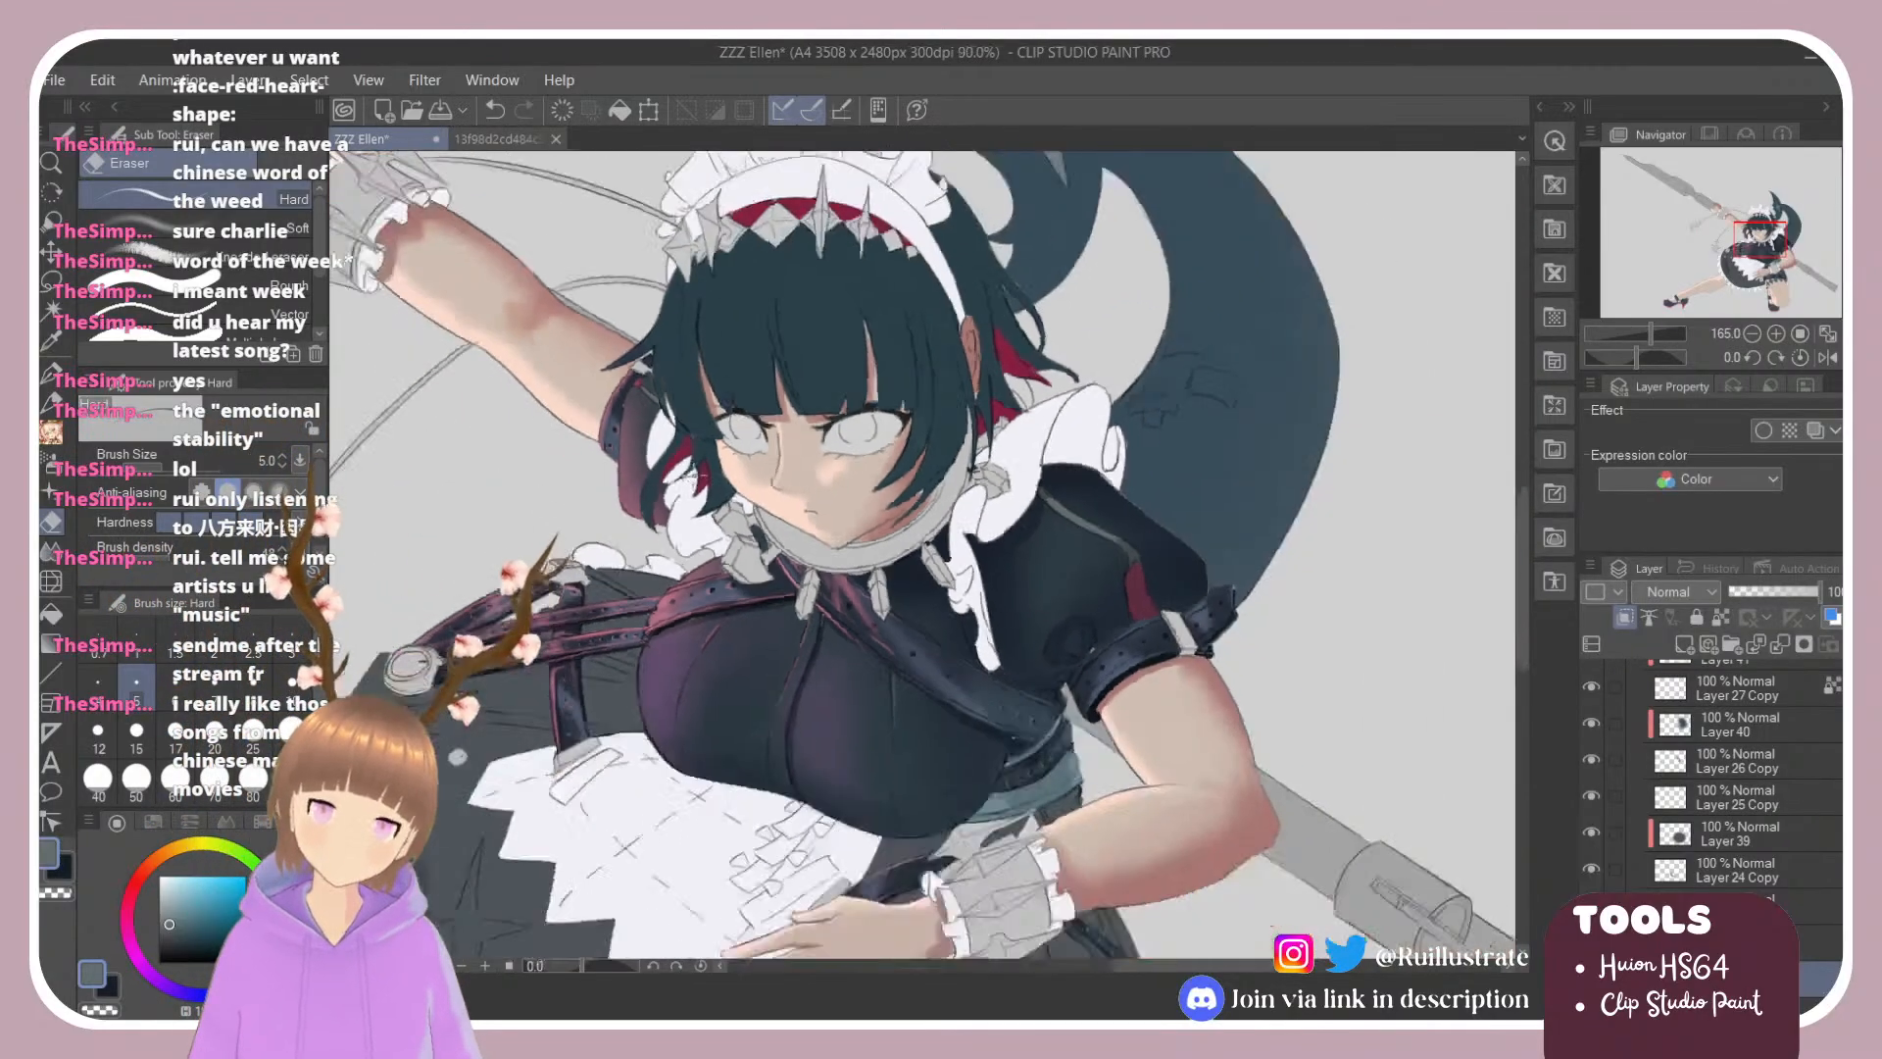
pyautogui.scroll(3, 910, 652)
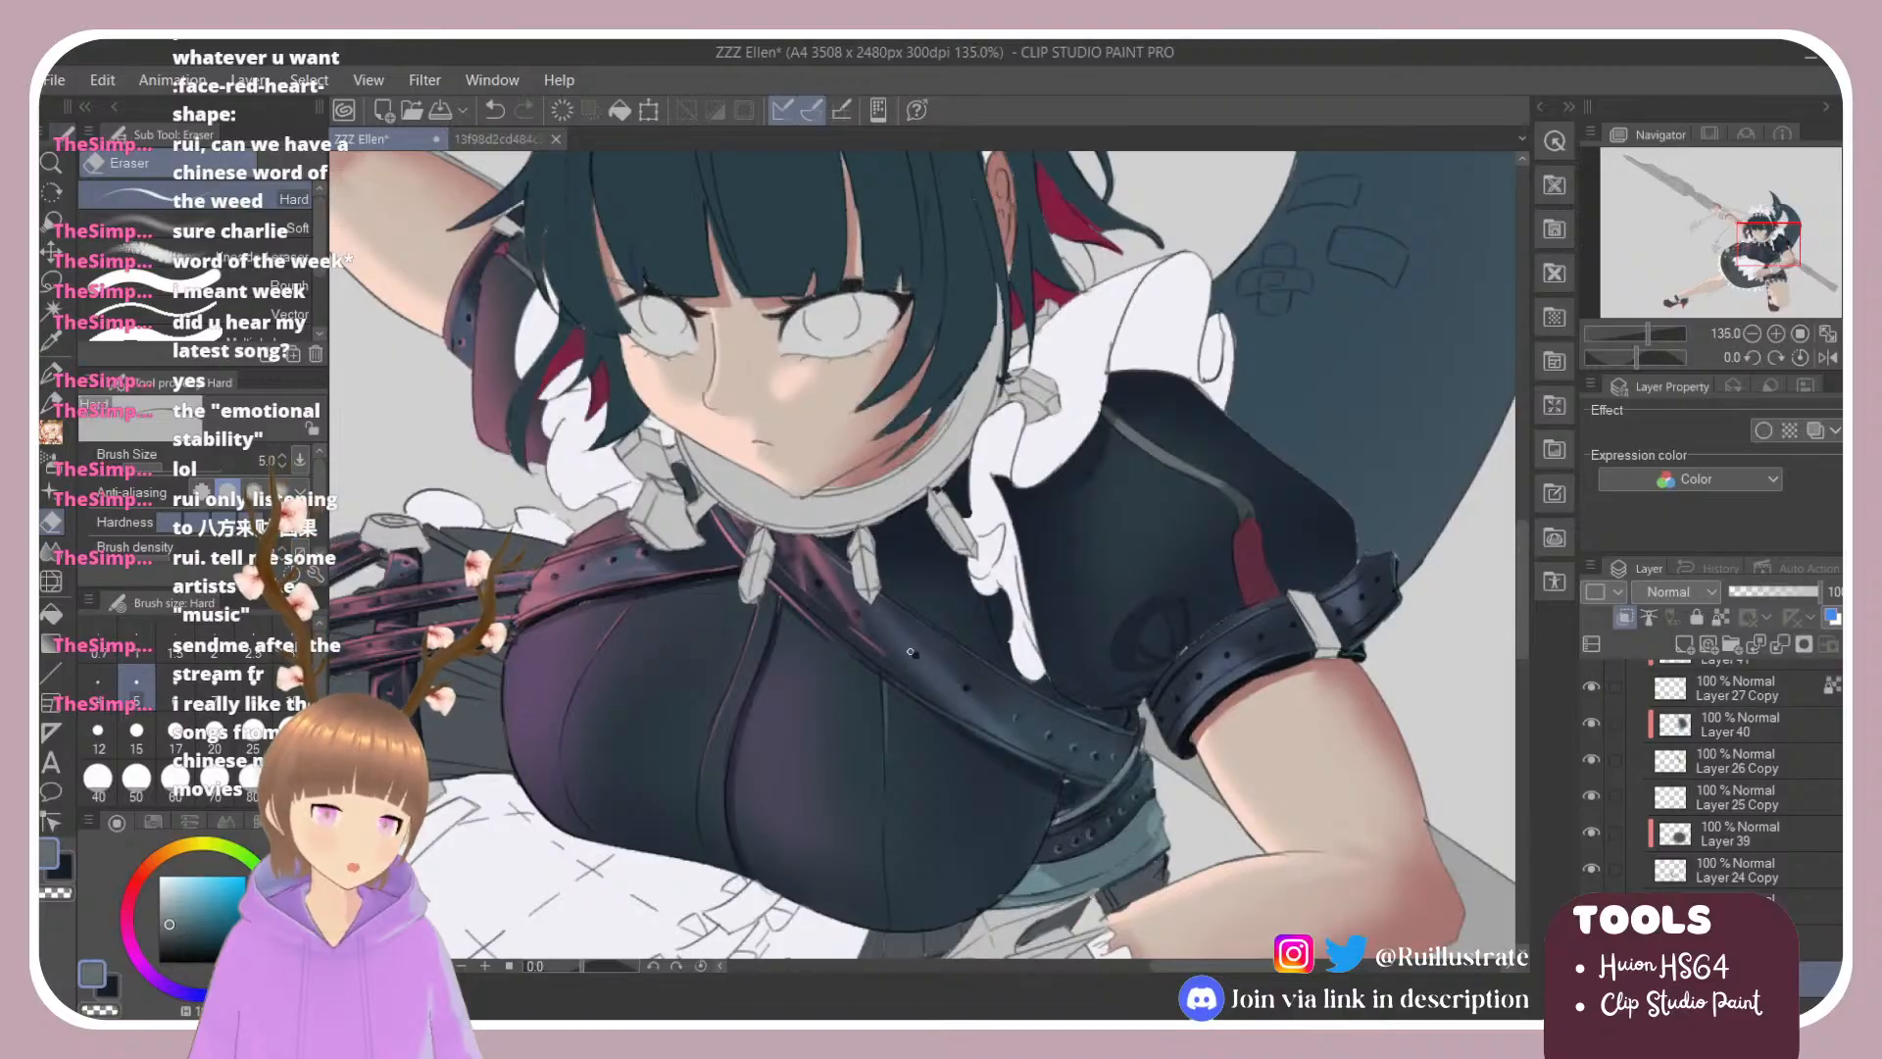
pyautogui.scroll(-5, 910, 651)
pyautogui.scroll(6, 662, 581)
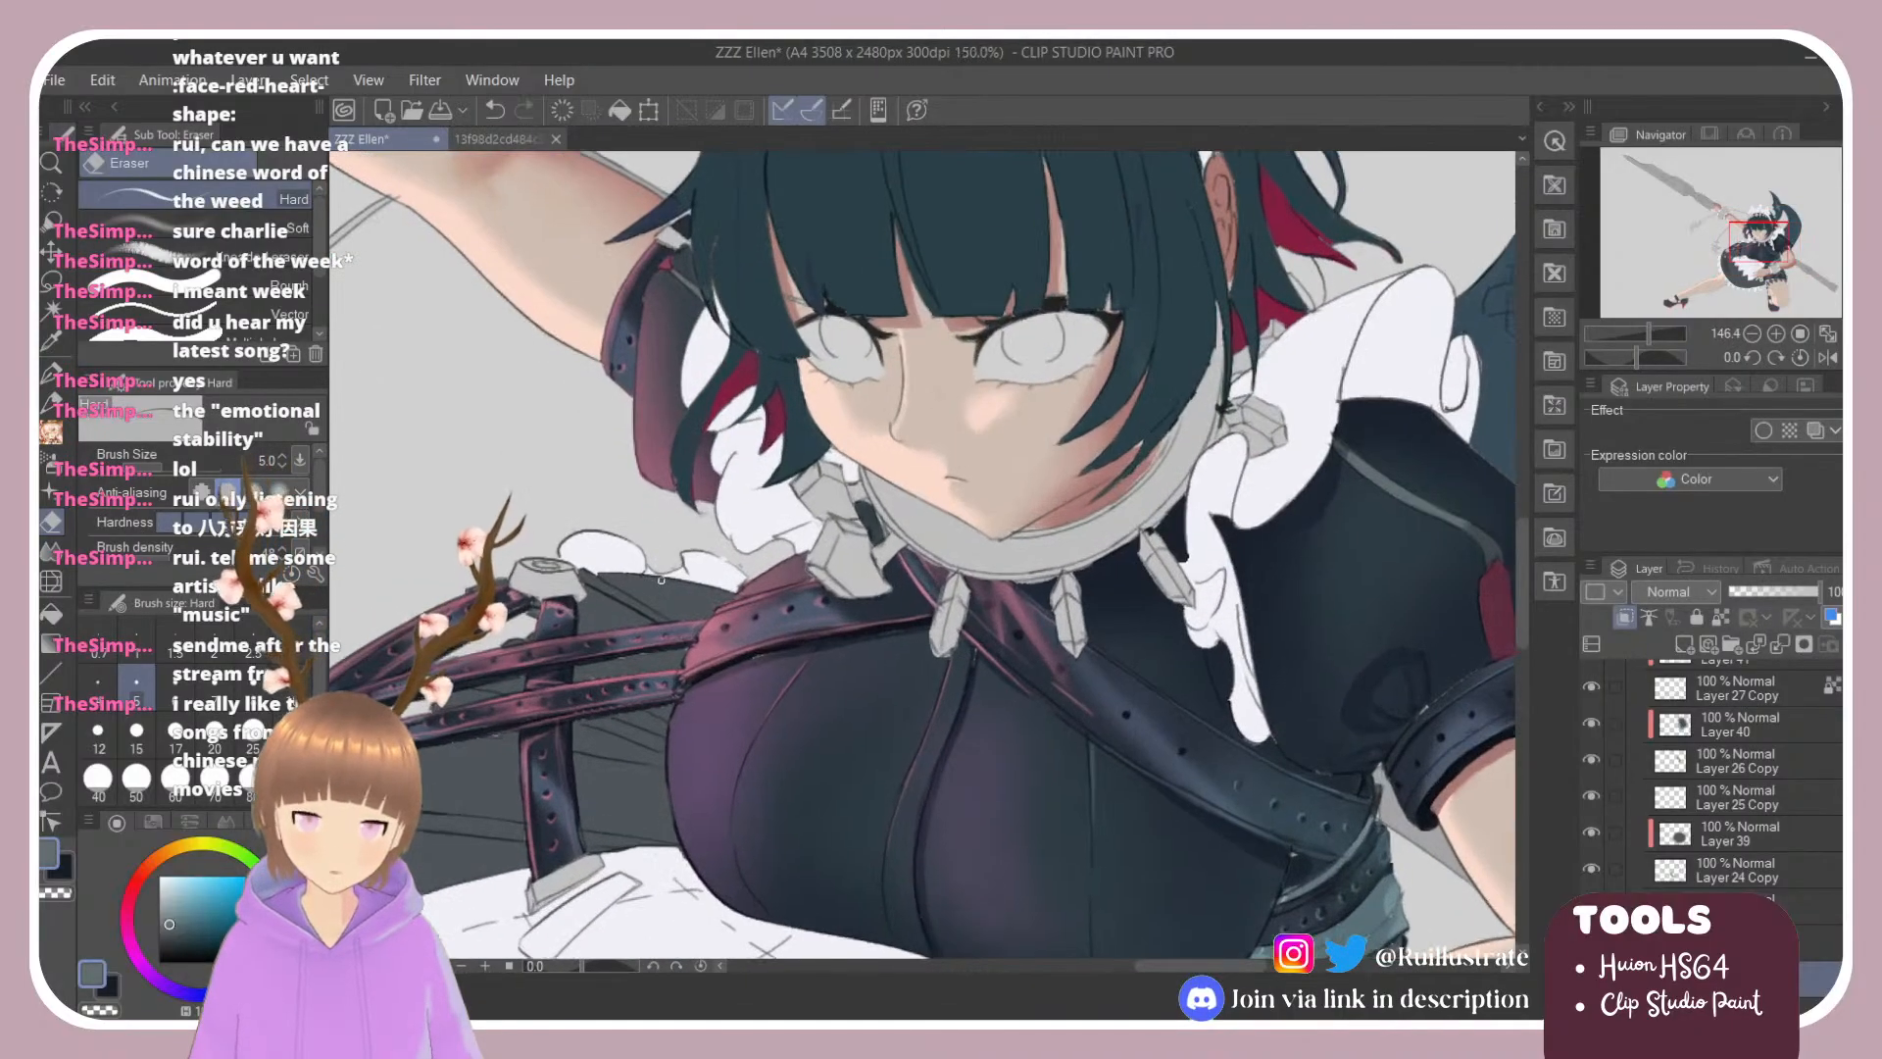
pyautogui.scroll(1, 662, 580)
pyautogui.scroll(3, 882, 598)
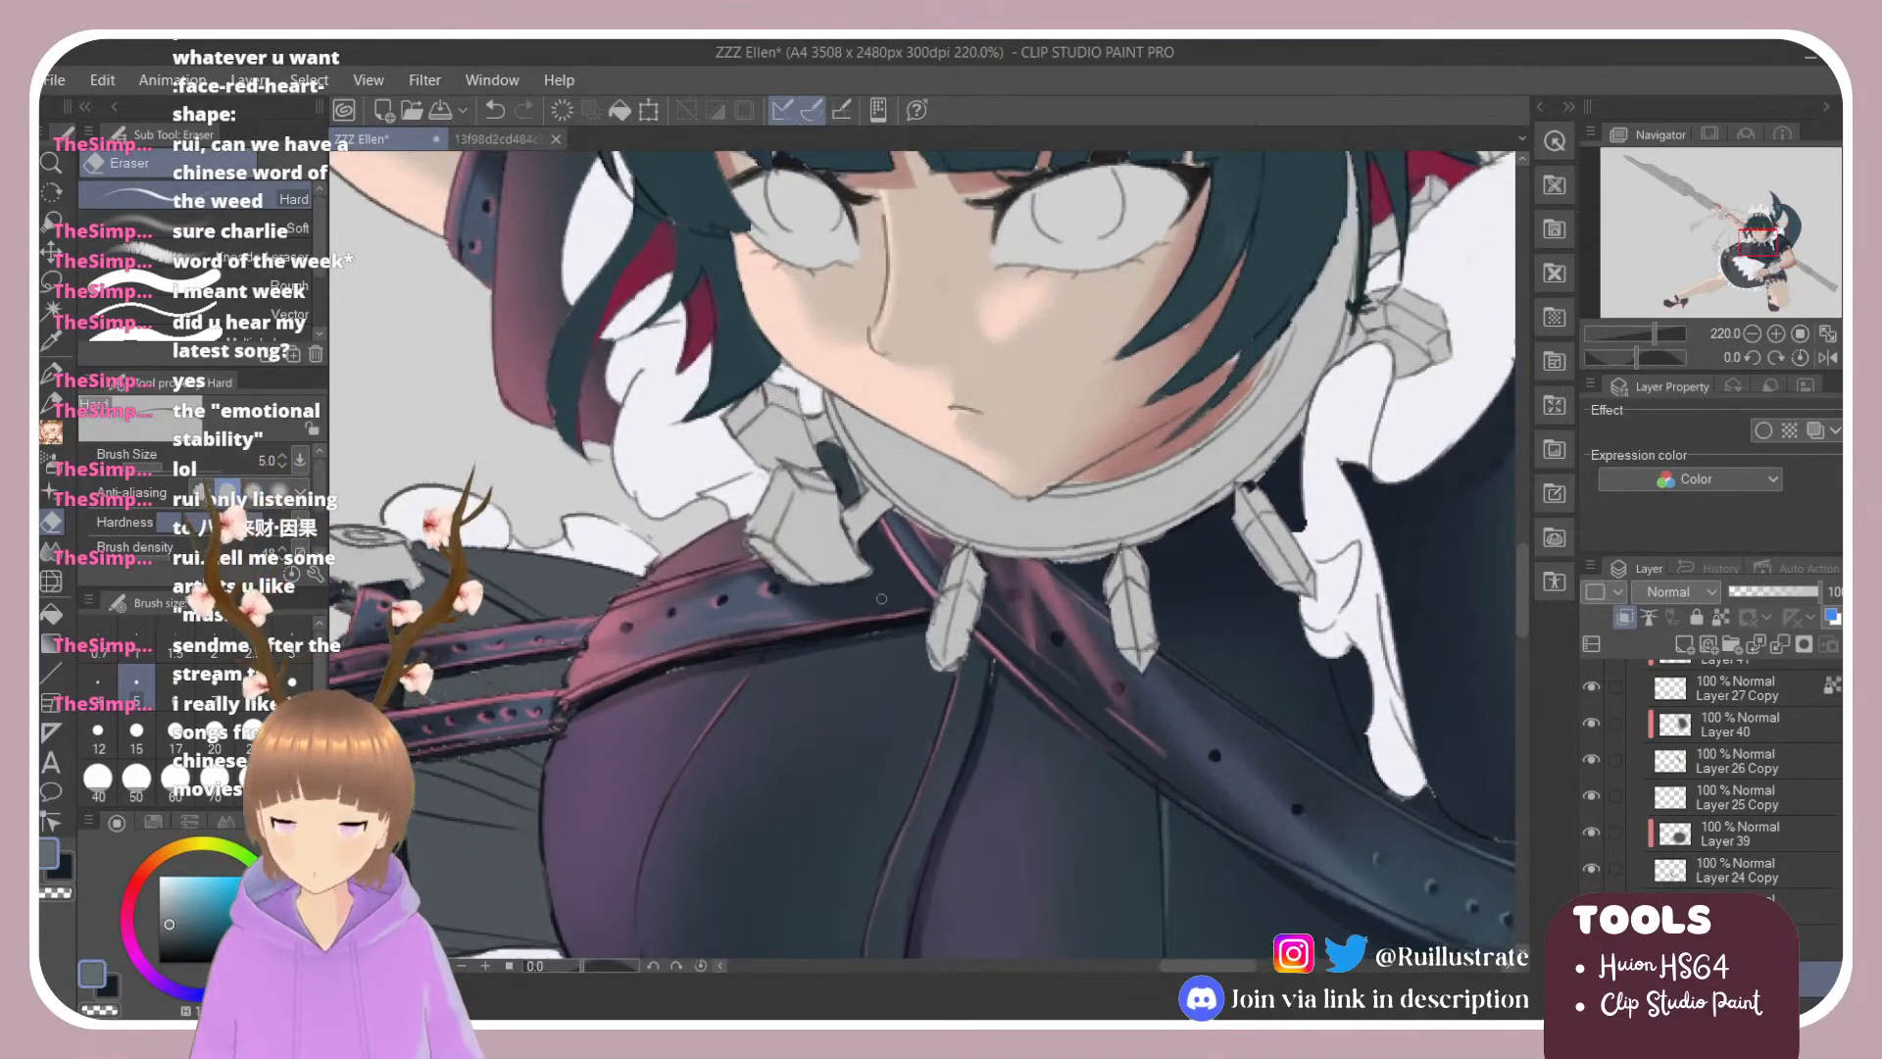
pyautogui.scroll(-1, 881, 597)
pyautogui.scroll(-3, 881, 598)
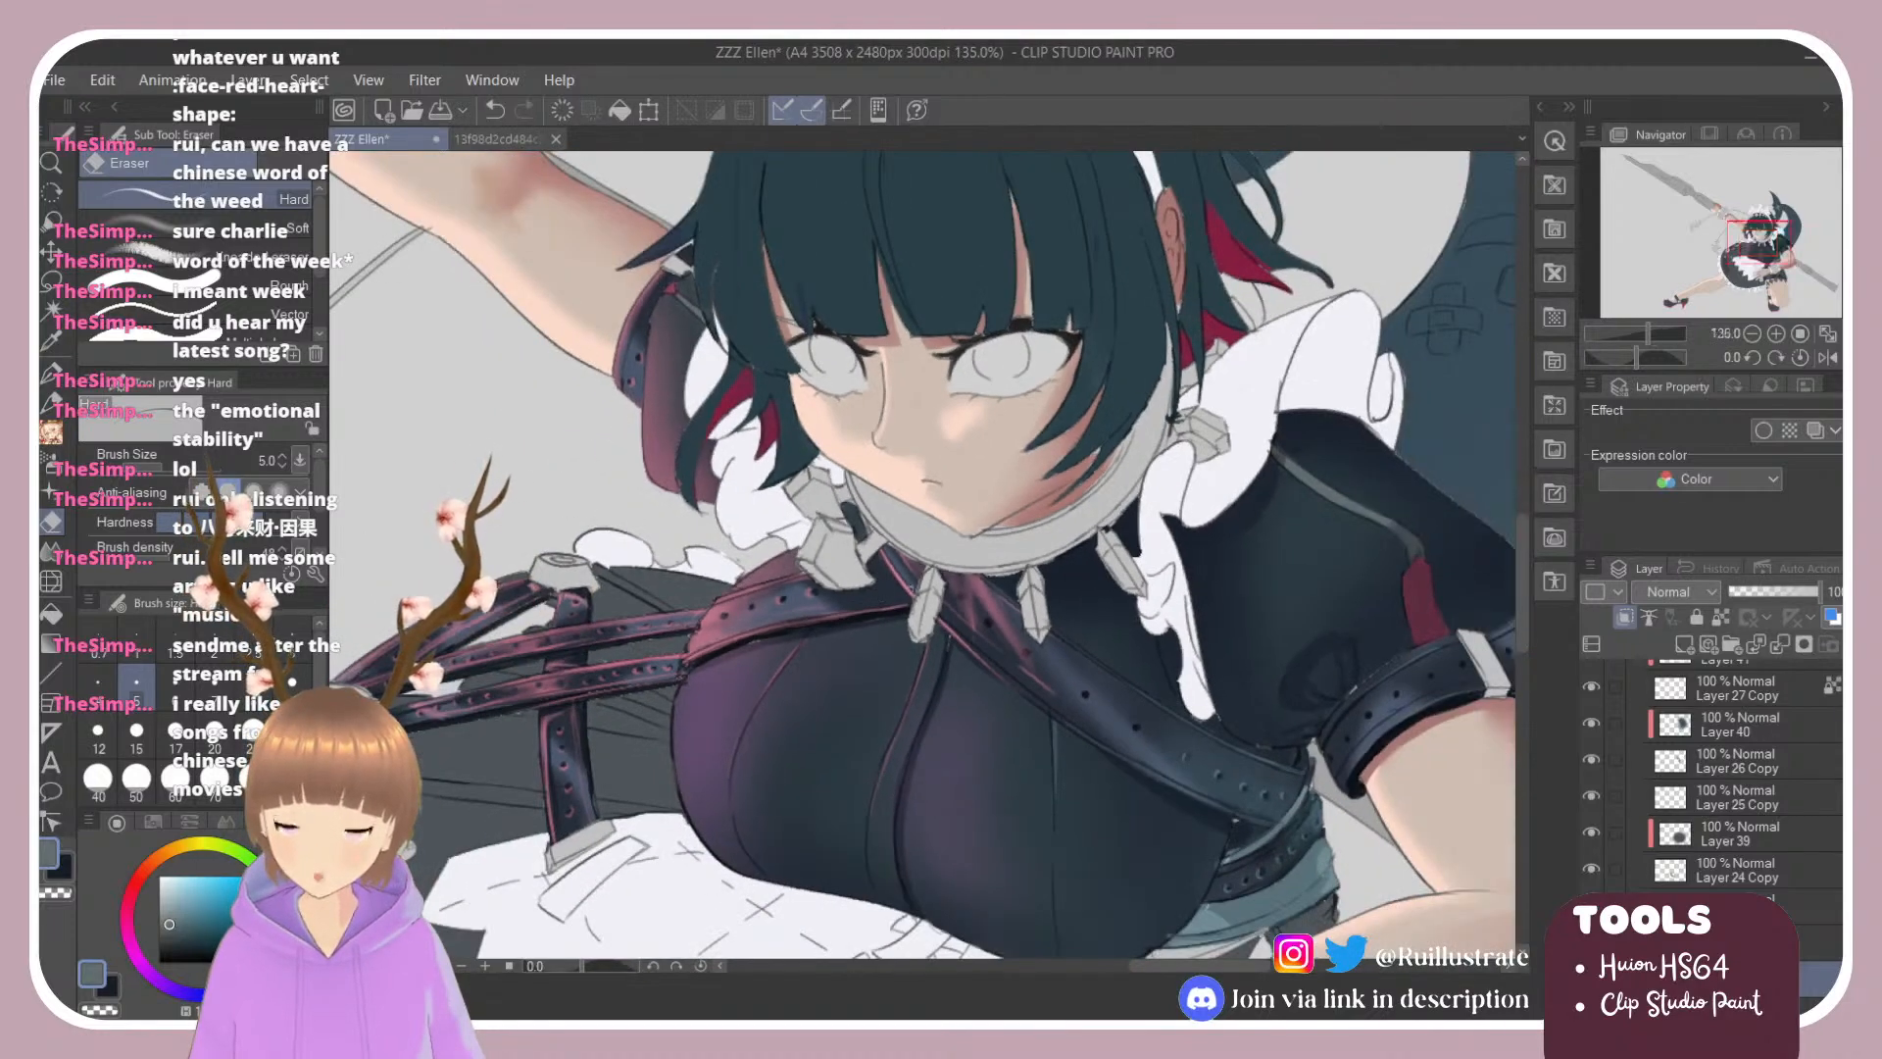
pyautogui.scroll(1, 881, 597)
pyautogui.scroll(-1, 882, 597)
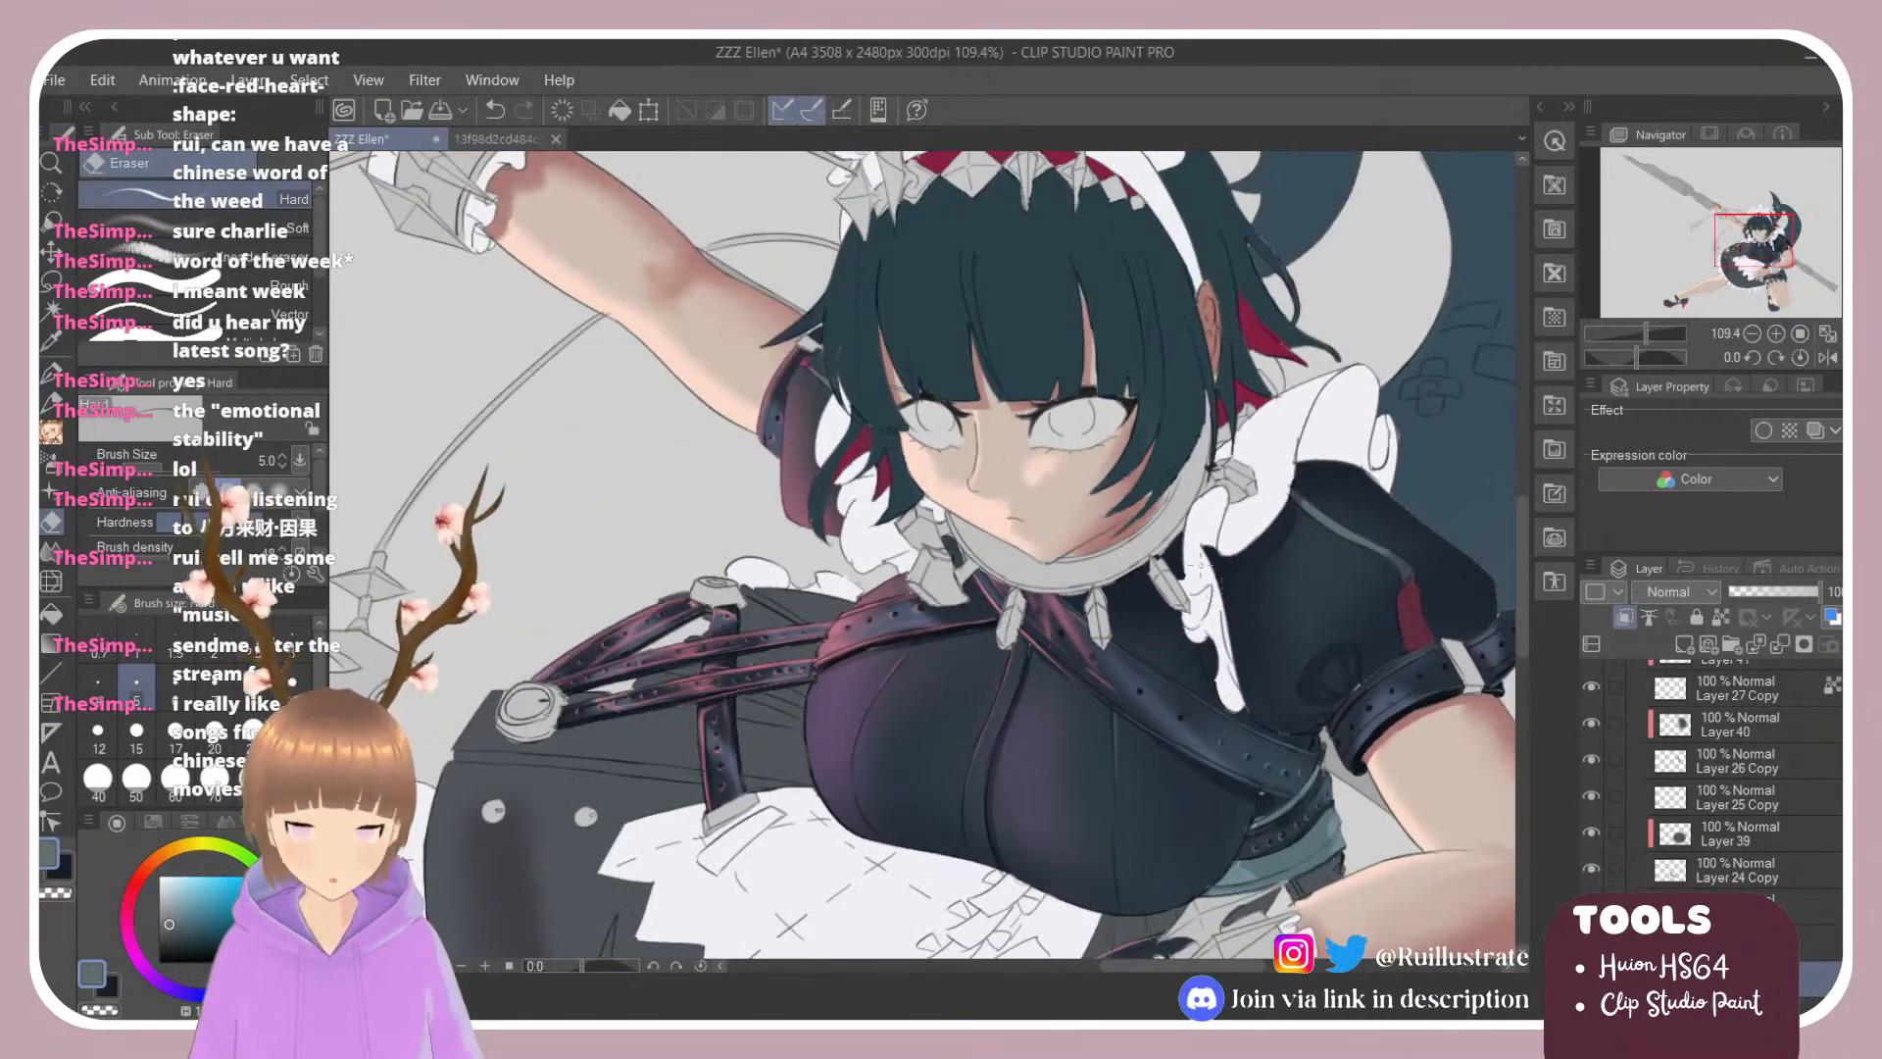
pyautogui.scroll(-2, 1316, 700)
pyautogui.scroll(2, 1317, 700)
pyautogui.scroll(2, 1316, 699)
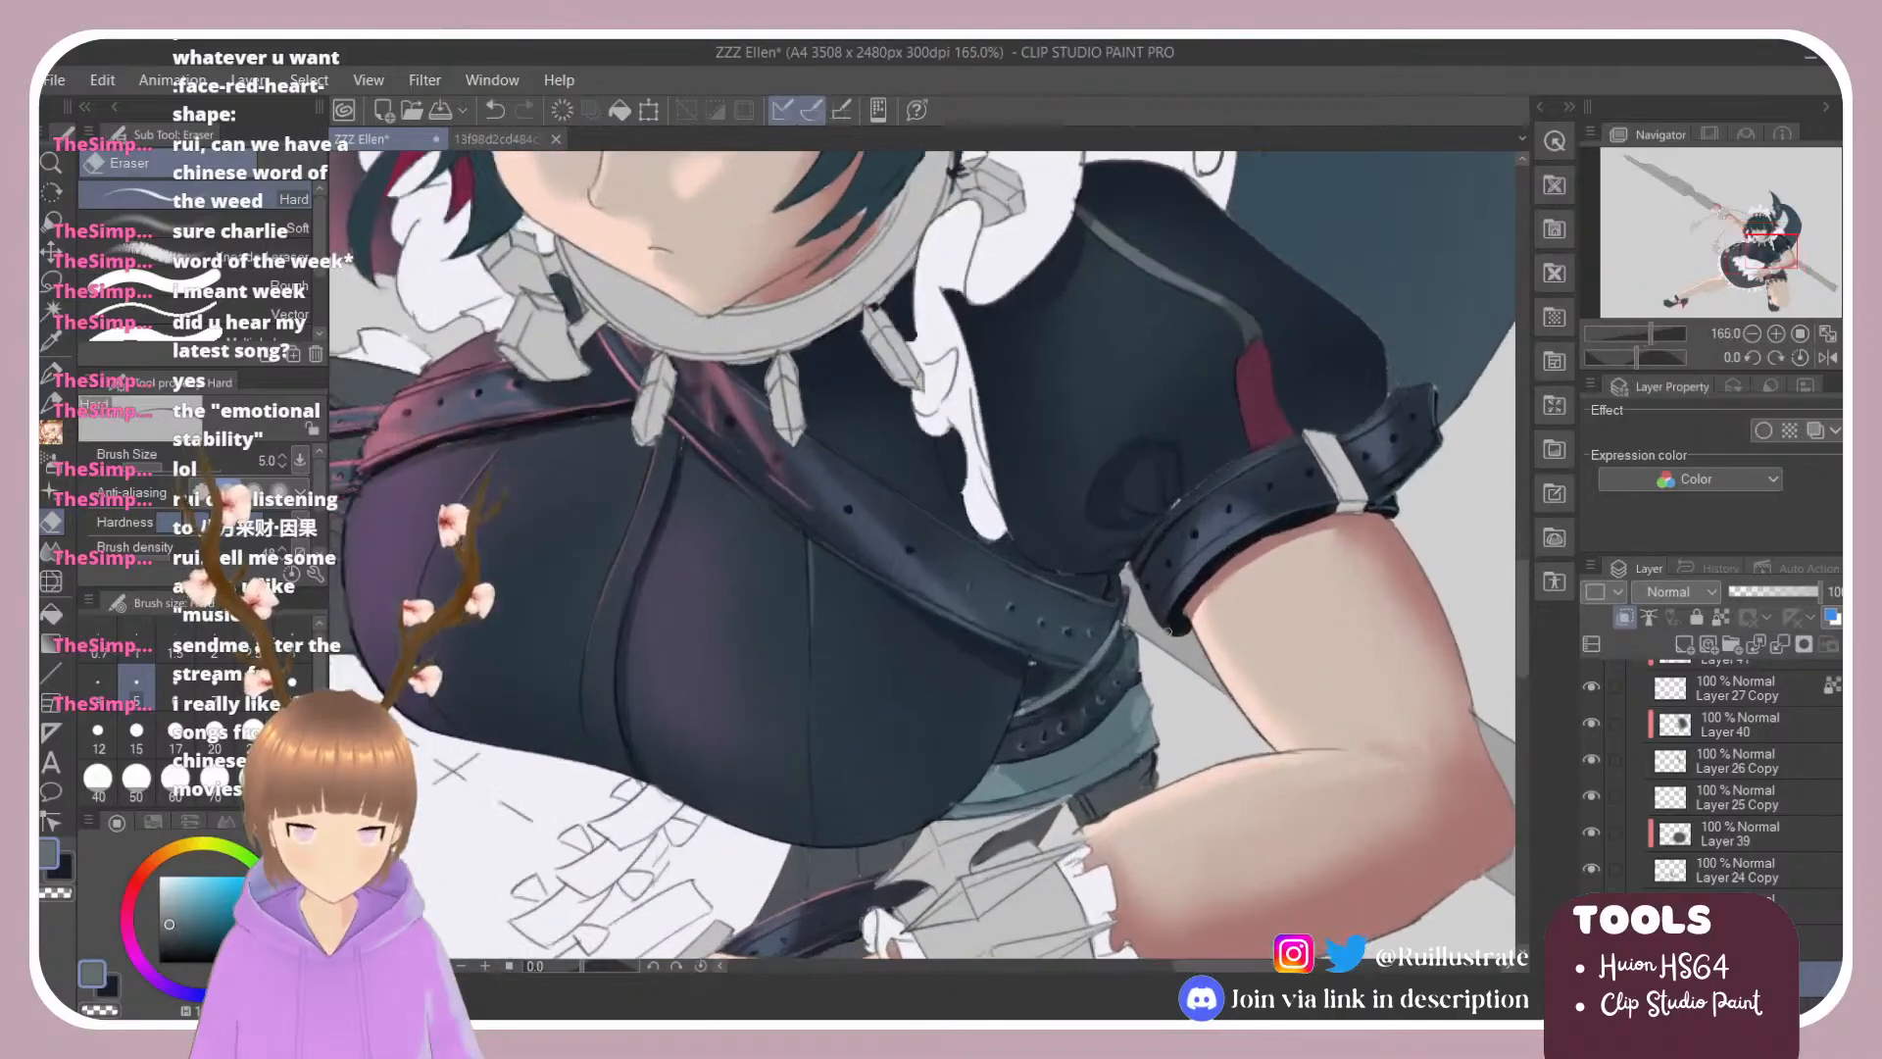
pyautogui.scroll(-1, 1316, 700)
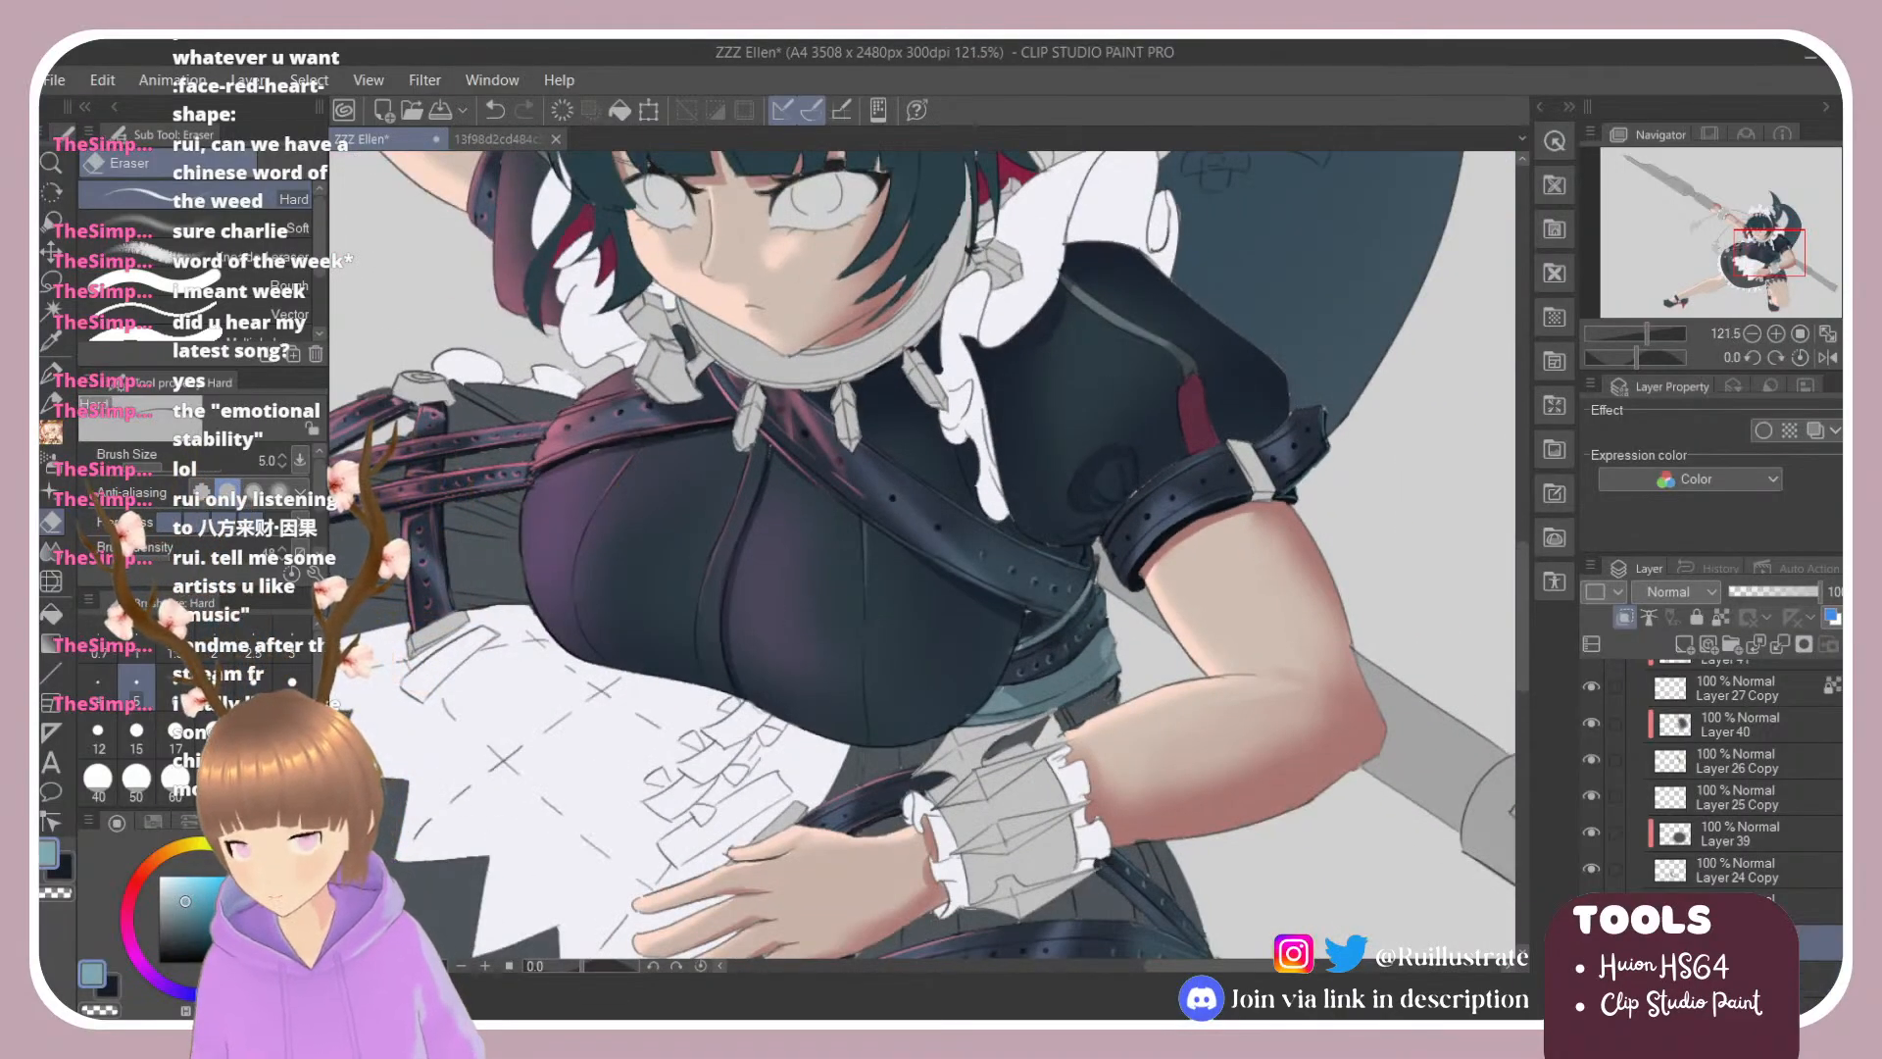
# Step: Try adding light teal shading over the puff sleeve with the Soft airbrush at size 100, and undo it
pyautogui.press('b')
pyautogui.press('b')
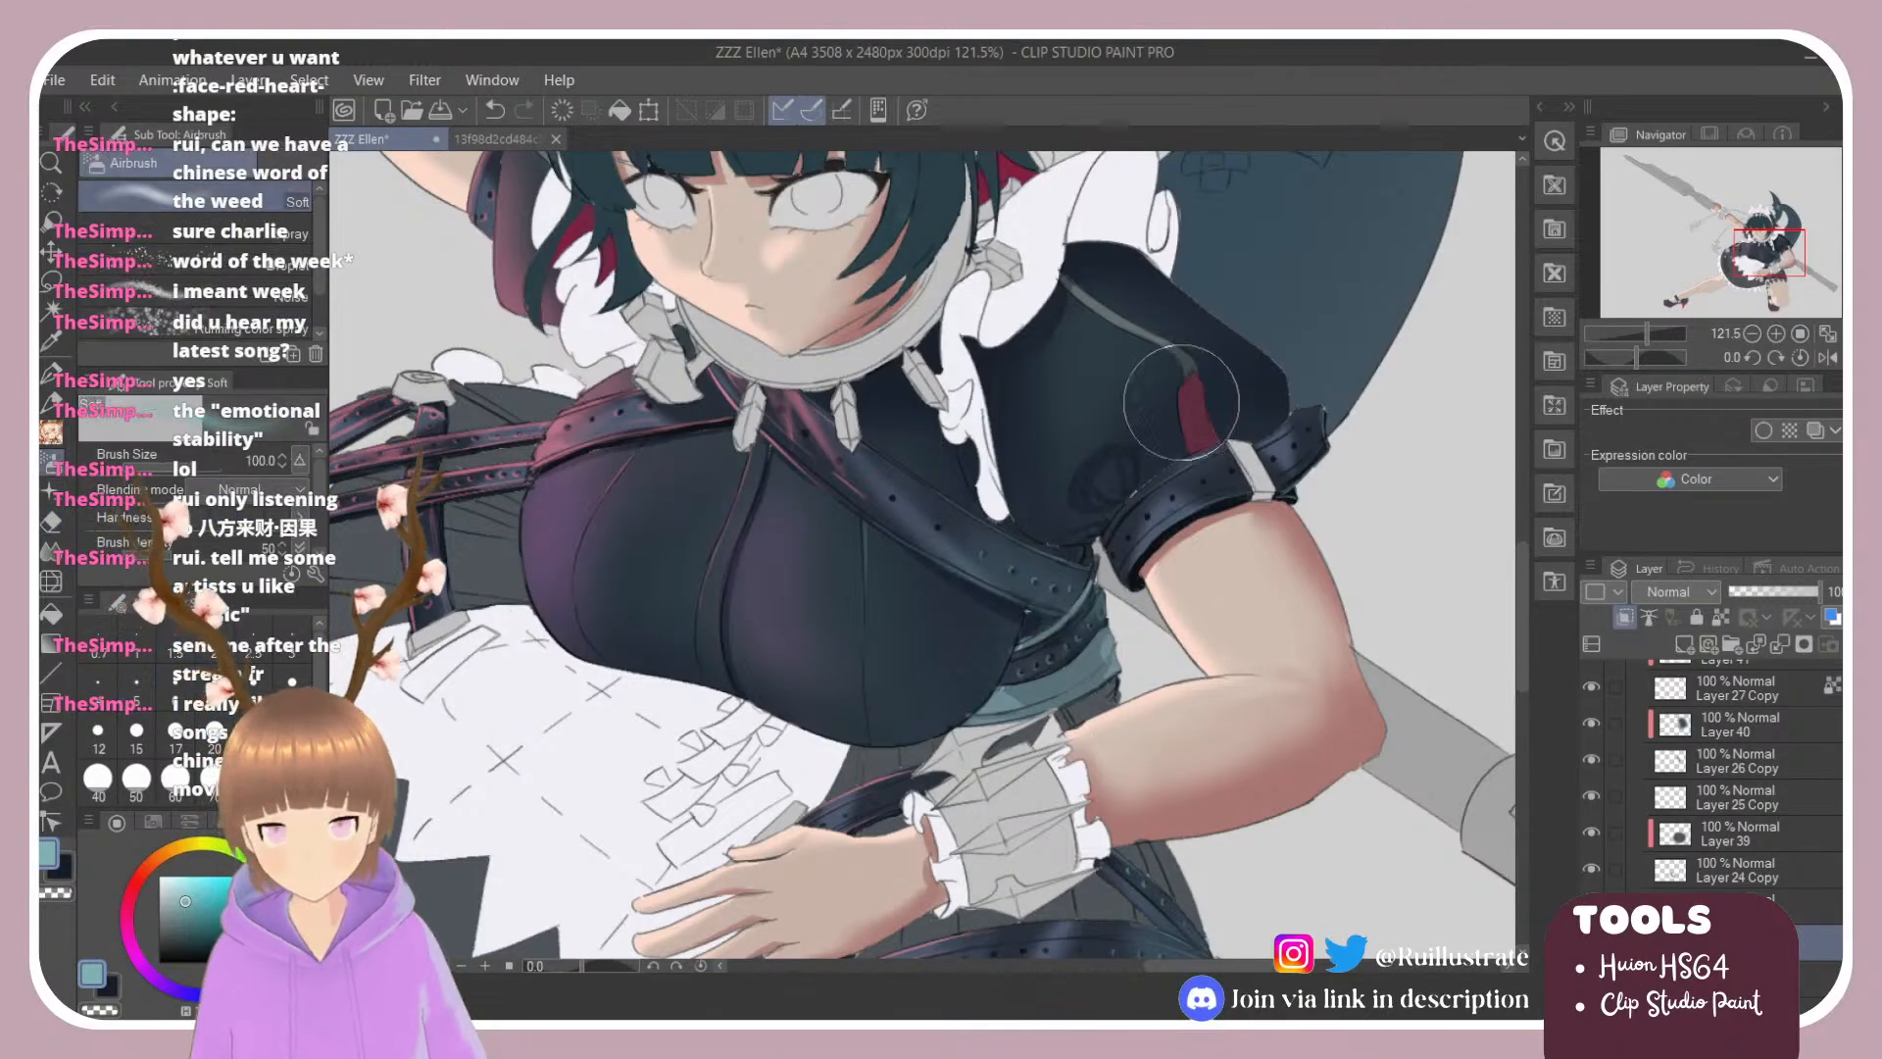
pyautogui.moveTo(1166, 273)
pyautogui.mouseDown()
pyautogui.moveTo(1262, 453)
pyautogui.moveTo(1226, 370)
pyautogui.moveTo(1241, 362)
pyautogui.moveTo(1183, 486)
pyautogui.mouseUp()
pyautogui.hotkey('ctrl', 'z')
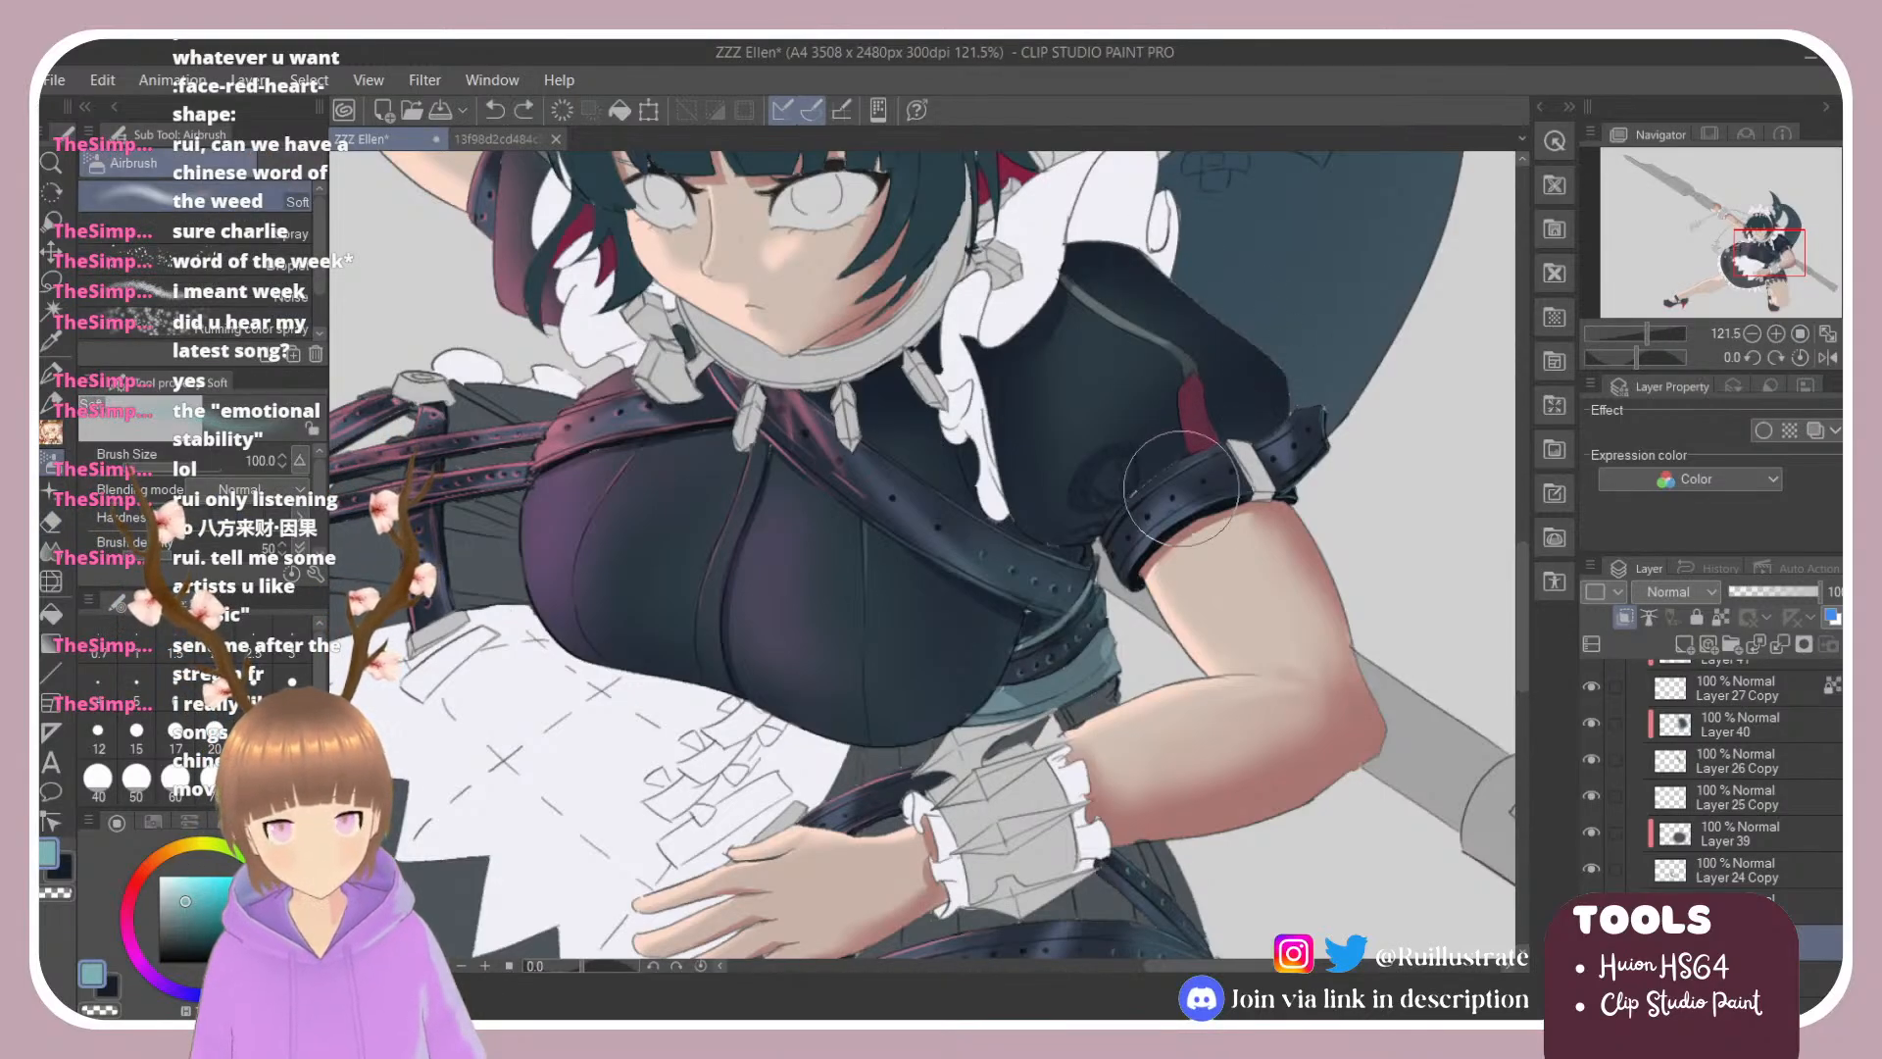
pyautogui.hotkey('ctrl', 'z')
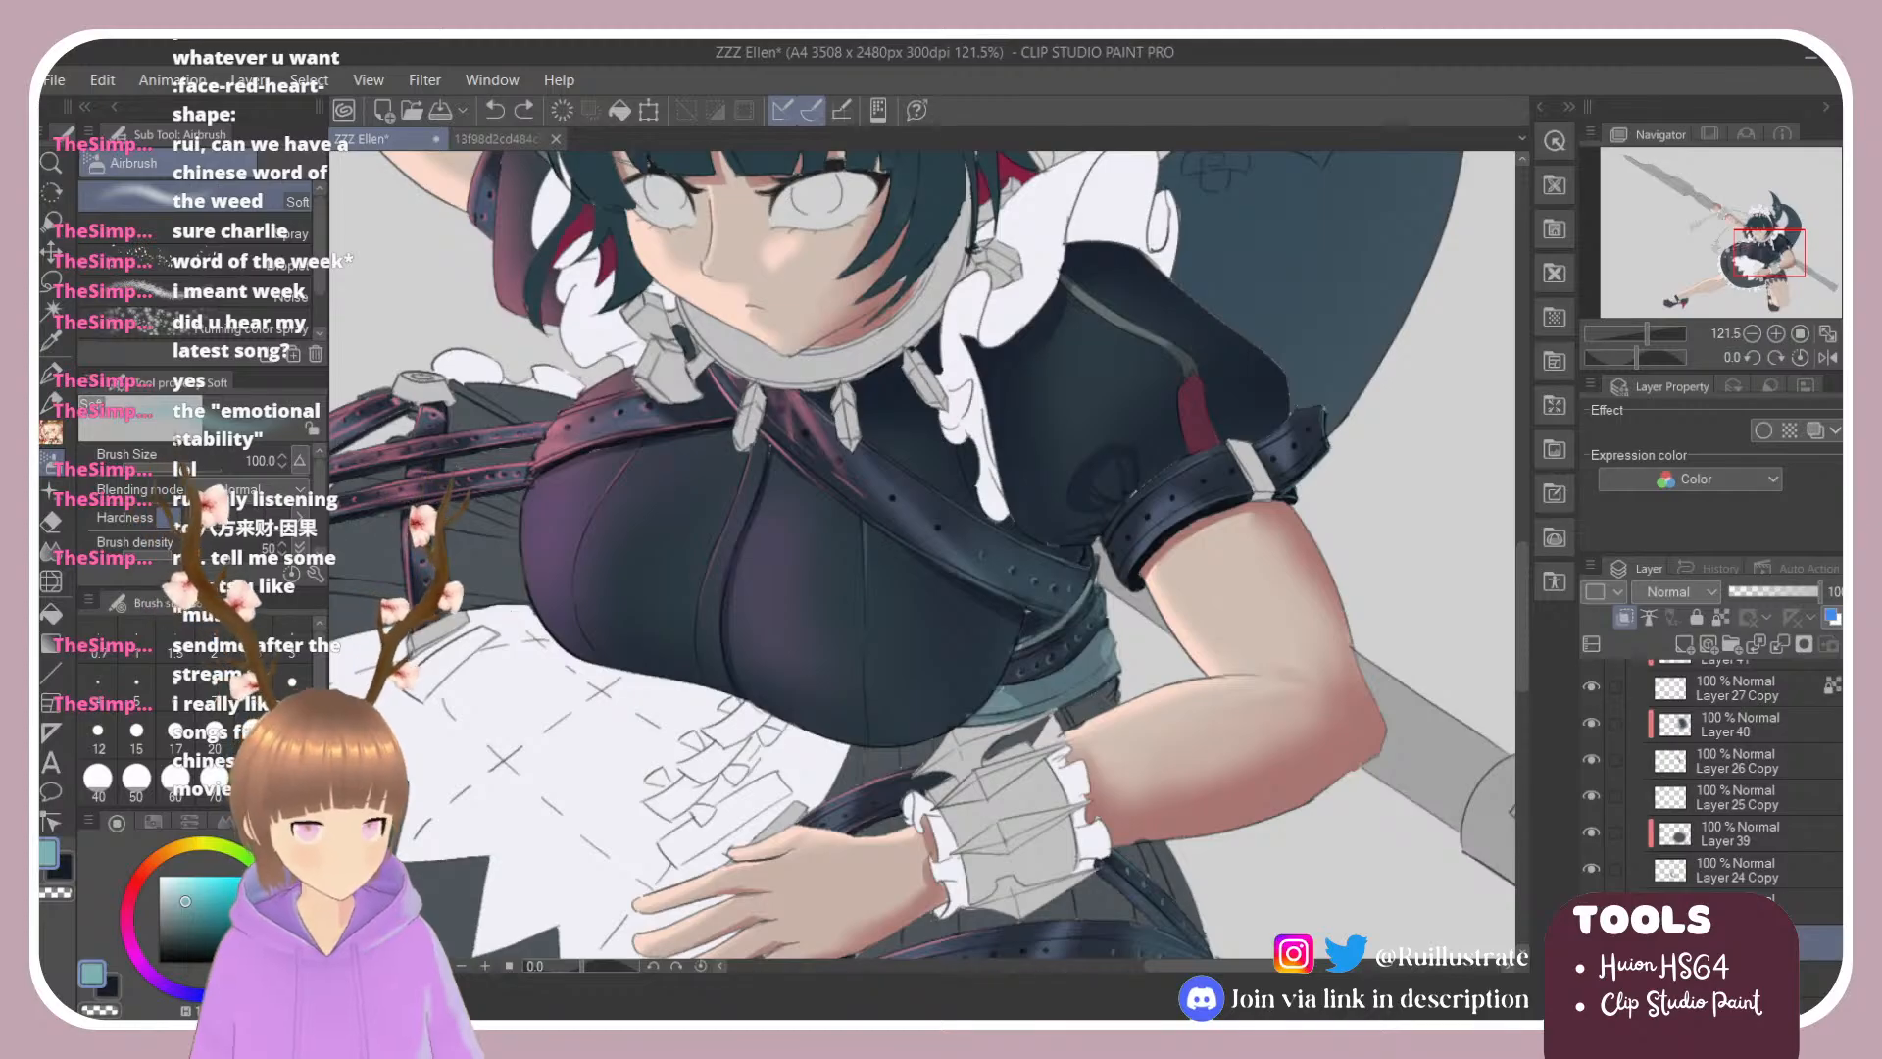
pyautogui.click(1725, 977)
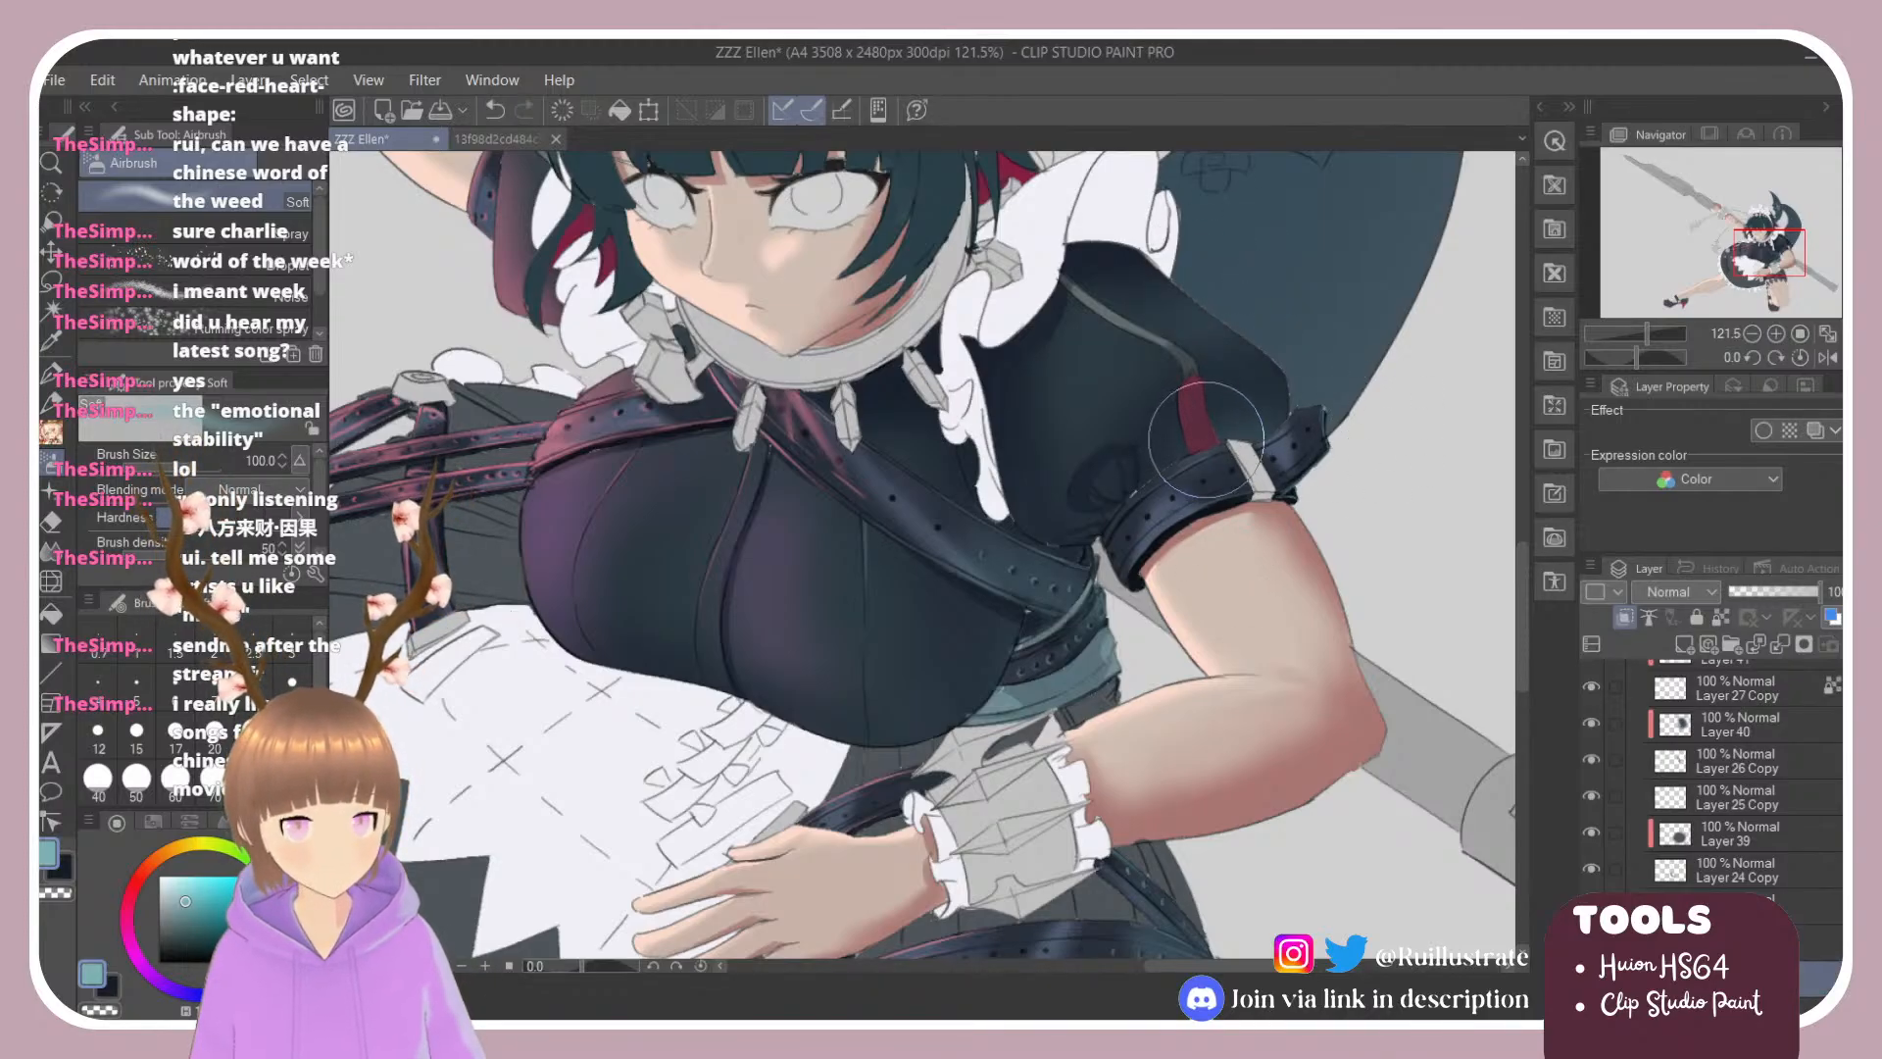
pyautogui.hotkey('ctrl', 'z')
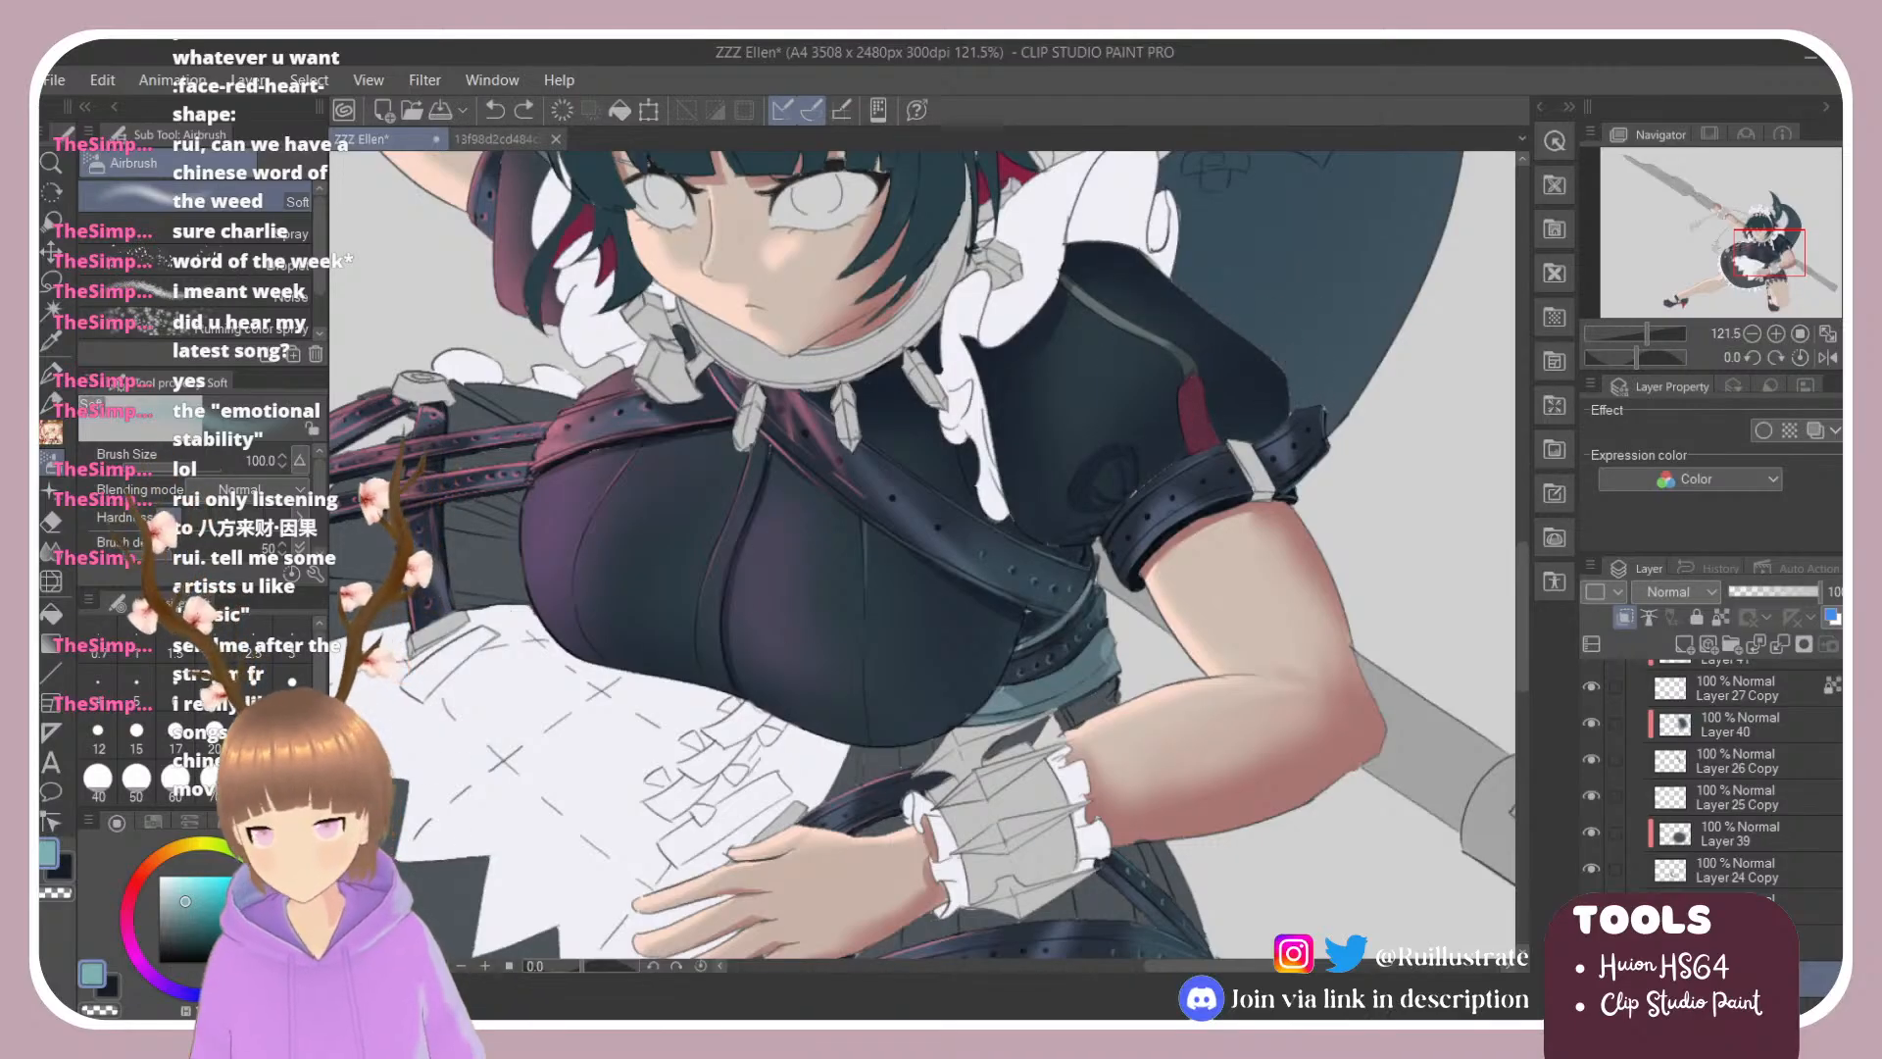
# Step: Try painting teal light over the puff sleeve with the Soft airbrush at sizes 300 and 50, and undo it
pyautogui.scroll(-3, 137, 745)
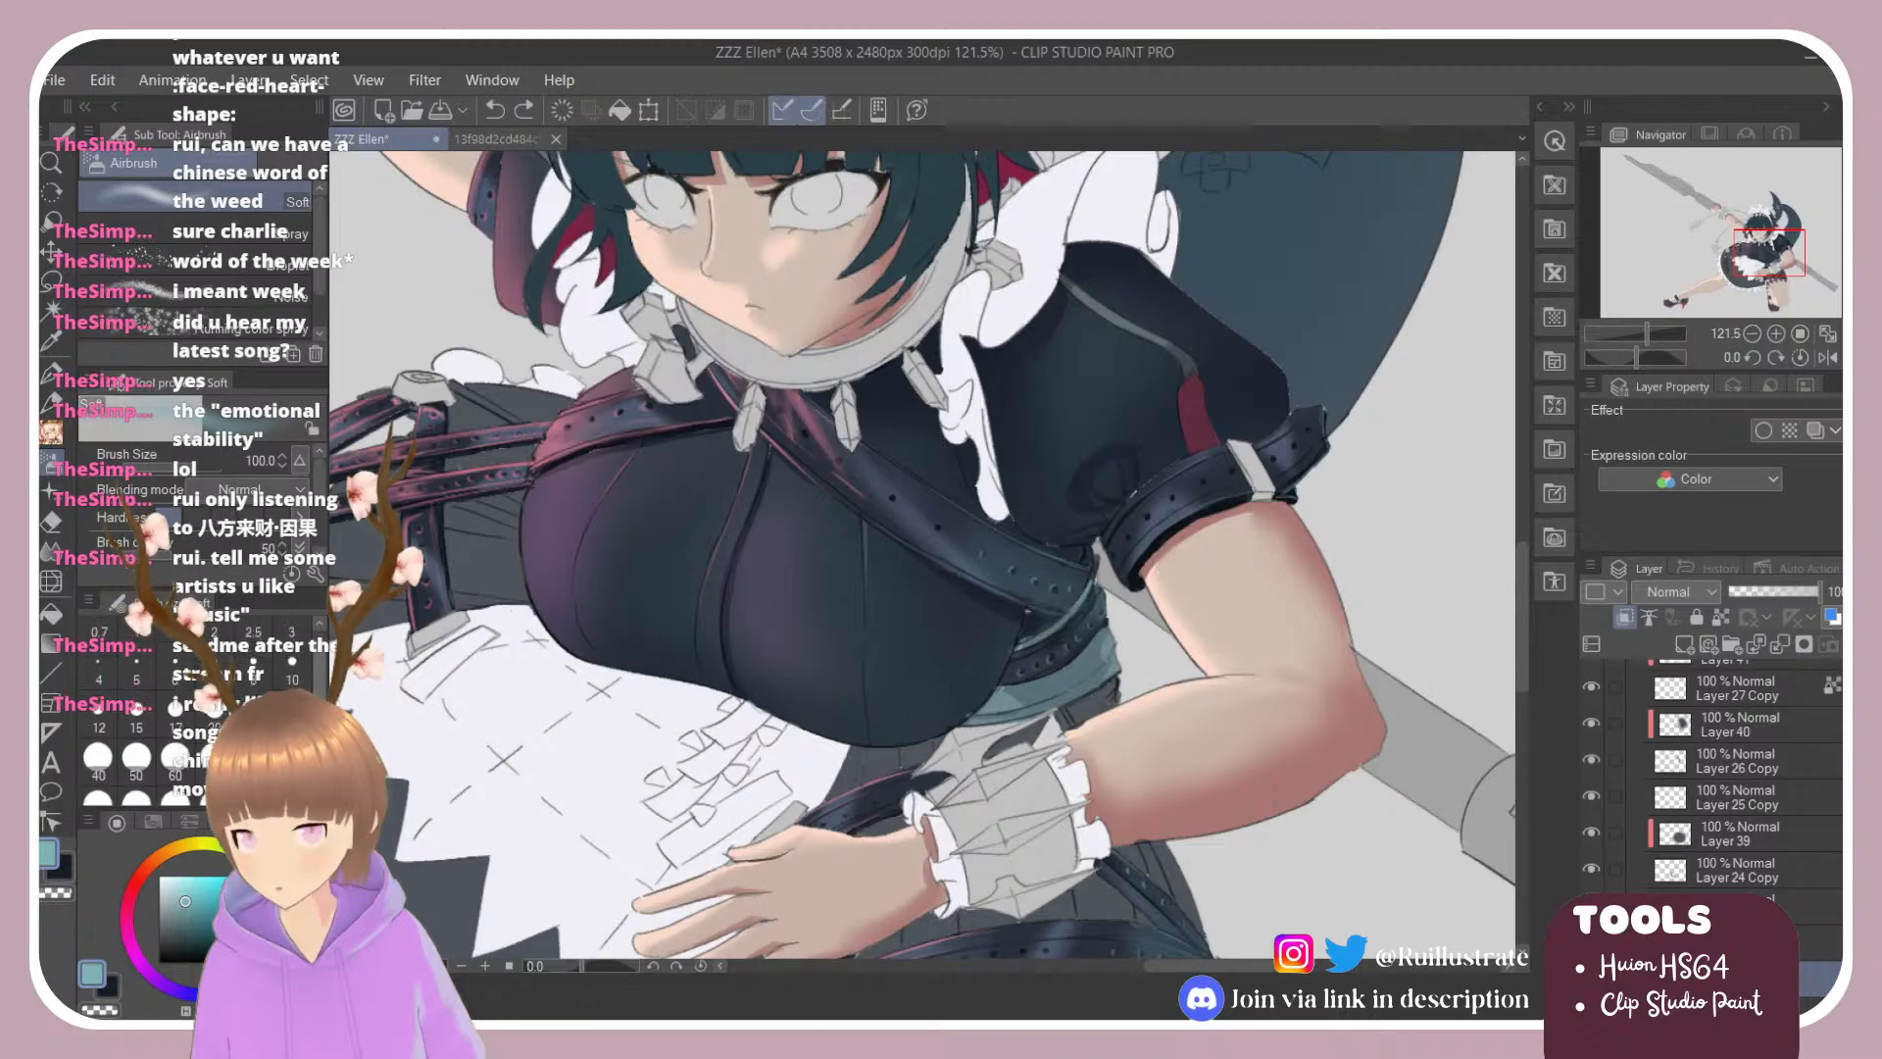
pyautogui.click(293, 723)
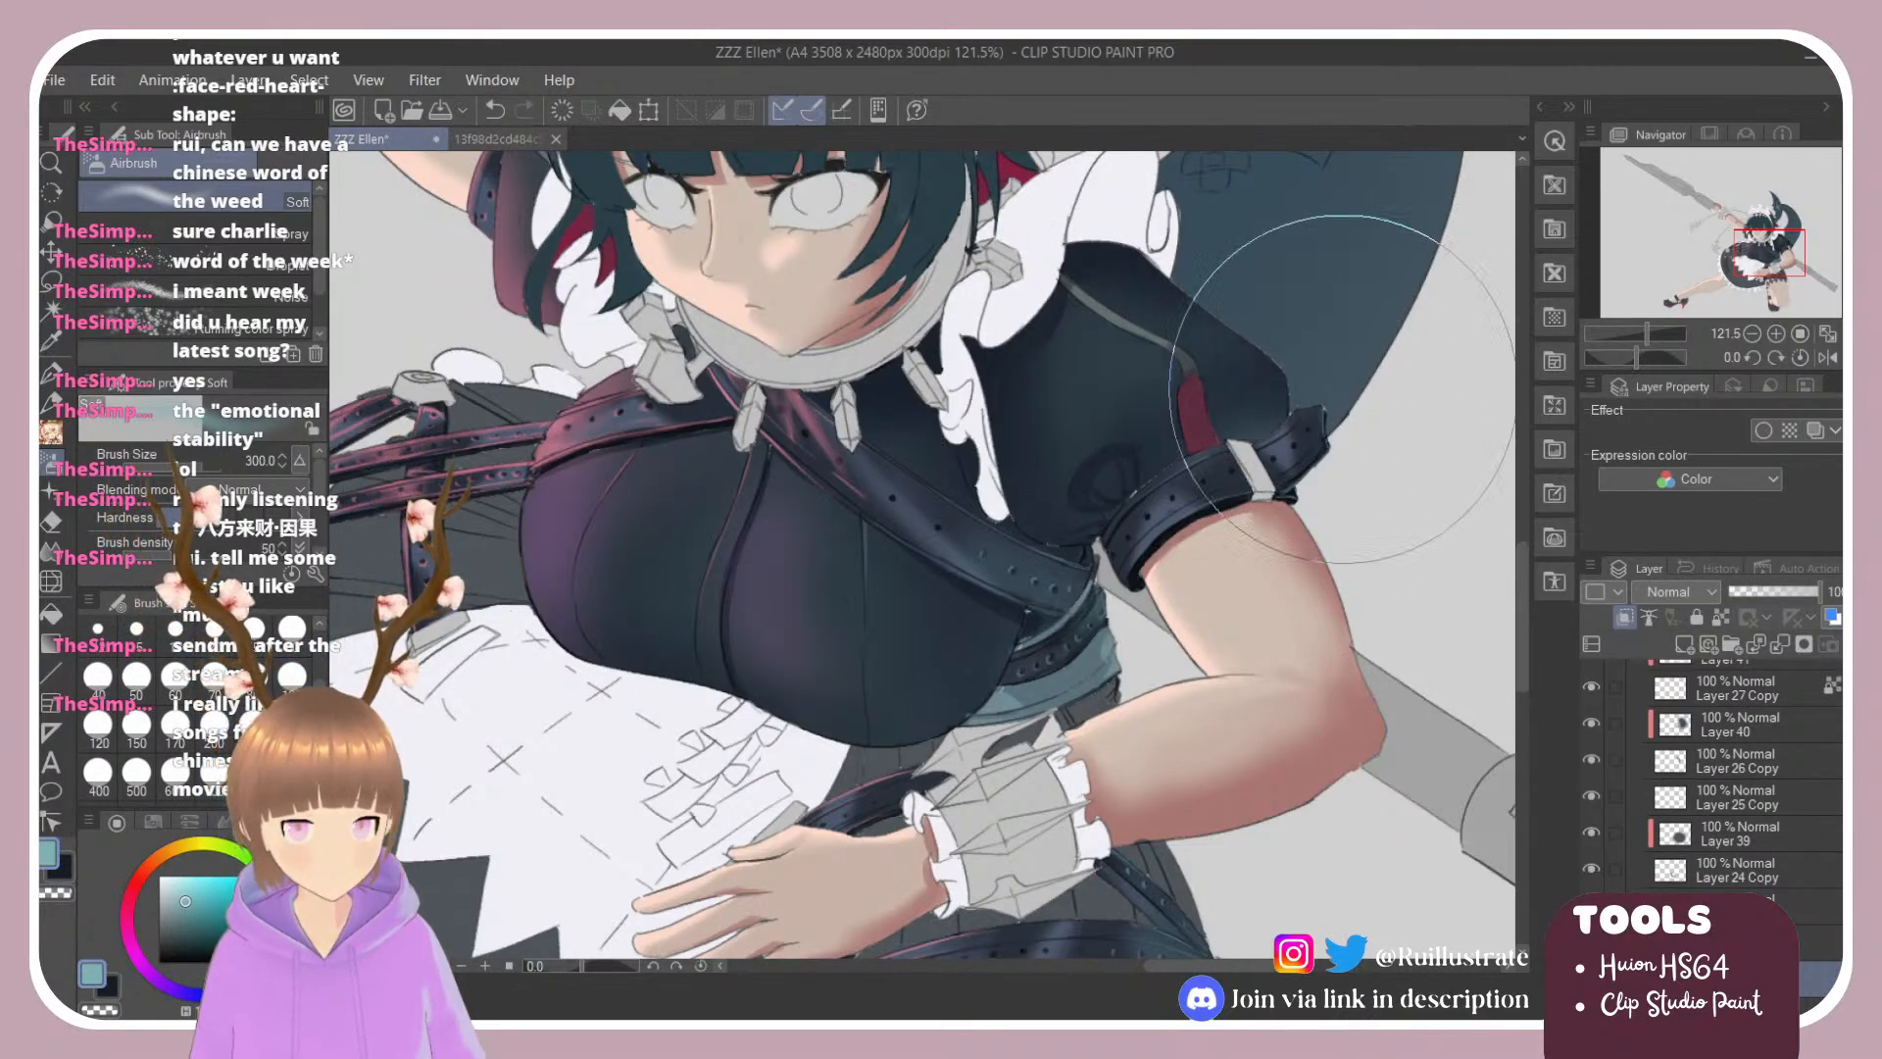
pyautogui.hotkey('ctrl', 'z')
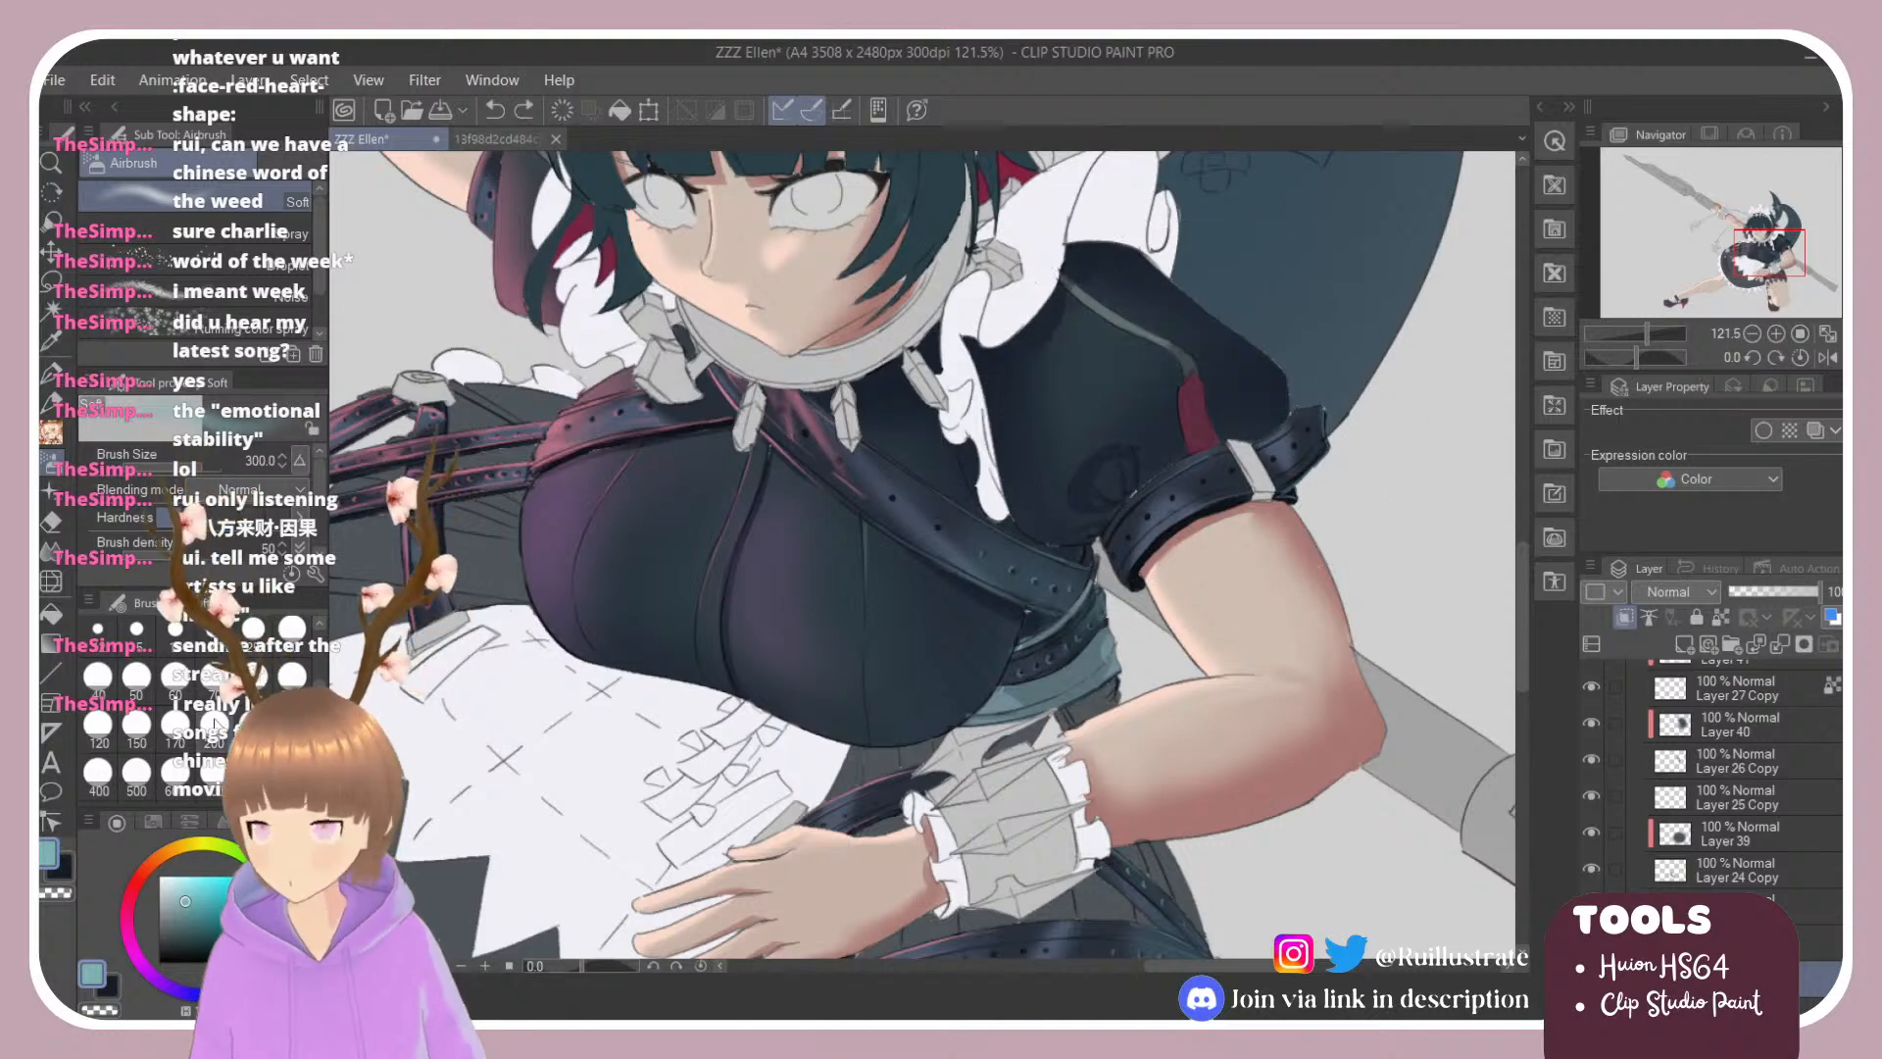
pyautogui.click(136, 677)
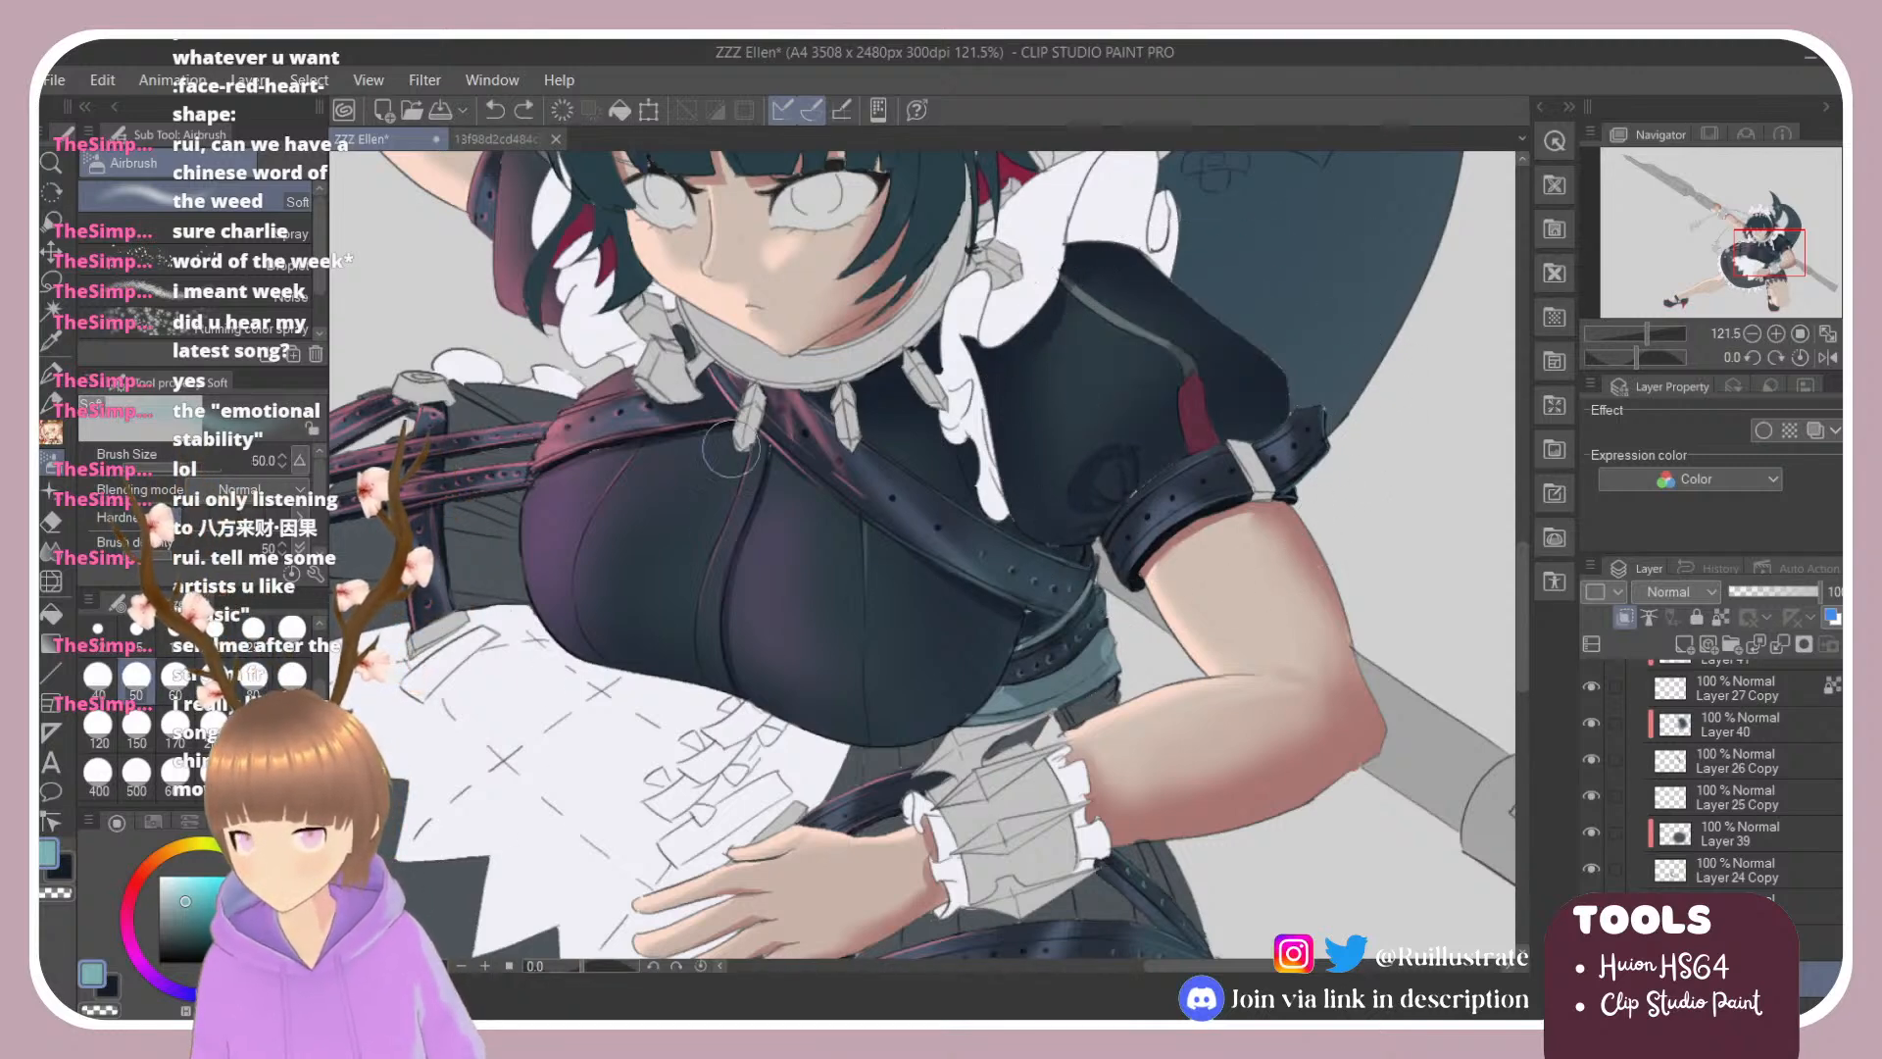
pyautogui.moveTo(1141, 289)
pyautogui.mouseDown()
pyautogui.moveTo(1256, 374)
pyautogui.moveTo(1258, 395)
pyautogui.moveTo(1210, 402)
pyautogui.moveTo(1208, 429)
pyautogui.moveTo(1212, 404)
pyautogui.moveTo(1267, 413)
pyautogui.moveTo(1246, 392)
pyautogui.moveTo(1225, 461)
pyautogui.mouseUp()
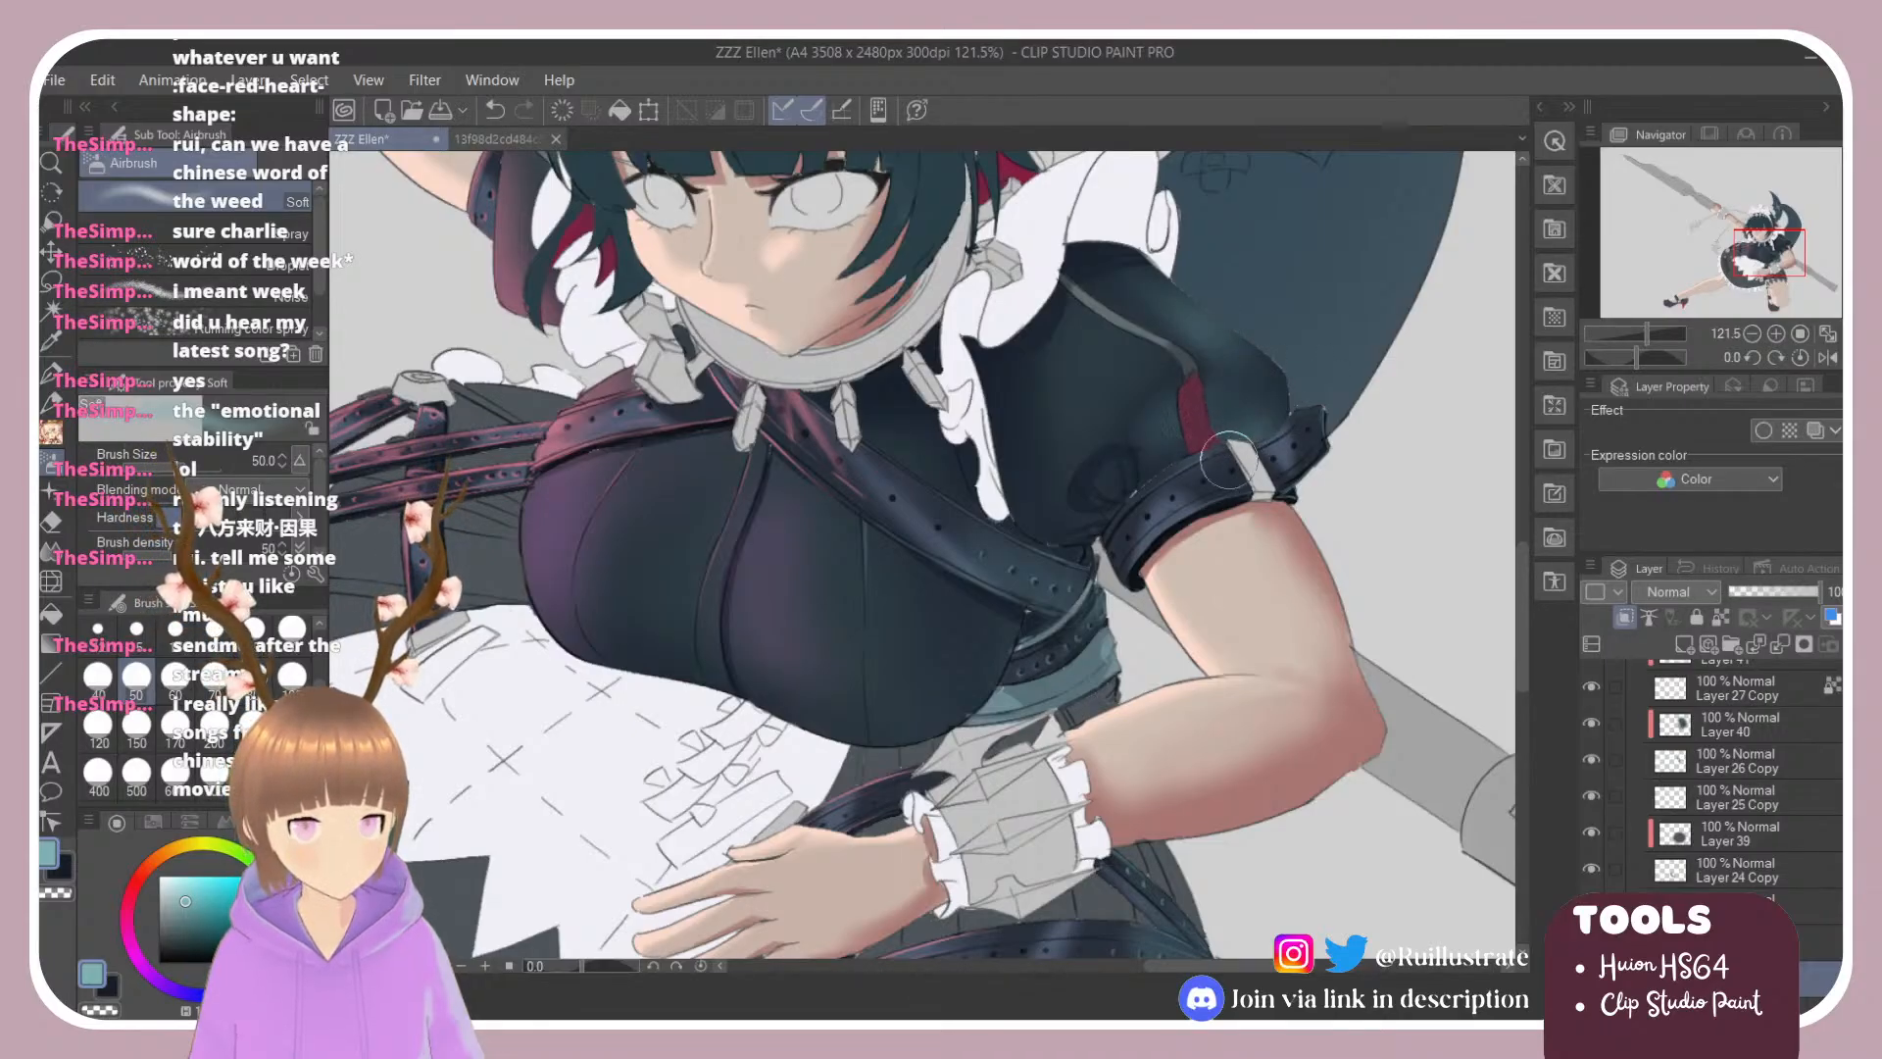
pyautogui.moveTo(1725, 936); pyautogui.dragTo(1725, 922)
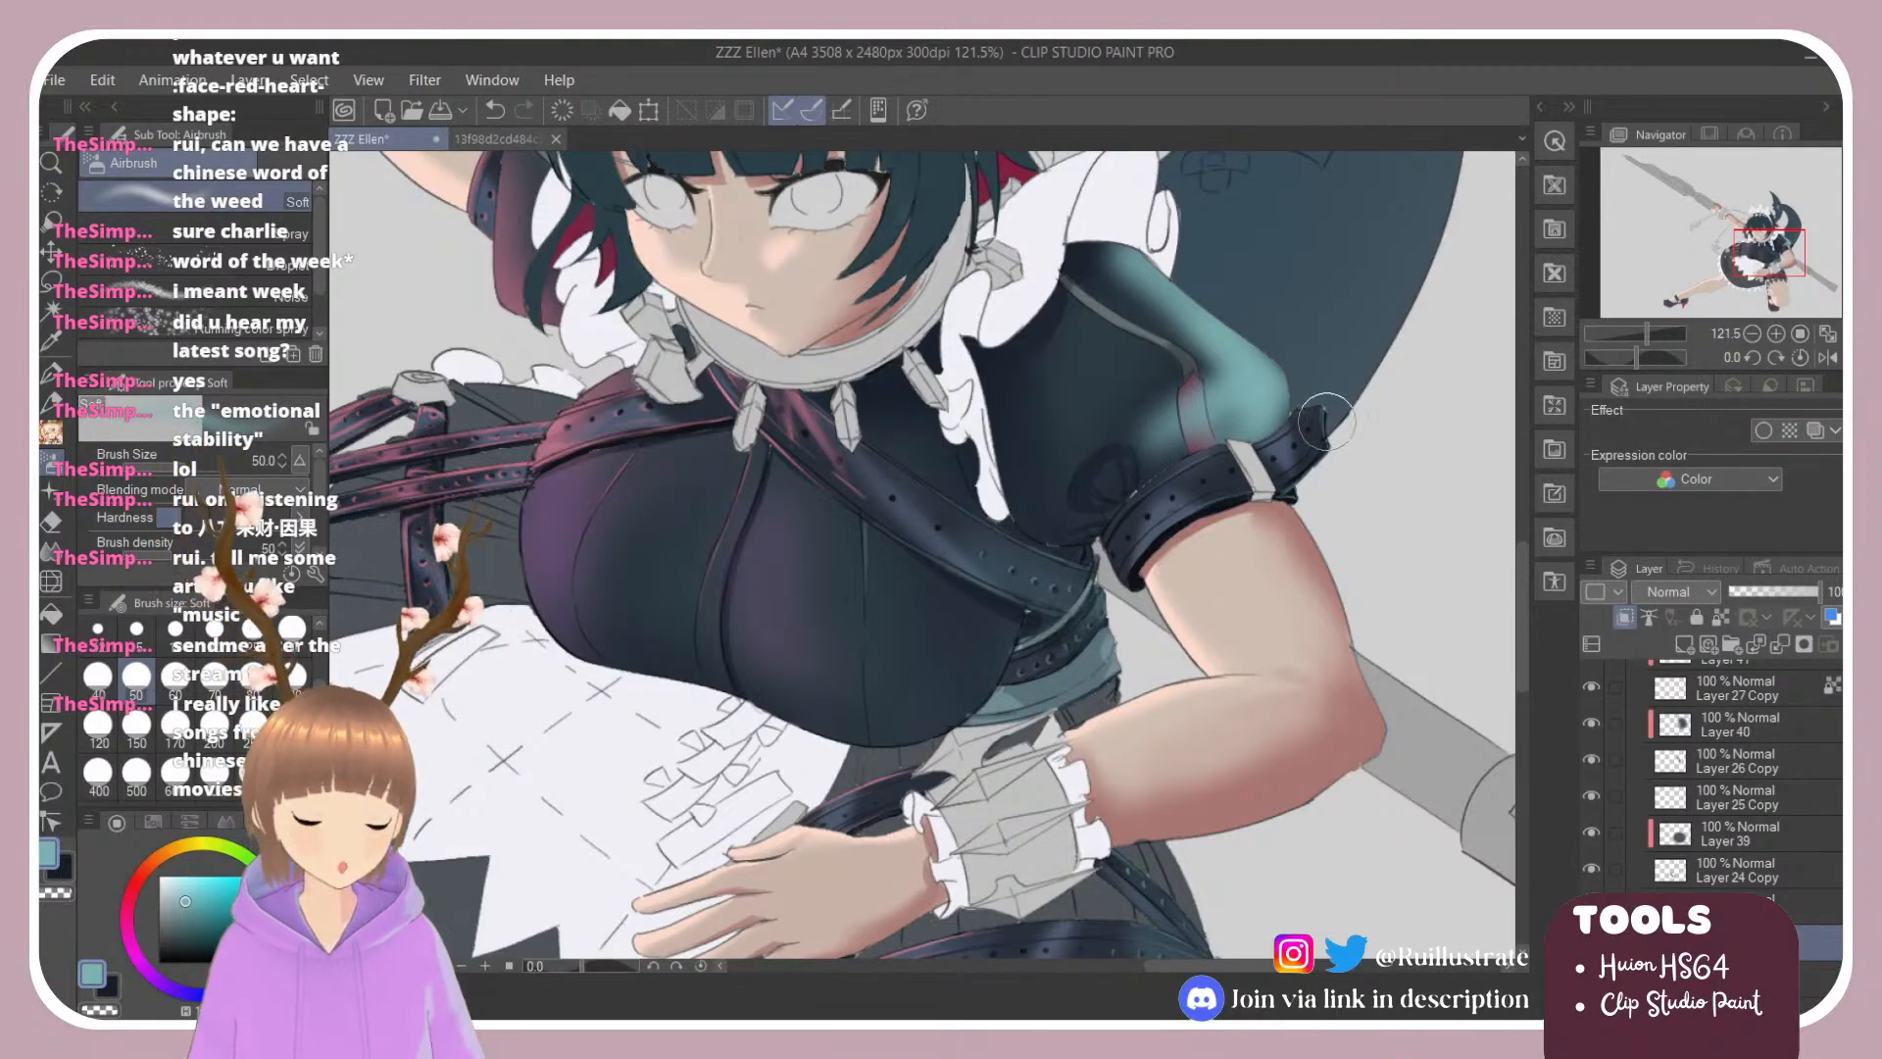
pyautogui.hotkey('ctrl', 'z')
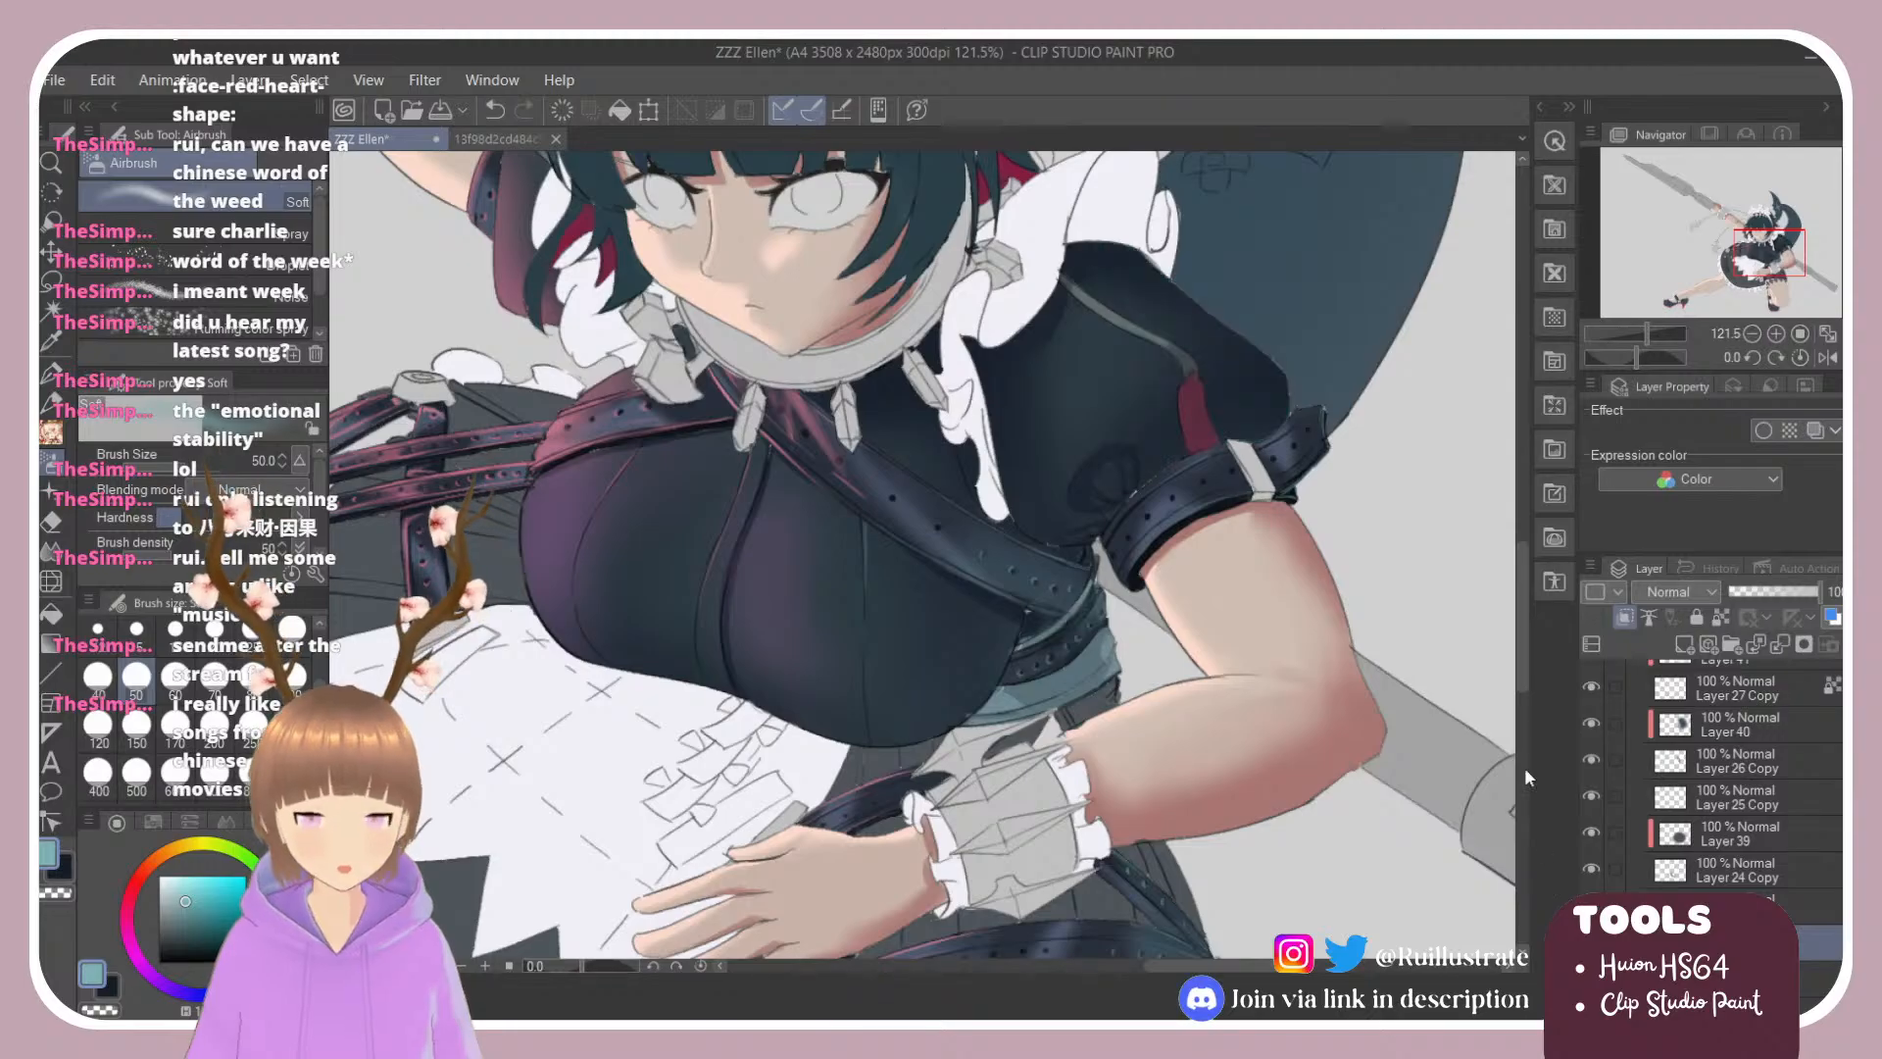
# Step: Try airbrushing teal light on the puff sleeve at size 50 and softening it with the Blender brush at size 100
pyautogui.moveTo(1101, 250); pyautogui.dragTo(1250, 412)
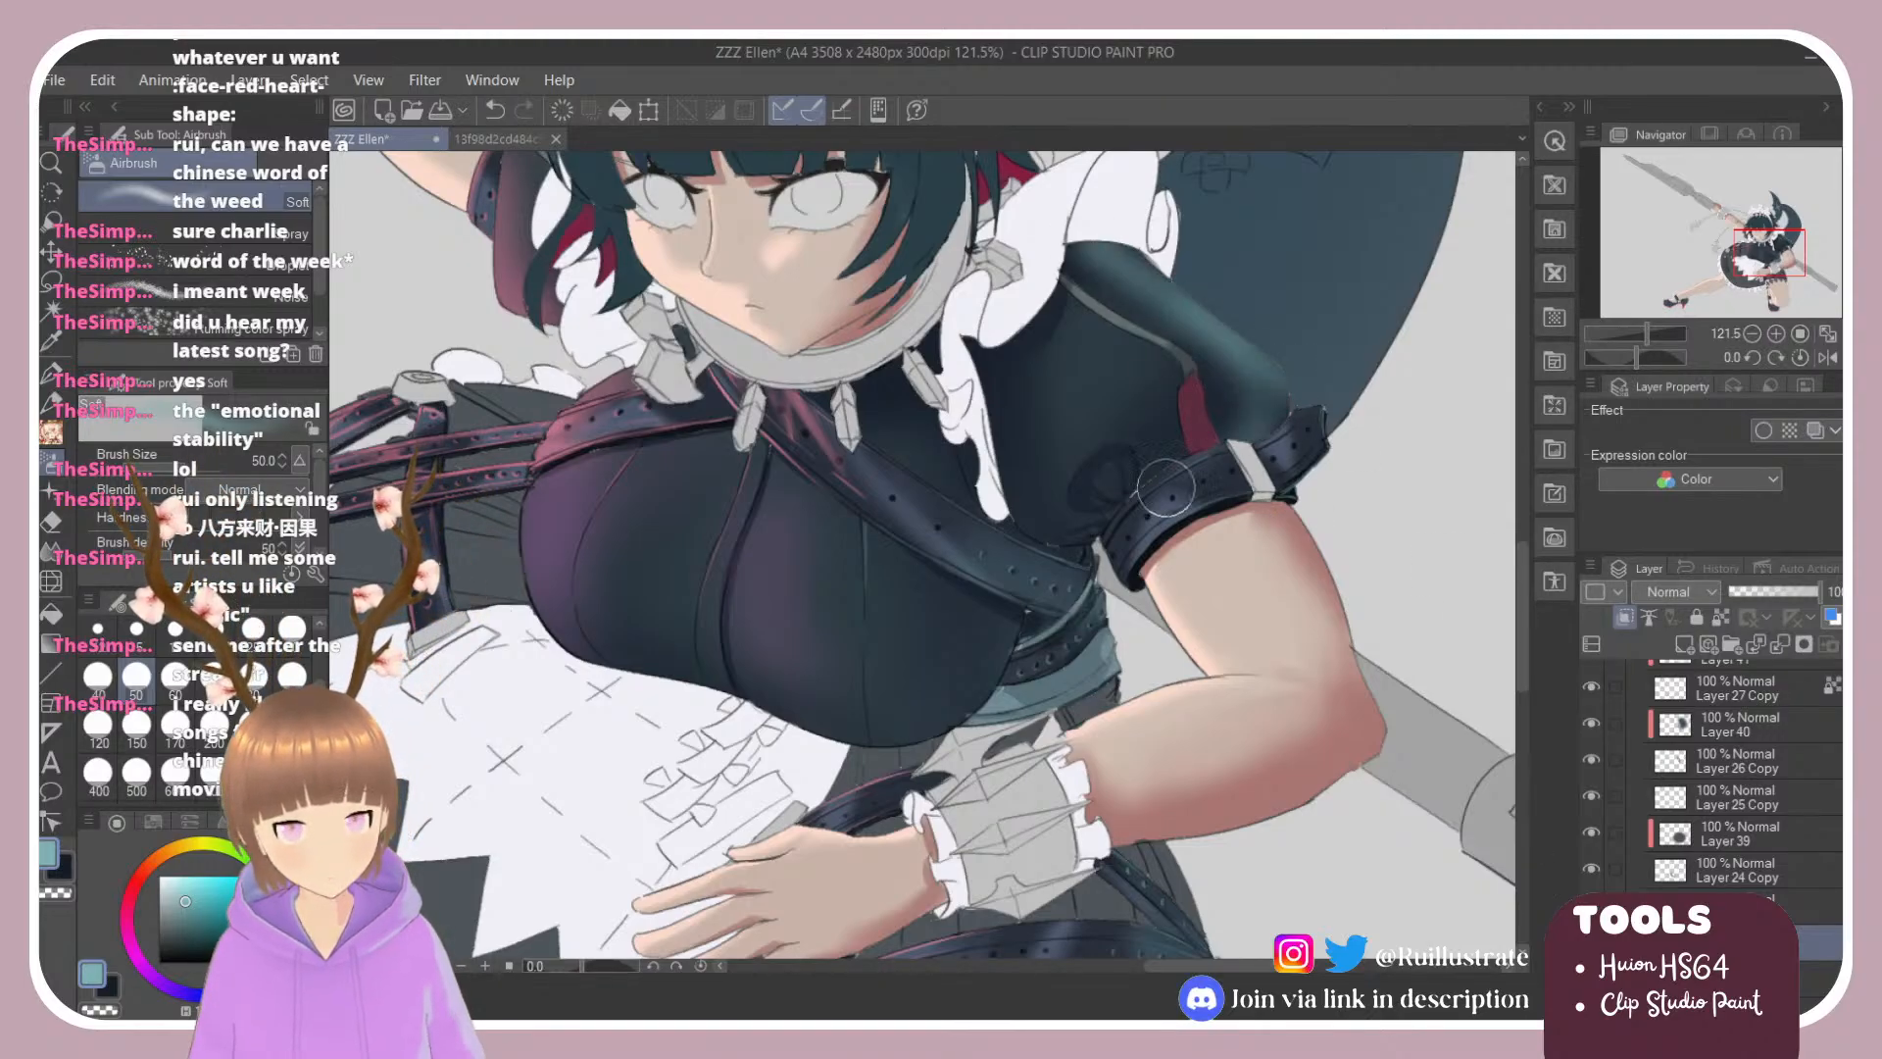
pyautogui.moveTo(1157, 495)
pyautogui.mouseDown()
pyautogui.moveTo(1339, 456)
pyautogui.moveTo(1213, 464)
pyautogui.moveTo(1261, 382)
pyautogui.moveTo(1338, 393)
pyautogui.moveTo(1186, 481)
pyautogui.mouseUp()
pyautogui.press('b')
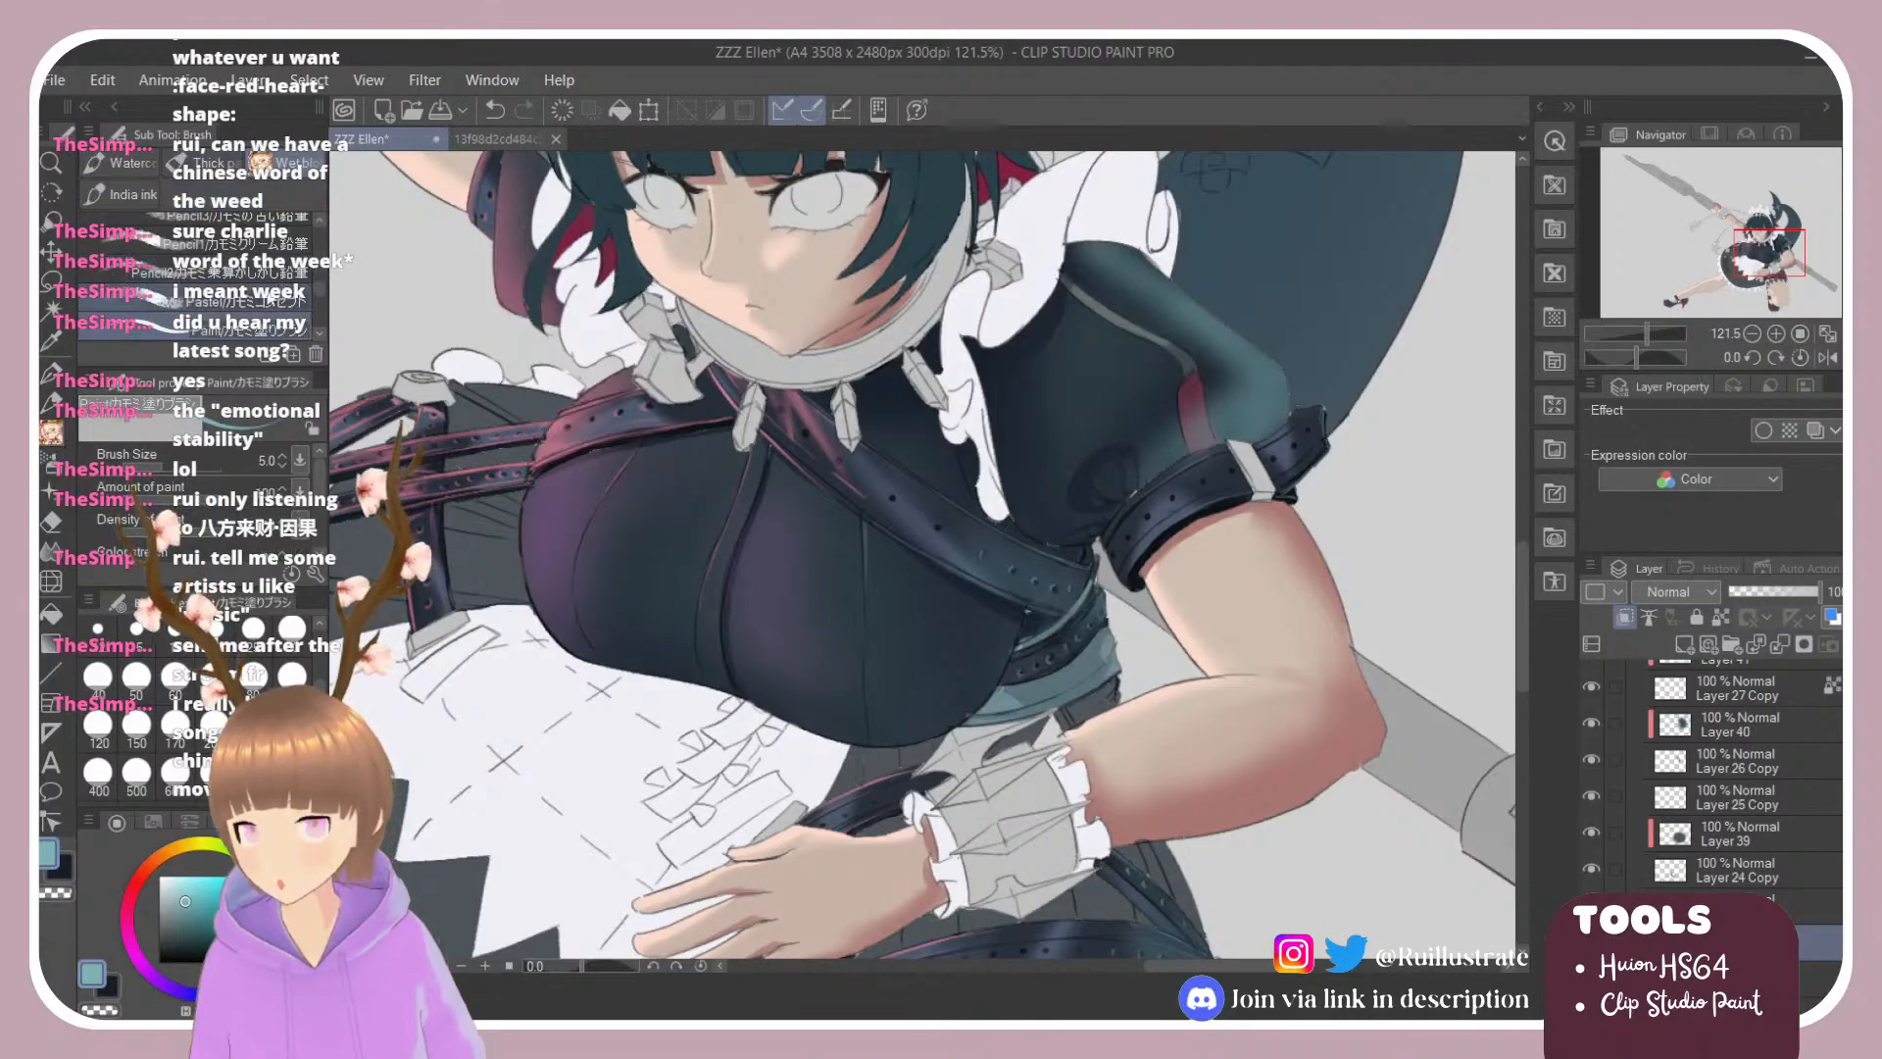
pyautogui.scroll(-2, 267, 309)
pyautogui.click(225, 292)
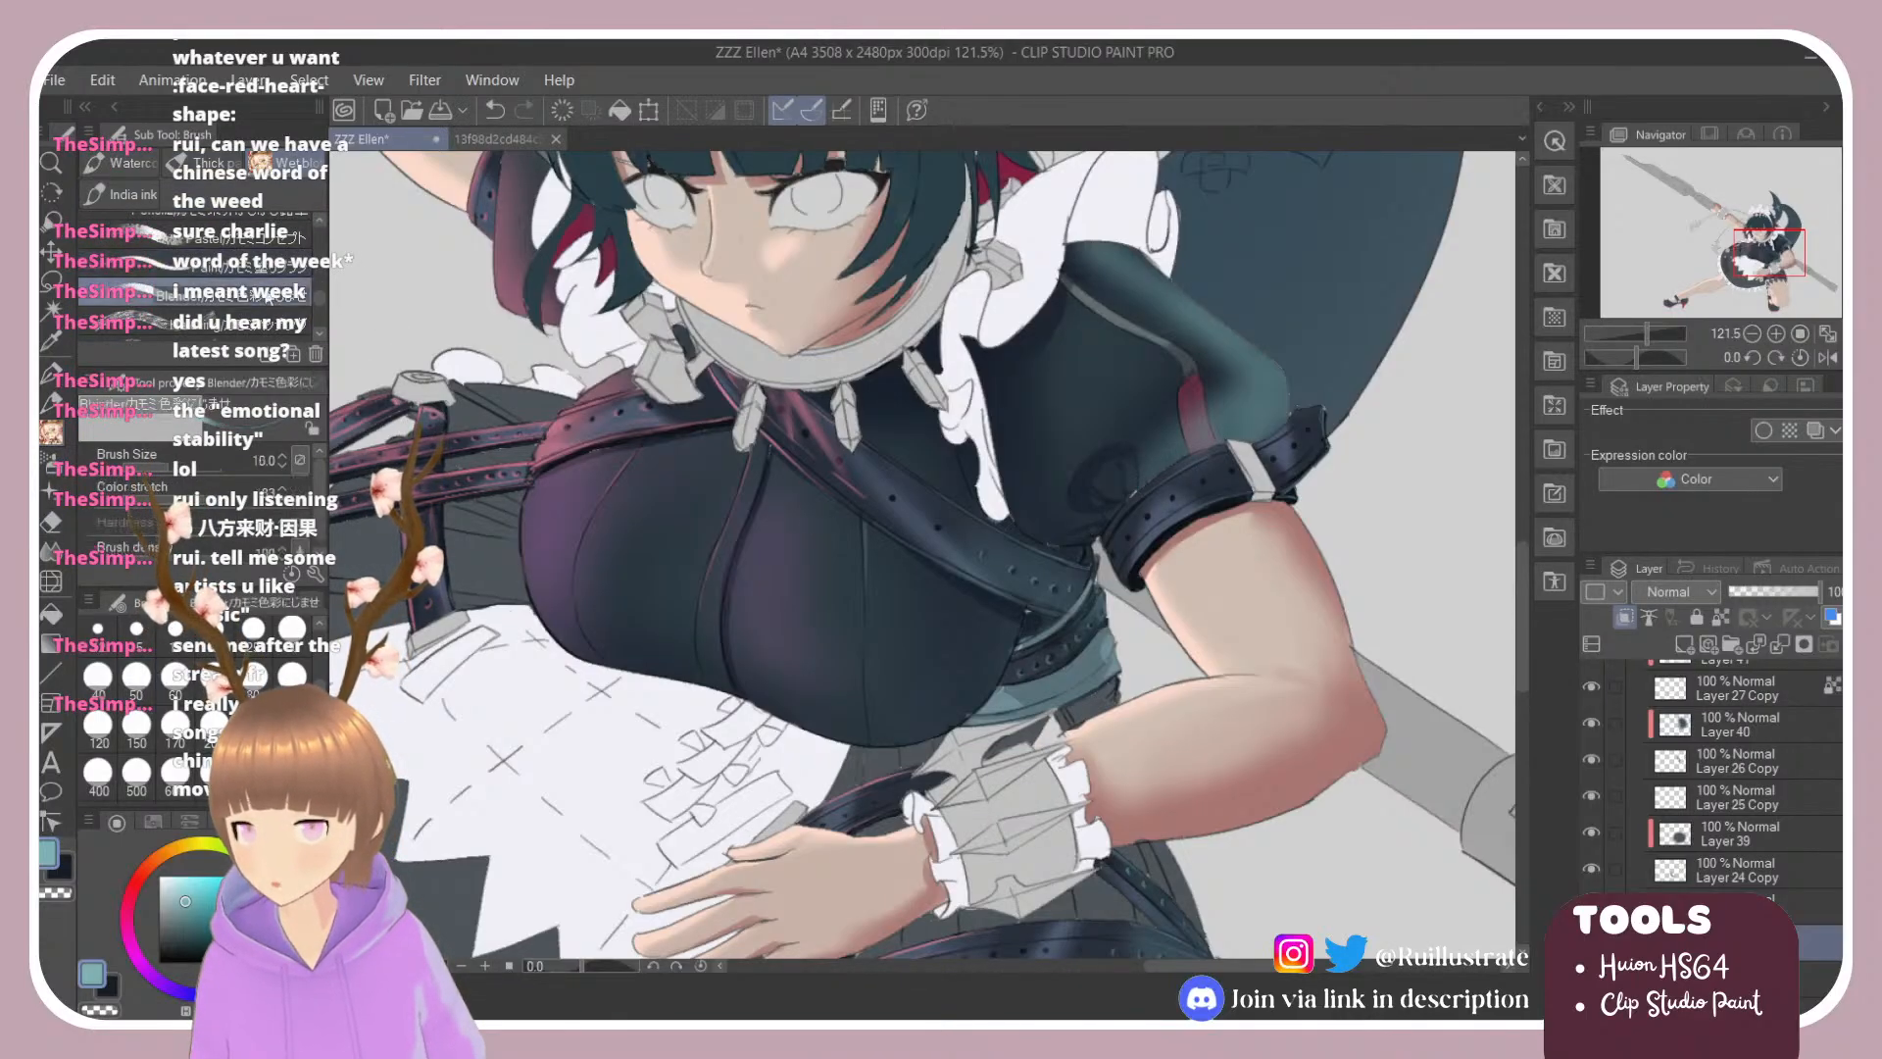
pyautogui.click(292, 674)
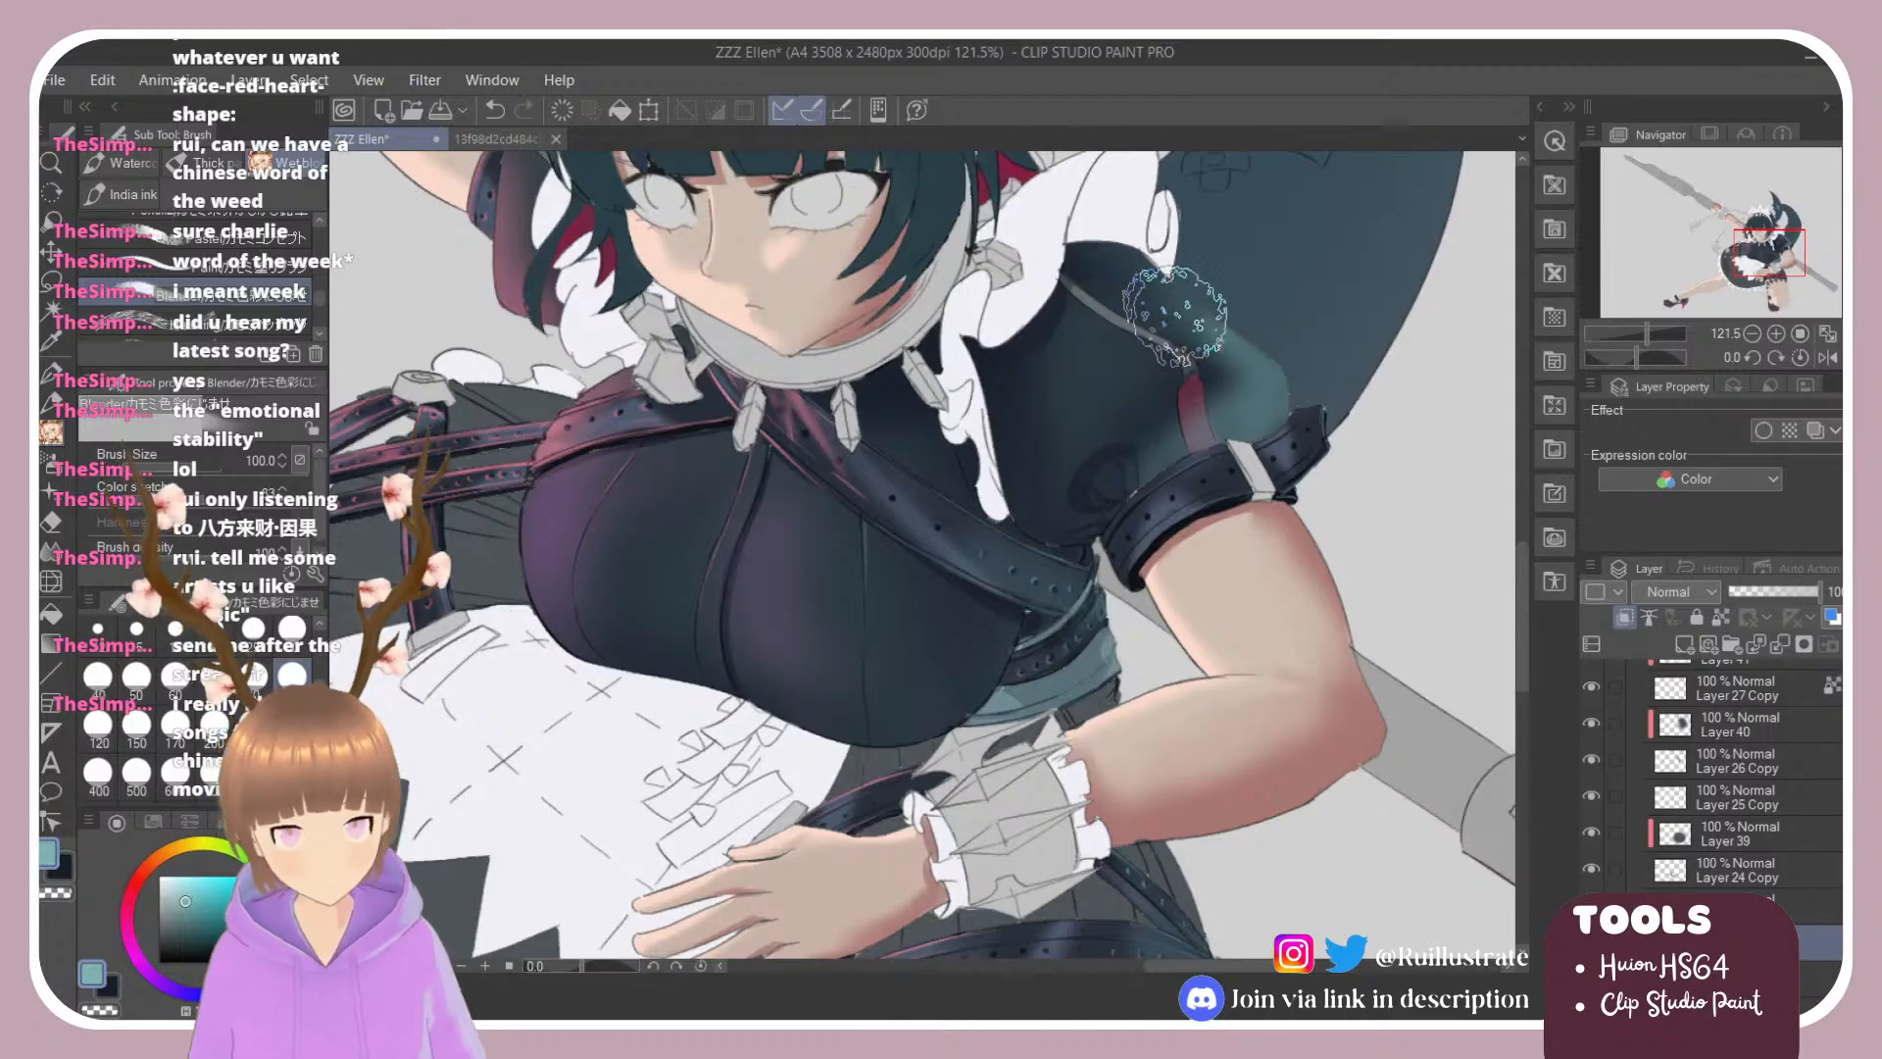
pyautogui.moveTo(1172, 362)
pyautogui.mouseDown()
pyautogui.moveTo(1211, 400)
pyautogui.moveTo(1128, 458)
pyautogui.moveTo(1312, 392)
pyautogui.moveTo(1267, 364)
pyautogui.moveTo(1212, 380)
pyautogui.moveTo(1291, 390)
pyautogui.moveTo(1187, 426)
pyautogui.moveTo(1296, 402)
pyautogui.moveTo(1111, 465)
pyautogui.moveTo(1166, 495)
pyautogui.moveTo(1236, 373)
pyautogui.moveTo(1096, 568)
pyautogui.moveTo(1106, 441)
pyautogui.moveTo(1194, 451)
pyautogui.moveTo(1267, 407)
pyautogui.moveTo(1076, 421)
pyautogui.moveTo(1221, 373)
pyautogui.moveTo(1344, 441)
pyautogui.moveTo(1344, 535)
pyautogui.mouseUp()
pyautogui.scroll(-3, 1345, 534)
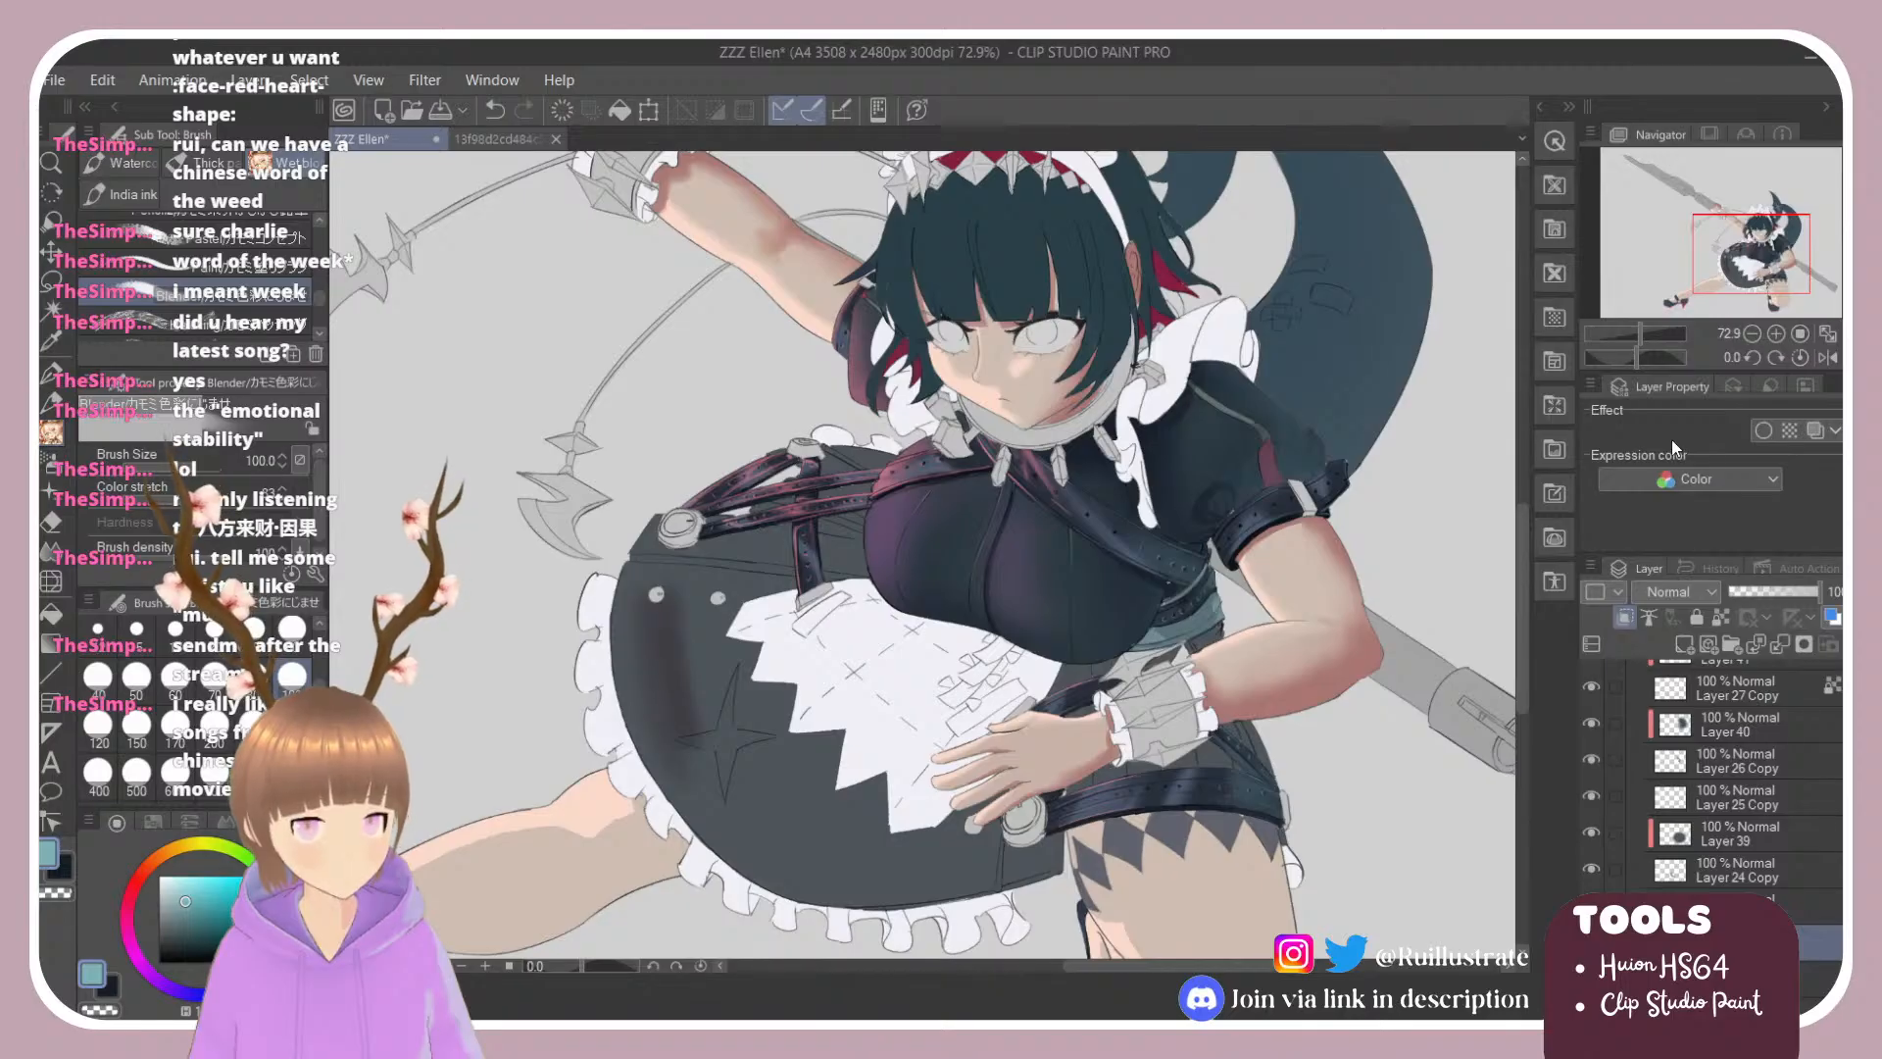
# Step: Try blending modes such as Hue, Glow dodge, Color dodge, Vivid light and Hard light on the layer with the sleeve's teal light
pyautogui.click(1664, 498)
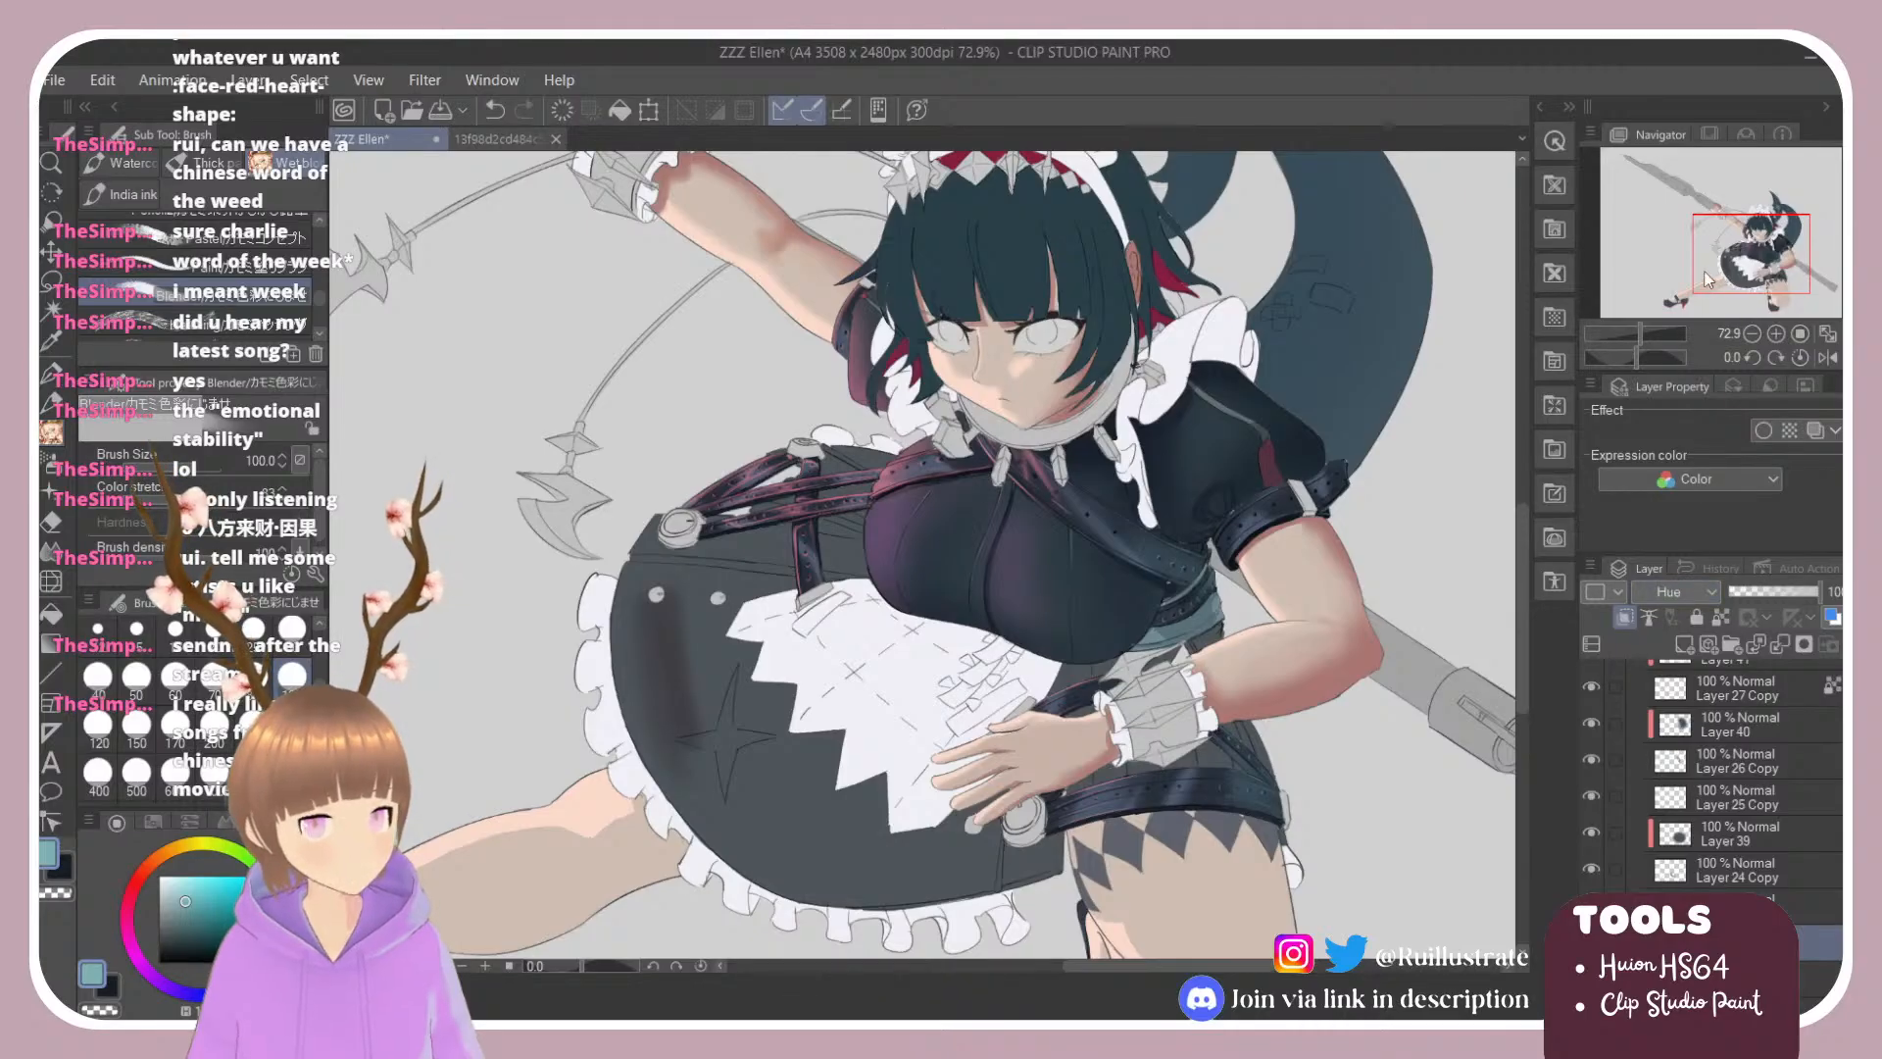
pyautogui.press('g')
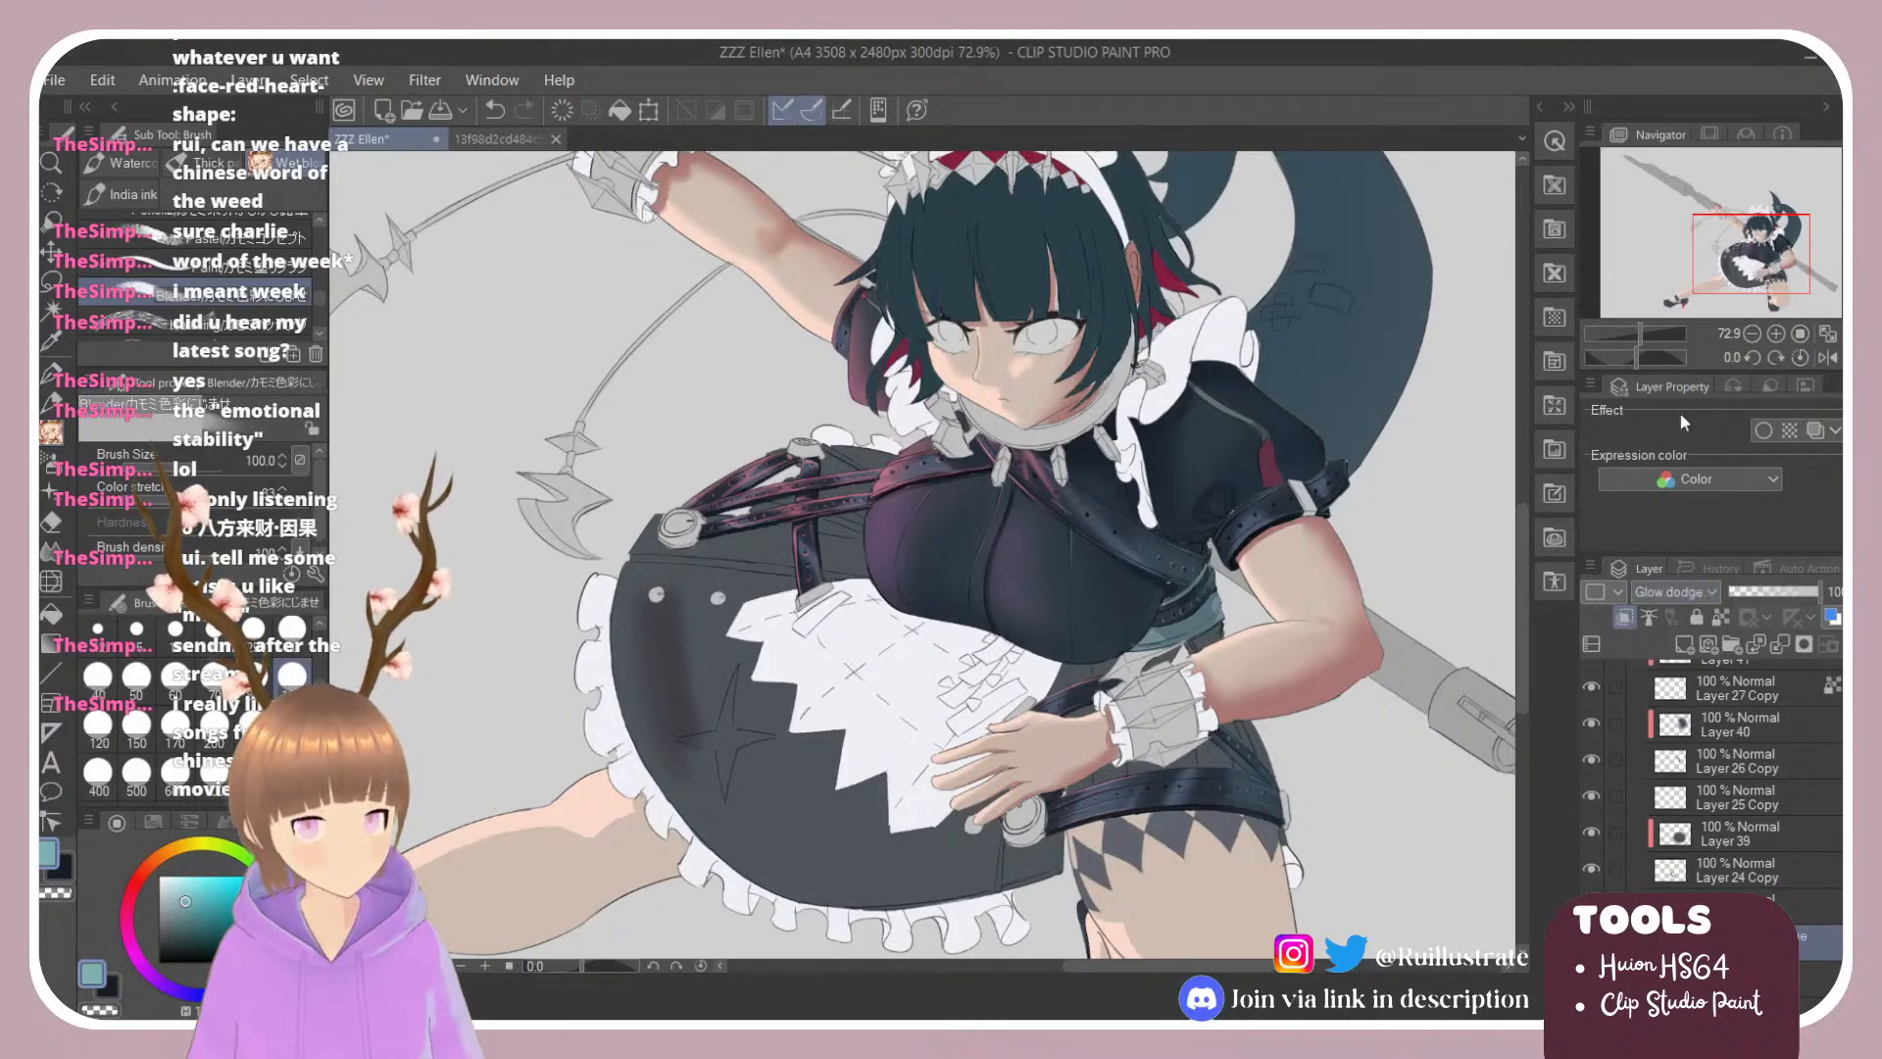
pyautogui.press('Up')
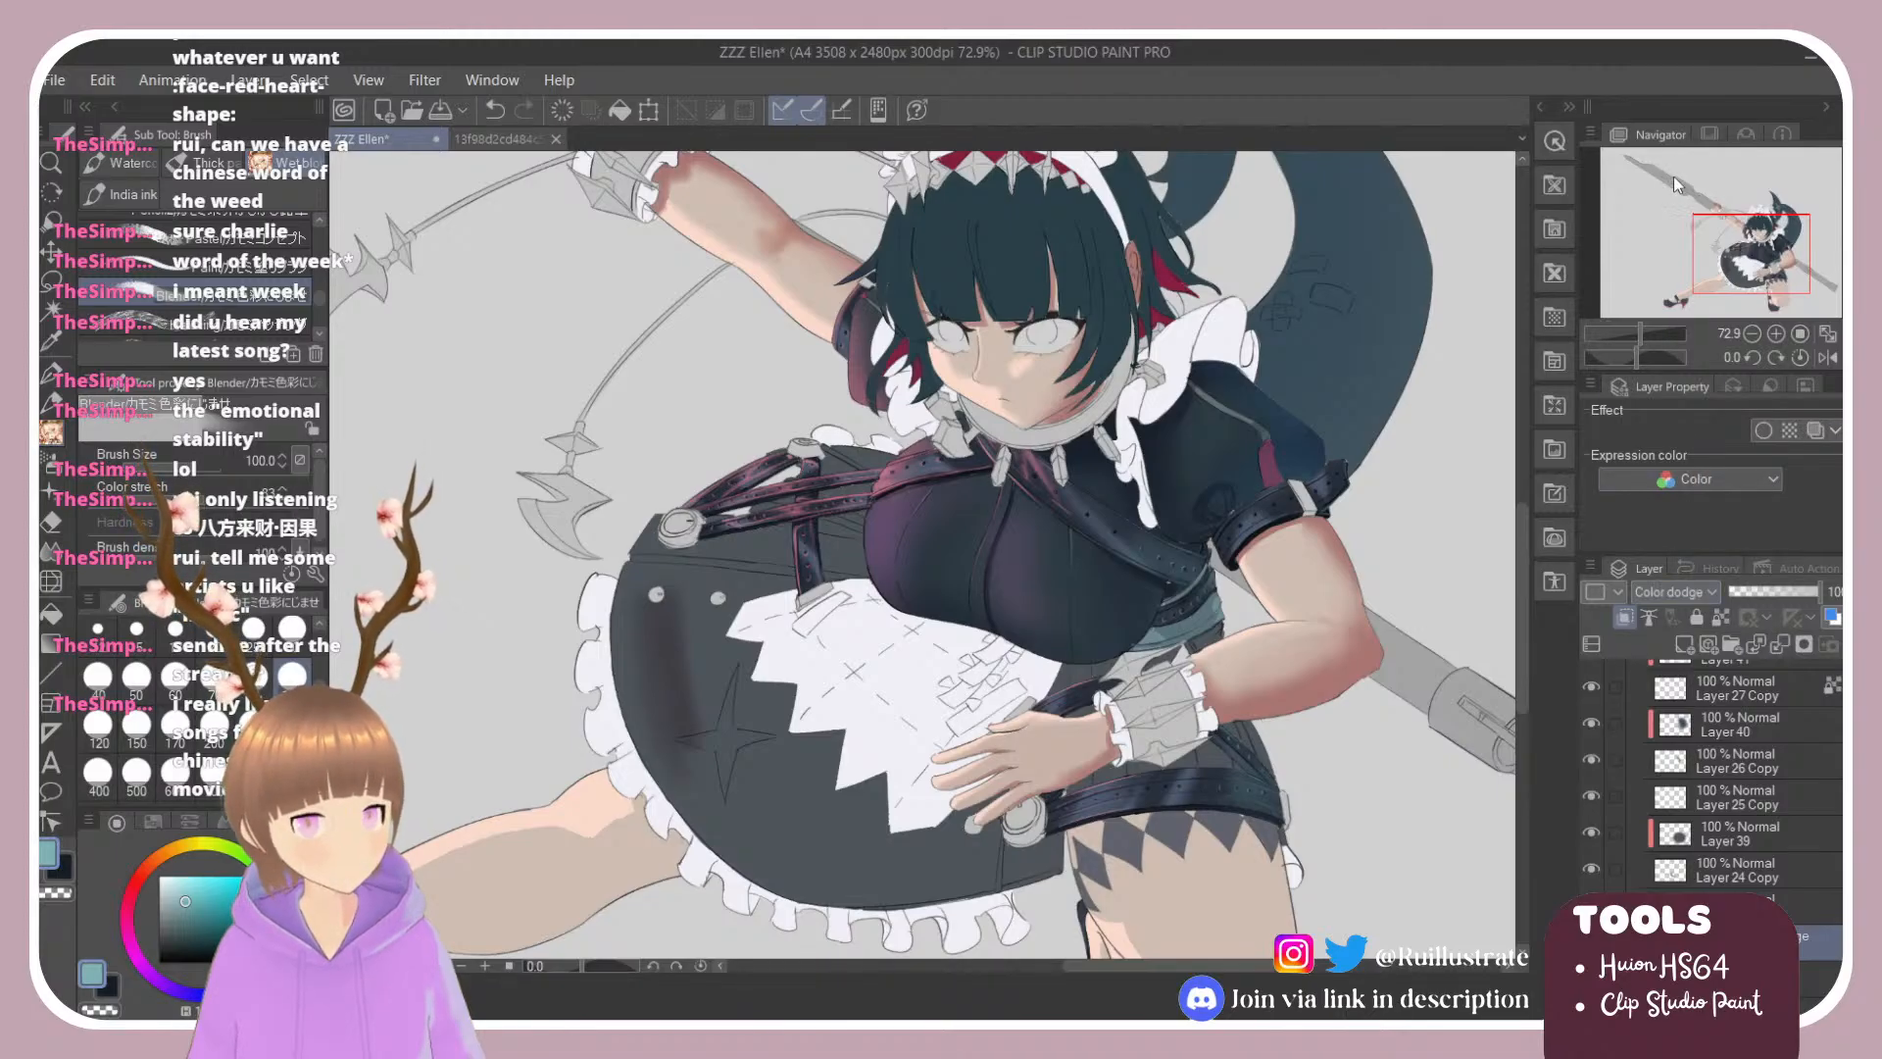
pyautogui.press('Up')
pyautogui.press('Up')
pyautogui.press('Up')
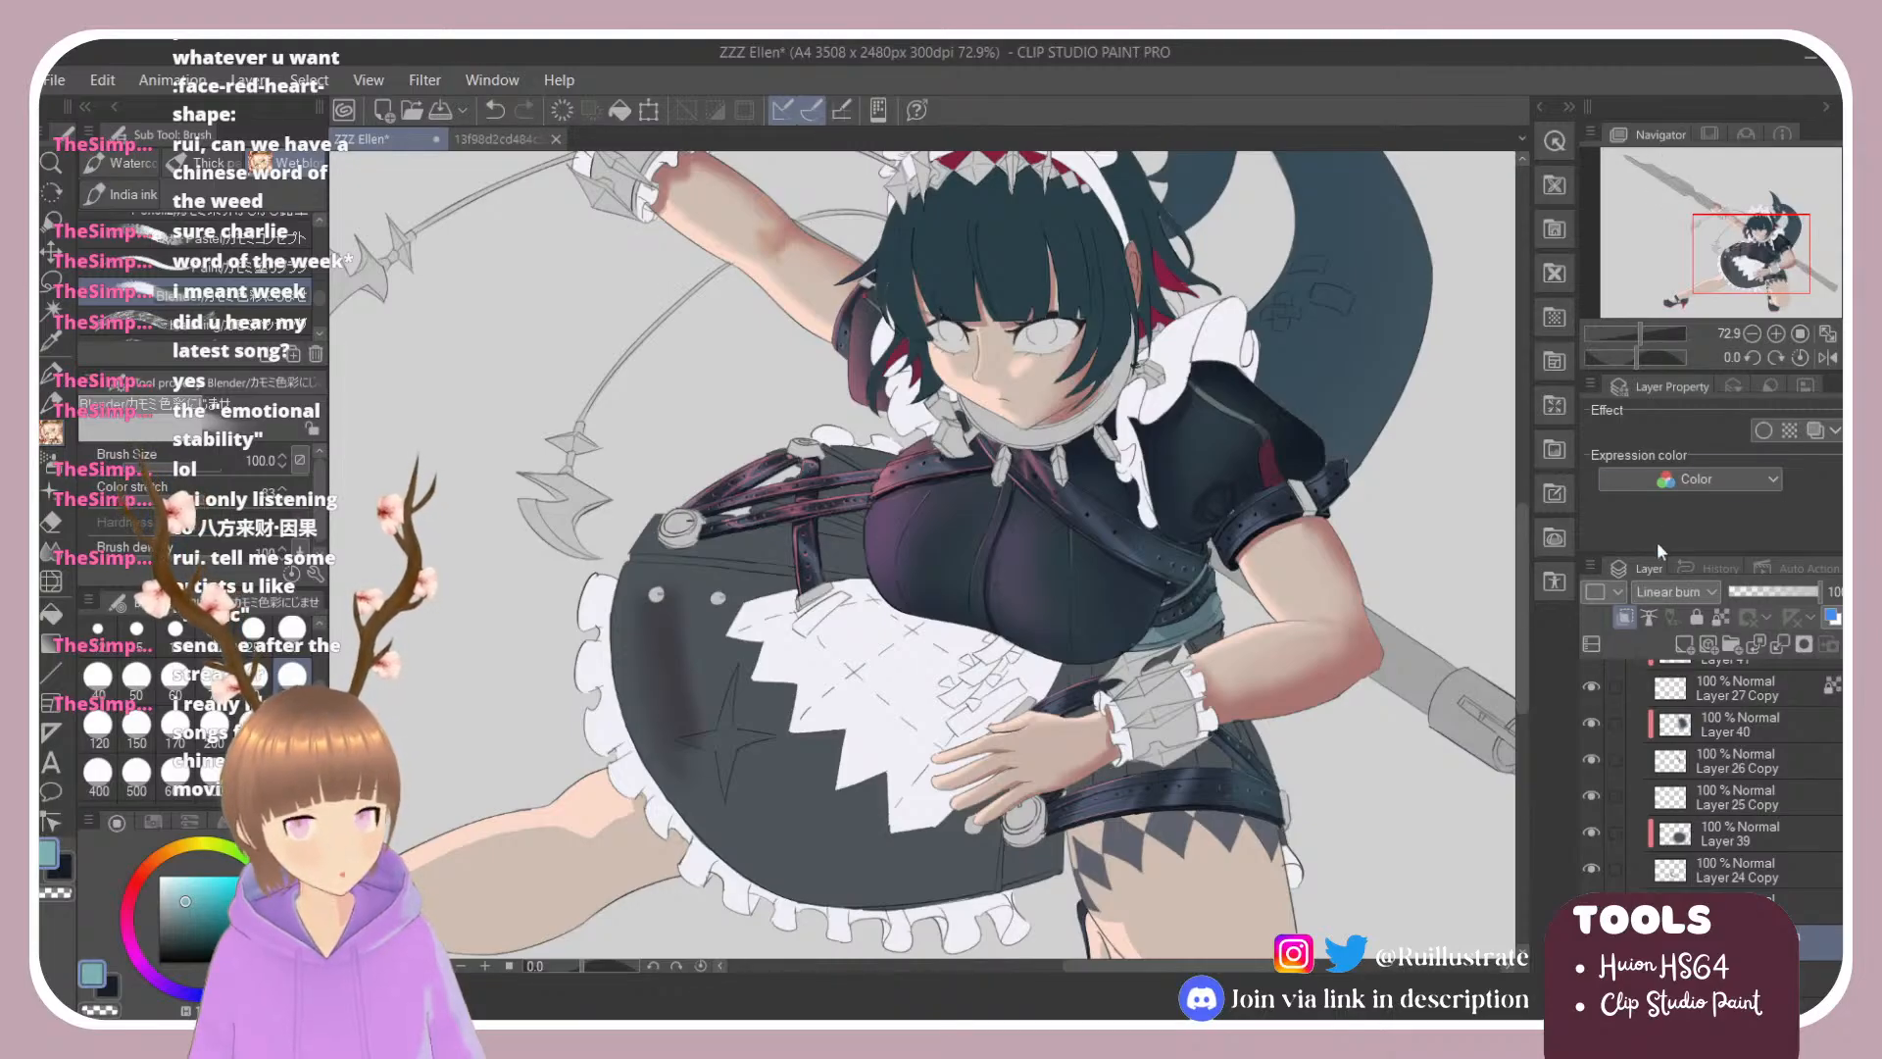
pyautogui.press('Up')
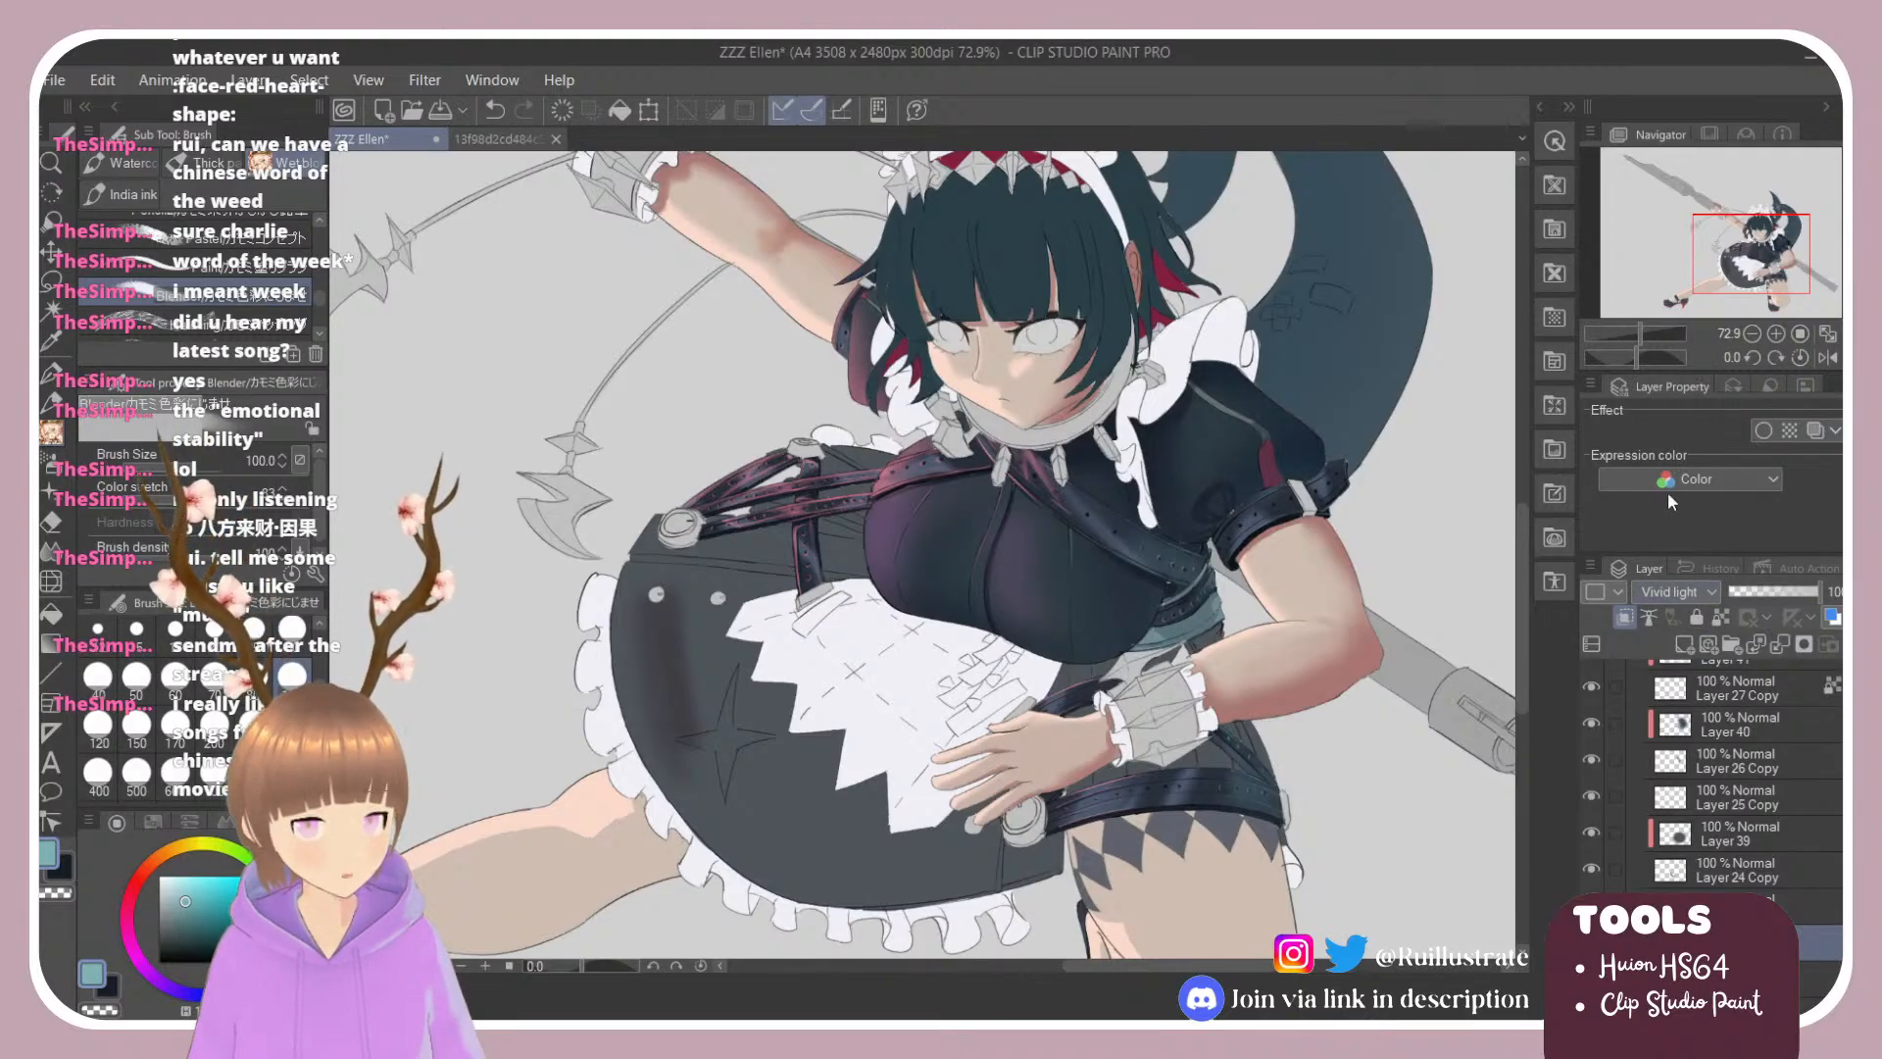
pyautogui.press('Down')
pyautogui.press('Down')
pyautogui.press('Down')
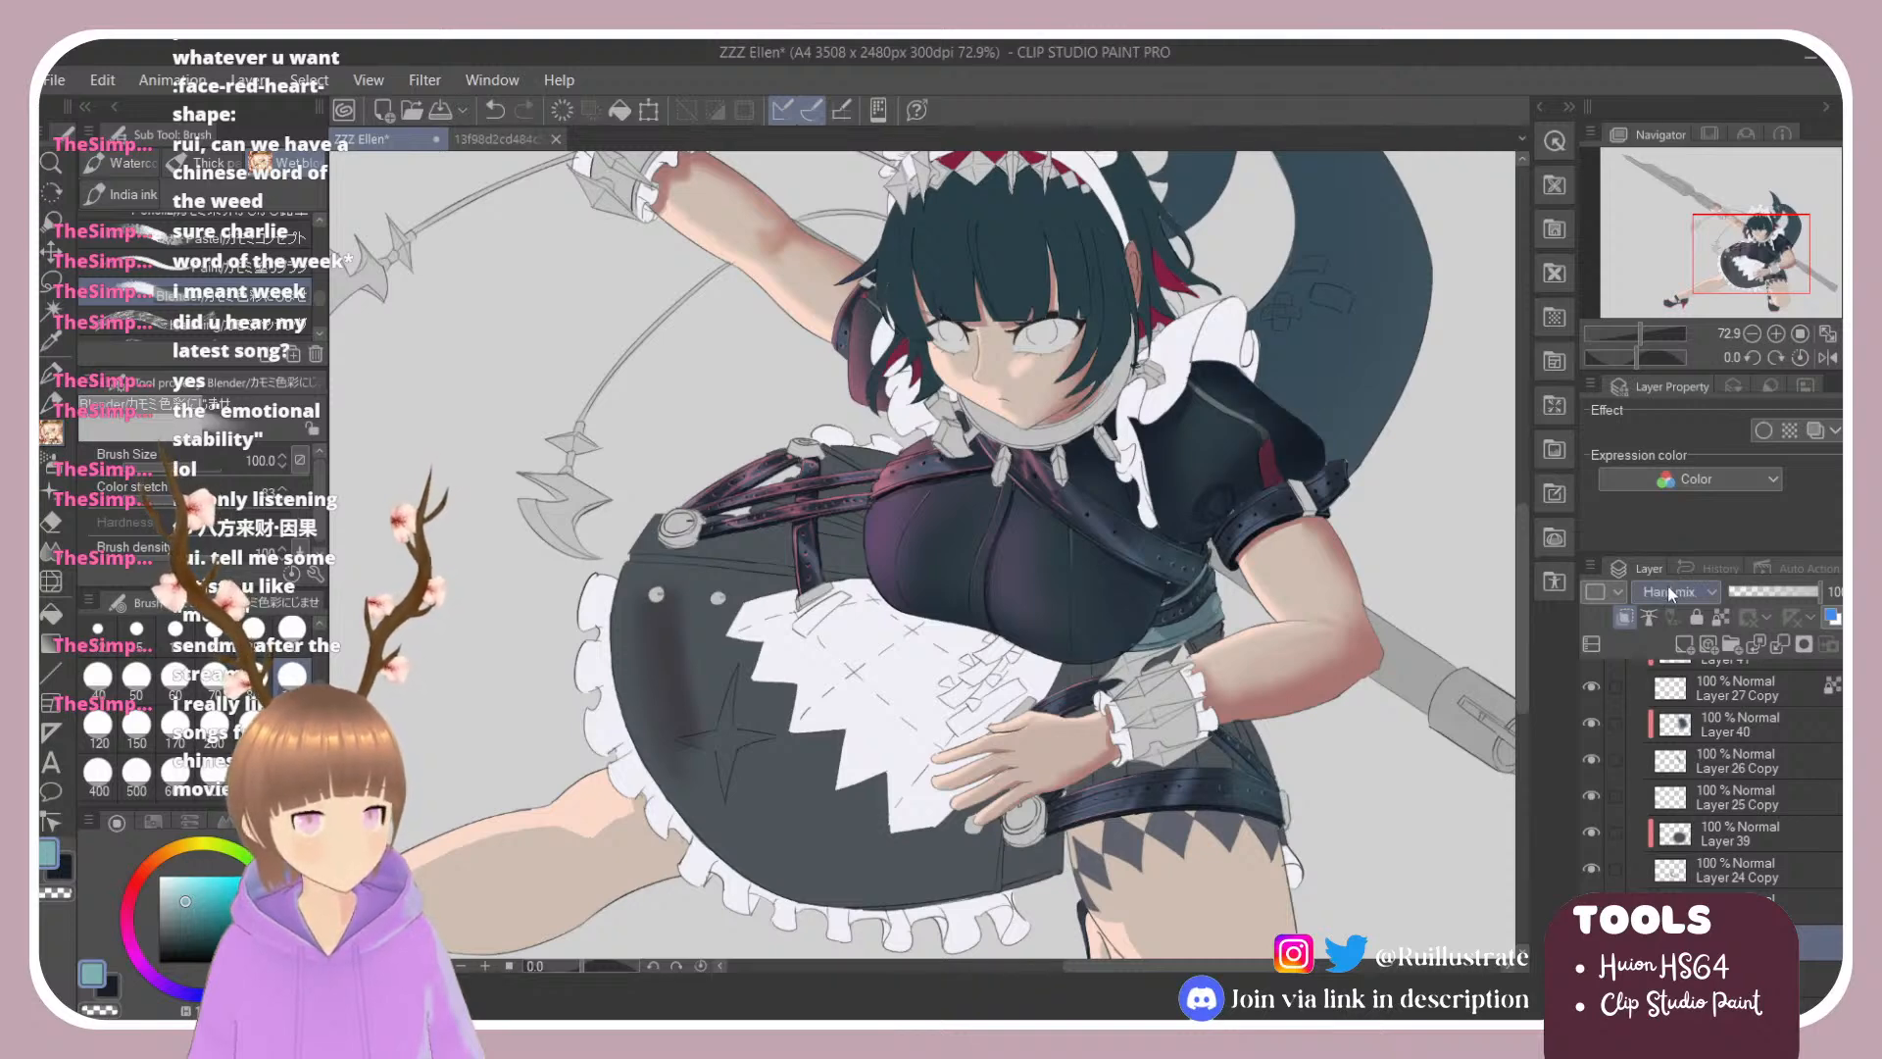
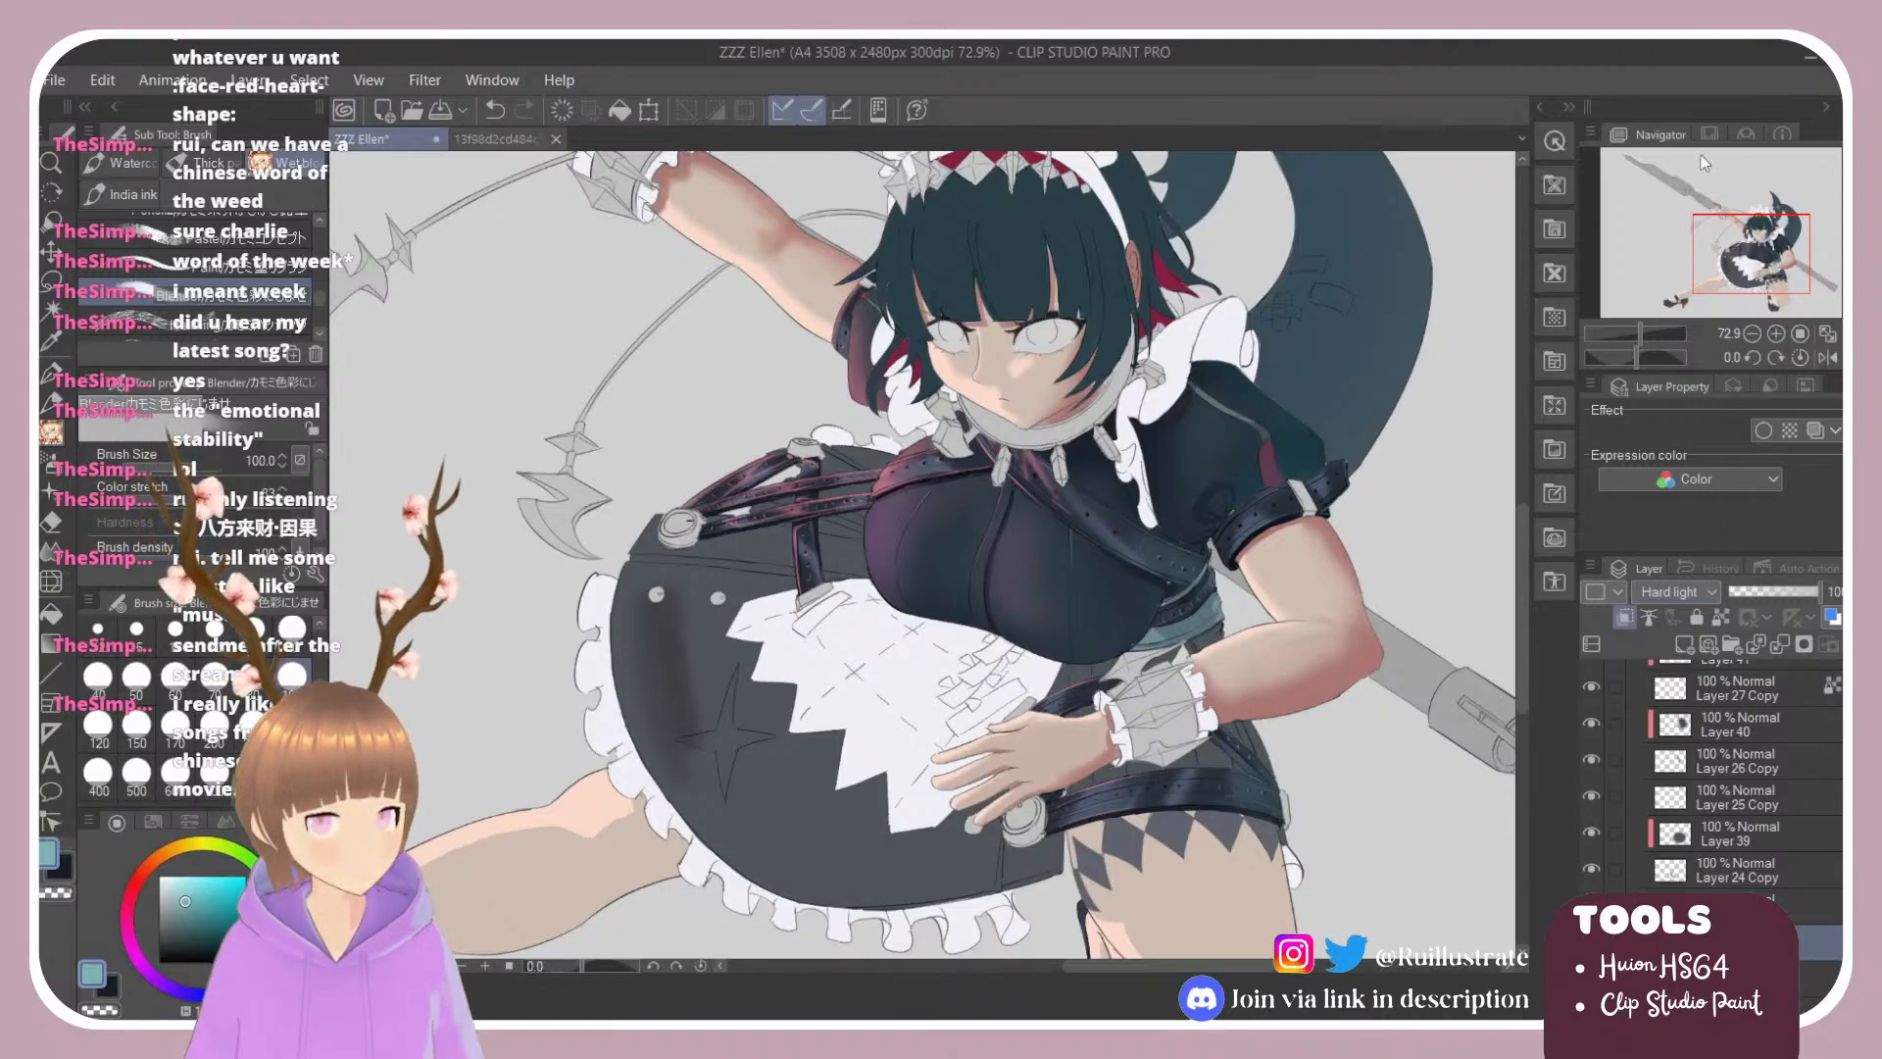
pyautogui.hotkey('ctrl', 'e')
pyautogui.scroll(3, 1482, 402)
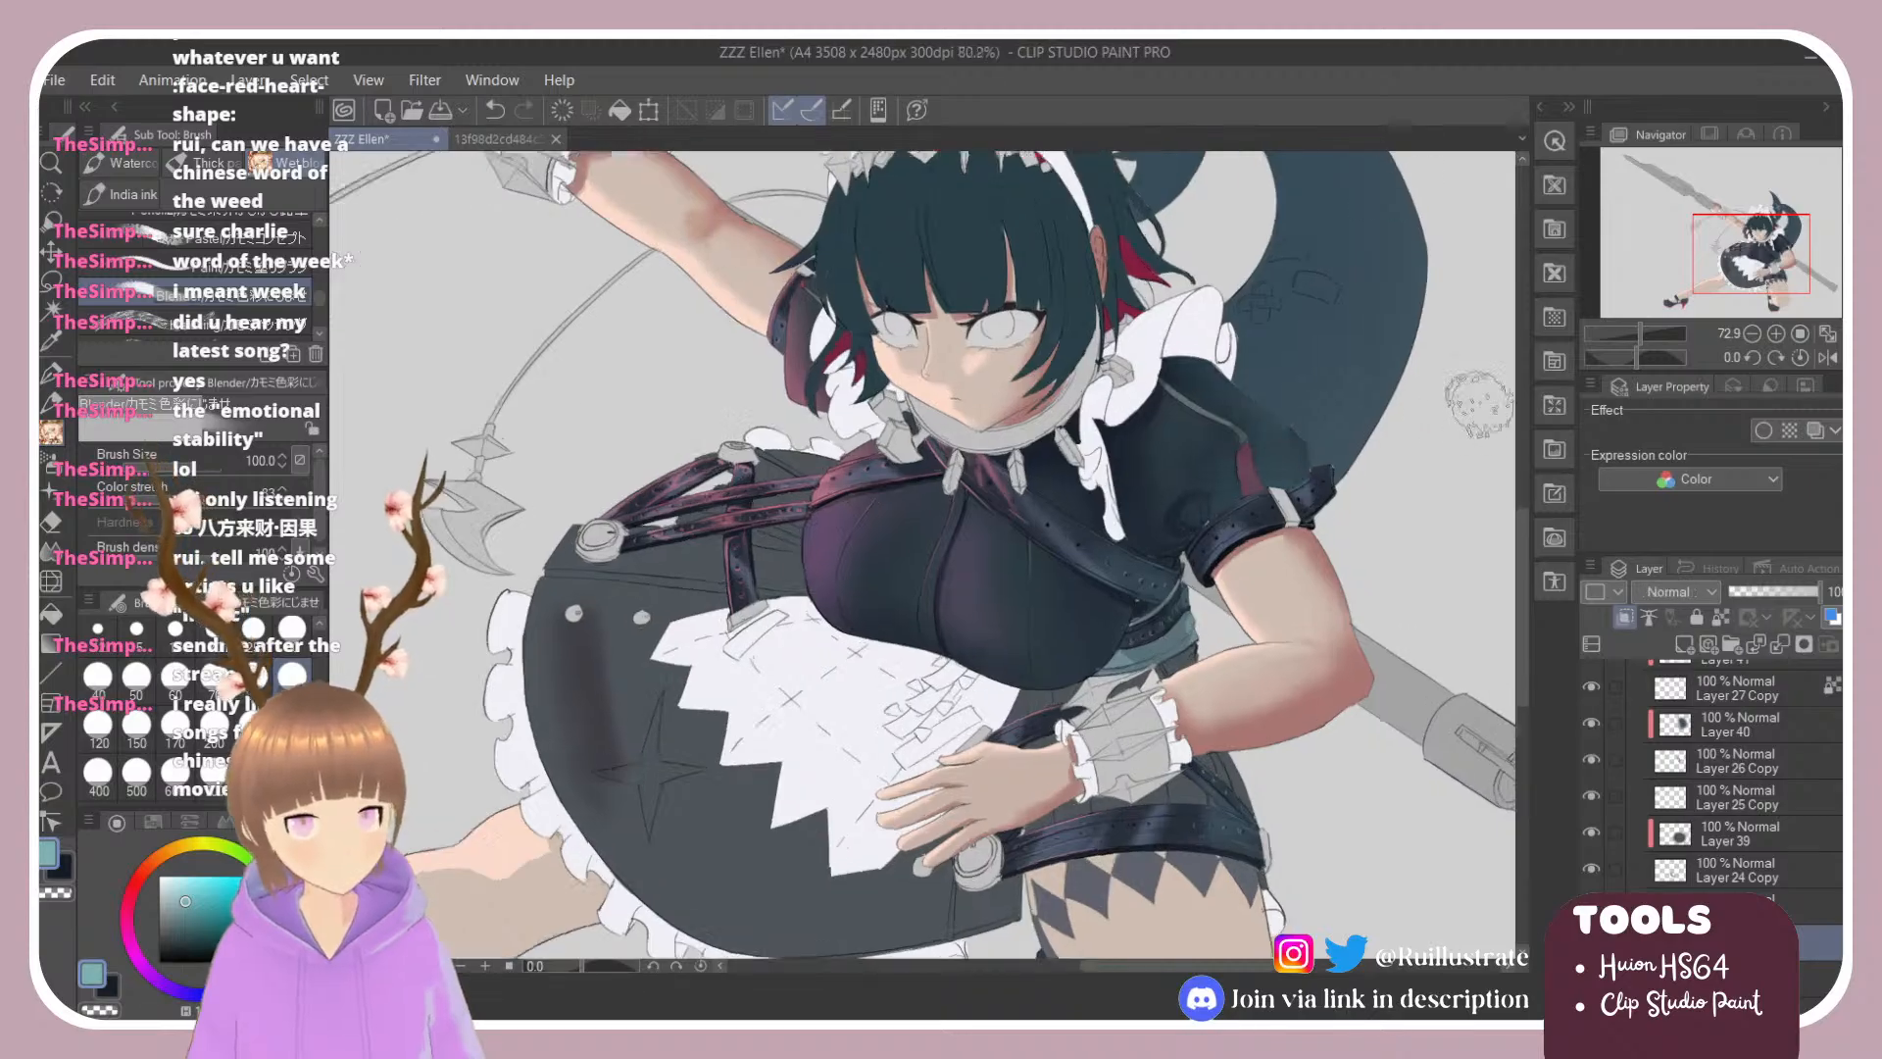
# Step: Undo the blended teal light on the puff sleeve
pyautogui.press('e')
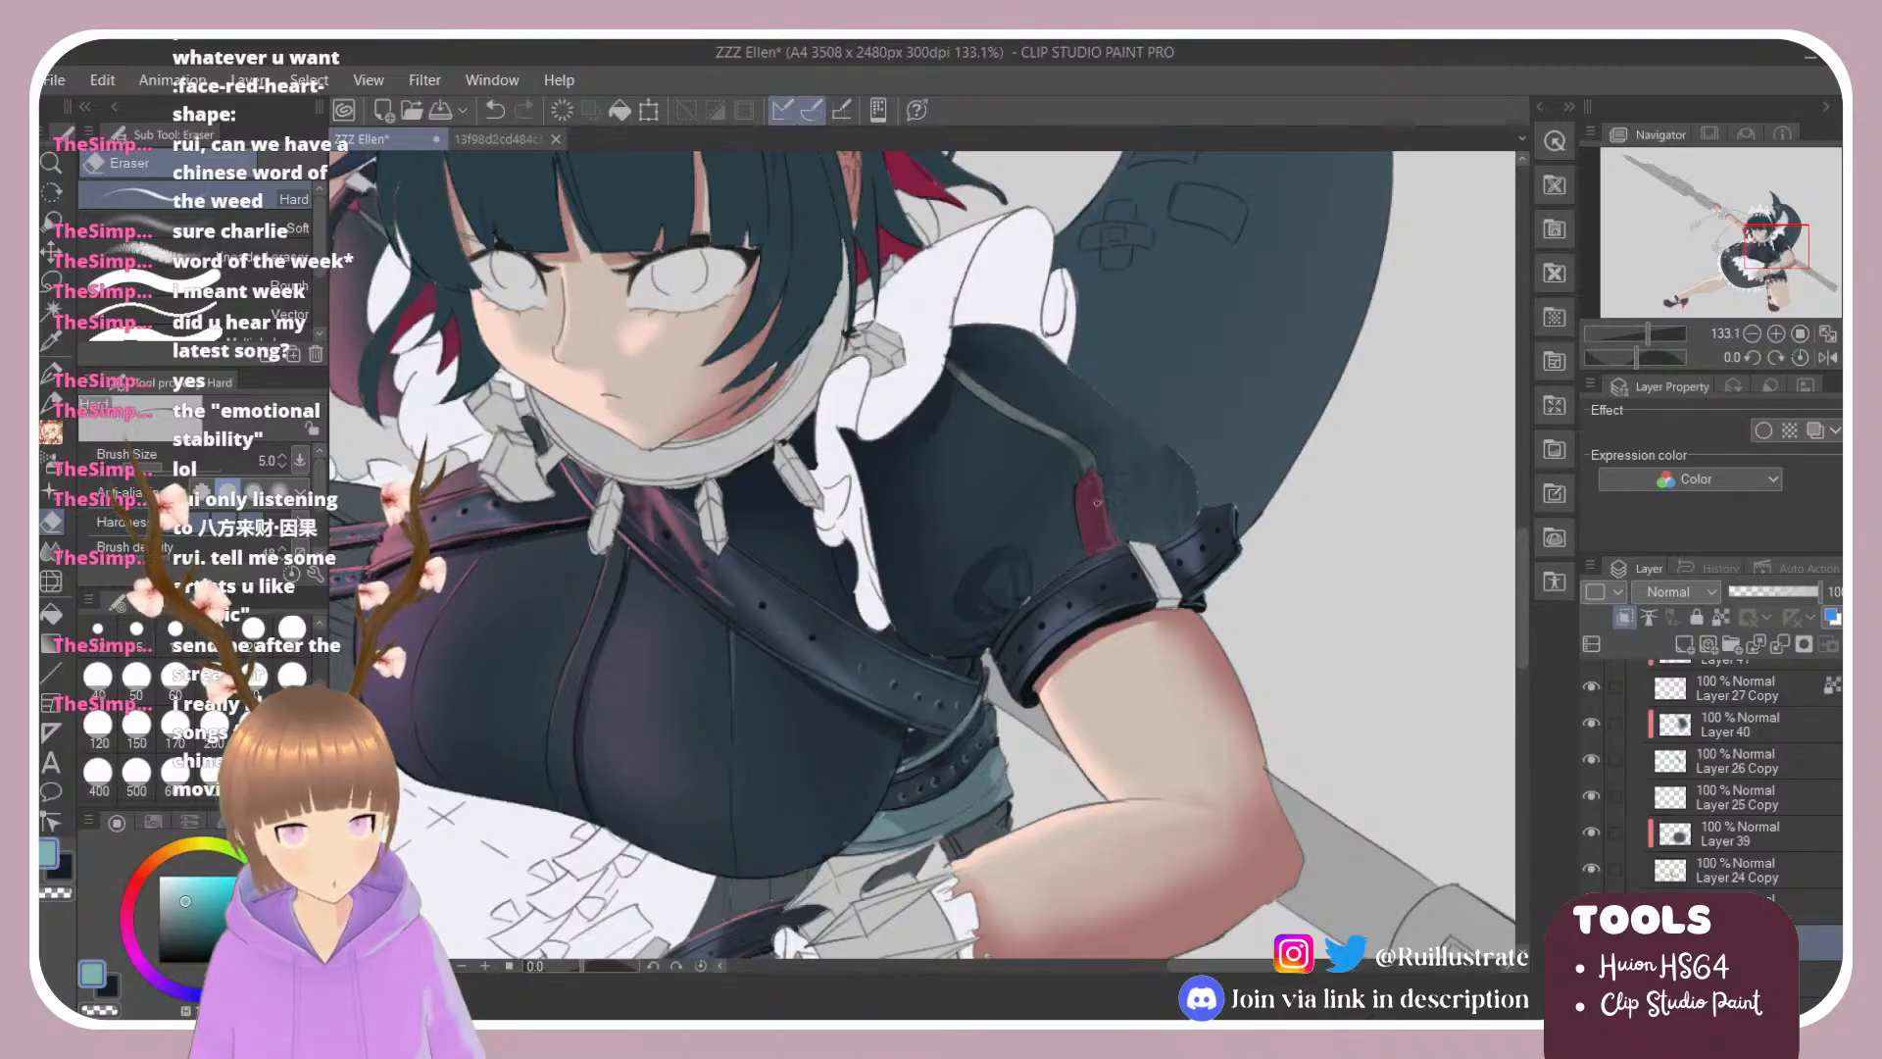
pyautogui.press('b')
pyautogui.press('b')
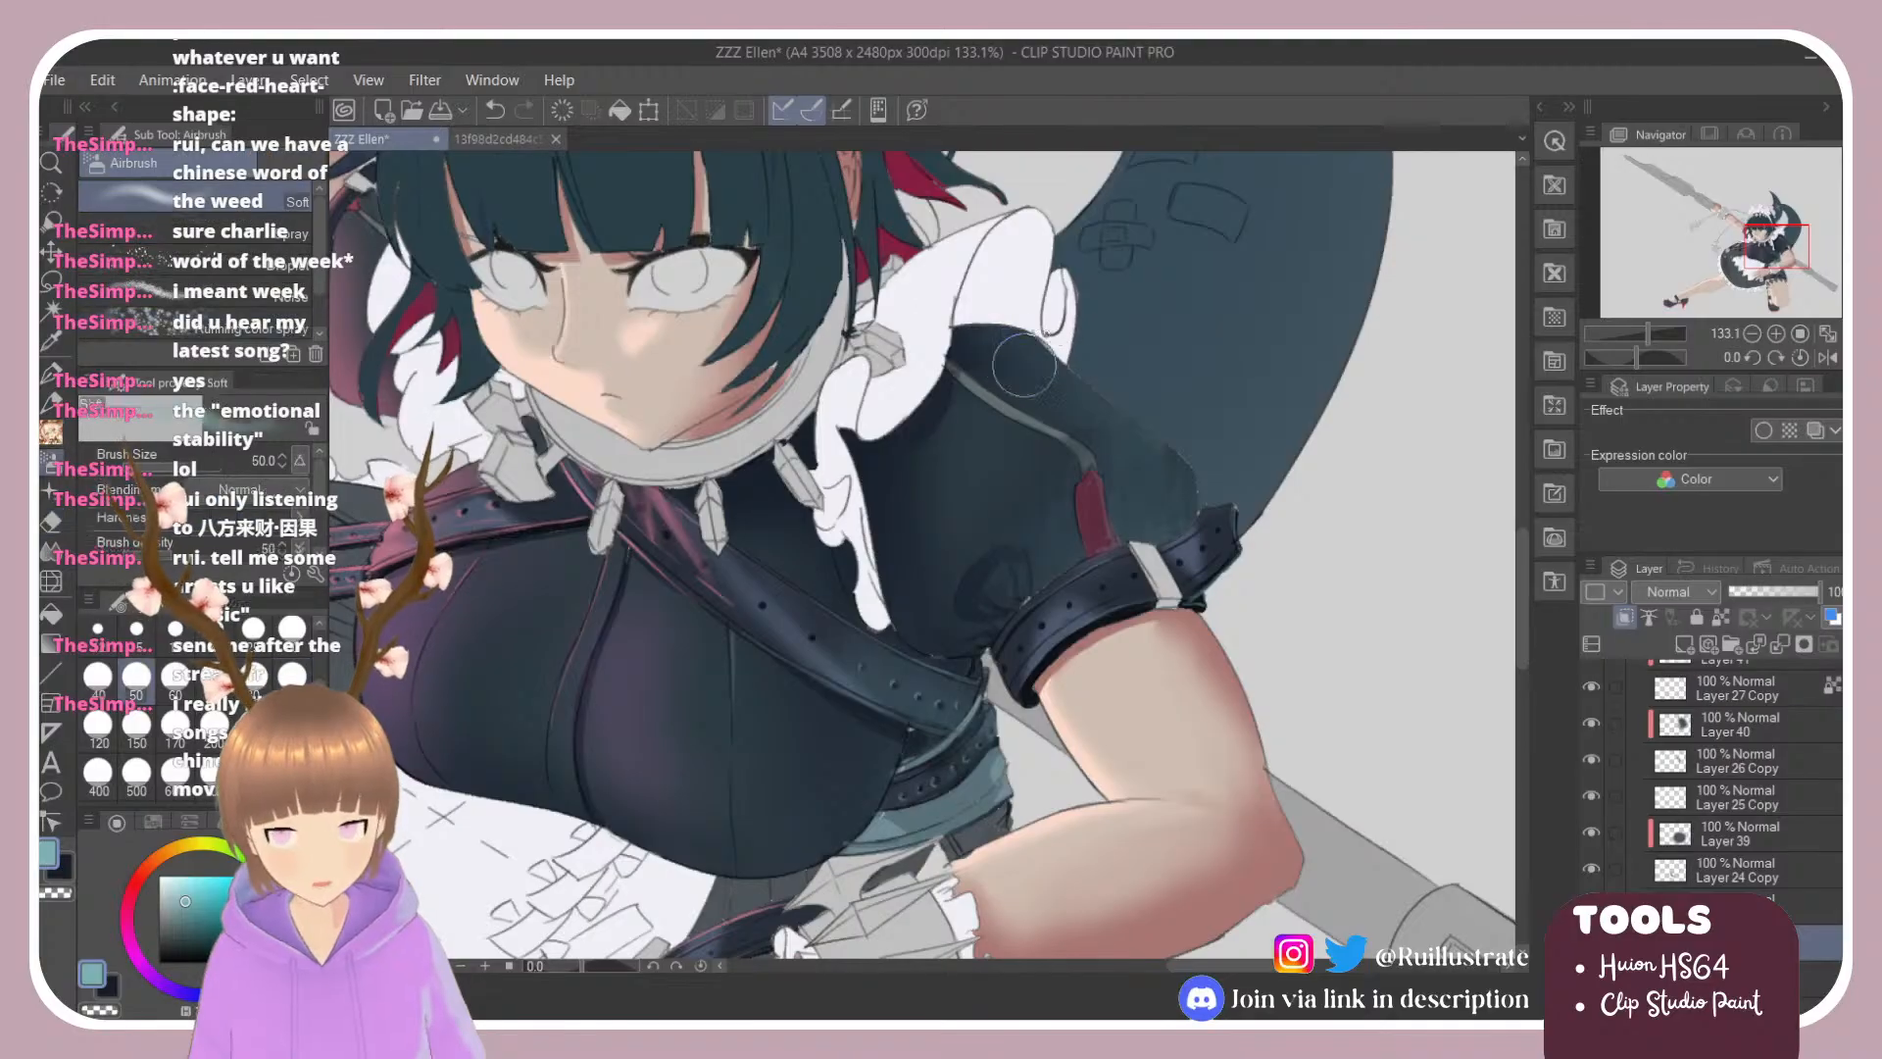
pyautogui.press('e')
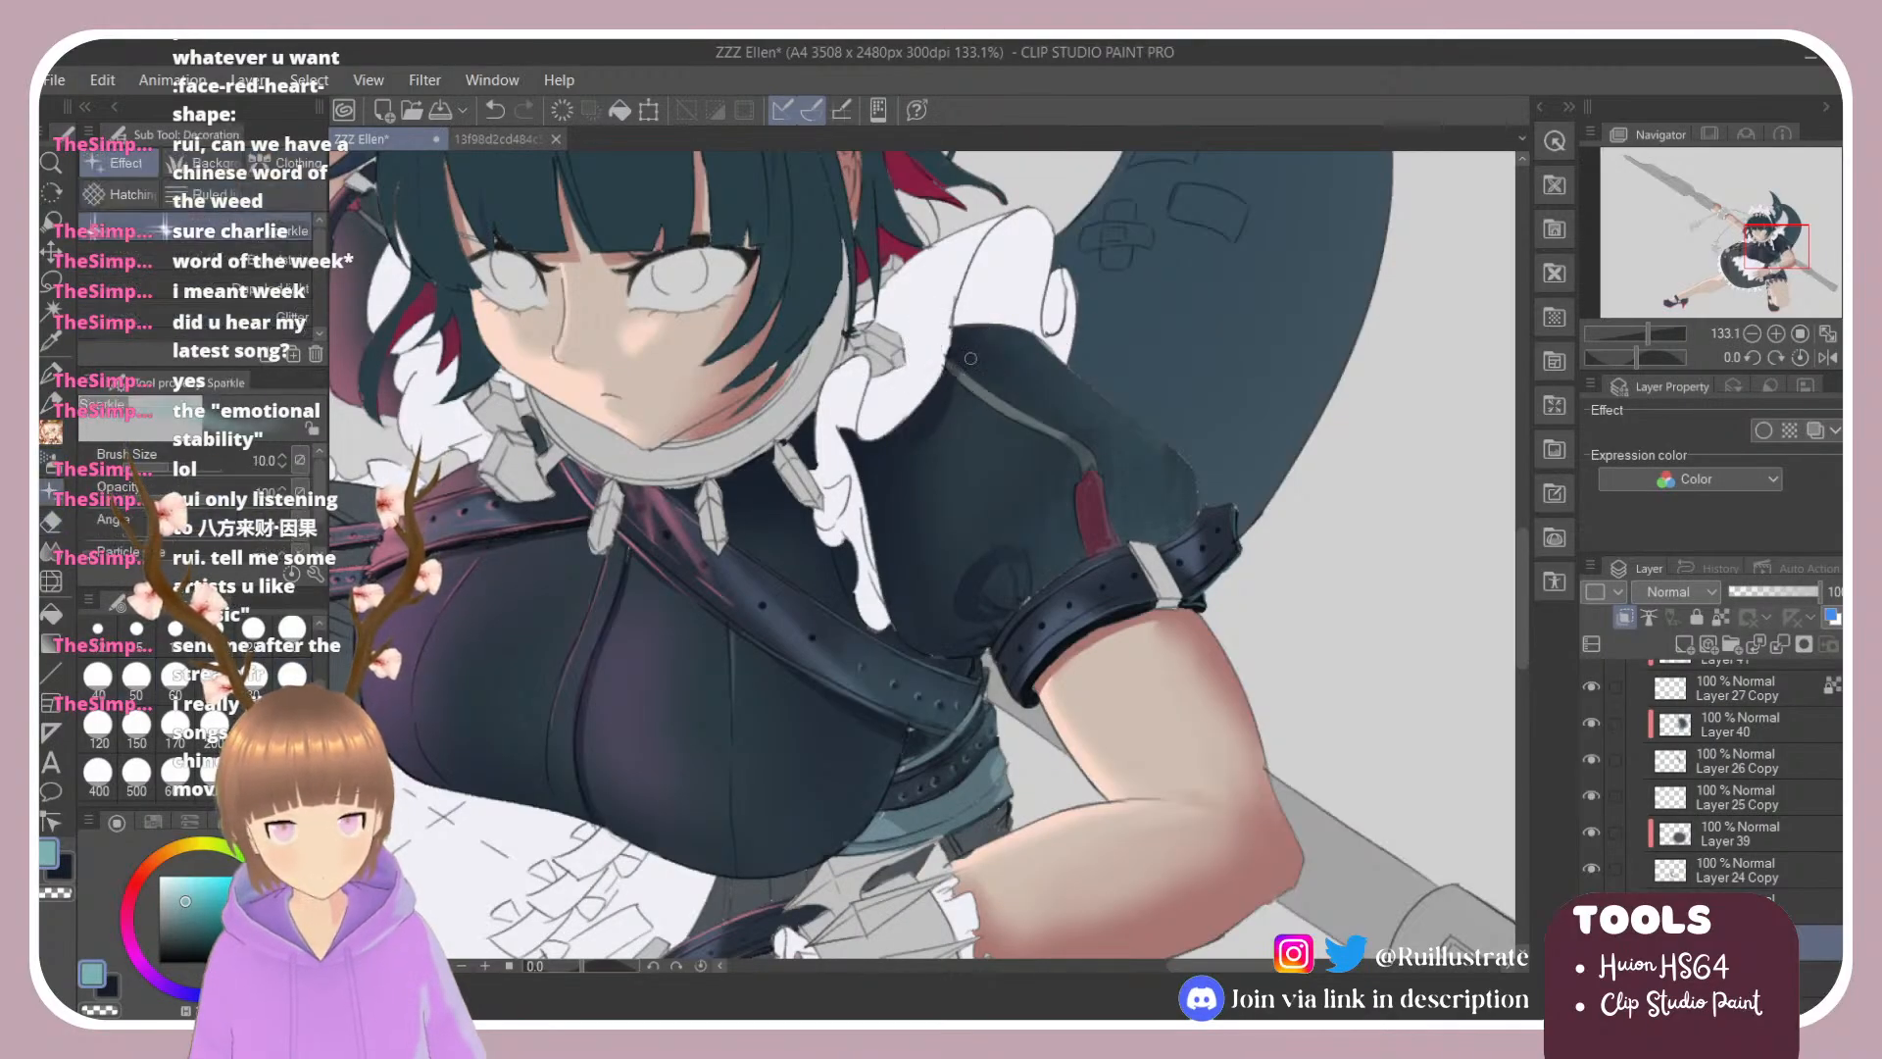
pyautogui.press('b')
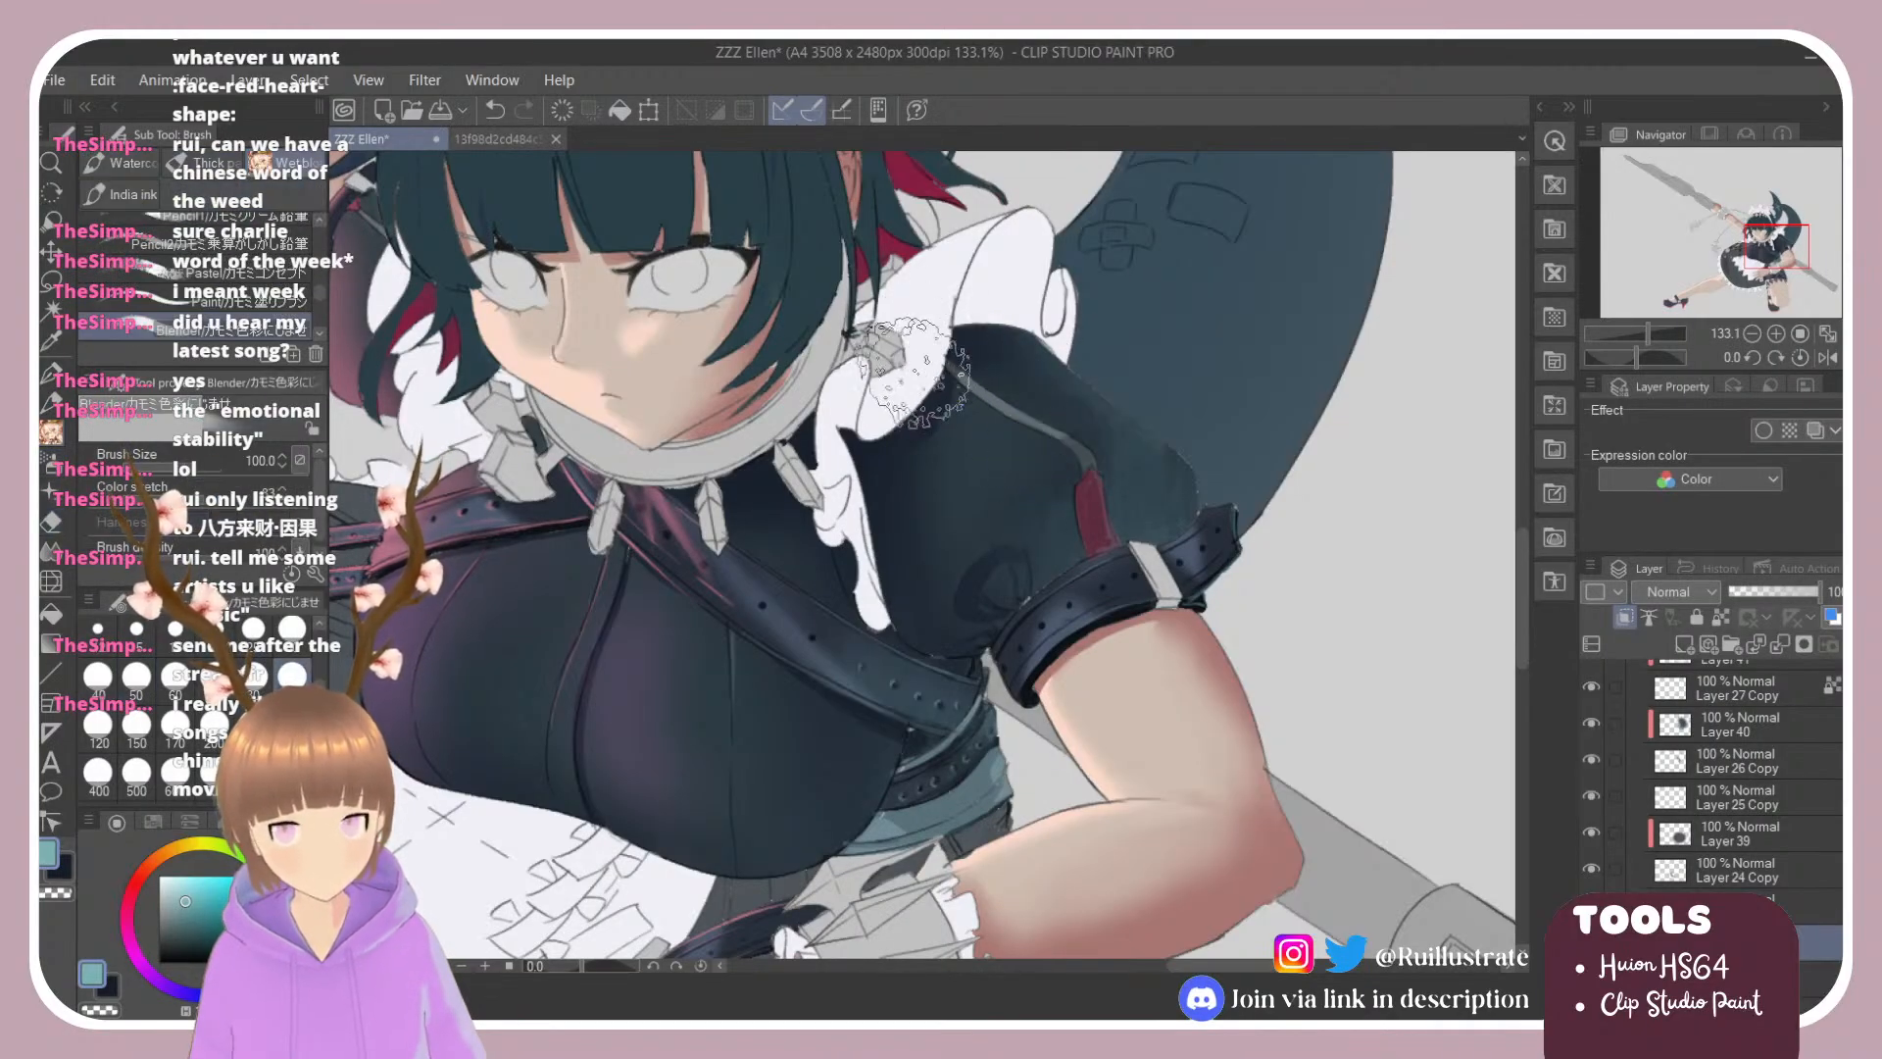
pyautogui.hotkey('ctrl', 'z')
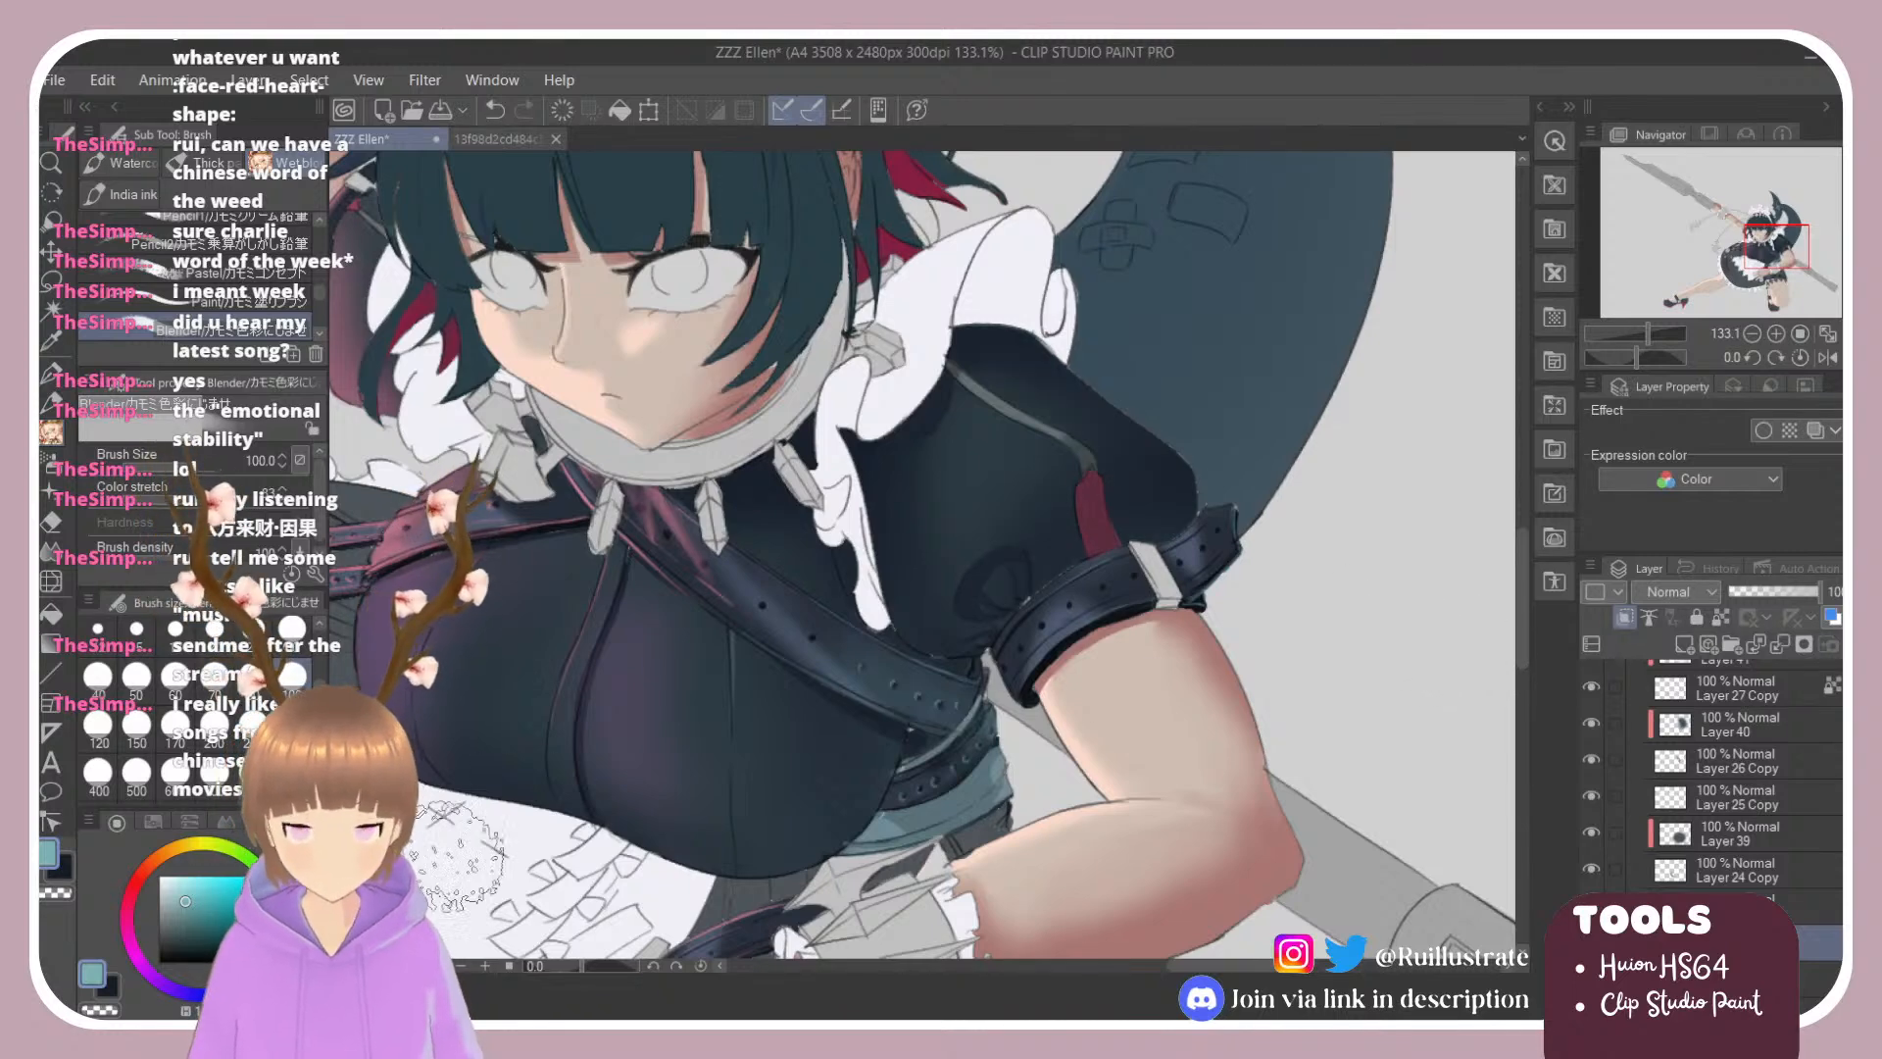
# Step: Paint teal light along the puff sleeve's outer edge down to the armband with the Soft airbrush at size 50
pyautogui.press('b')
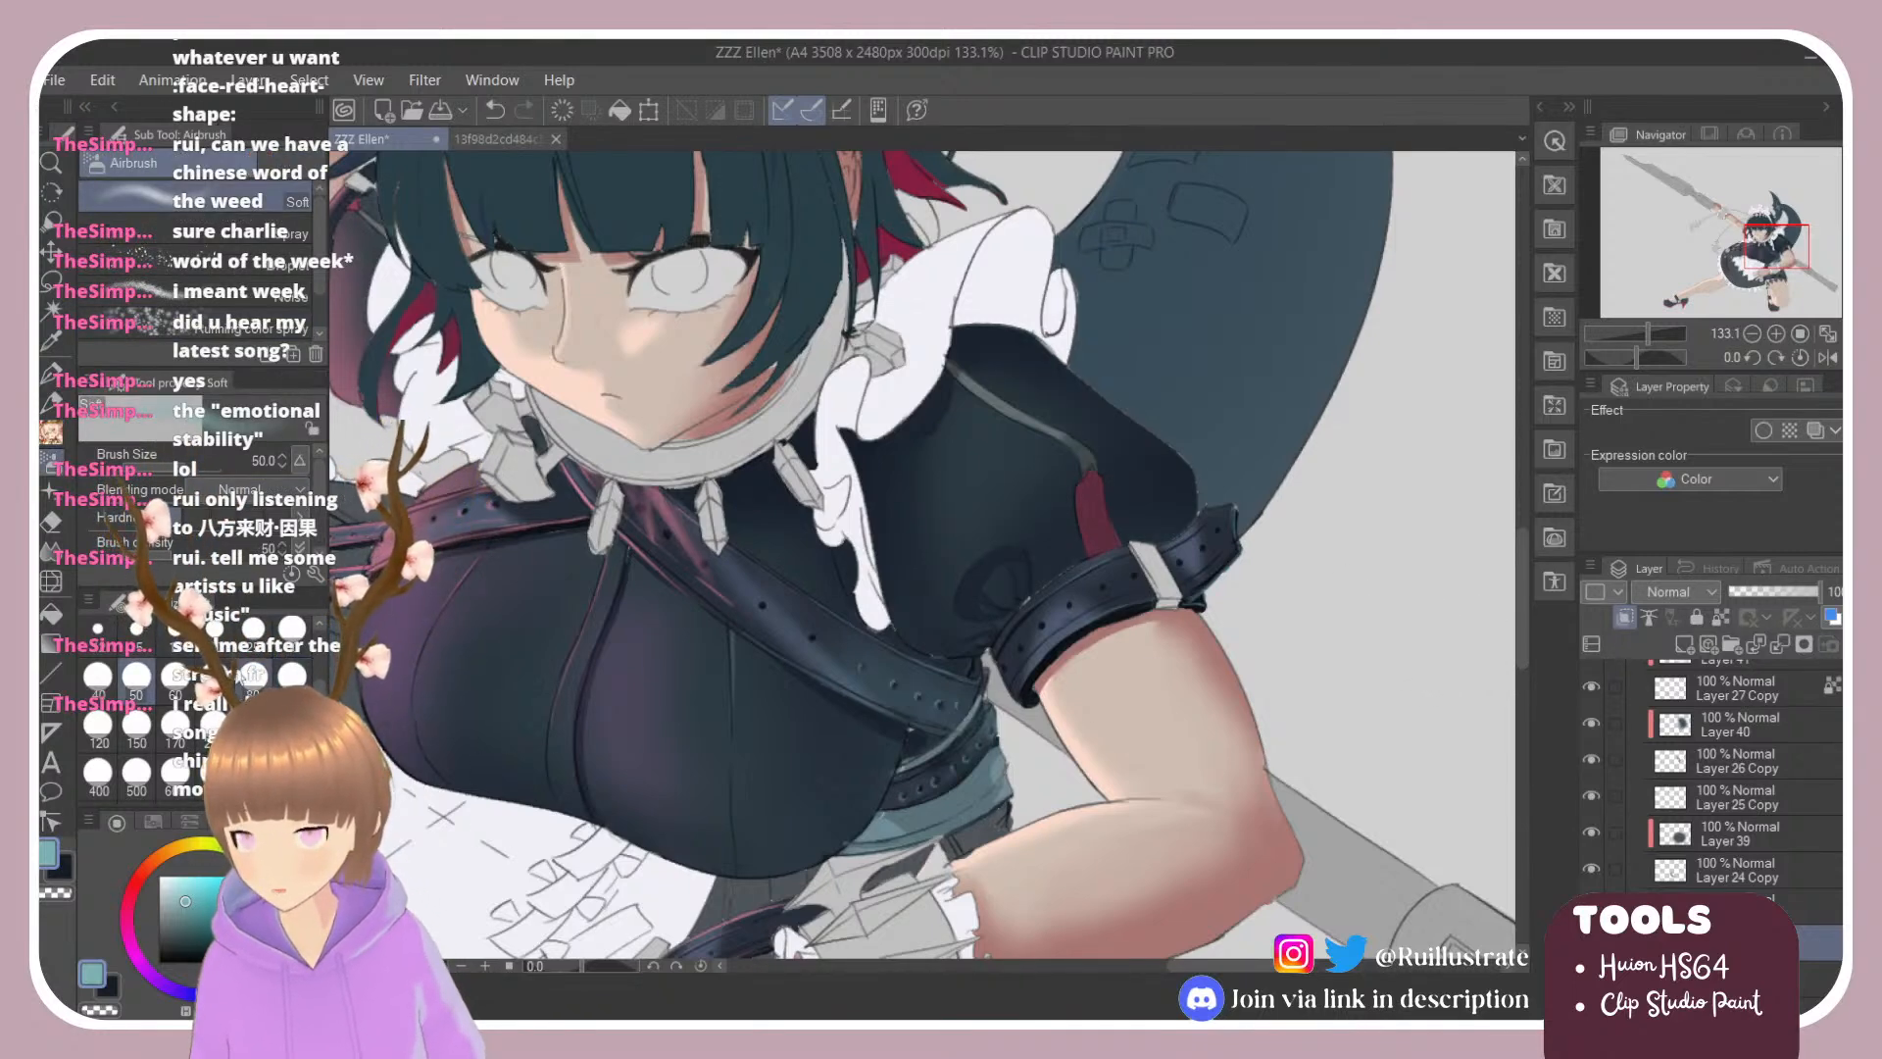
pyautogui.click(291, 676)
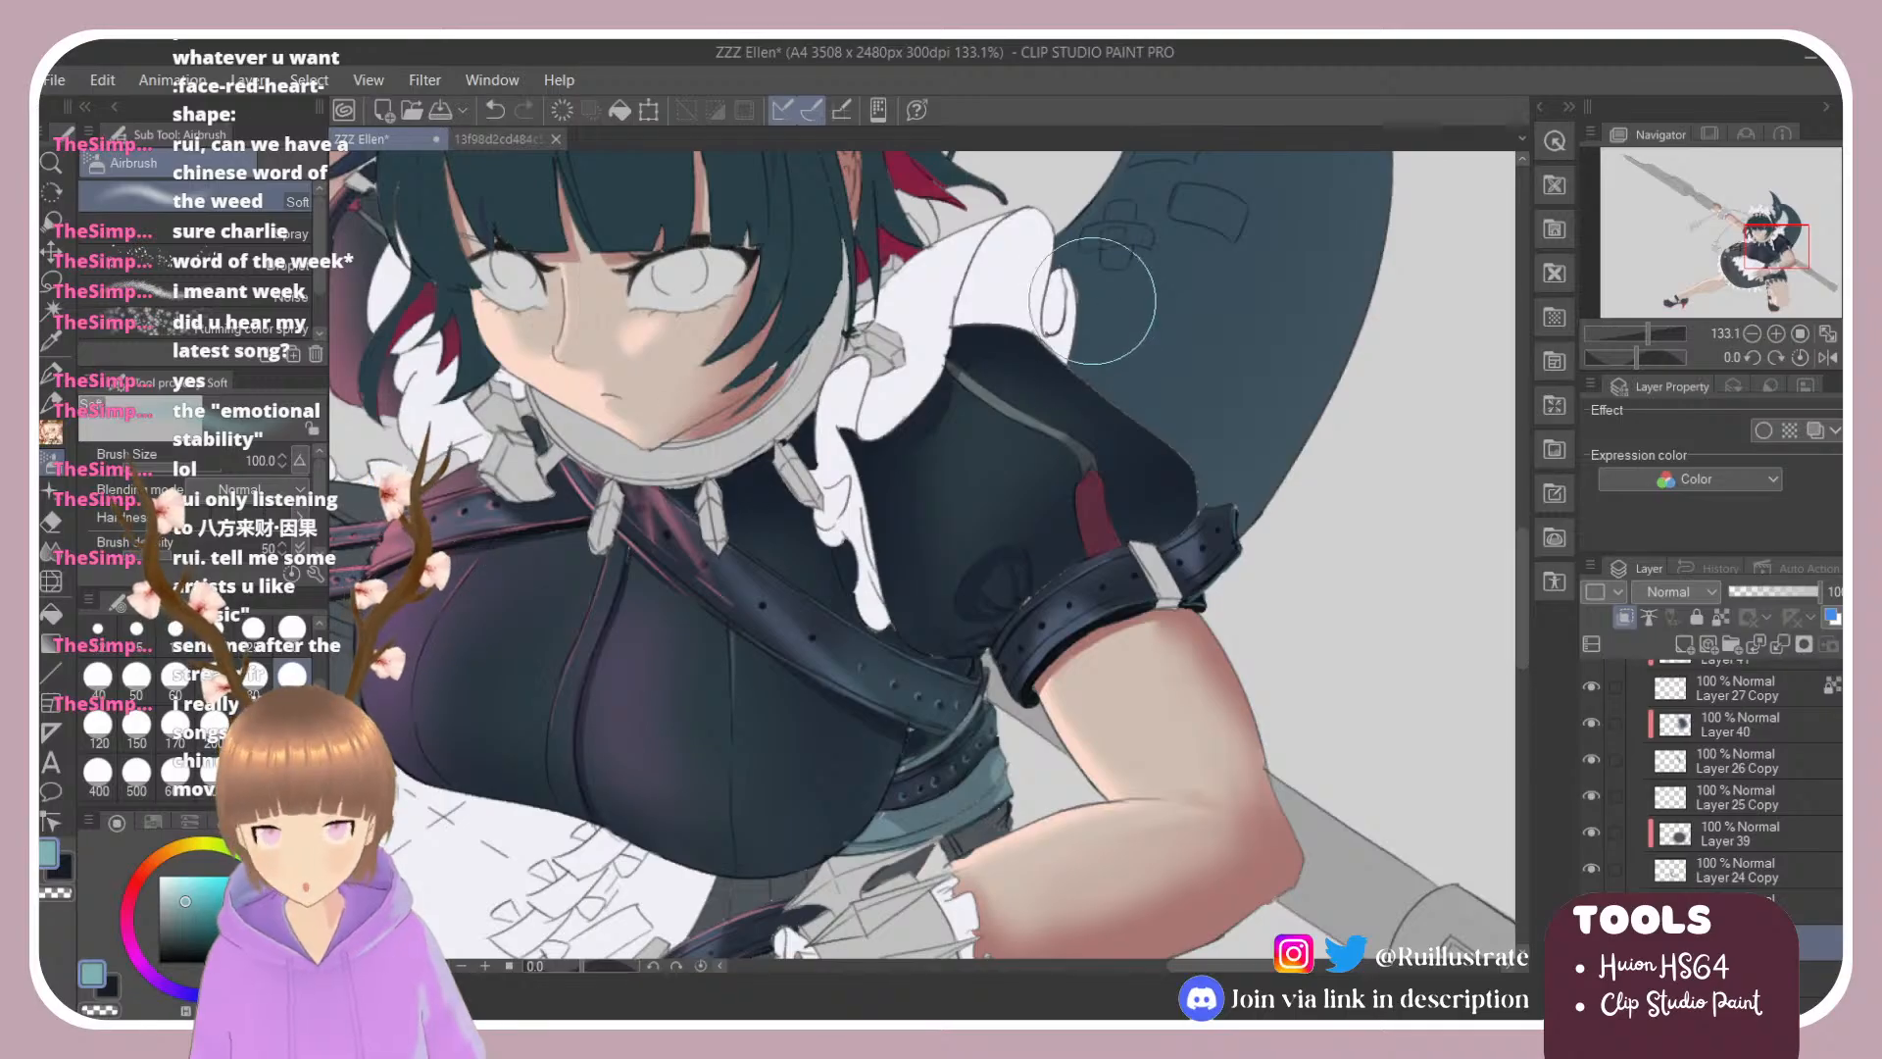
pyautogui.click(136, 677)
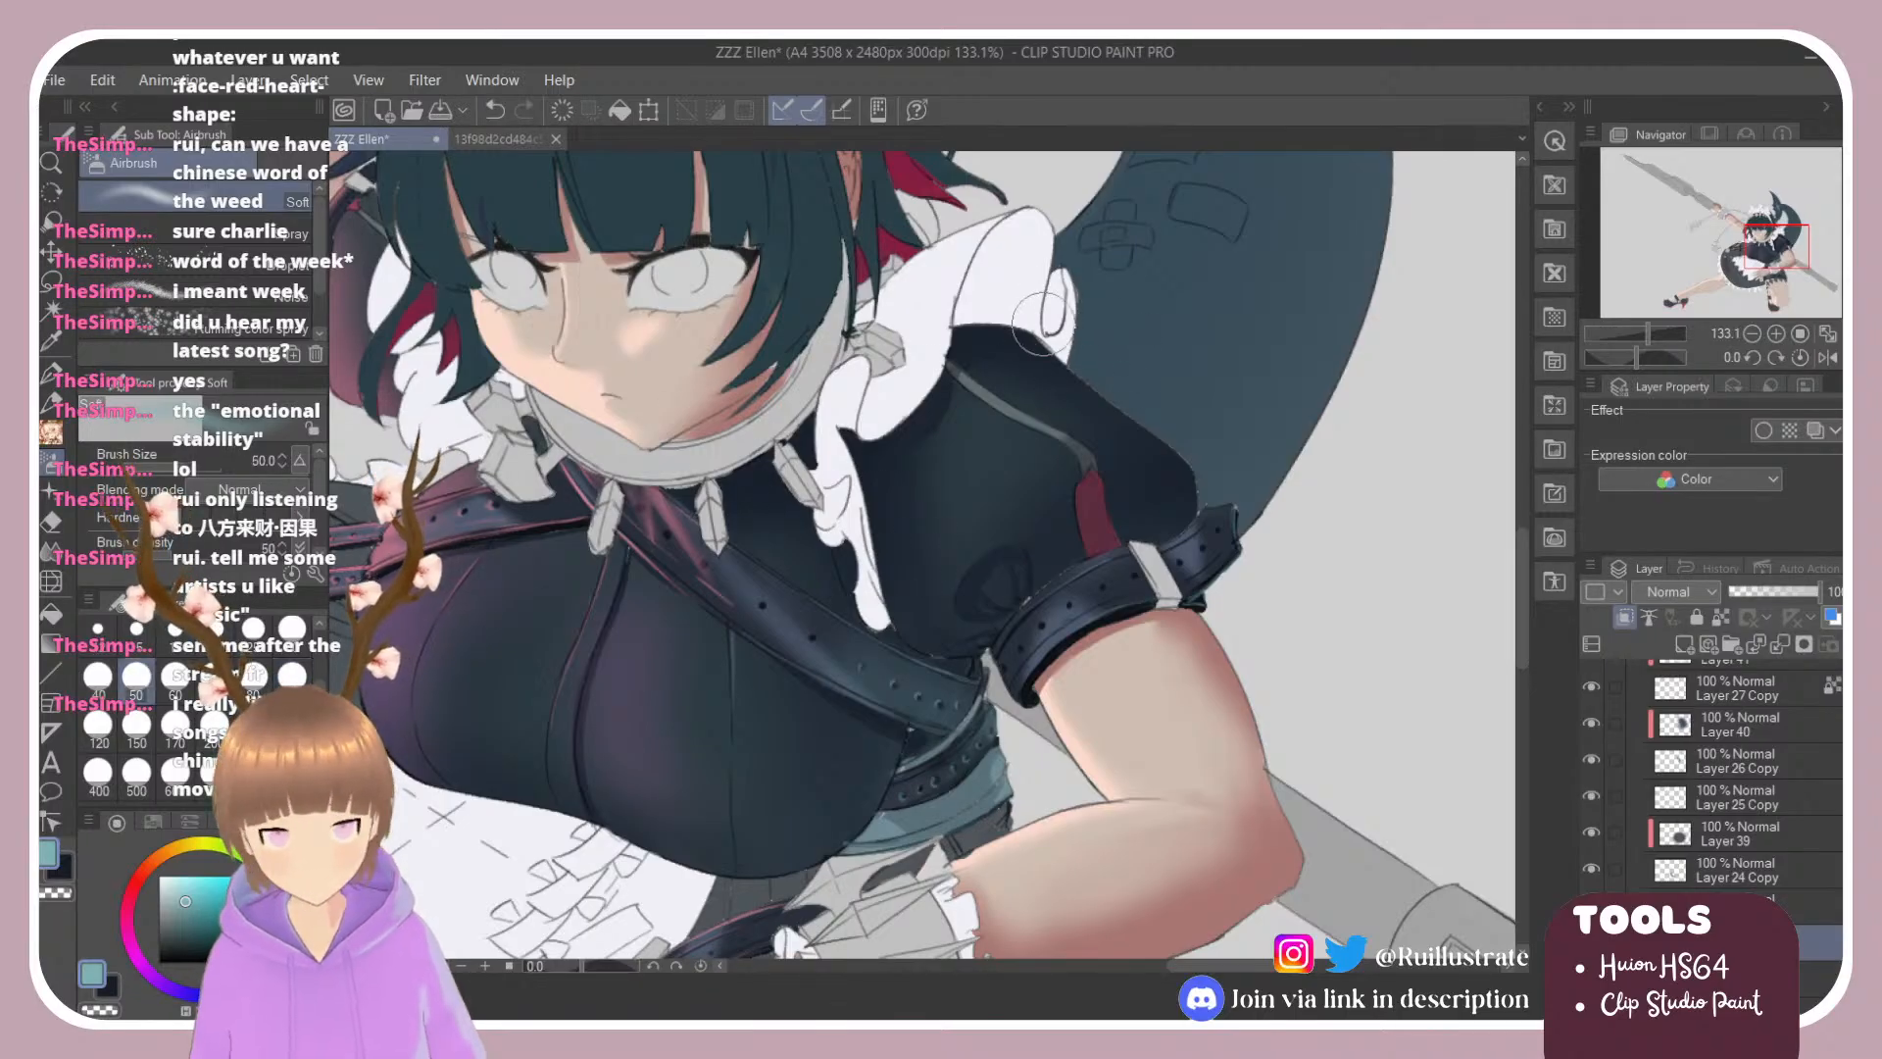
pyautogui.moveTo(1025, 313)
pyautogui.mouseDown()
pyautogui.moveTo(1183, 477)
pyautogui.moveTo(1062, 566)
pyautogui.moveTo(1182, 481)
pyautogui.moveTo(1142, 564)
pyautogui.mouseUp()
# Step: Try smoothing the sleeve's teal light with the Blender brush at size 100, and undo the blending strokes
pyautogui.press('b')
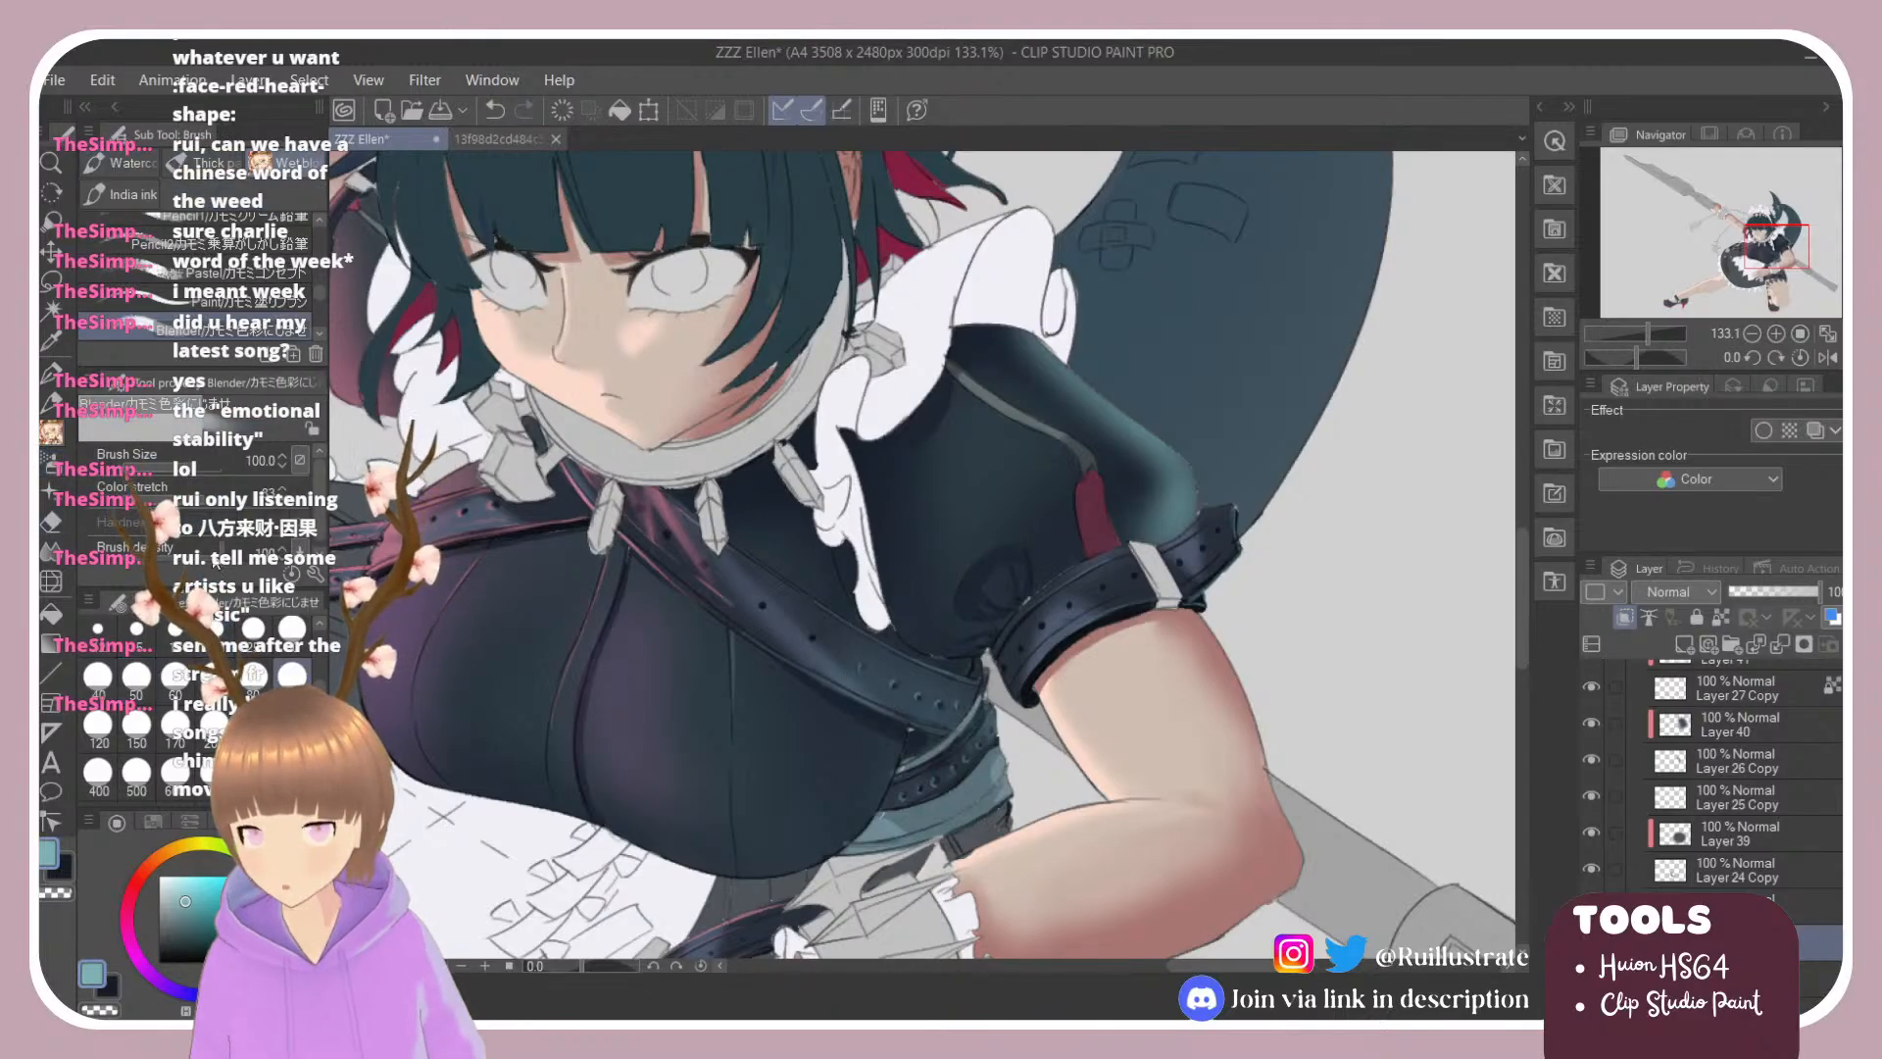
pyautogui.moveTo(1010, 372)
pyautogui.mouseDown()
pyautogui.moveTo(1127, 412)
pyautogui.moveTo(1020, 529)
pyautogui.mouseUp()
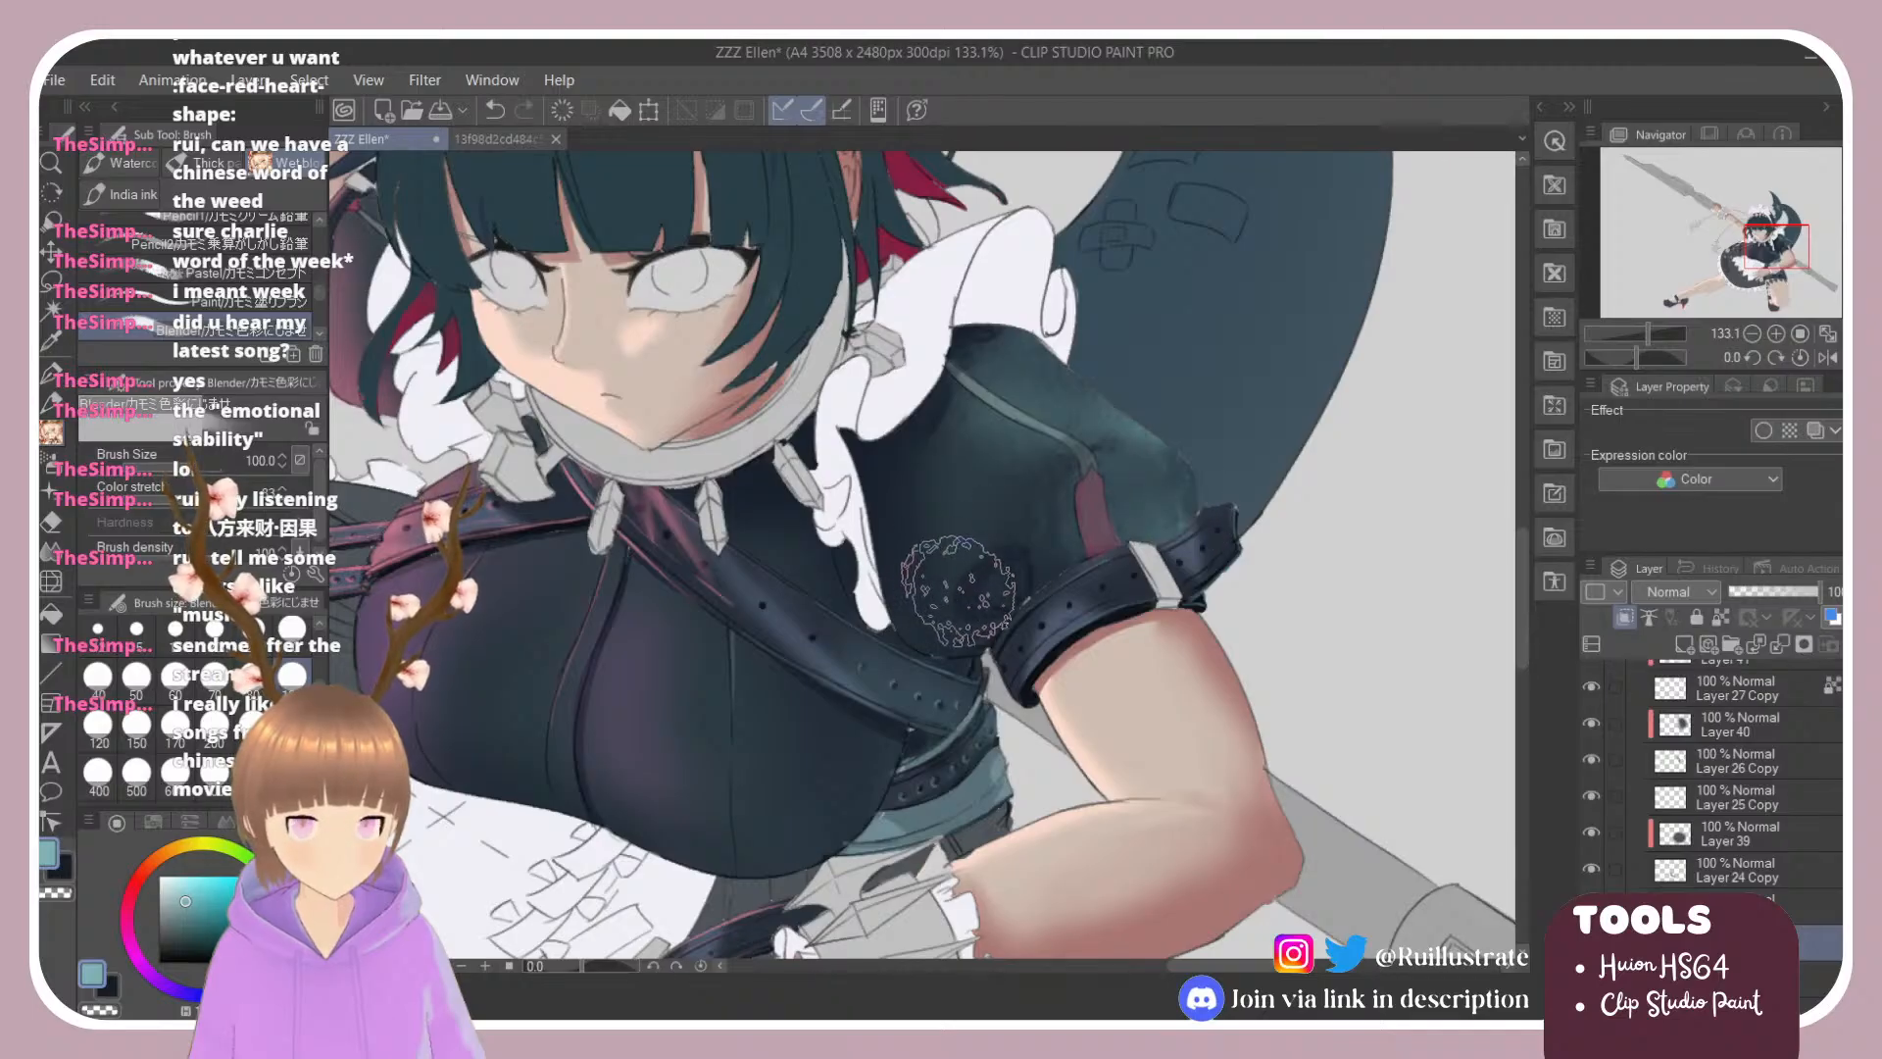
pyautogui.hotkey('ctrl', 'z')
pyautogui.hotkey('ctrl', 'z')
pyautogui.hotkey('ctrl', 'z')
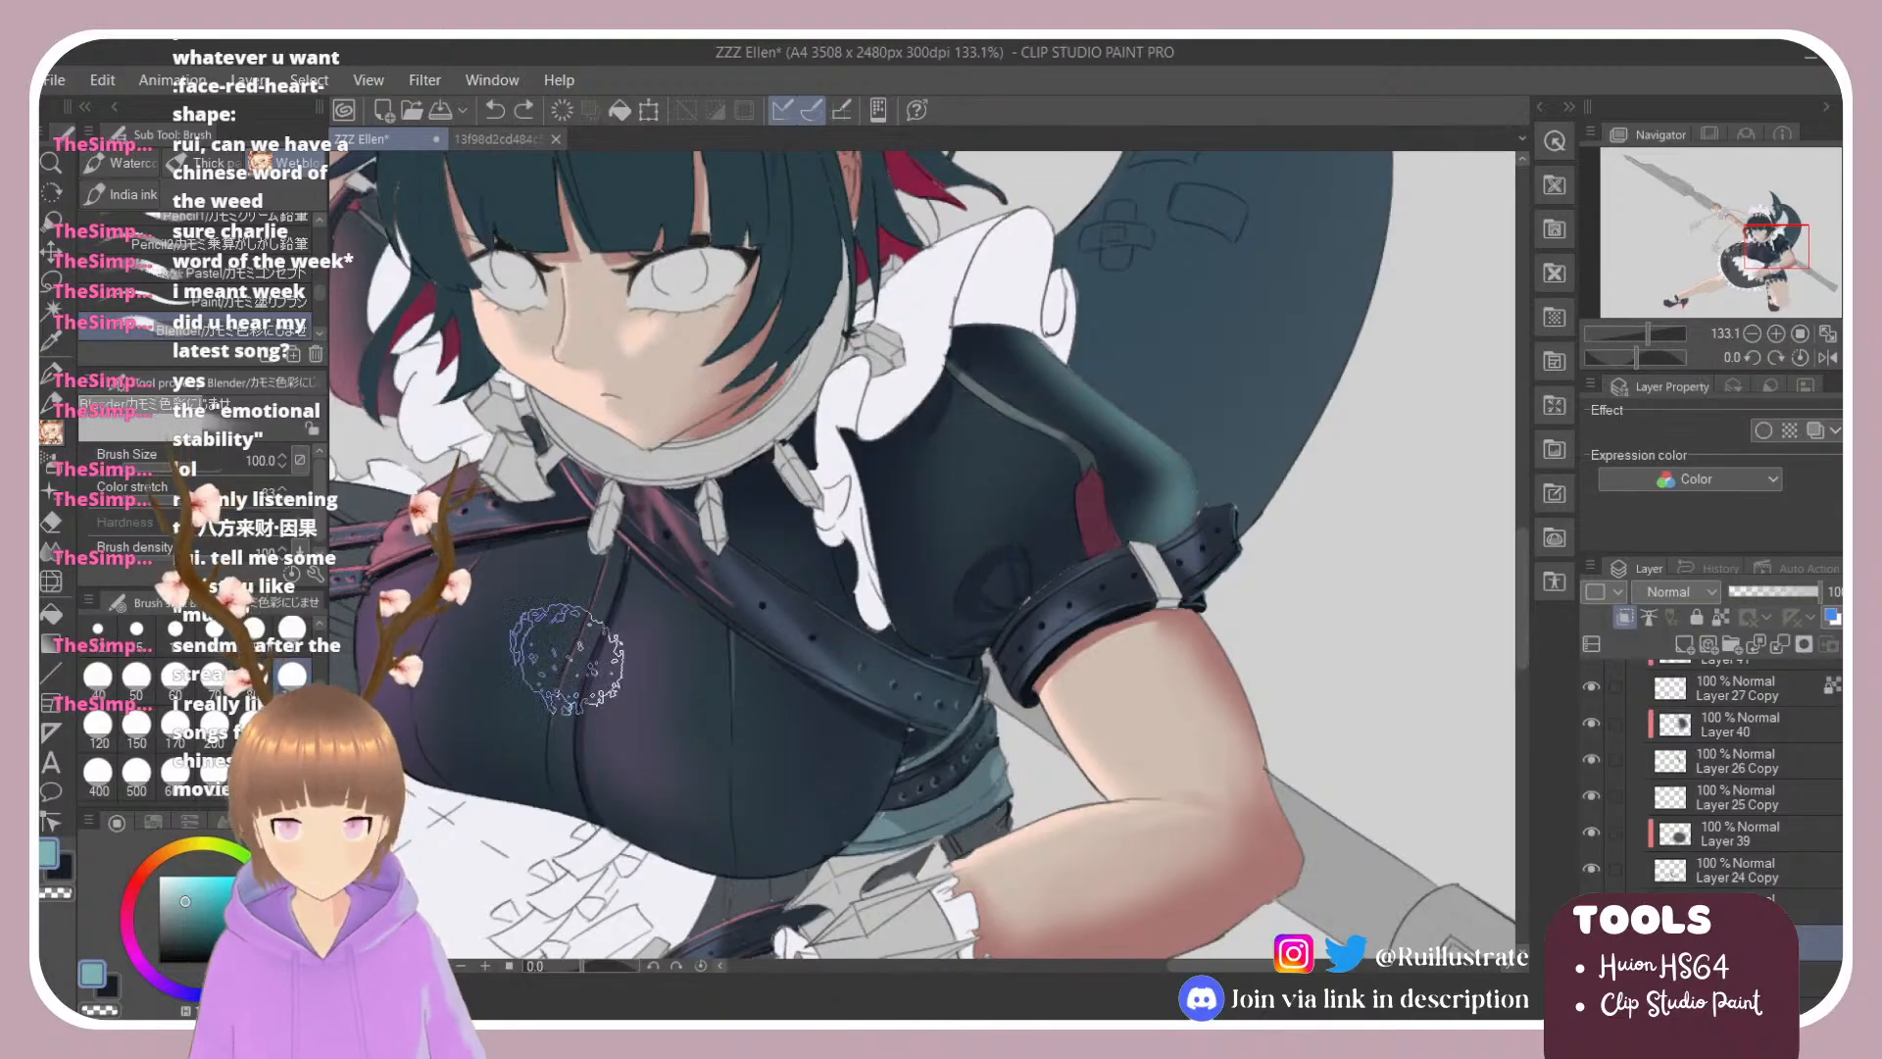
# Step: Blend the teal light into the dark fabric above the armband with the Blender brush at size 50
pyautogui.click(136, 676)
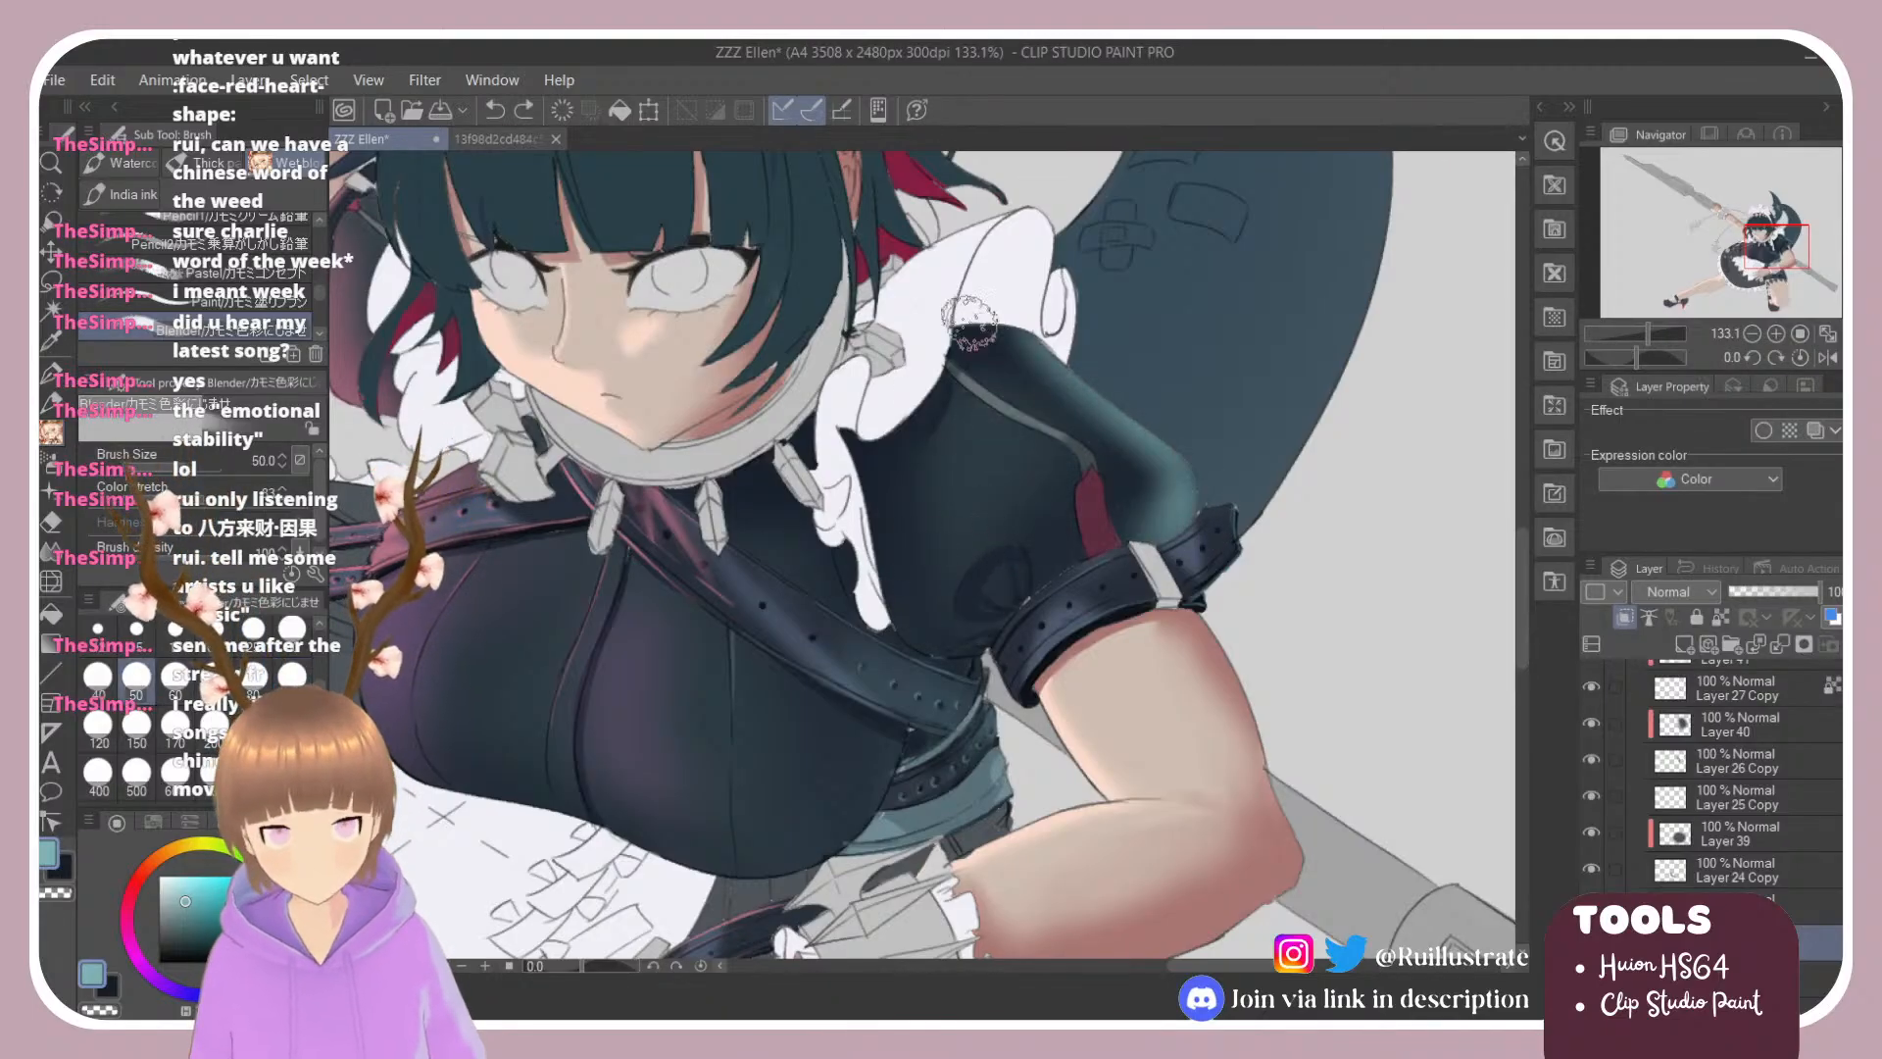
pyautogui.moveTo(1152, 514)
pyautogui.mouseDown()
pyautogui.moveTo(1070, 573)
pyautogui.moveTo(1173, 524)
pyautogui.moveTo(1025, 569)
pyautogui.moveTo(1182, 513)
pyautogui.moveTo(1062, 533)
pyautogui.mouseUp()
pyautogui.moveTo(1127, 449)
pyautogui.mouseDown()
pyautogui.moveTo(1061, 414)
pyautogui.moveTo(1111, 523)
pyautogui.moveTo(1104, 435)
pyautogui.moveTo(1080, 517)
pyautogui.moveTo(1037, 556)
pyautogui.mouseUp()
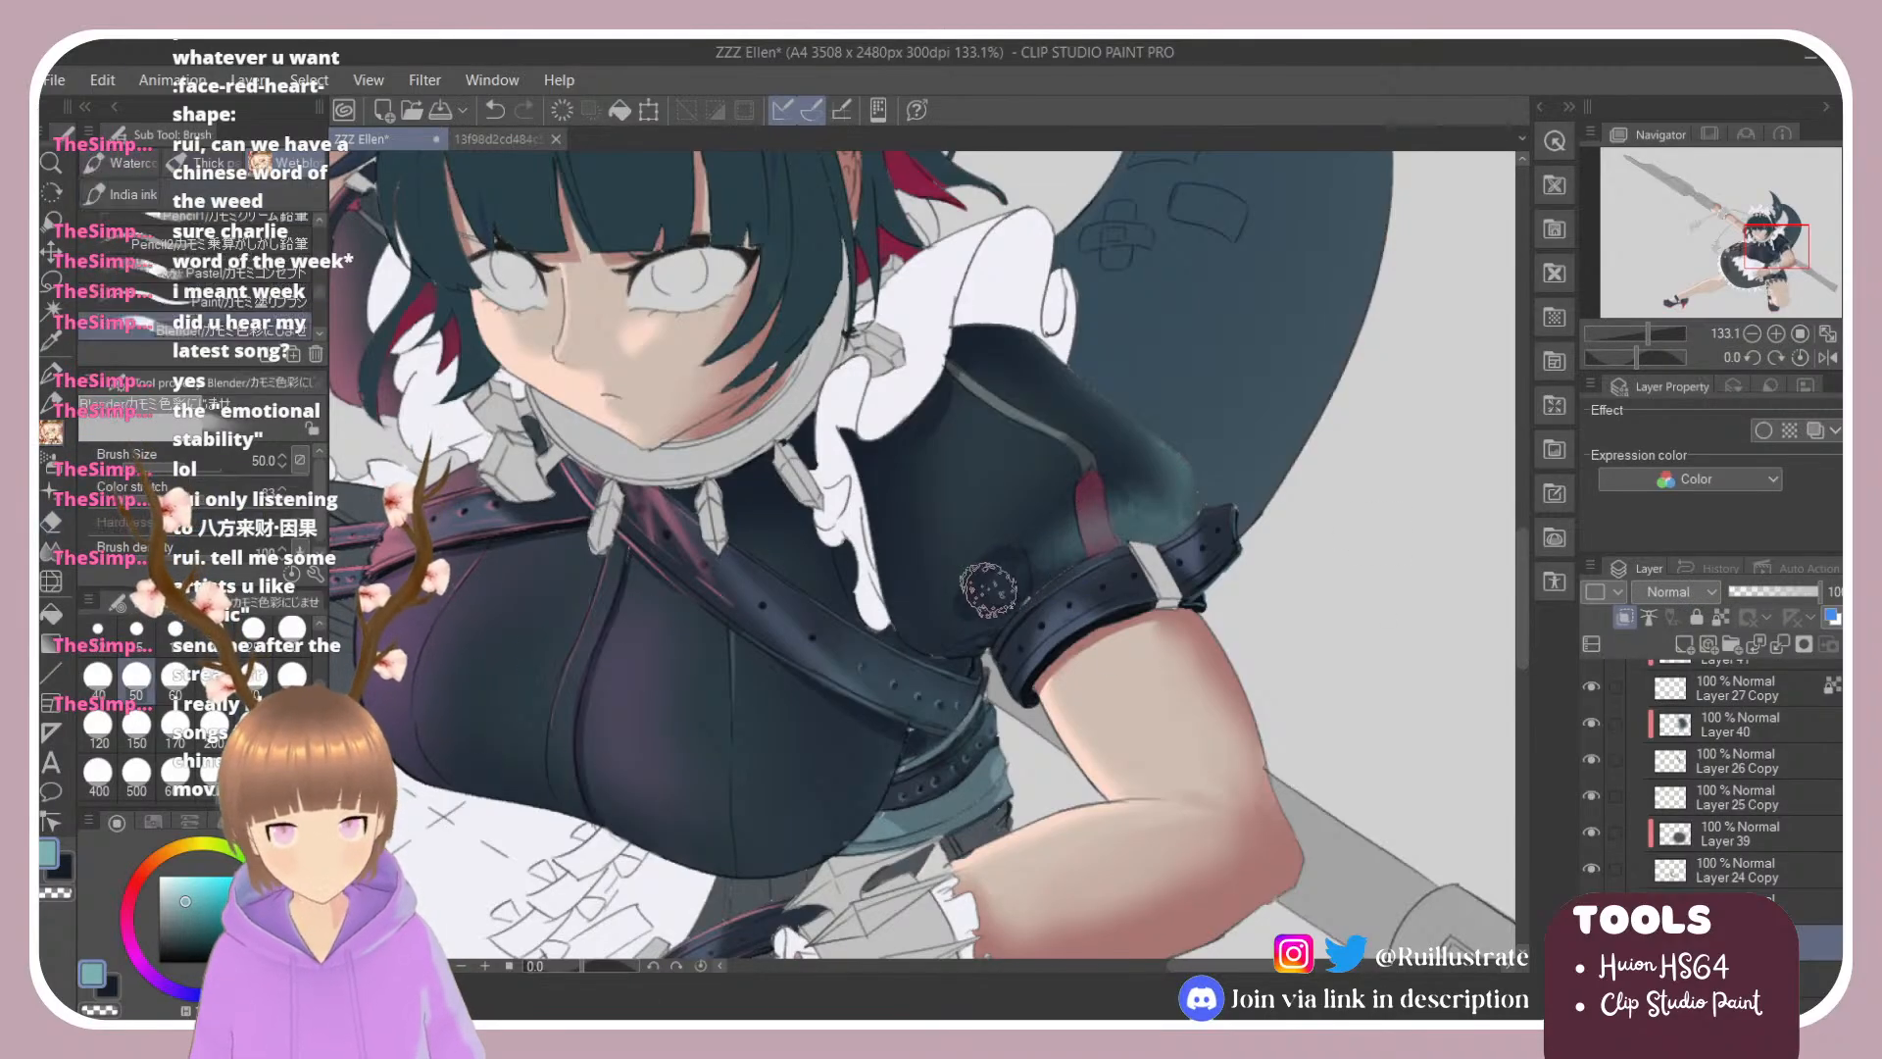
# Step: Erase the teal light covering the sleeve's red stripe with the Hard eraser at size 5
pyautogui.click(242, 302)
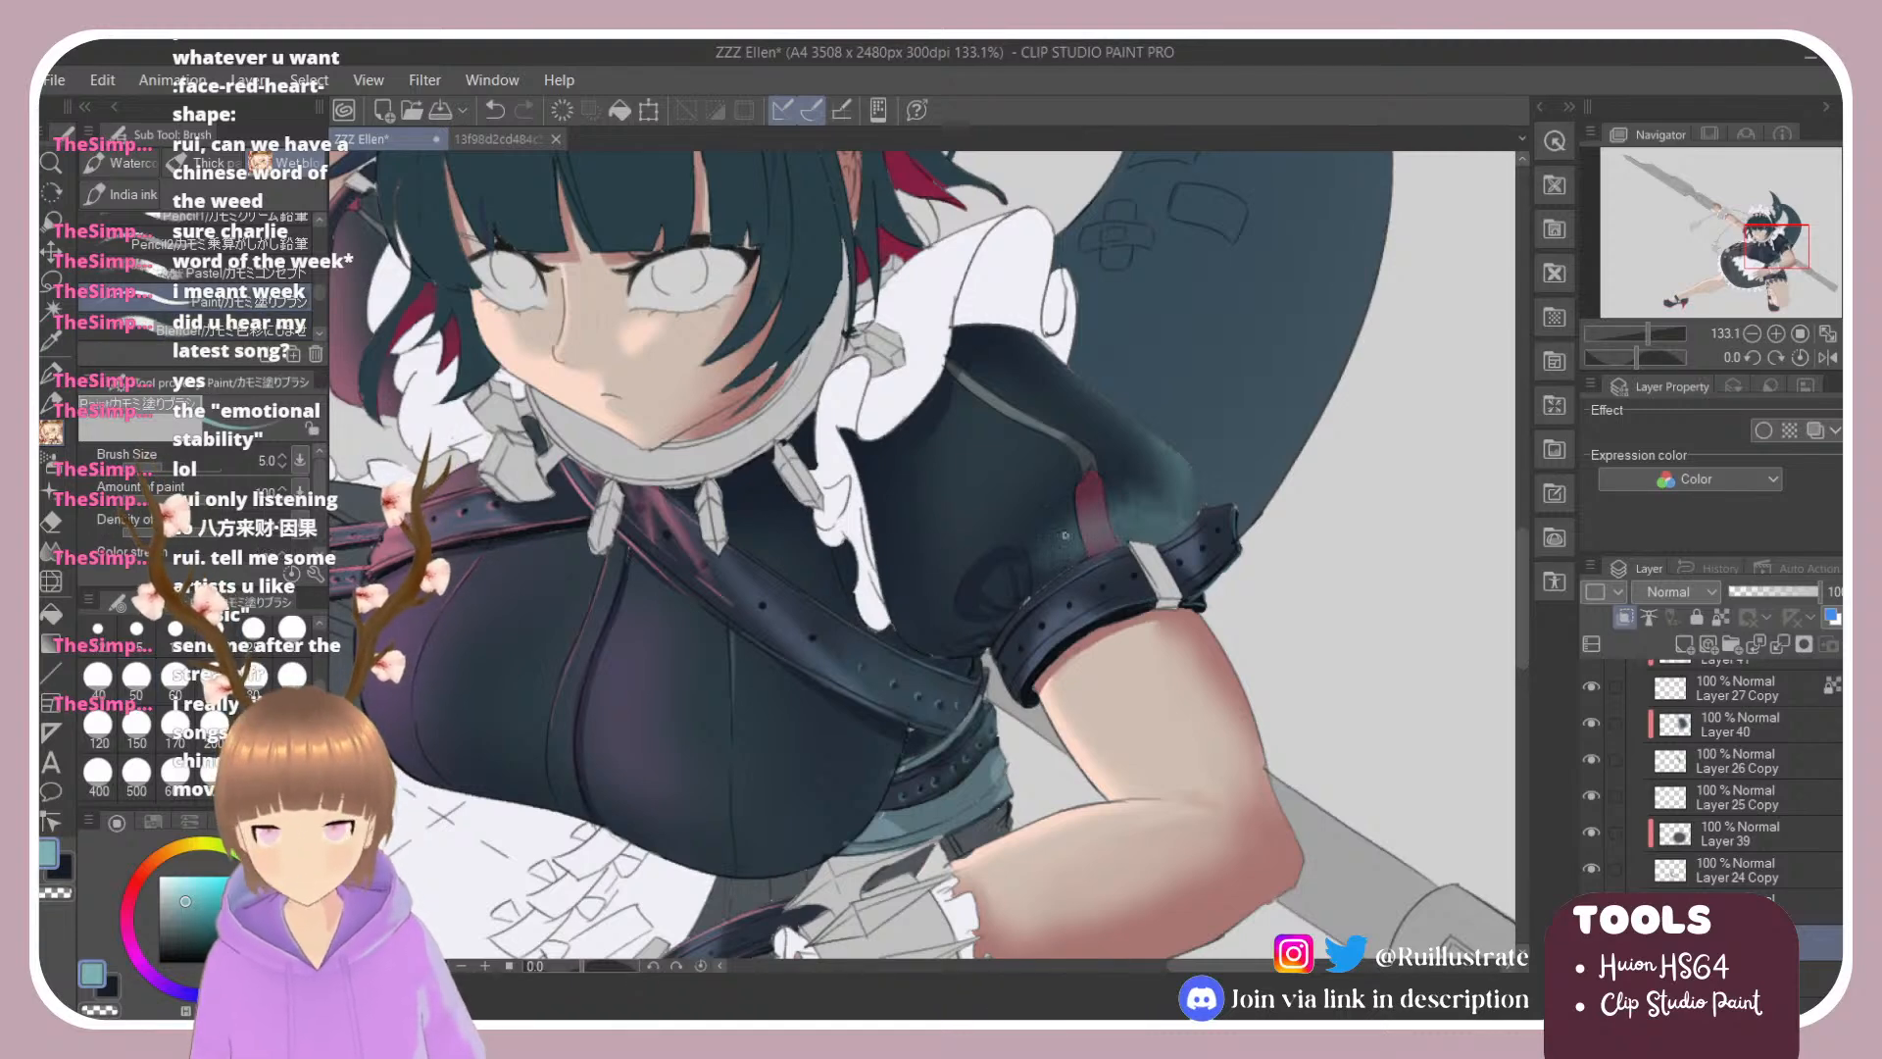
pyautogui.press('e')
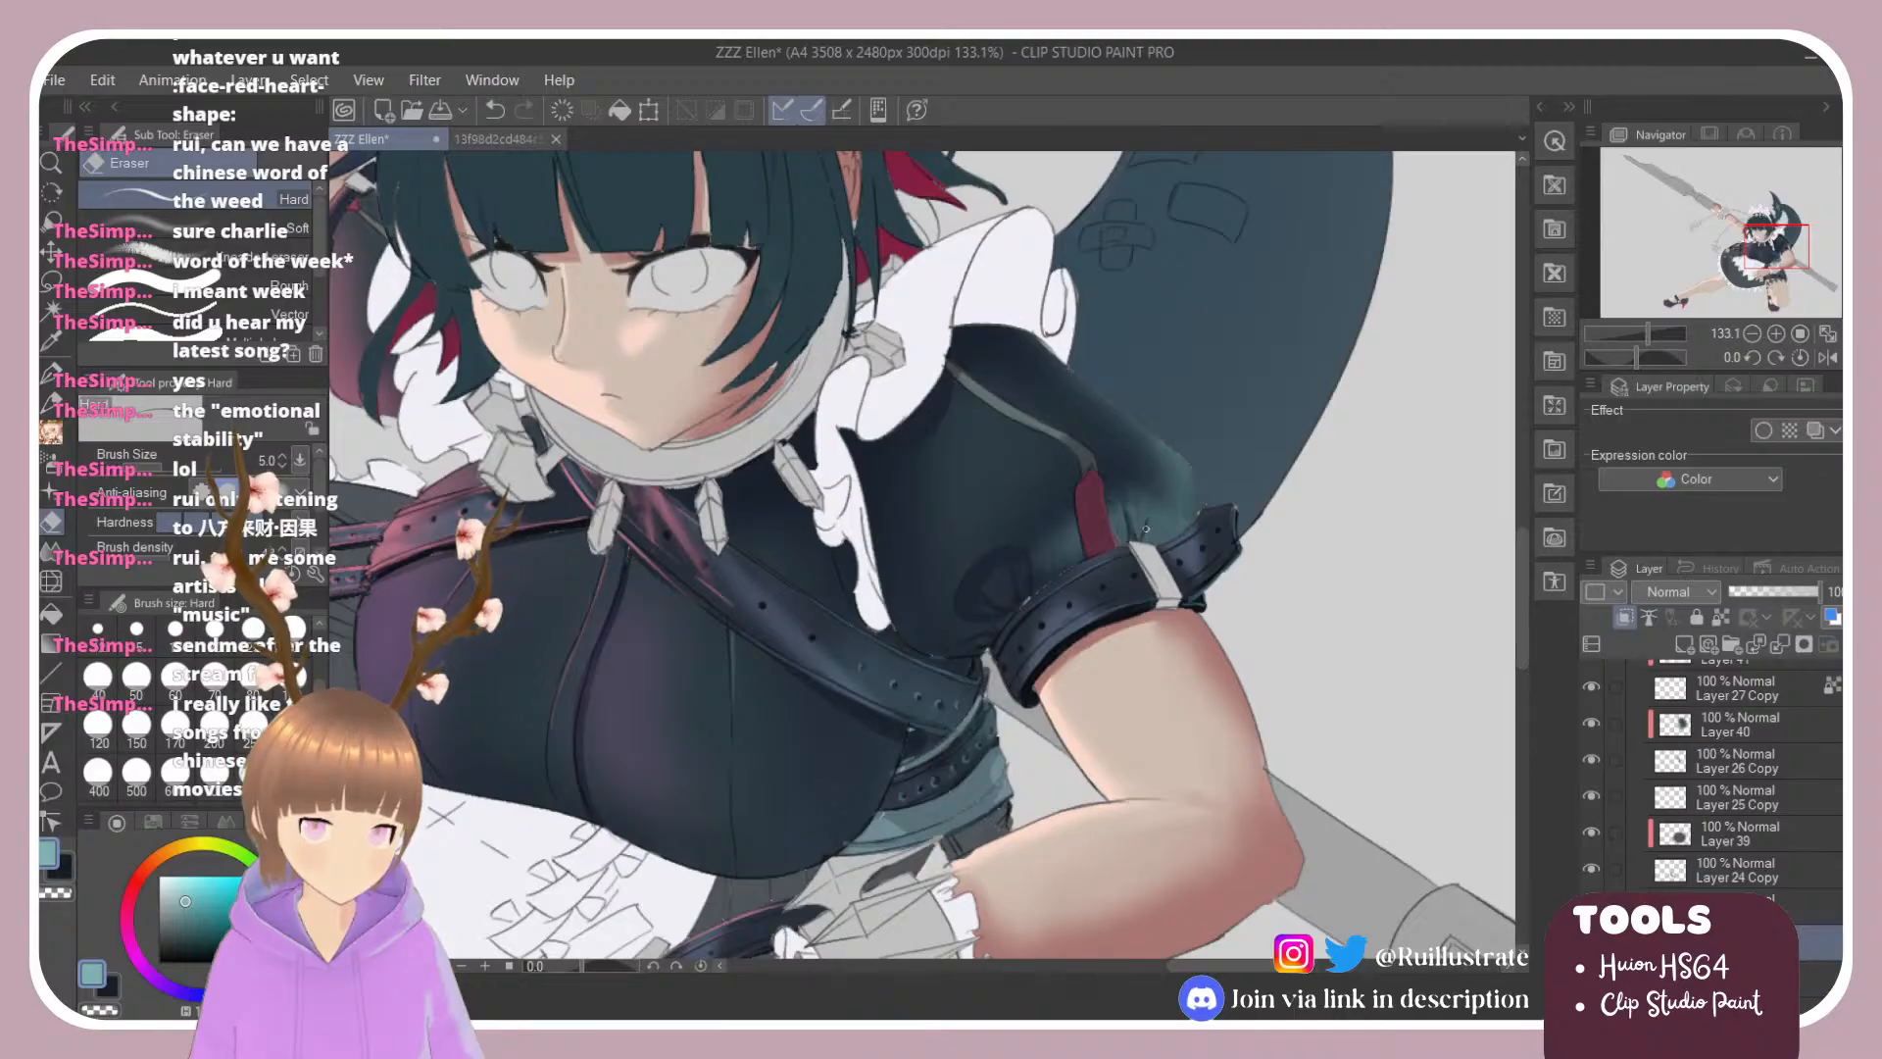
# Step: Lower the opacity of the layer holding the puff sleeve's airbrushed teal light
pyautogui.click(1785, 592)
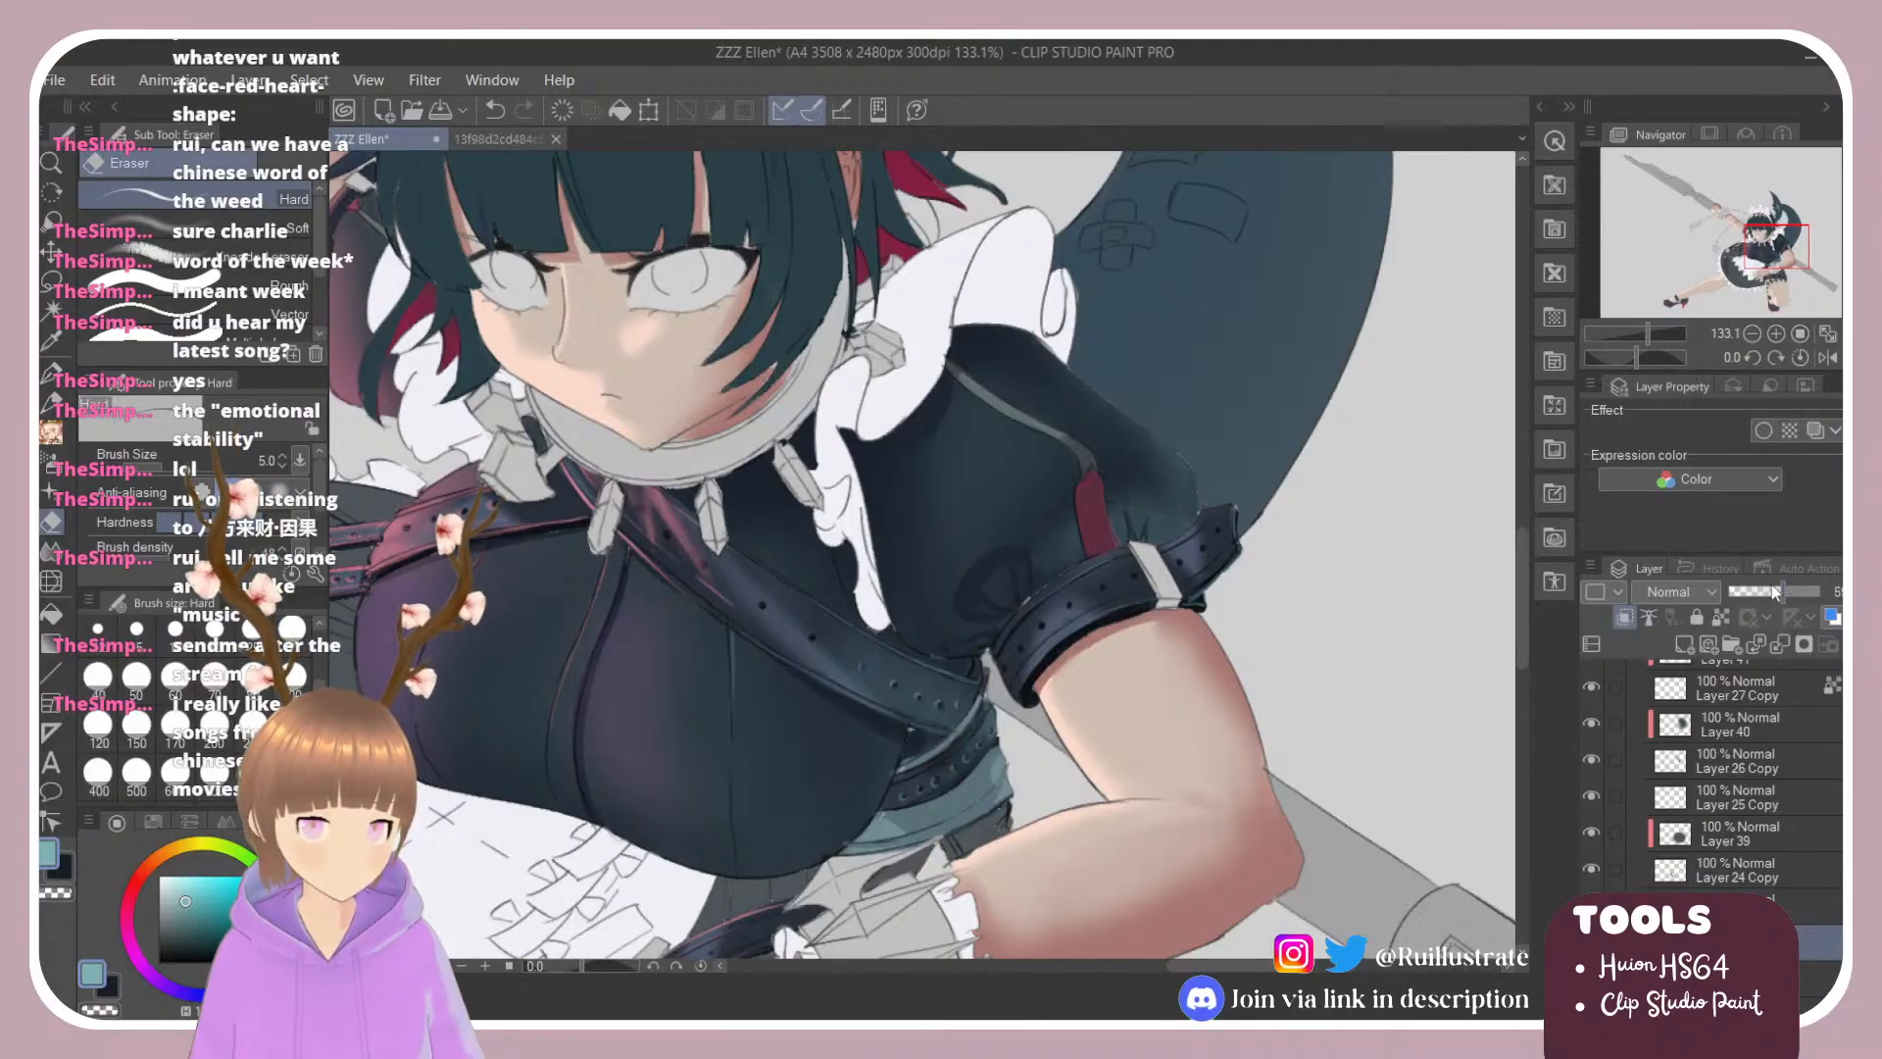
pyautogui.click(1778, 583)
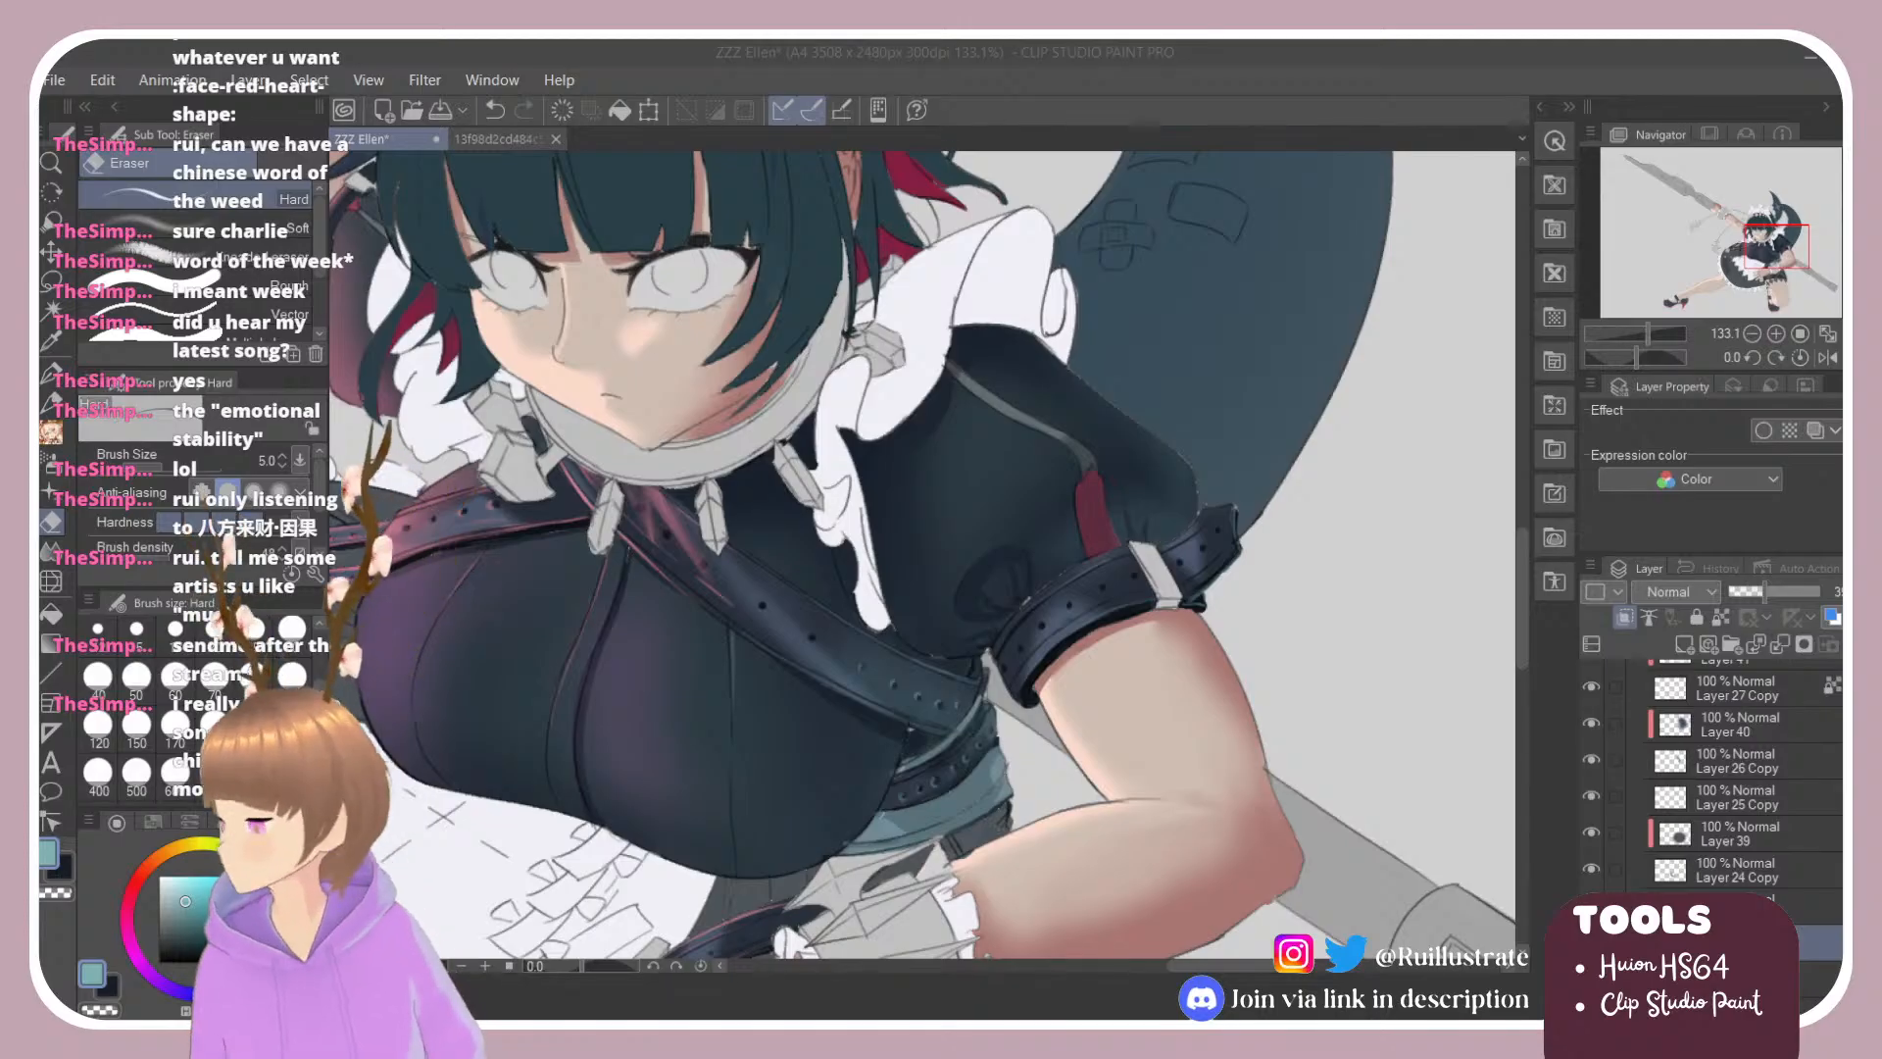
pyautogui.scroll(-4, 1323, 405)
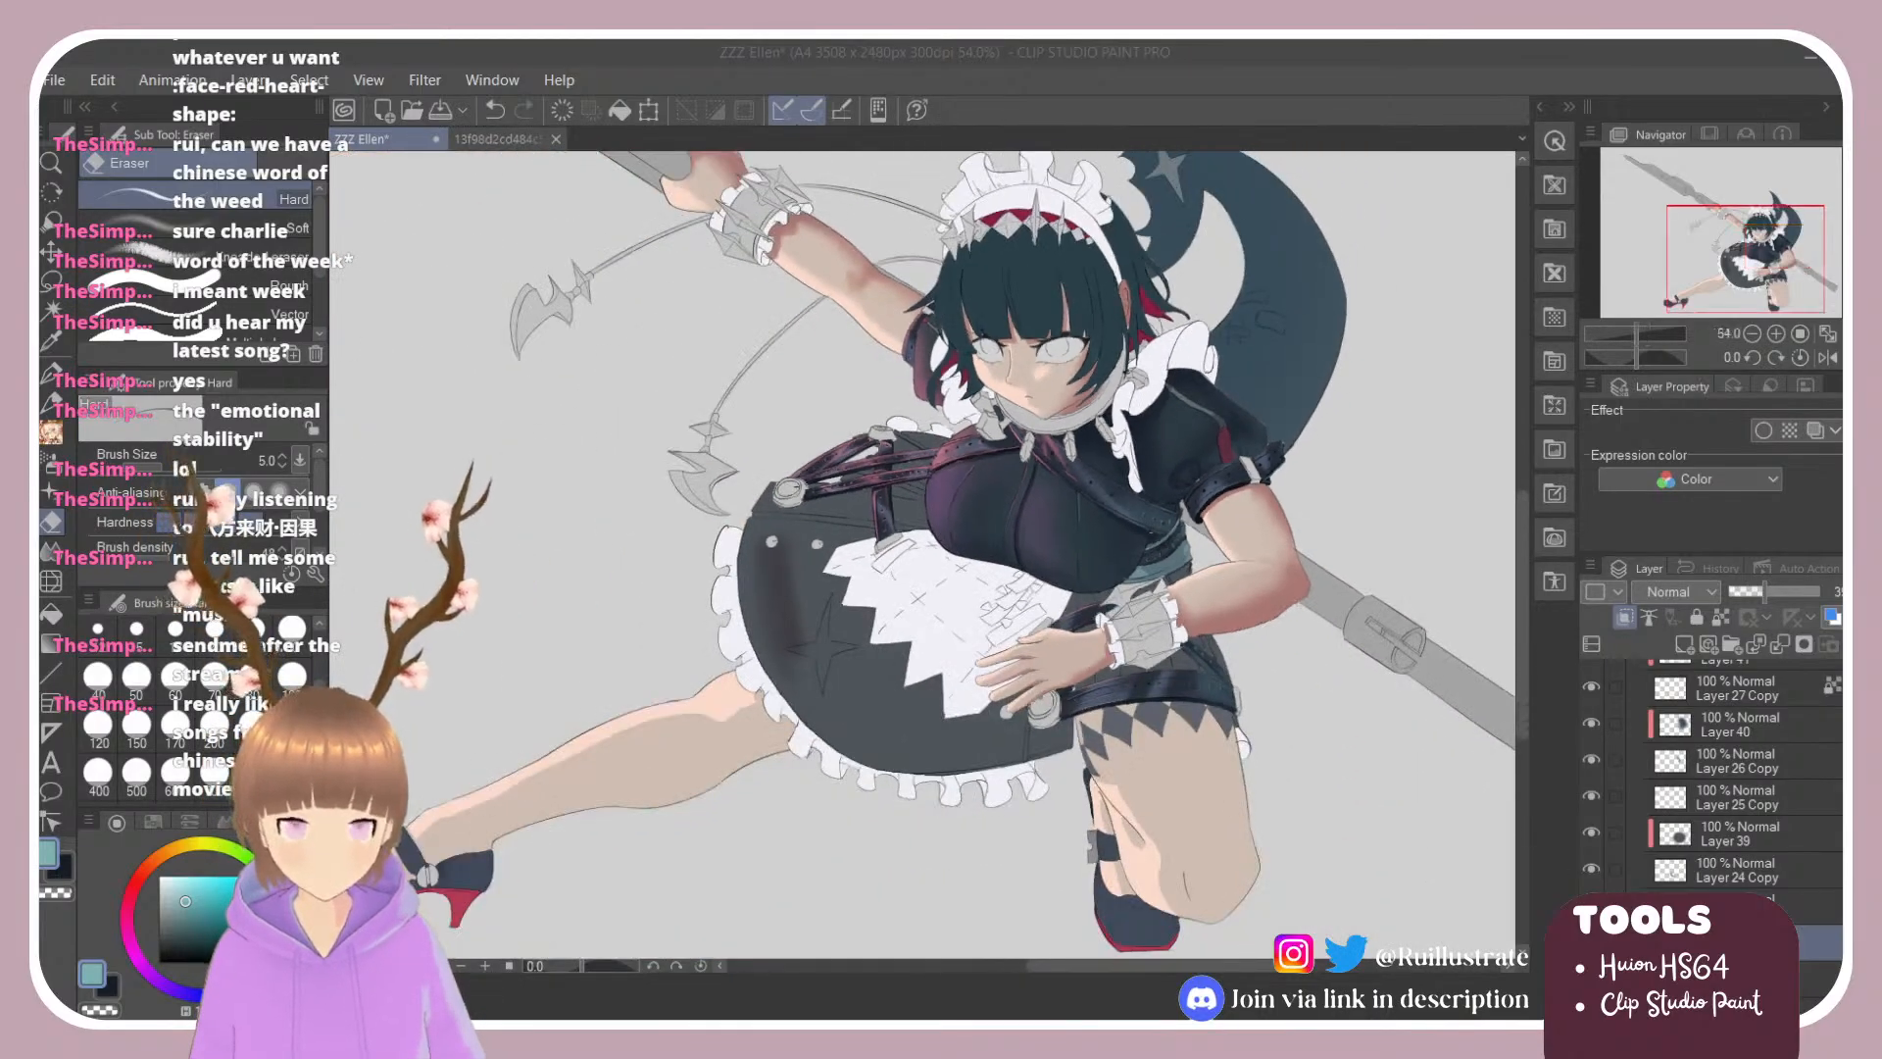
pyautogui.scroll(4, 1329, 488)
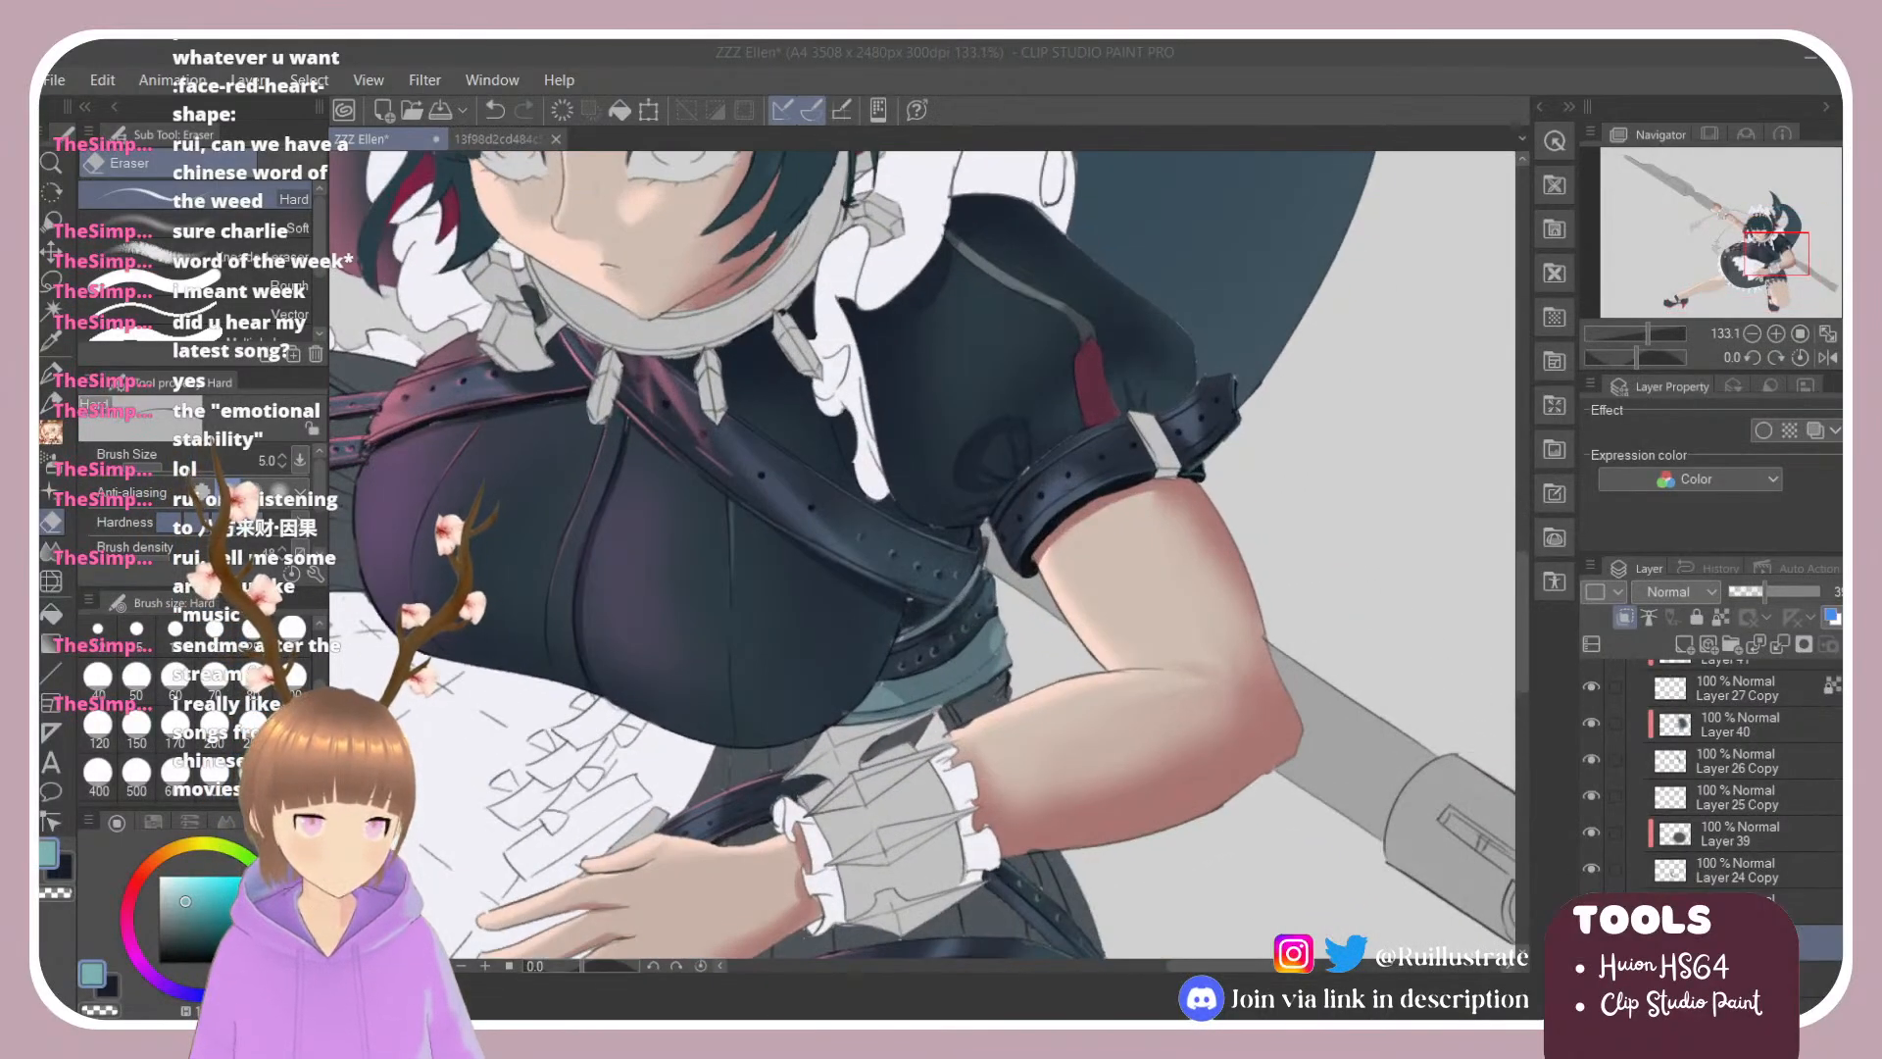
# Step: Pick a lighter teal for the sleeve lighting and raise the lighting layer's opacity to slightly above half
pyautogui.click(187, 887)
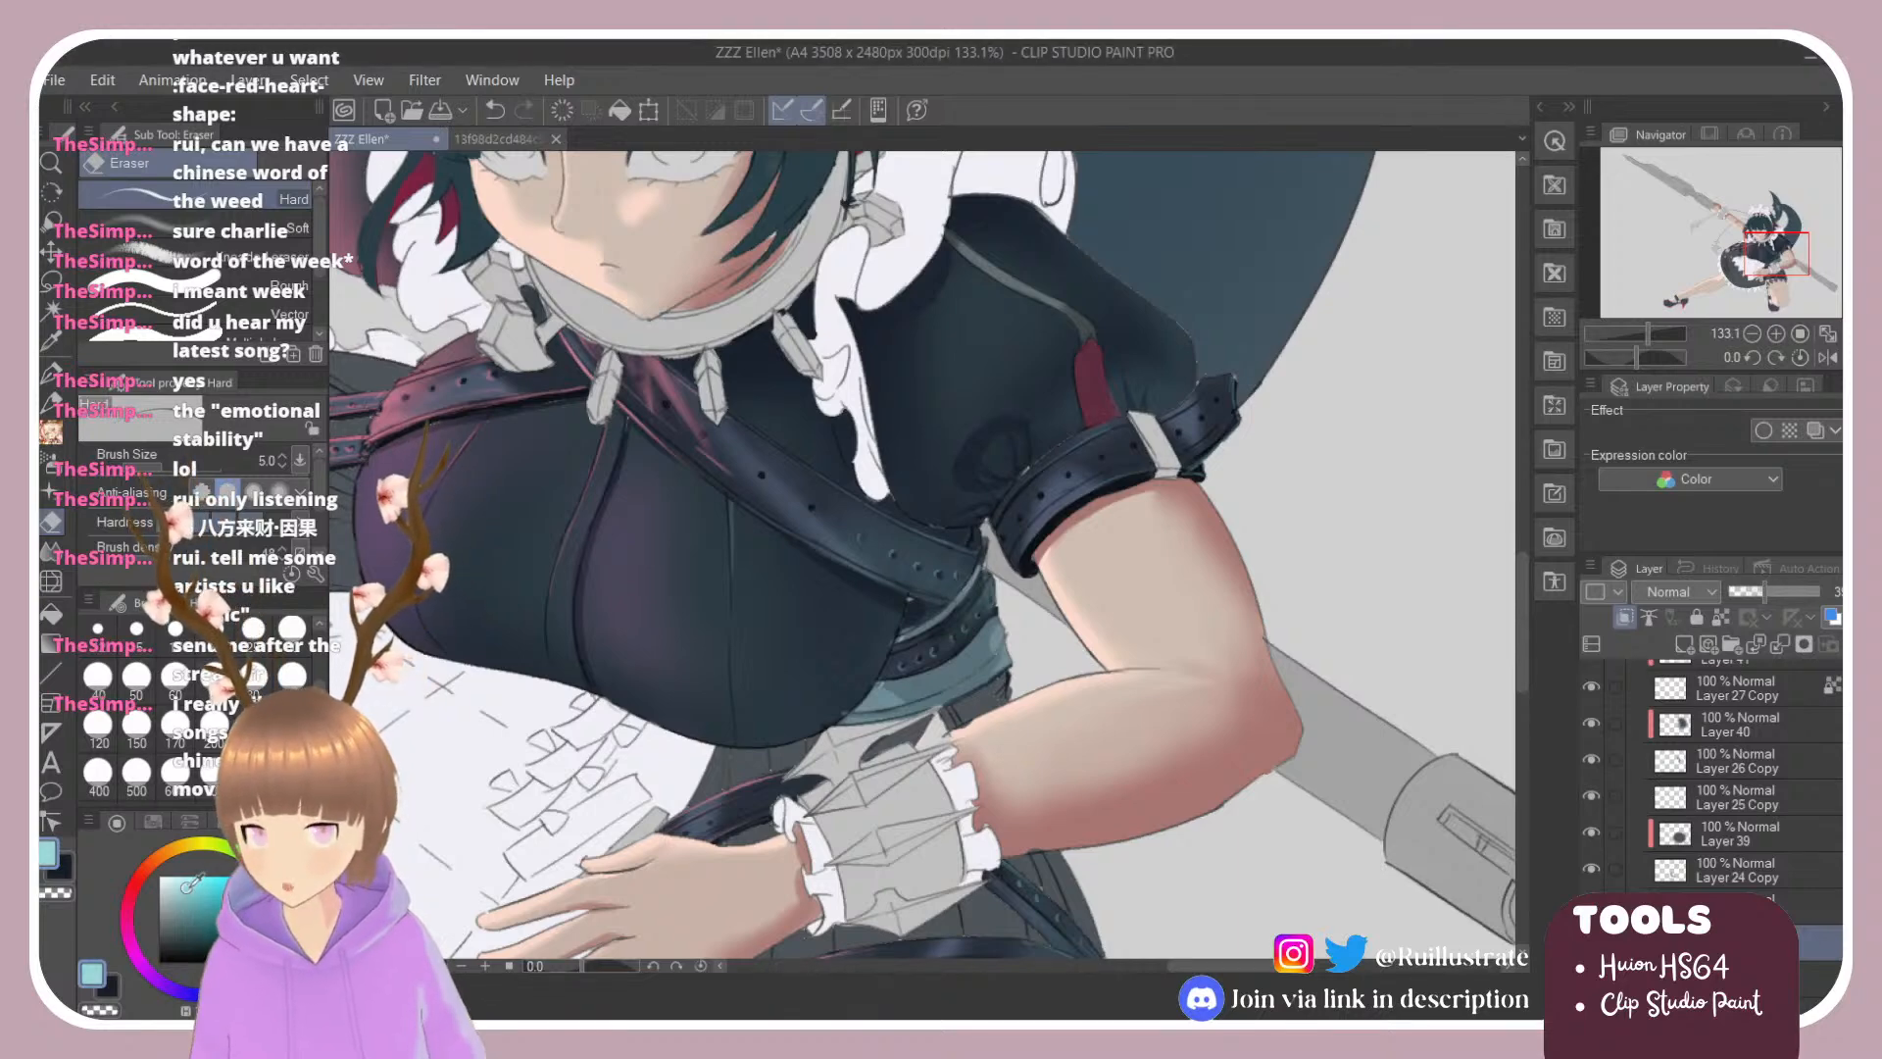
pyautogui.click(1721, 617)
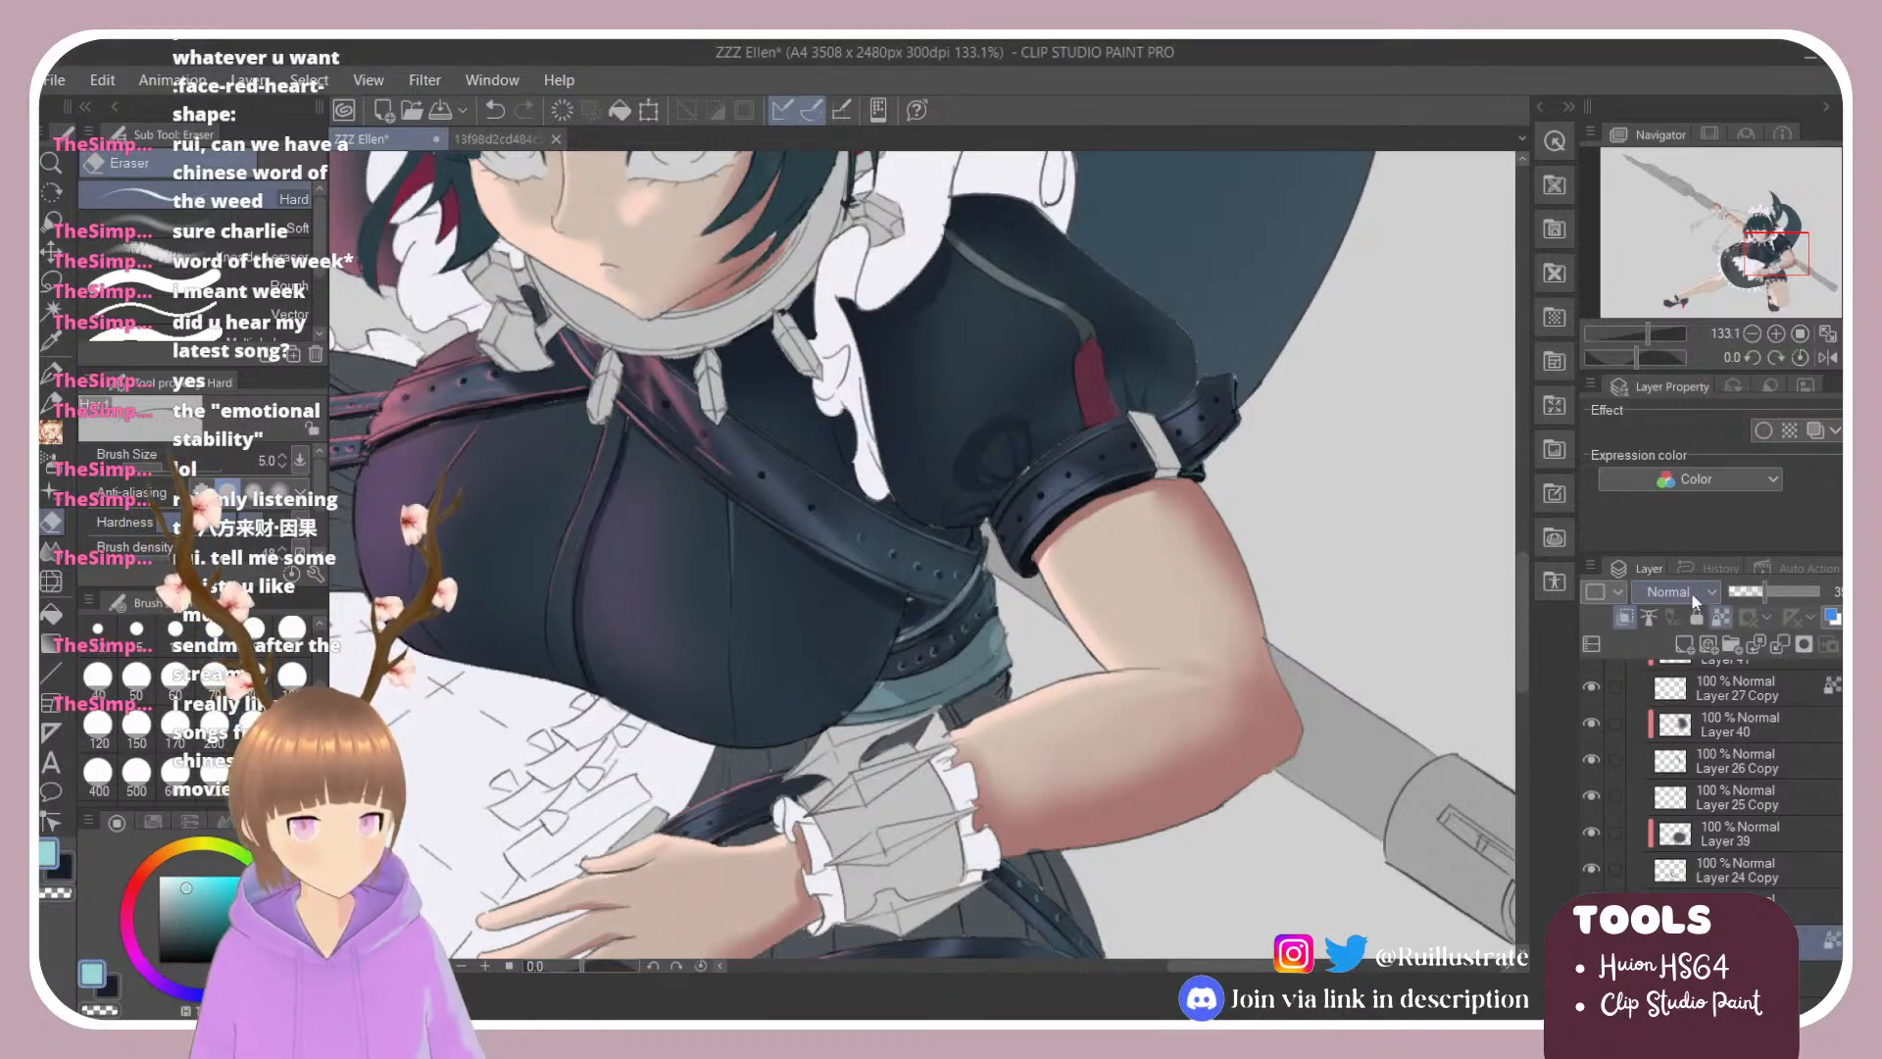
pyautogui.press('b')
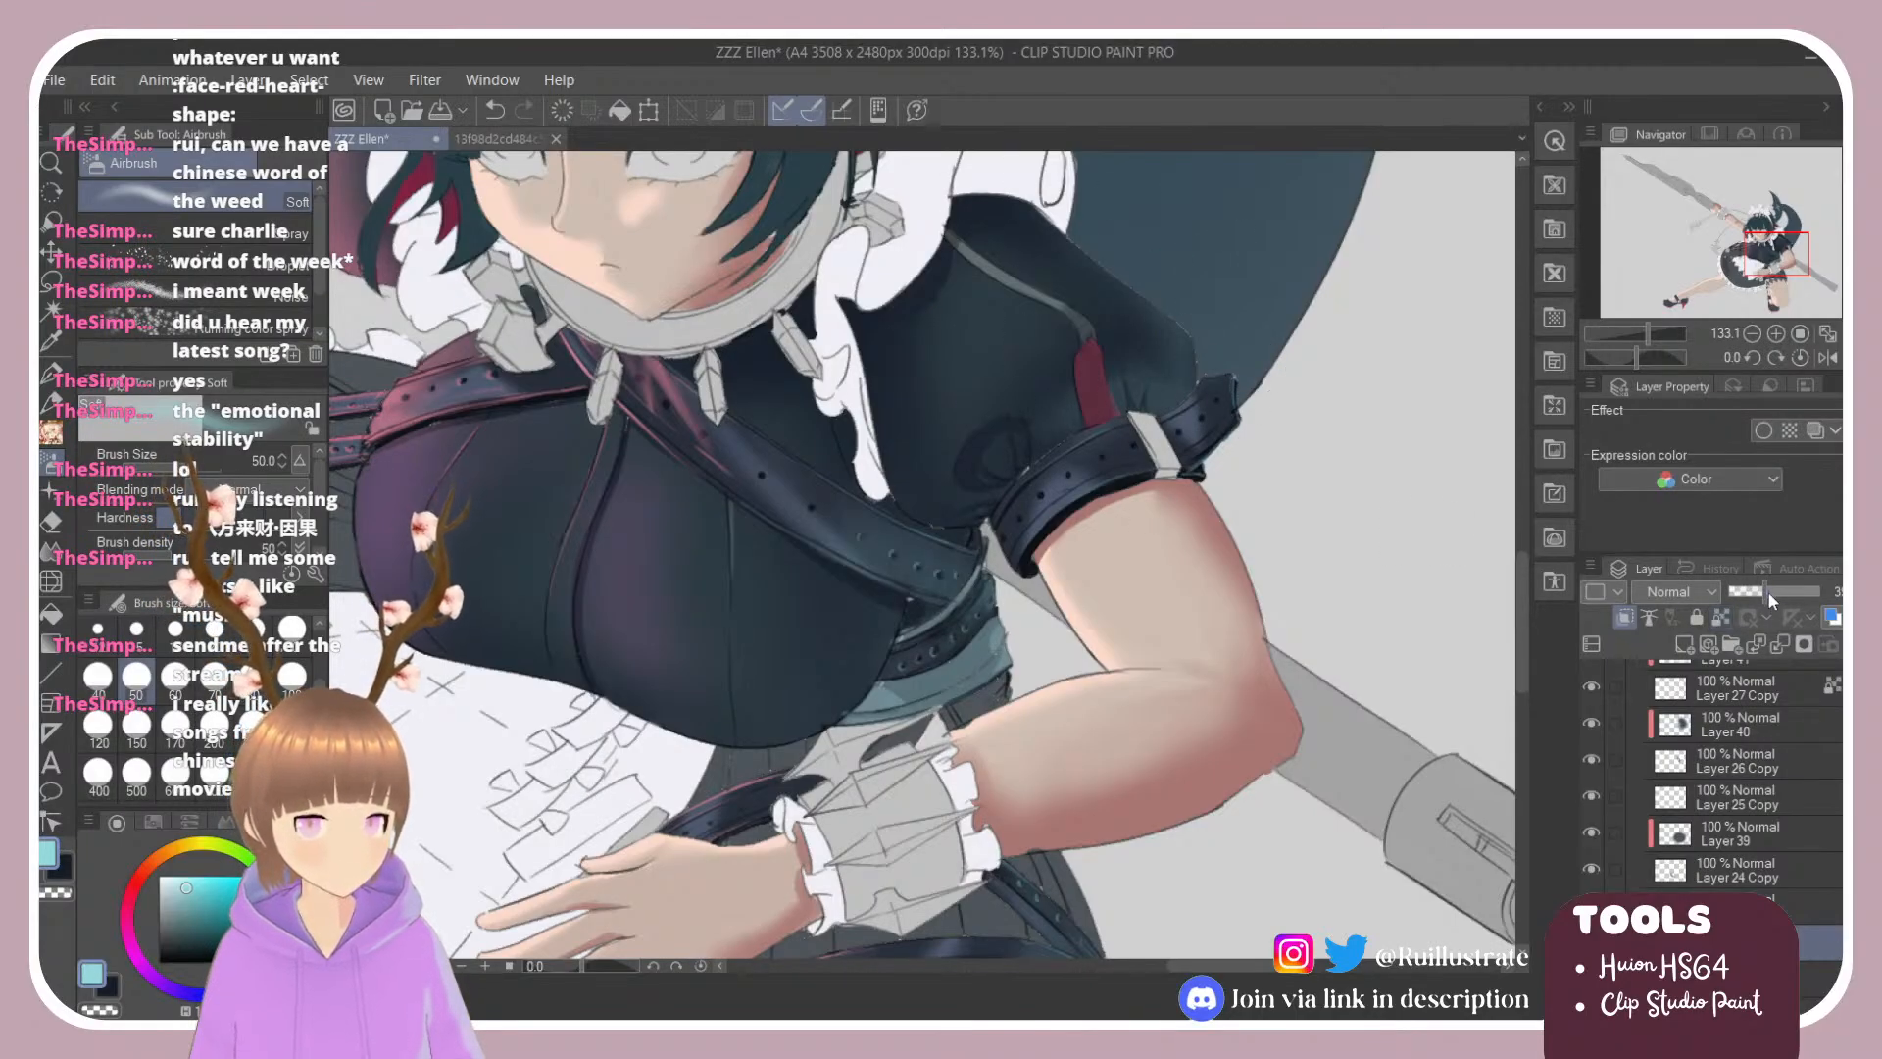
pyautogui.moveTo(1767, 591); pyautogui.dragTo(1782, 591)
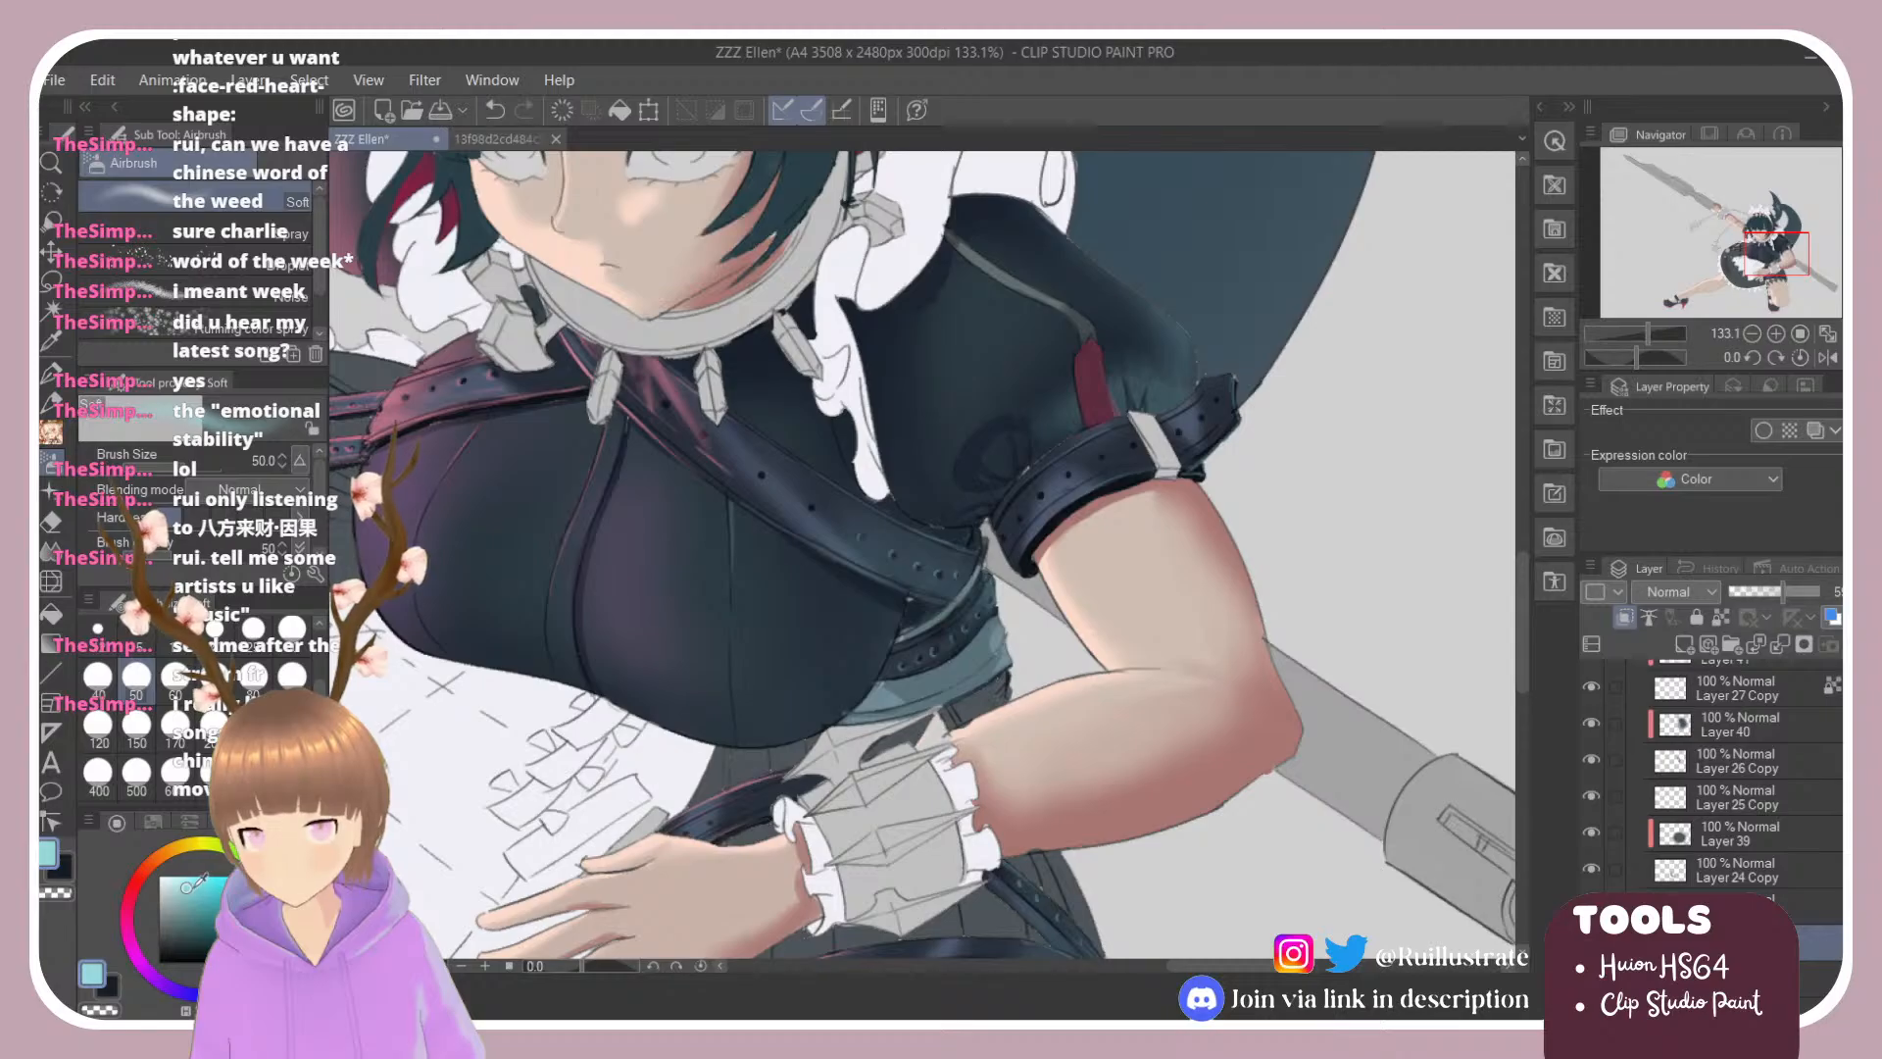
# Step: Undo the airbrushed sleeve light and paint a crisp teal rim along the puff sleeve's outer edge with the Paint brush at size 20
pyautogui.moveTo(1060, 454); pyautogui.dragTo(1177, 398)
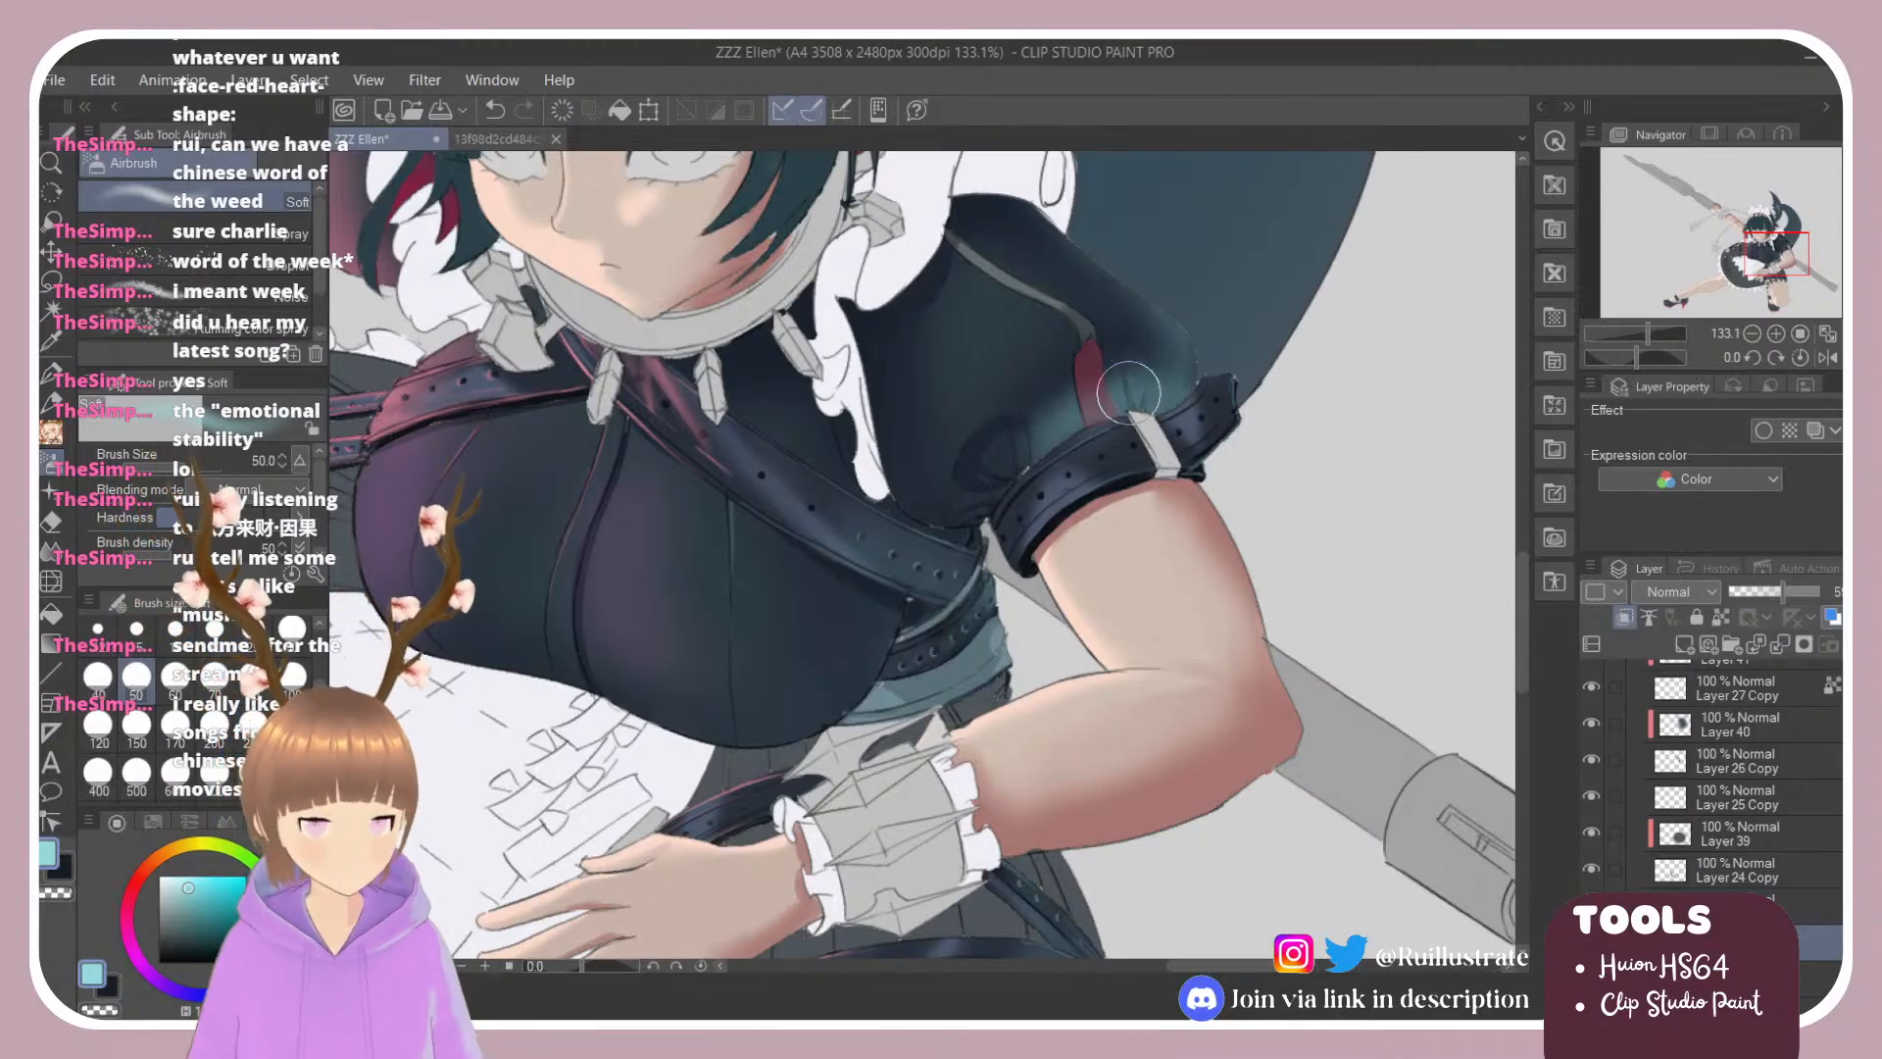
pyautogui.hotkey('ctrl', 'z')
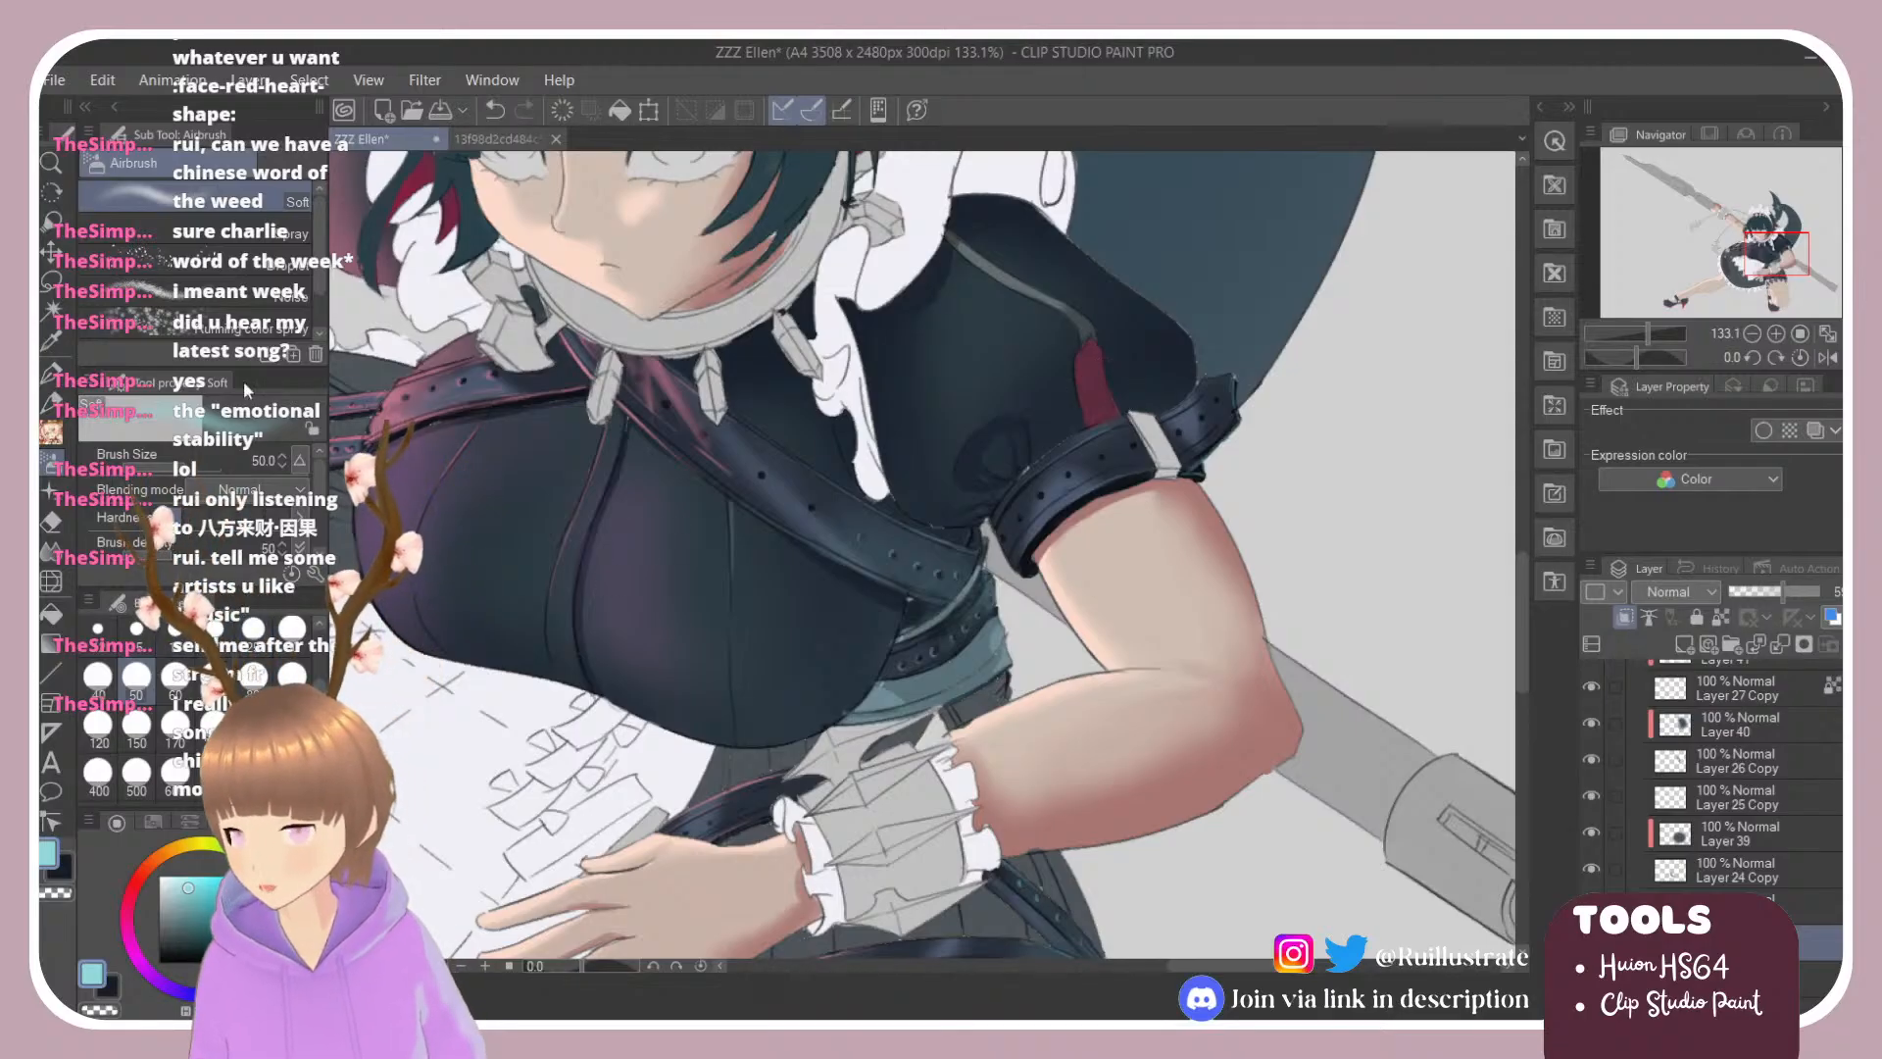
pyautogui.press('b')
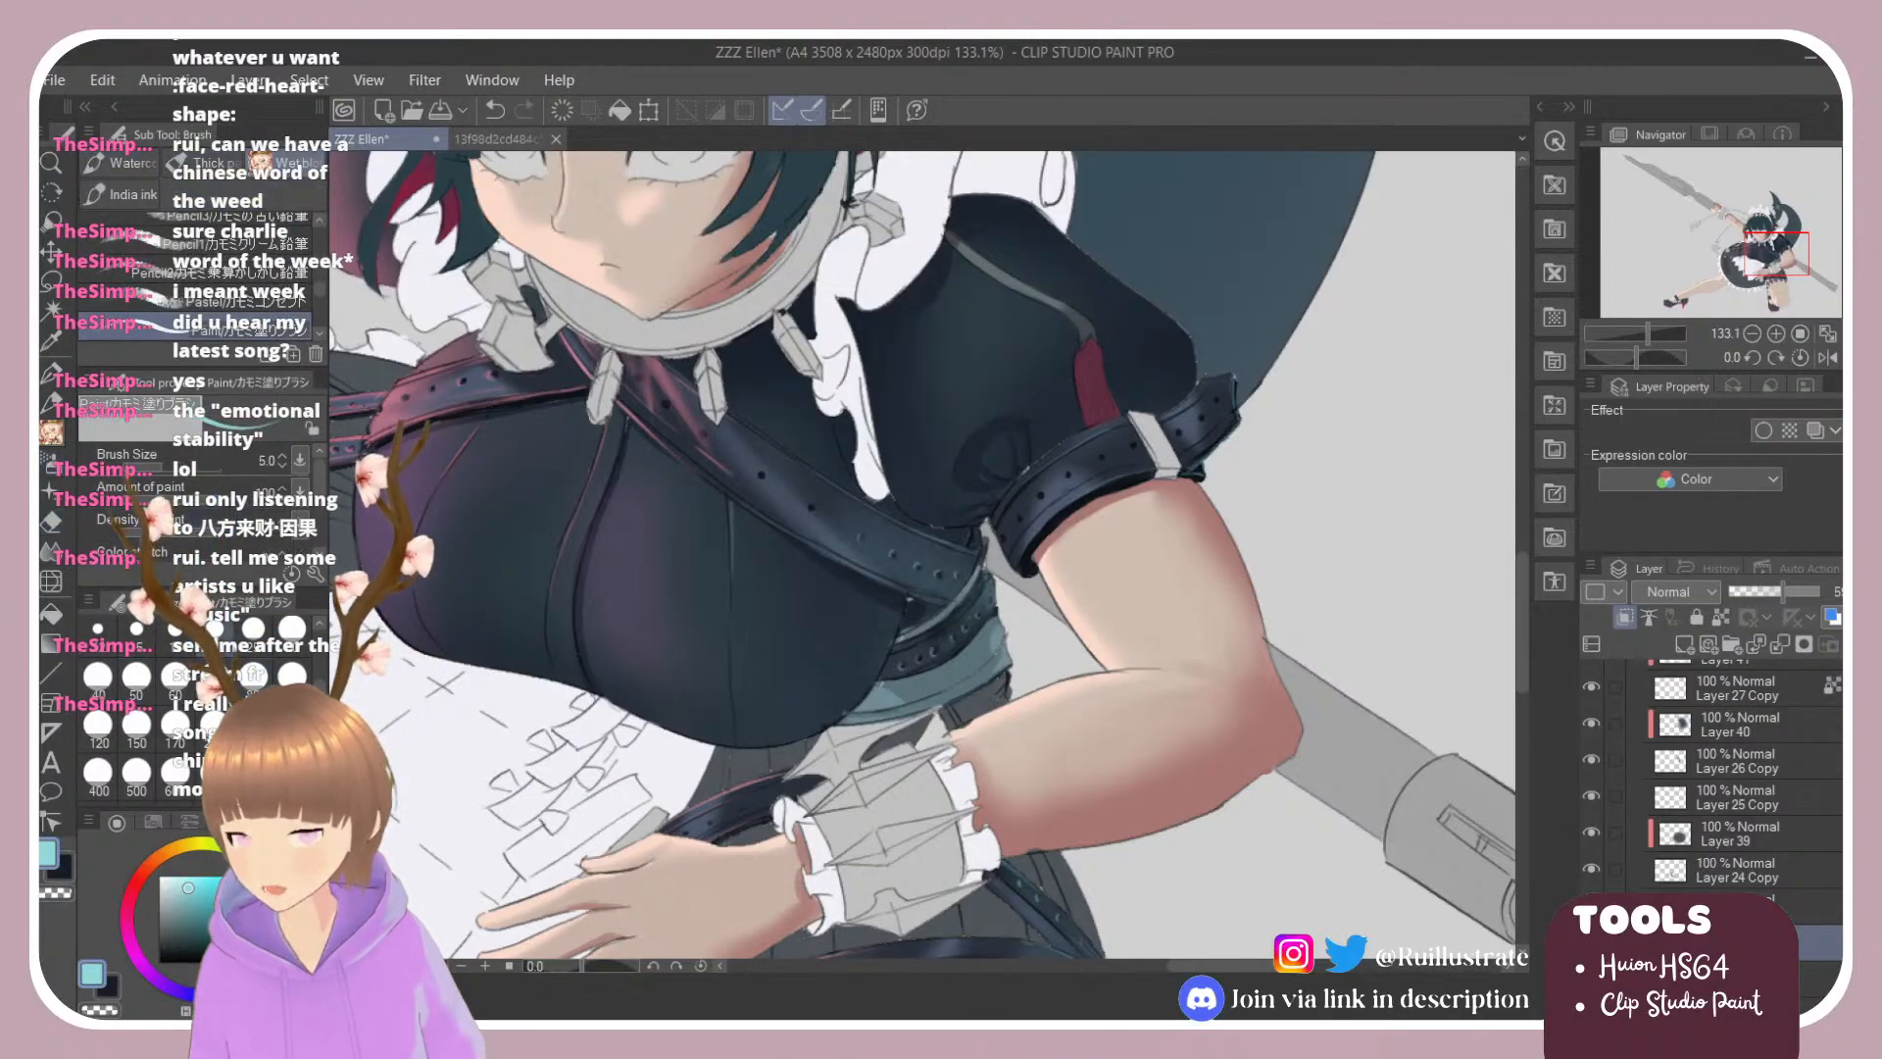
pyautogui.click(218, 630)
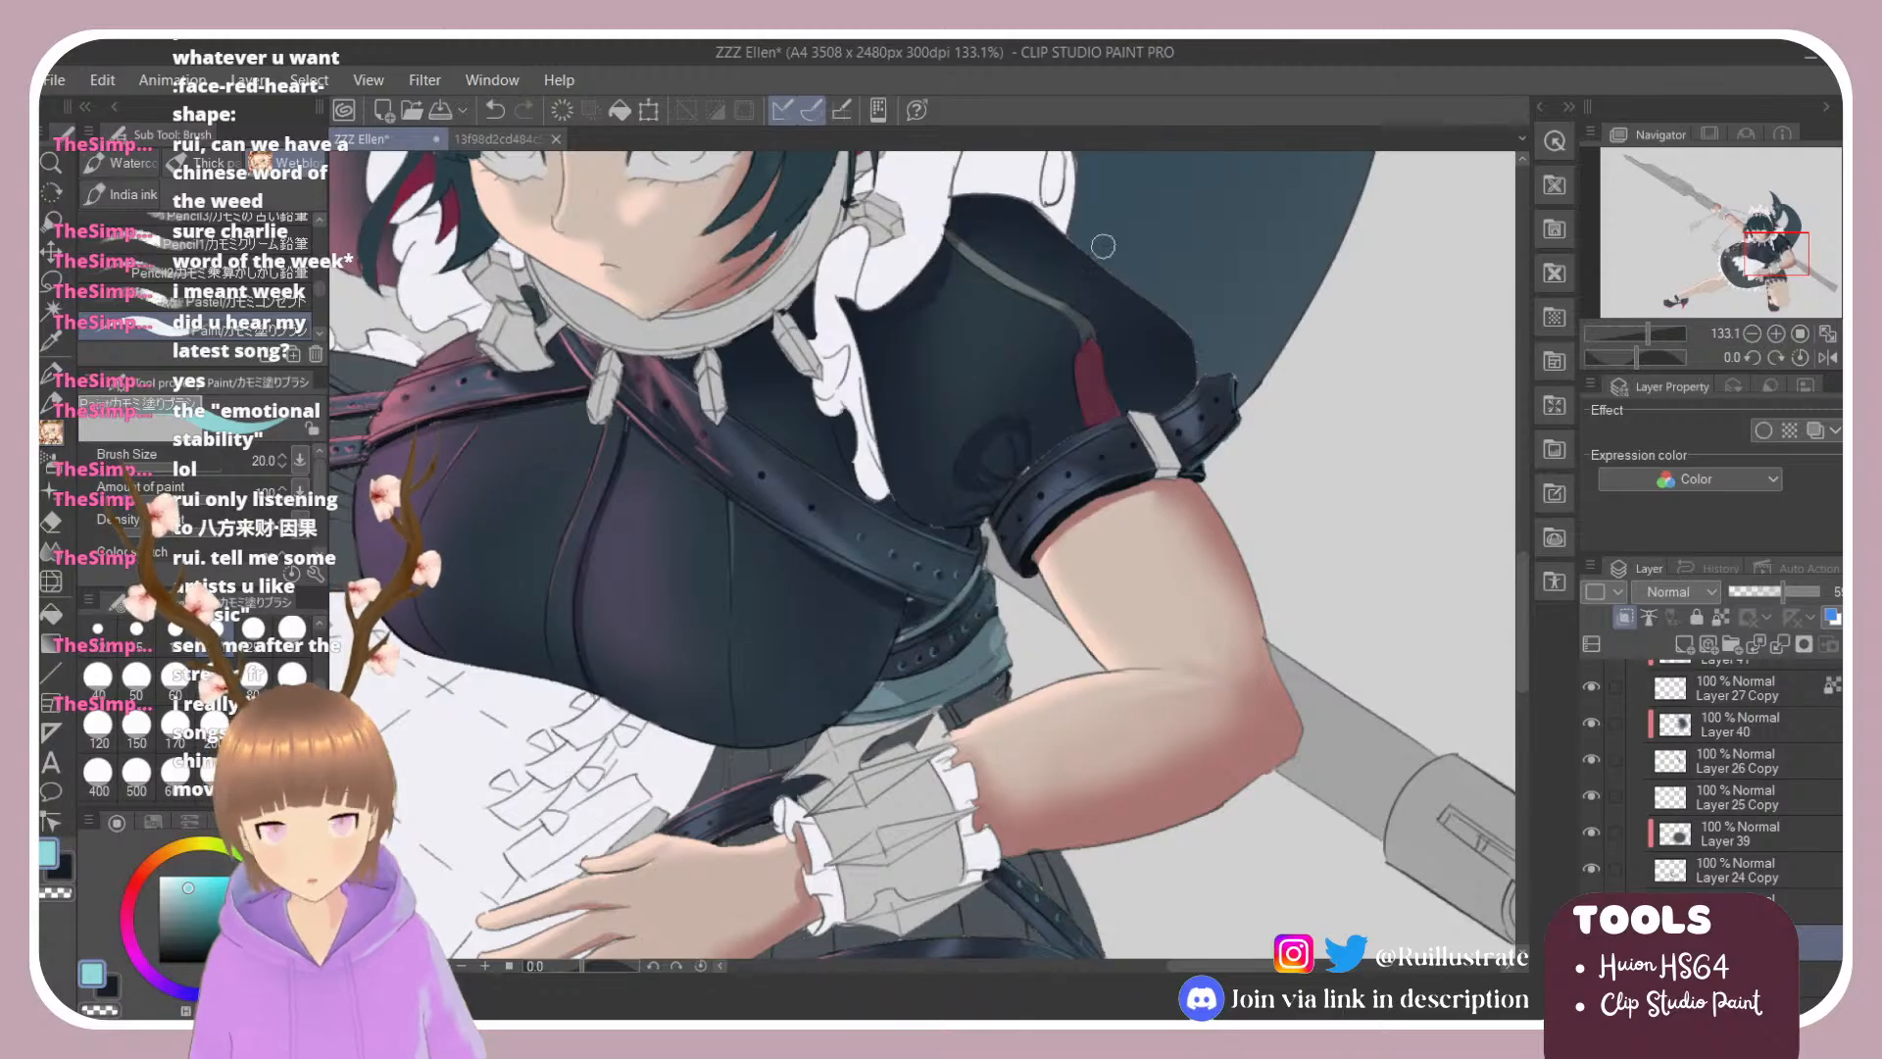
pyautogui.moveTo(1035, 197); pyautogui.dragTo(1239, 347)
pyautogui.hotkey('ctrl', 'z')
pyautogui.moveTo(1025, 202); pyautogui.dragTo(1202, 337)
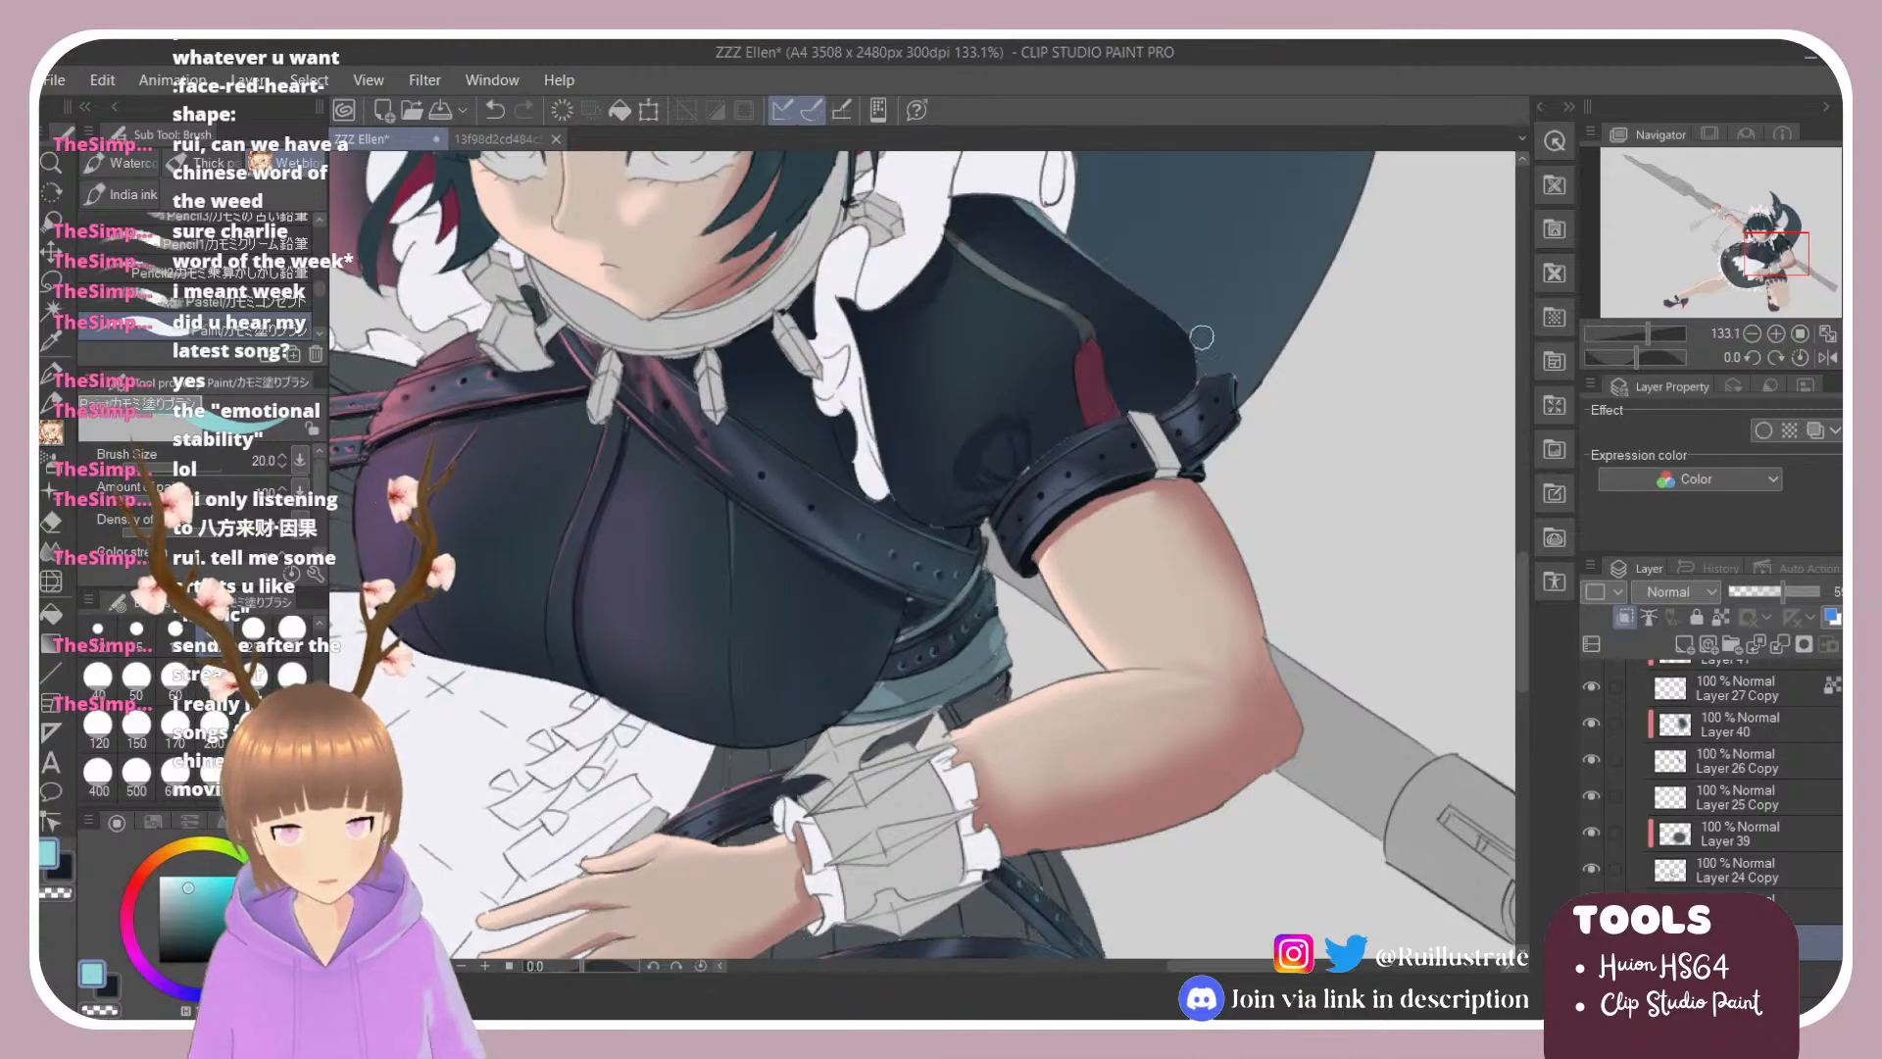
pyautogui.moveTo(1034, 202); pyautogui.dragTo(1206, 377)
pyautogui.hotkey('ctrl', 'z')
pyautogui.moveTo(1045, 220)
pyautogui.mouseDown()
pyautogui.moveTo(1185, 326)
pyautogui.moveTo(1155, 314)
pyautogui.moveTo(1190, 390)
pyautogui.mouseUp()
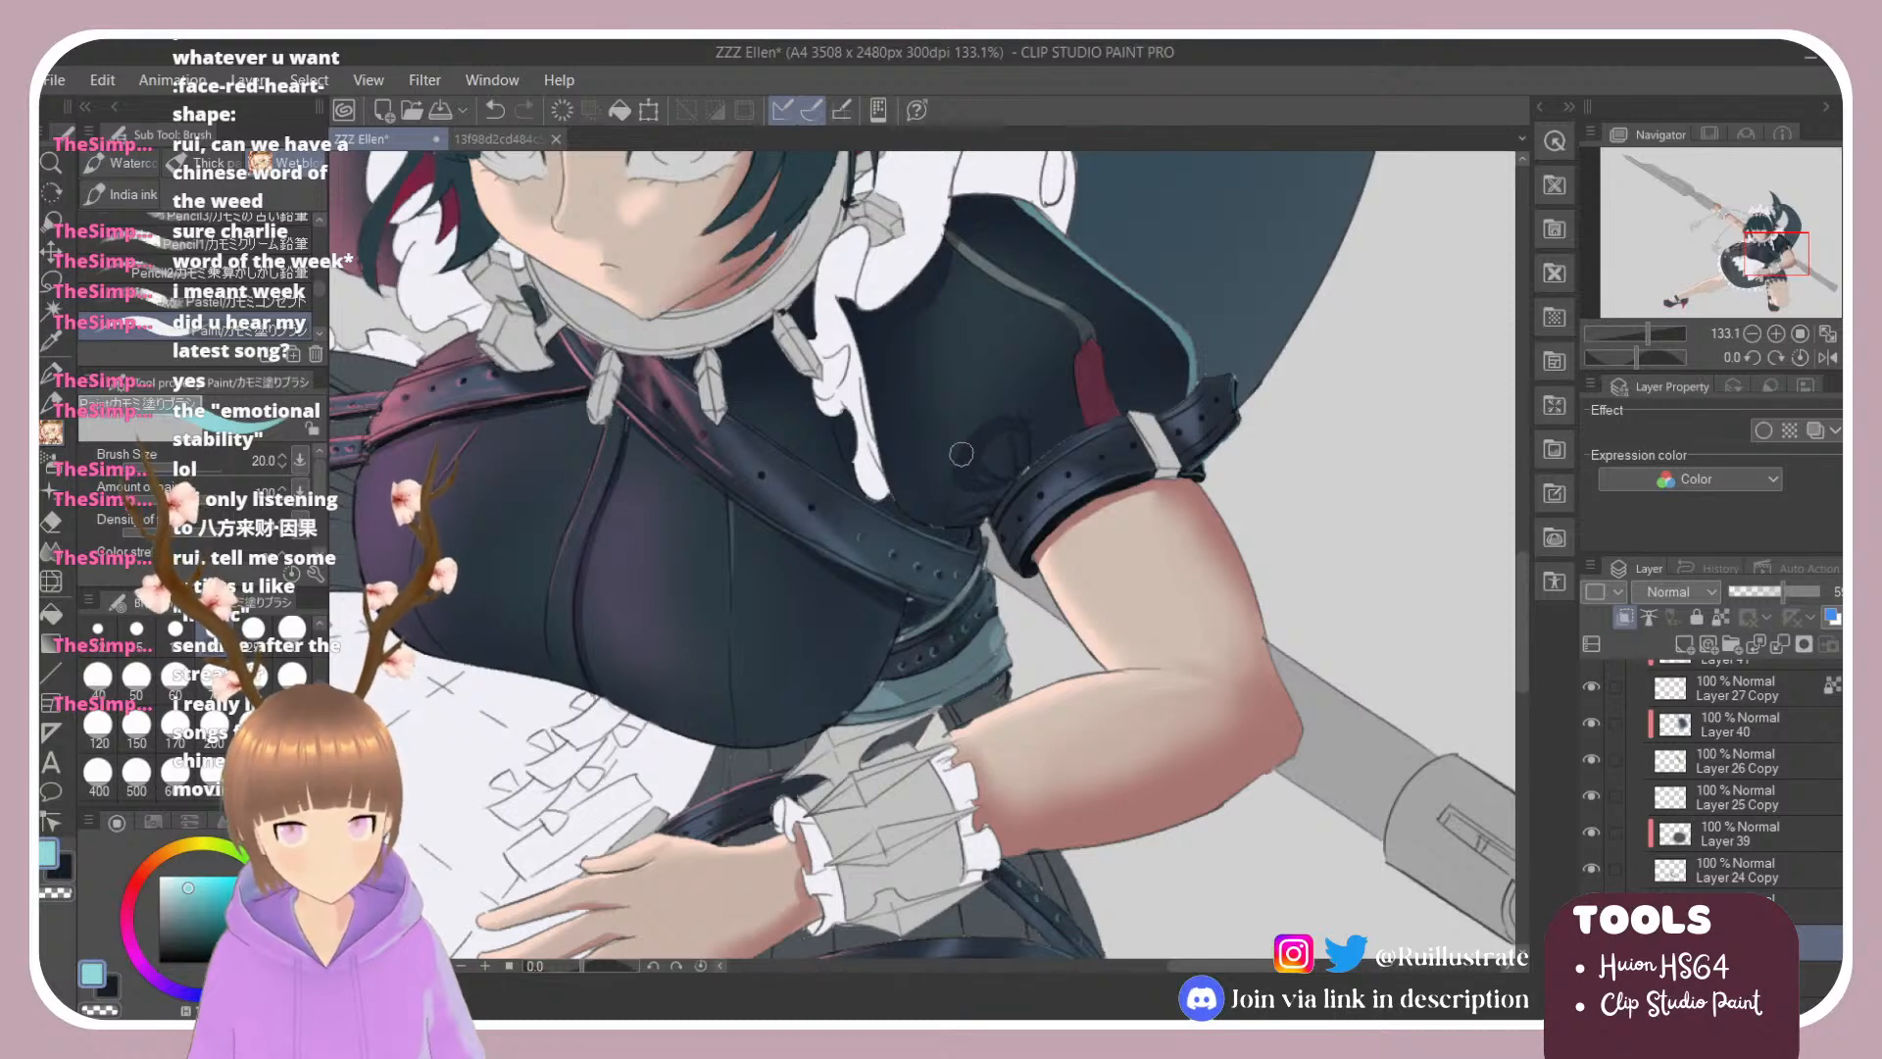
# Step: Paint small curved teal highlights on the sleeve's gathered folds above the armband, redoing the stroke beside the red stripe
pyautogui.moveTo(961, 454); pyautogui.dragTo(991, 432)
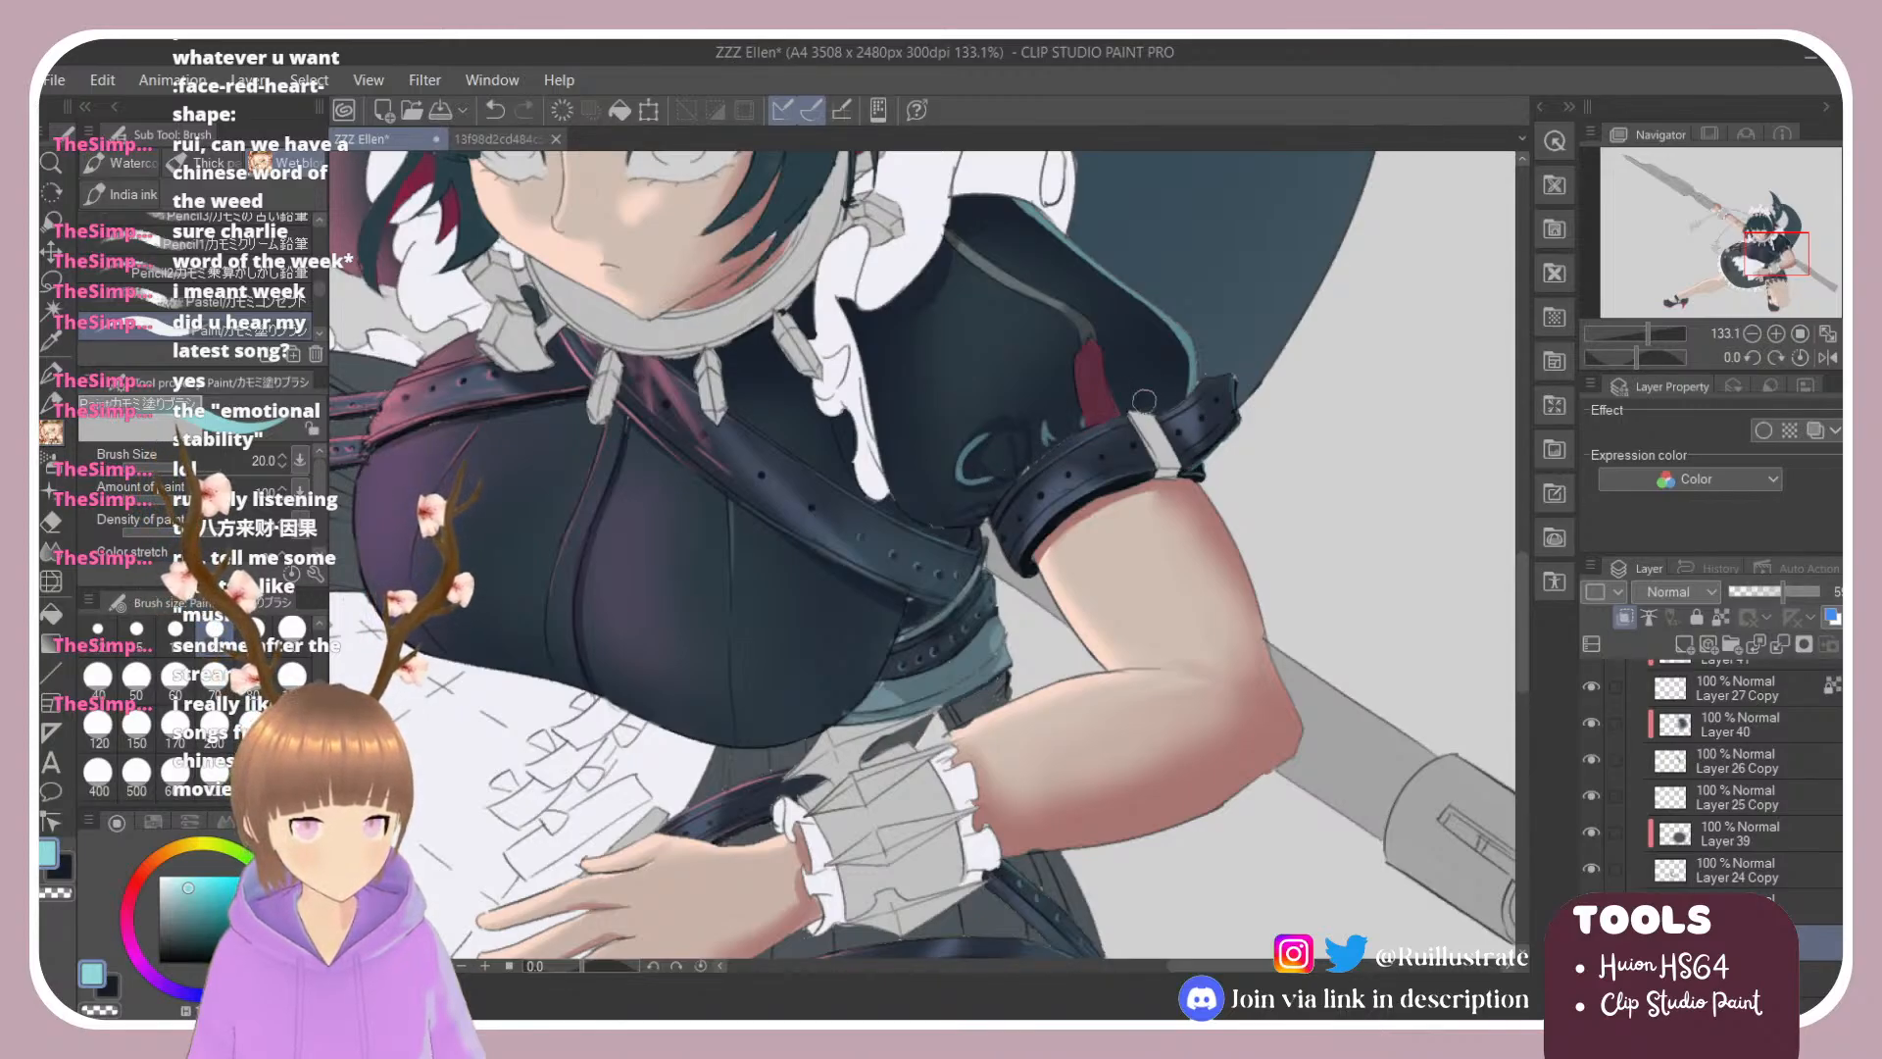
pyautogui.moveTo(1186, 350); pyautogui.dragTo(1154, 412)
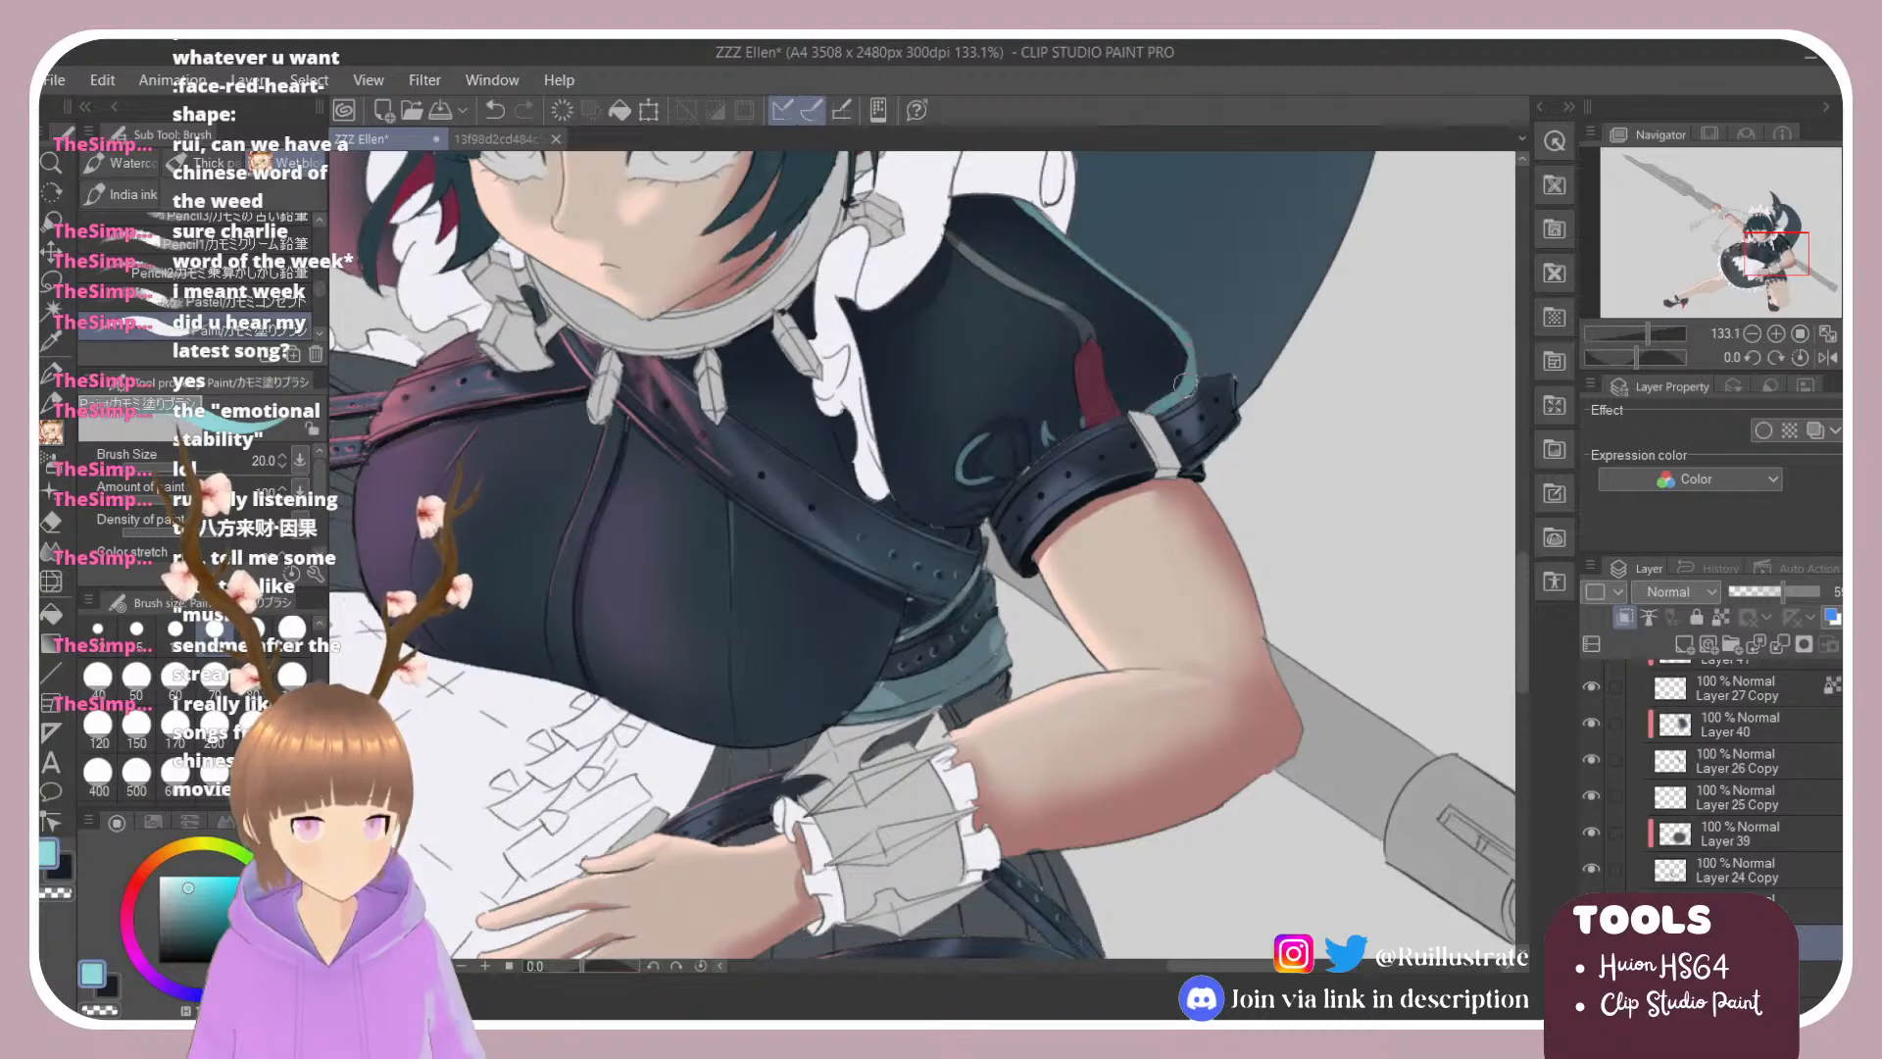
pyautogui.press('e')
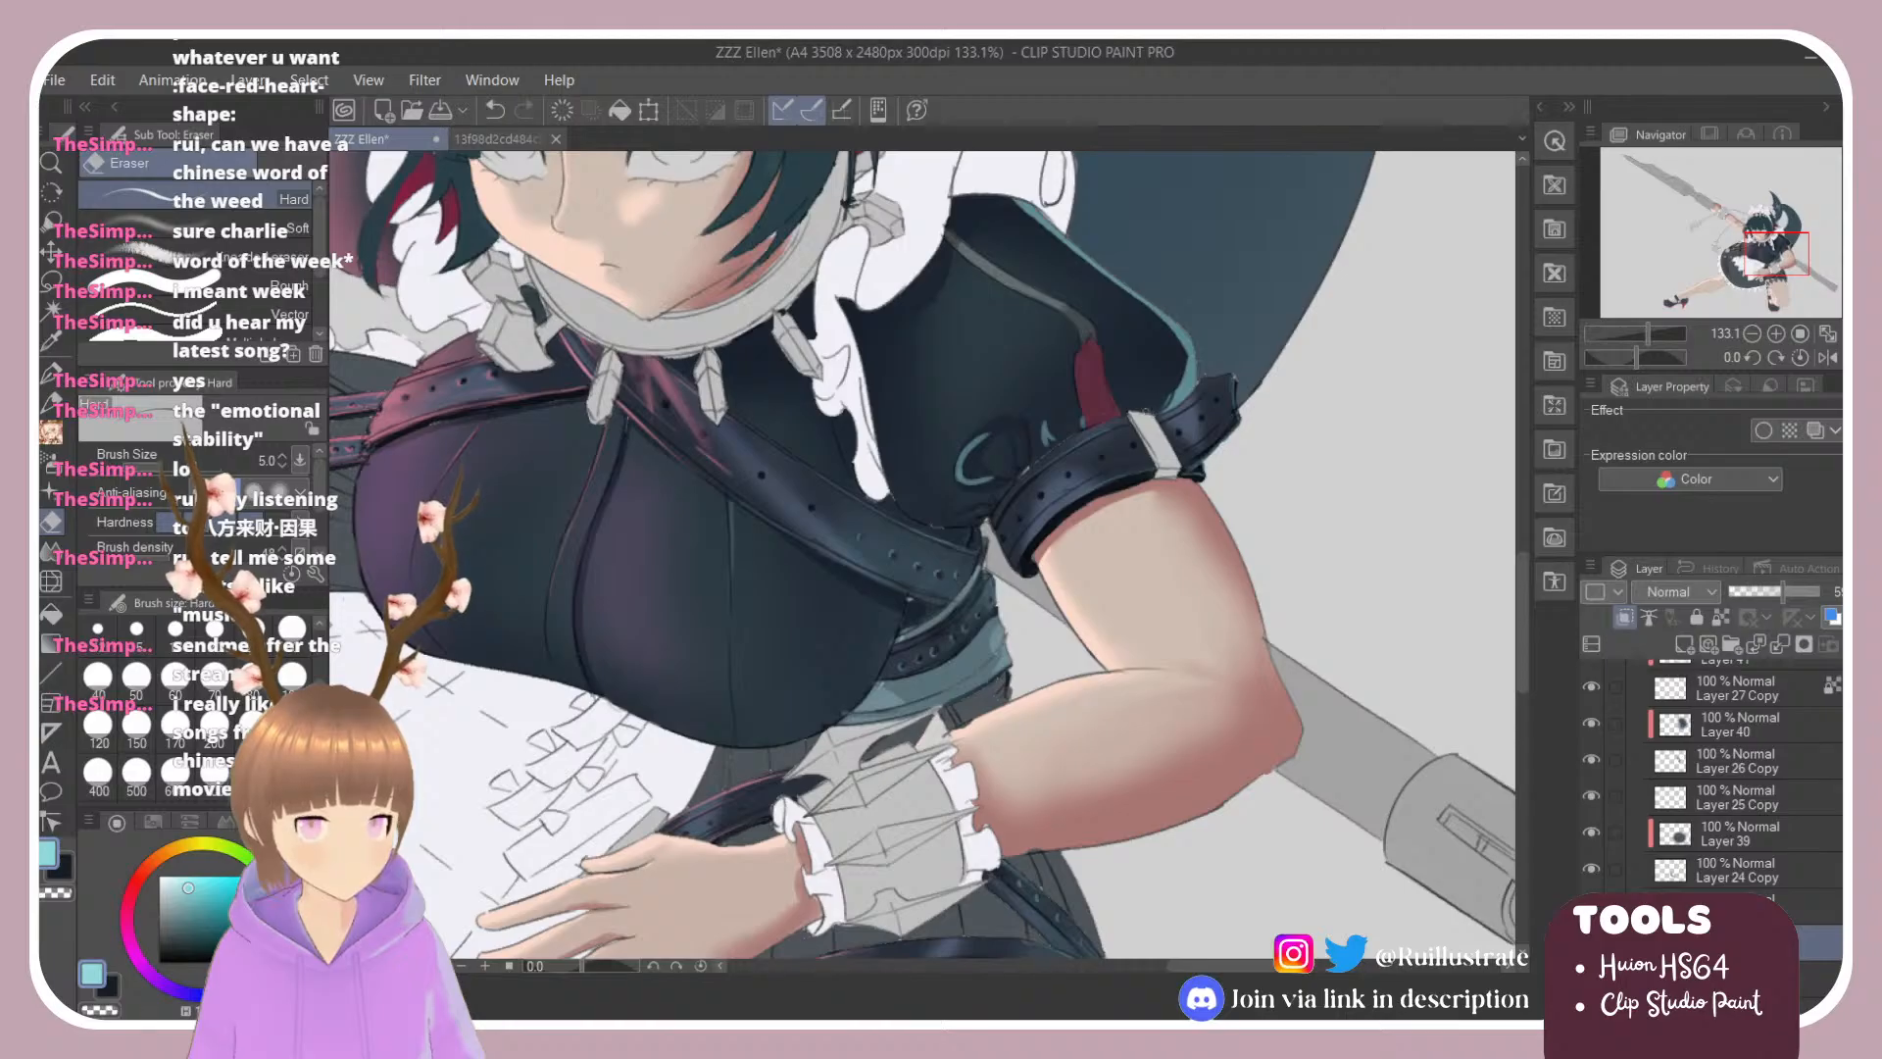
pyautogui.press('b')
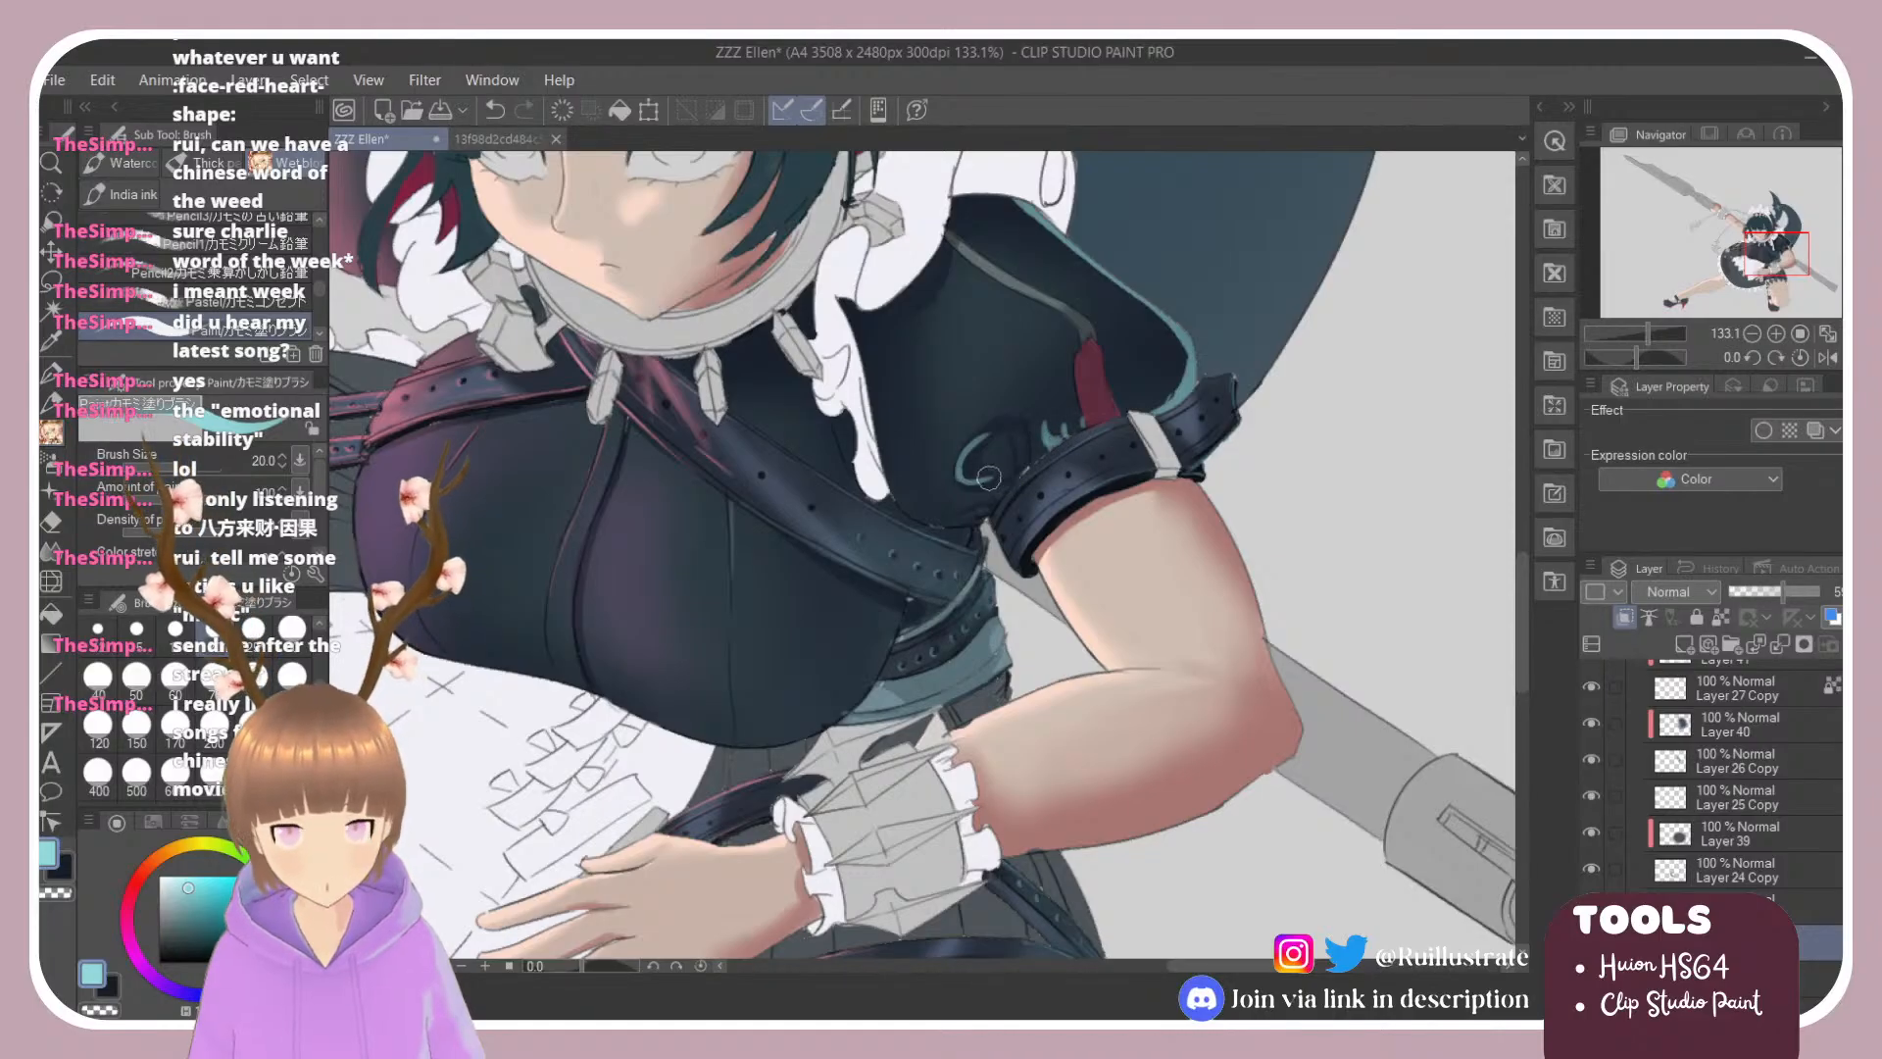
pyautogui.moveTo(1168, 376); pyautogui.dragTo(1143, 384)
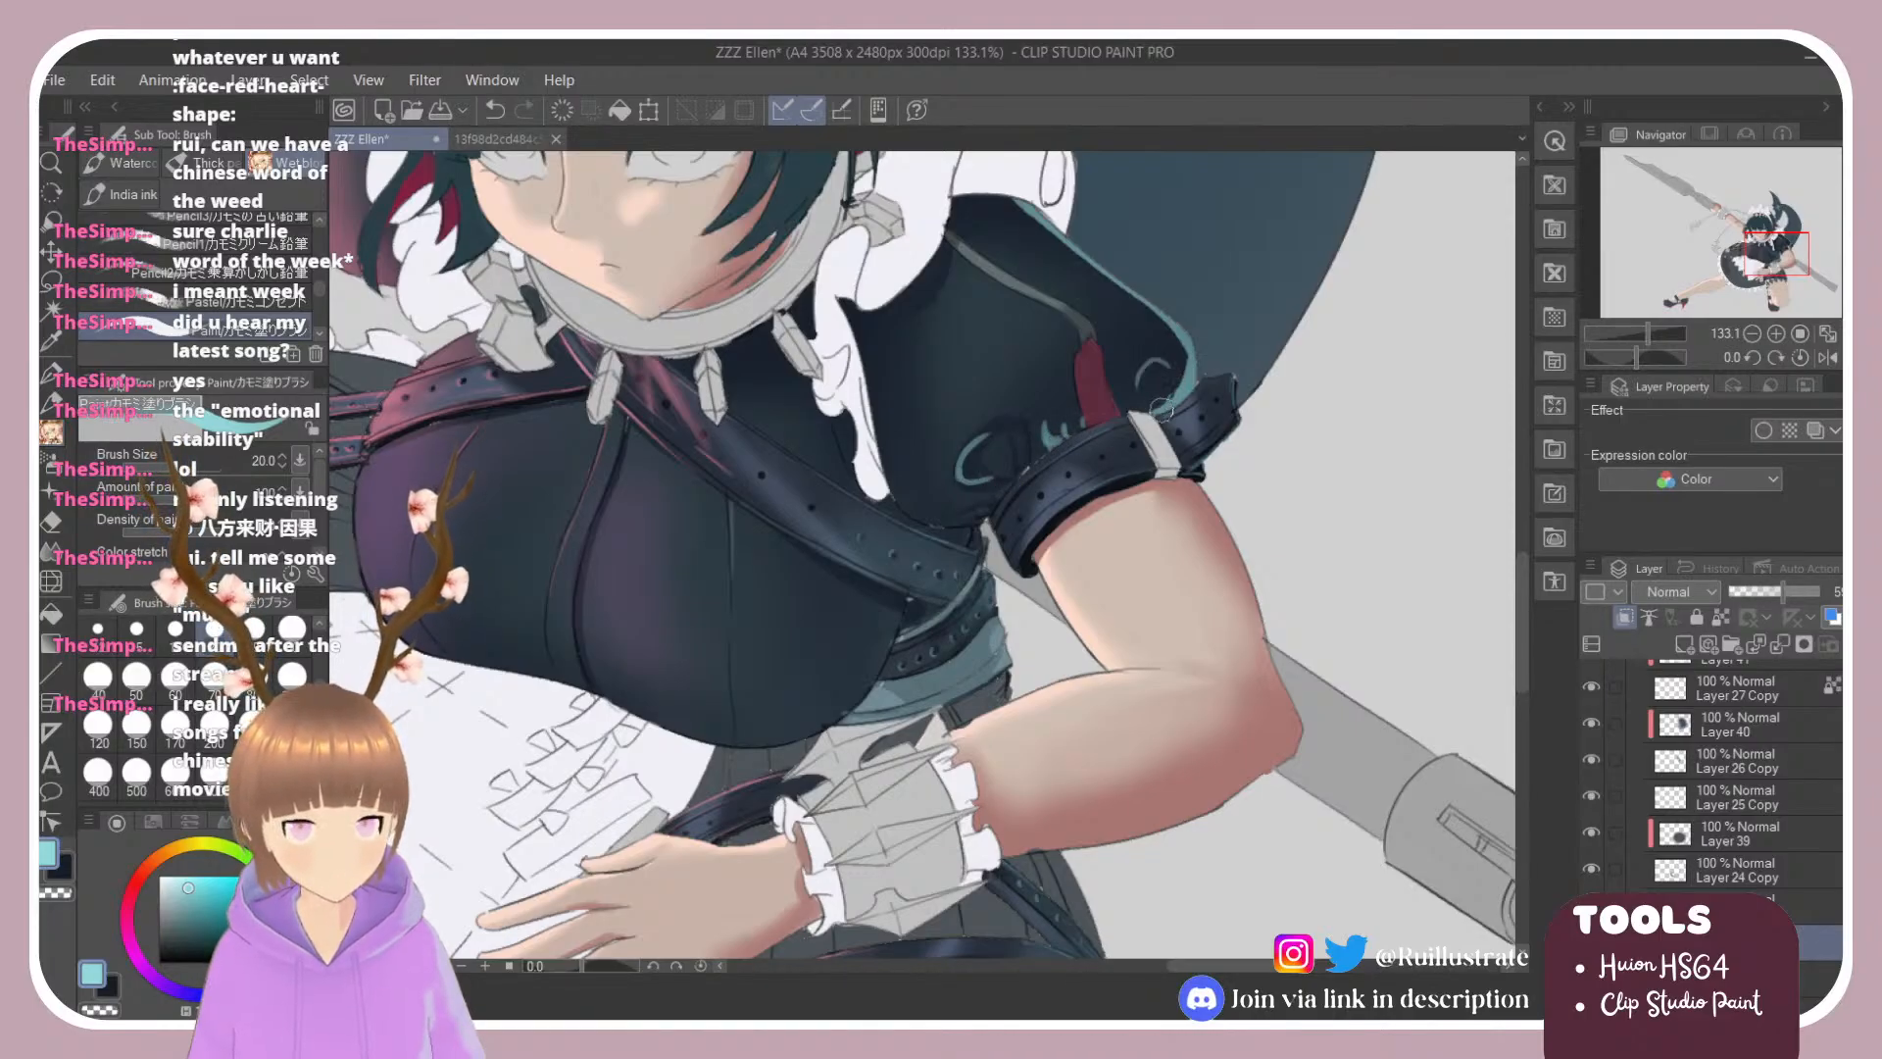
pyautogui.hotkey('ctrl', 'z')
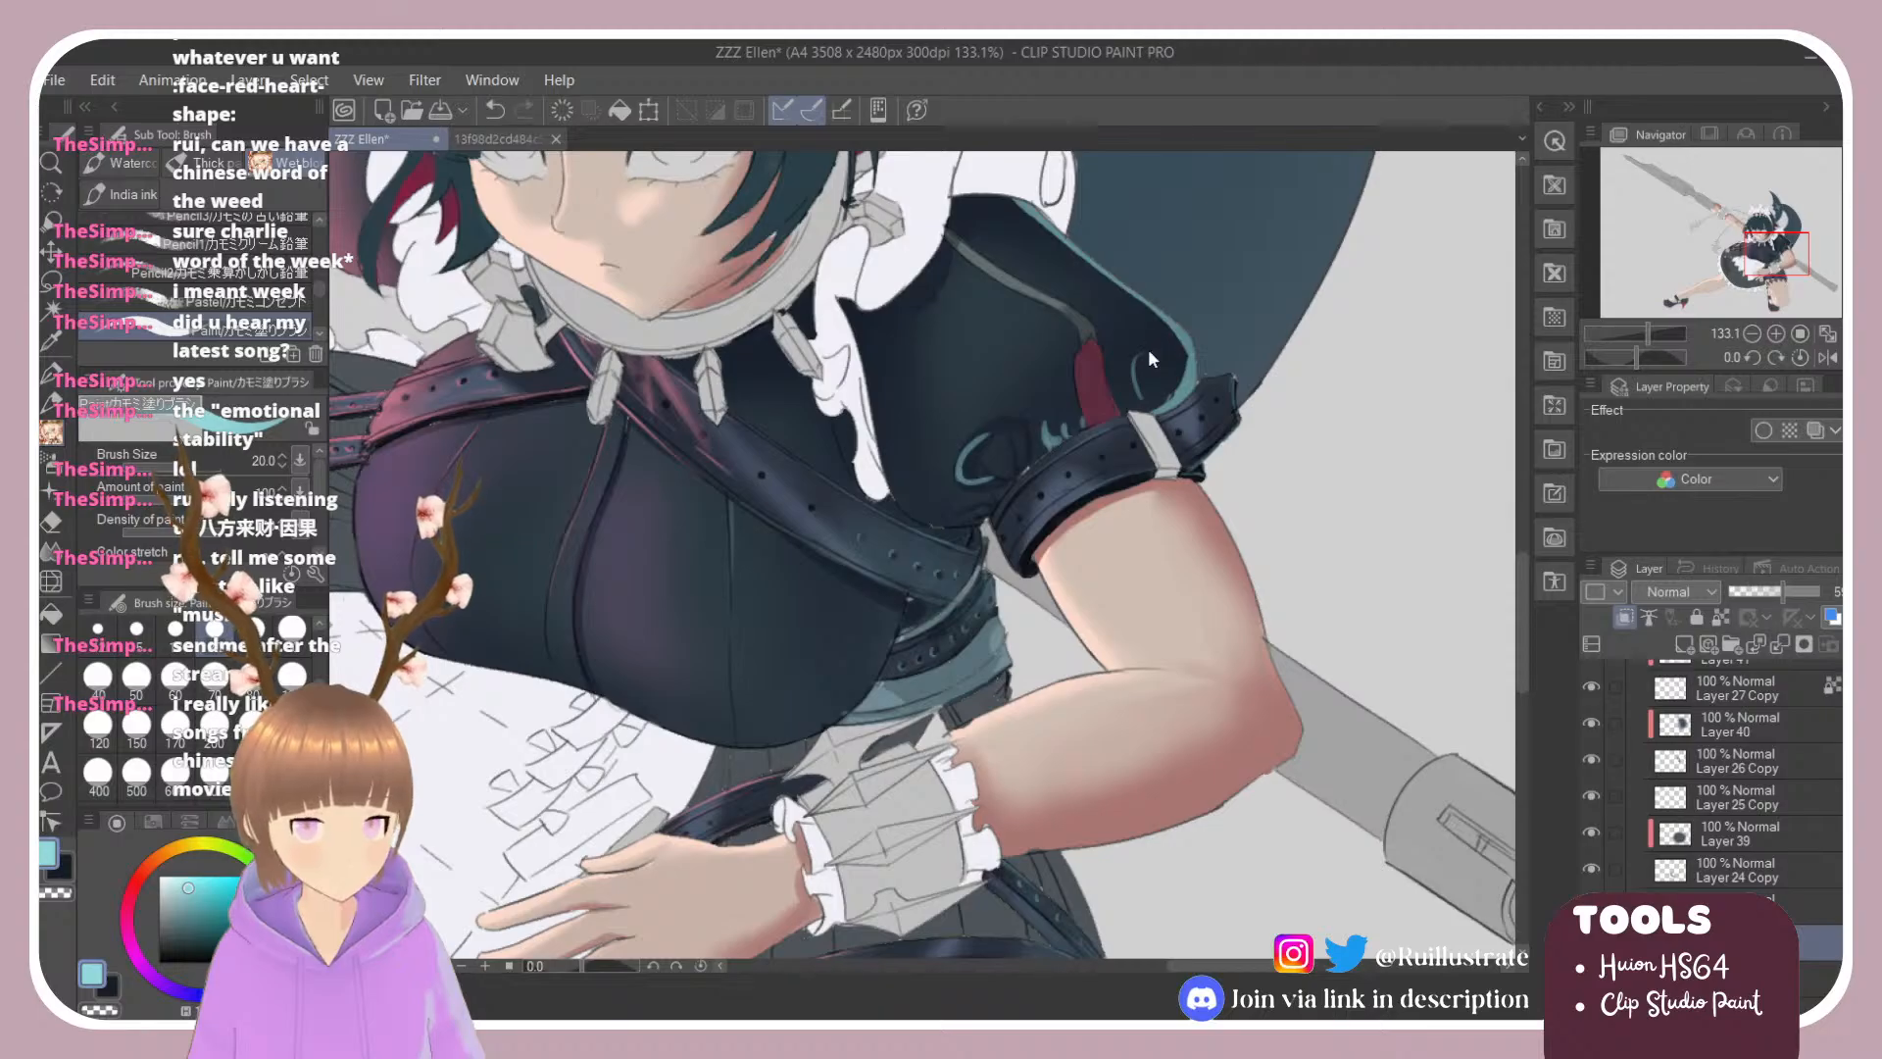
pyautogui.moveTo(1157, 351); pyautogui.dragTo(1135, 390)
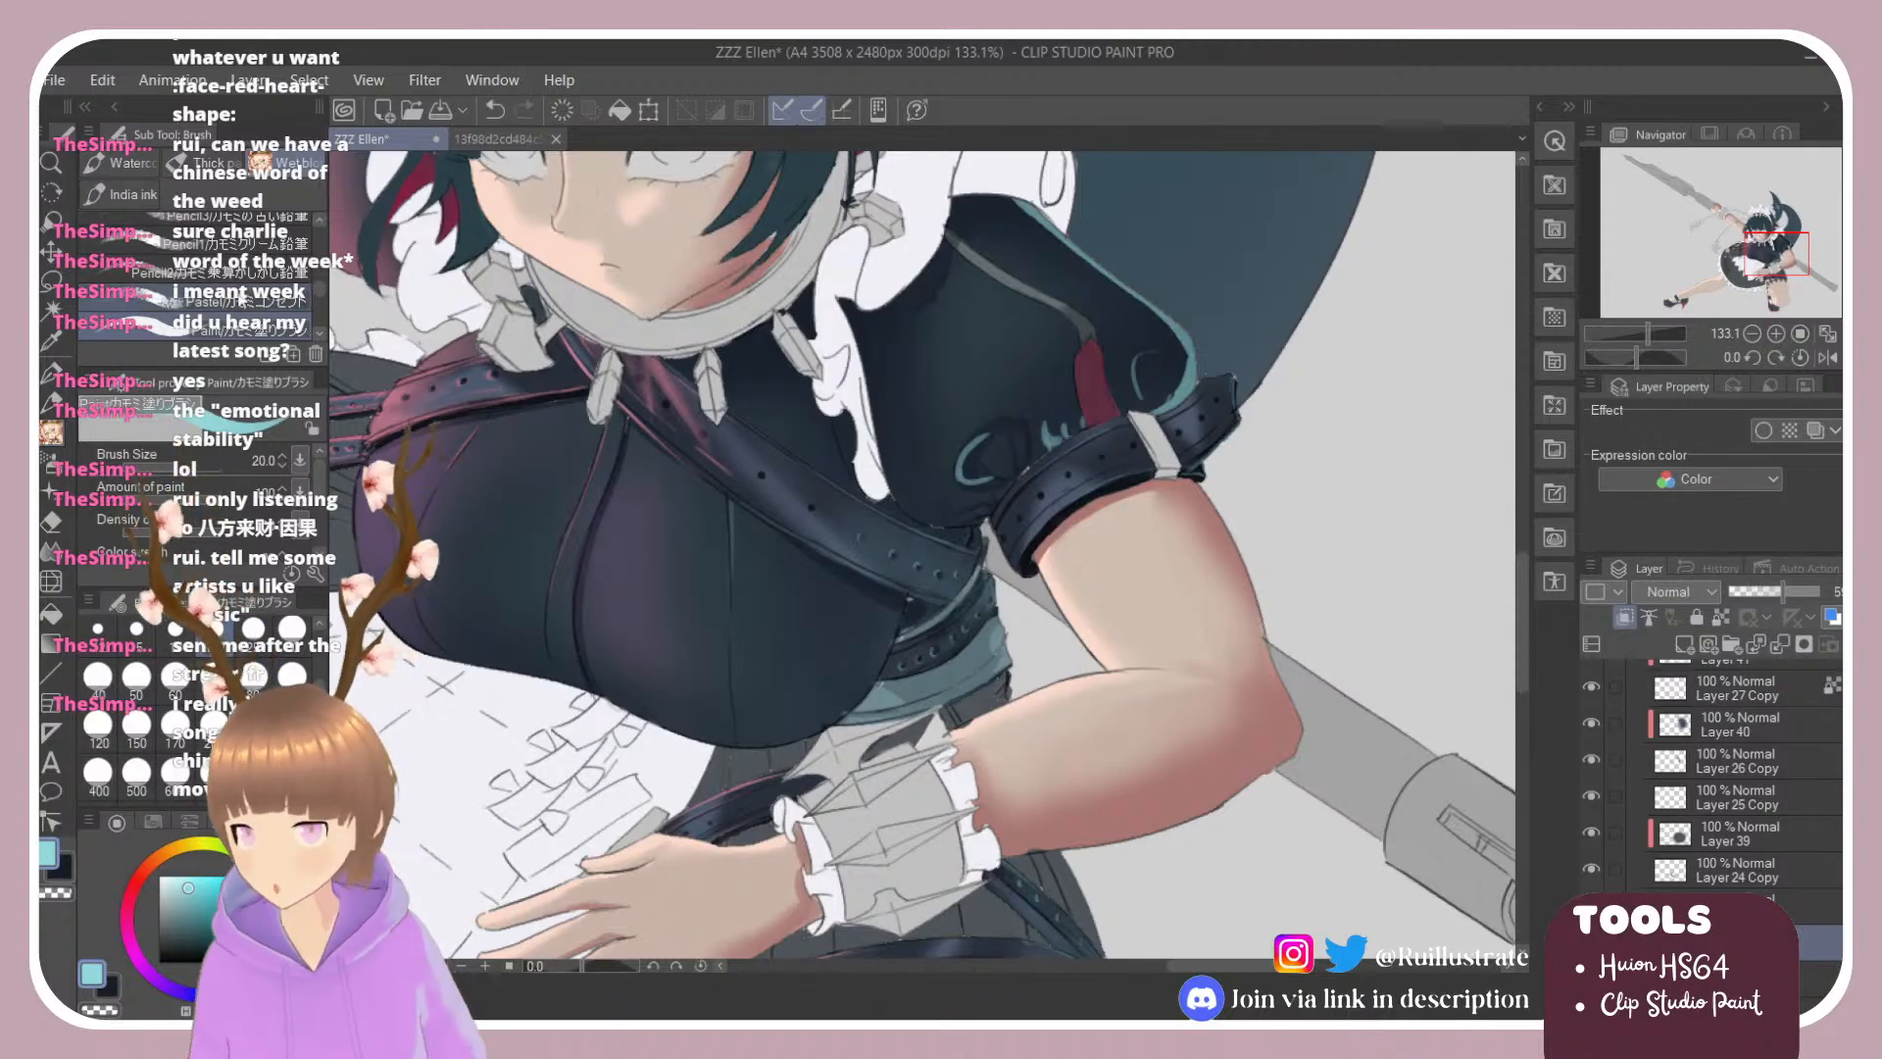
# Step: Blend the teal rim light along the sleeve's outer edge into the fabric with the Blender brush at size 30
pyautogui.scroll(-2, 314, 297)
pyautogui.click(294, 302)
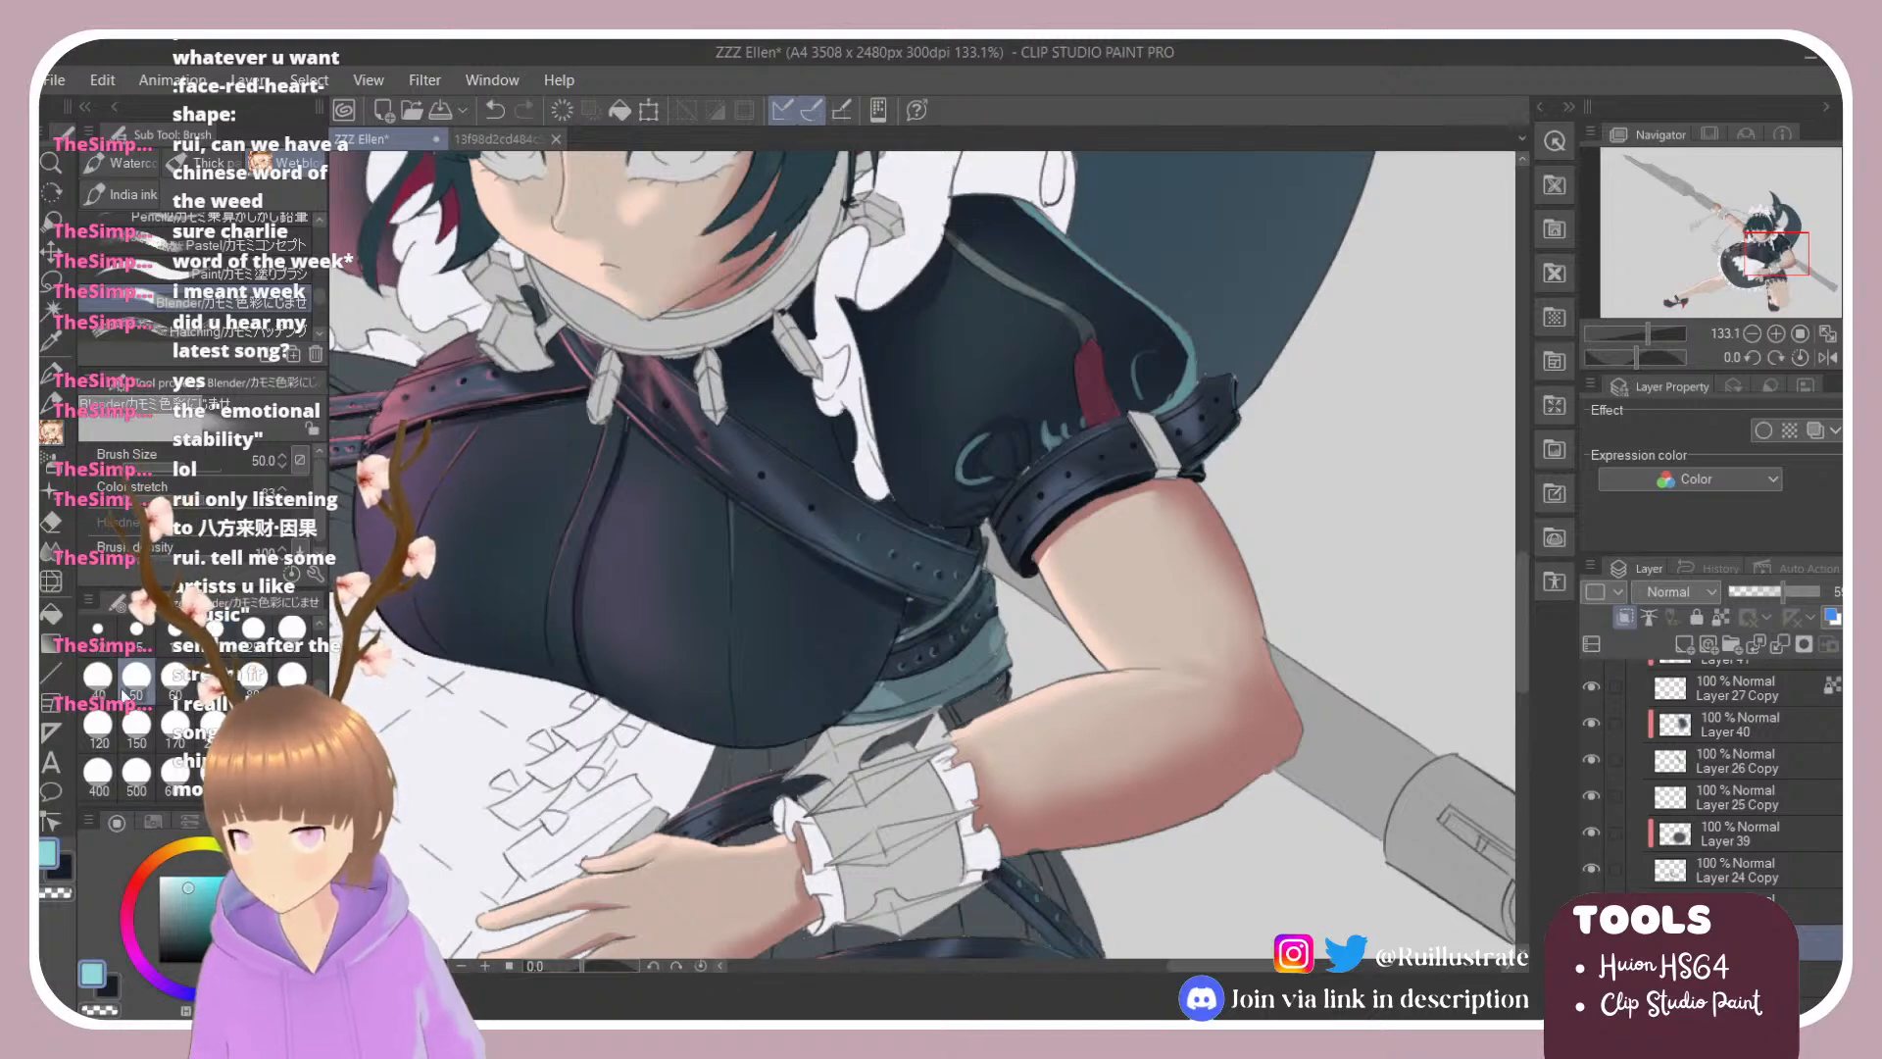
pyautogui.click(289, 630)
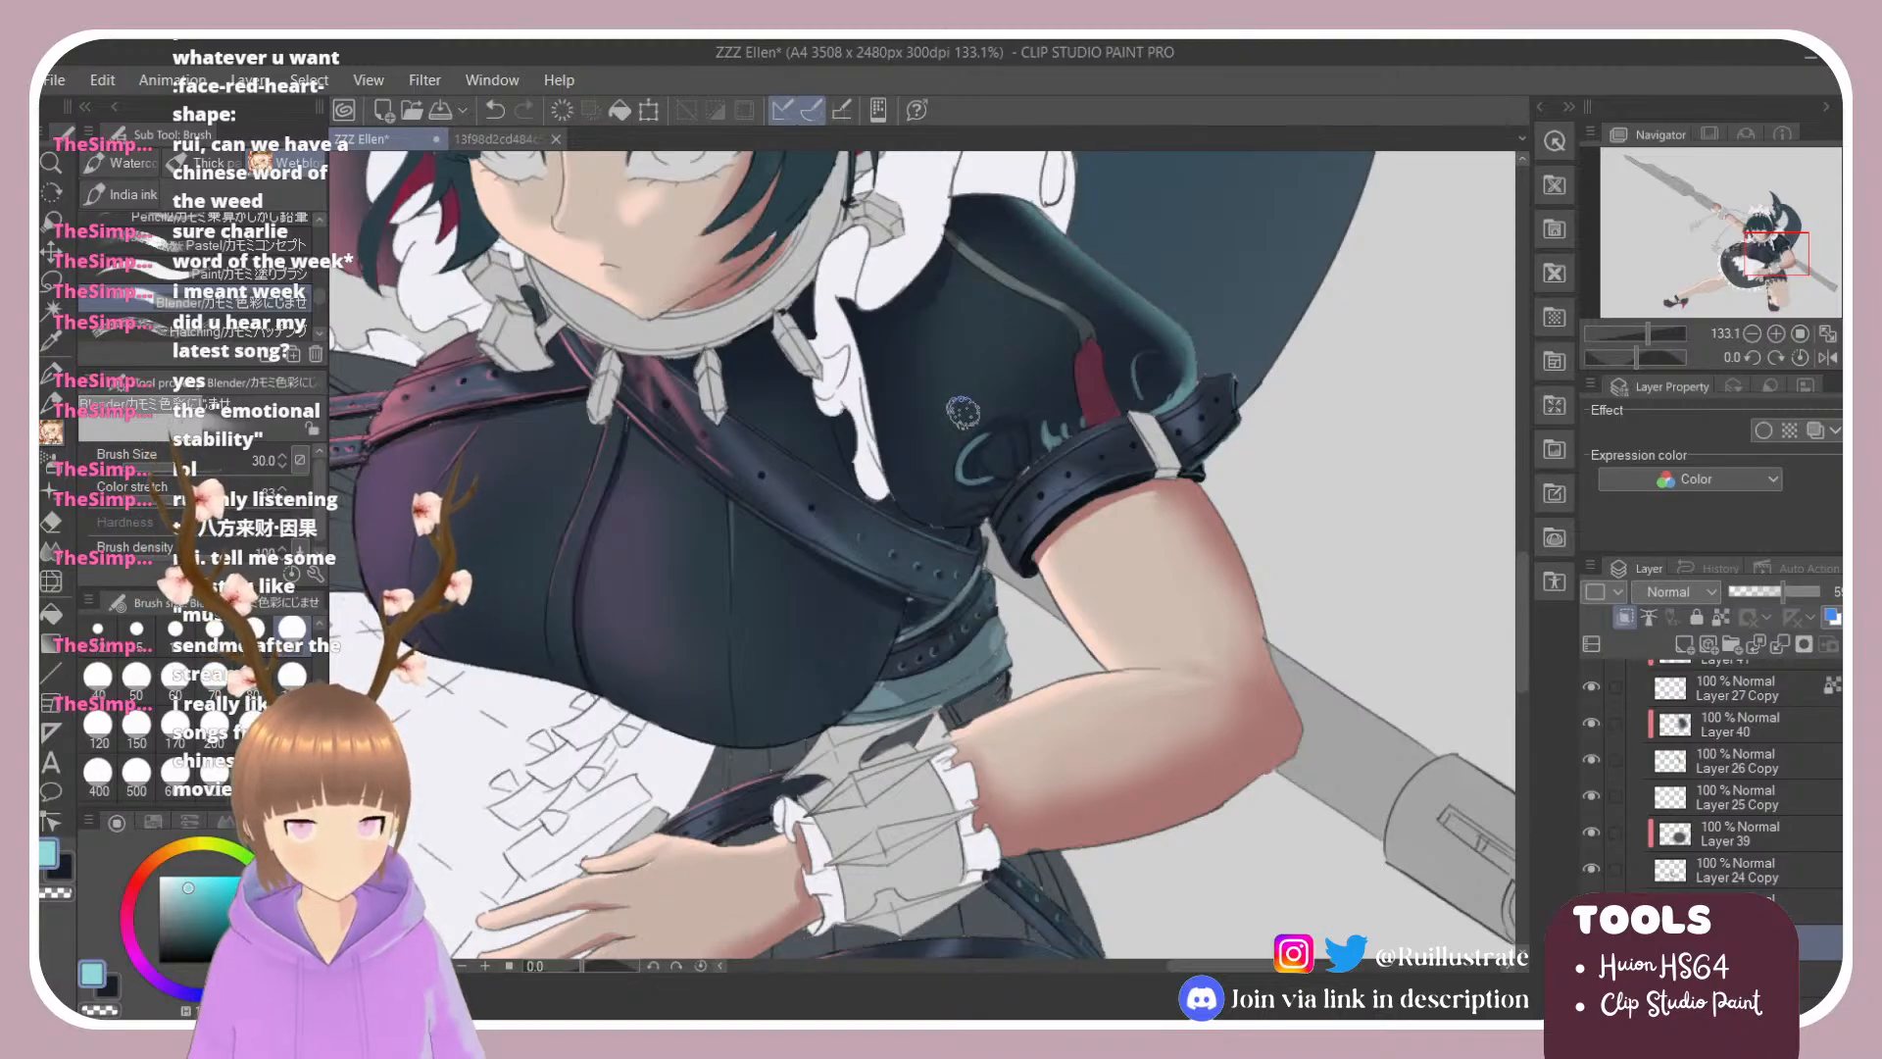
# Step: Recolour the sleeve's fold and edge highlights with a darker, muted teal using the Paint brush at size 20
pyautogui.click(186, 910)
pyautogui.press('b')
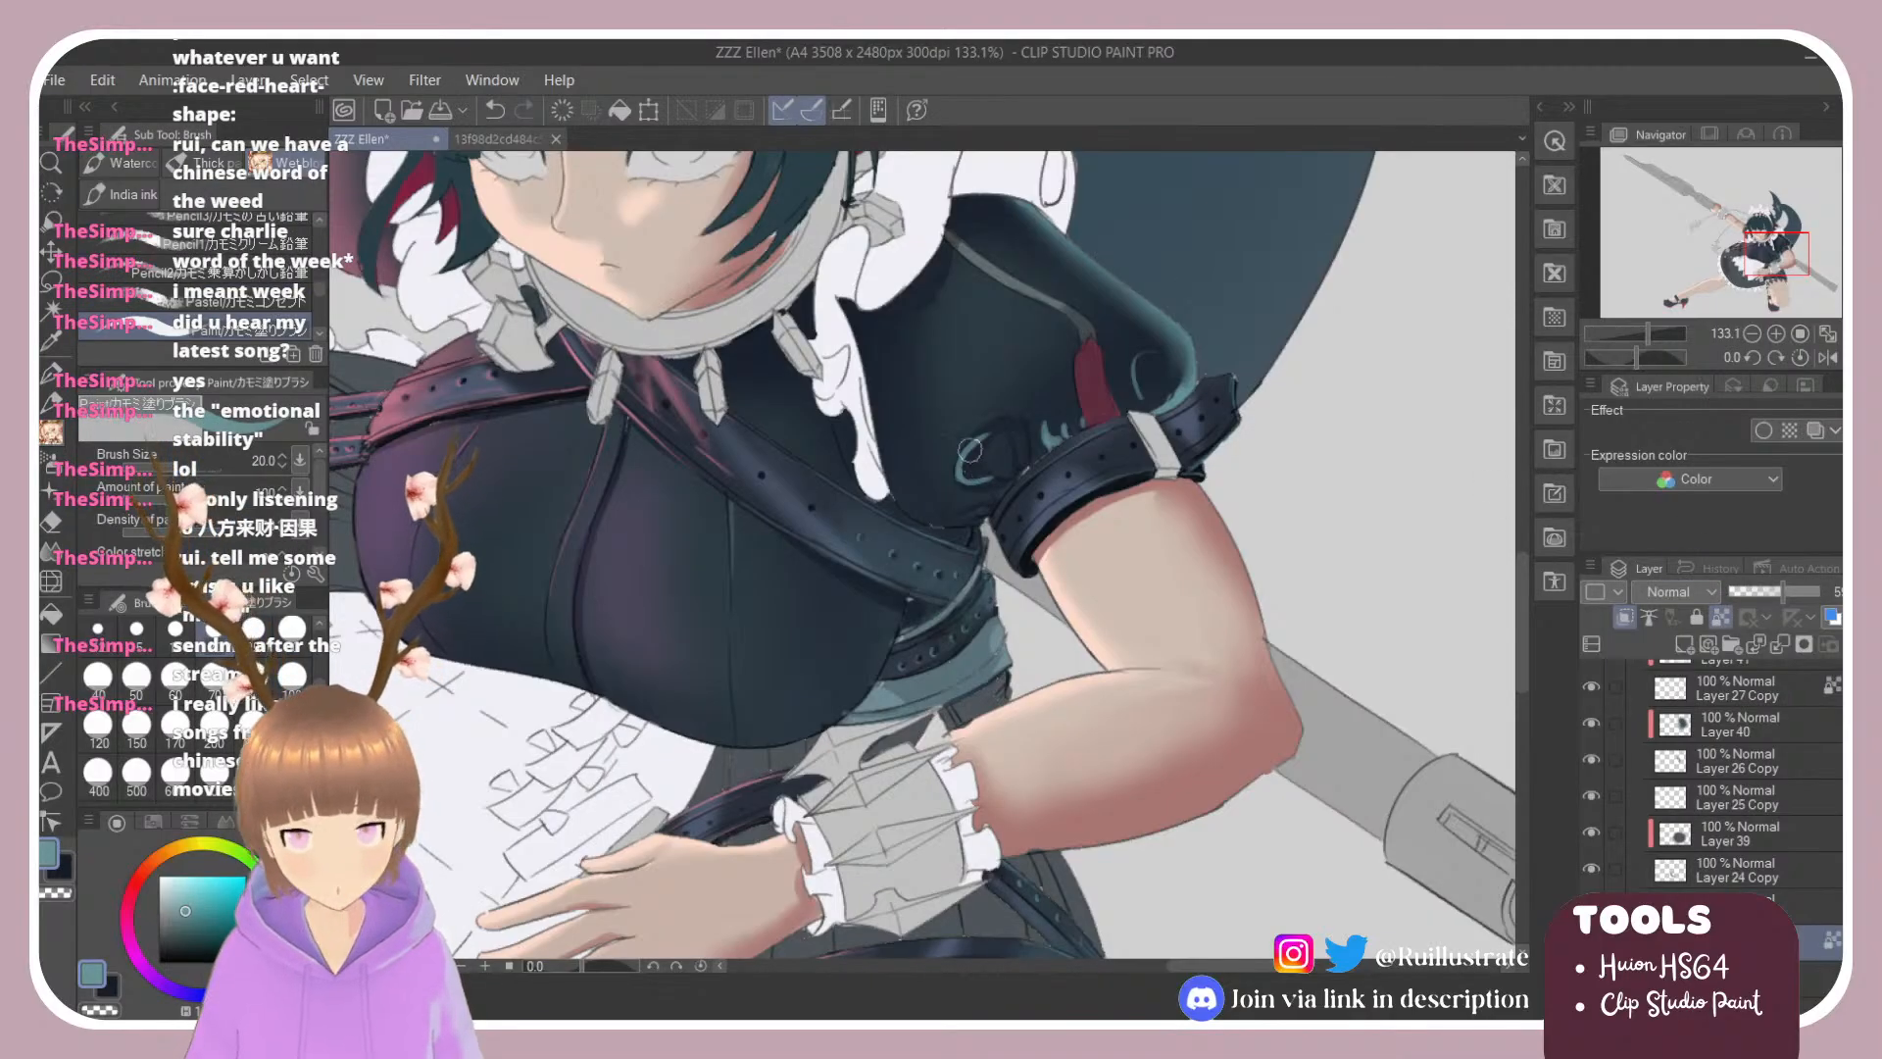
pyautogui.moveTo(970, 449)
pyautogui.mouseDown()
pyautogui.moveTo(995, 421)
pyautogui.moveTo(1013, 446)
pyautogui.moveTo(997, 479)
pyautogui.moveTo(1099, 404)
pyautogui.moveTo(1208, 371)
pyautogui.moveTo(1125, 421)
pyautogui.moveTo(1149, 402)
pyautogui.moveTo(1143, 328)
pyautogui.moveTo(1063, 230)
pyautogui.mouseUp()
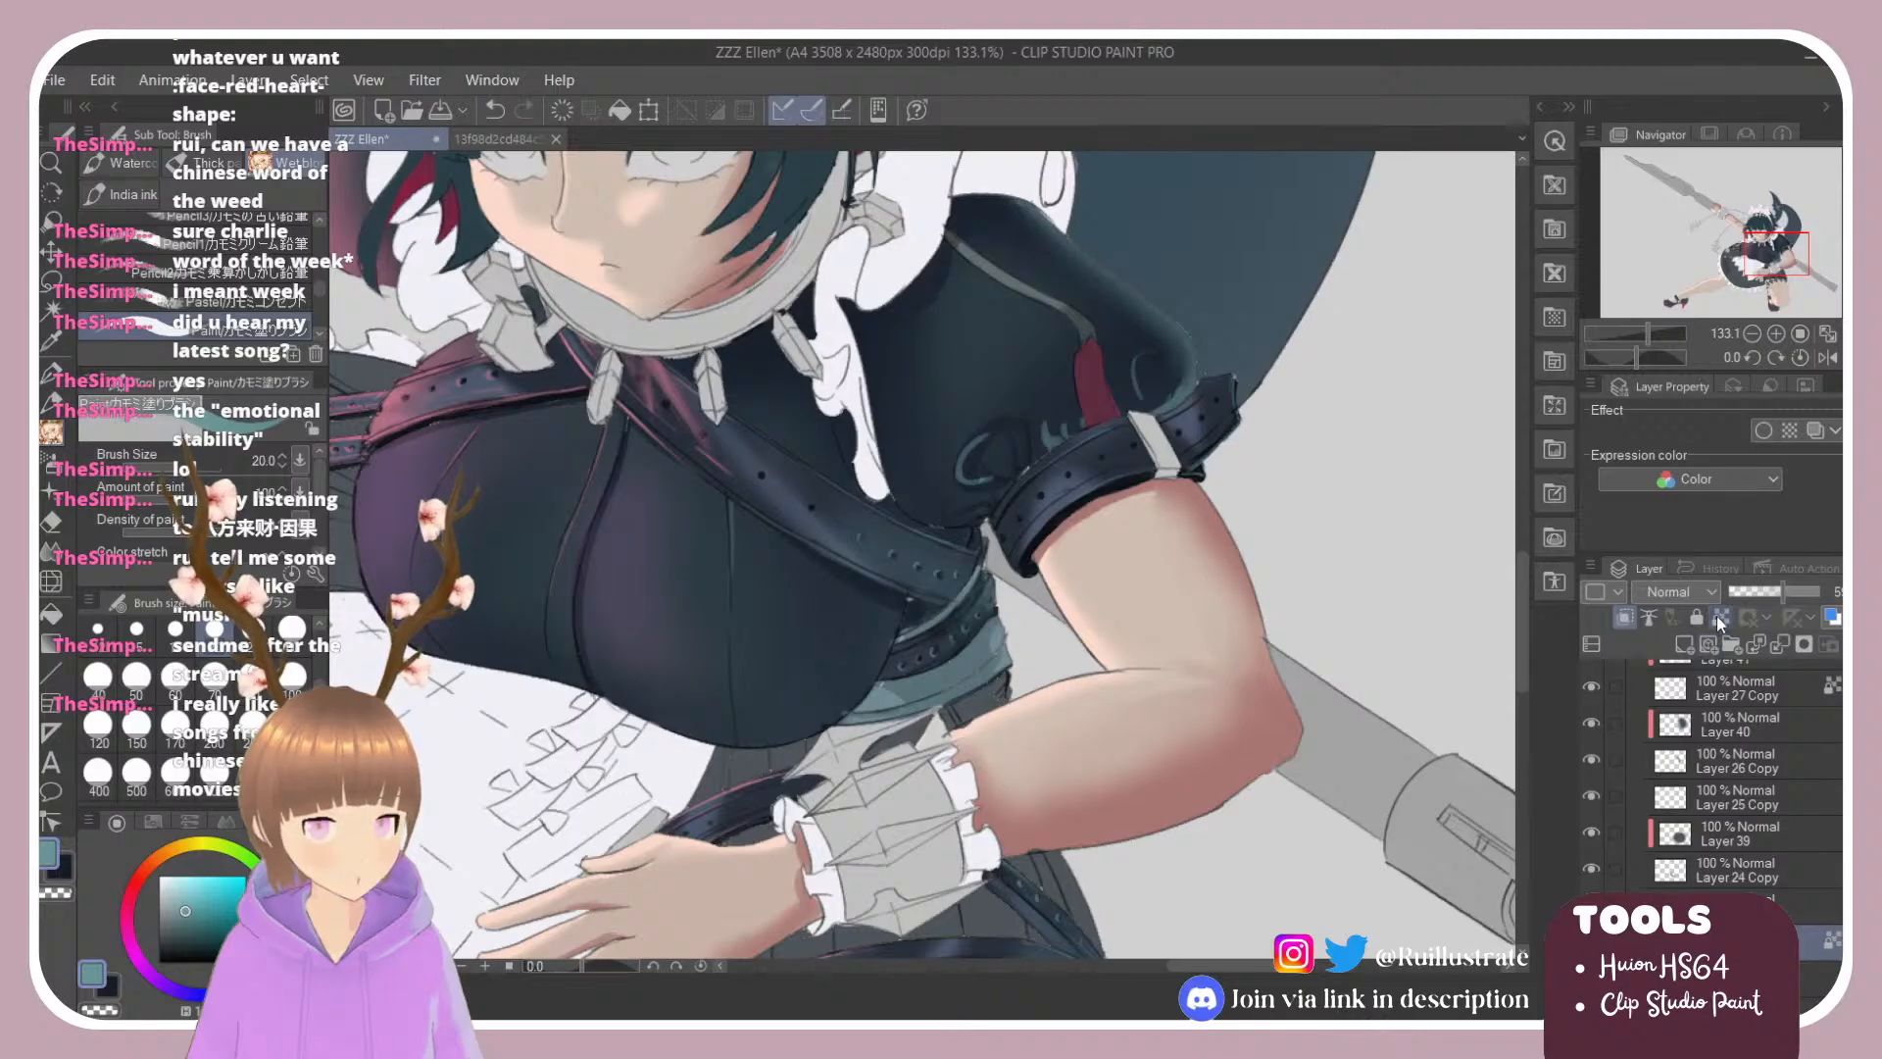
# Step: Soften the muted teal highlights on the sleeve's folds and outer edge with the Blender brush at size 30
pyautogui.scroll(-2, 286, 310)
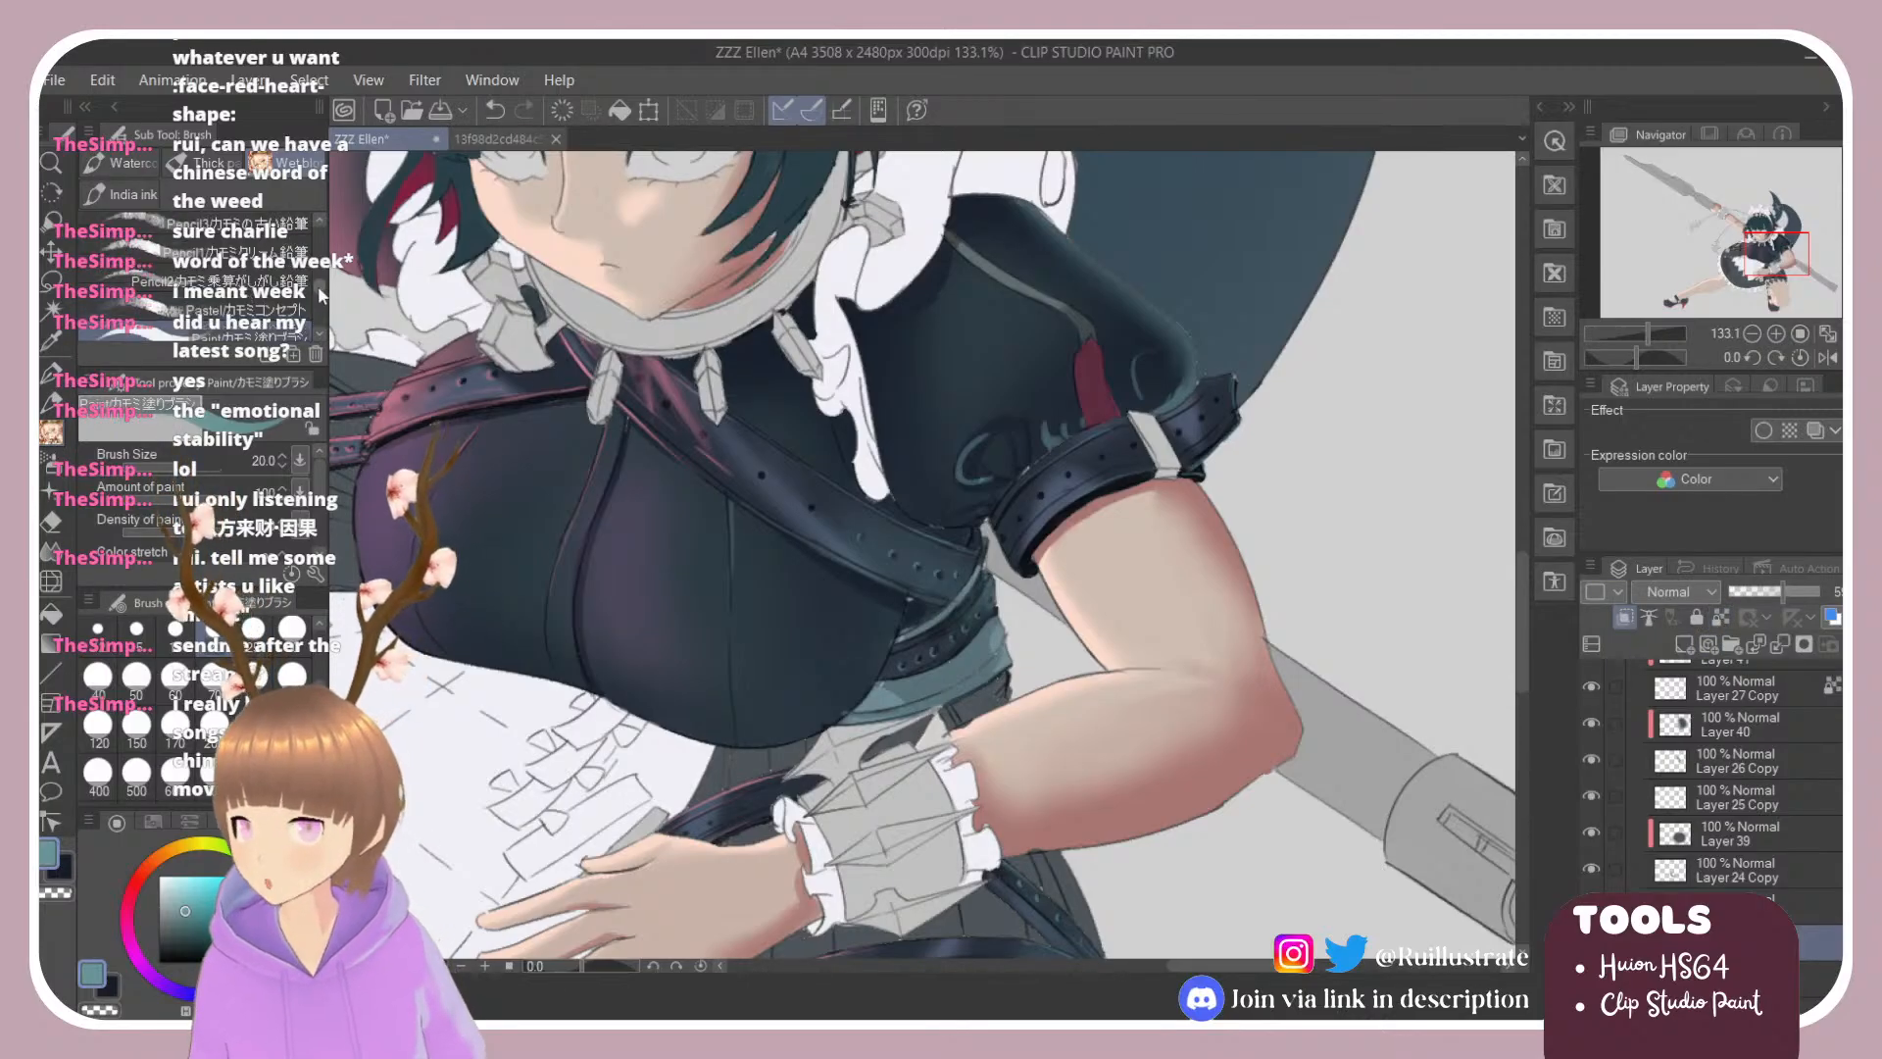
pyautogui.click(275, 303)
pyautogui.moveTo(989, 441)
pyautogui.mouseDown()
pyautogui.moveTo(974, 480)
pyautogui.moveTo(990, 439)
pyautogui.moveTo(982, 478)
pyautogui.moveTo(1027, 463)
pyautogui.moveTo(969, 475)
pyautogui.moveTo(1052, 443)
pyautogui.moveTo(1045, 407)
pyautogui.moveTo(1113, 423)
pyautogui.moveTo(1074, 429)
pyautogui.moveTo(1159, 385)
pyautogui.moveTo(1145, 367)
pyautogui.moveTo(1174, 417)
pyautogui.moveTo(1157, 324)
pyautogui.mouseUp()
pyautogui.scroll(-3, 1157, 324)
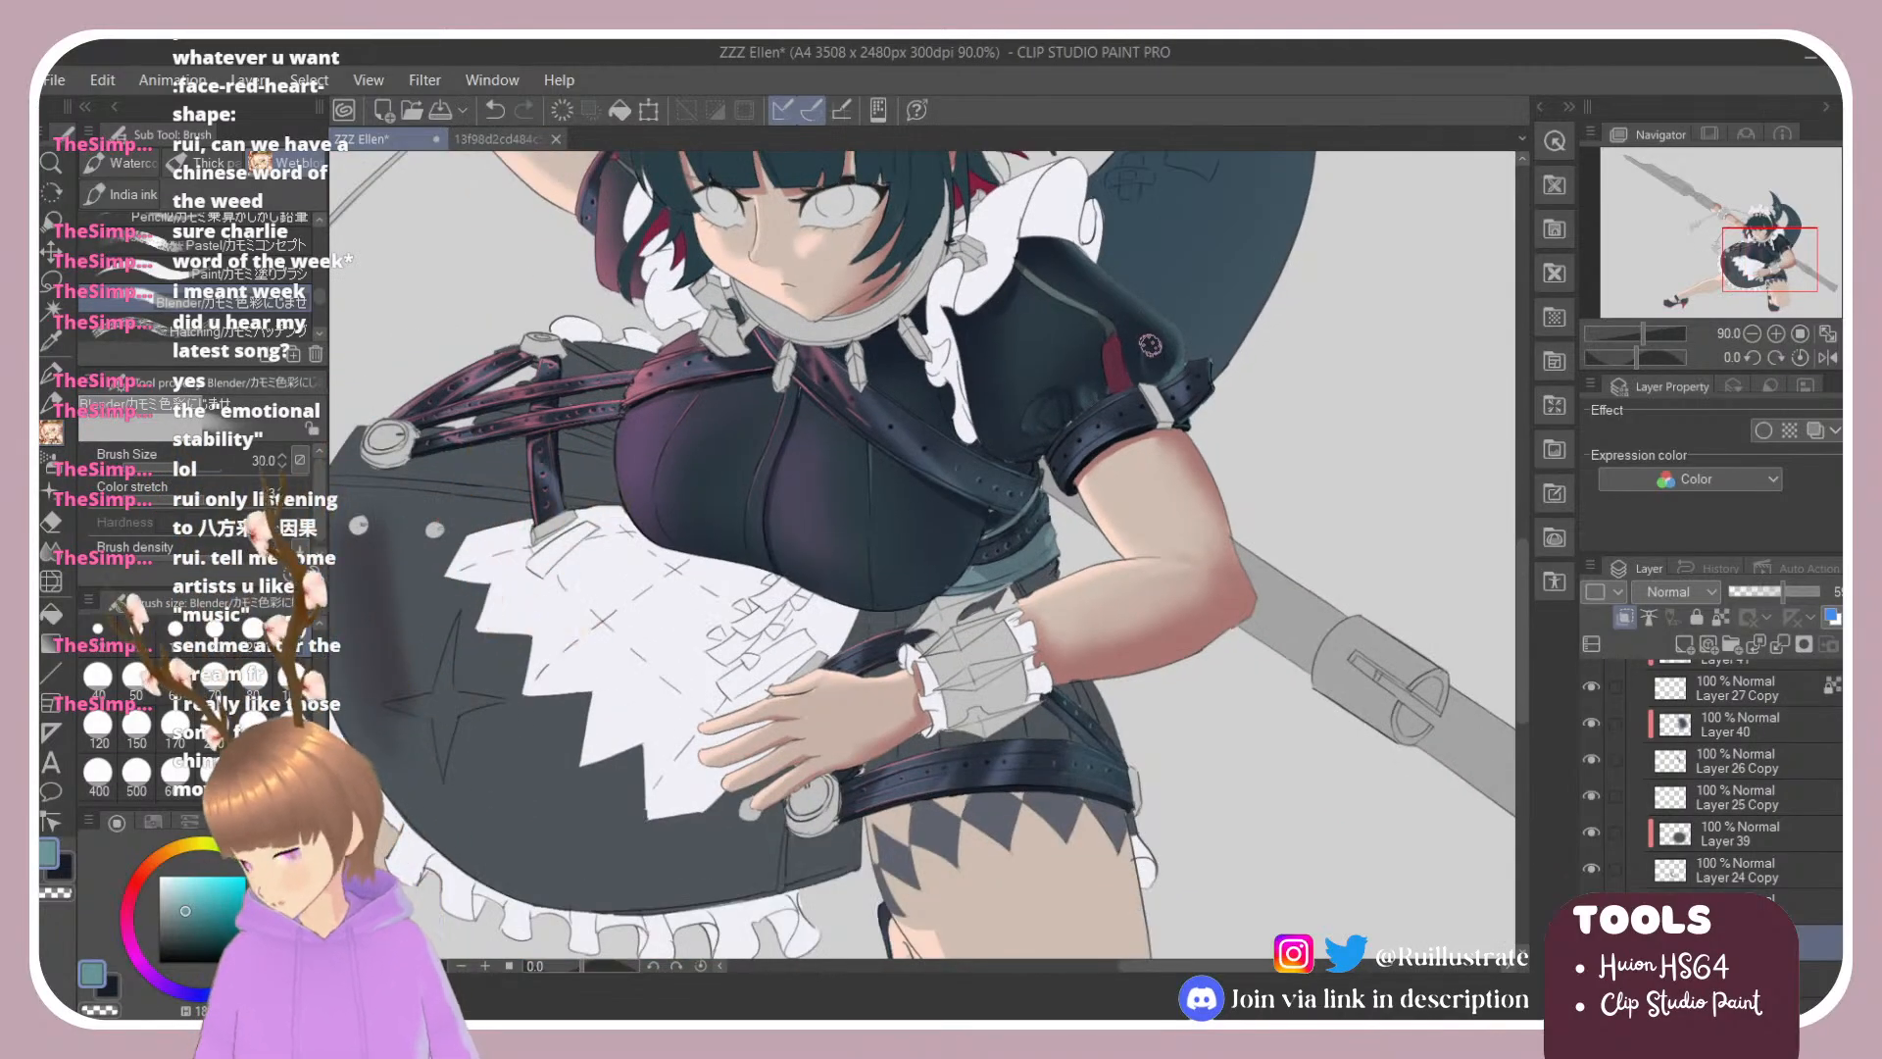
pyautogui.scroll(1, 966, 411)
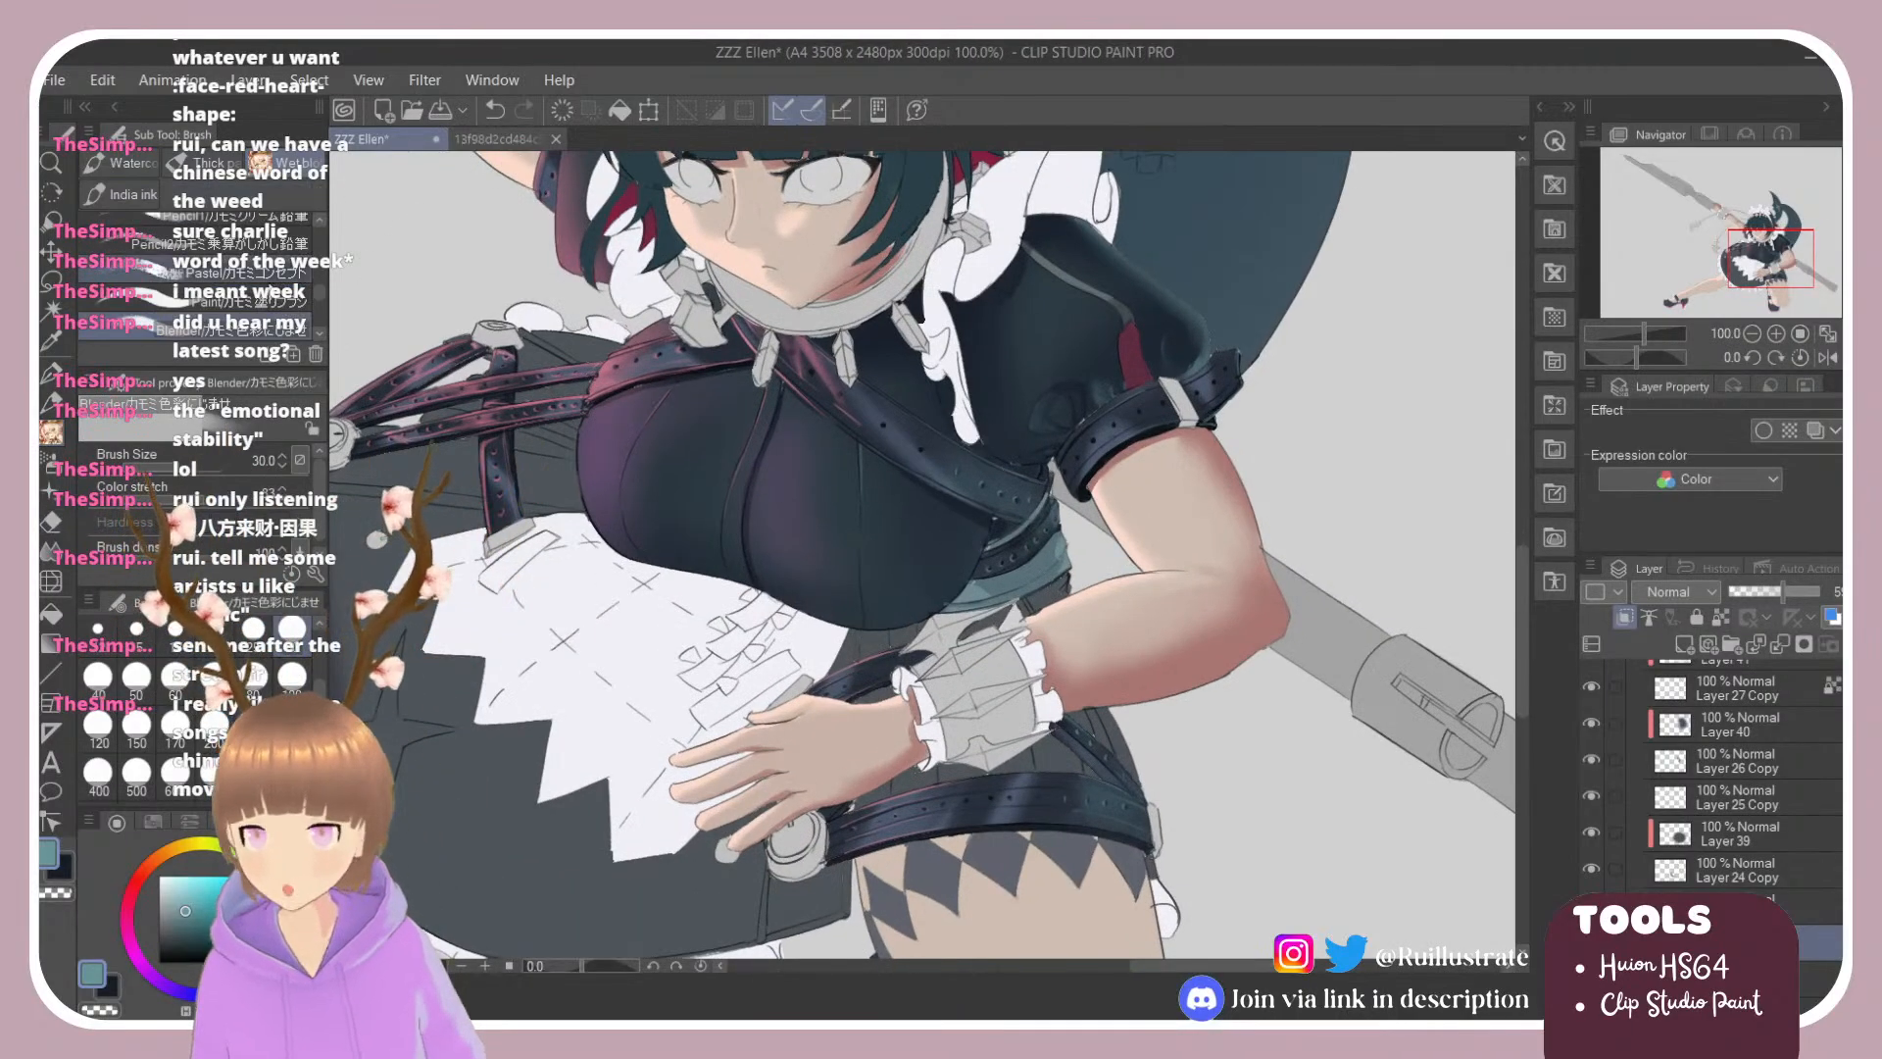
# Step: Paint a muted teal rim along the bodice's lower edge with the Paint brush at size 20 and blend it with the Blender at size 30
pyautogui.click(236, 299)
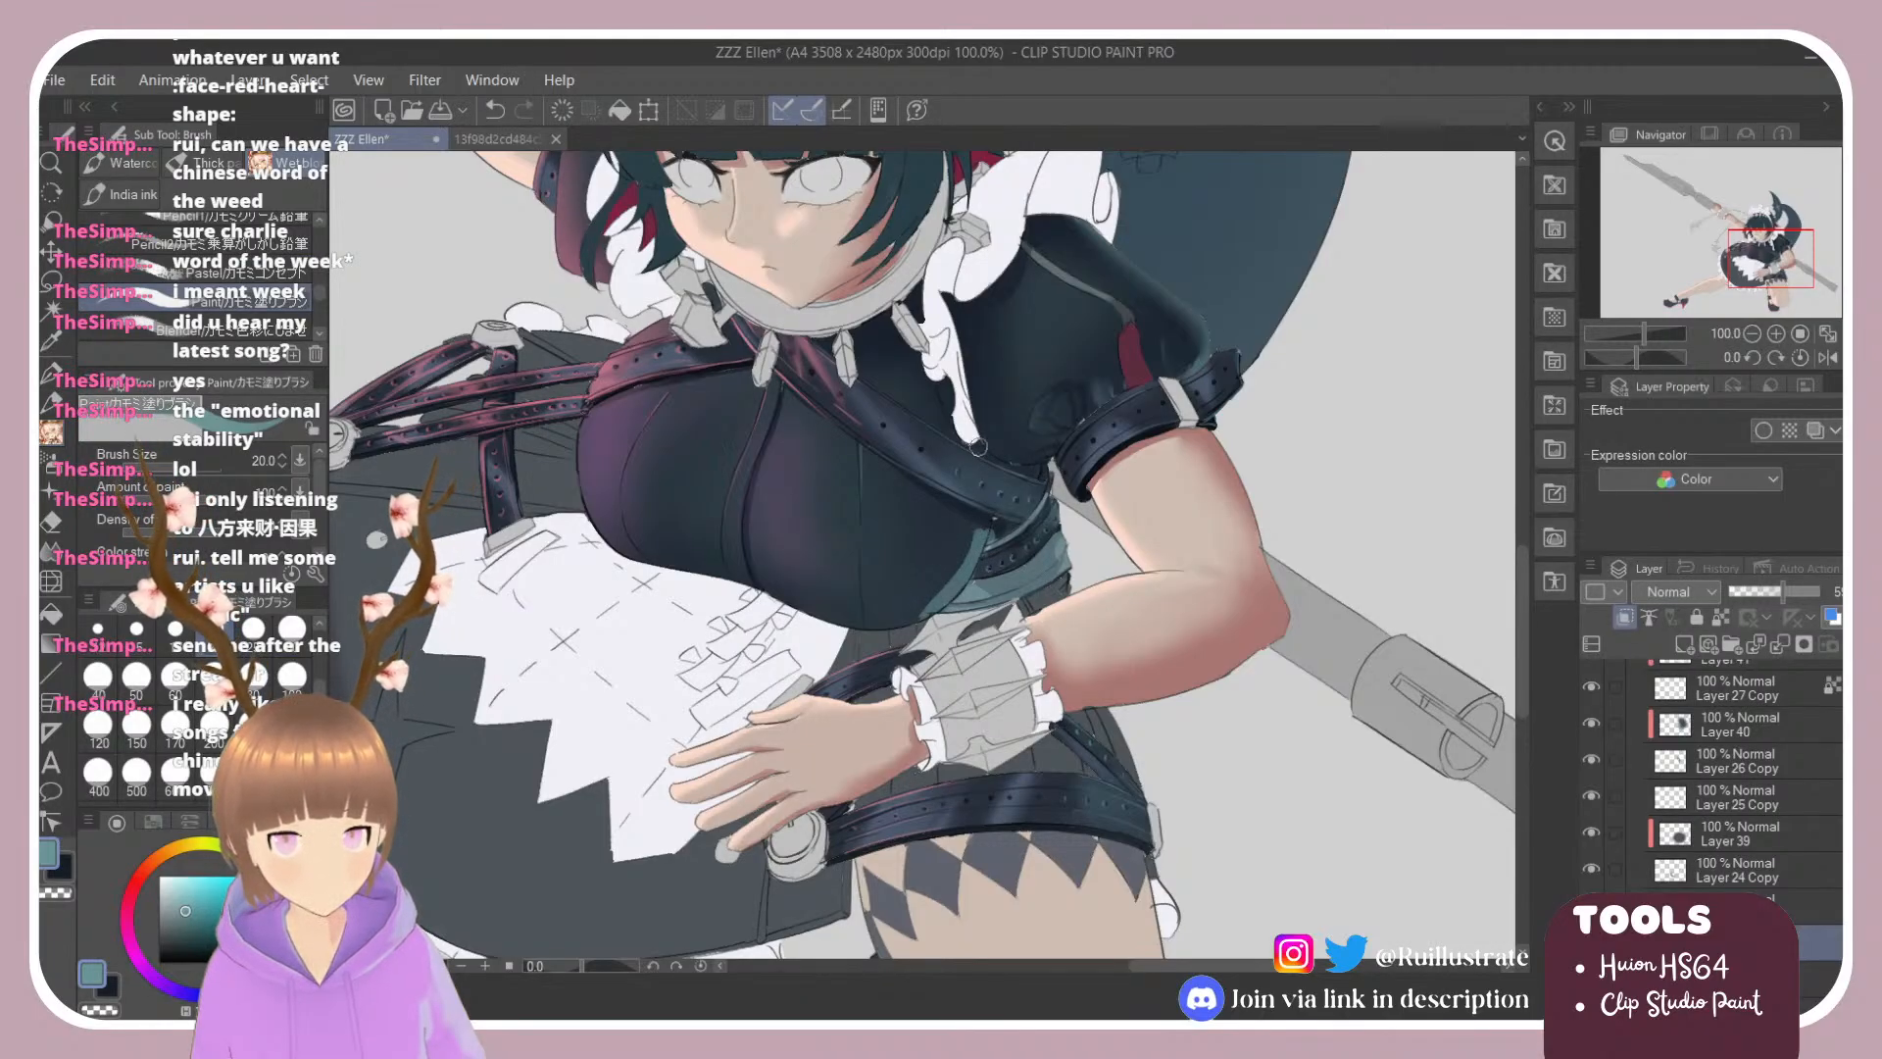
pyautogui.moveTo(993, 511); pyautogui.dragTo(869, 580)
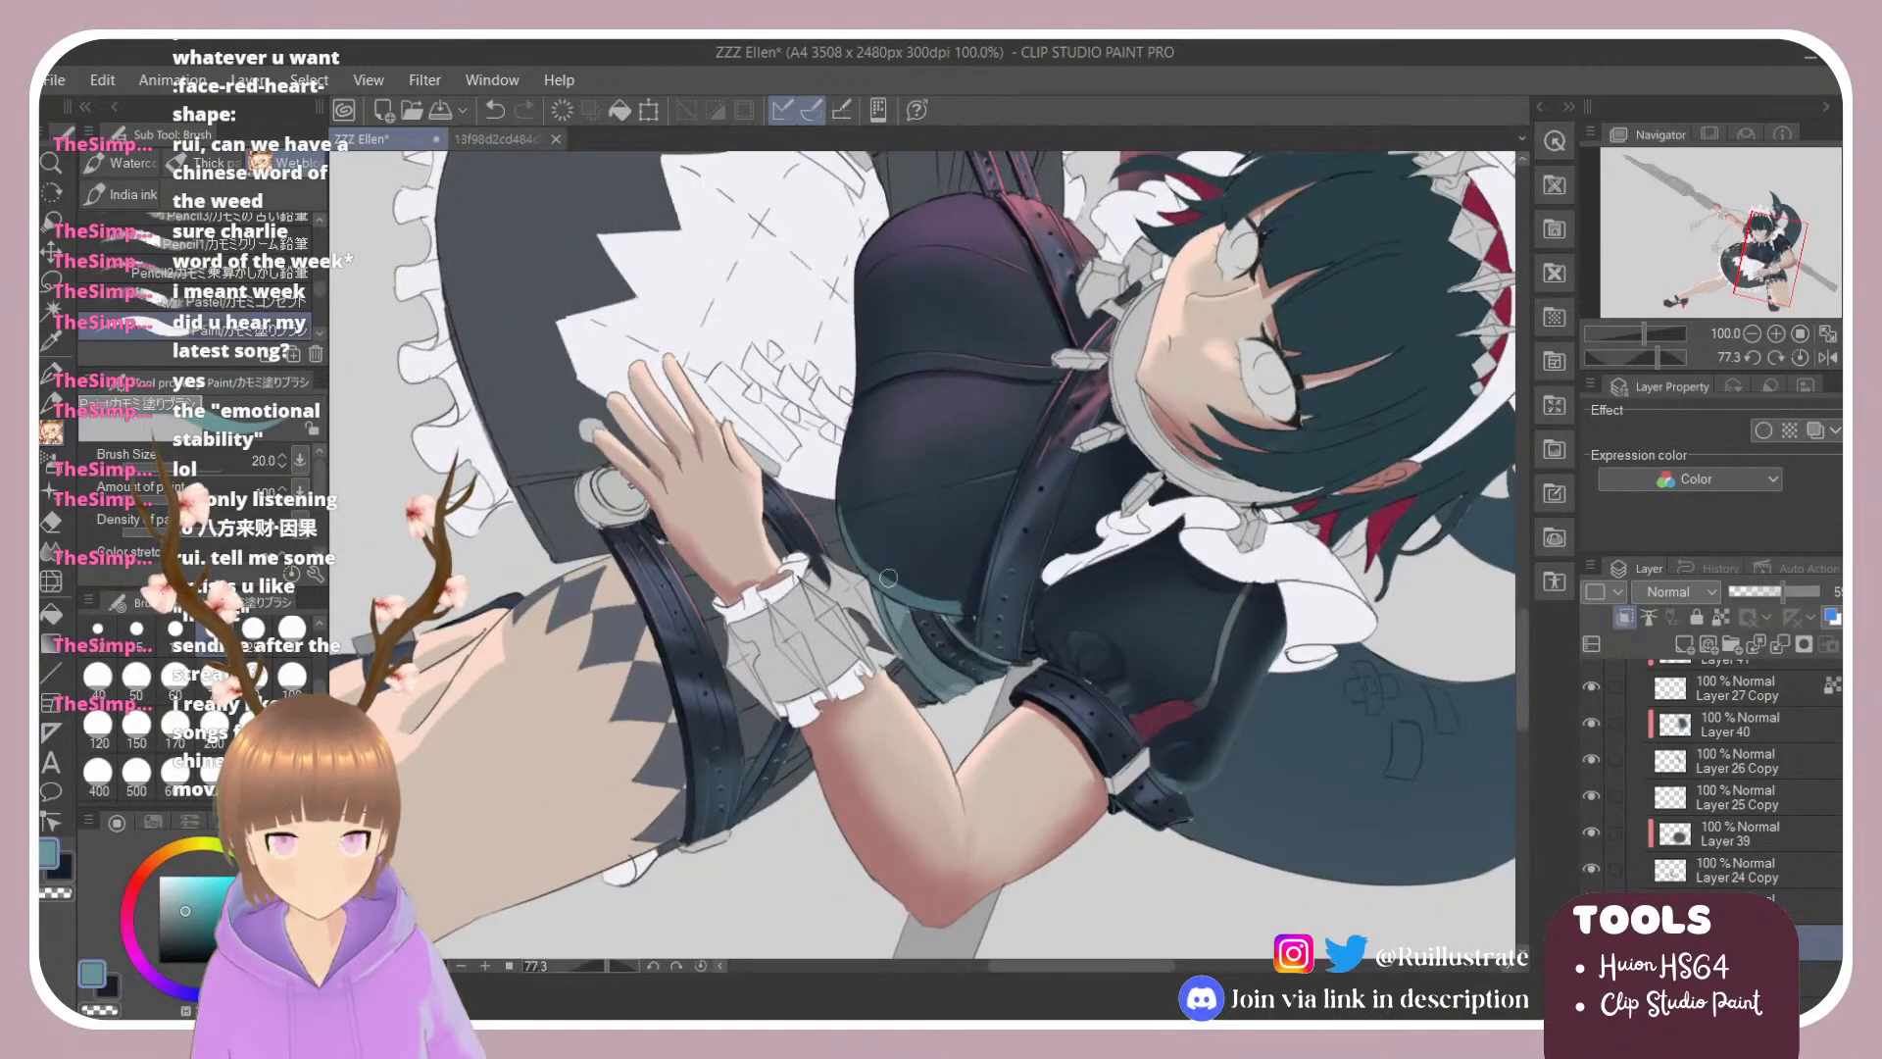
pyautogui.scroll(-2, 314, 296)
pyautogui.click(196, 308)
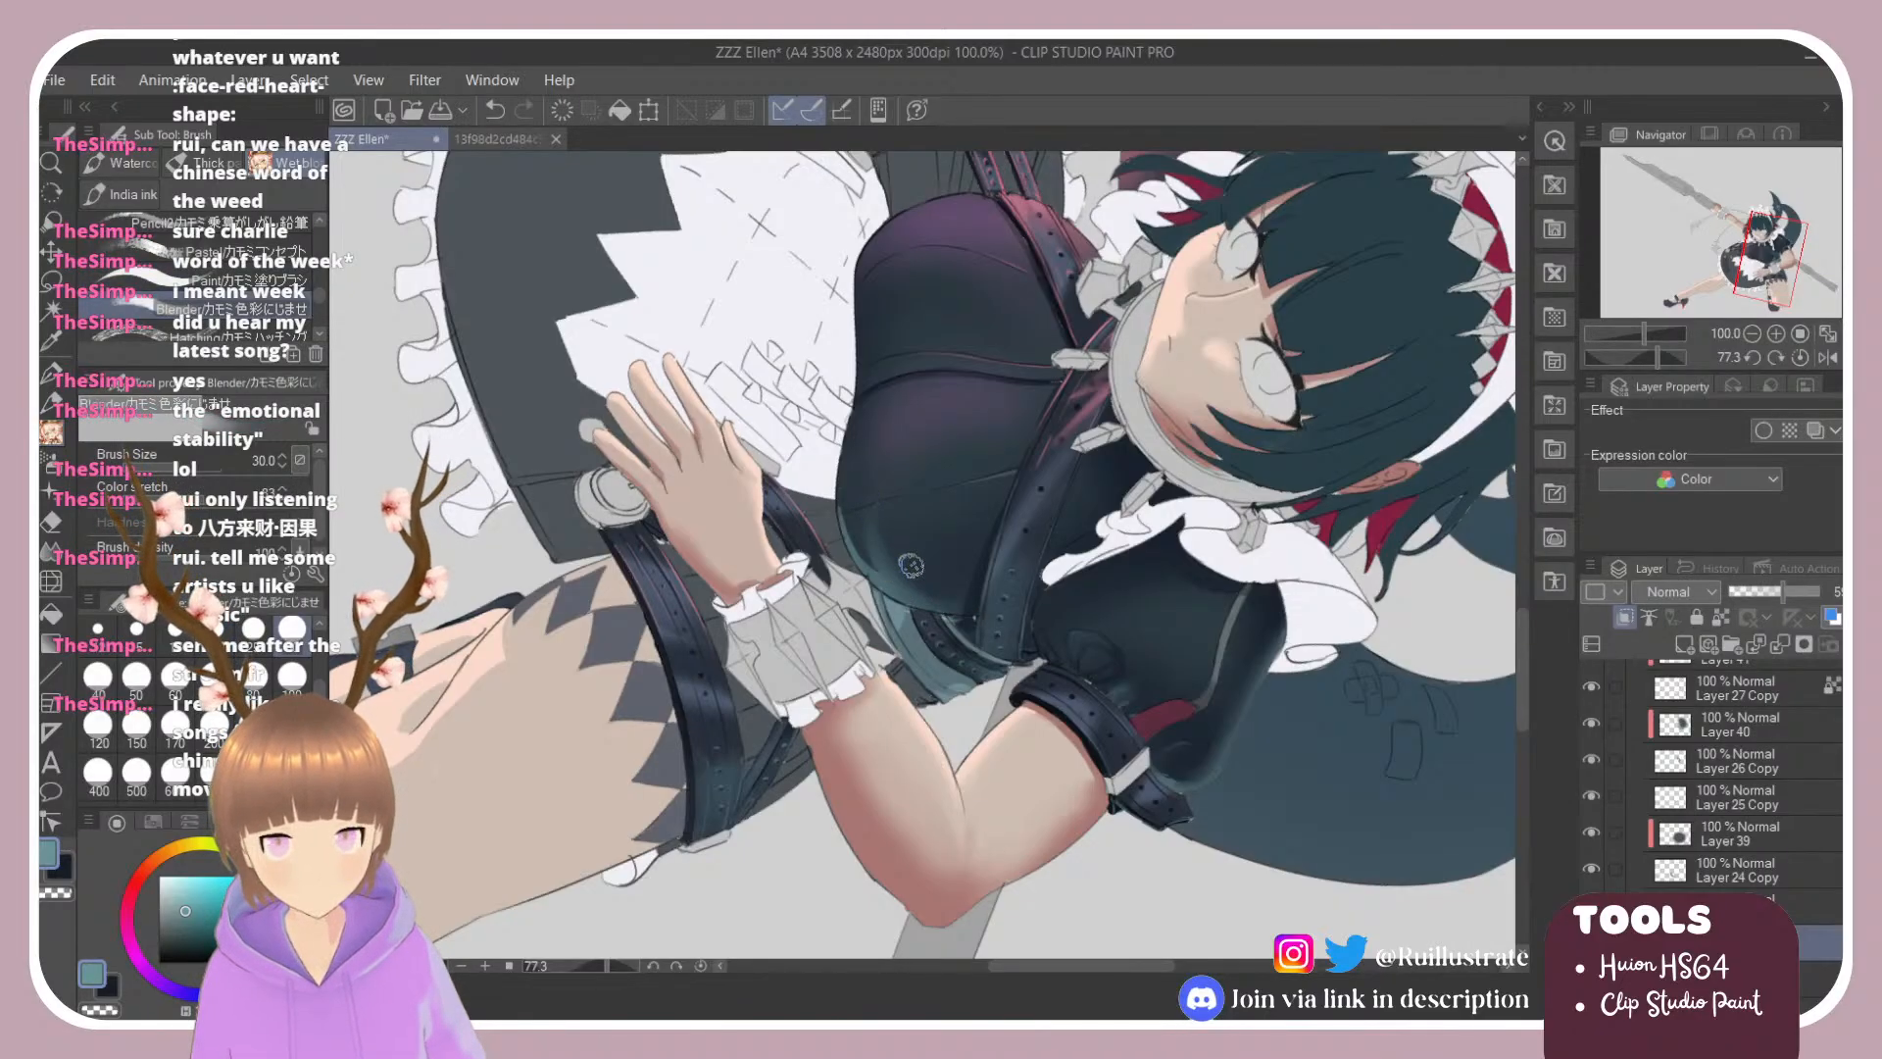
pyautogui.hotkey('ctrl', 'z')
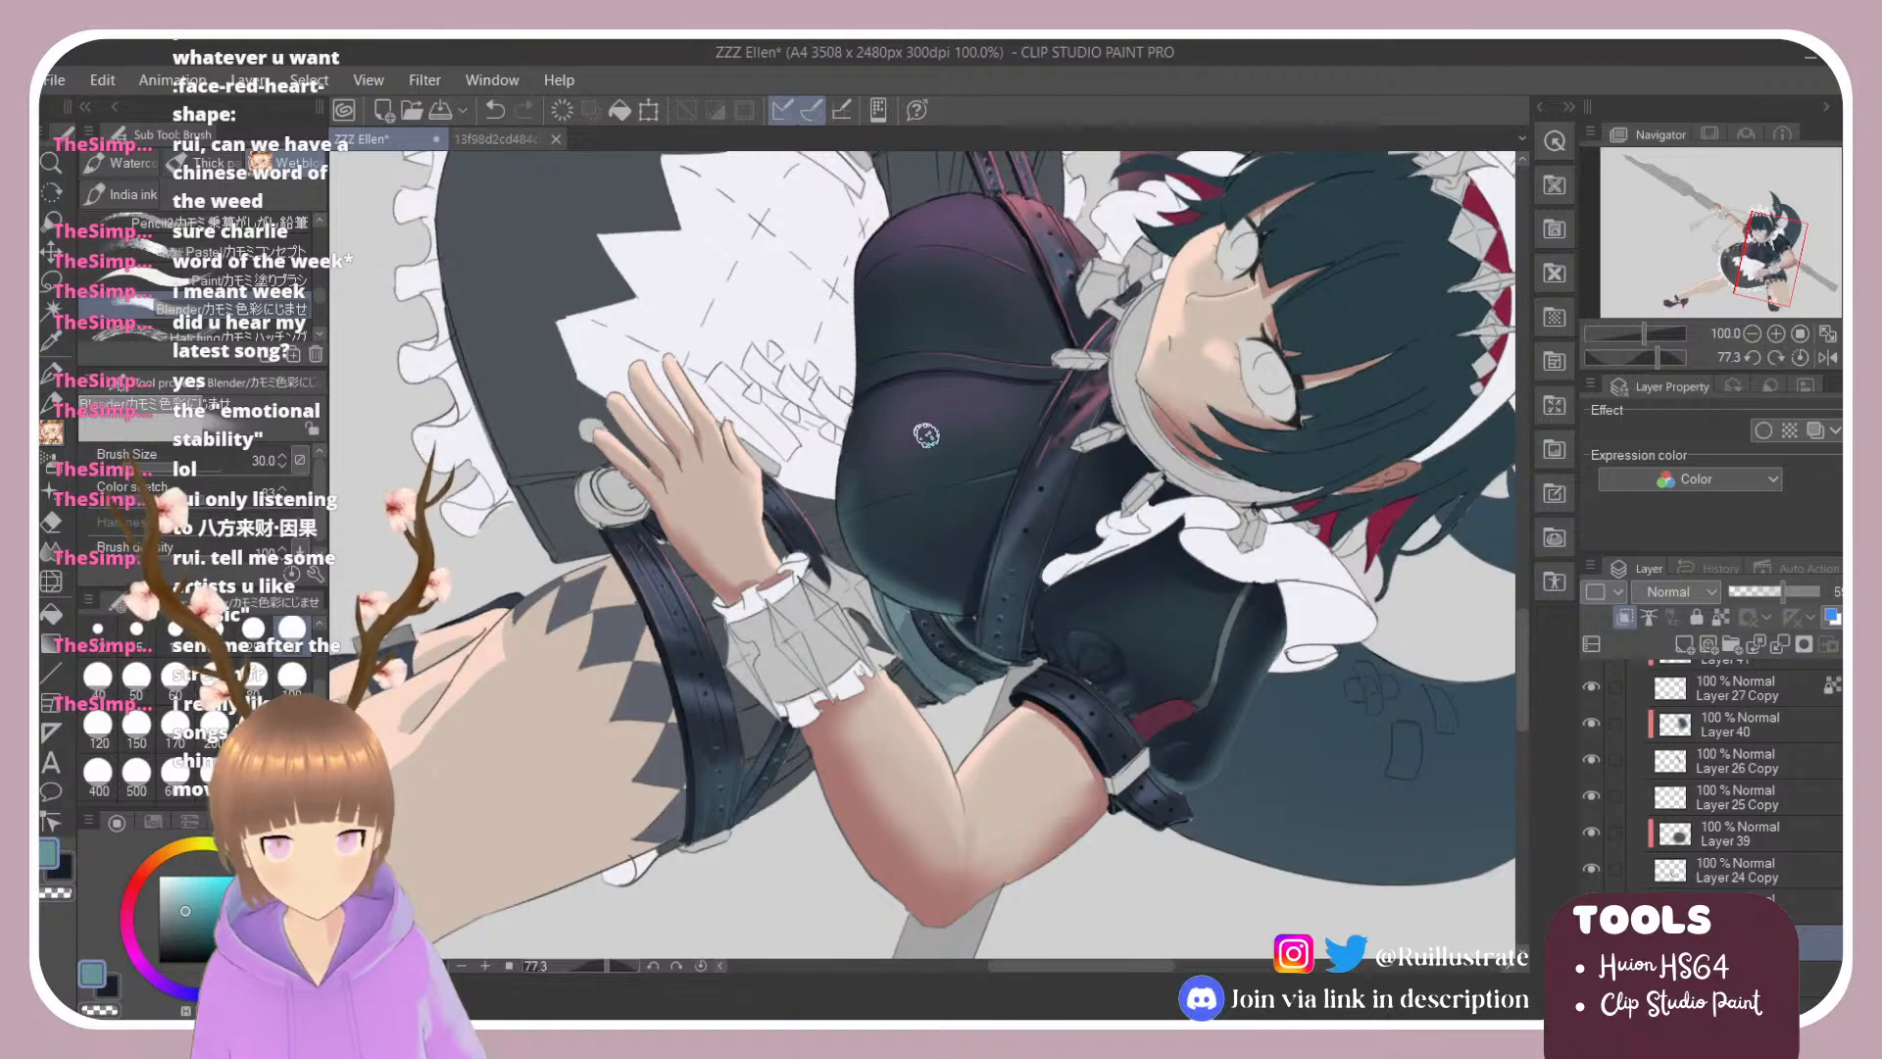
pyautogui.hotkey('shift', 'space')
pyautogui.moveTo(917, 434)
pyautogui.mouseDown()
pyautogui.moveTo(761, 405)
pyautogui.moveTo(774, 639)
pyautogui.moveTo(730, 468)
pyautogui.mouseUp()
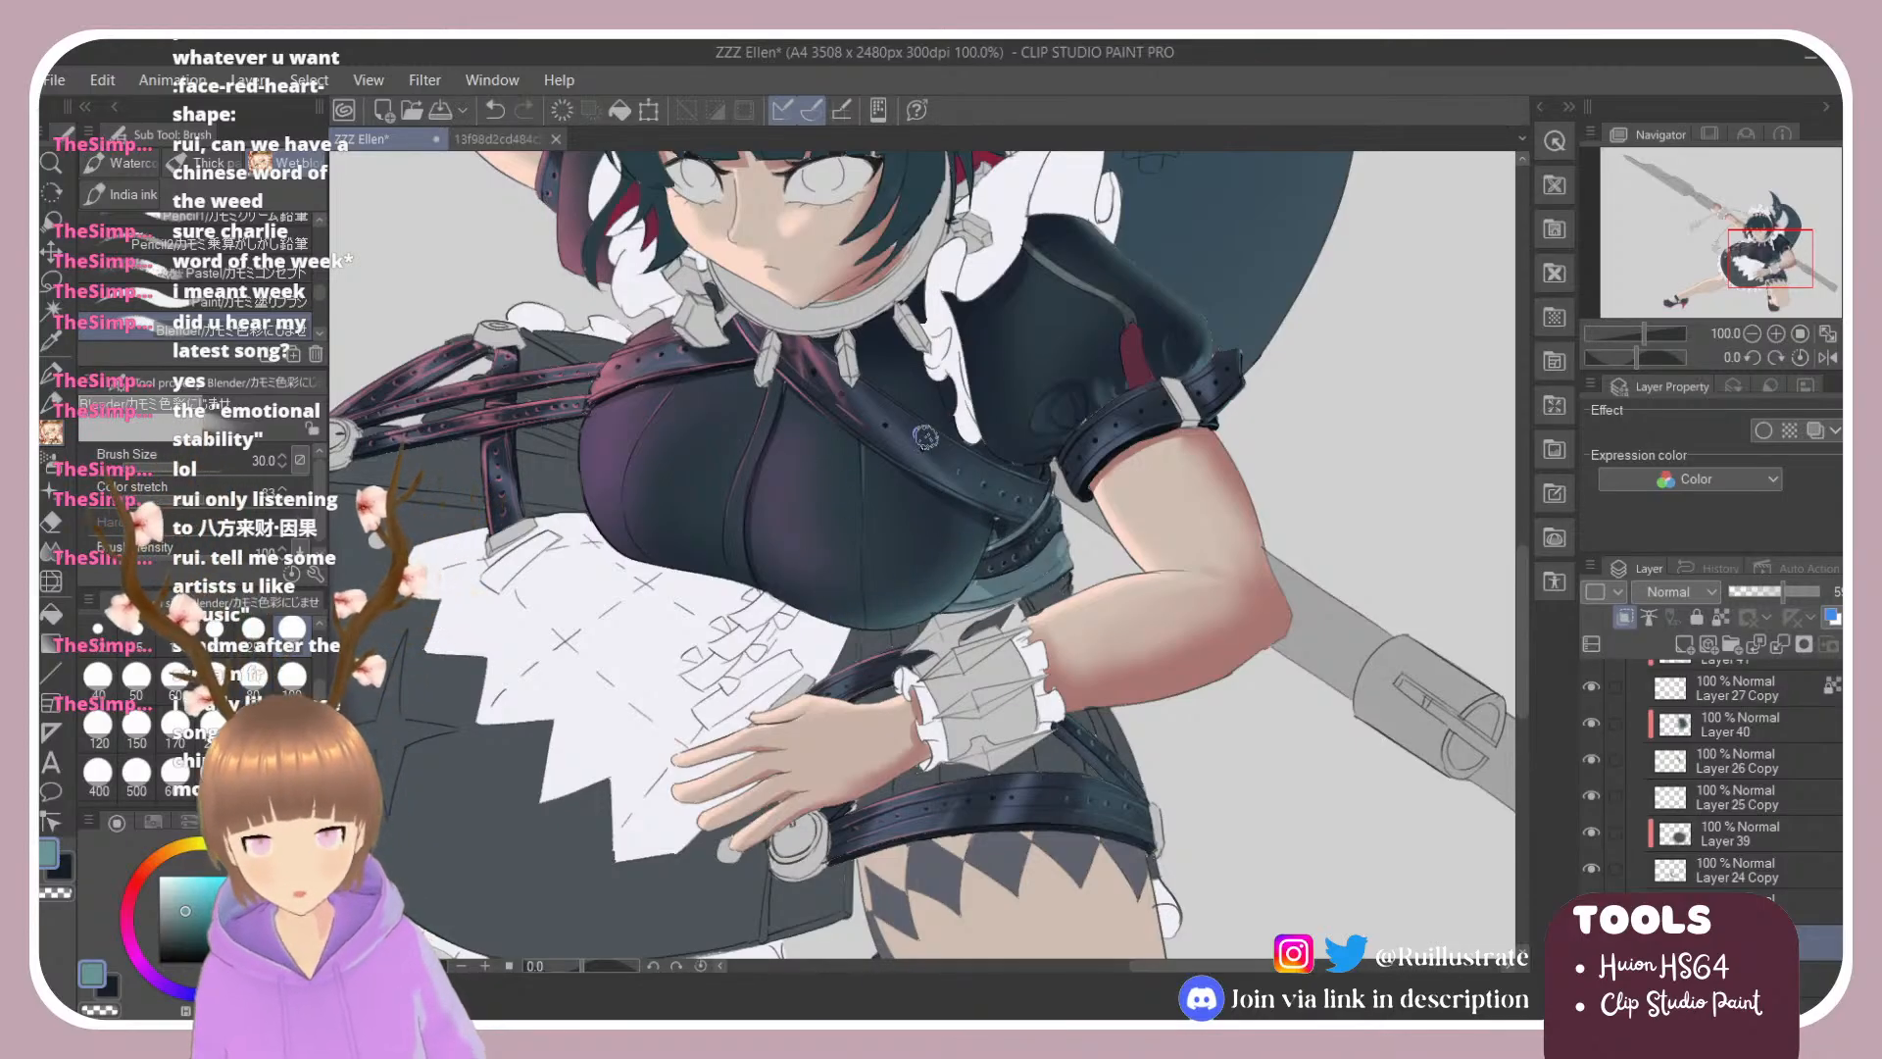
pyautogui.scroll(-4, 1009, 492)
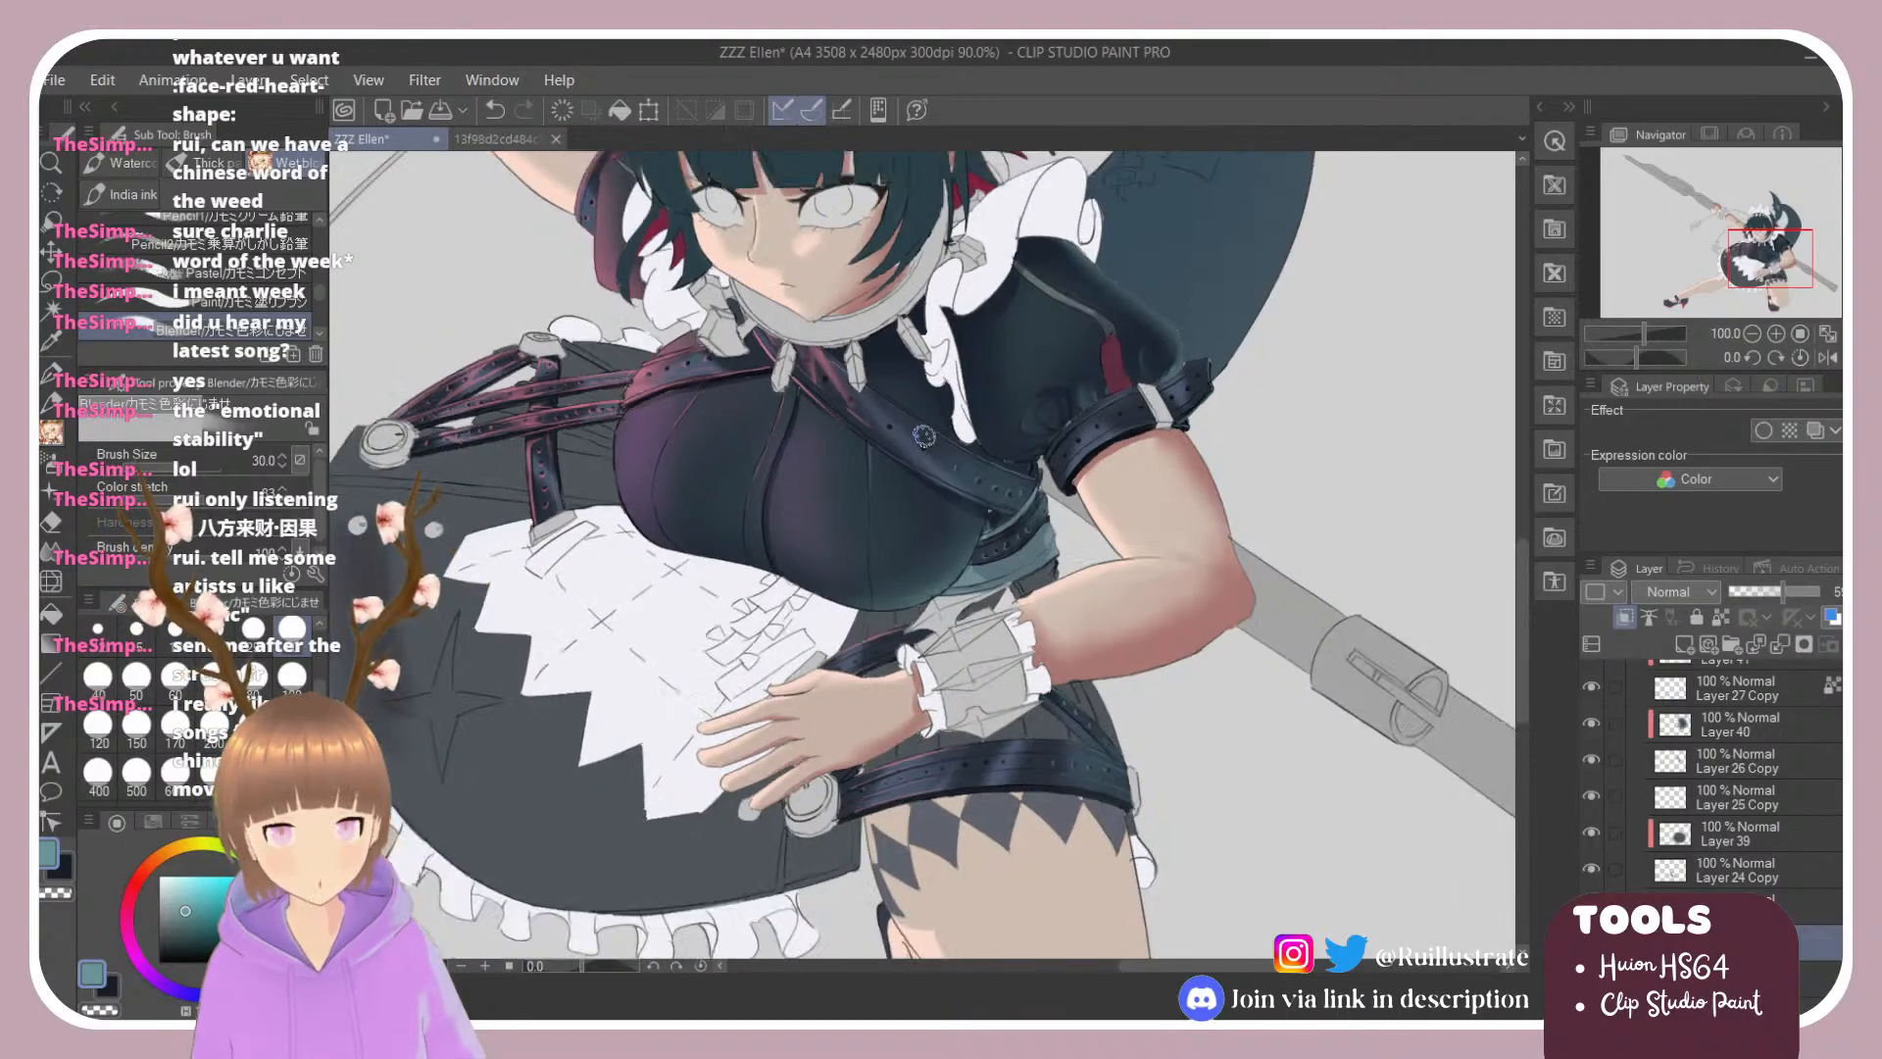
pyautogui.scroll(4, 995, 470)
pyautogui.scroll(1, 995, 470)
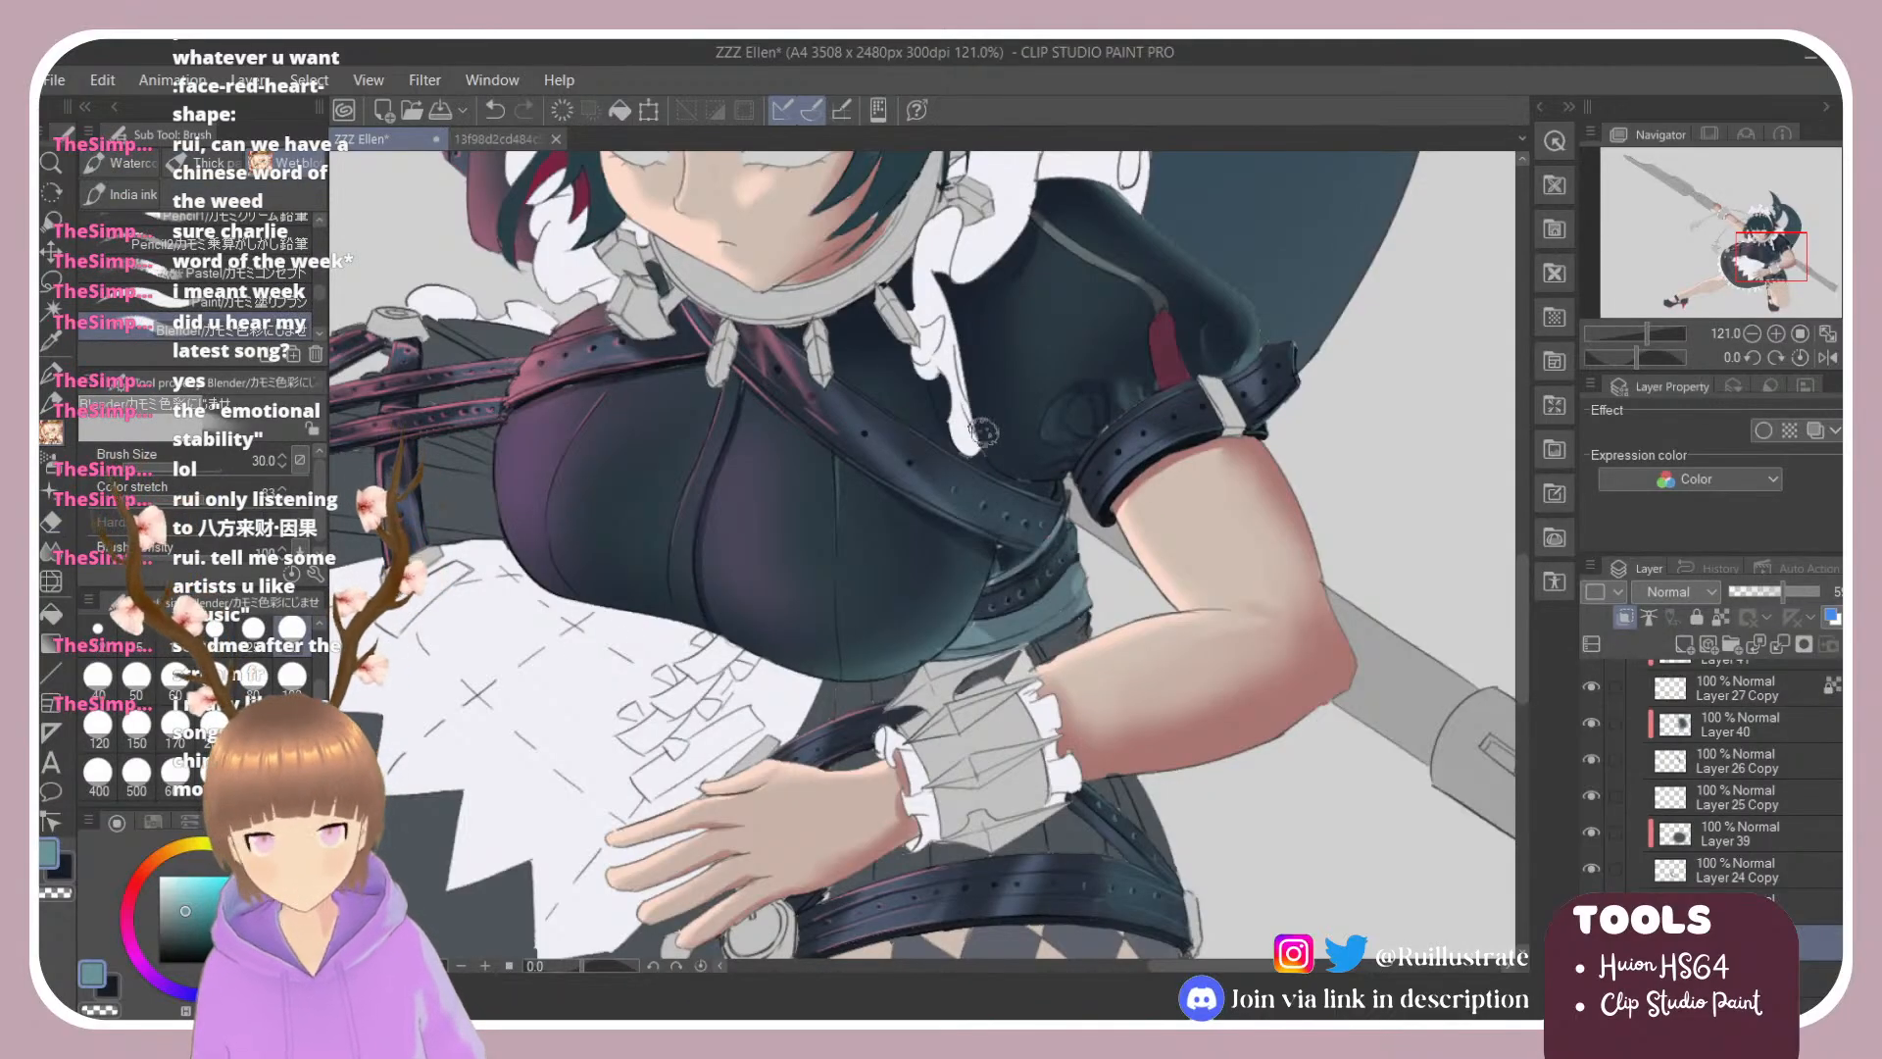
# Step: Paint muted teal light on the puff sleeve above the cuff, blend it at size 30, and refine the folds with the hard eraser
pyautogui.click(256, 301)
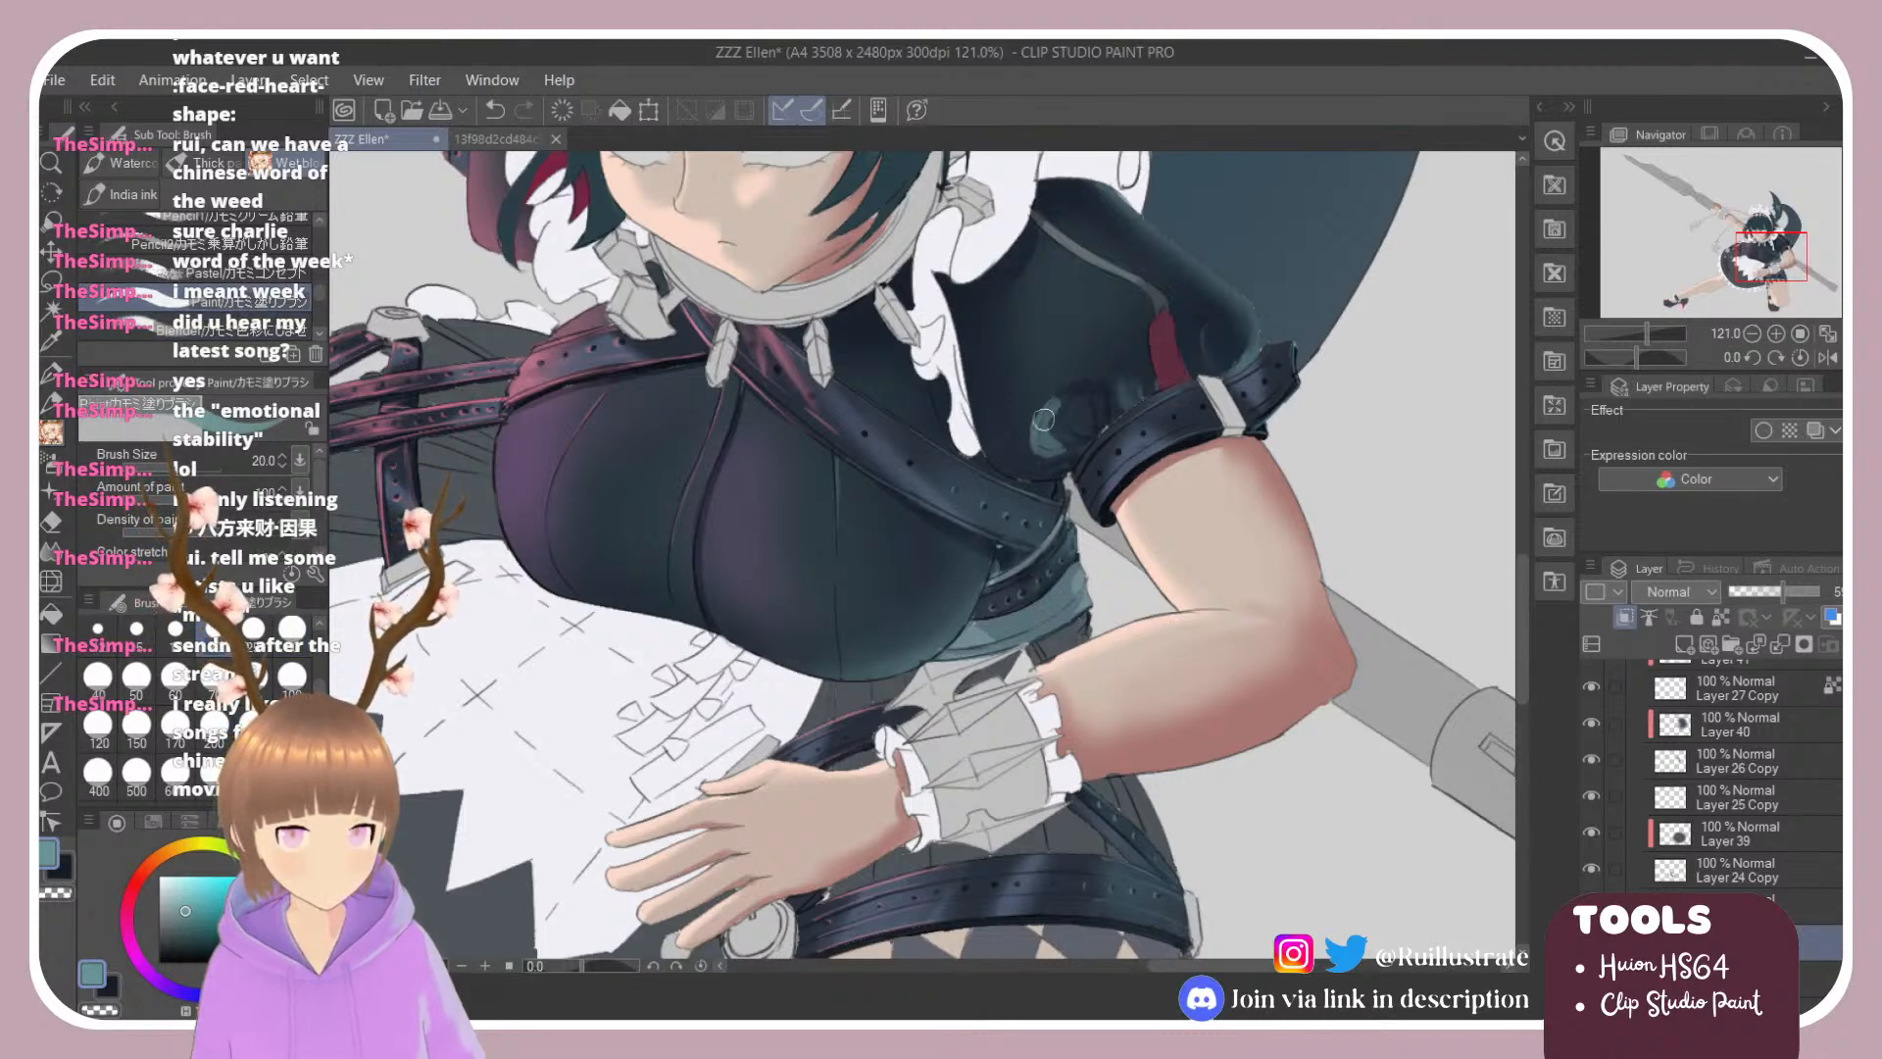
pyautogui.click(256, 329)
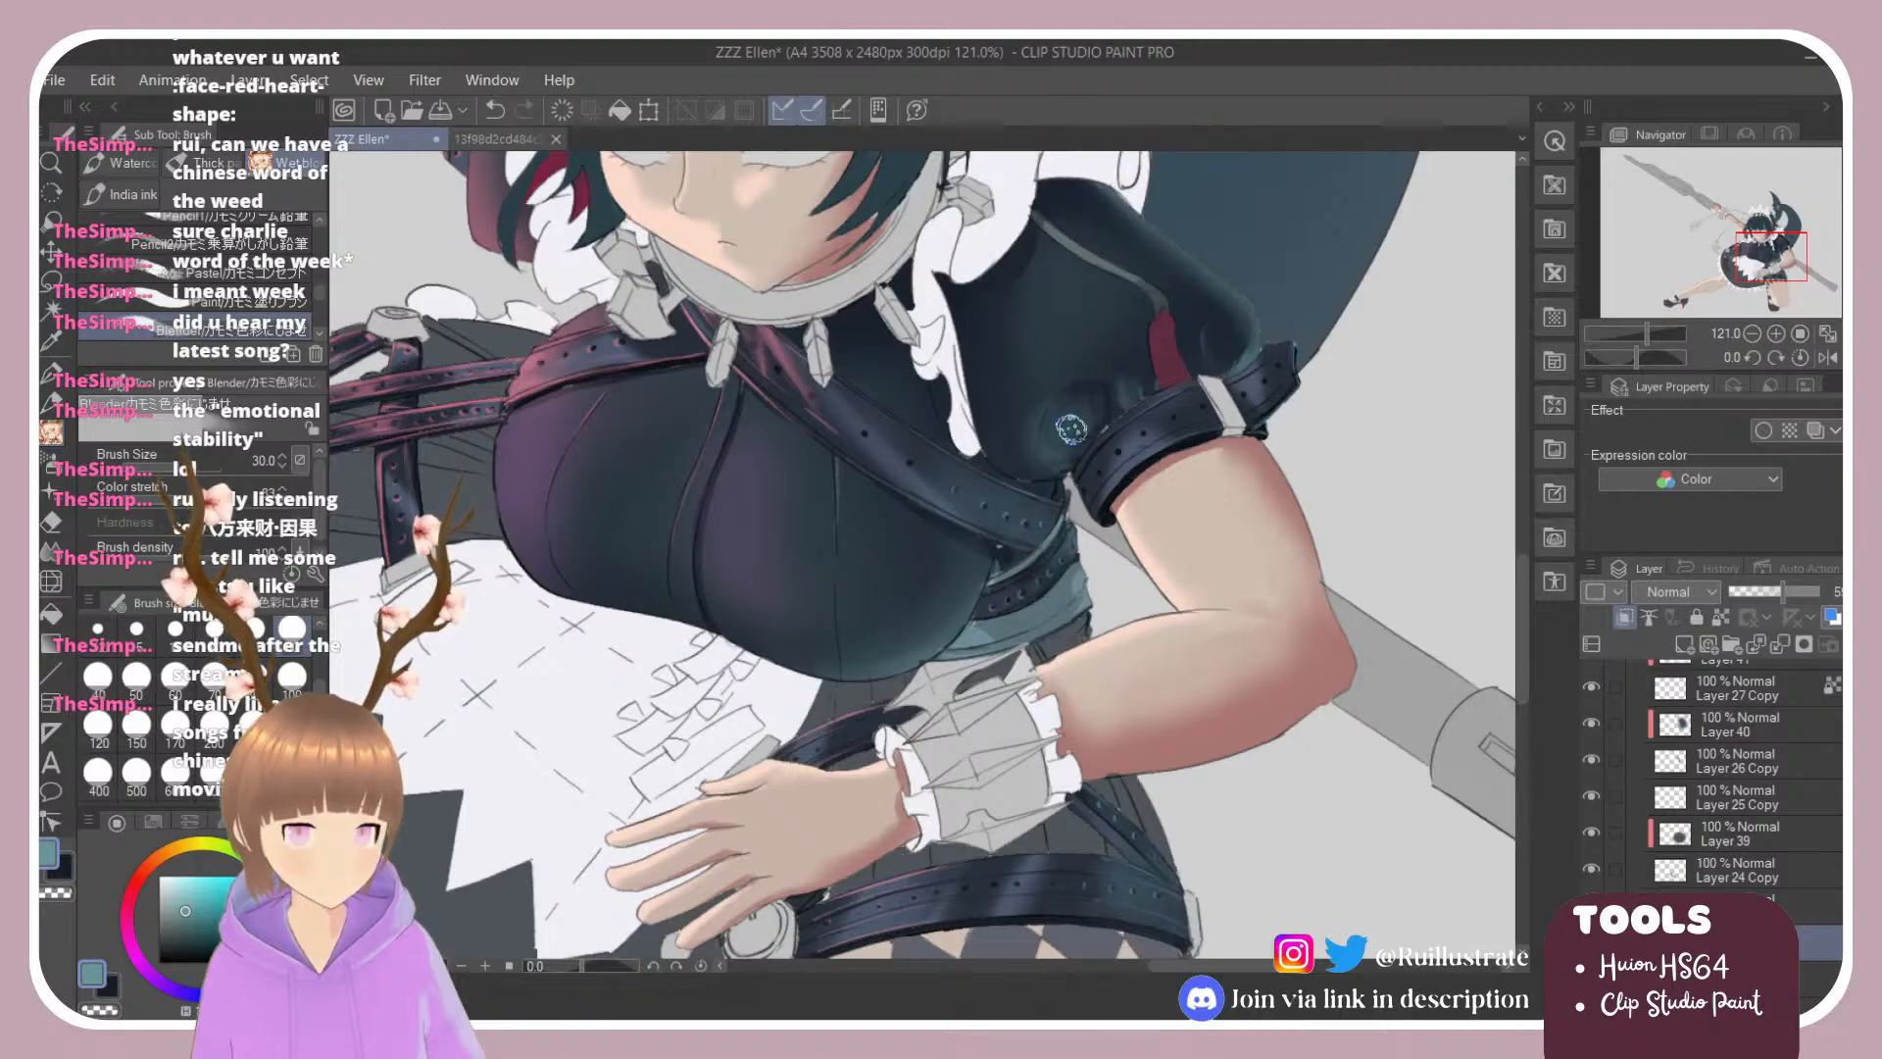
pyautogui.press('e')
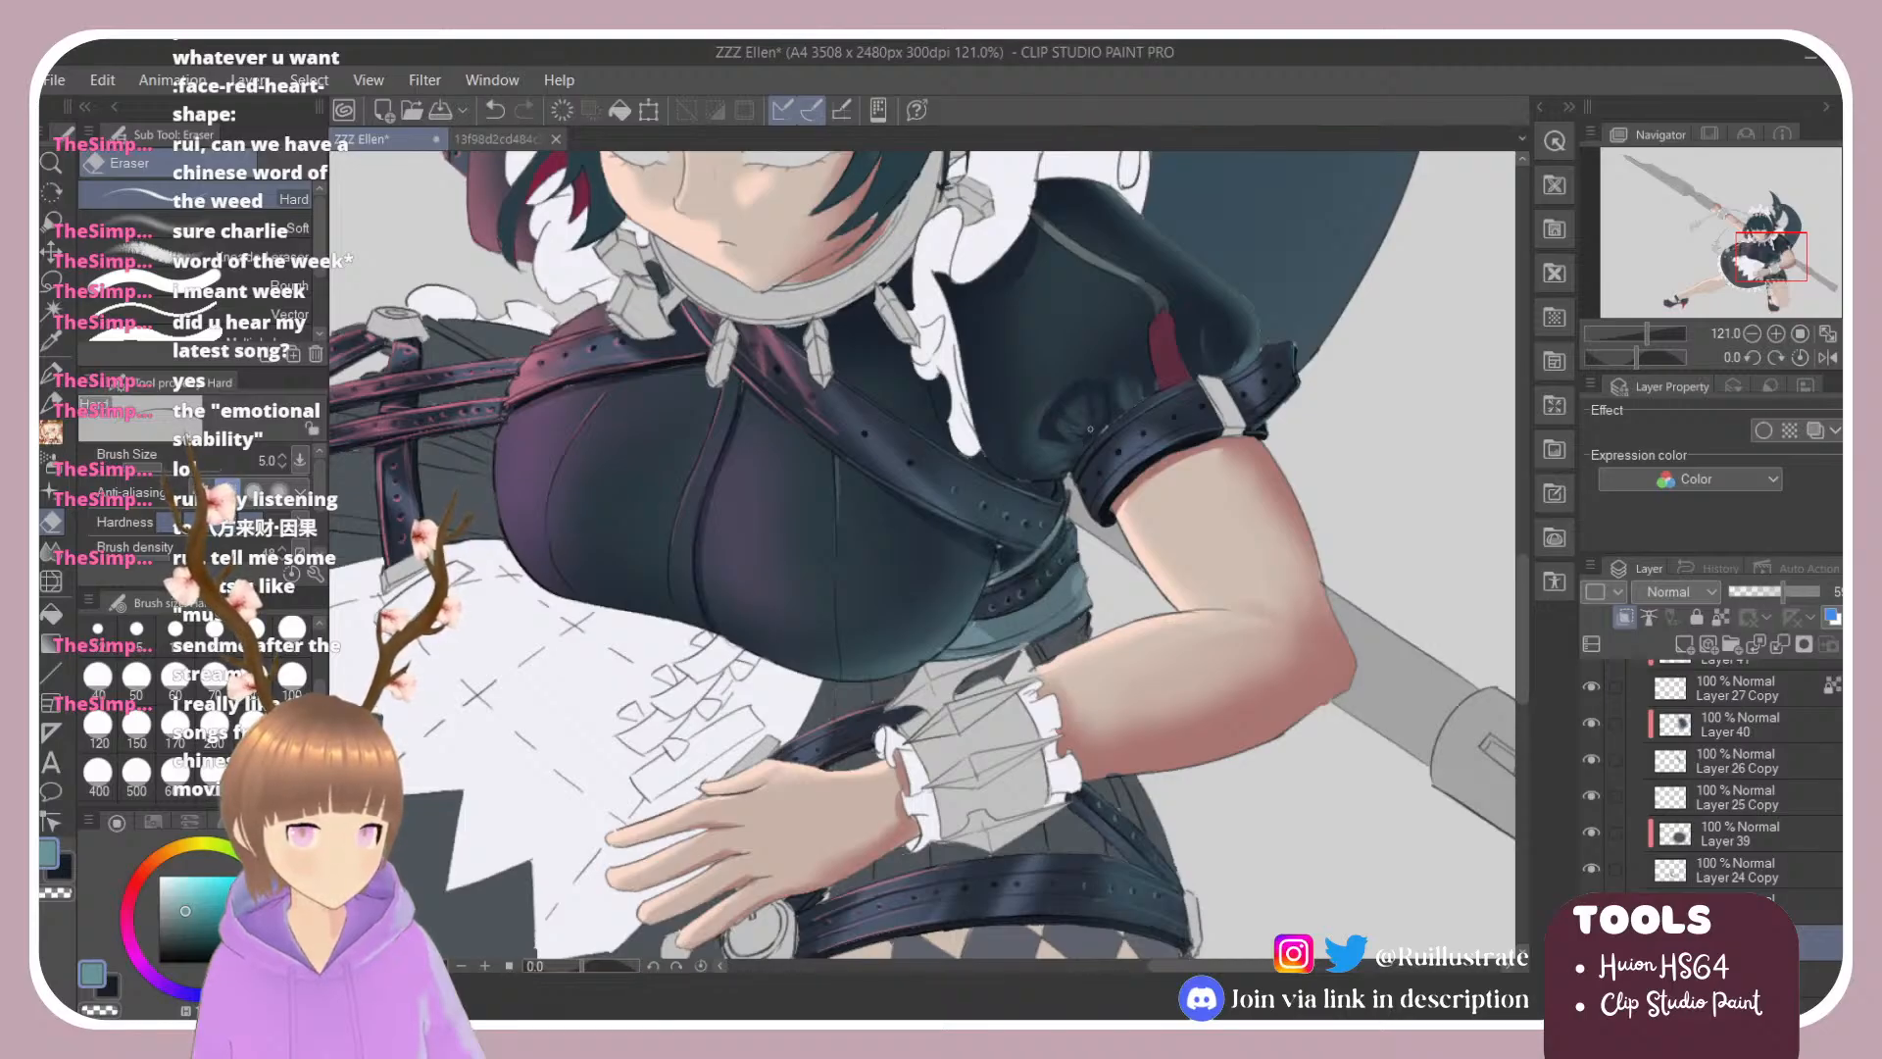
pyautogui.scroll(-3, 1214, 393)
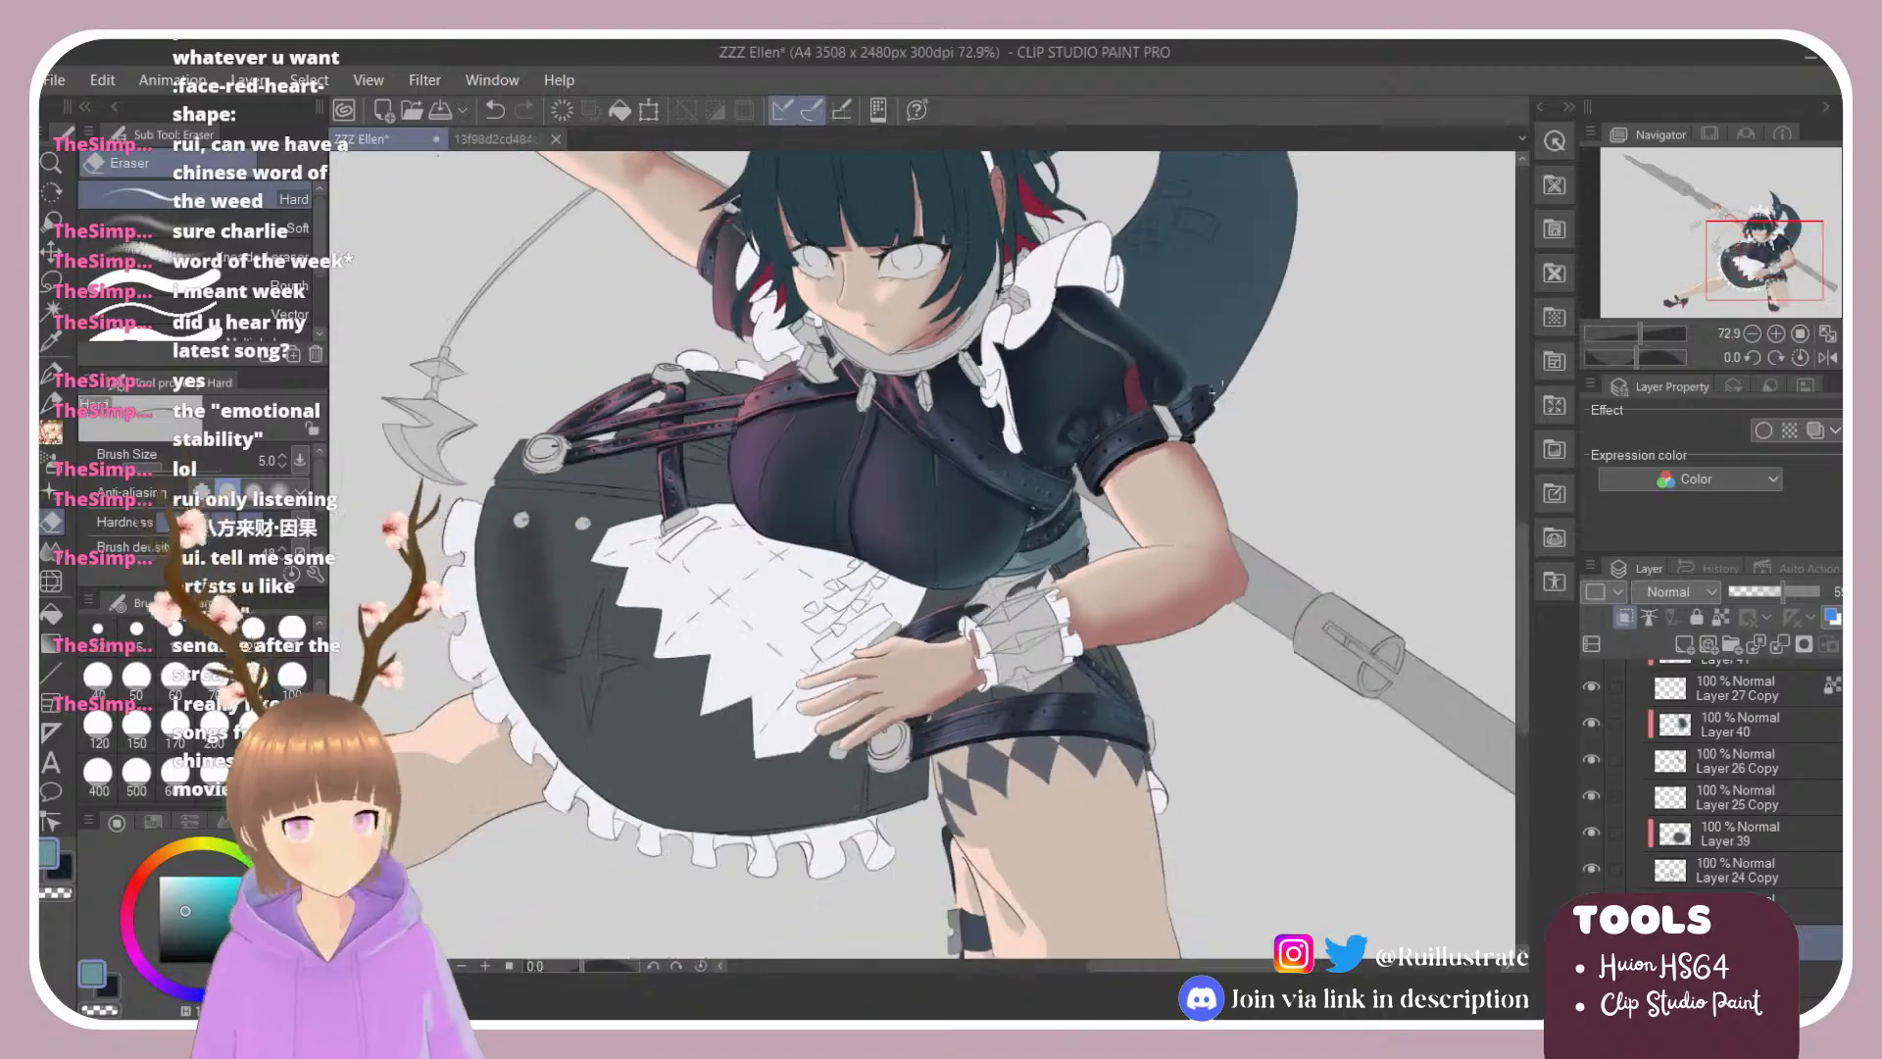
pyautogui.scroll(5, 1114, 420)
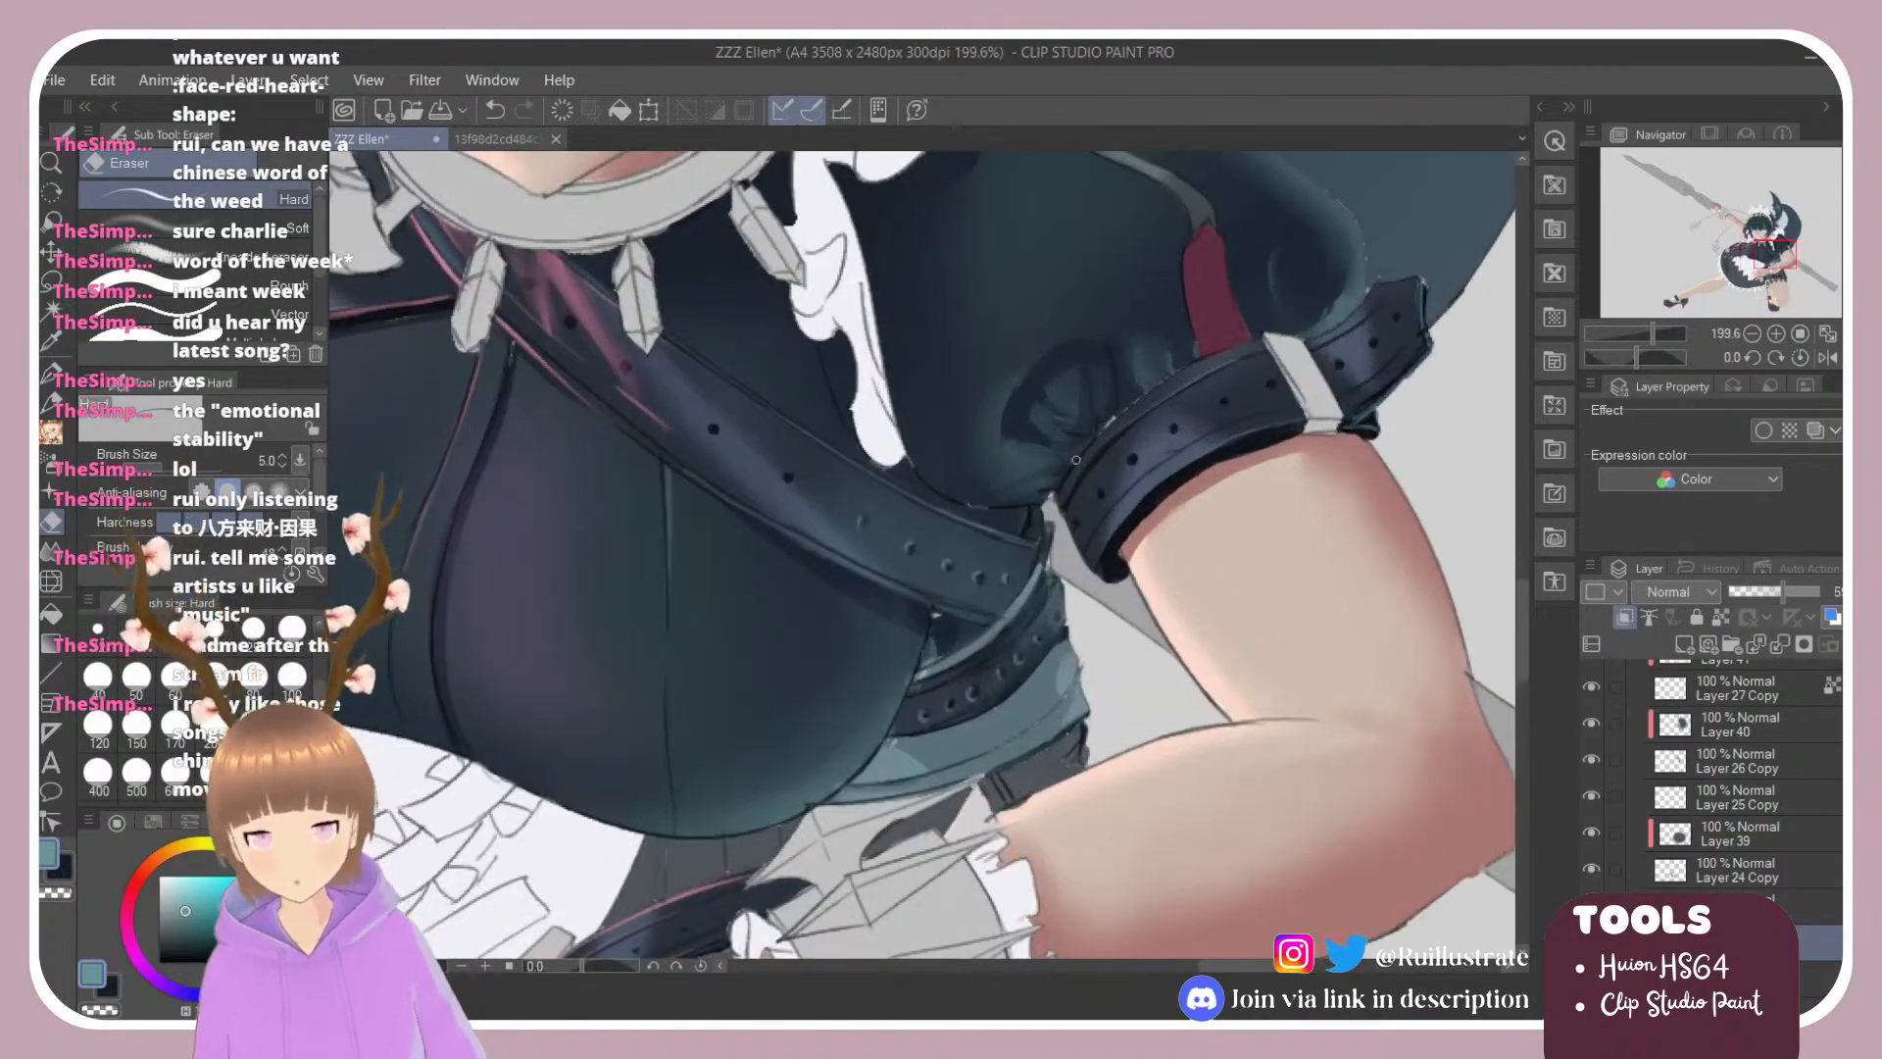
# Step: Shade the gathered folds above the sleeve cuff in sampled dark navy tones using the Pastel brush at size 20
pyautogui.keyDown('alt'); pyautogui.click(1030, 450); pyautogui.keyUp('alt')
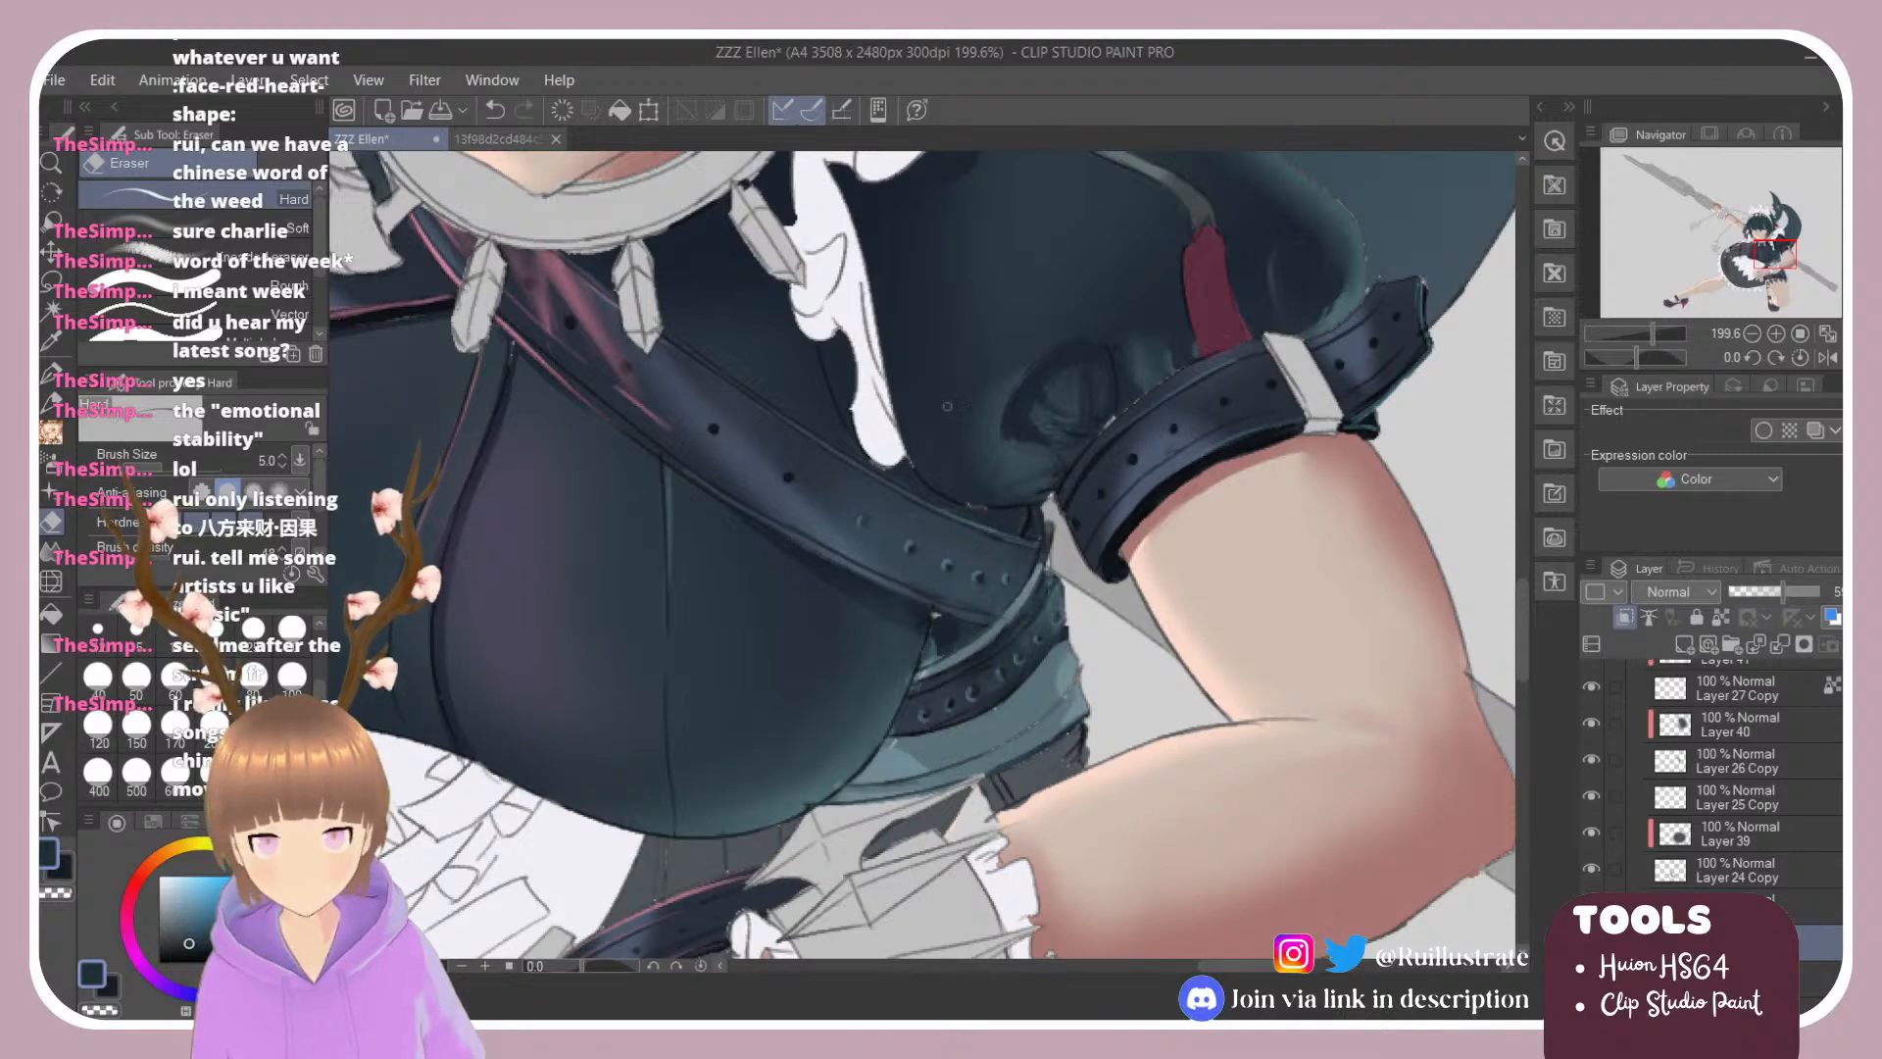
pyautogui.press('b')
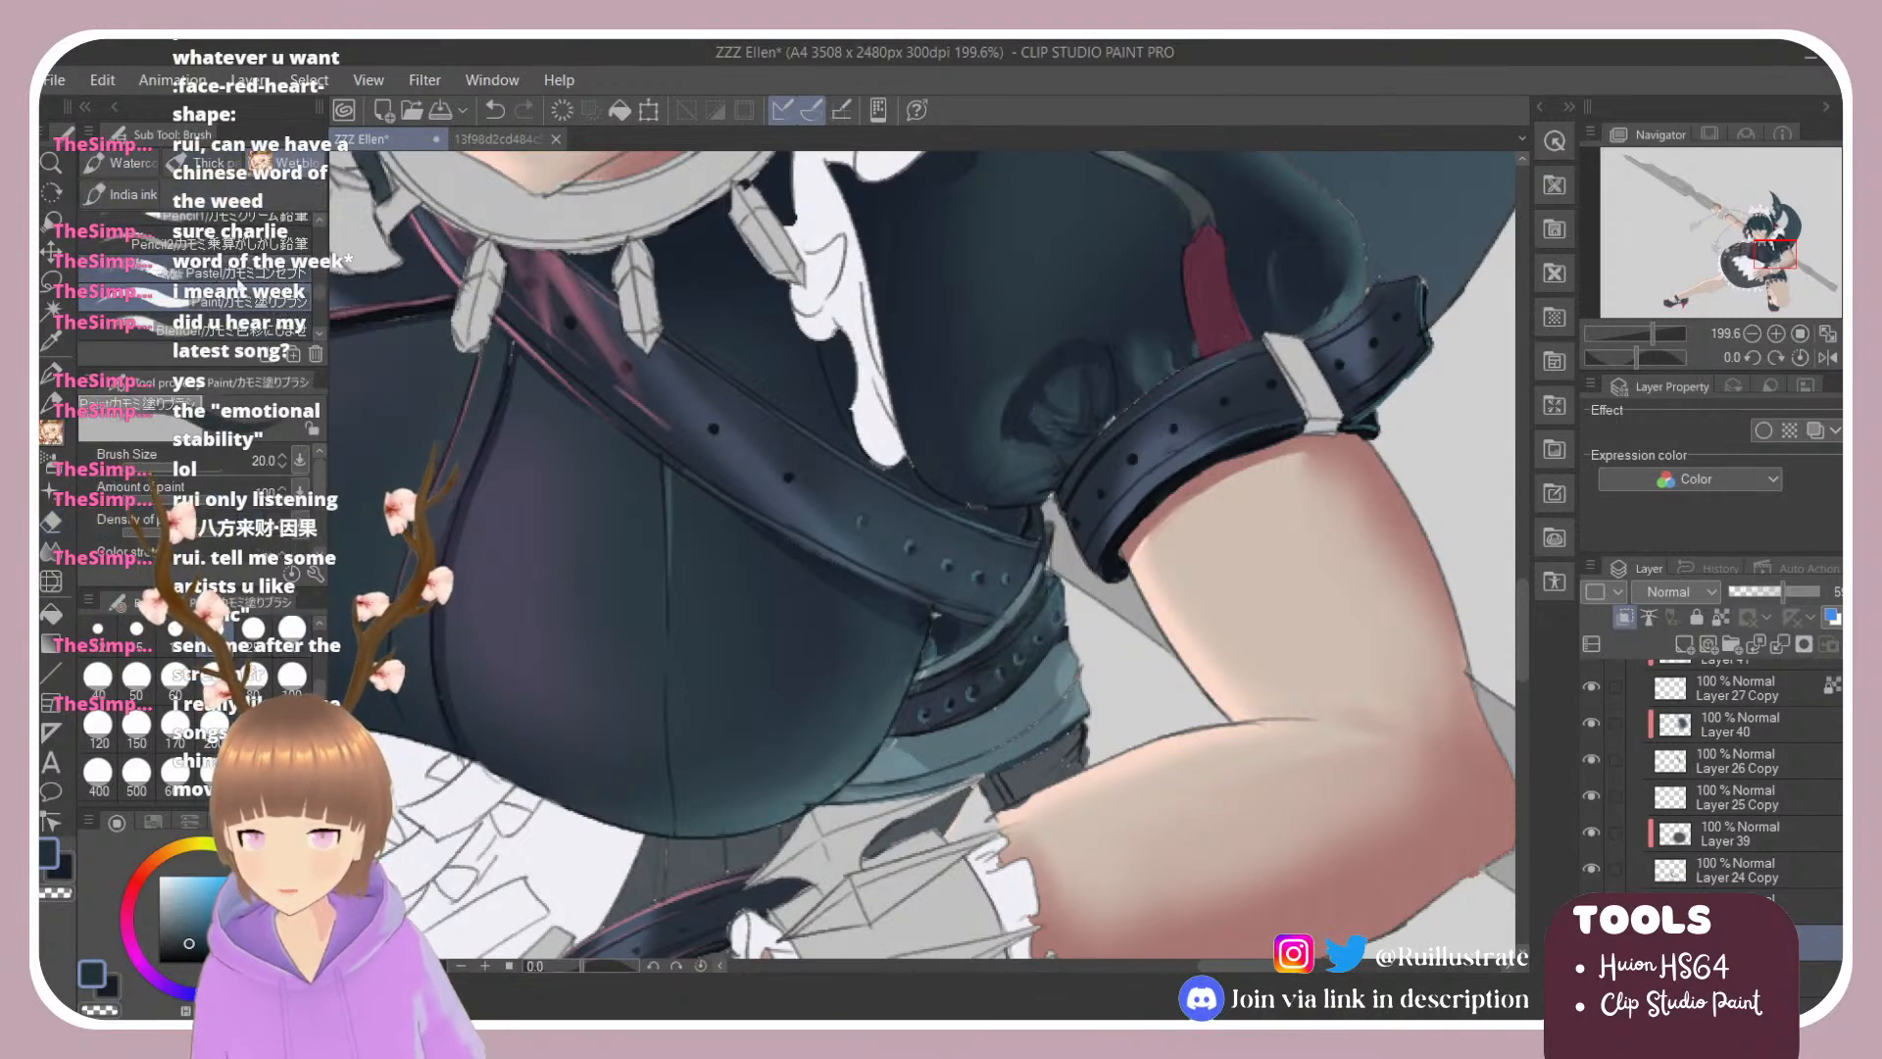
pyautogui.click(241, 274)
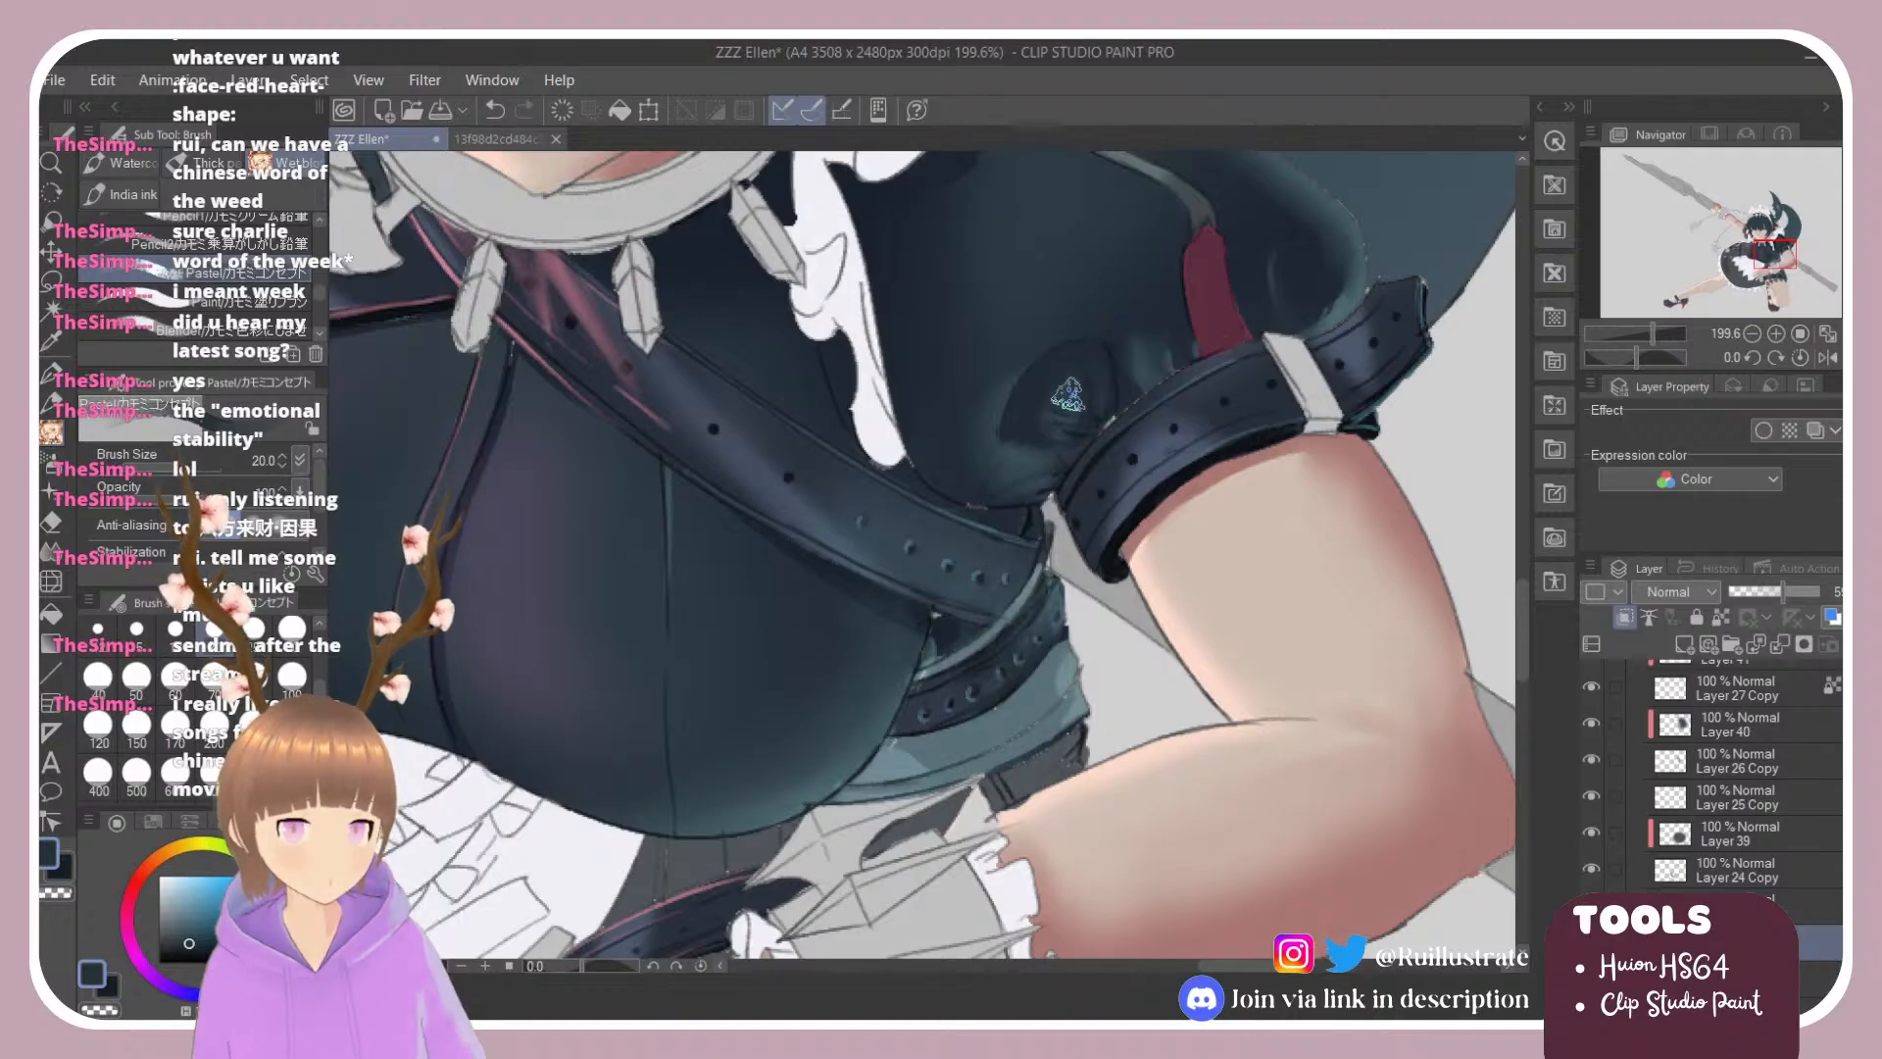
pyautogui.scroll(-3, 1069, 392)
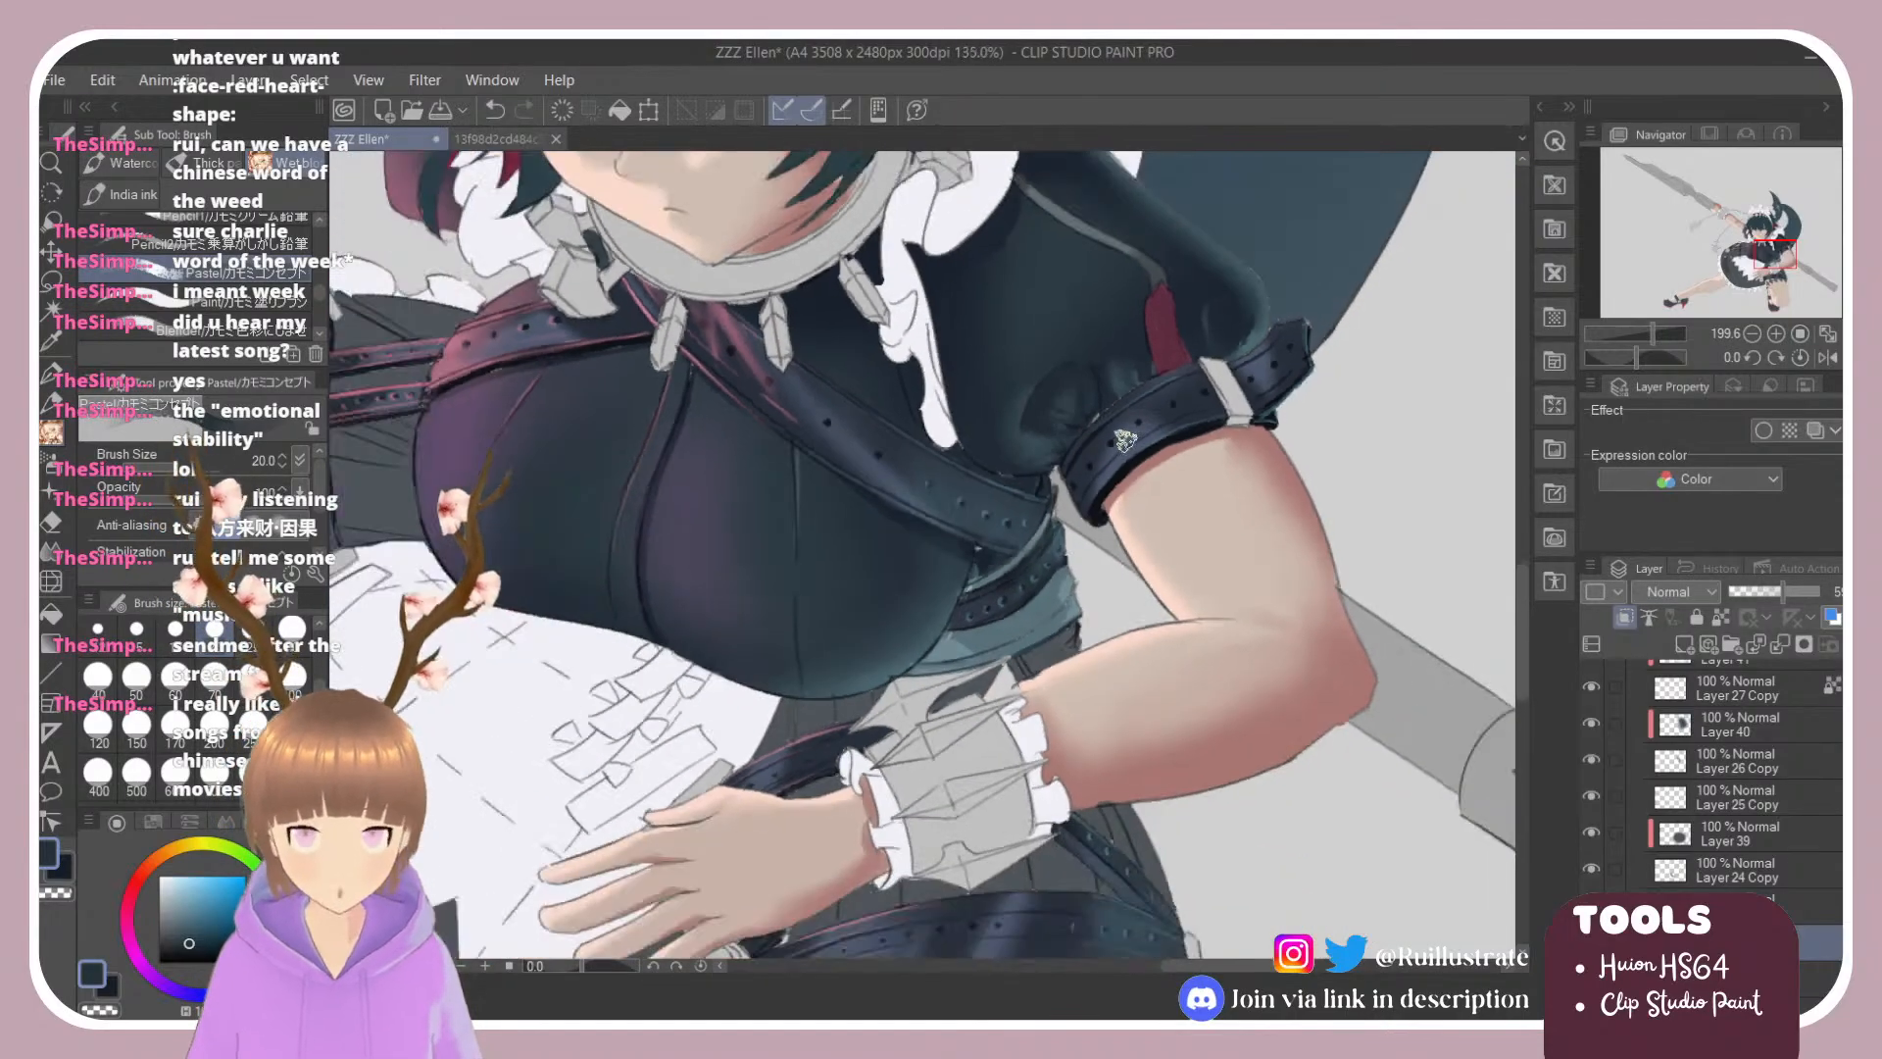
pyautogui.scroll(4, 1046, 469)
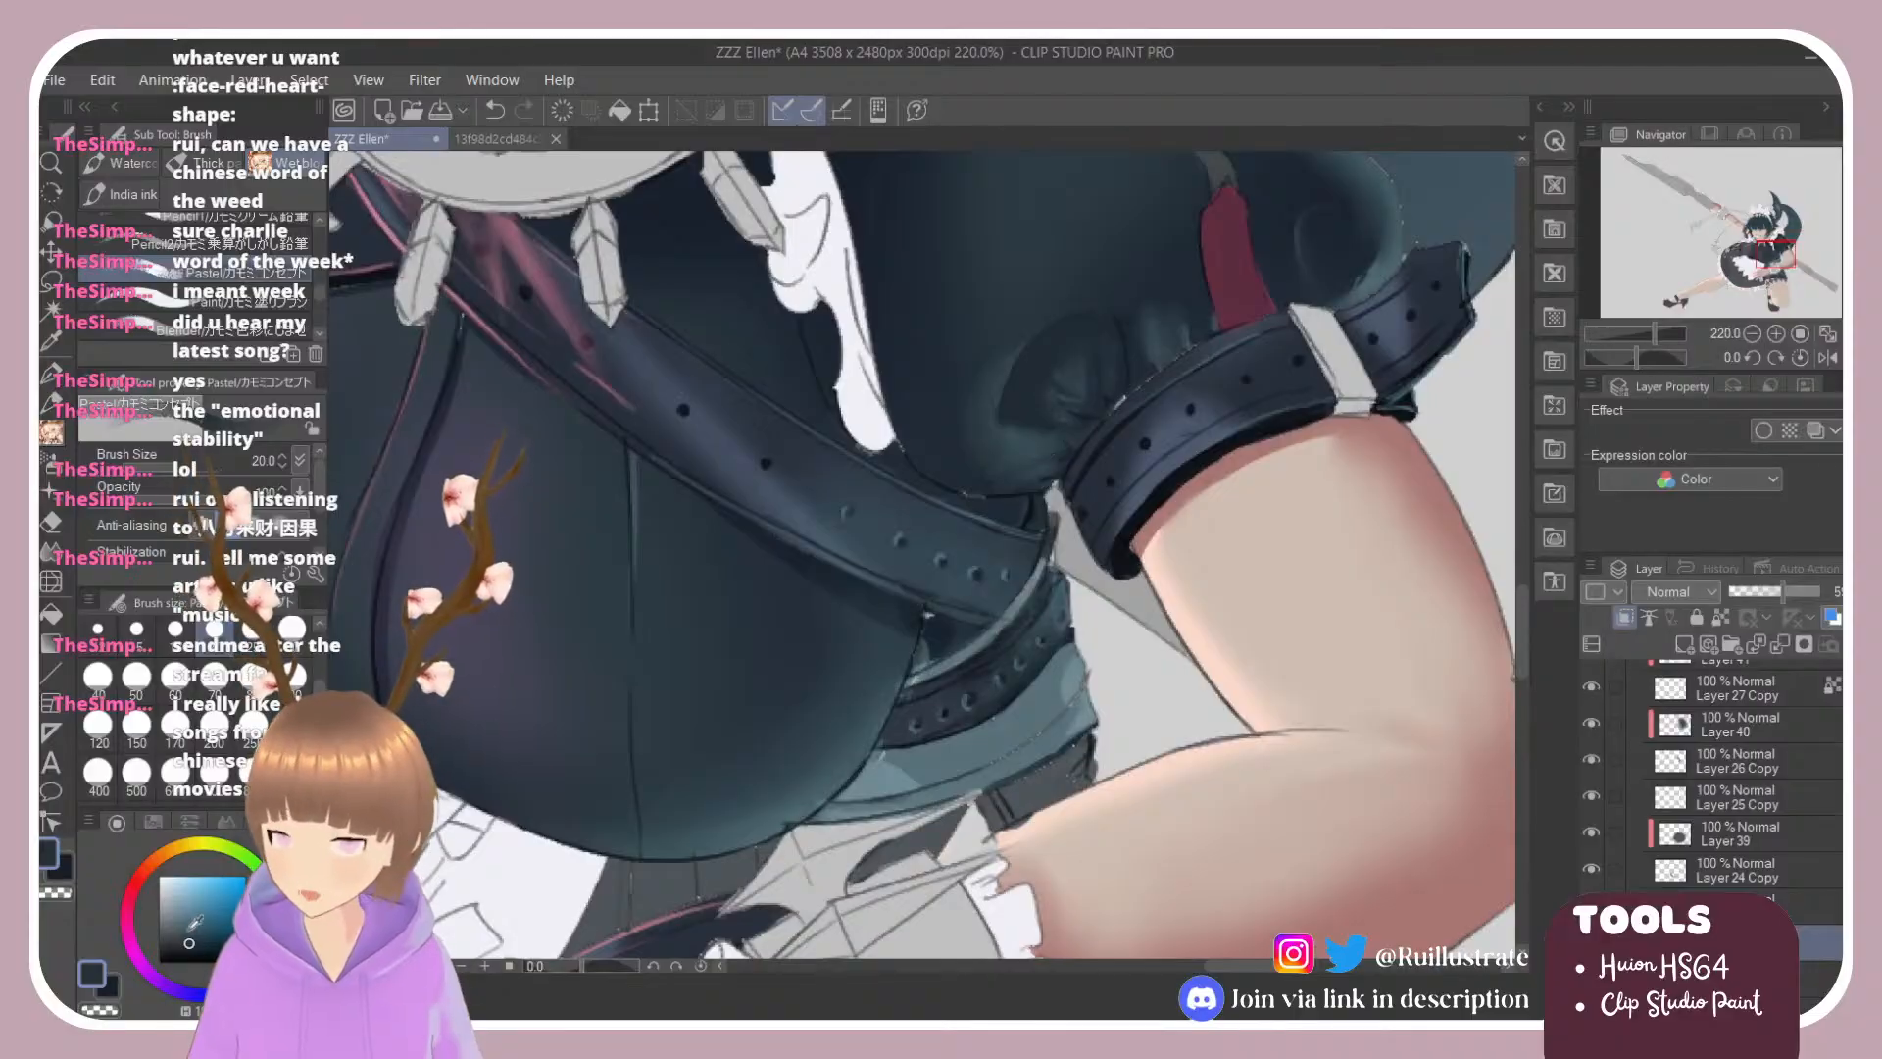
pyautogui.click(188, 937)
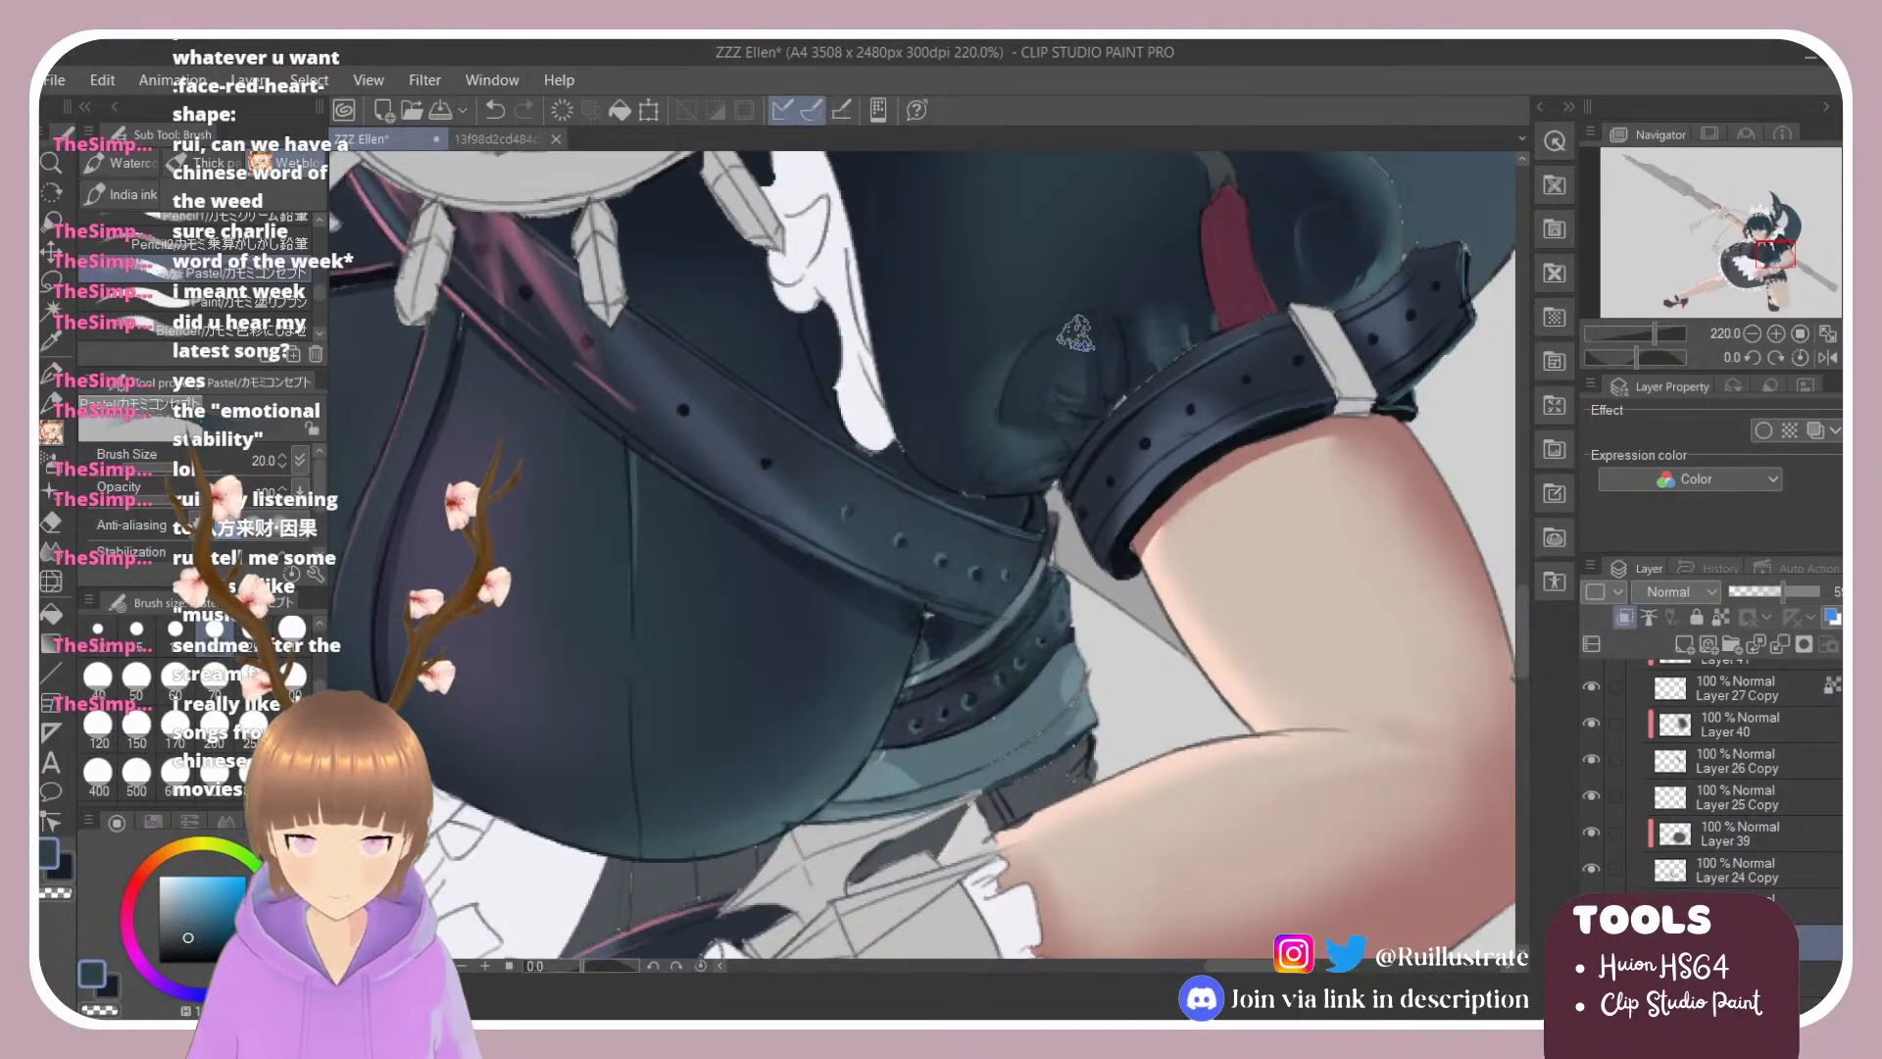
# Step: Examine the overall shading of the outfit, comparing the sleeve, bodice, straps and skirt across the figure
pyautogui.scroll(-8, 1100, 365)
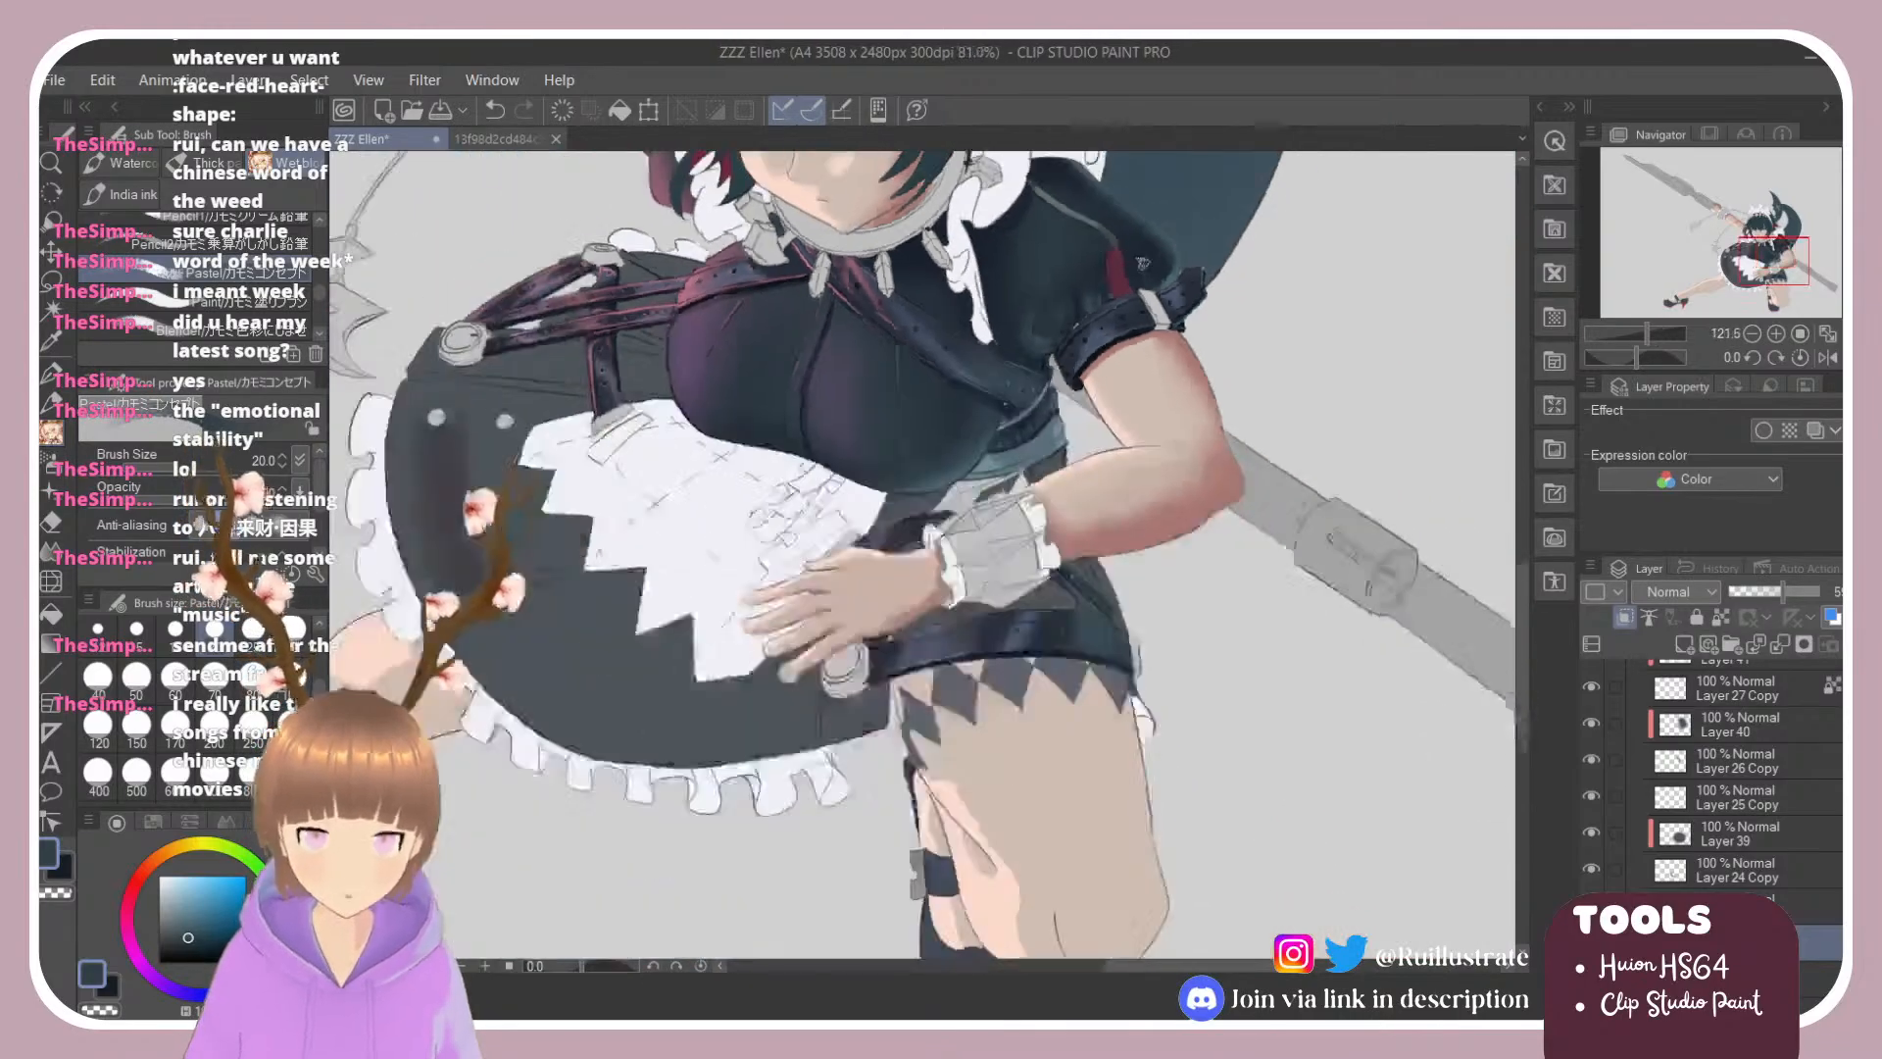
pyautogui.scroll(3, 1100, 574)
pyautogui.scroll(-3, 1142, 470)
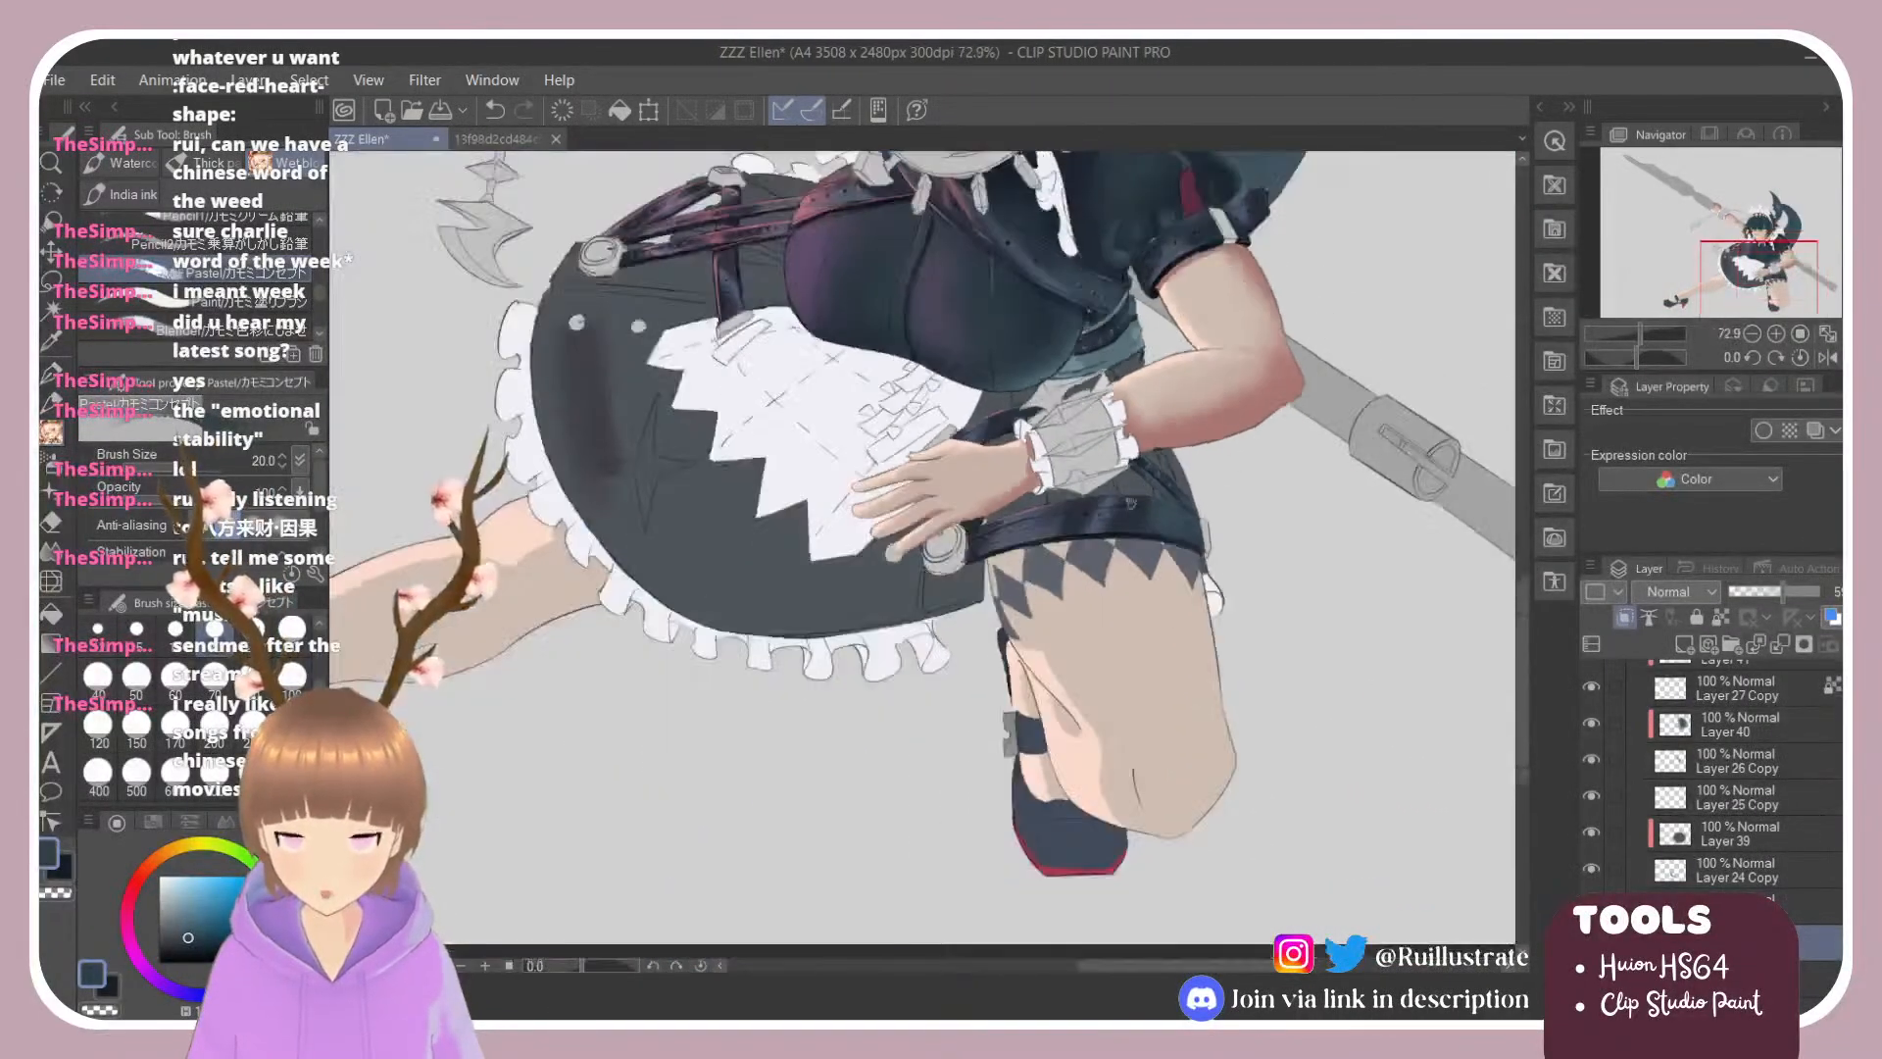
pyautogui.scroll(3, 949, 234)
pyautogui.scroll(-3, 1127, 564)
pyautogui.scroll(2, 1110, 516)
pyautogui.scroll(-2, 1026, 517)
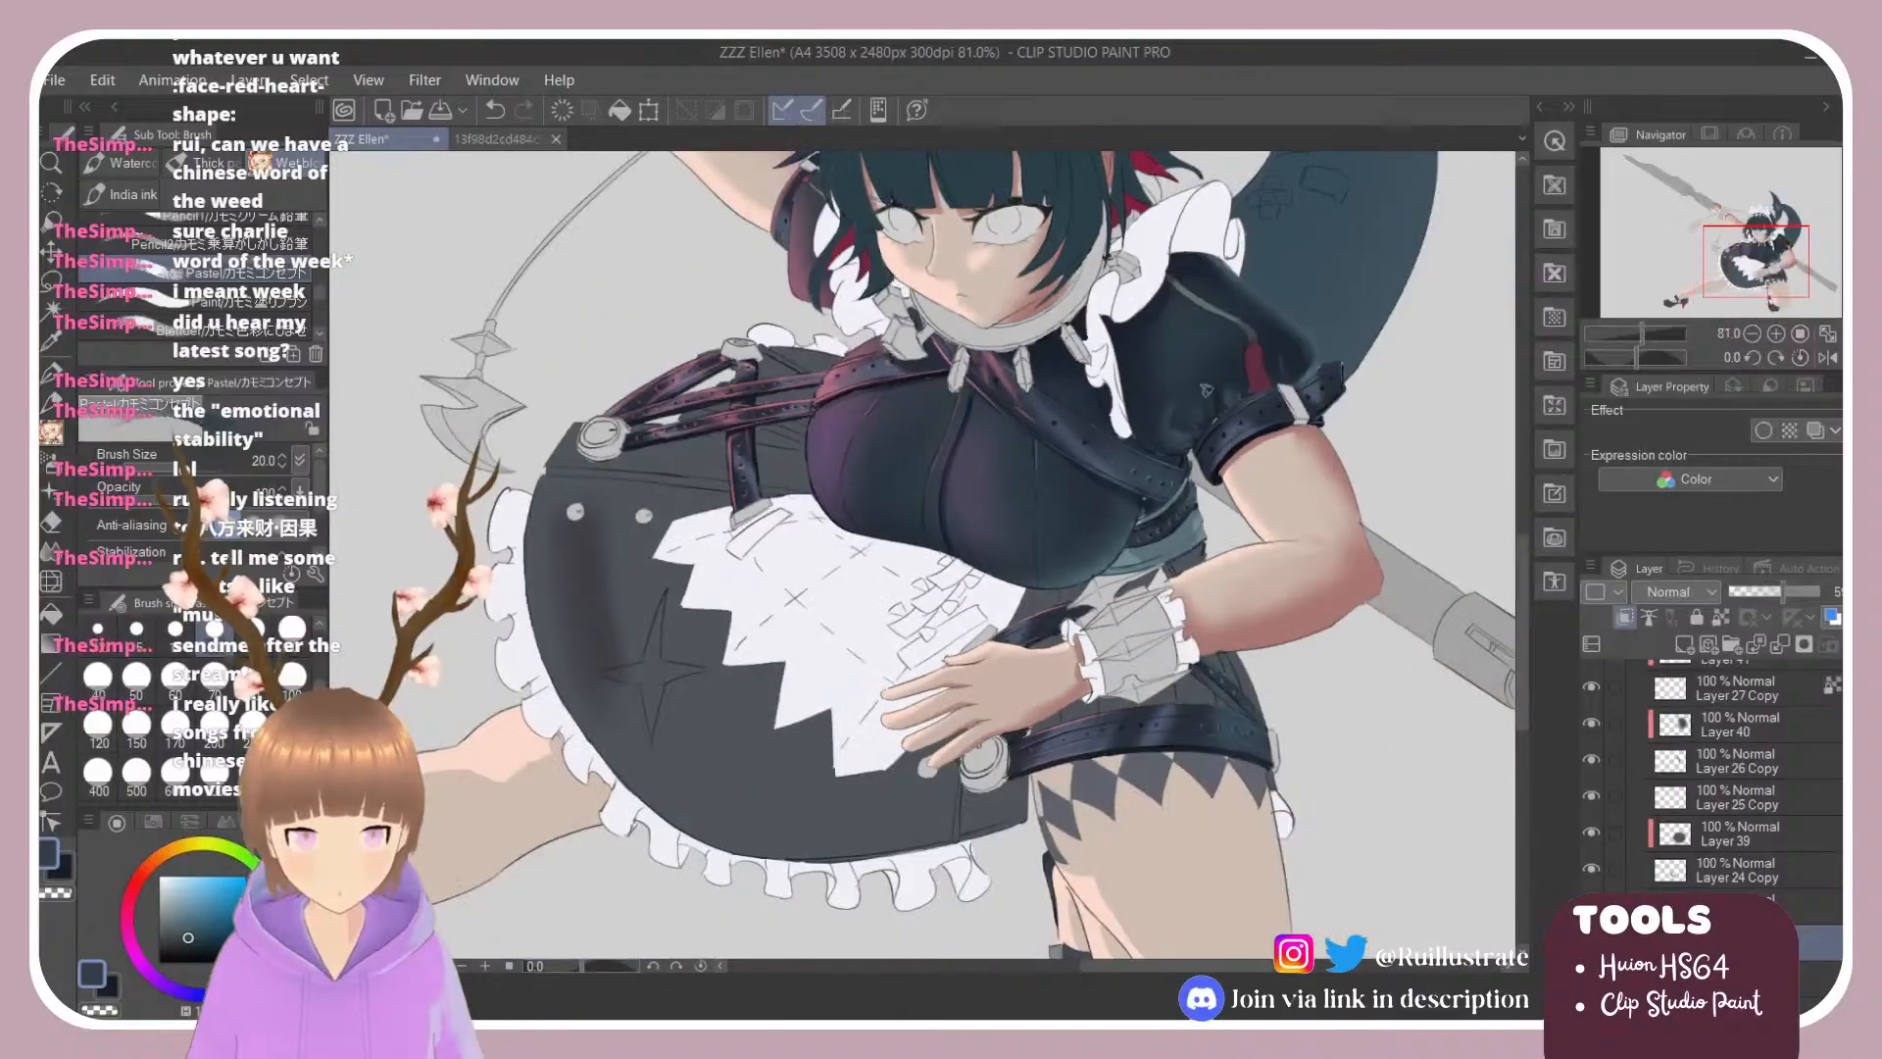
pyautogui.scroll(3, 1264, 340)
pyautogui.scroll(-1, 1361, 536)
pyautogui.scroll(-3, 1360, 536)
pyautogui.scroll(2, 868, 312)
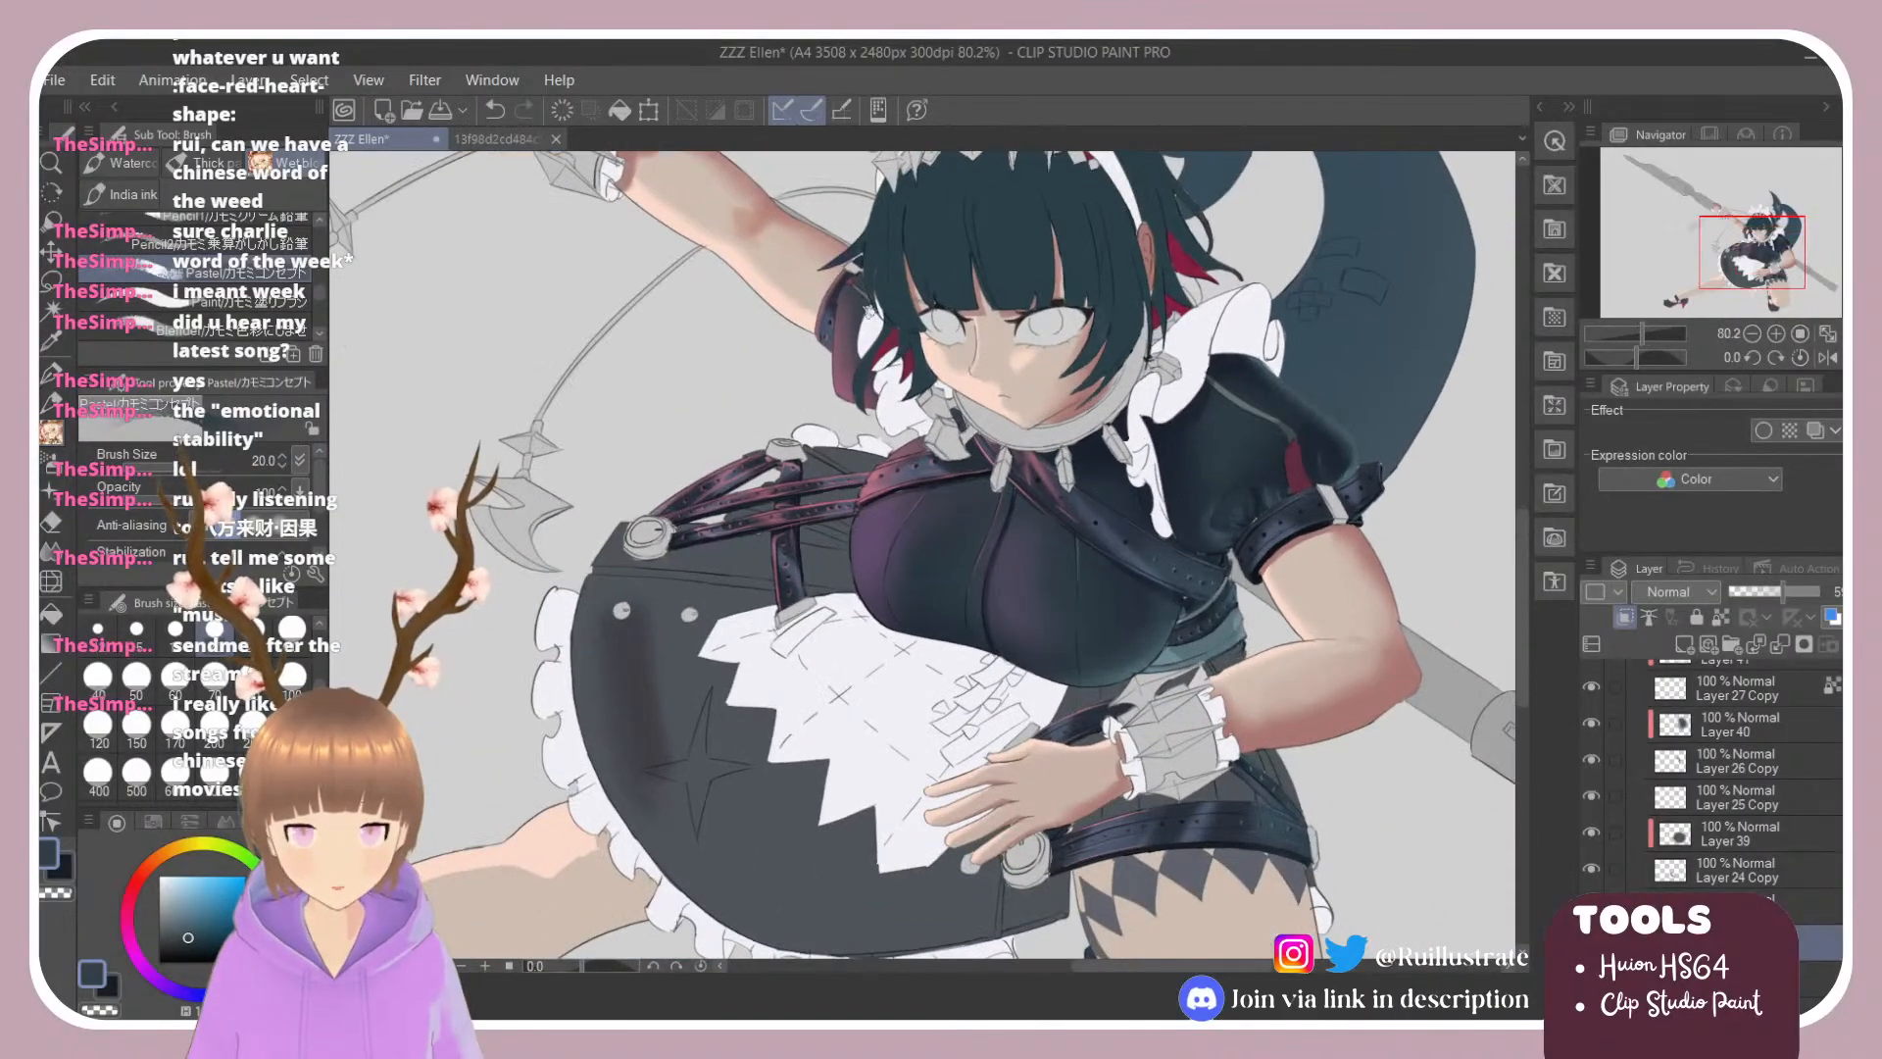
pyautogui.scroll(4, 846, 308)
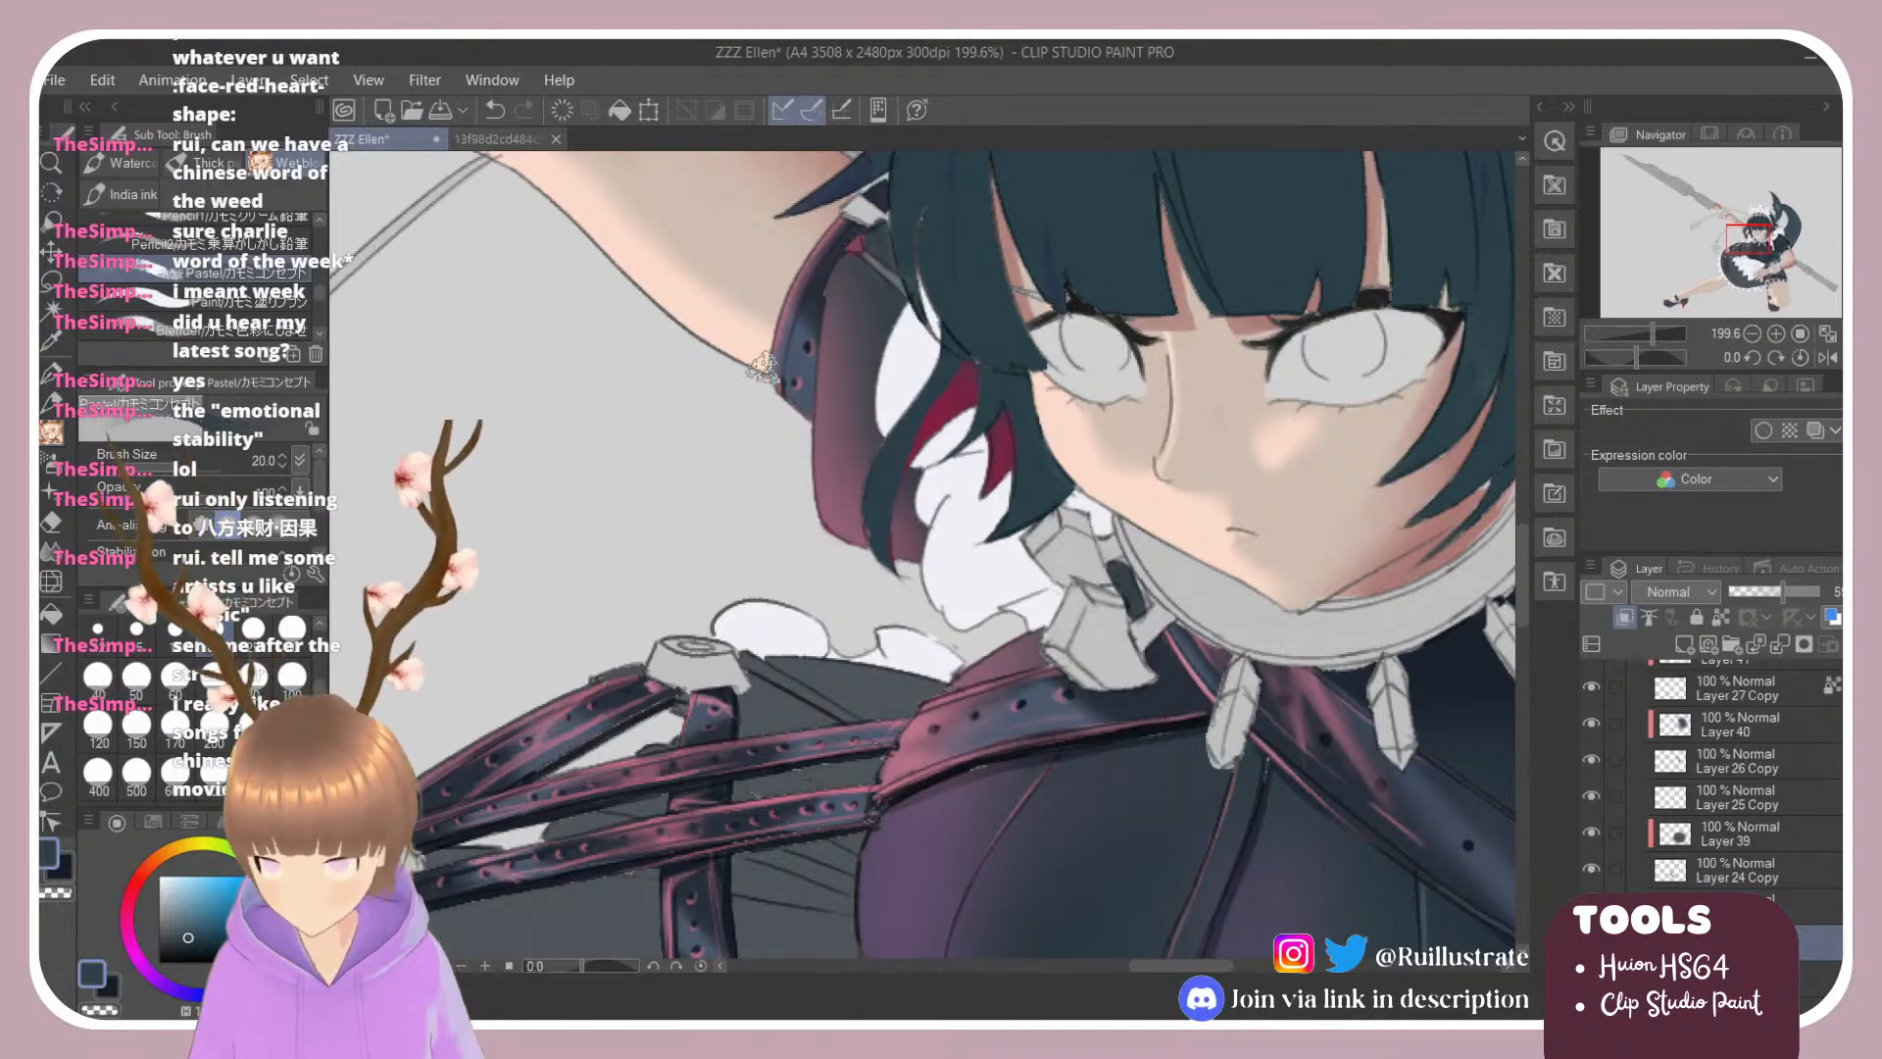
pyautogui.scroll(-5, 761, 367)
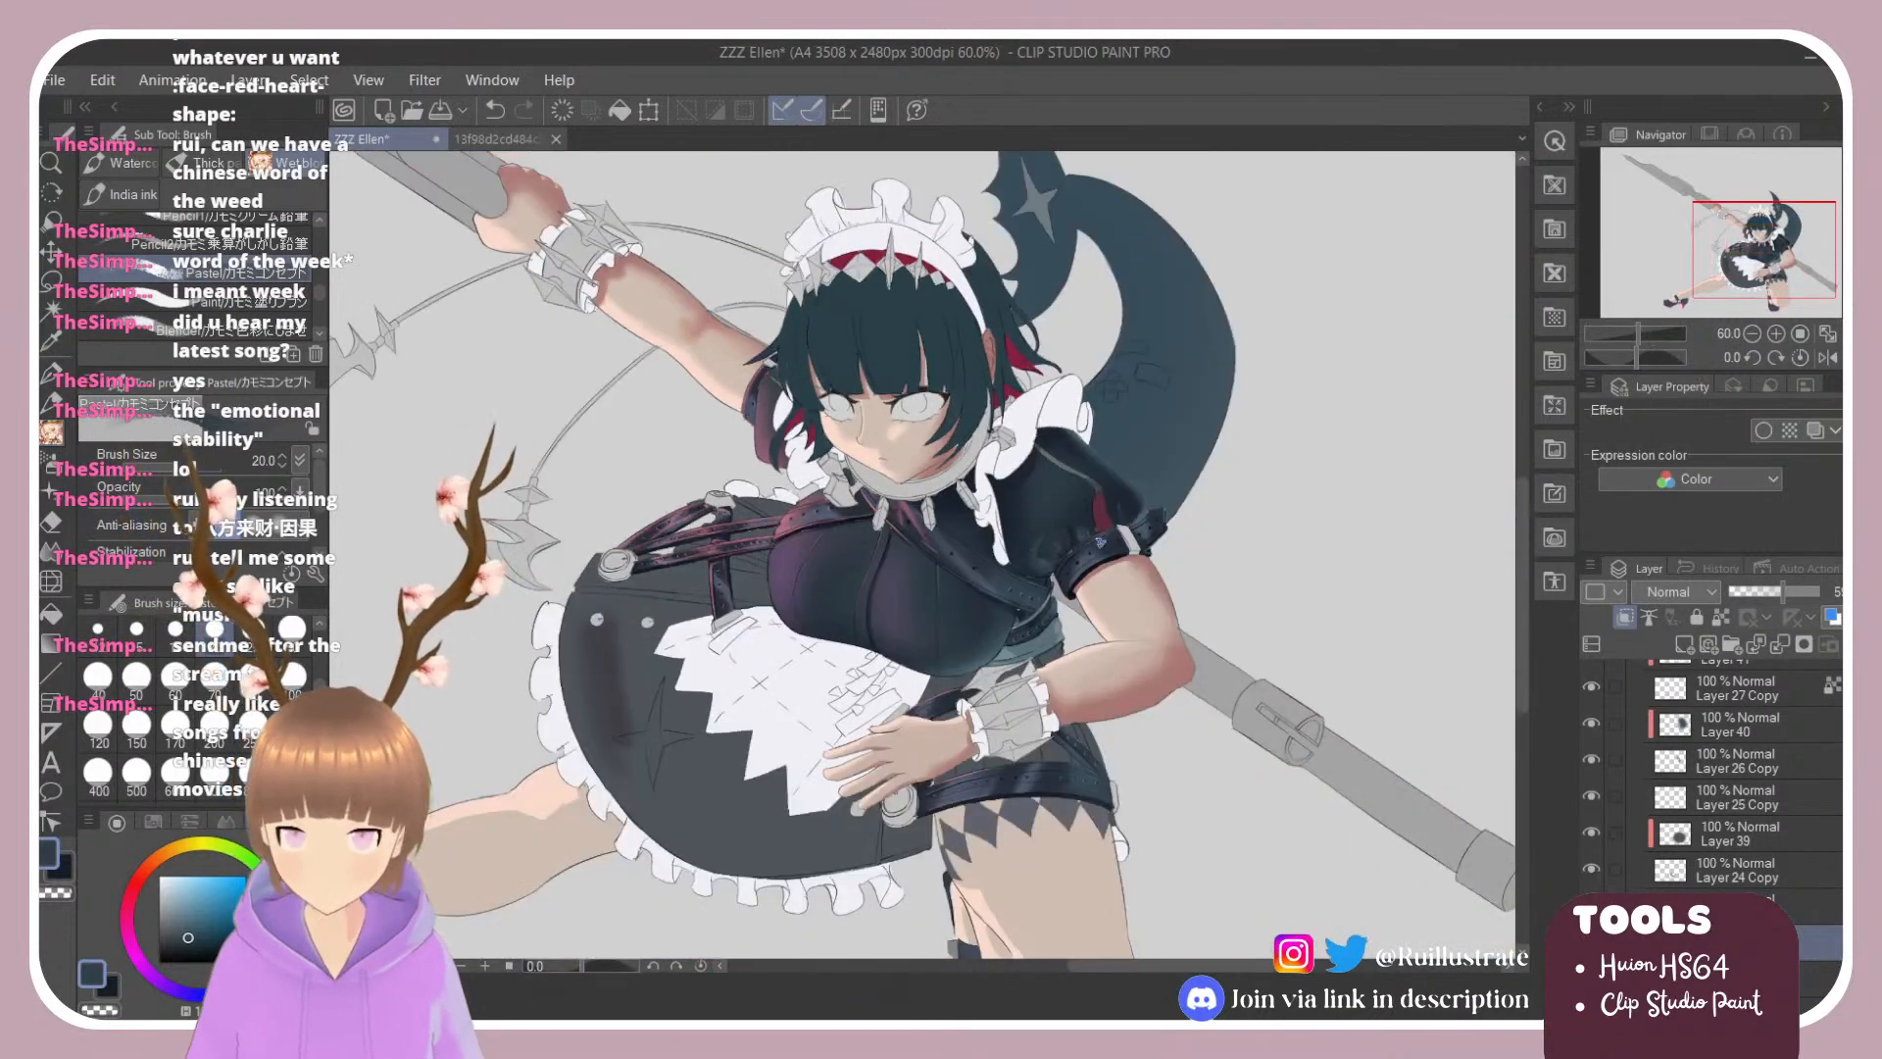
# Step: Show the Multiply layer Layer 31 and add a new clipped layer above the 59% opacity clothing shading layer
pyautogui.scroll(3, 1647, 833)
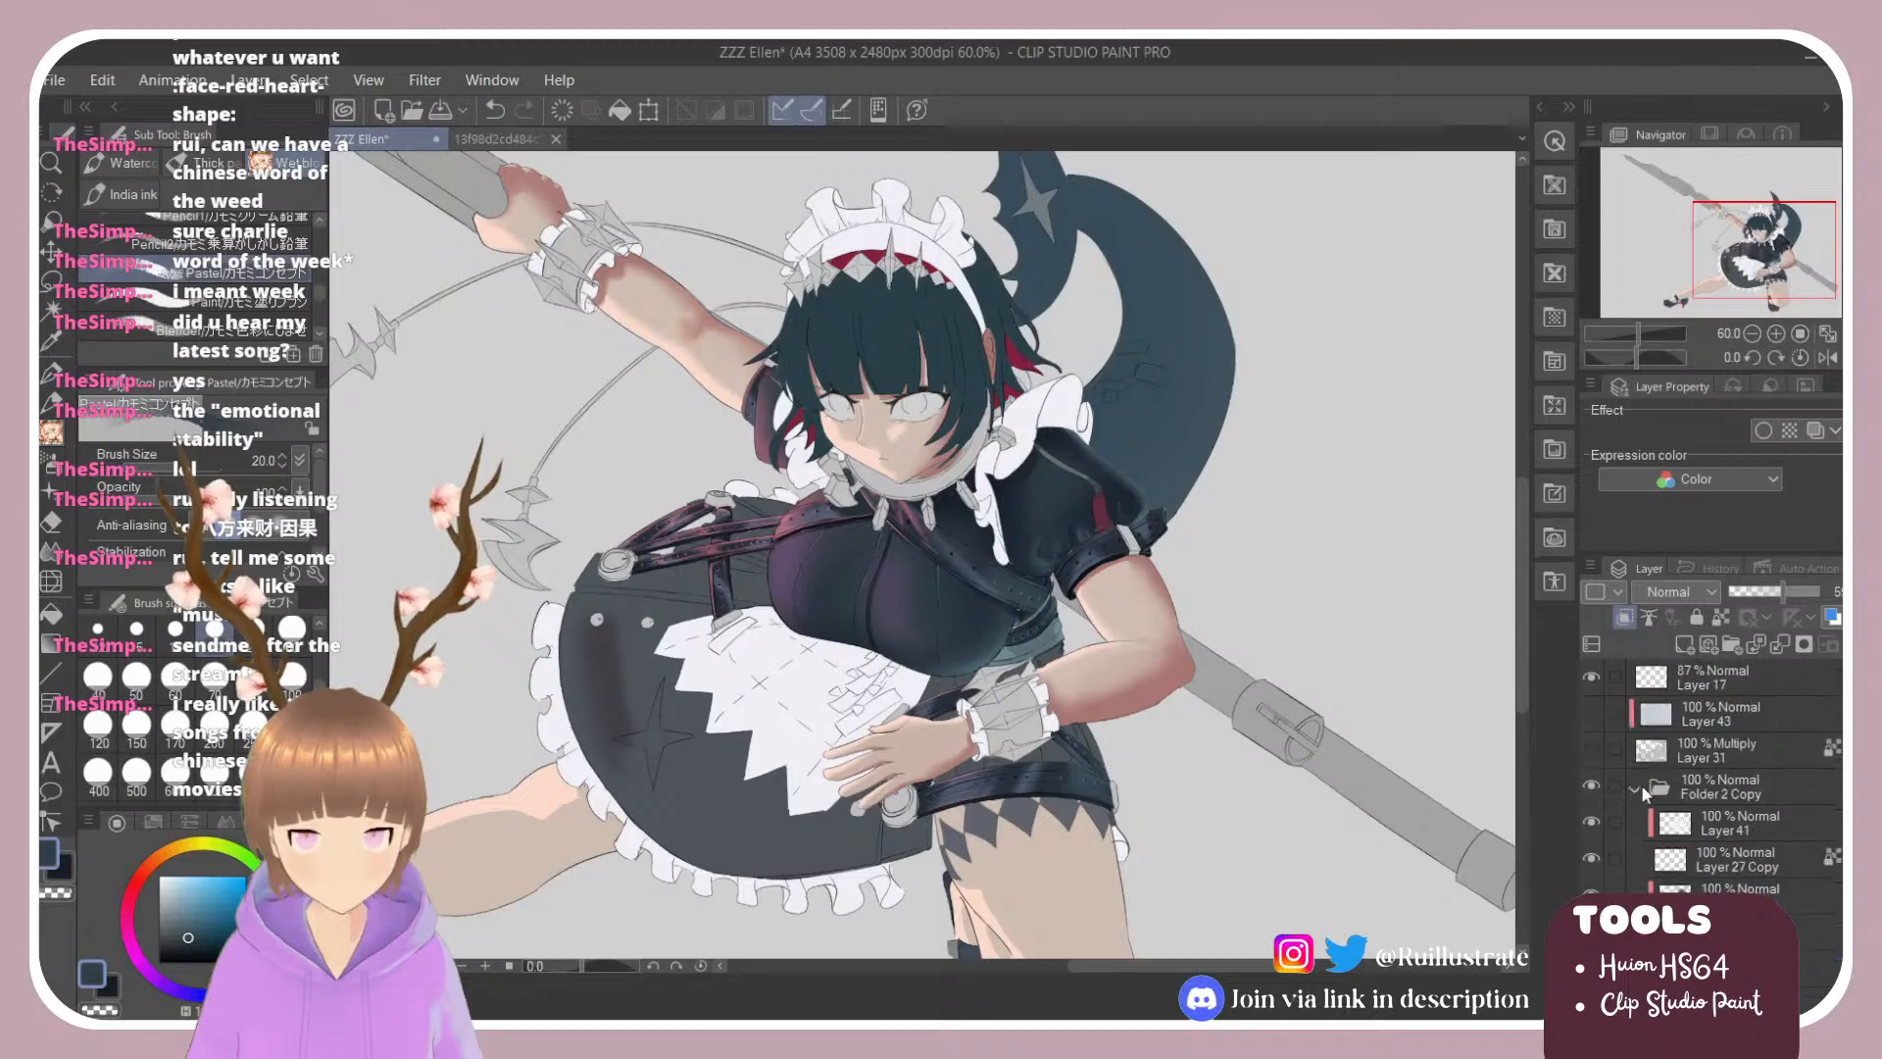
pyautogui.click(1591, 750)
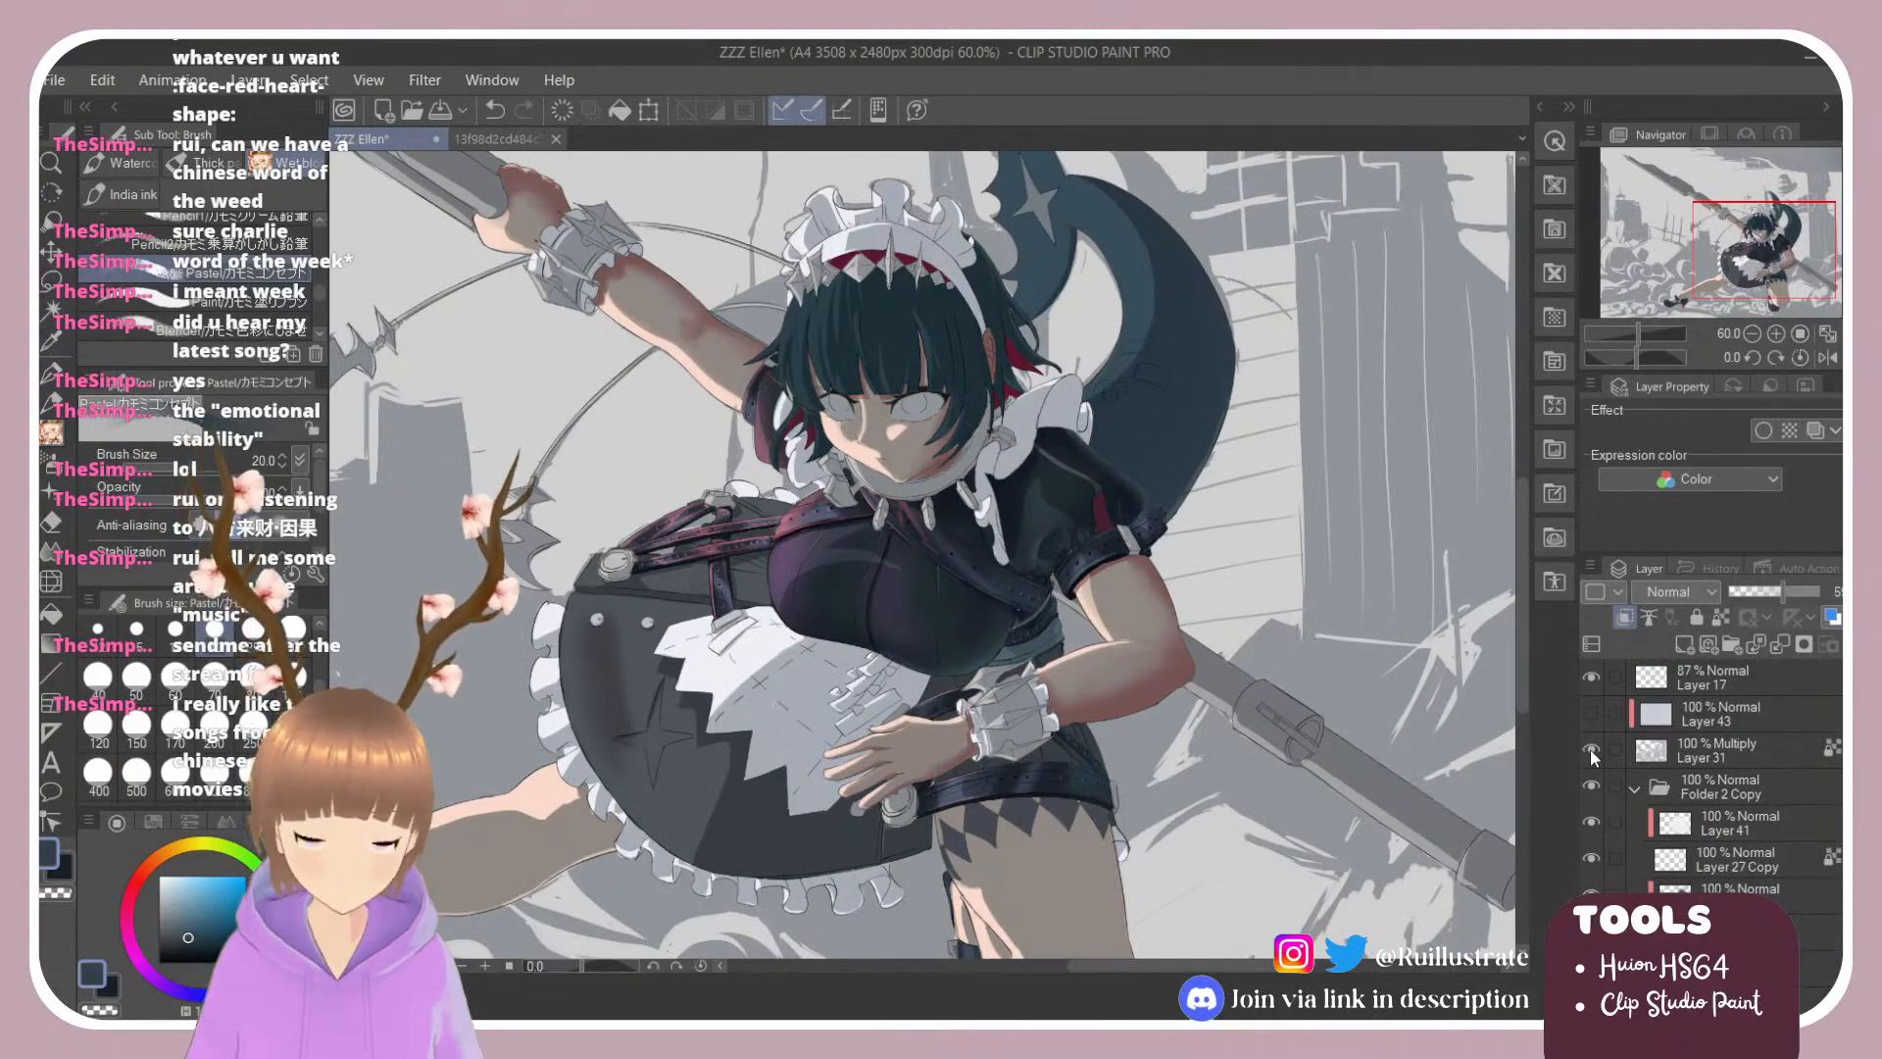
pyautogui.scroll(4, 789, 612)
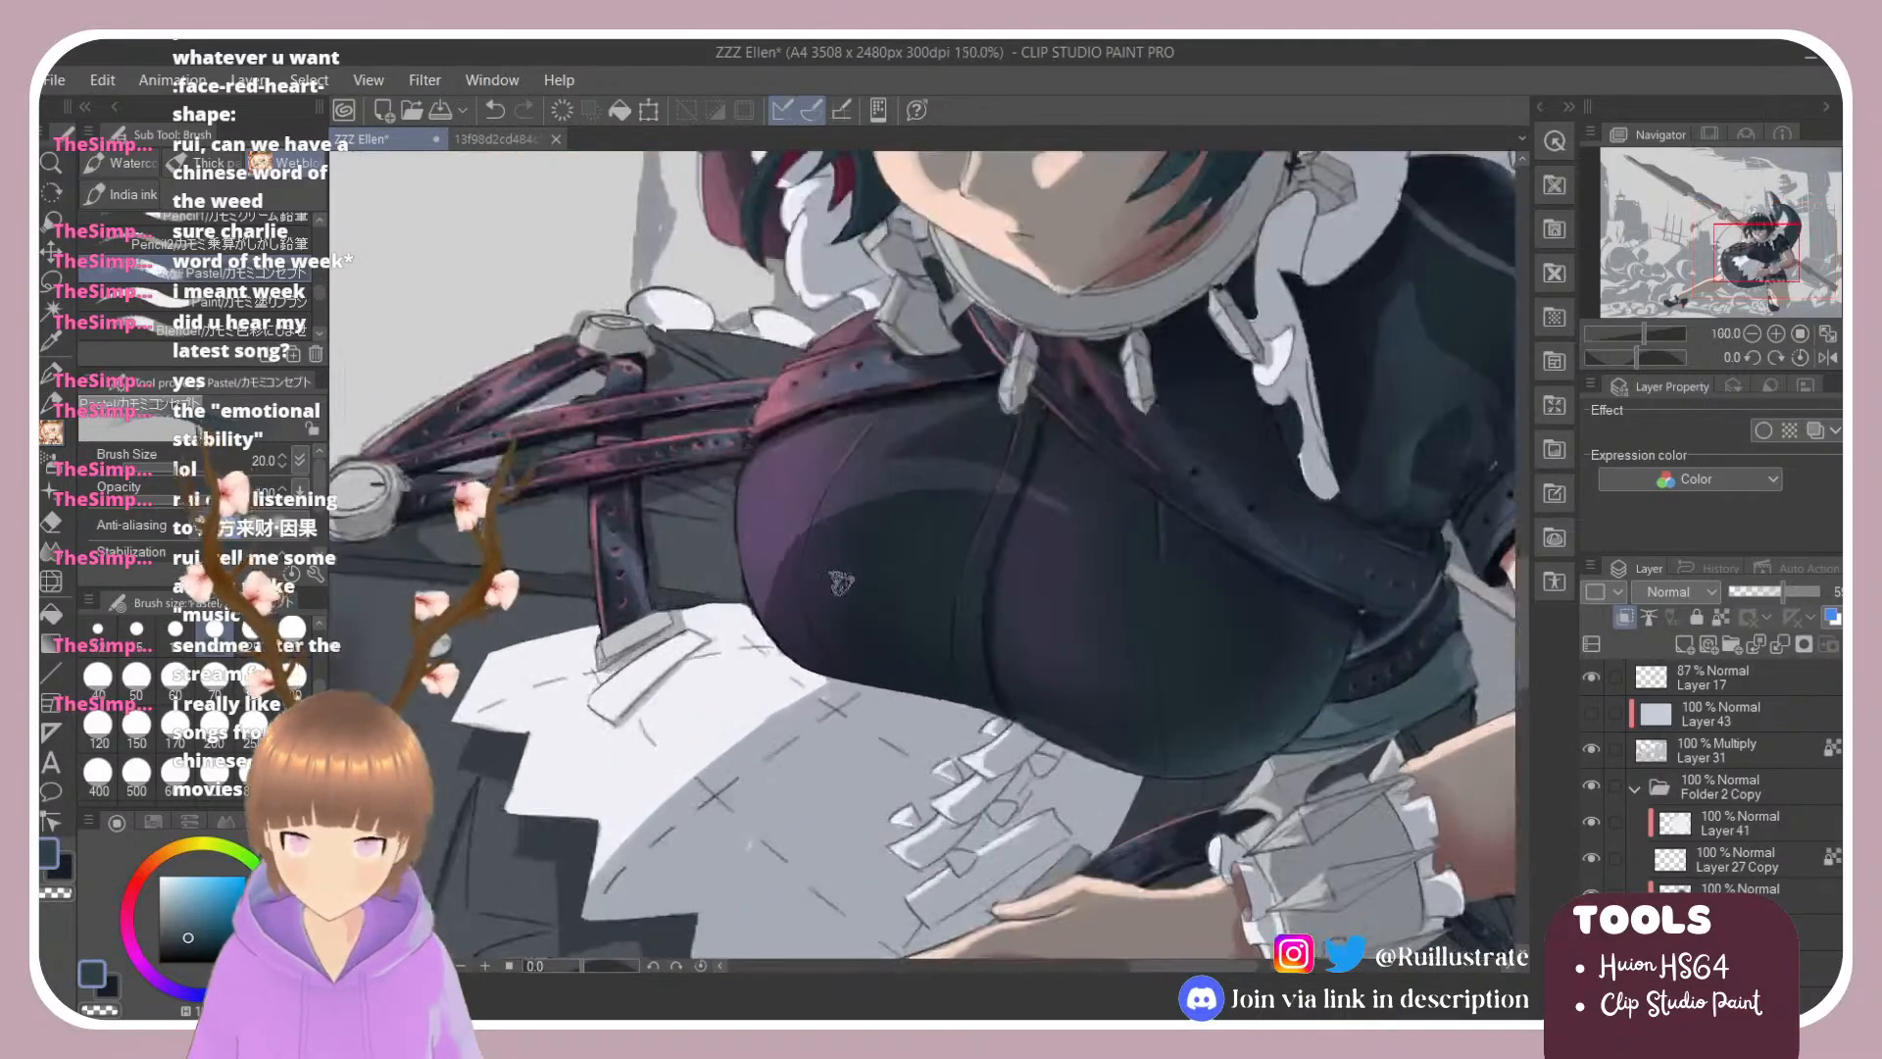
pyautogui.press('r')
pyautogui.moveTo(1184, 263); pyautogui.dragTo(787, 246)
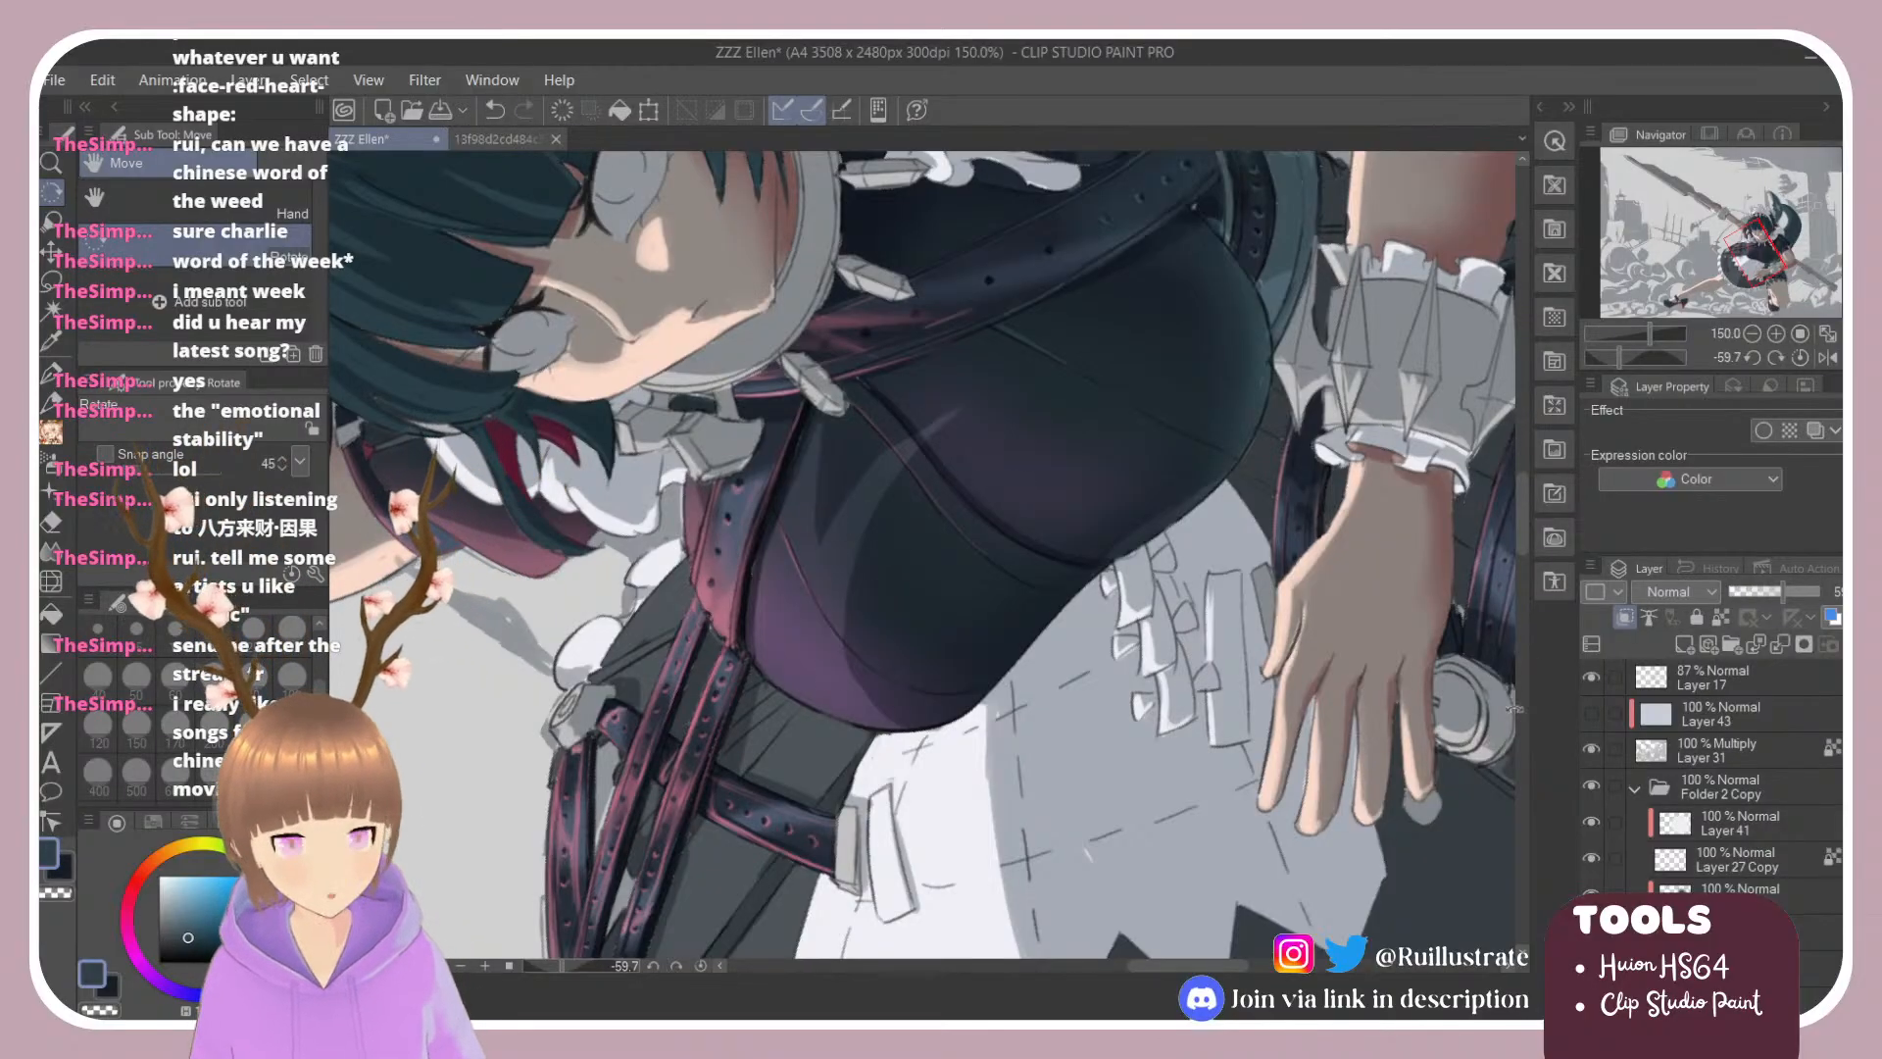
pyautogui.scroll(-3, 1695, 843)
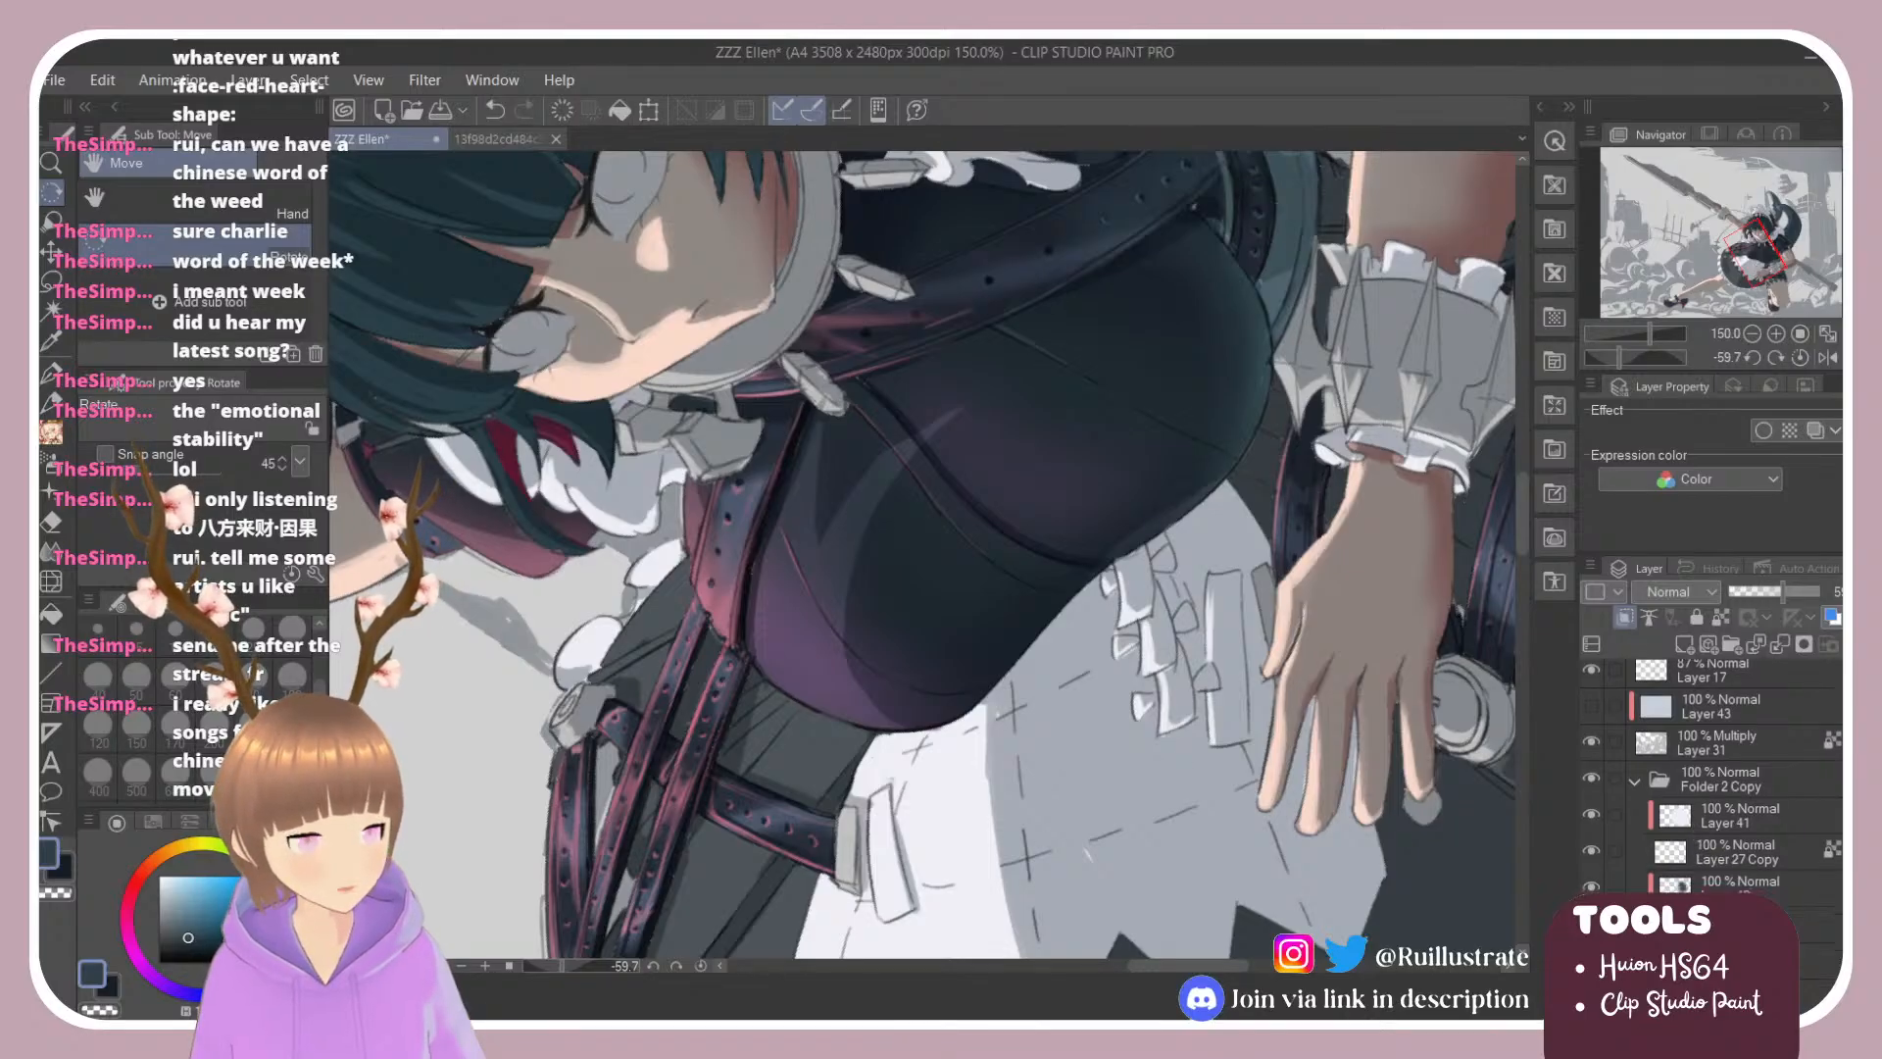
pyautogui.scroll(-4, 1705, 774)
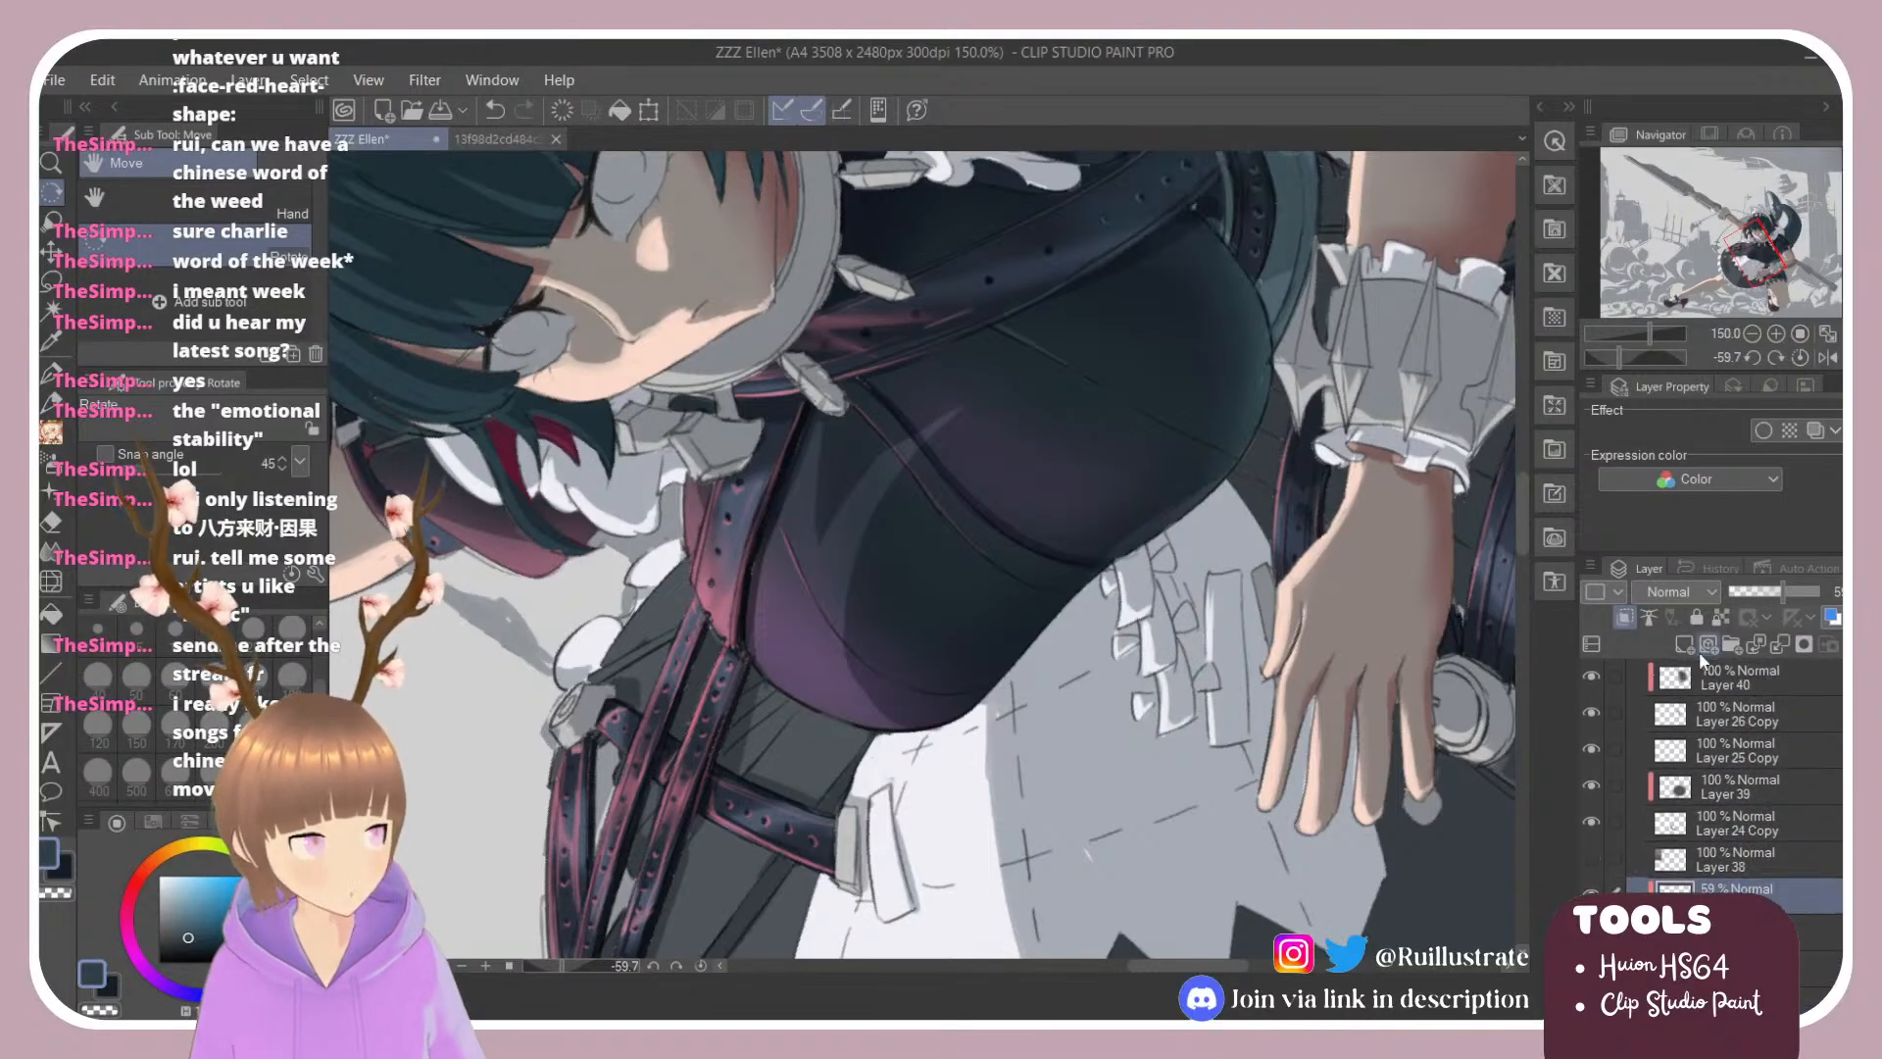
pyautogui.click(1683, 646)
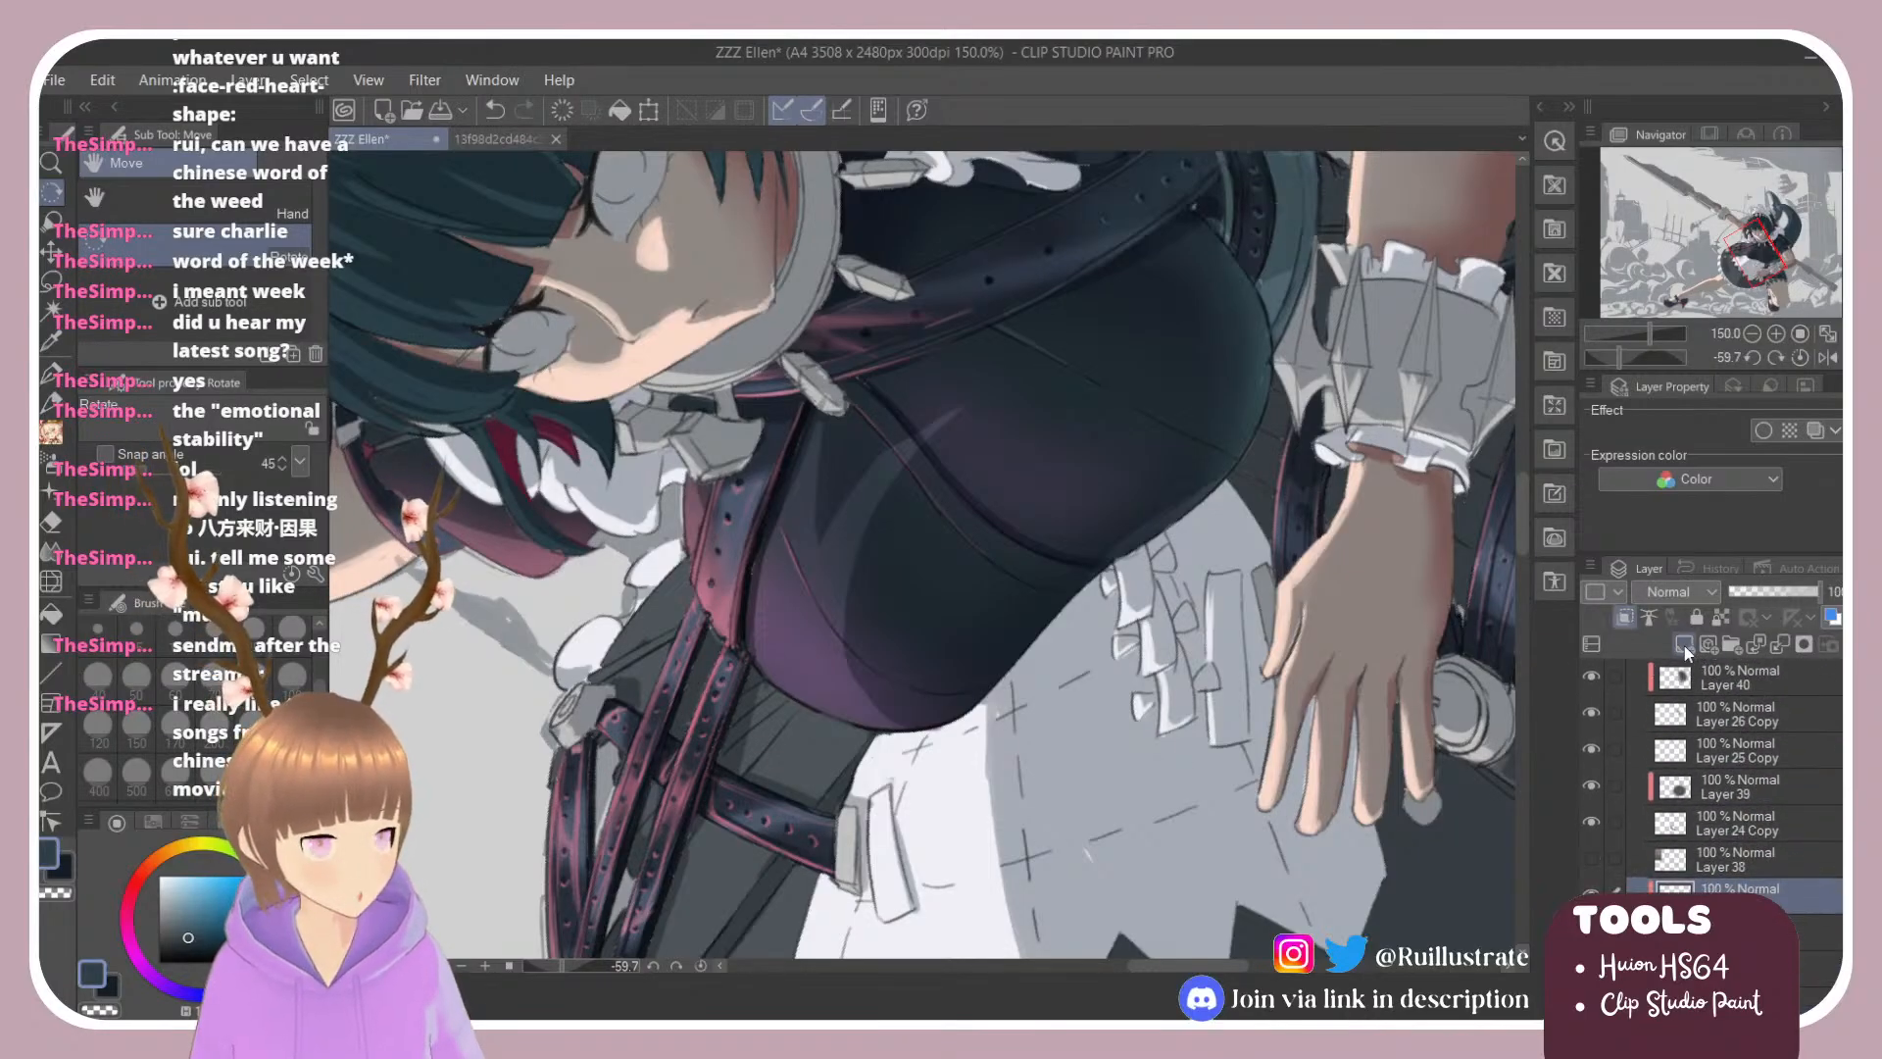
# Step: Choose a dark slate blue for the Pastel brush at size 20 and test shadow strokes on the upper bodice below the collar
pyautogui.click(183, 917)
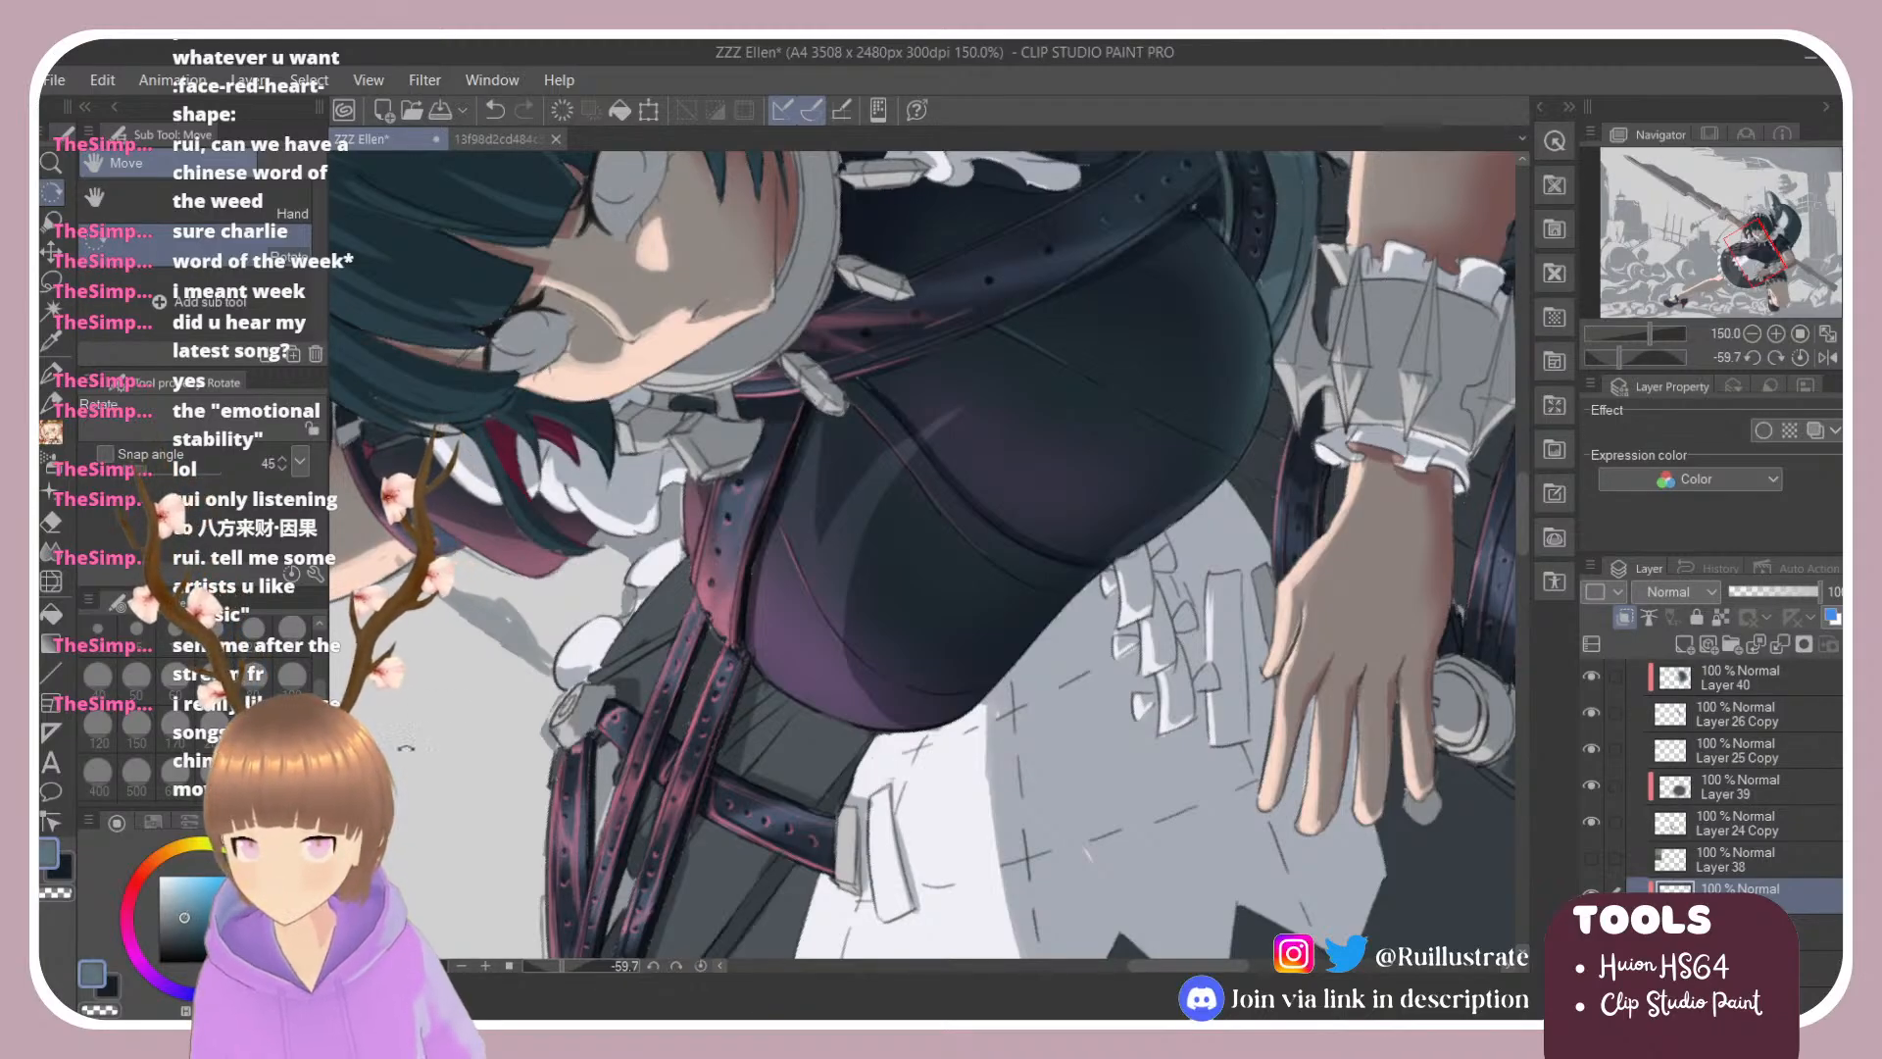
pyautogui.press('b')
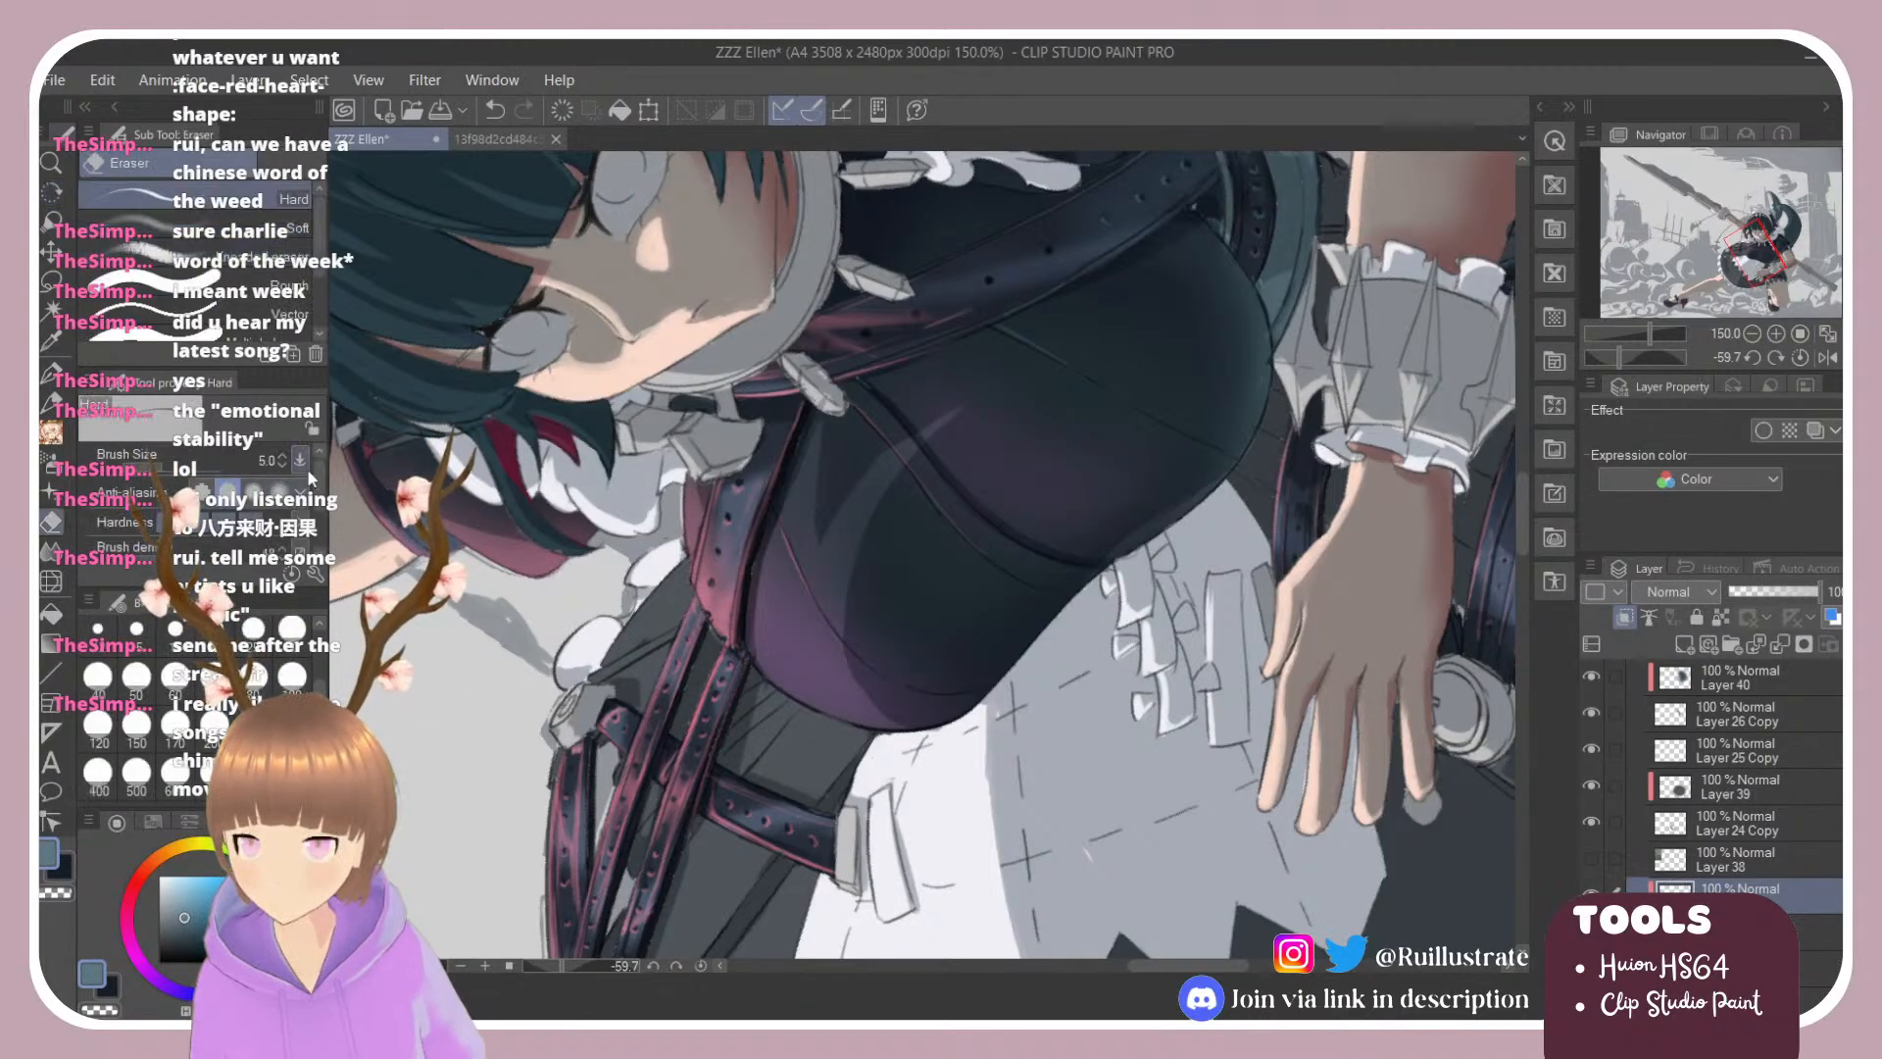
pyautogui.scroll(-2, 315, 281)
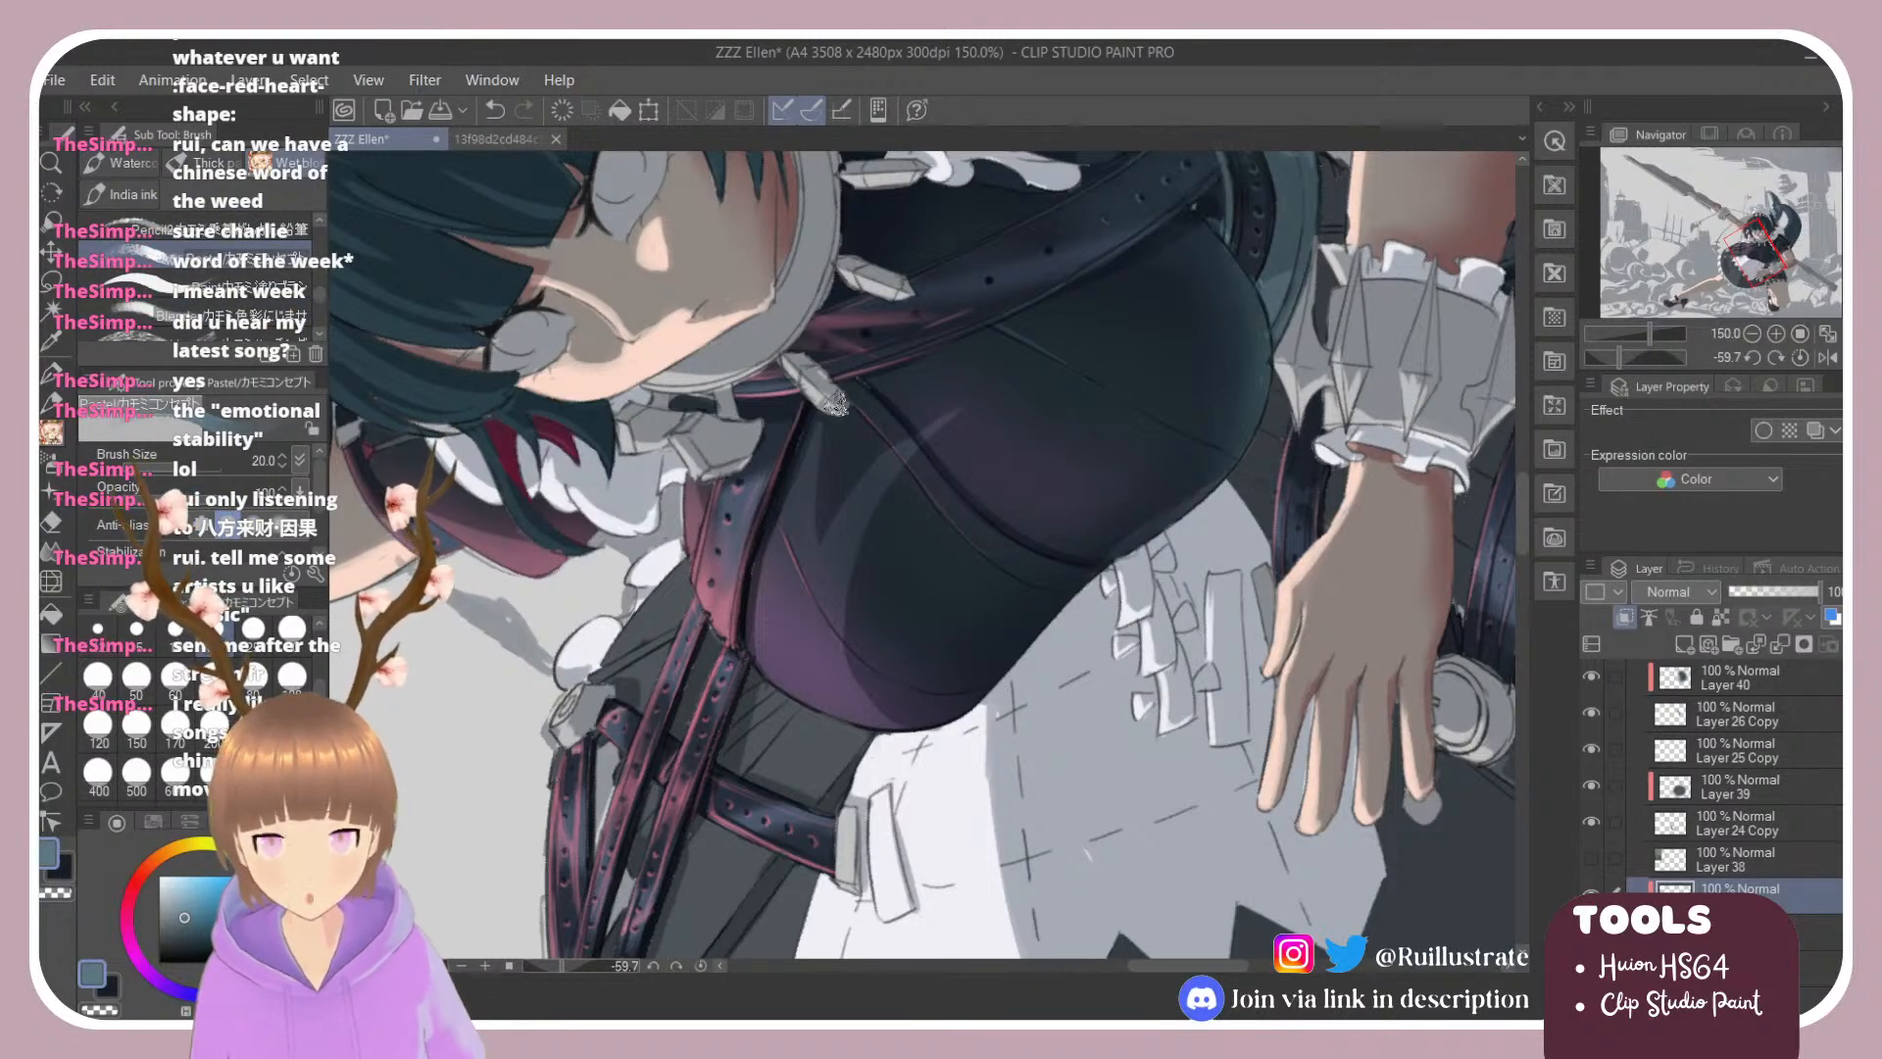
pyautogui.moveTo(838, 402); pyautogui.dragTo(823, 529)
pyautogui.hotkey('ctrl', 'z')
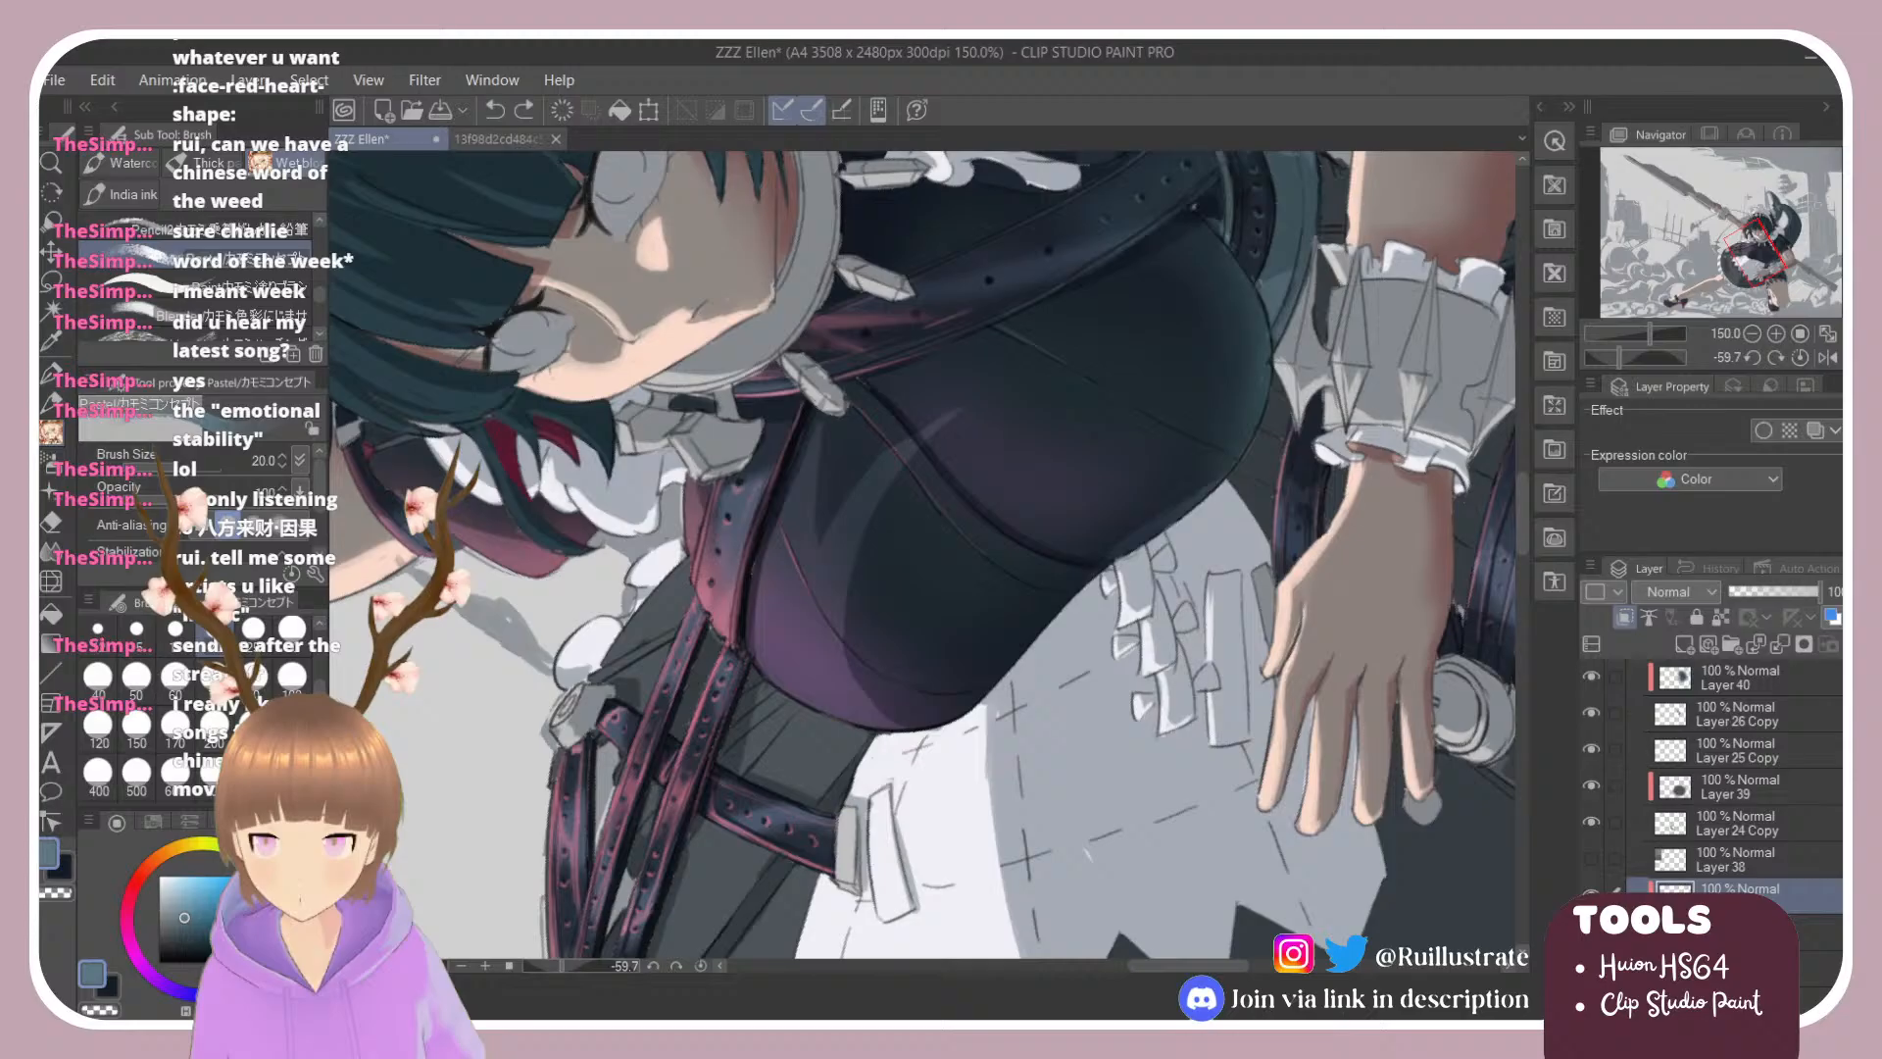
pyautogui.click(188, 928)
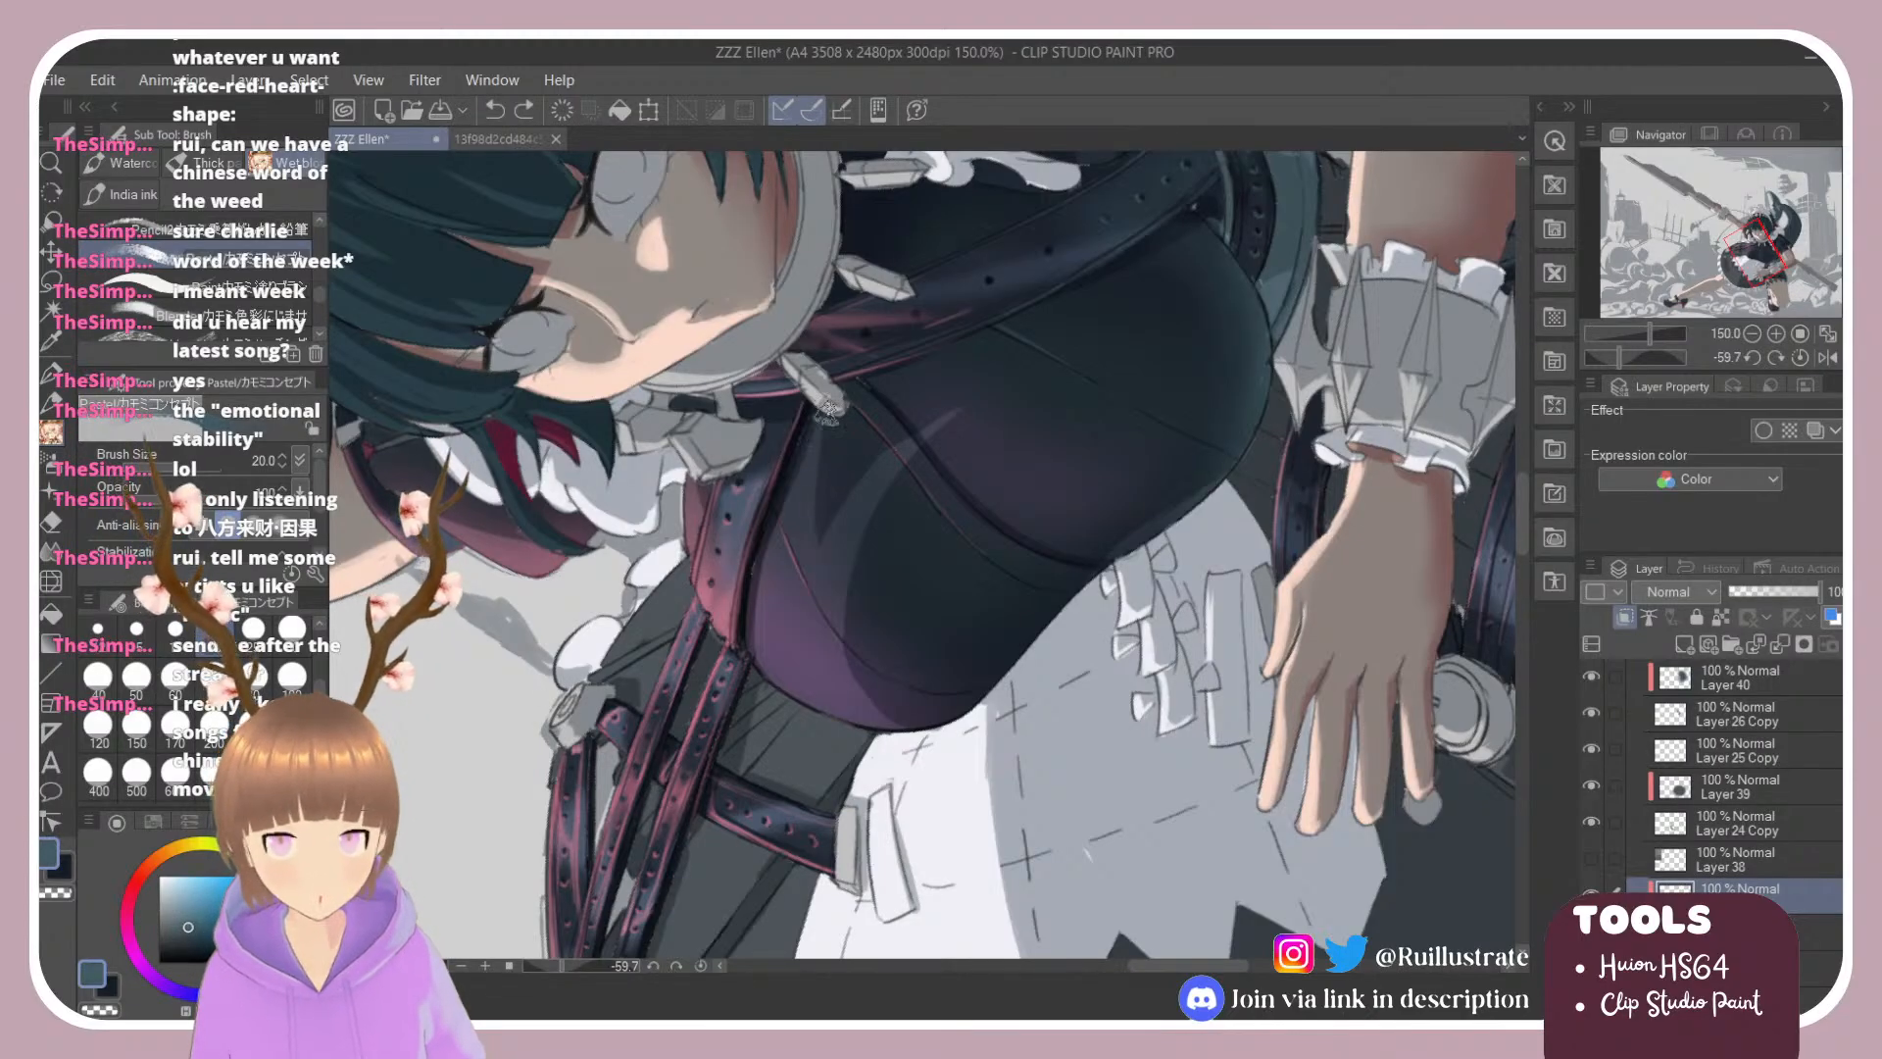
pyautogui.moveTo(833, 397); pyautogui.dragTo(821, 487)
pyautogui.hotkey('ctrl', 'z')
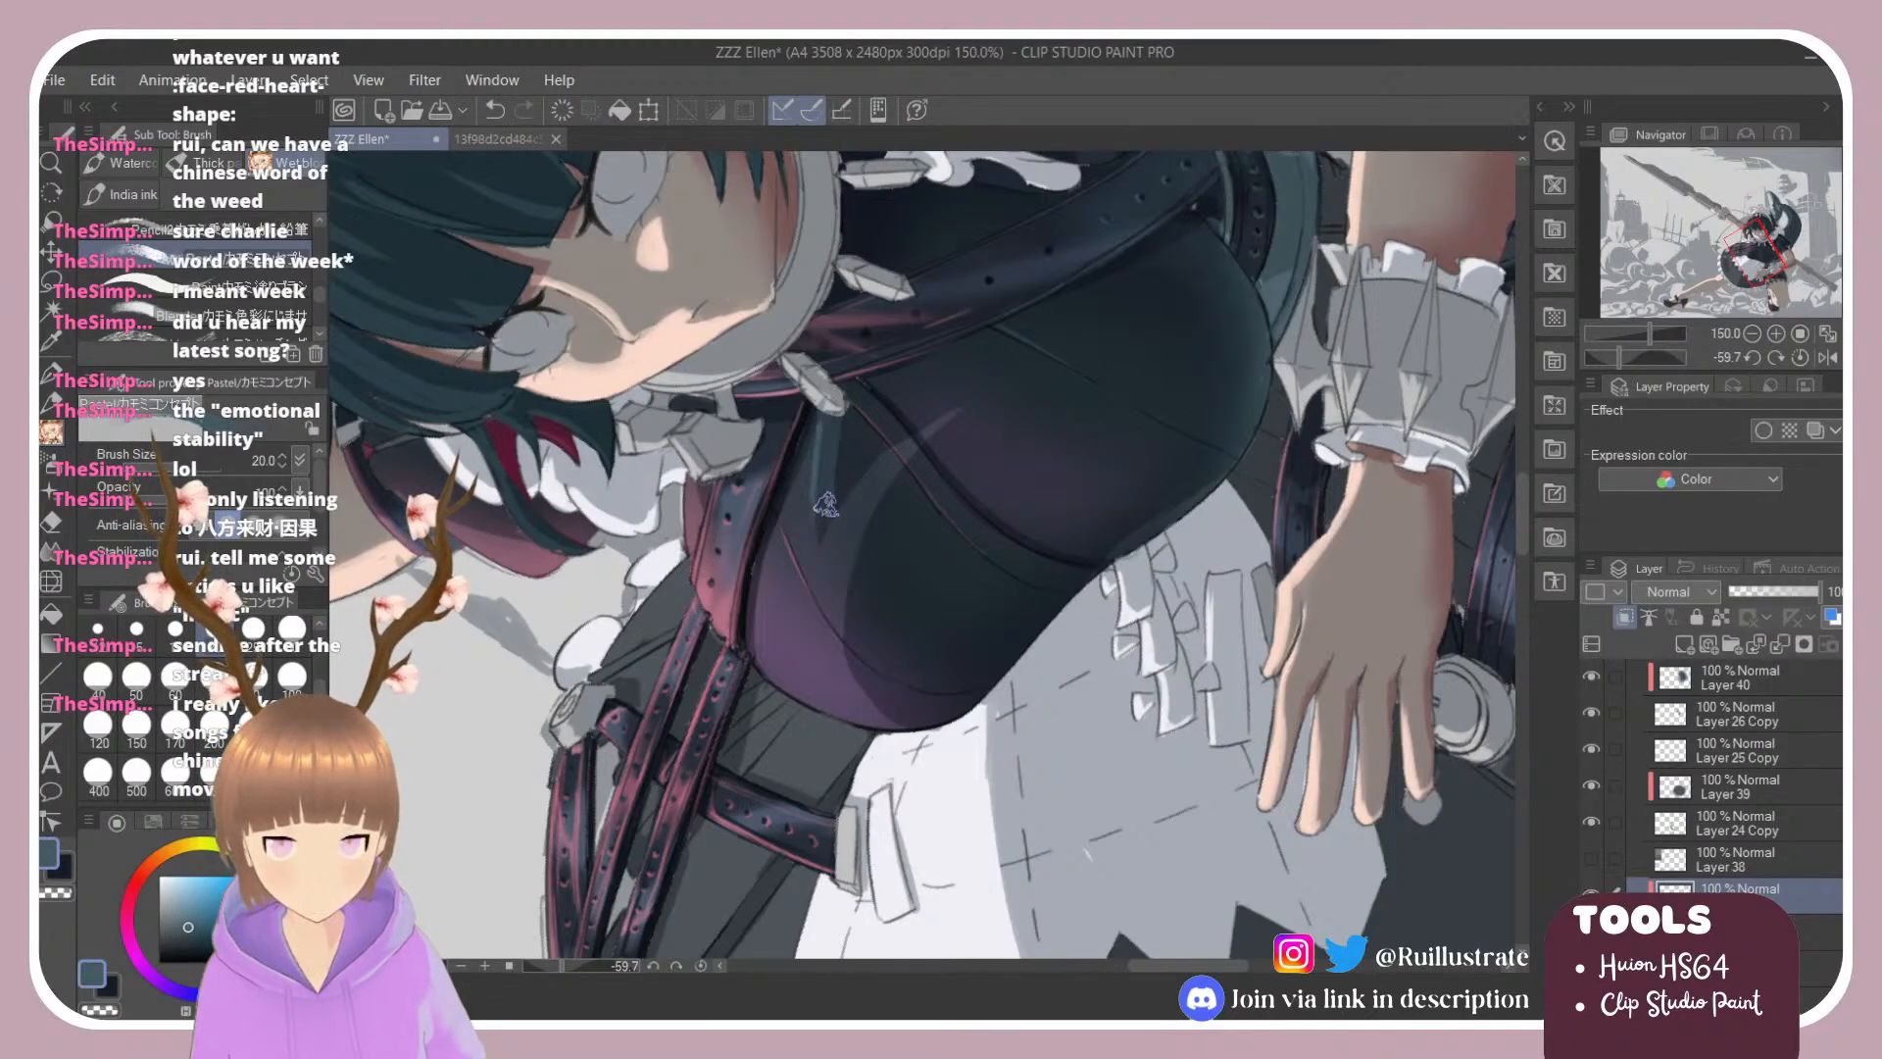
# Step: Set the new clipped layer to Multiply and paint a short shadow stroke on the bodice just below the collar with the Pastel brush
pyautogui.click(1680, 591)
pyautogui.click(1674, 663)
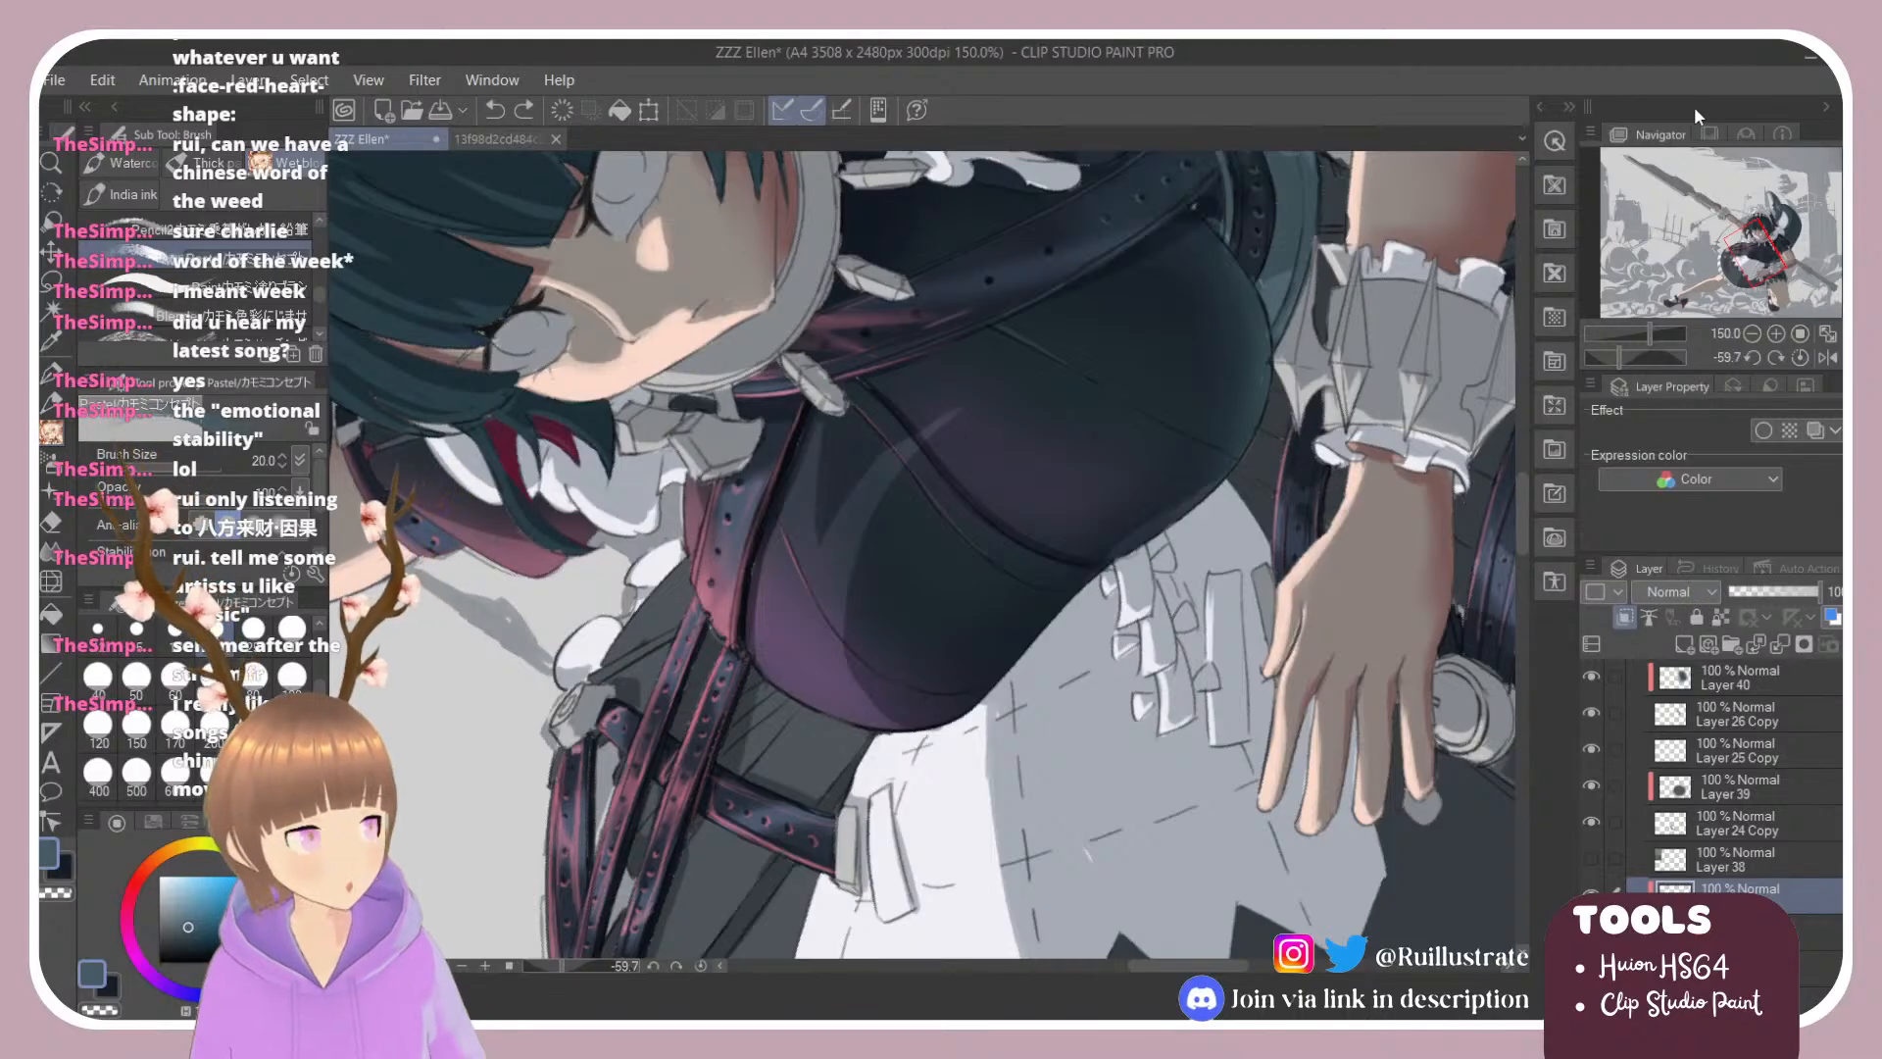
pyautogui.moveTo(835, 401); pyautogui.dragTo(821, 524)
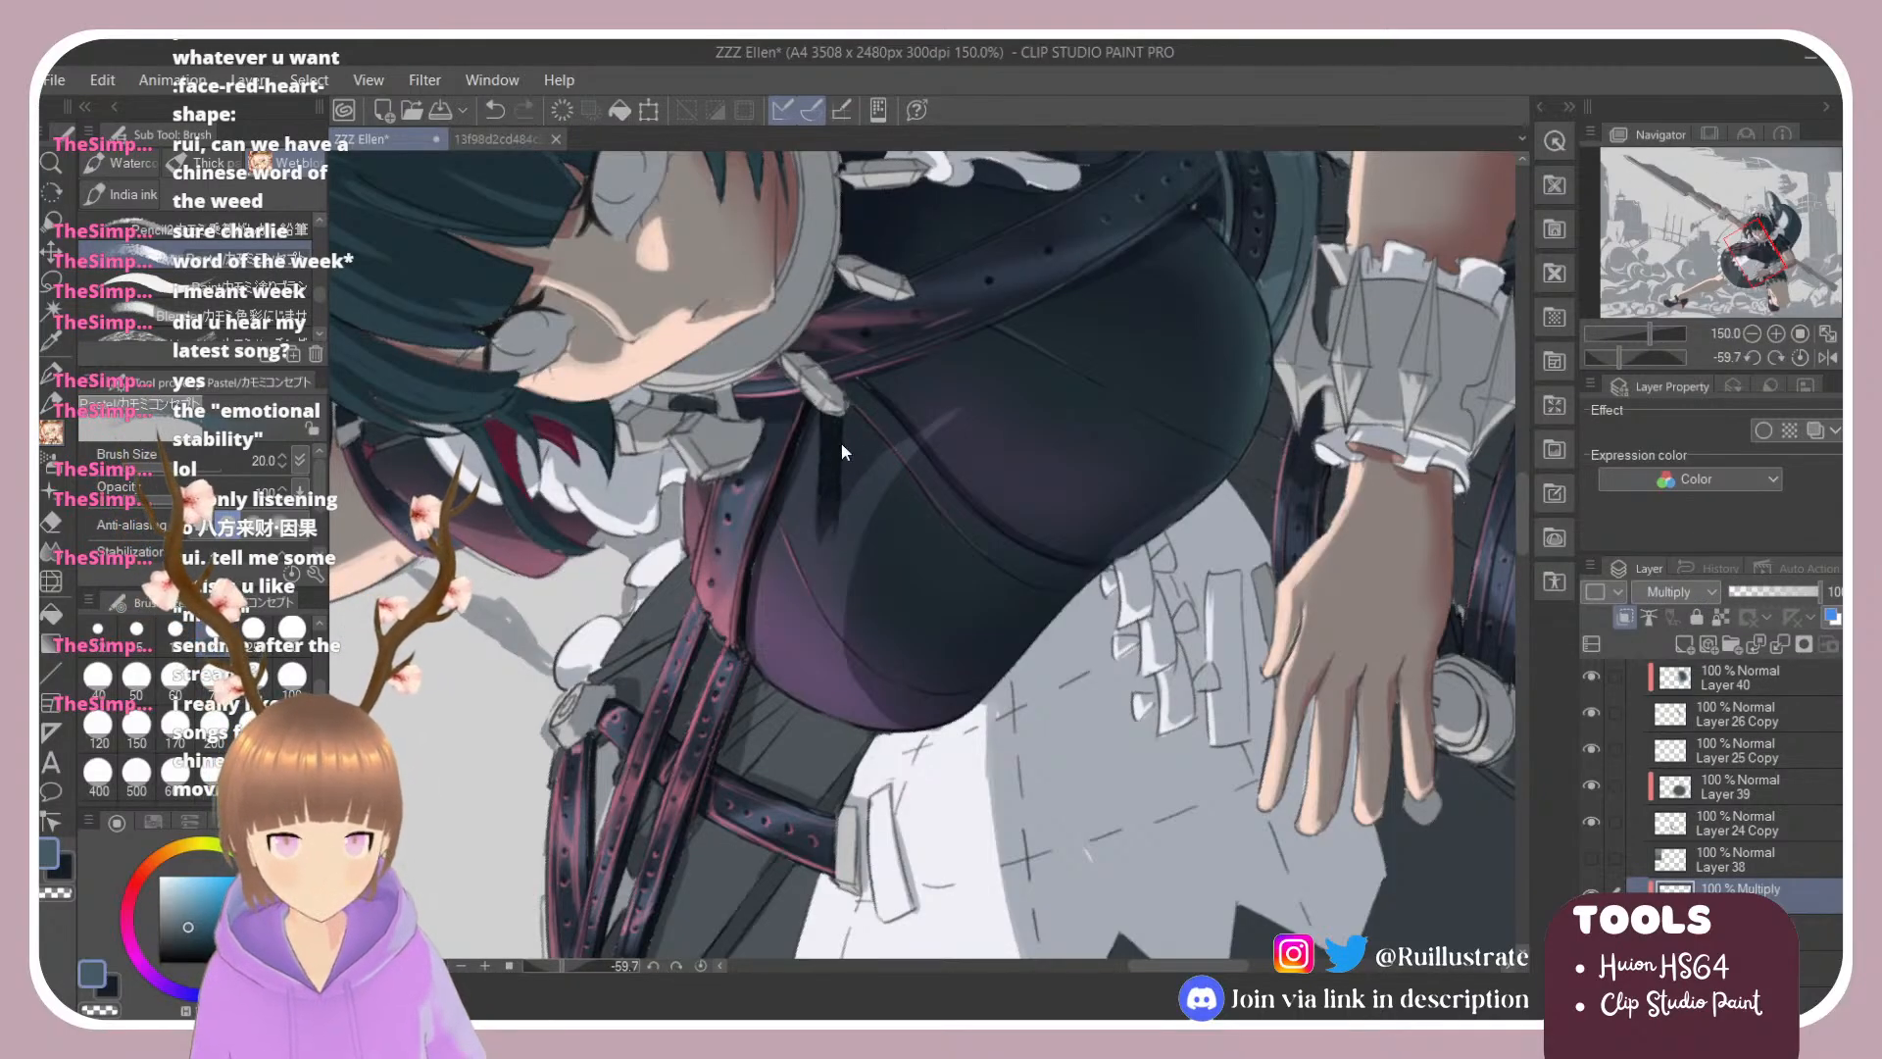
pyautogui.hotkey('ctrl', 'z')
pyautogui.moveTo(832, 416)
pyautogui.mouseDown()
pyautogui.moveTo(825, 525)
pyautogui.moveTo(957, 408)
pyautogui.moveTo(841, 480)
pyautogui.mouseUp()
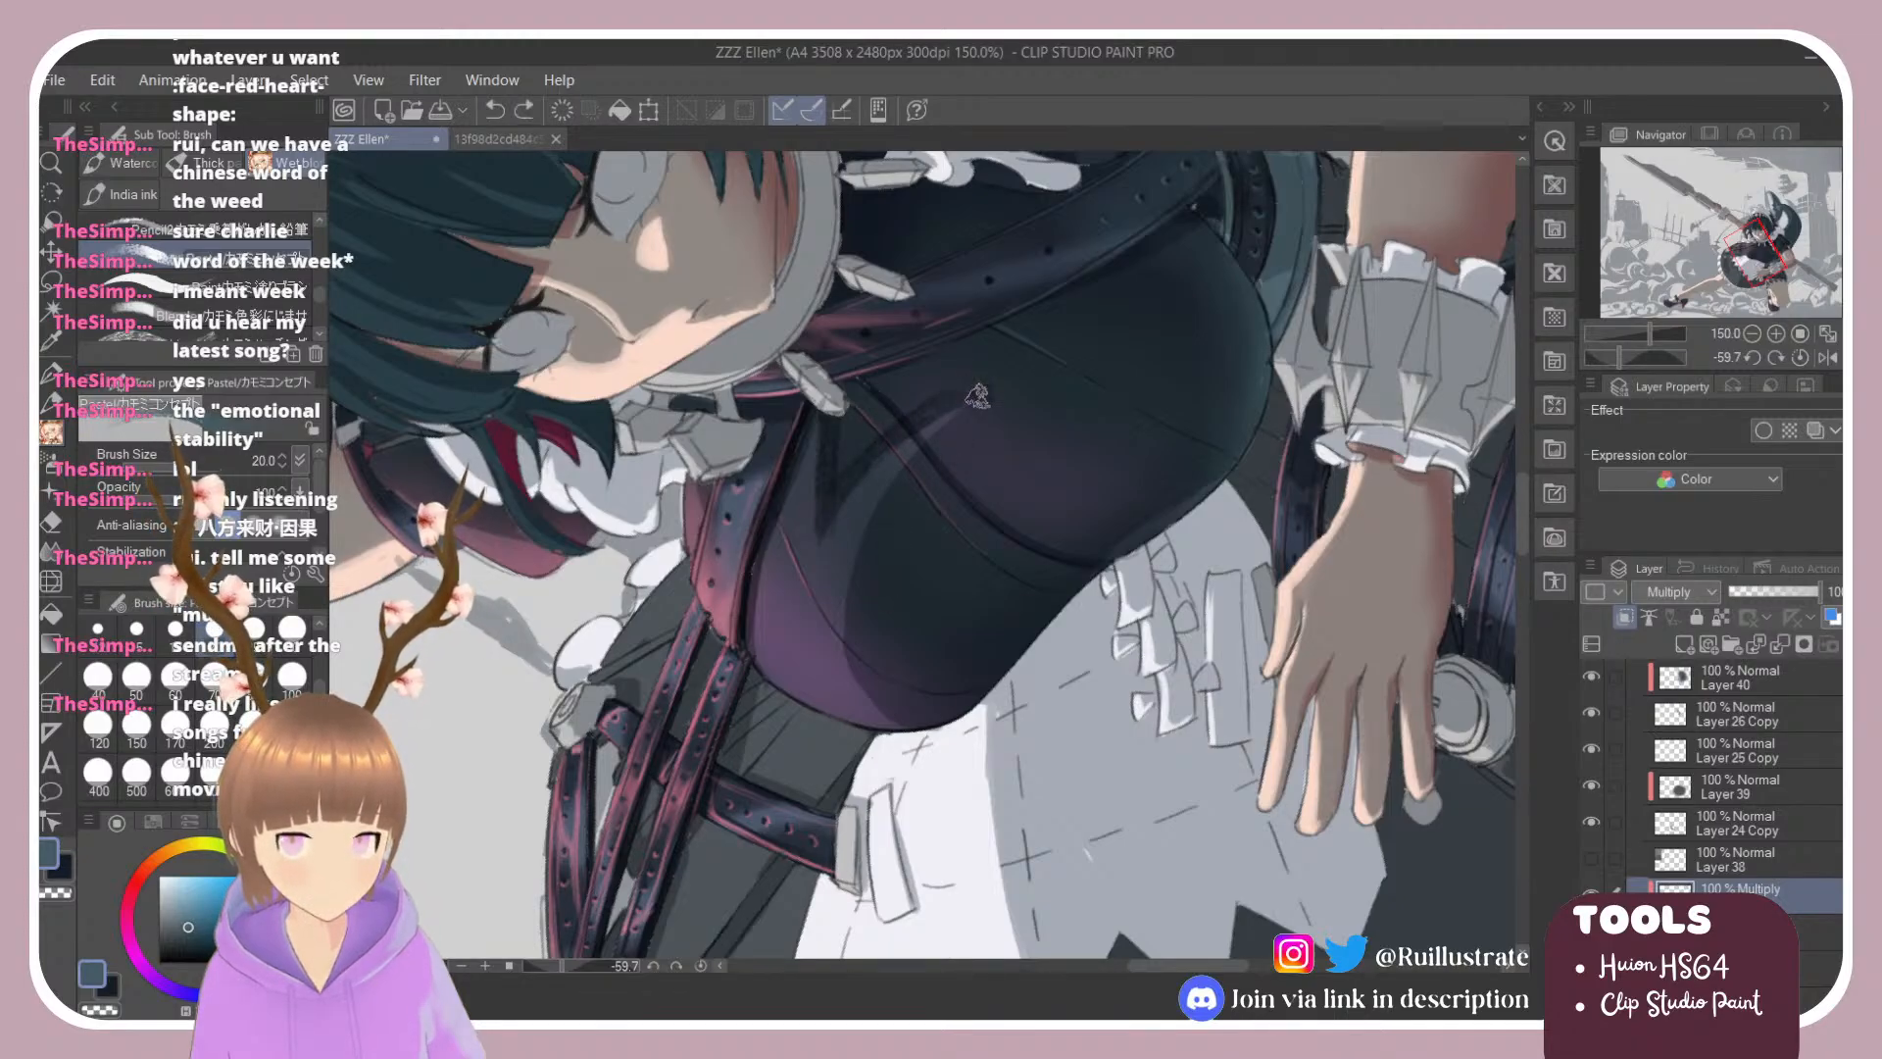
# Step: Paint Pastel shadow strokes down both sides of the bodice's centre seam, from the upper chest to the lower edge
pyautogui.moveTo(977, 395); pyautogui.dragTo(875, 601)
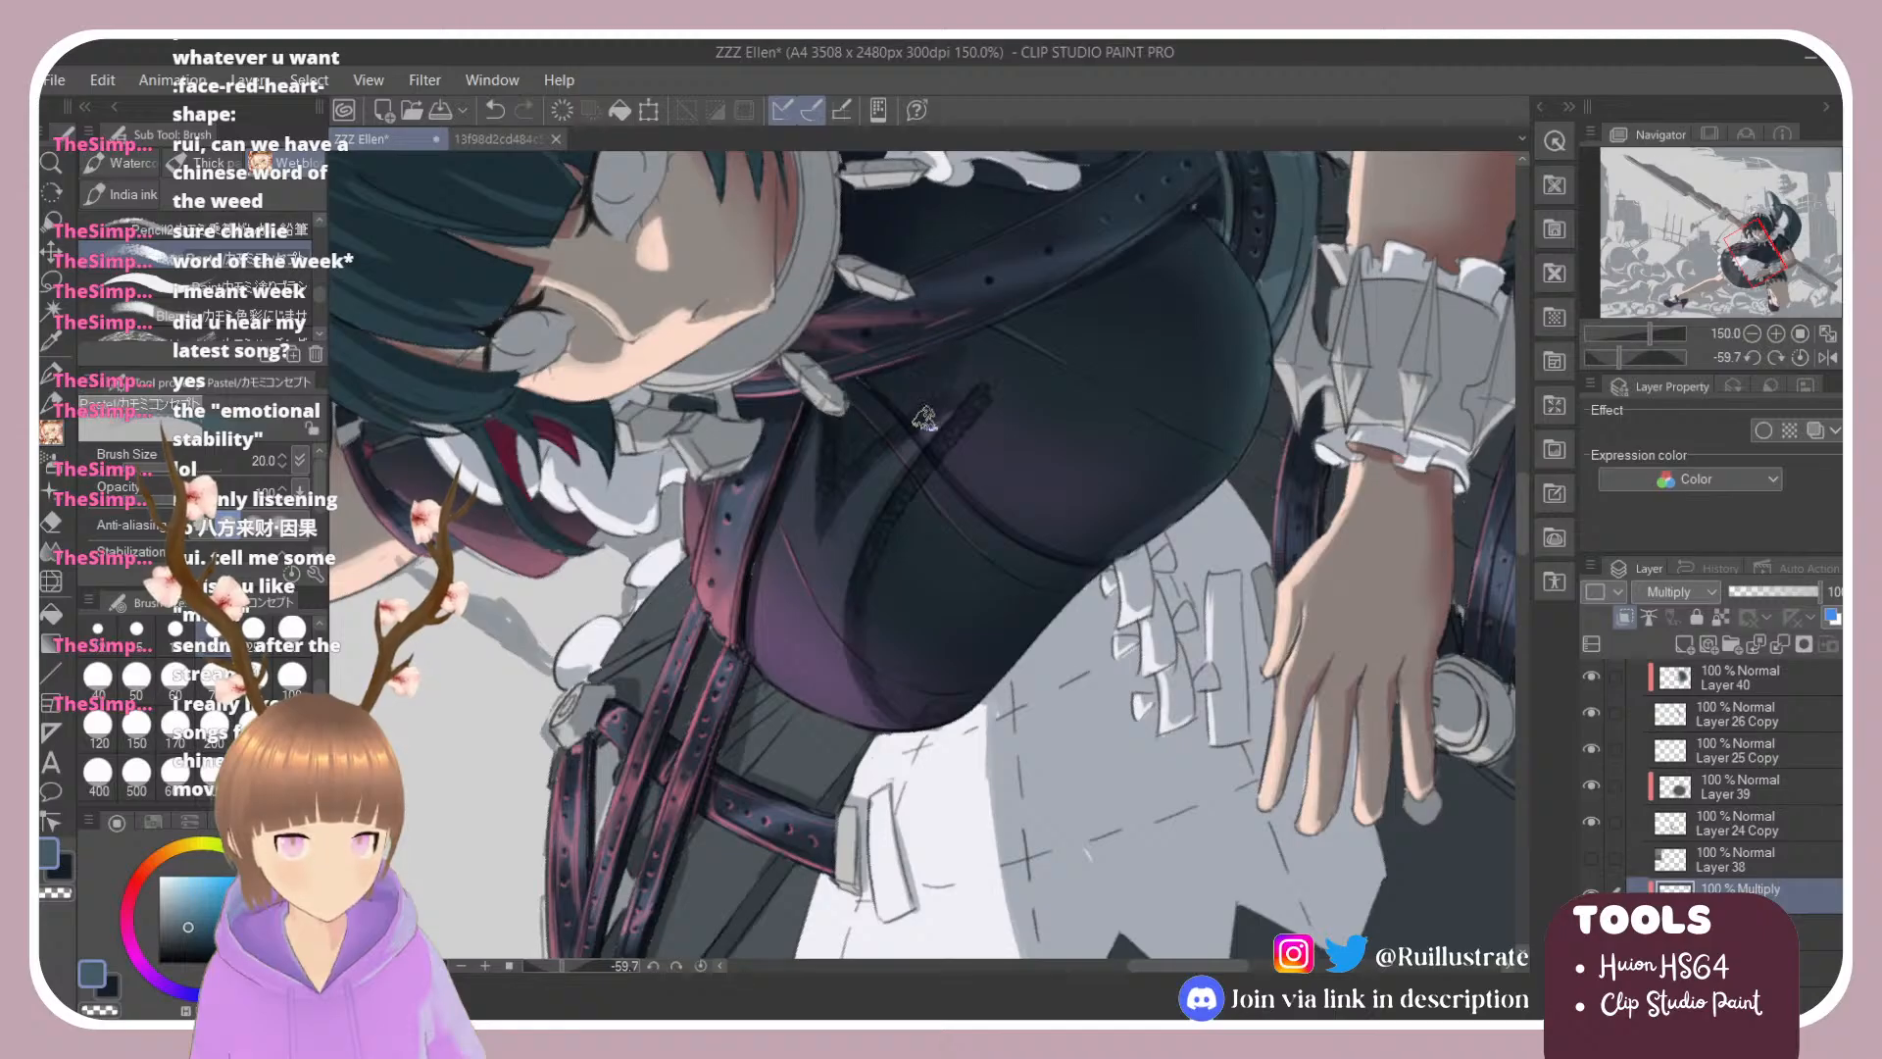
pyautogui.moveTo(1001, 404); pyautogui.dragTo(939, 594)
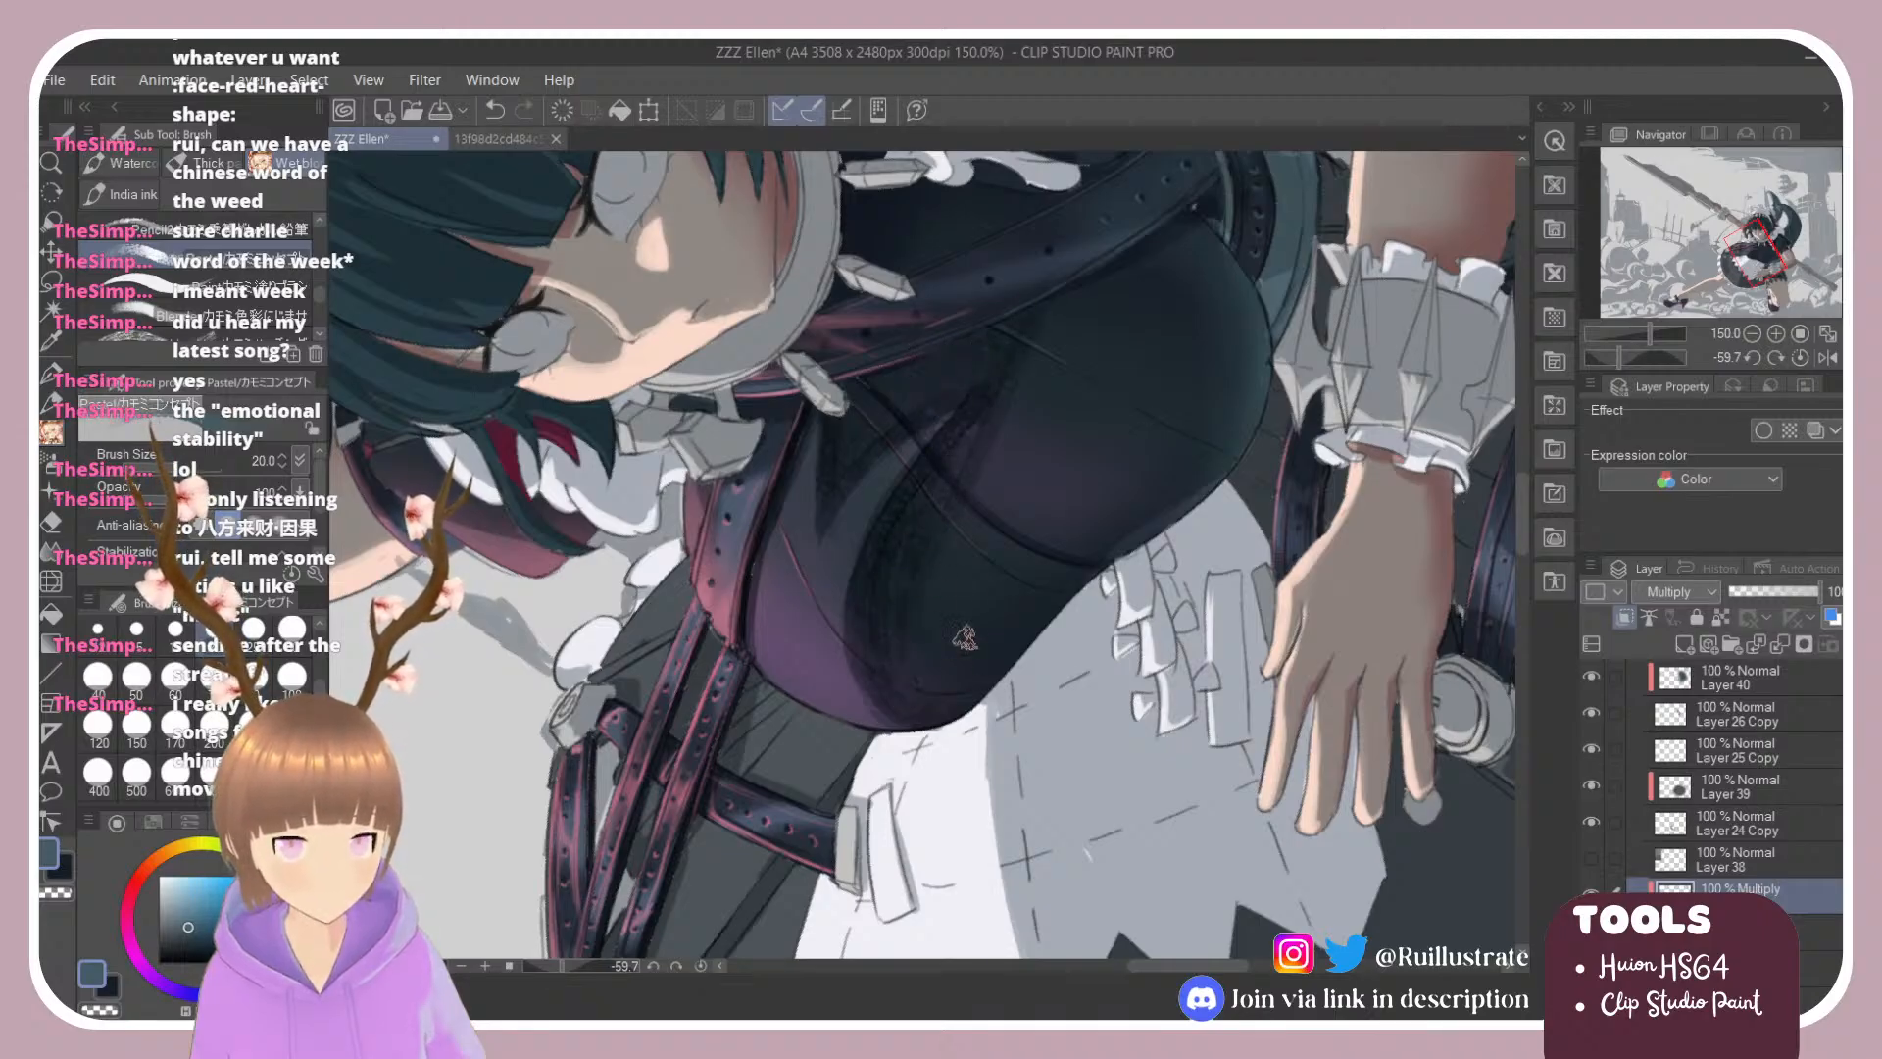
pyautogui.moveTo(1029, 334); pyautogui.dragTo(961, 659)
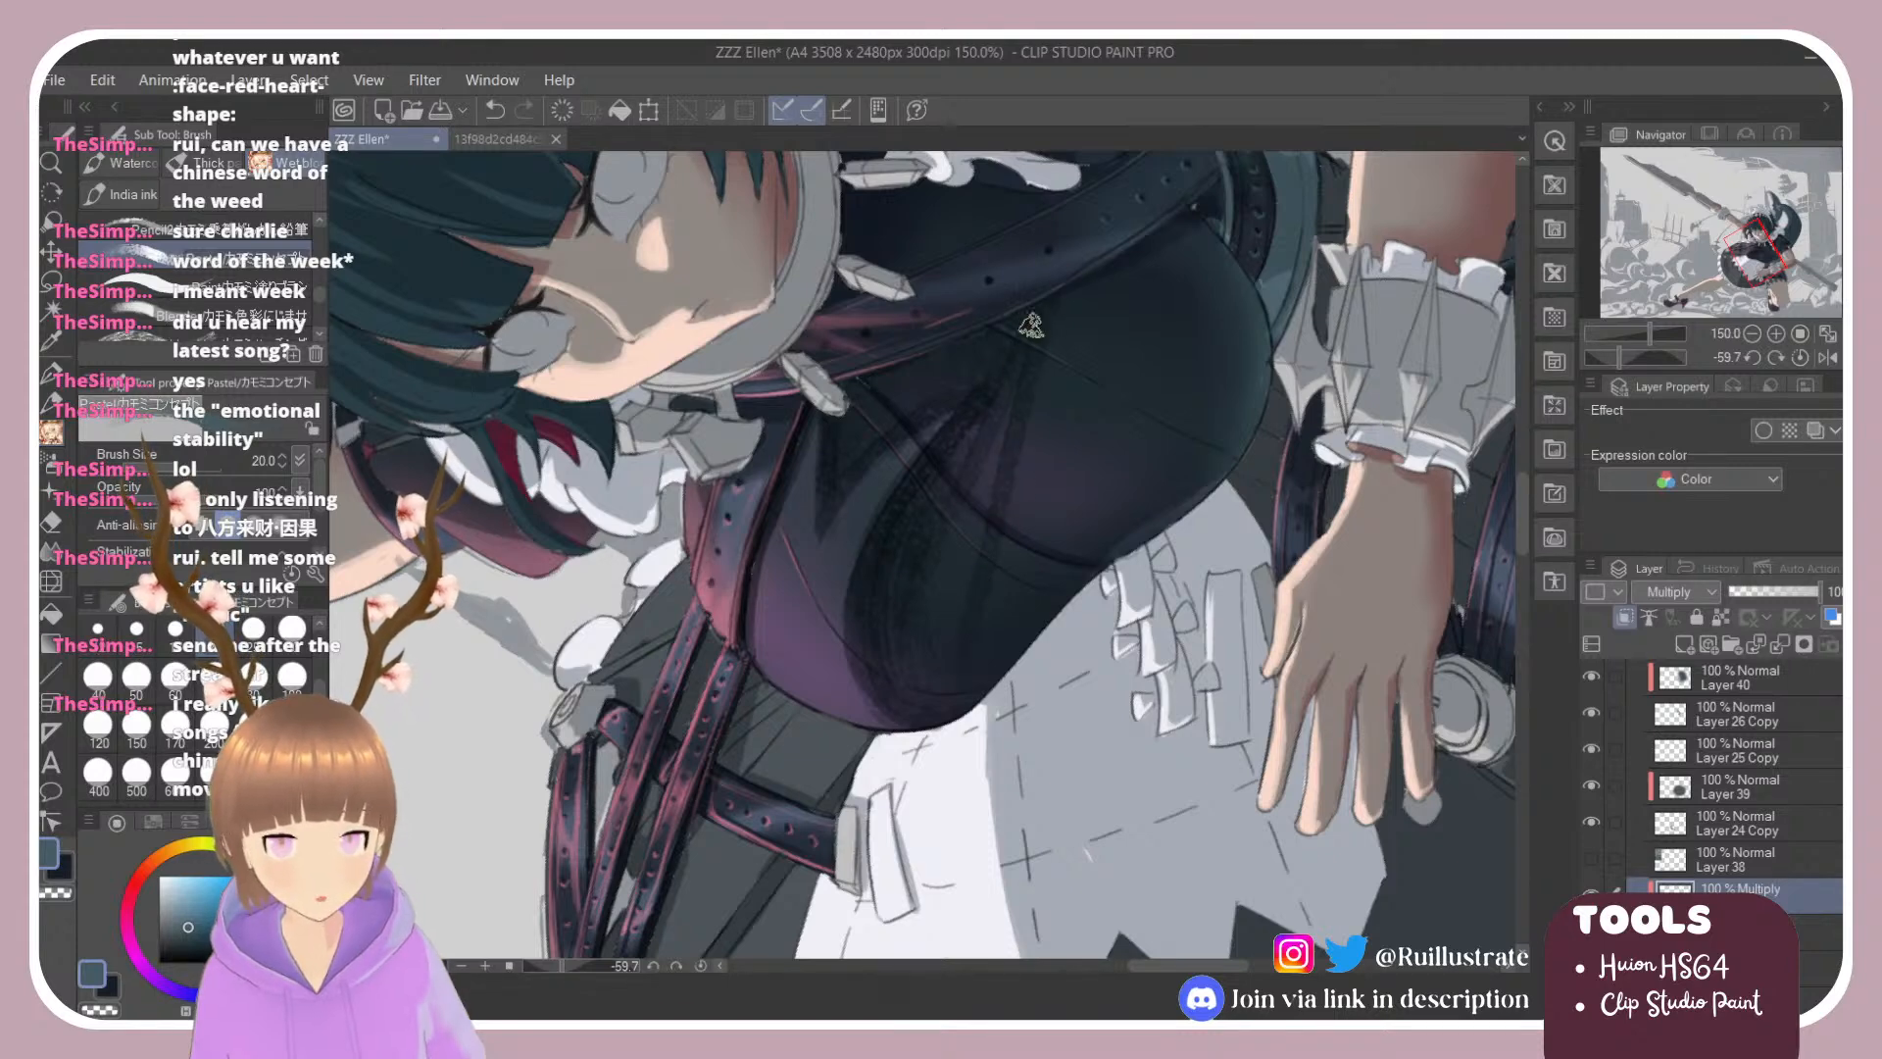
pyautogui.moveTo(1010, 392); pyautogui.dragTo(943, 686)
pyautogui.moveTo(1054, 316)
pyautogui.mouseDown()
pyautogui.moveTo(1022, 535)
pyautogui.moveTo(1031, 657)
pyautogui.mouseUp()
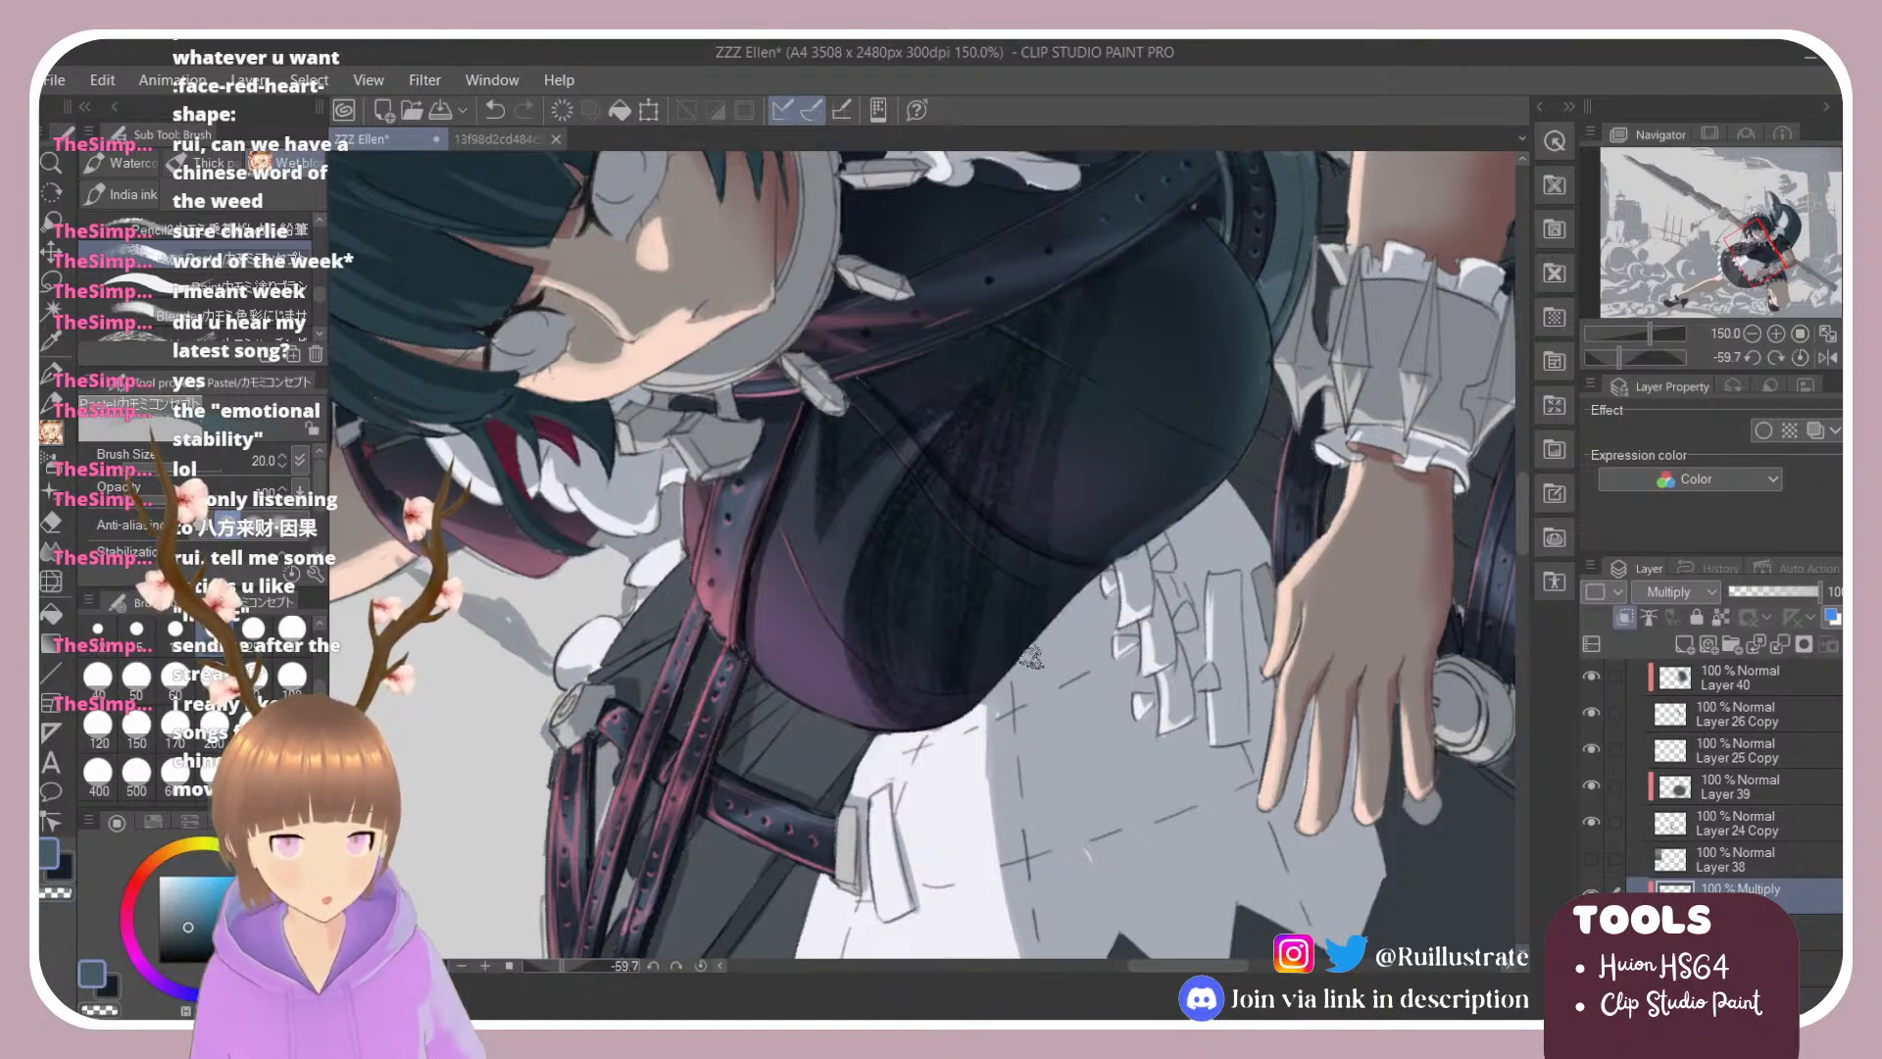
# Step: Extend the Multiply shadow across the sleeve-side half of the bodice, covering it out to its outer contour
pyautogui.moveTo(1083, 402)
pyautogui.mouseDown()
pyautogui.moveTo(1059, 548)
pyautogui.moveTo(1097, 529)
pyautogui.mouseUp()
pyautogui.moveTo(1151, 412); pyautogui.dragTo(1127, 549)
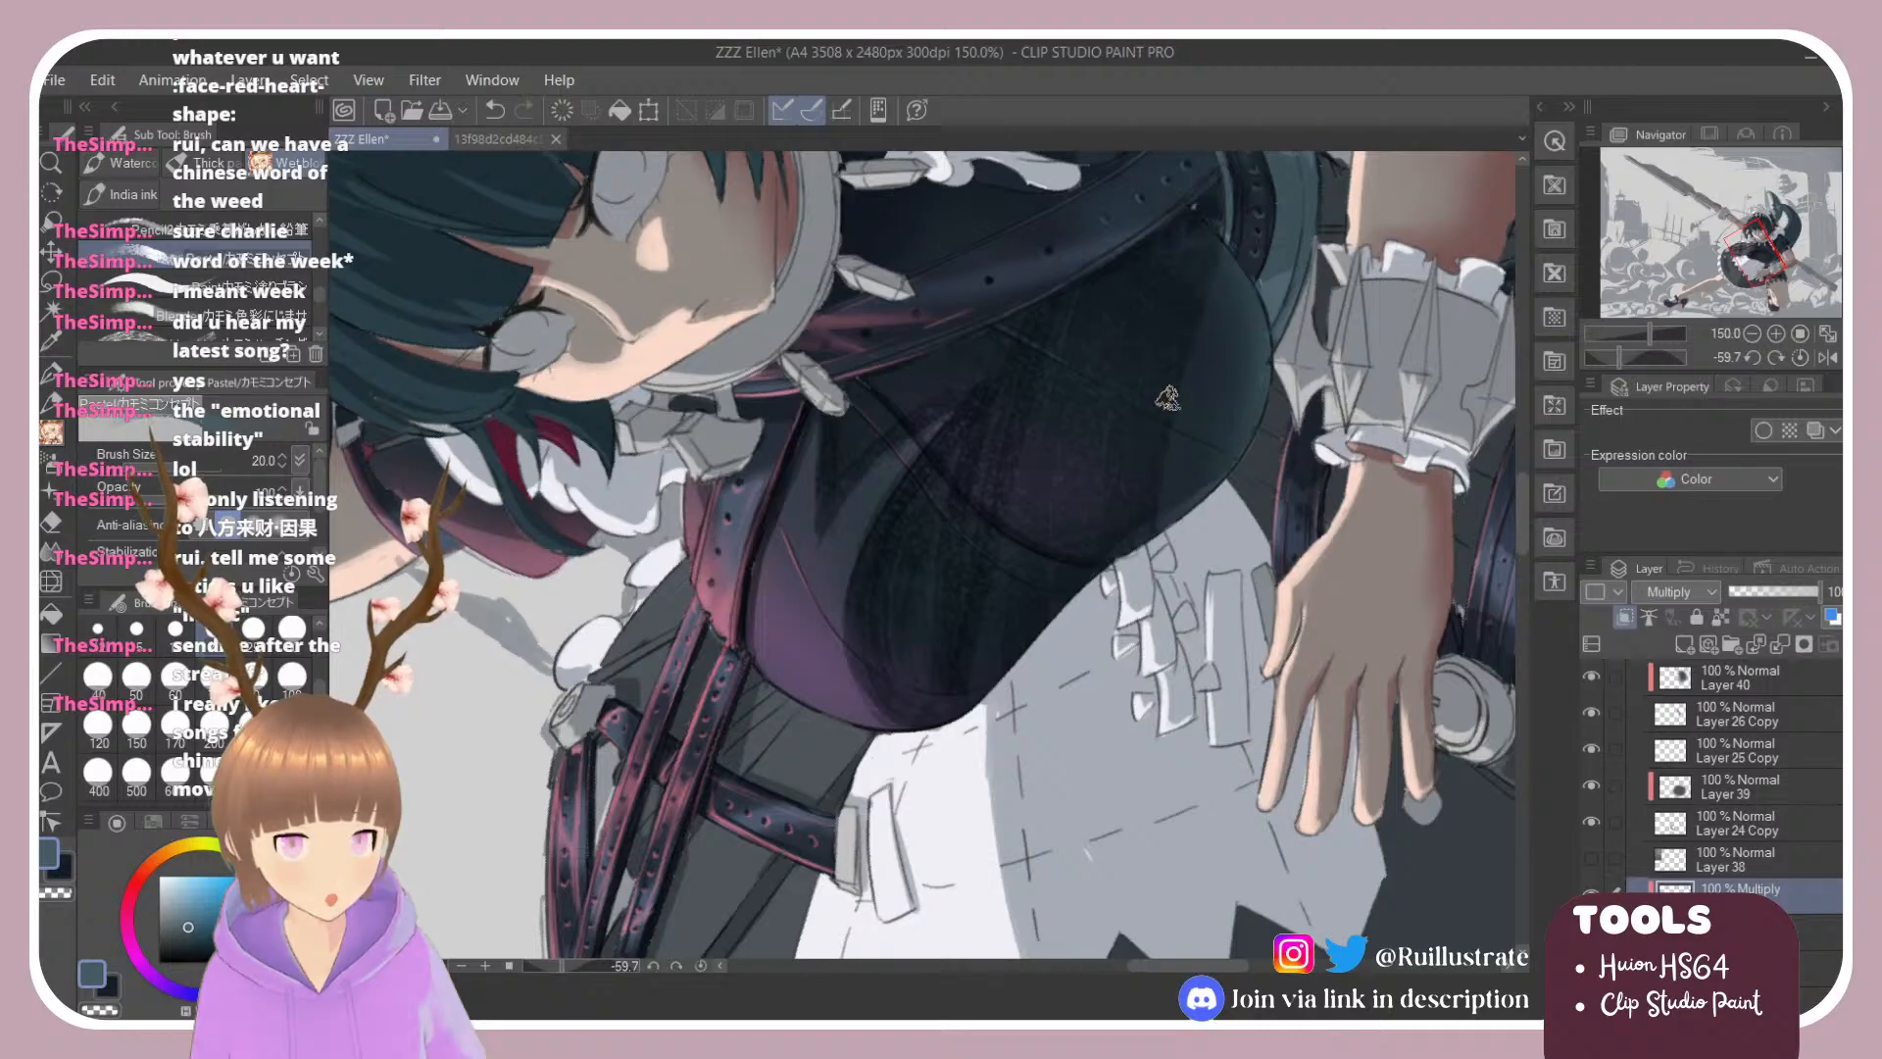
pyautogui.moveTo(1215, 323); pyautogui.dragTo(1171, 530)
pyautogui.moveTo(1265, 266); pyautogui.dragTo(1186, 512)
pyautogui.moveTo(1261, 309); pyautogui.dragTo(1235, 469)
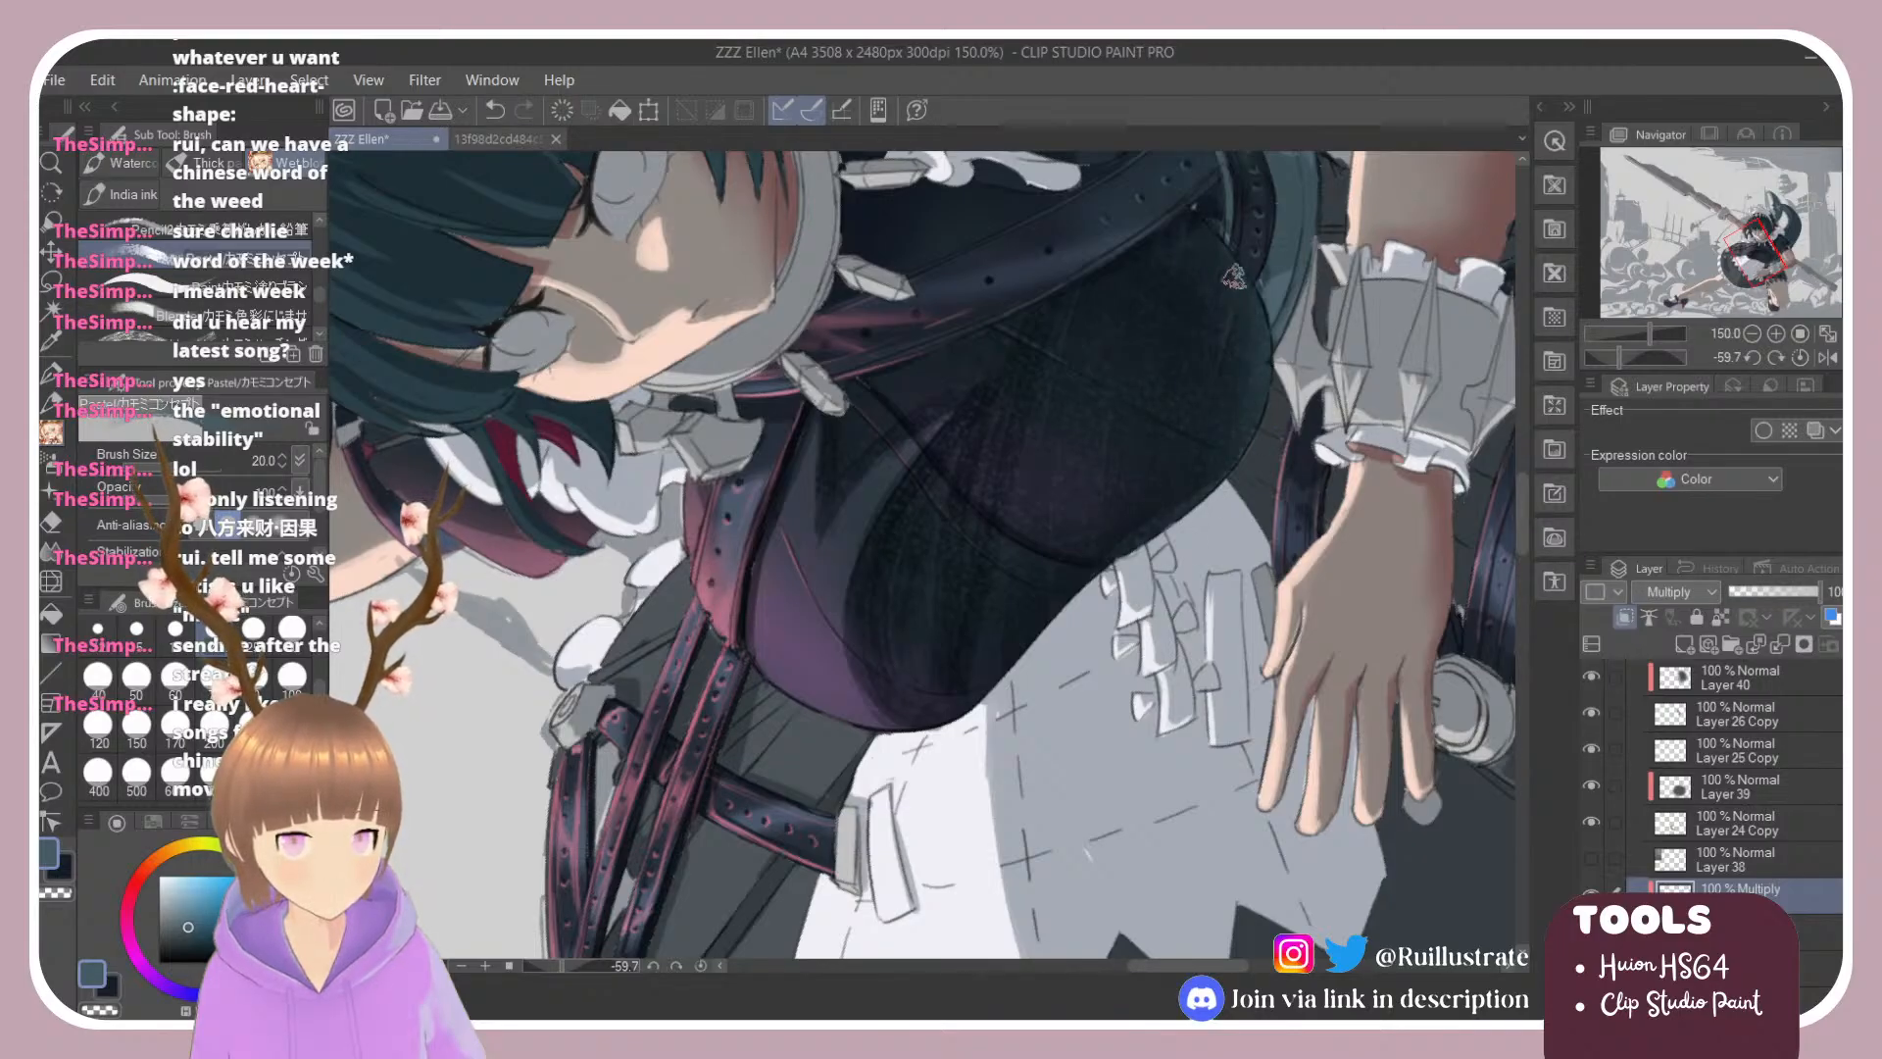
# Step: Smooth the bodice shadows with the Blender brush at size 30, hiding Multiply Layer 31 and resetting the canvas rotation to 0
pyautogui.press('.')
pyautogui.press('.')
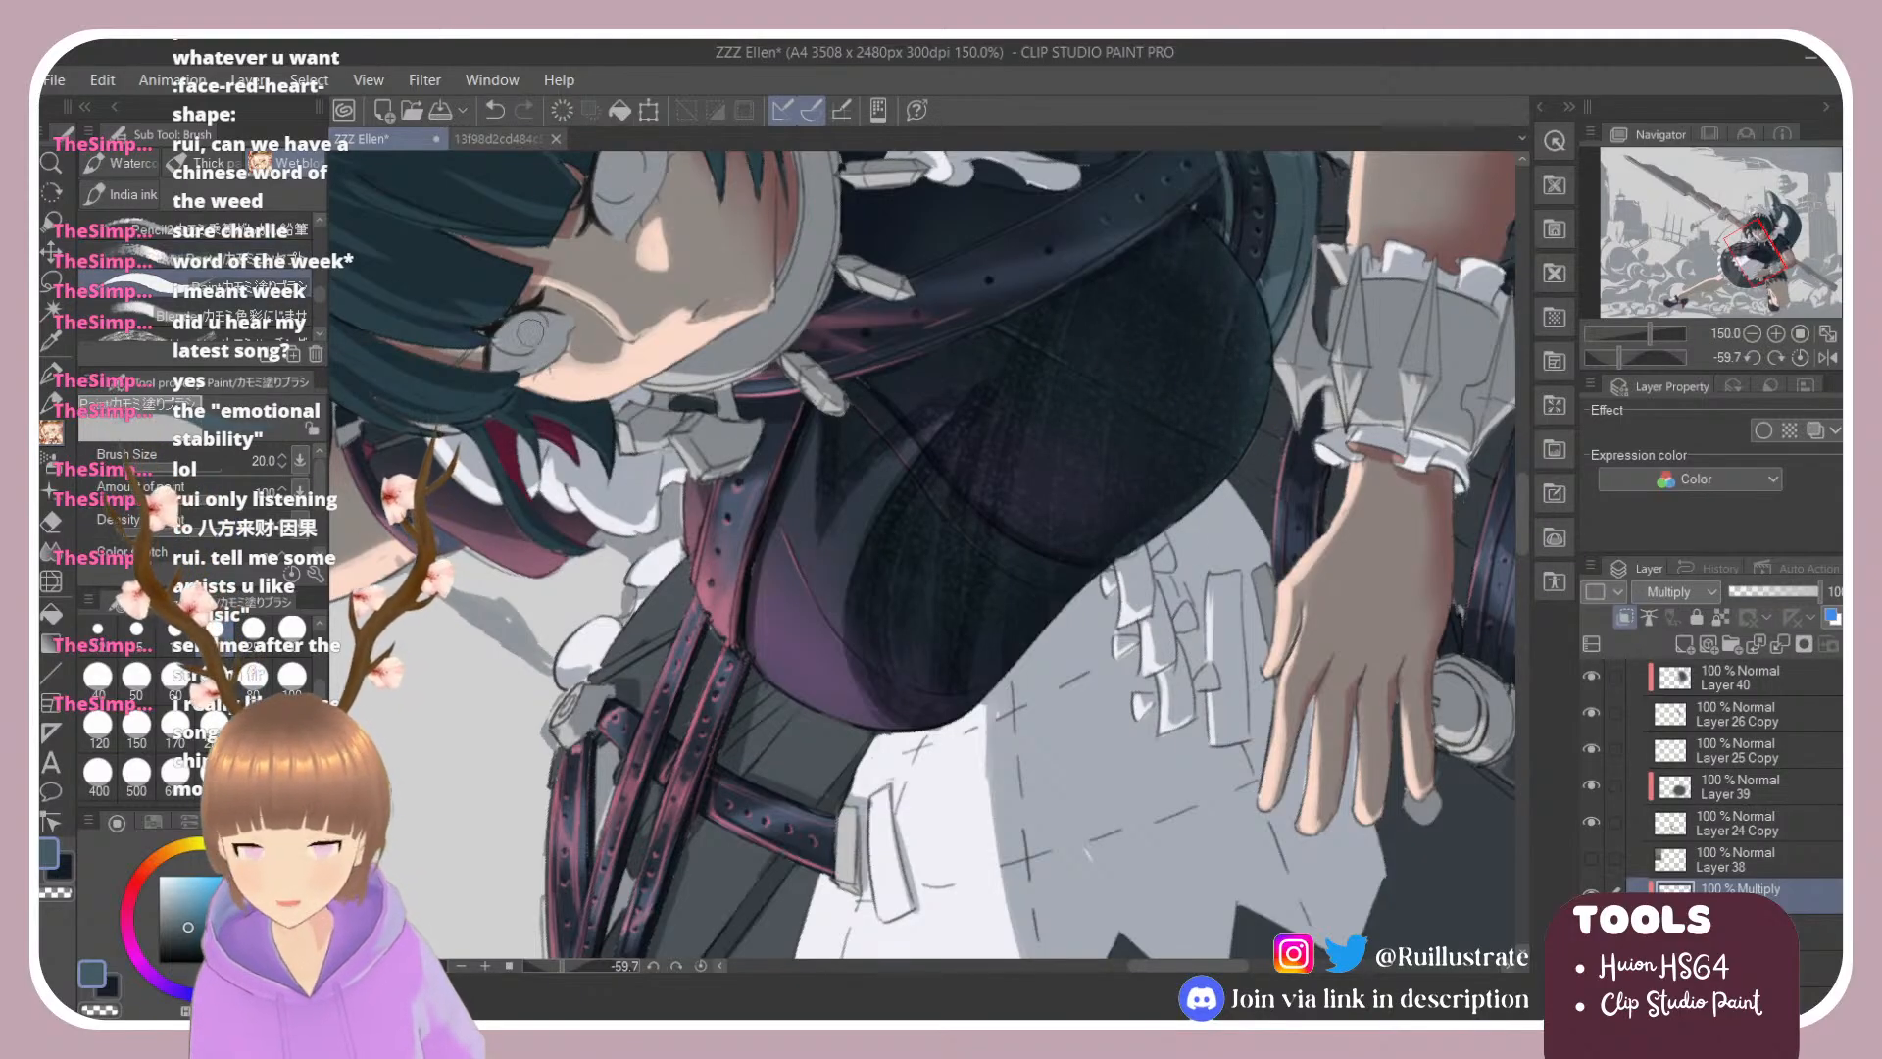
pyautogui.scroll(5, 1725, 774)
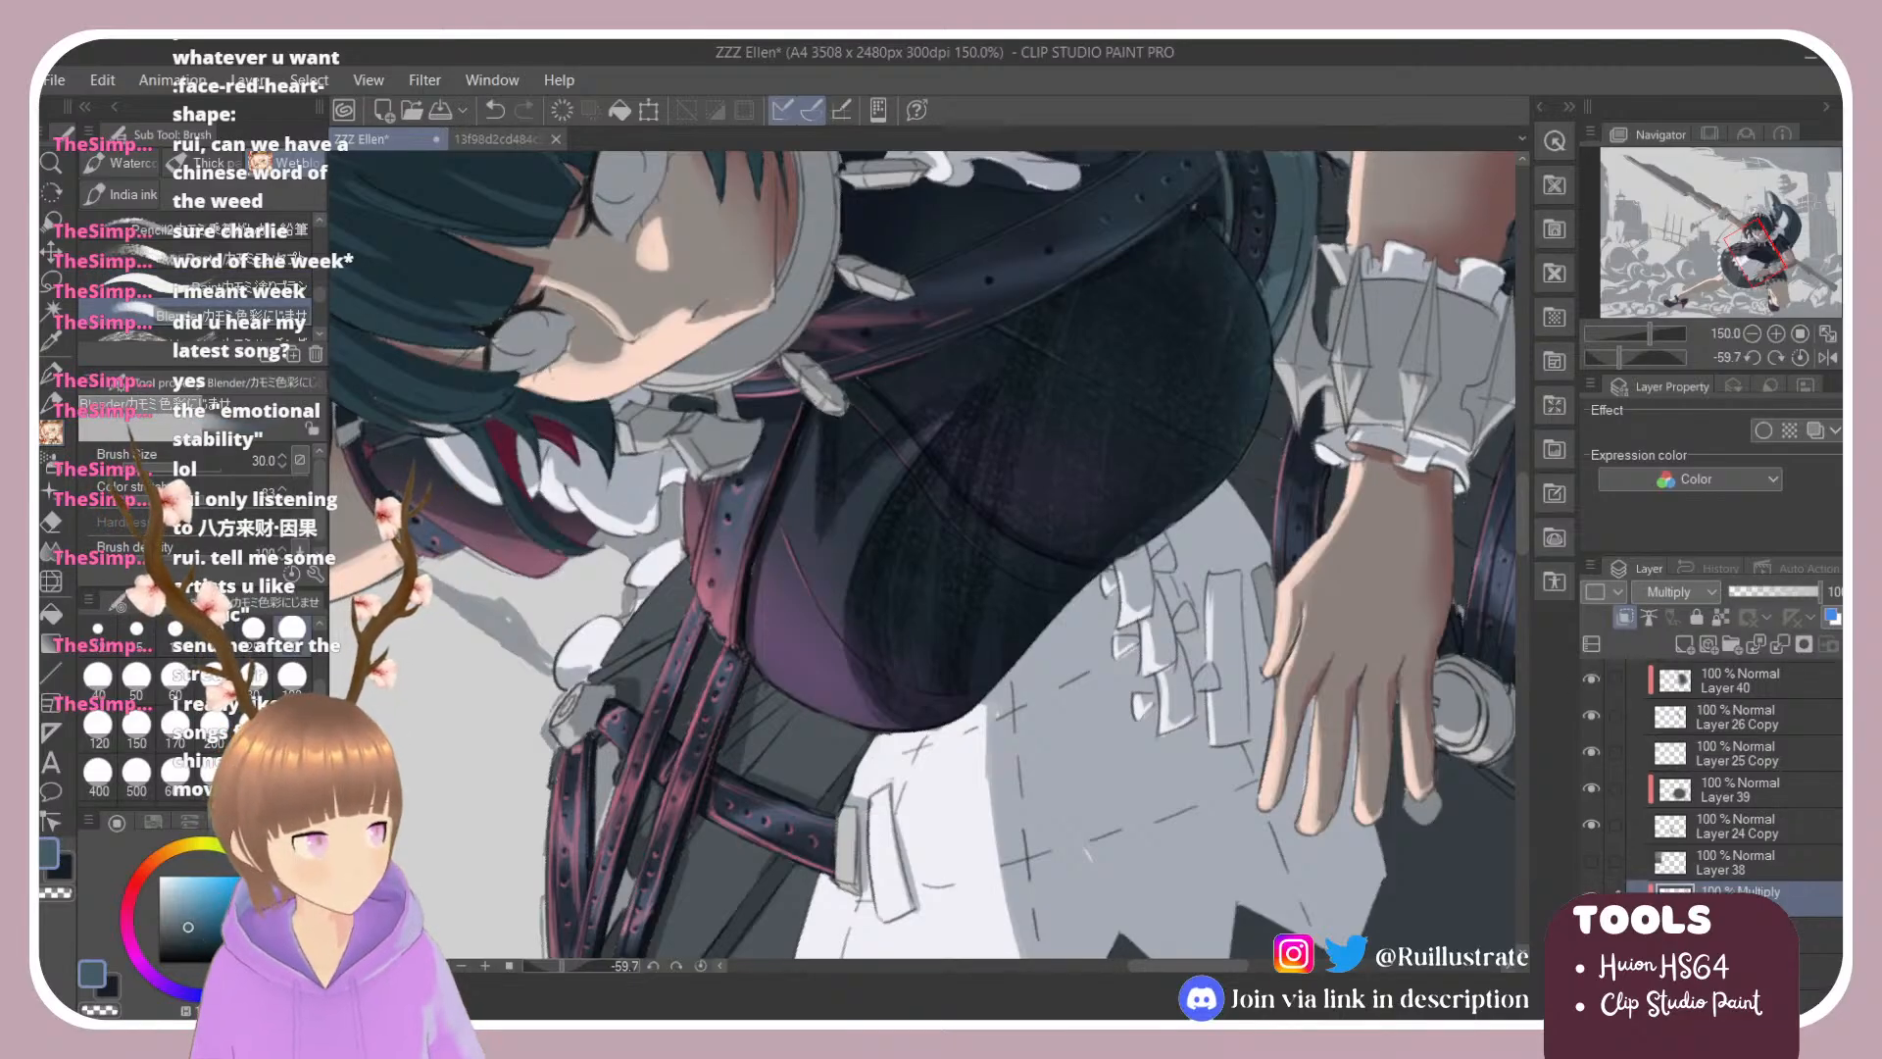
pyautogui.click(1590, 749)
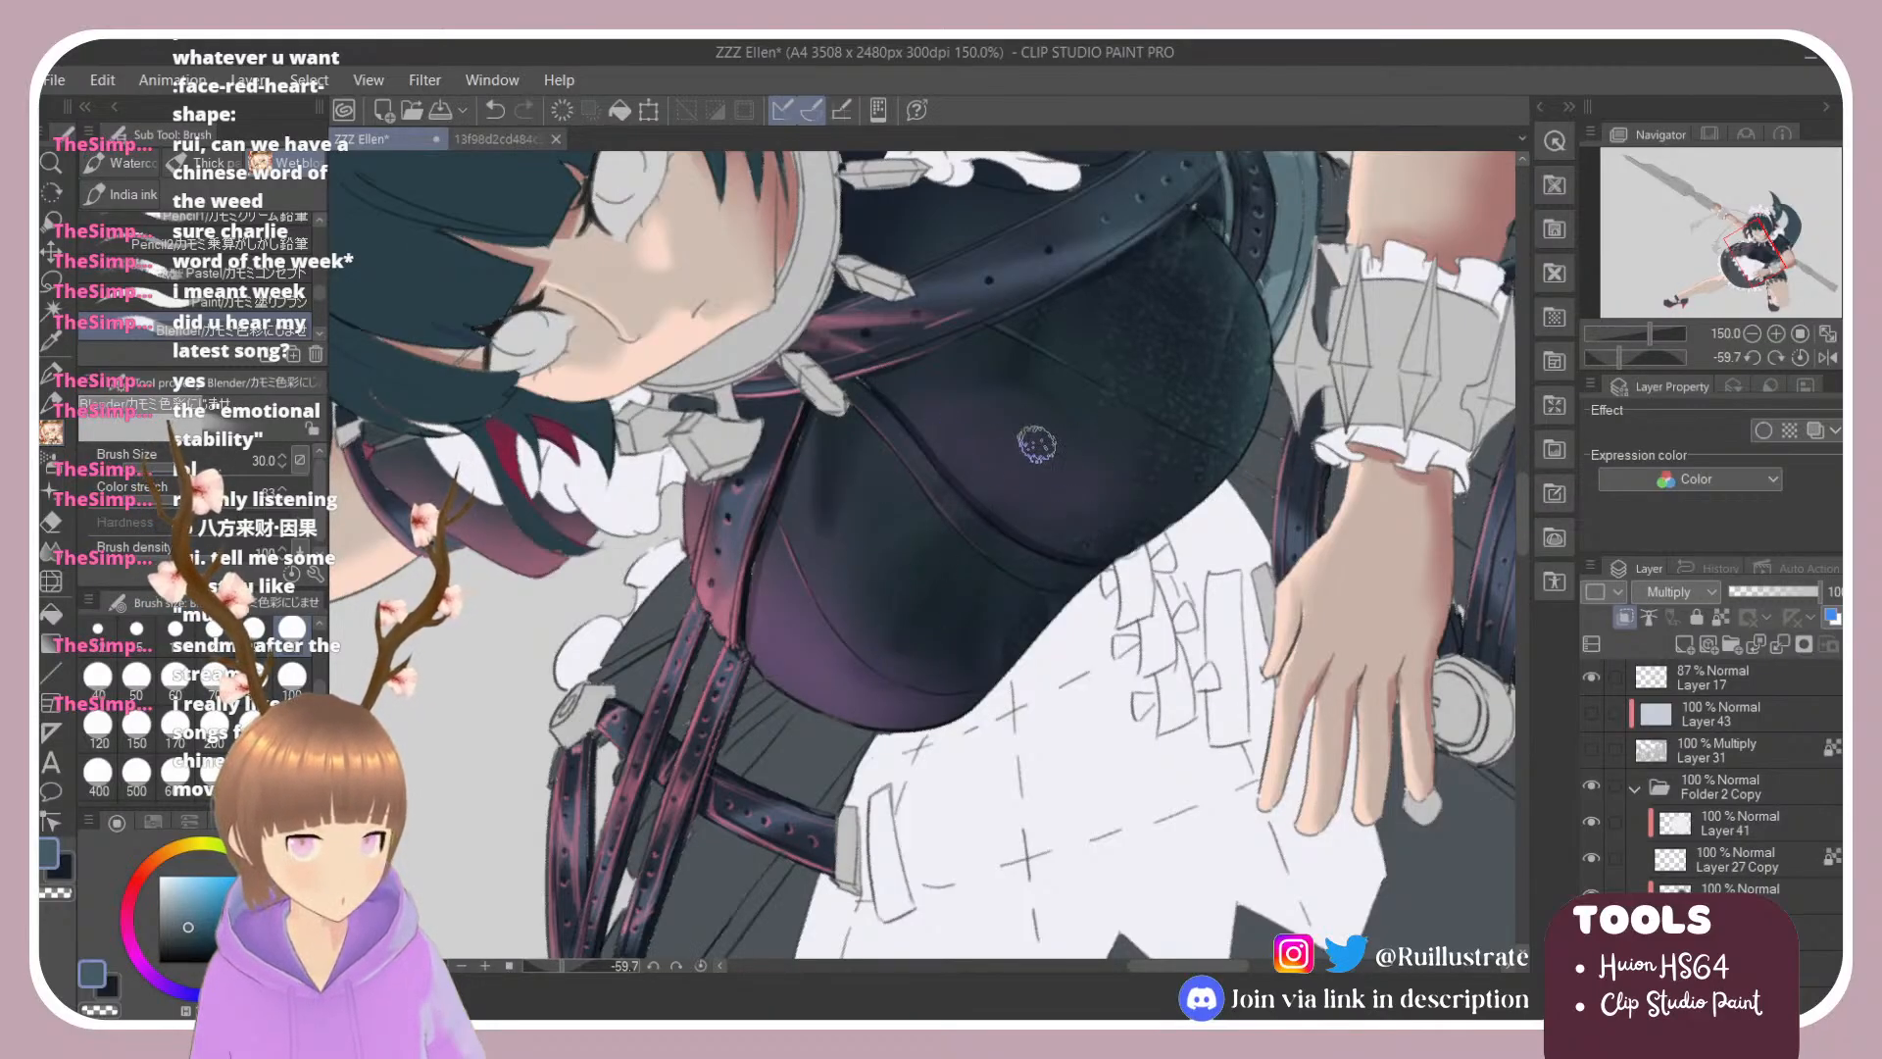
pyautogui.press('r')
pyautogui.moveTo(1060, 498); pyautogui.dragTo(1149, 599)
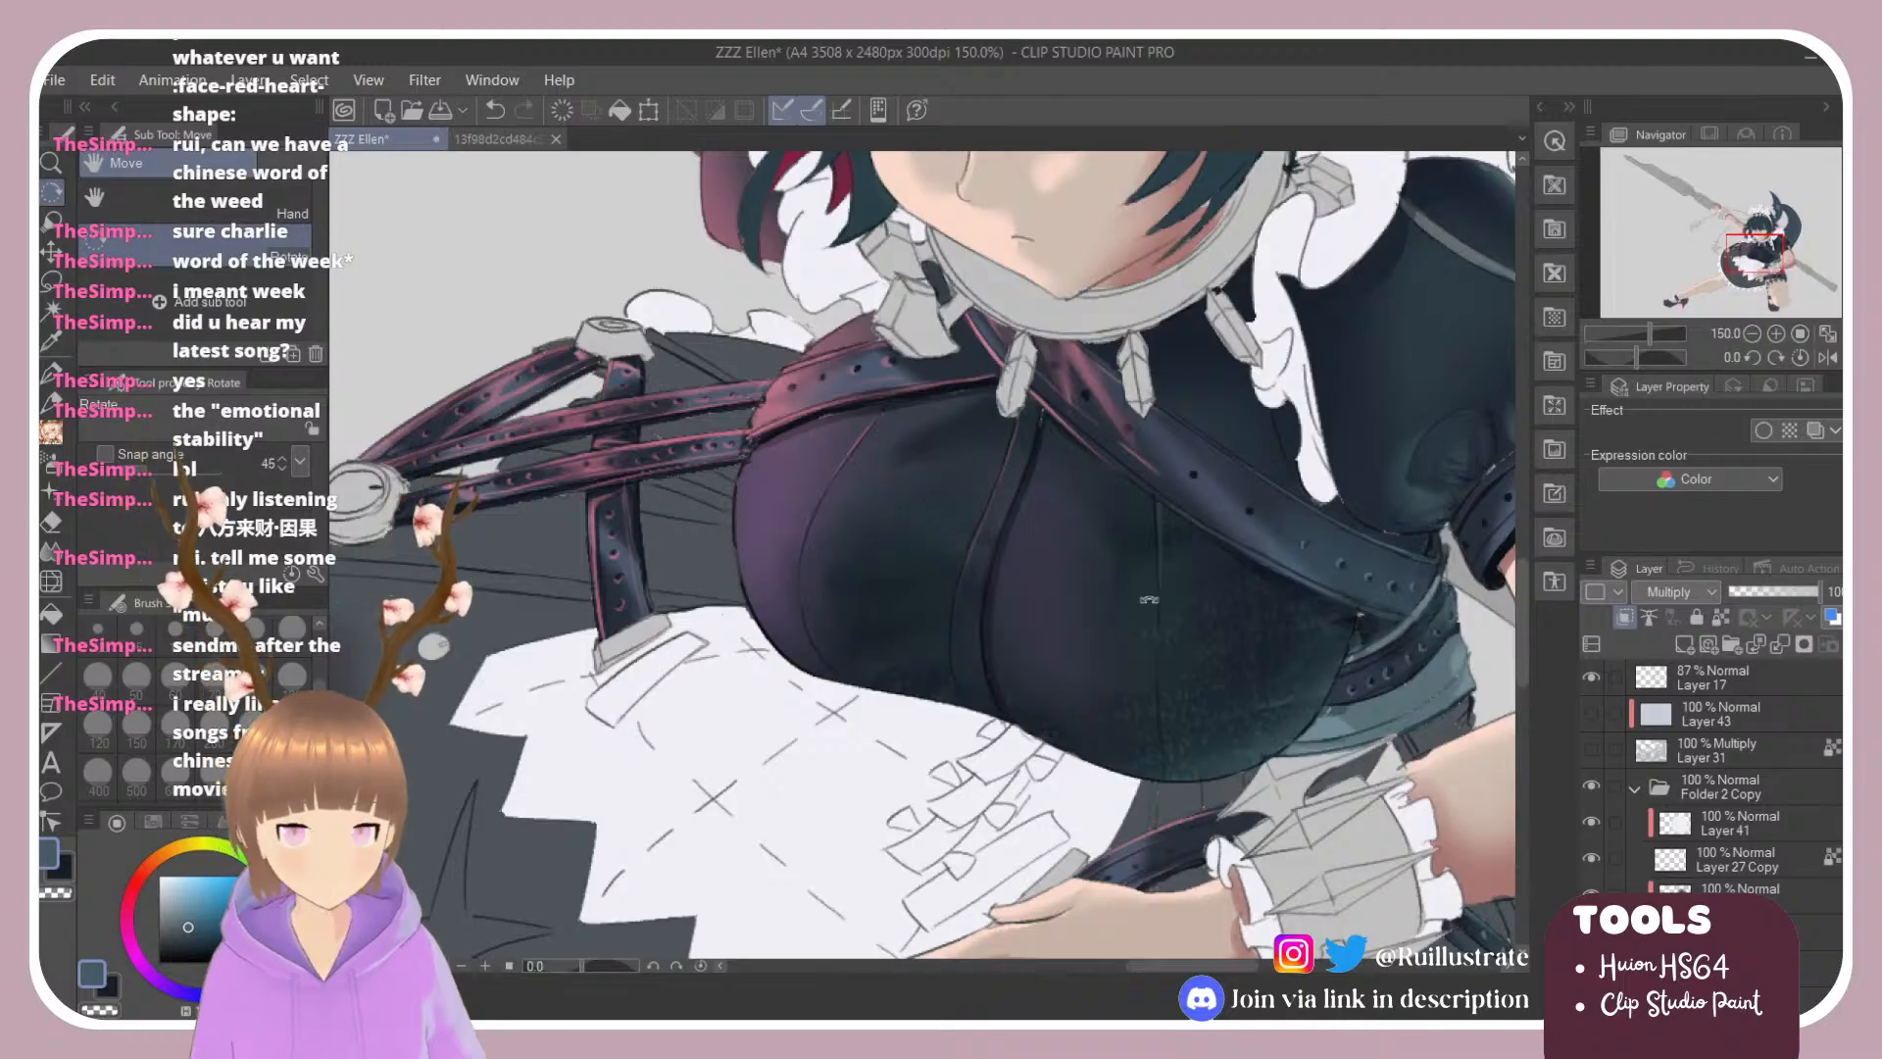
pyautogui.press('b')
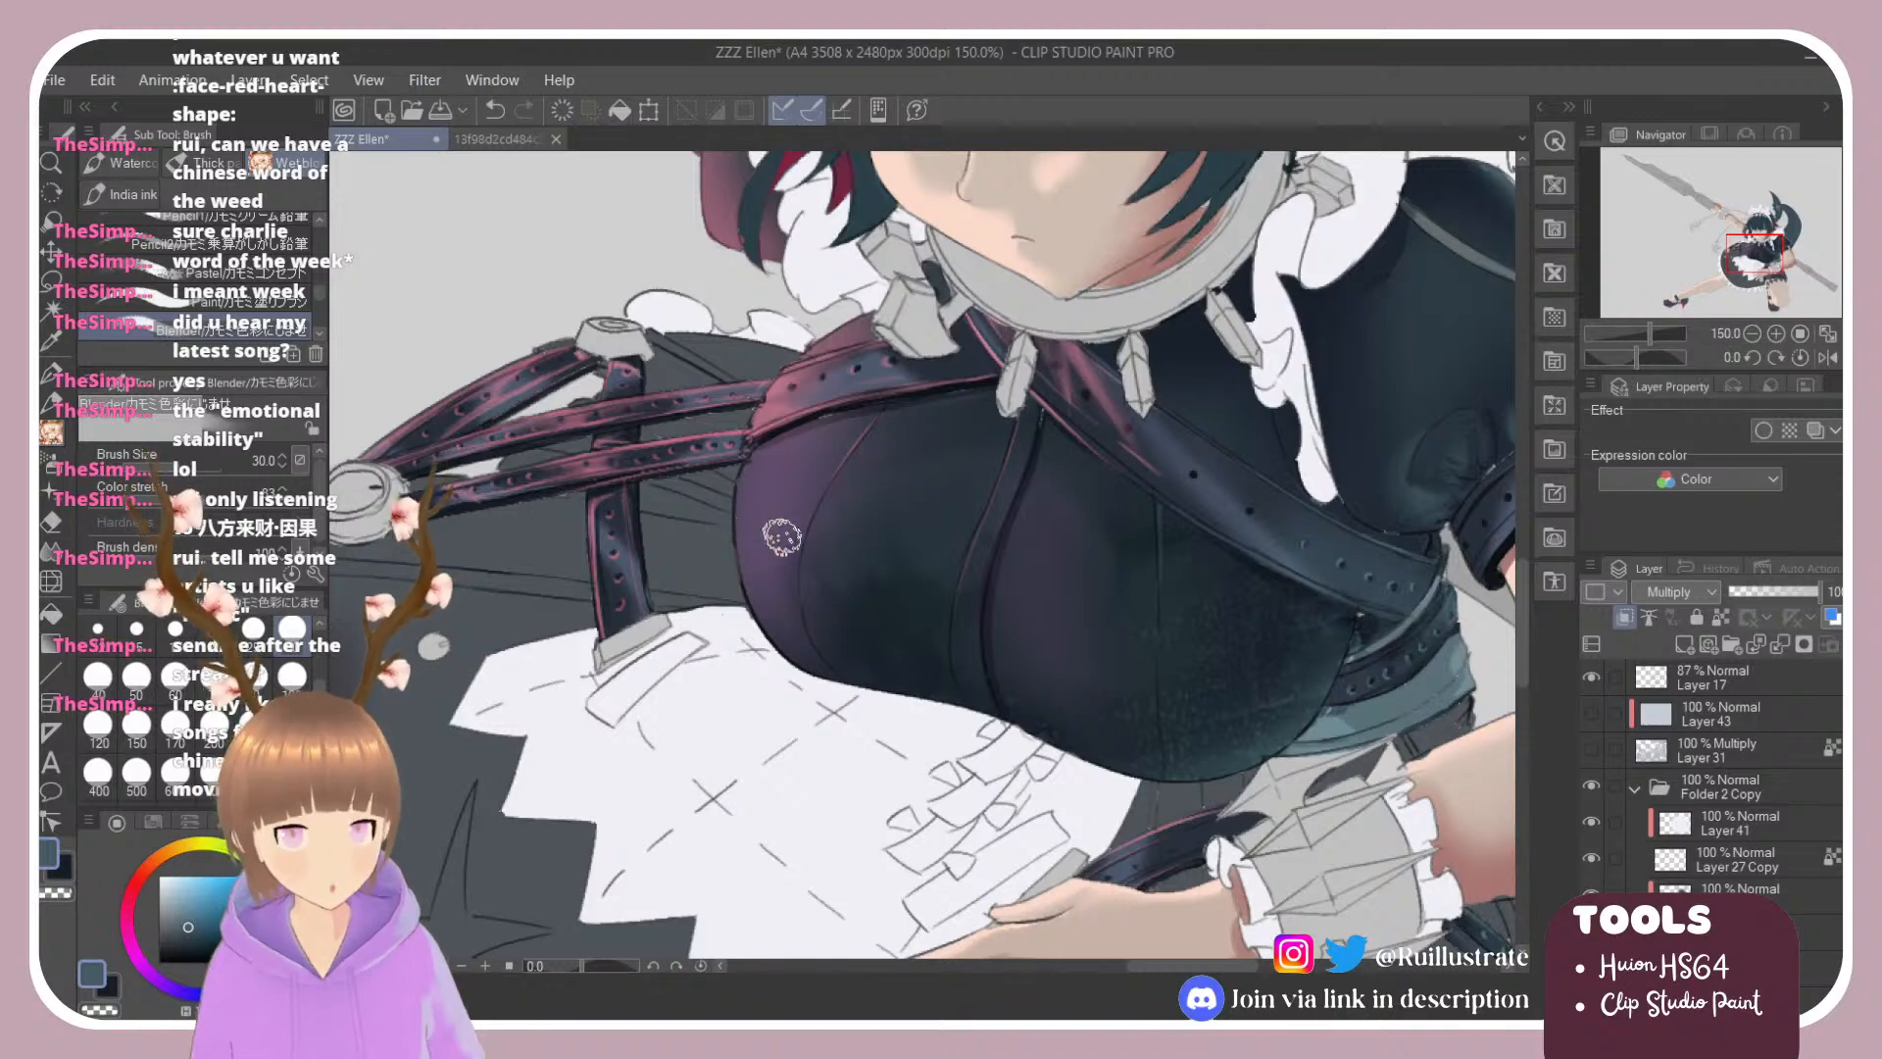
# Step: Compare the whole figure with and without the new Multiply shadow on the bodice
pyautogui.scroll(-4, 858, 567)
pyautogui.scroll(-5, 1798, 825)
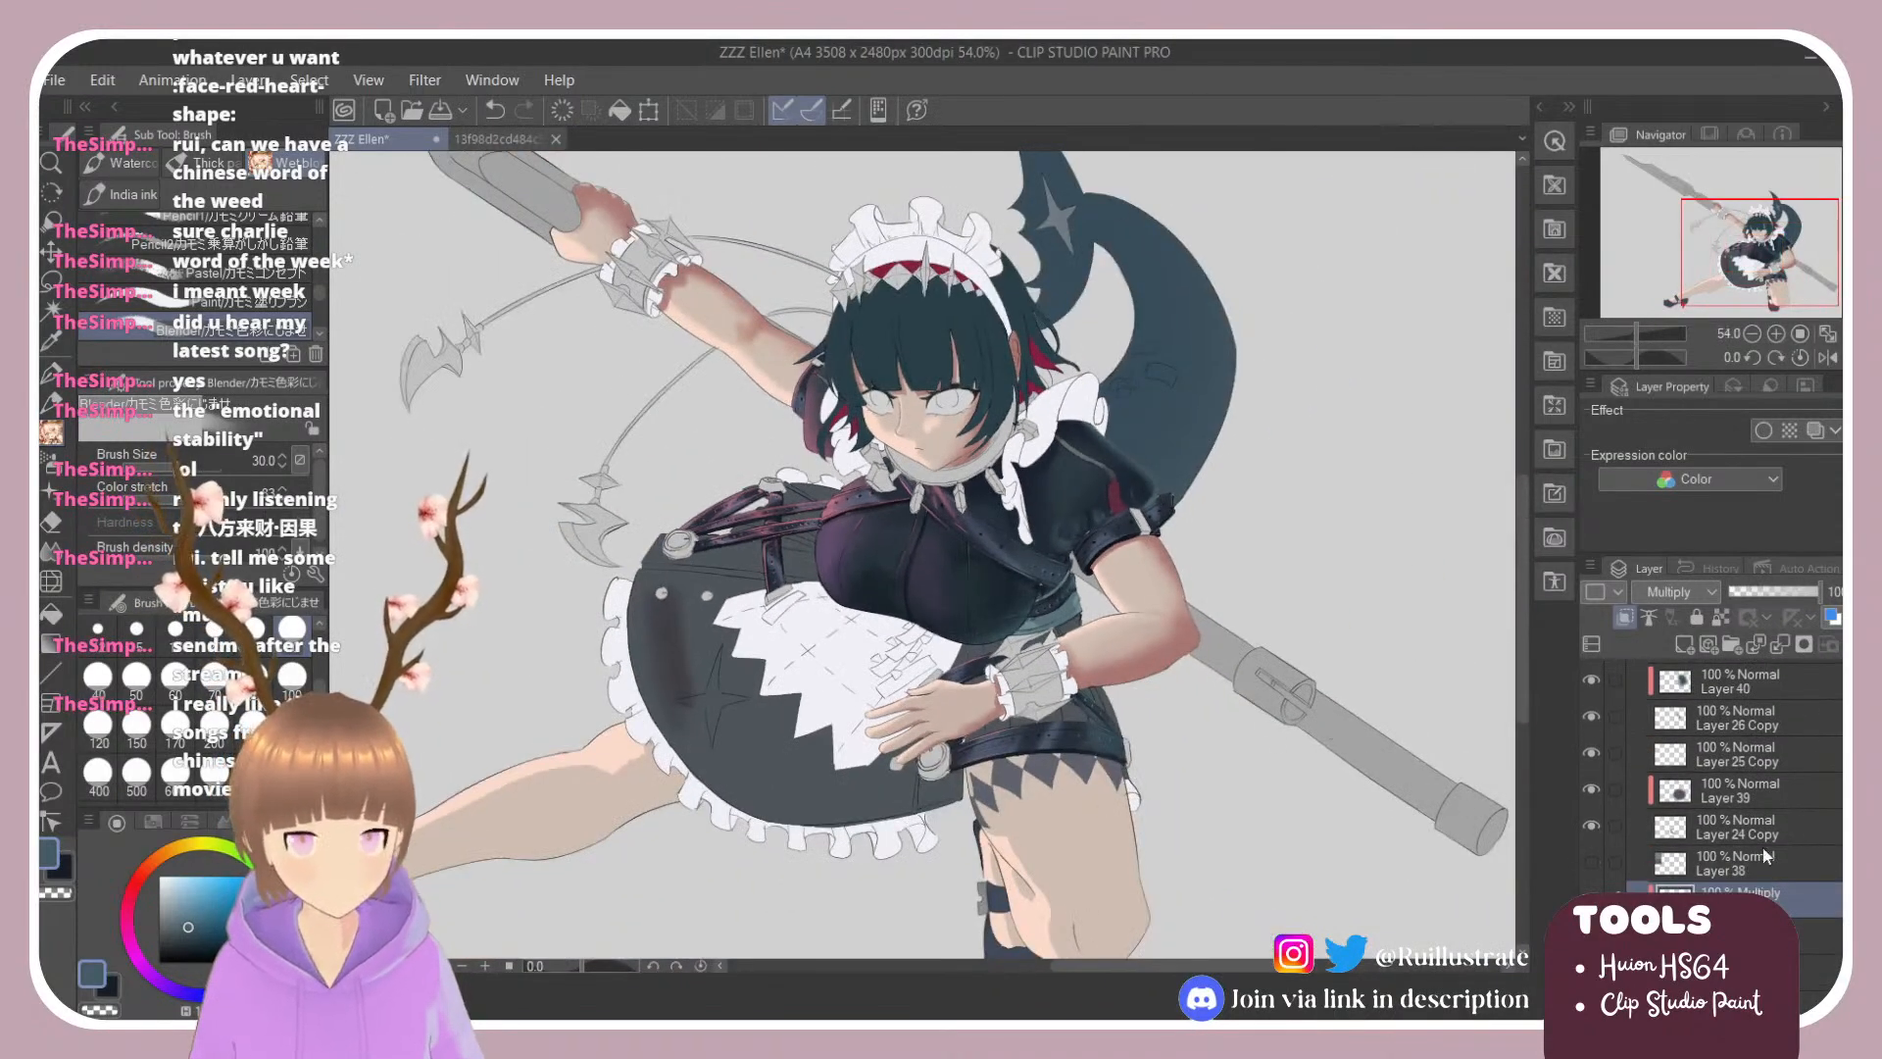
pyautogui.hotkey('ctrl', 'z')
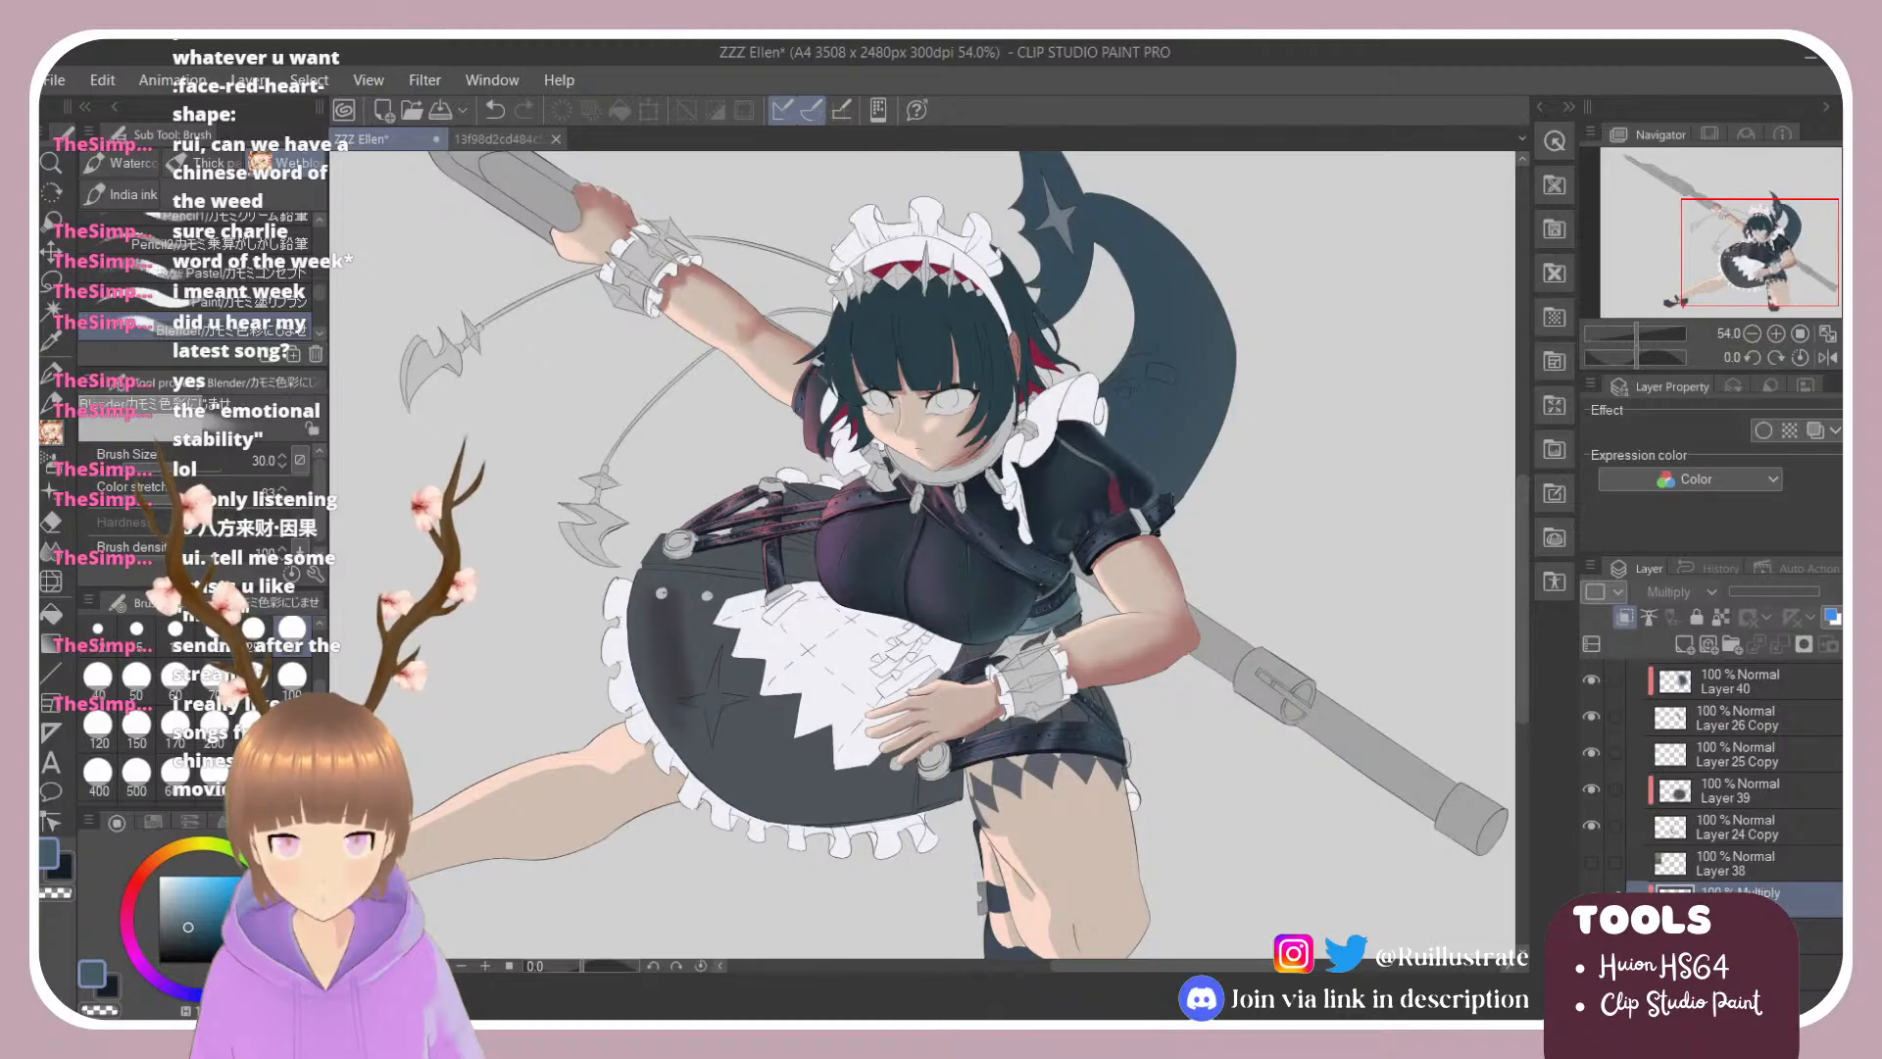
pyautogui.hotkey('ctrl', 'y')
pyautogui.hotkey('ctrl', 'z')
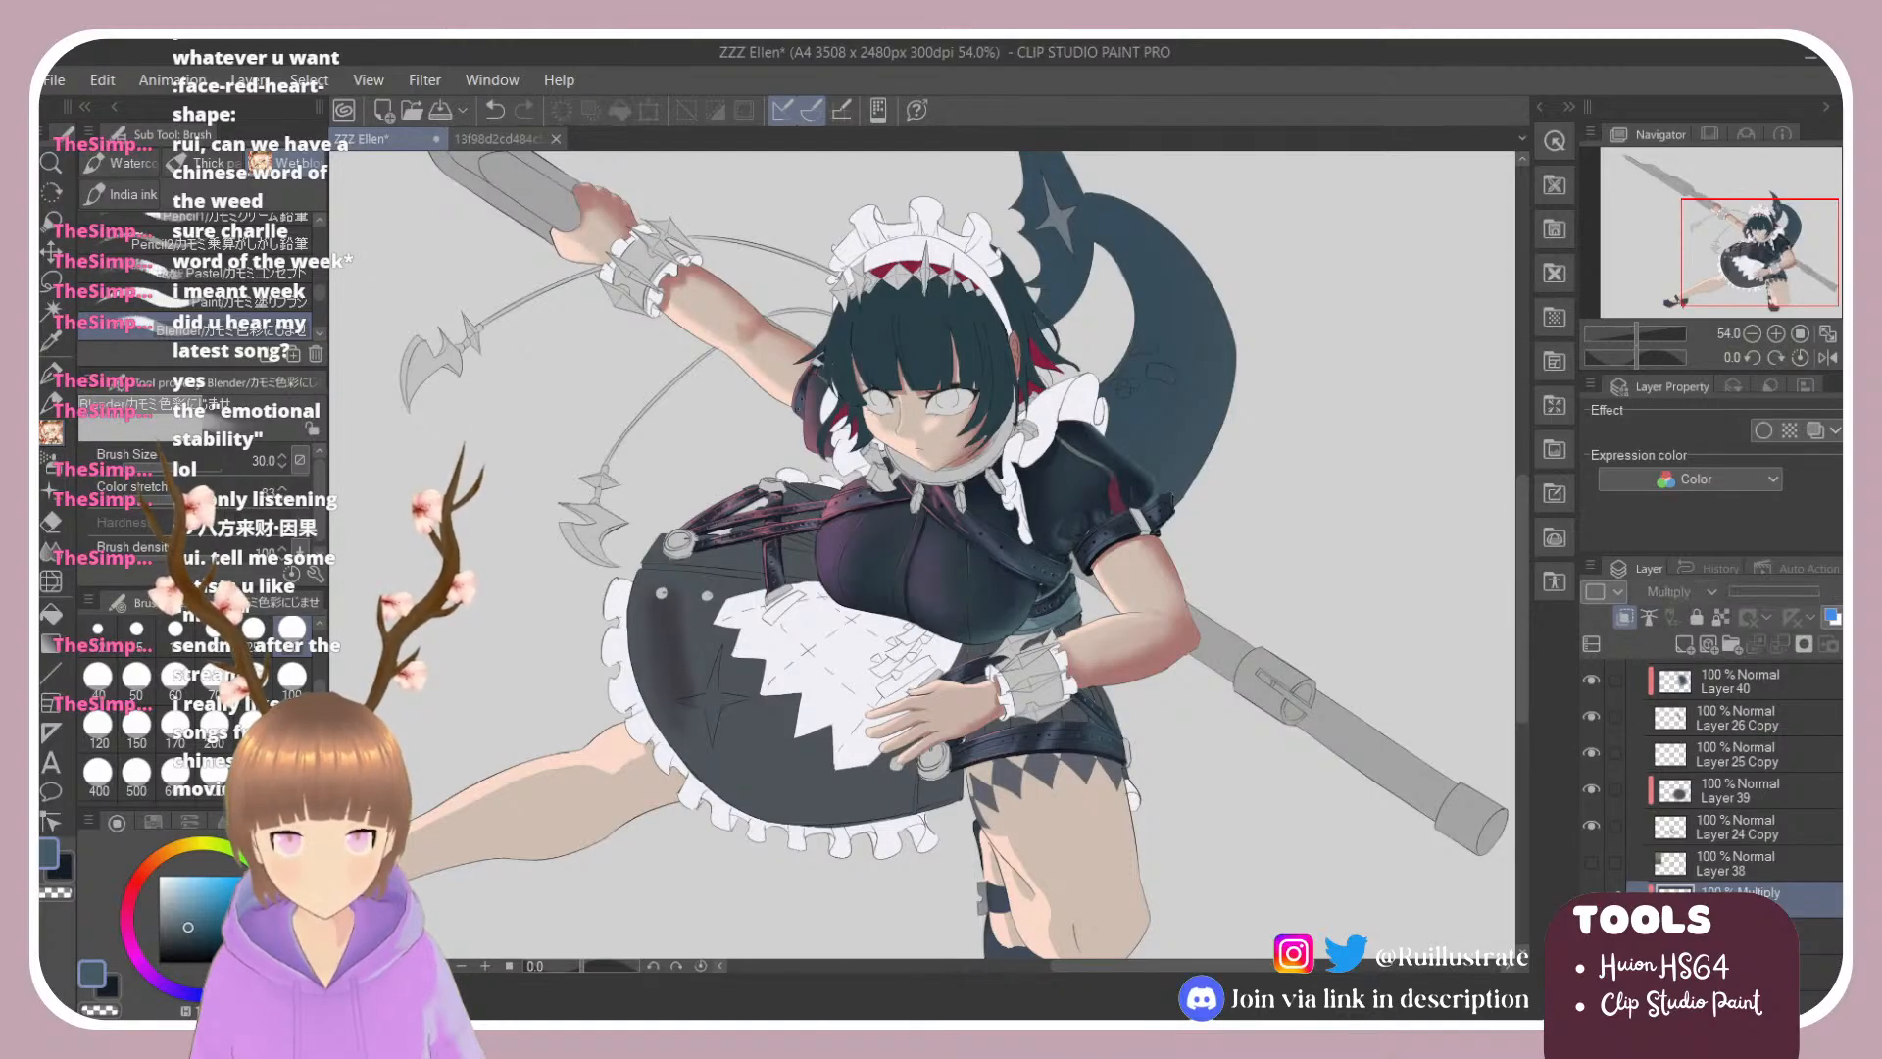
pyautogui.hotkey('ctrl', 'y')
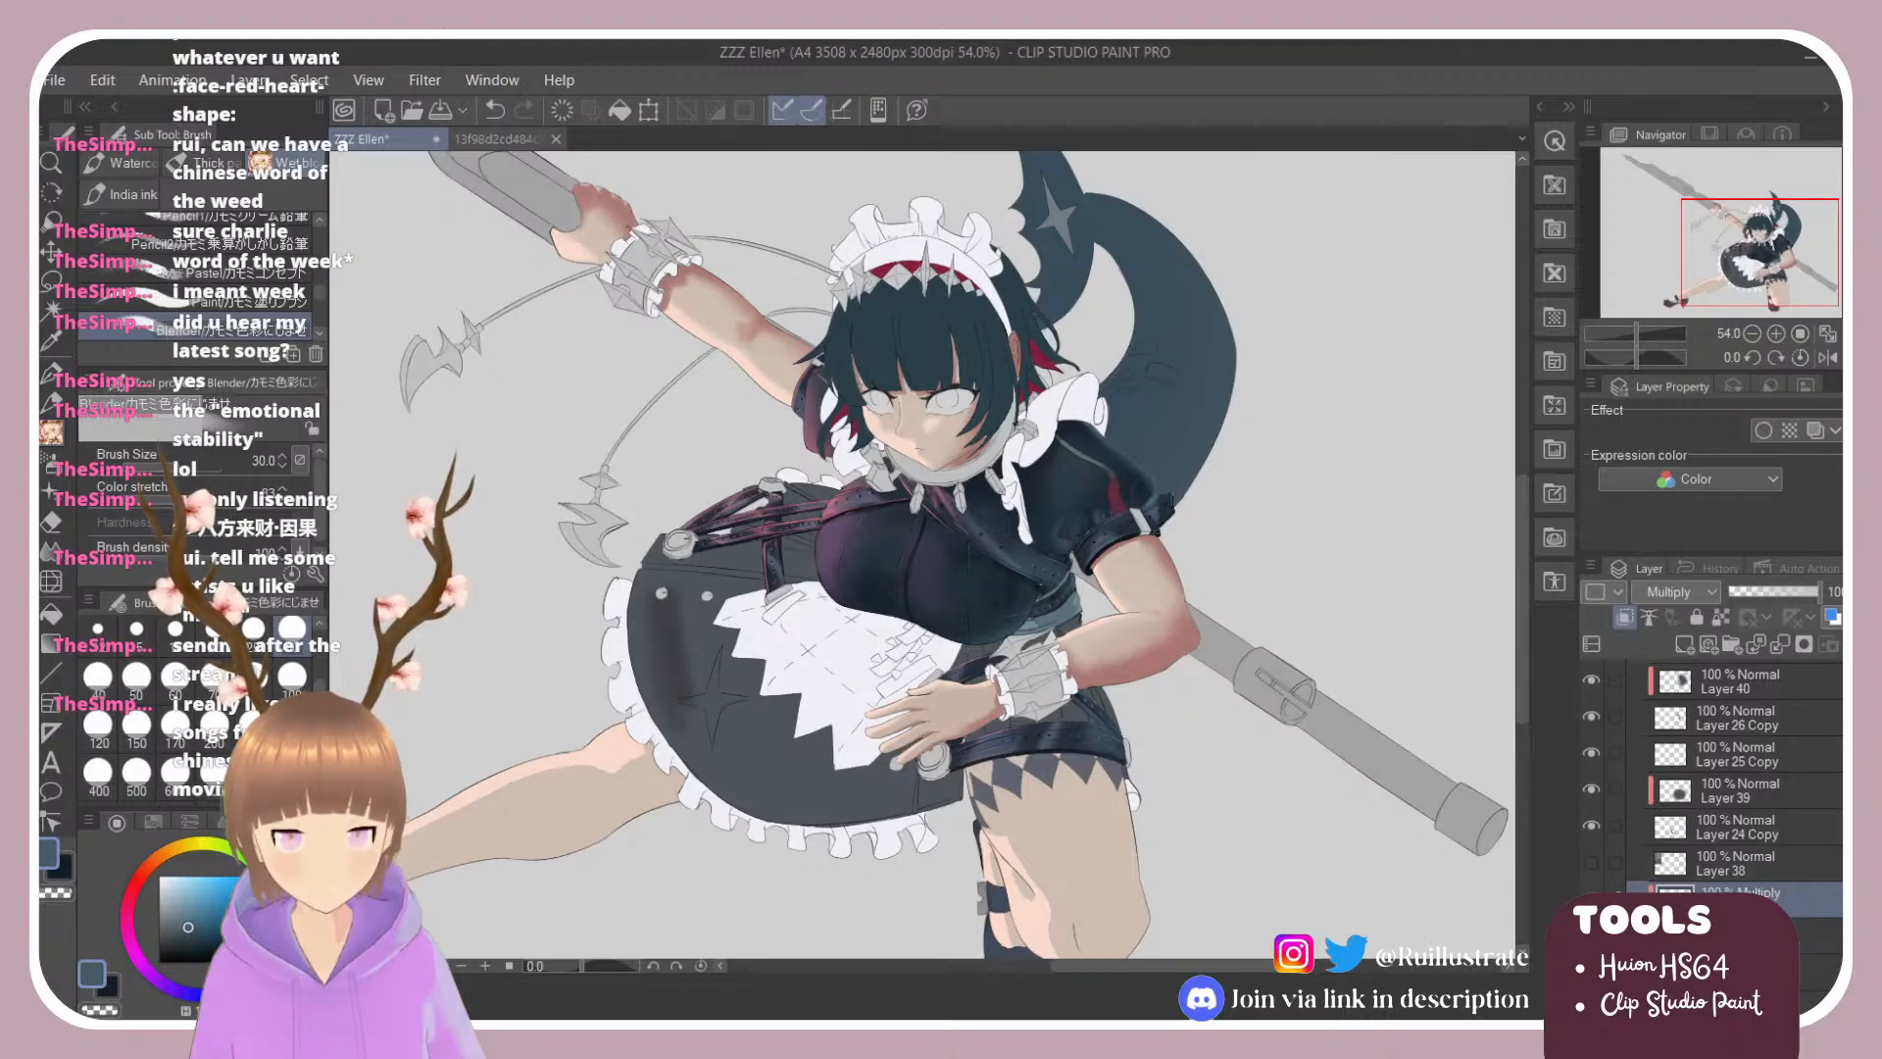
pyautogui.hotkey('ctrl', 'z')
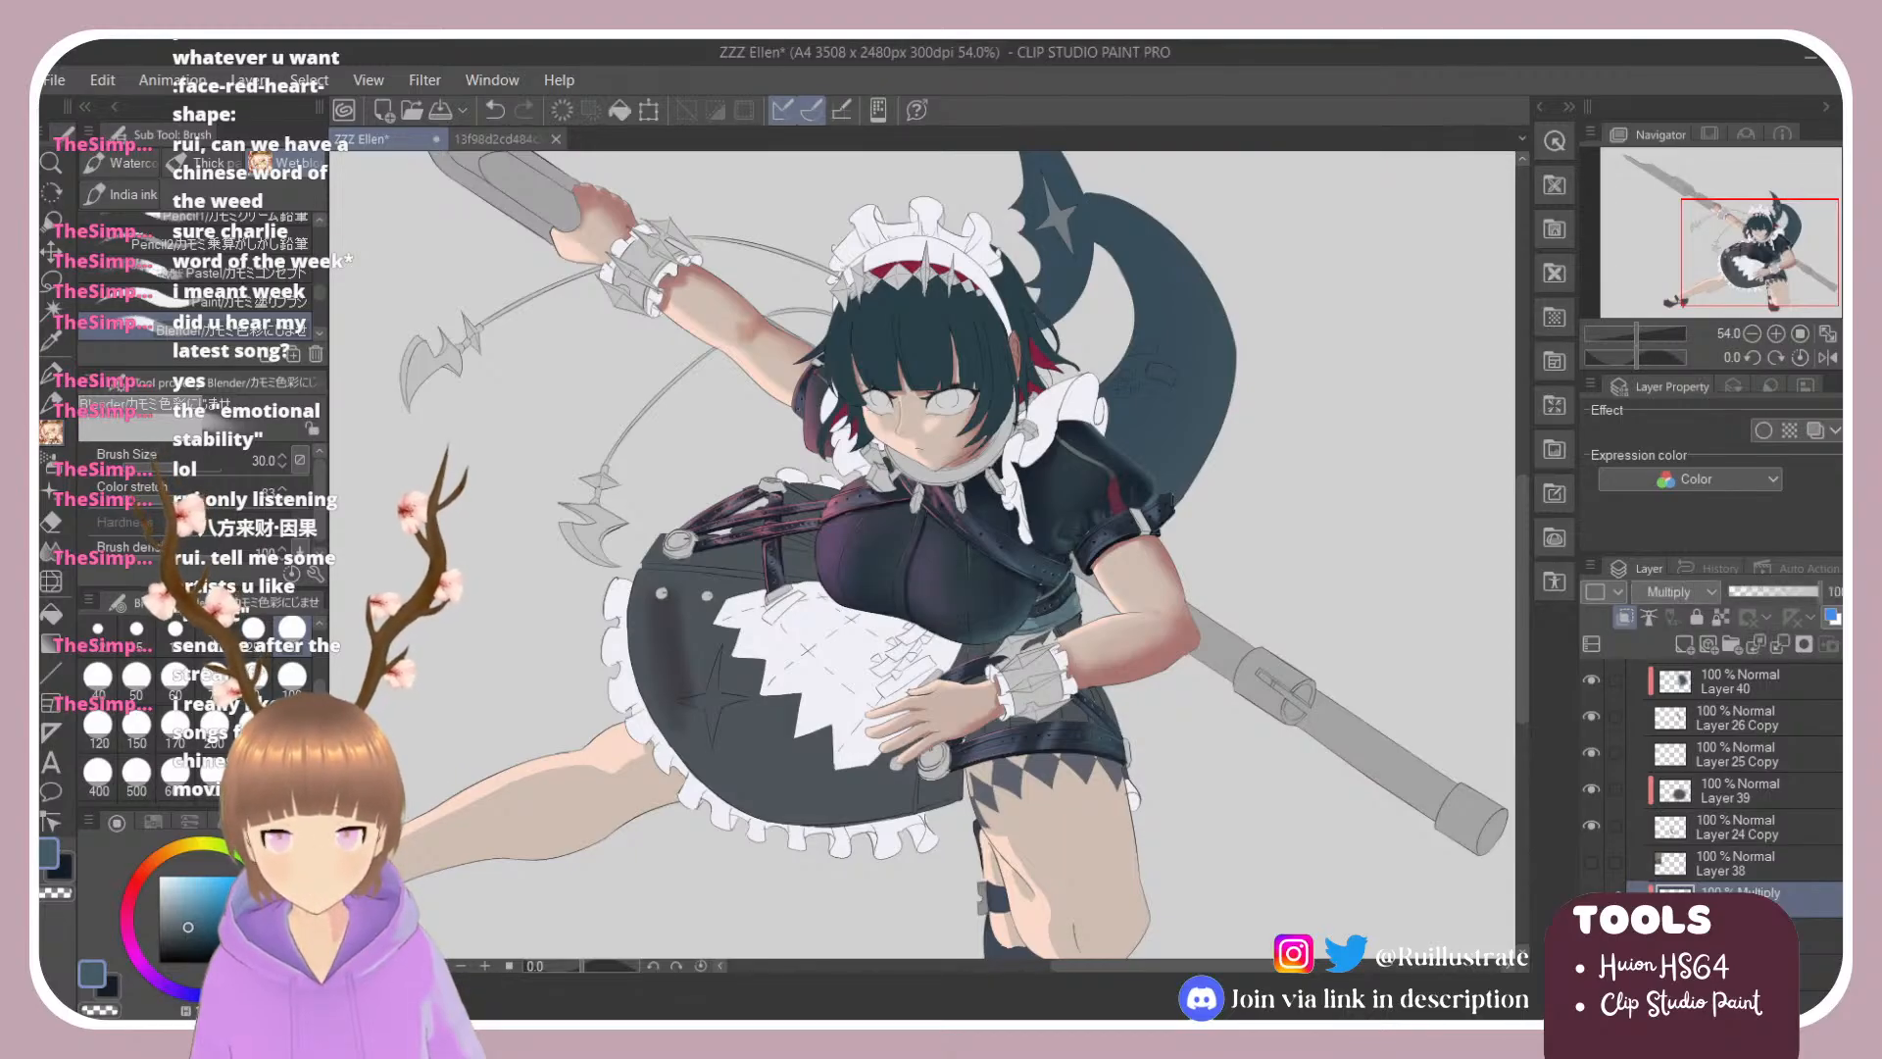
pyautogui.hotkey('ctrl', 'y')
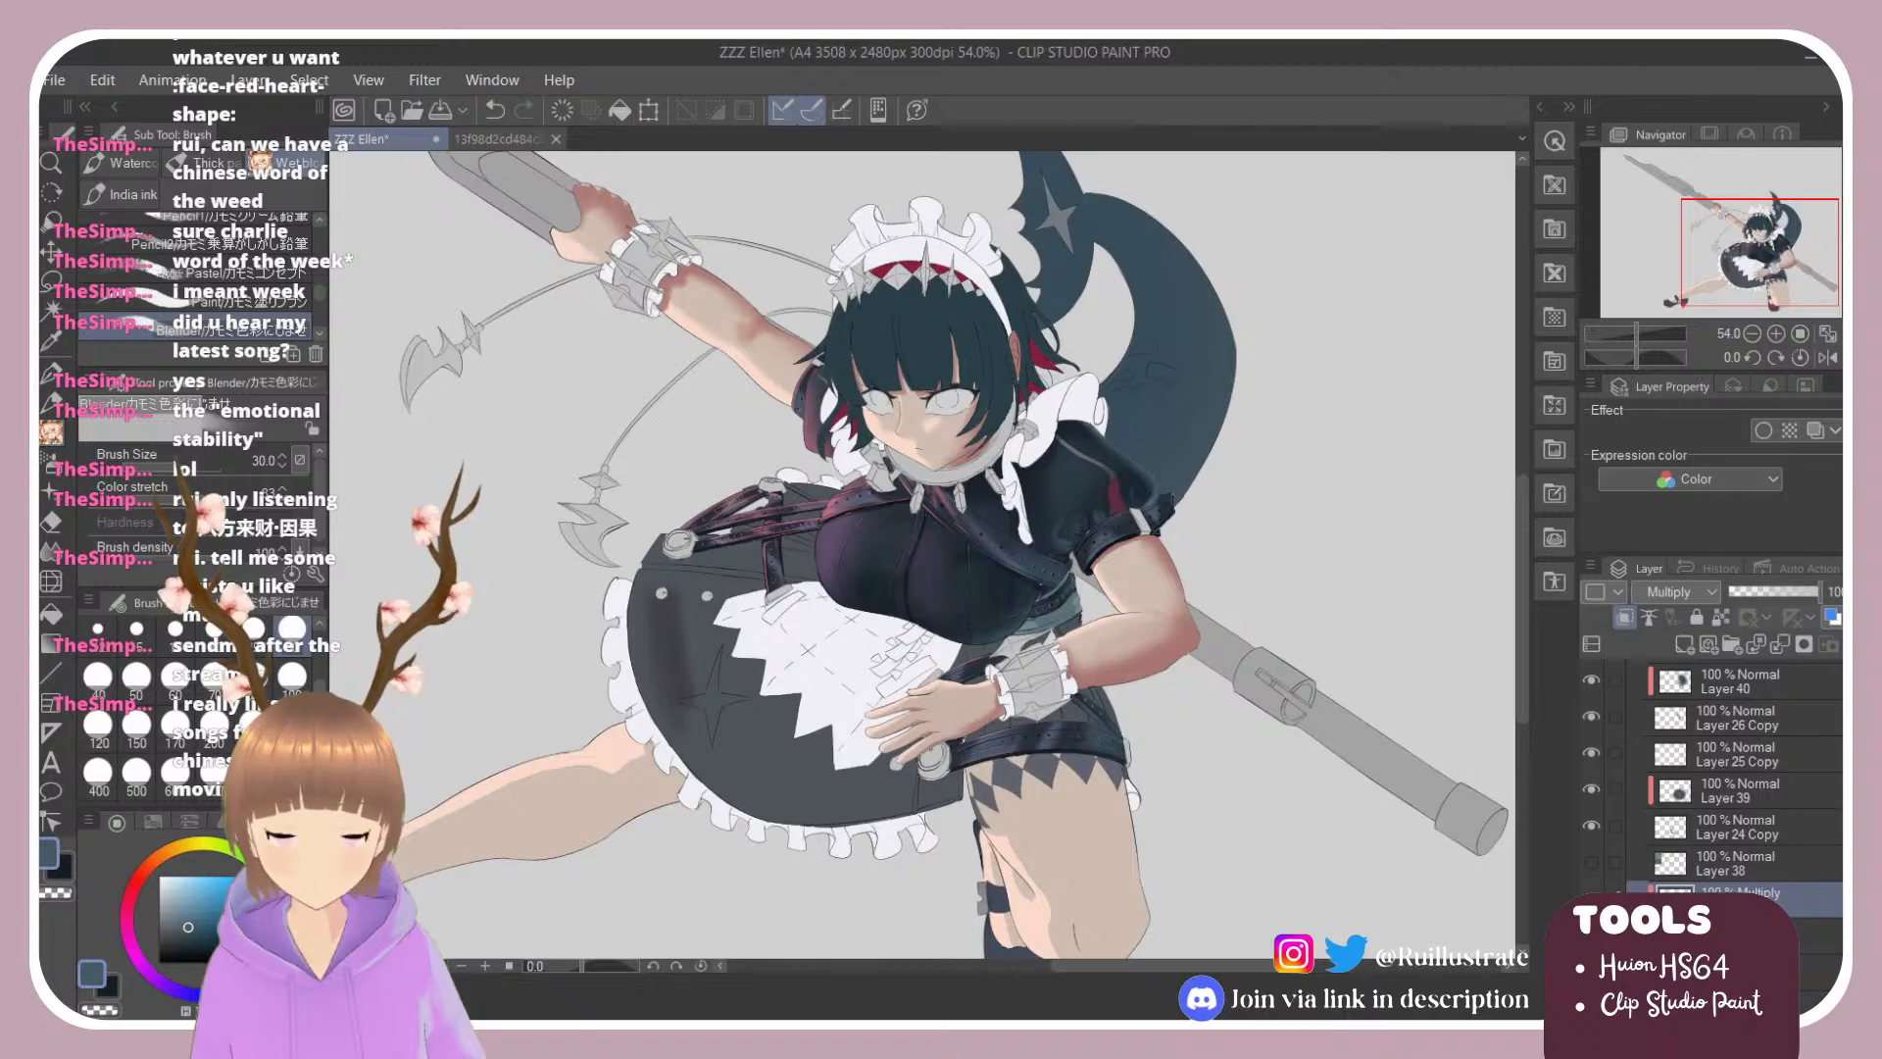
# Step: Paint Pastel shadows on the puff sleeve along the white frill, over the shoulder top and around the gathered folds above the cuff
pyautogui.scroll(3, 1195, 551)
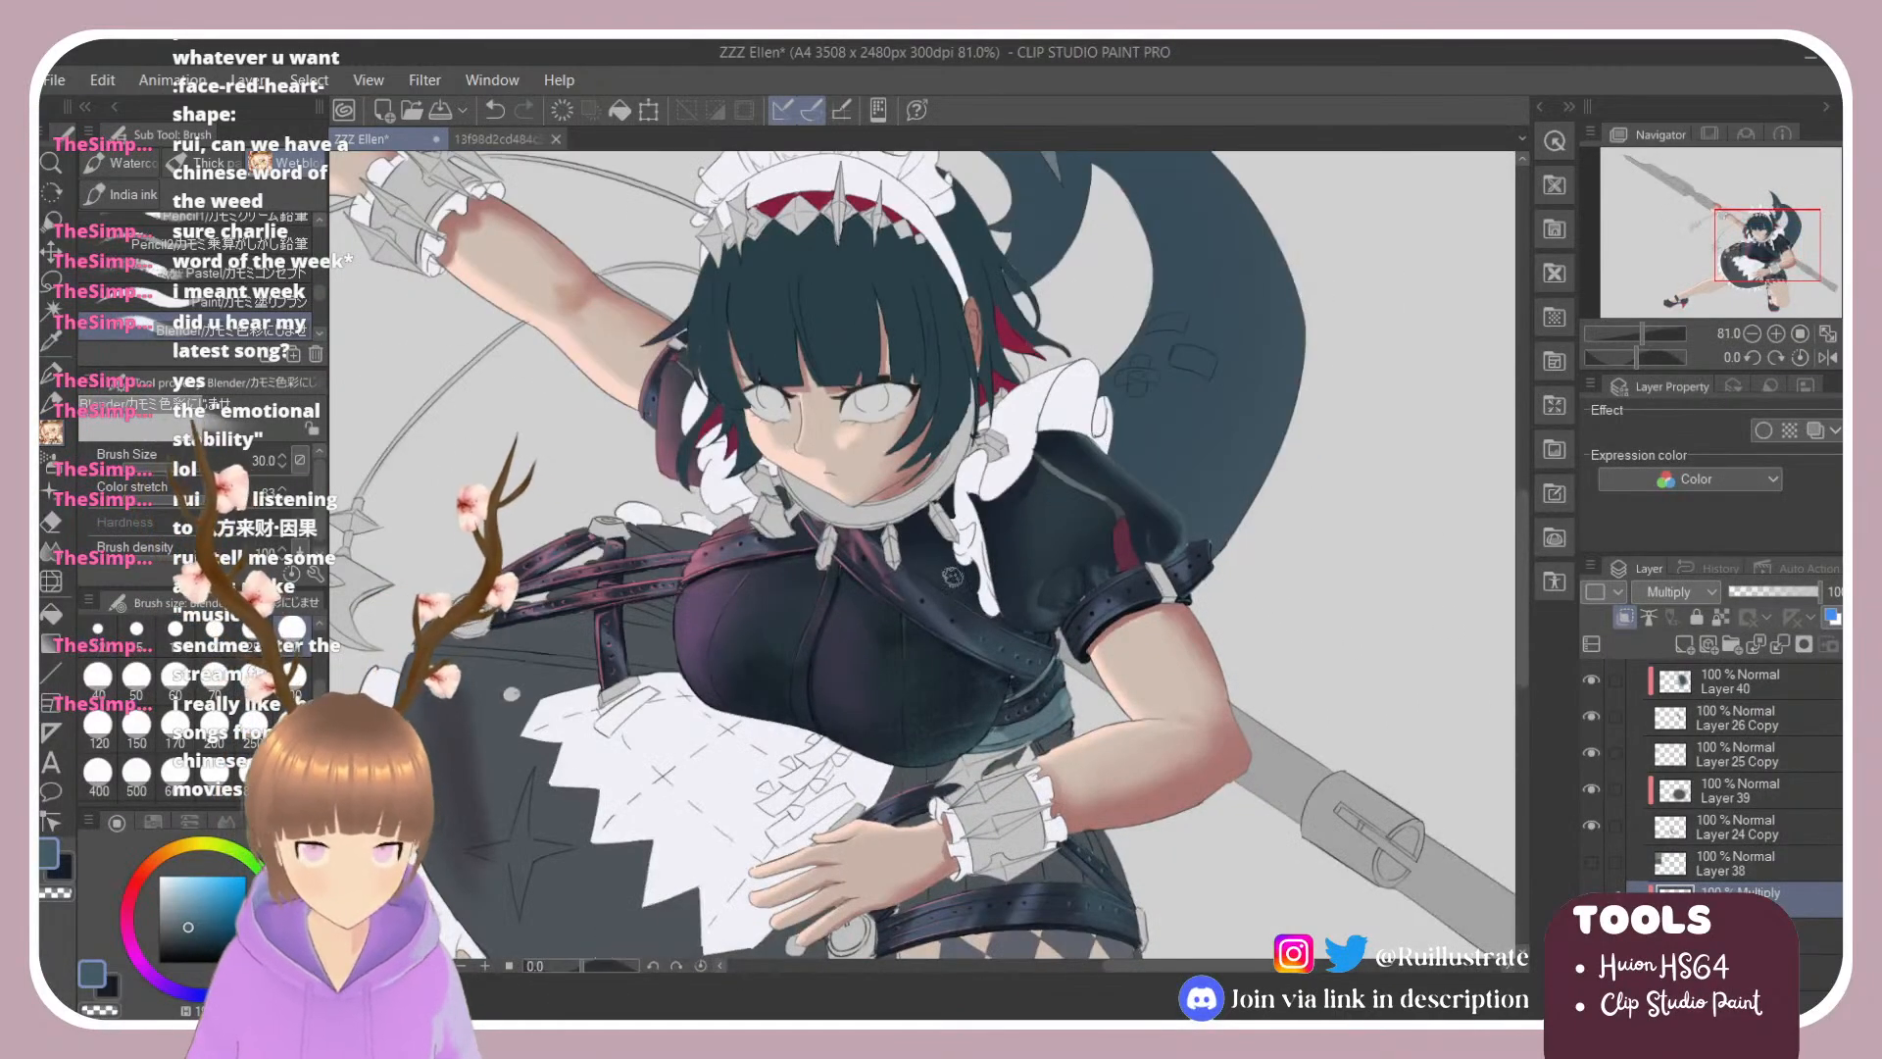
pyautogui.scroll(3, 981, 529)
pyautogui.scroll(-2, 1166, 558)
pyautogui.scroll(4, 1123, 465)
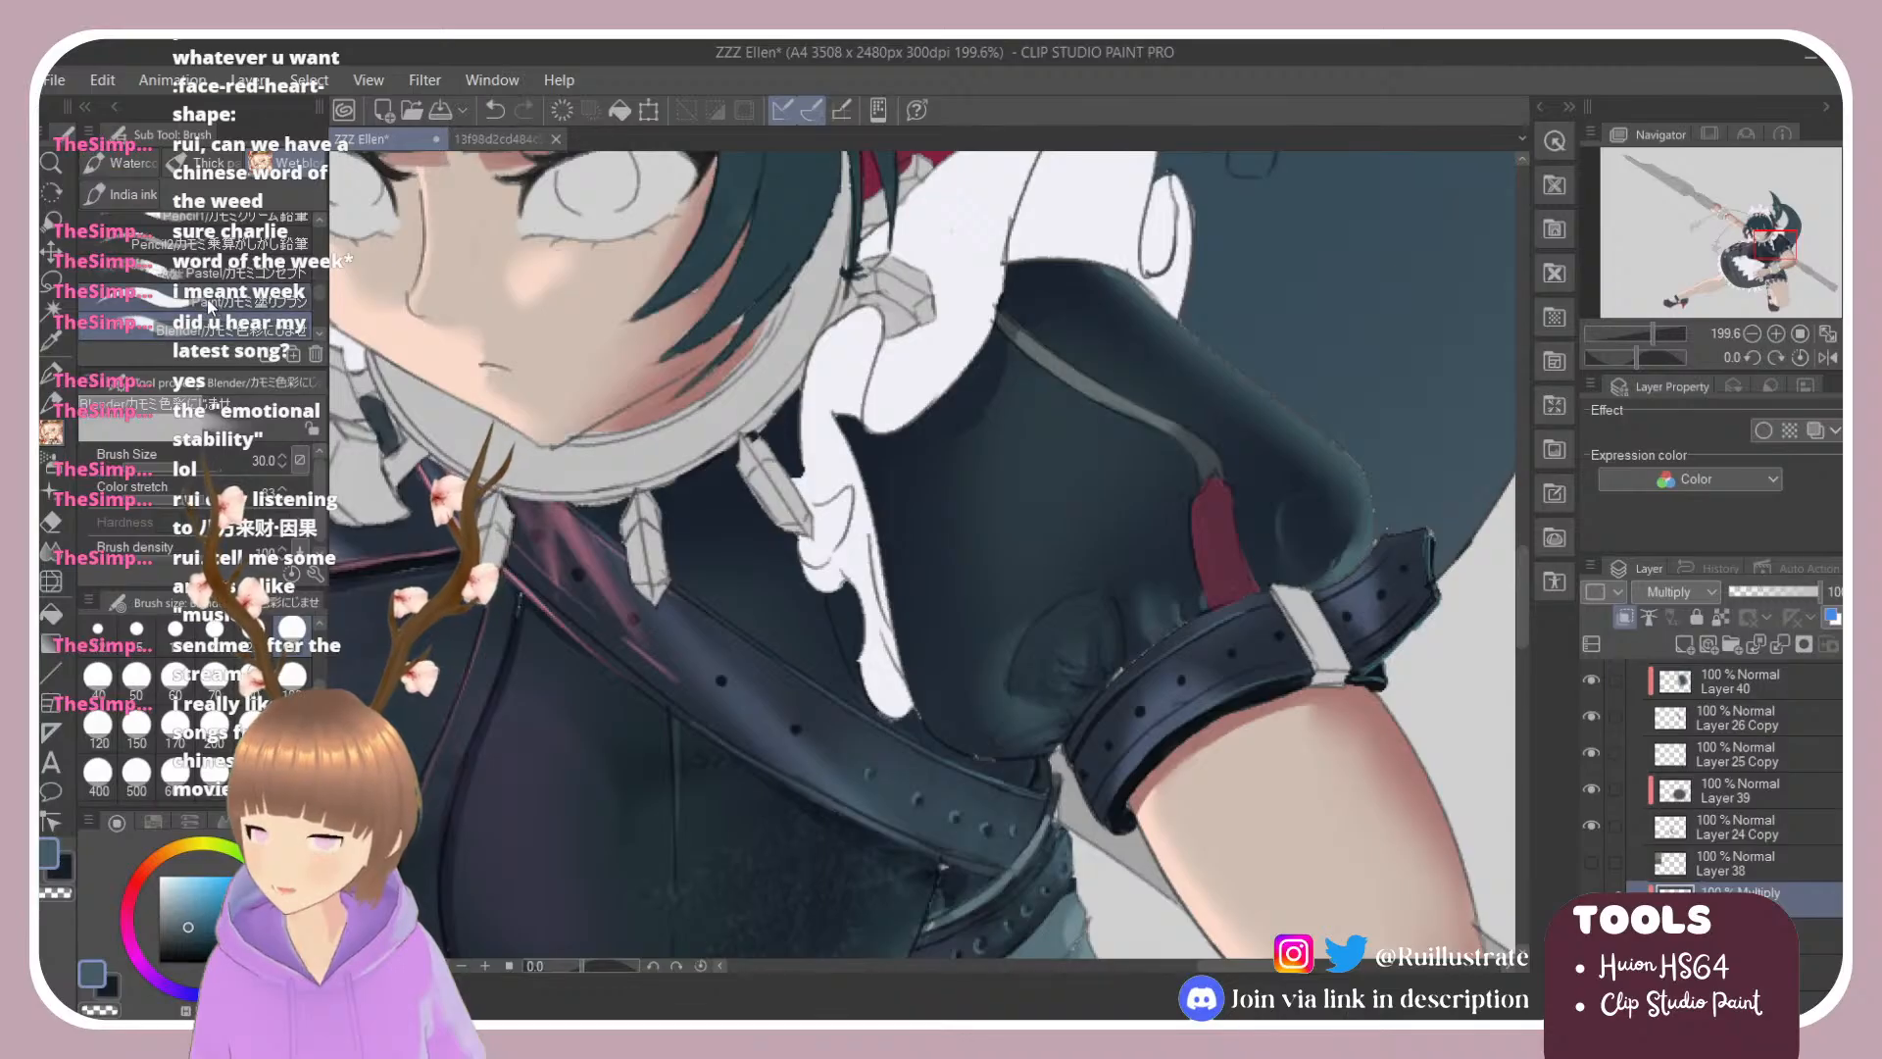
pyautogui.click(228, 270)
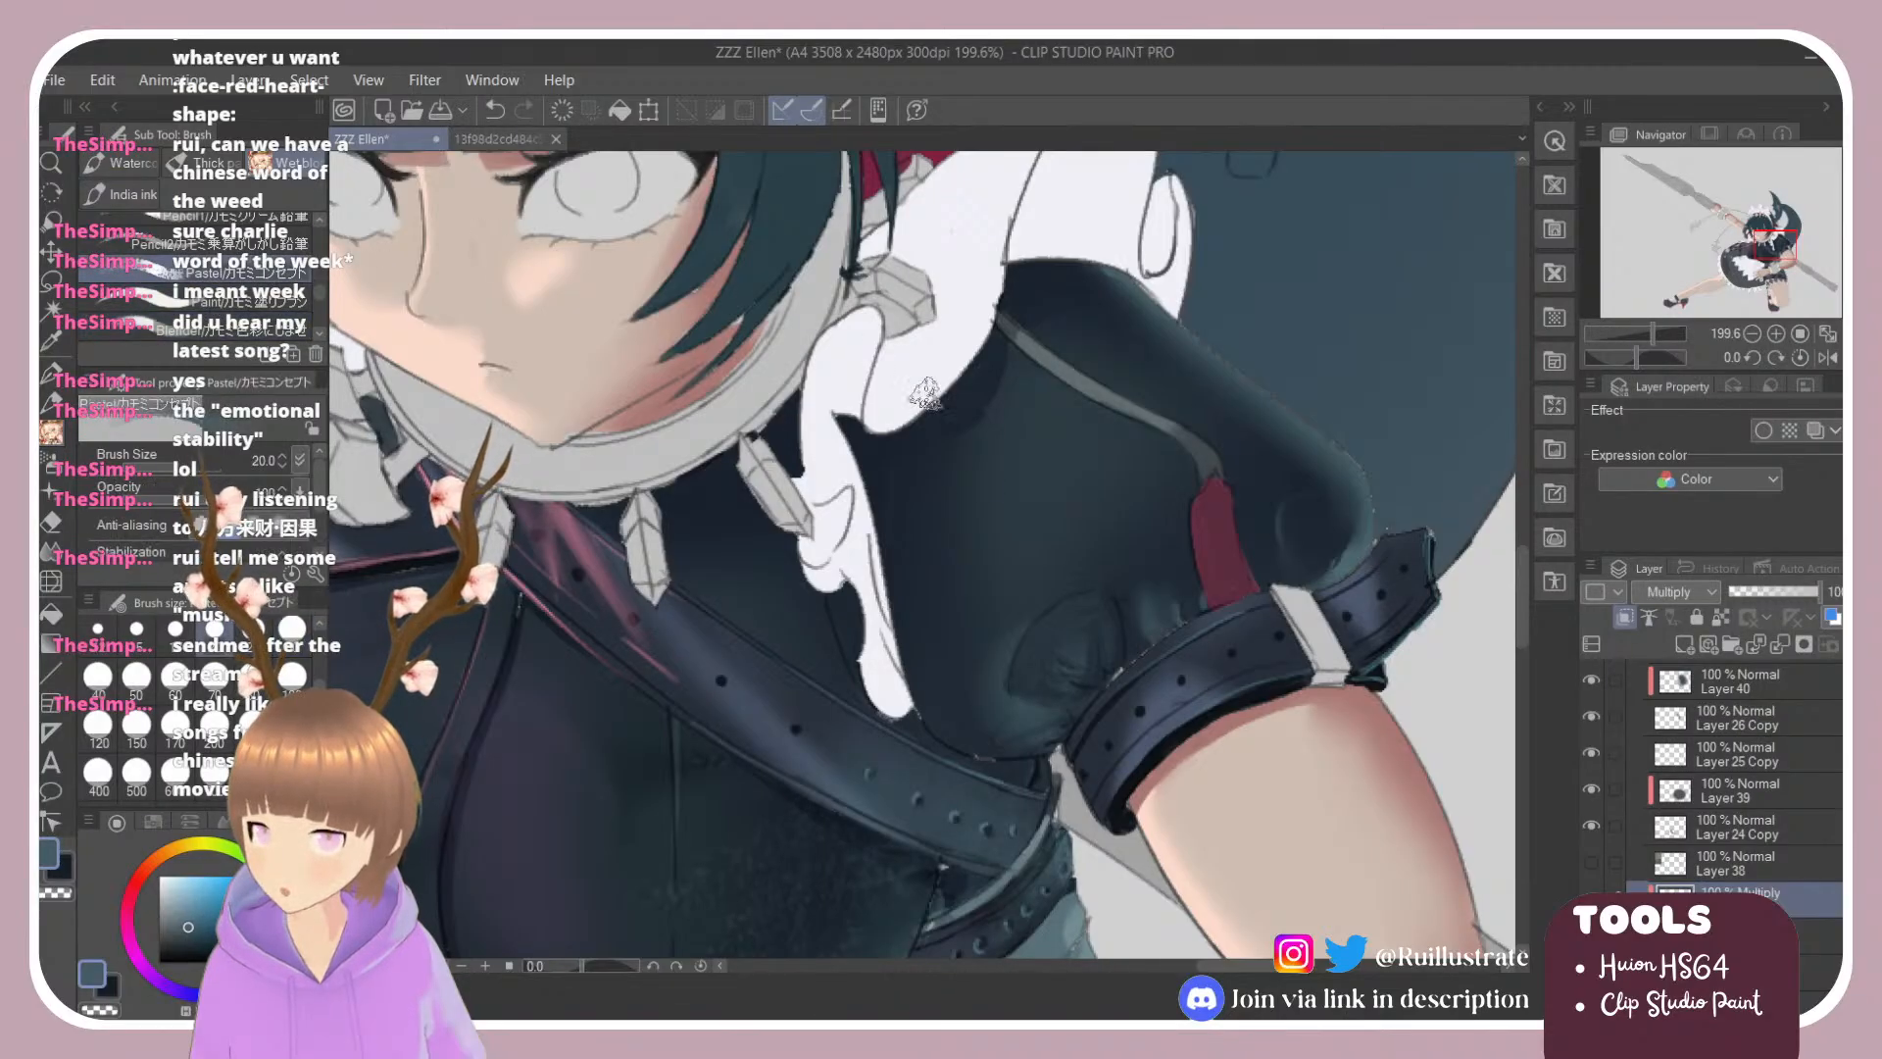
pyautogui.moveTo(875, 443); pyautogui.dragTo(939, 681)
pyautogui.moveTo(912, 462)
pyautogui.mouseDown()
pyautogui.moveTo(1010, 334)
pyautogui.moveTo(1000, 353)
pyautogui.mouseUp()
pyautogui.moveTo(946, 426)
pyautogui.mouseDown()
pyautogui.moveTo(995, 319)
pyautogui.moveTo(1079, 235)
pyautogui.mouseUp()
pyautogui.moveTo(1000, 328); pyautogui.dragTo(1146, 269)
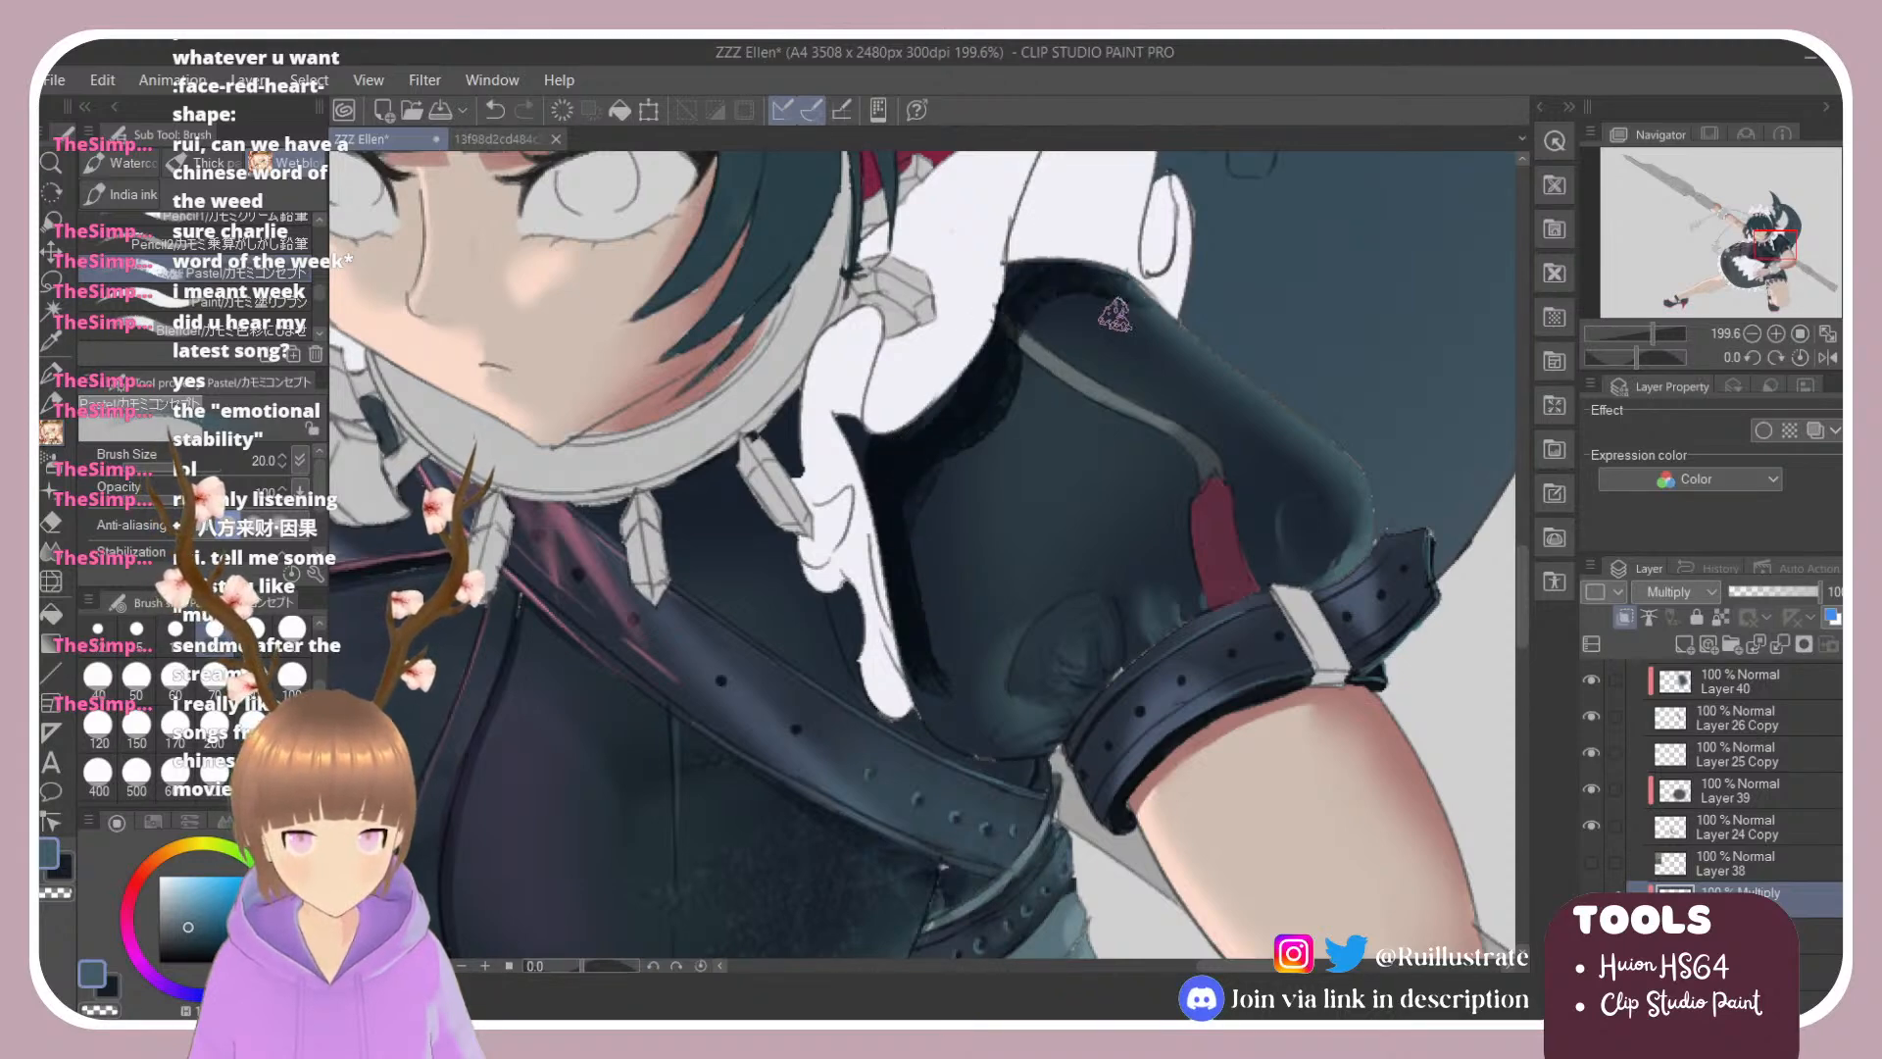
pyautogui.moveTo(1010, 289)
pyautogui.mouseDown()
pyautogui.moveTo(1203, 340)
pyautogui.moveTo(1199, 372)
pyautogui.moveTo(1152, 298)
pyautogui.moveTo(1254, 352)
pyautogui.moveTo(1135, 280)
pyautogui.moveTo(1338, 425)
pyautogui.mouseUp()
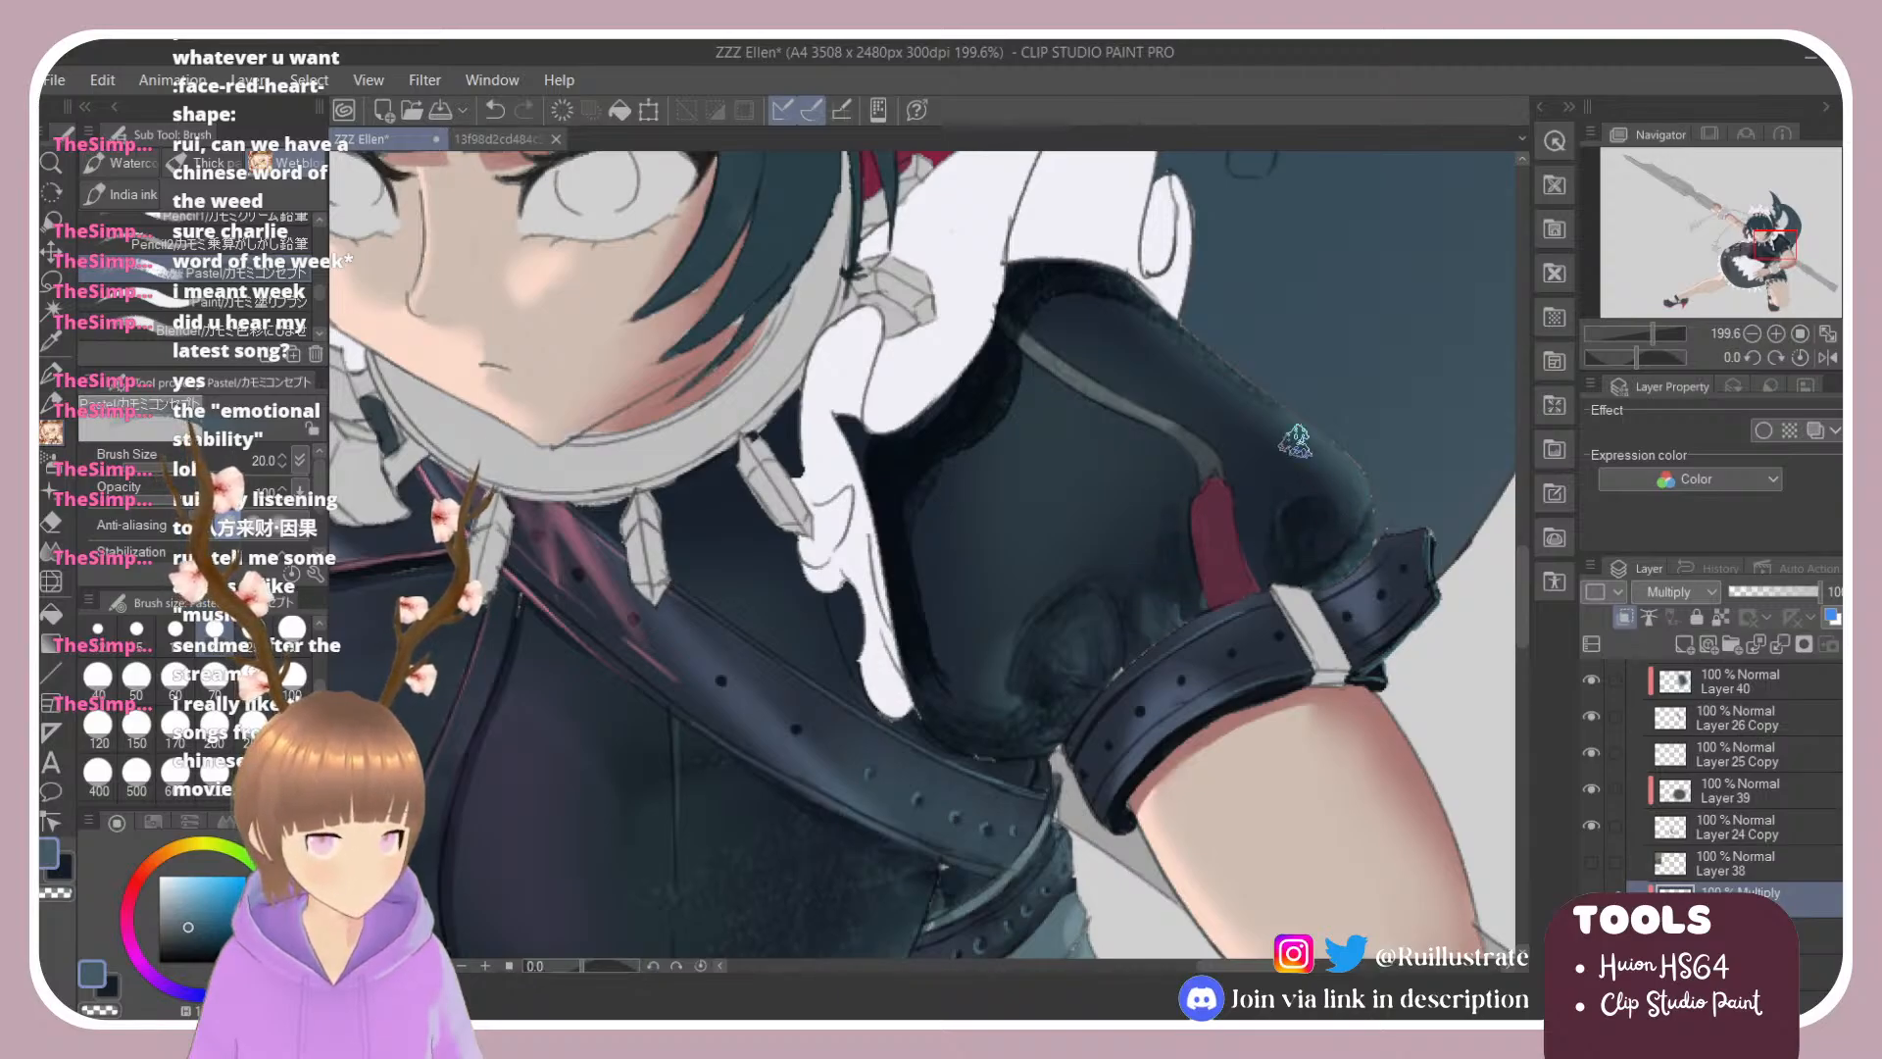
# Step: Soften the puff sleeve shadows with the Blender brush at size 30, touching up the shadow beside the frill with the Pastel and Paint brushes
pyautogui.click(196, 330)
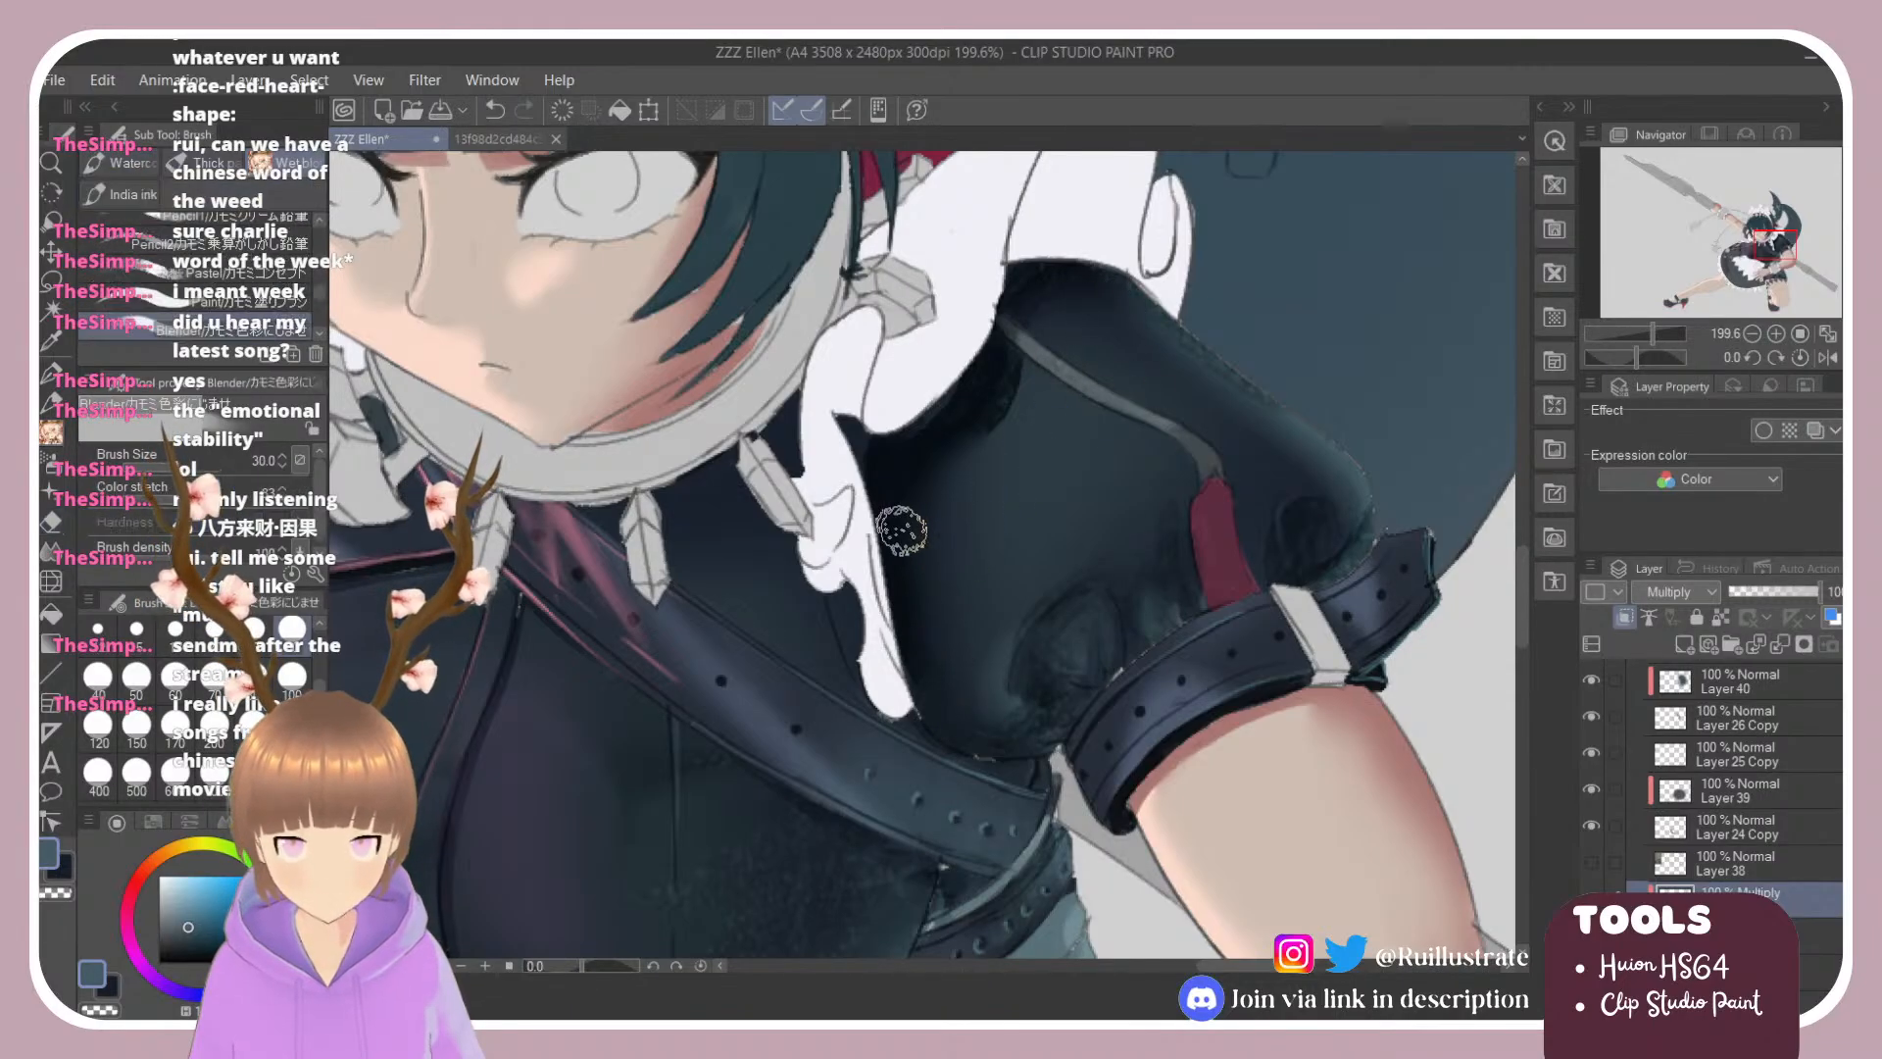
pyautogui.click(235, 274)
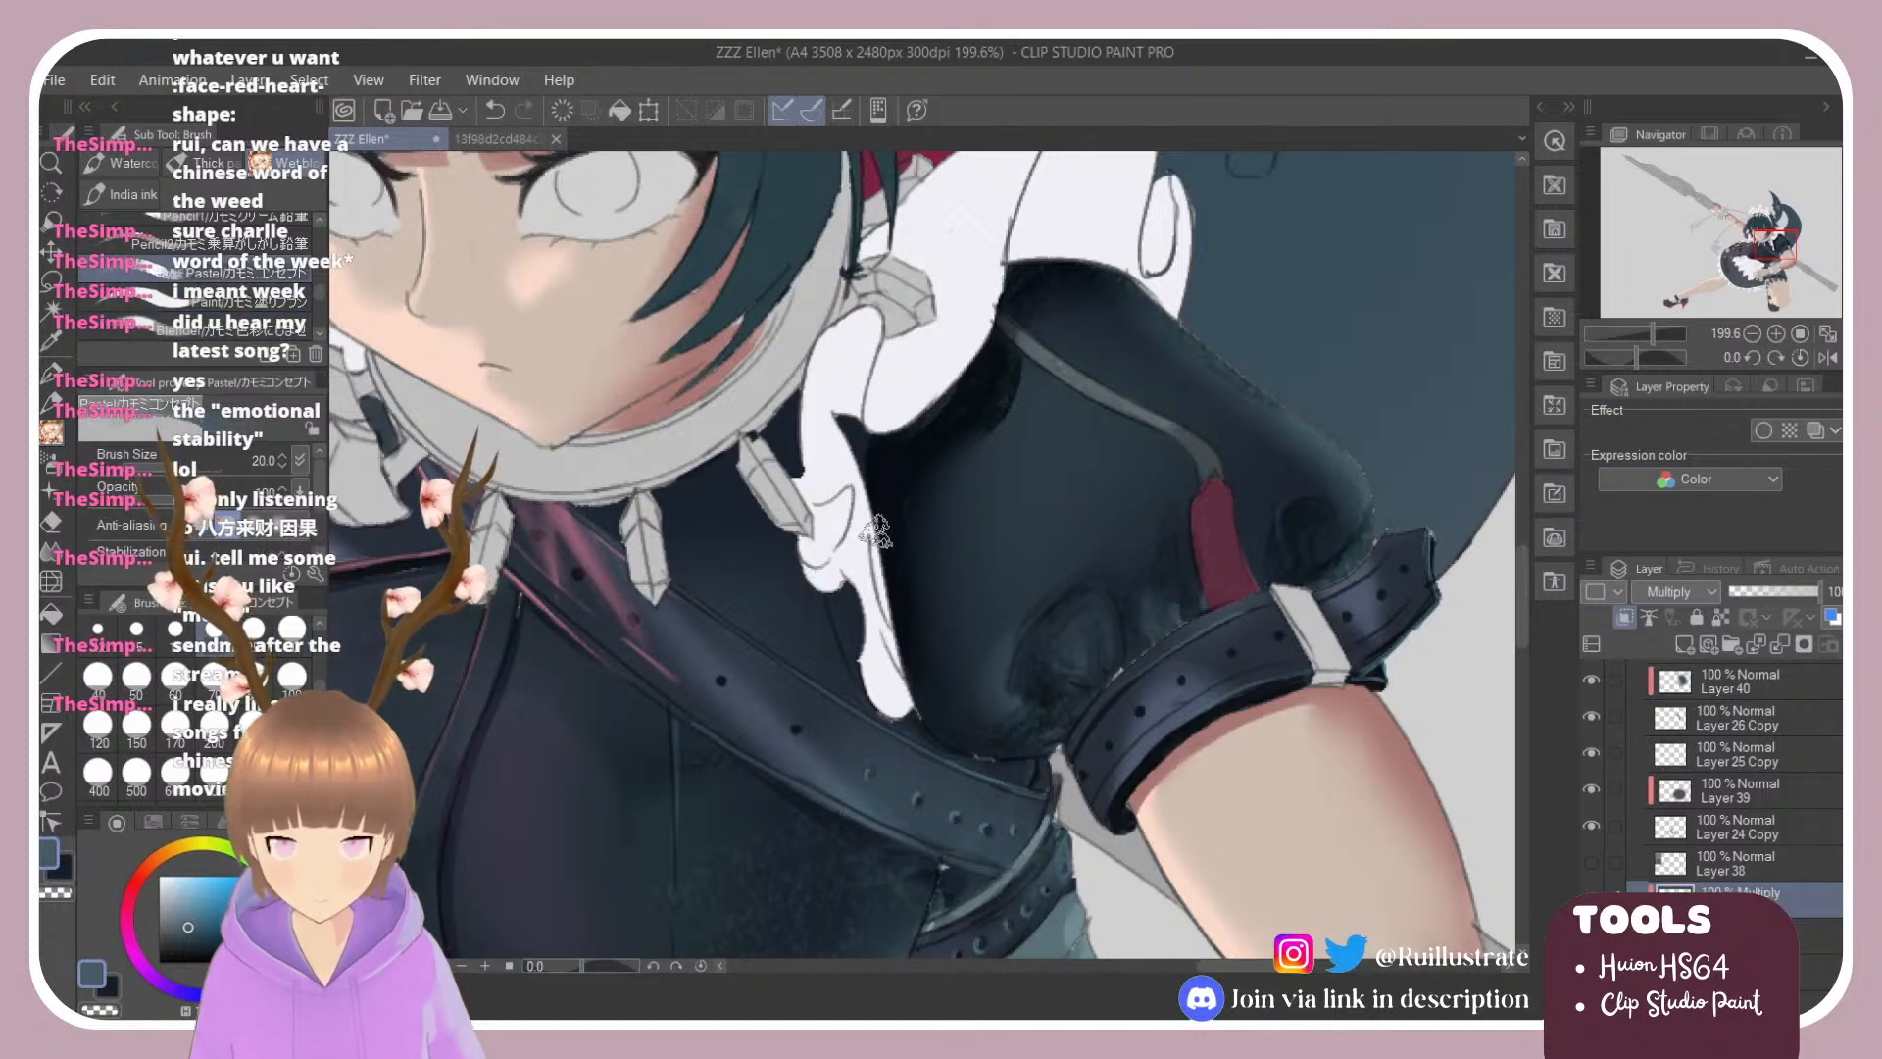
pyautogui.moveTo(897, 539); pyautogui.dragTo(931, 596)
pyautogui.press('alt')
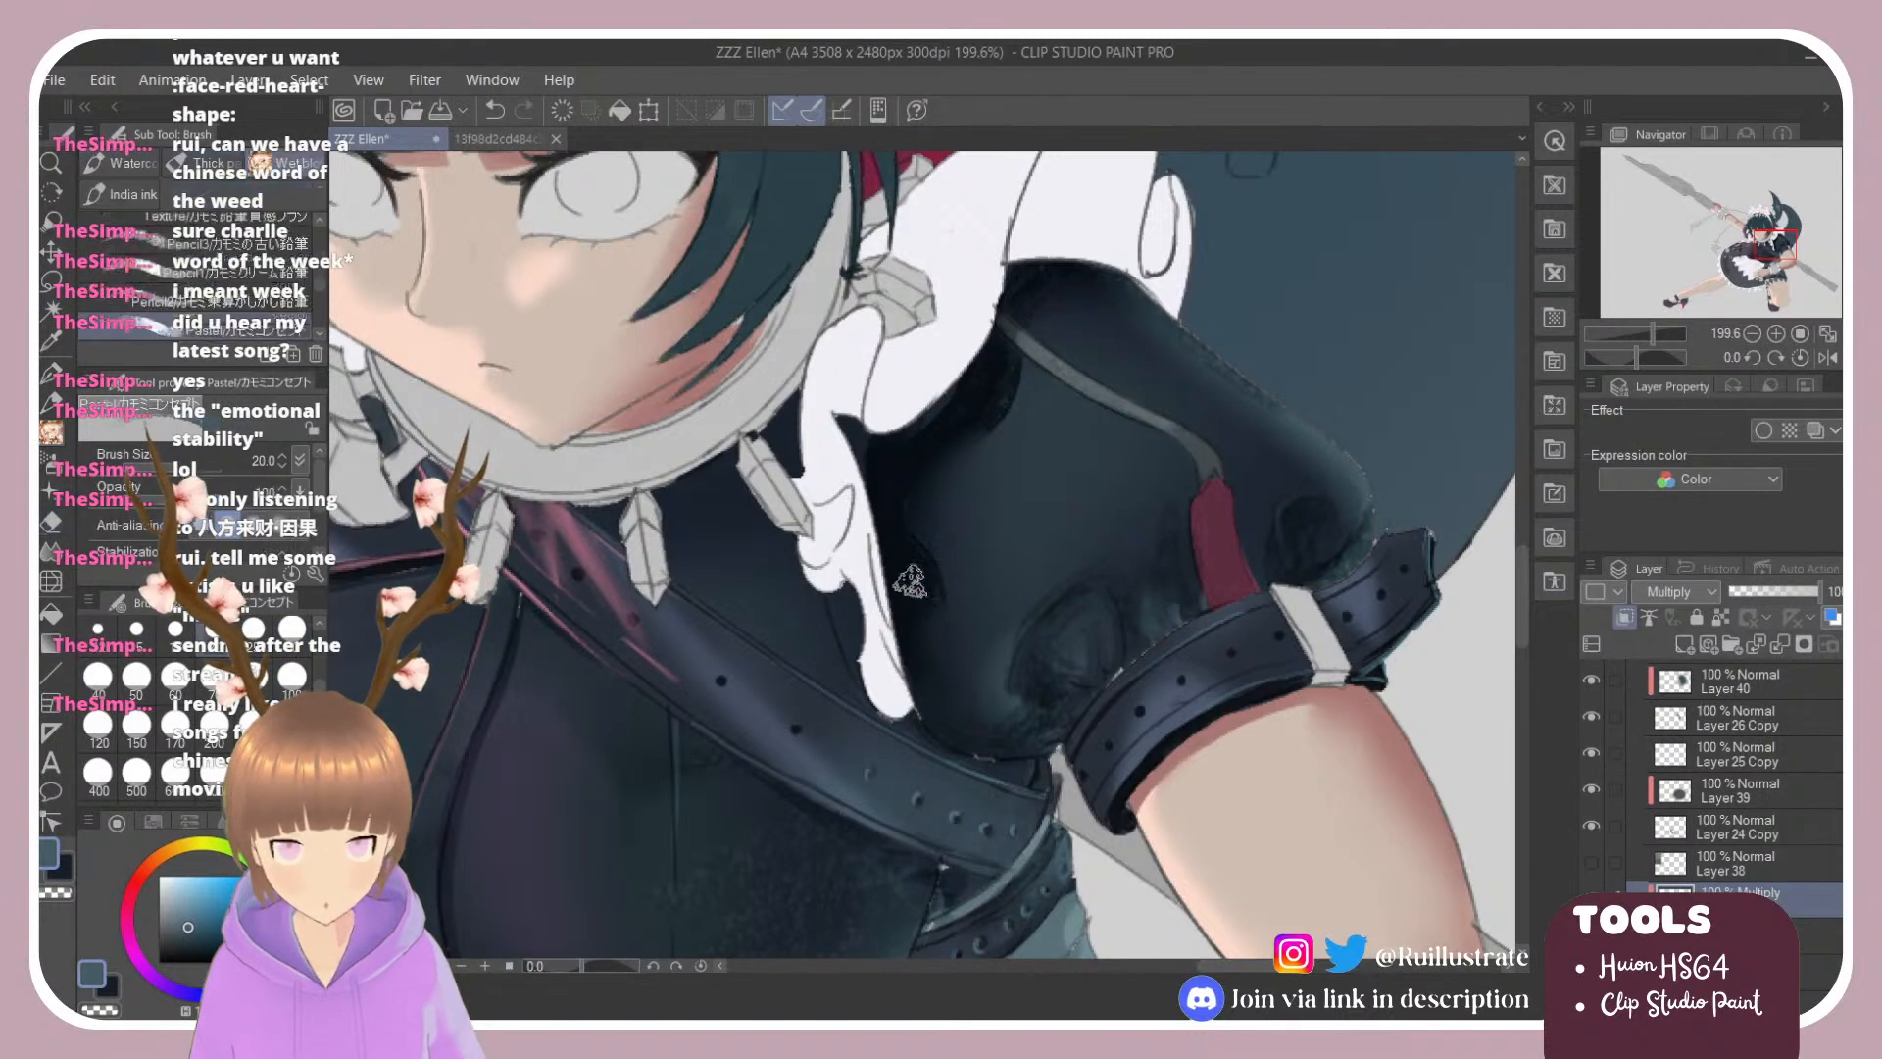
pyautogui.moveTo(316, 288); pyautogui.dragTo(315, 299)
pyautogui.click(311, 303)
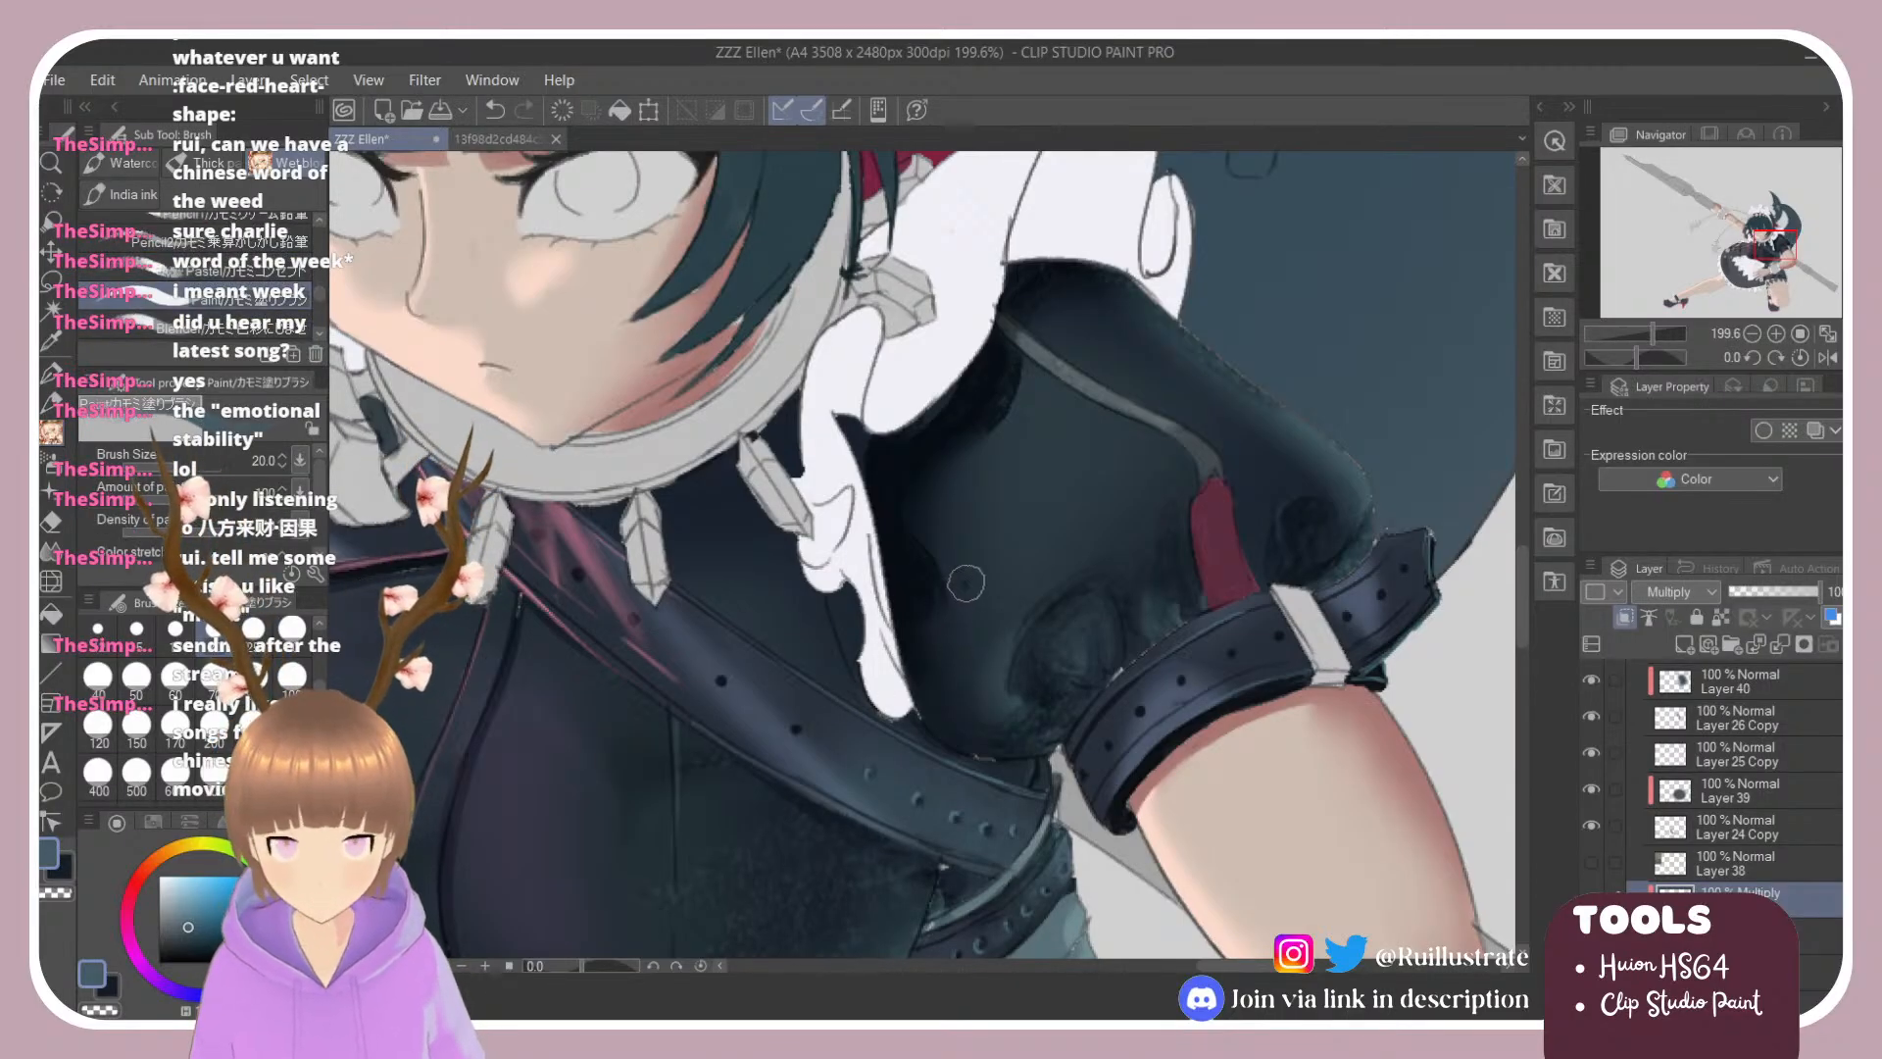
pyautogui.hotkey('ctrl', 'z')
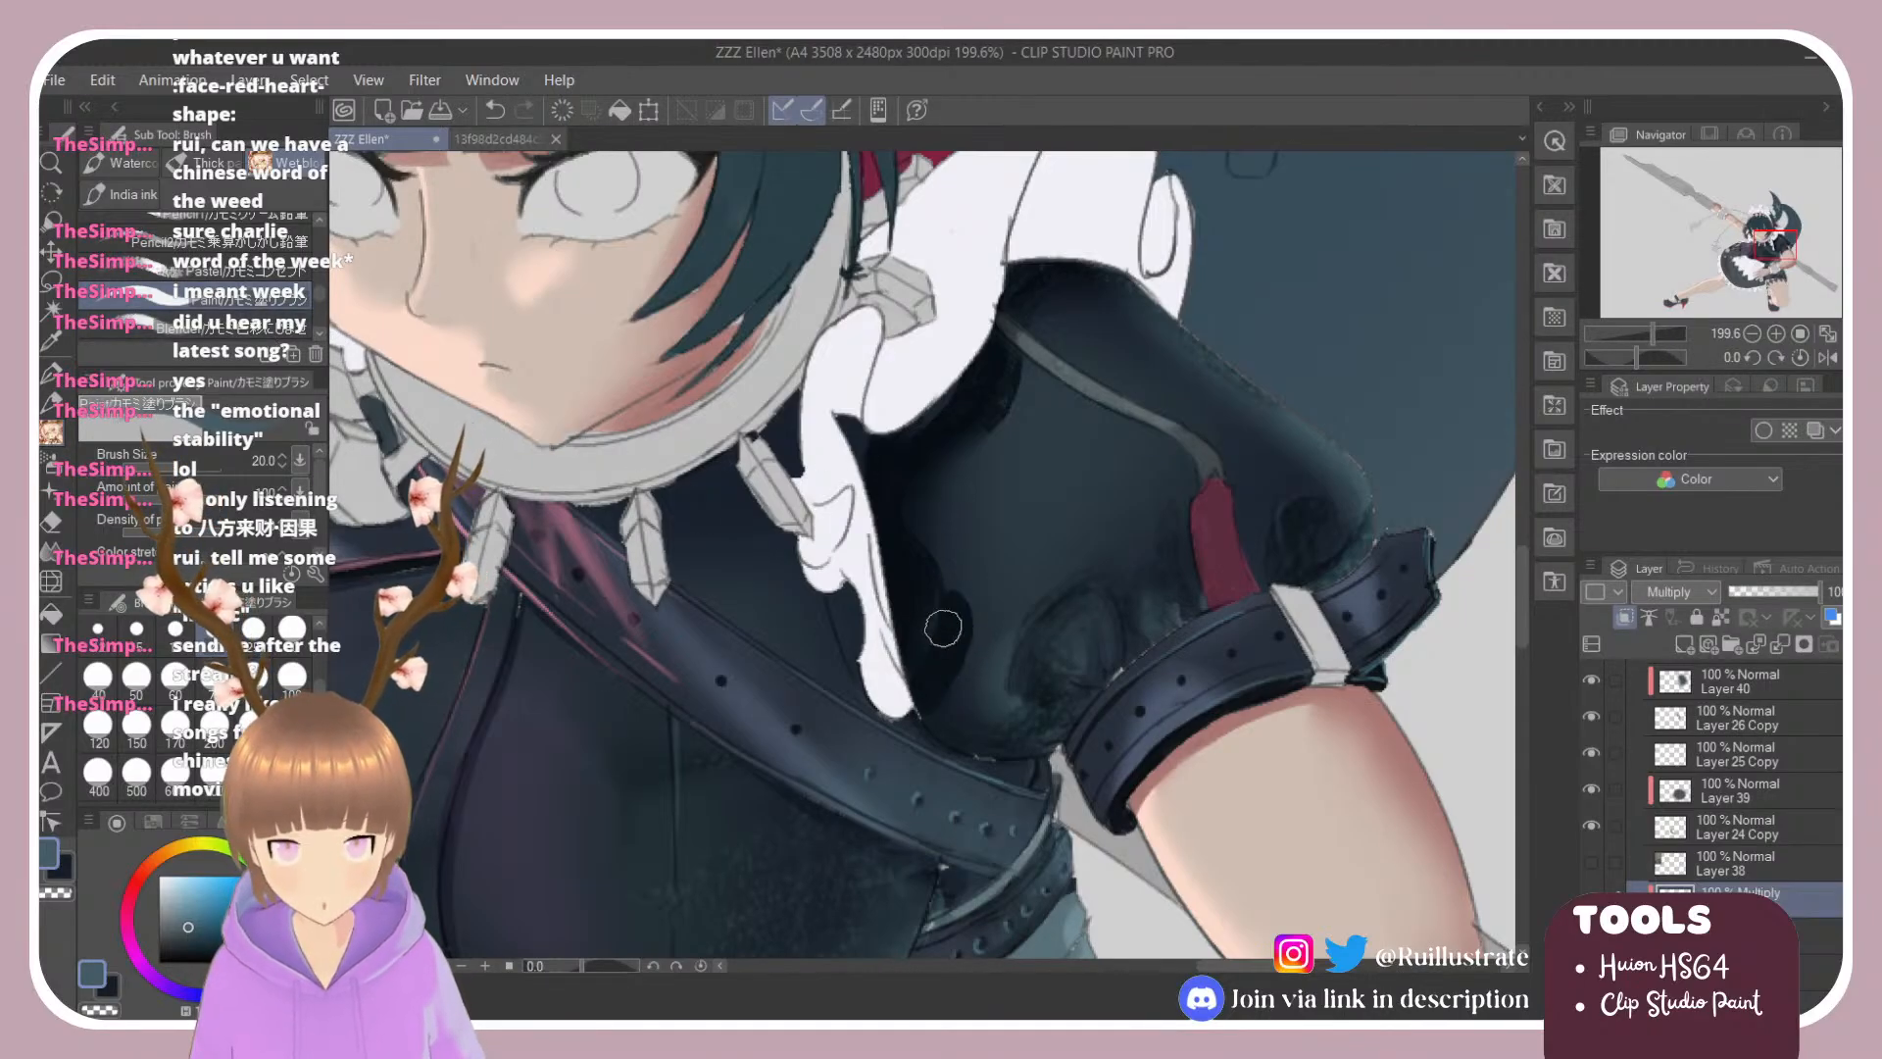
pyautogui.click(309, 326)
pyautogui.moveTo(965, 653)
pyautogui.mouseDown()
pyautogui.moveTo(1009, 682)
pyautogui.moveTo(950, 672)
pyautogui.moveTo(966, 656)
pyautogui.moveTo(985, 730)
pyautogui.moveTo(980, 705)
pyautogui.mouseUp()
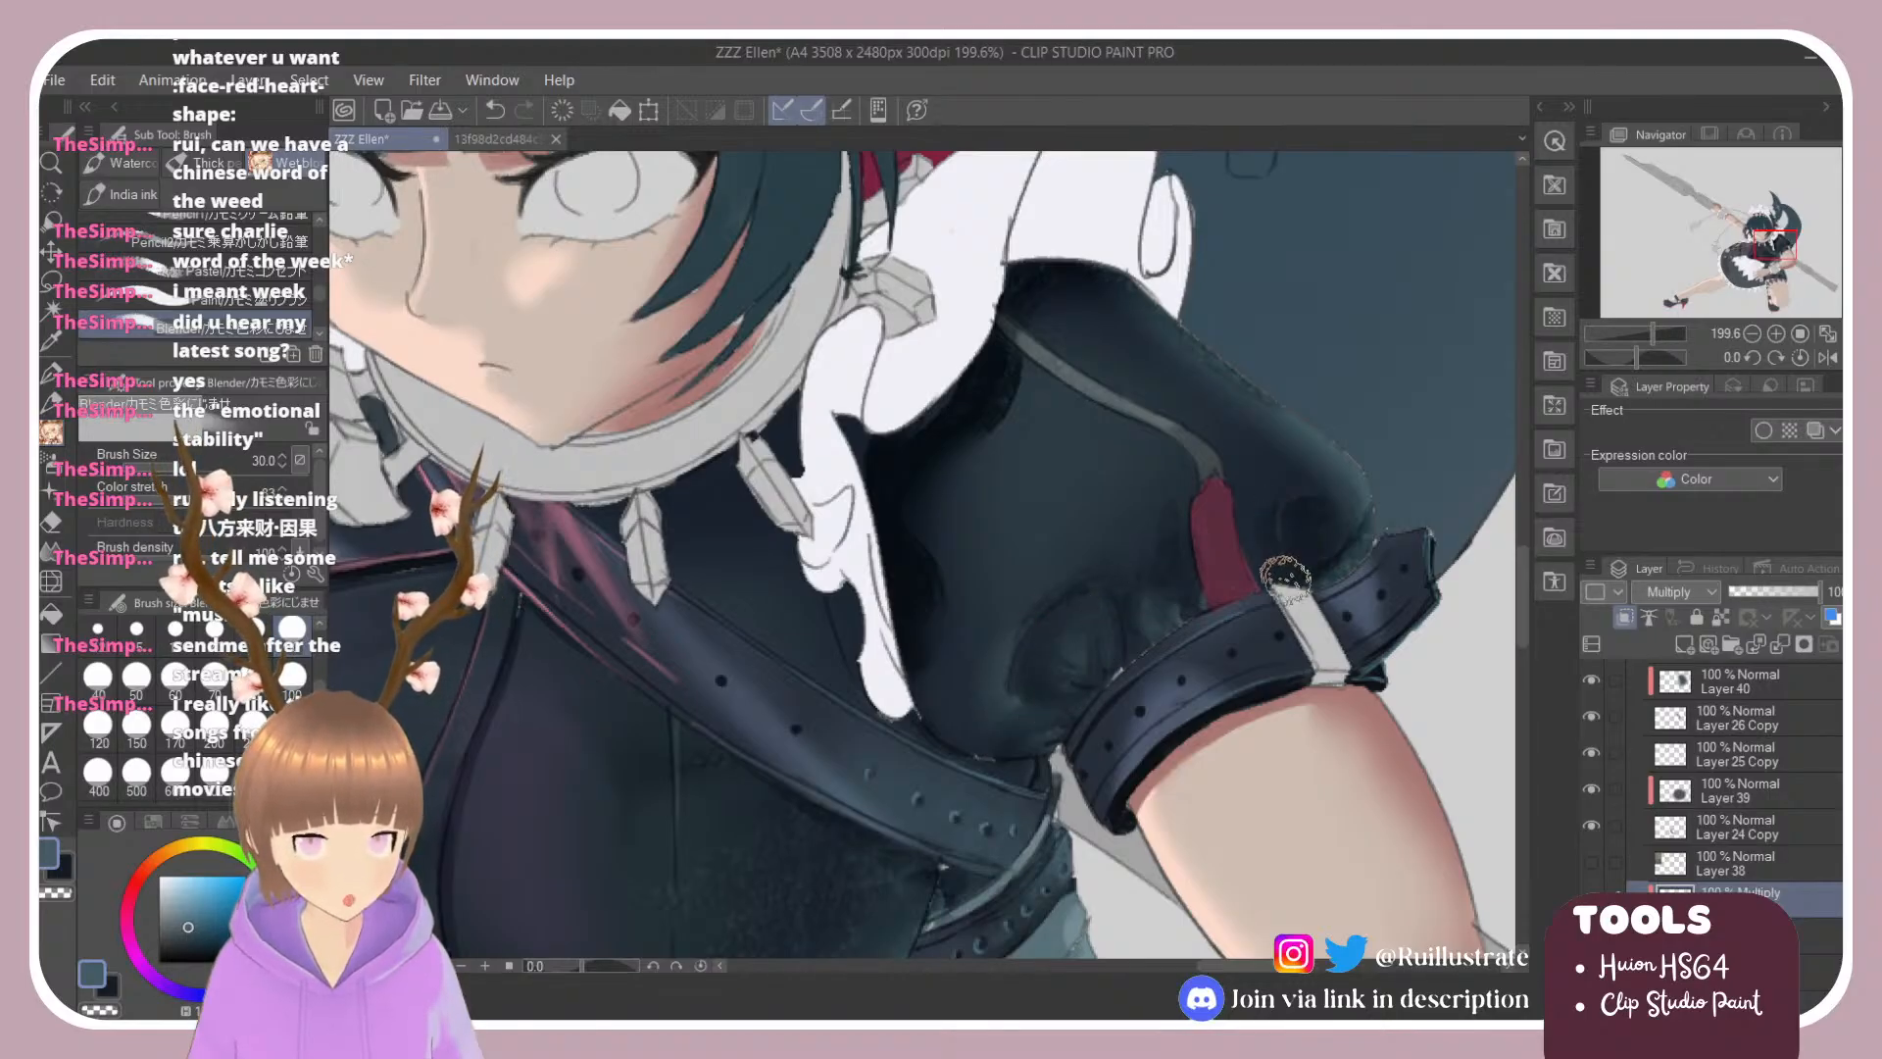
# Step: Save the illustration and blend the shadow along the top of the puff sleeve, checking it against the whole figure
pyautogui.hotkey('ctrl', 's')
pyautogui.scroll(-3, 1077, 506)
pyautogui.scroll(3, 1313, 455)
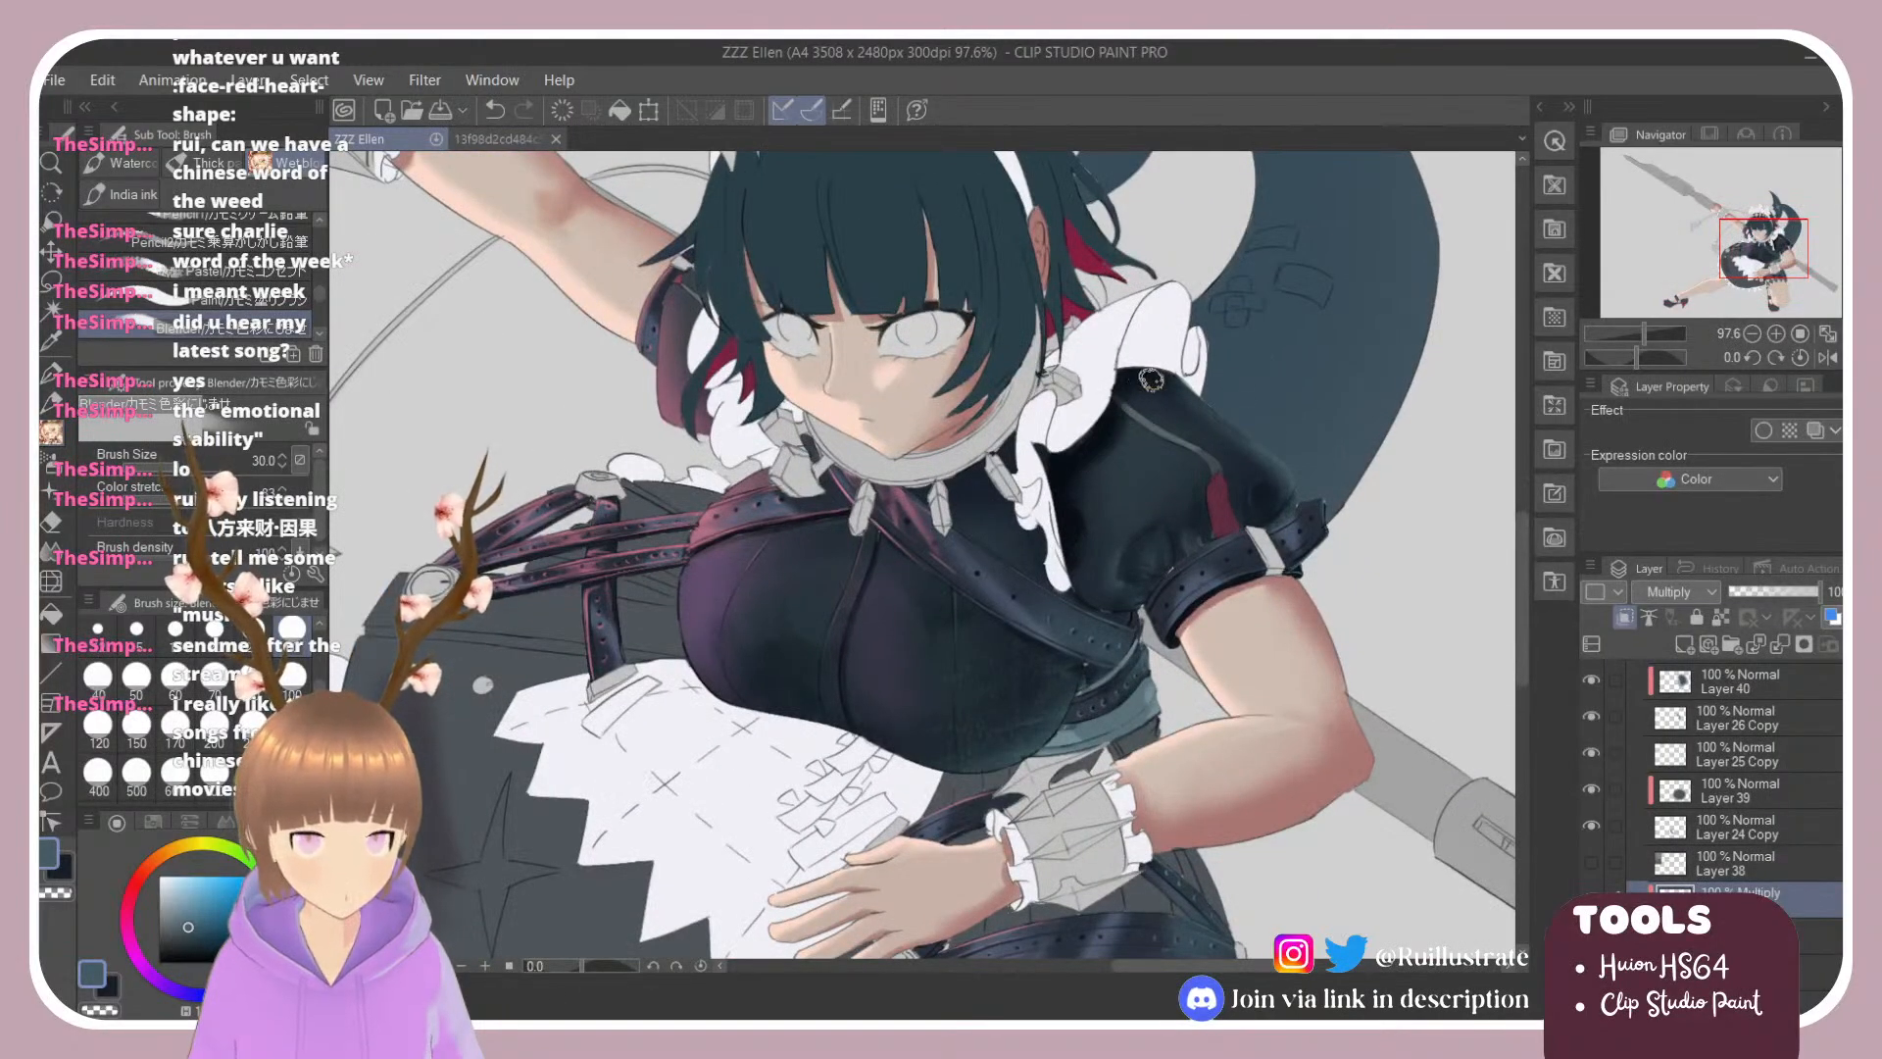
pyautogui.moveTo(1151, 381); pyautogui.dragTo(1231, 471)
pyautogui.scroll(-4, 1272, 534)
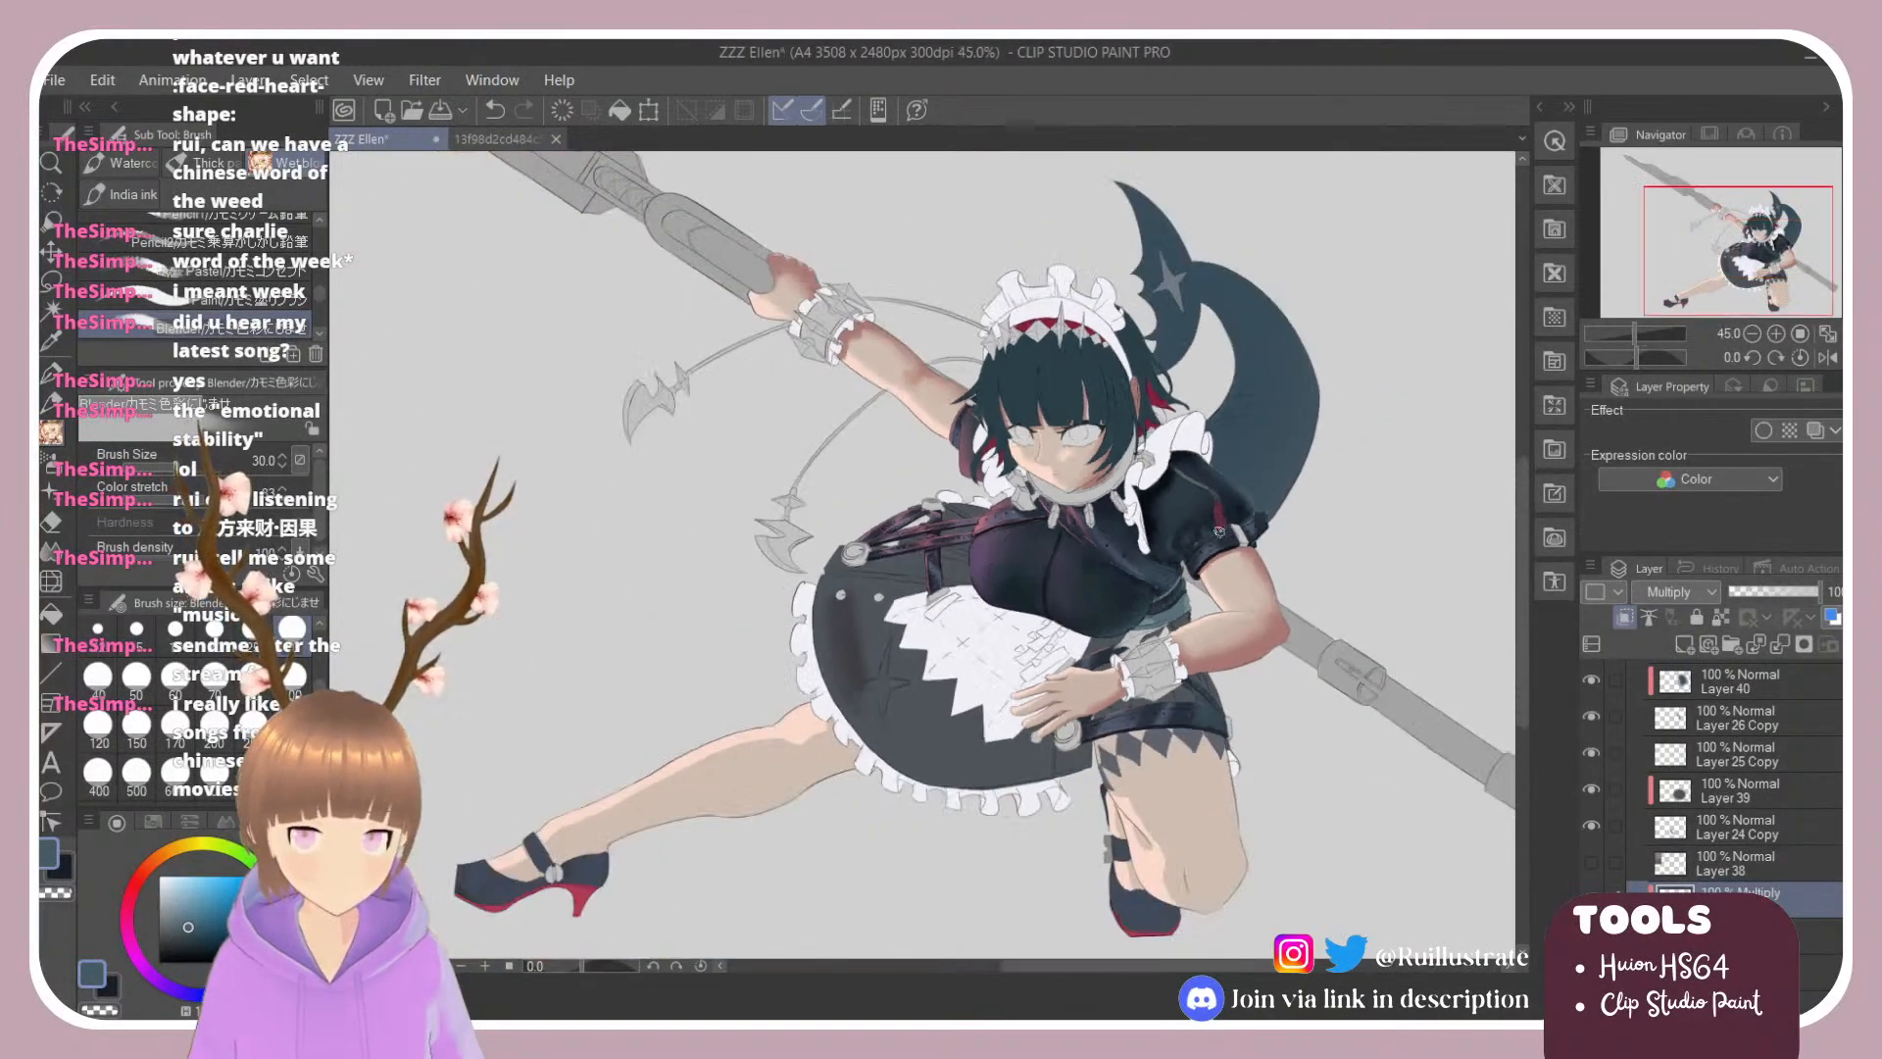
pyautogui.scroll(2, 1221, 545)
pyautogui.scroll(1, 1003, 448)
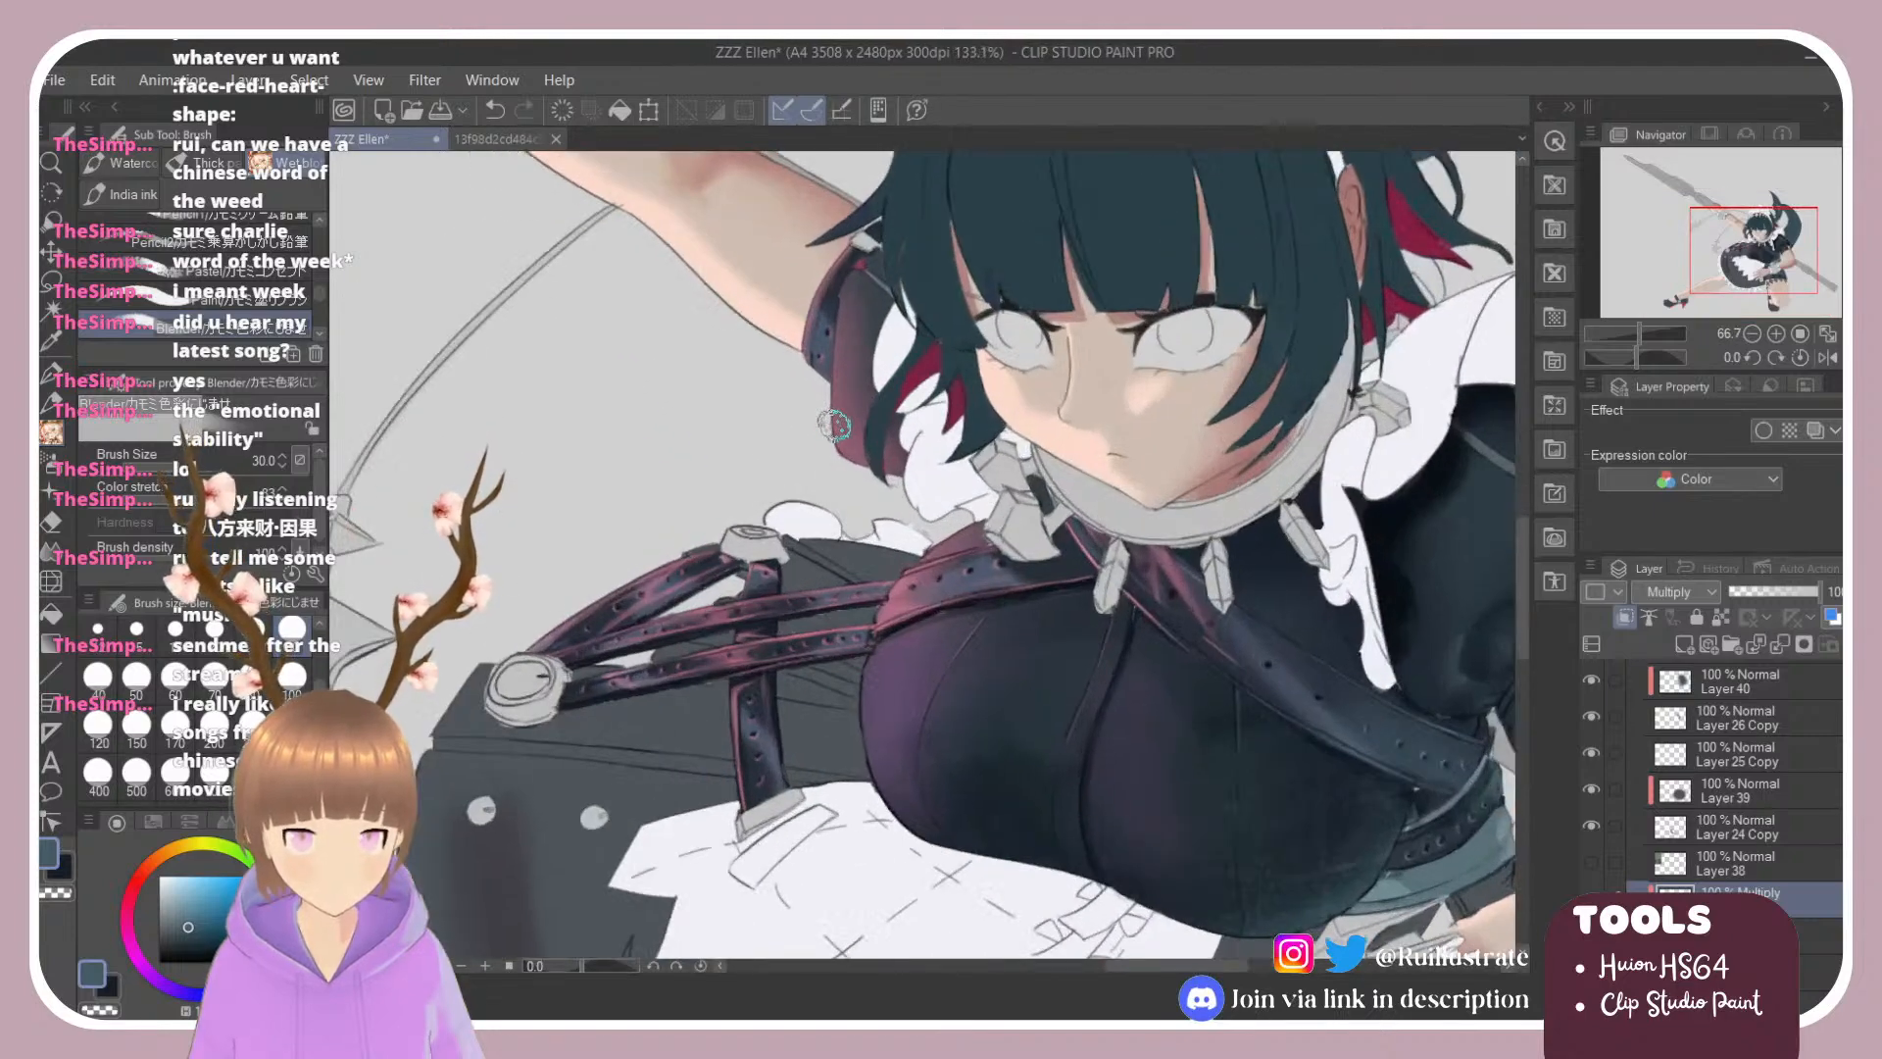
pyautogui.scroll(-3, 1004, 449)
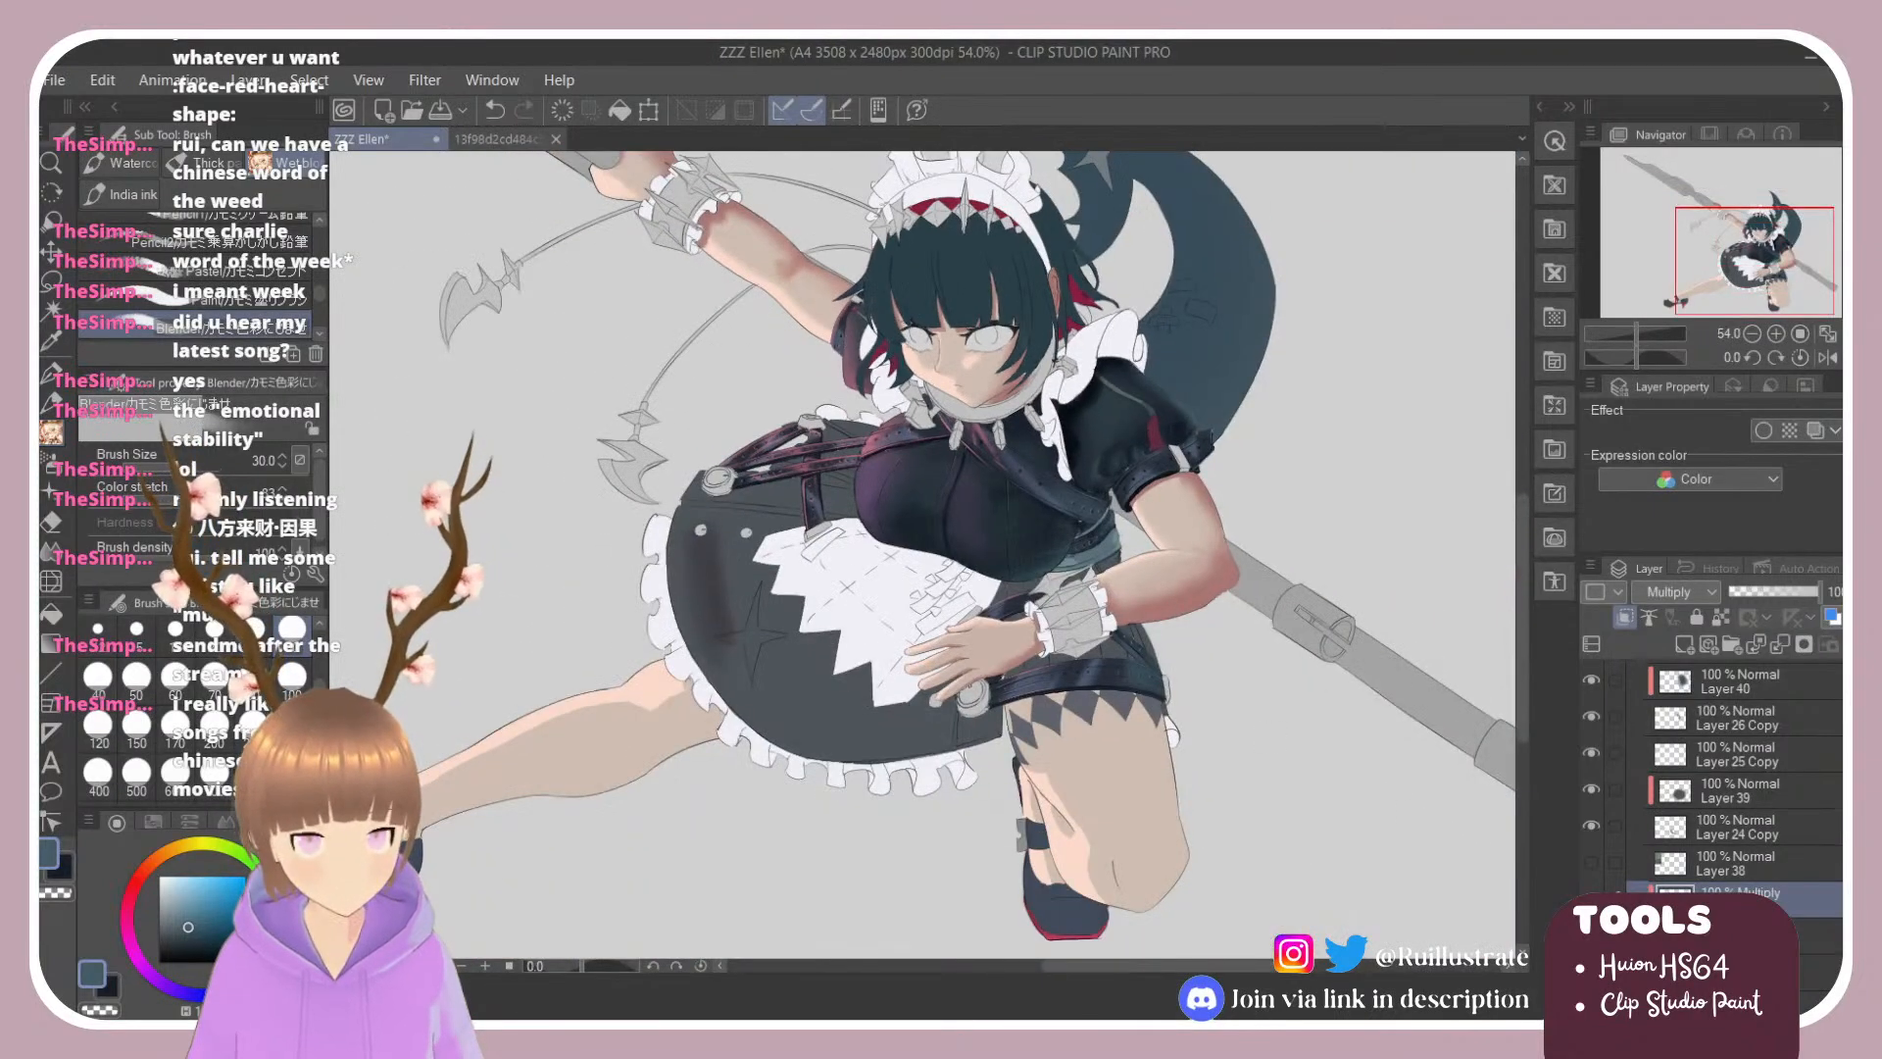
# Step: Compare the figure with and without the latest blending strokes on the puff sleeve
pyautogui.hotkey('ctrl', 'z')
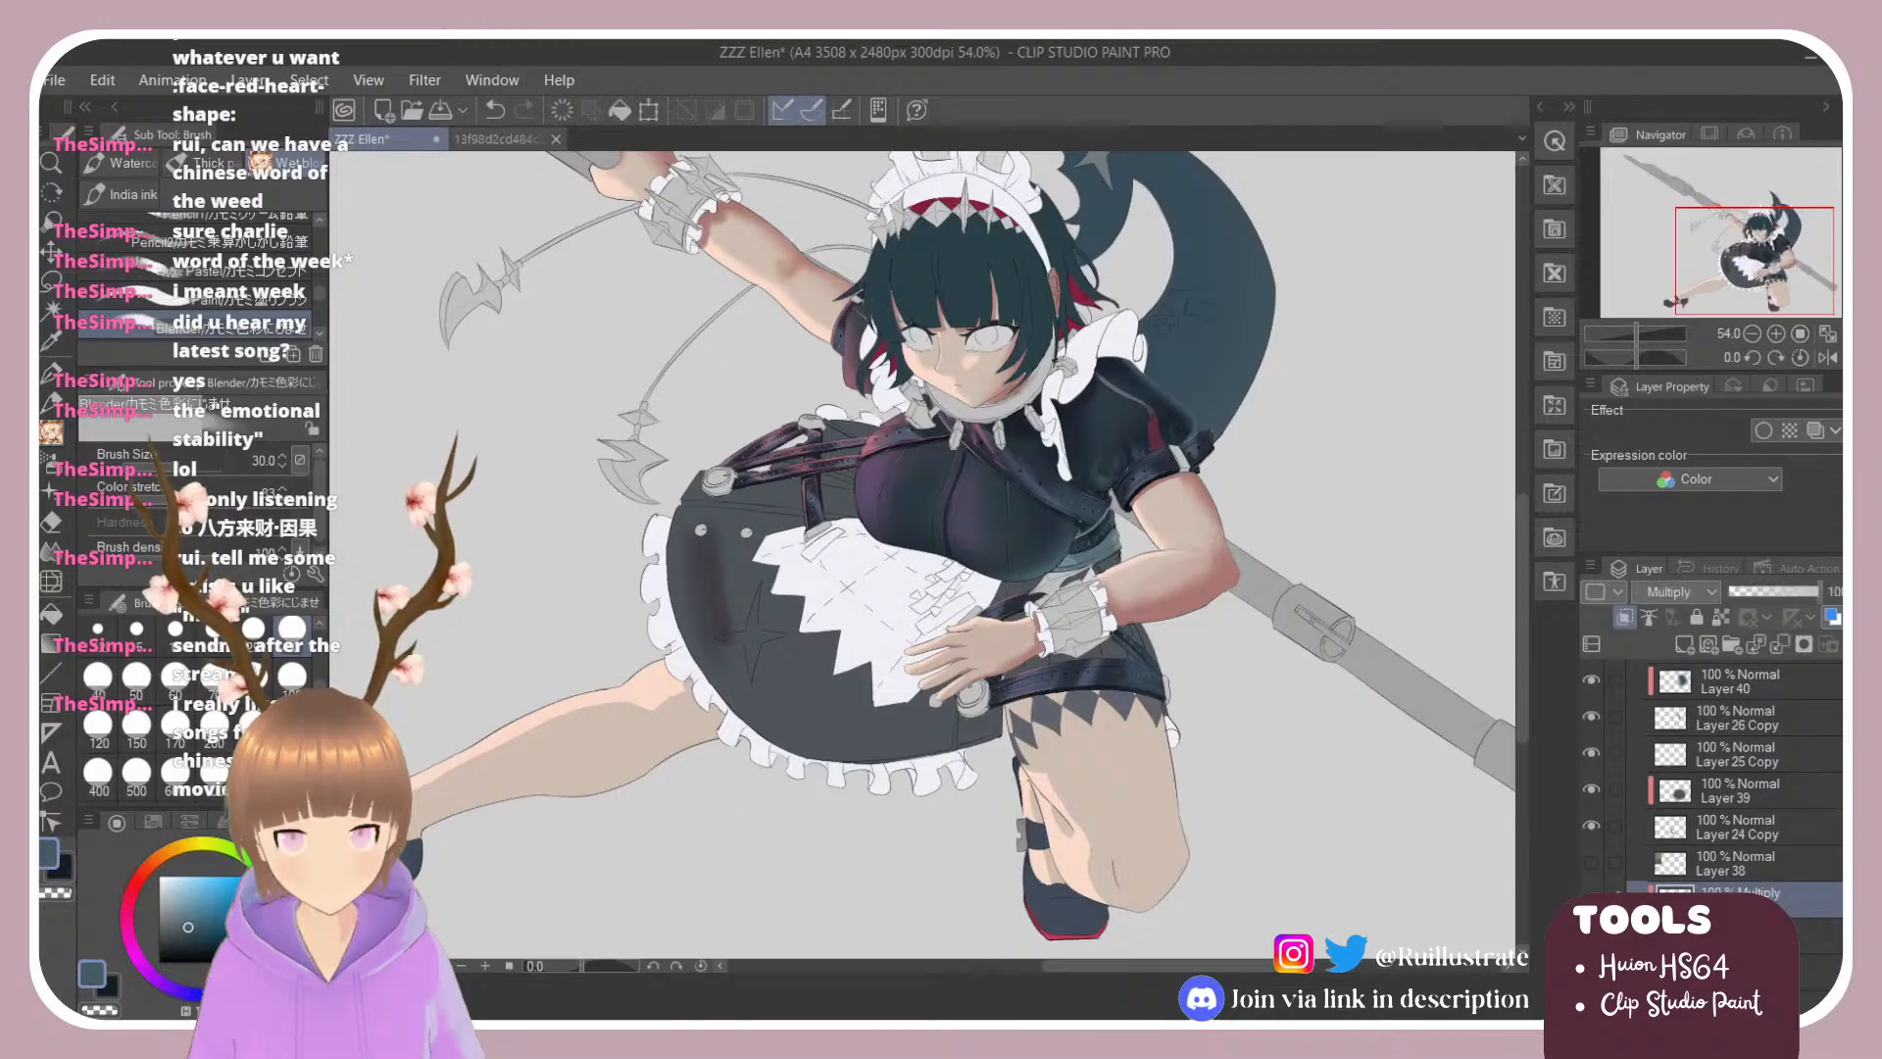
pyautogui.hotkey('ctrl', 'y')
pyautogui.hotkey('ctrl', 'z')
pyautogui.hotkey('ctrl', 'y')
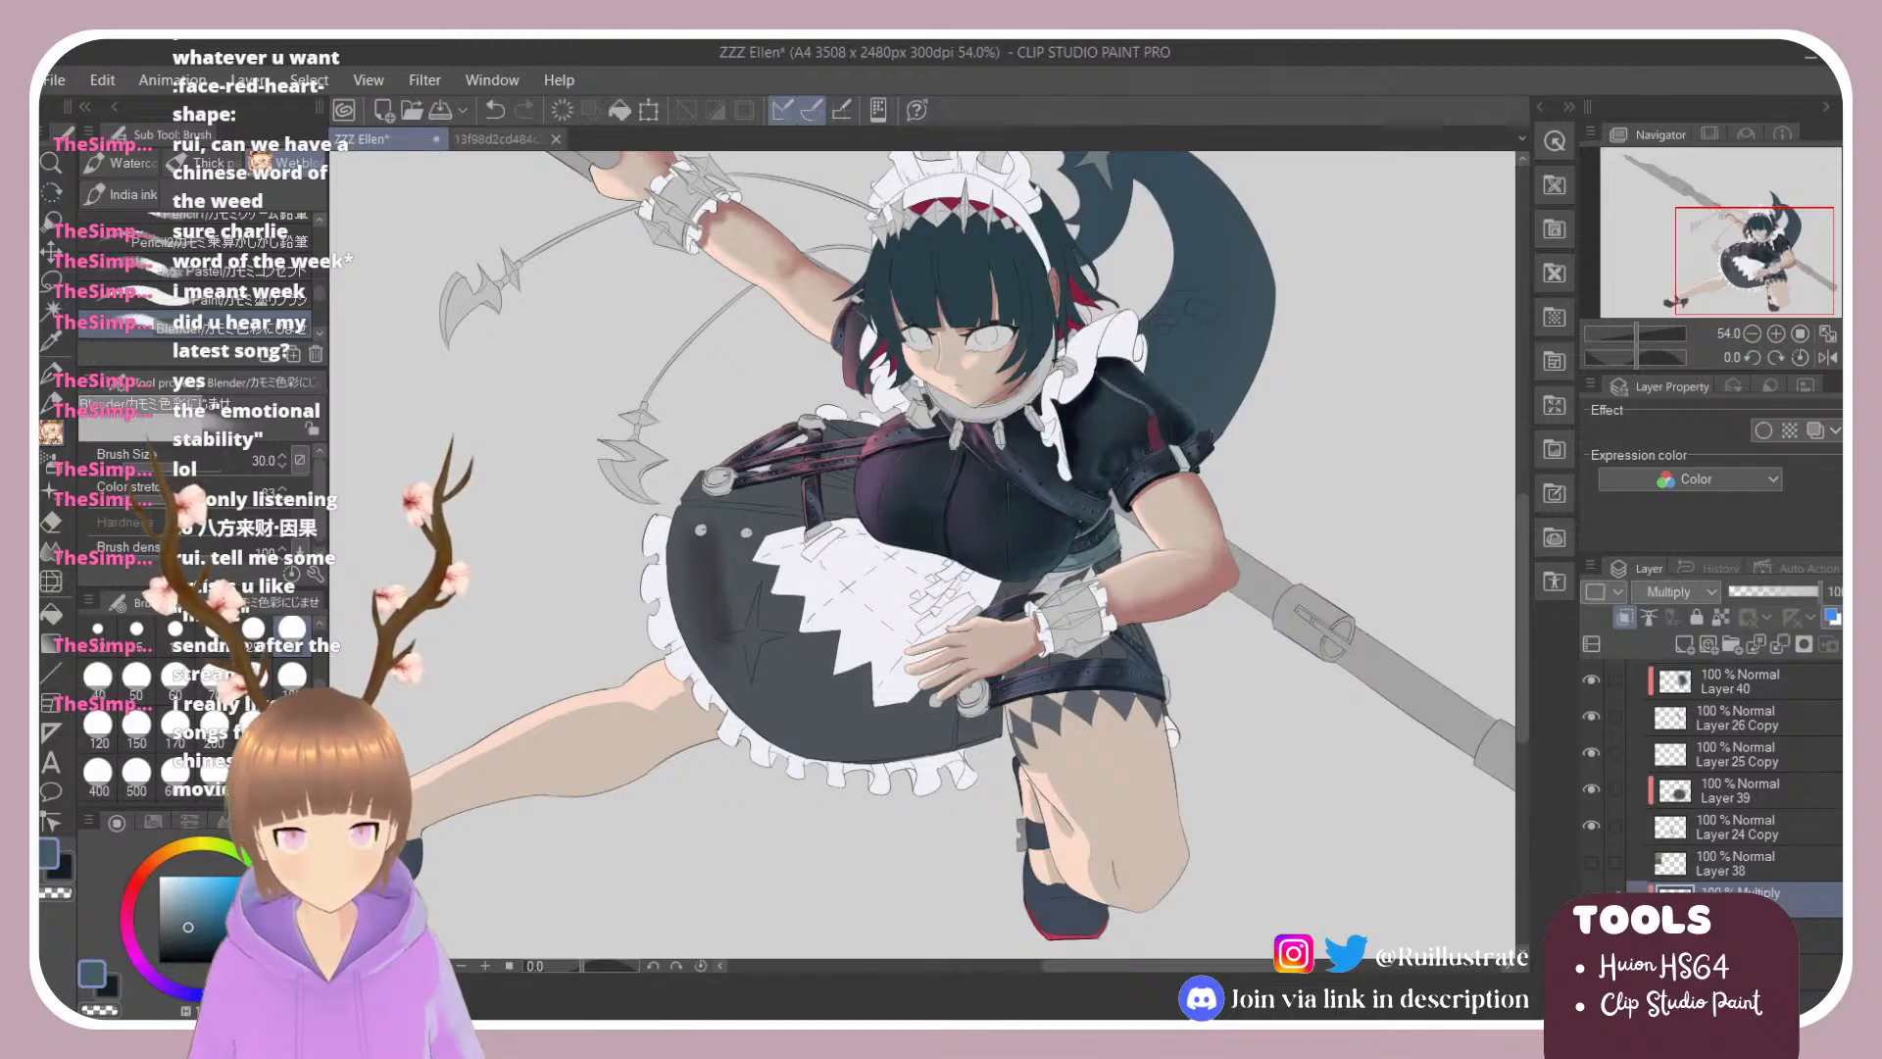
pyautogui.hotkey('ctrl', 'z')
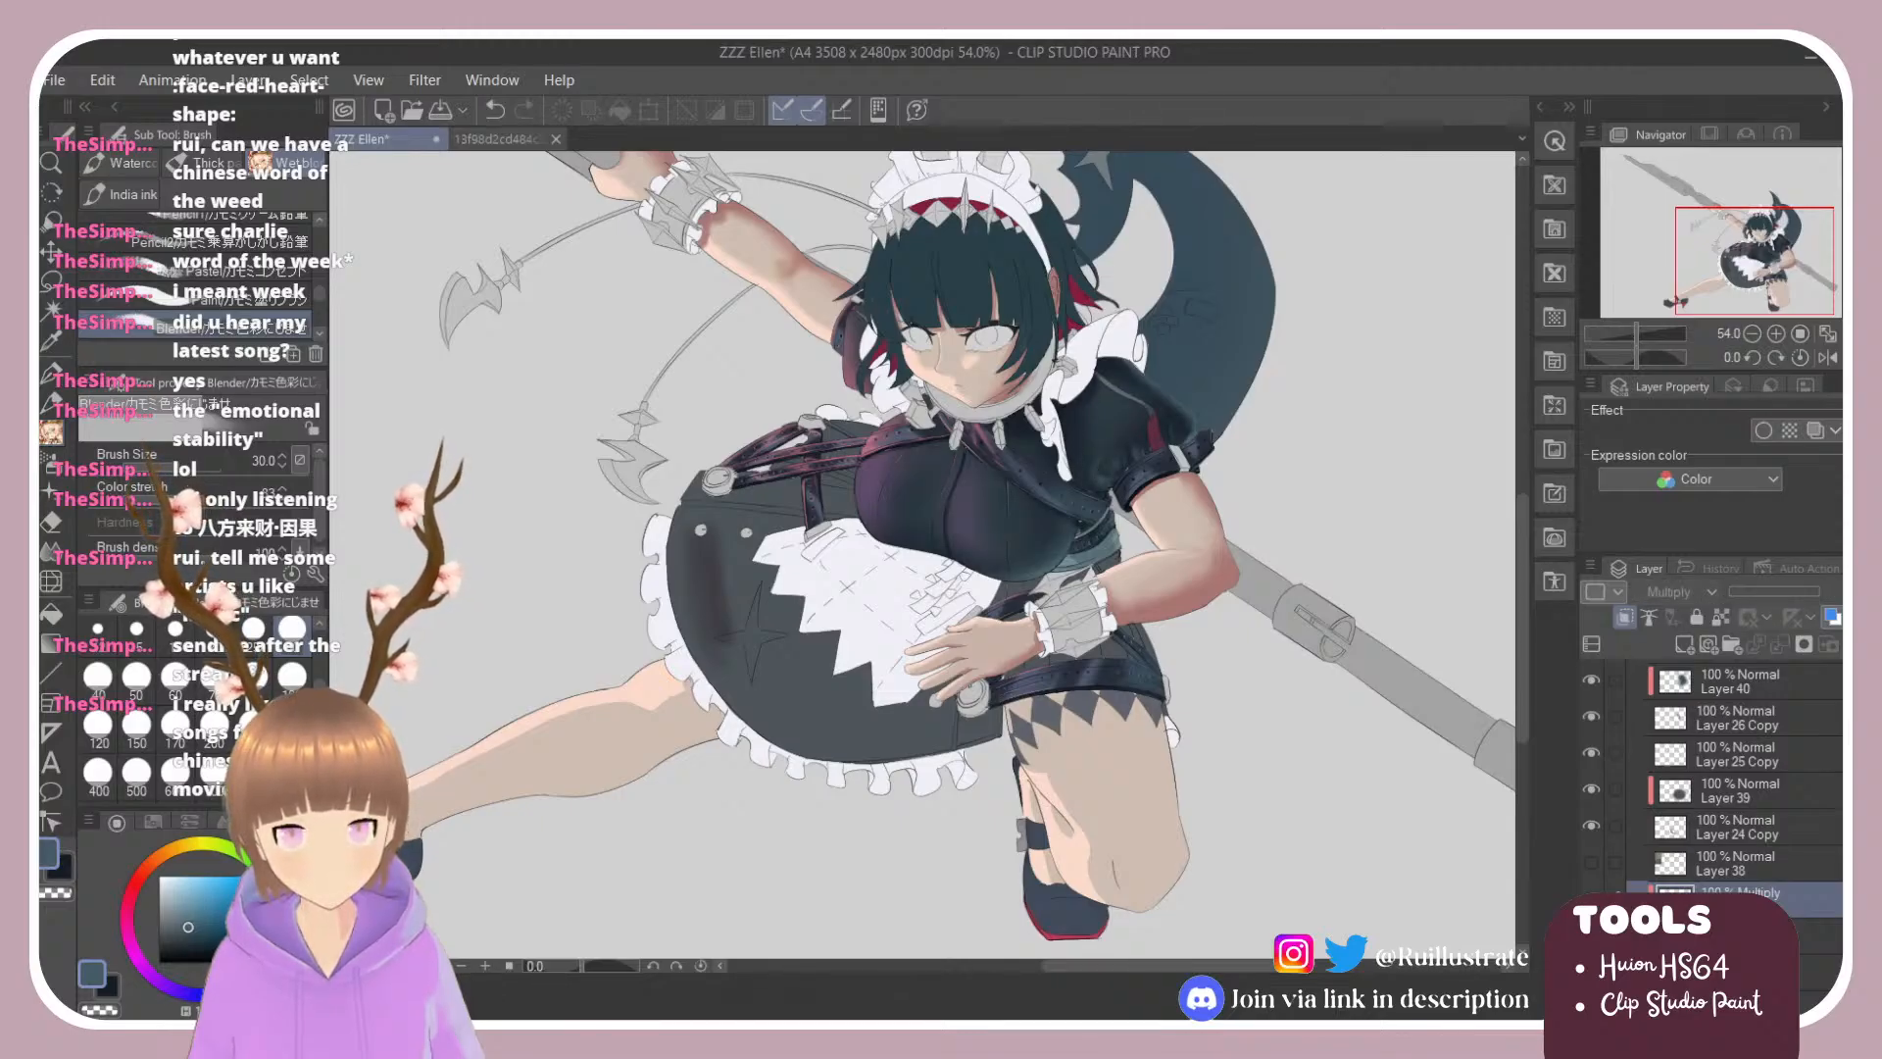
pyautogui.hotkey('ctrl', 'y')
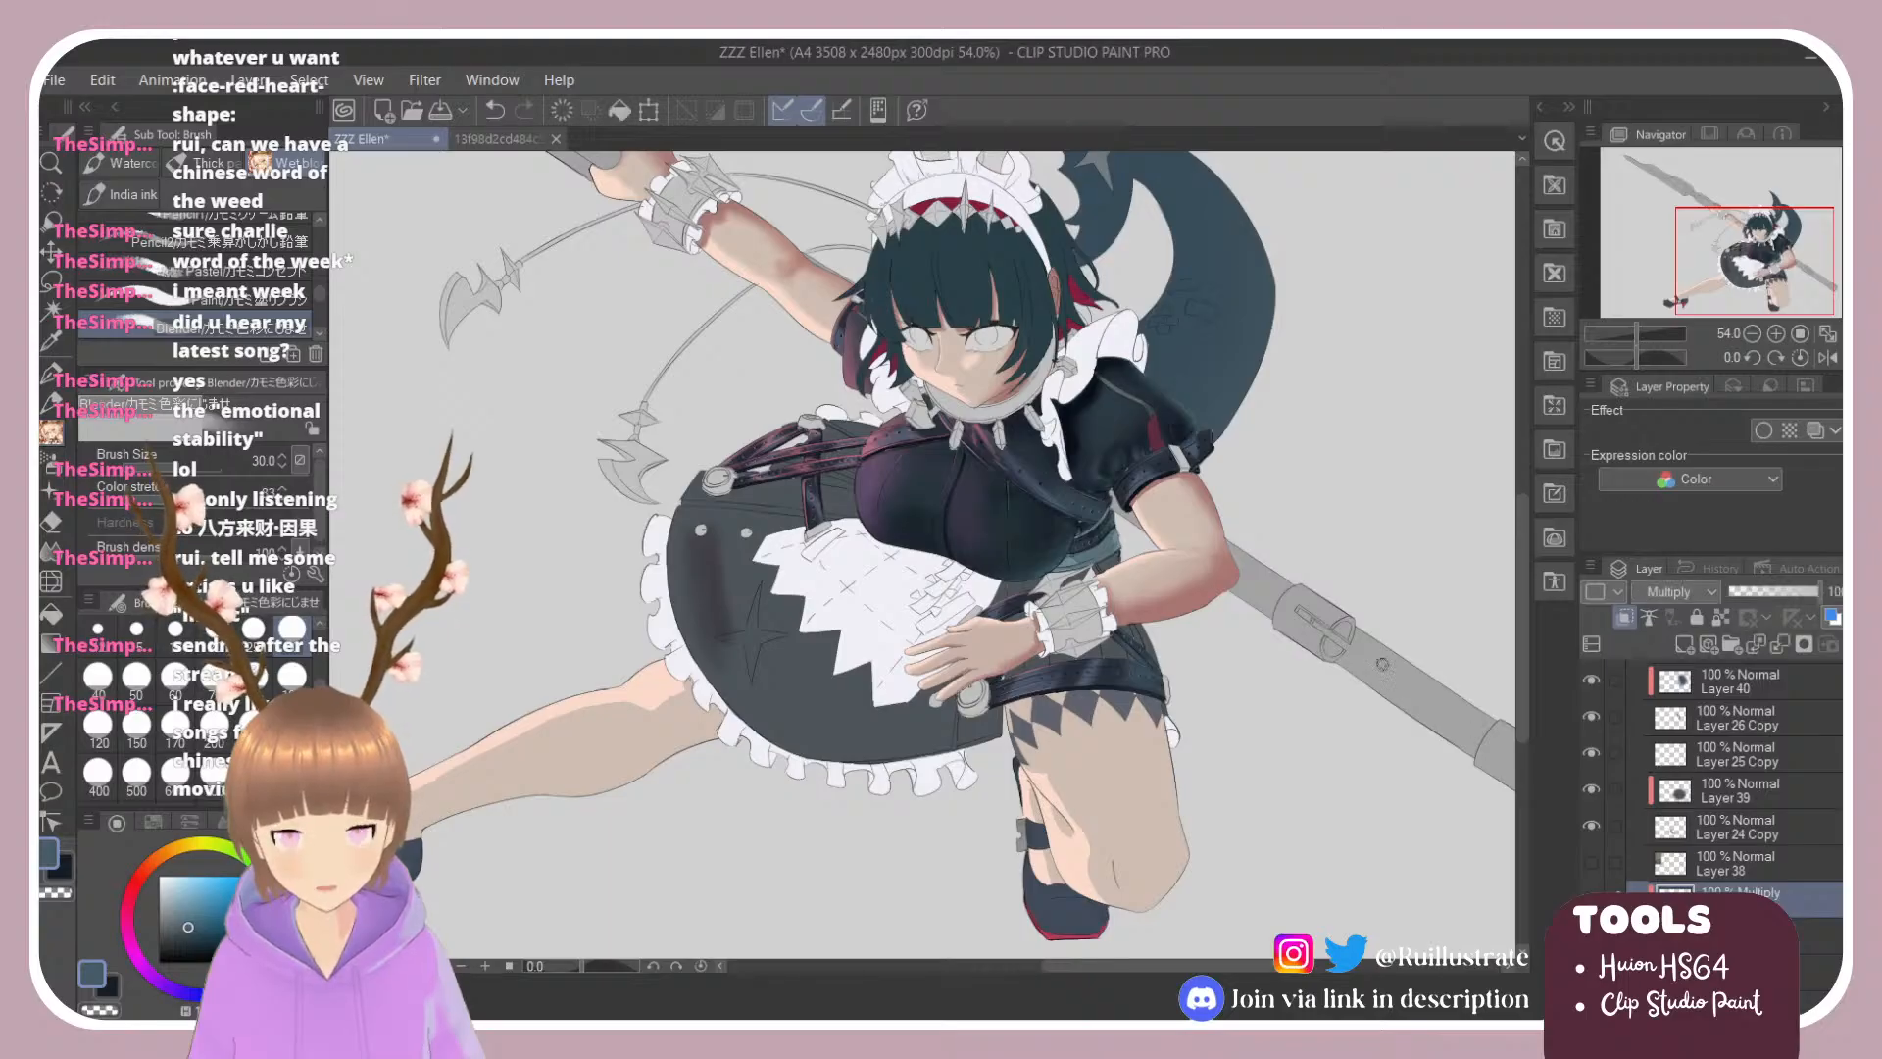
# Step: Identify the skirt's base colour layer by toggling its visibility, and make Layer 39 the active layer
pyautogui.scroll(2, 1084, 378)
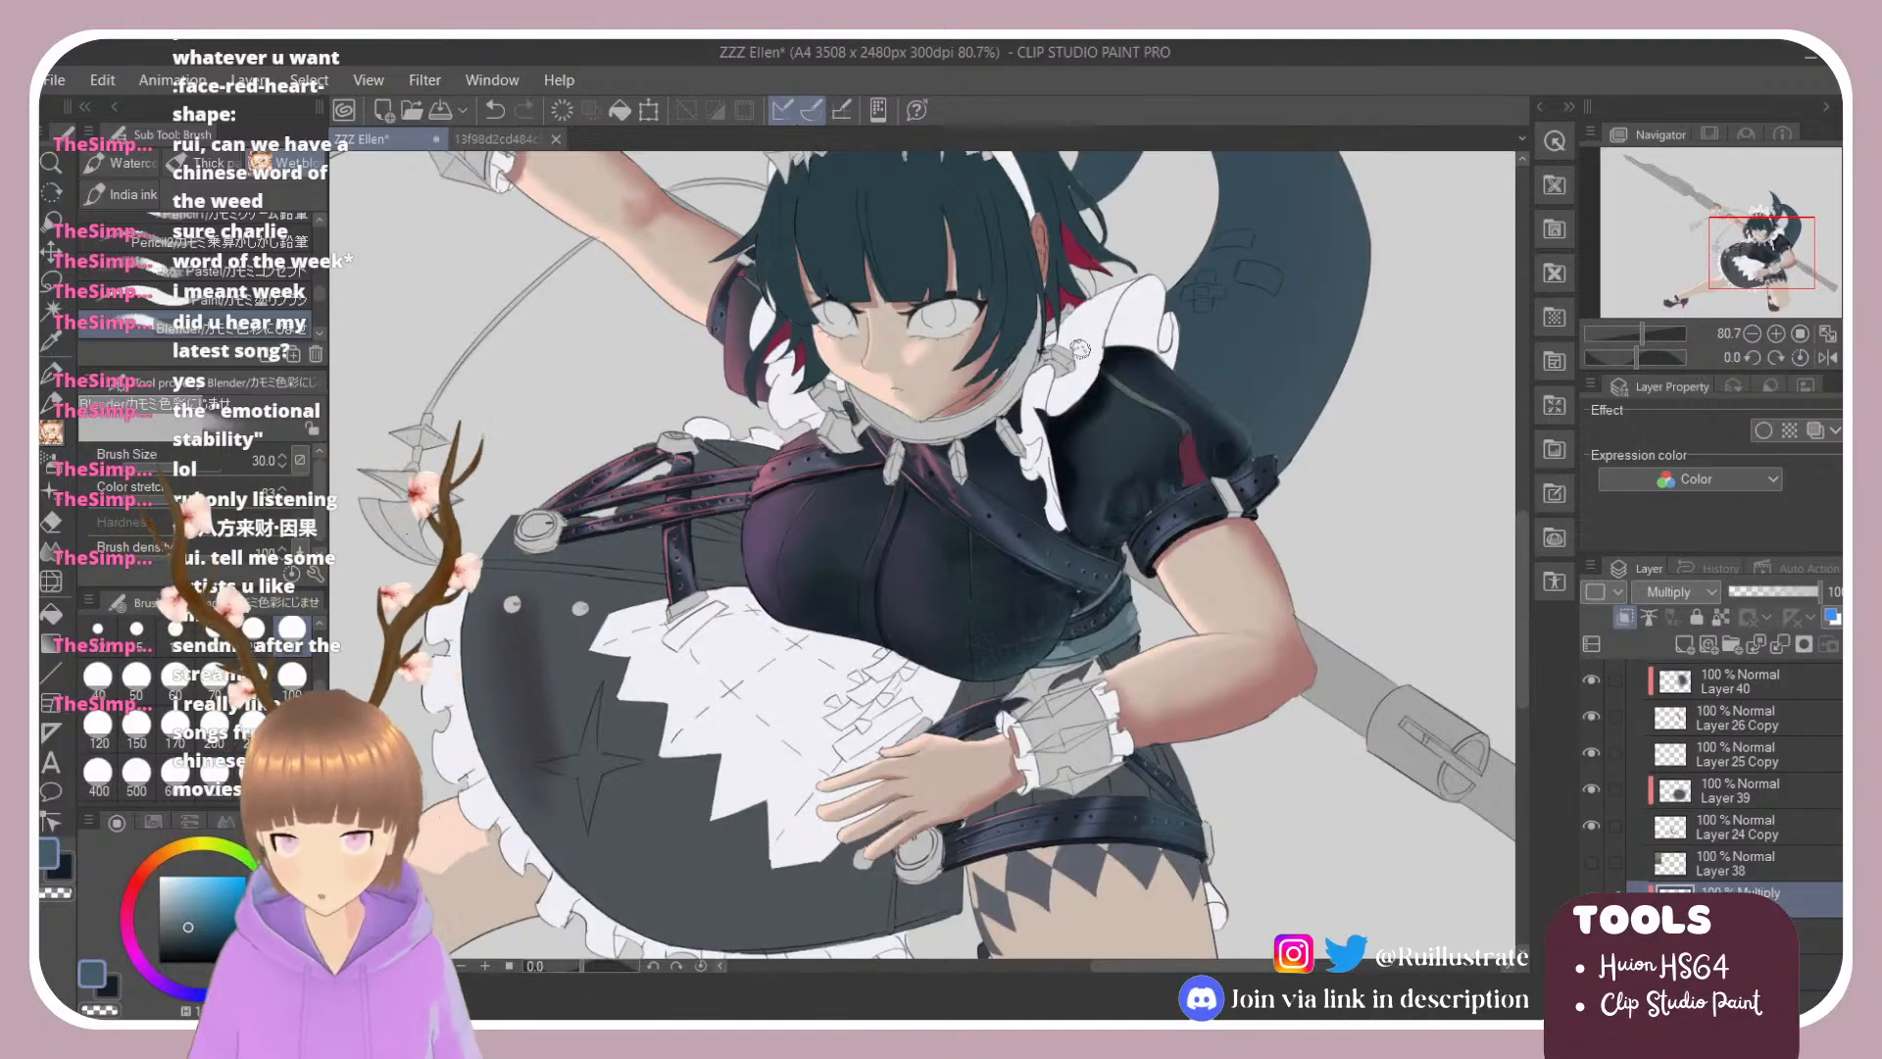
pyautogui.scroll(3, 649, 612)
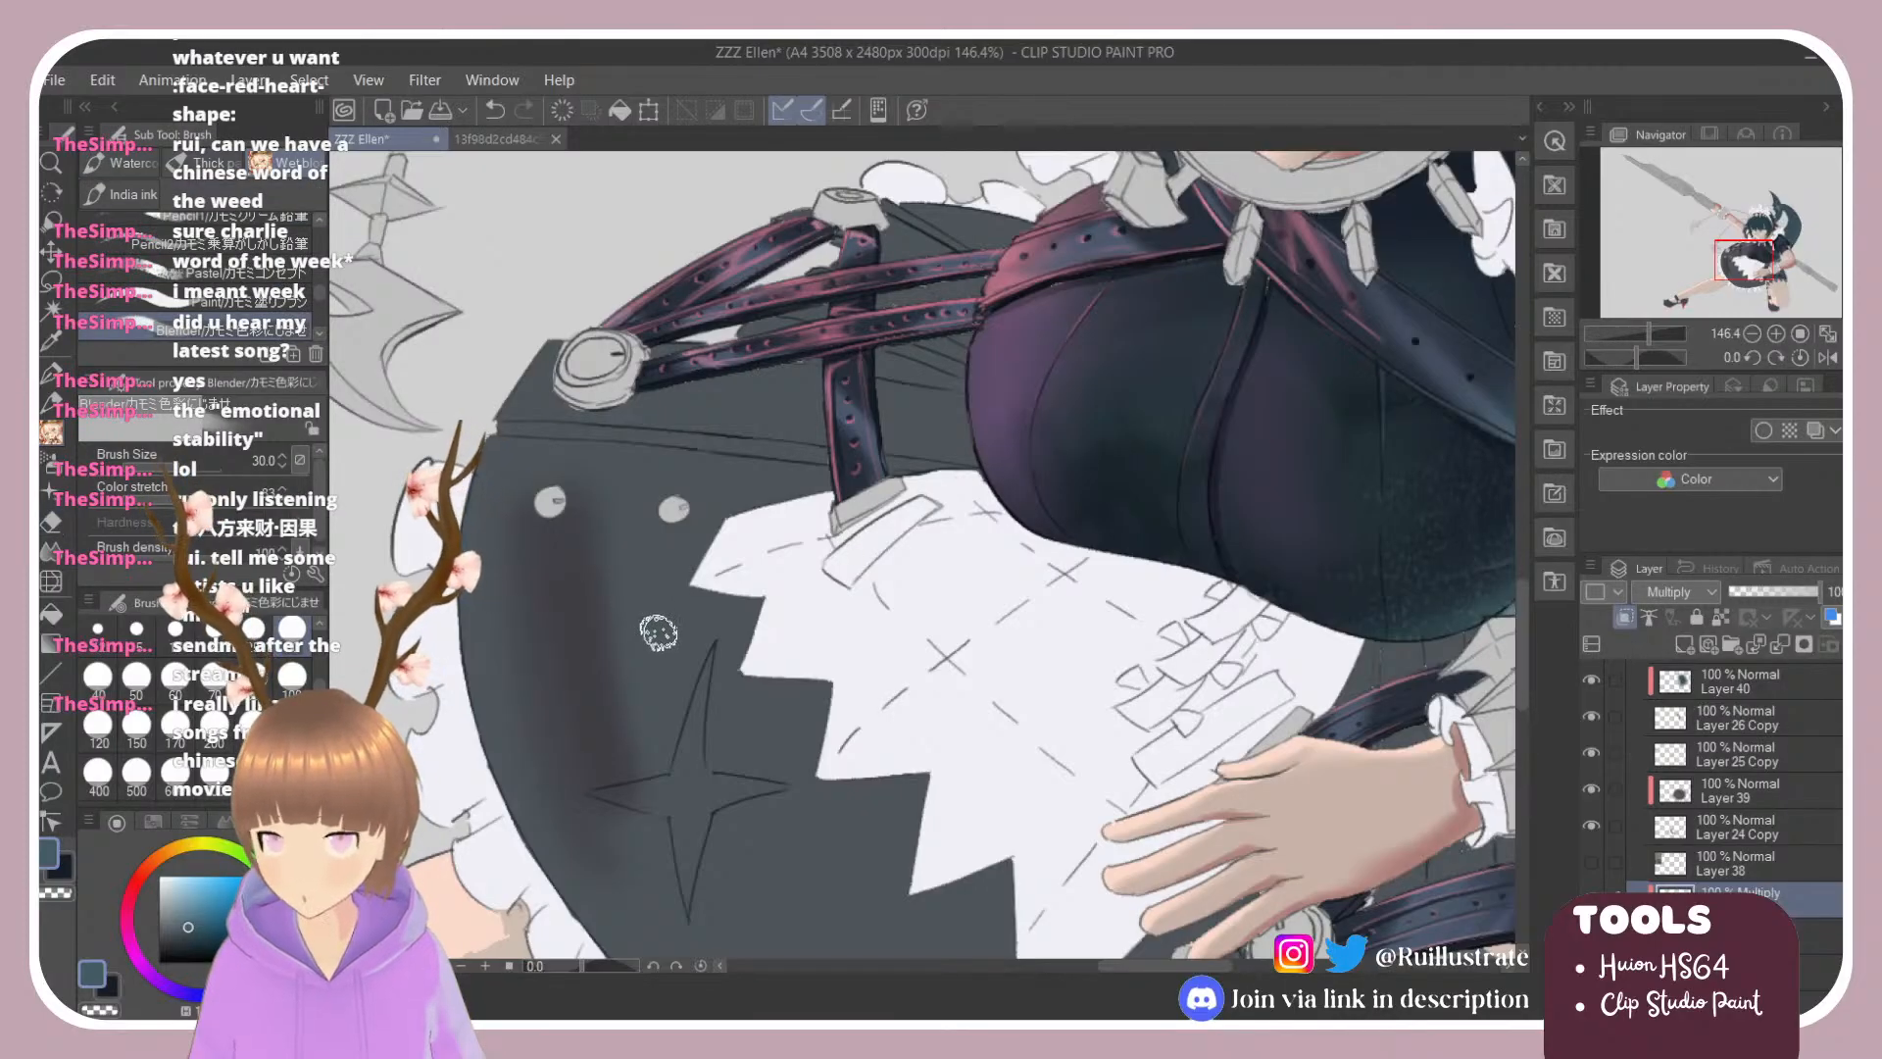
pyautogui.scroll(-6, 750, 692)
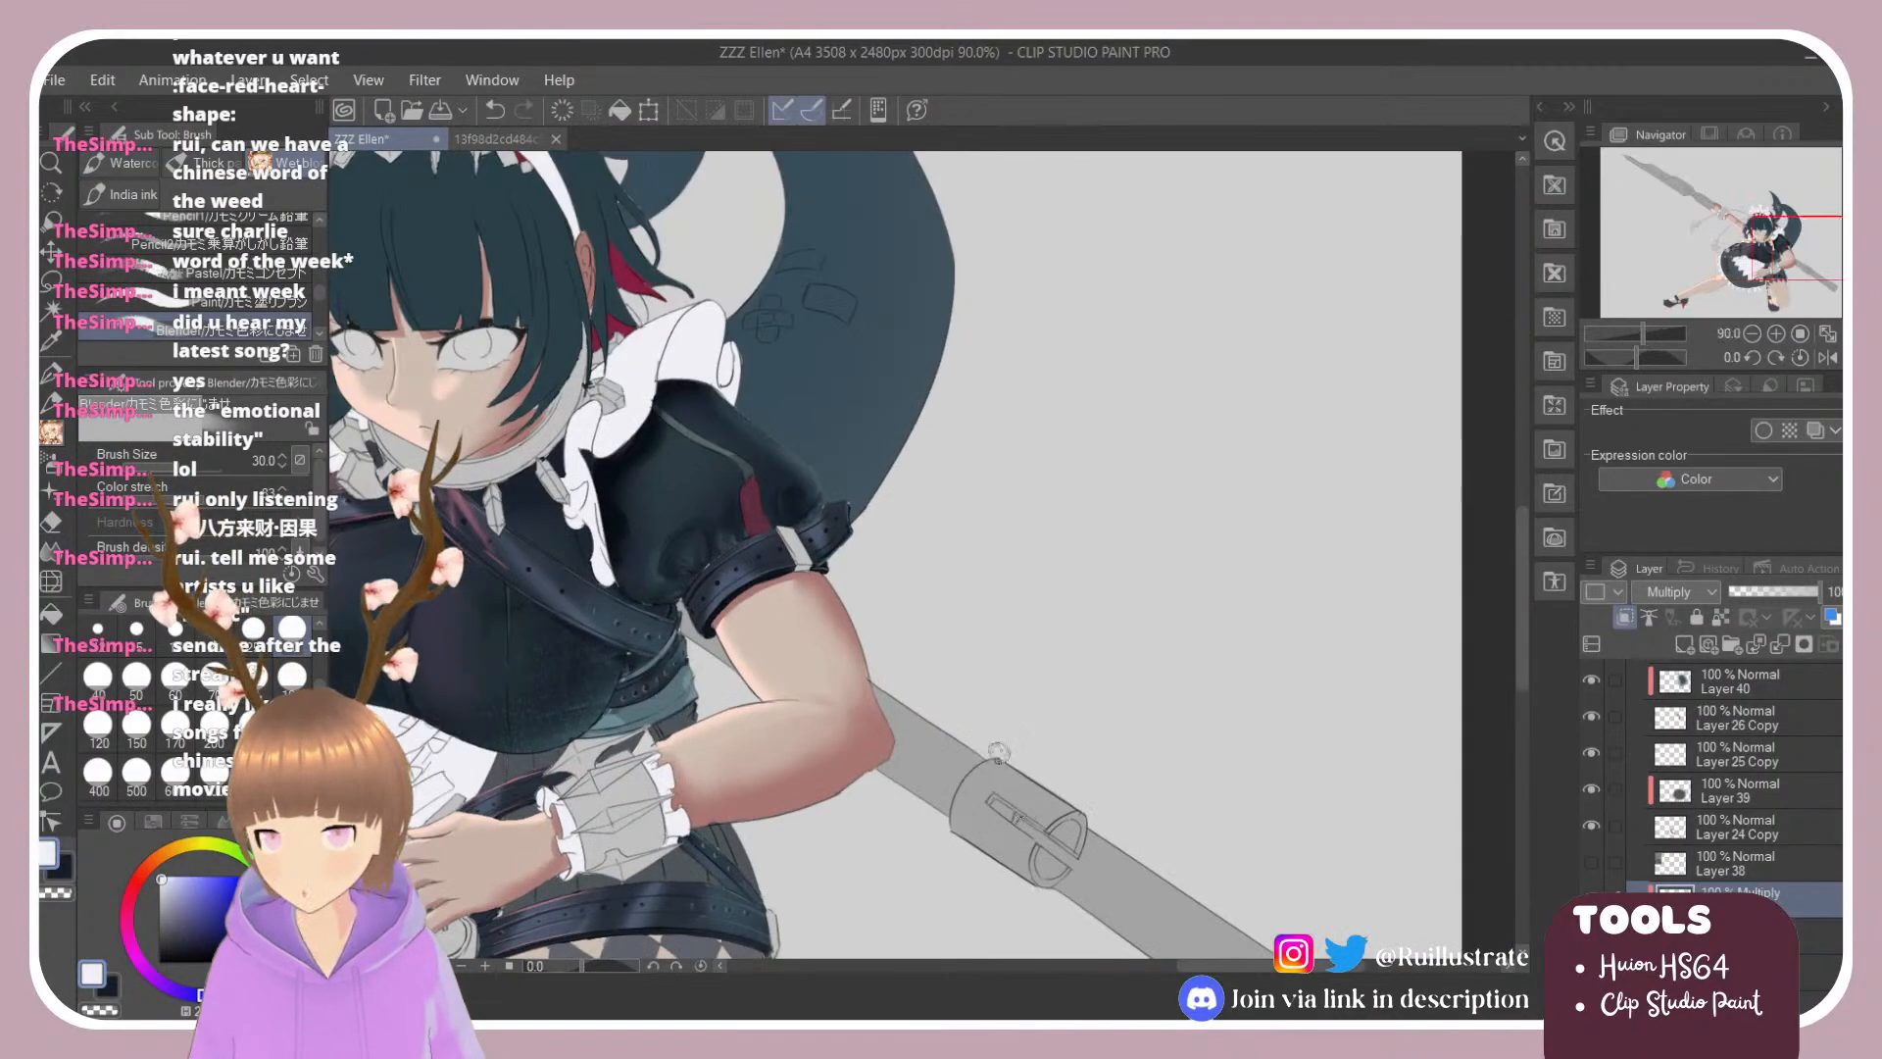
pyautogui.scroll(5, 750, 692)
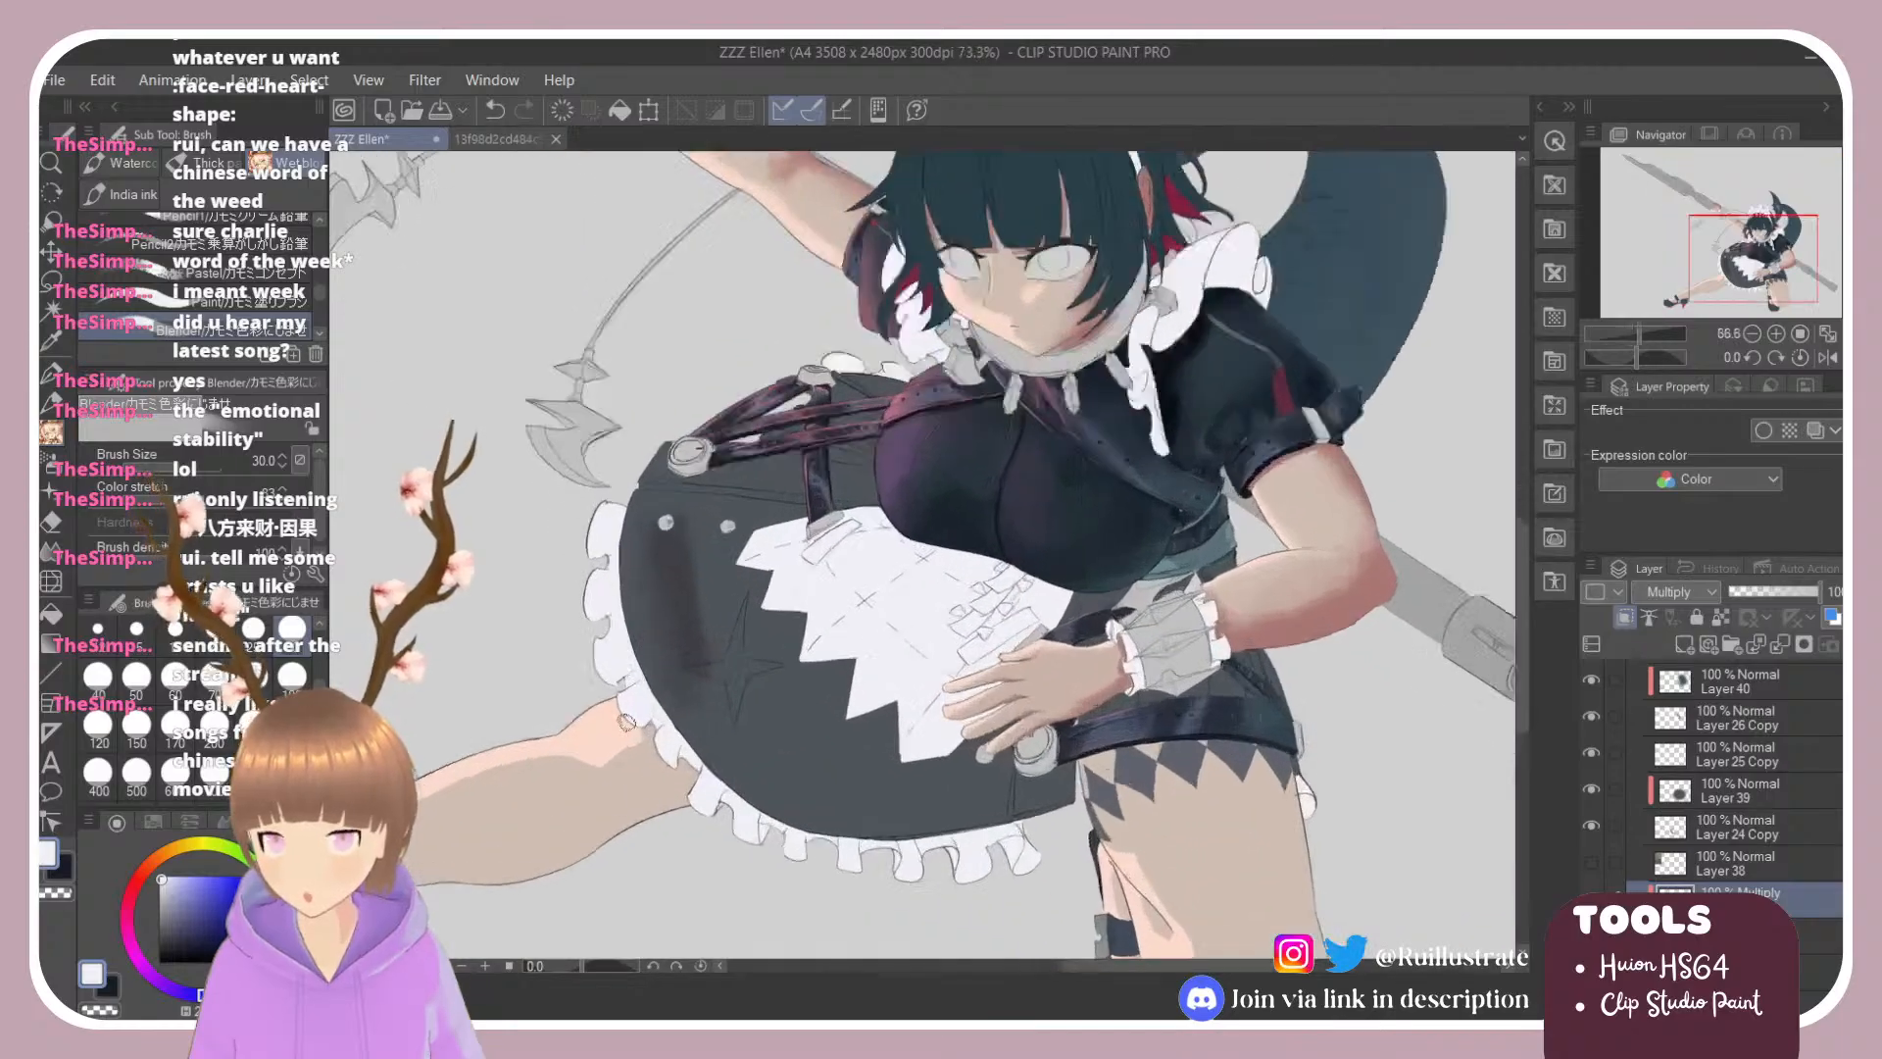
pyautogui.scroll(-3, 1710, 843)
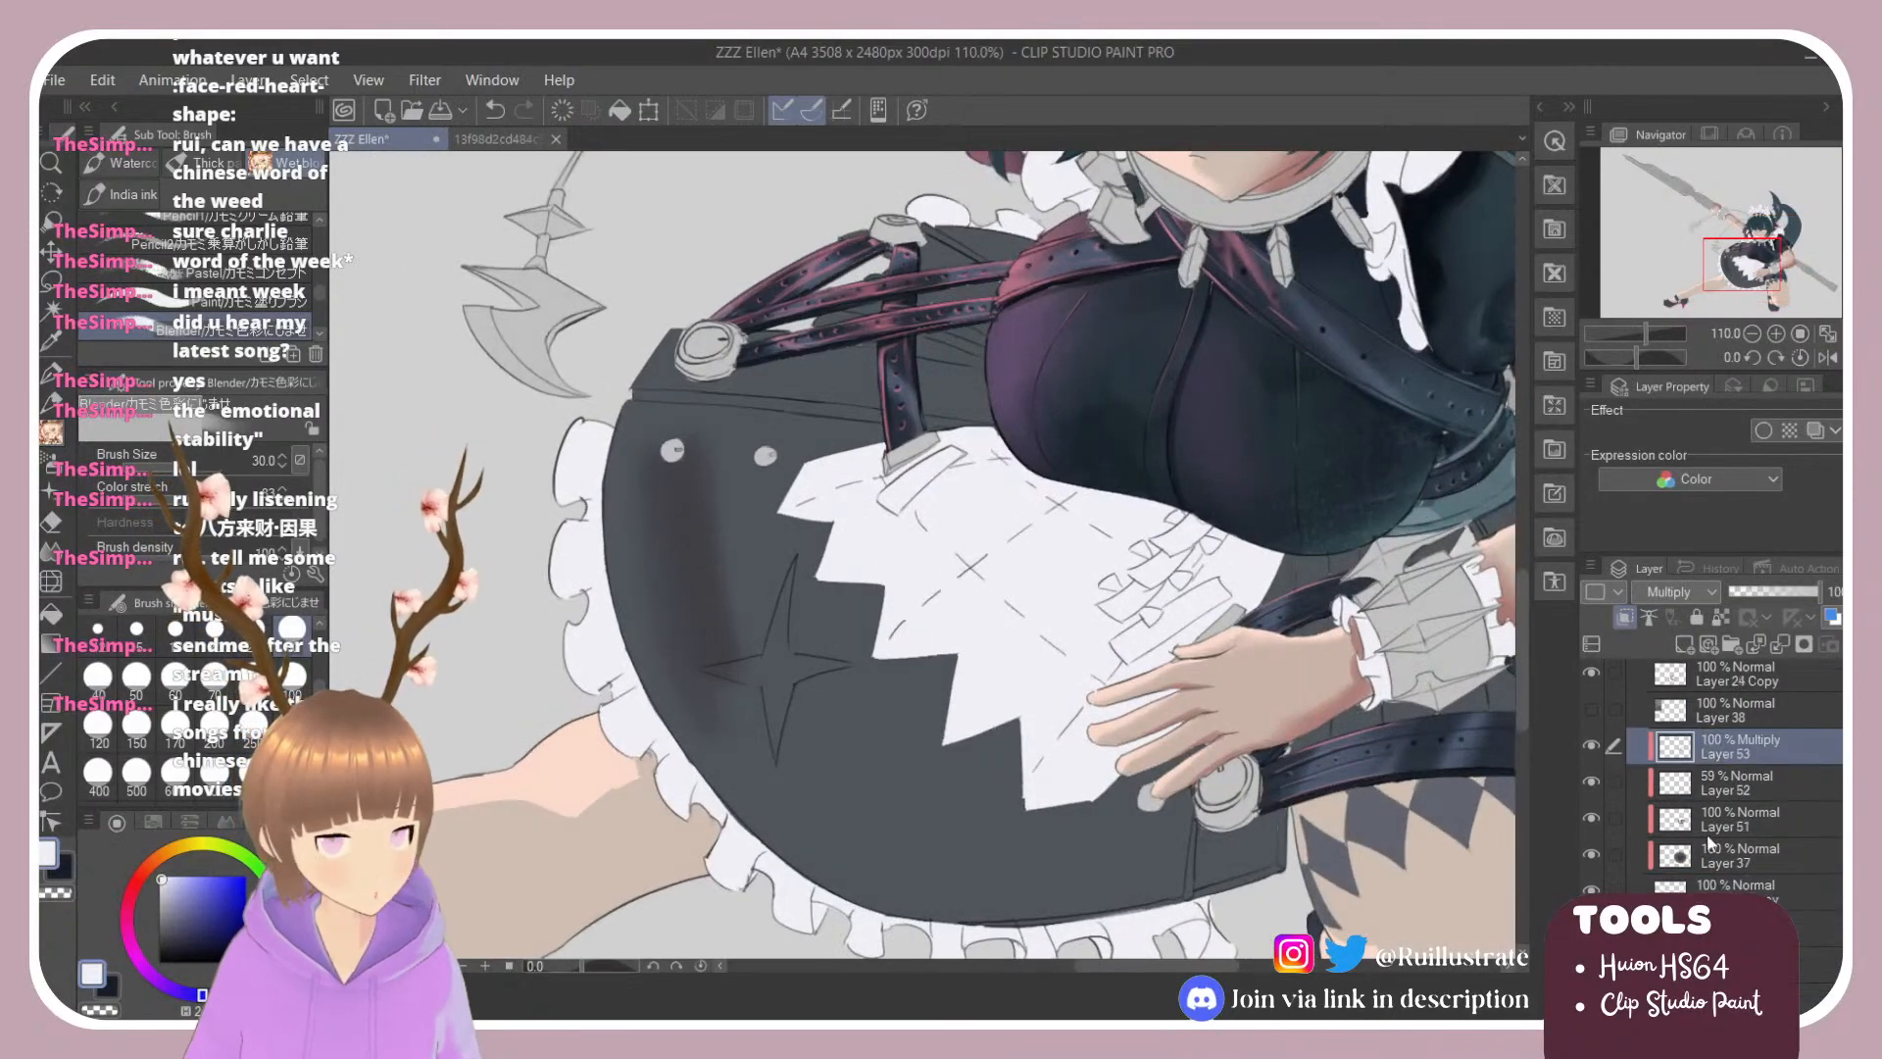
pyautogui.scroll(4, 1673, 823)
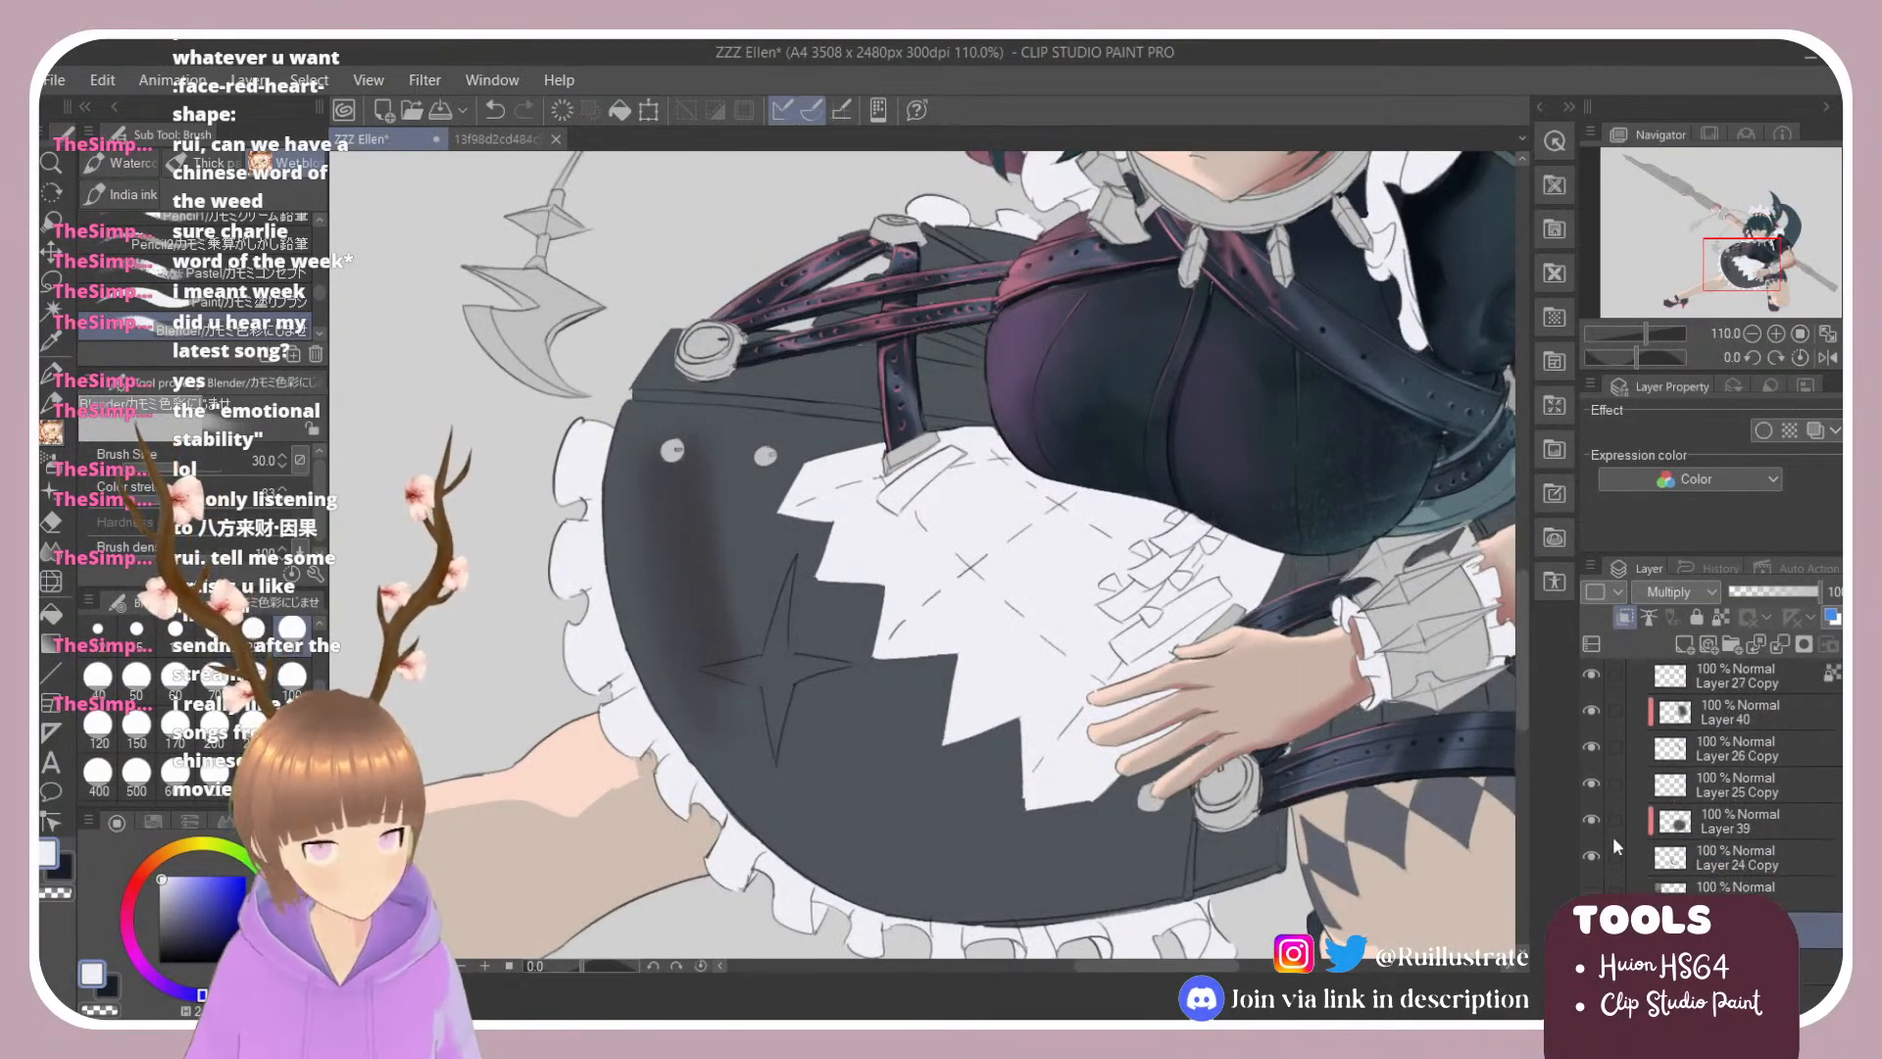
pyautogui.scroll(1, 1591, 848)
pyautogui.click(1590, 849)
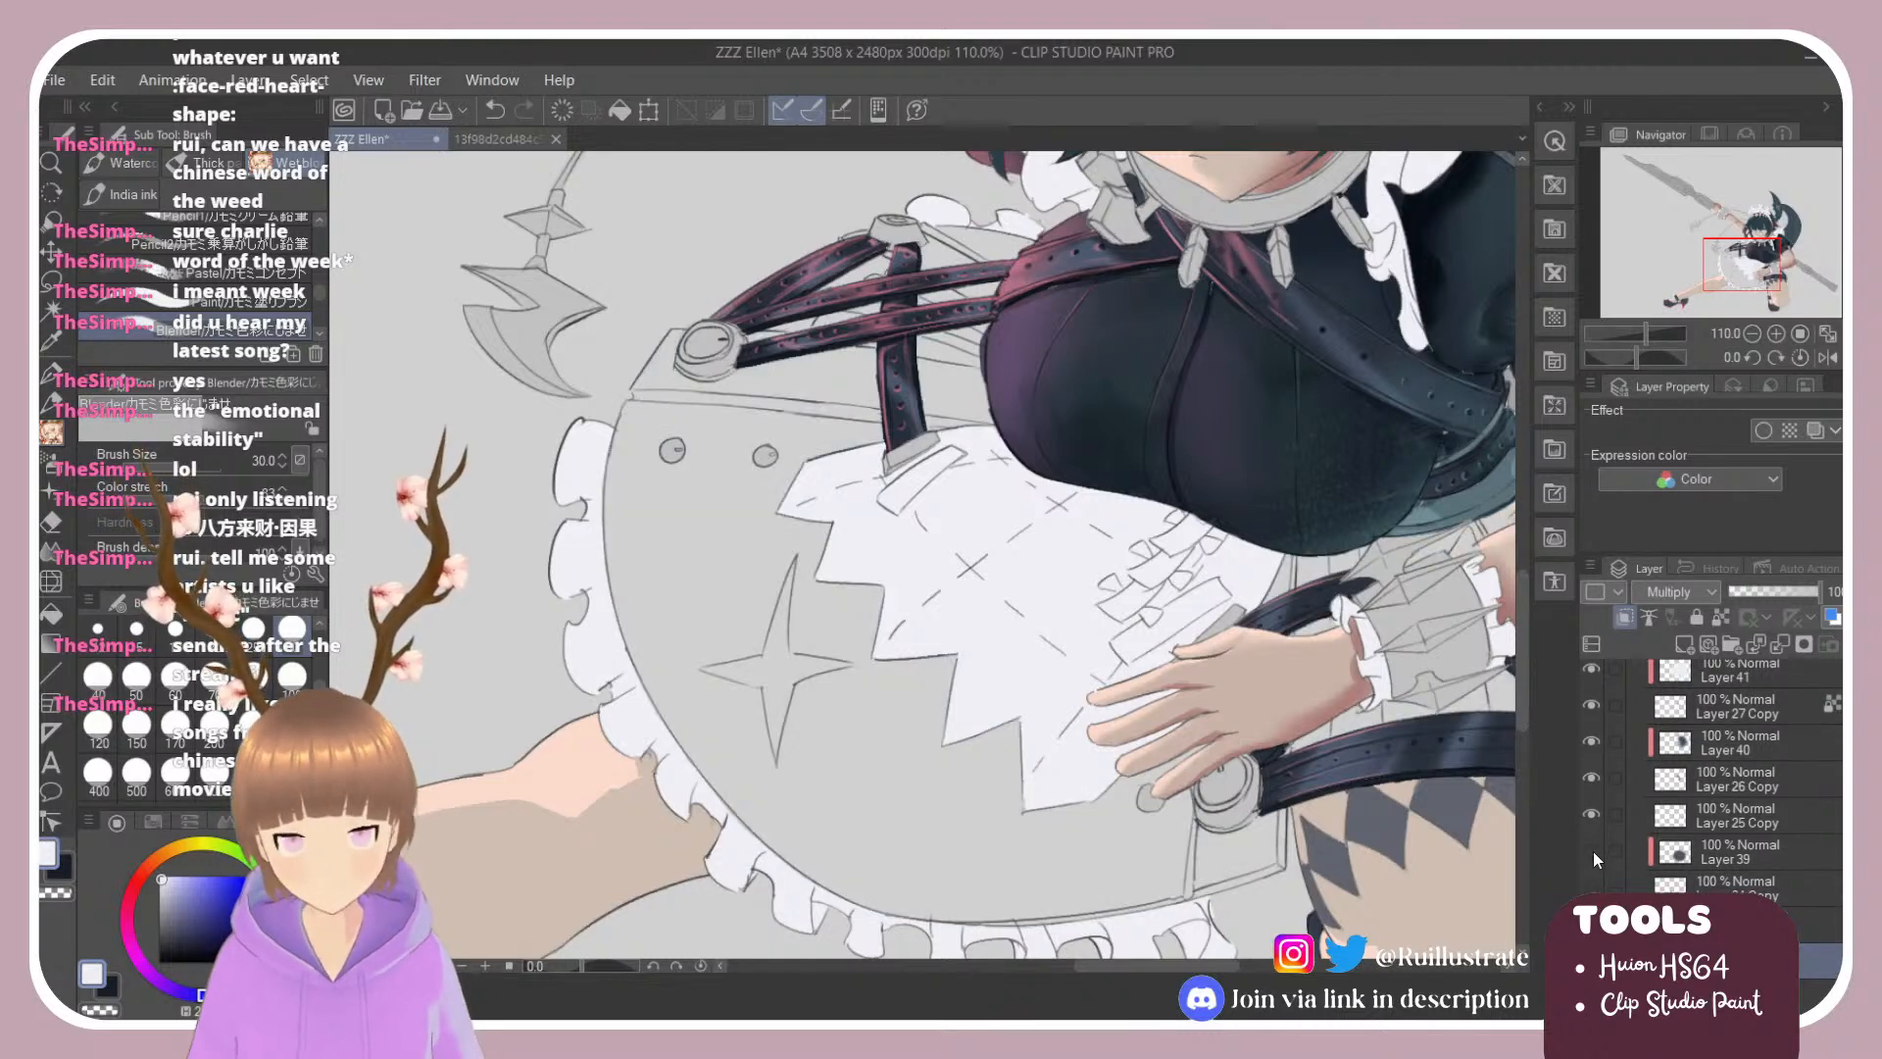
pyautogui.click(1592, 849)
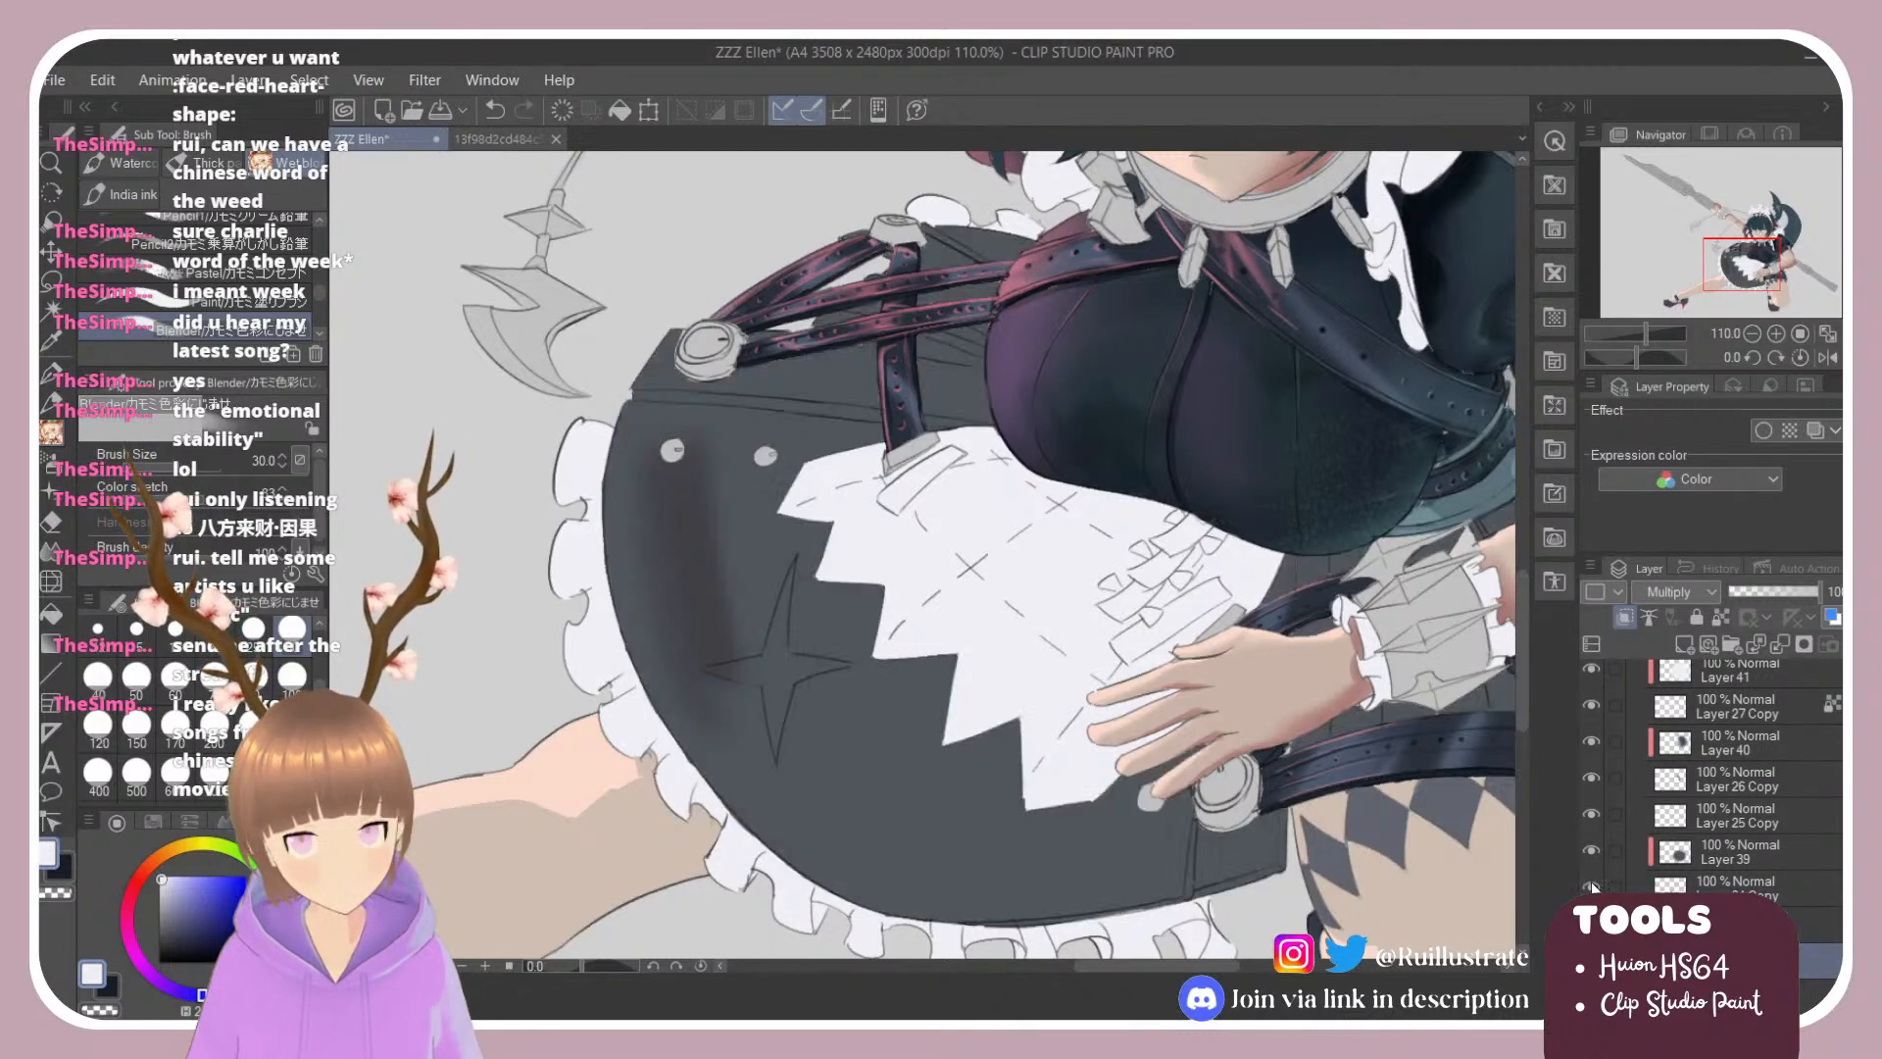
pyautogui.click(1760, 850)
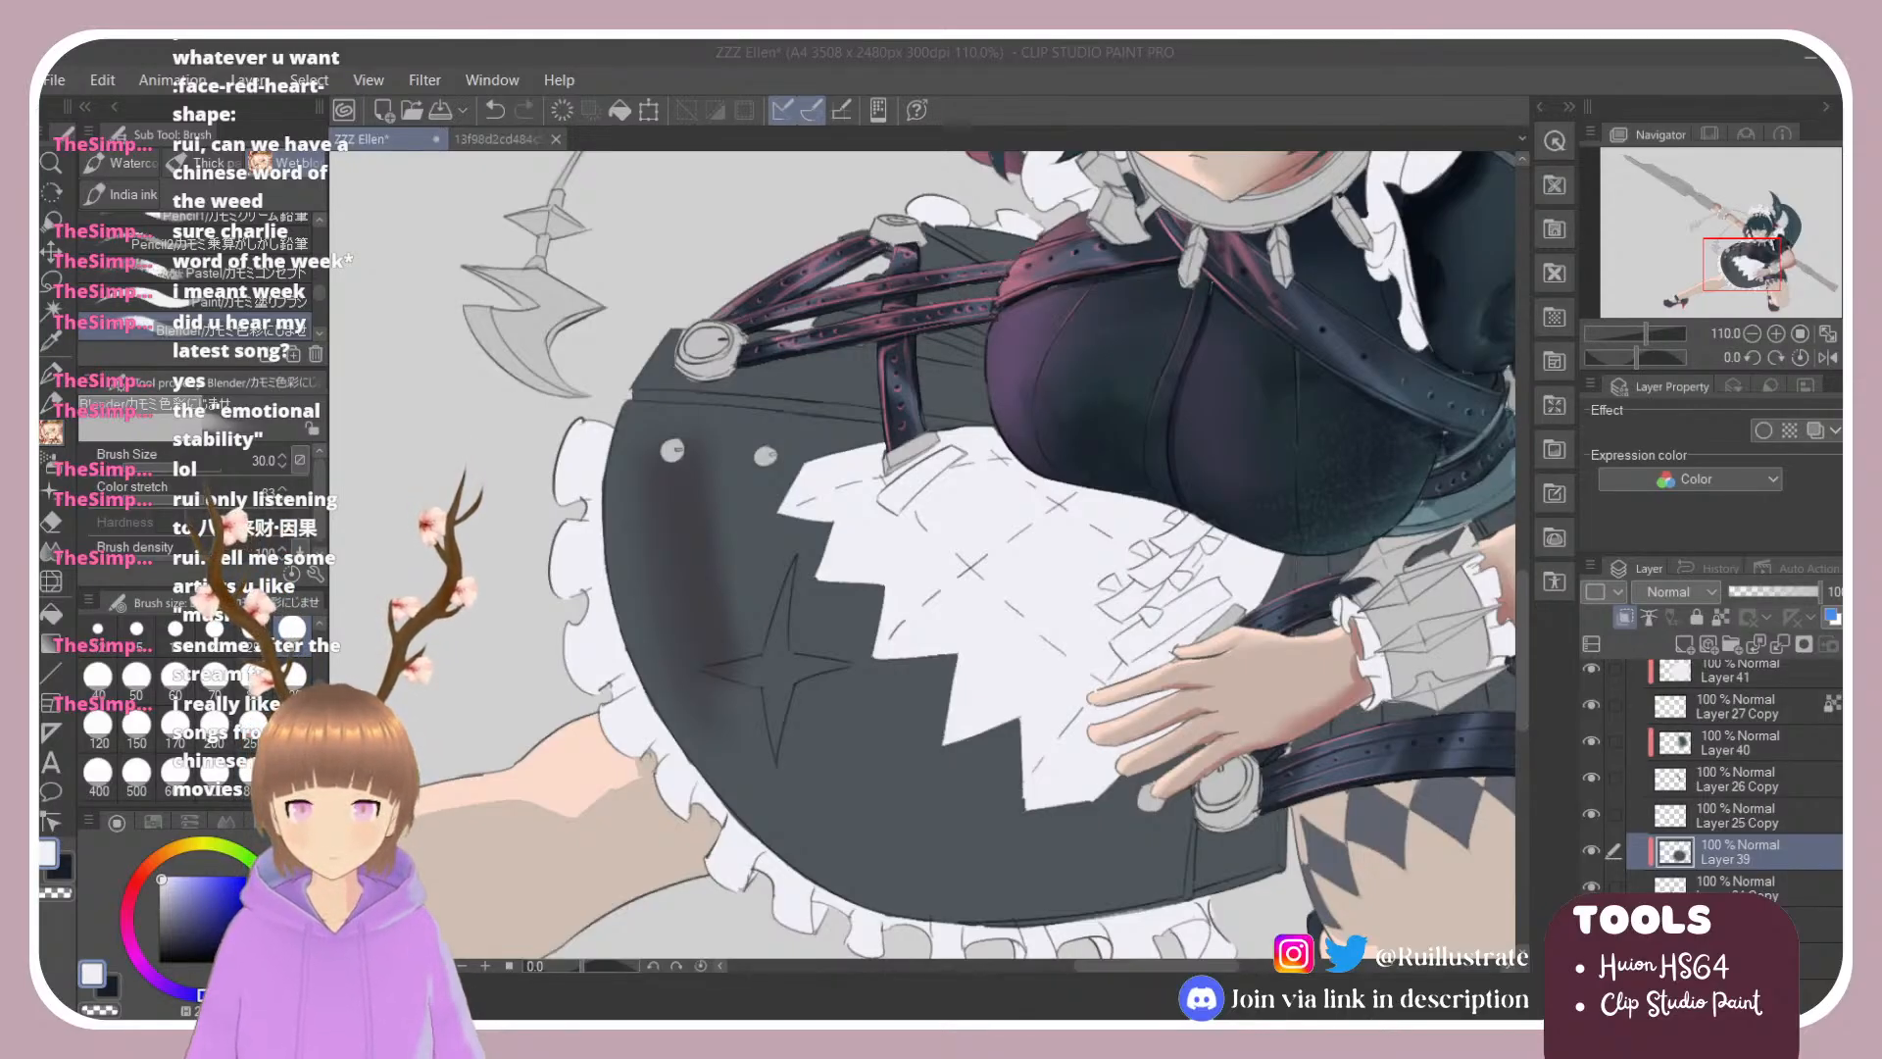
# Step: Examine the colouring of the dark skirt and apron in the reference illustration, both close up and as a whole
pyautogui.click(495, 139)
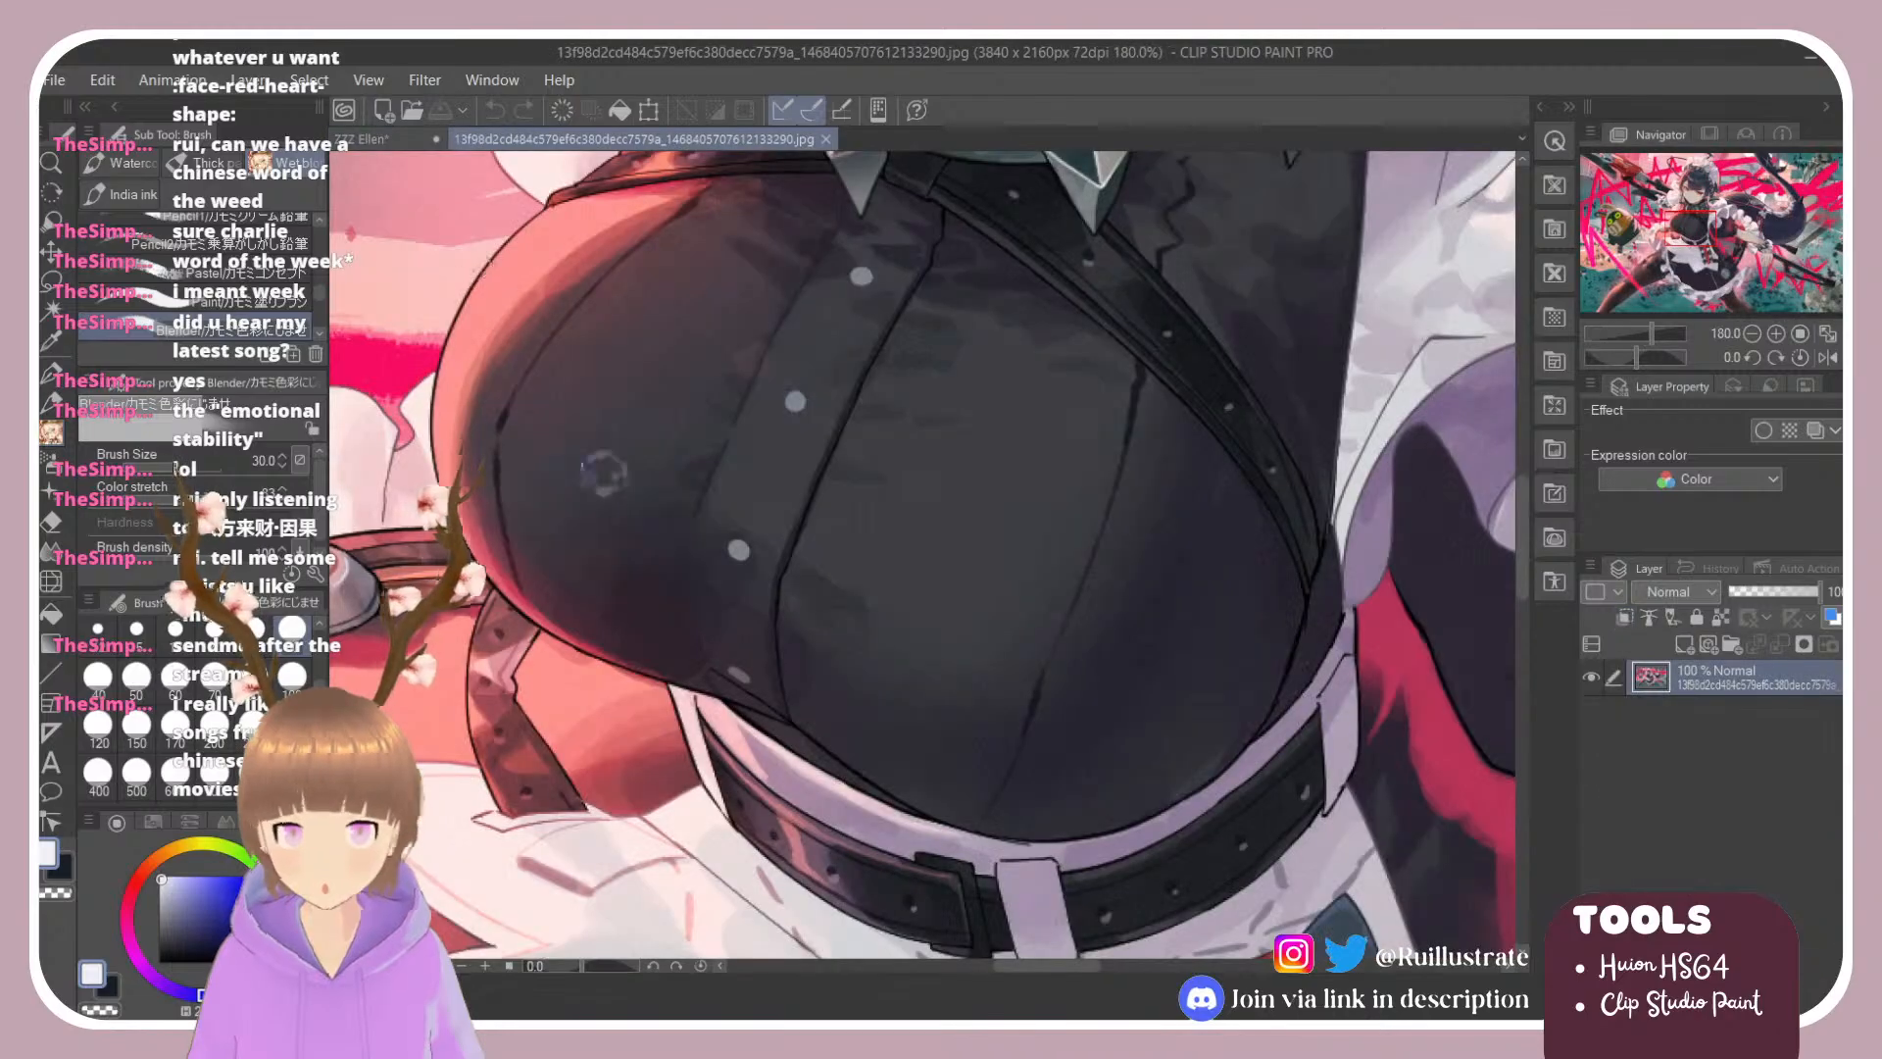
pyautogui.scroll(-5, 604, 474)
pyautogui.scroll(3, 914, 752)
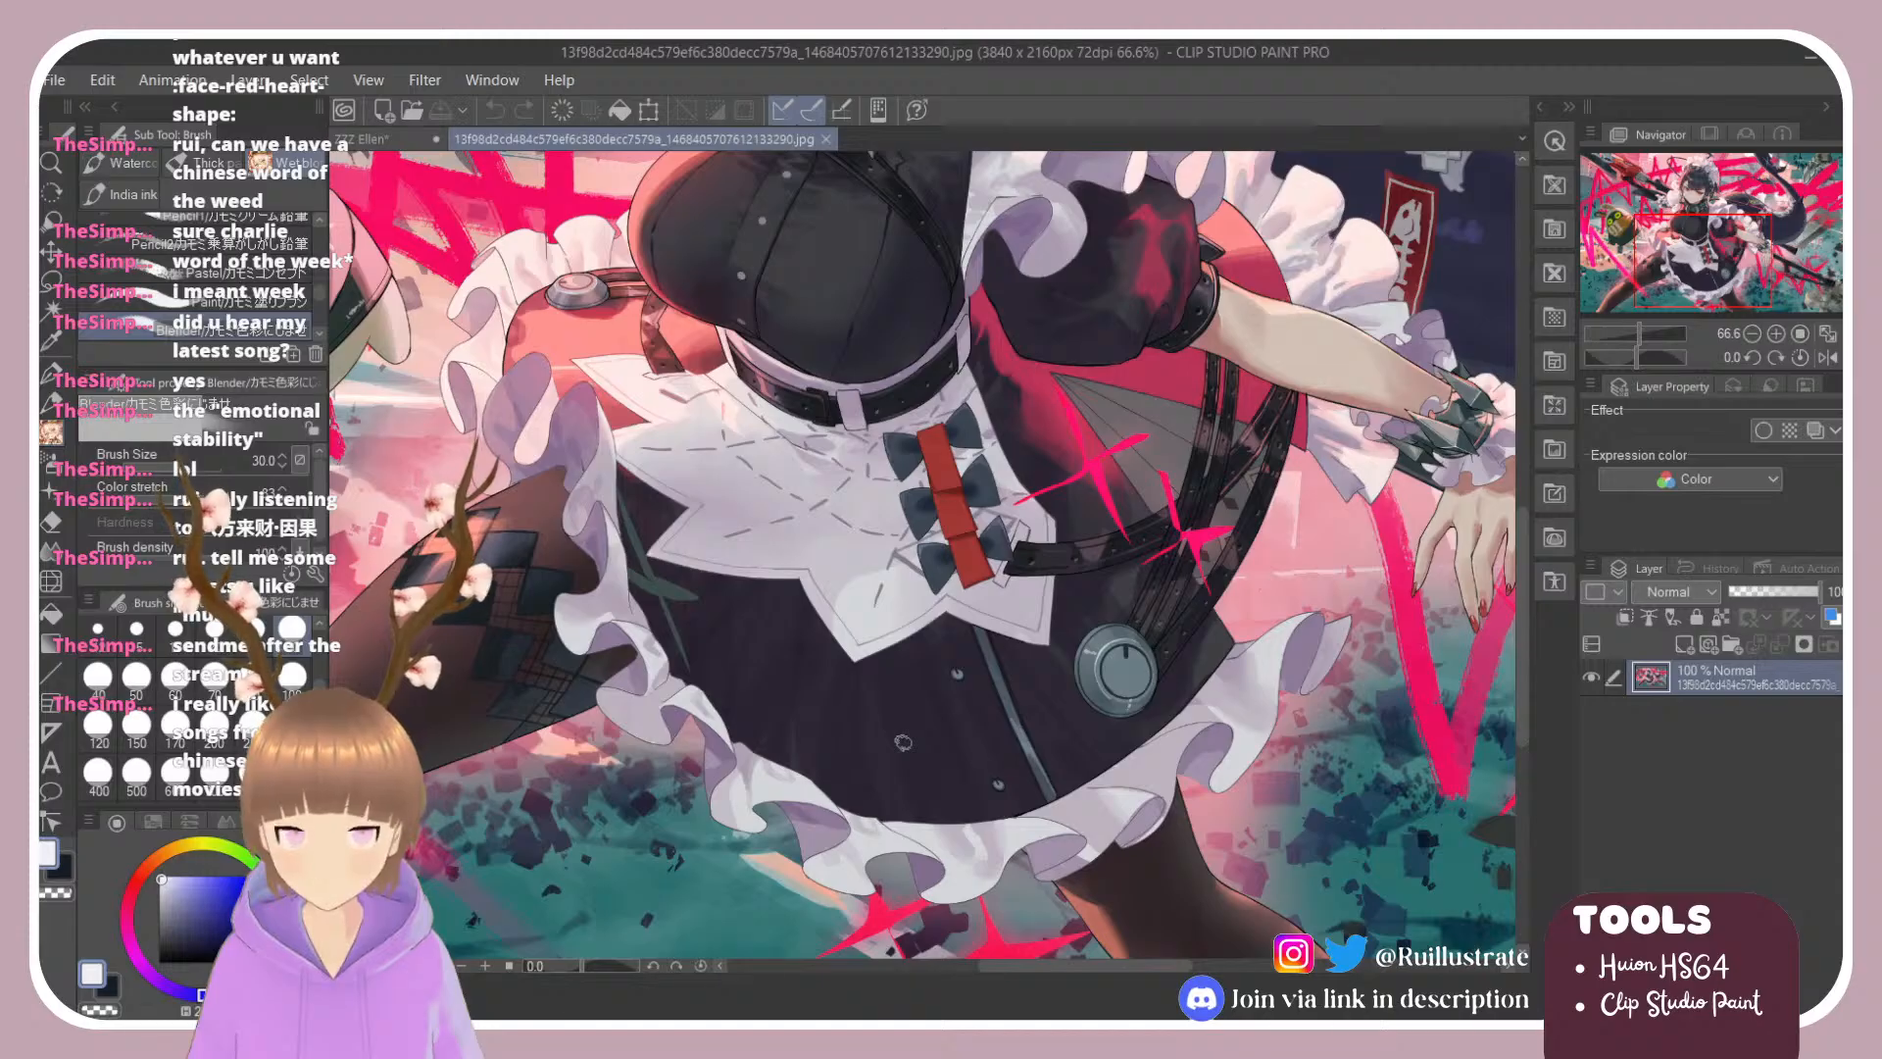
pyautogui.scroll(-2, 903, 742)
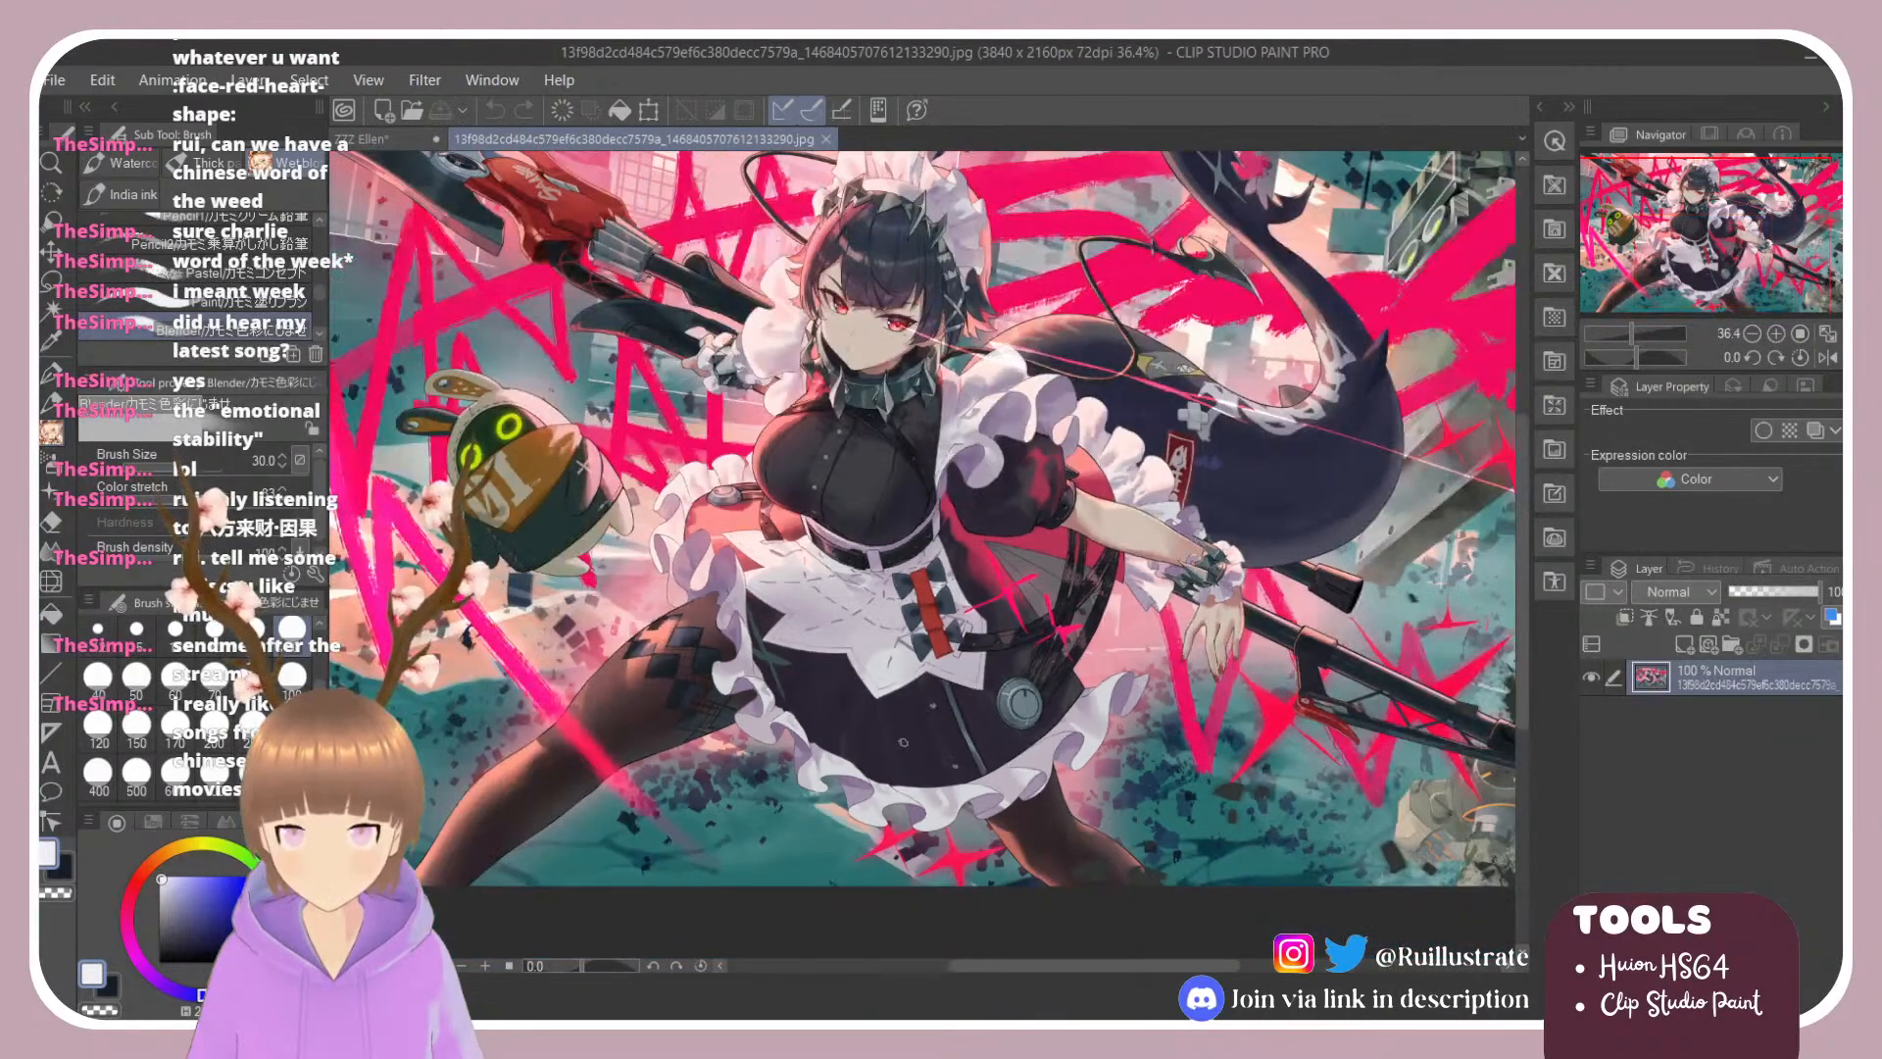
pyautogui.scroll(2, 903, 742)
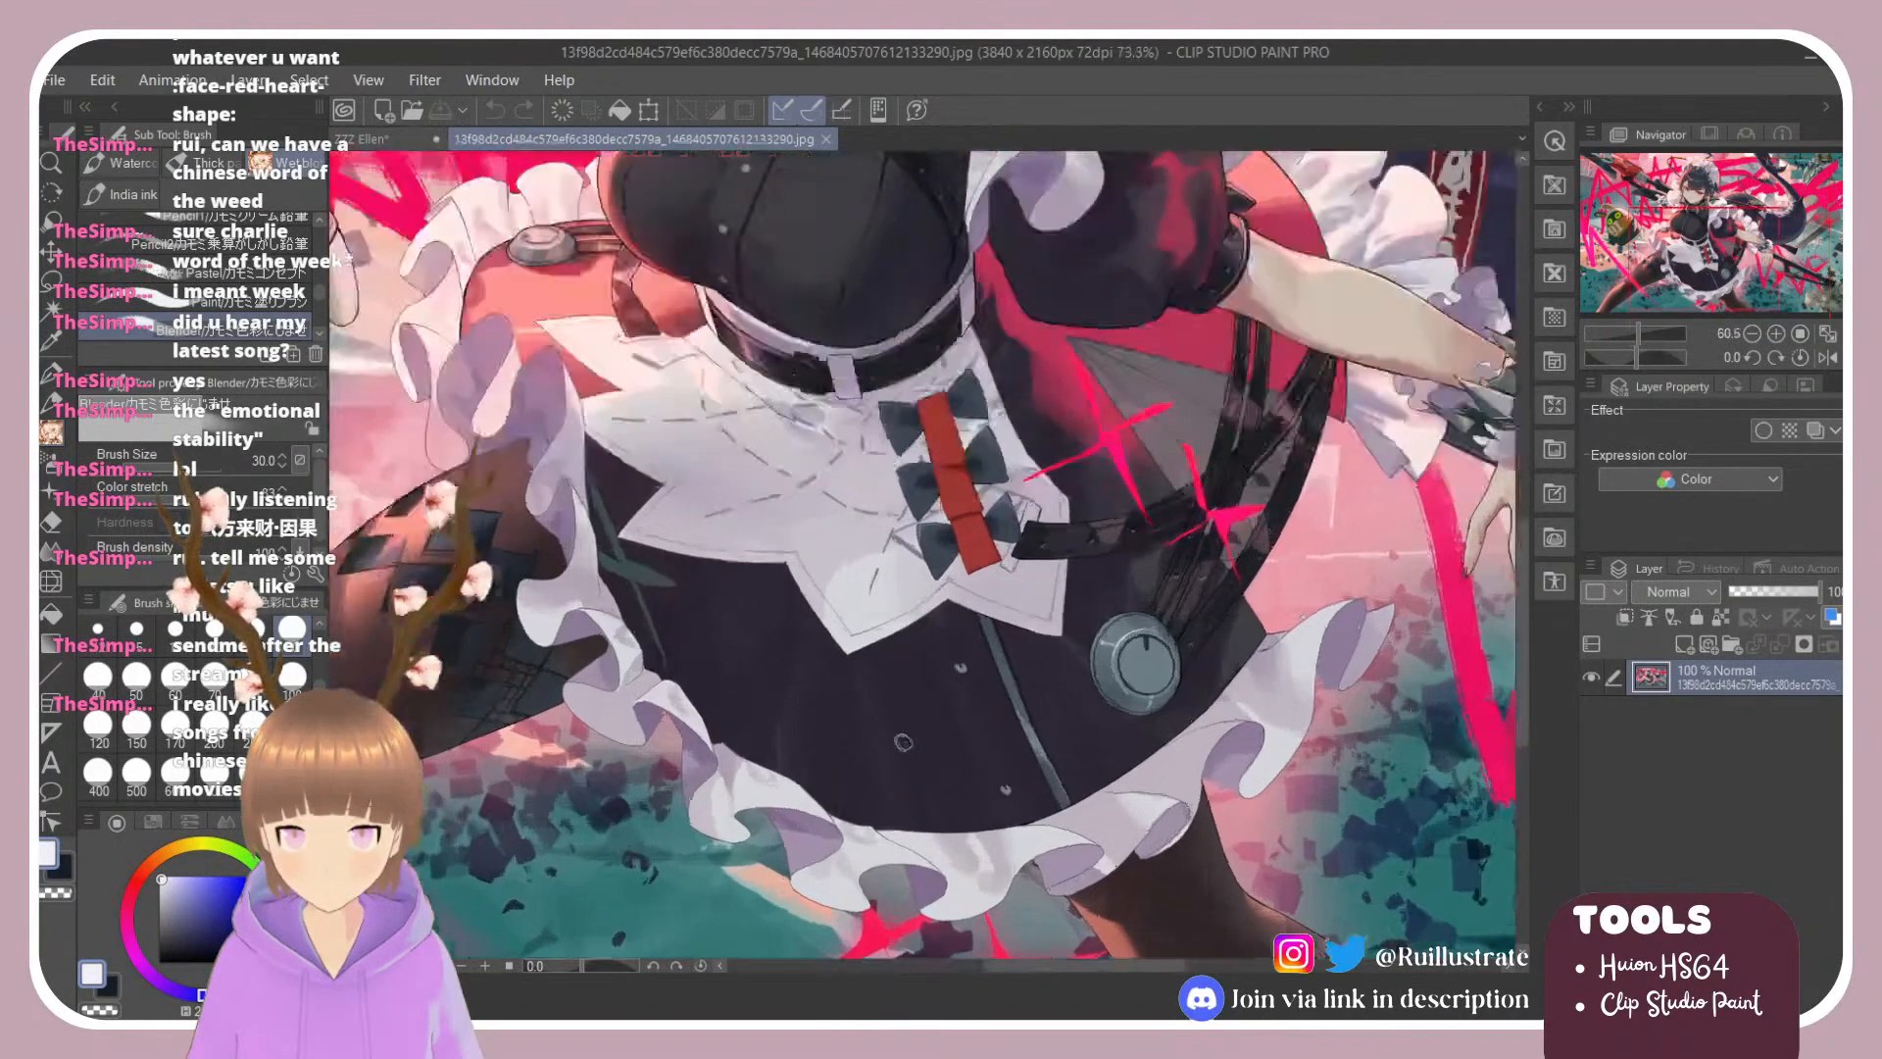
pyautogui.click(386, 137)
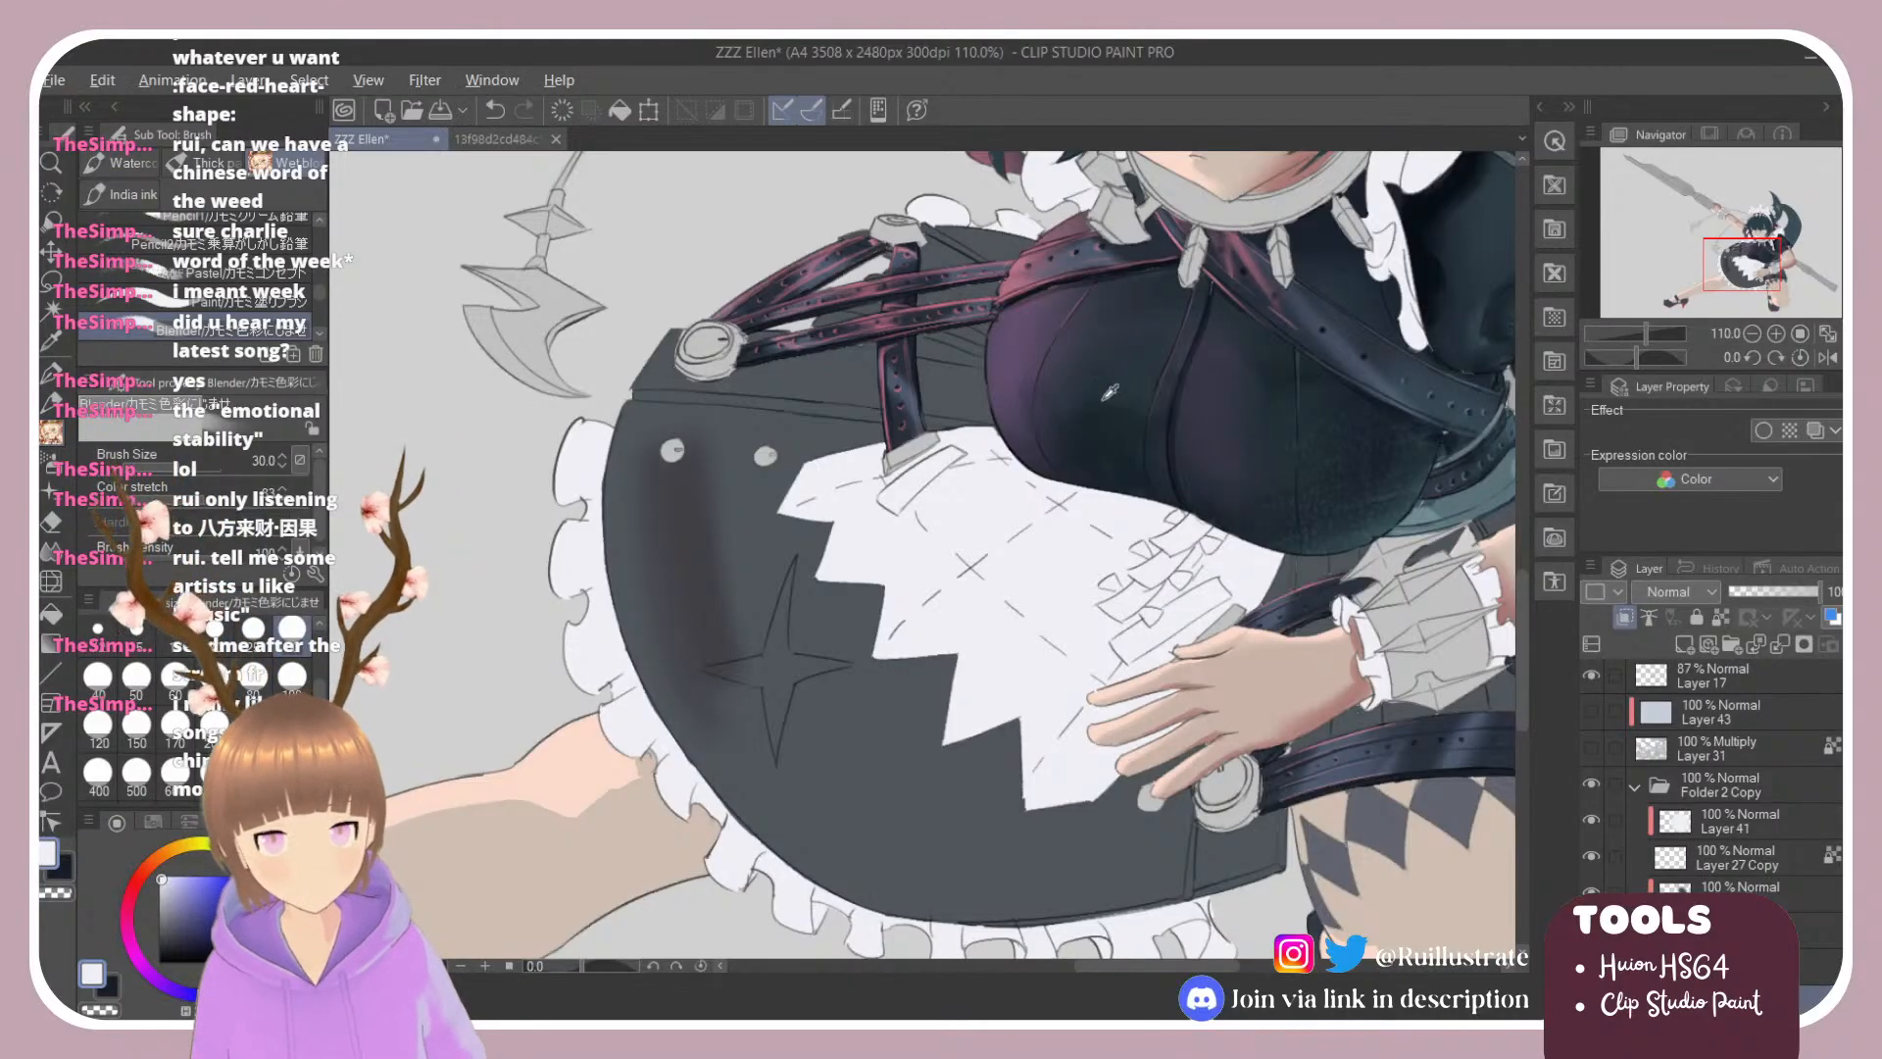
# Step: Cover the grey skirt with a dark colour sampled from the bodice using the Soft airbrush at size 300, and repaint it in lighter blue
pyautogui.keyDown('alt'); pyautogui.click(1076, 403); pyautogui.keyUp('alt')
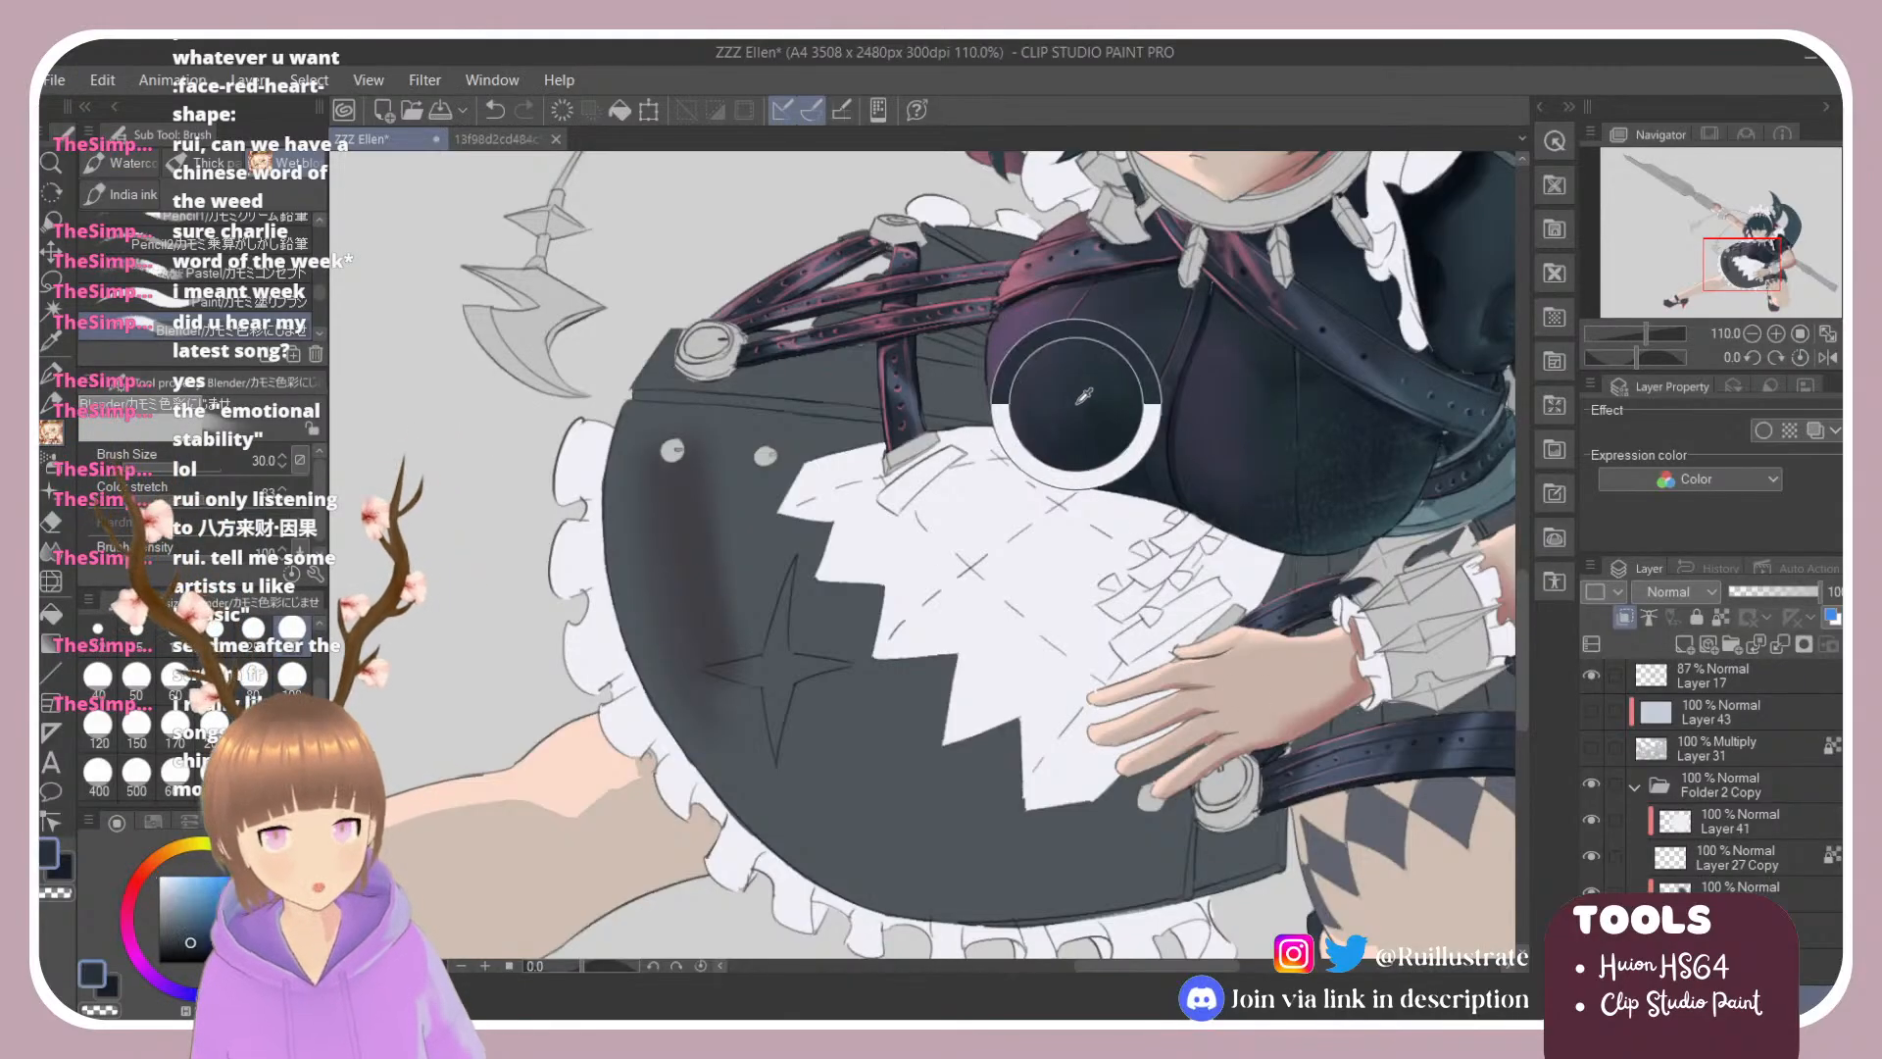
pyautogui.scroll(-2, 677, 544)
pyautogui.scroll(-1, 677, 544)
pyautogui.scroll(3, 677, 544)
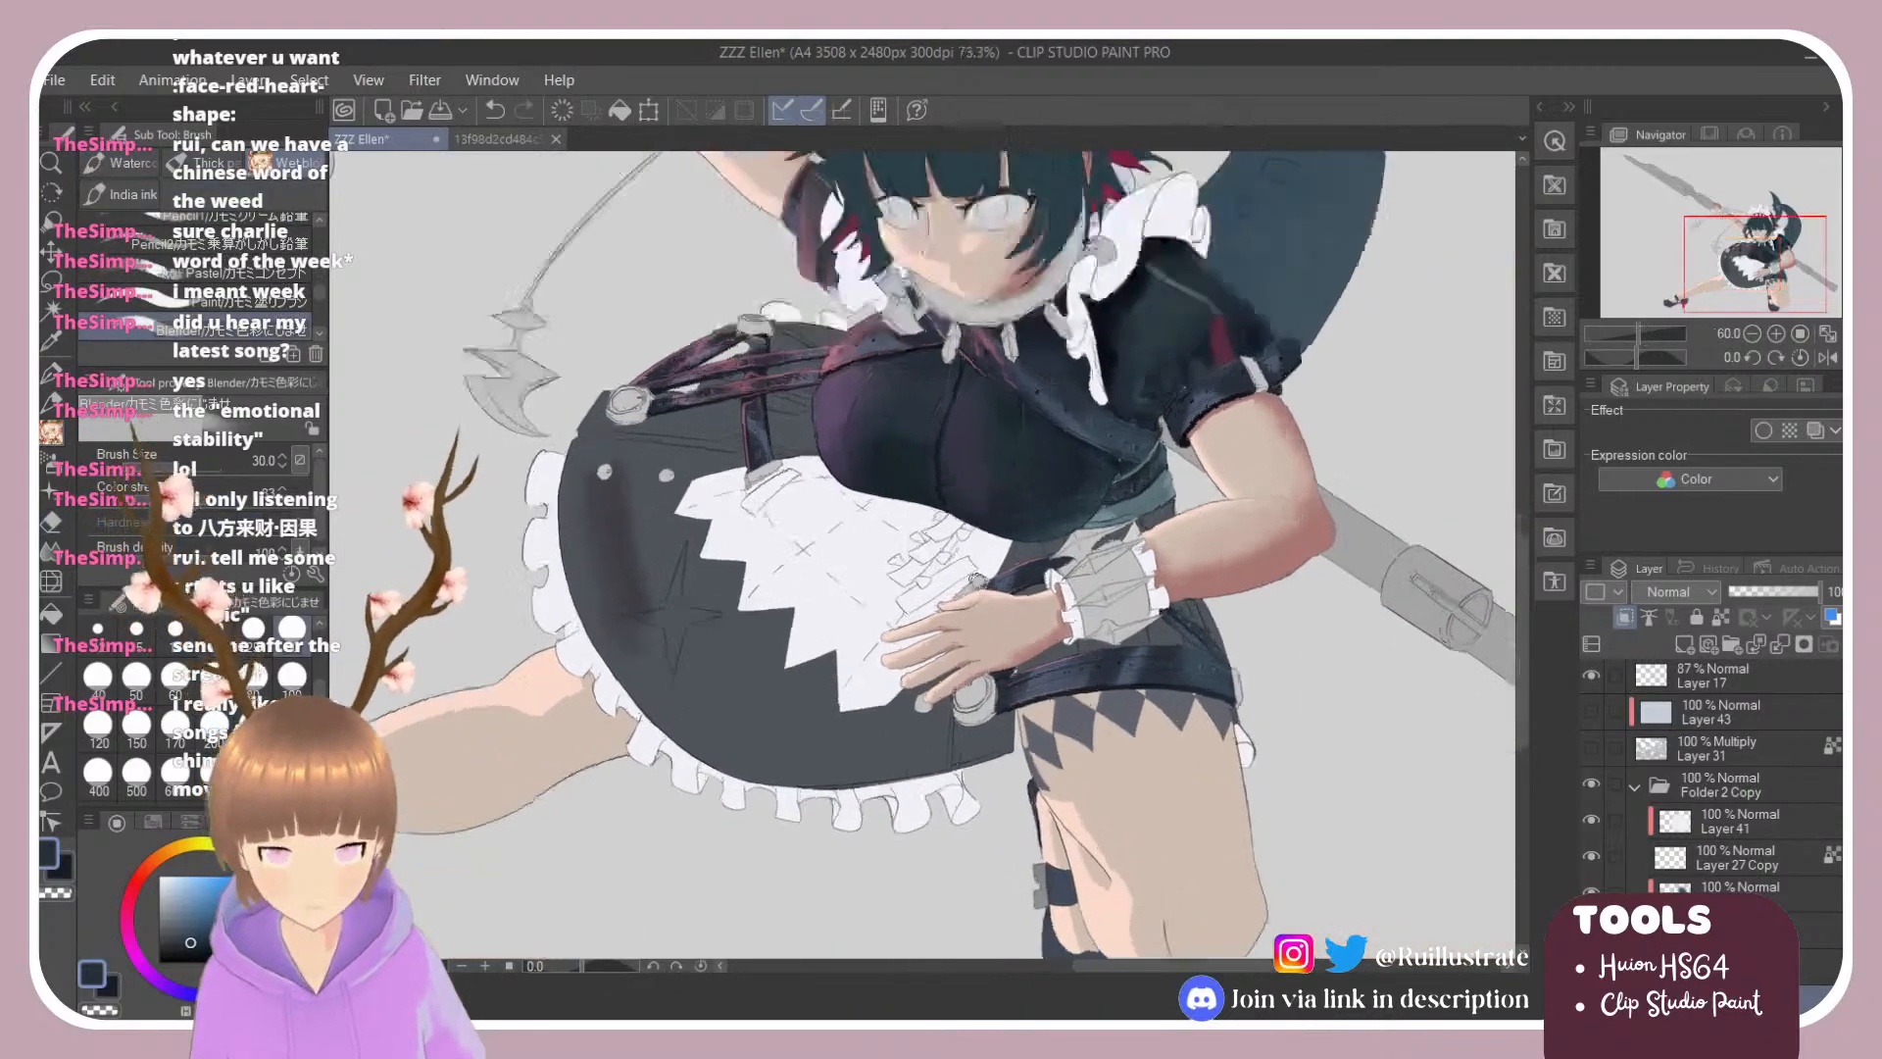
pyautogui.hotkey('shift', 'space')
pyautogui.moveTo(588, 503); pyautogui.dragTo(616, 407)
pyautogui.press('e')
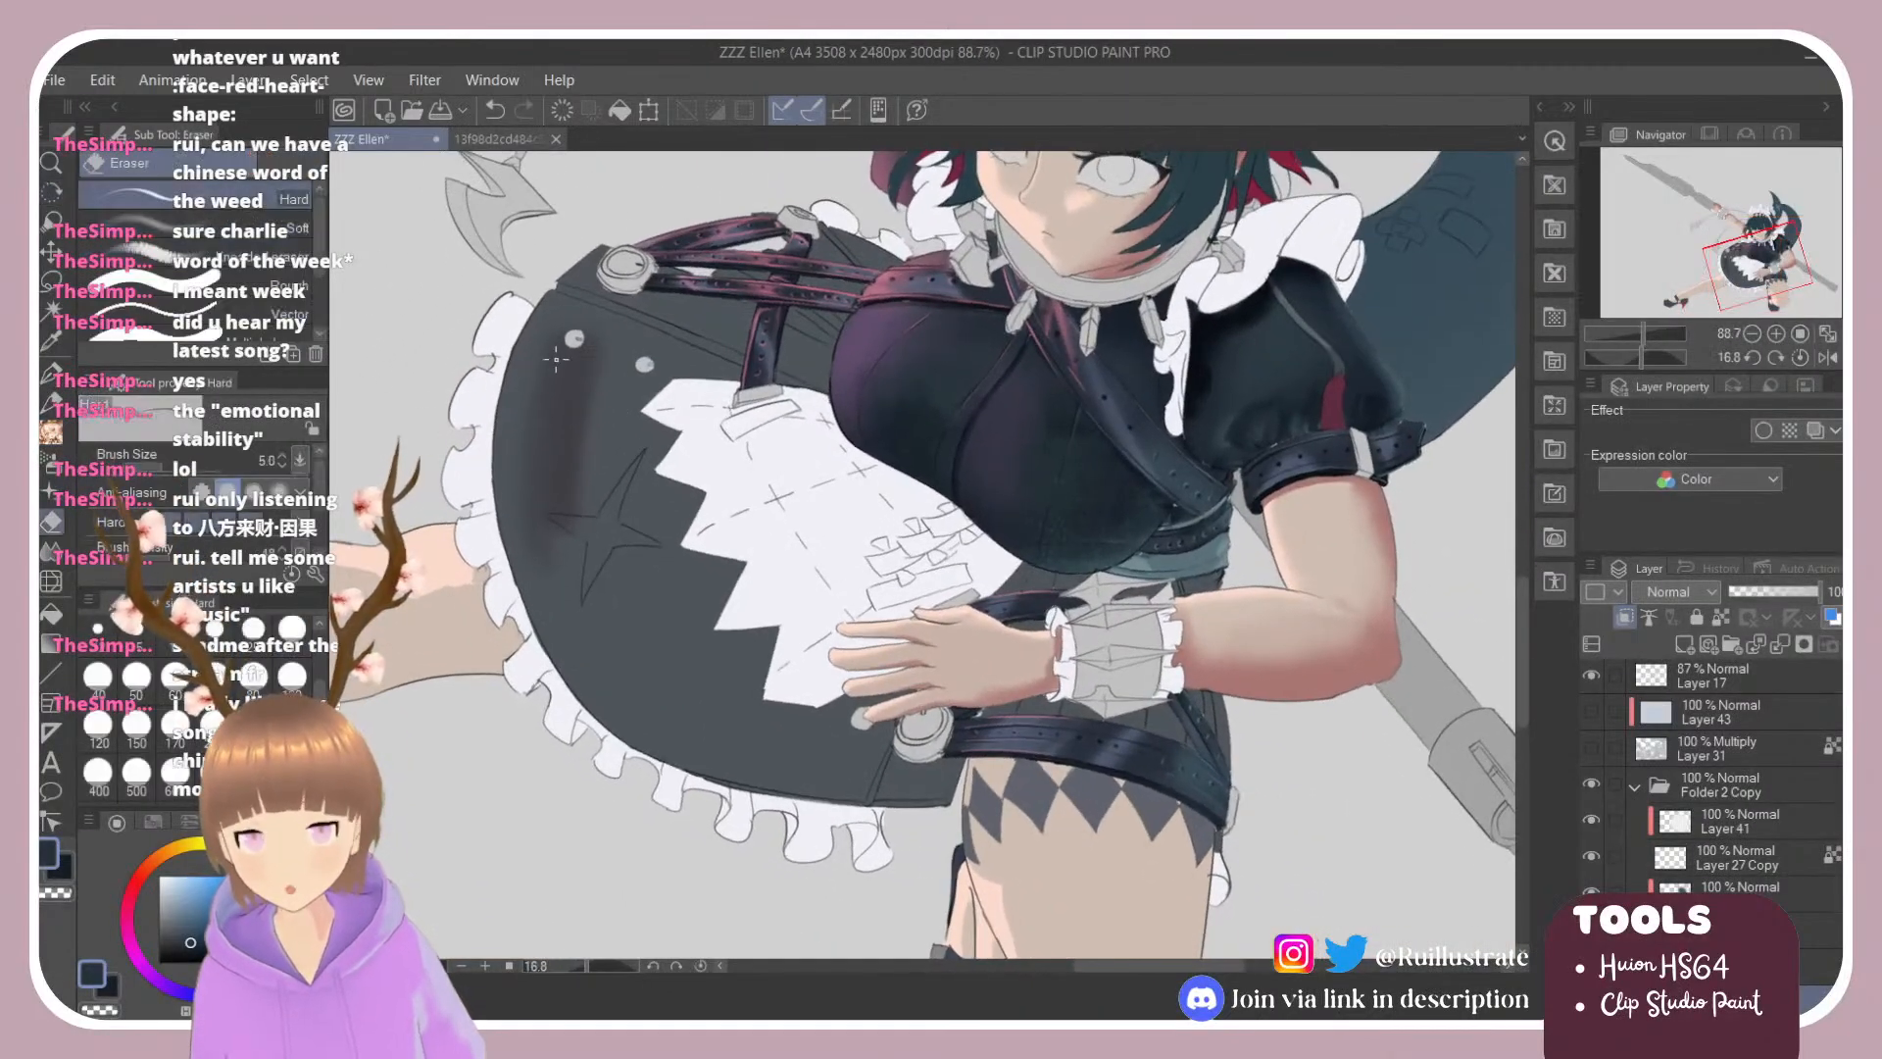
pyautogui.press('b')
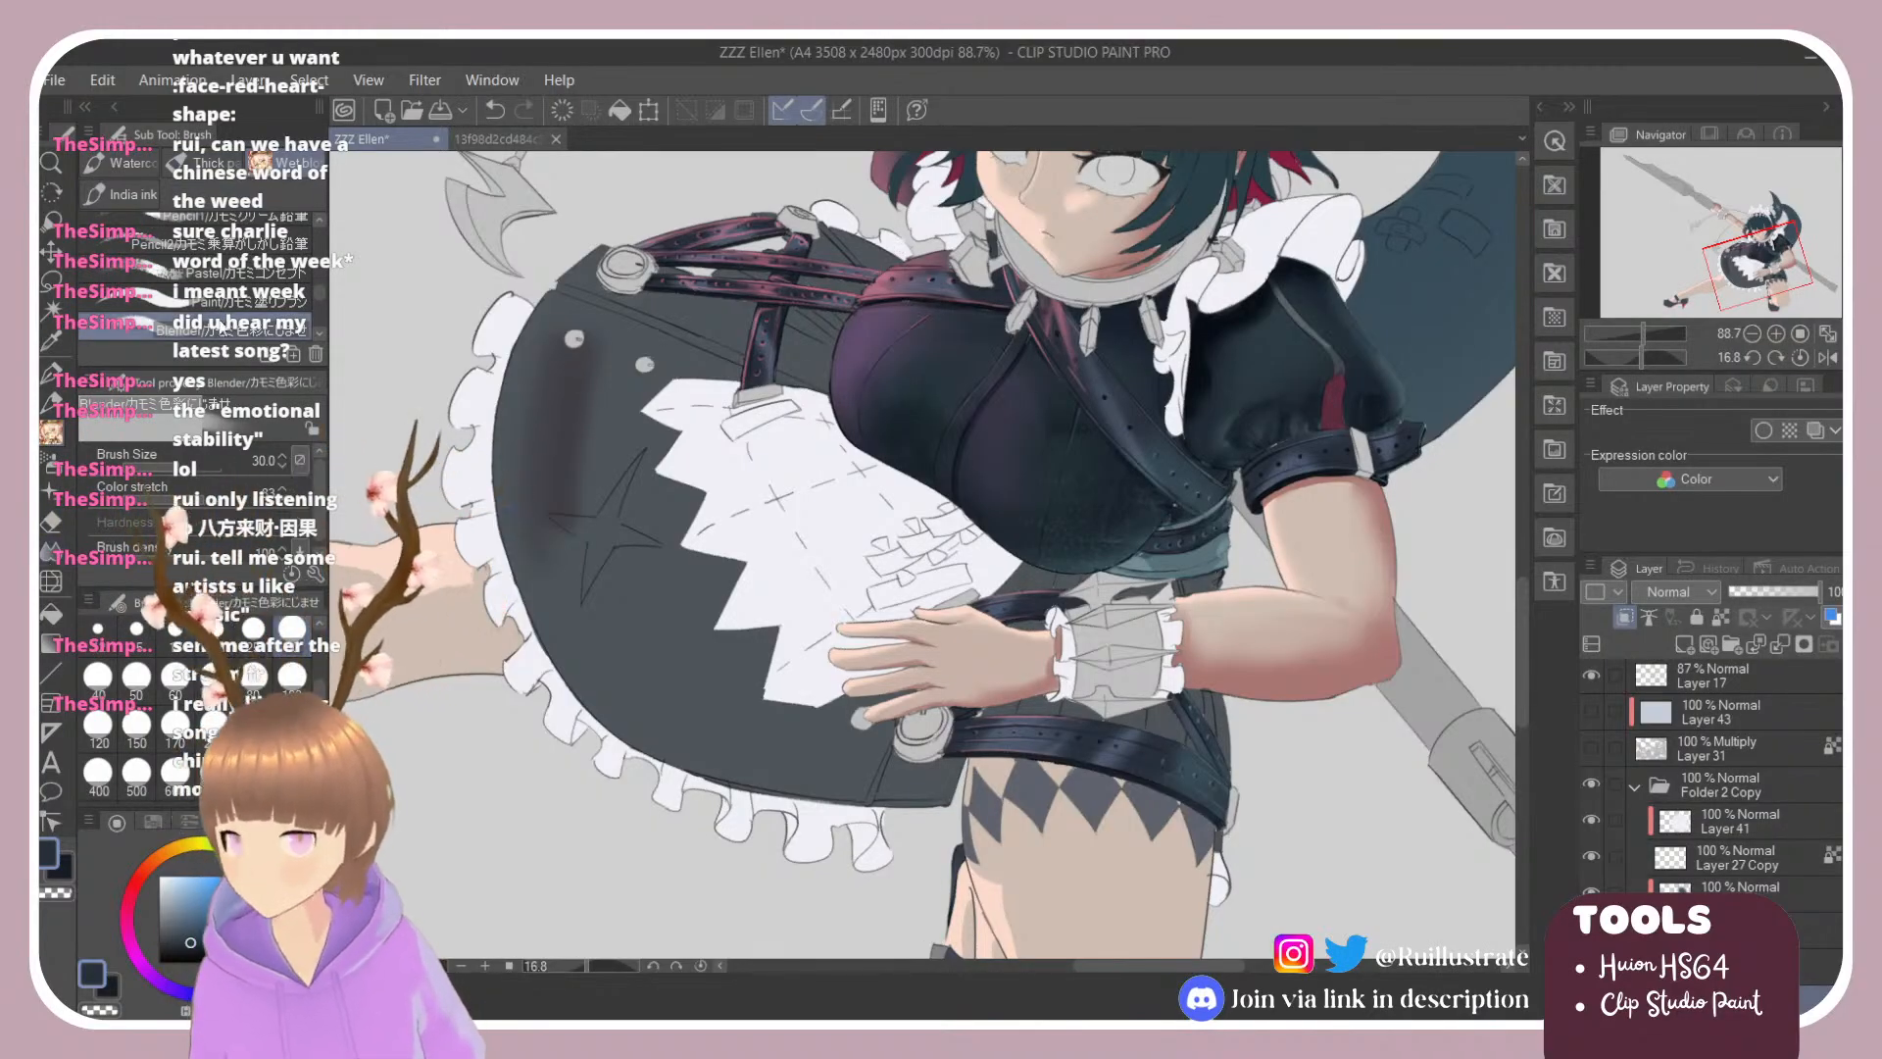
pyautogui.press('b')
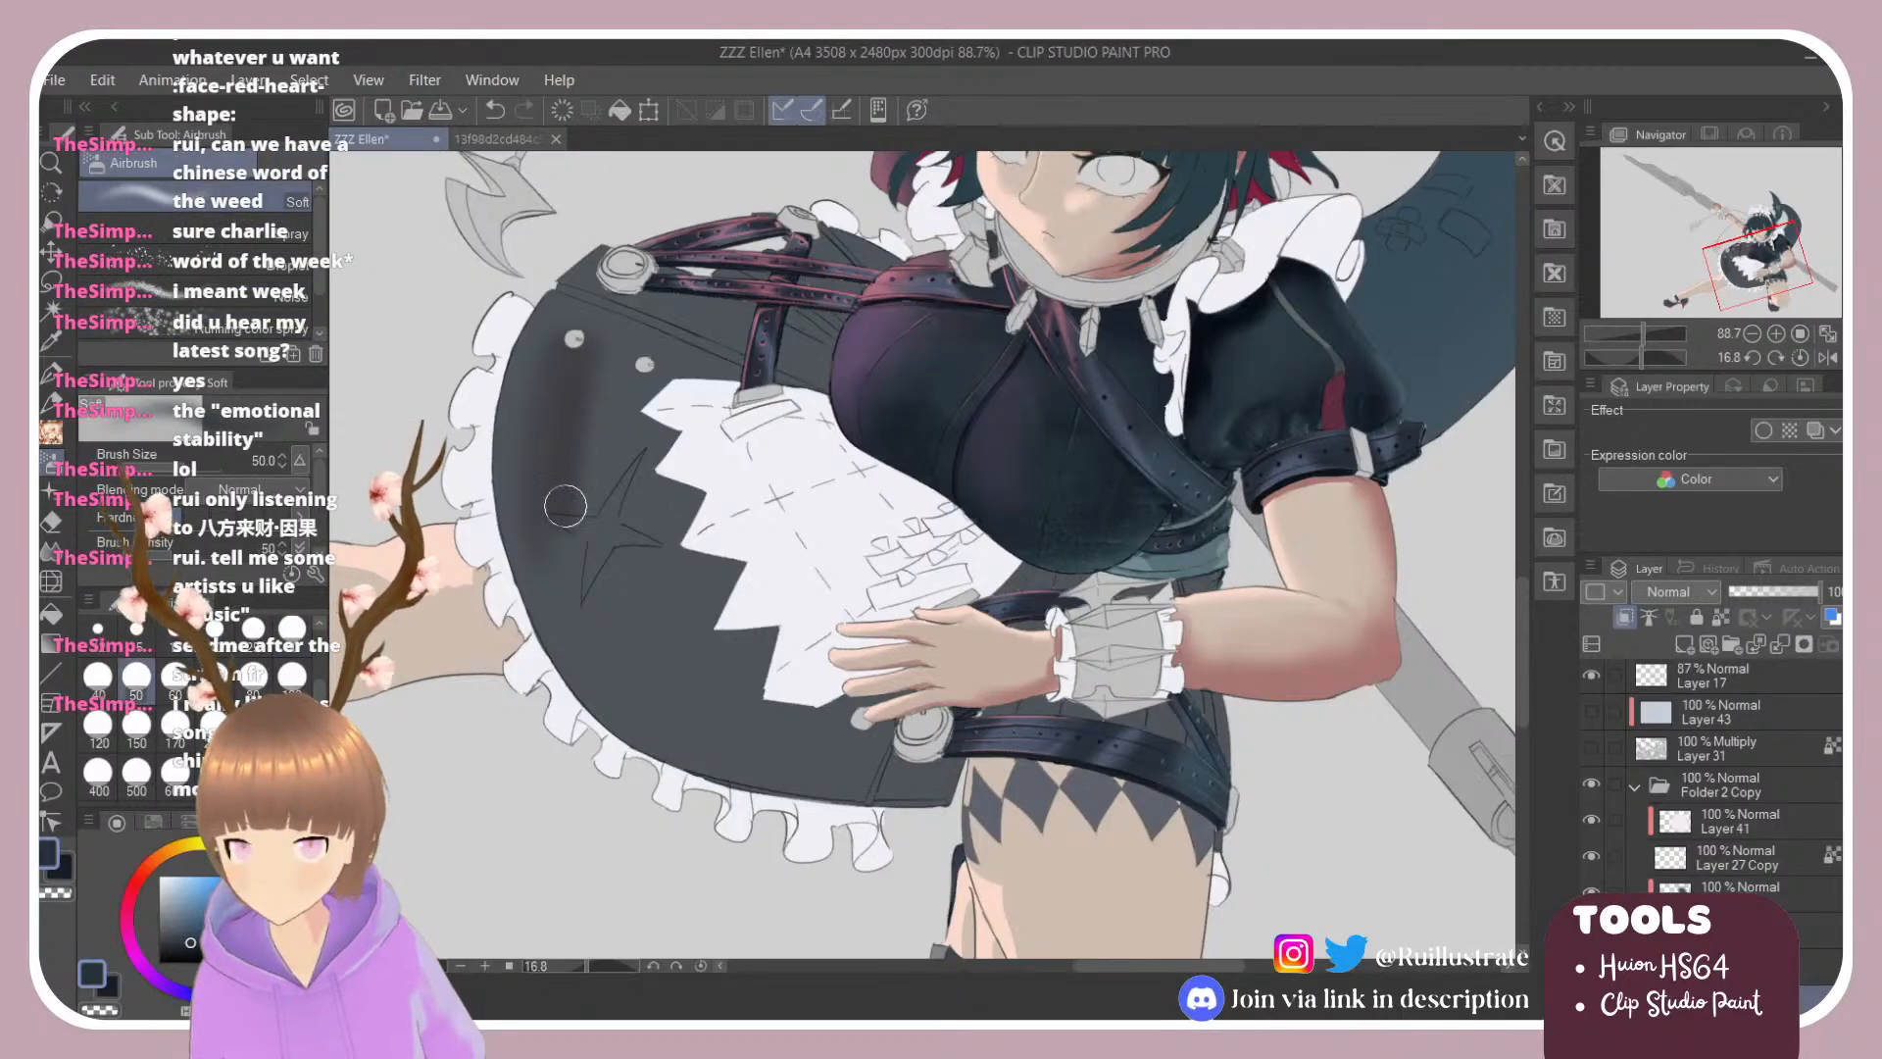
pyautogui.click(292, 725)
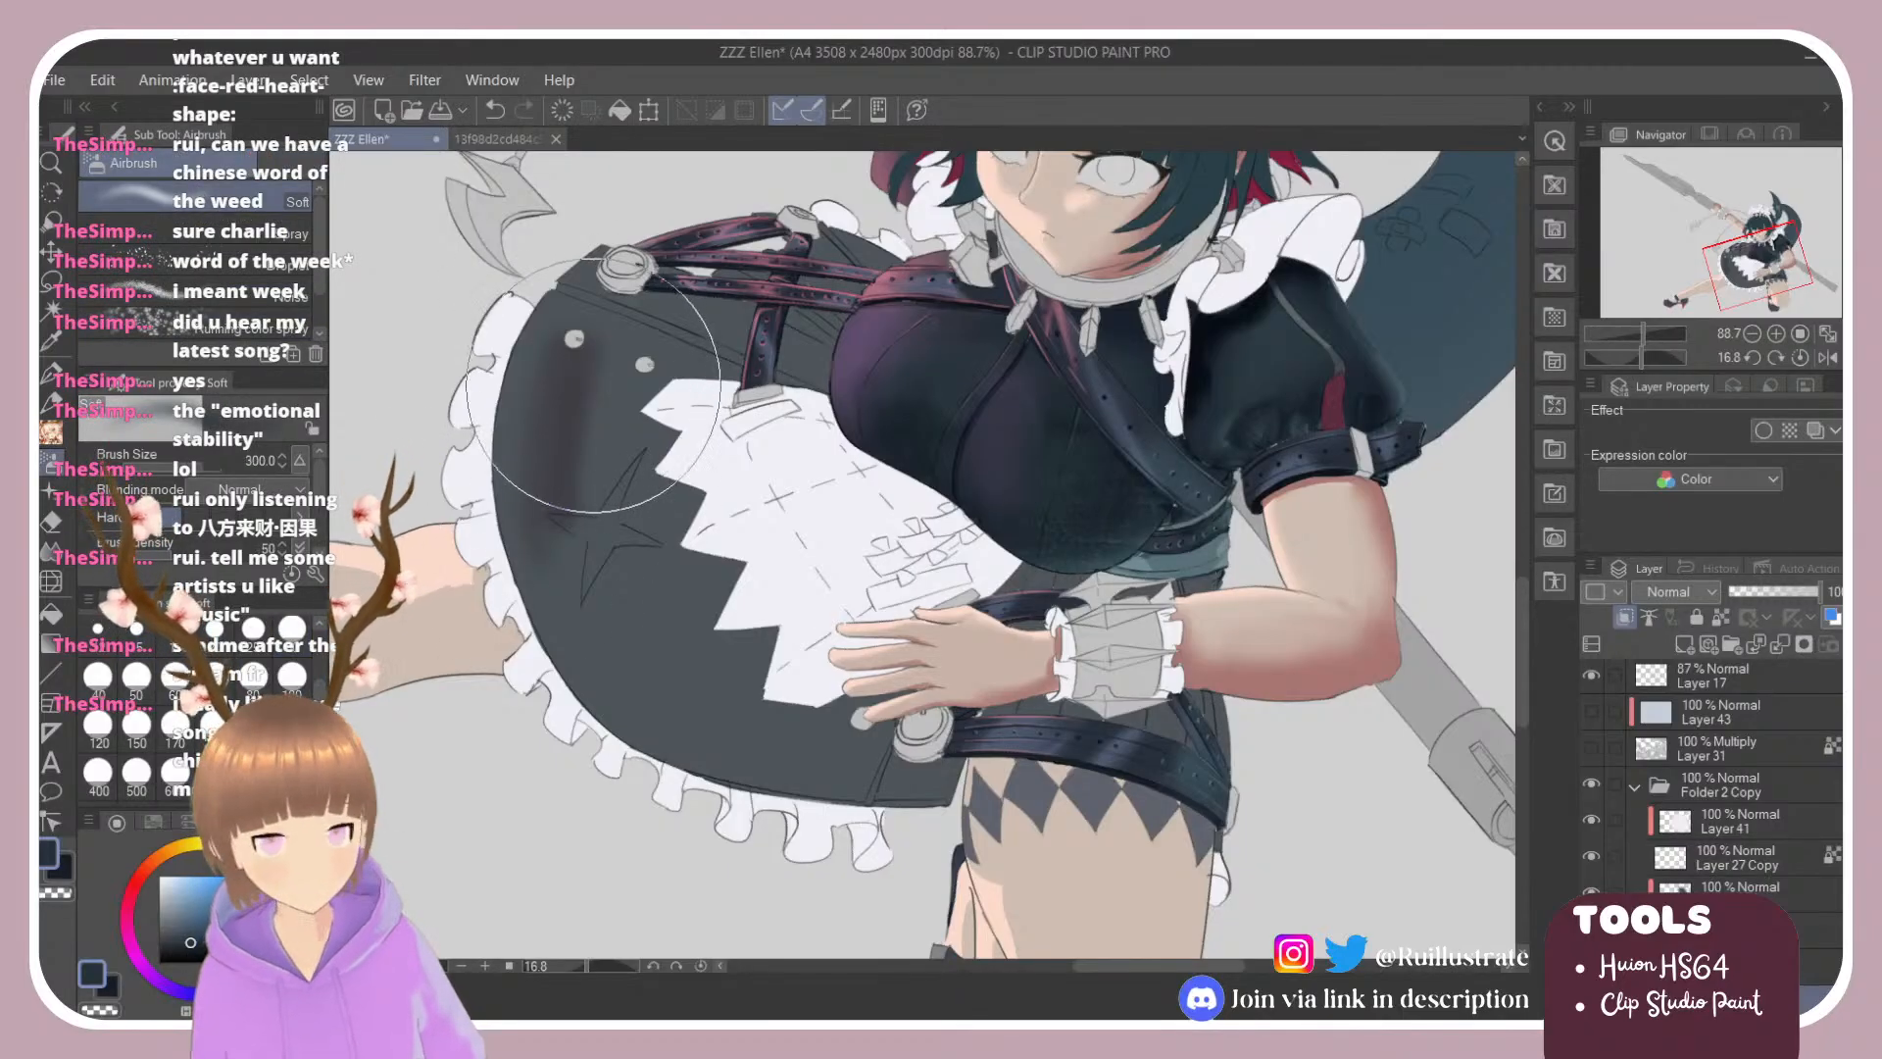
pyautogui.moveTo(673, 426)
pyautogui.mouseDown()
pyautogui.moveTo(607, 584)
pyautogui.moveTo(782, 520)
pyautogui.moveTo(789, 196)
pyautogui.moveTo(656, 254)
pyautogui.mouseUp()
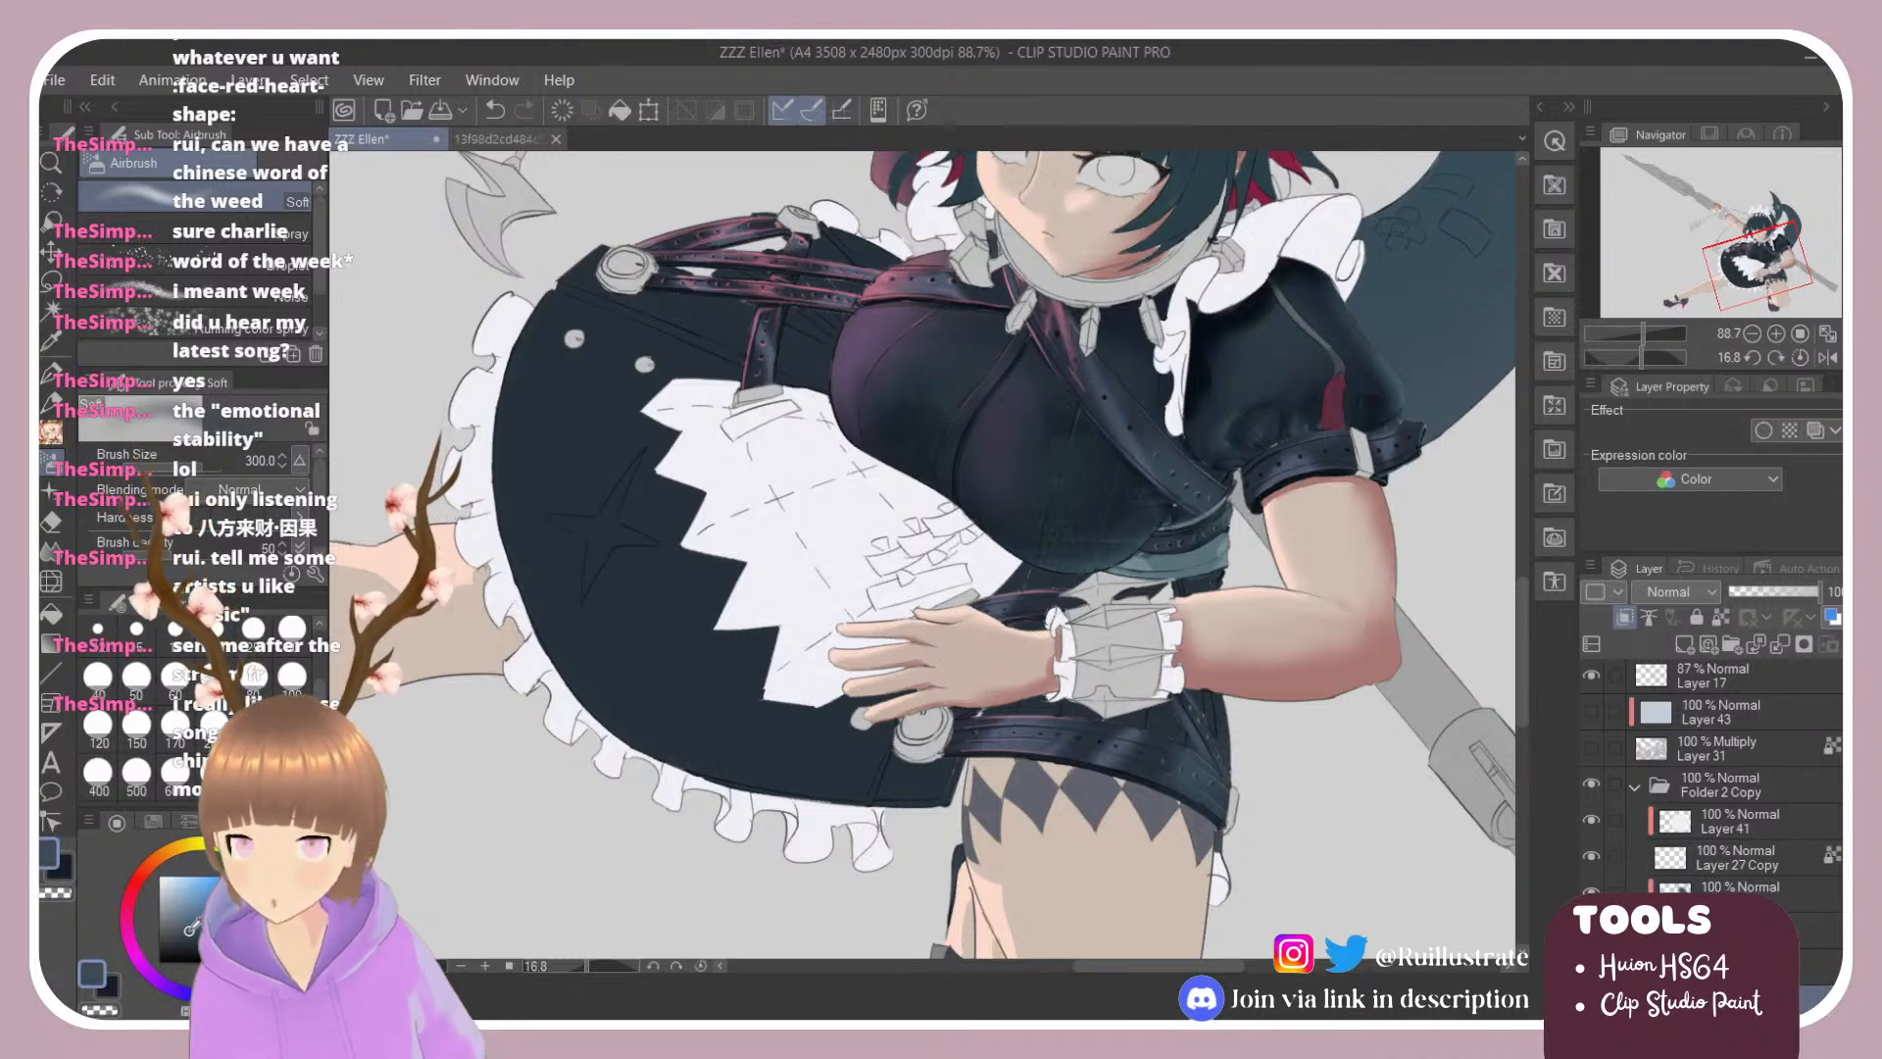
pyautogui.moveTo(706, 378)
pyautogui.mouseDown()
pyautogui.moveTo(753, 744)
pyautogui.moveTo(730, 767)
pyautogui.moveTo(965, 762)
pyautogui.moveTo(962, 235)
pyautogui.mouseUp()
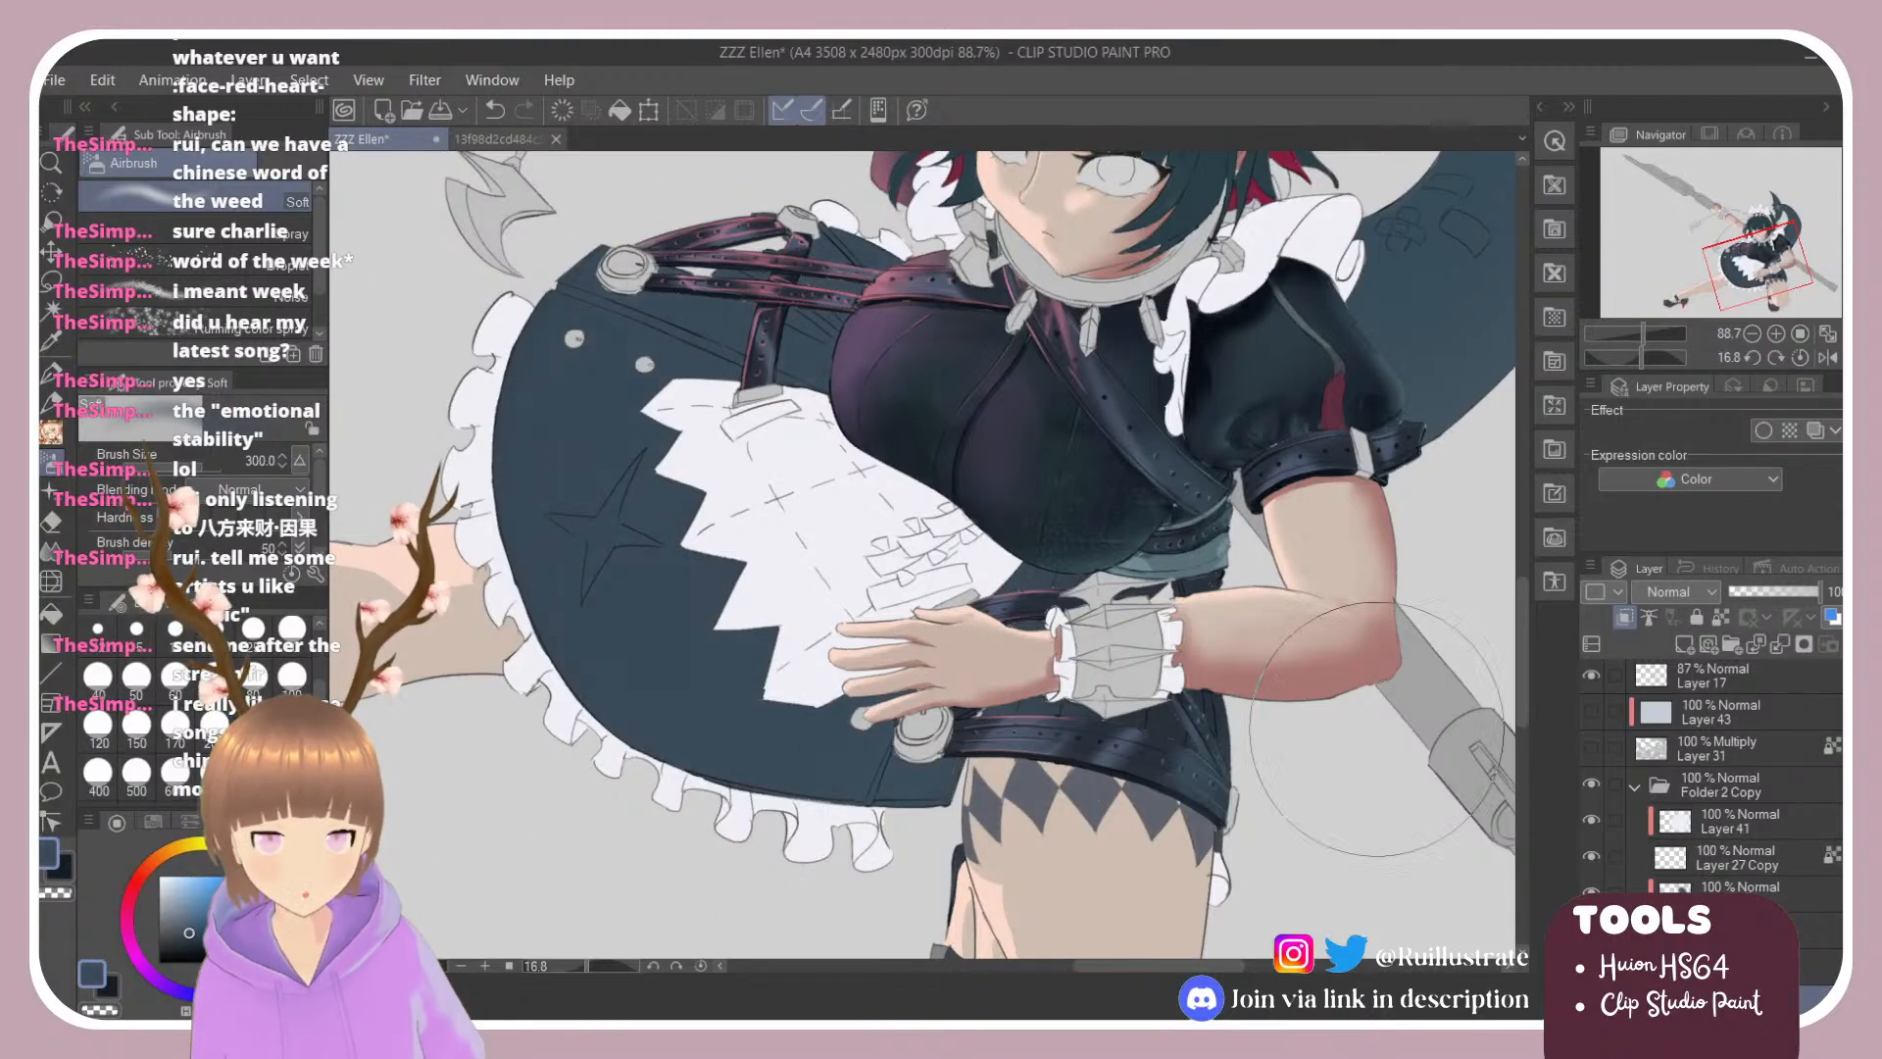
# Step: Temporarily hide bodice shading layers 51 to 53 to sample the bodice's dark teal base, and recolour the skirt on Layer 39 with it
pyautogui.scroll(-5, 1710, 774)
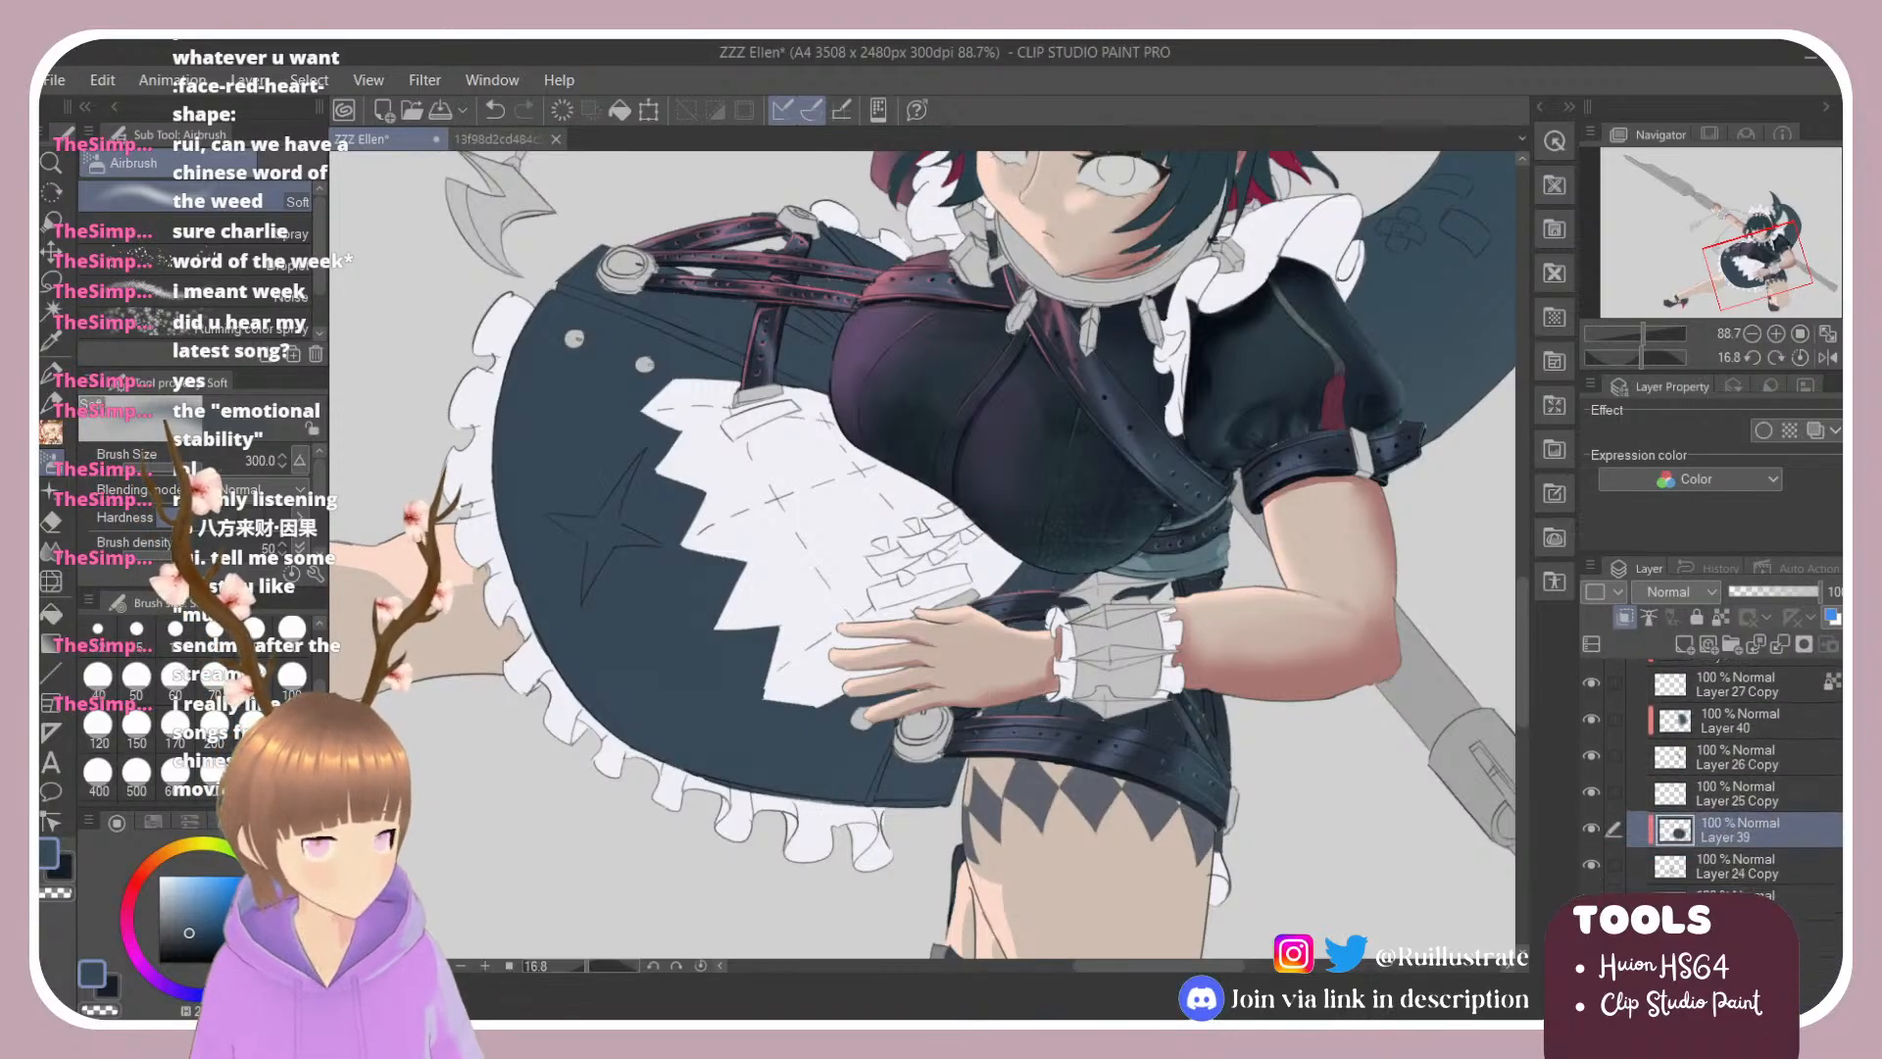
pyautogui.click(1591, 833)
pyautogui.click(1591, 797)
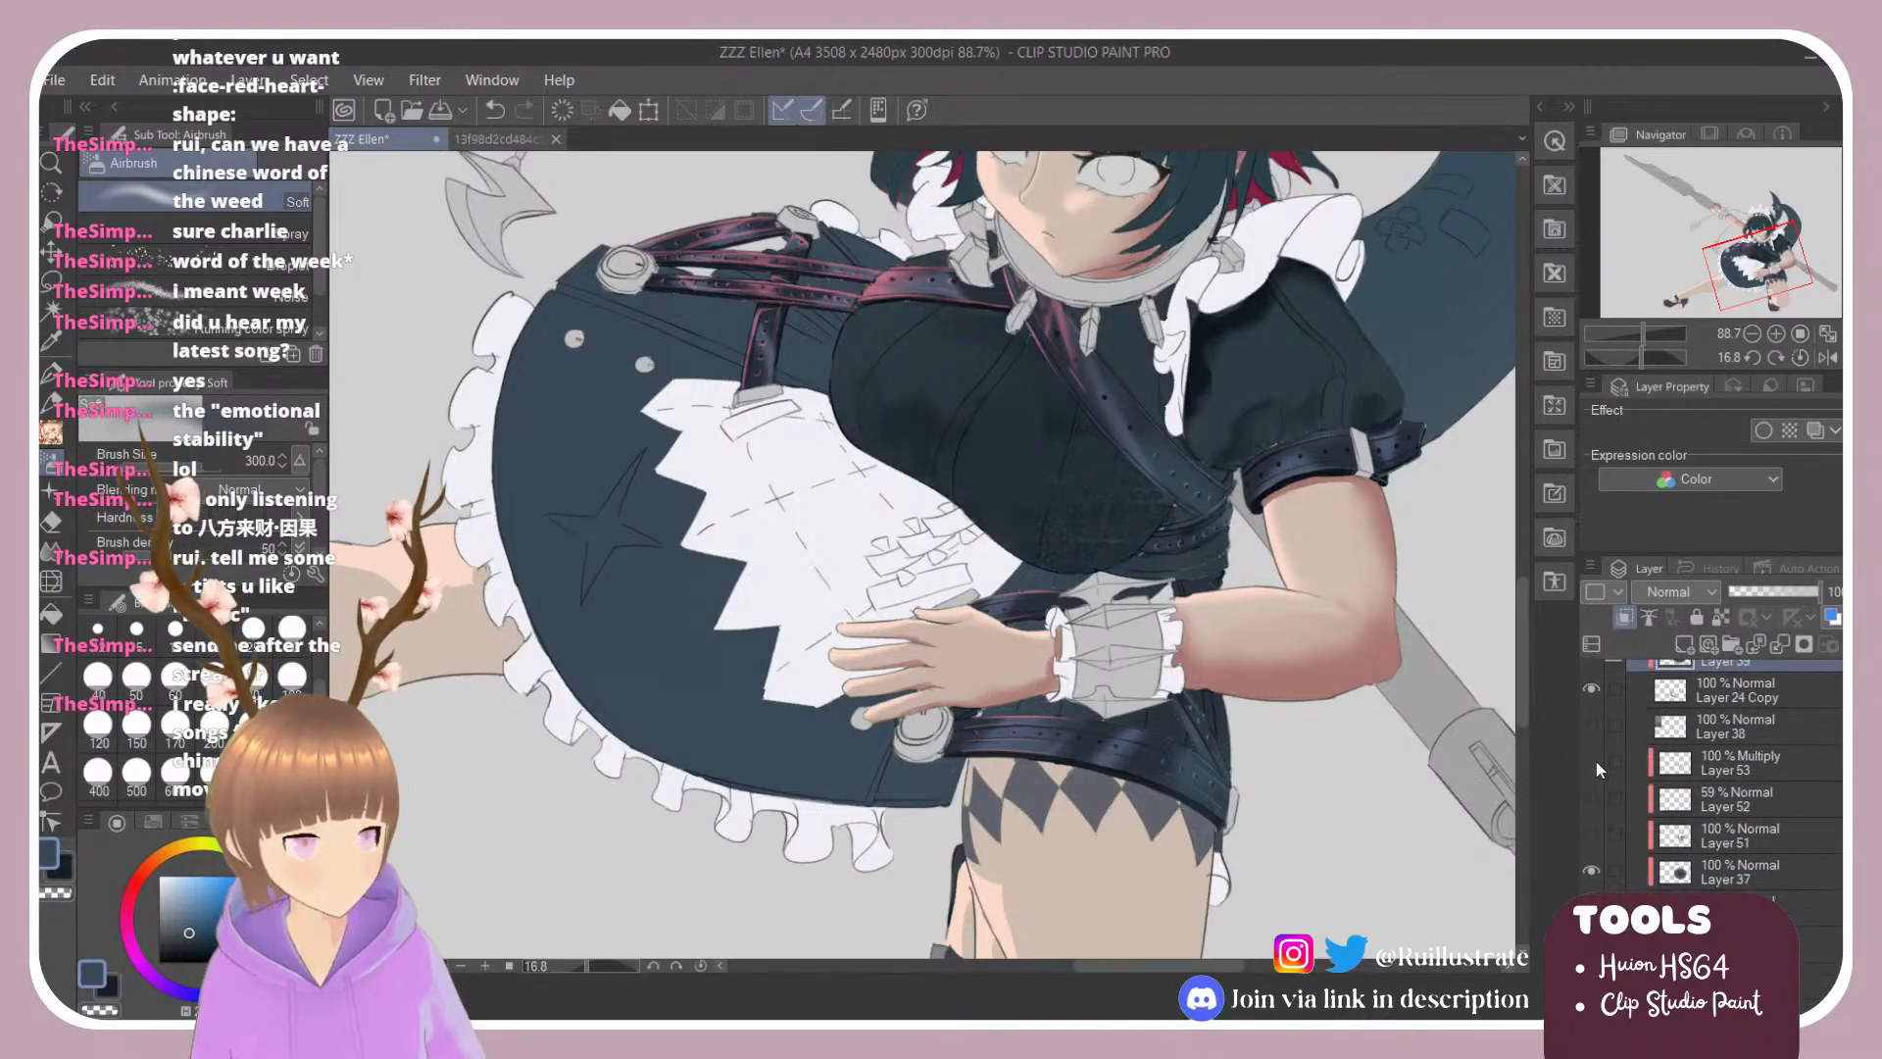
pyautogui.click(1591, 760)
pyautogui.keyDown('alt'); pyautogui.click(1031, 456); pyautogui.keyUp('alt')
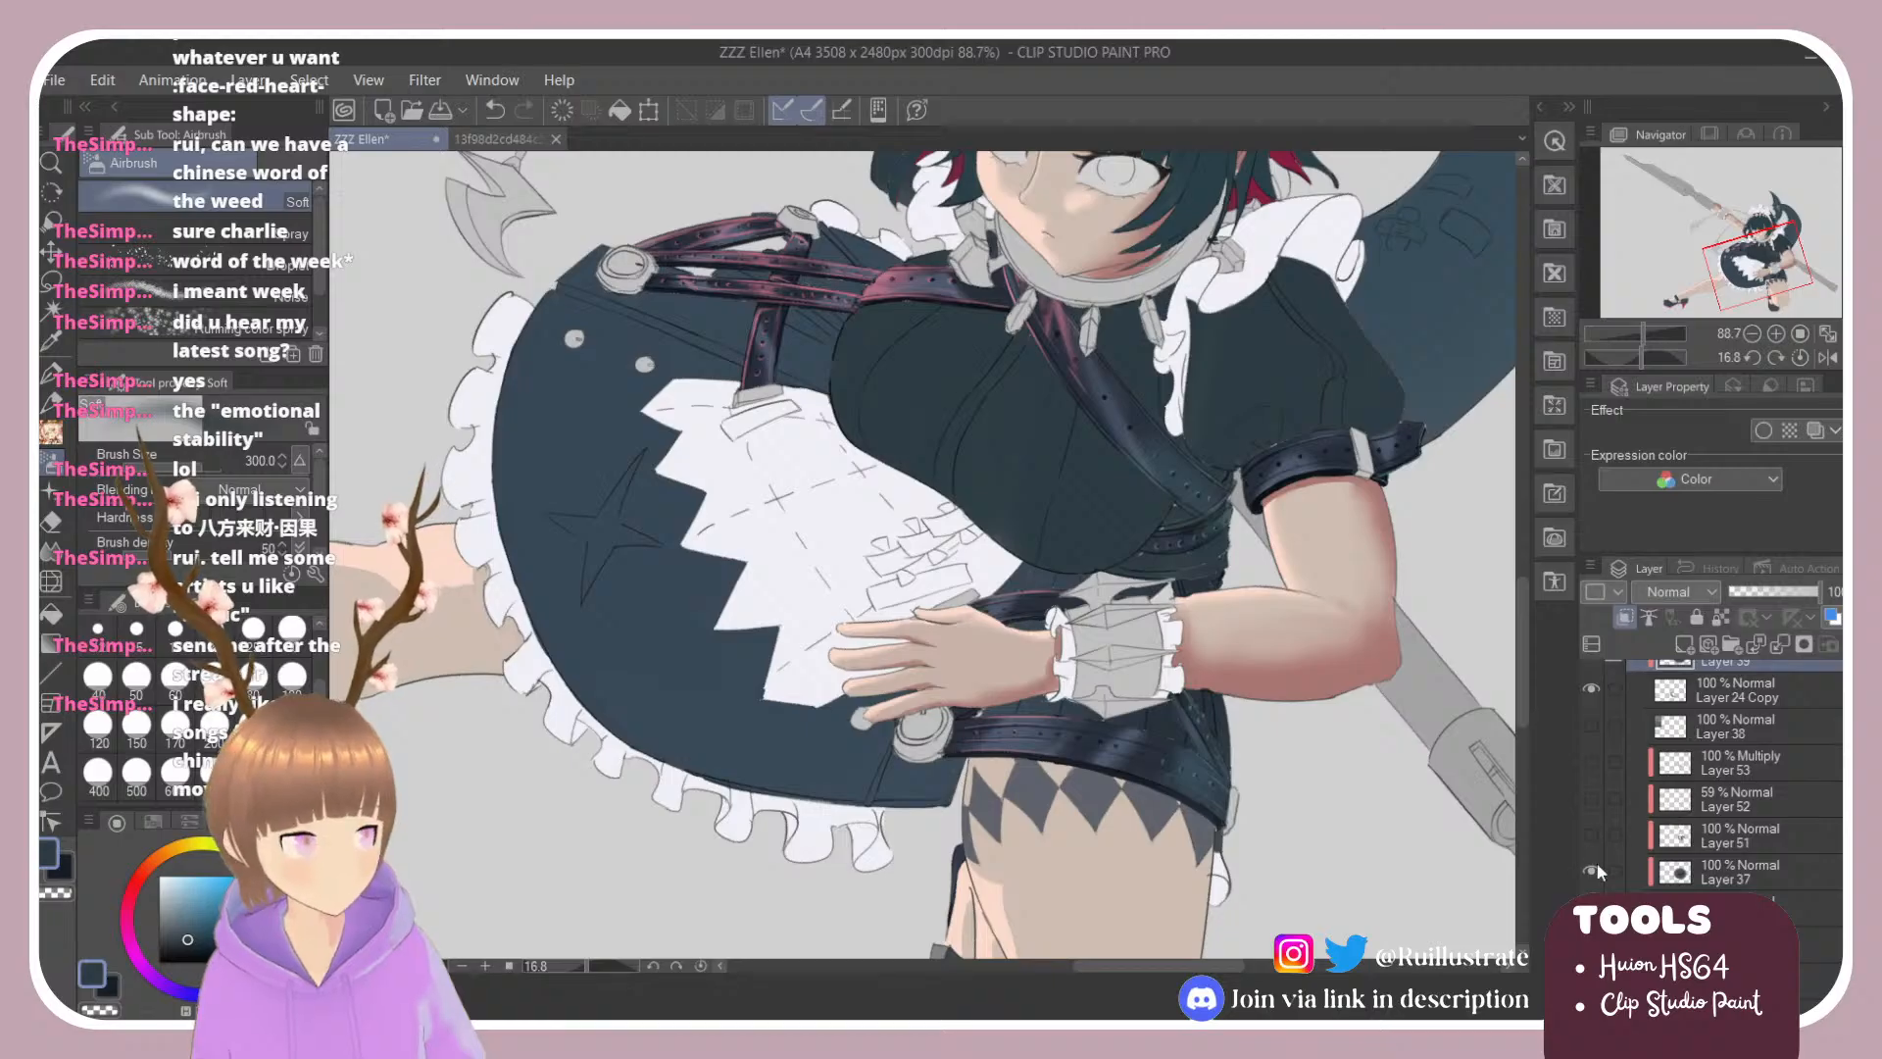
pyautogui.click(1591, 798)
pyautogui.click(1591, 764)
pyautogui.scroll(3, 1715, 784)
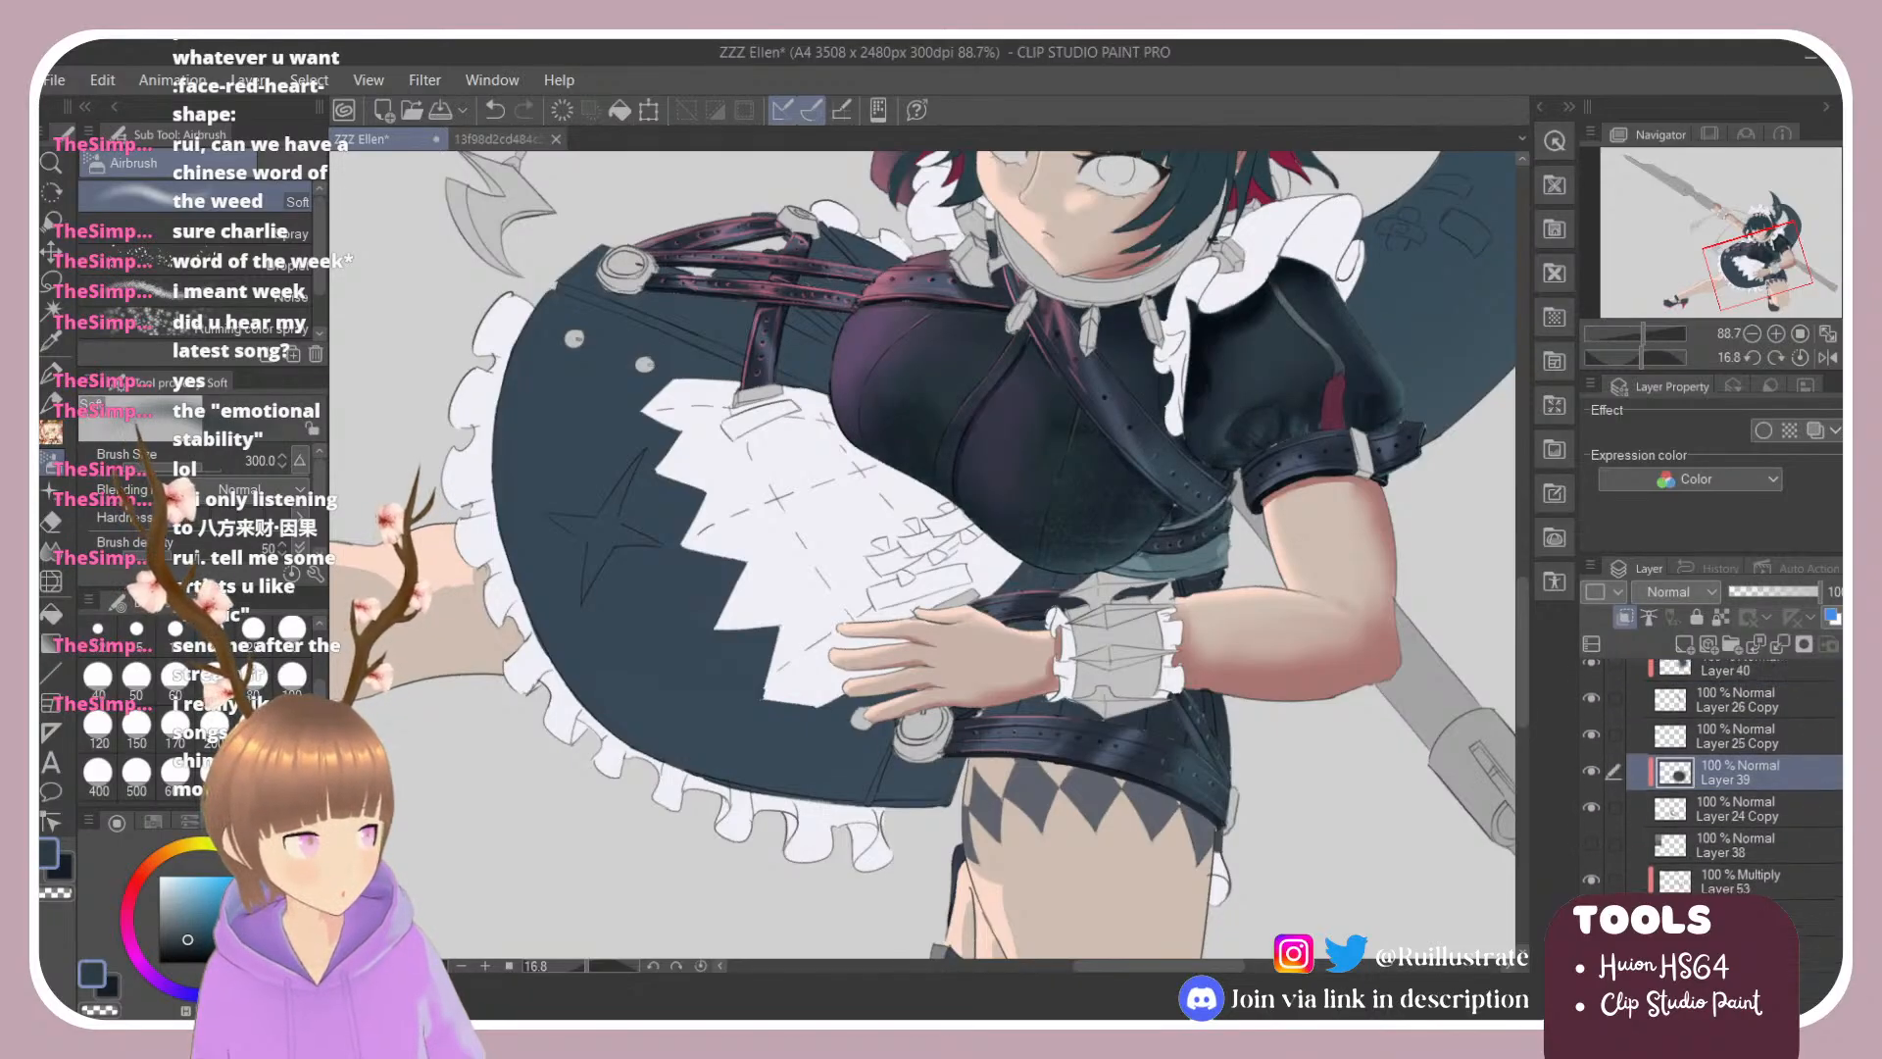
pyautogui.click(1735, 833)
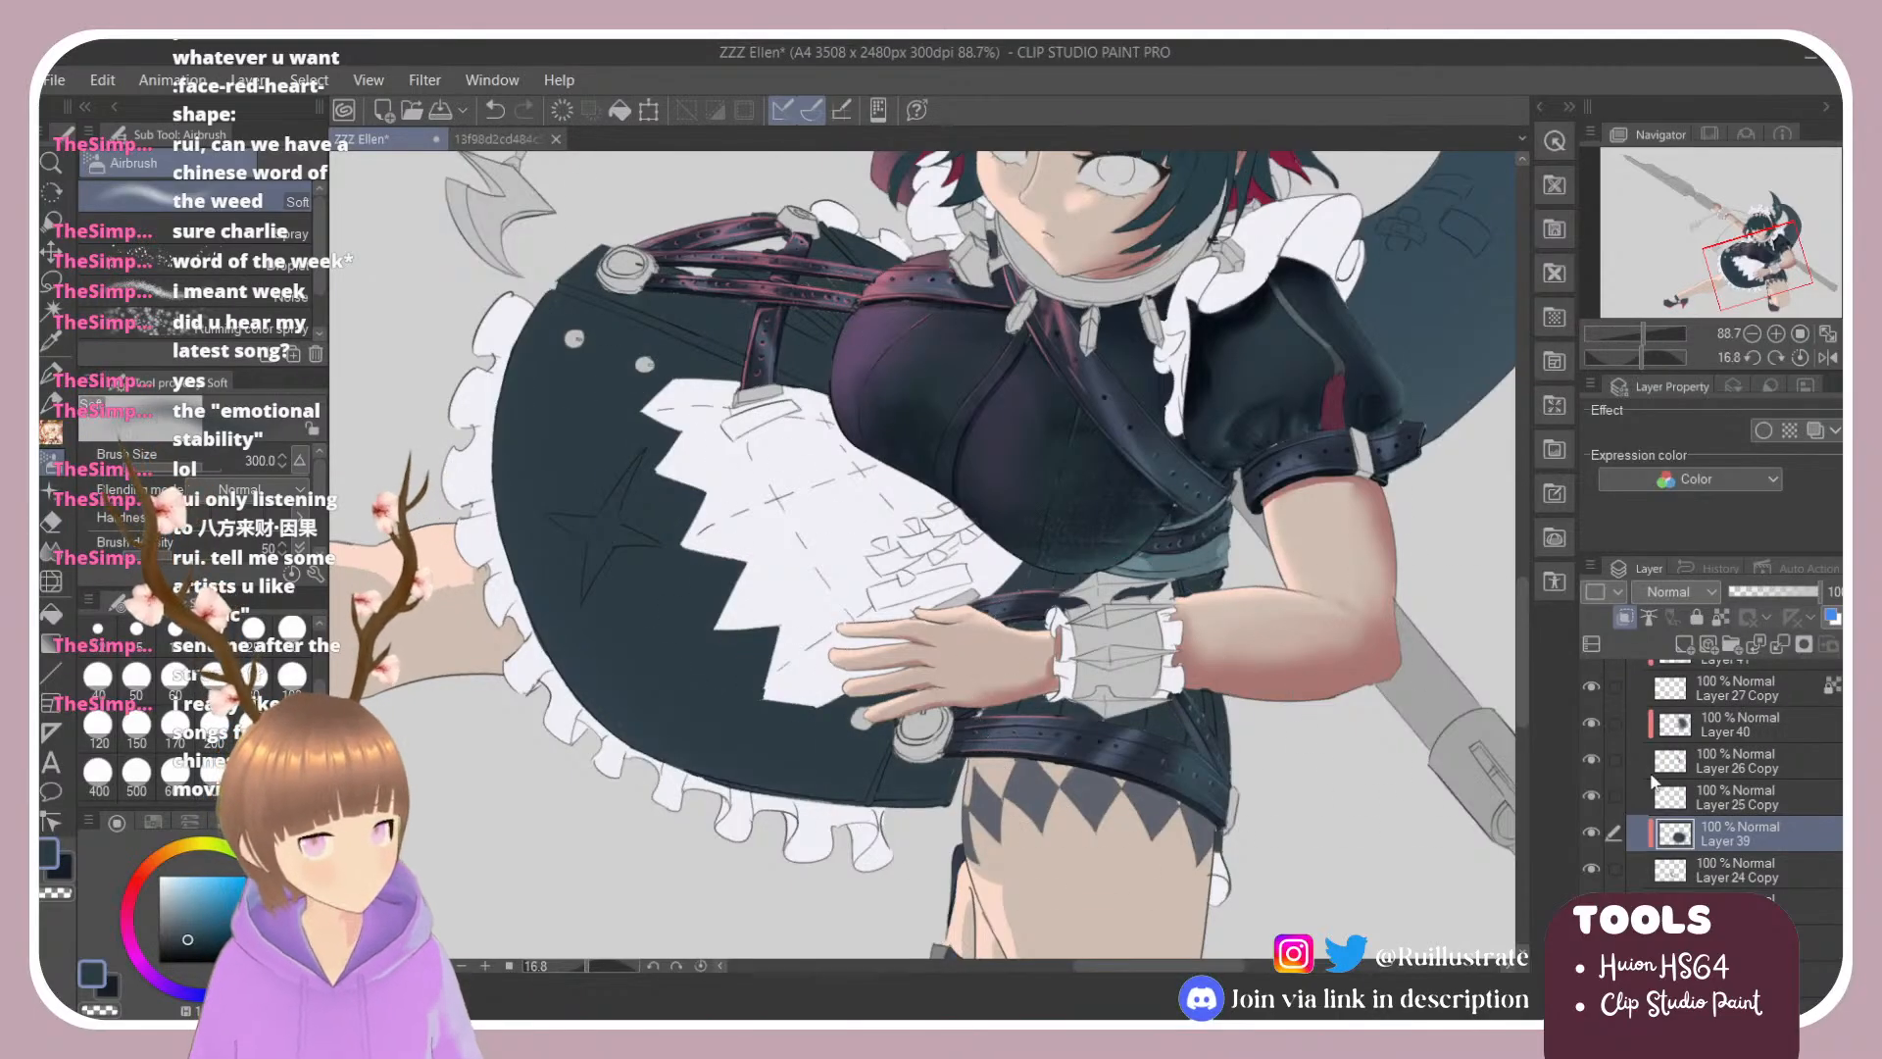
# Step: Add a new layer above Layer 39 and shade the skirt's upper outer area pink with the Soft airbrush at size 300
pyautogui.click(1678, 646)
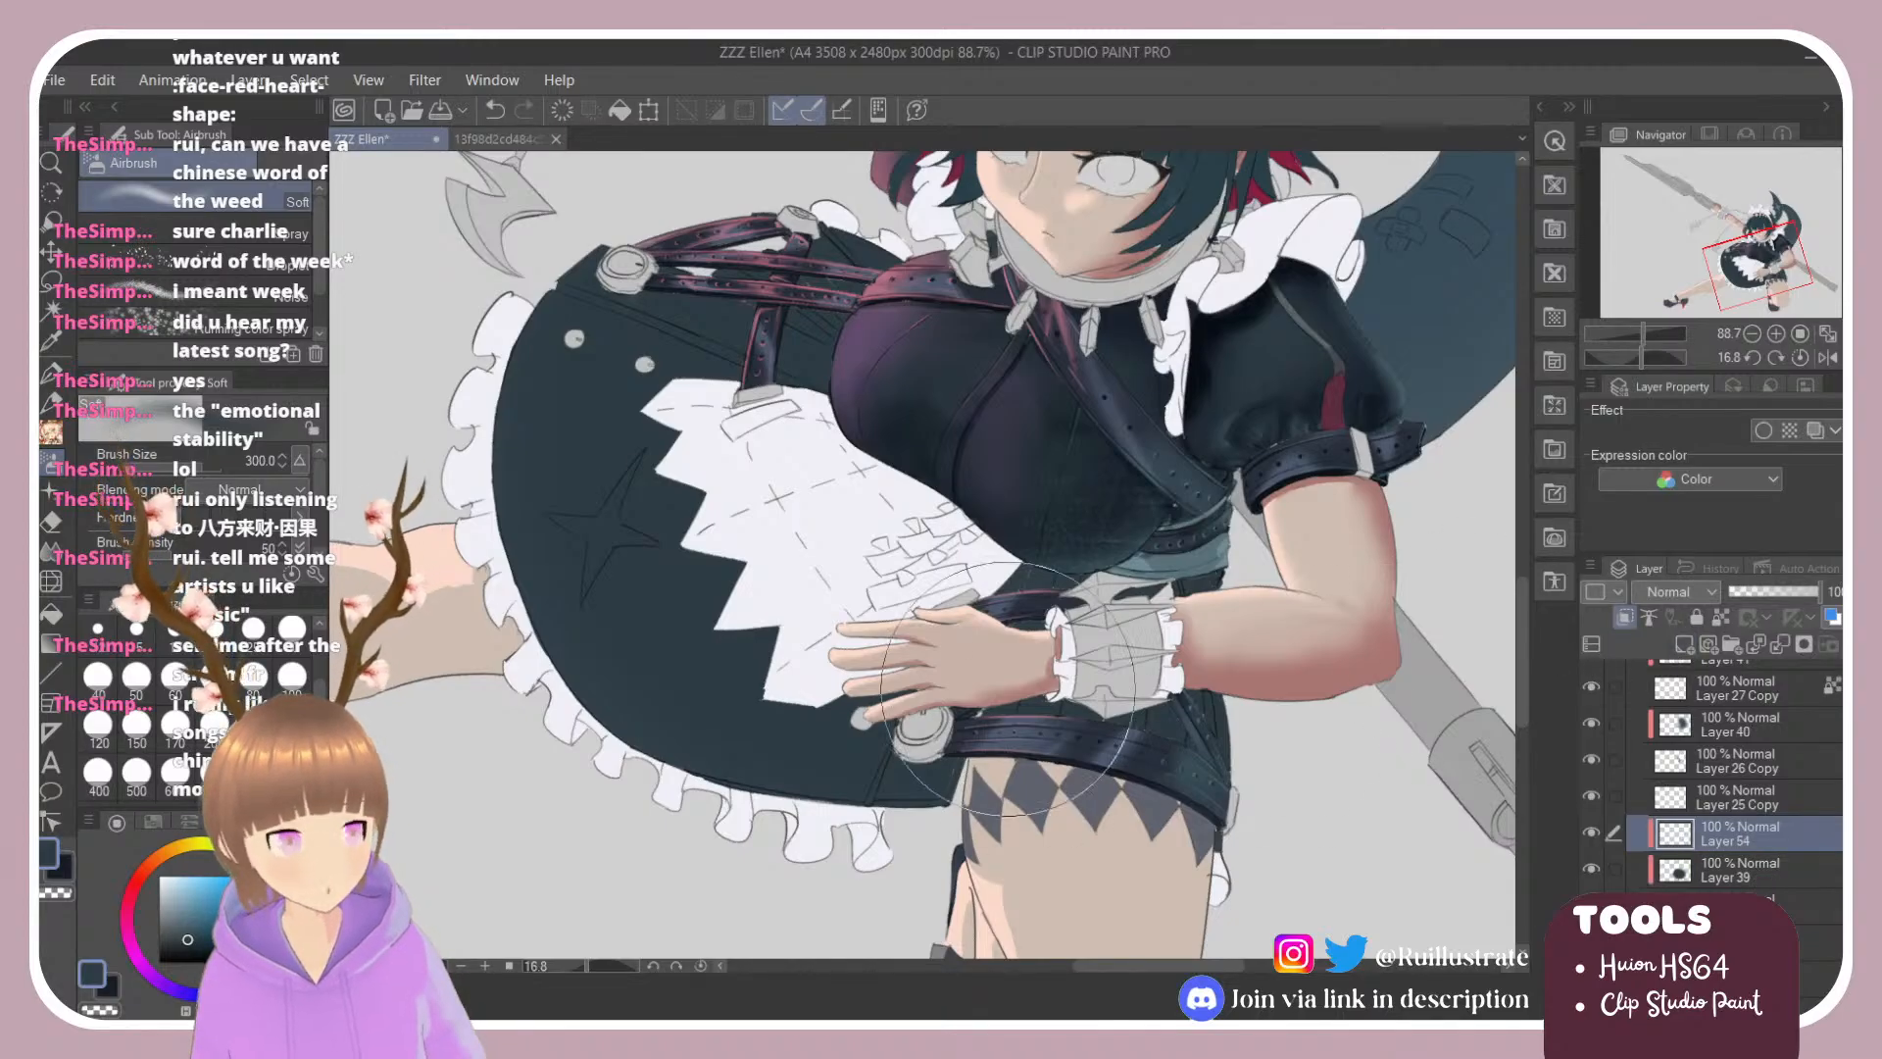
pyautogui.press('r')
pyautogui.doubleClick(423, 487)
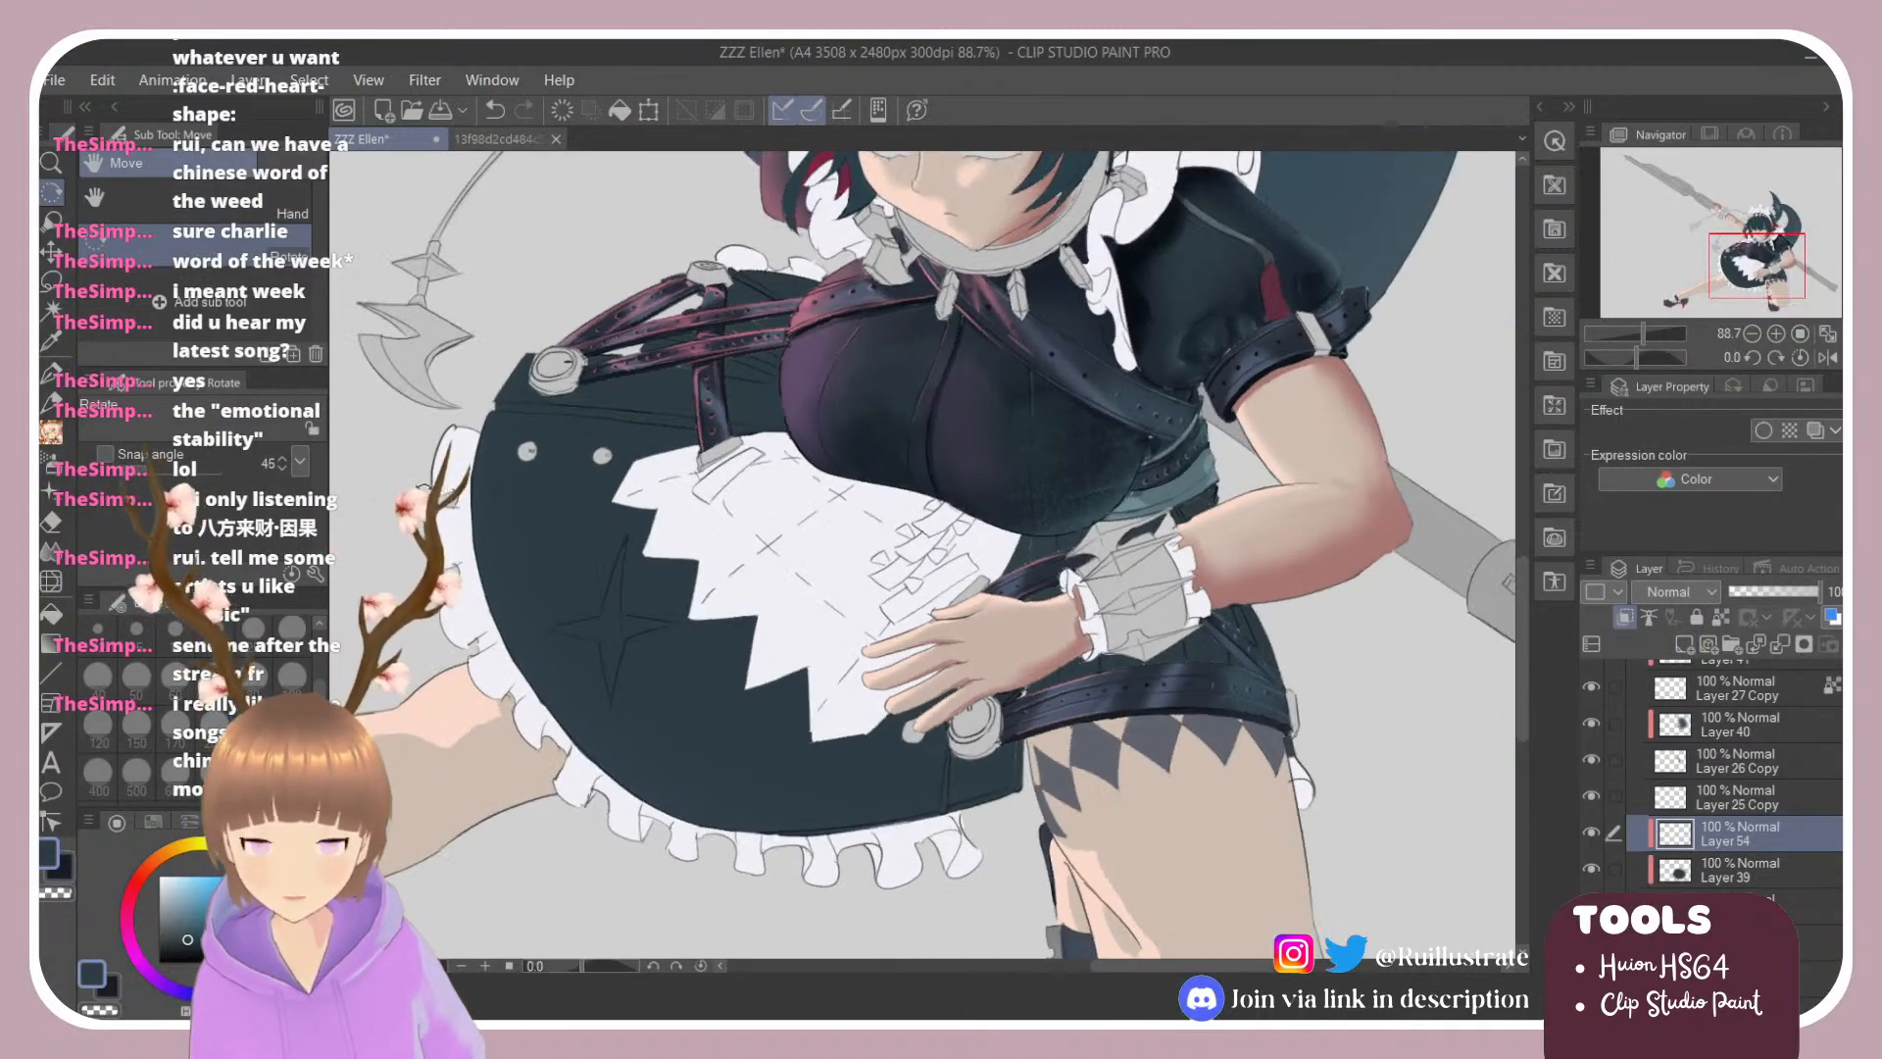
pyautogui.click(132, 946)
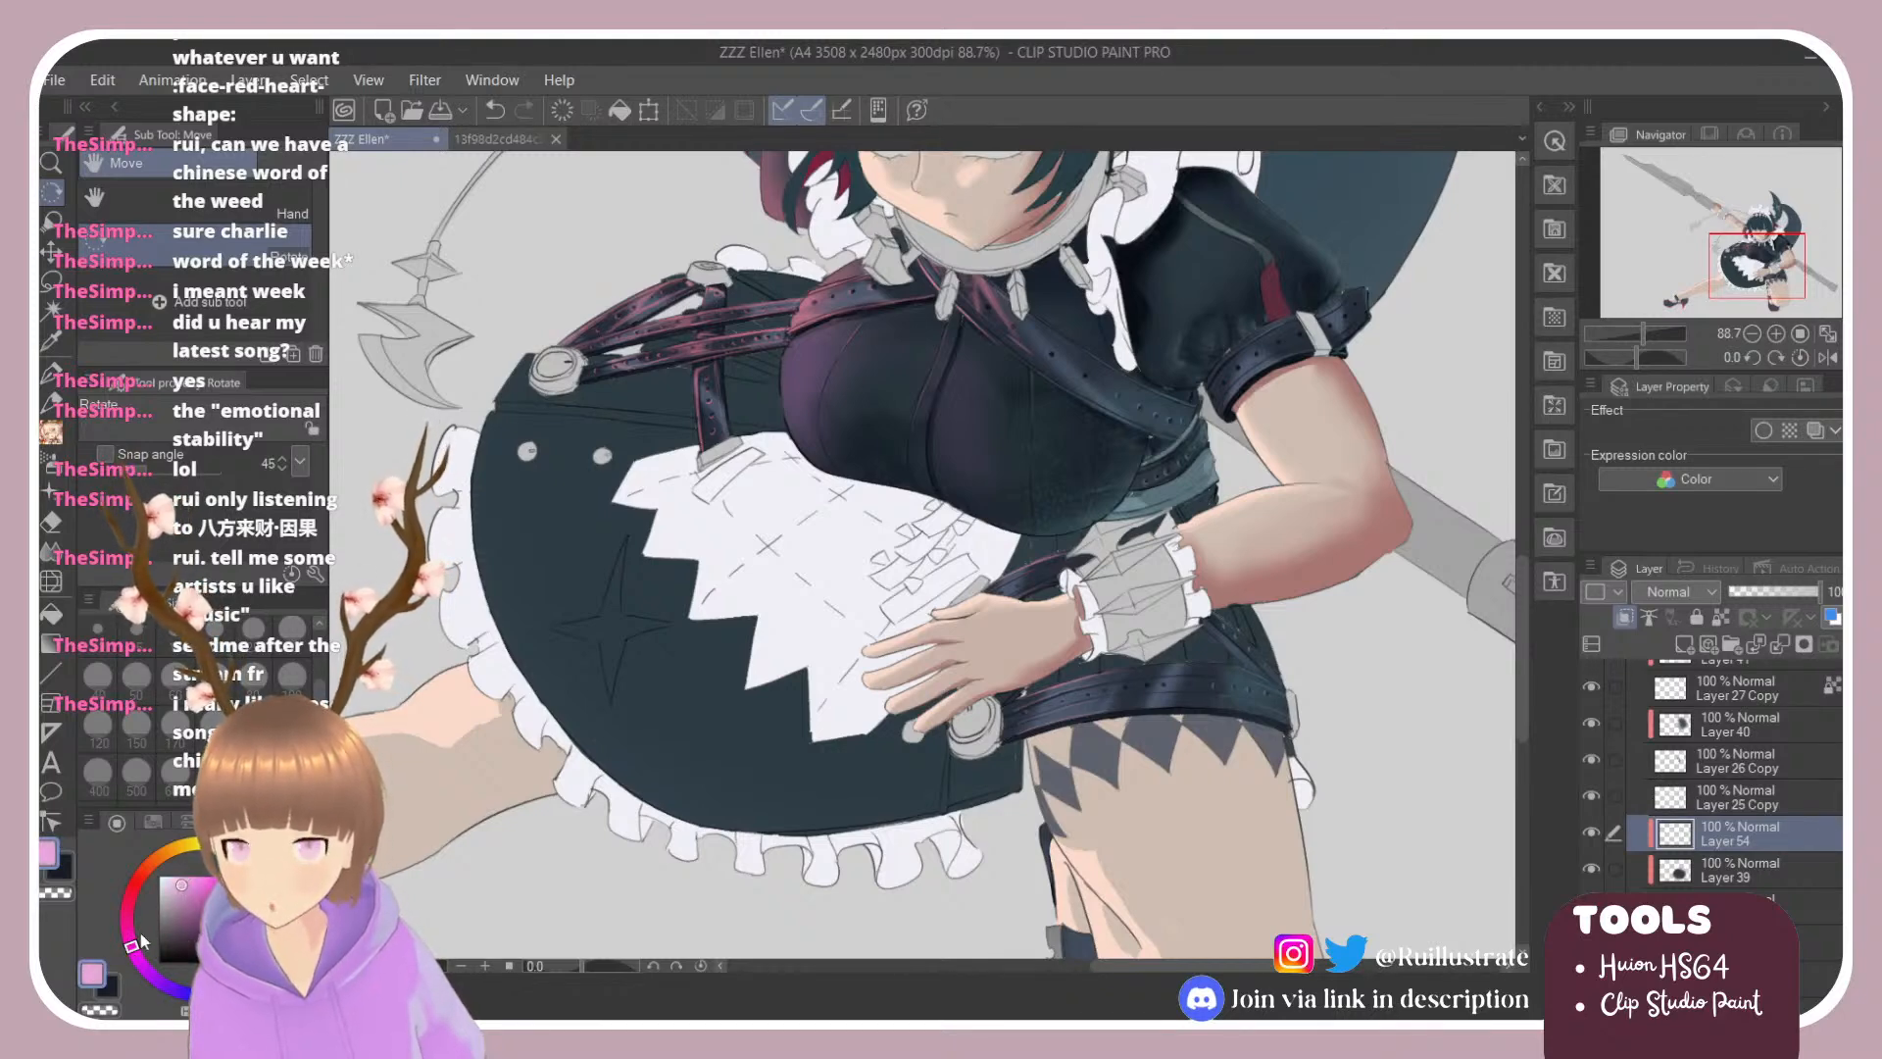
pyautogui.moveTo(126, 927); pyautogui.dragTo(127, 917)
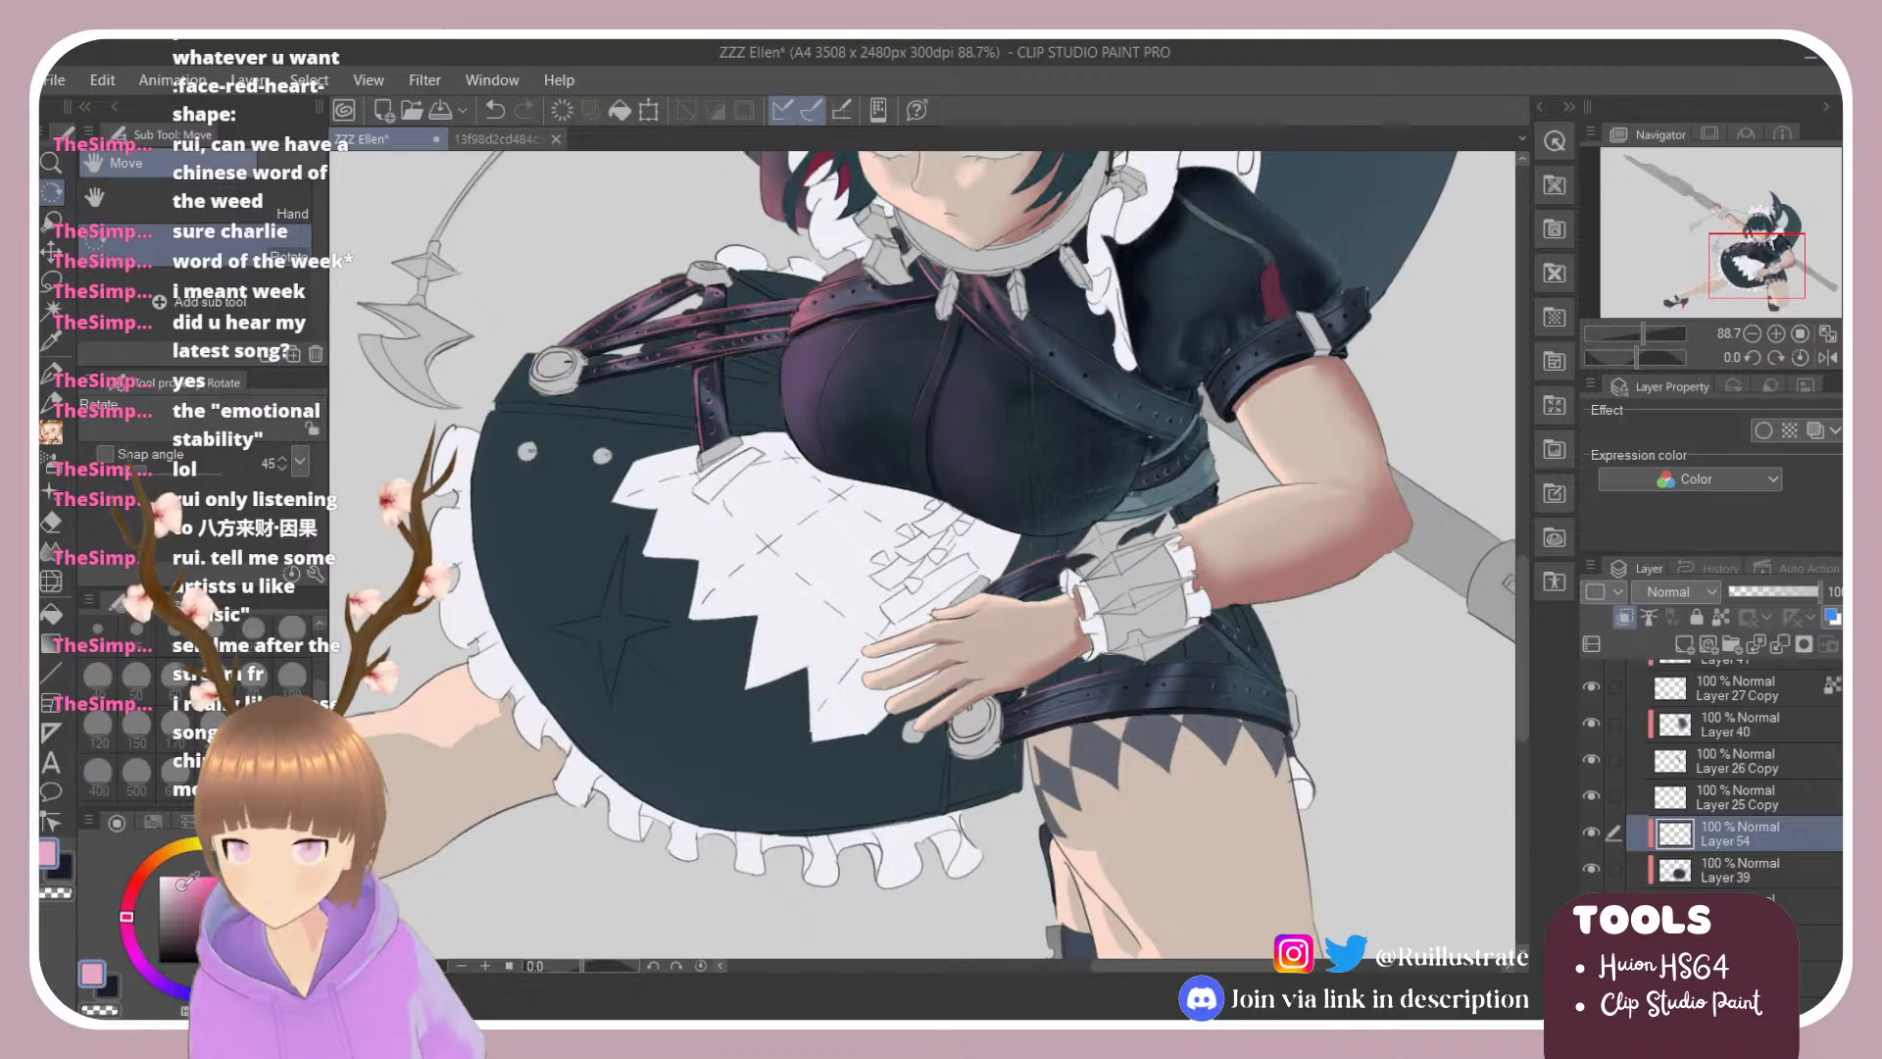
pyautogui.press('b')
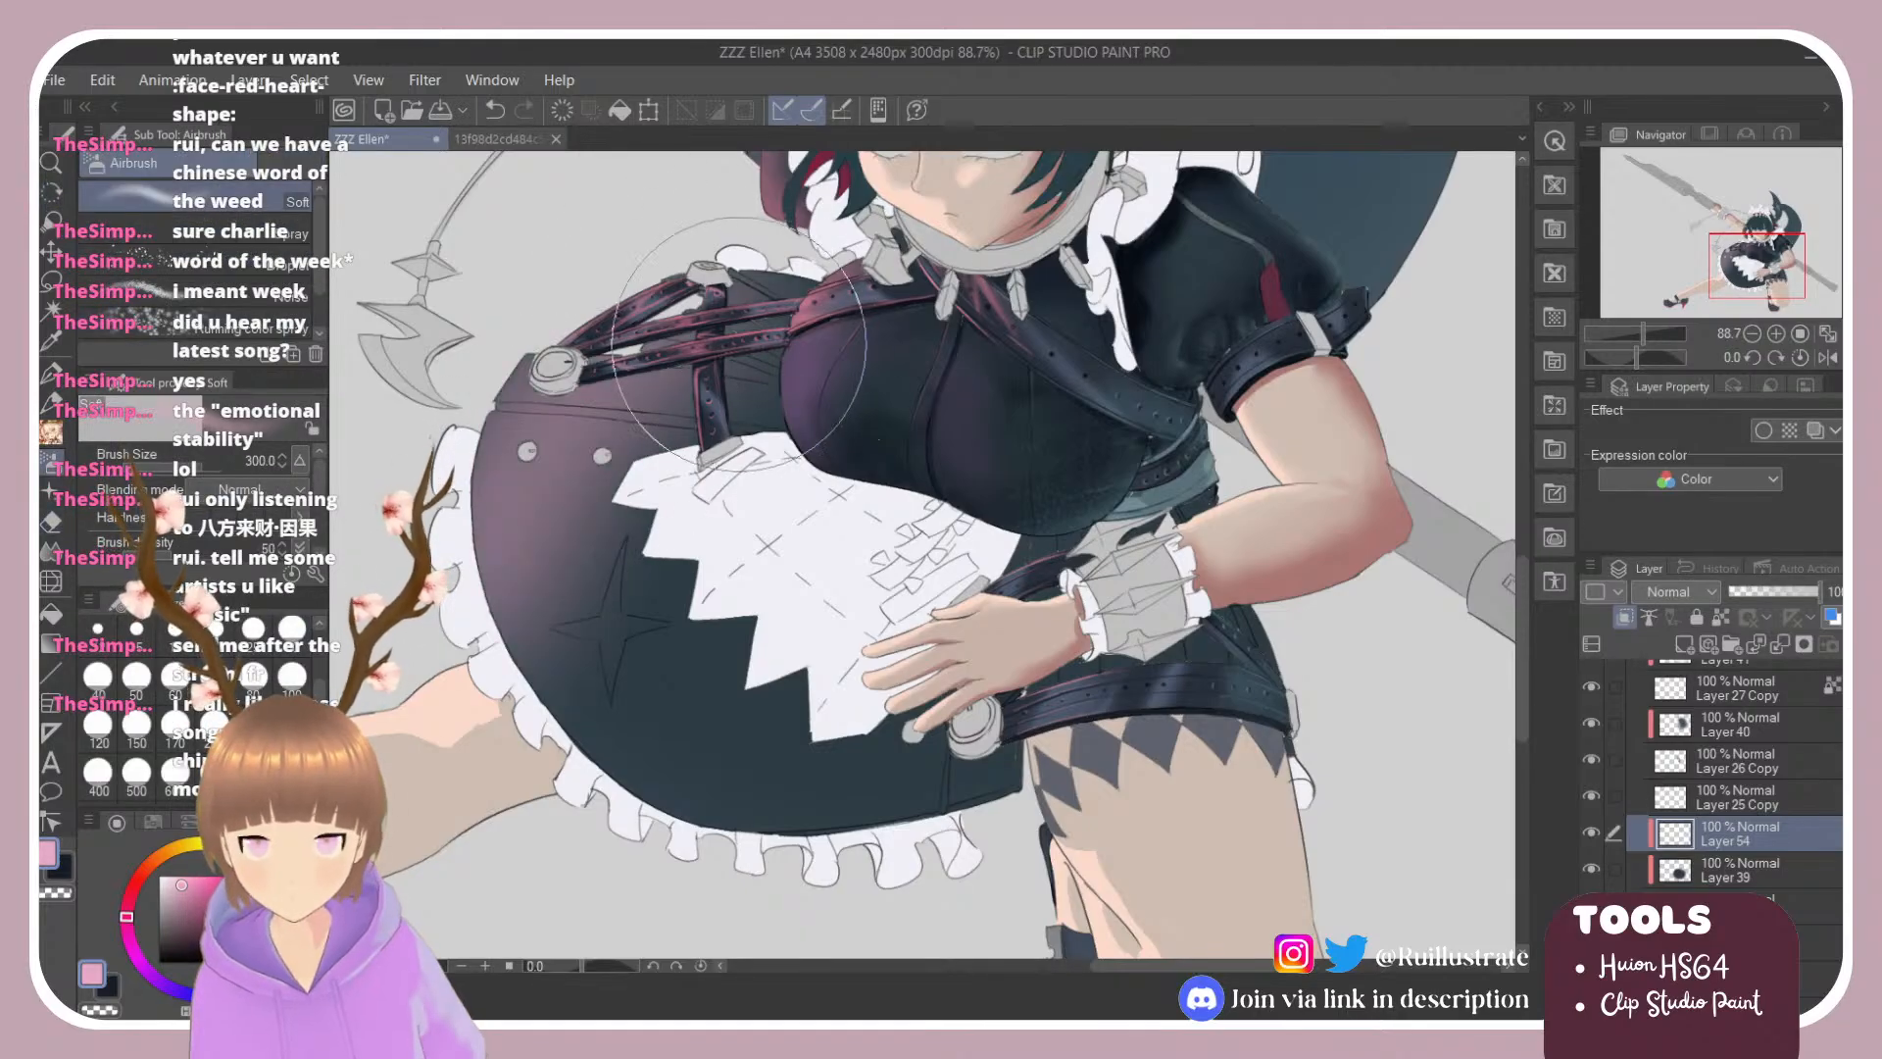
pyautogui.hotkey('ctrl', 'z')
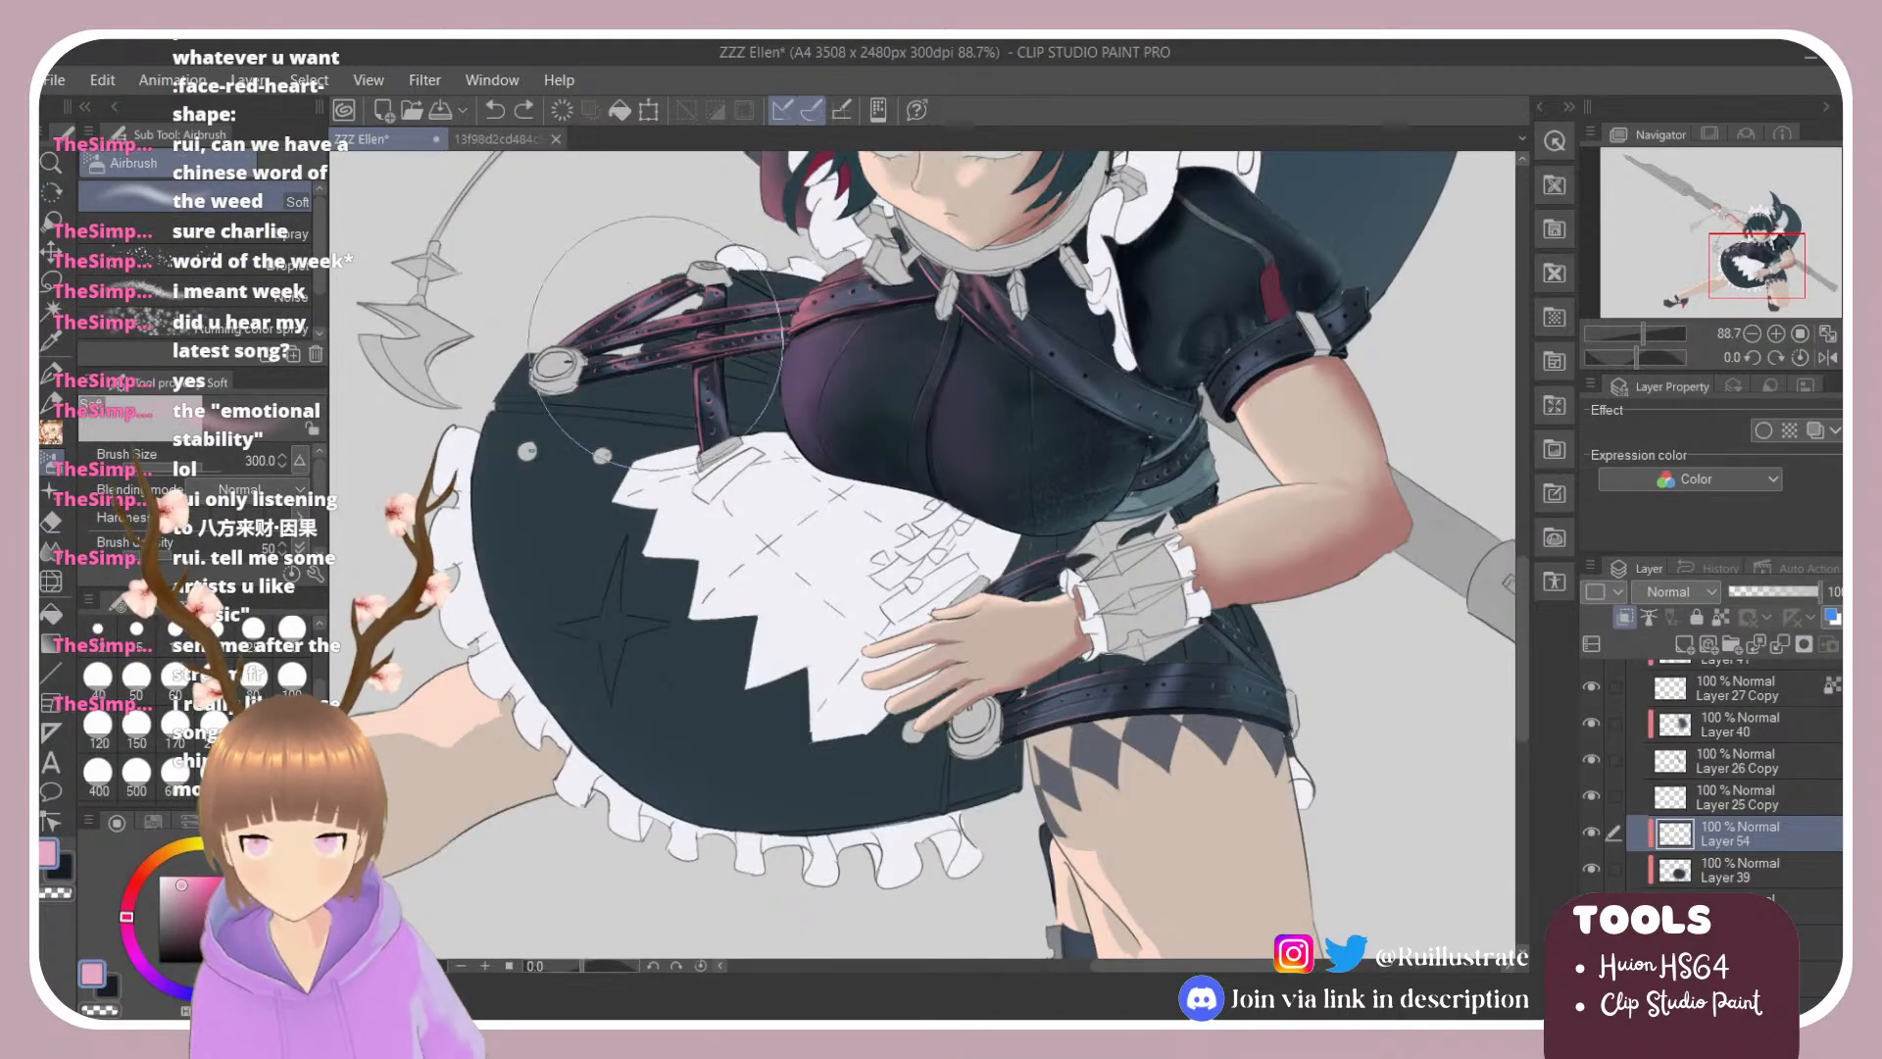
pyautogui.click(202, 882)
pyautogui.moveTo(549, 480)
pyautogui.mouseDown()
pyautogui.moveTo(637, 421)
pyautogui.moveTo(549, 608)
pyautogui.mouseUp()
pyautogui.moveTo(588, 470); pyautogui.dragTo(575, 661)
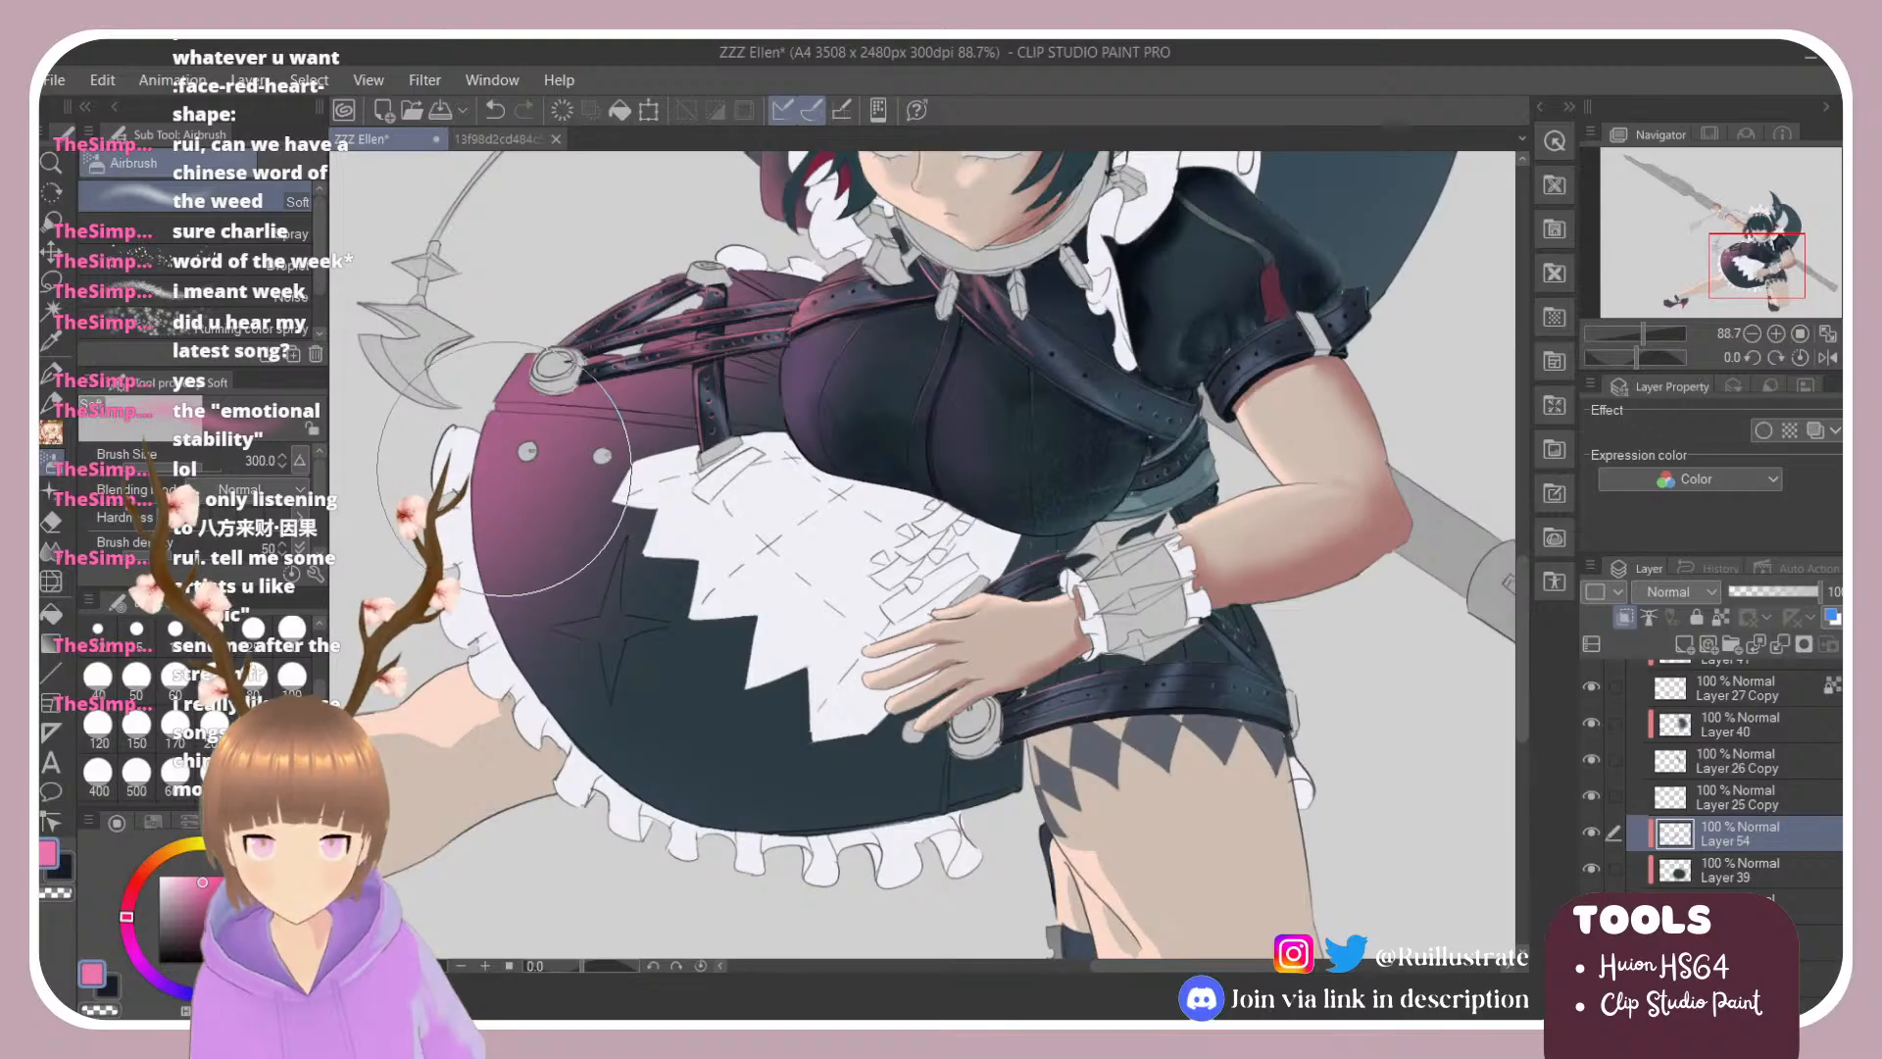
# Step: Smooth the pink shading on the skirt into the dark teal with the Blender brush at size 100
pyautogui.press('b')
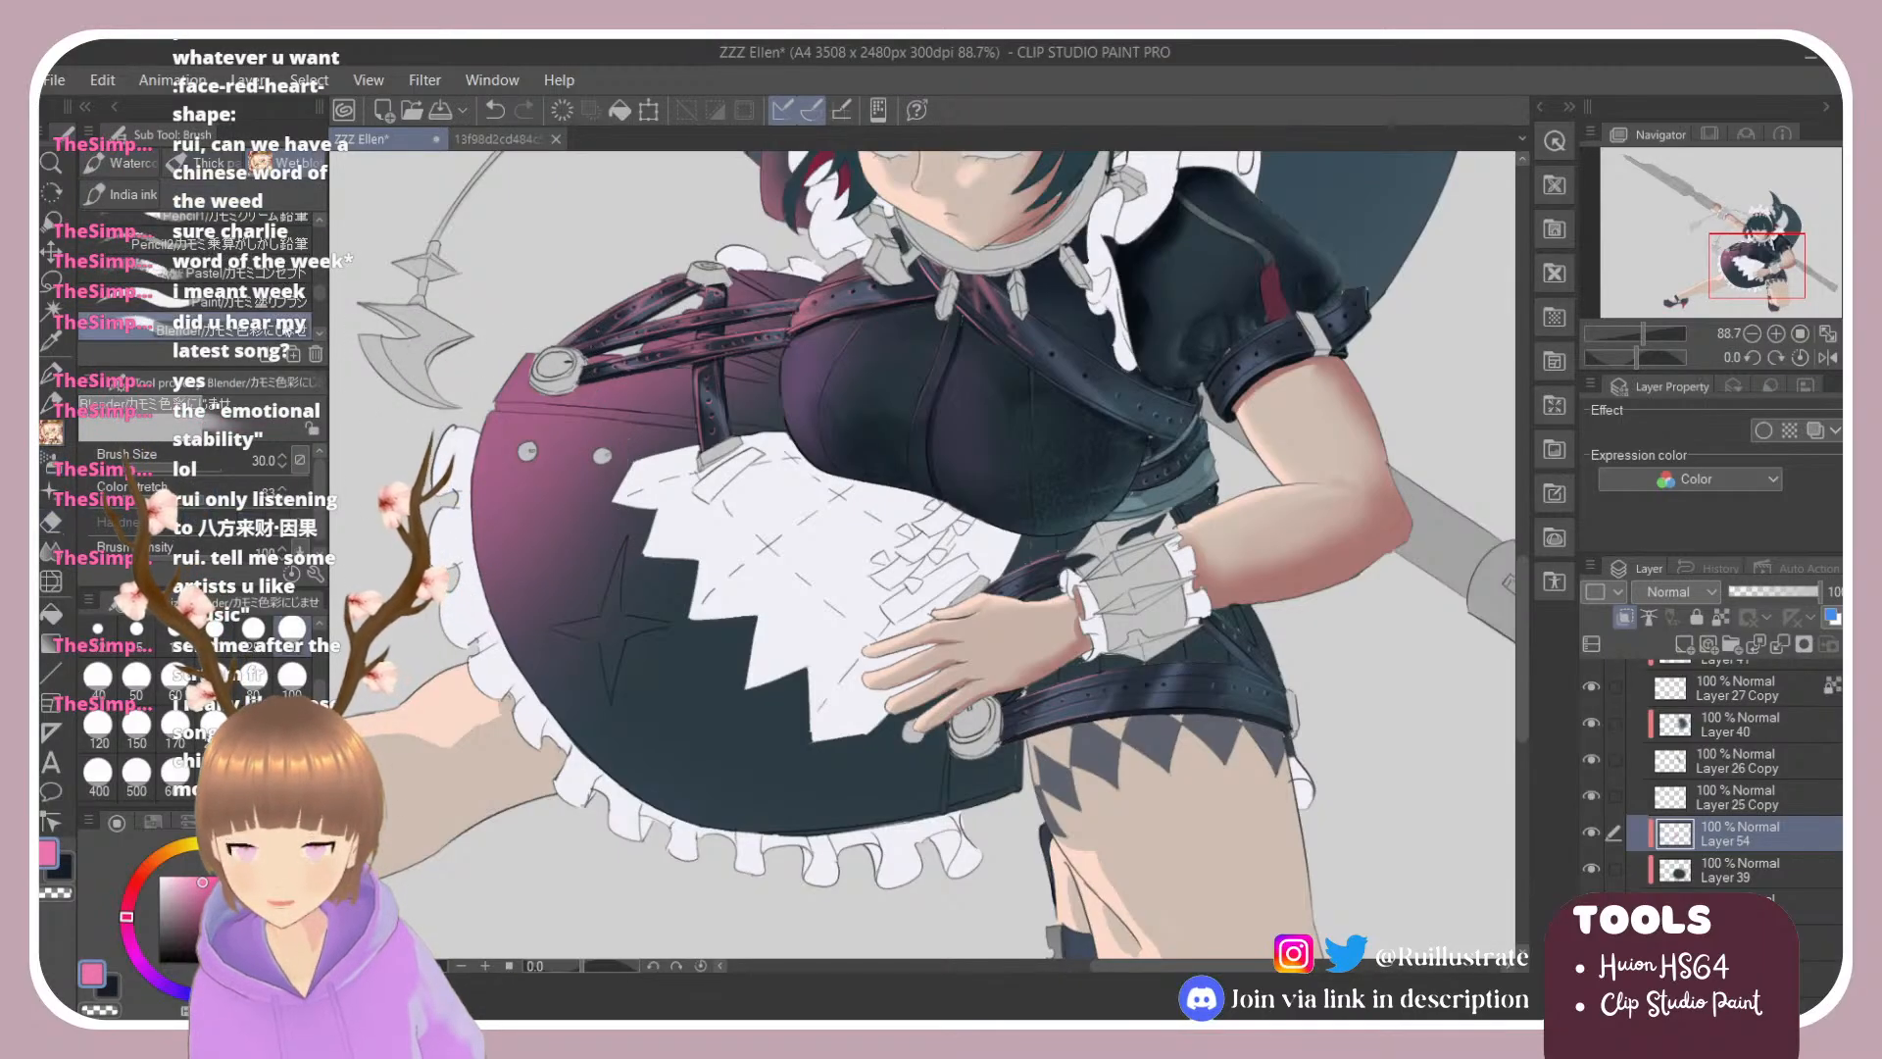
pyautogui.scroll(-5, 321, 304)
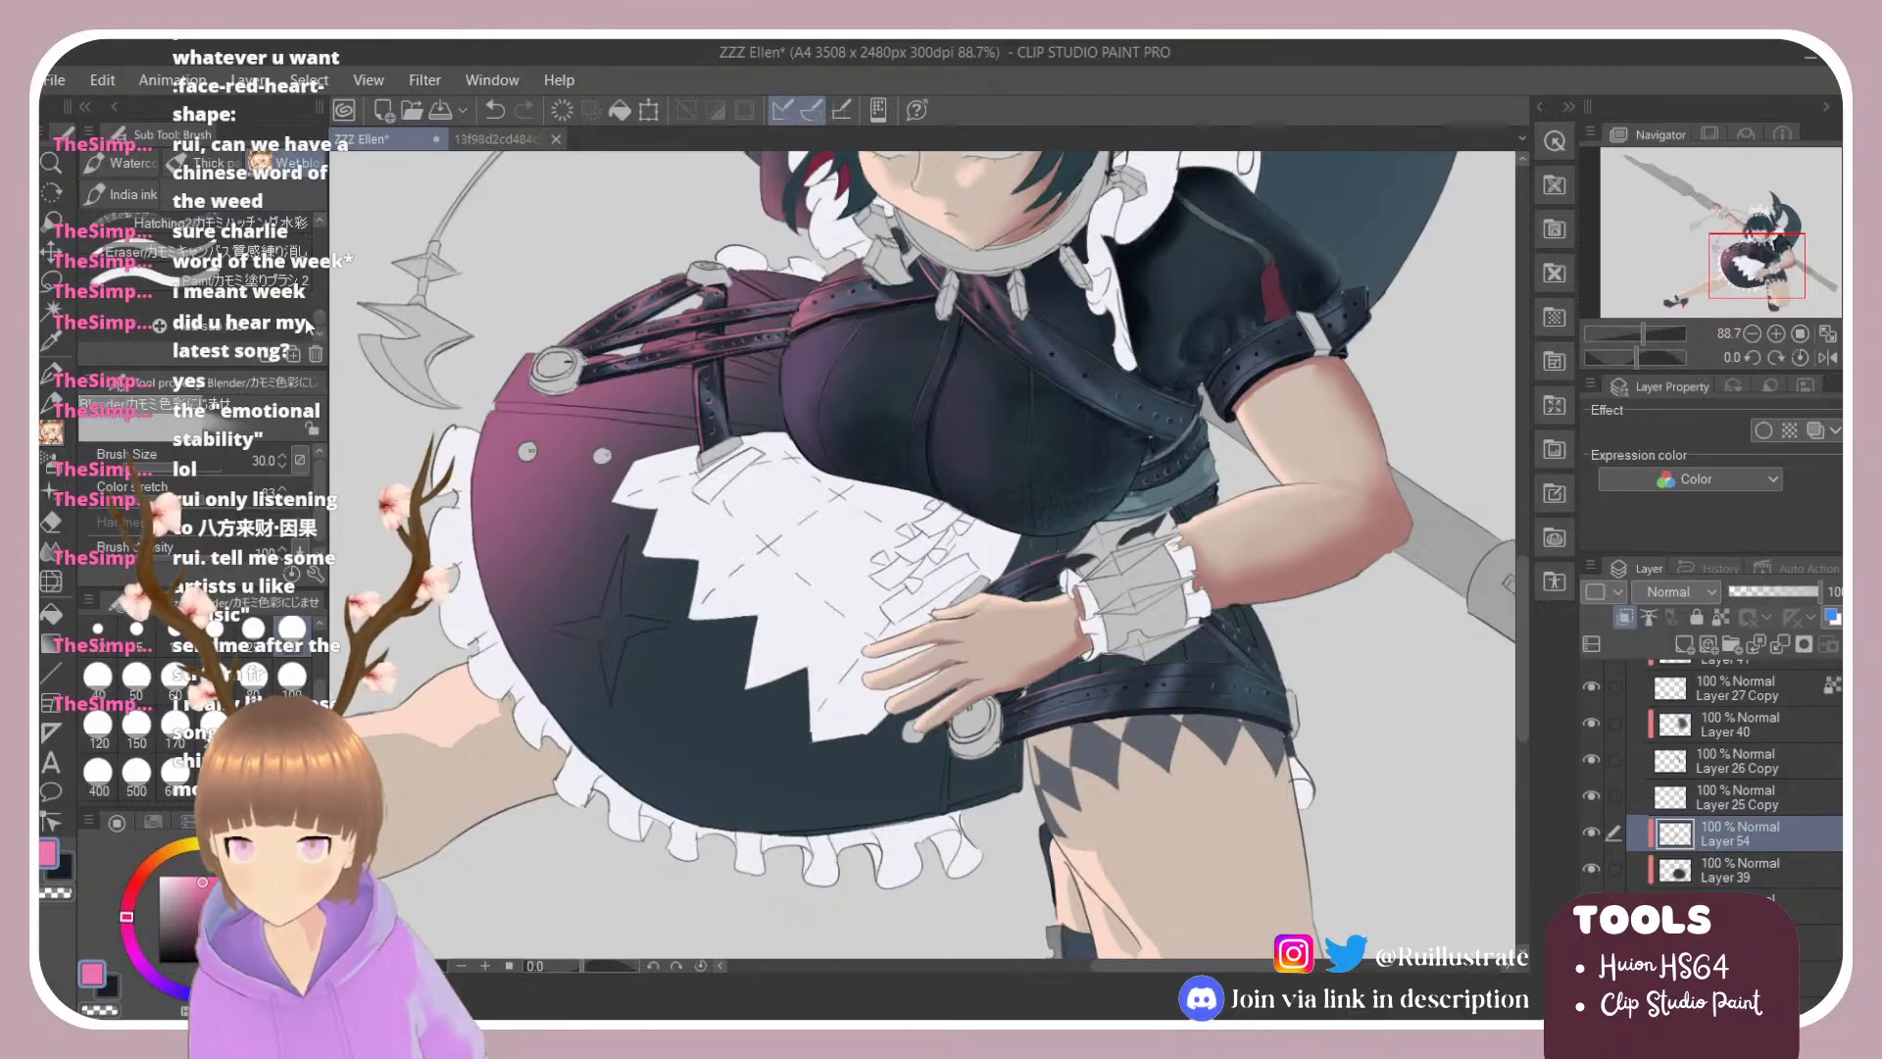
pyautogui.click(293, 678)
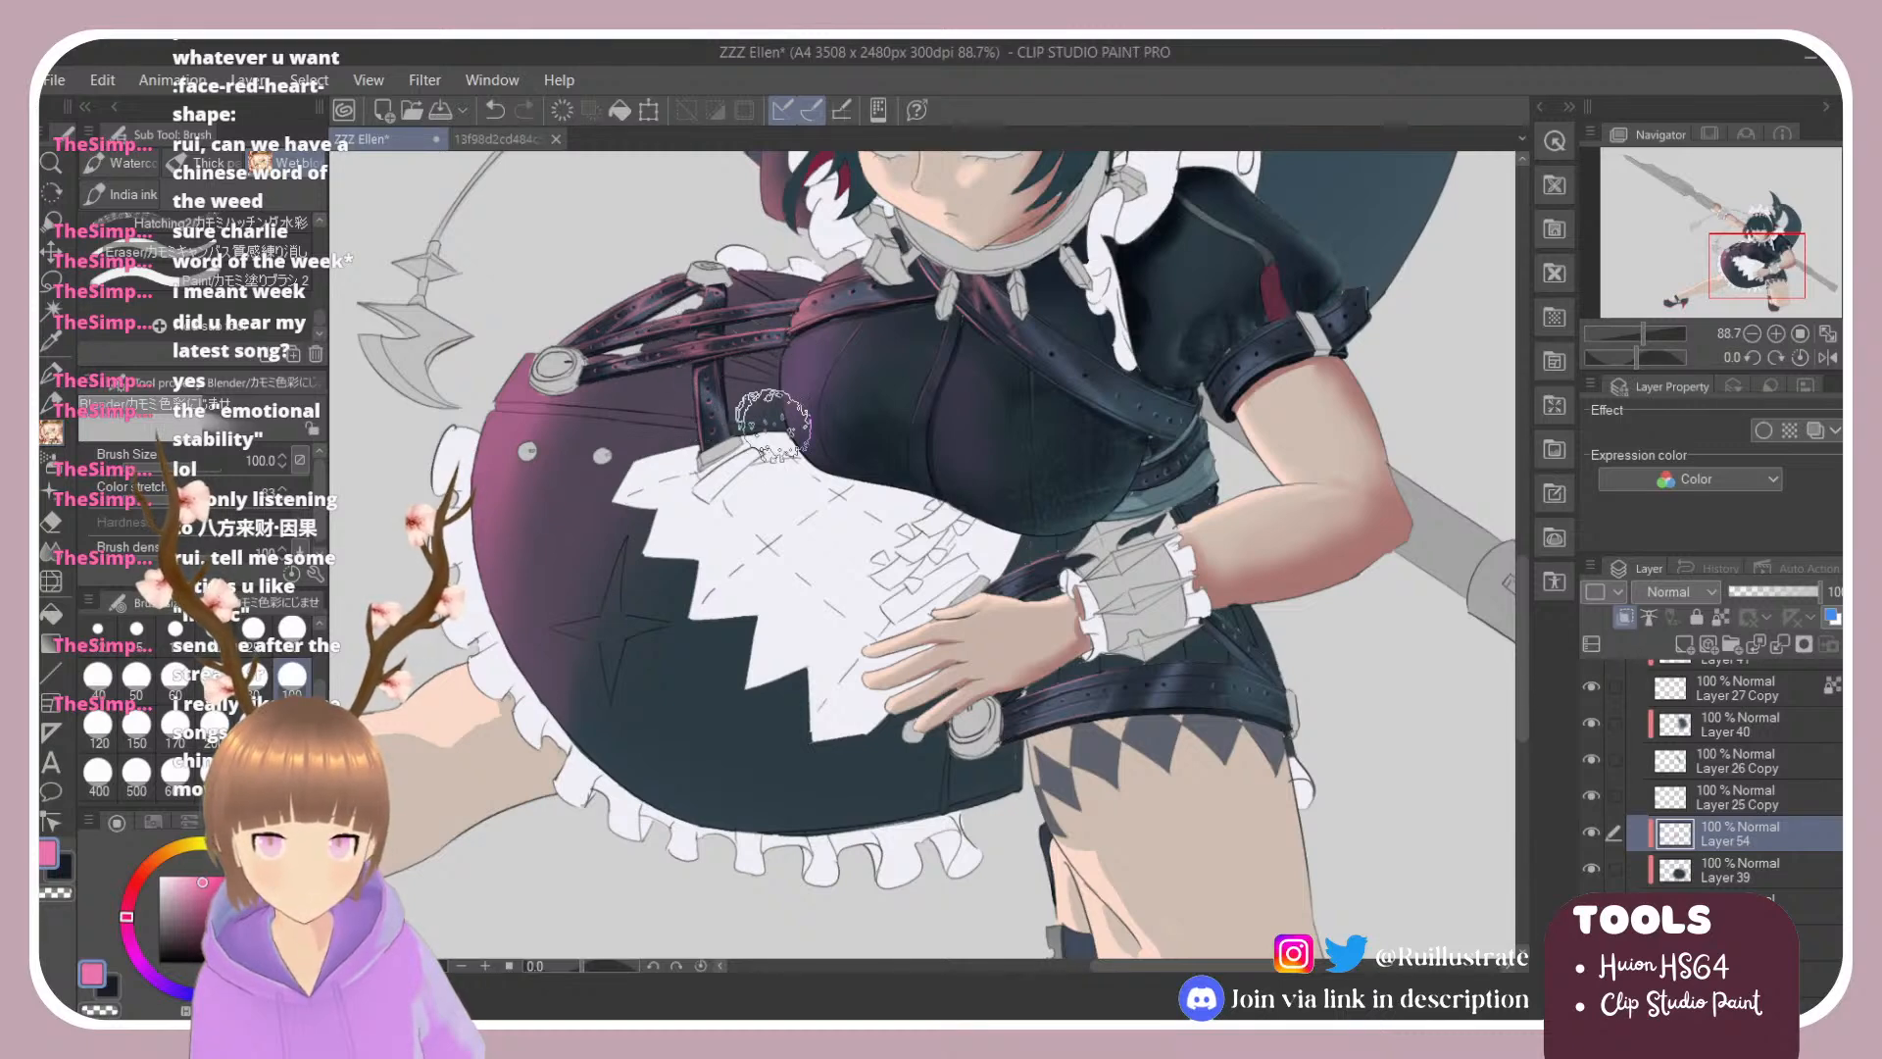
# Step: Paint a pink glow on the skirt beside the vertical strap with the size 20 Paint brush and soften it with the Blender at size 50
pyautogui.scroll(3, 770, 371)
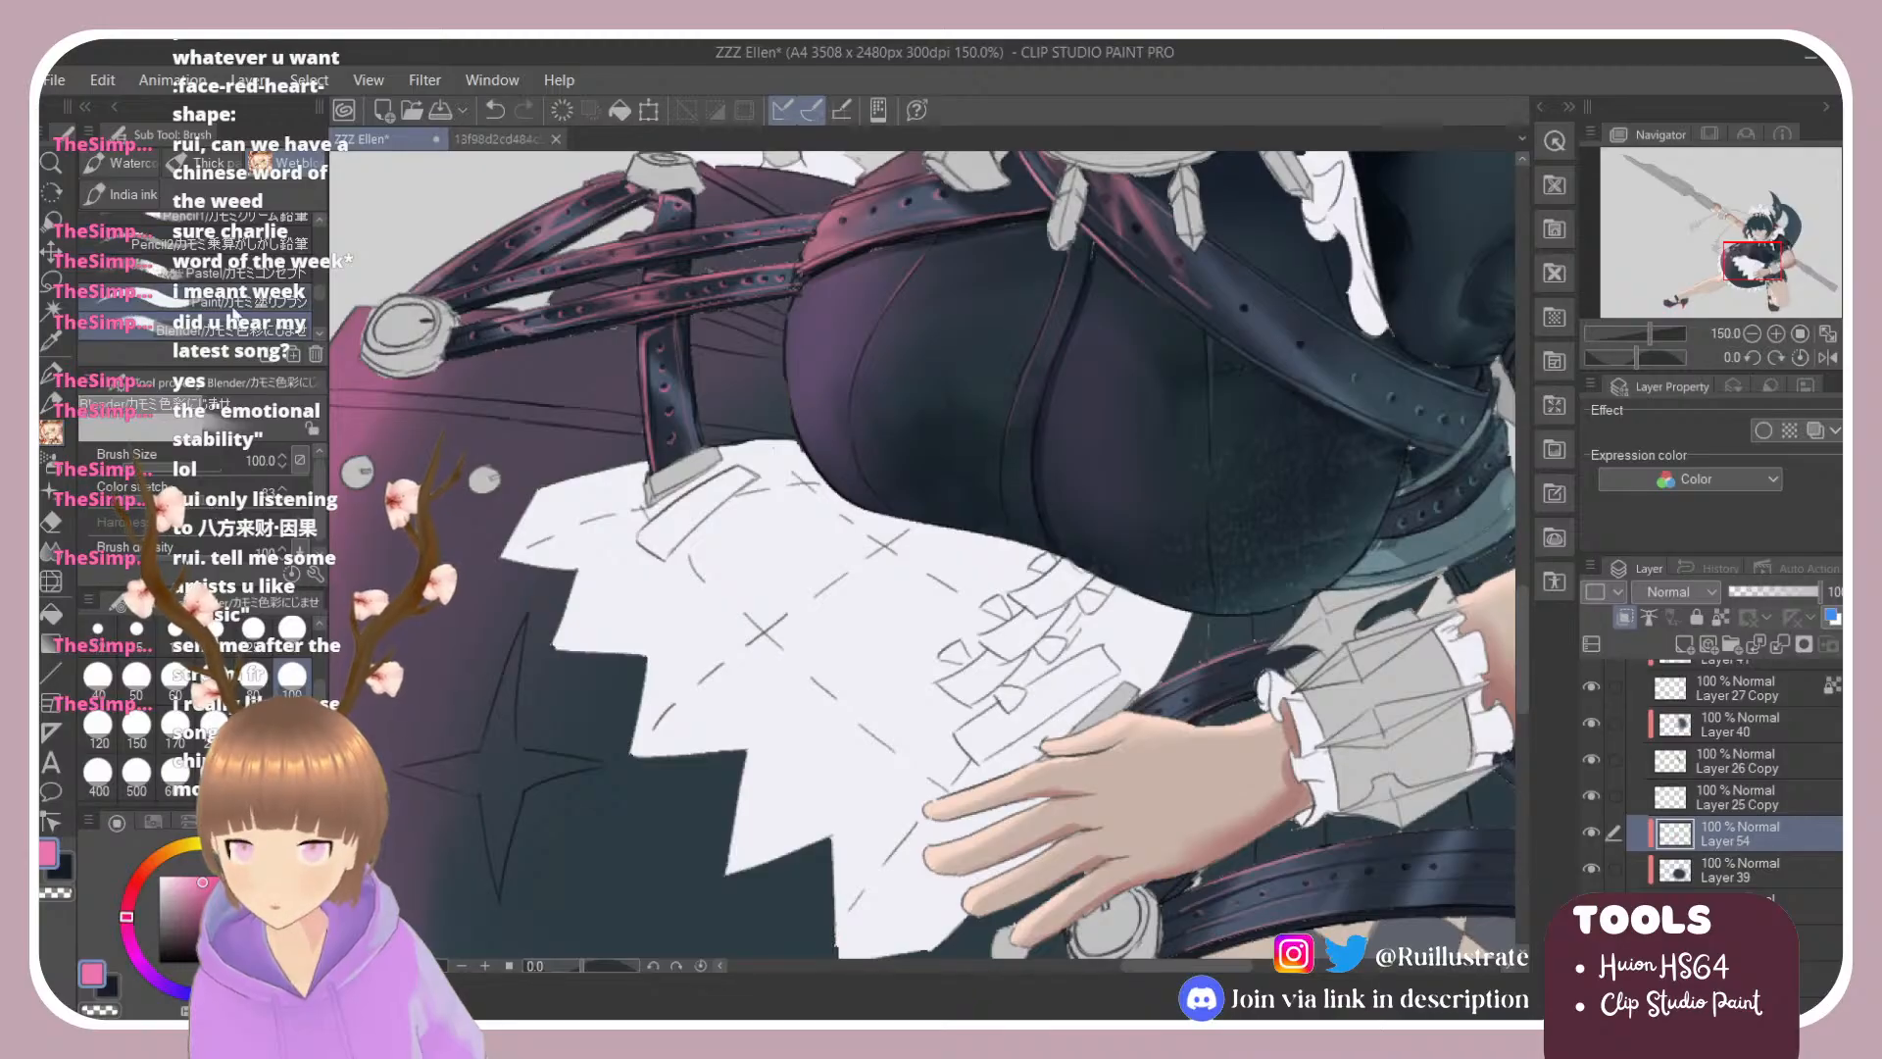
pyautogui.click(210, 302)
pyautogui.moveTo(625, 335); pyautogui.dragTo(635, 459)
pyautogui.hotkey('ctrl', 'z')
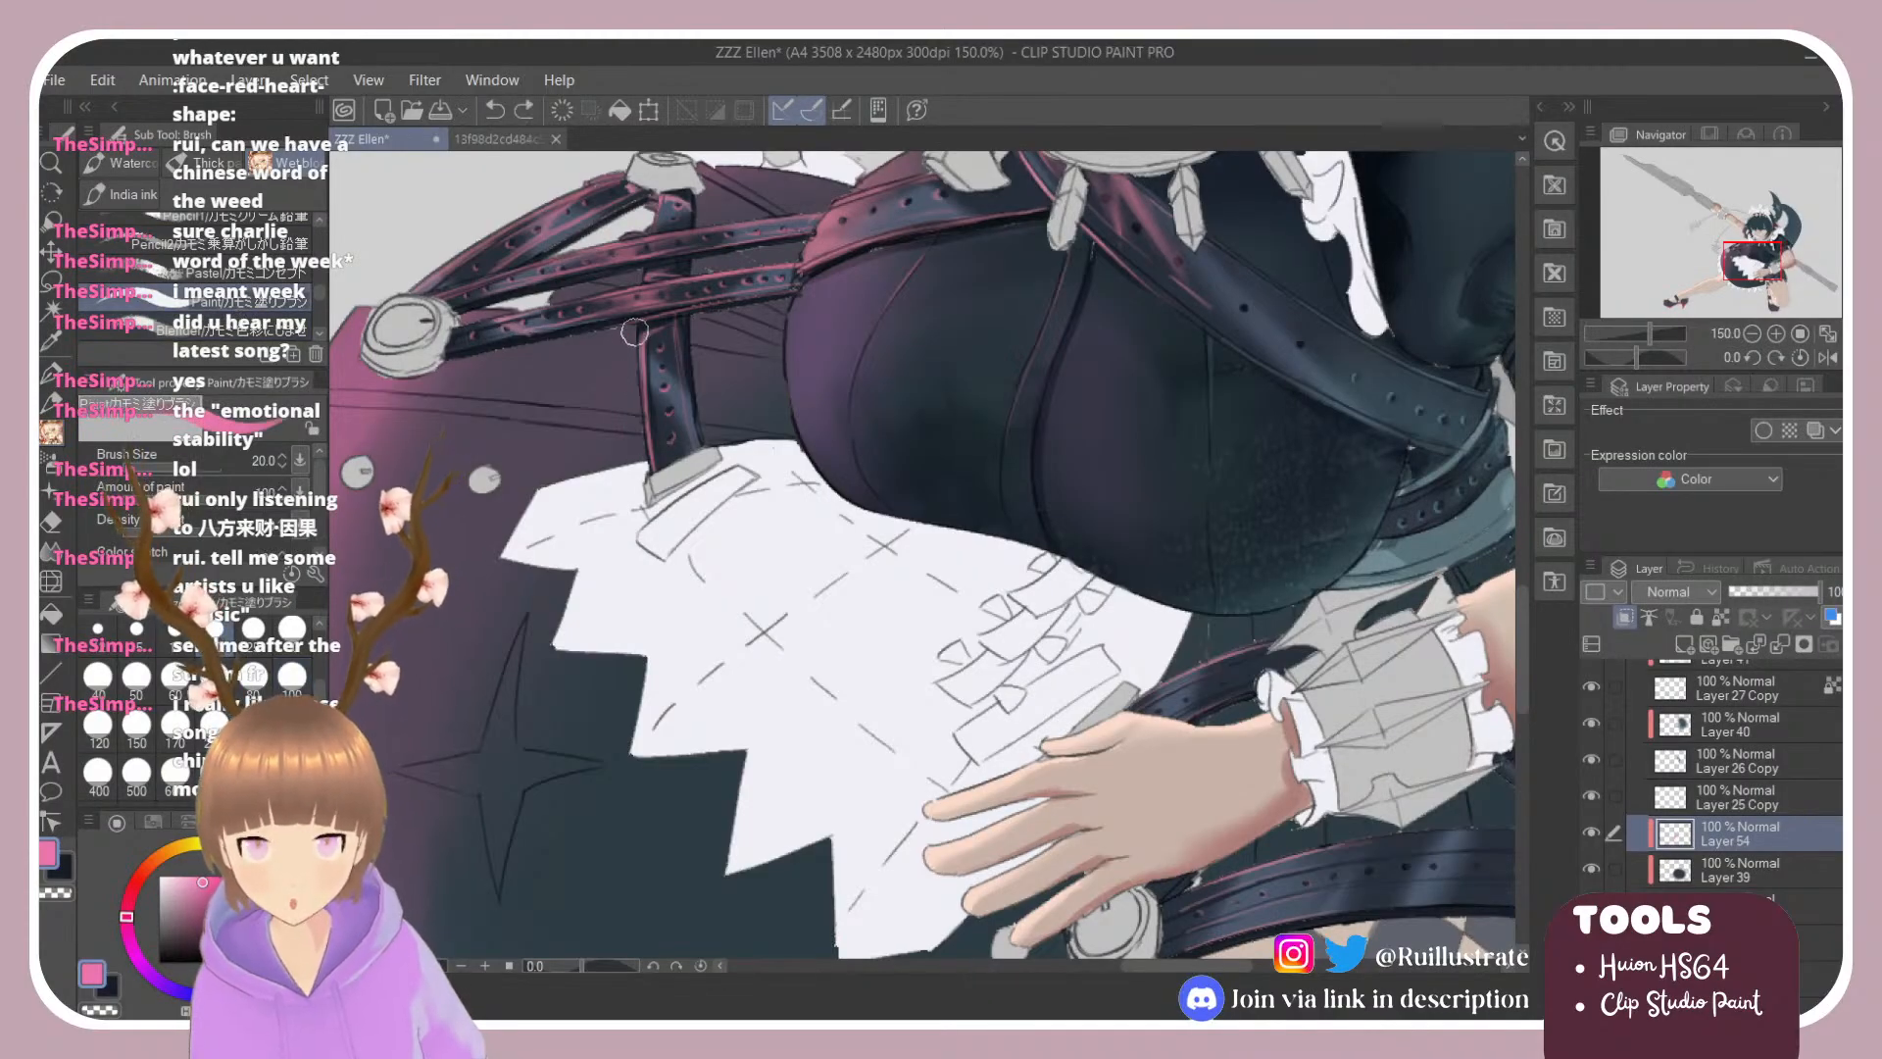
pyautogui.moveTo(633, 329); pyautogui.dragTo(642, 459)
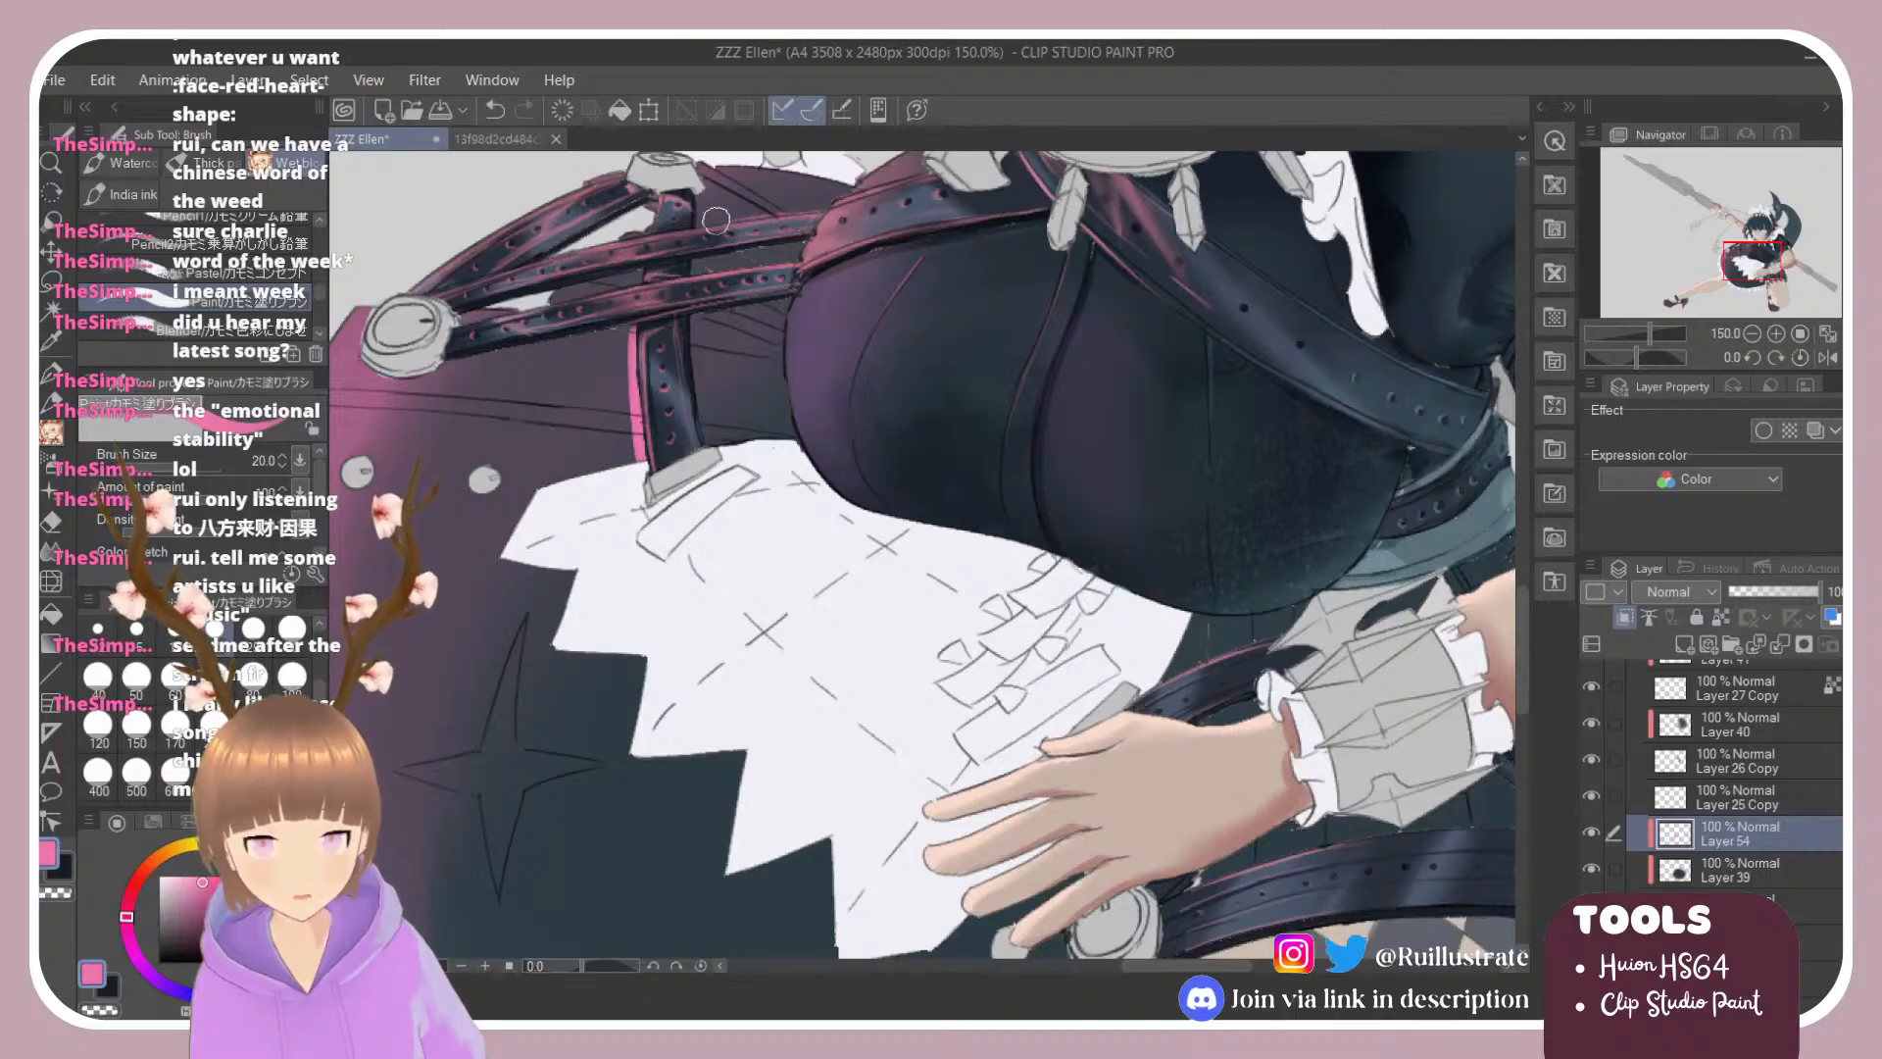
pyautogui.click(211, 328)
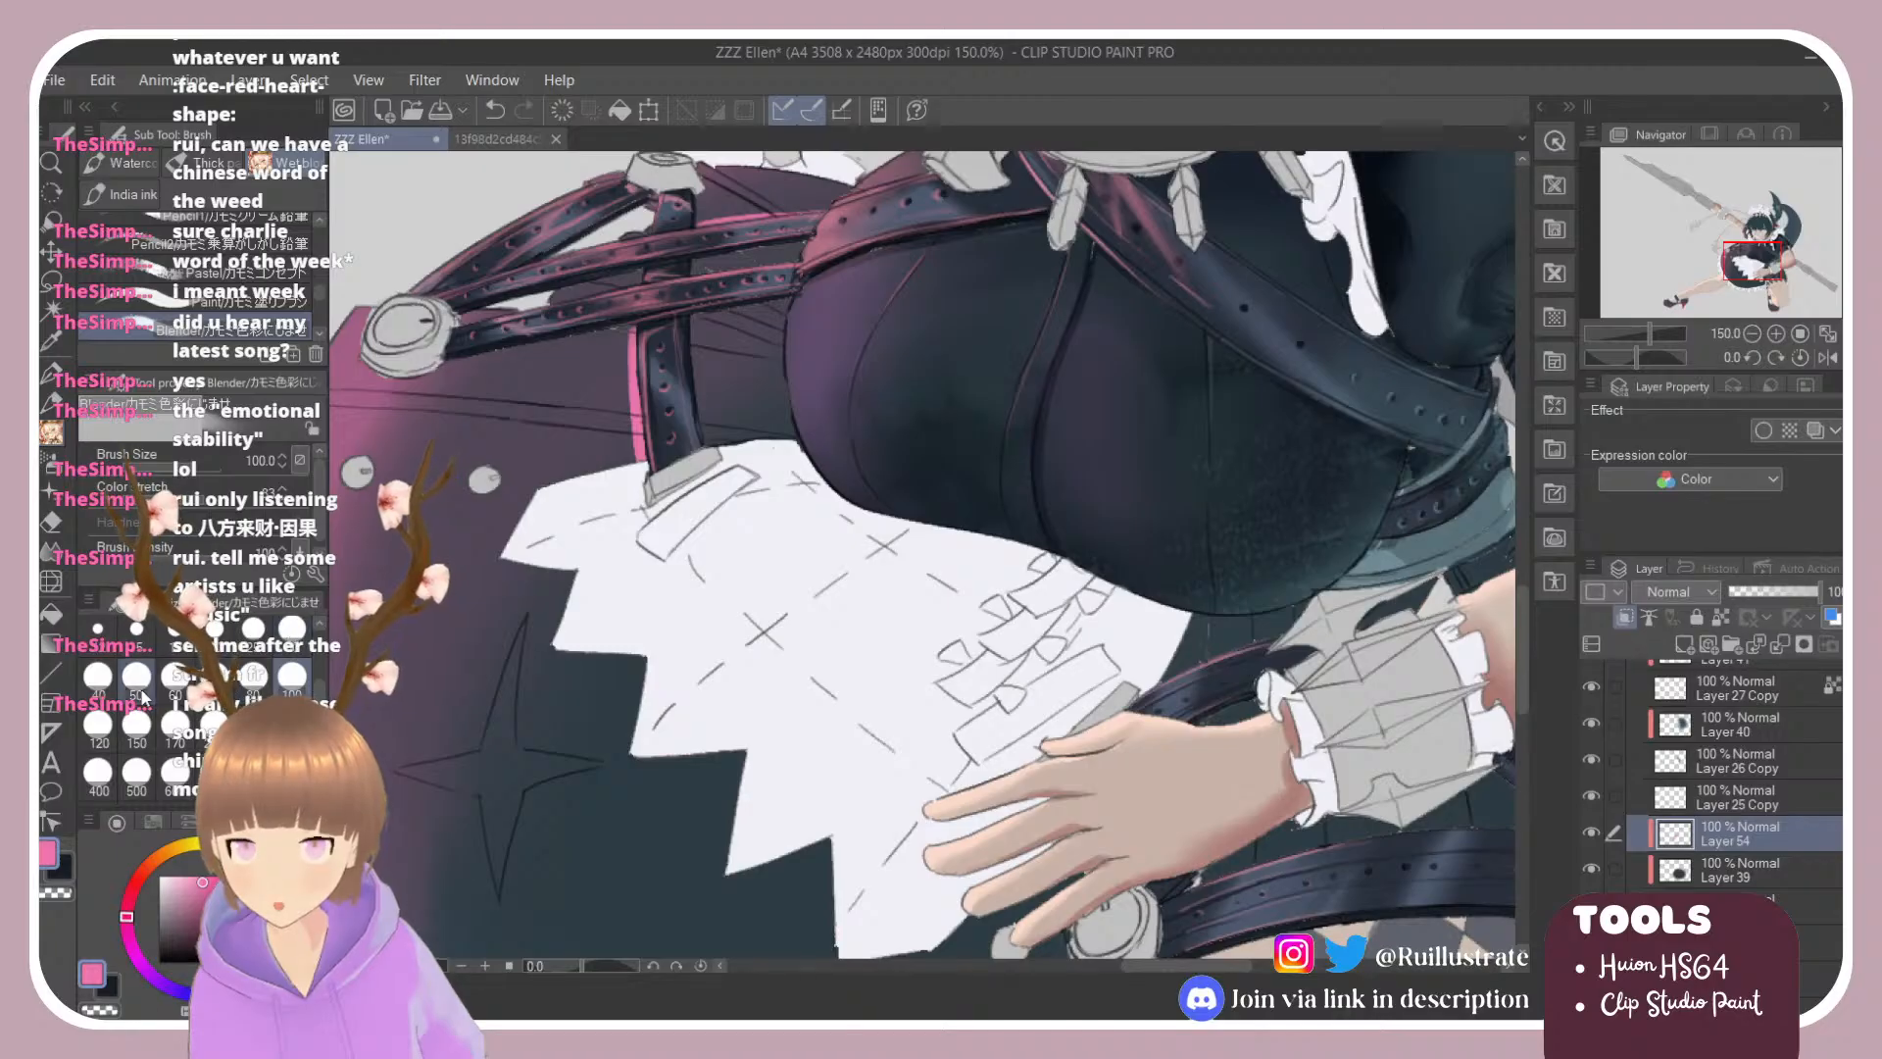
pyautogui.click(139, 690)
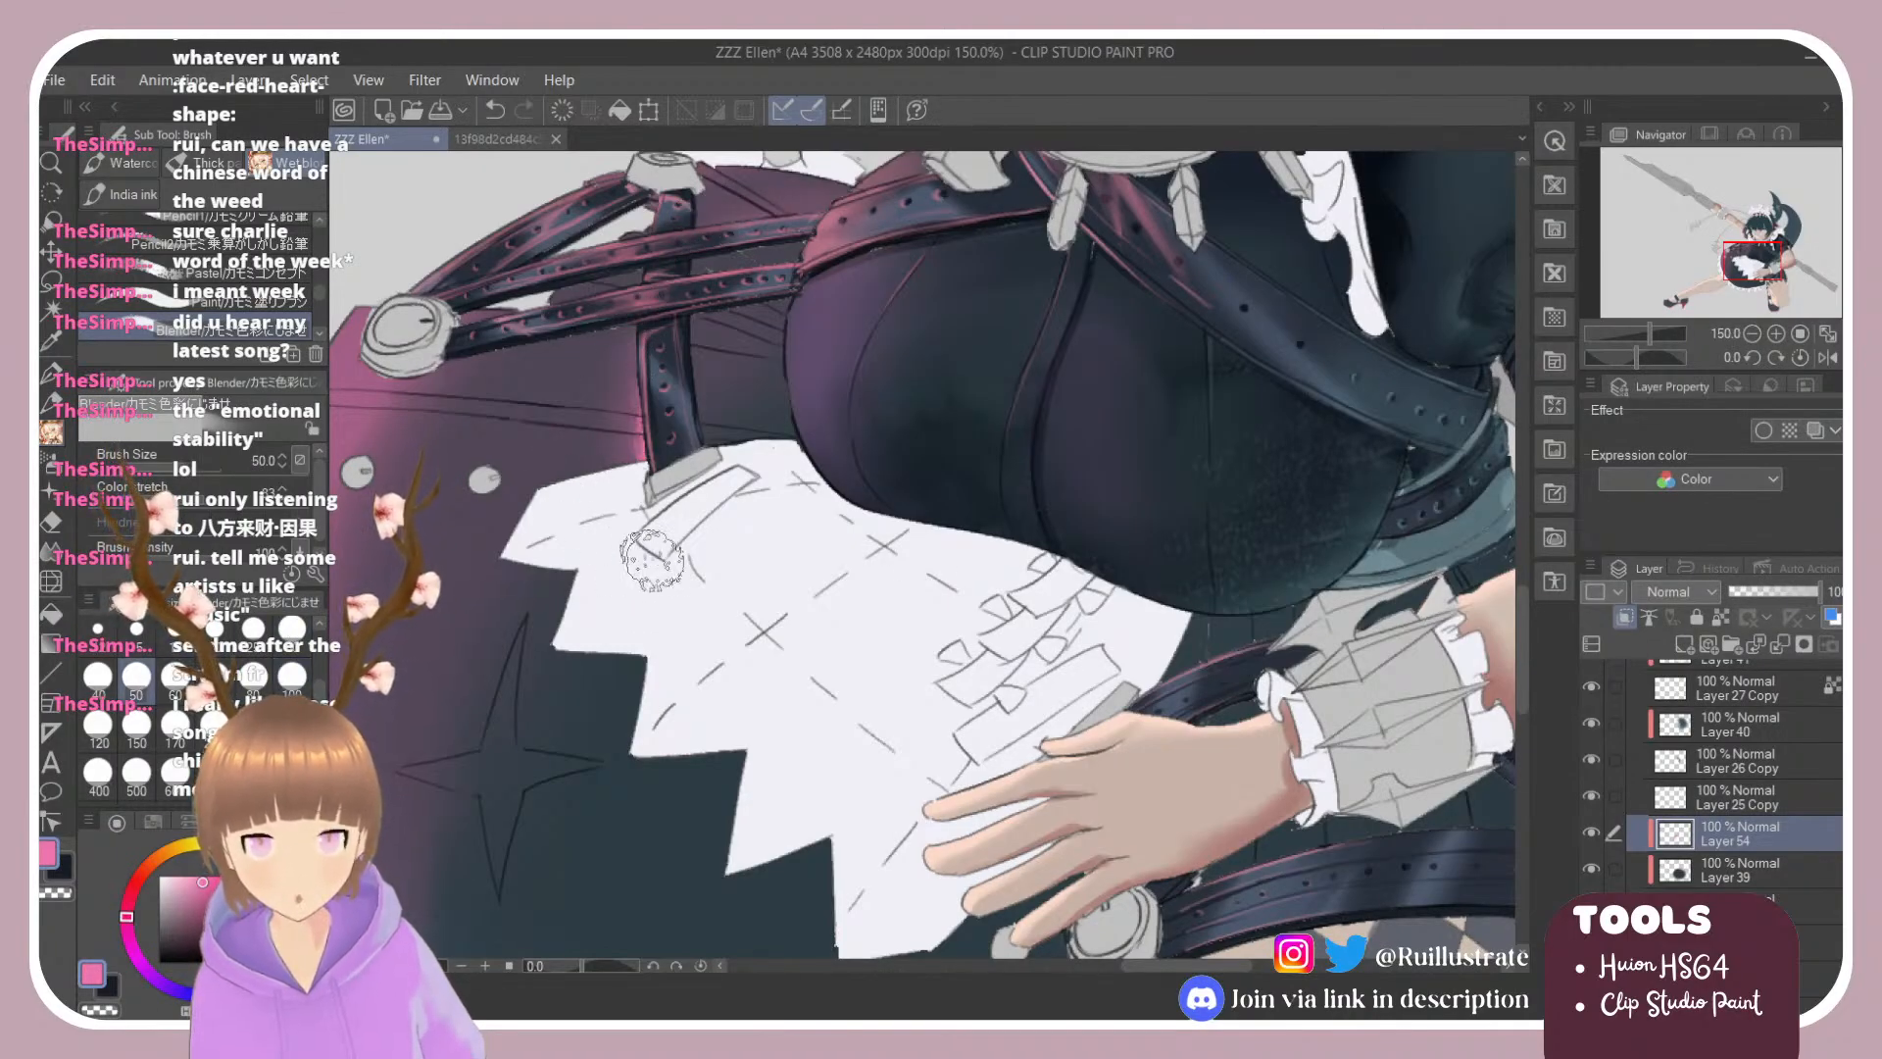
# Step: Paint pink highlights along both waistband seams of the skirt with the size 20 Paint brush and soften them with the Blender at size 20
pyautogui.scroll(-2, 707, 428)
pyautogui.scroll(2, 538, 544)
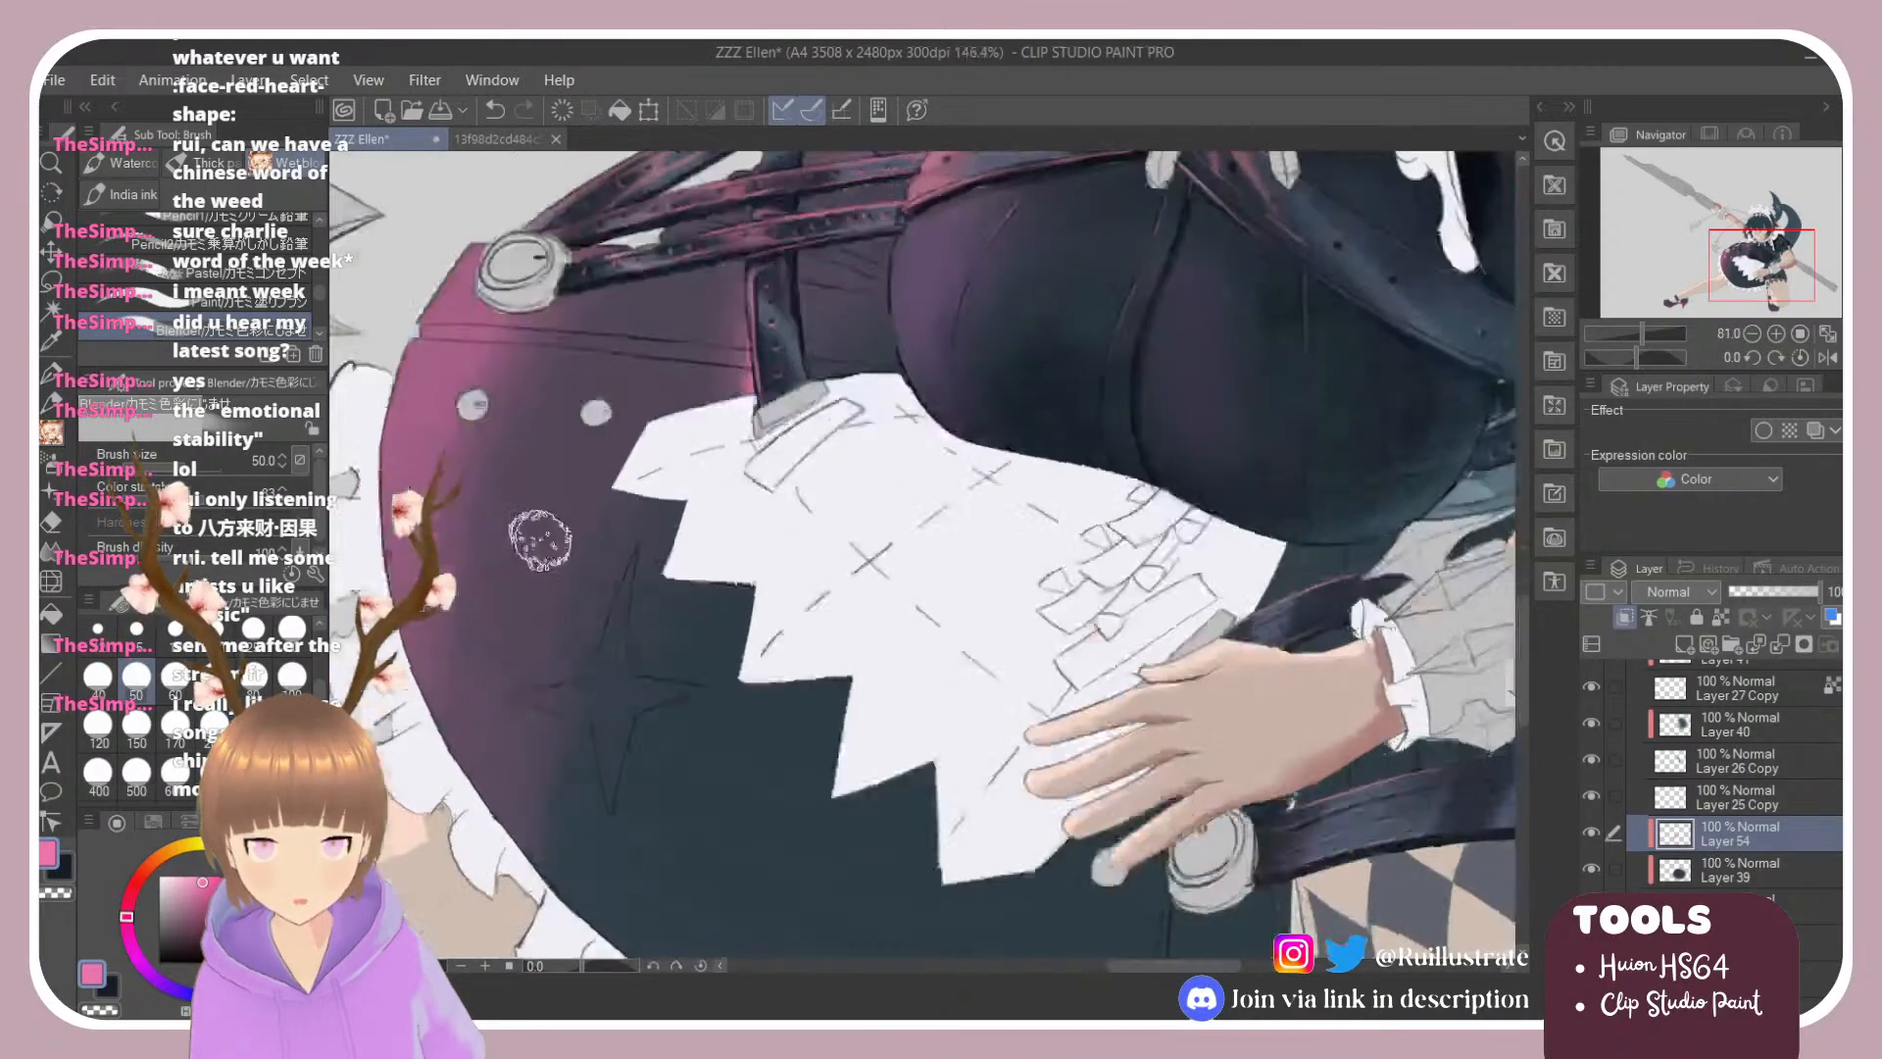
pyautogui.scroll(-1, 540, 470)
pyautogui.press('r')
pyautogui.moveTo(540, 470); pyautogui.dragTo(581, 239)
pyautogui.scroll(4, 548, 441)
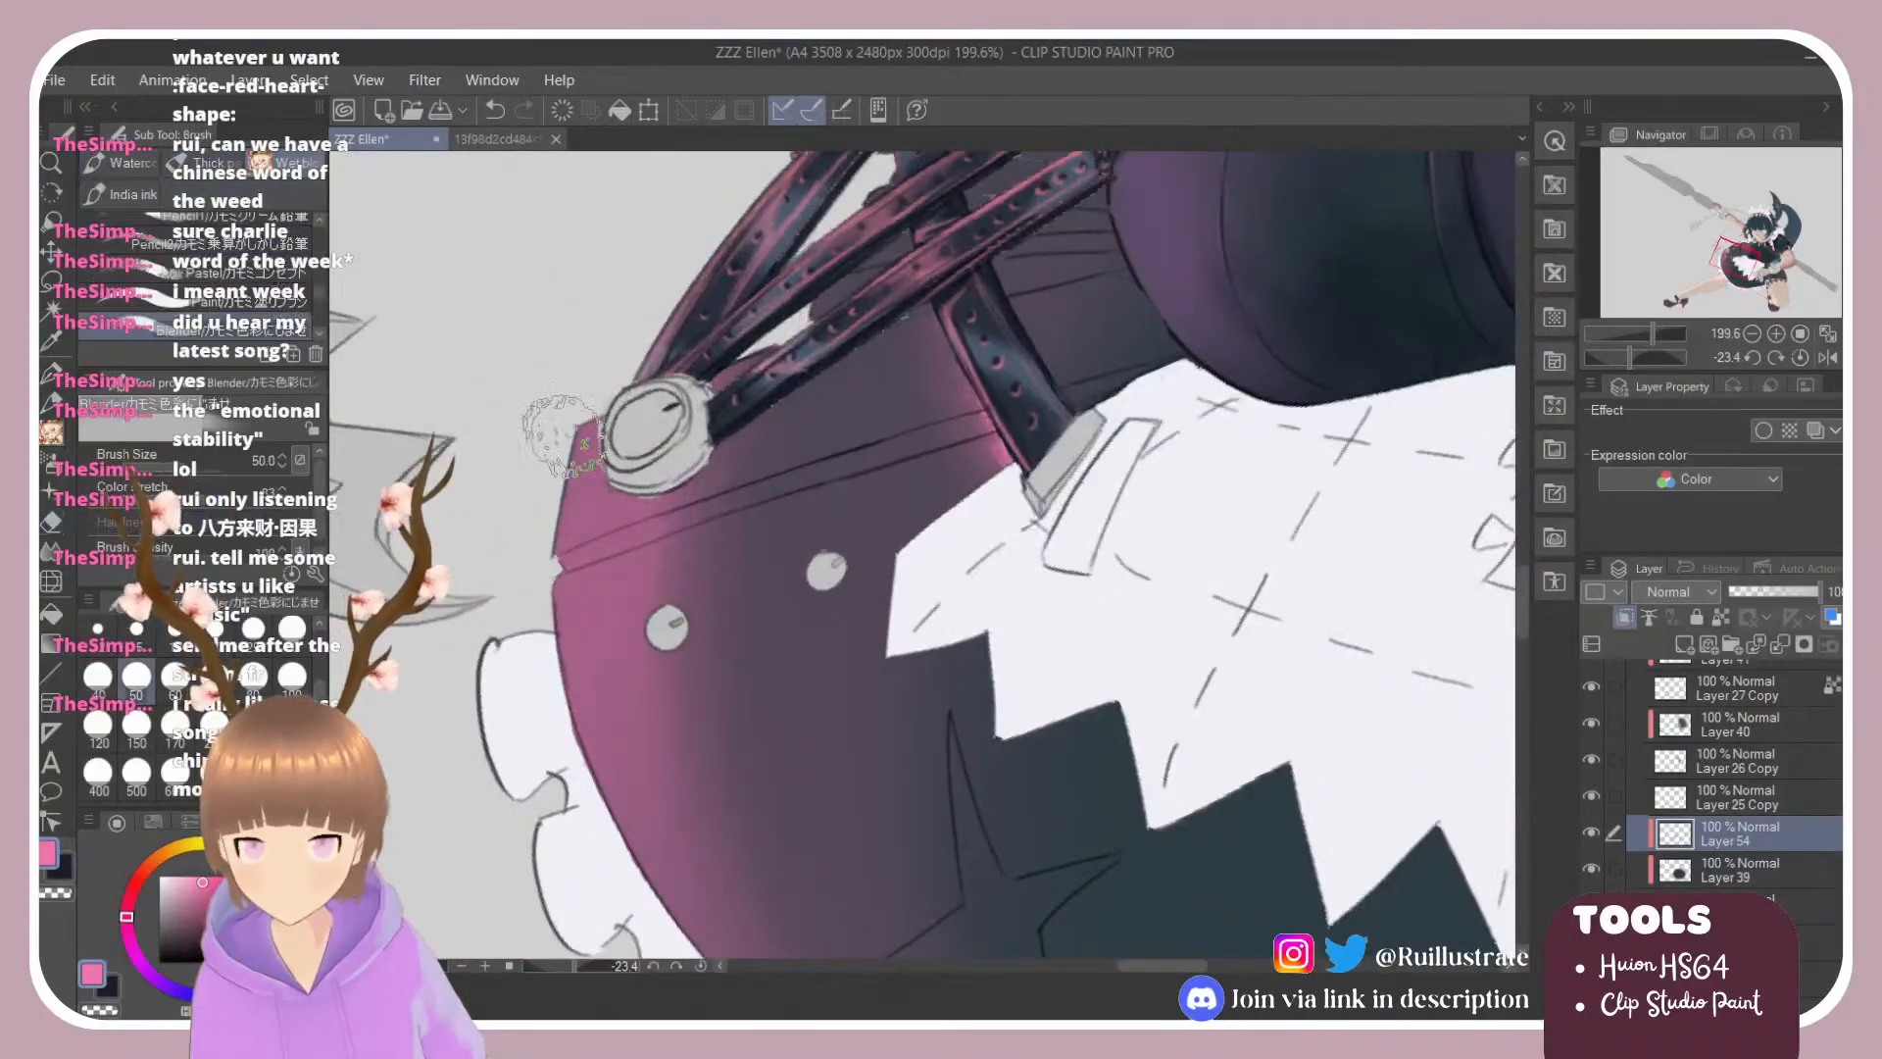
pyautogui.click(196, 302)
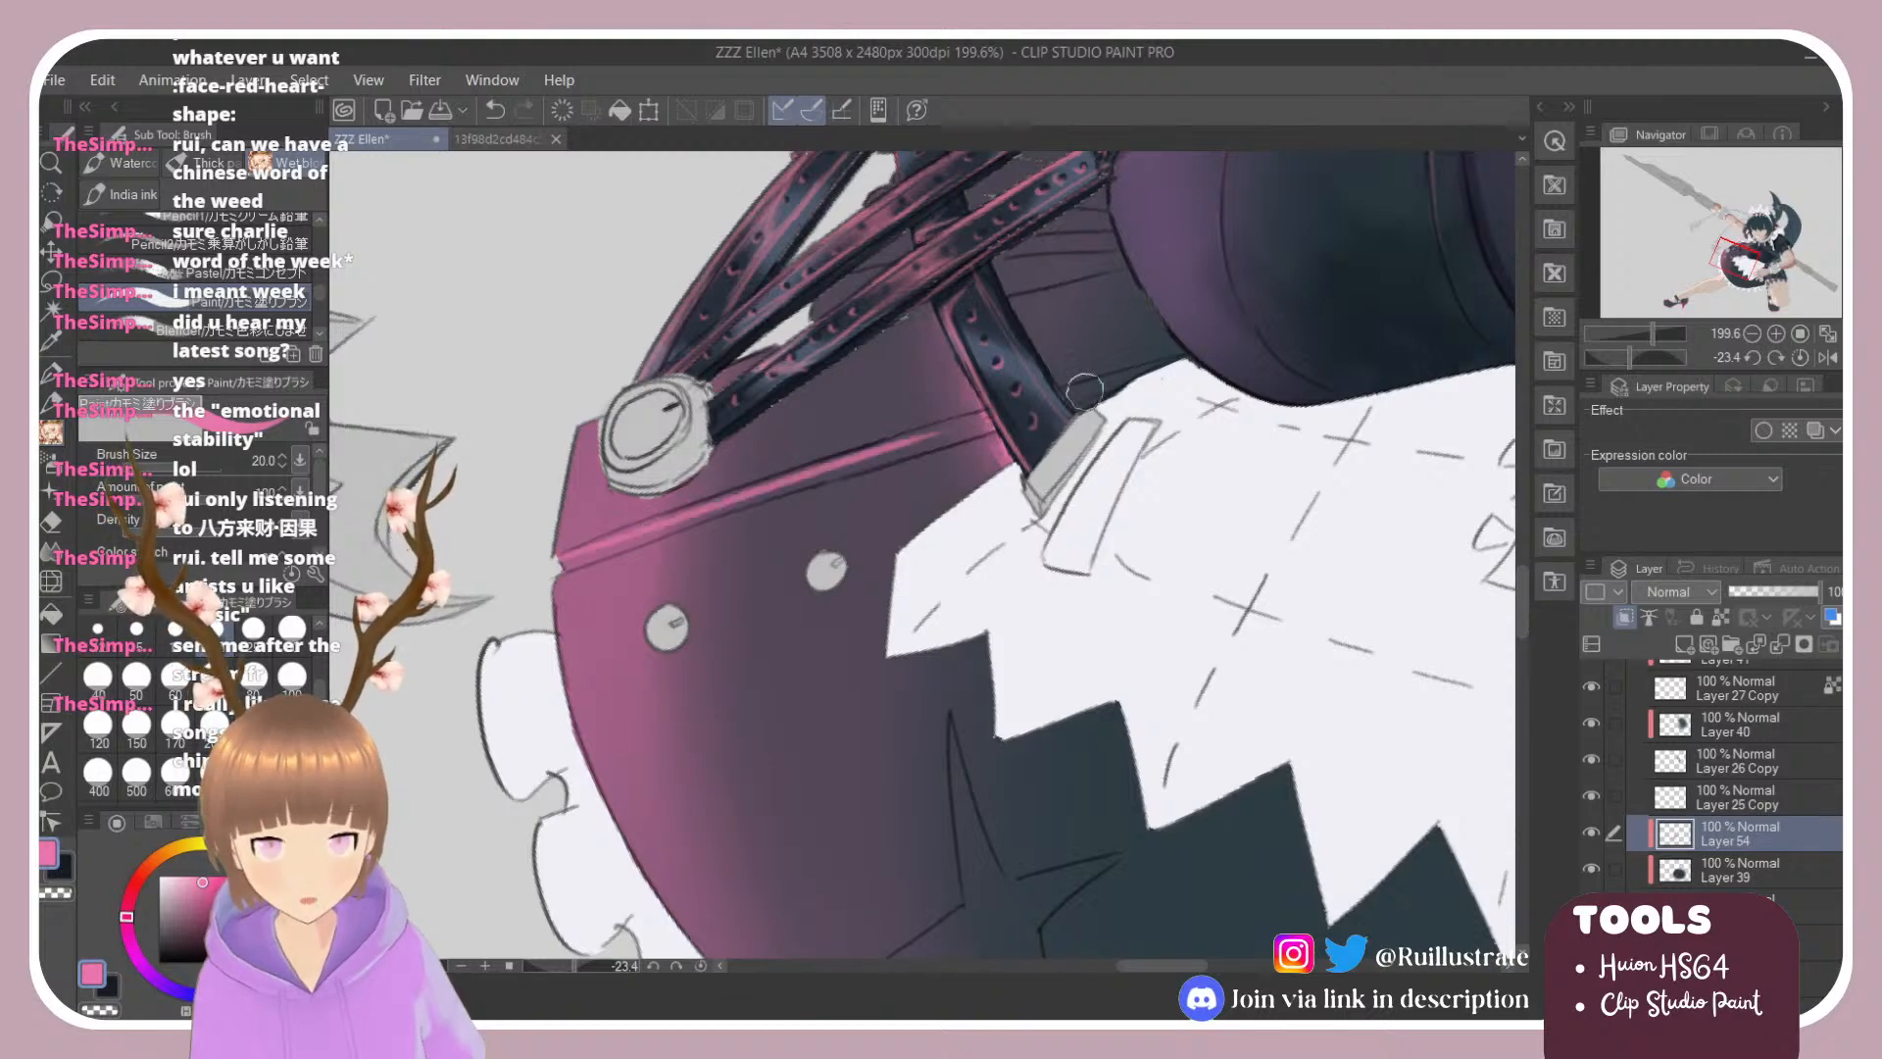
pyautogui.moveTo(542, 560); pyautogui.dragTo(1010, 387)
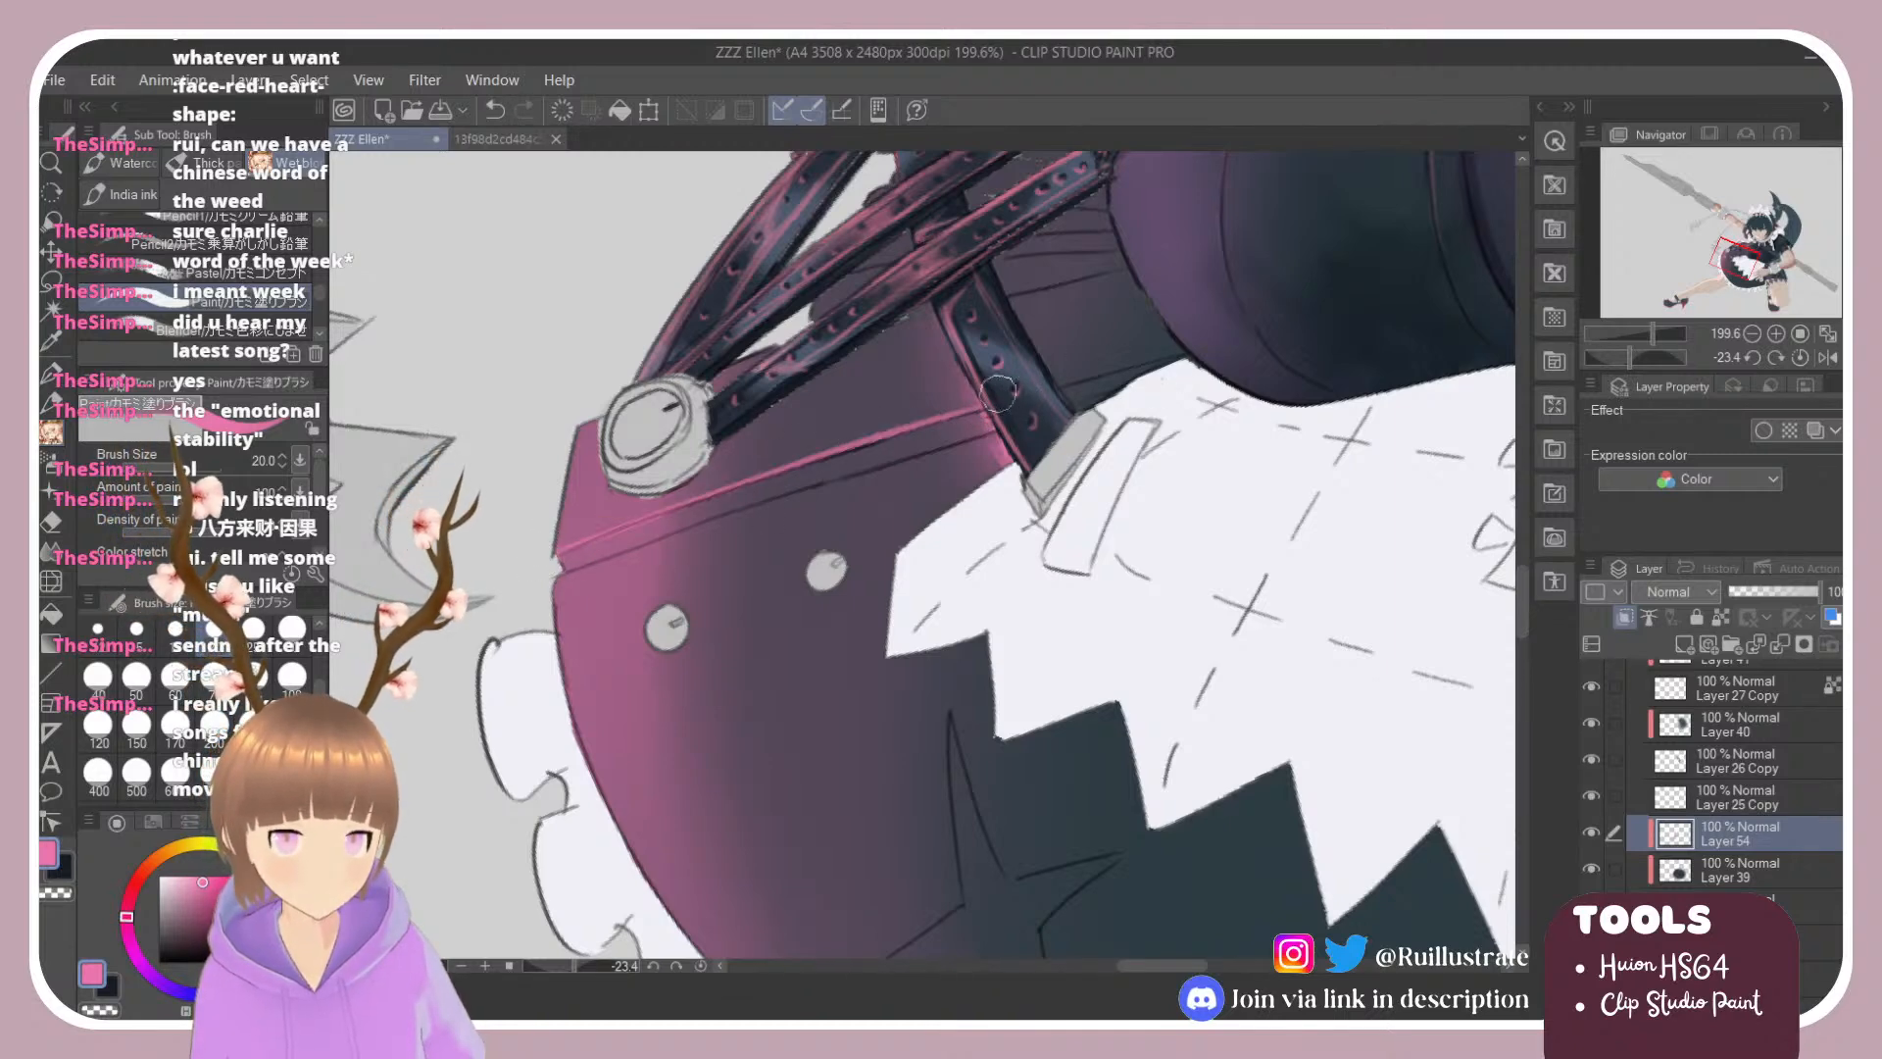
pyautogui.moveTo(558, 583); pyautogui.dragTo(845, 476)
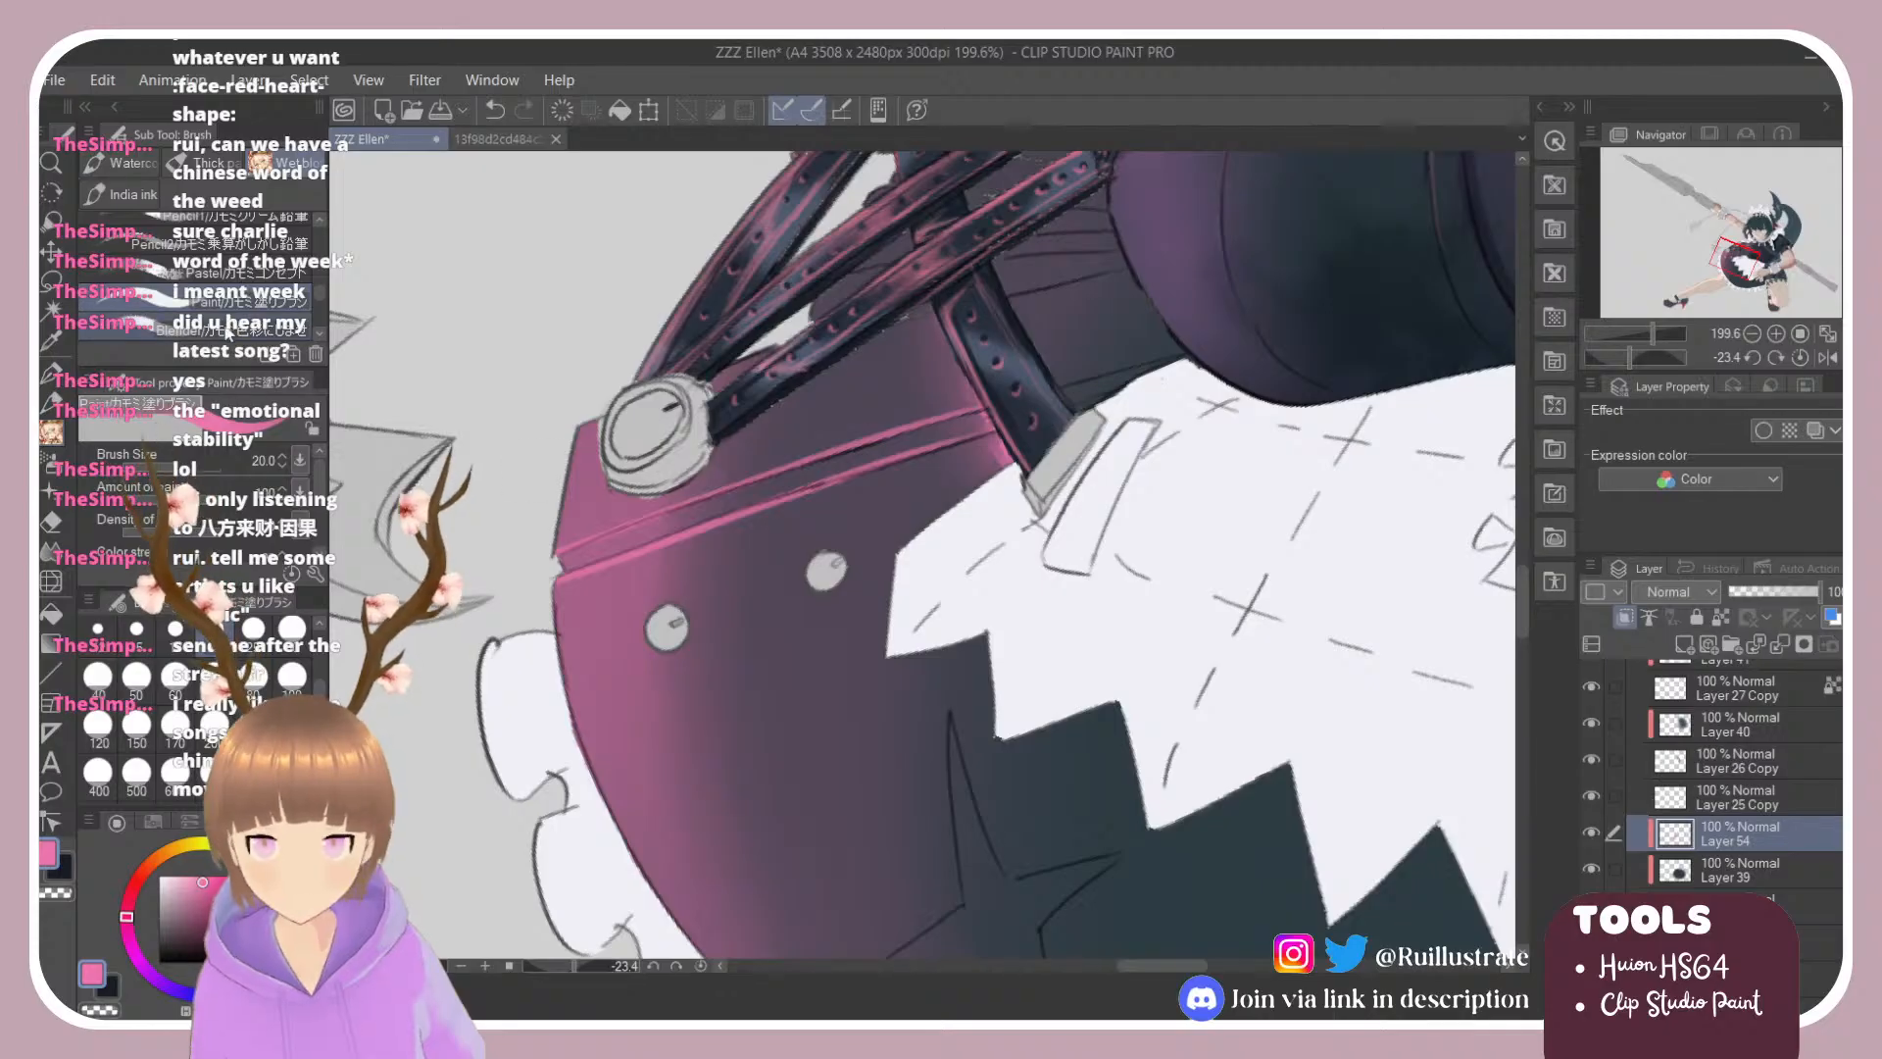
pyautogui.click(231, 331)
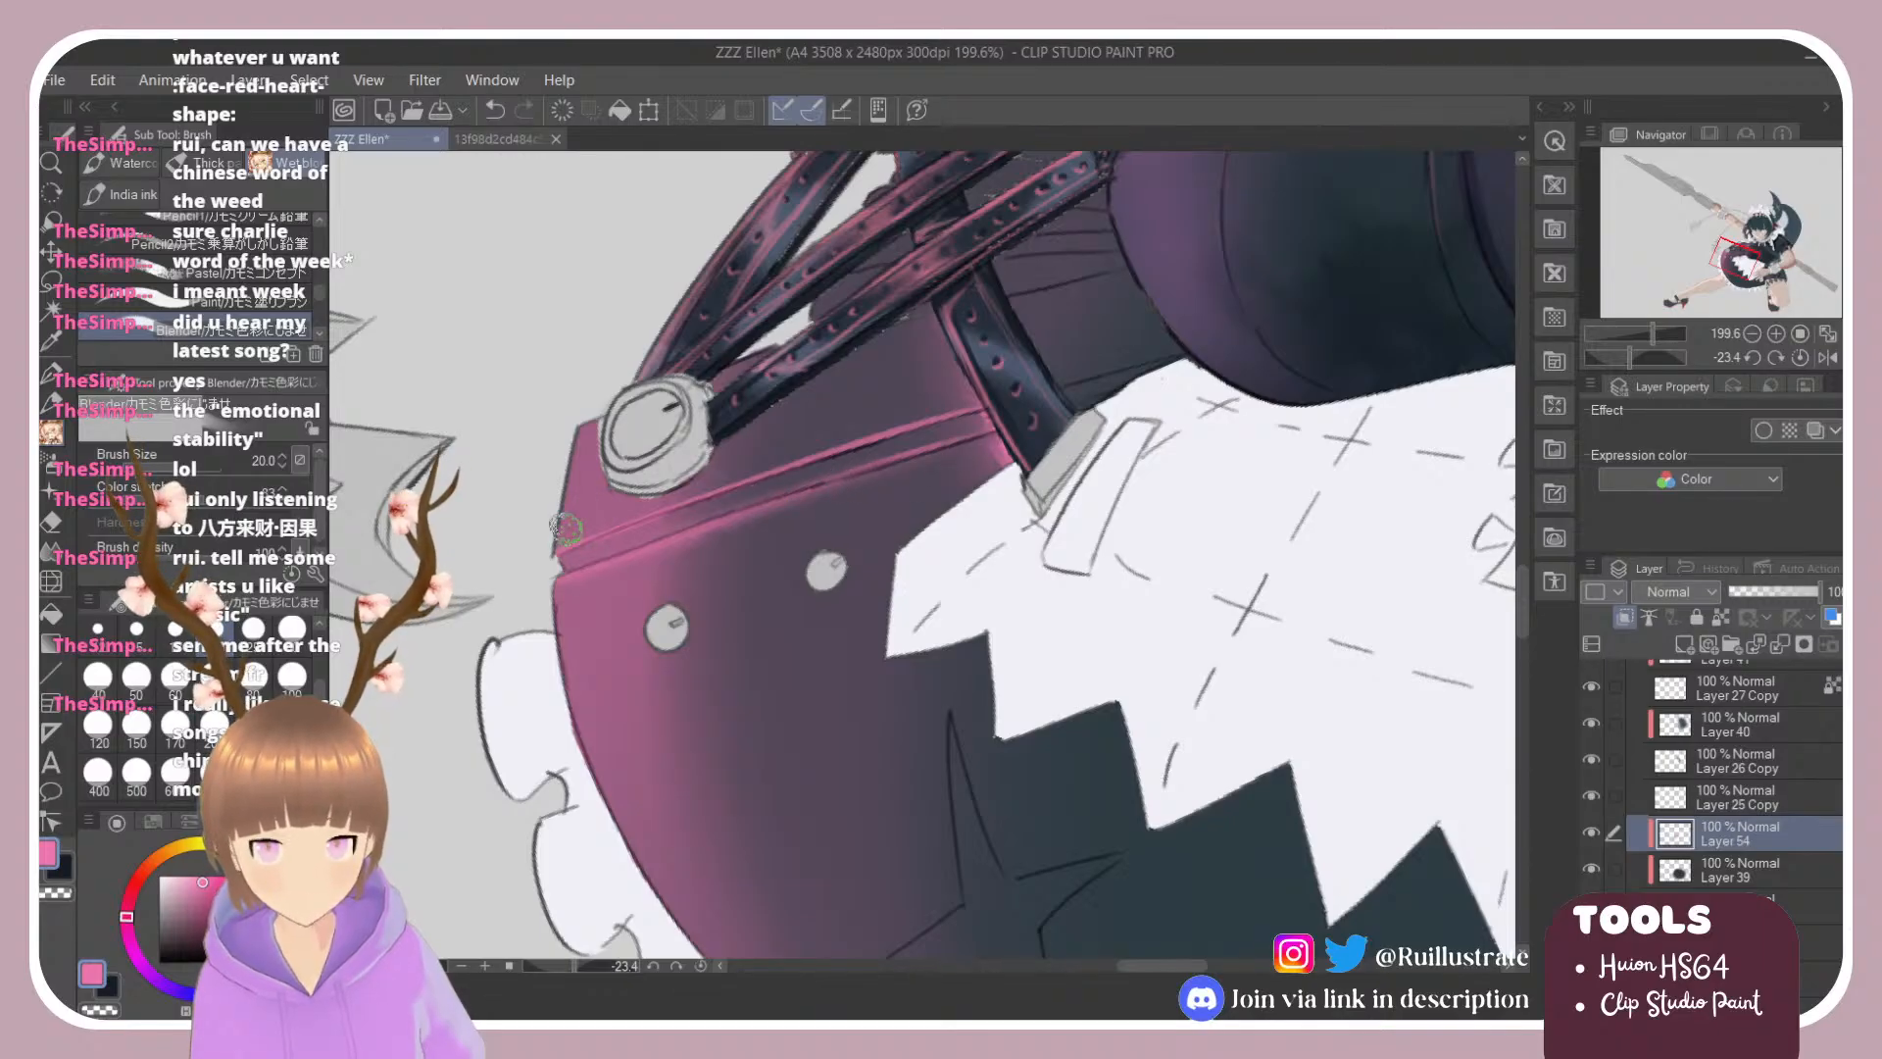
pyautogui.moveTo(566, 529); pyautogui.dragTo(985, 398)
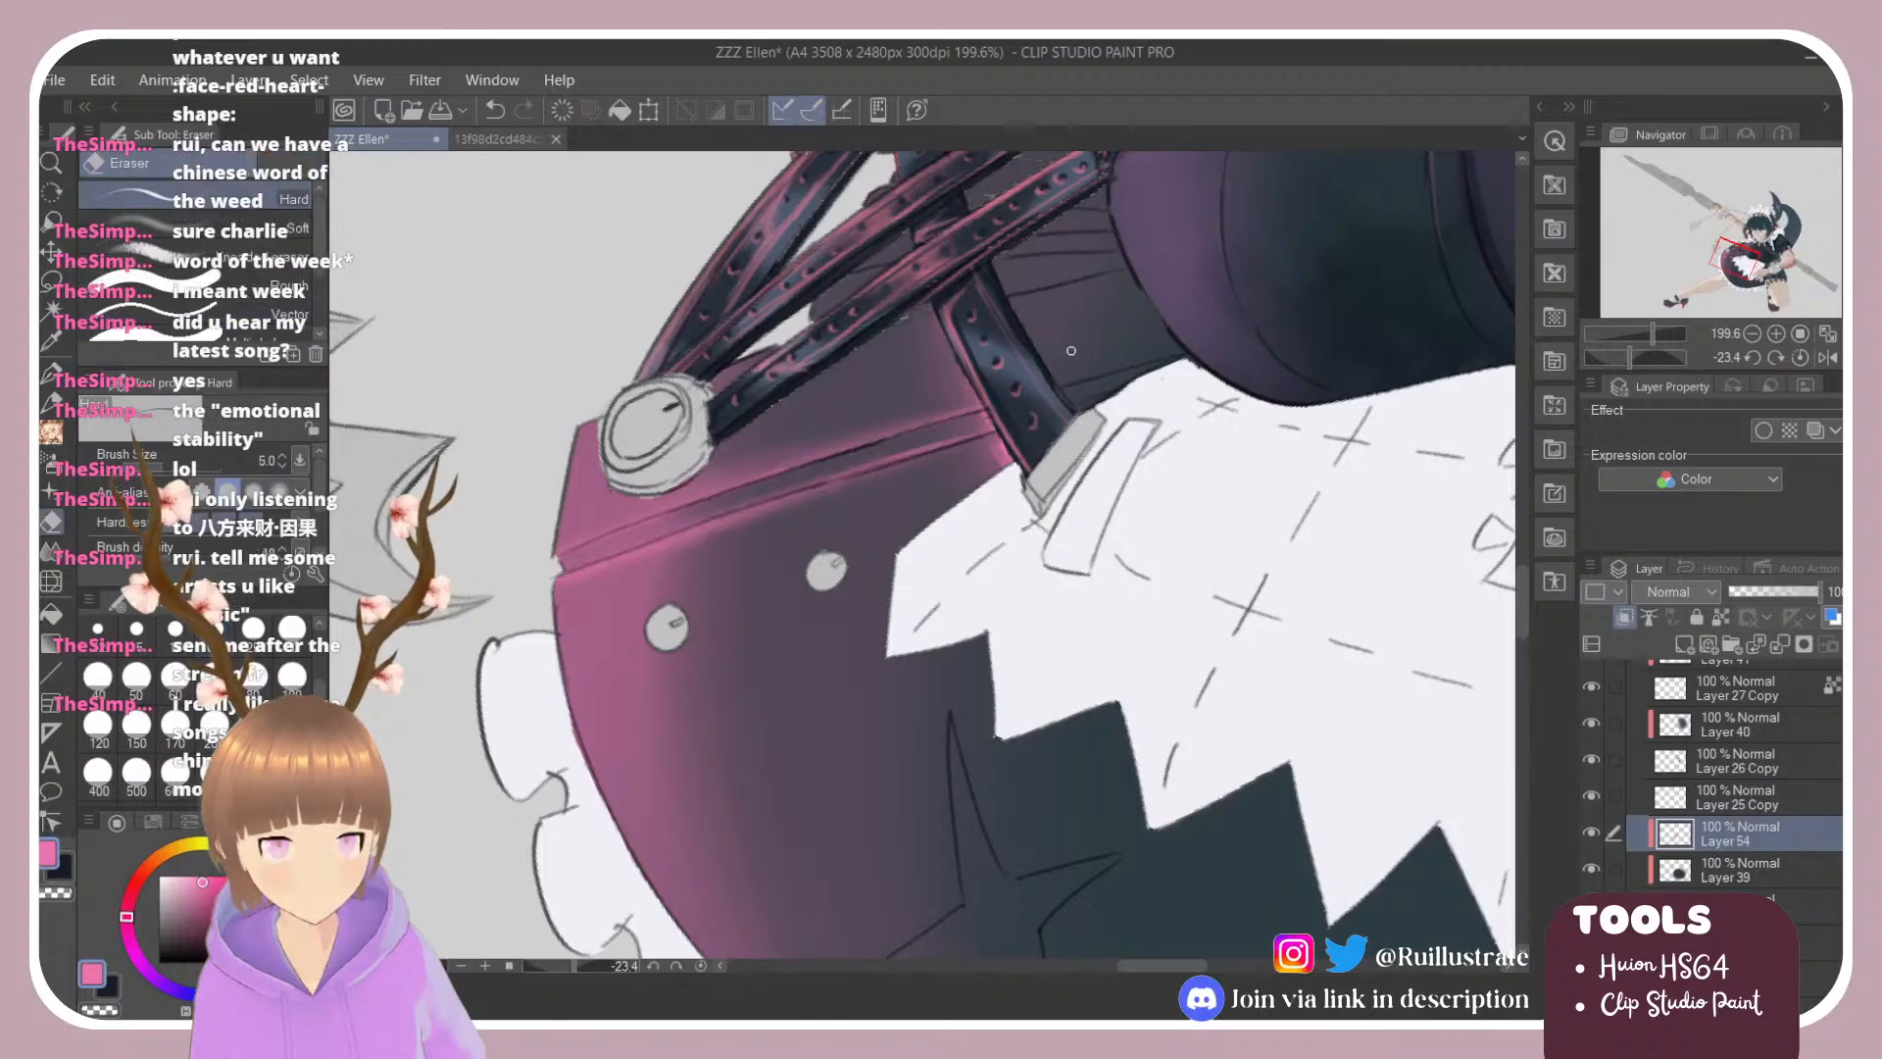
# Step: Add a pink accent on the skirt between the vertical strap and the bodice, and blend it with the size 20 Blender brush
pyautogui.click(233, 312)
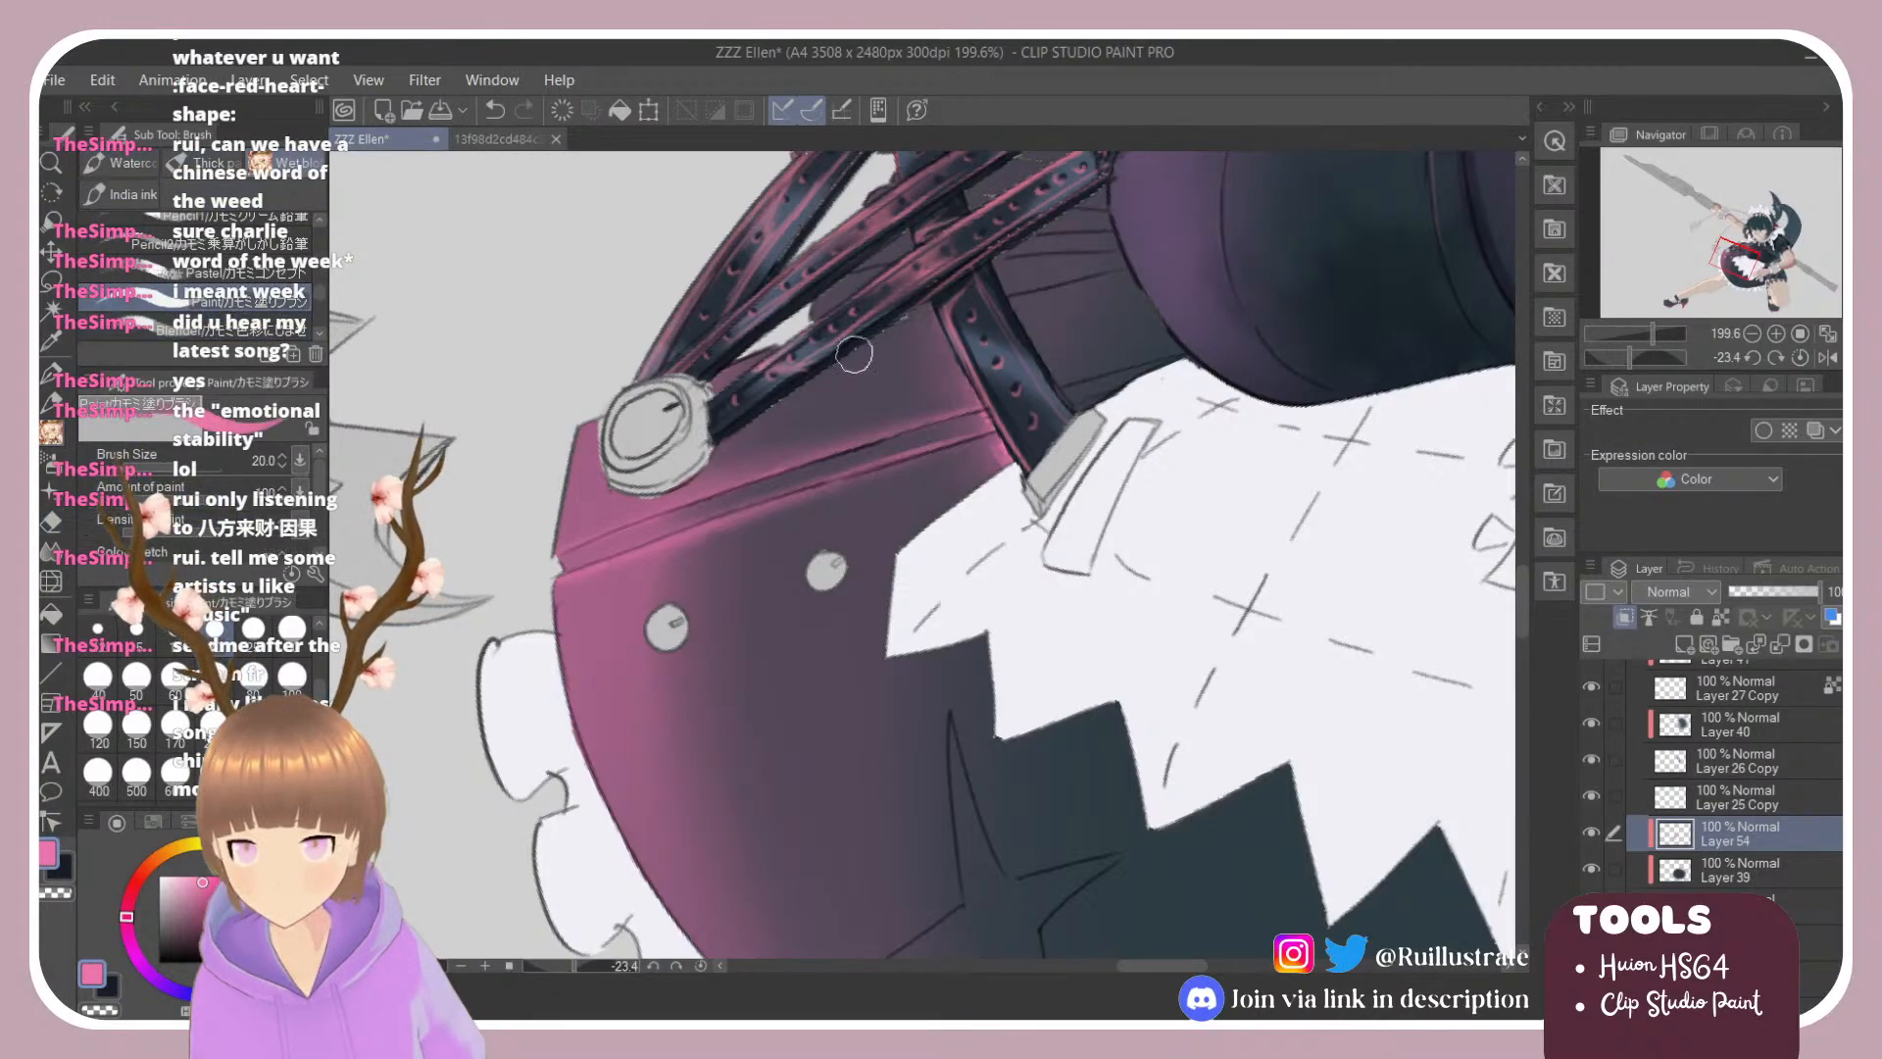
pyautogui.hotkey('ctrl', 'z')
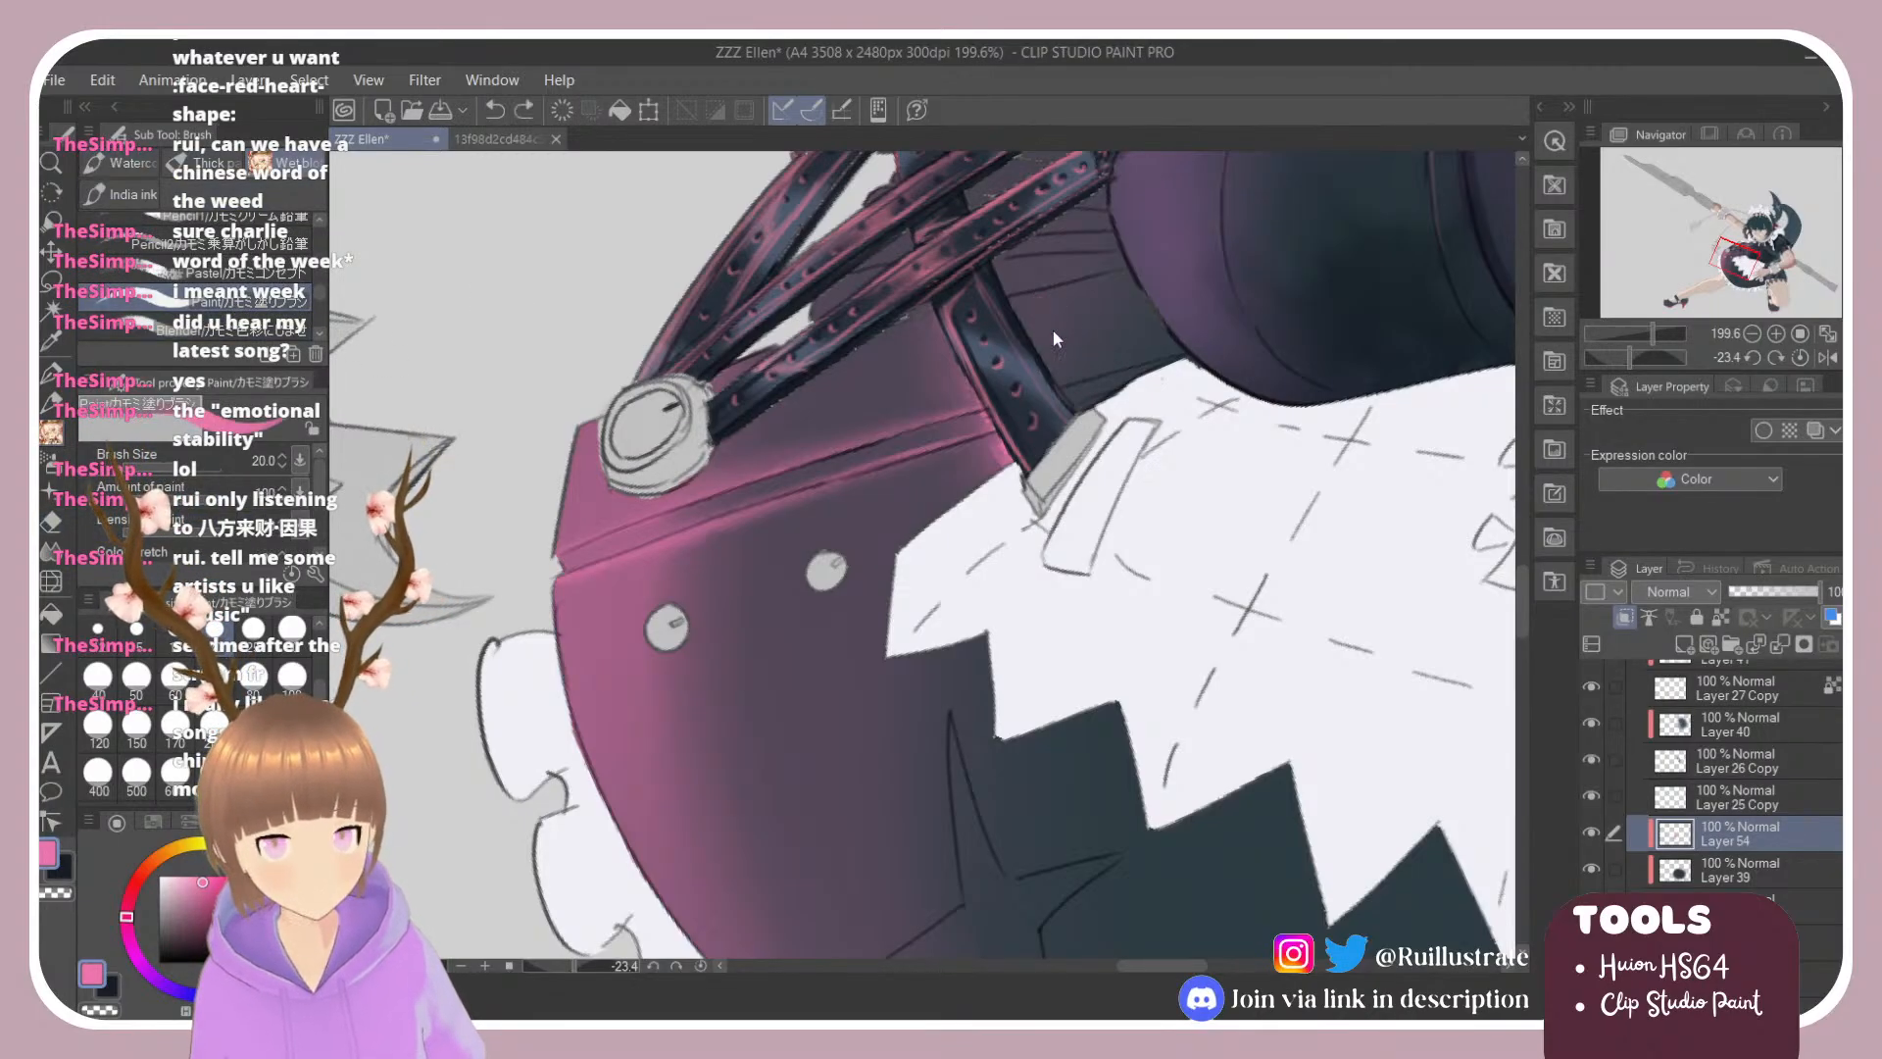
pyautogui.moveTo(1047, 315)
pyautogui.mouseDown()
pyautogui.moveTo(1078, 380)
pyautogui.moveTo(1176, 348)
pyautogui.mouseUp()
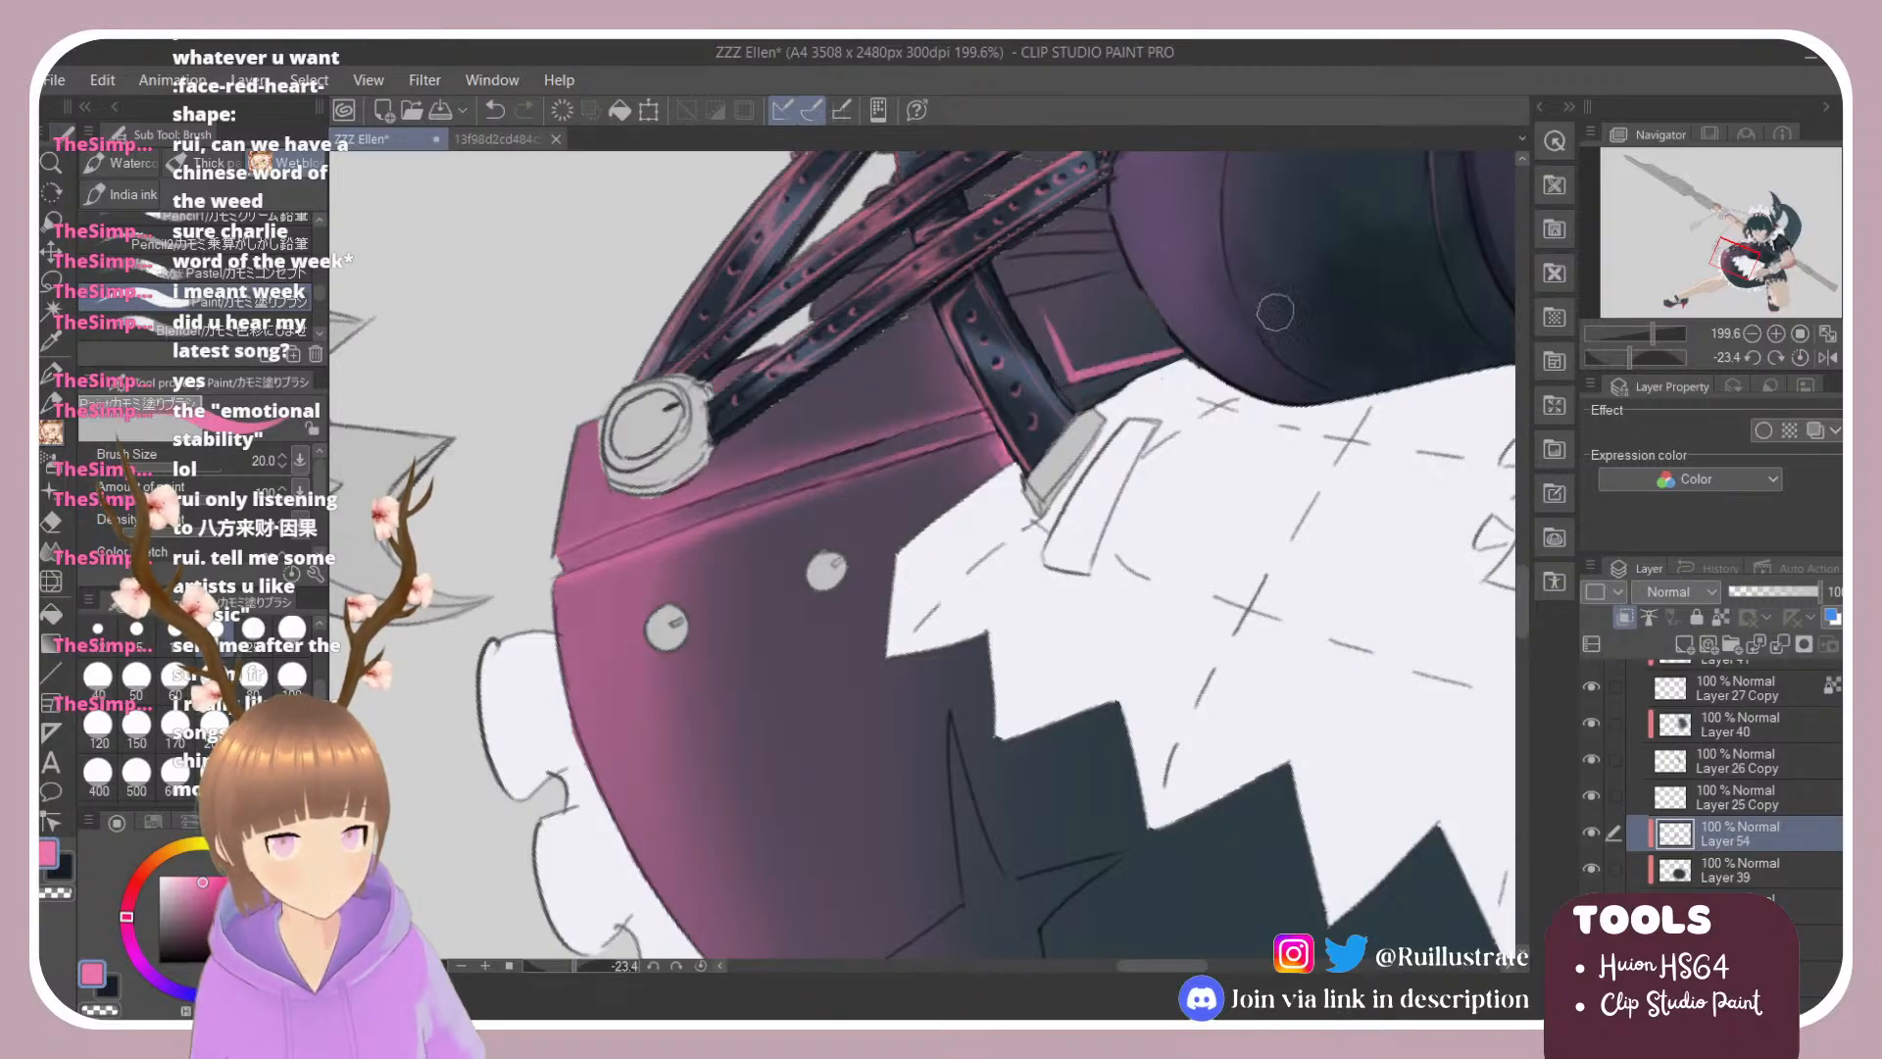
pyautogui.click(232, 327)
pyautogui.moveTo(1024, 319)
pyautogui.mouseDown()
pyautogui.moveTo(1066, 359)
pyautogui.moveTo(1074, 296)
pyautogui.moveTo(1081, 361)
pyautogui.moveTo(1032, 273)
pyautogui.moveTo(1117, 393)
pyautogui.moveTo(1079, 368)
pyautogui.moveTo(1146, 346)
pyautogui.moveTo(1077, 356)
pyautogui.moveTo(1079, 257)
pyautogui.mouseUp()
pyautogui.moveTo(1073, 381)
pyautogui.mouseDown()
pyautogui.moveTo(1065, 258)
pyautogui.moveTo(1114, 374)
pyautogui.moveTo(1094, 312)
pyautogui.moveTo(1095, 369)
pyautogui.moveTo(1049, 323)
pyautogui.moveTo(1073, 365)
pyautogui.moveTo(1049, 226)
pyautogui.moveTo(1089, 357)
pyautogui.moveTo(1058, 339)
pyautogui.moveTo(1034, 224)
pyautogui.moveTo(1039, 312)
pyautogui.mouseUp()
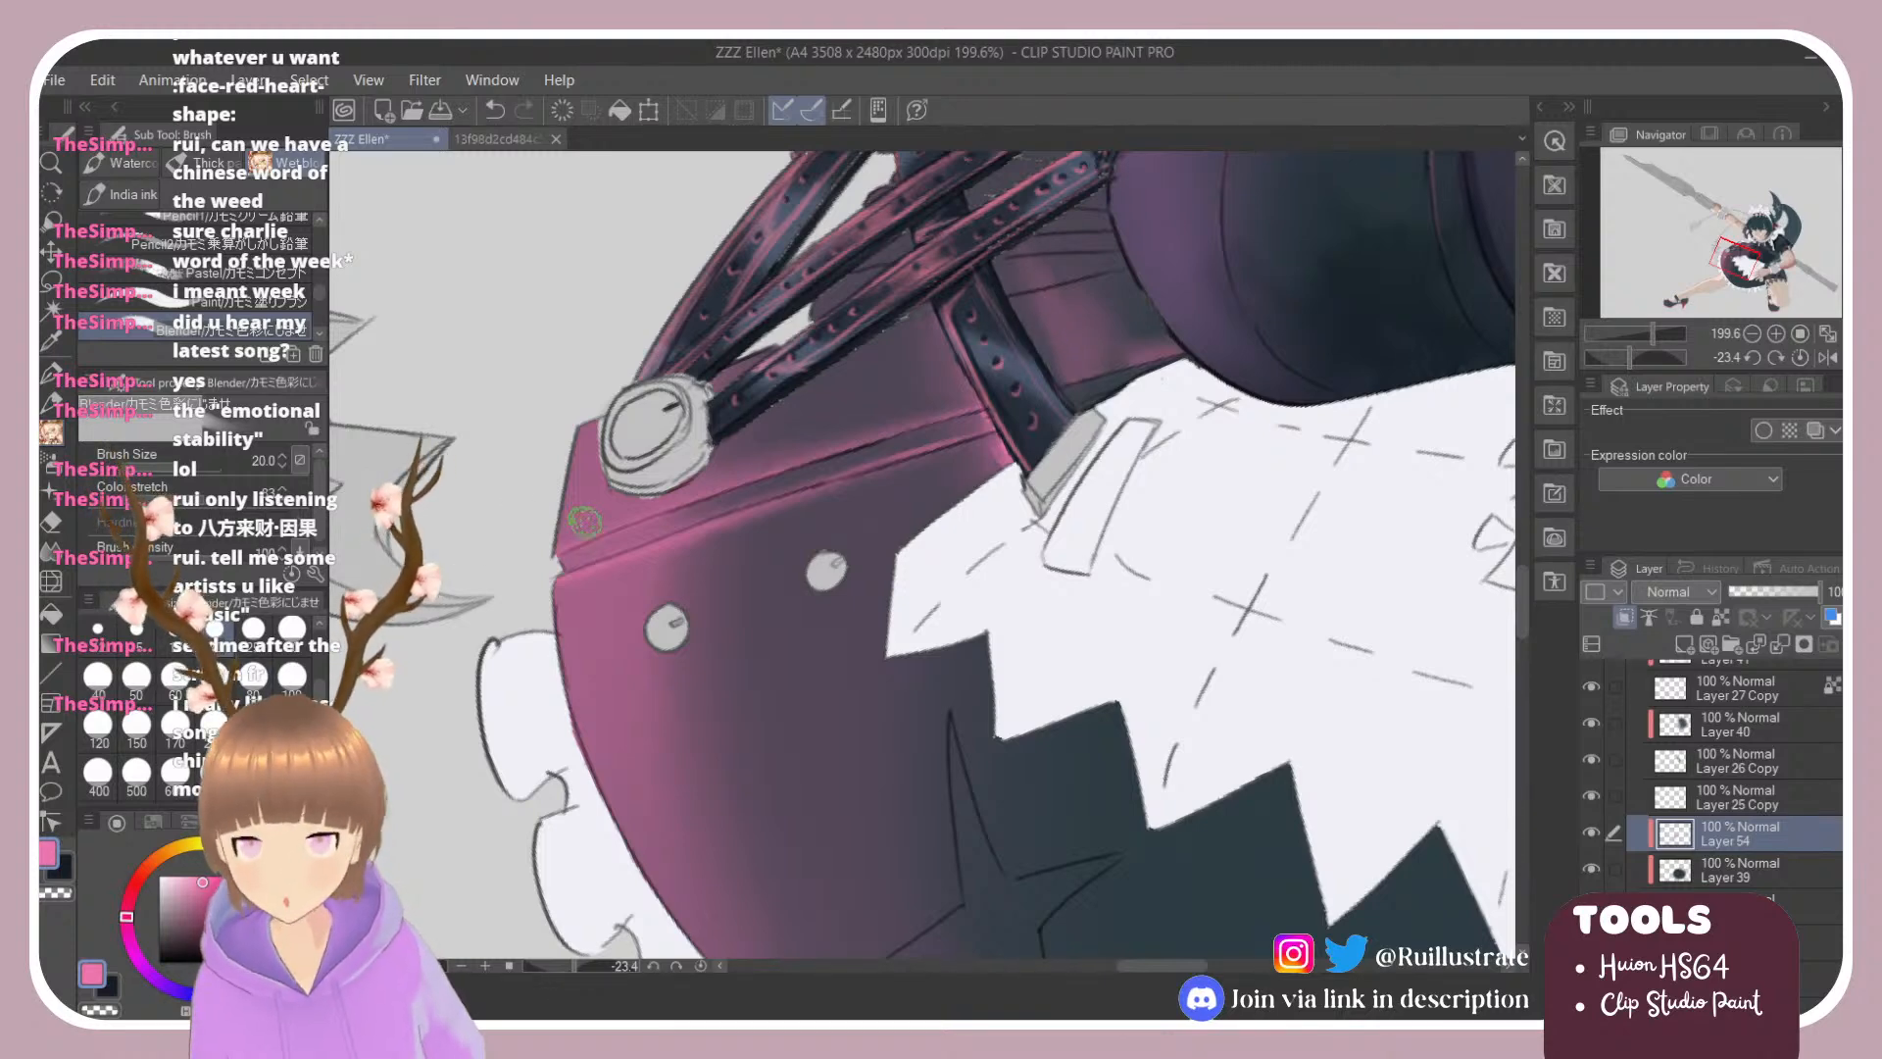
# Step: Carve a darker crease along the waistband seams below the round buckle with the Soft eraser at size 10, redoing strokes until clean
pyautogui.scroll(-2, 745, 498)
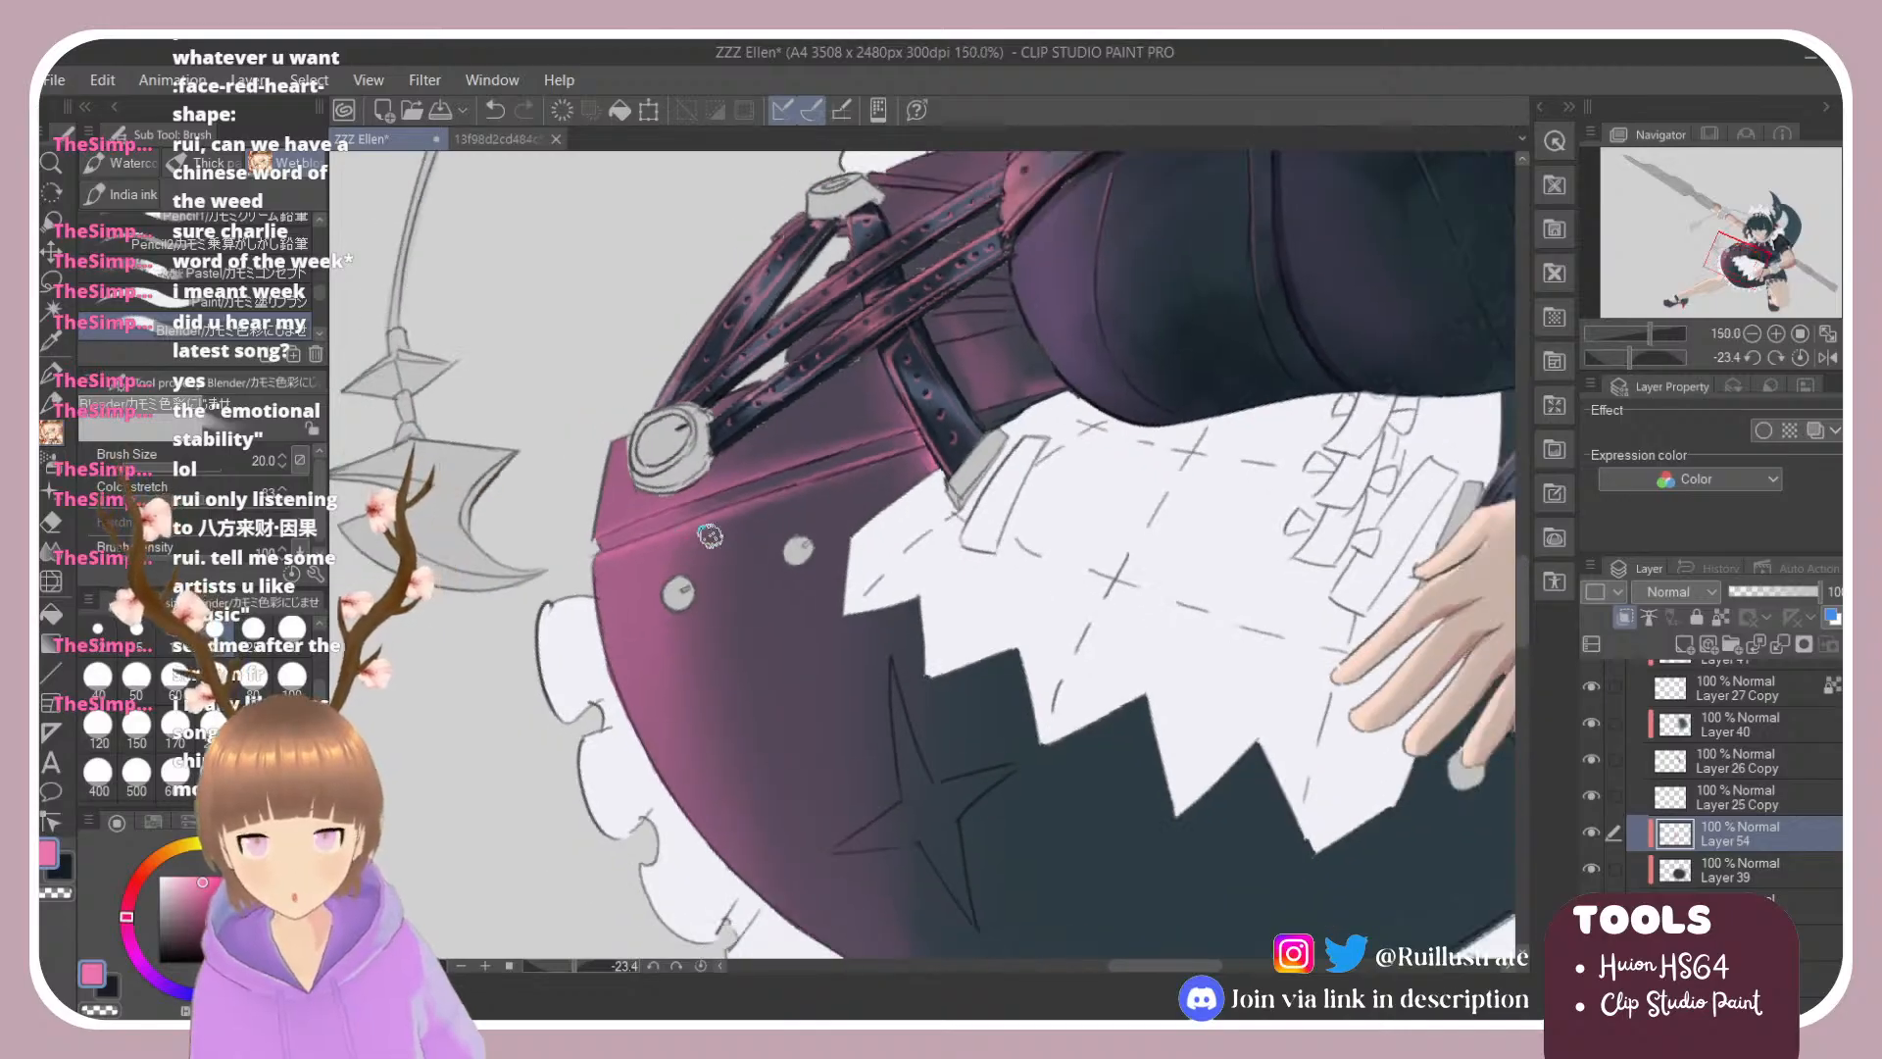
pyautogui.scroll(4, 723, 536)
pyautogui.press('e')
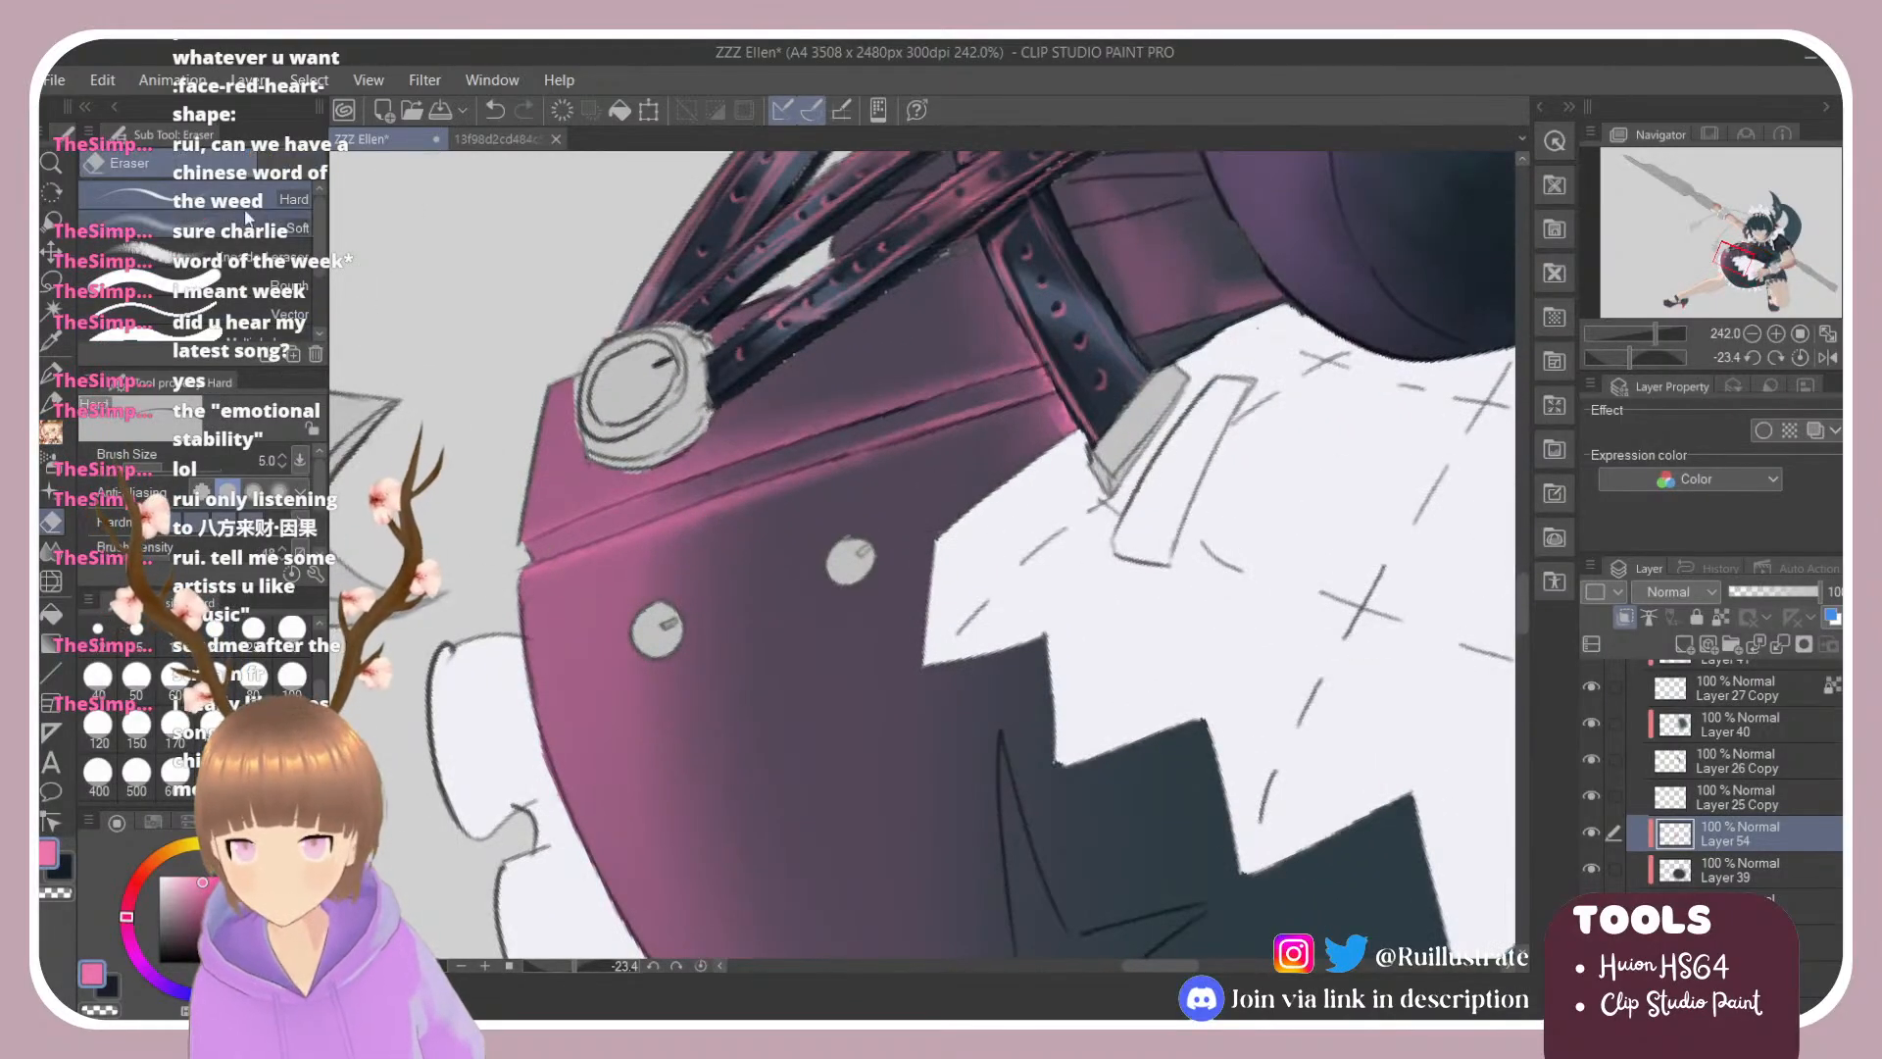
pyautogui.click(479, 139)
pyautogui.click(409, 139)
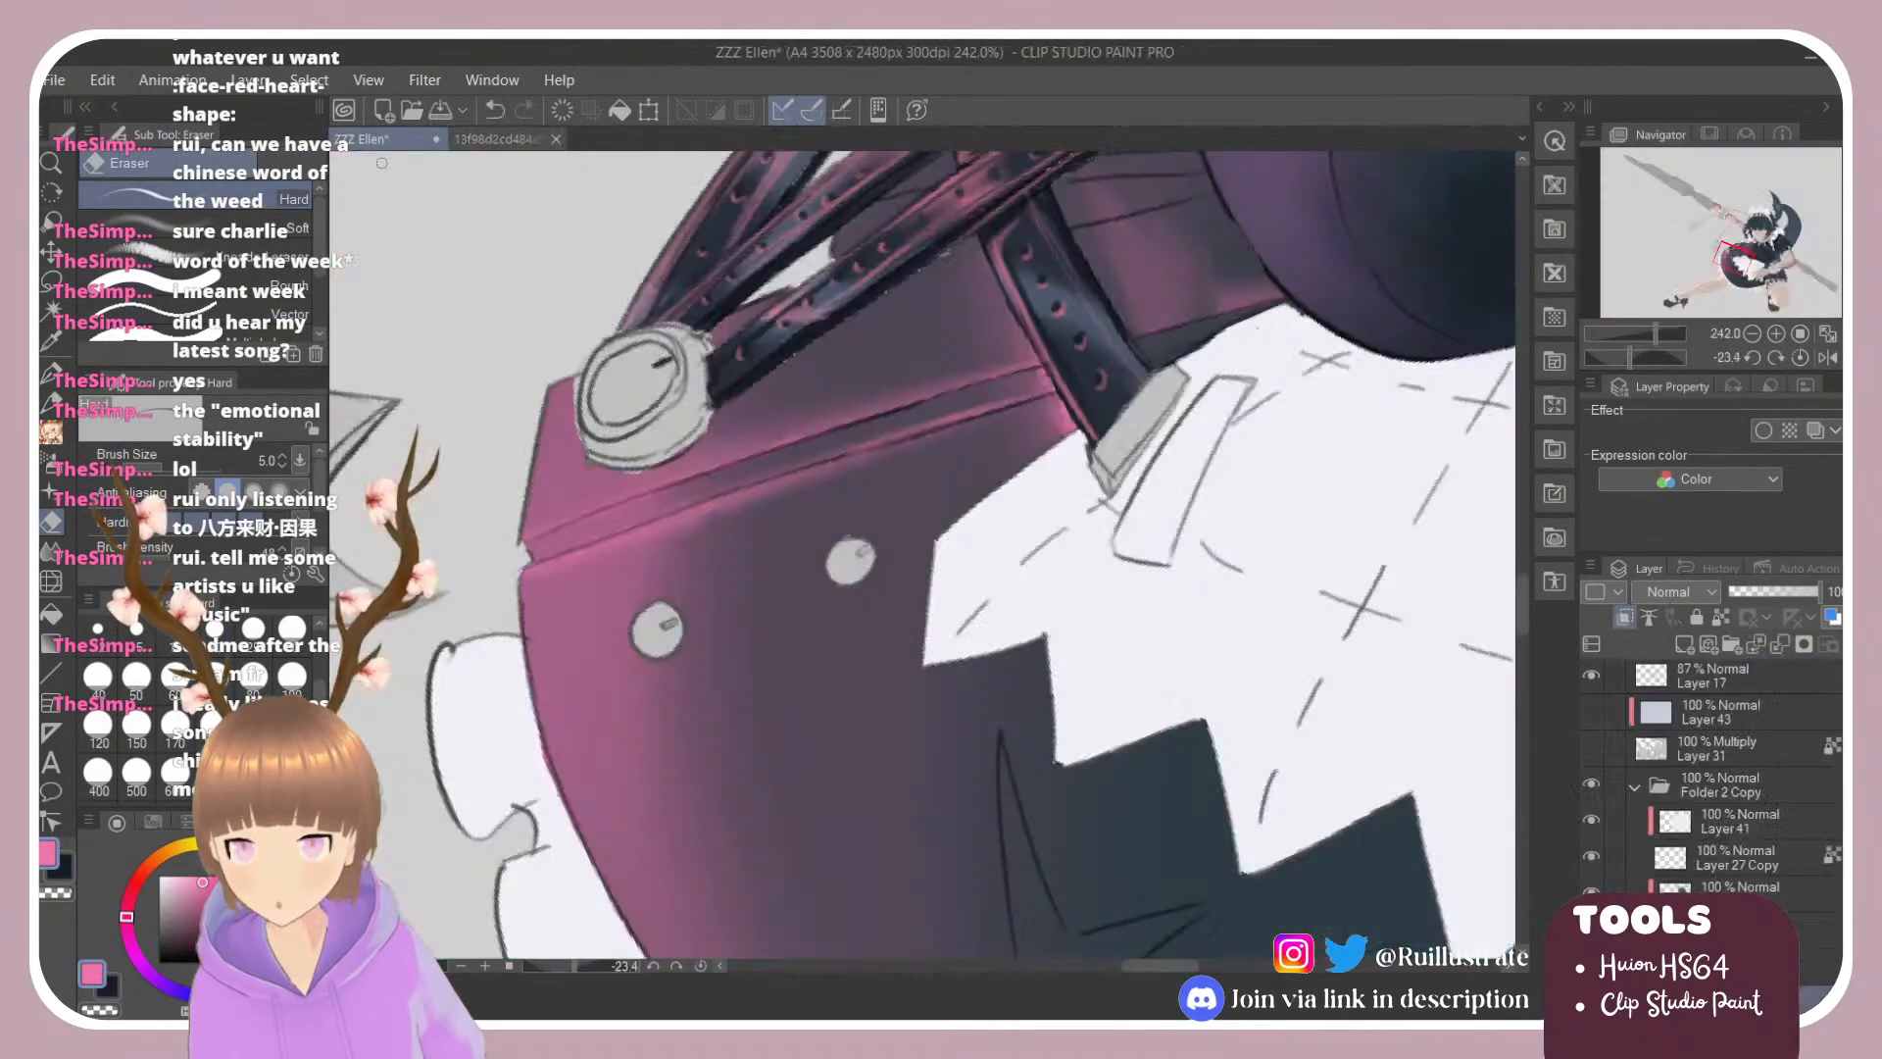
pyautogui.click(196, 226)
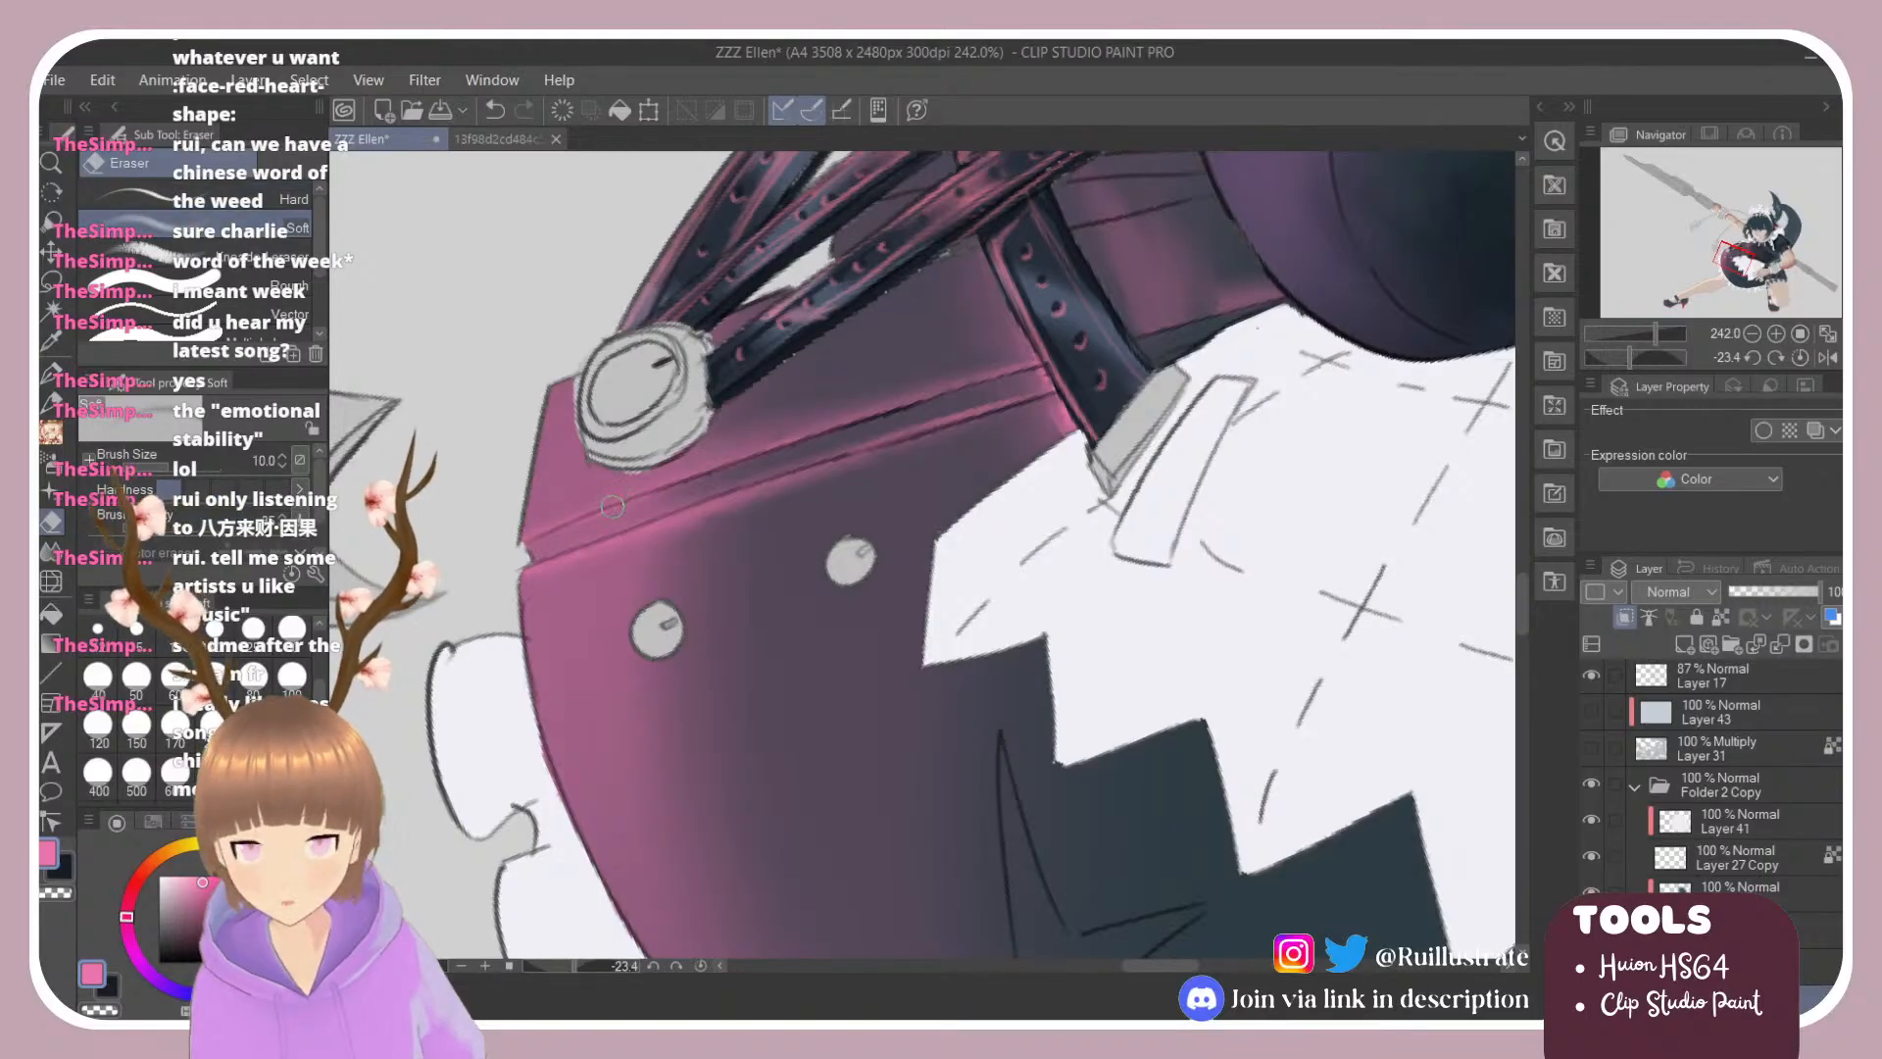
pyautogui.moveTo(539, 550); pyautogui.dragTo(733, 471)
pyautogui.hotkey('ctrl', 'z')
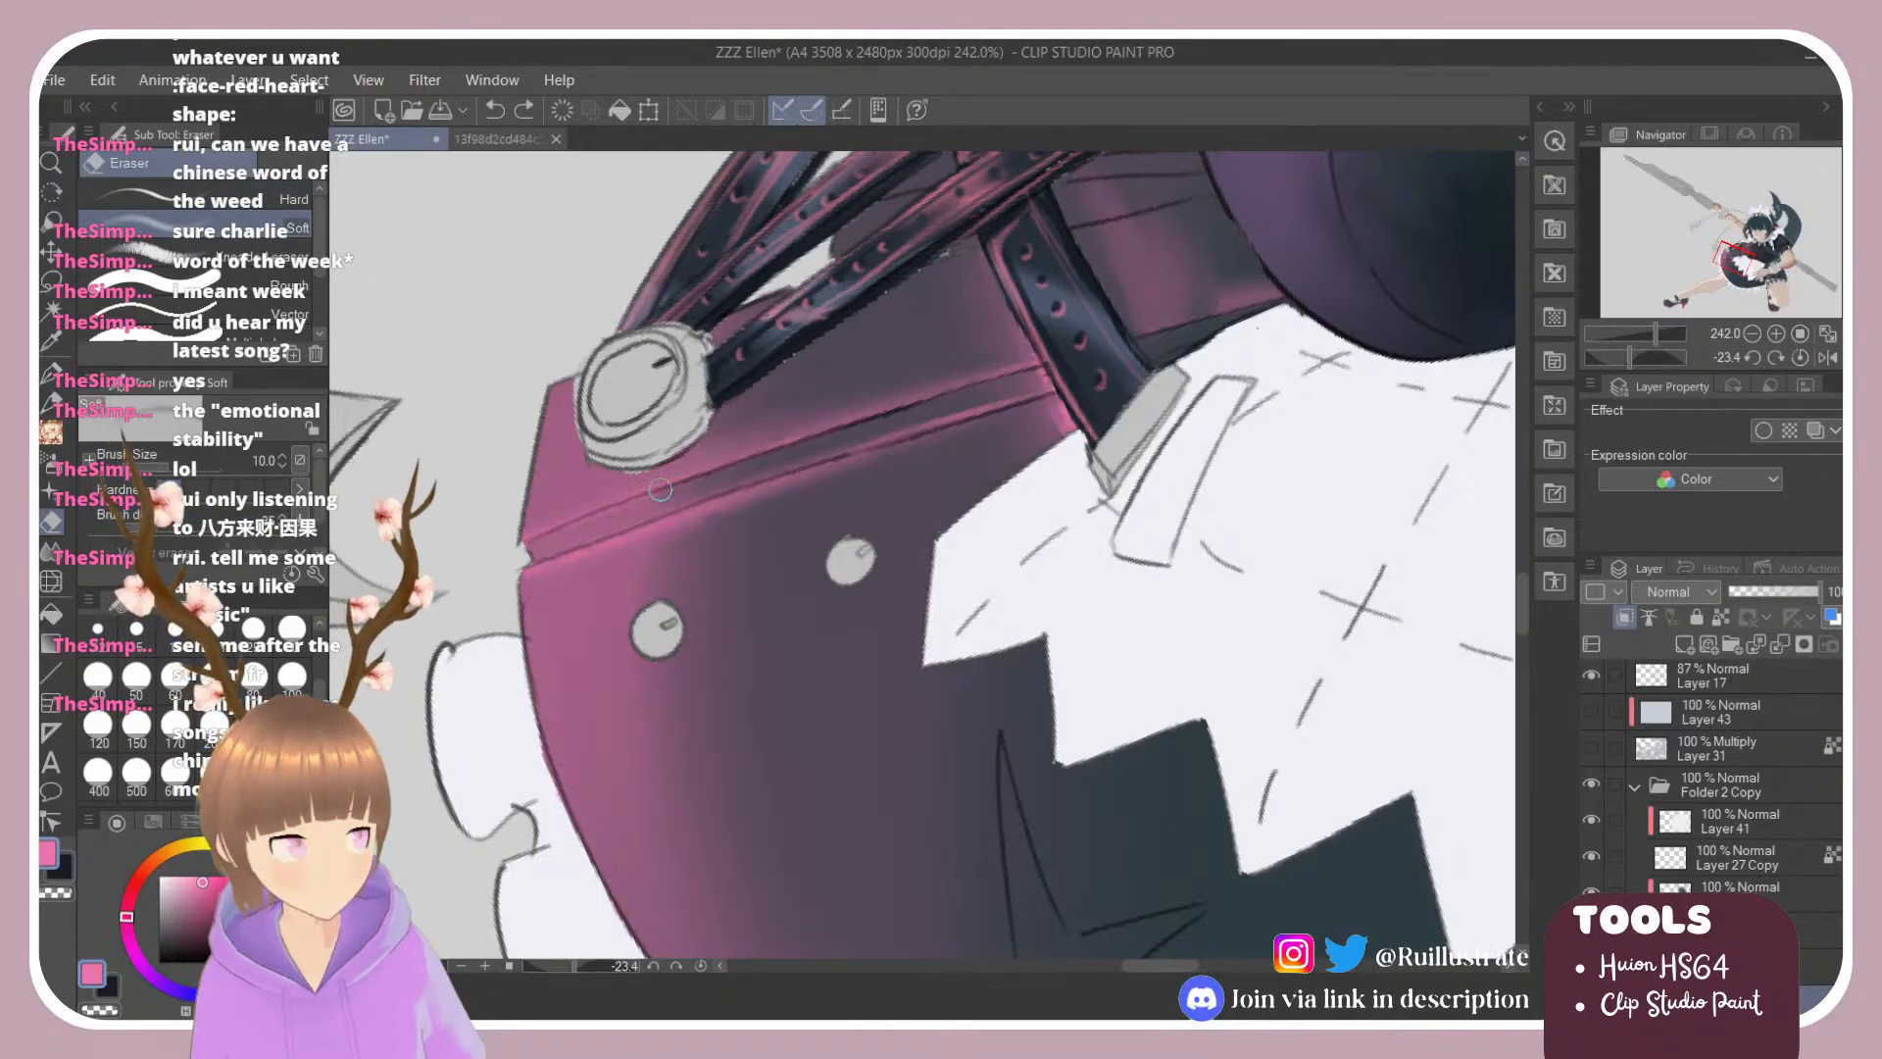
pyautogui.moveTo(546, 545); pyautogui.dragTo(720, 477)
pyautogui.moveTo(545, 540); pyautogui.dragTo(686, 487)
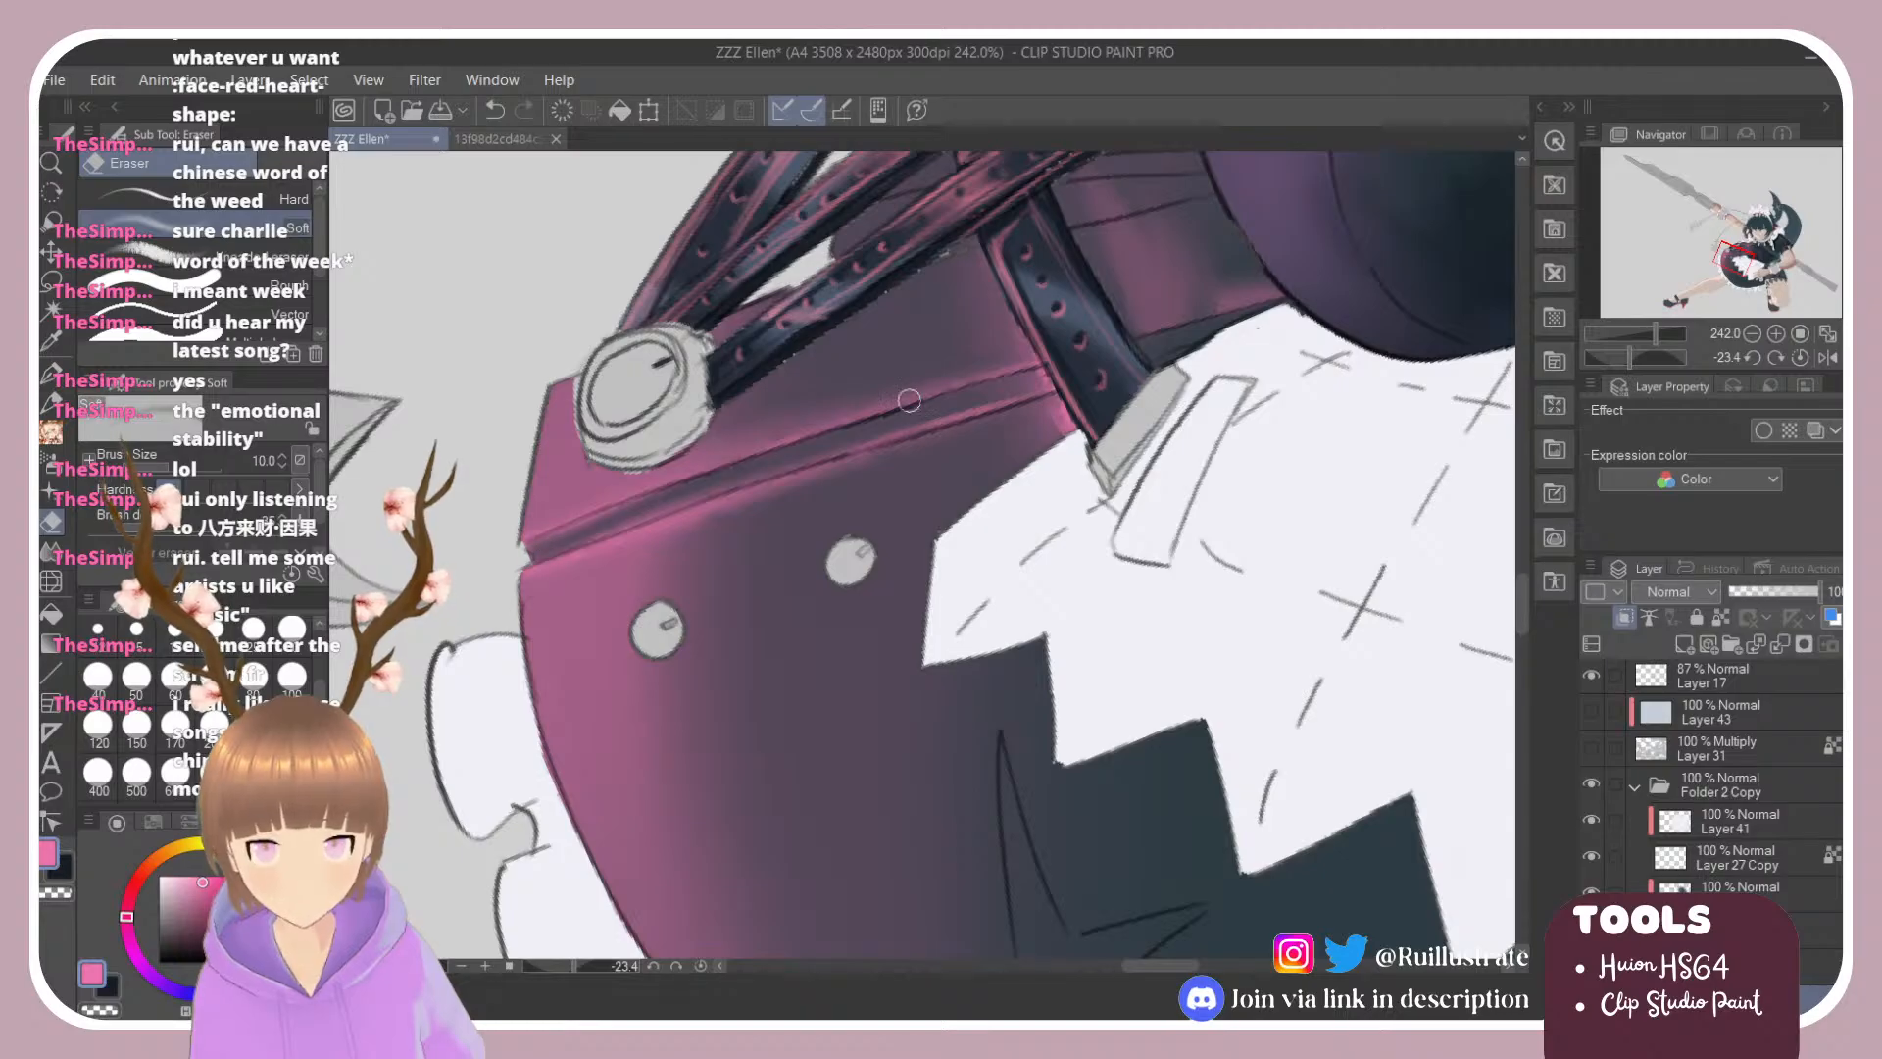
pyautogui.hotkey('ctrl', 'z')
pyautogui.moveTo(539, 550); pyautogui.dragTo(727, 490)
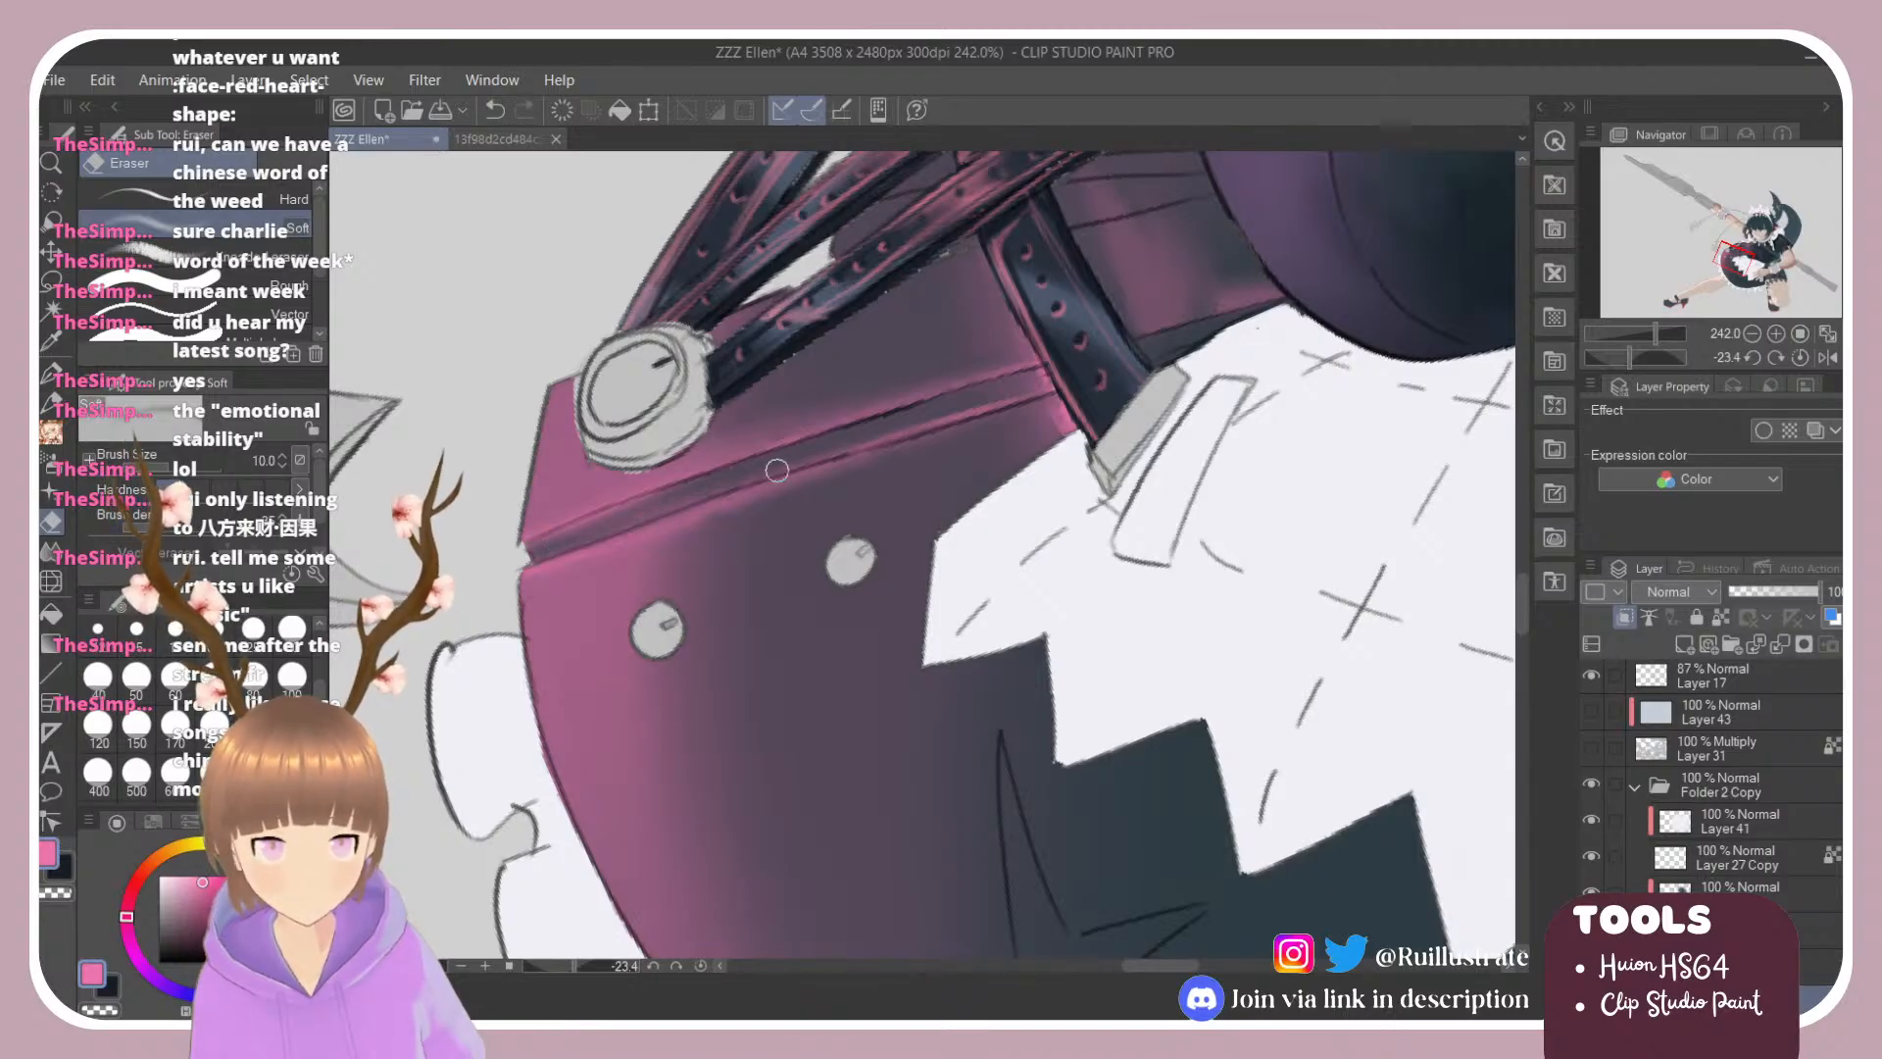
pyautogui.hotkey('ctrl', 'z')
pyautogui.moveTo(553, 549); pyautogui.dragTo(720, 493)
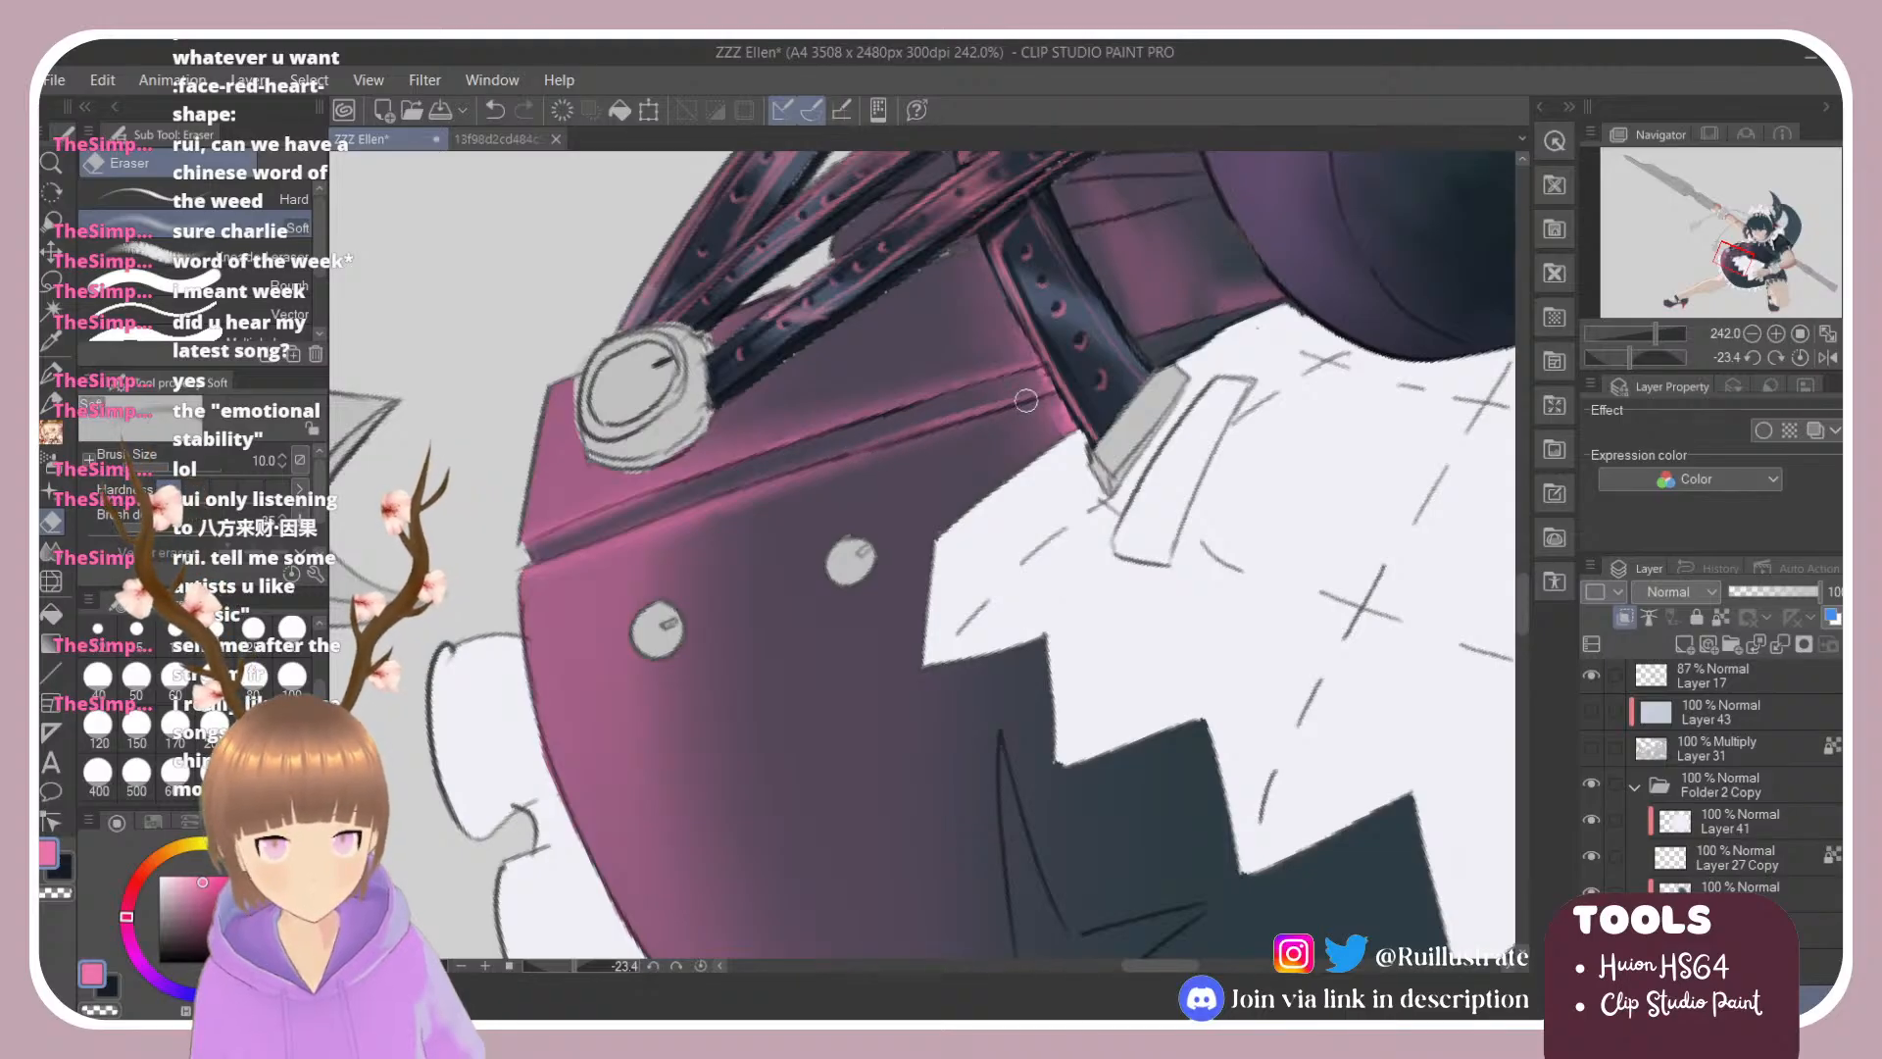
pyautogui.press('b')
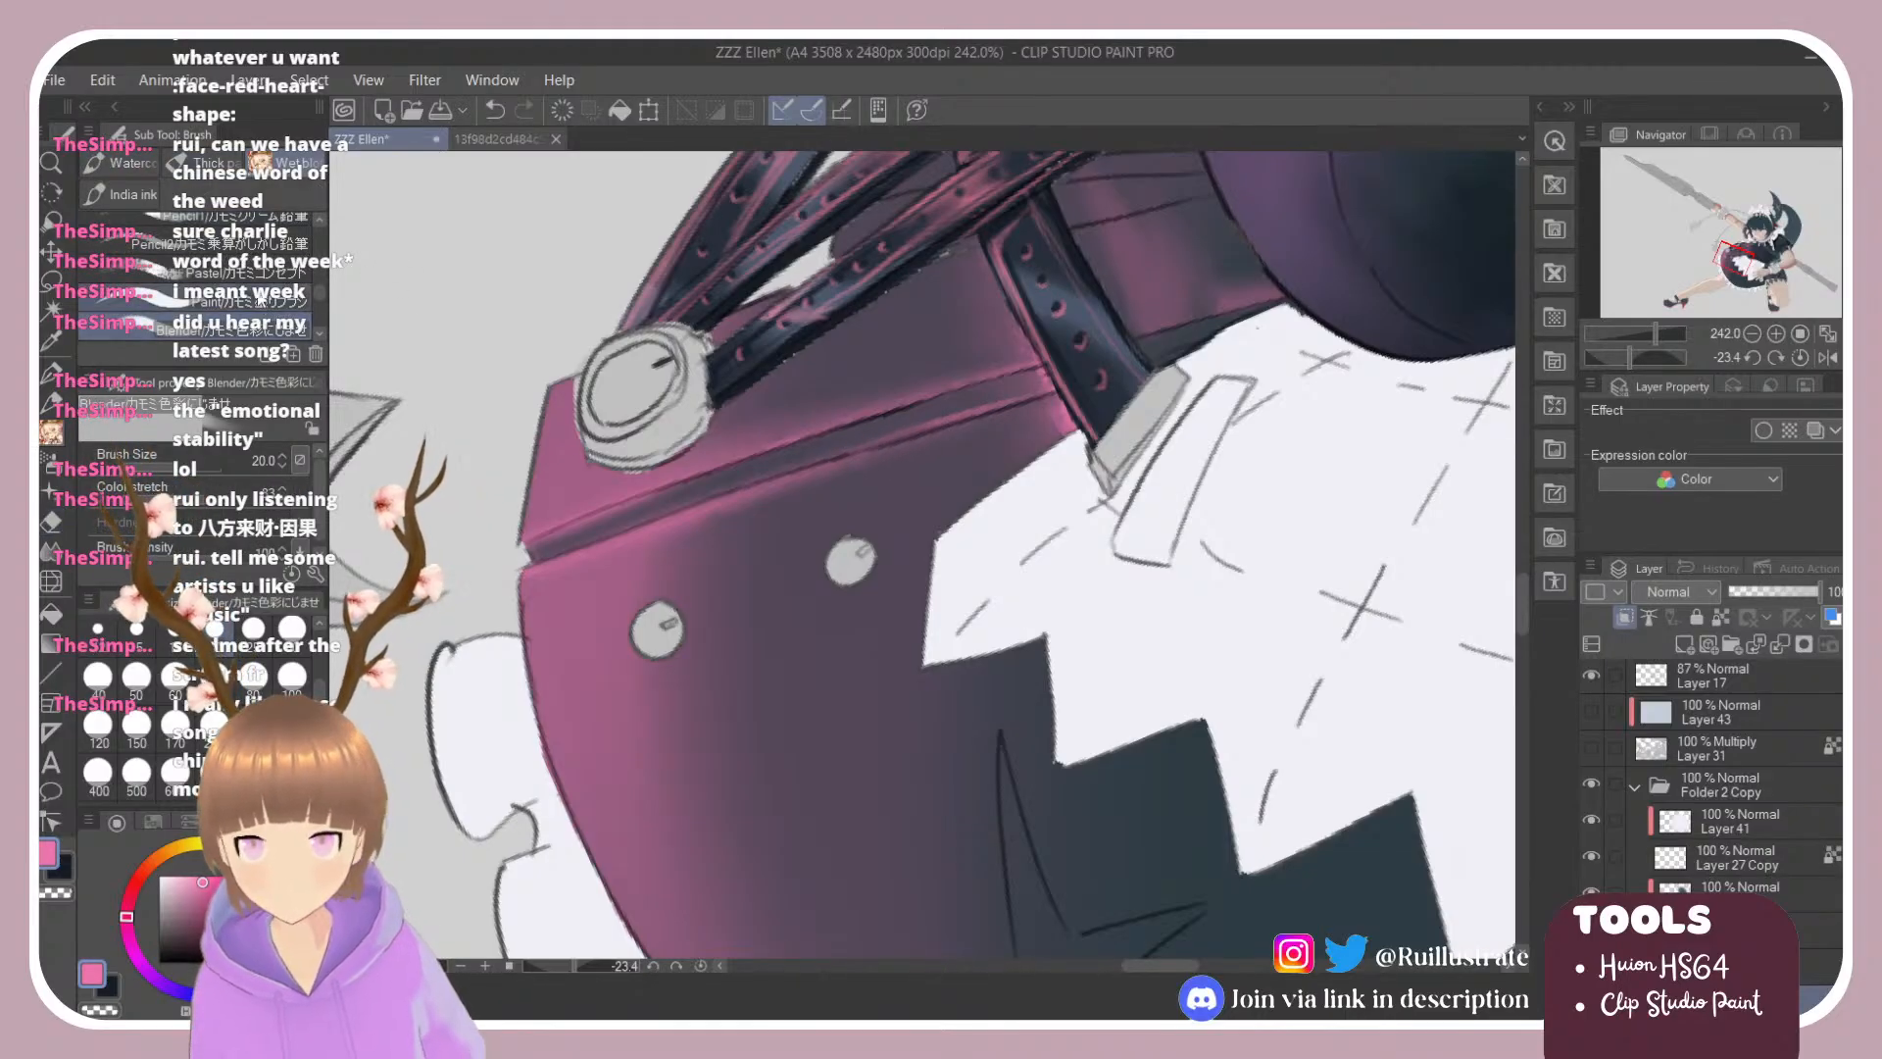
# Step: Repaint the pink highlight on the lower waistband seam beside the apron with the size 20 Paint brush, then refine it with the Blender and Soft eraser
pyautogui.click(245, 301)
pyautogui.moveTo(825, 465); pyautogui.dragTo(1047, 406)
pyautogui.hotkey('ctrl', 'z')
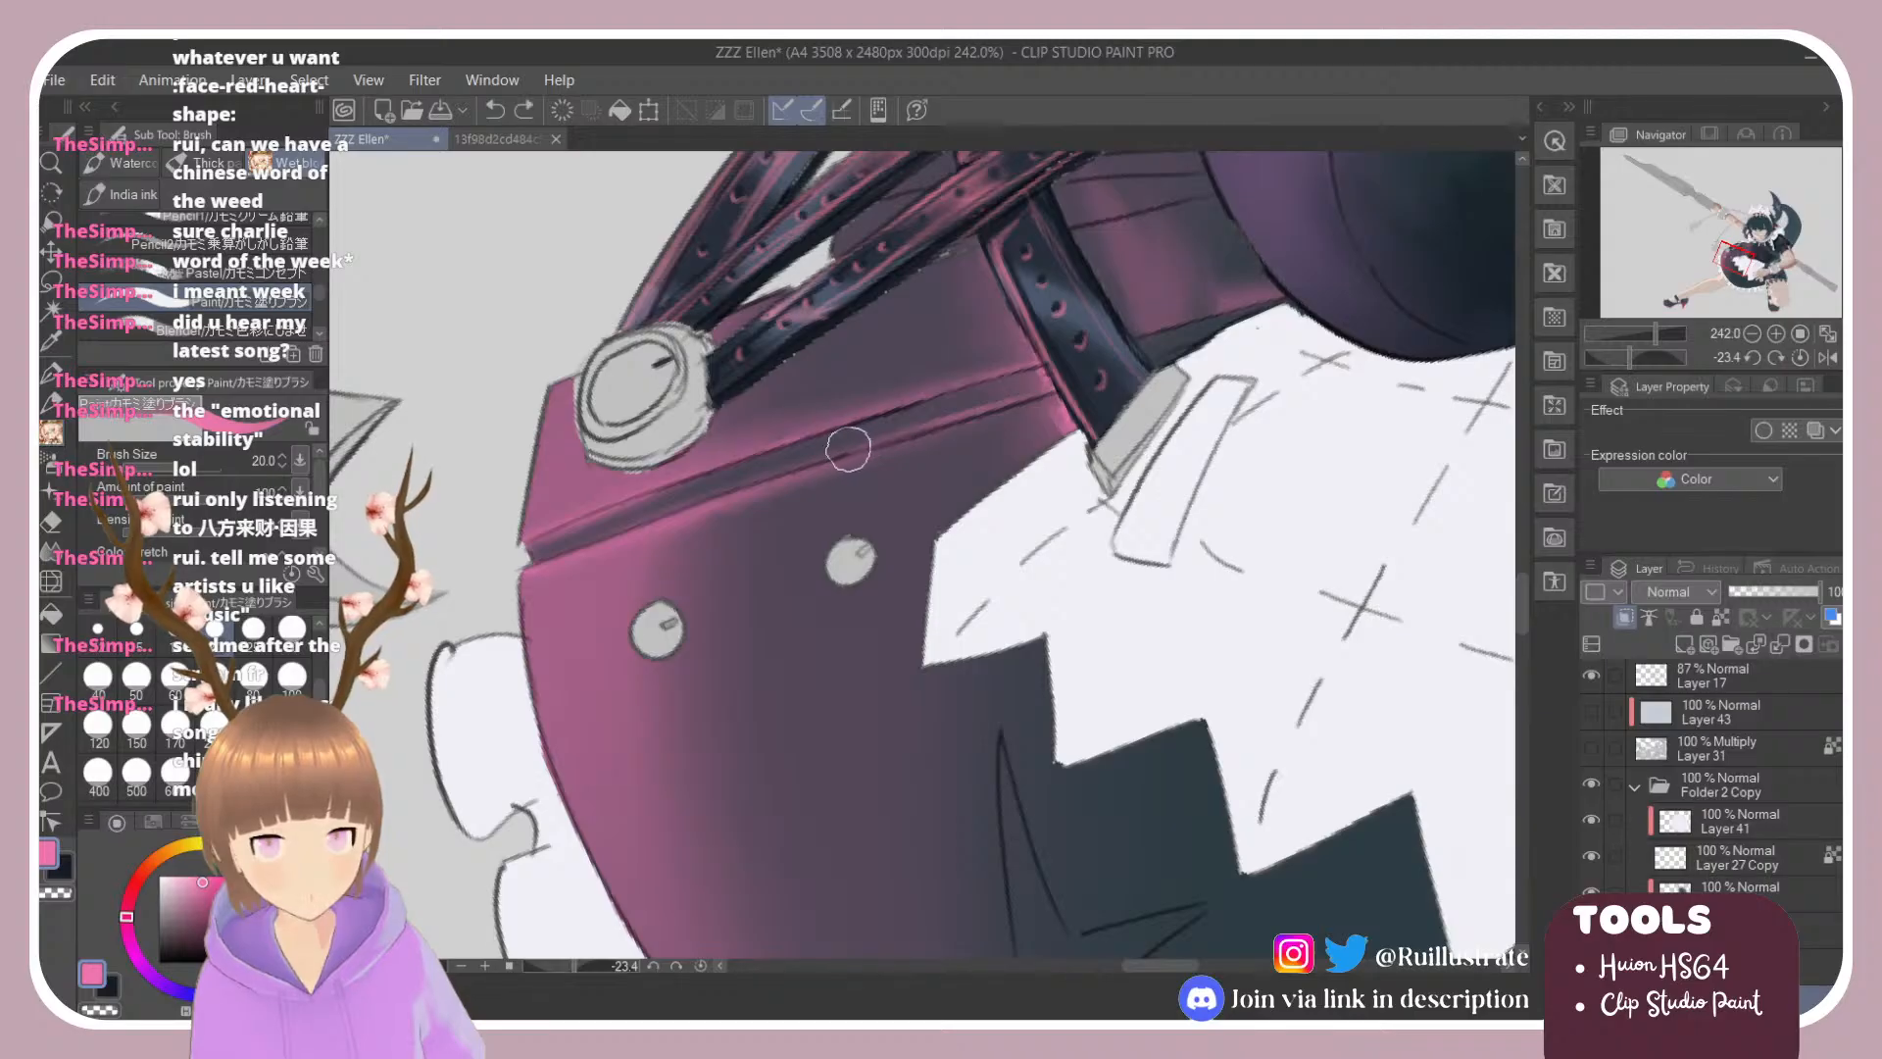
pyautogui.moveTo(849, 447); pyautogui.dragTo(1065, 380)
pyautogui.hotkey('ctrl', 'z')
pyautogui.moveTo(849, 455); pyautogui.dragTo(1081, 391)
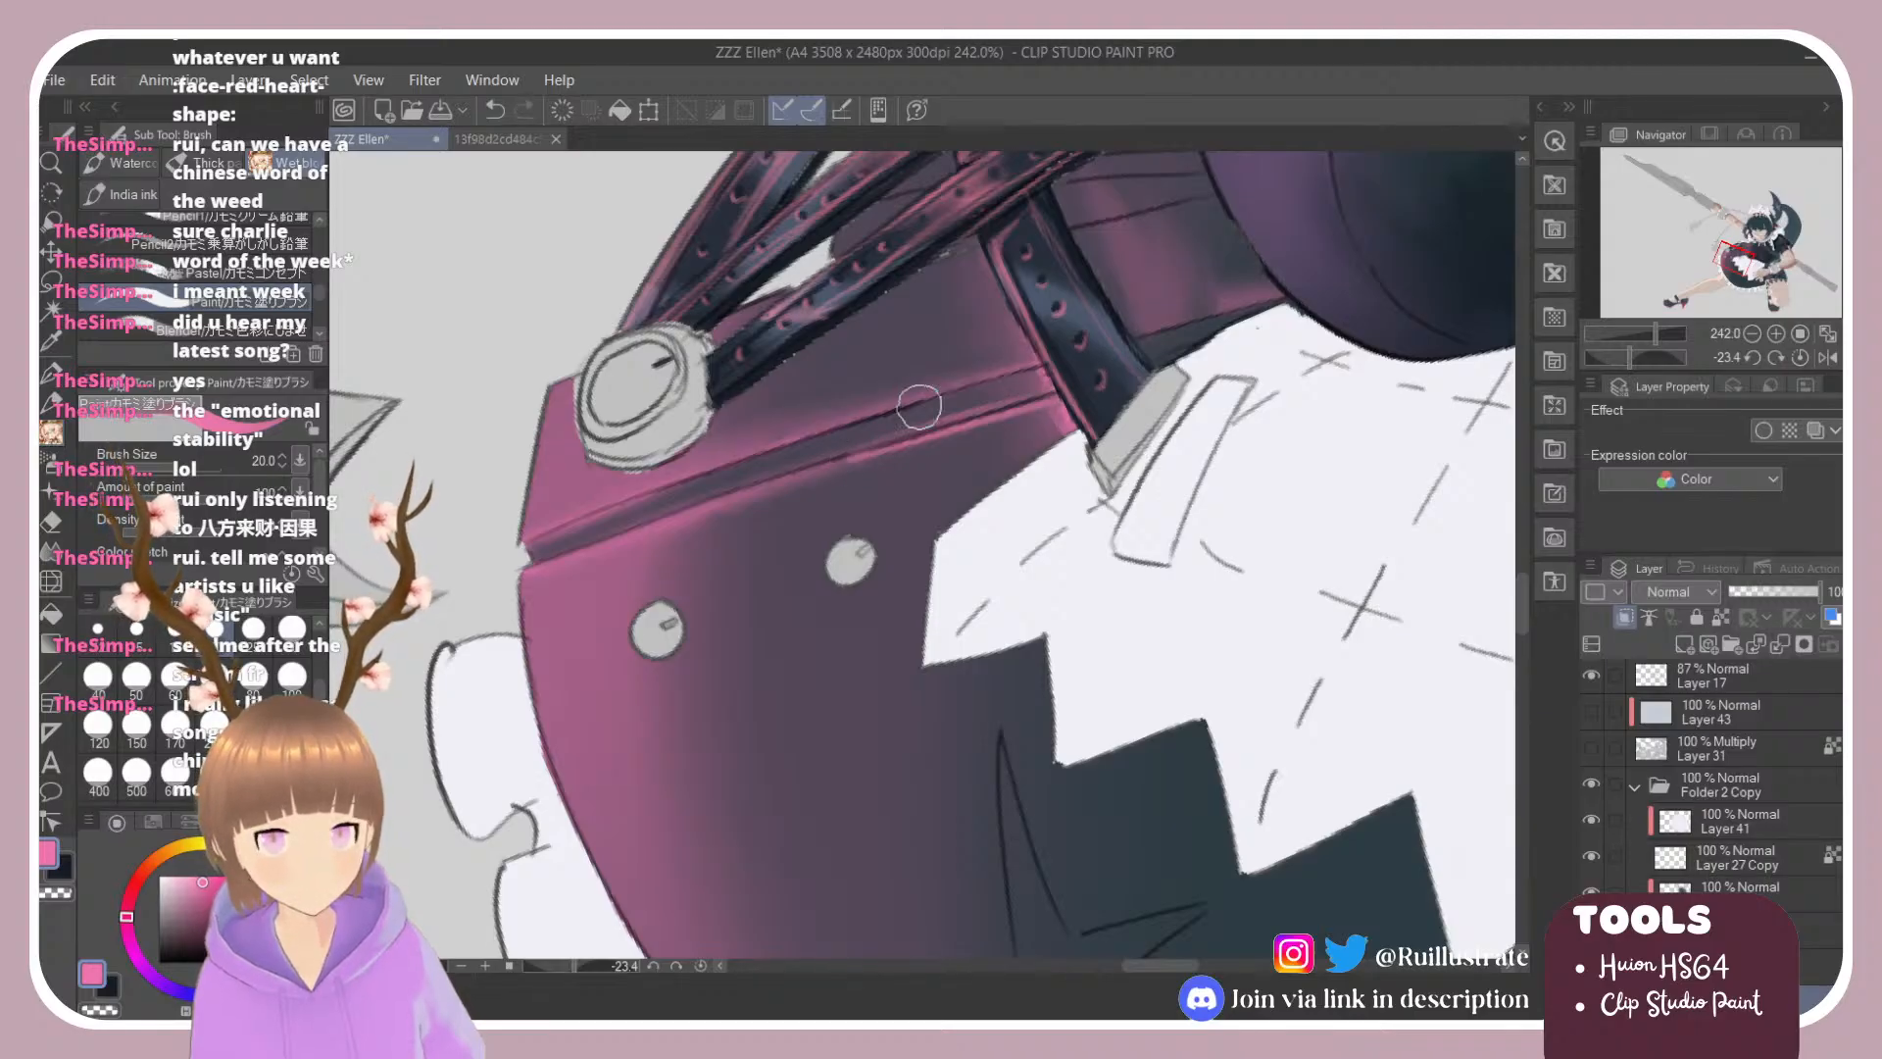
pyautogui.click(257, 331)
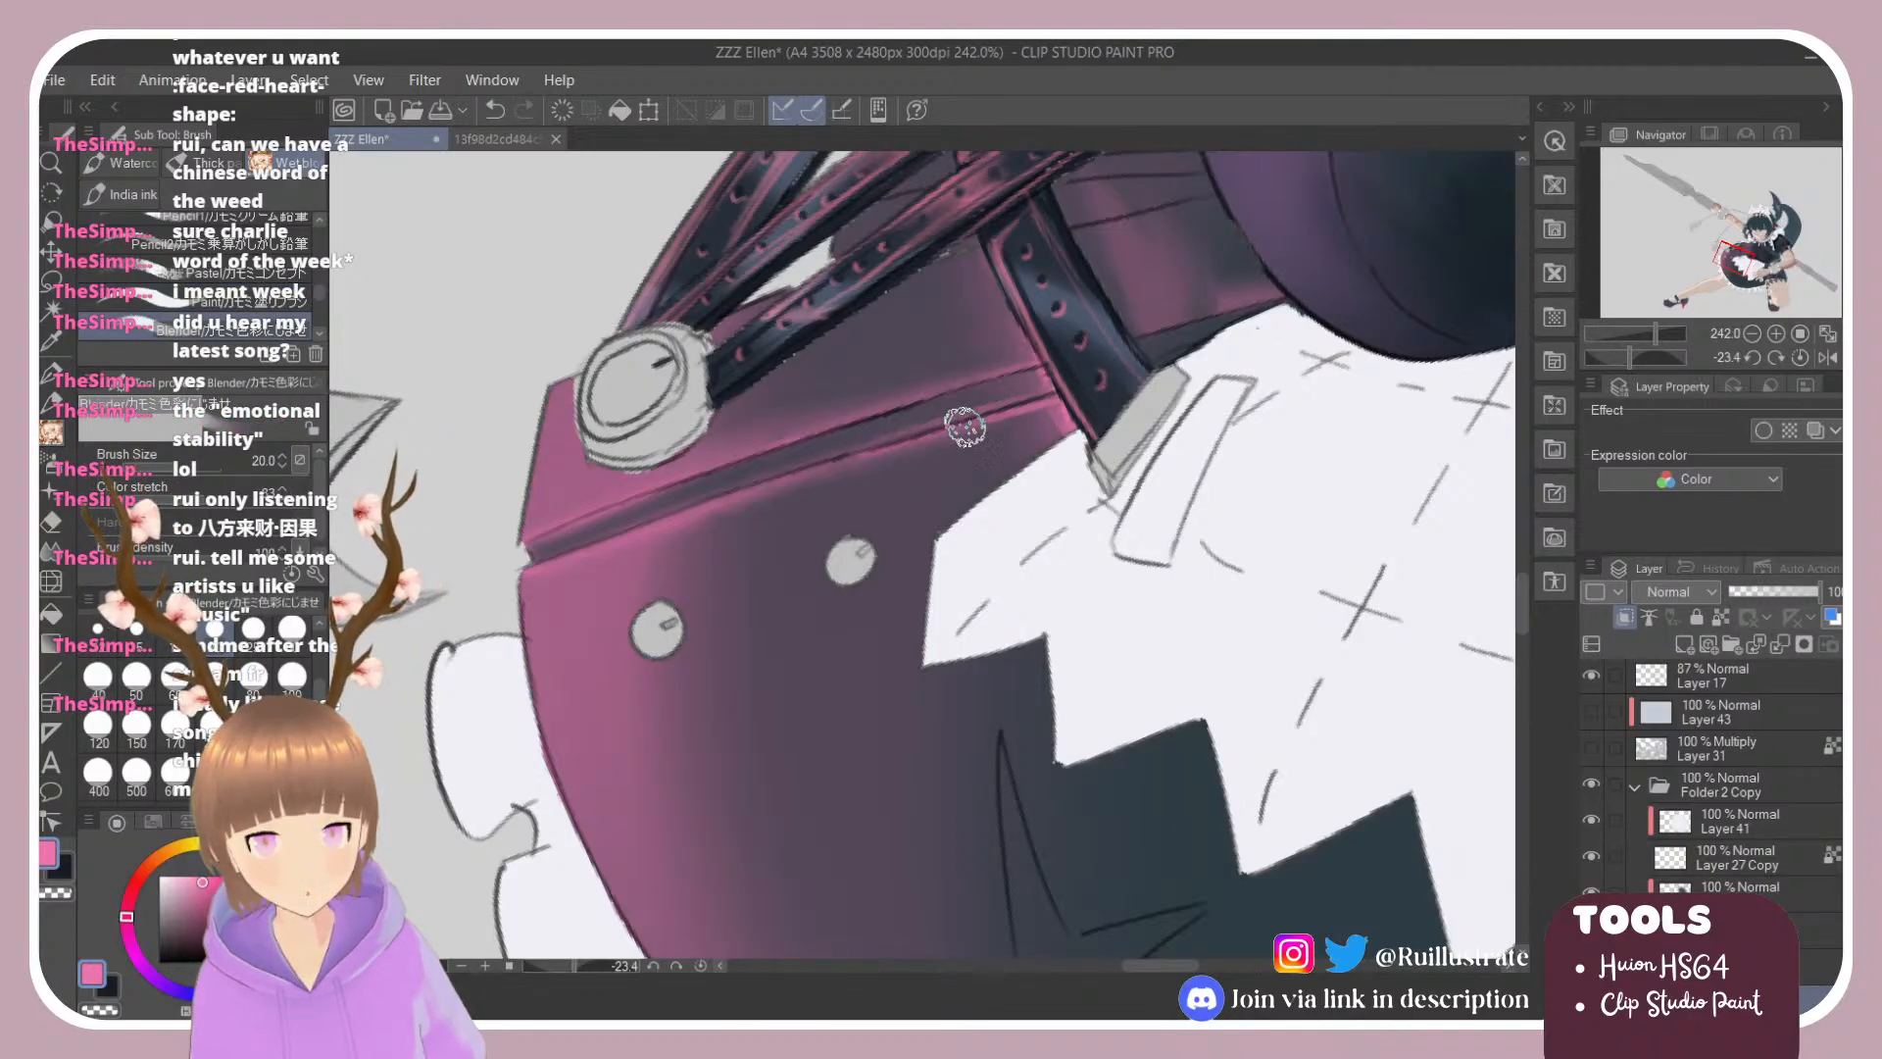
pyautogui.press('e')
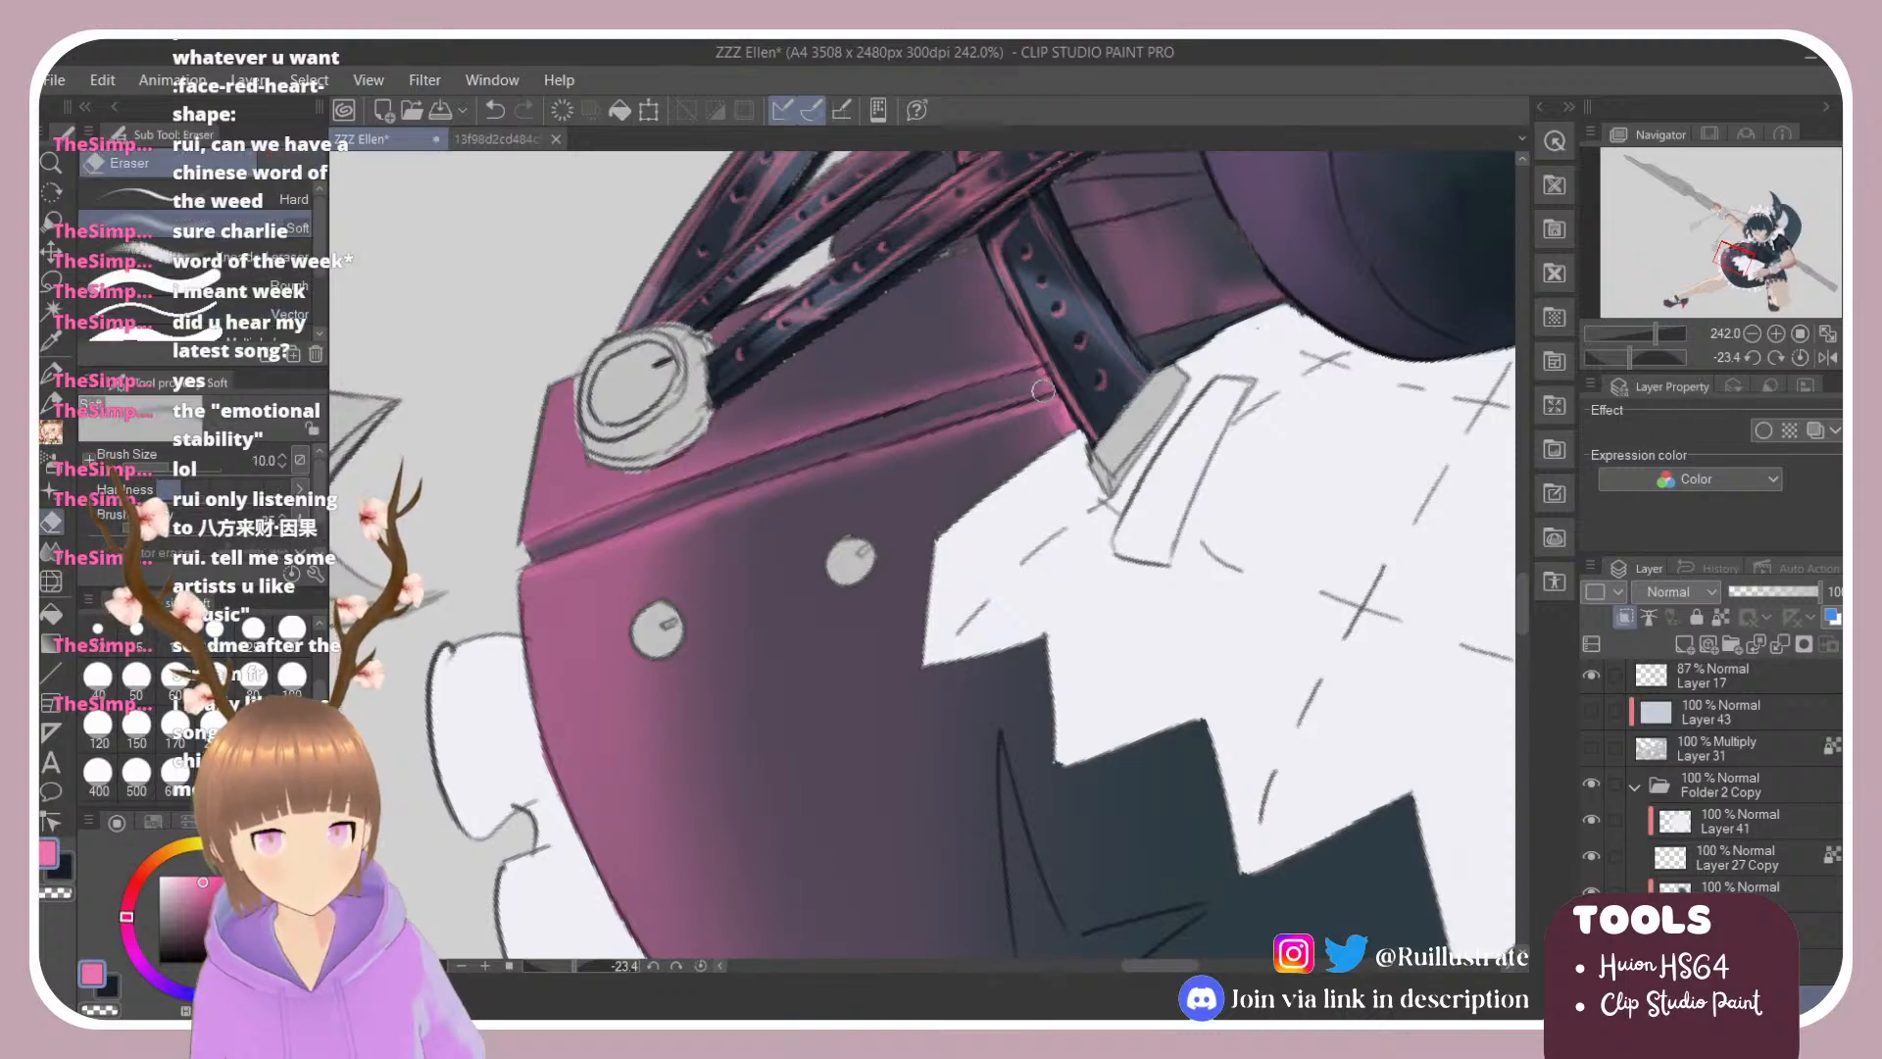
# Step: Paint pink highlights along the edges of the star on the skirt with the size 20 Paint brush, redoing strokes until clean
pyautogui.scroll(-3, 985, 344)
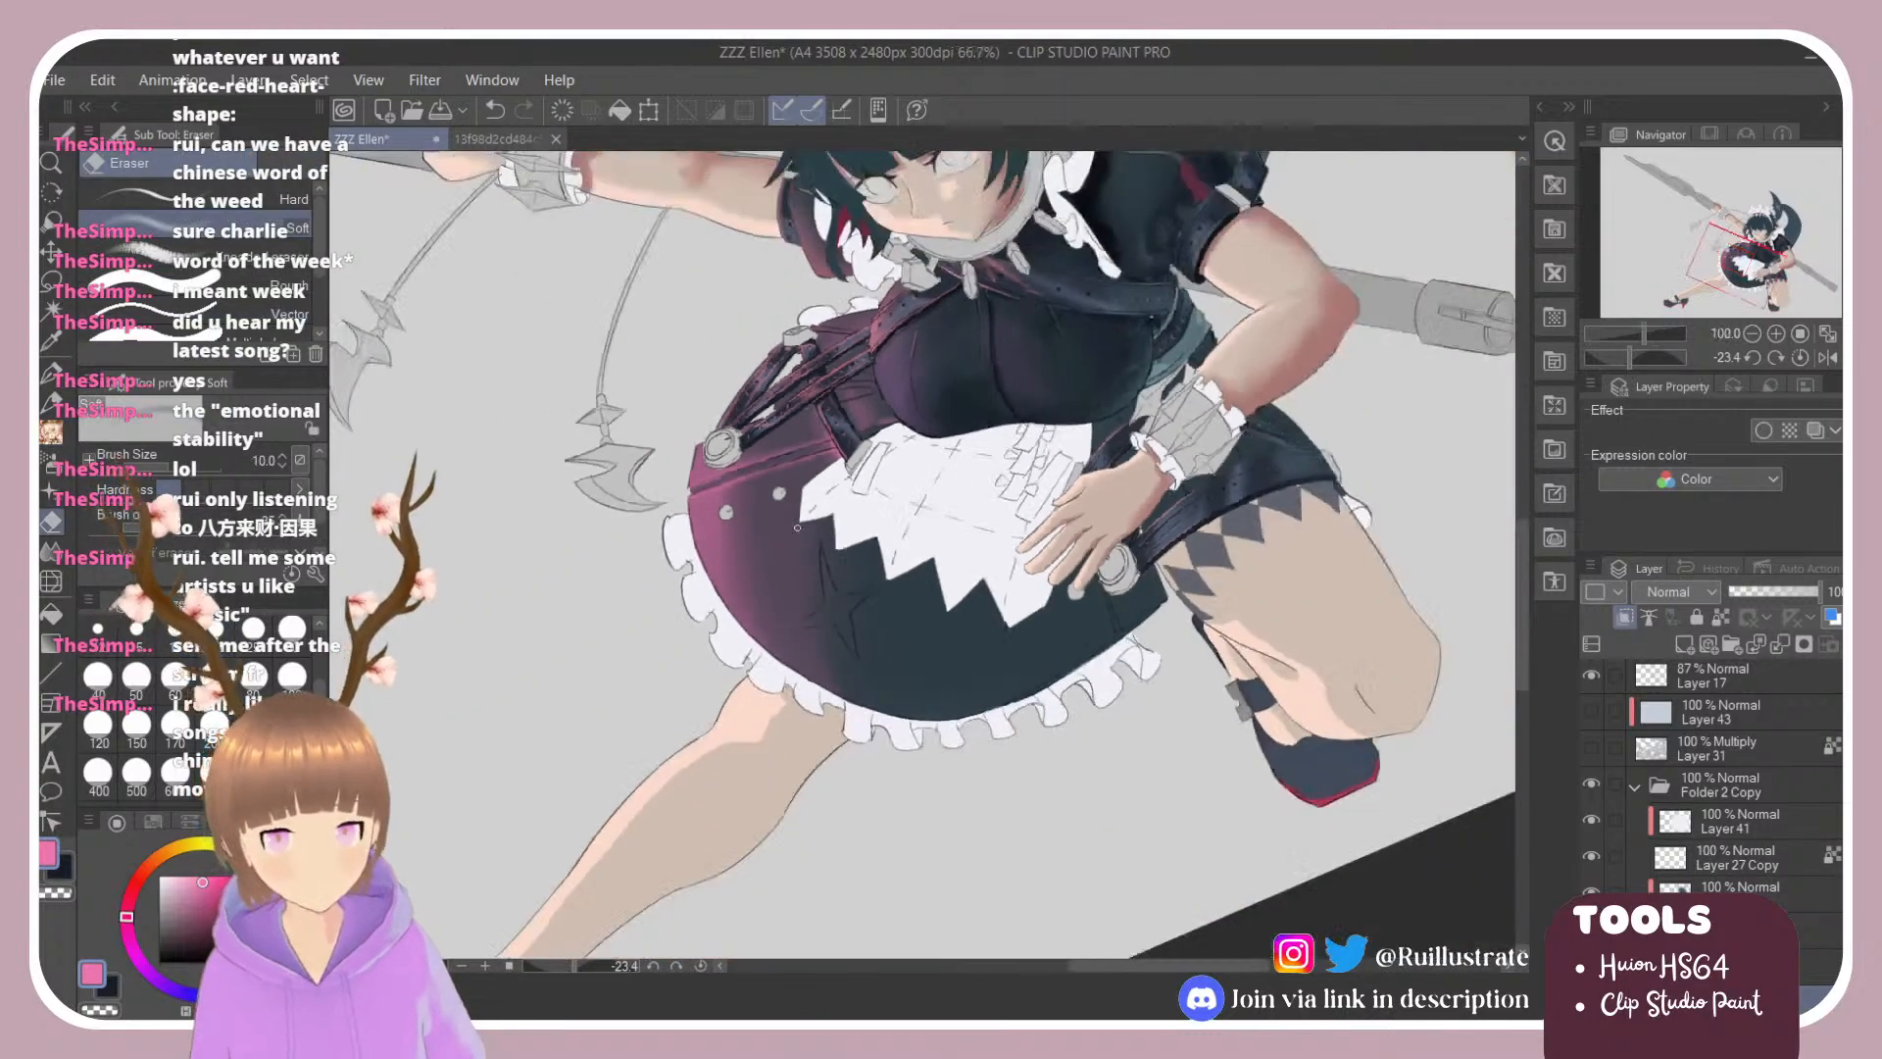
pyautogui.scroll(2, 1118, 451)
pyautogui.scroll(-2, 831, 522)
pyautogui.scroll(2, 832, 522)
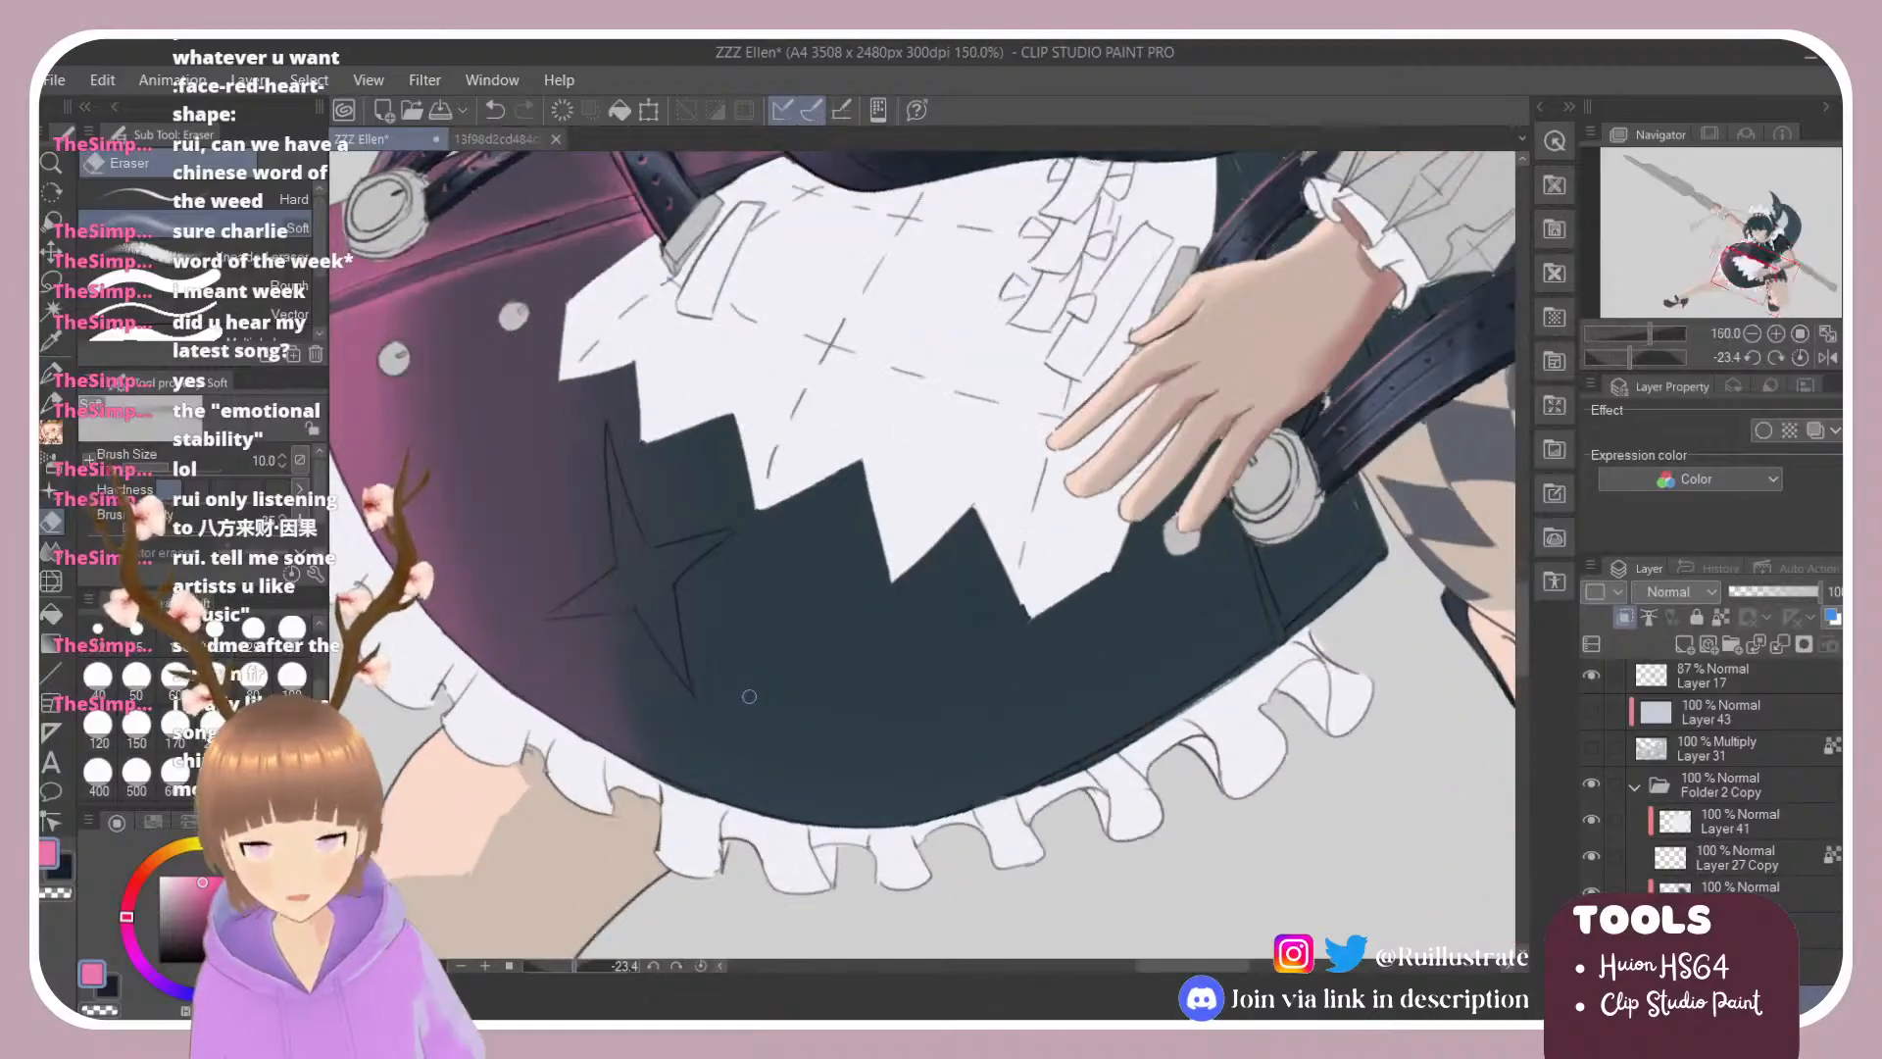
pyautogui.press('b')
pyautogui.click(196, 295)
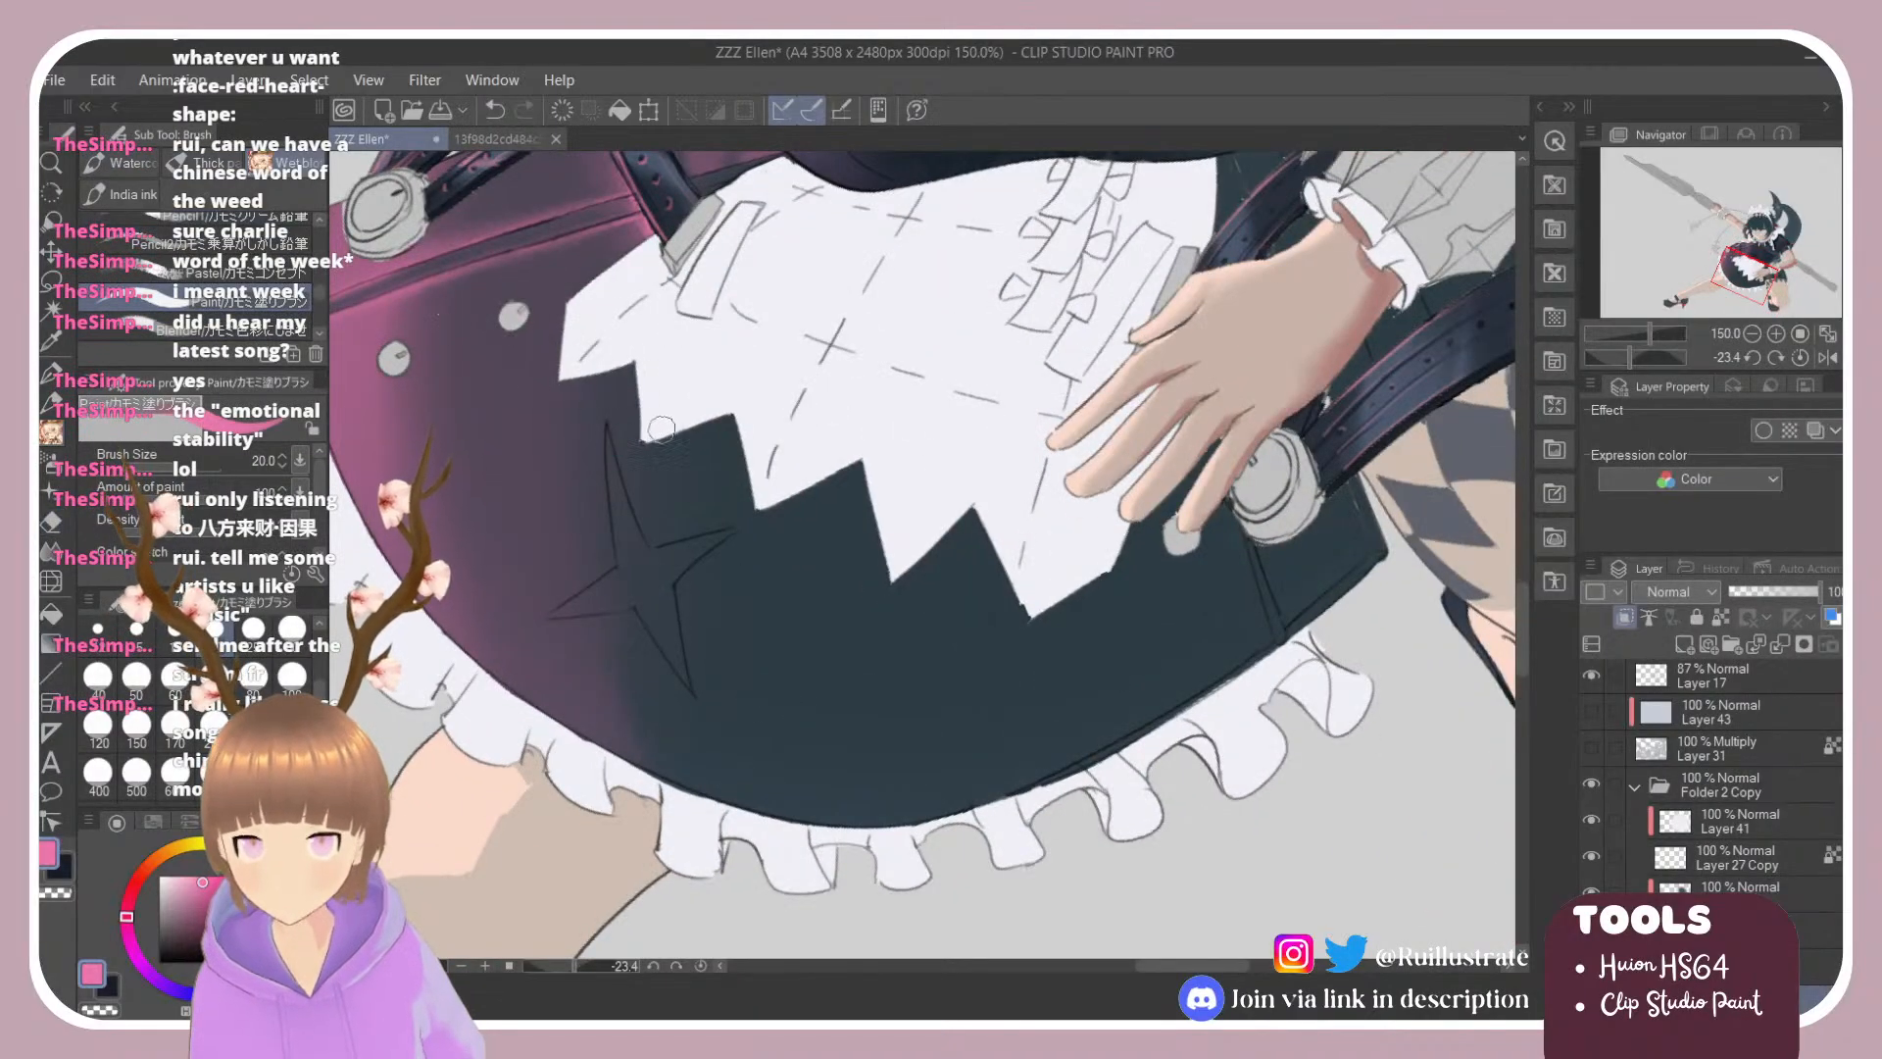
pyautogui.moveTo(609, 424); pyautogui.dragTo(642, 530)
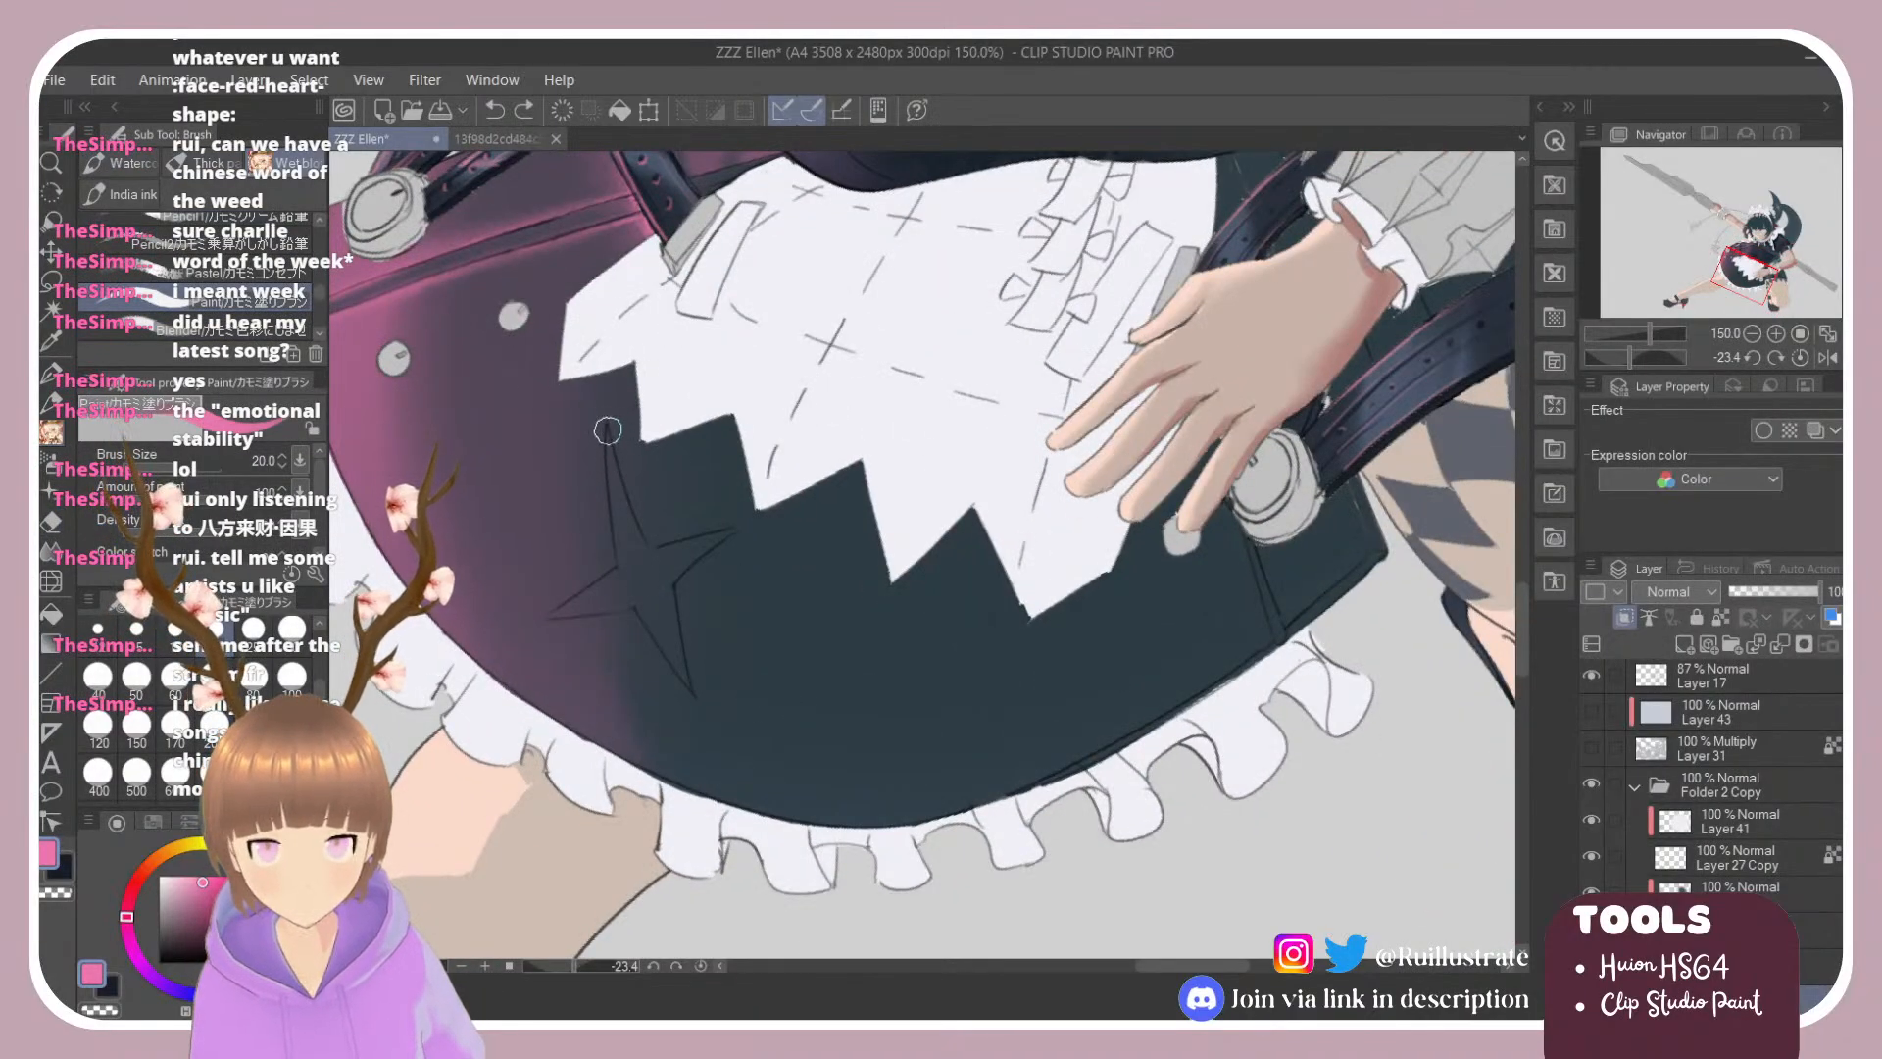
pyautogui.hotkey('ctrl', 'z')
pyautogui.moveTo(606, 432)
pyautogui.mouseDown()
pyautogui.moveTo(652, 557)
pyautogui.moveTo(642, 527)
pyautogui.moveTo(707, 549)
pyautogui.moveTo(733, 532)
pyautogui.mouseUp()
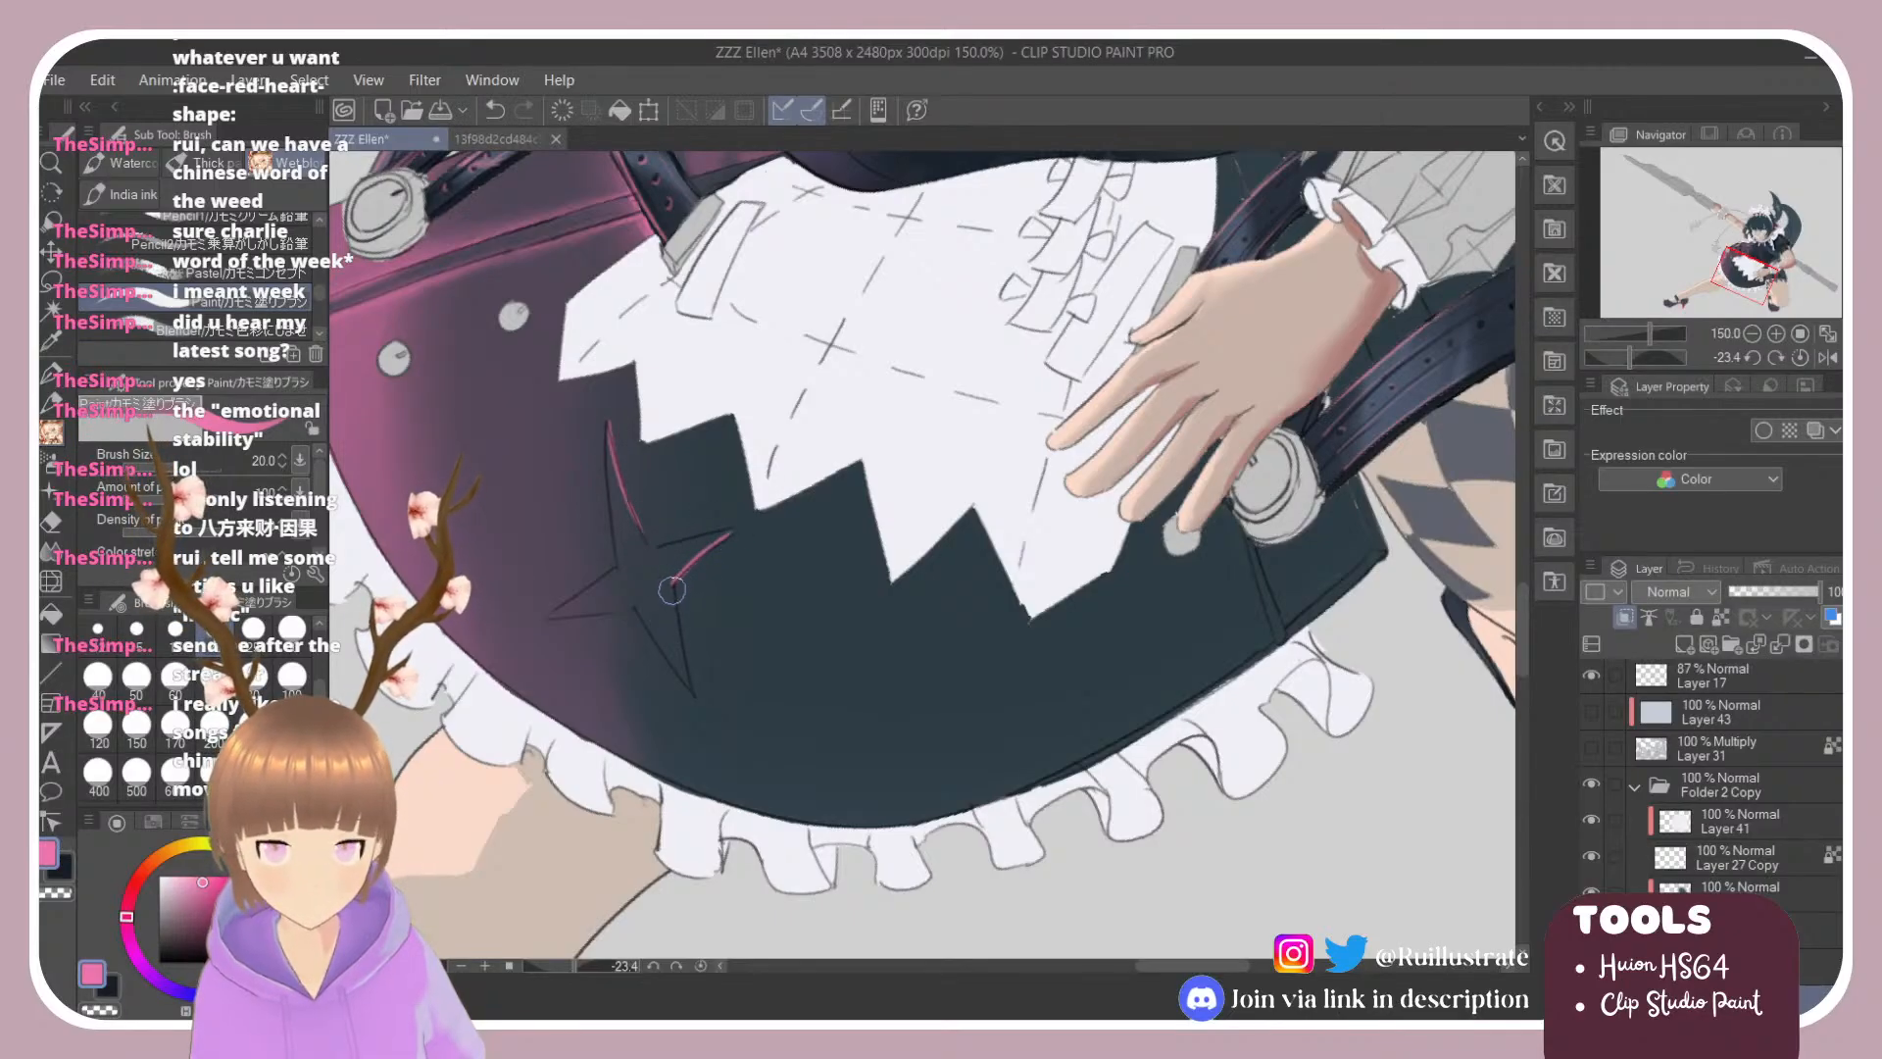
pyautogui.moveTo(673, 588); pyautogui.dragTo(702, 691)
pyautogui.hotkey('ctrl', 'z')
pyautogui.moveTo(669, 586); pyautogui.dragTo(689, 691)
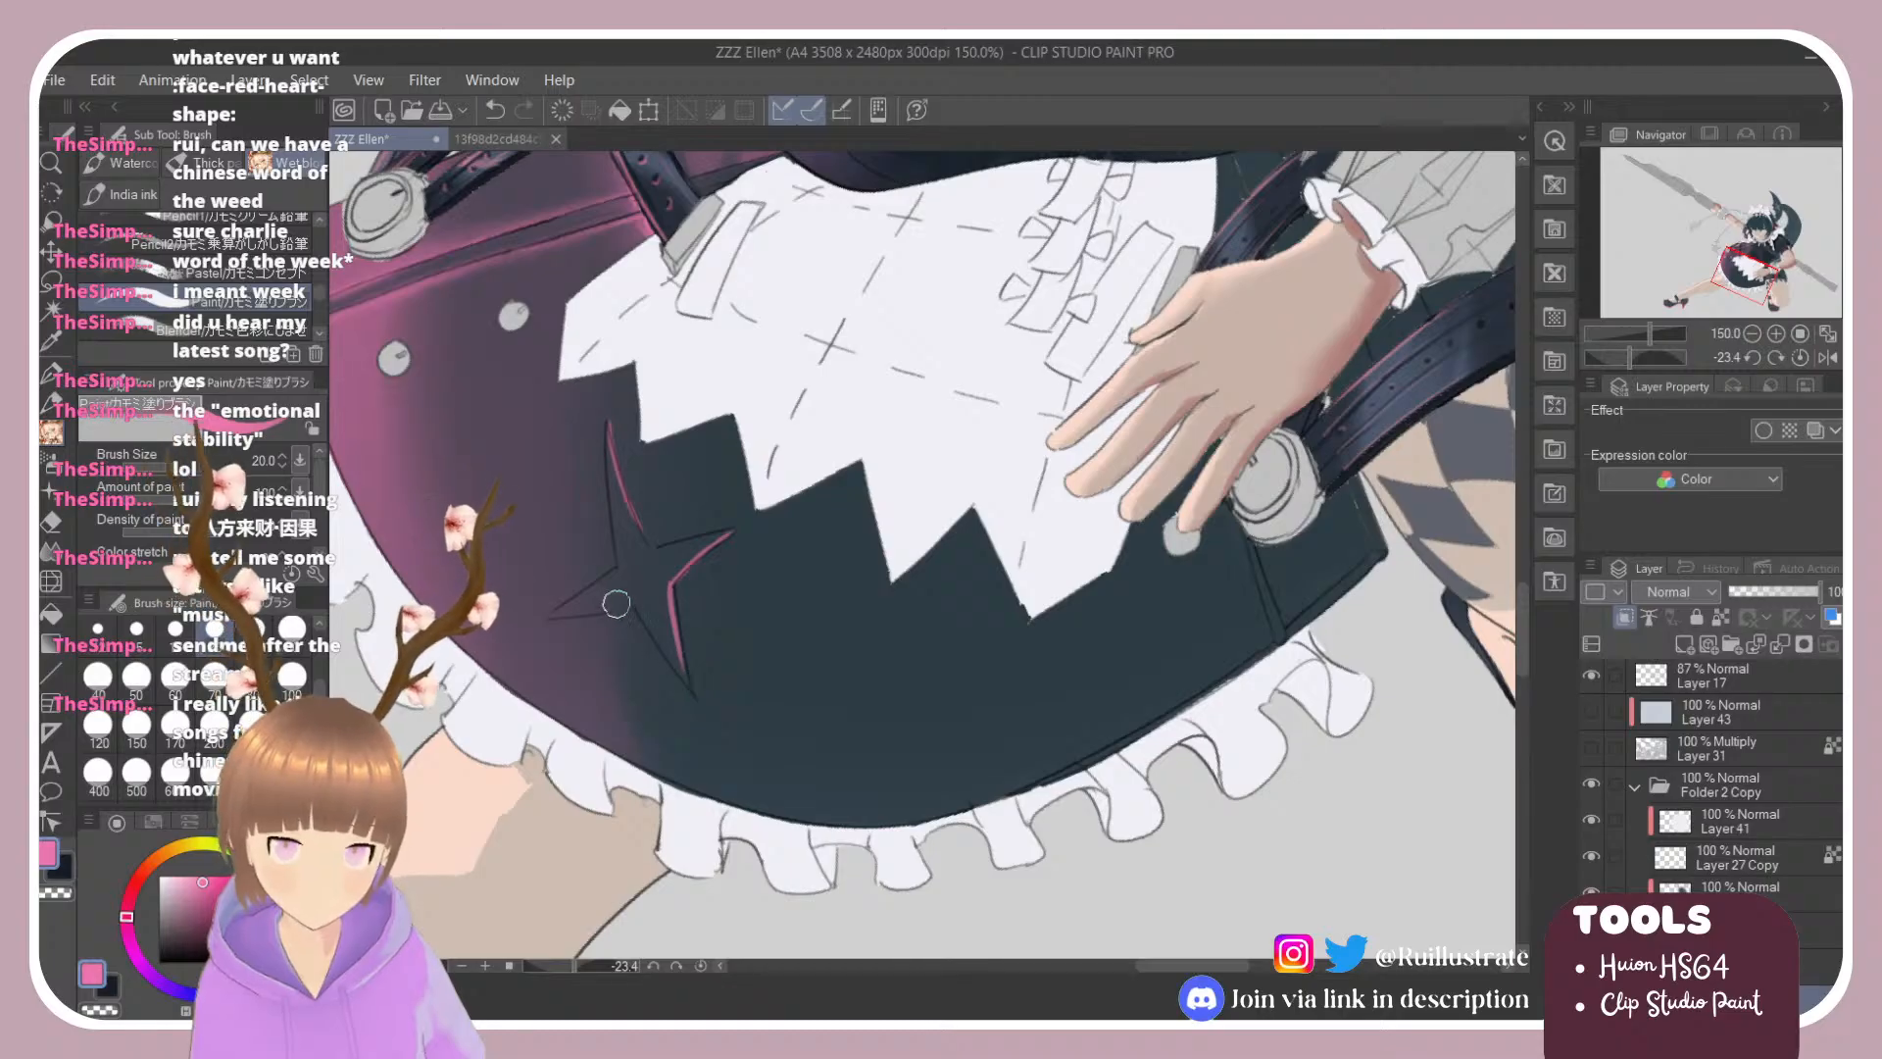
pyautogui.moveTo(549, 619)
pyautogui.mouseDown()
pyautogui.moveTo(644, 601)
pyautogui.moveTo(588, 615)
pyautogui.moveTo(689, 678)
pyautogui.mouseUp()
# Step: Thin the star's pink highlights with the Soft eraser at size 10 and soften them with the size 20 Blender brush
pyautogui.press('e')
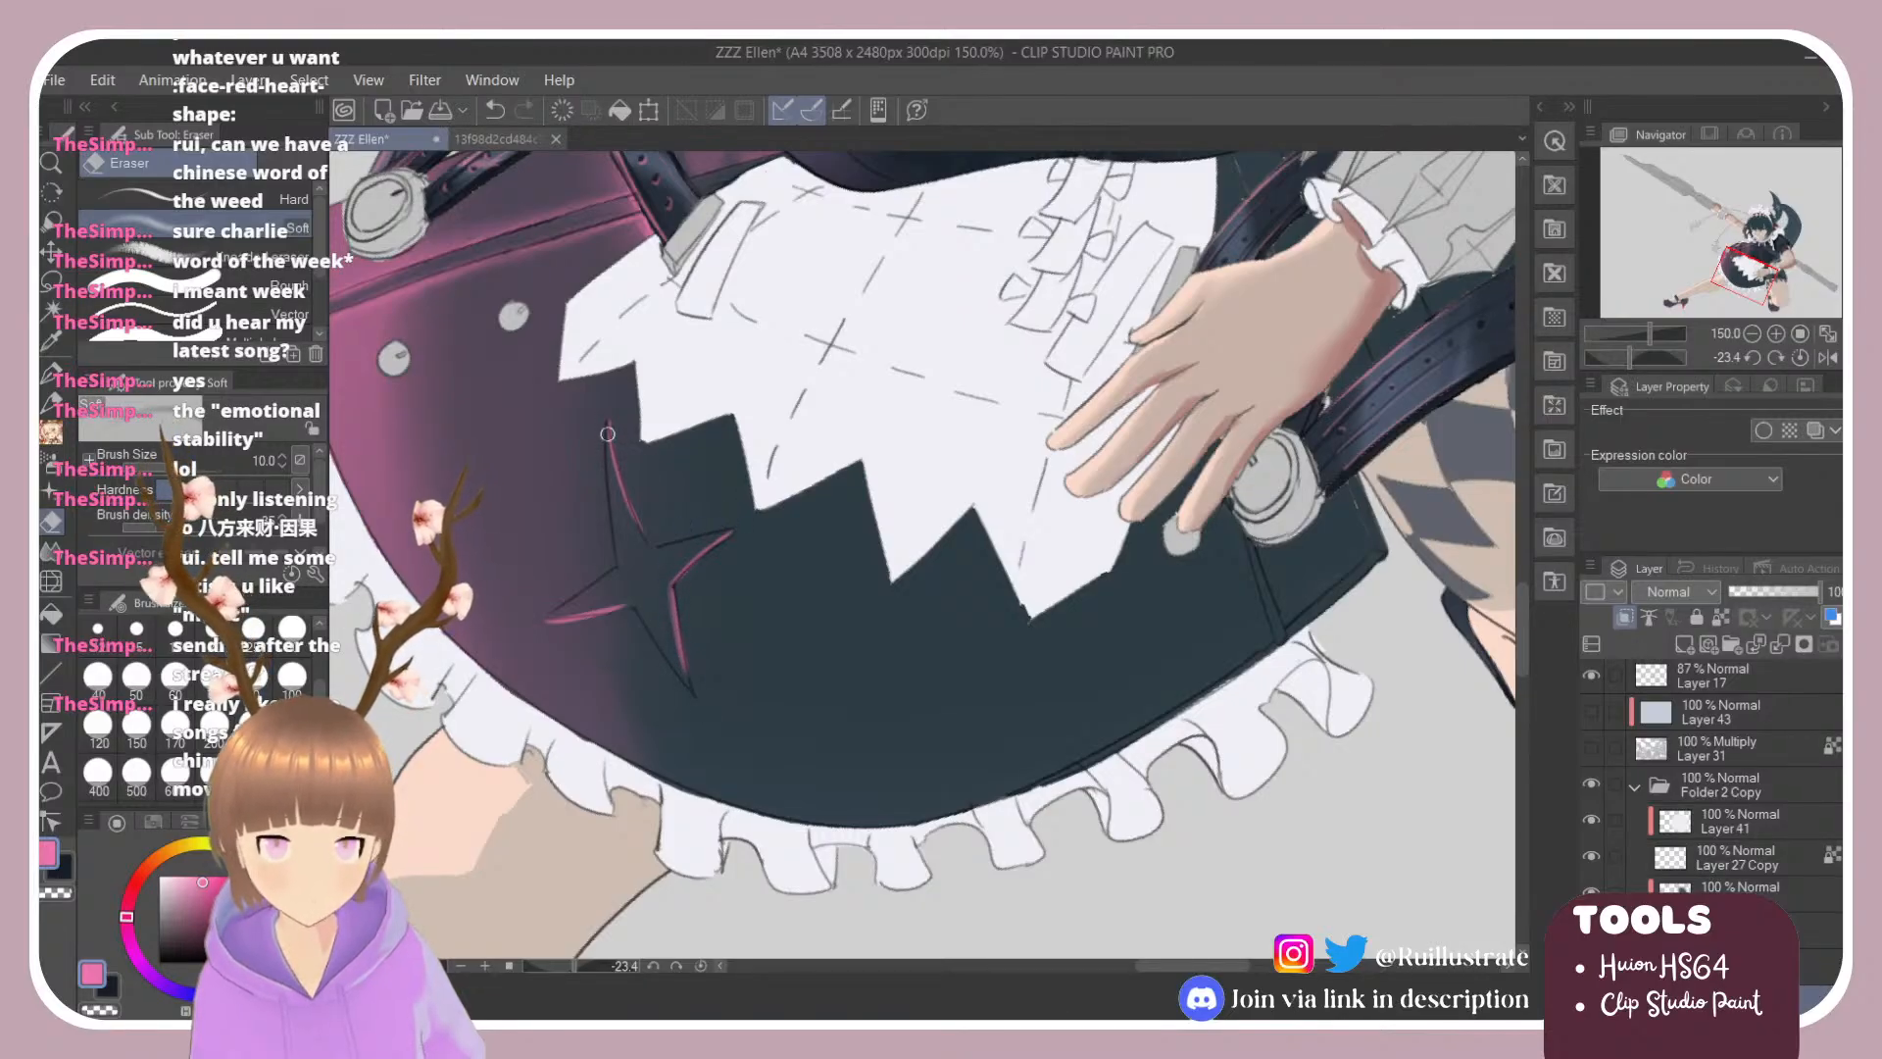
pyautogui.moveTo(546, 622); pyautogui.dragTo(578, 578)
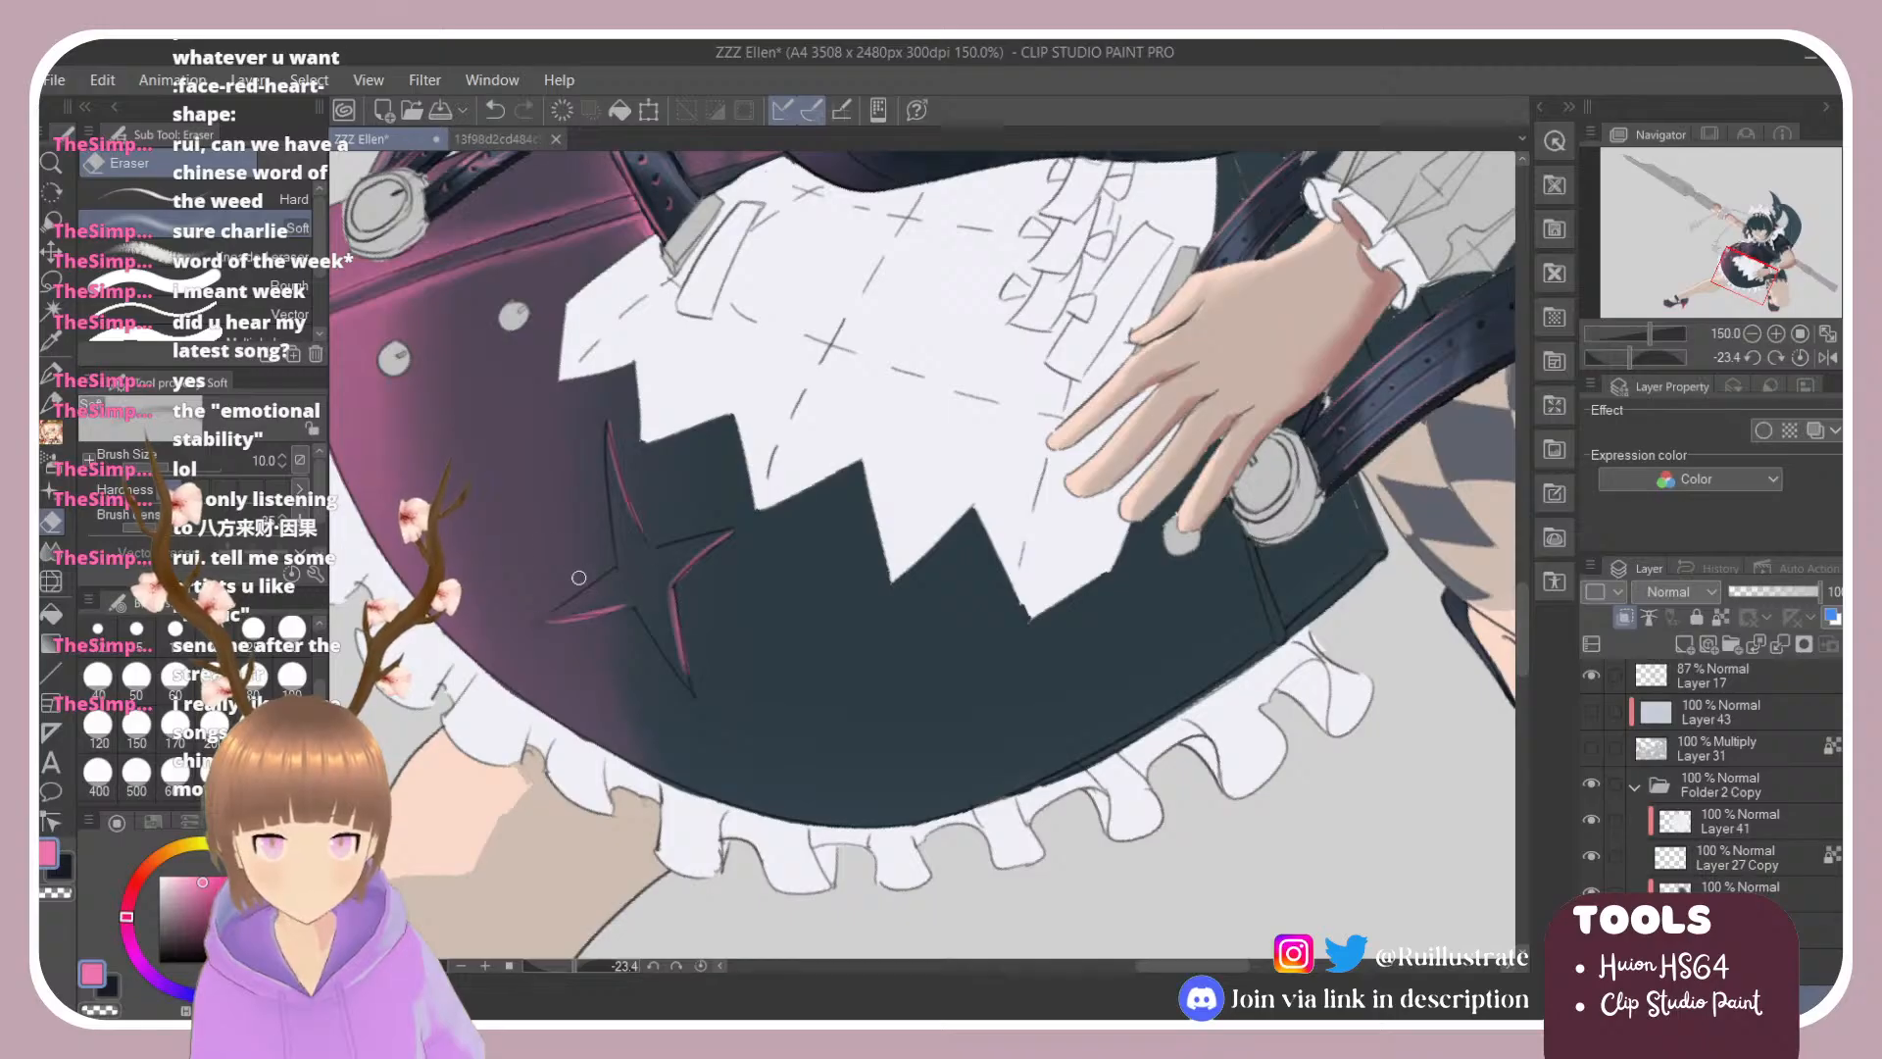
pyautogui.press('b')
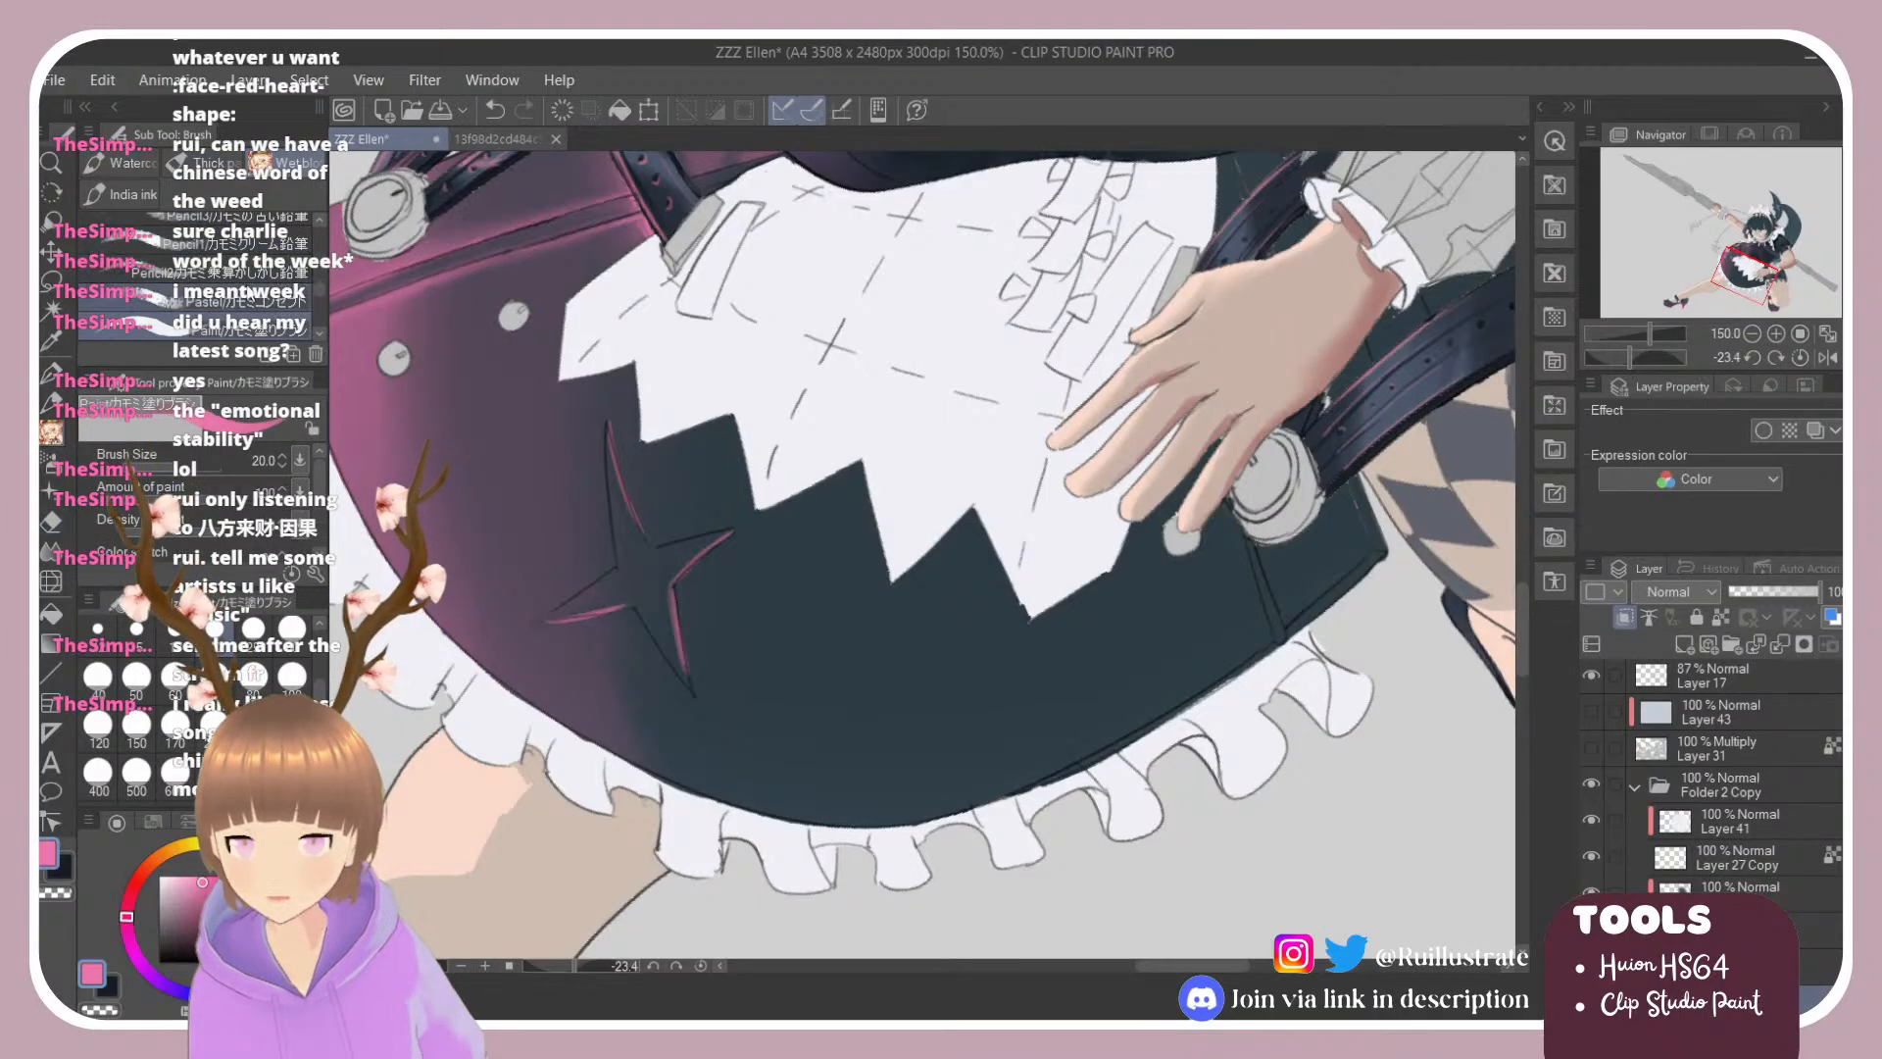
pyautogui.scroll(-2, 315, 290)
pyautogui.click(299, 291)
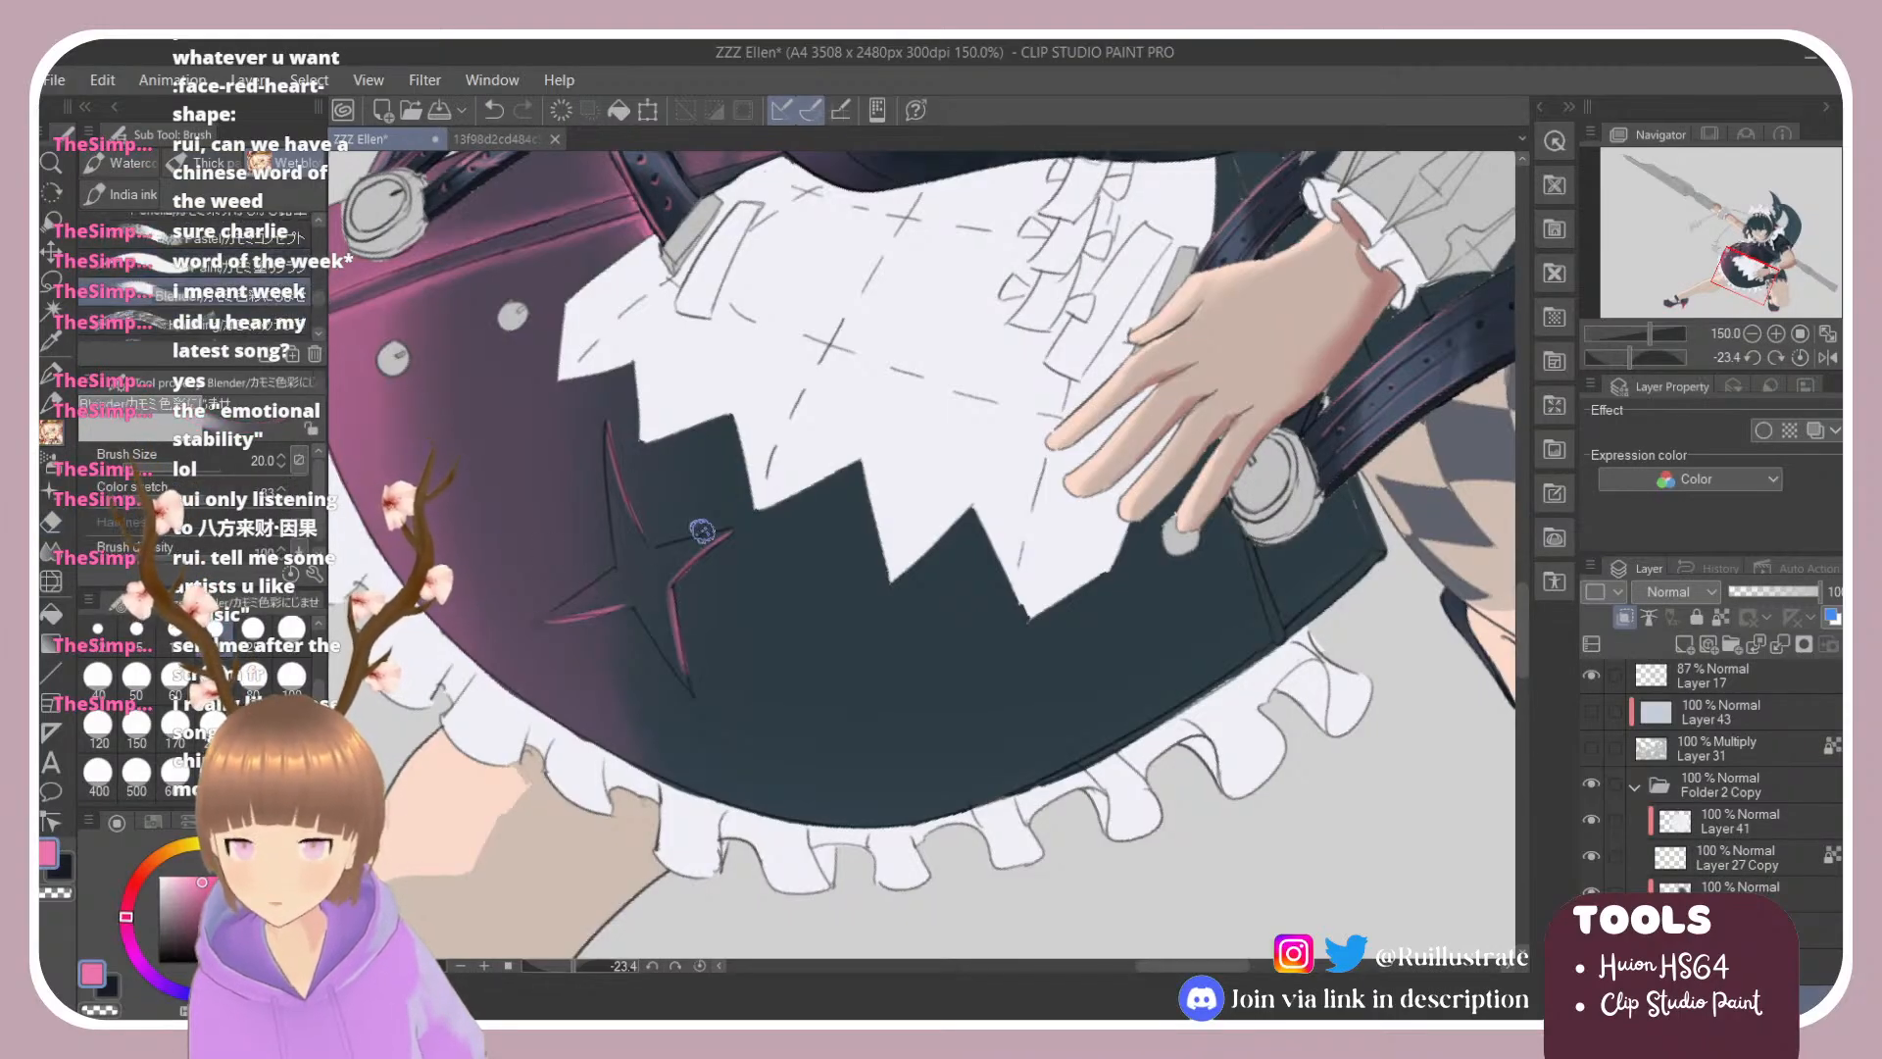
pyautogui.moveTo(737, 518)
pyautogui.mouseDown()
pyautogui.moveTo(664, 576)
pyautogui.moveTo(670, 634)
pyautogui.moveTo(669, 596)
pyautogui.moveTo(671, 631)
pyautogui.moveTo(536, 623)
pyautogui.moveTo(664, 590)
pyautogui.moveTo(675, 659)
pyautogui.moveTo(658, 596)
pyautogui.moveTo(668, 658)
pyautogui.moveTo(580, 588)
pyautogui.moveTo(546, 619)
pyautogui.moveTo(646, 580)
pyautogui.moveTo(593, 601)
pyautogui.mouseUp()
pyautogui.hotkey('ctrl', 'z')
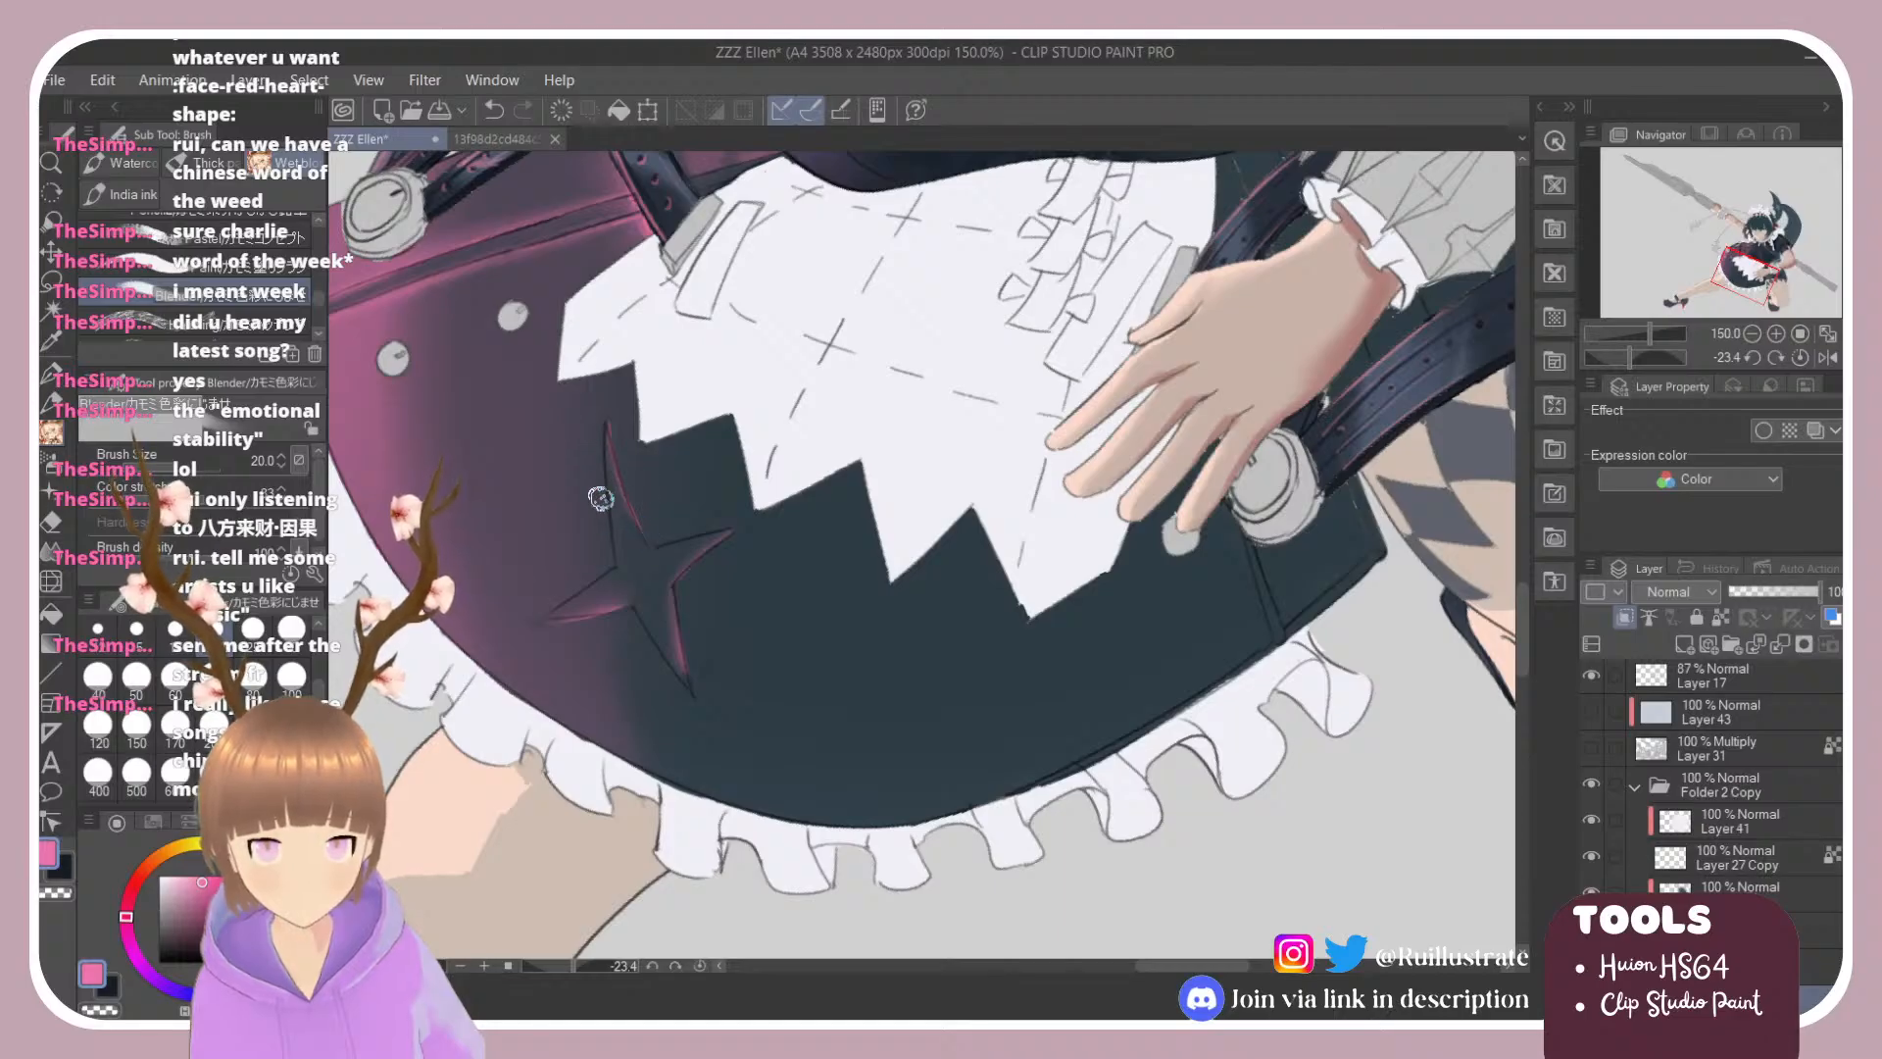
# Step: Set up a new Multiply layer and paint a dark blue shadow on the skirt below the apron's zigzag edge with the size 20 Pastel brush
pyautogui.scroll(-2, 600, 498)
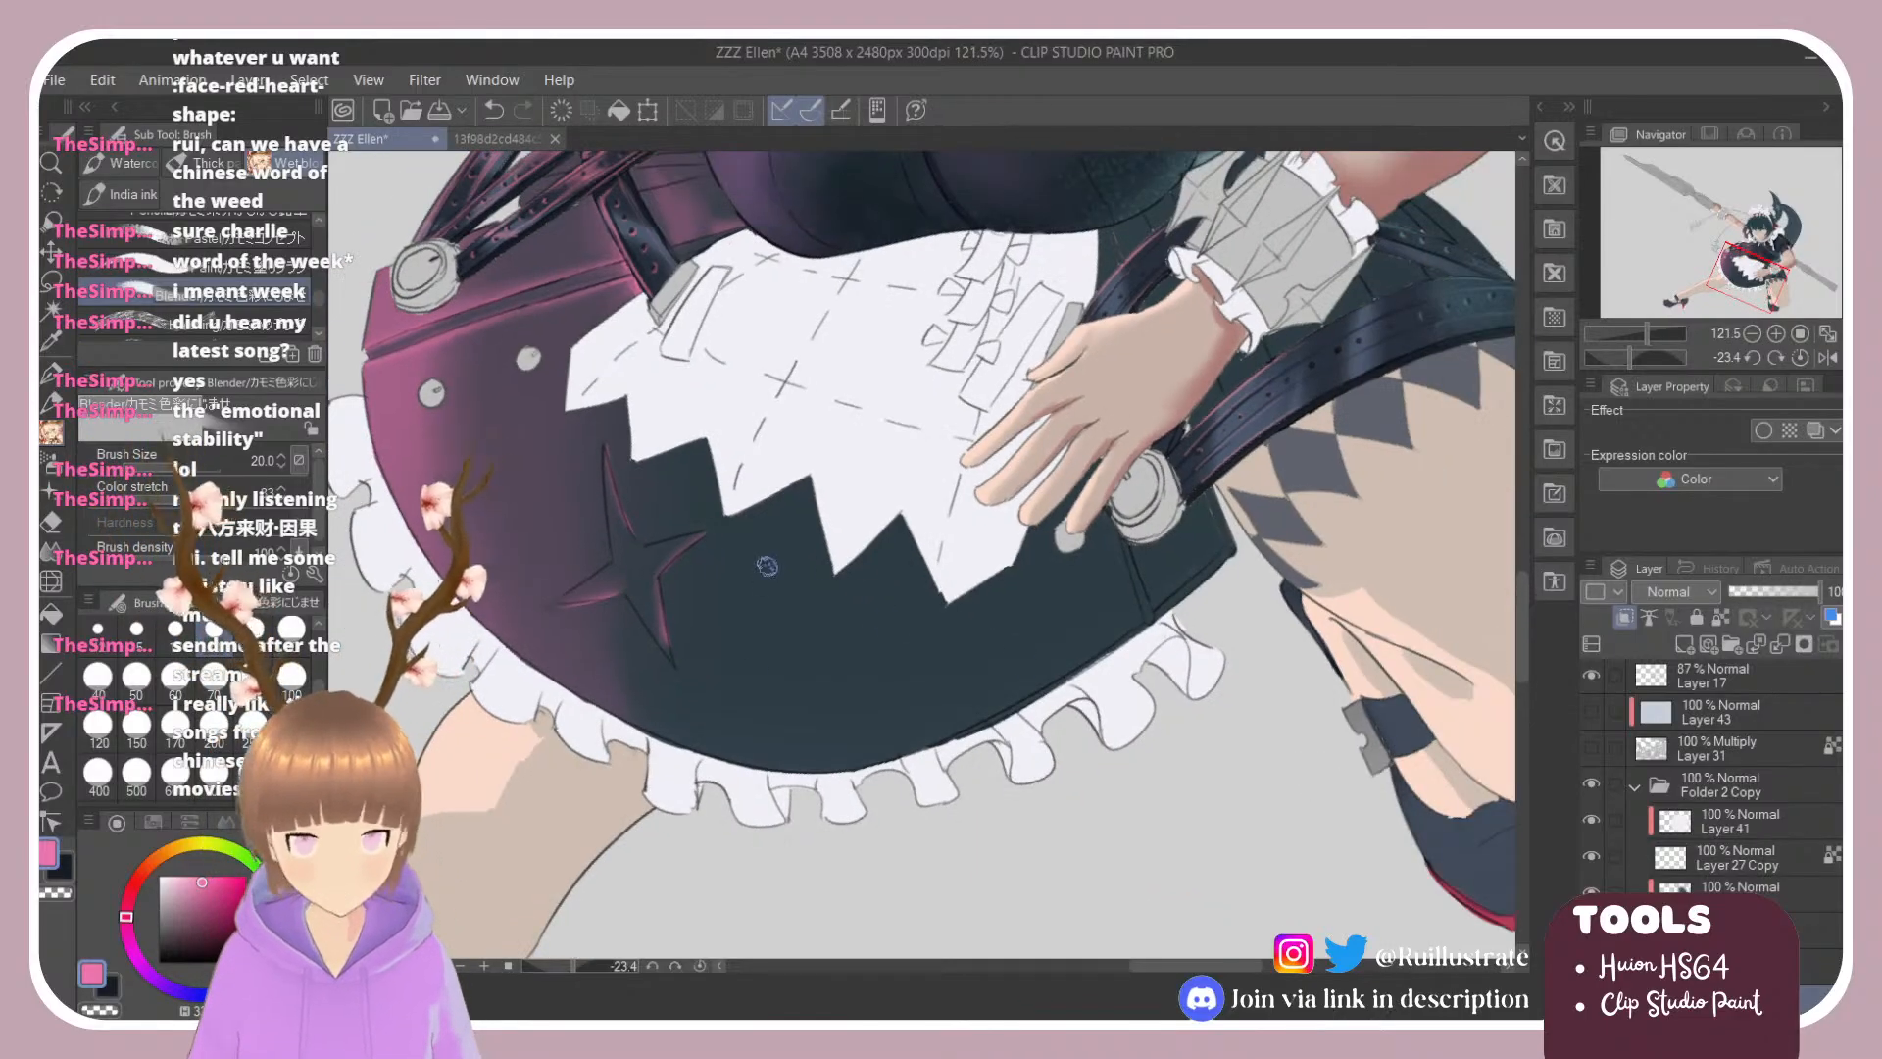
pyautogui.scroll(2, 590, 512)
pyautogui.scroll(-1, 626, 500)
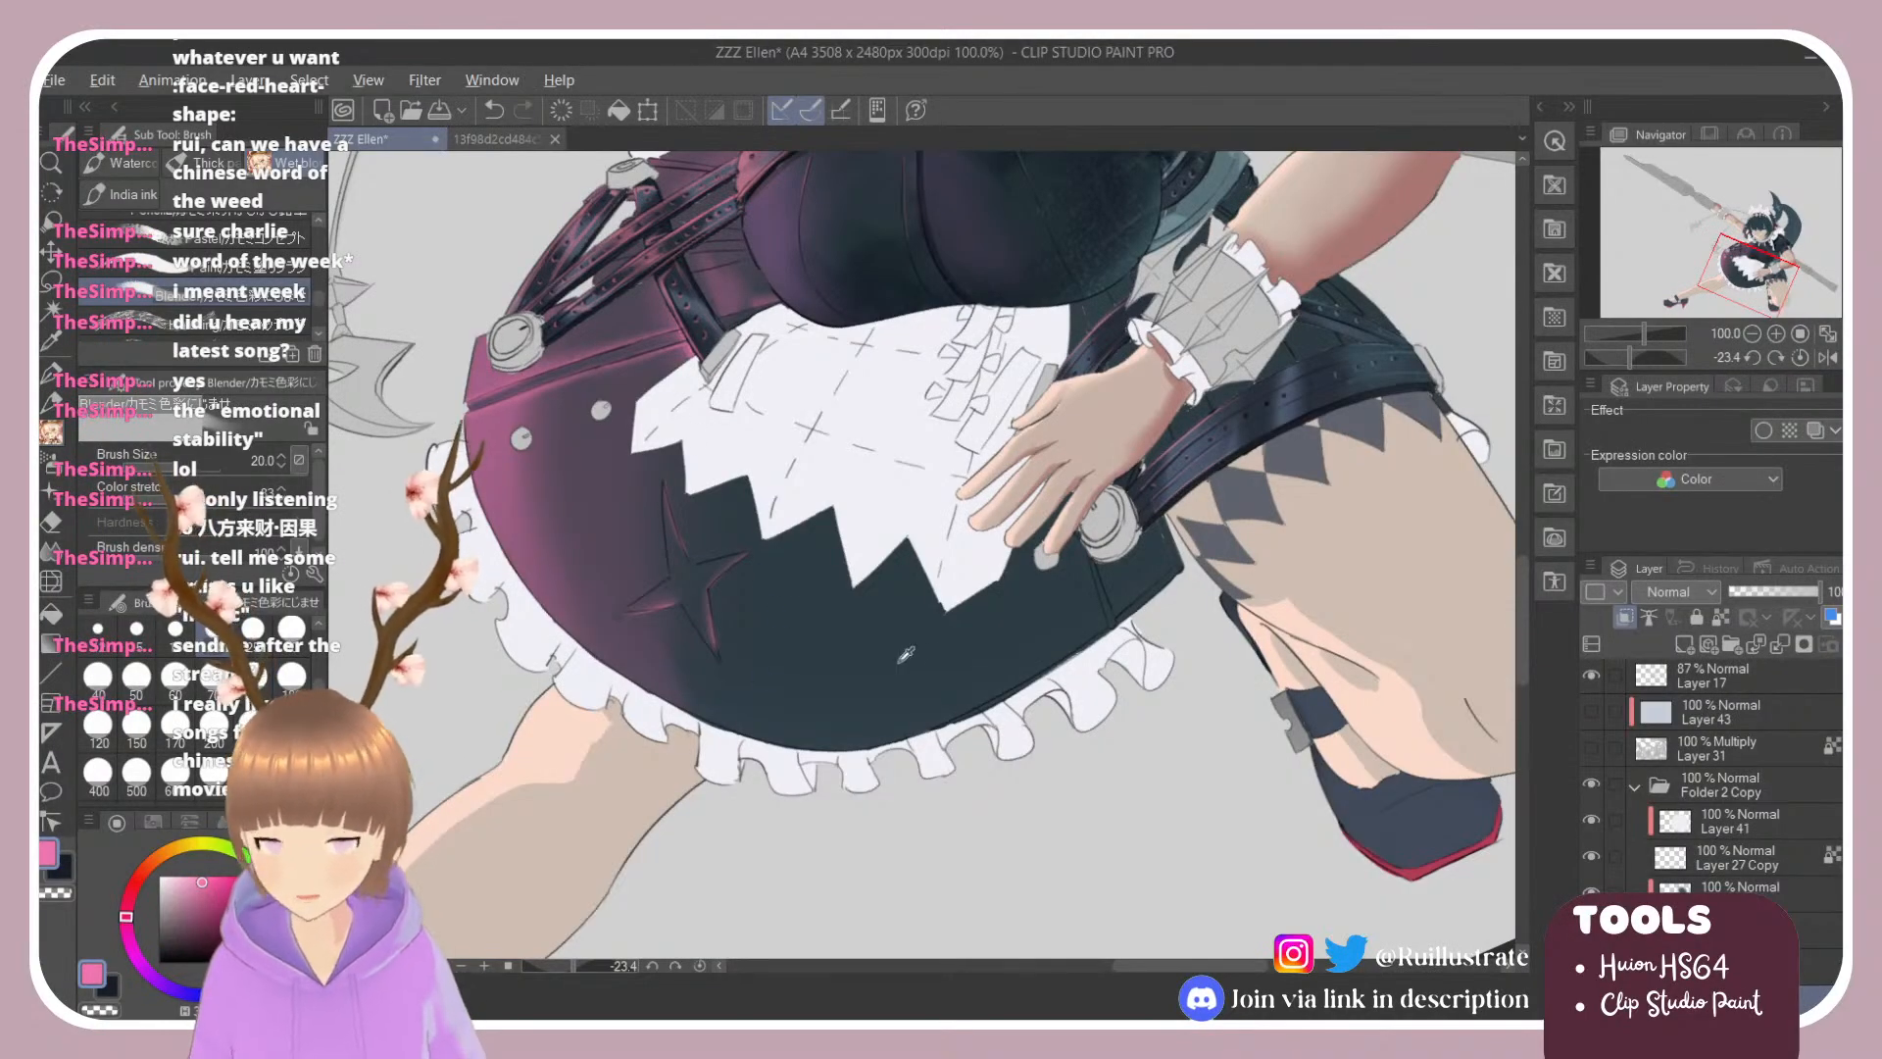
pyautogui.press('c')
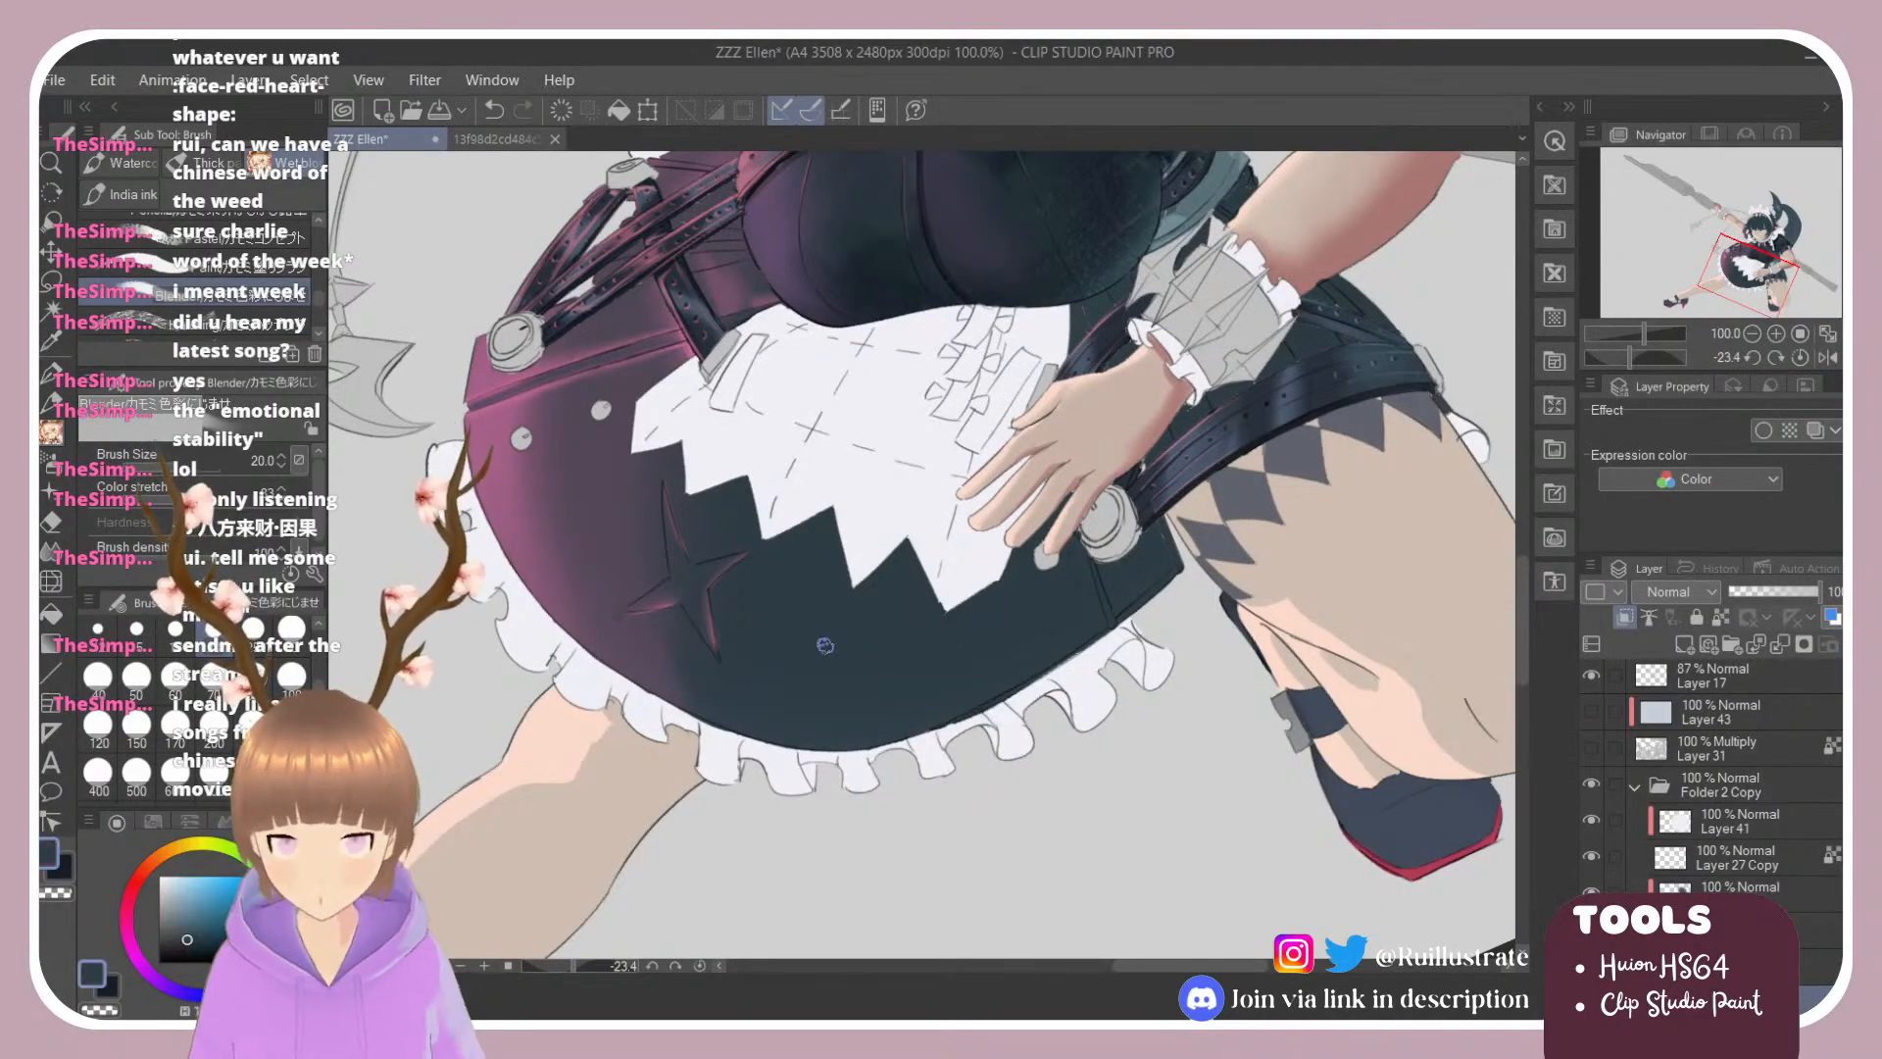
pyautogui.click(187, 924)
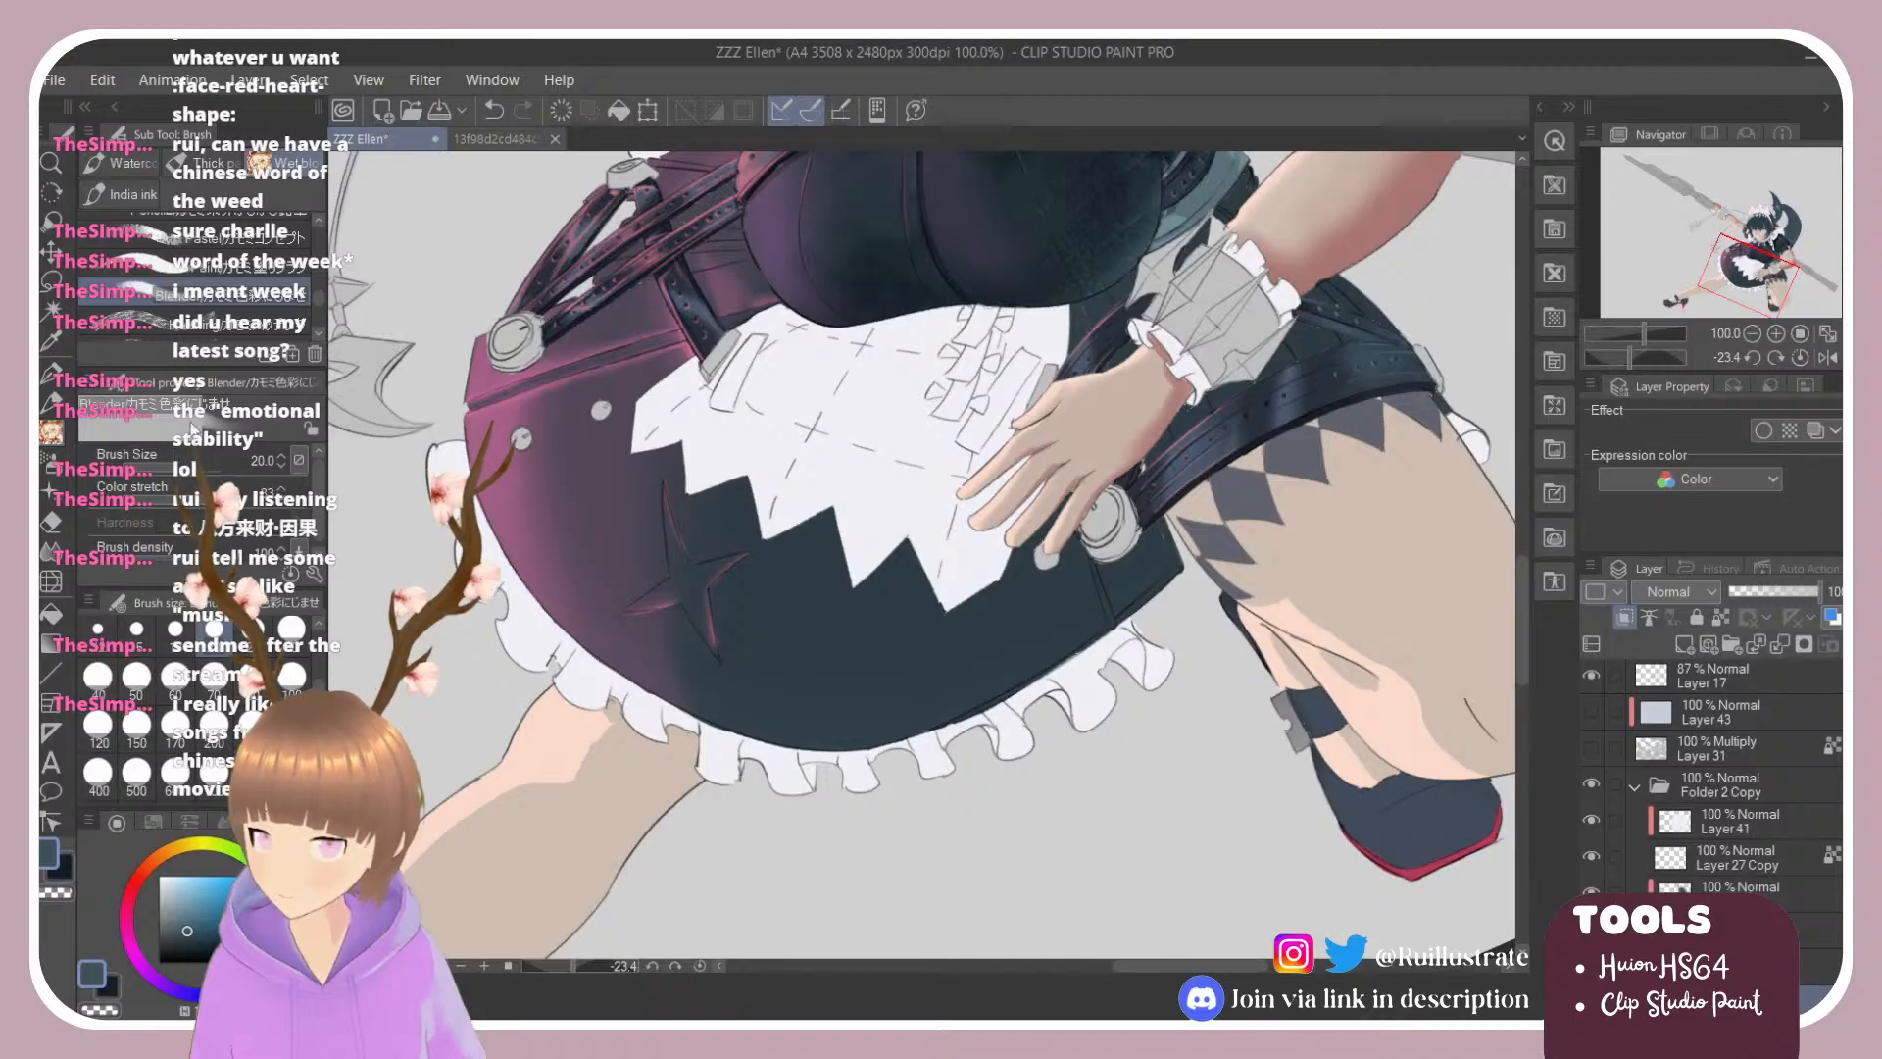
pyautogui.click(196, 233)
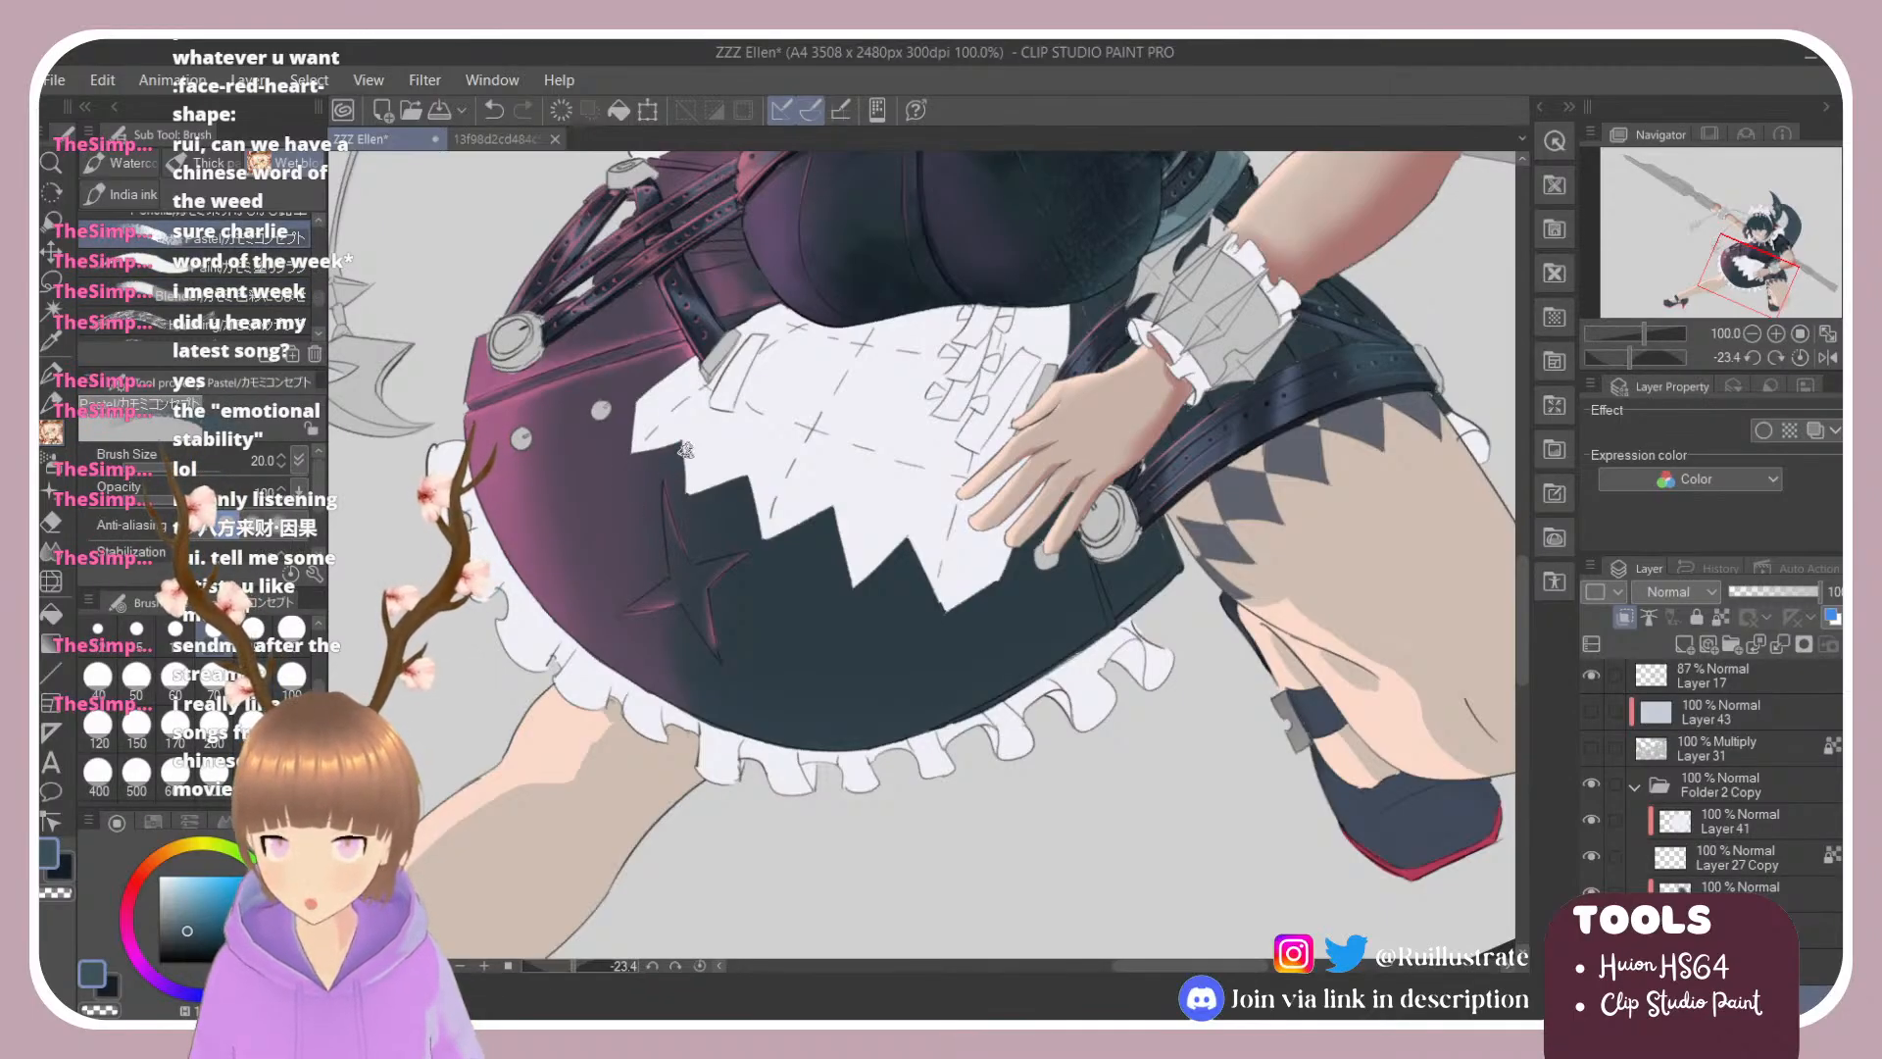
pyautogui.hotkey('ctrl', 'z')
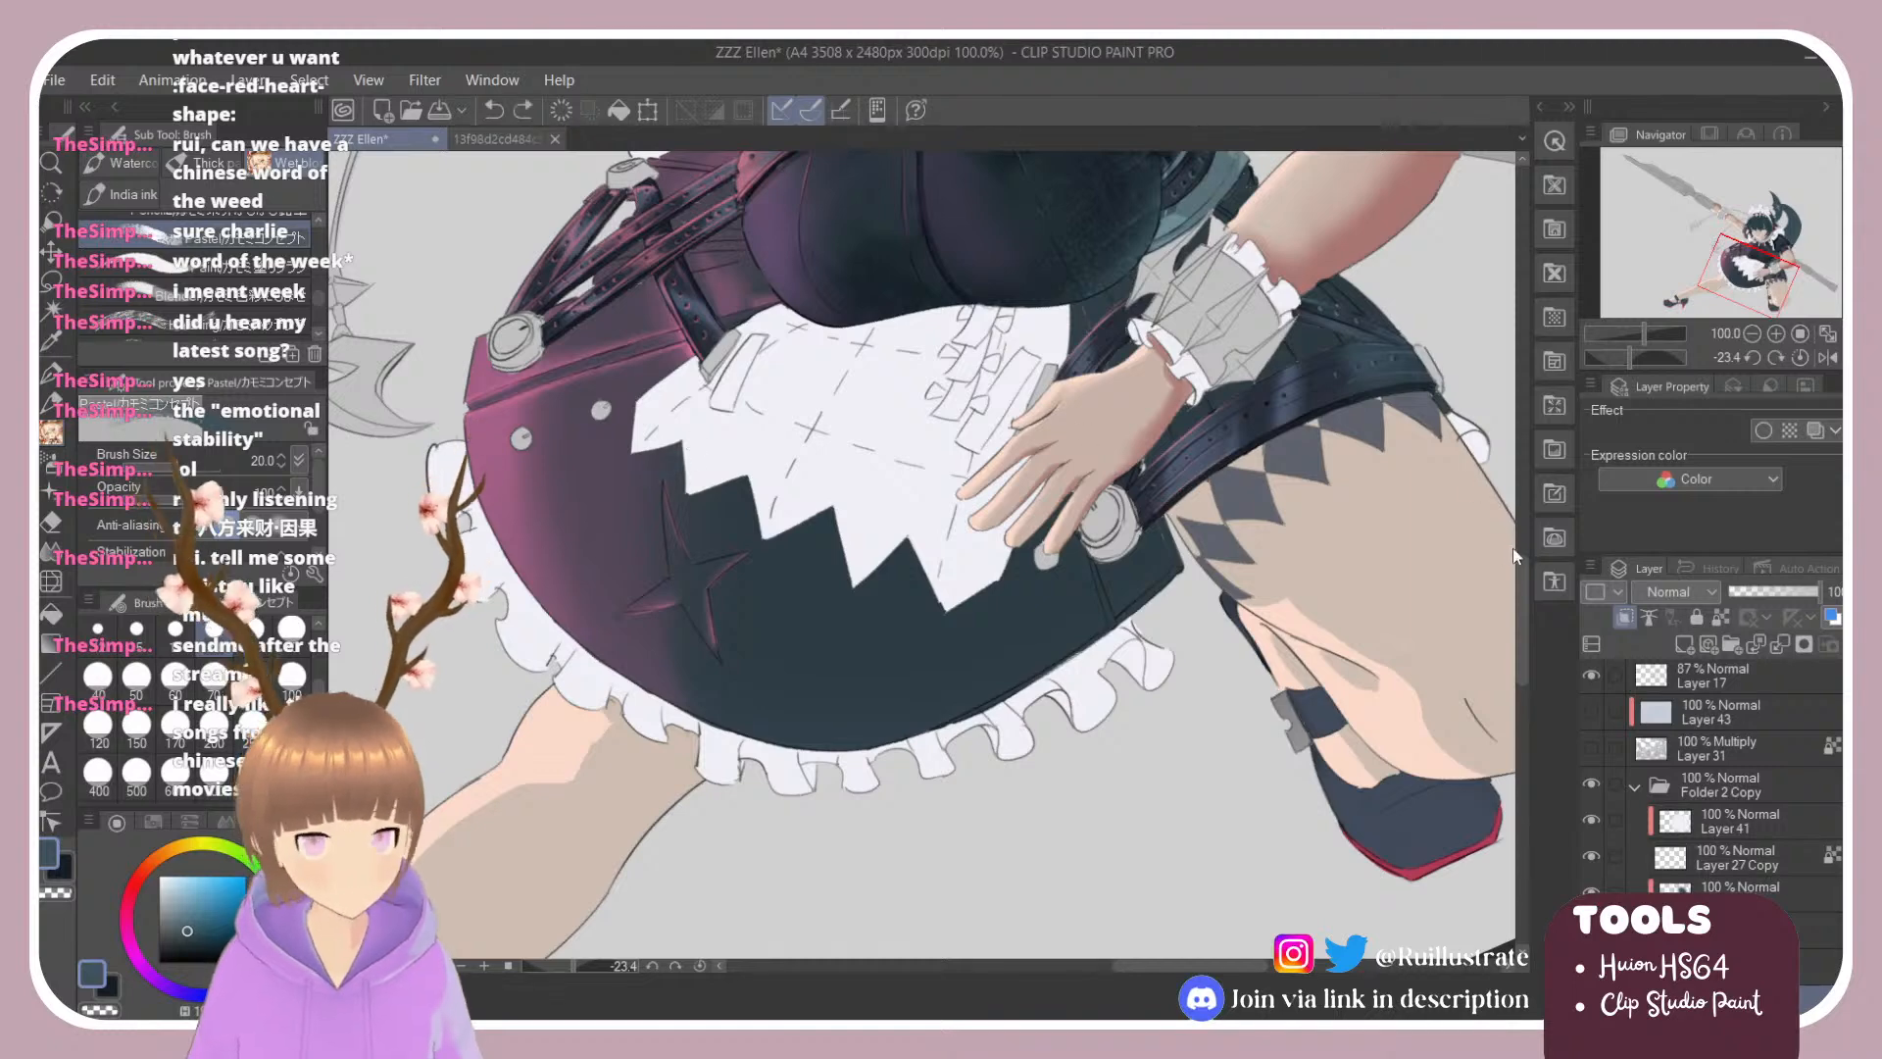
pyautogui.scroll(-2, 1712, 775)
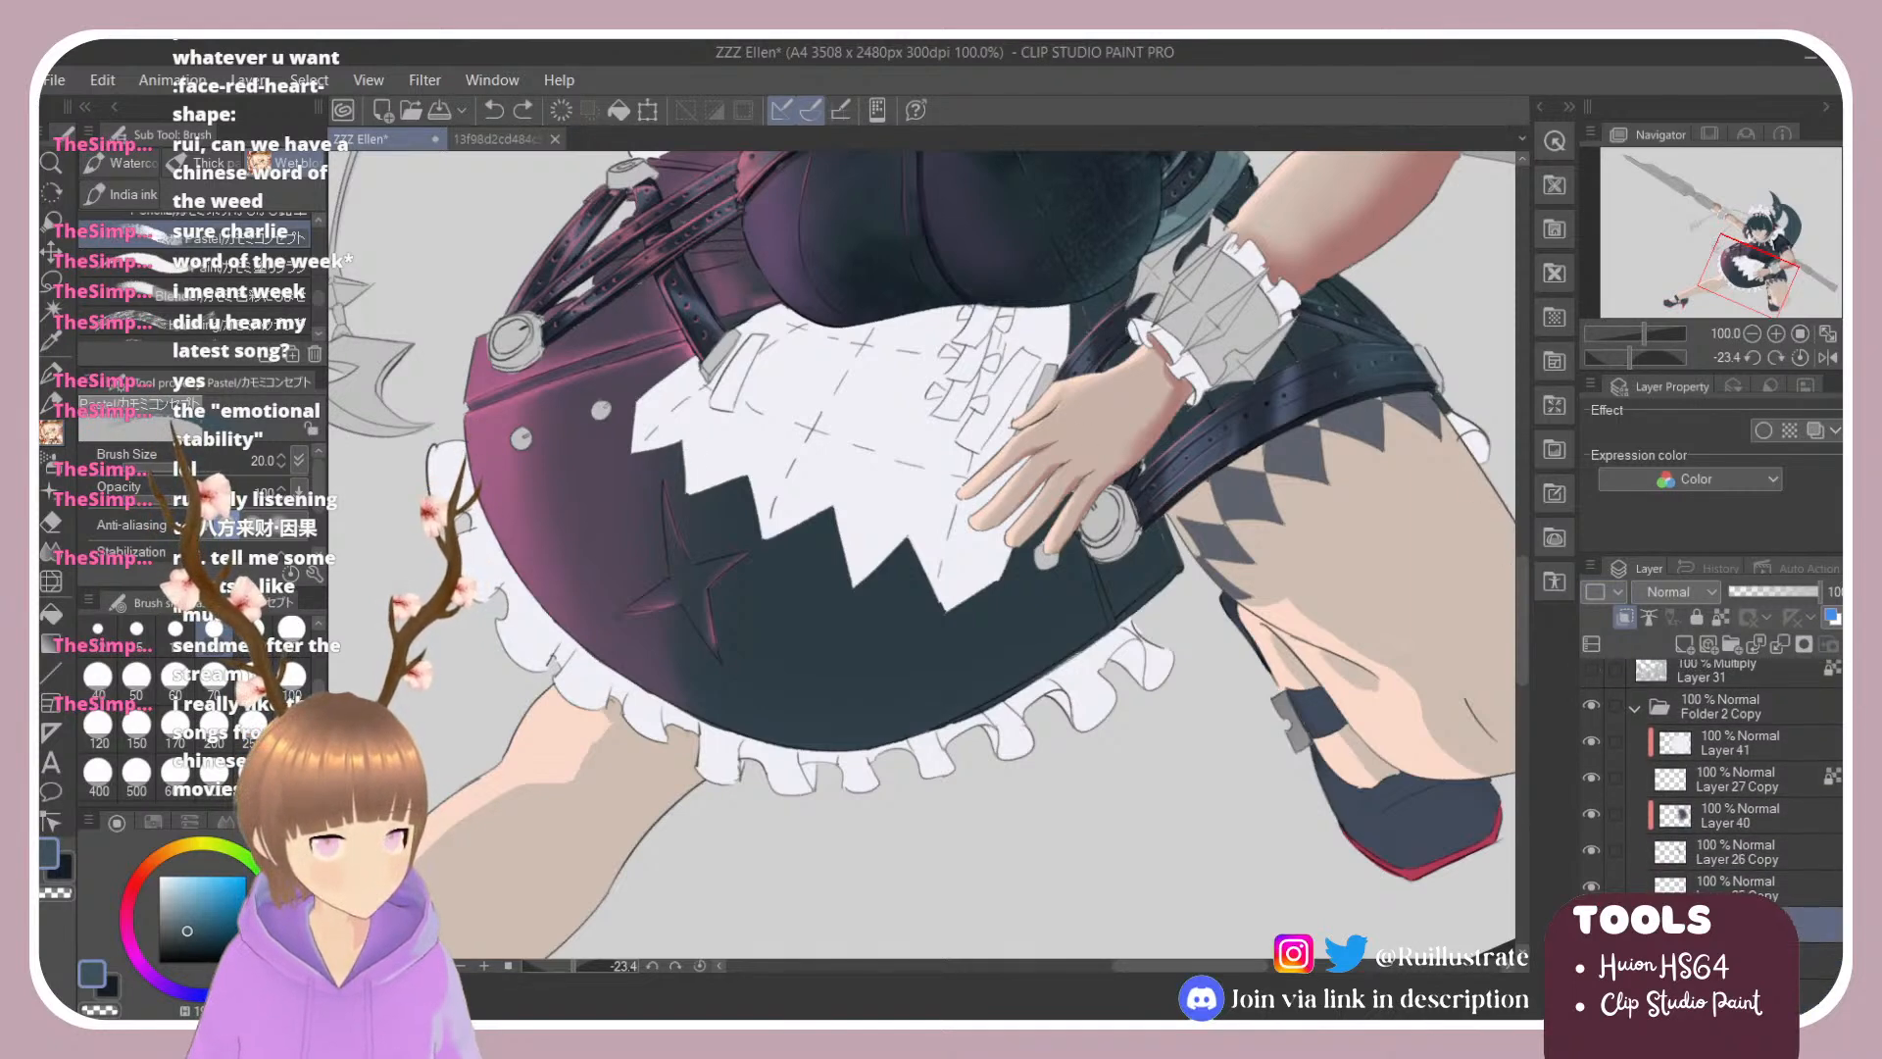
pyautogui.click(1688, 643)
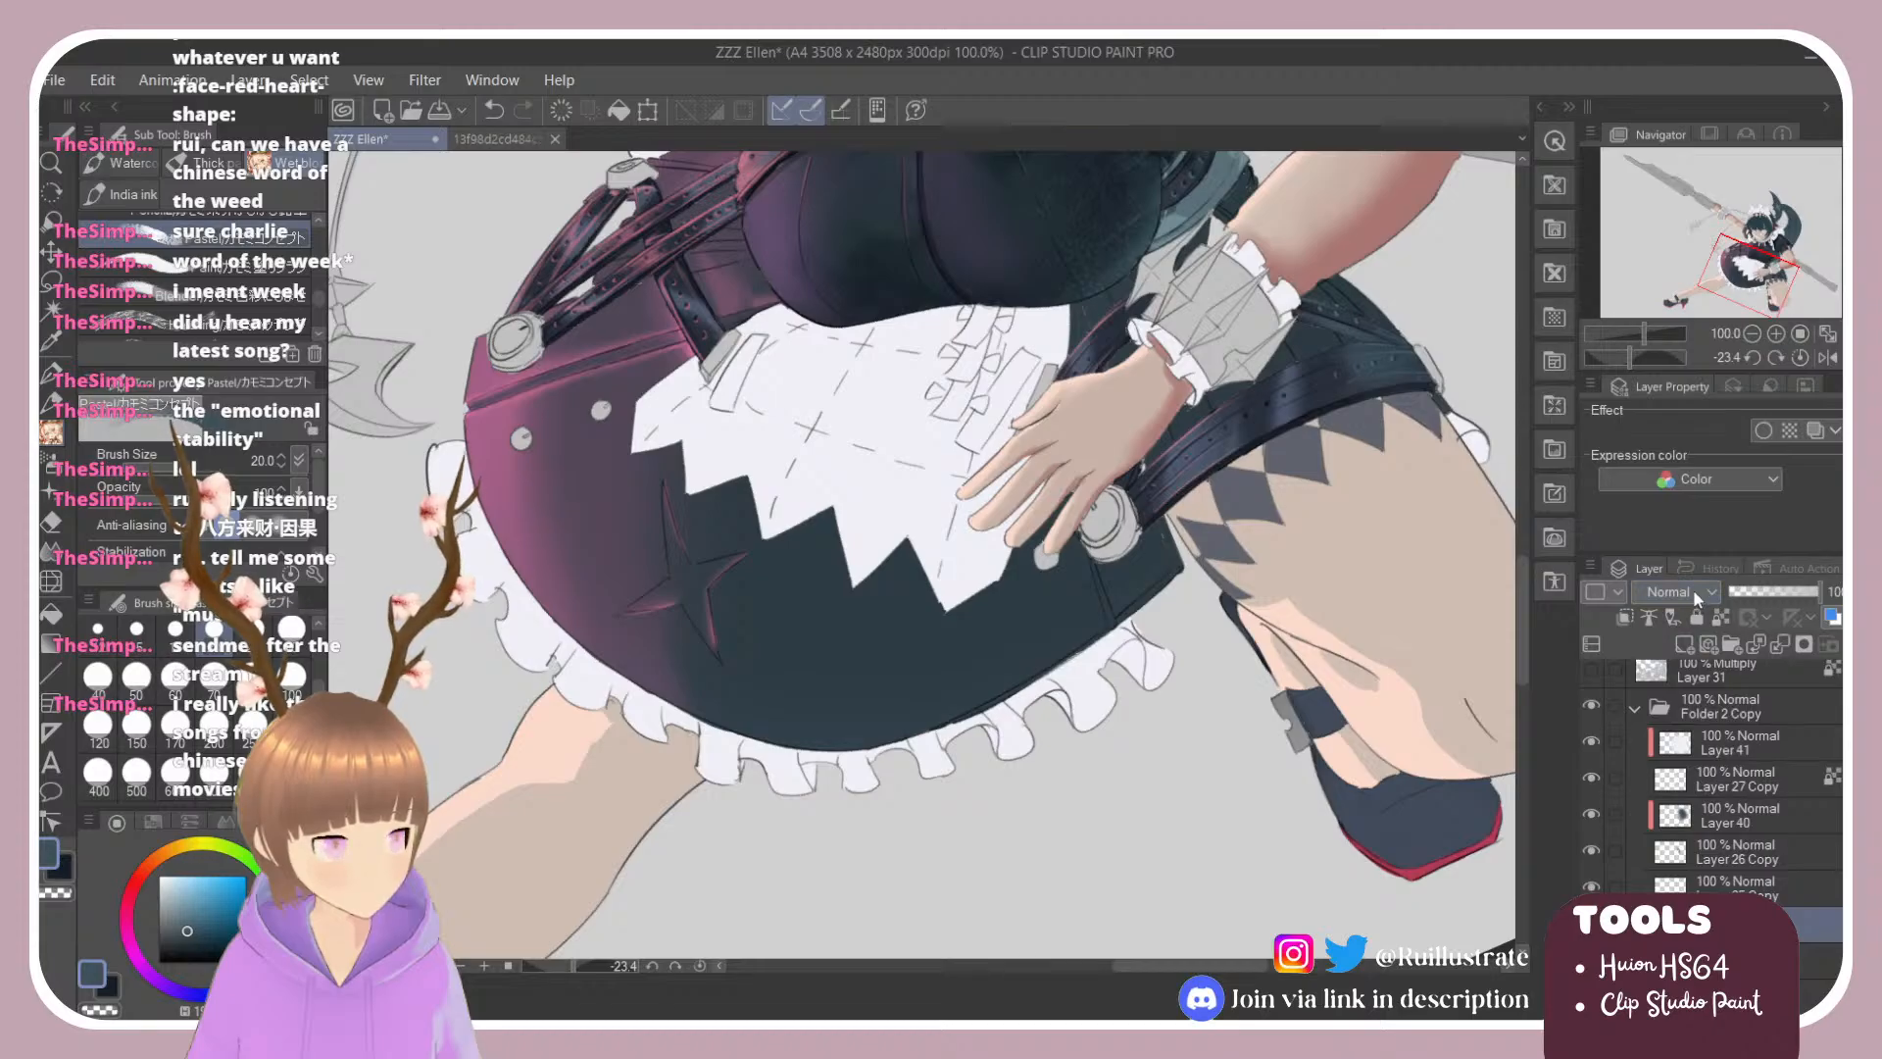
pyautogui.click(1671, 117)
pyautogui.moveTo(653, 463)
pyautogui.mouseDown()
pyautogui.moveTo(572, 615)
pyautogui.moveTo(913, 579)
pyautogui.moveTo(952, 551)
pyautogui.moveTo(658, 477)
pyautogui.moveTo(689, 444)
pyautogui.moveTo(741, 508)
pyautogui.moveTo(722, 469)
pyautogui.moveTo(757, 502)
pyautogui.mouseUp()
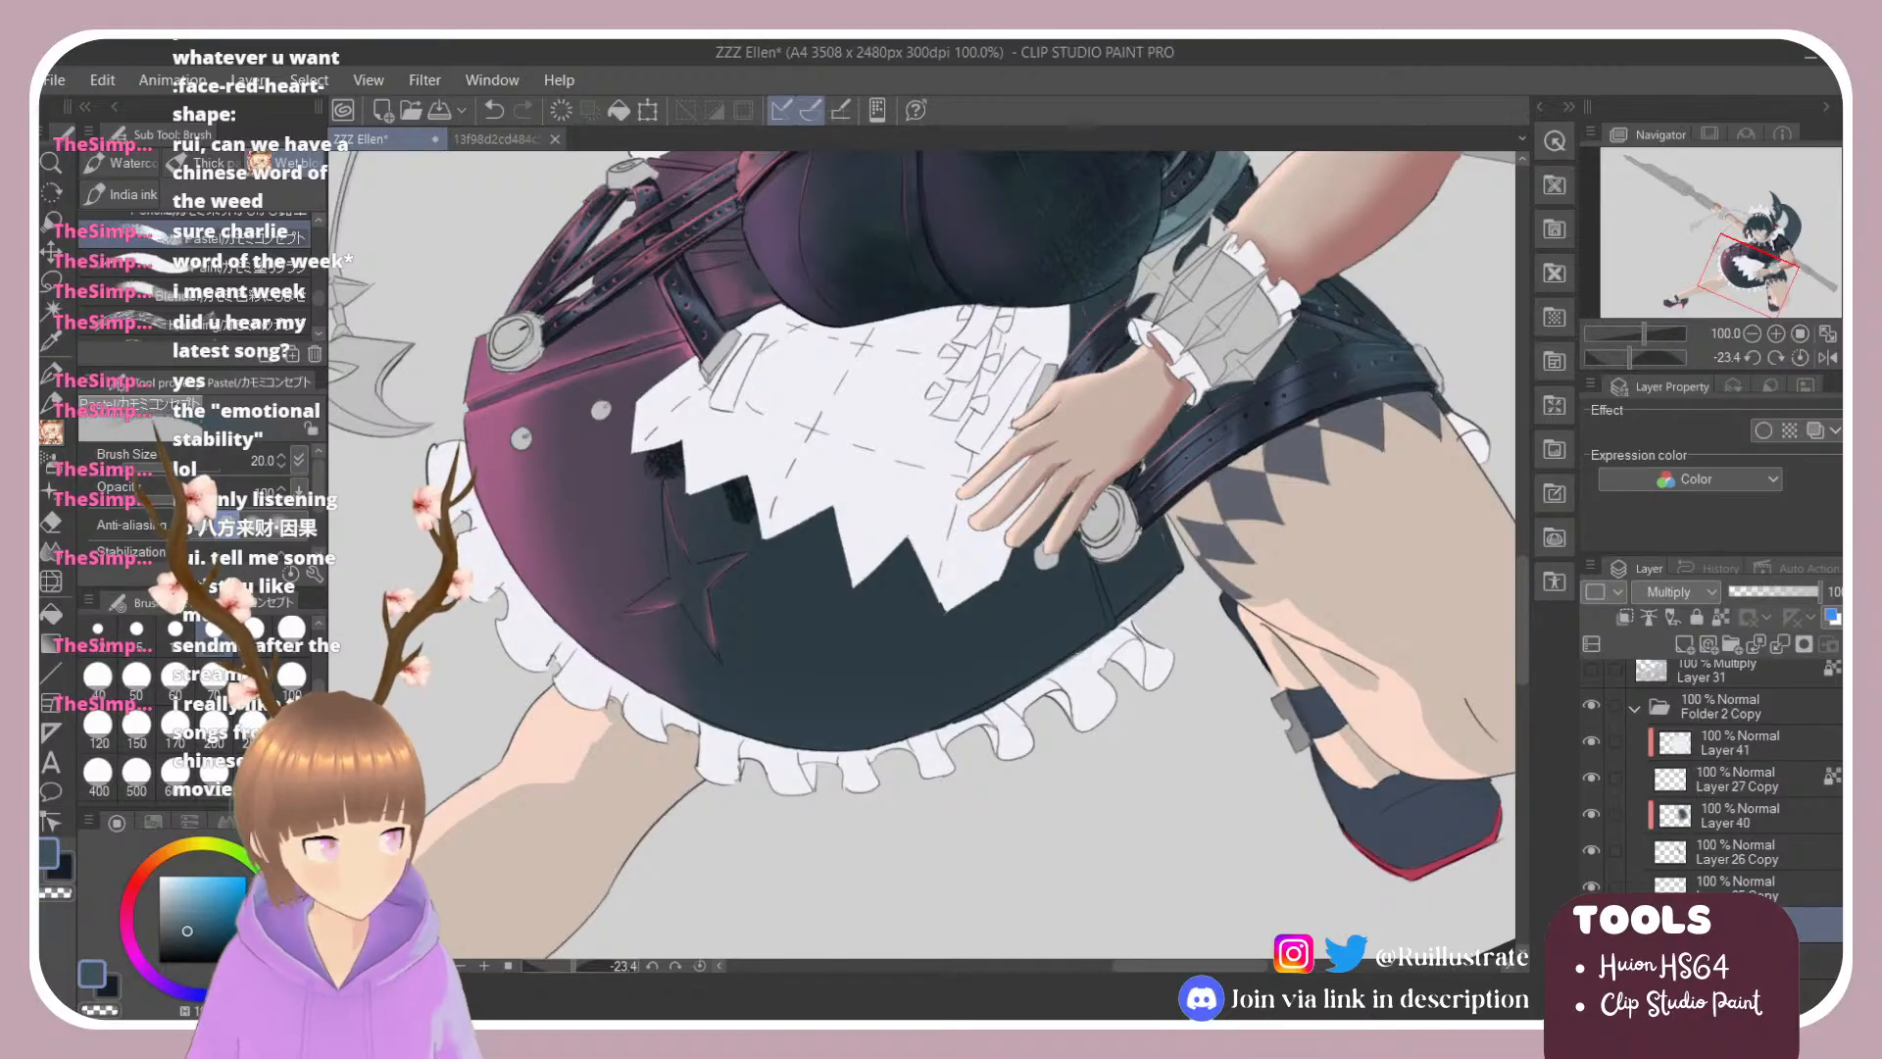
# Step: Show the Multiply Layer 31 as a guide and hatch dark shading over the skirt from the apron's lowest points to the far hem with the Pastel brush
pyautogui.scroll(2, 1680, 723)
pyautogui.click(1590, 730)
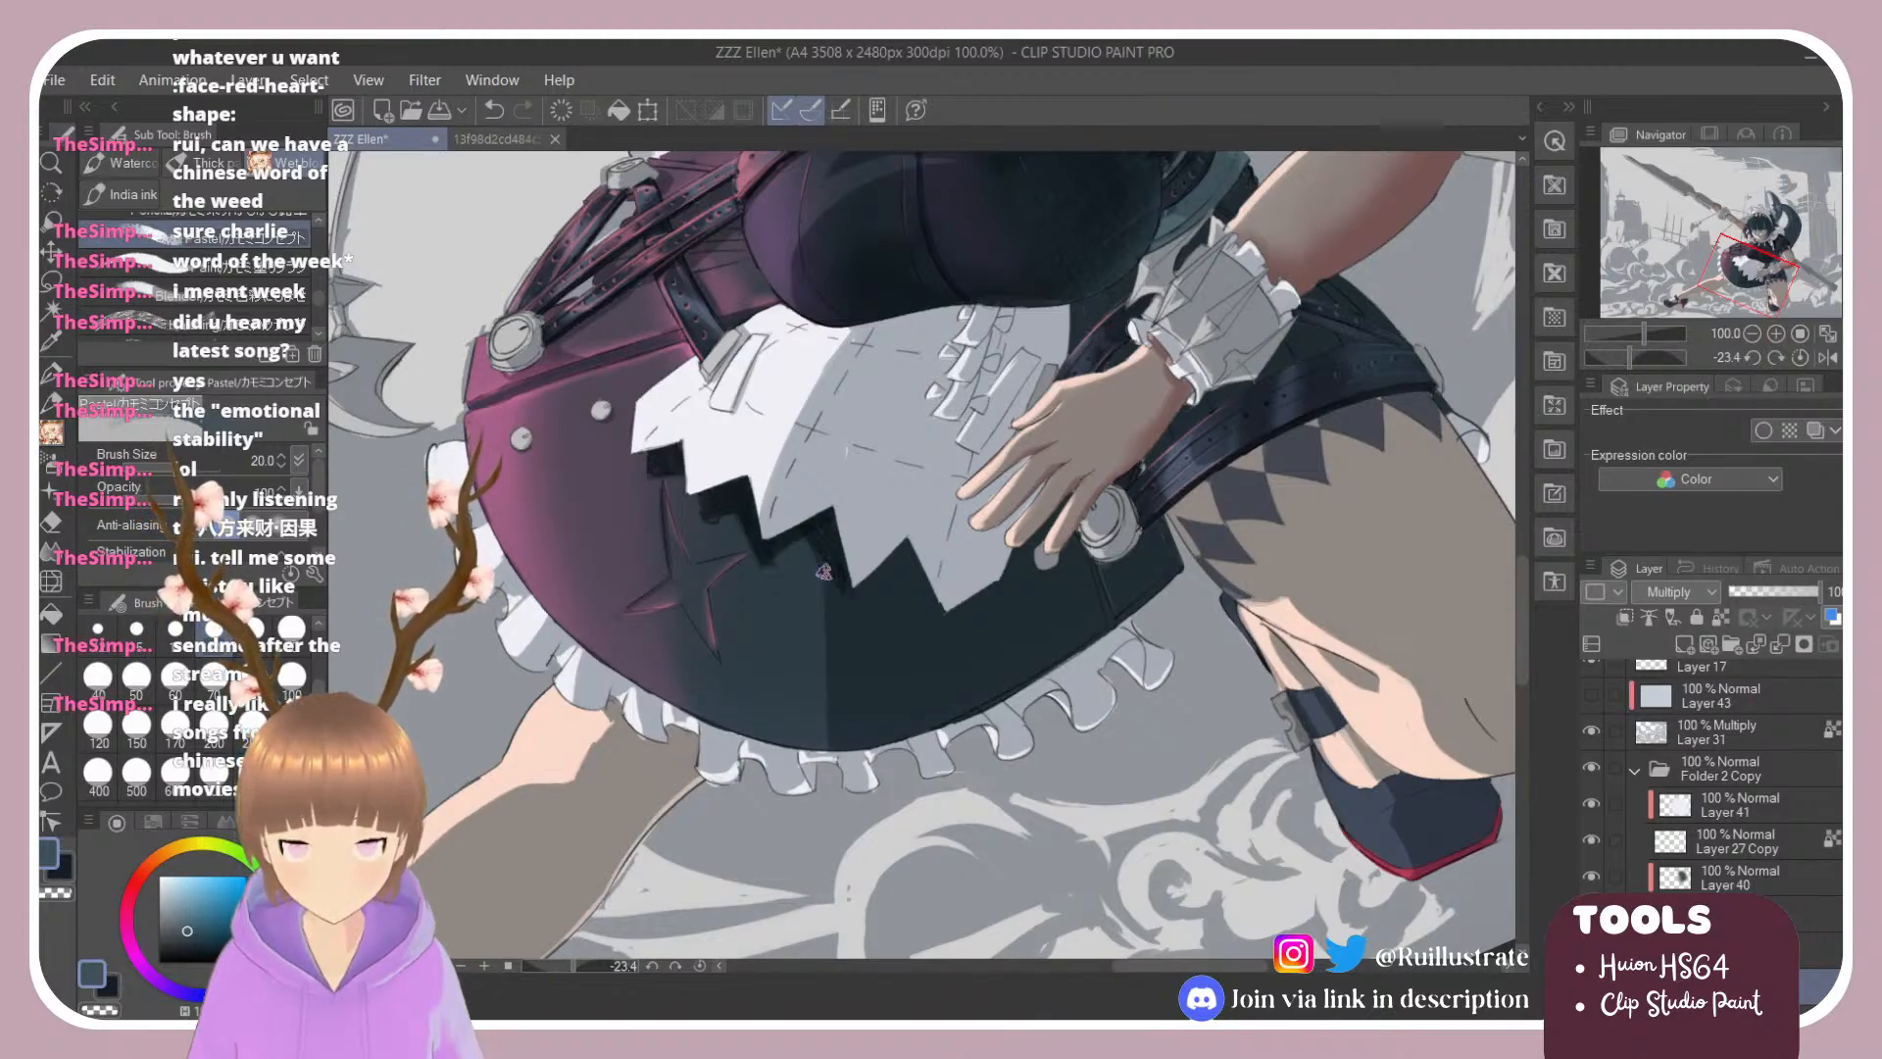
pyautogui.moveTo(860, 583)
pyautogui.mouseDown()
pyautogui.moveTo(872, 532)
pyautogui.moveTo(905, 784)
pyautogui.mouseUp()
pyautogui.moveTo(905, 549)
pyautogui.mouseDown()
pyautogui.moveTo(911, 742)
pyautogui.moveTo(939, 738)
pyautogui.mouseUp()
pyautogui.moveTo(941, 603)
pyautogui.mouseDown()
pyautogui.moveTo(955, 726)
pyautogui.moveTo(980, 735)
pyautogui.mouseUp()
pyautogui.moveTo(985, 593)
pyautogui.mouseDown()
pyautogui.moveTo(1000, 708)
pyautogui.moveTo(1019, 573)
pyautogui.mouseUp()
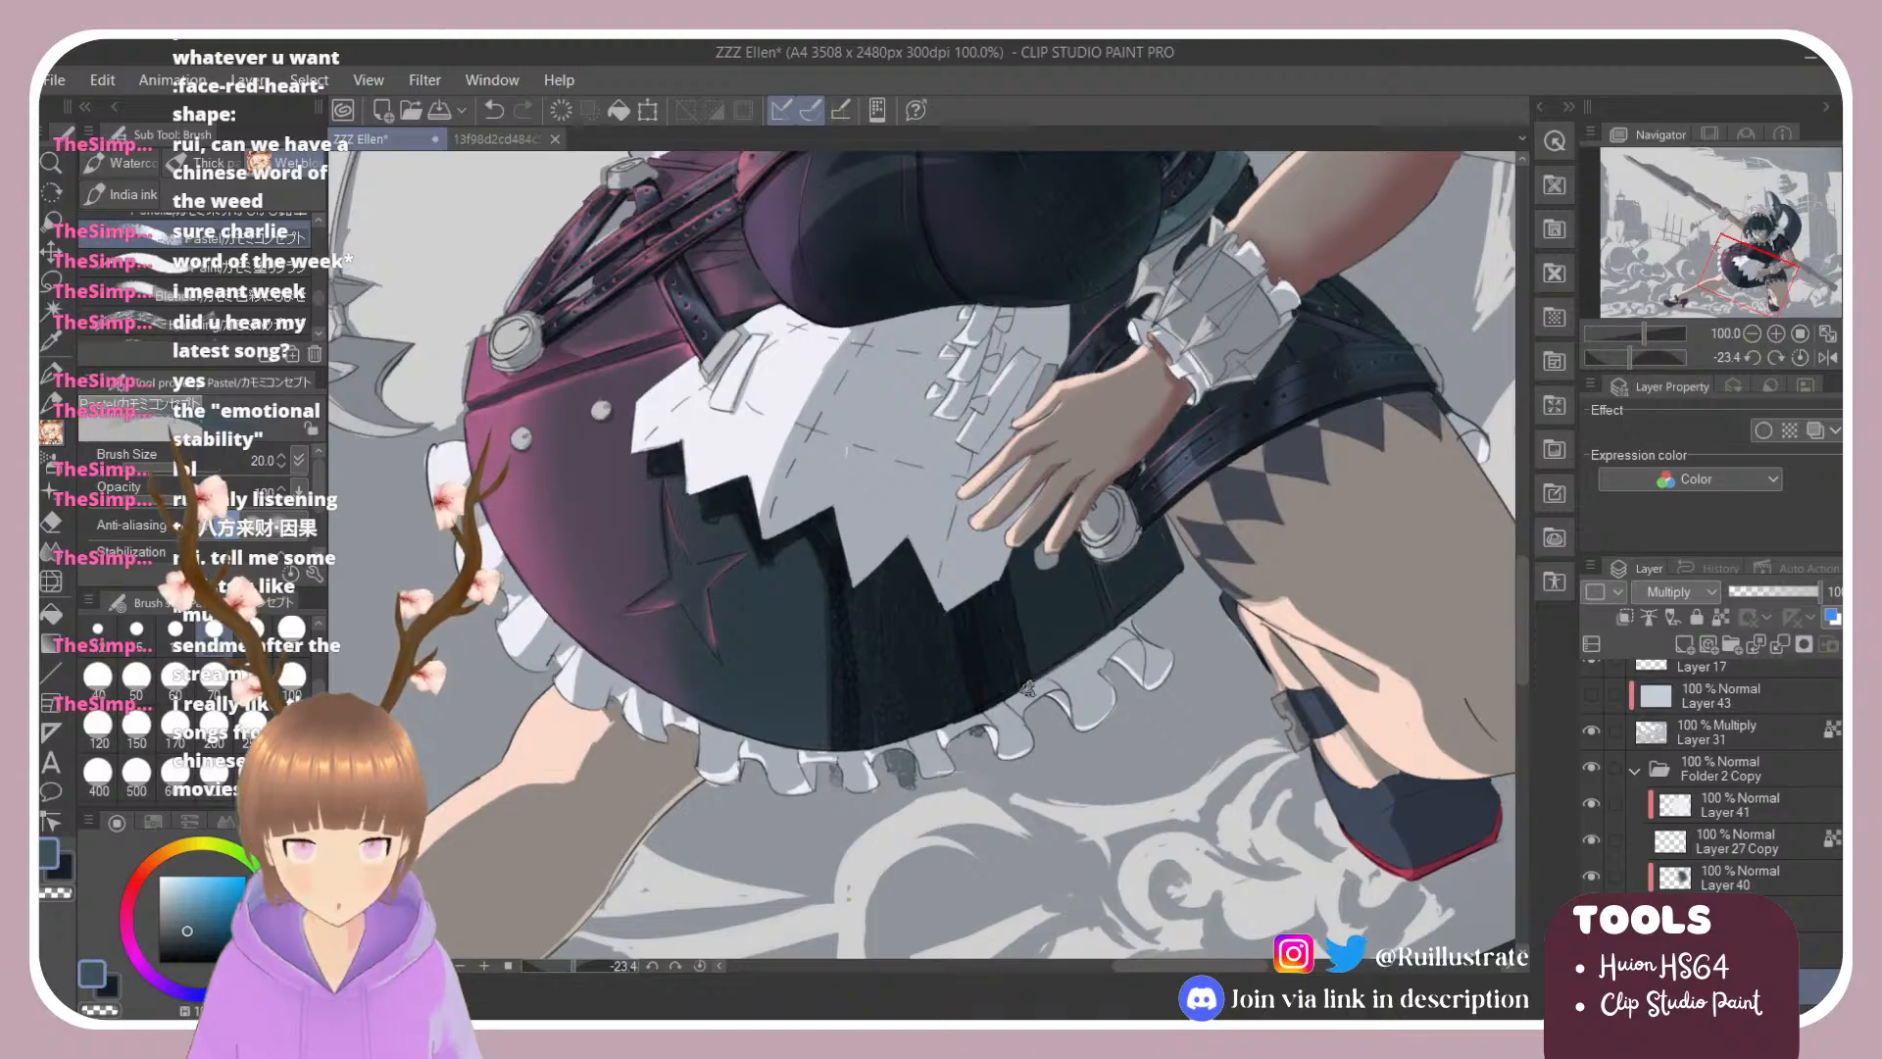
pyautogui.moveTo(1029, 691); pyautogui.dragTo(1039, 504)
pyautogui.moveTo(1073, 652)
pyautogui.mouseDown()
pyautogui.moveTo(1046, 489)
pyautogui.moveTo(1078, 485)
pyautogui.mouseUp()
pyautogui.moveTo(1115, 637); pyautogui.dragTo(1108, 495)
pyautogui.moveTo(1158, 625)
pyautogui.mouseDown()
pyautogui.moveTo(1137, 500)
pyautogui.moveTo(1151, 510)
pyautogui.mouseUp()
pyautogui.moveTo(1192, 603); pyautogui.dragTo(1175, 570)
pyautogui.hotkey('ctrl', 'z')
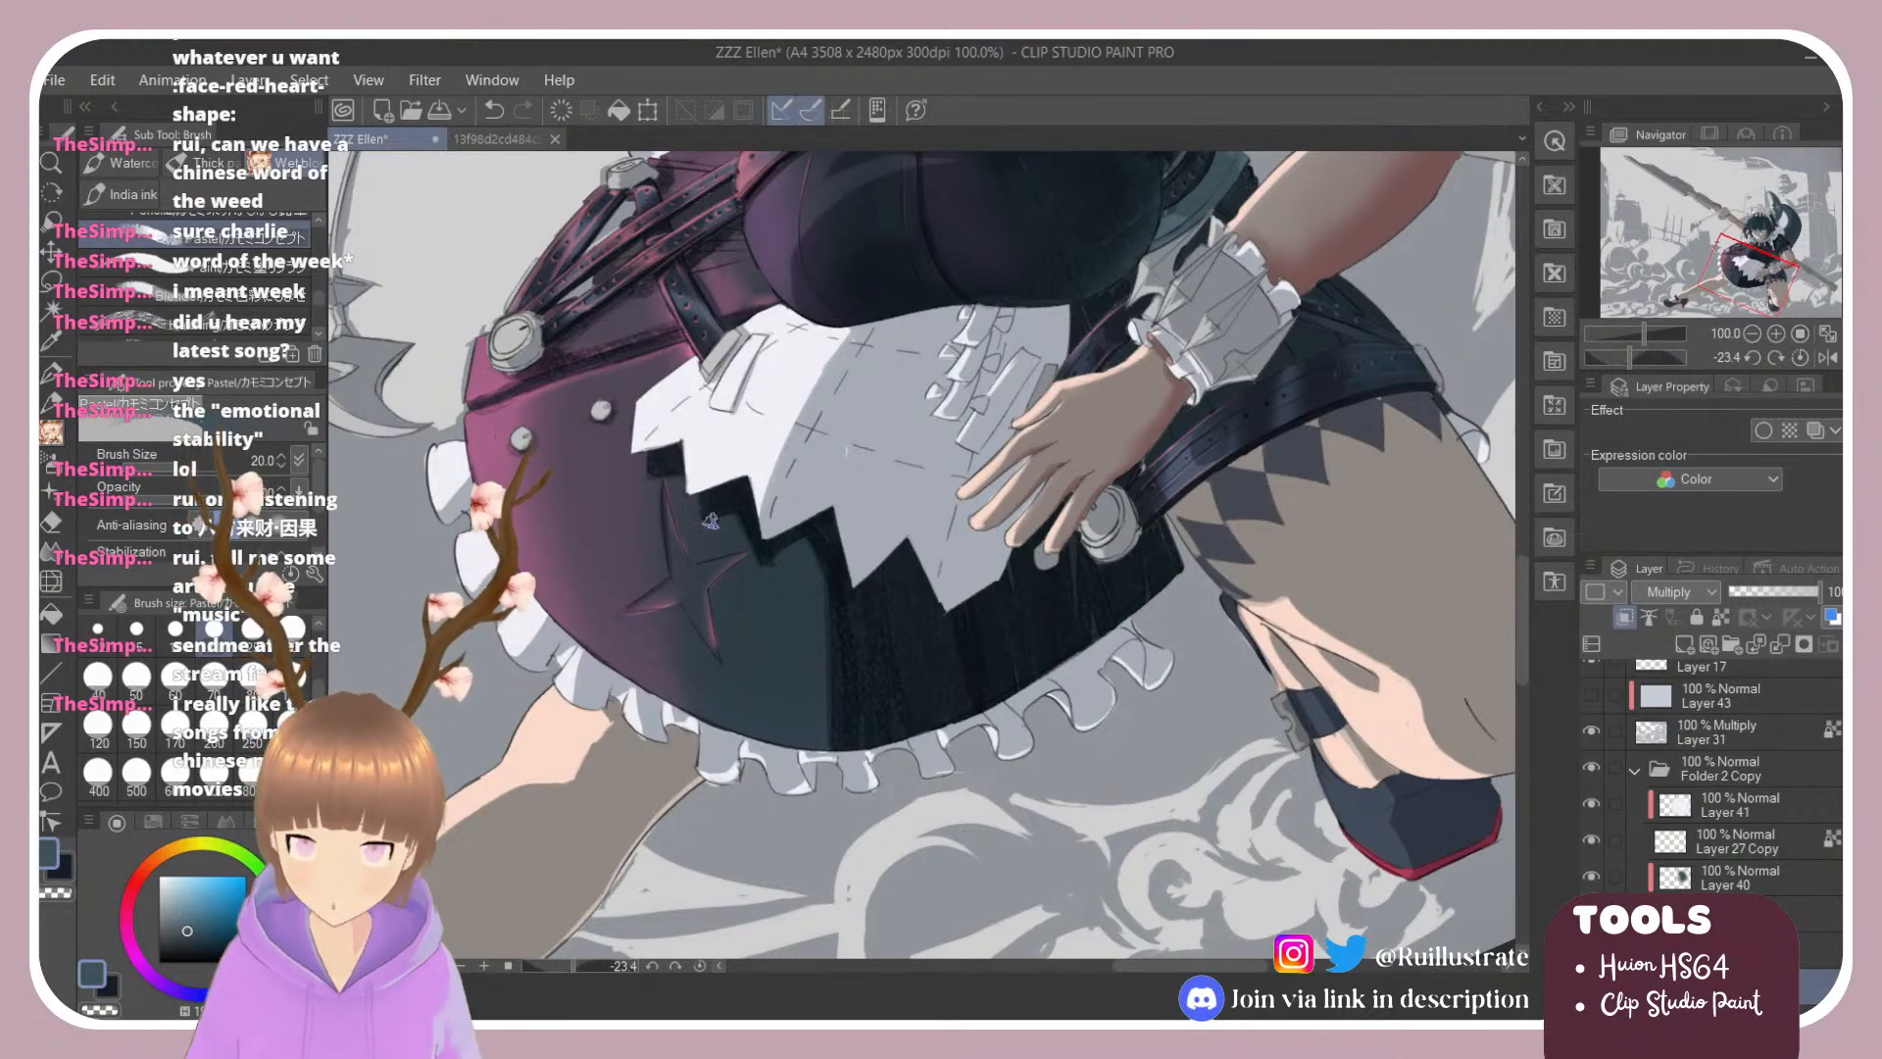
# Step: Add dark shading around the star, hide Layer 31, and soften the shadow edges with the size 20 Blender brush
pyautogui.moveTo(627, 608); pyautogui.dragTo(680, 573)
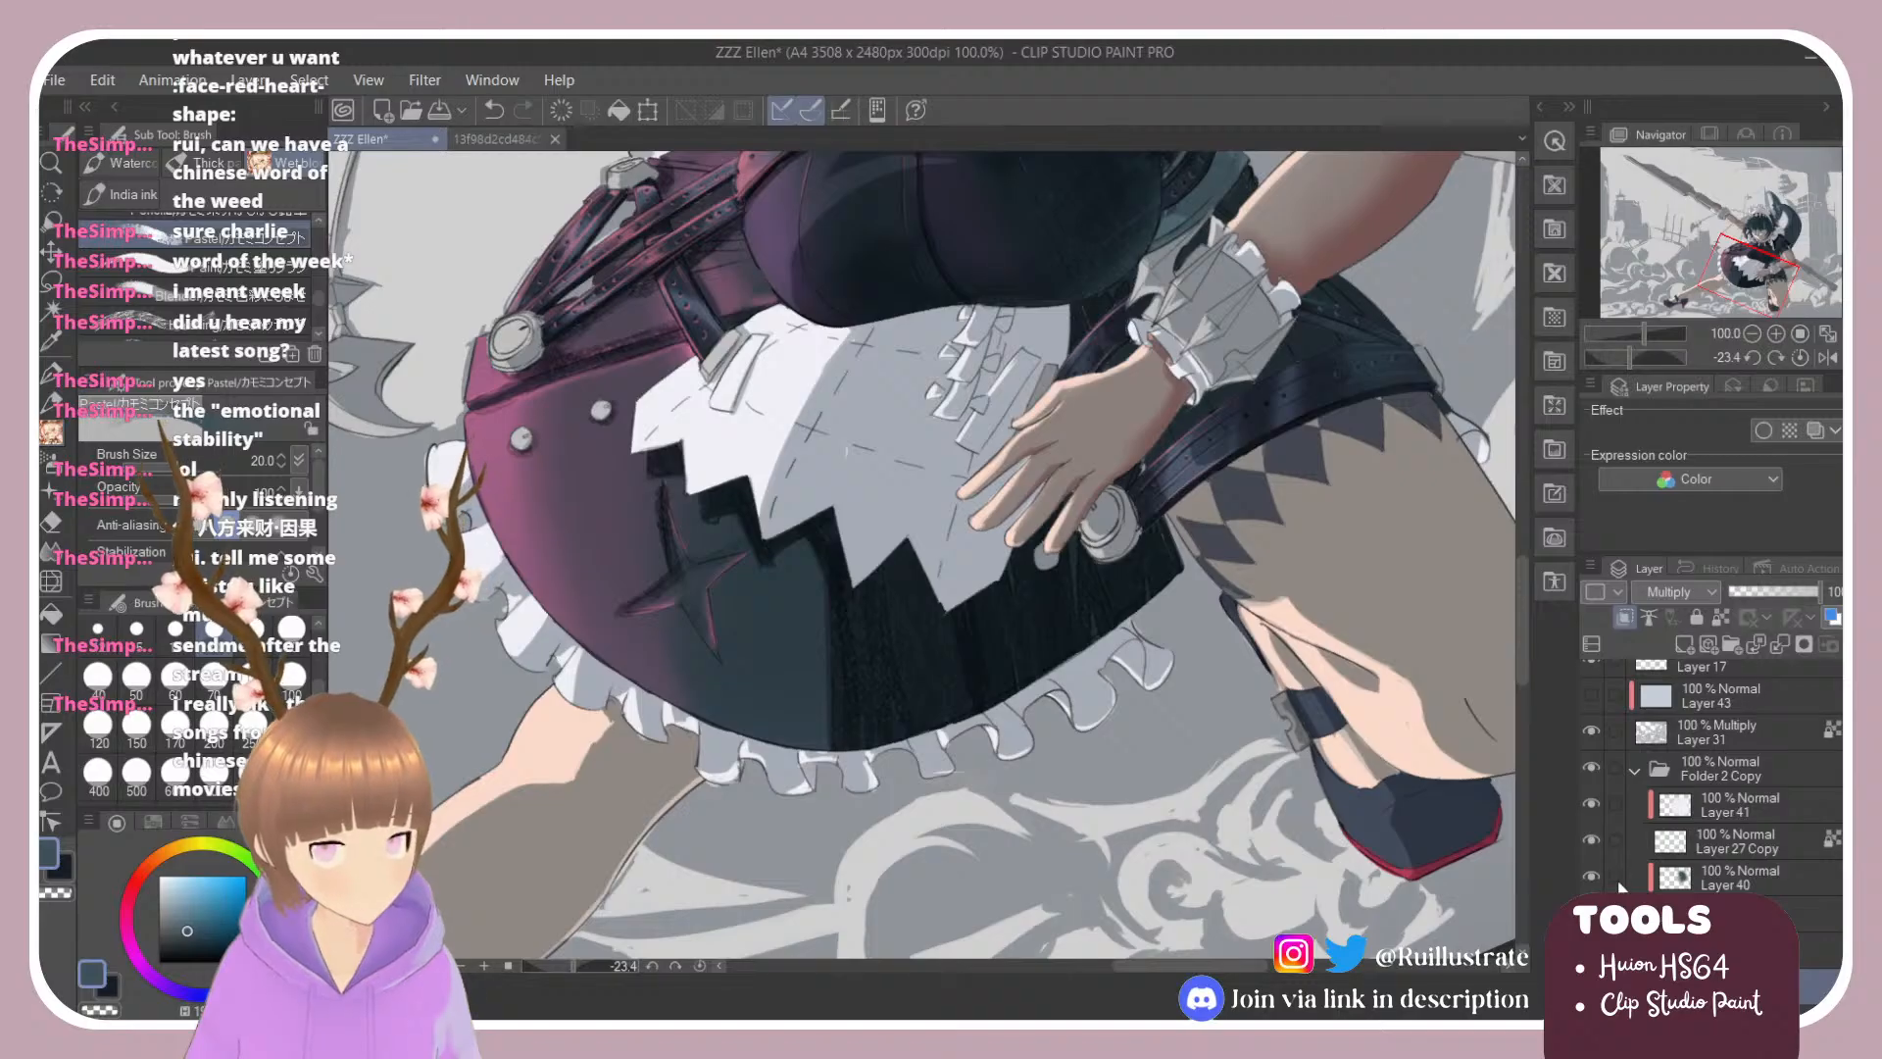
pyautogui.click(1592, 732)
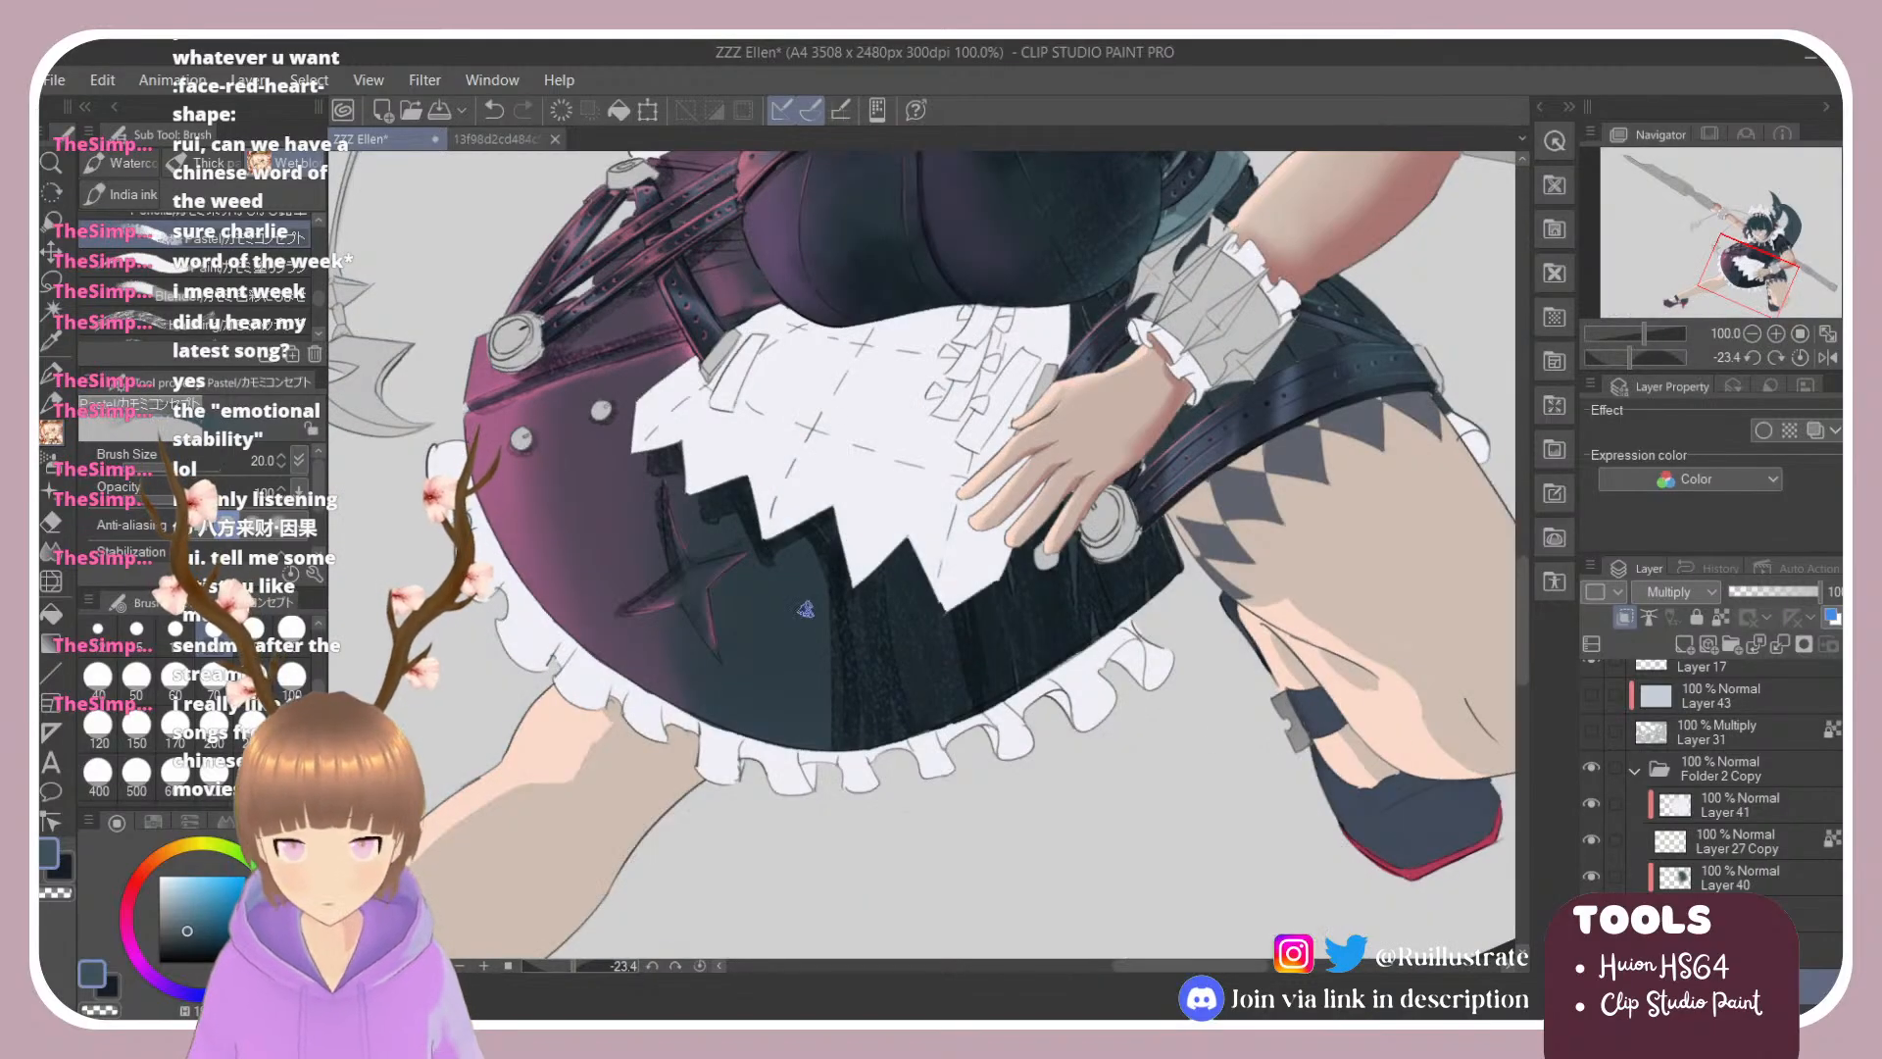
pyautogui.click(263, 299)
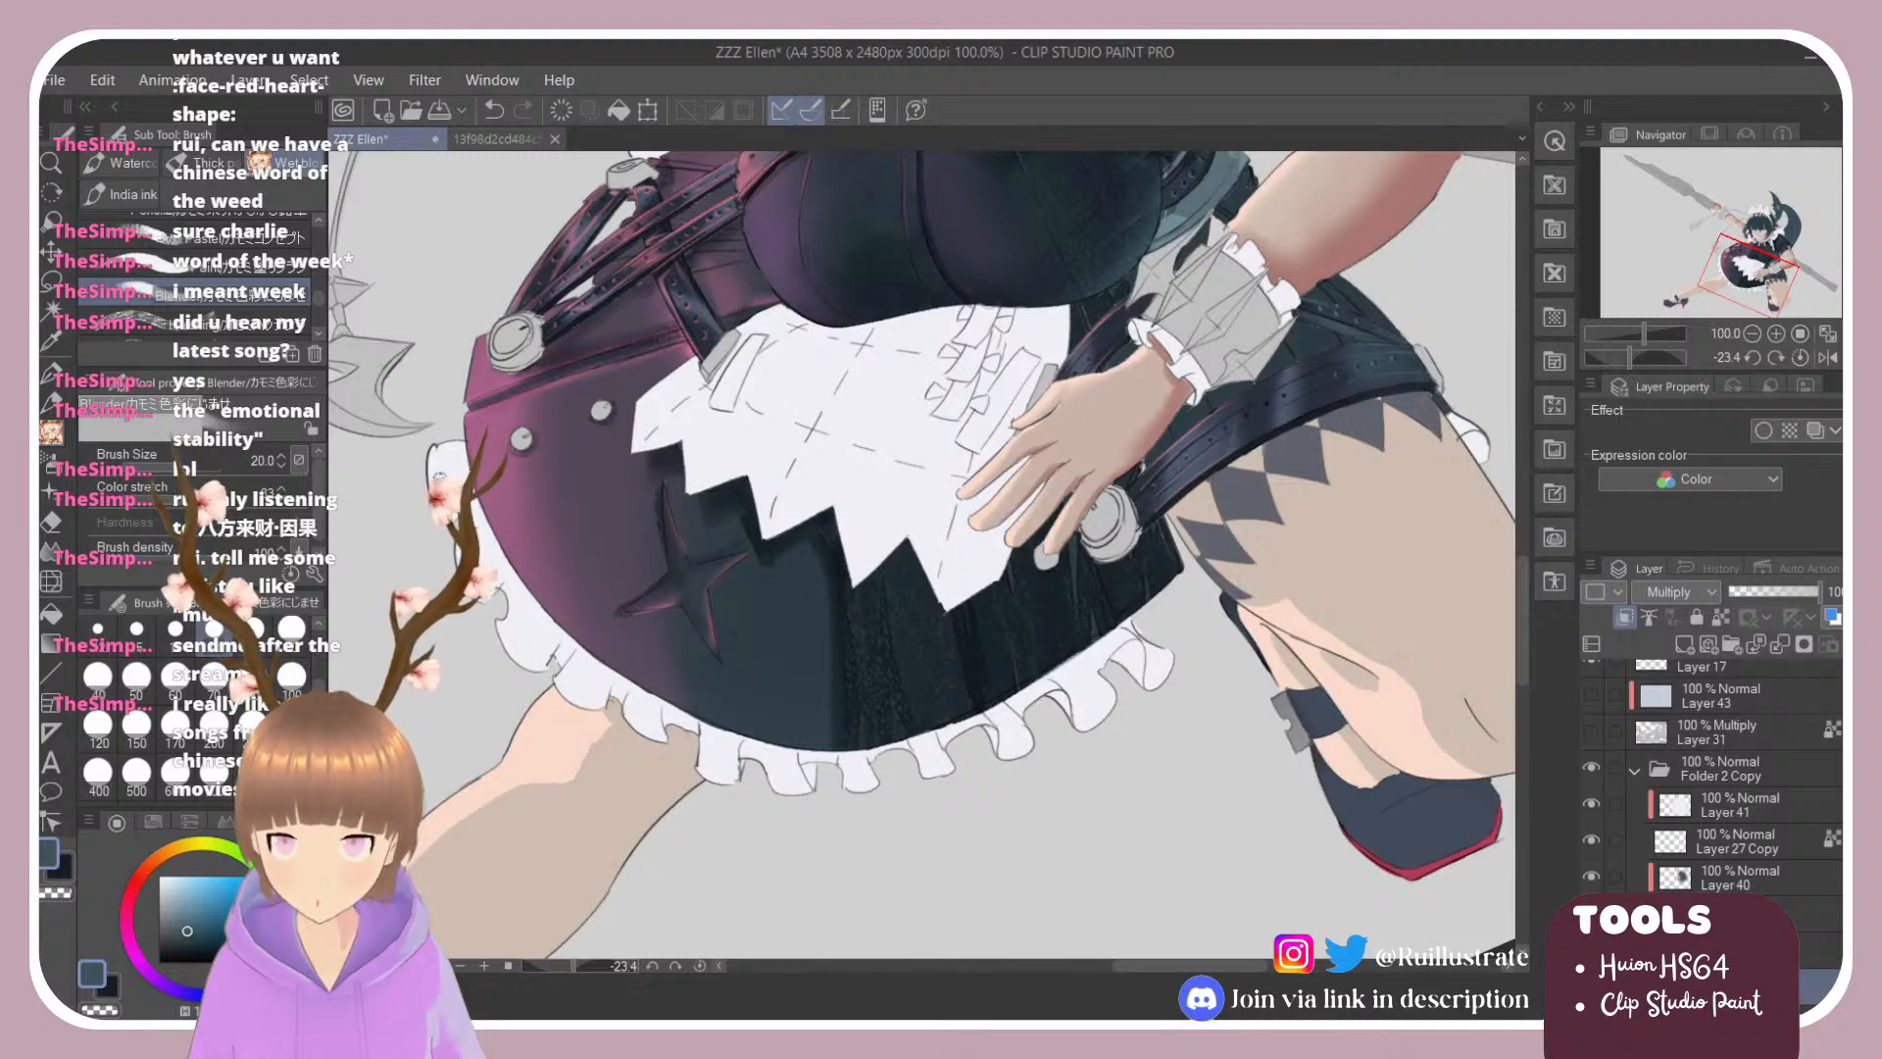
# Step: Smooth the hatched dark shading on the skirt between the apron and the hem with the Blender at size 100
pyautogui.click(291, 676)
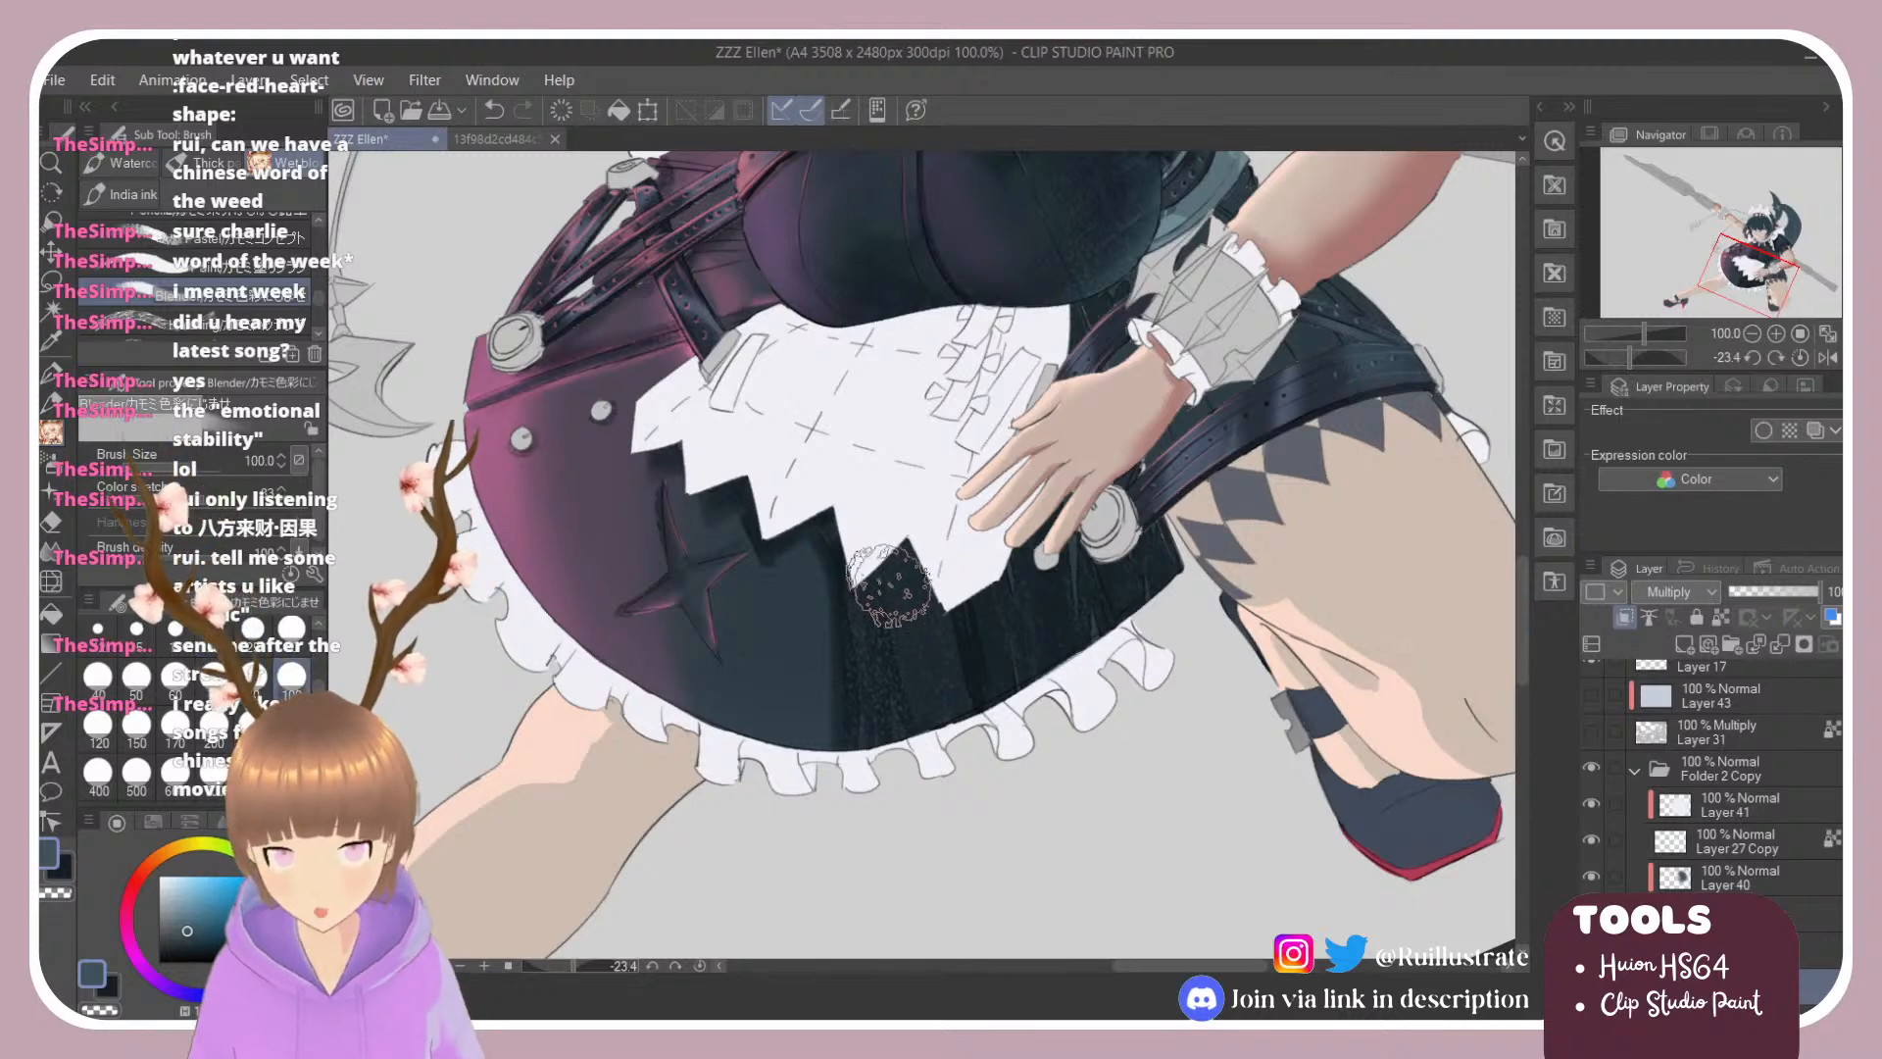
pyautogui.moveTo(983, 655)
pyautogui.mouseDown()
pyautogui.moveTo(1090, 554)
pyautogui.moveTo(1141, 573)
pyautogui.mouseUp()
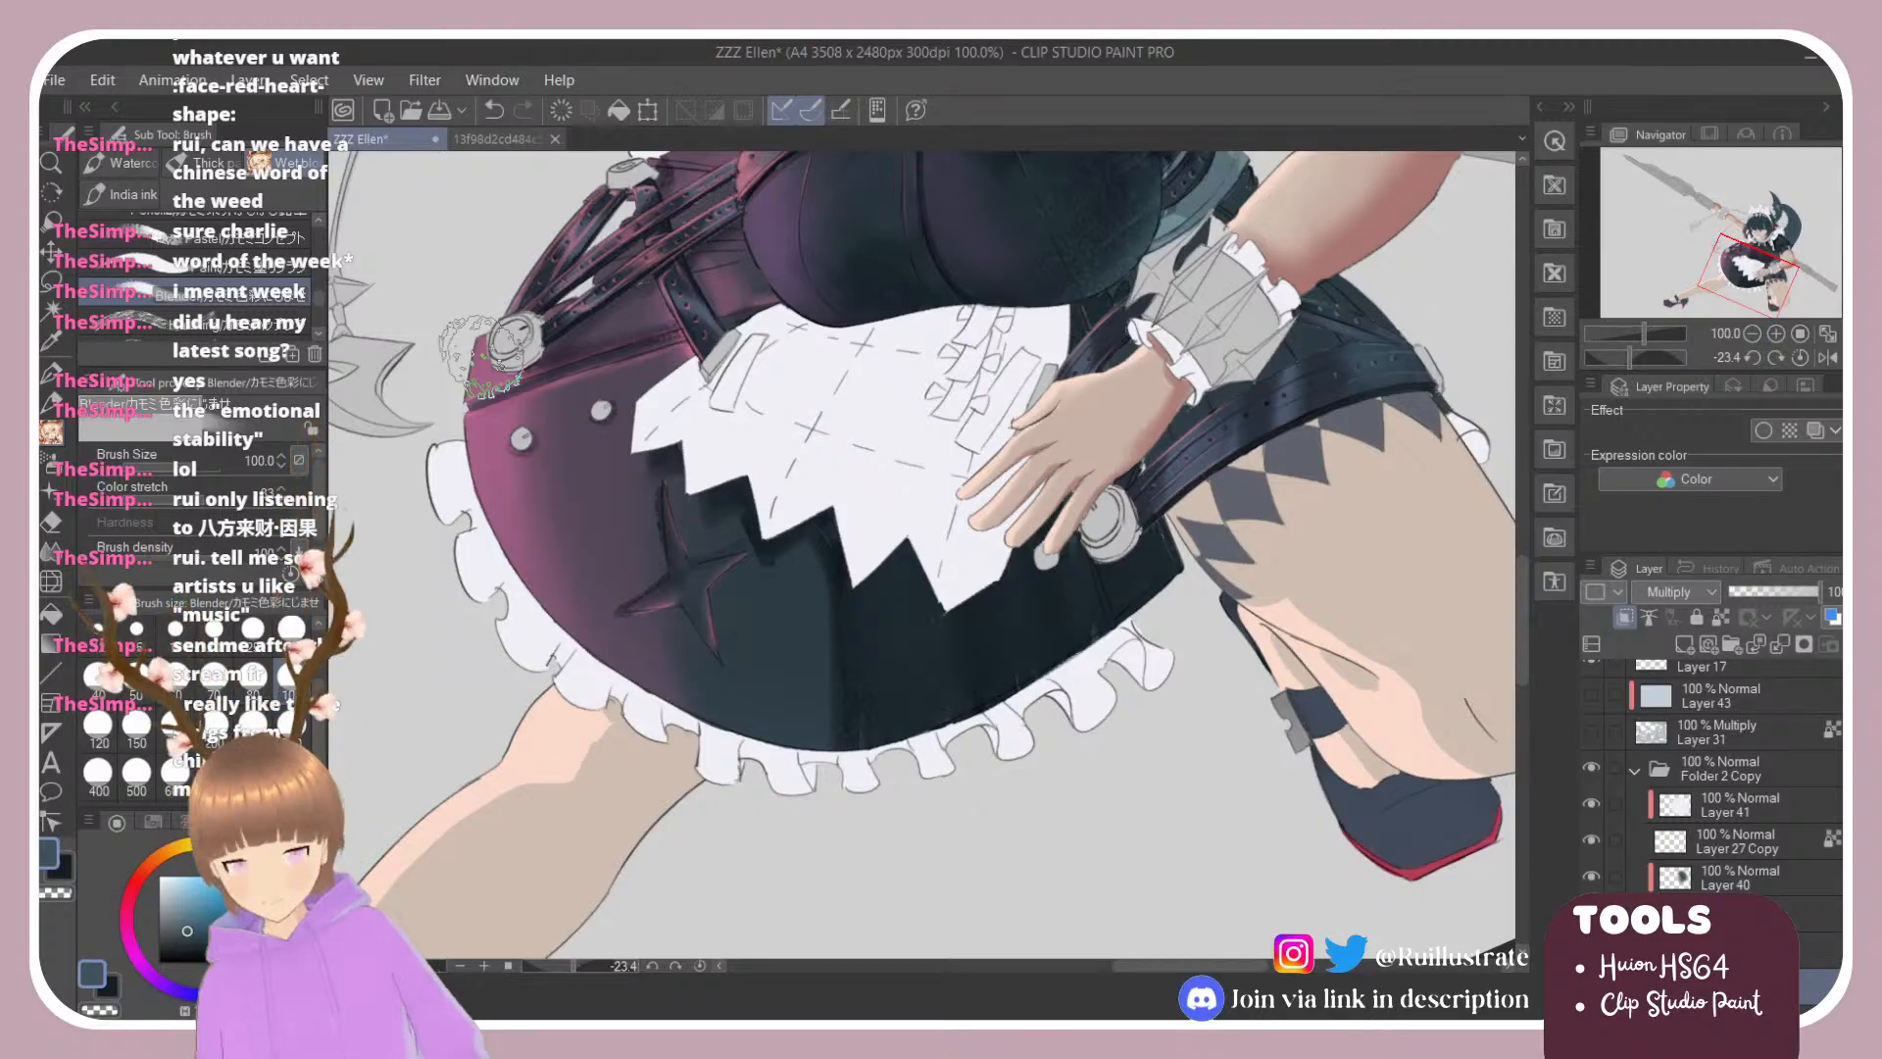
pyautogui.press('r')
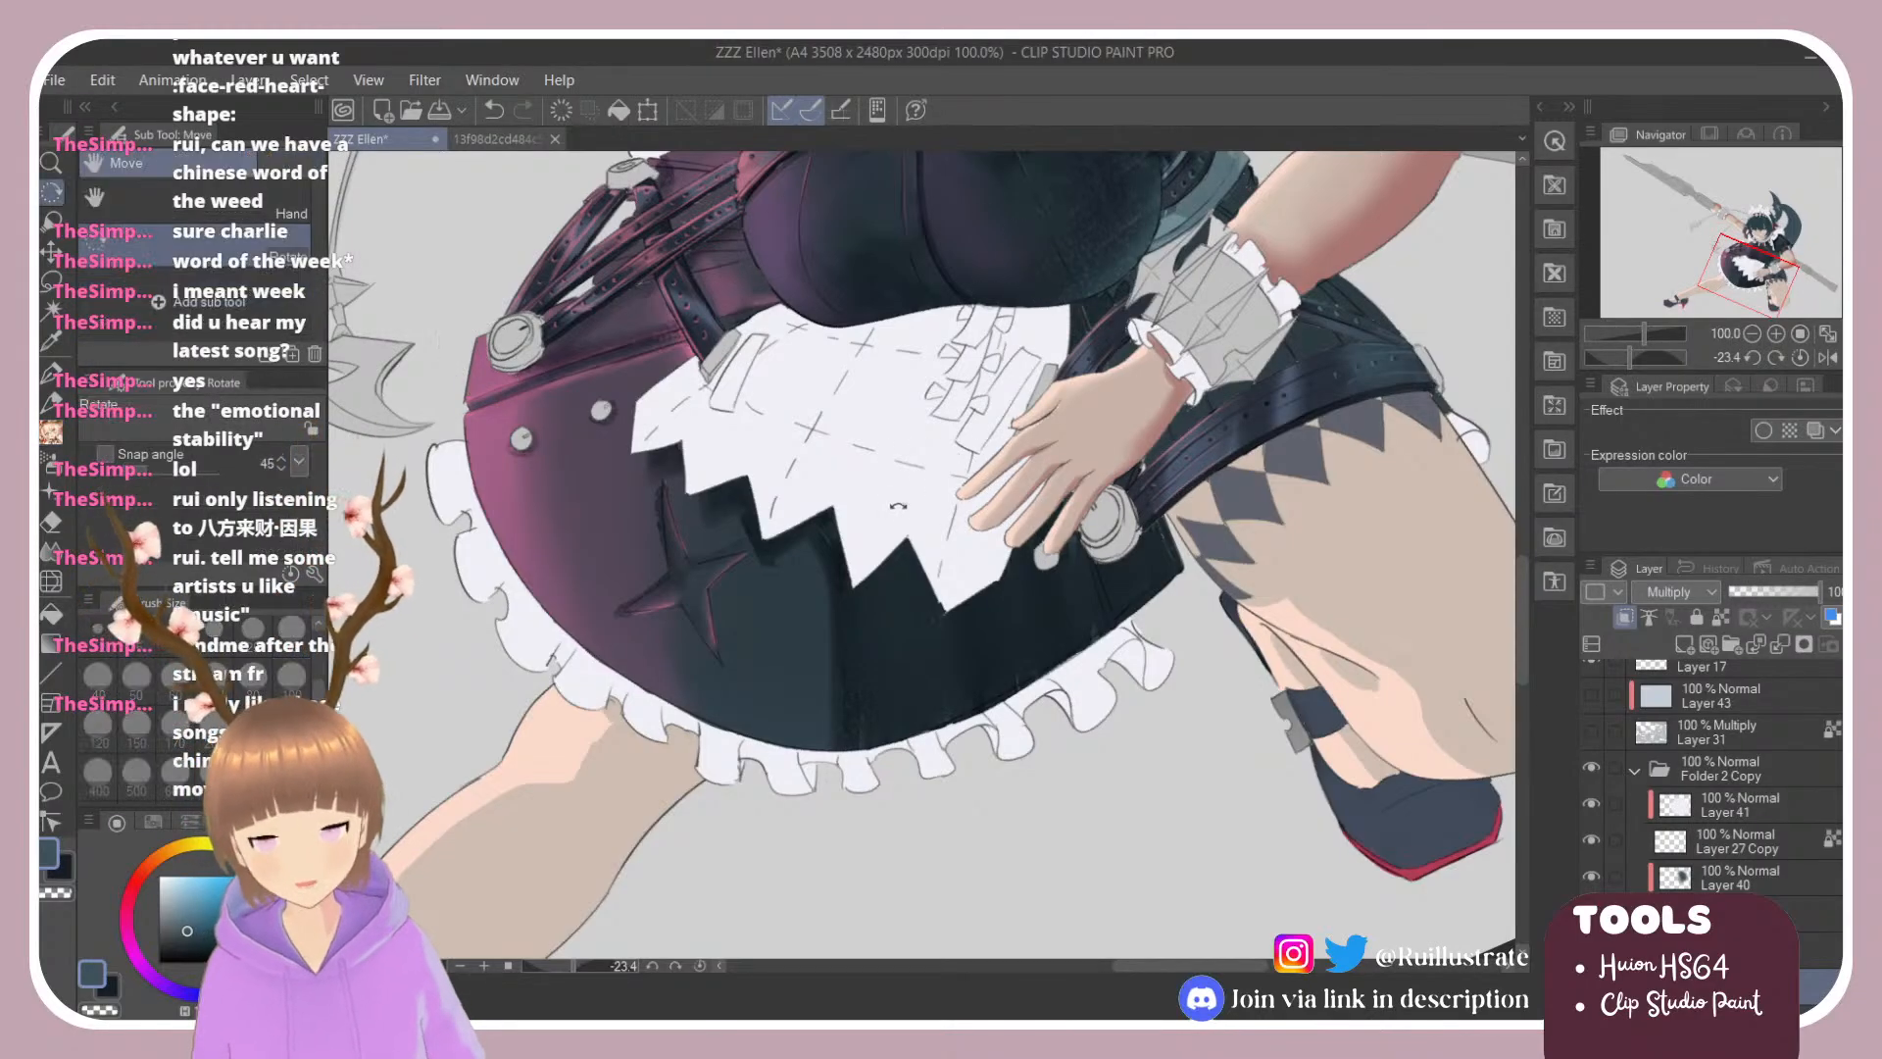
pyautogui.moveTo(848, 453); pyautogui.dragTo(778, 498)
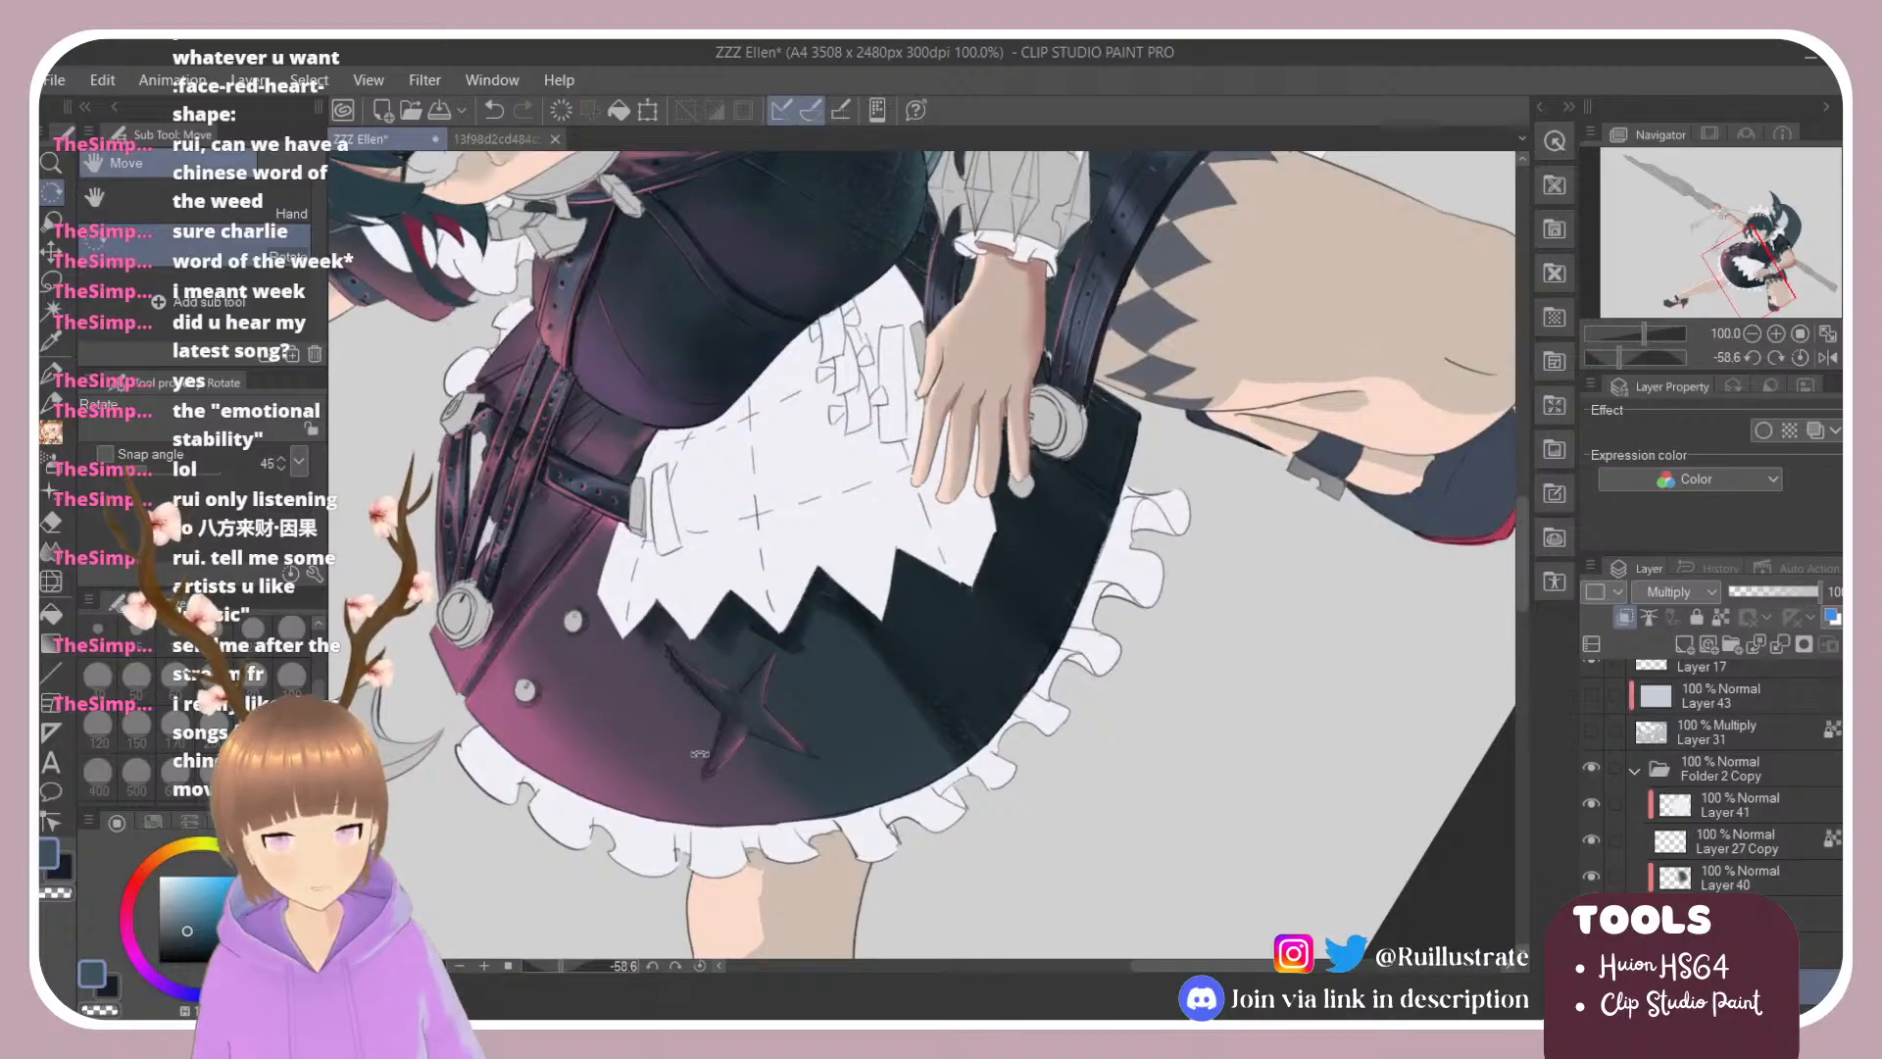
pyautogui.scroll(3, 697, 753)
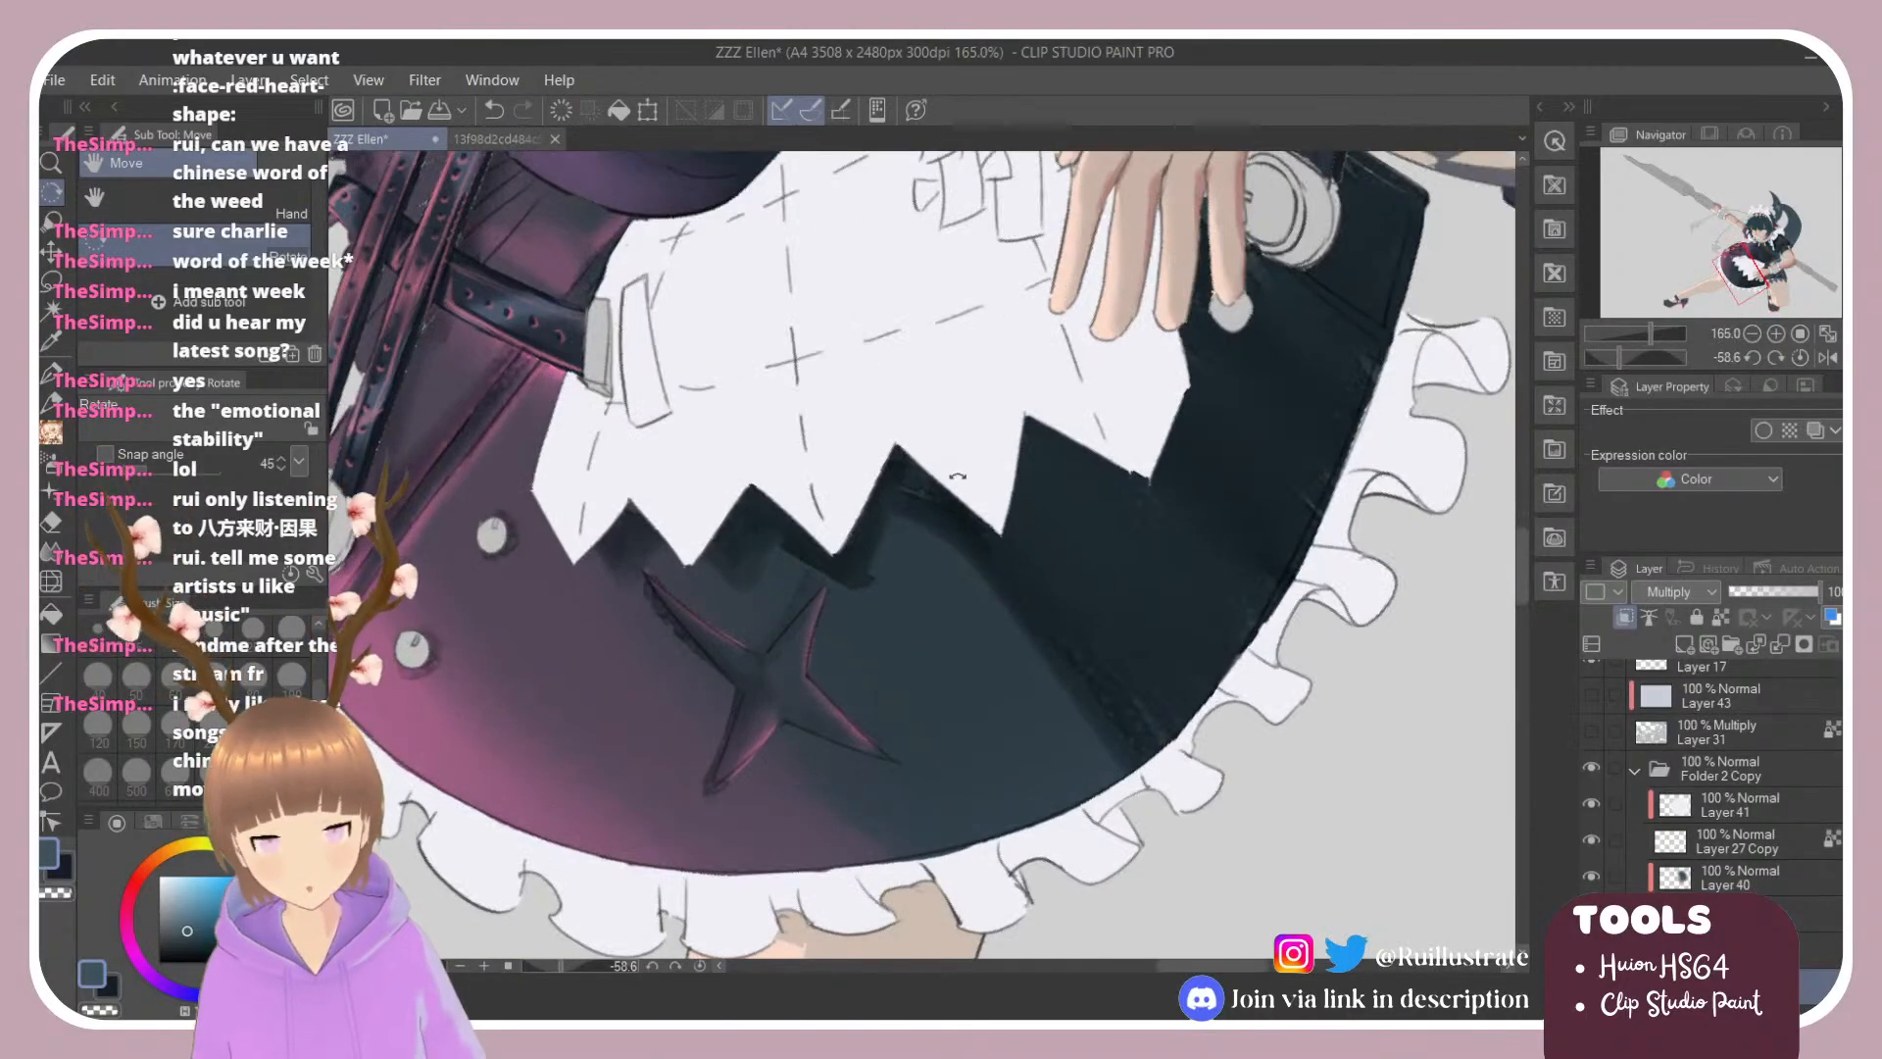
# Step: Lower the opacity of the skirt's Multiply shadow layer to 44%
pyautogui.moveTo(973, 506); pyautogui.dragTo(1049, 511)
pyautogui.click(1783, 592)
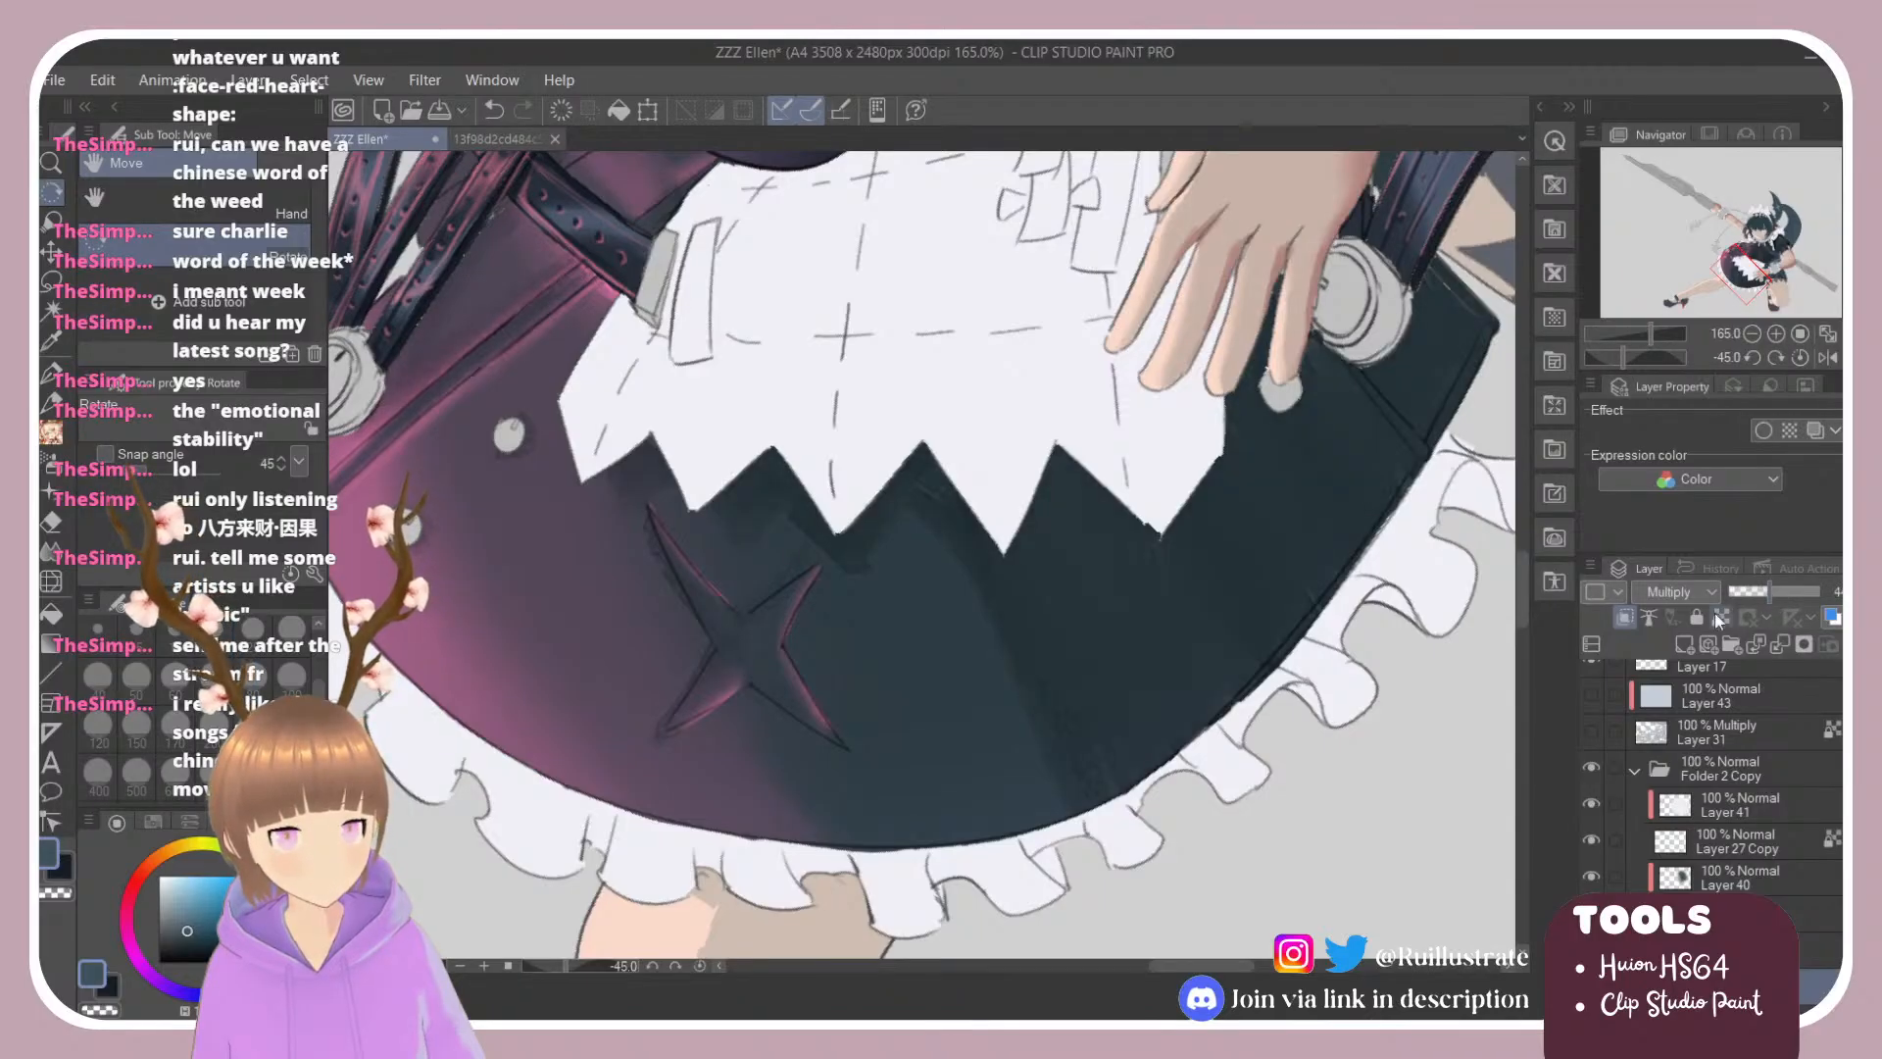
pyautogui.scroll(-5, 1139, 605)
pyautogui.scroll(5, 1337, 448)
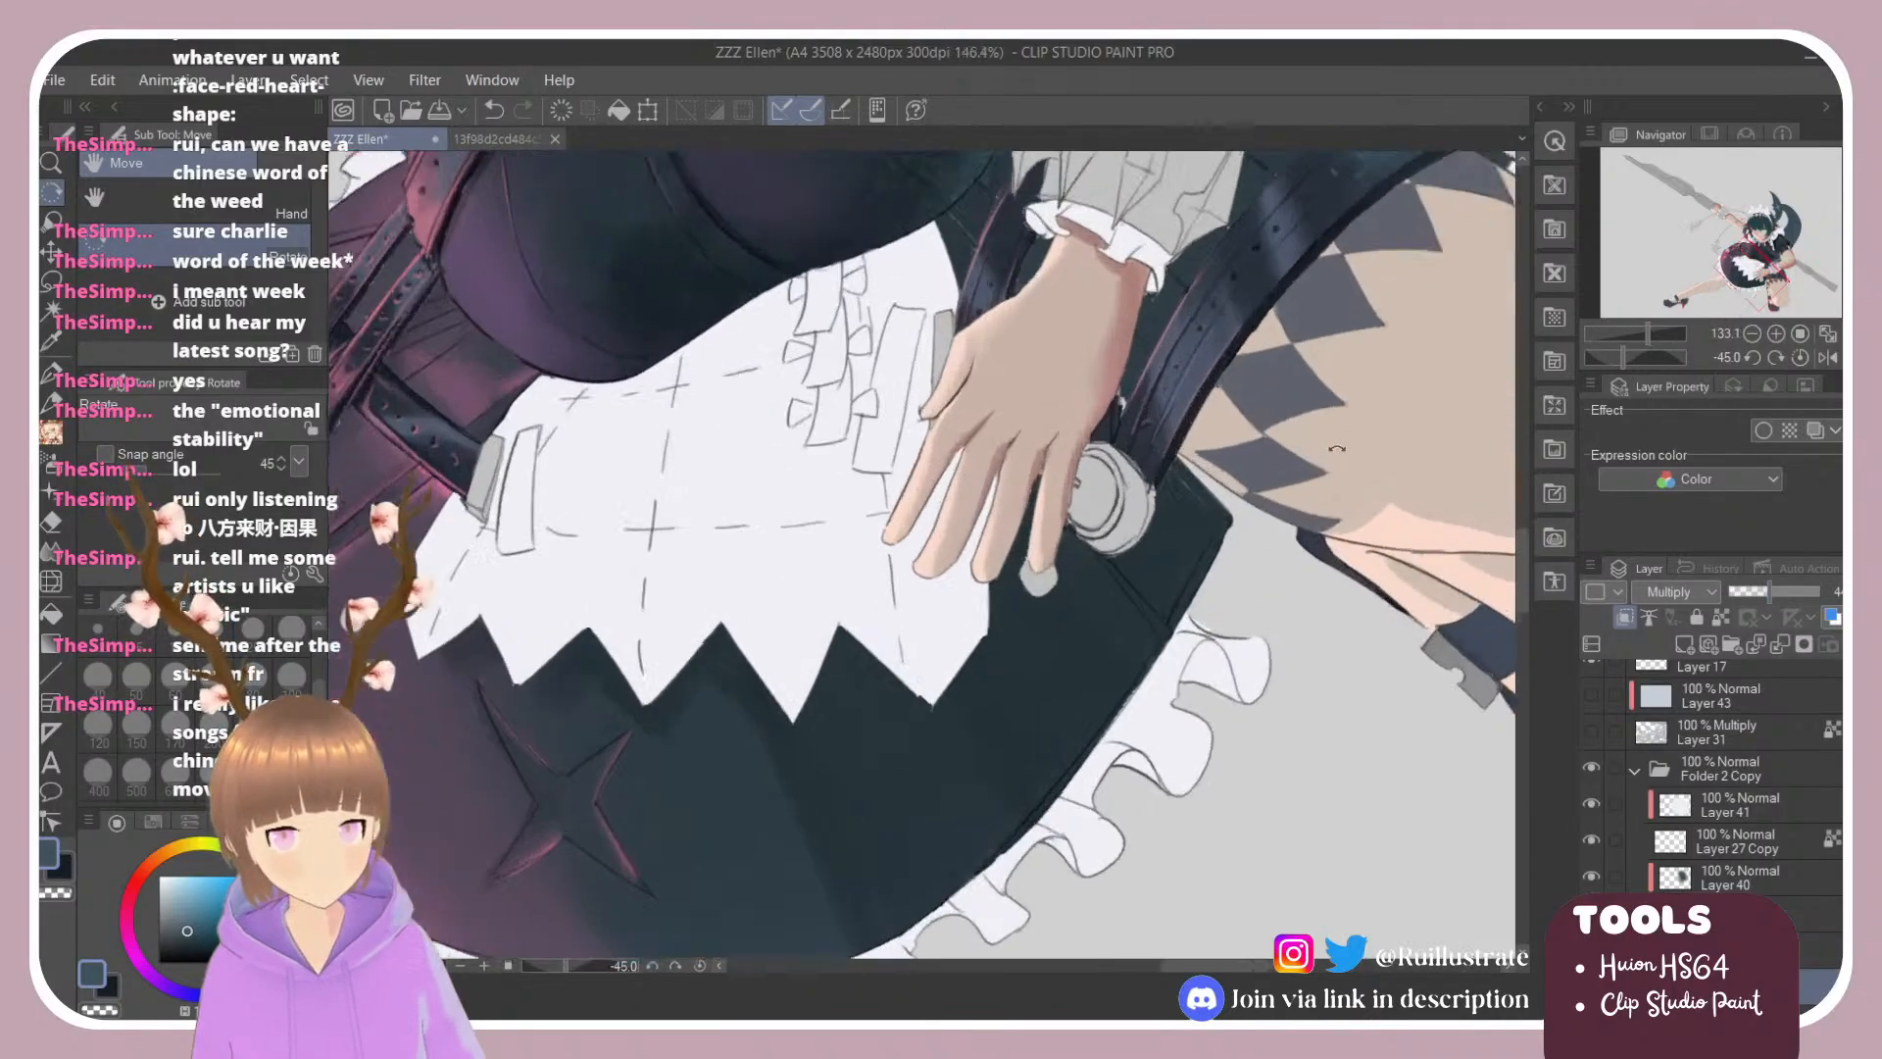
pyautogui.scroll(-3, 1336, 448)
pyautogui.scroll(1, 1176, 639)
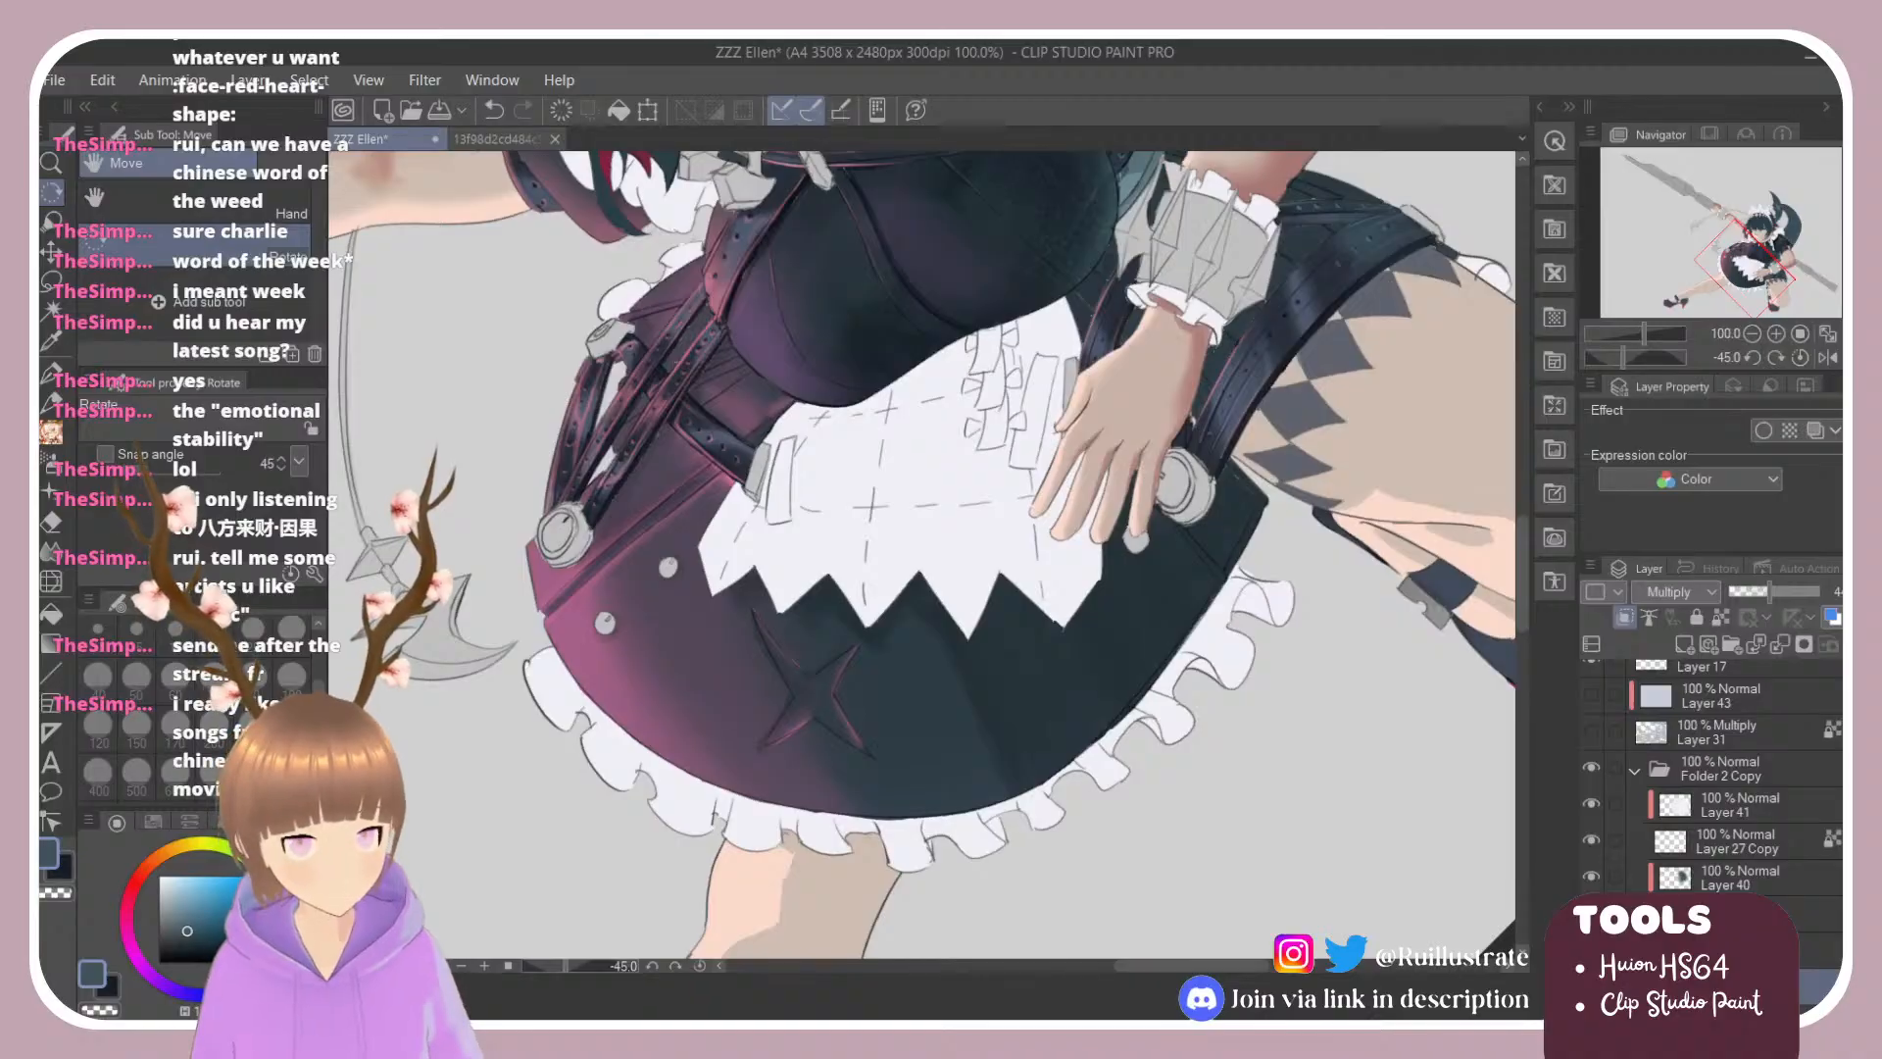
# Step: On Layer 54, add a soft pink and magenta glow to the skirt beneath the hand and apron edge with the size 100 Soft airbrush
pyautogui.click(1724, 1009)
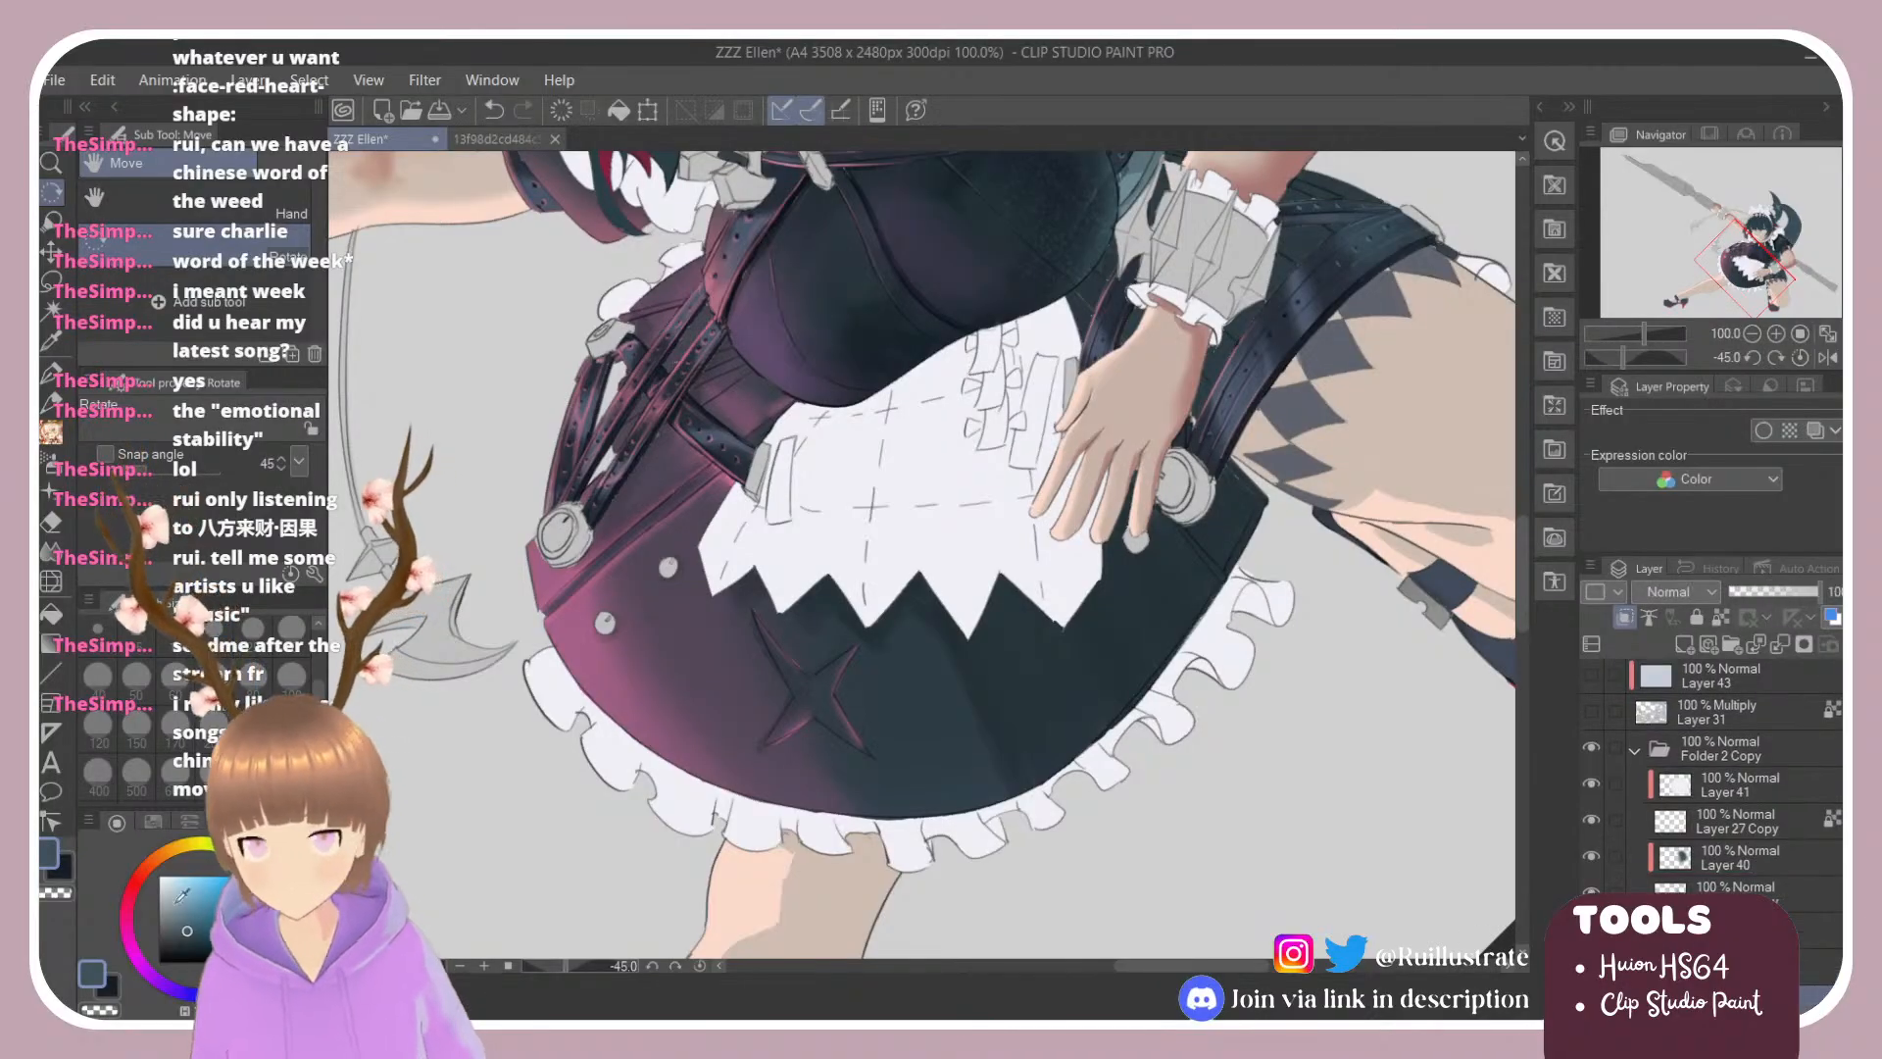
pyautogui.click(181, 875)
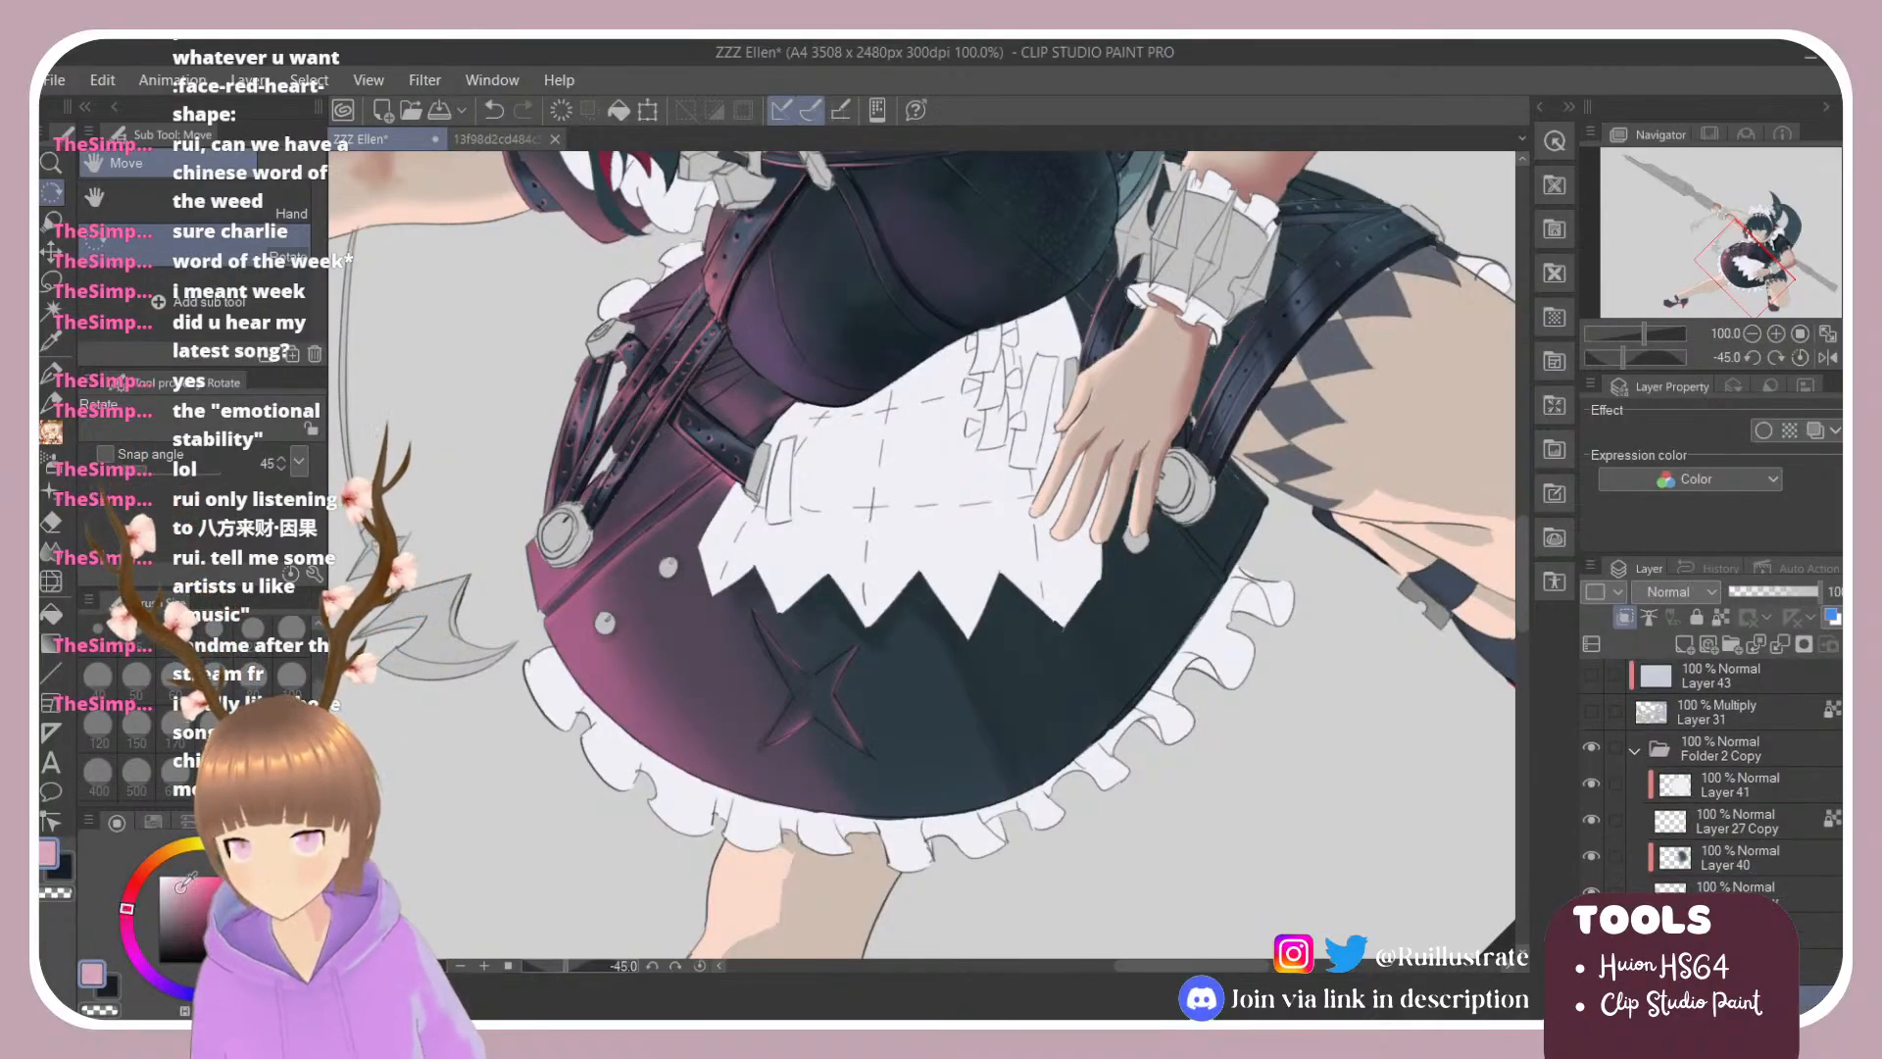
pyautogui.press('b')
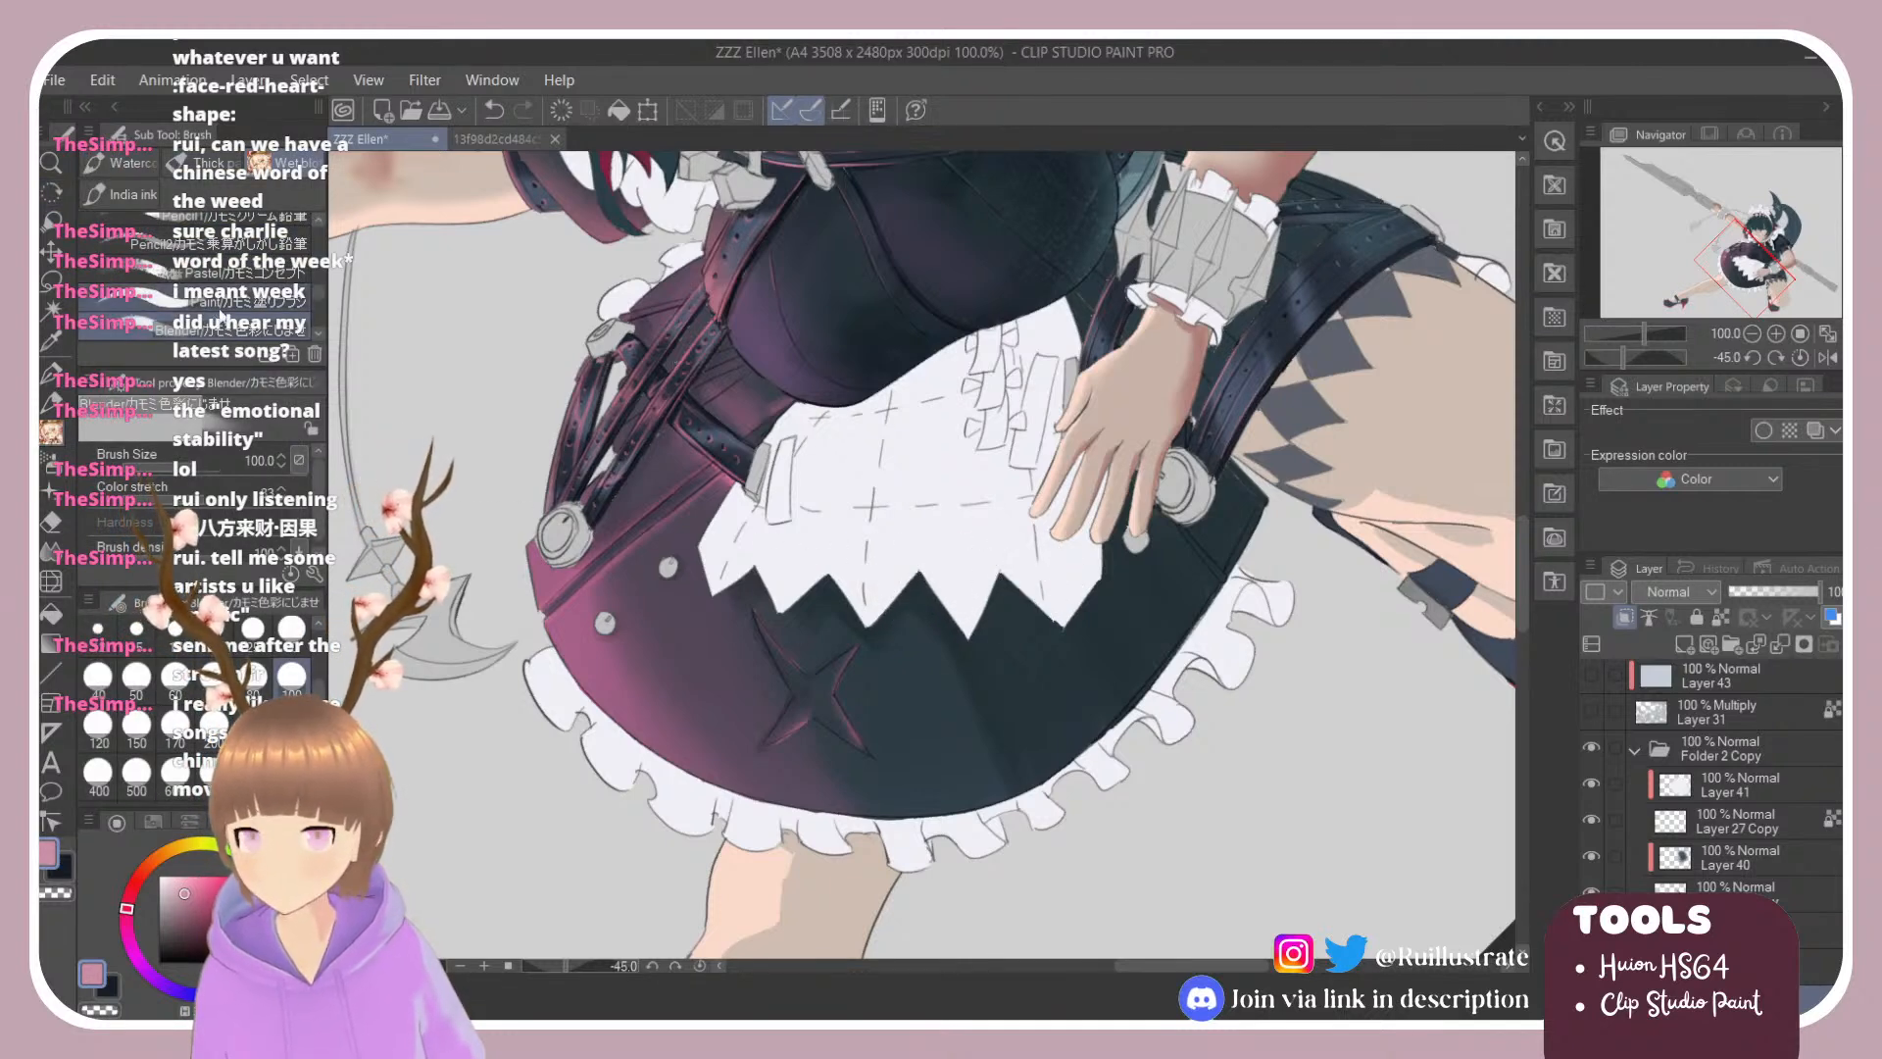
pyautogui.press('b')
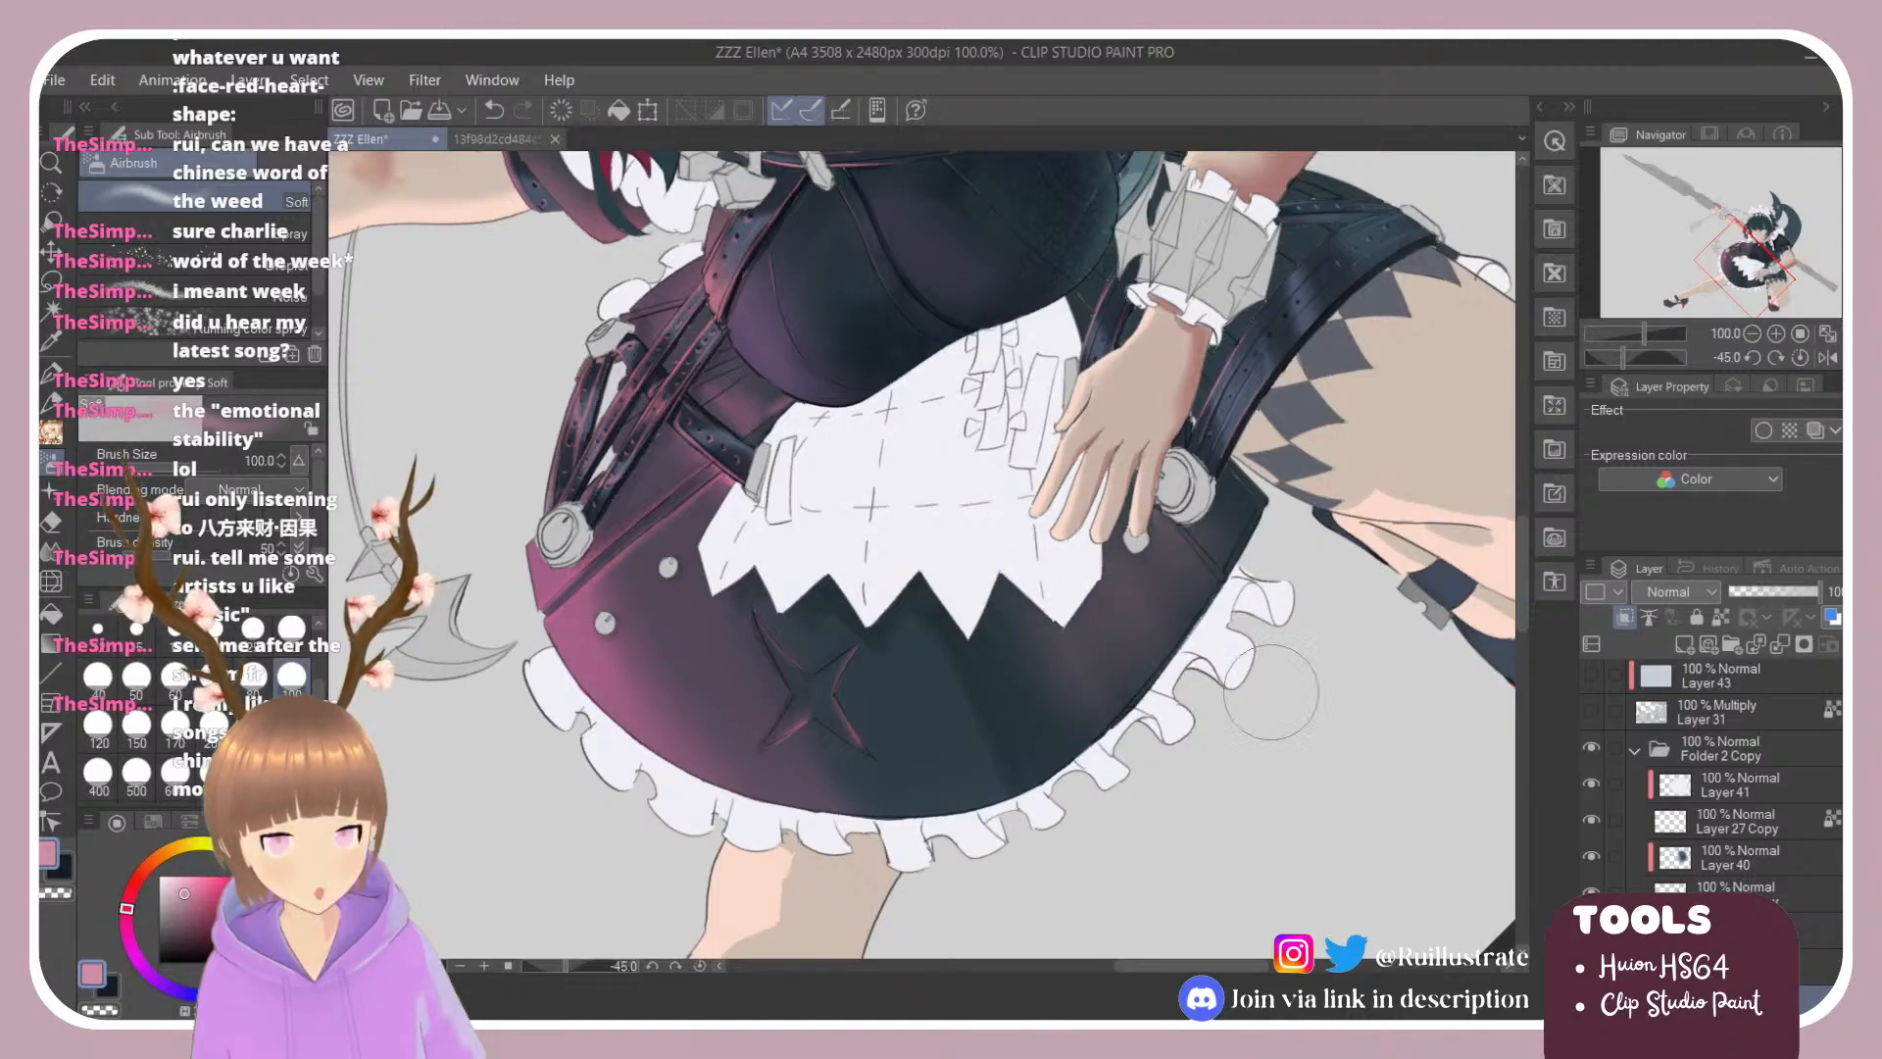
pyautogui.click(218, 895)
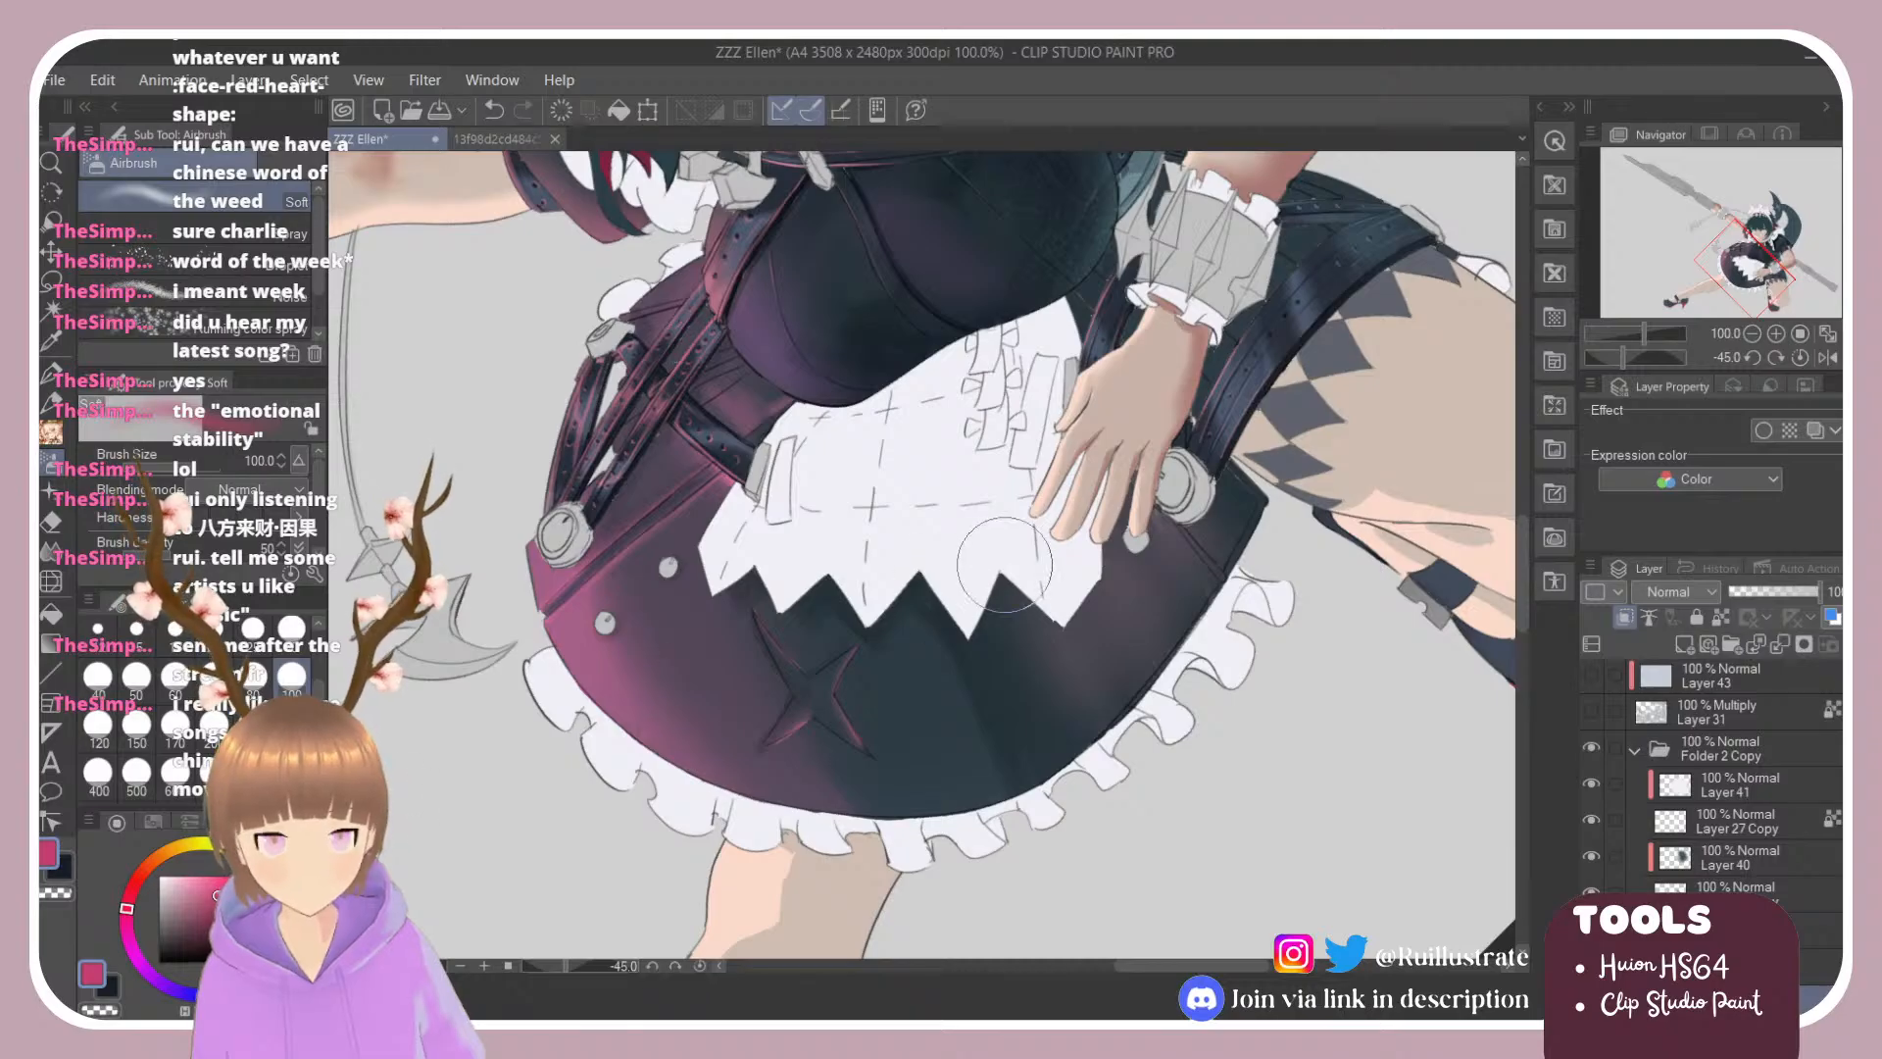
pyautogui.hotkey('ctrl', 'z')
pyautogui.hotkey('ctrl', 'y')
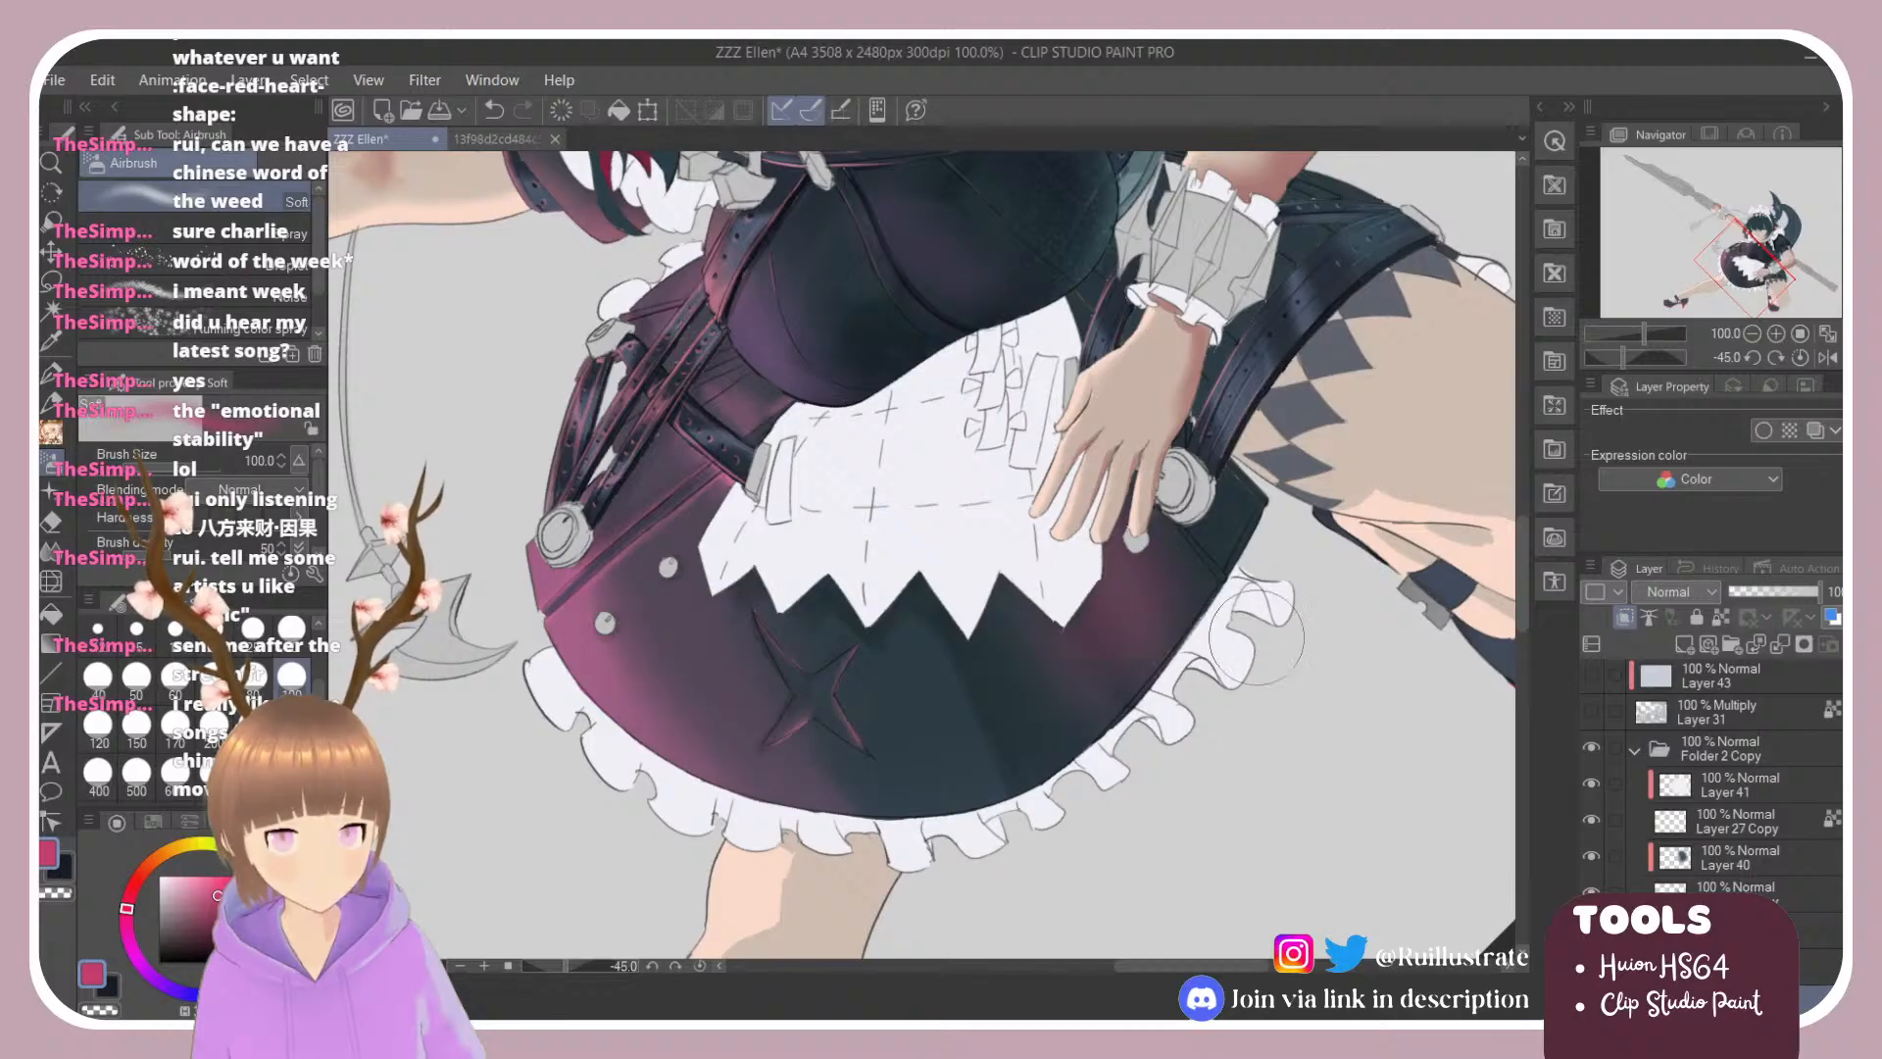
pyautogui.scroll(3, 1141, 475)
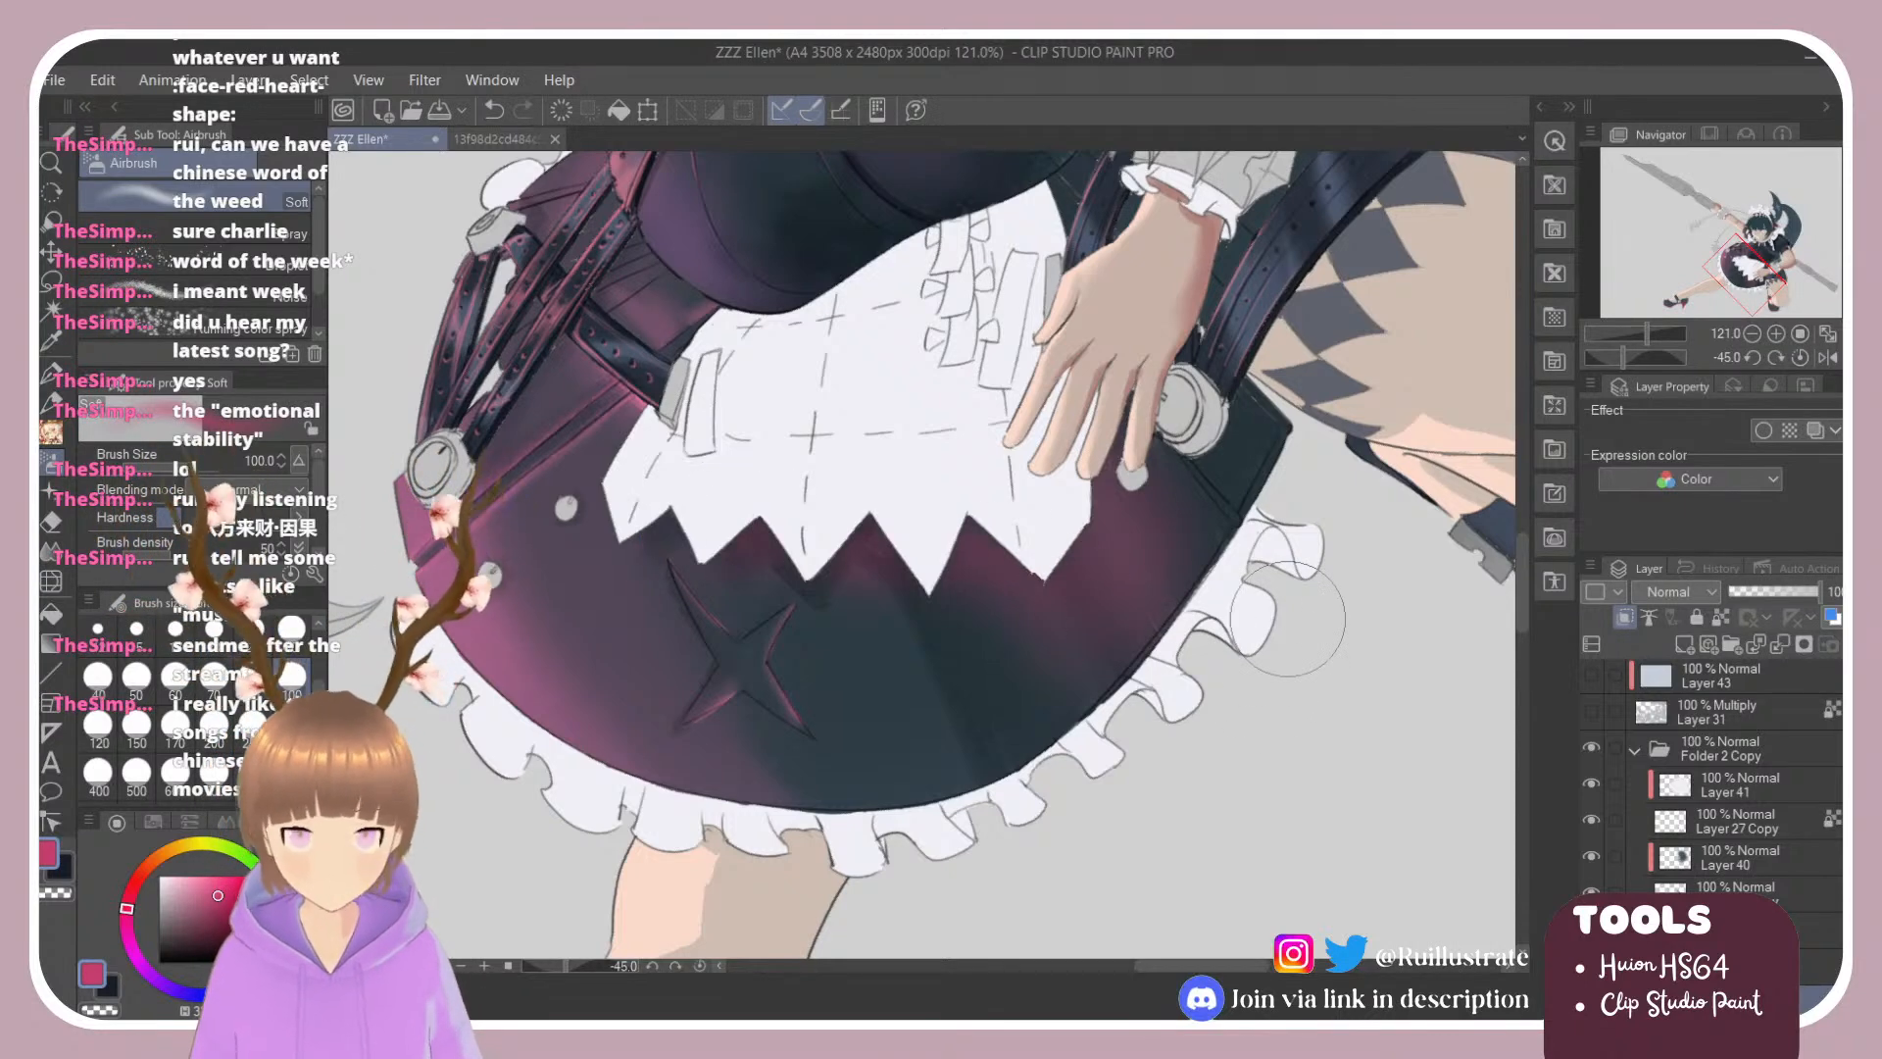
# Step: Select Layer 39 and set up the size 20 Paint brush with a muted ochre colour
pyautogui.hotkey('shift', 'space')
pyautogui.doubleClick(803, 681)
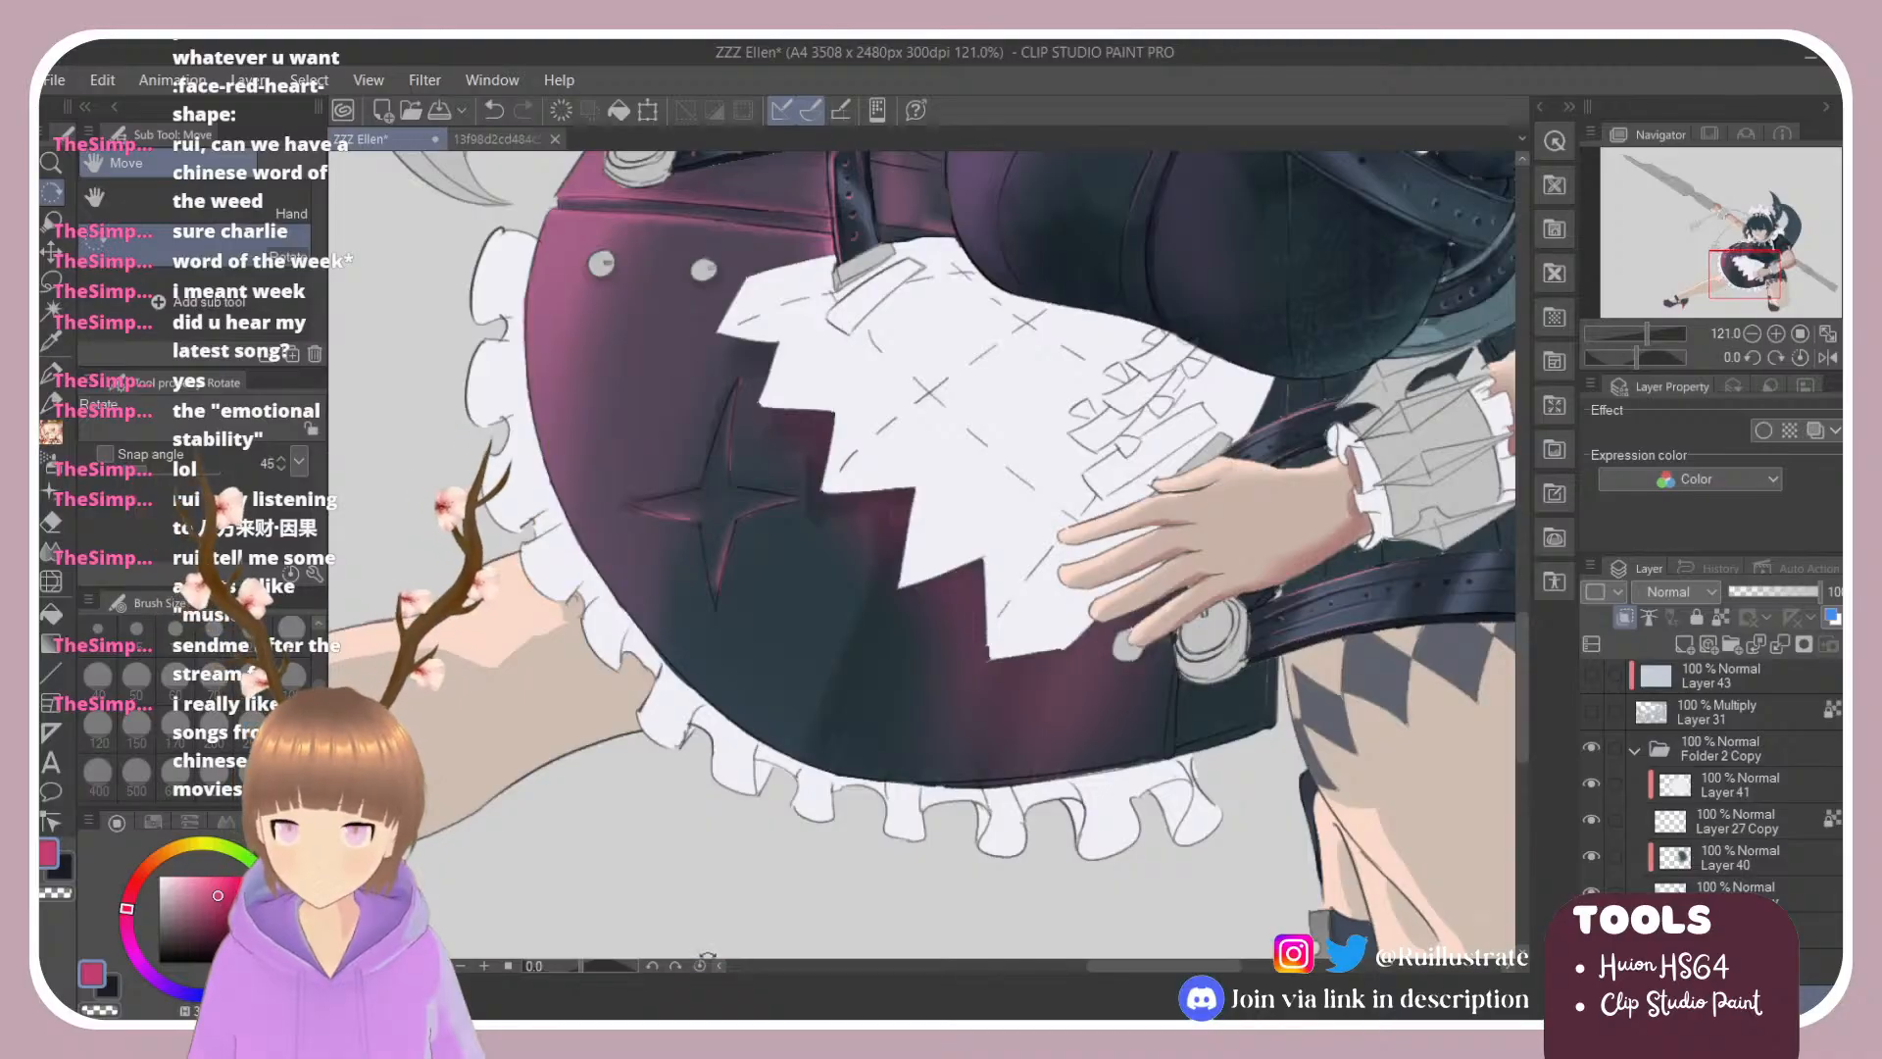
pyautogui.scroll(-4, 947, 666)
pyautogui.scroll(6, 1034, 649)
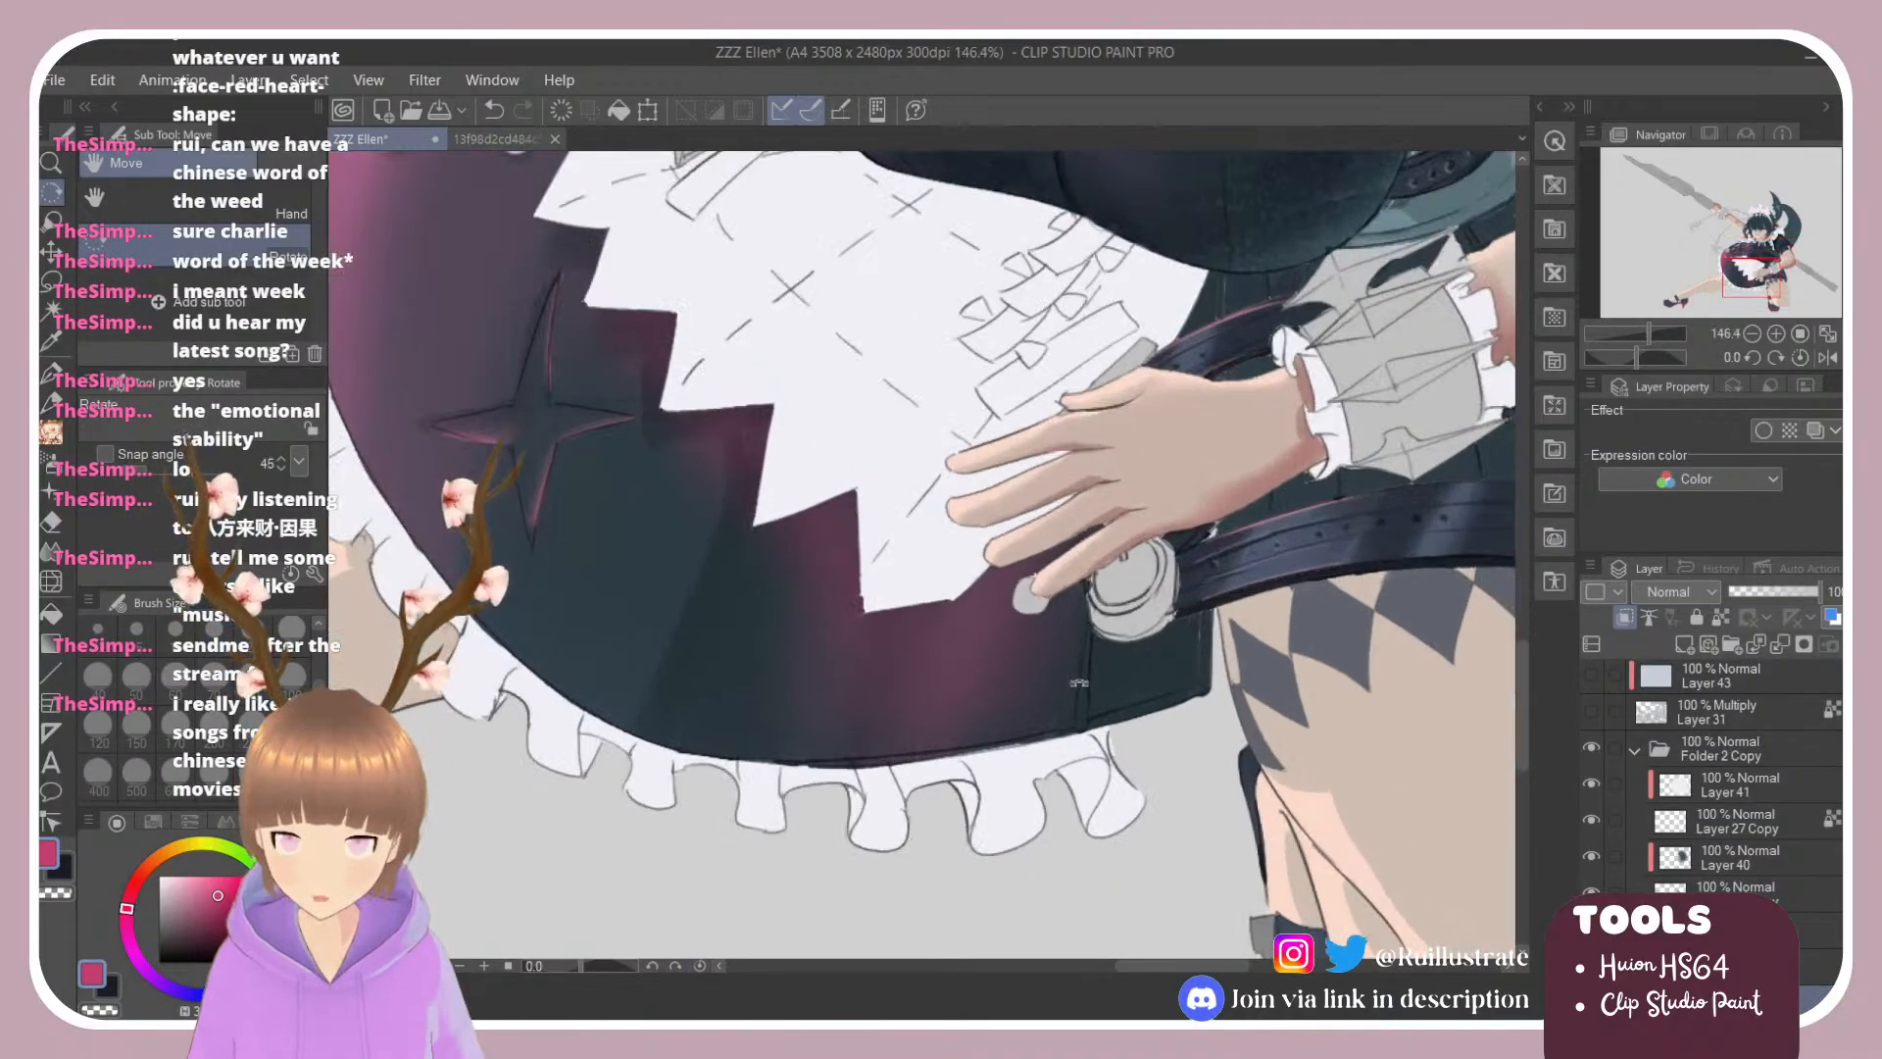
pyautogui.scroll(-4, 767, 563)
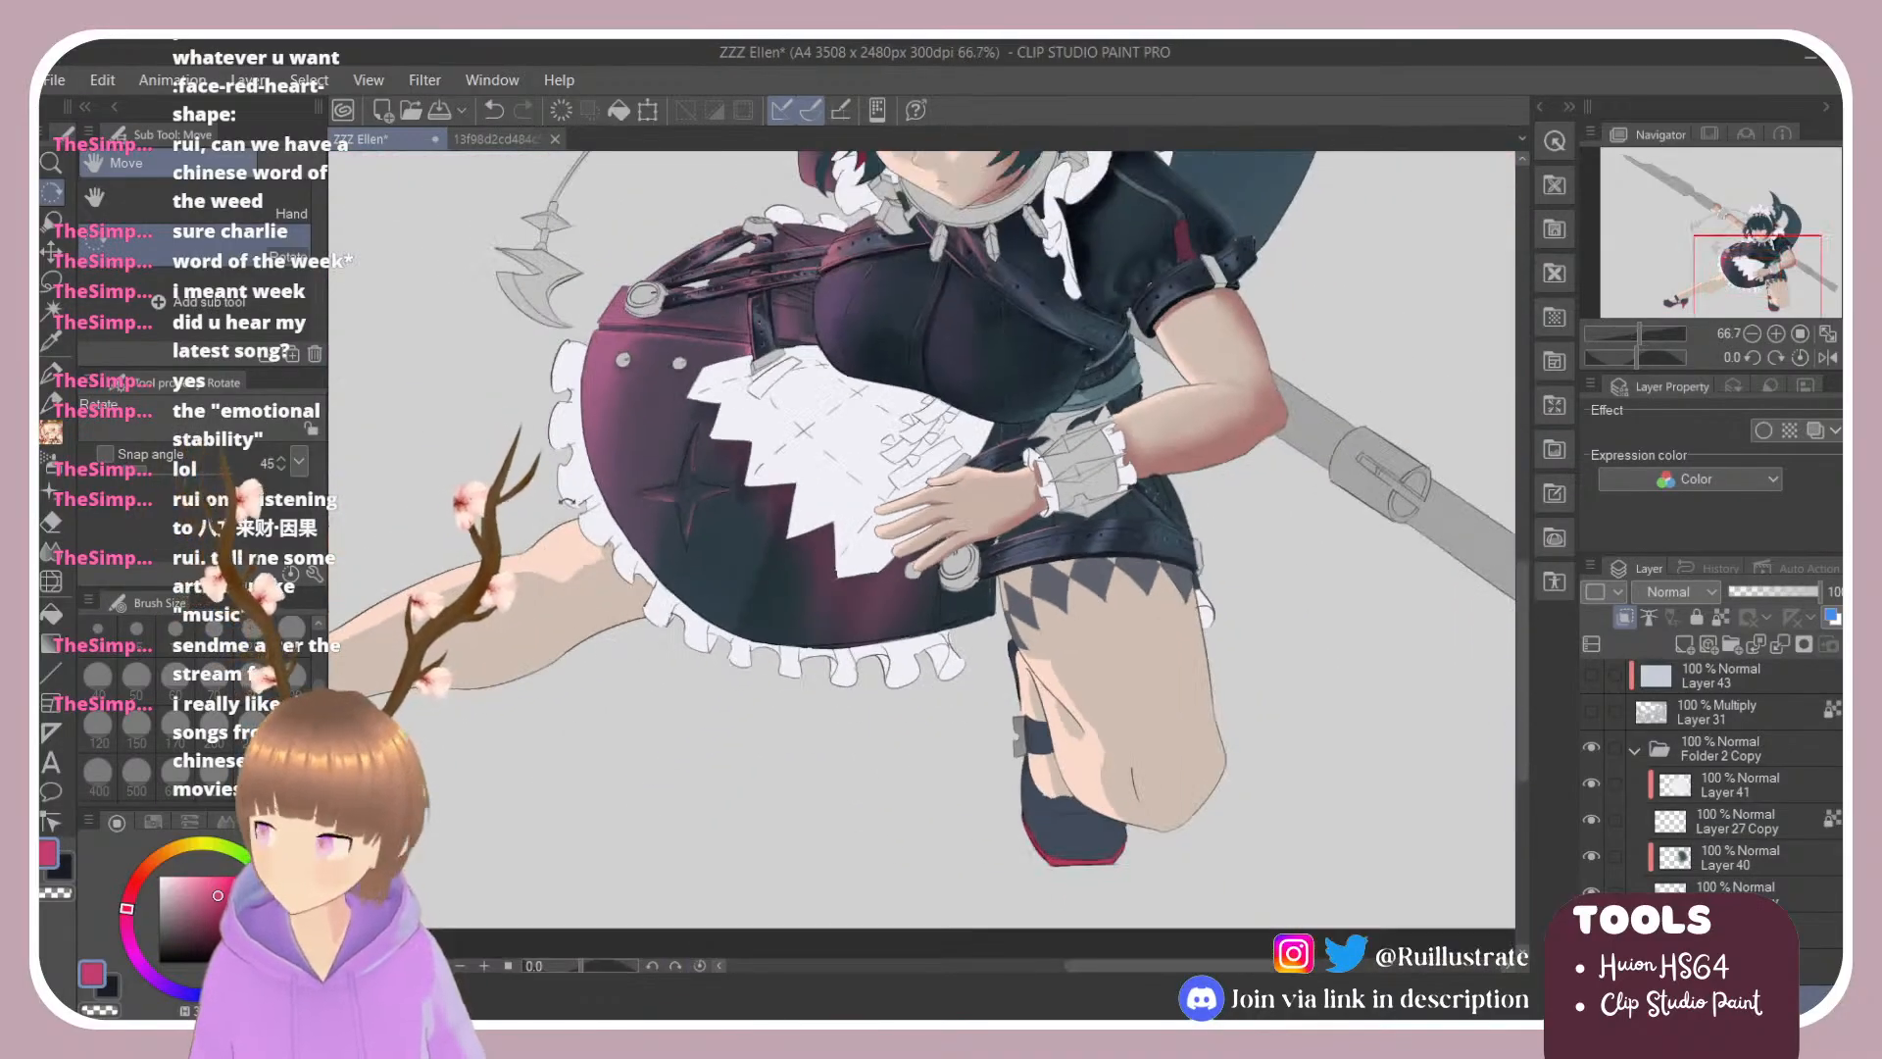
pyautogui.scroll(3, 567, 502)
pyautogui.scroll(-5, 1732, 855)
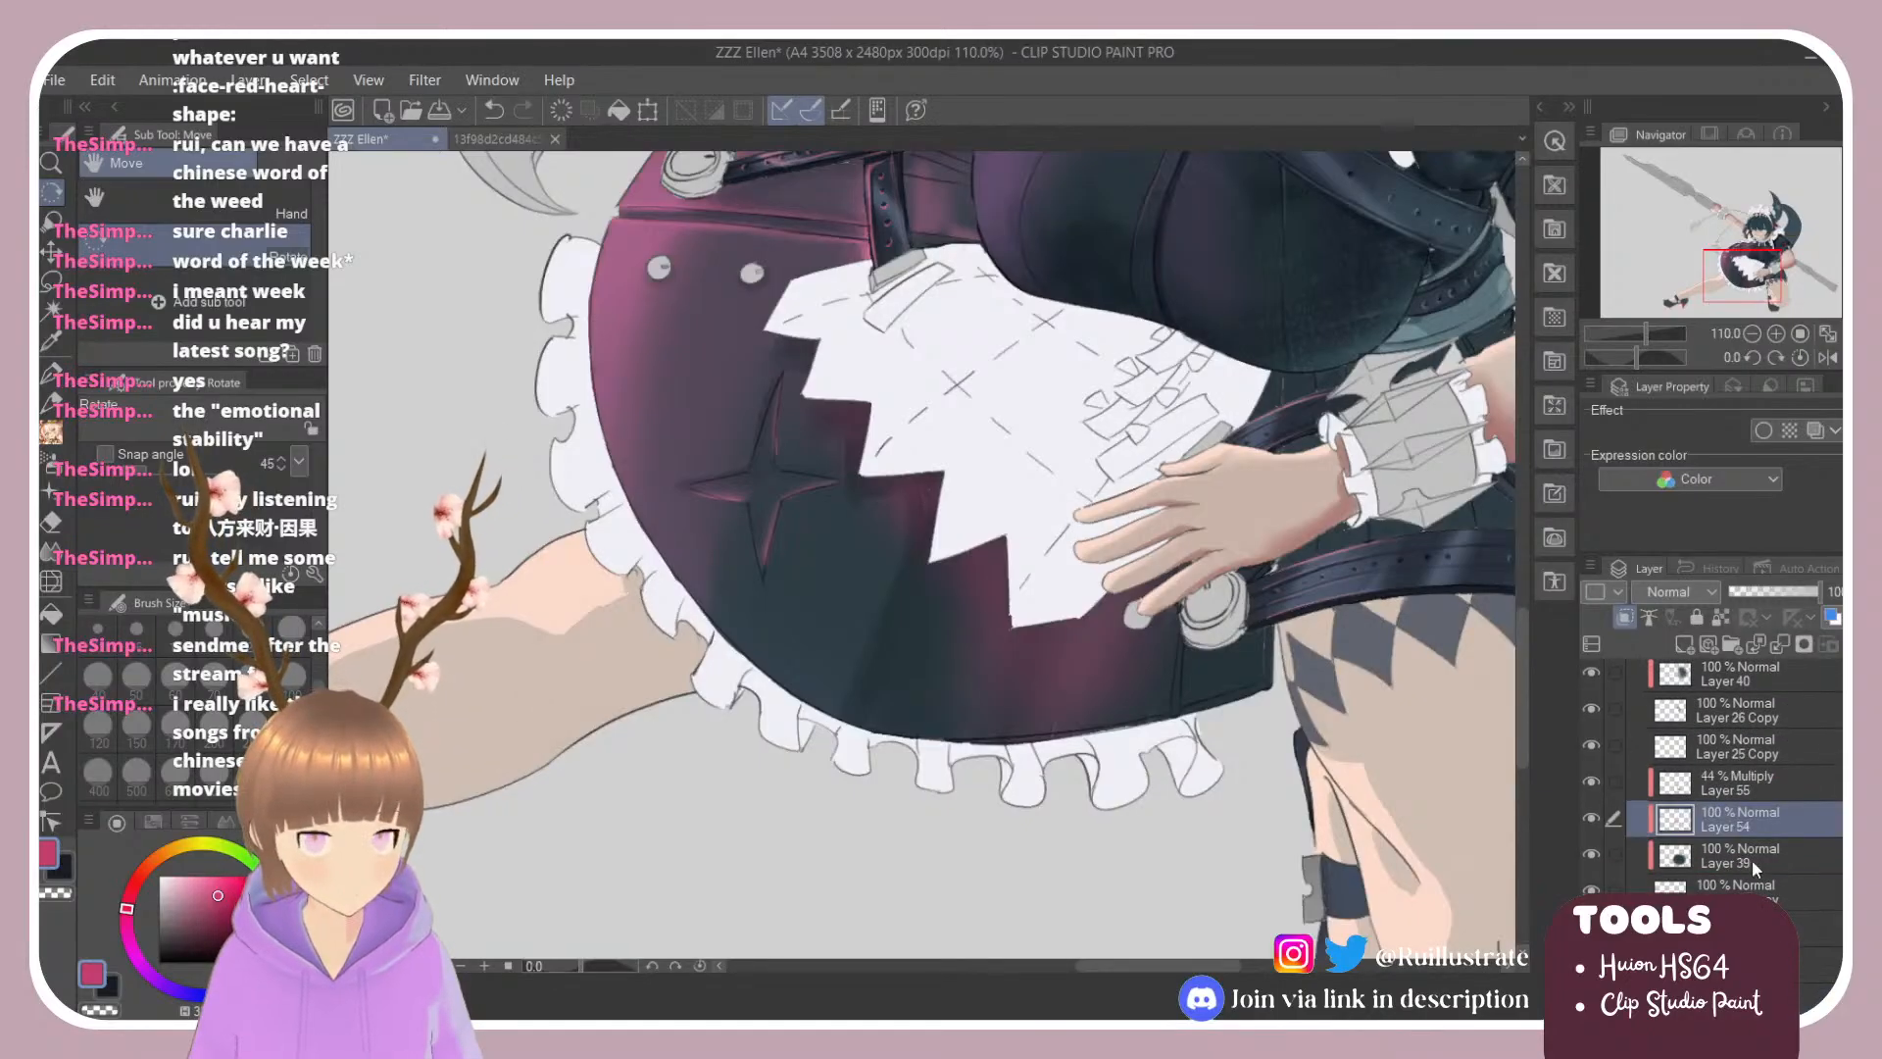
pyautogui.click(1754, 862)
pyautogui.scroll(3, 737, 544)
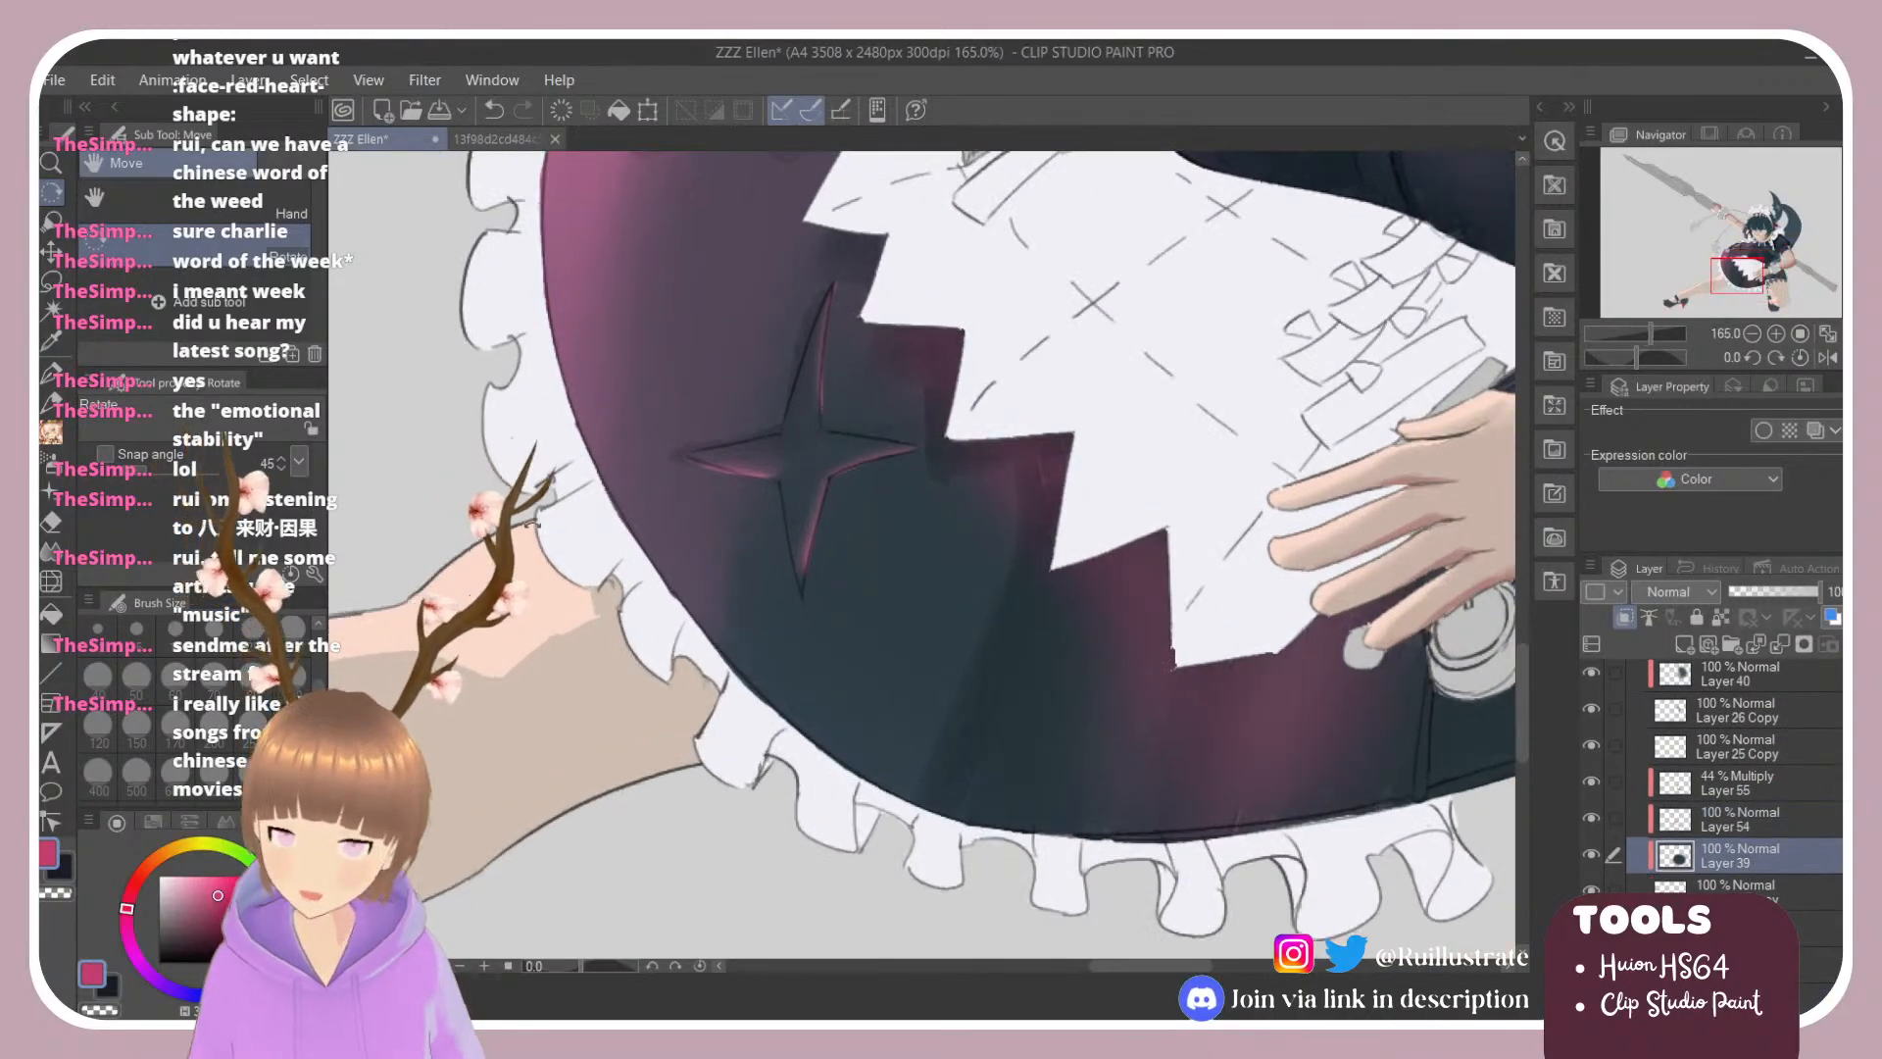
pyautogui.moveTo(818, 667); pyautogui.dragTo(851, 689)
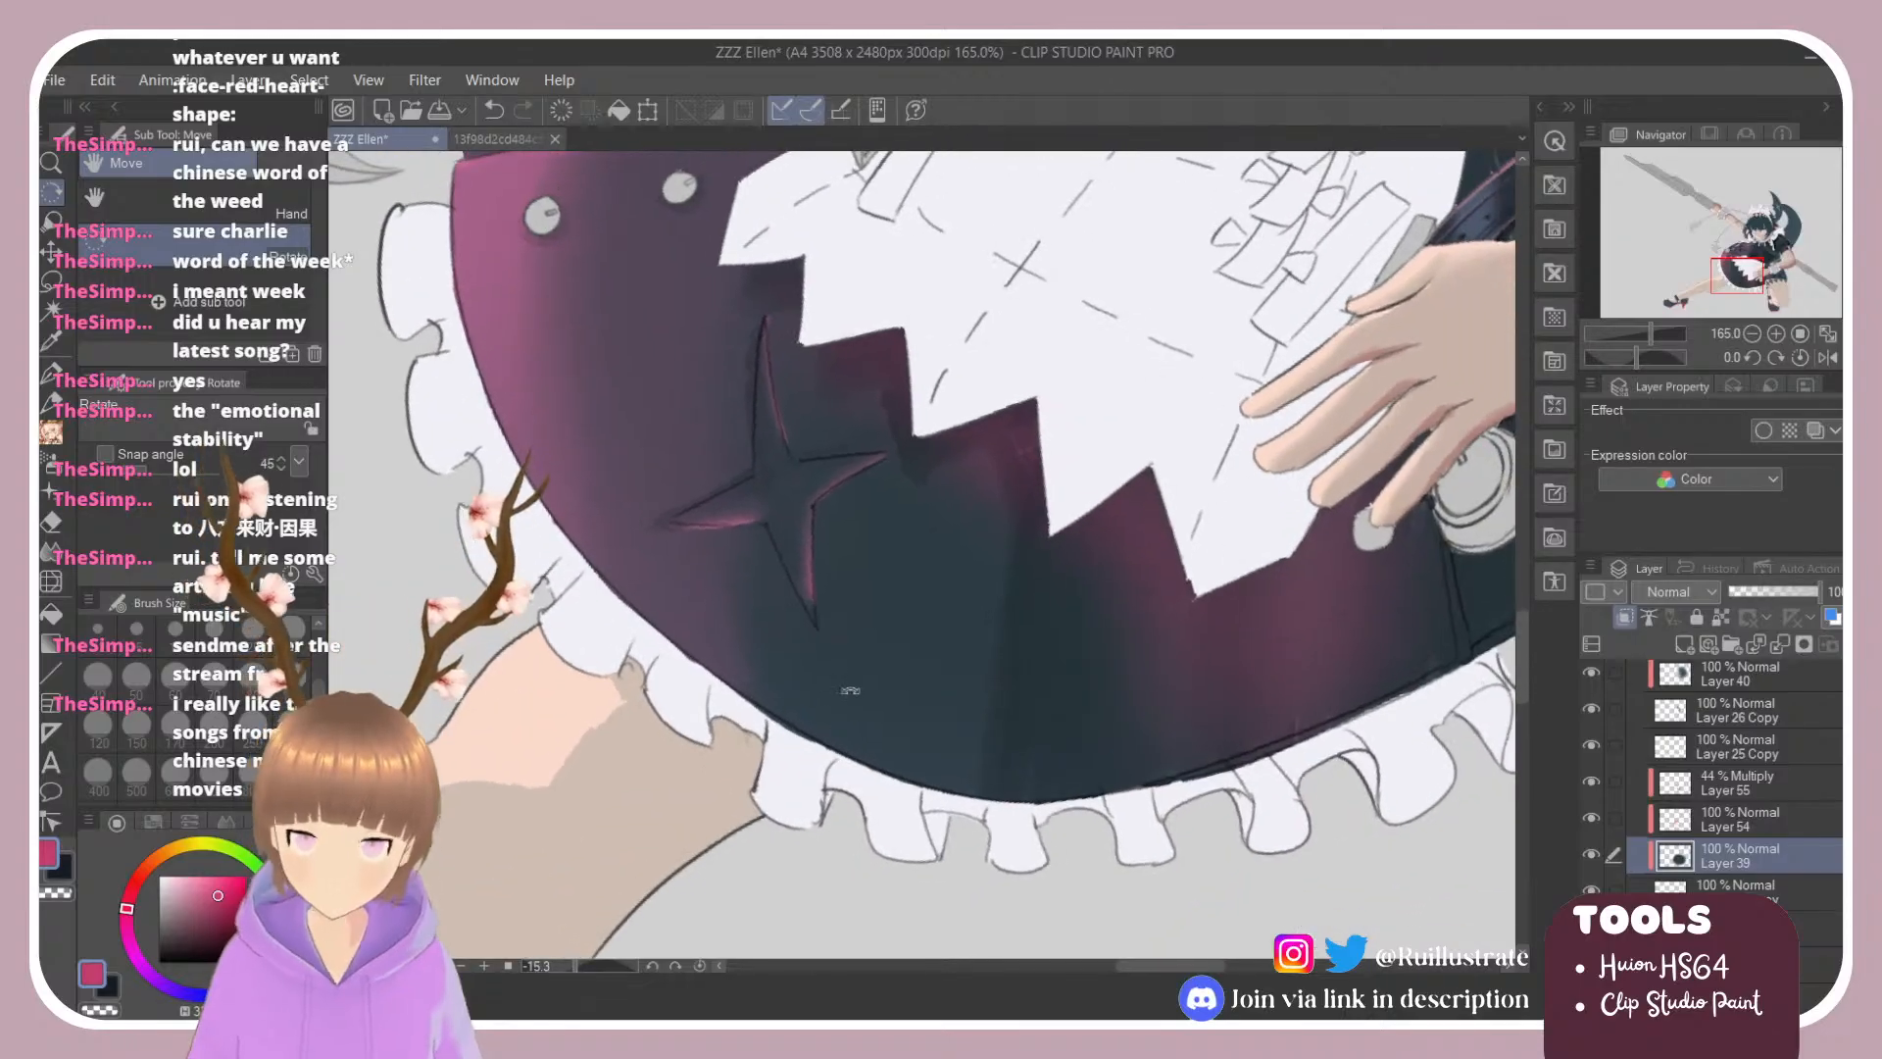
pyautogui.keyDown('alt'); pyautogui.click(880, 656); pyautogui.keyUp('alt')
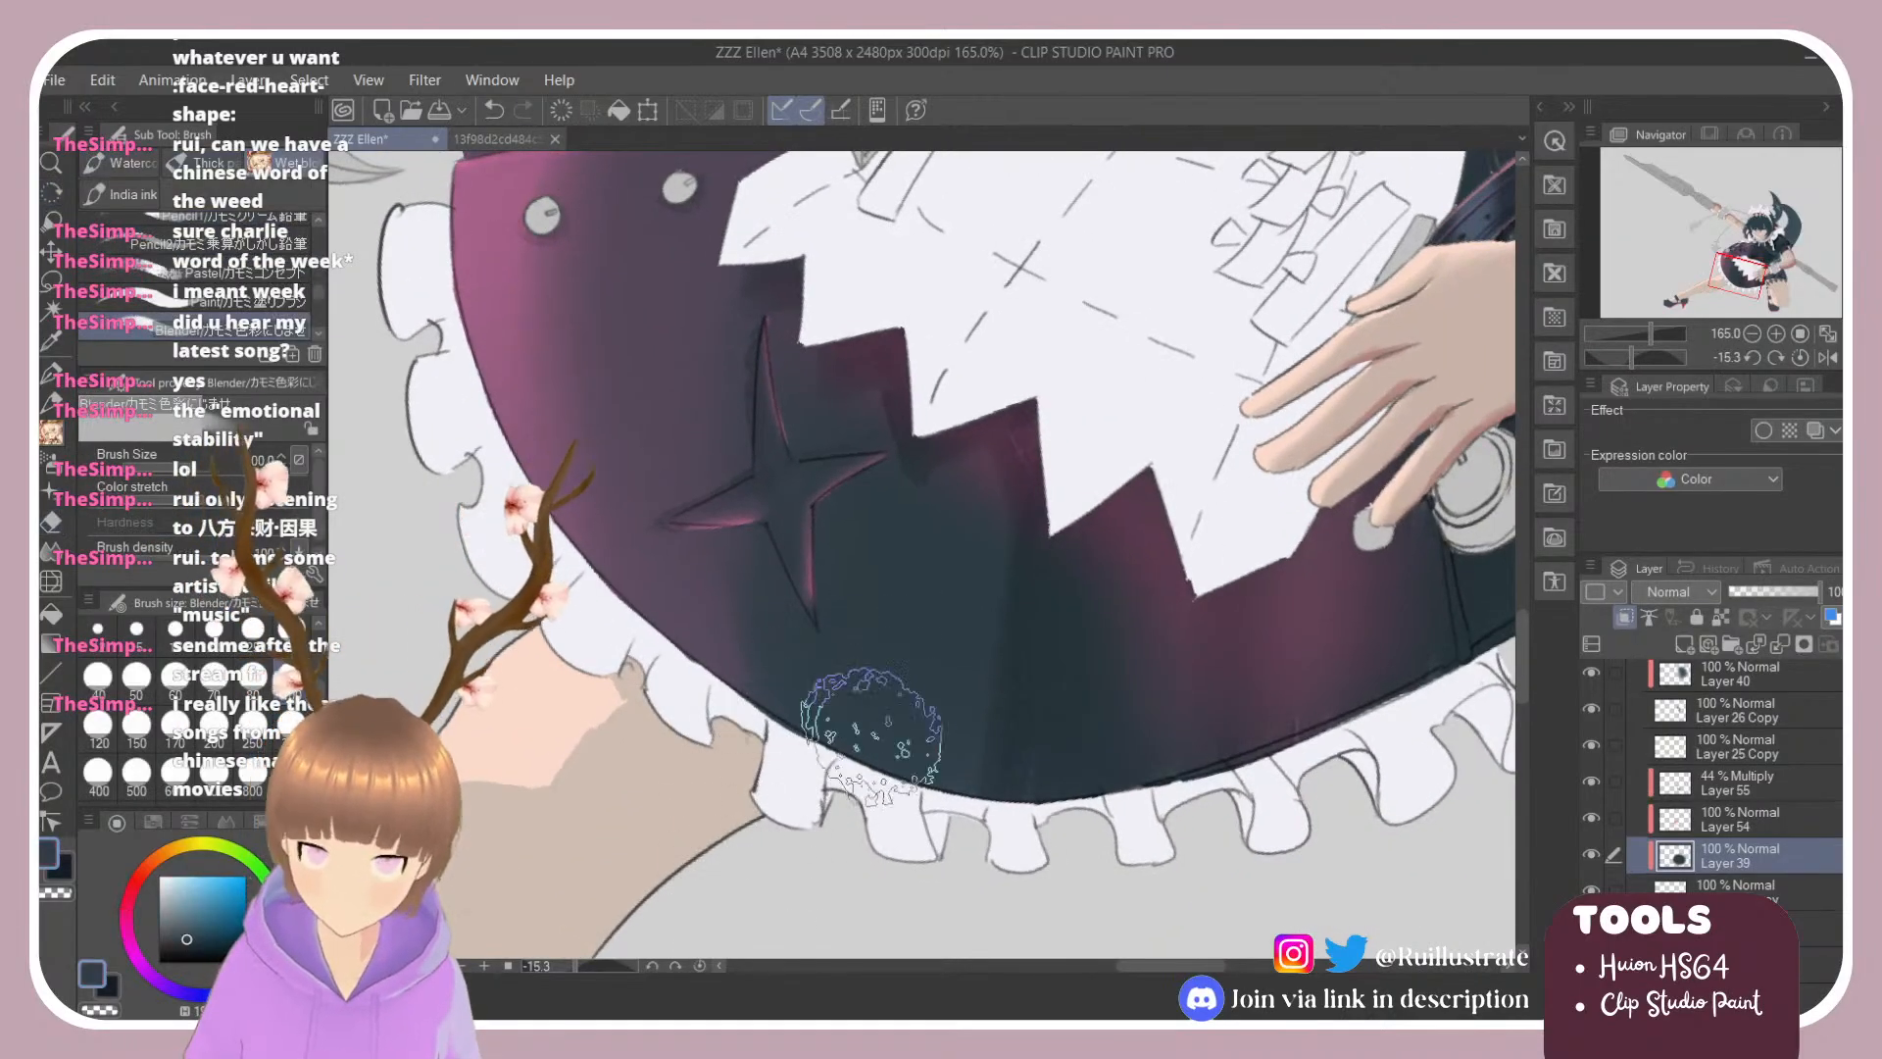
pyautogui.click(194, 916)
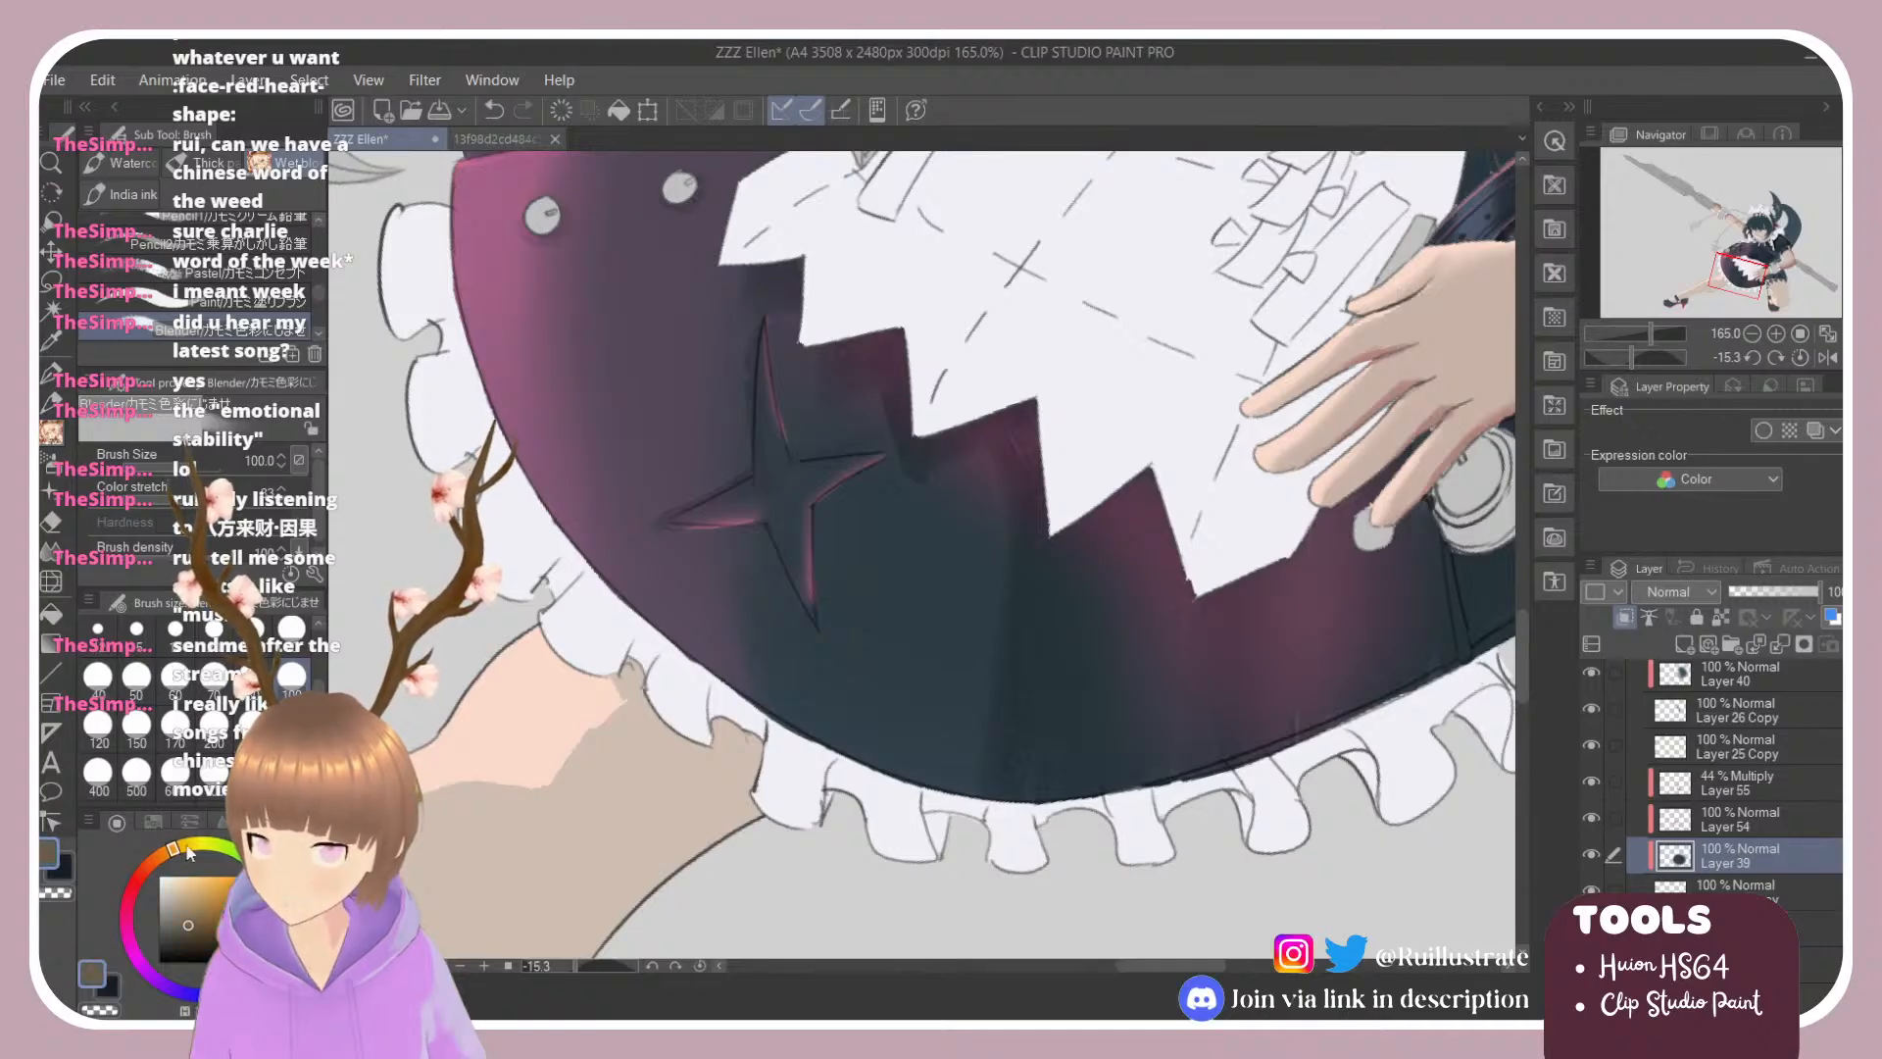
pyautogui.click(190, 915)
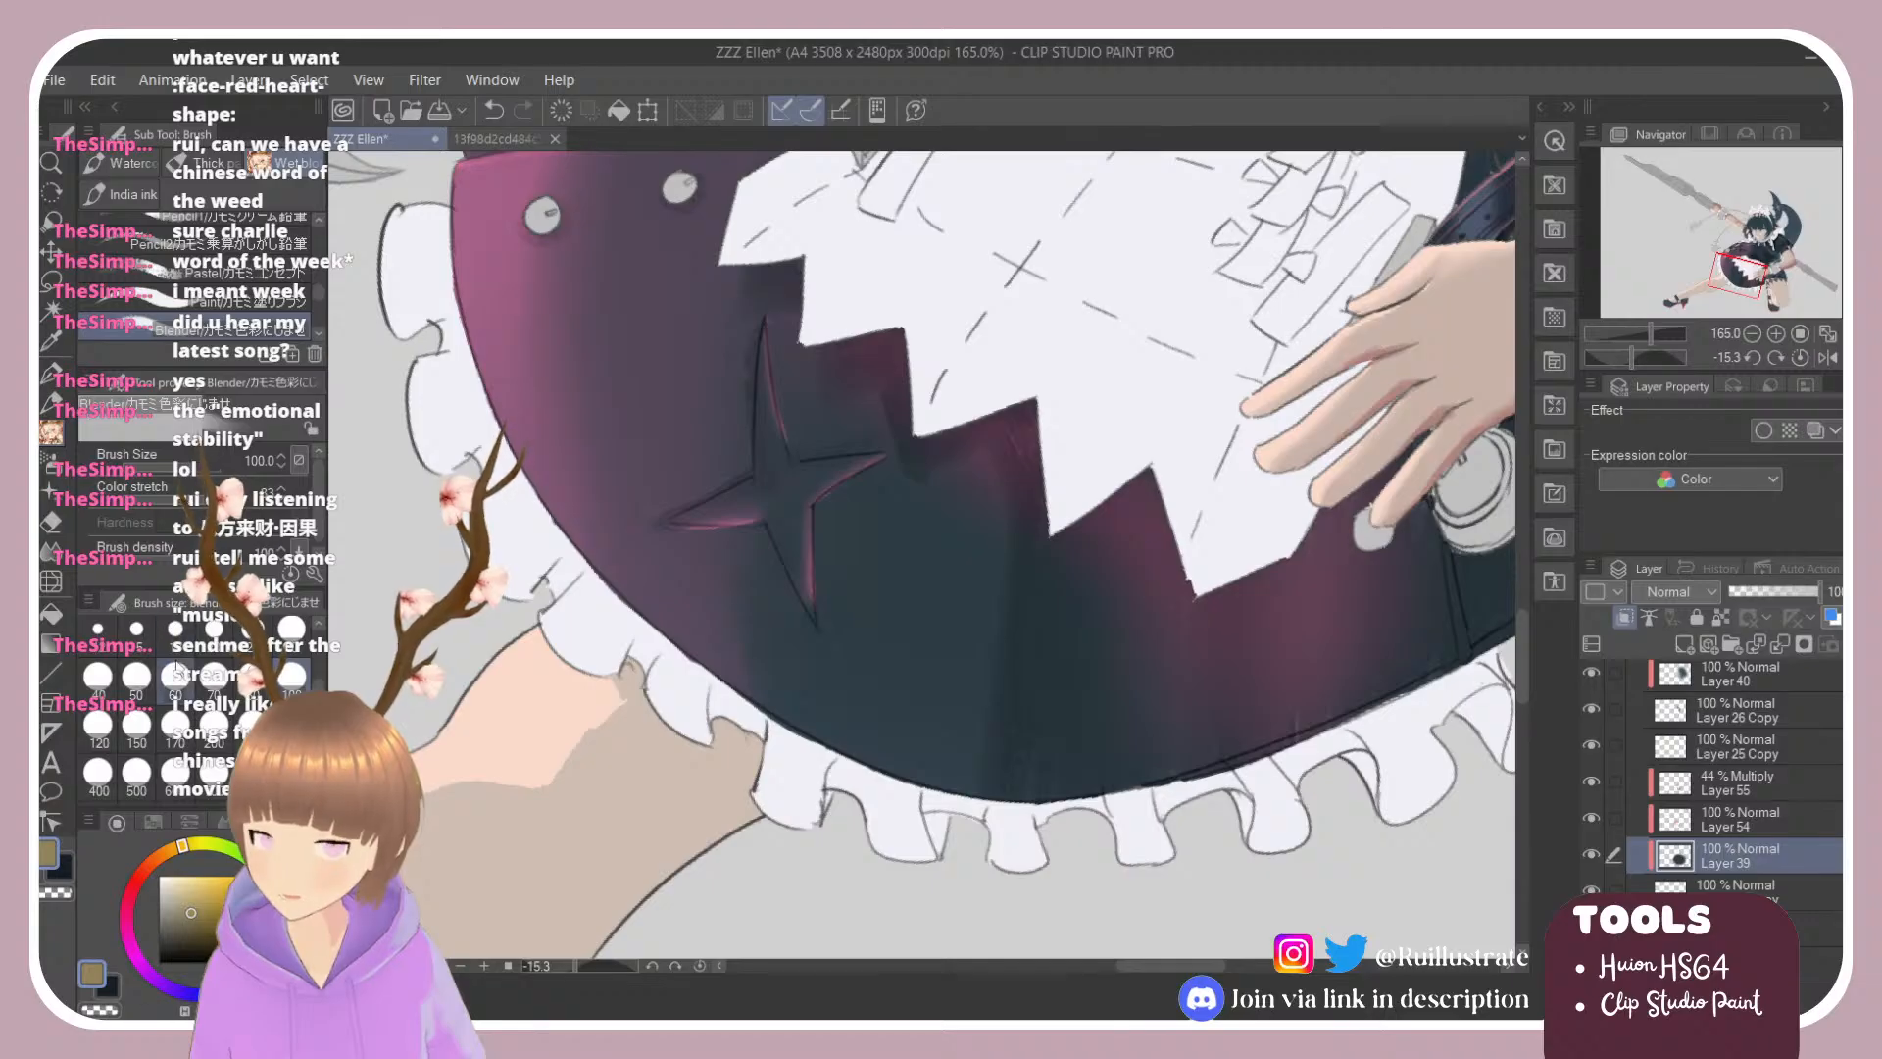
pyautogui.click(196, 301)
# Step: Try ochre, teal, green and blue strokes as the colour of the star's upper point
pyautogui.moveTo(760, 331); pyautogui.dragTo(764, 485)
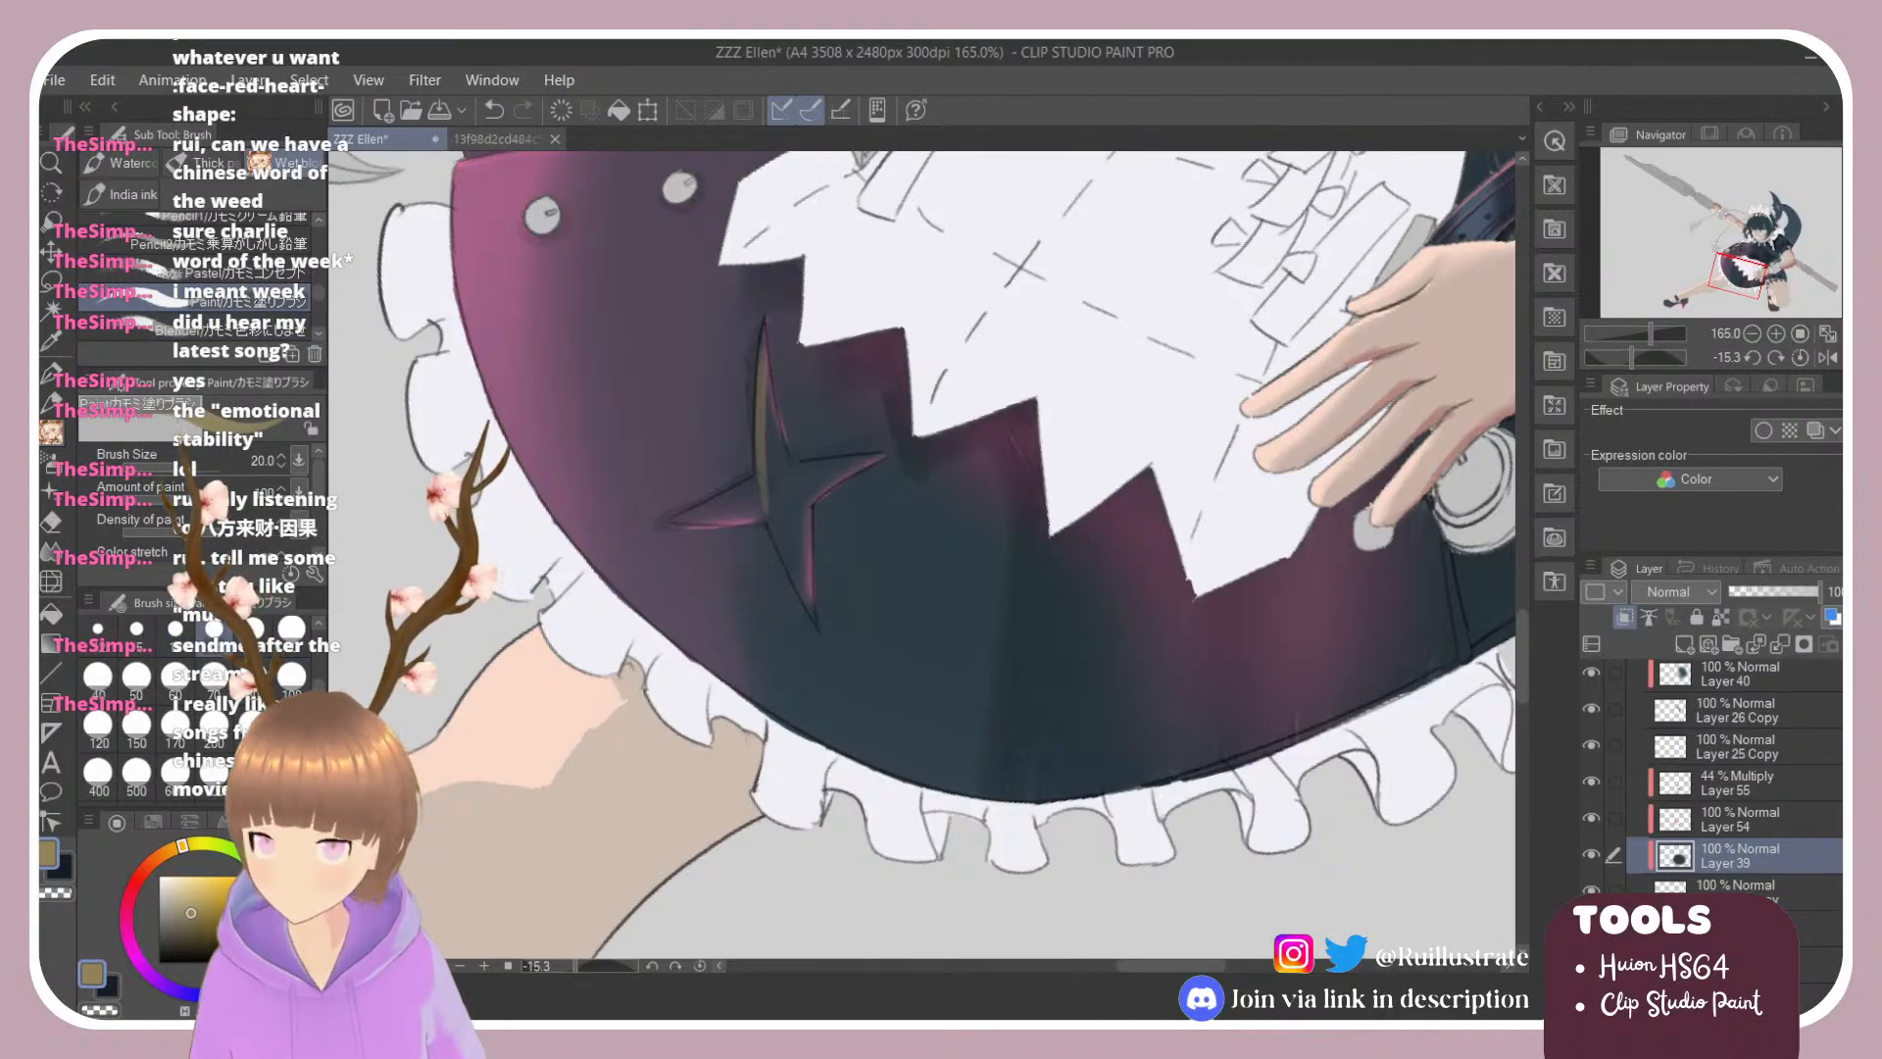
pyautogui.moveTo(757, 366); pyautogui.dragTo(765, 502)
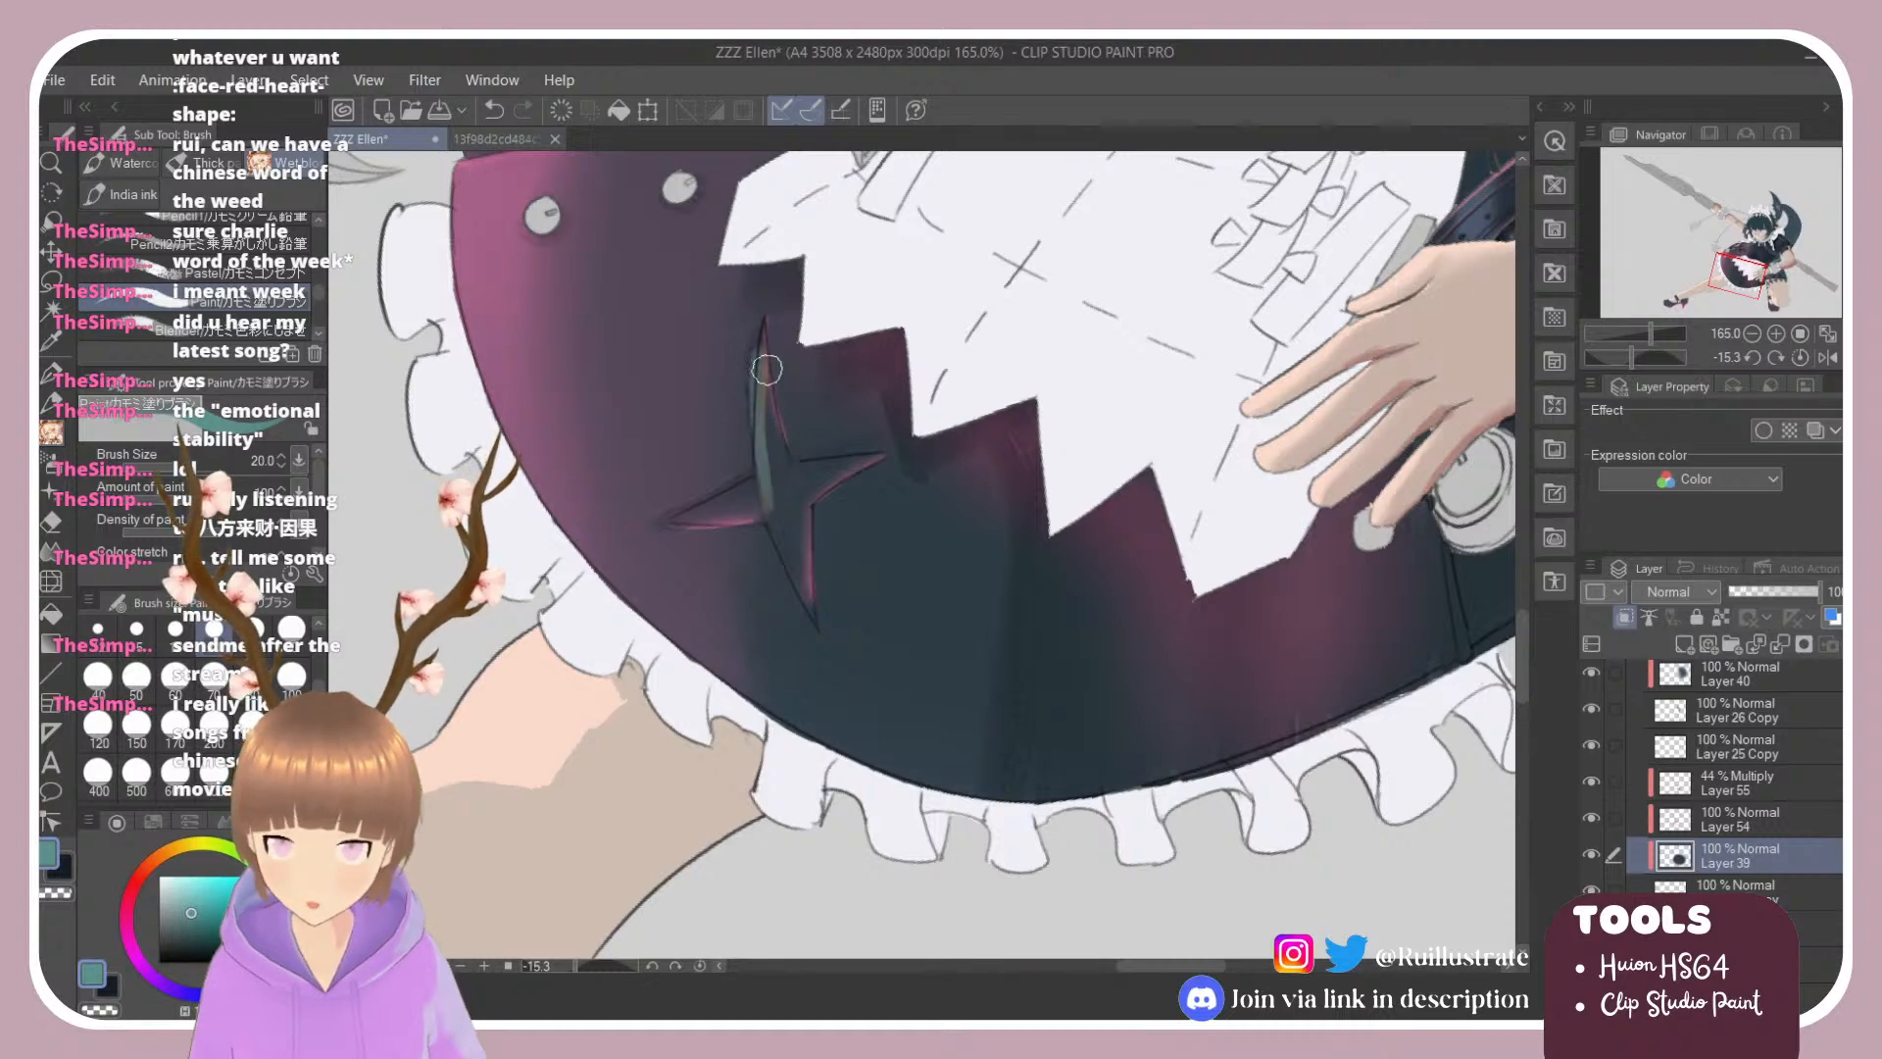
pyautogui.hotkey('ctrl', 'z')
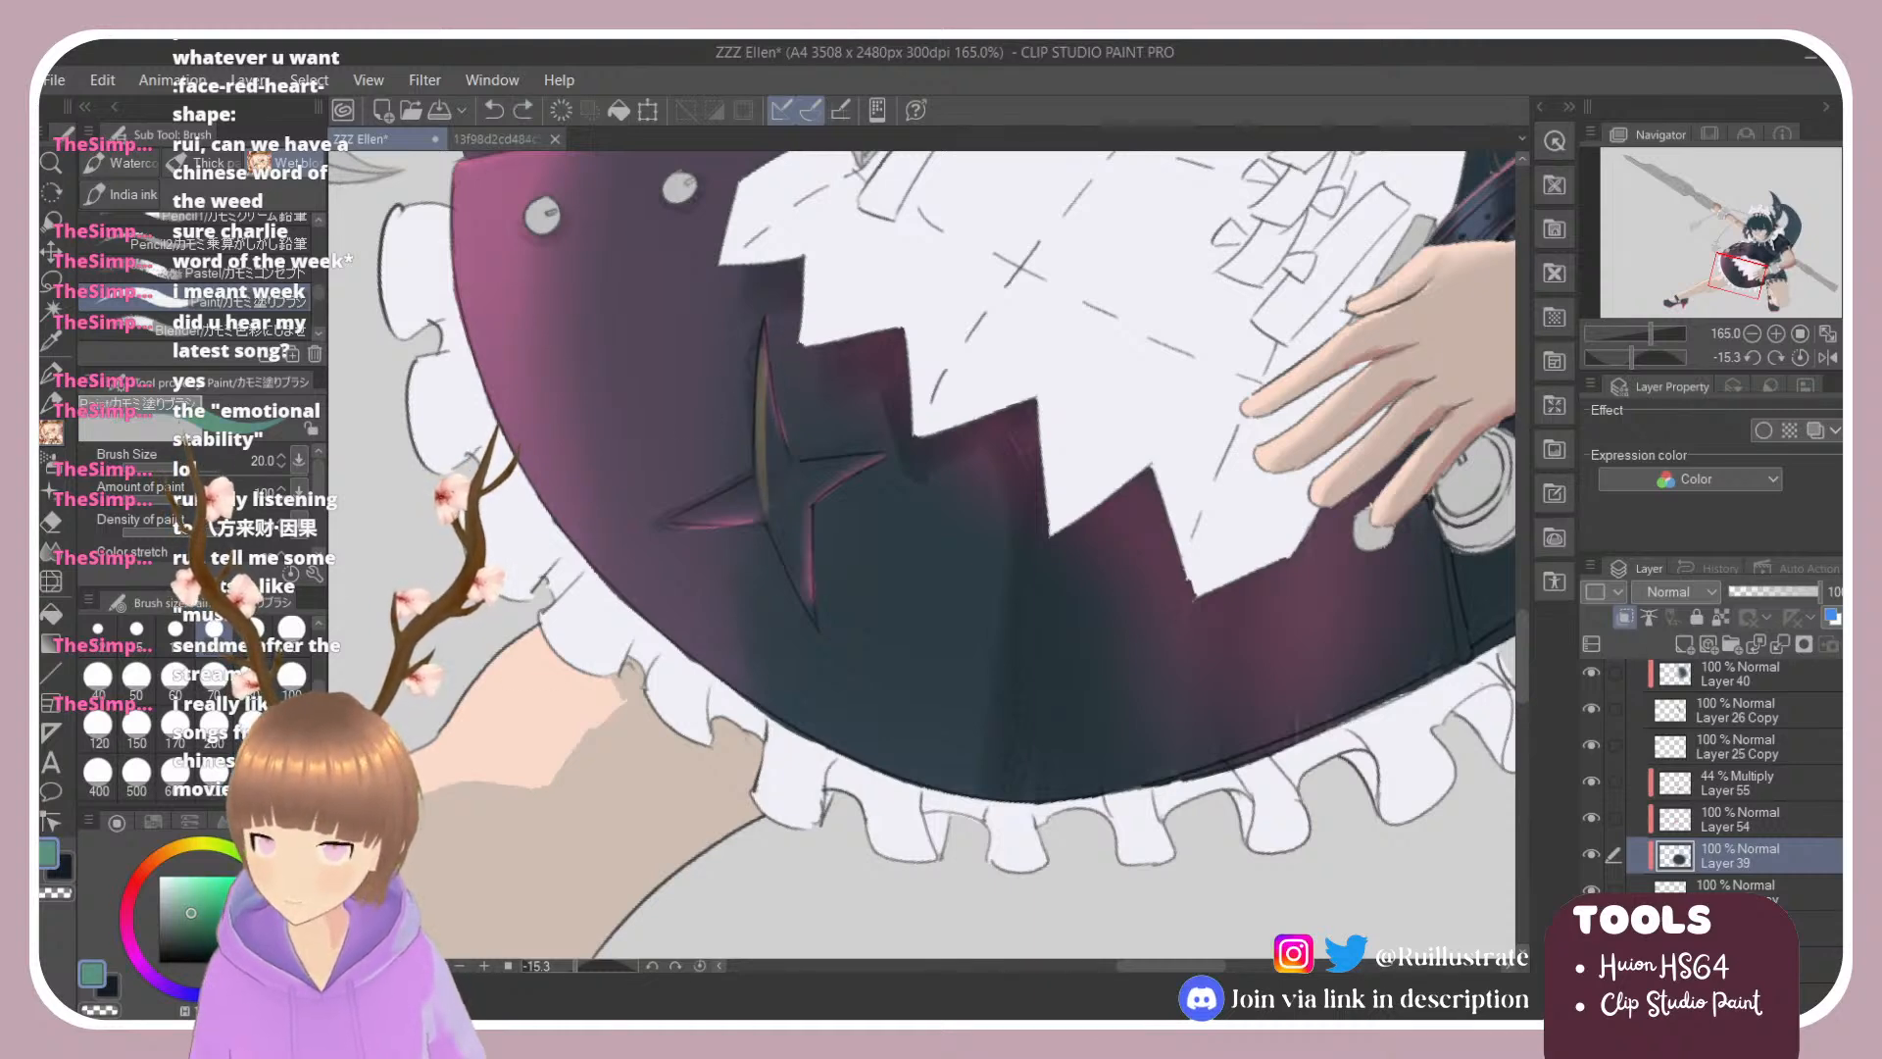
pyautogui.moveTo(765, 356)
pyautogui.mouseDown()
pyautogui.moveTo(800, 562)
pyautogui.moveTo(764, 368)
pyautogui.moveTo(770, 521)
pyautogui.mouseUp()
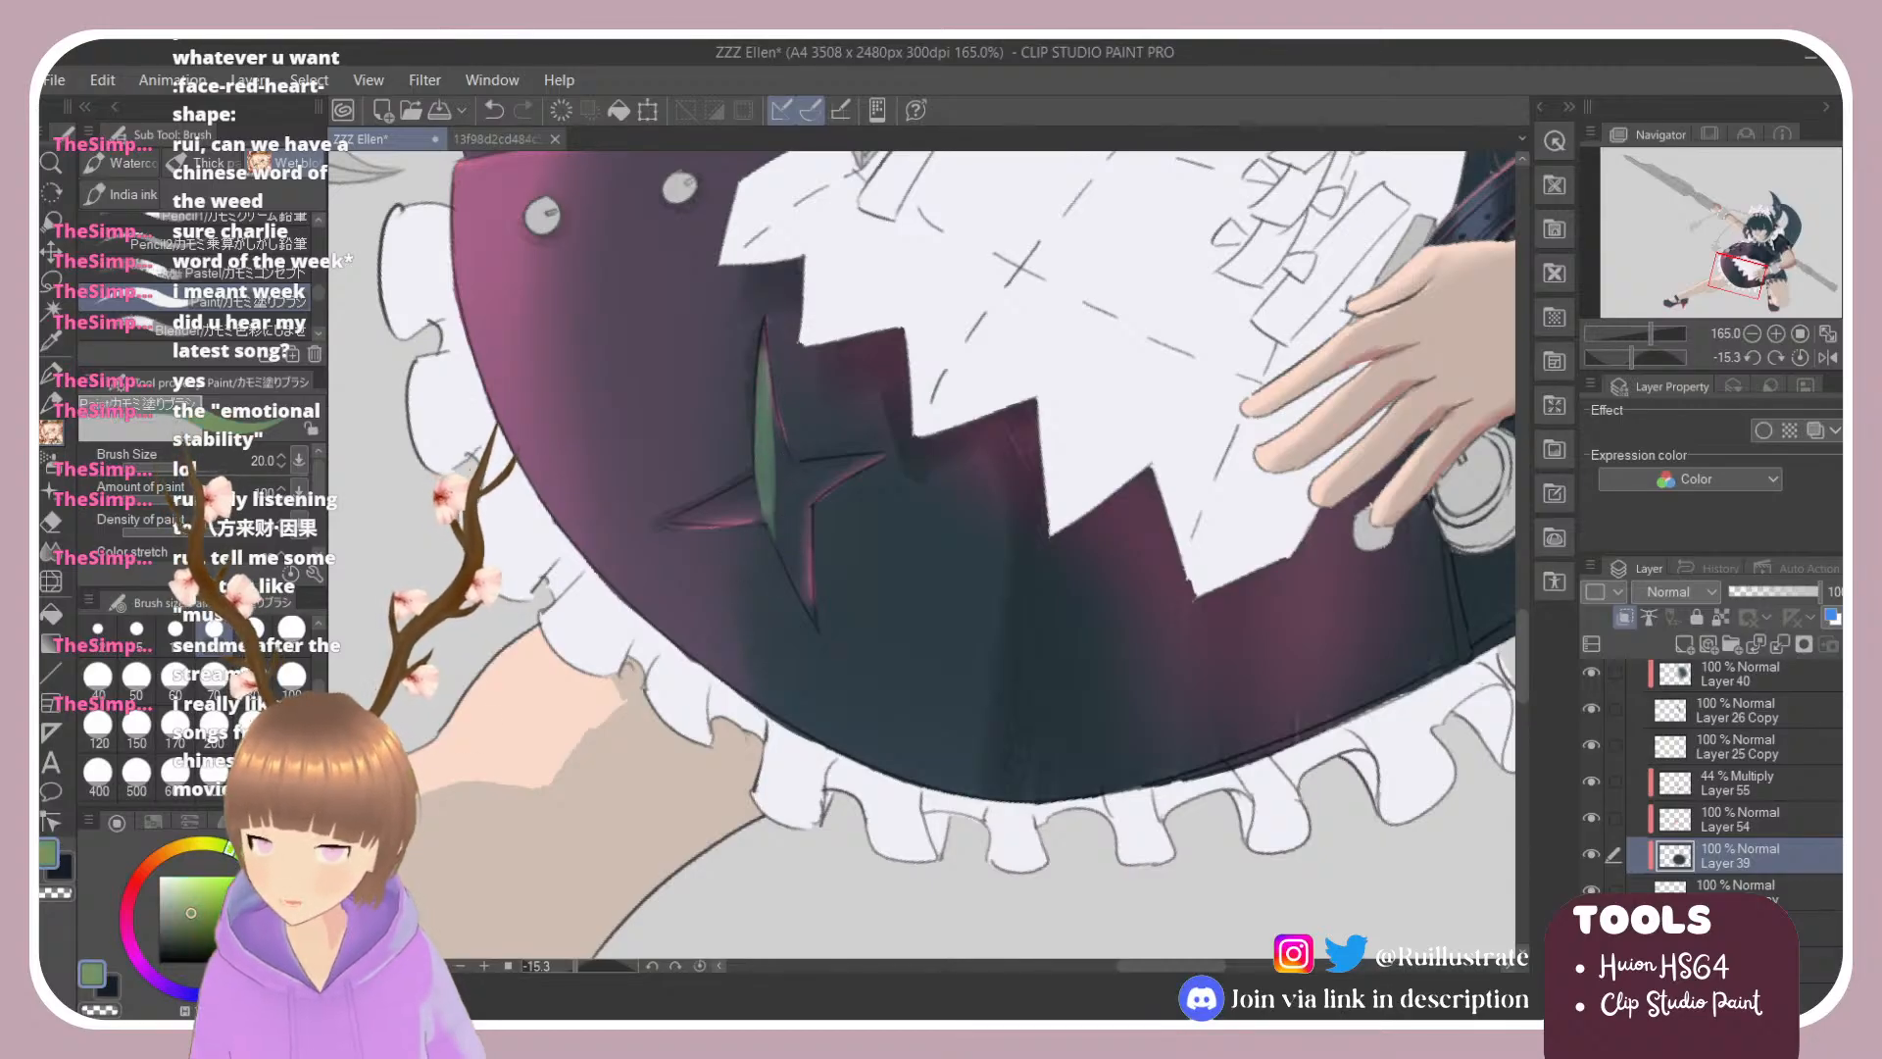
pyautogui.moveTo(763, 338); pyautogui.dragTo(784, 526)
pyautogui.hotkey('ctrl', 'z')
pyautogui.hotkey('ctrl', 'z')
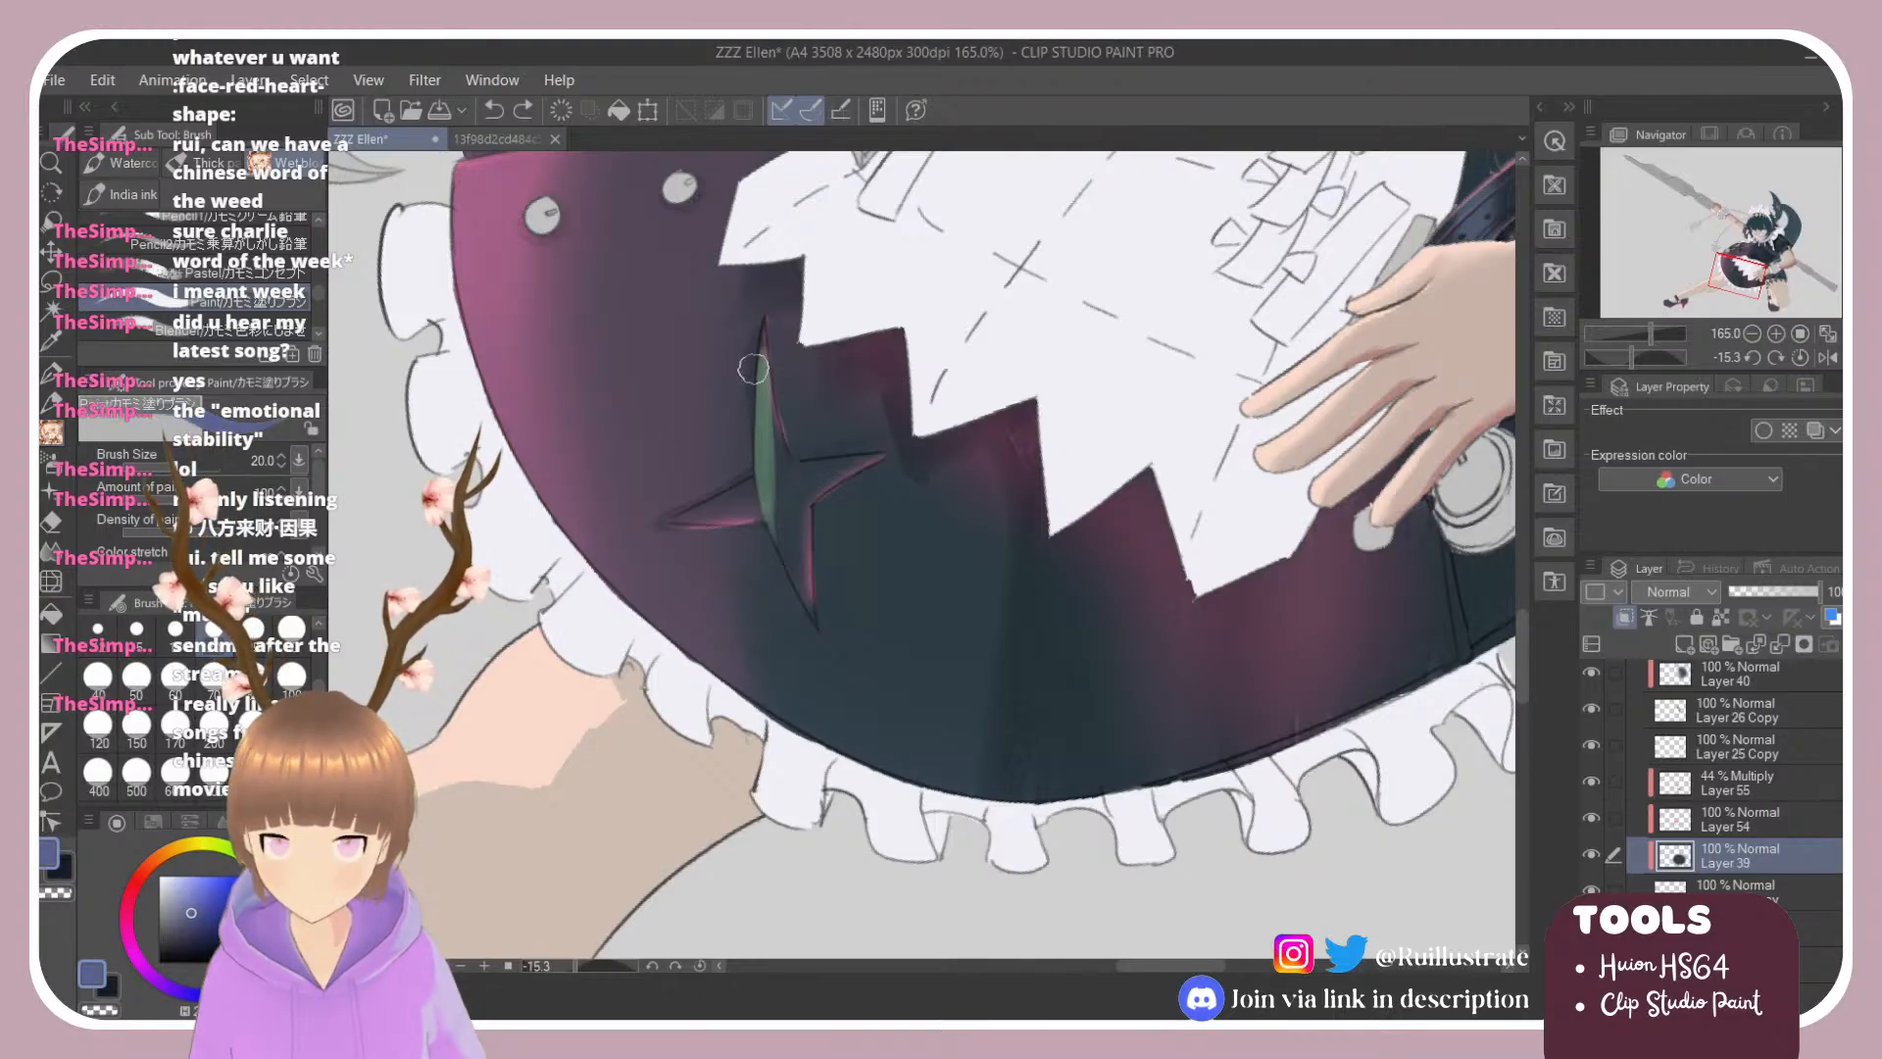
pyautogui.moveTo(760, 345); pyautogui.dragTo(770, 516)
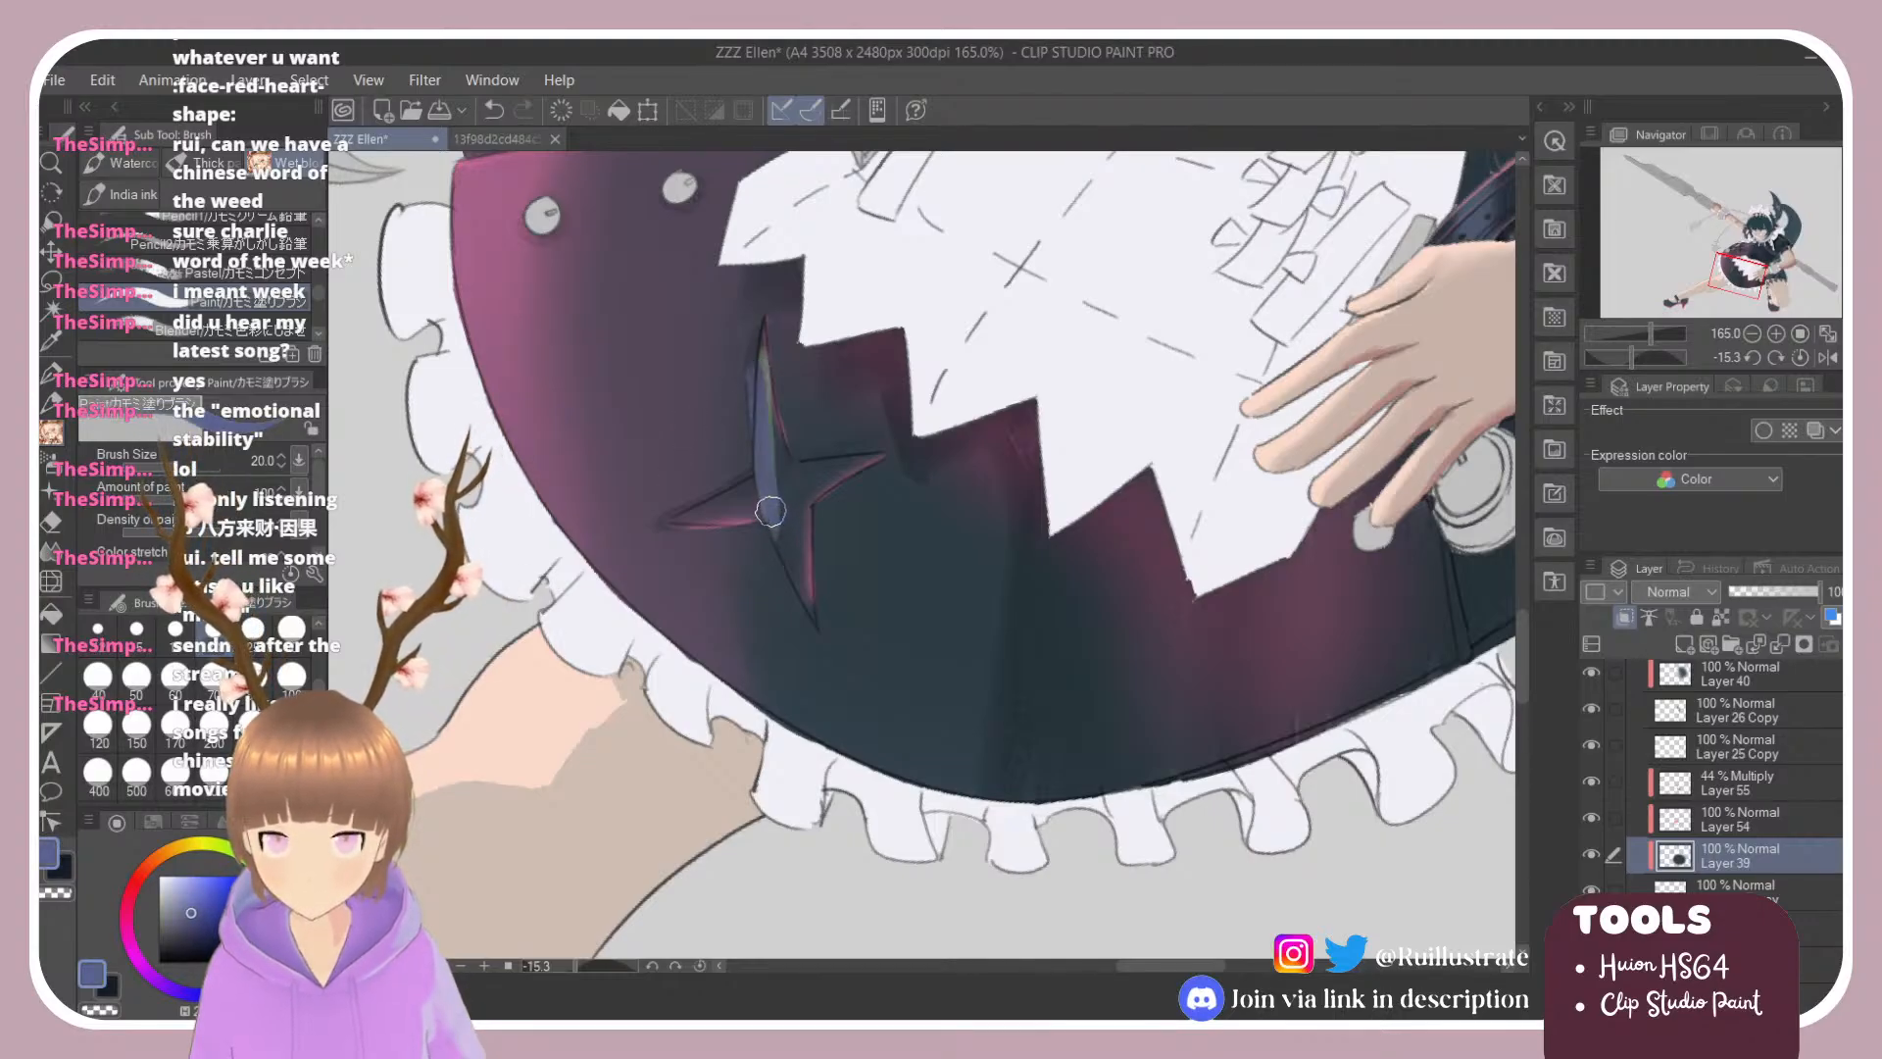
pyautogui.hotkey('ctrl', 'z')
pyautogui.hotkey('ctrl', 'z')
pyautogui.hotkey('ctrl', 'z')
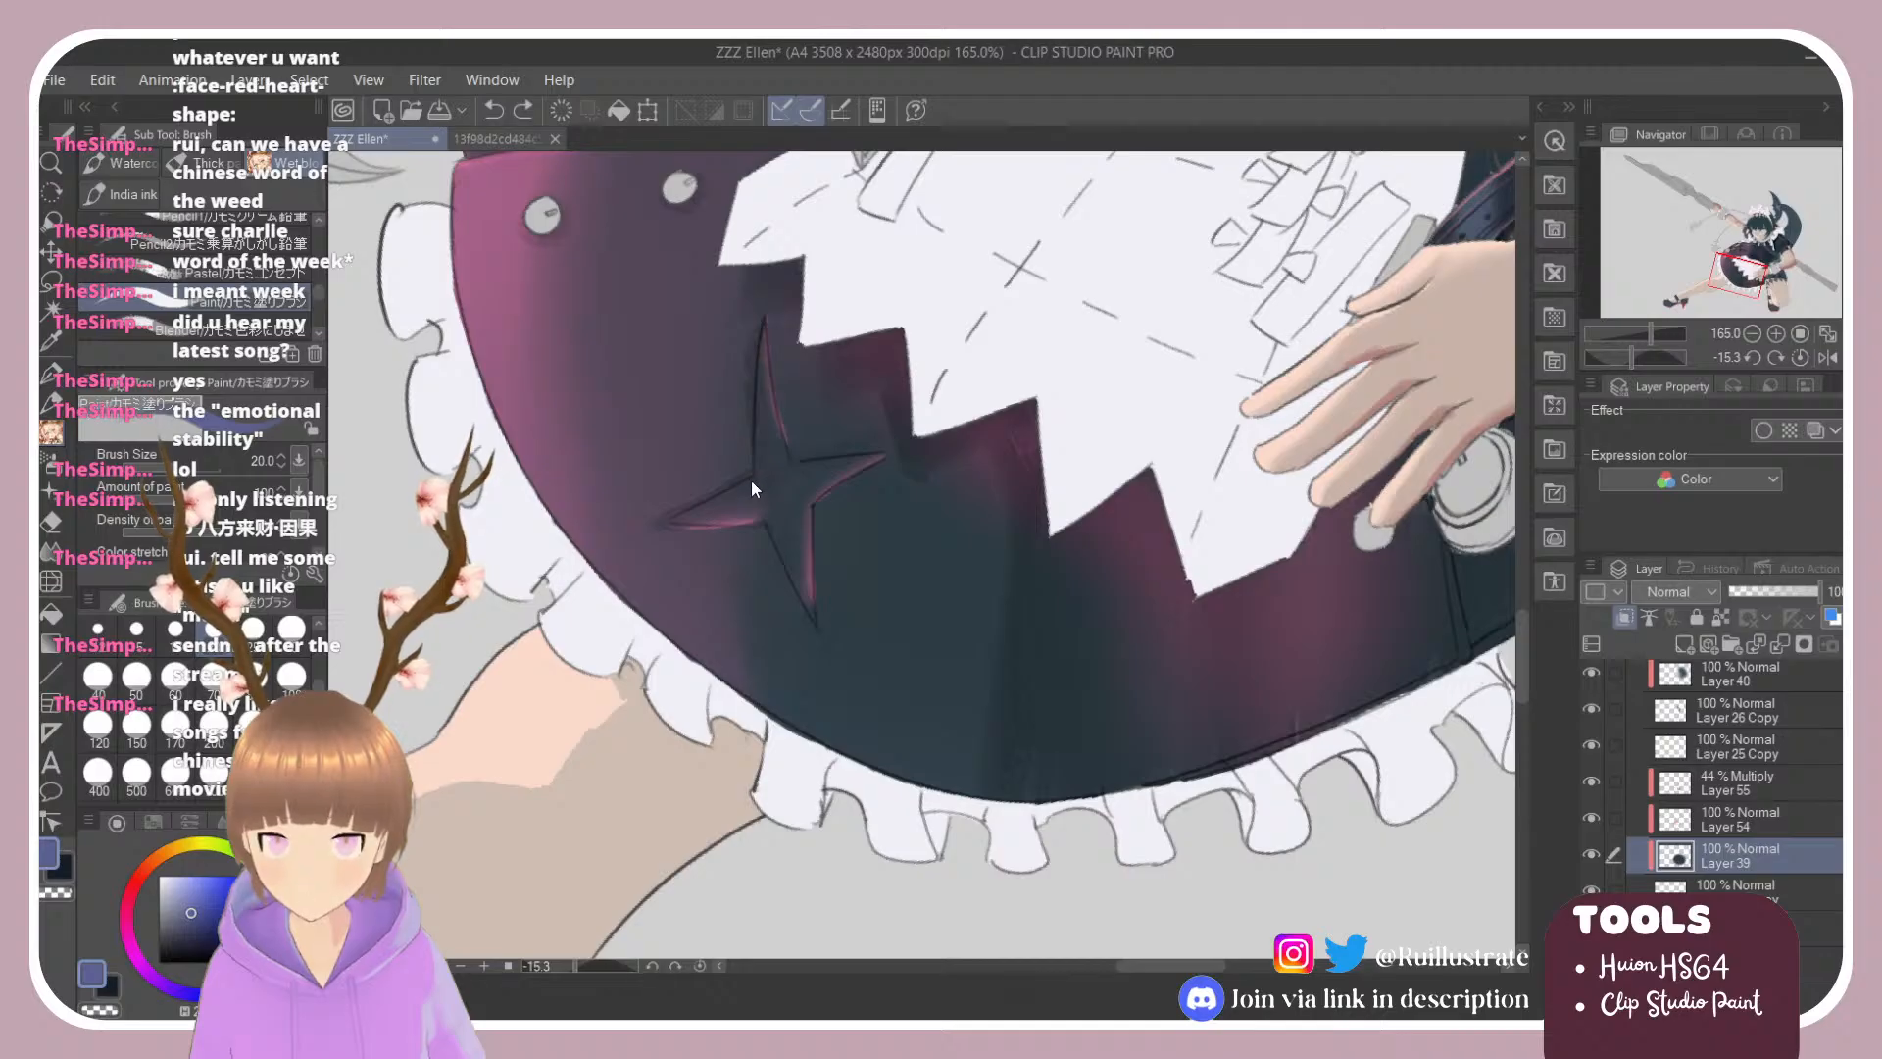
# Step: Try muted red and orange-brown strokes as the colour of the star's upper point
pyautogui.click(131, 884)
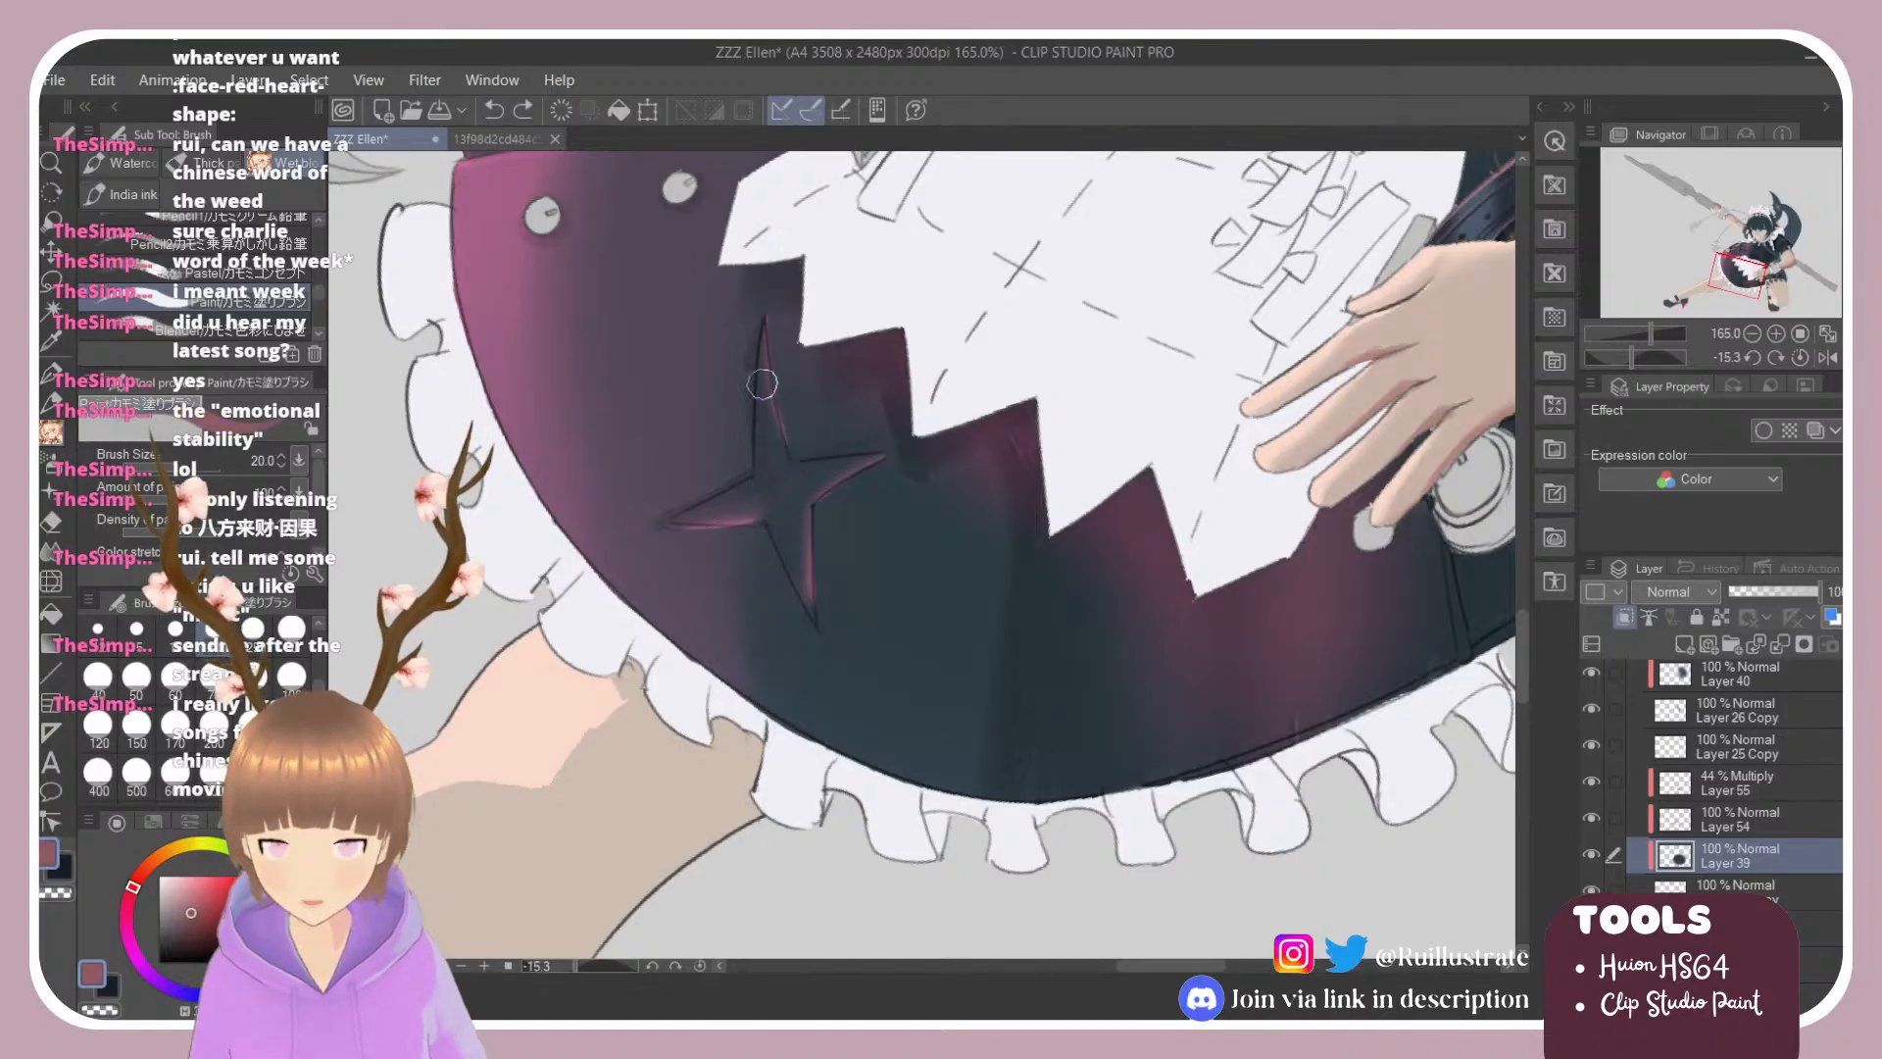
pyautogui.moveTo(761, 380); pyautogui.dragTo(782, 504)
pyautogui.hotkey('ctrl', 'z')
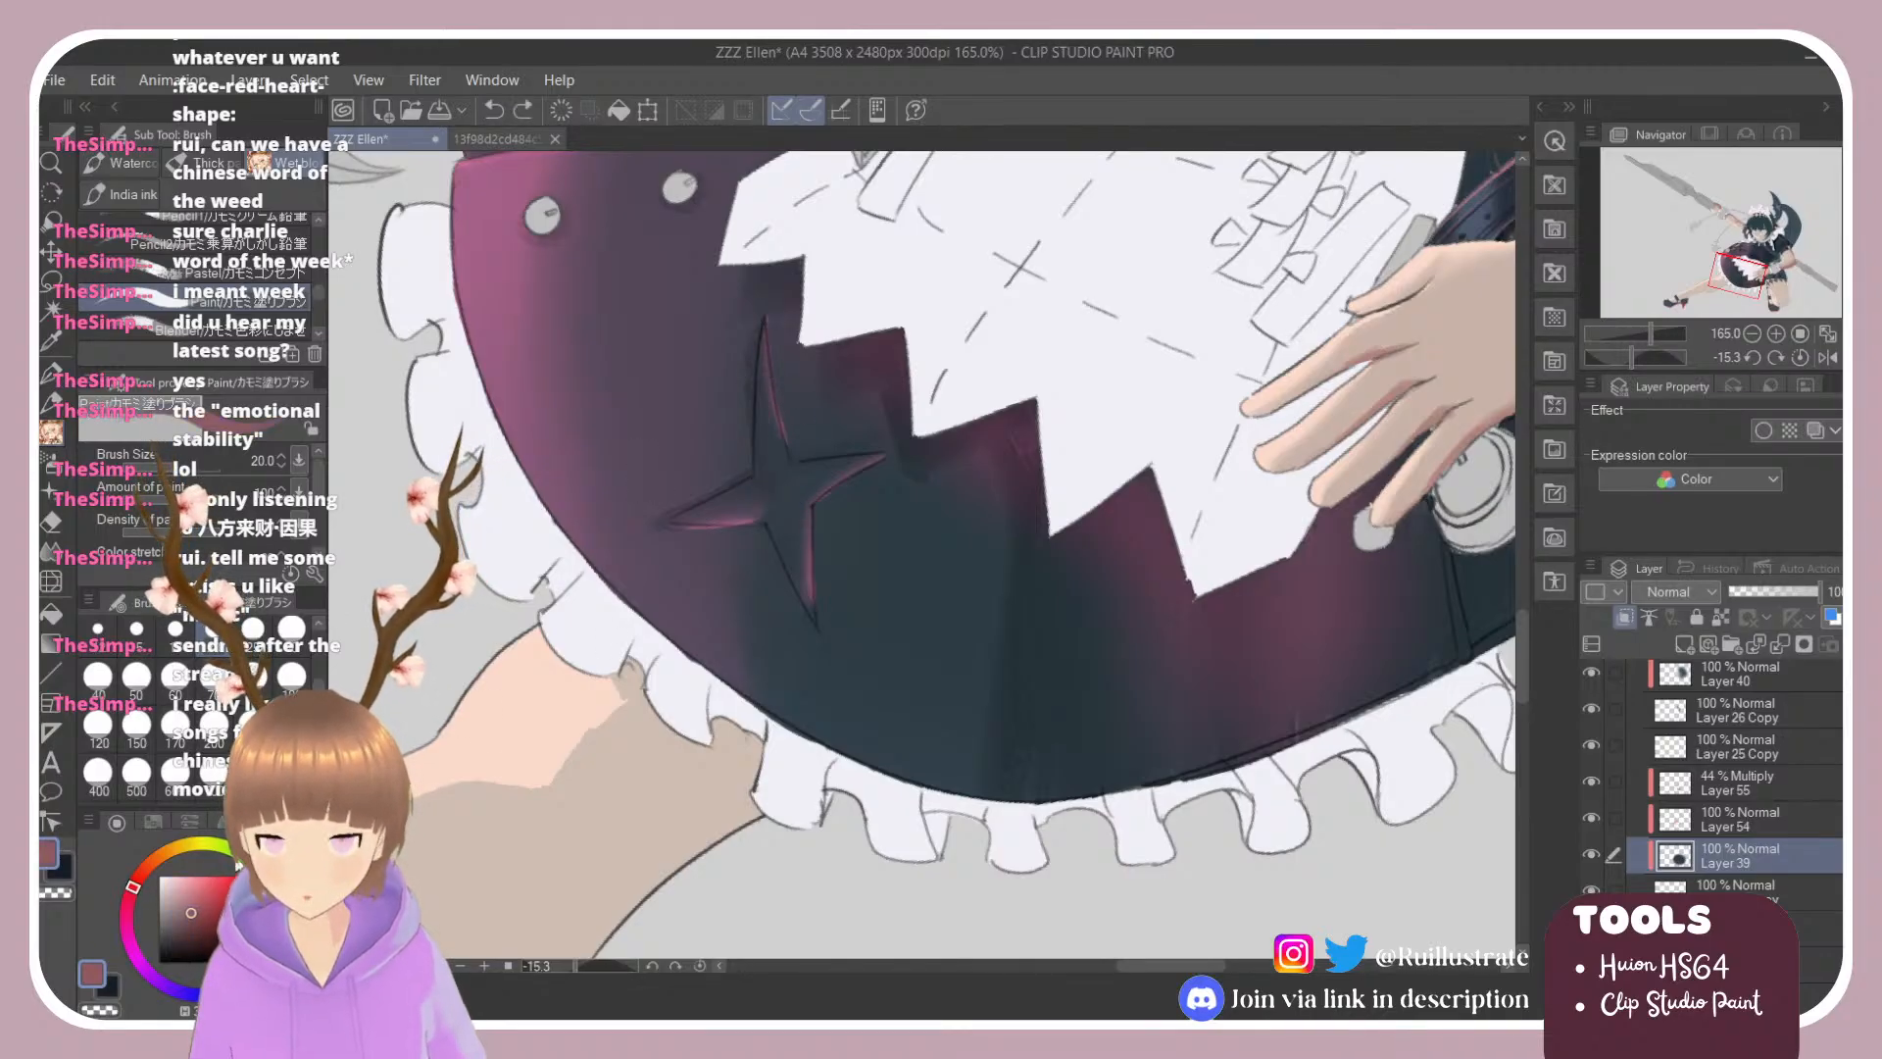
pyautogui.click(156, 861)
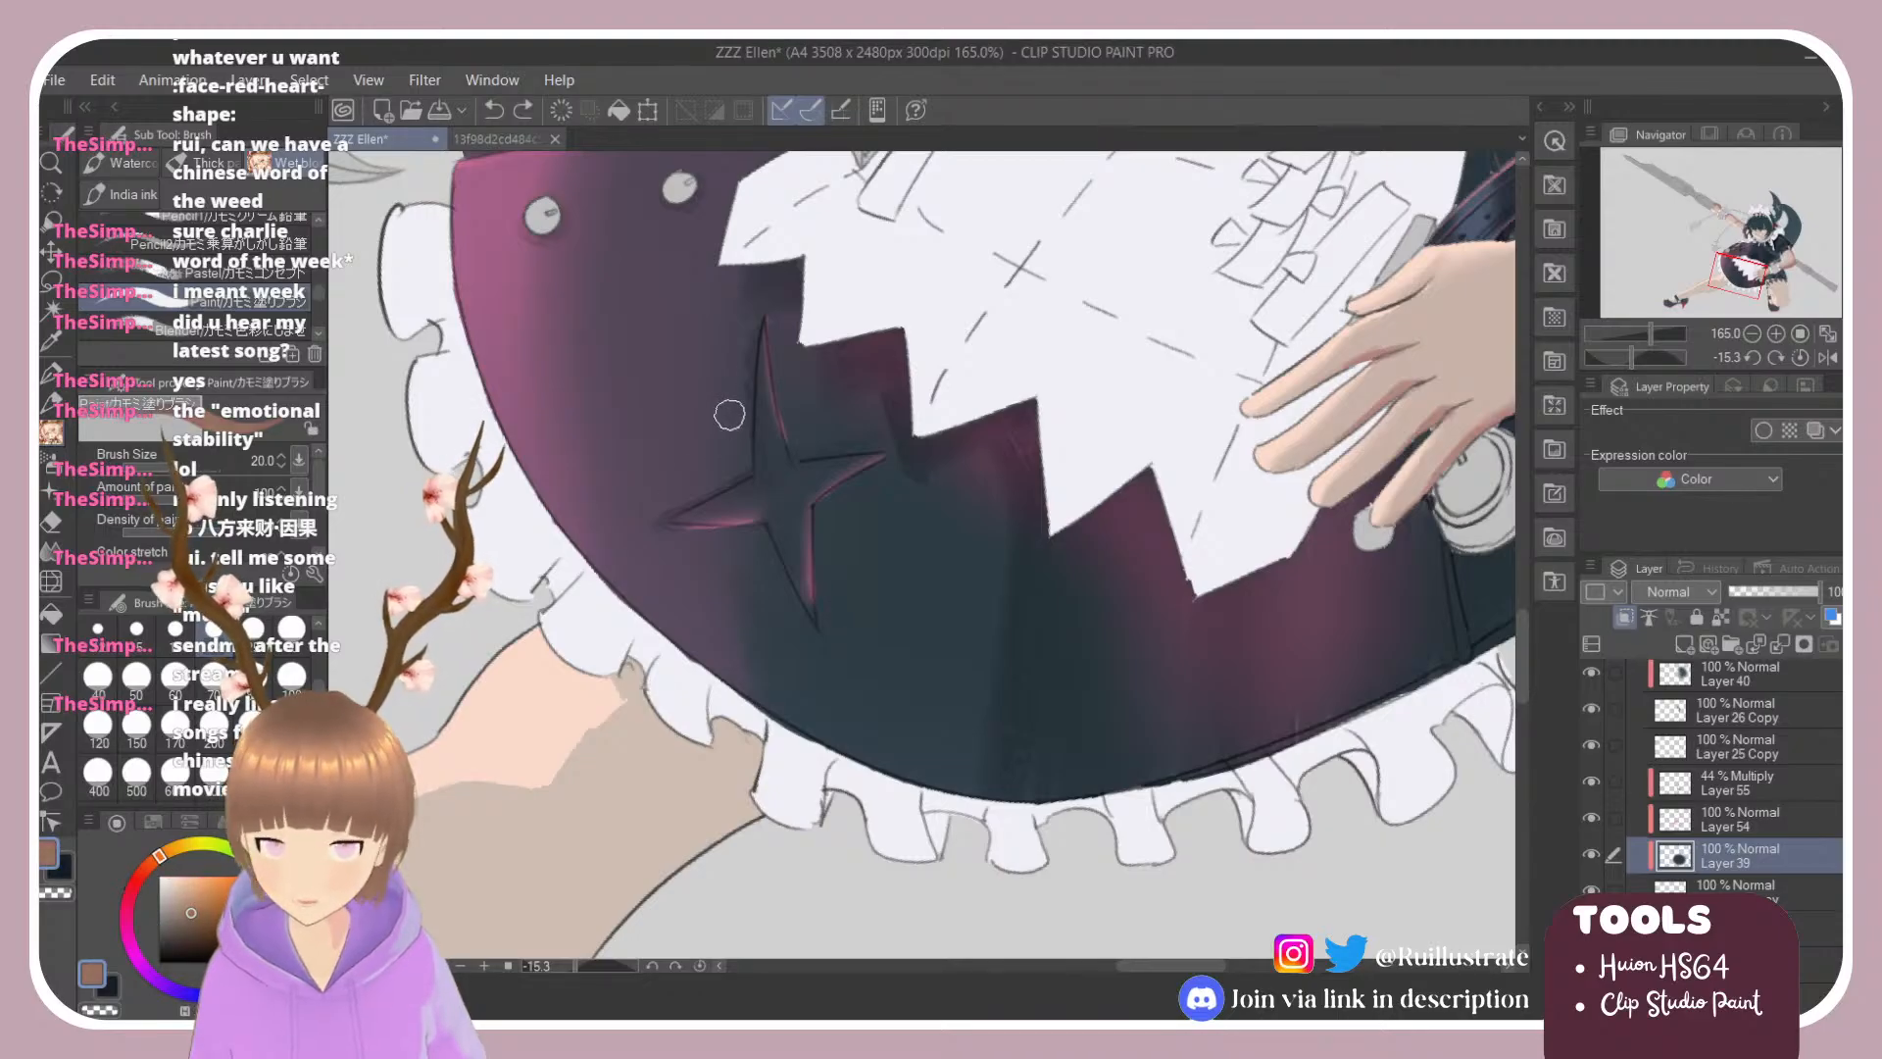
pyautogui.moveTo(761, 331); pyautogui.dragTo(782, 505)
pyautogui.hotkey('ctrl', 'z')
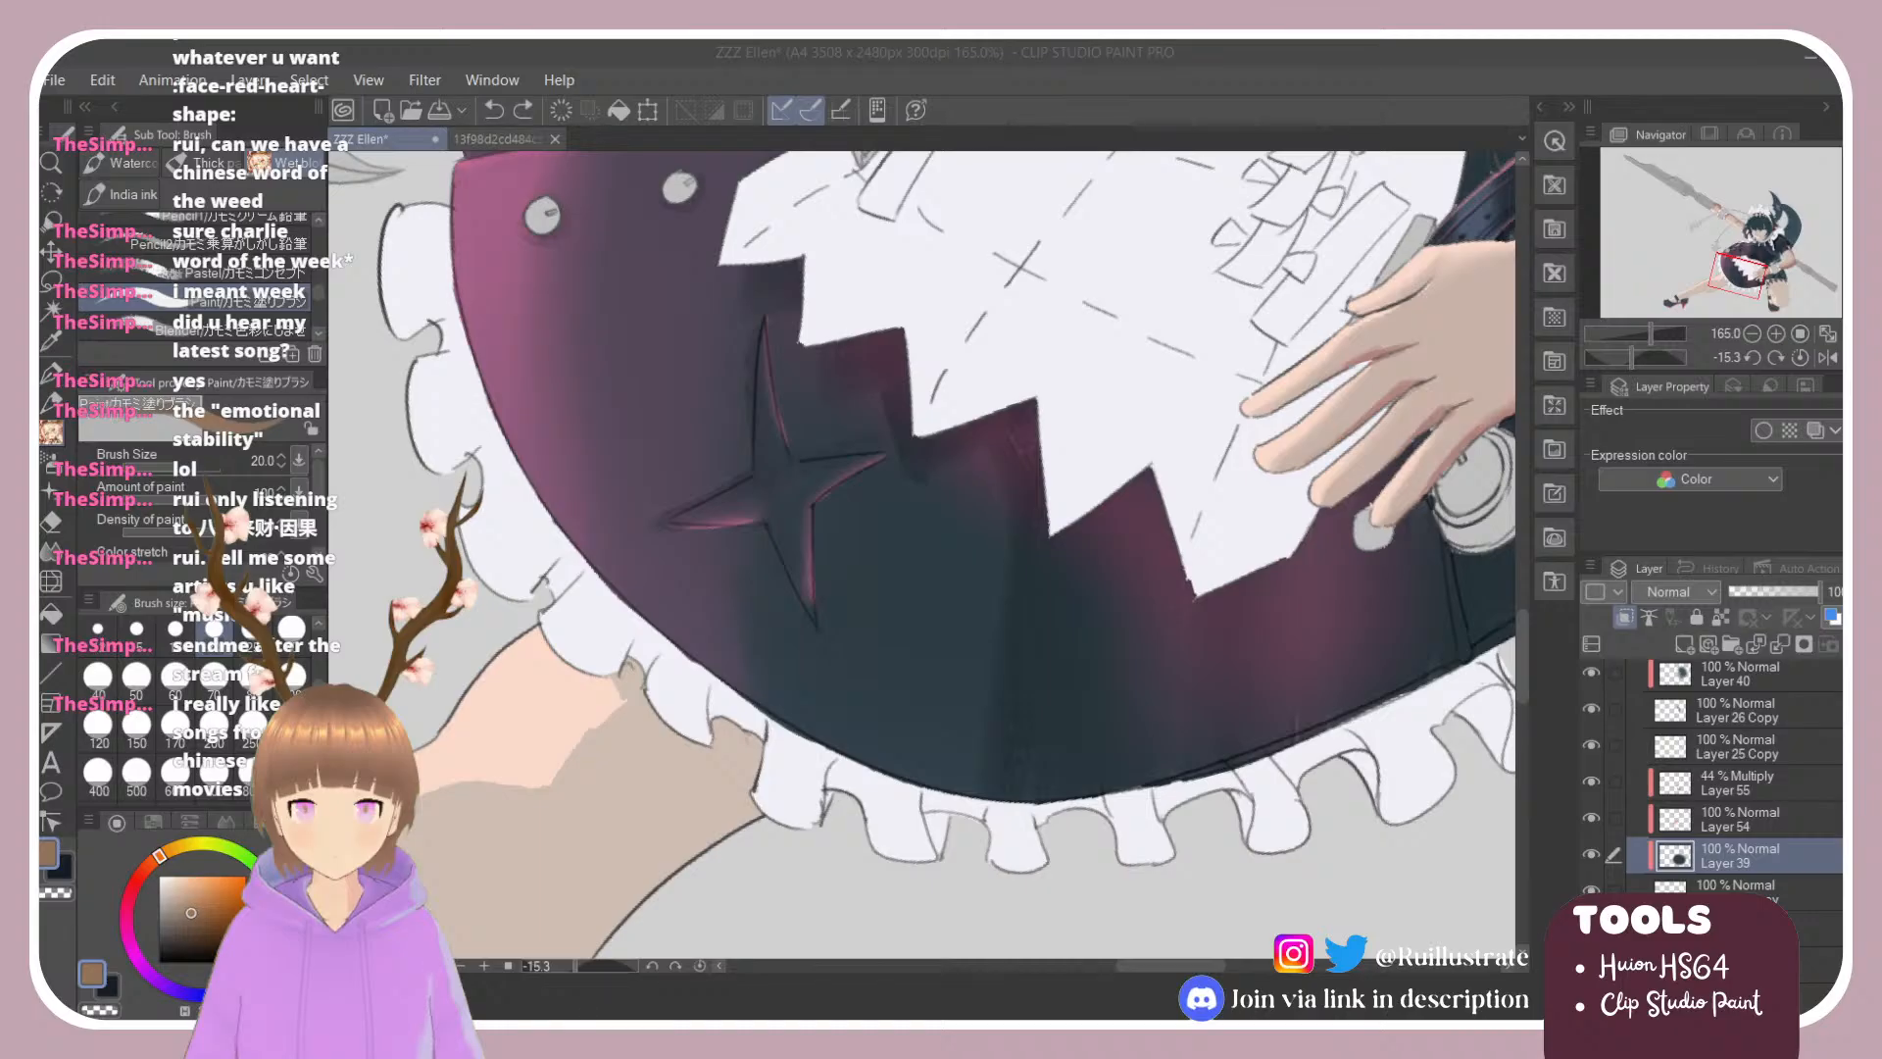
# Step: Mix a muted teal from the skirt's dark blue and fill the star on the skirt with the size 20 Paint brush
pyautogui.click(263, 965)
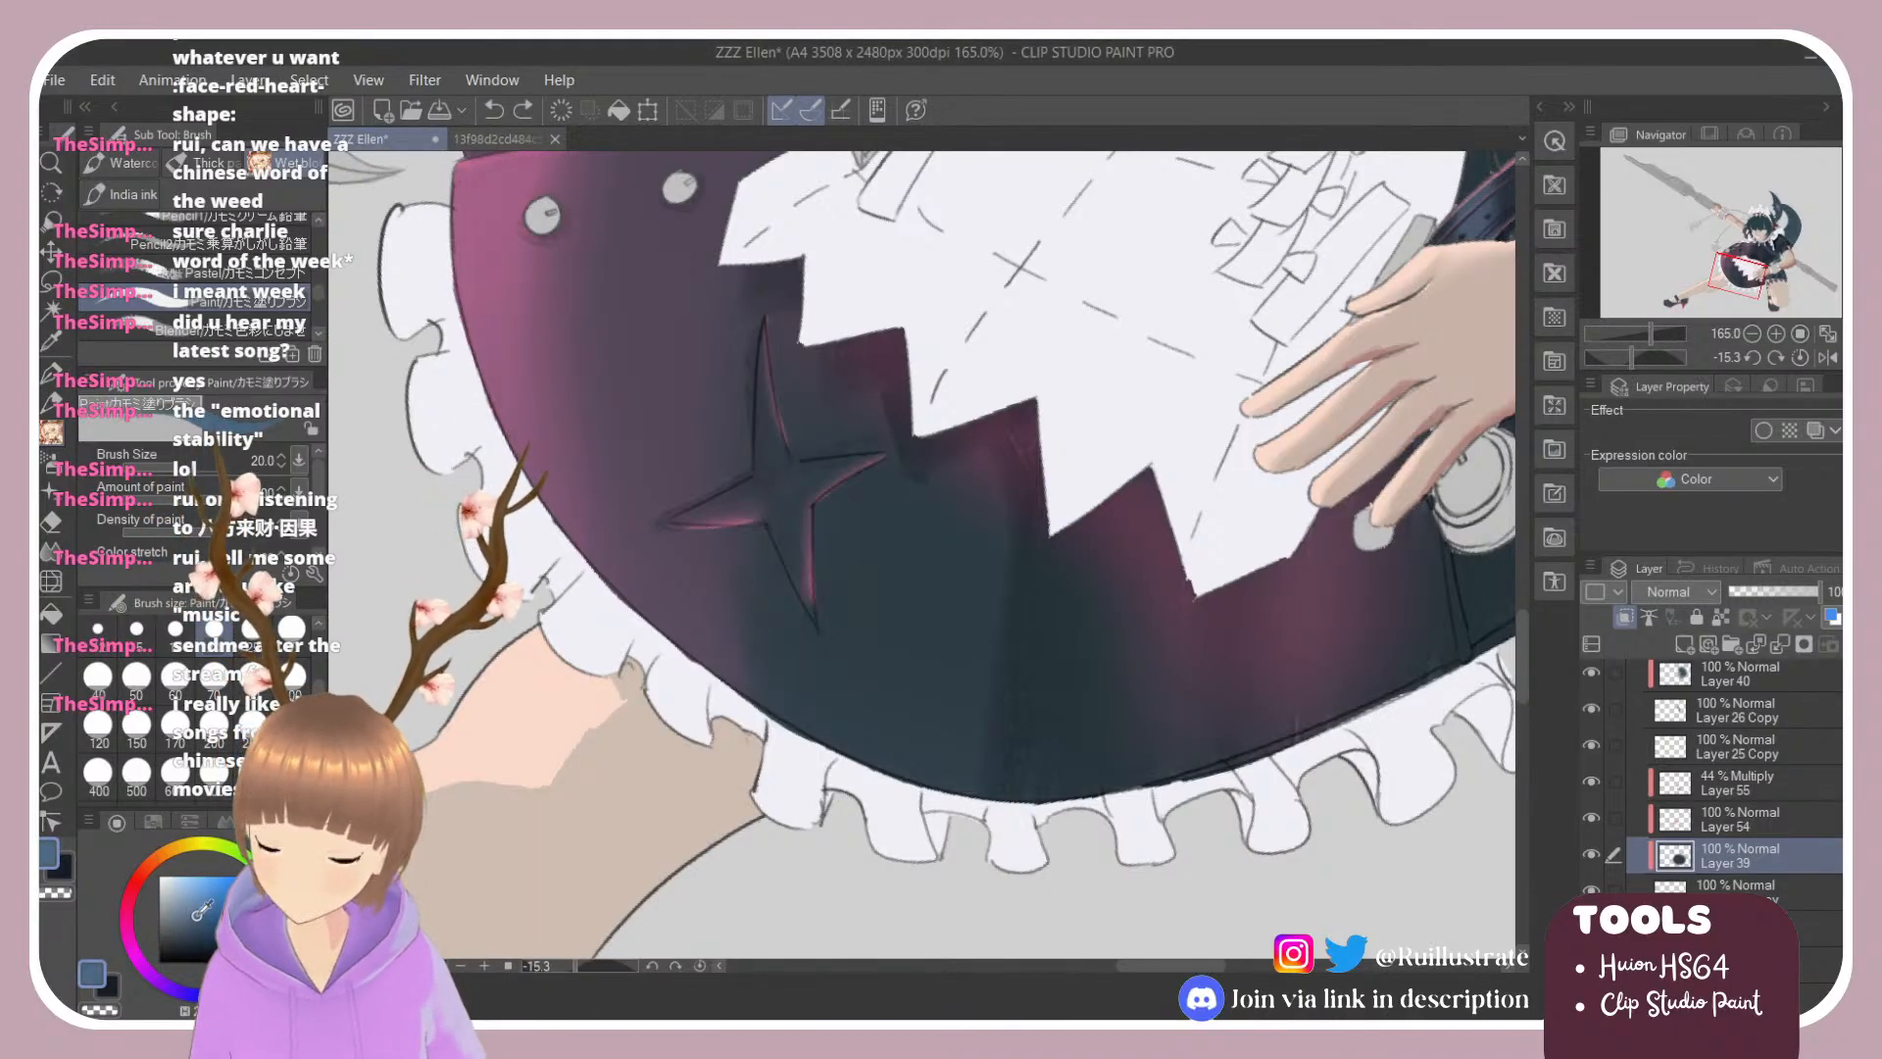
pyautogui.keyDown('alt'); pyautogui.click(840, 554); pyautogui.keyUp('alt')
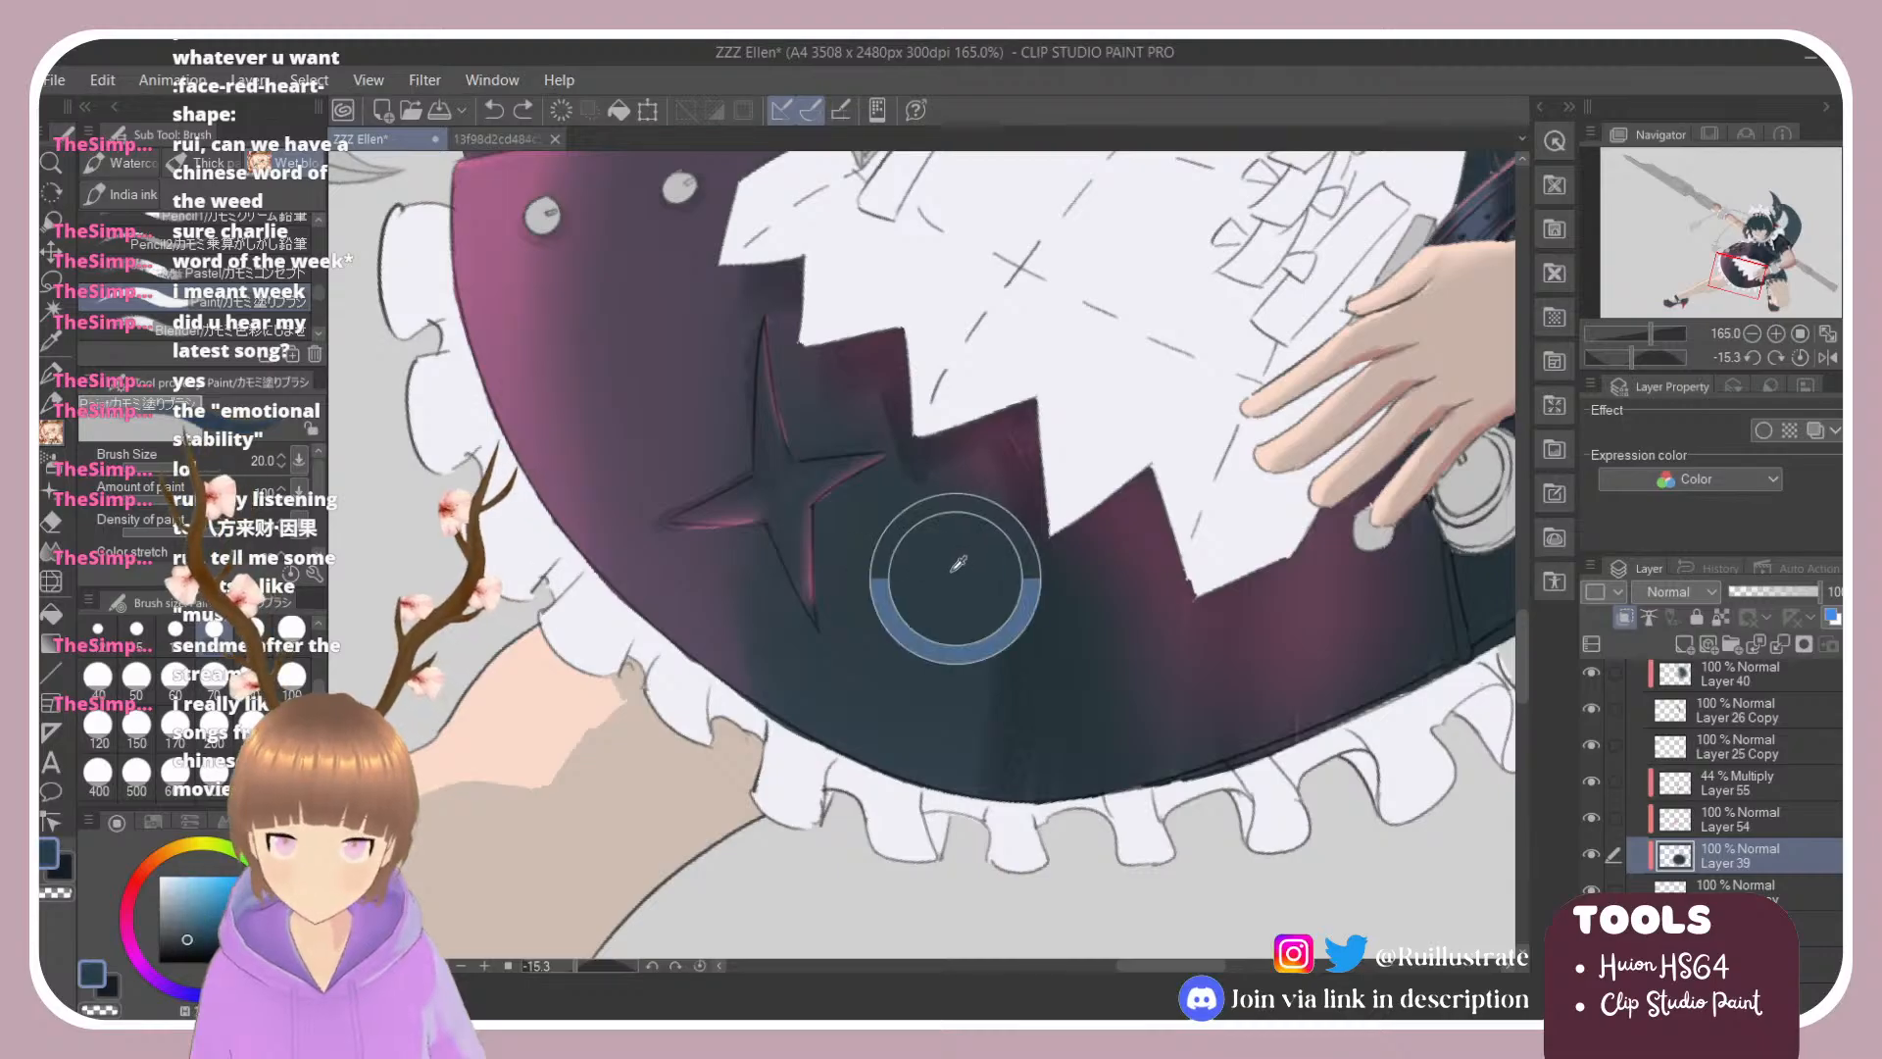
pyautogui.click(193, 916)
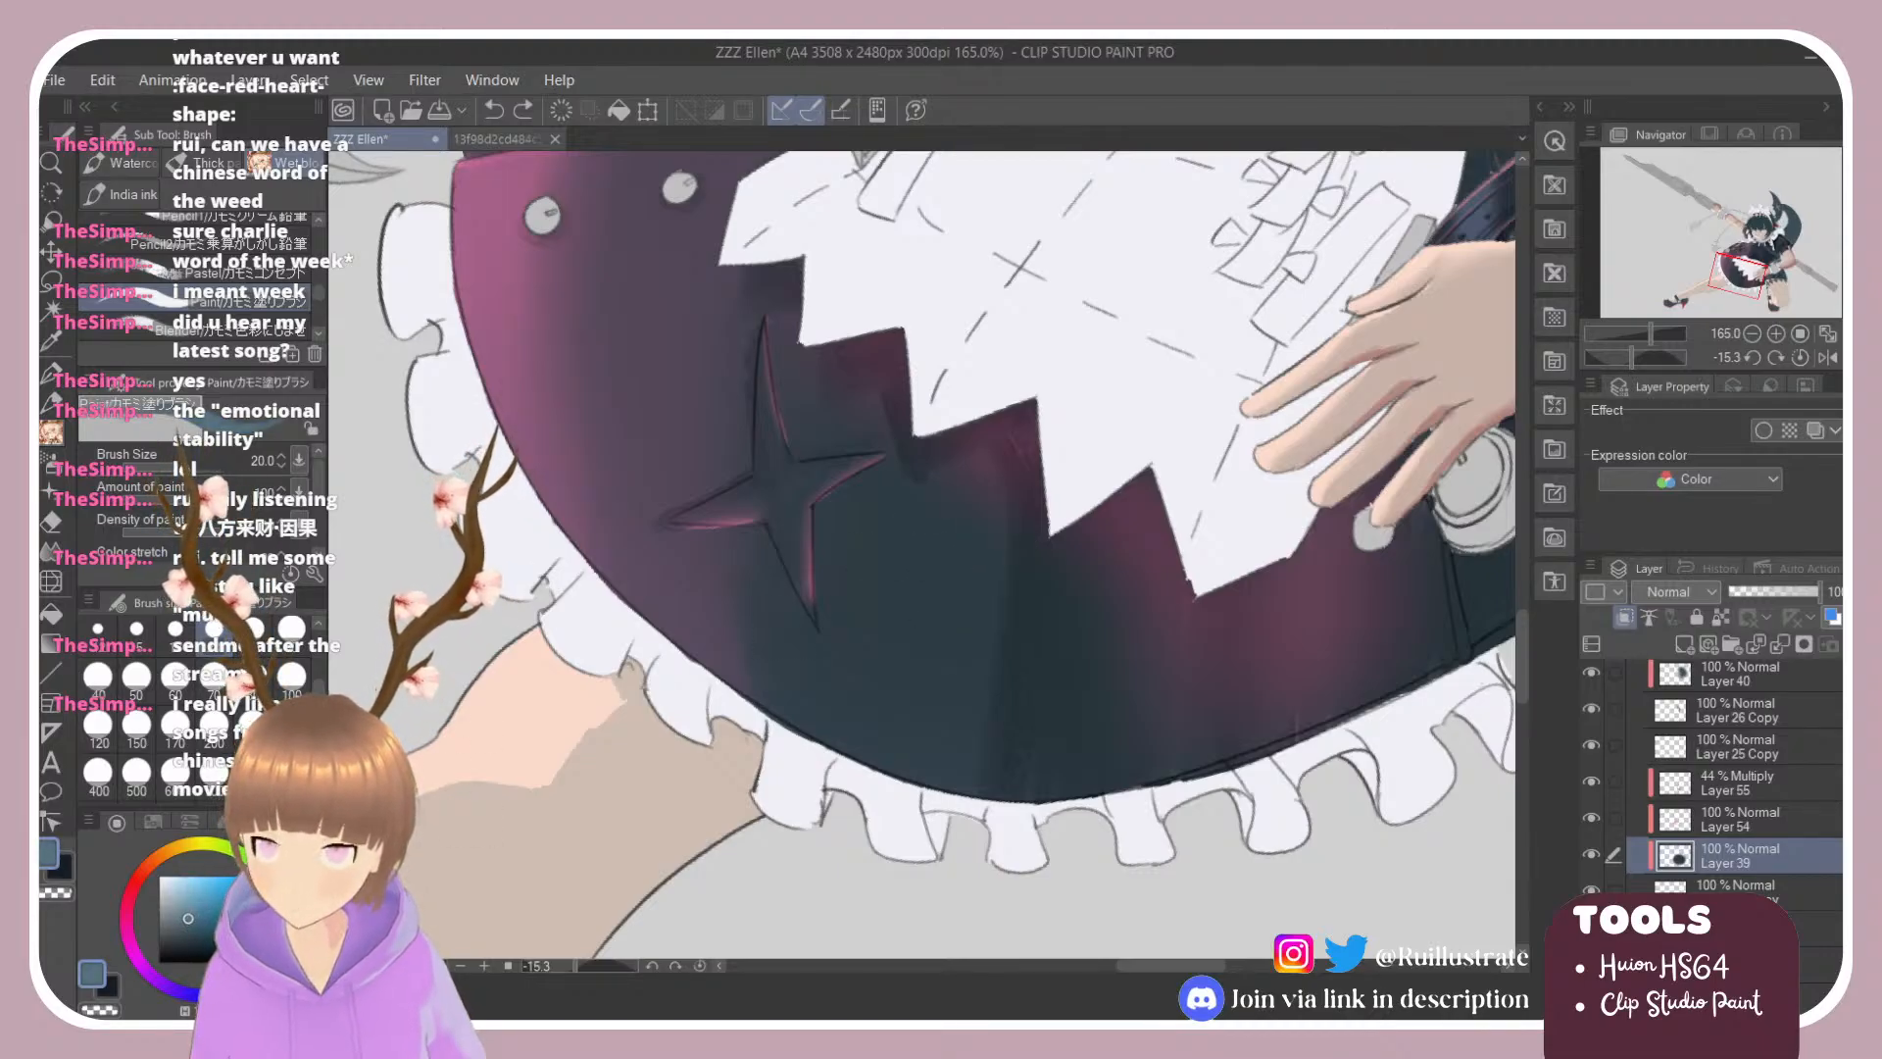
pyautogui.moveTo(765, 386)
pyautogui.mouseDown()
pyautogui.moveTo(811, 580)
pyautogui.moveTo(765, 356)
pyautogui.moveTo(819, 590)
pyautogui.mouseUp()
pyautogui.moveTo(768, 476); pyautogui.dragTo(813, 591)
pyautogui.moveTo(773, 513); pyautogui.dragTo(810, 579)
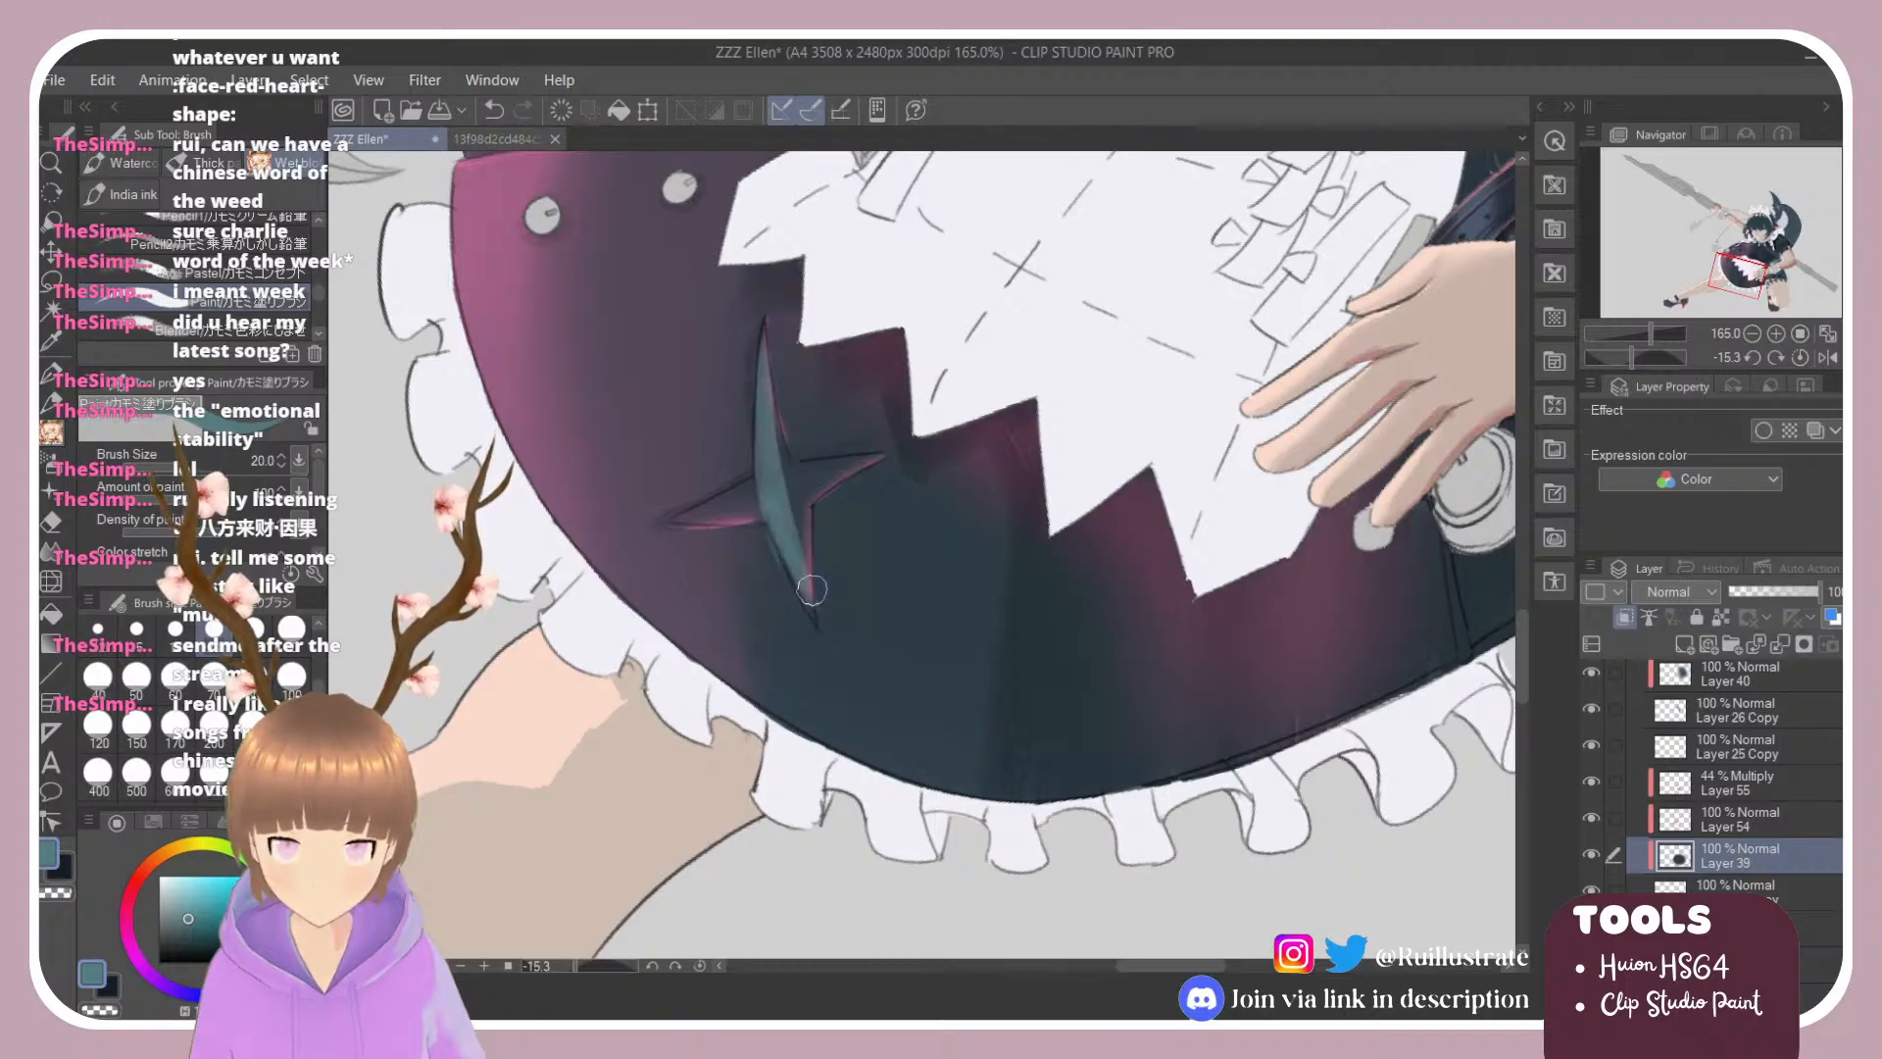
pyautogui.moveTo(762, 341); pyautogui.dragTo(802, 552)
pyautogui.moveTo(769, 402)
pyautogui.mouseDown()
pyautogui.moveTo(817, 638)
pyautogui.moveTo(768, 366)
pyautogui.moveTo(803, 560)
pyautogui.mouseUp()
pyautogui.hotkey('shift', 'space')
pyautogui.moveTo(752, 492)
pyautogui.mouseDown()
pyautogui.moveTo(851, 367)
pyautogui.moveTo(690, 414)
pyautogui.moveTo(689, 588)
pyautogui.moveTo(793, 669)
pyautogui.moveTo(830, 620)
pyautogui.moveTo(823, 598)
pyautogui.moveTo(883, 824)
pyautogui.moveTo(838, 719)
pyautogui.moveTo(875, 798)
pyautogui.moveTo(869, 701)
pyautogui.moveTo(870, 798)
pyautogui.moveTo(839, 730)
pyautogui.moveTo(803, 731)
pyautogui.moveTo(676, 638)
pyautogui.moveTo(670, 477)
pyautogui.moveTo(717, 317)
pyautogui.moveTo(792, 373)
pyautogui.mouseUp()
pyautogui.hotkey('shift', 'space')
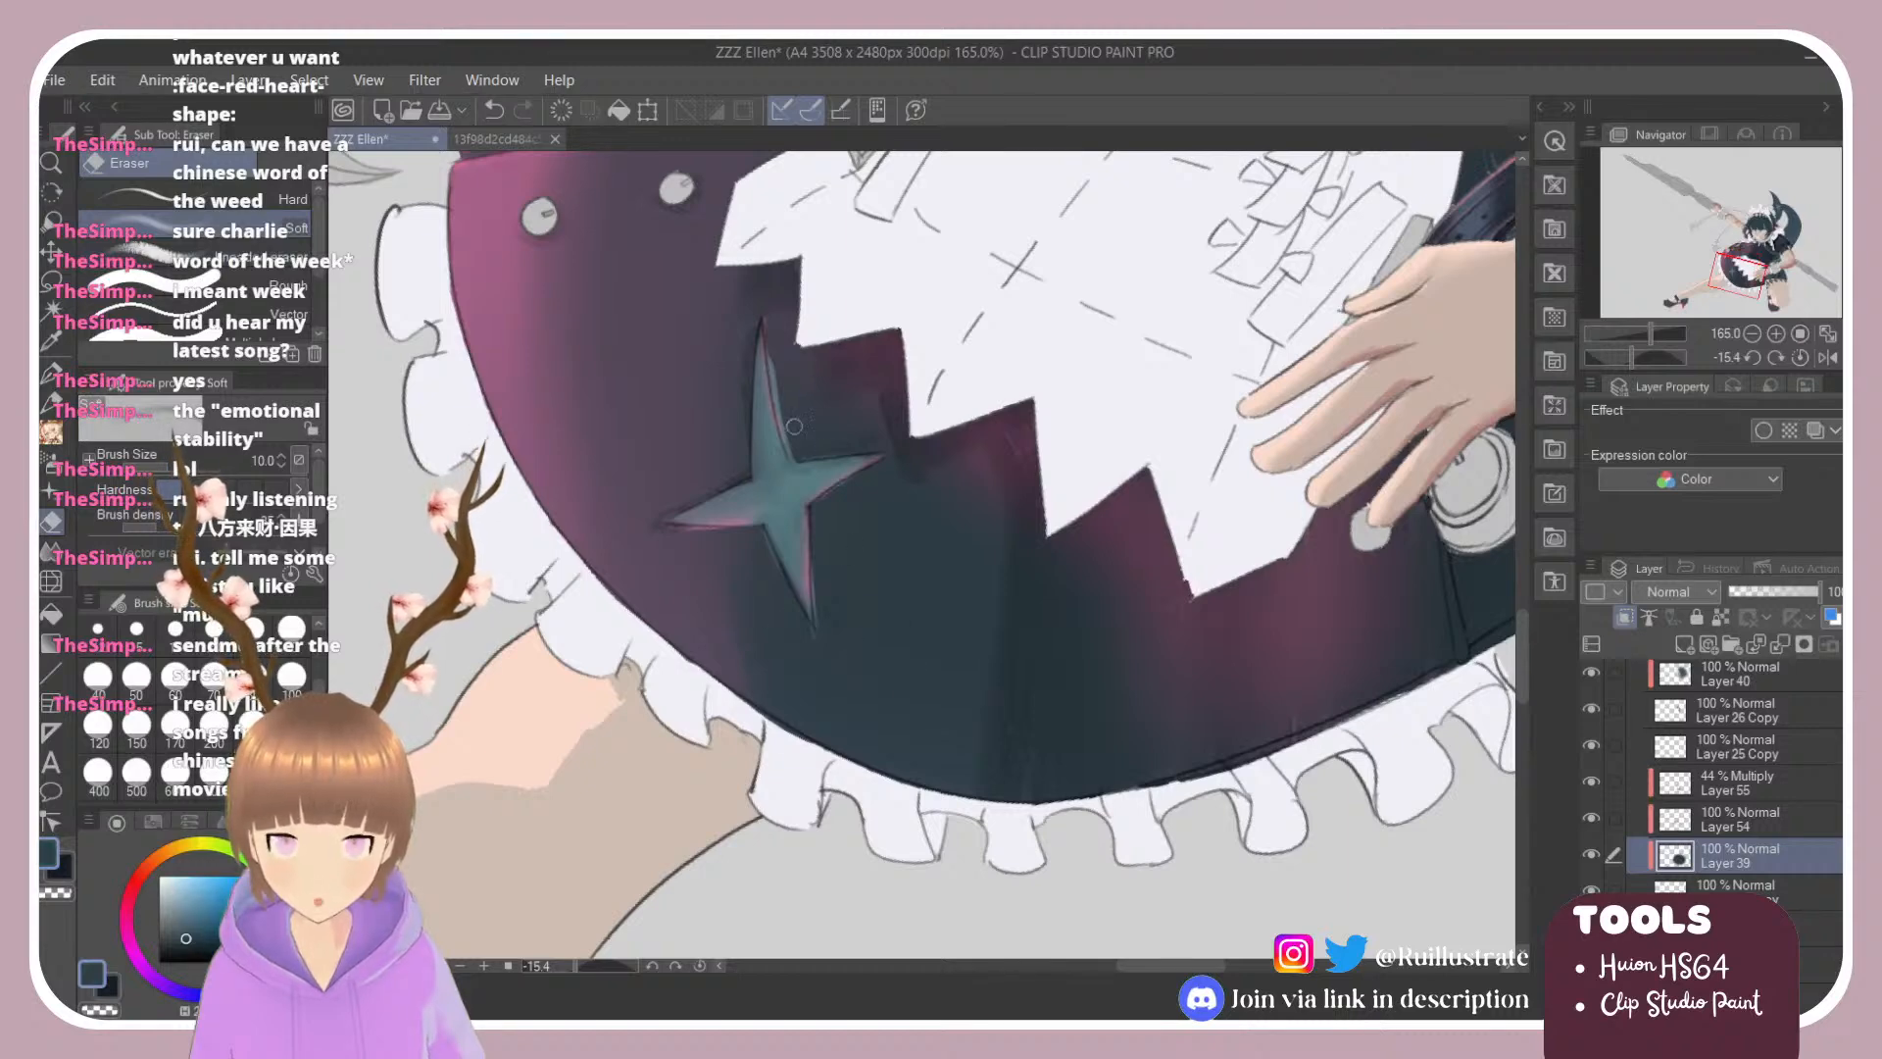
# Step: Touch up the star's side point on the skirt with the size 20 Paint brush in the skirt's dark blue
pyautogui.press('b')
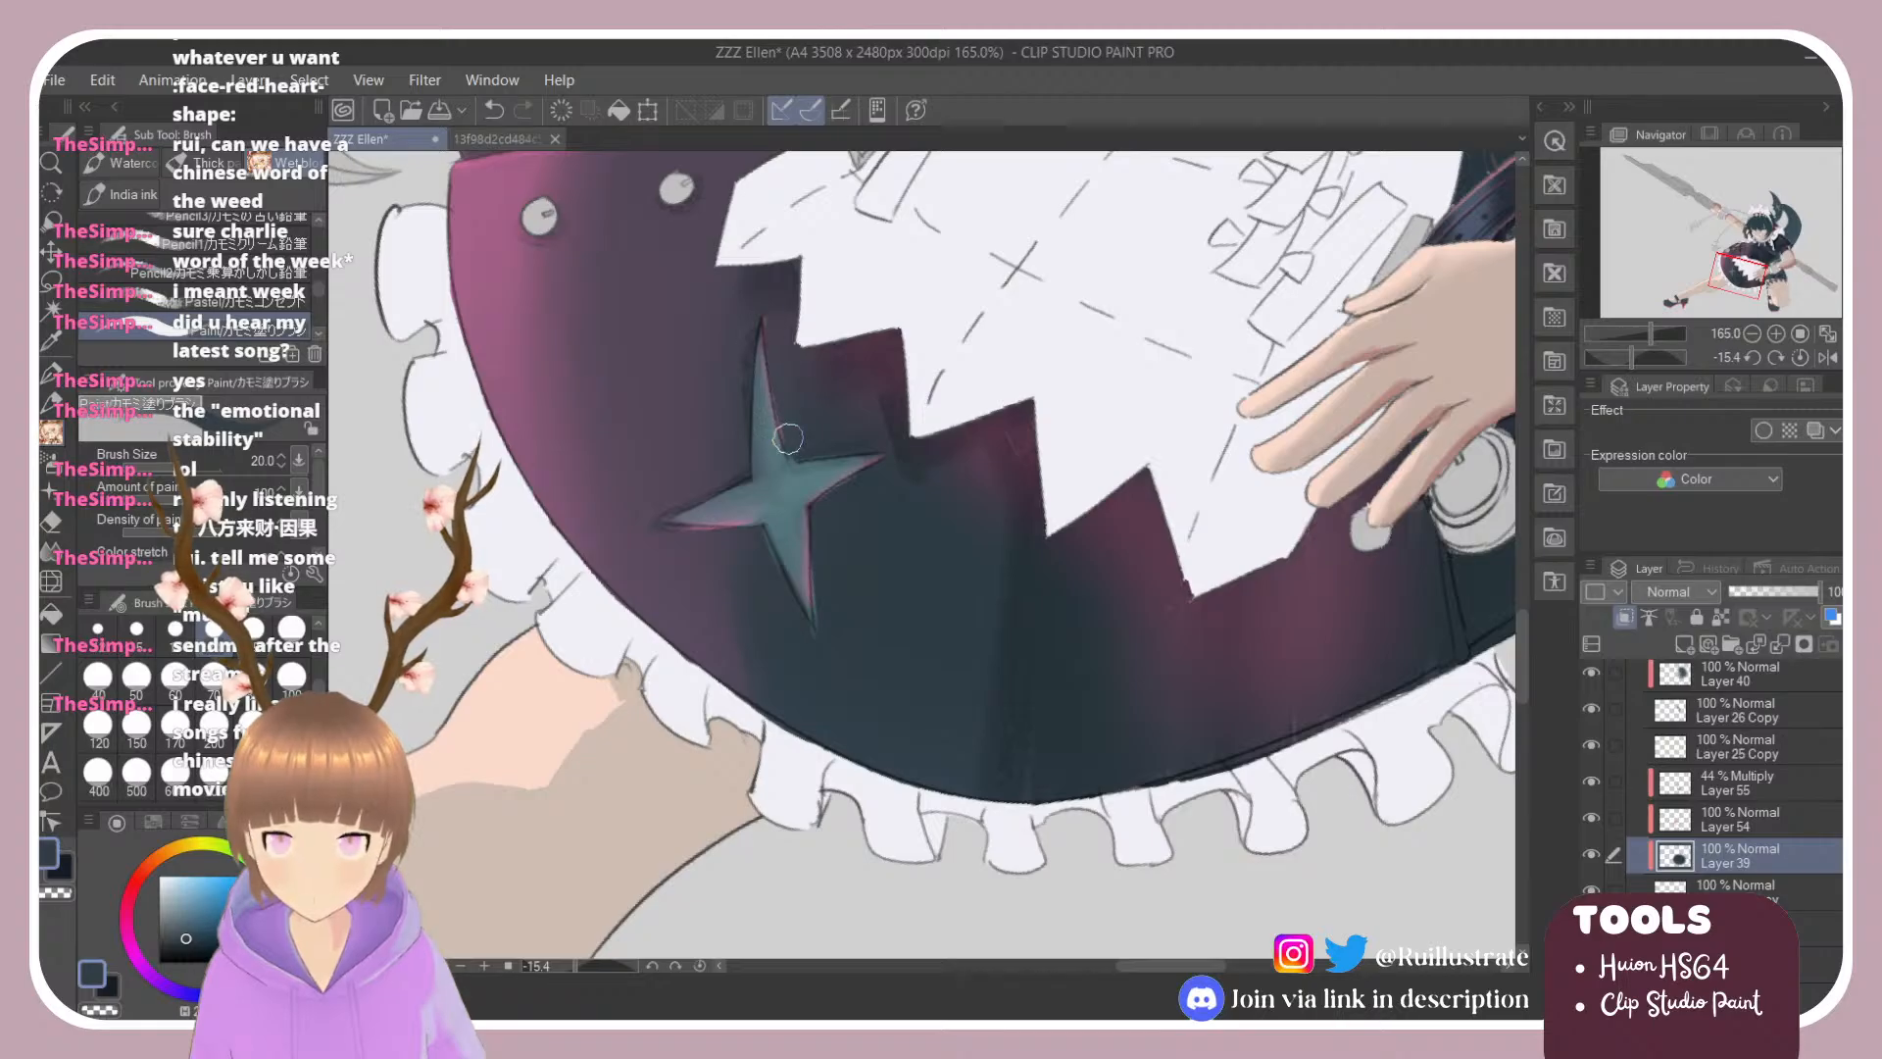
pyautogui.moveTo(649, 522); pyautogui.dragTo(747, 529)
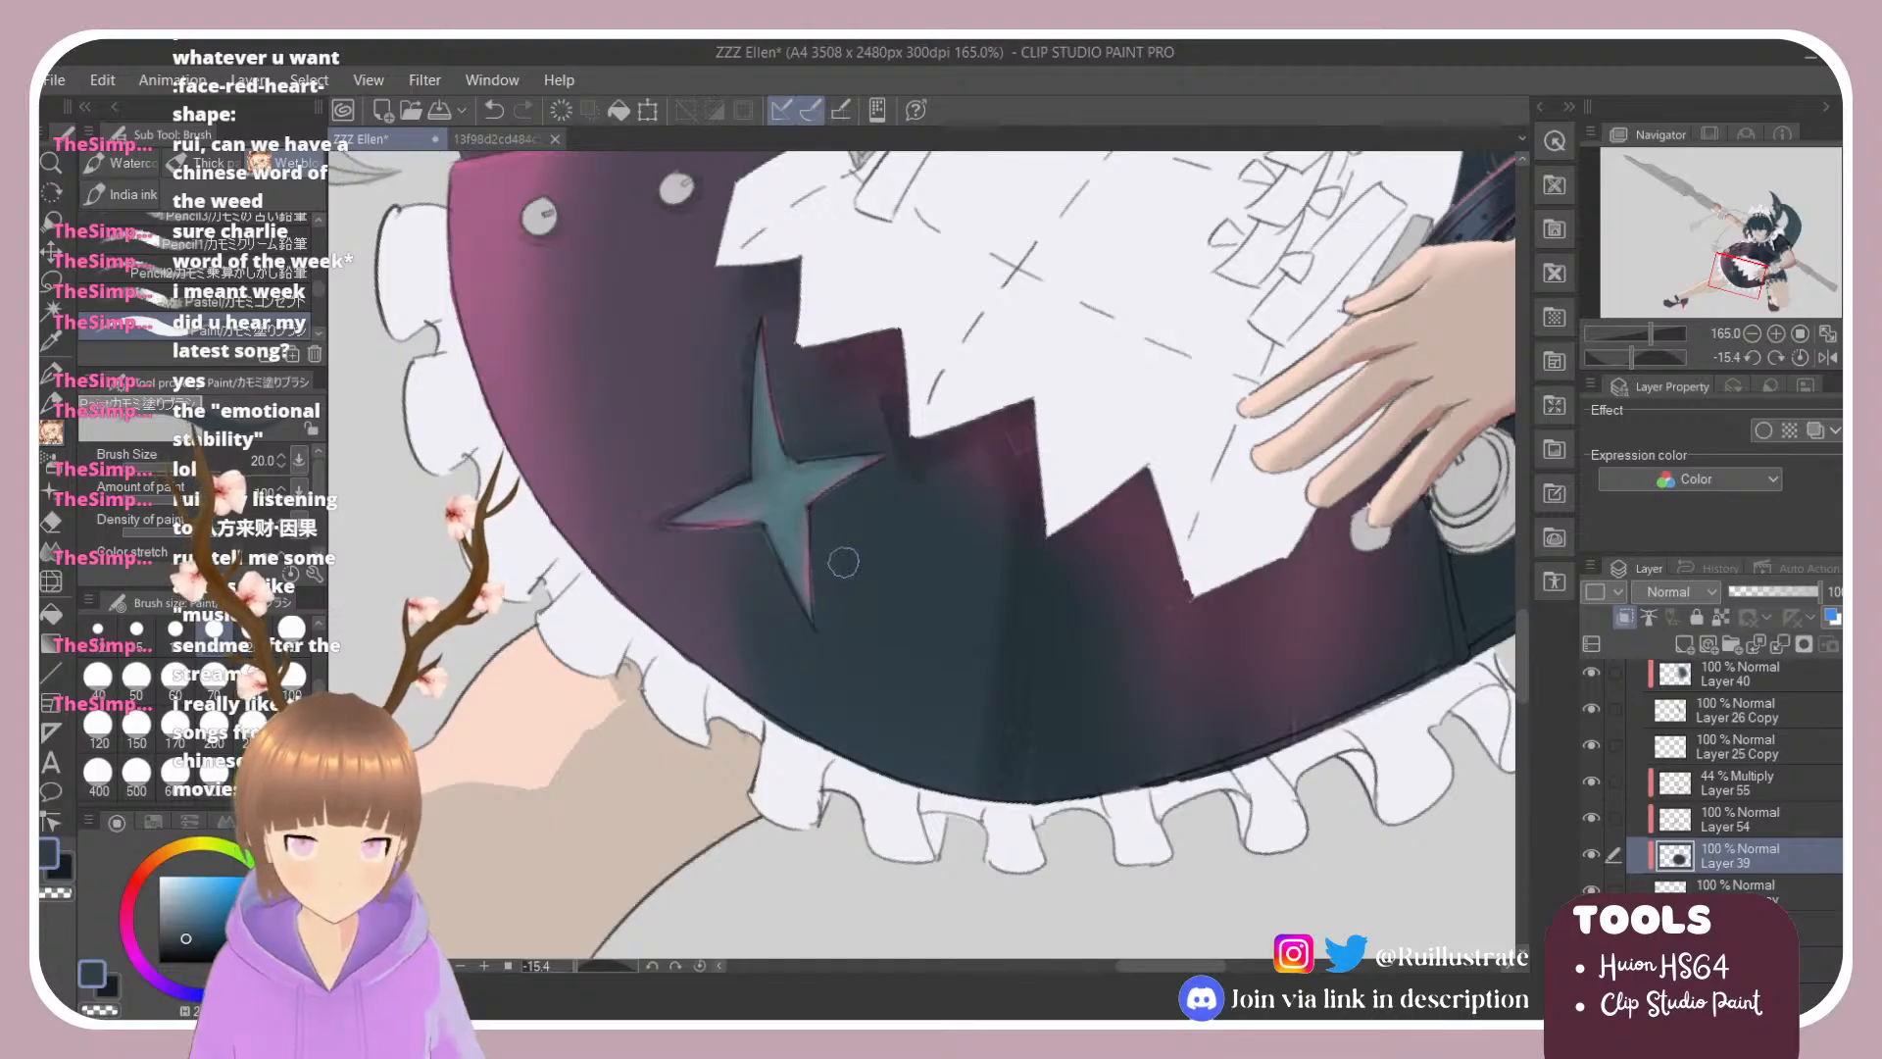
pyautogui.scroll(-5, 843, 561)
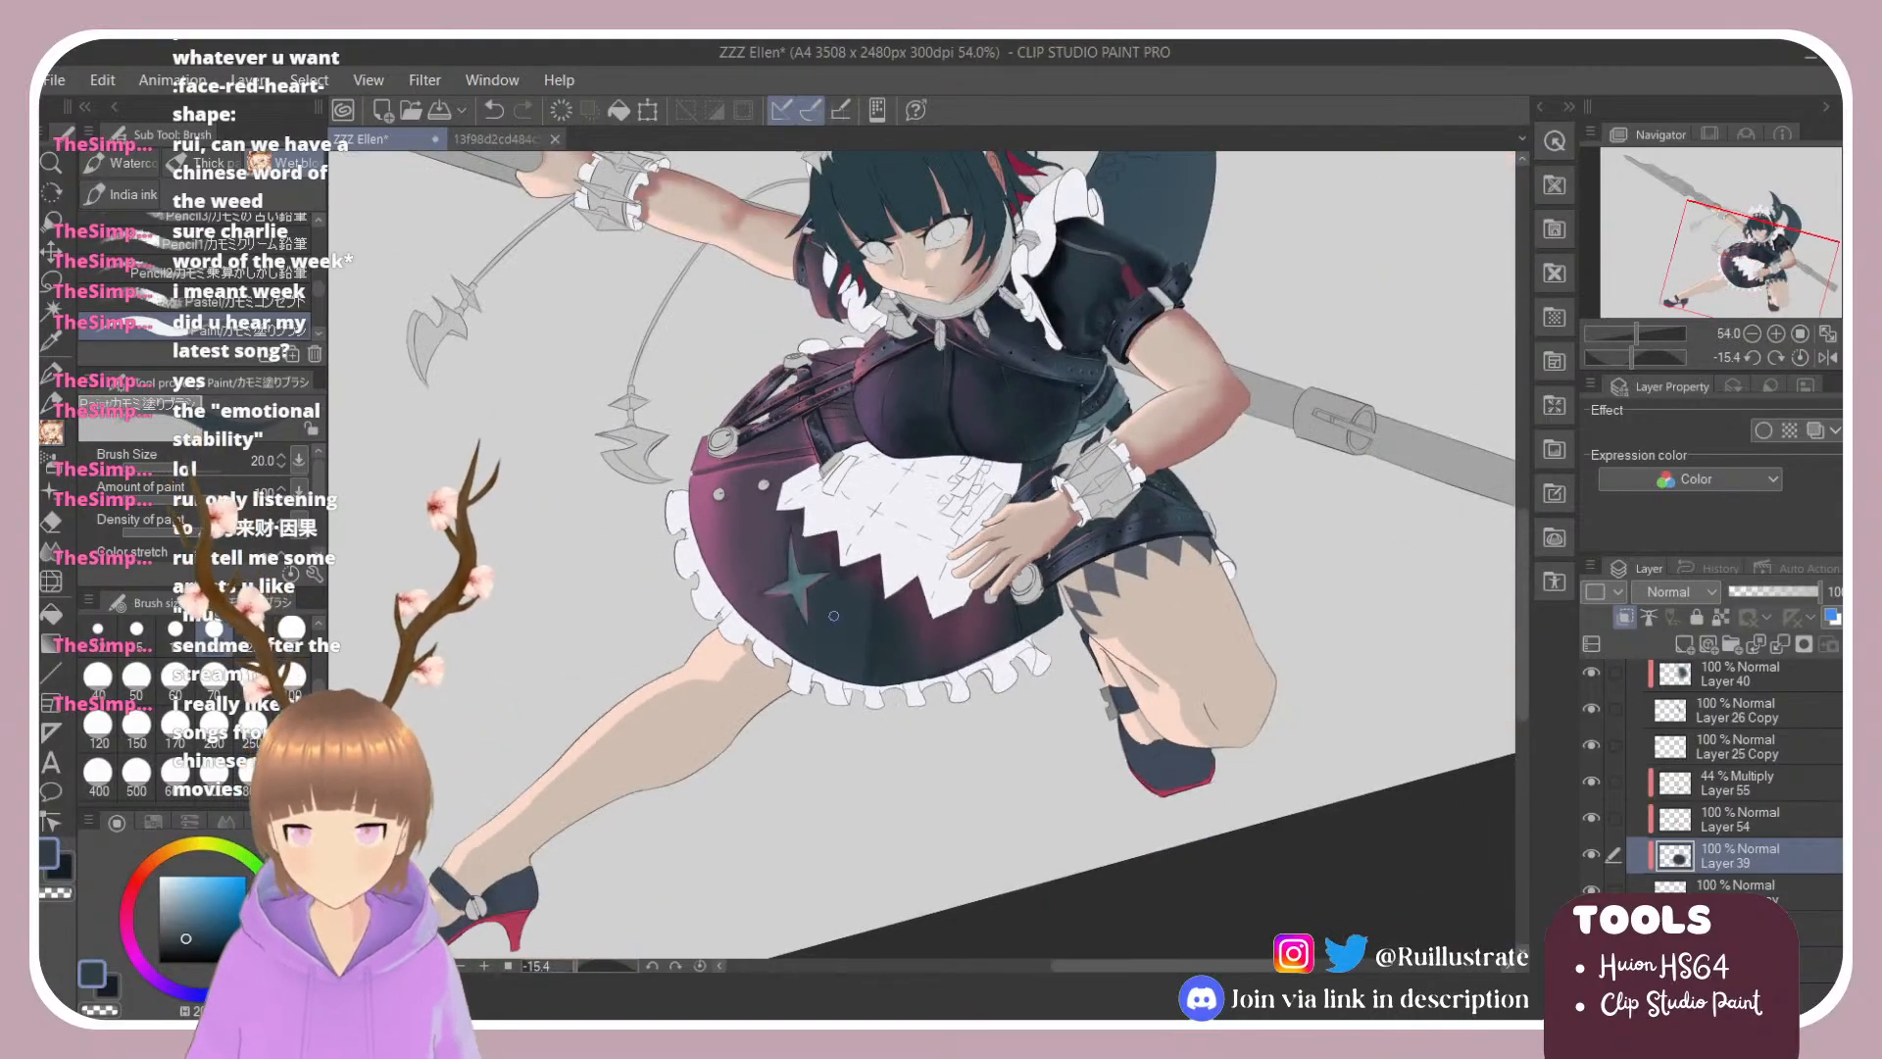
# Step: Sample a muted grey-blue from the star and repaint all four points of the star grey
pyautogui.scroll(5, 1078, 676)
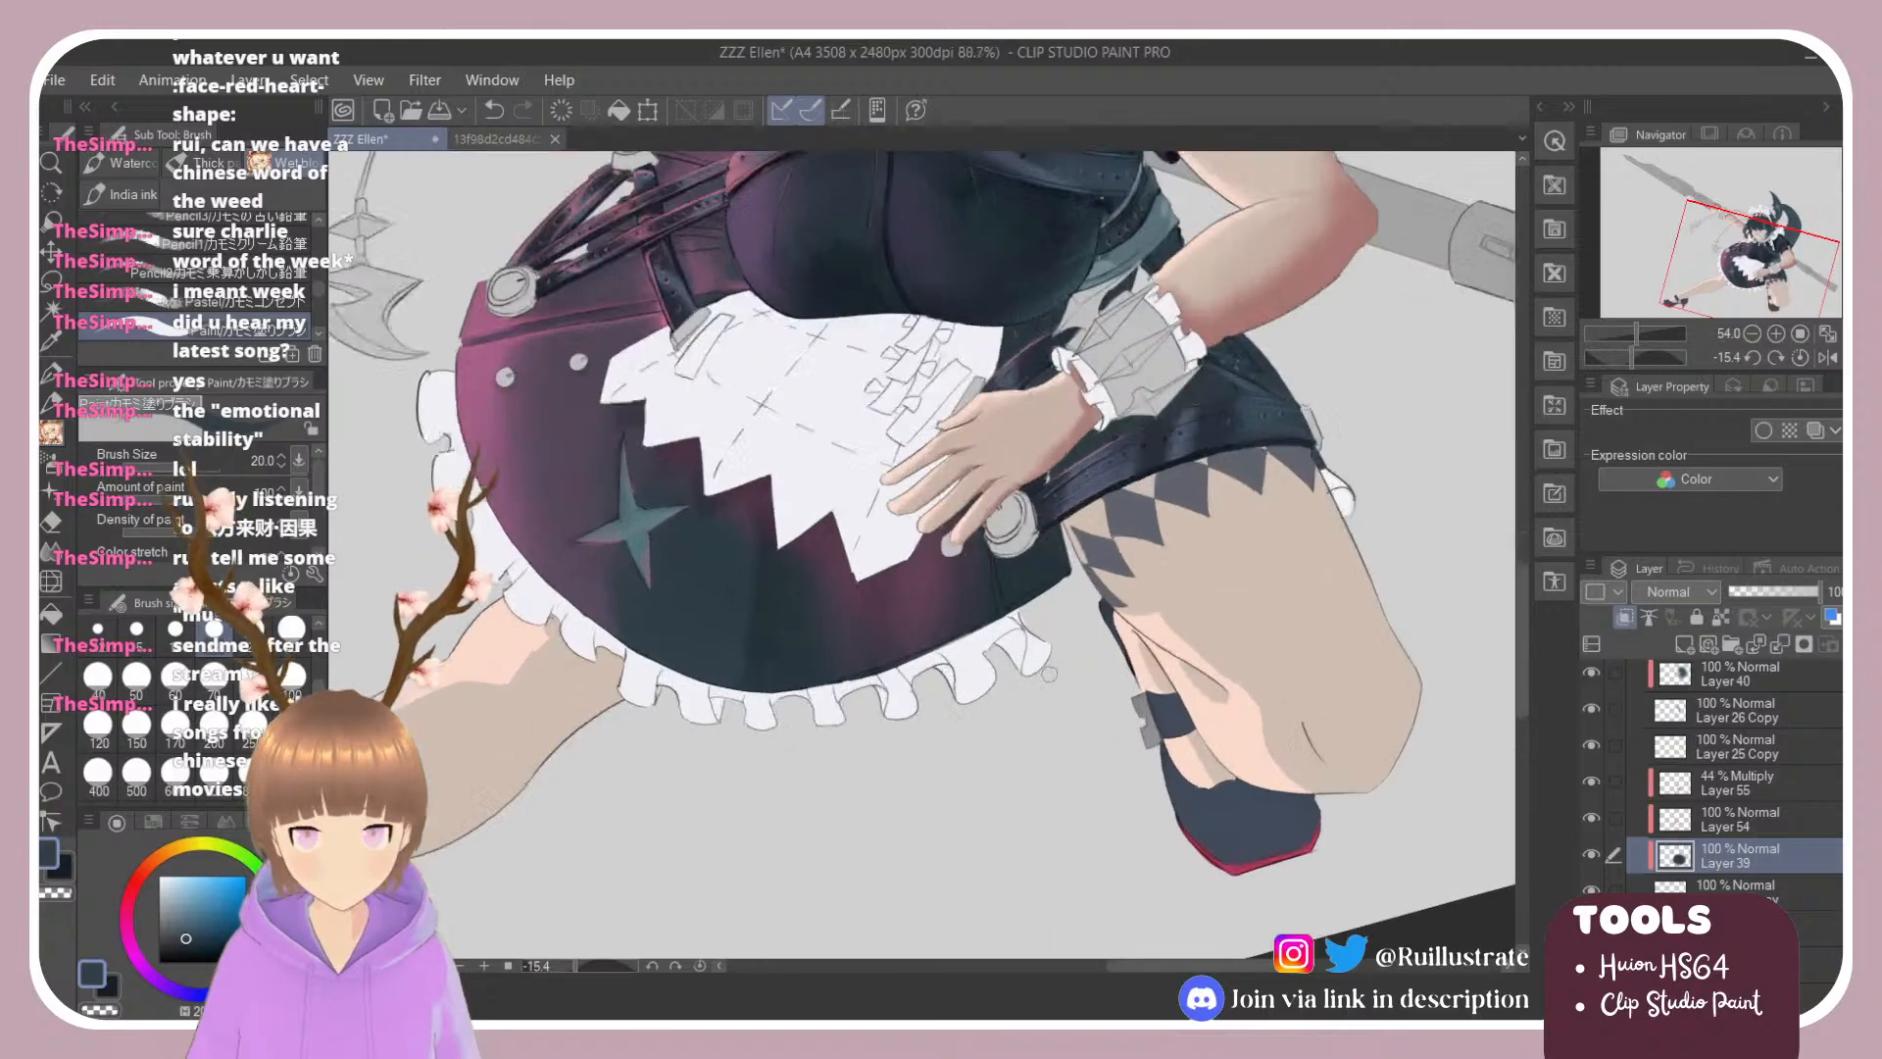
pyautogui.scroll(-3, 911, 701)
pyautogui.scroll(3, 686, 602)
pyautogui.scroll(2, 699, 601)
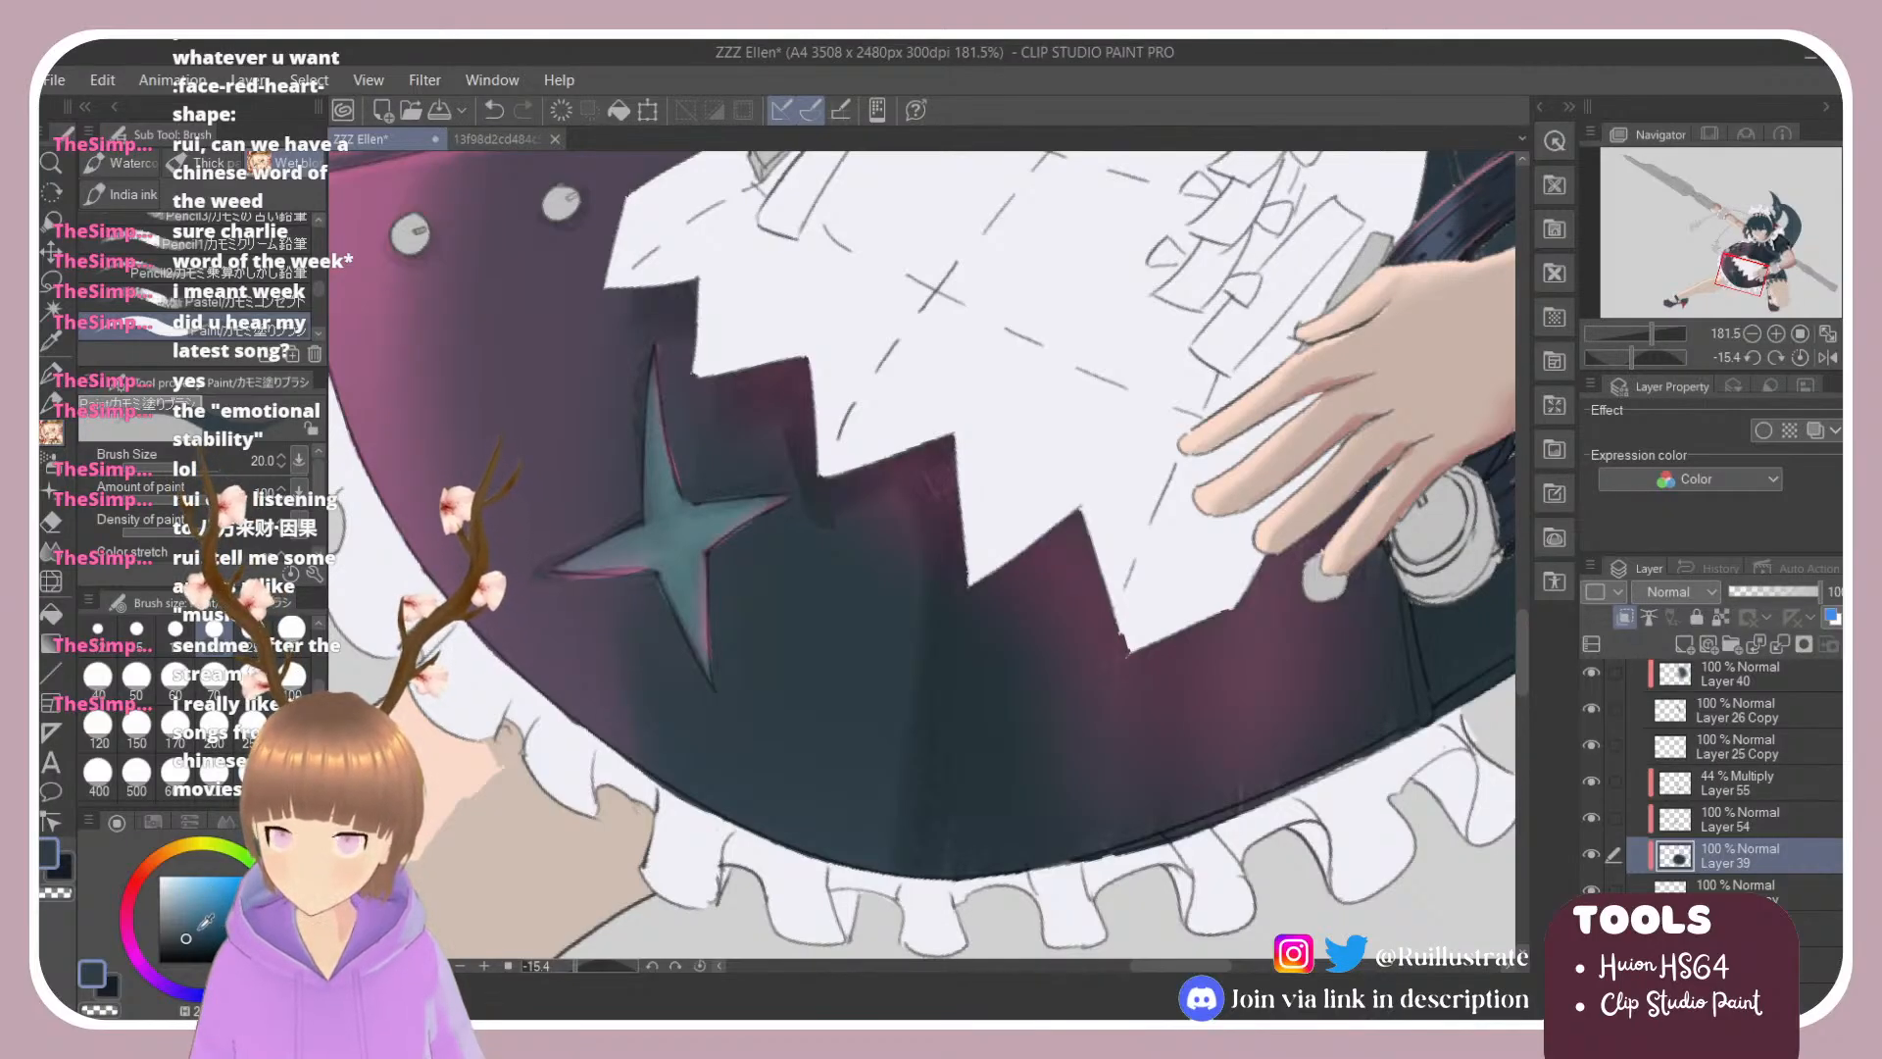
pyautogui.keyDown('alt'); pyautogui.click(671, 542); pyautogui.keyUp('alt')
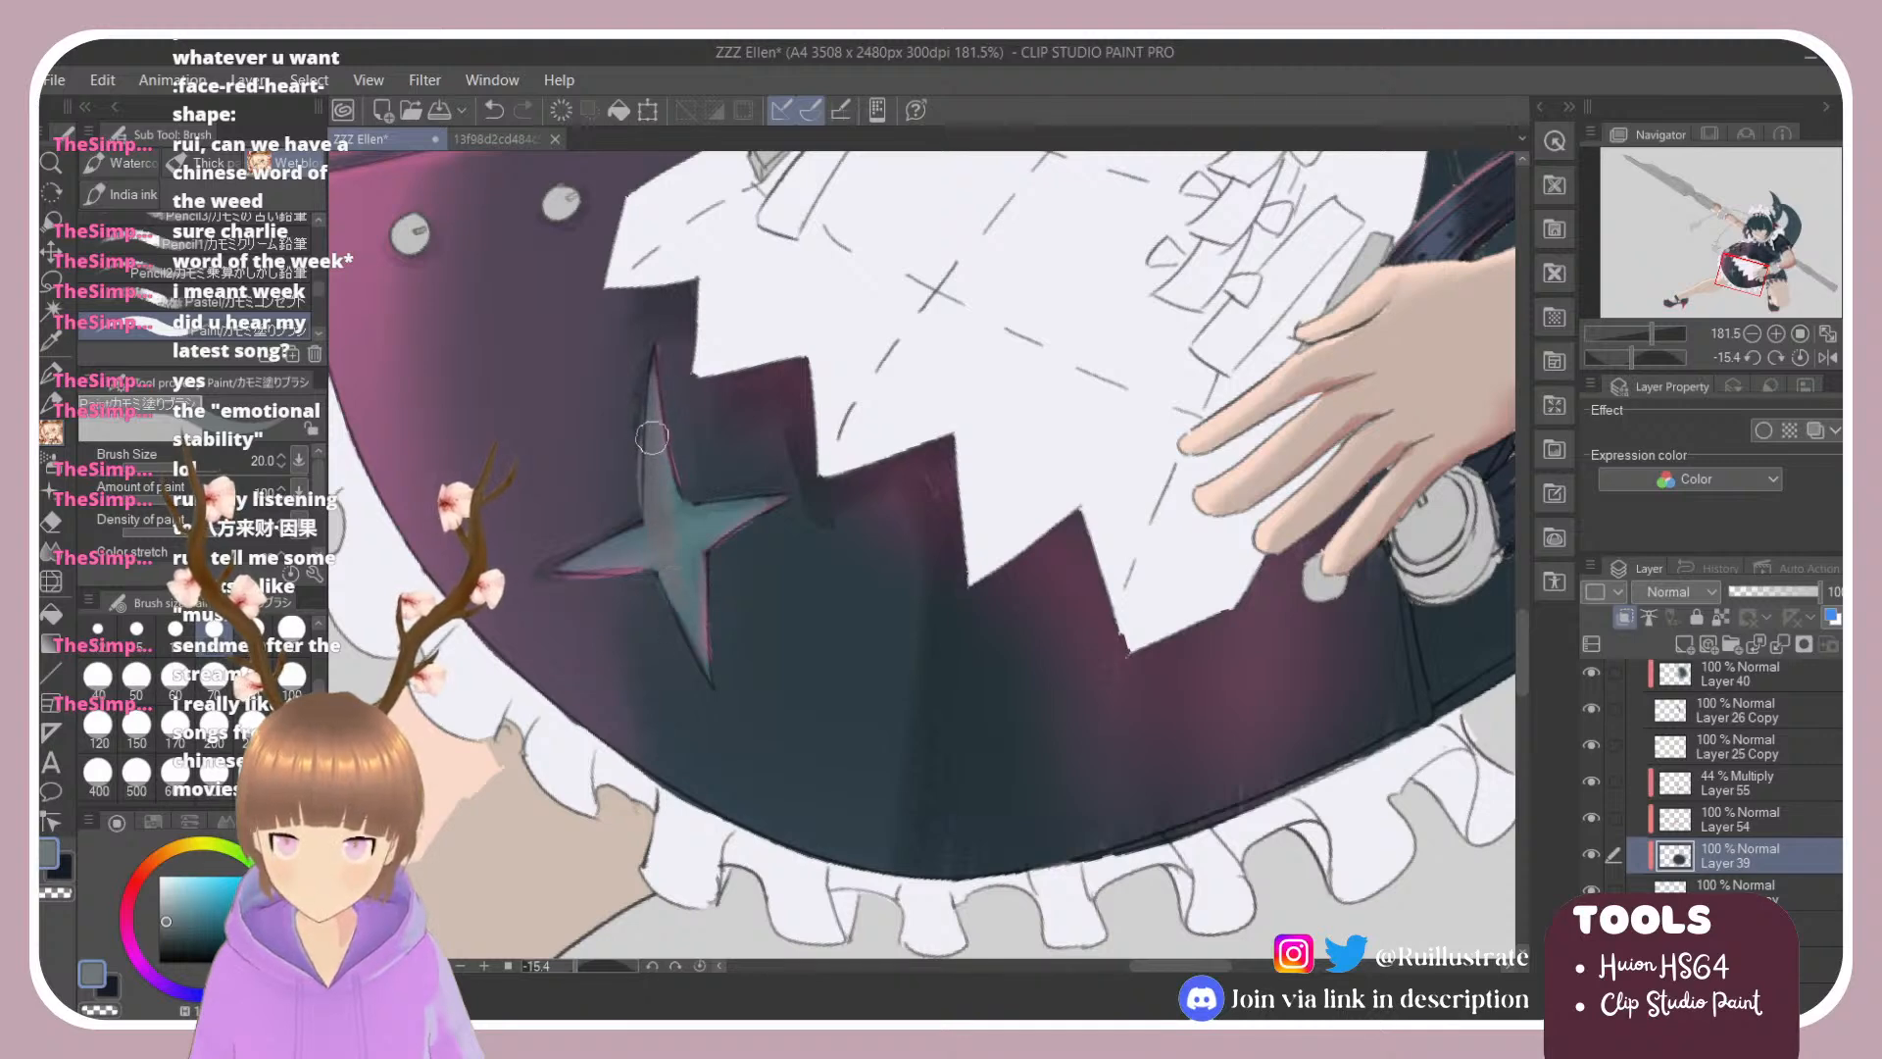
pyautogui.moveTo(649, 433); pyautogui.dragTo(692, 578)
pyautogui.moveTo(673, 503); pyautogui.dragTo(699, 654)
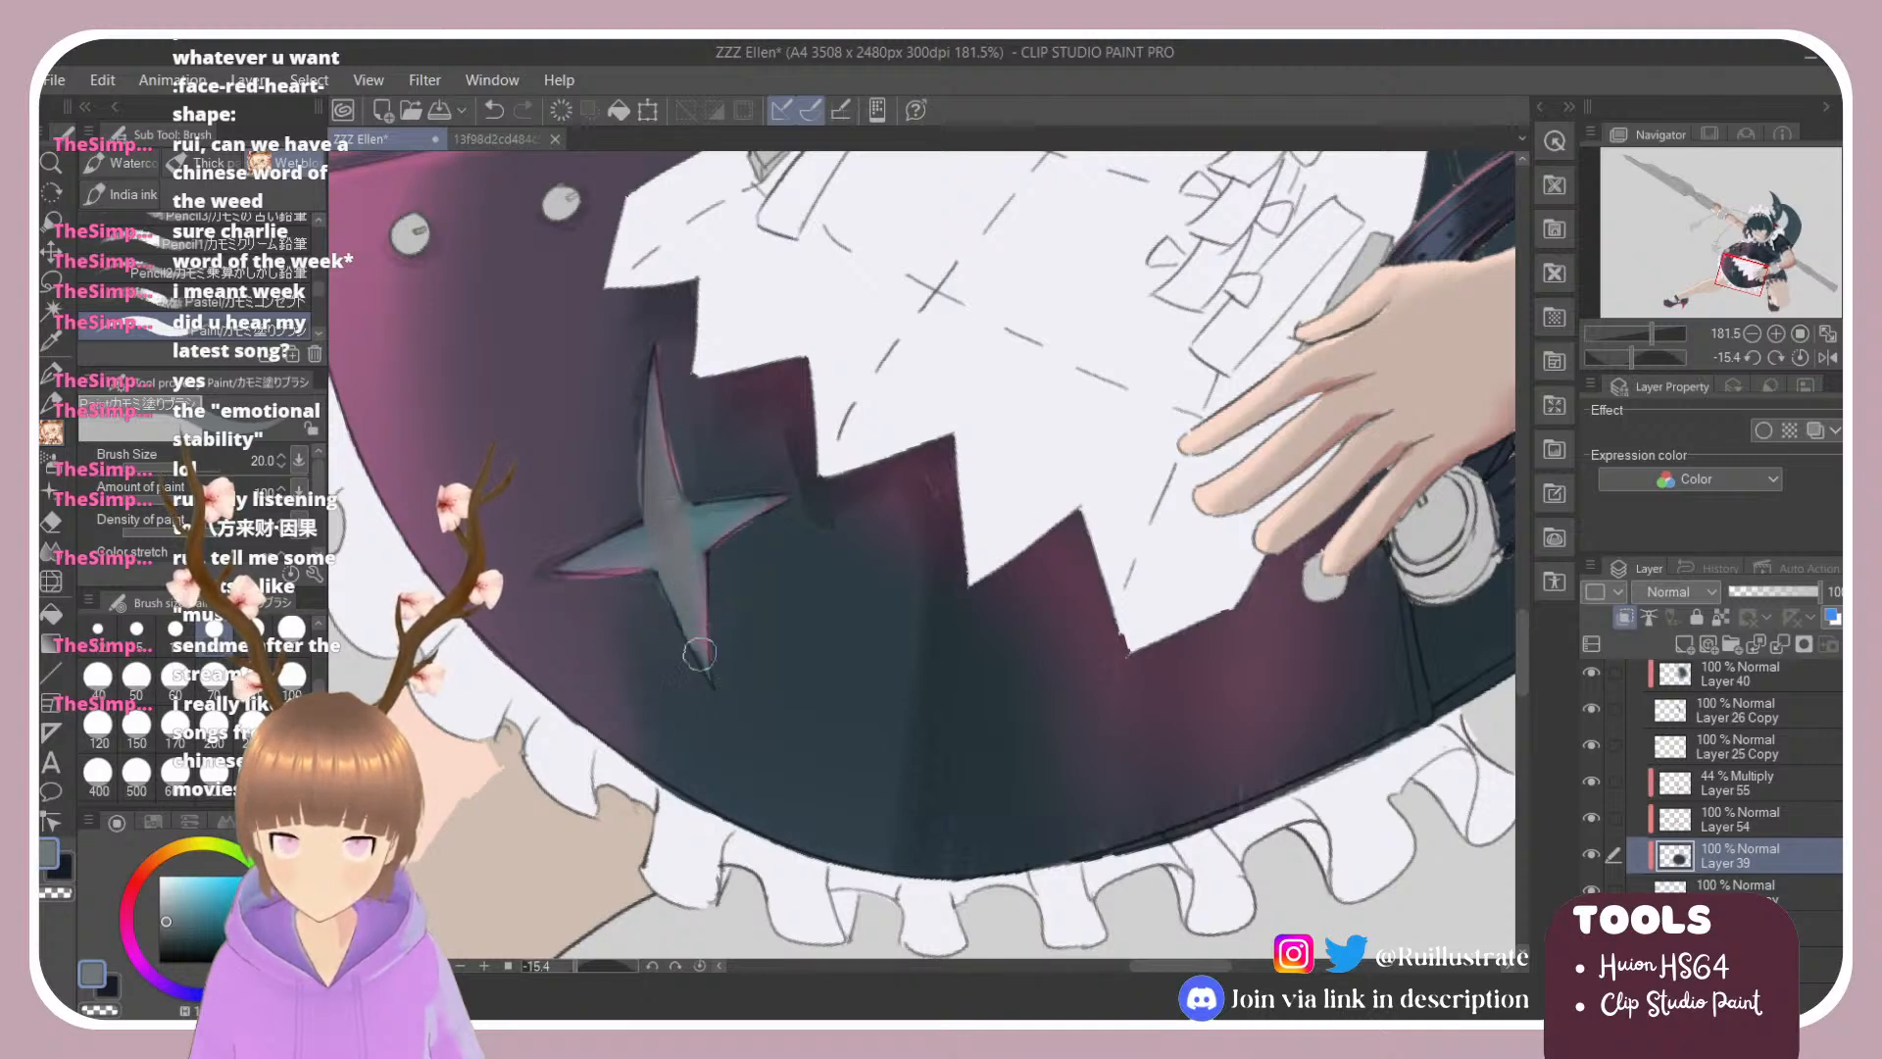
pyautogui.moveTo(667, 550); pyautogui.dragTo(701, 632)
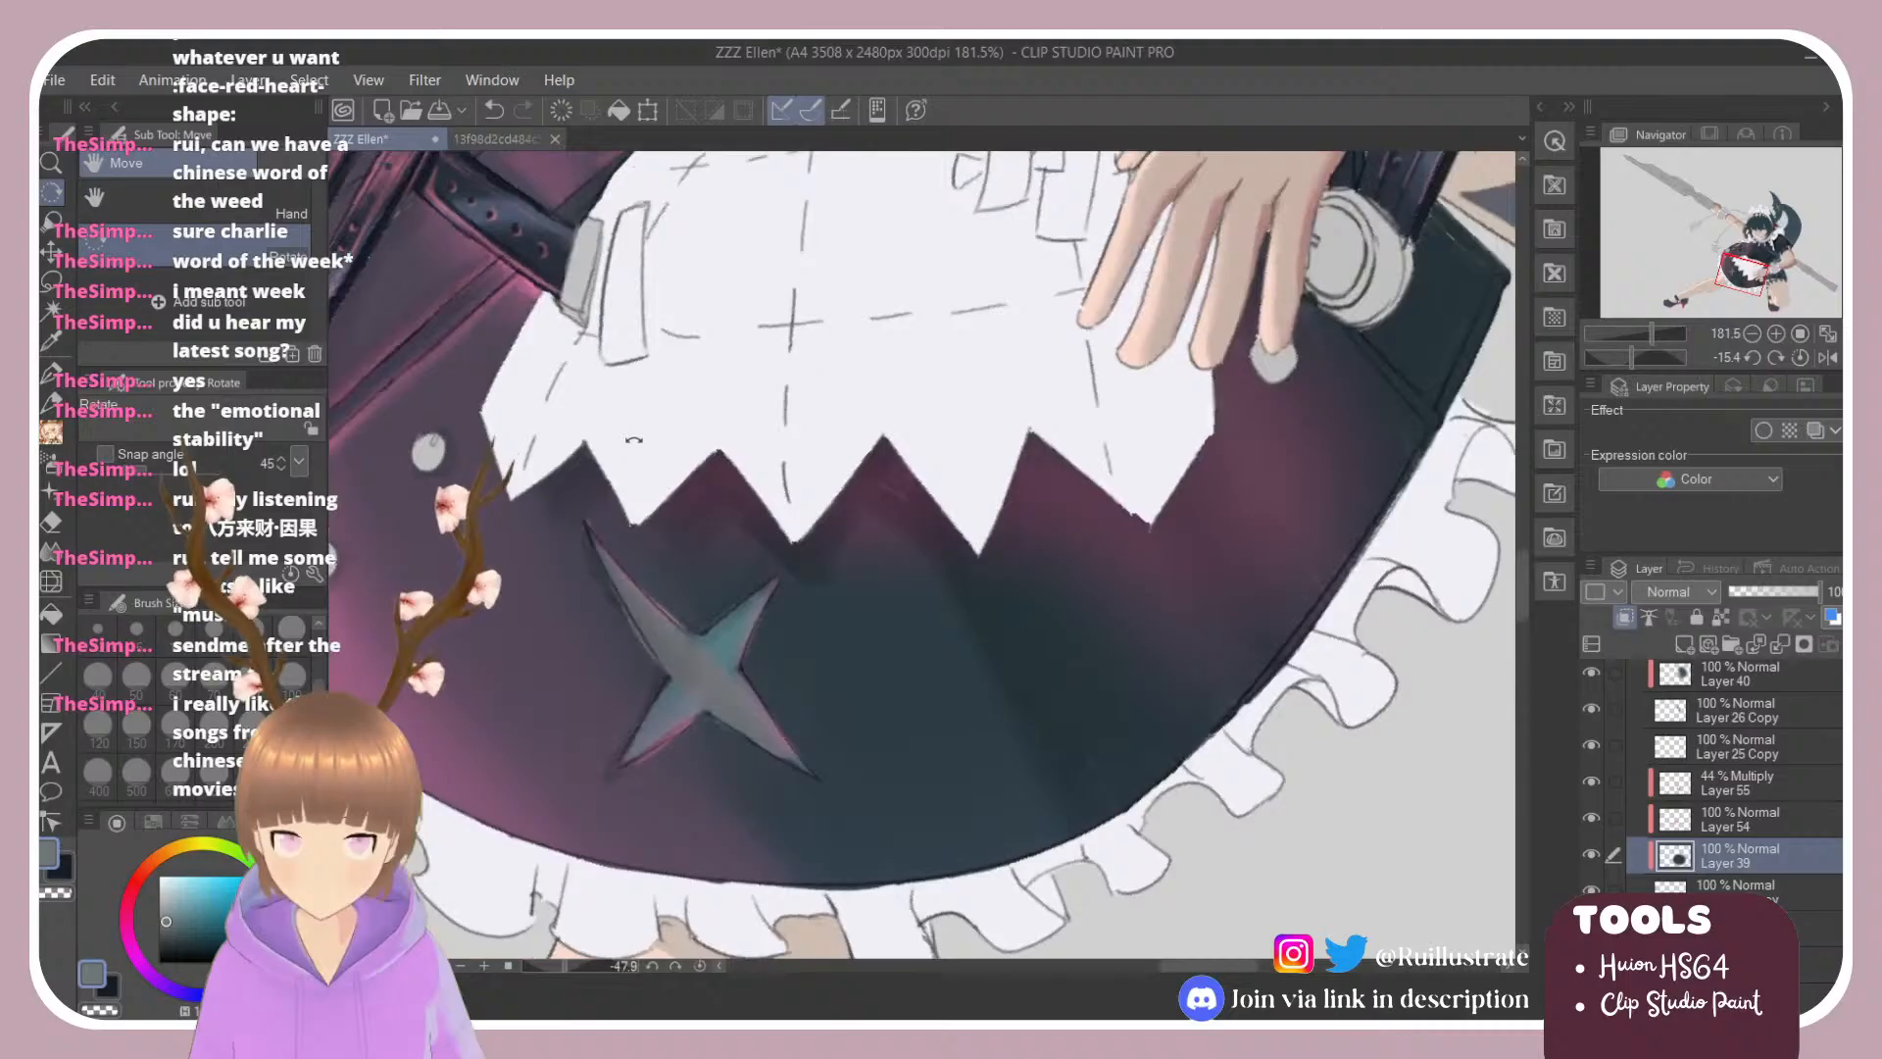
pyautogui.moveTo(690, 496)
pyautogui.mouseDown()
pyautogui.moveTo(799, 823)
pyautogui.moveTo(838, 863)
pyautogui.moveTo(833, 720)
pyautogui.moveTo(834, 900)
pyautogui.mouseUp()
pyautogui.moveTo(798, 776); pyautogui.dragTo(583, 595)
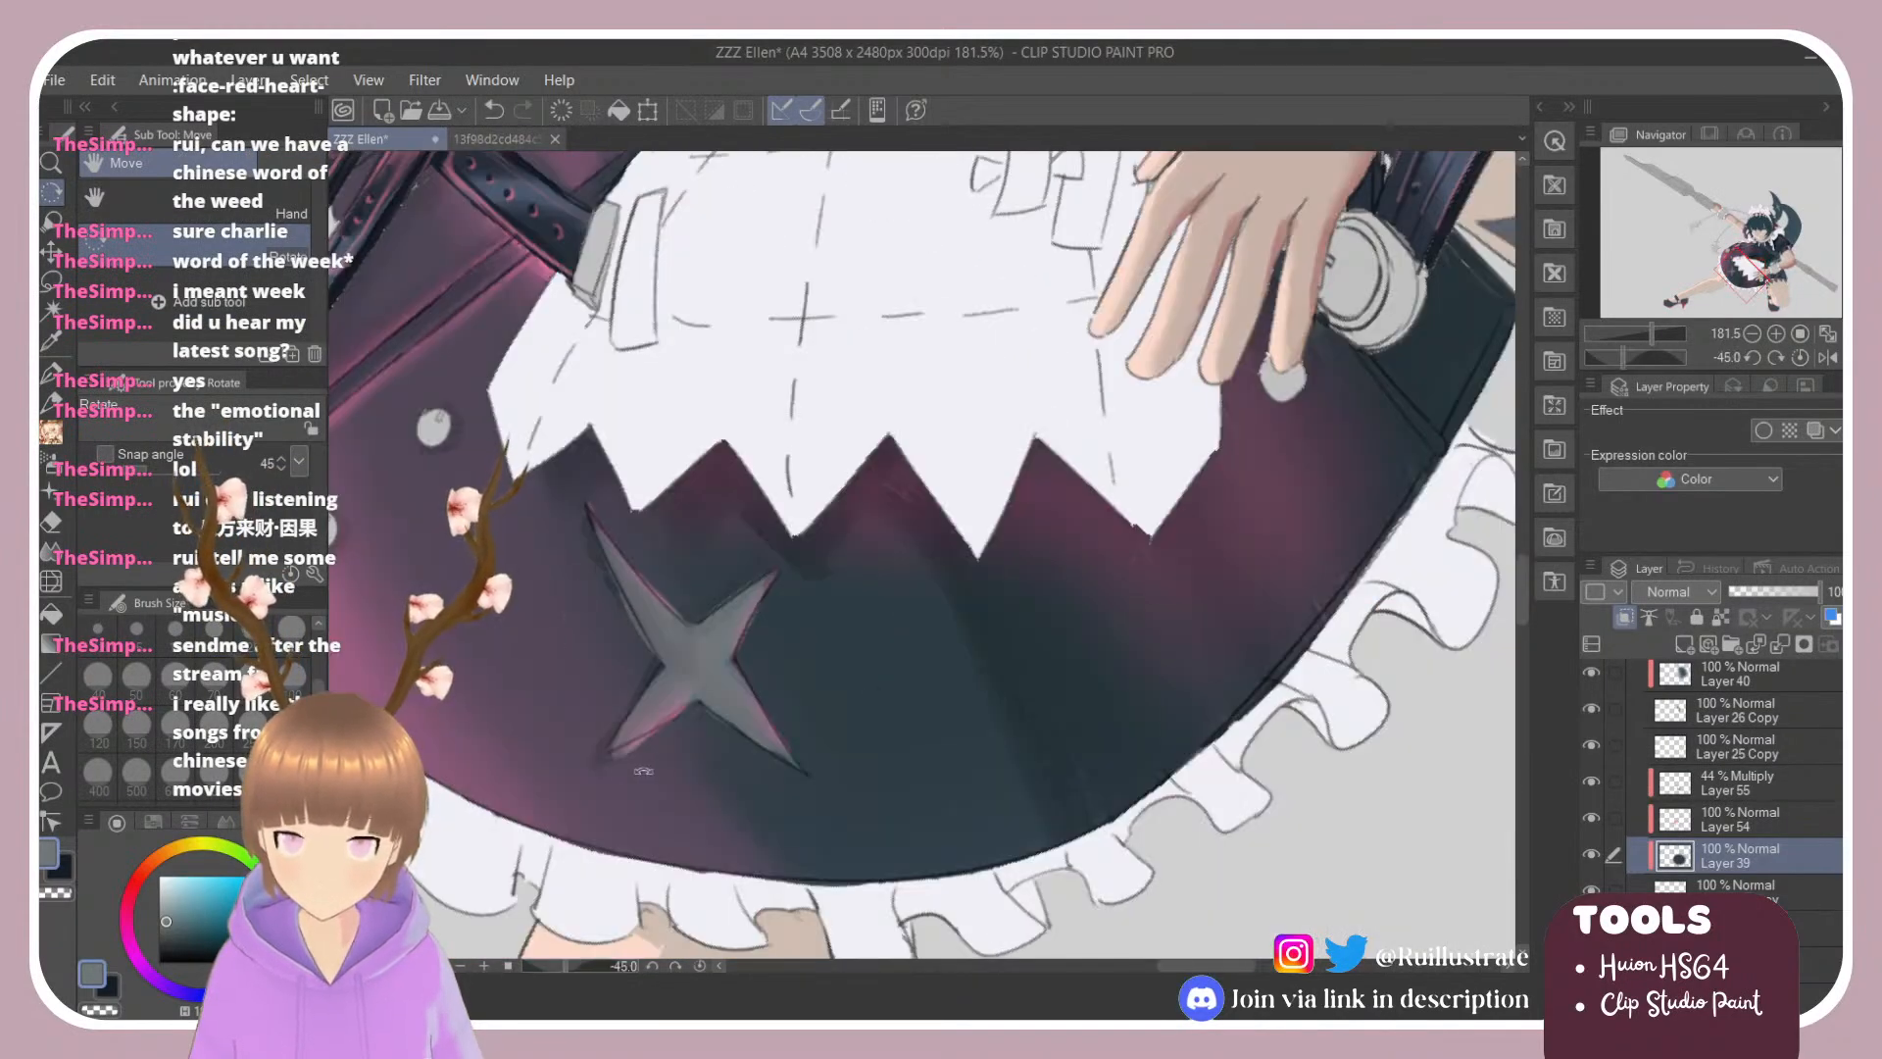
# Step: Toggle the visibility of Layer 55 and Layer 54 to compare their effect on the skirt
pyautogui.click(1729, 816)
pyautogui.press('e')
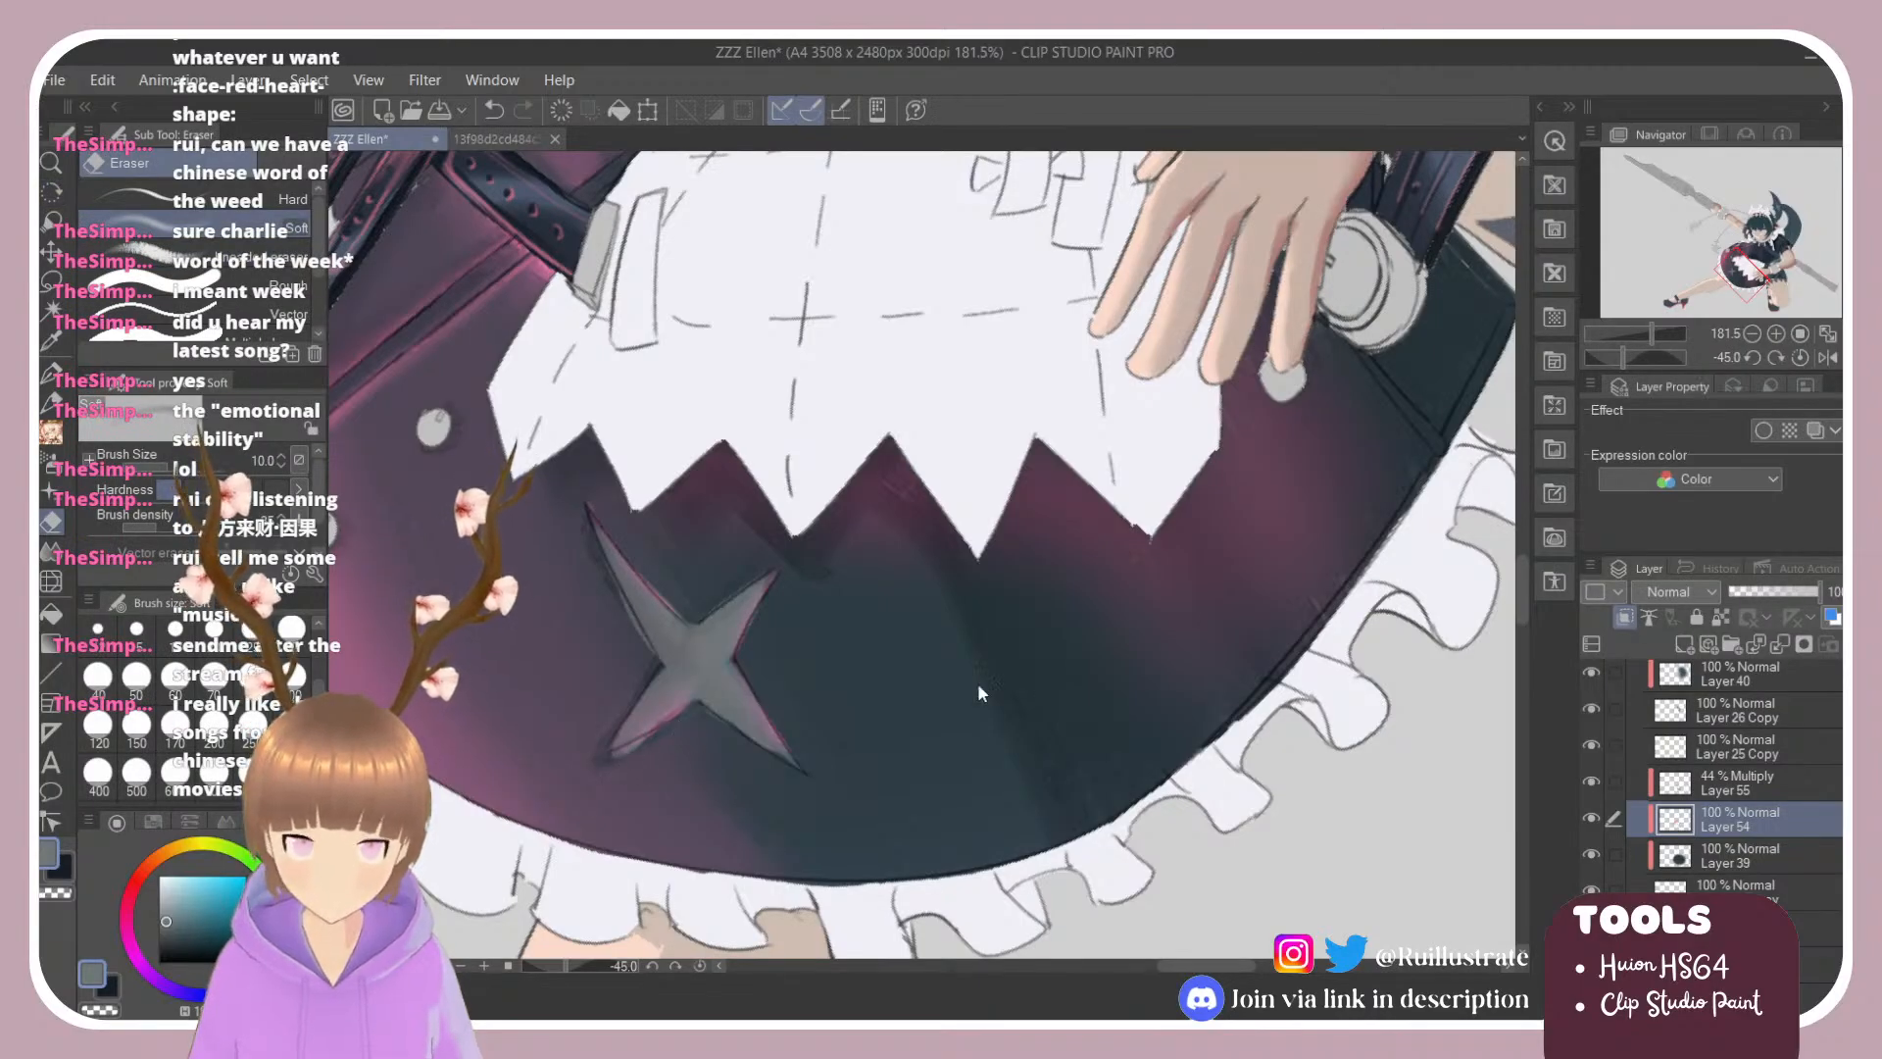
pyautogui.click(1730, 788)
pyautogui.click(1590, 781)
pyautogui.click(1589, 781)
pyautogui.click(1588, 817)
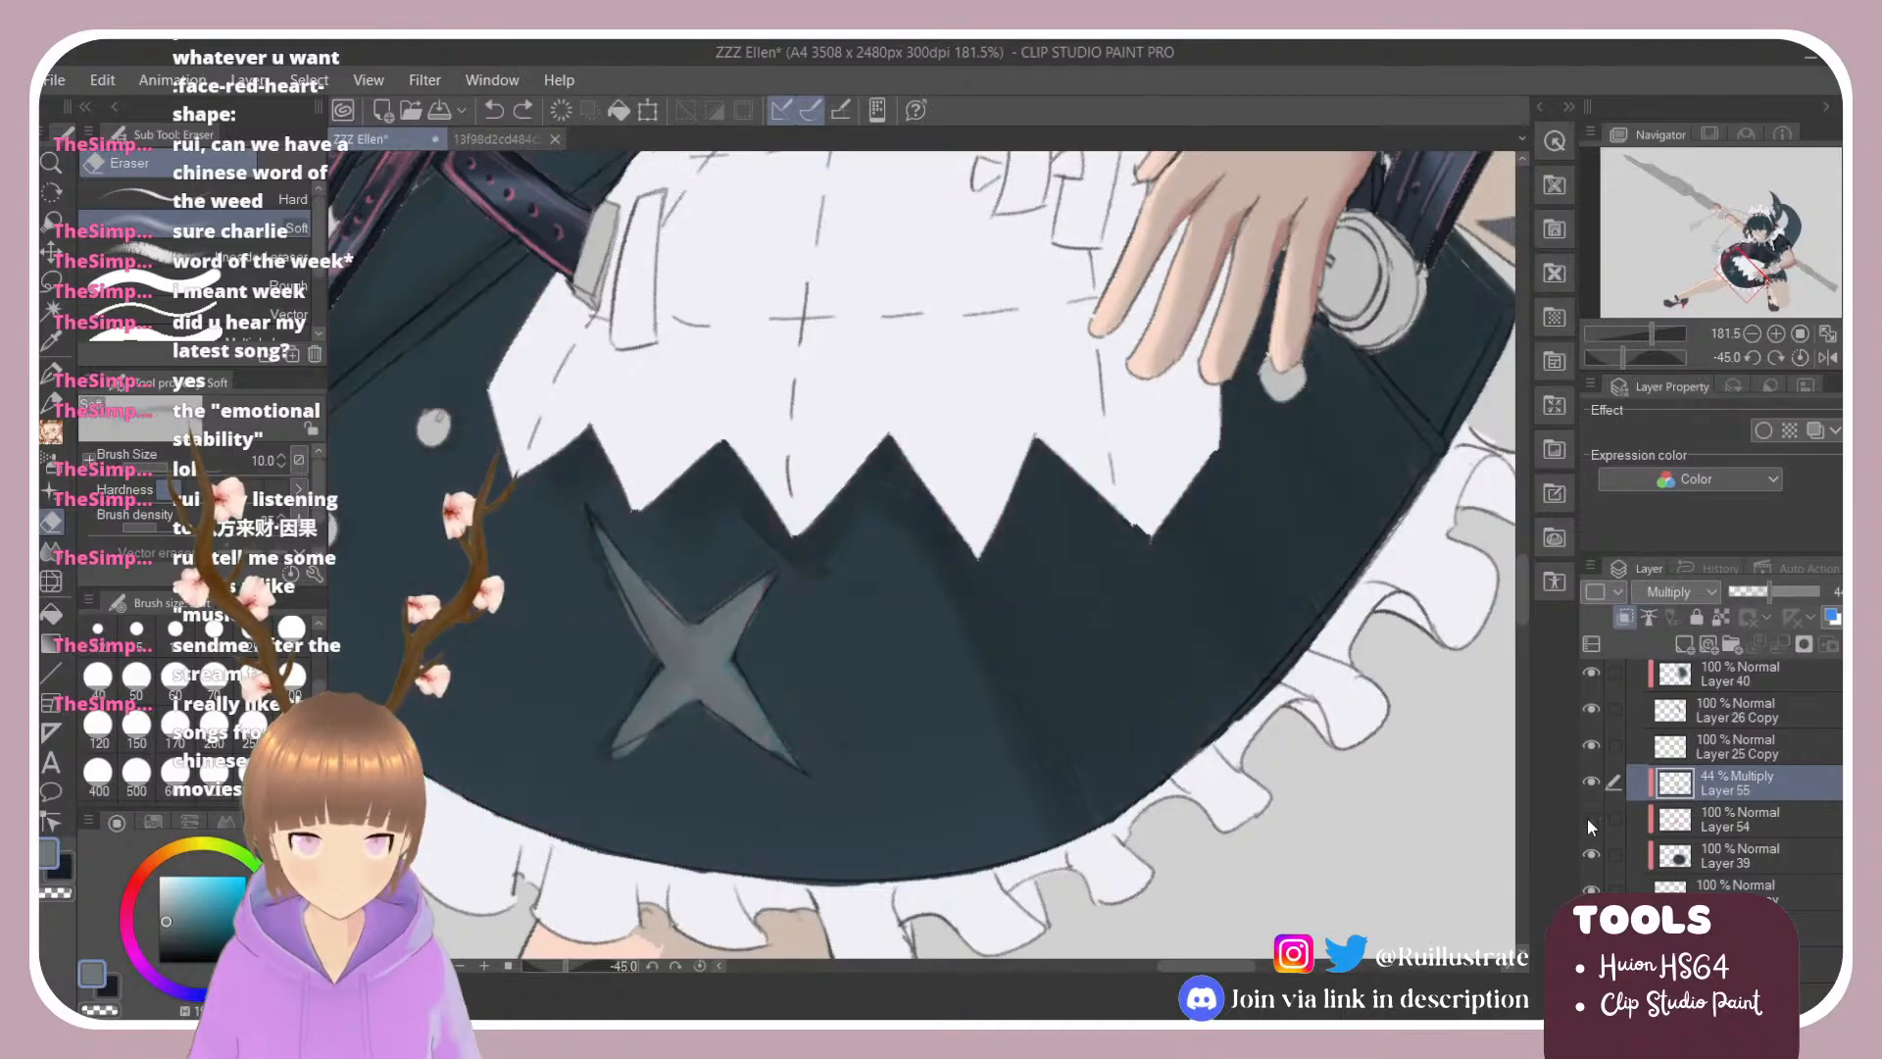
pyautogui.click(1590, 815)
pyautogui.click(1589, 816)
pyautogui.click(1586, 816)
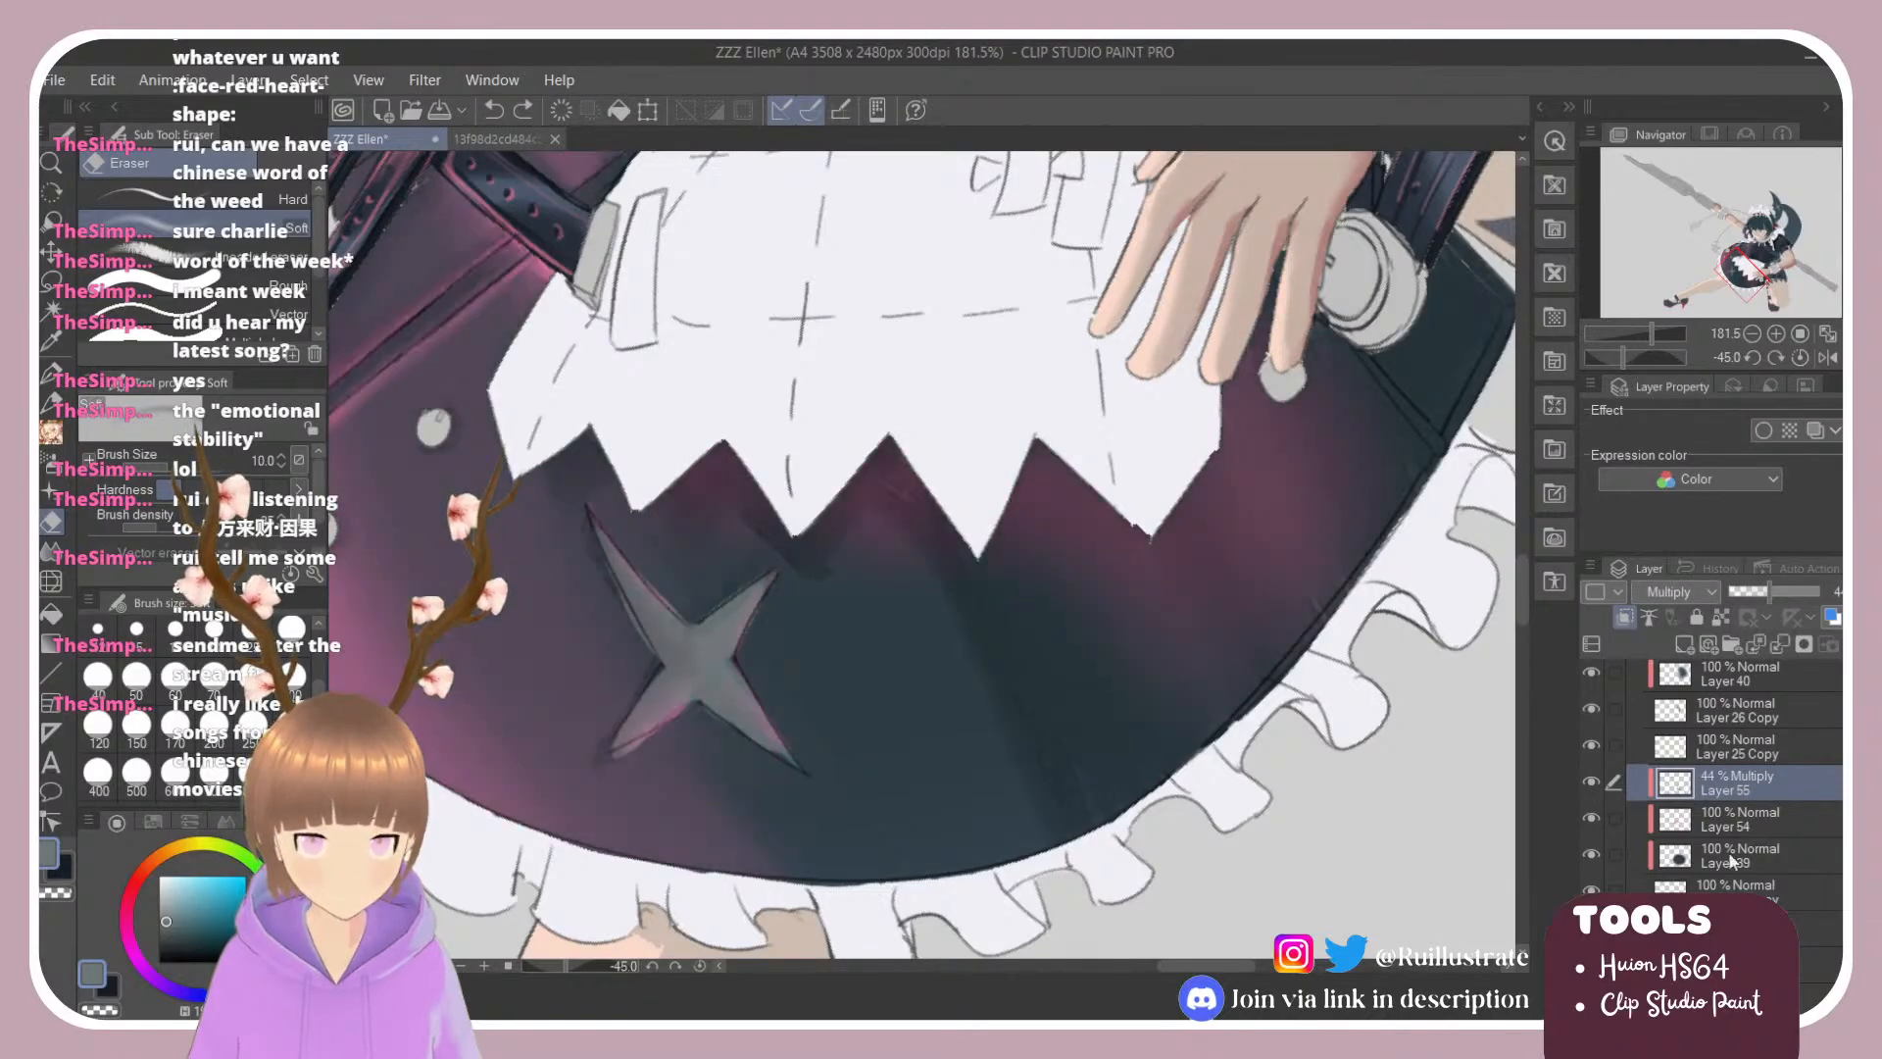
# Step: Return to Layer 39 and sample the skirt's dark blue for the size 20 Paint brush
pyautogui.click(1730, 860)
pyautogui.keyDown('alt'); pyautogui.click(908, 747); pyautogui.keyUp('alt')
pyautogui.press('b')
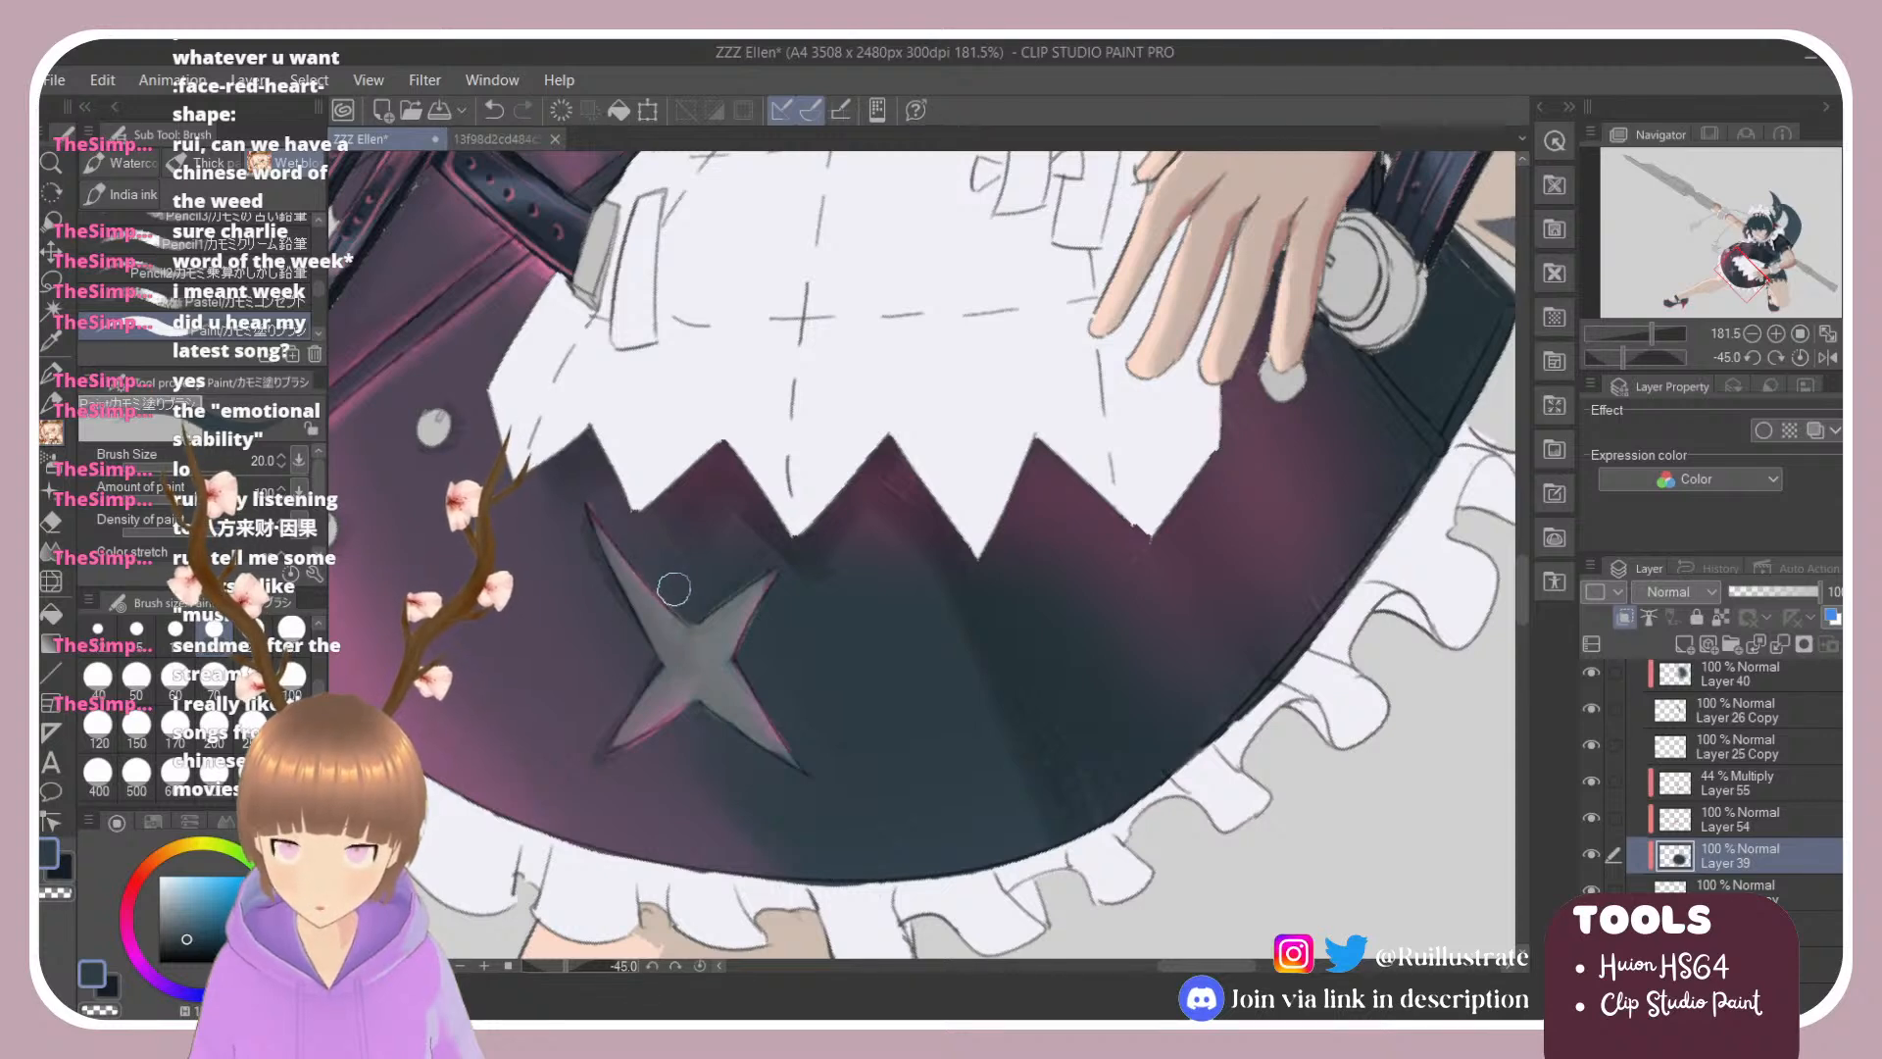
# Step: Reset the canvas rotation and add a new raster layer directly above the Multiply Layer 55
pyautogui.scroll(-4, 709, 557)
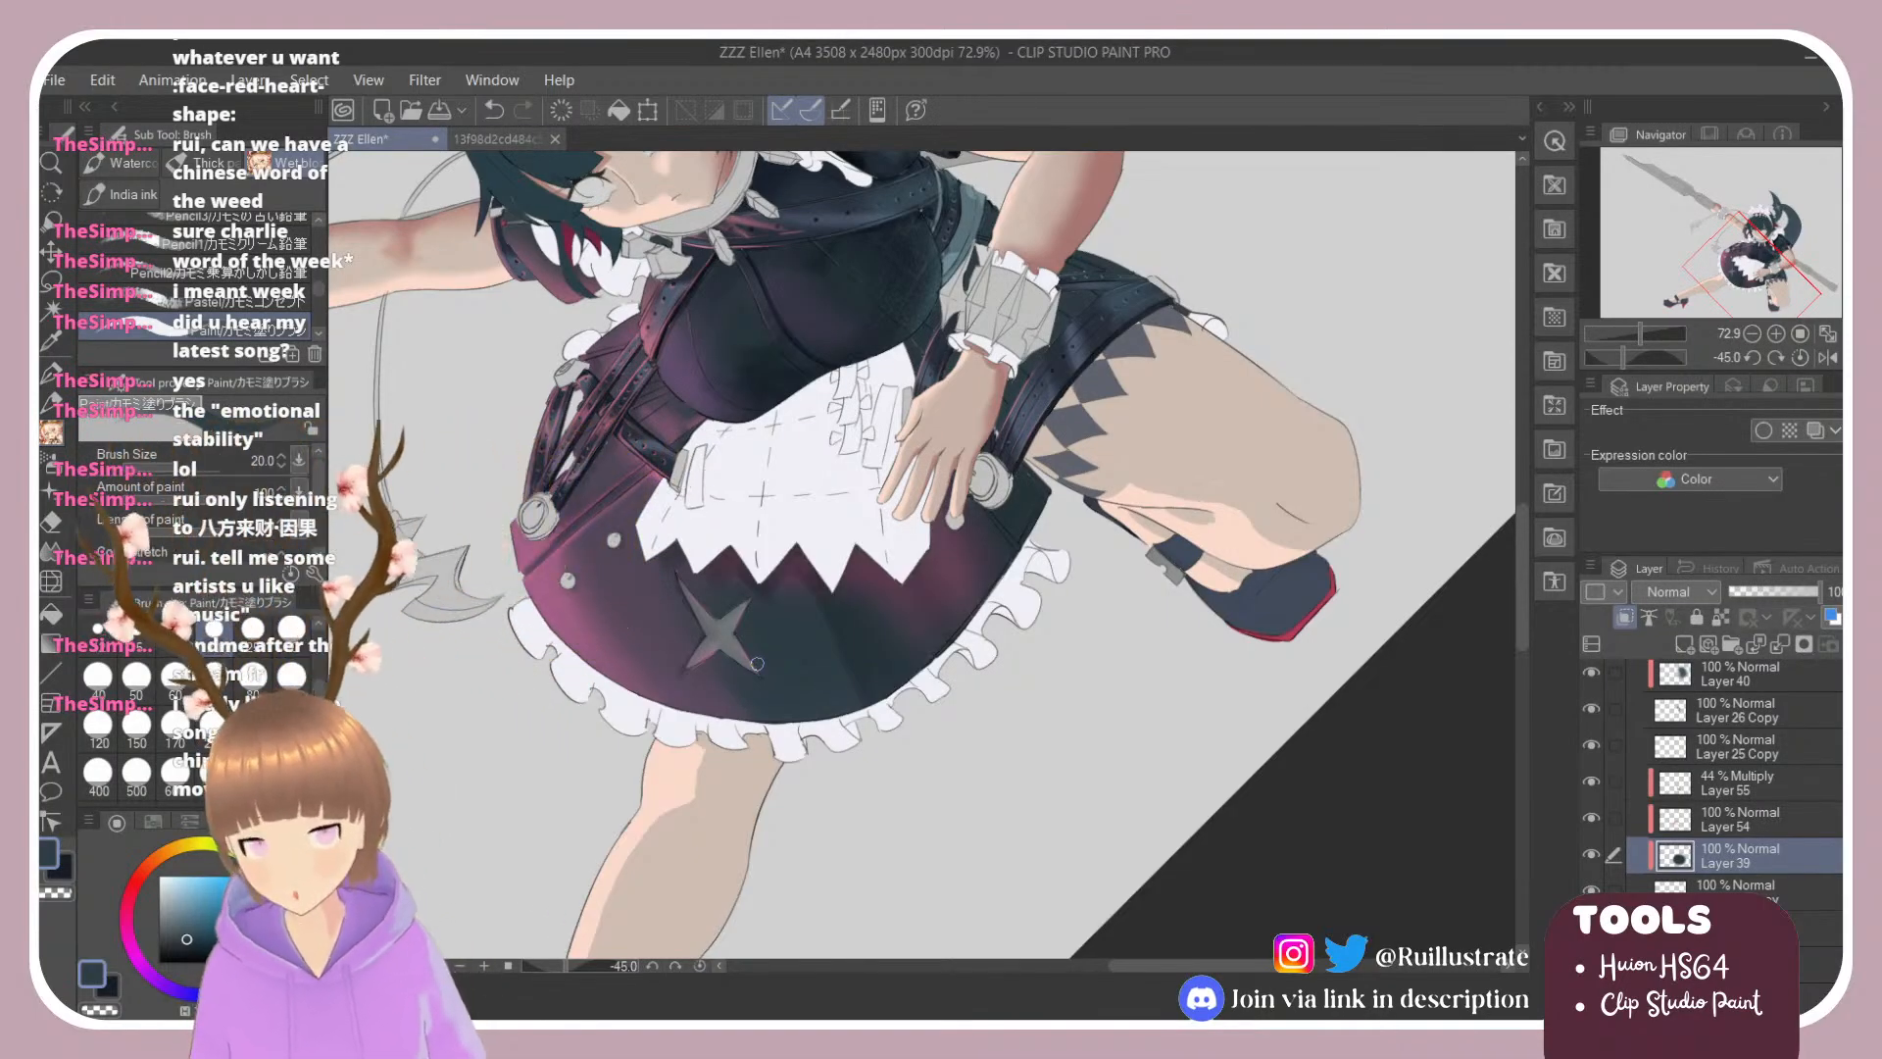
pyautogui.scroll(-2, 741, 641)
pyautogui.press('r')
pyautogui.scroll(3, 754, 583)
pyautogui.moveTo(656, 553); pyautogui.dragTo(753, 471)
pyautogui.doubleClick(754, 471)
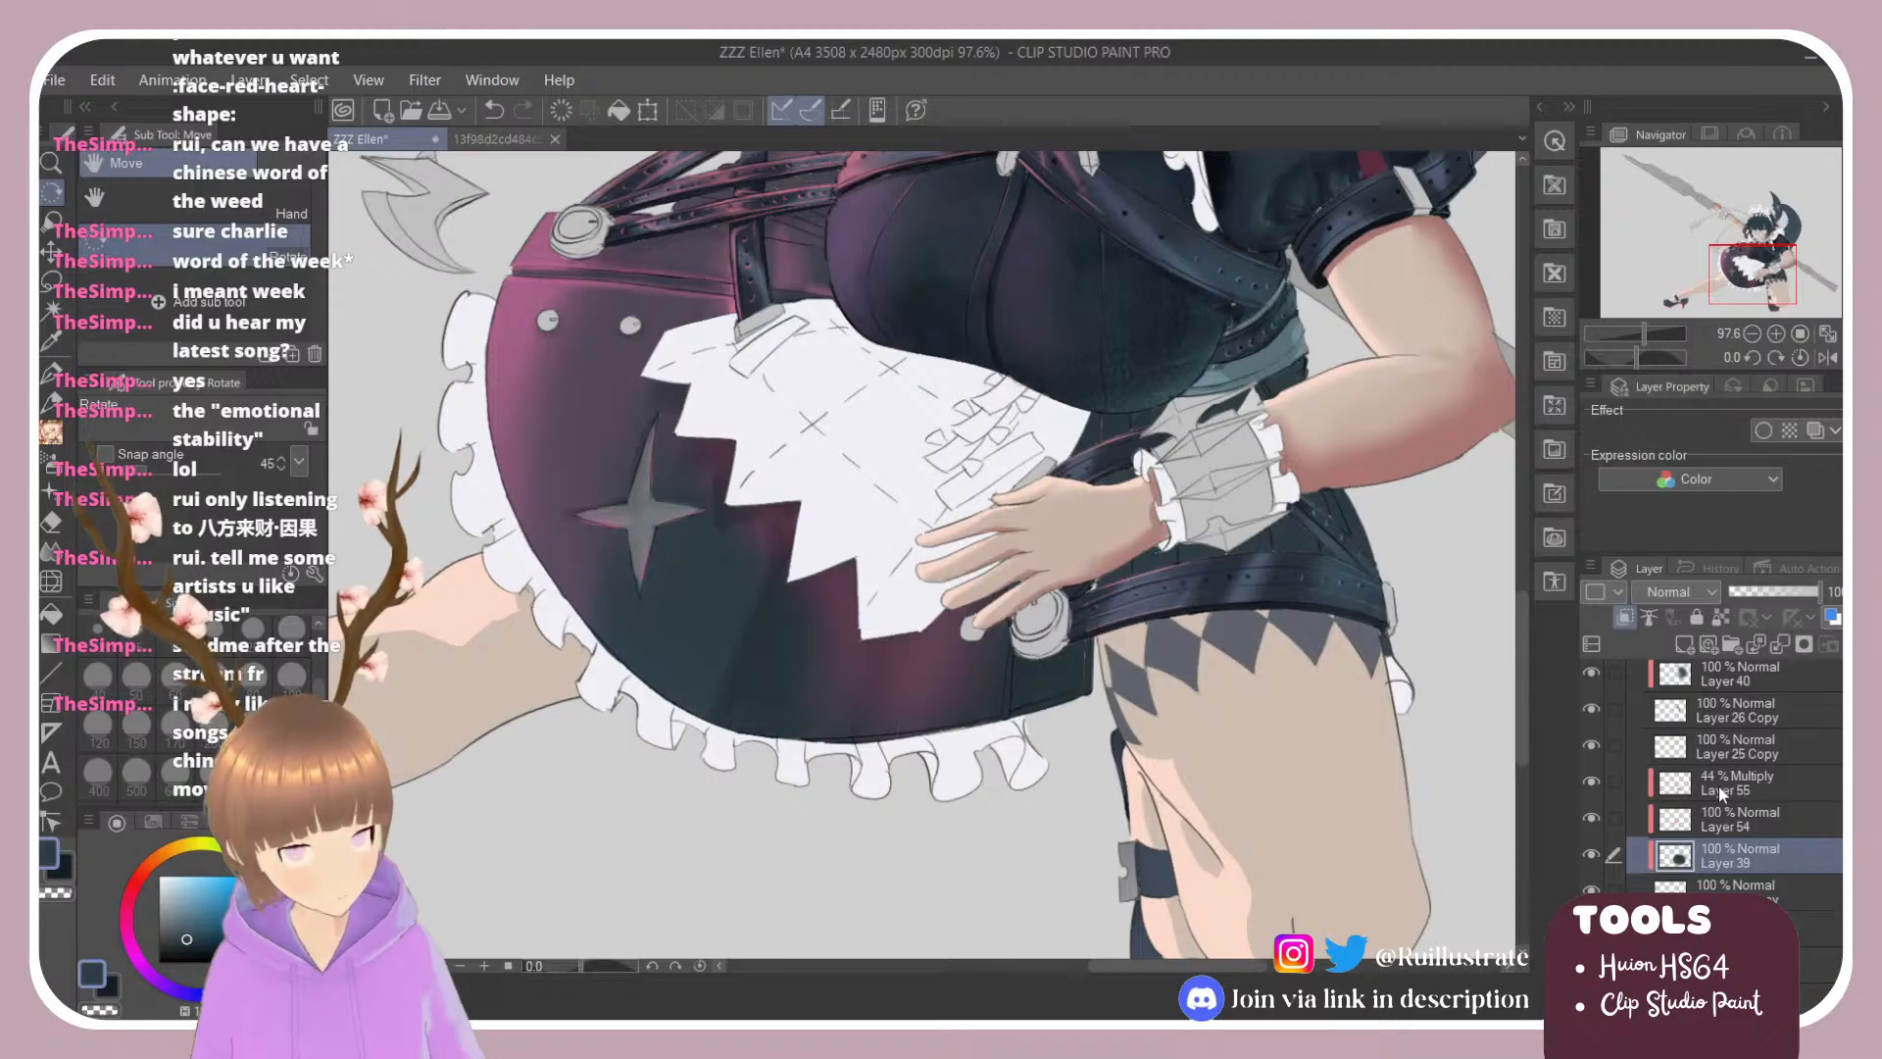
pyautogui.click(1722, 794)
pyautogui.click(1684, 647)
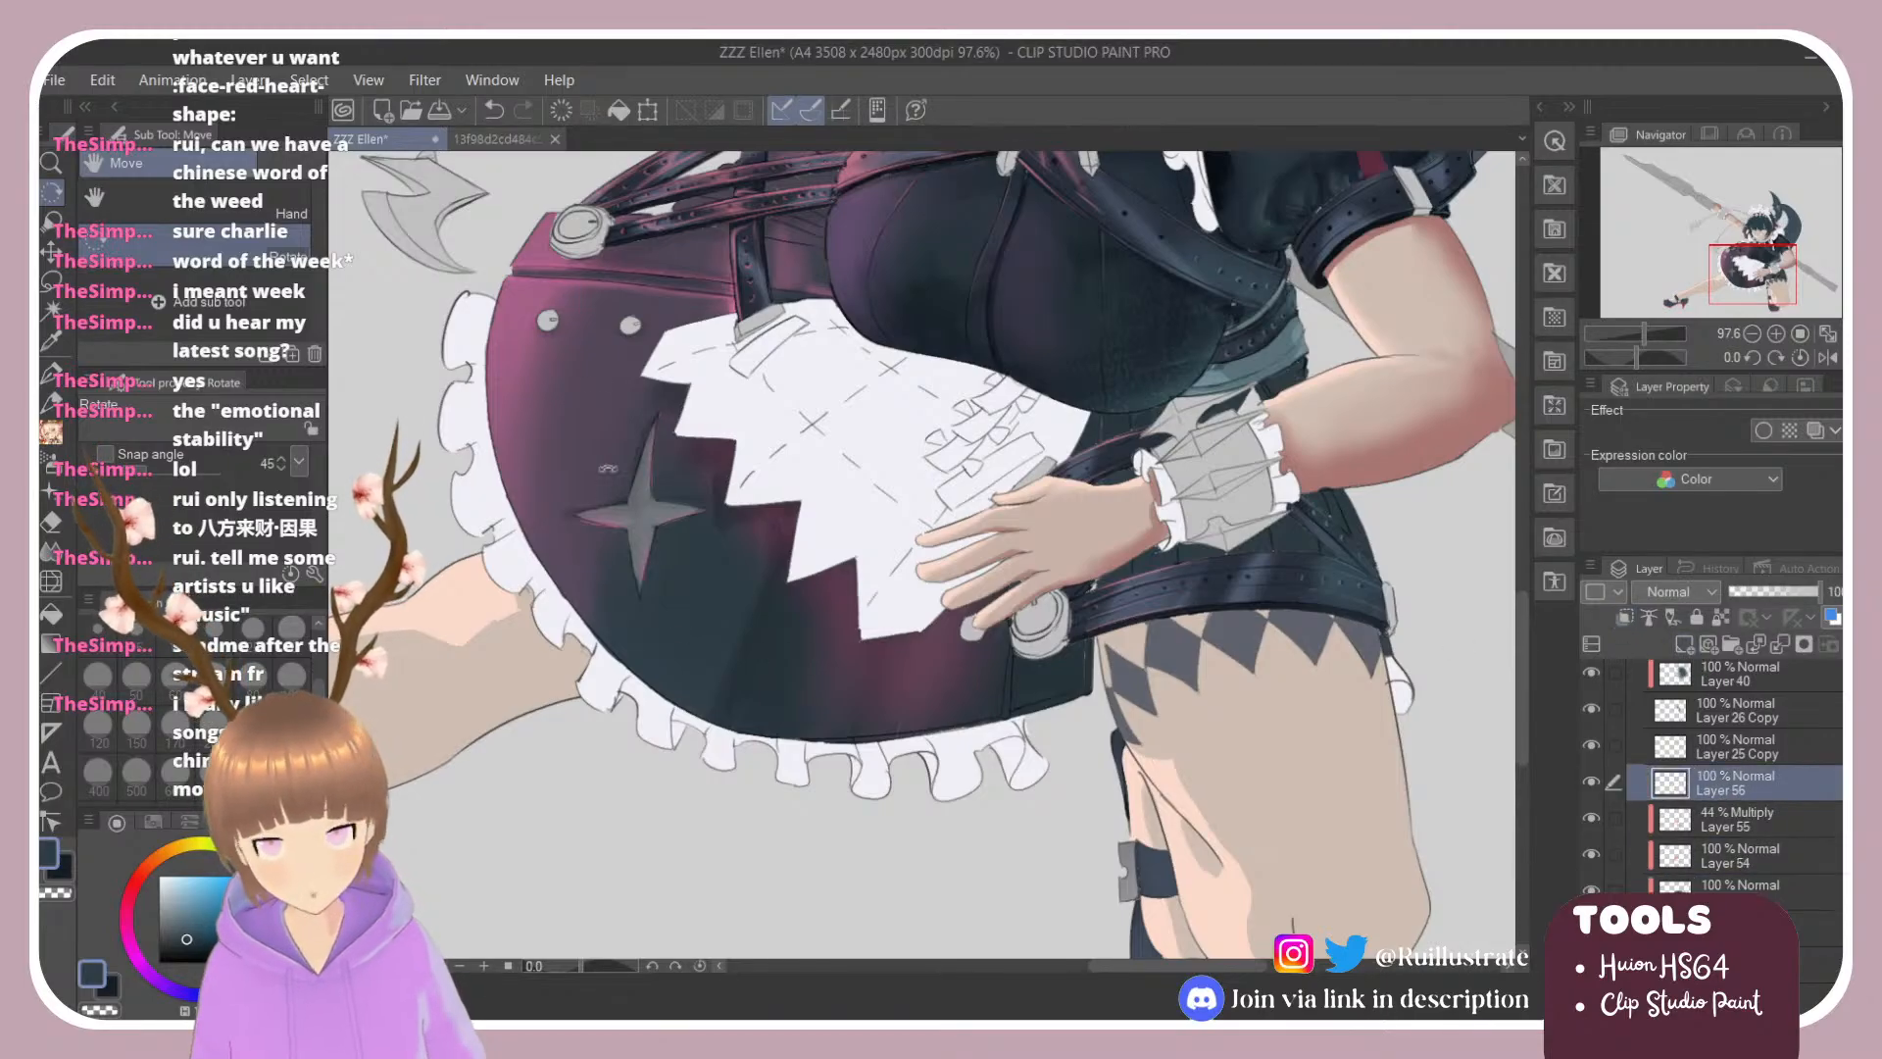
# Step: Examine the skirt and its star at several zoom levels and canvas angles
pyautogui.scroll(3, 578, 286)
pyautogui.scroll(-2, 549, 314)
pyautogui.scroll(1, 529, 334)
pyautogui.scroll(-1, 515, 349)
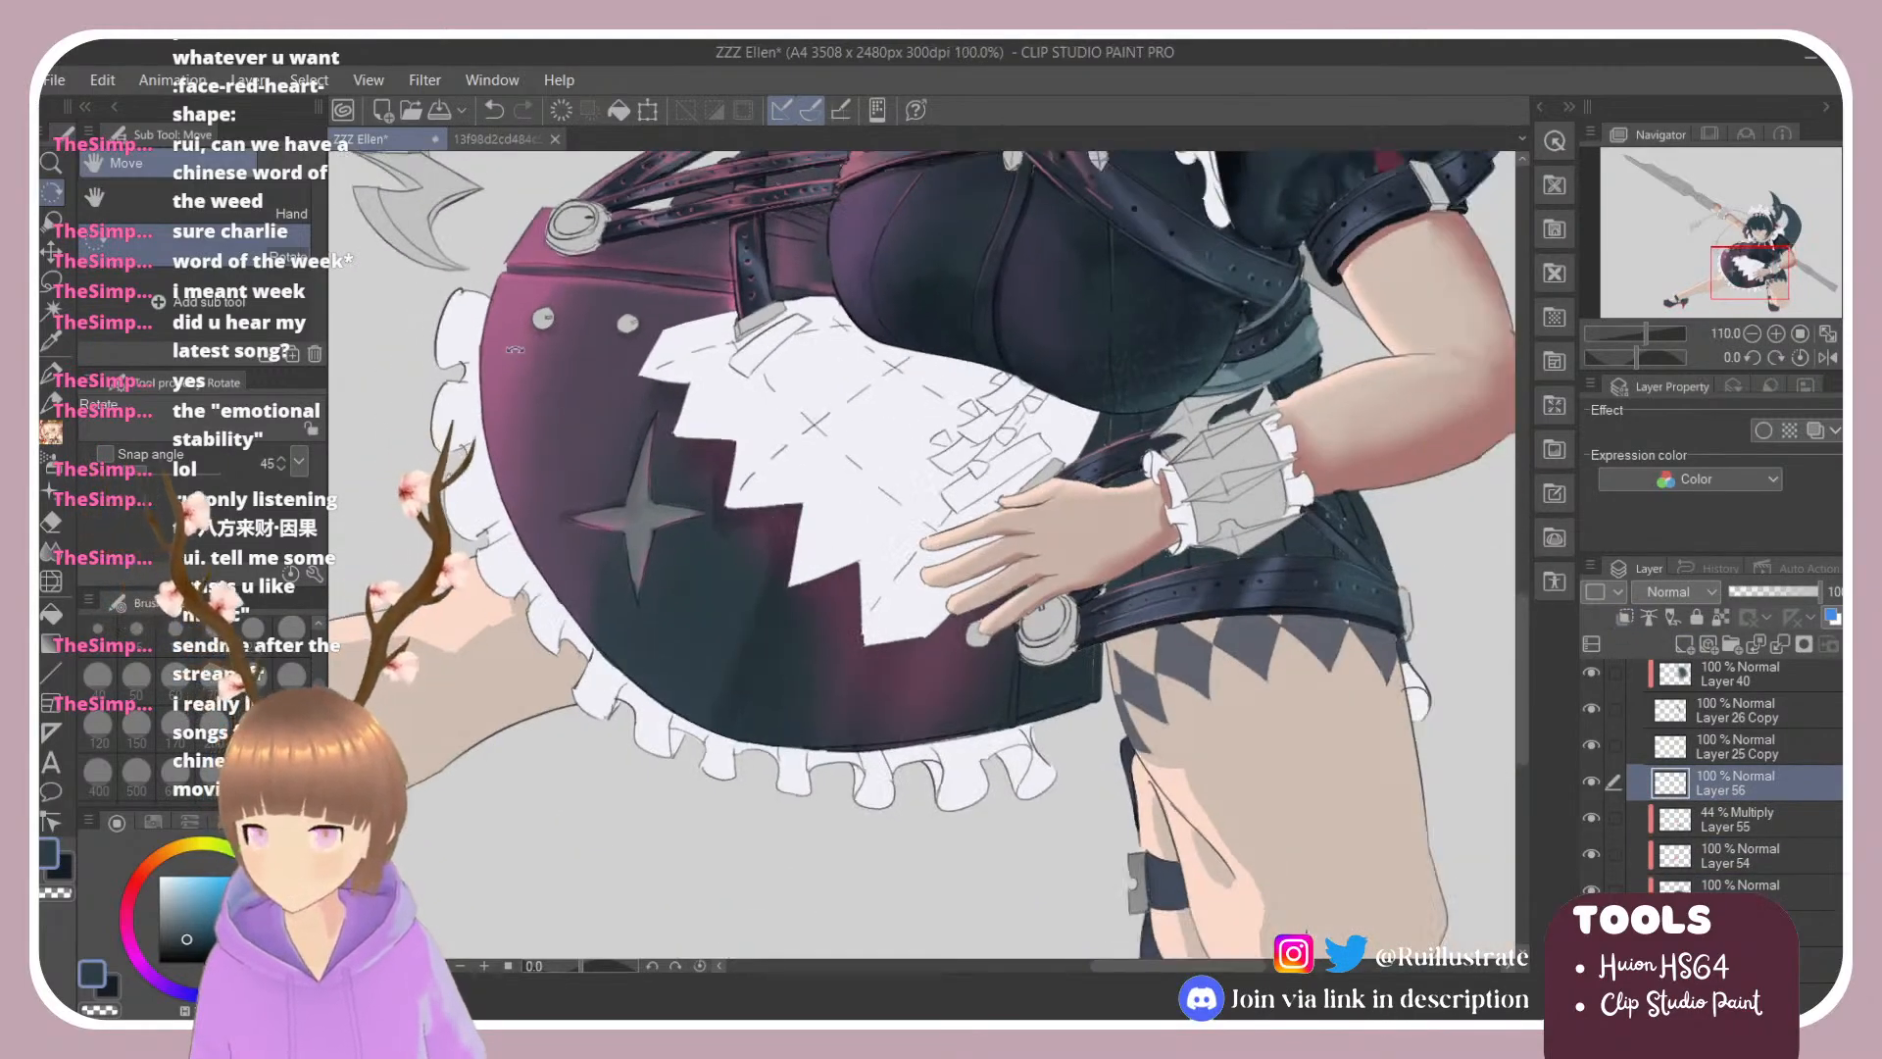
pyautogui.scroll(4, 515, 349)
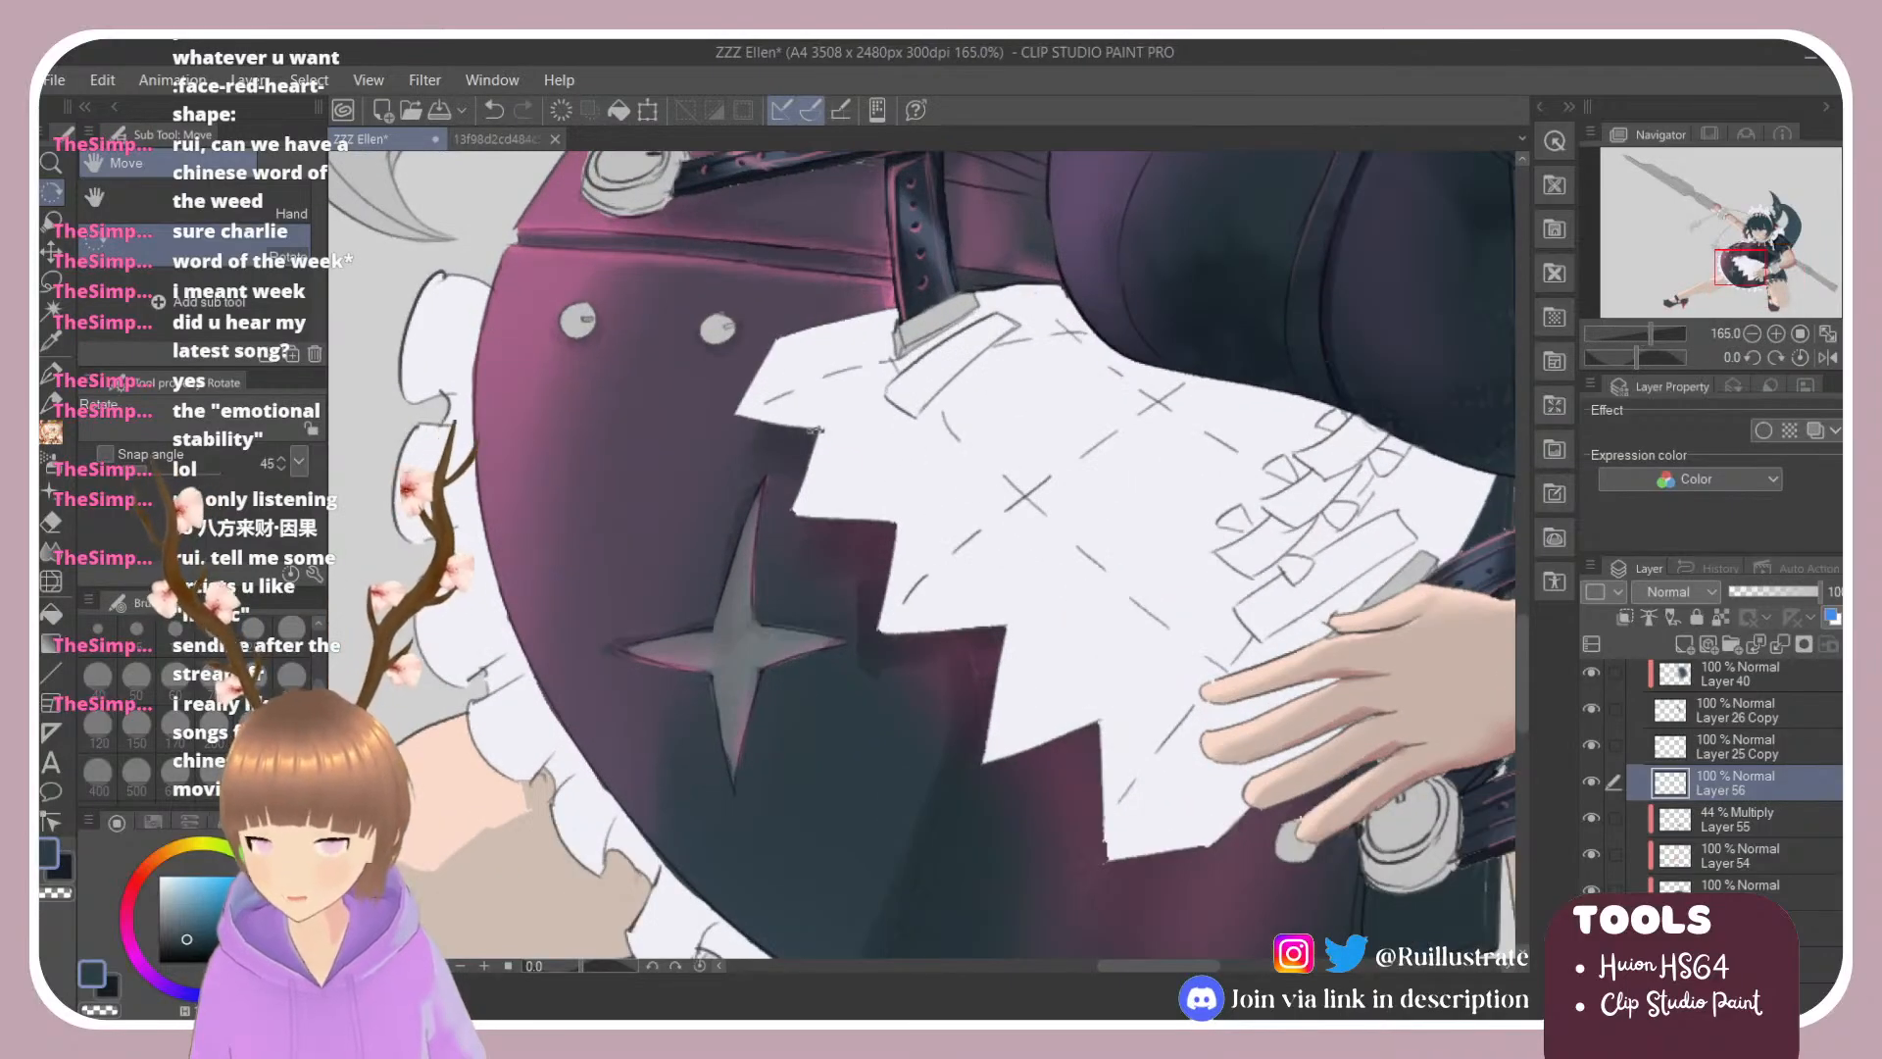
pyautogui.moveTo(555, 333); pyautogui.dragTo(542, 510)
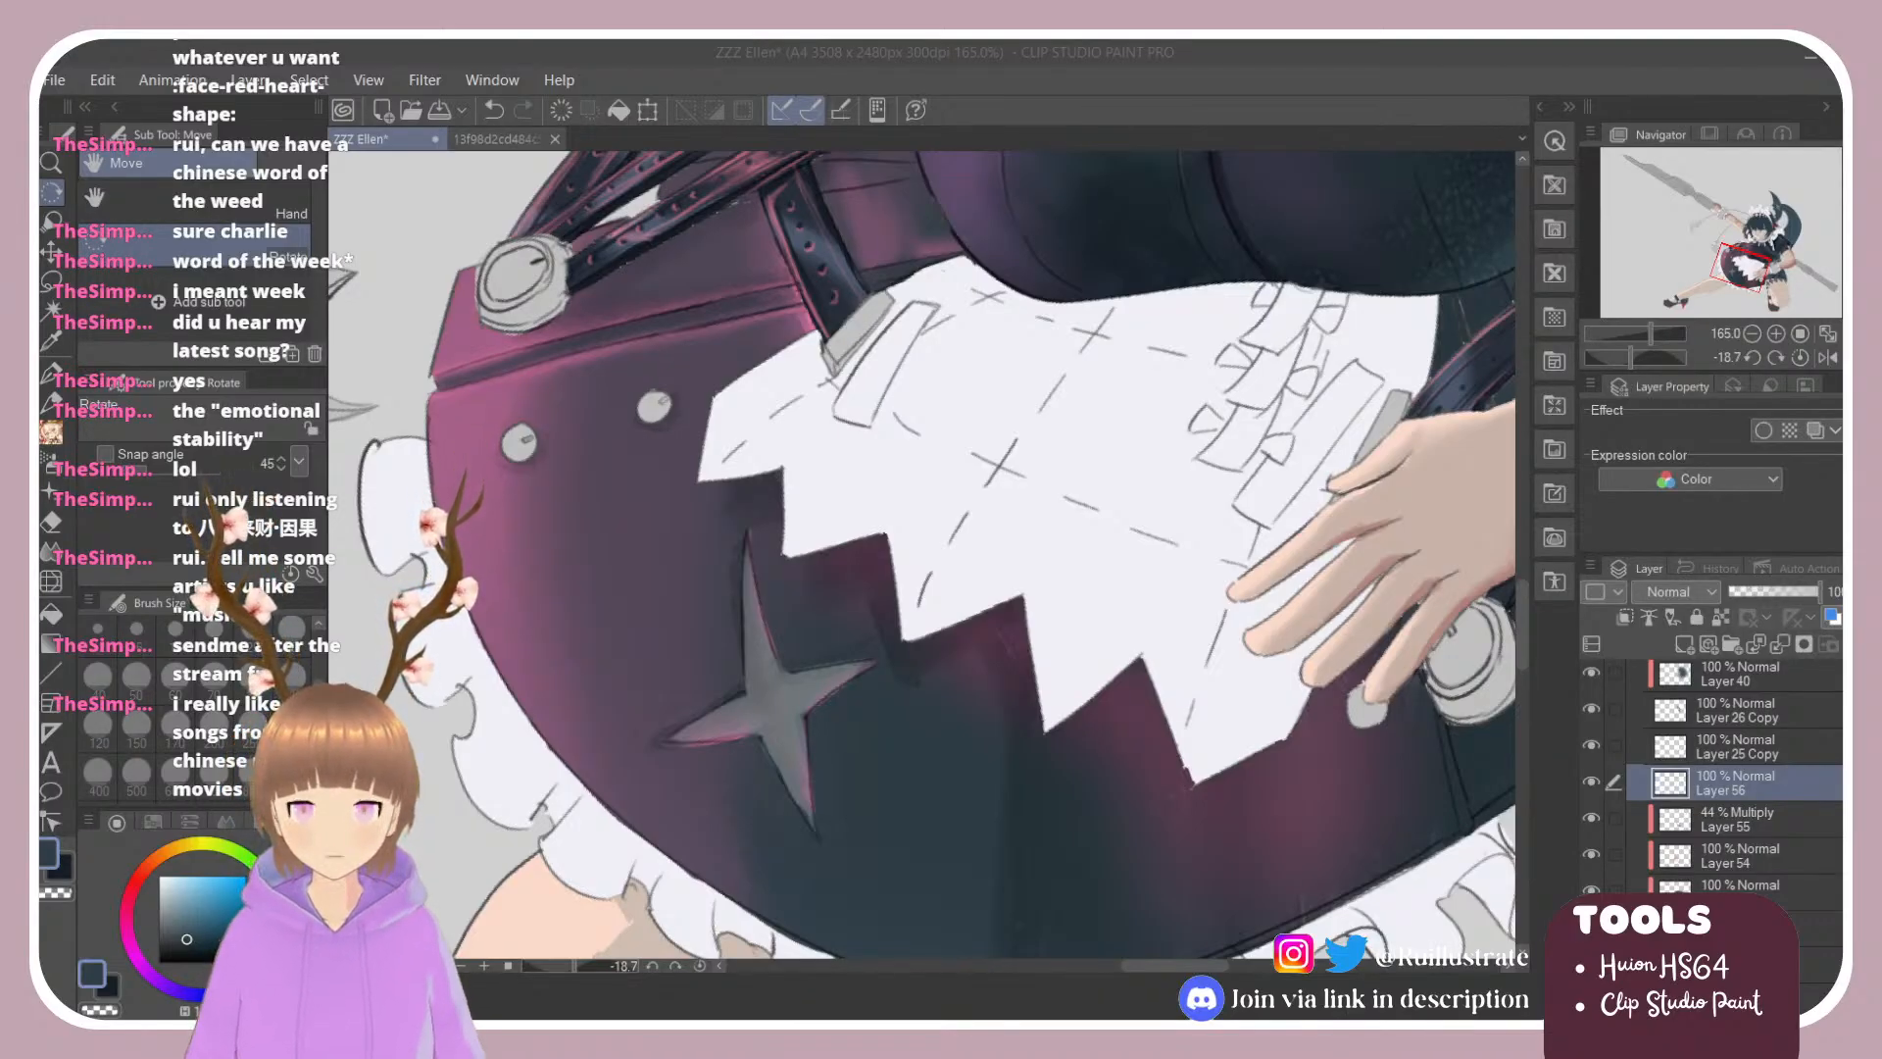
pyautogui.moveTo(728, 351); pyautogui.dragTo(510, 684)
pyautogui.scroll(-3, 683, 429)
pyautogui.scroll(3, 510, 684)
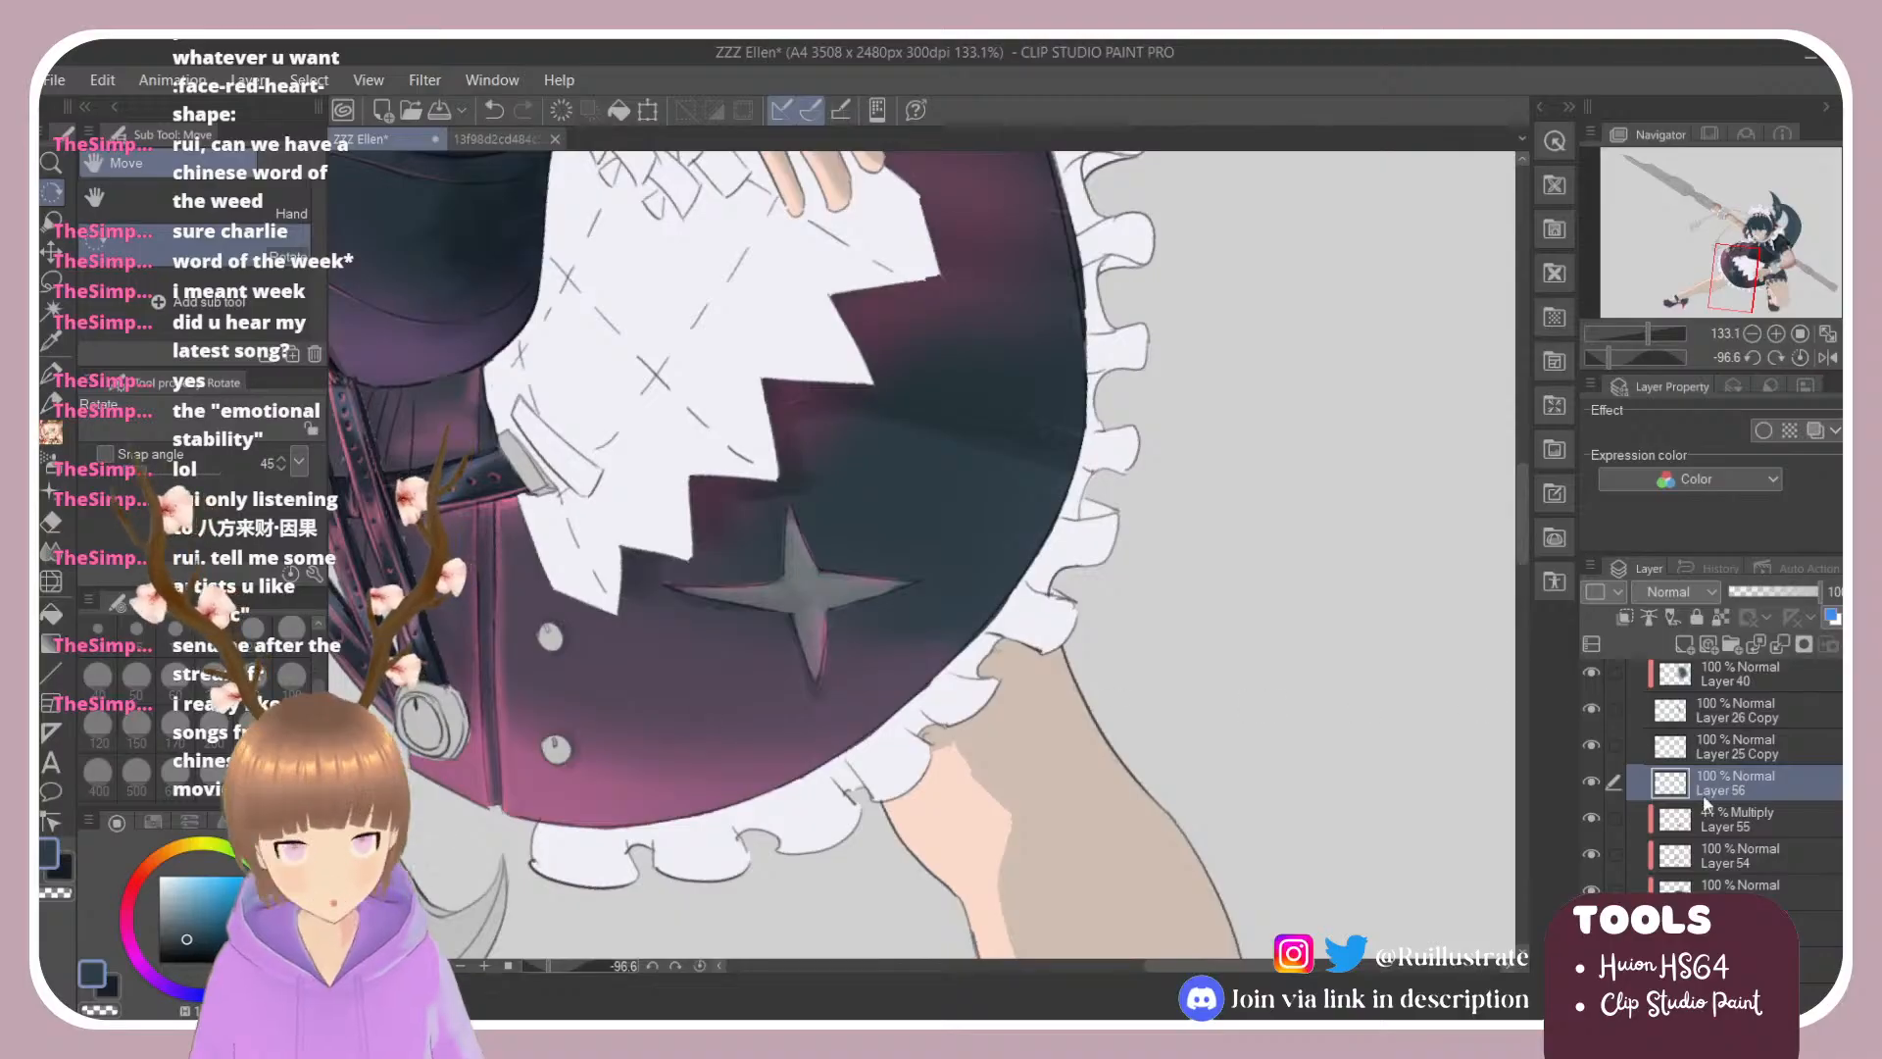
# Step: Clip Layer 56 to the layer below and paint a sampled pink fold stroke from the apron's tip towards the skirt hem
pyautogui.click(1736, 826)
pyautogui.click(1735, 790)
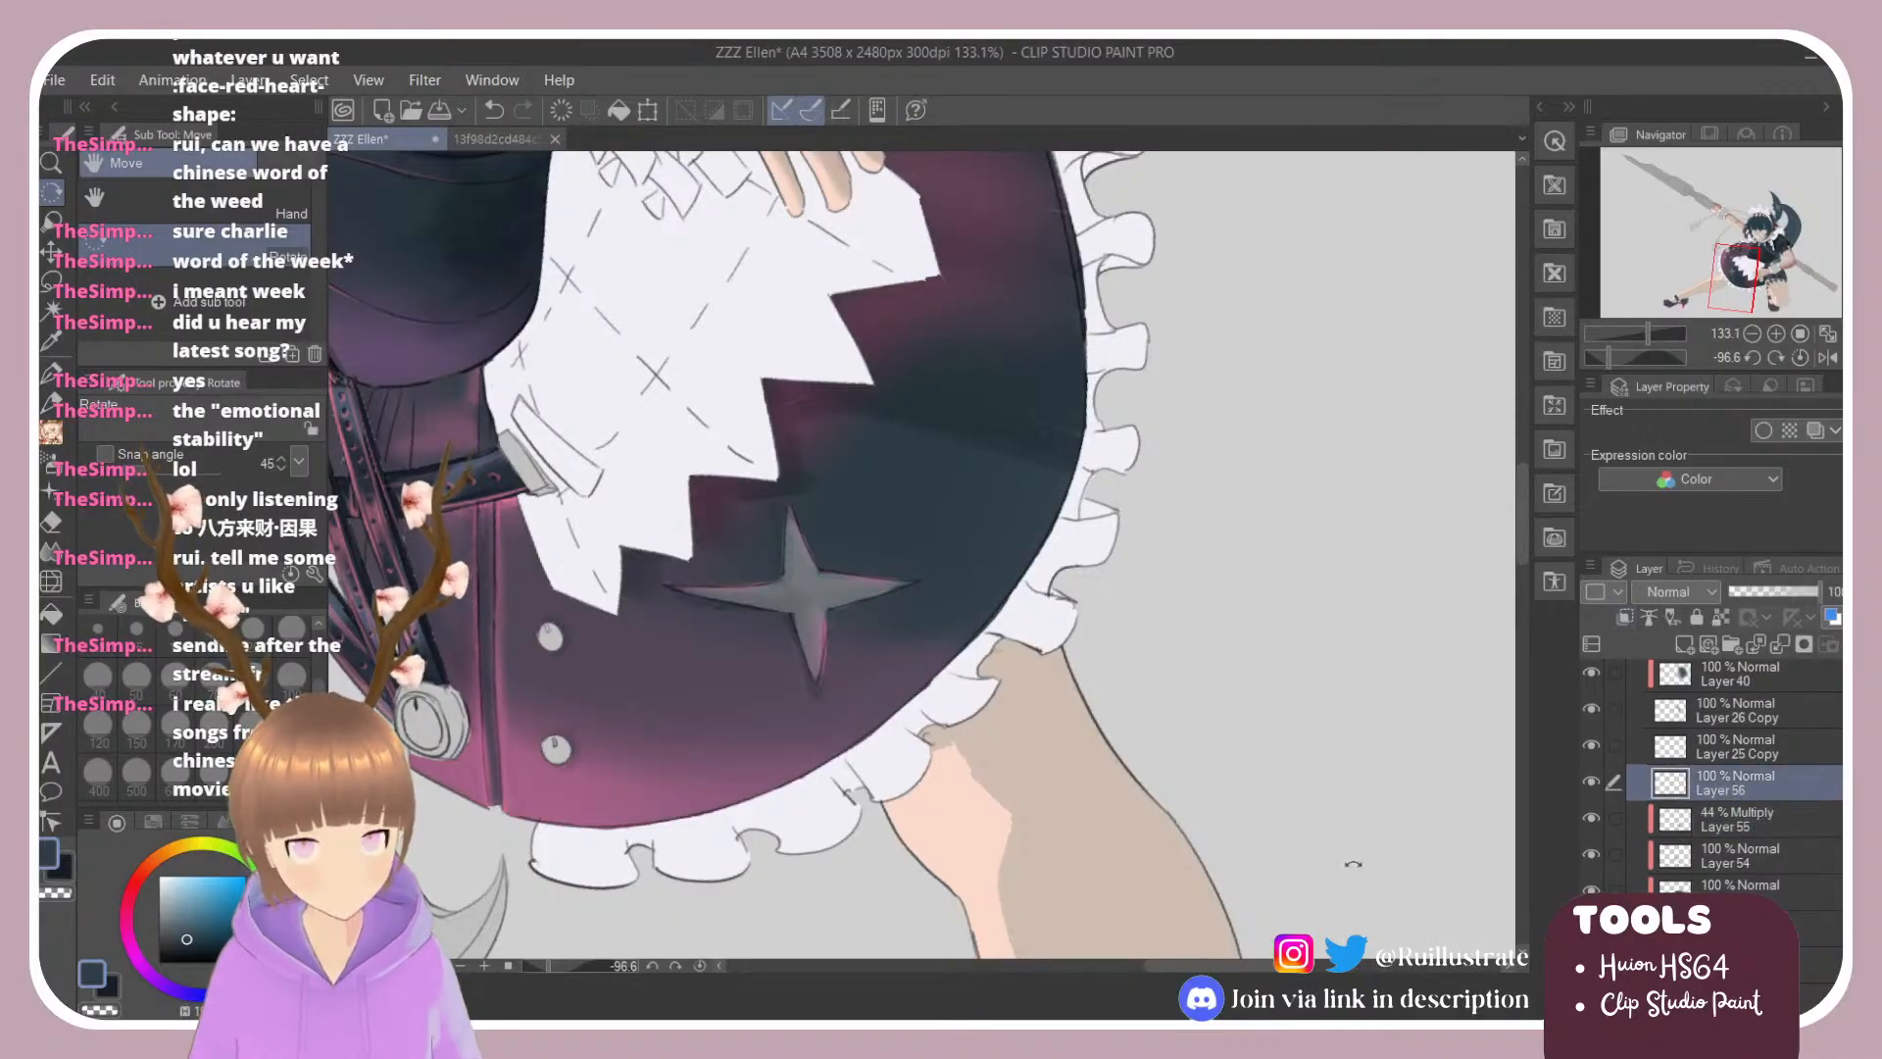
pyautogui.press('i')
pyautogui.click(609, 788)
pyautogui.press('e')
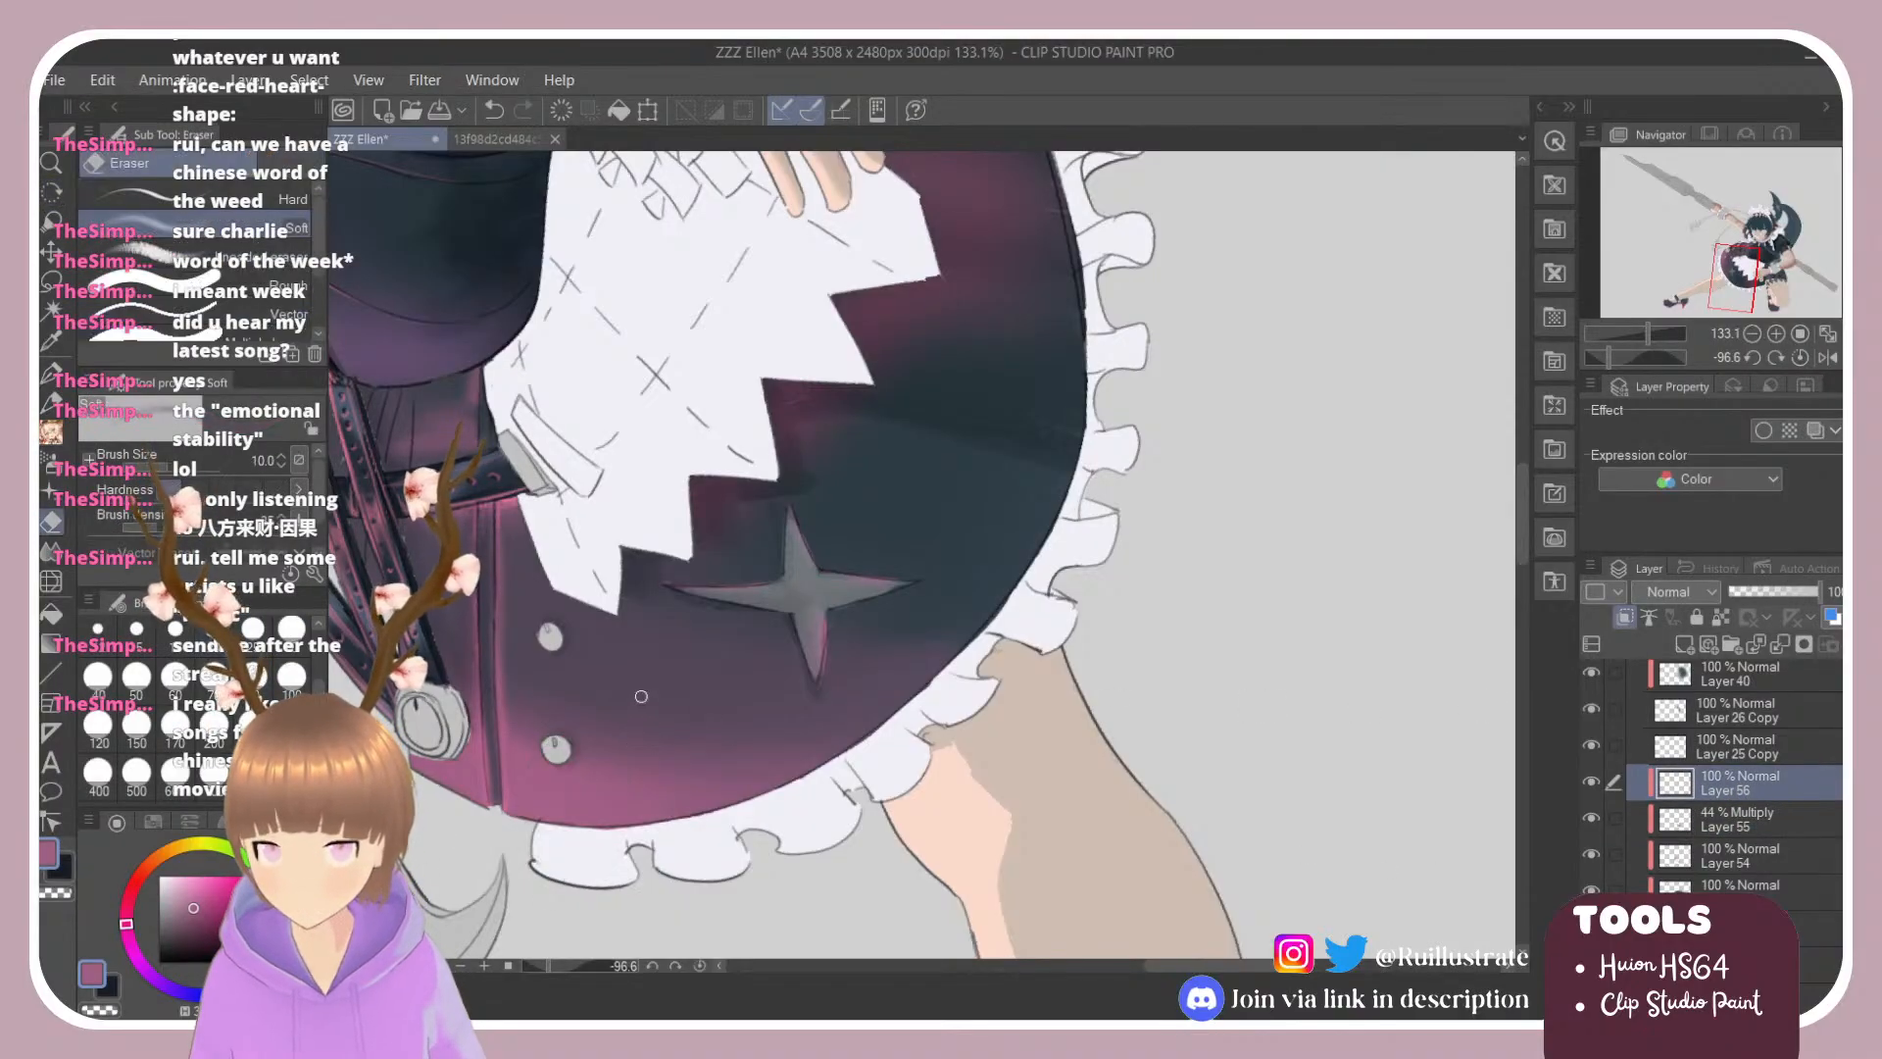
pyautogui.press('b')
pyautogui.moveTo(626, 586)
pyautogui.mouseDown()
pyautogui.moveTo(675, 733)
pyautogui.moveTo(670, 789)
pyautogui.moveTo(647, 700)
pyautogui.moveTo(645, 769)
pyautogui.mouseUp()
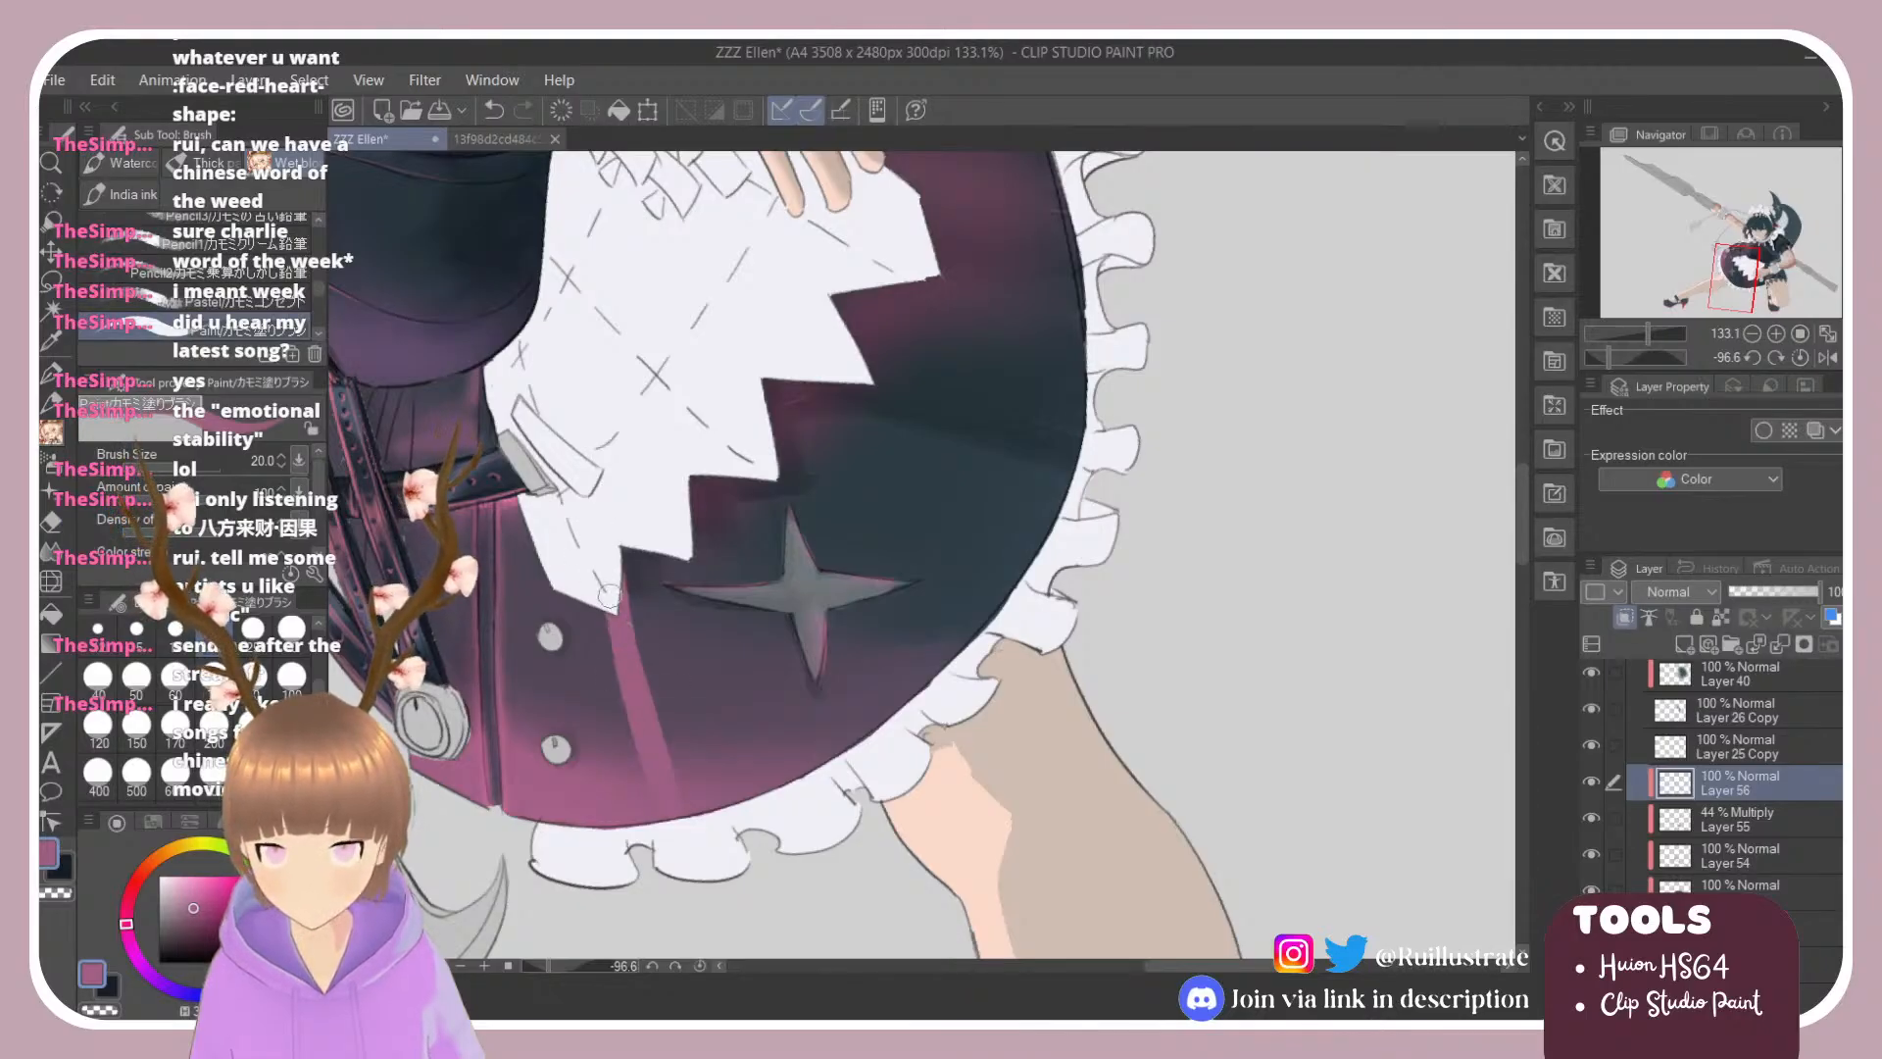
# Step: Soften the pink fold stroke on the skirt with the Blender brush at size 50
pyautogui.scroll(-3, 314, 284)
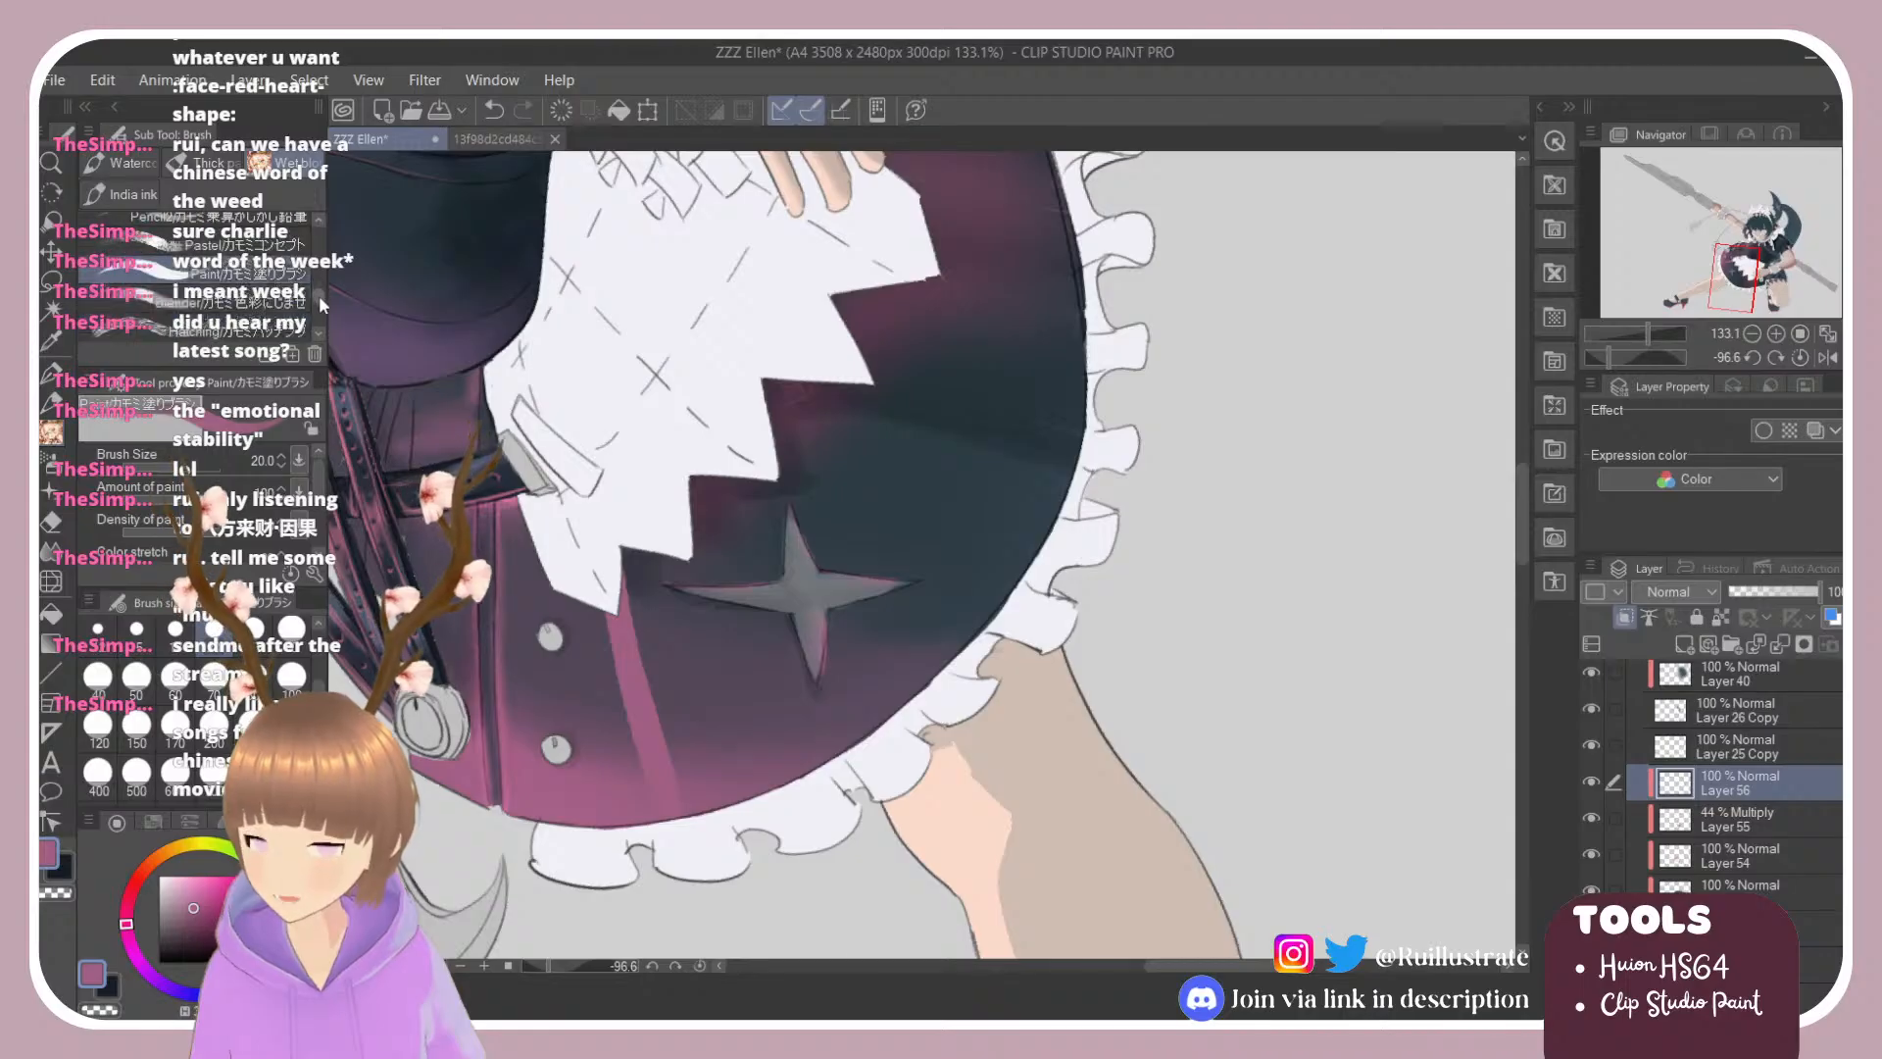
pyautogui.click(235, 303)
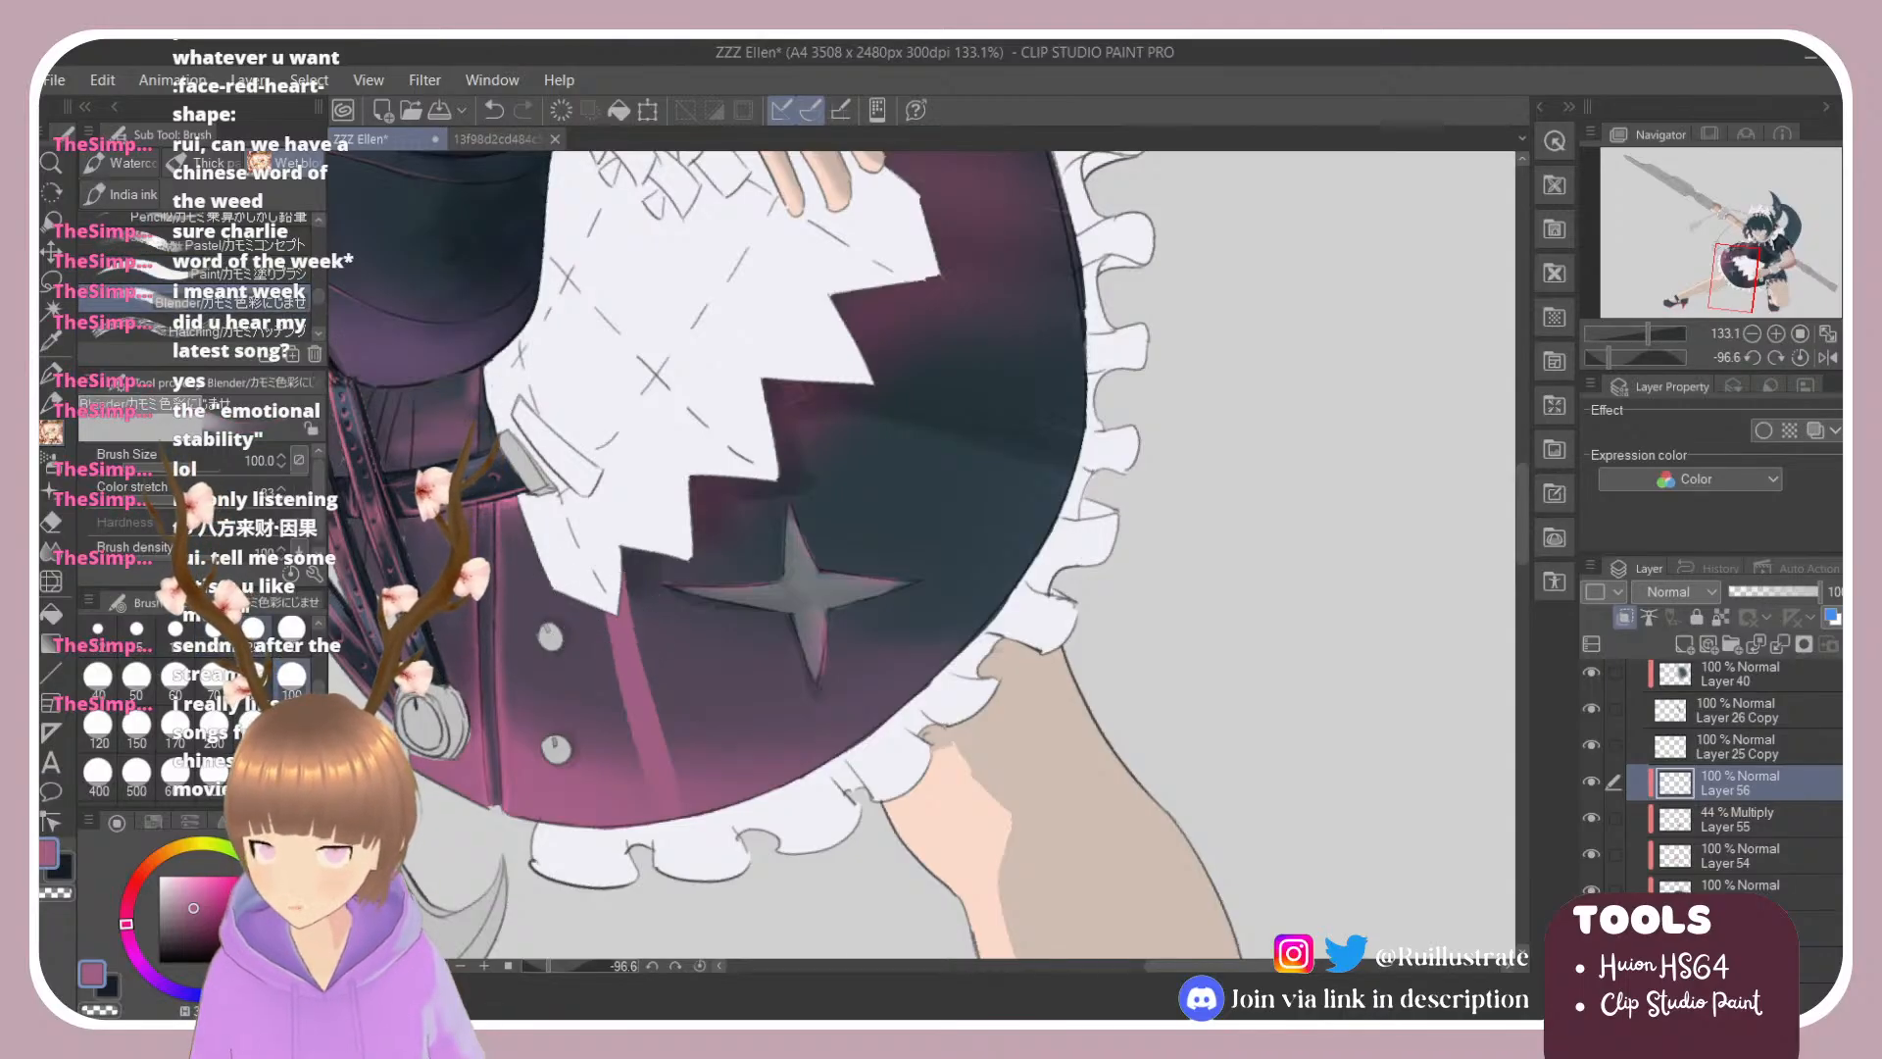
pyautogui.click(150, 683)
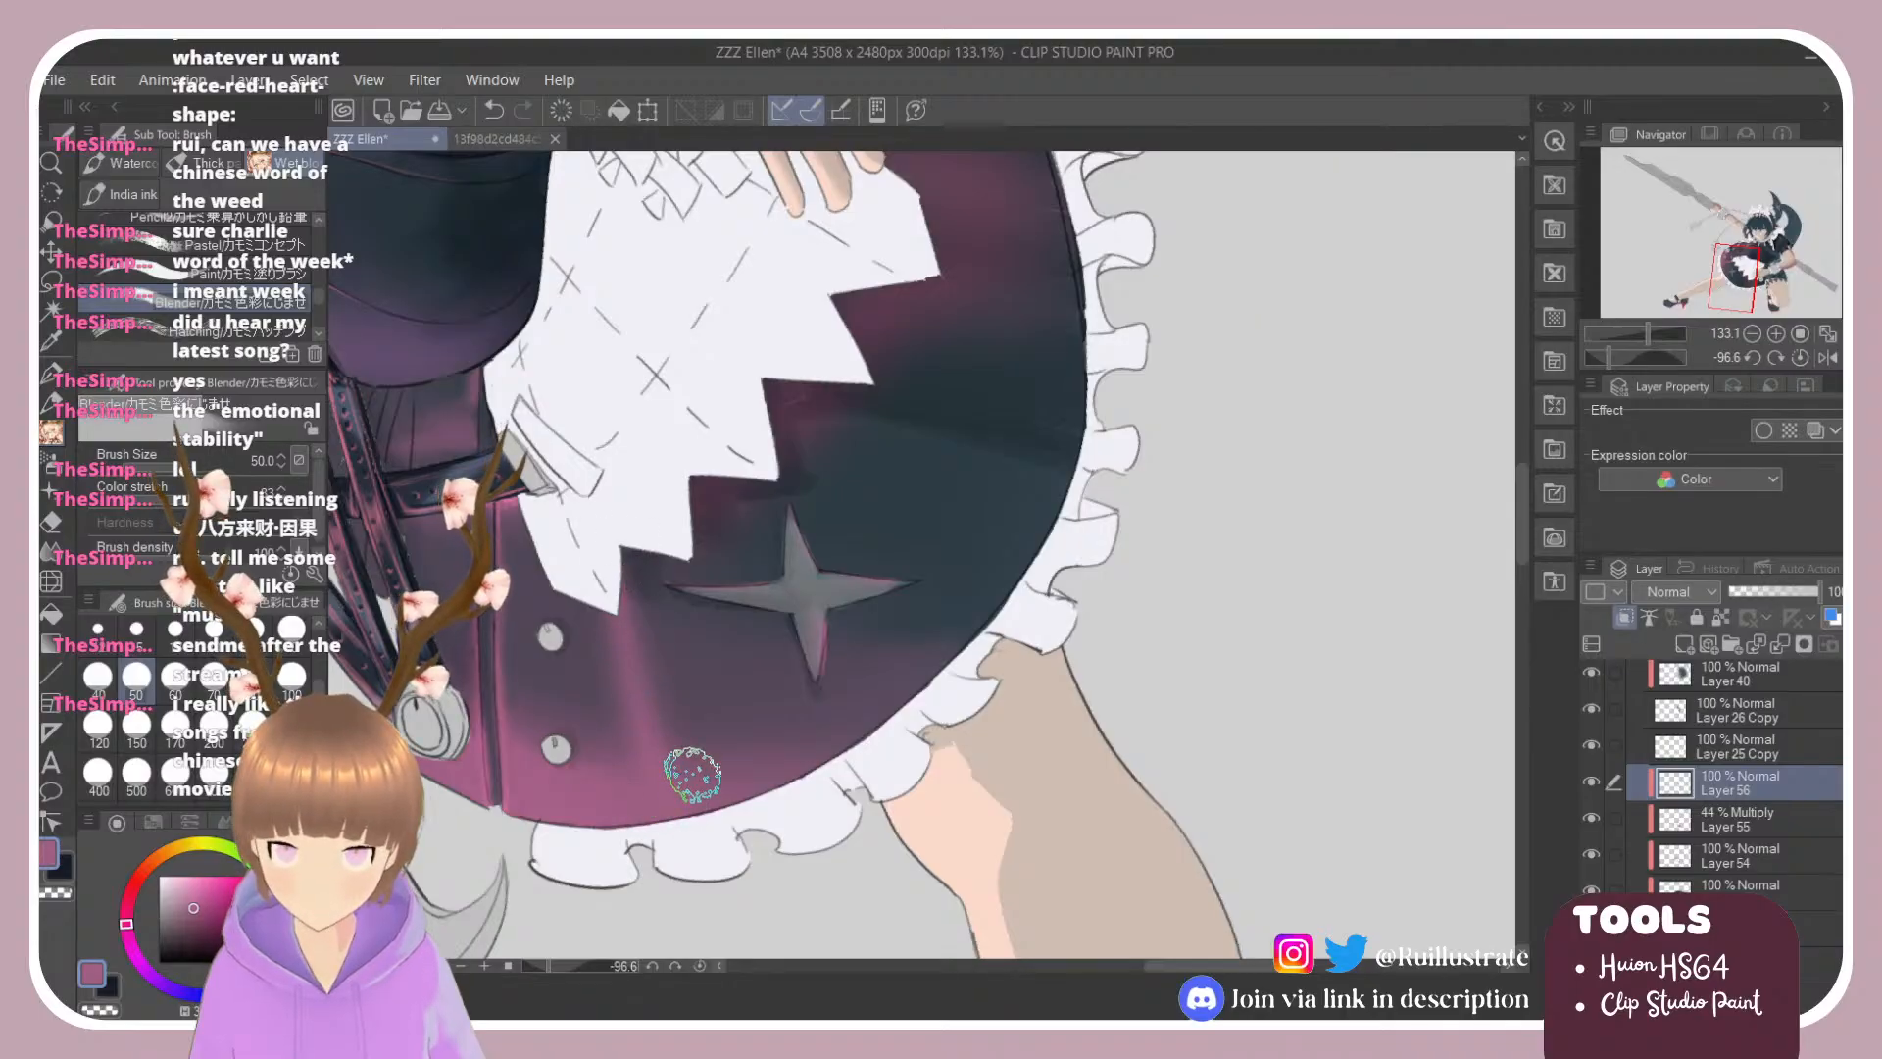
# Step: Sample a brighter pink and paint a thin highlight along the skirt fold down to the hem with the size 20 Paint brush
pyautogui.press('alt')
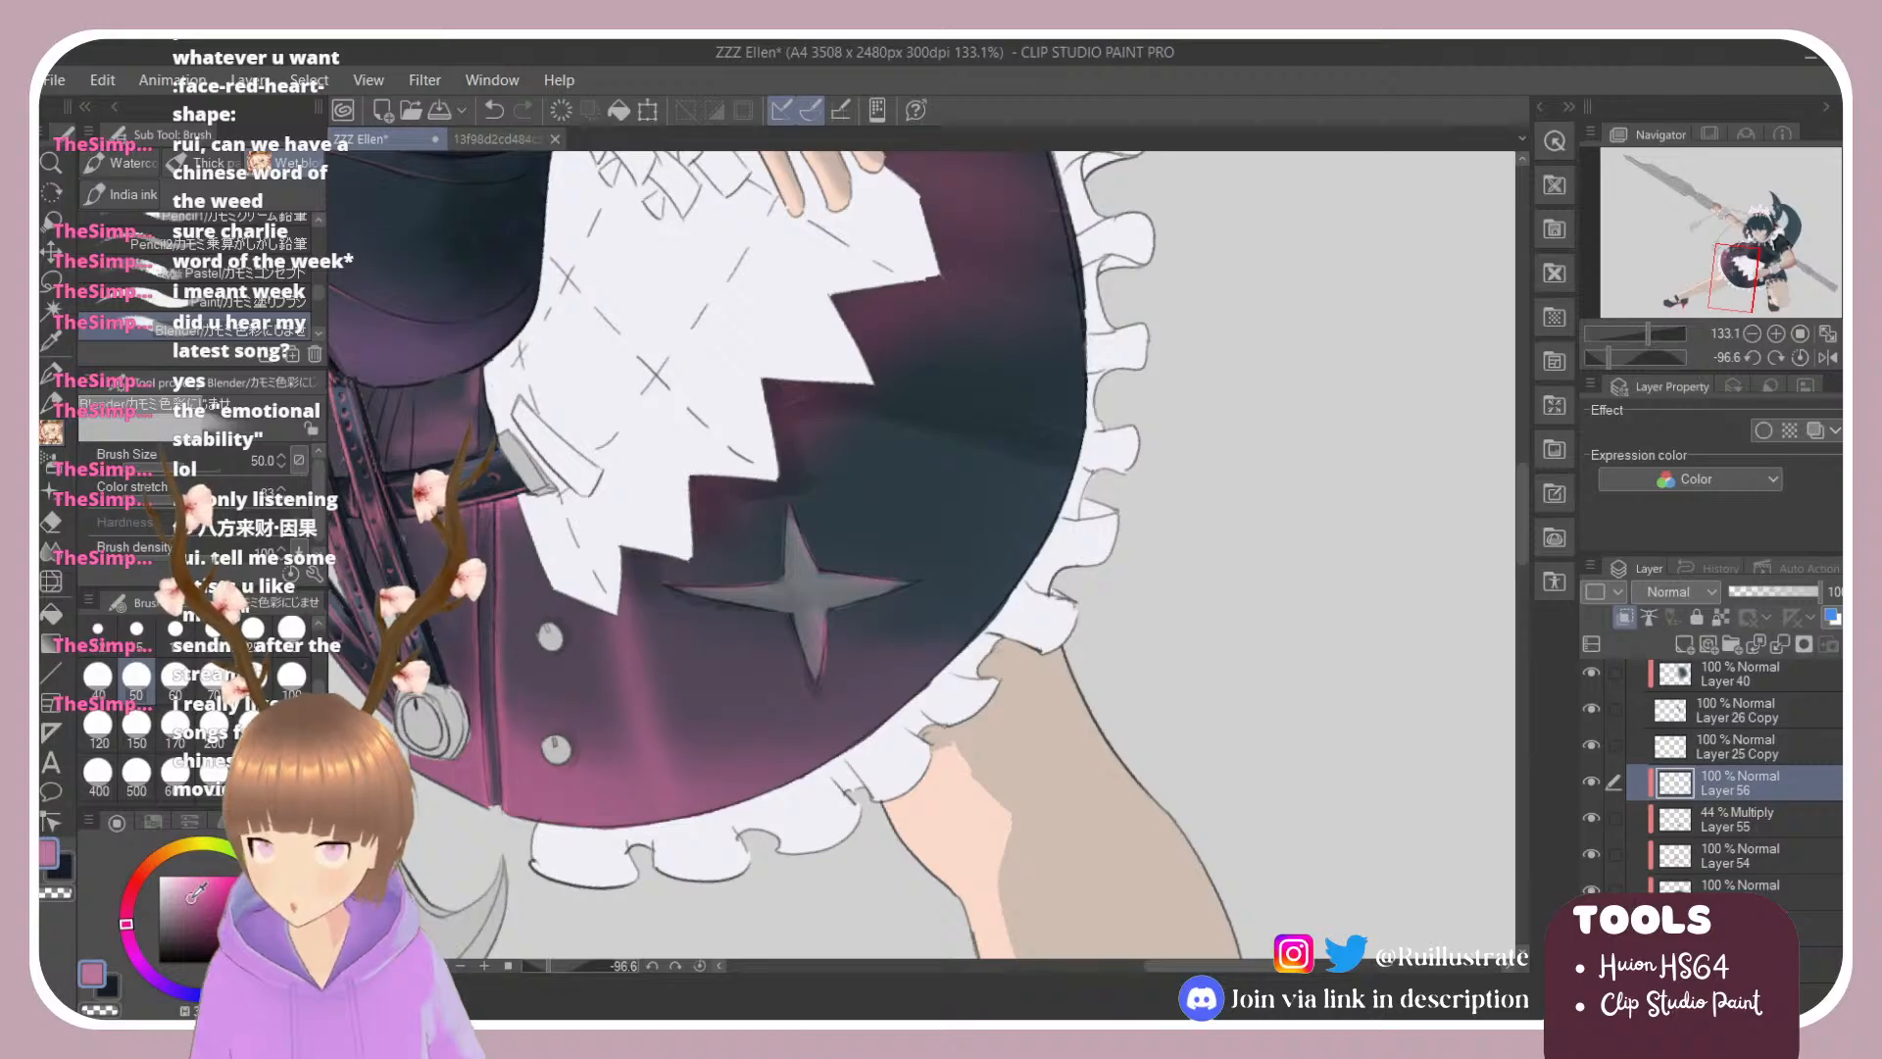
pyautogui.press('alt')
pyautogui.click(196, 301)
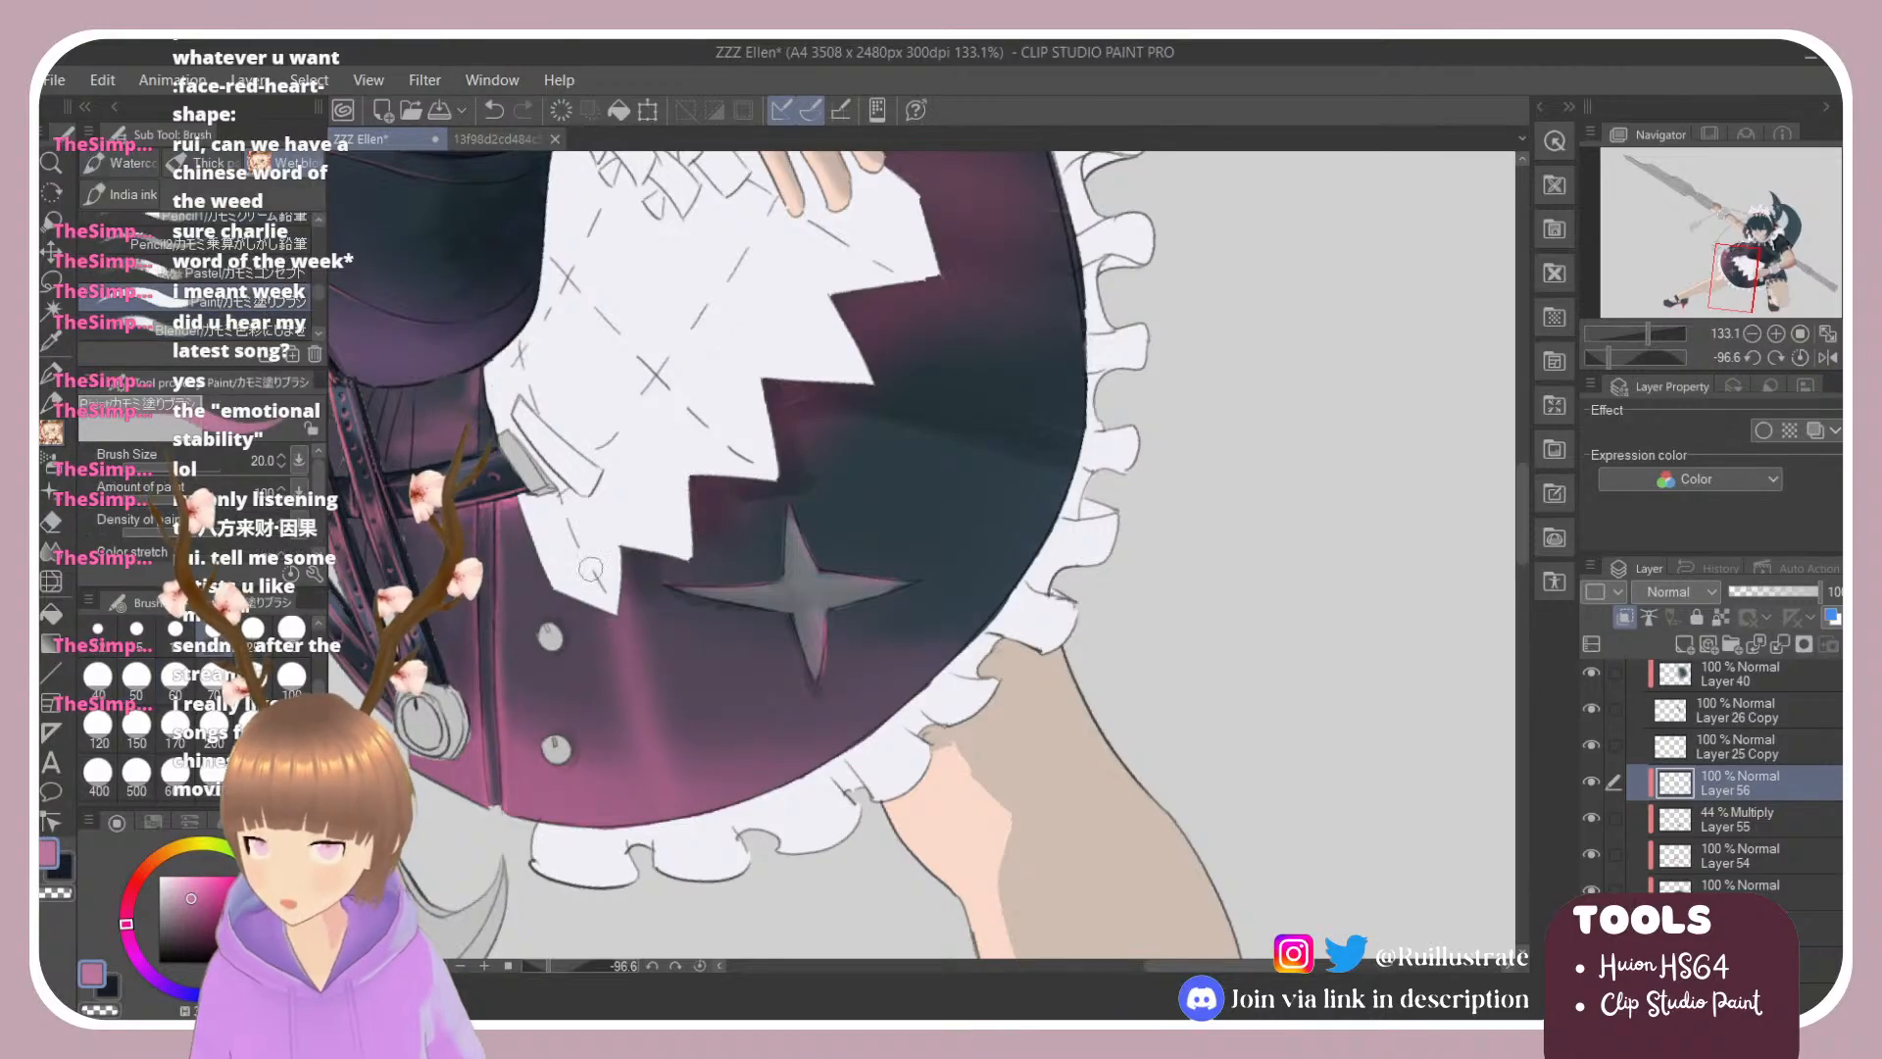
pyautogui.moveTo(609, 588); pyautogui.dragTo(663, 780)
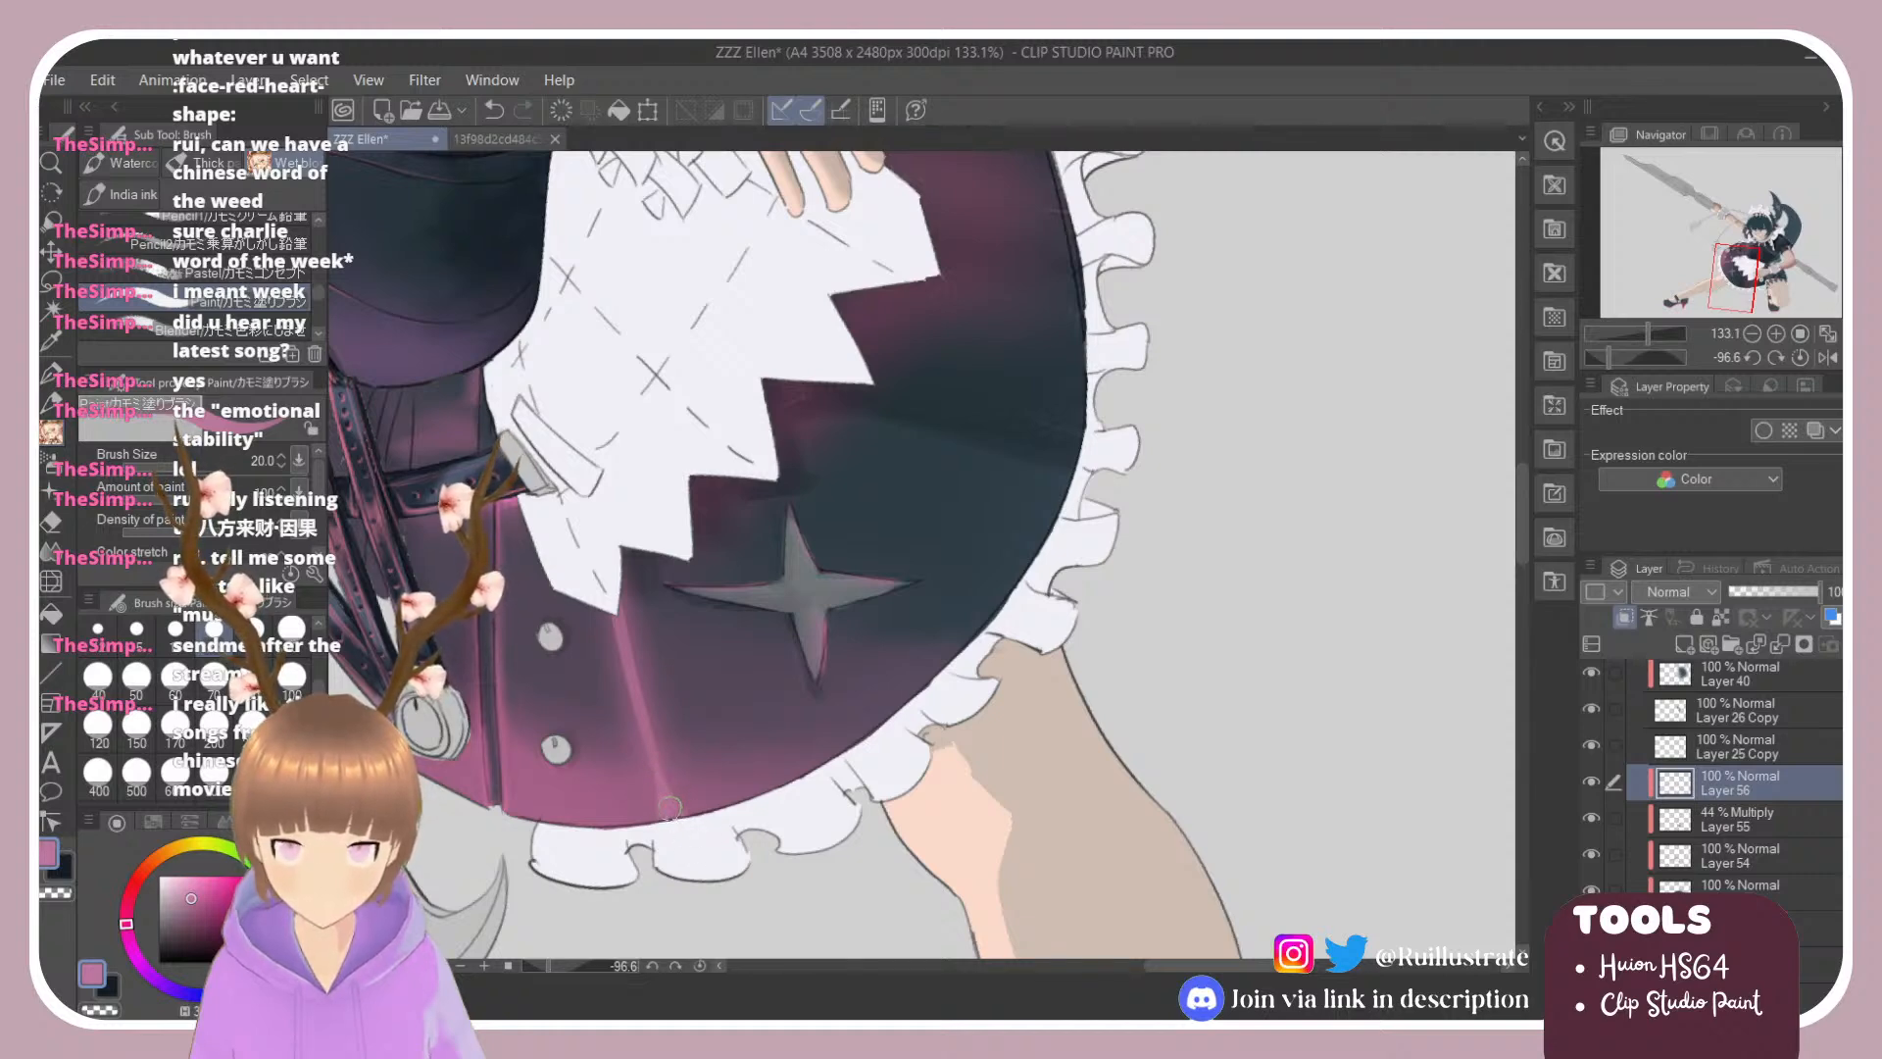
pyautogui.moveTo(678, 801); pyautogui.dragTo(573, 455)
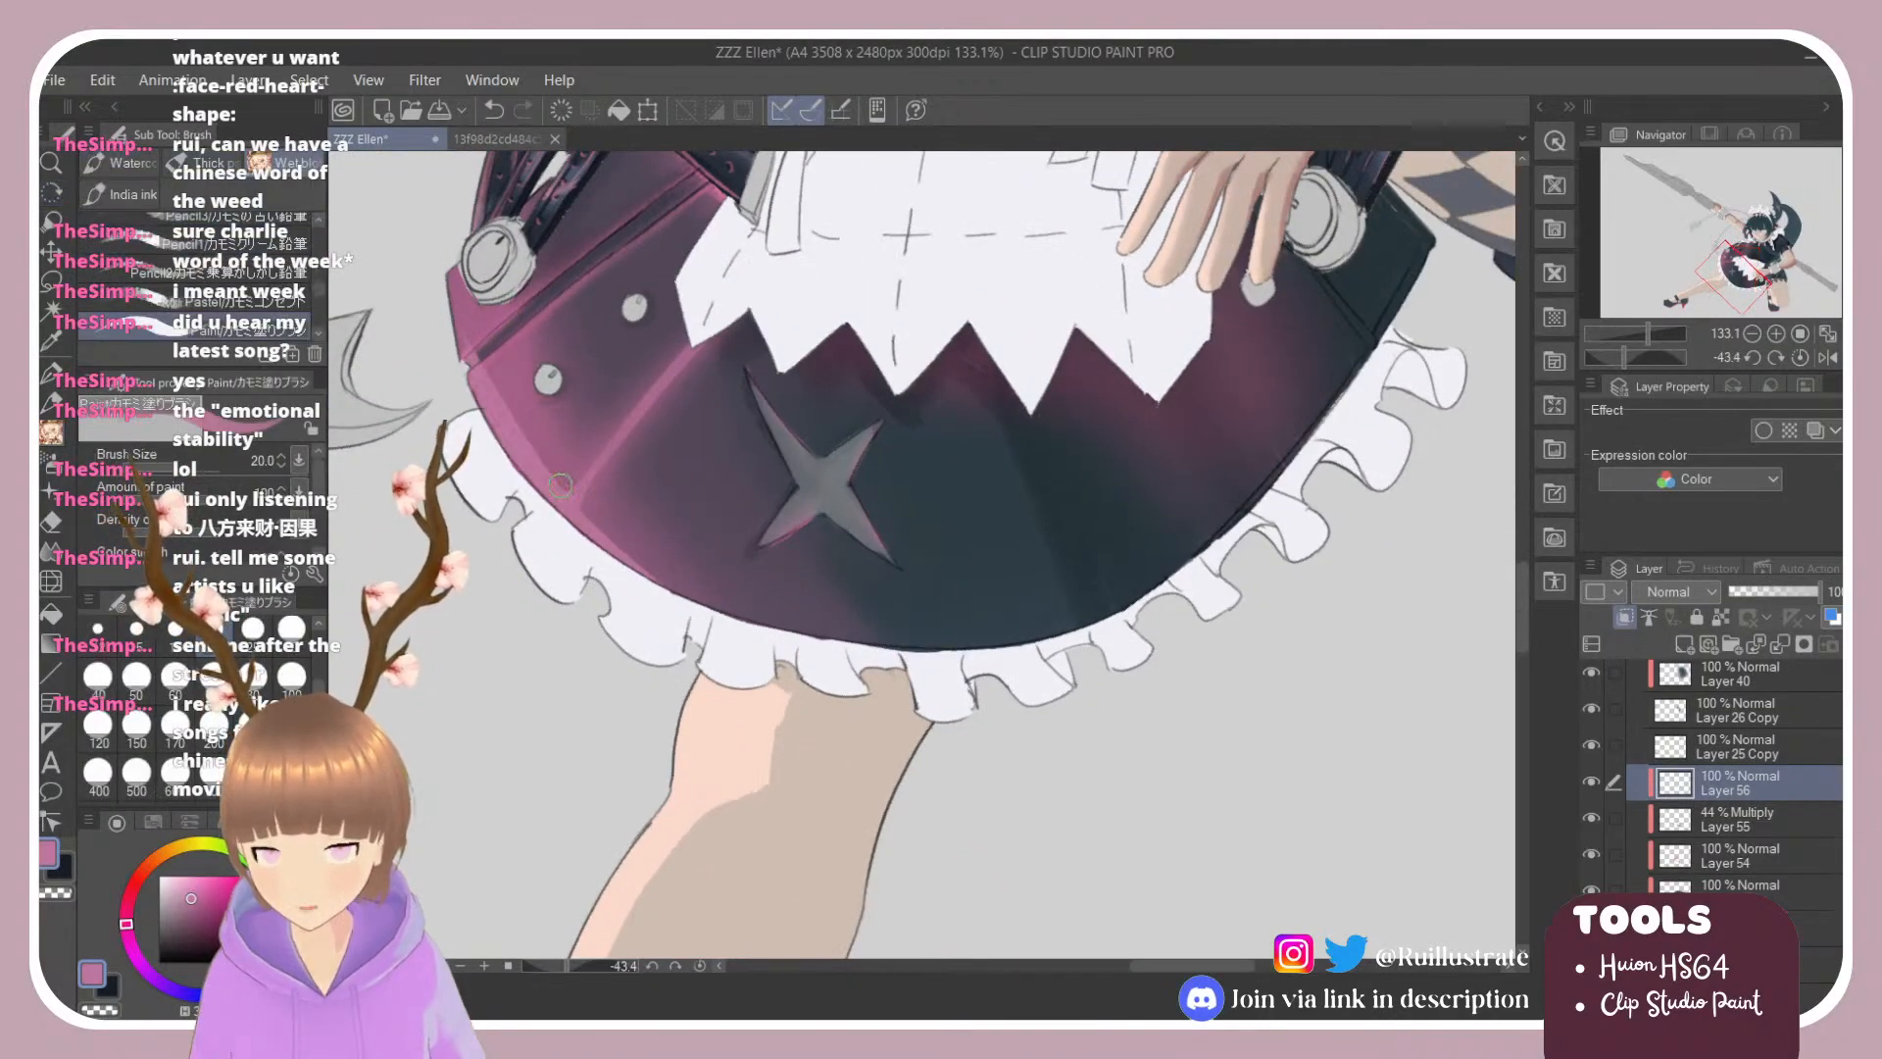
# Step: Refine the pink highlights along the skirt's fold and hem, alternating the size 10 soft Eraser with the size 20 Paint brush
pyautogui.press('e')
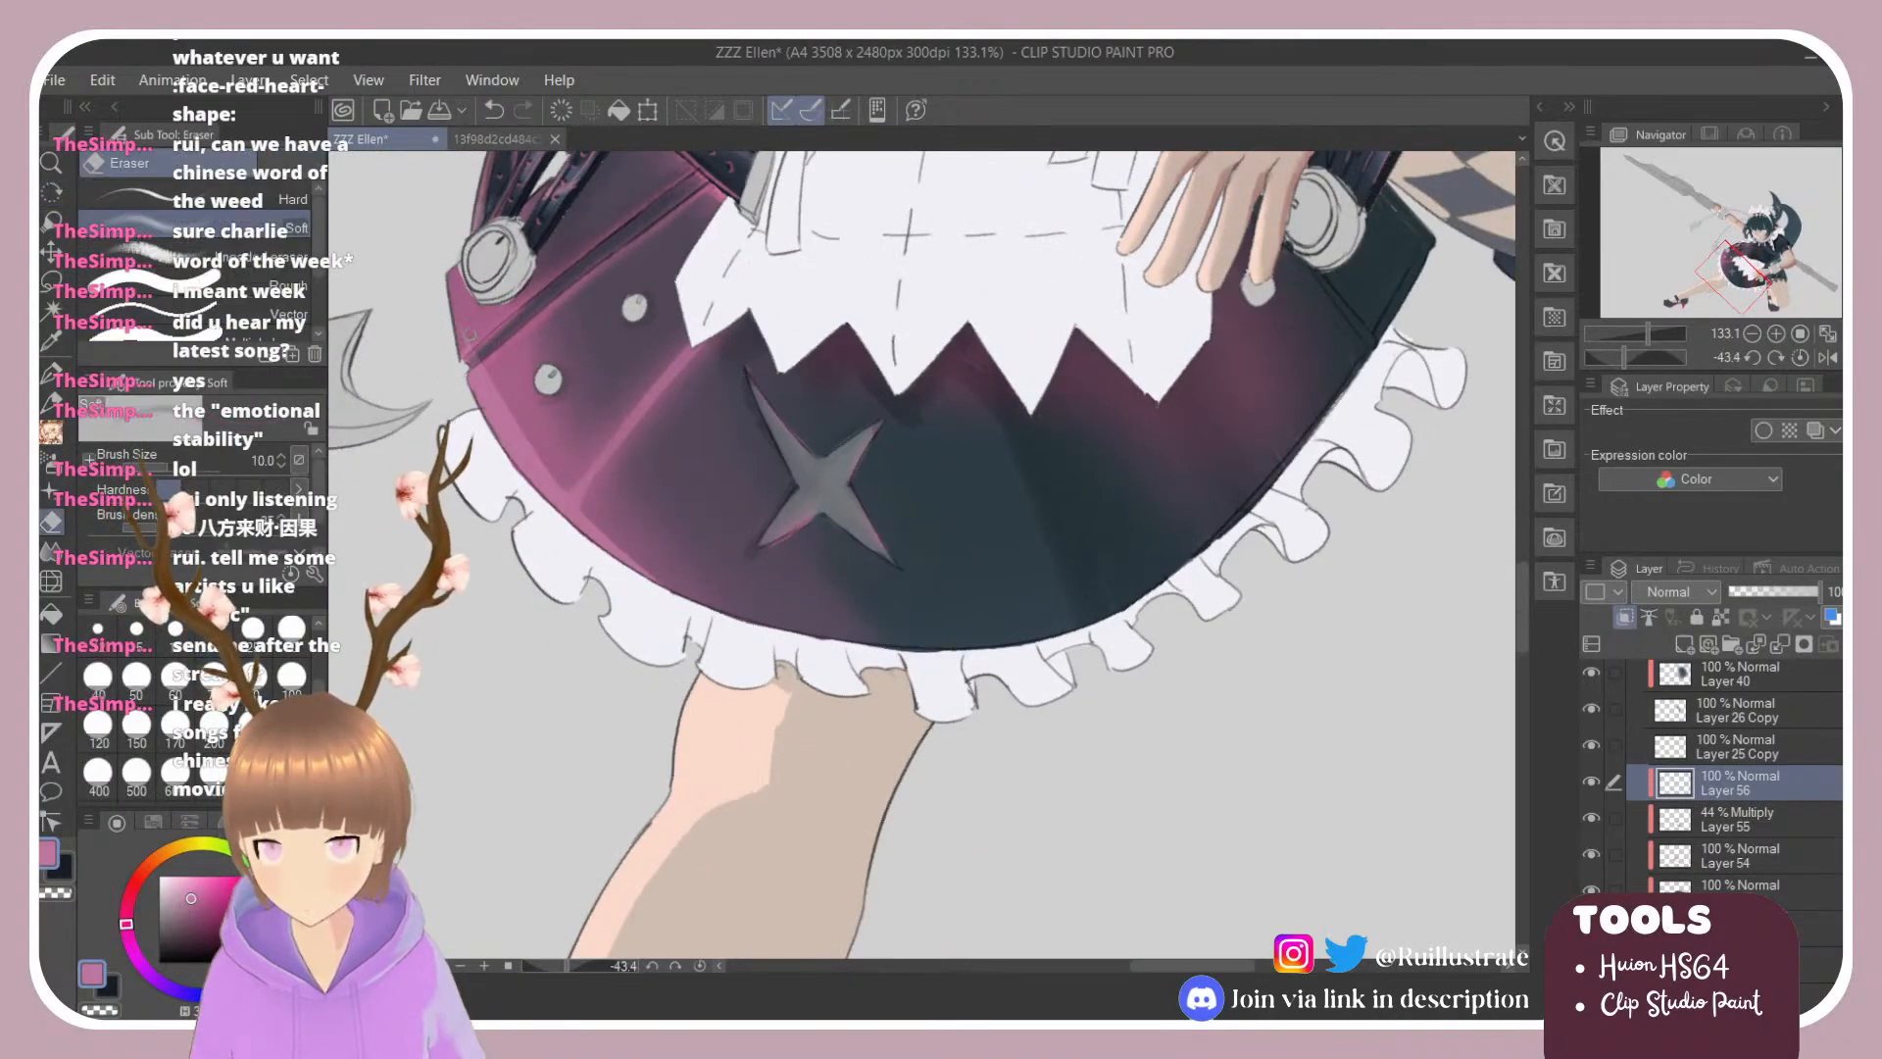
pyautogui.press('b')
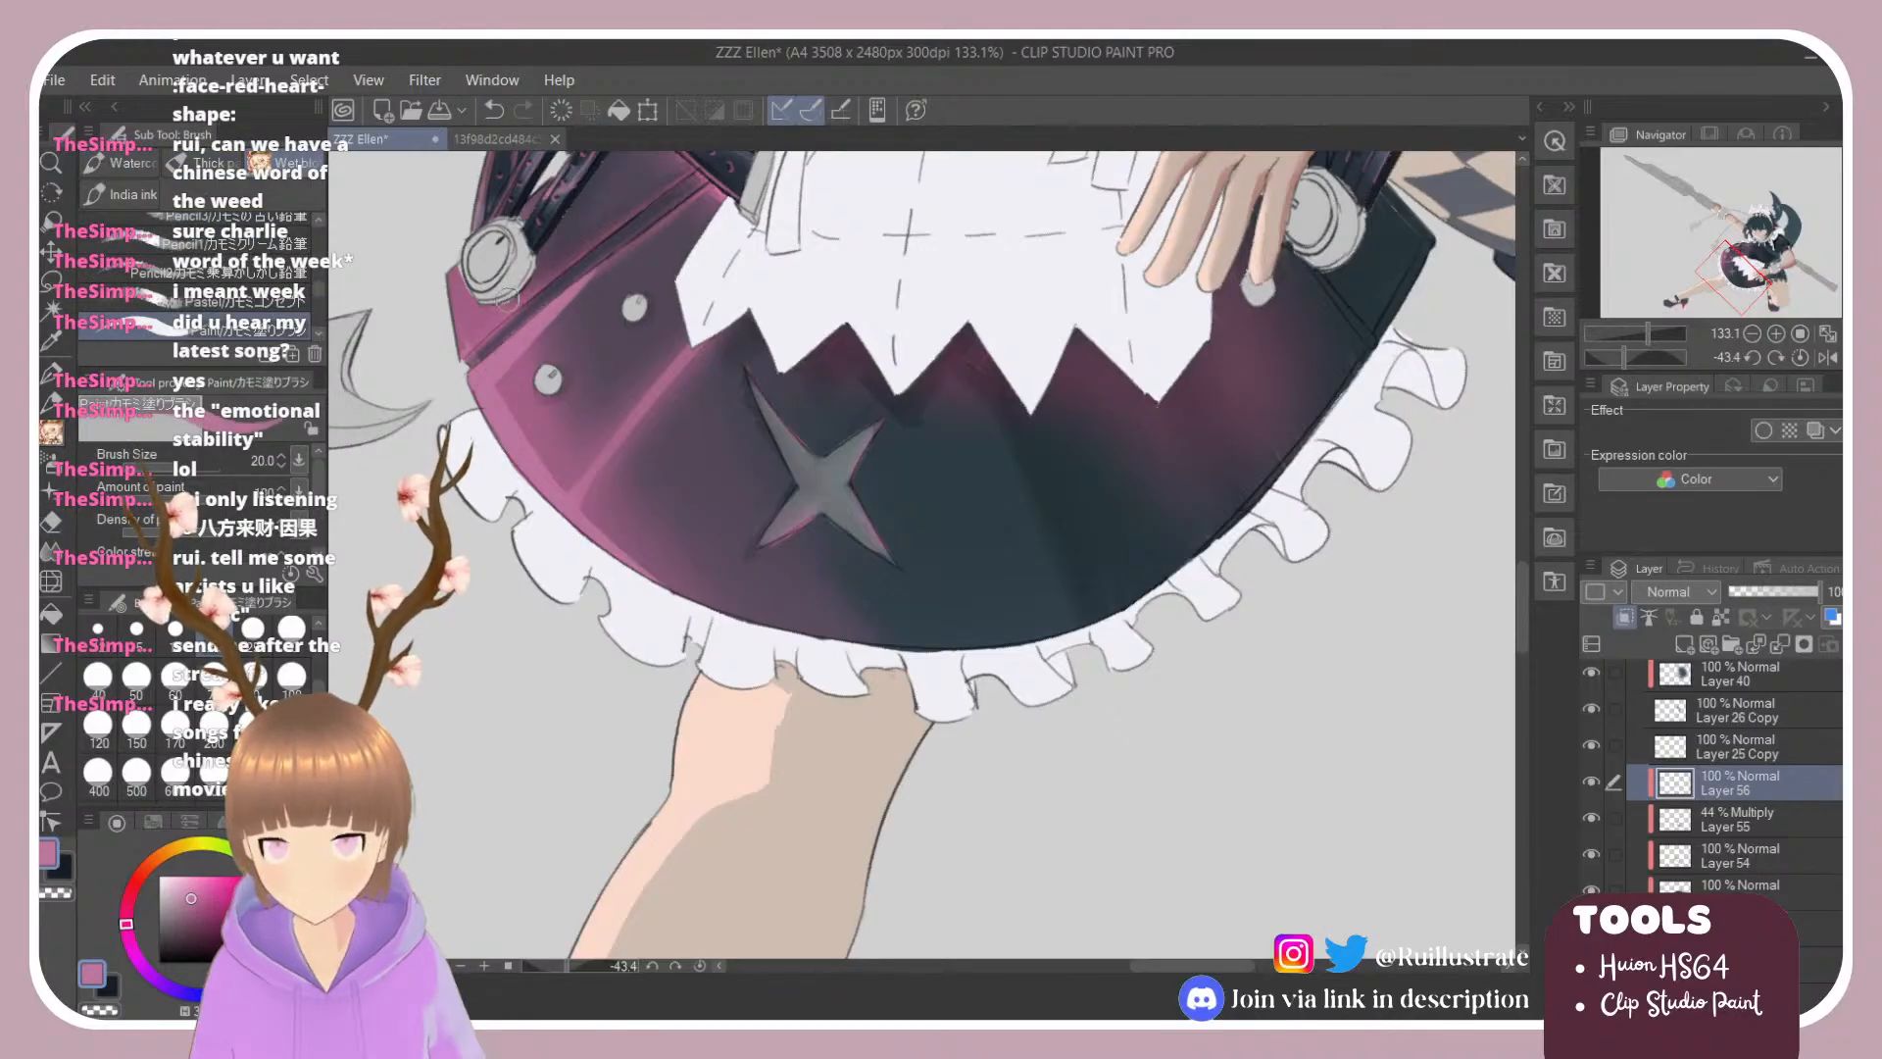
pyautogui.press('e')
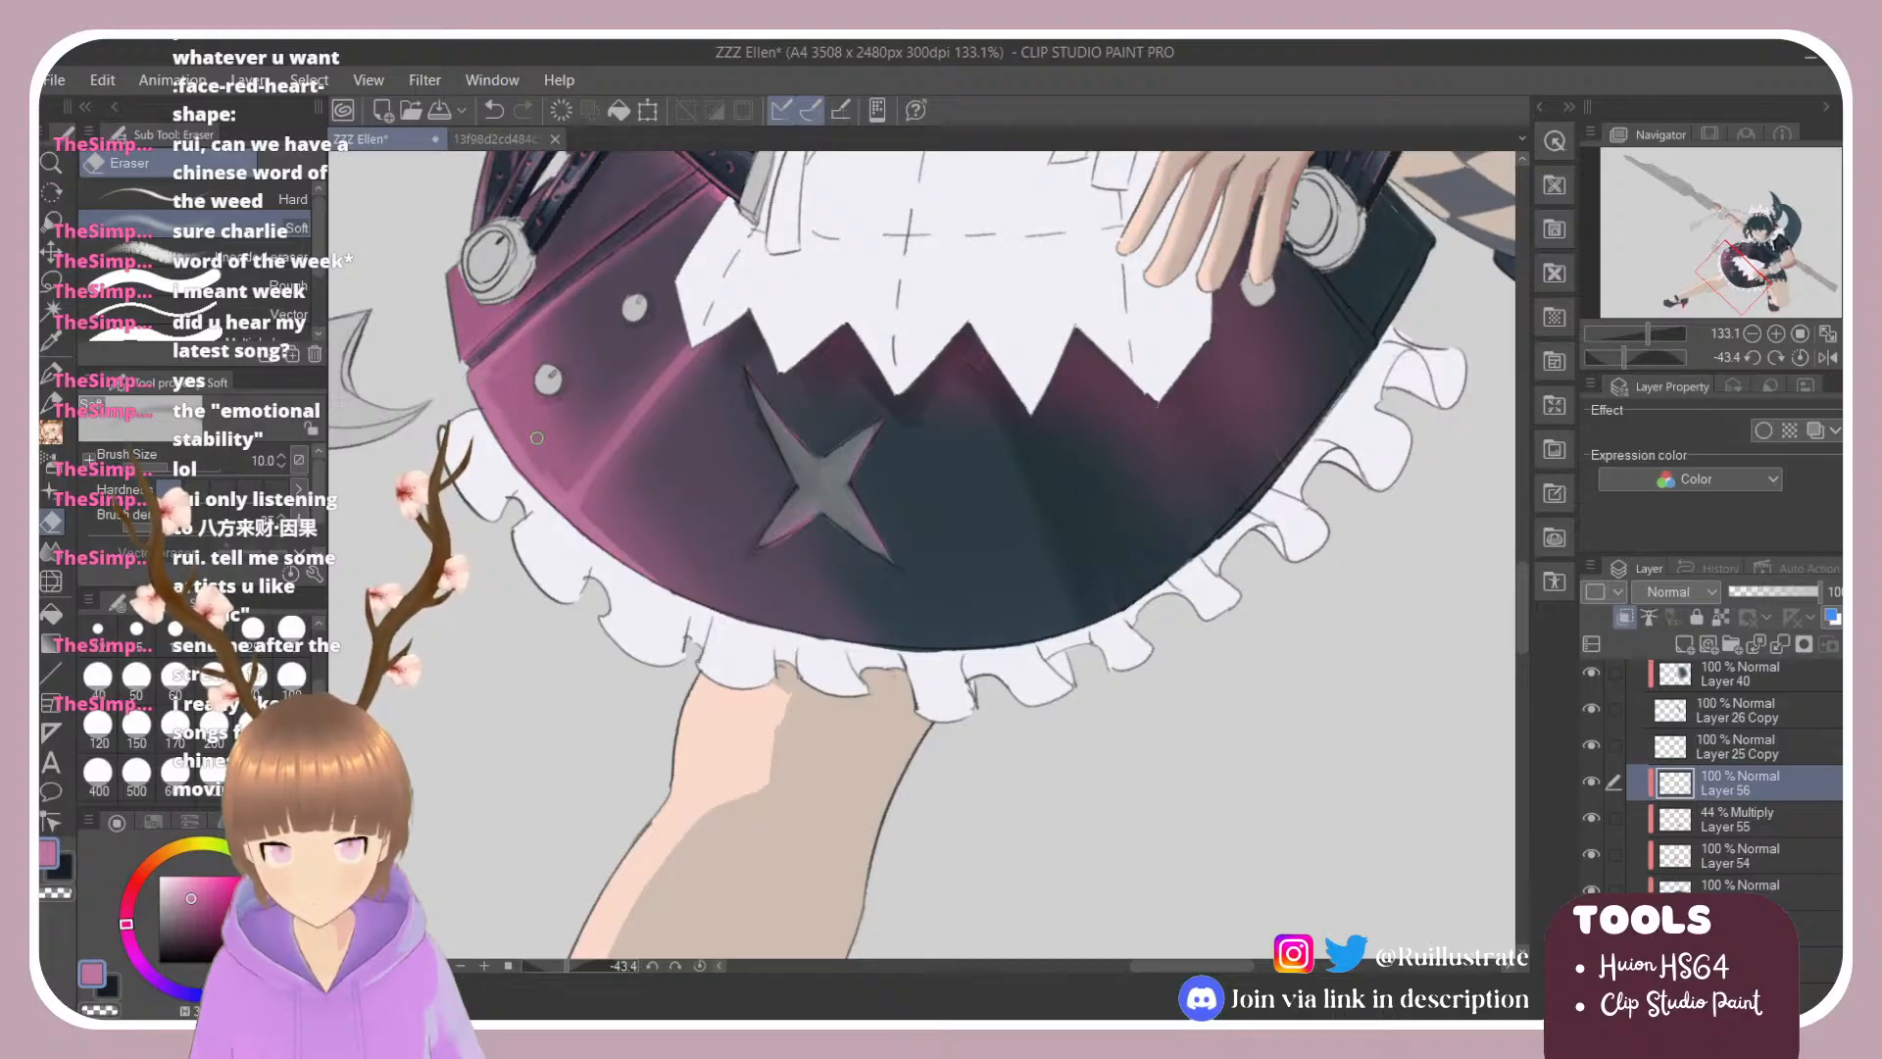
pyautogui.press('b')
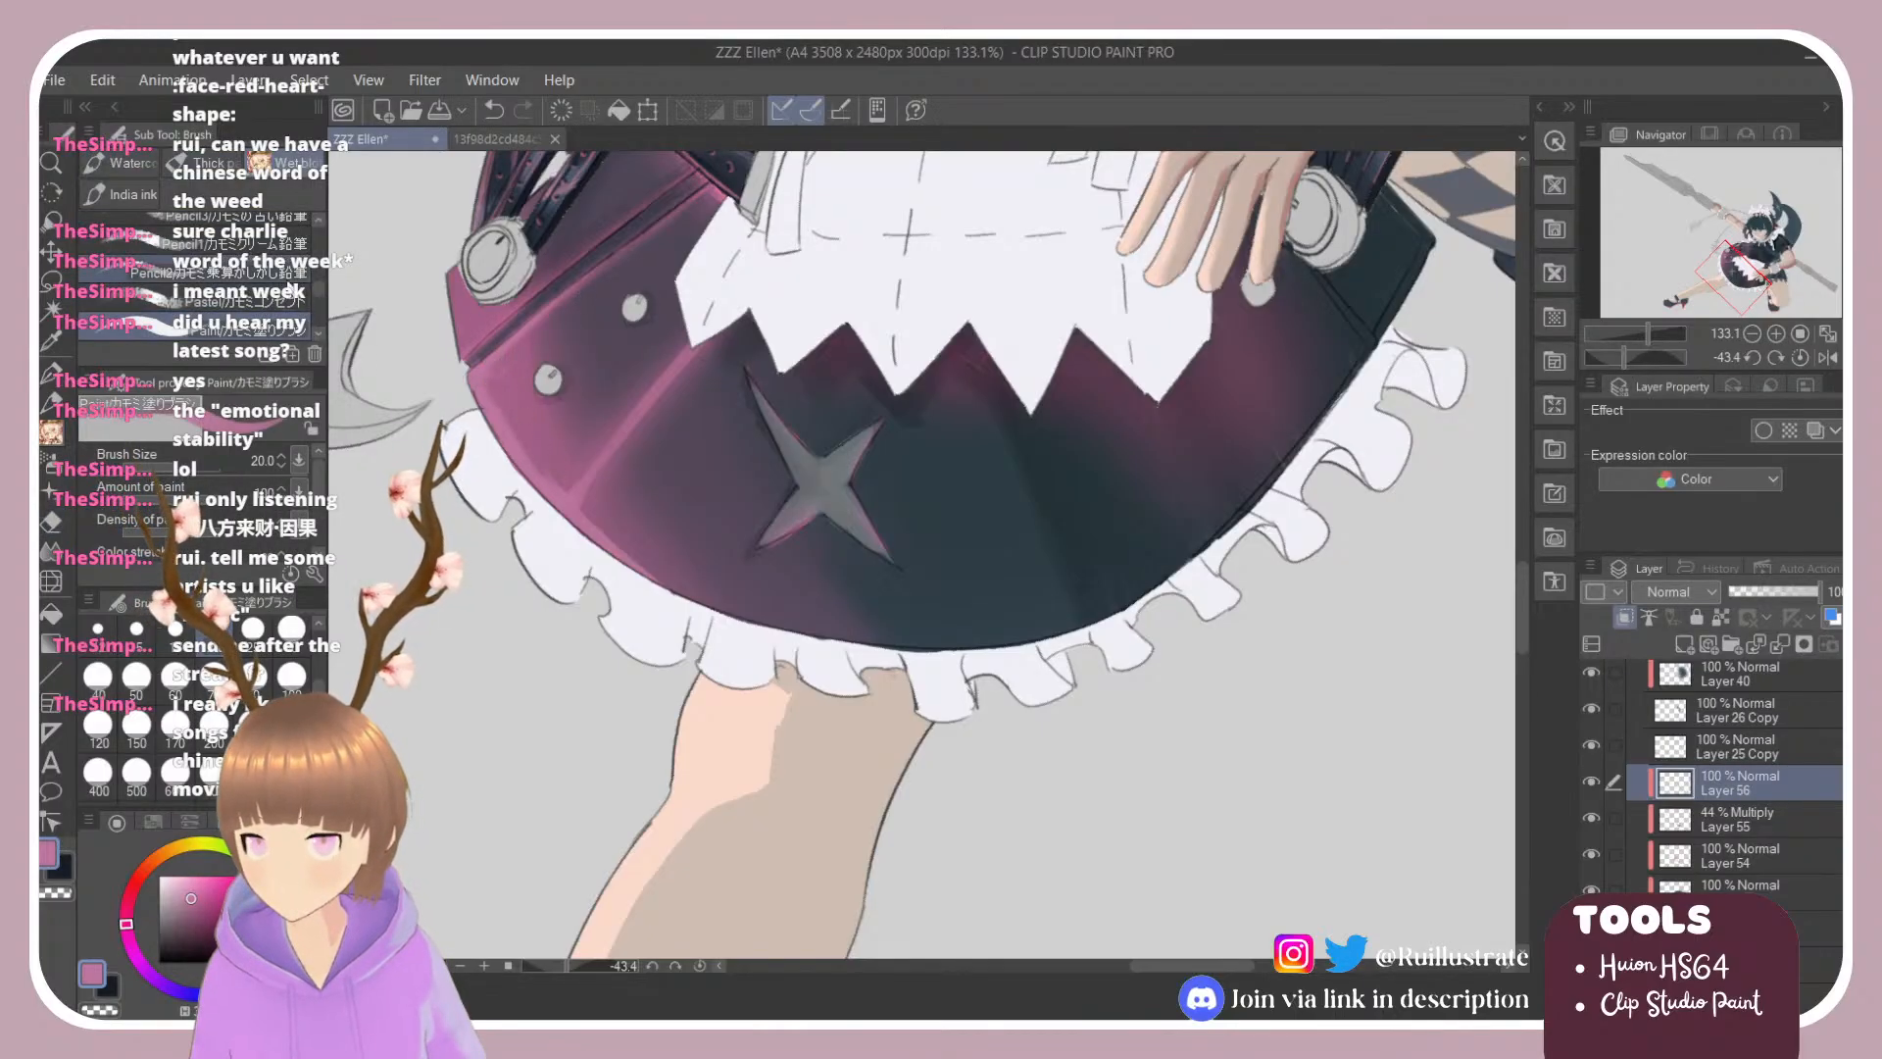
# Step: Soften the pink highlights near the skirt's fold and hem edge with the Blender brush at sizes 50 and 20
pyautogui.scroll(-2, 320, 302)
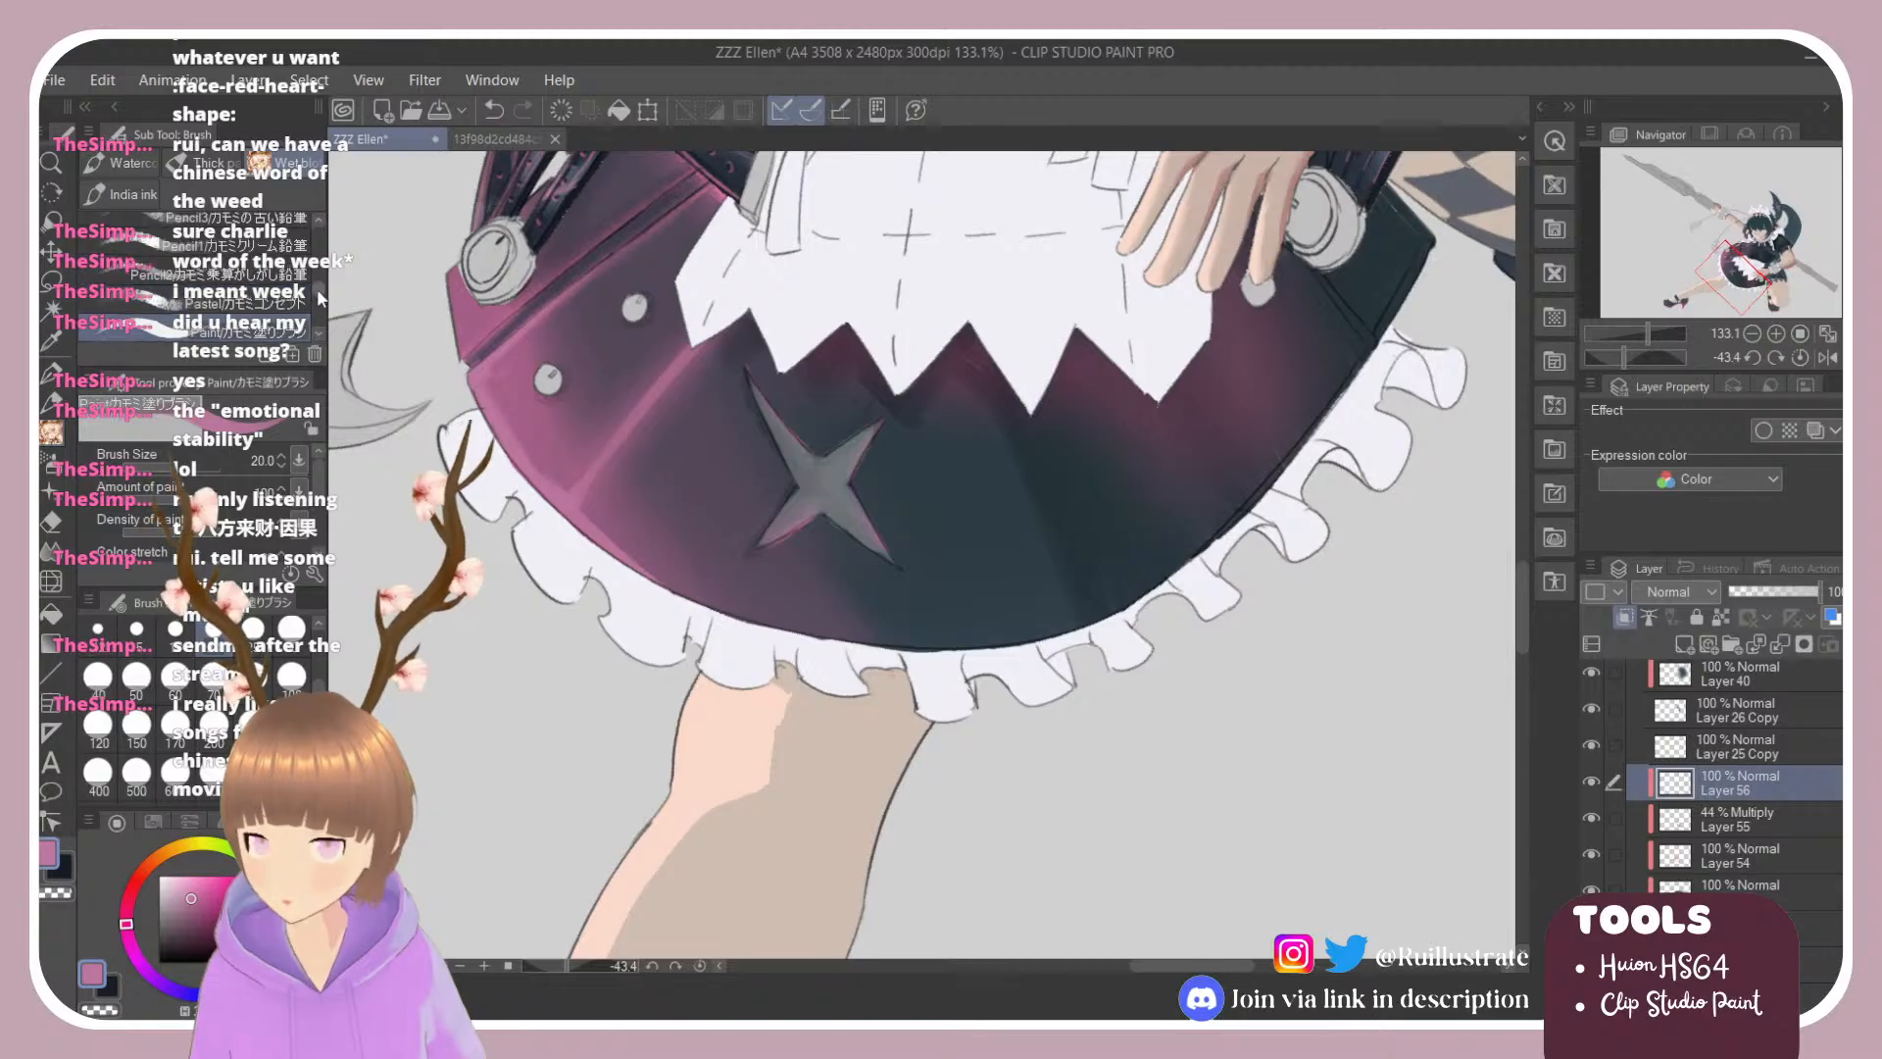
pyautogui.click(196, 329)
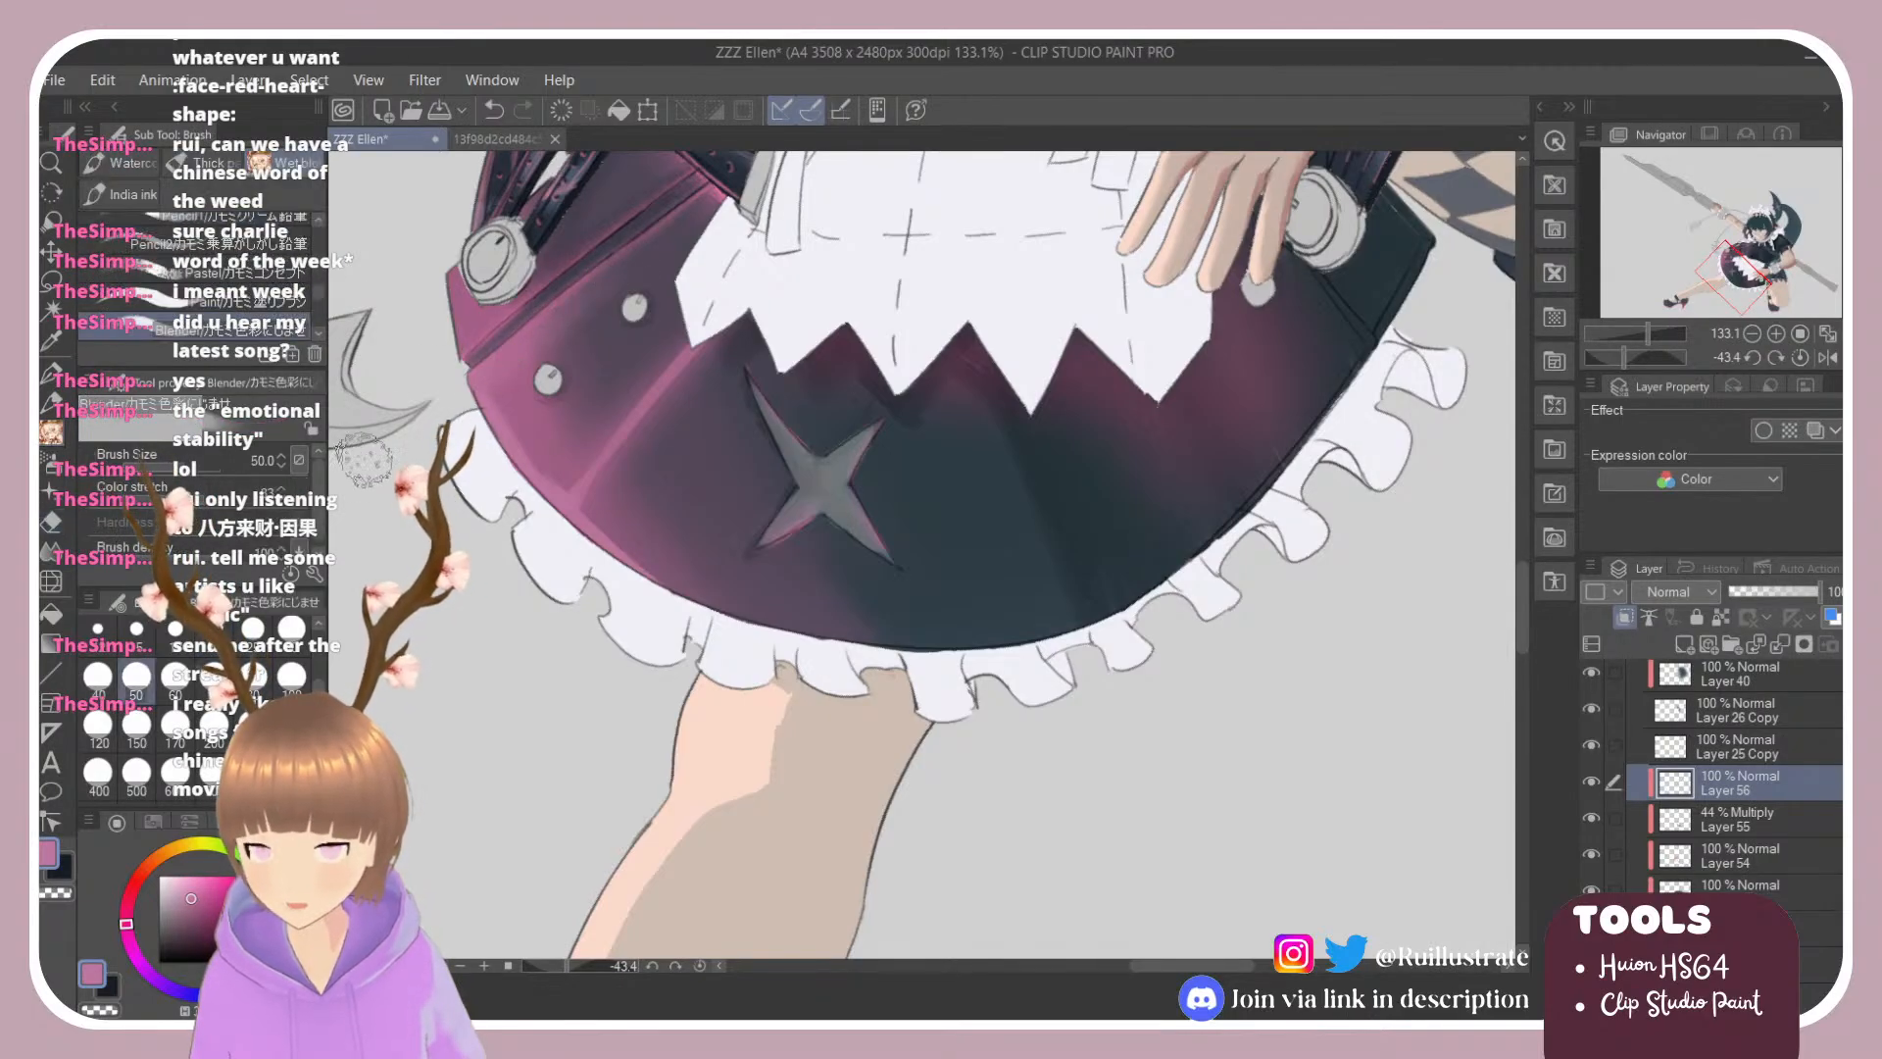
pyautogui.click(196, 300)
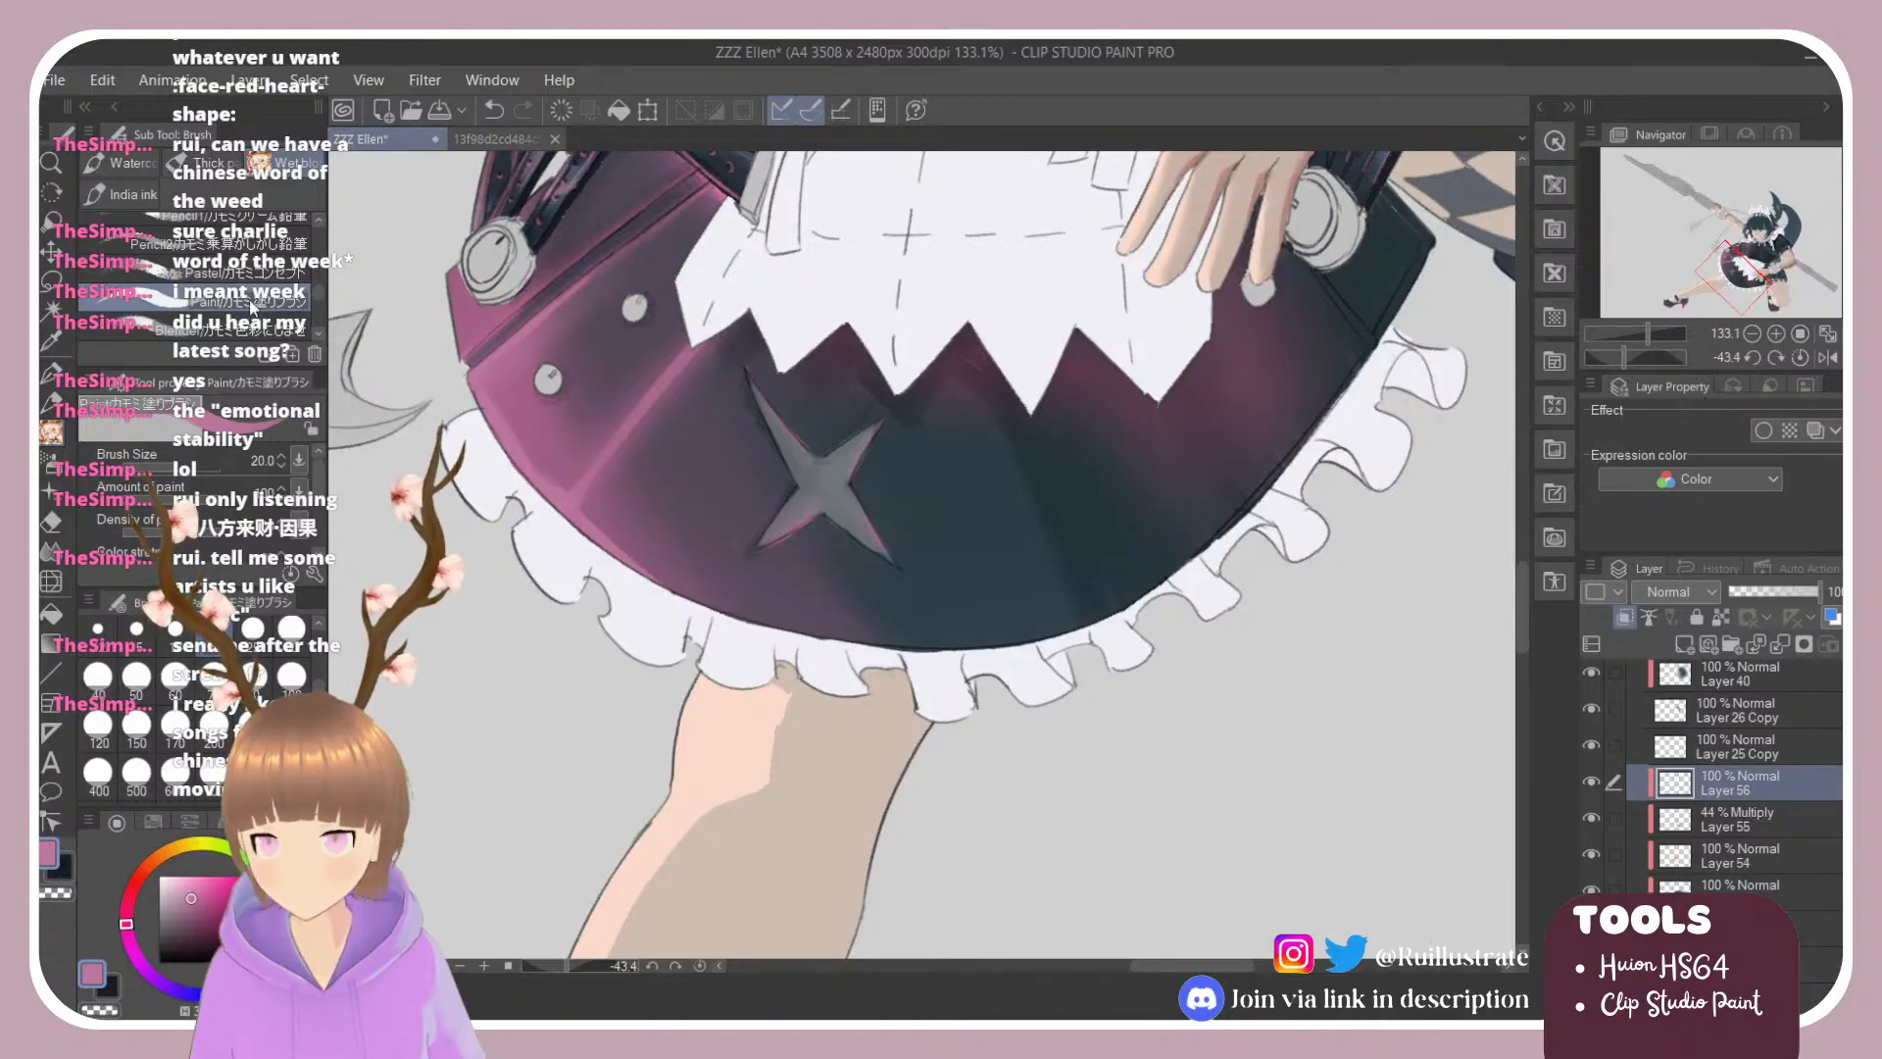
pyautogui.click(196, 329)
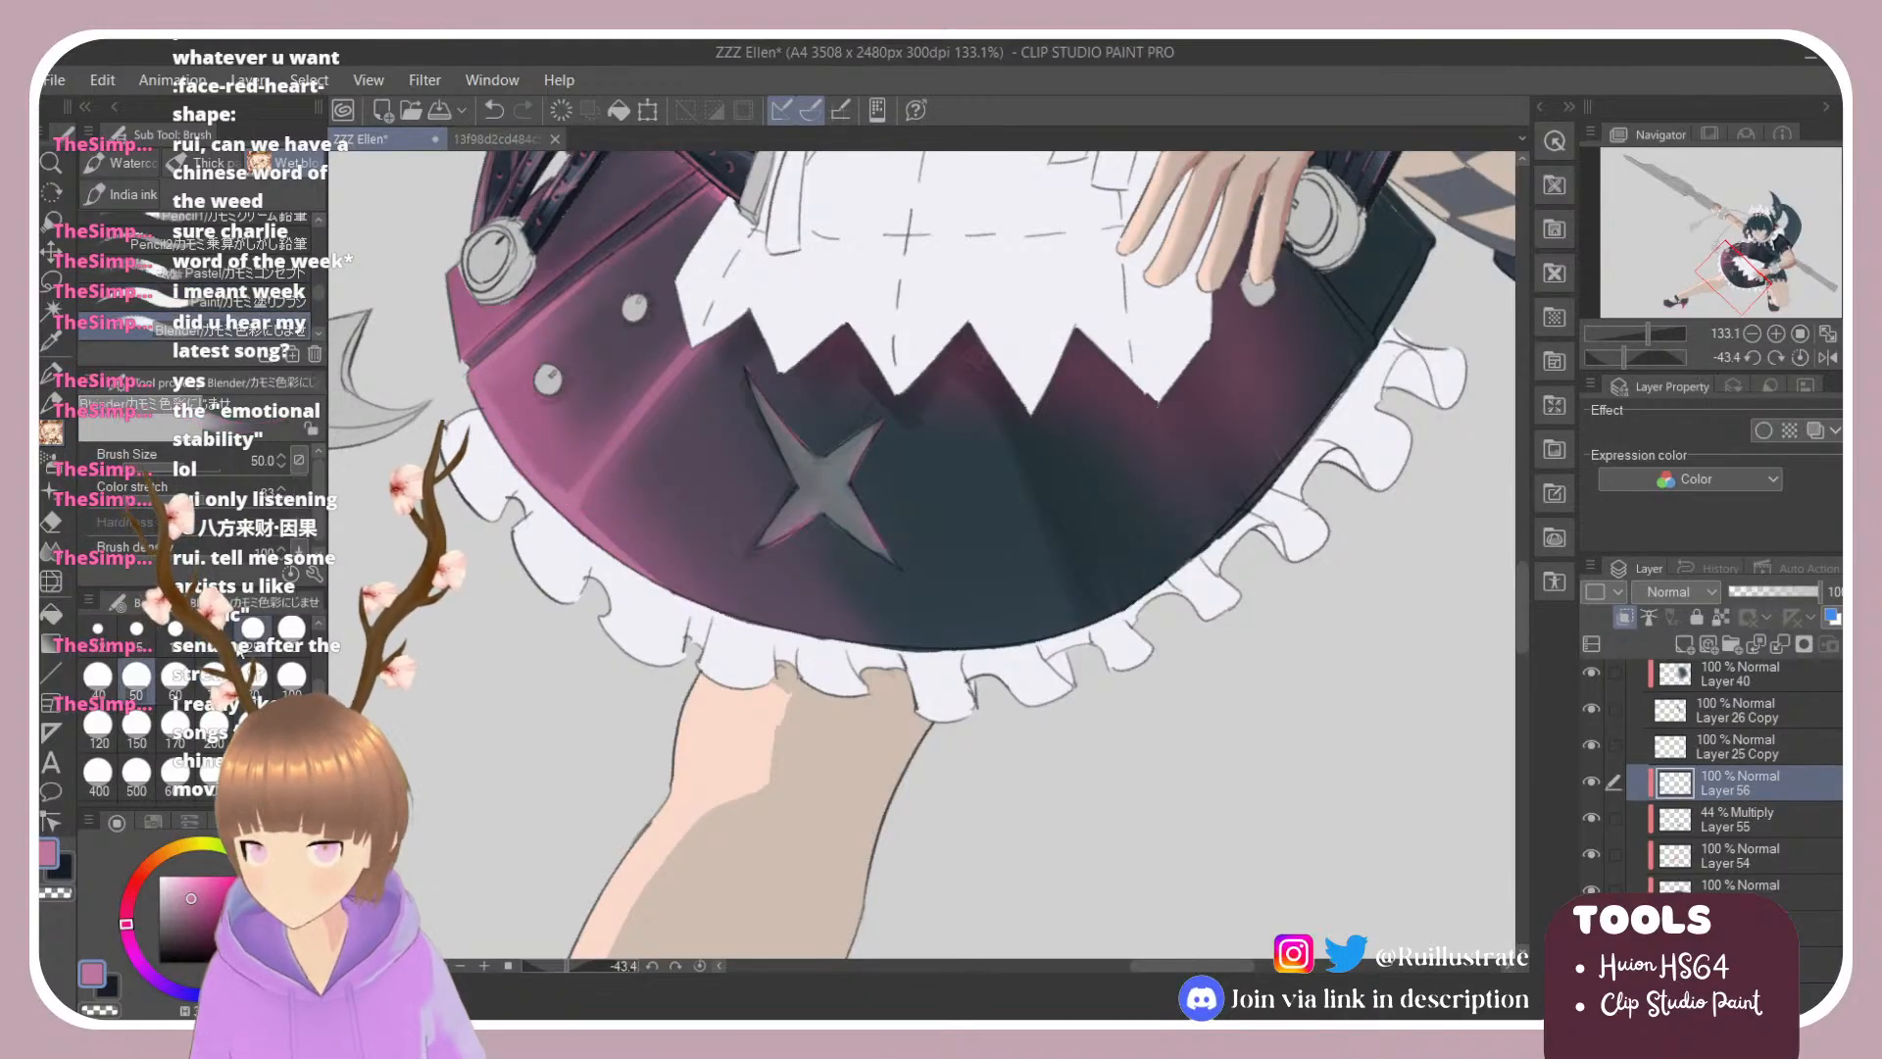
pyautogui.click(214, 632)
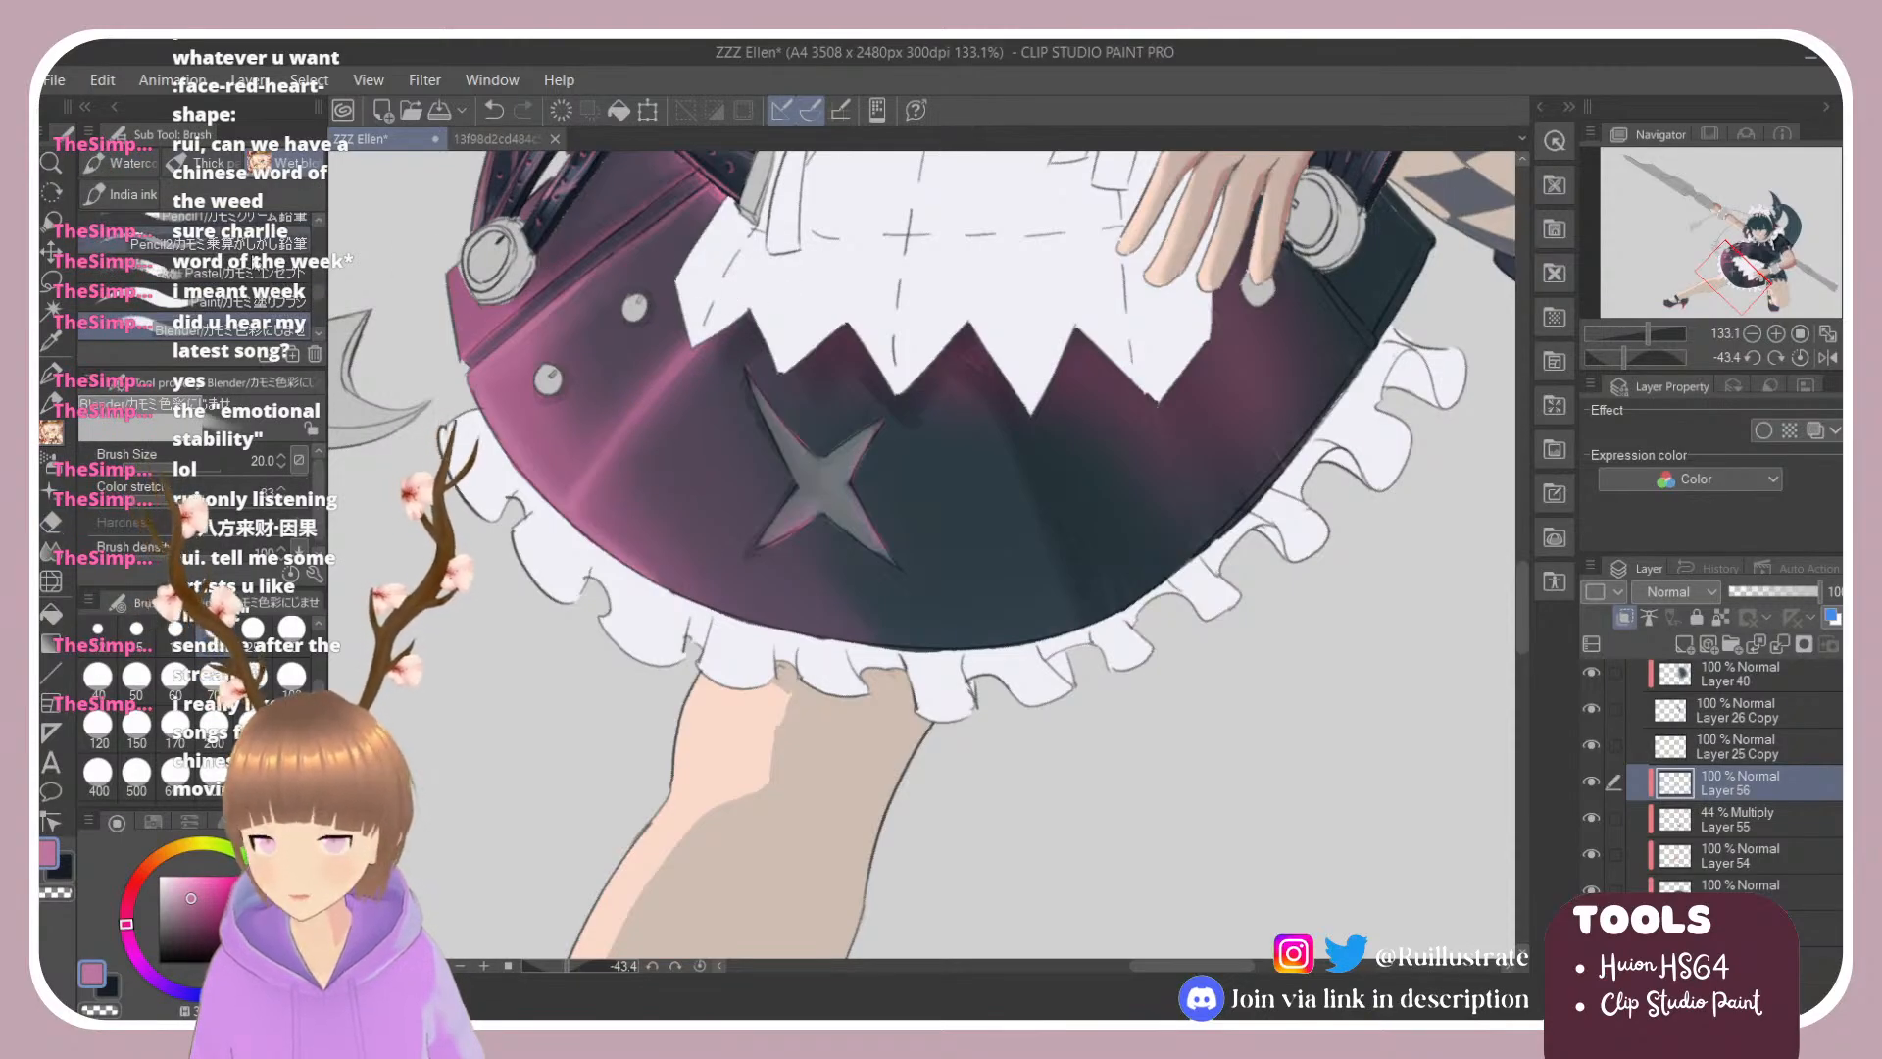
pyautogui.click(235, 301)
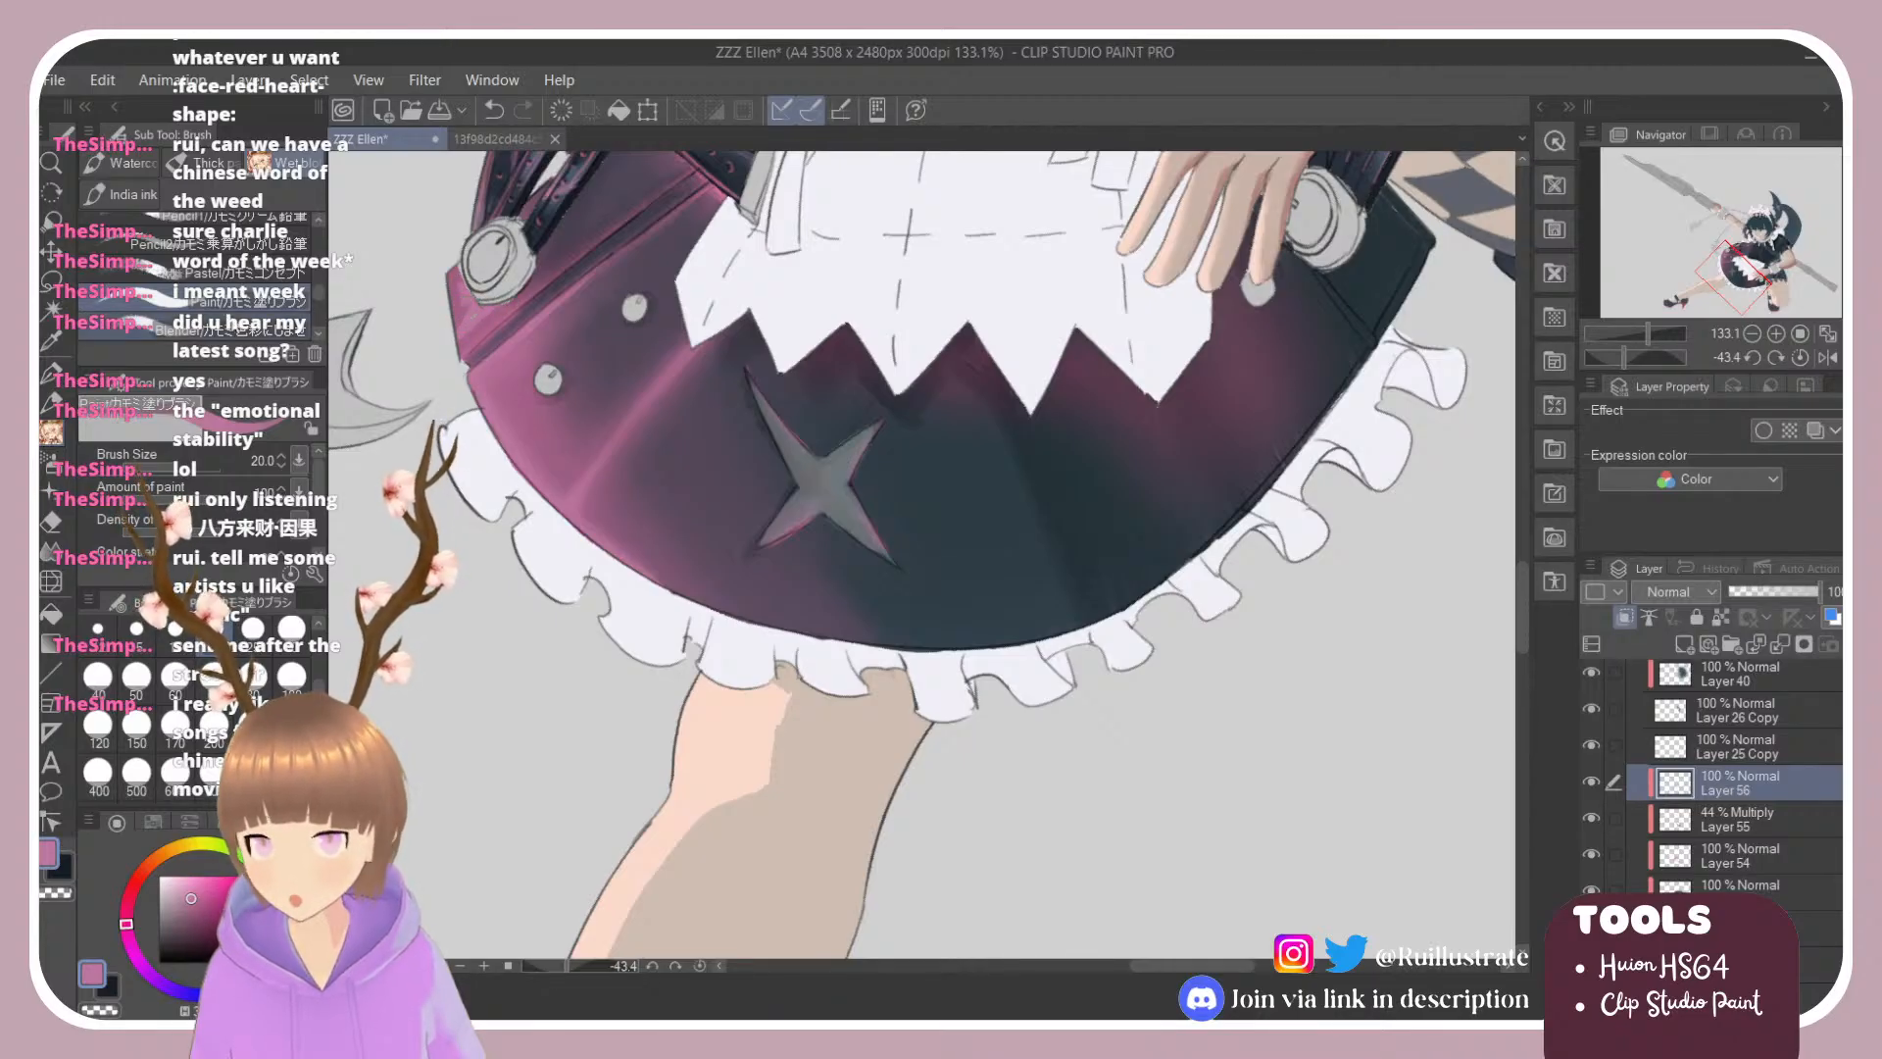
pyautogui.click(284, 327)
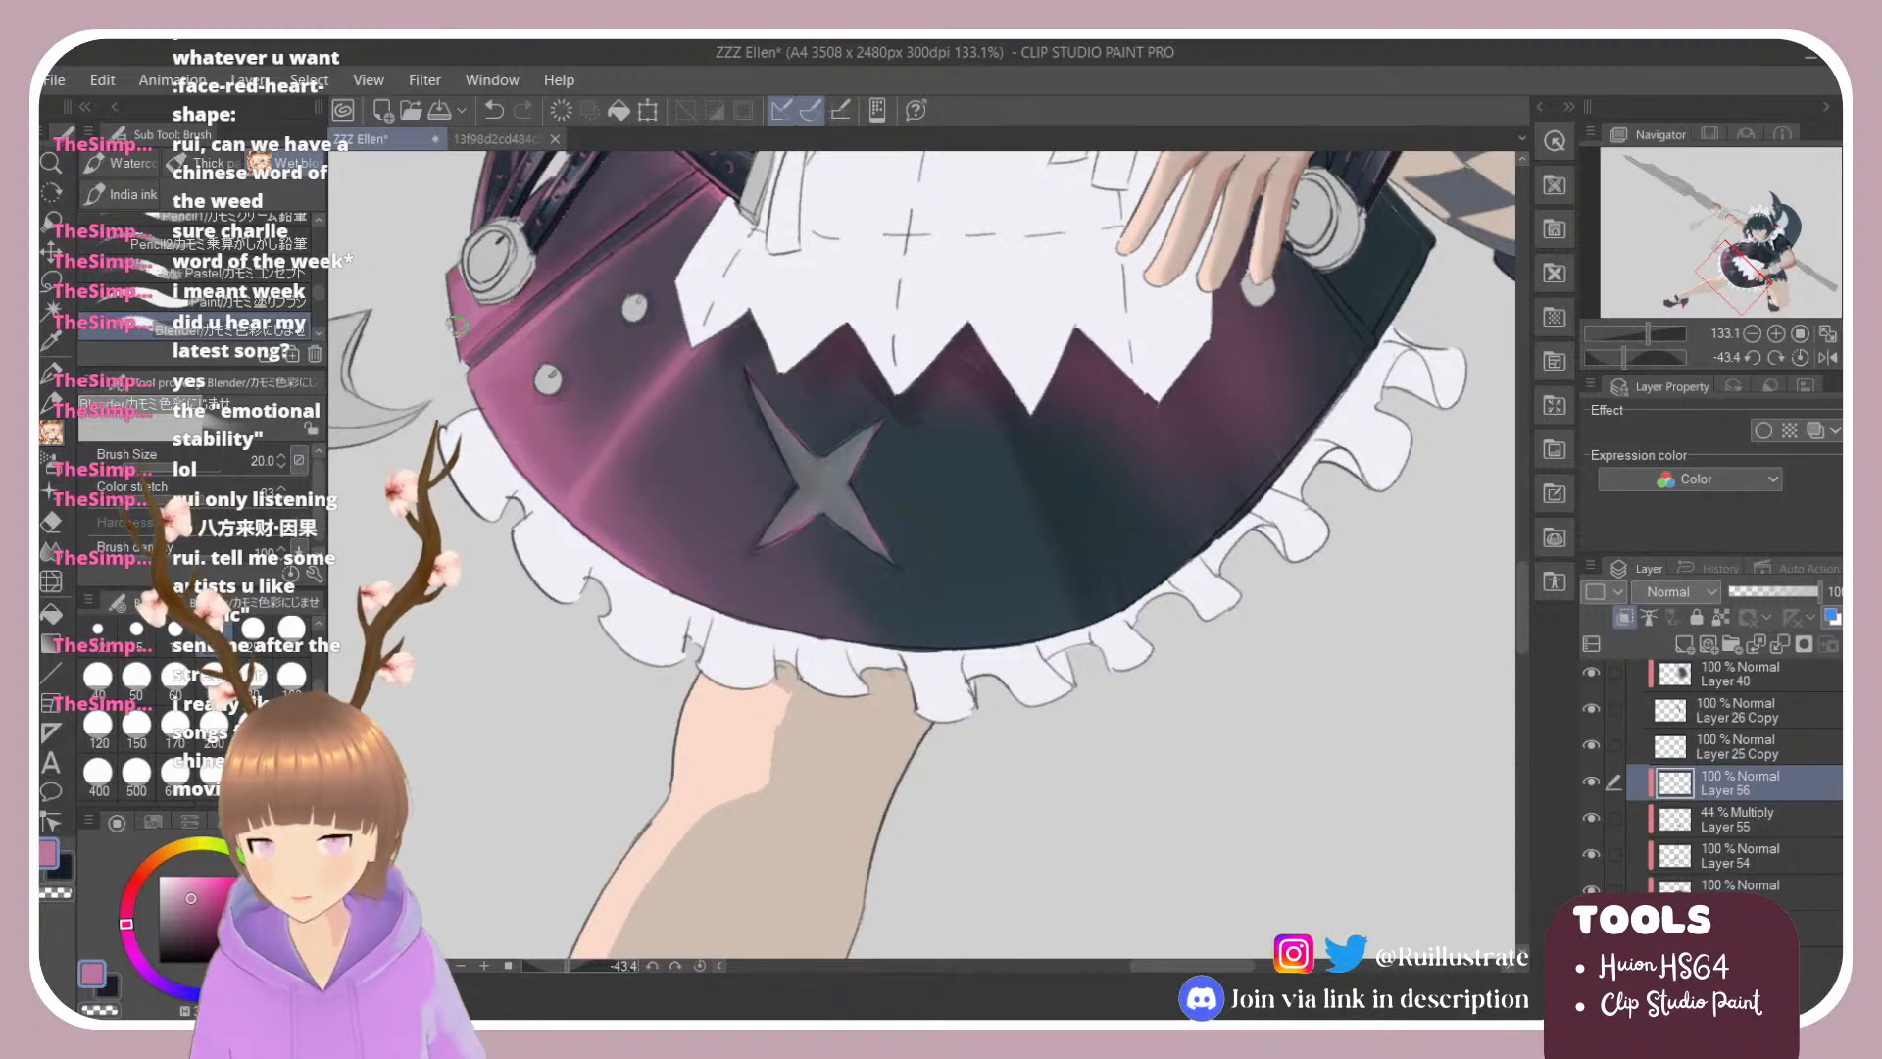
# Step: Paint a lighter pink highlight at the skirt's outer edge beside the round buckle and clean it up with the soft Eraser
pyautogui.click(255, 297)
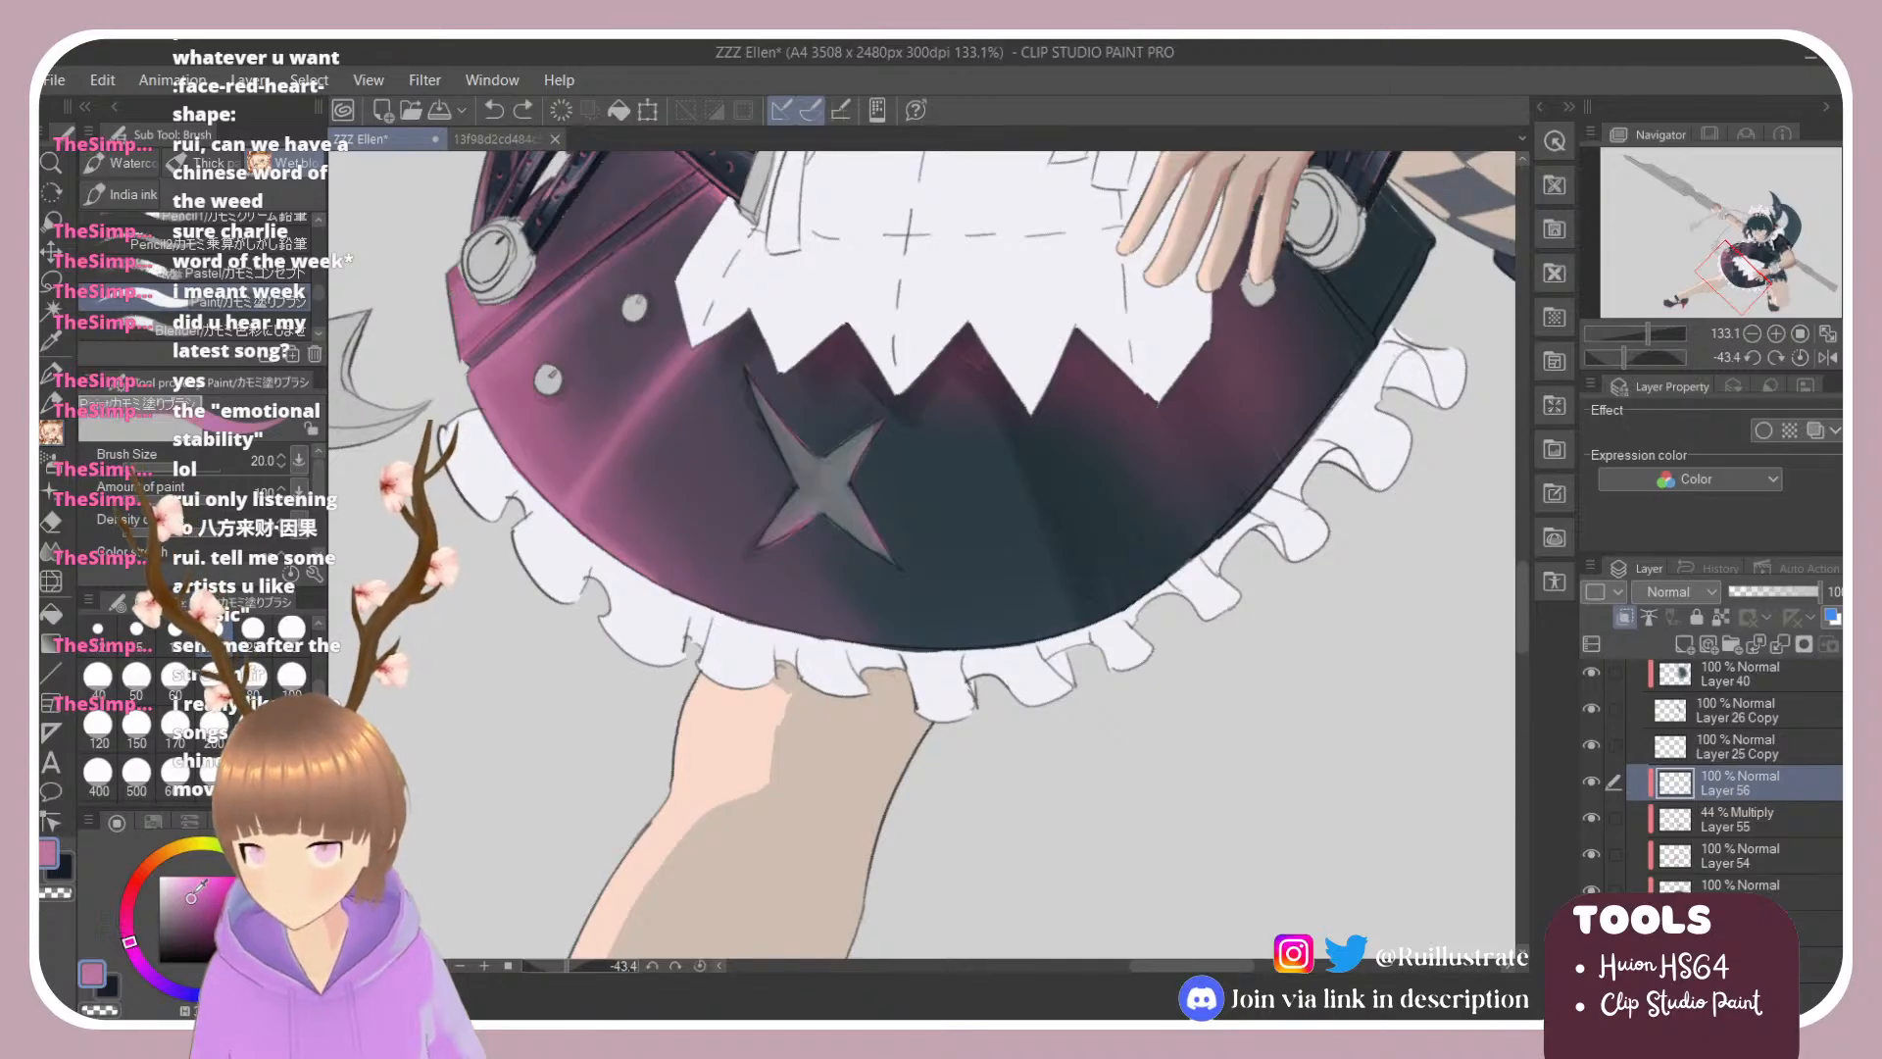
pyautogui.moveTo(464, 290); pyautogui.dragTo(460, 290)
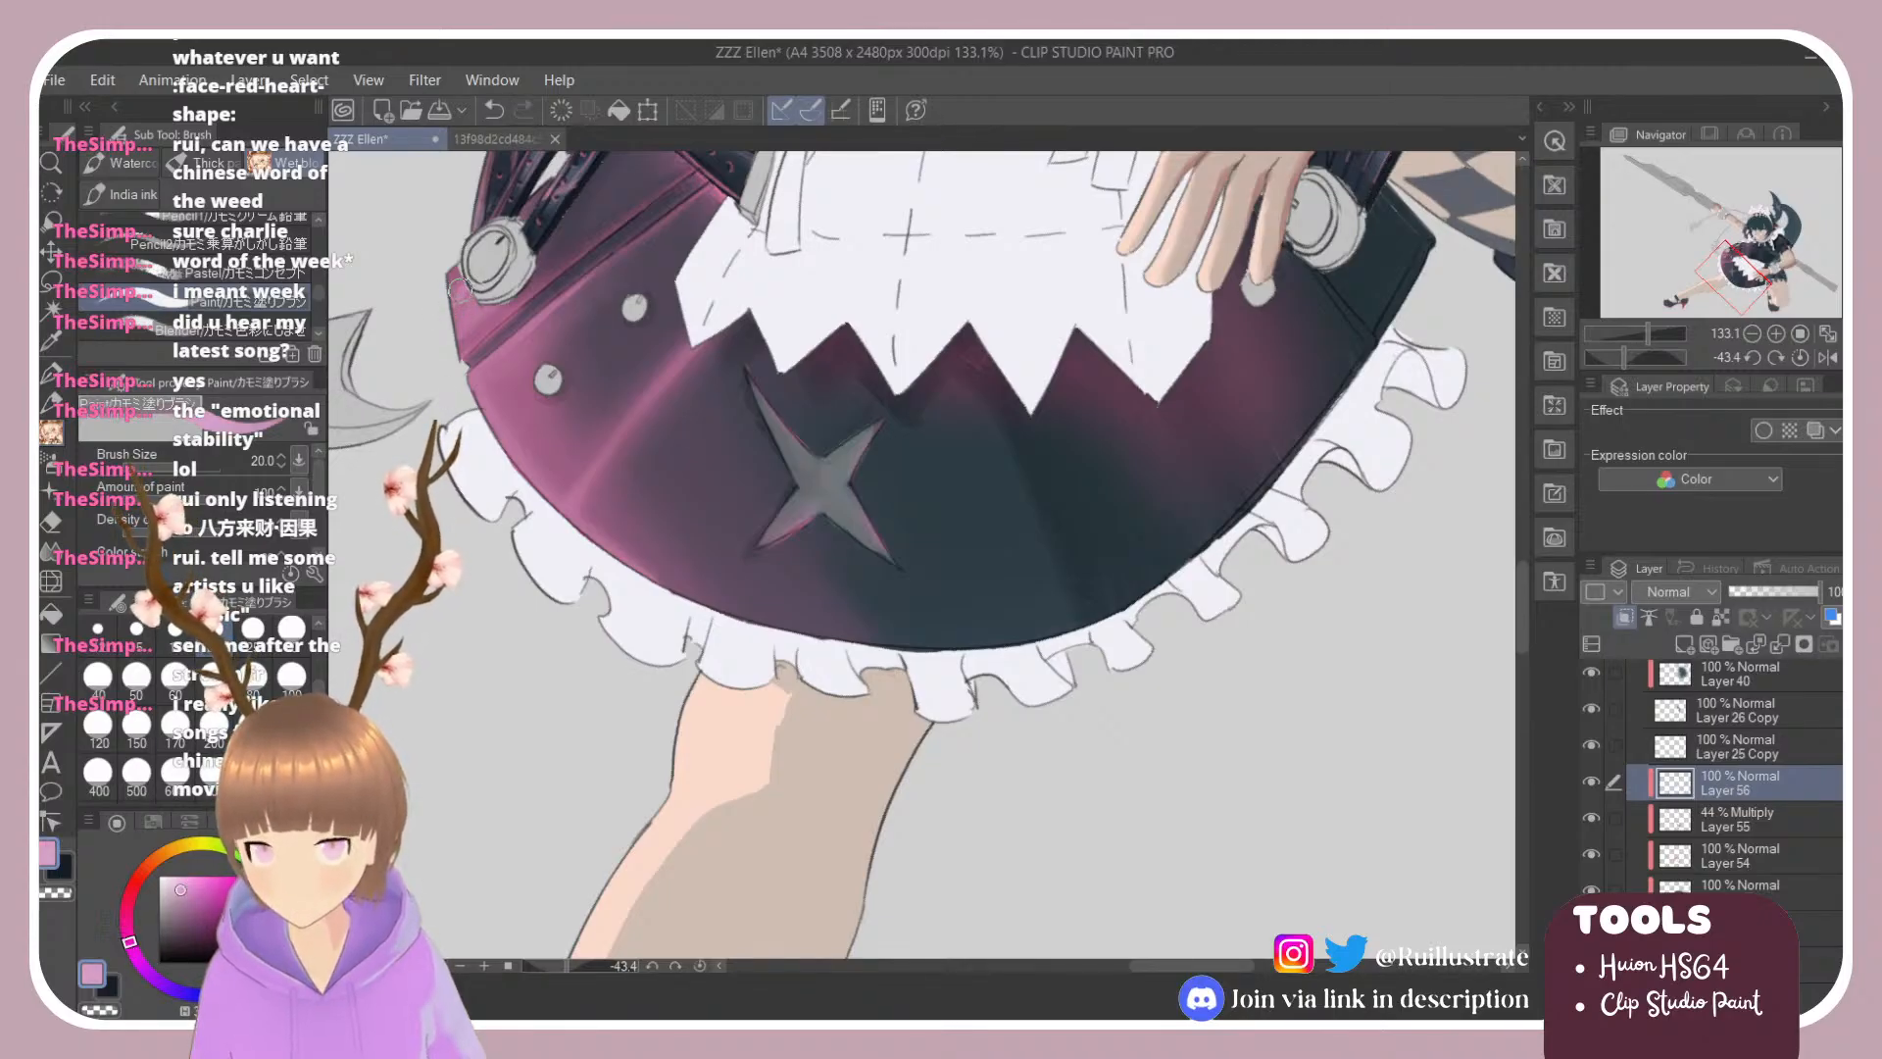
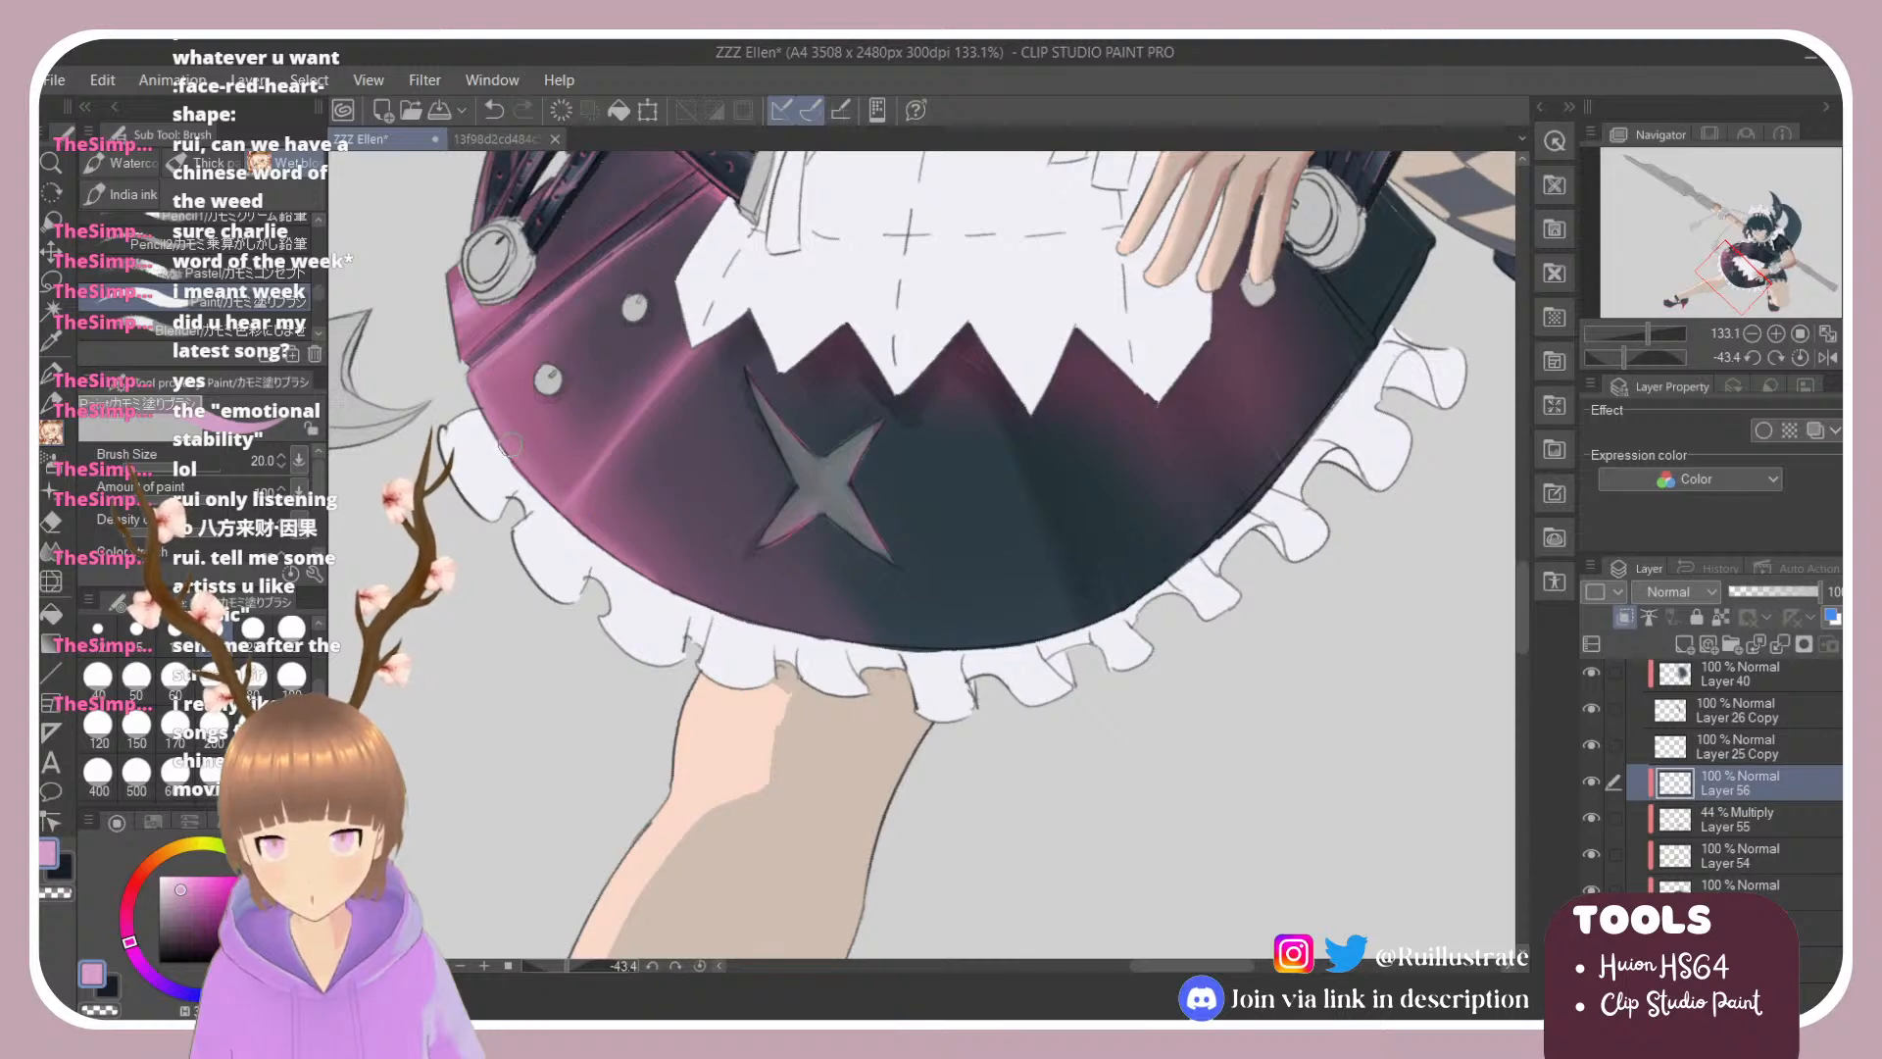
pyautogui.press('space')
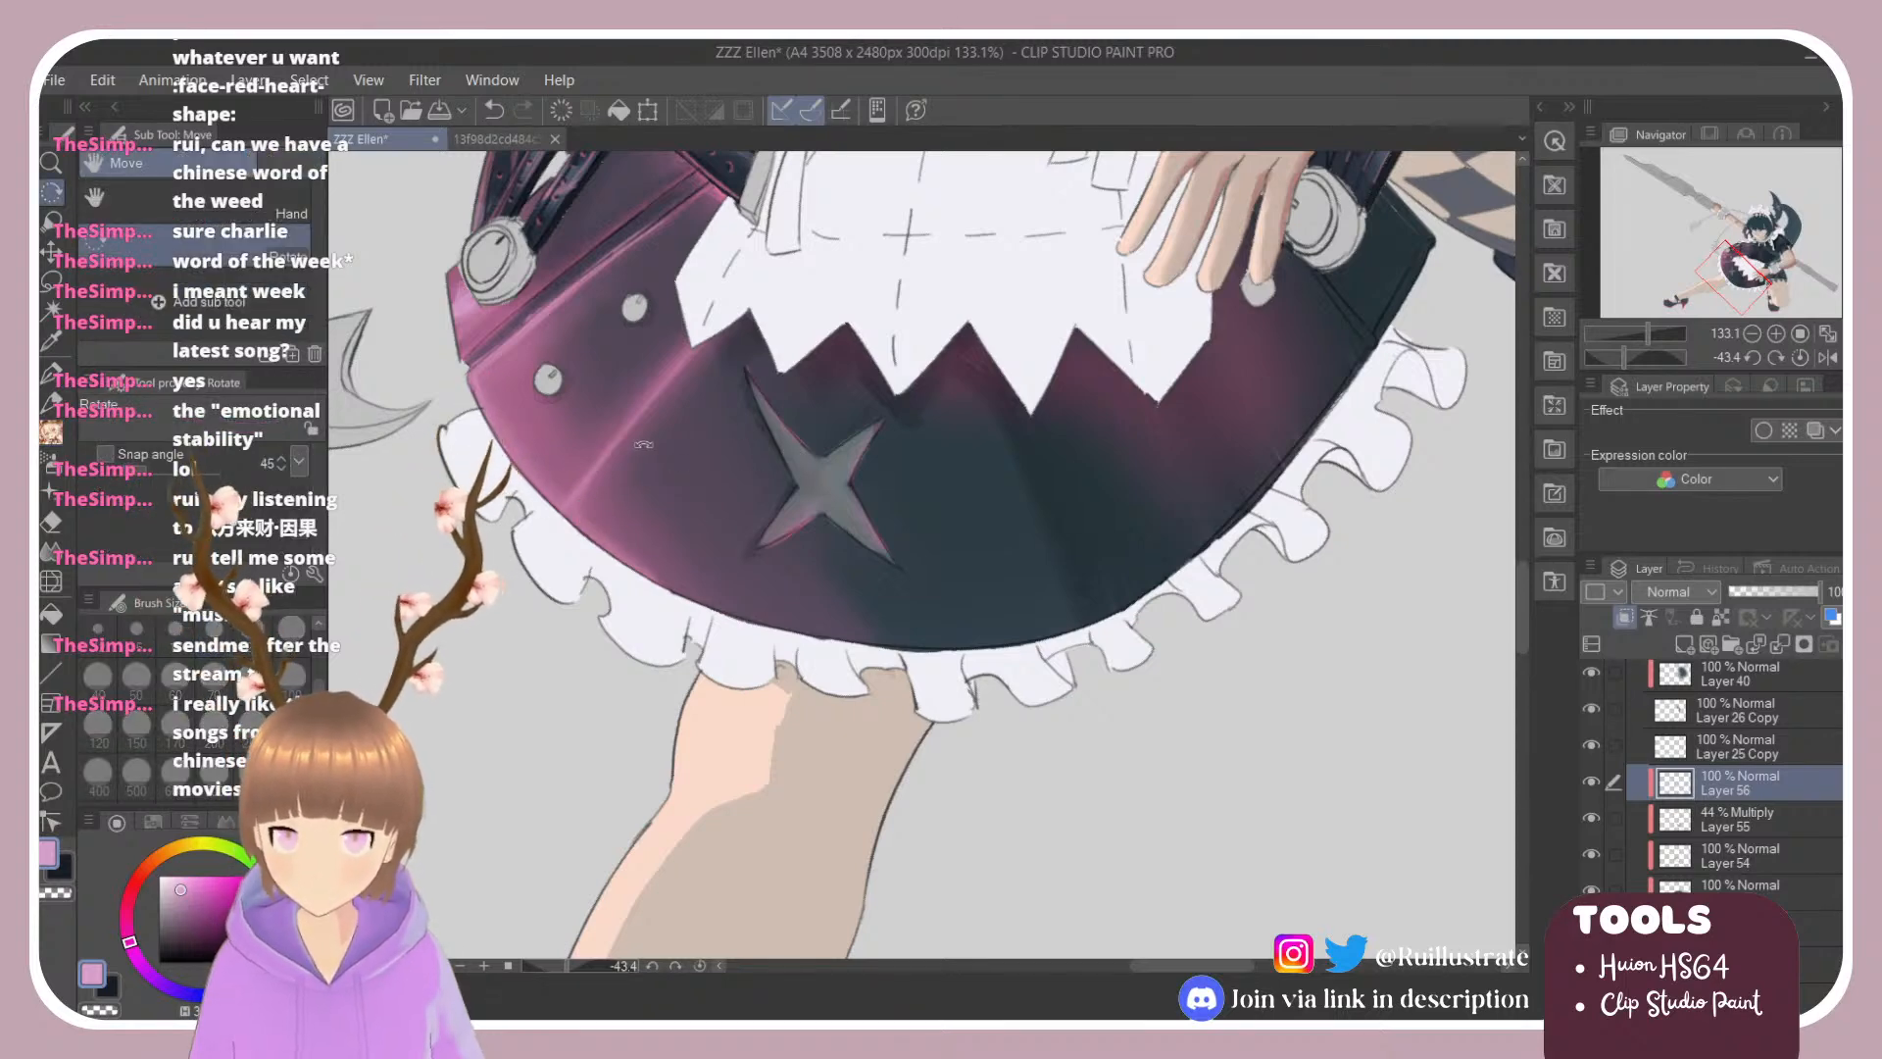
pyautogui.press('e')
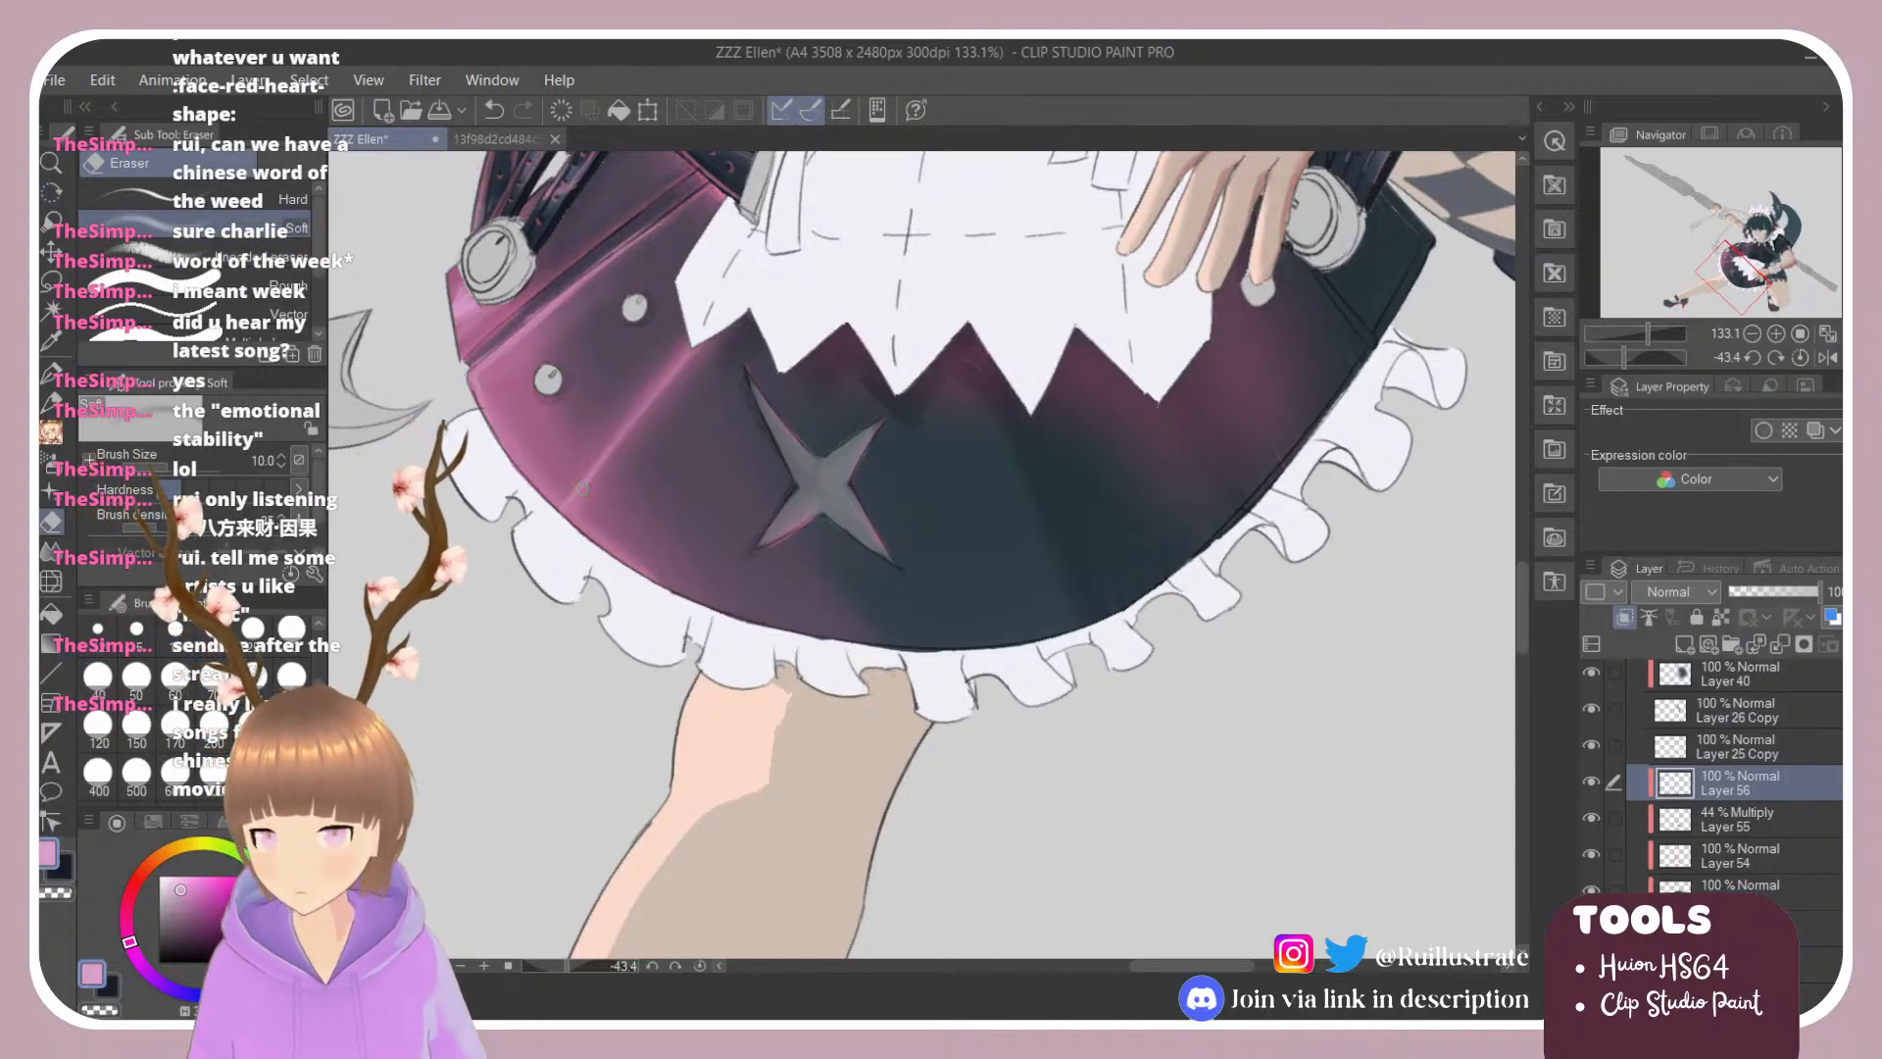
pyautogui.press('b')
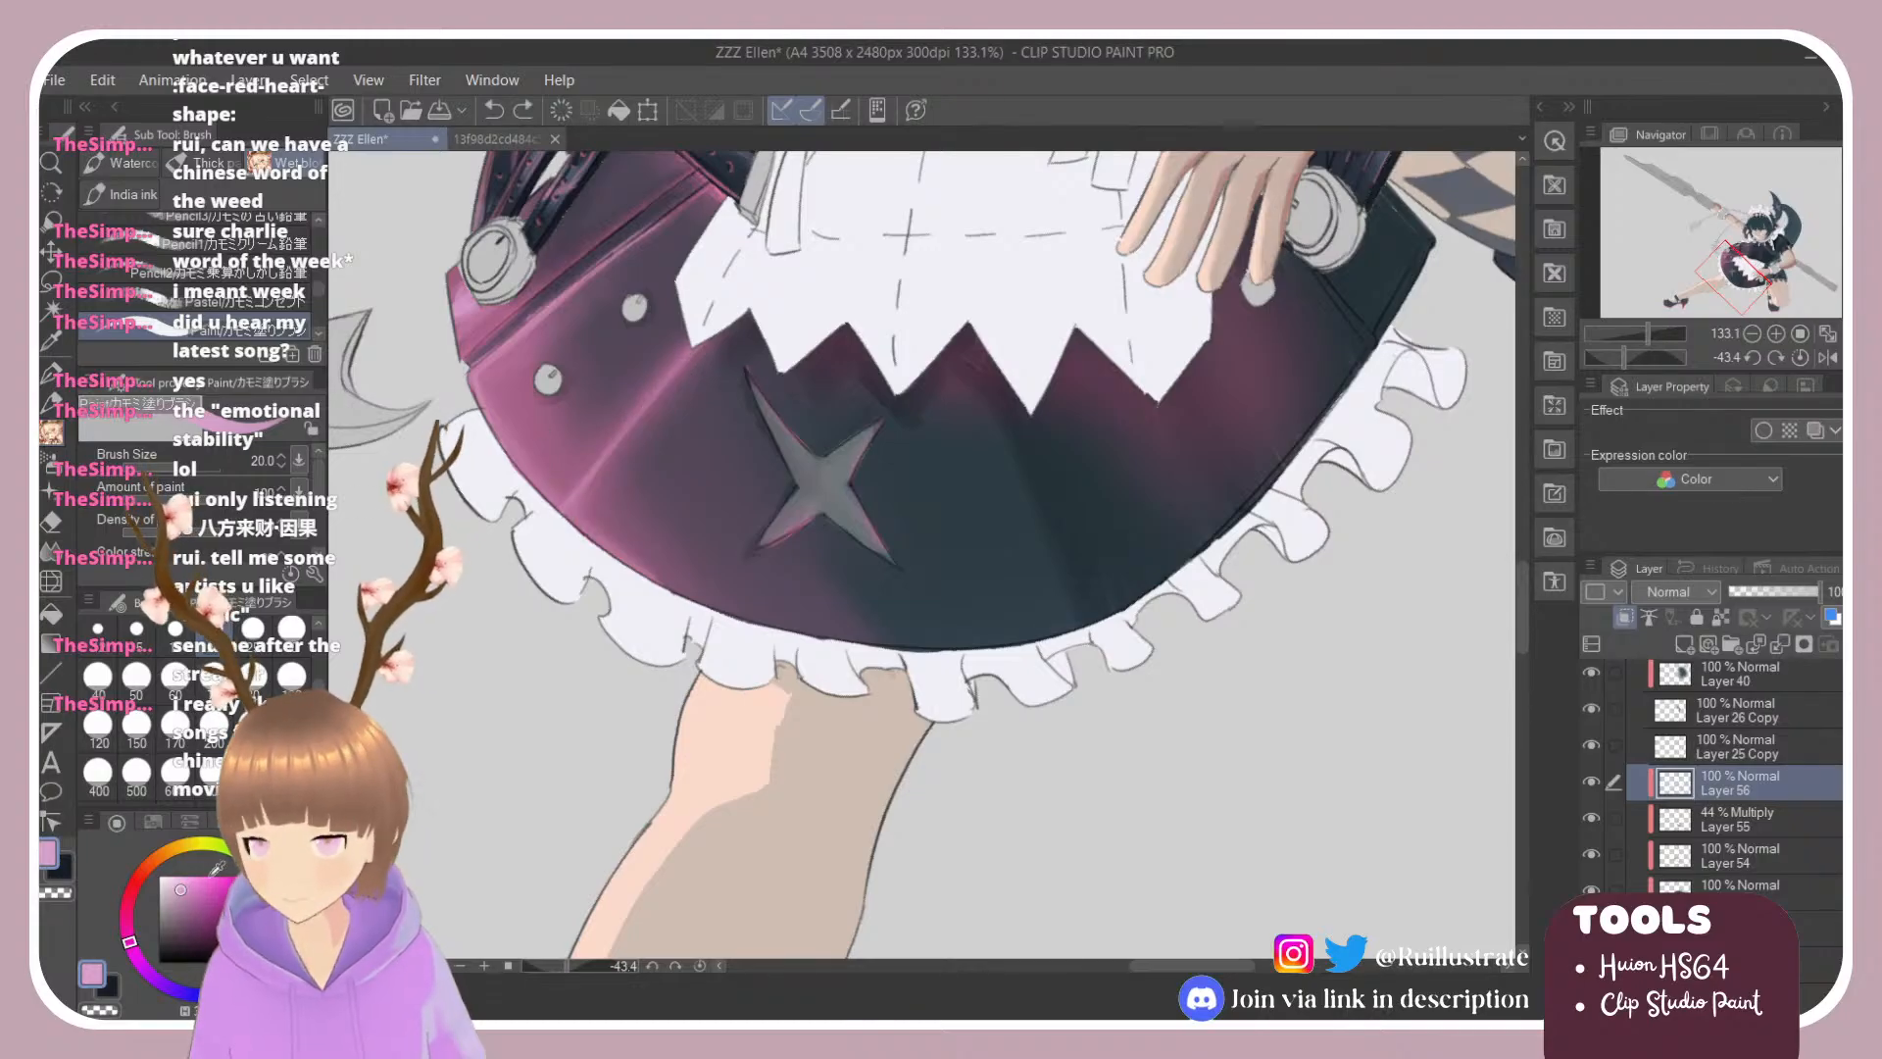
# Step: Shift the pink's hue and repaint the skirt fold as a broad band from apron to hem in a sampled deeper pink
pyautogui.click(126, 922)
pyautogui.click(570, 496)
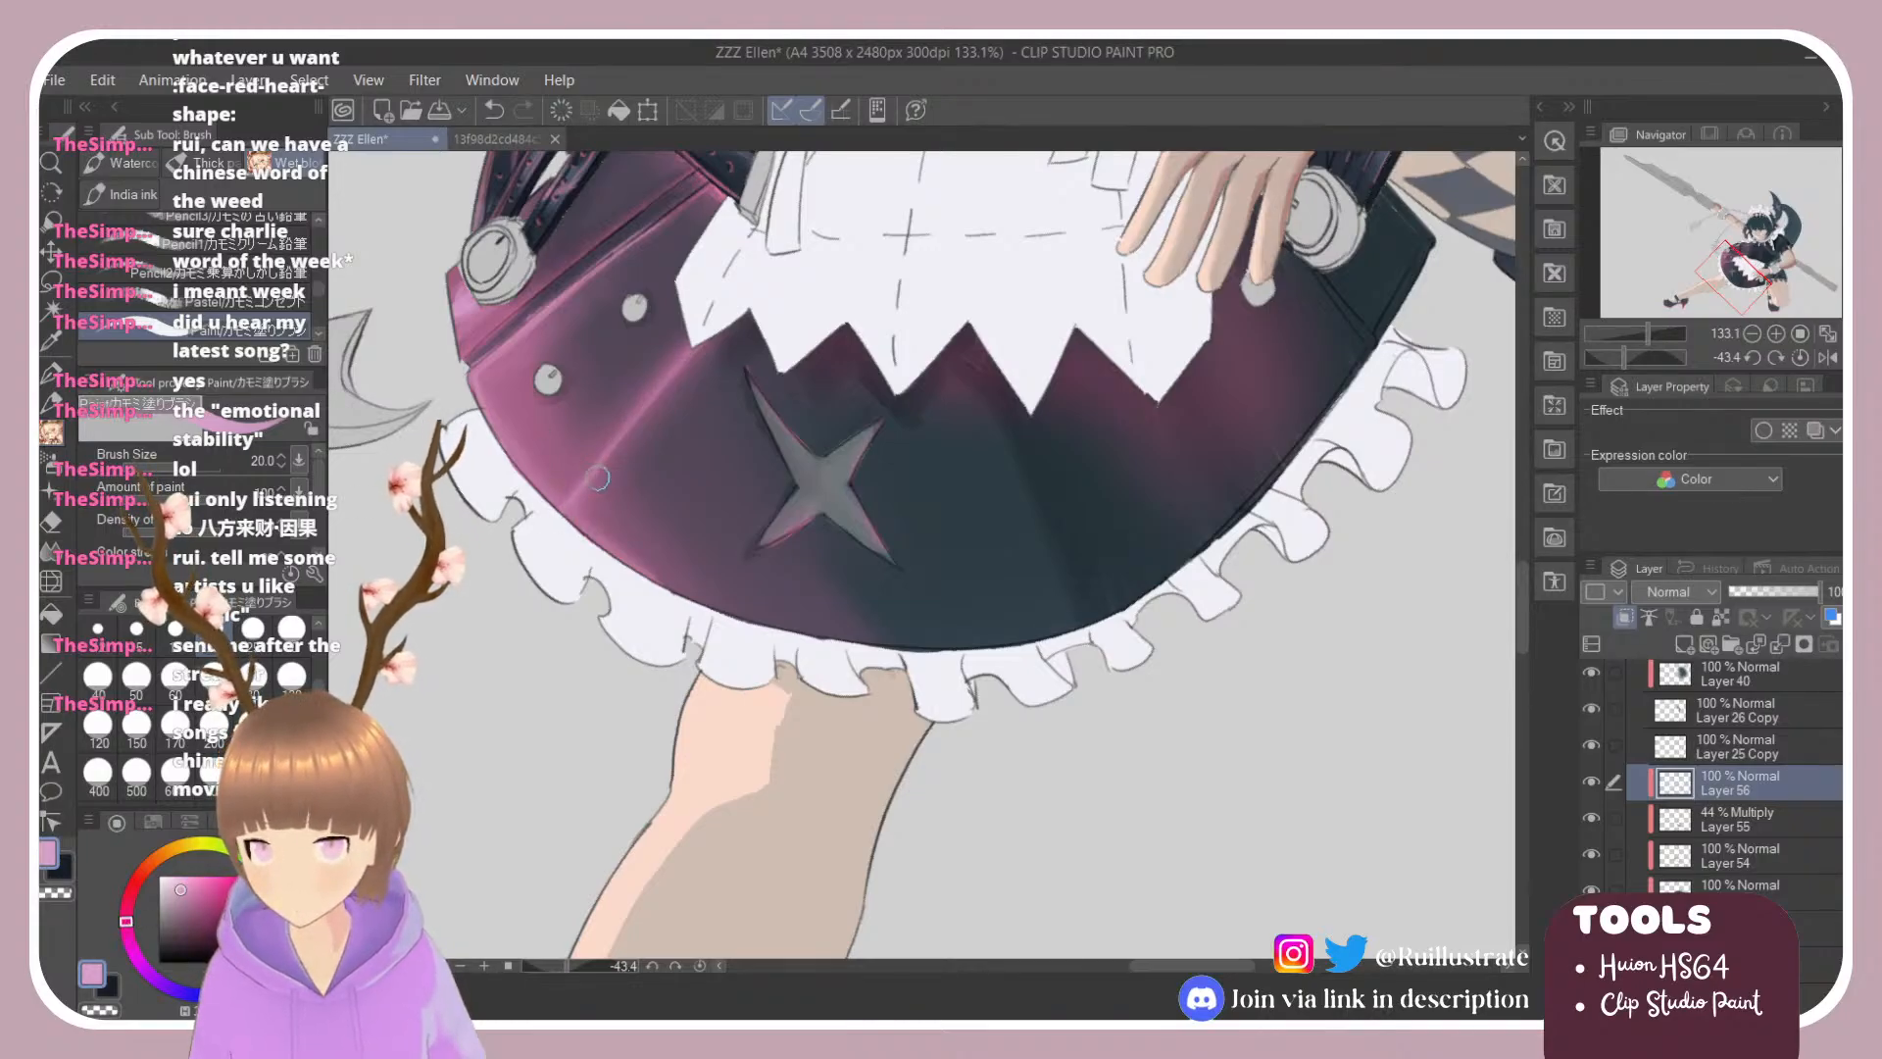
pyautogui.moveTo(568, 495)
pyautogui.mouseDown()
pyautogui.moveTo(717, 317)
pyautogui.moveTo(573, 485)
pyautogui.mouseUp()
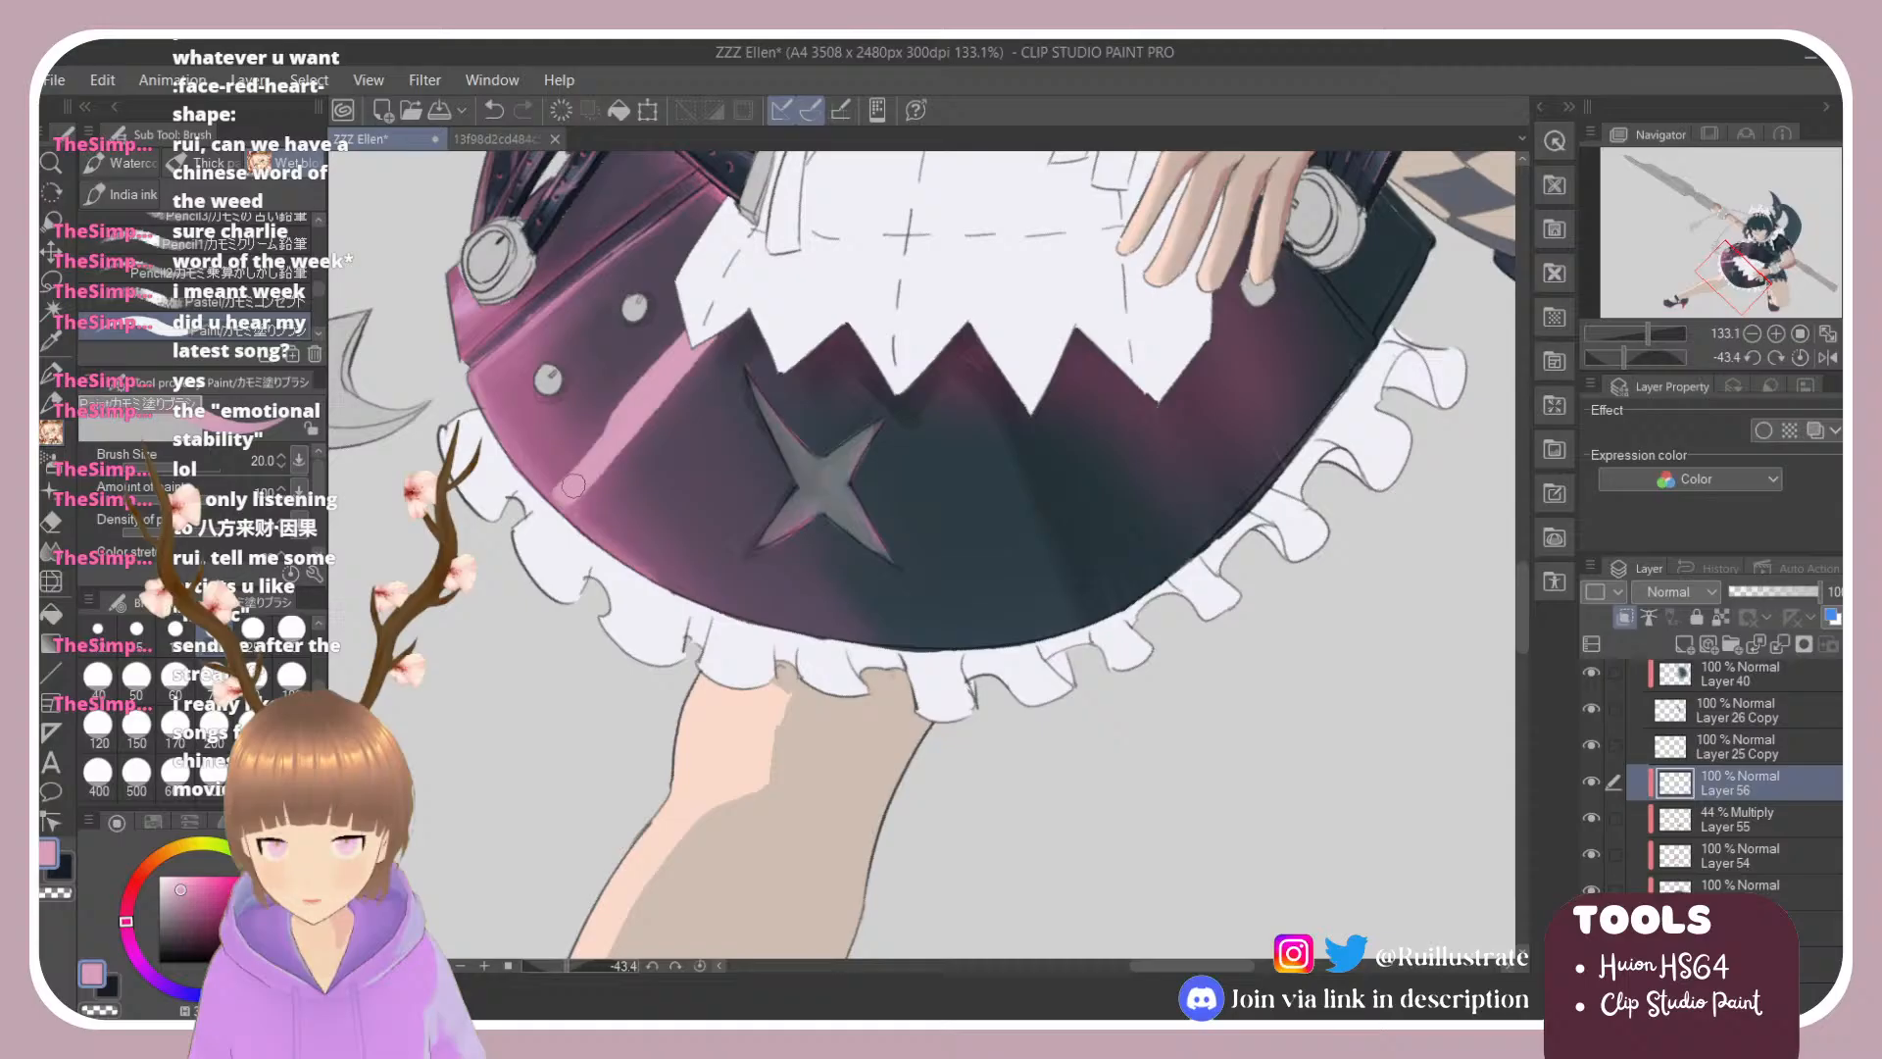
pyautogui.keyDown('alt'); pyautogui.click(637, 418); pyautogui.keyUp('alt')
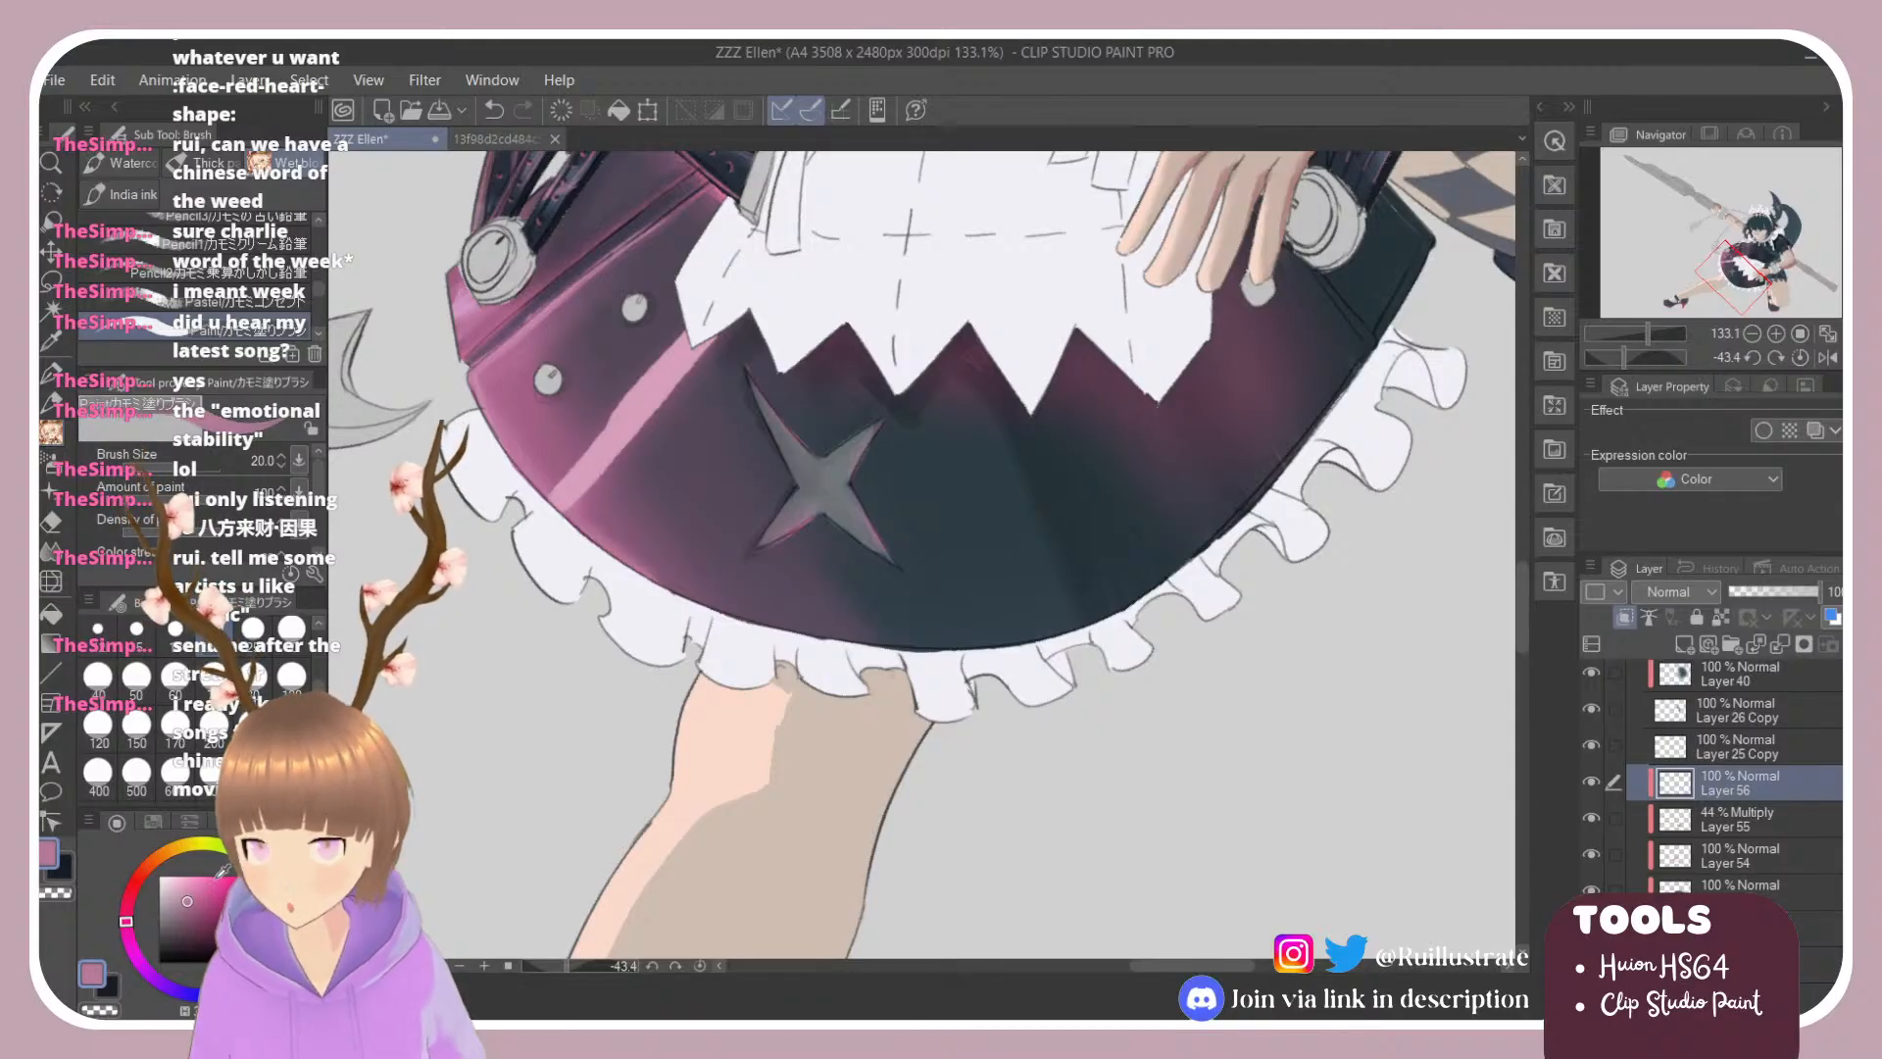
pyautogui.keyDown('alt'); pyautogui.click(558, 482); pyautogui.keyUp('alt')
pyautogui.moveTo(564, 485)
pyautogui.mouseDown()
pyautogui.moveTo(704, 312)
pyautogui.moveTo(545, 485)
pyautogui.moveTo(697, 349)
pyautogui.moveTo(584, 495)
pyautogui.mouseUp()
pyautogui.moveTo(676, 382); pyautogui.dragTo(583, 498)
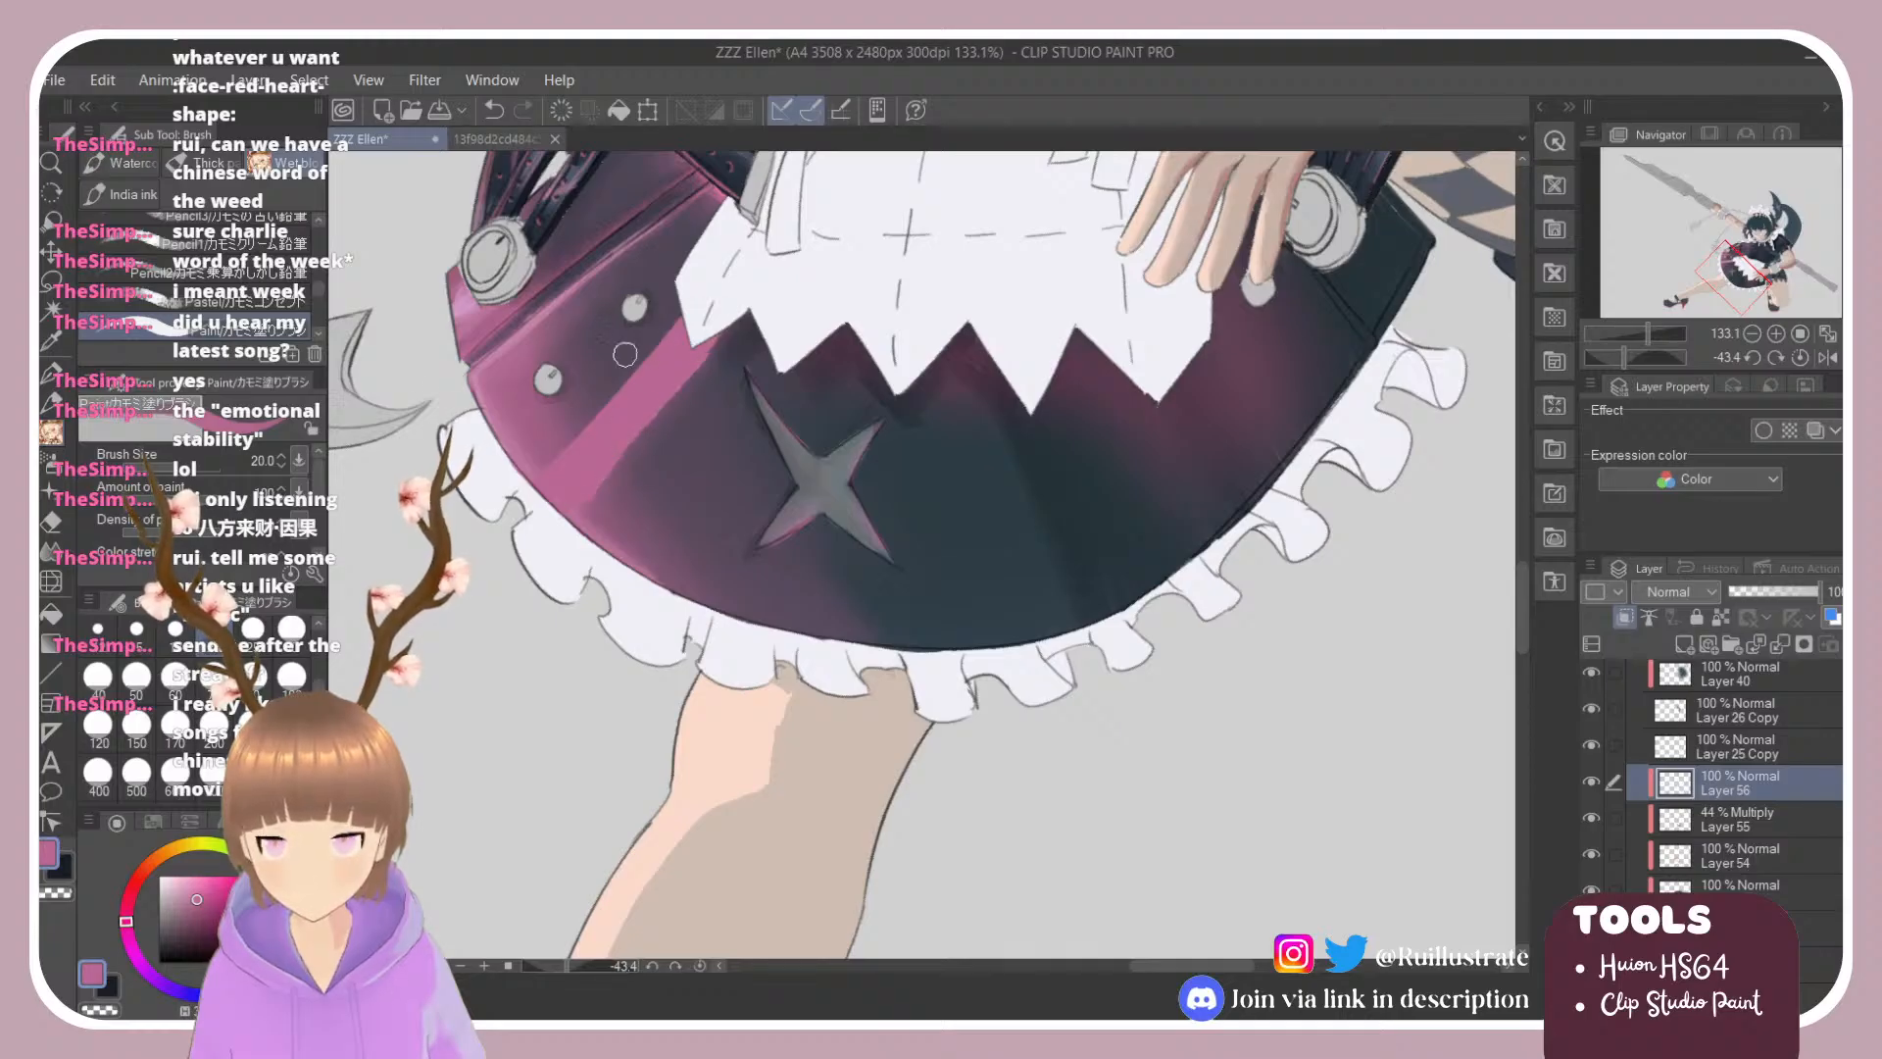
# Step: Blend the broad pink band into the surrounding skirt shading with the Blender brush at sizes 30 and 50
pyautogui.scroll(-3, 299, 309)
pyautogui.click(299, 309)
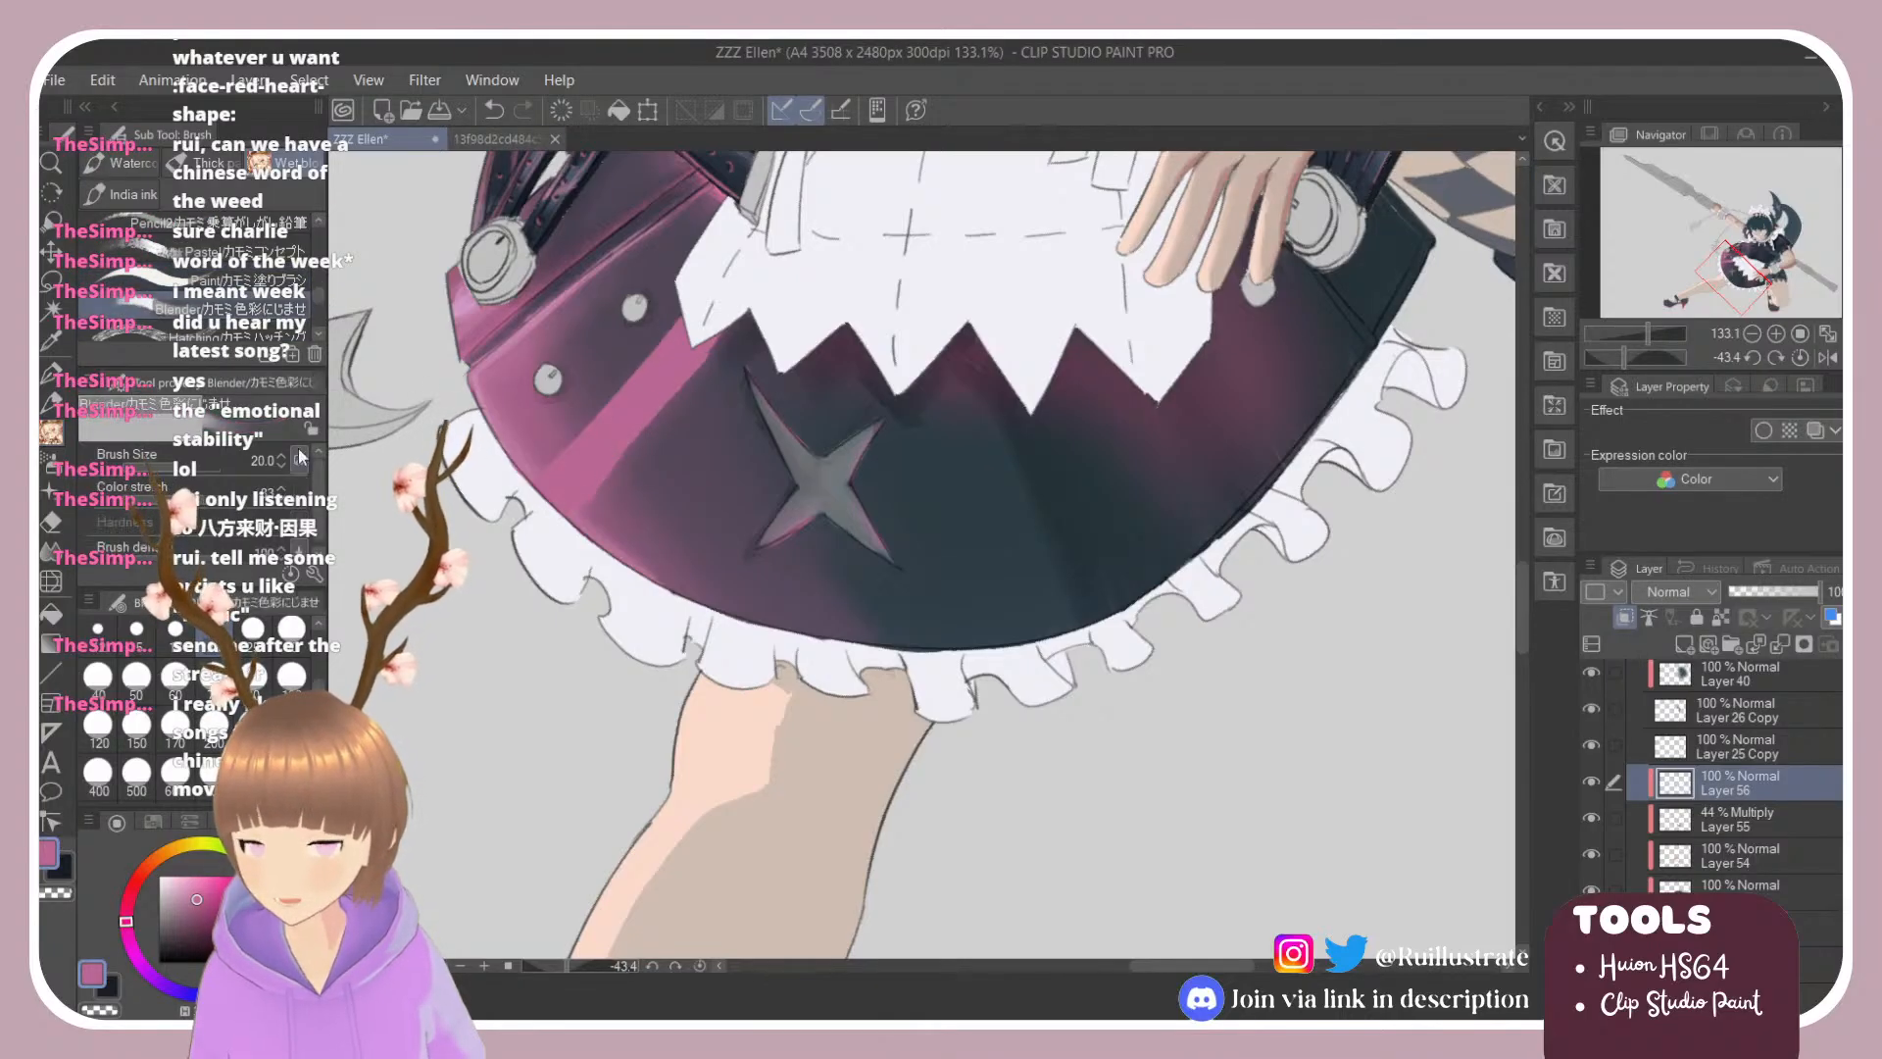
pyautogui.click(136, 681)
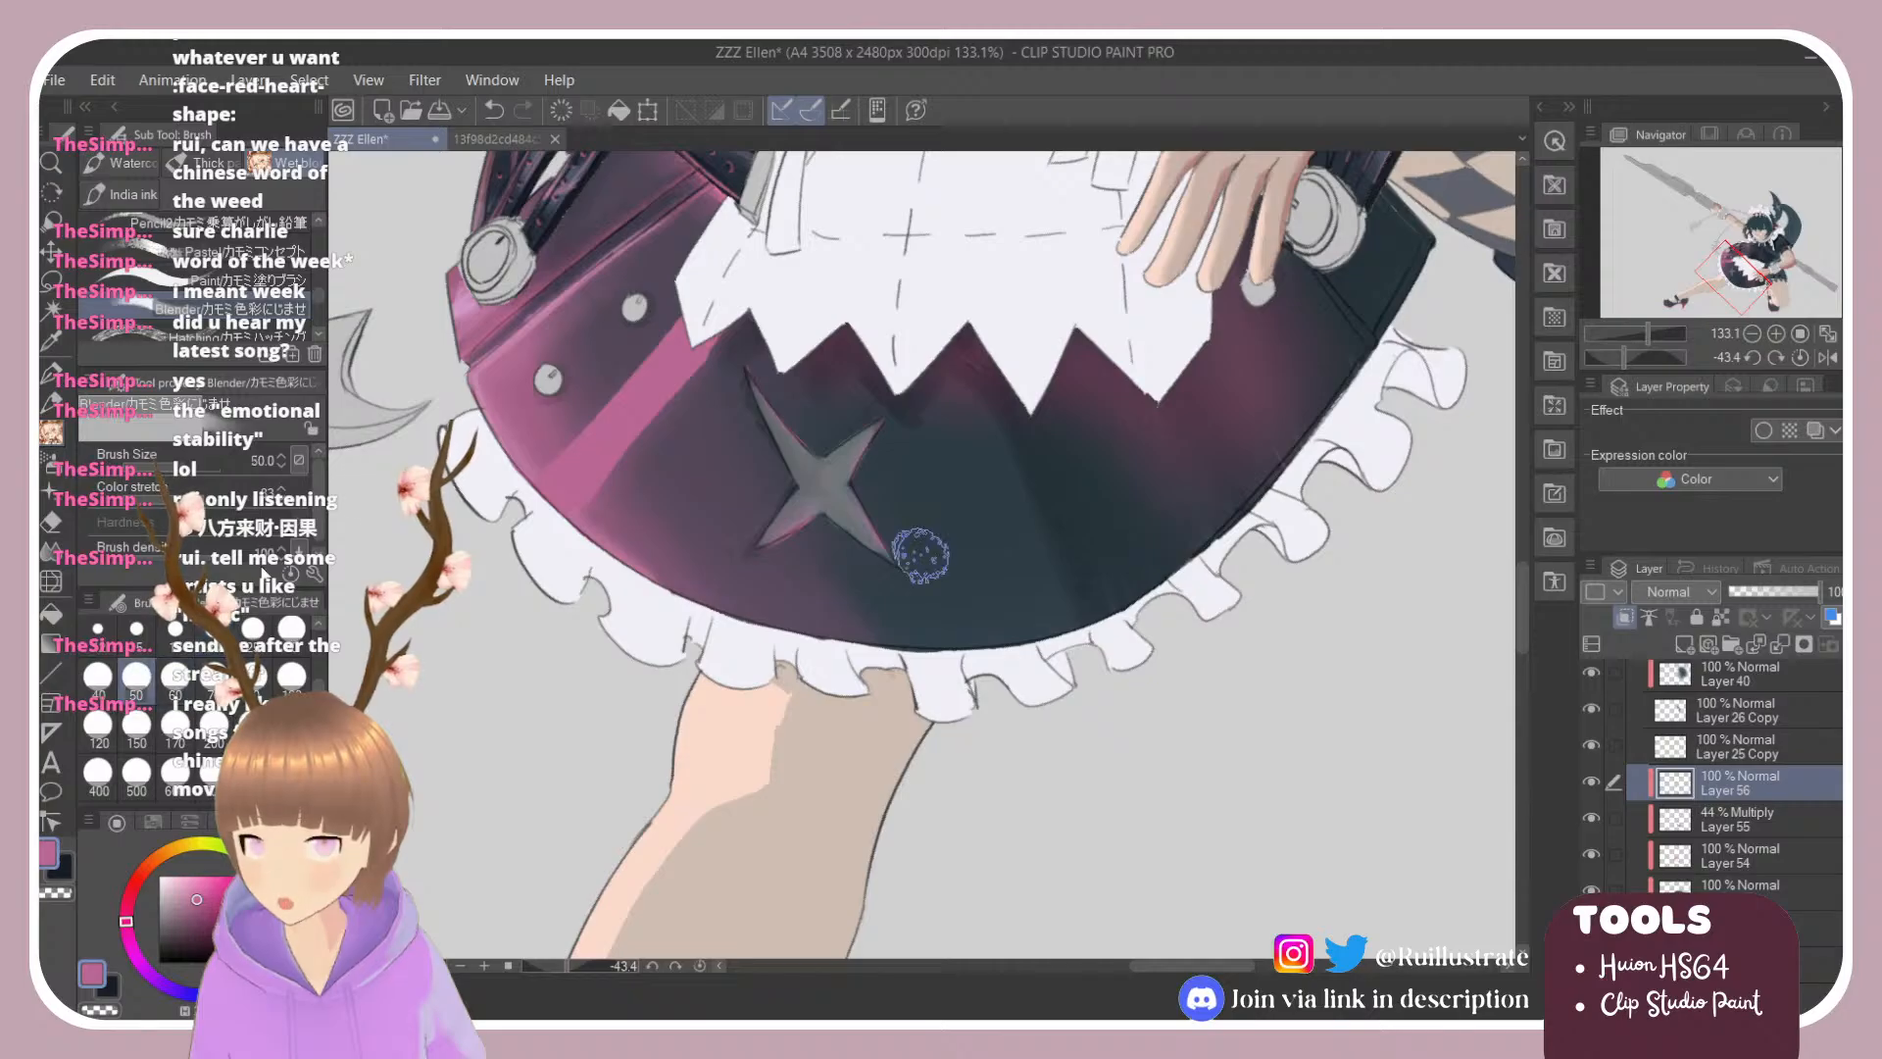
pyautogui.click(291, 628)
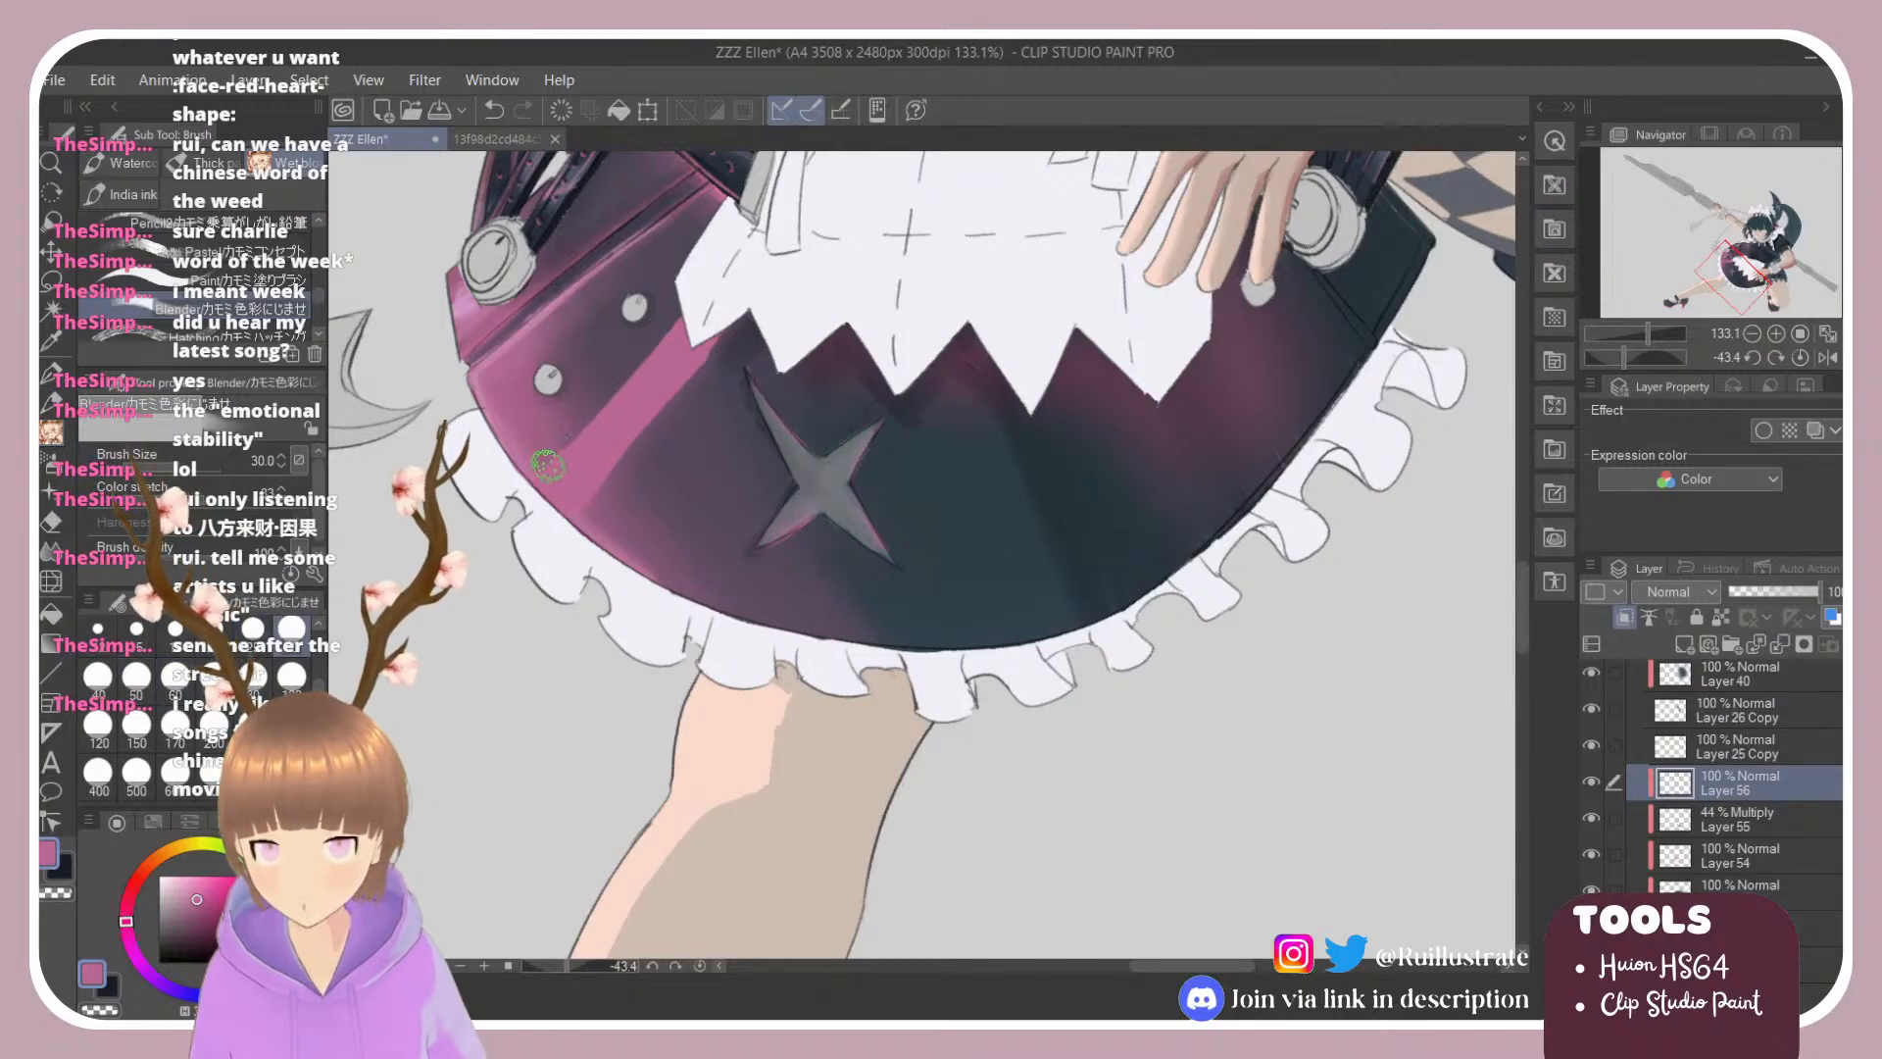
pyautogui.moveTo(544, 457); pyautogui.dragTo(697, 308)
pyautogui.moveTo(578, 431); pyautogui.dragTo(620, 386)
pyautogui.moveTo(615, 474); pyautogui.dragTo(763, 303)
pyautogui.moveTo(559, 466)
pyautogui.mouseDown()
pyautogui.moveTo(693, 383)
pyautogui.moveTo(605, 497)
pyautogui.moveTo(583, 478)
pyautogui.moveTo(623, 488)
pyautogui.moveTo(617, 432)
pyautogui.moveTo(673, 426)
pyautogui.moveTo(699, 357)
pyautogui.mouseUp()
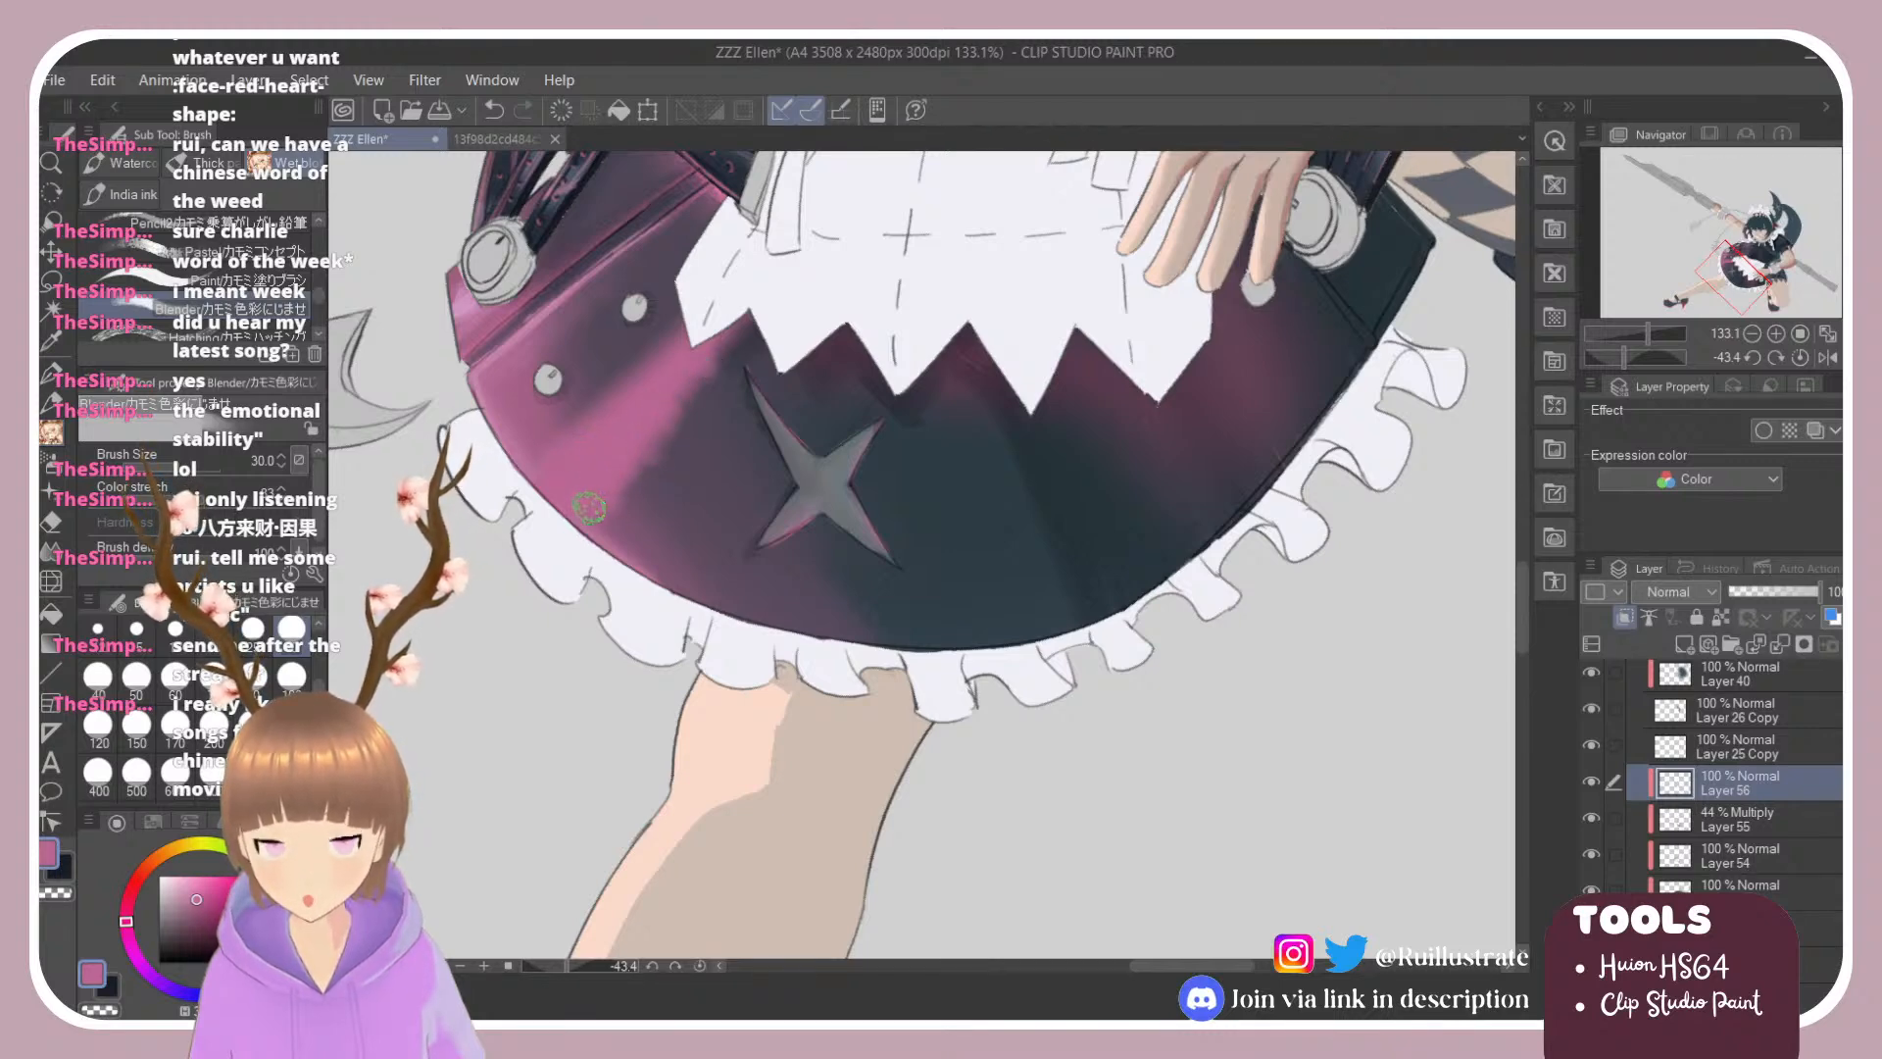
pyautogui.moveTo(588, 507)
pyautogui.mouseDown()
pyautogui.moveTo(634, 463)
pyautogui.moveTo(624, 444)
pyautogui.moveTo(567, 512)
pyautogui.moveTo(622, 399)
pyautogui.moveTo(511, 489)
pyautogui.moveTo(697, 312)
pyautogui.mouseUp()
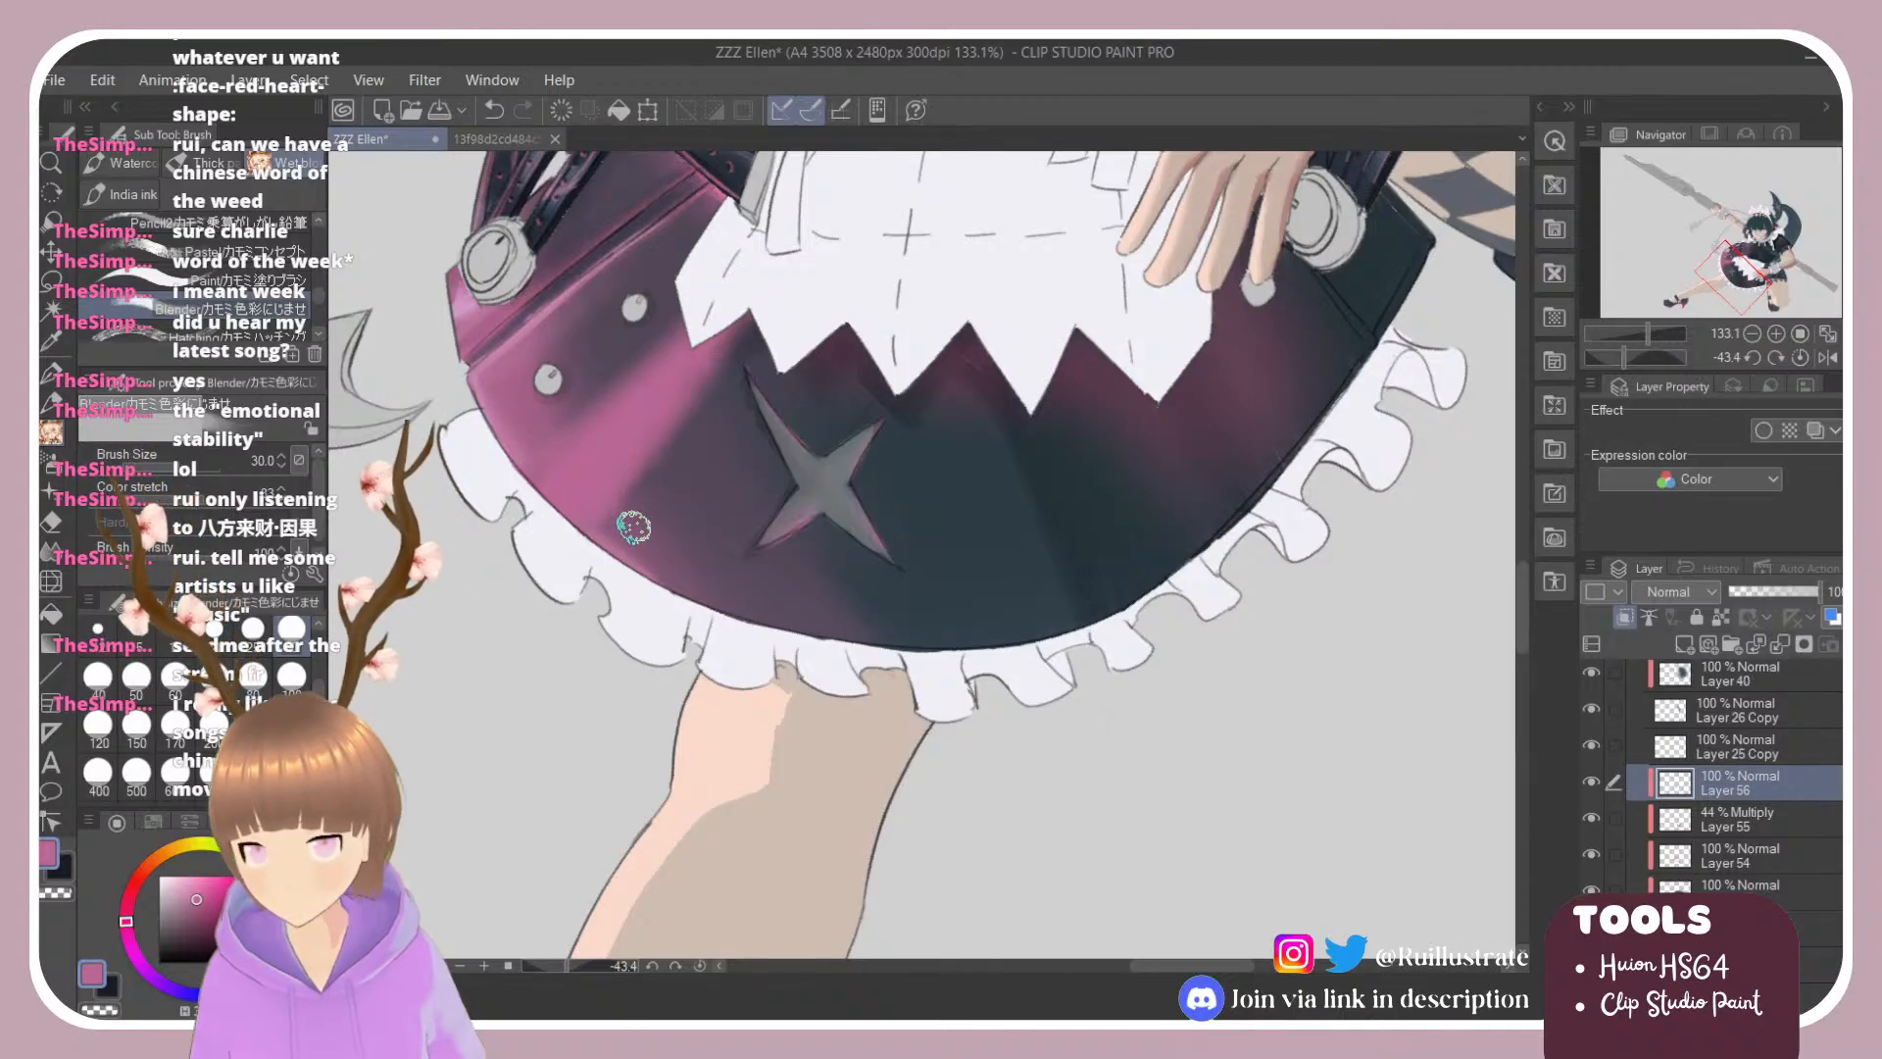
pyautogui.click(136, 678)
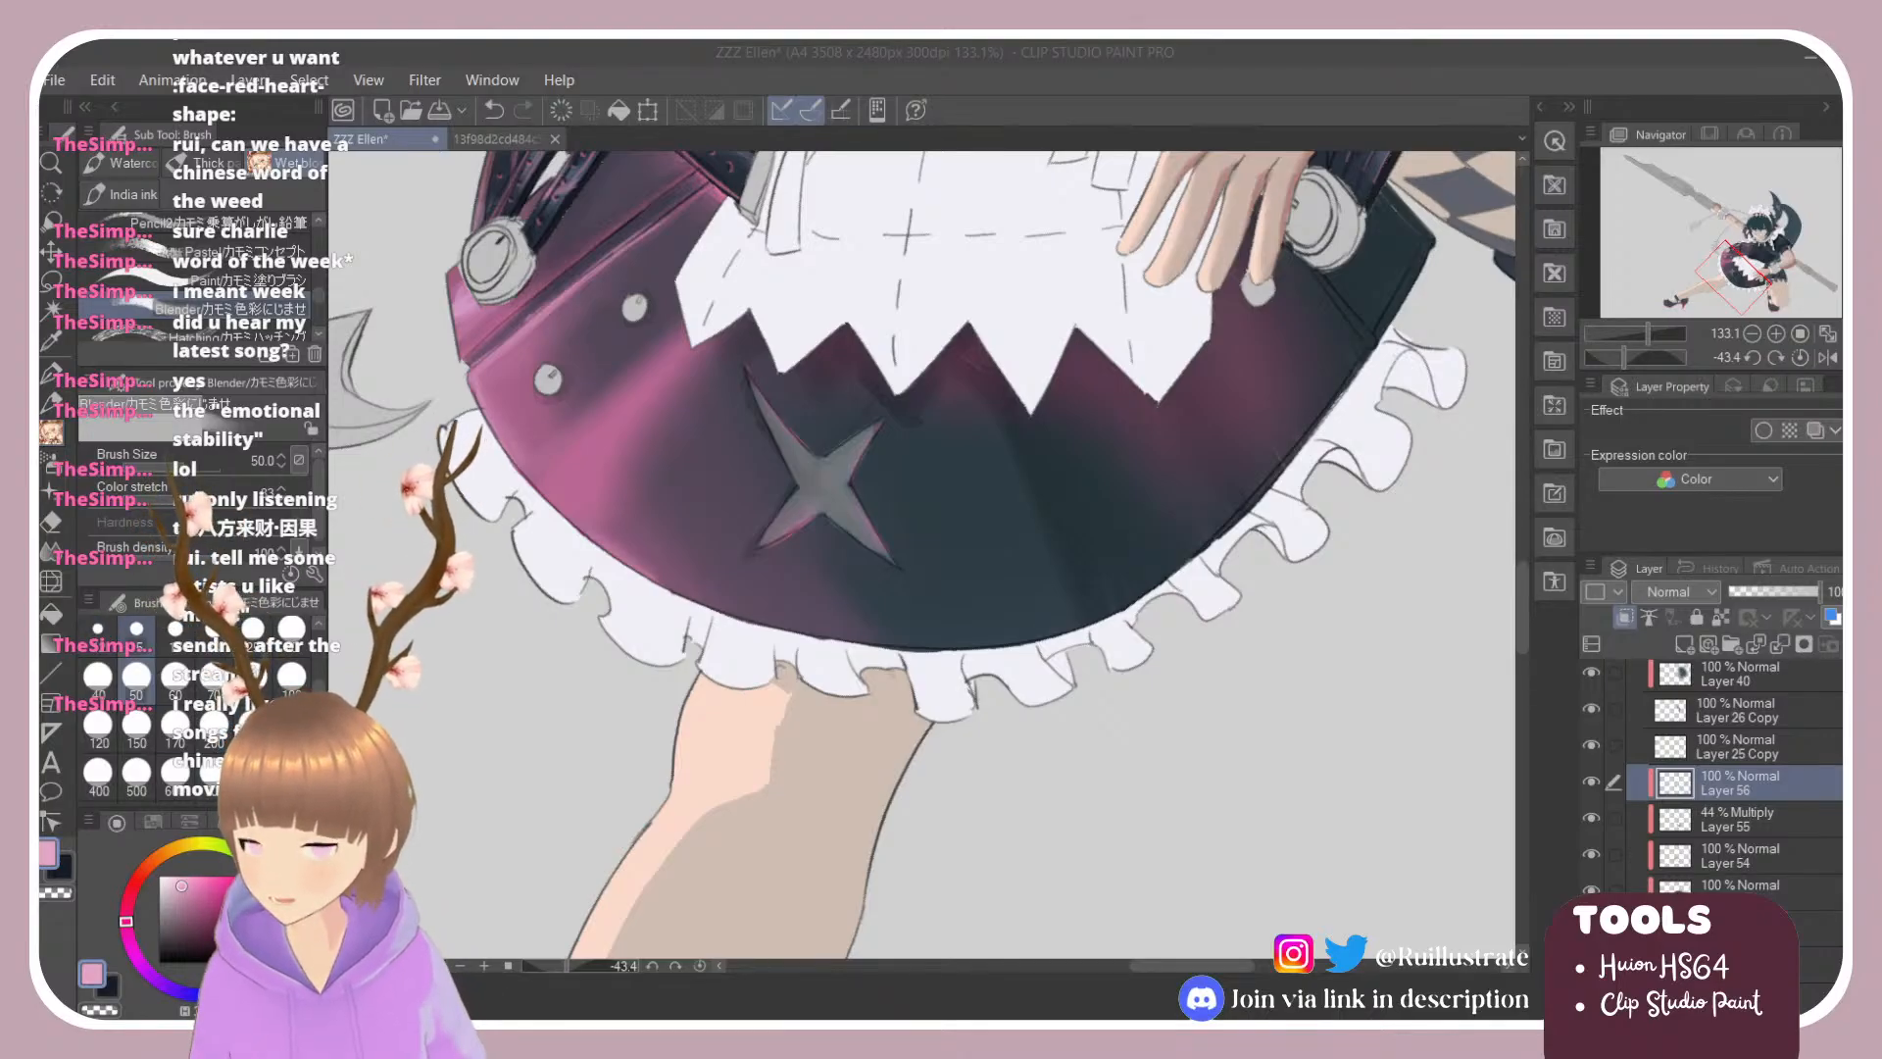
pyautogui.click(920, 550)
# Step: Paint a thin light pink highlight from the hem up to the apron's tip with the size 20 Paint brush, undoing unsatisfactory strokes
pyautogui.click(196, 279)
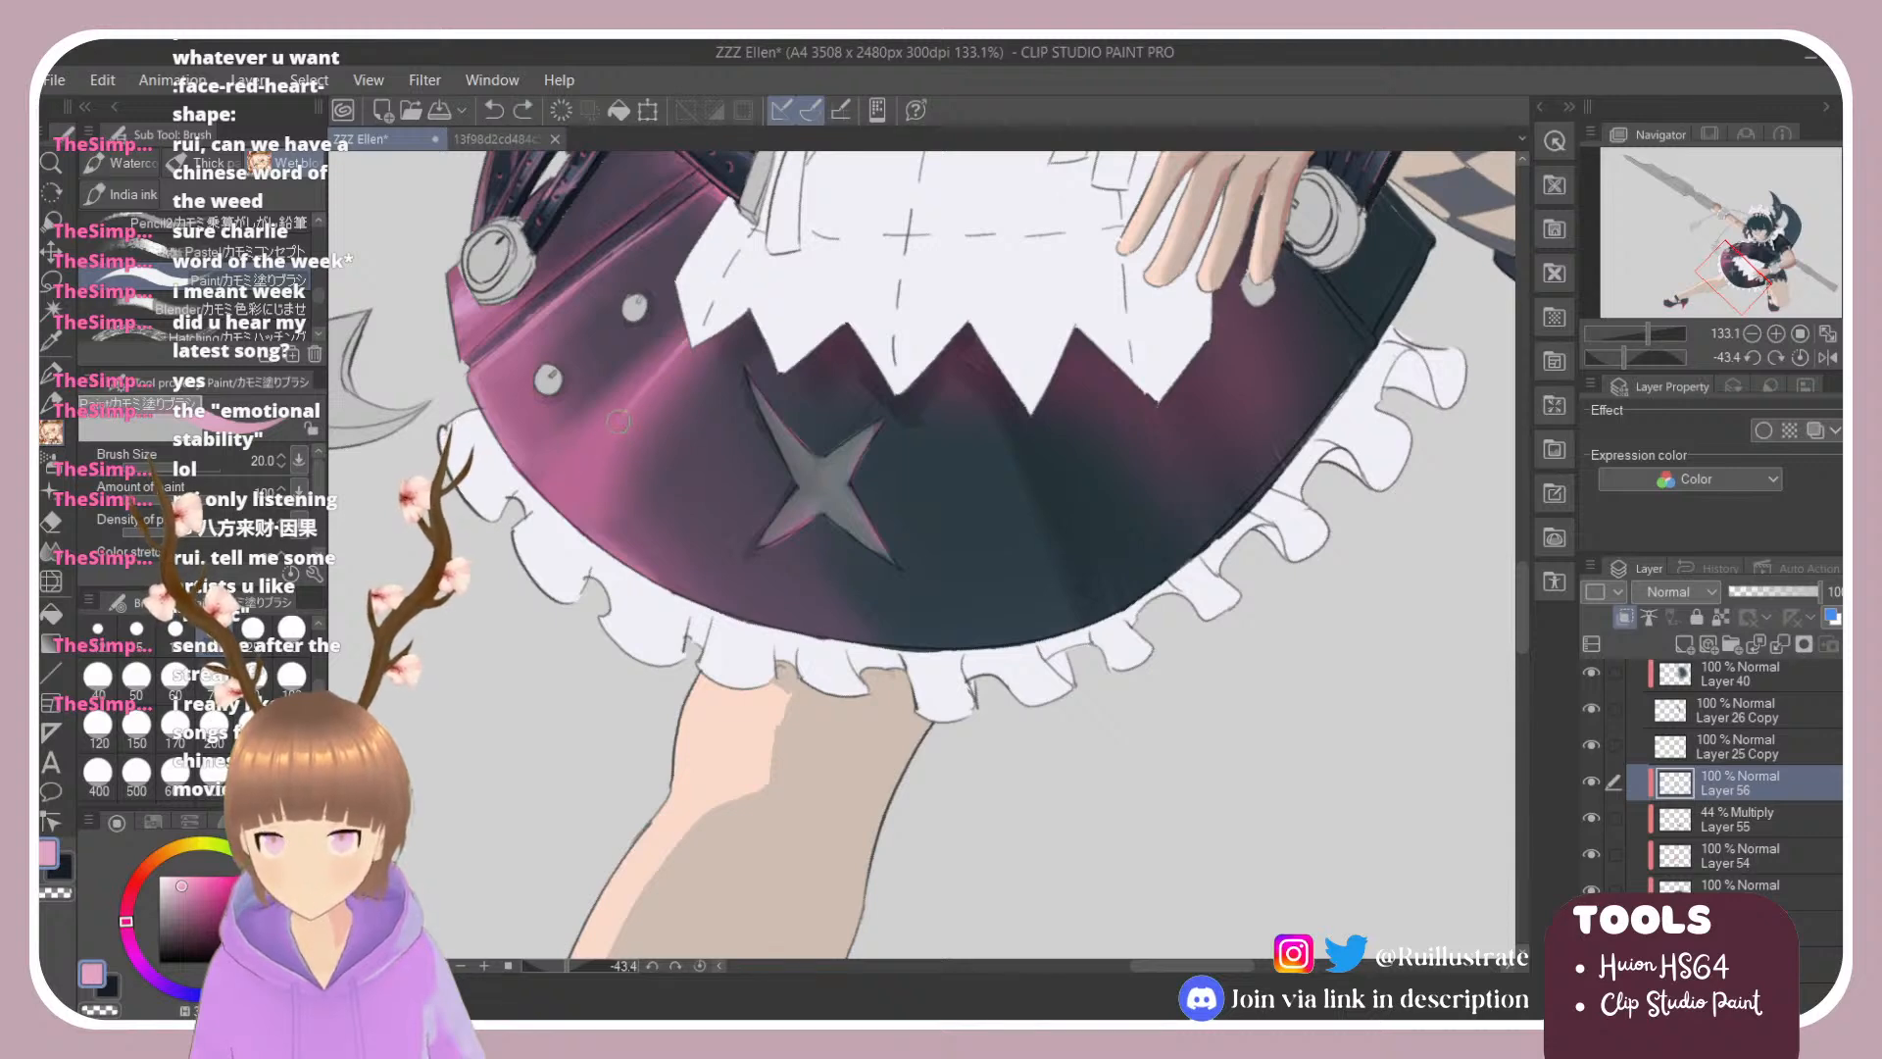
pyautogui.hotkey('ctrl', 'z')
pyautogui.moveTo(544, 500); pyautogui.dragTo(677, 358)
pyautogui.hotkey('ctrl', 'z')
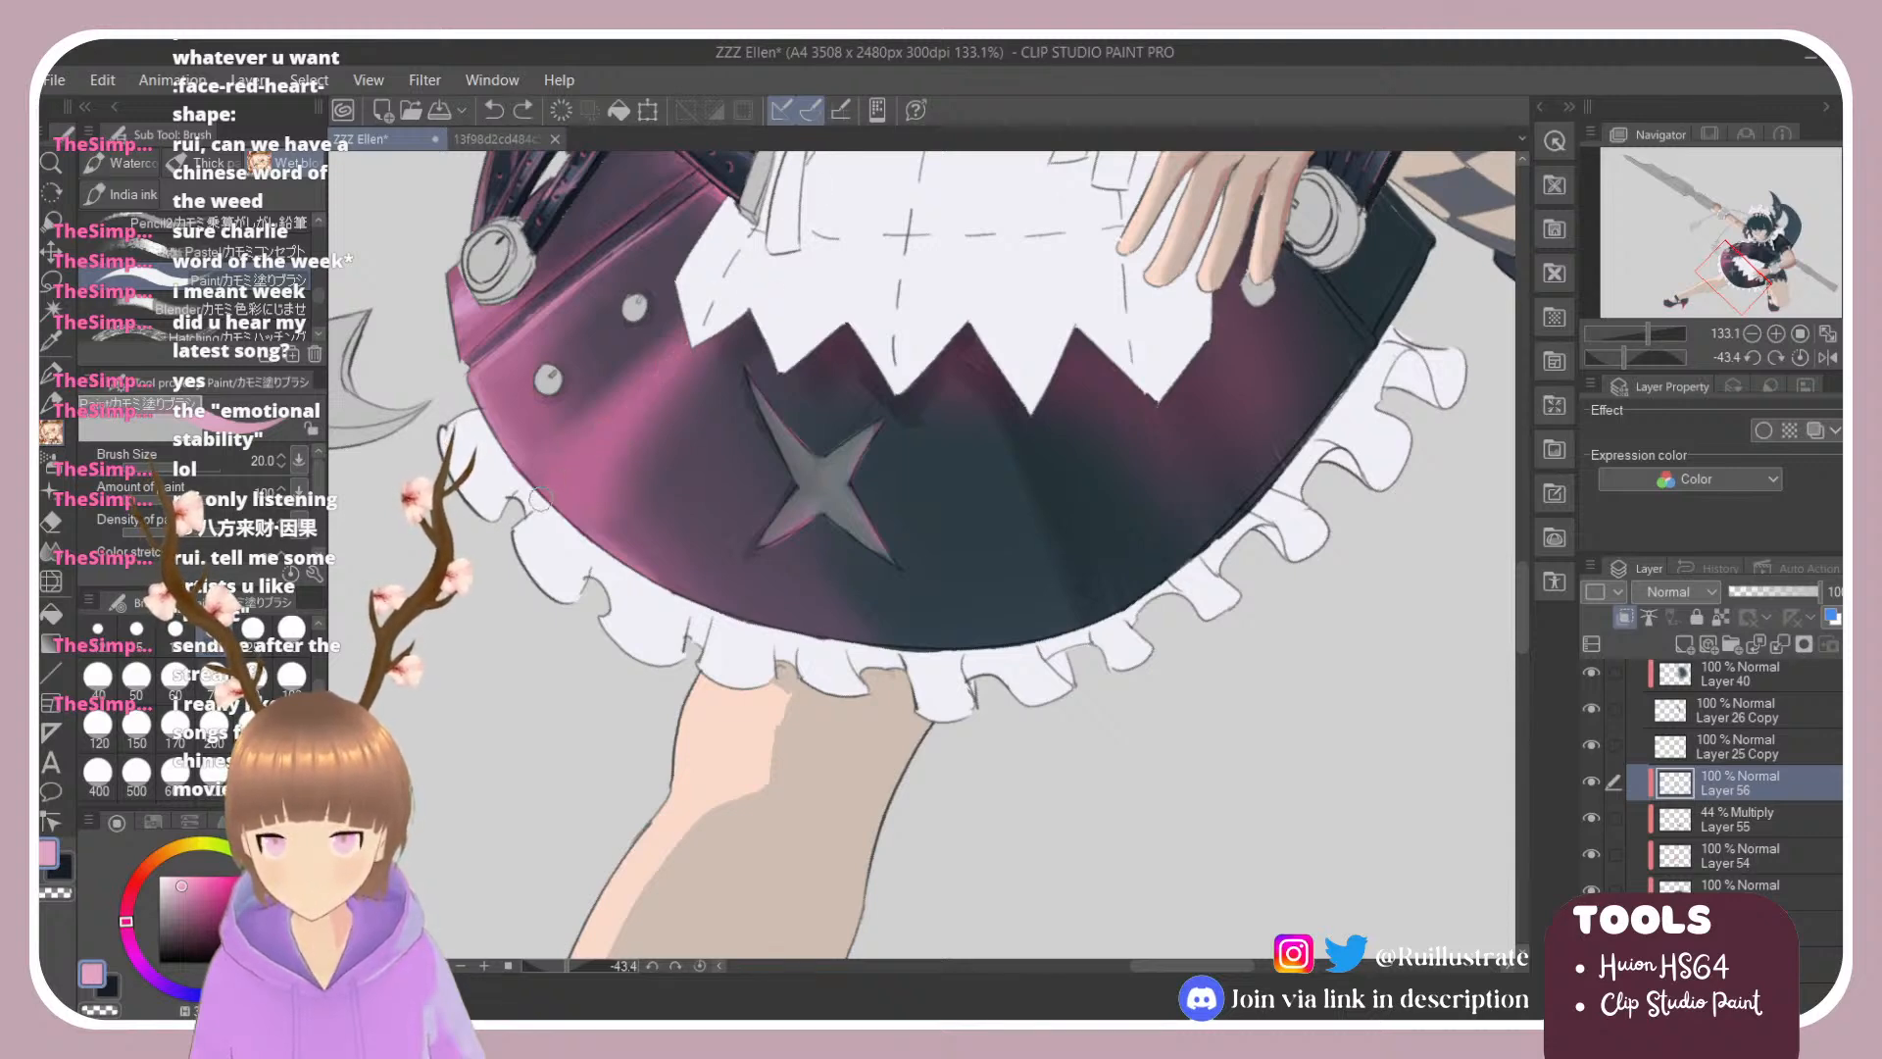
pyautogui.moveTo(547, 495); pyautogui.dragTo(627, 410)
pyautogui.moveTo(545, 496); pyautogui.dragTo(686, 349)
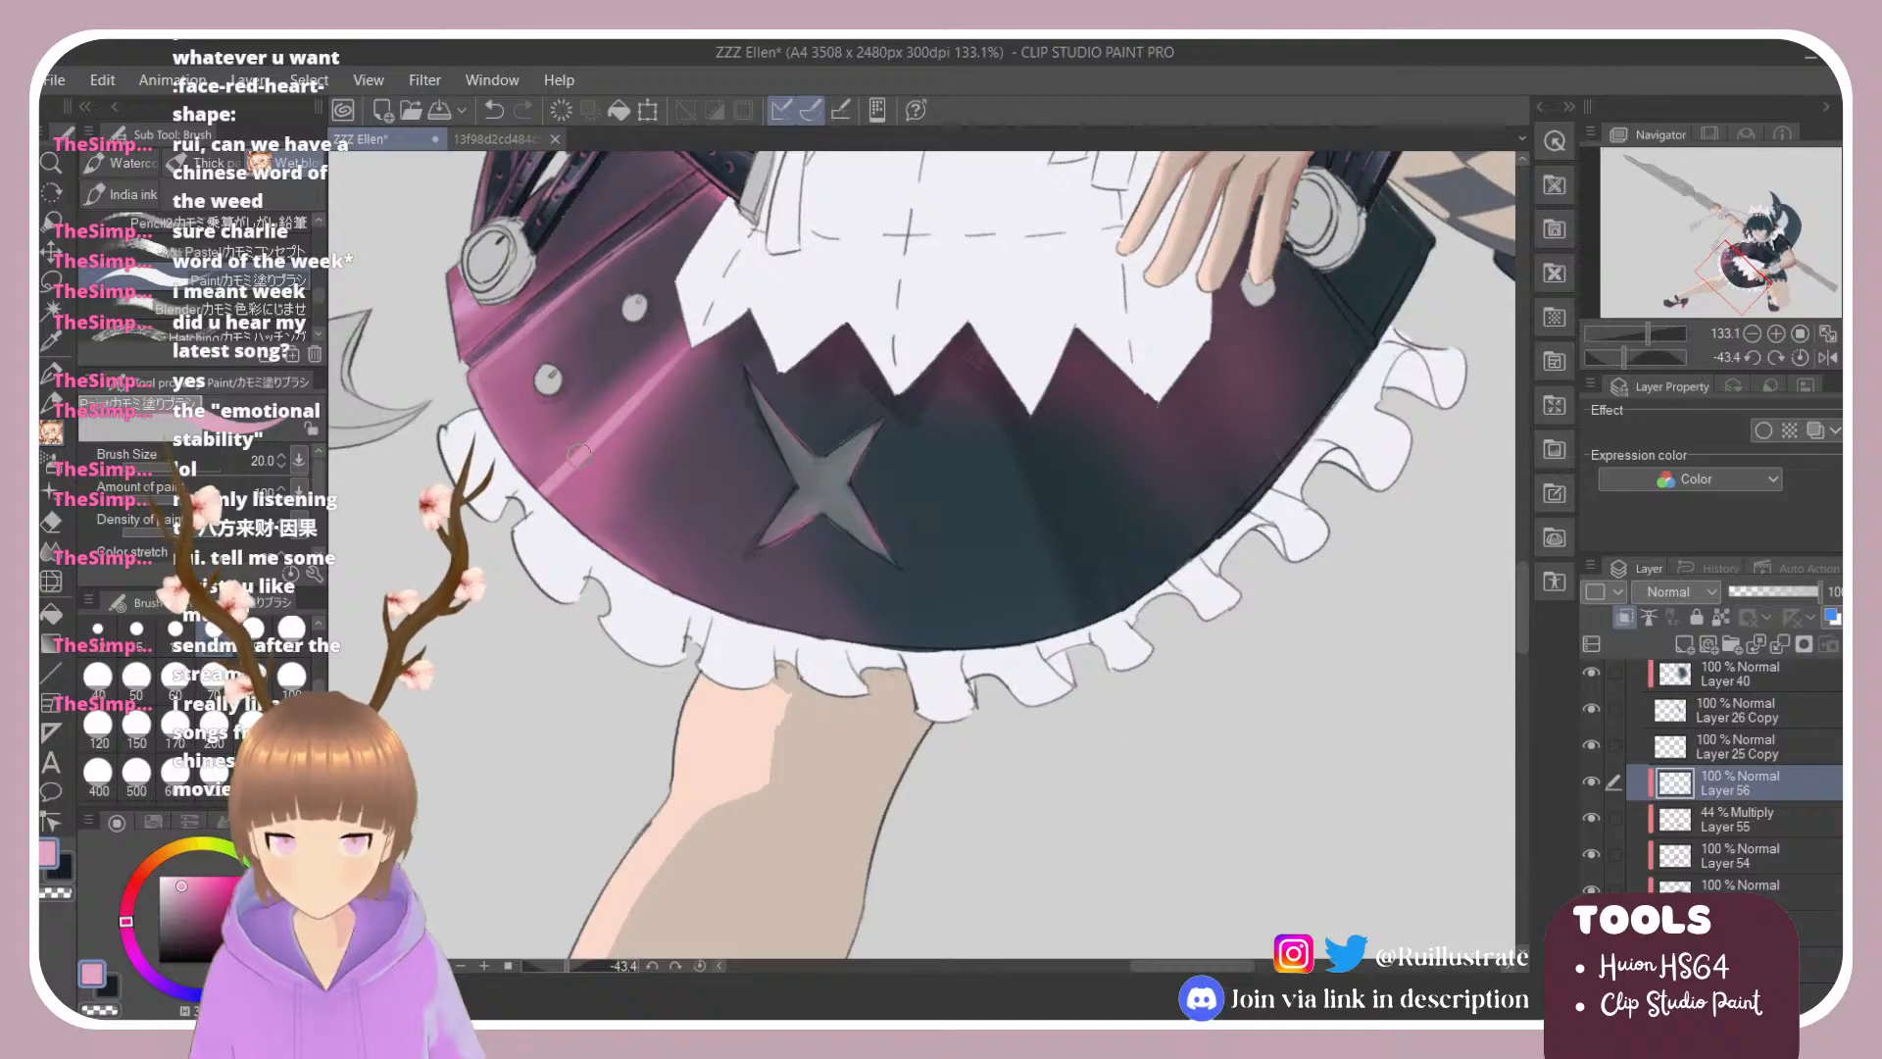
# Step: Soften the thin light pink fold highlight with the Blender brush at size 10
pyautogui.click(284, 309)
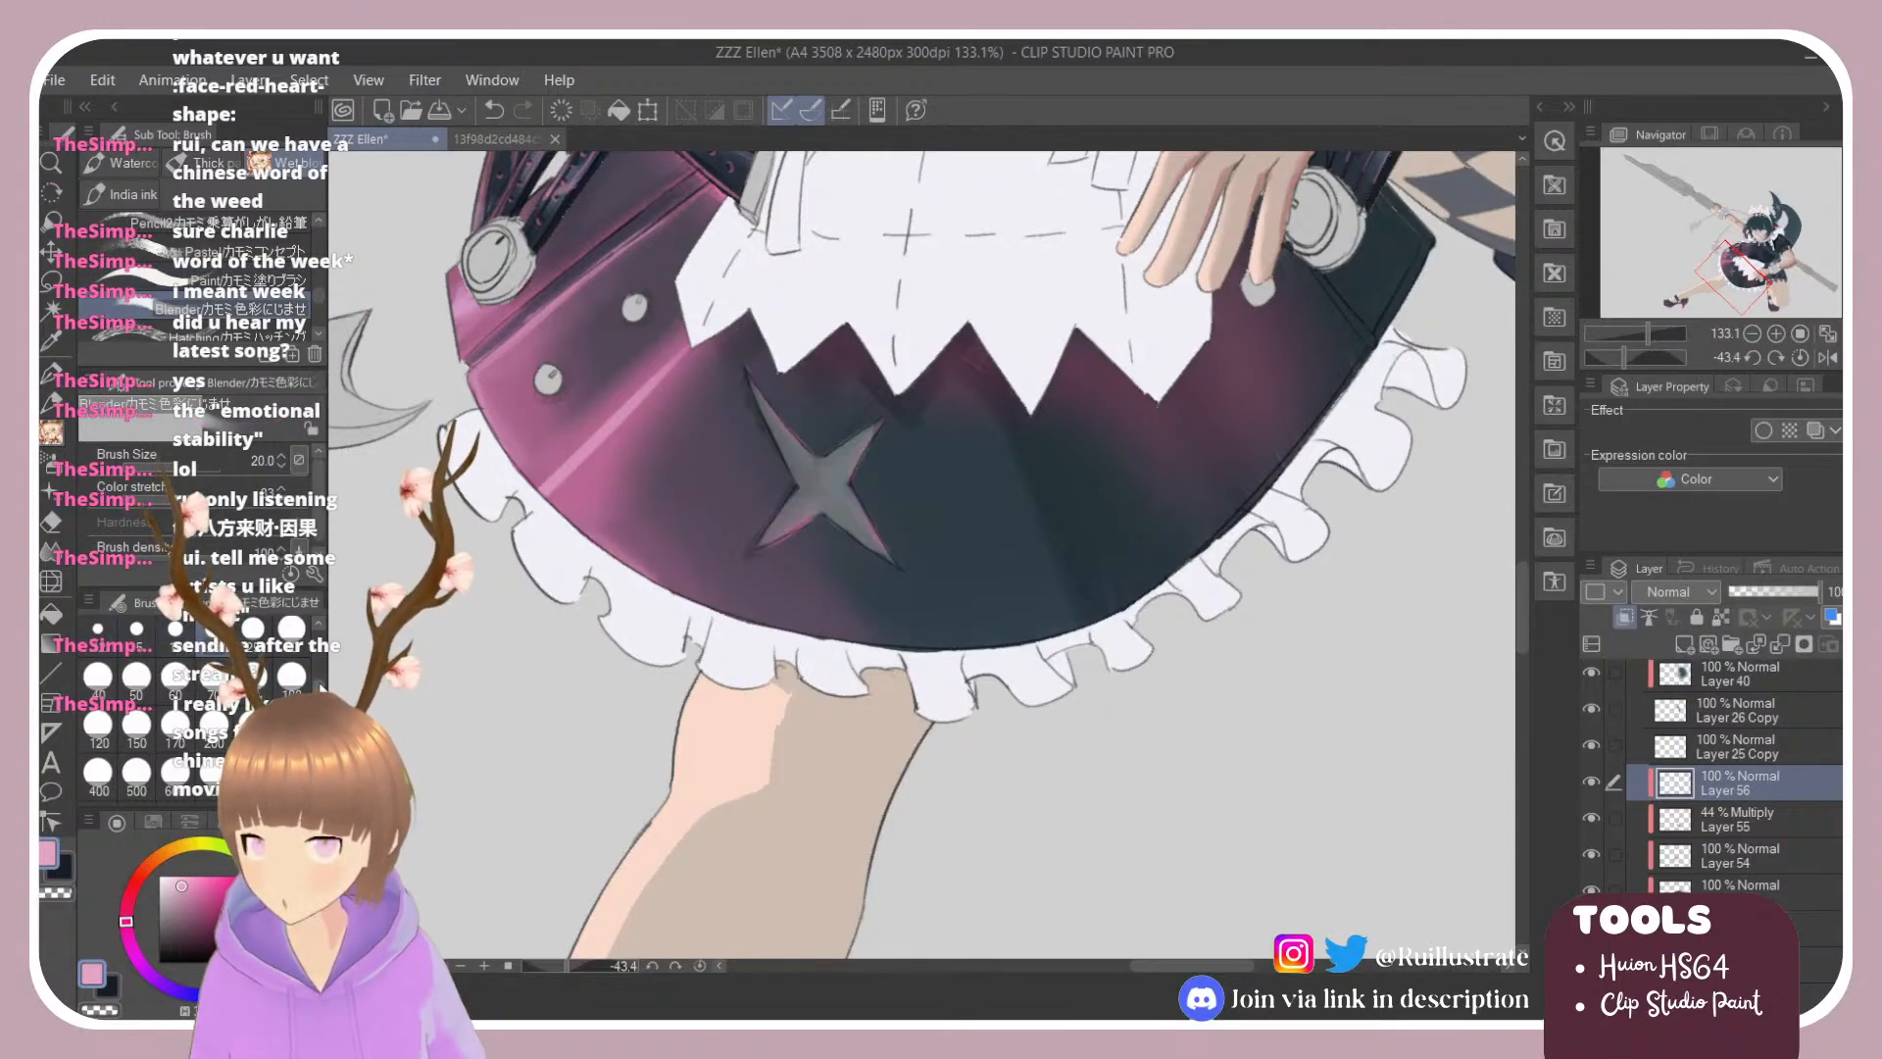
pyautogui.scroll(2, 294, 647)
pyautogui.click(292, 627)
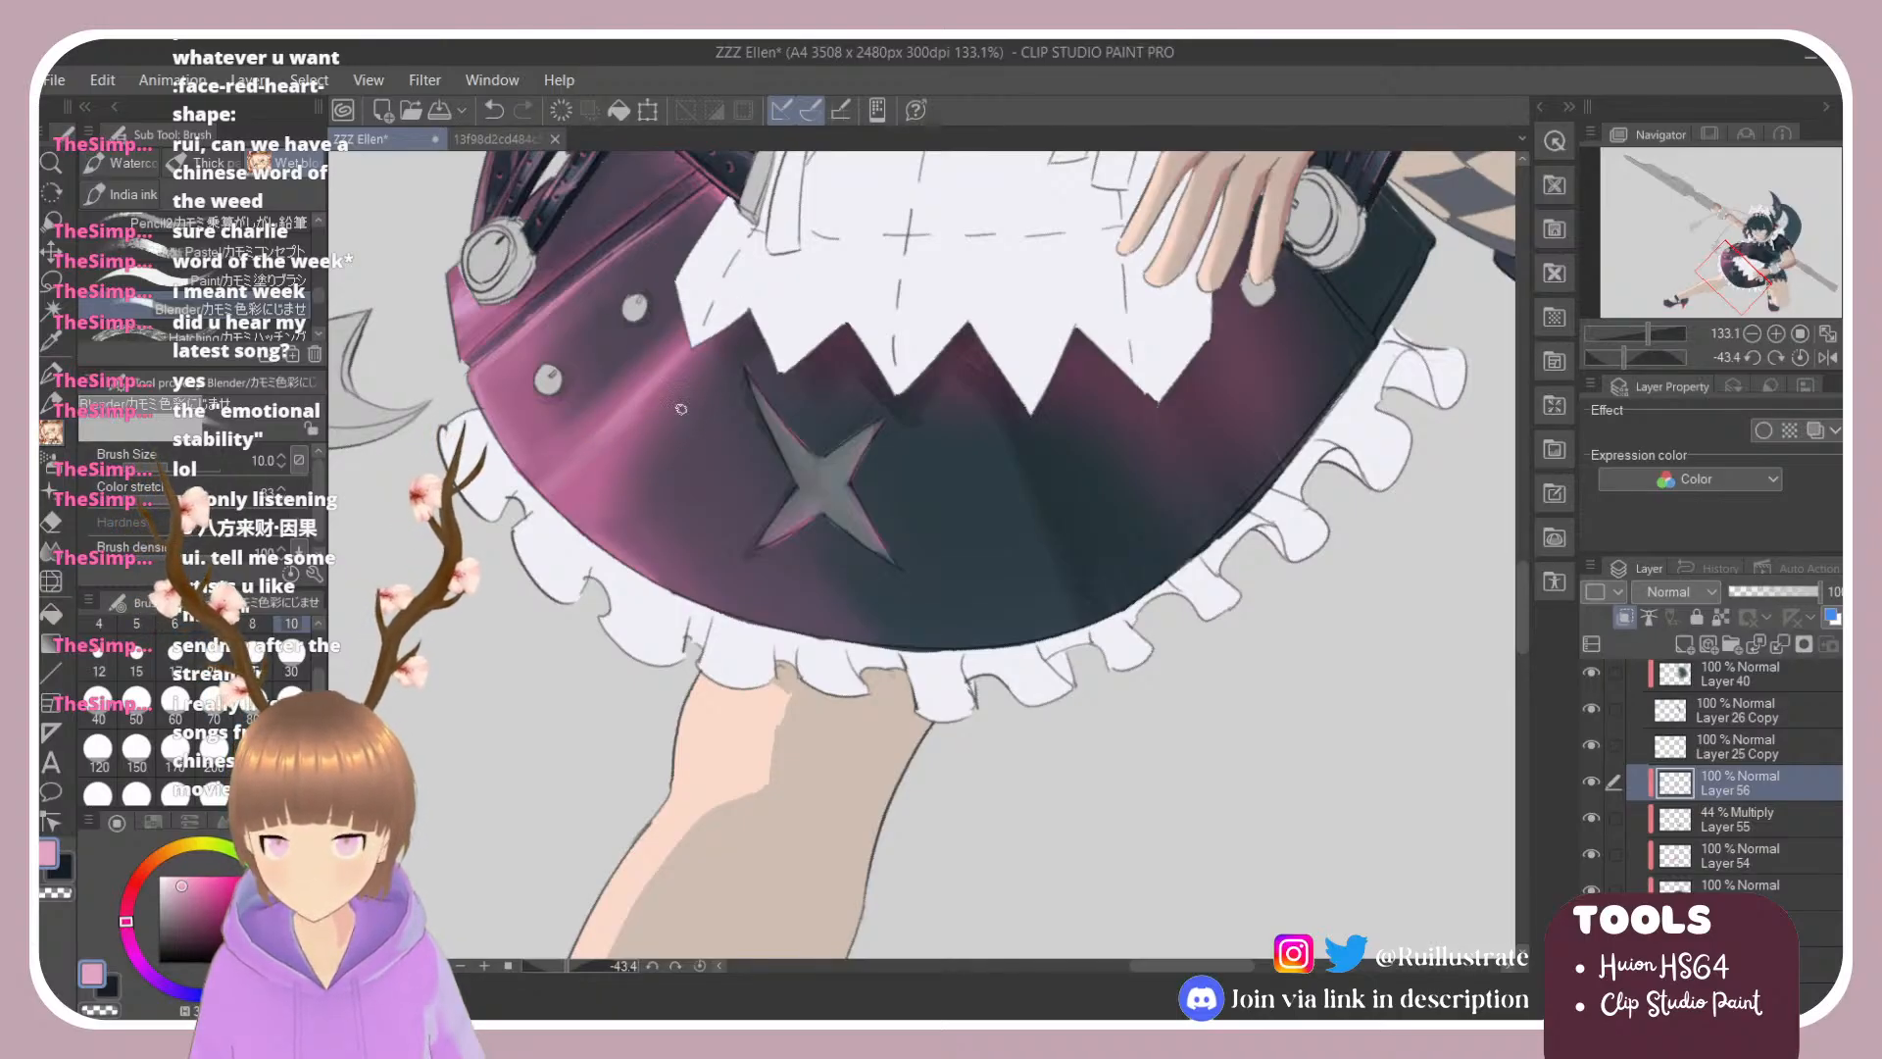
# Step: Lower the opacity of Layer 56 to 65% and check the skirt highlights against the whole figure
pyautogui.moveTo(1789, 592); pyautogui.dragTo(1762, 595)
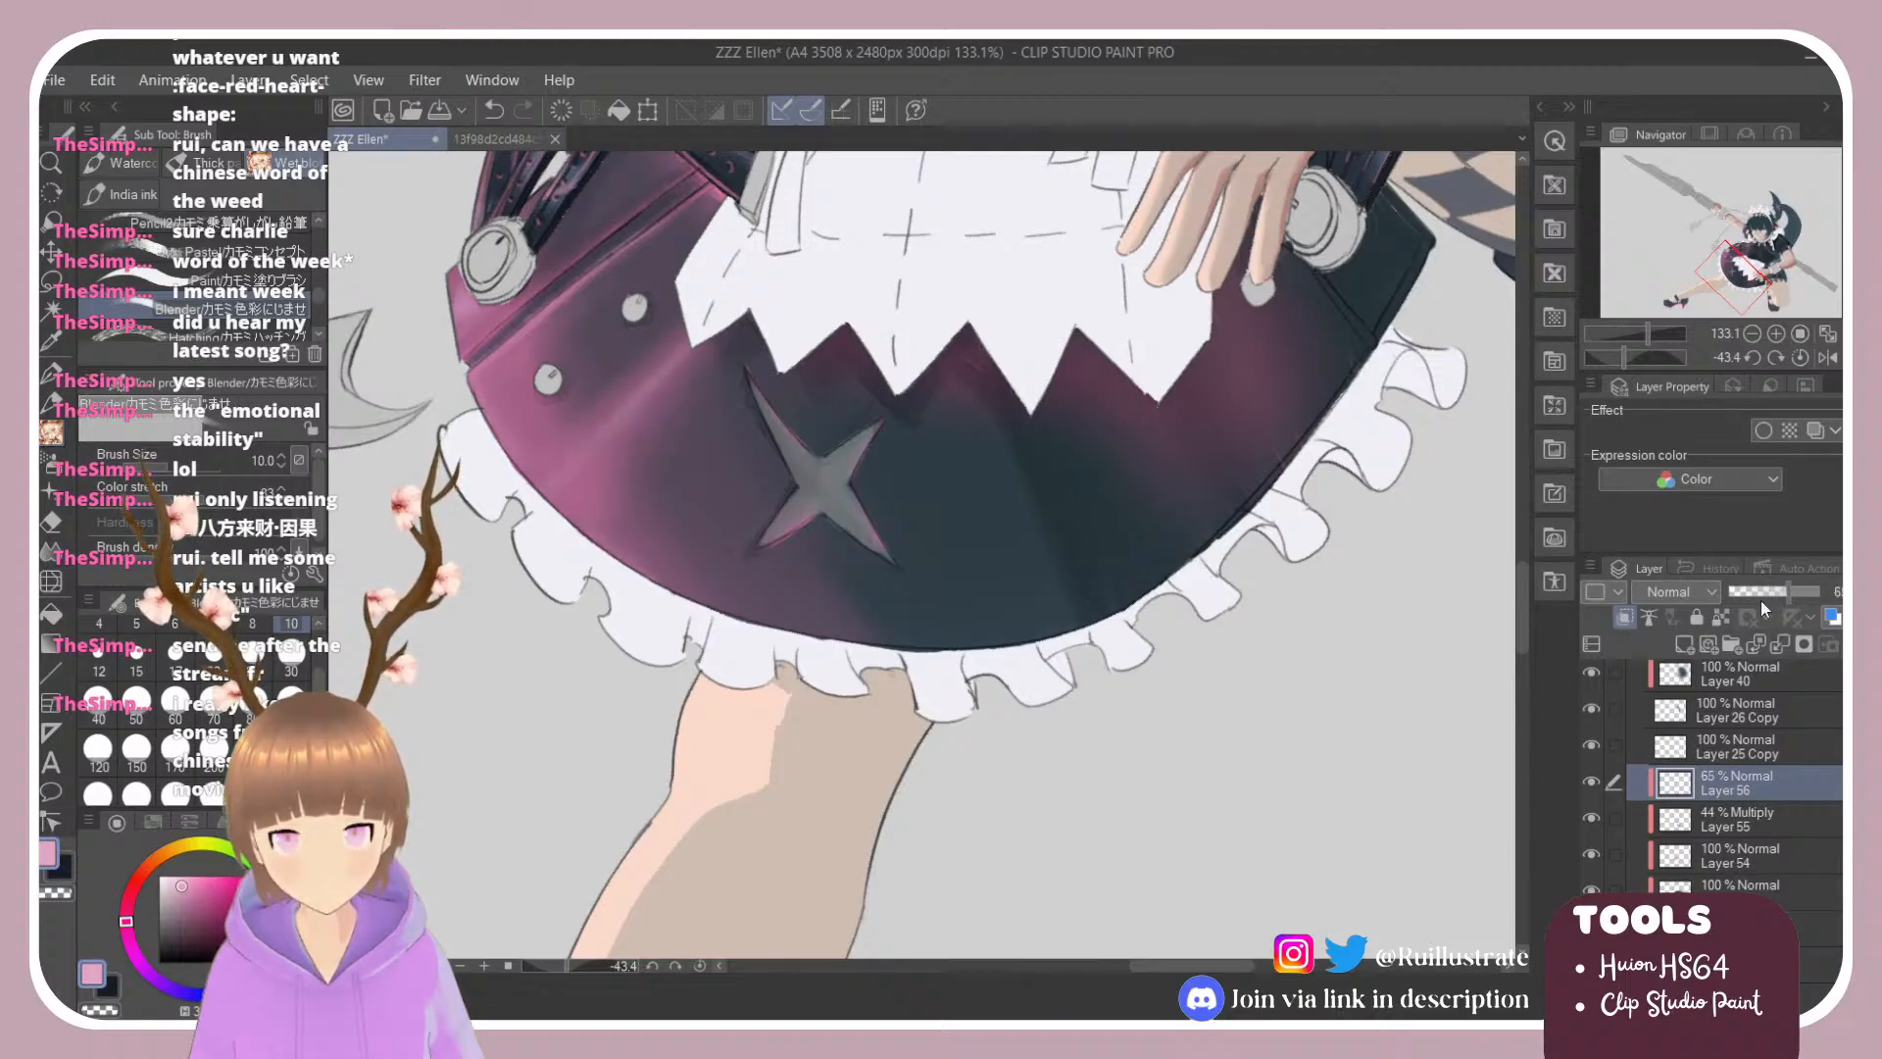
pyautogui.scroll(-5, 1375, 555)
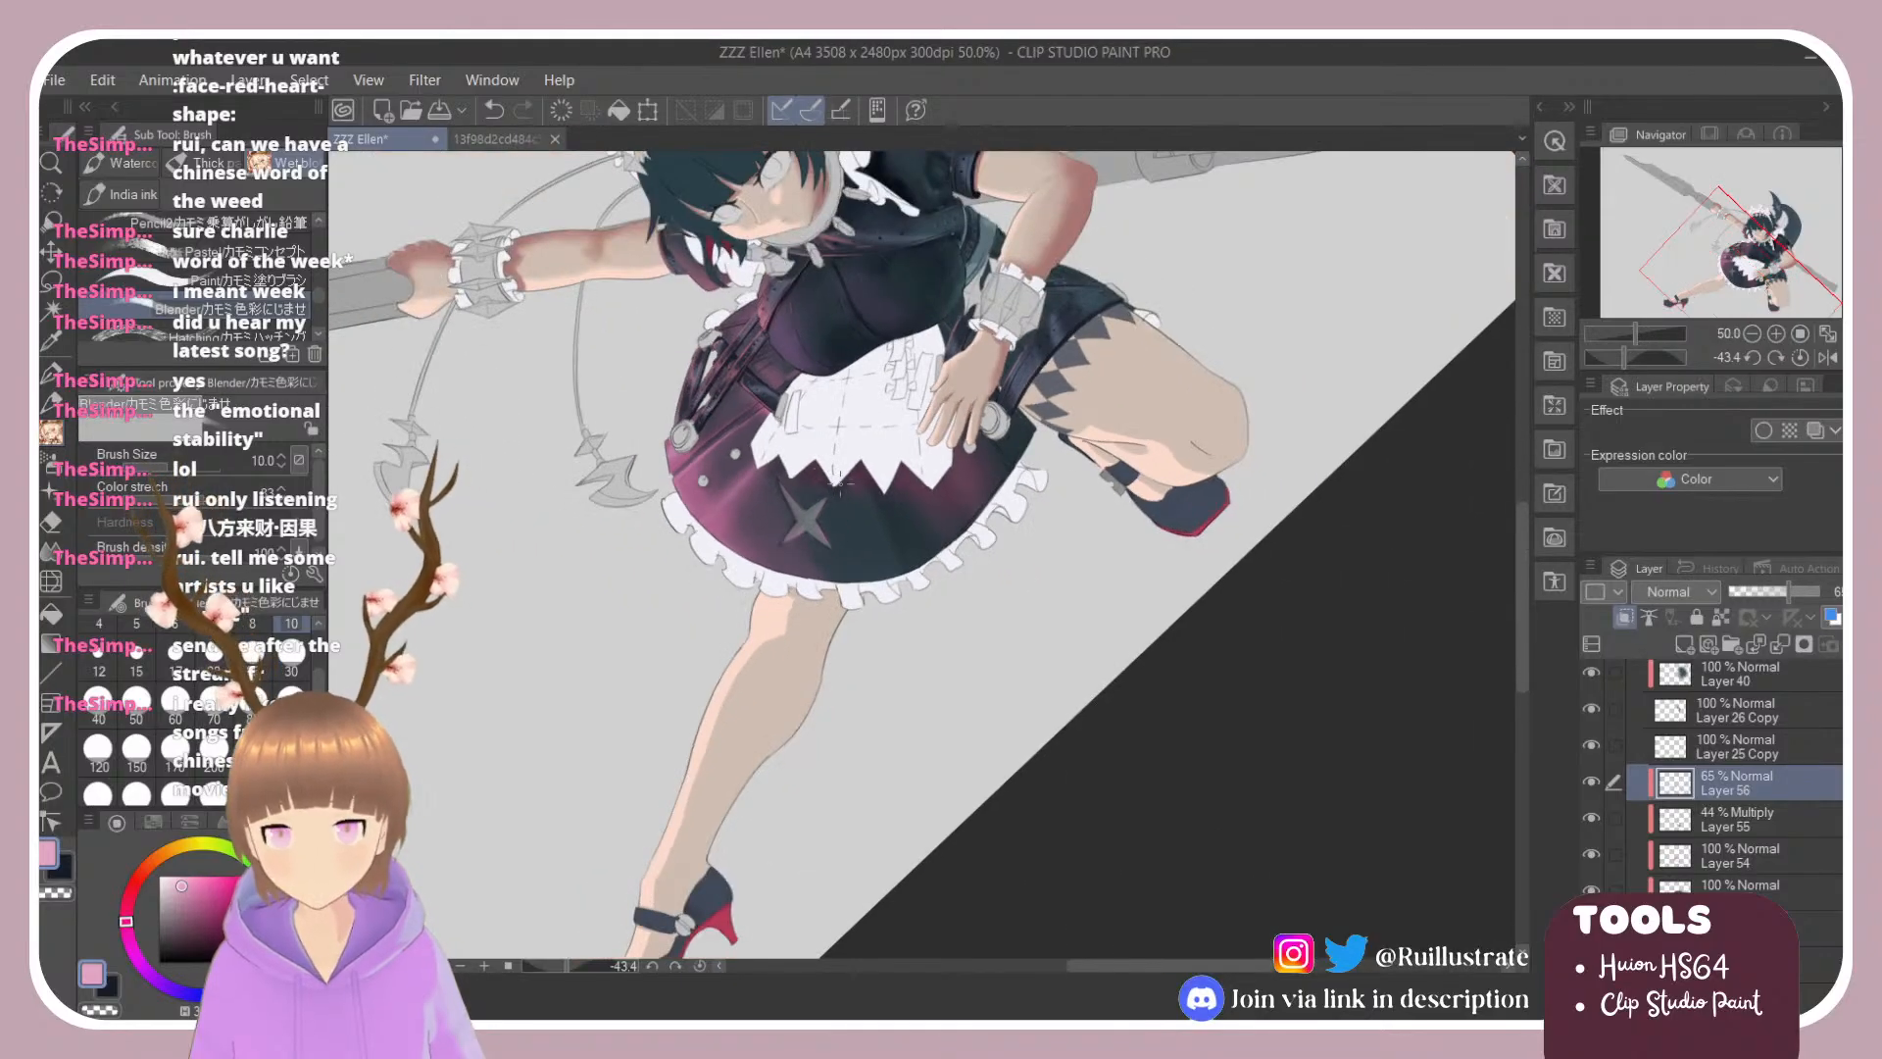
pyautogui.scroll(4, 839, 506)
pyautogui.scroll(2, 839, 505)
pyautogui.press('alt')
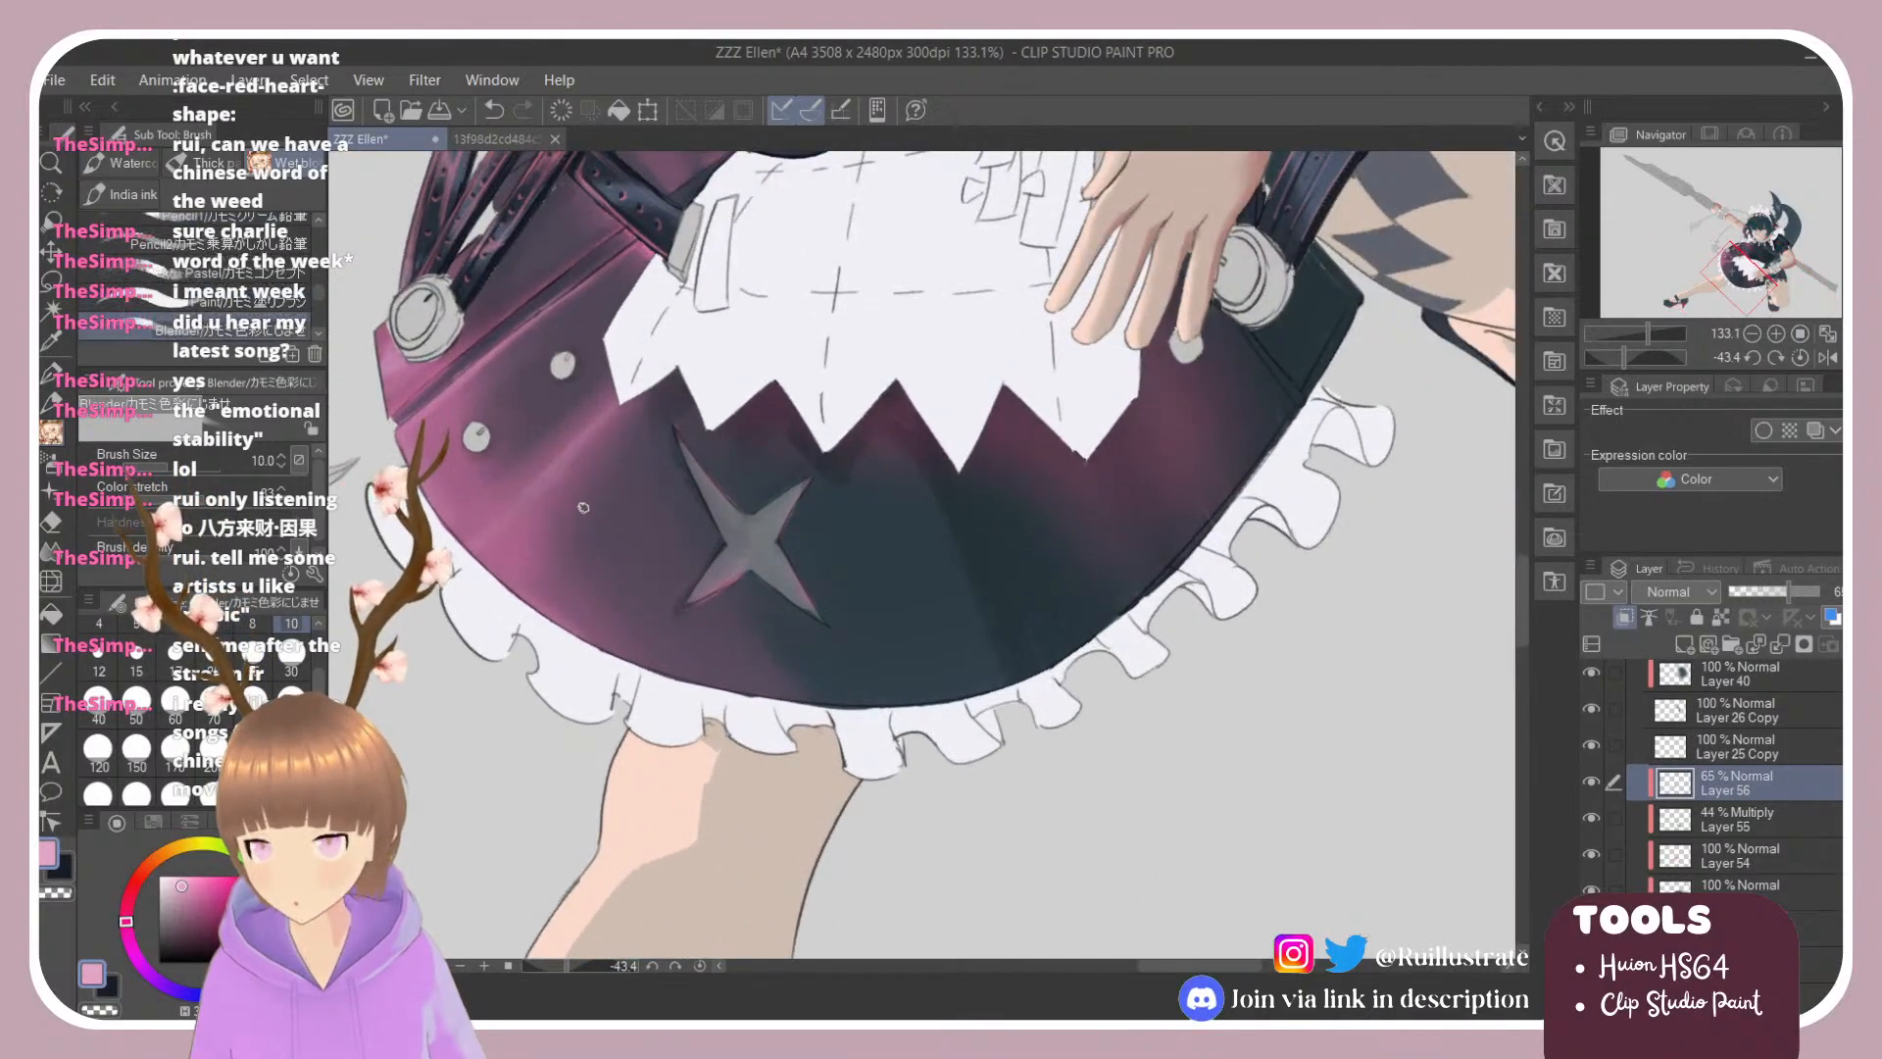
# Step: Paint a curved light pink fold stroke between the star and the hem with the size 20 Paint brush
pyautogui.click(235, 299)
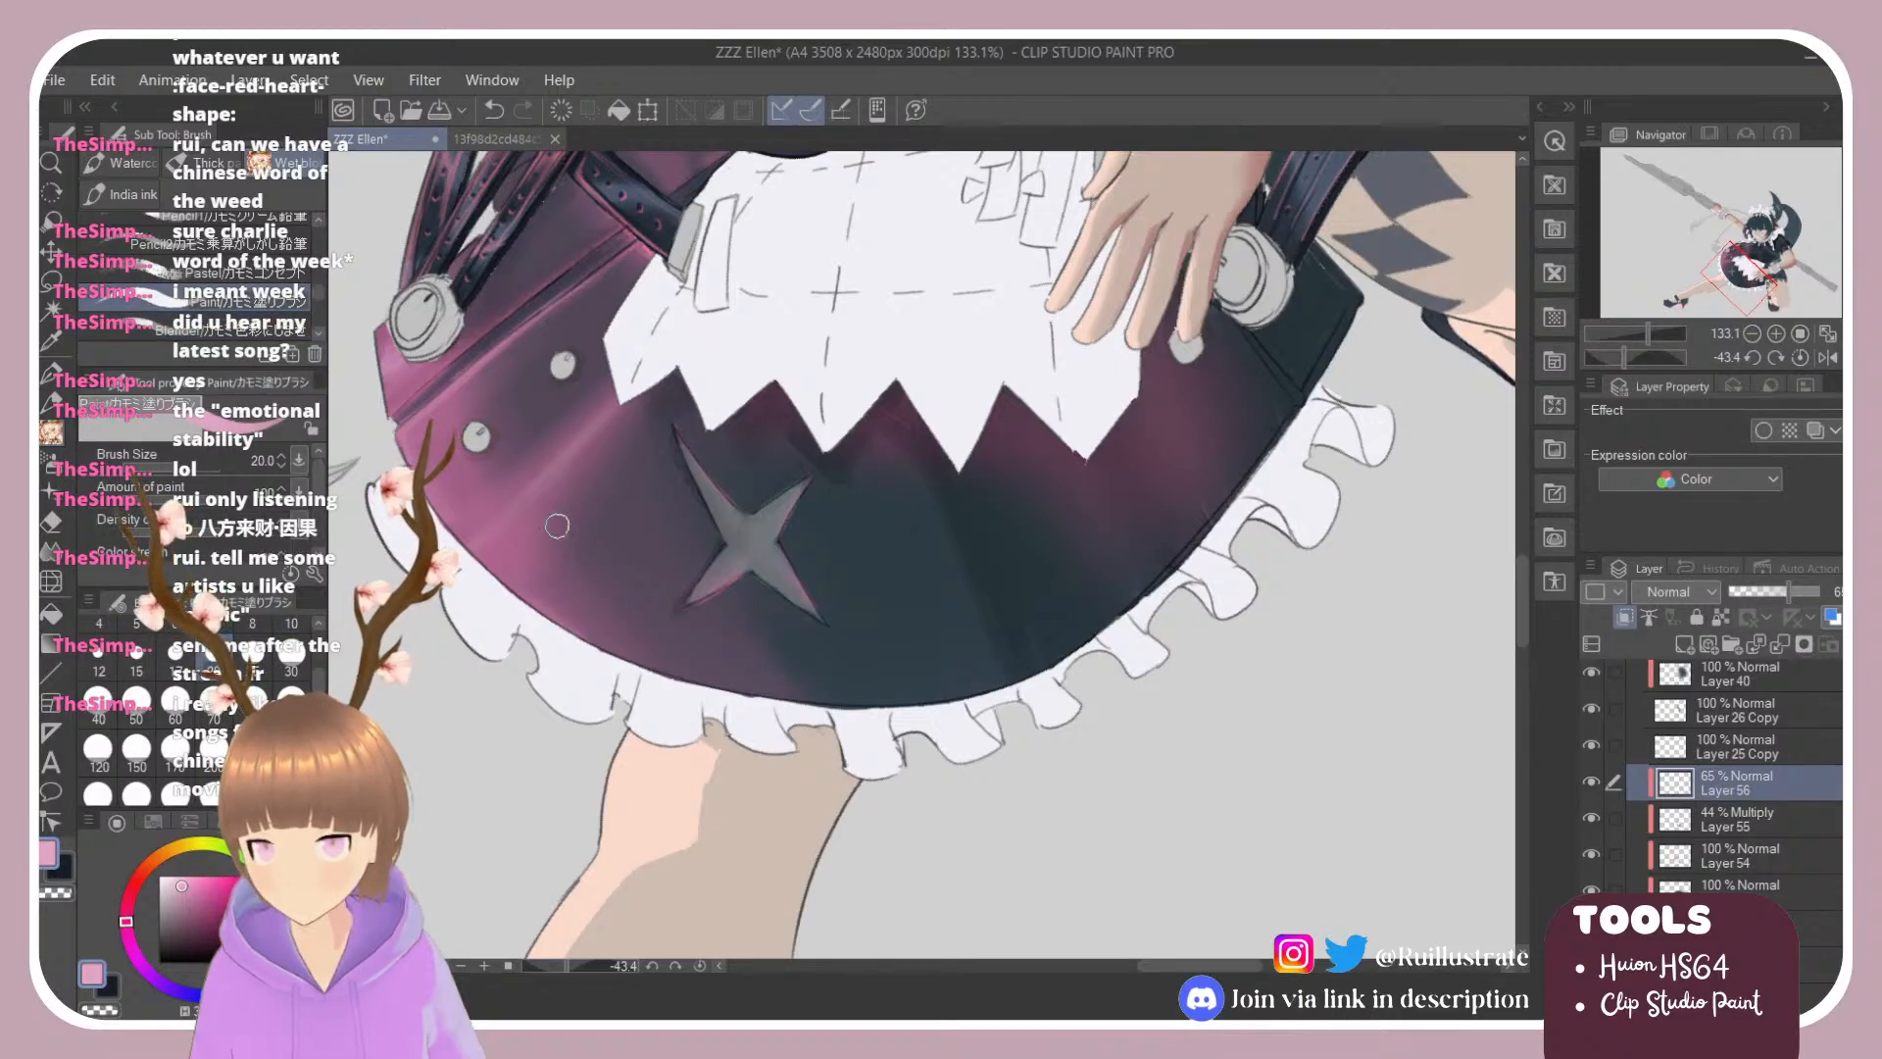
pyautogui.moveTo(539, 500); pyautogui.dragTo(605, 649)
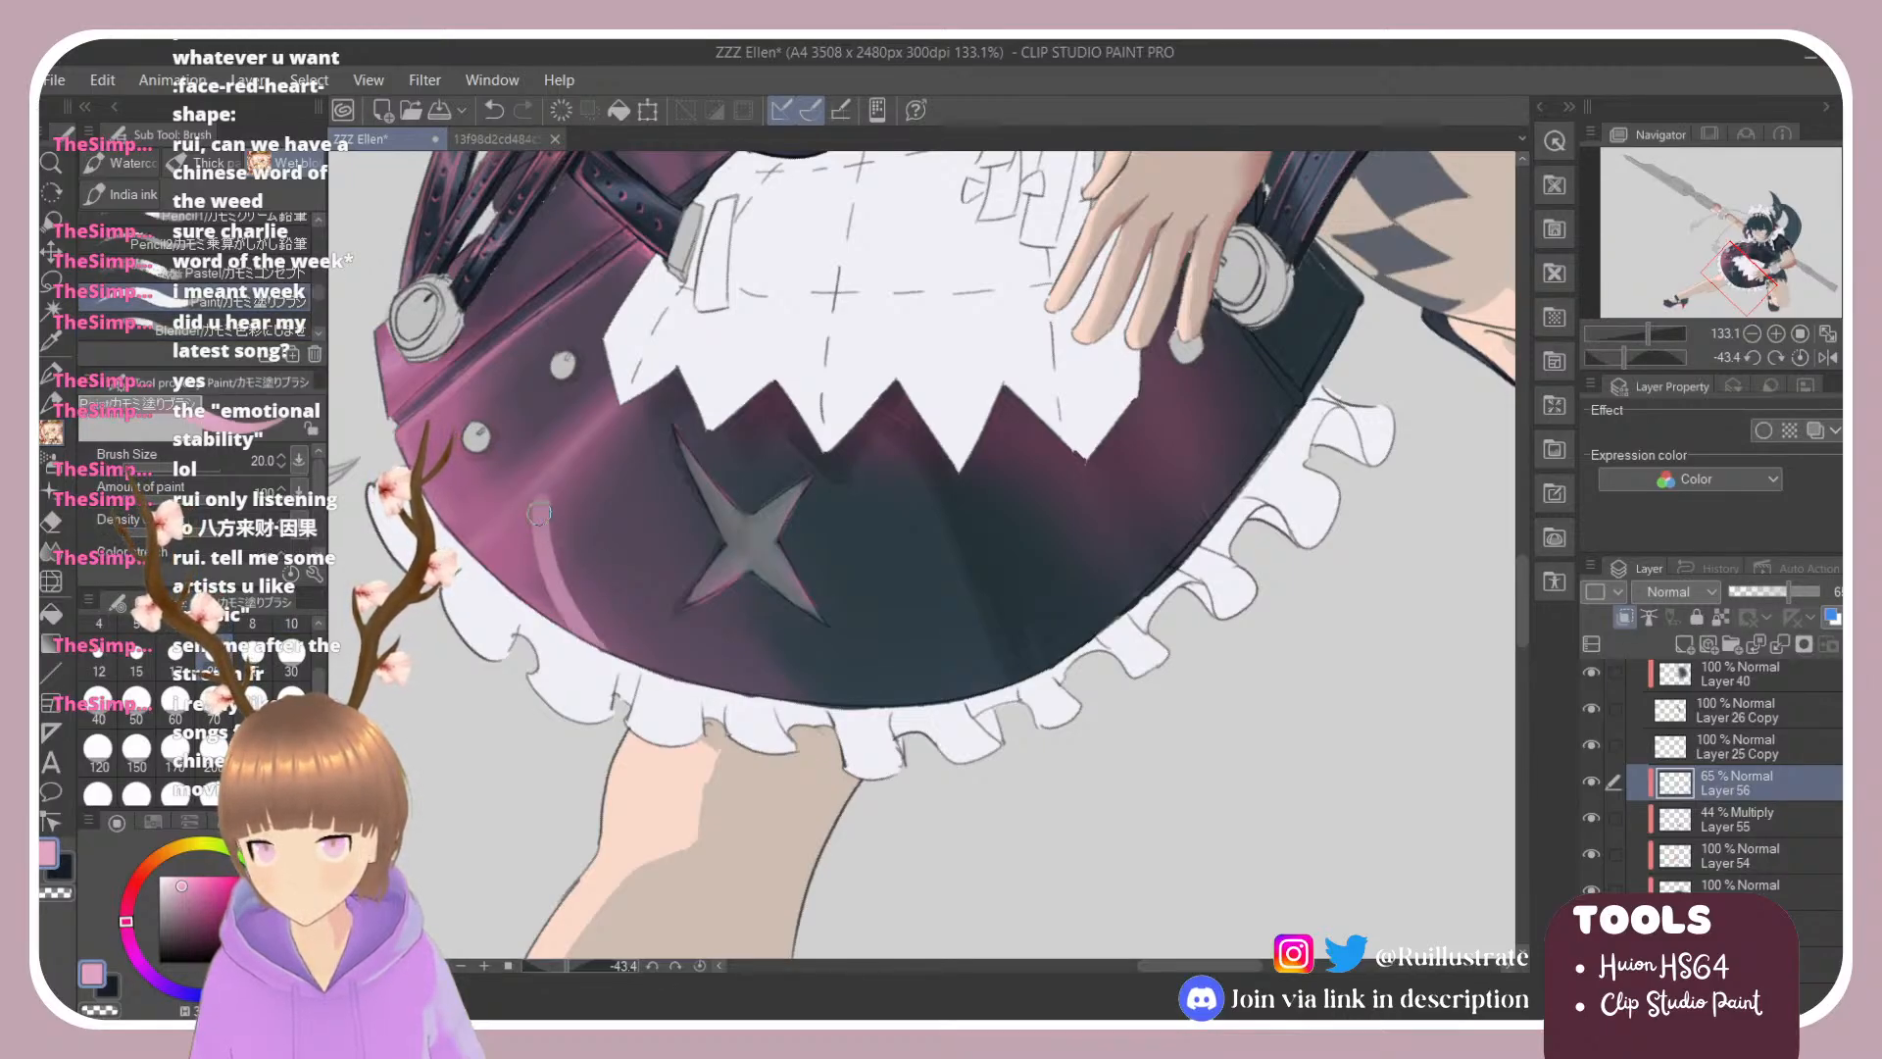
# Step: Paint pink highlight strokes on the skirt beside the star, then tone them down with a darker pink sampled from the skirt
pyautogui.moveTo(537, 534); pyautogui.dragTo(551, 606)
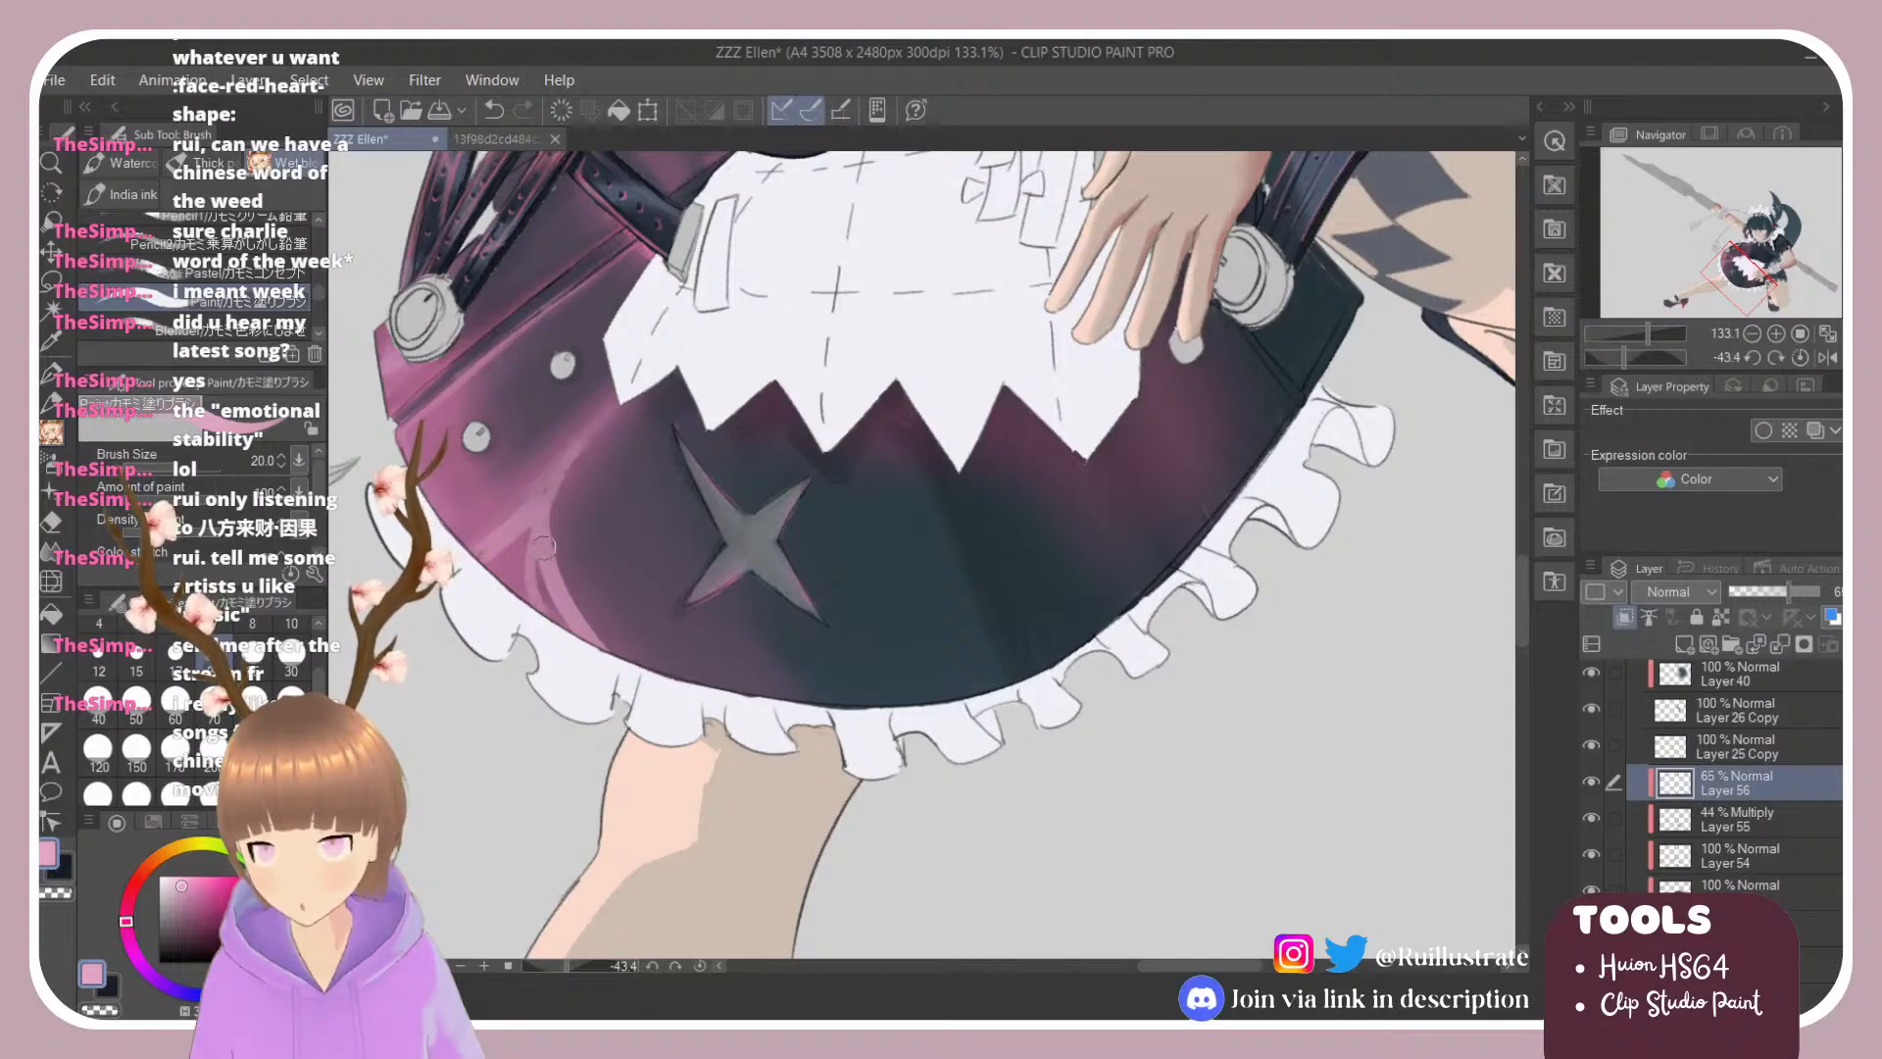
pyautogui.moveTo(565, 488)
pyautogui.mouseDown()
pyautogui.moveTo(581, 612)
pyautogui.moveTo(621, 654)
pyautogui.mouseUp()
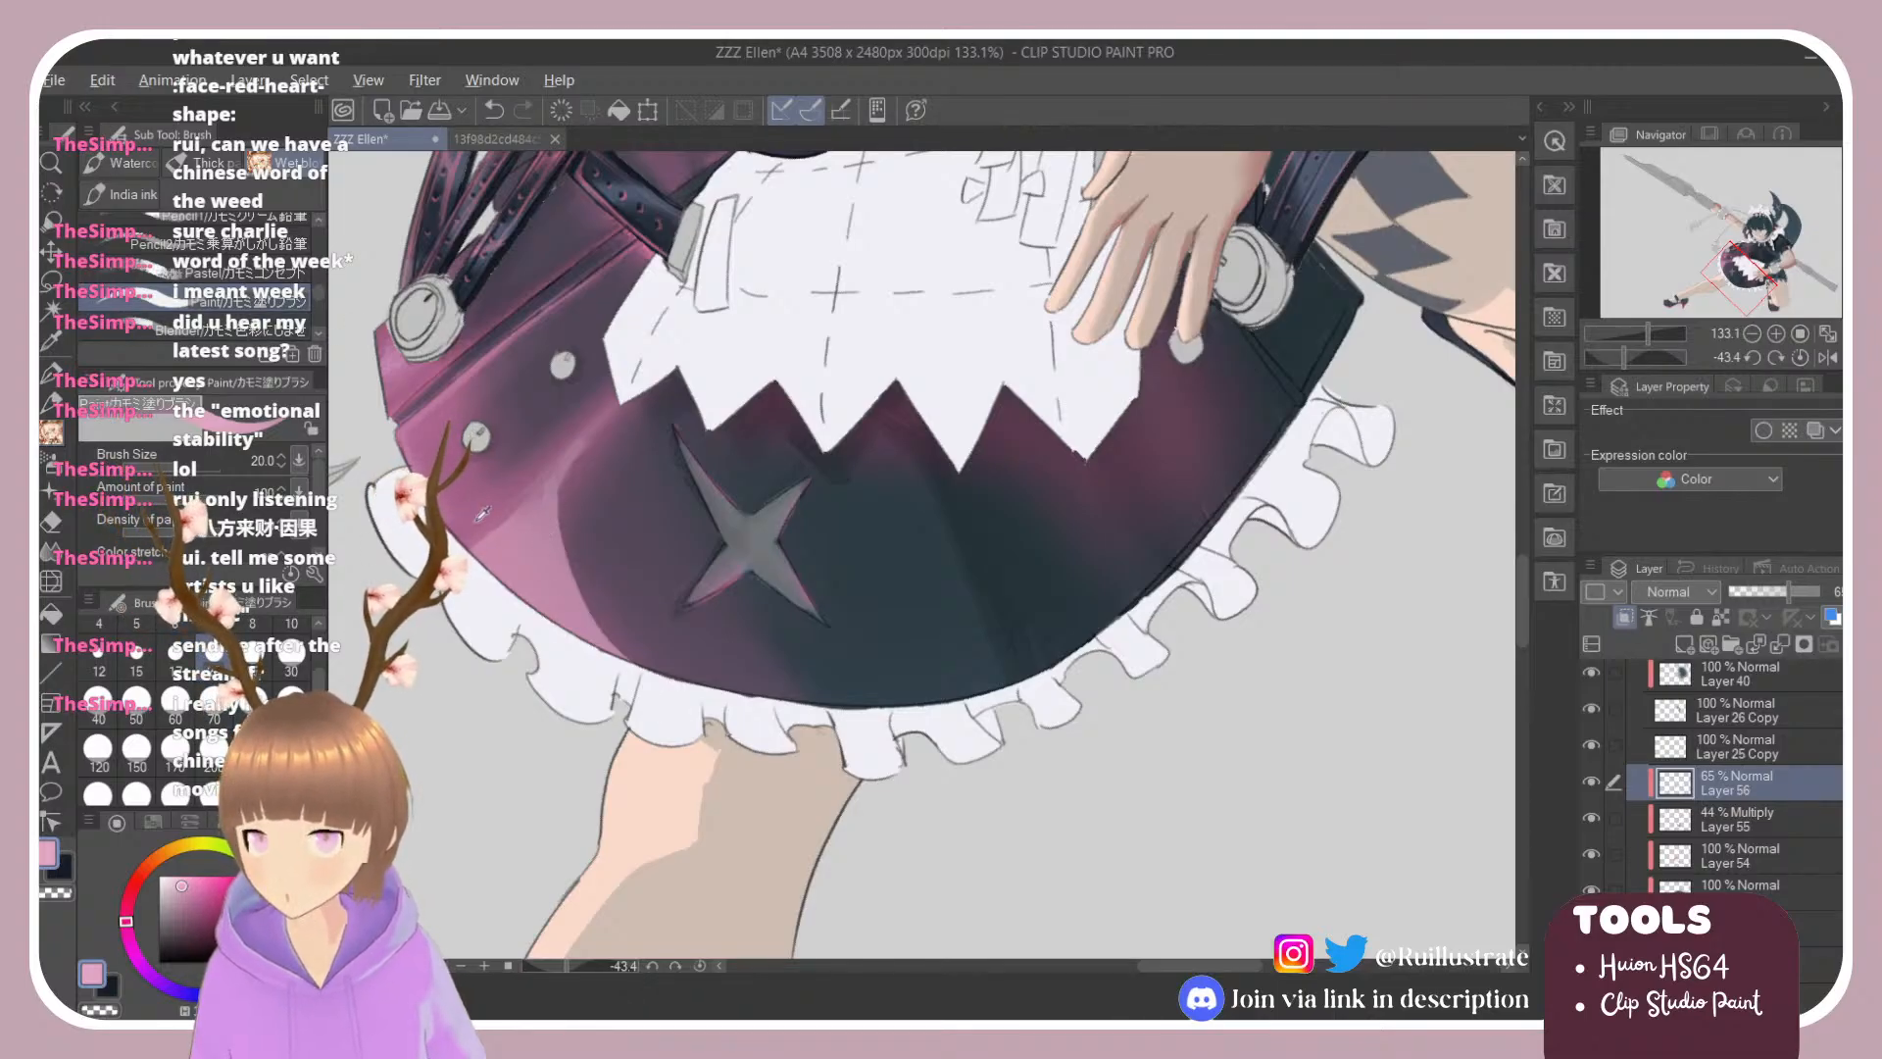
pyautogui.keyDown('alt'); pyautogui.click(482, 514); pyautogui.keyUp('alt')
pyautogui.moveTo(591, 447); pyautogui.dragTo(503, 552)
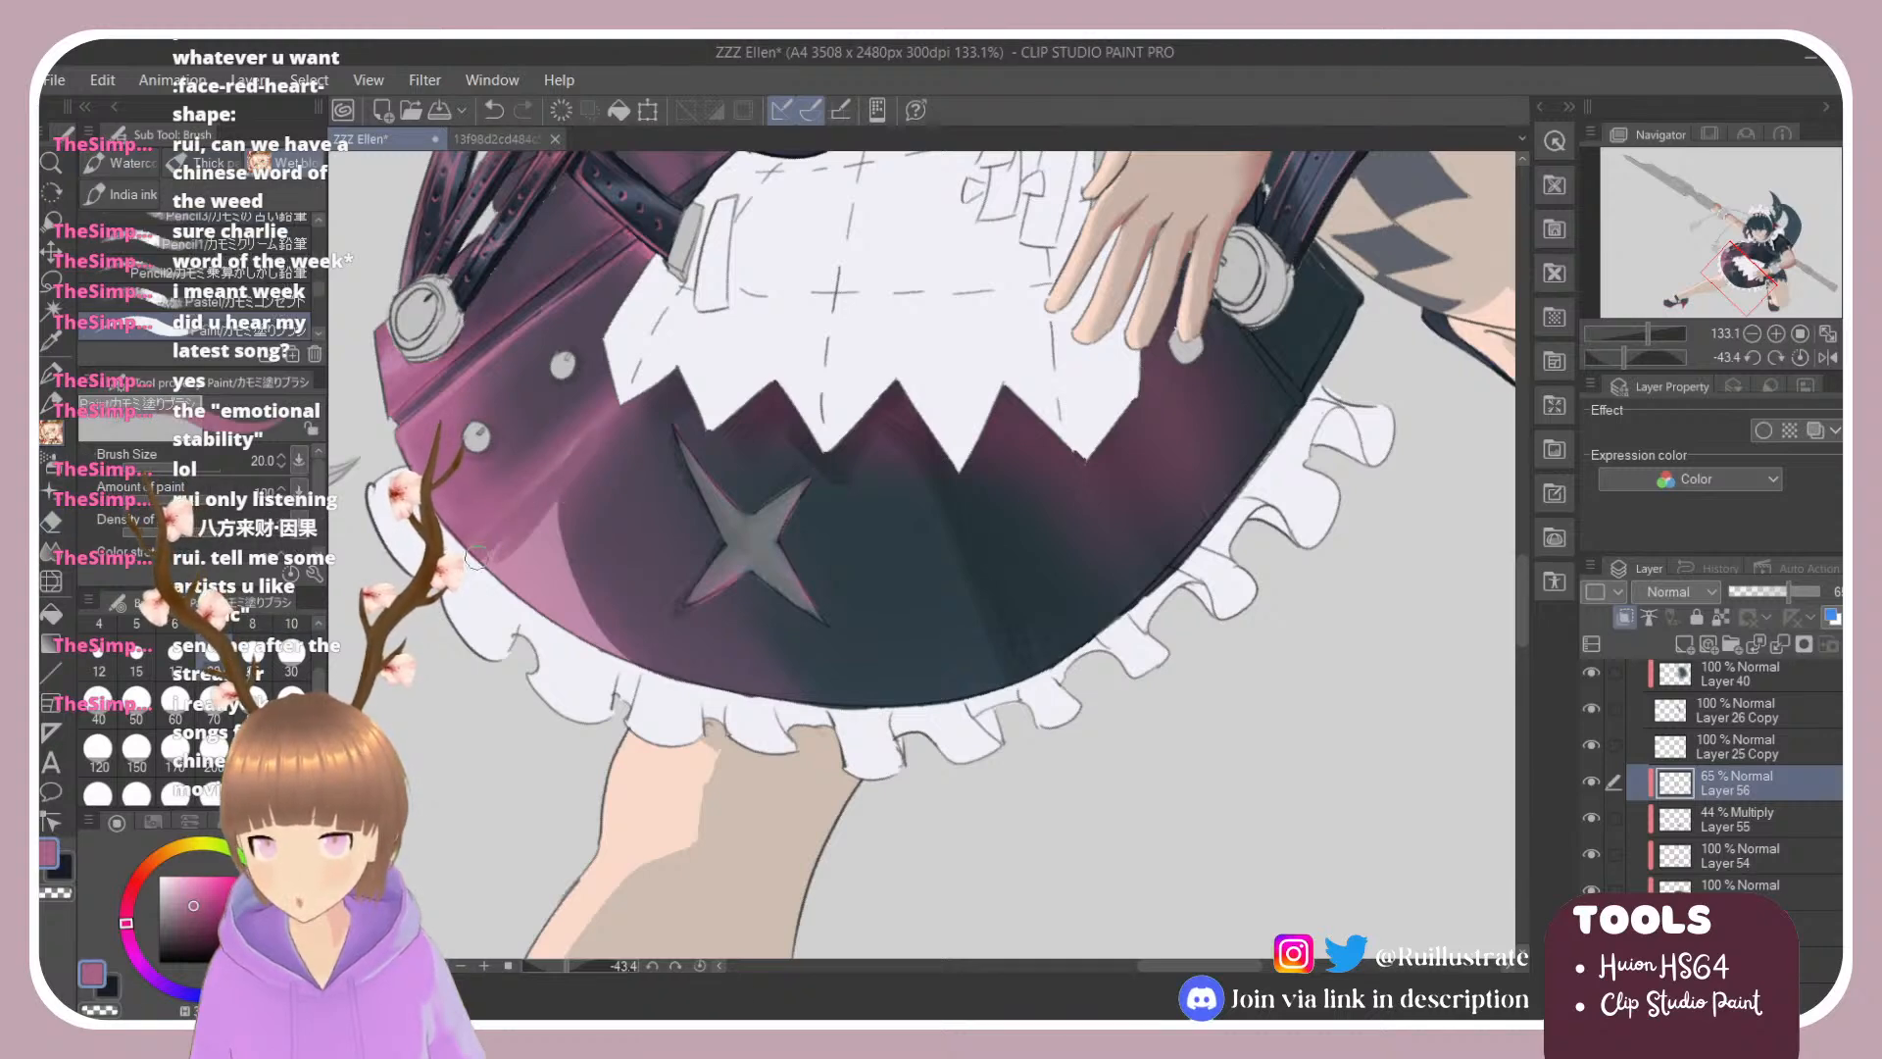
pyautogui.moveTo(1794, 575); pyautogui.dragTo(1805, 587)
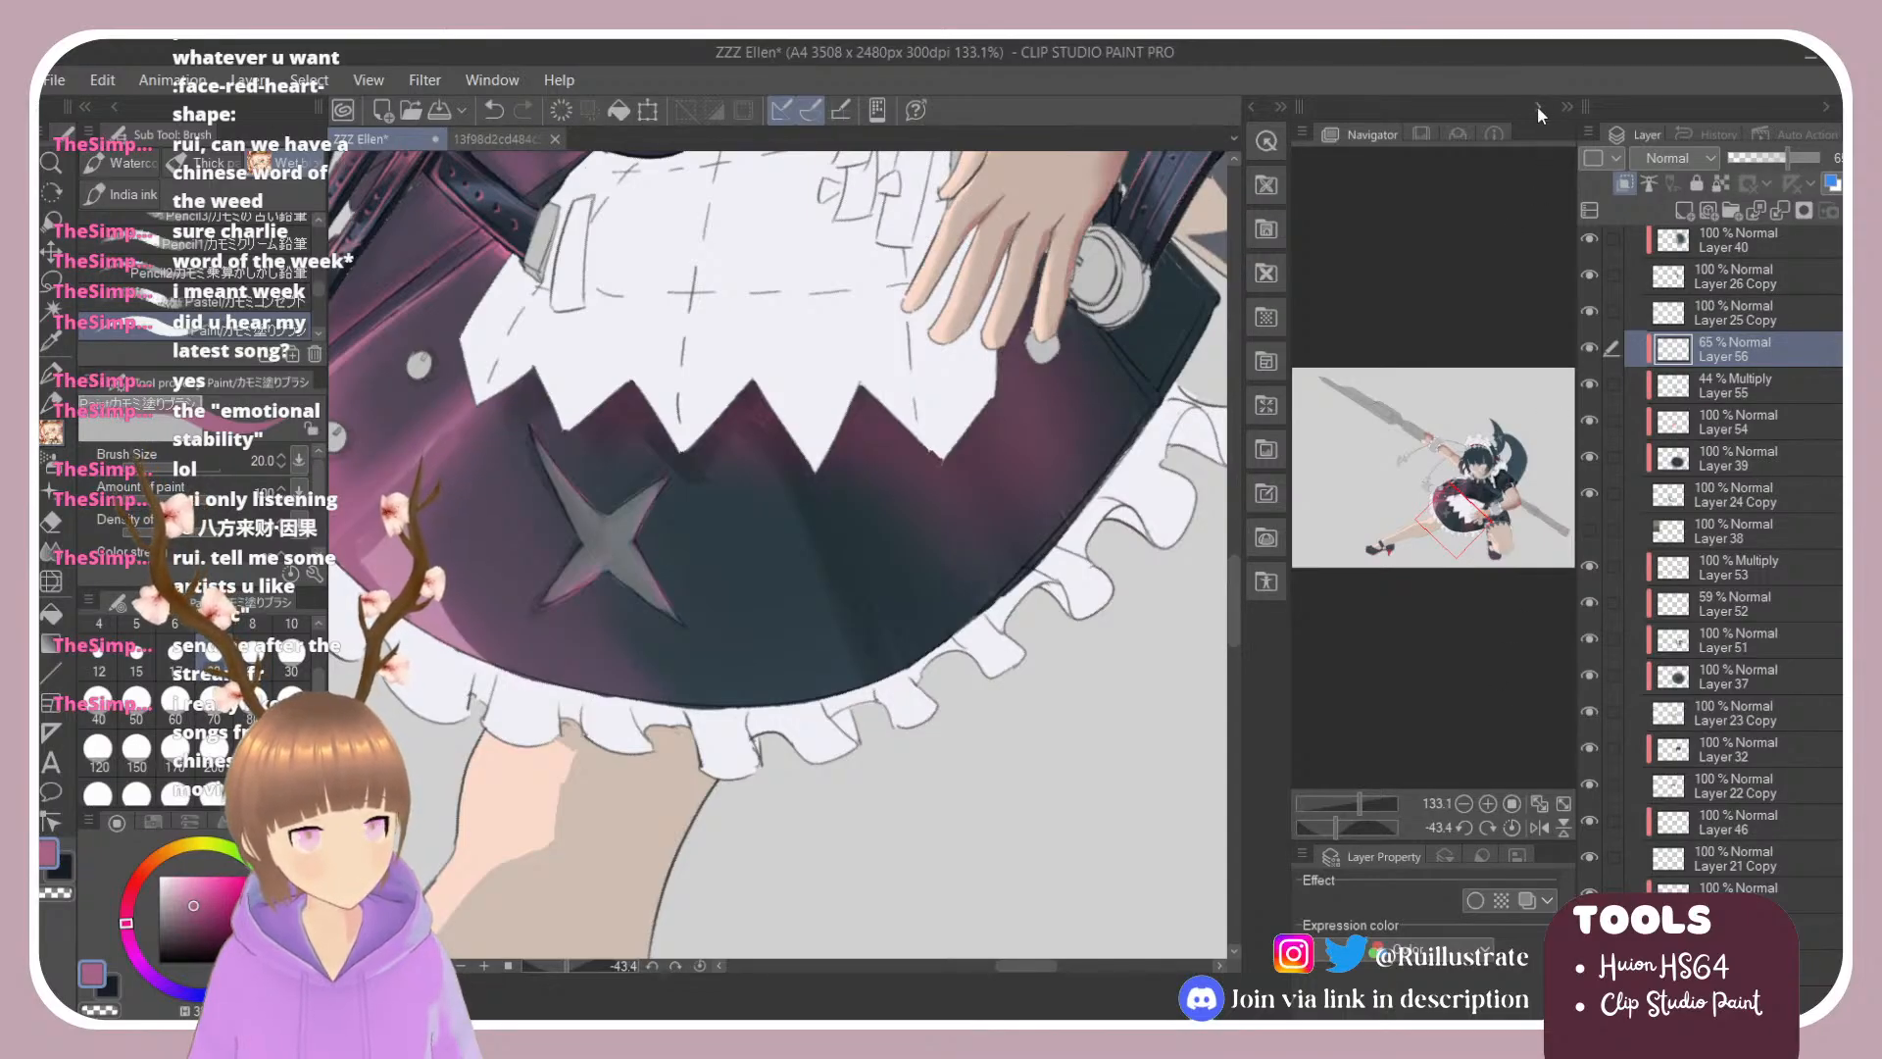
pyautogui.click(1686, 94)
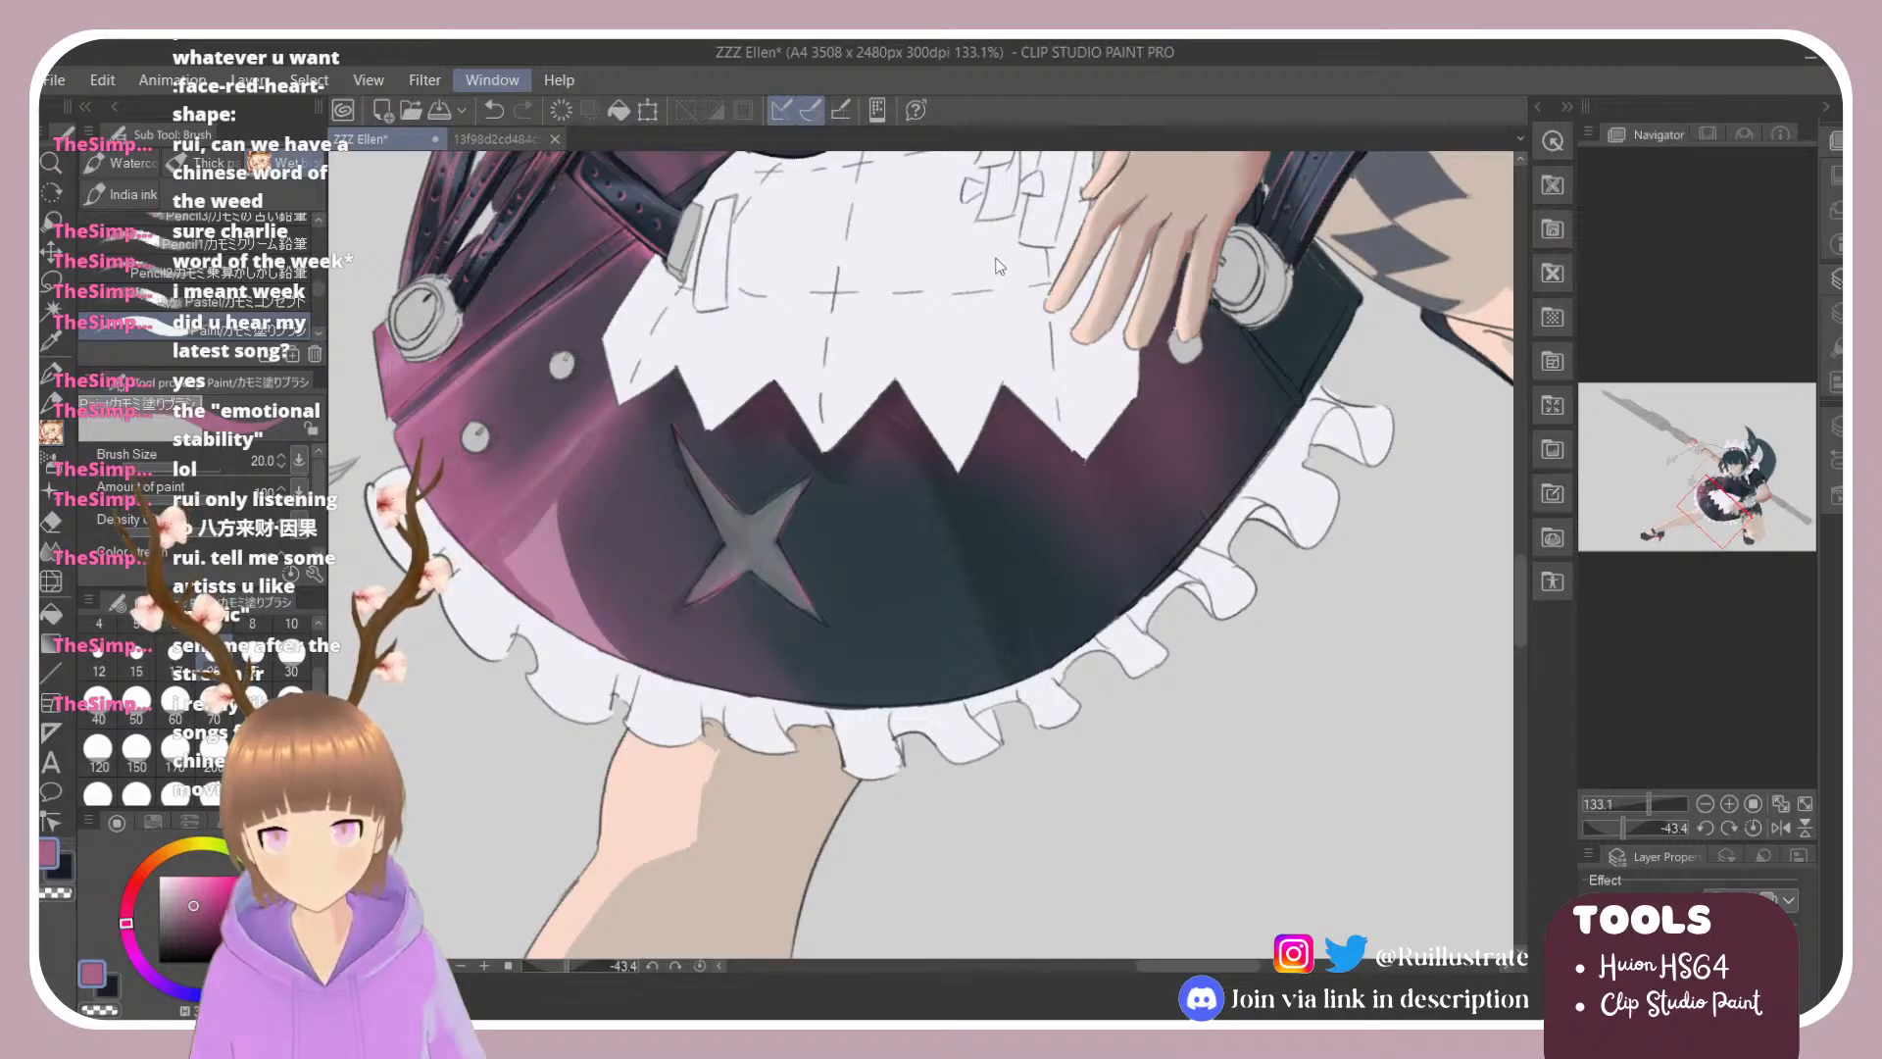
pyautogui.hotkey('alt', 'Tab')
pyautogui.hotkey('alt', 'Tab')
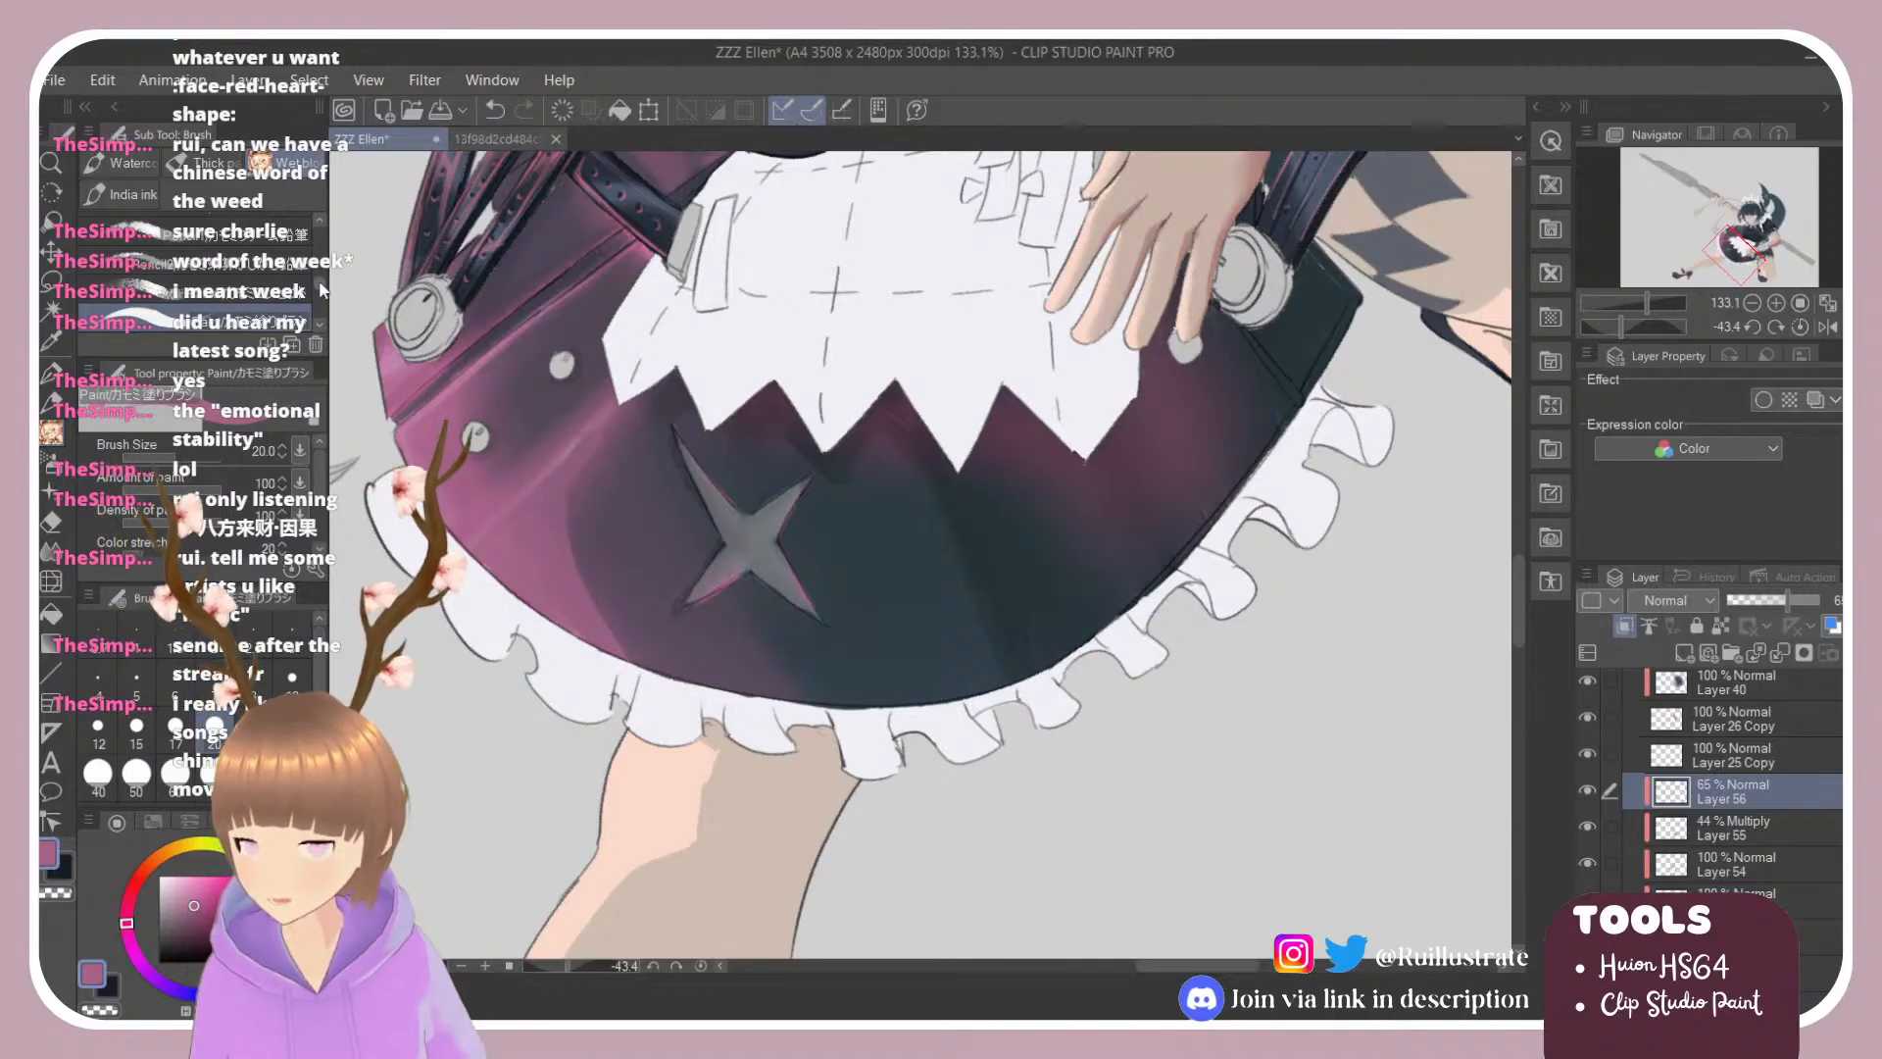
# Step: Smooth the pink highlight's edge into the skirt with the Blender brush at size 20, and choose a lighter pink as drawing colour
pyautogui.moveTo(321, 290); pyautogui.dragTo(322, 297)
pyautogui.click(245, 319)
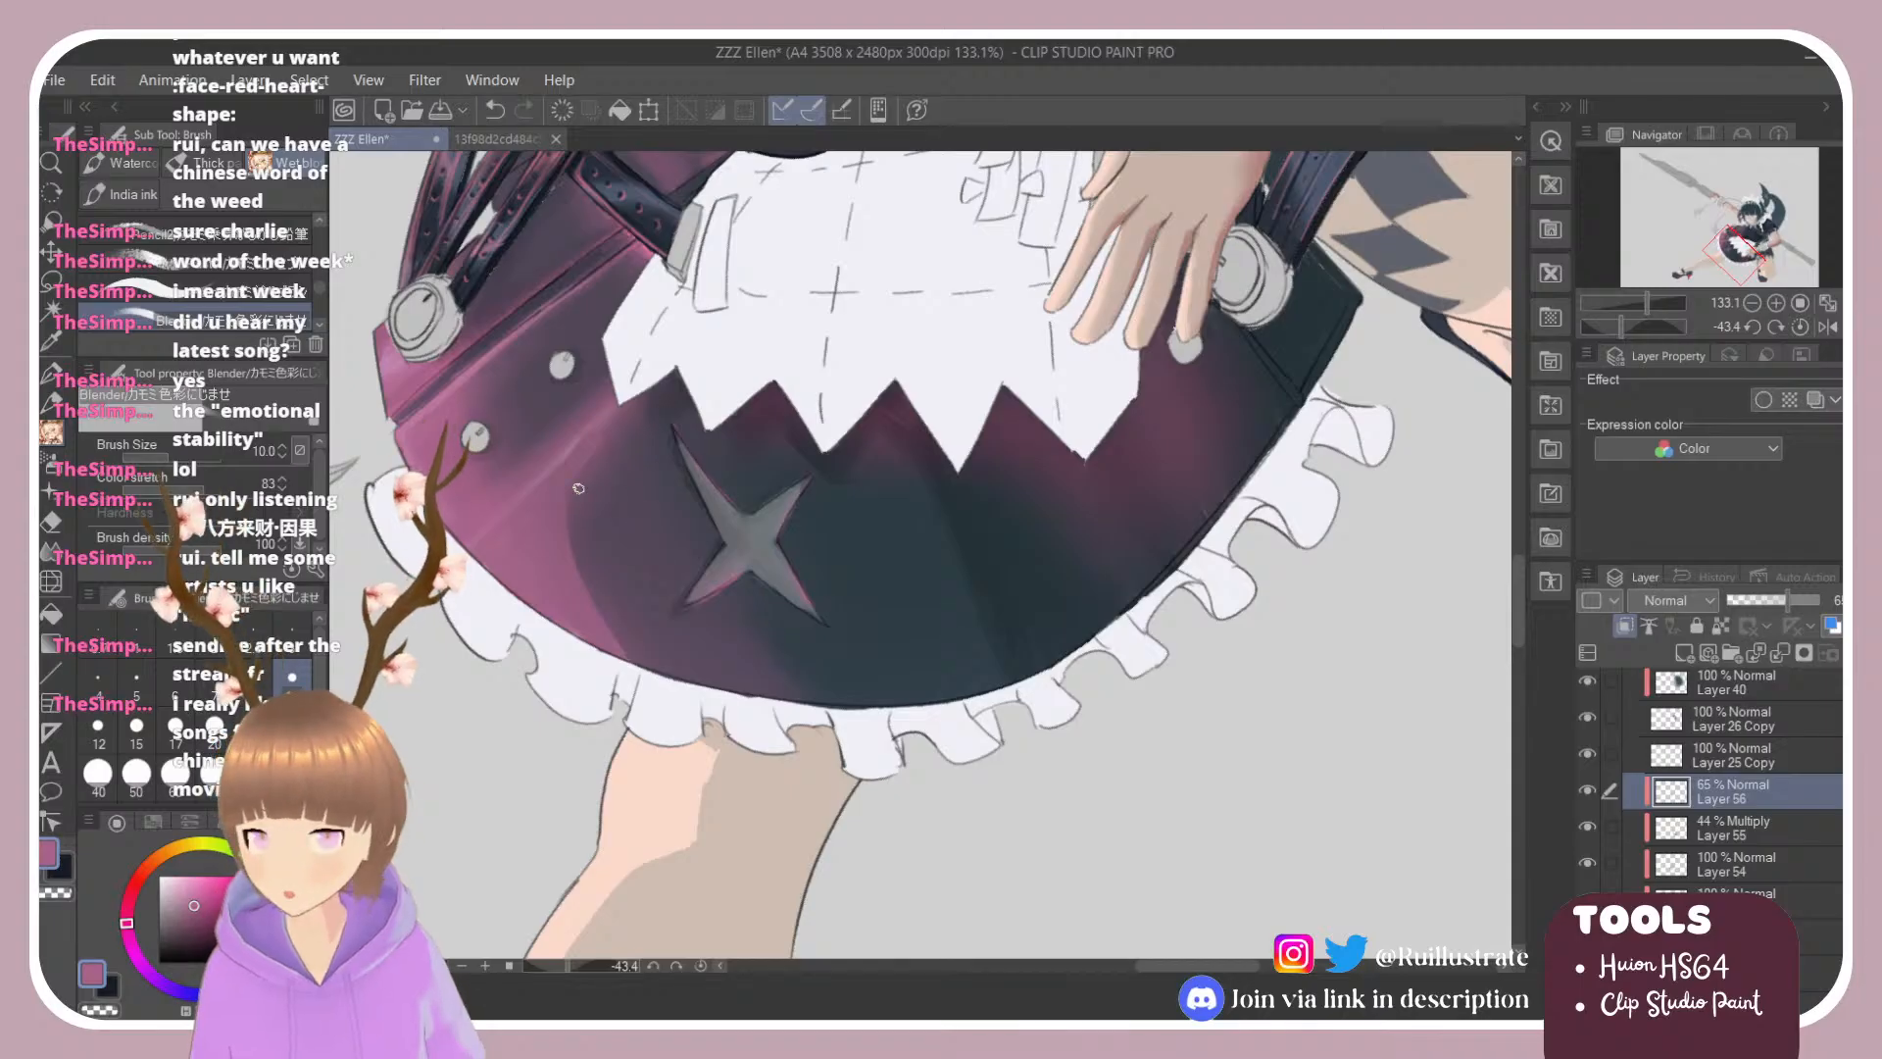
pyautogui.click(214, 727)
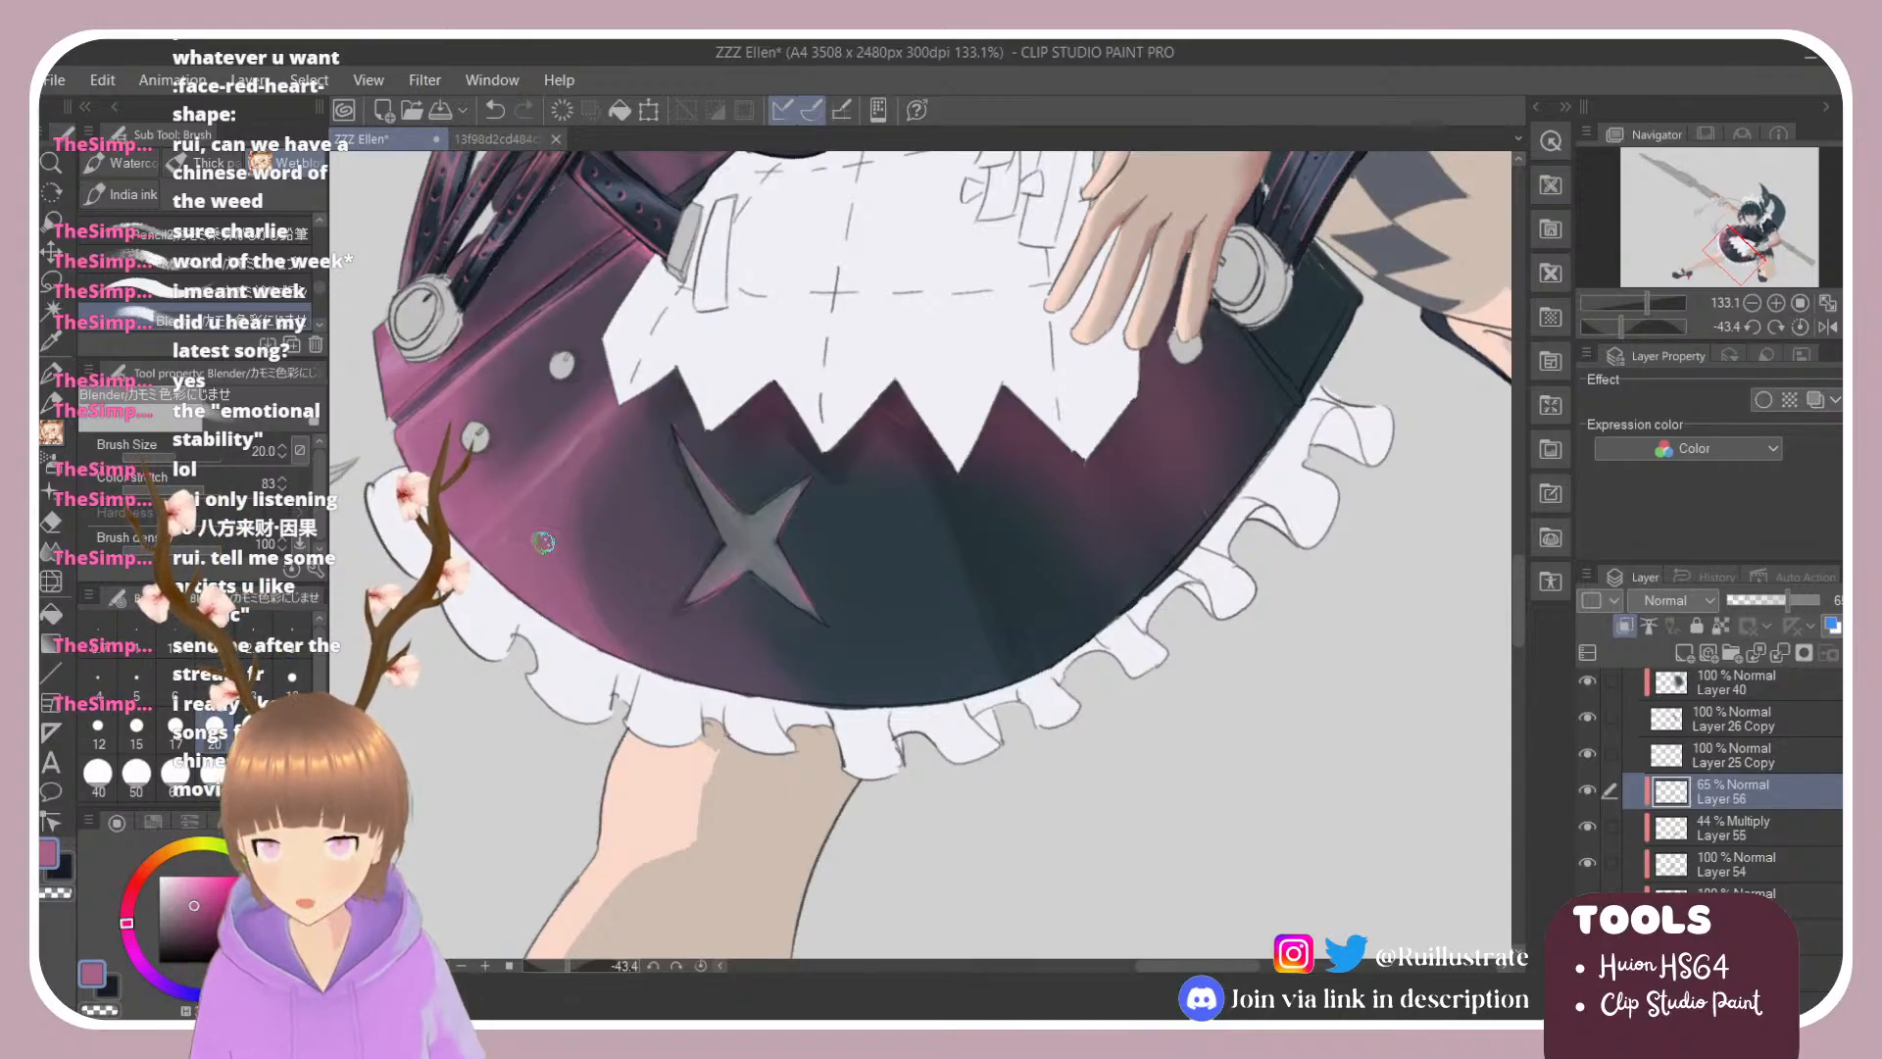
pyautogui.click(187, 894)
pyautogui.press('t')
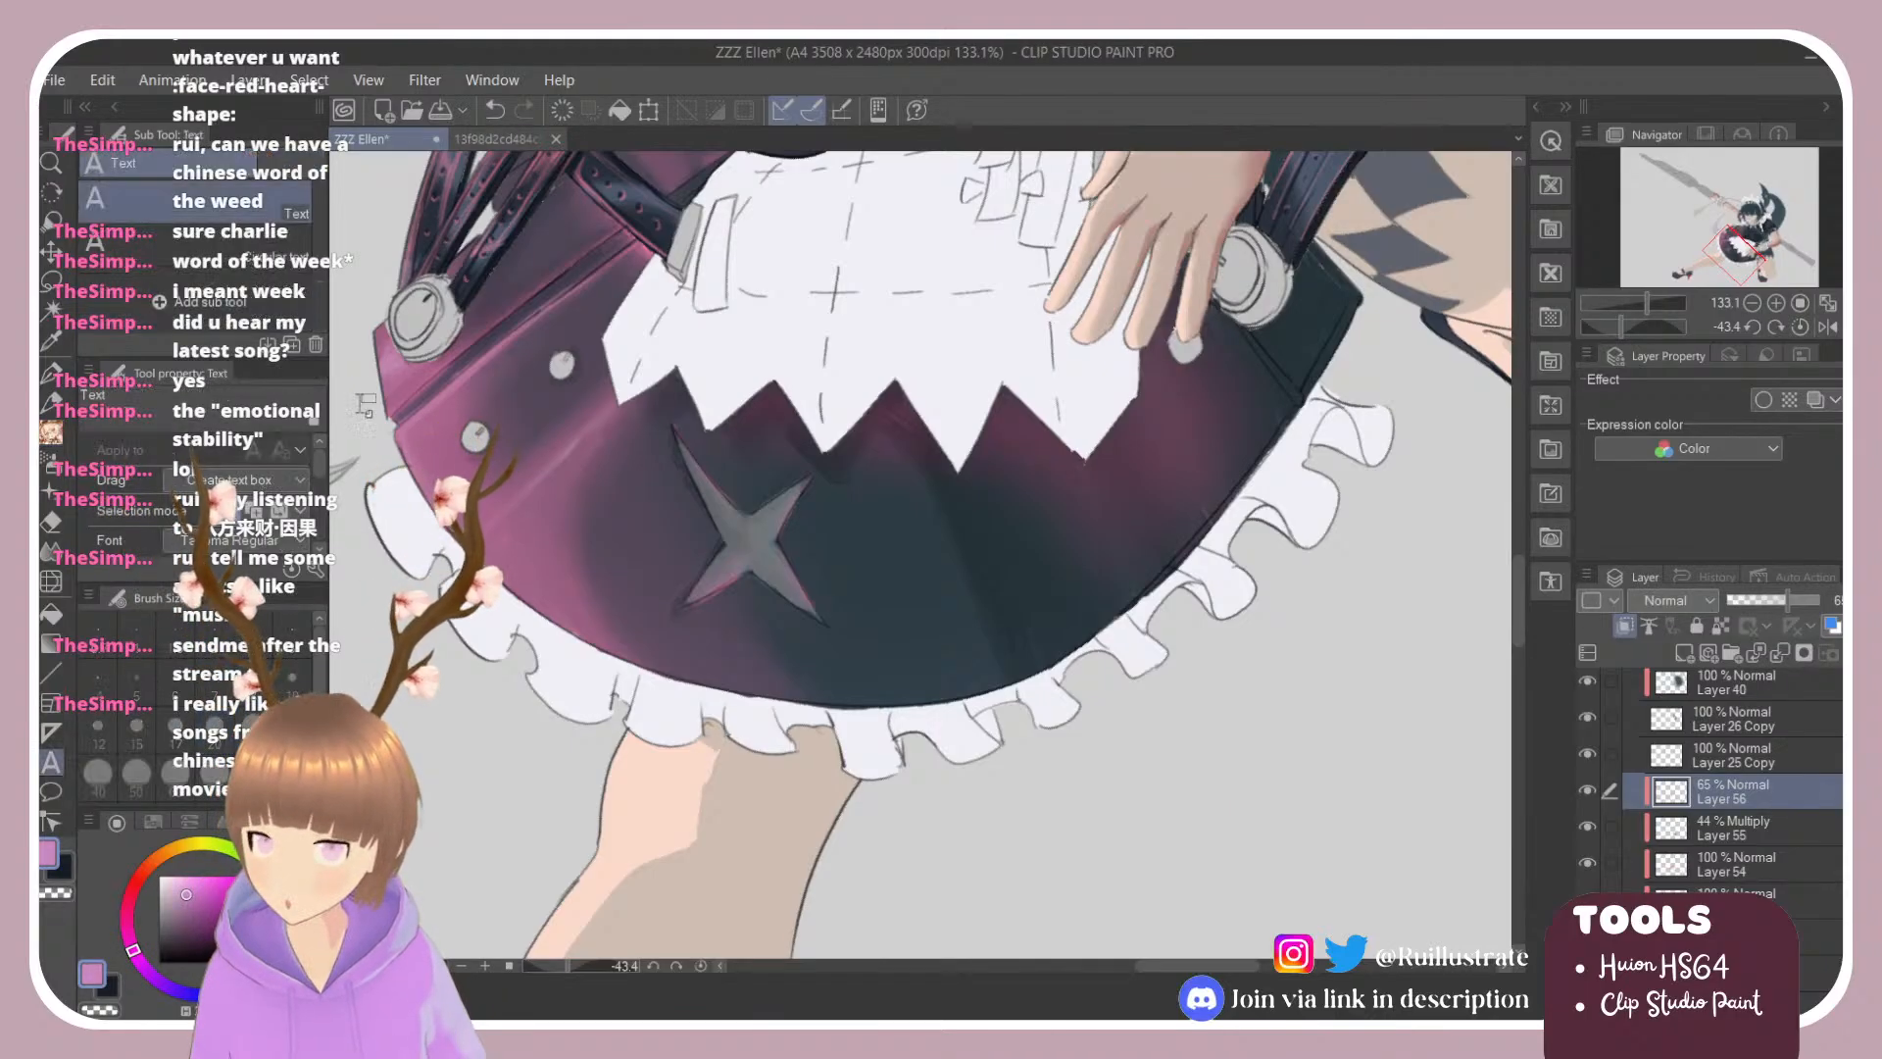
pyautogui.moveTo(375, 448); pyautogui.dragTo(312, 390)
pyautogui.moveTo(432, 410); pyautogui.dragTo(462, 412)
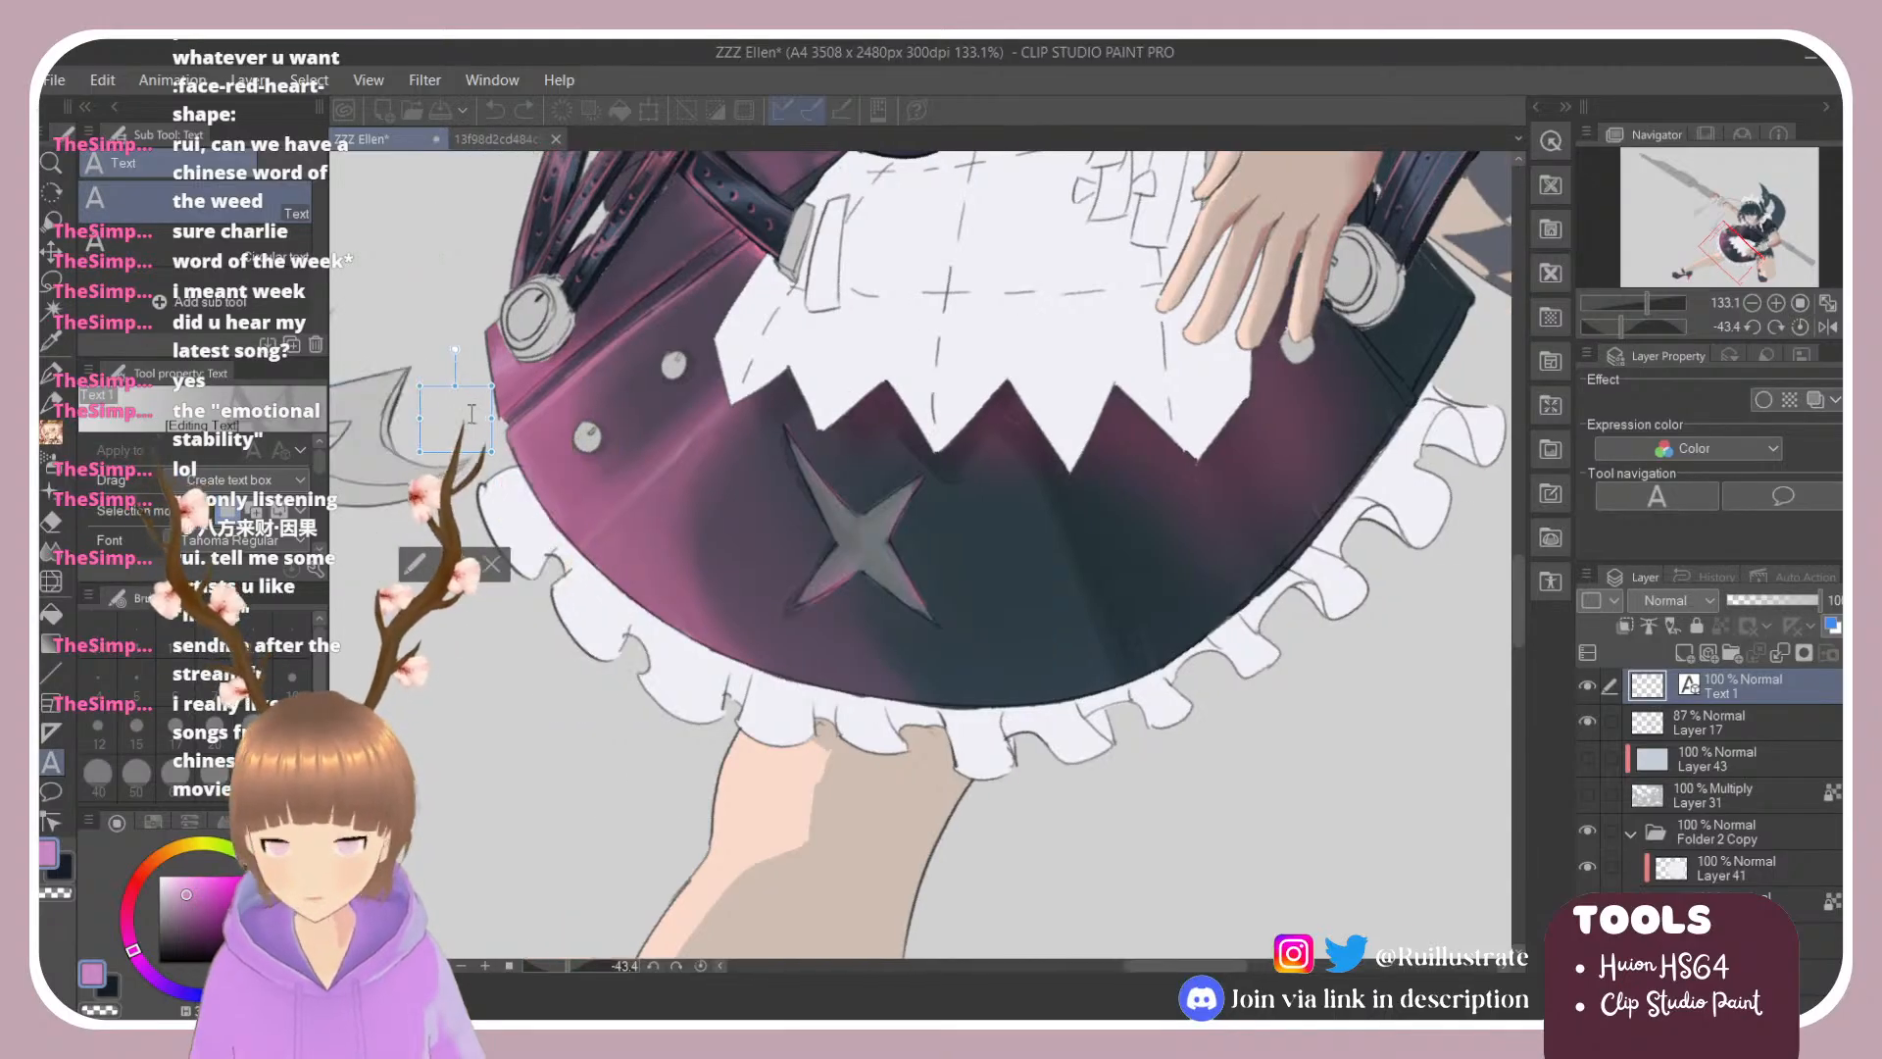
pyautogui.press('Escape')
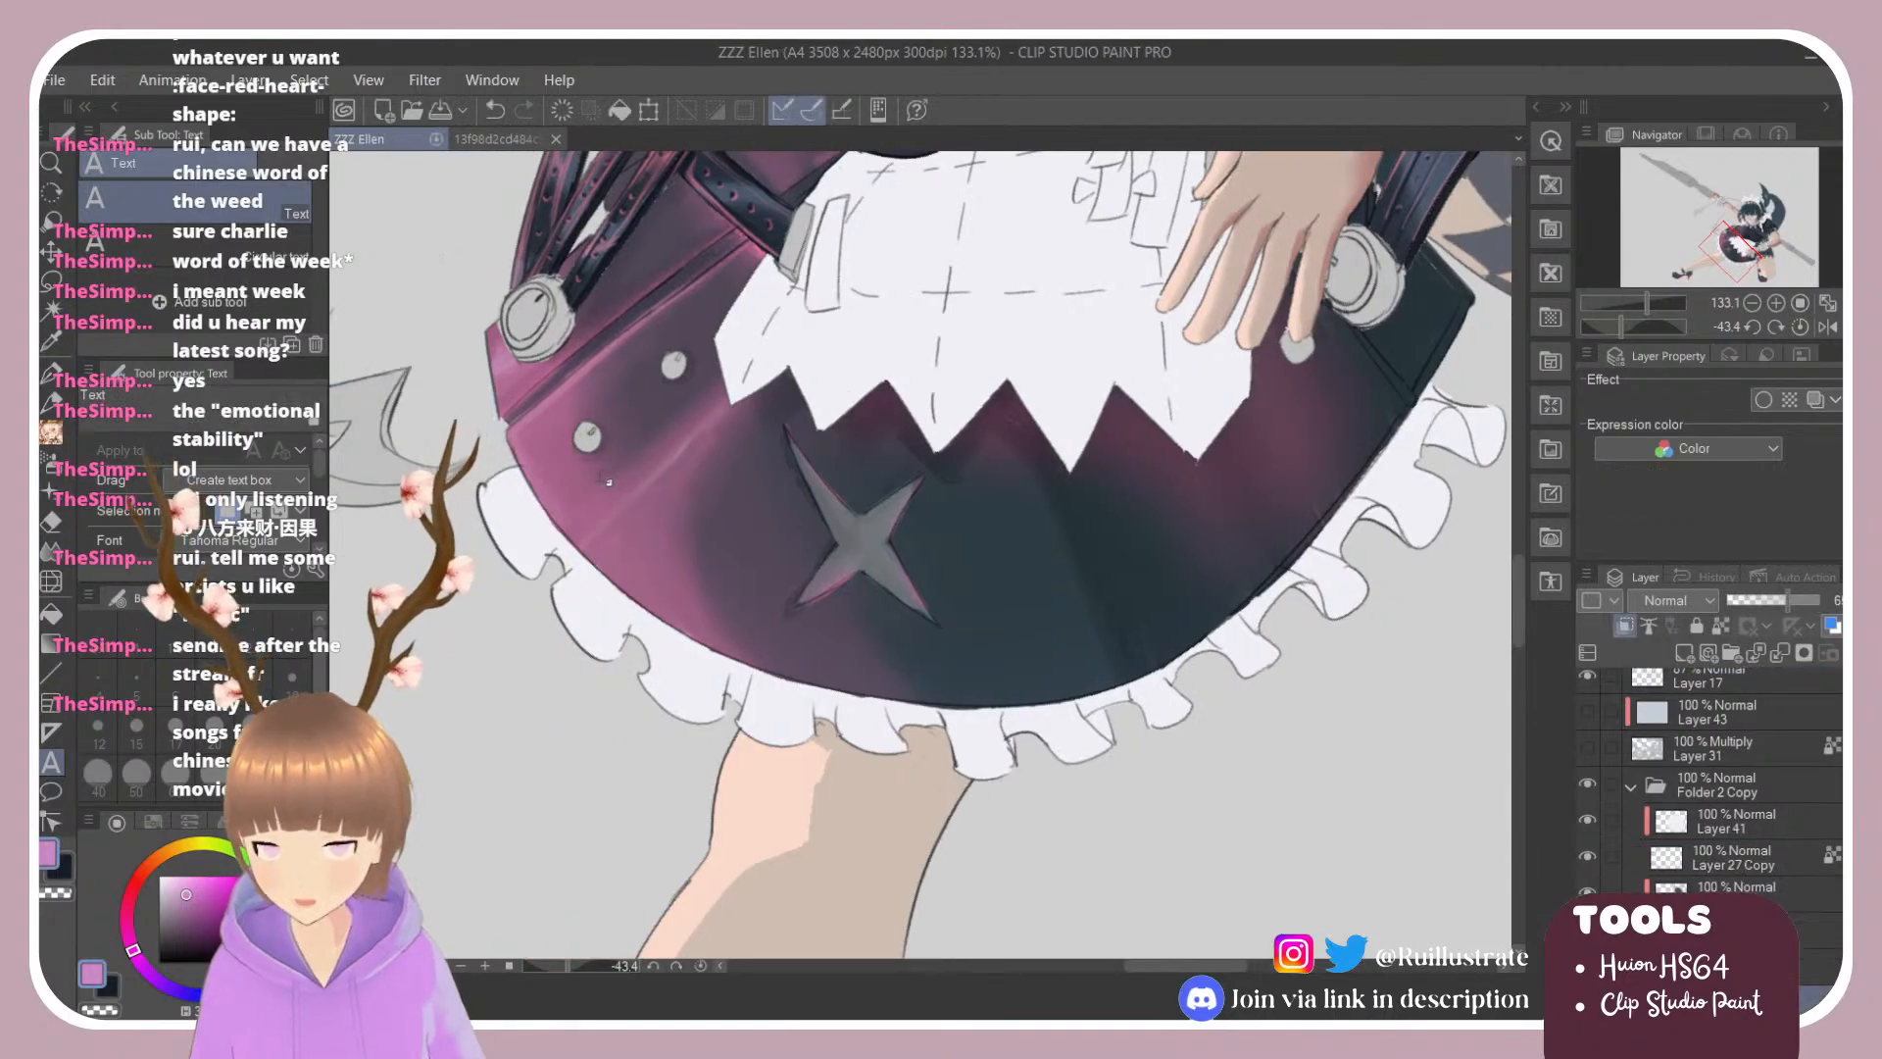
# Step: Paint a light pink fold highlight with the Paint brush at size 20, from the apron's edge down to the skirt hem
pyautogui.press('b')
pyautogui.click(196, 290)
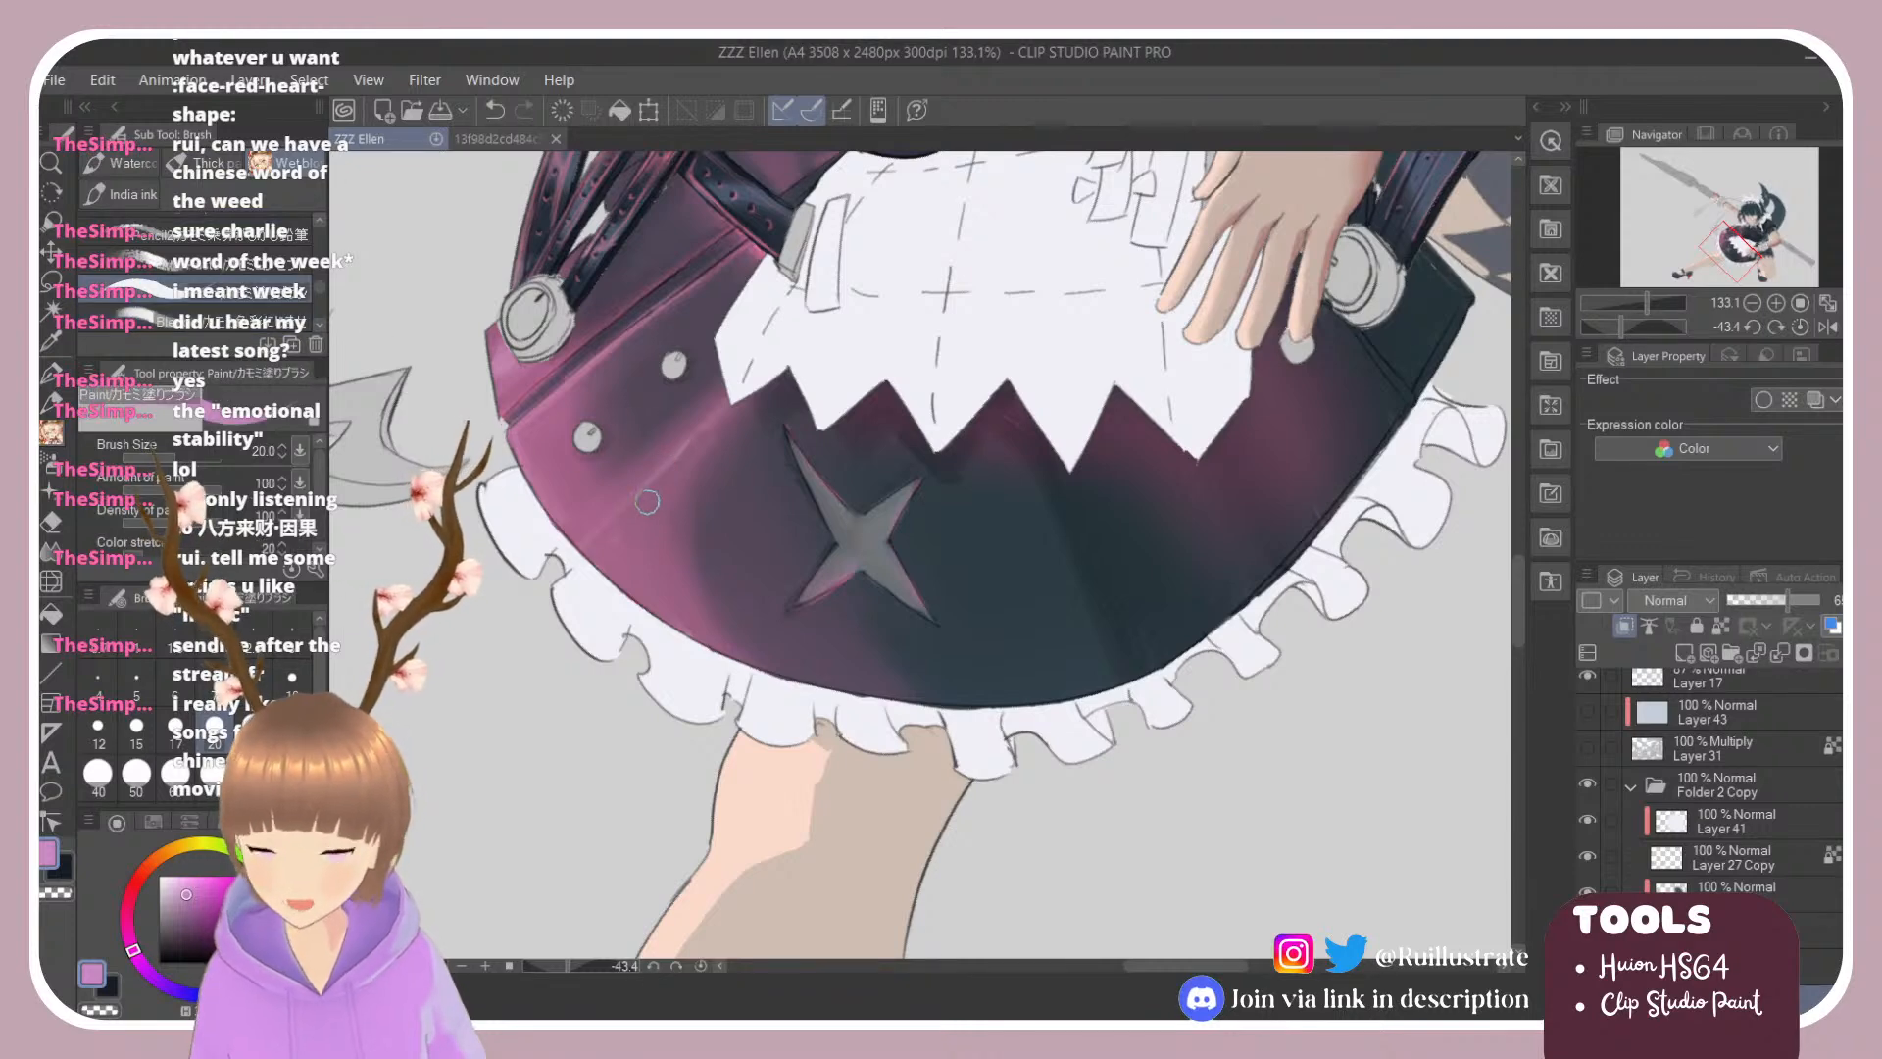
pyautogui.moveTo(641, 492); pyautogui.dragTo(644, 568)
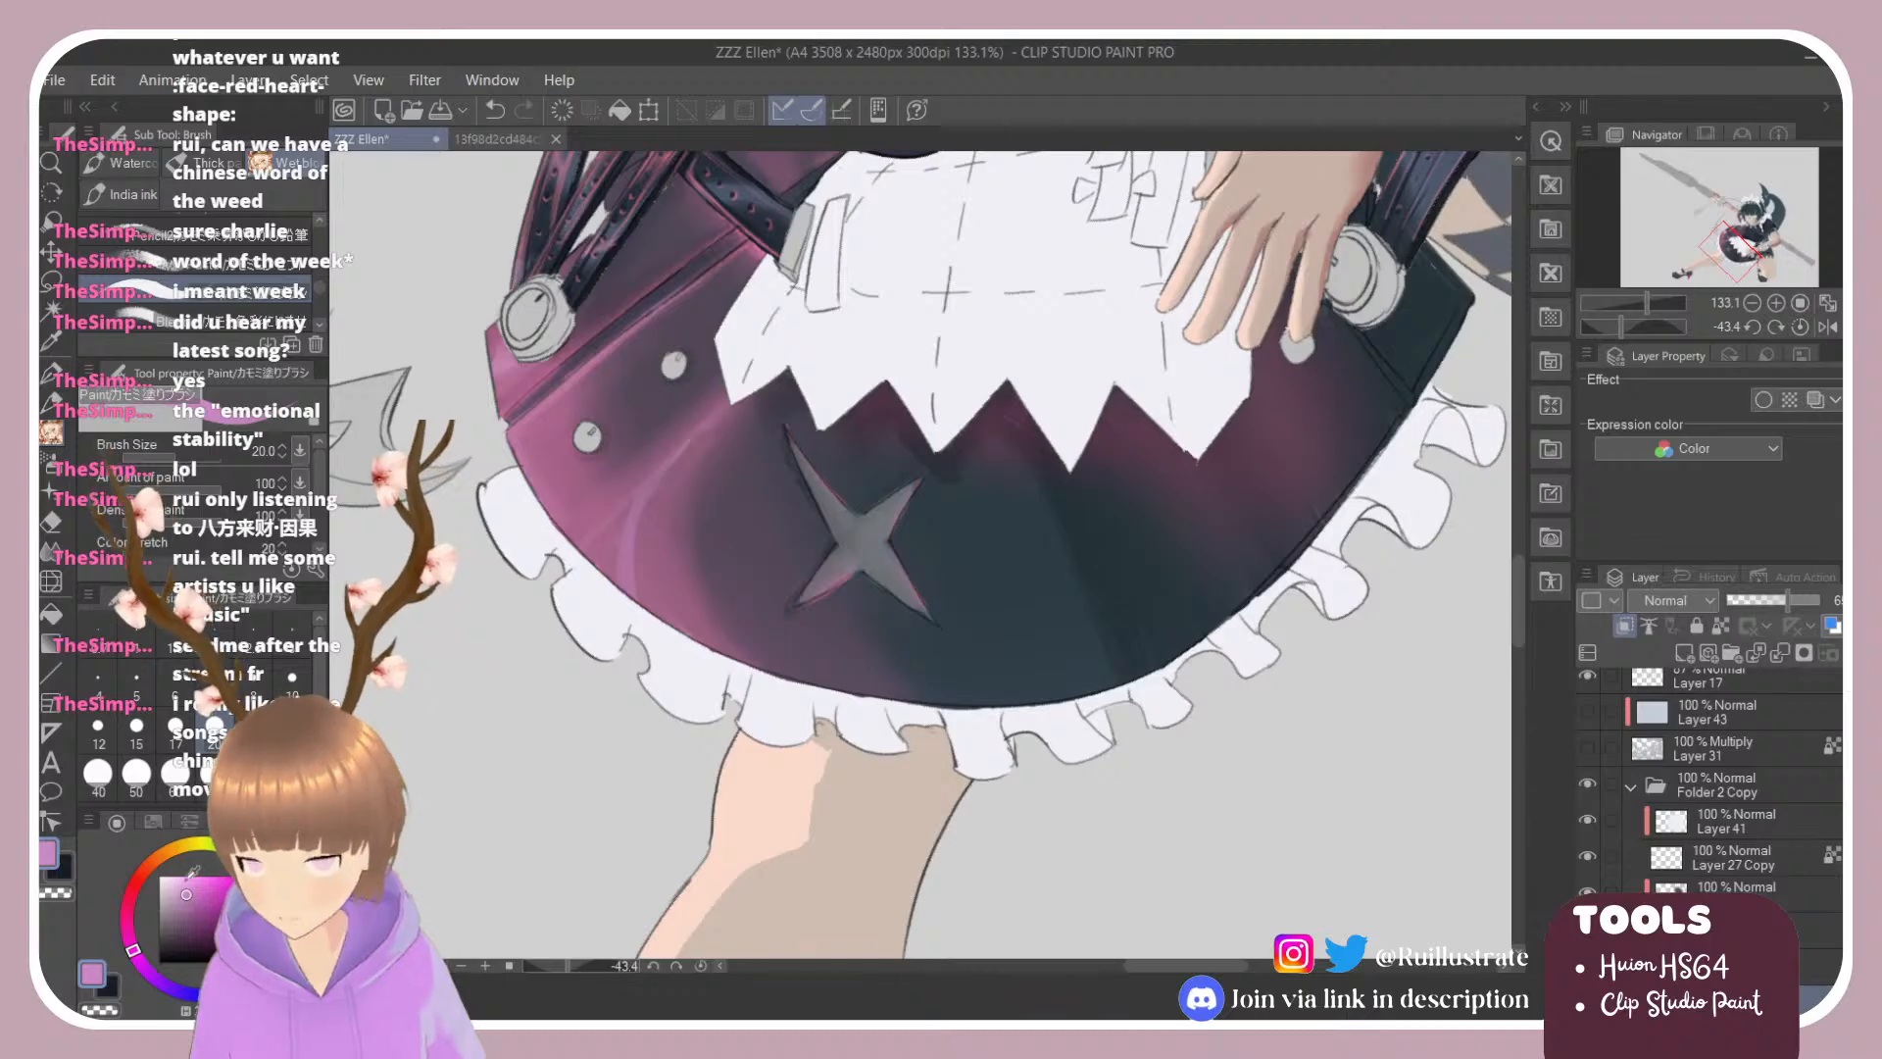
pyautogui.press('r')
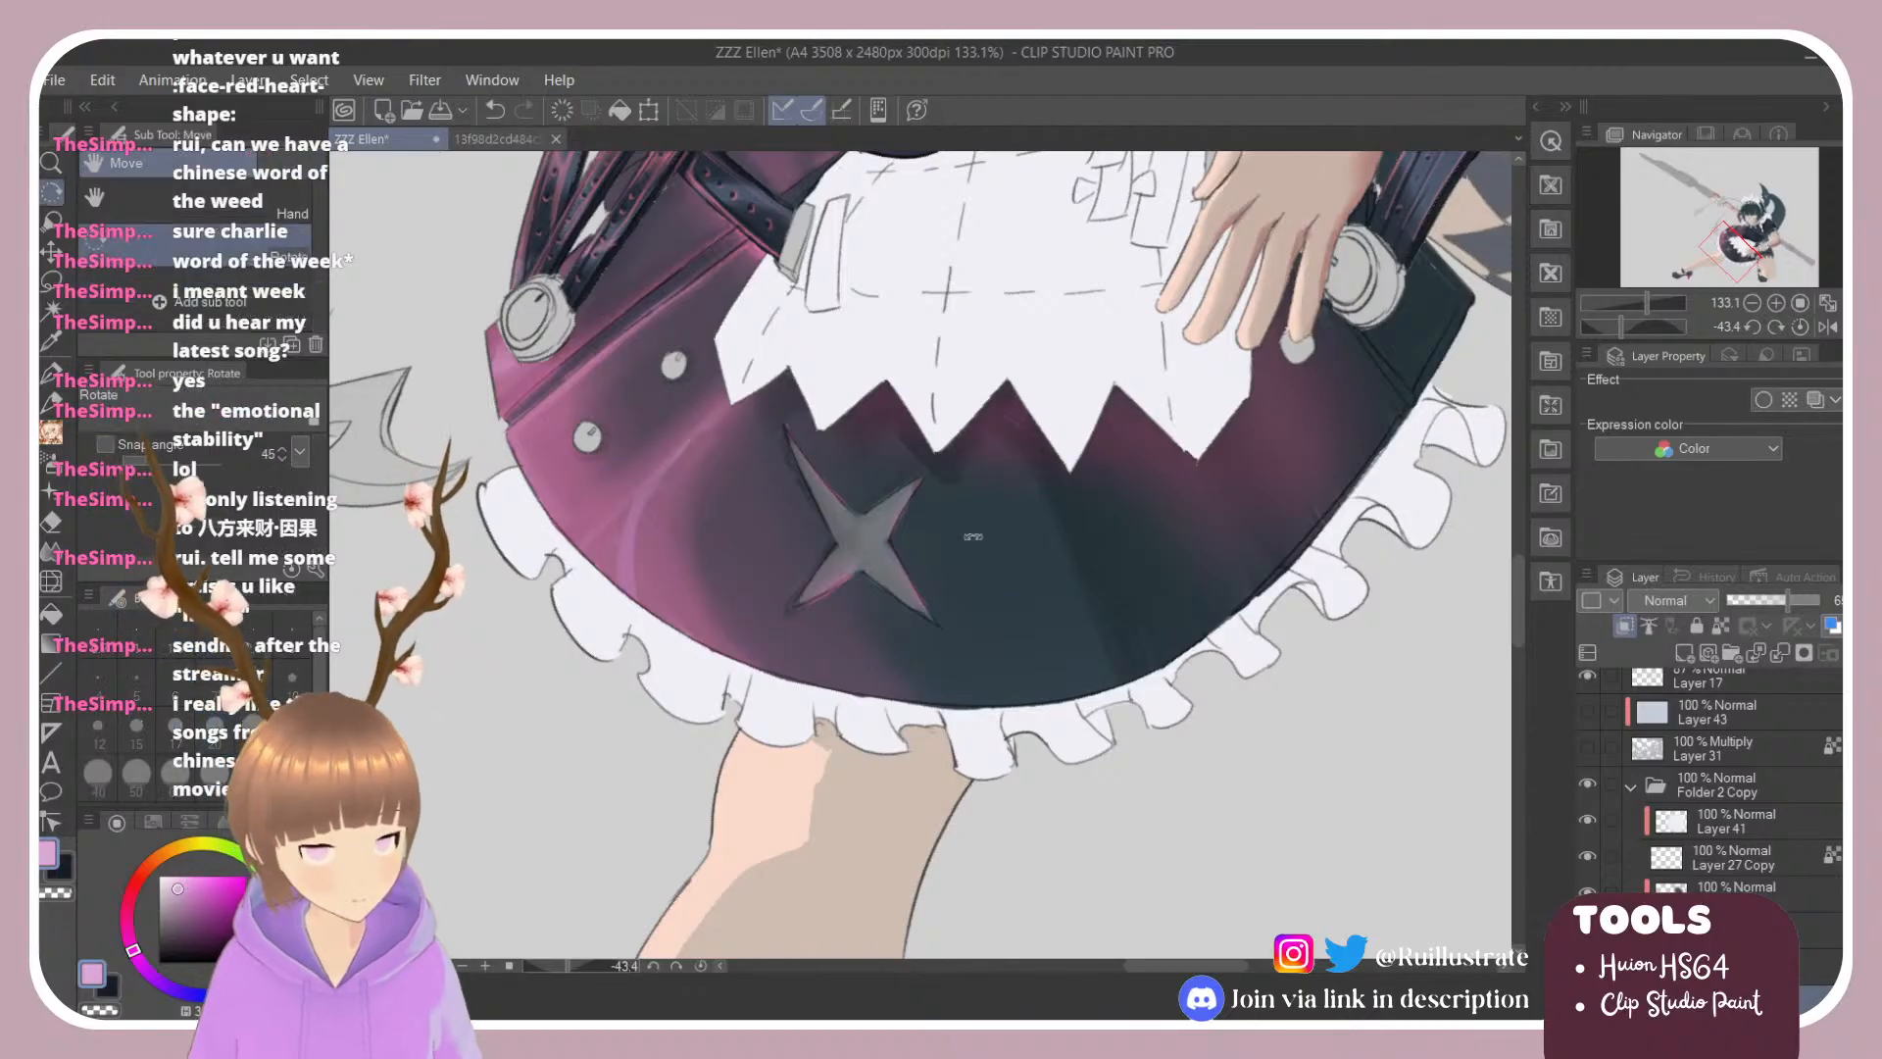
pyautogui.moveTo(967, 390); pyautogui.dragTo(843, 397)
pyautogui.press('b')
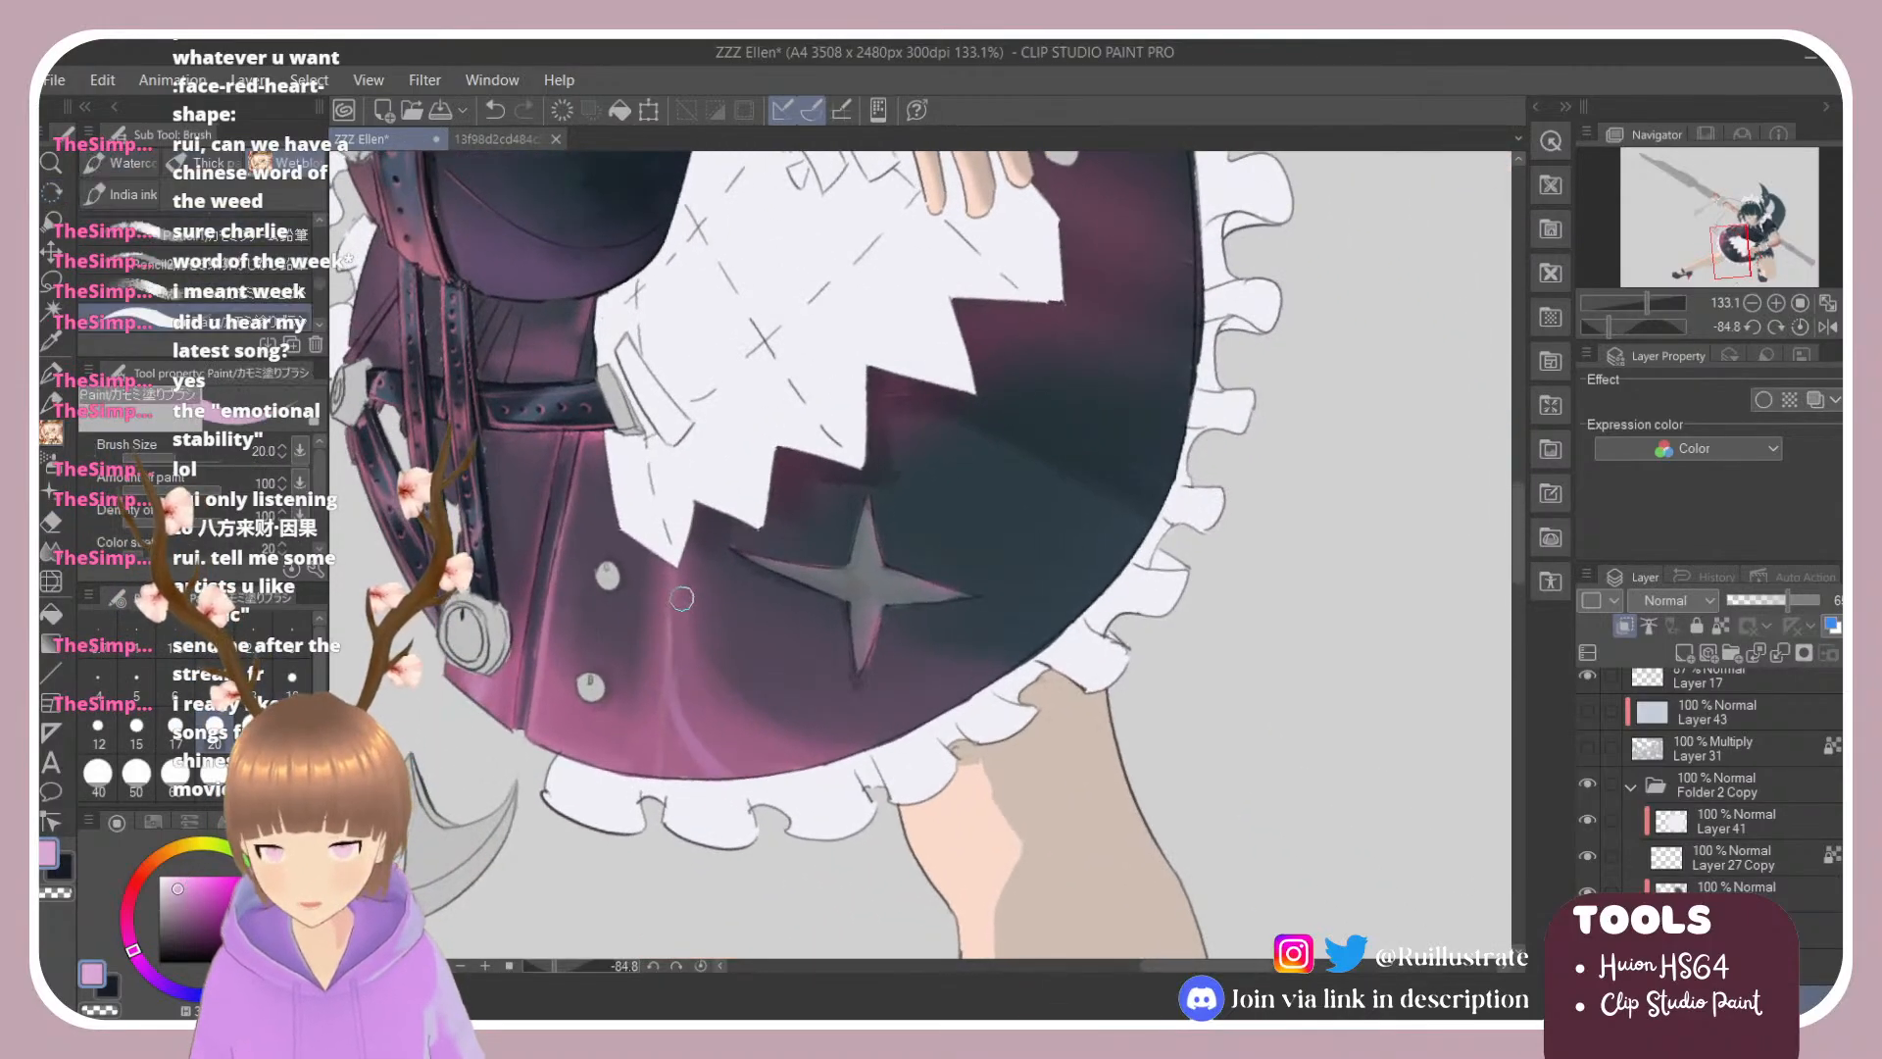
pyautogui.moveTo(676, 664); pyautogui.dragTo(664, 779)
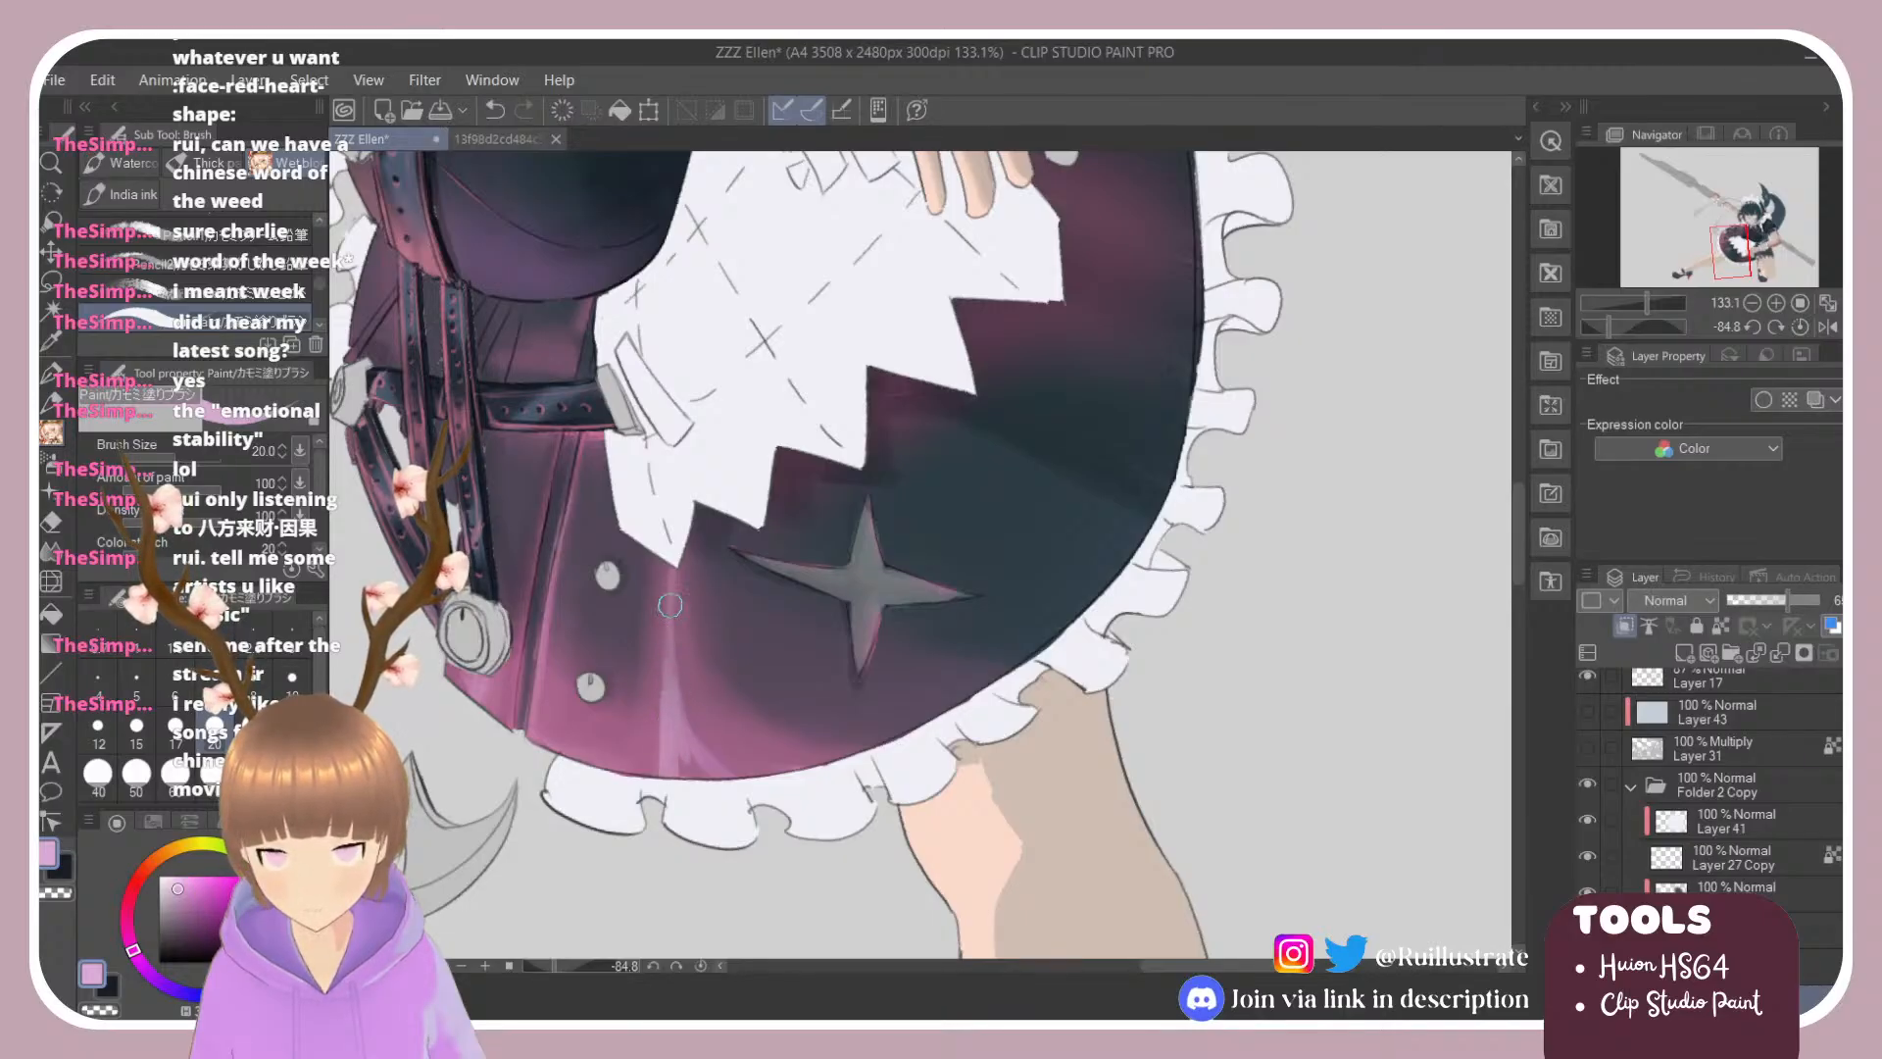
pyautogui.moveTo(677, 578)
pyautogui.mouseDown()
pyautogui.moveTo(679, 766)
pyautogui.moveTo(714, 766)
pyautogui.mouseUp()
pyautogui.moveTo(683, 676); pyautogui.dragTo(742, 798)
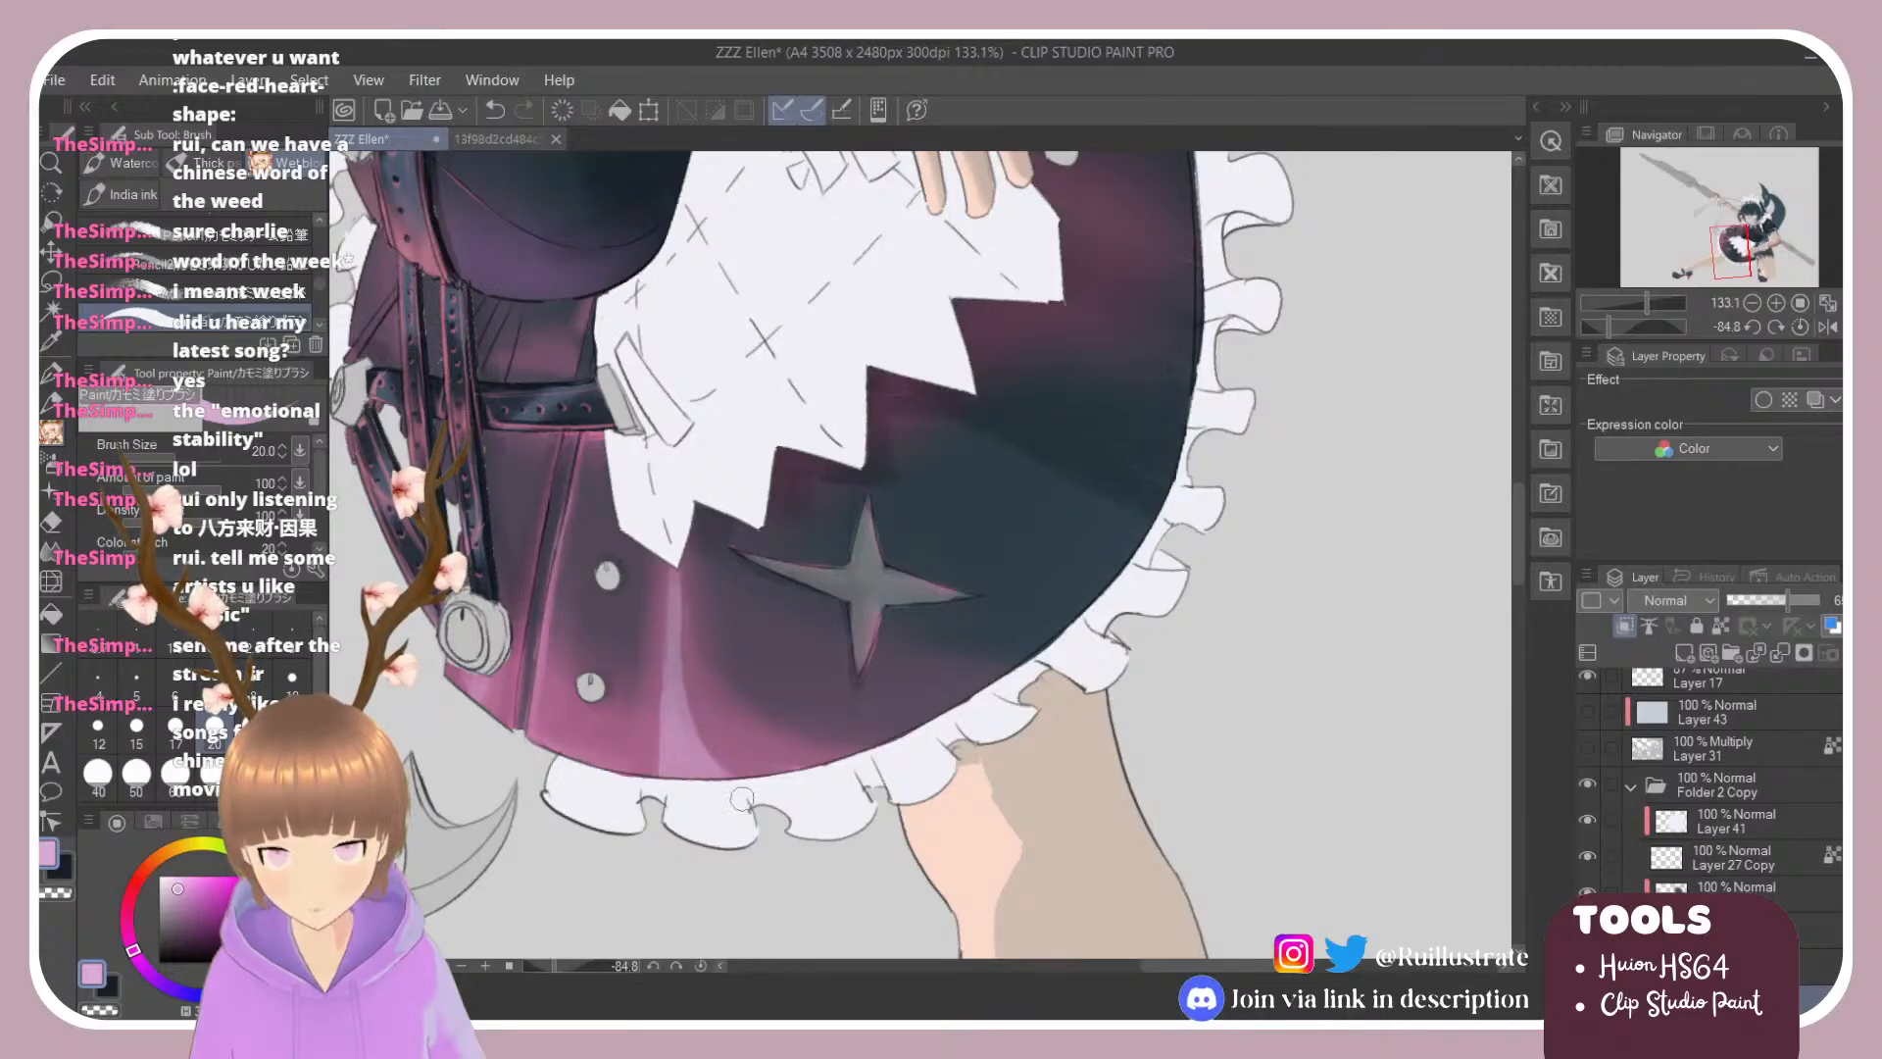
# Step: Add a curved light pink branch from the fold highlight toward the hem below the star, redoing the stroke once
pyautogui.moveTo(685, 678); pyautogui.dragTo(754, 770)
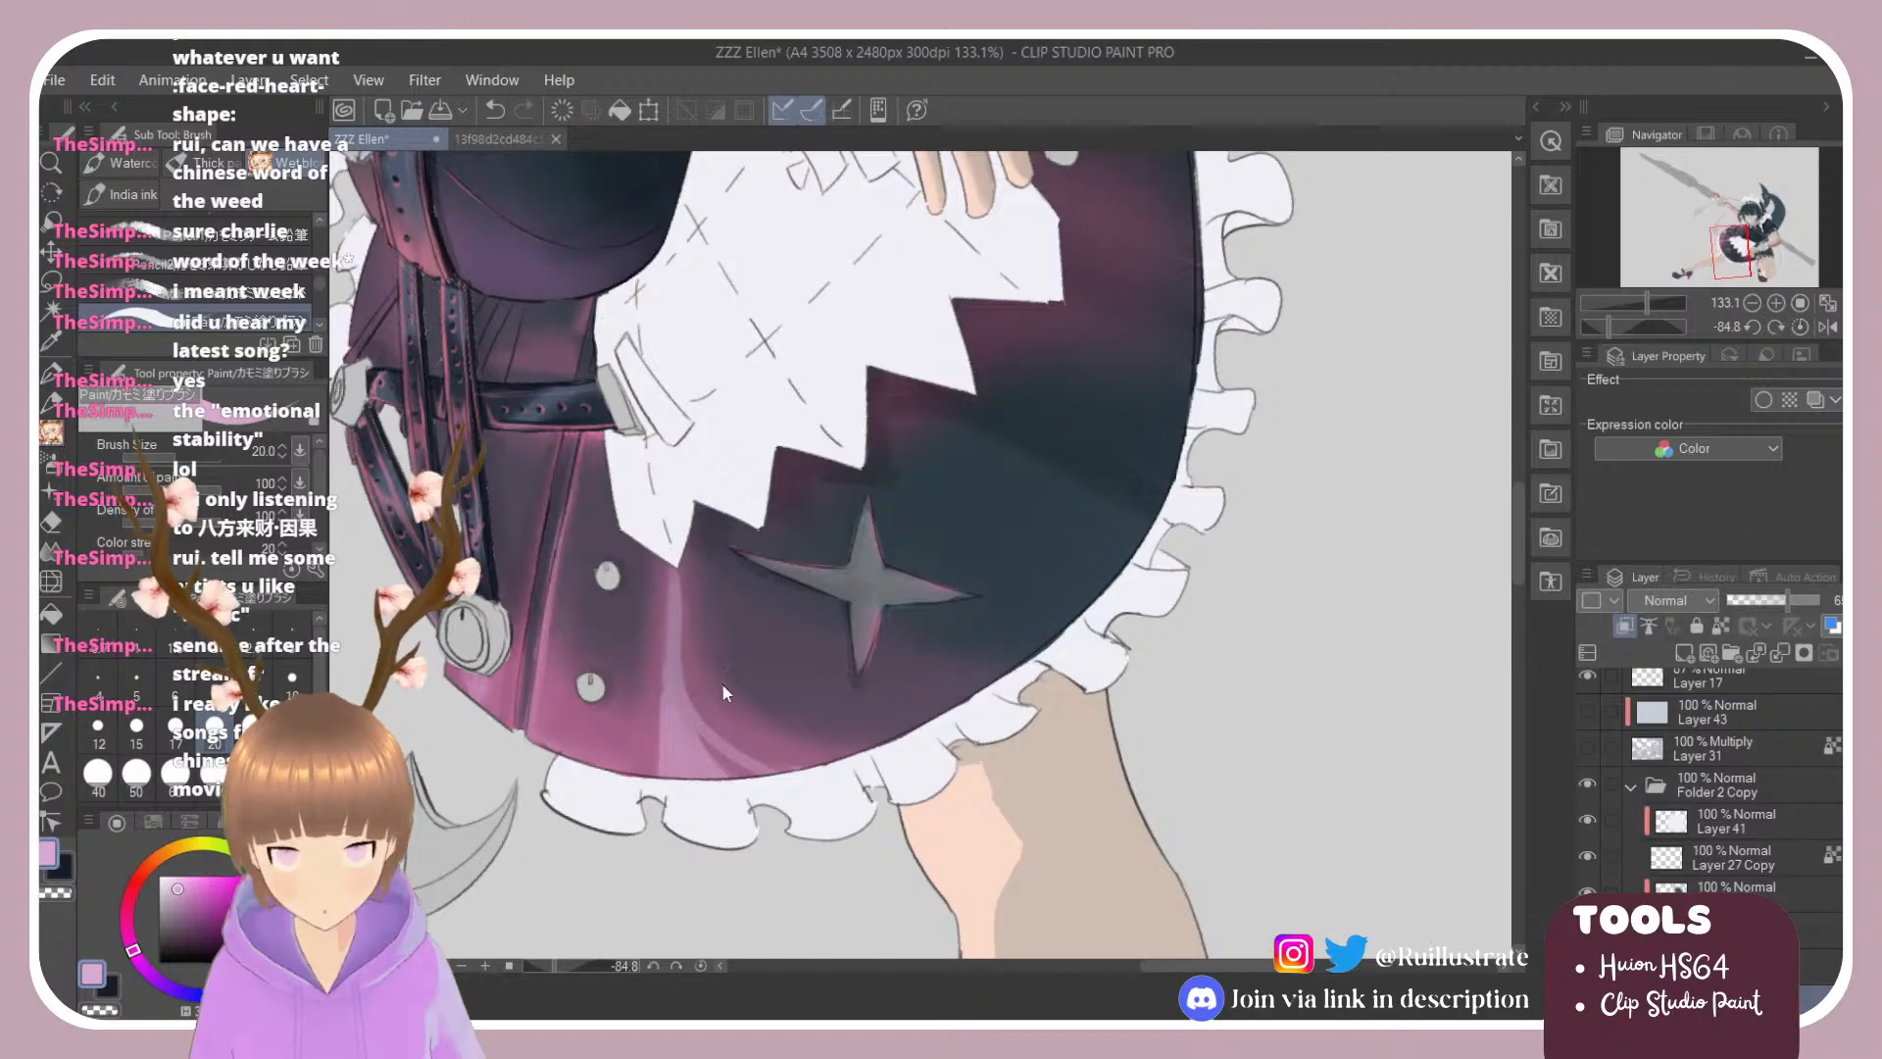
pyautogui.hotkey('ctrl', 'z')
pyautogui.moveTo(683, 655); pyautogui.dragTo(776, 767)
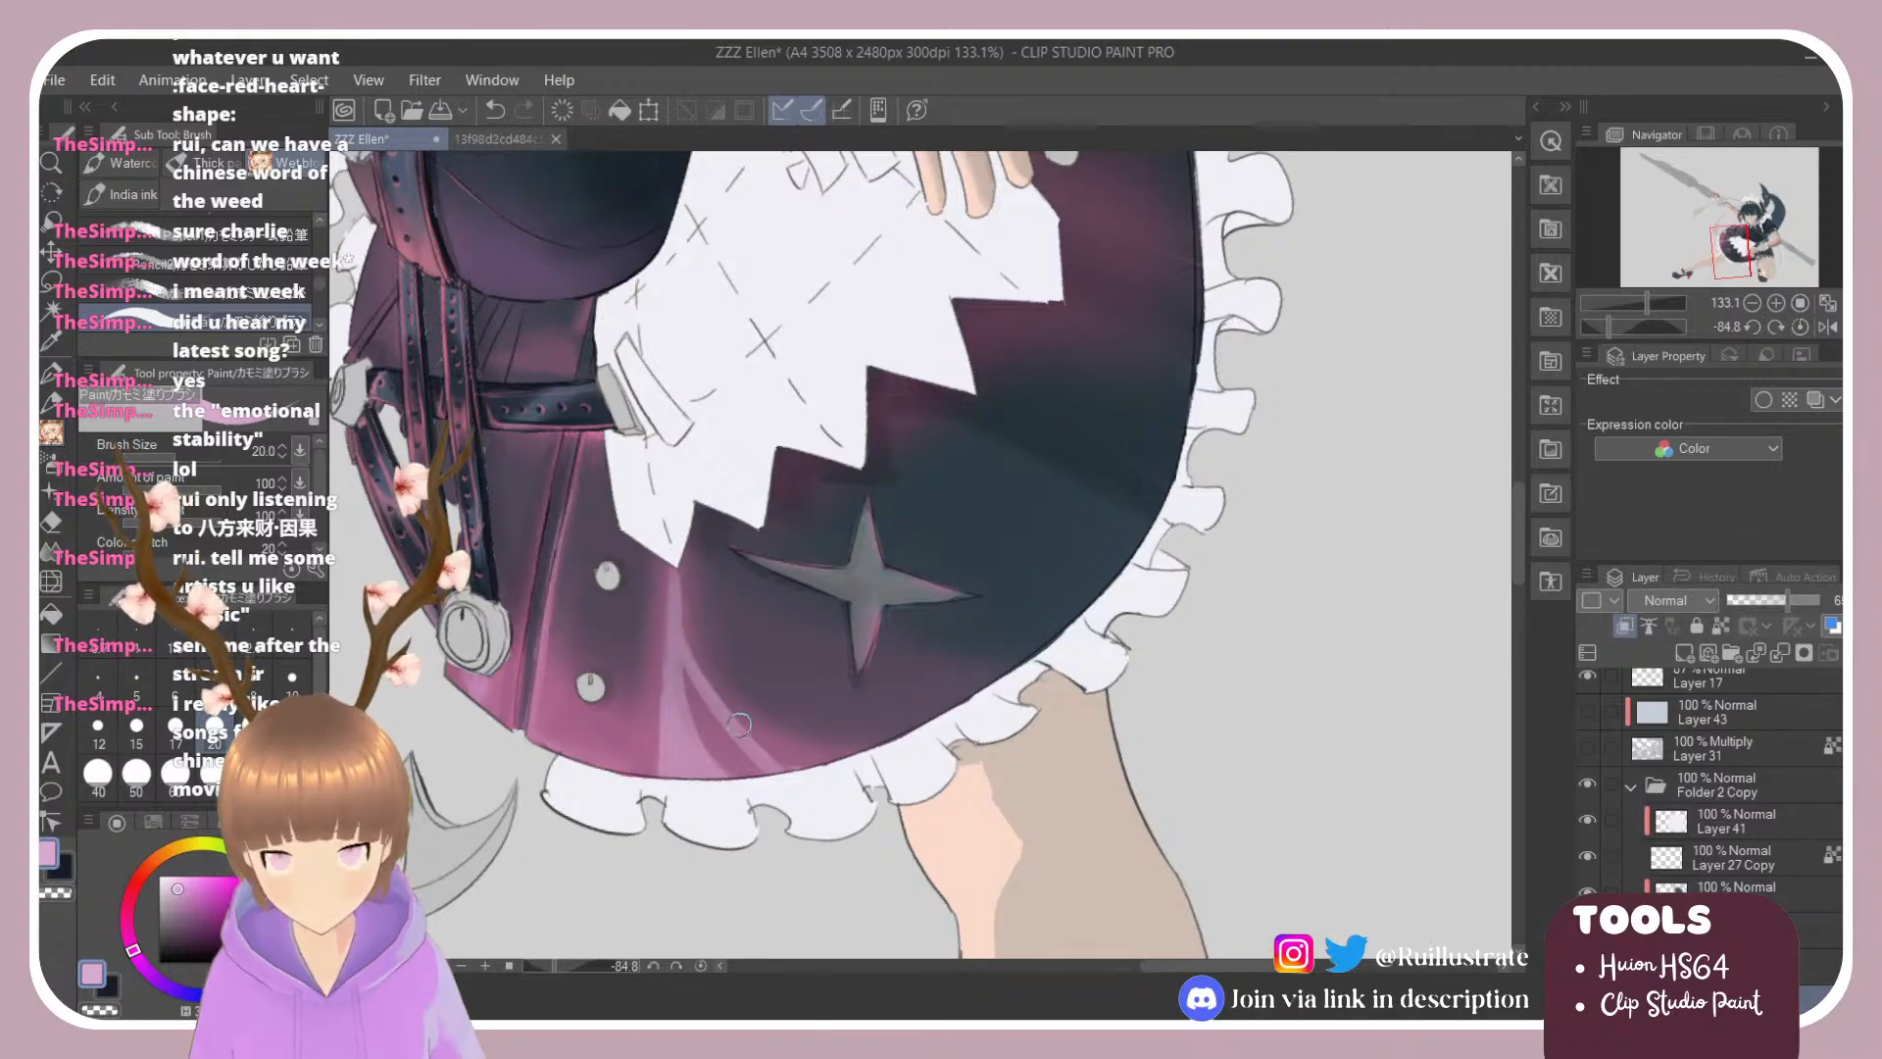
# Step: Soften the light pink fold highlights into the skirt with the Blender brush, raising its size to 30
pyautogui.scroll(-3, 260, 319)
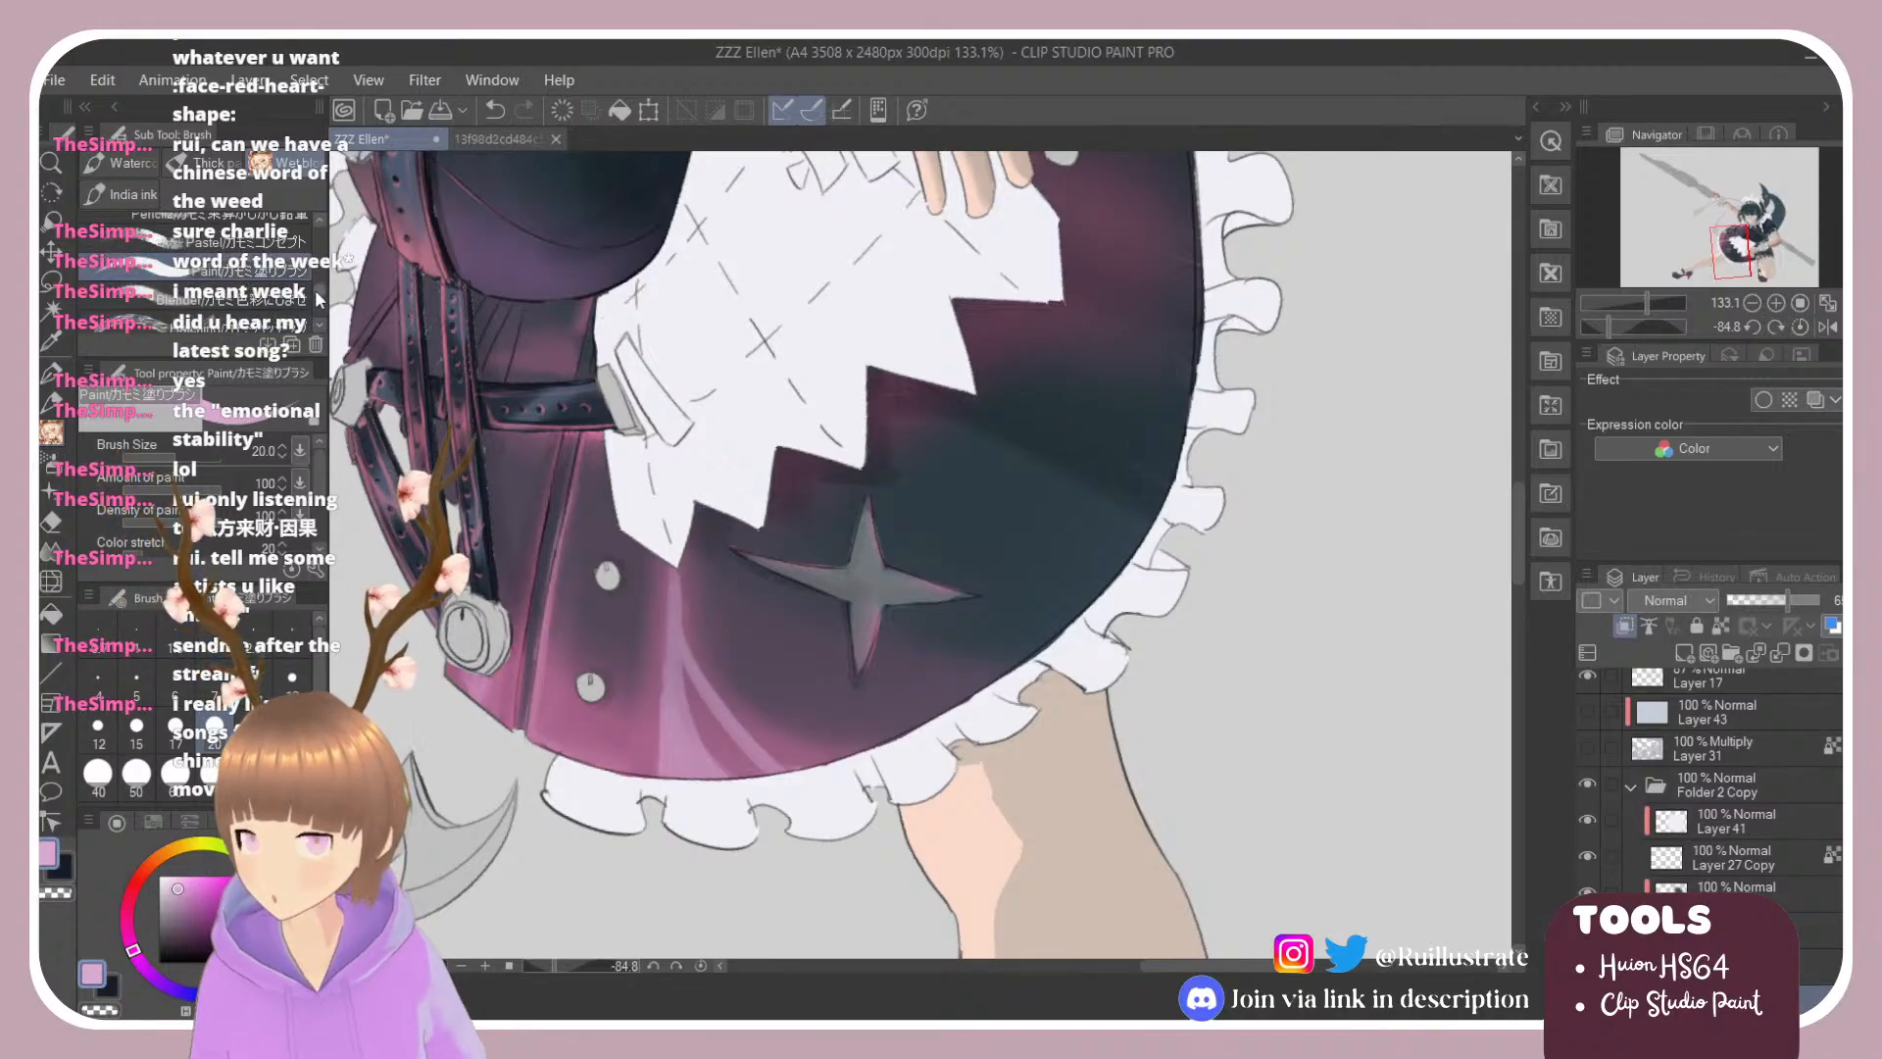
pyautogui.click(257, 307)
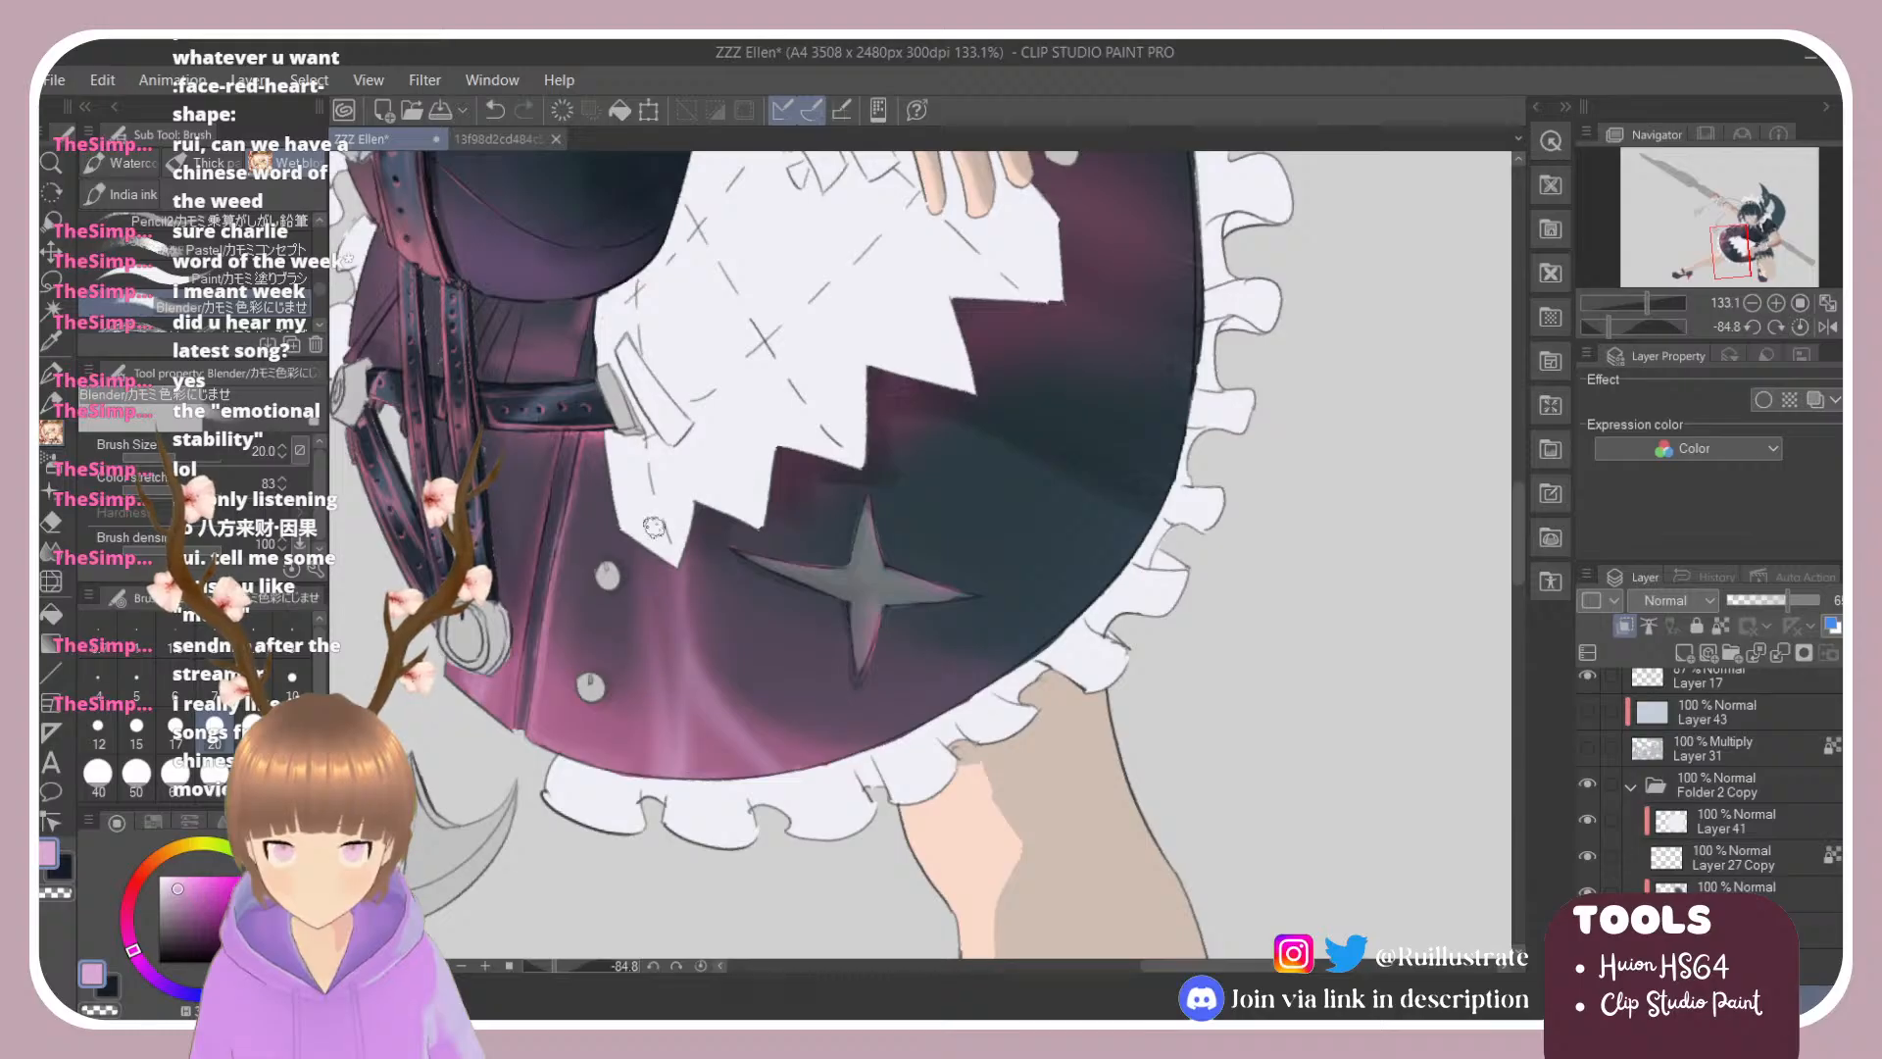
pyautogui.press('r')
pyautogui.moveTo(678, 470); pyautogui.dragTo(655, 517)
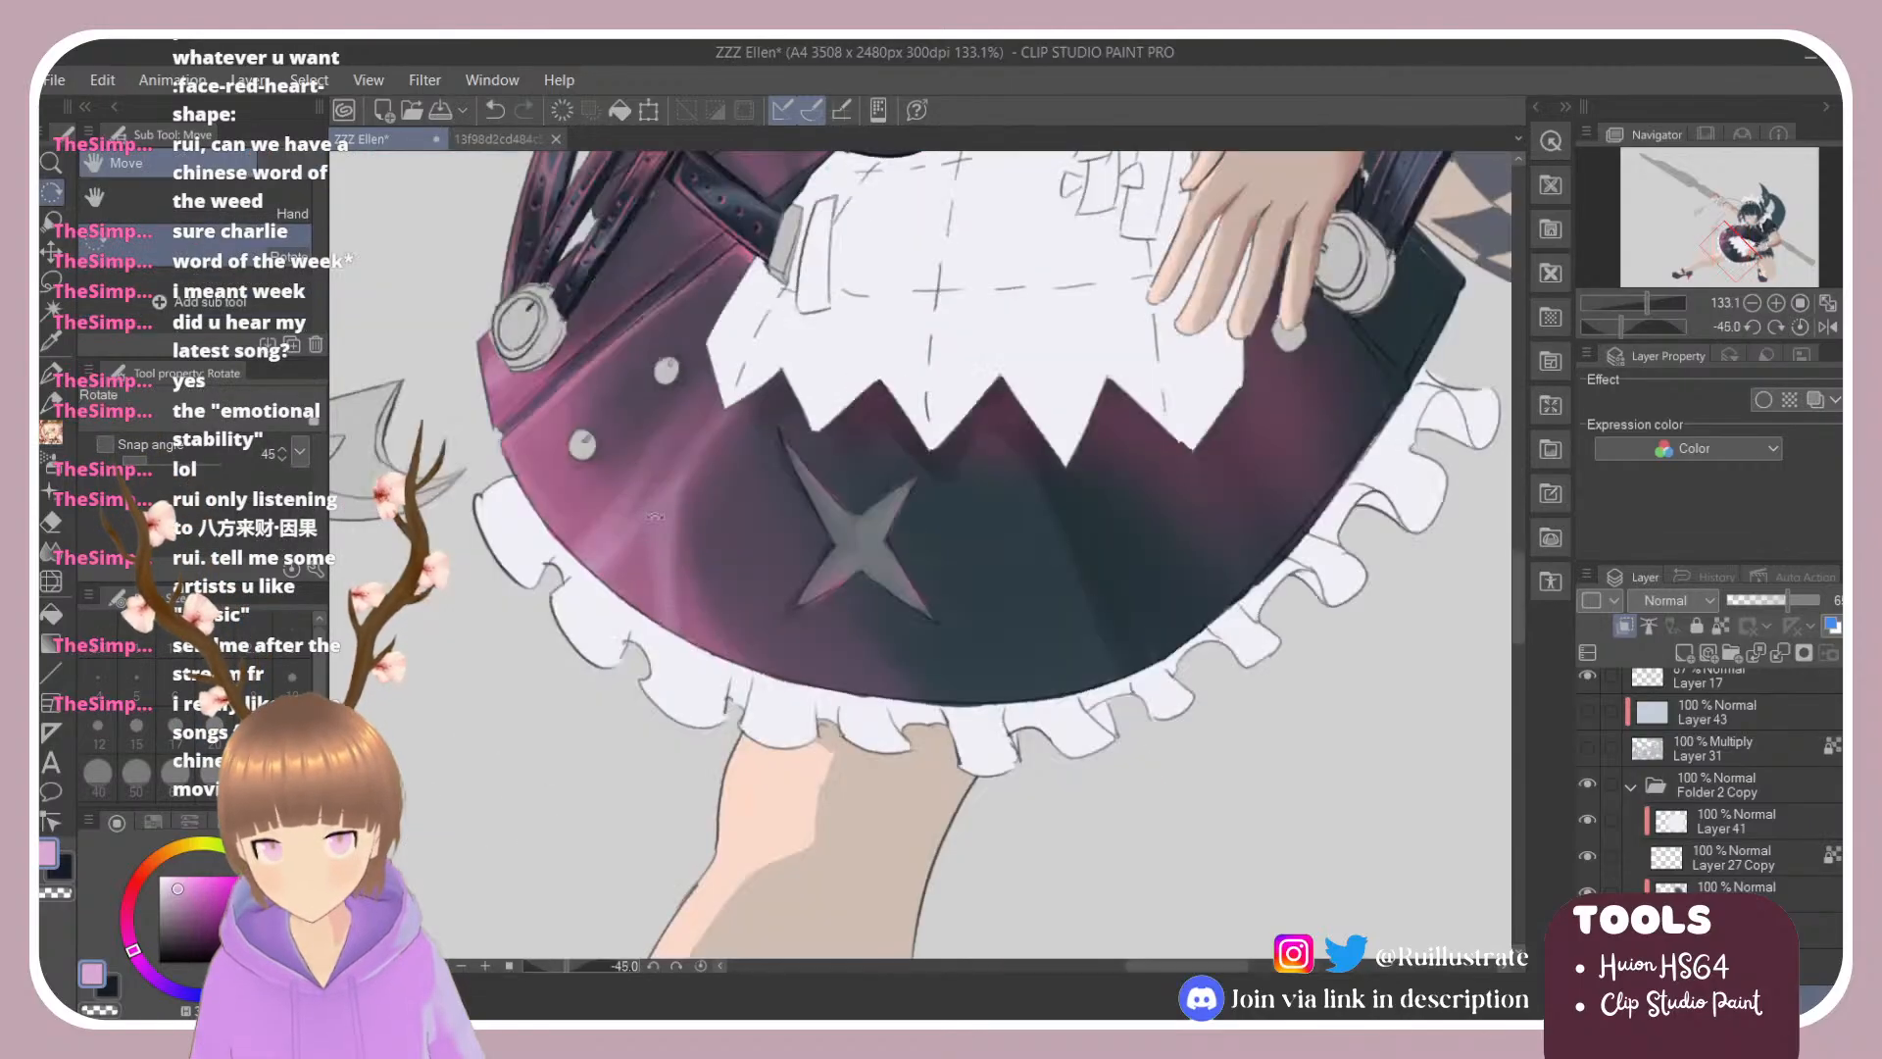
pyautogui.scroll(-3, 647, 507)
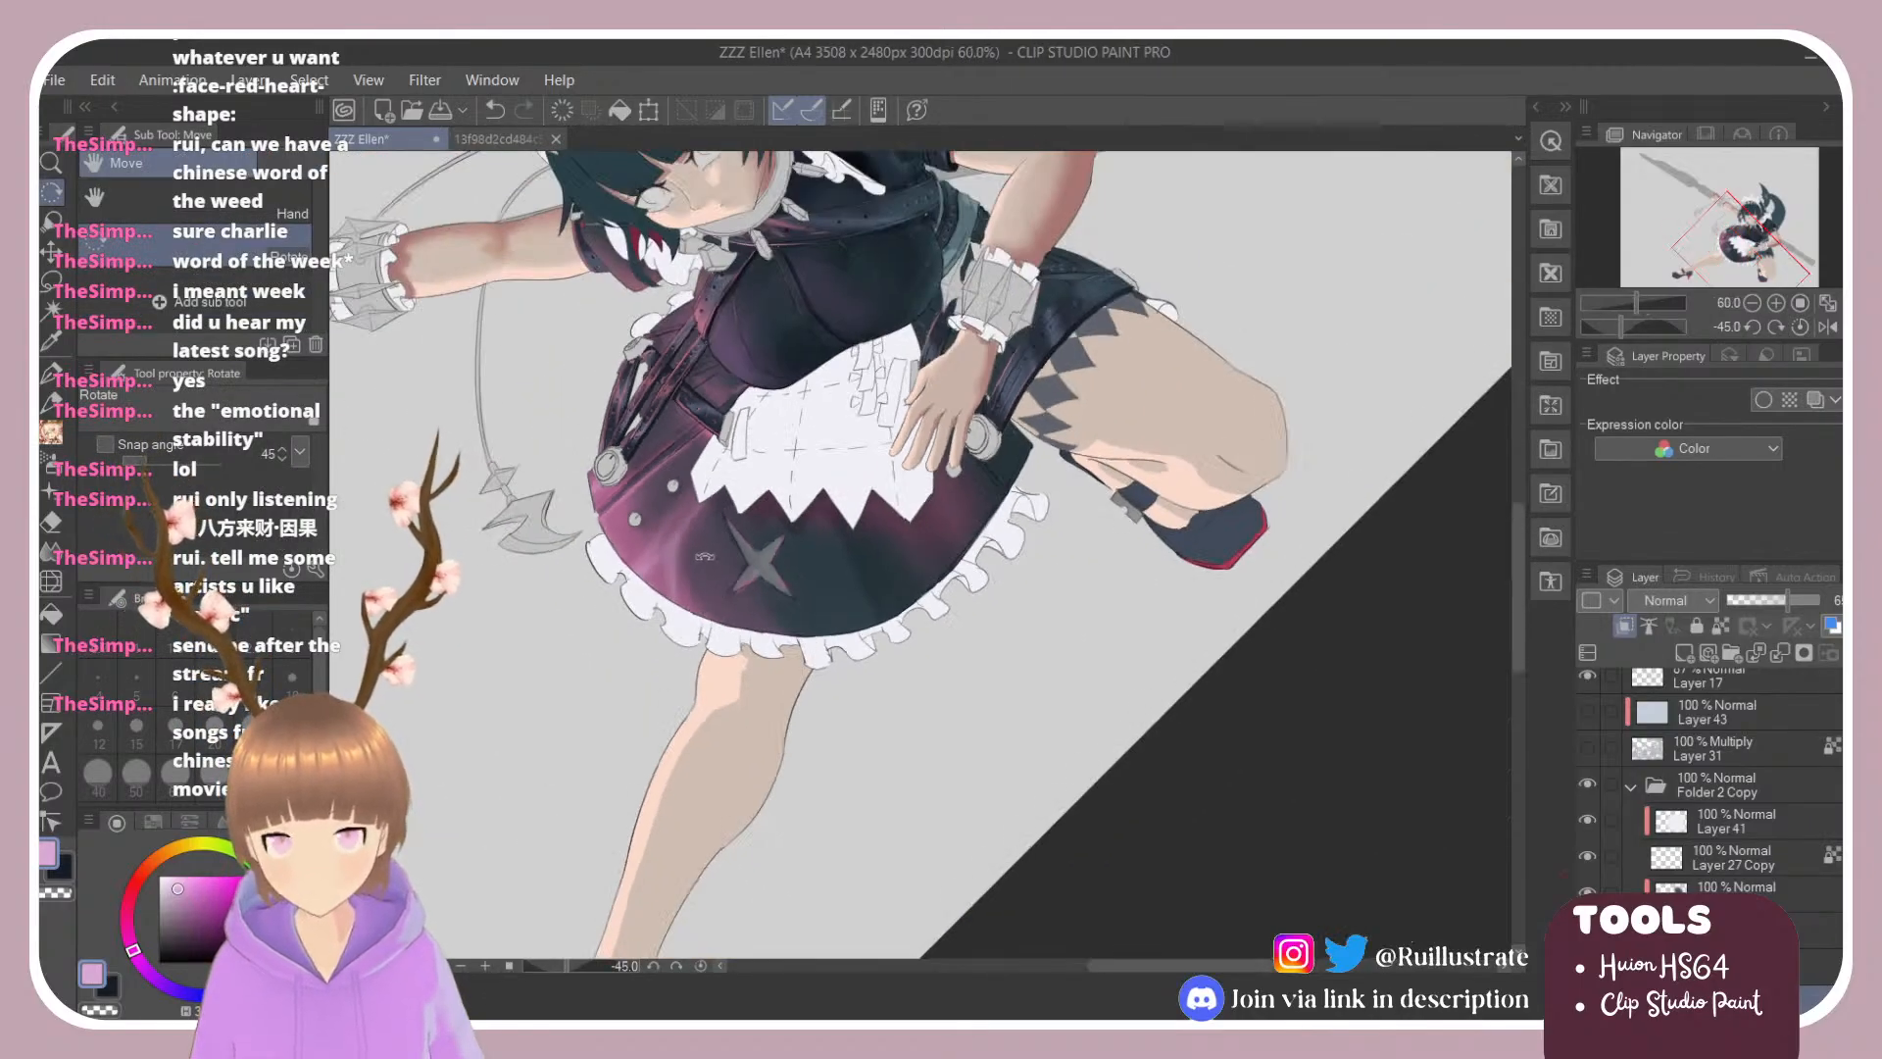
pyautogui.scroll(3, 703, 555)
pyautogui.press('b')
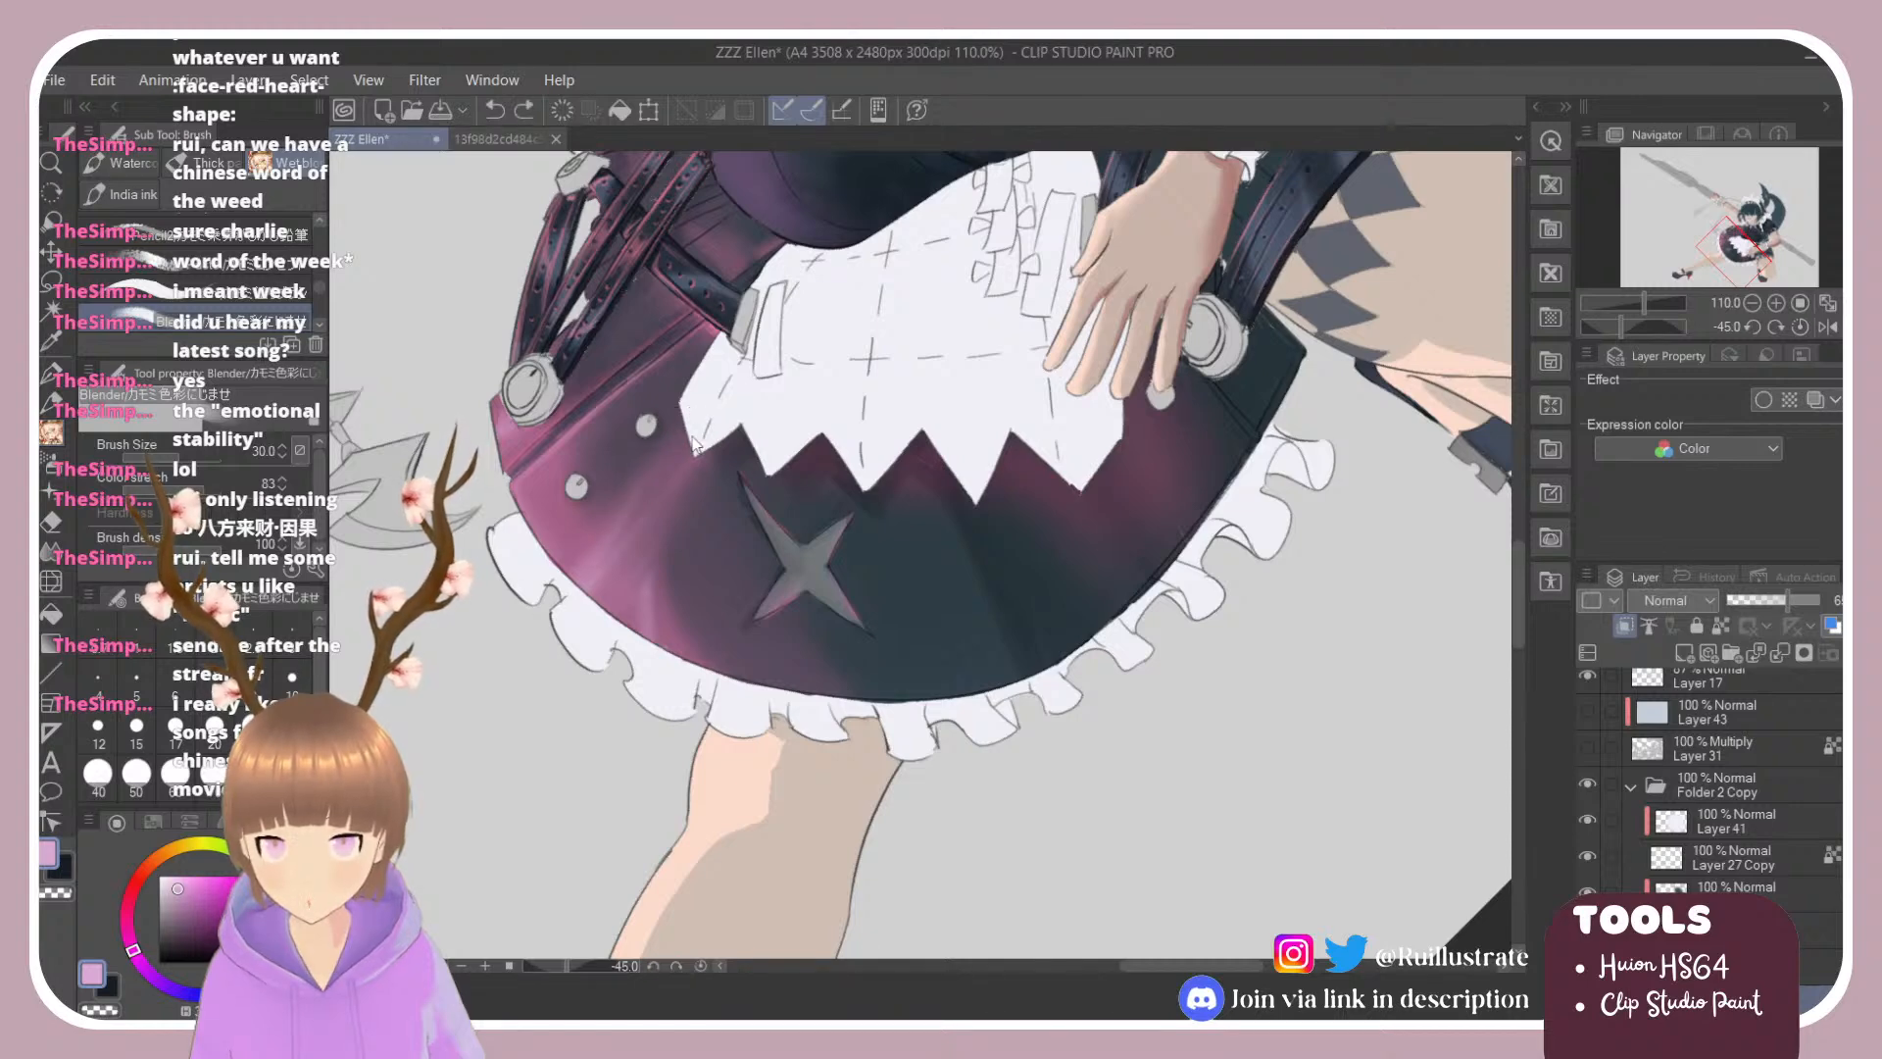
pyautogui.moveTo(640, 501)
pyautogui.mouseDown()
pyautogui.moveTo(568, 605)
pyautogui.moveTo(719, 531)
pyautogui.mouseUp()
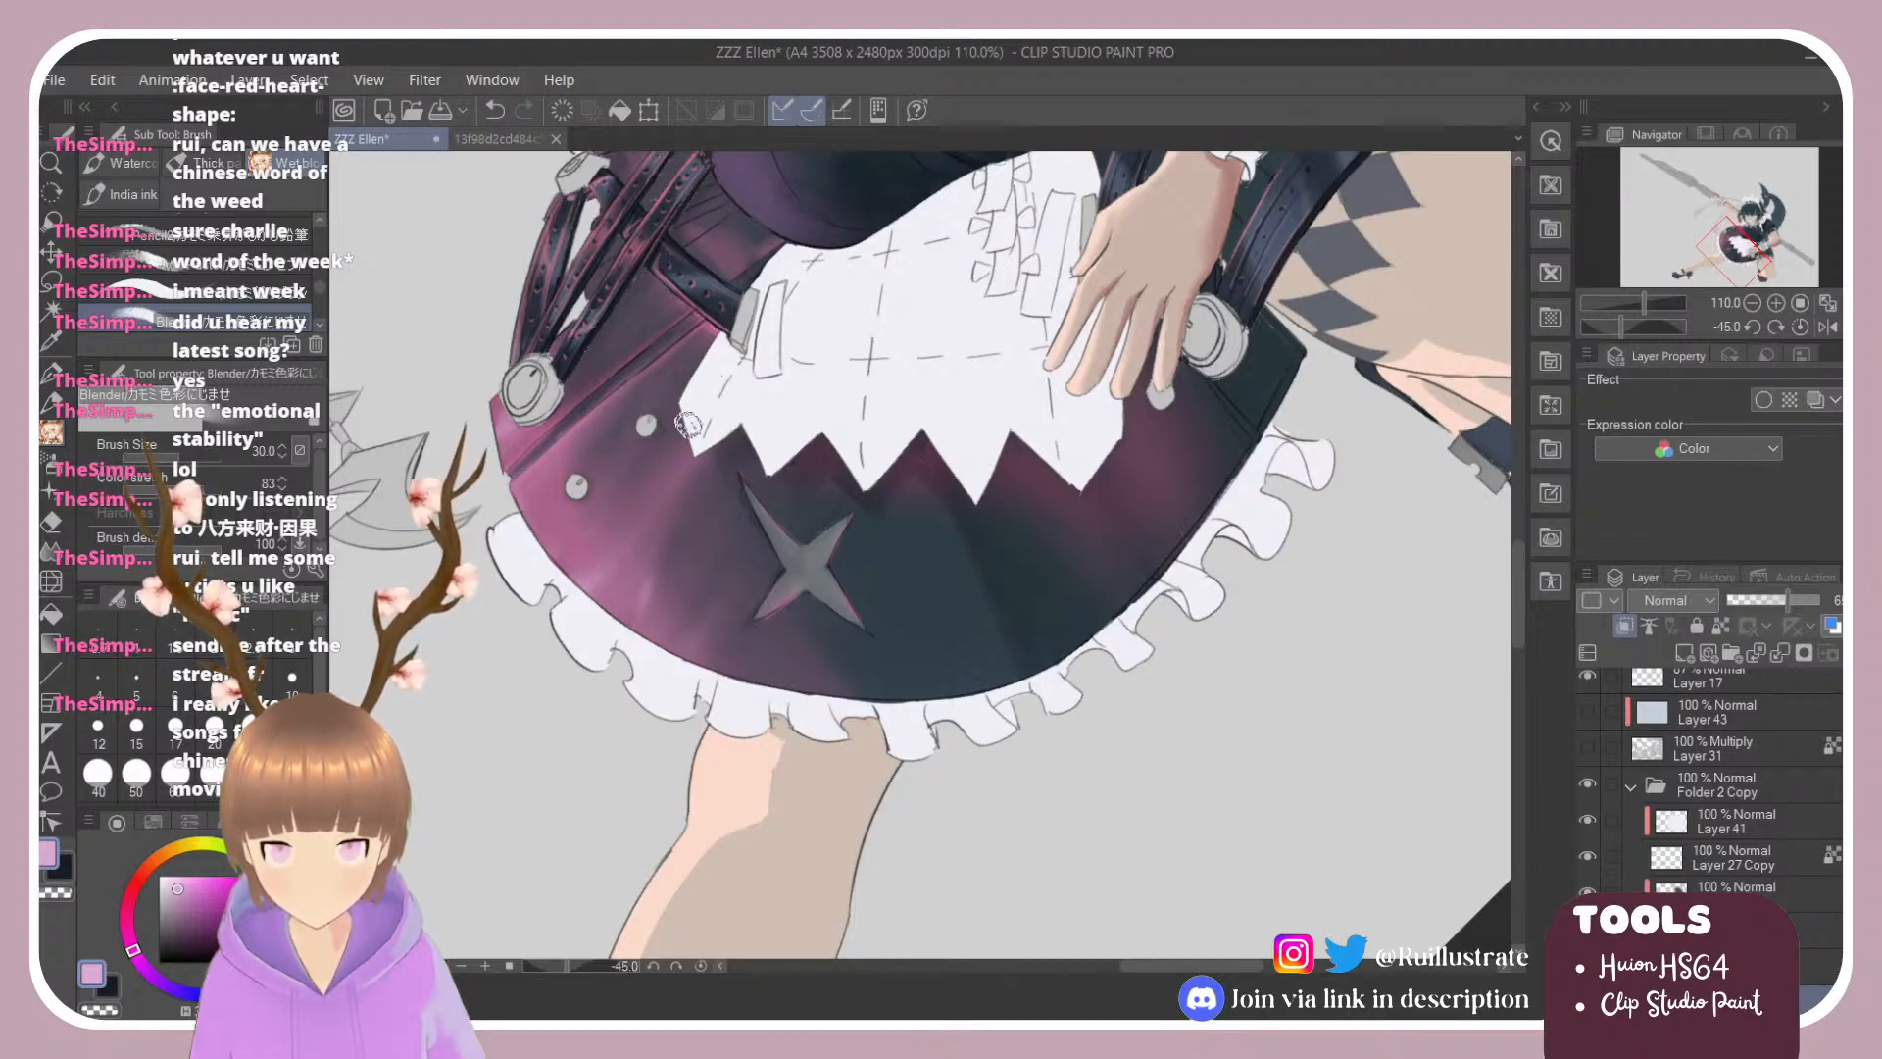
# Step: Examine the skirt shading at different zooms and rotations, comparing it with and without the pink fold highlights
pyautogui.scroll(-4, 863, 417)
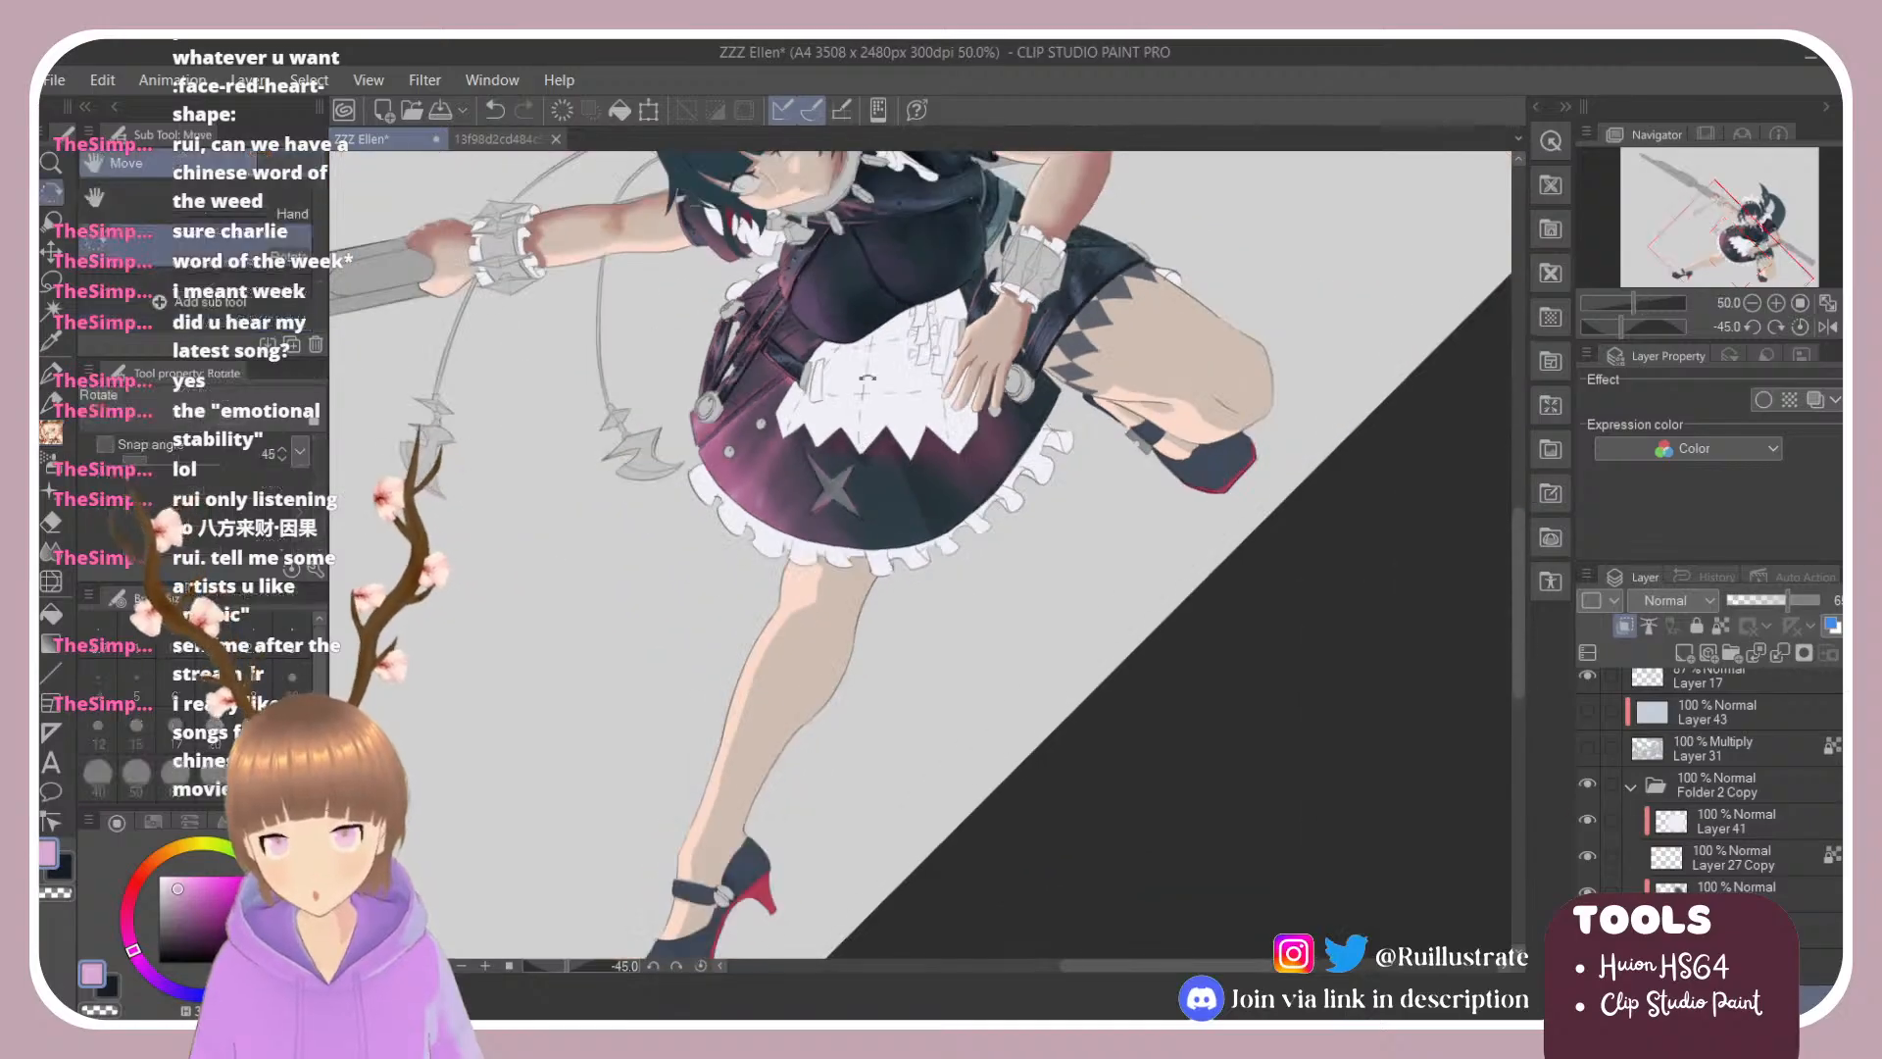
pyautogui.moveTo(867, 379); pyautogui.dragTo(970, 402)
pyautogui.scroll(3, 936, 357)
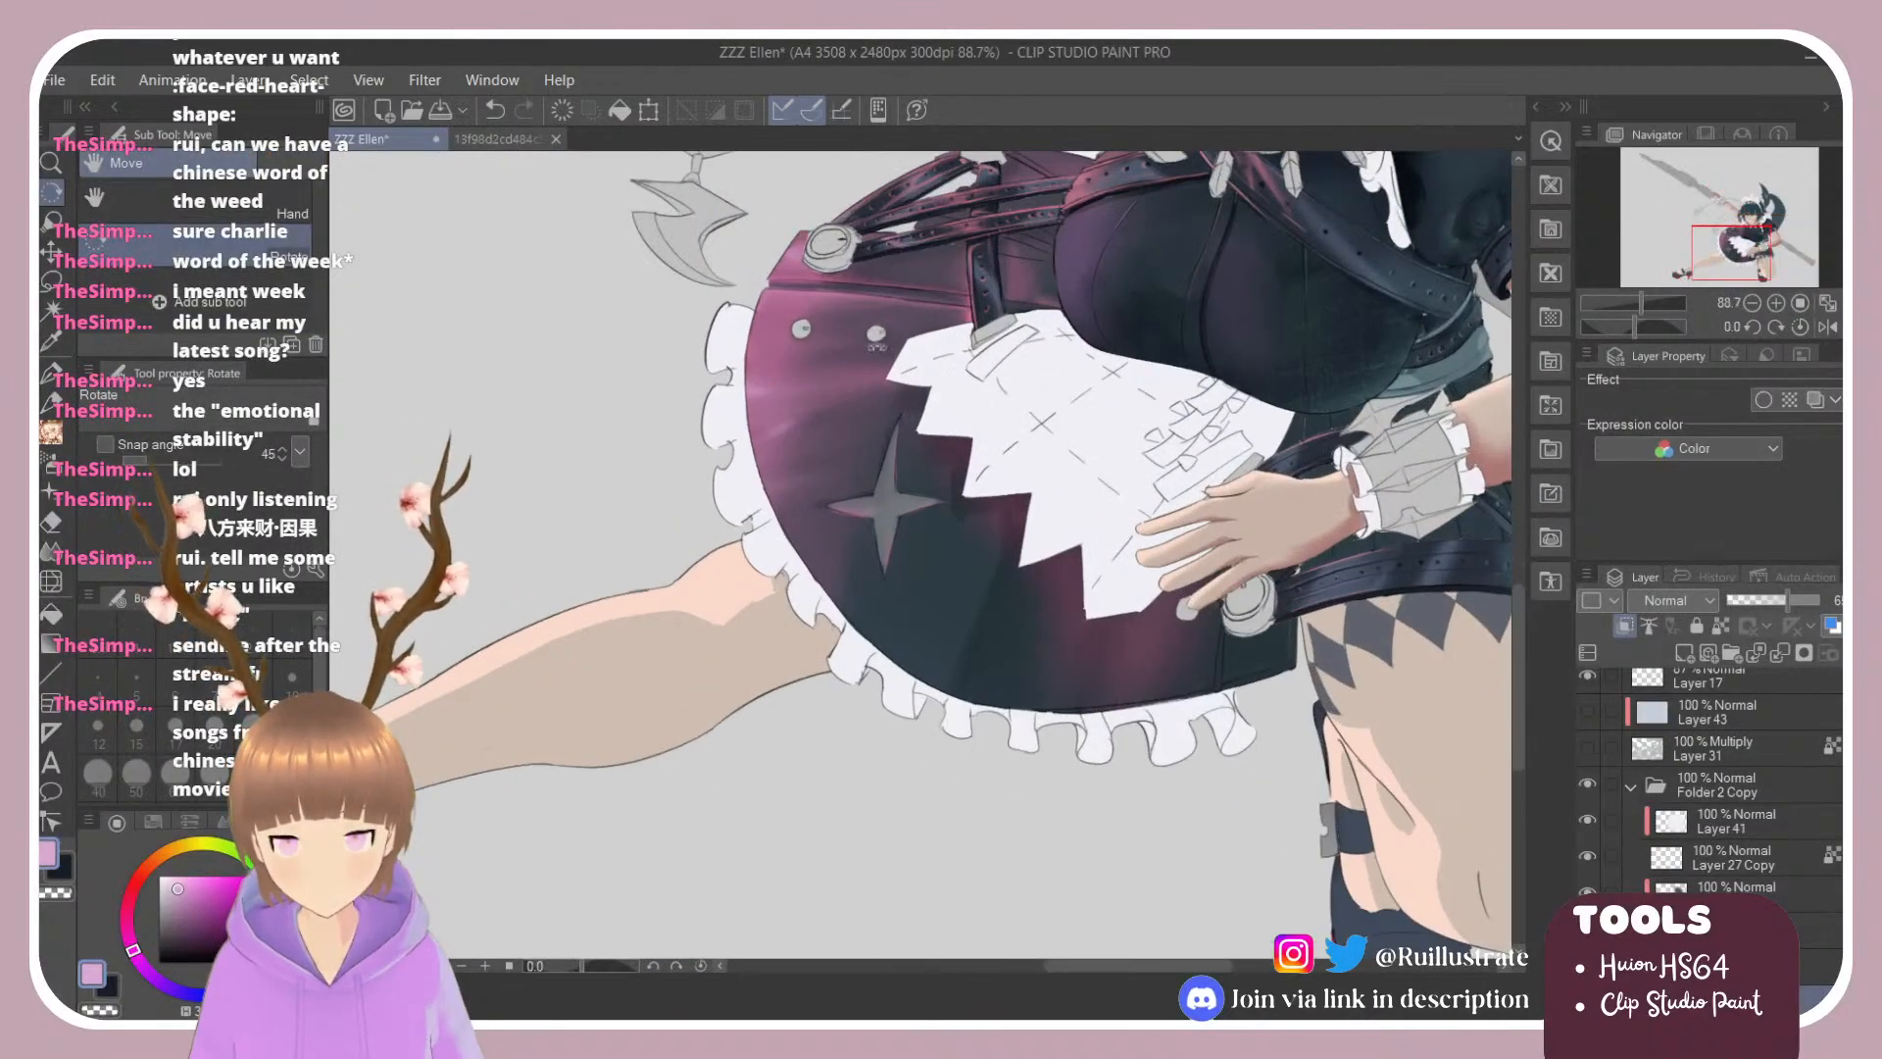
pyautogui.scroll(2, 865, 340)
pyautogui.scroll(2, 865, 339)
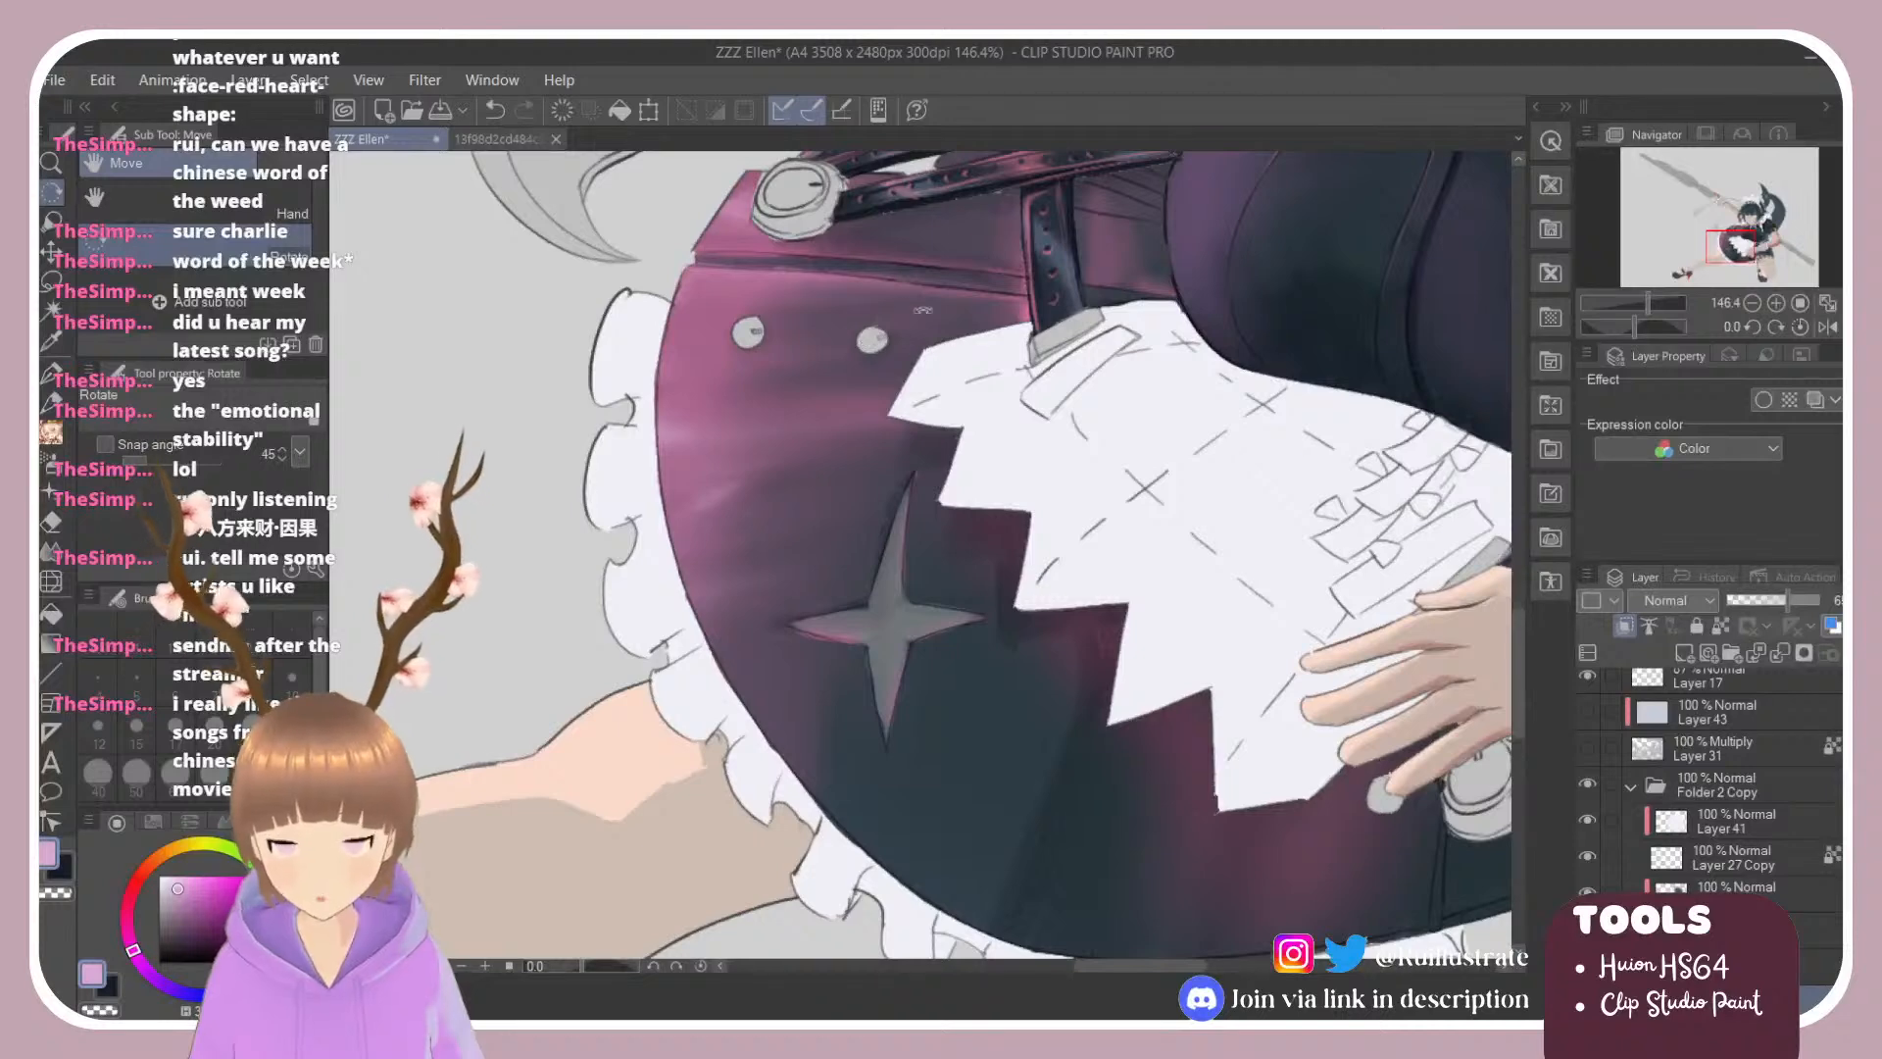
pyautogui.moveTo(922, 310); pyautogui.dragTo(825, 329)
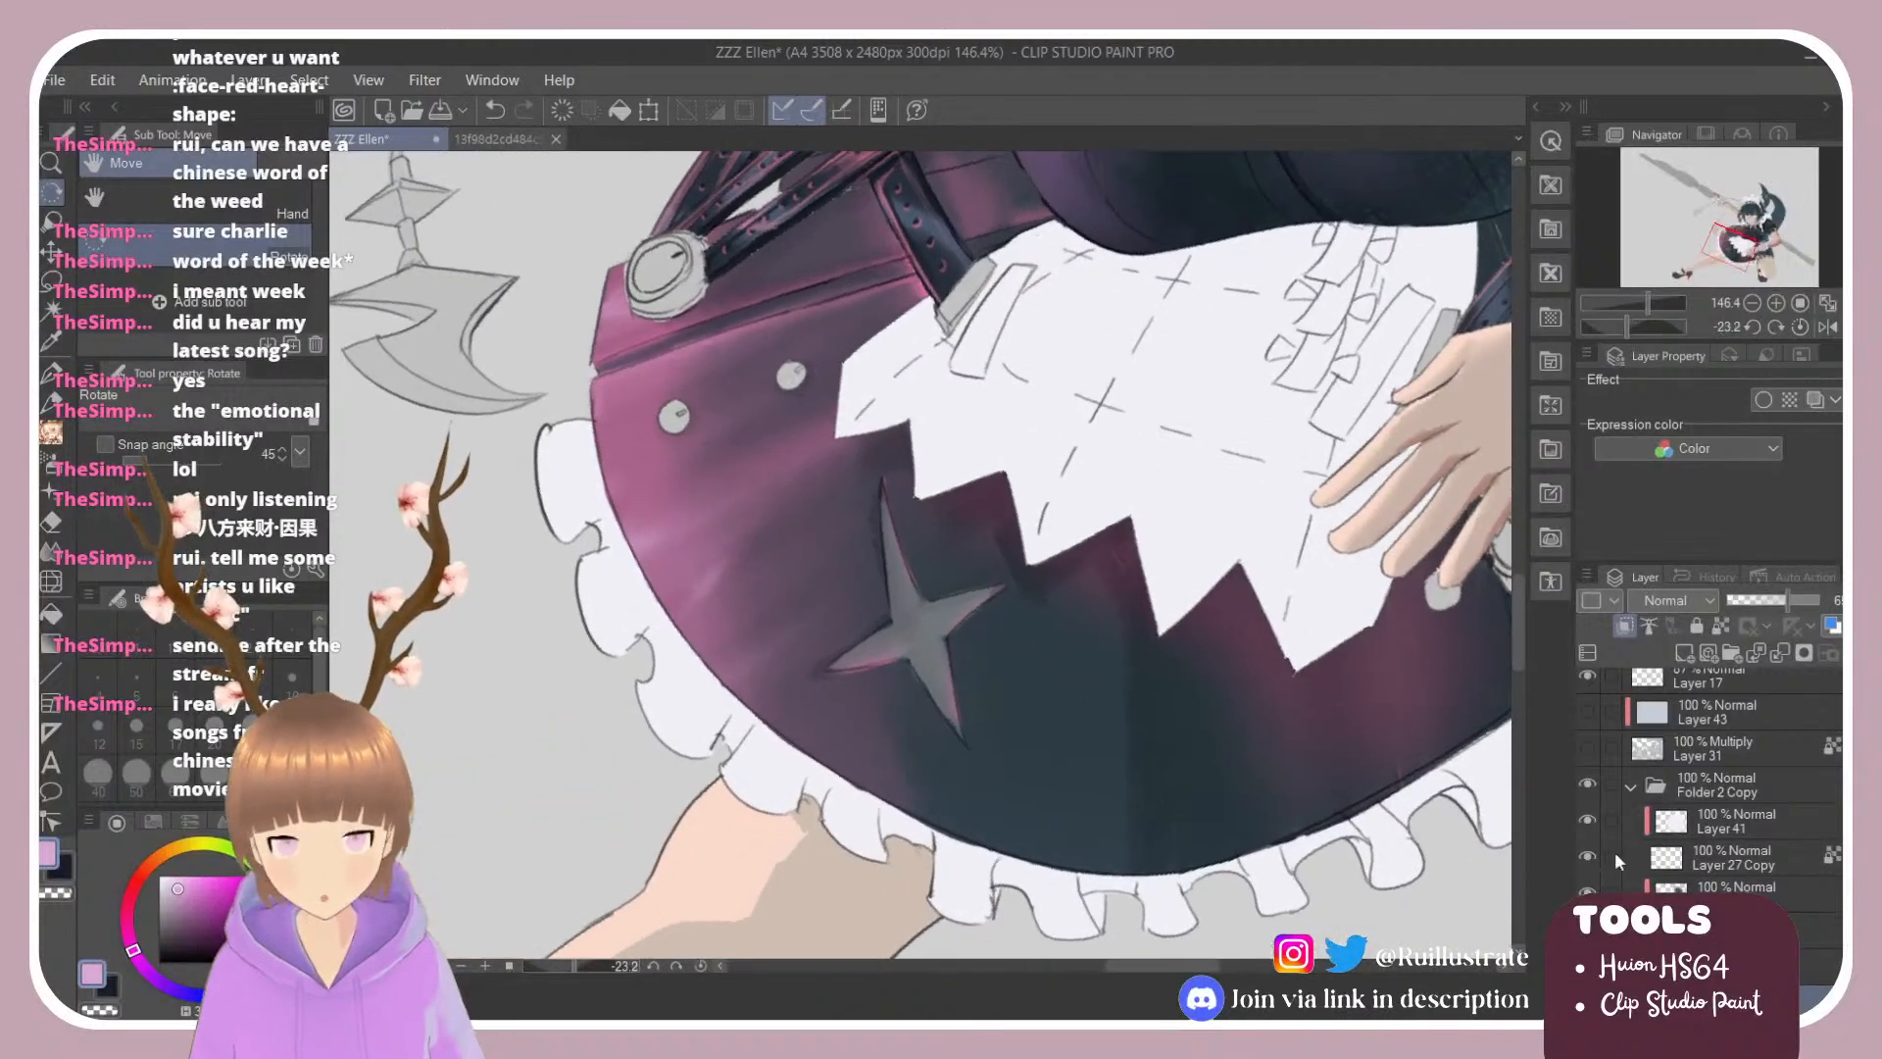
pyautogui.hotkey('ctrl', 'z')
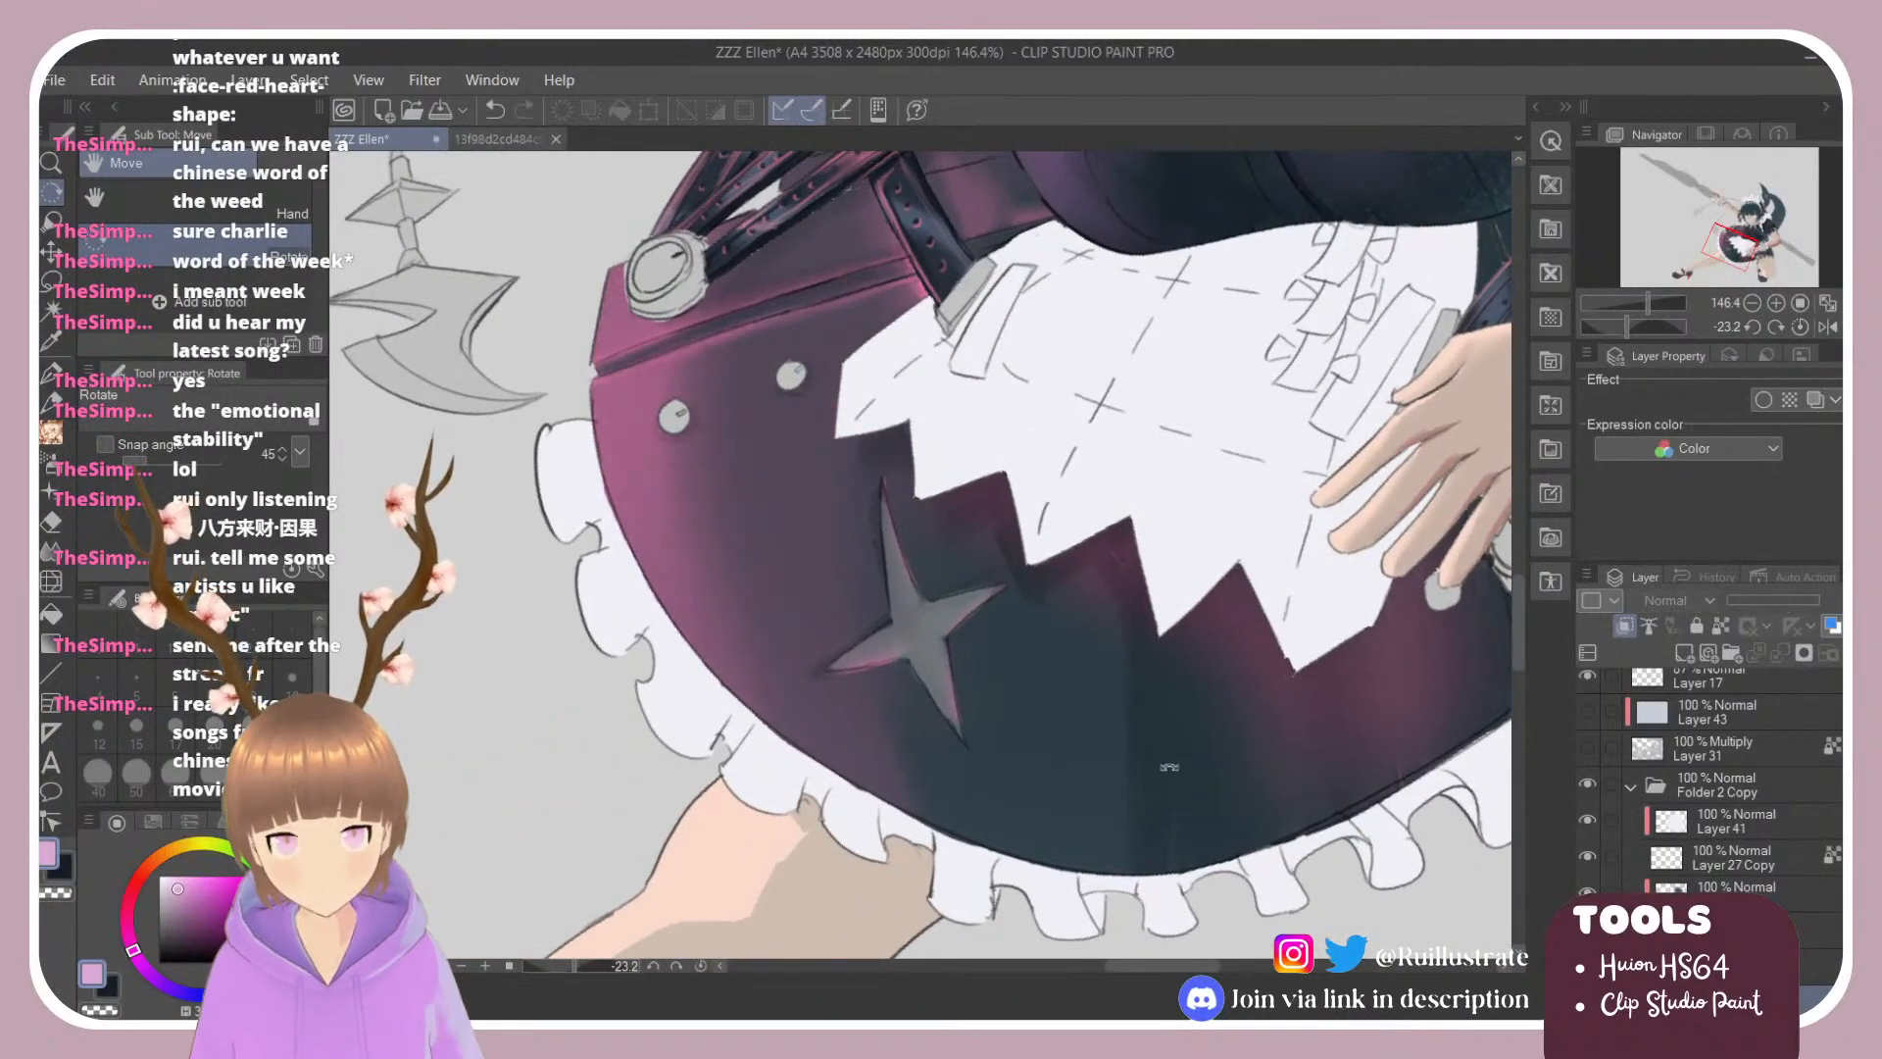
pyautogui.hotkey('ctrl', 'y')
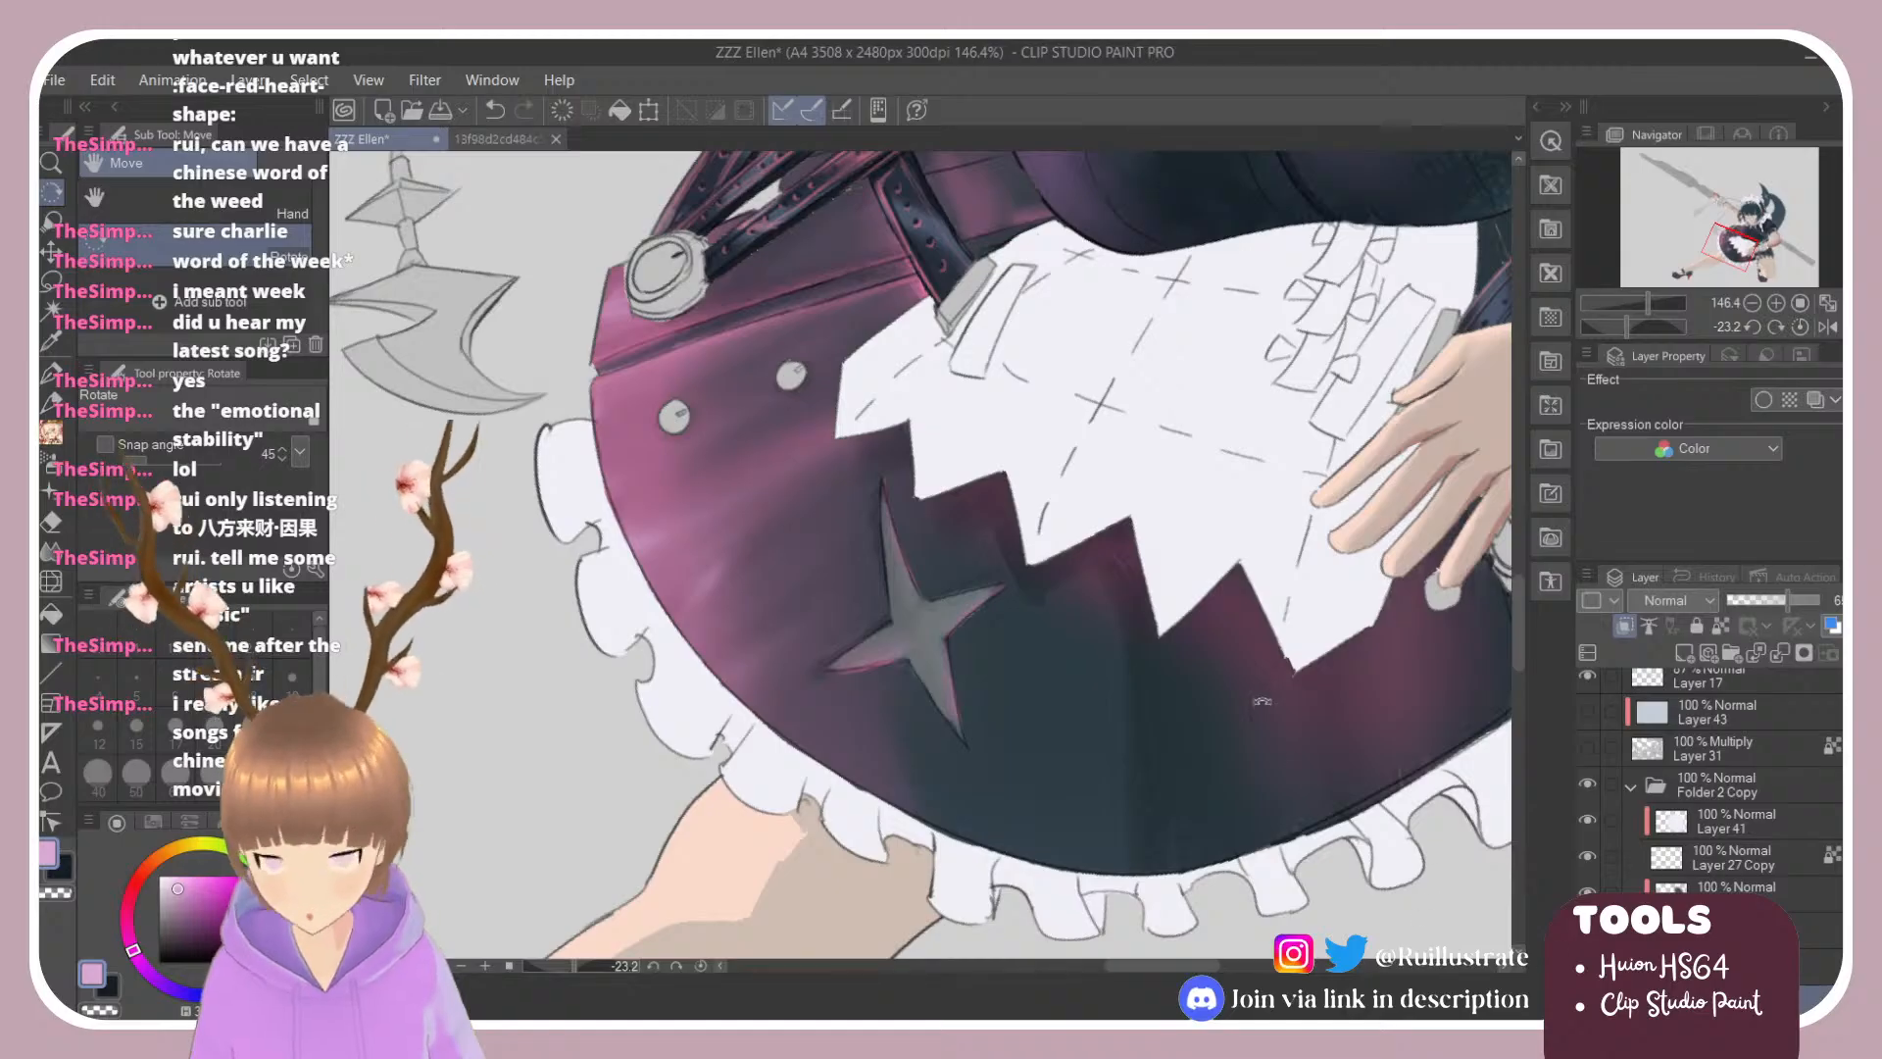
pyautogui.scroll(-3, 804, 525)
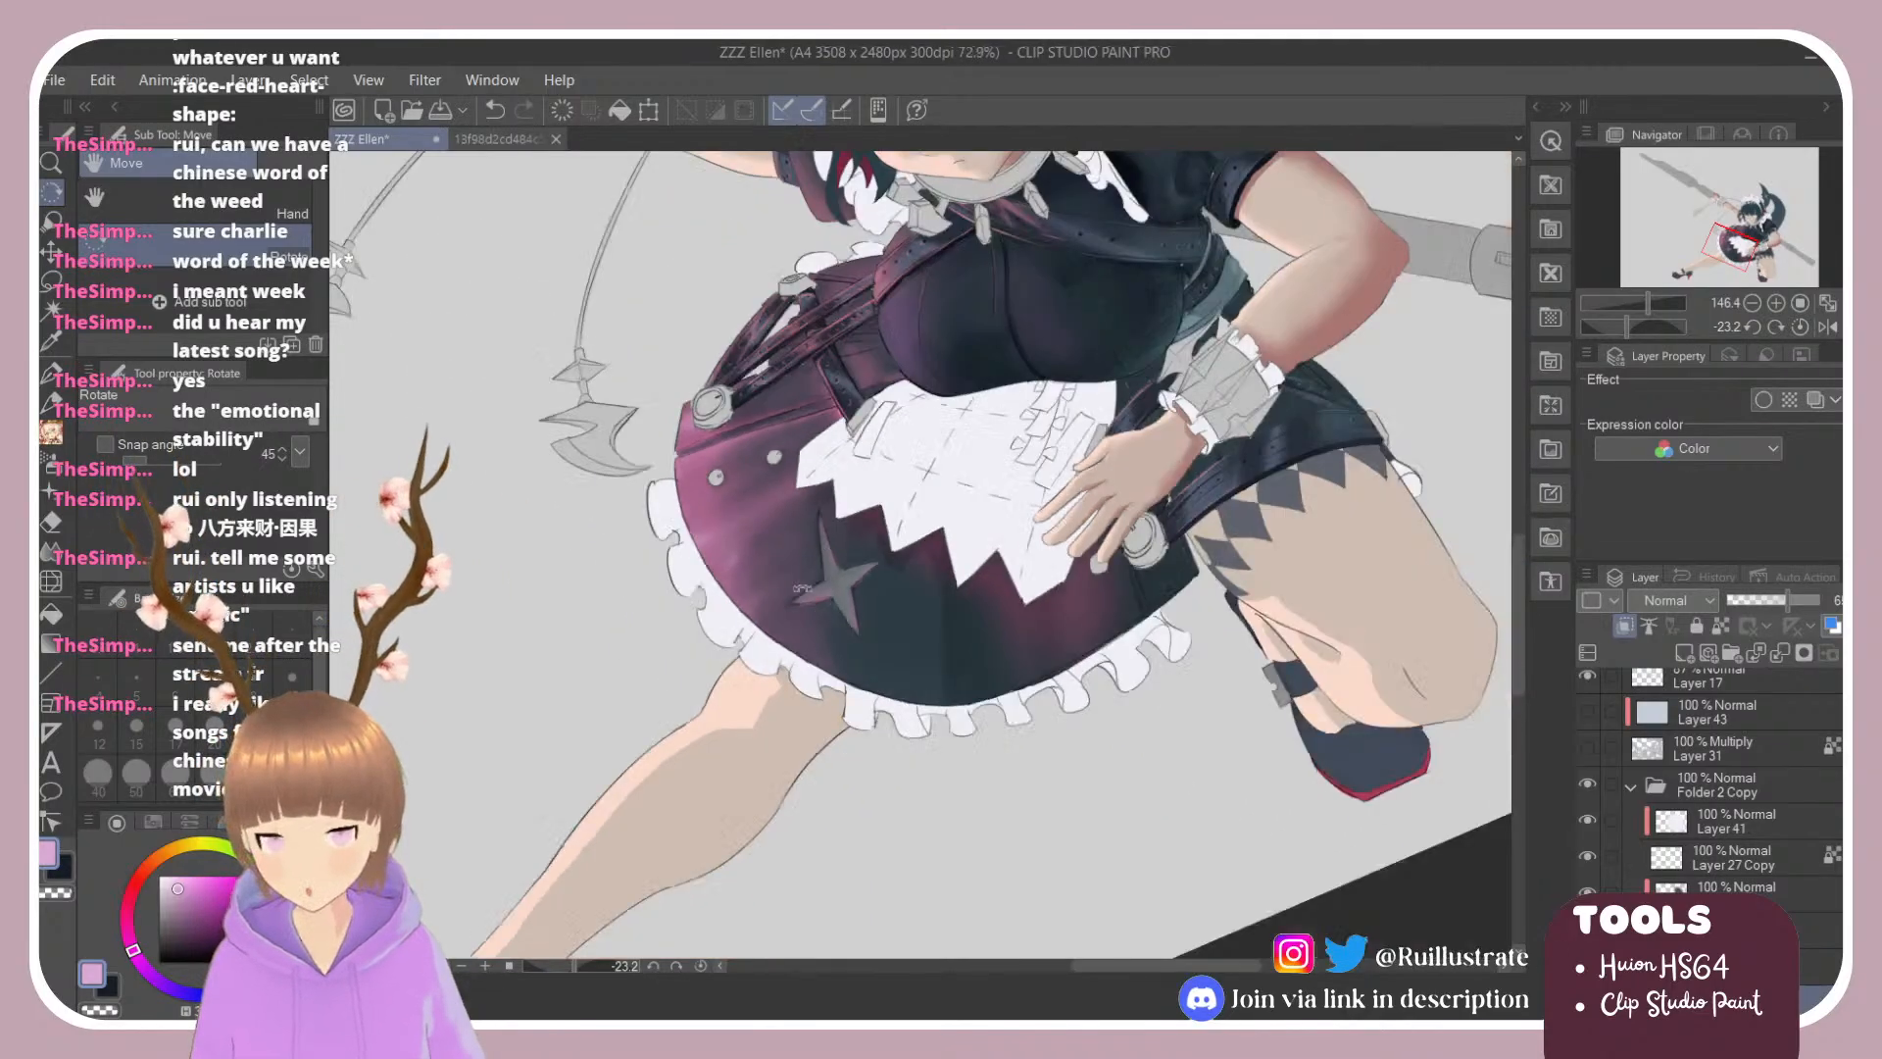
pyautogui.scroll(-2, 778, 454)
pyautogui.moveTo(1112, 417); pyautogui.dragTo(1297, 512)
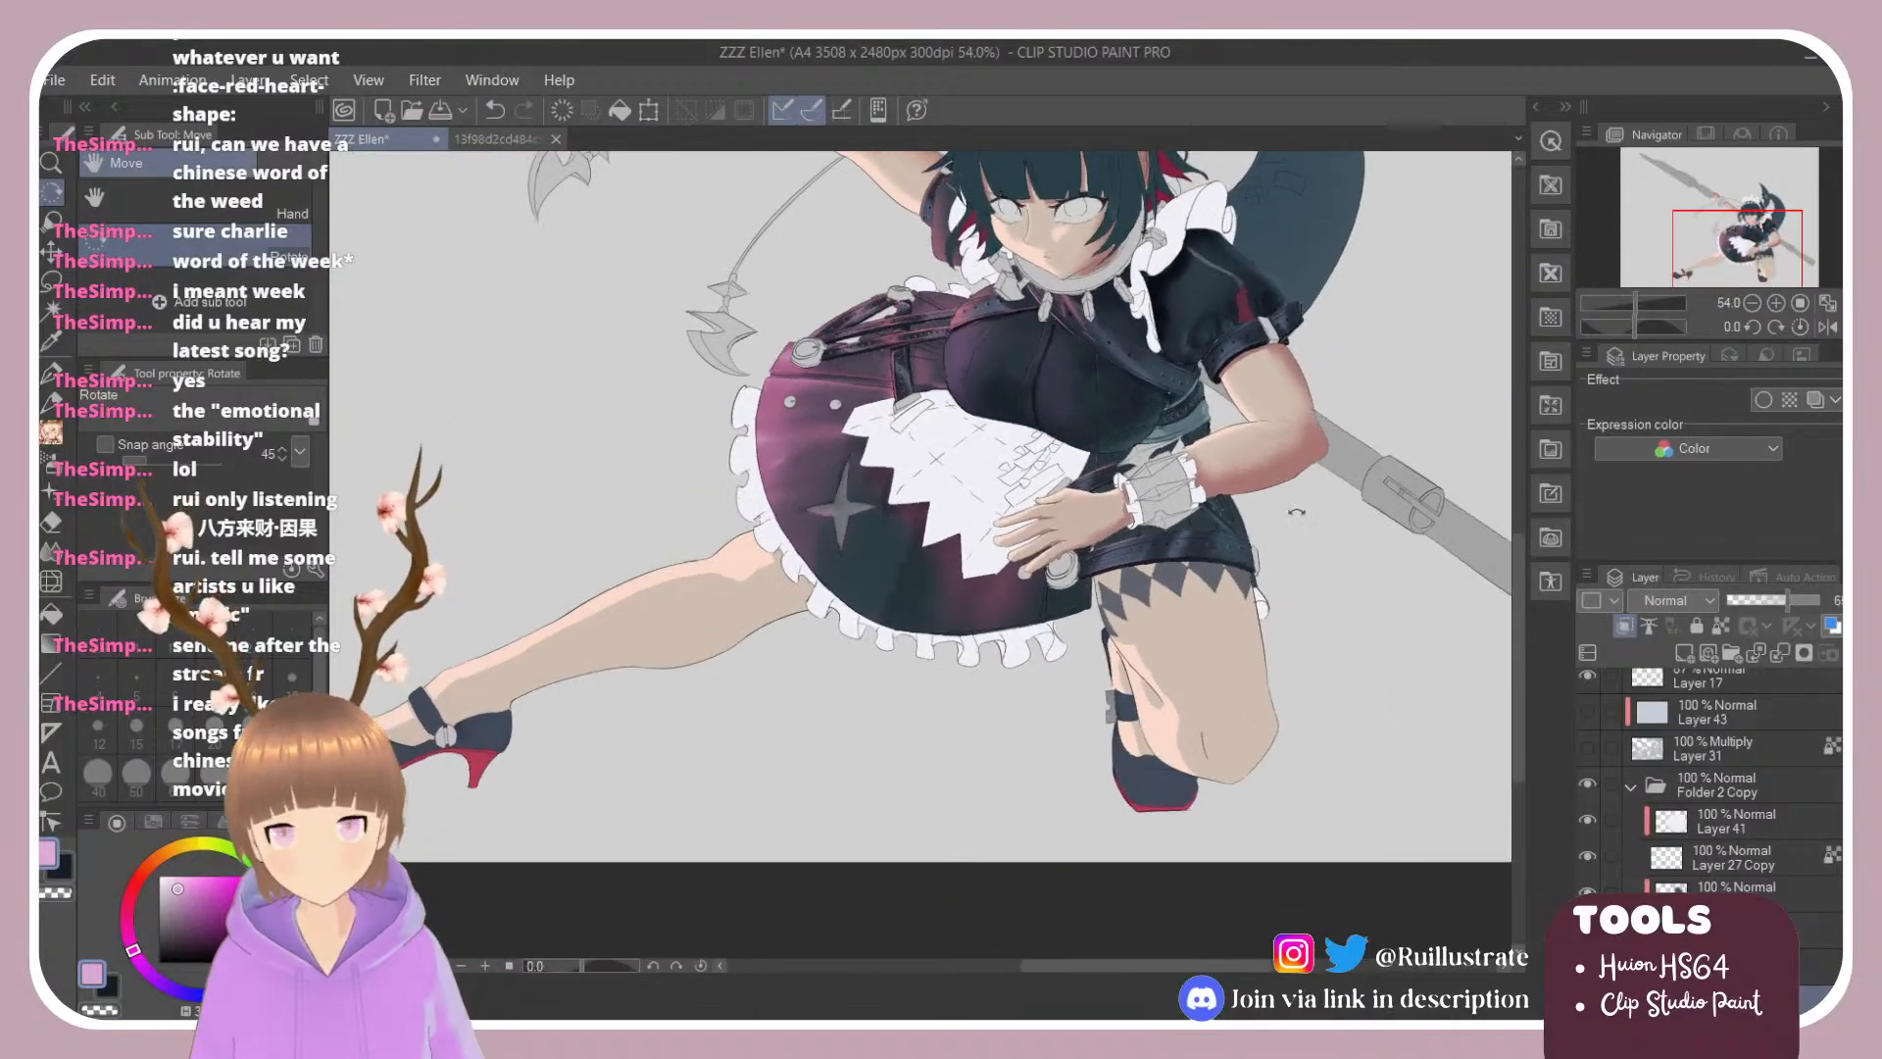
pyautogui.scroll(5, 939, 431)
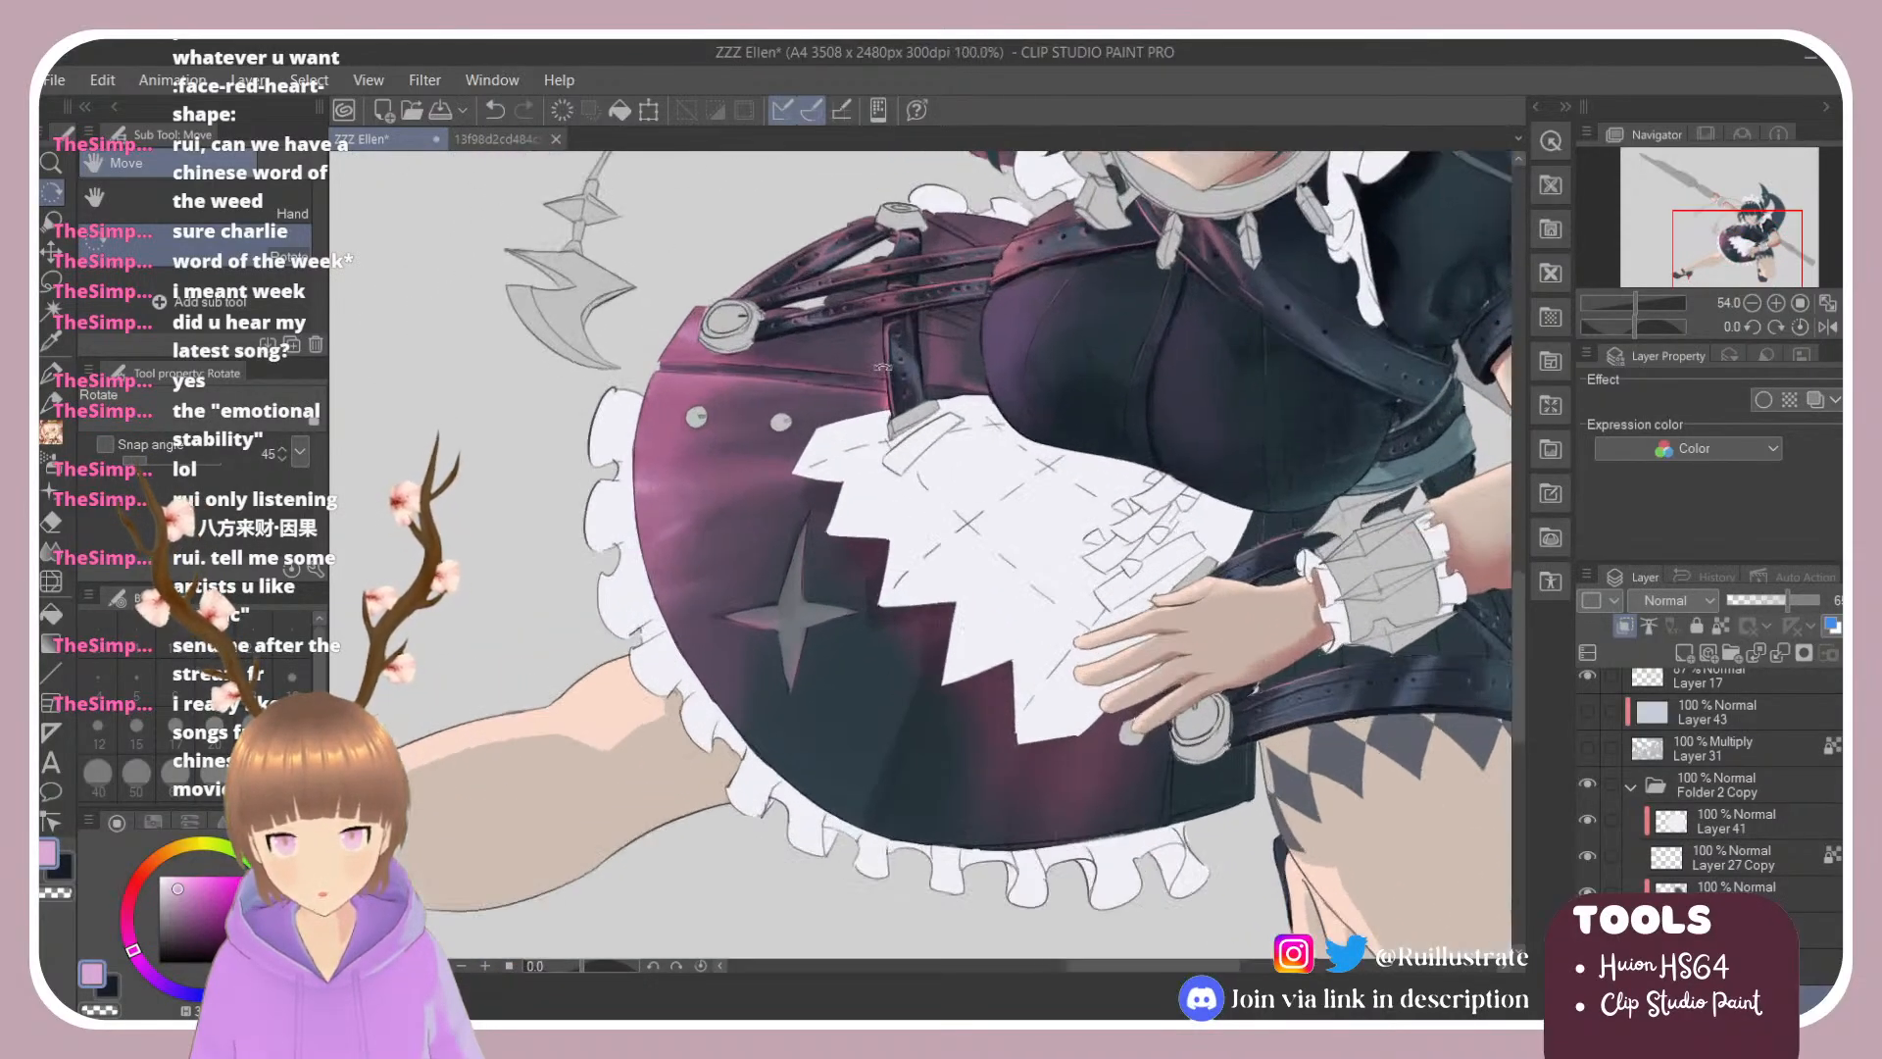
pyautogui.moveTo(1079, 254)
pyautogui.mouseDown()
pyautogui.moveTo(1209, 371)
pyautogui.moveTo(1263, 554)
pyautogui.mouseUp()
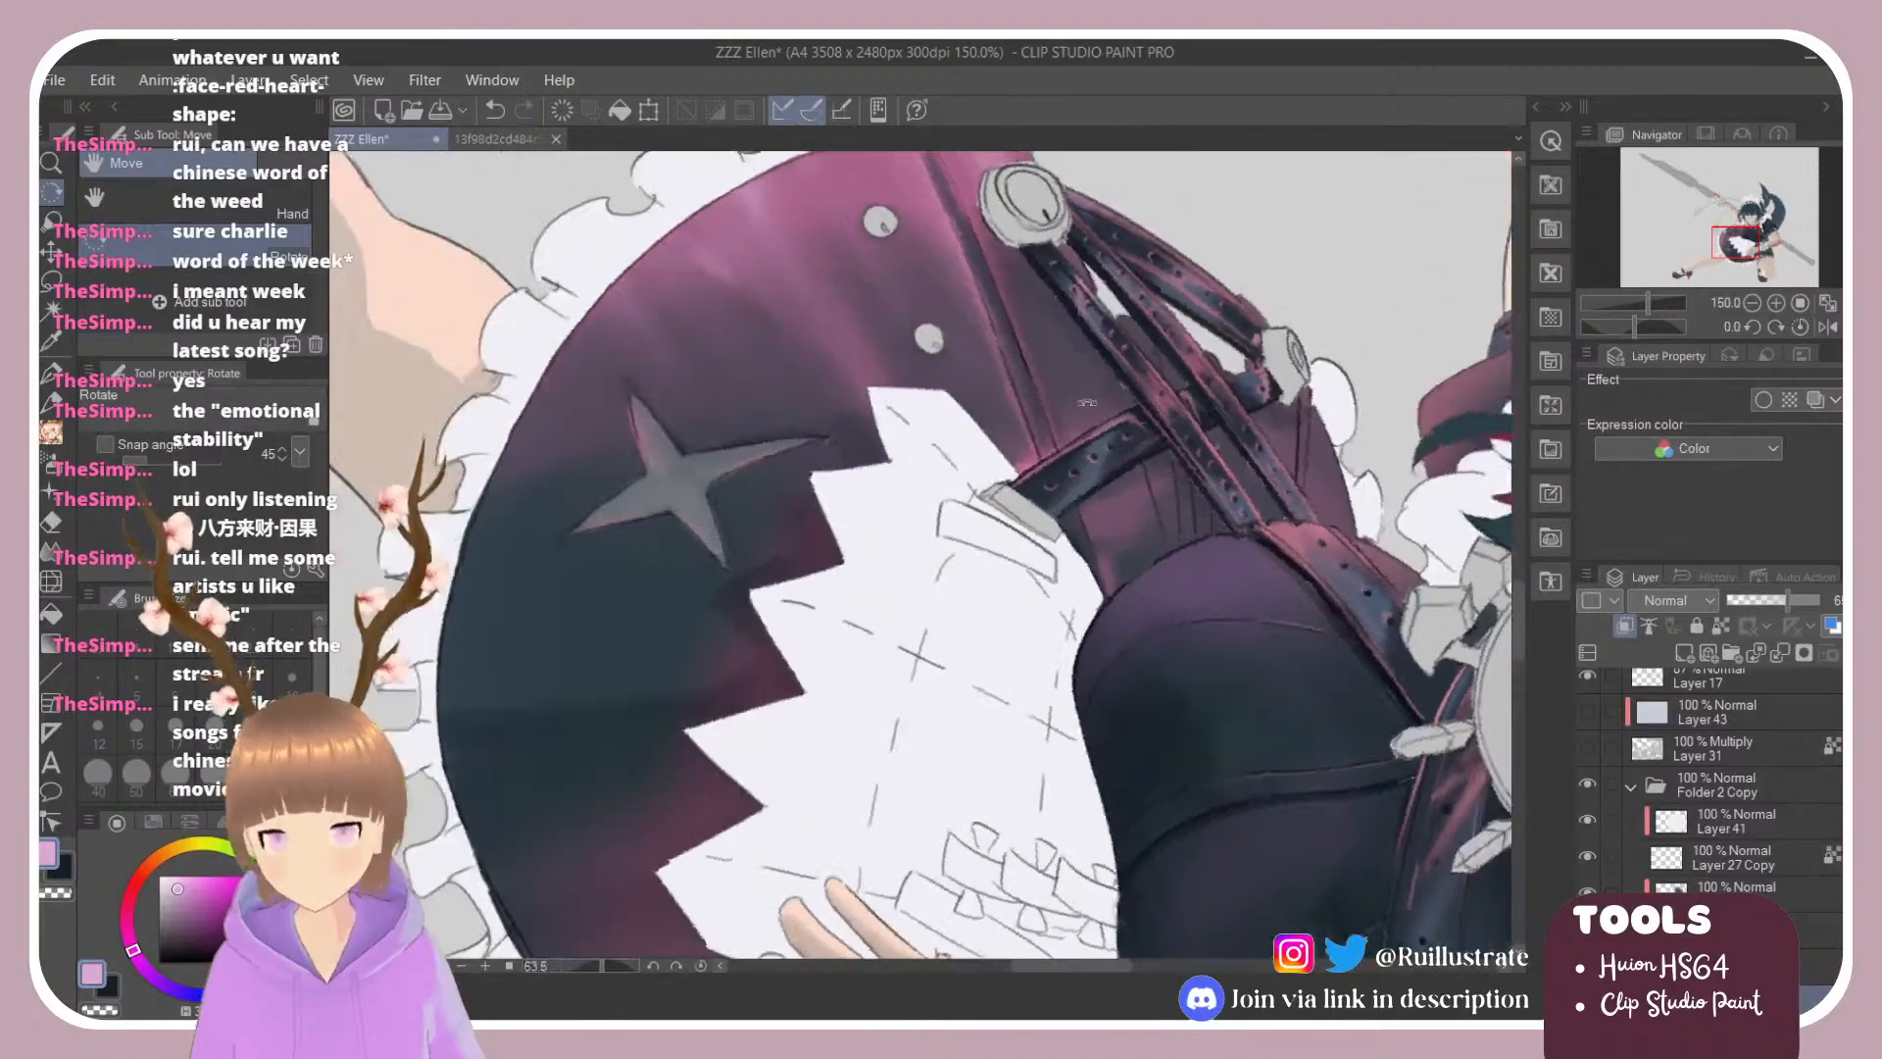
# Step: Soften the pink skirt shading just above the star with the Blender brush at size 30
pyautogui.press('b')
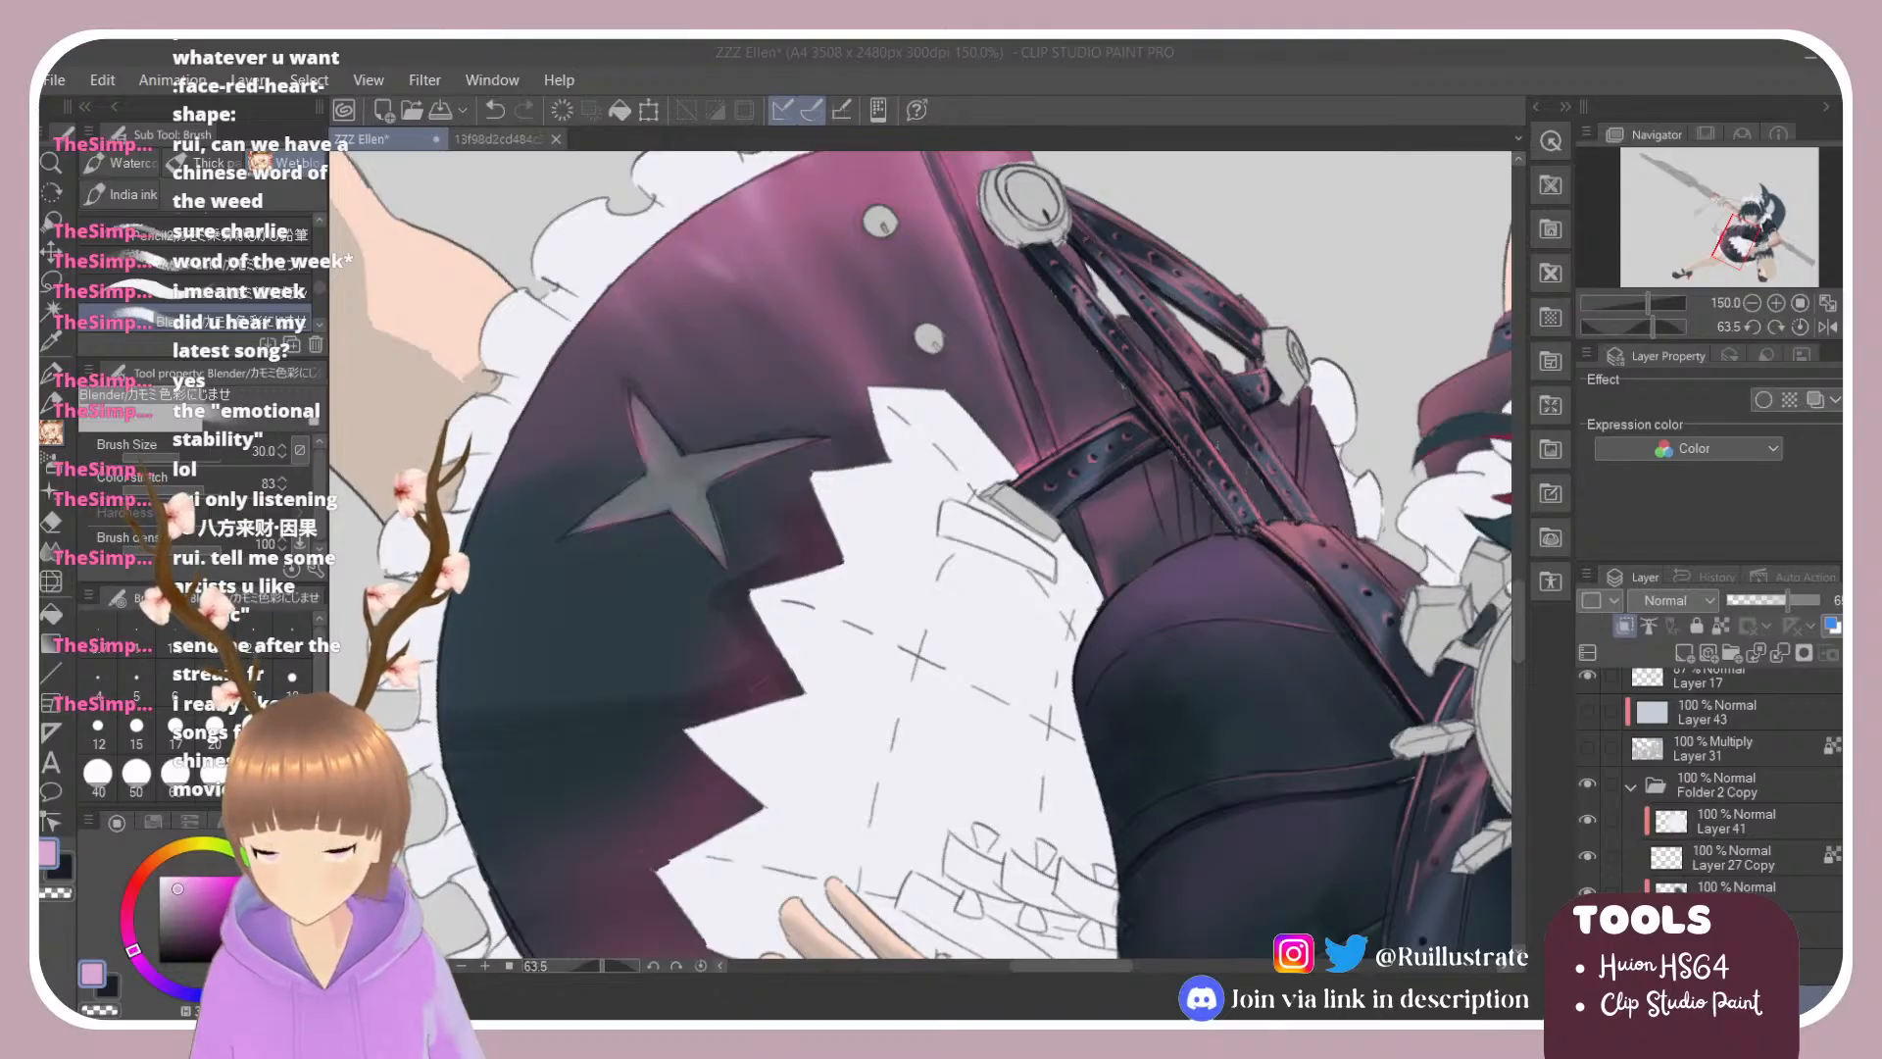
pyautogui.click(691, 438)
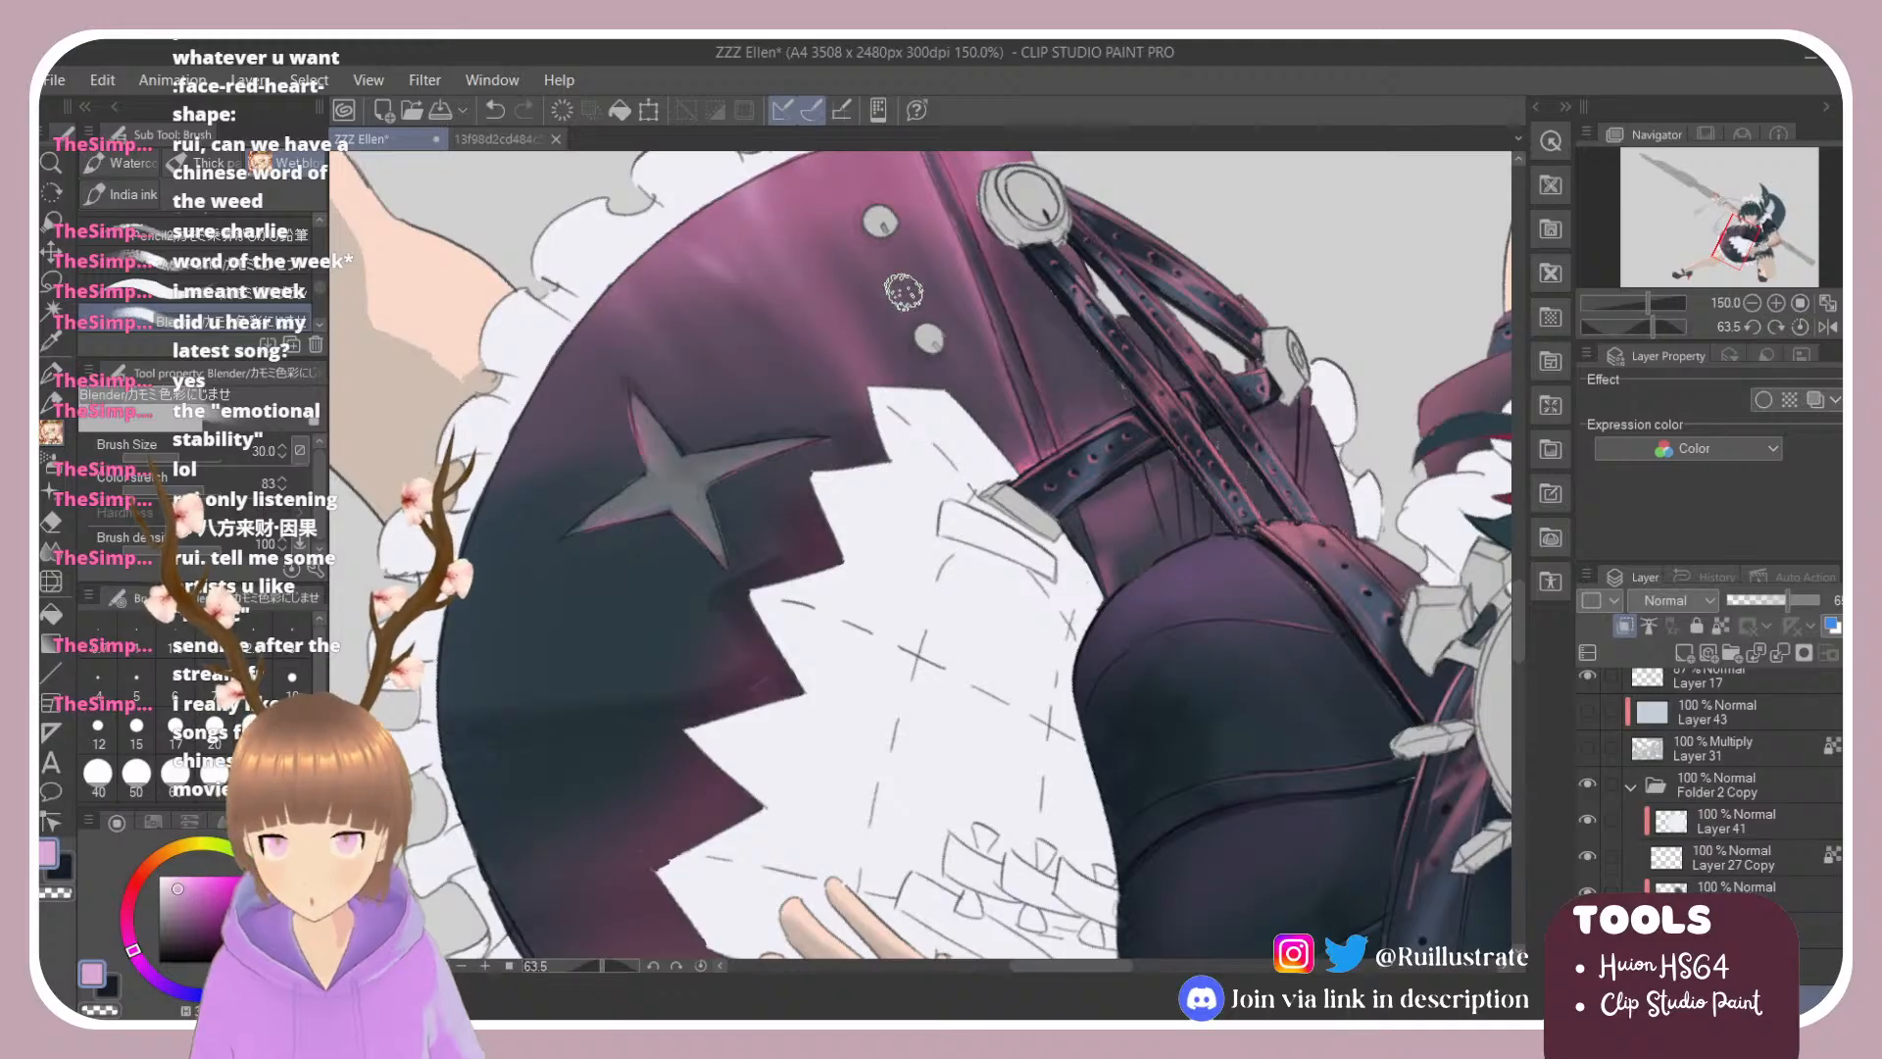
pyautogui.scroll(-6, 828, 463)
# Step: Paint two light pink highlight strokes on the skirt panel below the round buckle, using a pinker hue on the lower clothing layer
pyautogui.scroll(9, 1039, 382)
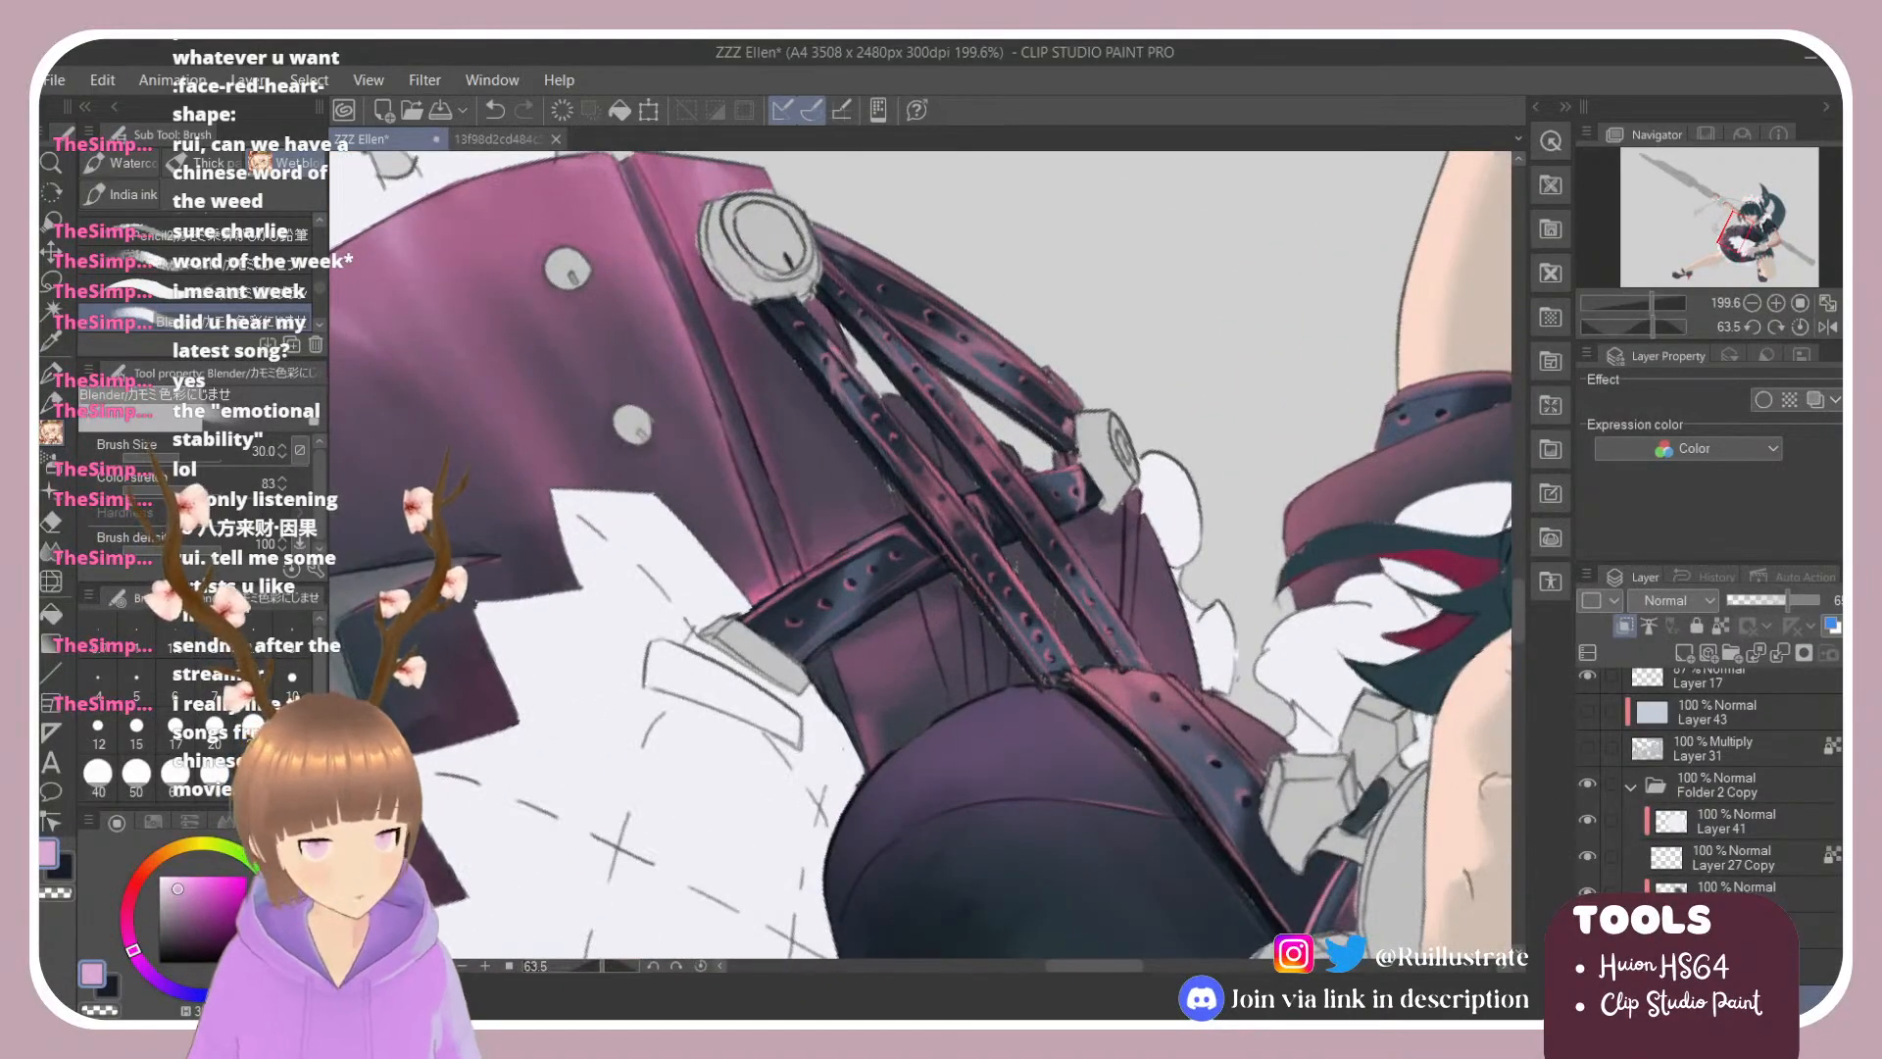
pyautogui.scroll(-3, 1838, 771)
pyautogui.click(1819, 909)
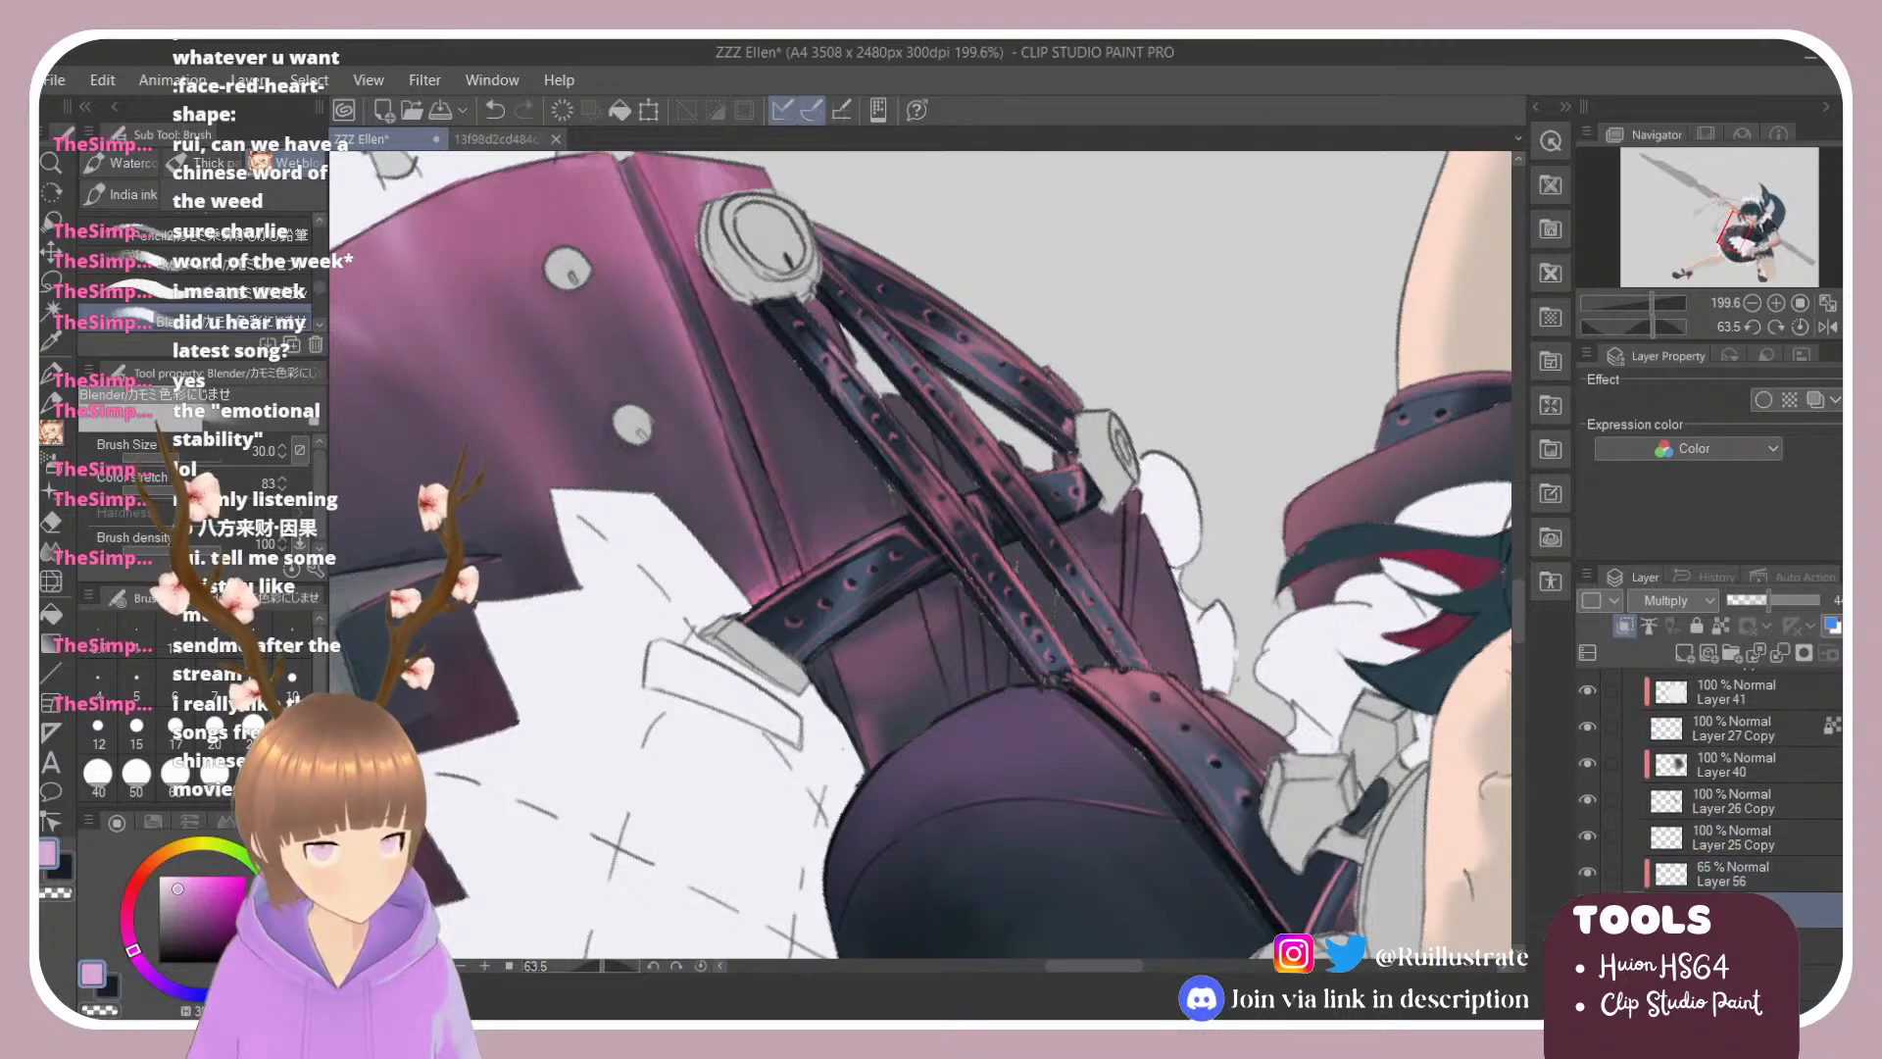
pyautogui.click(1819, 943)
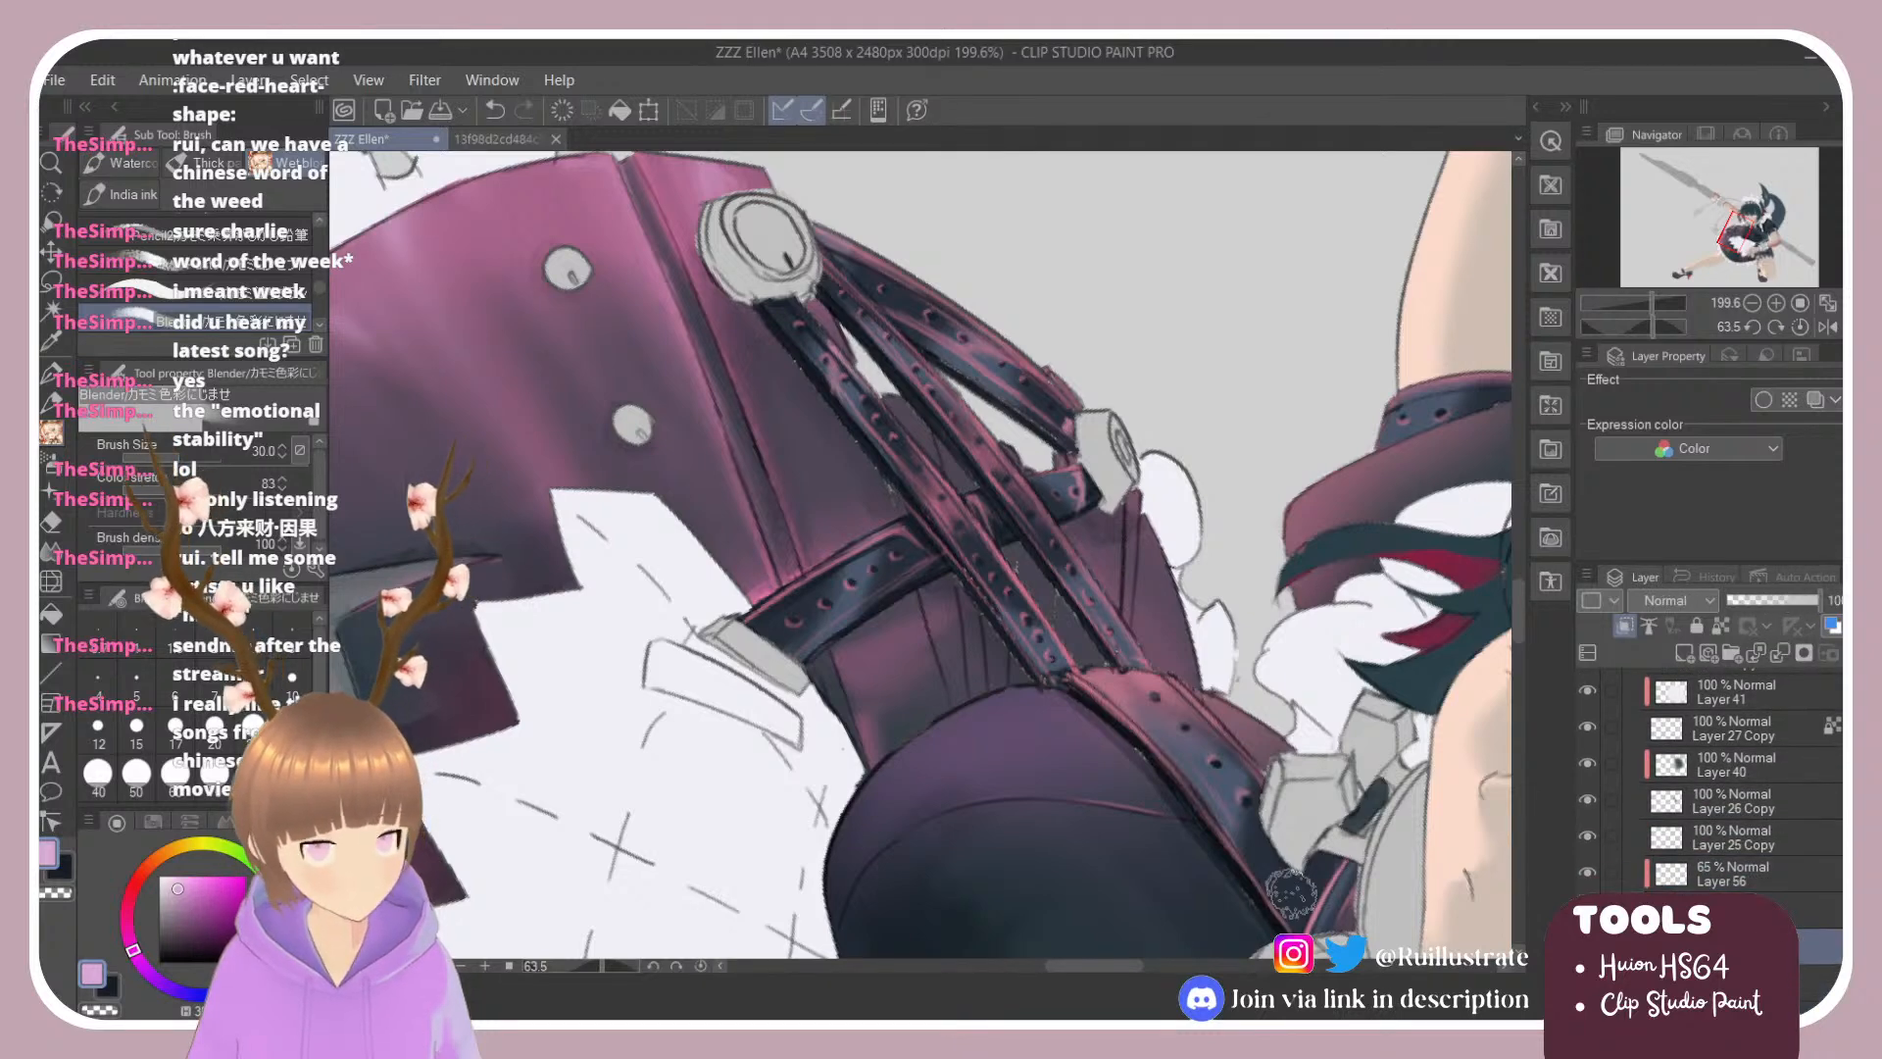
pyautogui.click(126, 912)
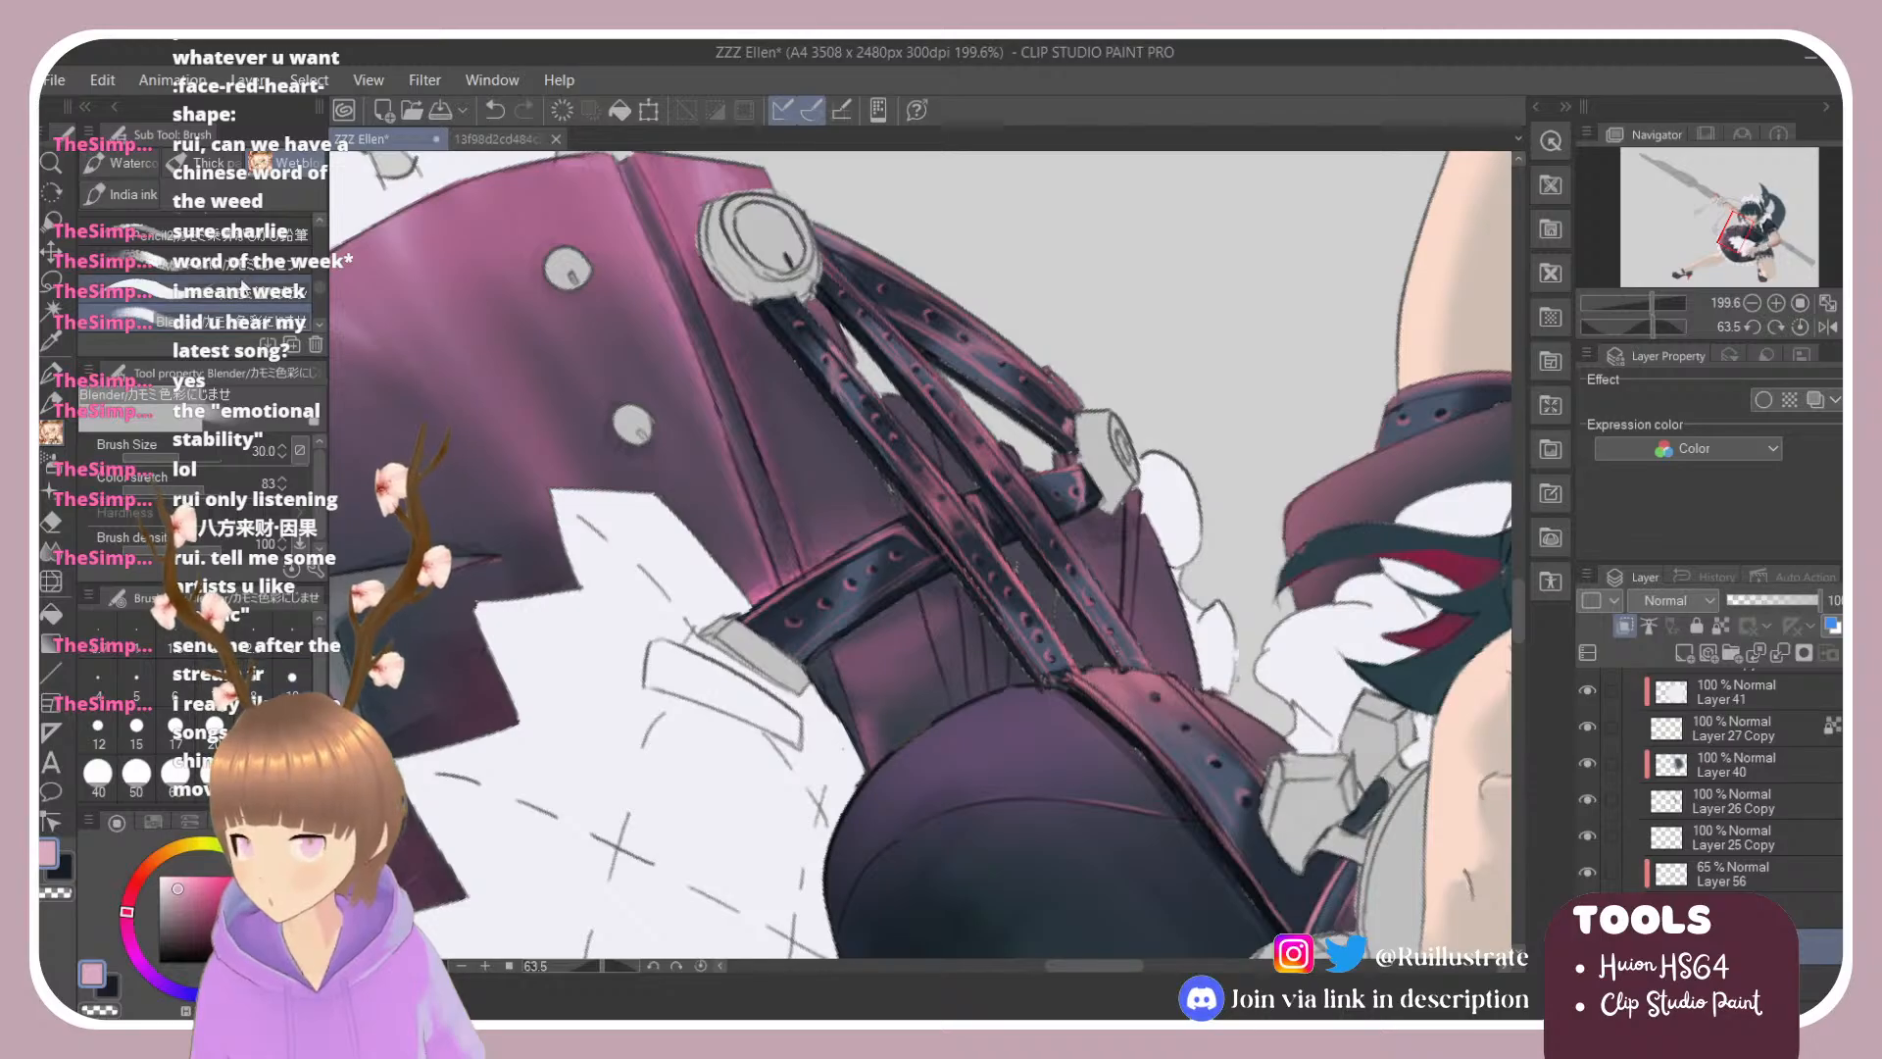
pyautogui.click(196, 291)
pyautogui.moveTo(764, 365); pyautogui.dragTo(874, 488)
pyautogui.moveTo(767, 367)
pyautogui.mouseDown()
pyautogui.moveTo(867, 481)
pyautogui.moveTo(762, 373)
pyautogui.moveTo(803, 472)
pyautogui.mouseUp()
# Step: Blend the light pink strokes below the round buckle into the skirt panel with the Blender brush at size 20
pyautogui.click(196, 317)
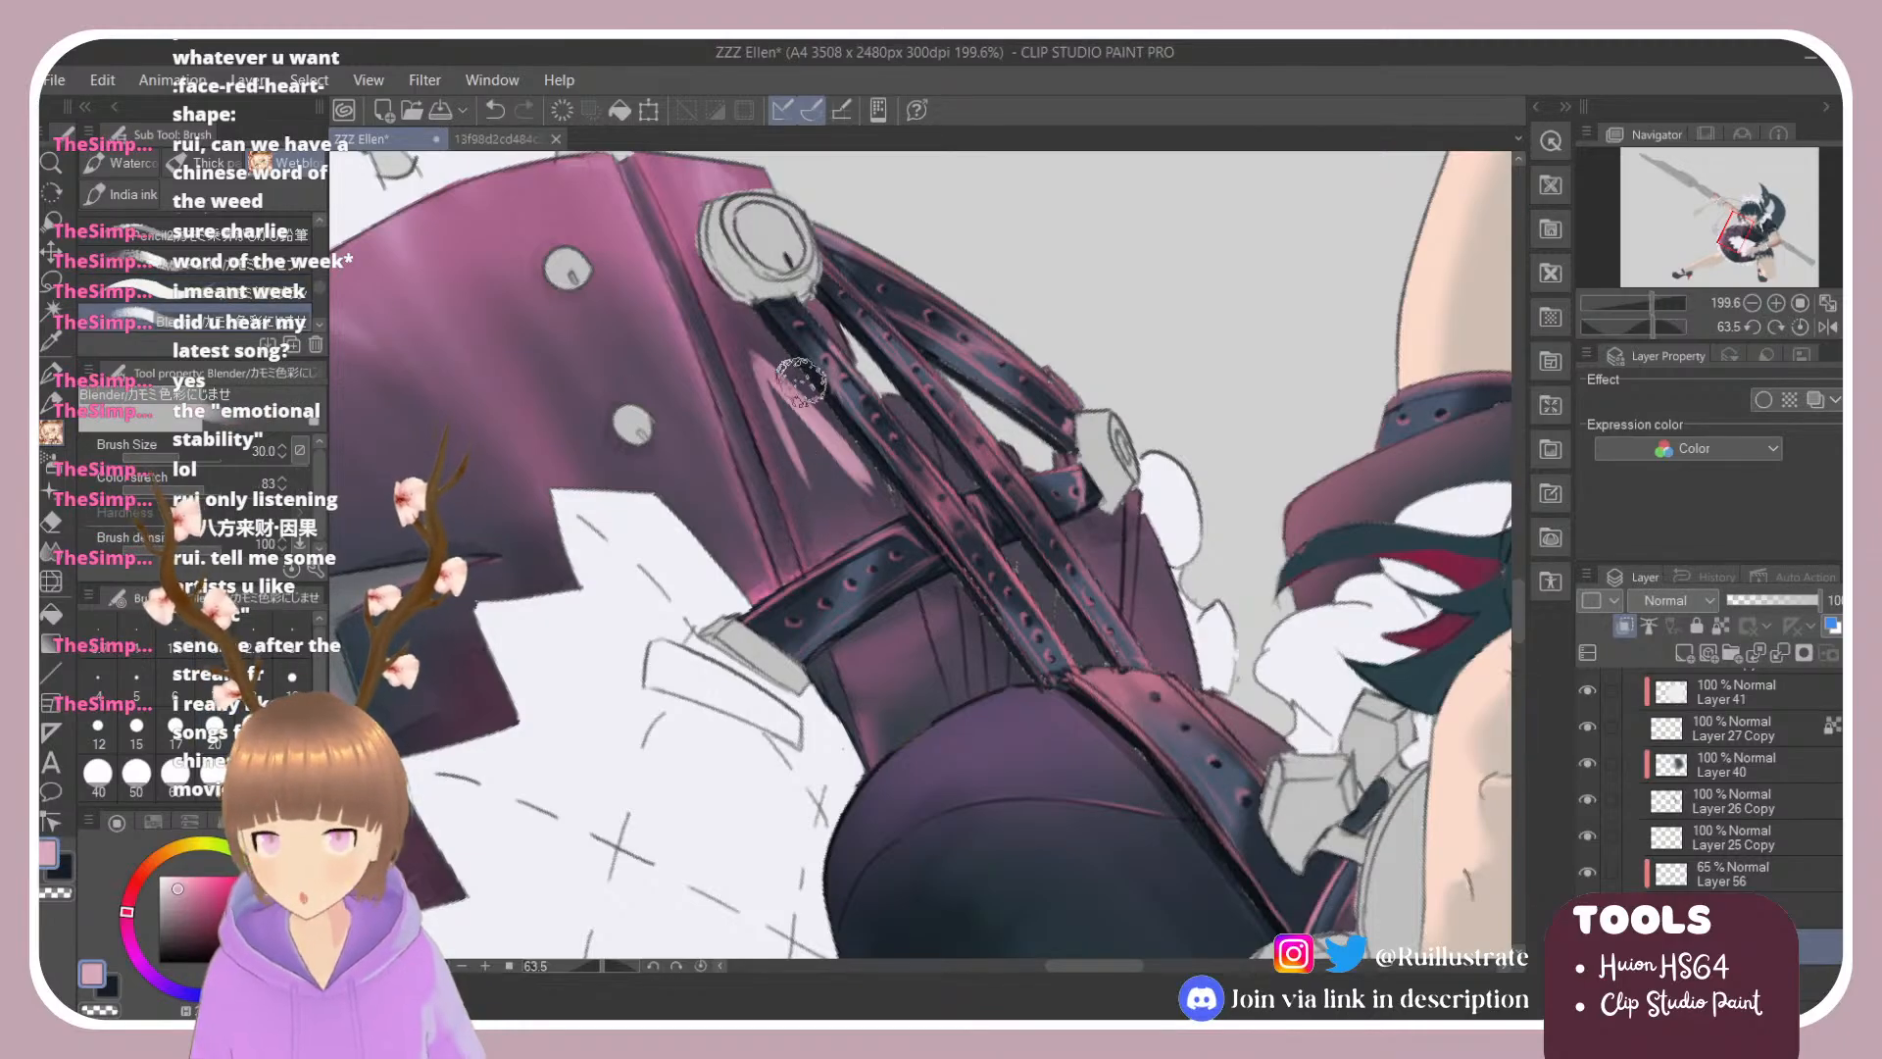
pyautogui.click(215, 727)
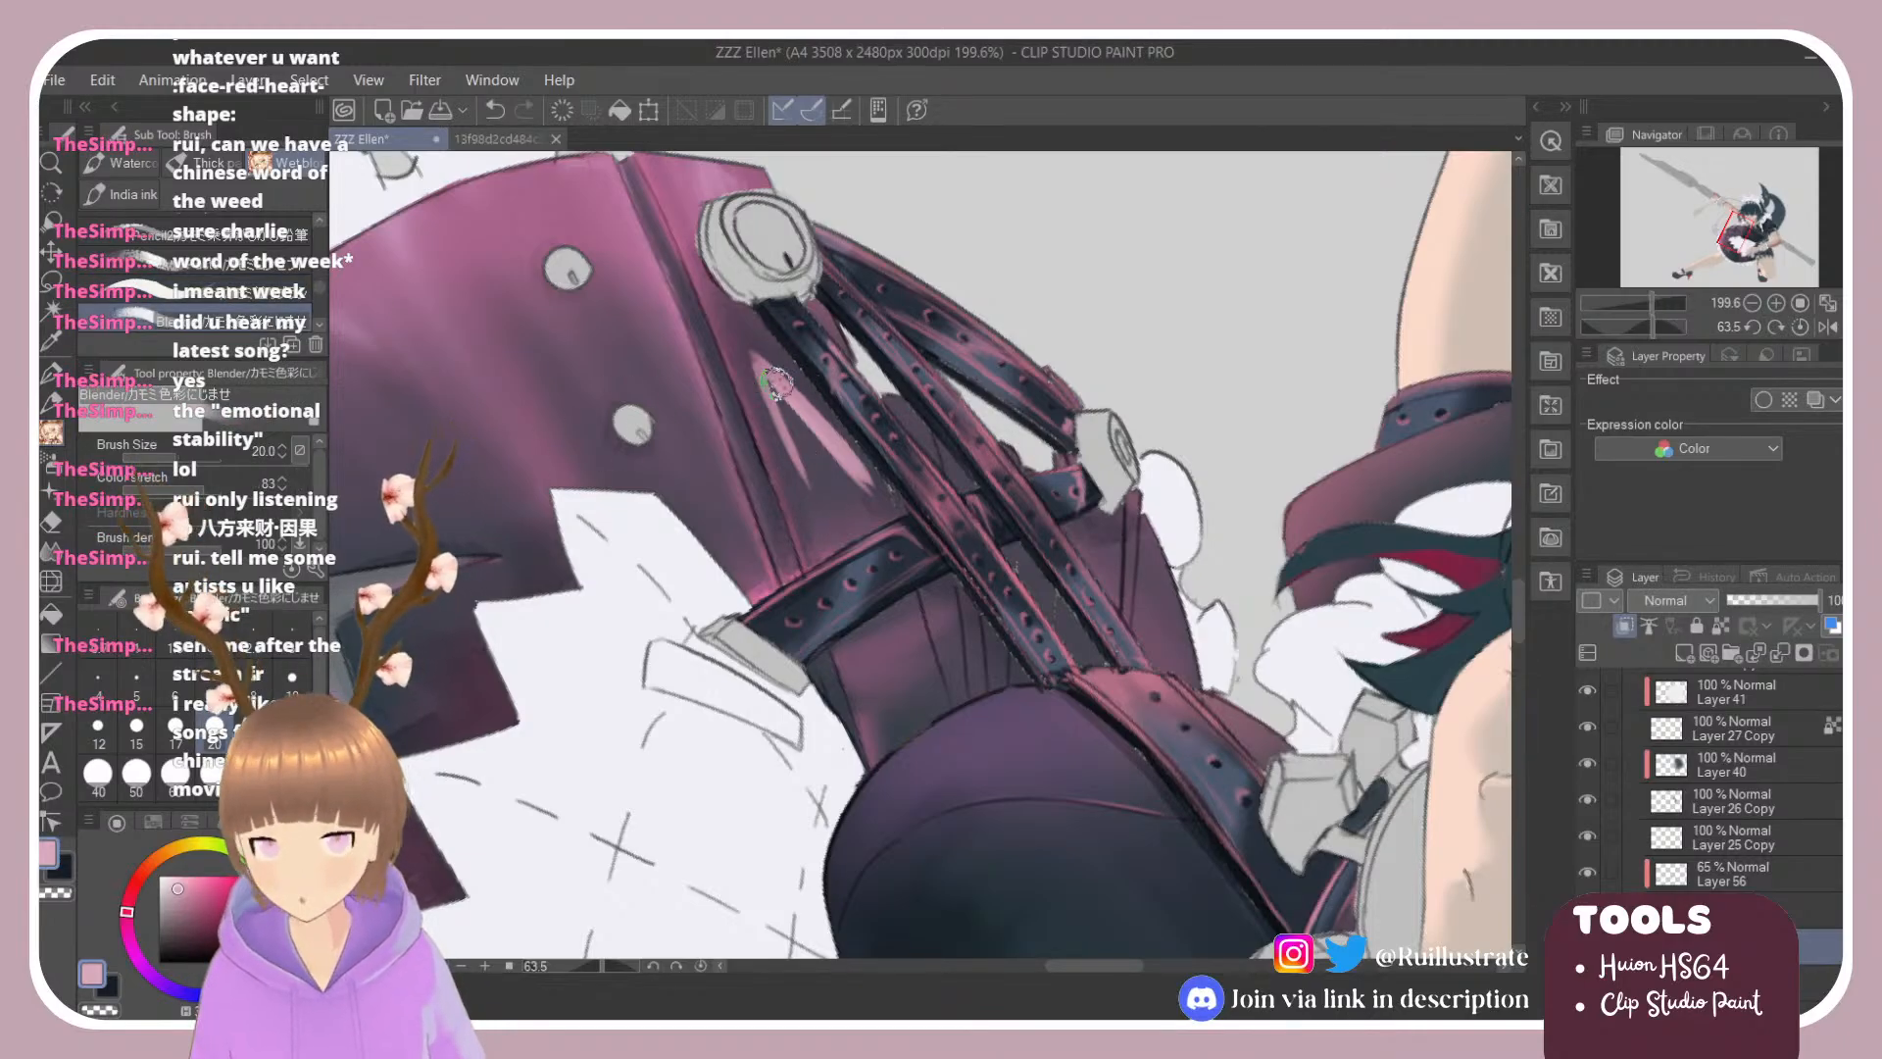
pyautogui.moveTo(777, 387)
pyautogui.mouseDown()
pyautogui.moveTo(852, 495)
pyautogui.moveTo(762, 370)
pyautogui.moveTo(845, 525)
pyautogui.mouseUp()
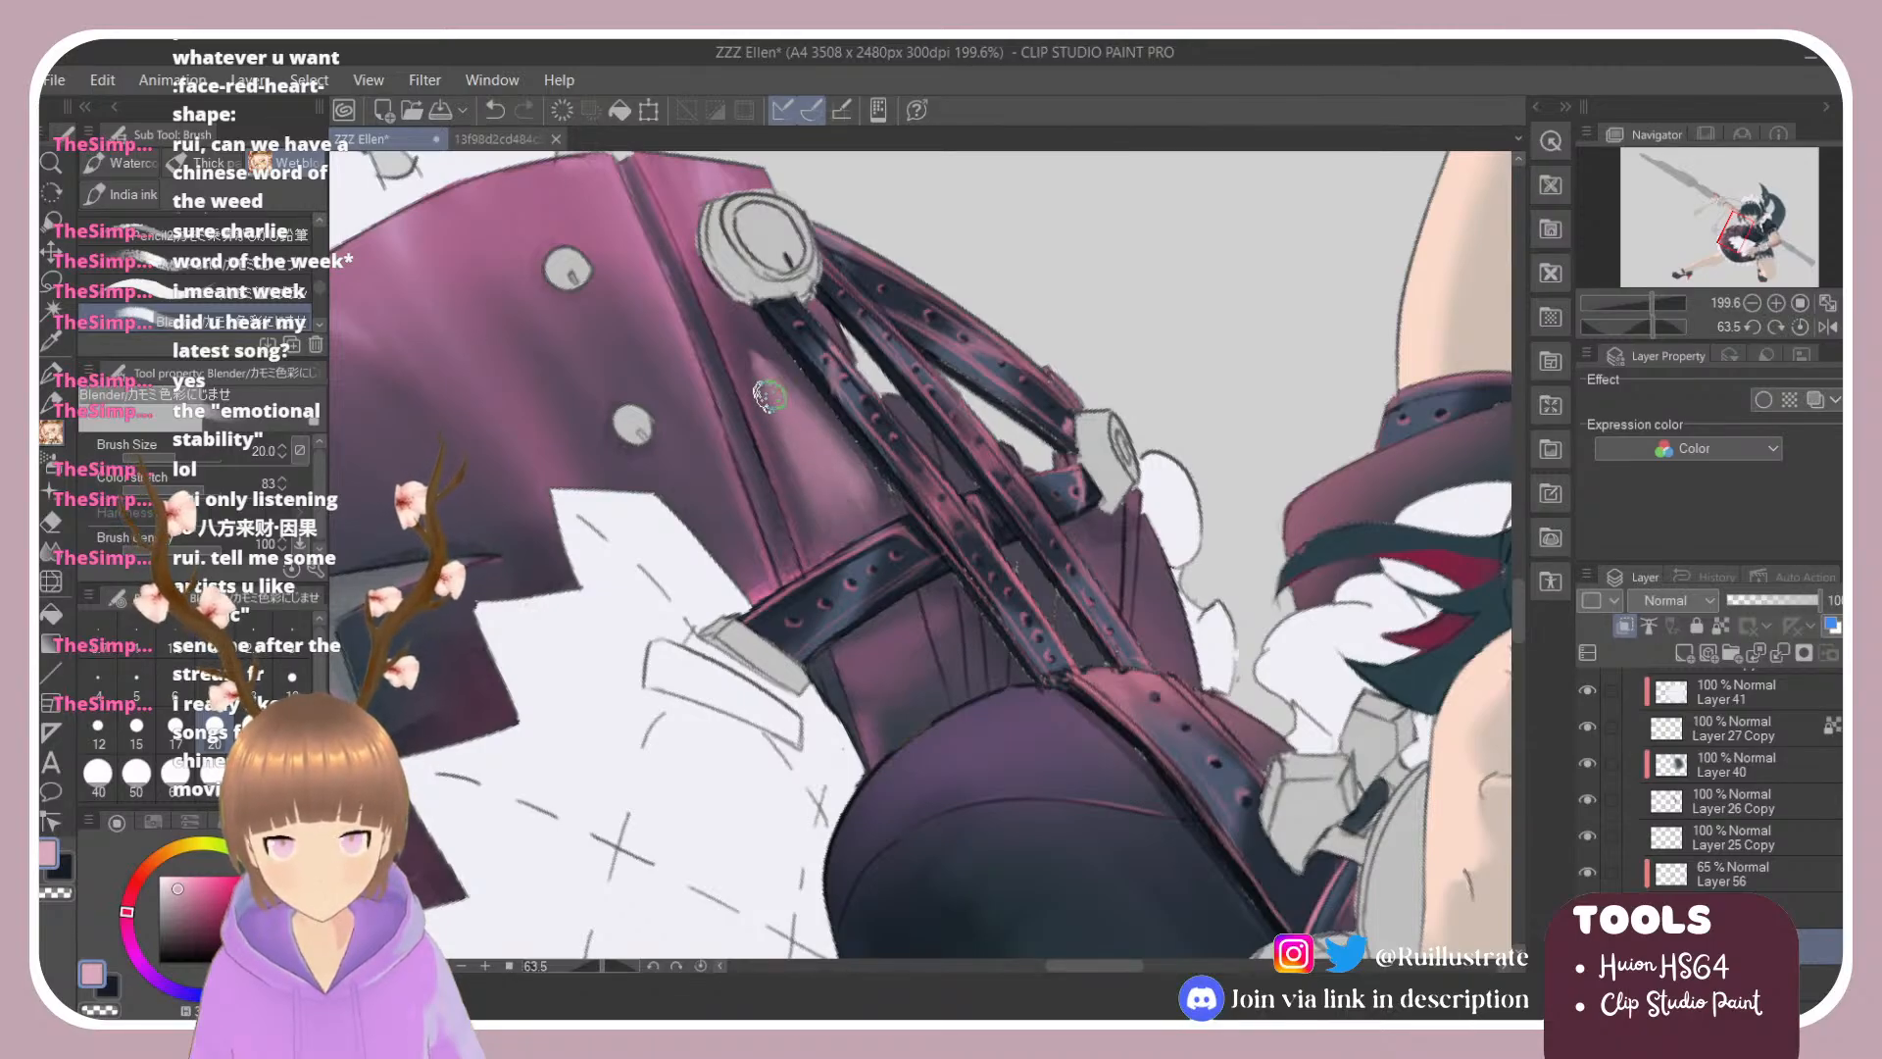
pyautogui.moveTo(728, 319); pyautogui.dragTo(871, 482)
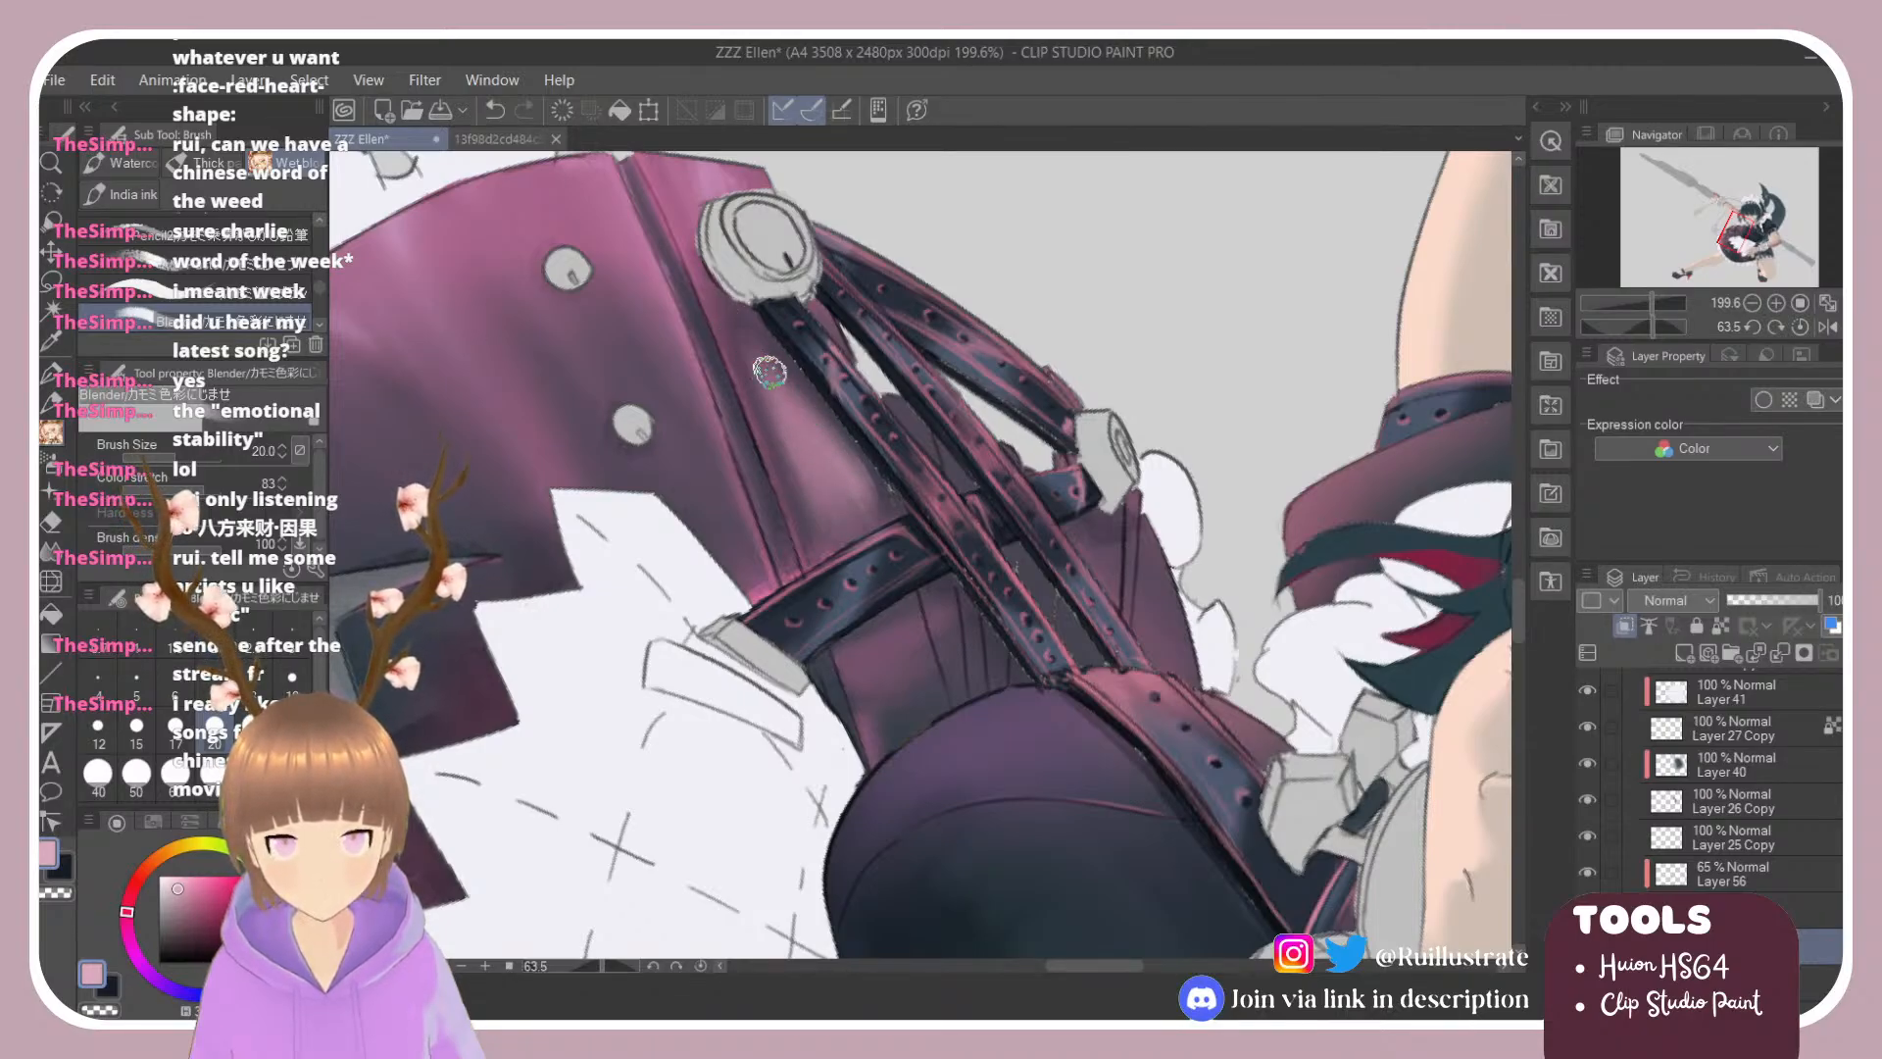
pyautogui.moveTo(770, 372); pyautogui.dragTo(879, 504)
pyautogui.moveTo(807, 435)
pyautogui.mouseDown()
pyautogui.moveTo(841, 548)
pyautogui.moveTo(739, 343)
pyautogui.moveTo(785, 460)
pyautogui.moveTo(870, 583)
pyautogui.moveTo(854, 658)
pyautogui.moveTo(904, 635)
pyautogui.moveTo(886, 737)
pyautogui.moveTo(941, 642)
pyautogui.moveTo(900, 592)
pyautogui.mouseUp()
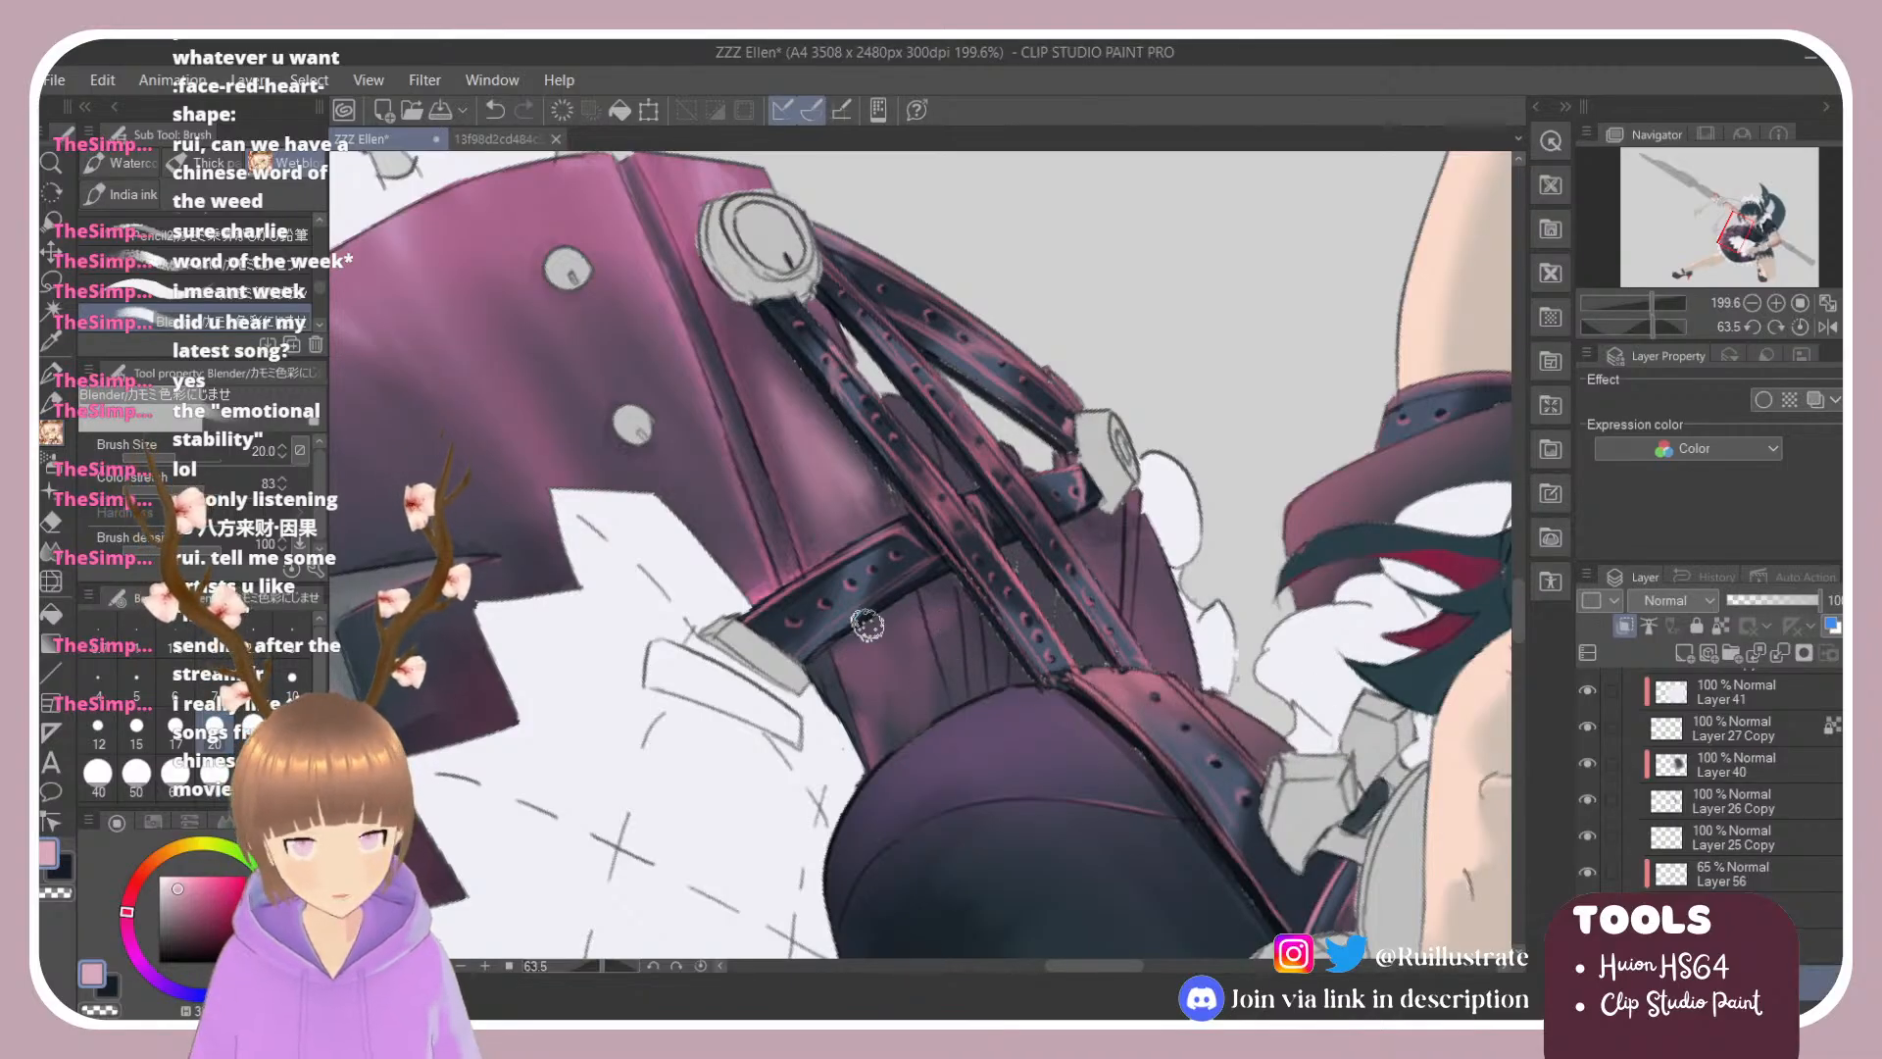
# Step: Paint the shirt areas visible between the leather straps in muted blue-grey with the Paint brush at size 20
pyautogui.click(163, 894)
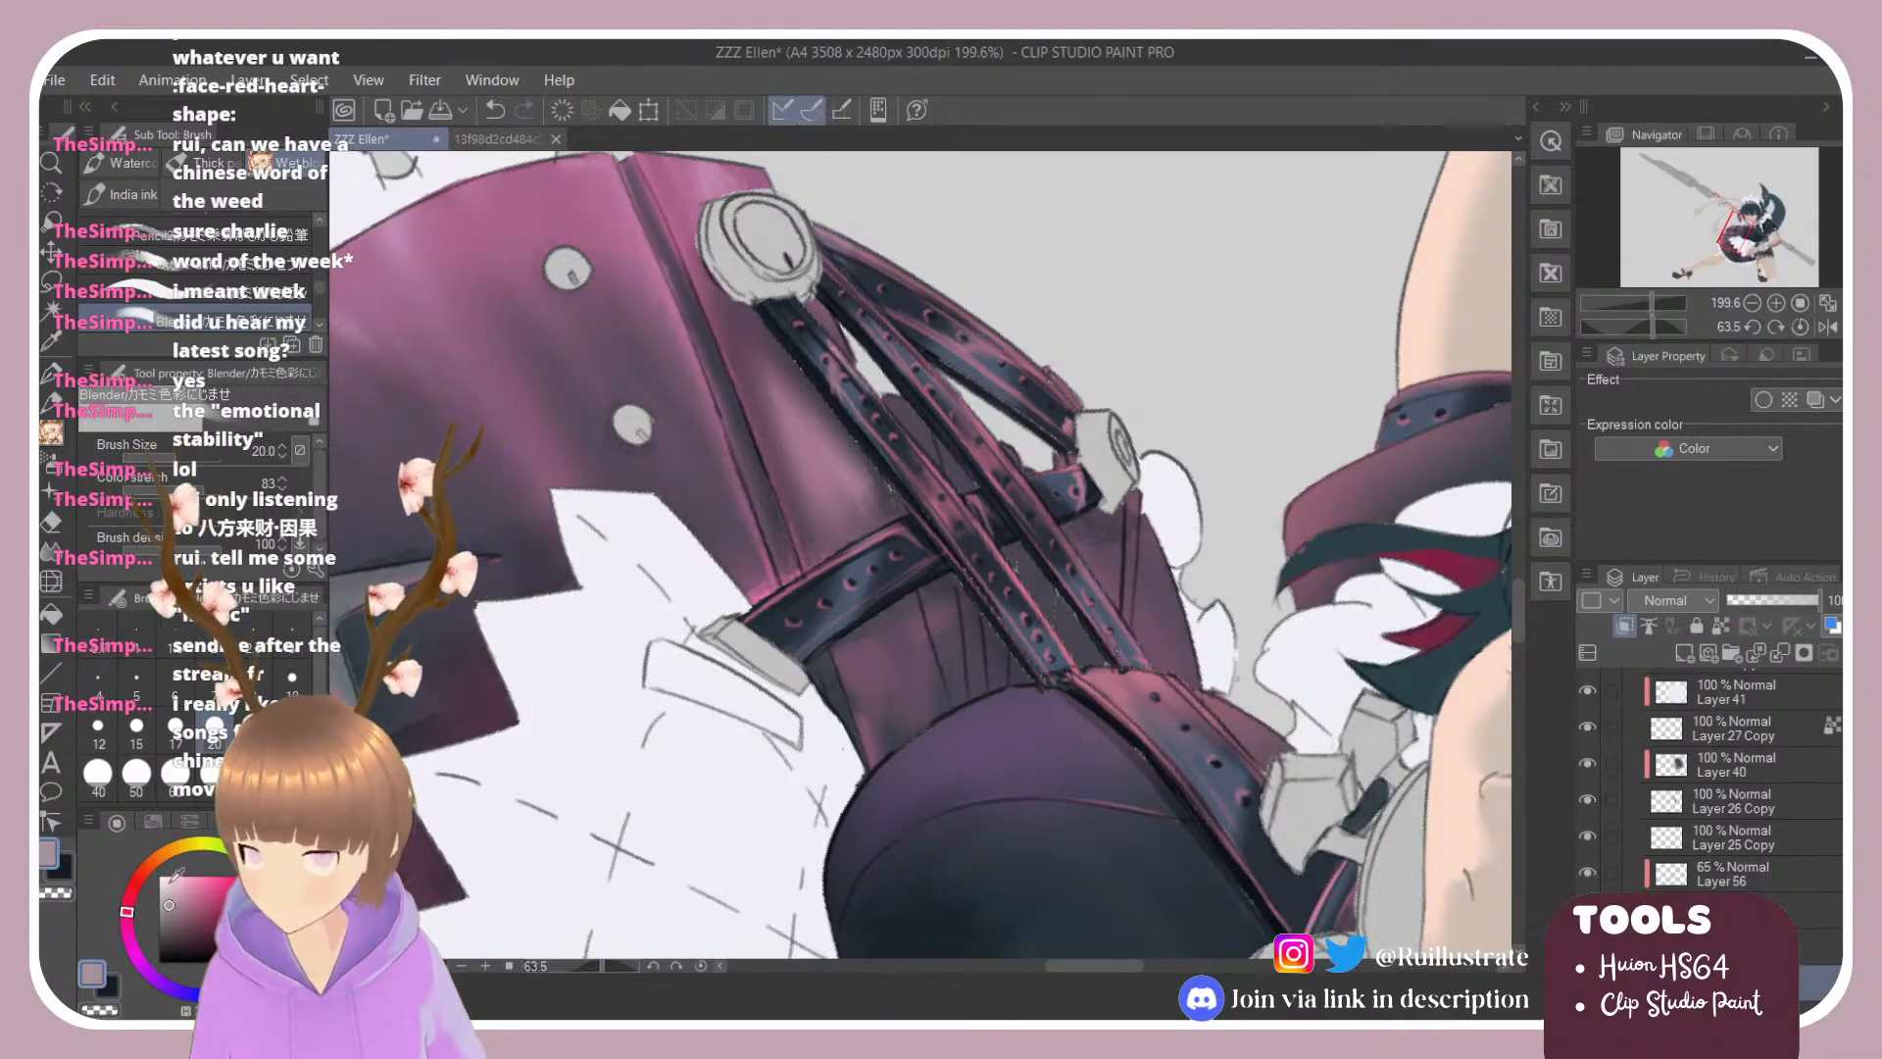
pyautogui.click(174, 968)
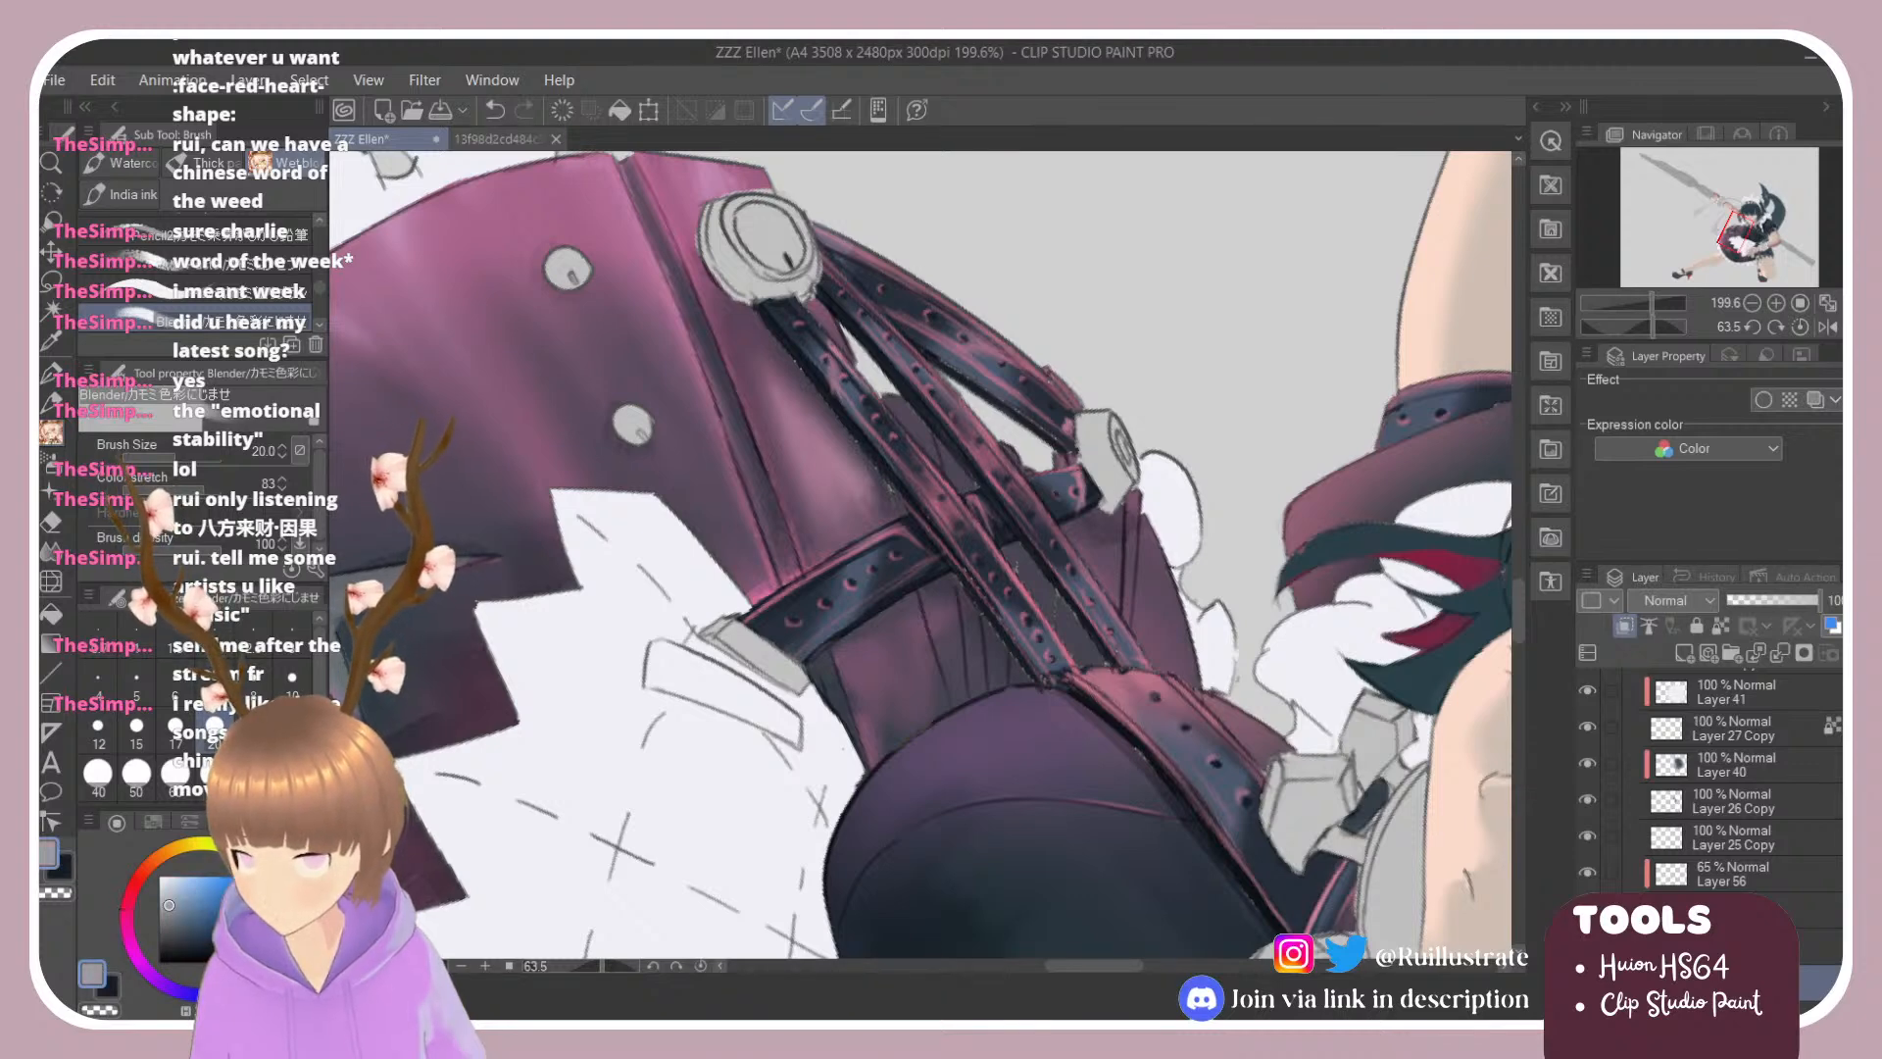
pyautogui.click(196, 290)
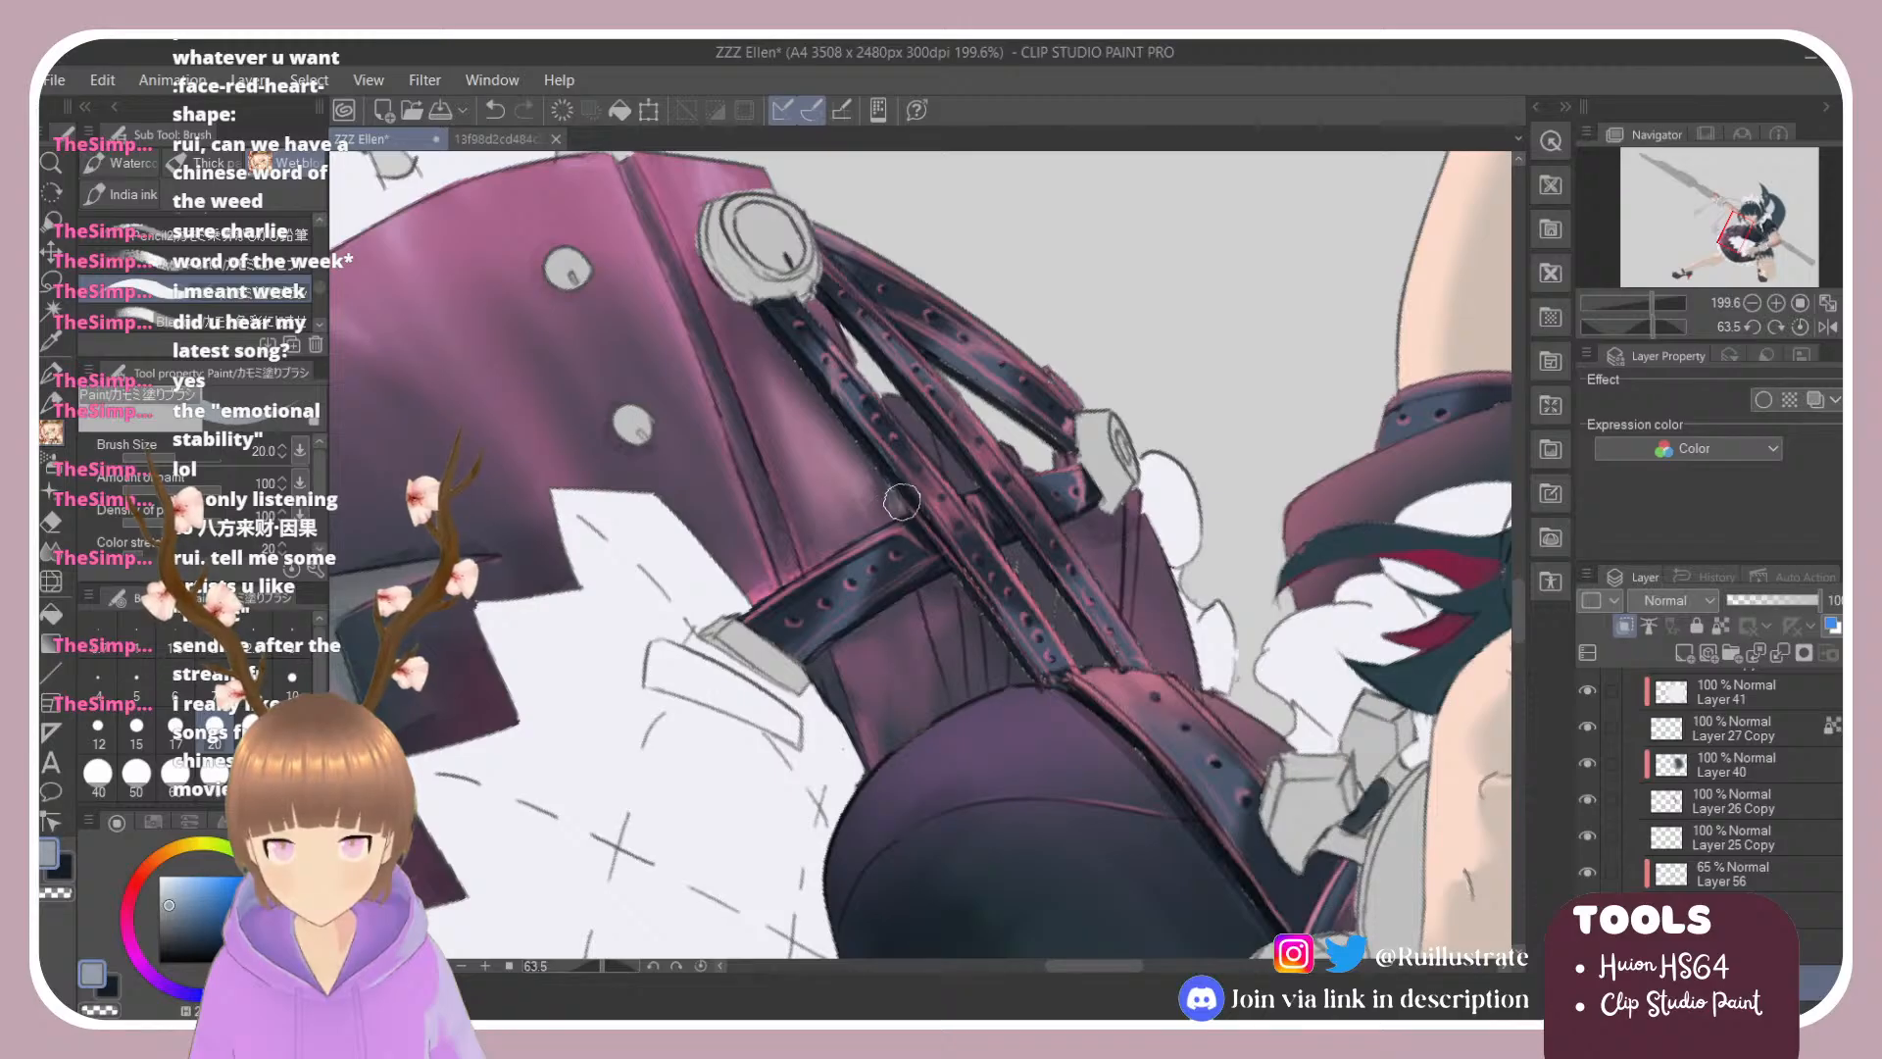
pyautogui.moveTo(934, 594)
pyautogui.mouseDown()
pyautogui.moveTo(963, 698)
pyautogui.moveTo(948, 582)
pyautogui.moveTo(978, 679)
pyautogui.moveTo(967, 603)
pyautogui.moveTo(1029, 691)
pyautogui.moveTo(1033, 566)
pyautogui.moveTo(1013, 556)
pyautogui.moveTo(1080, 645)
pyautogui.moveTo(1017, 541)
pyautogui.moveTo(1085, 653)
pyautogui.mouseUp()
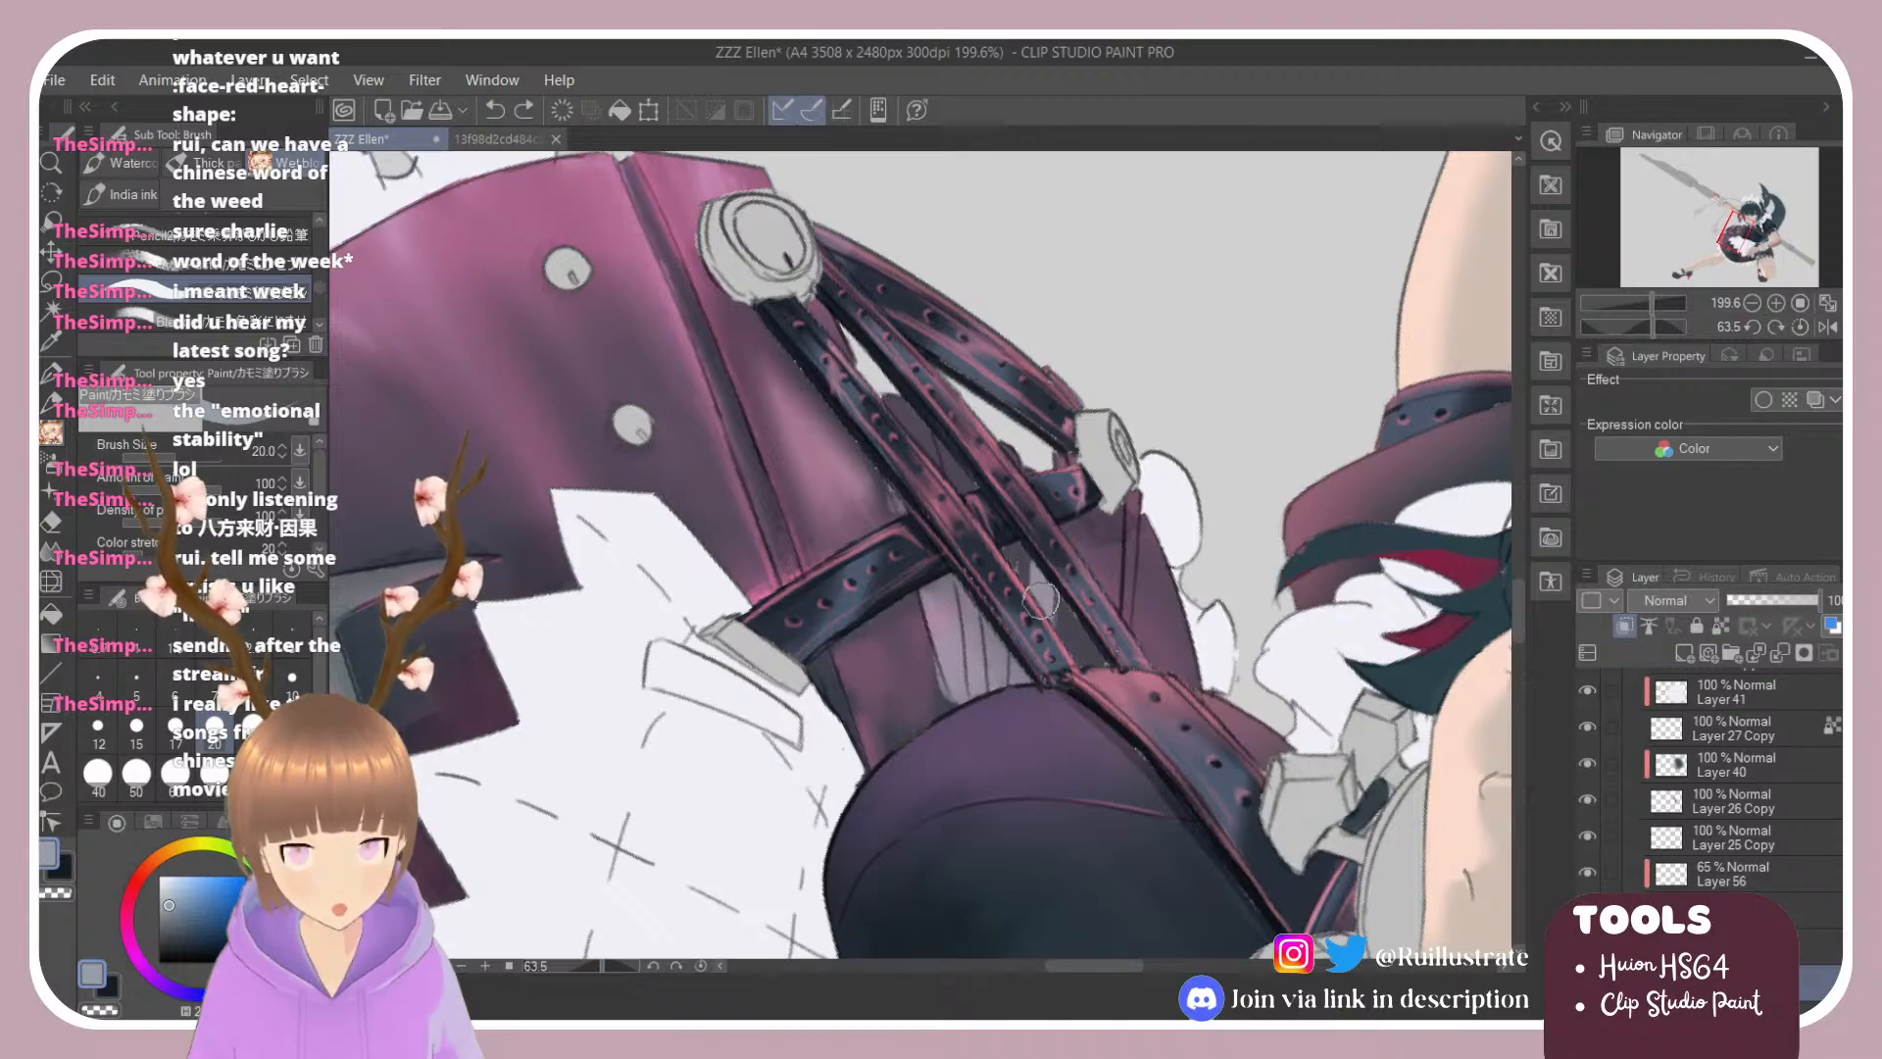
pyautogui.moveTo(887, 402)
pyautogui.mouseDown()
pyautogui.moveTo(896, 432)
pyautogui.moveTo(948, 431)
pyautogui.moveTo(1024, 483)
pyautogui.mouseUp()
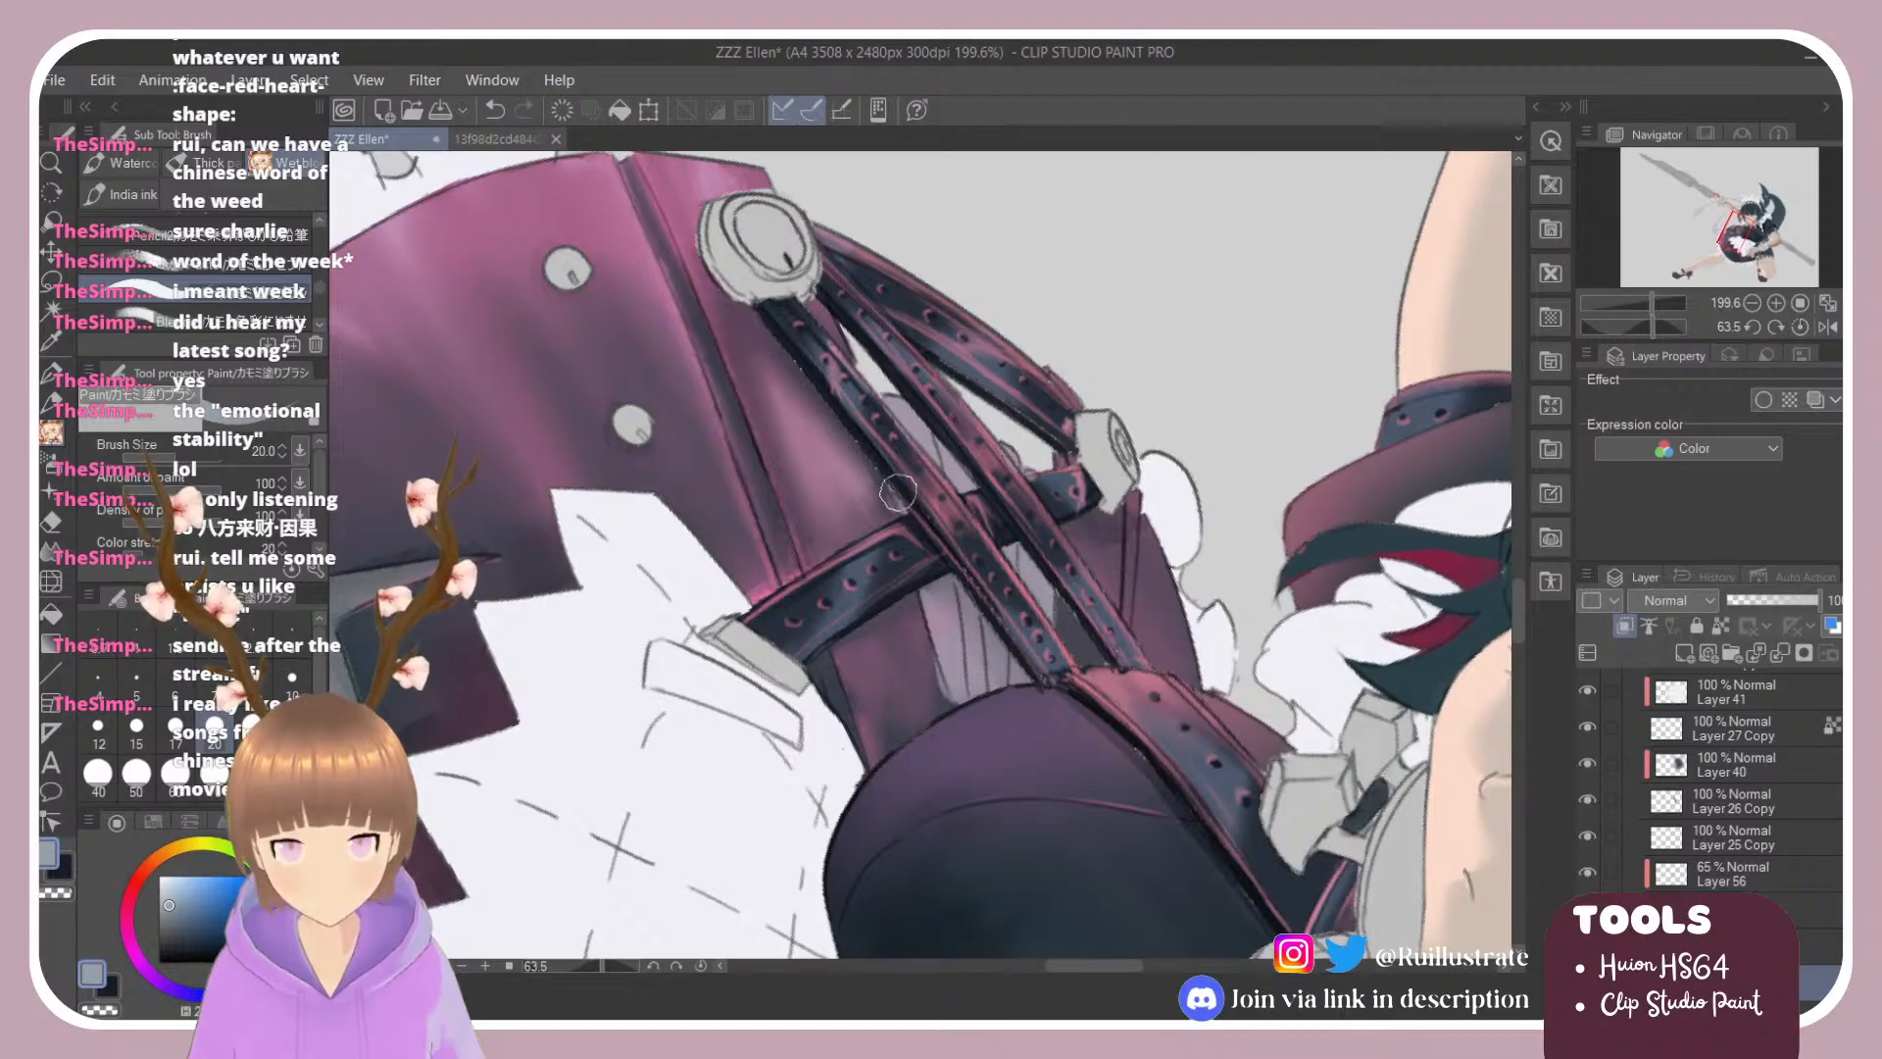
# Step: Reset the canvas rotation and paint blue-grey over the shirt areas around the wrist cuff at the waist
pyautogui.scroll(-1, 897, 492)
pyautogui.press('r')
pyautogui.moveTo(1097, 358); pyautogui.dragTo(717, 412)
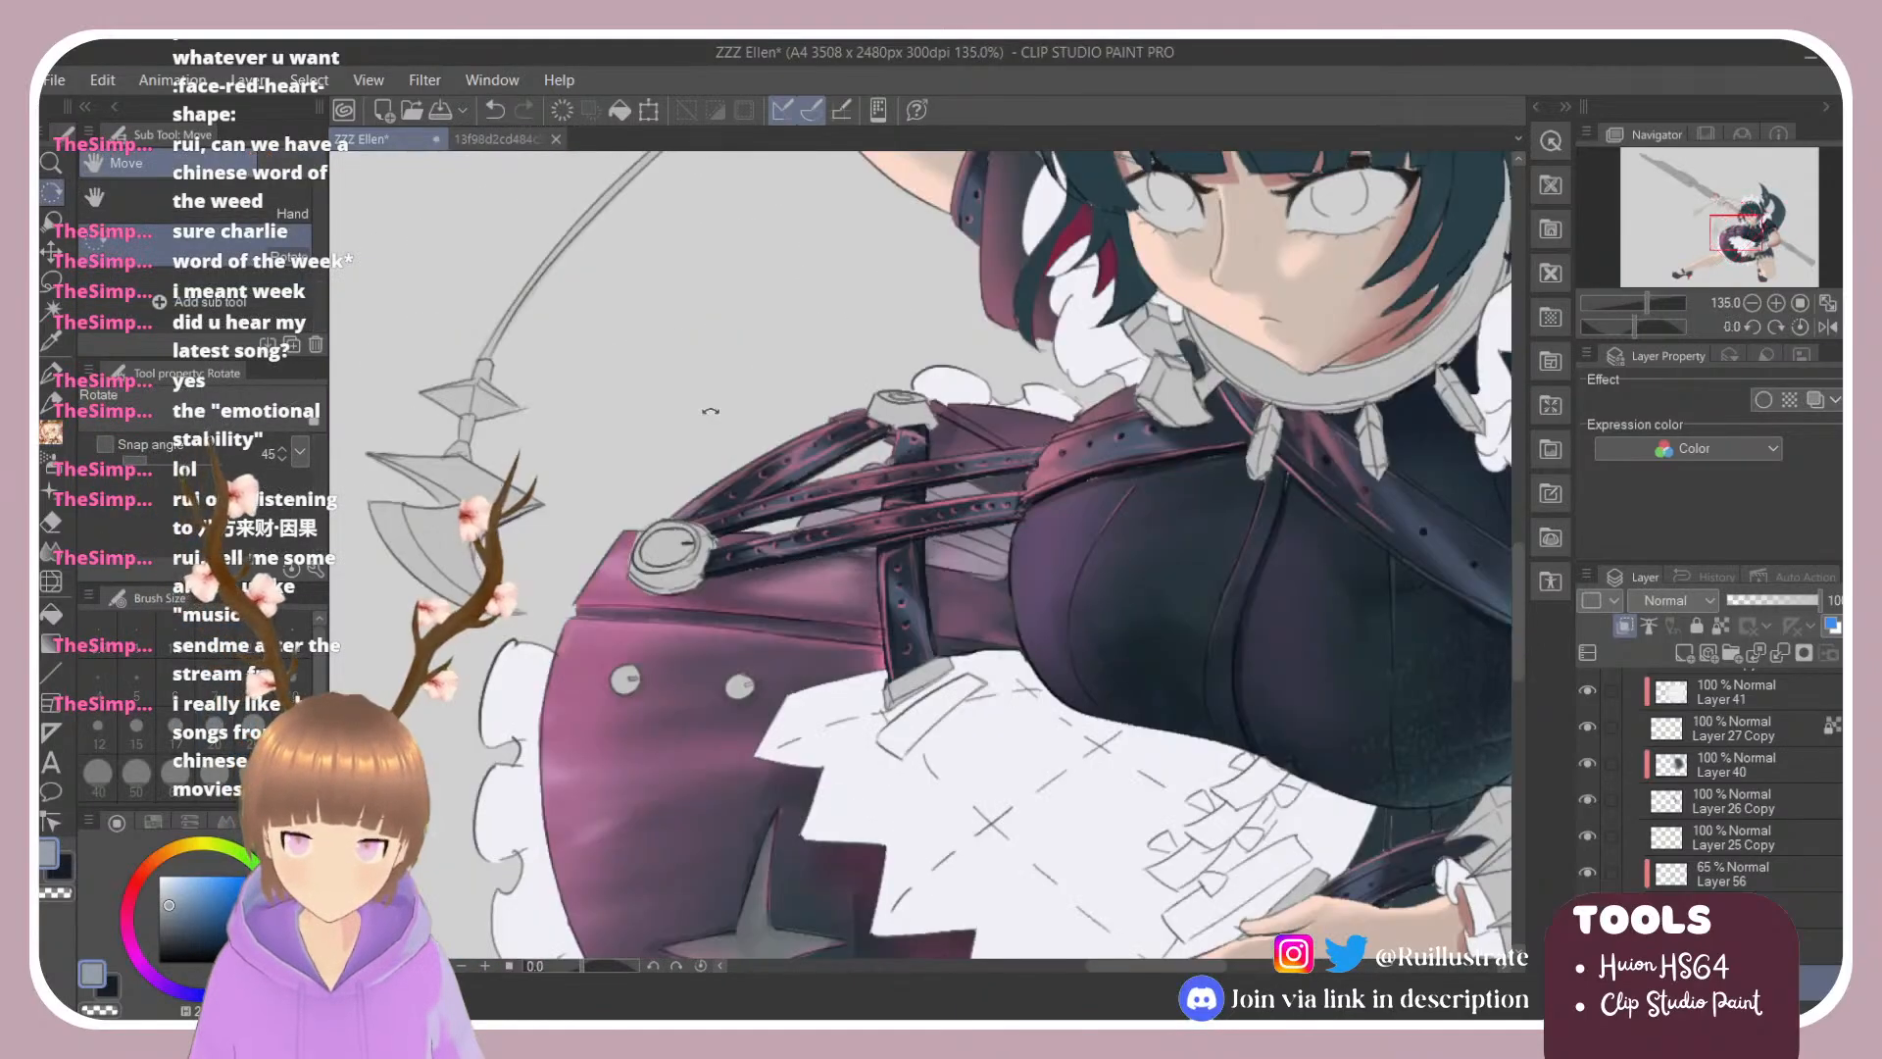
pyautogui.scroll(-1, 892, 429)
pyautogui.scroll(-2, 892, 474)
pyautogui.scroll(3, 1113, 642)
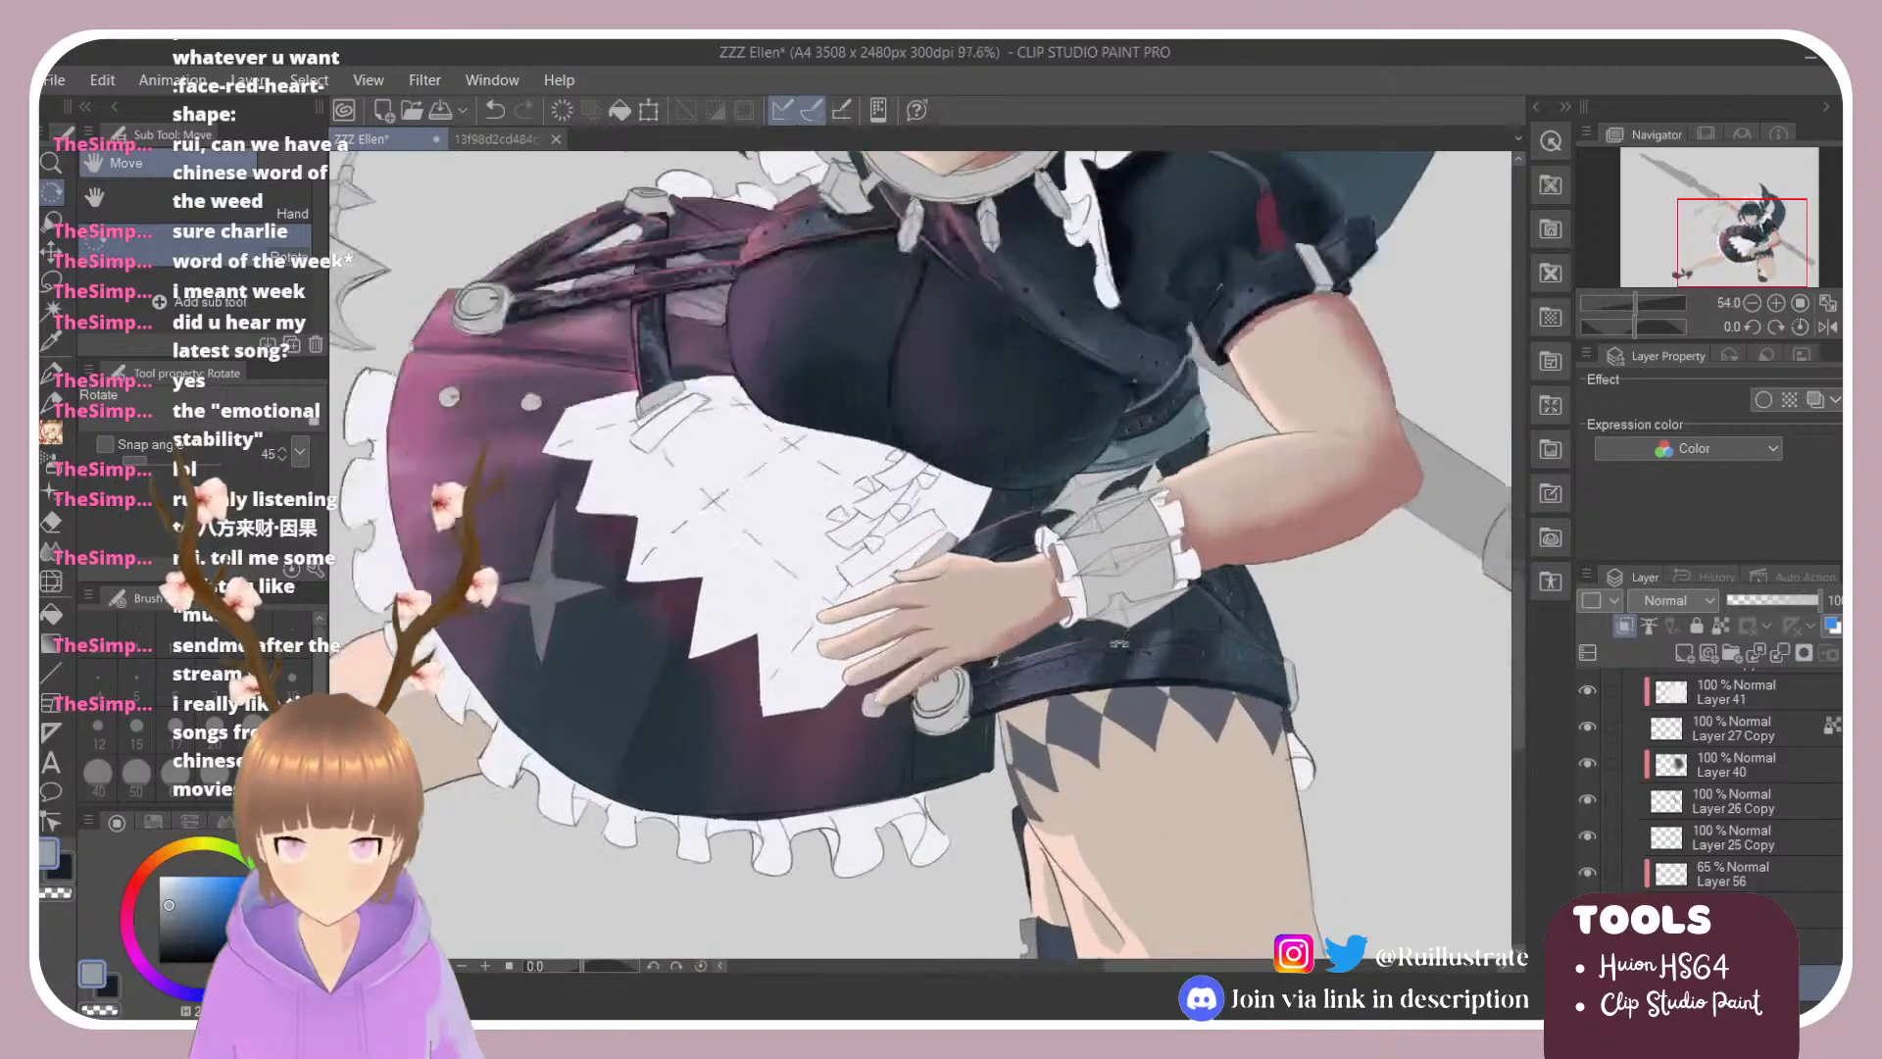
pyautogui.press('b')
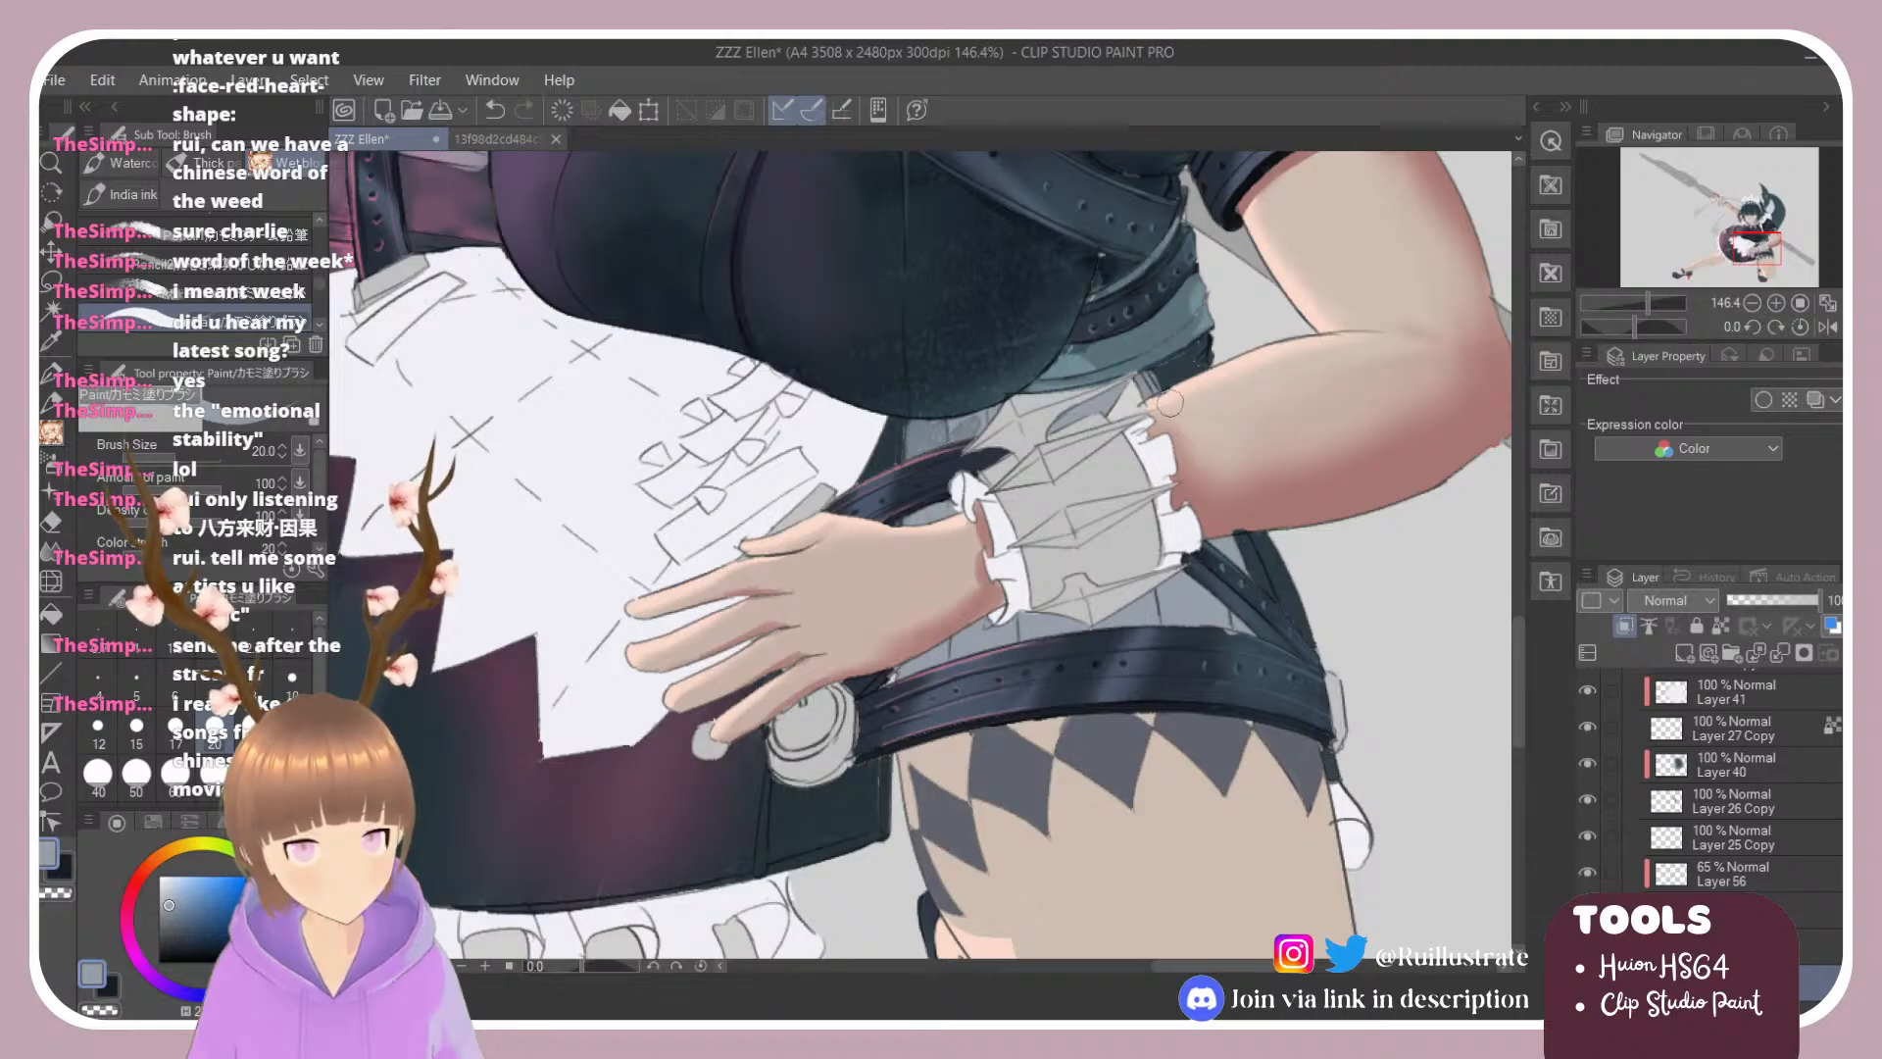
# Step: Touch up the blue-grey shirt edges around the wrist cuff with the Soft eraser at size 10 and a sampled dark blue
pyautogui.press('e')
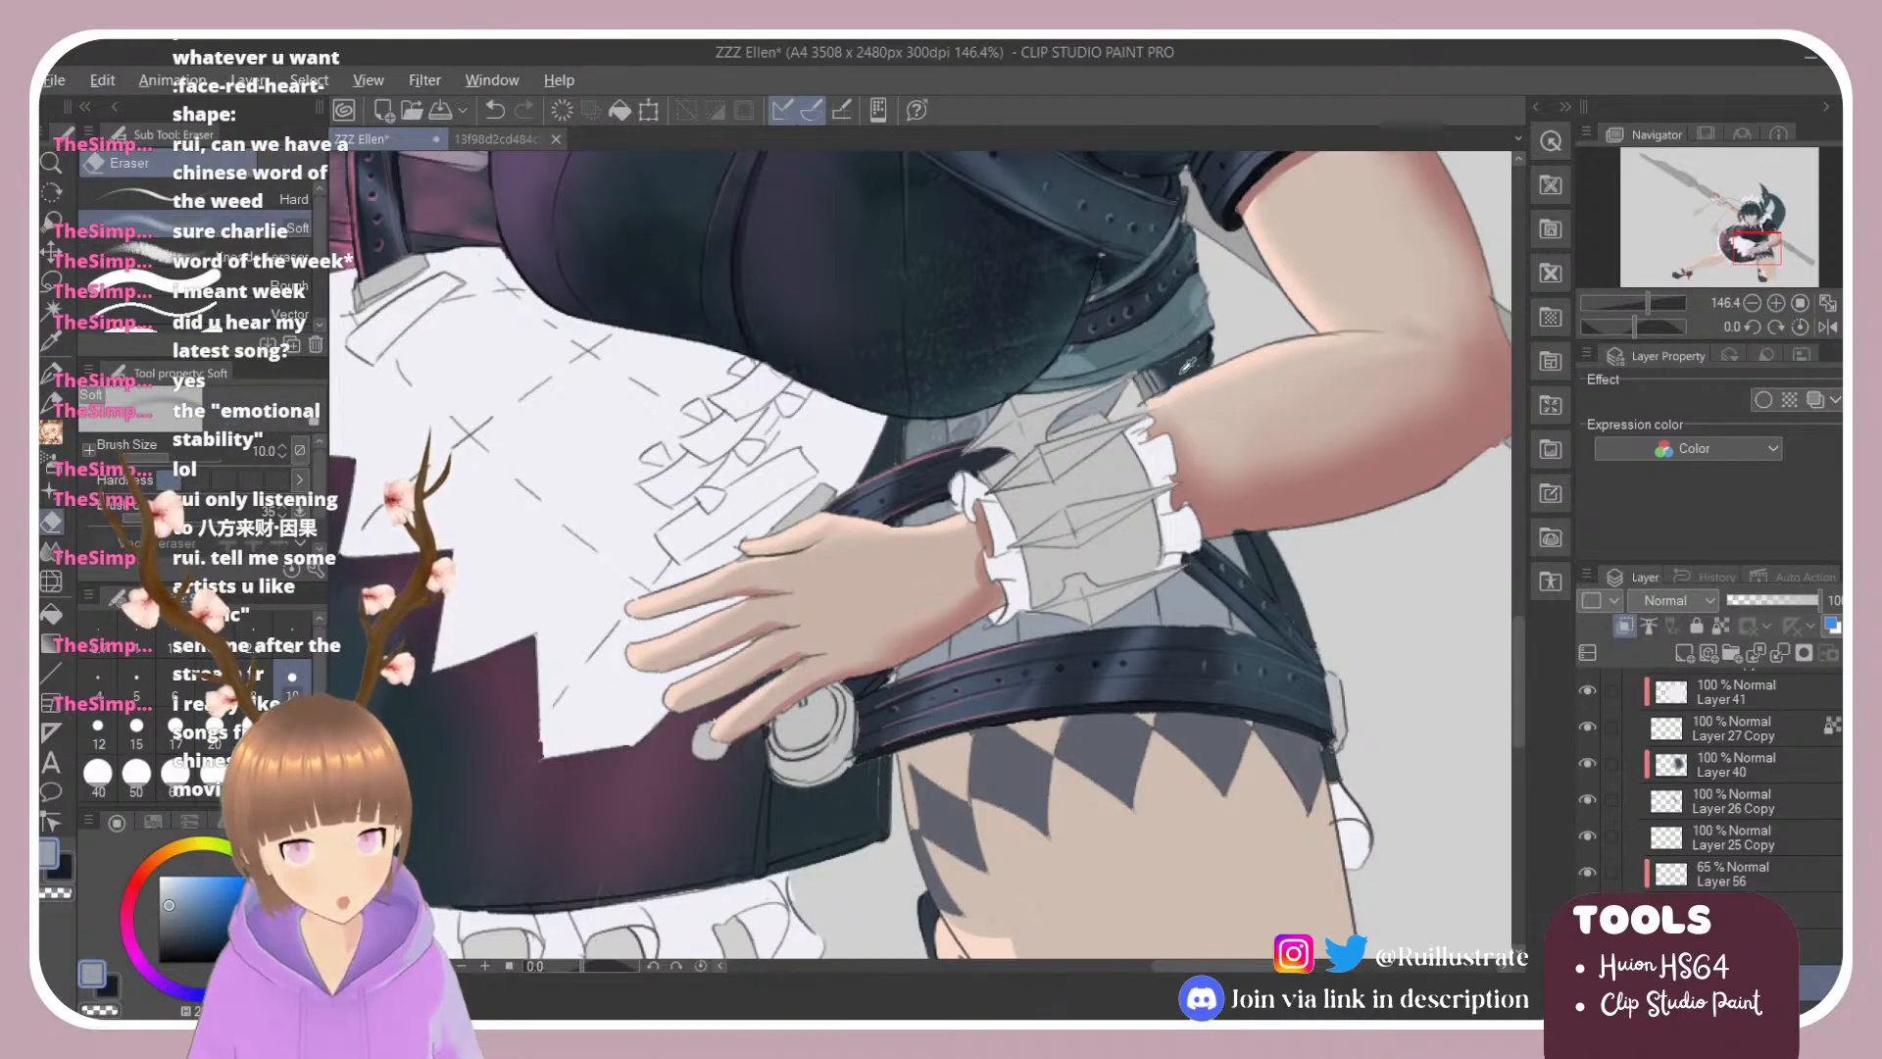
pyautogui.keyDown('alt'); pyautogui.click(1174, 374); pyautogui.keyUp('alt')
pyautogui.press('b')
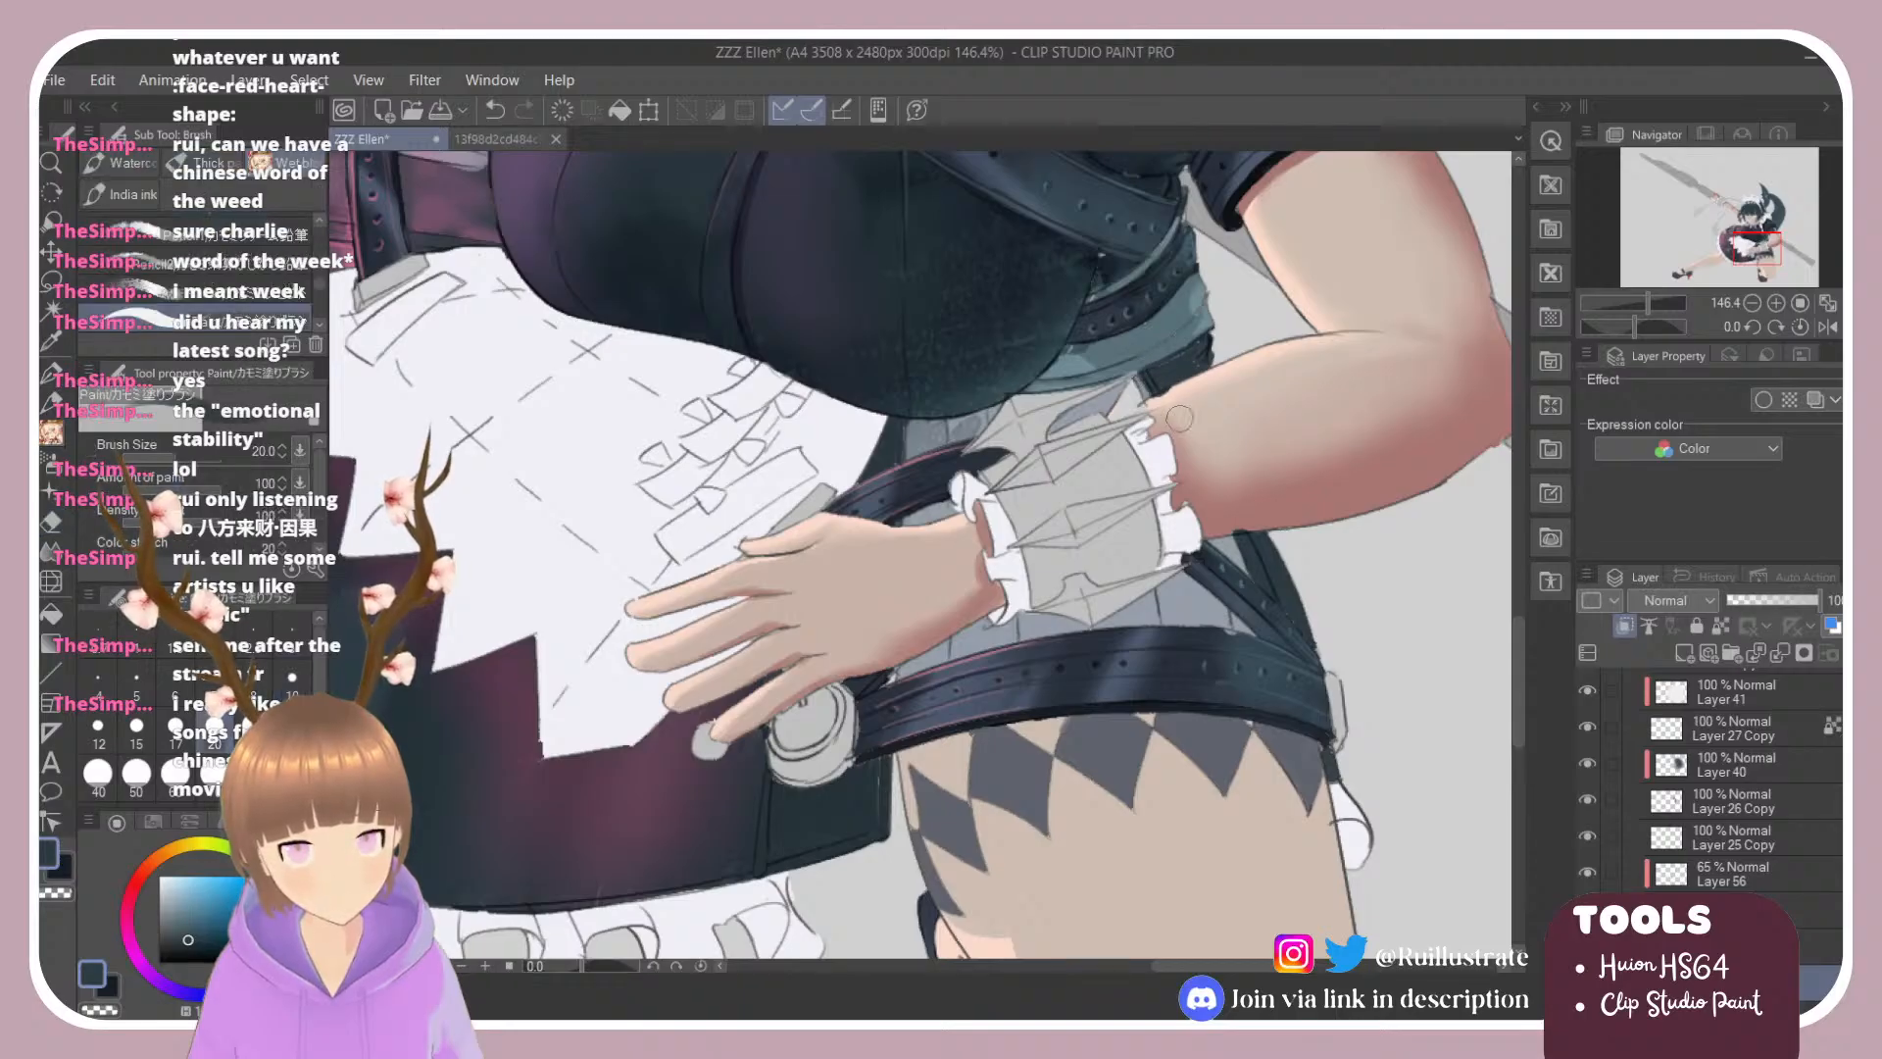
pyautogui.press('e')
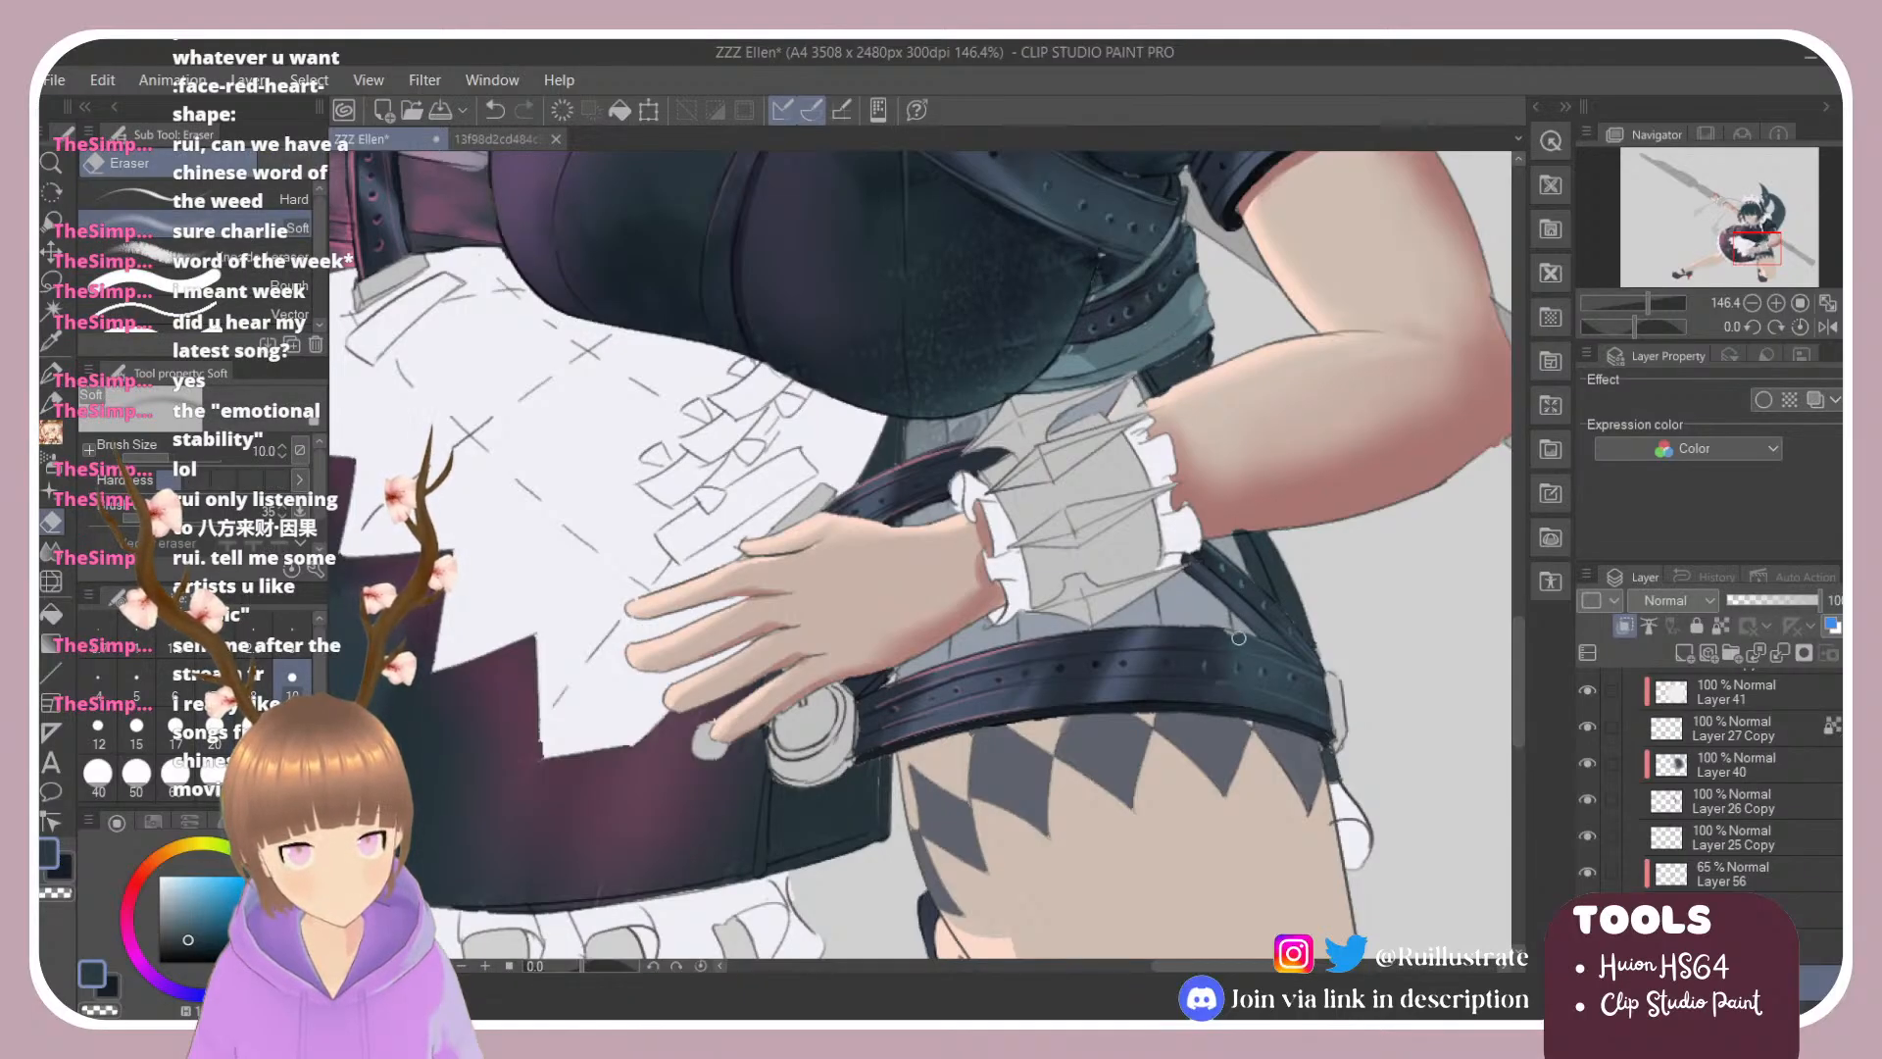
pyautogui.scroll(-3, 1324, 734)
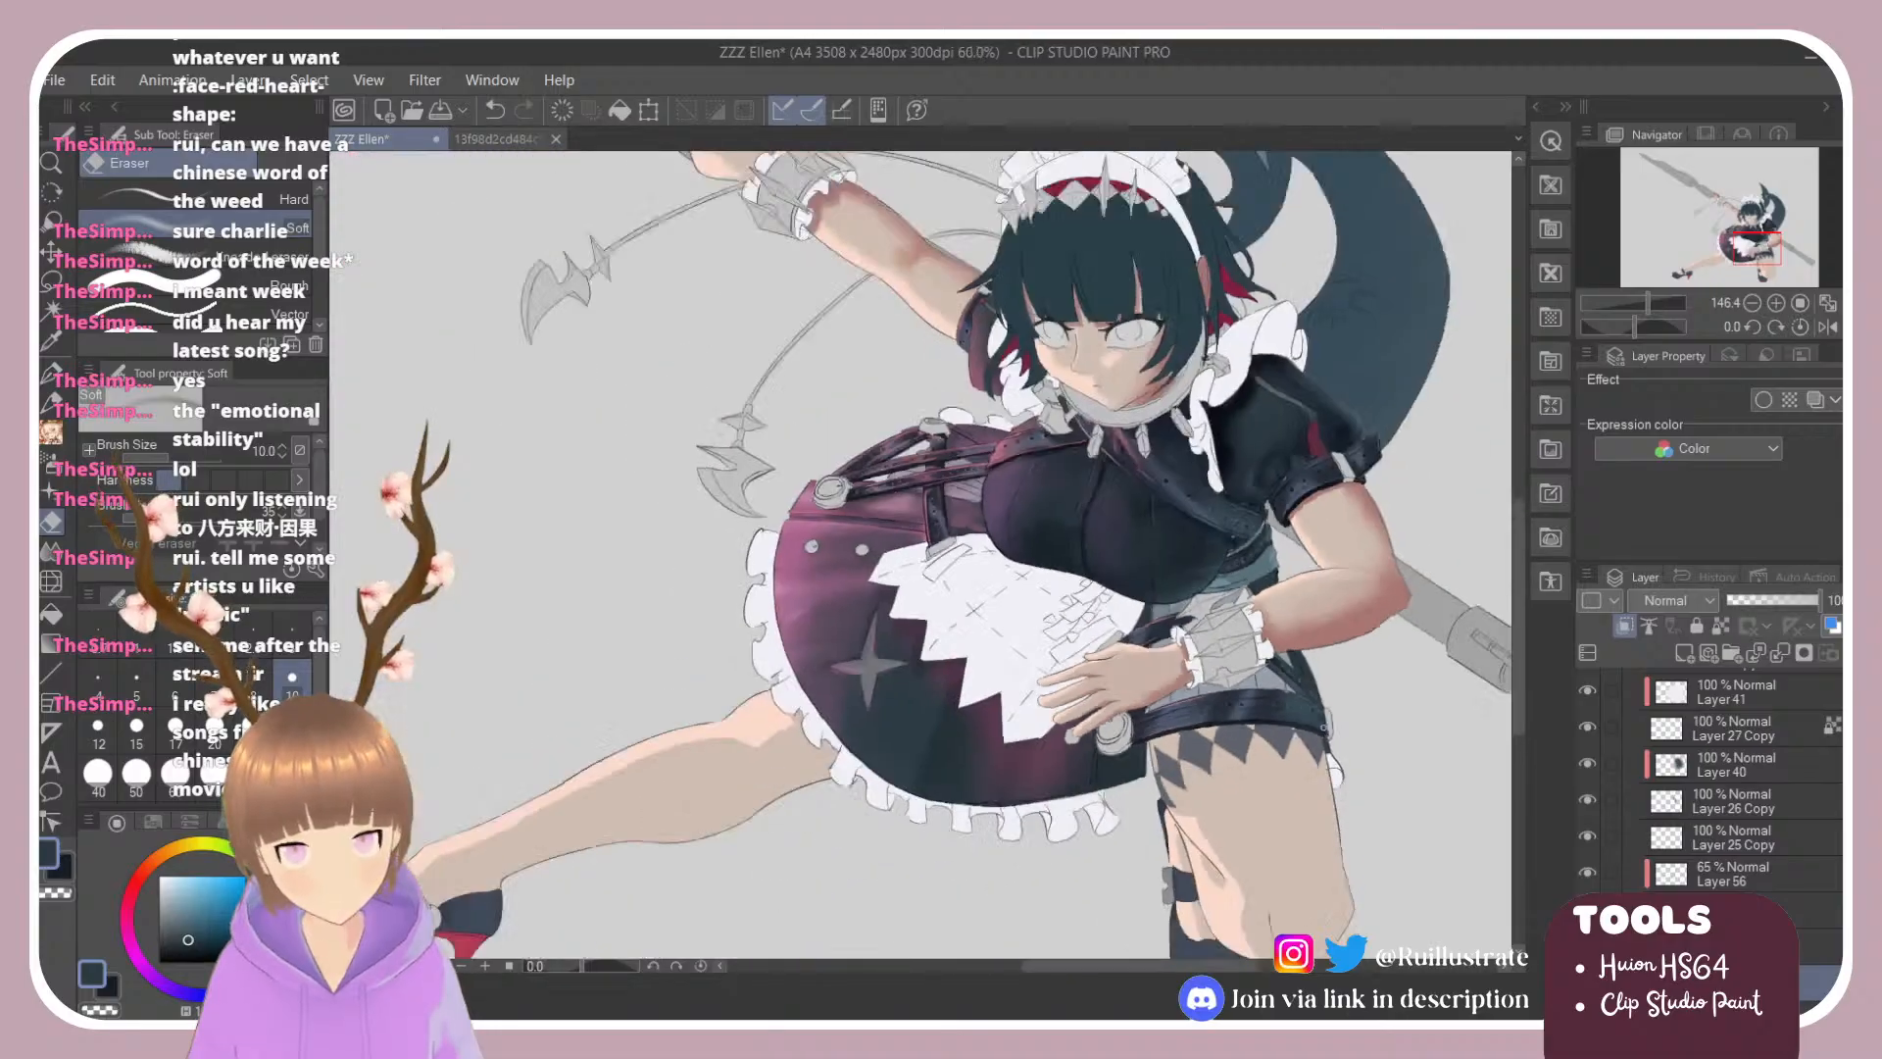
pyautogui.scroll(4, 1171, 598)
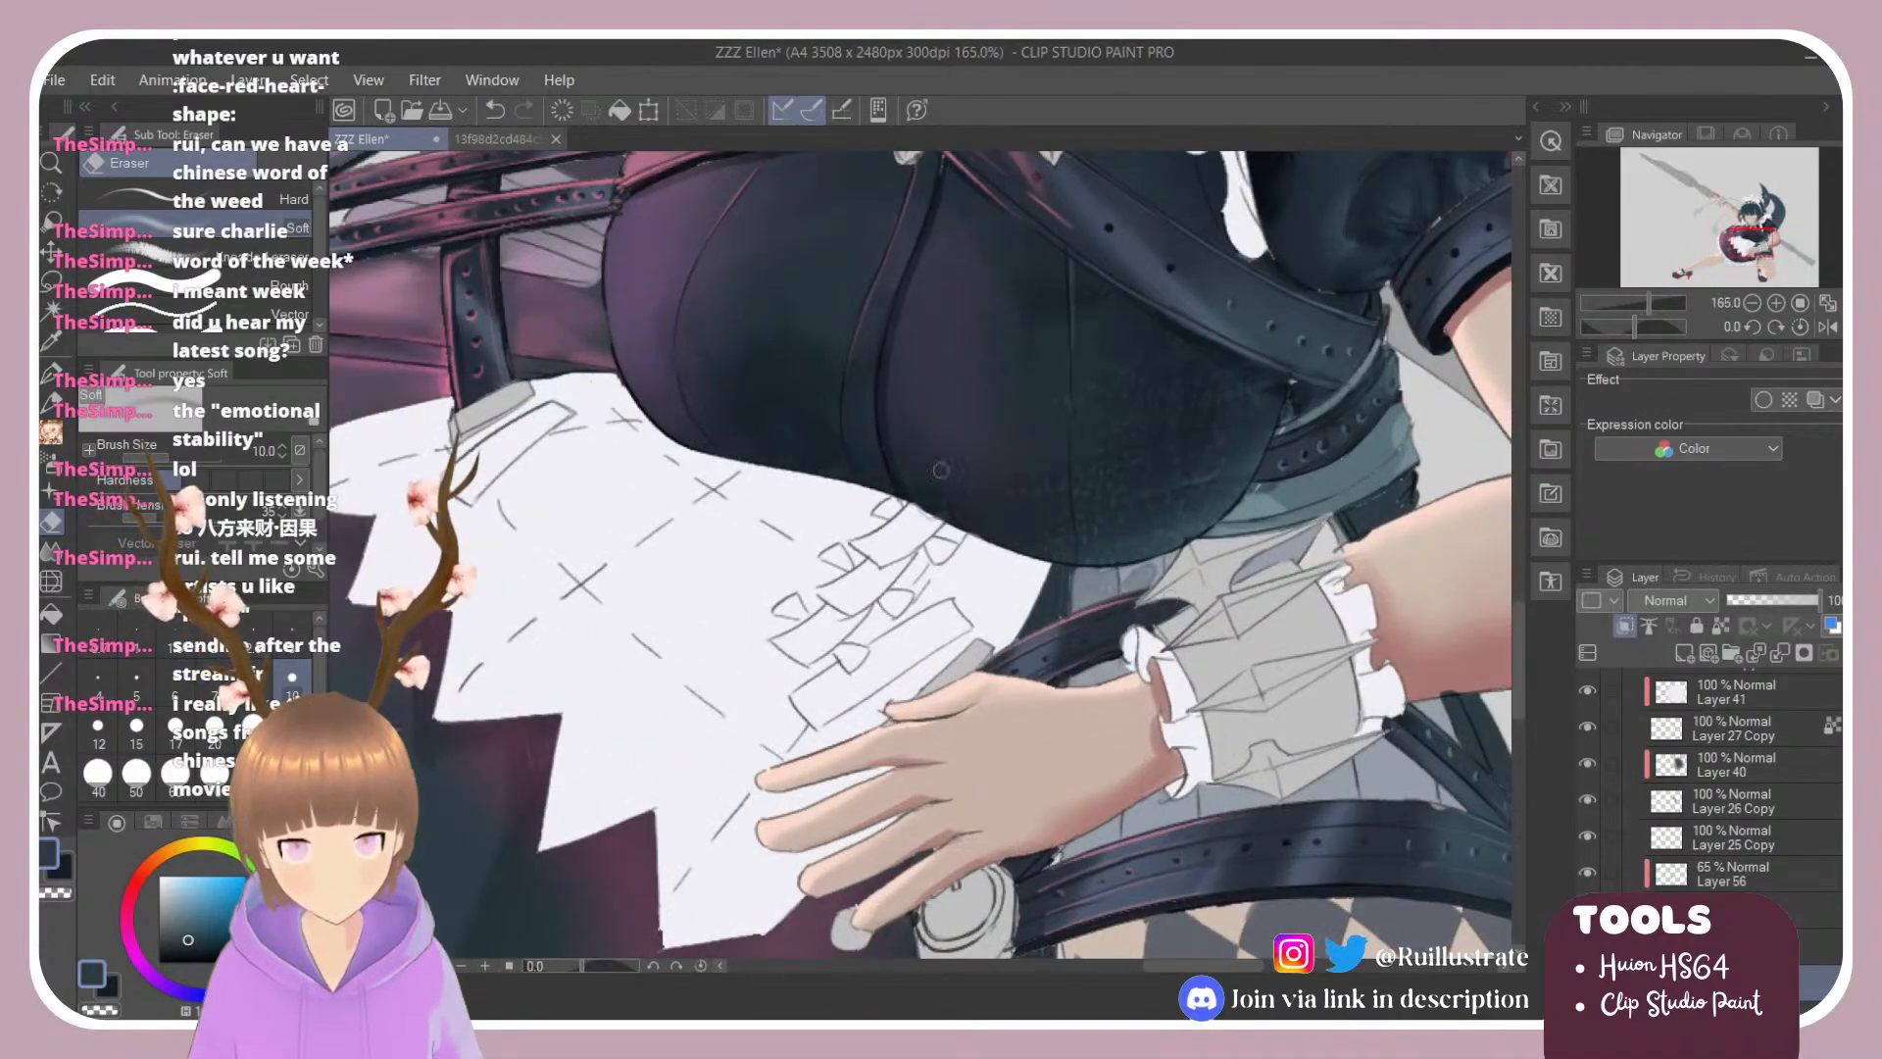
# Step: Add a new layer above Layer 56 and paint a thin light purple stripe on the grey shirt below the wrist cuff
pyautogui.press('b')
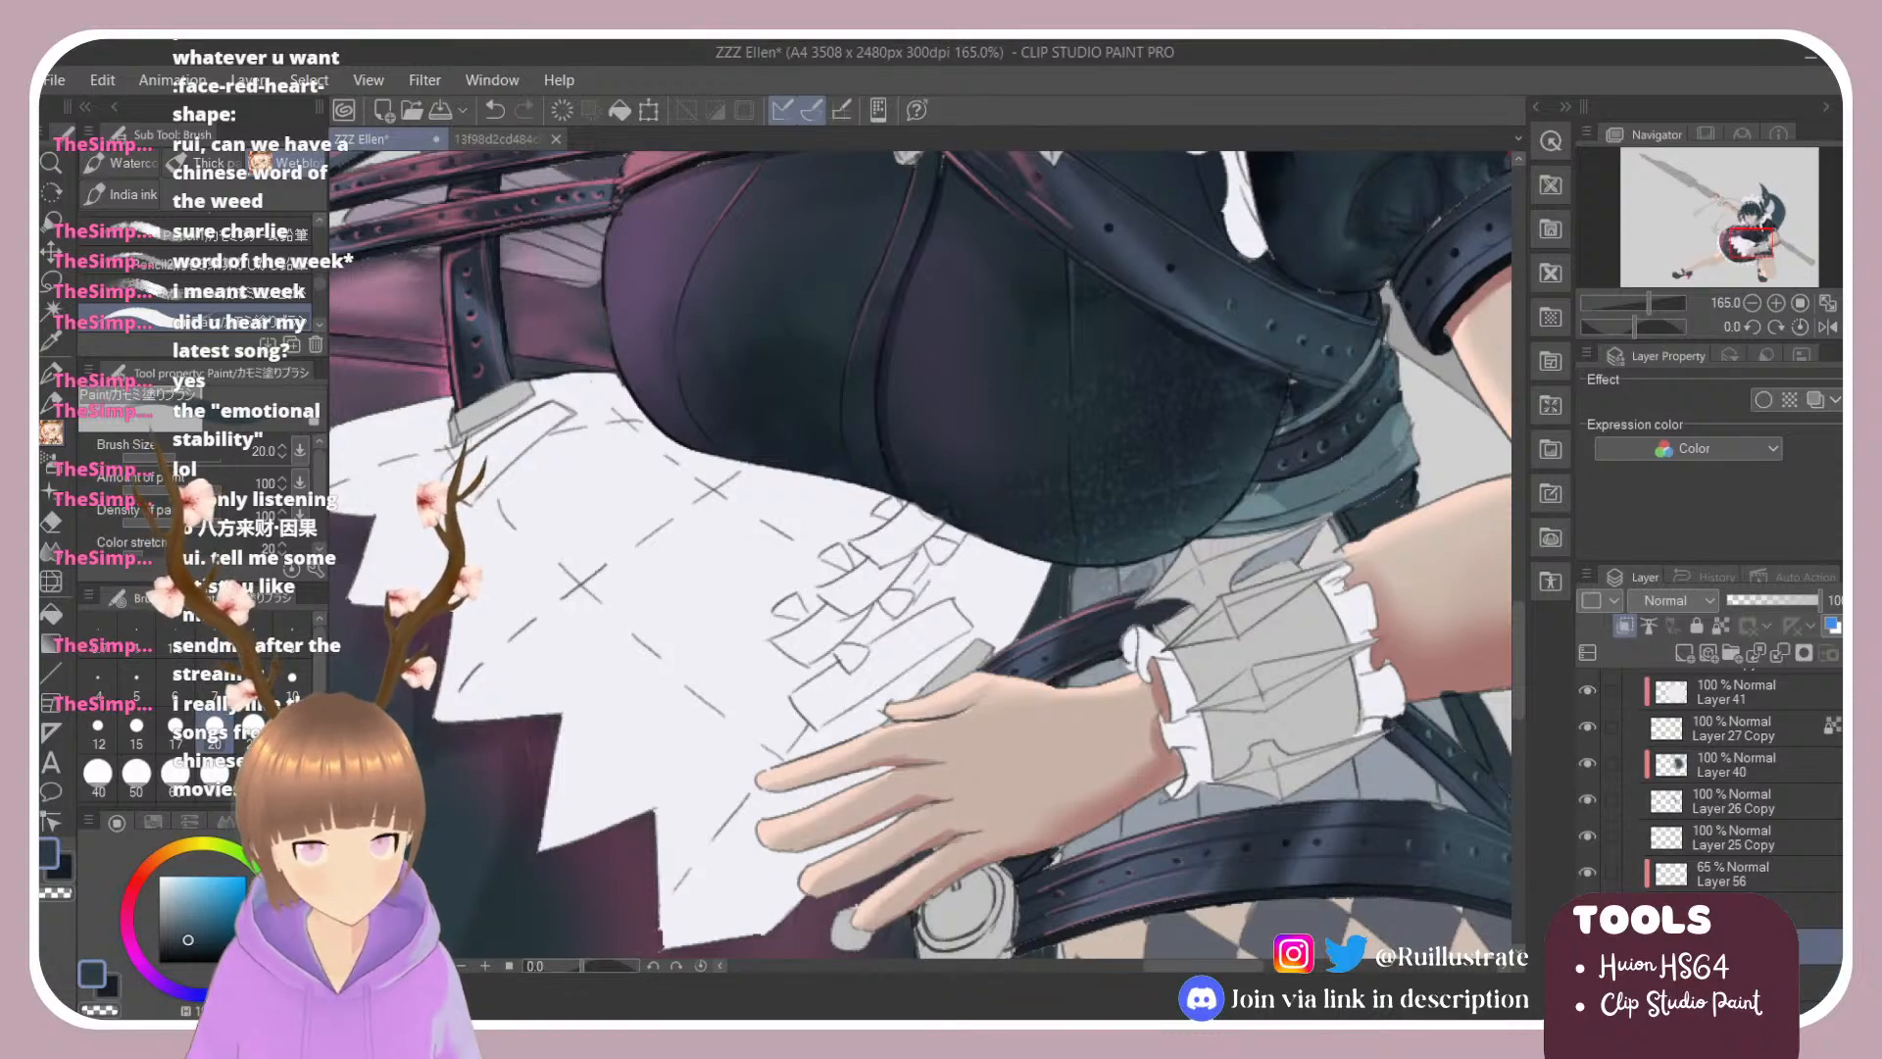
pyautogui.click(1818, 909)
pyautogui.scroll(-4, 793, 765)
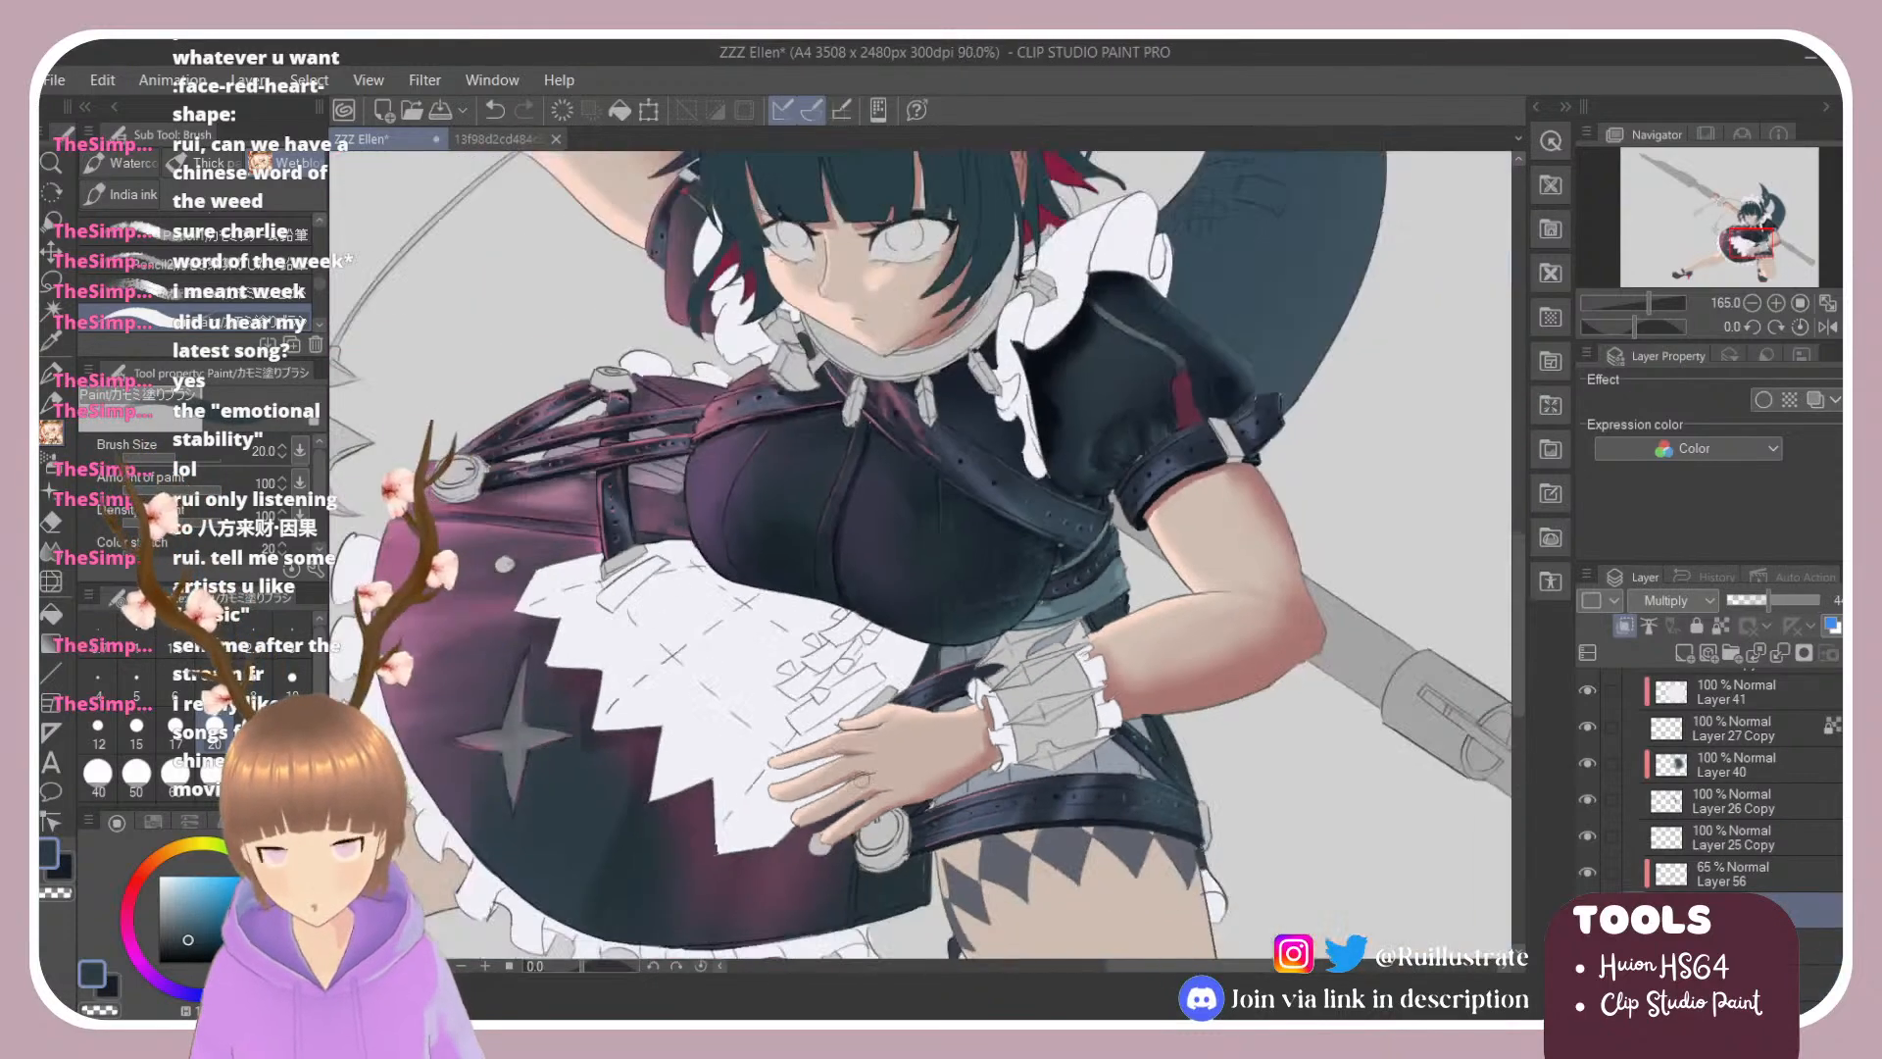
pyautogui.scroll(3, 1123, 808)
pyautogui.click(1770, 873)
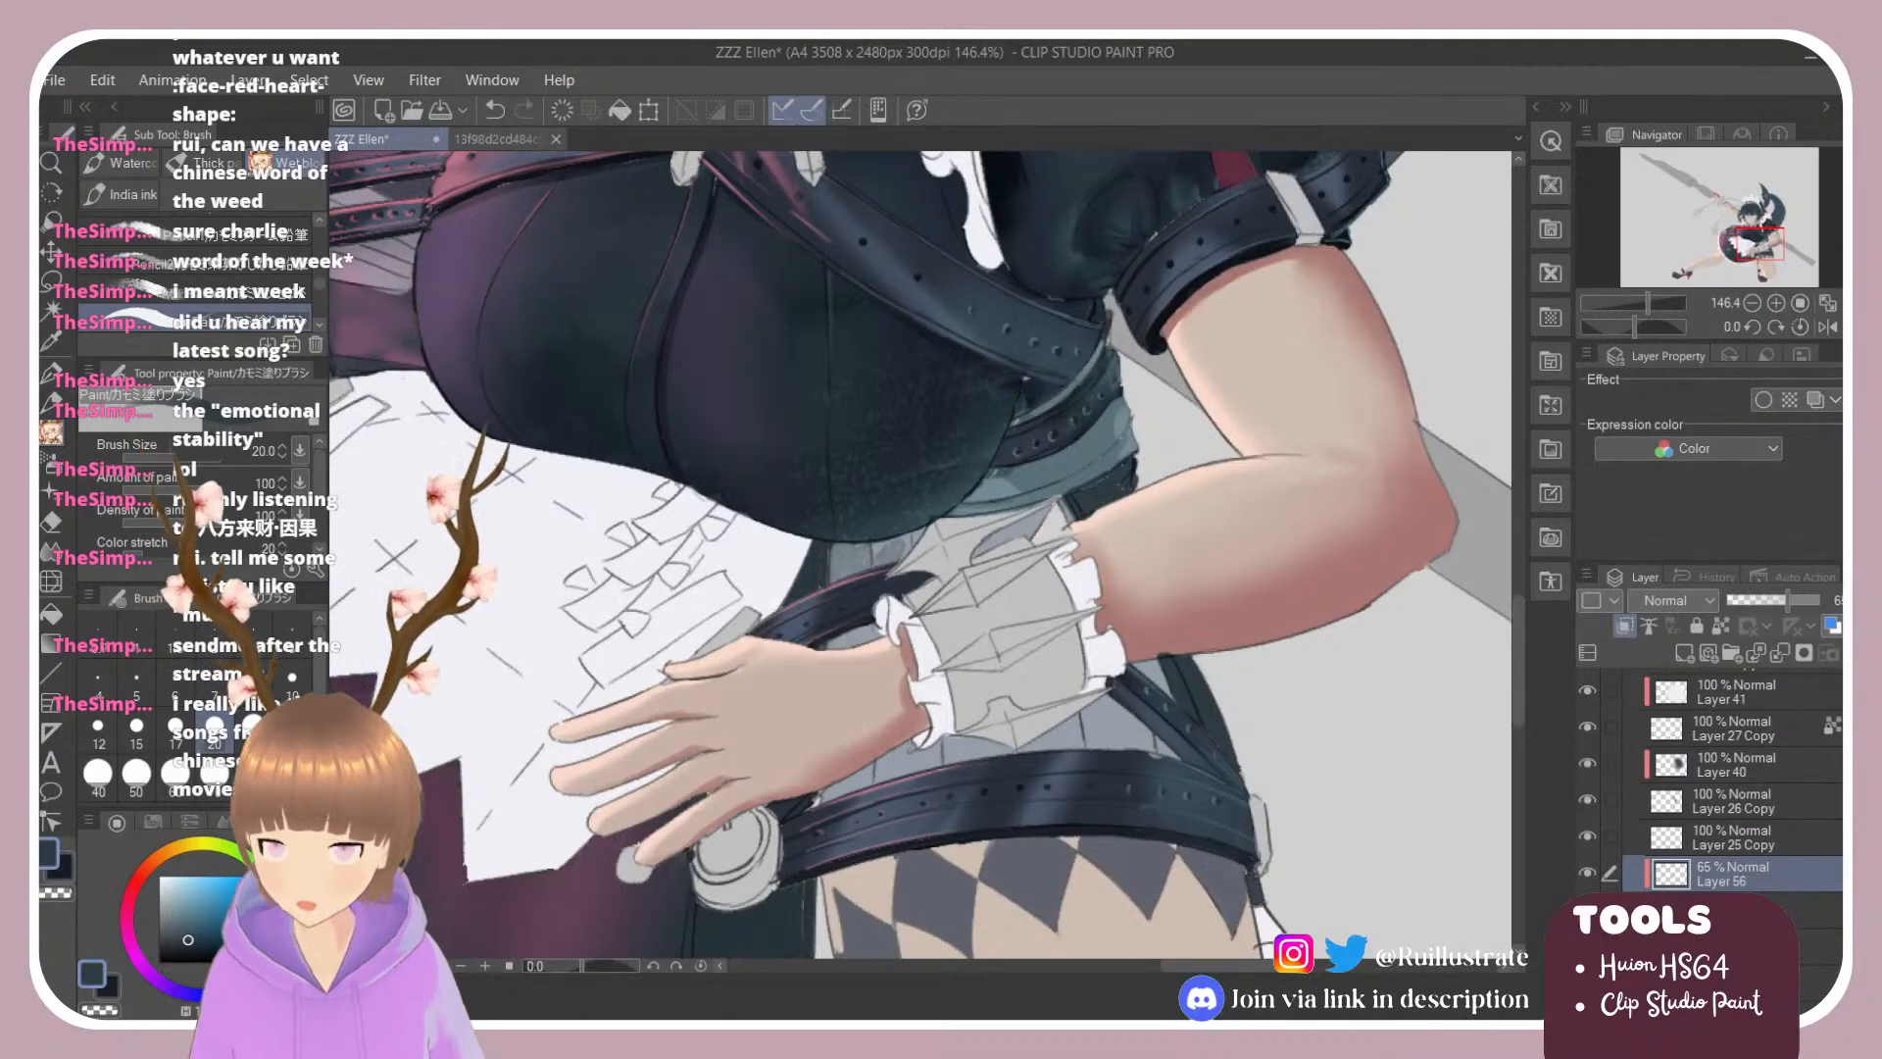
pyautogui.press('b')
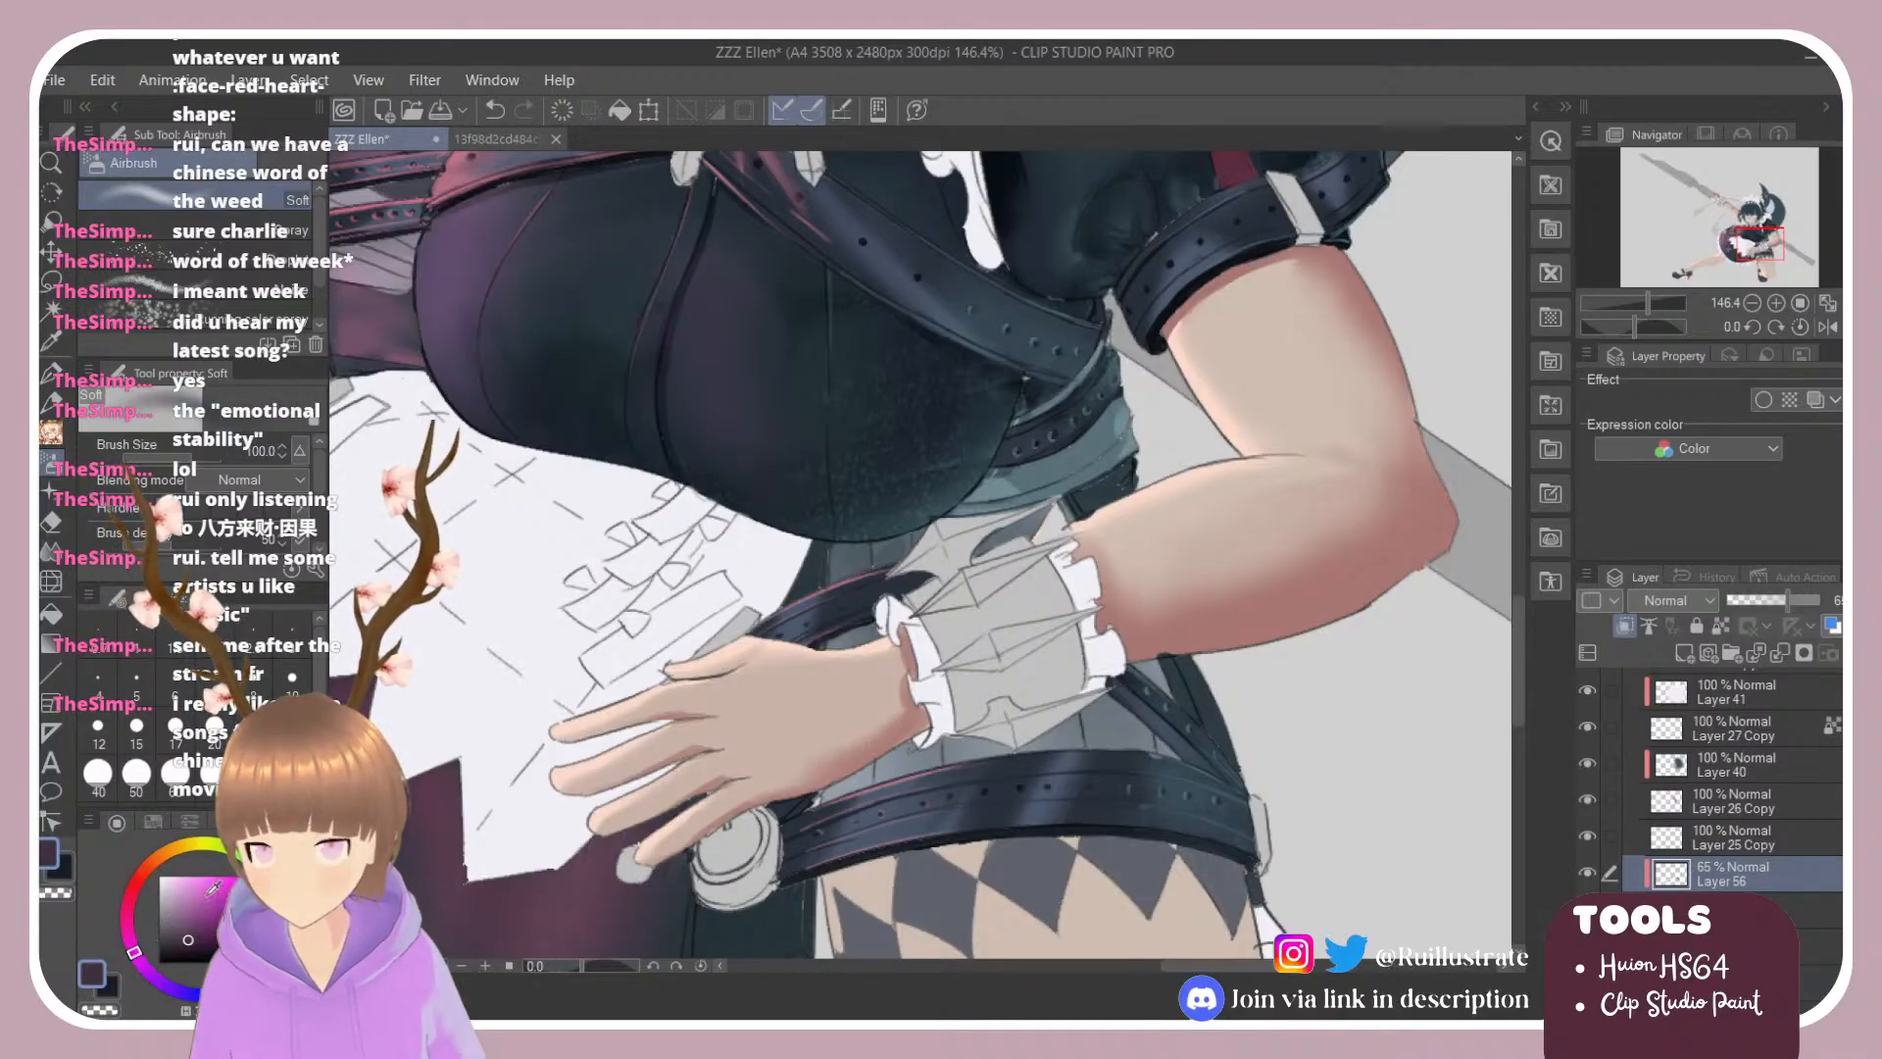
pyautogui.click(51, 432)
pyautogui.click(215, 314)
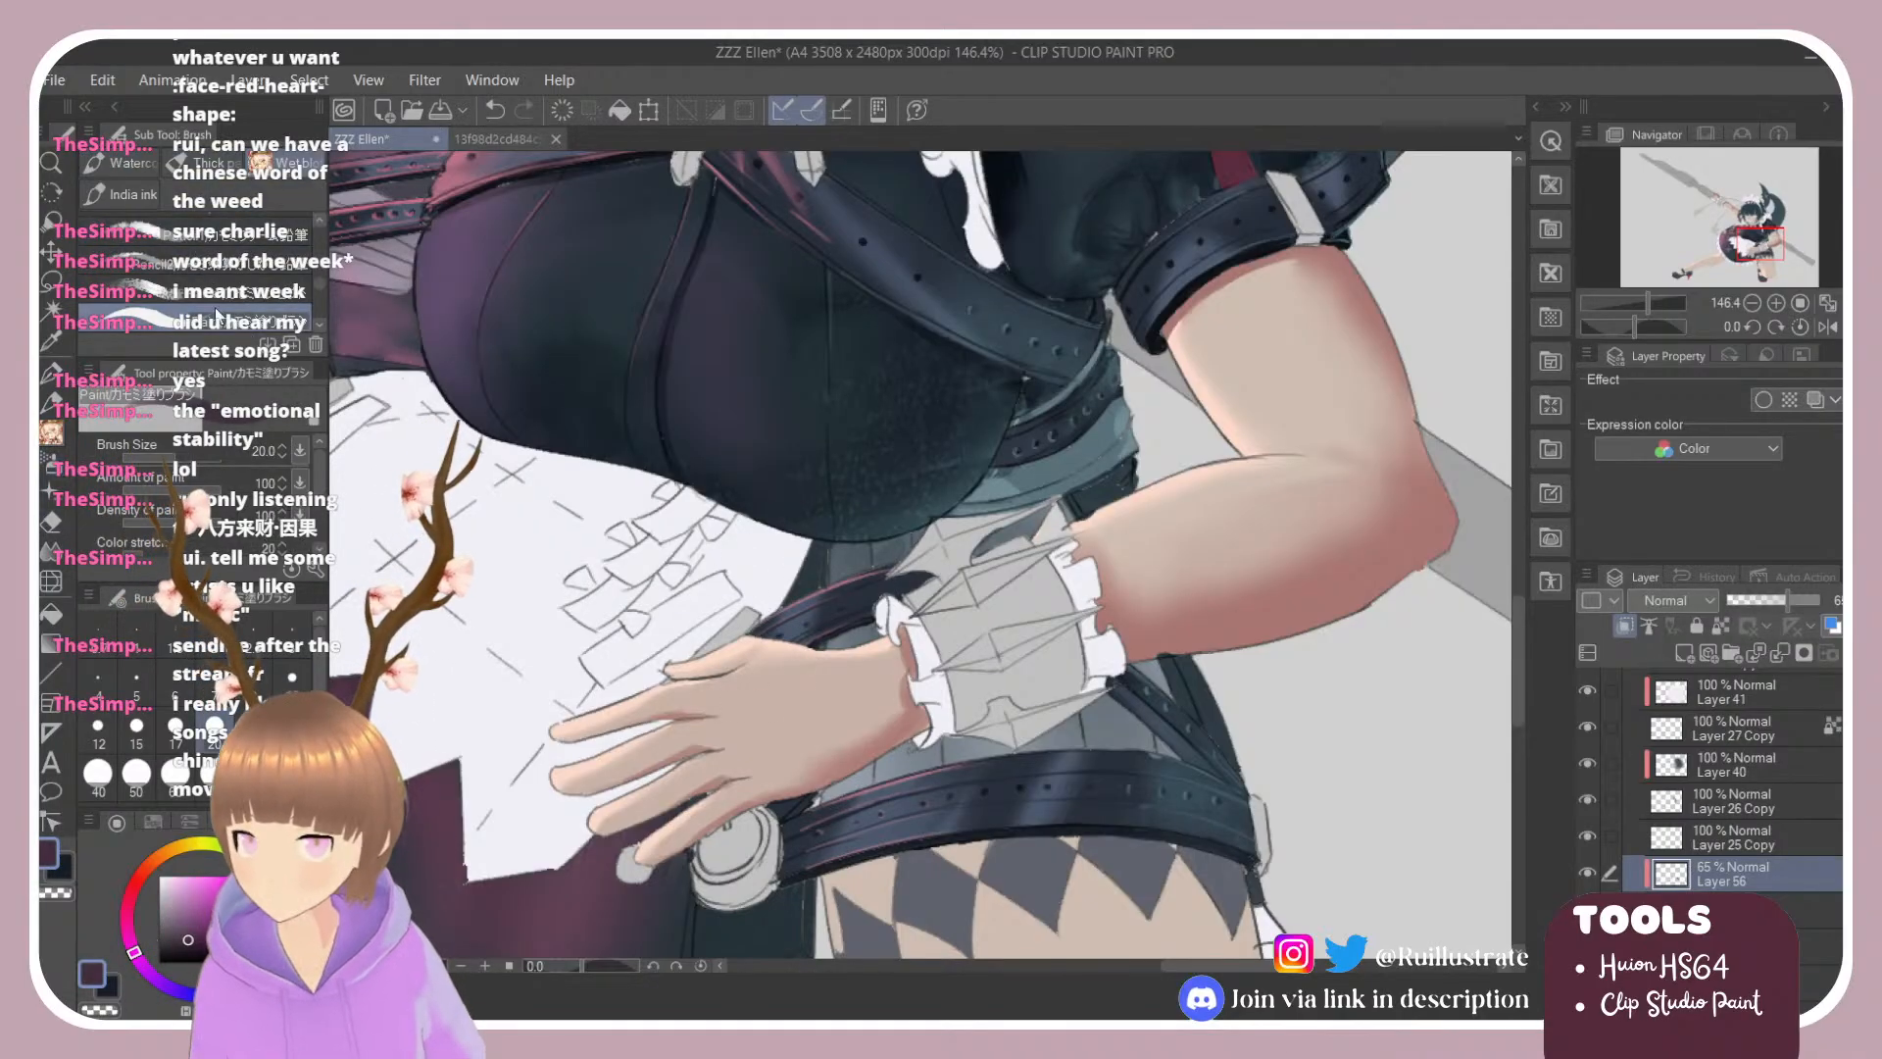
pyautogui.click(194, 900)
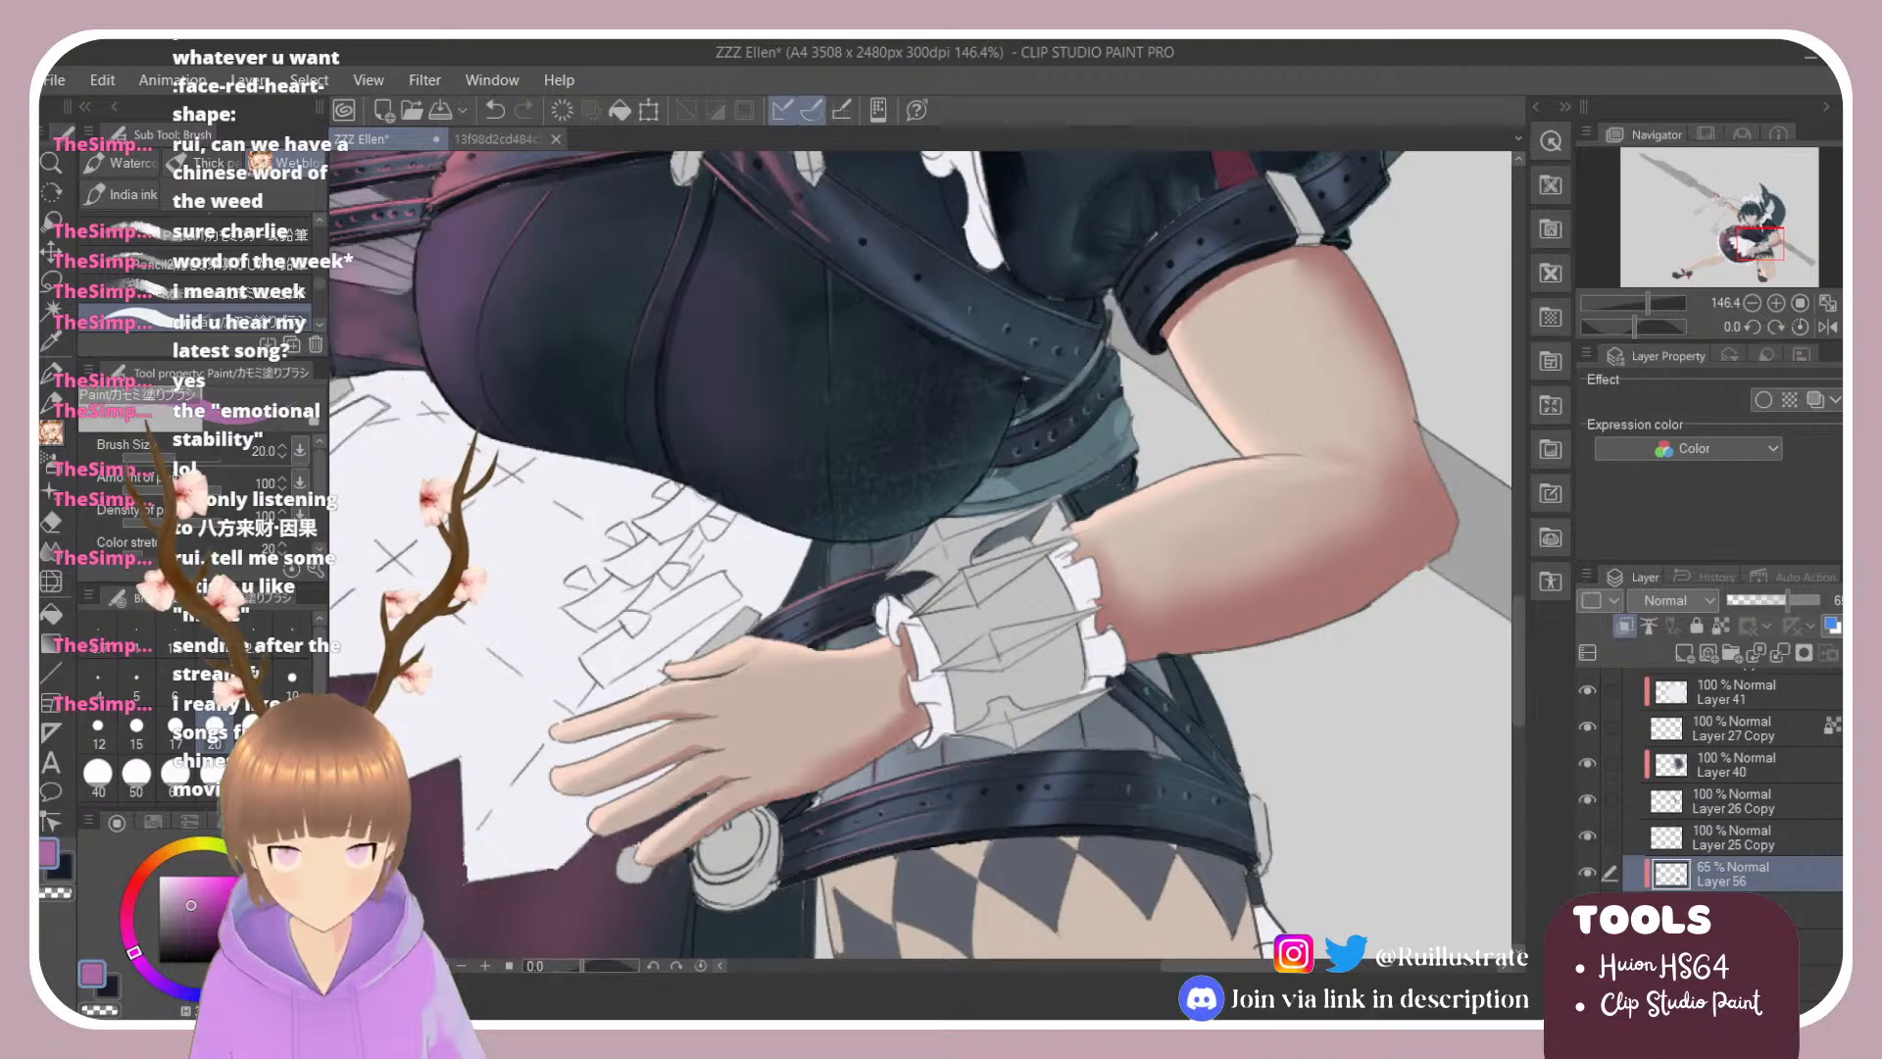
pyautogui.click(188, 890)
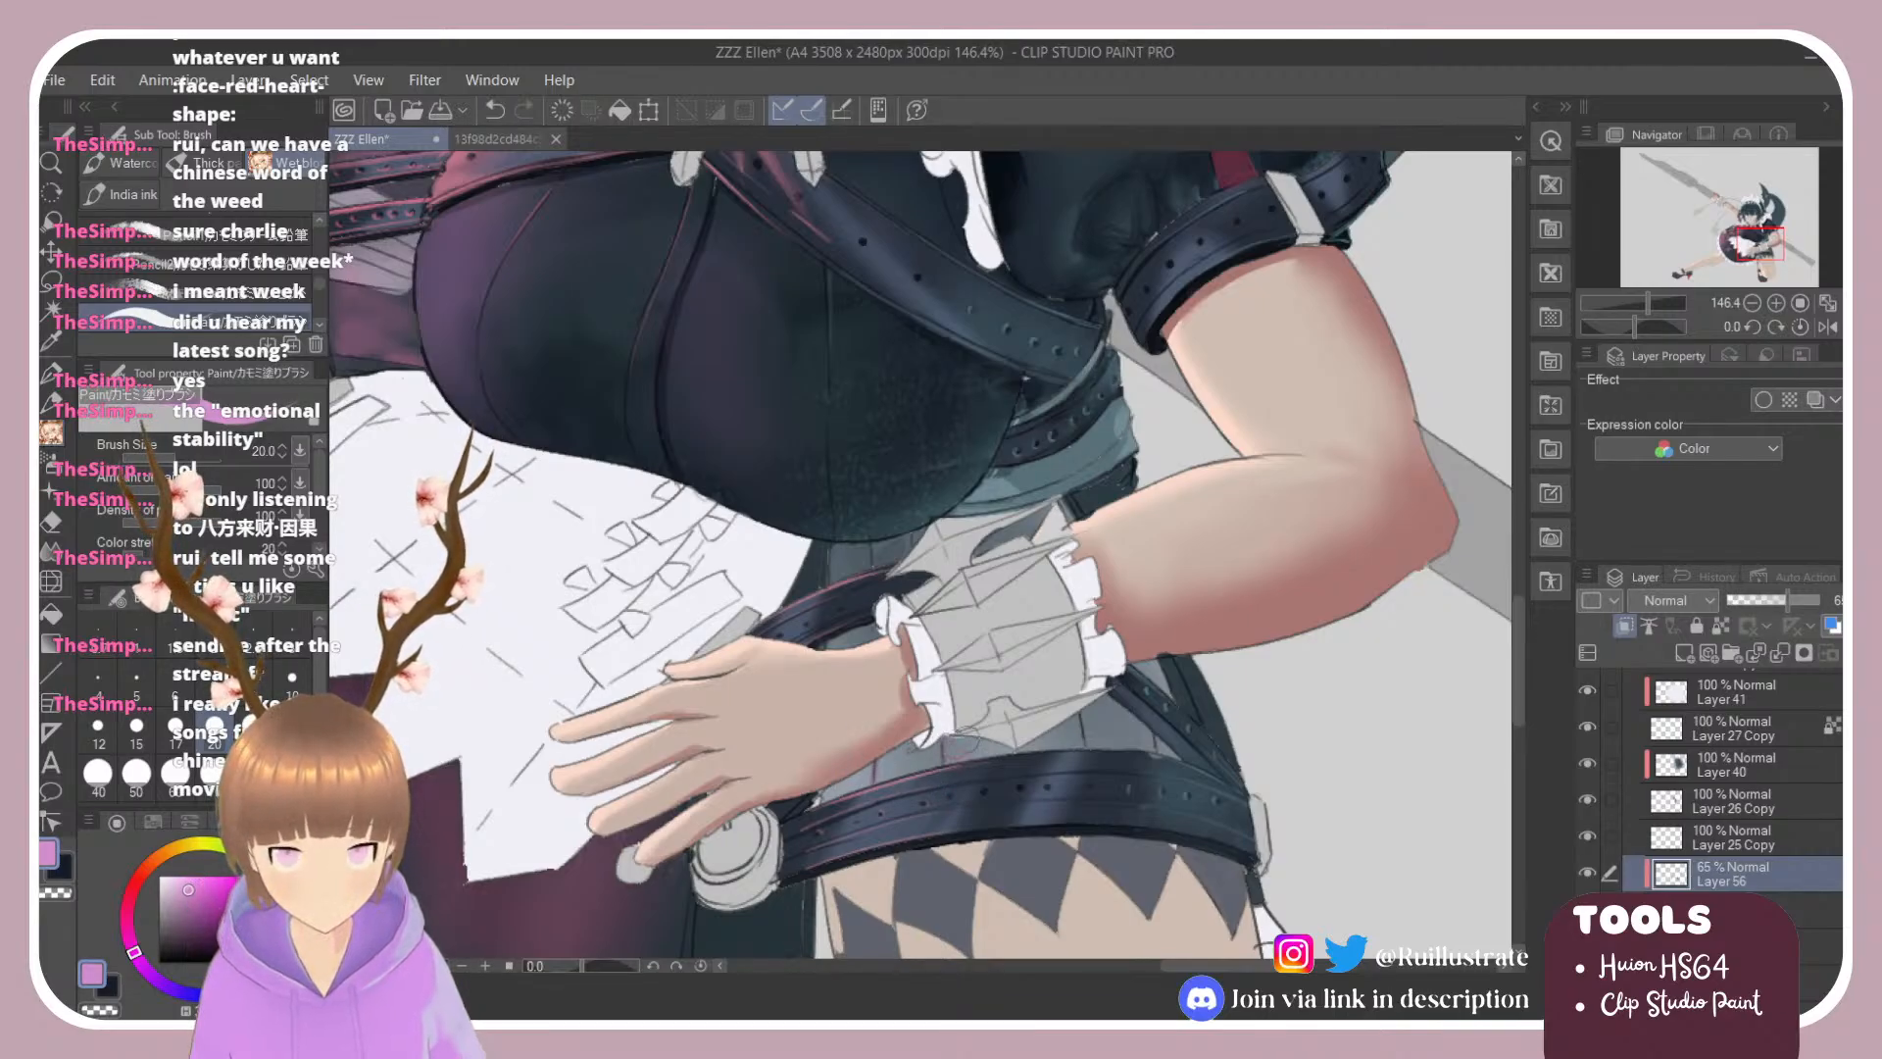
pyautogui.click(1684, 654)
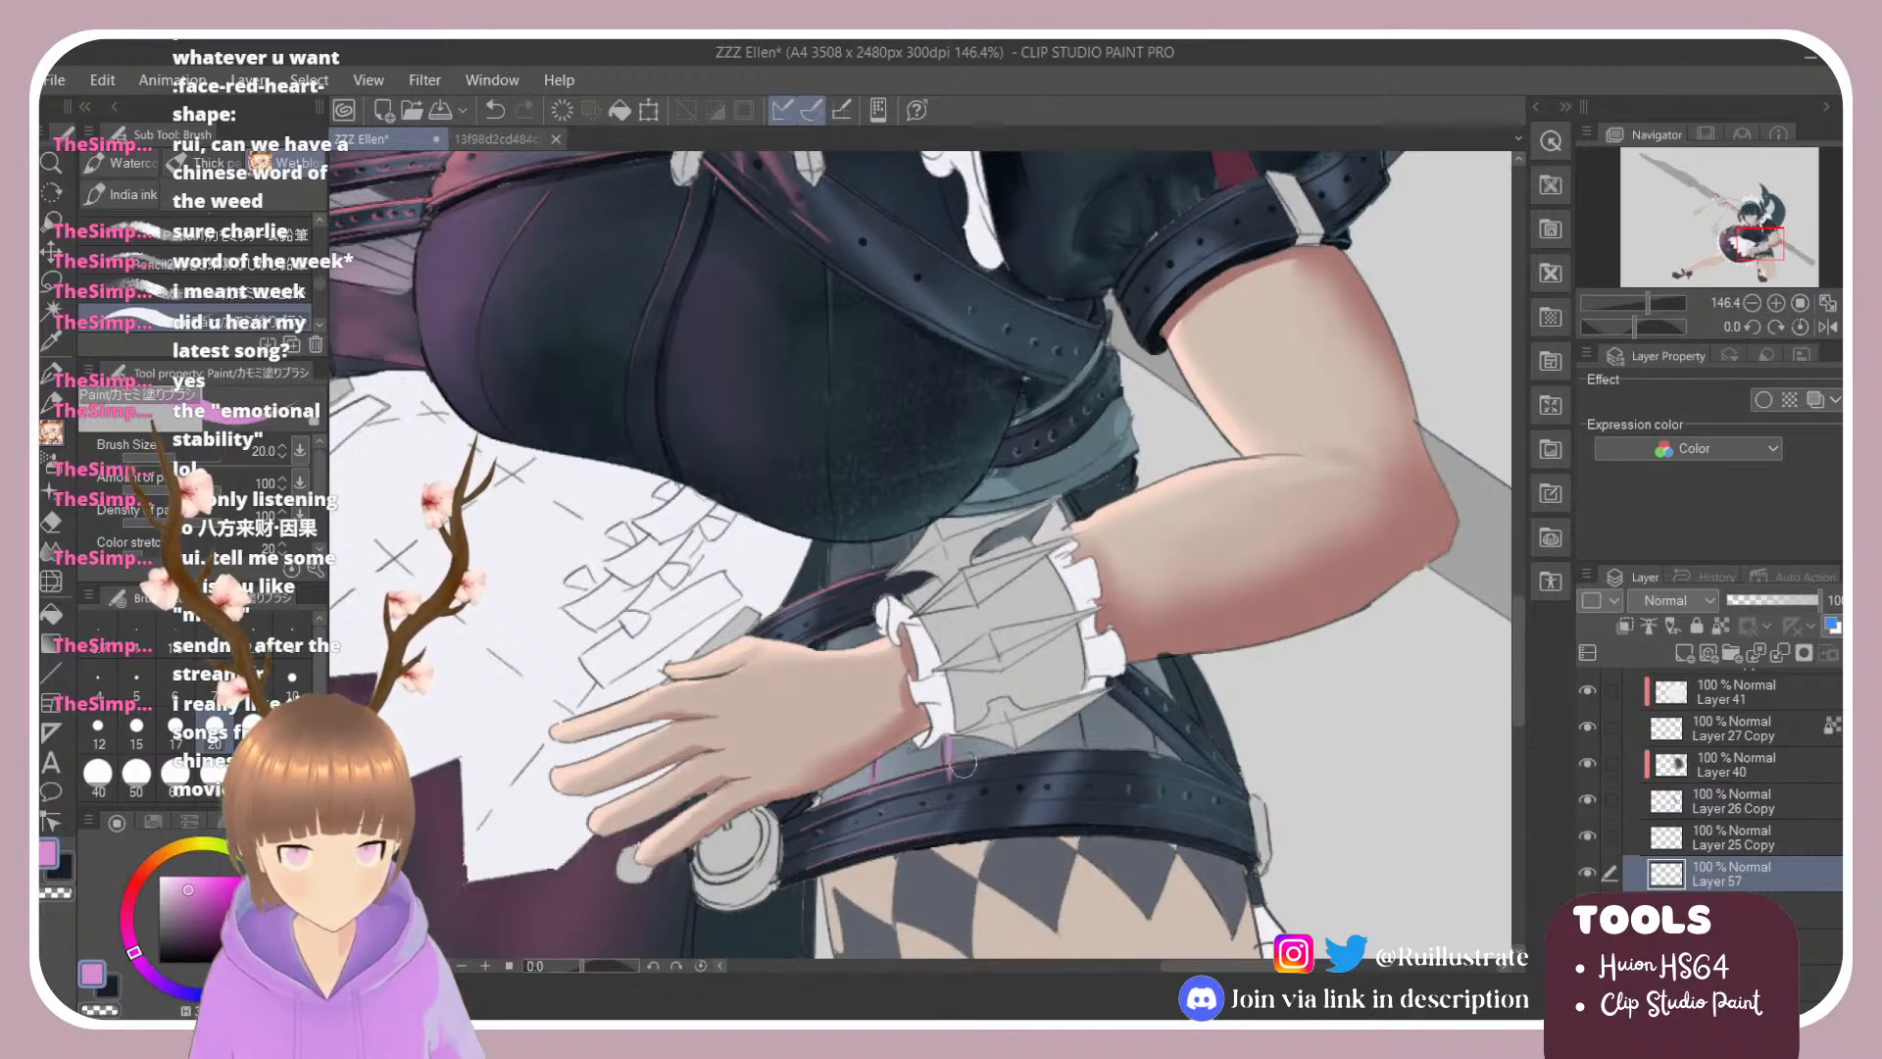
# Step: Refine the shirt stripe below the wrist cuff and paint thin teal stripes there with the Paint brush
pyautogui.press('e')
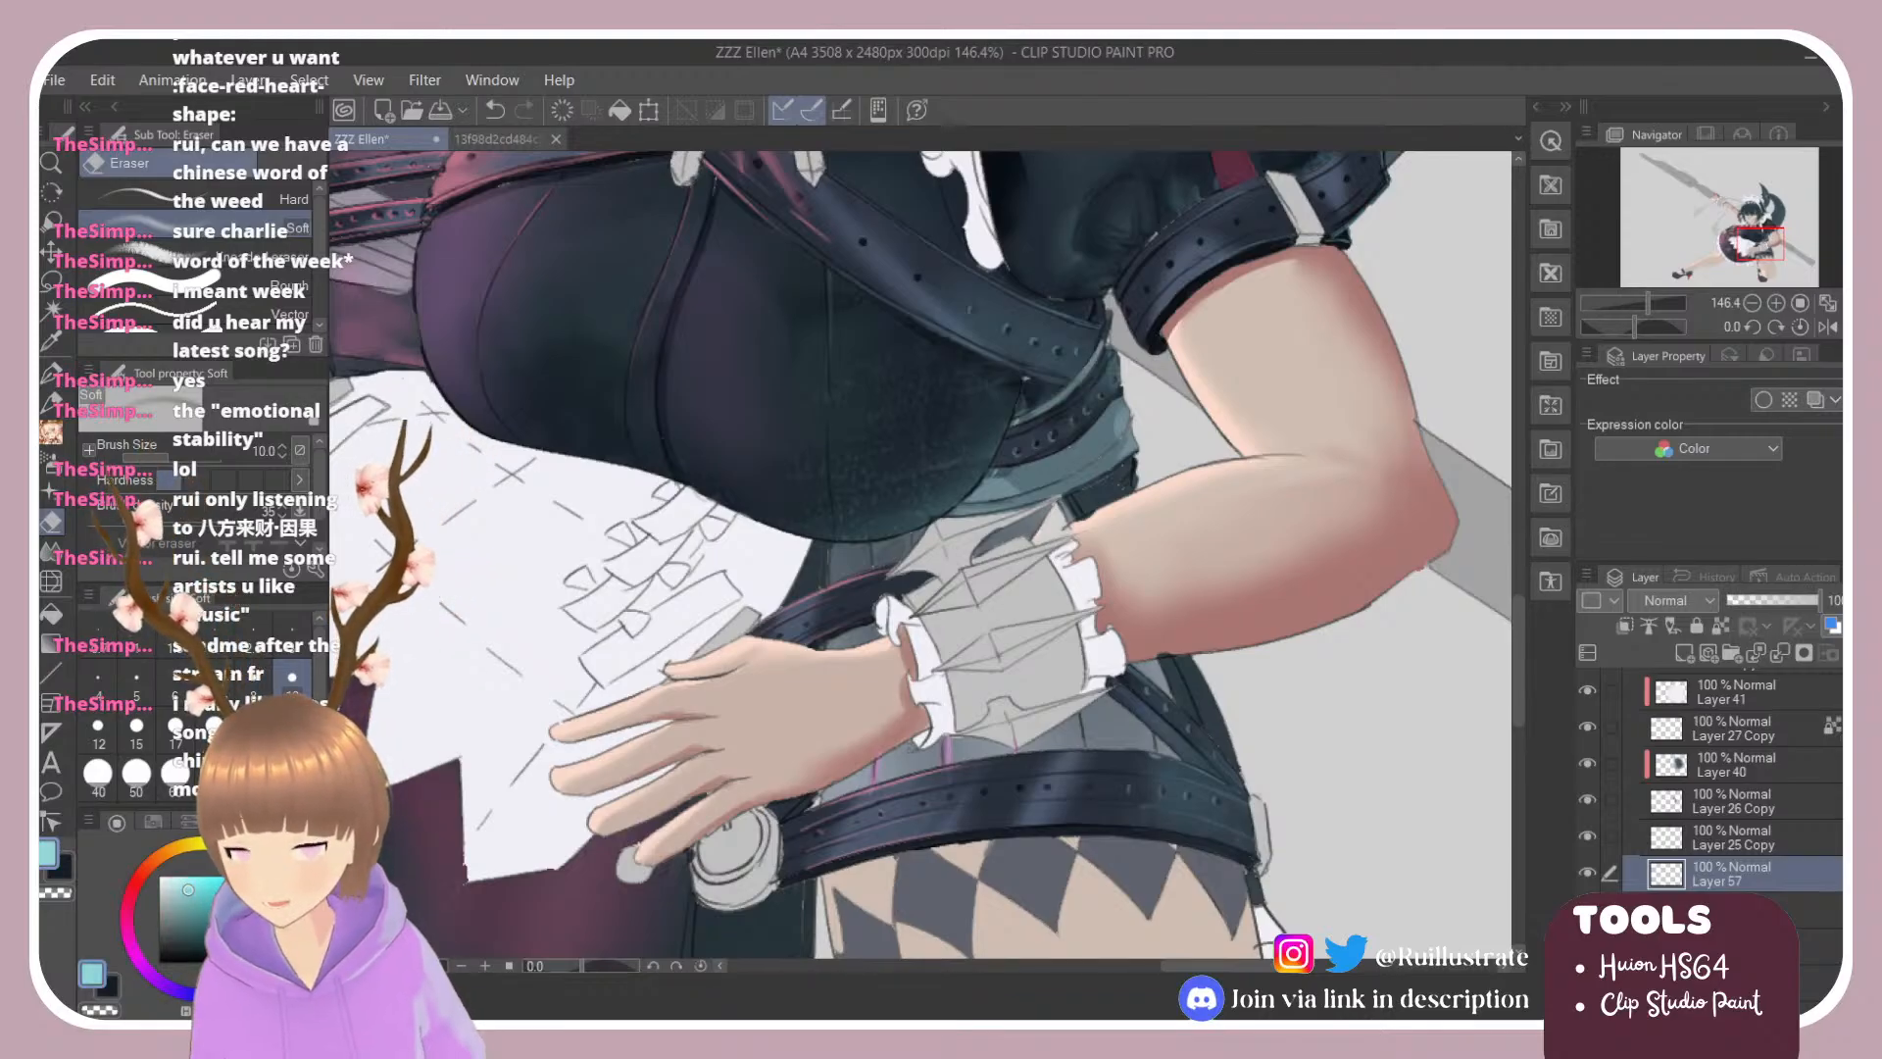
pyautogui.press('b')
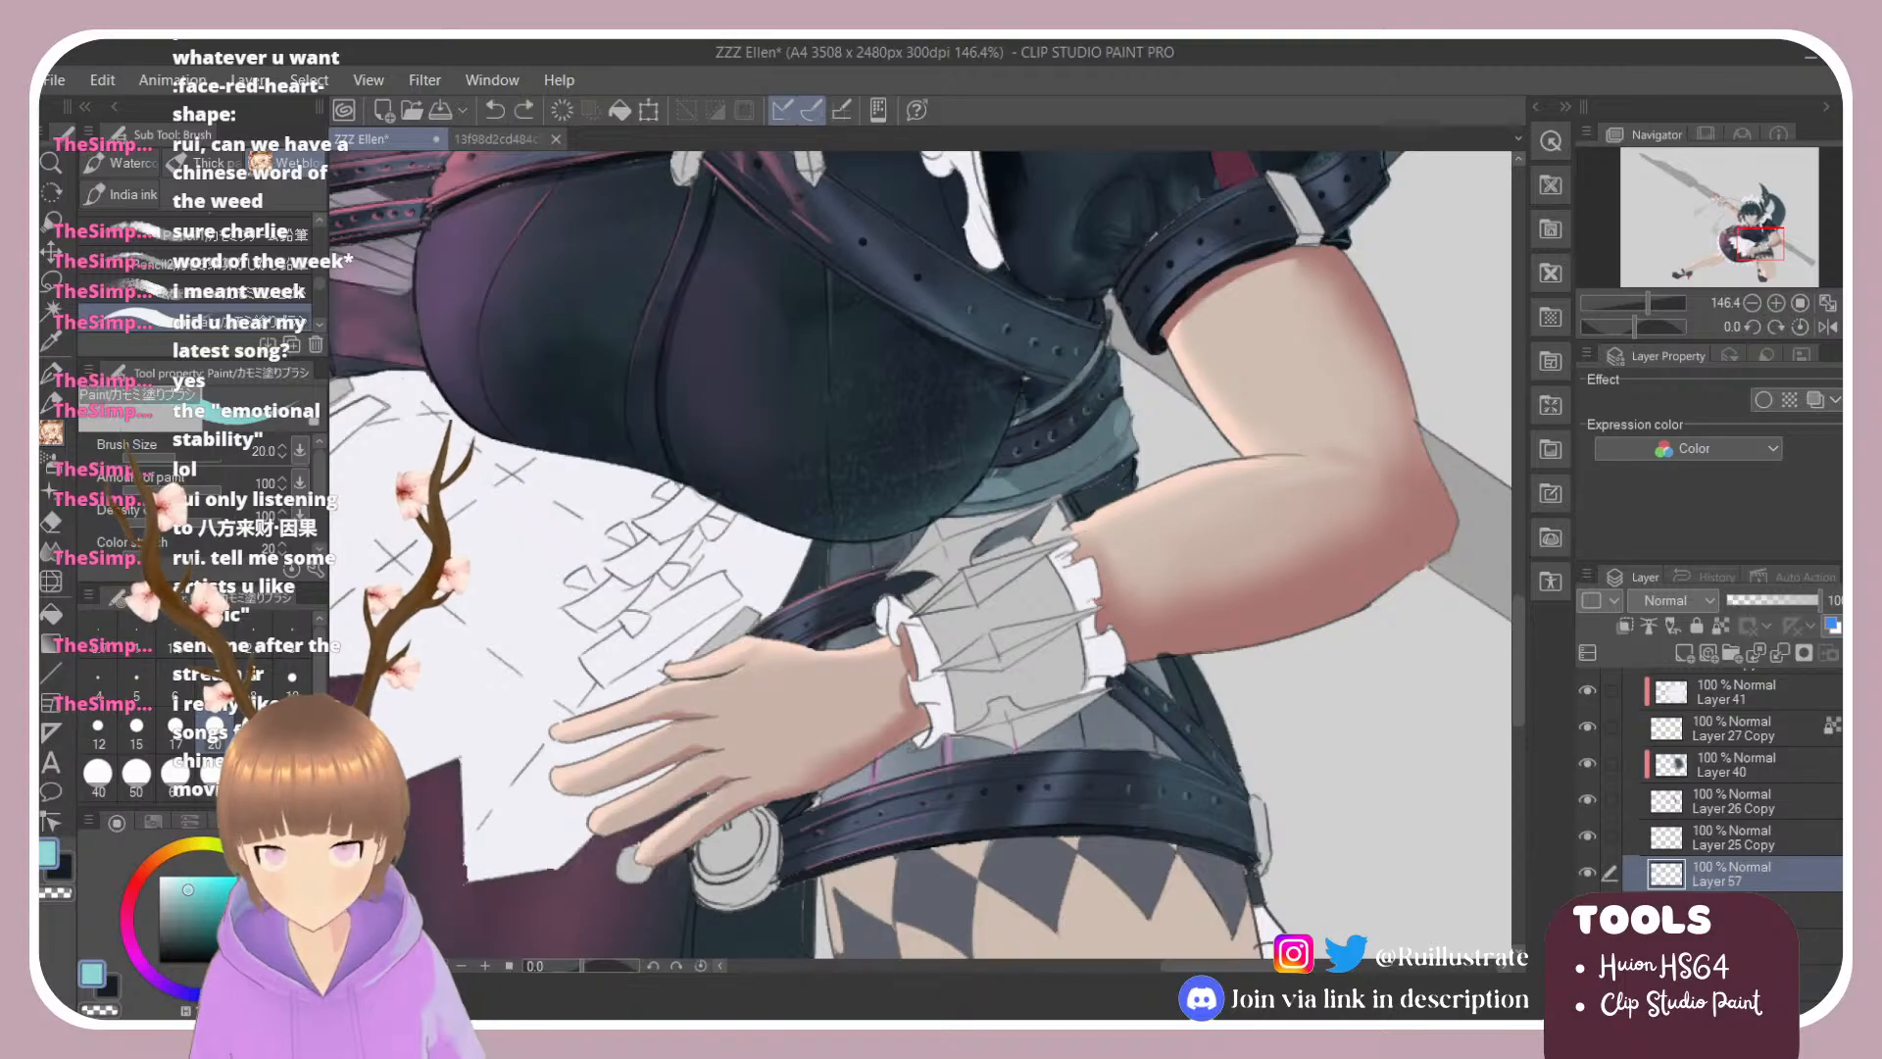
pyautogui.click(196, 909)
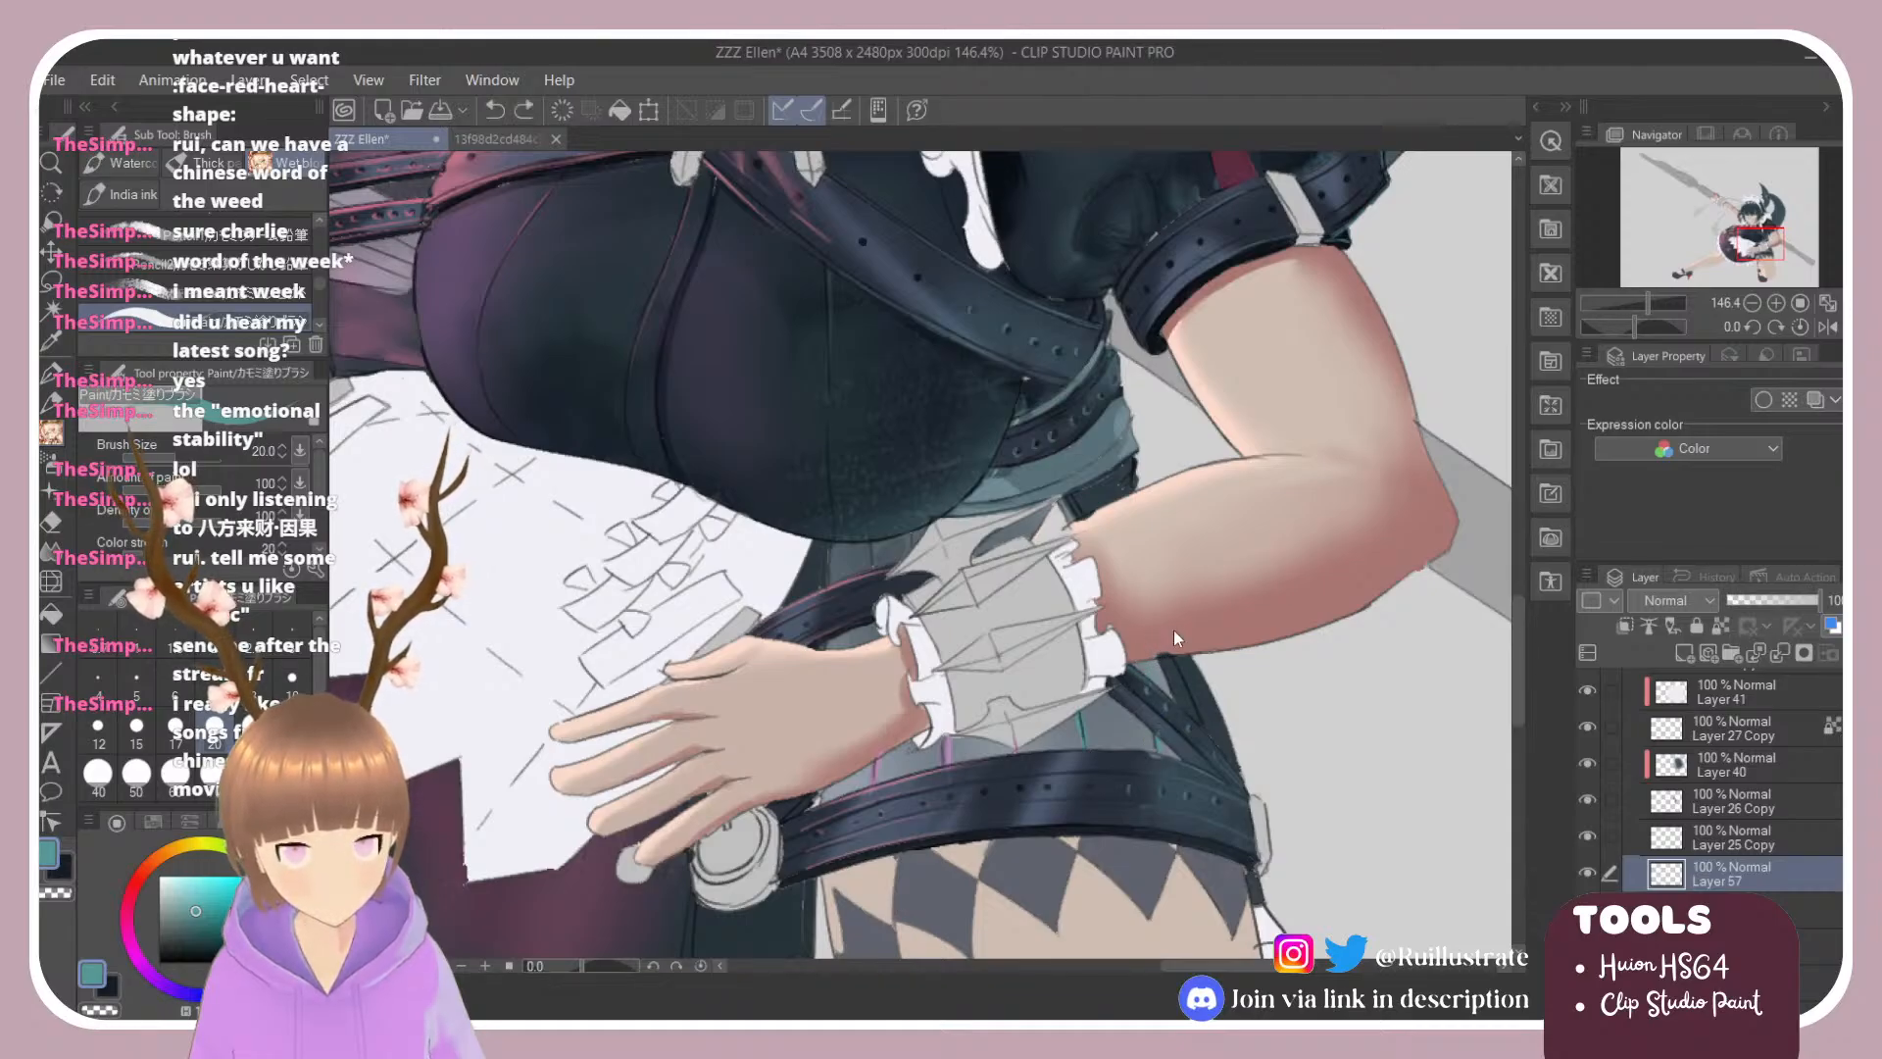
# Step: Paint soft teal over the shirt and shorts around the hip on Layer 57 with the Soft airbrush
pyautogui.scroll(-2, 1176, 671)
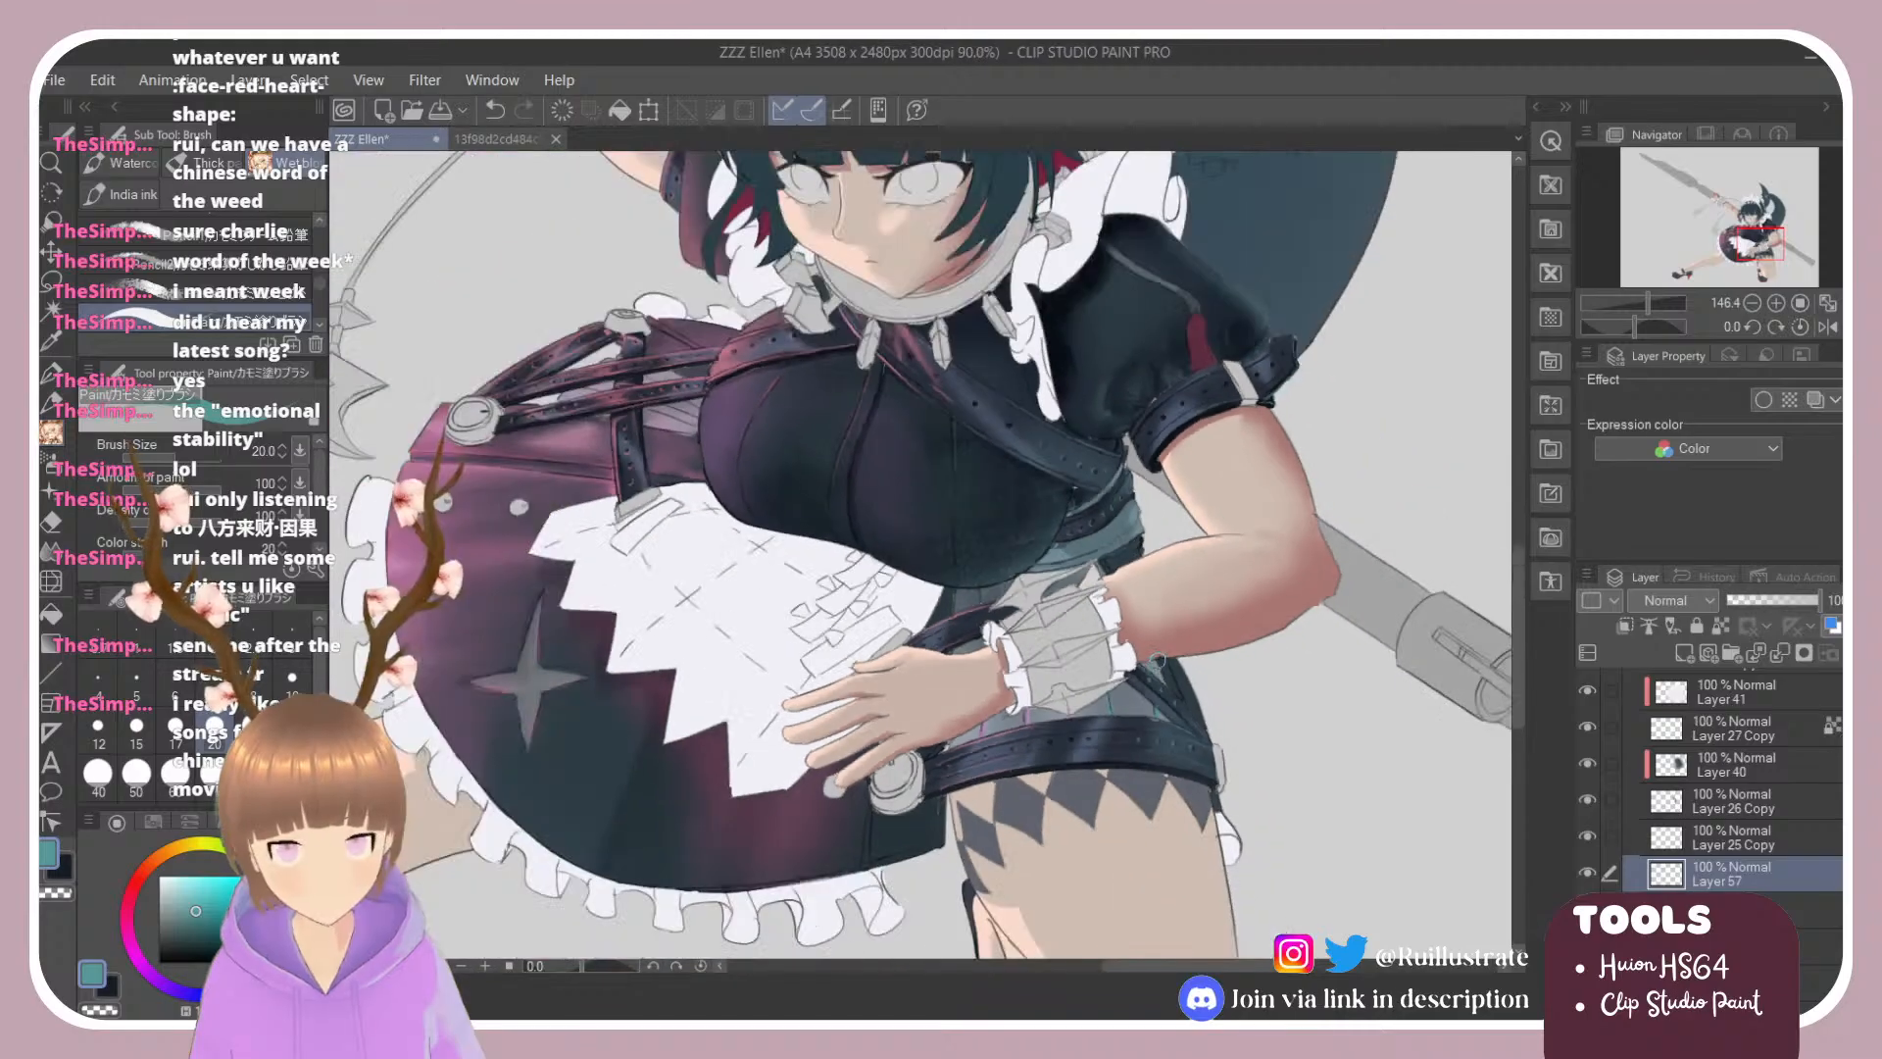
pyautogui.scroll(-1, 1182, 675)
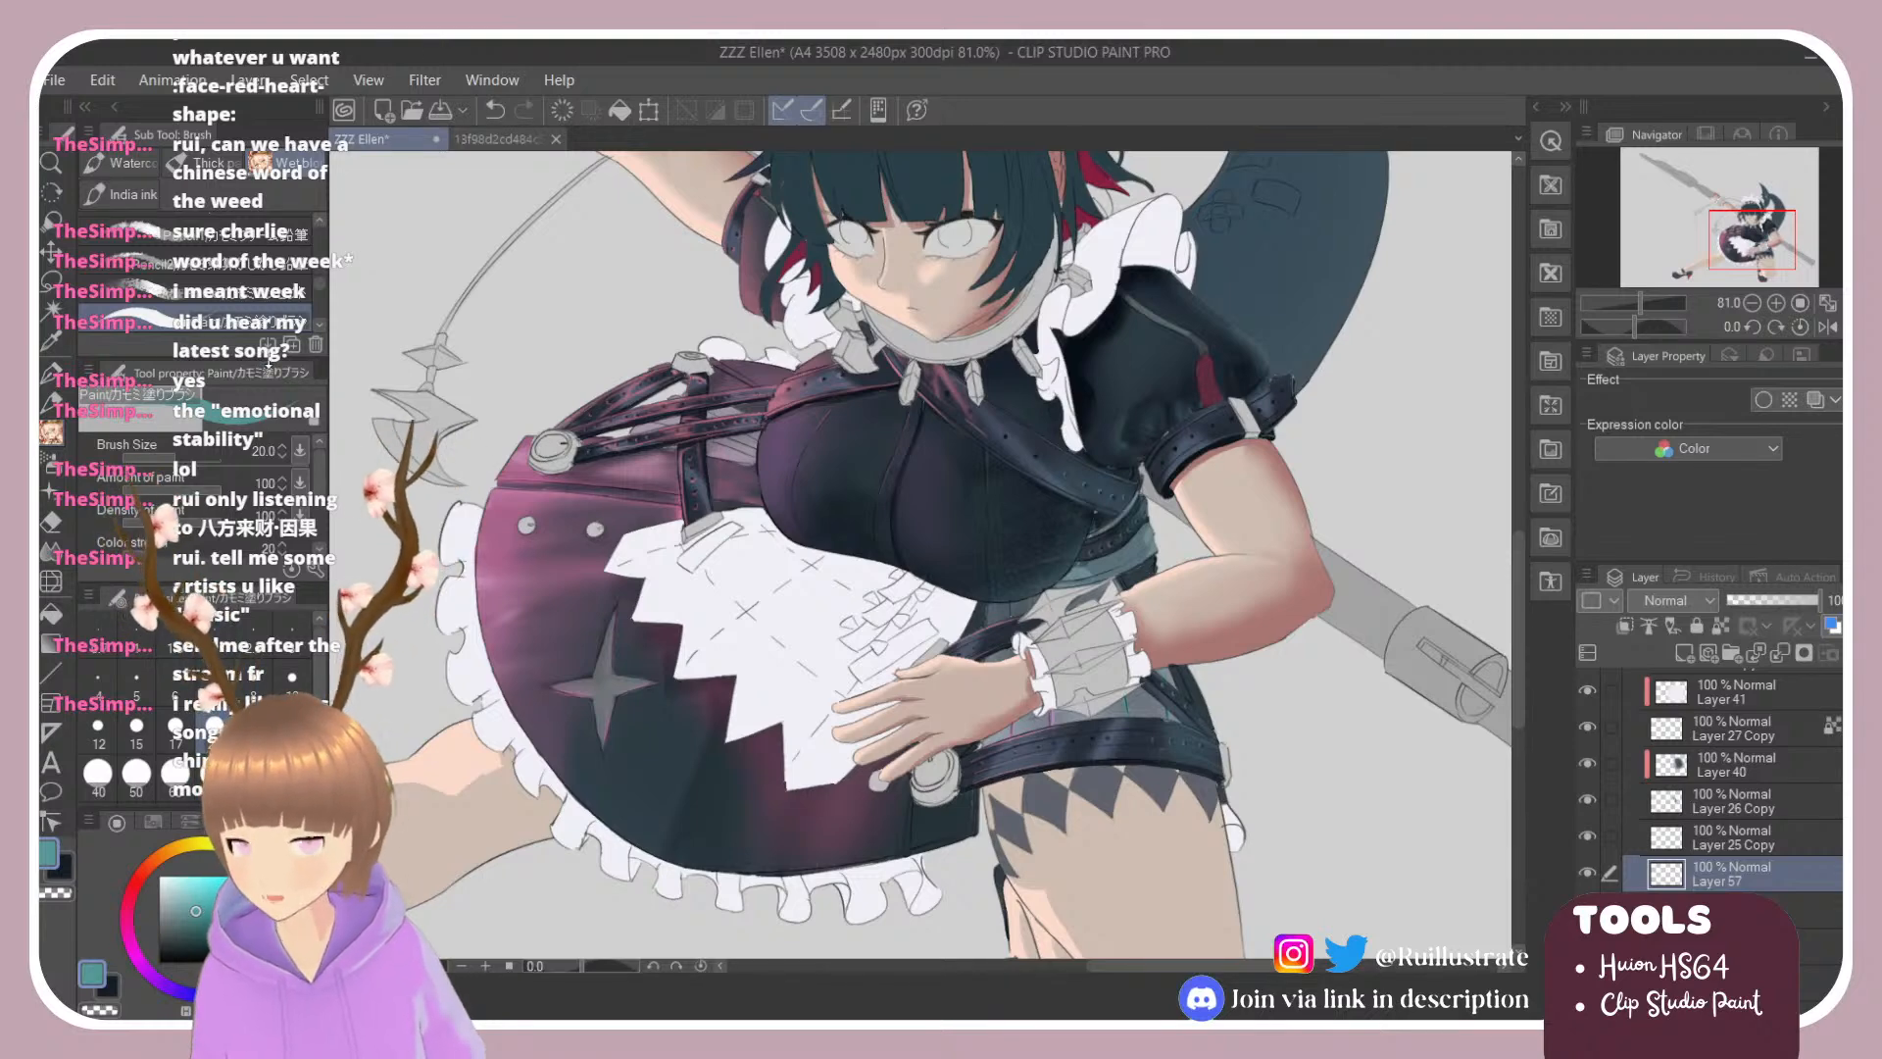
pyautogui.press('b')
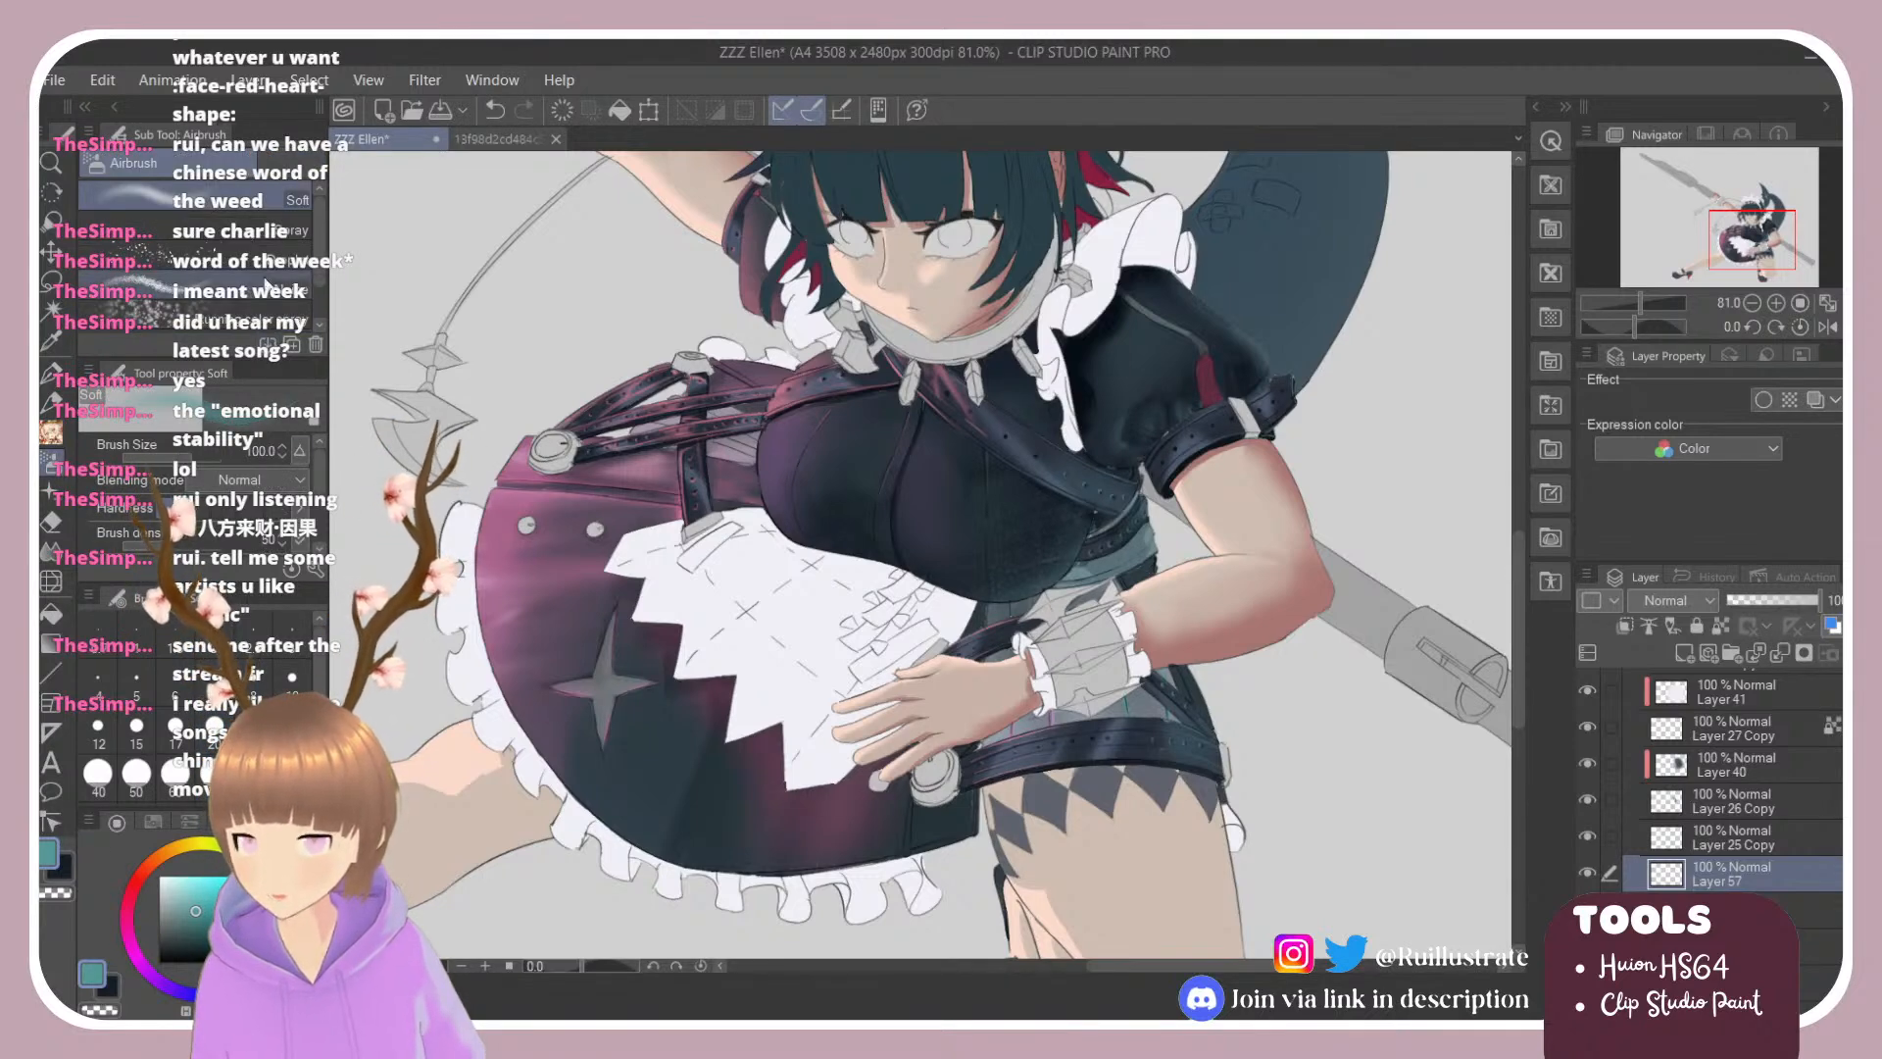
pyautogui.moveTo(990, 755); pyautogui.dragTo(991, 686)
pyautogui.moveTo(1221, 769)
pyautogui.mouseDown()
pyautogui.moveTo(1170, 581)
pyautogui.moveTo(1175, 655)
pyautogui.moveTo(1128, 589)
pyautogui.moveTo(1161, 770)
pyautogui.moveTo(1148, 614)
pyautogui.moveTo(1221, 814)
pyautogui.mouseUp()
pyautogui.hotkey('ctrl', 'z')
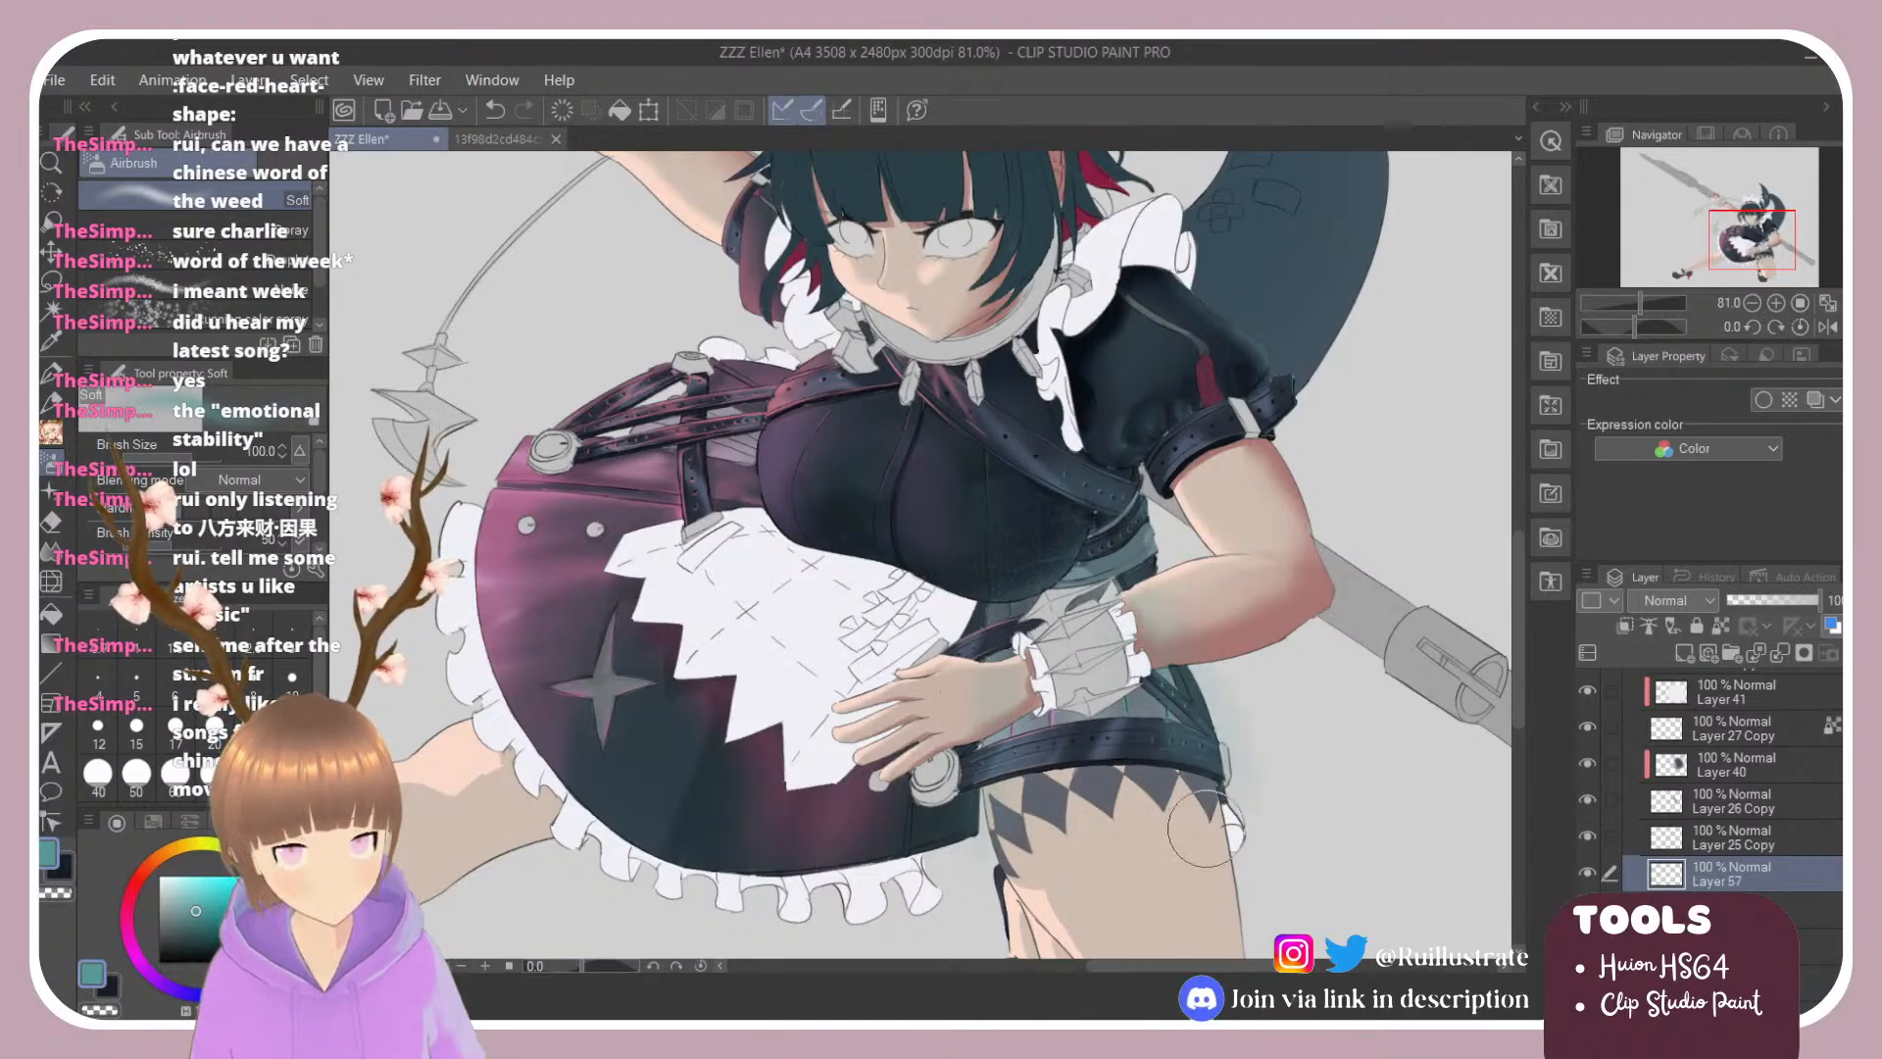
pyautogui.moveTo(563, 799)
pyautogui.mouseDown()
pyautogui.moveTo(751, 881)
pyautogui.moveTo(586, 776)
pyautogui.moveTo(912, 865)
pyautogui.moveTo(761, 836)
pyautogui.moveTo(640, 847)
pyautogui.moveTo(921, 814)
pyautogui.mouseUp()
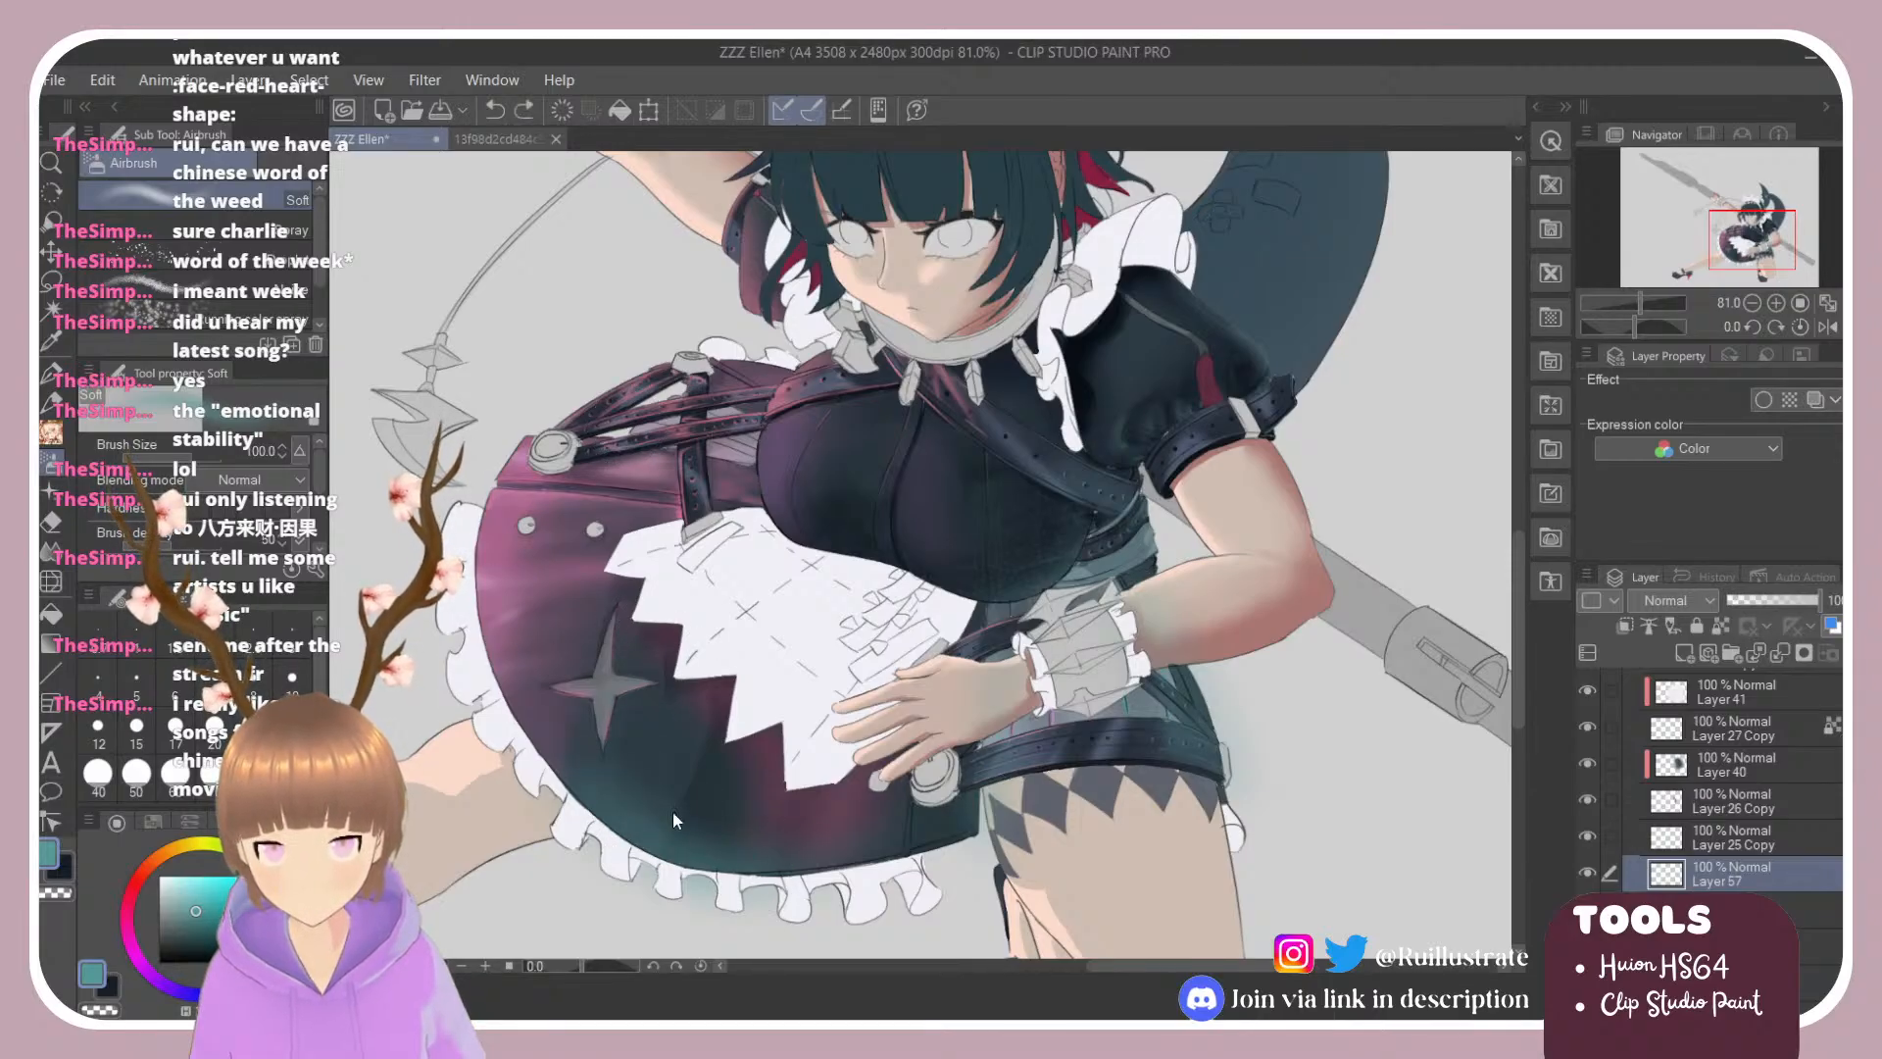
pyautogui.hotkey('ctrl', 'z')
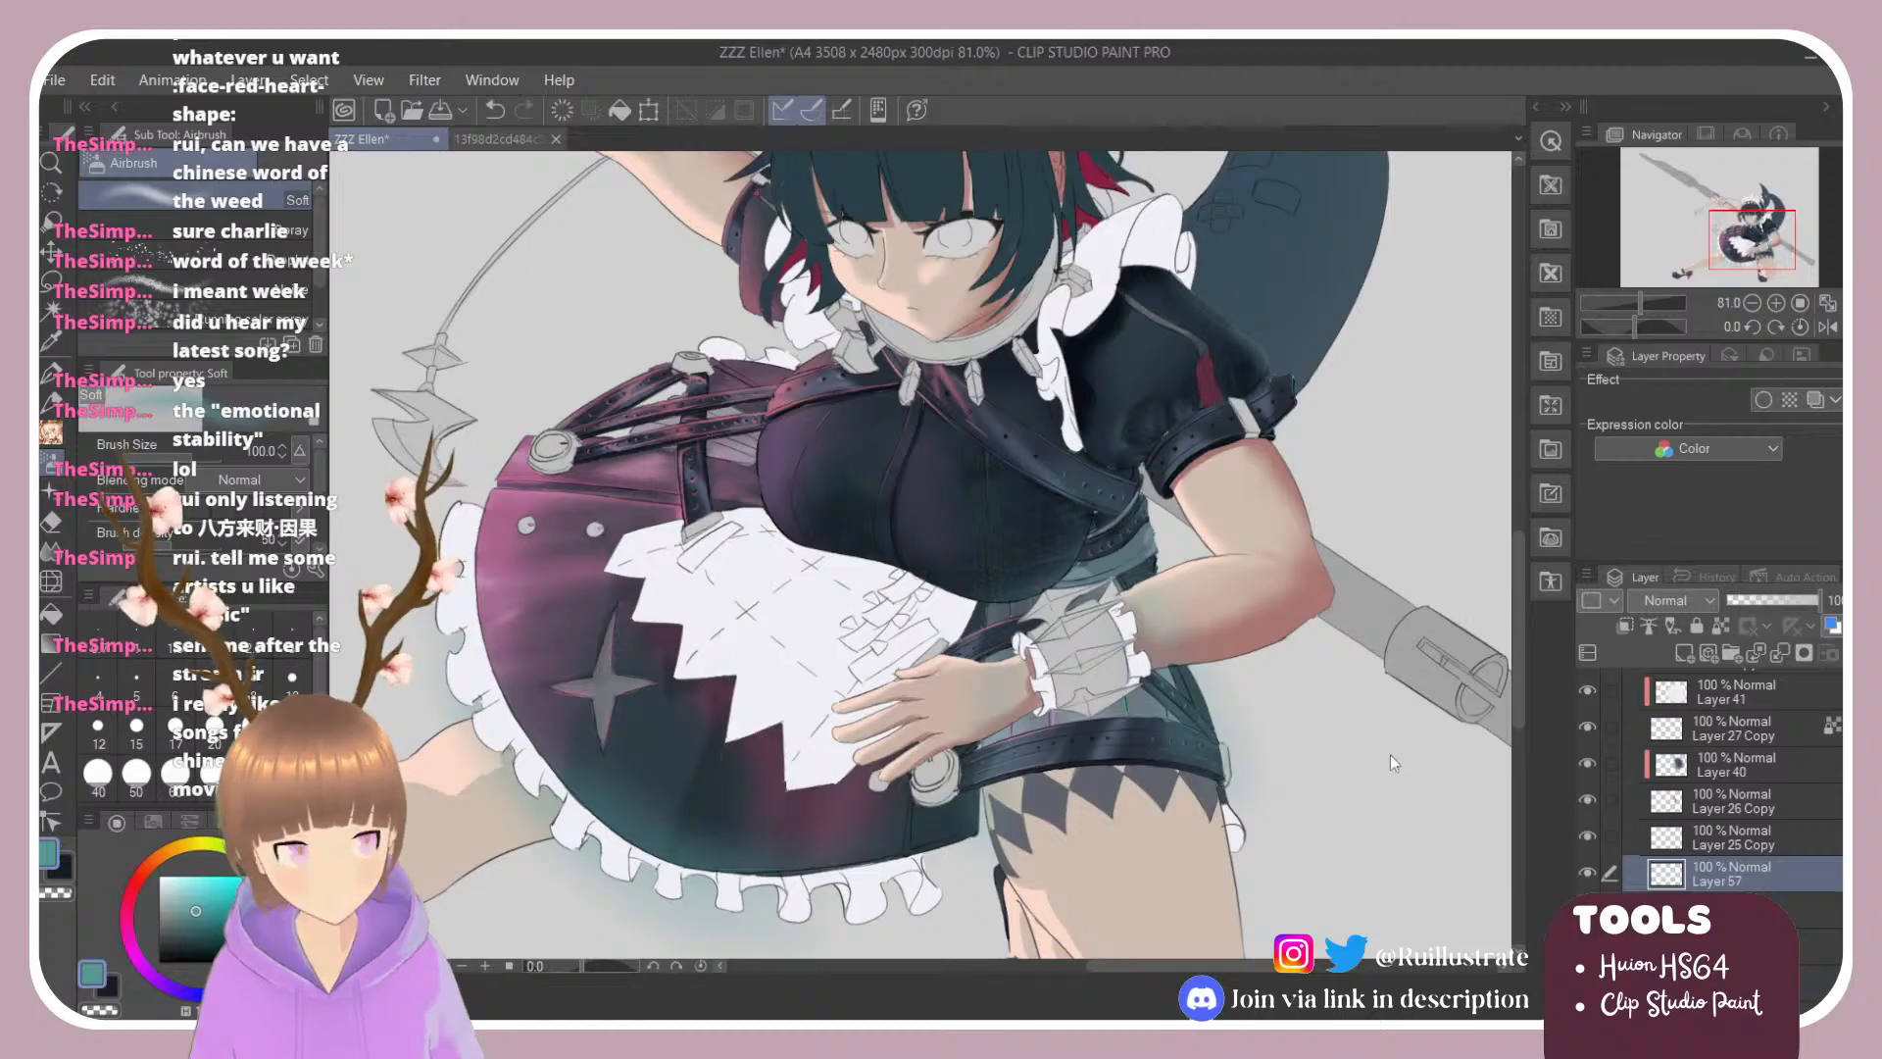
pyautogui.hotkey('ctrl', 'z')
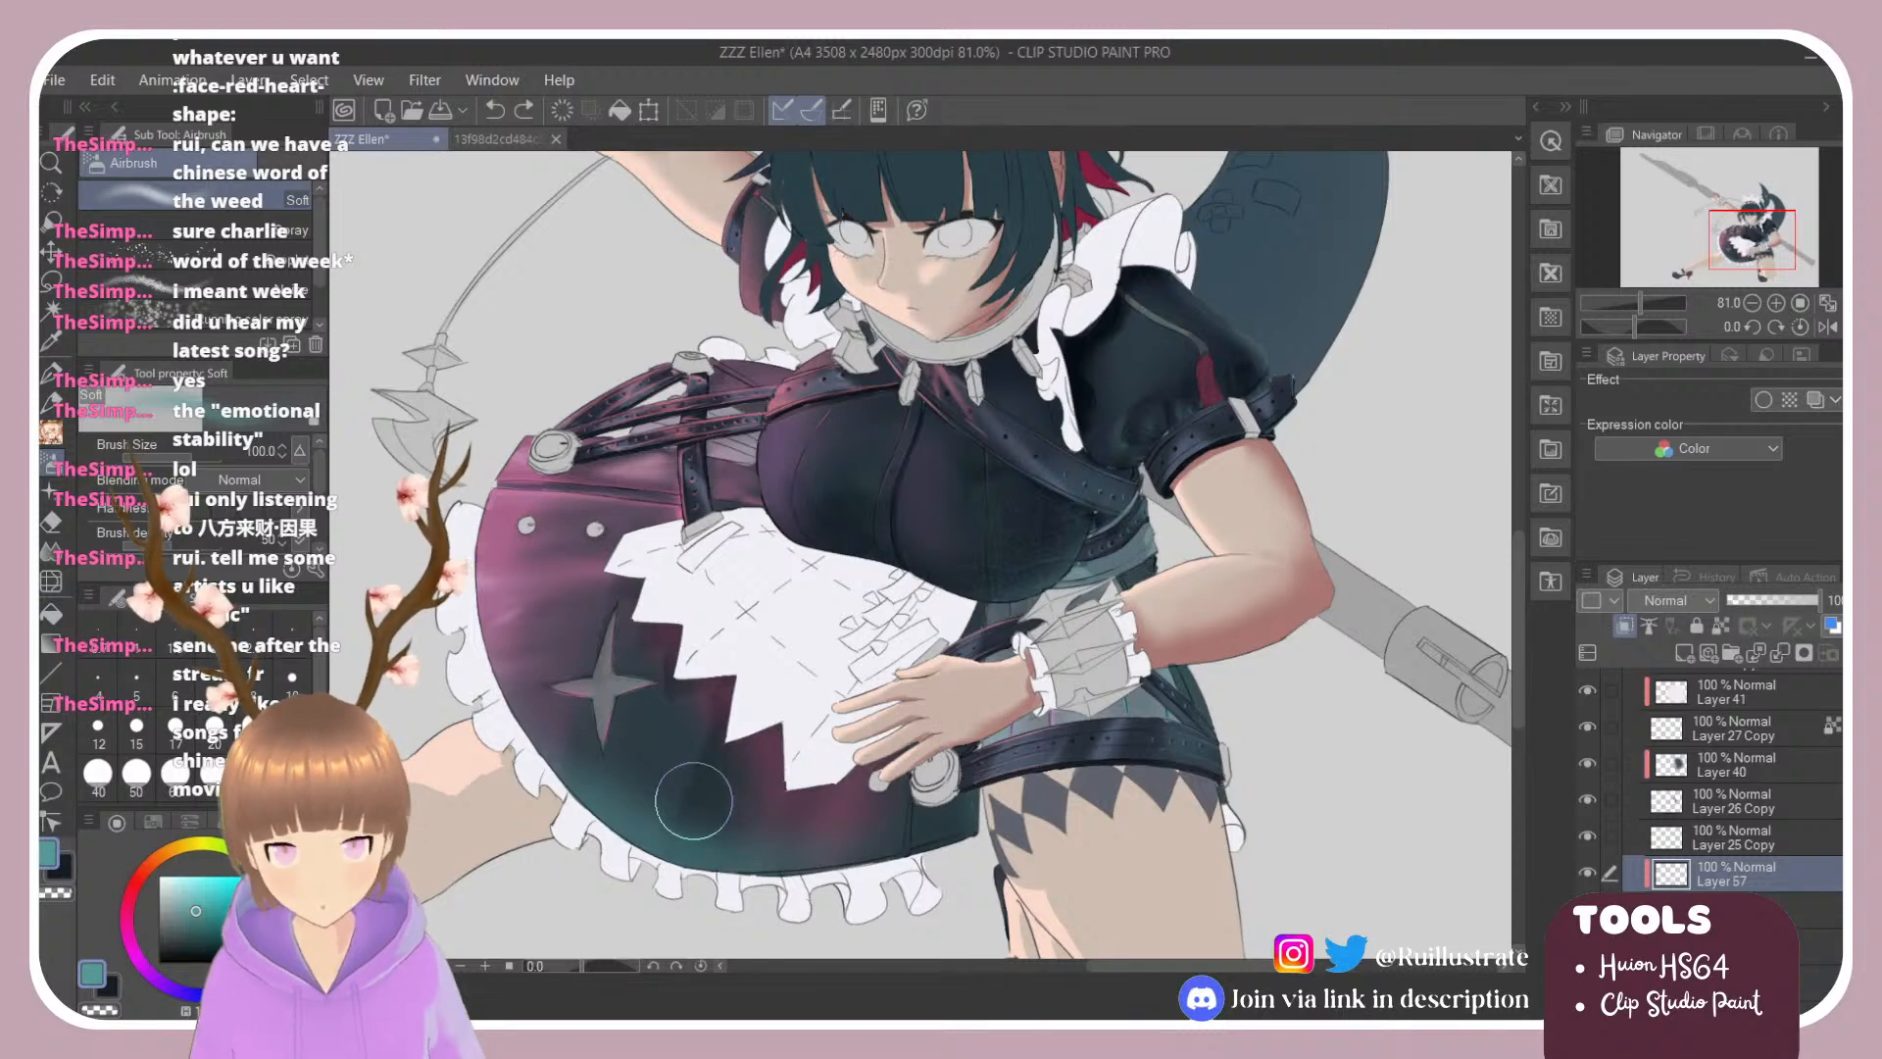
pyautogui.hotkey('ctrl', 'z')
pyautogui.hotkey('ctrl', 'z')
pyautogui.hotkey('ctrl', 'z')
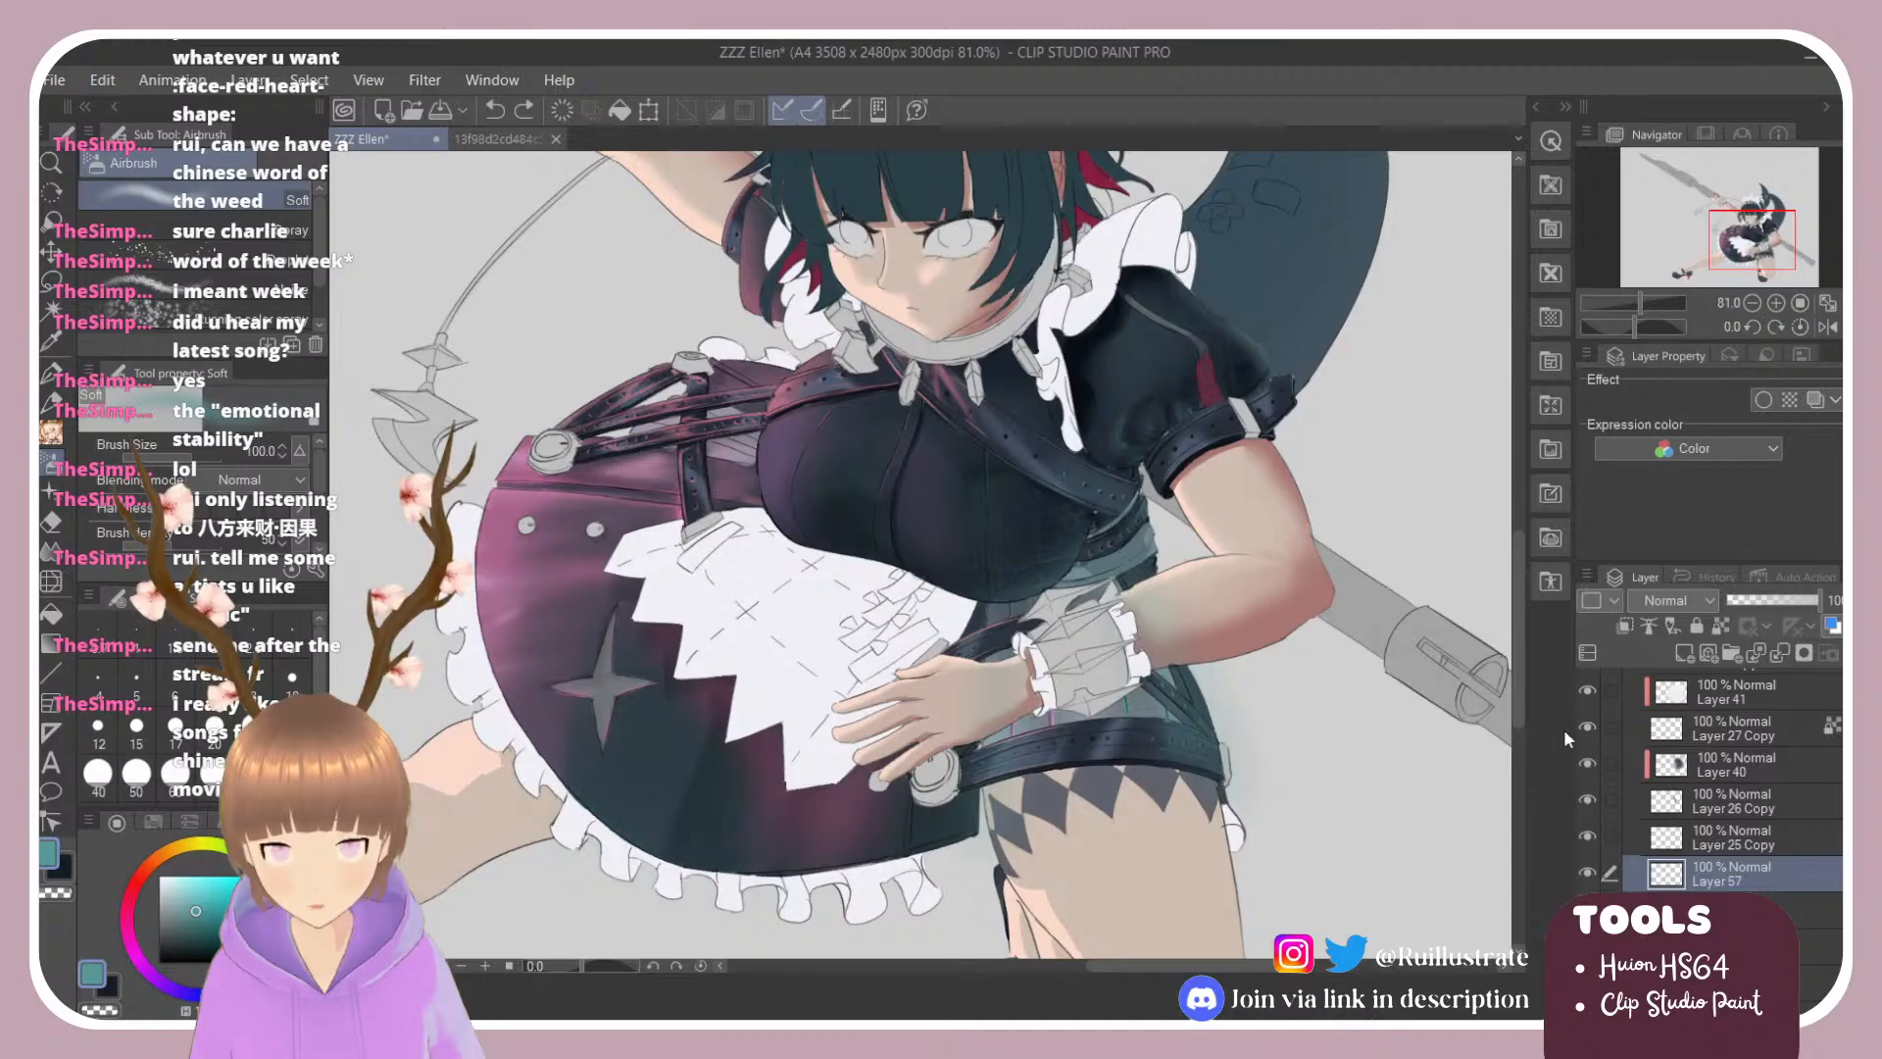
# Step: Clip Layer 57 to the layer below and airbrush a soft teal glow along the skirt's lower edge
pyautogui.click(1624, 625)
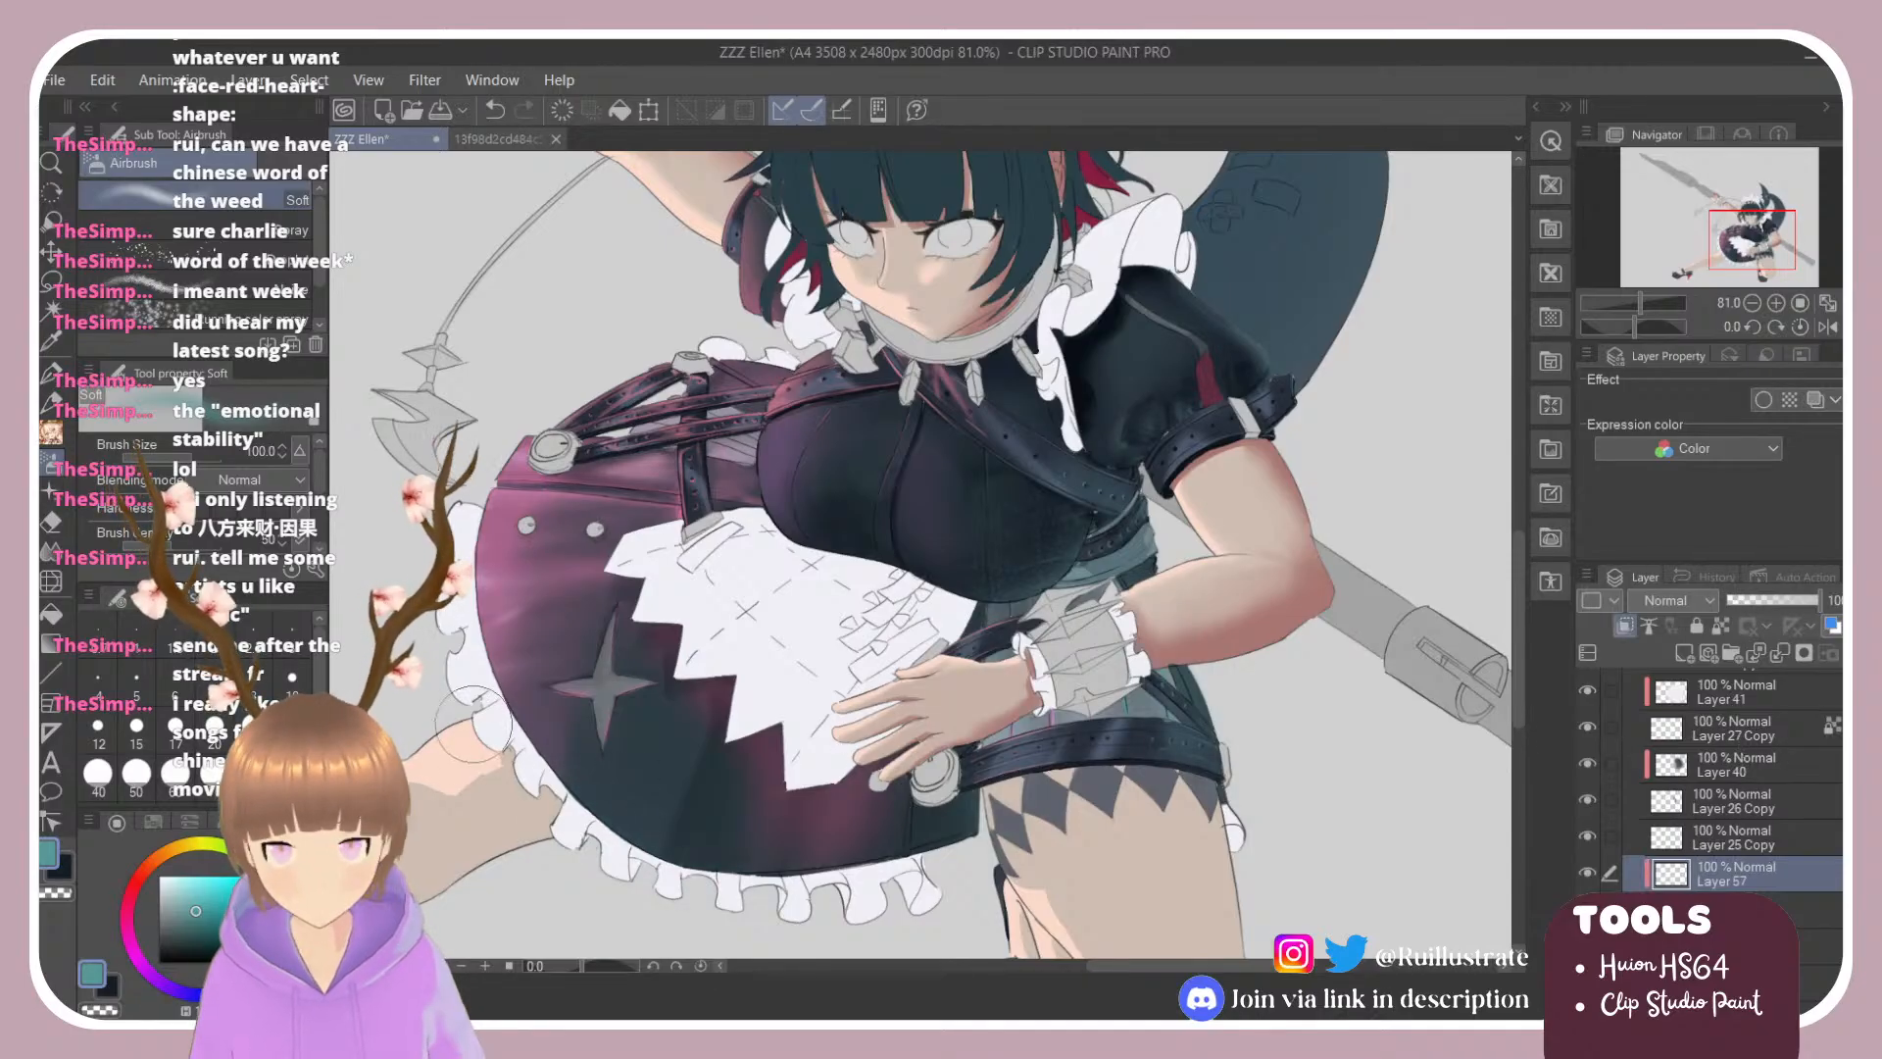
pyautogui.moveTo(568, 812); pyautogui.dragTo(1062, 795)
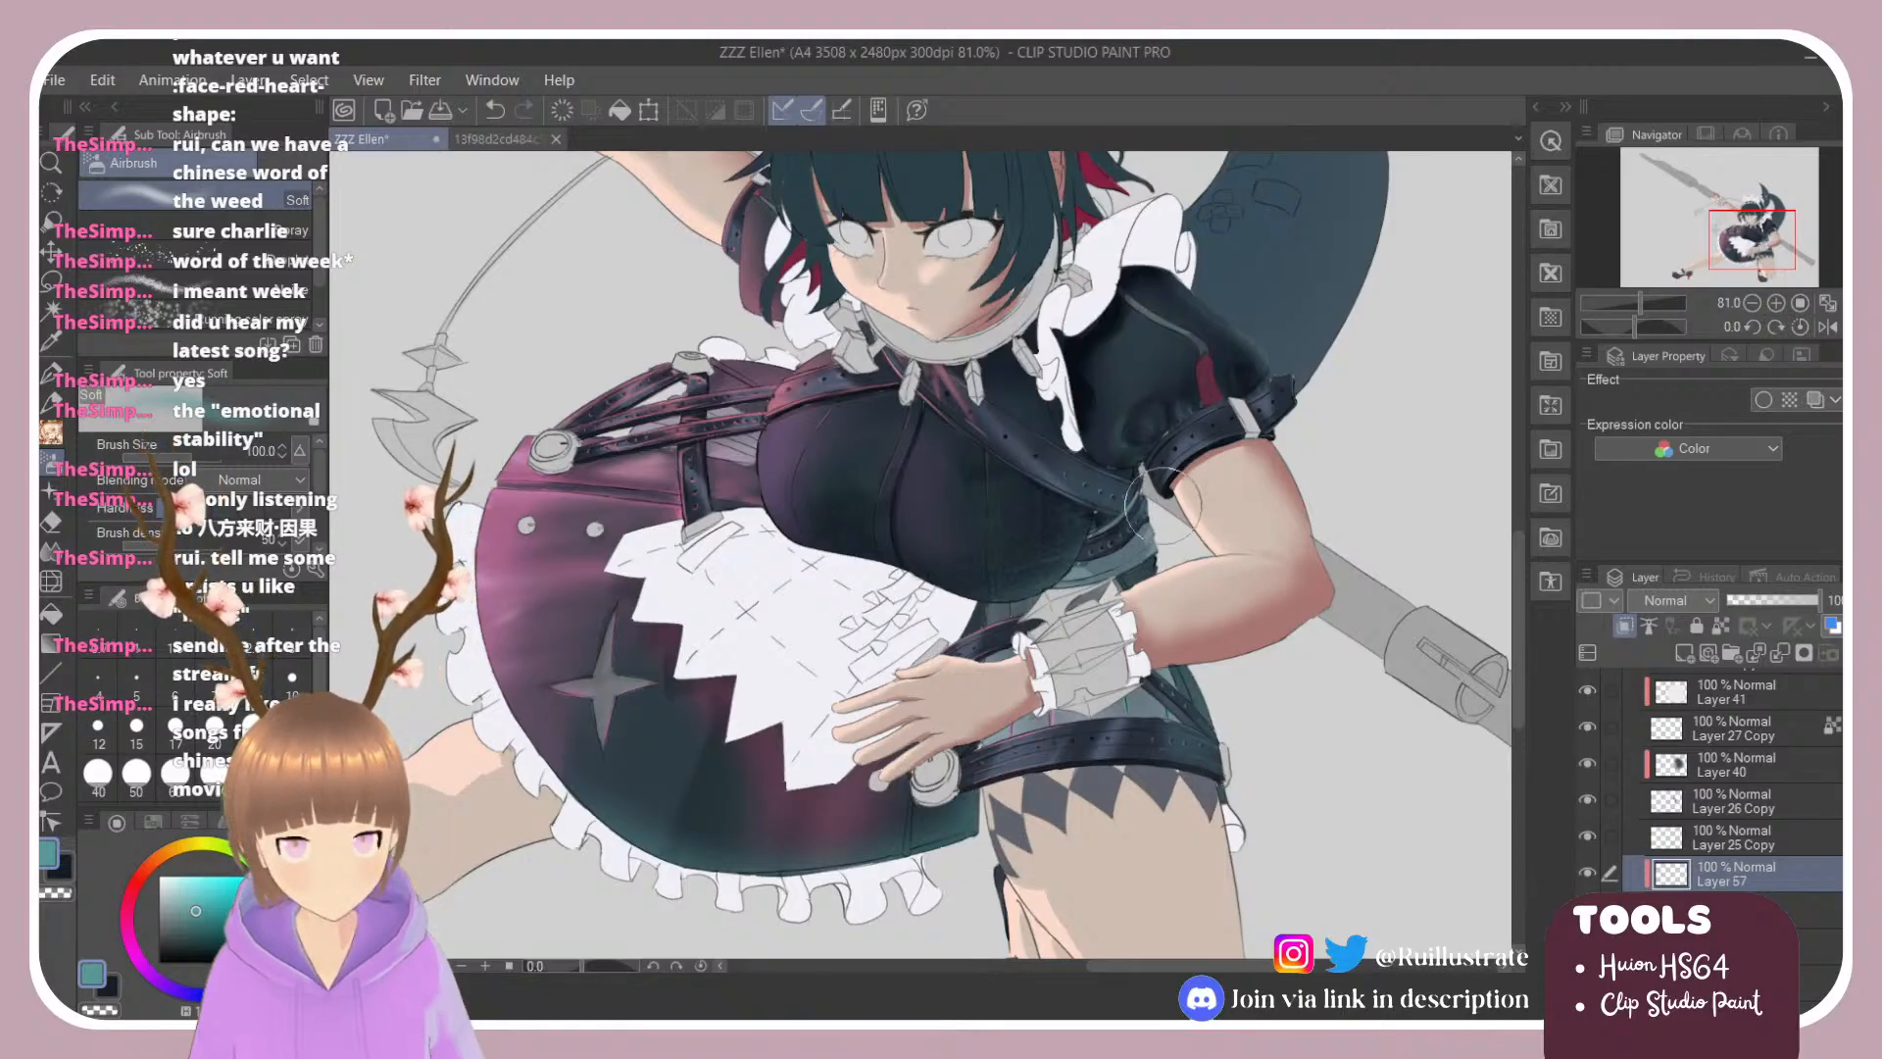
pyautogui.scroll(-2, 1163, 504)
pyautogui.scroll(2, 1214, 555)
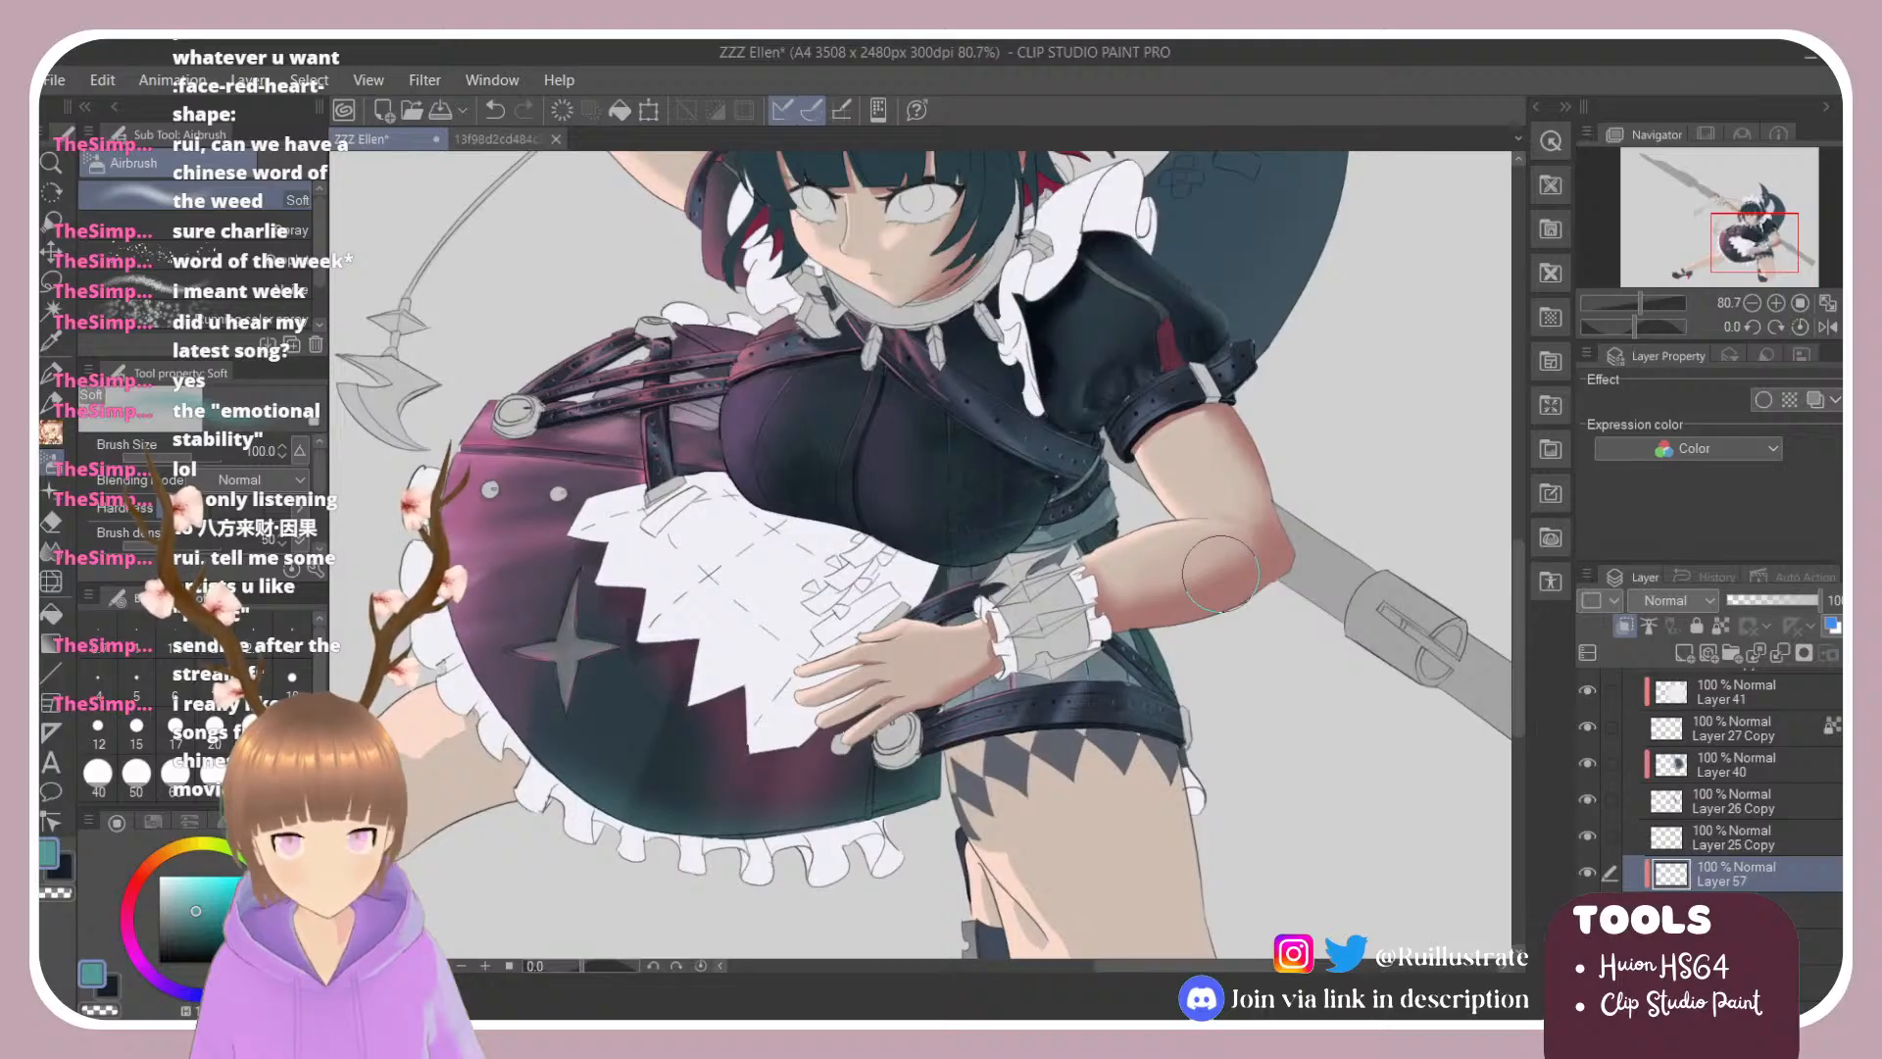
# Step: Soften the teal glow on the lower skirt with an enlarged Soft eraser
pyautogui.press('e')
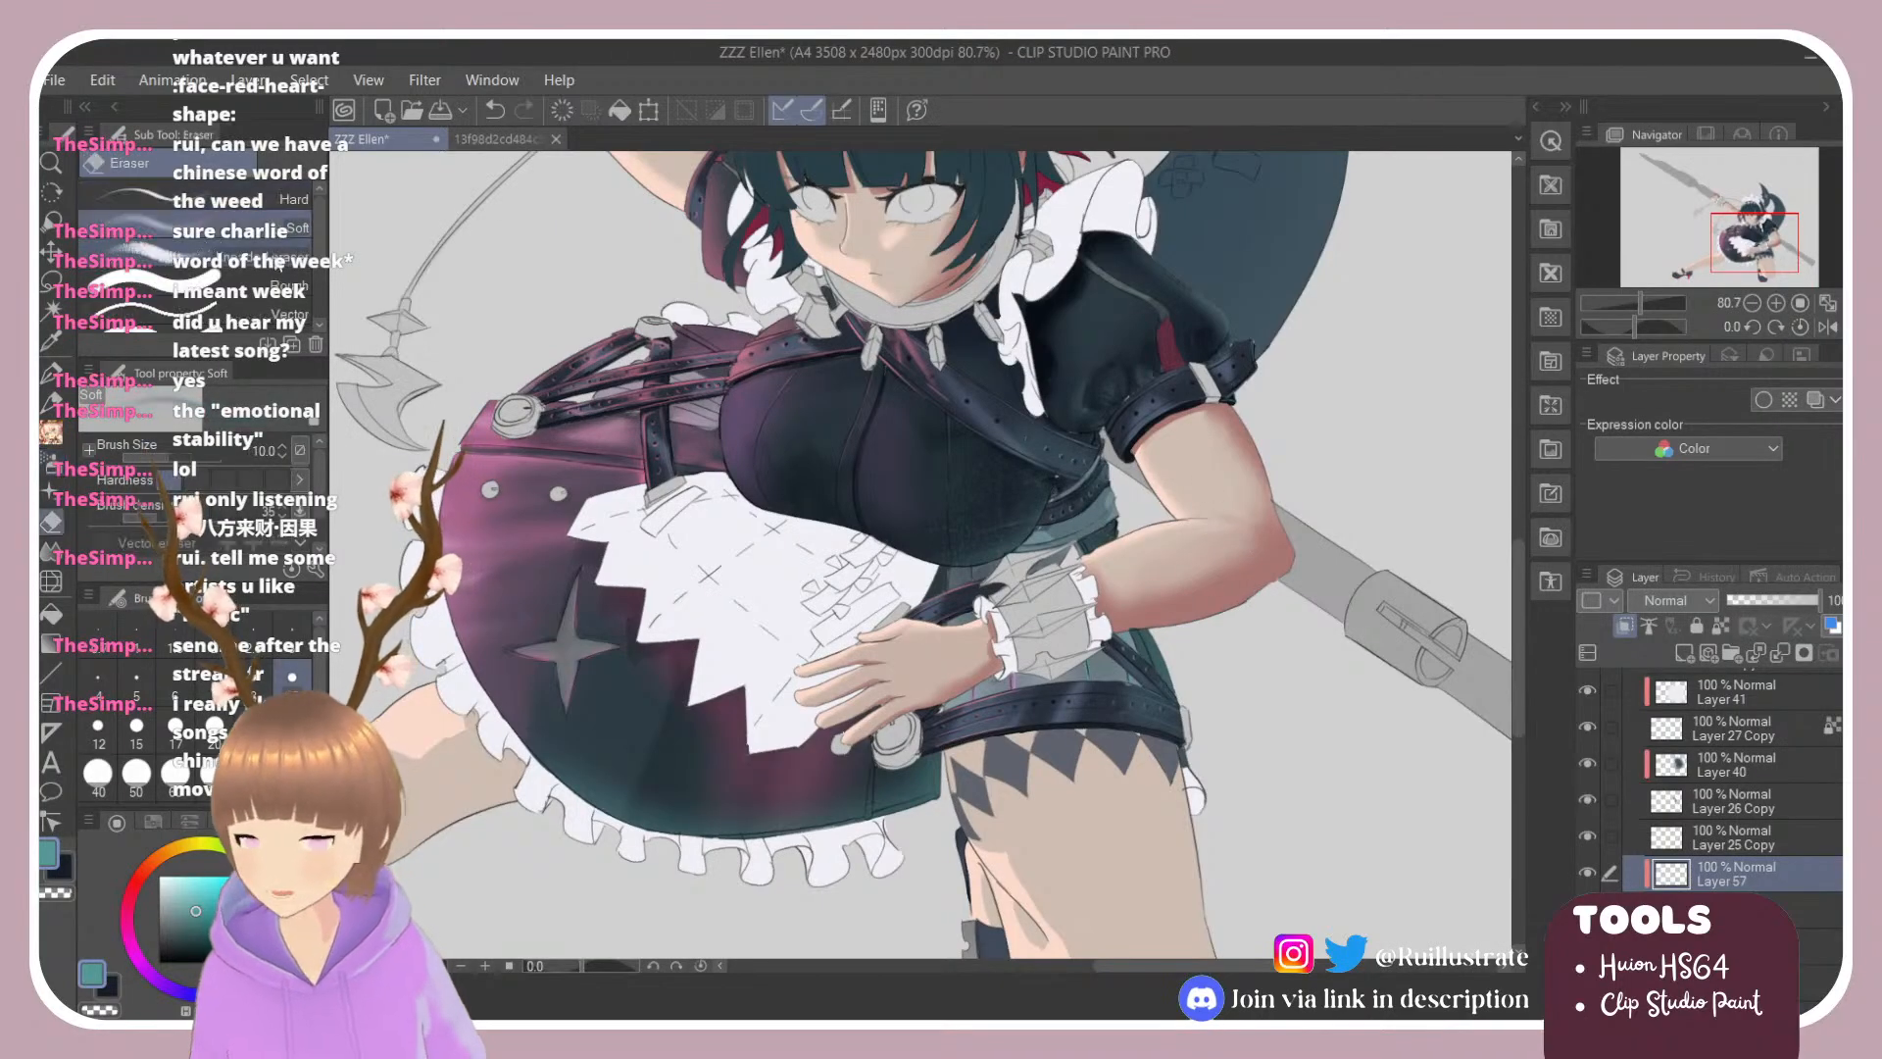
pyautogui.click(277, 236)
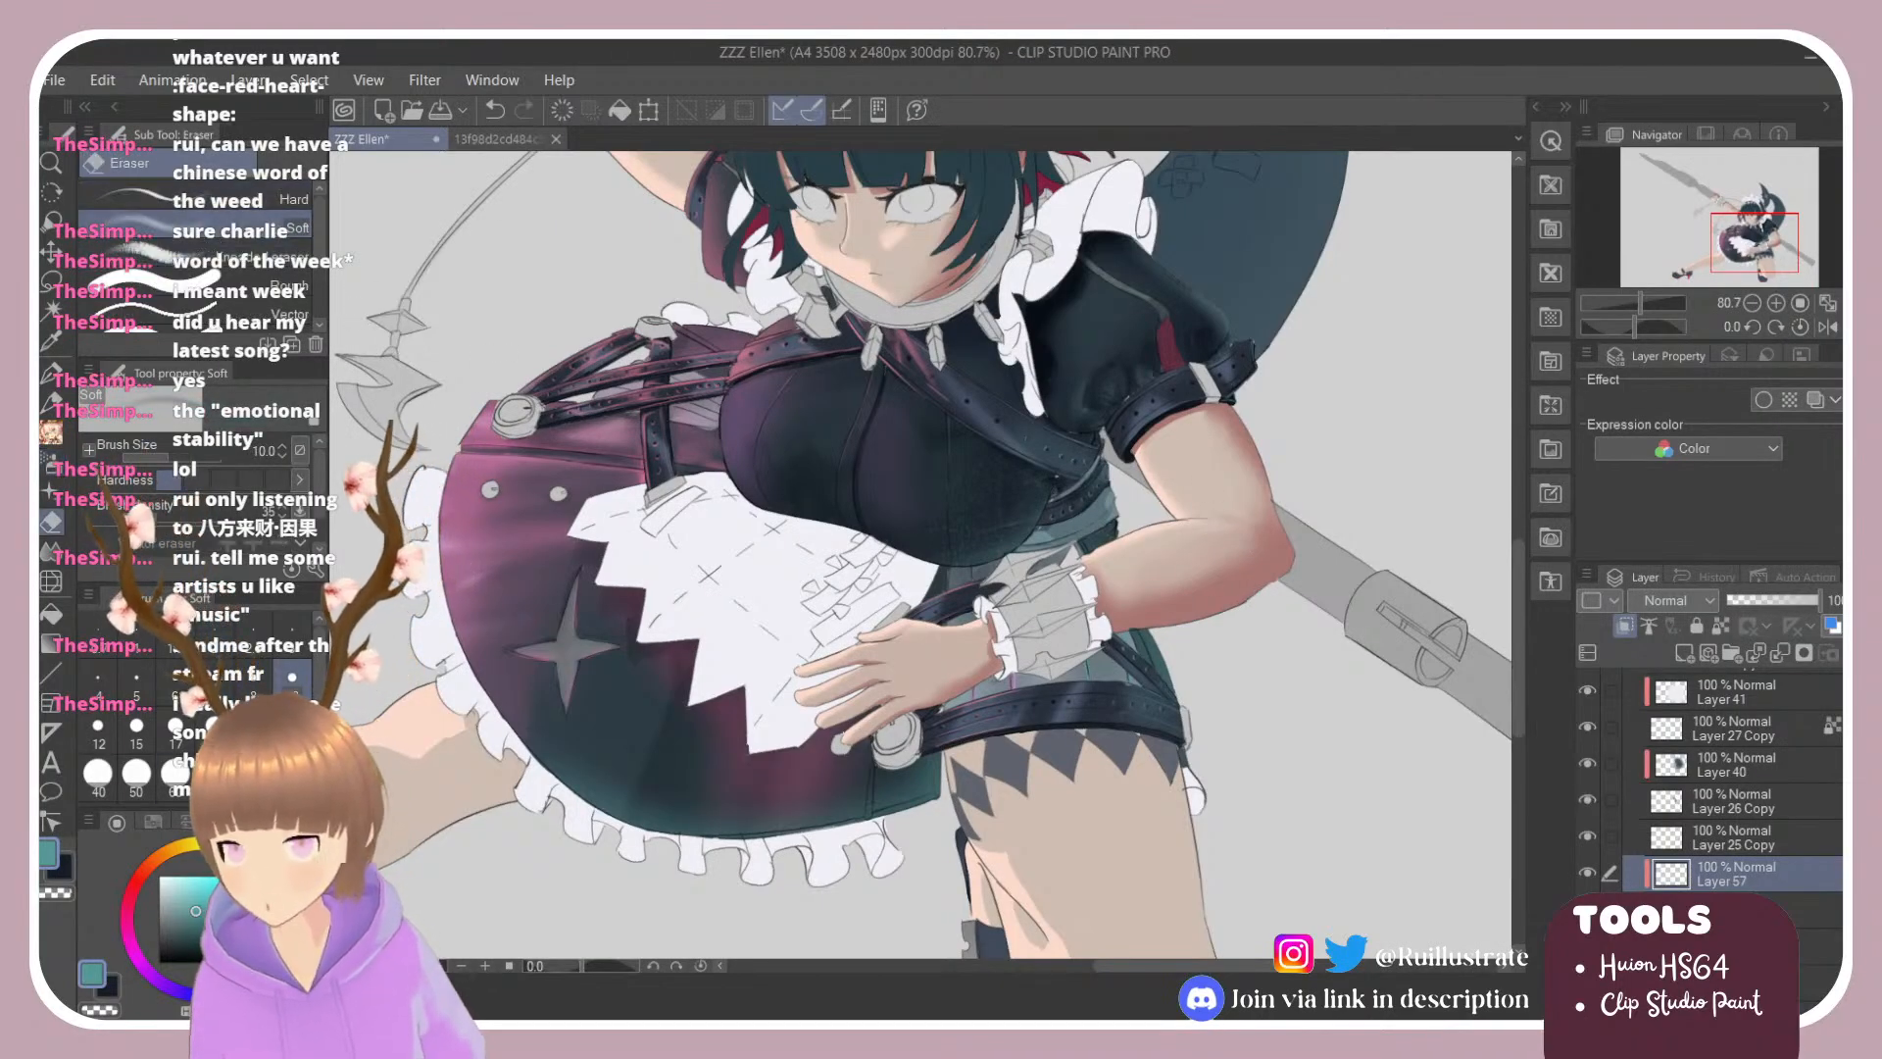
pyautogui.press(']')
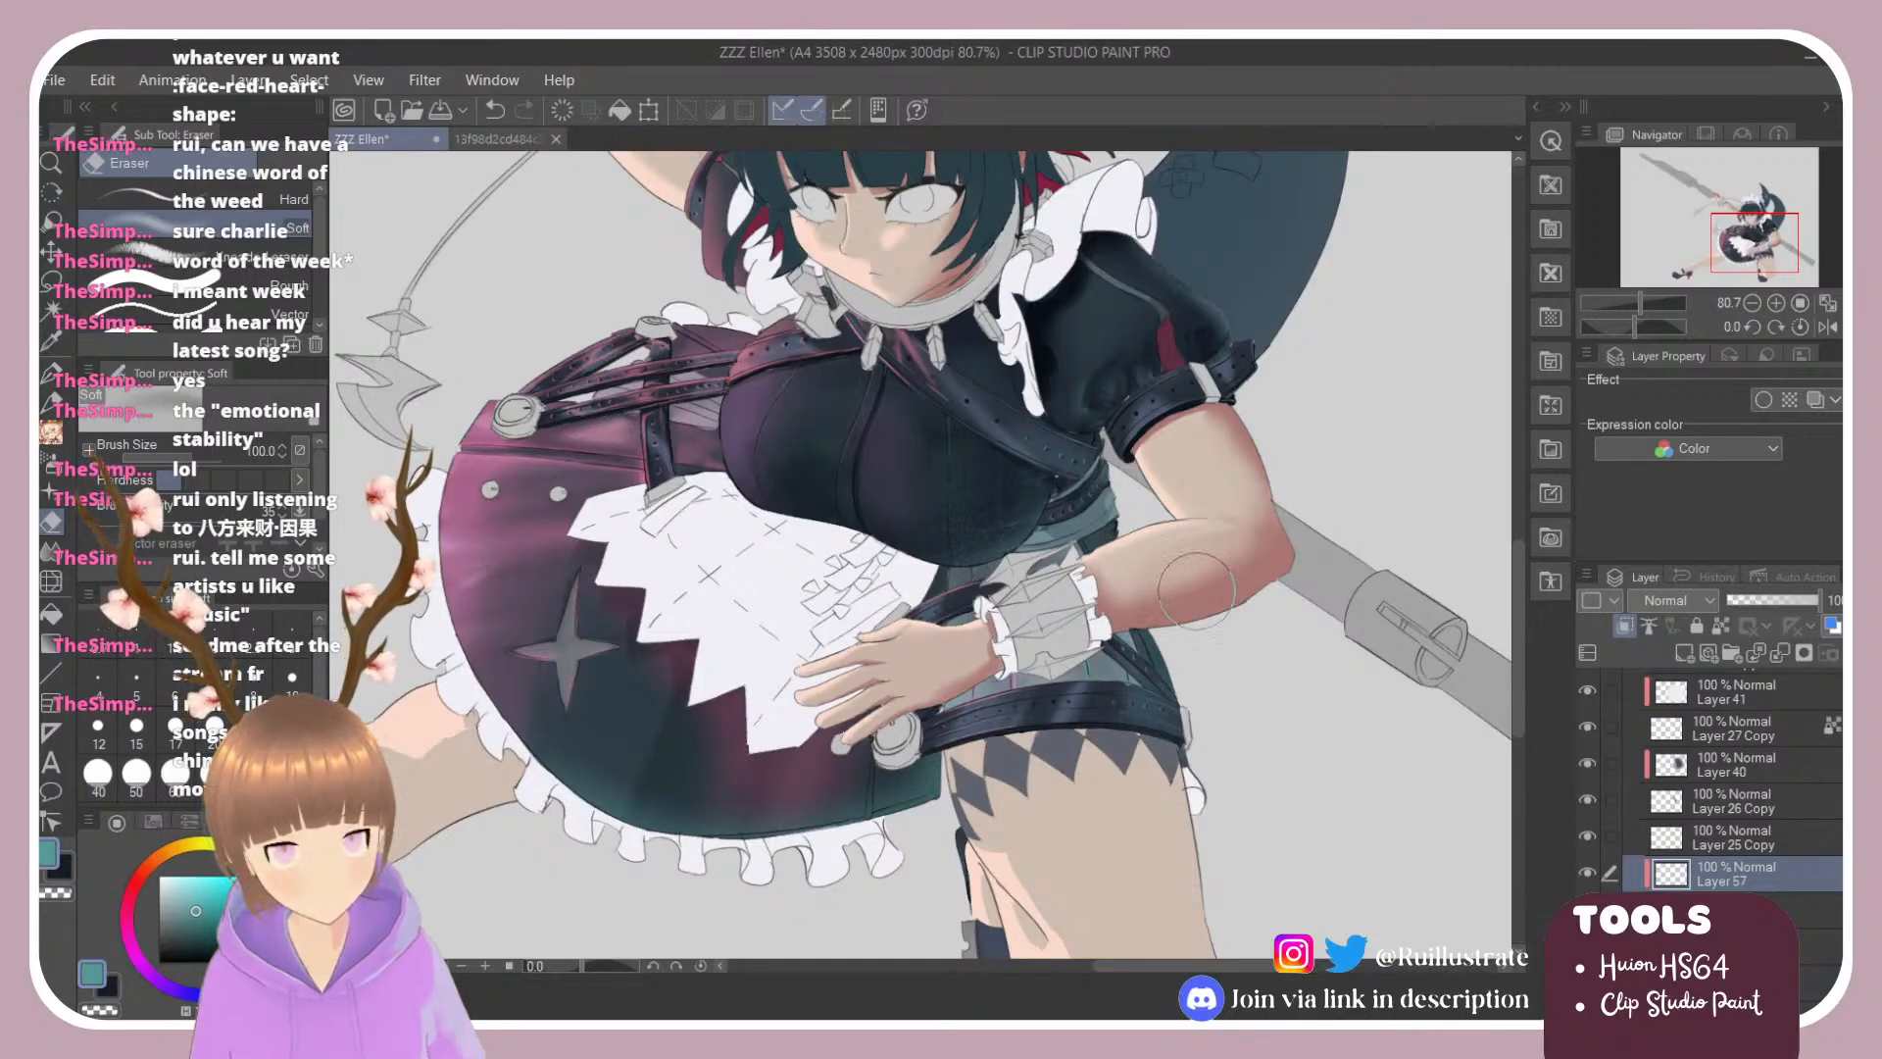
pyautogui.scroll(-4, 1212, 619)
pyautogui.scroll(2, 1215, 638)
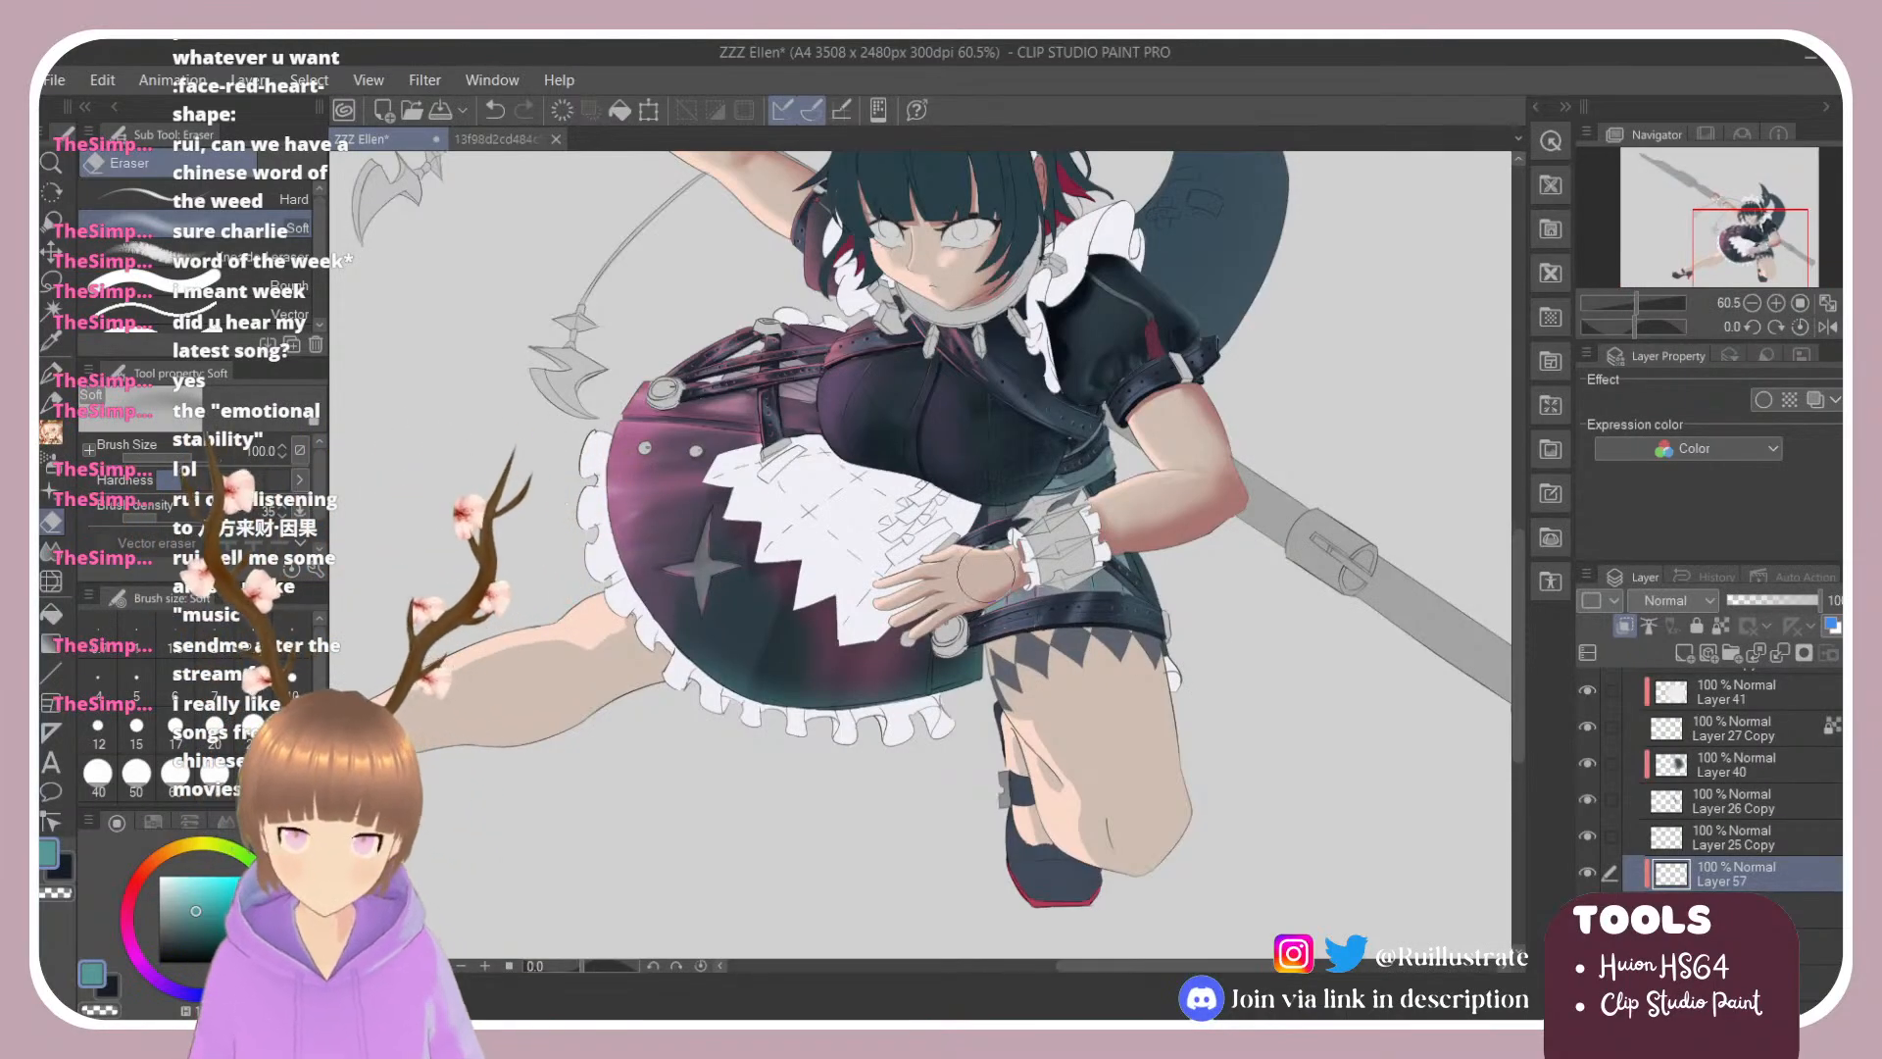
pyautogui.moveTo(769, 563); pyautogui.dragTo(864, 569)
pyautogui.moveTo(1009, 429); pyautogui.dragTo(845, 574)
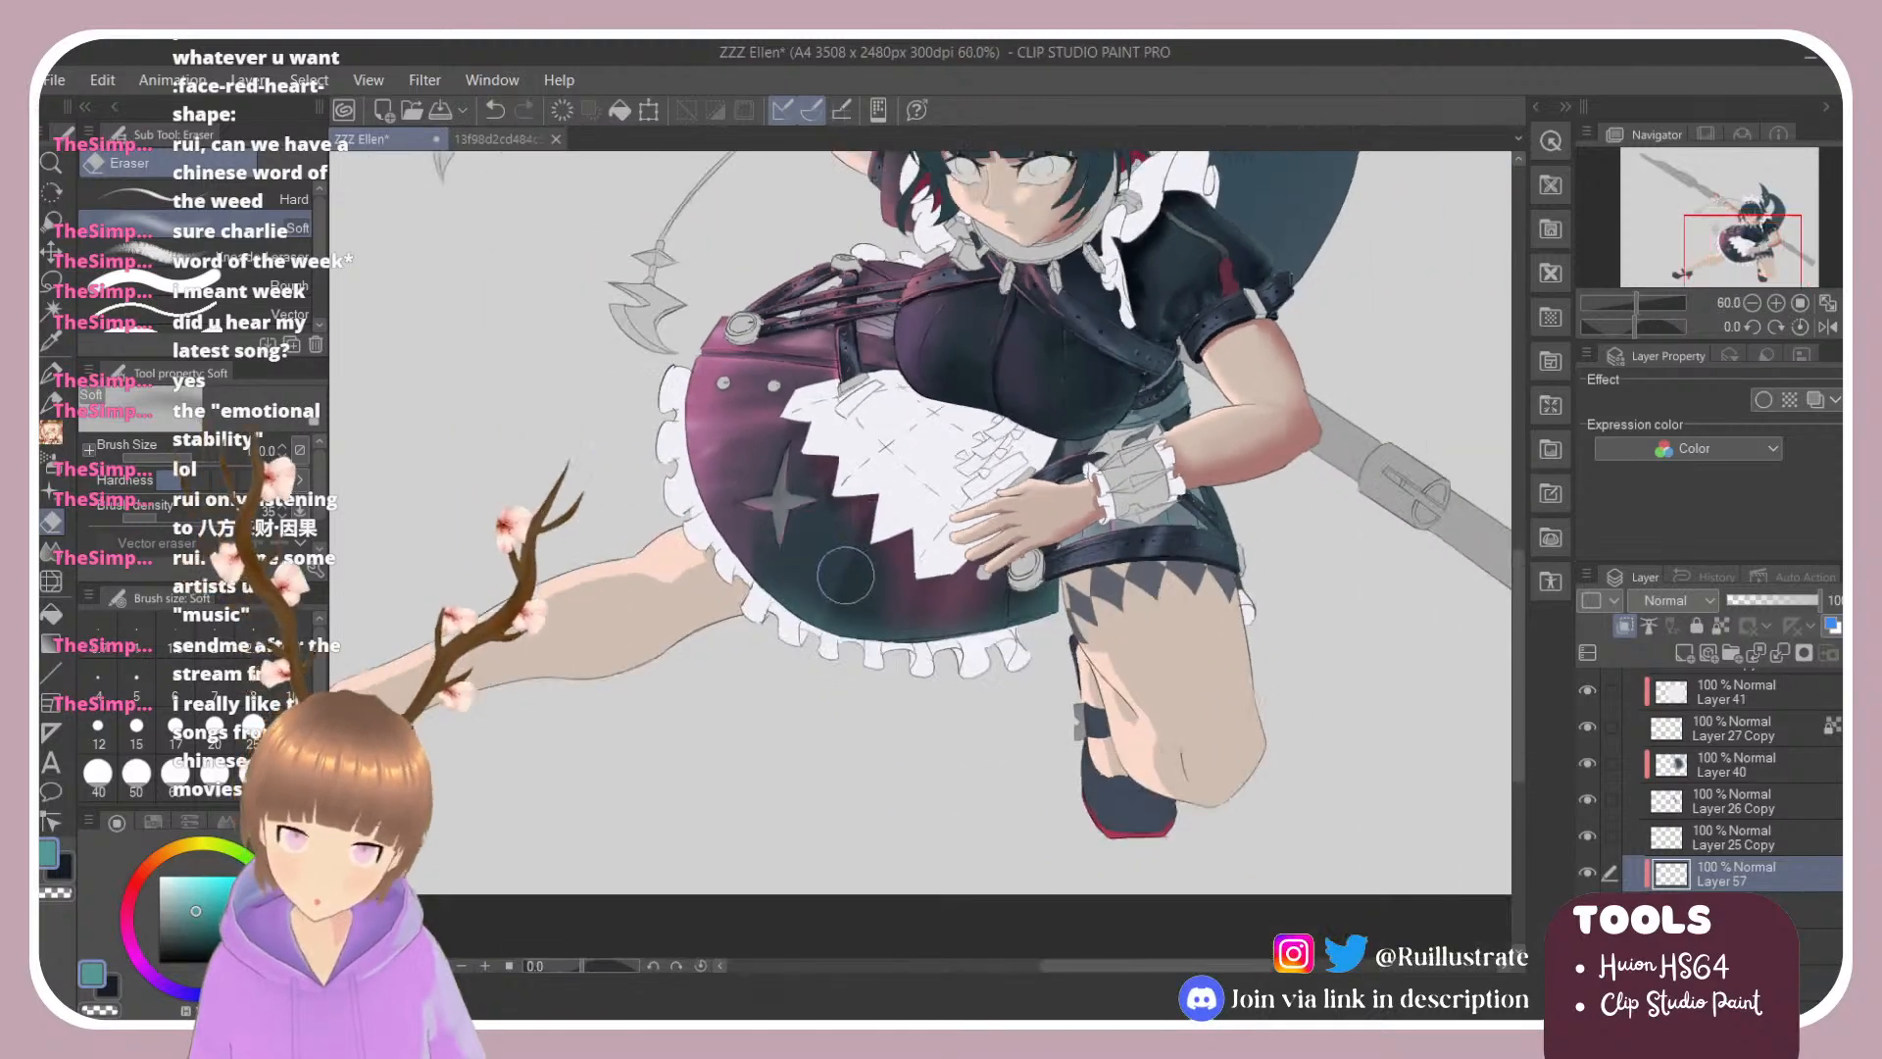
# Step: Rotate the canvas to -39.8 degrees and paint a grey-teal fold band below the apron on the layer under Layer 57
pyautogui.scroll(2, 845, 575)
pyautogui.moveTo(1069, 185)
pyautogui.mouseDown()
pyautogui.moveTo(907, 162)
pyautogui.moveTo(799, 176)
pyautogui.mouseUp()
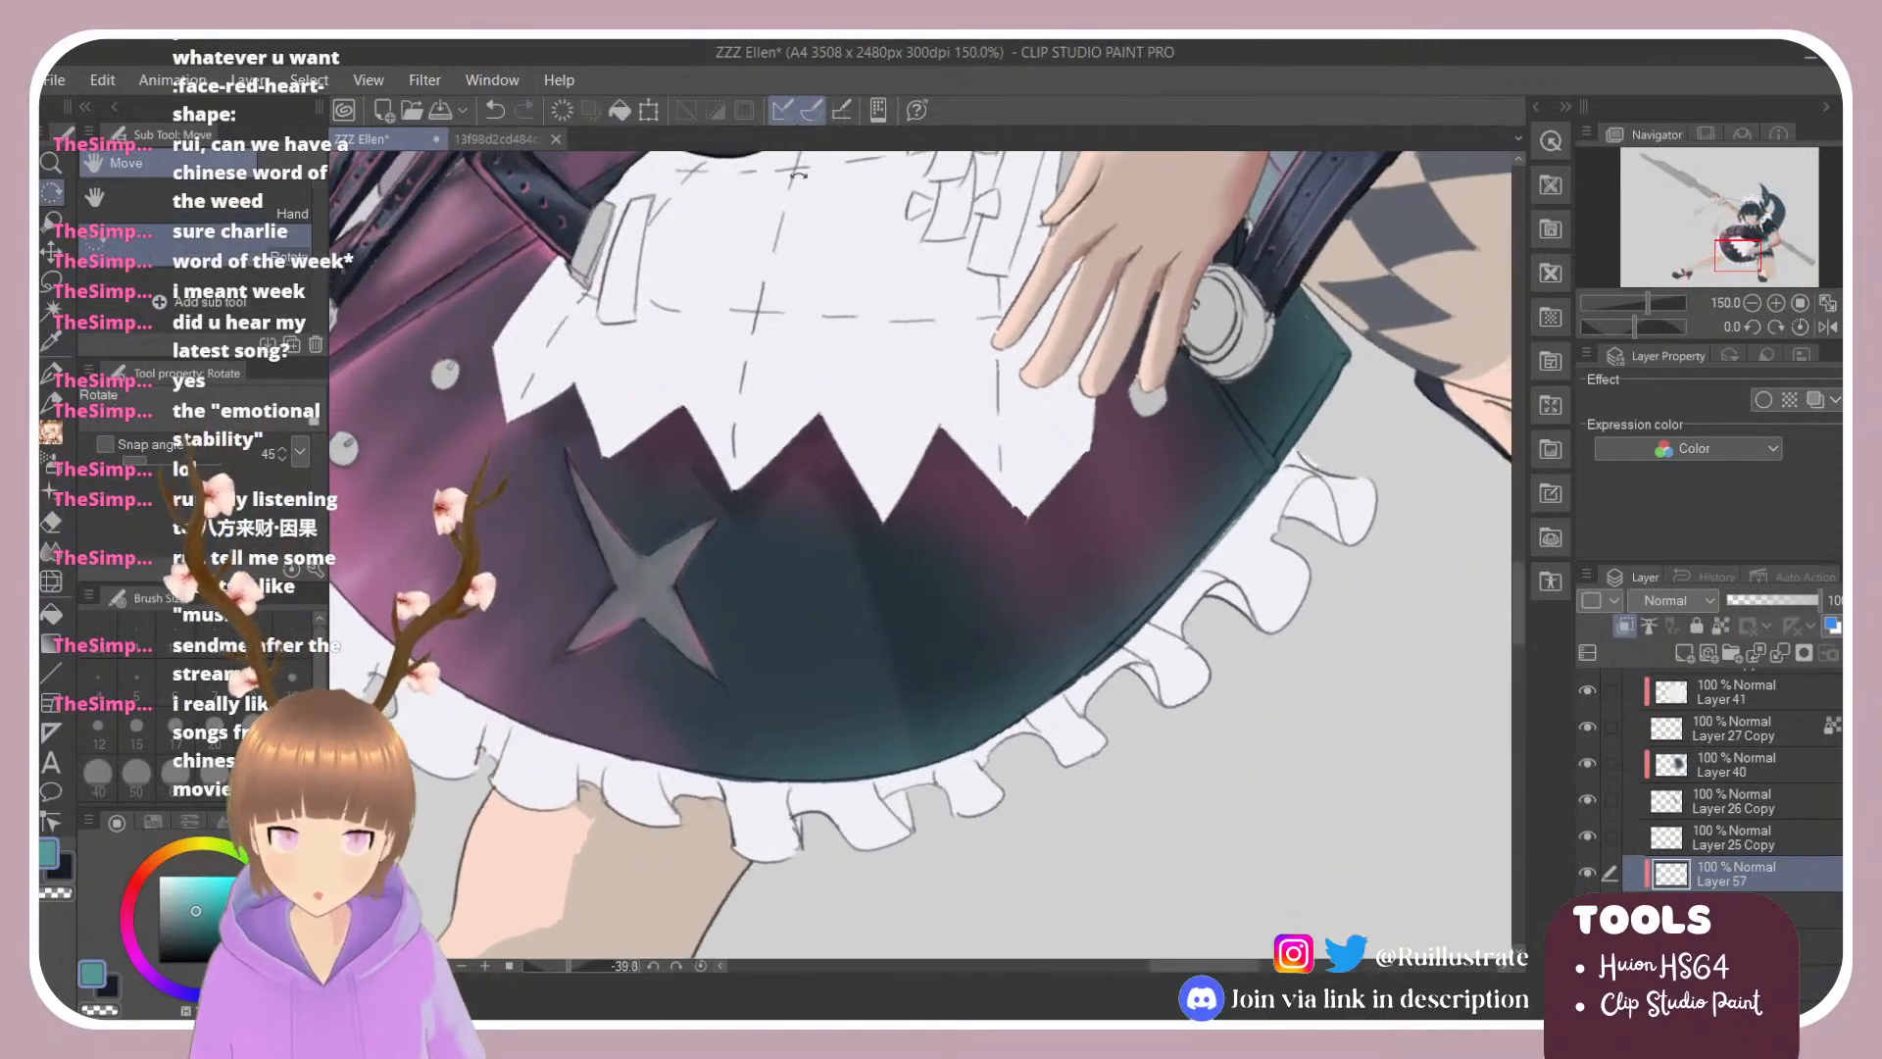
pyautogui.click(1732, 910)
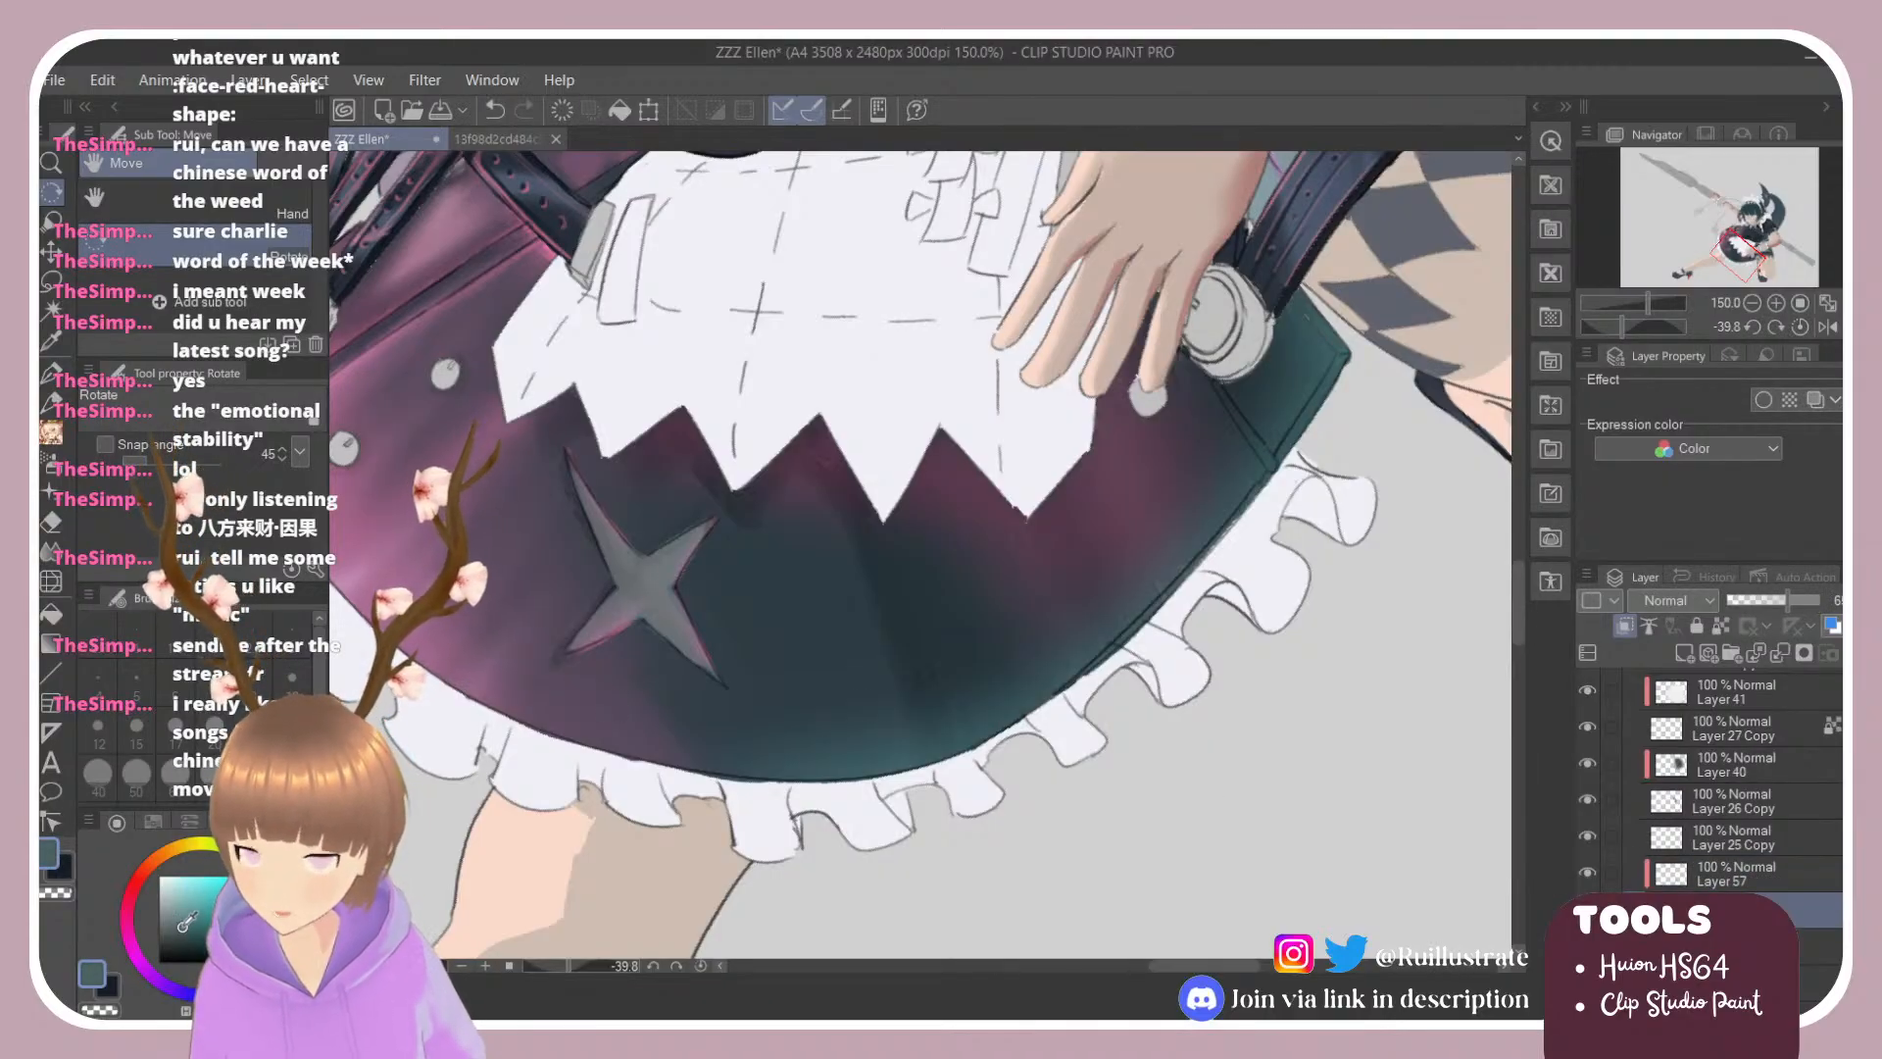
pyautogui.press('b')
pyautogui.moveTo(834, 497)
pyautogui.mouseDown()
pyautogui.moveTo(863, 719)
pyautogui.moveTo(832, 447)
pyautogui.moveTo(897, 816)
pyautogui.moveTo(879, 782)
pyautogui.moveTo(911, 784)
pyautogui.mouseUp()
pyautogui.hotkey('ctrl', 'z')
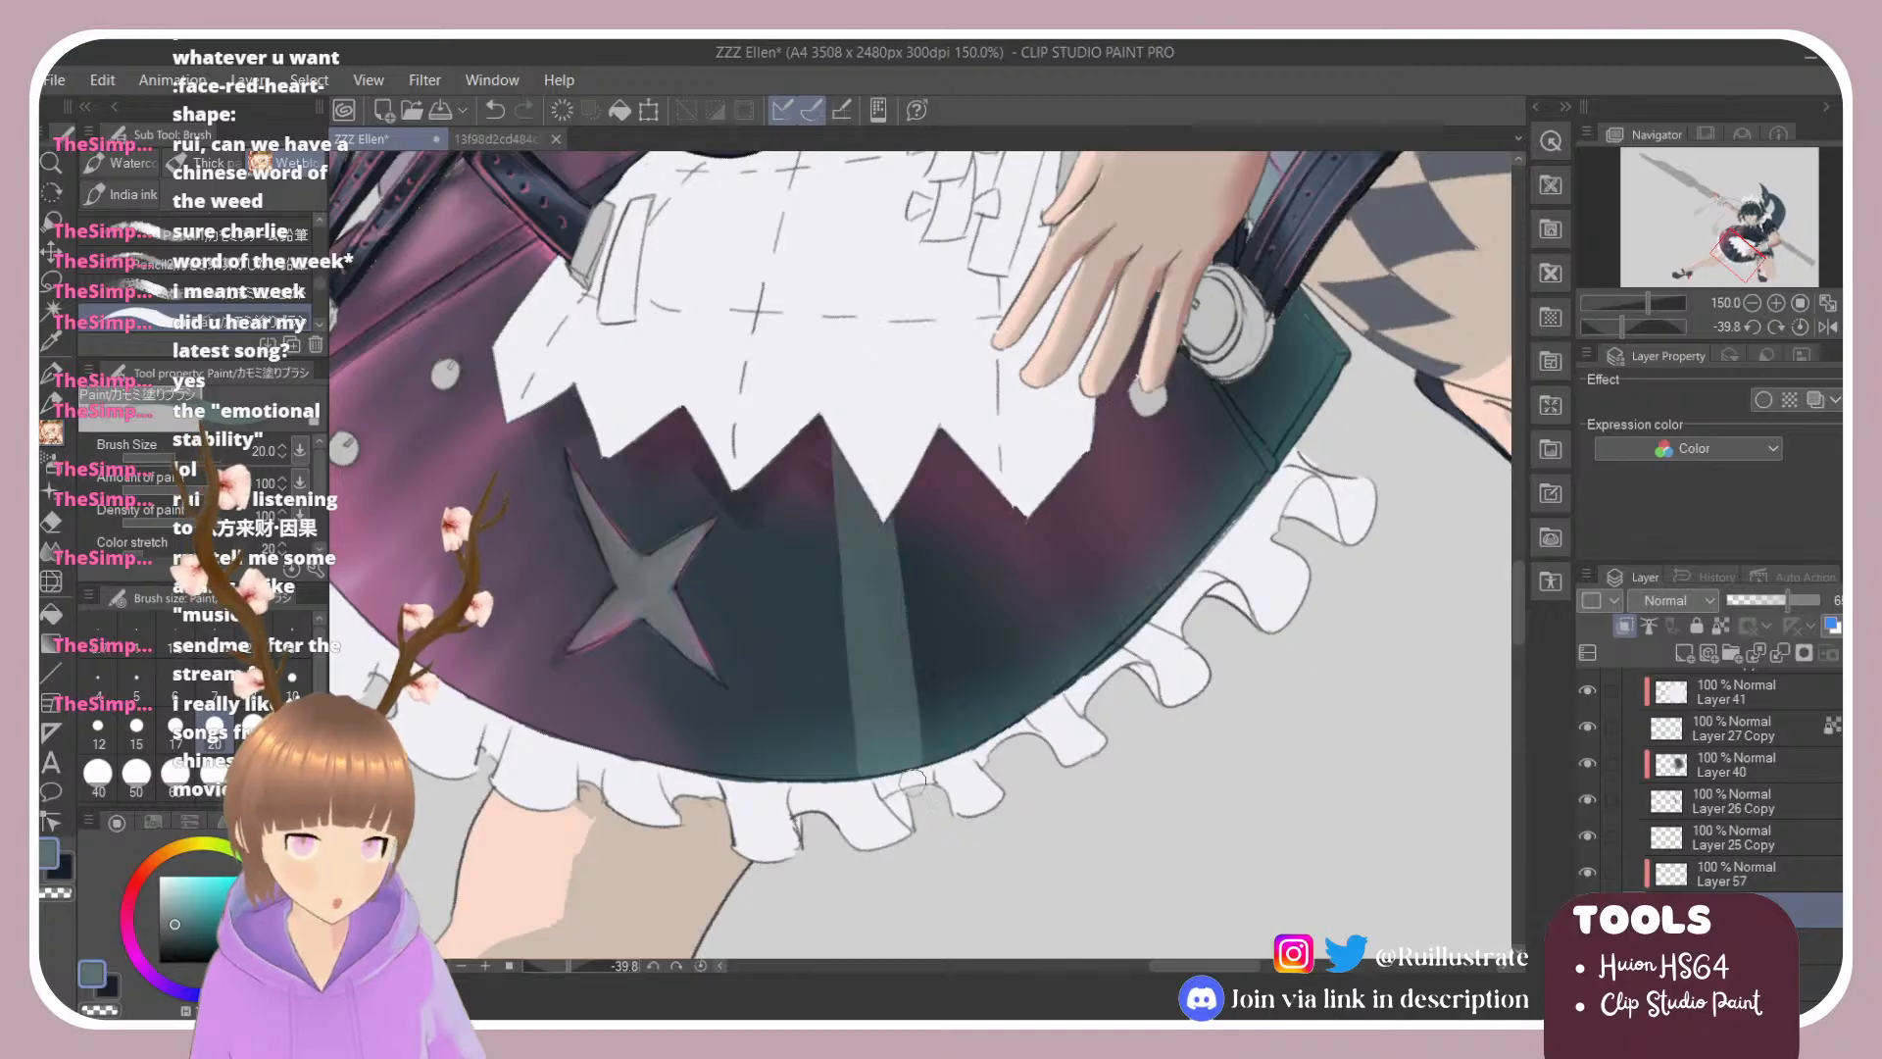
# Step: Blend the grey-teal fold band into the dark skirt with the Blender at size 20, feathering both sides
pyautogui.moveTo(316, 284); pyautogui.dragTo(317, 295)
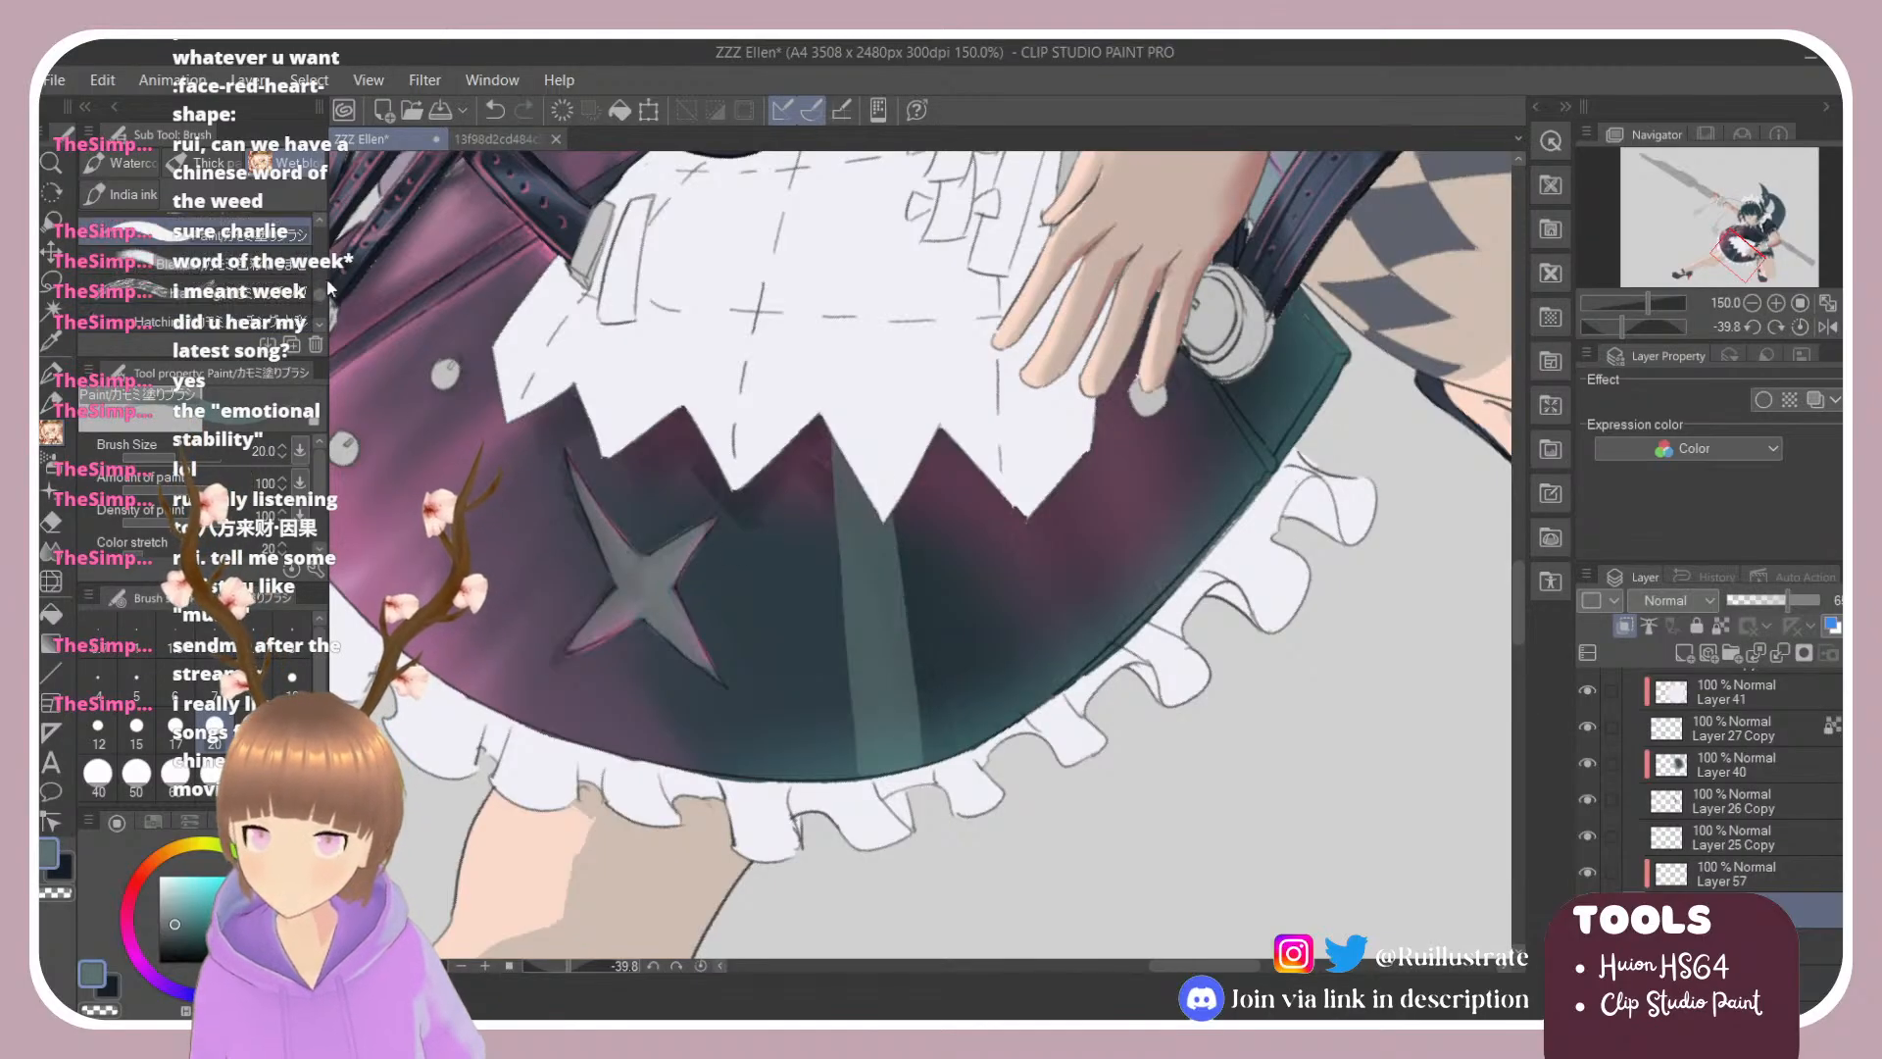
pyautogui.click(273, 290)
pyautogui.click(249, 263)
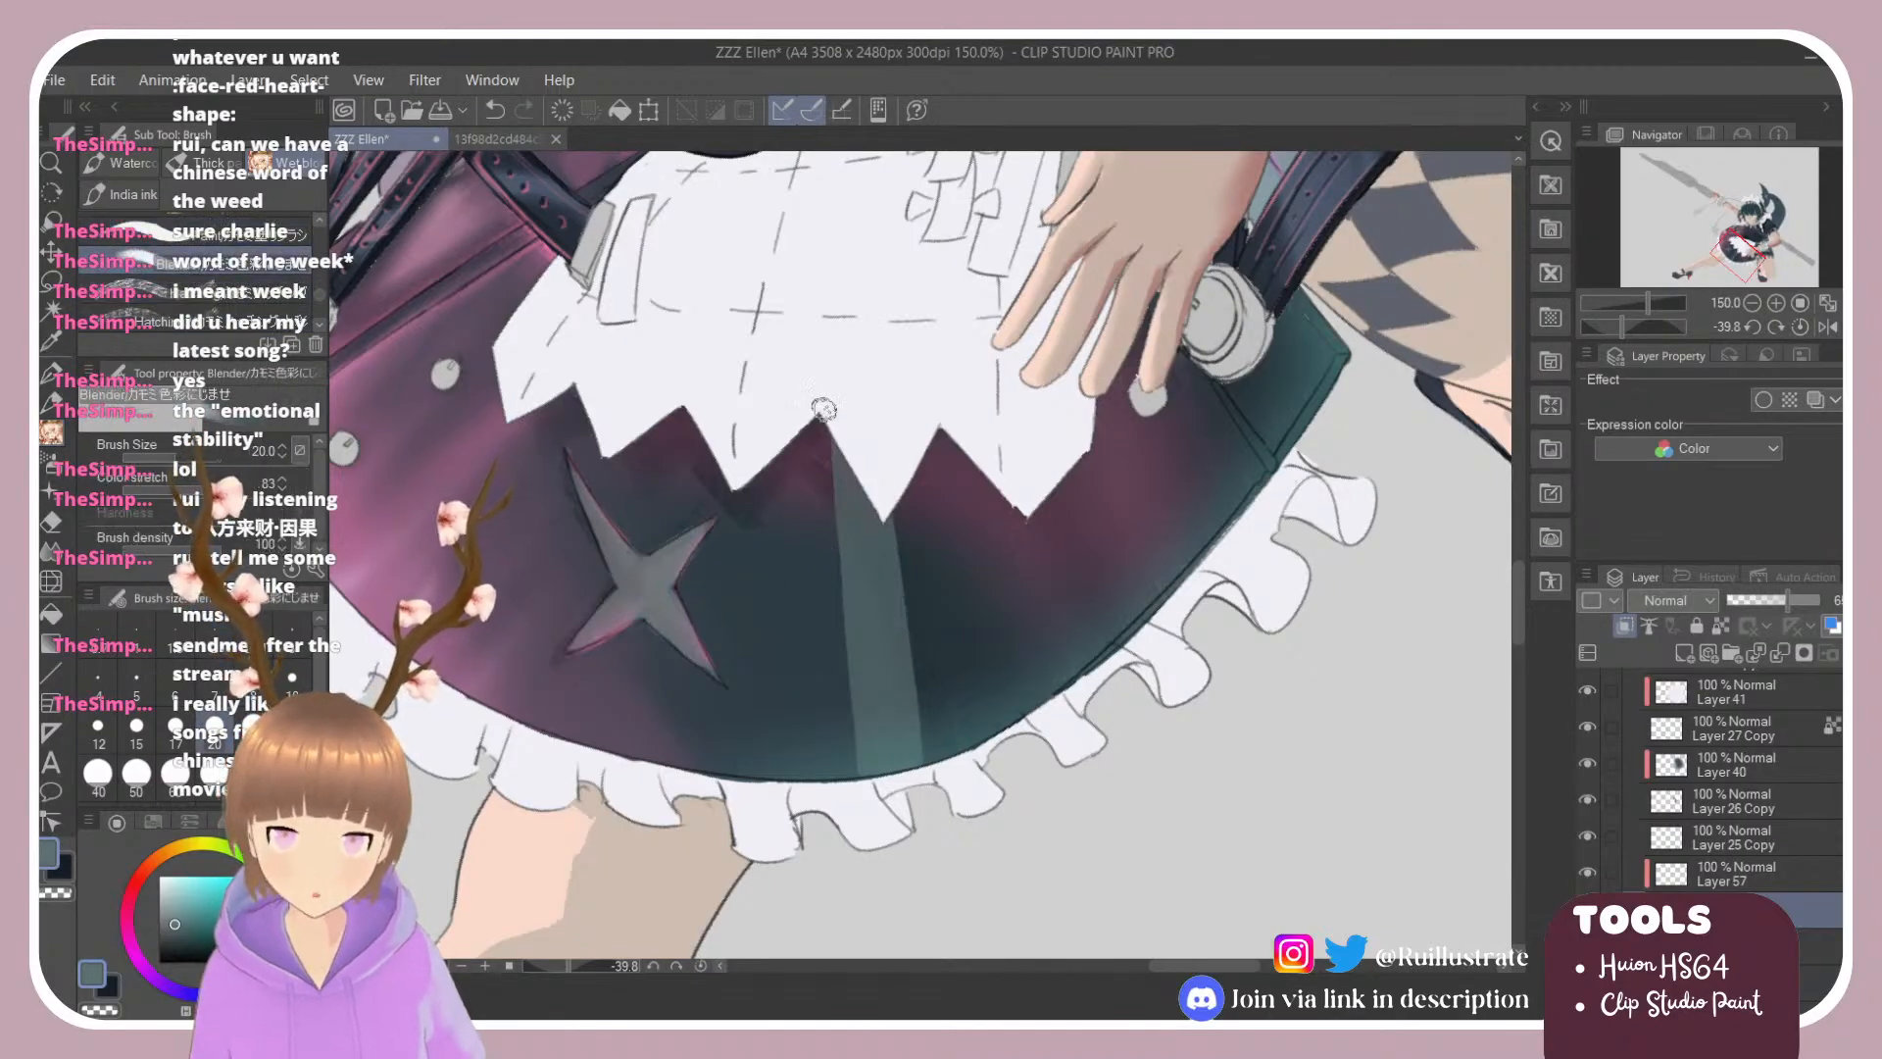
pyautogui.moveTo(823, 409); pyautogui.dragTo(854, 769)
pyautogui.moveTo(883, 467); pyautogui.dragTo(923, 760)
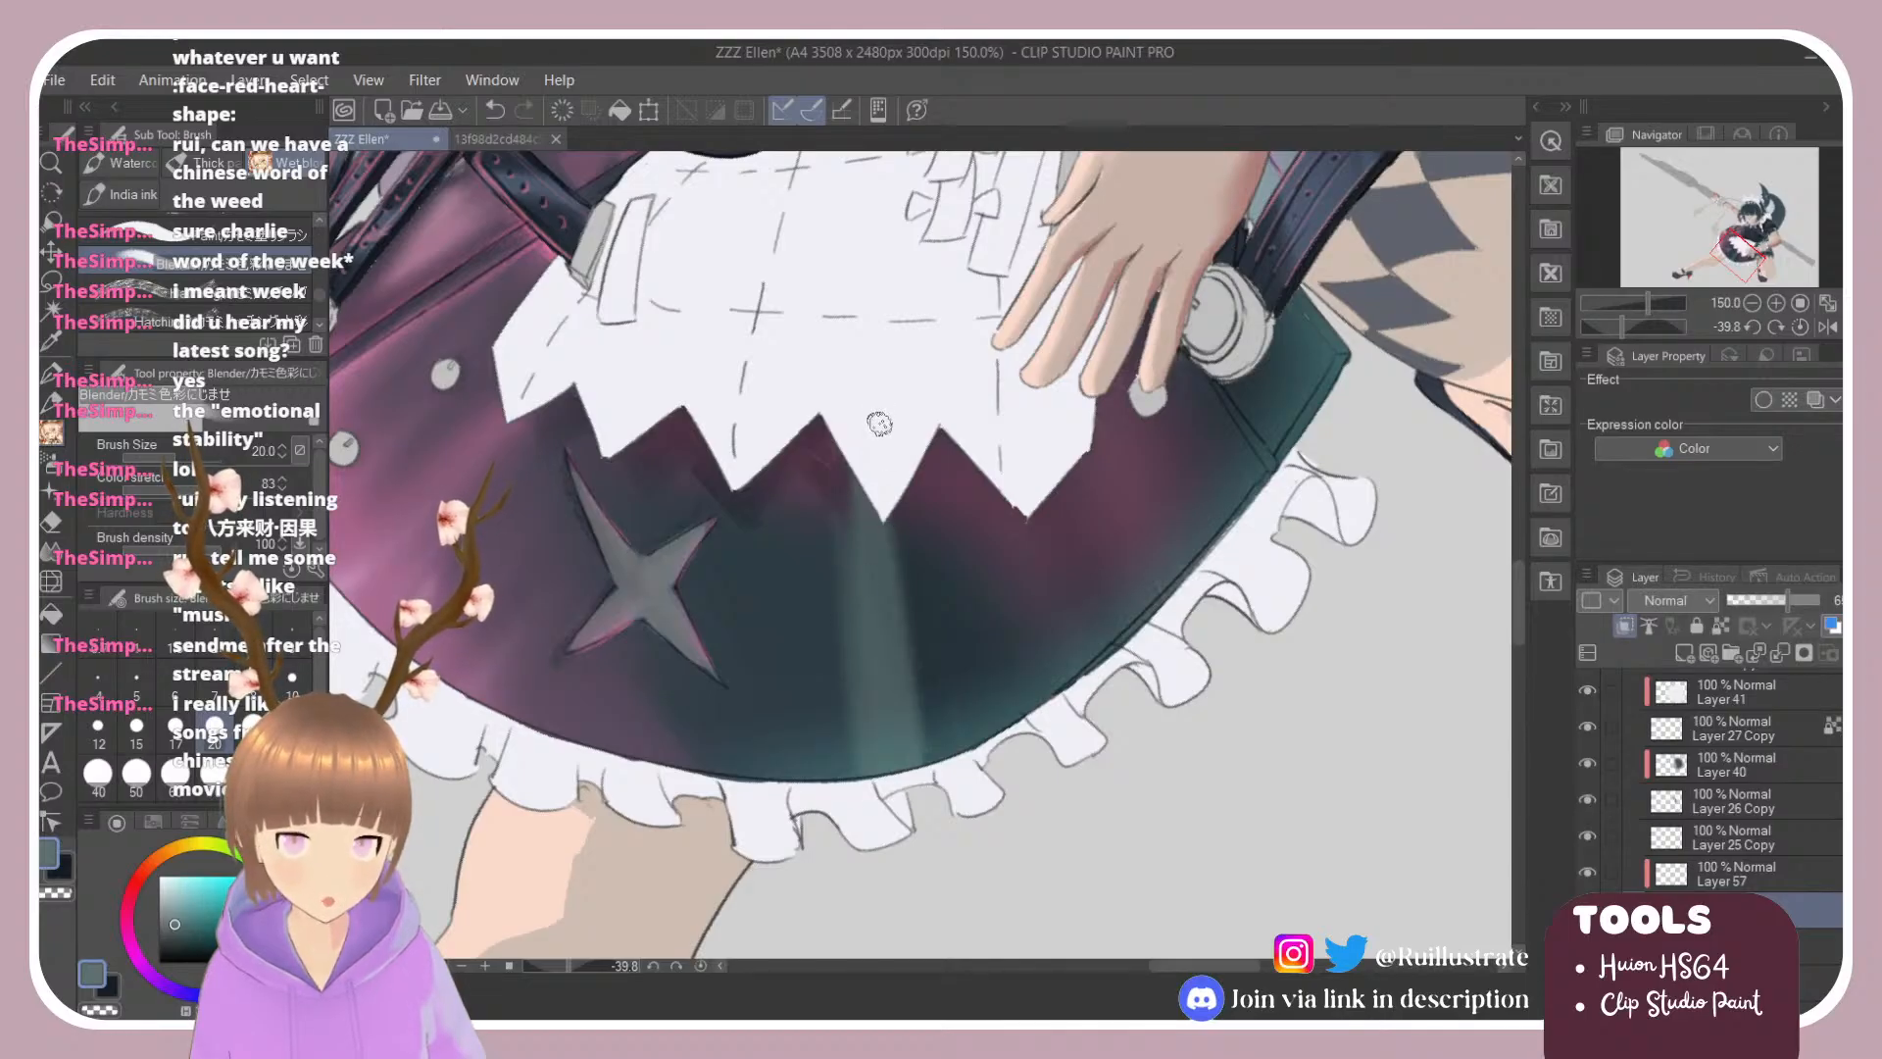
pyautogui.moveTo(879, 424); pyautogui.dragTo(891, 611)
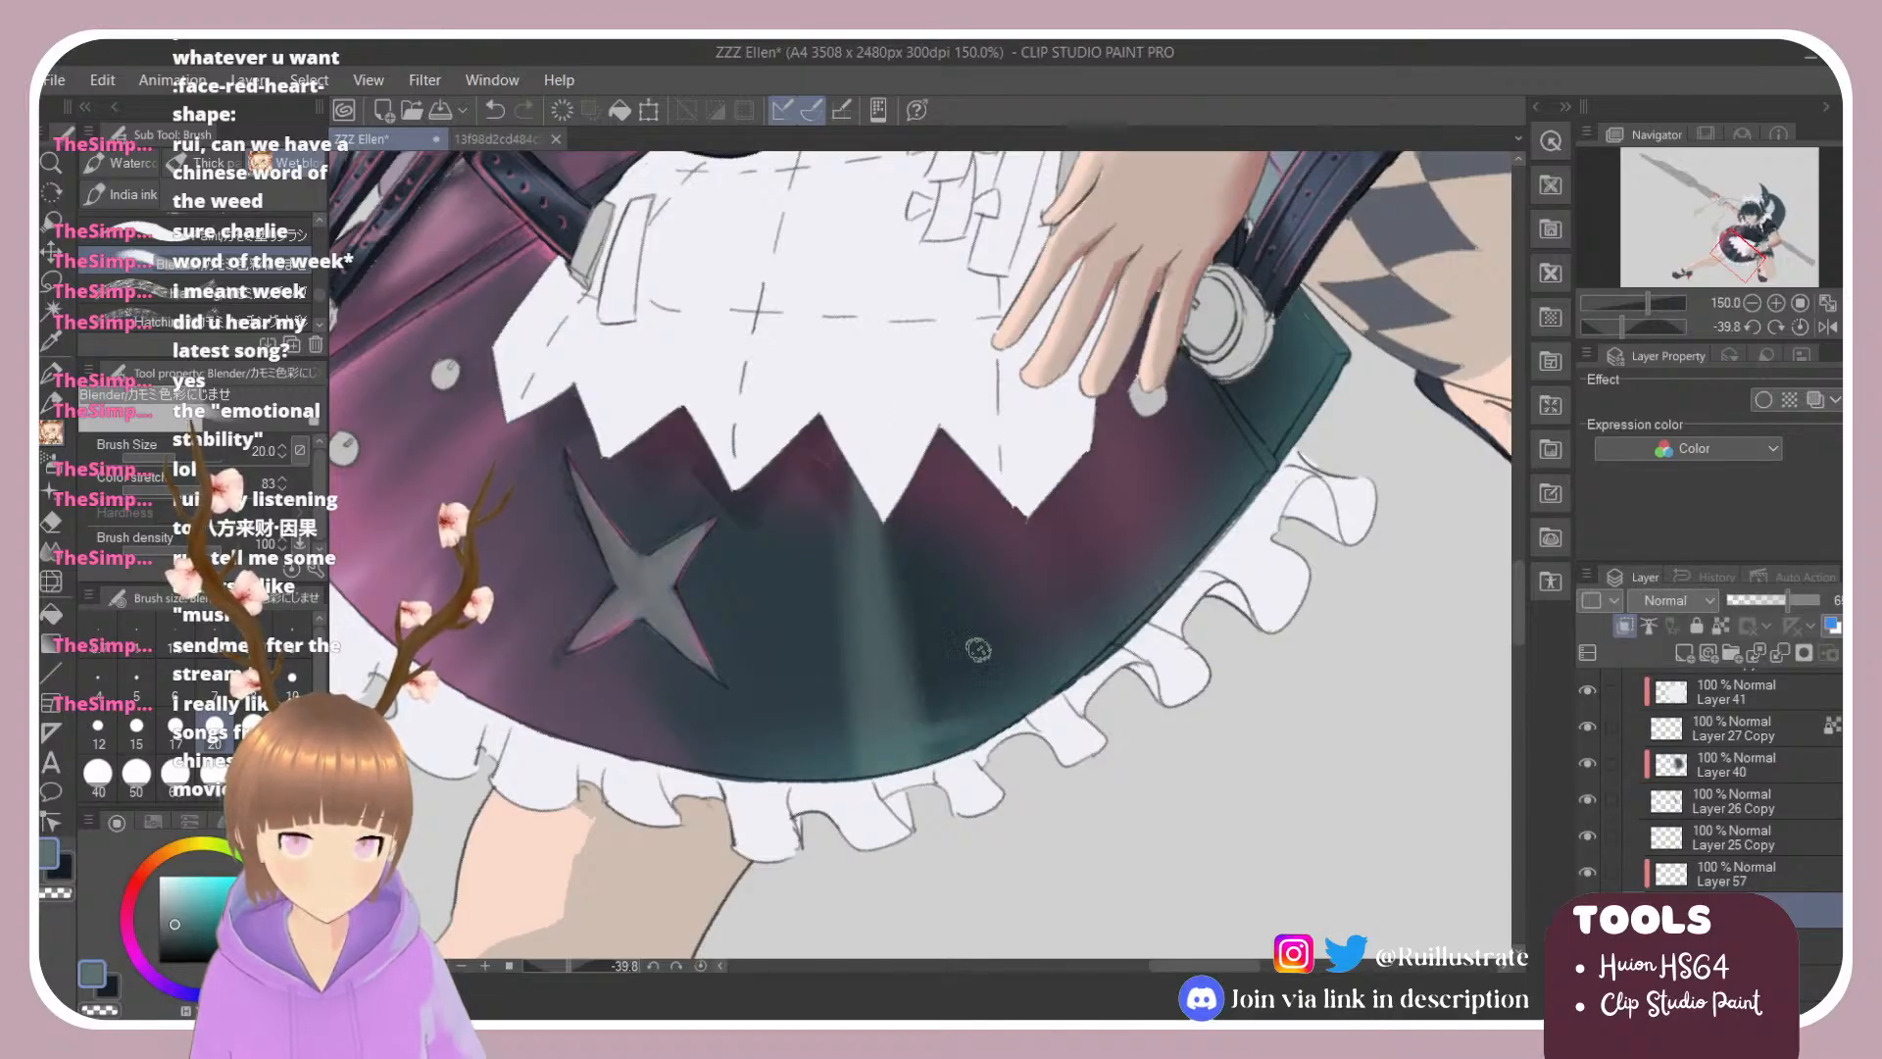
pyautogui.moveTo(922, 566); pyautogui.dragTo(924, 696)
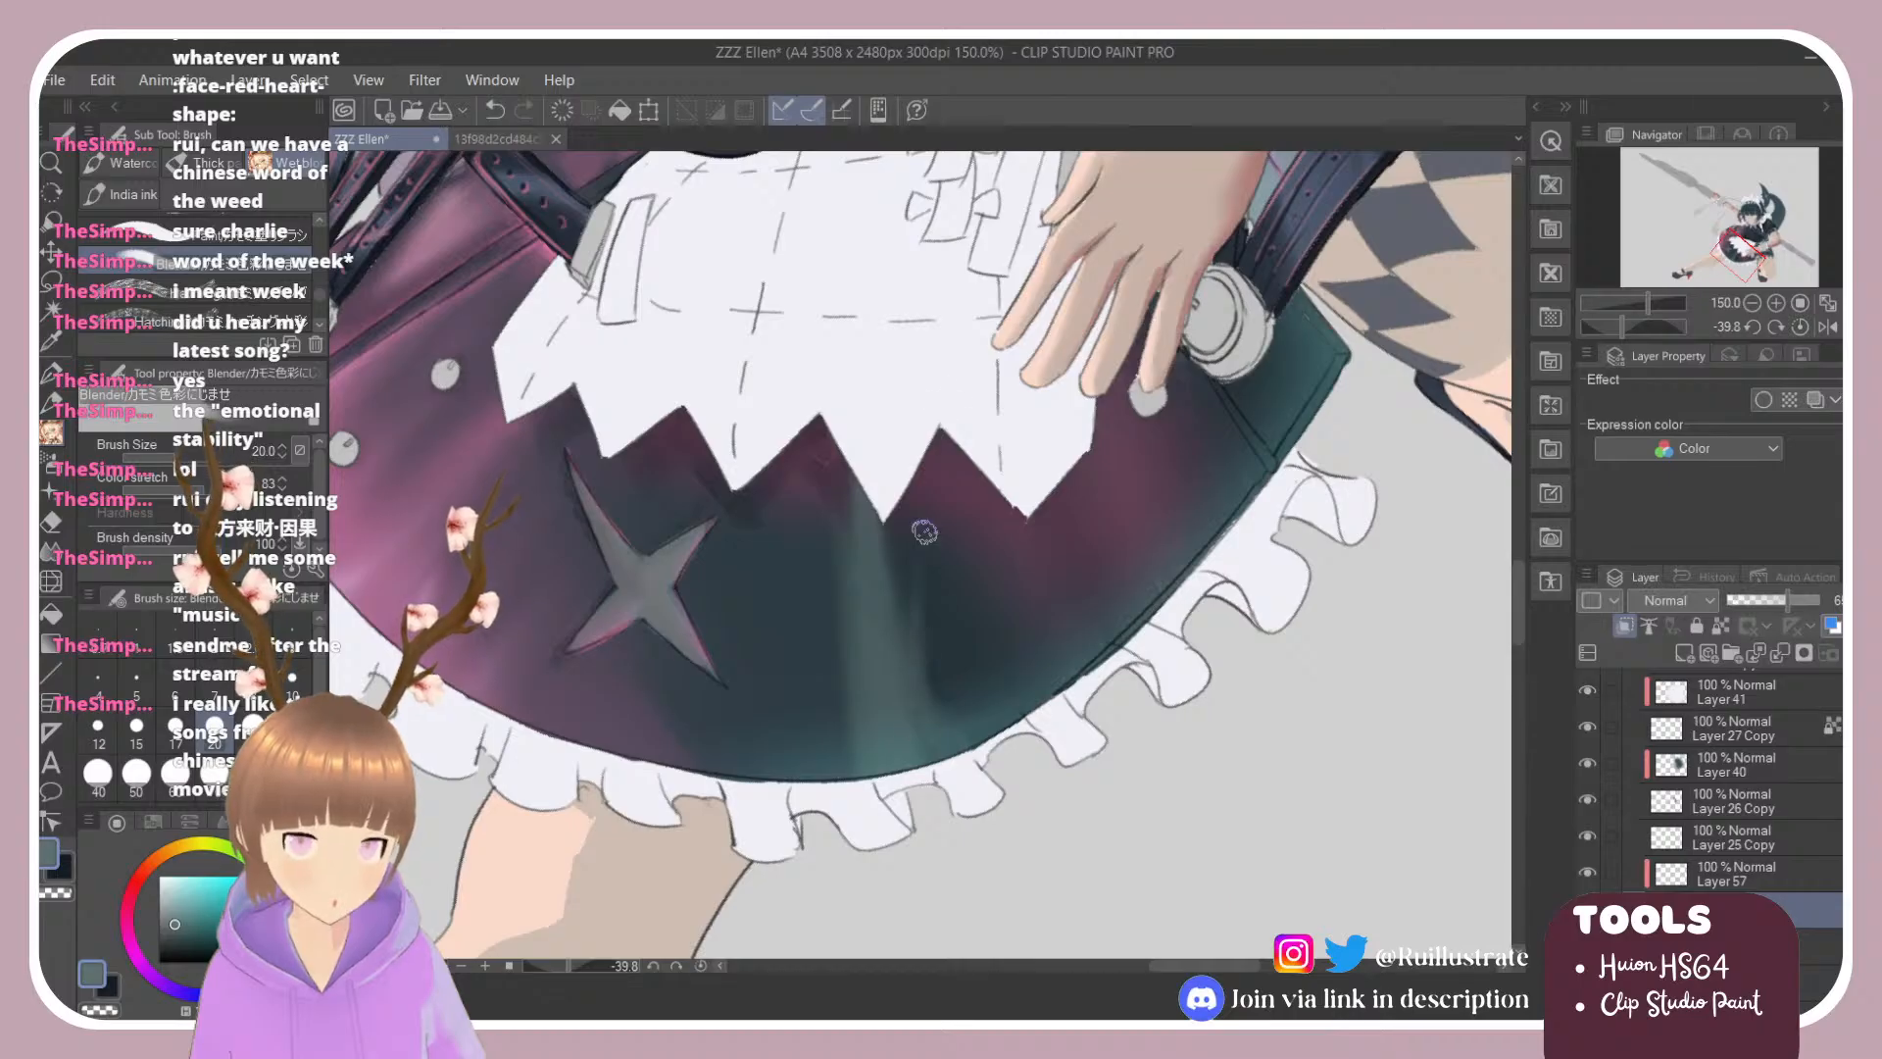
pyautogui.moveTo(925, 532); pyautogui.dragTo(927, 631)
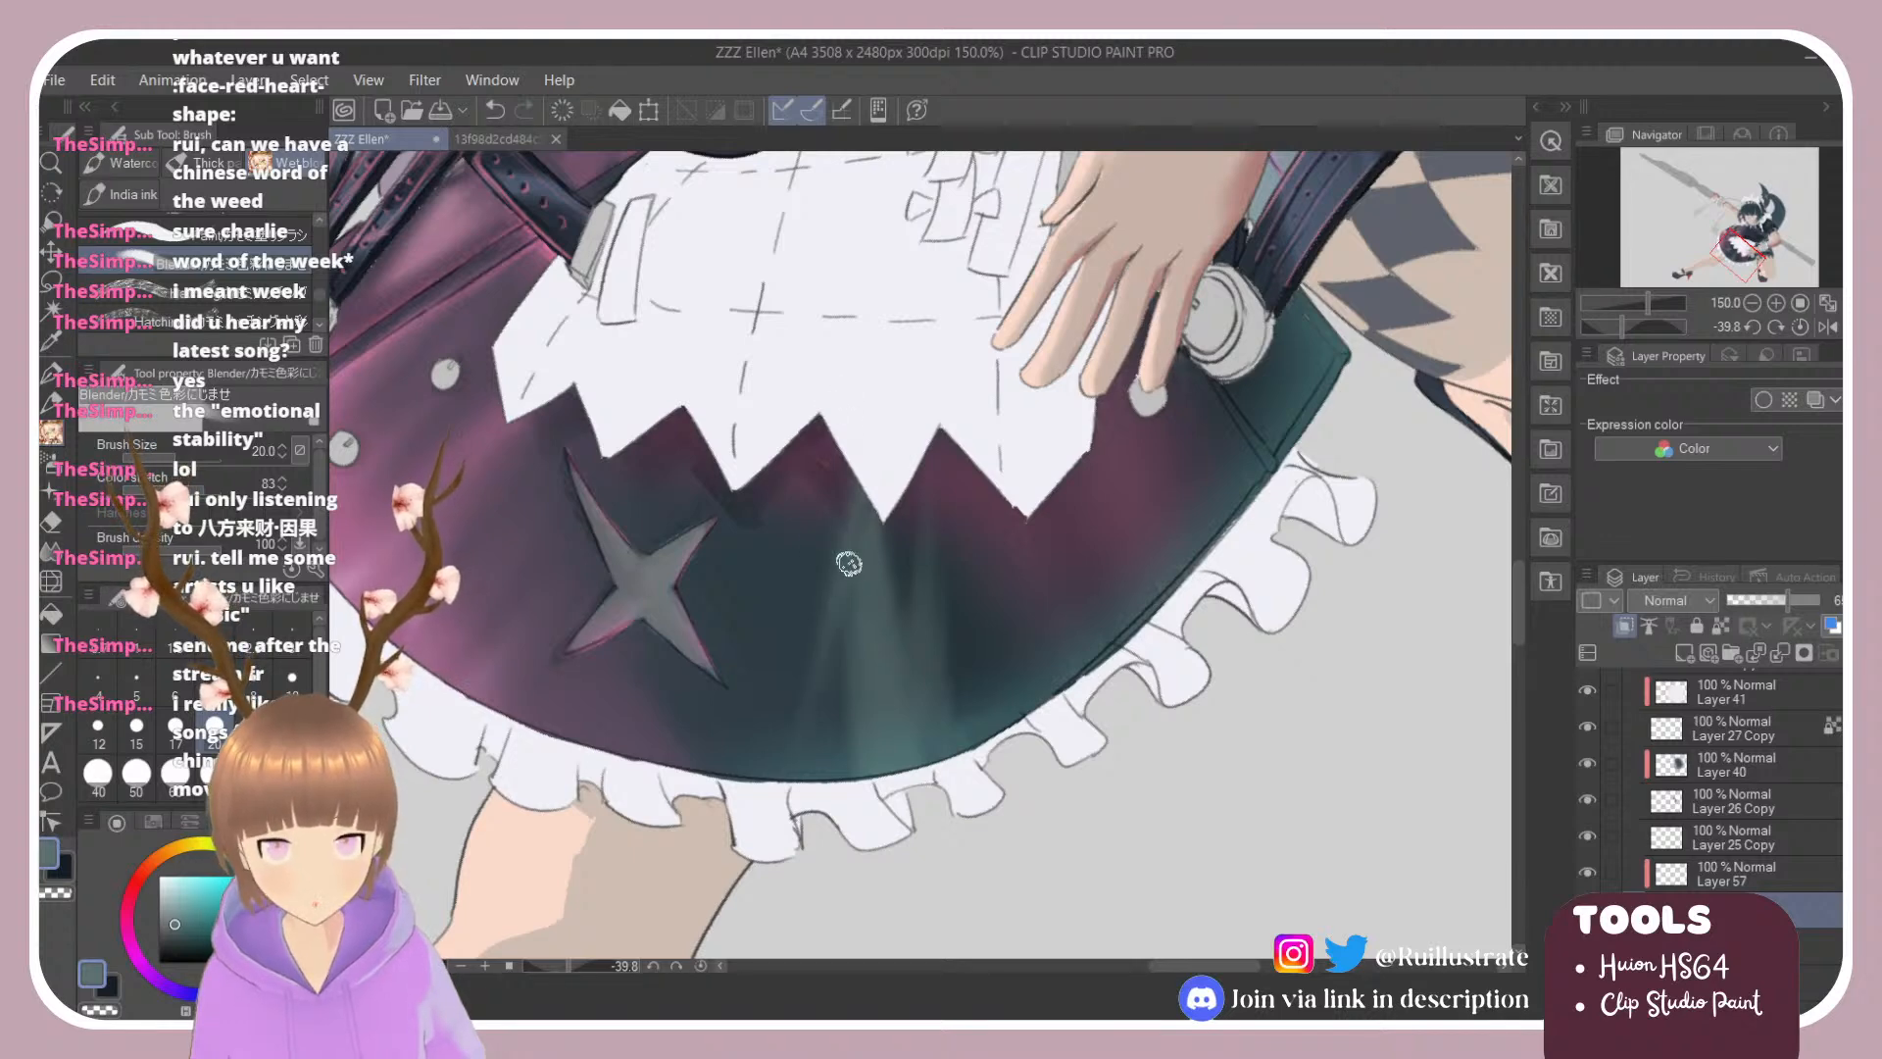
pyautogui.moveTo(849, 564); pyautogui.dragTo(835, 396)
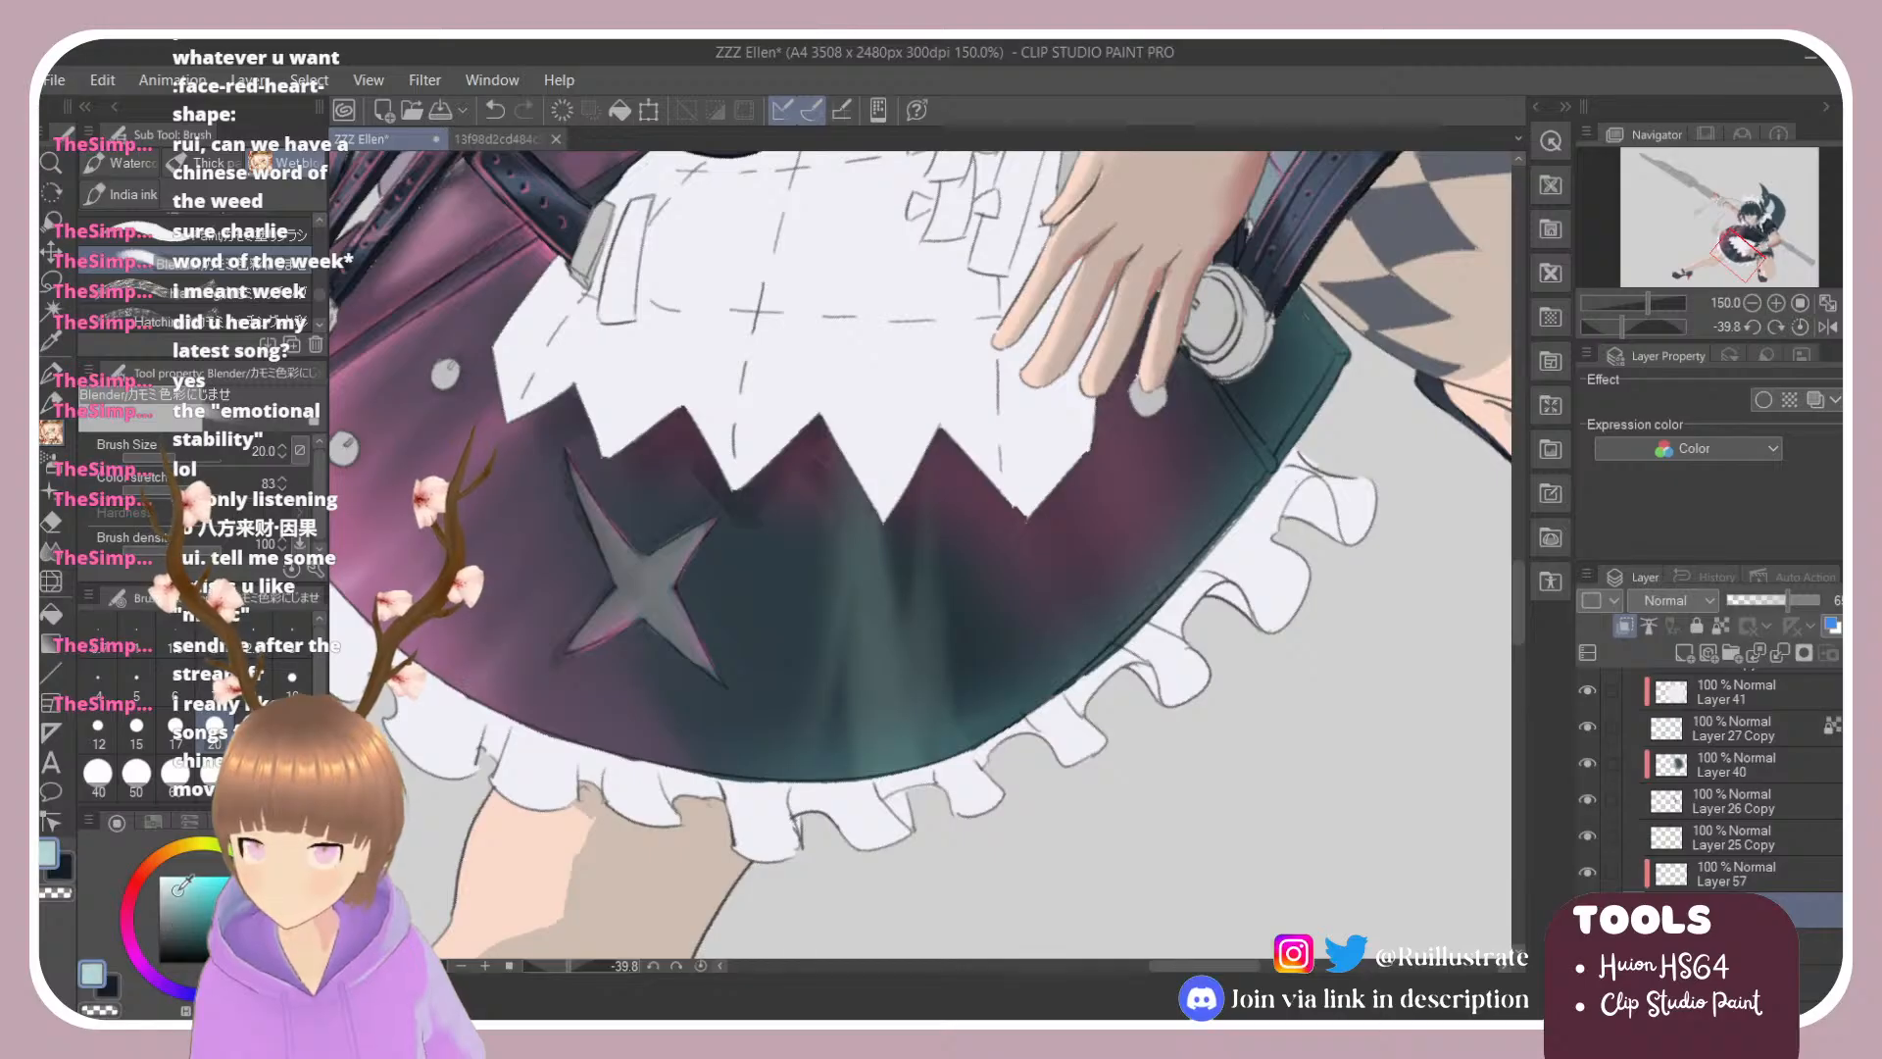
# Step: Pick a light blue-teal and paint a thin highlight streak down the skirt fold with the Paint brush
pyautogui.press('alt')
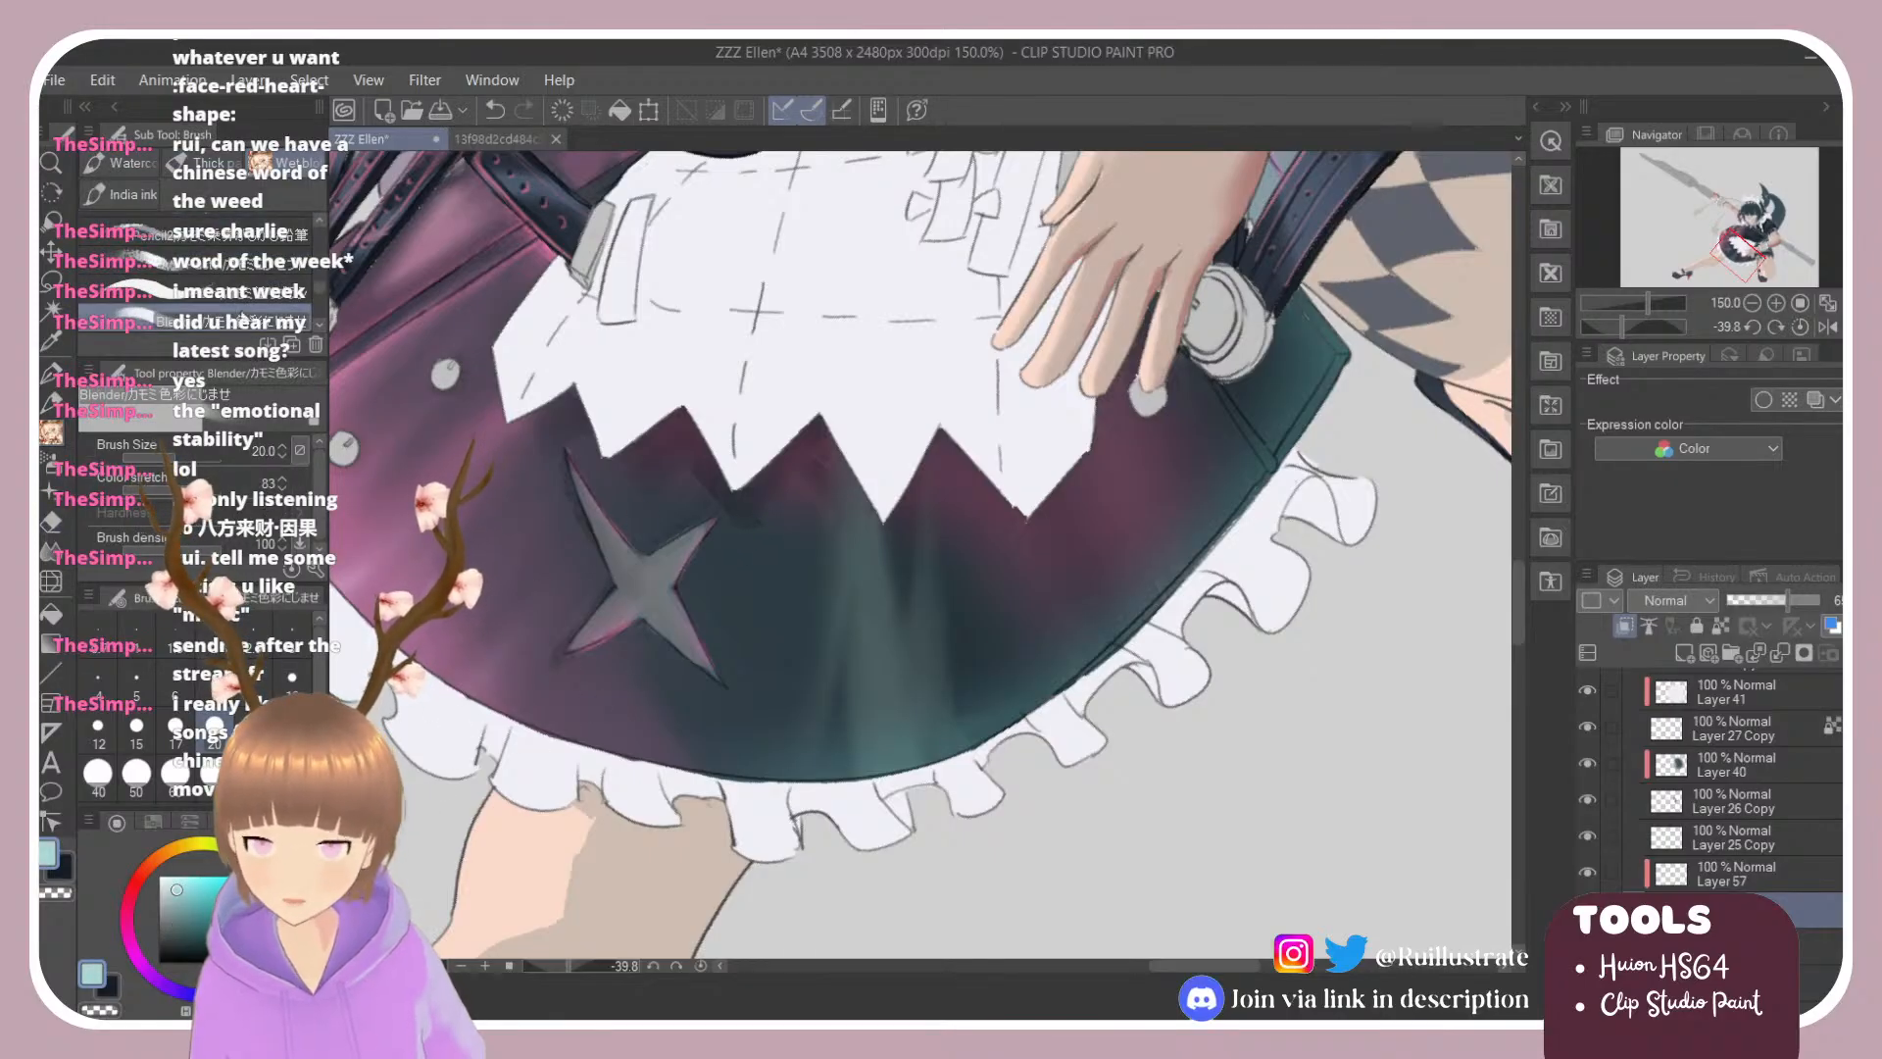
pyautogui.click(196, 291)
pyautogui.moveTo(859, 667)
pyautogui.mouseDown()
pyautogui.moveTo(849, 468)
pyautogui.moveTo(890, 775)
pyautogui.mouseUp()
pyautogui.hotkey('ctrl', 'z')
pyautogui.hotkey('ctrl', 'z')
pyautogui.moveTo(859, 482); pyautogui.dragTo(888, 731)
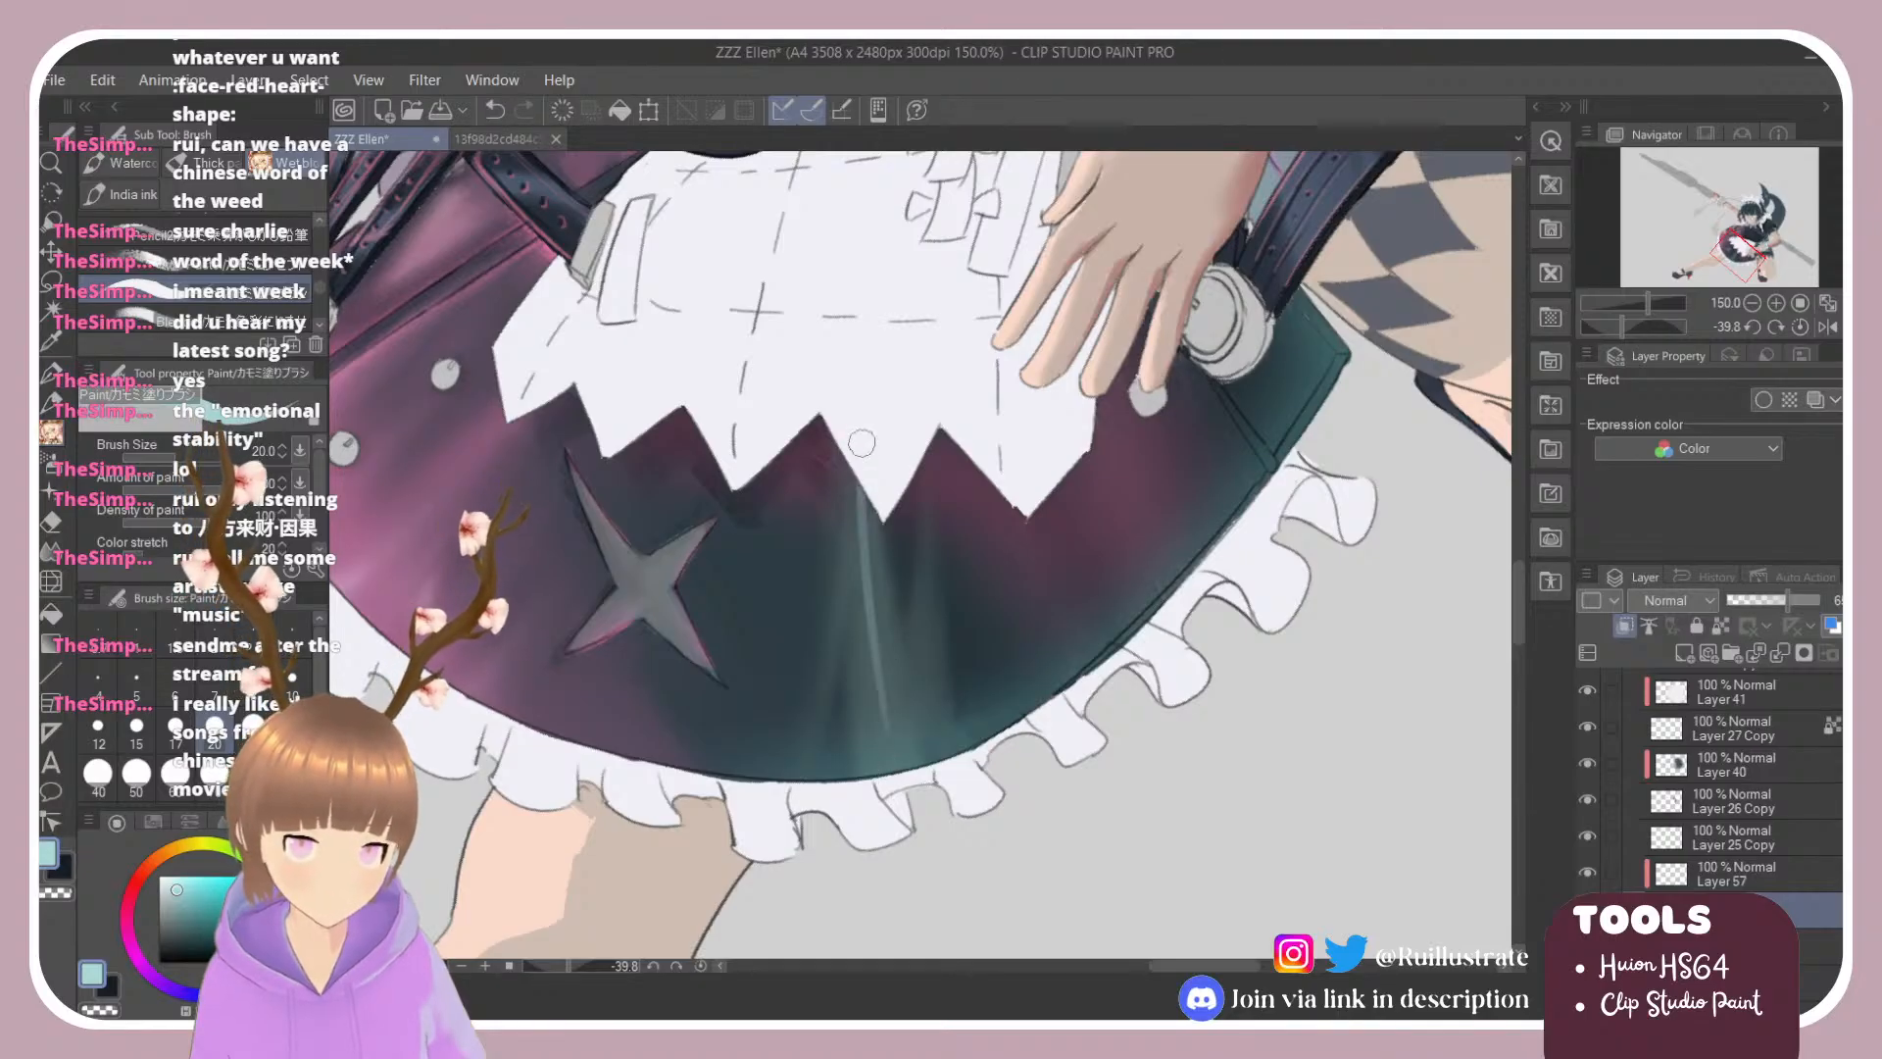
# Step: Paint two more thin light blue-teal streaks on either side of the first highlight on the skirt fold
pyautogui.moveTo(929, 666)
pyautogui.mouseDown()
pyautogui.moveTo(921, 764)
pyautogui.moveTo(921, 613)
pyautogui.mouseUp()
pyautogui.moveTo(926, 537); pyautogui.dragTo(920, 676)
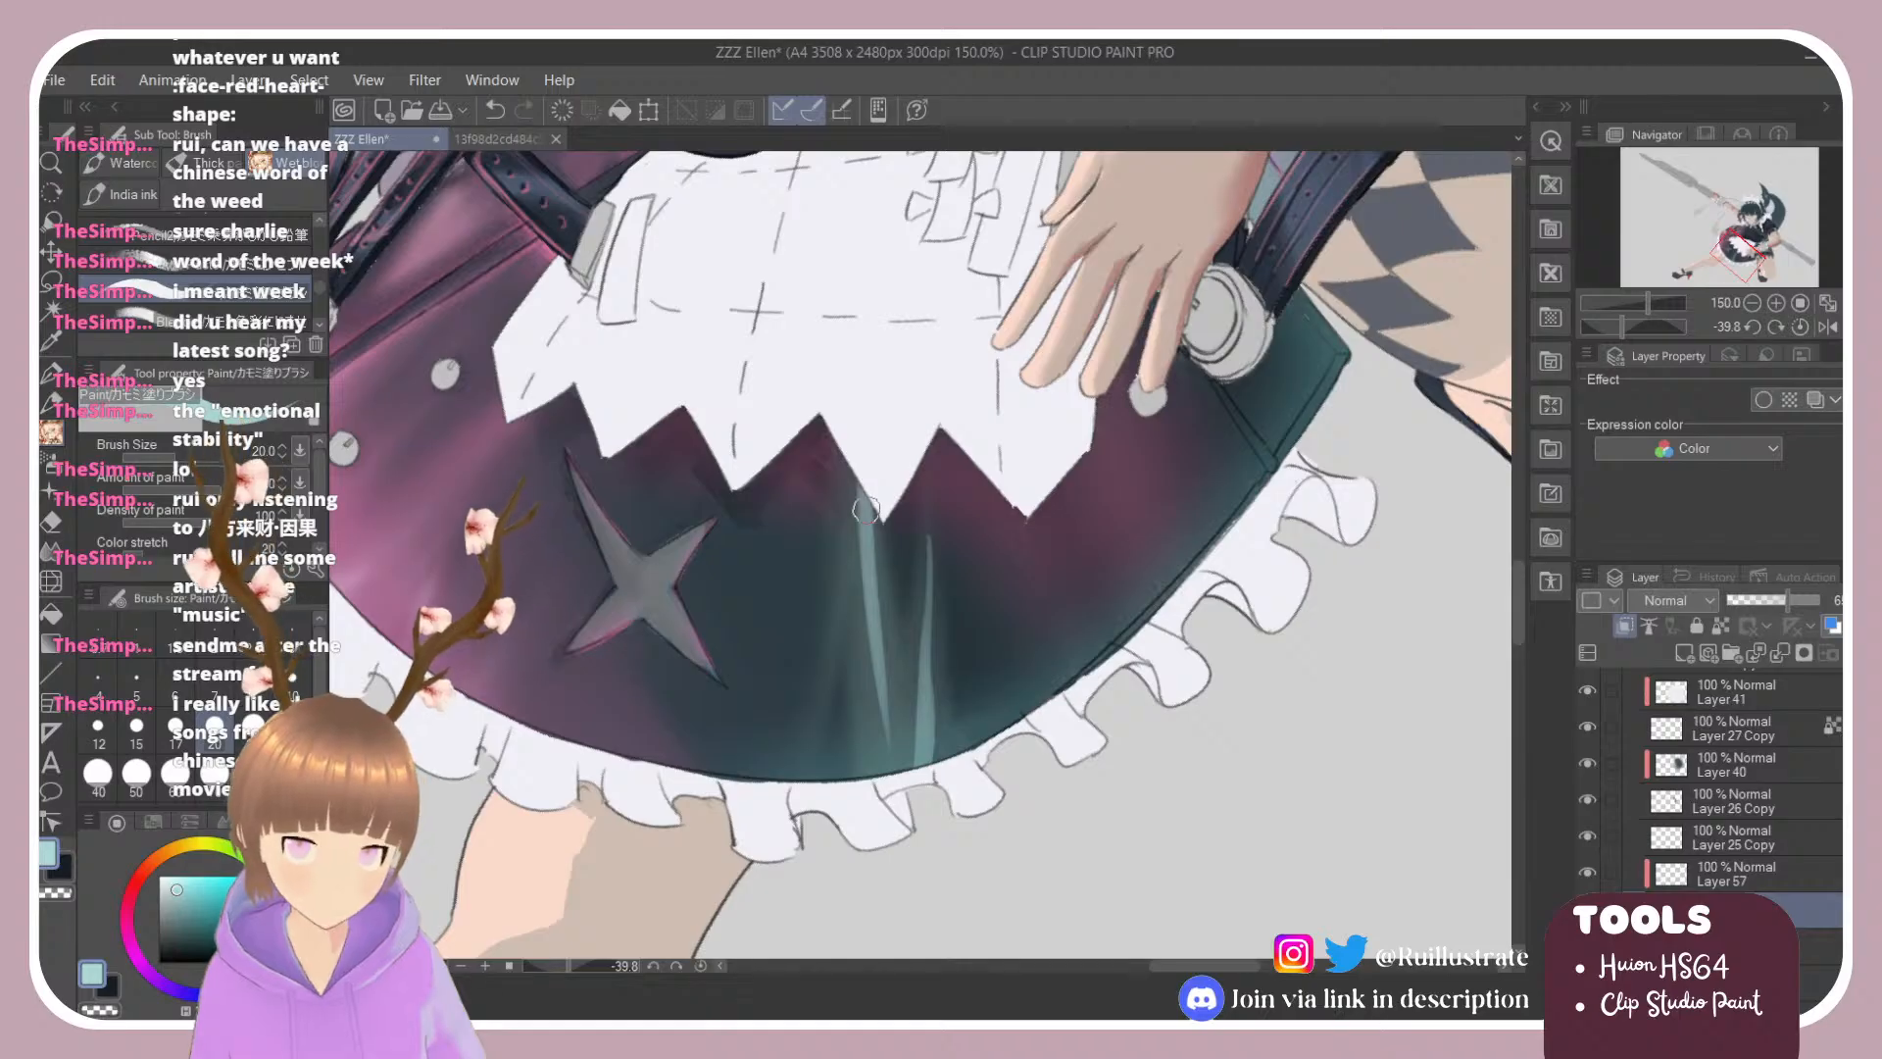
pyautogui.moveTo(864, 508); pyautogui.dragTo(853, 686)
pyautogui.hotkey('ctrl', 'z')
pyautogui.moveTo(868, 470); pyautogui.dragTo(848, 662)
pyautogui.moveTo(827, 779); pyautogui.dragTo(836, 639)
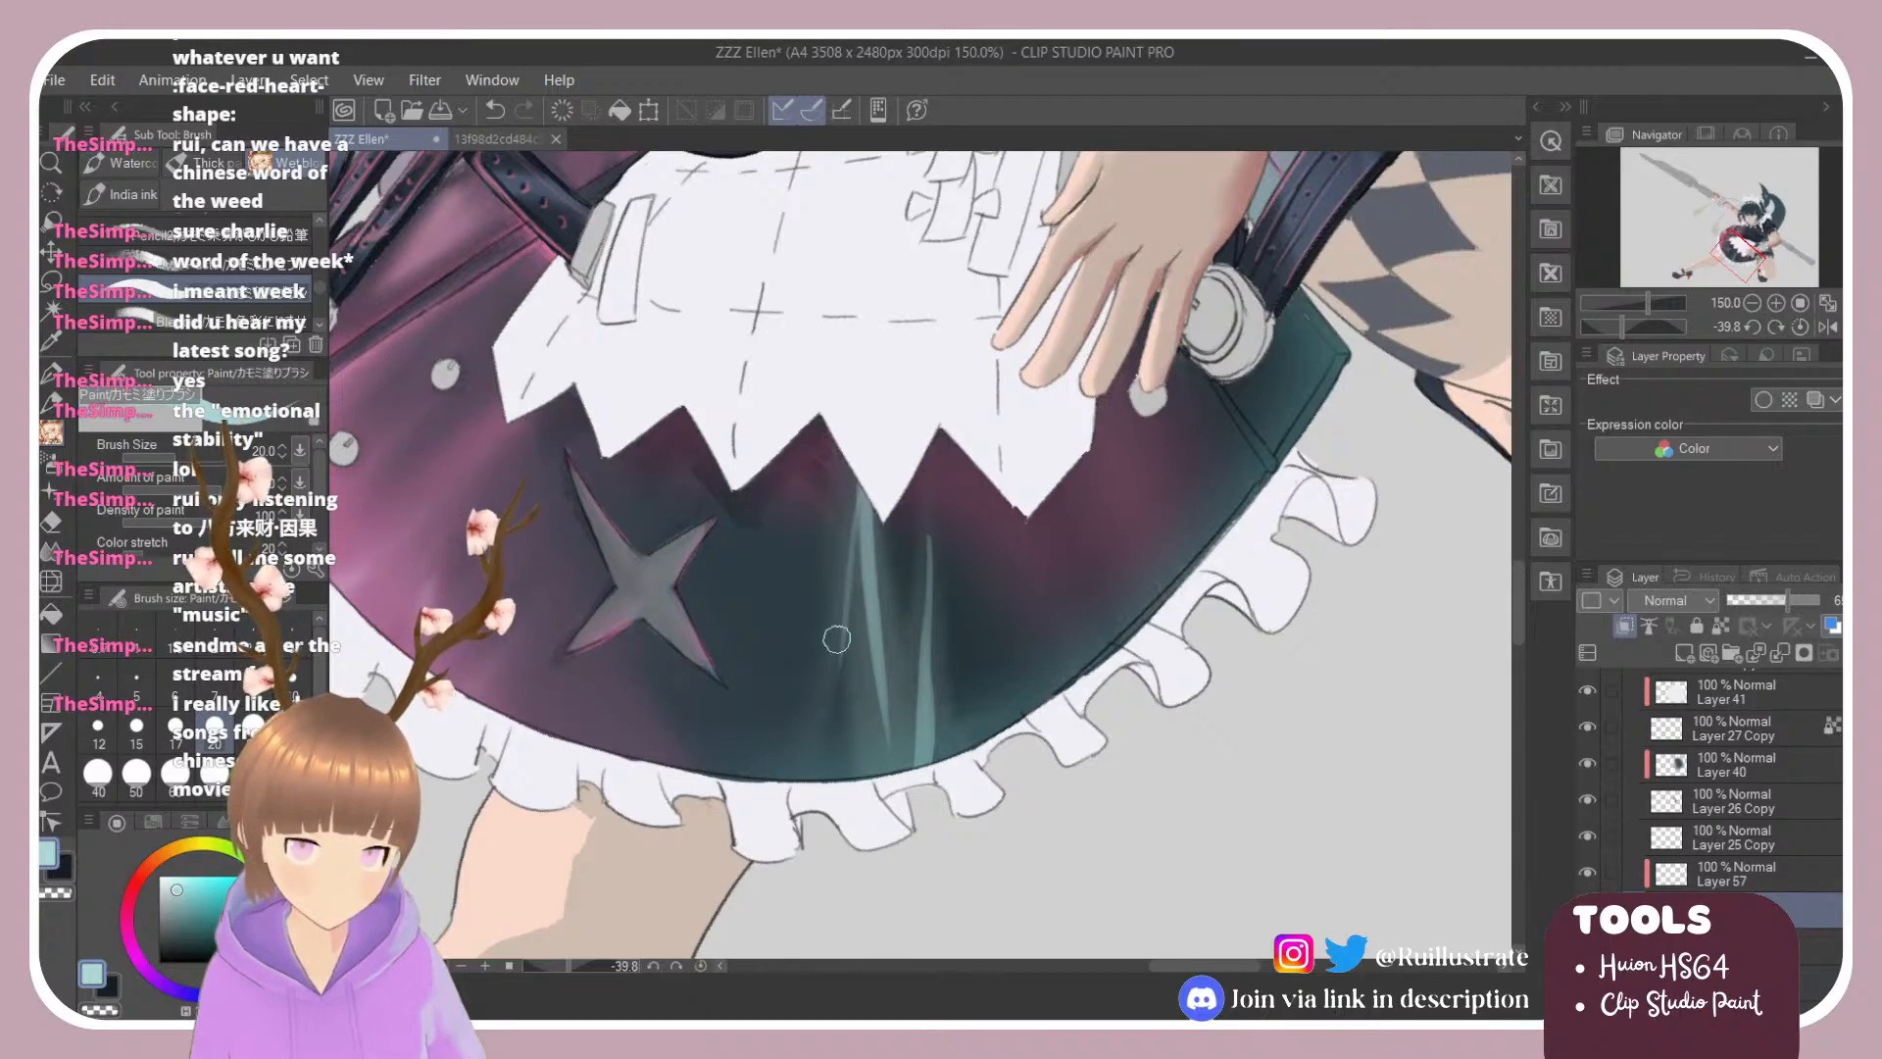
pyautogui.hotkey('ctrl', 'z')
pyautogui.moveTo(866, 478); pyautogui.dragTo(820, 743)
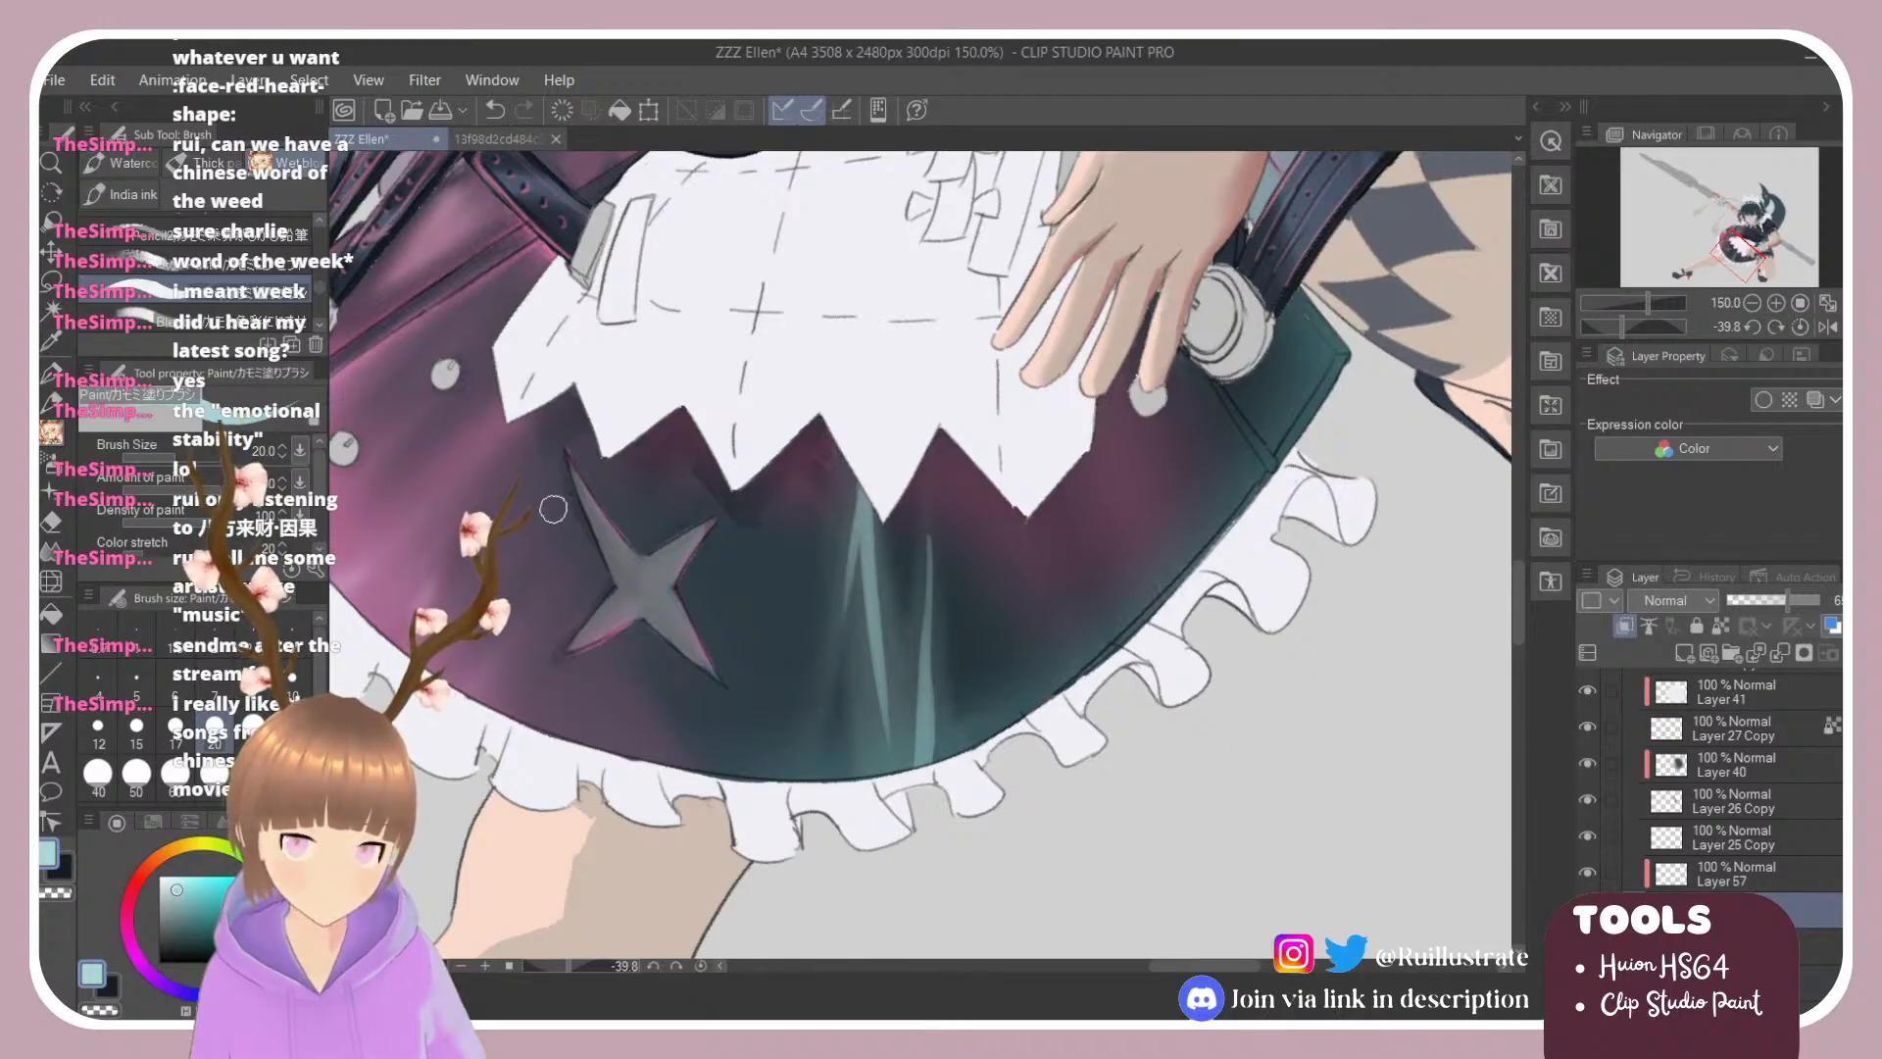
# Step: Blend the light skirt streaks with the Blender at size 10
pyautogui.click(231, 322)
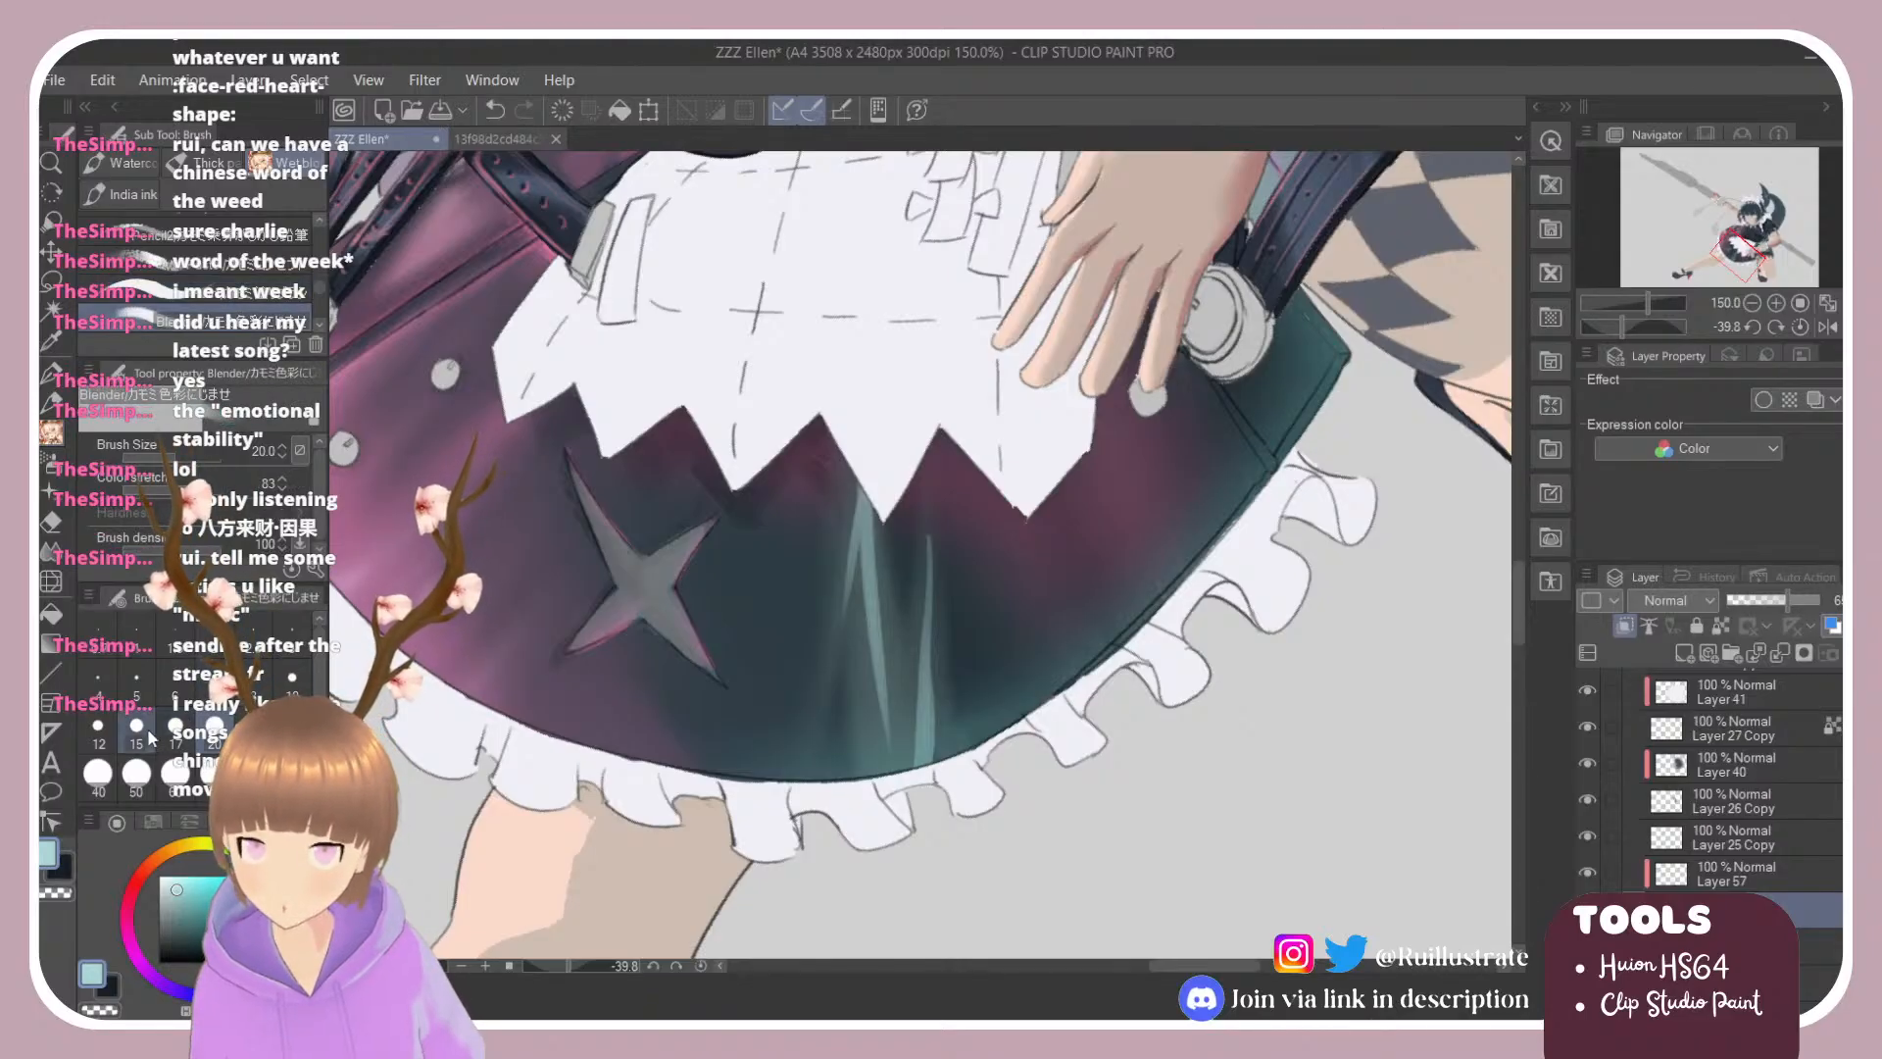
pyautogui.click(292, 676)
pyautogui.moveTo(851, 491)
pyautogui.mouseDown()
pyautogui.moveTo(834, 591)
pyautogui.moveTo(856, 474)
pyautogui.moveTo(822, 674)
pyautogui.moveTo(845, 501)
pyautogui.moveTo(827, 652)
pyautogui.moveTo(851, 534)
pyautogui.moveTo(832, 634)
pyautogui.mouseUp()
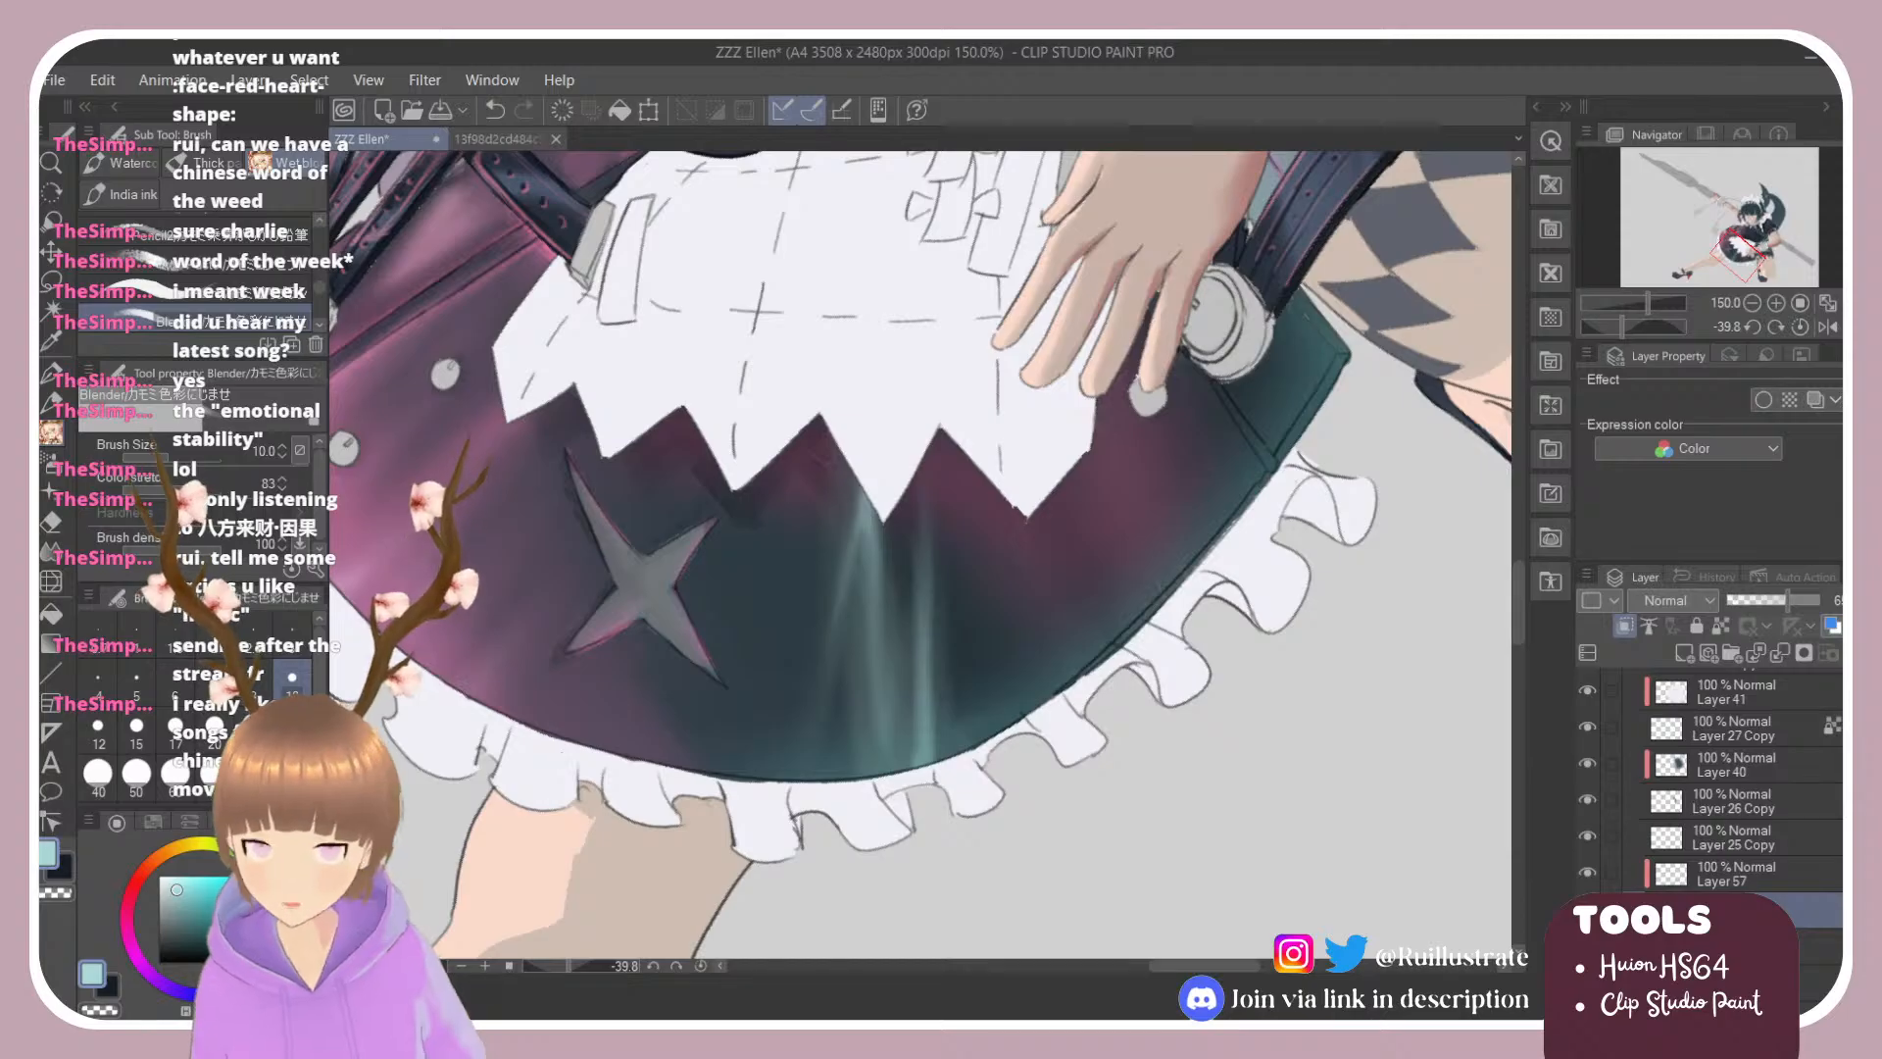
# Step: Enlarge the Blender to size 30 and smooth the fold highlights into a softer sheen
pyautogui.press(']')
pyautogui.press(']')
pyautogui.press(']')
pyautogui.press(']')
pyautogui.press(']')
pyautogui.press(']')
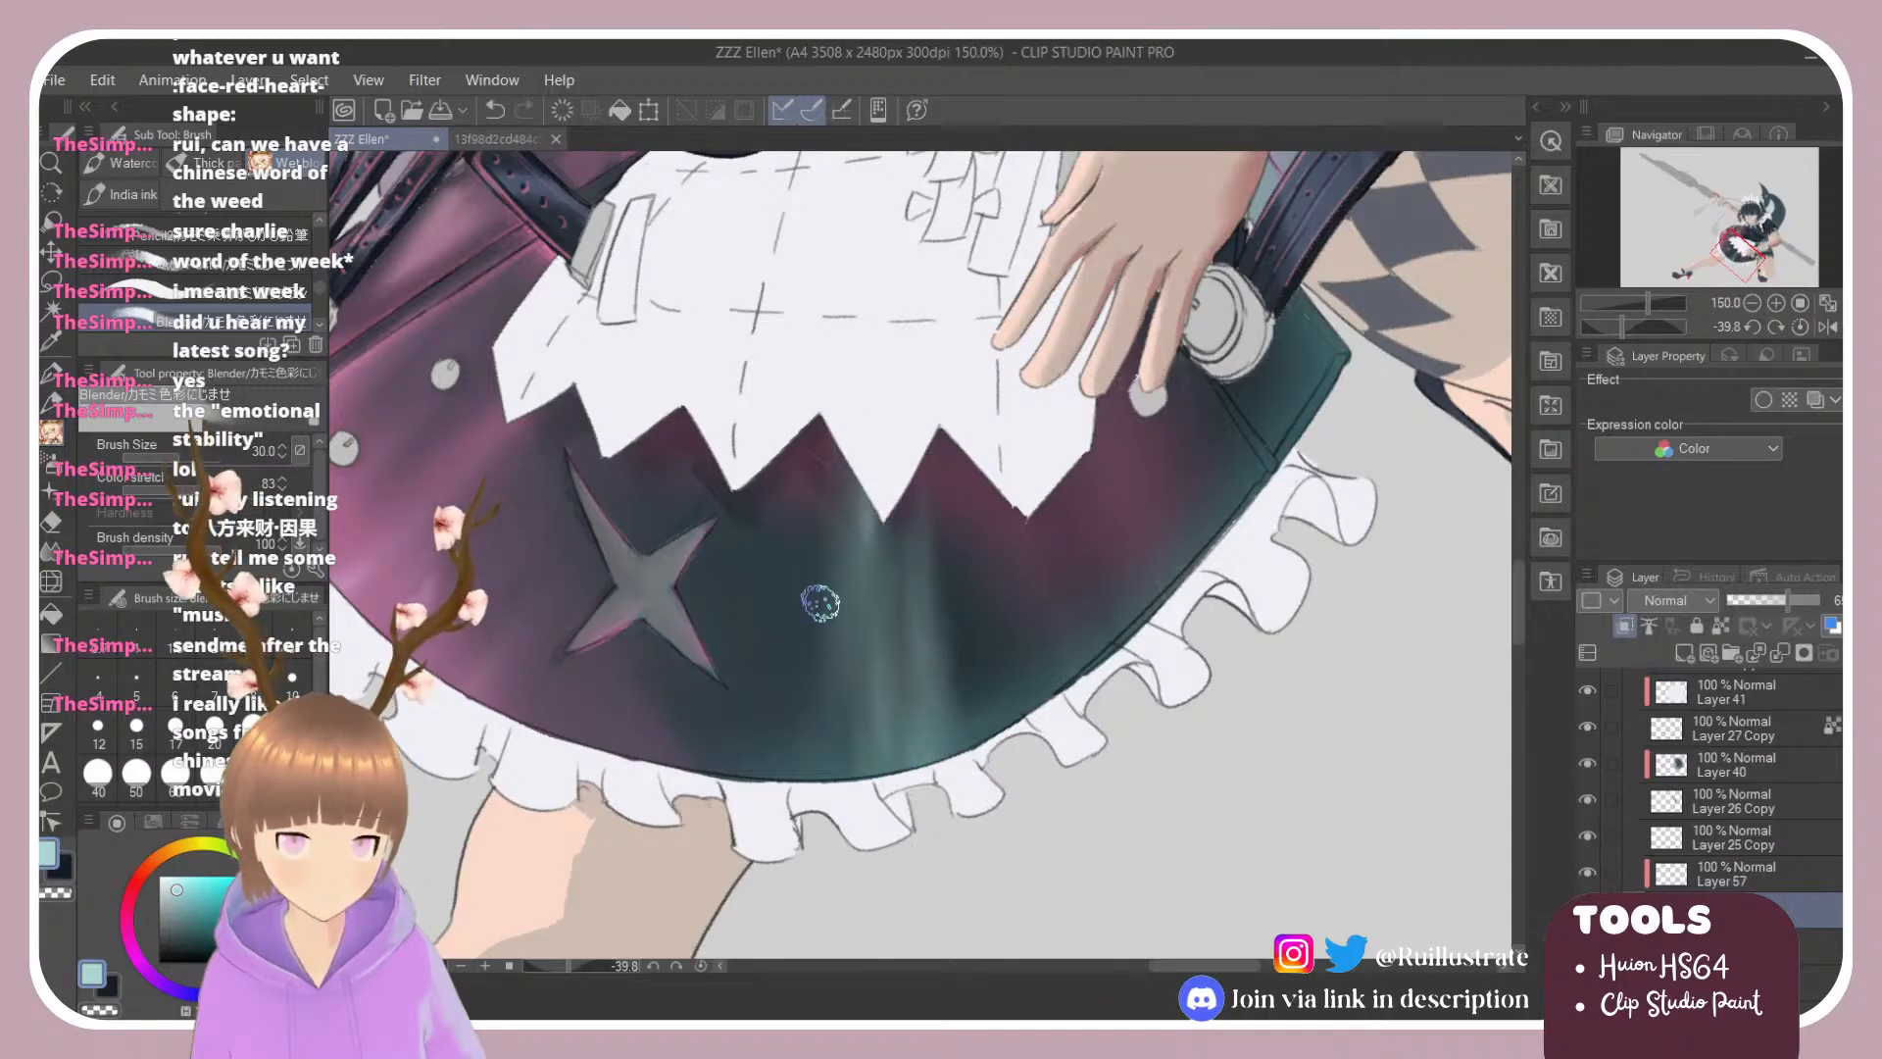
pyautogui.scroll(-7, 873, 563)
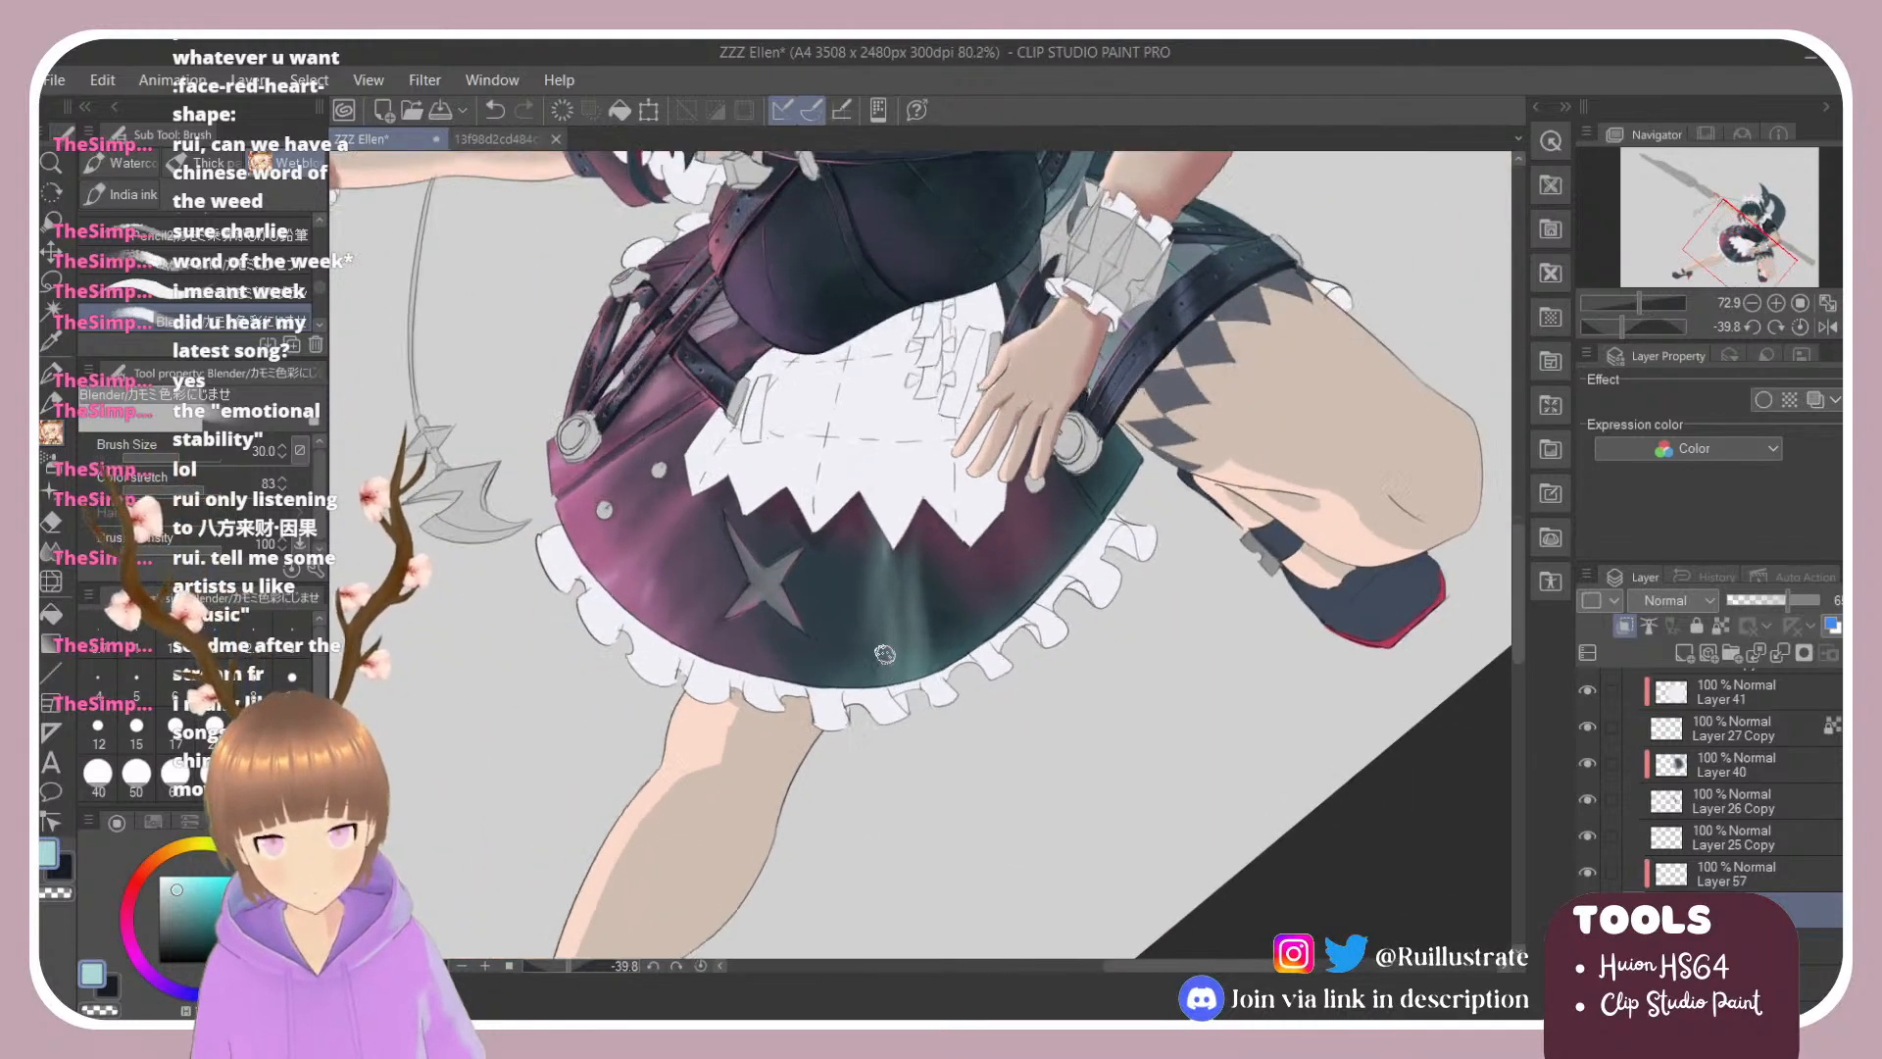
# Step: Try a lower opacity on the layer holding the light teal fold highlights on the skirt
pyautogui.scroll(5, 884, 654)
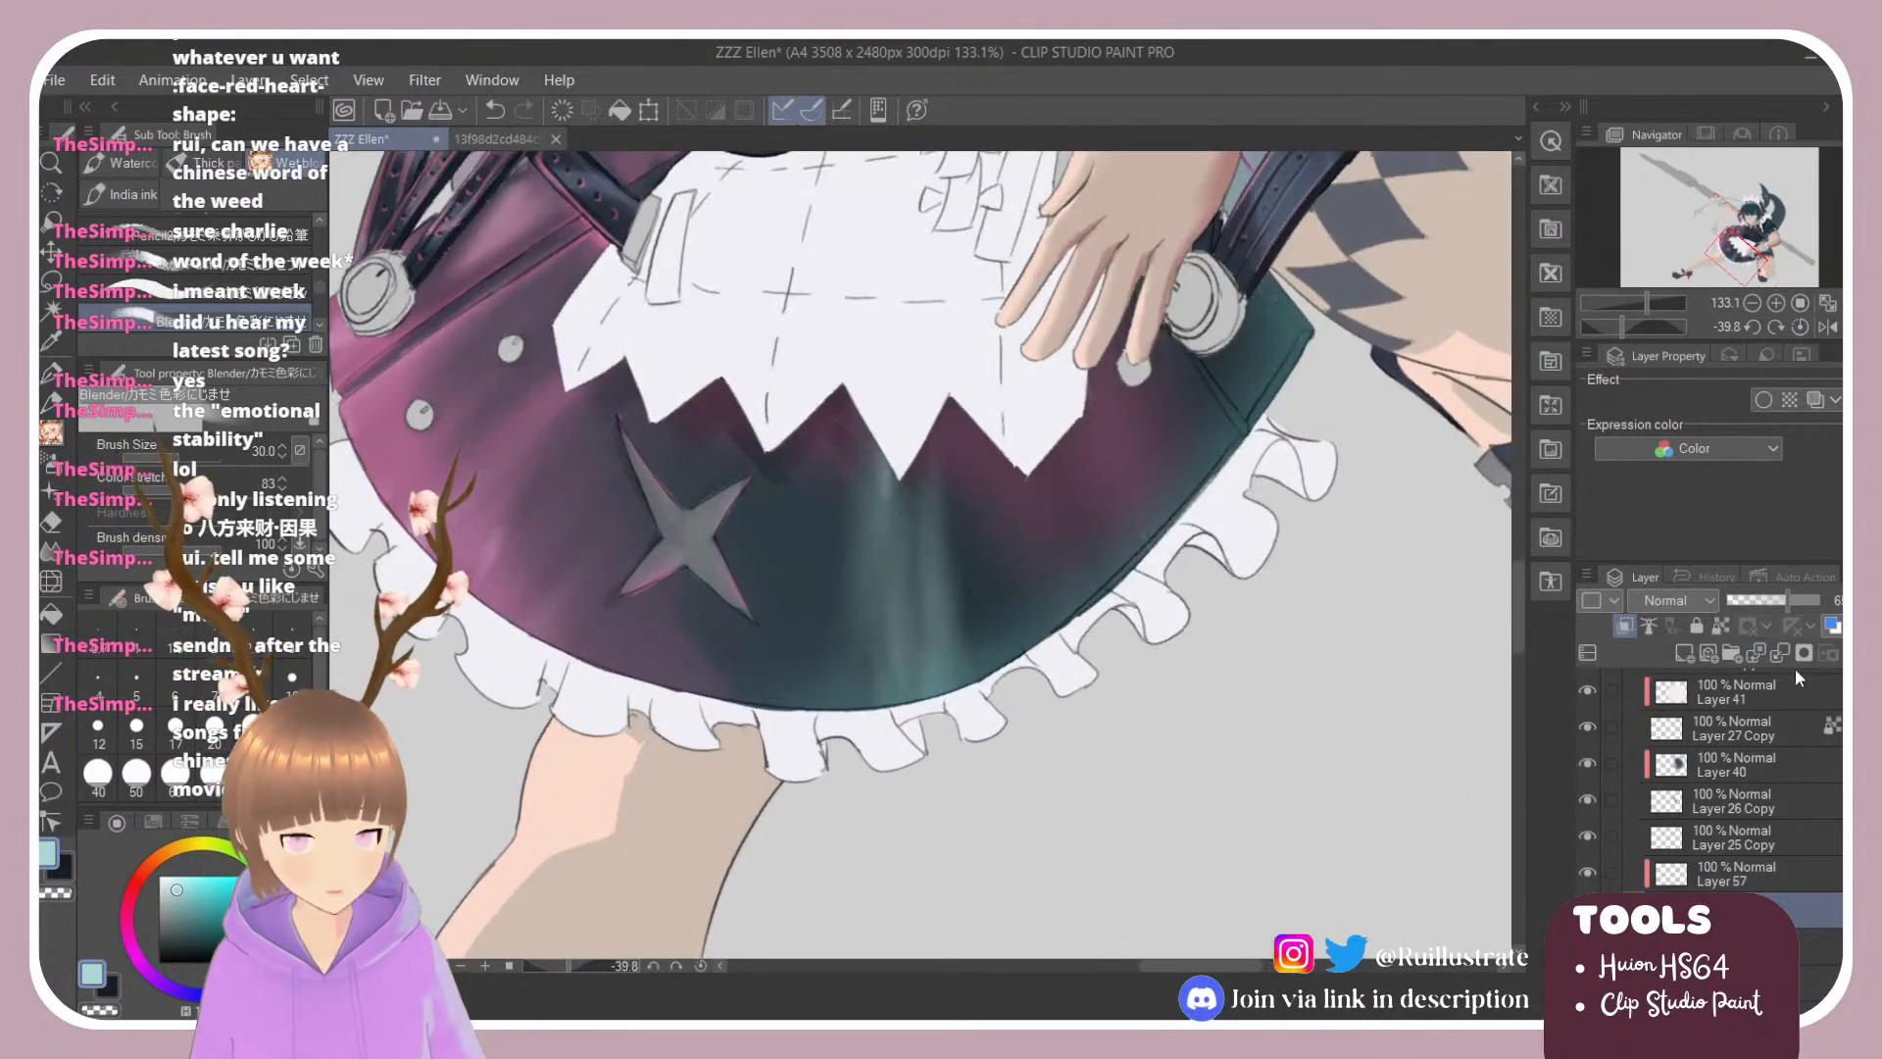
pyautogui.click(1769, 606)
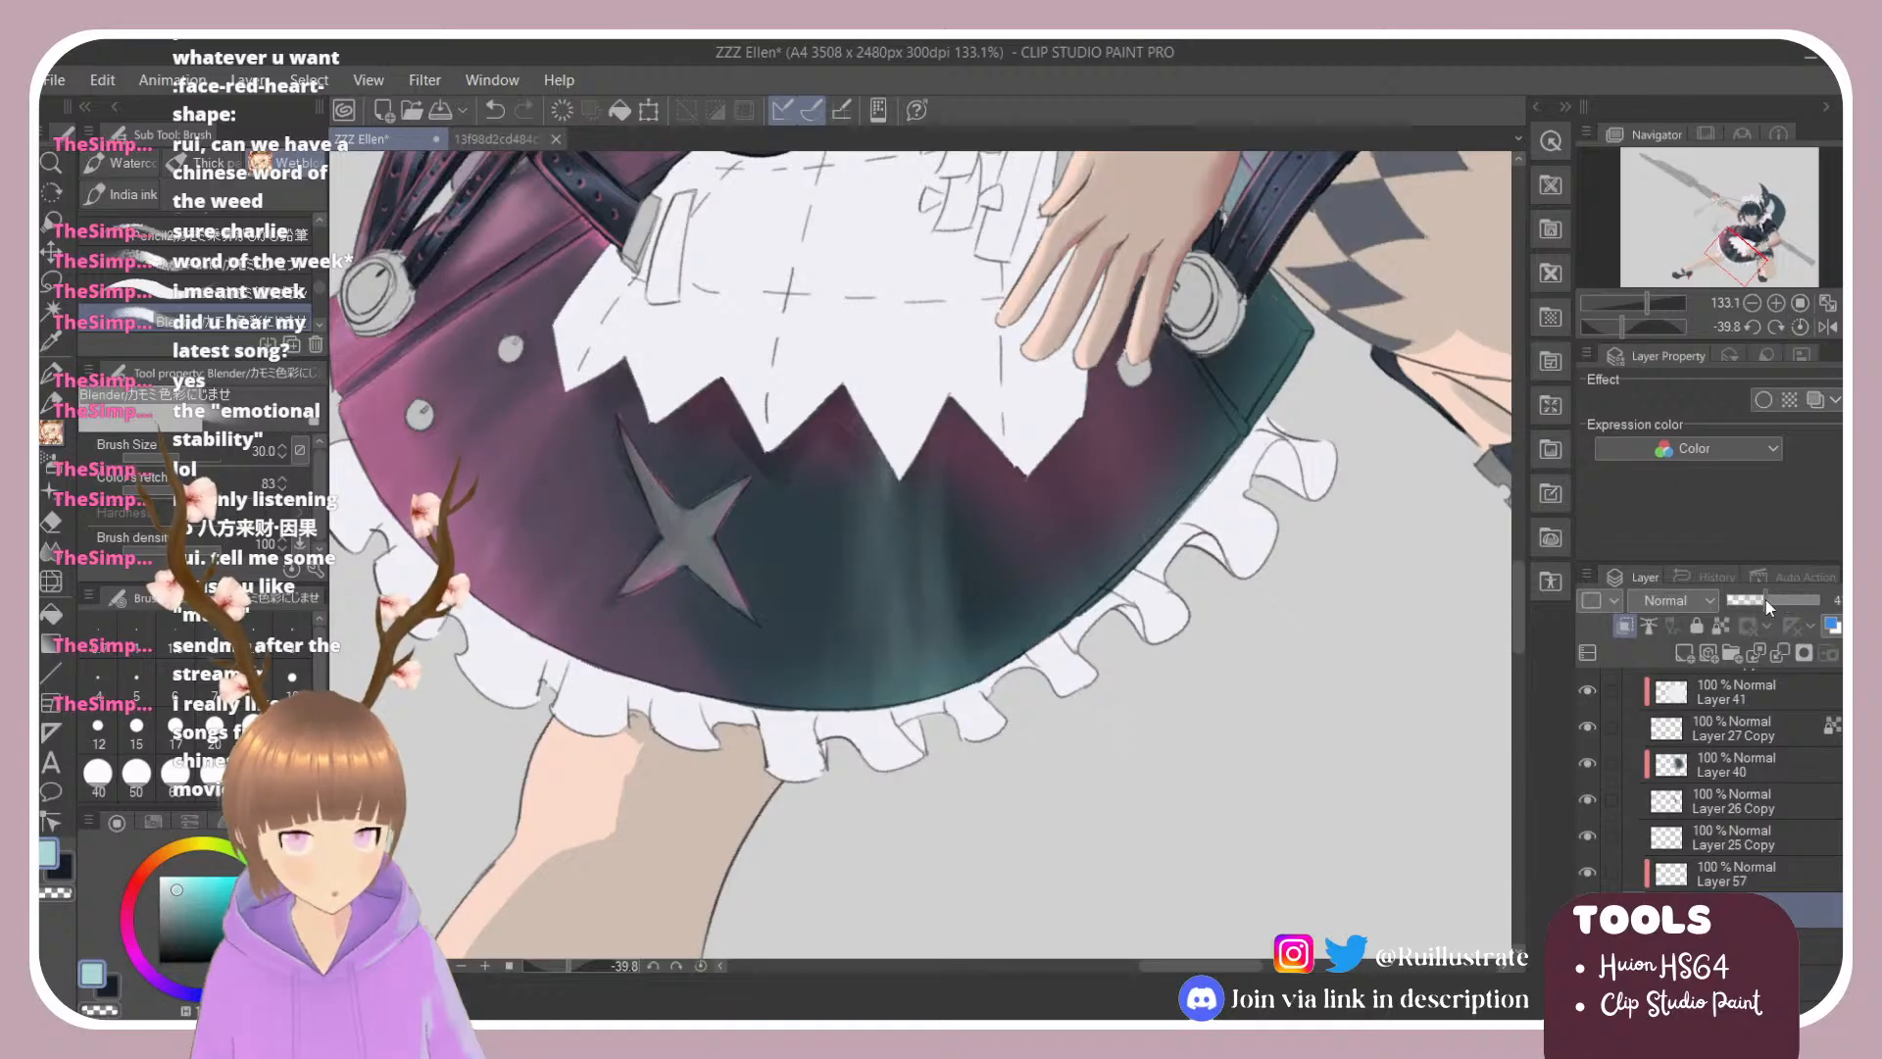
pyautogui.scroll(-3, 1040, 726)
pyautogui.press('r')
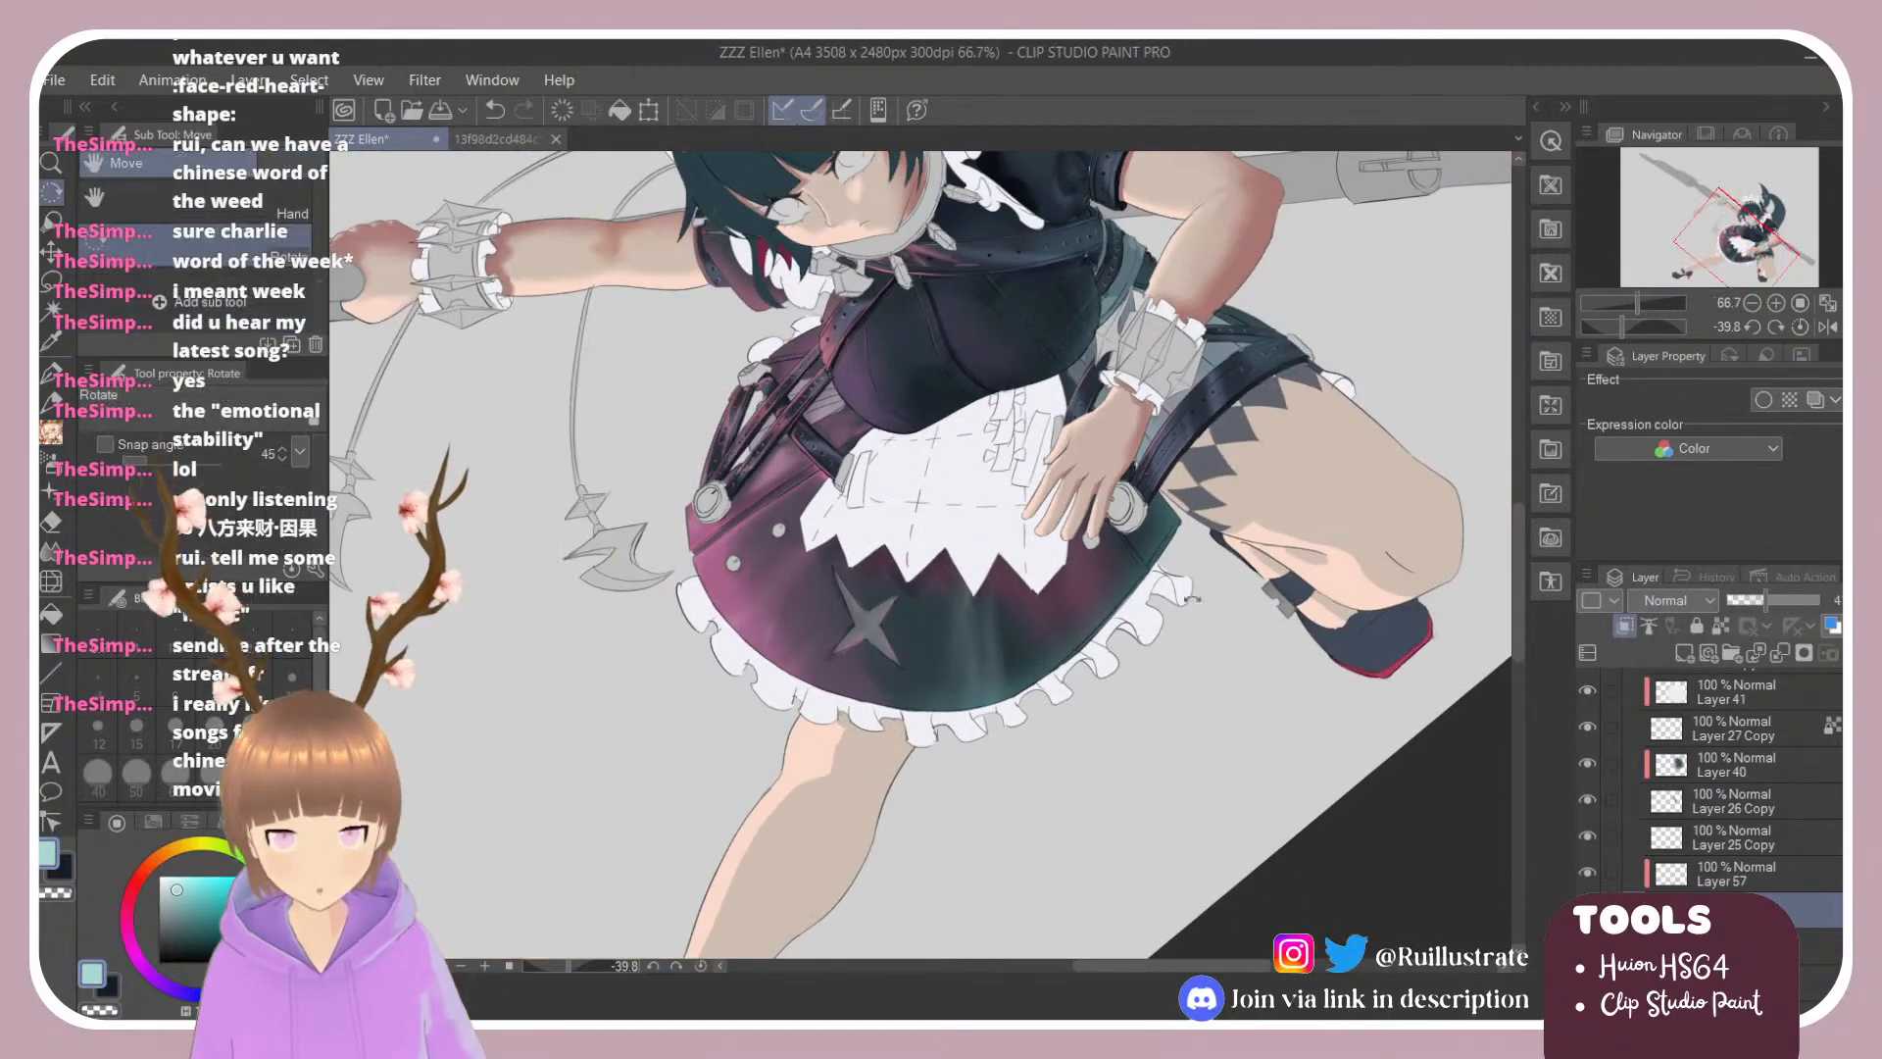
pyautogui.moveTo(1191, 598); pyautogui.dragTo(1080, 833)
pyautogui.scroll(2, 1080, 833)
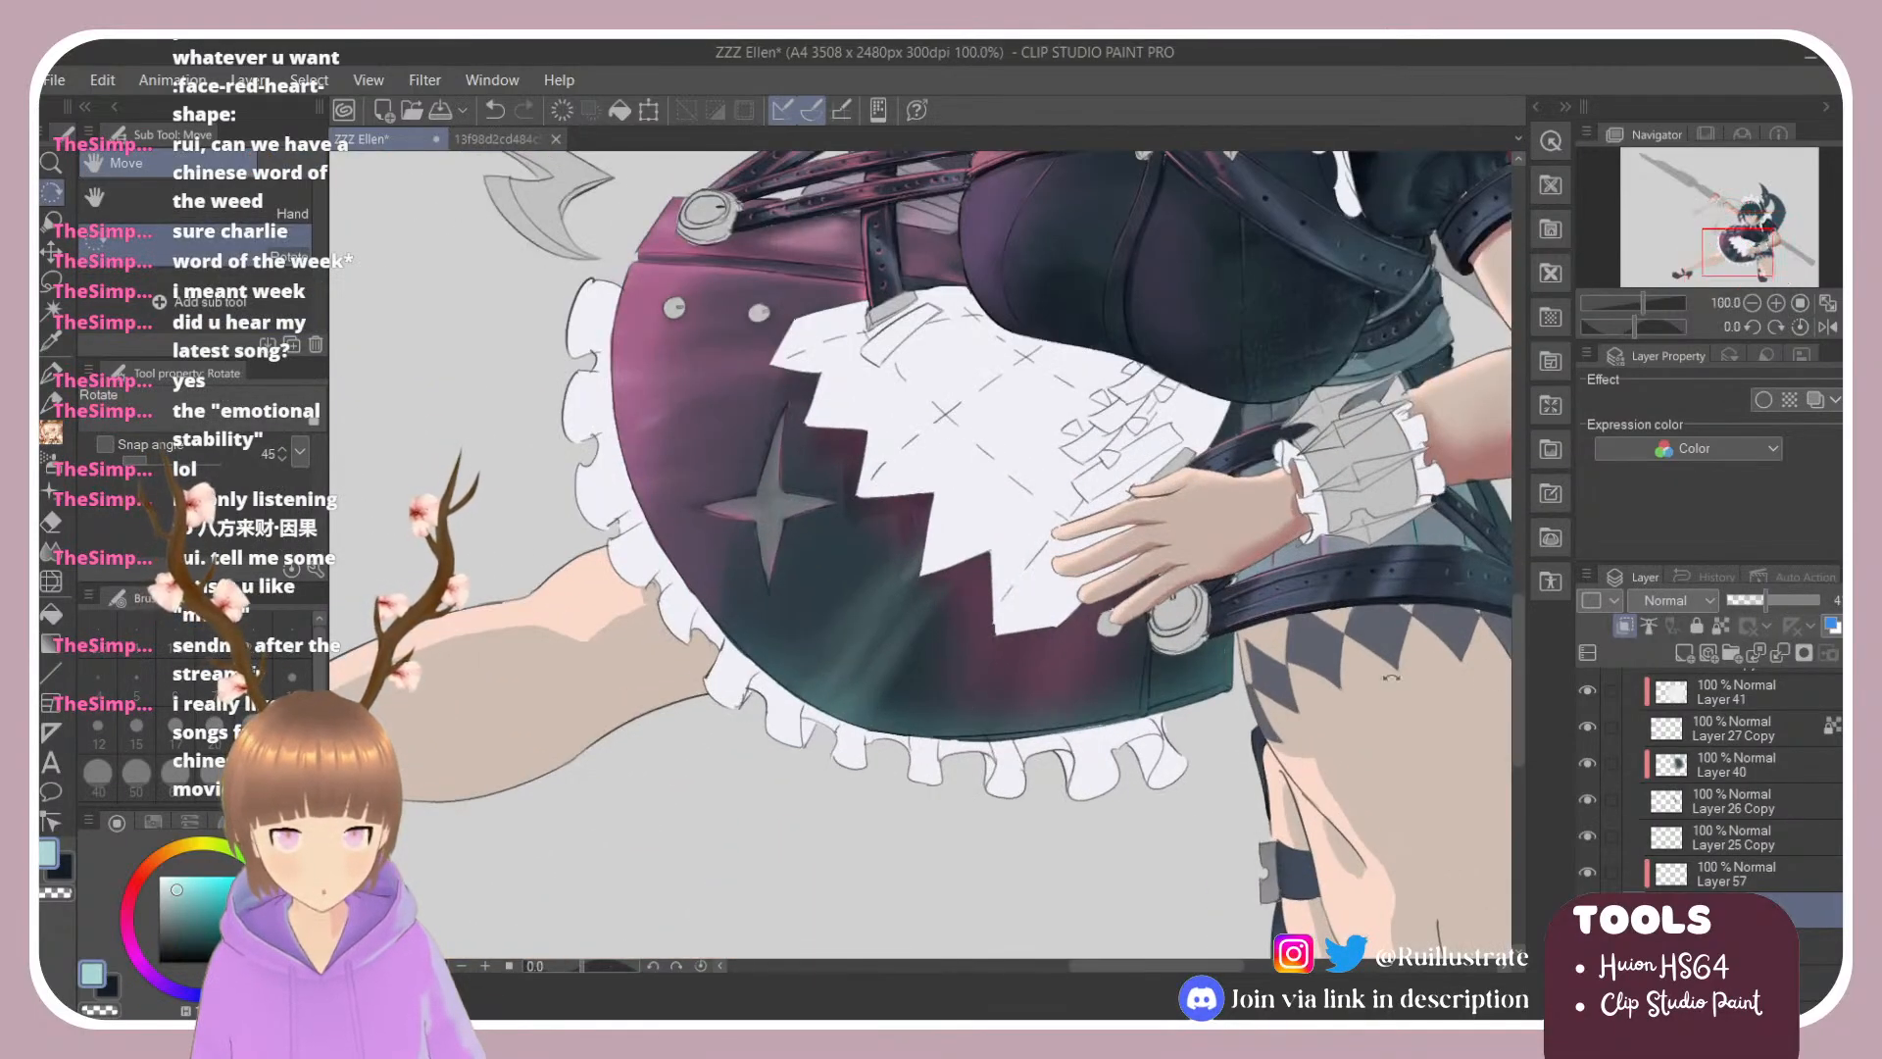
pyautogui.hotkey('ctrl', 'z')
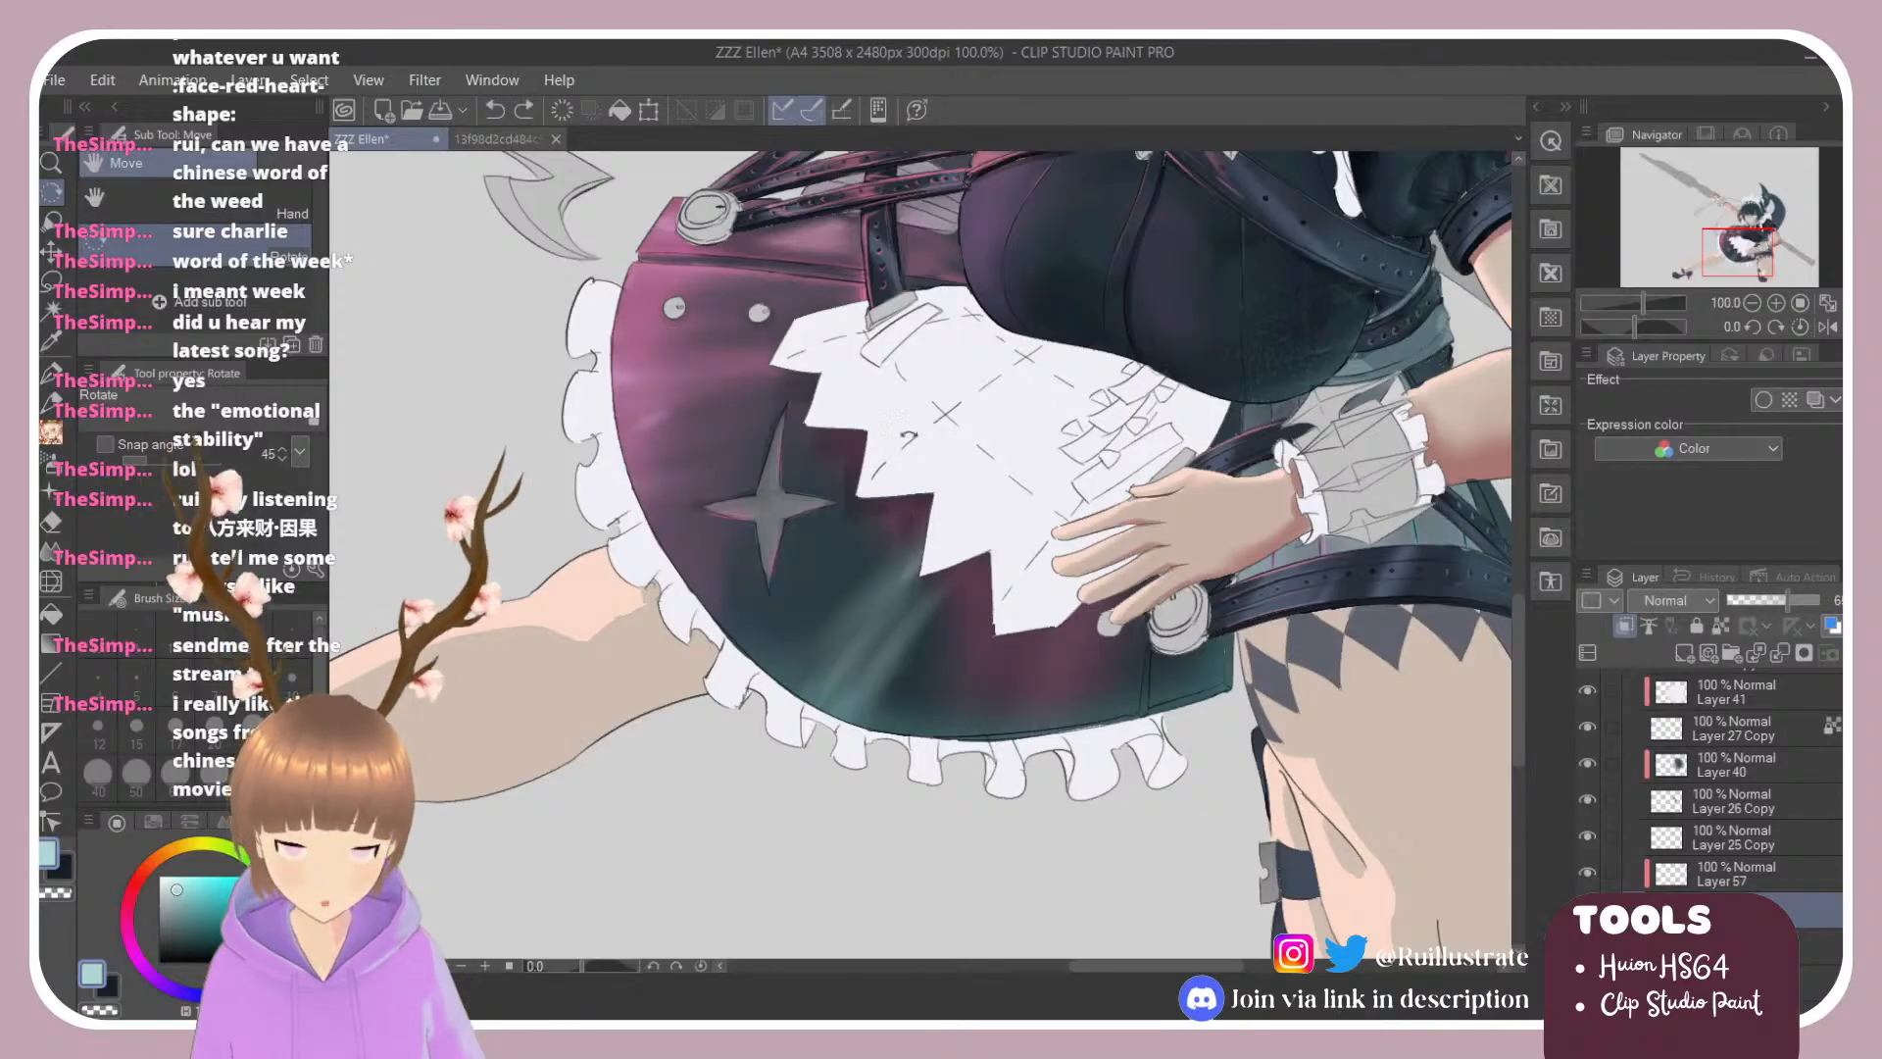
# Step: Lasso a wide area around the light teal fold streaks near the skirt's hem, replacing the first narrow selection
pyautogui.press('m')
pyautogui.moveTo(822, 795); pyautogui.dragTo(890, 800)
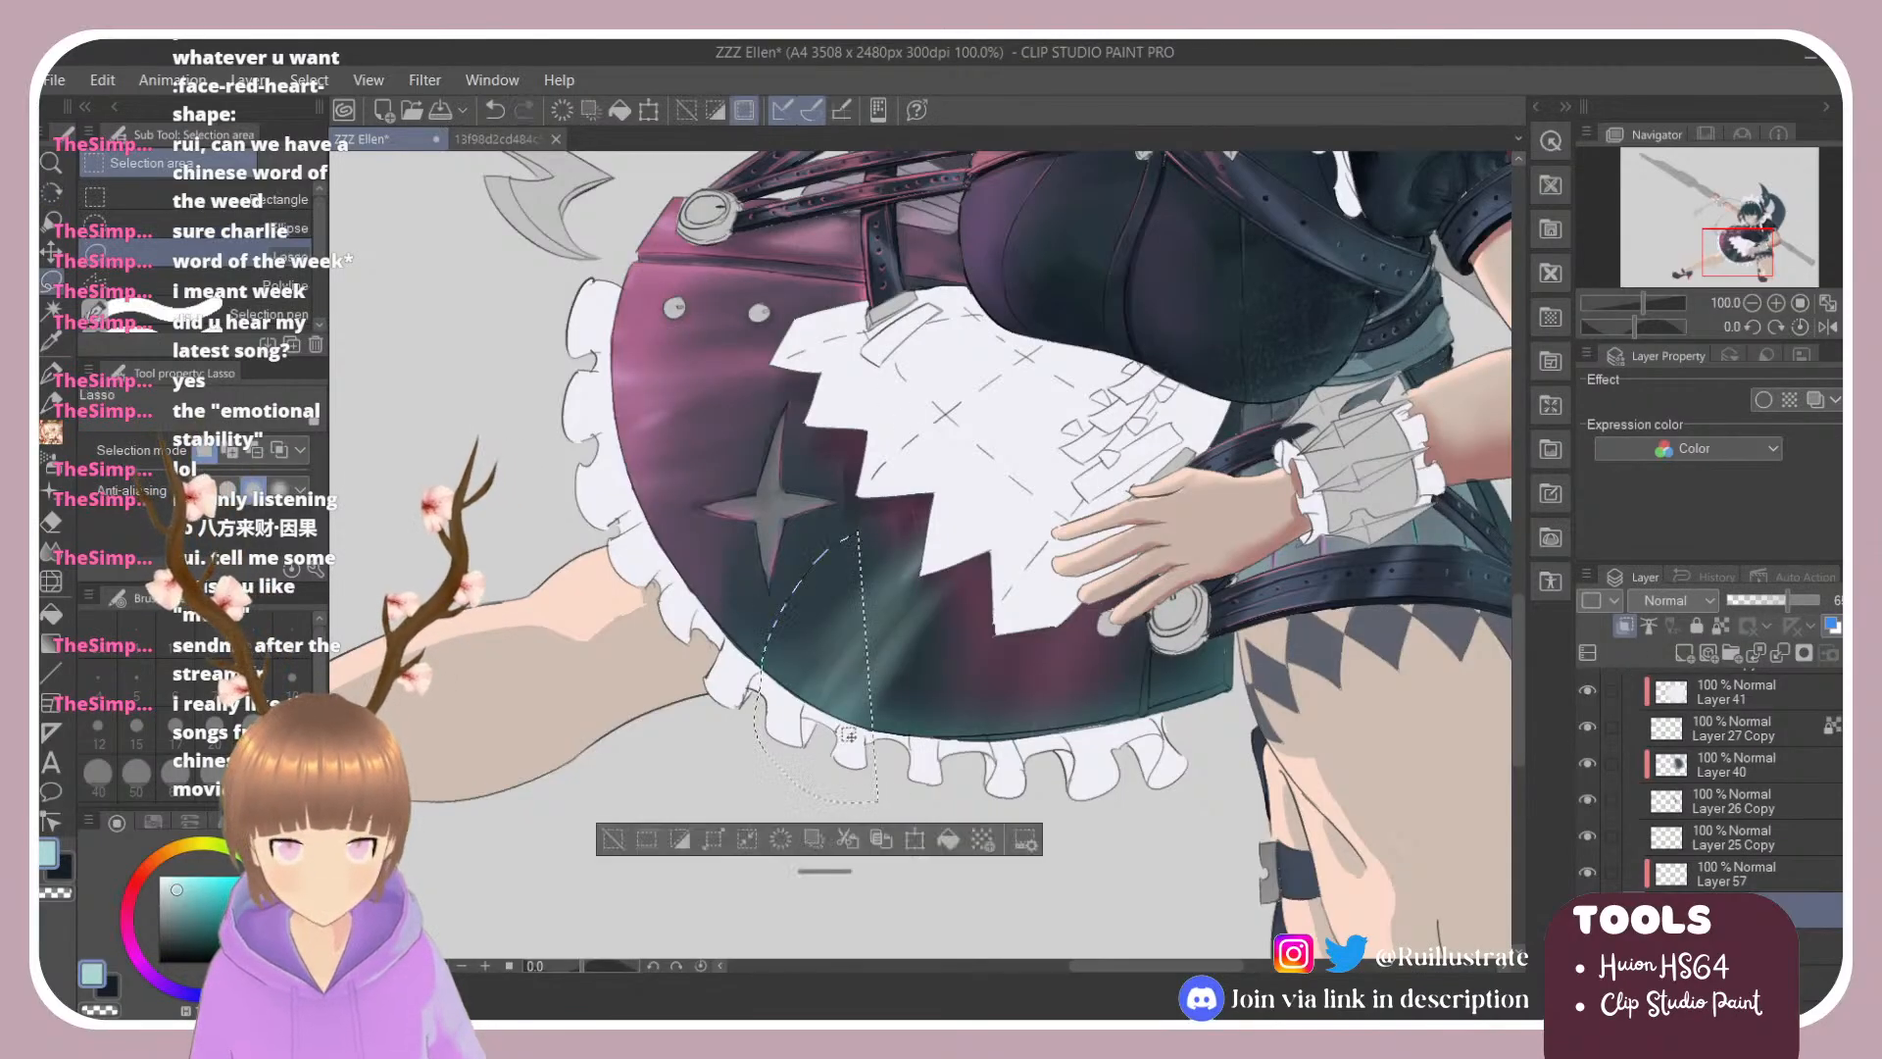
pyautogui.hotkey('ctrl', 'd')
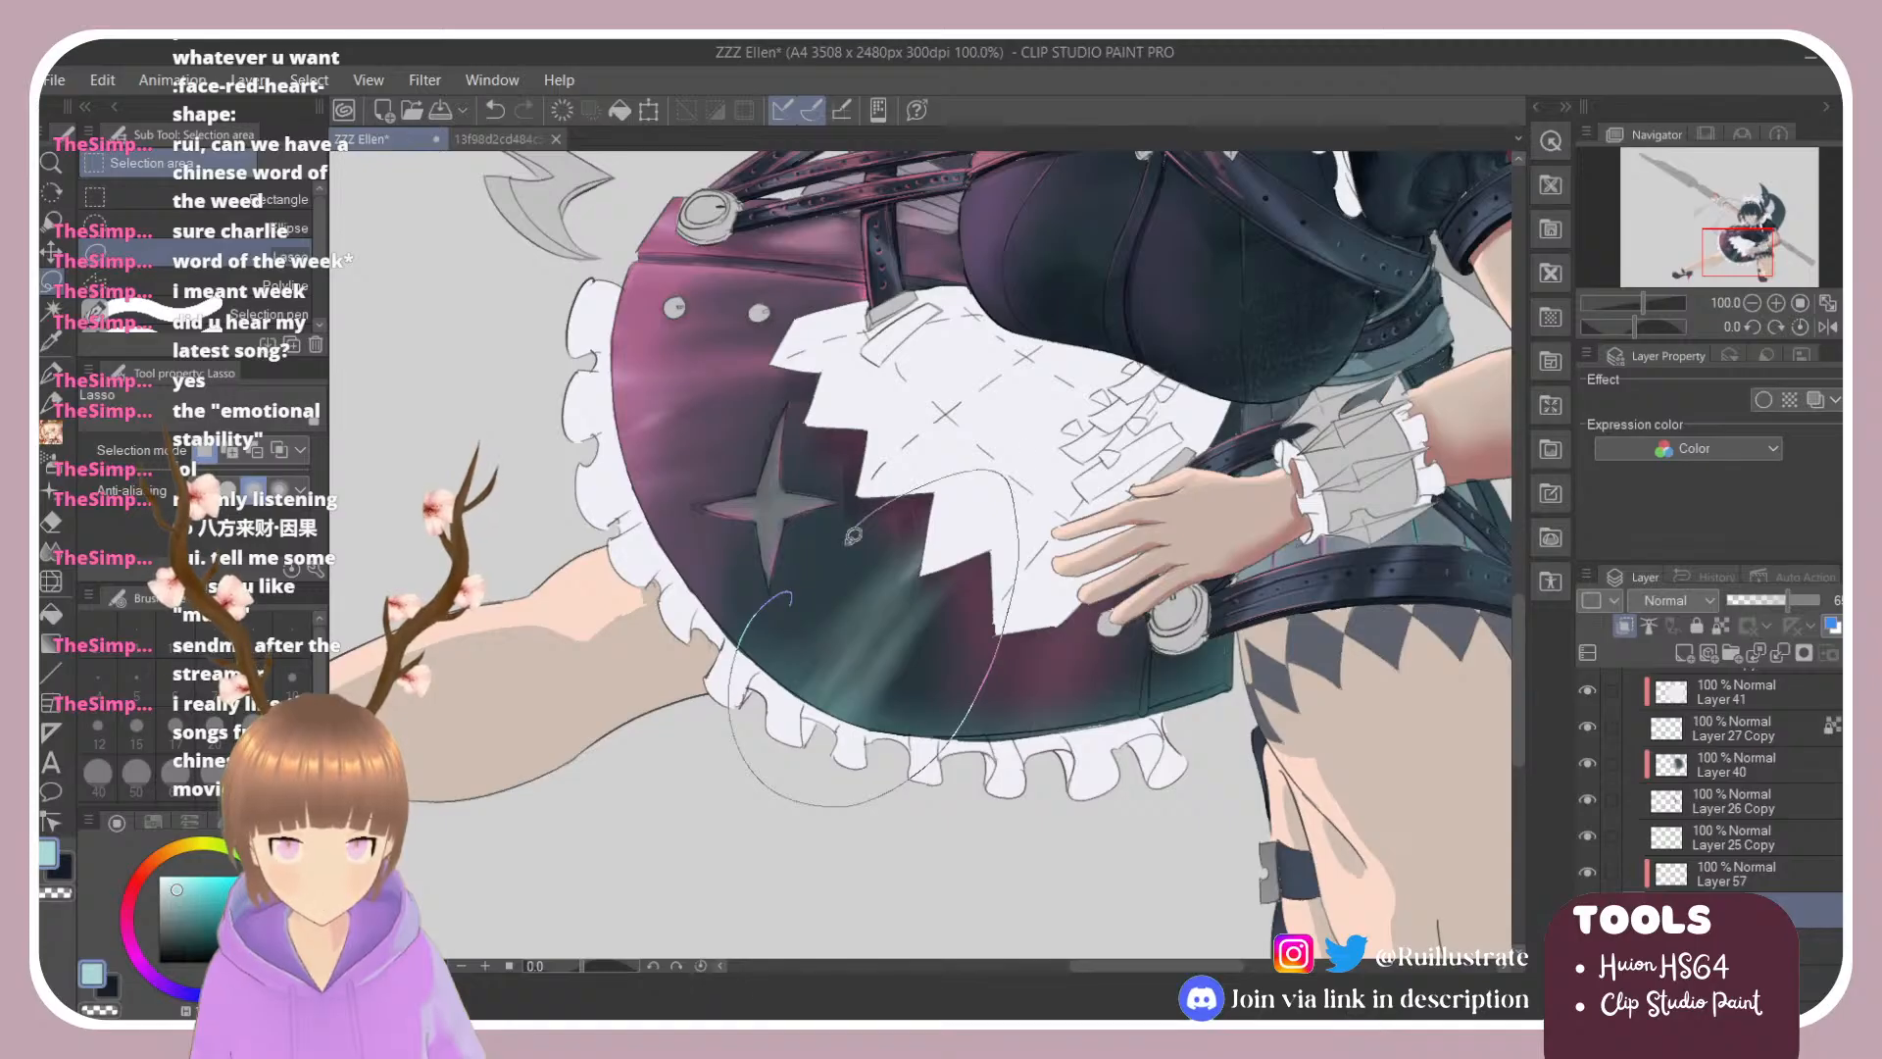
pyautogui.moveTo(852, 535); pyautogui.dragTo(851, 537)
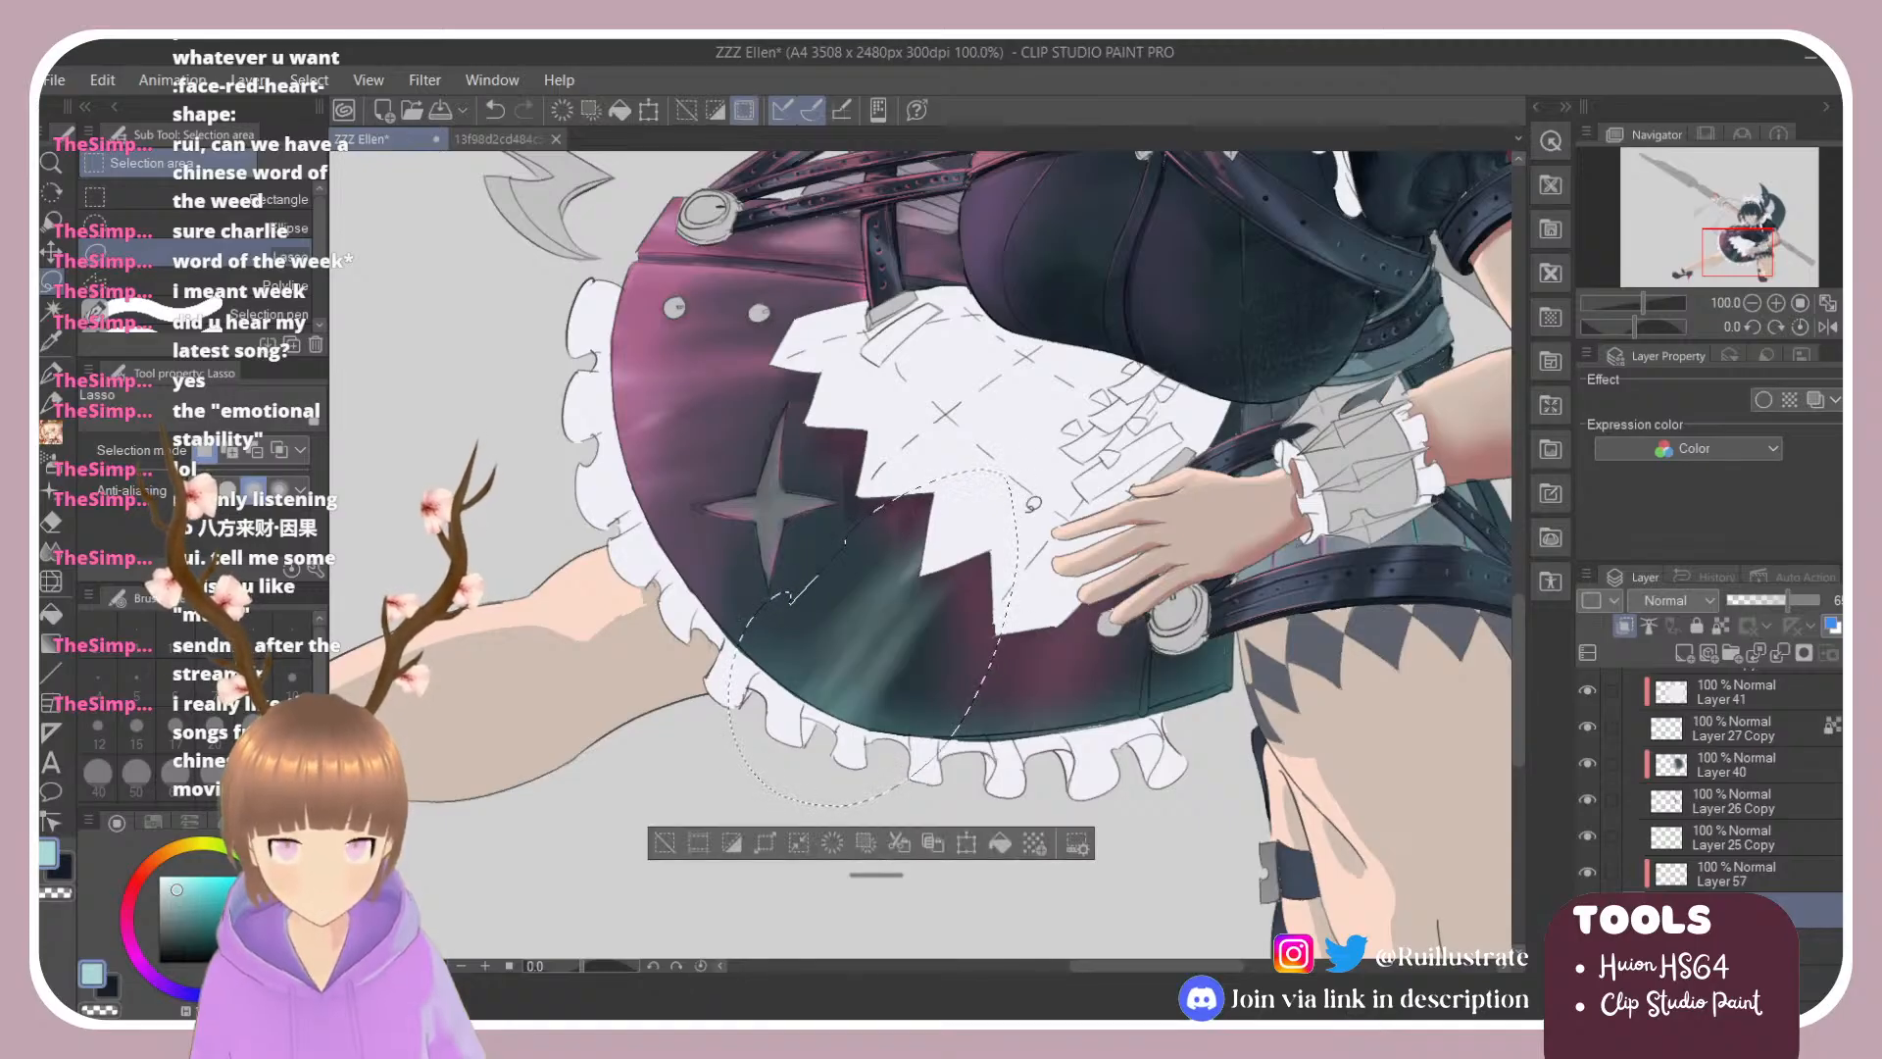
# Step: Reduce the opacity of the skirt highlight layer to 22% and clear the lasso selection
pyautogui.moveTo(1768, 606); pyautogui.dragTo(1745, 604)
pyautogui.hotkey('ctrl', 'd')
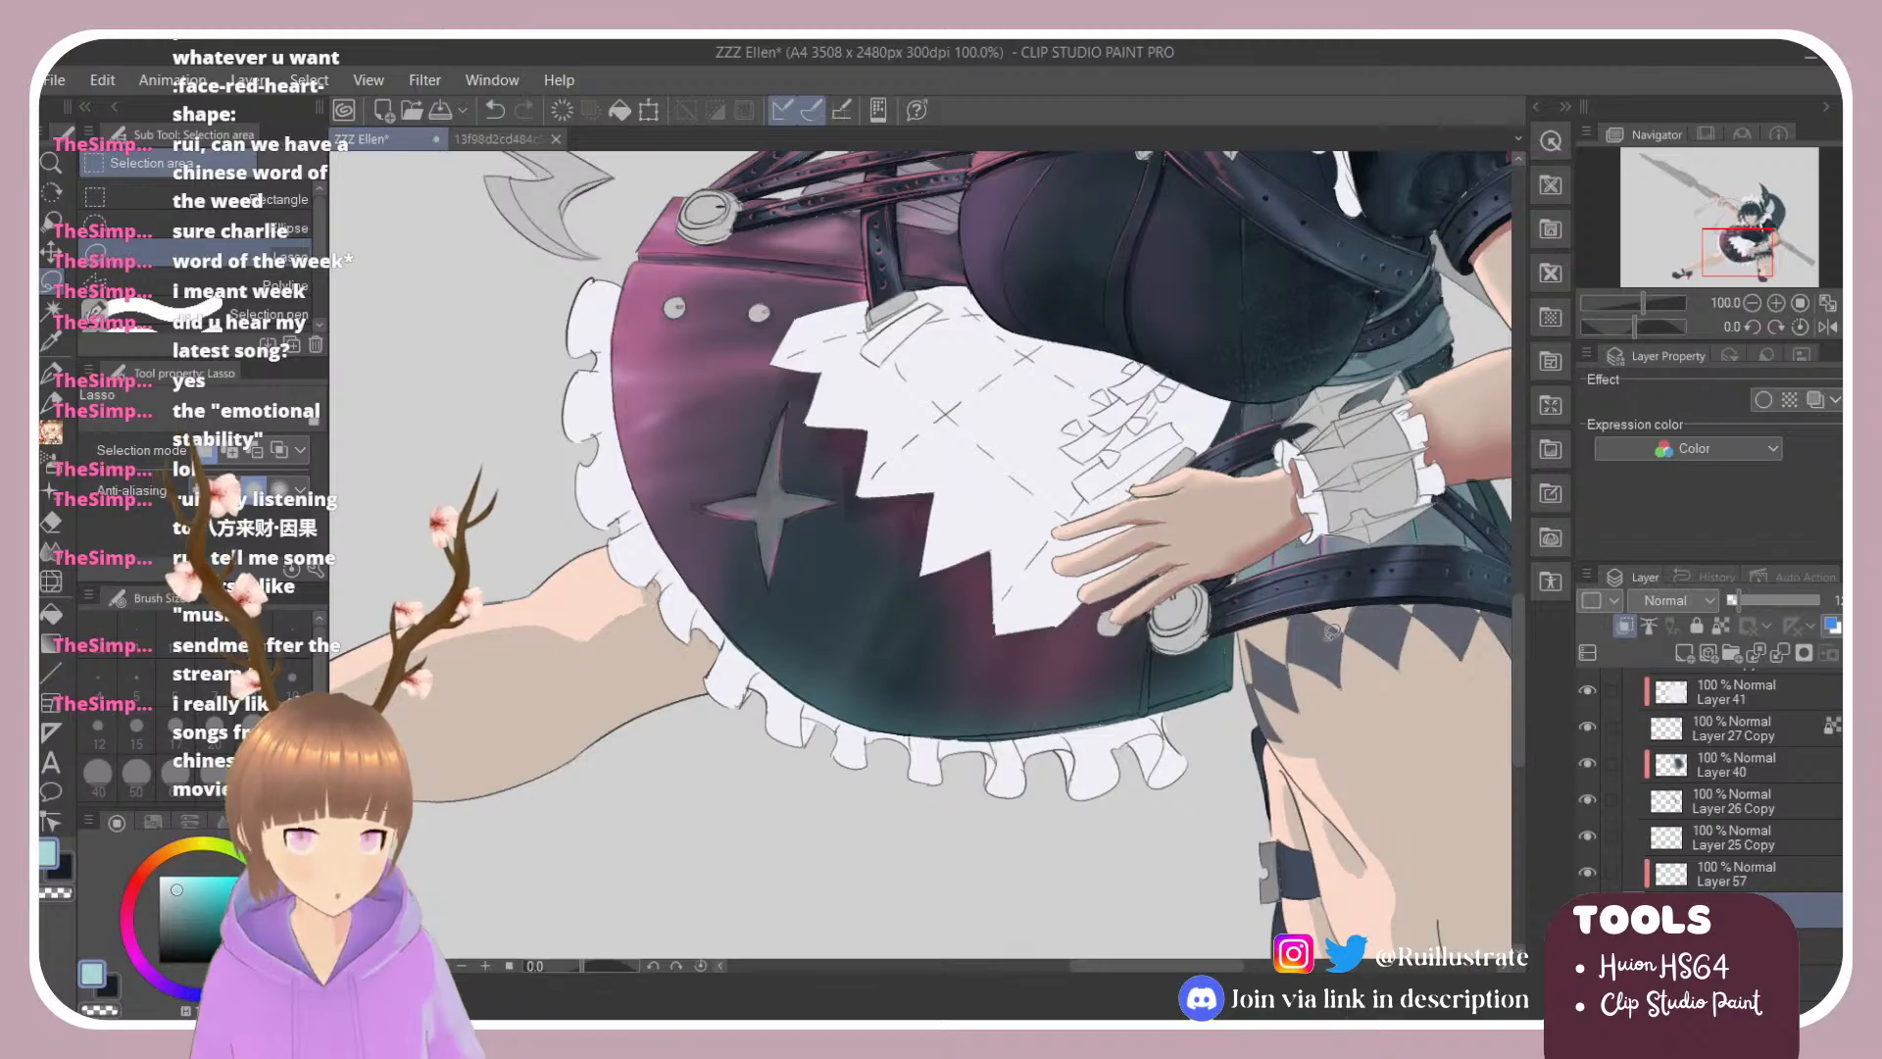
pyautogui.hotkey('ctrl', '-')
pyautogui.hotkey('ctrl', '-')
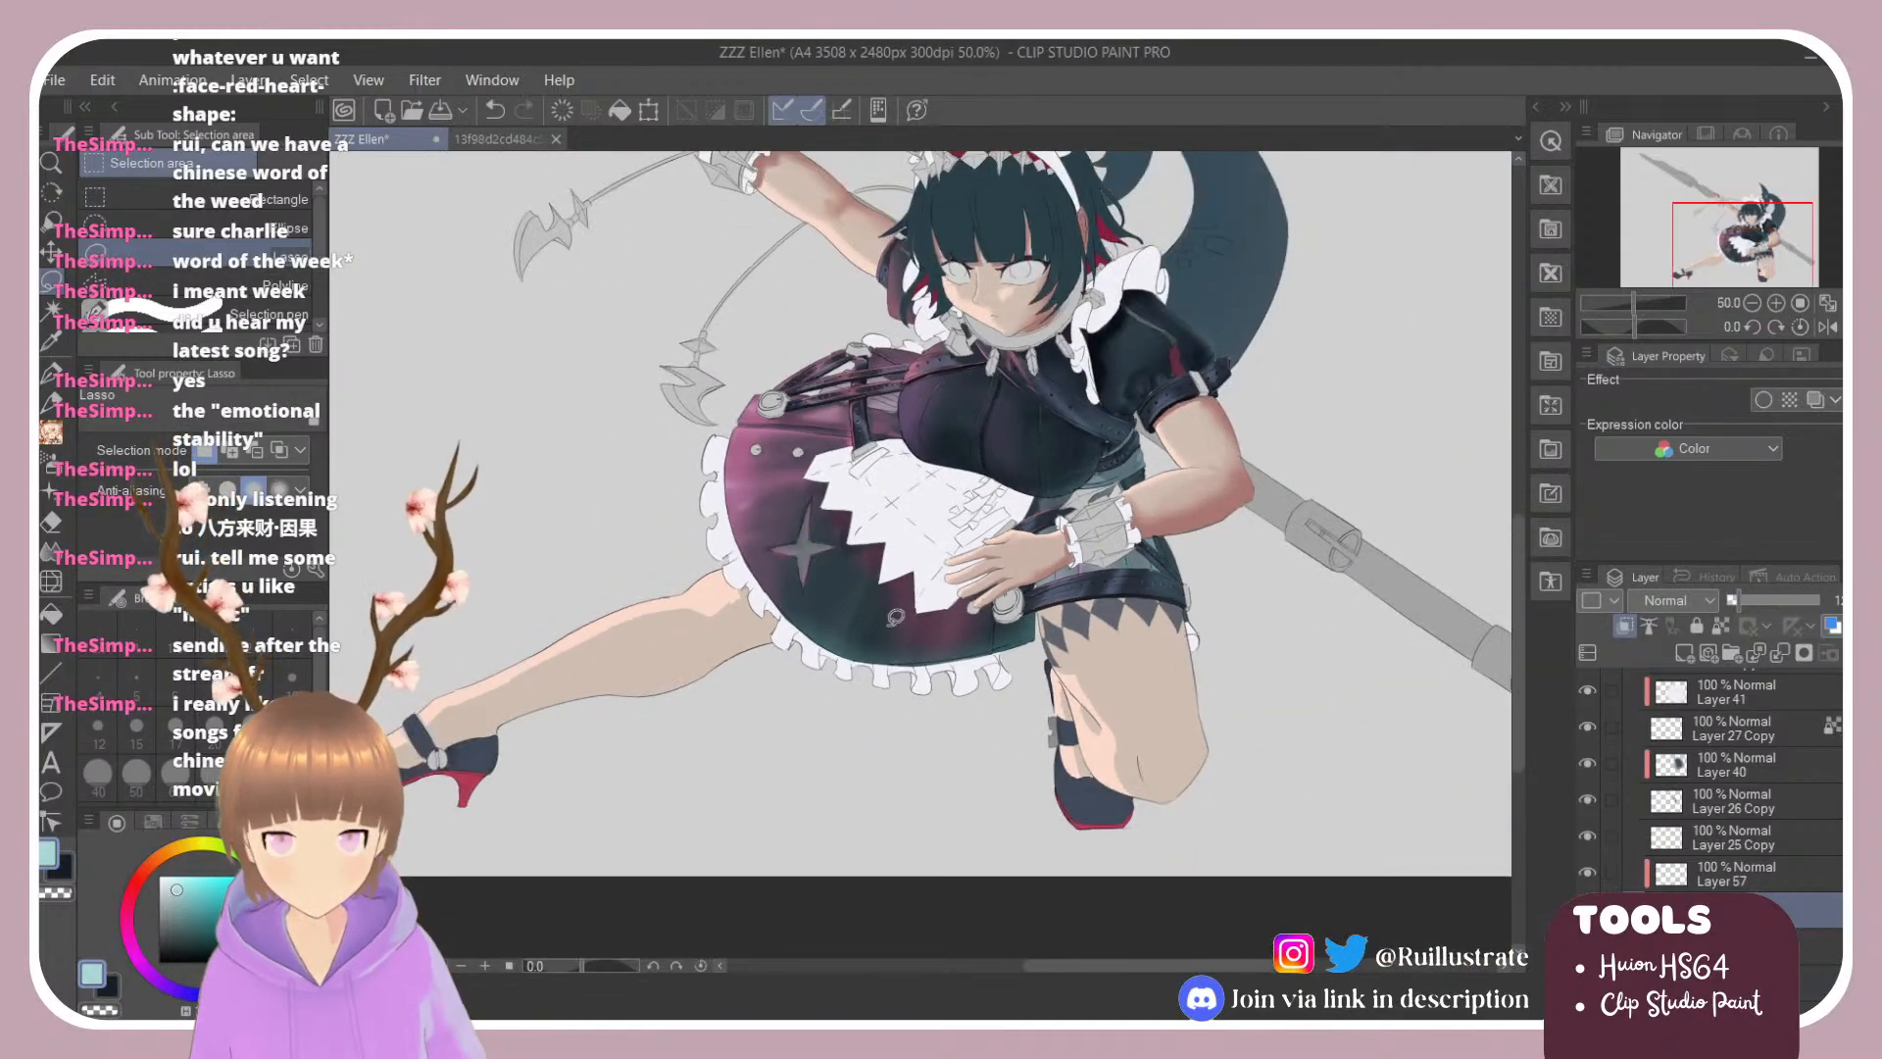
pyautogui.hotkey('ctrl', '+')
pyautogui.hotkey('ctrl', '+')
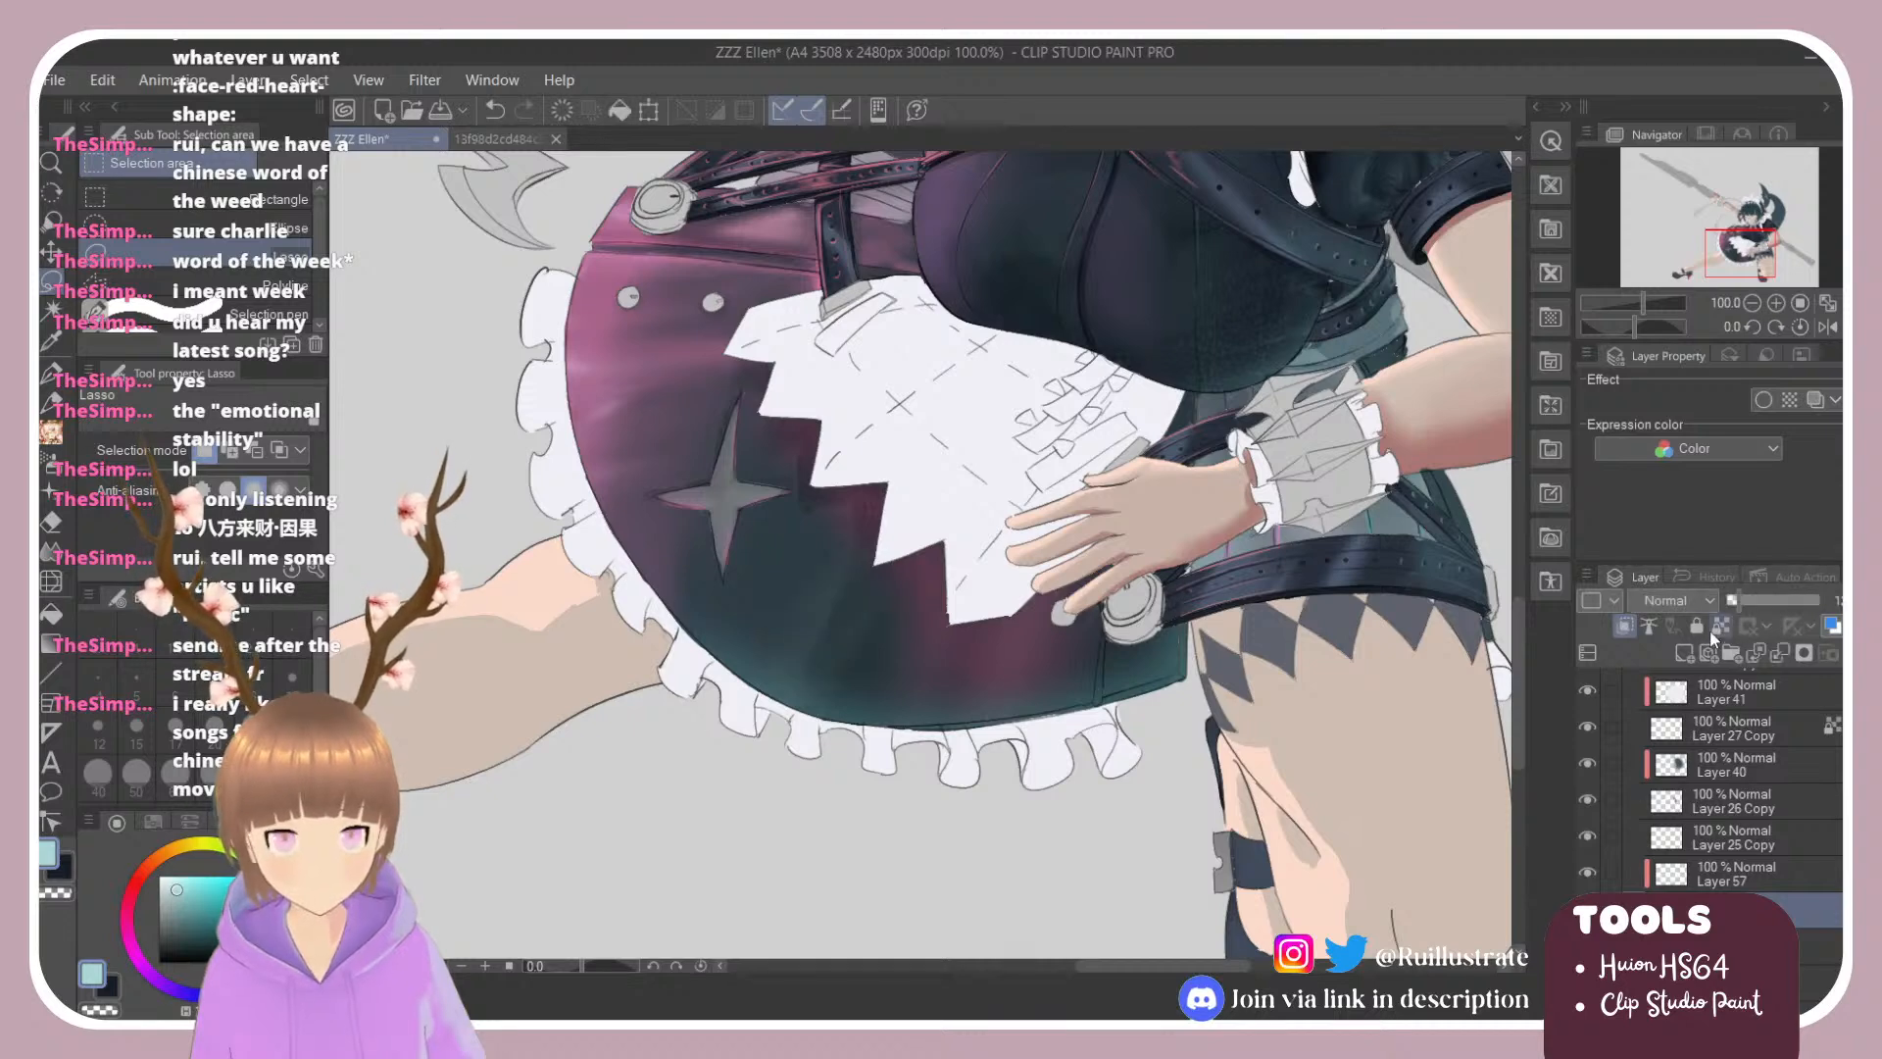
pyautogui.click(1747, 602)
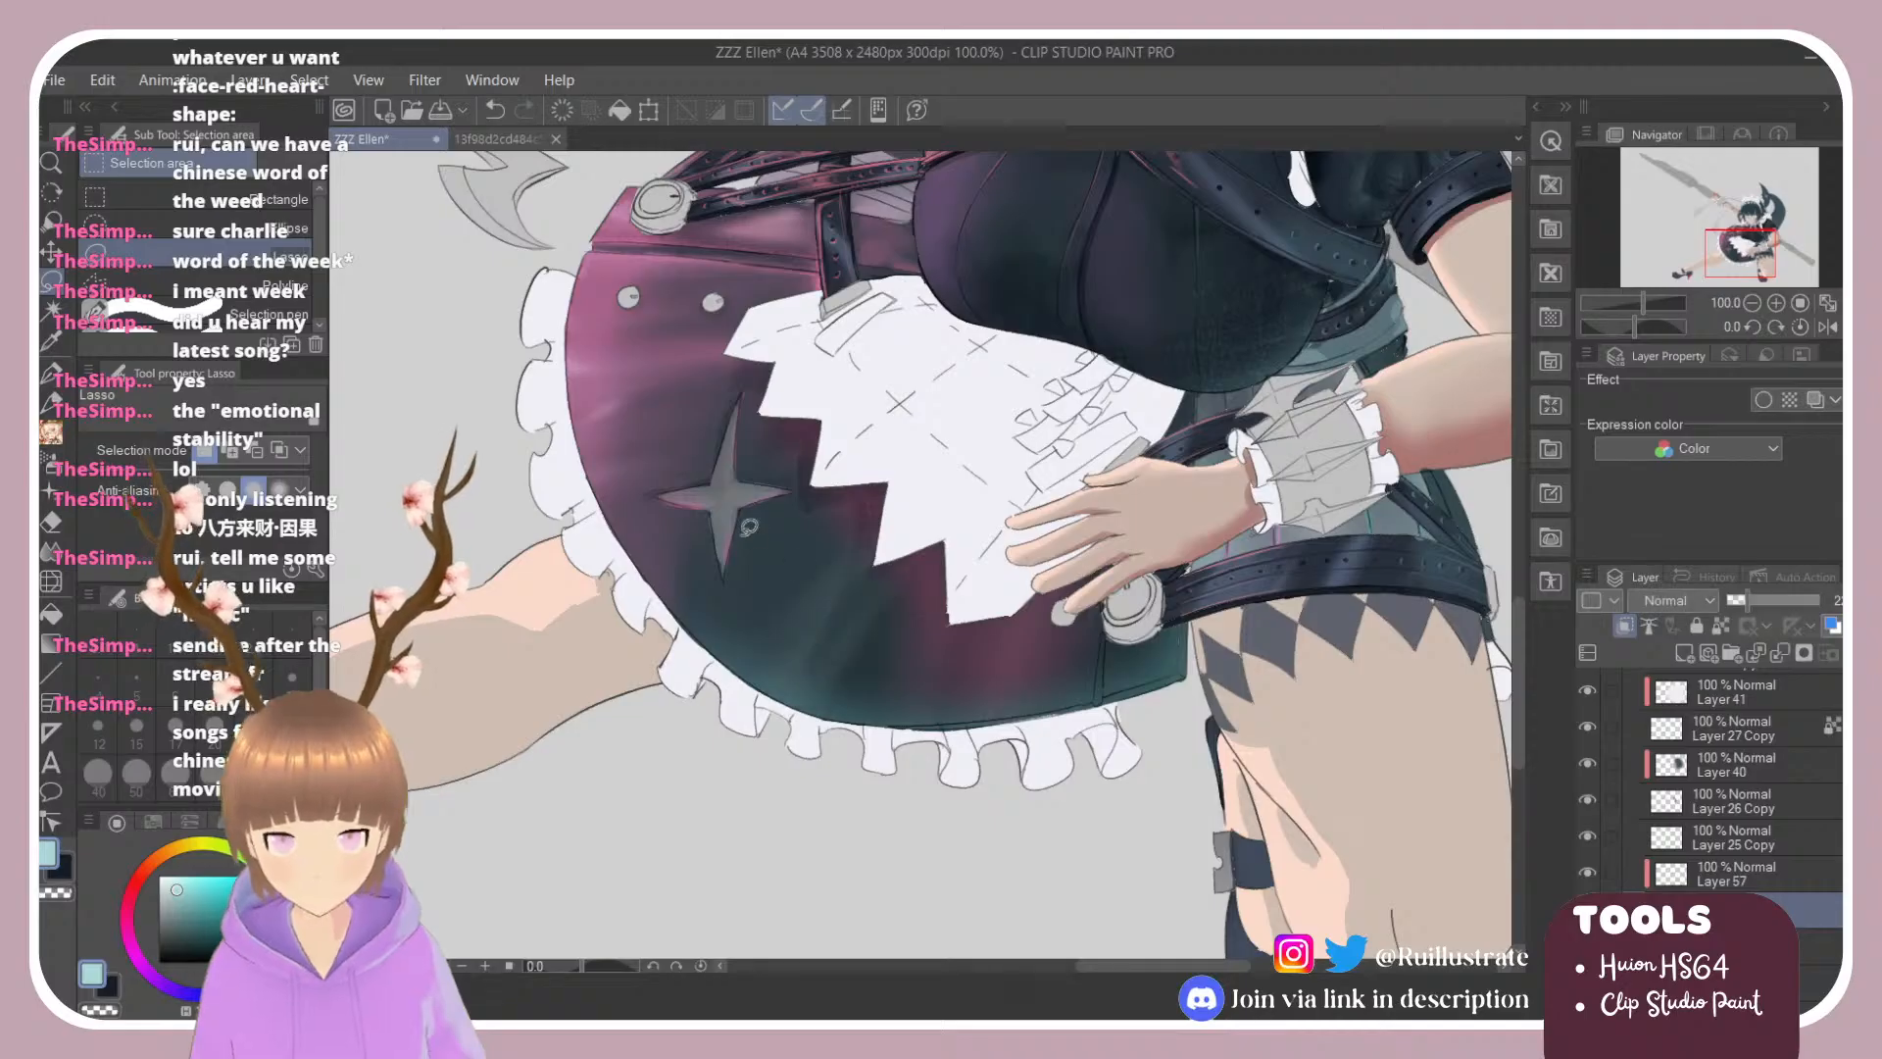
# Step: Examine the softened skirt highlights up close and against the whole figure
pyautogui.scroll(-3, 725, 534)
pyautogui.scroll(5, 744, 600)
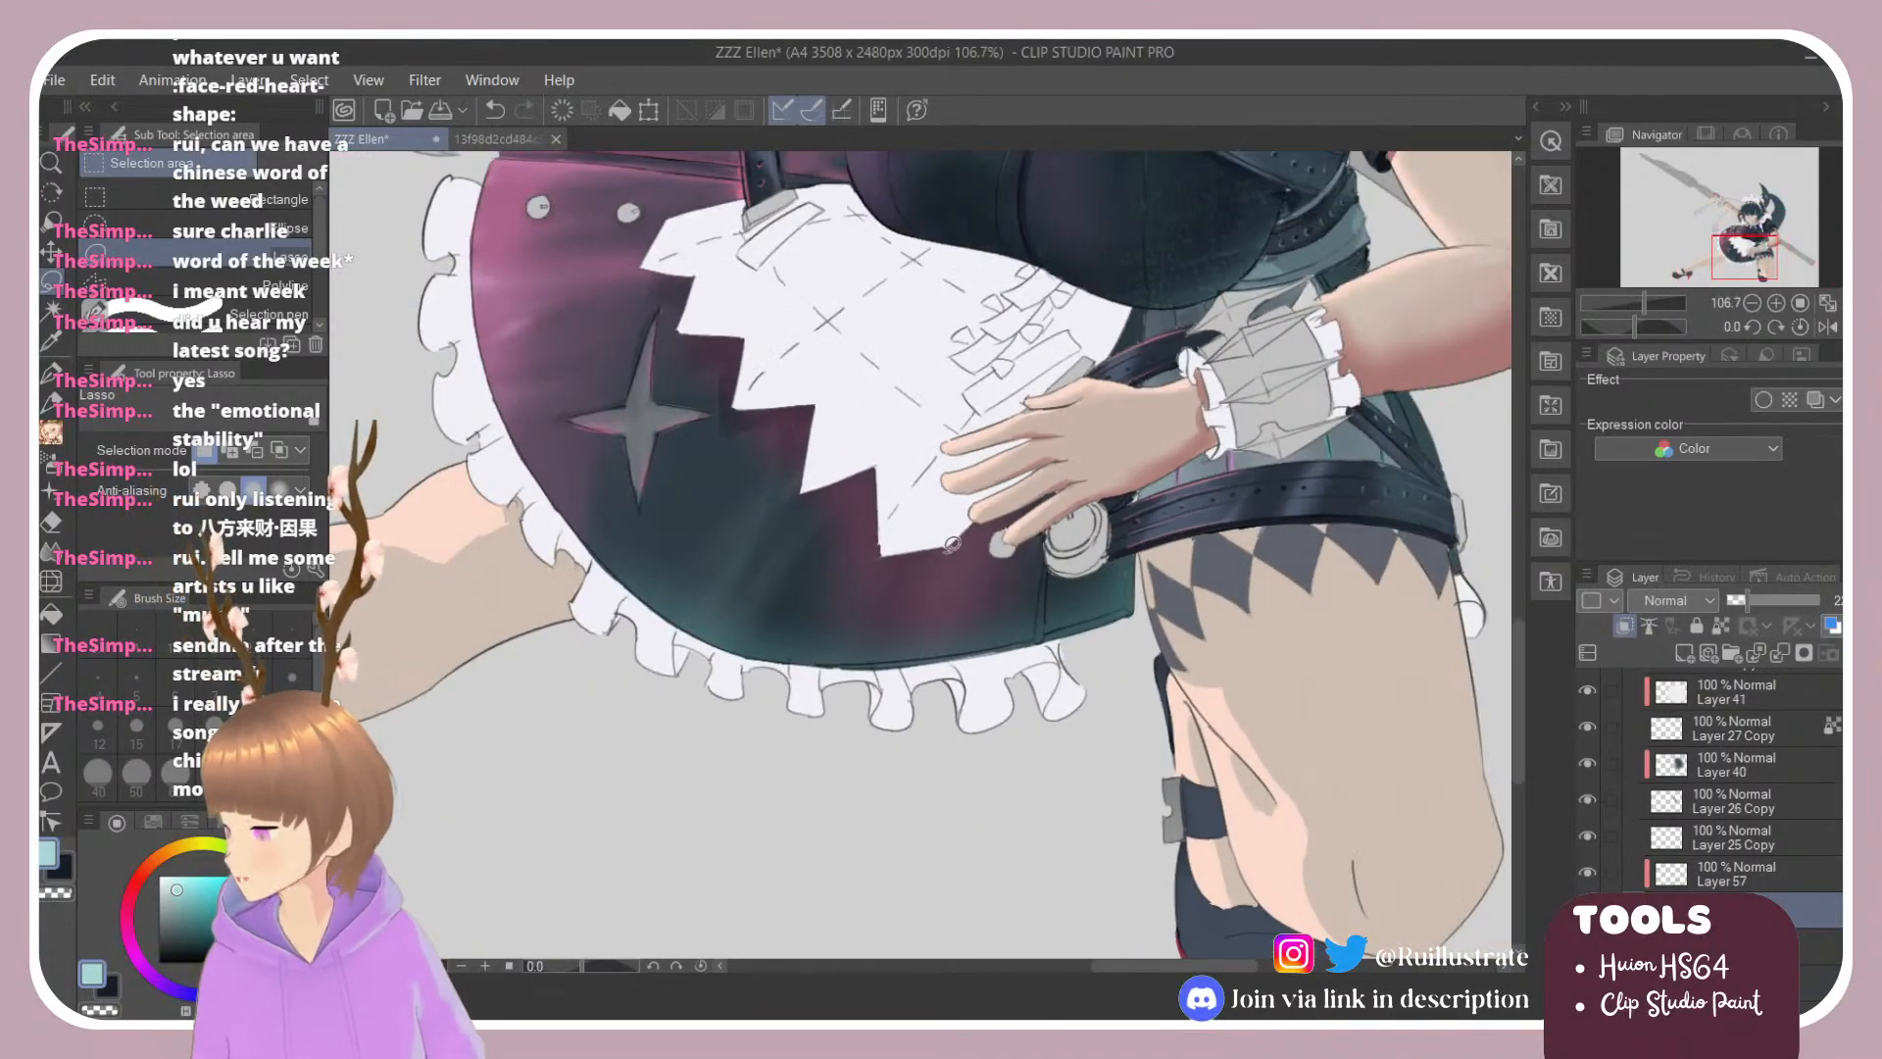
pyautogui.scroll(-3, 929, 514)
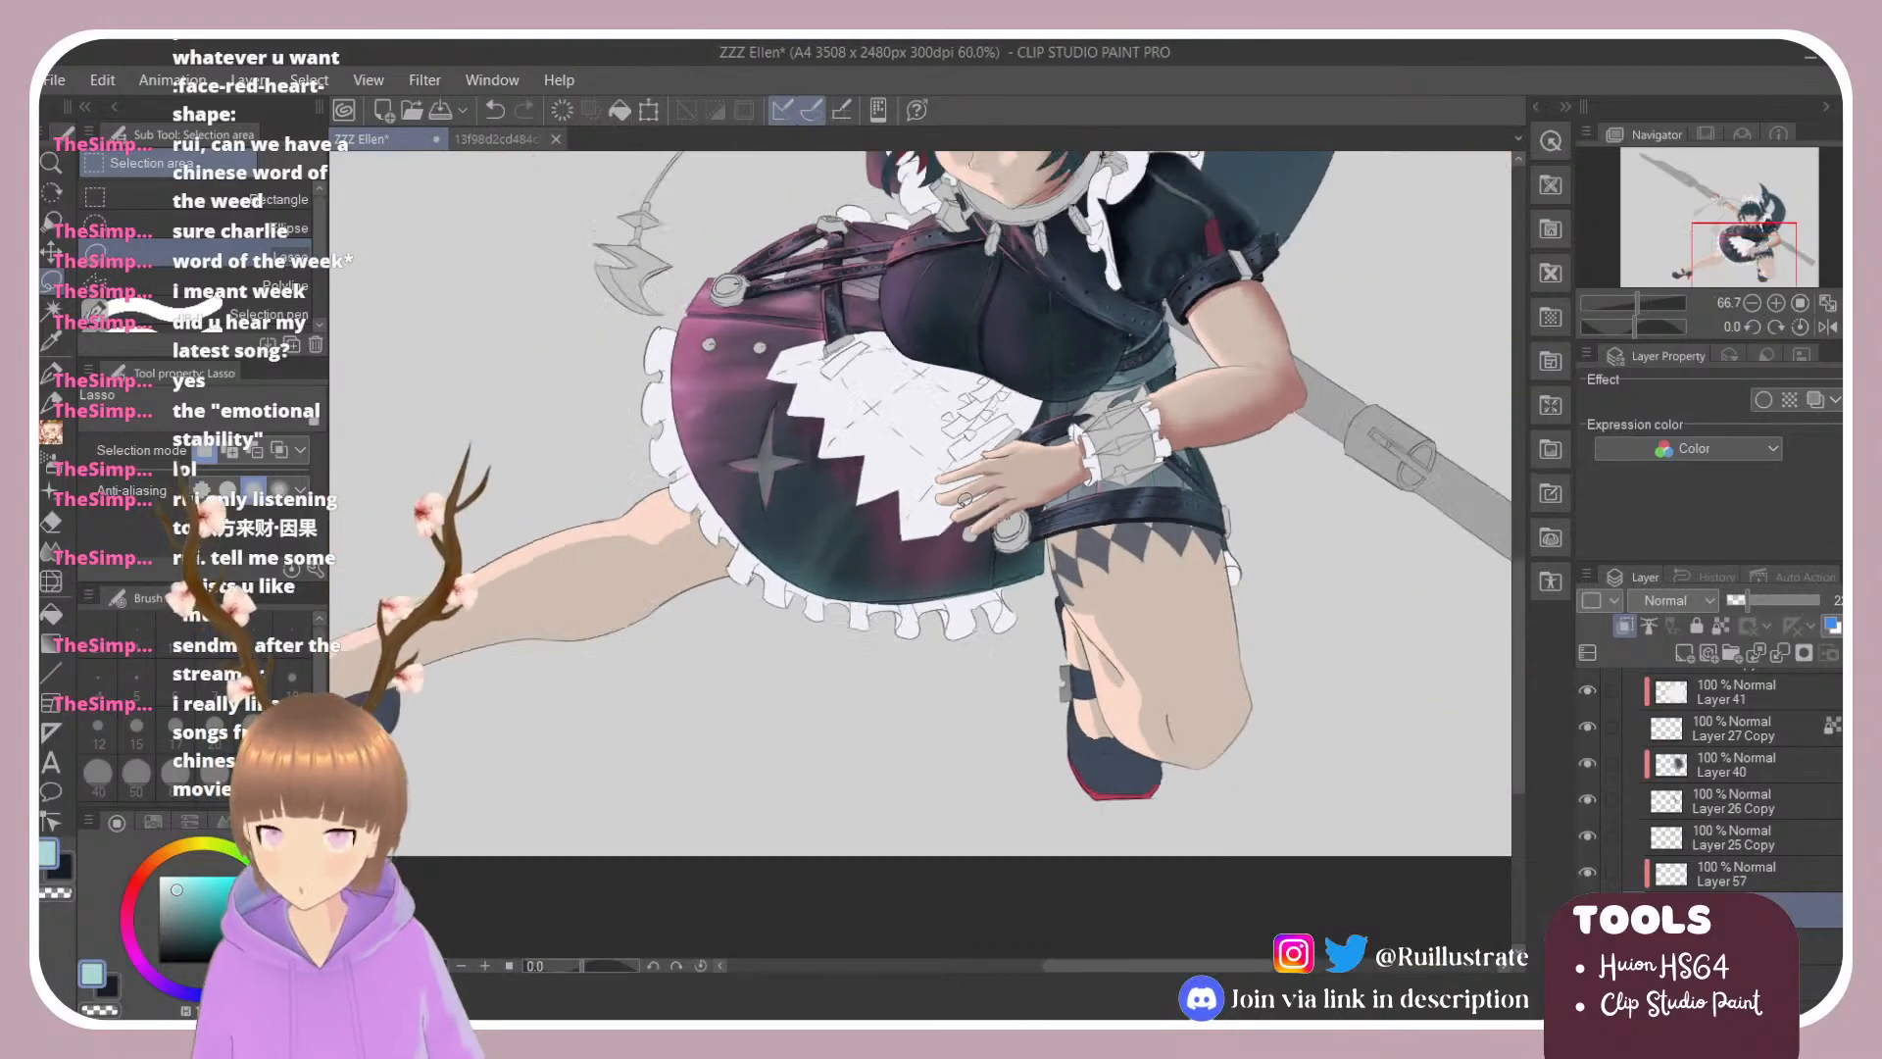
pyautogui.scroll(2, 914, 266)
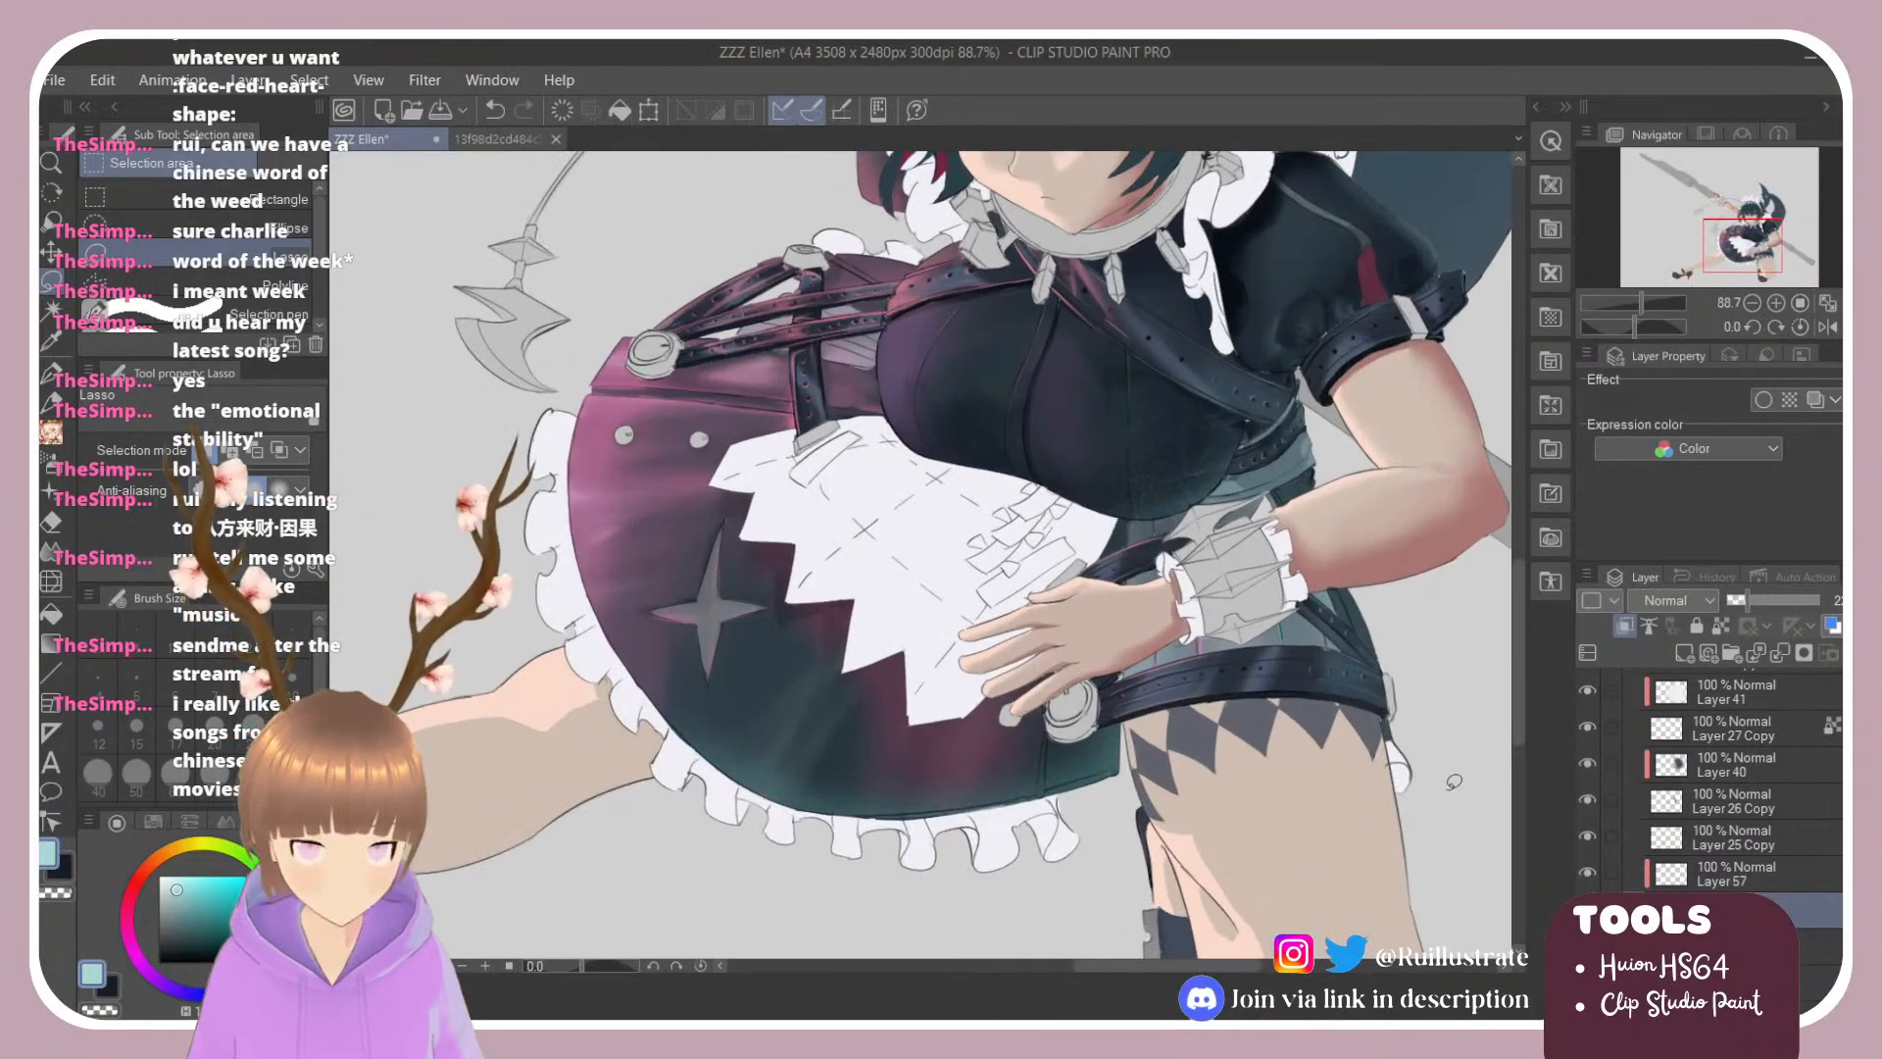
pyautogui.scroll(-3, 1024, 559)
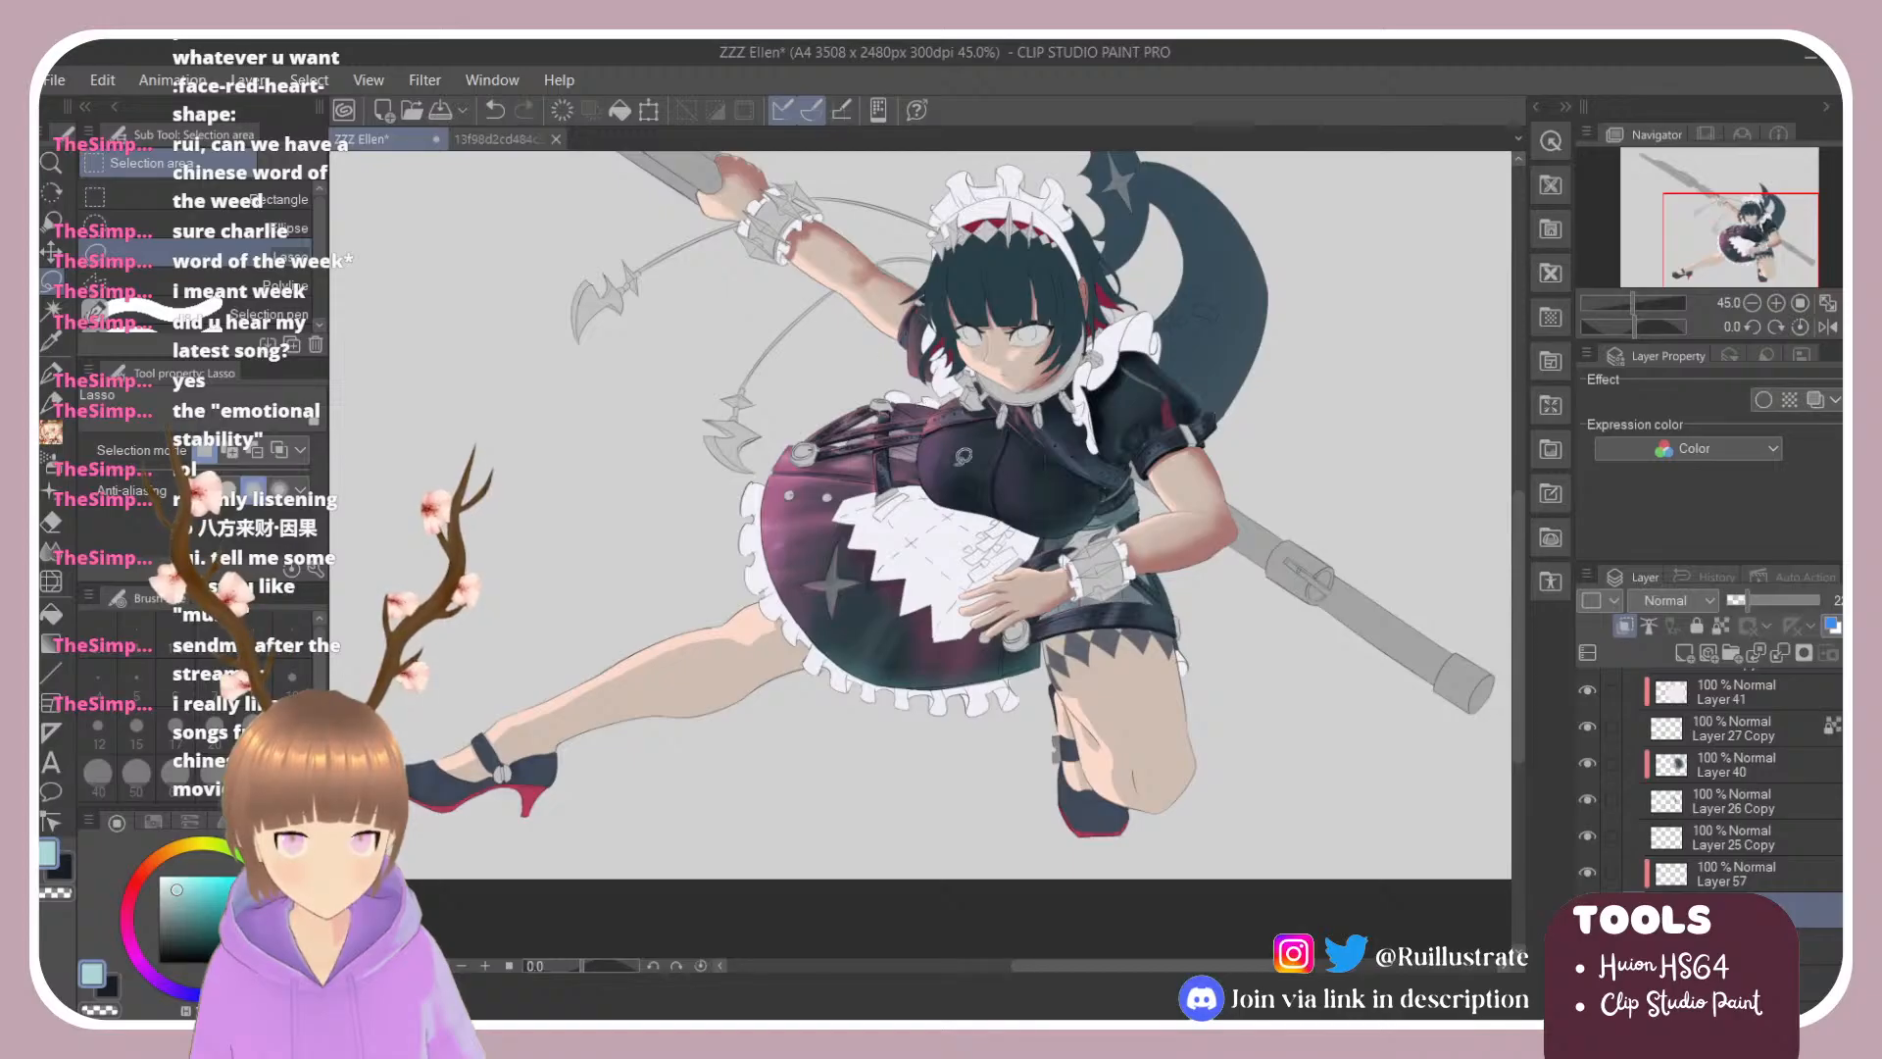
pyautogui.scroll(-3, 1357, 702)
pyautogui.scroll(5, 990, 541)
pyautogui.scroll(-2, 882, 498)
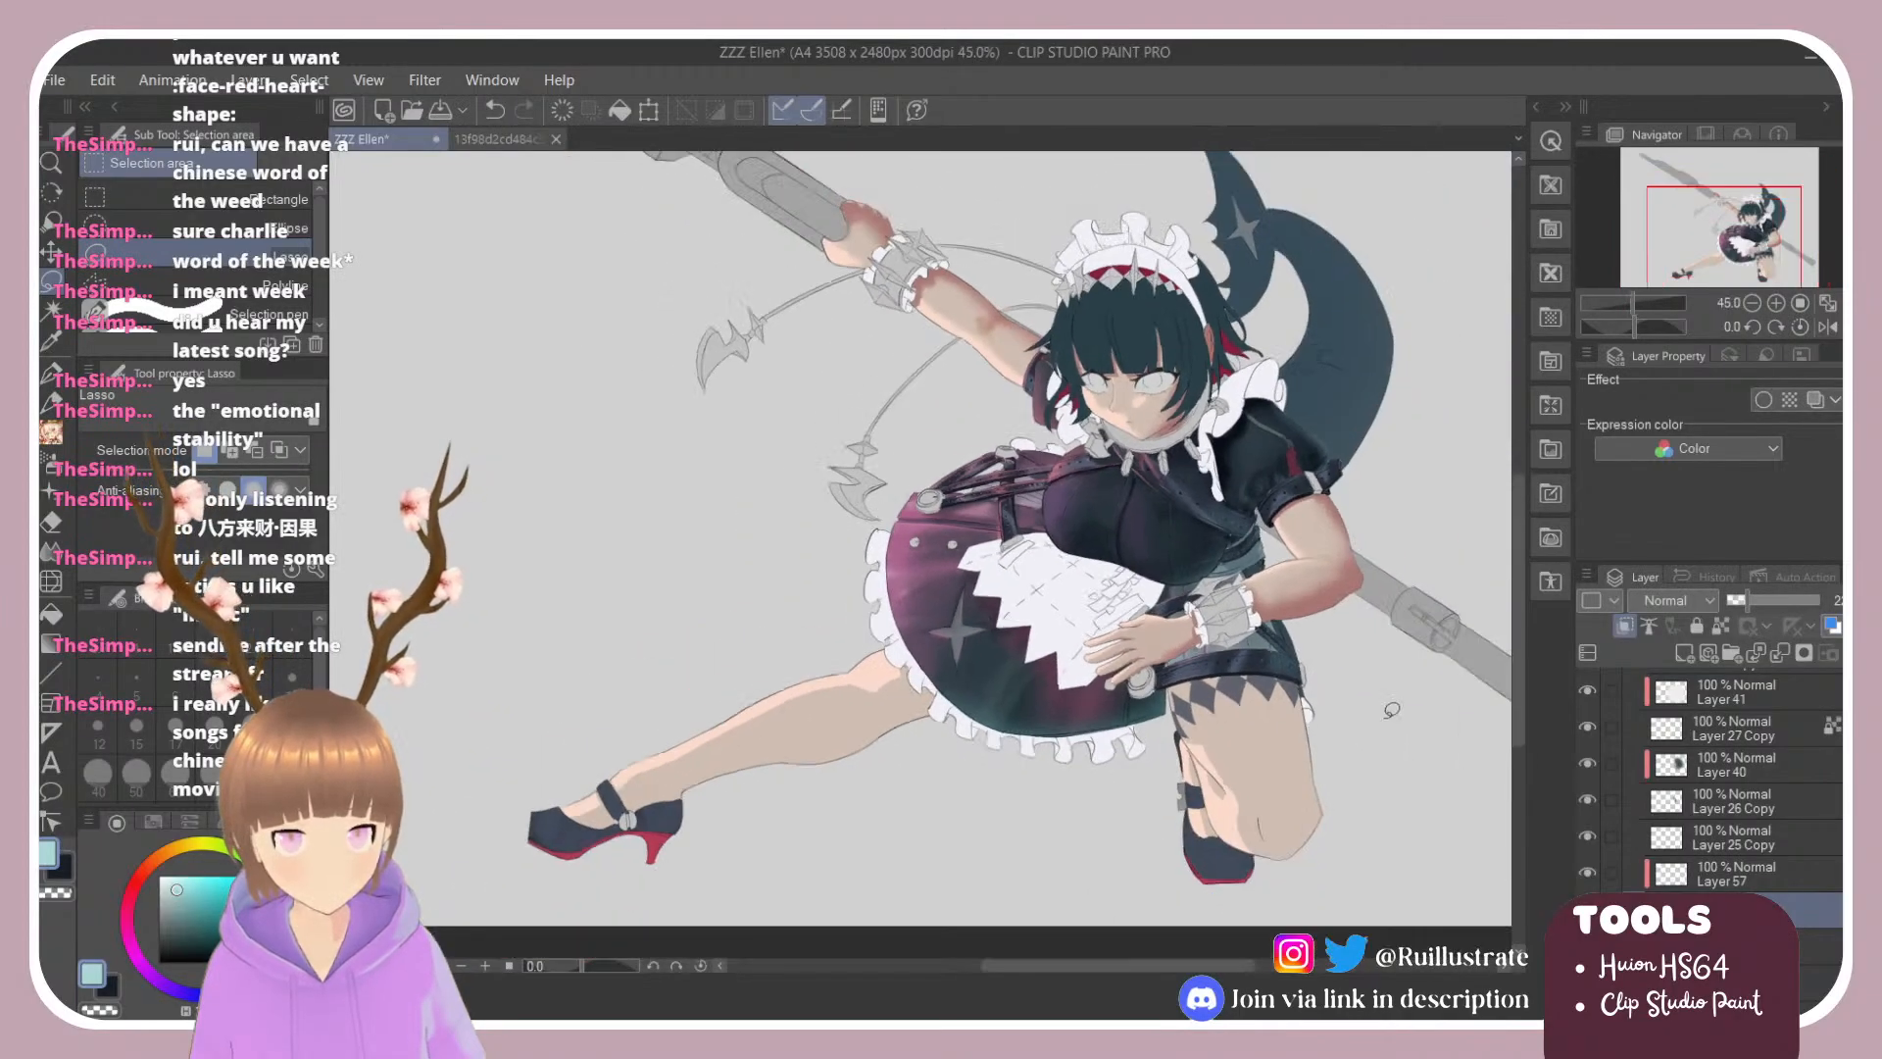
pyautogui.scroll(3, 1691, 828)
# Step: Add a new layer directly above Layer 44
pyautogui.scroll(-6, 1710, 774)
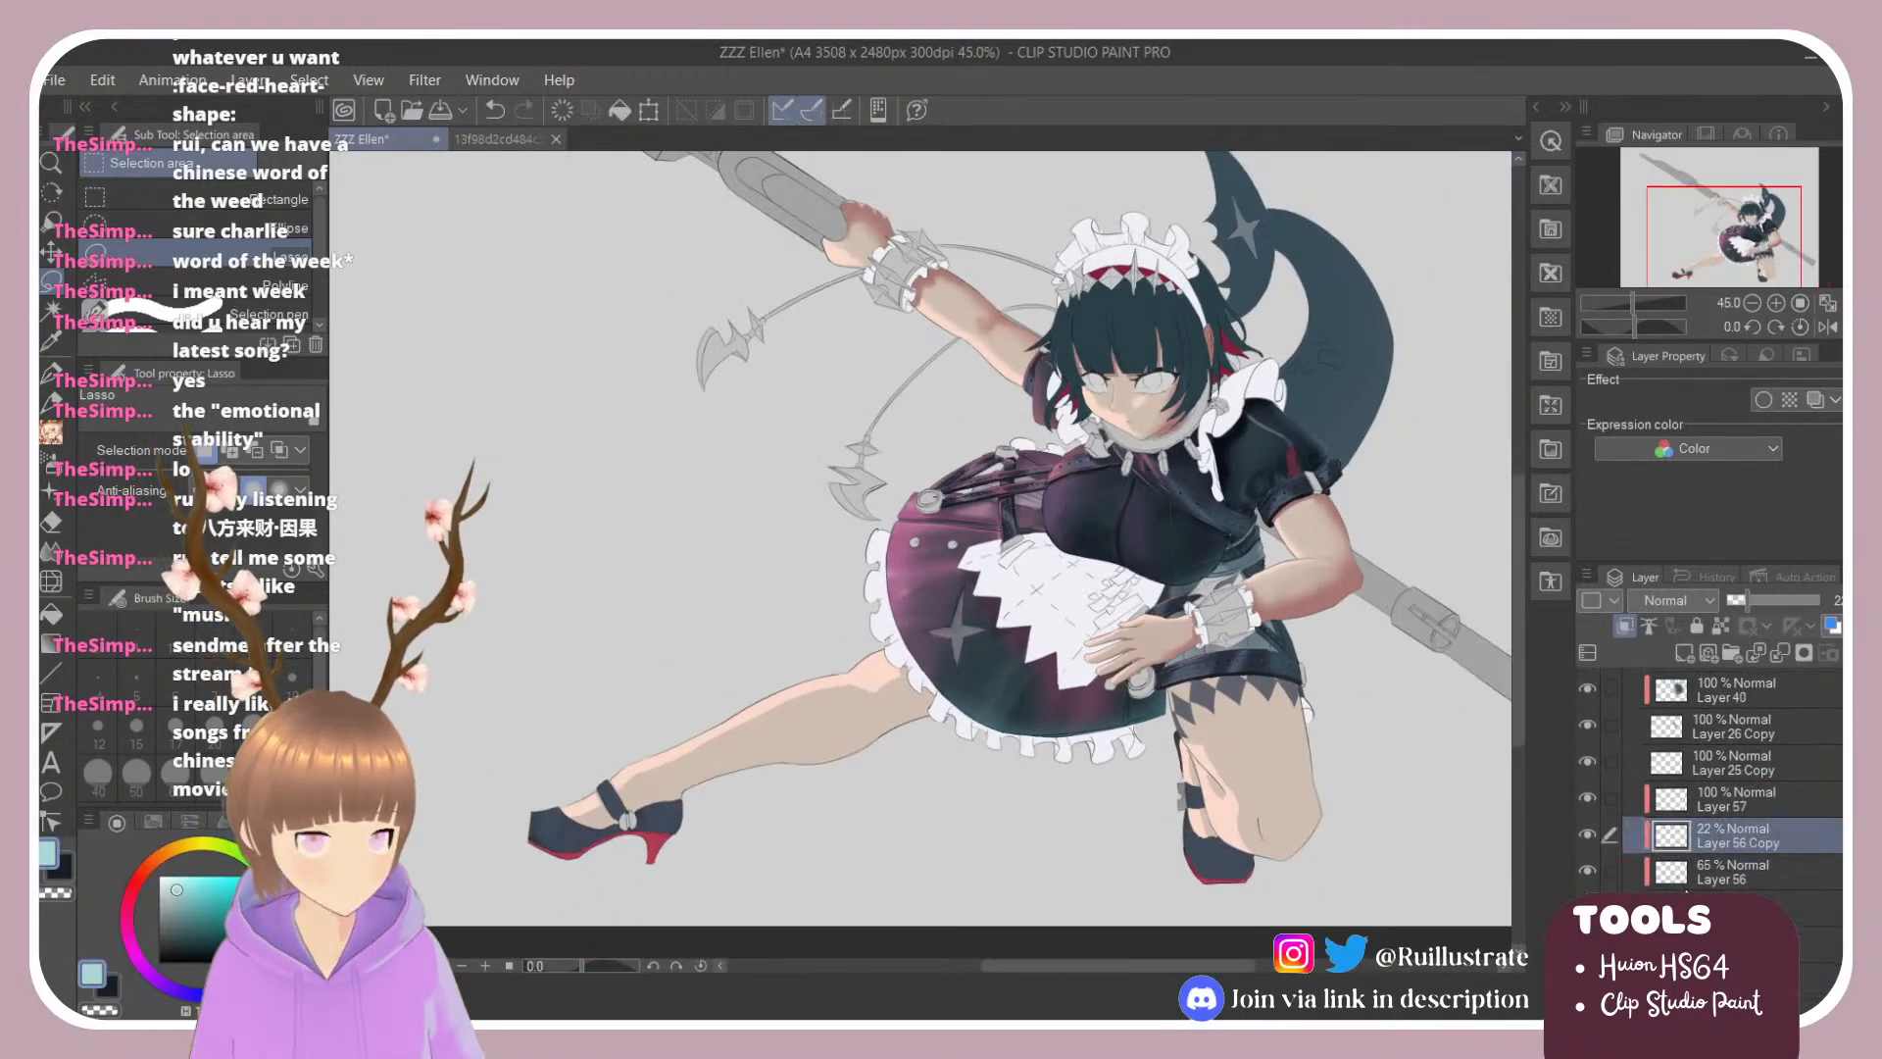
pyautogui.scroll(-3, 1710, 774)
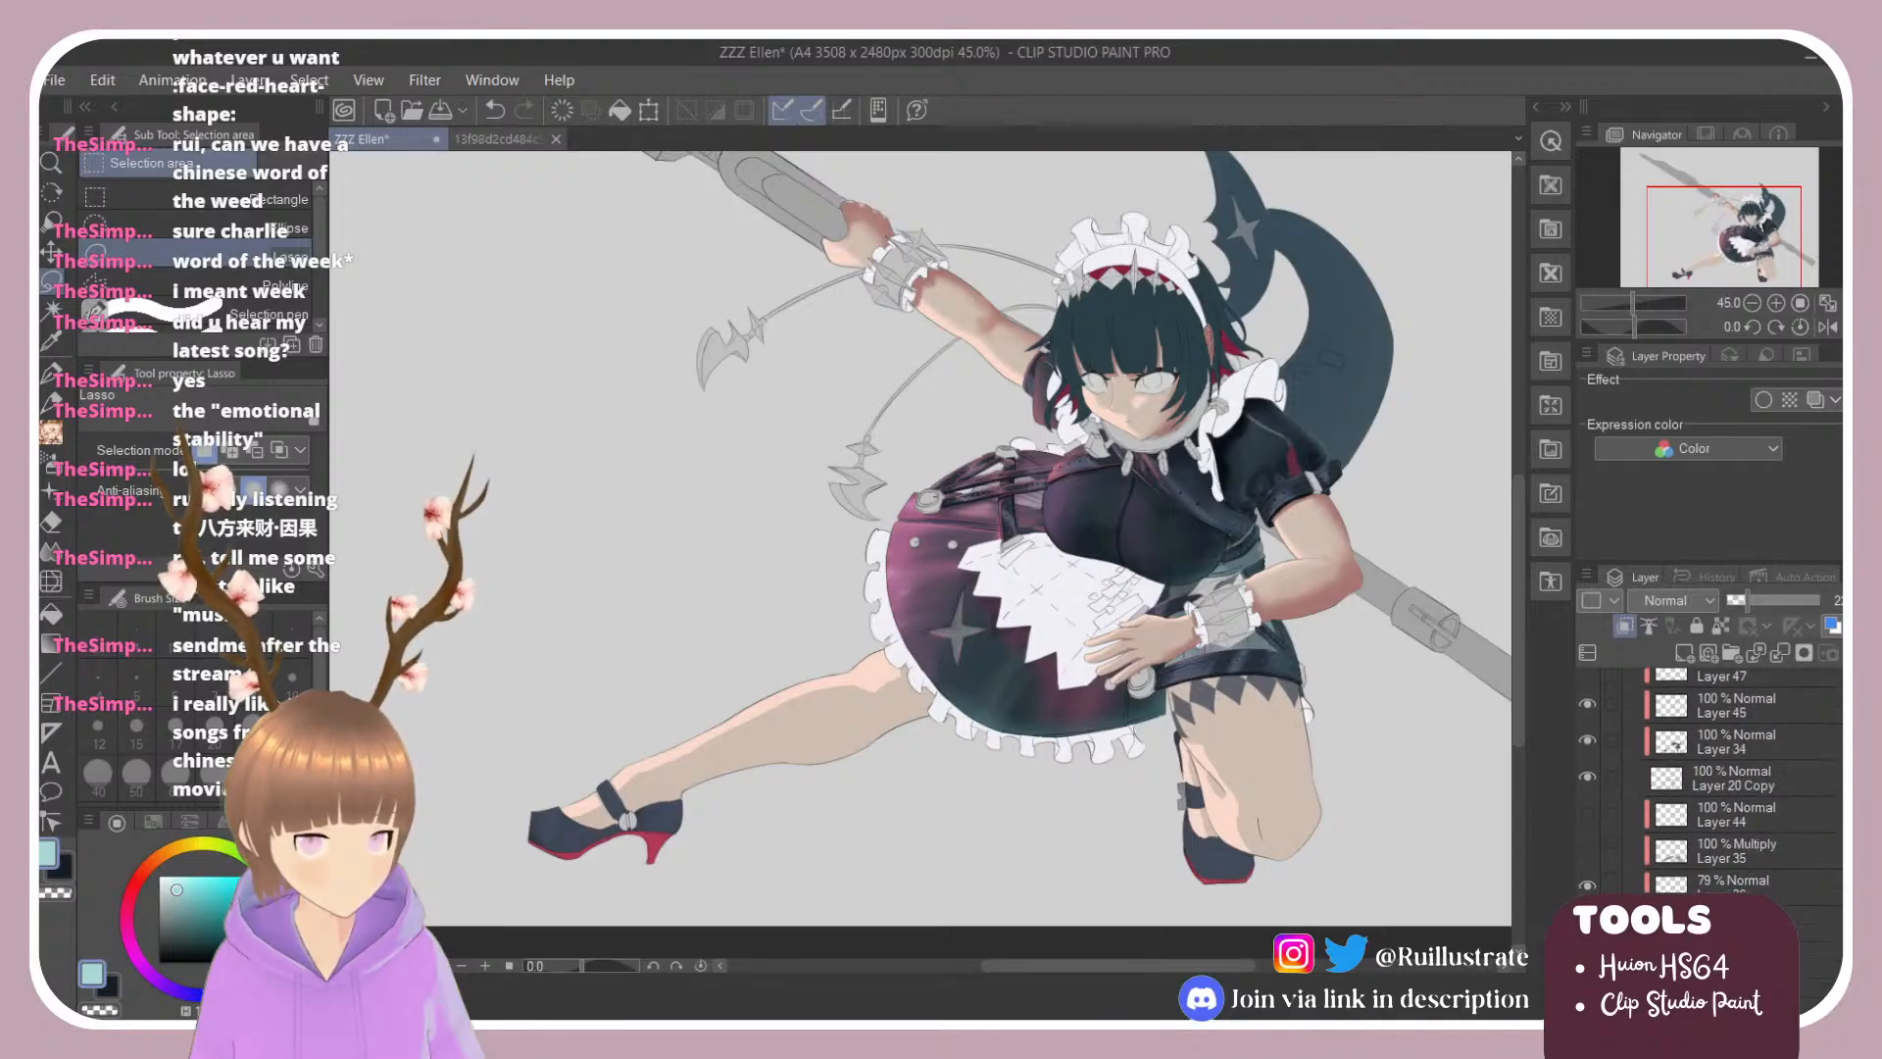
pyautogui.click(1590, 848)
pyautogui.click(1589, 849)
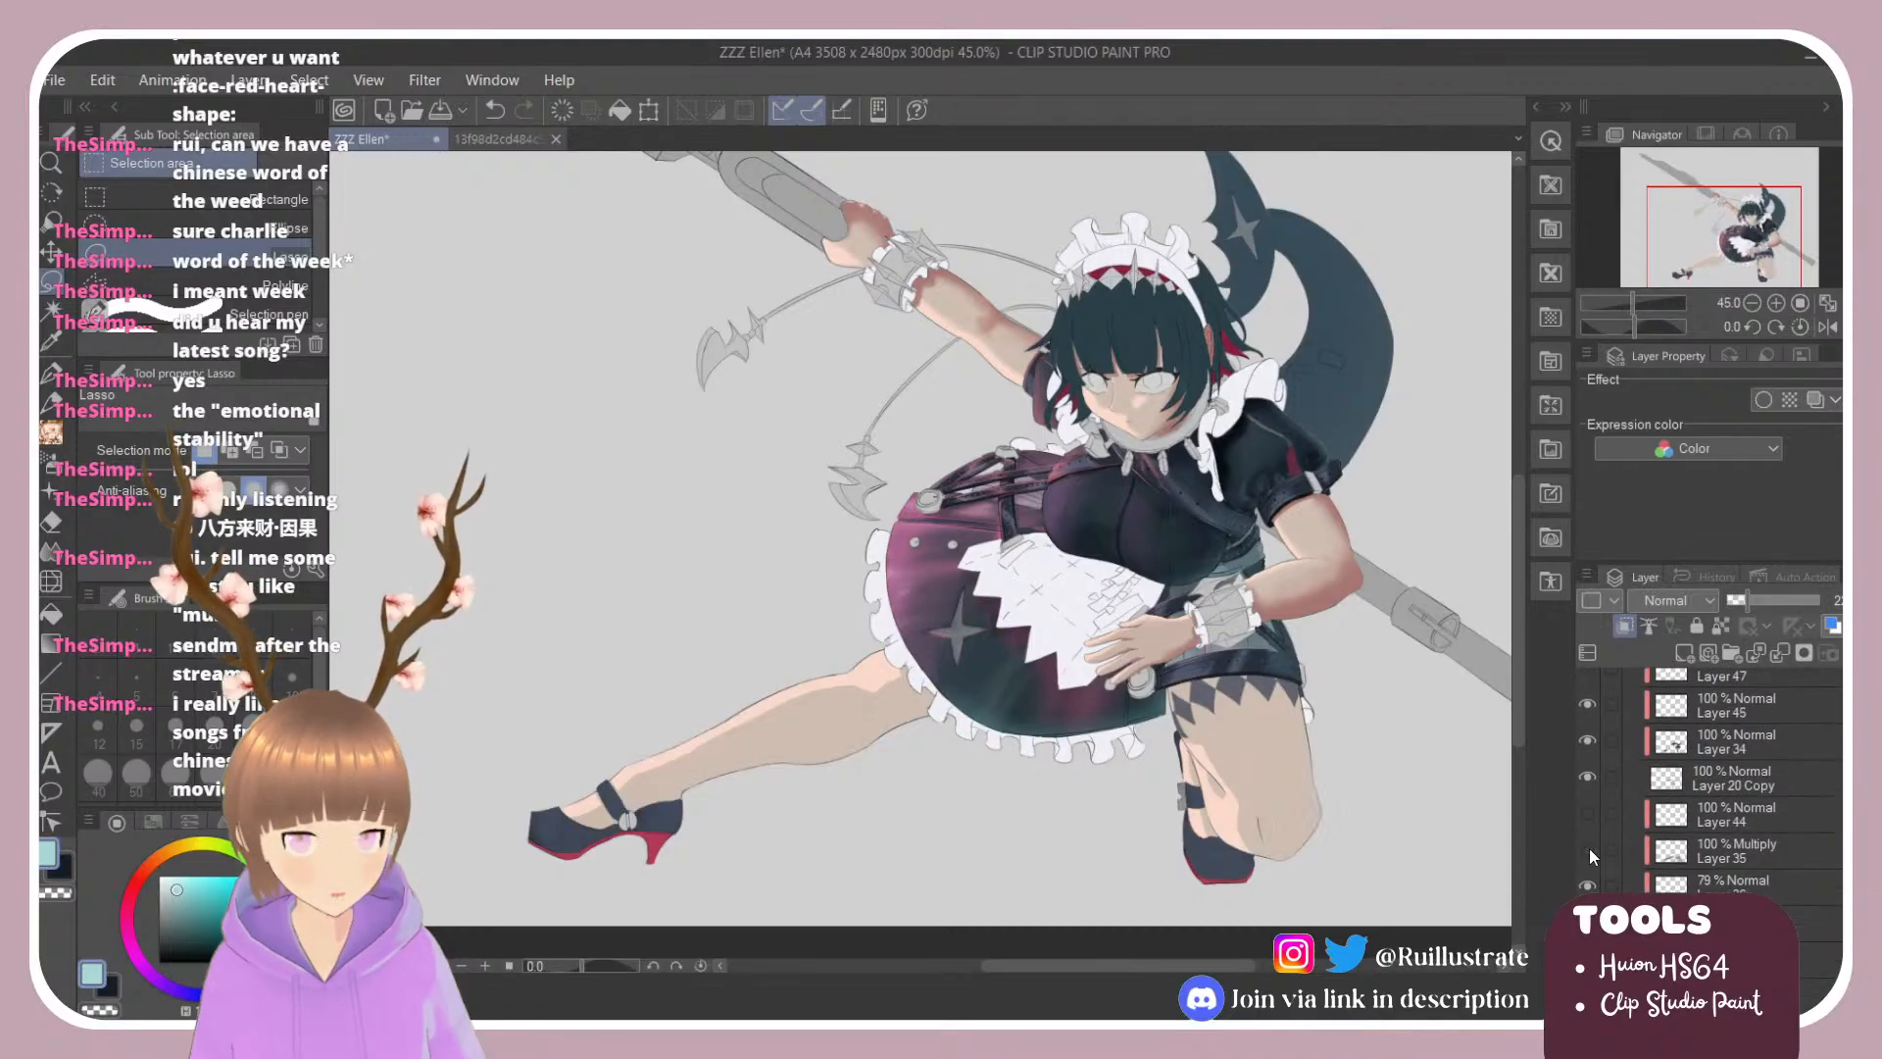
pyautogui.click(1722, 821)
pyautogui.click(1678, 661)
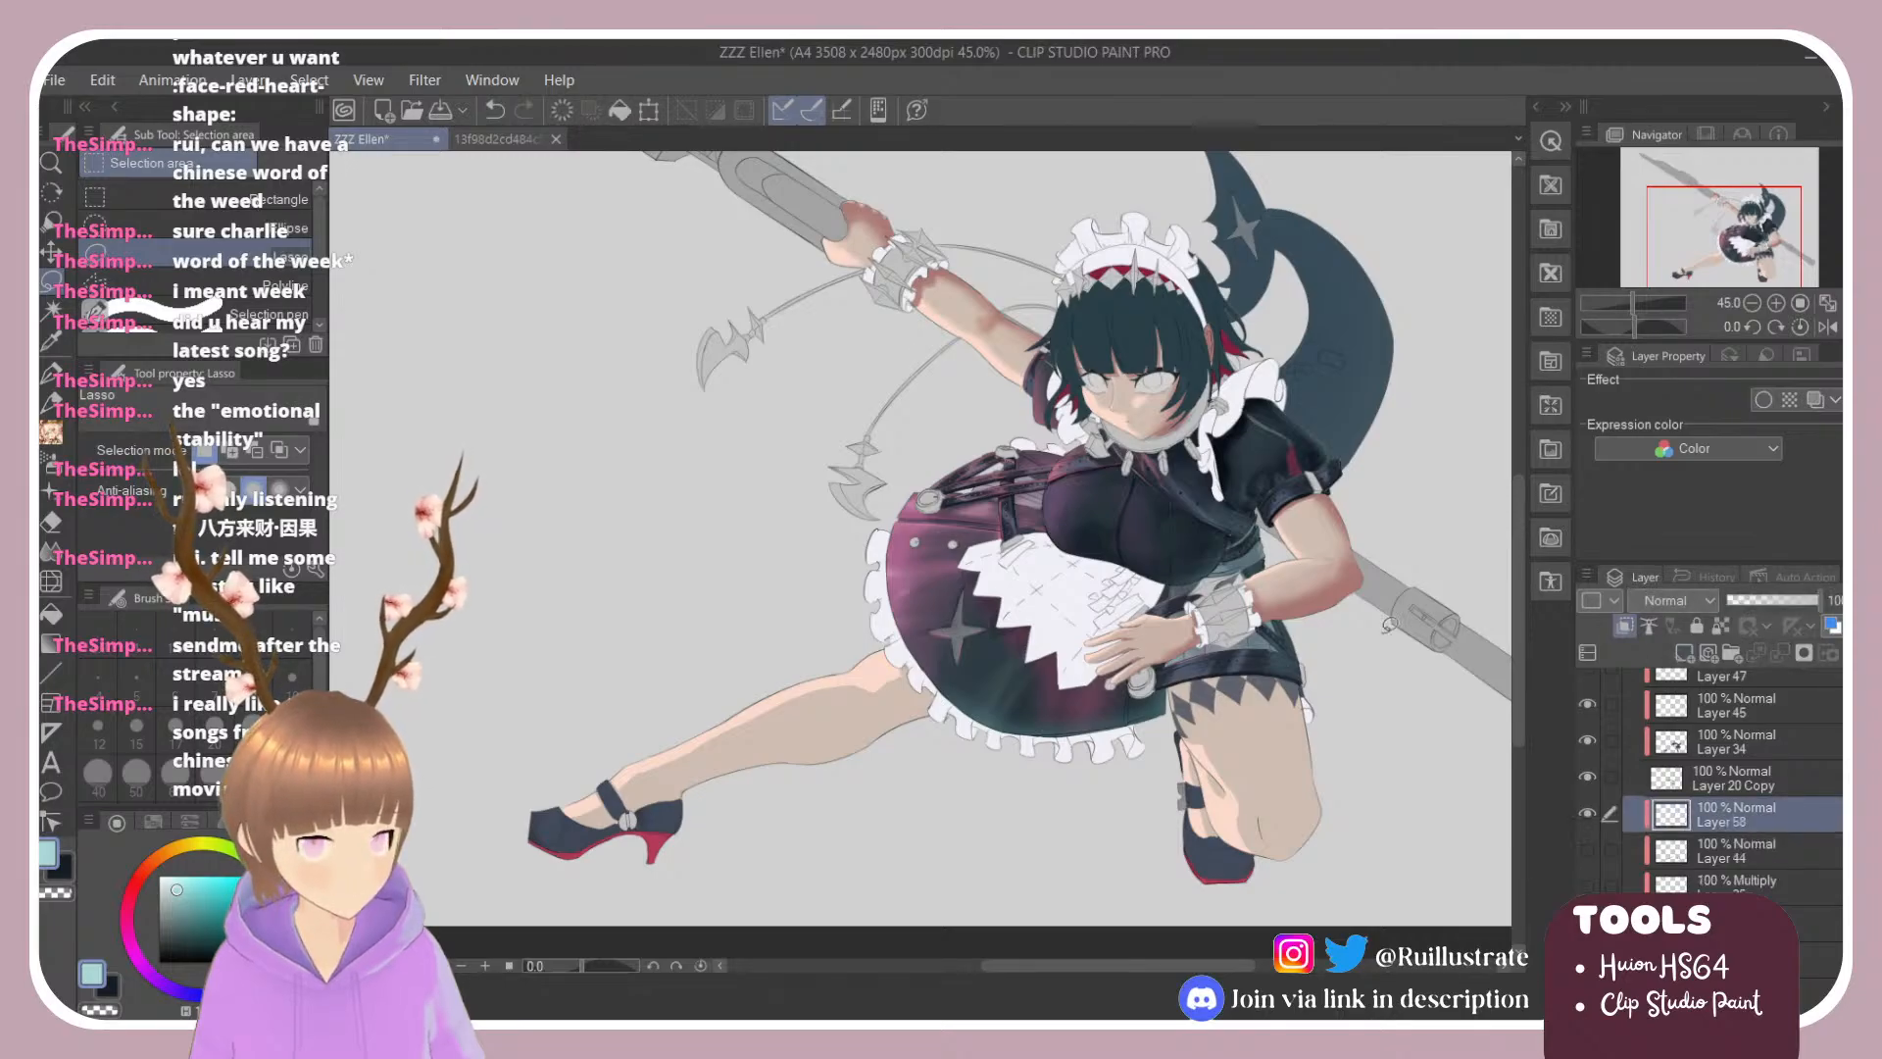
# Step: Pick a saturated pink and the Paint brush at size 20 for the raised arm
pyautogui.scroll(2, 1184, 433)
pyautogui.scroll(-3, 1184, 432)
pyautogui.scroll(4, 1059, 332)
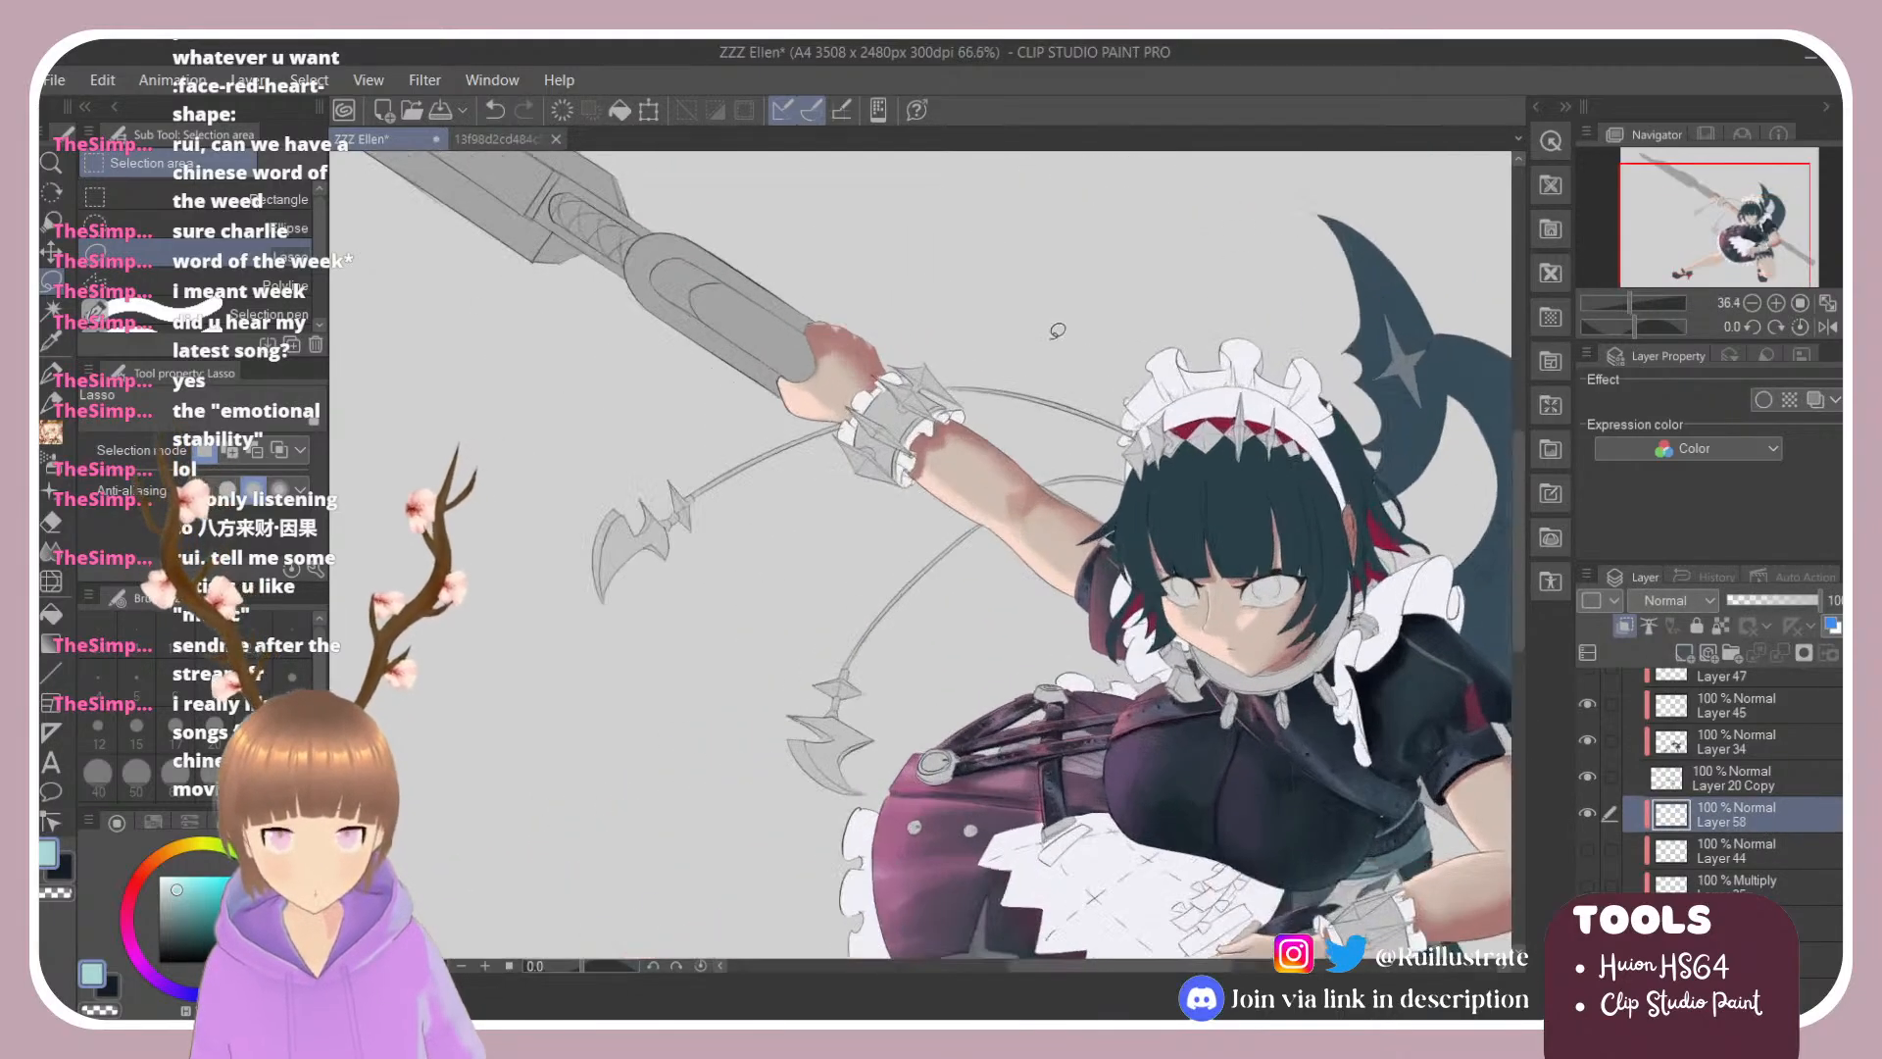
pyautogui.click(130, 947)
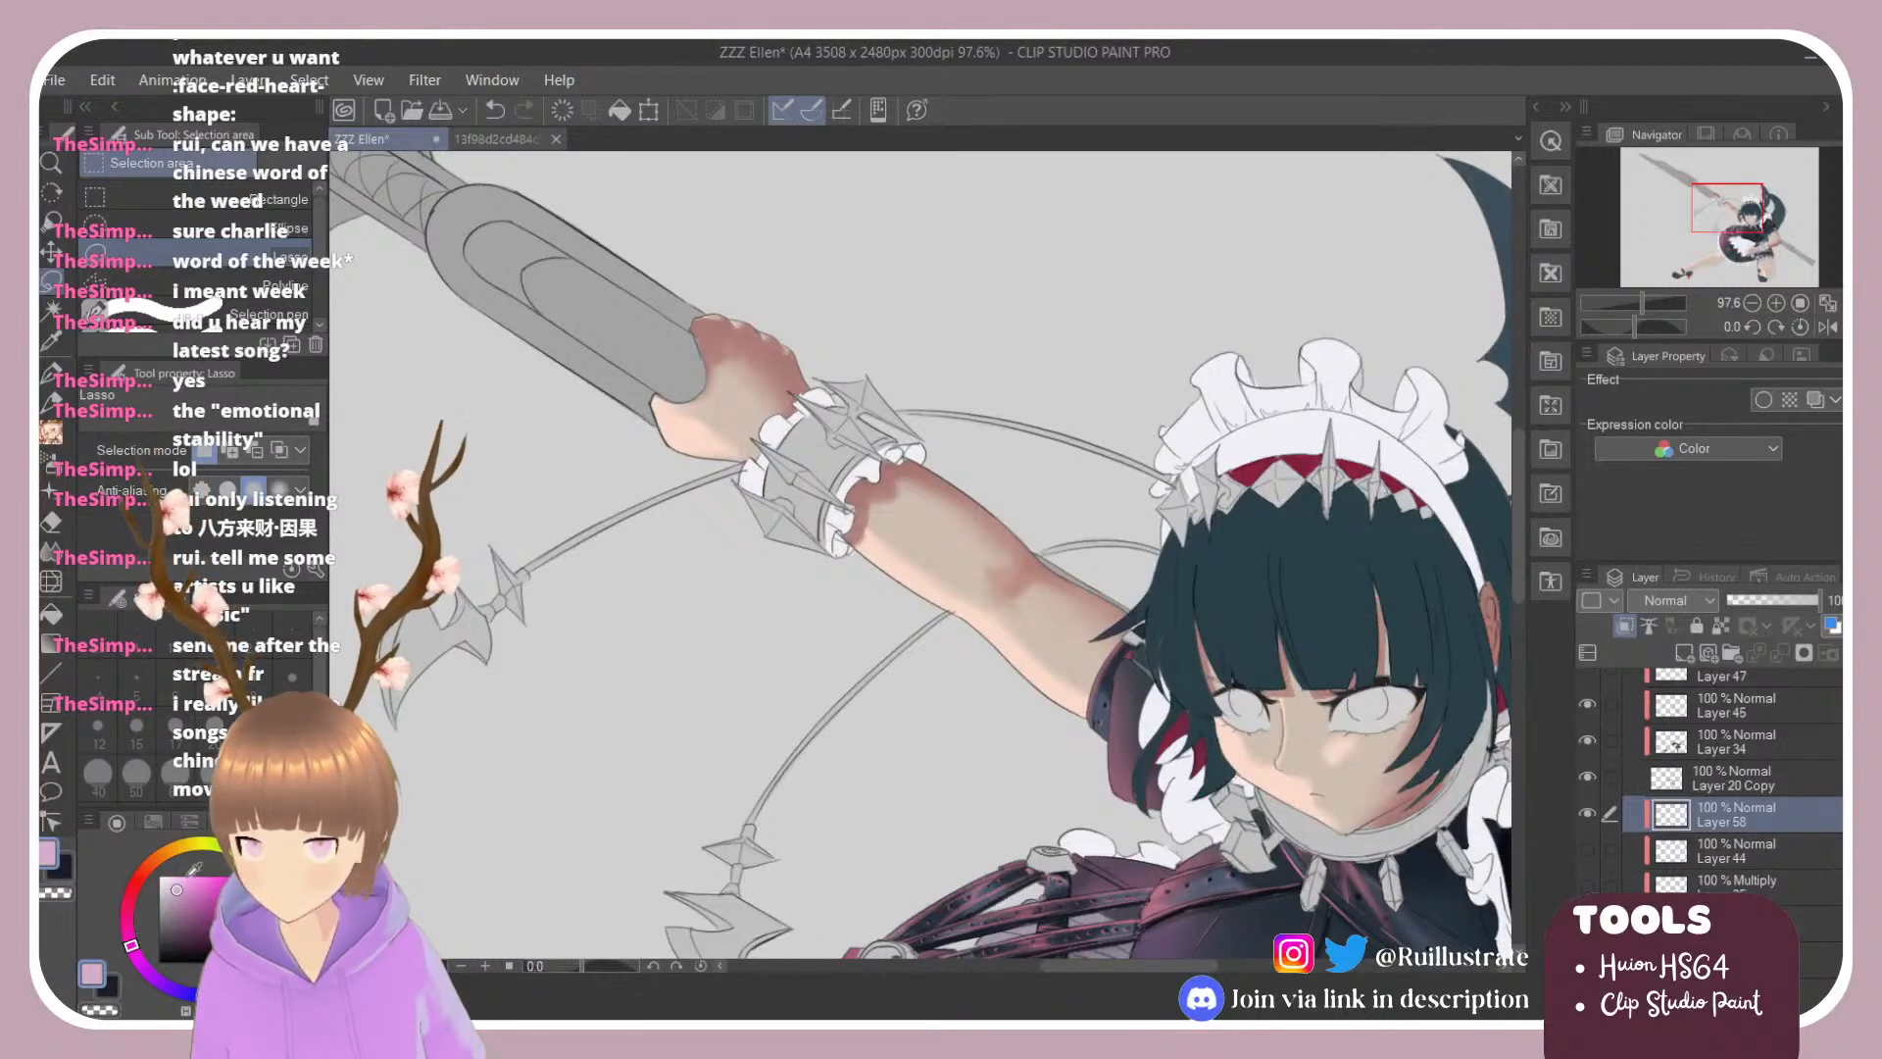
pyautogui.press('r')
pyautogui.moveTo(1176, 412); pyautogui.dragTo(1211, 589)
pyautogui.press('b')
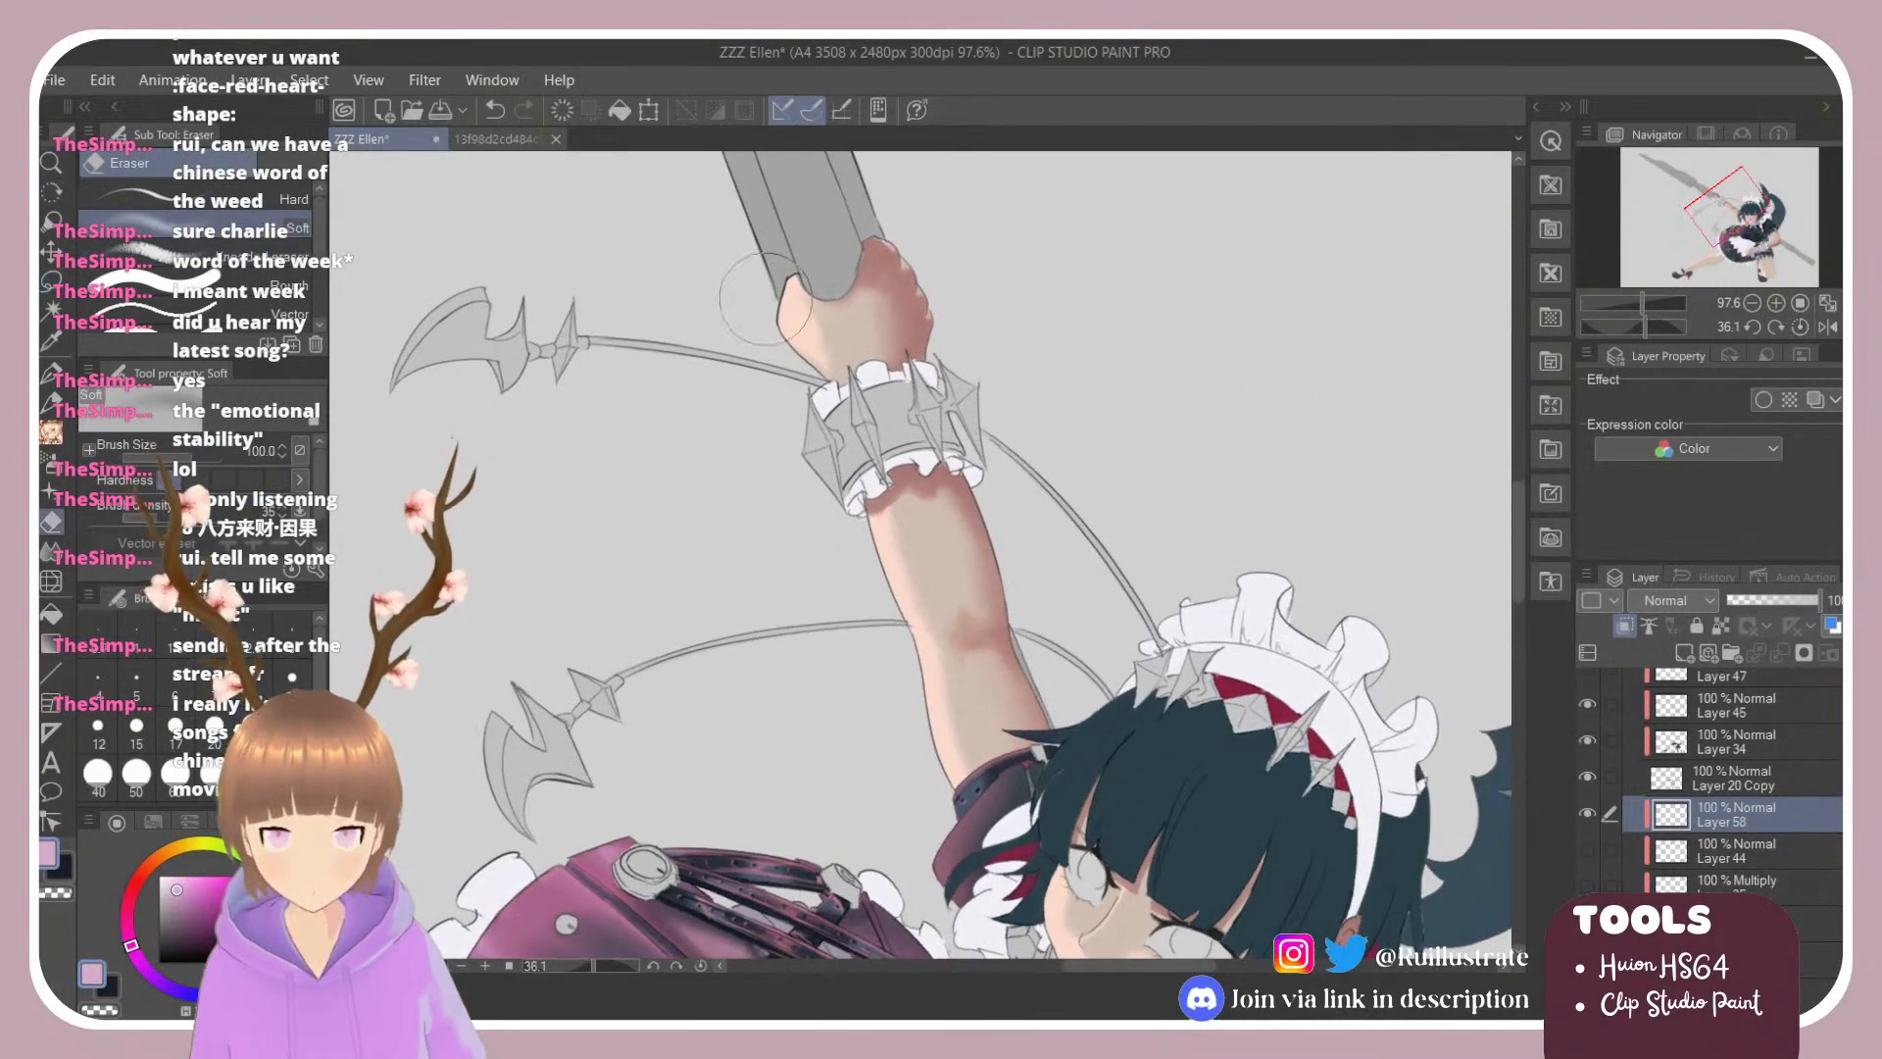
pyautogui.click(255, 298)
pyautogui.click(255, 292)
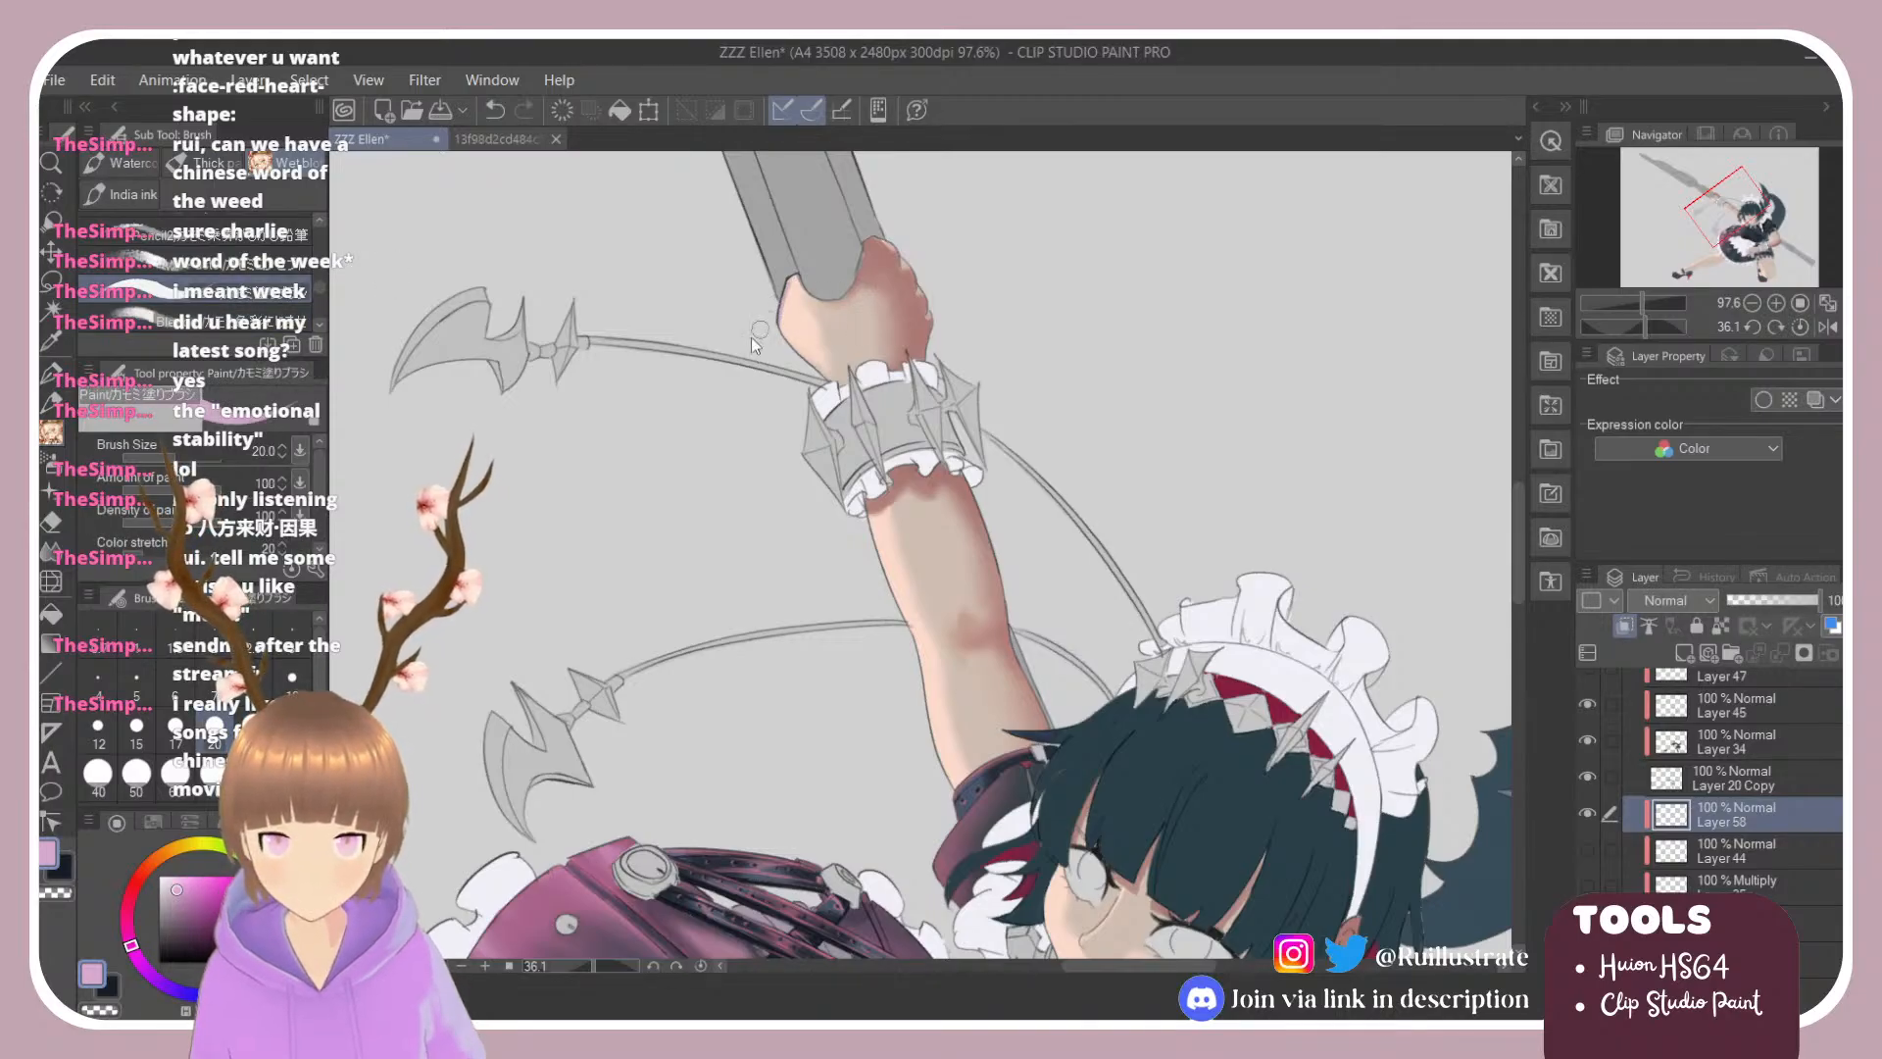
pyautogui.click(127, 906)
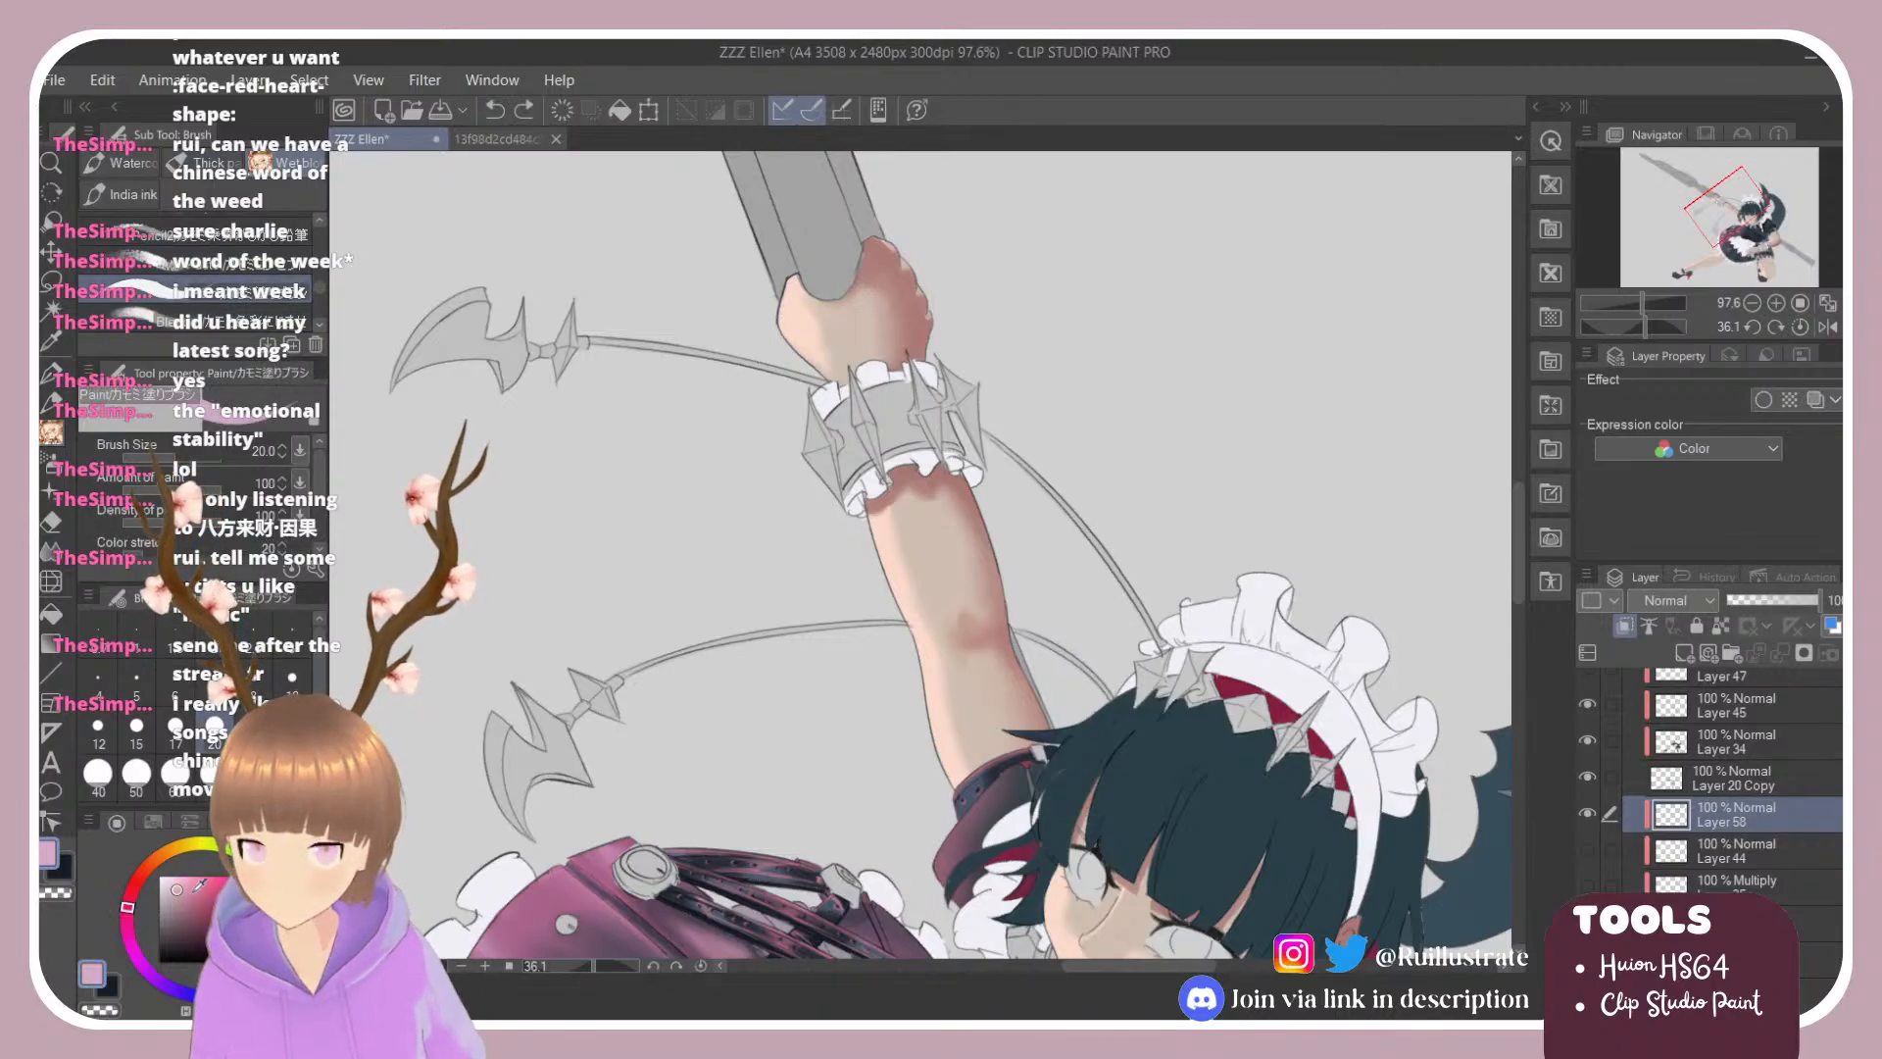
pyautogui.moveTo(191, 892); pyautogui.dragTo(209, 889)
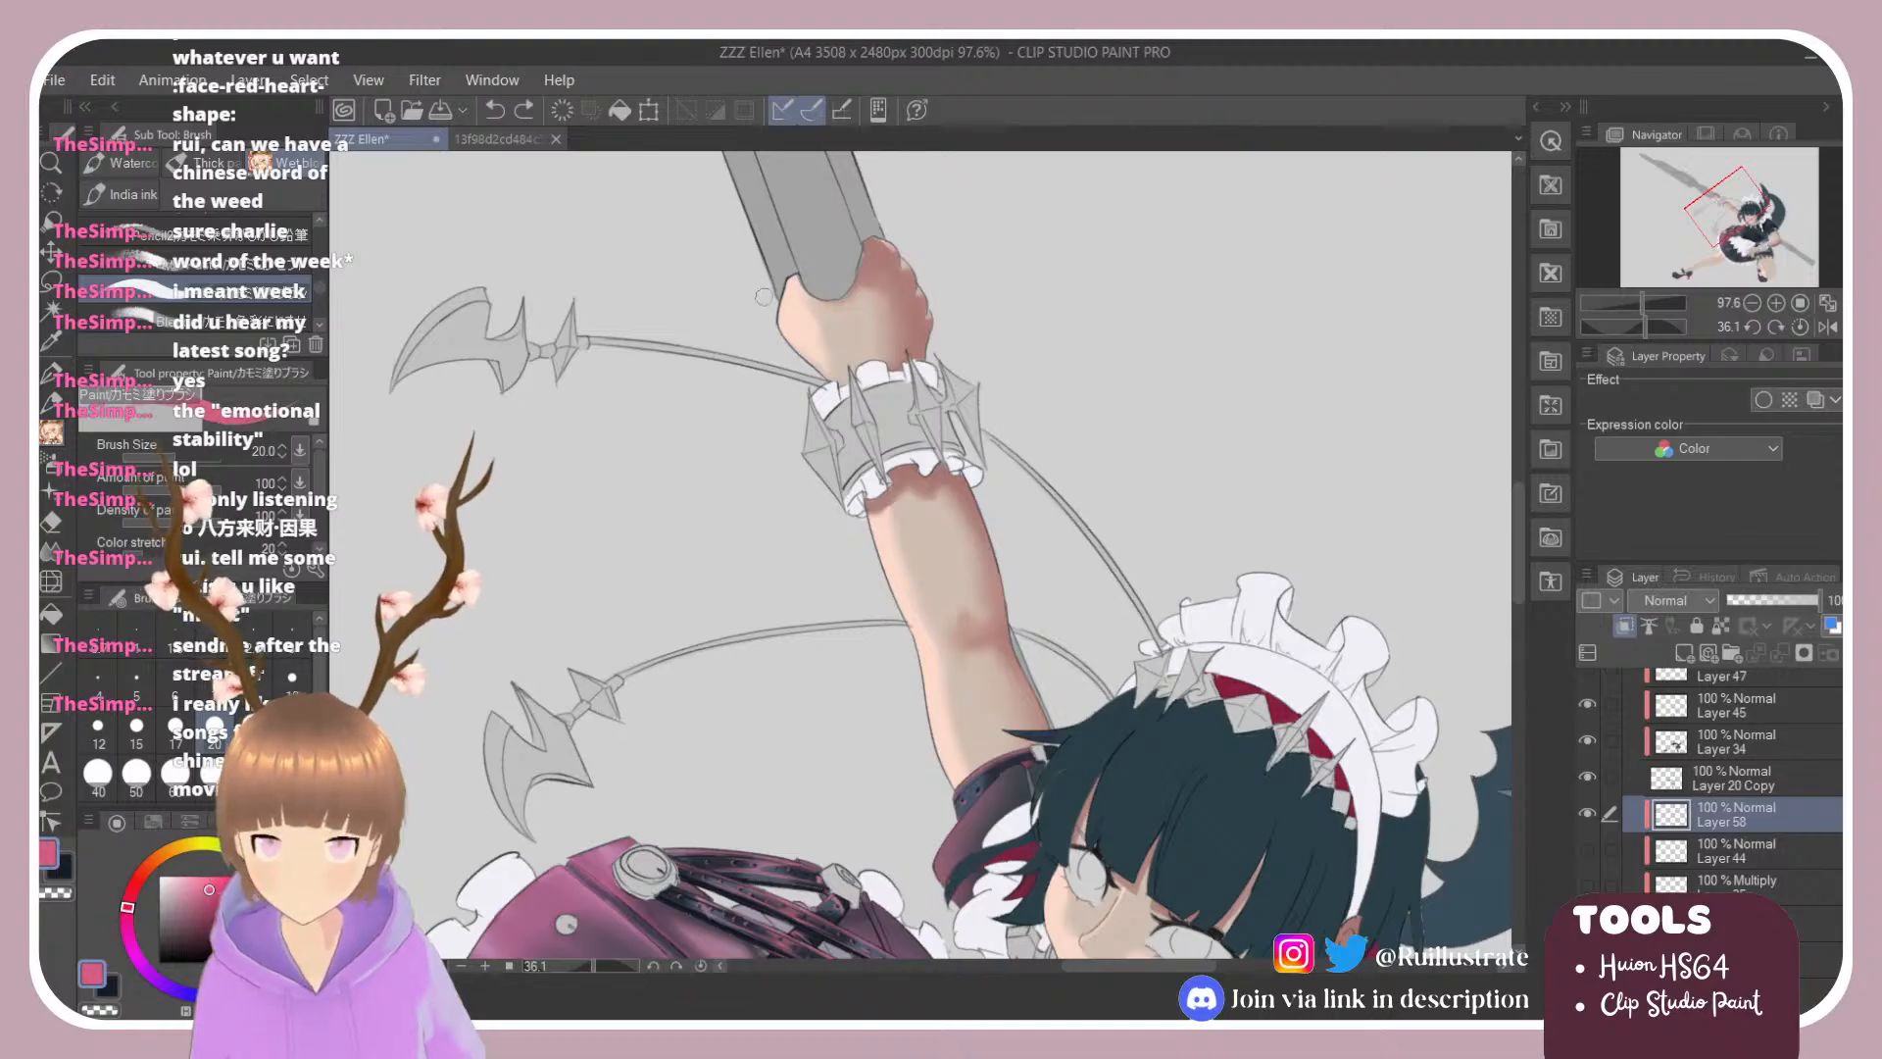
# Step: Try a thin saturated pink rim line along the outer edge of the raised hand
pyautogui.moveTo(785, 296); pyautogui.dragTo(780, 328)
pyautogui.hotkey('ctrl', 'z')
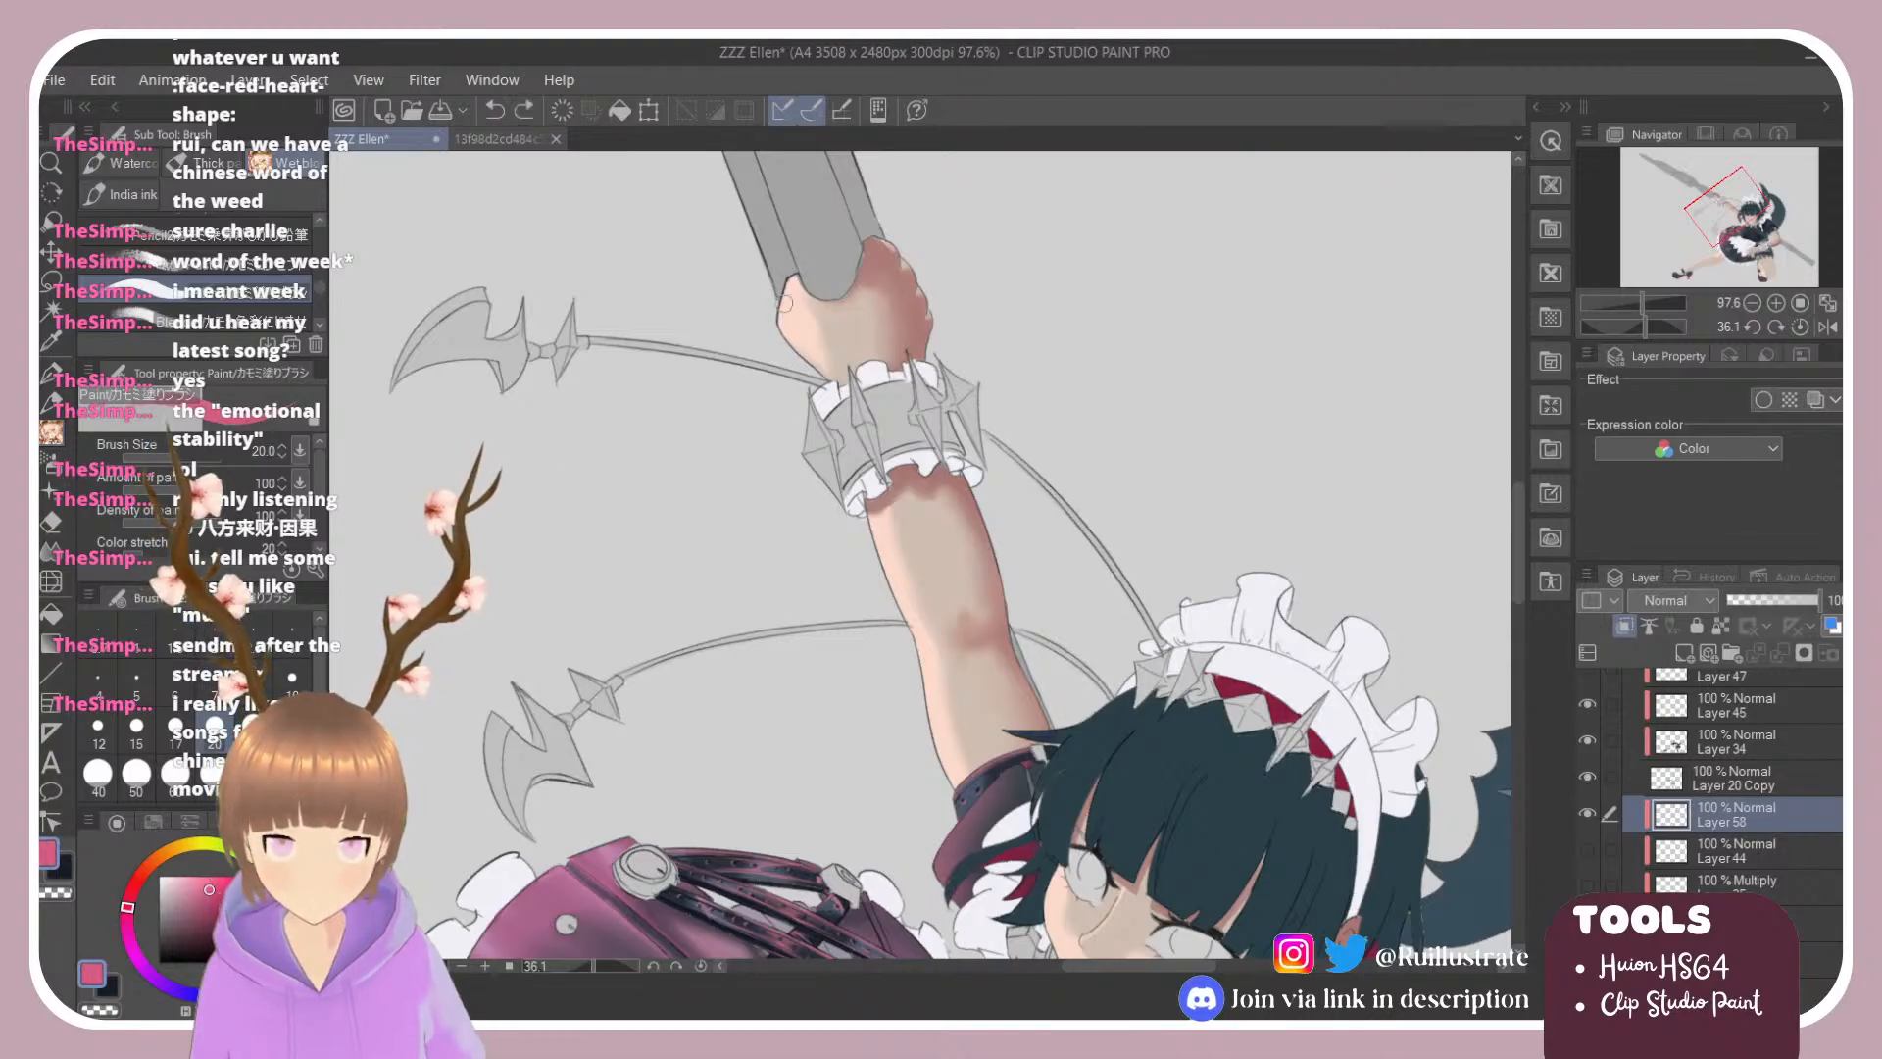
pyautogui.moveTo(784, 289); pyautogui.dragTo(790, 333)
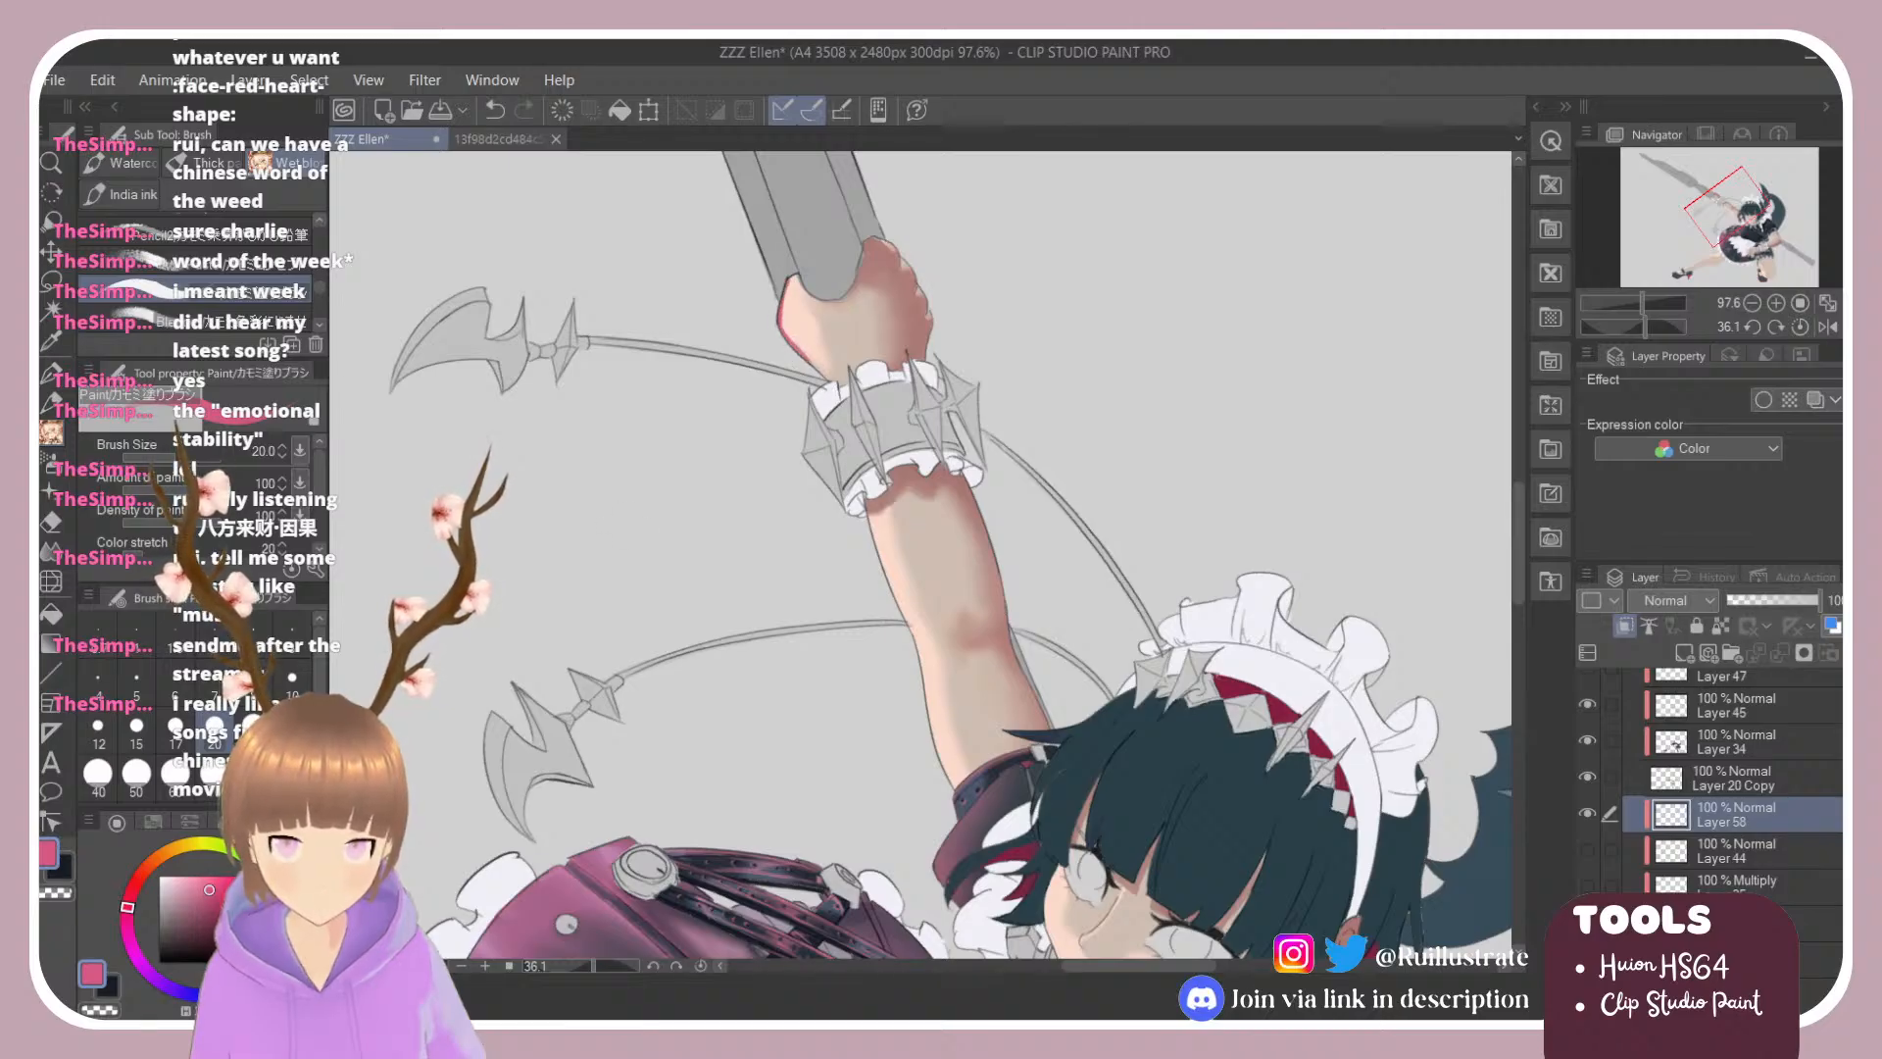
# Step: Erase the darker rim stroke and paint a lighter pink rim along the outer edges of the raised hand and forearm
pyautogui.click(198, 878)
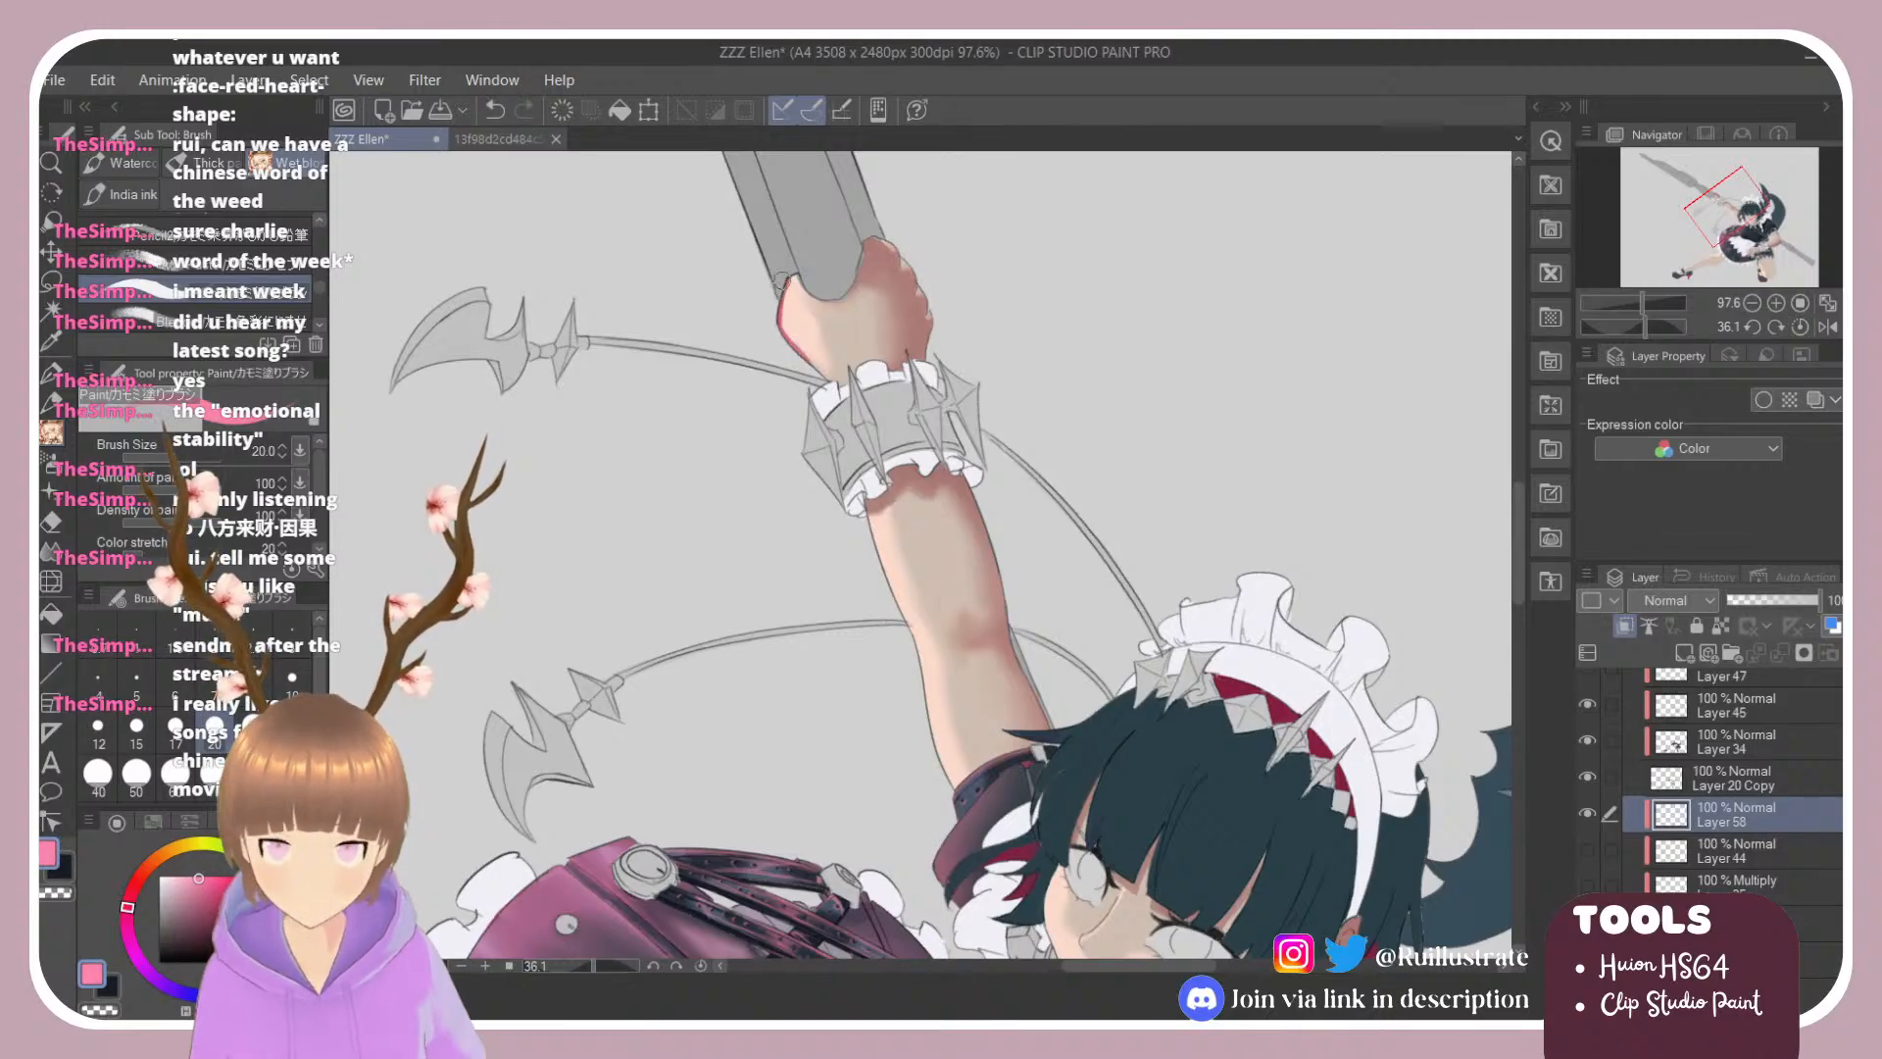
pyautogui.press('e')
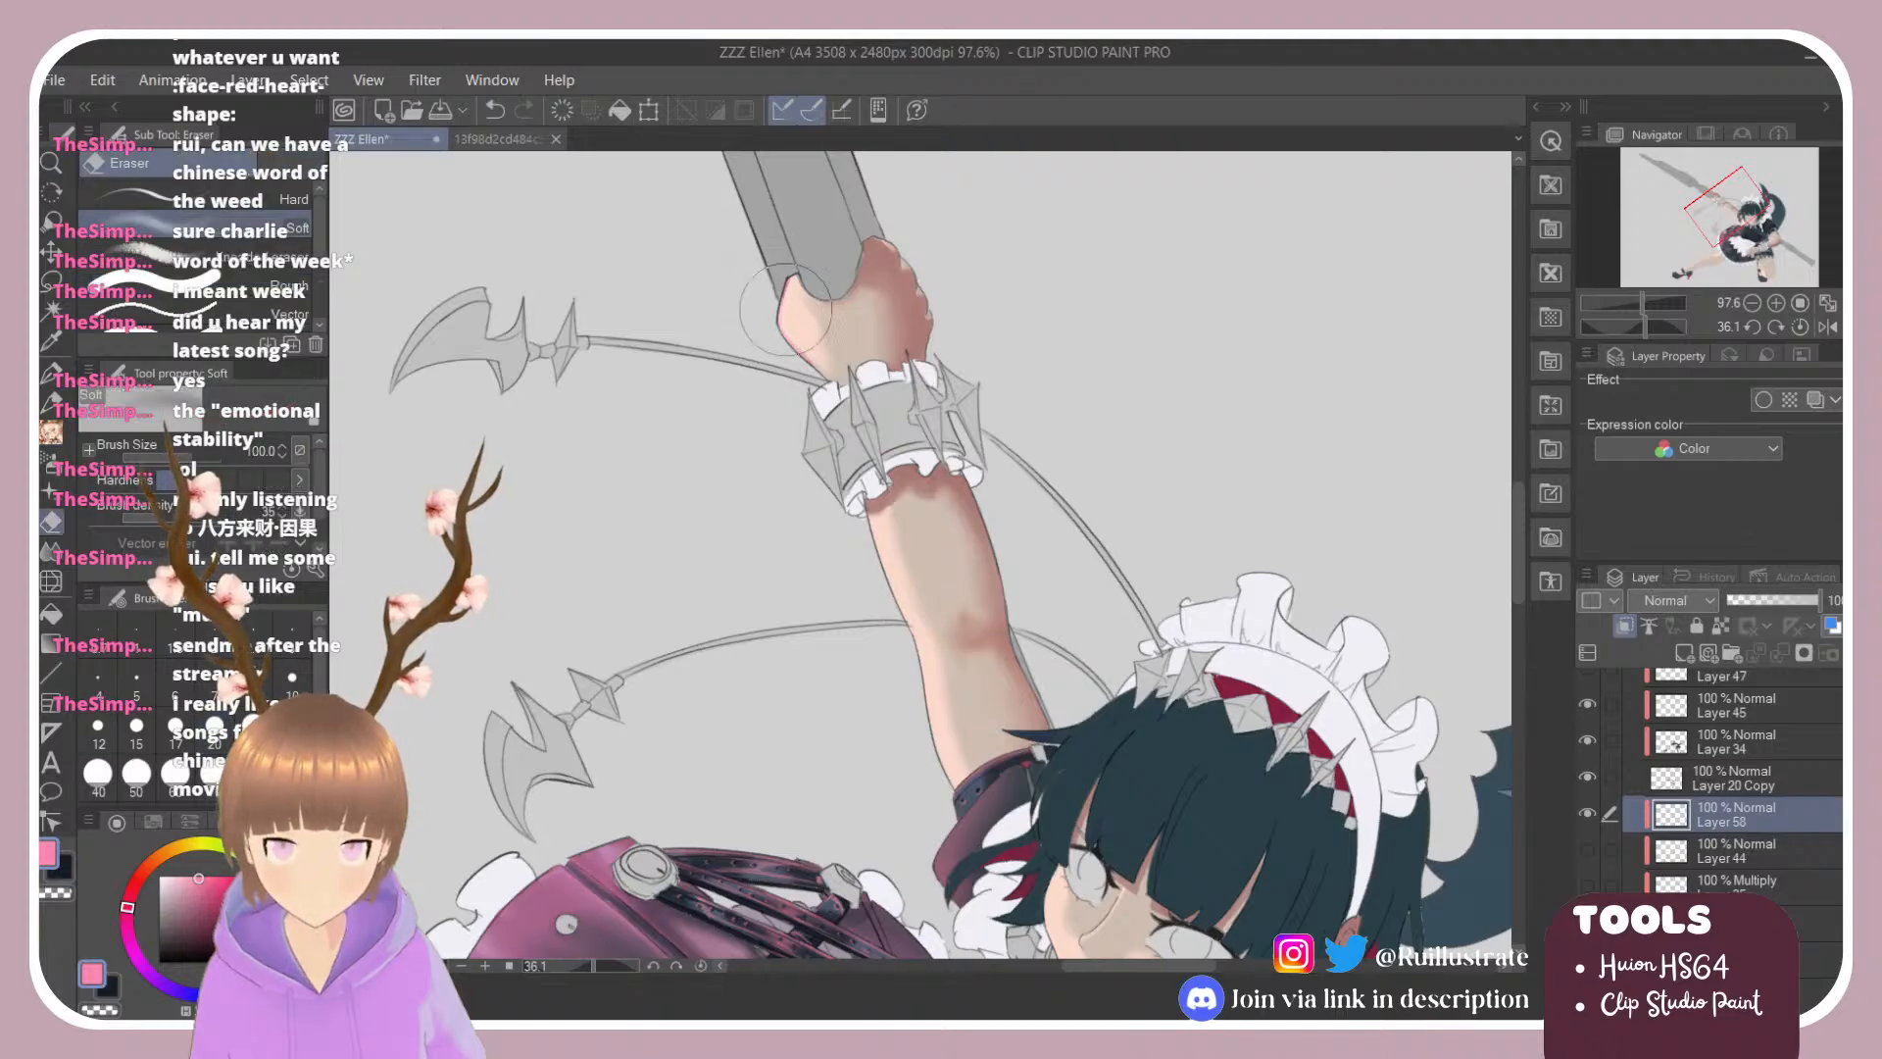
pyautogui.press('b')
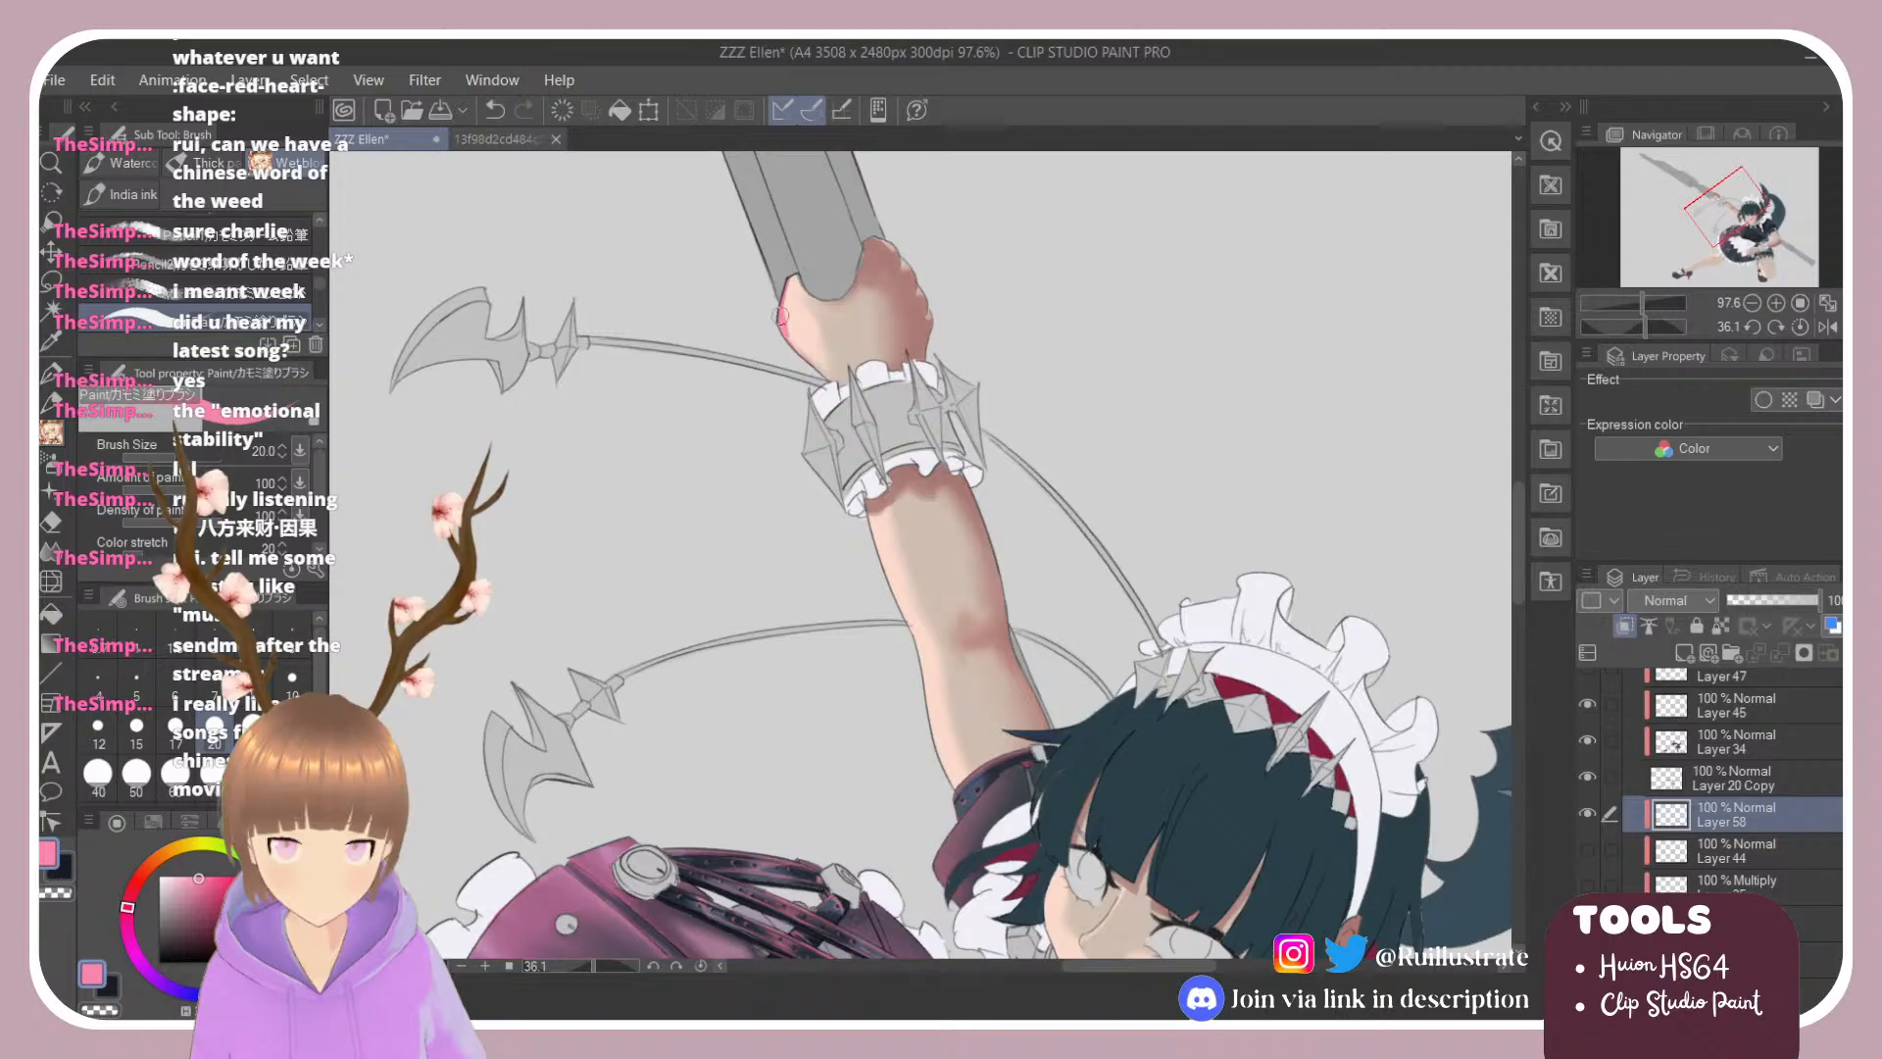
pyautogui.moveTo(784, 295); pyautogui.dragTo(796, 338)
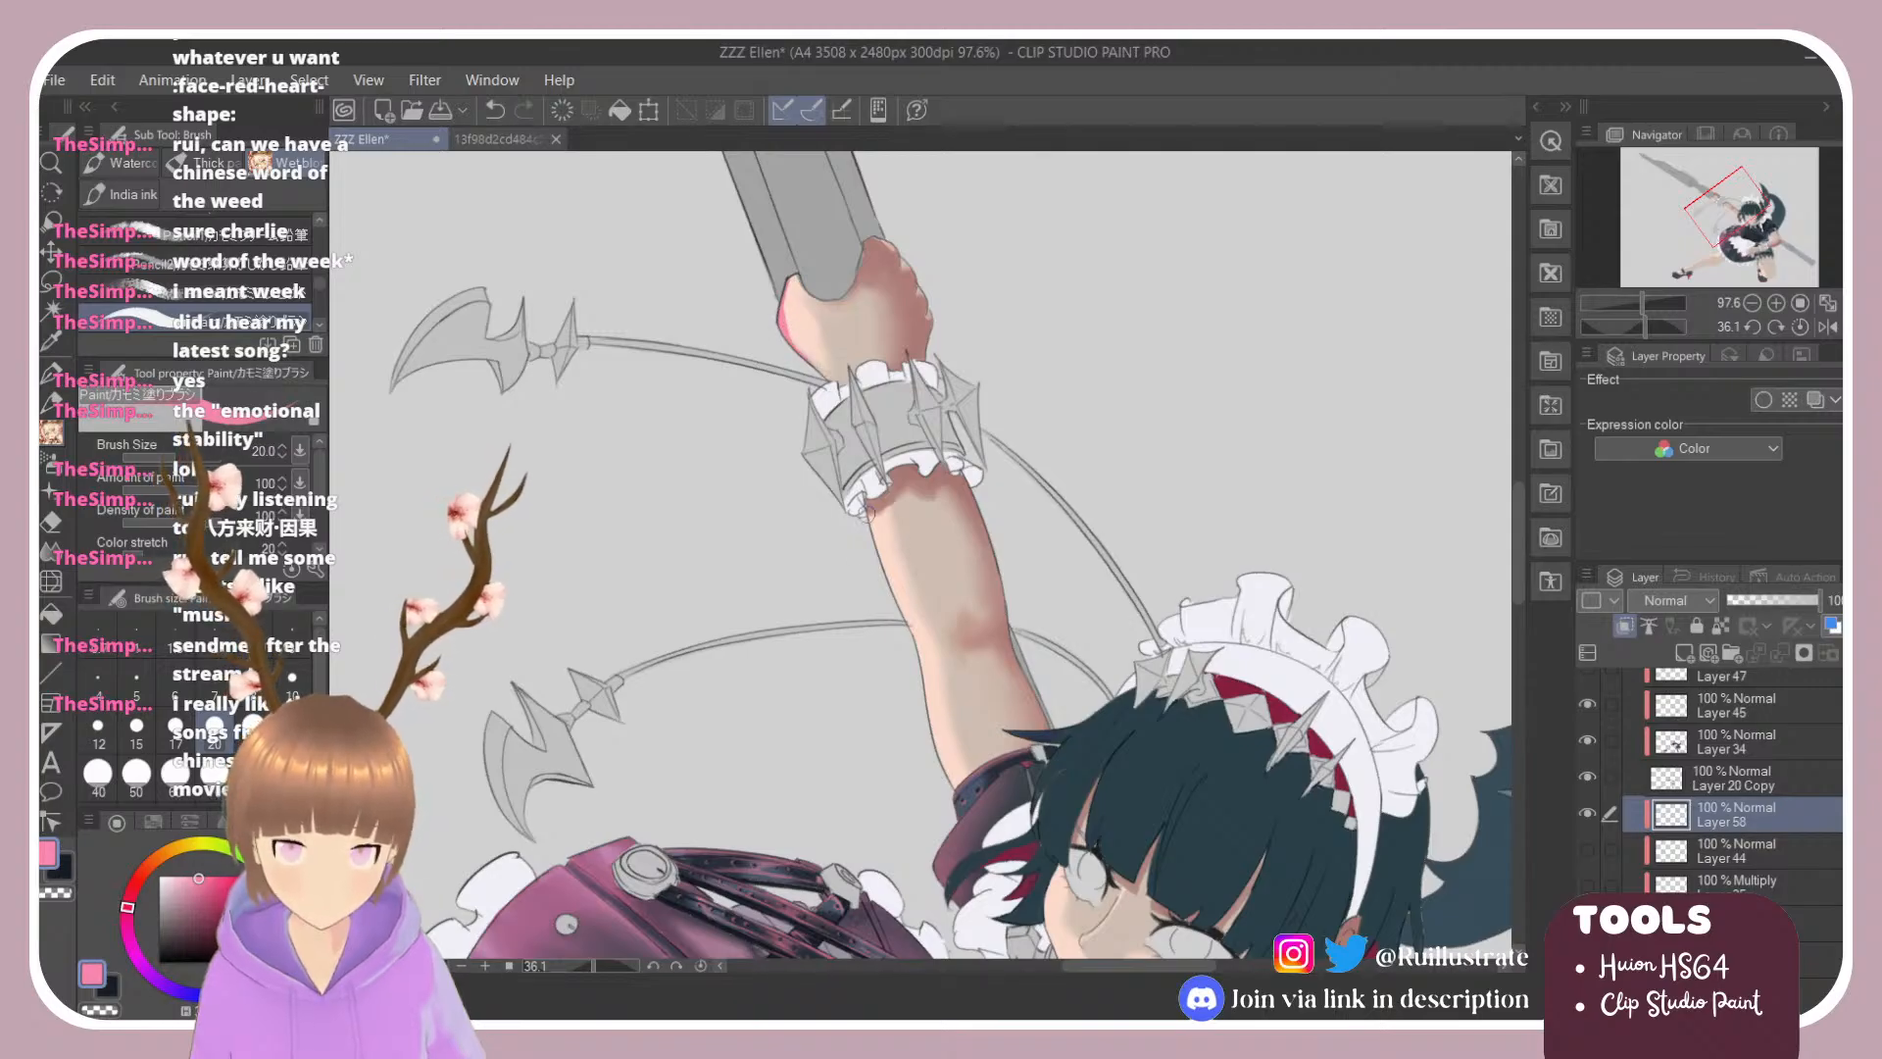
pyautogui.moveTo(868, 514); pyautogui.dragTo(885, 588)
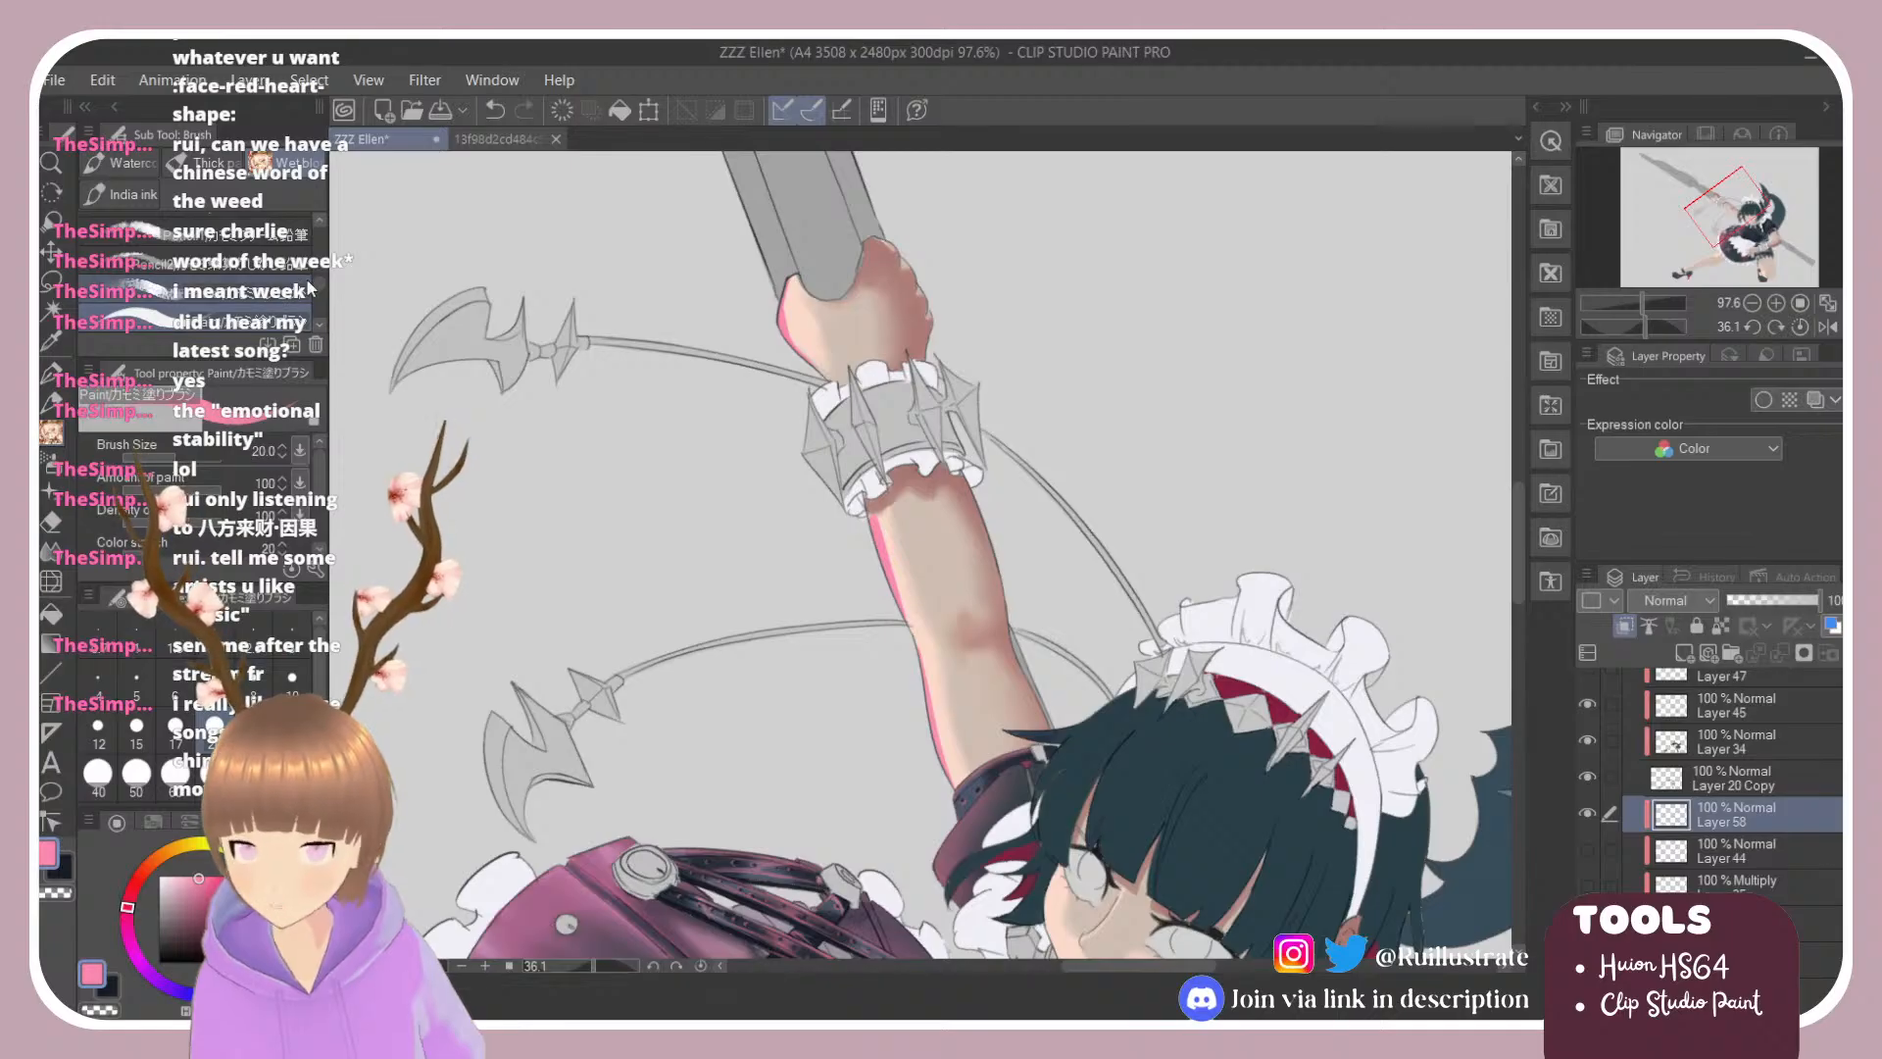
# Step: Soften the raised arm's pink rim light with the Blender brush at size 10 and check Layer 58's effect on the whole figure
pyautogui.scroll(-3, 310, 288)
pyautogui.click(279, 306)
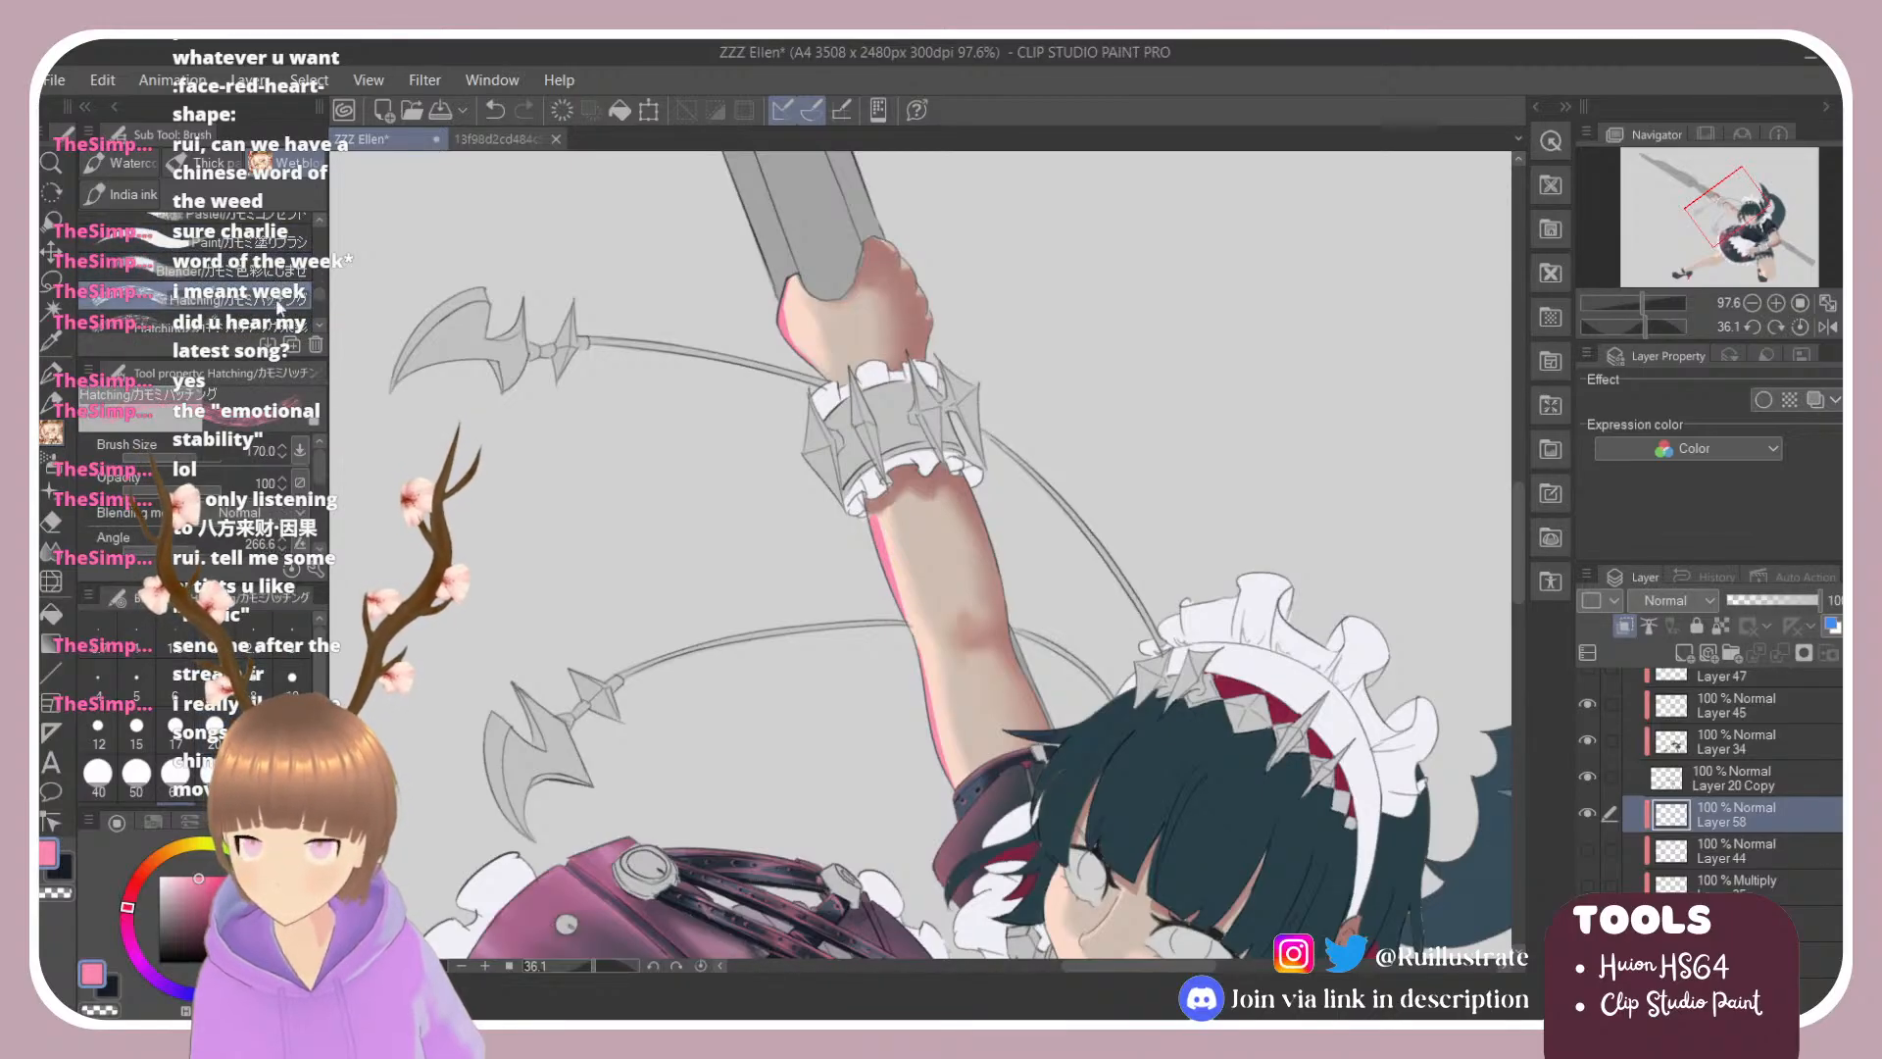
pyautogui.click(256, 270)
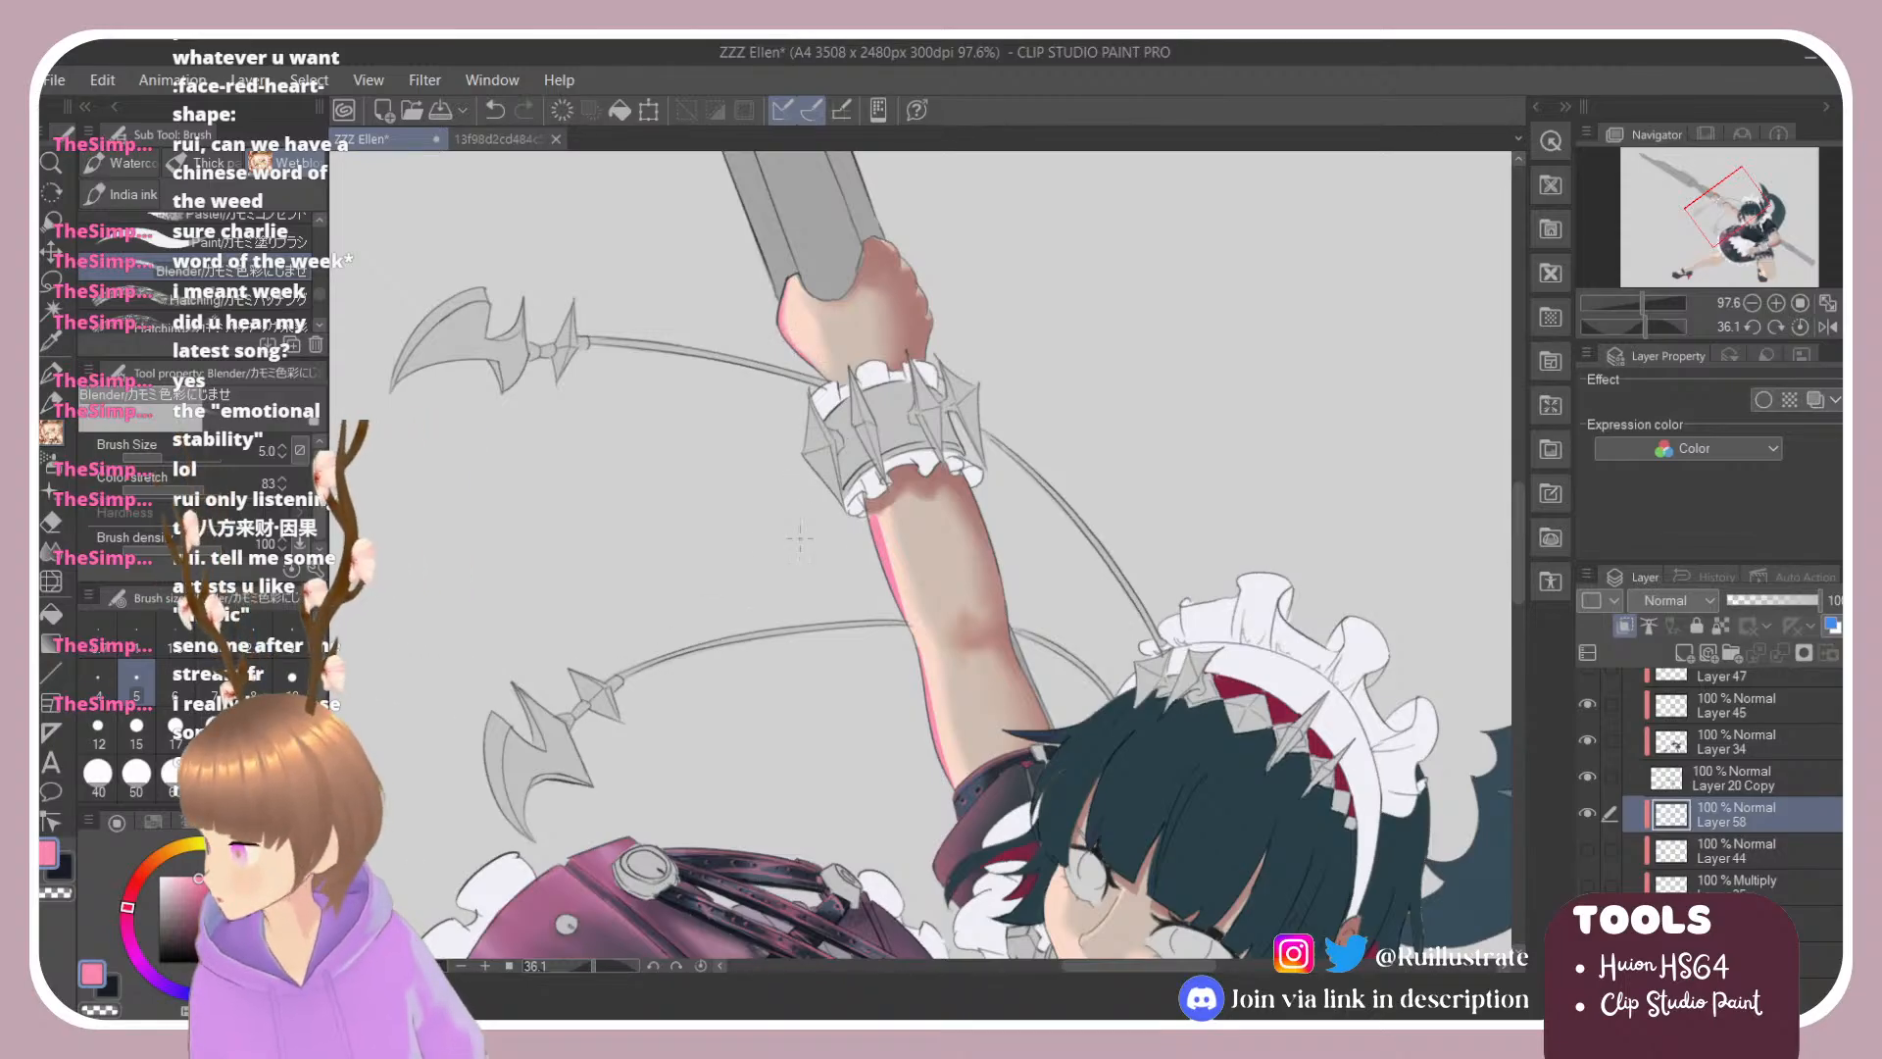
pyautogui.press(']')
pyautogui.press(']')
pyautogui.press(']')
pyautogui.press(']')
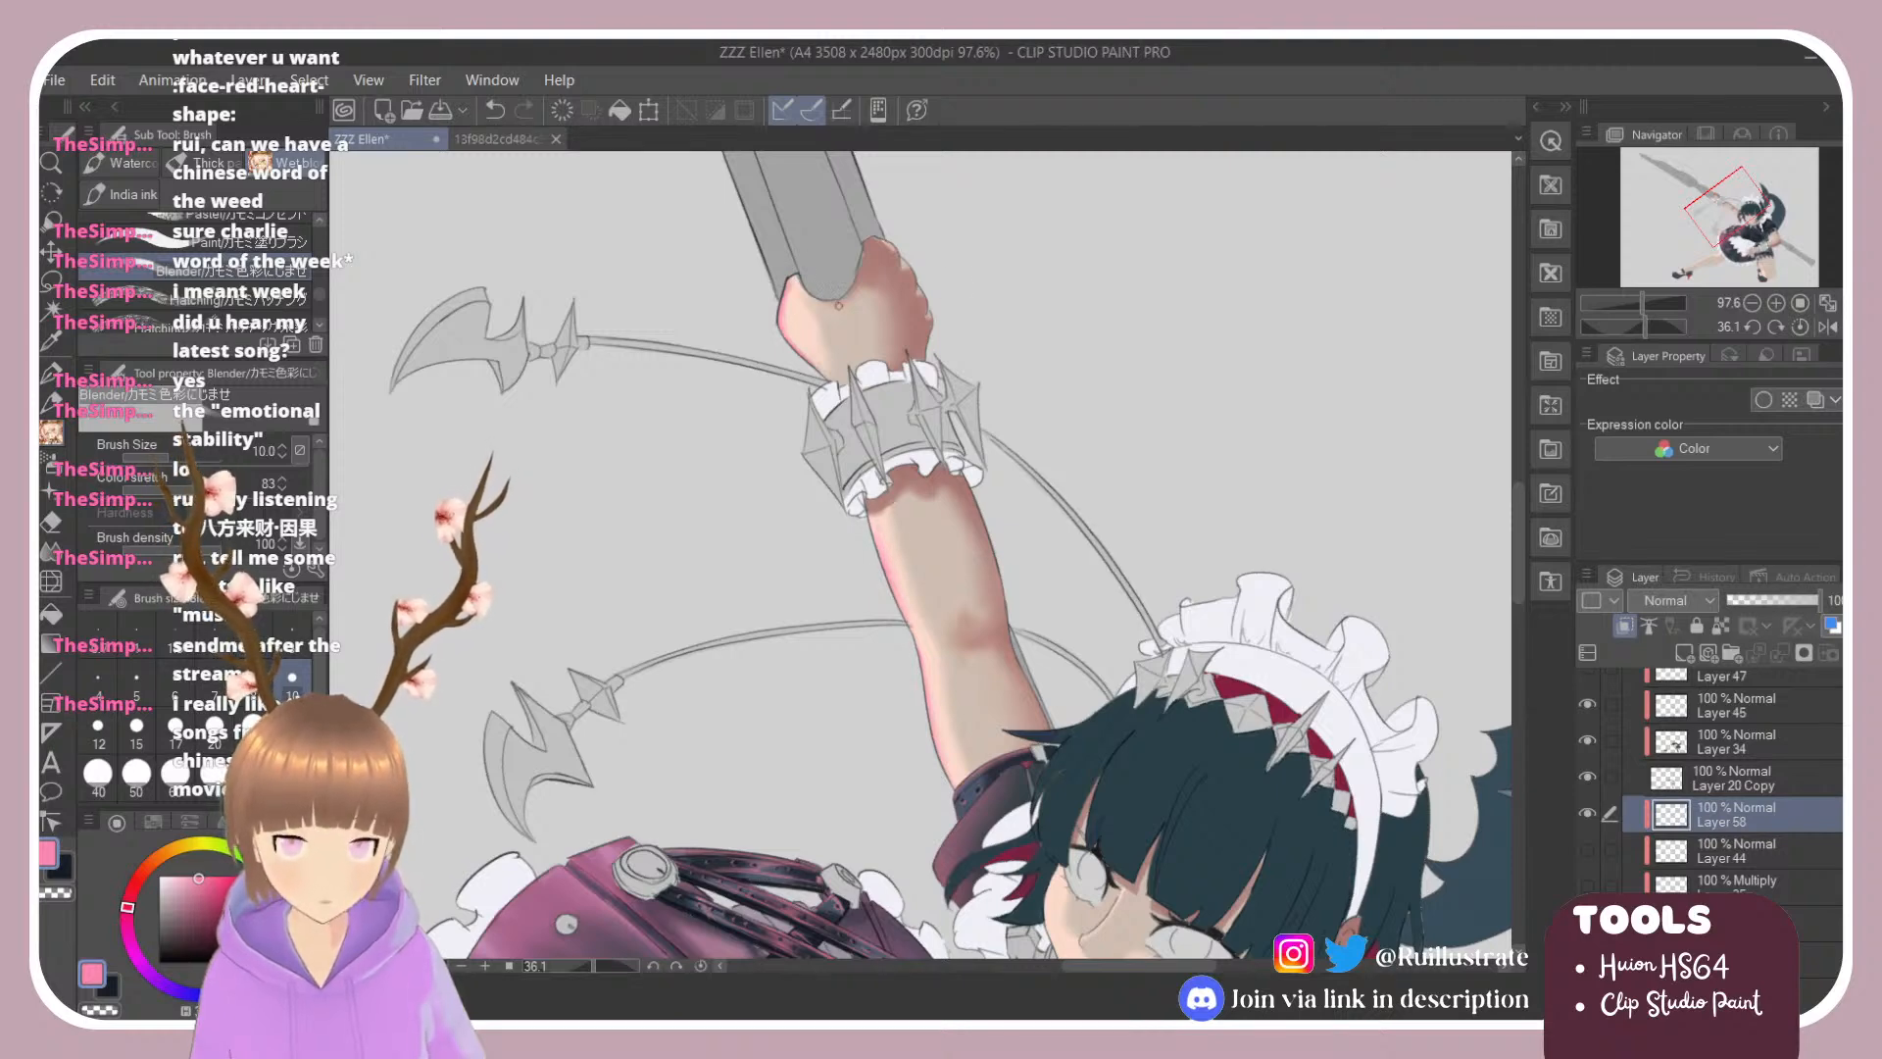
pyautogui.press('r')
pyautogui.doubleClick(767, 299)
pyautogui.scroll(-2, 766, 299)
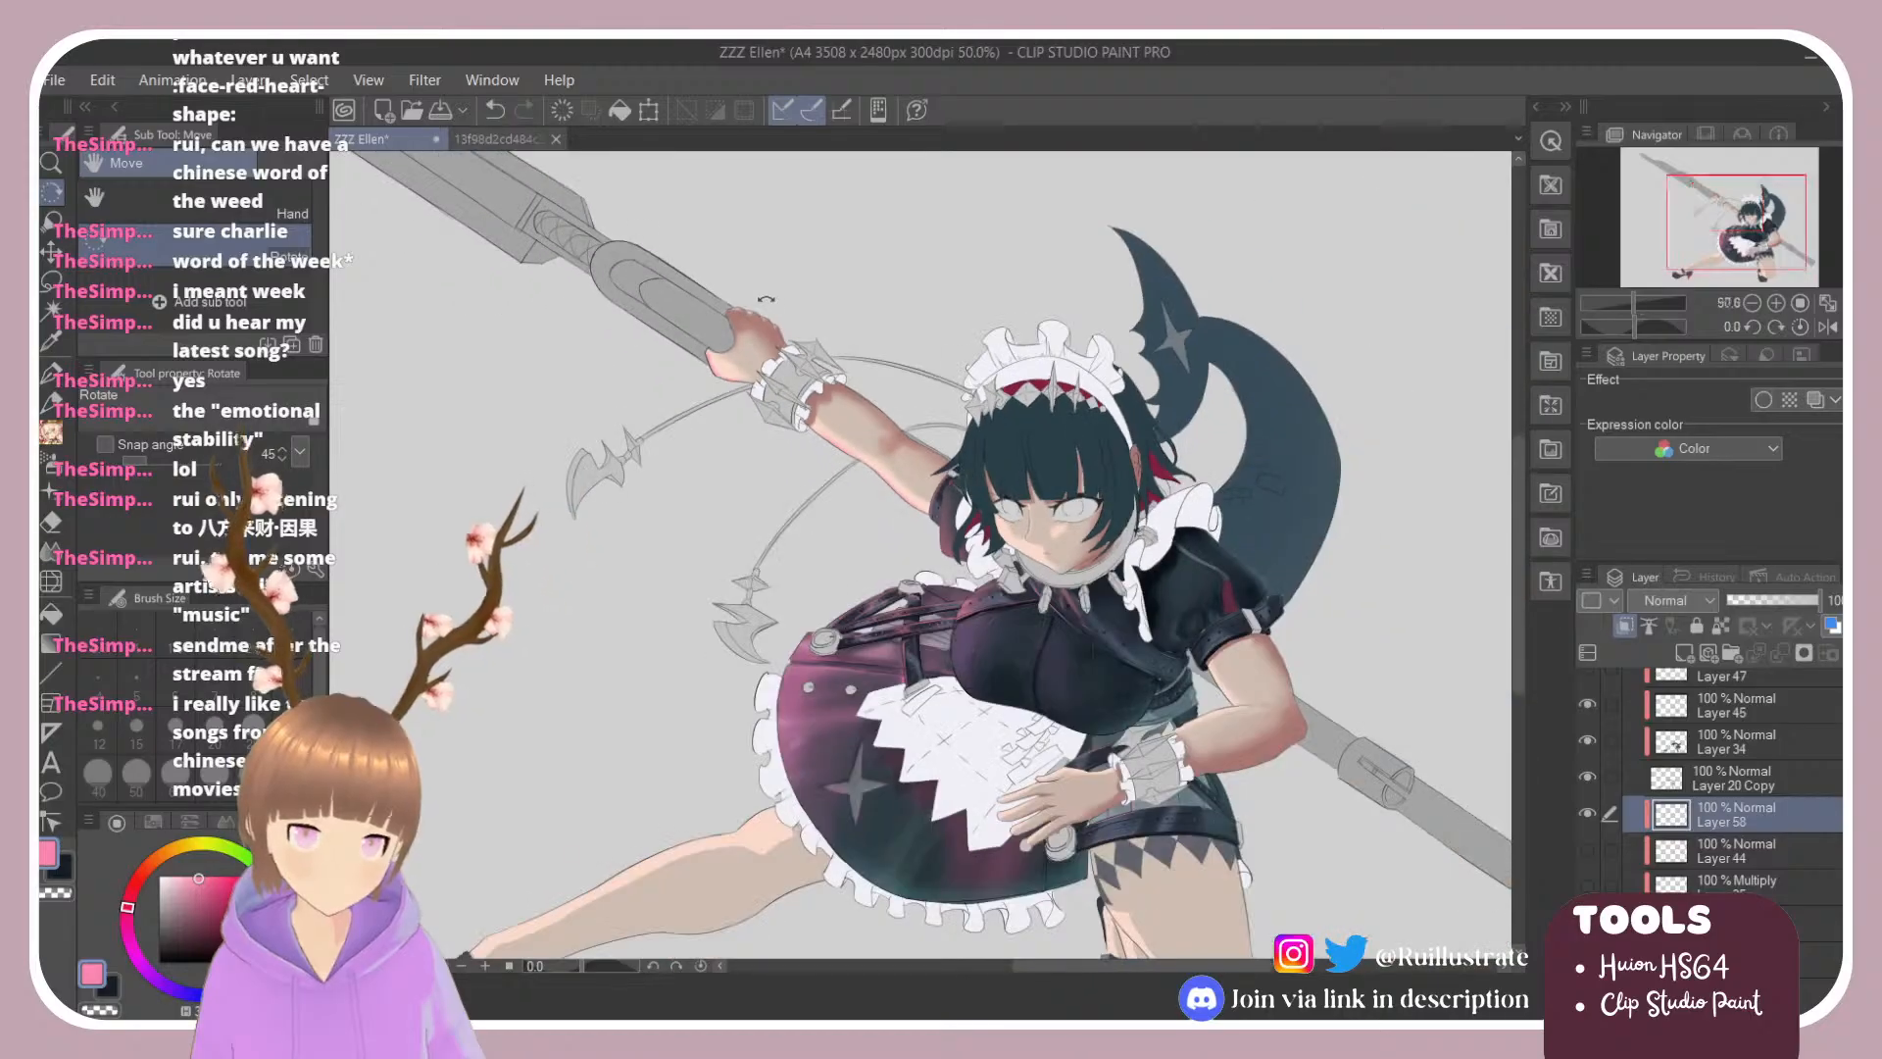
pyautogui.click(1588, 813)
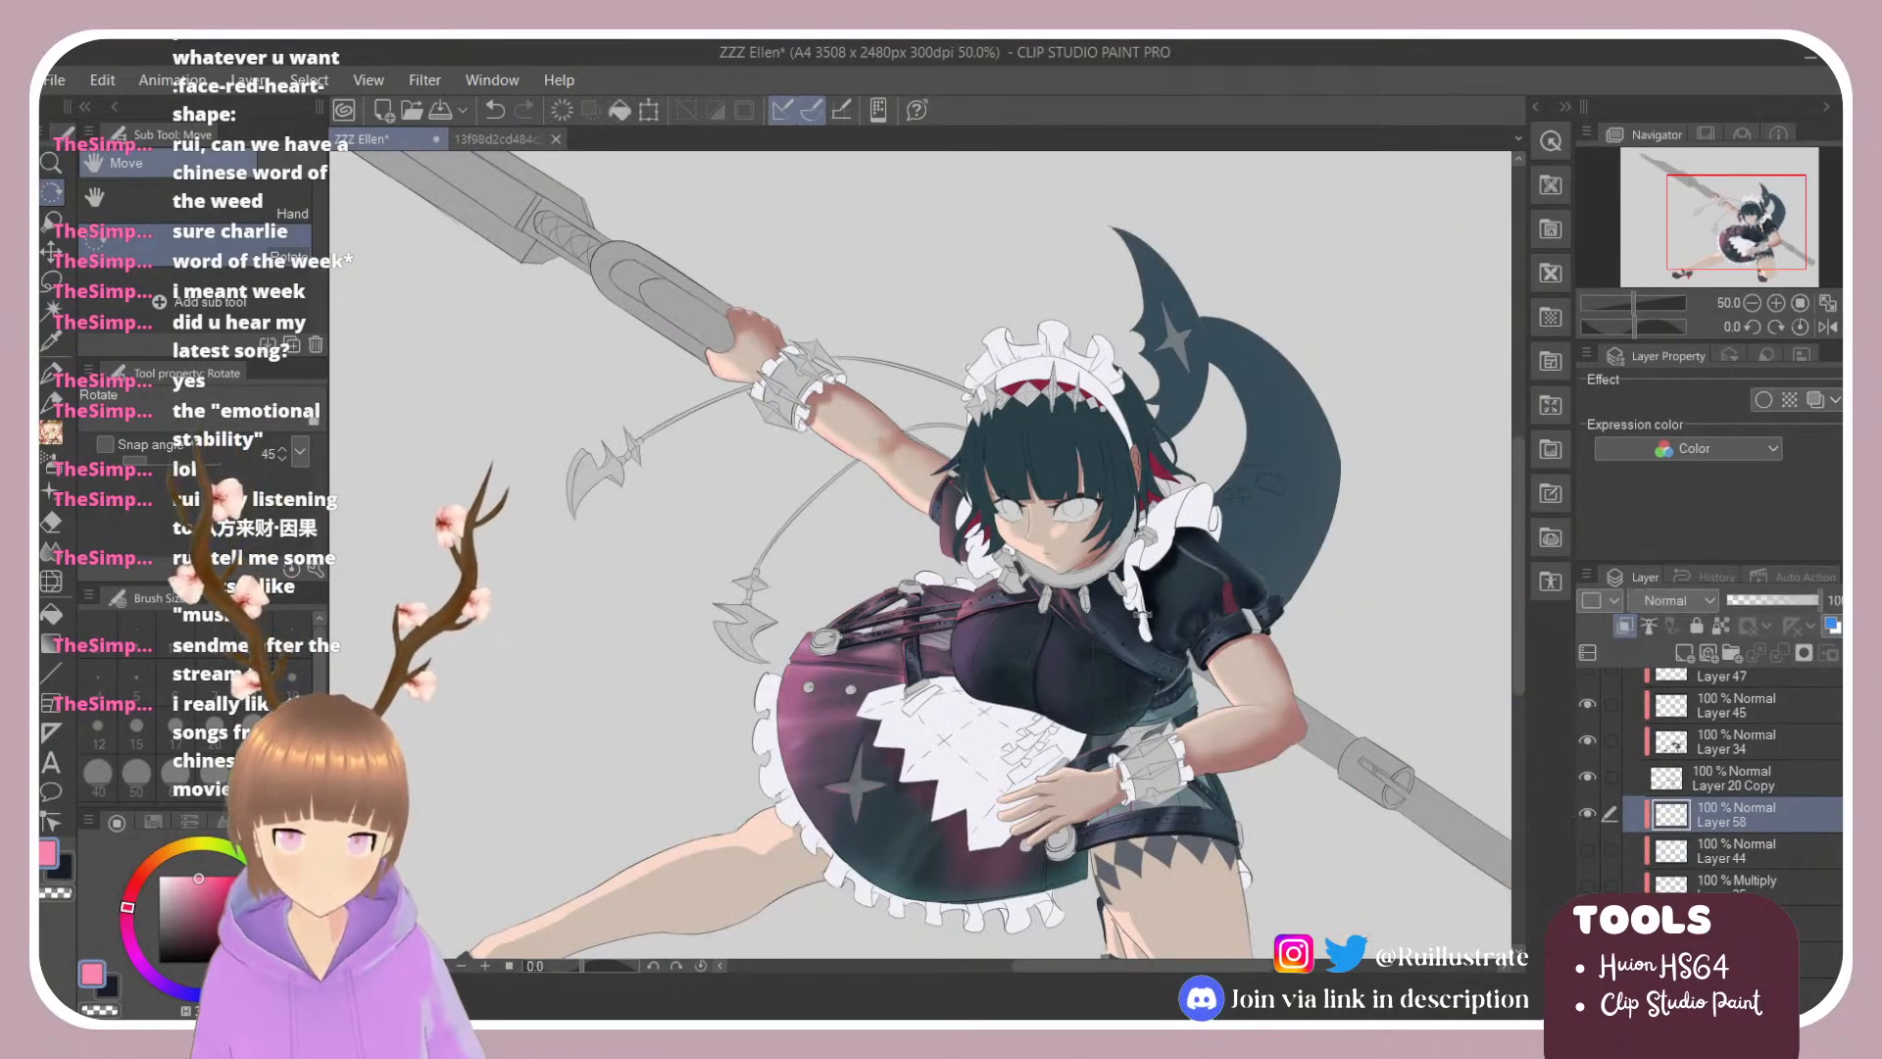
pyautogui.scroll(-2, 1142, 614)
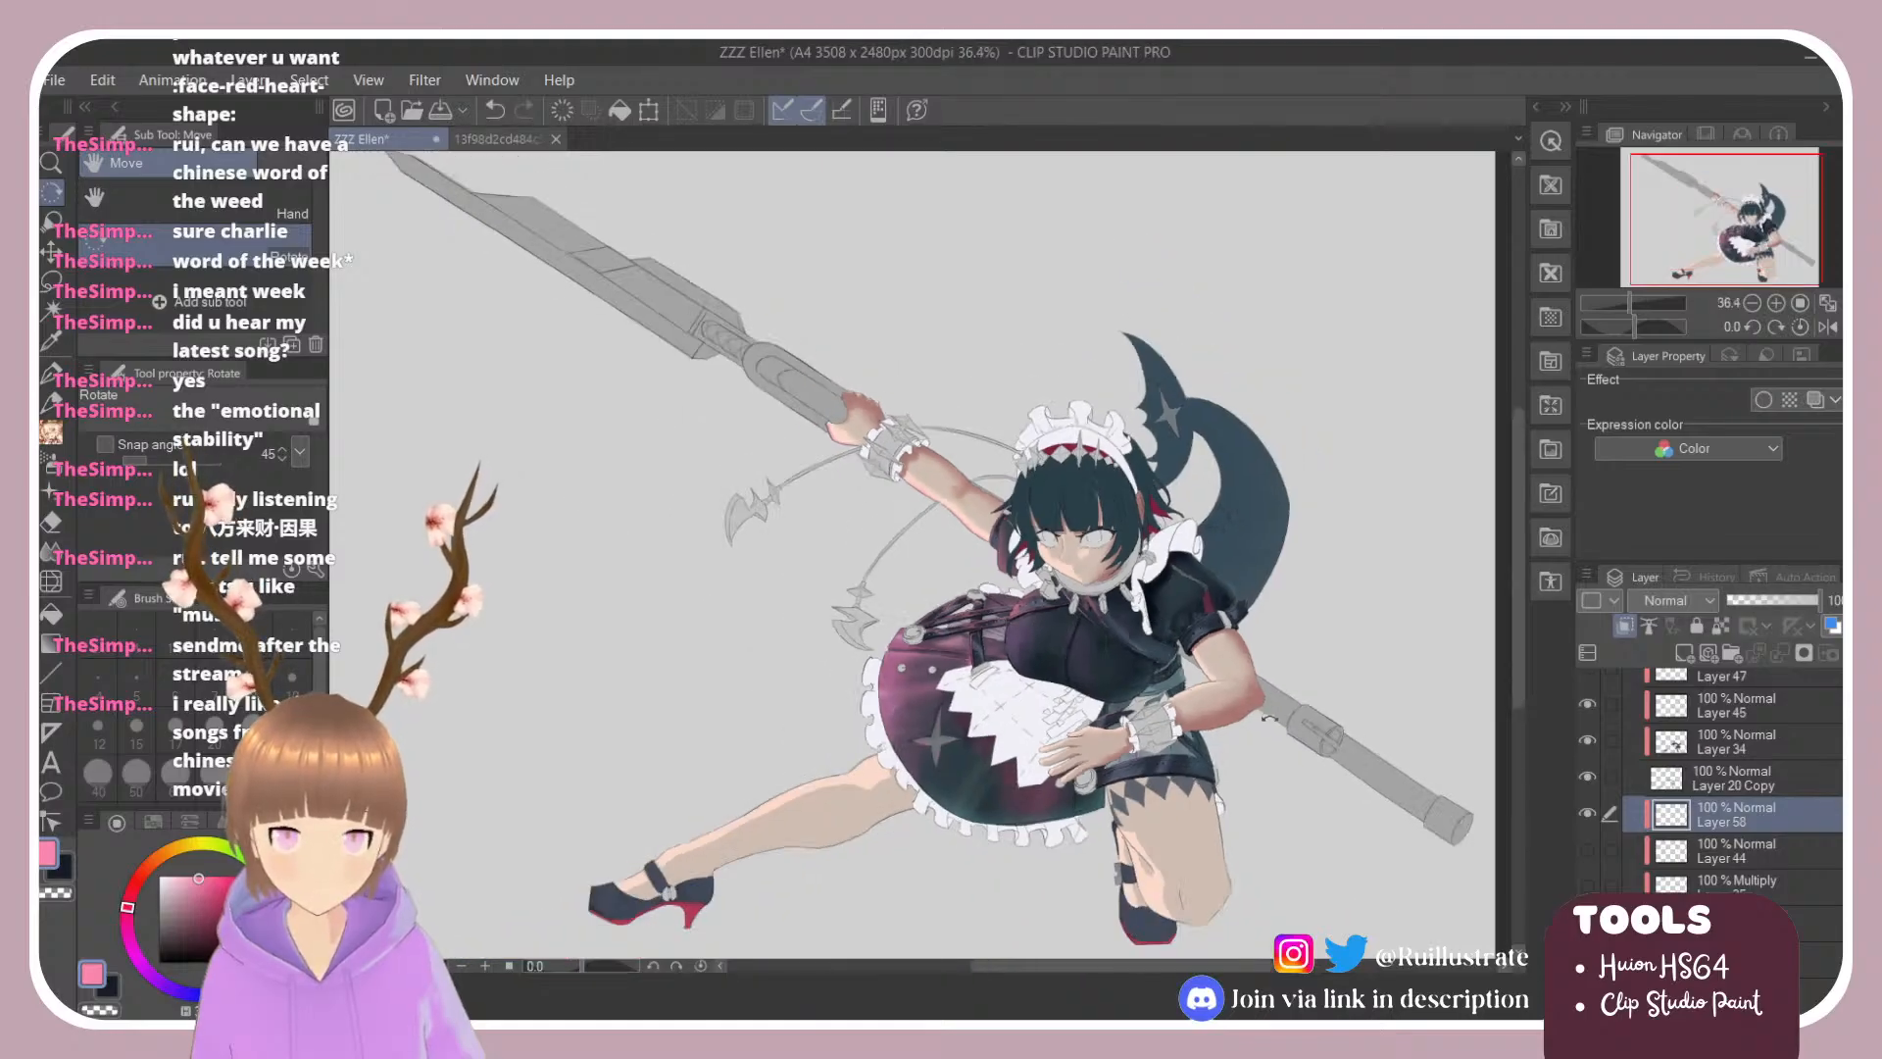
# Step: Paint a thin magenta-pink rim along the inner edges of the bent arm's upper arm and forearm with the Paint brush at size 5
pyautogui.scroll(5, 1268, 717)
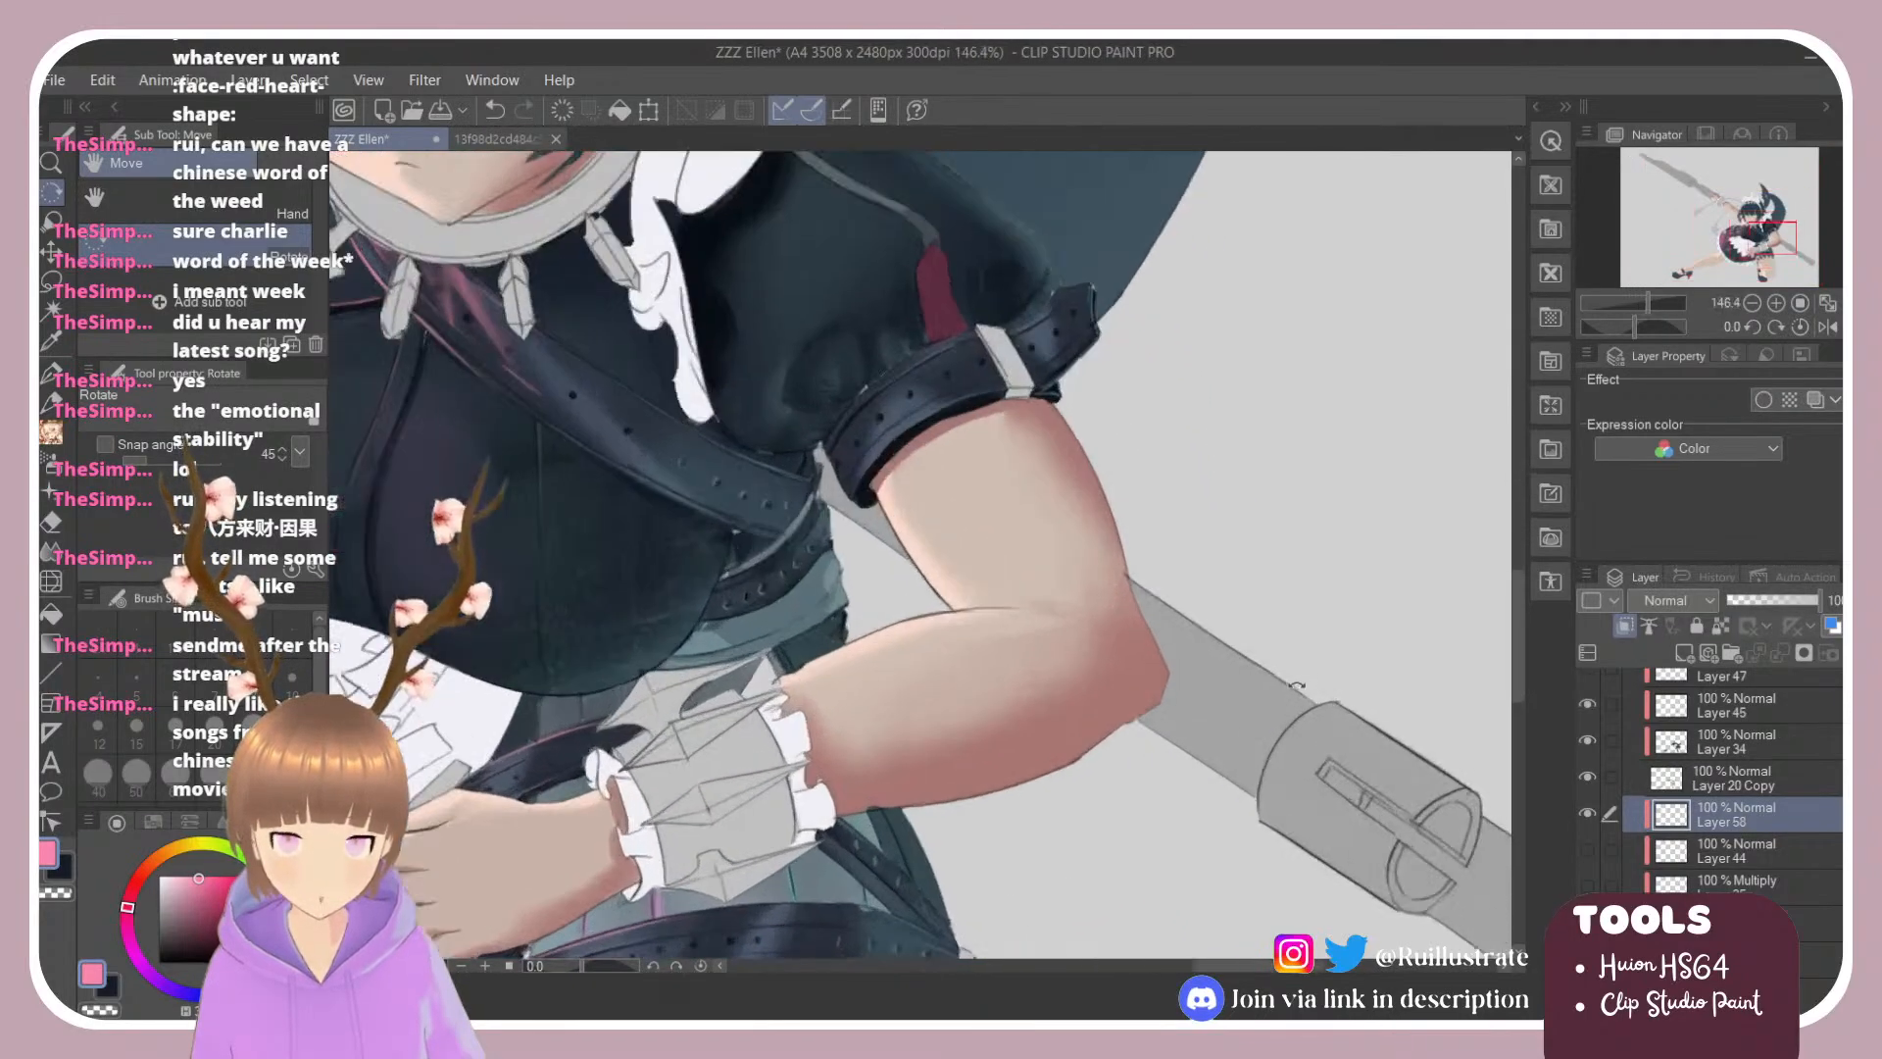
pyautogui.moveTo(1285, 215); pyautogui.dragTo(953, 172)
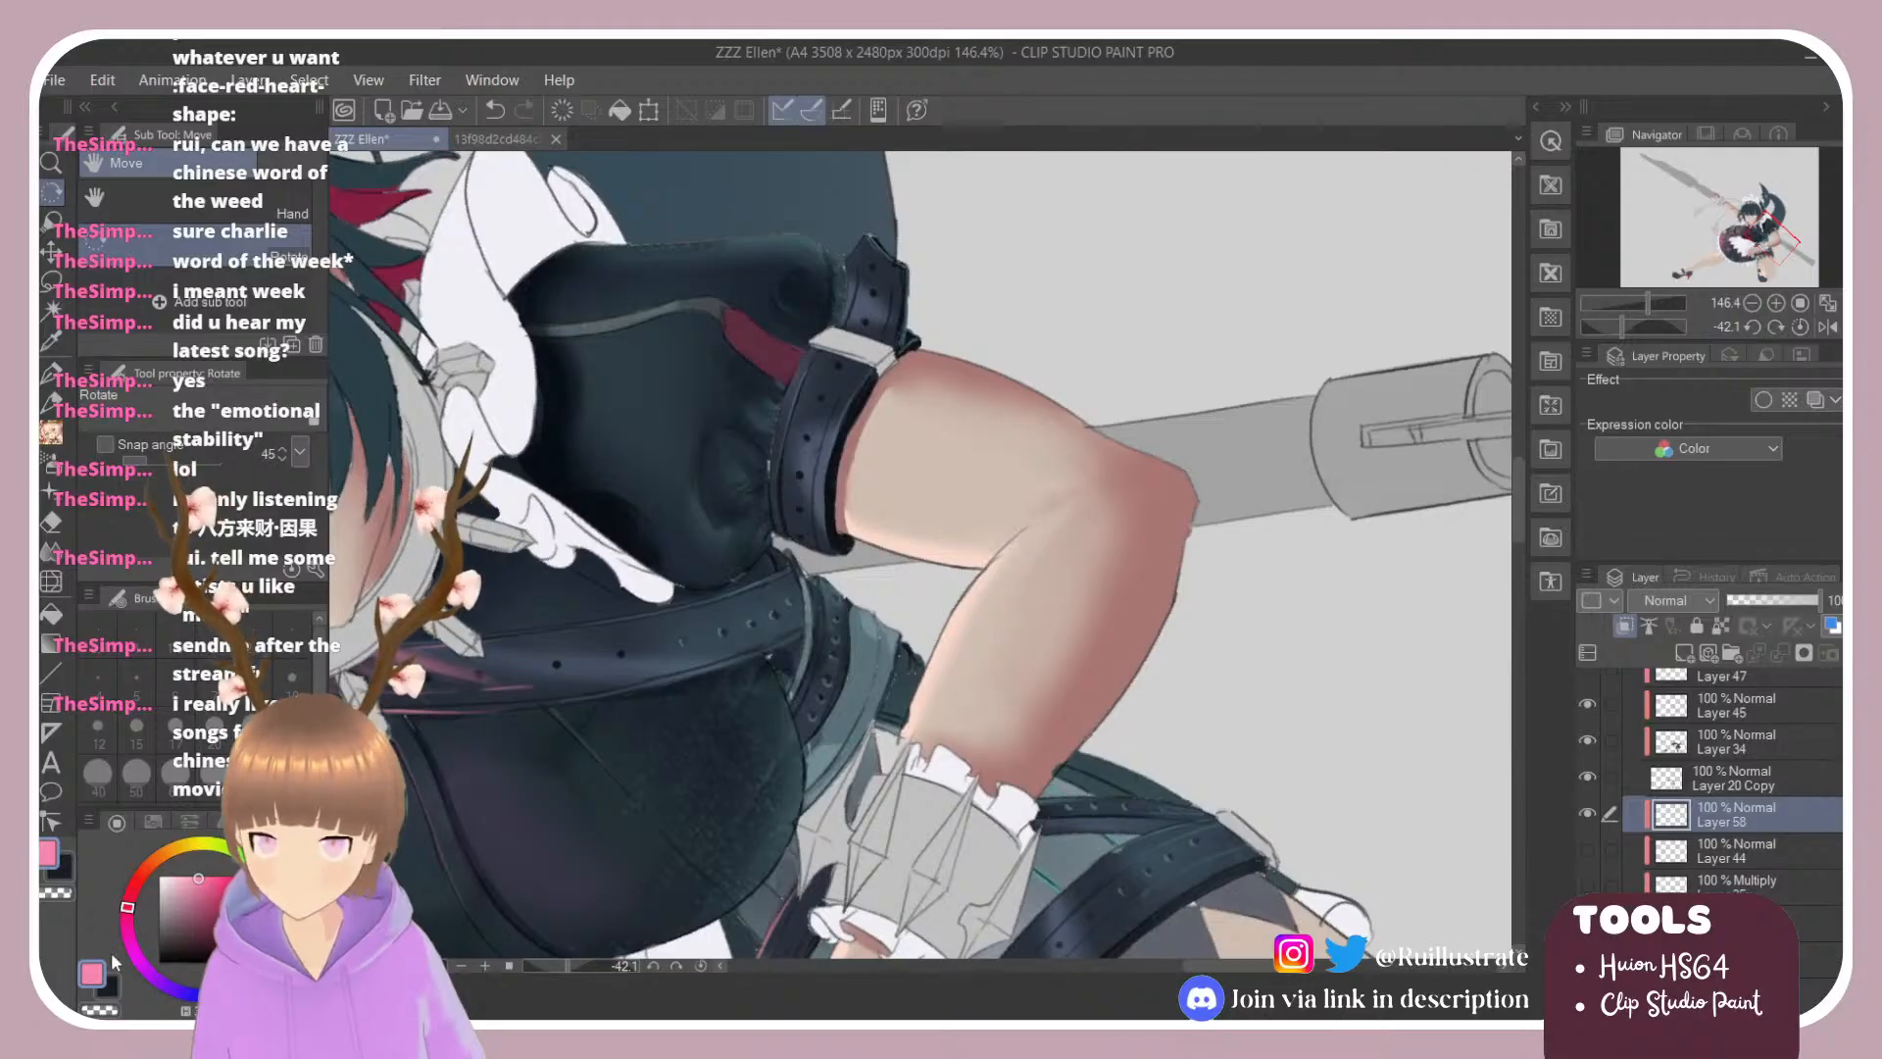
pyautogui.click(135, 892)
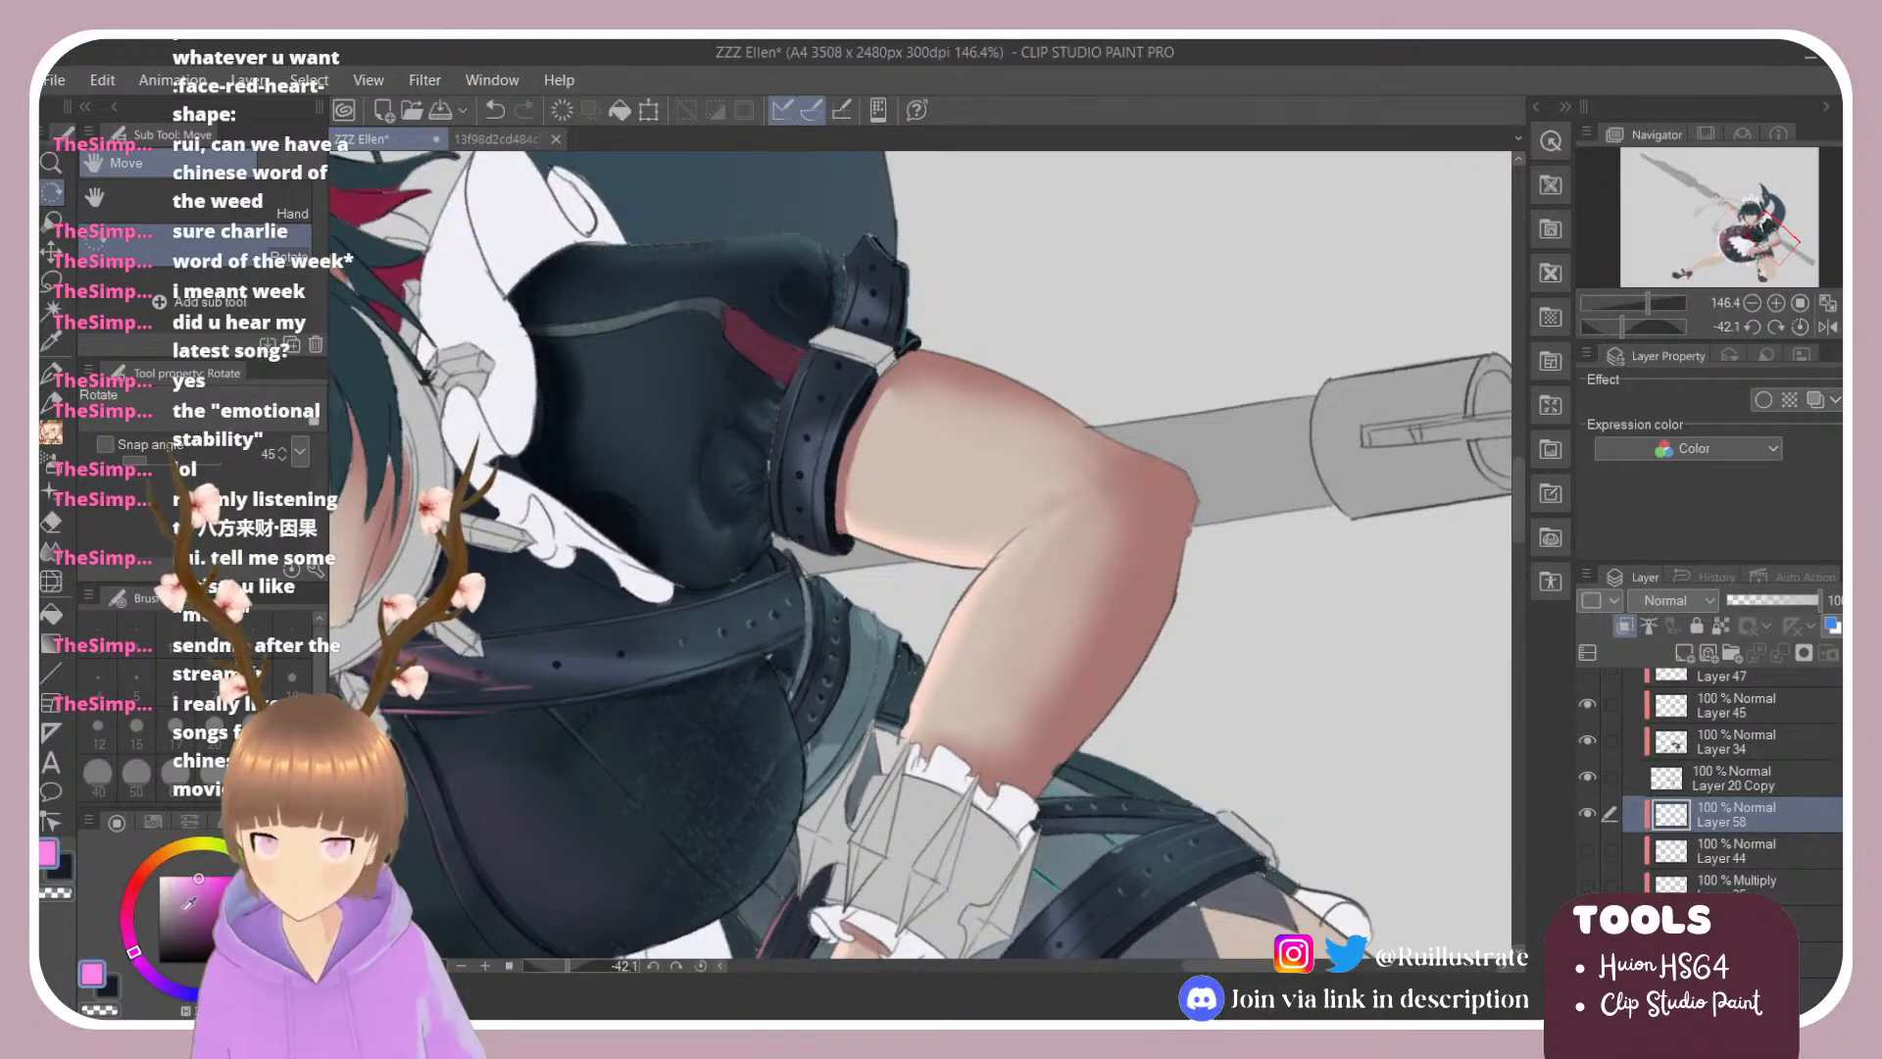
pyautogui.click(127, 941)
pyautogui.press('b')
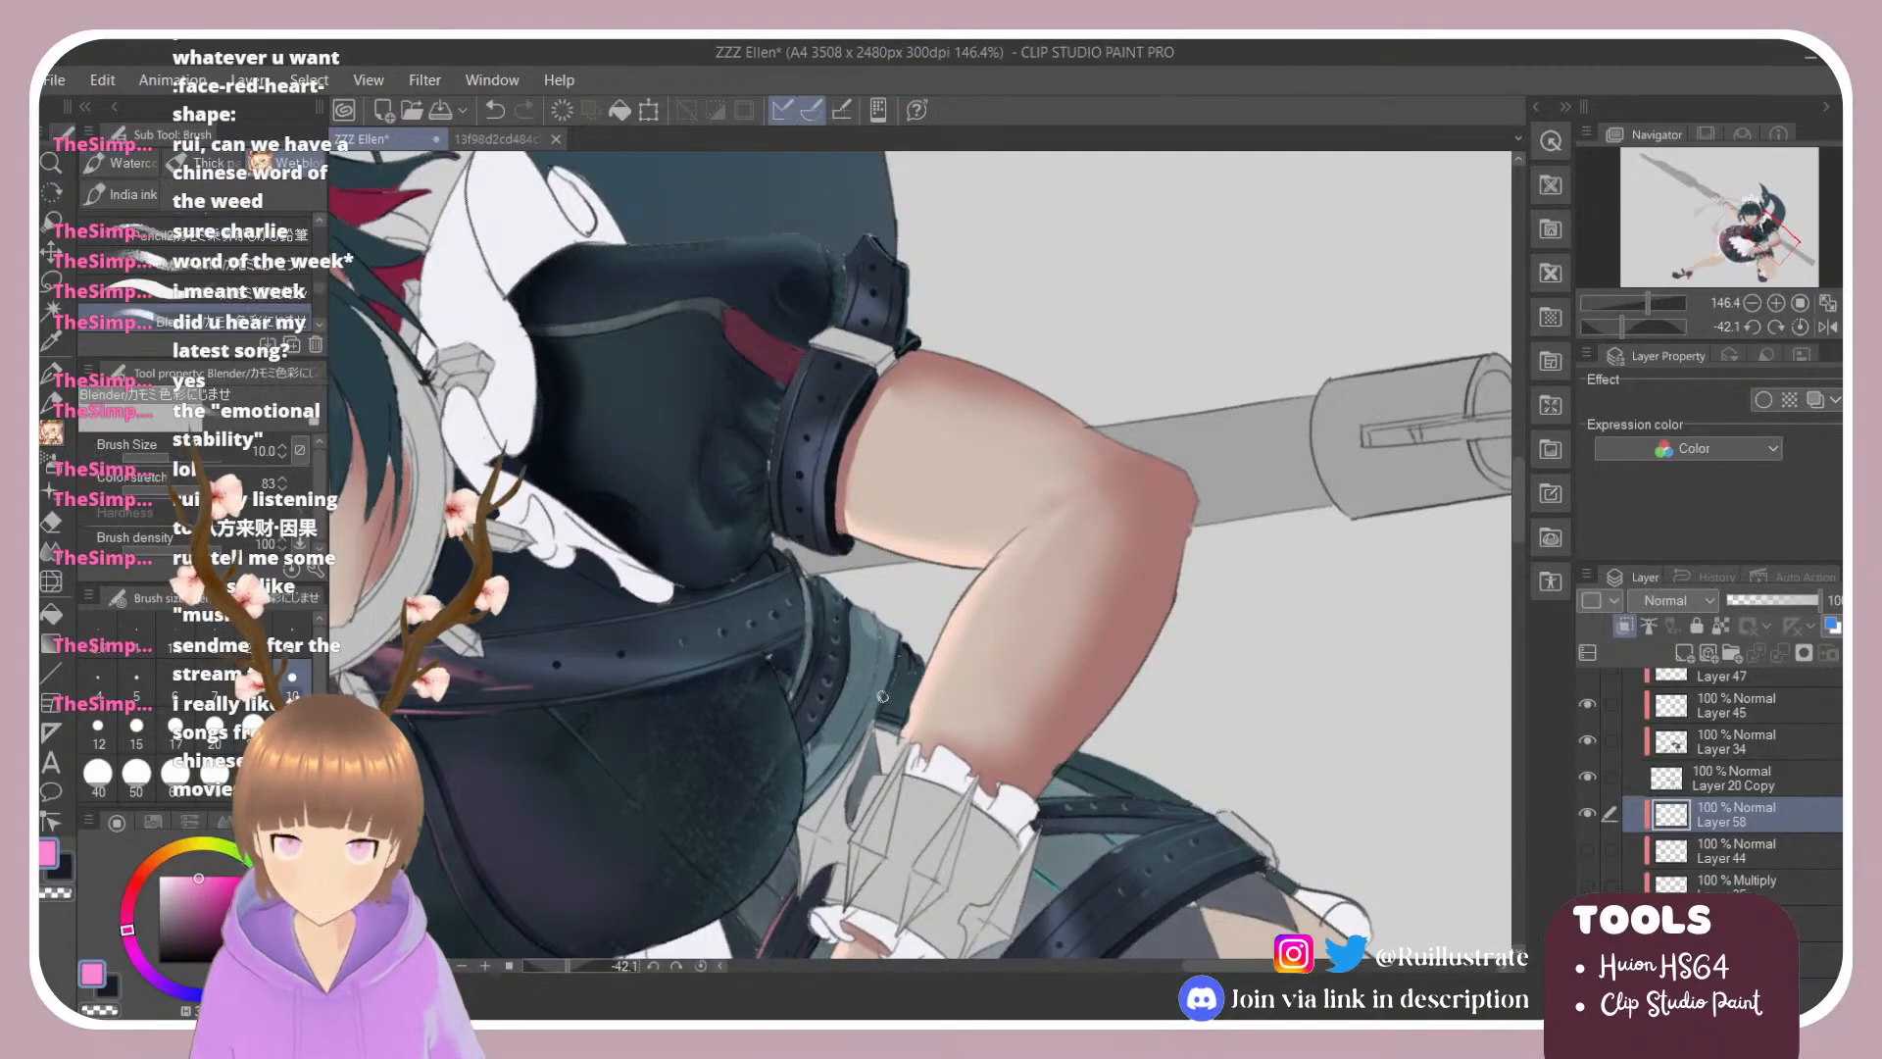
pyautogui.click(262, 304)
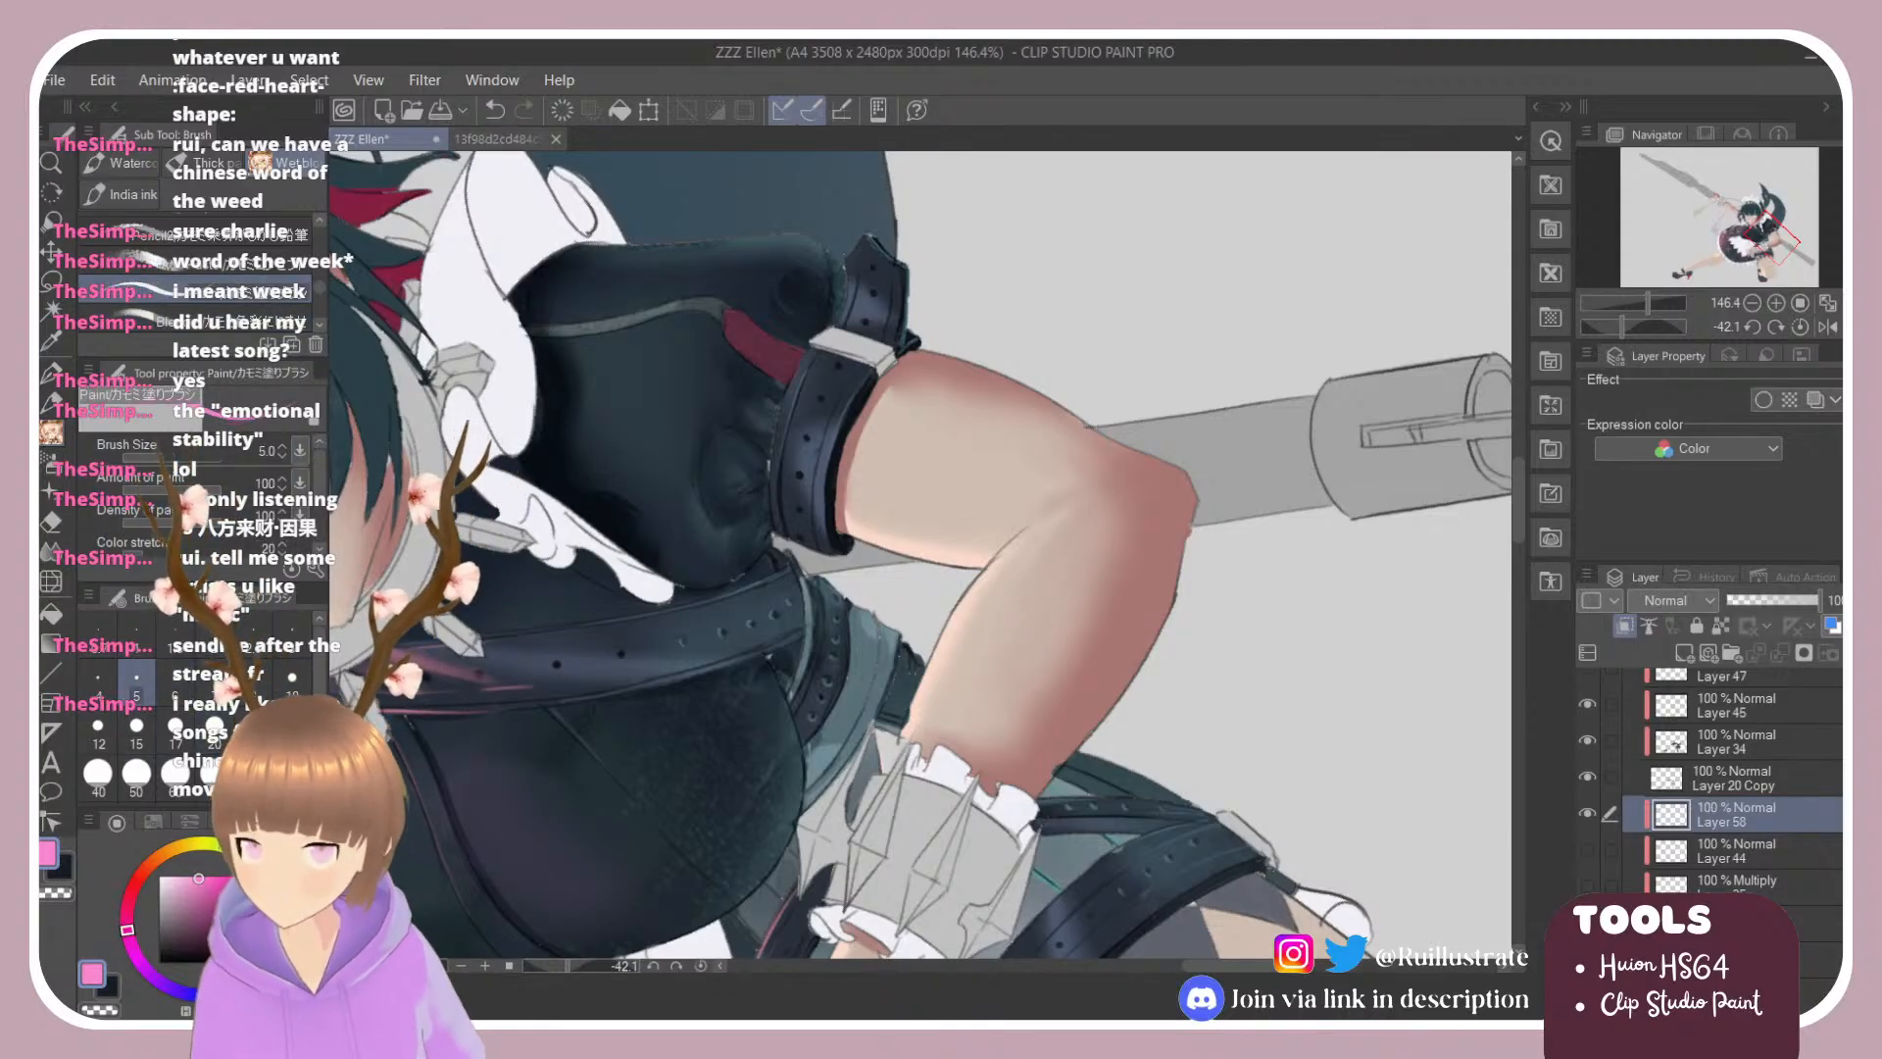
pyautogui.press('r')
pyautogui.moveTo(1122, 406); pyautogui.dragTo(847, 323)
pyautogui.press('e')
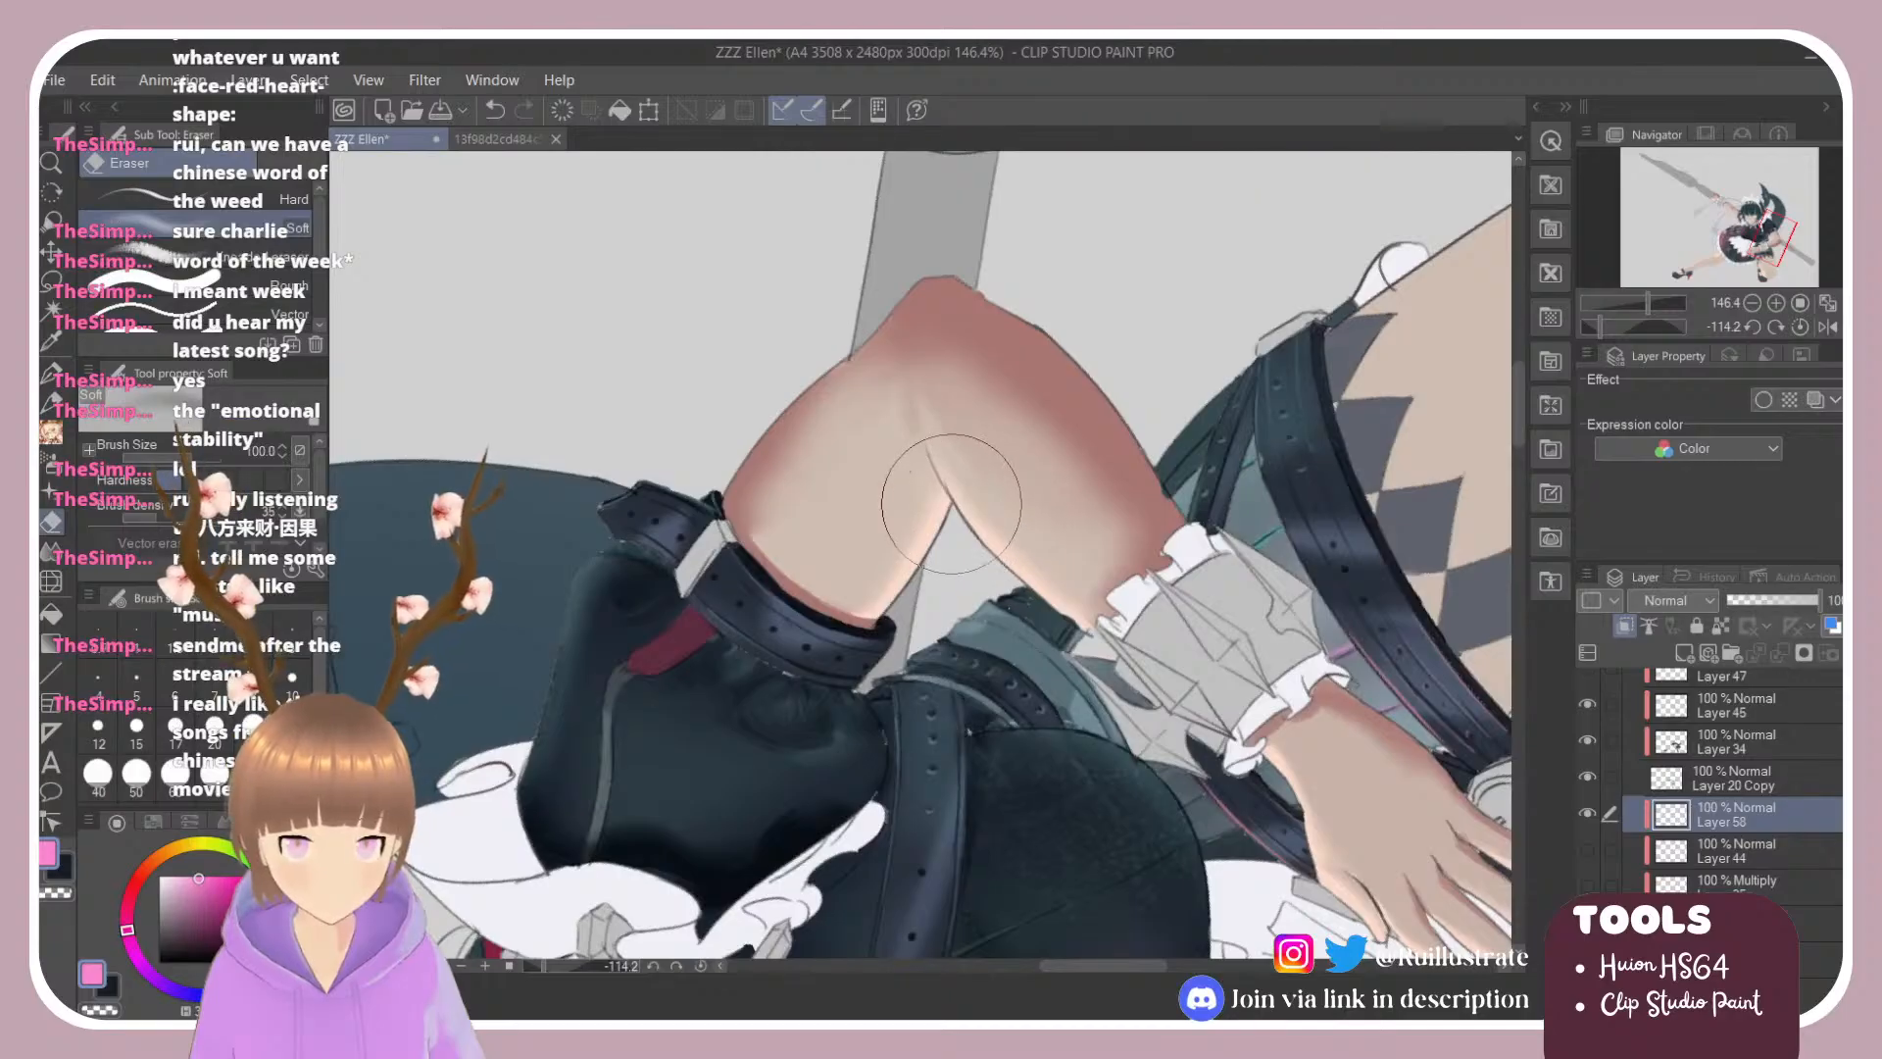
pyautogui.press('b')
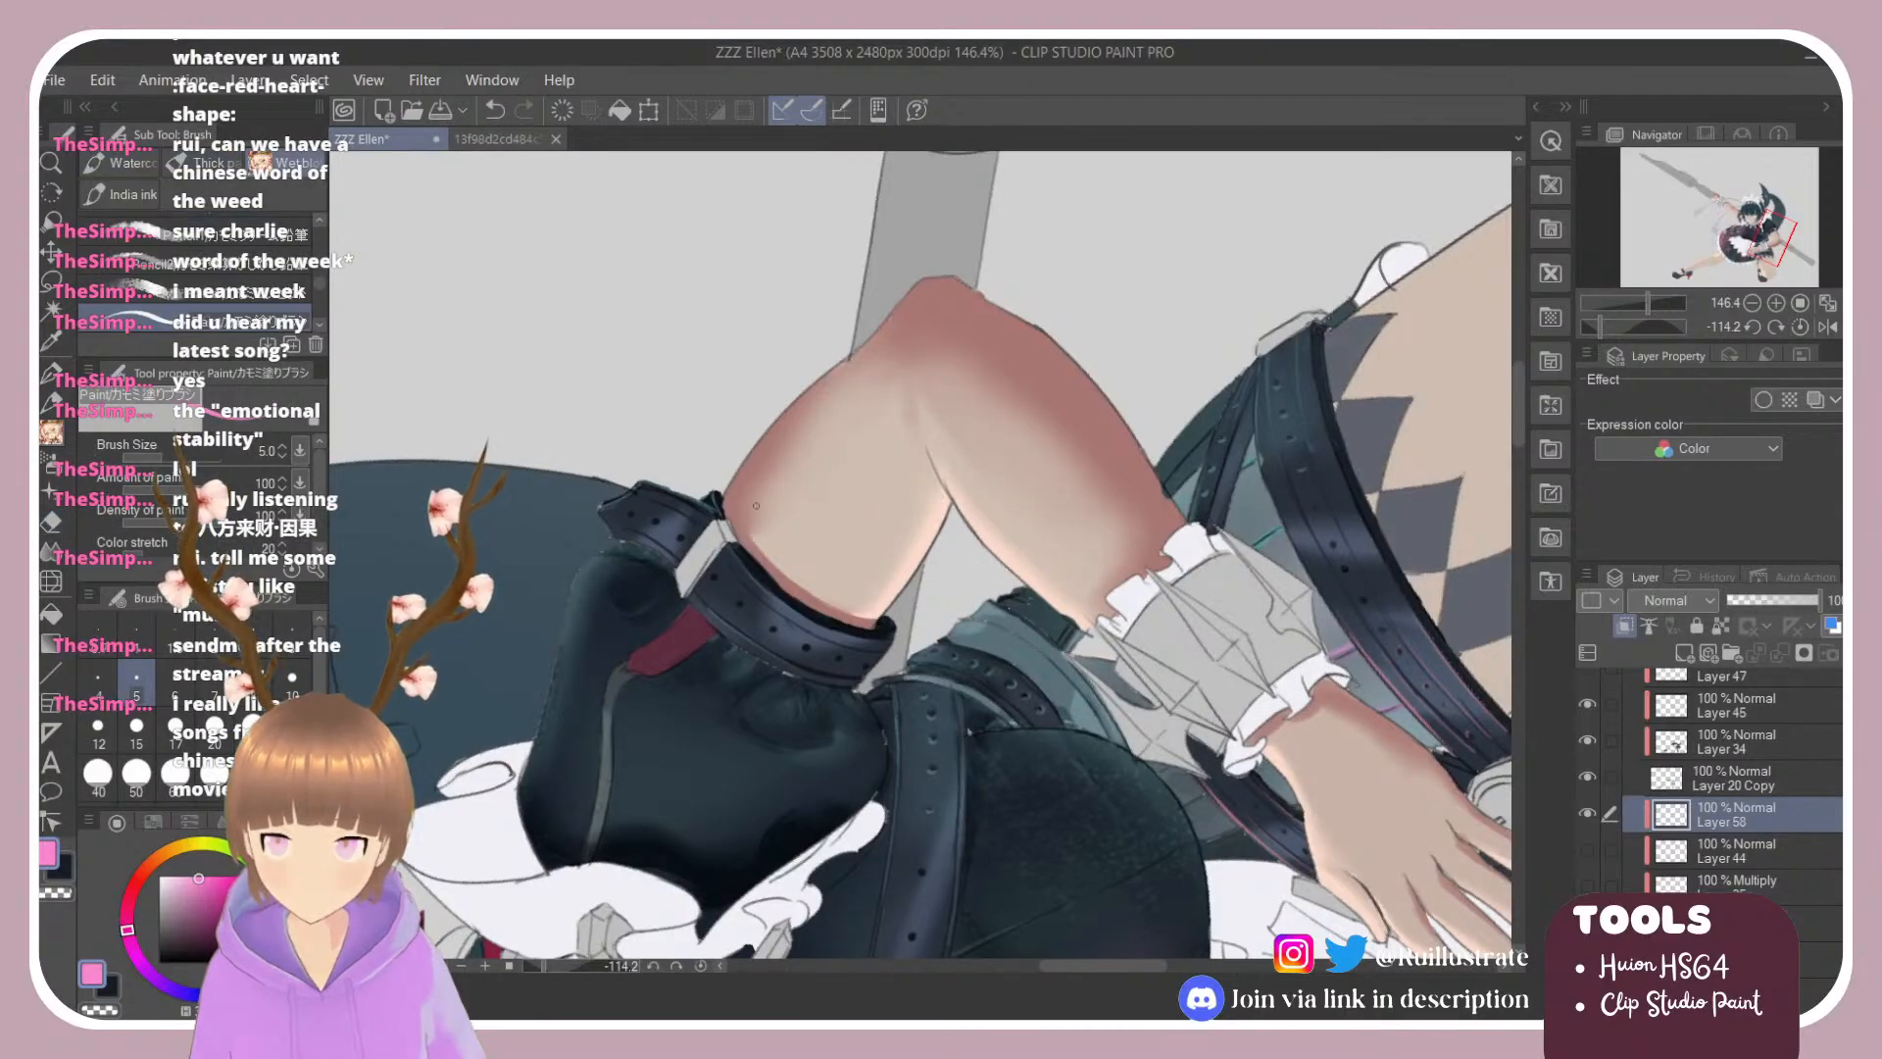
pyautogui.moveTo(969, 511); pyautogui.dragTo(1074, 616)
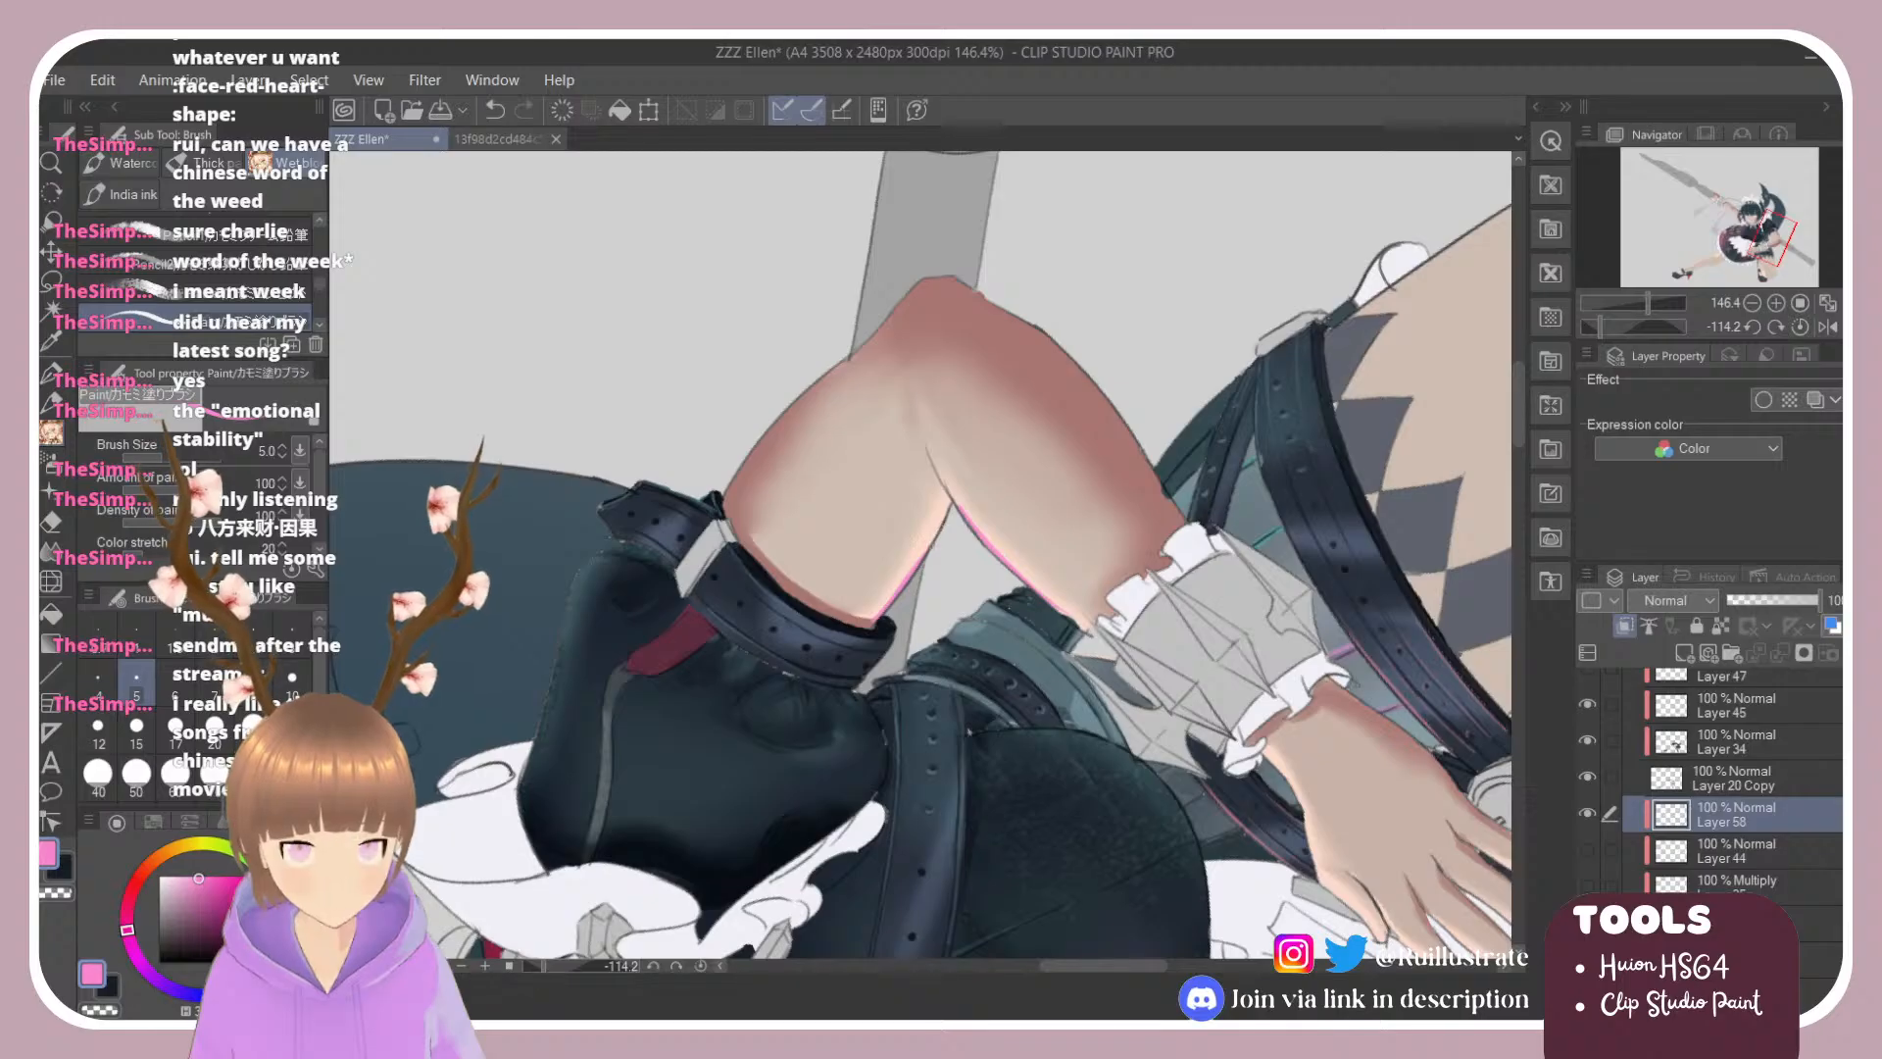
# Step: Soften the magenta-pink rim along the bent arm's inner edges with the Blender brush at size 10
pyautogui.press('e')
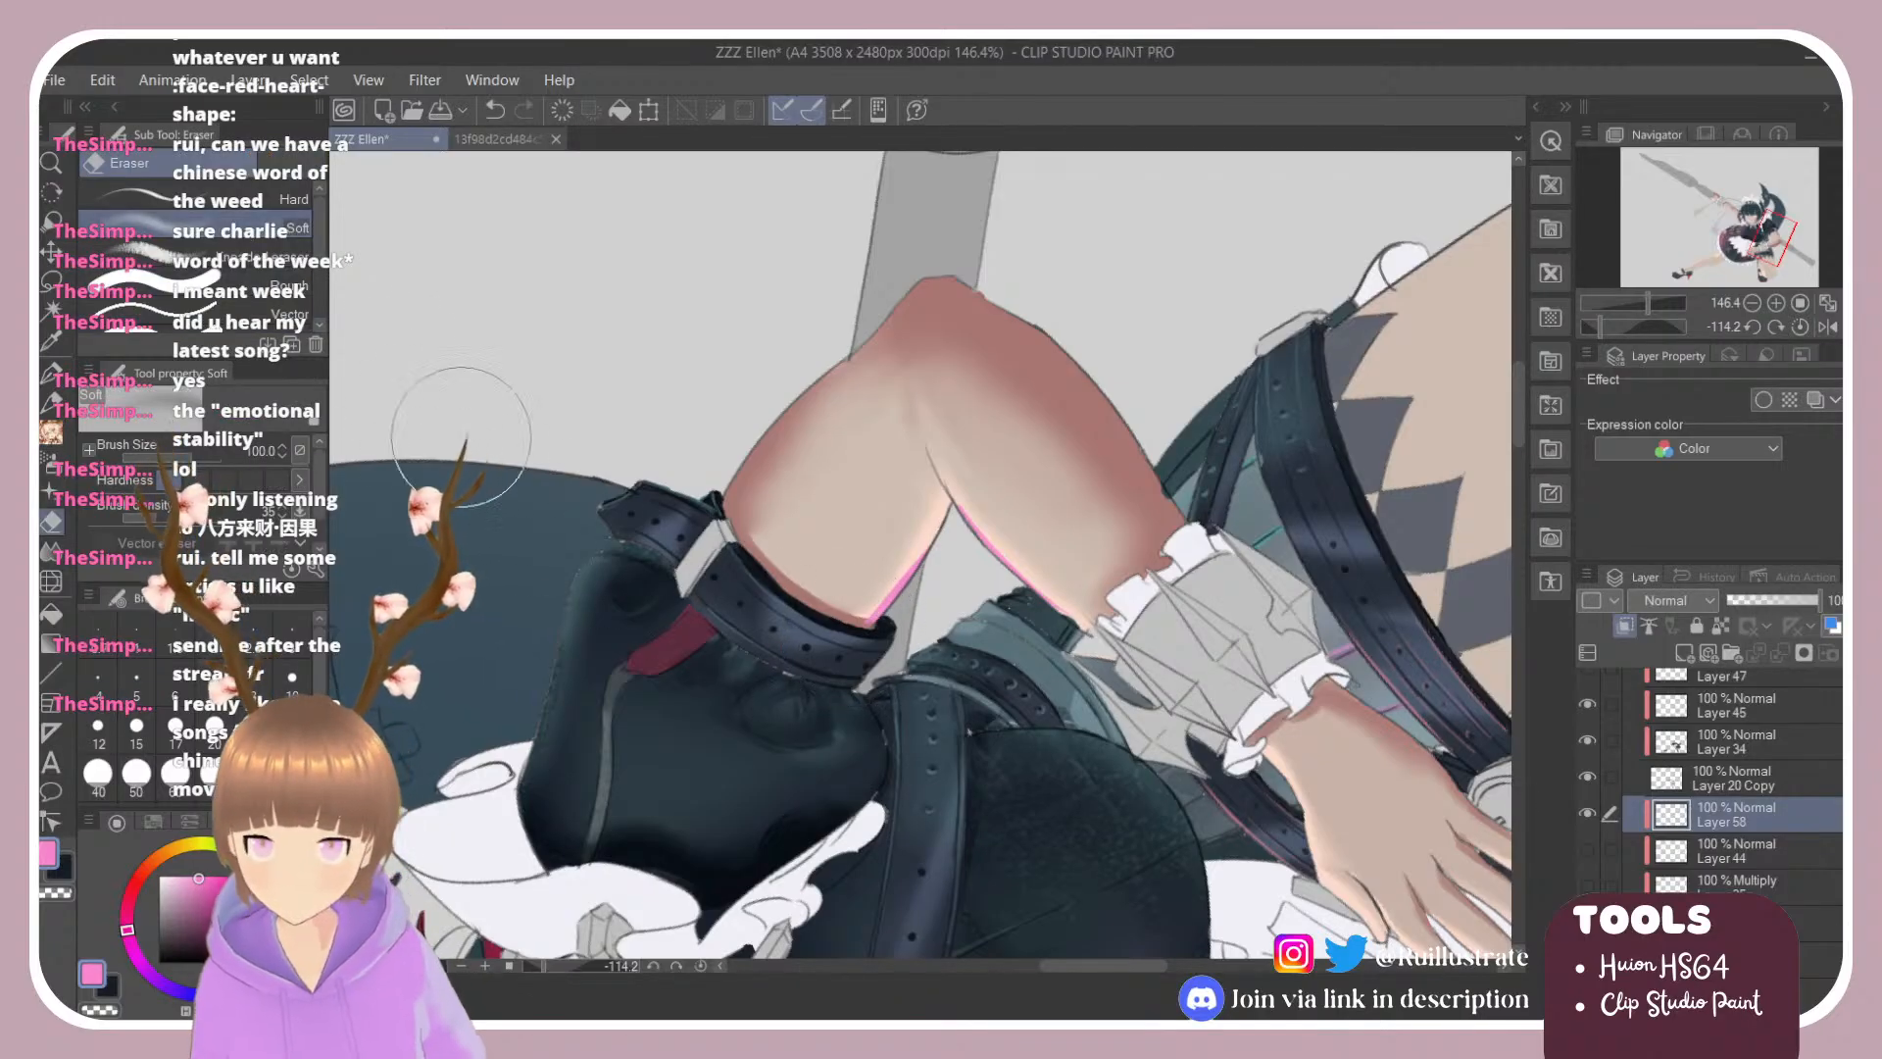
pyautogui.click(265, 196)
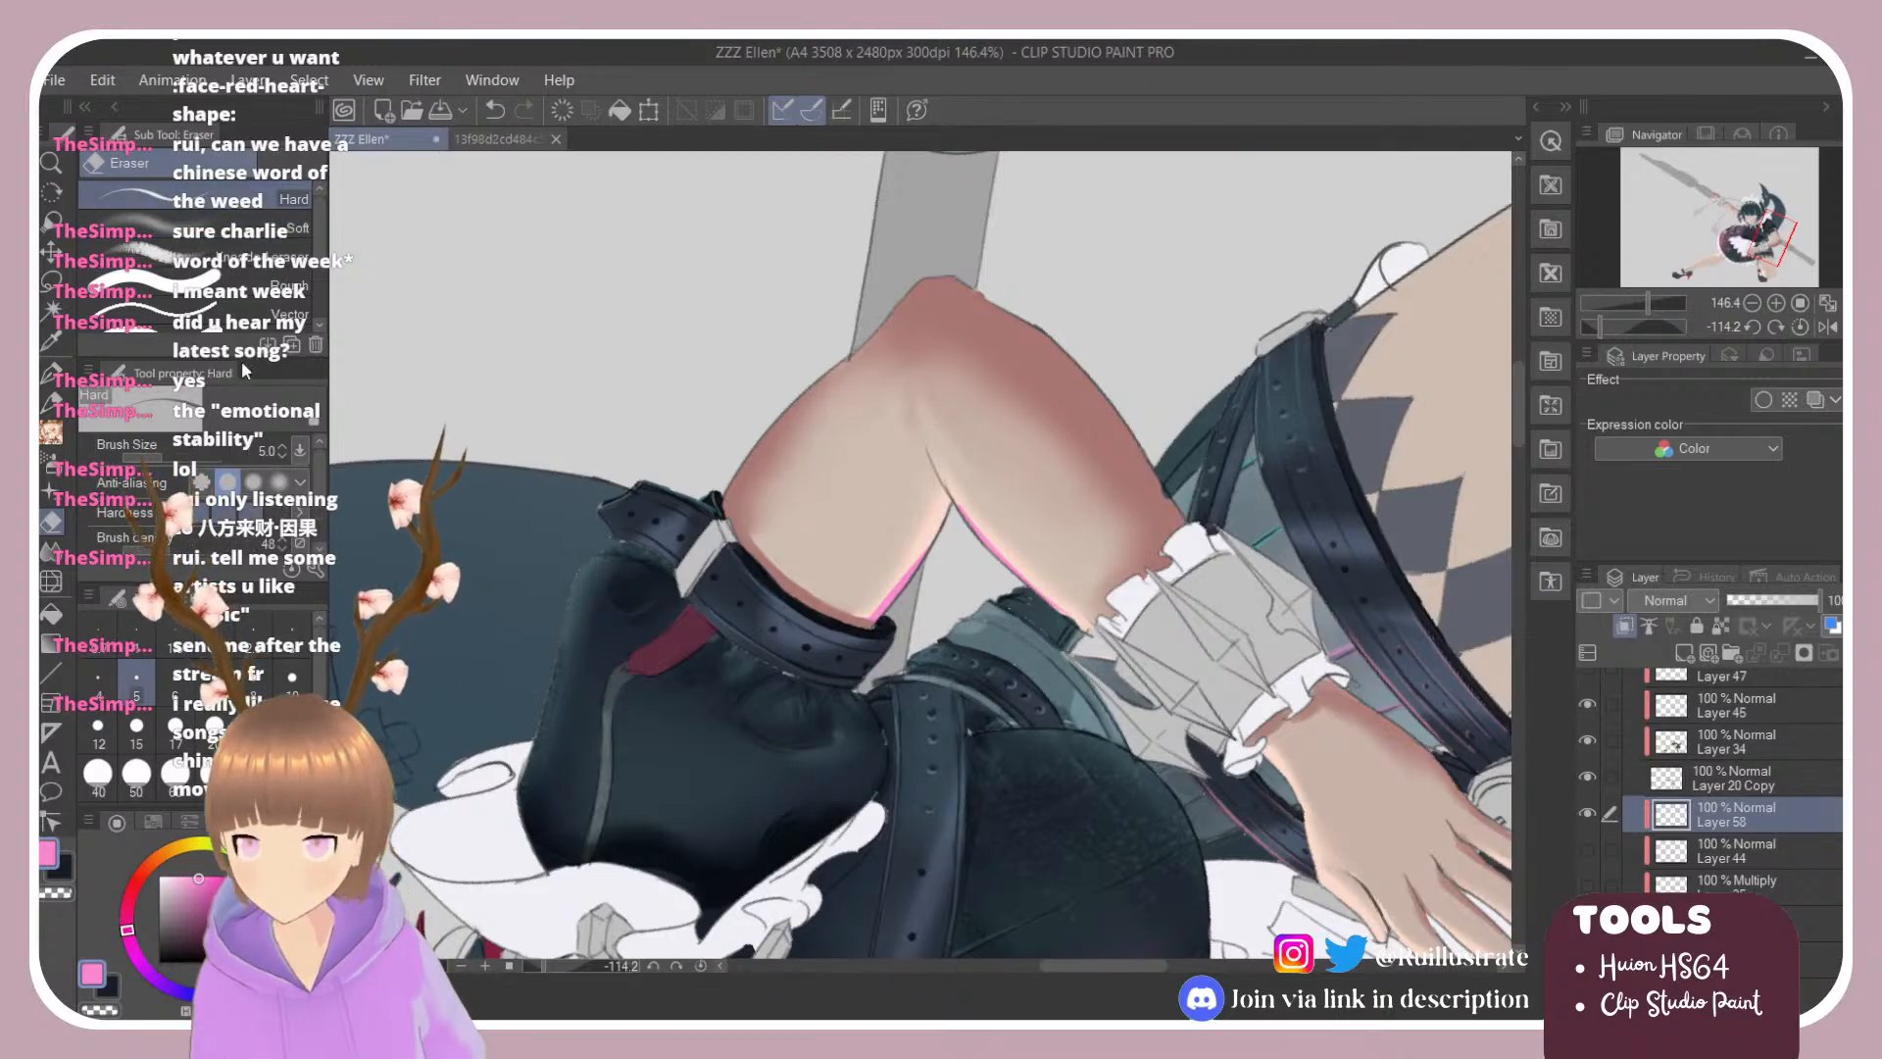
pyautogui.press('b')
pyautogui.moveTo(319, 278); pyautogui.dragTo(321, 292)
pyautogui.click(286, 298)
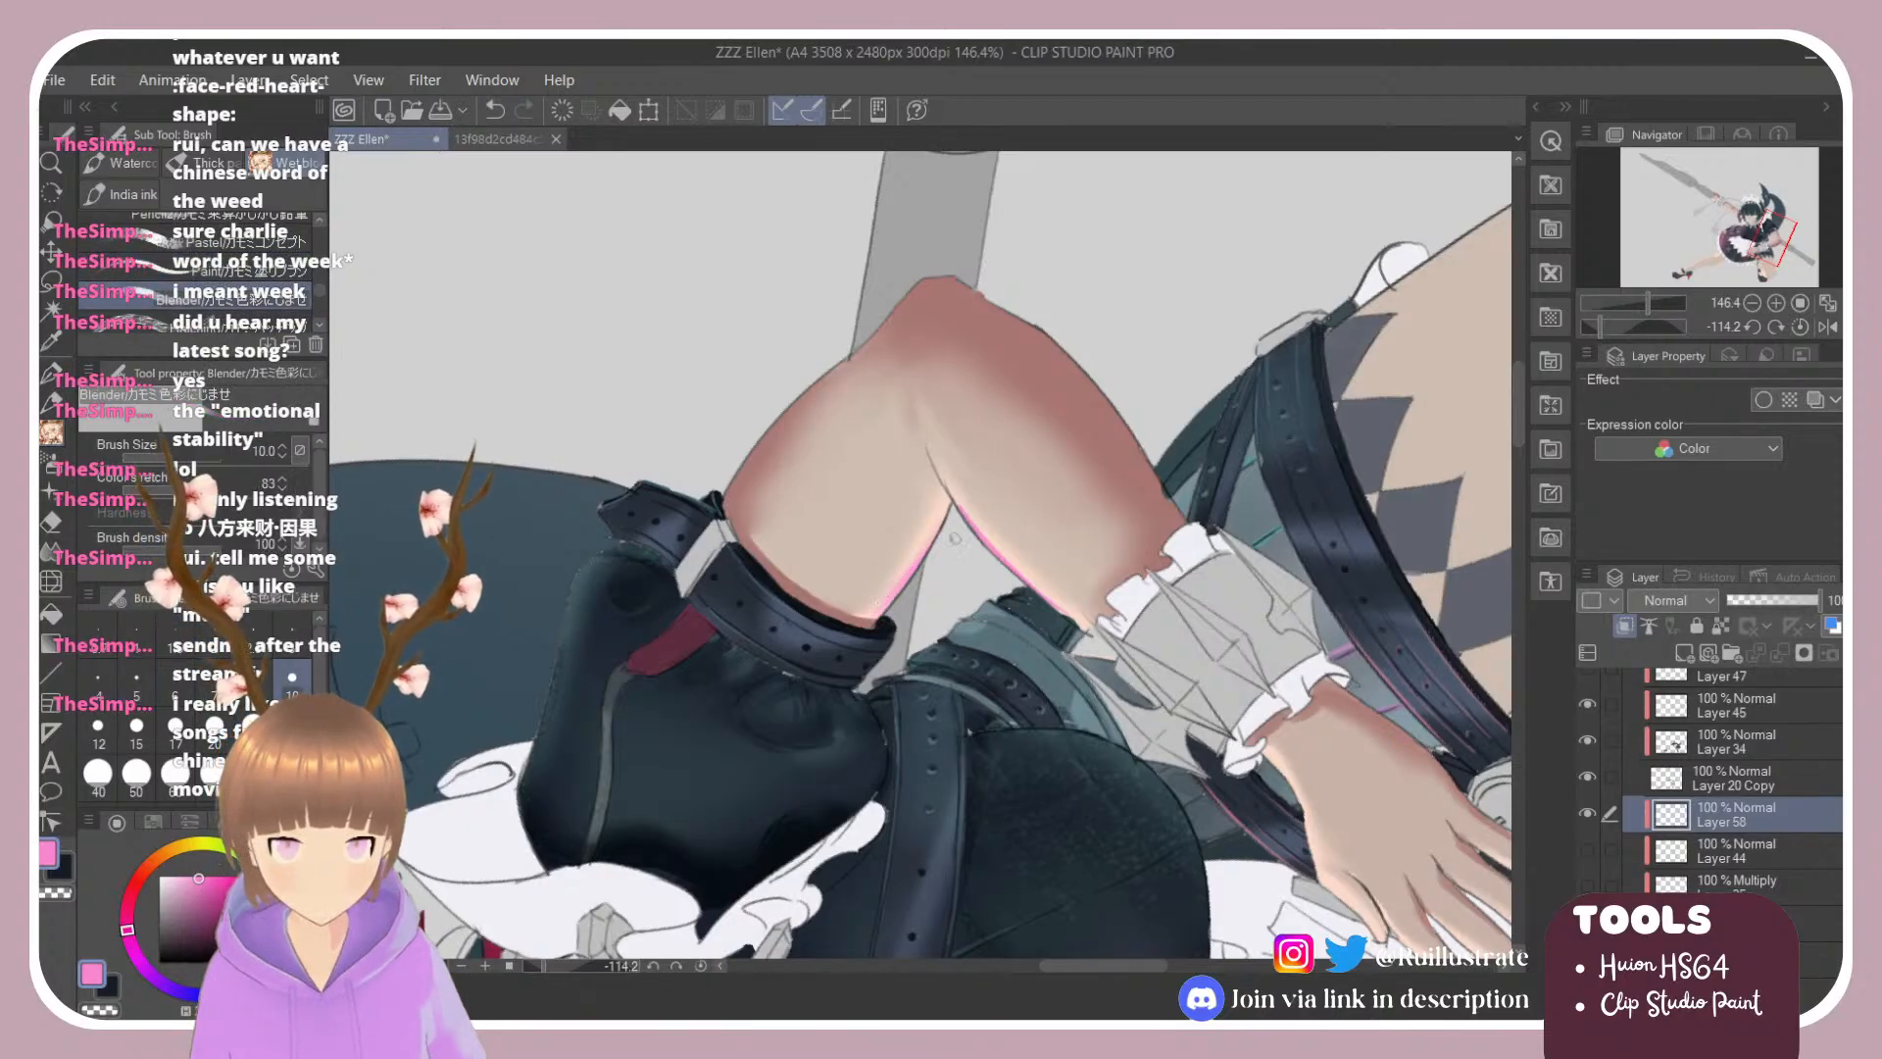
pyautogui.moveTo(968, 512); pyautogui.dragTo(1010, 559)
pyautogui.moveTo(1090, 633); pyautogui.dragTo(977, 524)
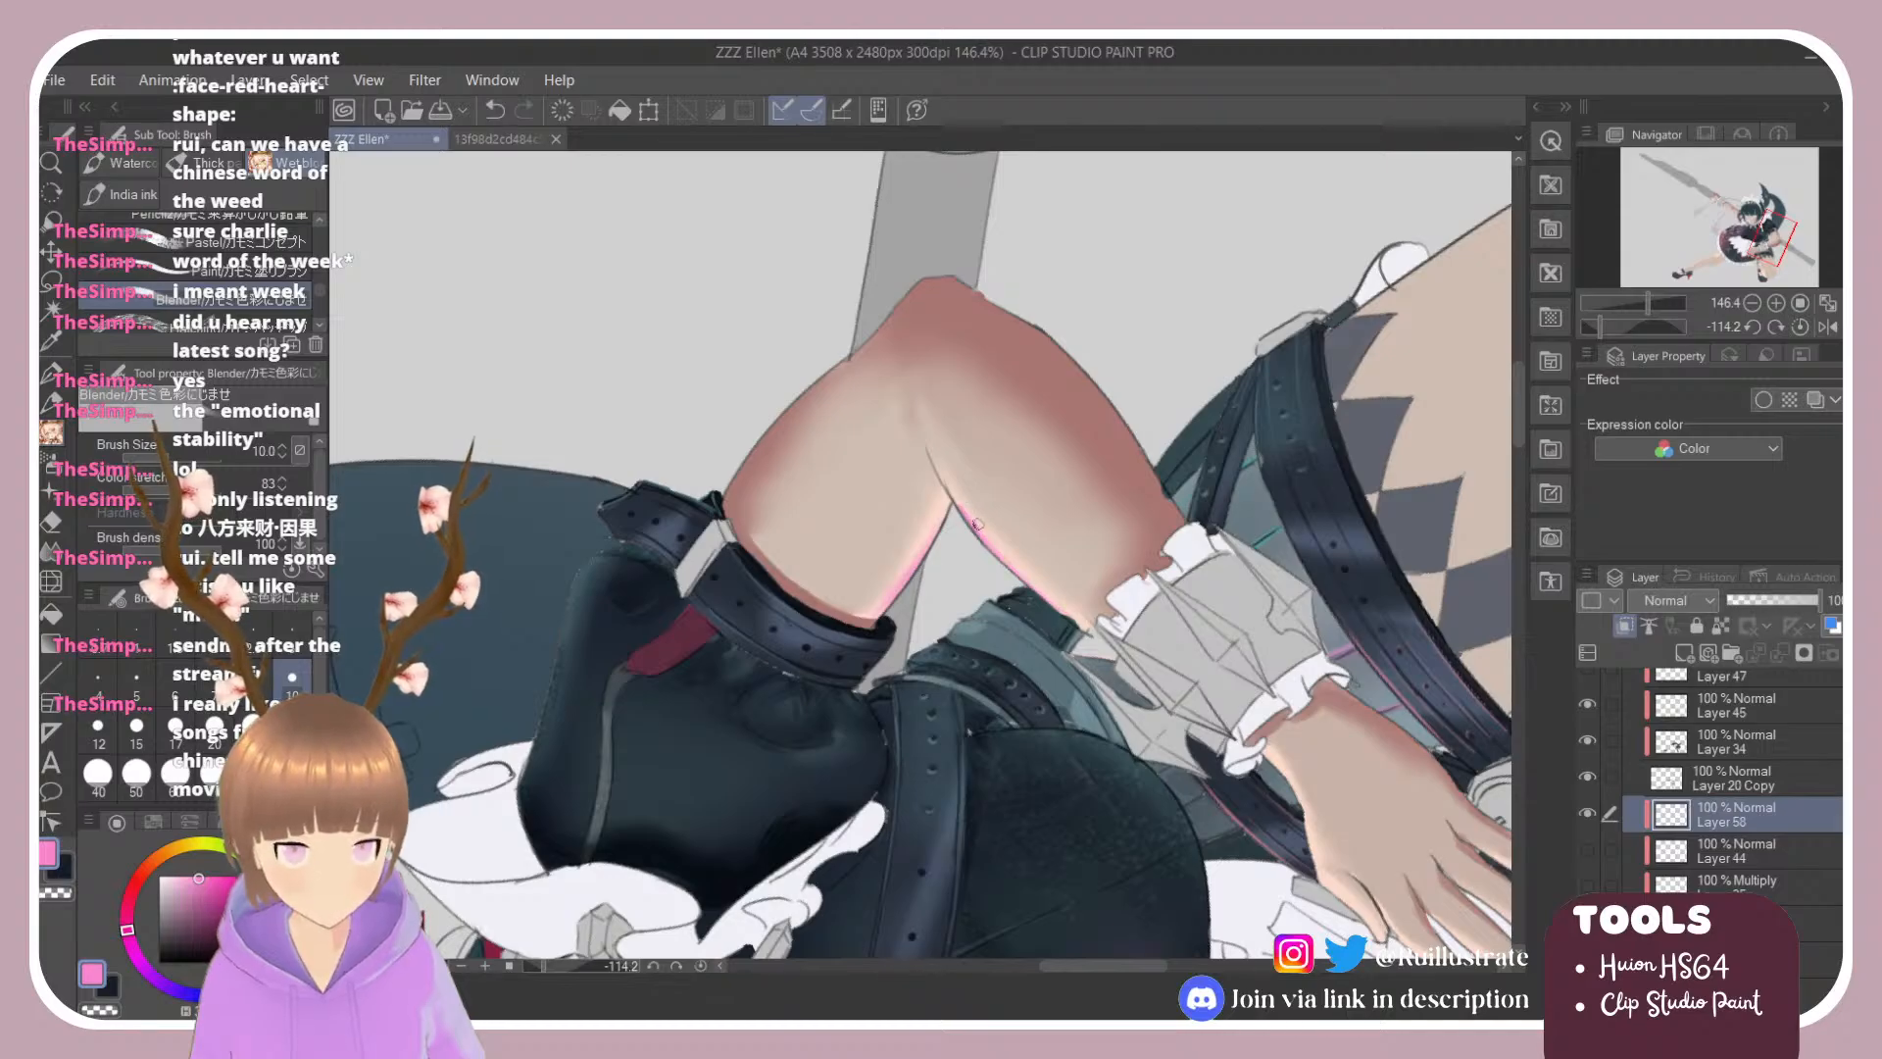
pyautogui.hotkey('shift', 'space')
pyautogui.moveTo(686, 441)
pyautogui.mouseDown()
pyautogui.moveTo(716, 392)
pyautogui.moveTo(1121, 369)
pyautogui.mouseUp()
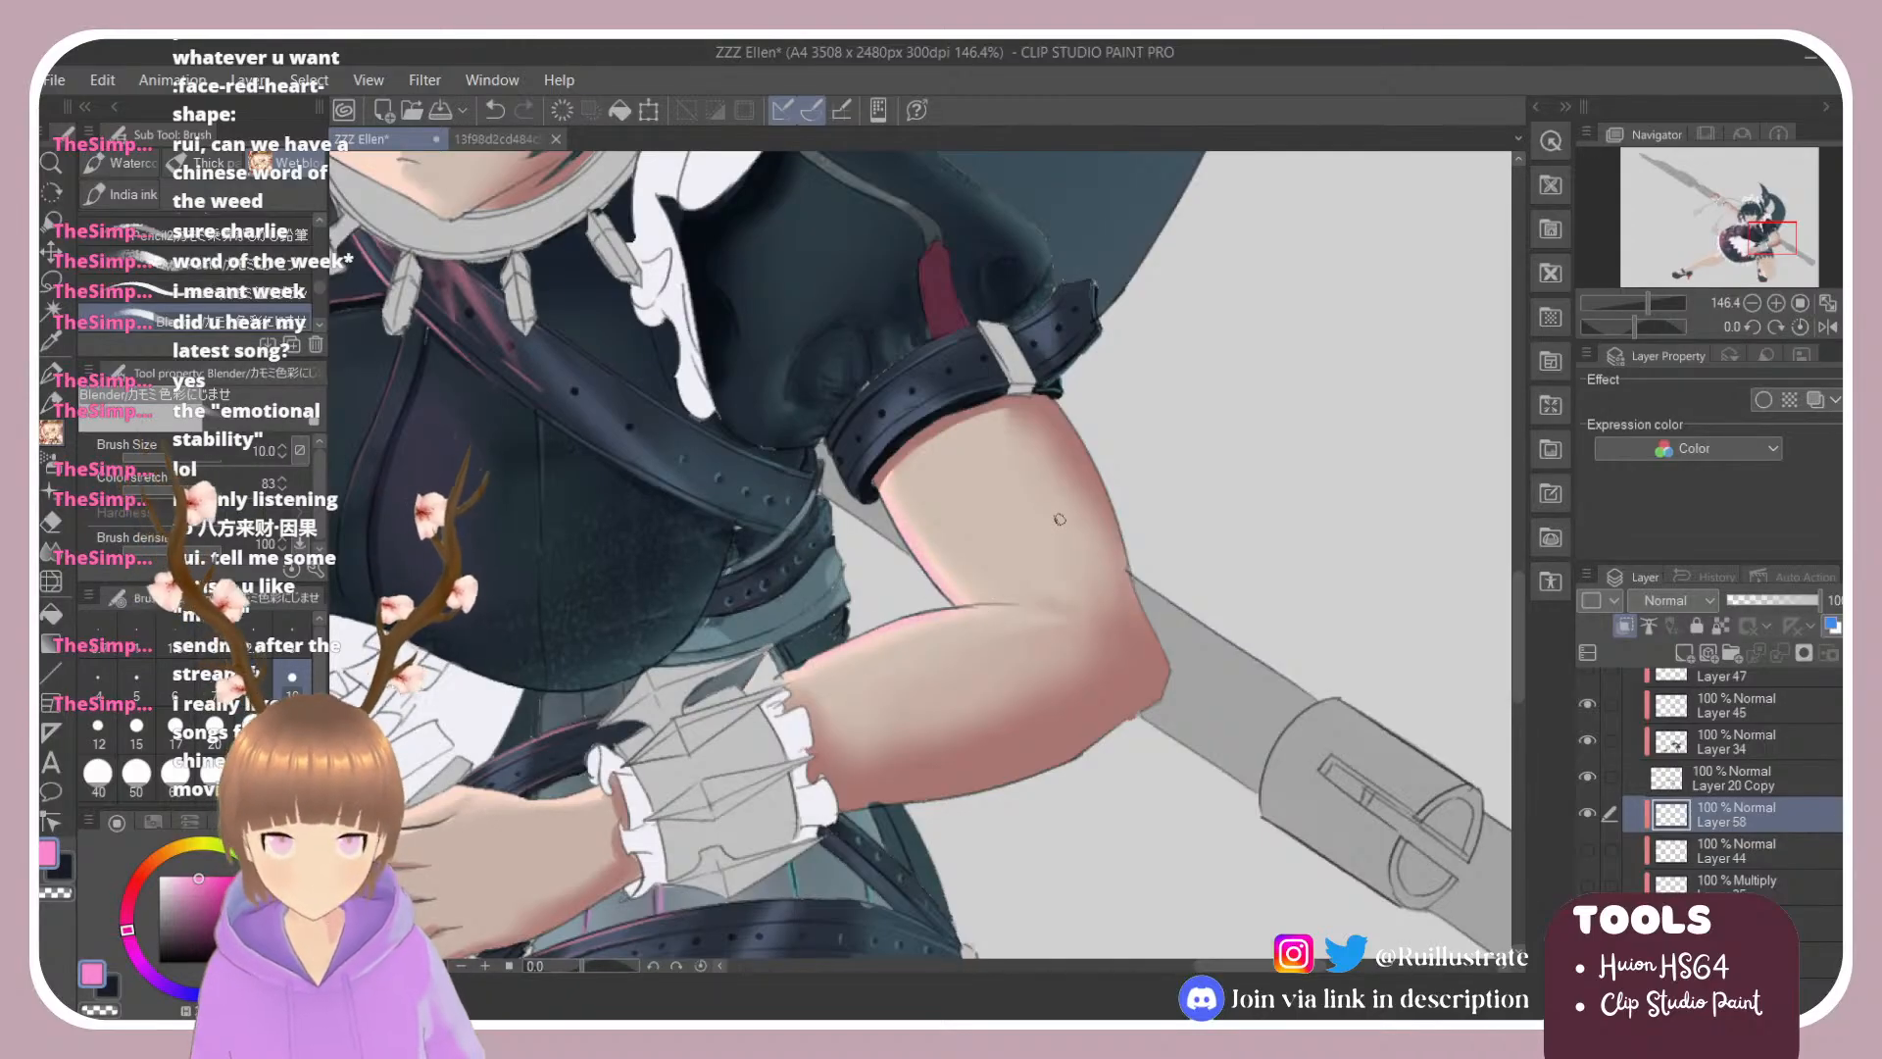
pyautogui.scroll(-4, 1184, 579)
pyautogui.scroll(1, 1210, 596)
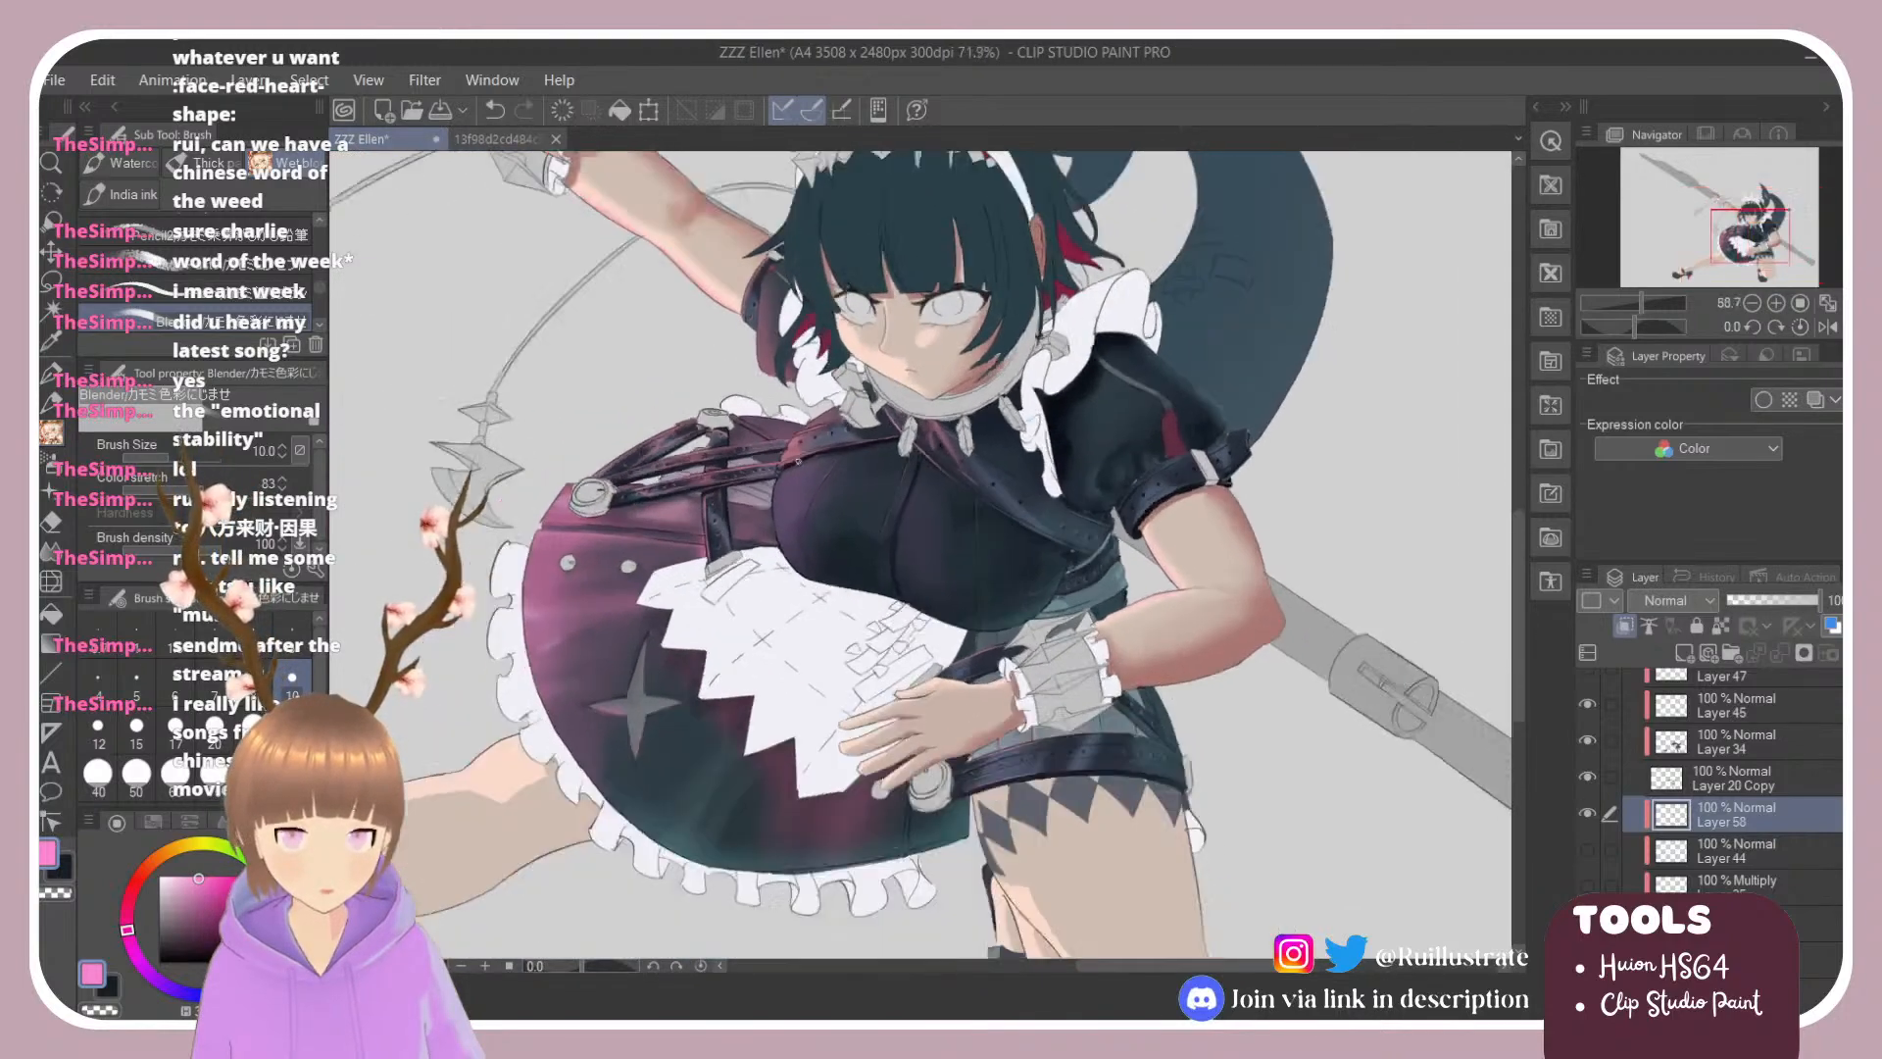
pyautogui.scroll(-1, 1210, 595)
pyautogui.scroll(-1, 1210, 596)
# Step: Paint a thin cyan rim along the bent arm's outer edge down to the elbow at size 5, and soften it with the Blender brush
pyautogui.scroll(5, 1104, 592)
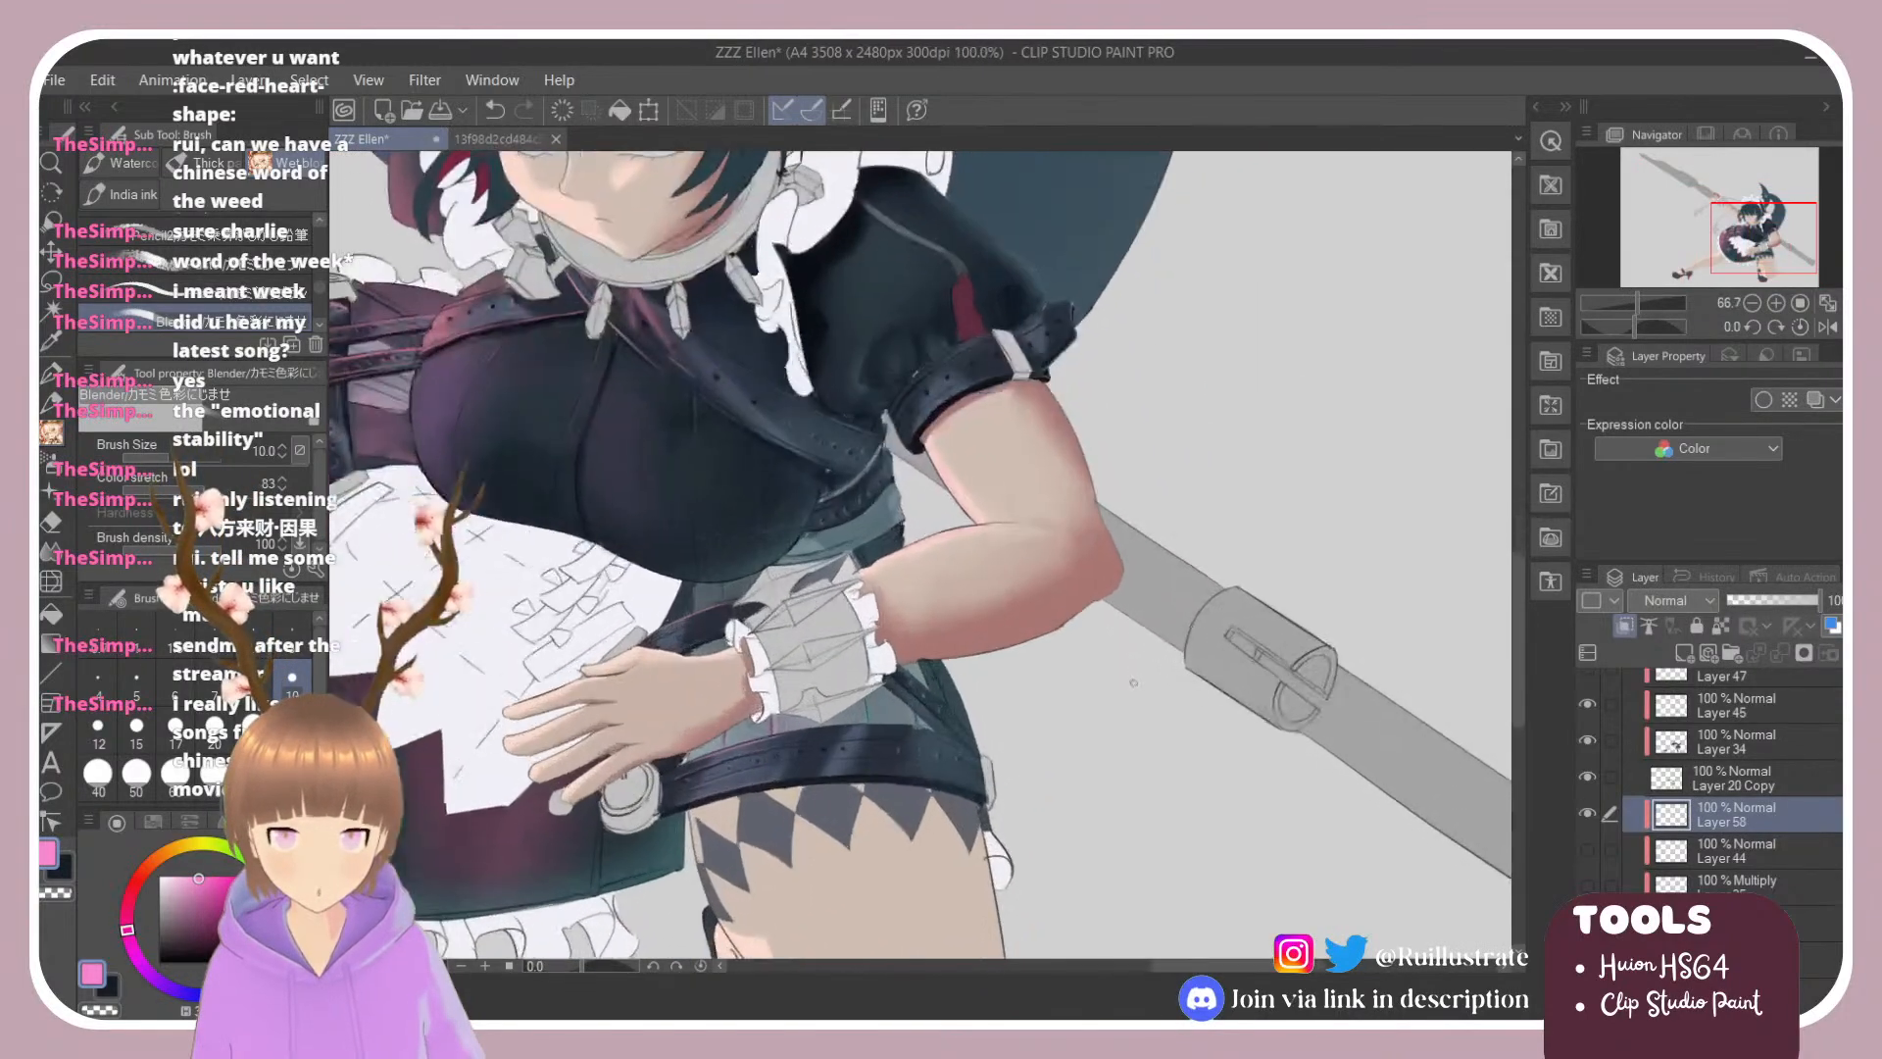
pyautogui.click(264, 944)
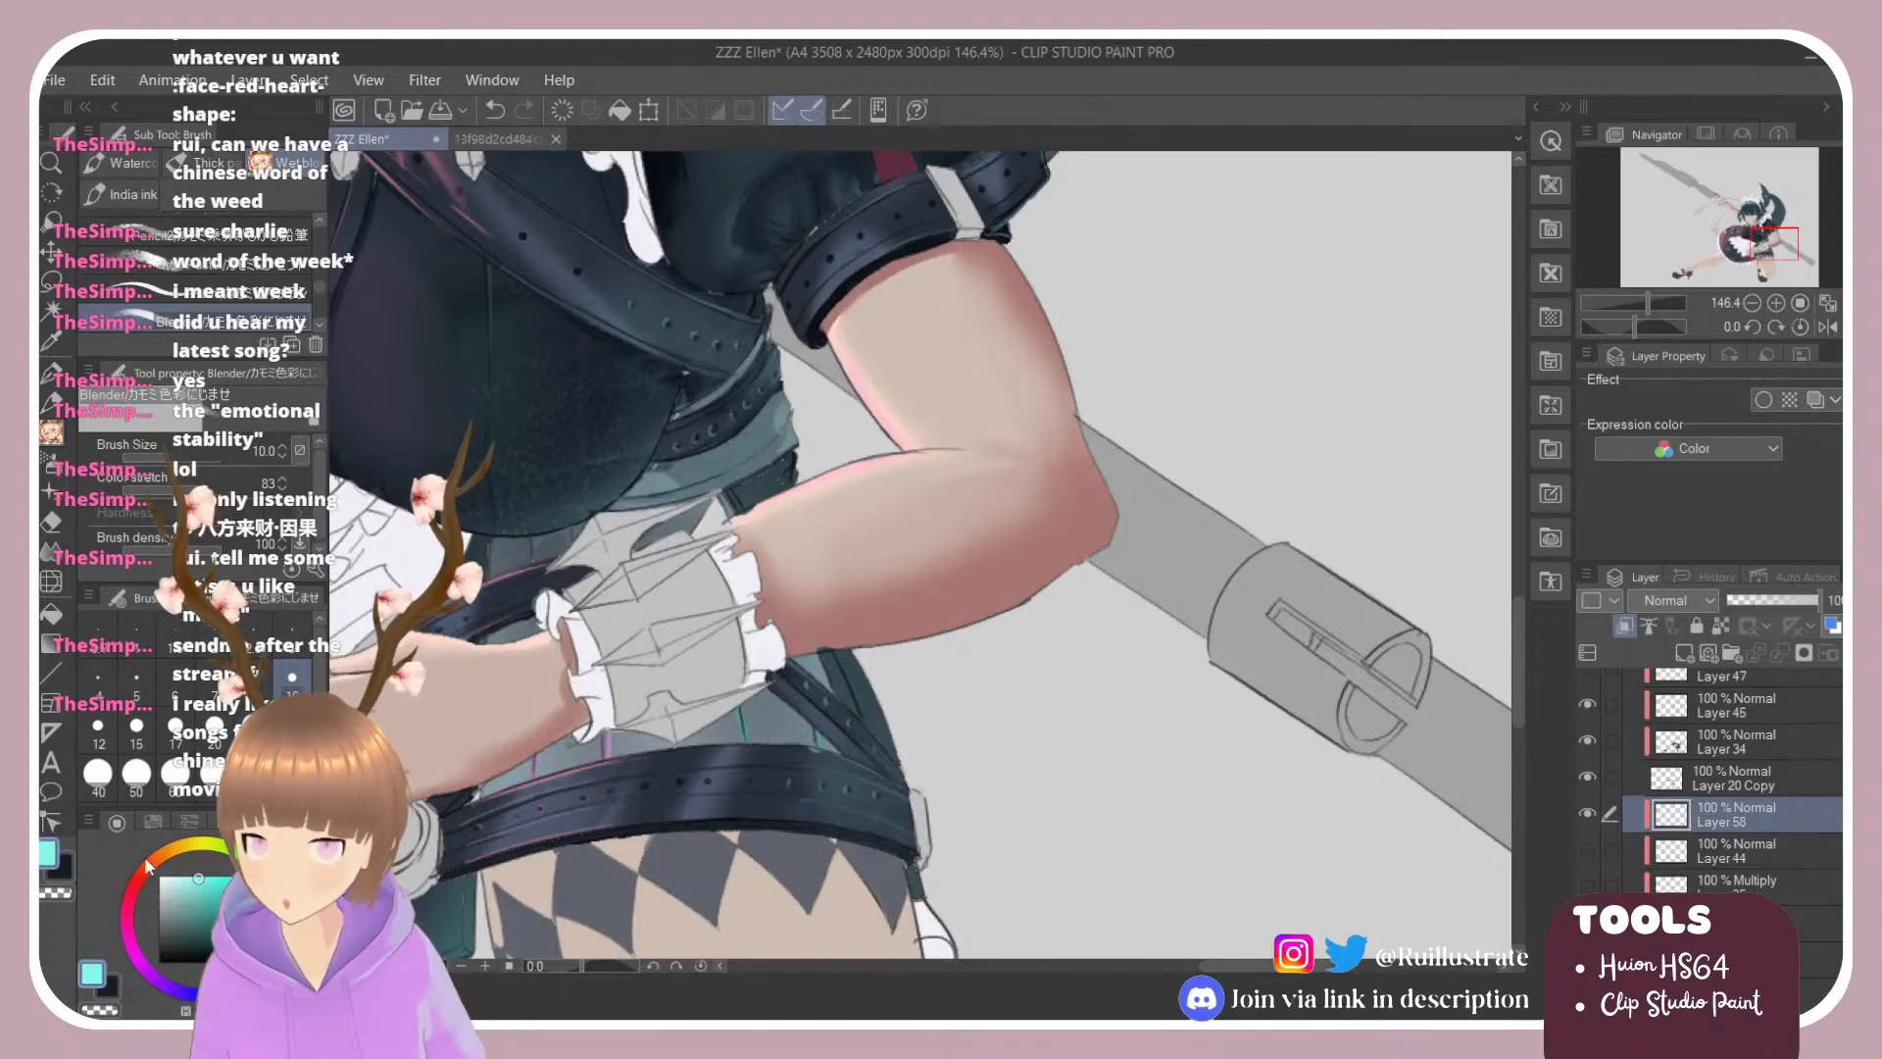
pyautogui.click(196, 291)
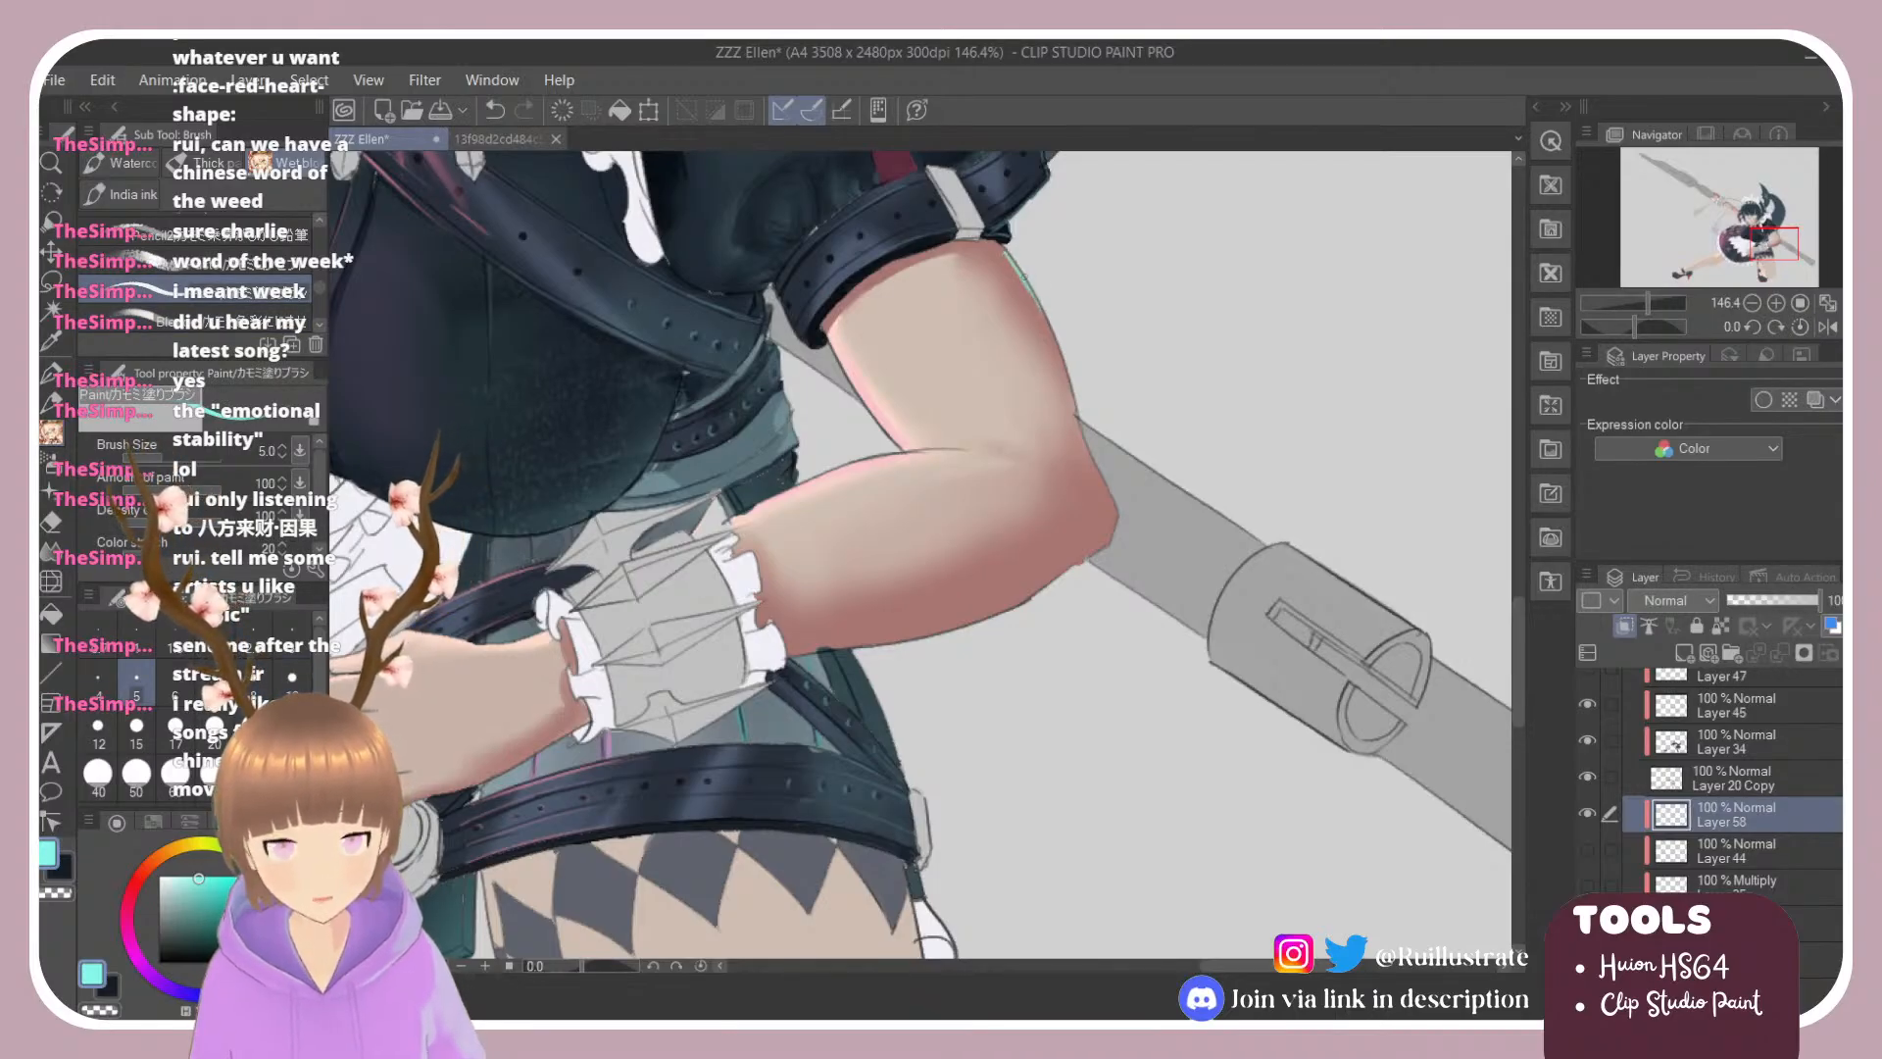
pyautogui.moveTo(1009, 257); pyautogui.dragTo(1070, 391)
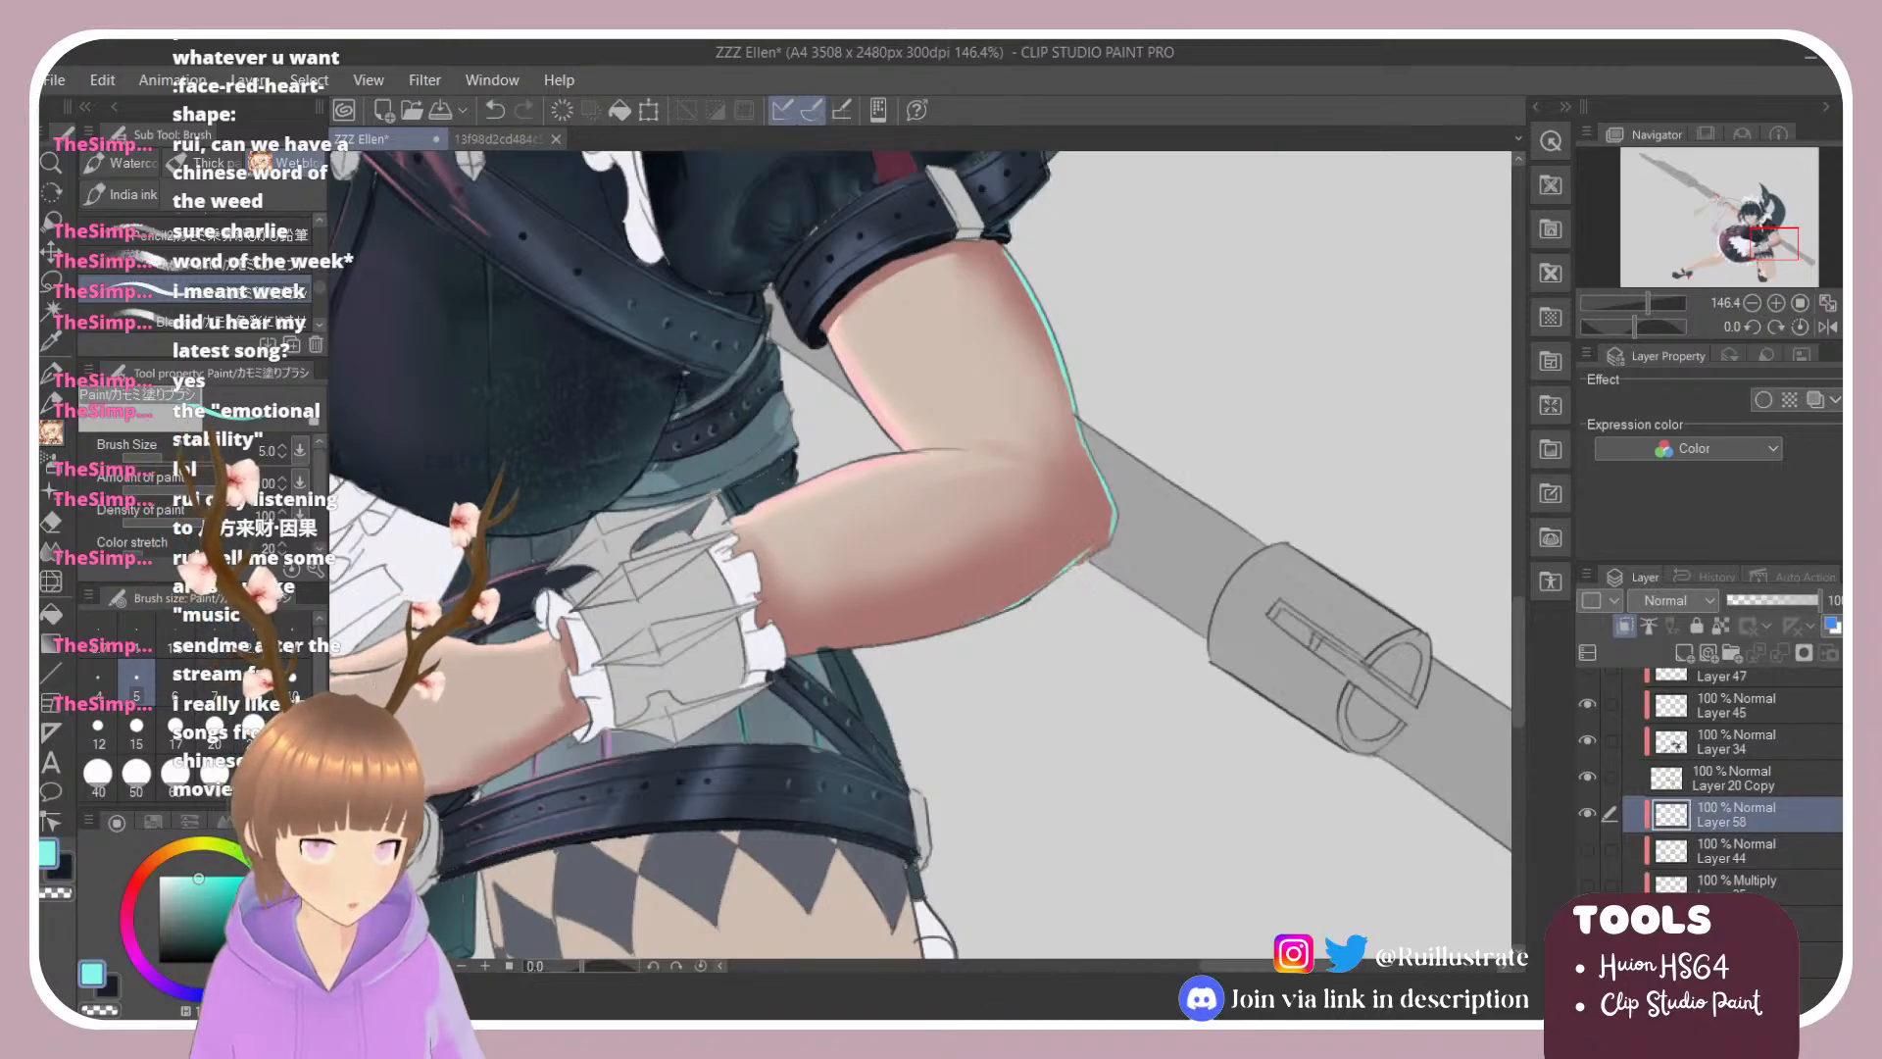
pyautogui.click(242, 332)
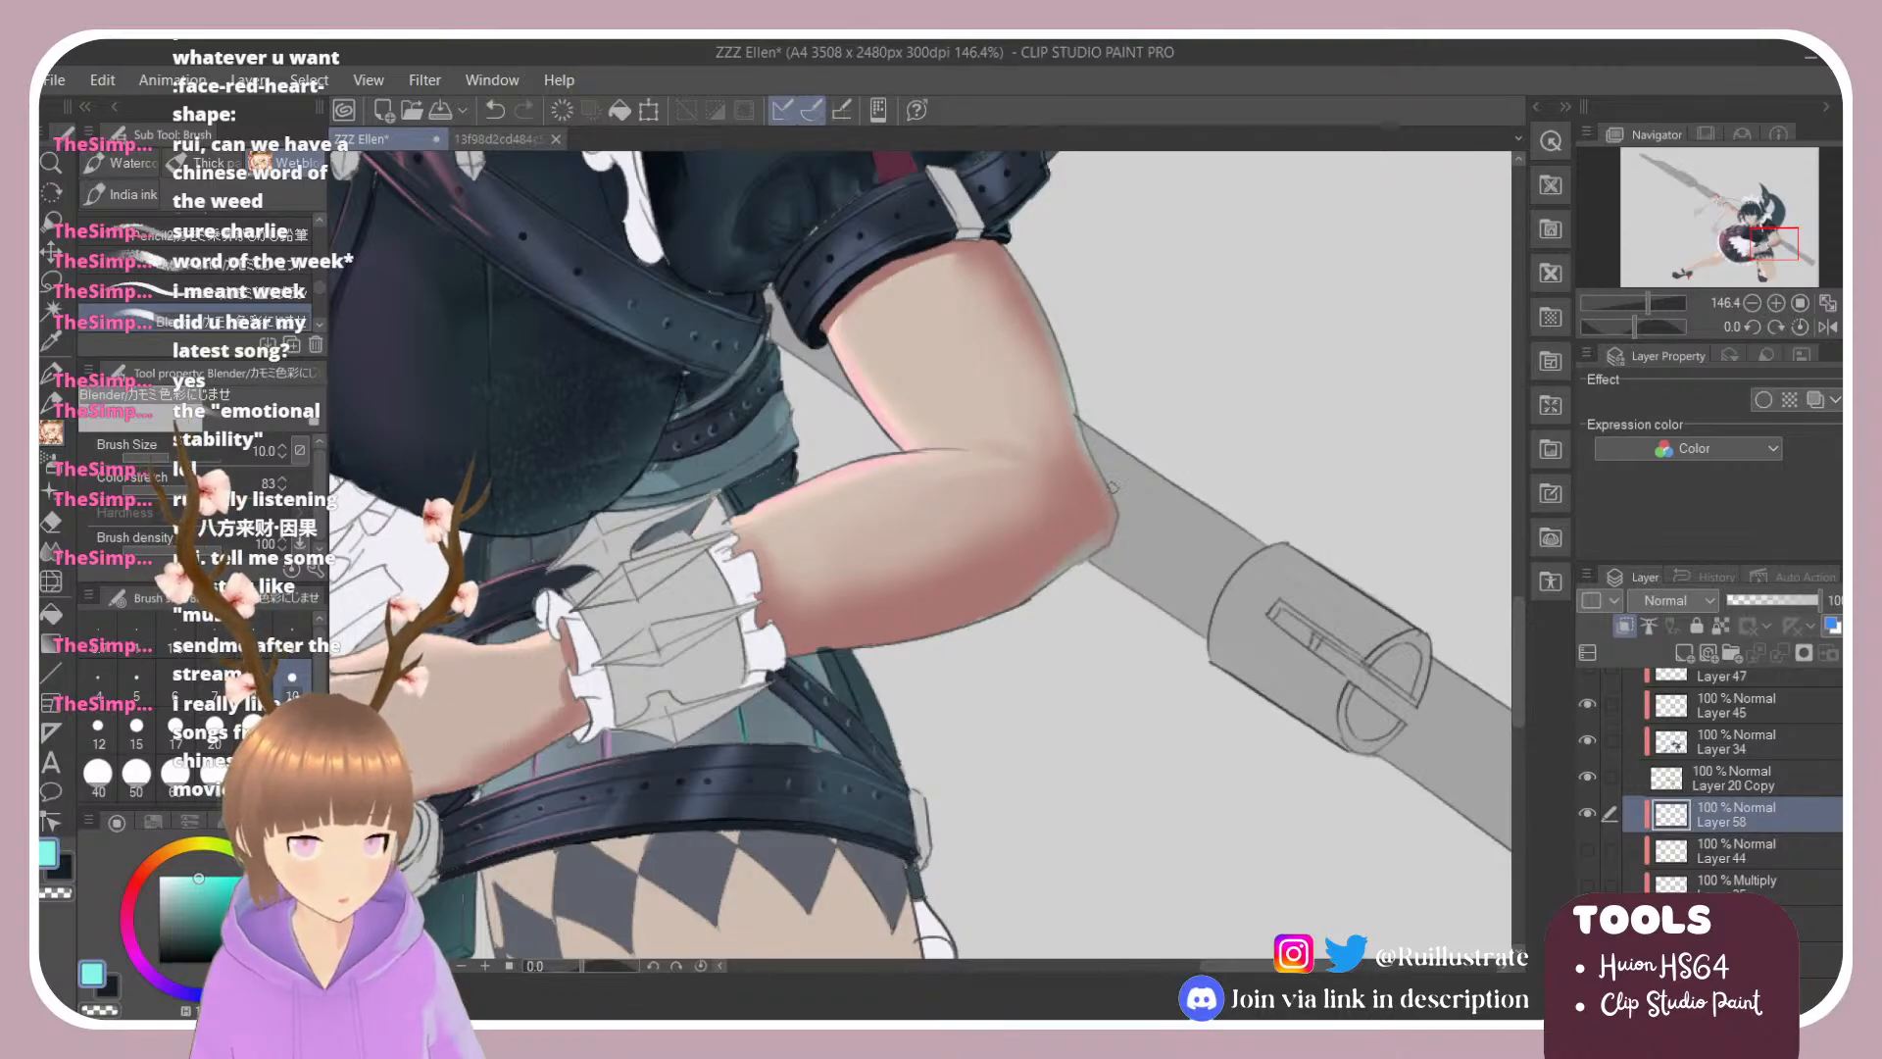
# Step: Examine the pink and cyan arm rim lights against the whole figure and the legs, both close up and from a distance
pyautogui.scroll(-8, 1084, 457)
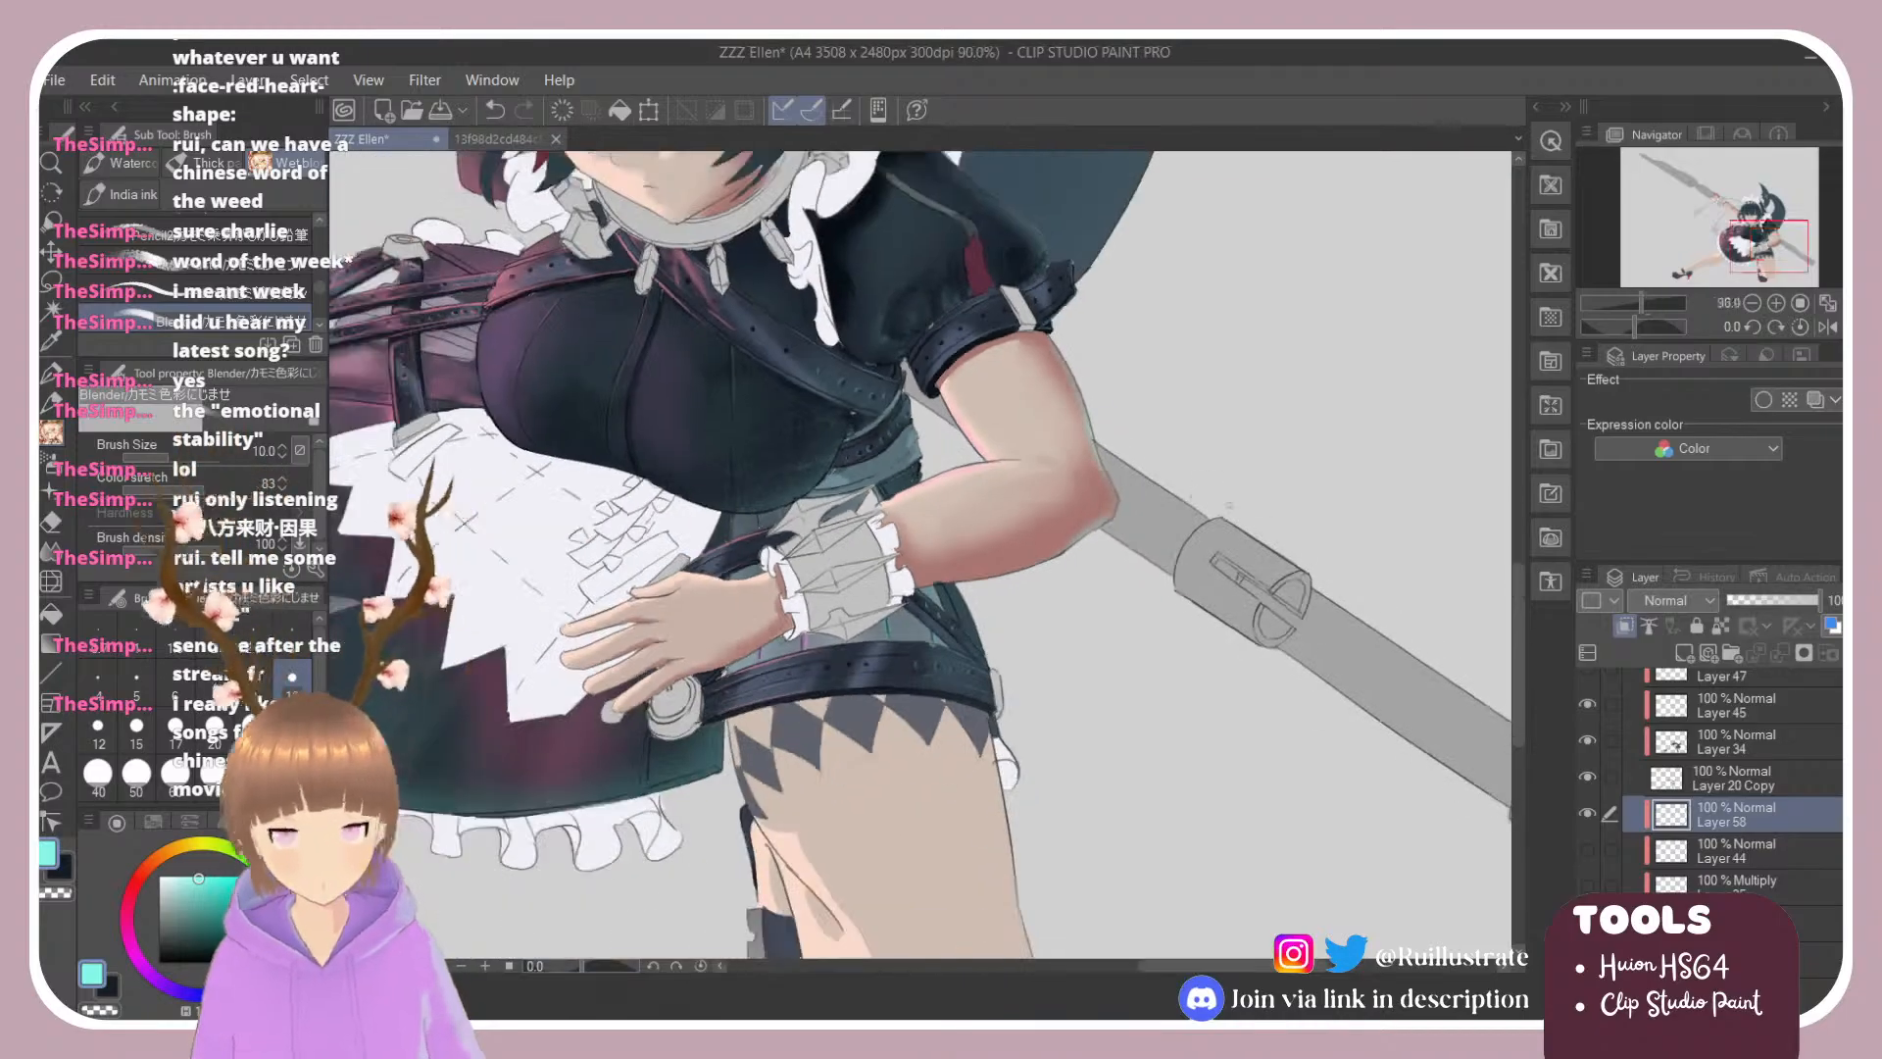
pyautogui.scroll(-2, 1225, 470)
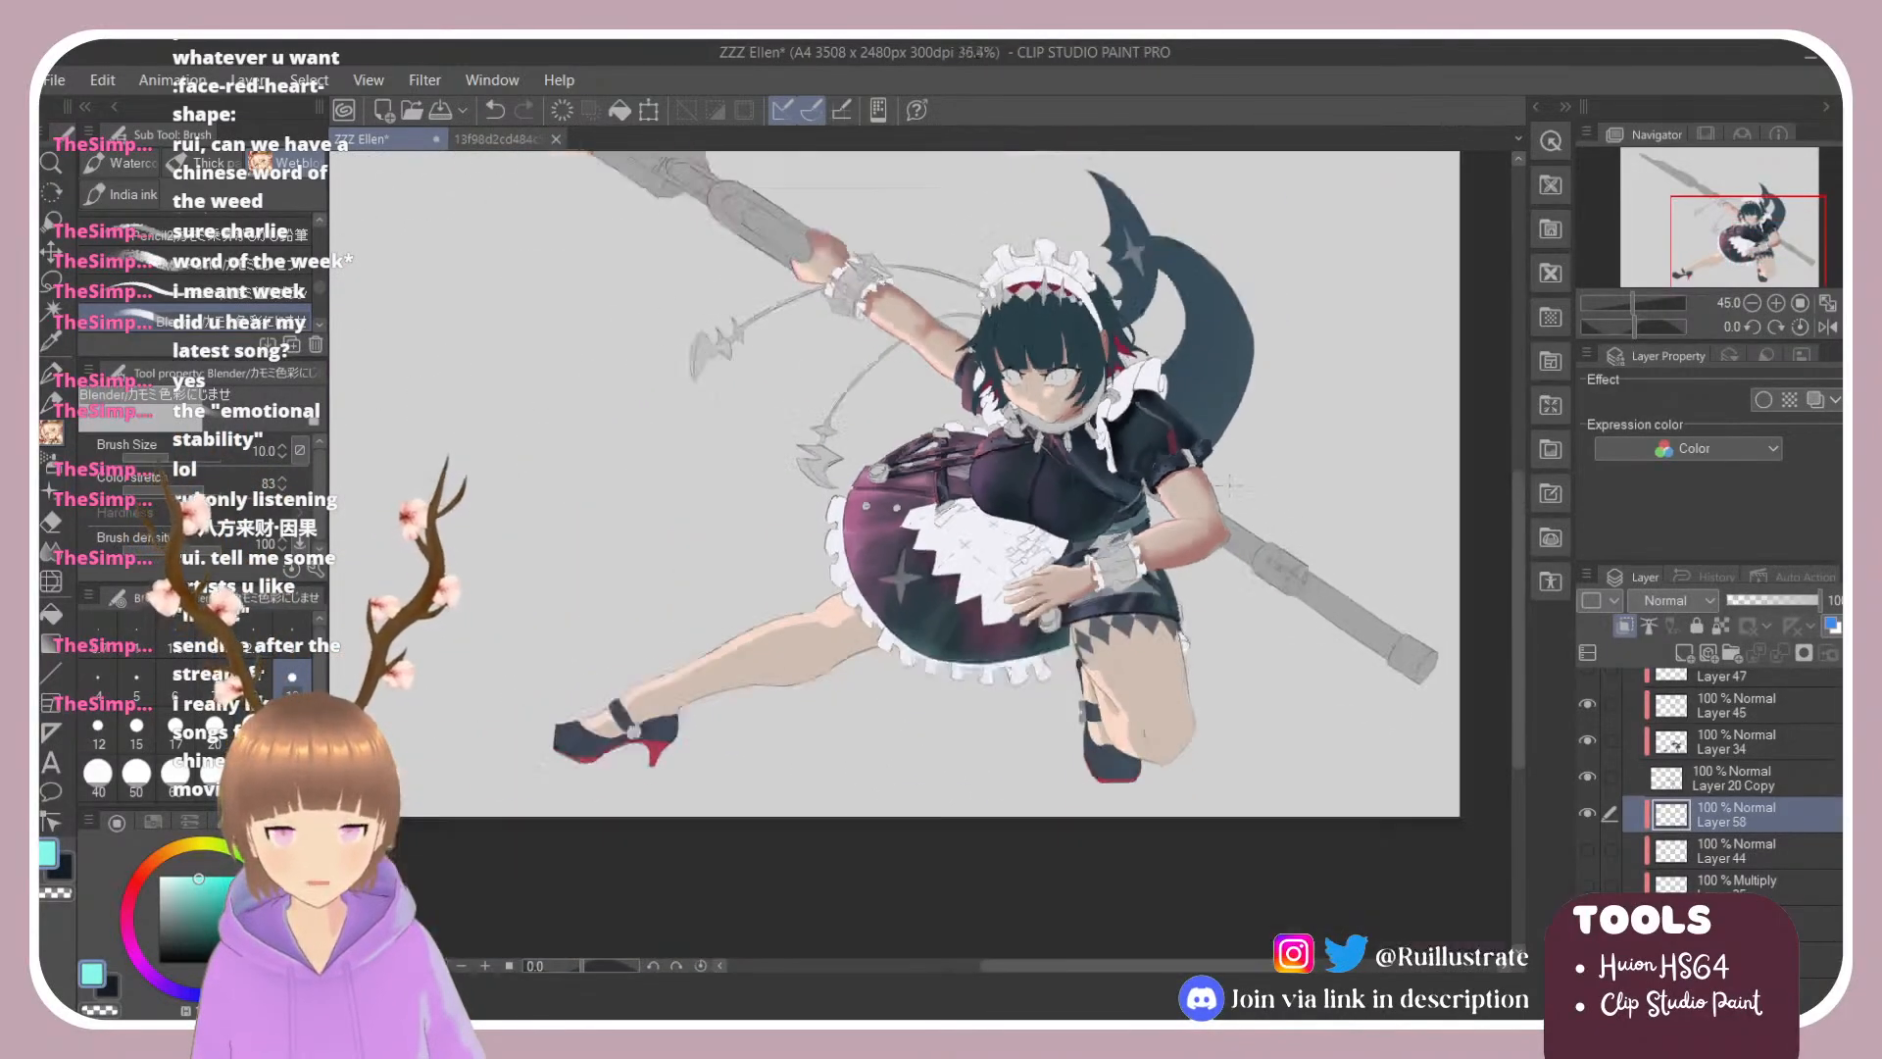
pyautogui.scroll(3, 1209, 490)
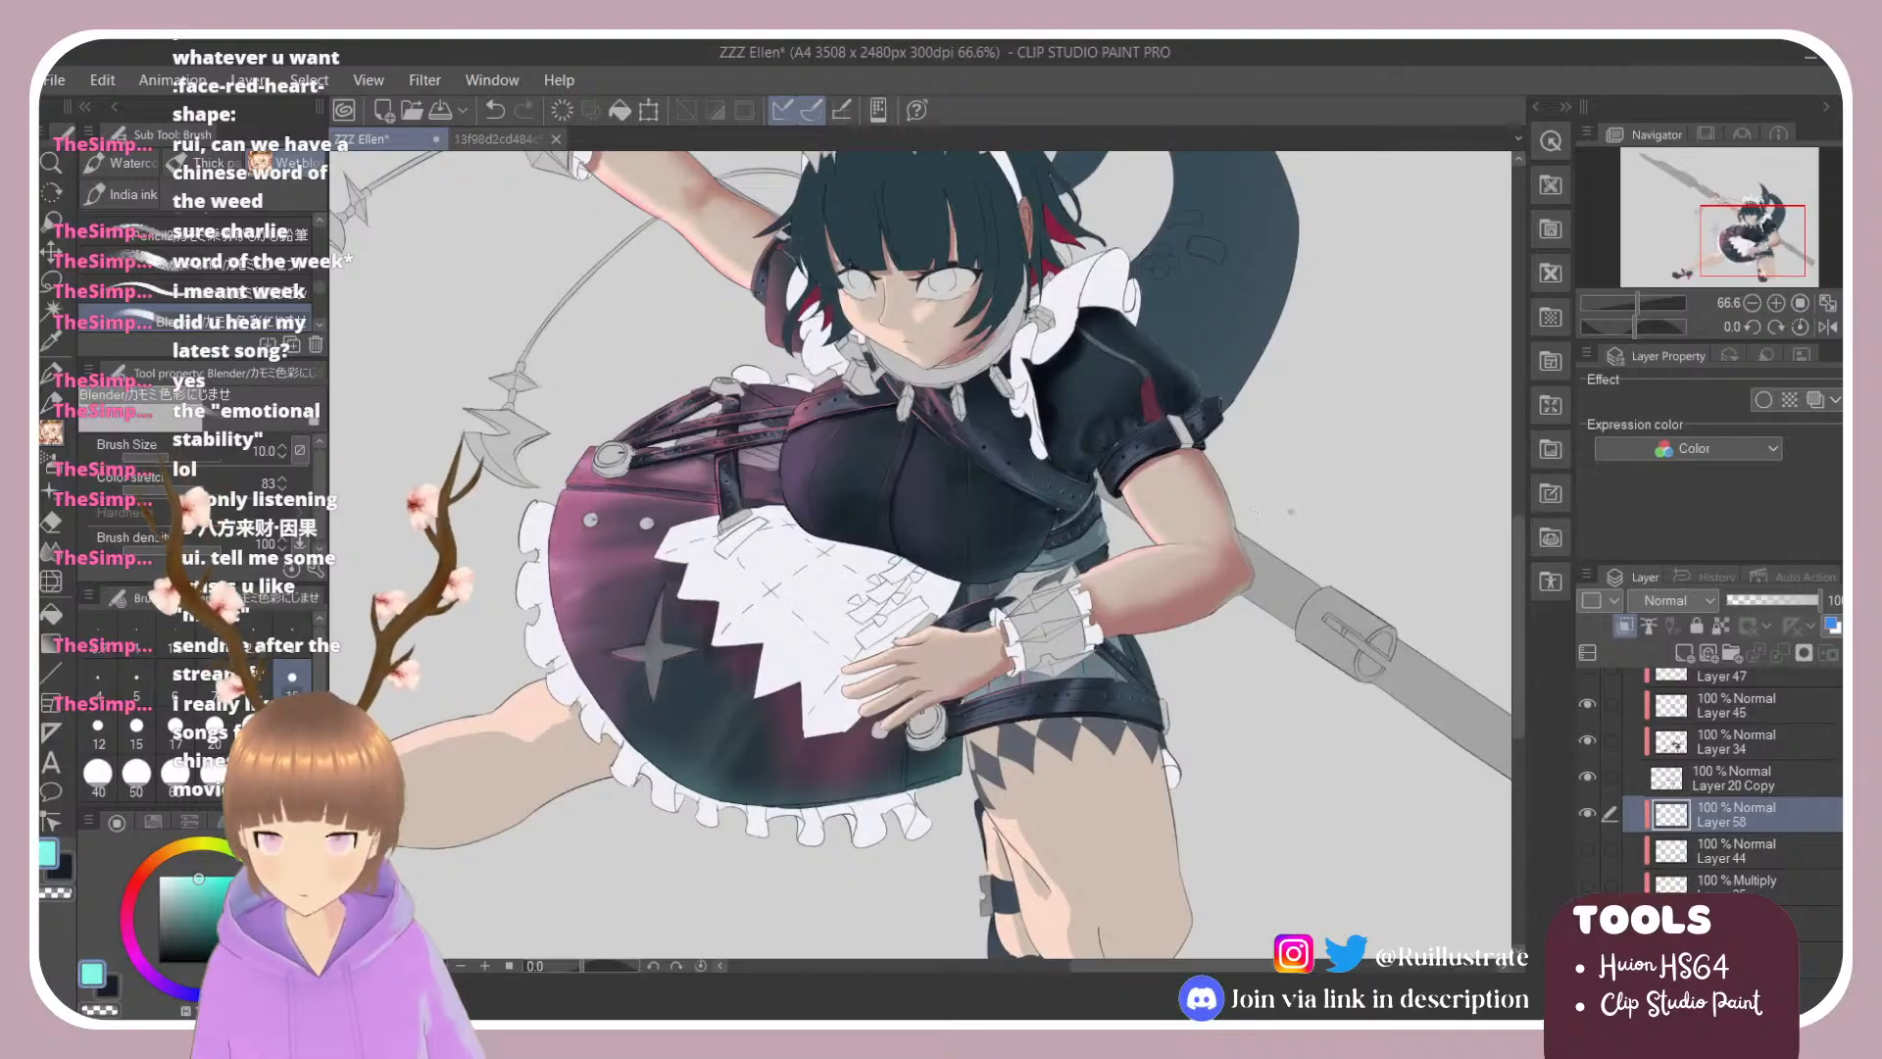
pyautogui.scroll(-1, 1287, 500)
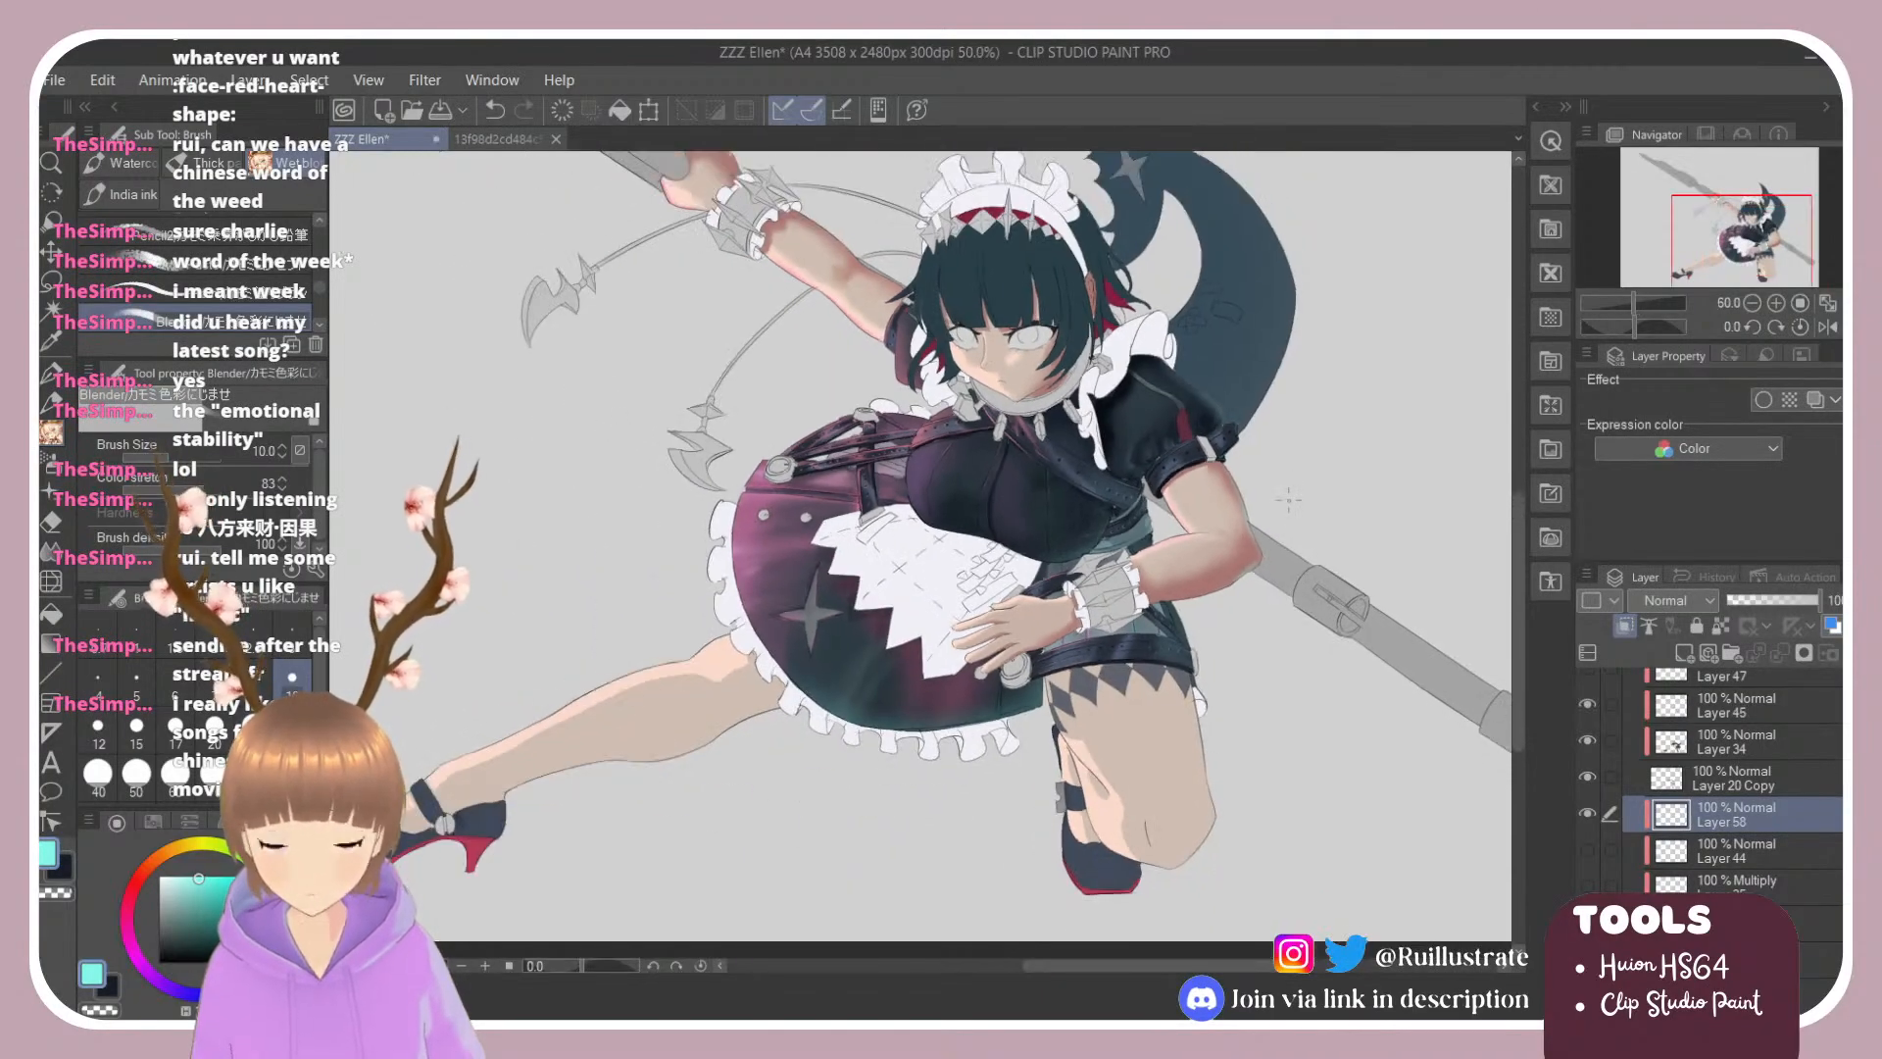
pyautogui.scroll(-1, 1291, 497)
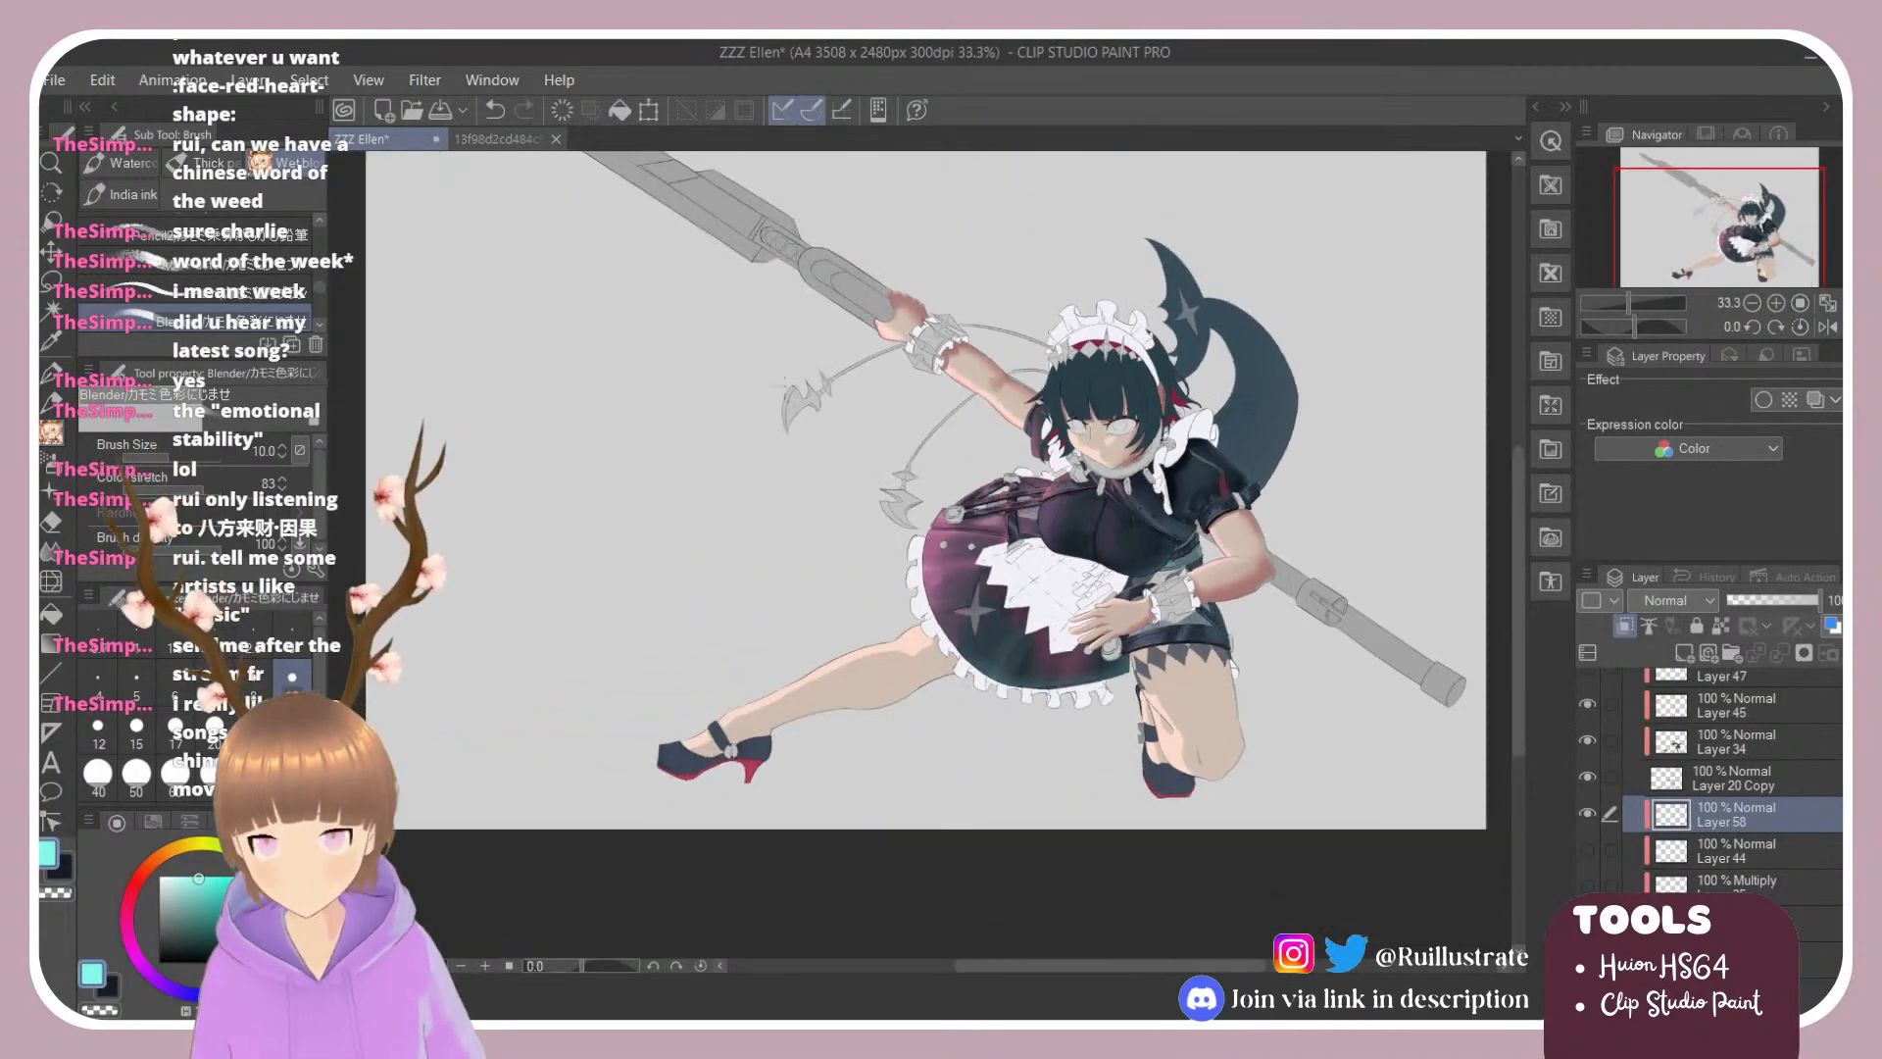
pyautogui.scroll(1, 743, 568)
pyautogui.scroll(-1, 743, 569)
pyautogui.scroll(2, 1128, 680)
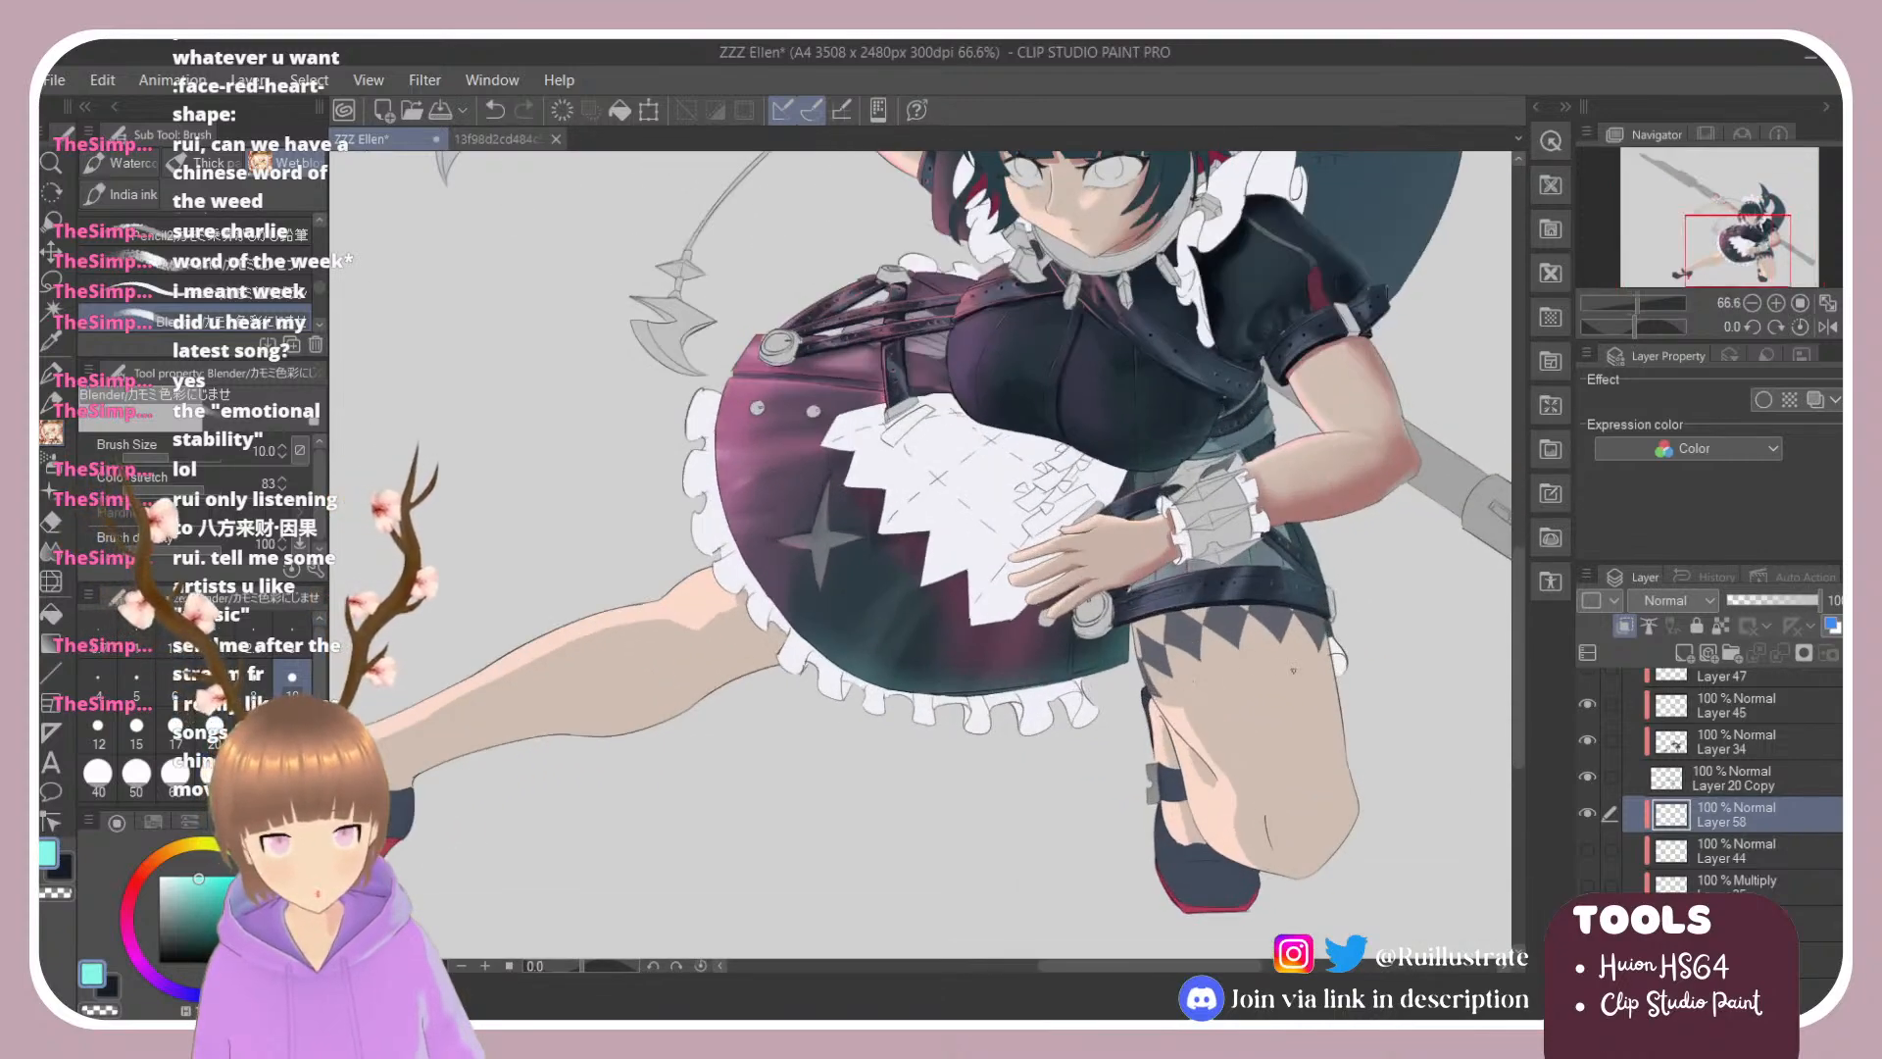
pyautogui.scroll(-2, 931, 608)
pyautogui.scroll(2, 931, 608)
pyautogui.scroll(-2, 931, 608)
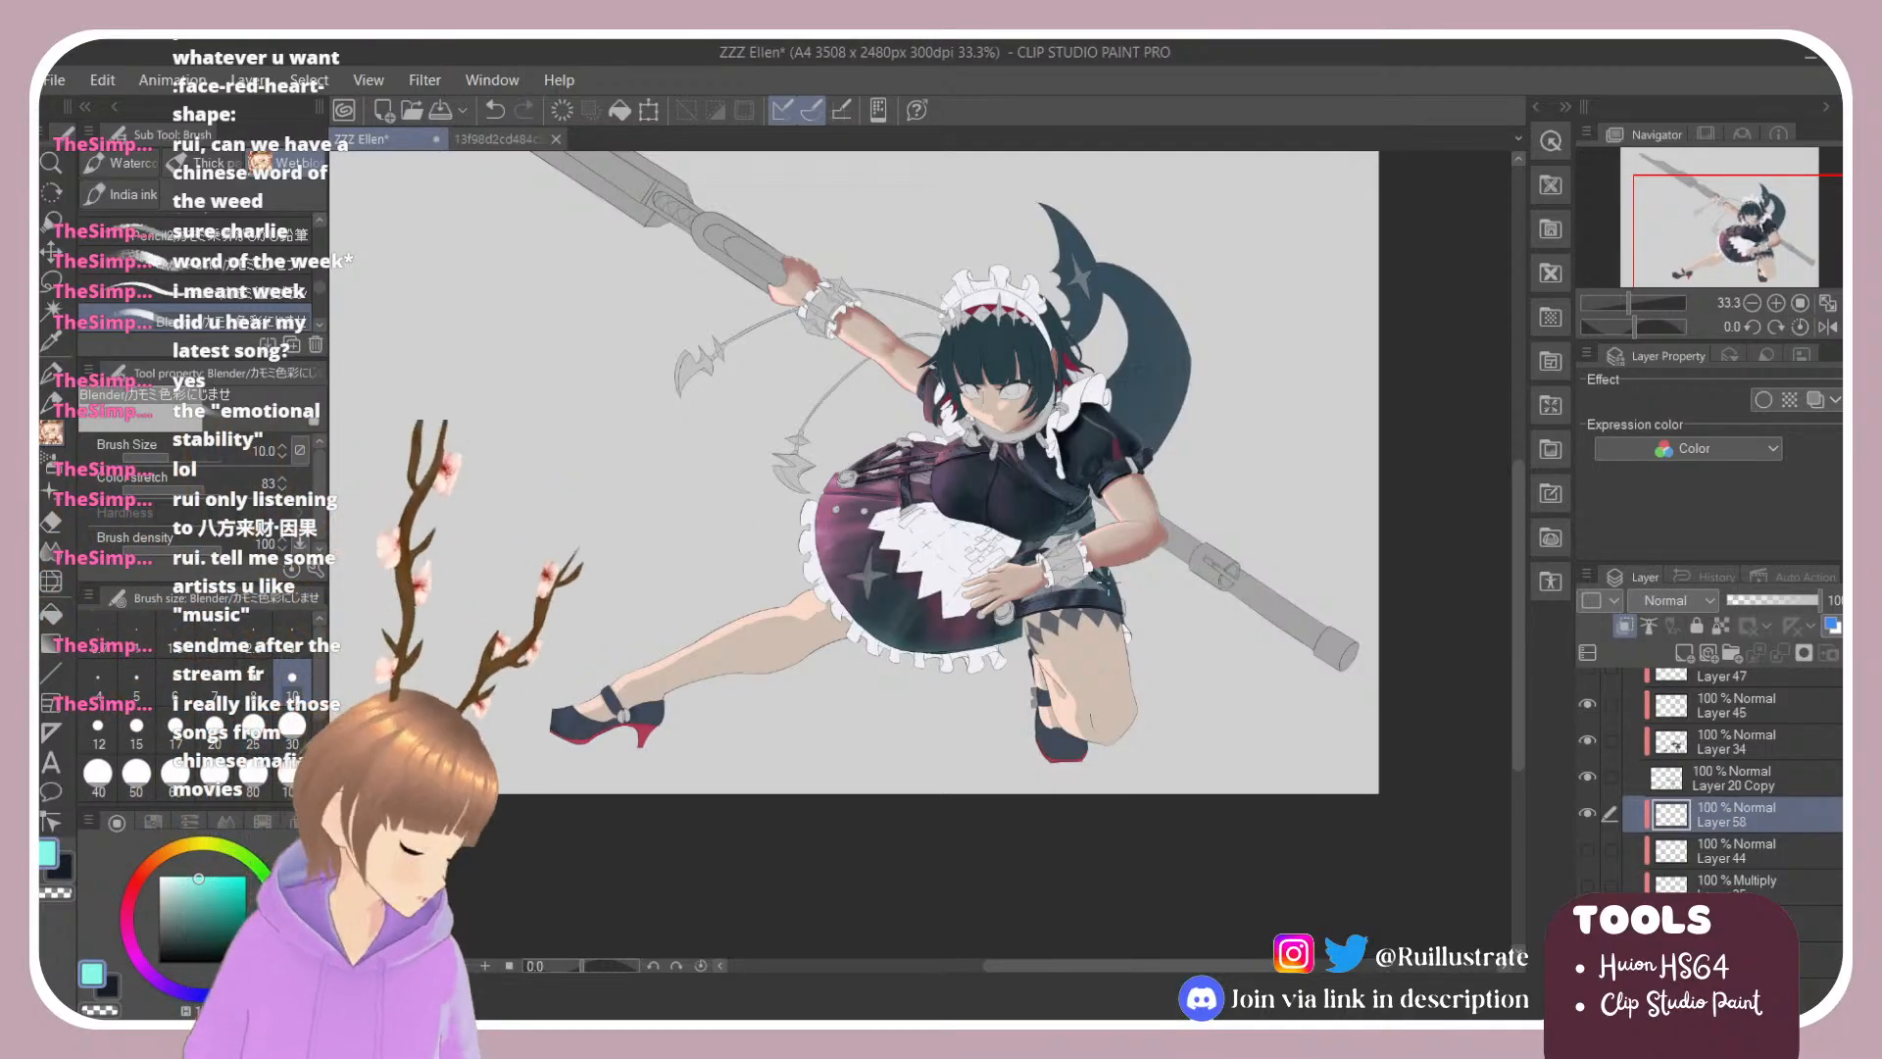
pyautogui.scroll(2, 932, 593)
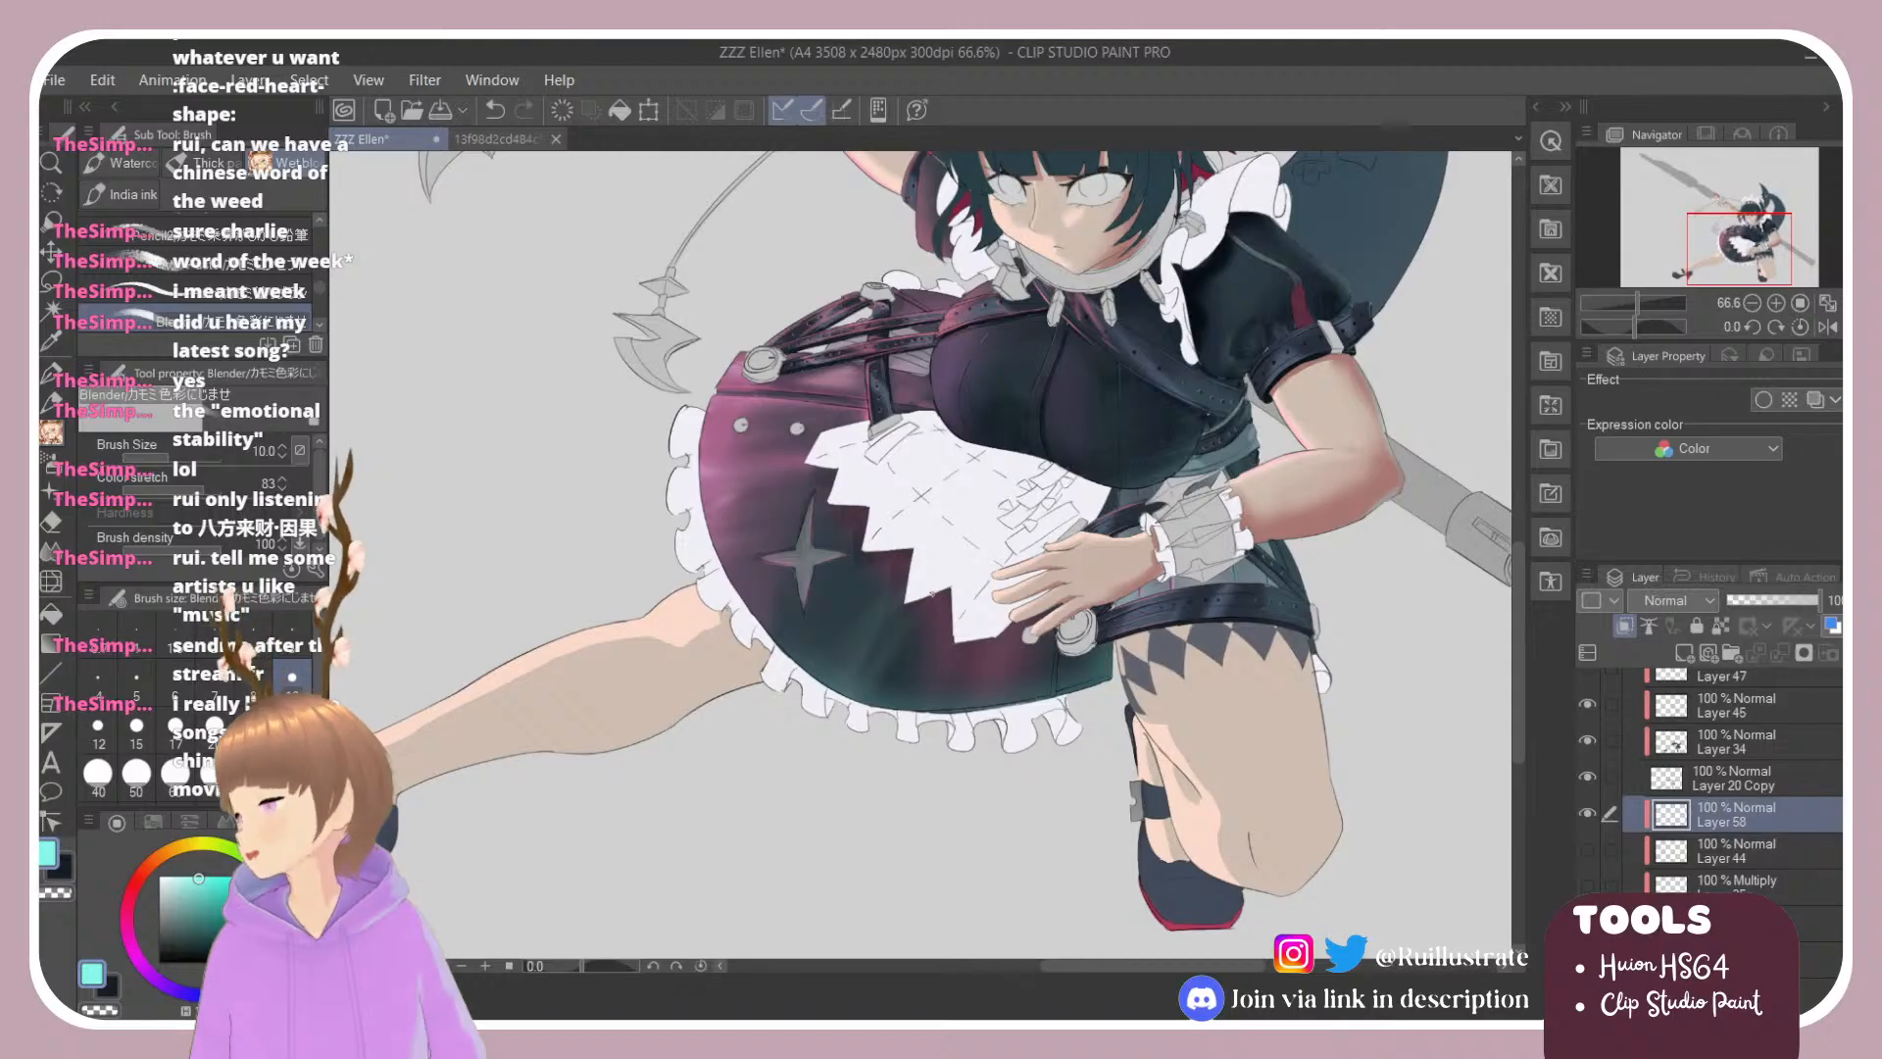
pyautogui.scroll(1, 1015, 526)
pyautogui.scroll(-2, 1015, 526)
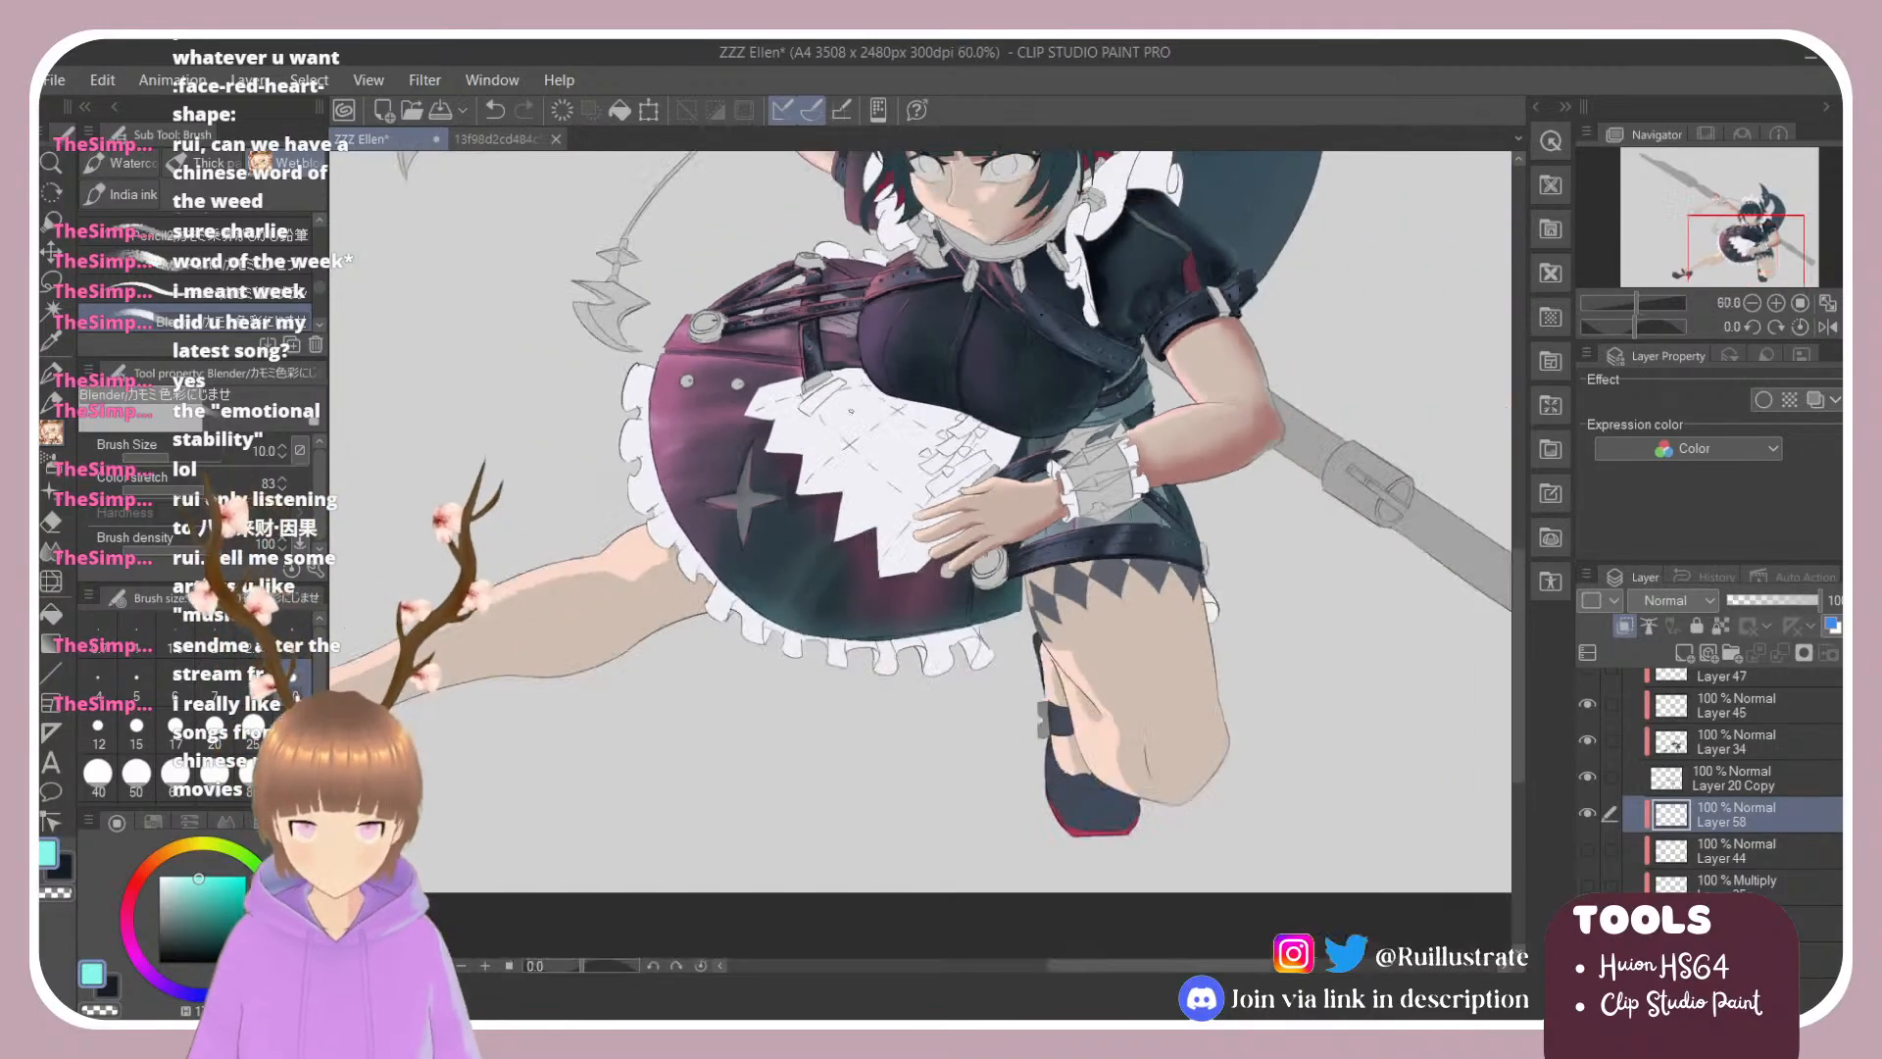
pyautogui.scroll(2, 1088, 465)
pyautogui.scroll(-3, 920, 296)
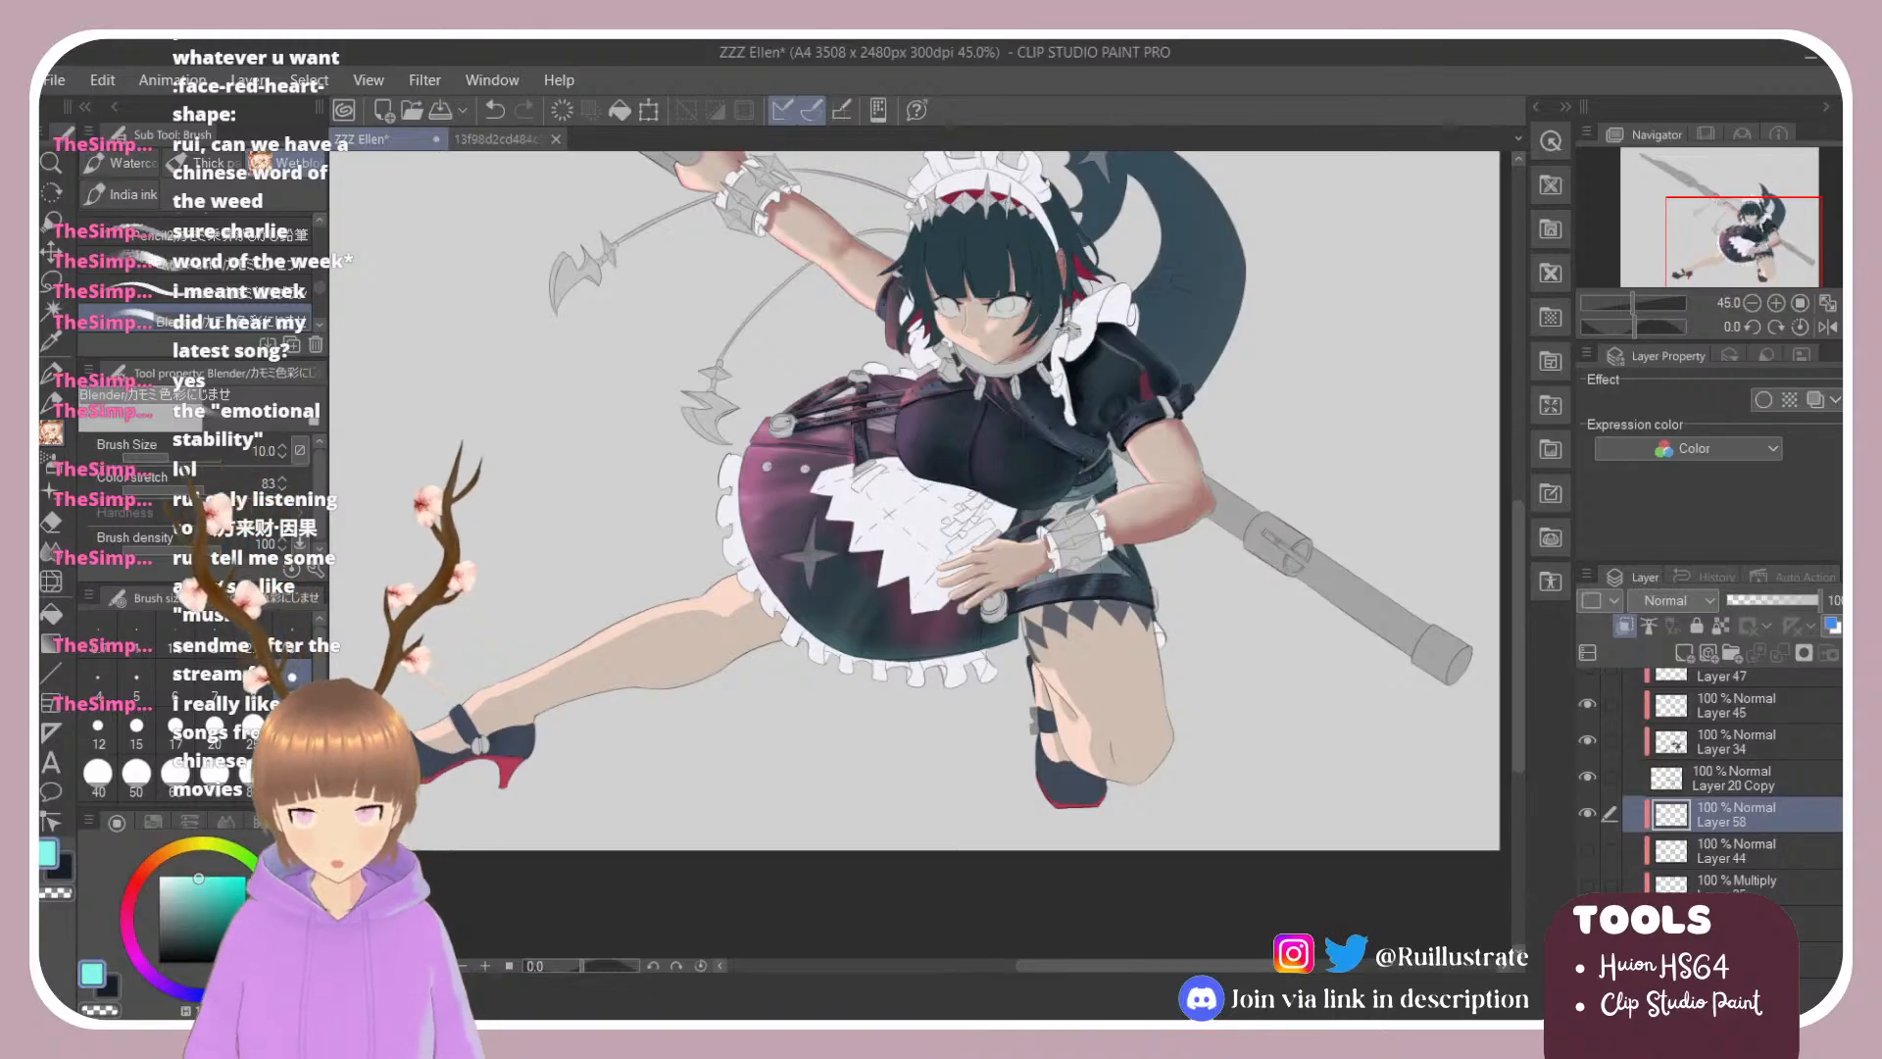
# Step: Add a new layer above Layer 41 in Folder 2 Copy, over the white frills, and clip it to the layer below
pyautogui.scroll(2, 1074, 313)
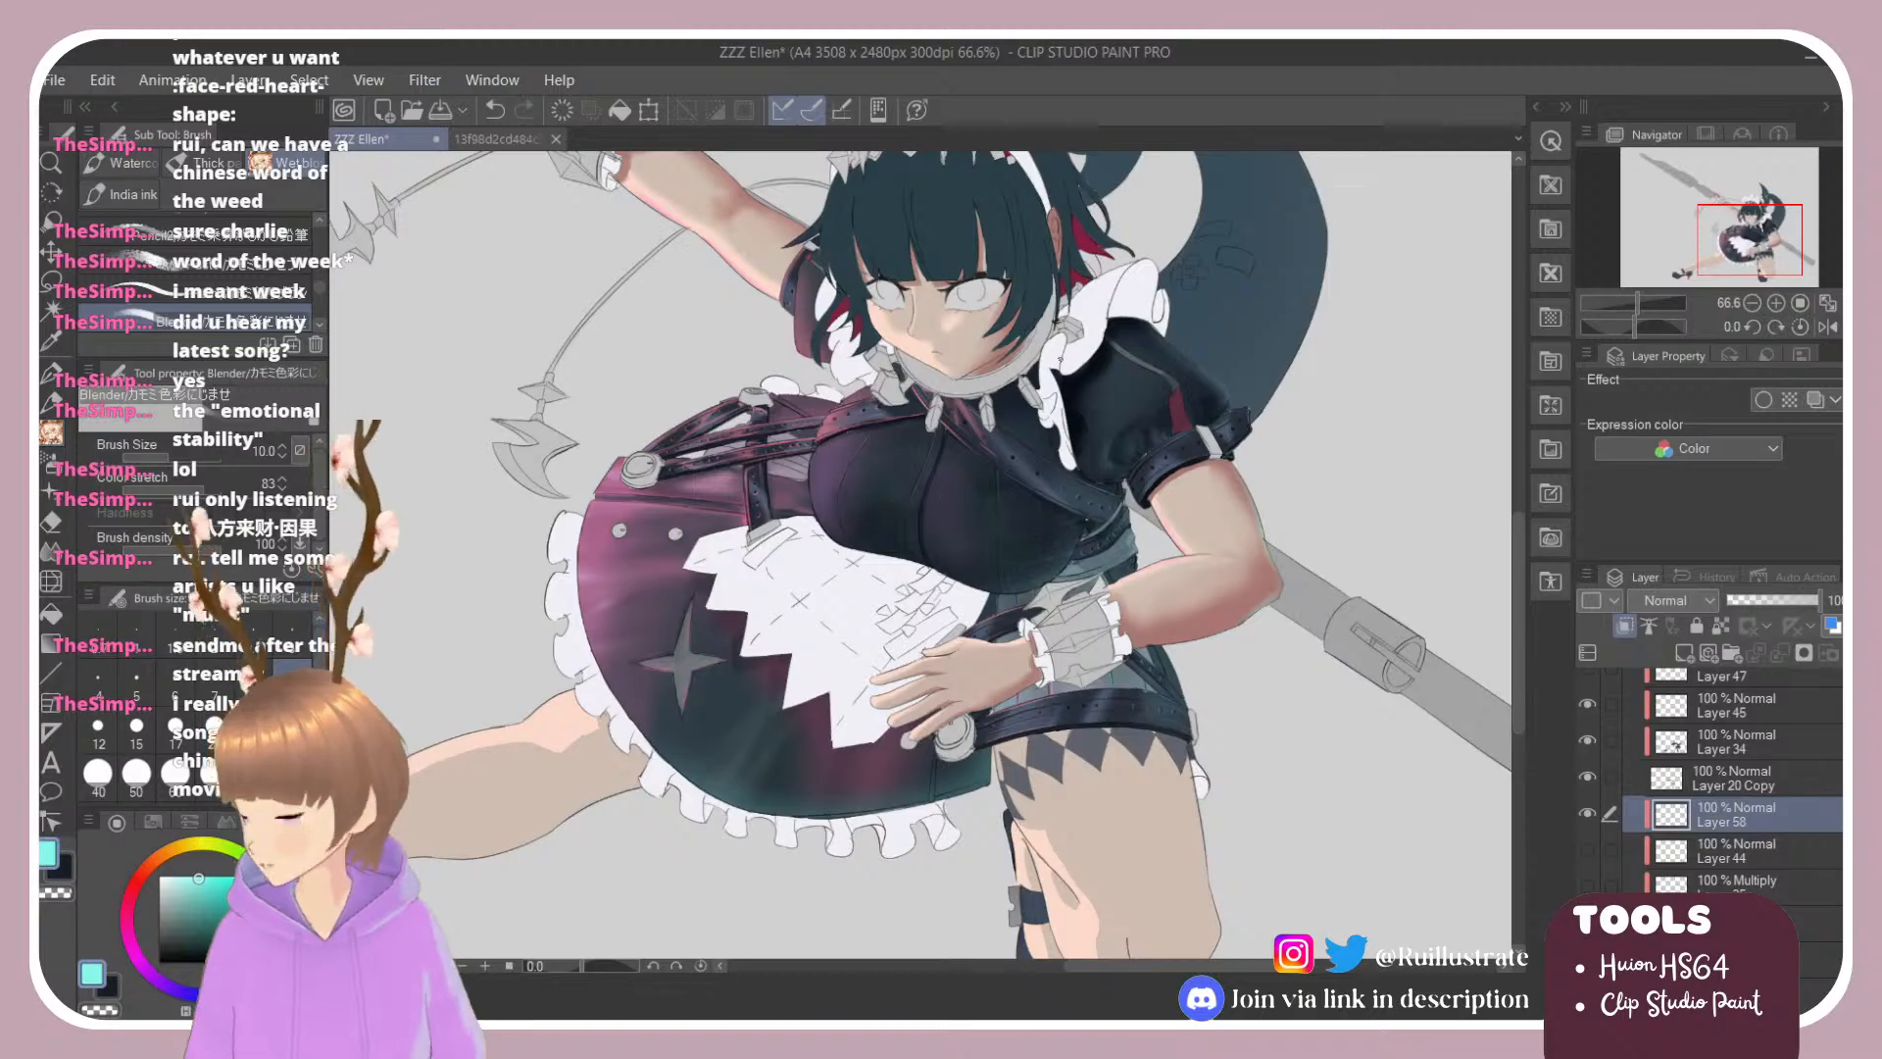
pyautogui.scroll(2, 1059, 359)
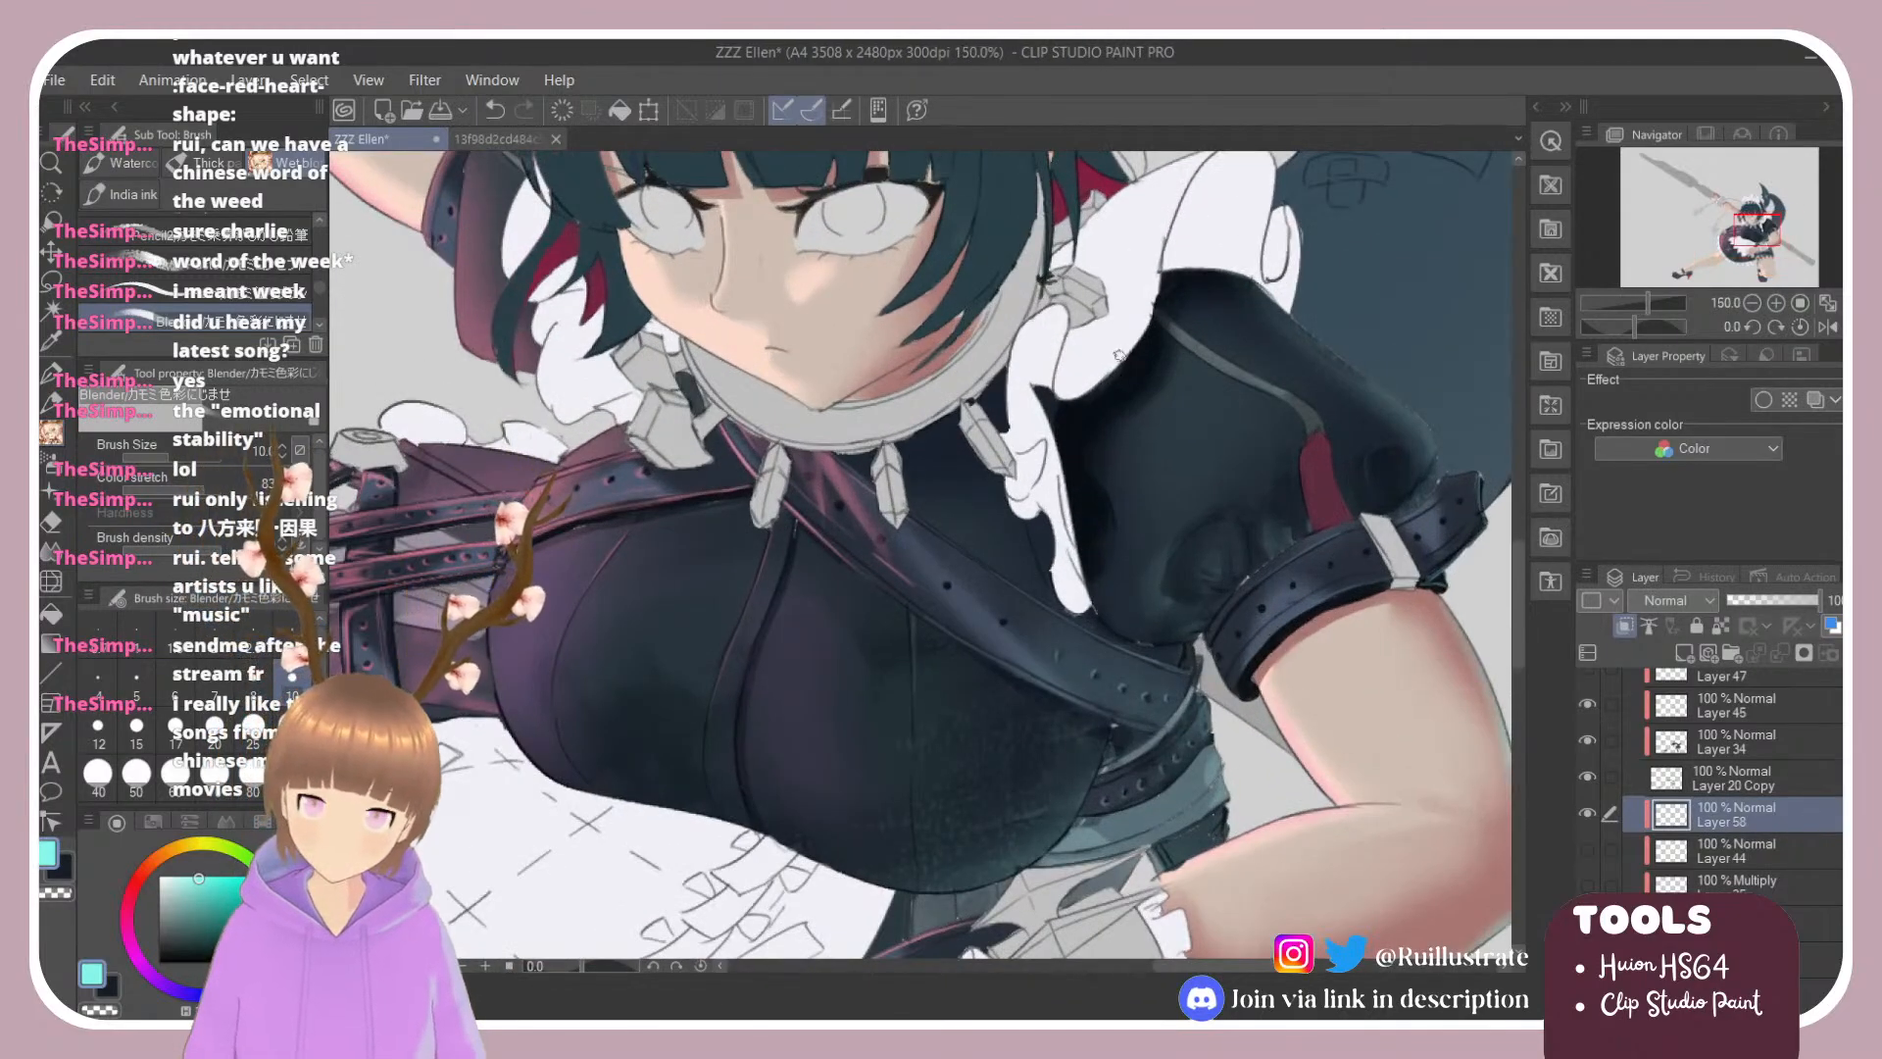
pyautogui.scroll(-1, 1076, 308)
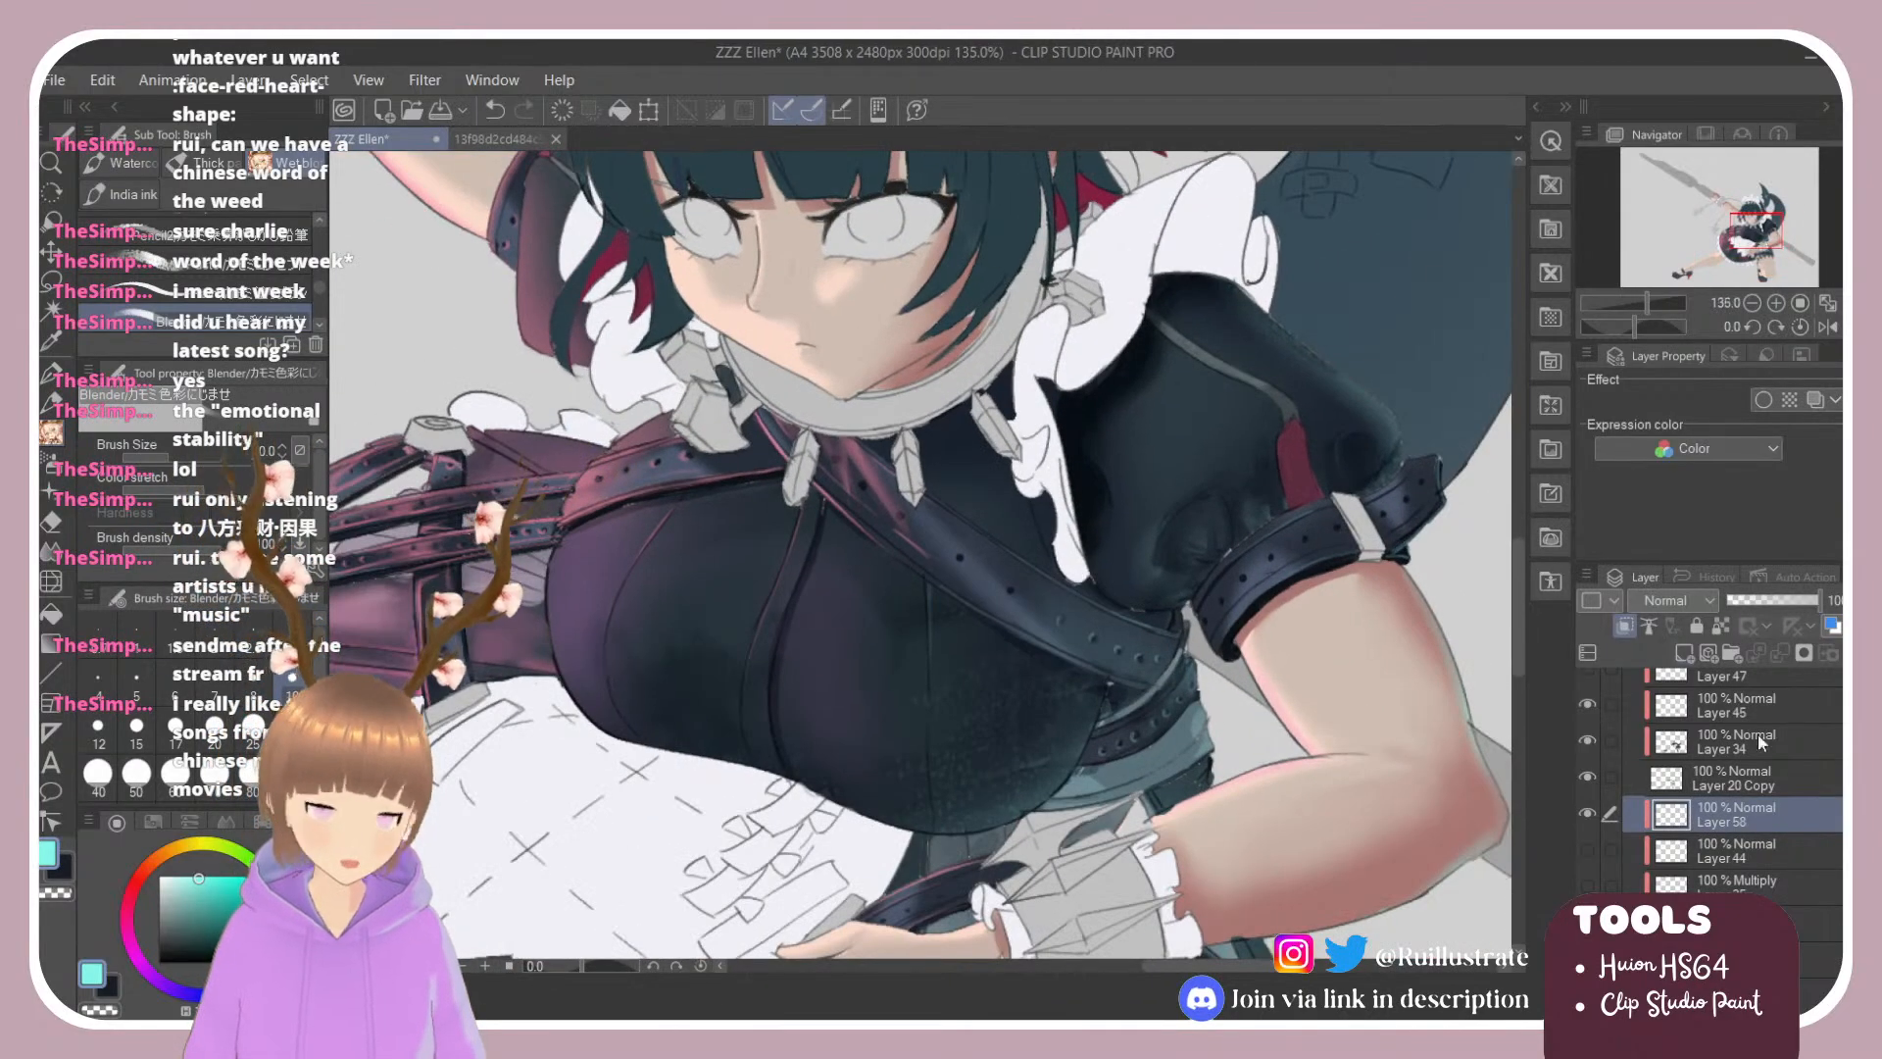
pyautogui.scroll(-5, 1717, 843)
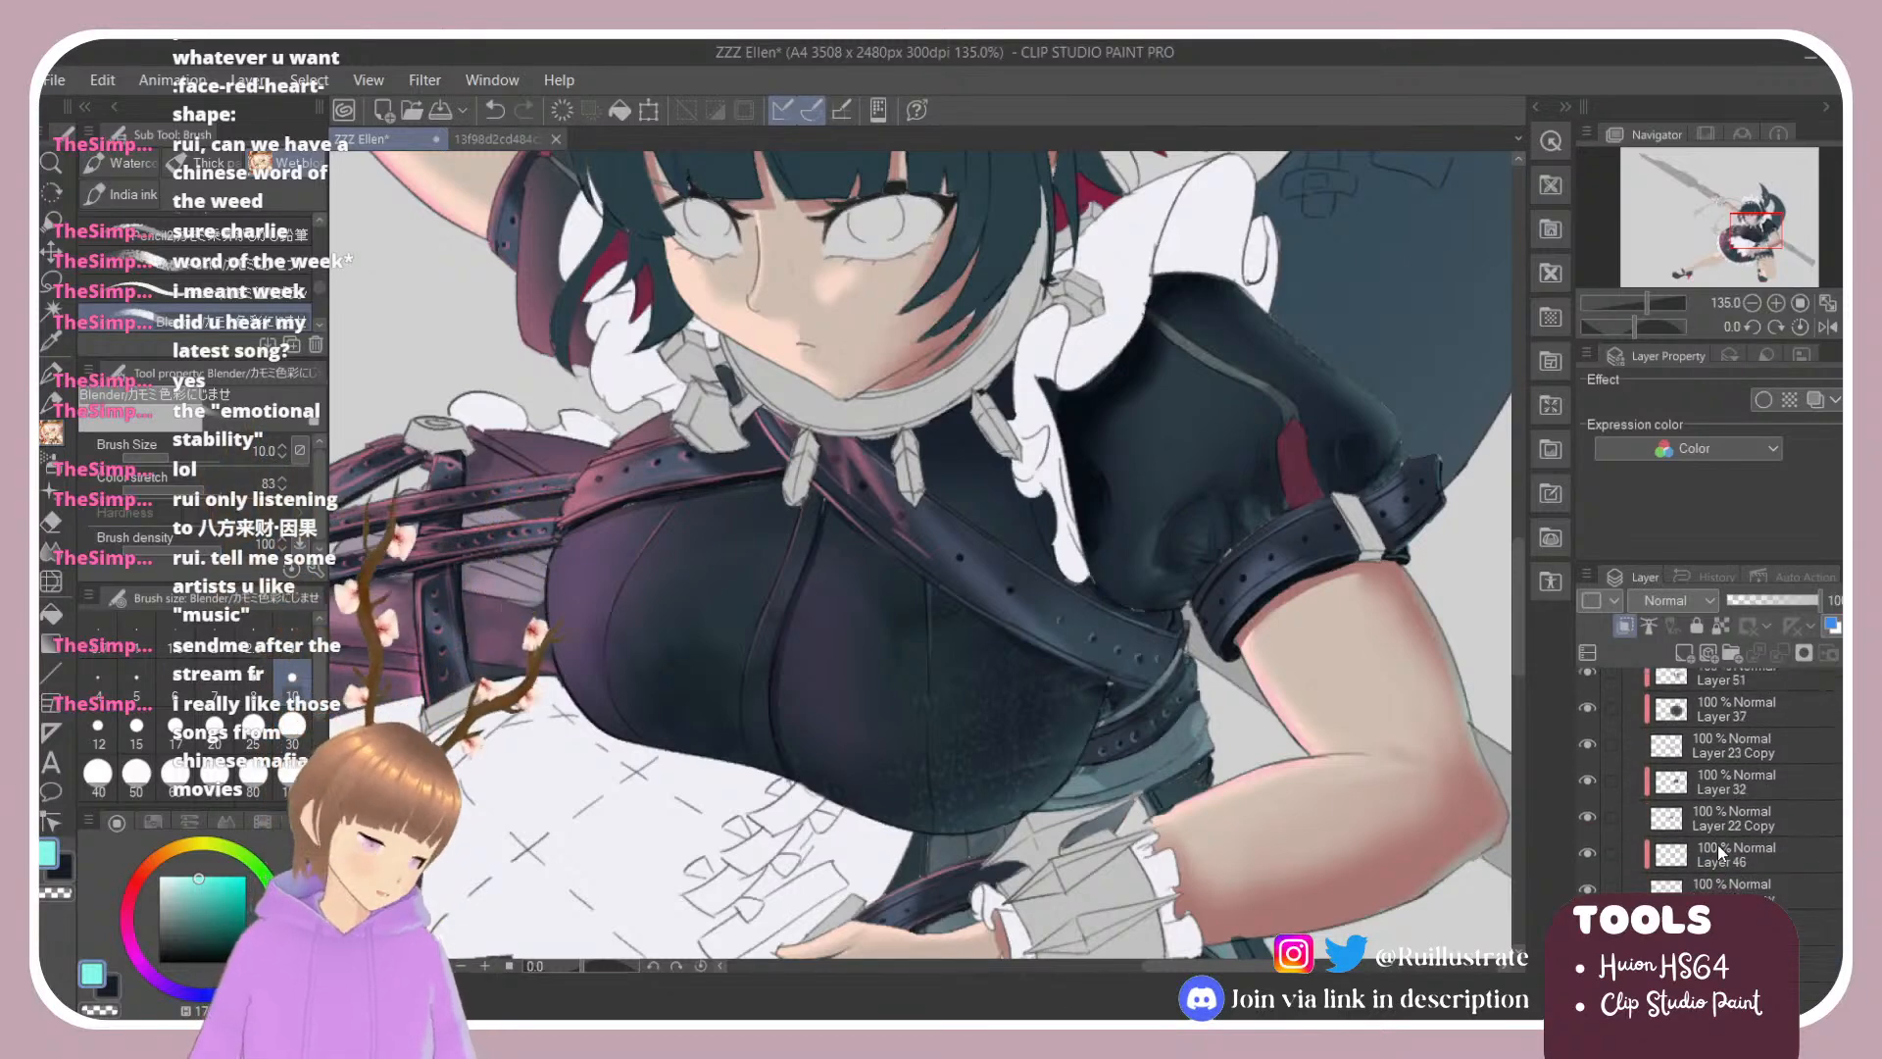
pyautogui.scroll(-5, 1717, 844)
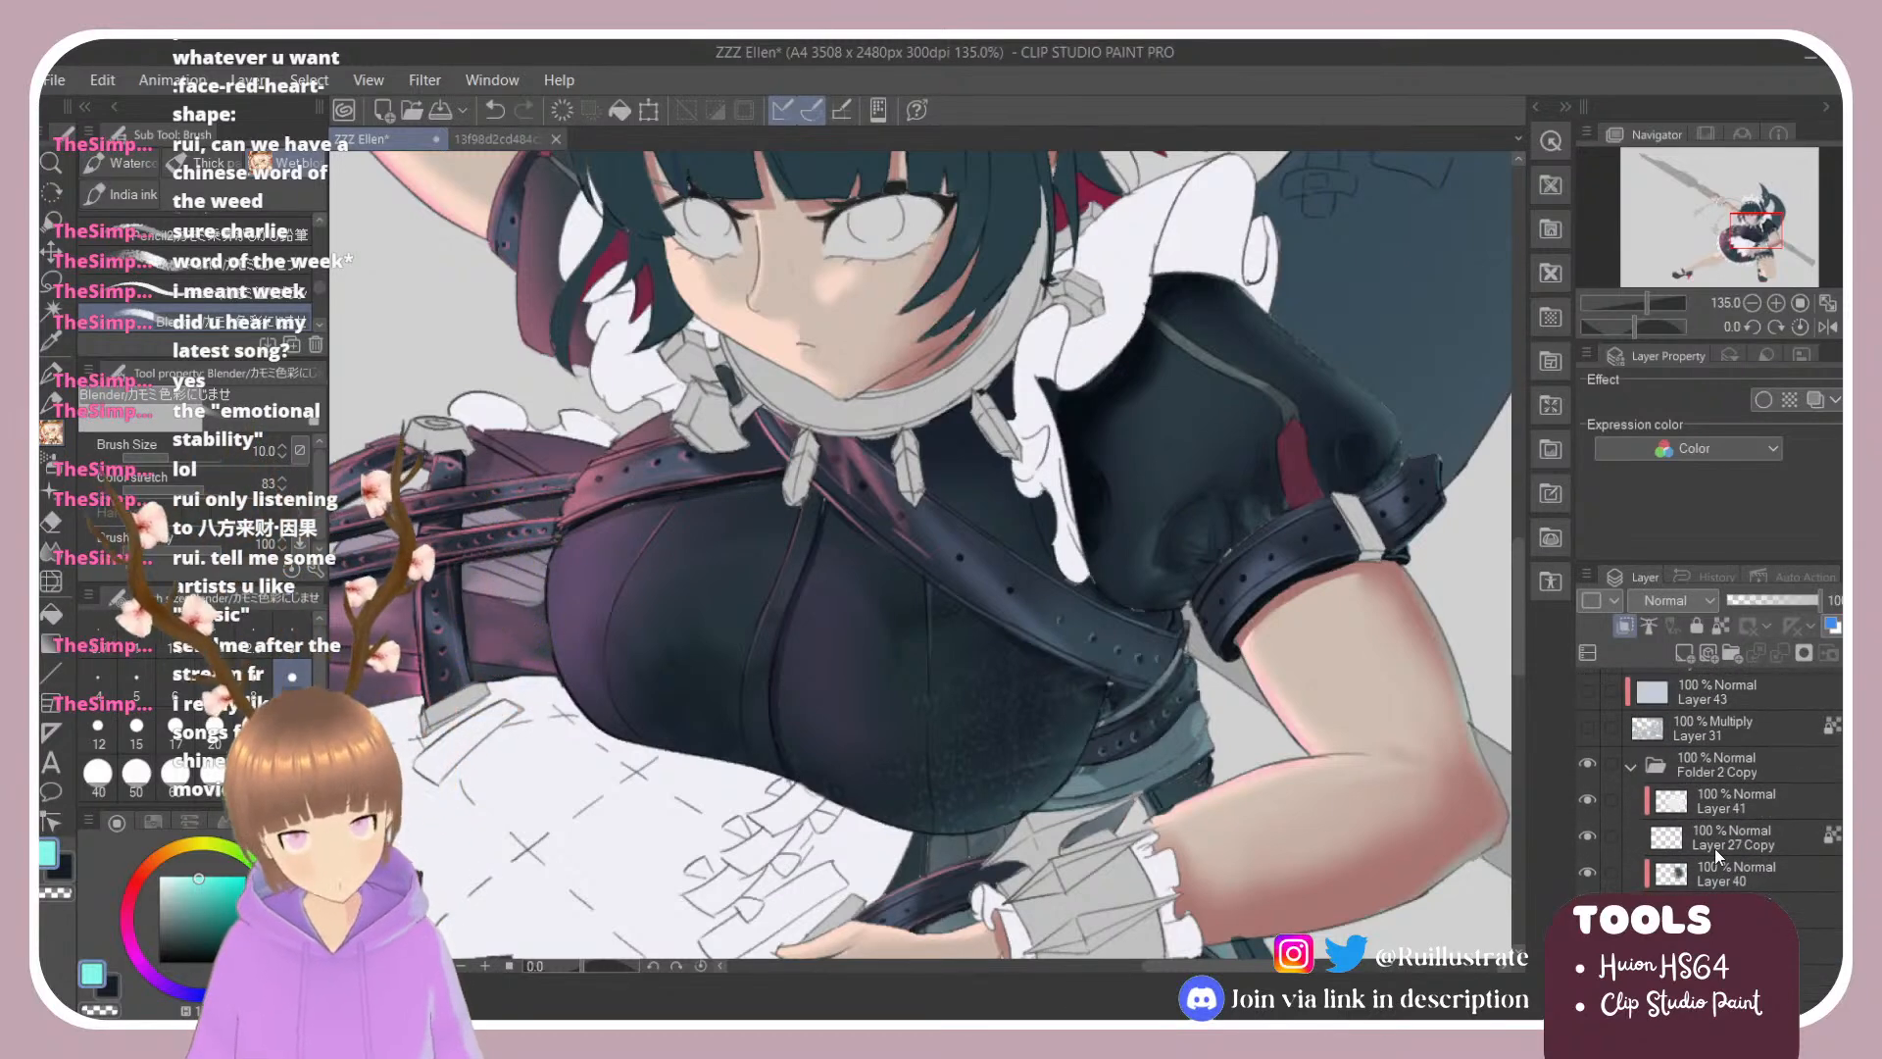
pyautogui.click(1587, 836)
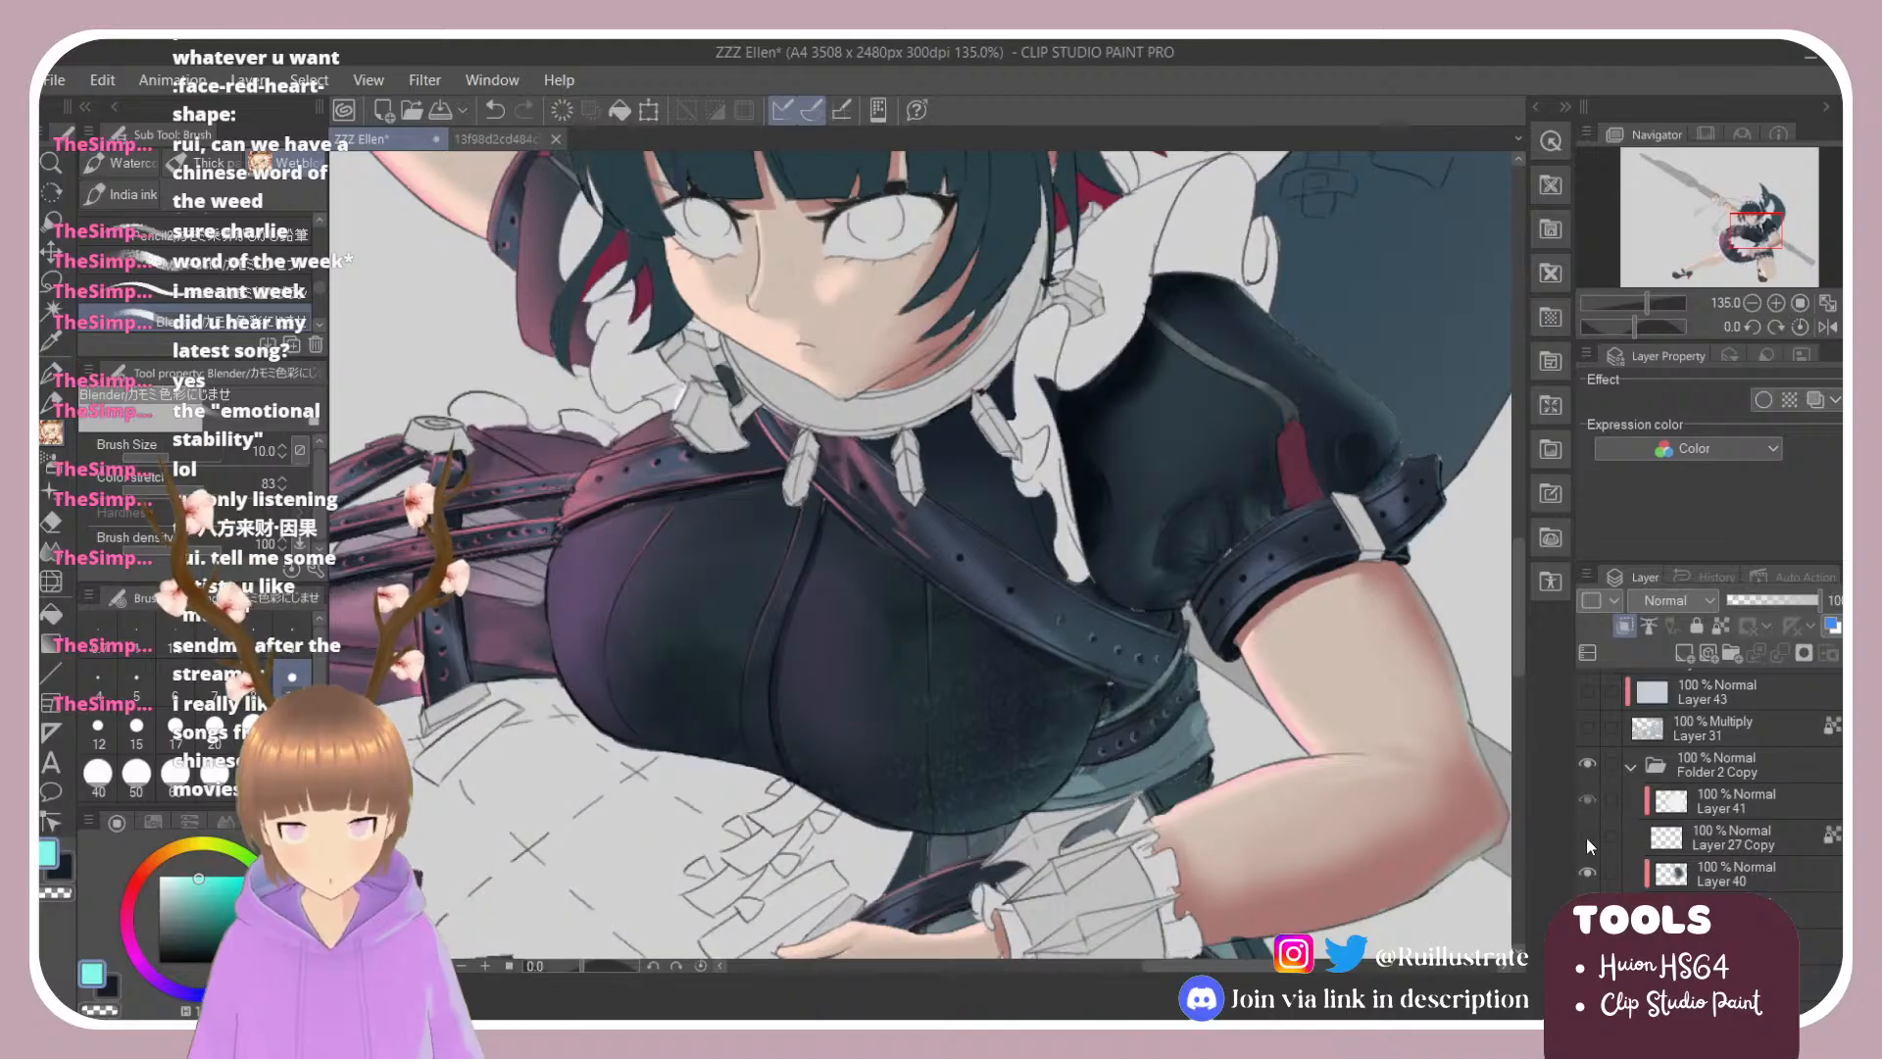
pyautogui.click(1587, 836)
pyautogui.click(1727, 806)
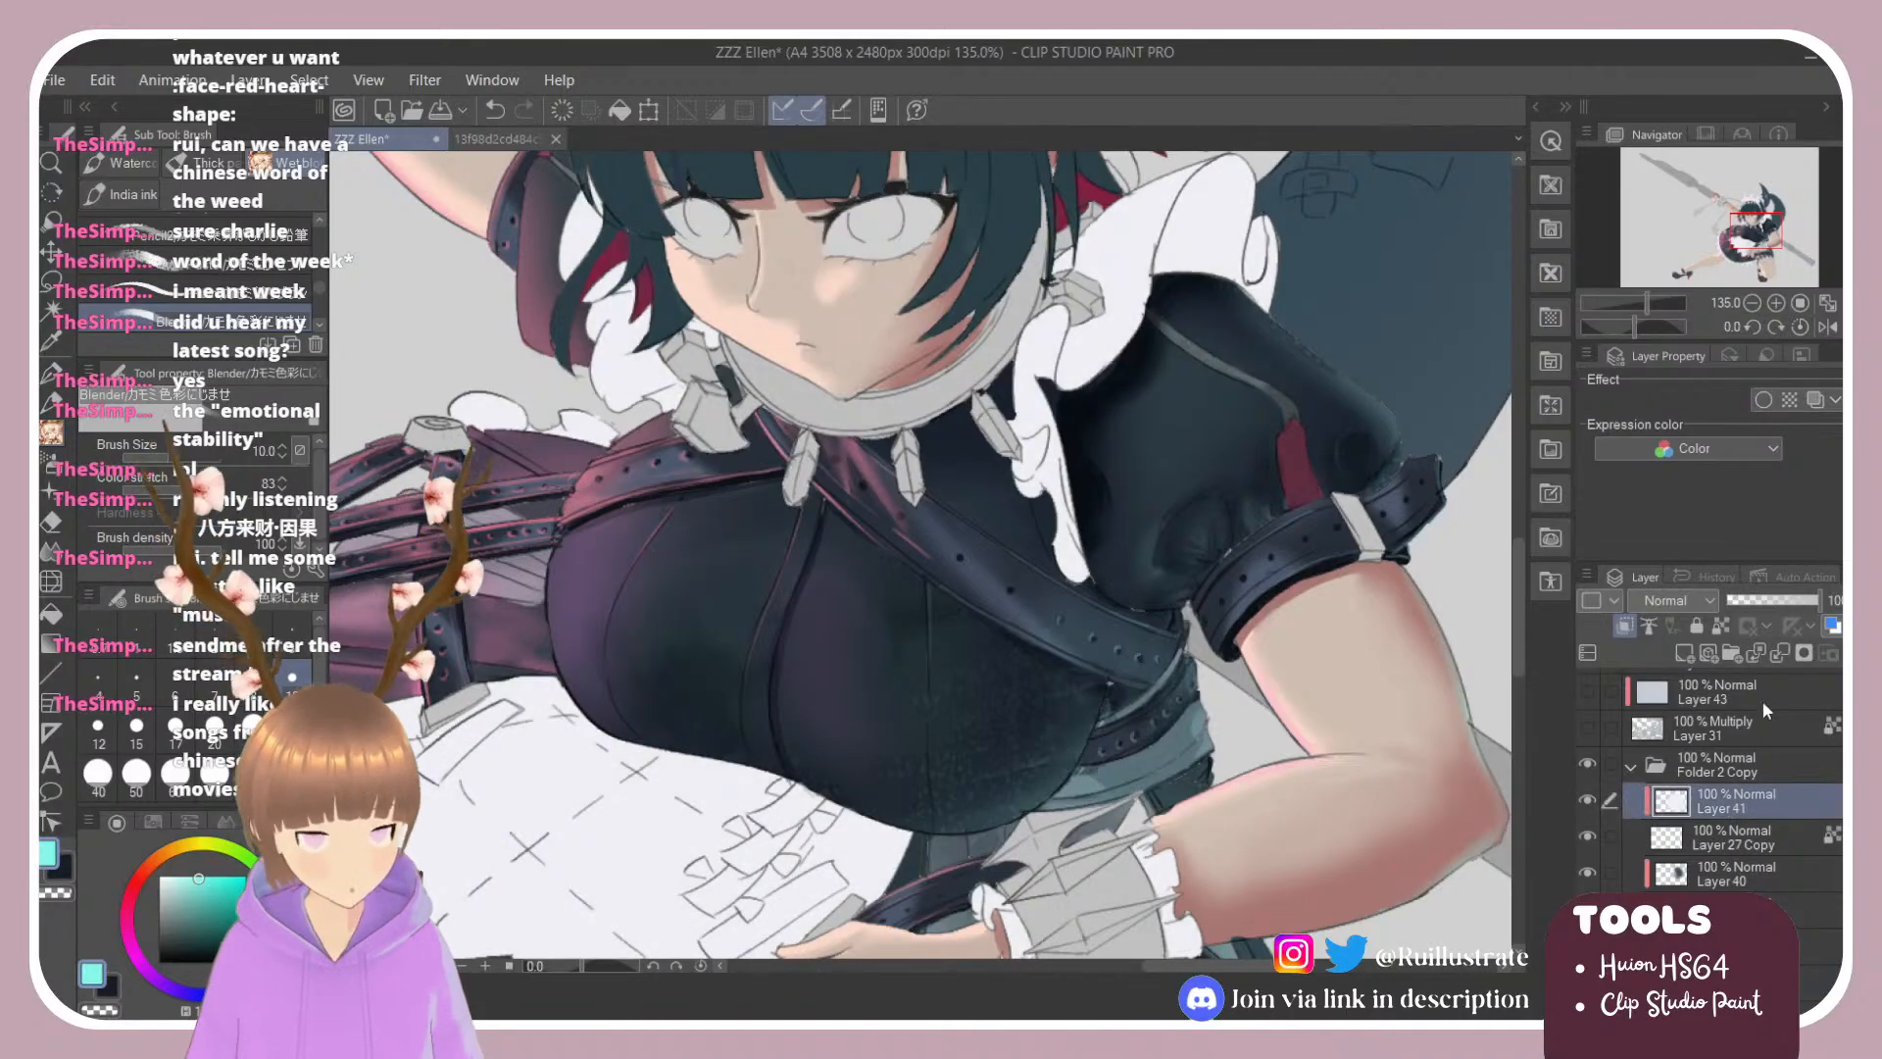
pyautogui.click(1685, 655)
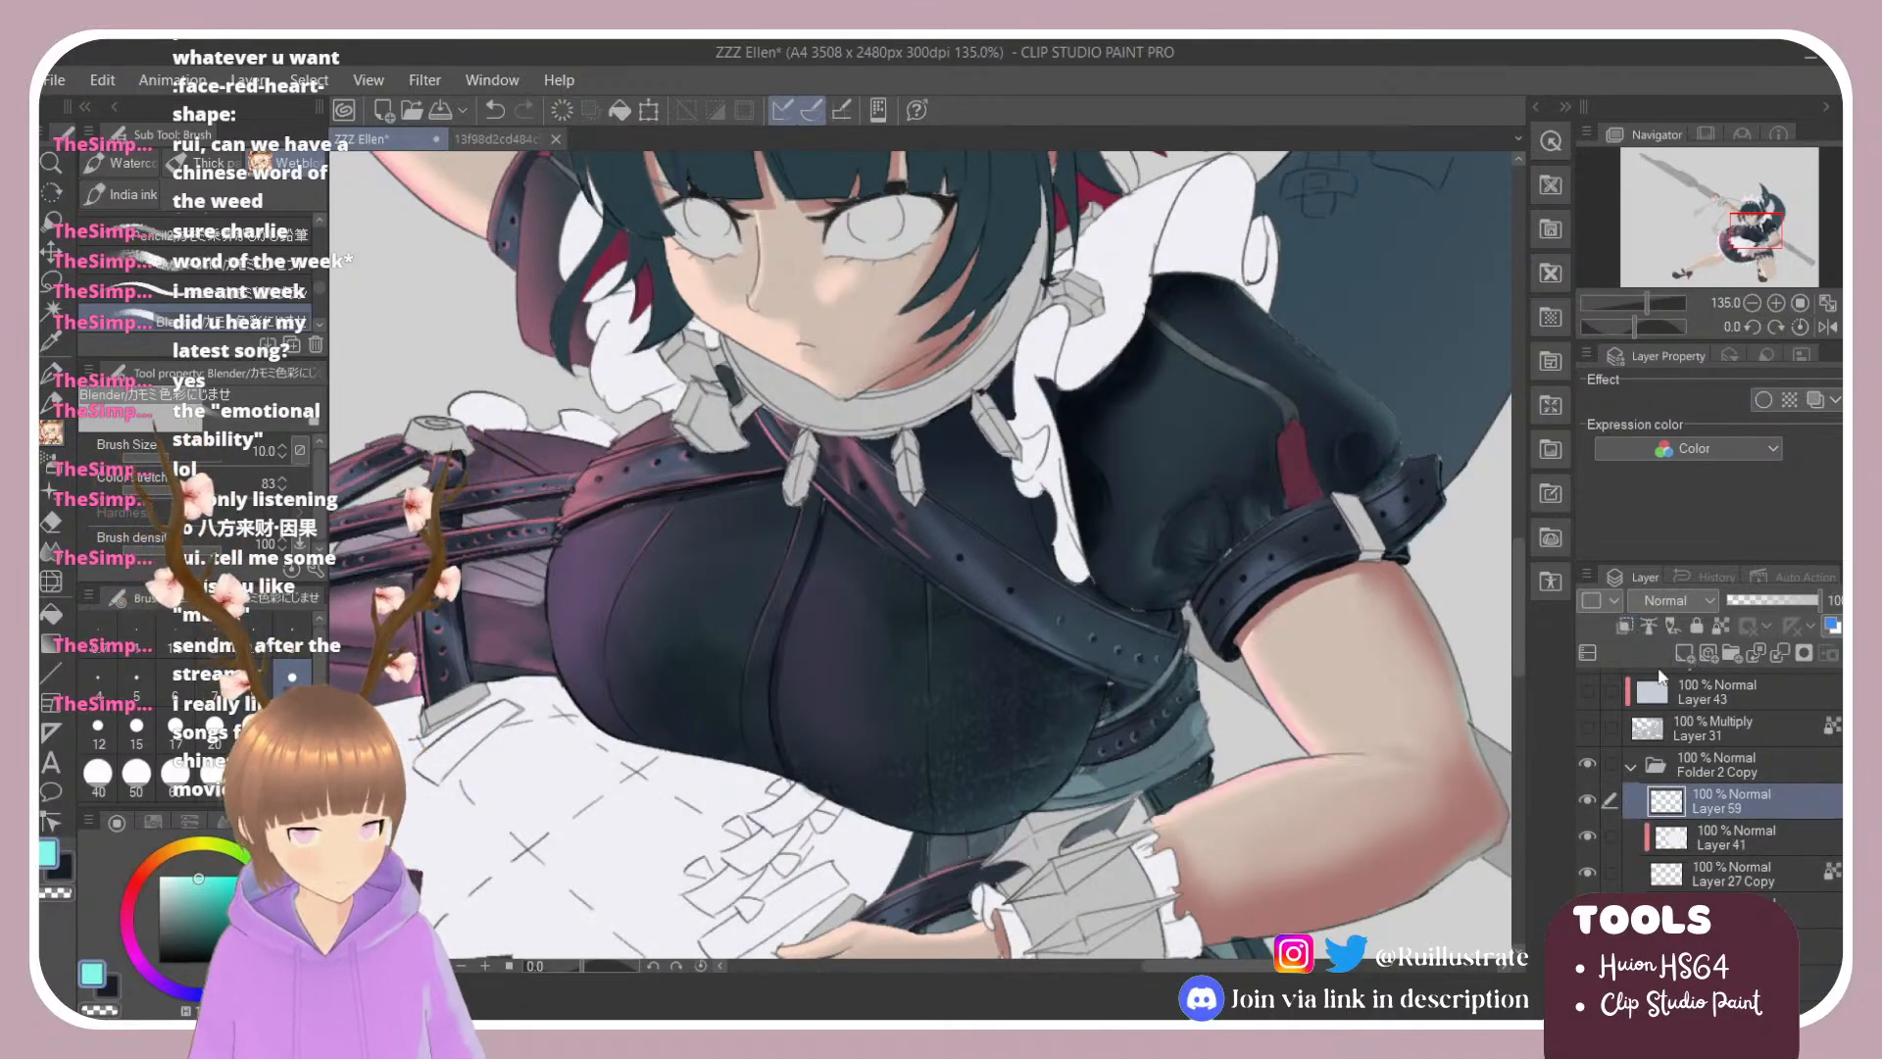
pyautogui.click(1624, 626)
# Step: Outline and fill the upper frill fold beside the collar with muted blue-grey sampled from the waist, using the Paint brush at size 5
pyautogui.scroll(-2, 921, 548)
pyautogui.scroll(1, 921, 588)
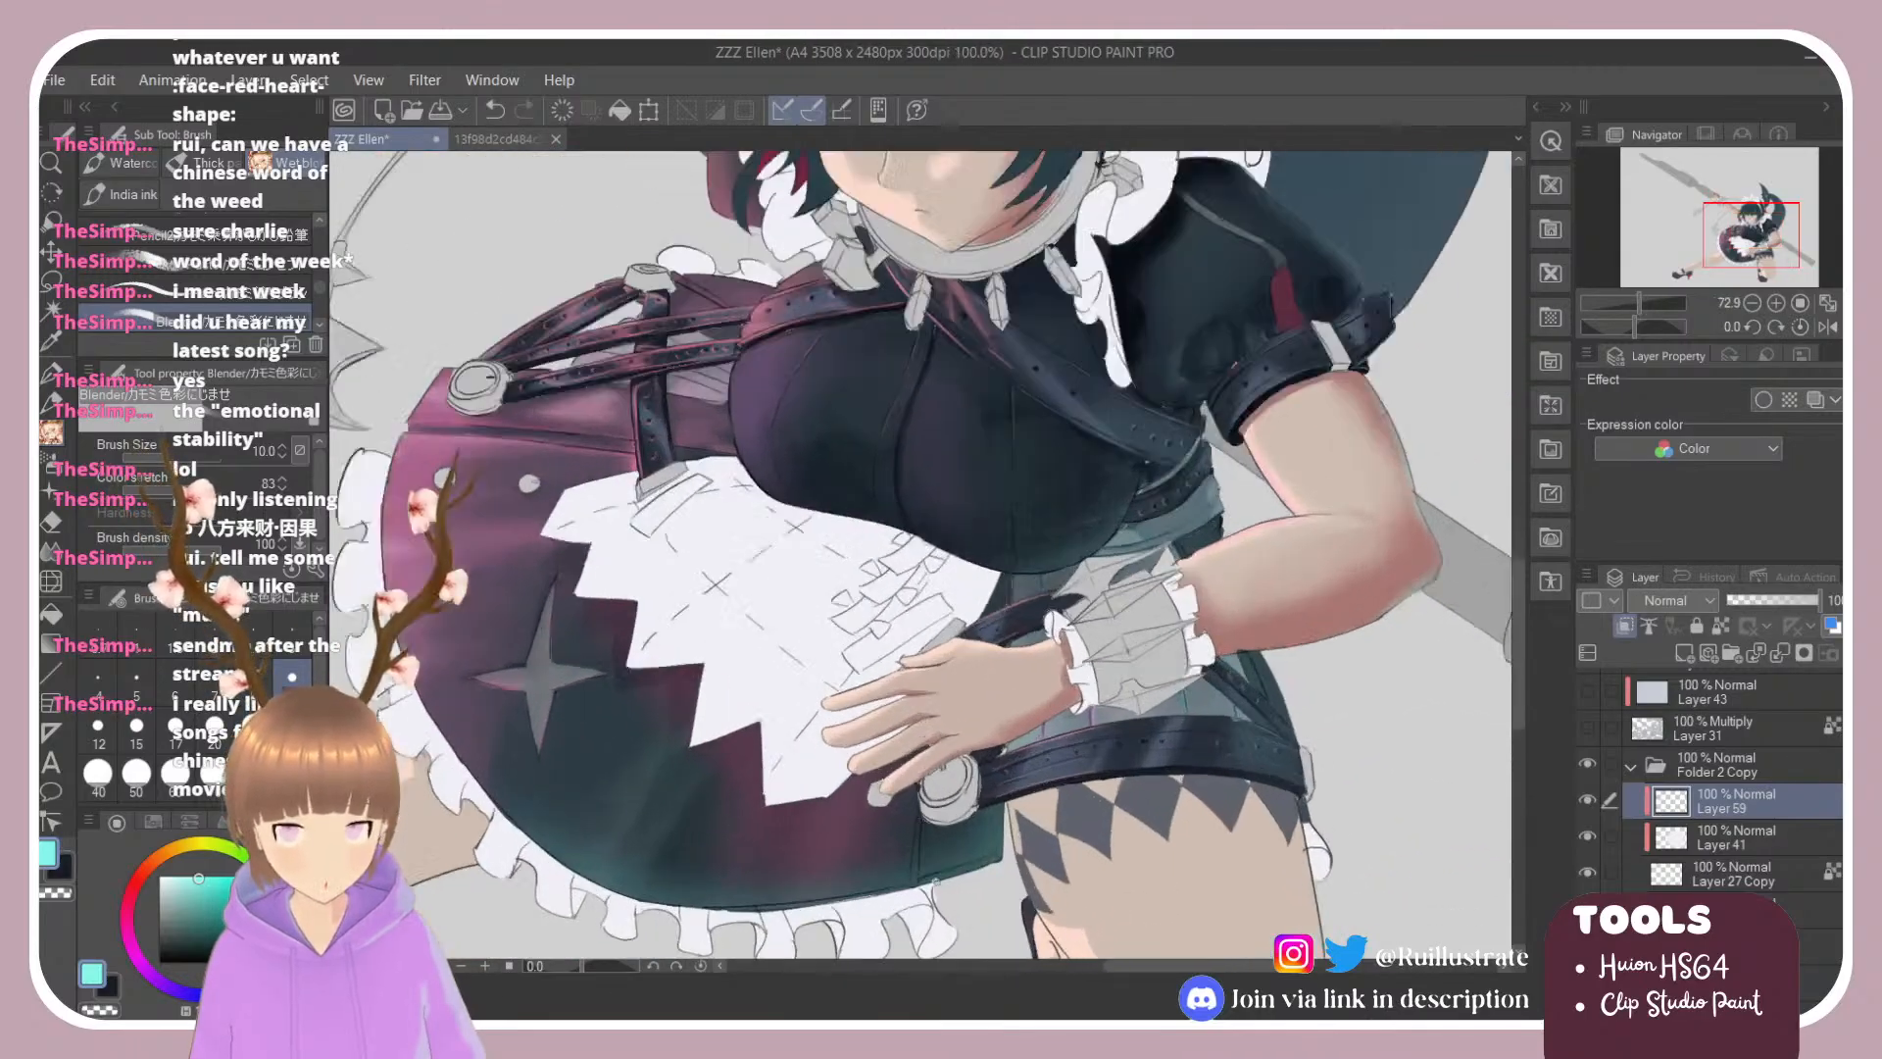
pyautogui.scroll(1, 921, 897)
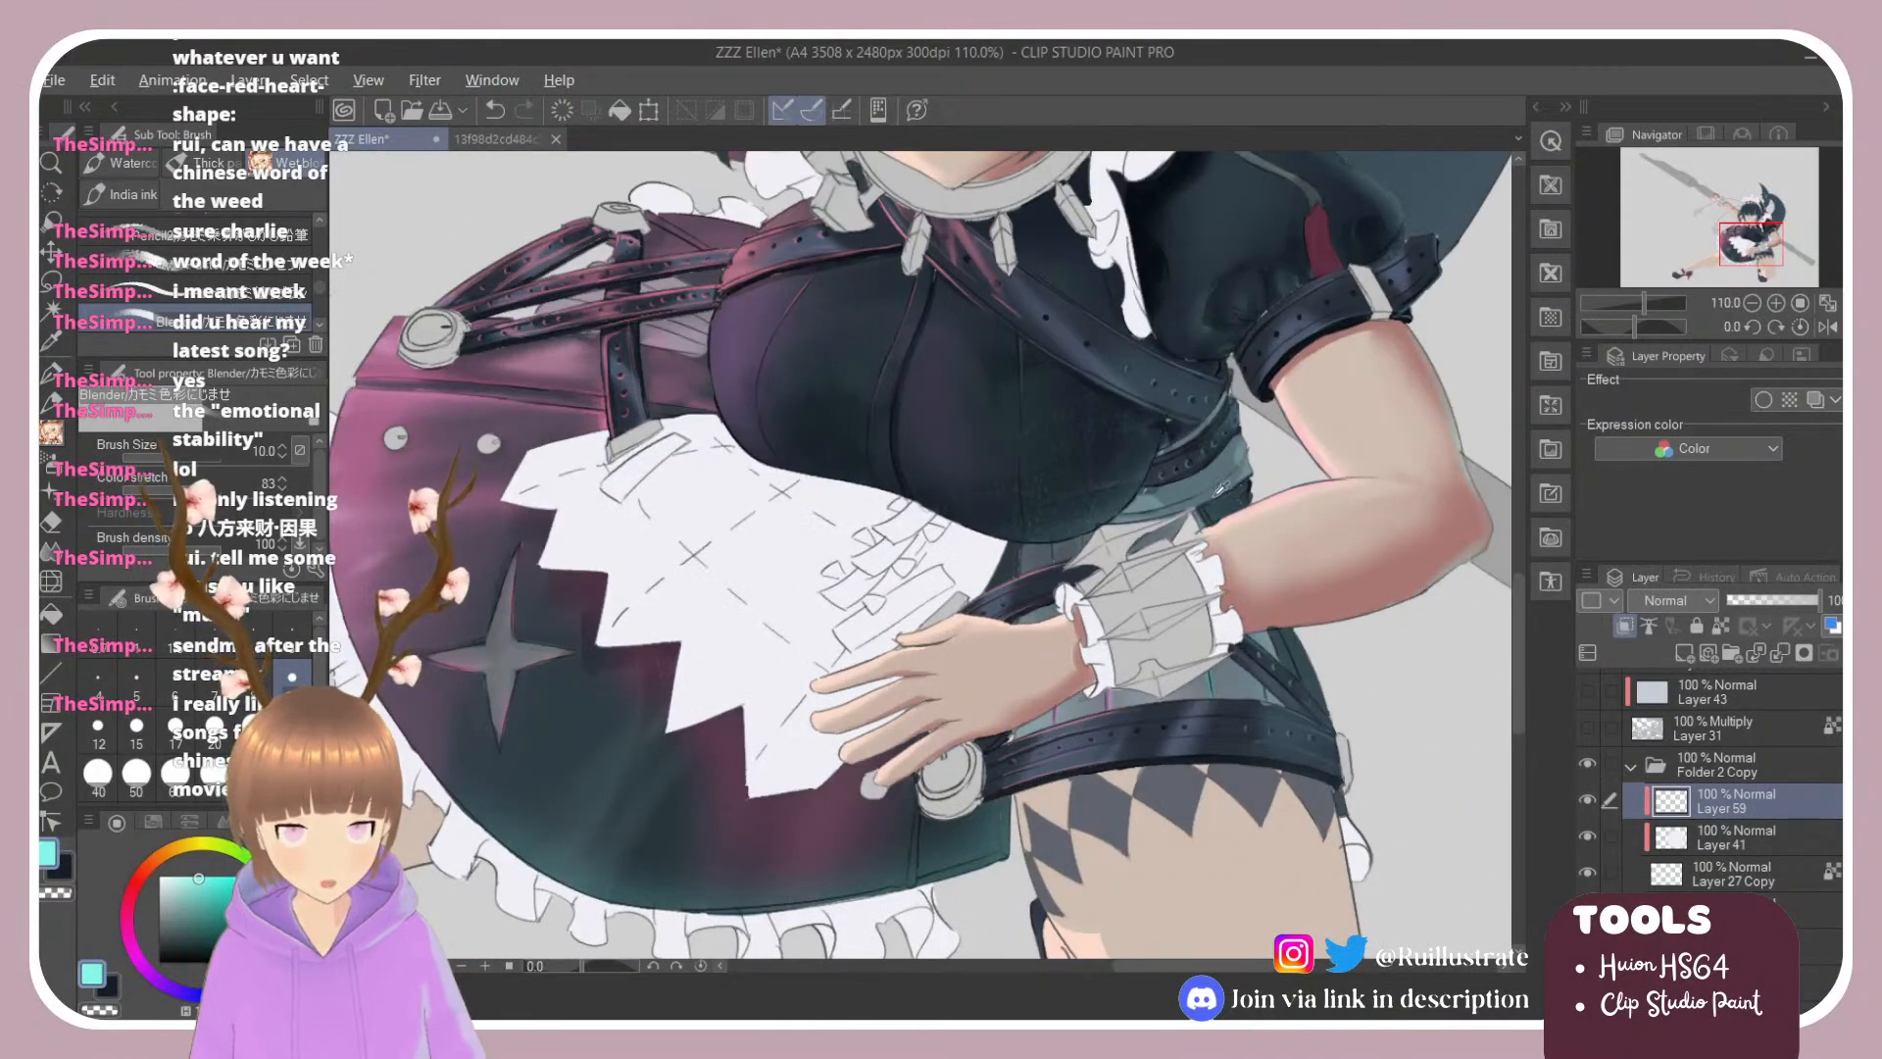
pyautogui.keyDown('alt'); pyautogui.click(1148, 501); pyautogui.keyUp('alt')
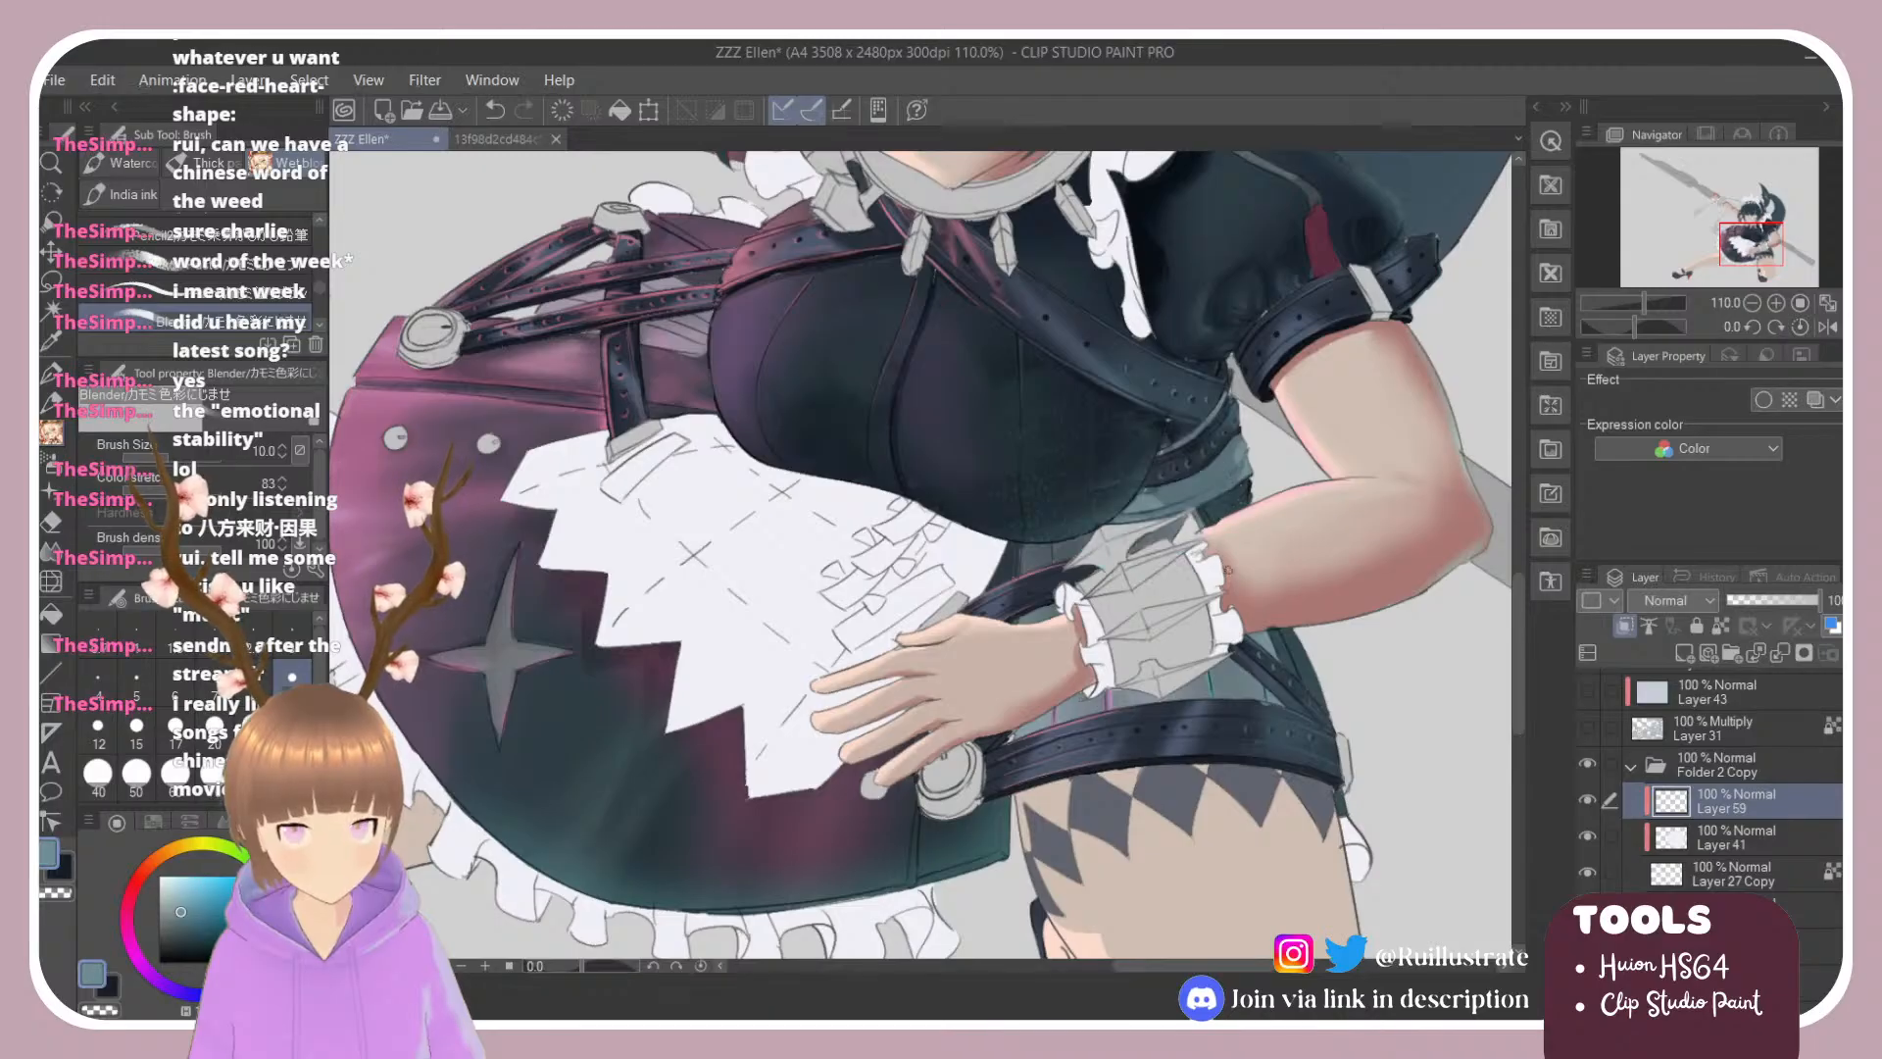
pyautogui.scroll(-5, 1392, 882)
pyautogui.scroll(6, 1402, 382)
pyautogui.press('e')
pyautogui.press('b')
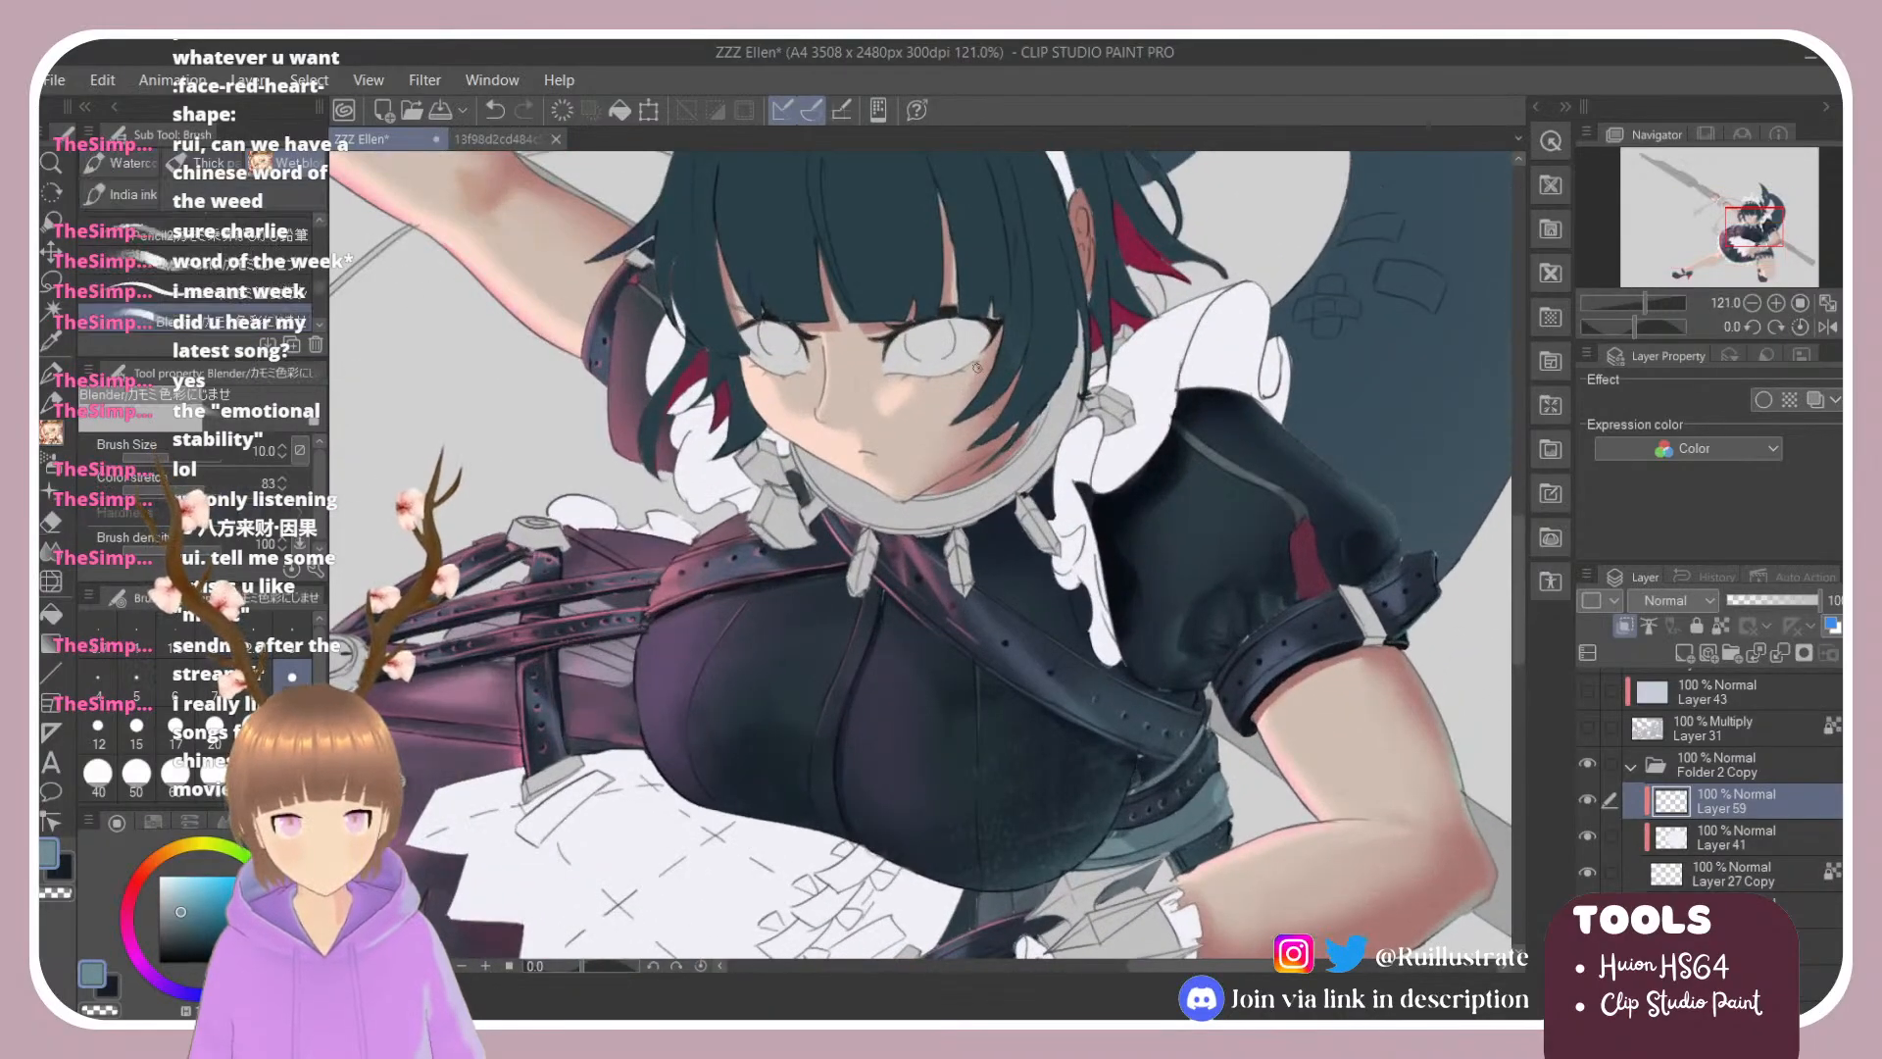
pyautogui.click(241, 292)
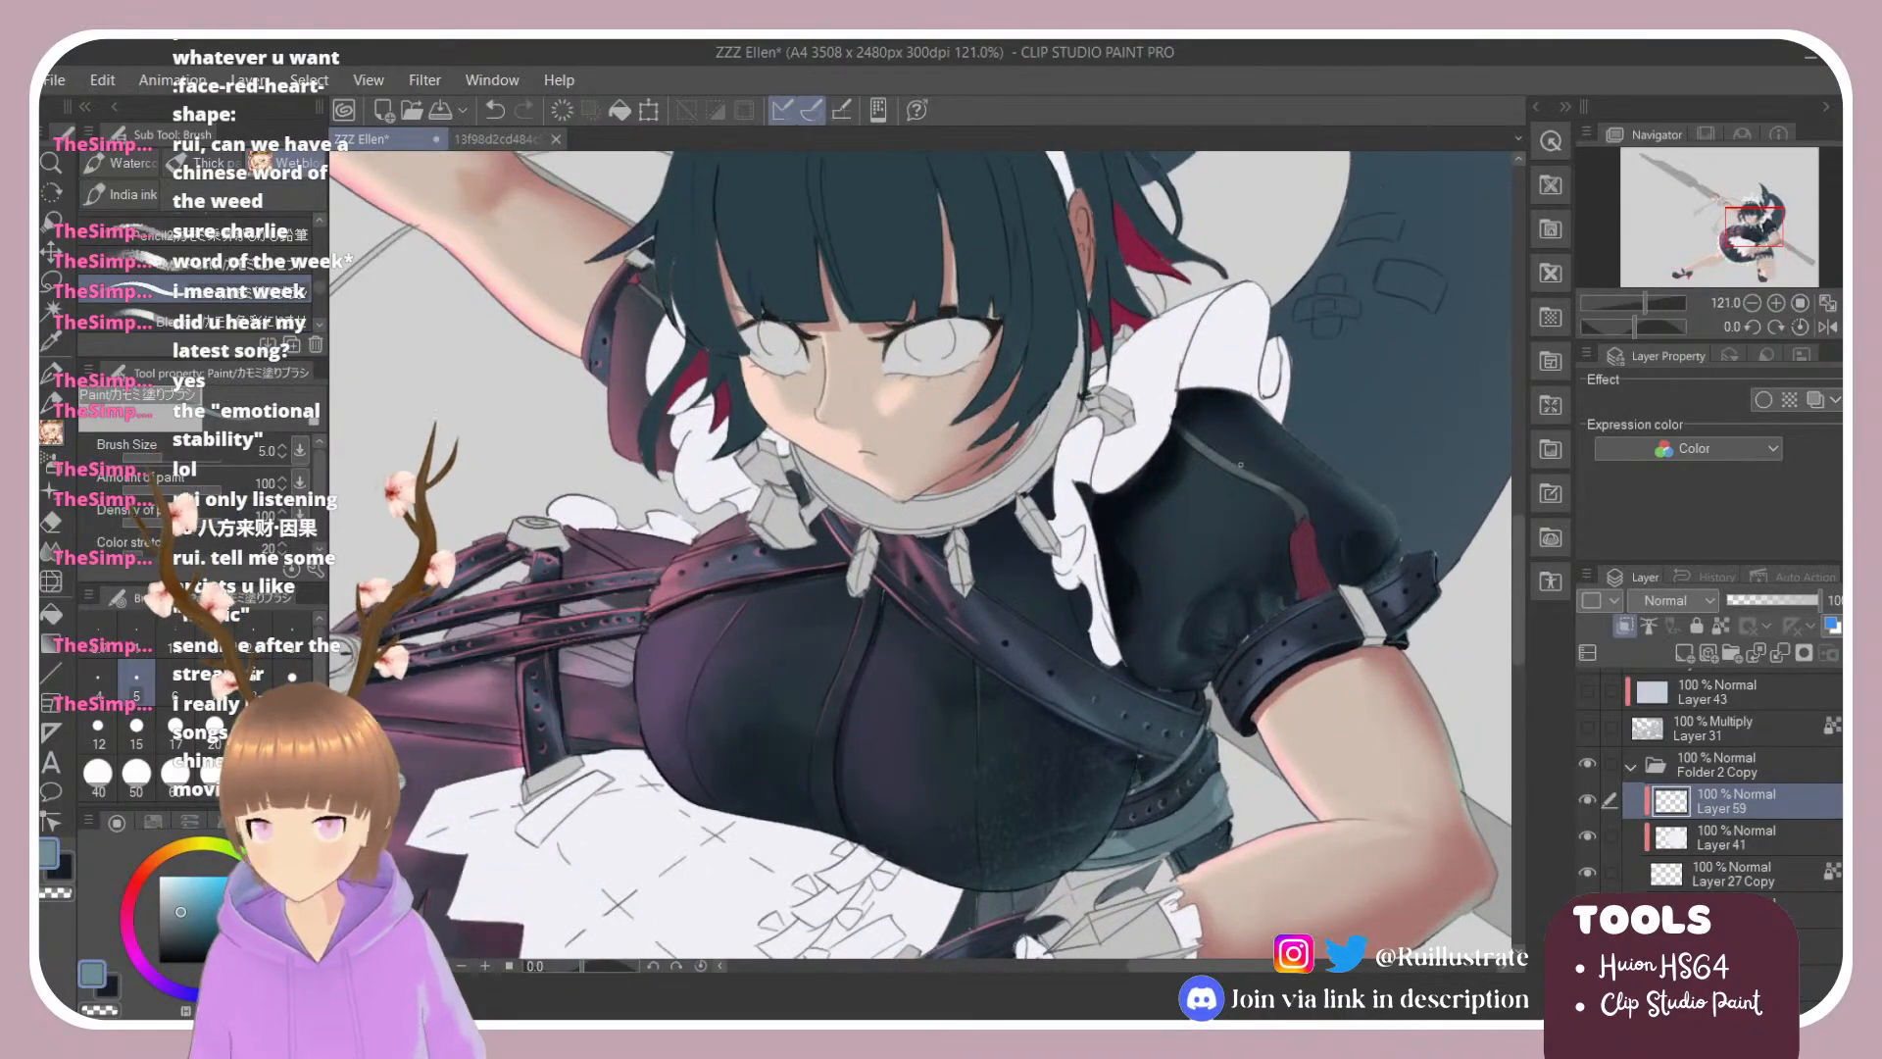
pyautogui.moveTo(1087, 453); pyautogui.dragTo(1066, 501)
pyautogui.moveTo(1094, 419); pyautogui.dragTo(1076, 495)
pyautogui.press('g')
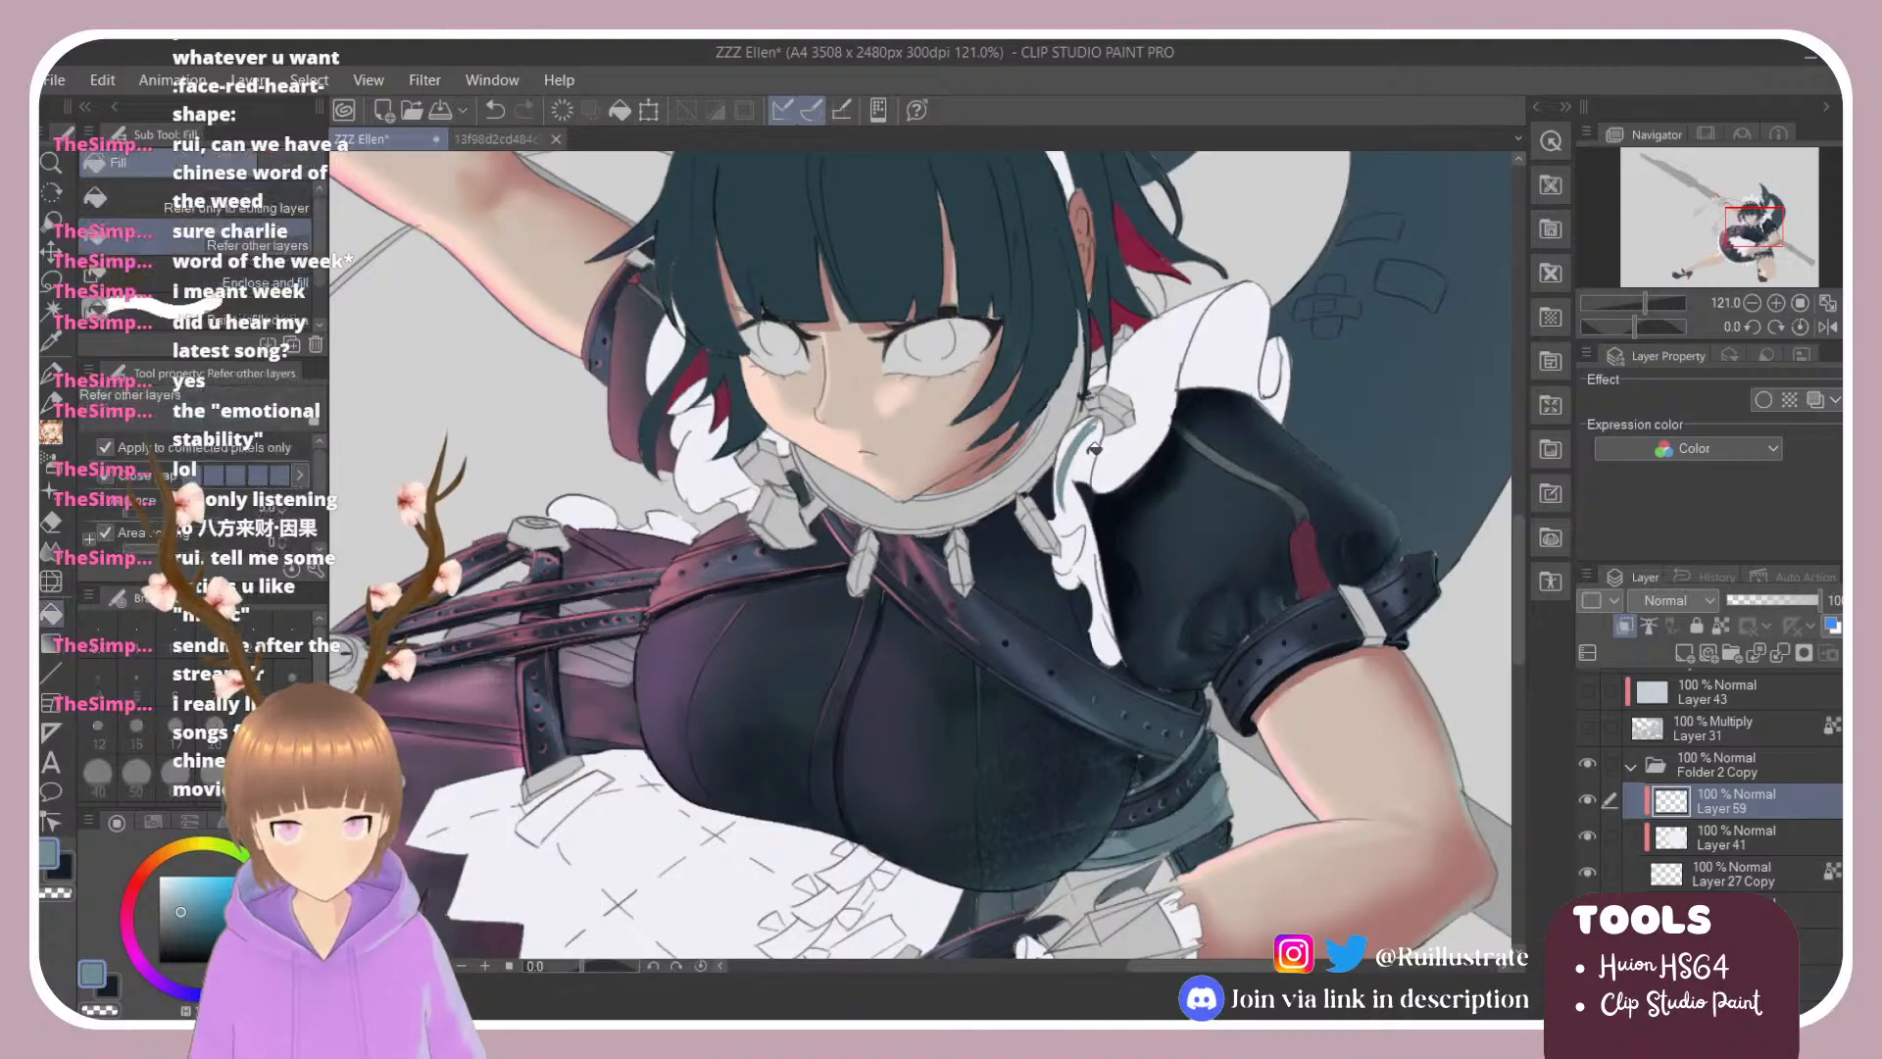
pyautogui.click(1086, 443)
pyautogui.press('b')
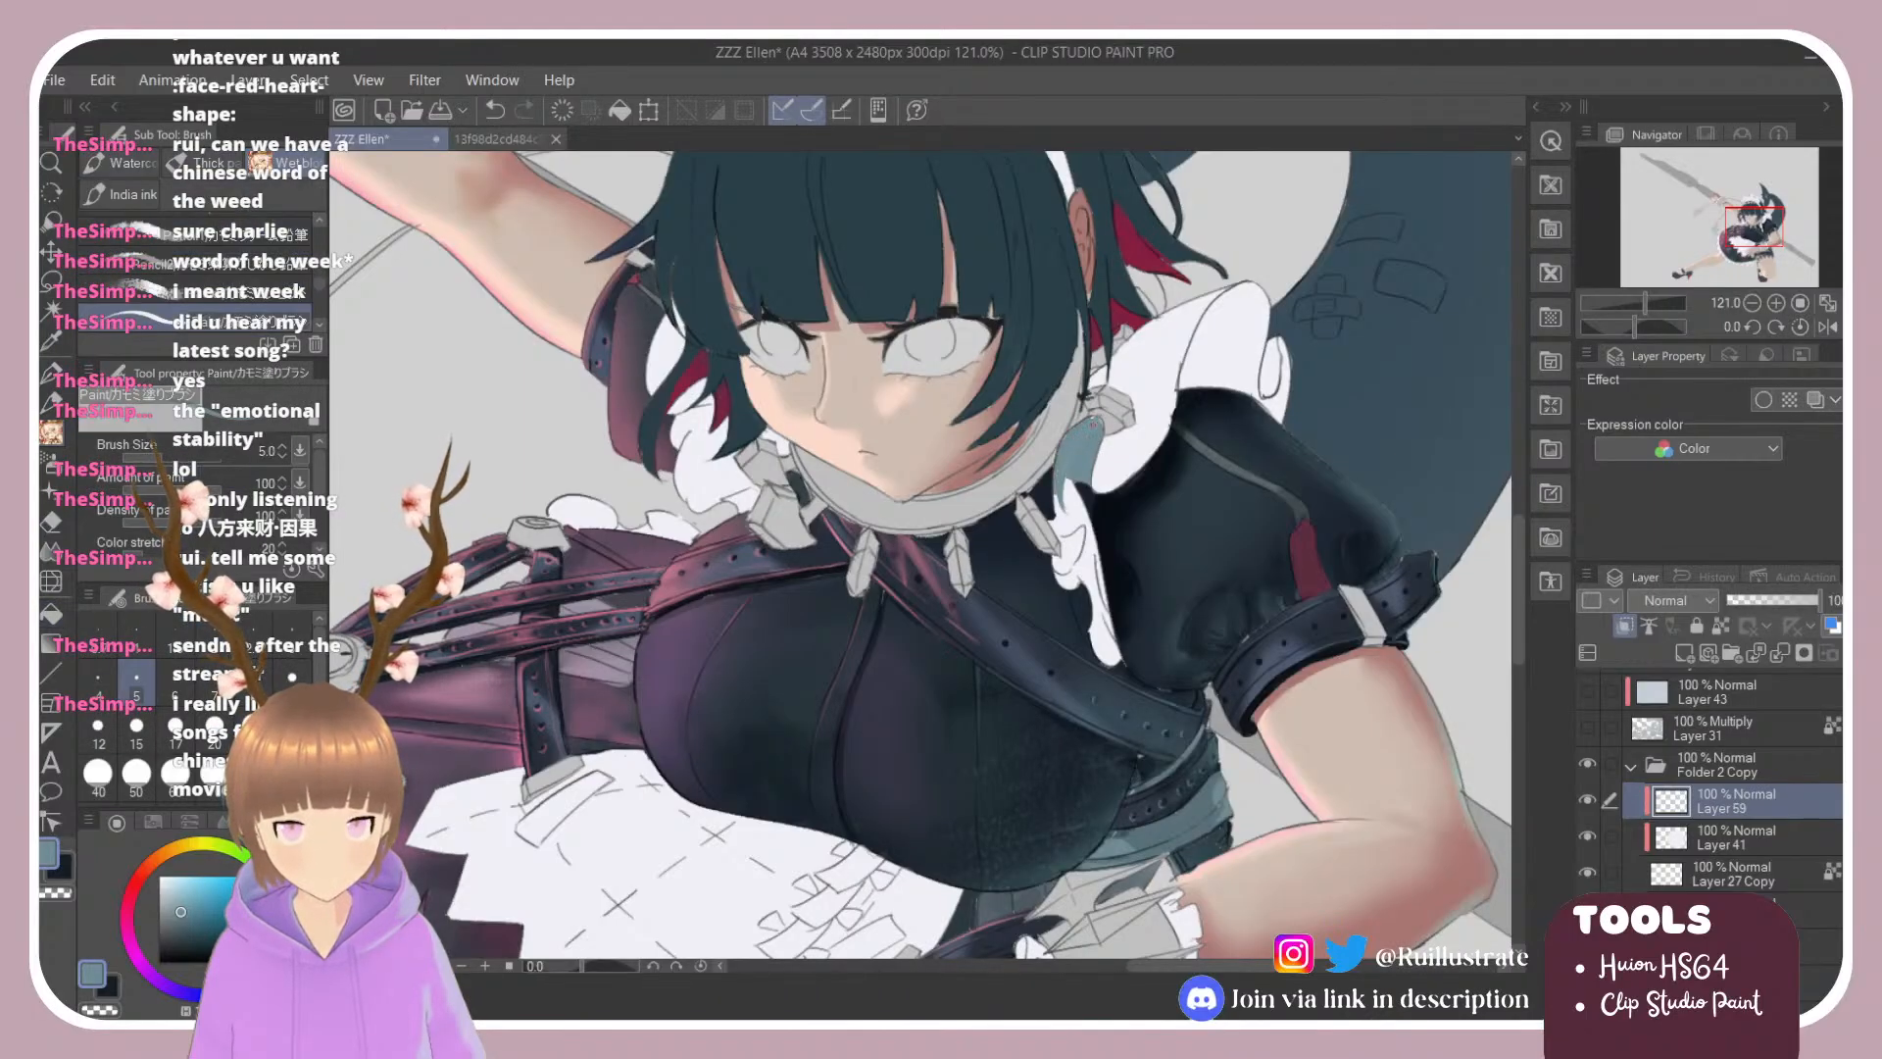
# Step: Extend and clean up the lower edge of the blue-grey shadow on the upper frill fold with the Paint brush at size 5
pyautogui.moveTo(1083, 488); pyautogui.dragTo(1068, 505)
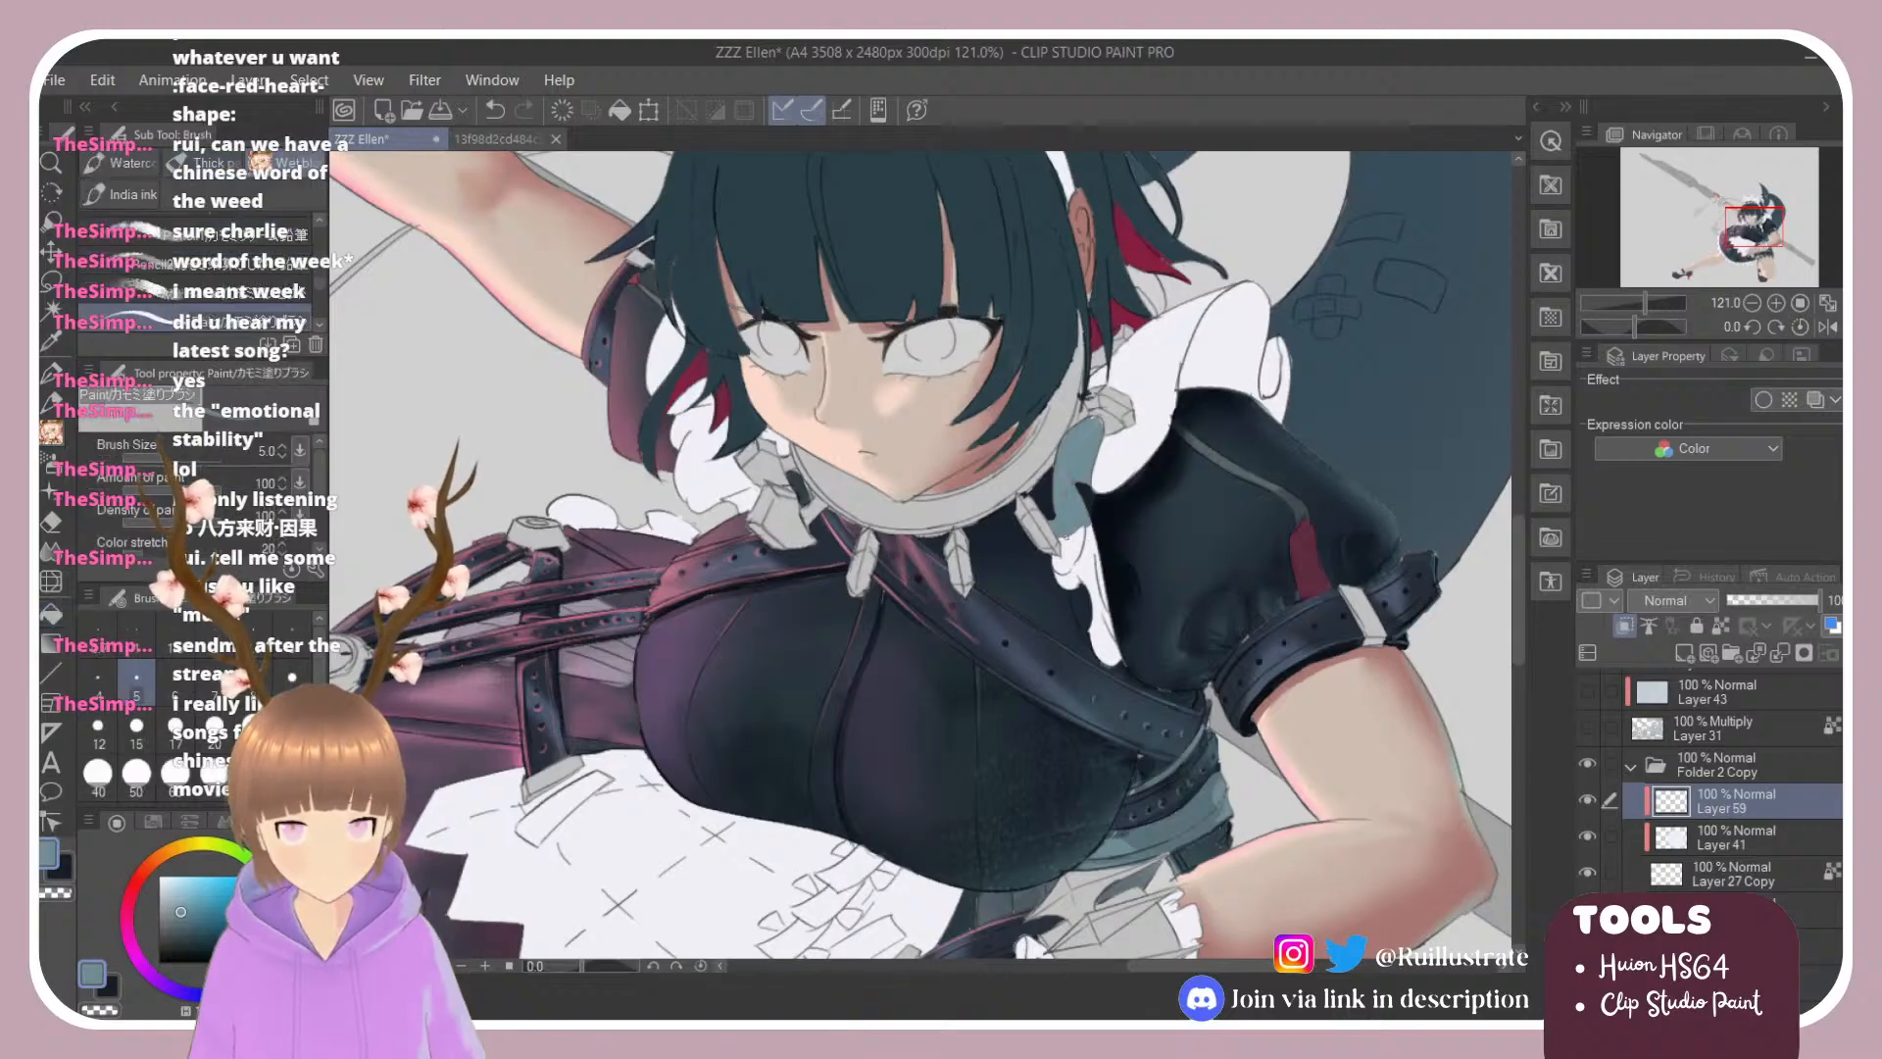
pyautogui.press('e')
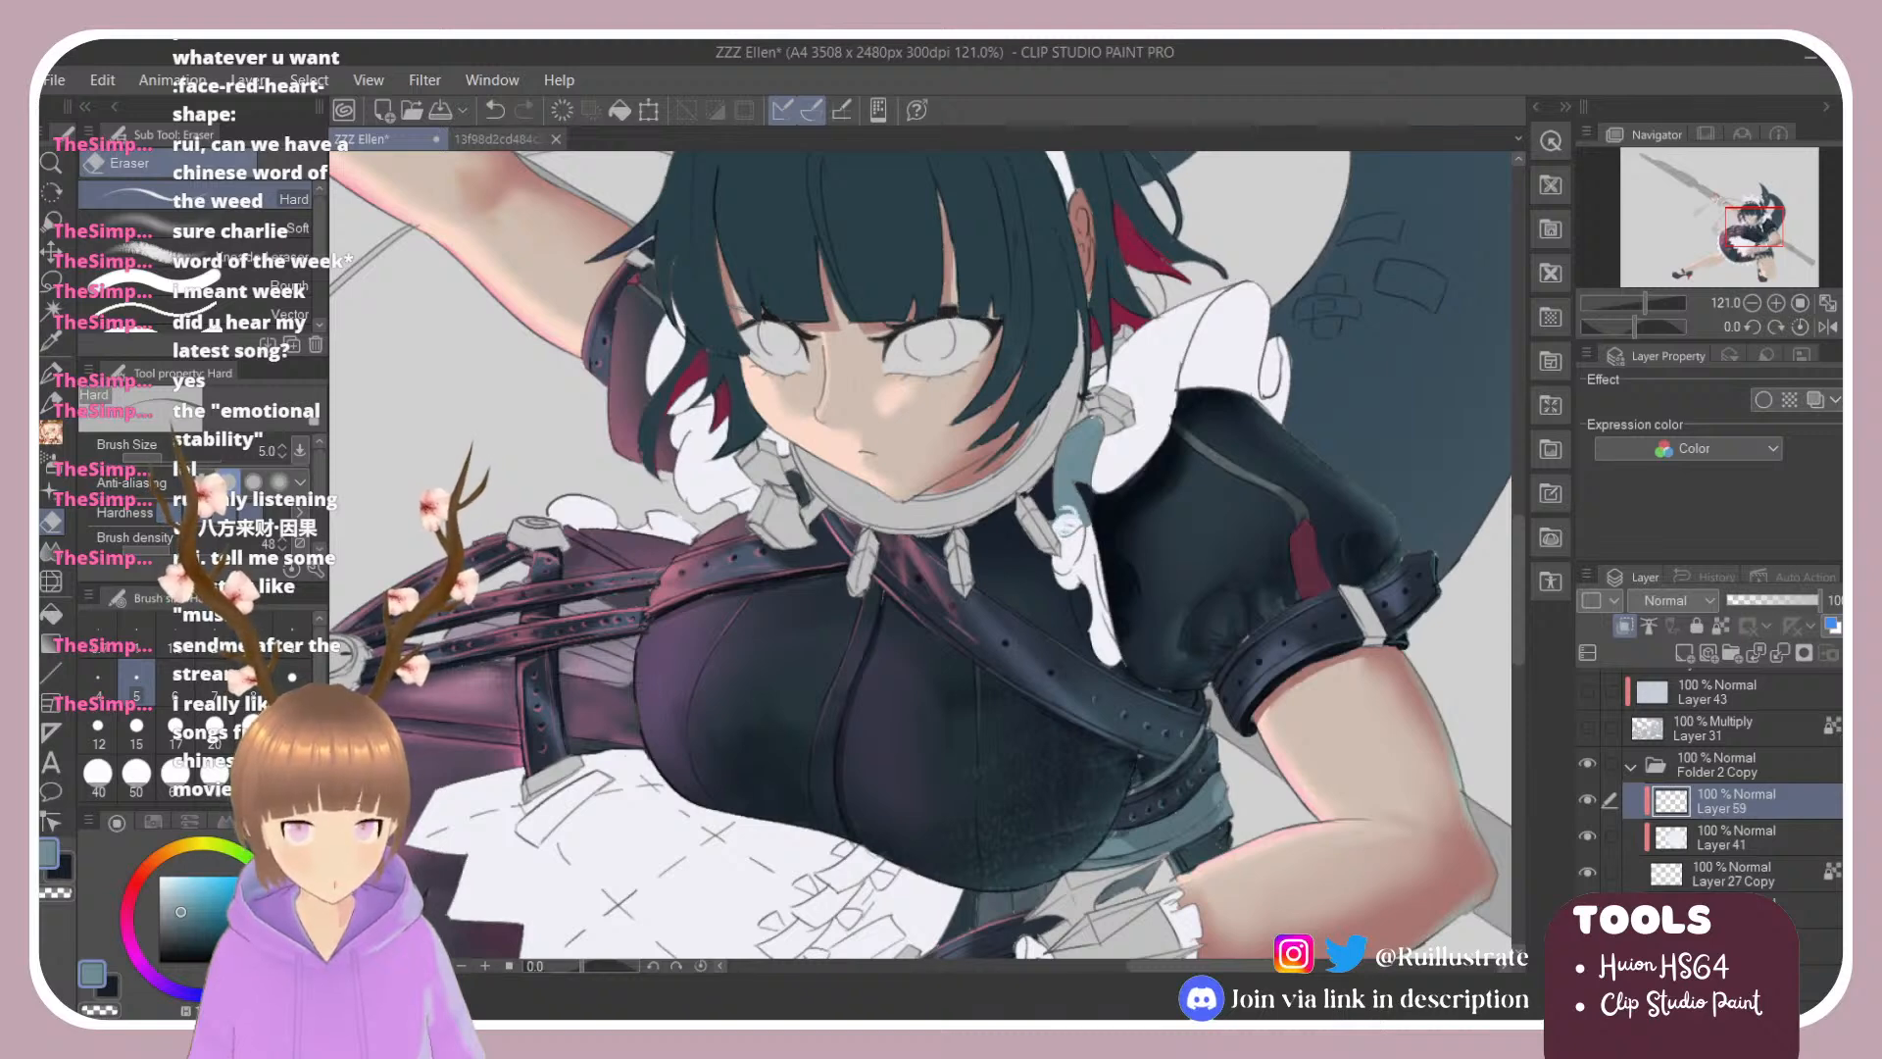
pyautogui.press('b')
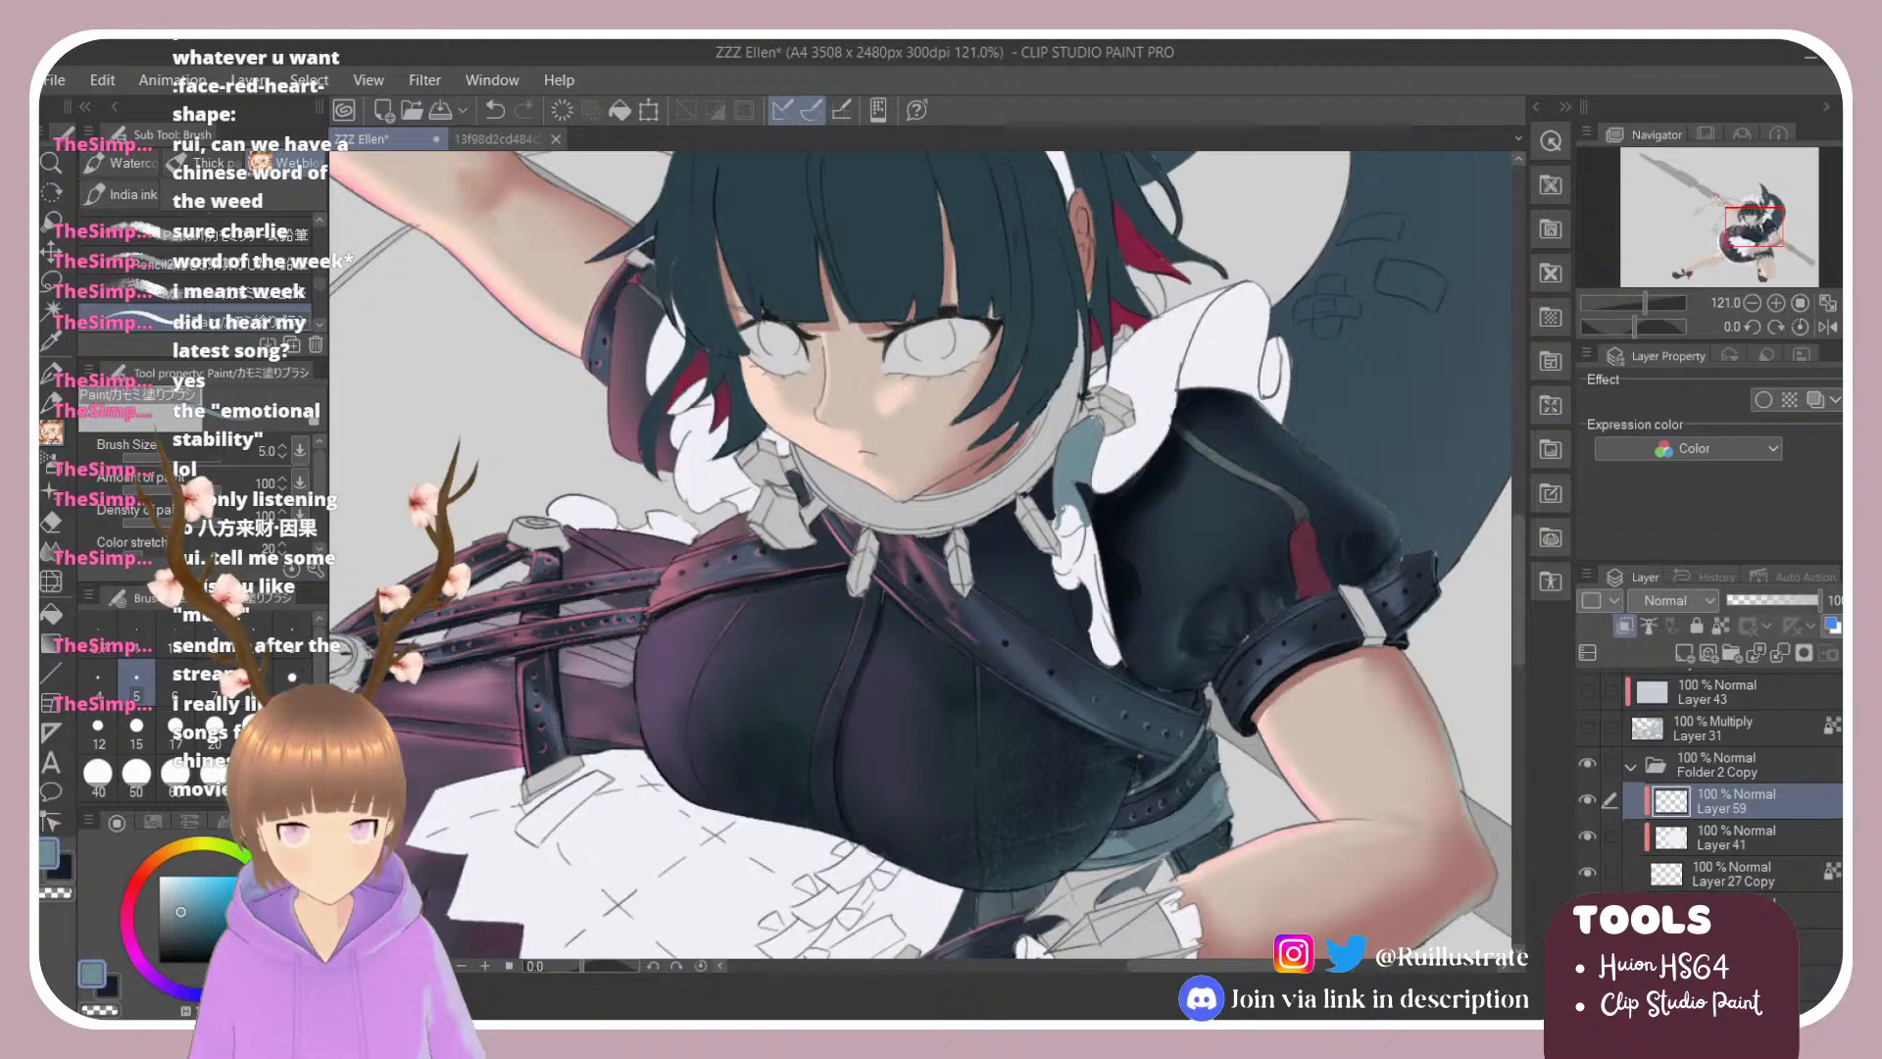
pyautogui.scroll(5, 927, 559)
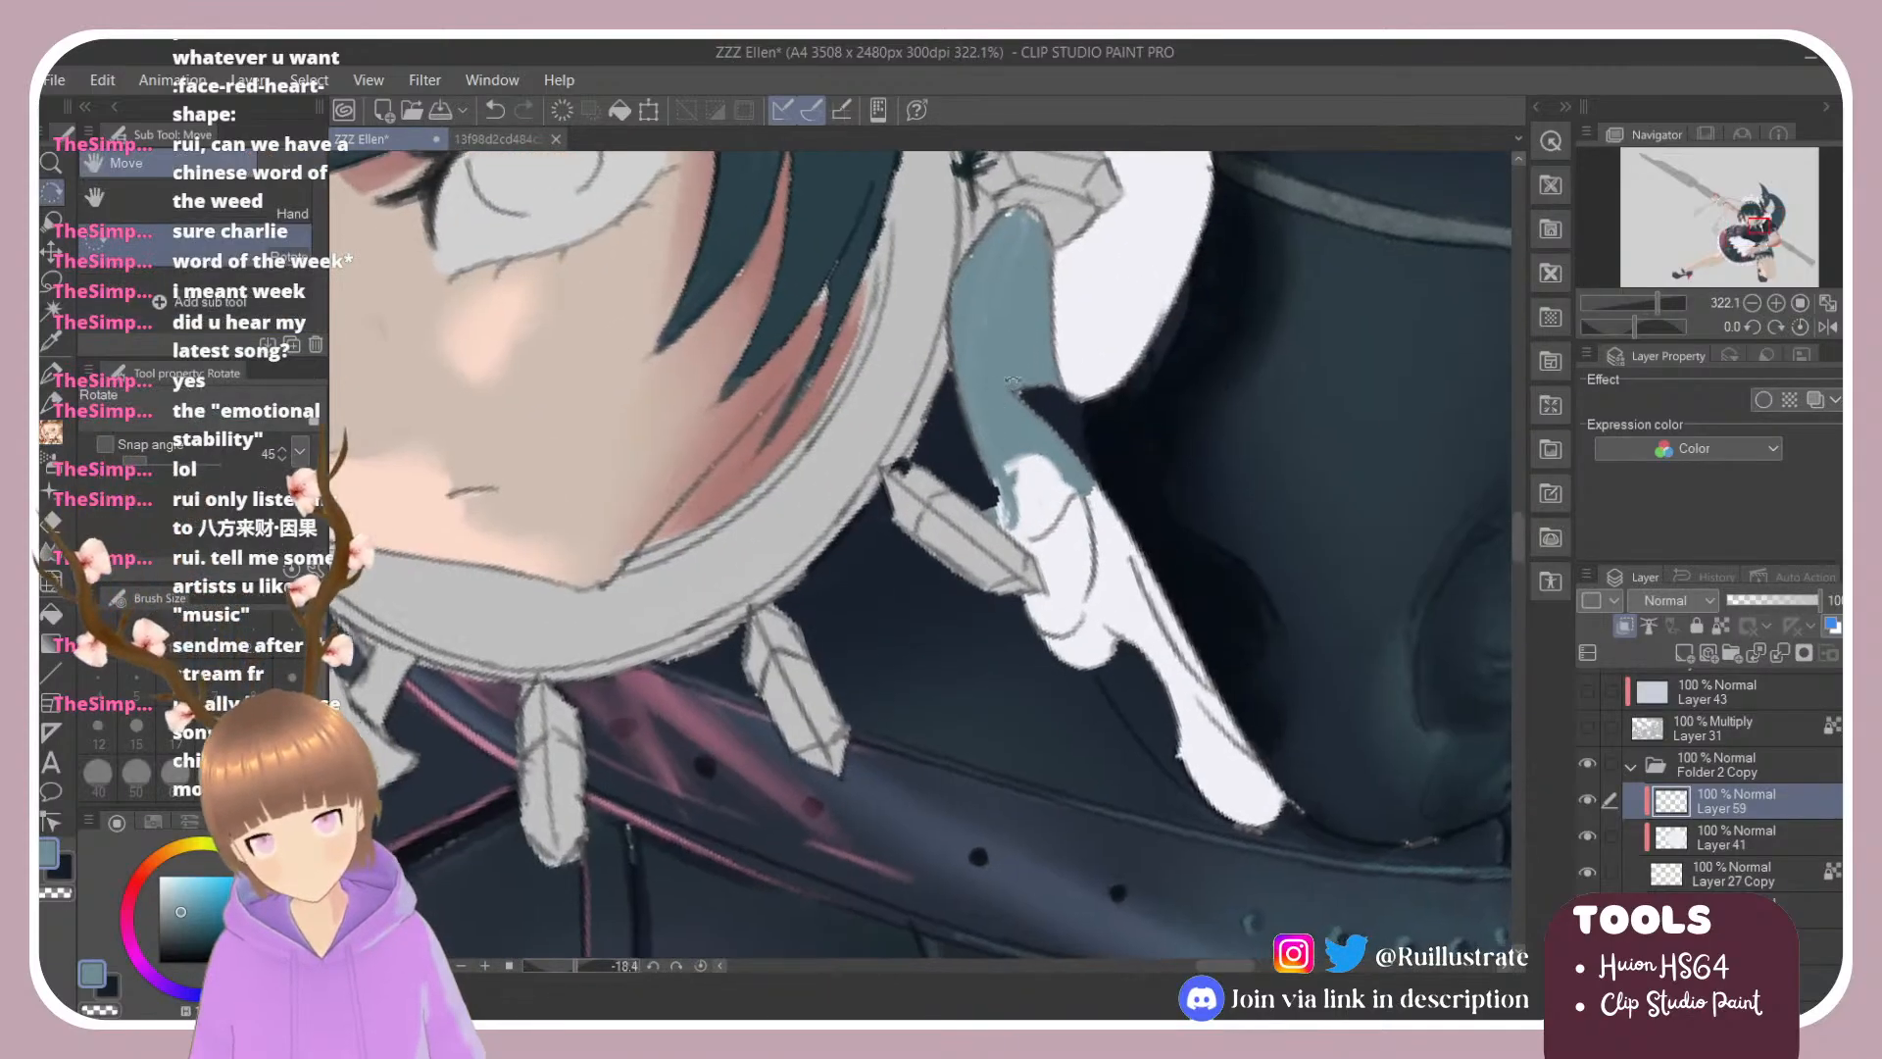
pyautogui.moveTo(1013, 379)
pyautogui.mouseDown()
pyautogui.moveTo(1128, 422)
pyautogui.moveTo(1186, 490)
pyautogui.mouseUp()
pyautogui.moveTo(1037, 609)
pyautogui.mouseDown()
pyautogui.moveTo(996, 625)
pyautogui.moveTo(1014, 642)
pyautogui.moveTo(992, 652)
pyautogui.moveTo(994, 630)
pyautogui.moveTo(1049, 608)
pyautogui.moveTo(1057, 656)
pyautogui.mouseUp()
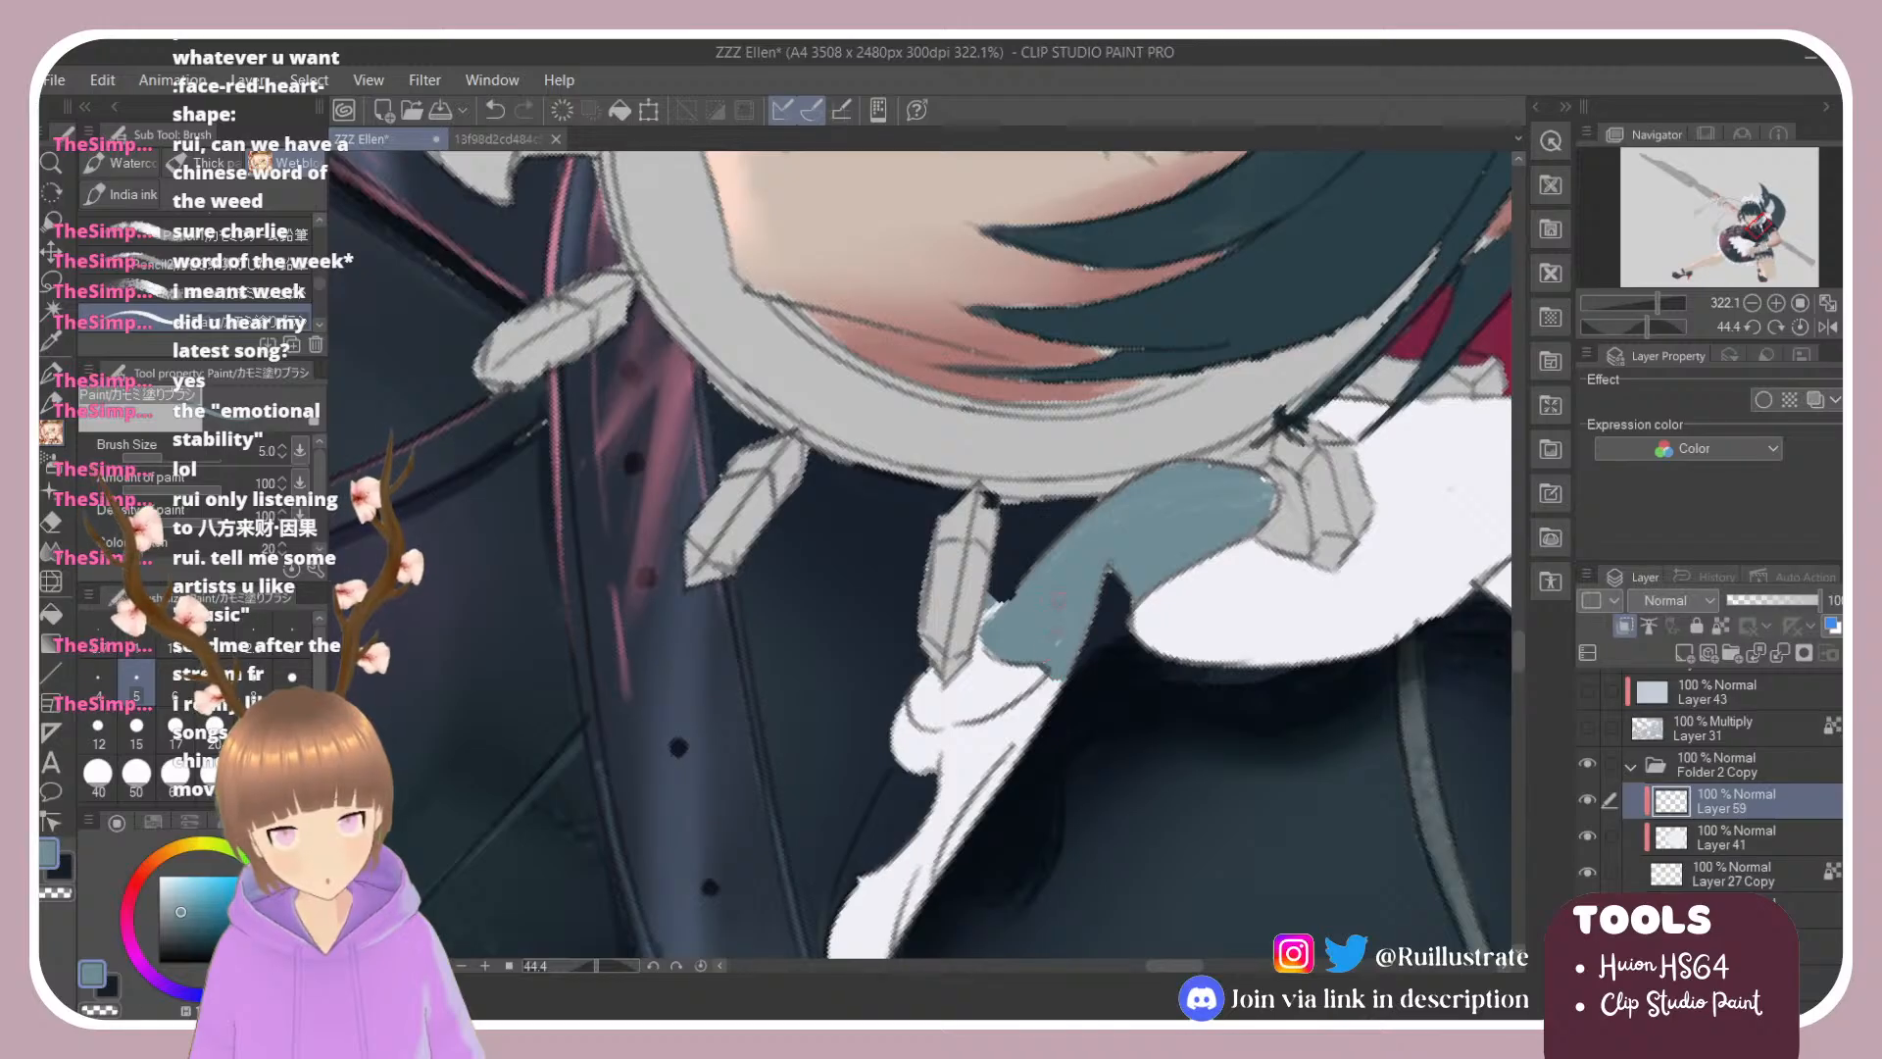
pyautogui.moveTo(988, 624); pyautogui.dragTo(999, 654)
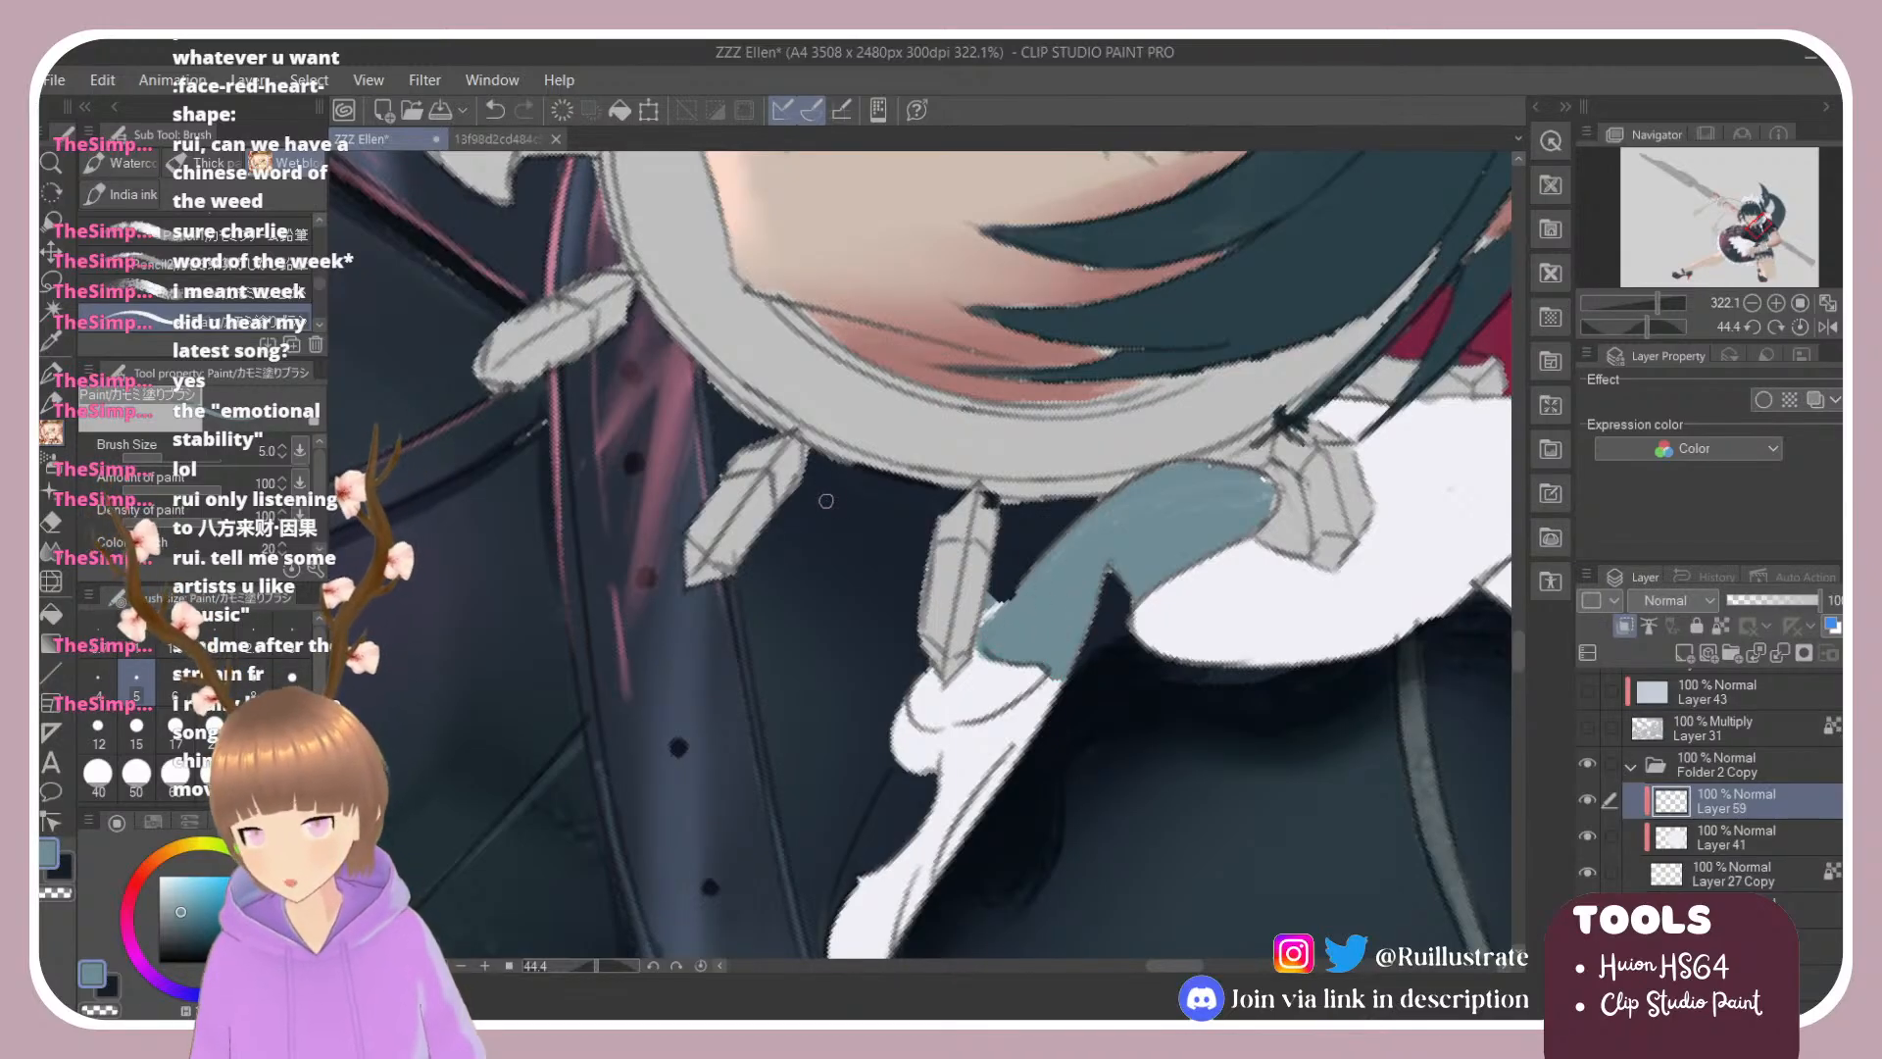
# Step: Paint the small curled frill fold below the collar spike with the same blue-grey shadow at size 5
pyautogui.moveTo(315, 284); pyautogui.dragTo(309, 296)
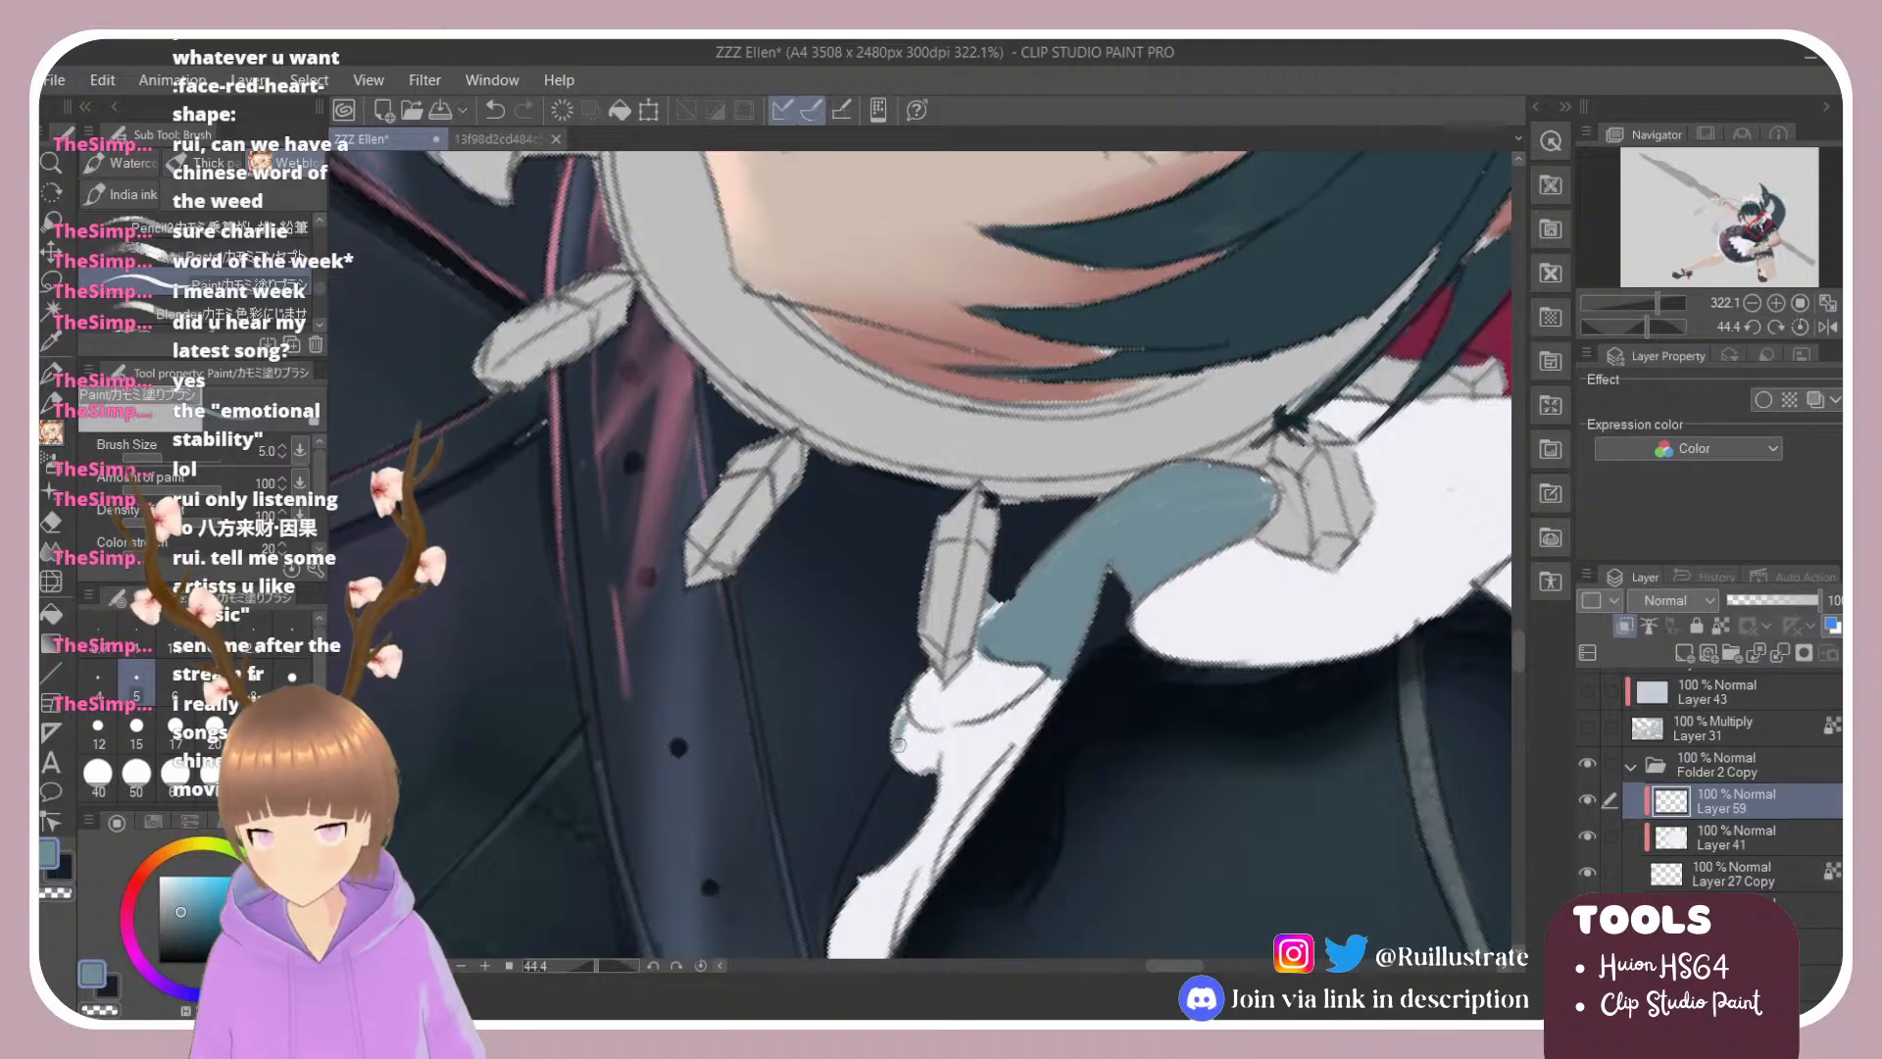
pyautogui.moveTo(893, 740)
pyautogui.mouseDown()
pyautogui.moveTo(968, 724)
pyautogui.moveTo(902, 754)
pyautogui.moveTo(918, 719)
pyautogui.moveTo(917, 767)
pyautogui.moveTo(921, 745)
pyautogui.moveTo(1020, 699)
pyautogui.moveTo(941, 718)
pyautogui.moveTo(1011, 700)
pyautogui.mouseUp()
pyautogui.press('e')
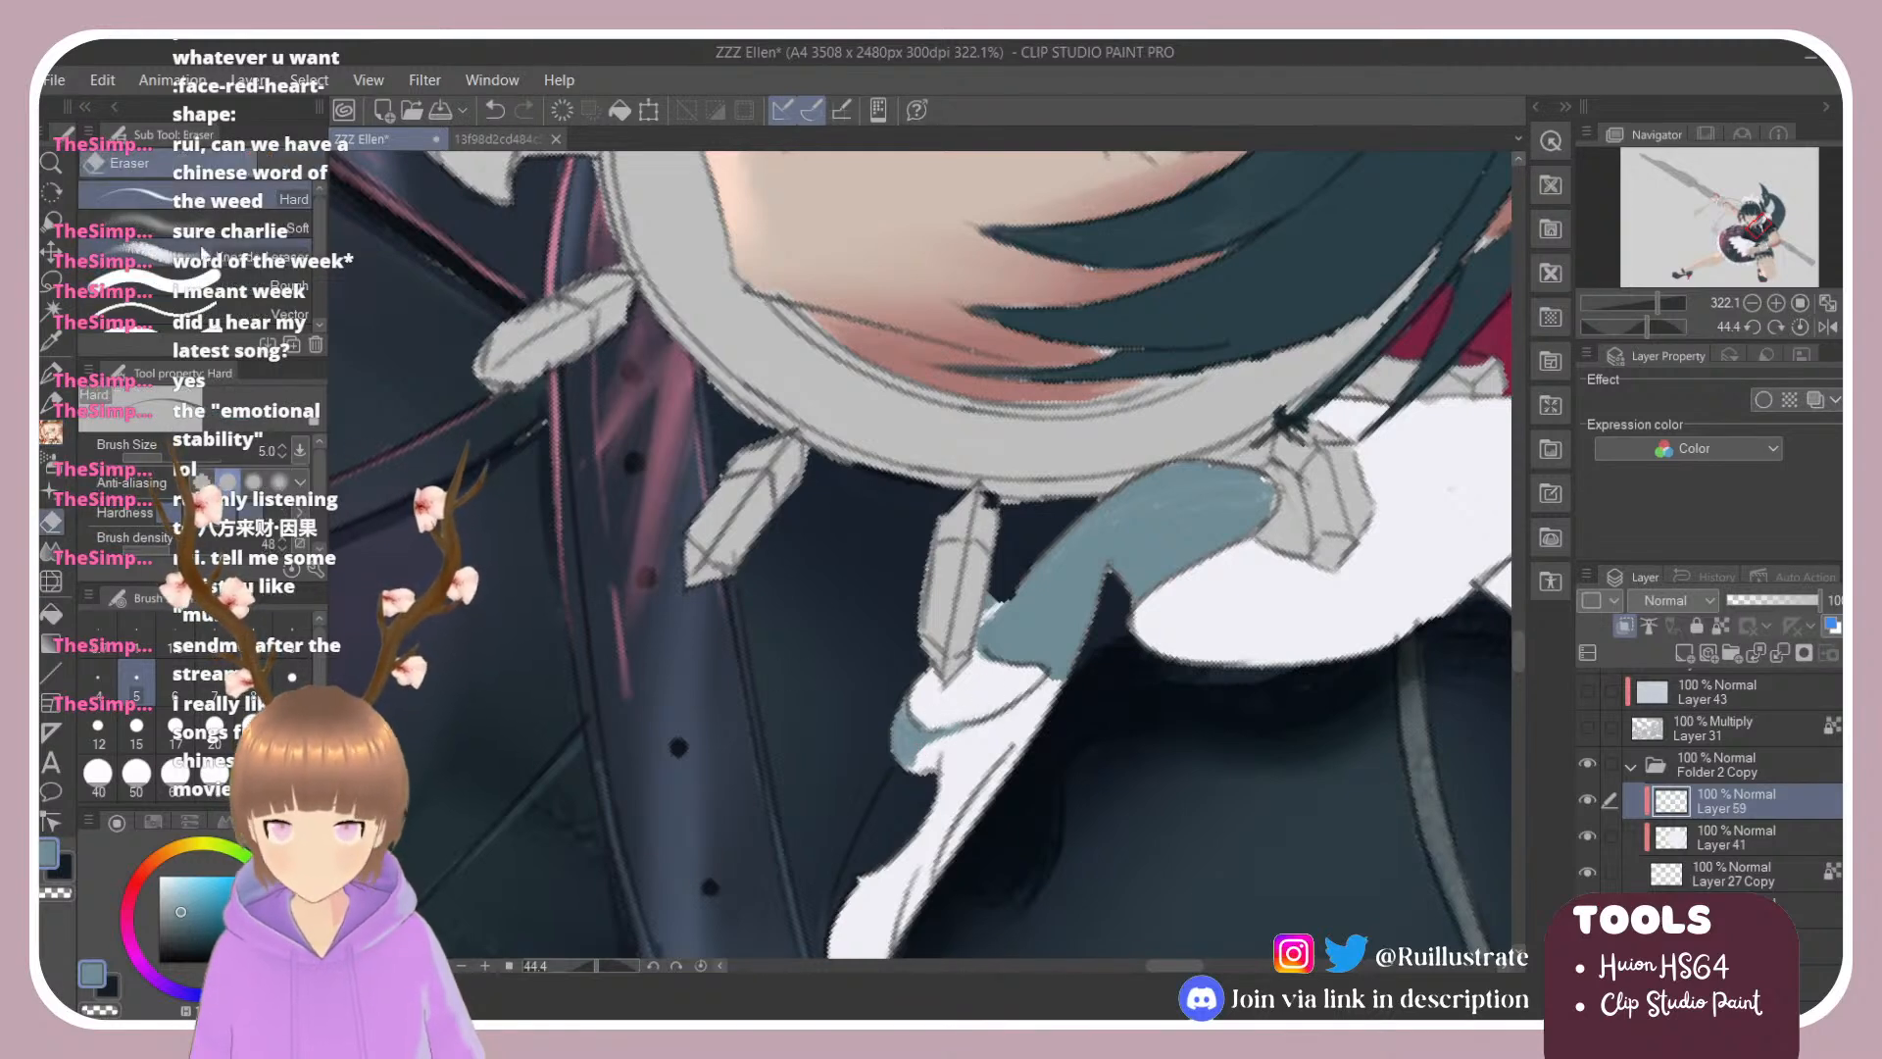
pyautogui.press('b')
pyautogui.moveTo(923, 747)
pyautogui.mouseDown()
pyautogui.moveTo(931, 764)
pyautogui.moveTo(949, 741)
pyautogui.mouseUp()
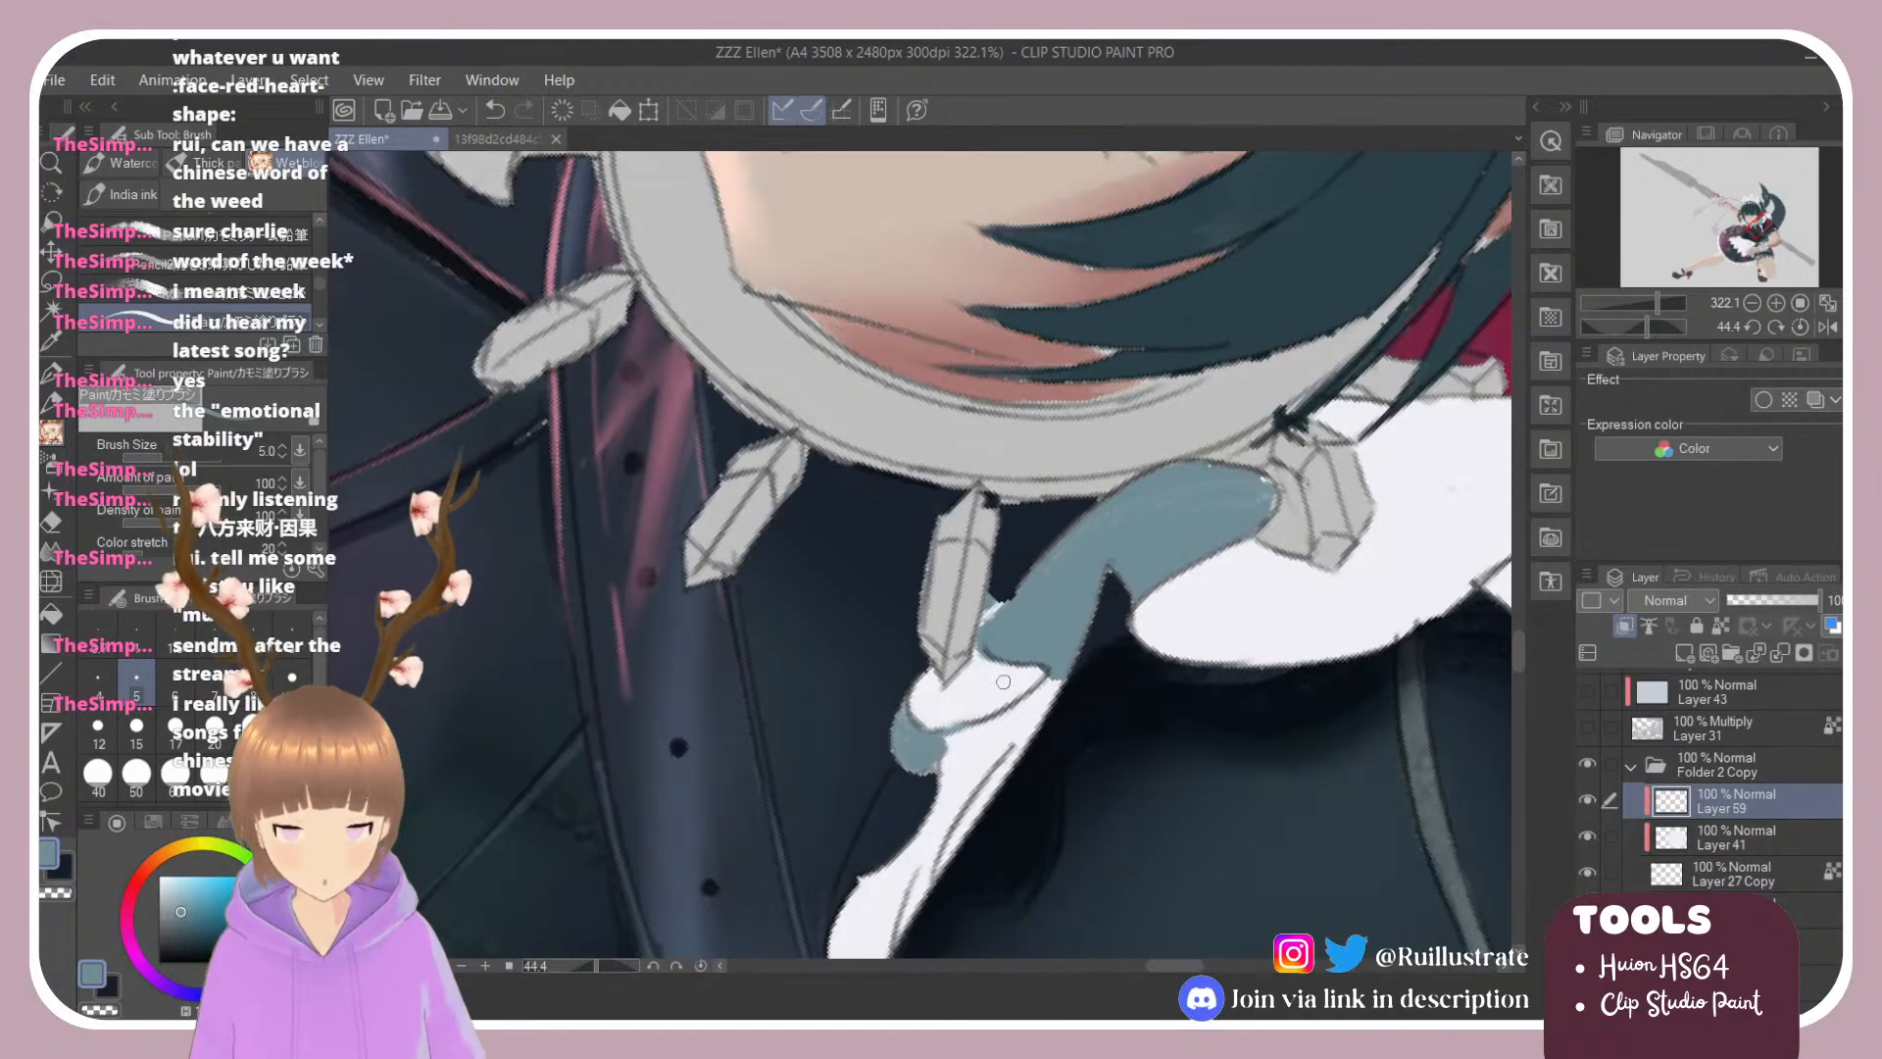
# Step: Continue the blue-grey shadow along the frill's outer edge and down over its narrow lower tip
pyautogui.scroll(-8, 1083, 358)
pyautogui.scroll(6, 1125, 408)
pyautogui.press('r')
pyautogui.moveTo(1126, 408); pyautogui.dragTo(951, 304)
pyautogui.press('b')
pyautogui.moveTo(978, 588)
pyautogui.mouseDown()
pyautogui.moveTo(1000, 490)
pyautogui.moveTo(995, 588)
pyautogui.moveTo(1010, 578)
pyautogui.moveTo(988, 590)
pyautogui.moveTo(1004, 461)
pyautogui.moveTo(1051, 767)
pyautogui.moveTo(1045, 706)
pyautogui.mouseUp()
pyautogui.moveTo(1007, 536)
pyautogui.mouseDown()
pyautogui.moveTo(1045, 639)
pyautogui.moveTo(1018, 506)
pyautogui.moveTo(1068, 761)
pyautogui.mouseUp()
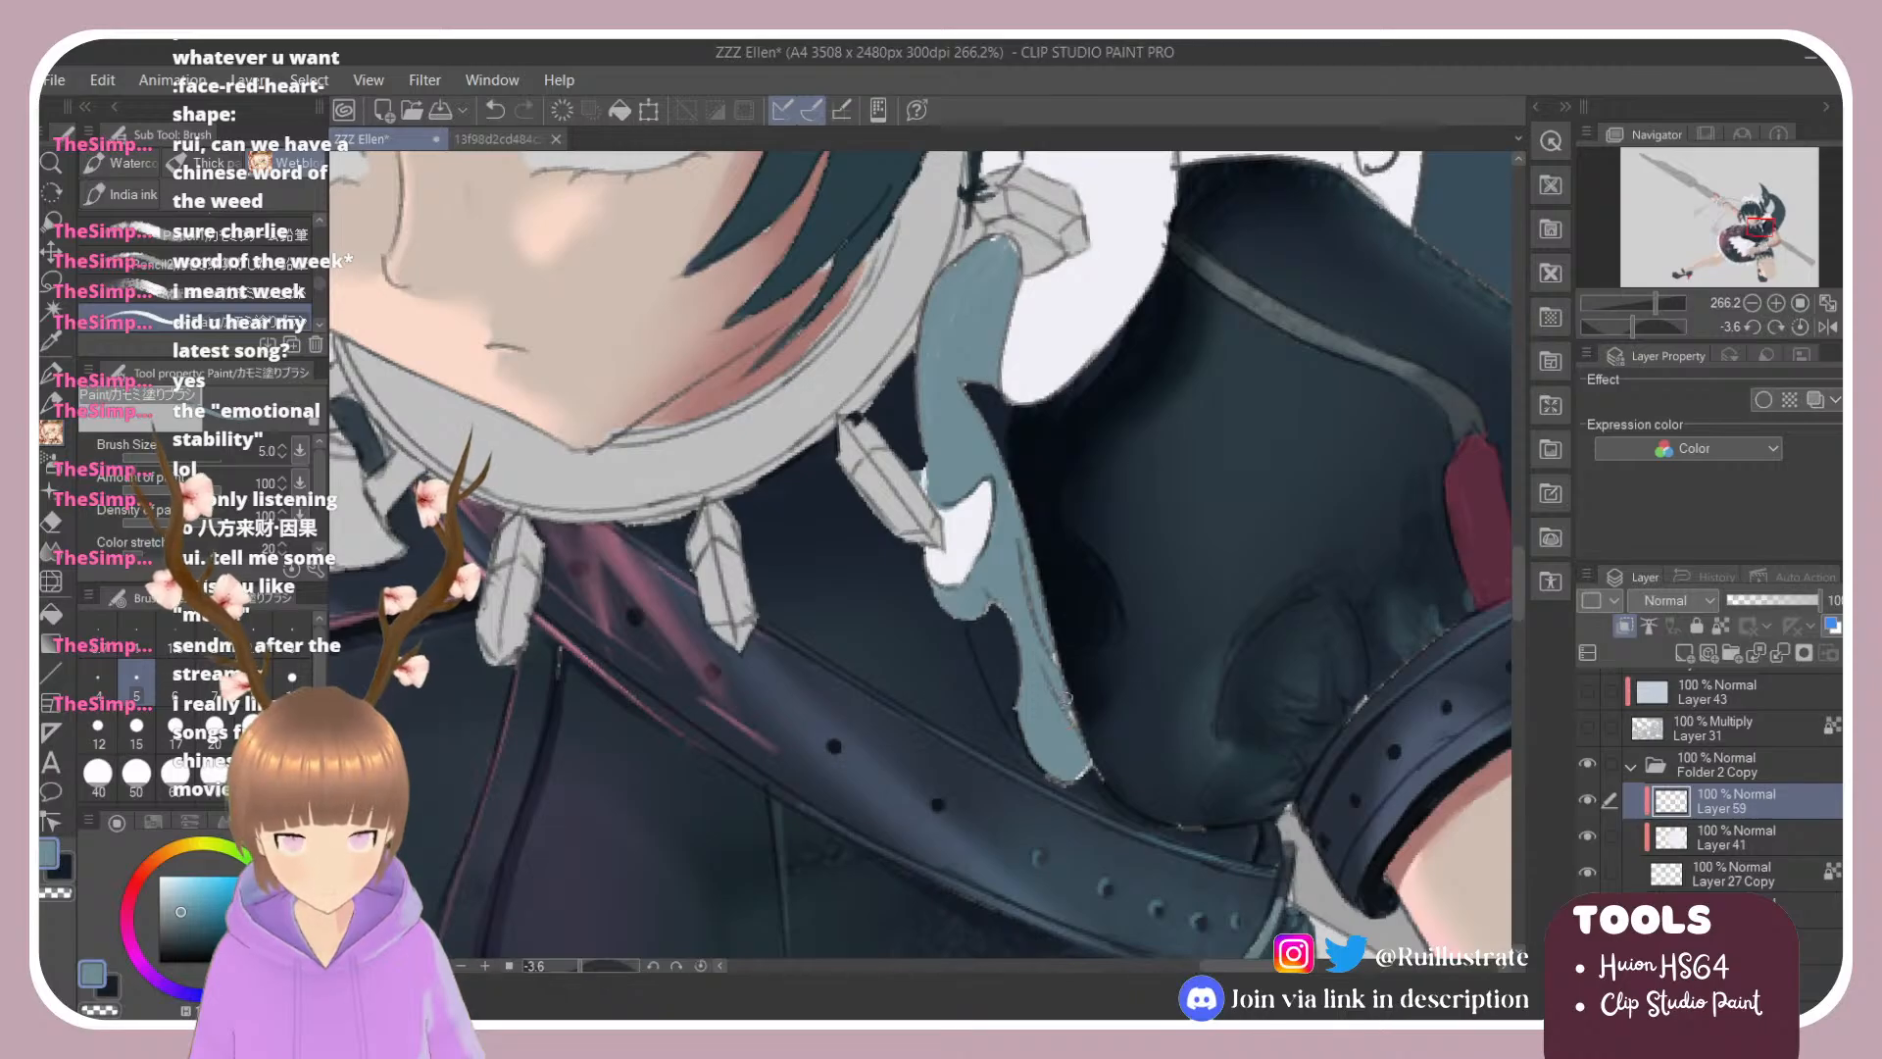
# Step: Paint a dark reddish-mauve shadow along the frill's sleeve-side edge and up into the notch of the upper fold
pyautogui.click(171, 923)
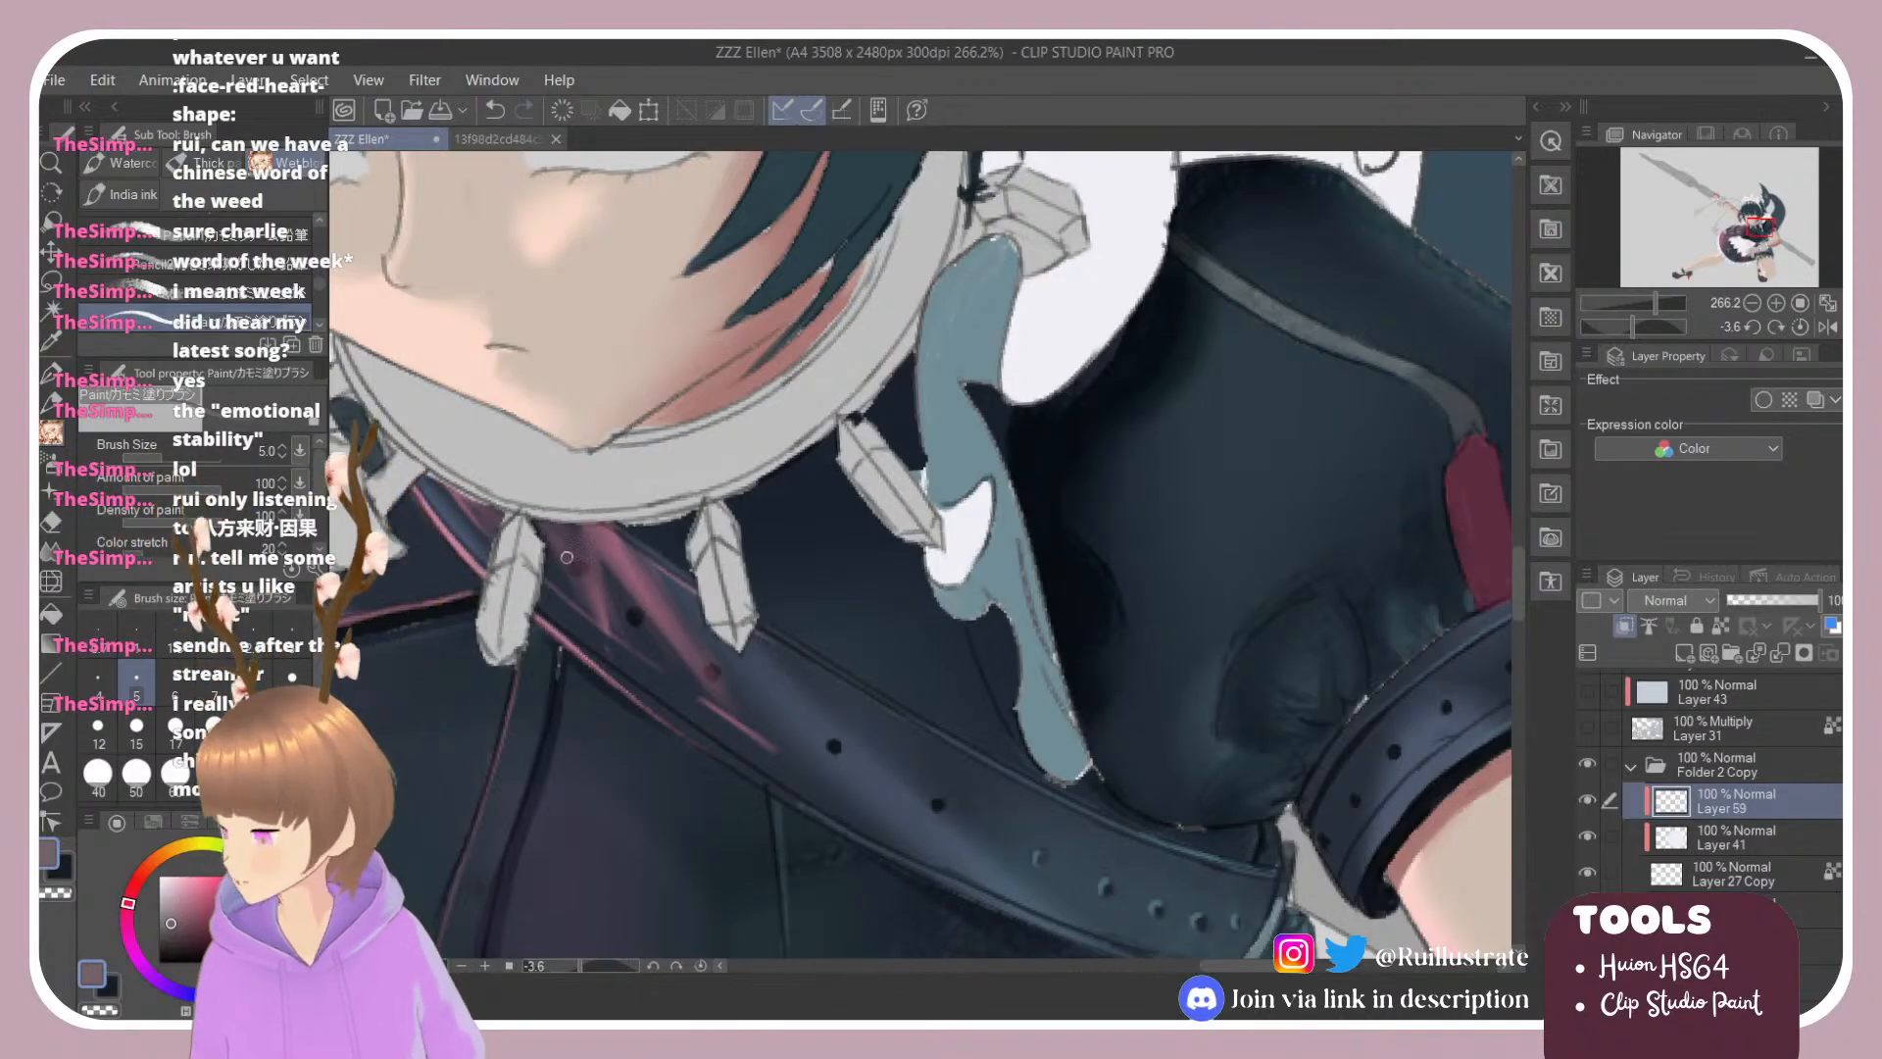
pyautogui.moveTo(1027, 541); pyautogui.dragTo(1048, 640)
pyautogui.moveTo(1021, 503); pyautogui.dragTo(1045, 590)
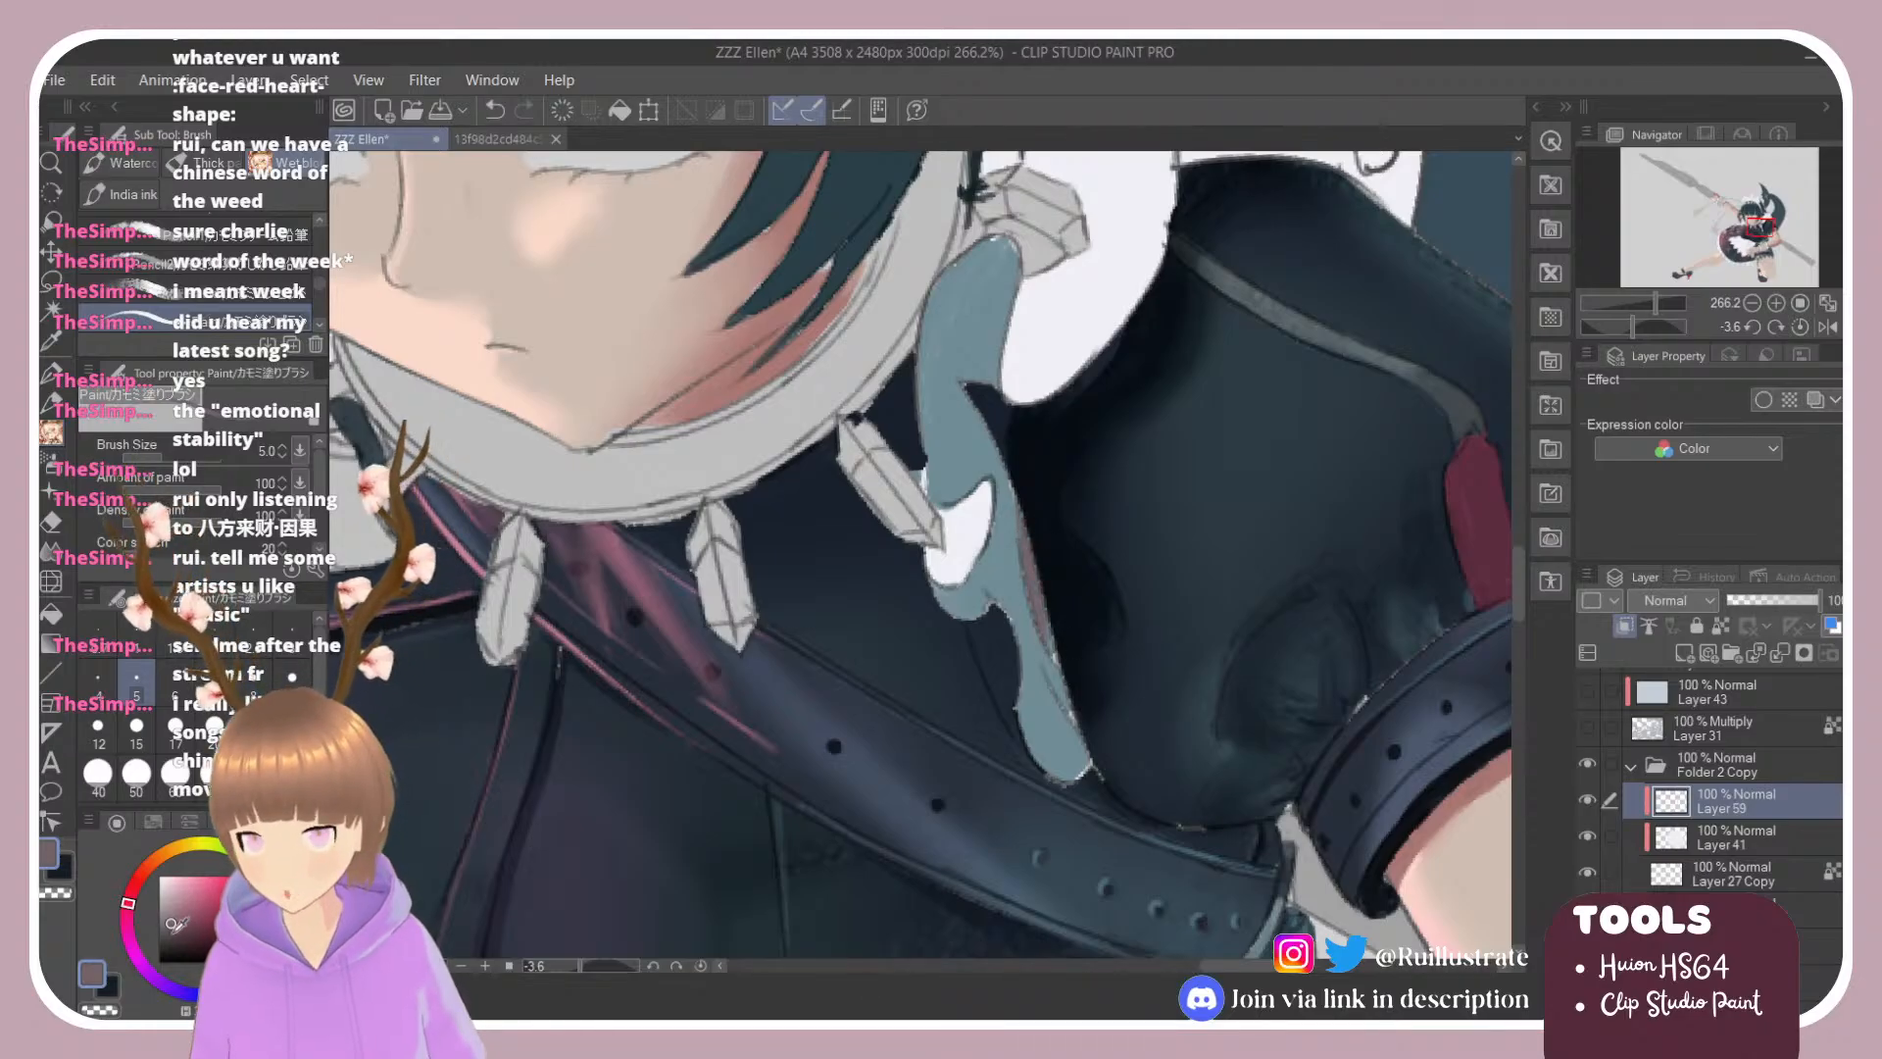
pyautogui.moveTo(1007, 479); pyautogui.dragTo(1047, 645)
pyautogui.moveTo(1013, 493); pyautogui.dragTo(960, 383)
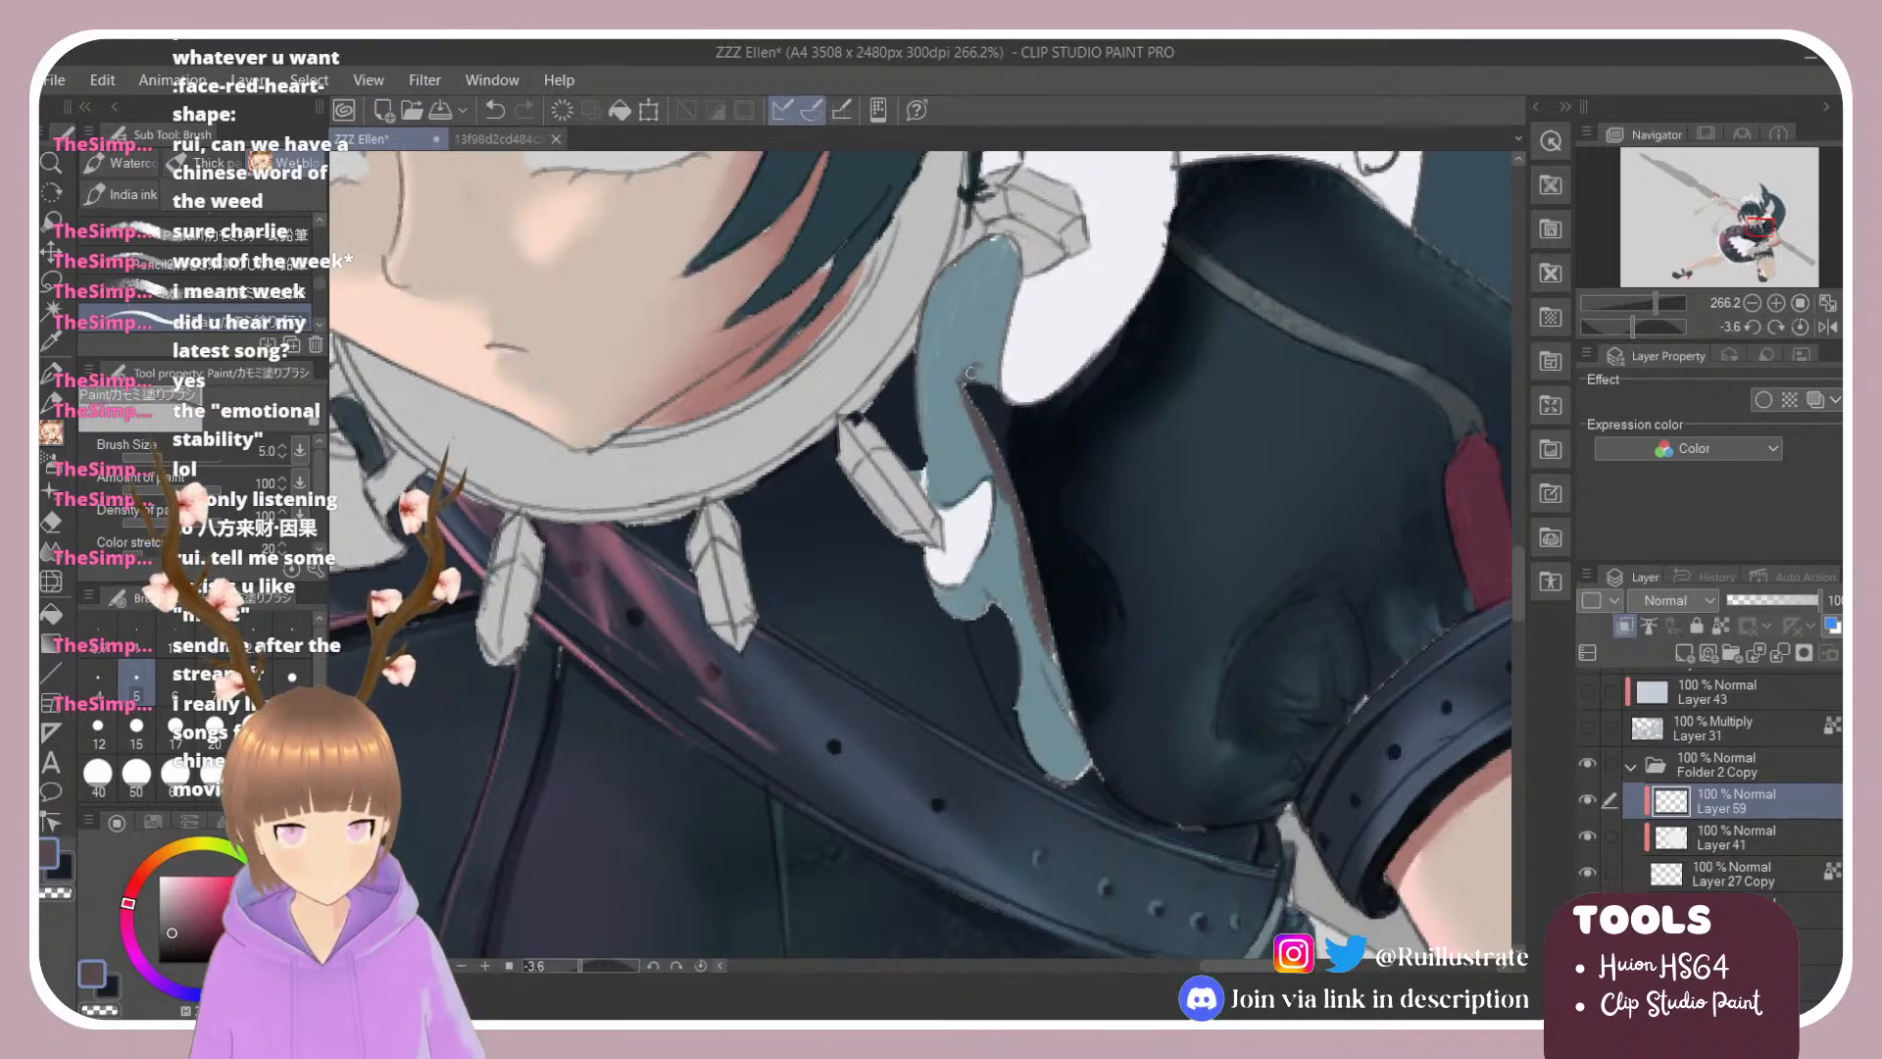
pyautogui.moveTo(956, 355)
pyautogui.mouseDown()
pyautogui.moveTo(988, 469)
pyautogui.moveTo(978, 400)
pyautogui.mouseUp()
pyautogui.moveTo(1001, 490); pyautogui.dragTo(1057, 694)
pyautogui.moveTo(1041, 616); pyautogui.dragTo(1069, 710)
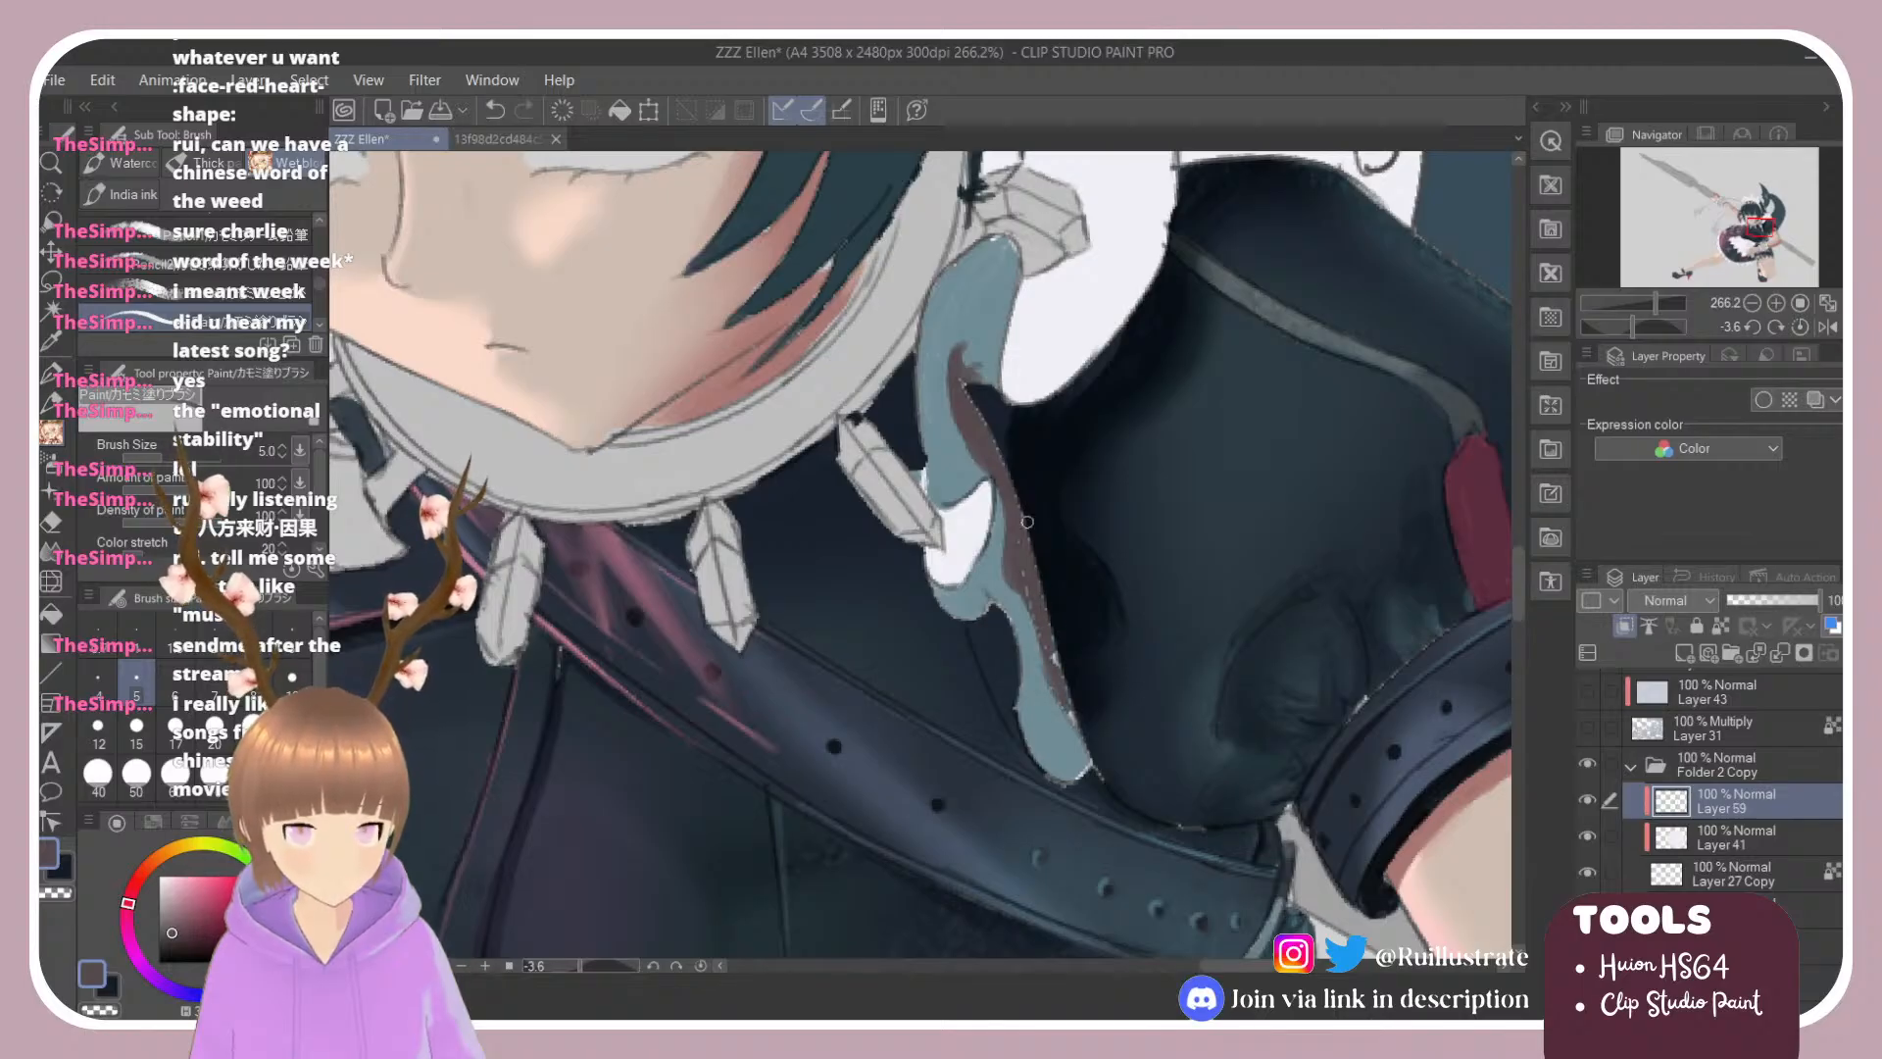
pyautogui.moveTo(964, 343)
pyautogui.mouseDown()
pyautogui.moveTo(988, 397)
pyautogui.moveTo(963, 363)
pyautogui.mouseUp()
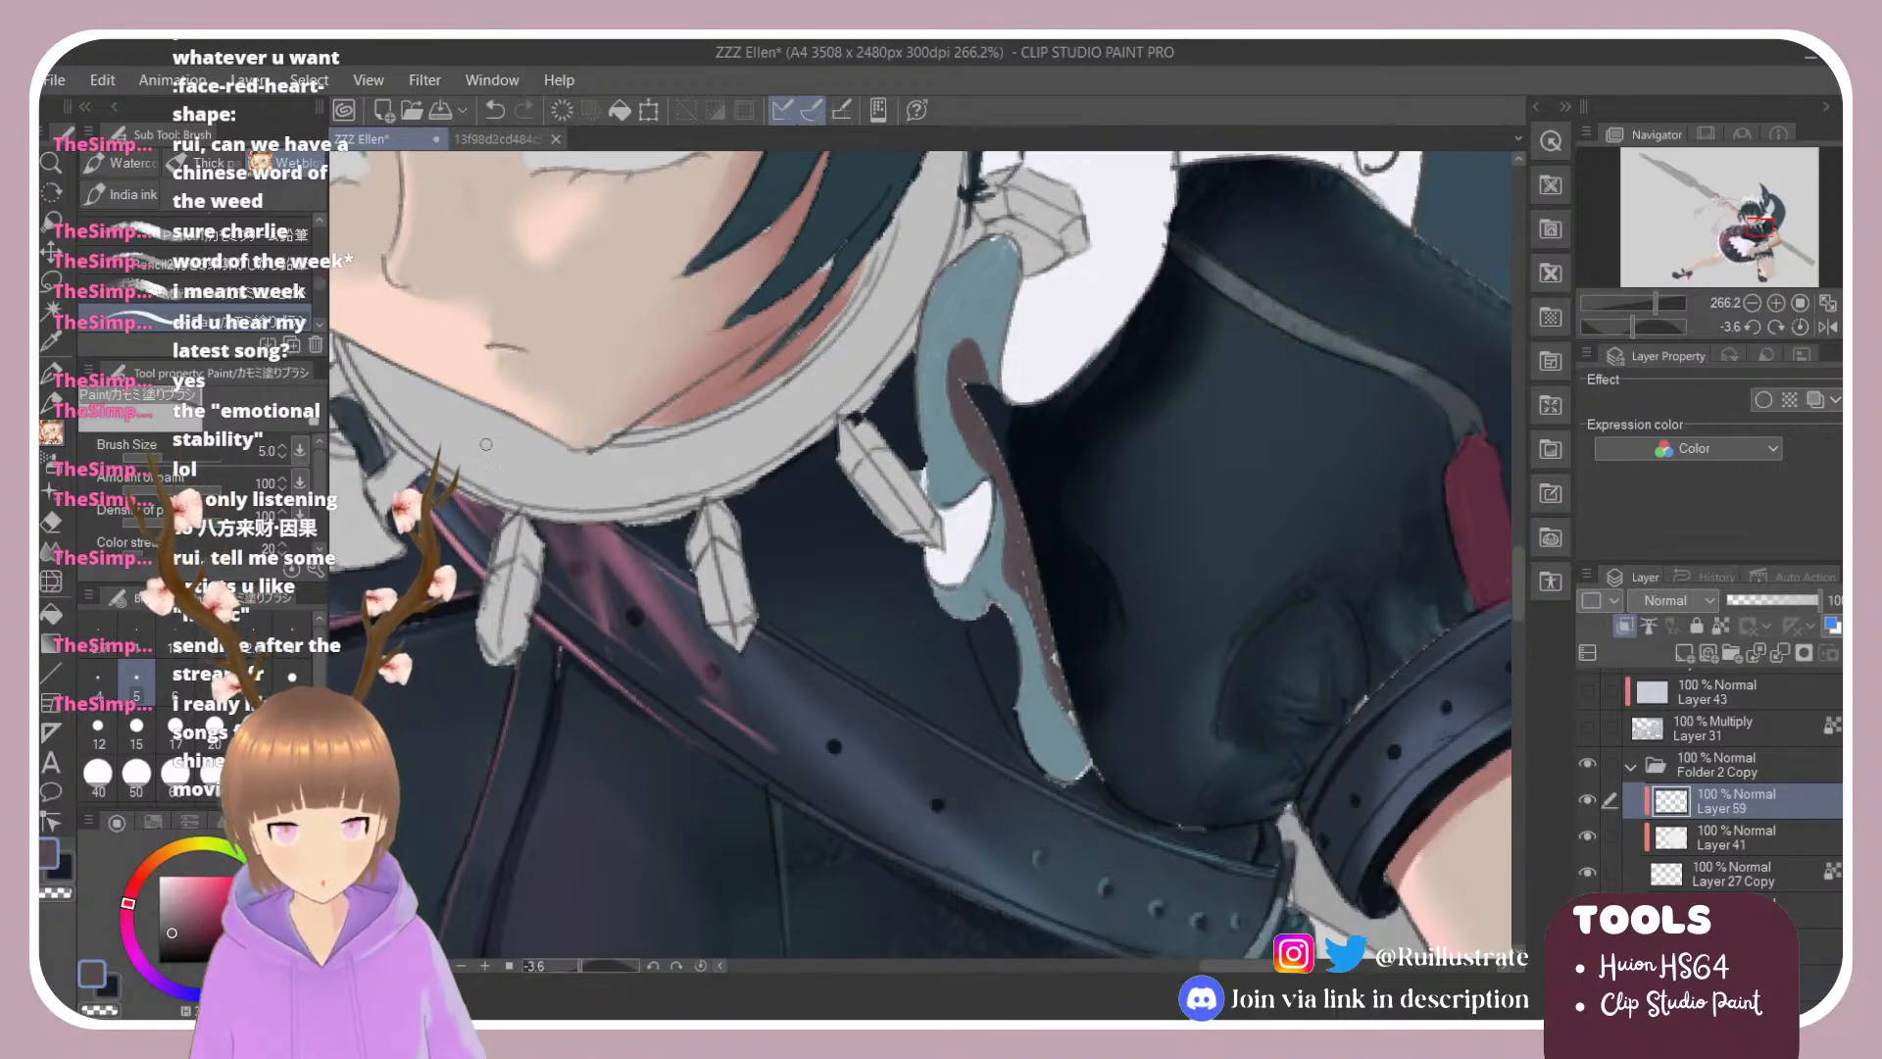
# Step: Soften the reddish-mauve shadow into the blue-grey of the upper frill fold with the Blender brush at size 10
pyautogui.moveTo(319, 283); pyautogui.dragTo(319, 293)
pyautogui.click(278, 281)
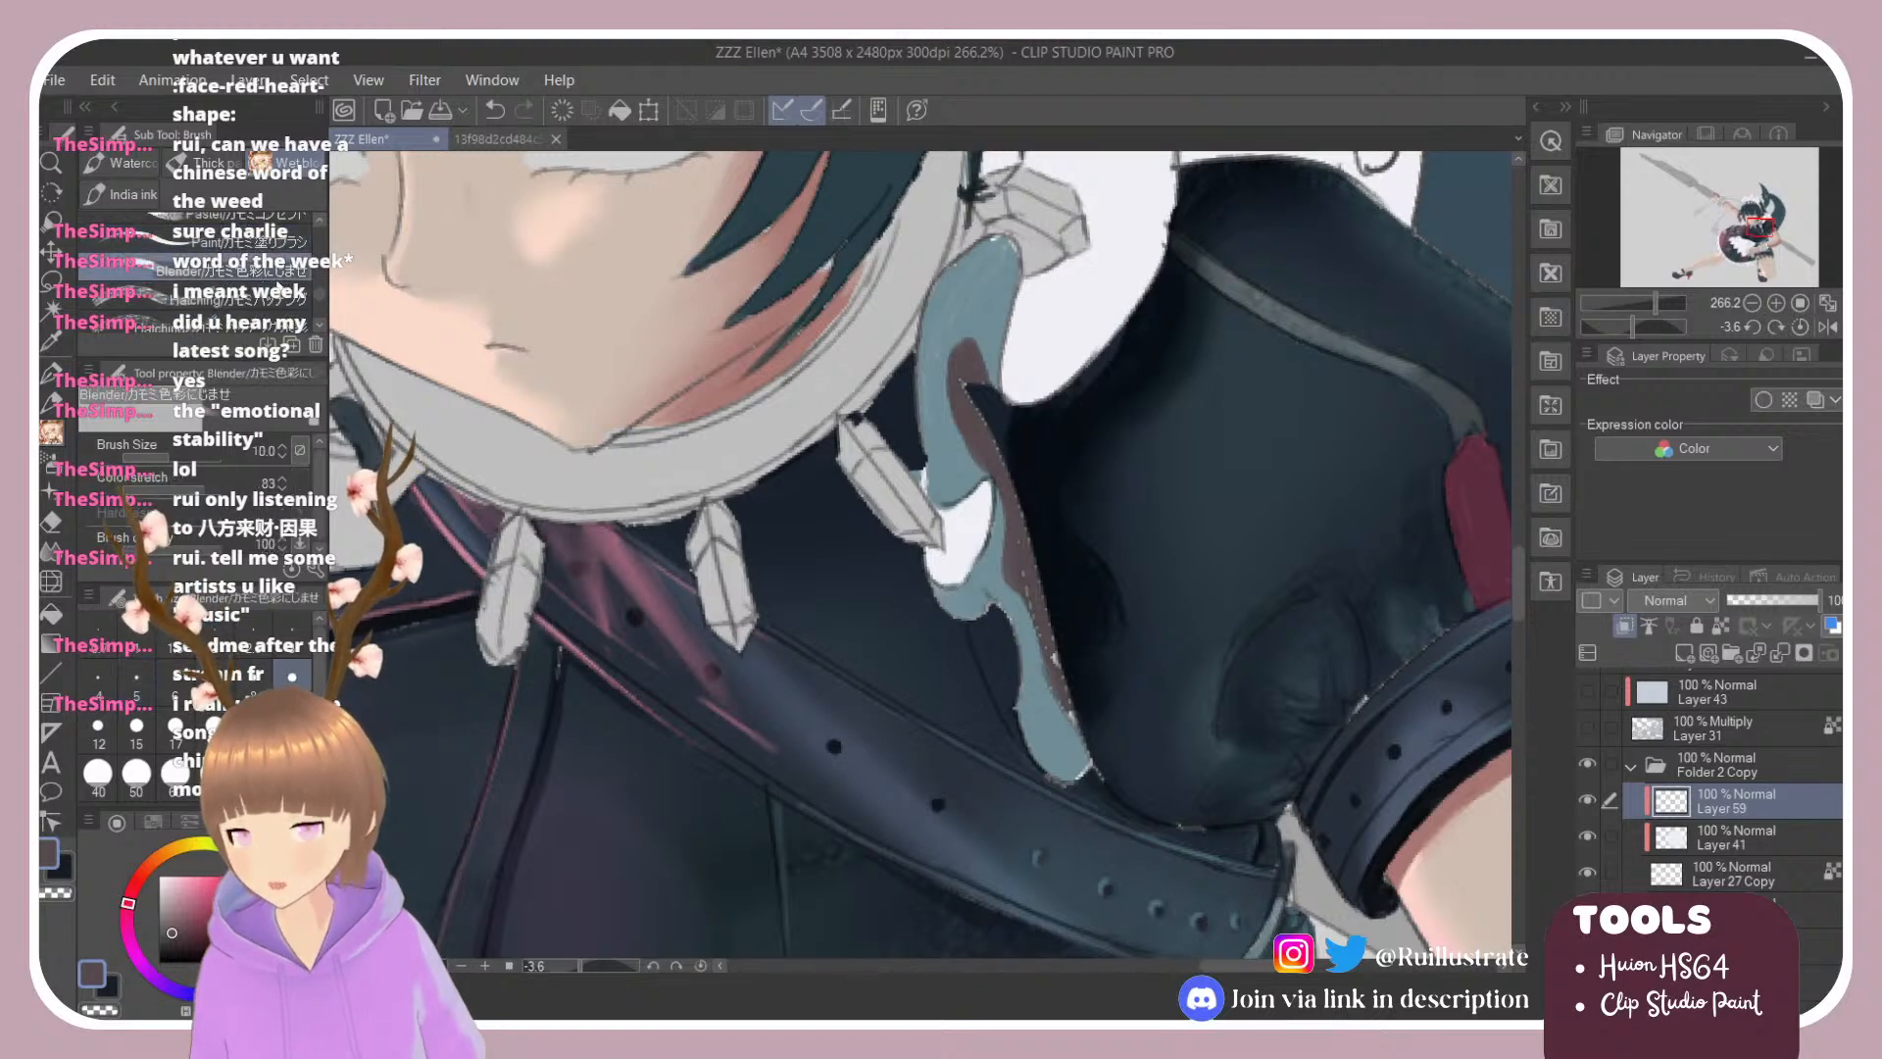
pyautogui.moveTo(979, 339)
pyautogui.mouseDown()
pyautogui.moveTo(979, 366)
pyautogui.moveTo(996, 318)
pyautogui.moveTo(983, 333)
pyautogui.moveTo(1009, 328)
pyautogui.moveTo(976, 370)
pyautogui.moveTo(994, 335)
pyautogui.mouseUp()
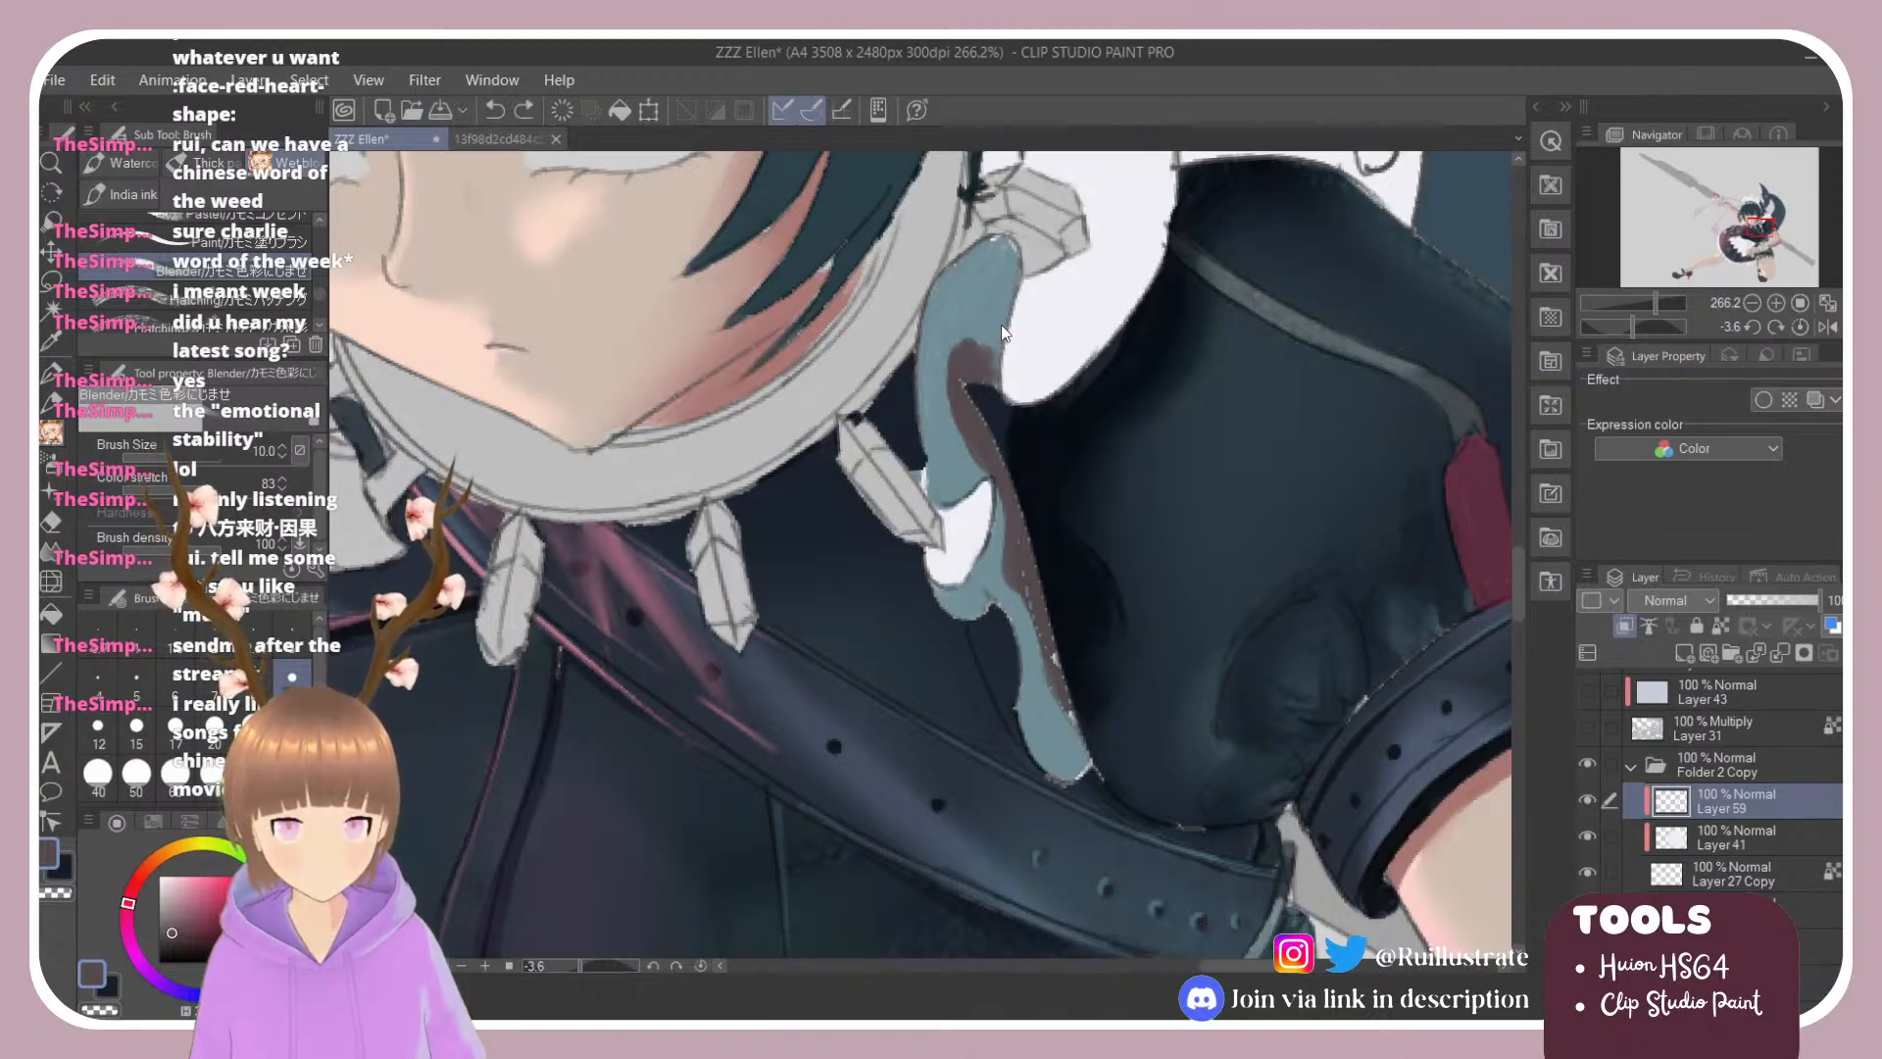
pyautogui.moveTo(988, 355)
pyautogui.mouseDown()
pyautogui.moveTo(975, 317)
pyautogui.moveTo(962, 372)
pyautogui.moveTo(953, 305)
pyautogui.moveTo(962, 429)
pyautogui.moveTo(923, 371)
pyautogui.moveTo(964, 454)
pyautogui.moveTo(953, 378)
pyautogui.moveTo(984, 471)
pyautogui.moveTo(950, 389)
pyautogui.moveTo(984, 309)
pyautogui.moveTo(988, 370)
pyautogui.moveTo(996, 298)
pyautogui.moveTo(993, 373)
pyautogui.moveTo(1005, 309)
pyautogui.mouseUp()
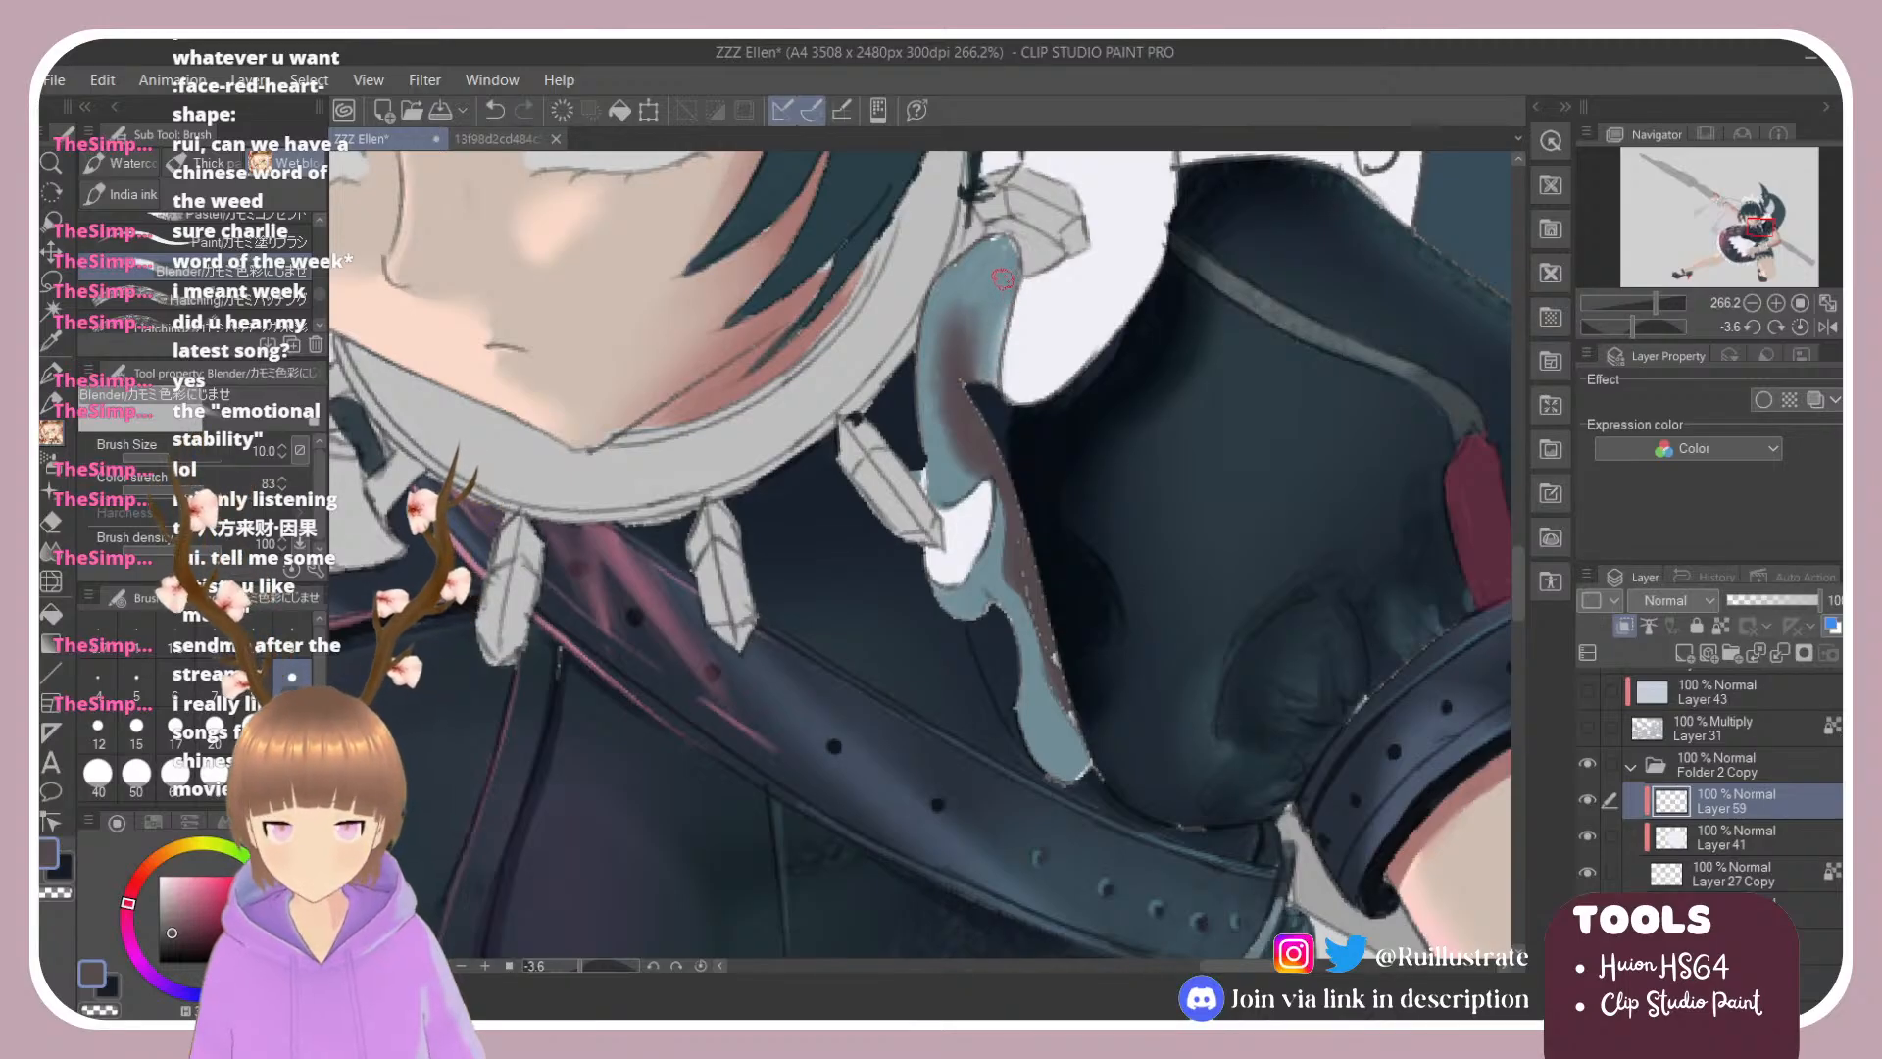
# Step: Smooth the reddish-mauve shadow below the notch into the blue-grey of the hanging frill with the Blender brush at size 10
pyautogui.keyDown('alt'); pyautogui.click(992, 250); pyautogui.keyUp('alt')
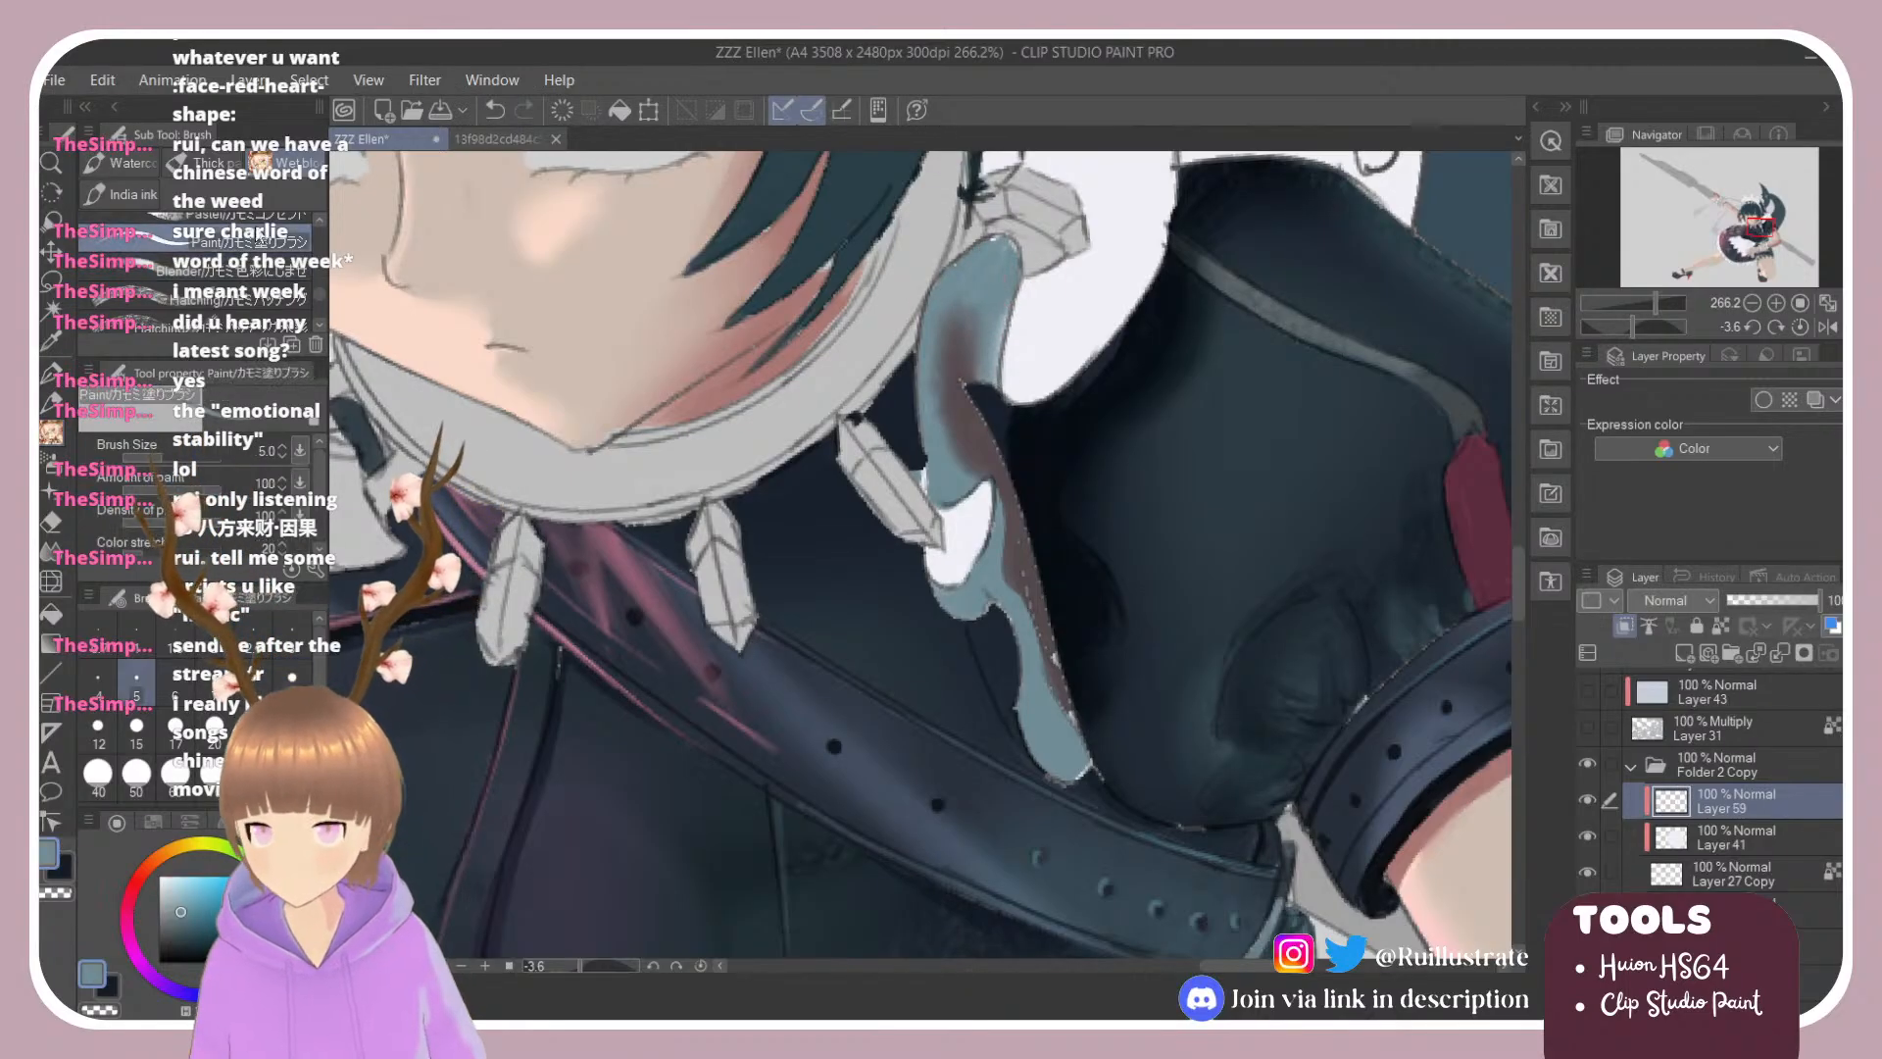
pyautogui.press('e')
pyautogui.press('b')
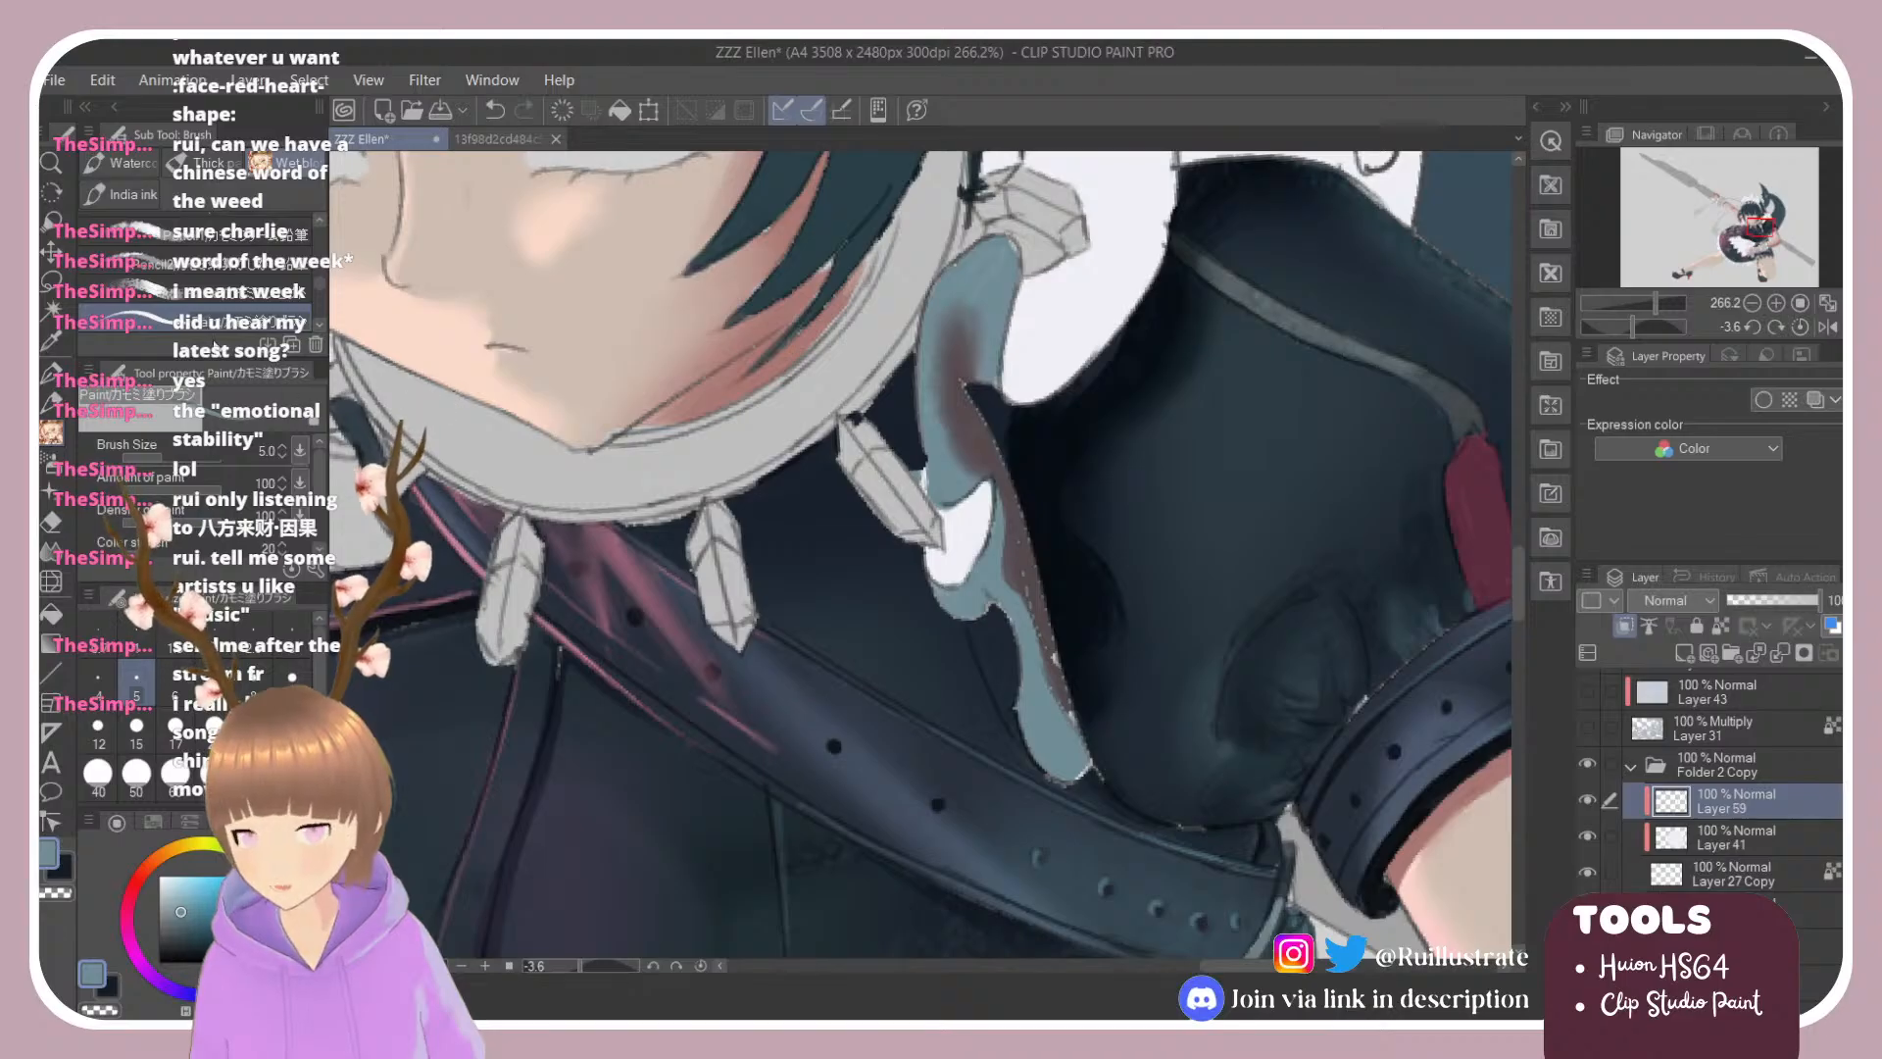
pyautogui.click(216, 343)
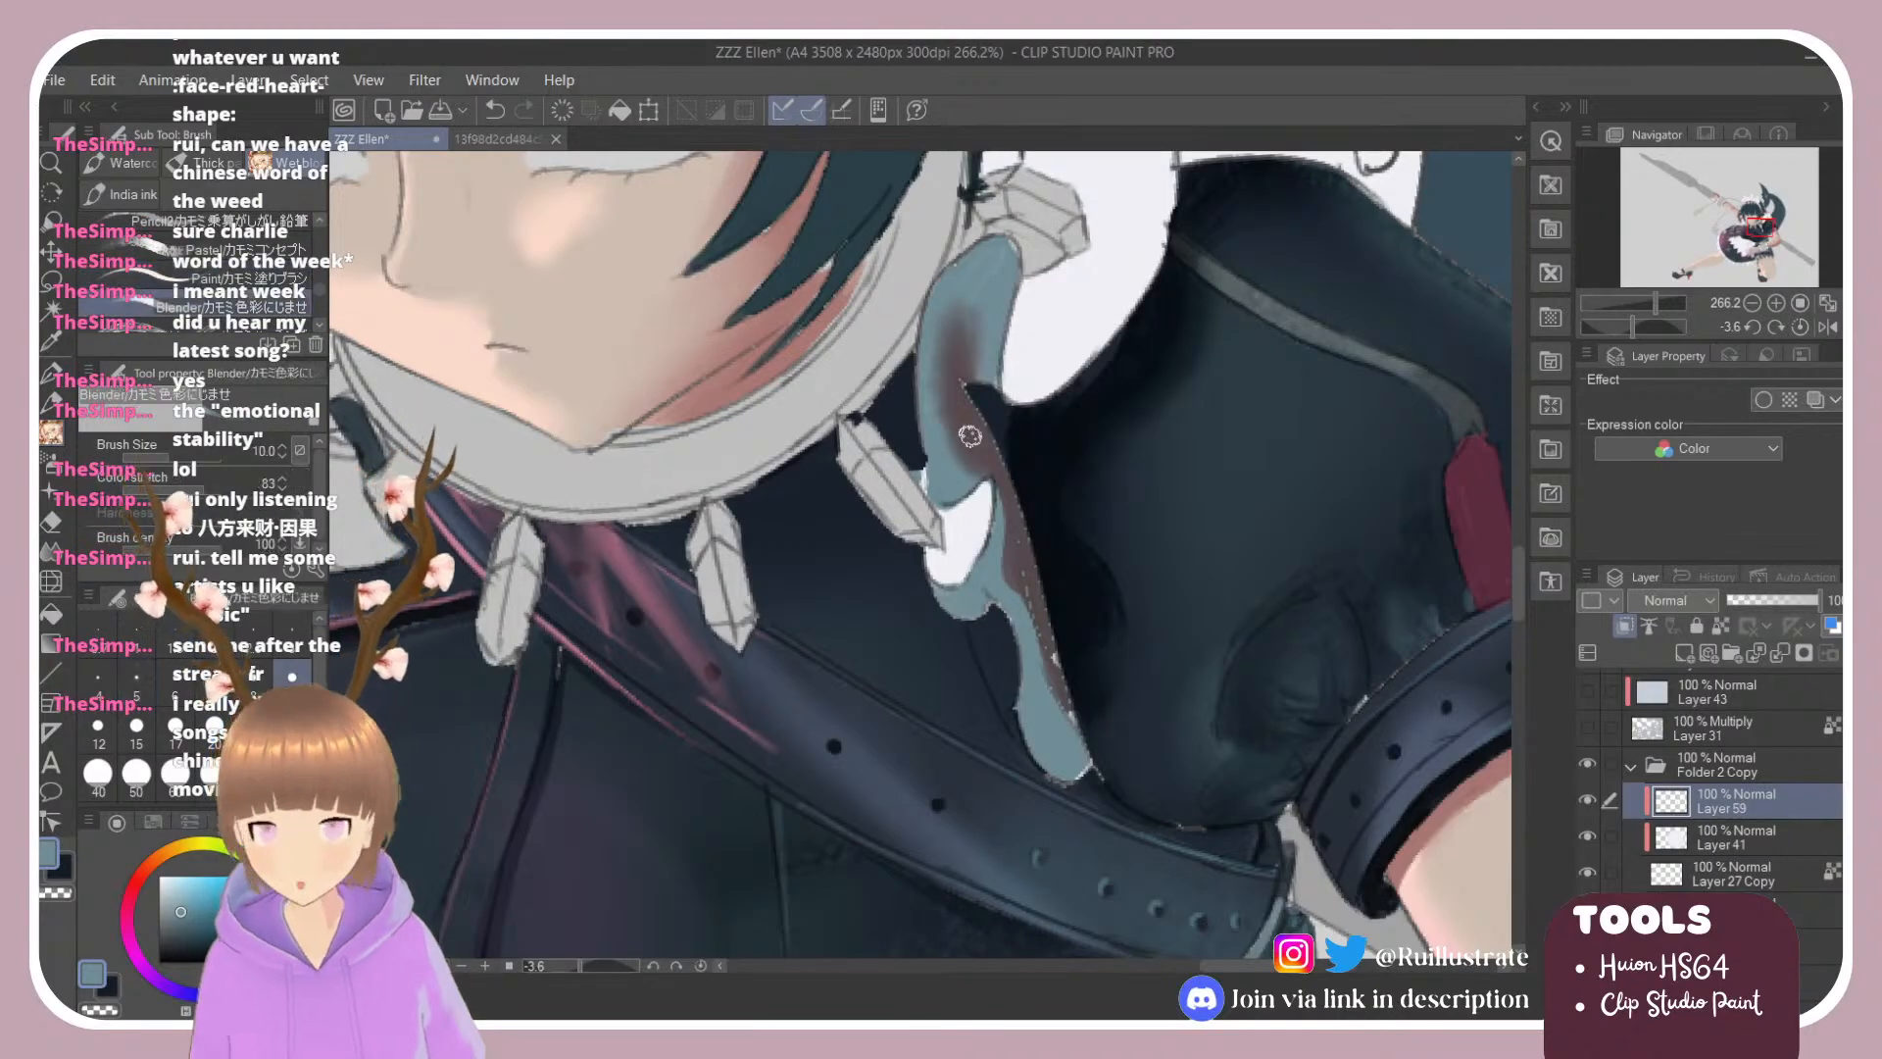
pyautogui.moveTo(970, 436)
pyautogui.mouseDown()
pyautogui.moveTo(989, 480)
pyautogui.moveTo(1003, 529)
pyautogui.moveTo(1002, 510)
pyautogui.moveTo(996, 579)
pyautogui.moveTo(1002, 535)
pyautogui.moveTo(967, 592)
pyautogui.moveTo(1004, 516)
pyautogui.moveTo(999, 581)
pyautogui.moveTo(1026, 627)
pyautogui.moveTo(993, 576)
pyautogui.moveTo(1039, 656)
pyautogui.moveTo(1013, 563)
pyautogui.moveTo(1065, 729)
pyautogui.moveTo(1000, 493)
pyautogui.moveTo(1016, 614)
pyautogui.moveTo(1000, 504)
pyautogui.moveTo(999, 564)
pyautogui.moveTo(958, 434)
pyautogui.mouseUp()
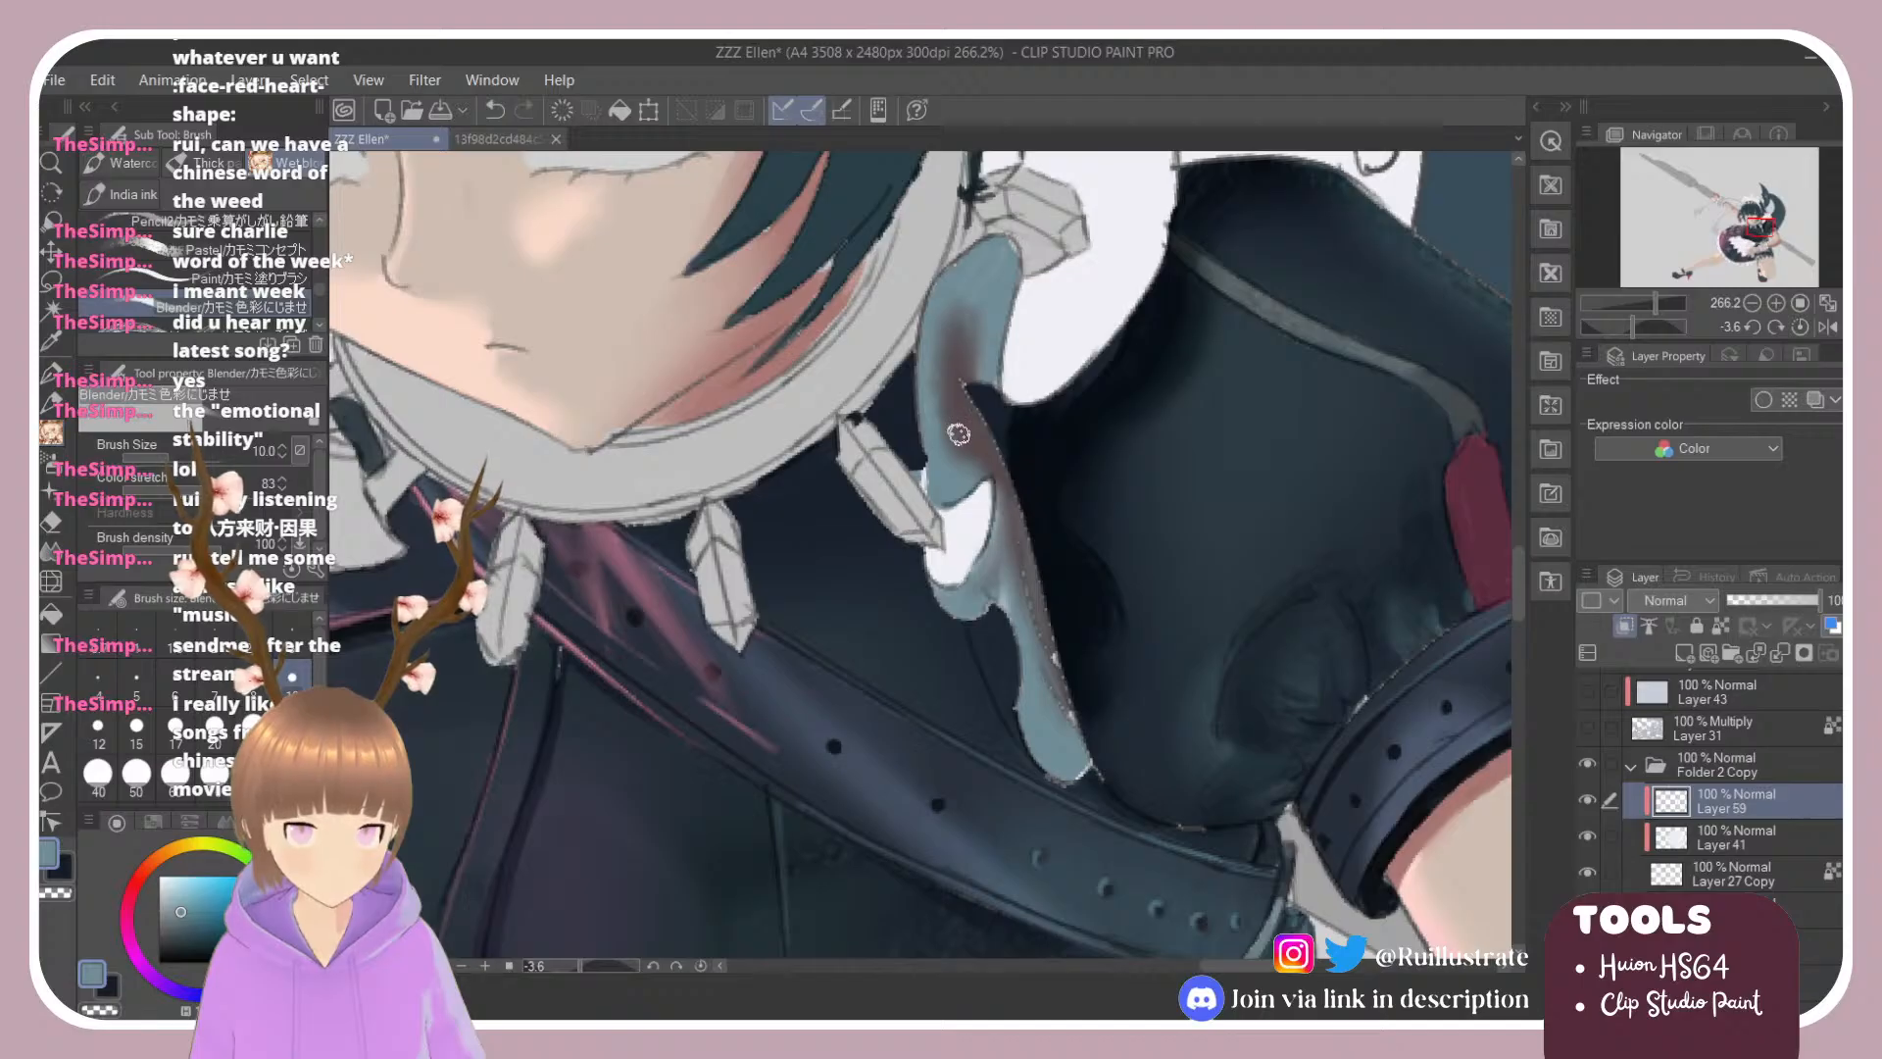
# Step: Try lower opacities on Layer 59 to lighten the frill shading, settling on 84%
pyautogui.click(1779, 600)
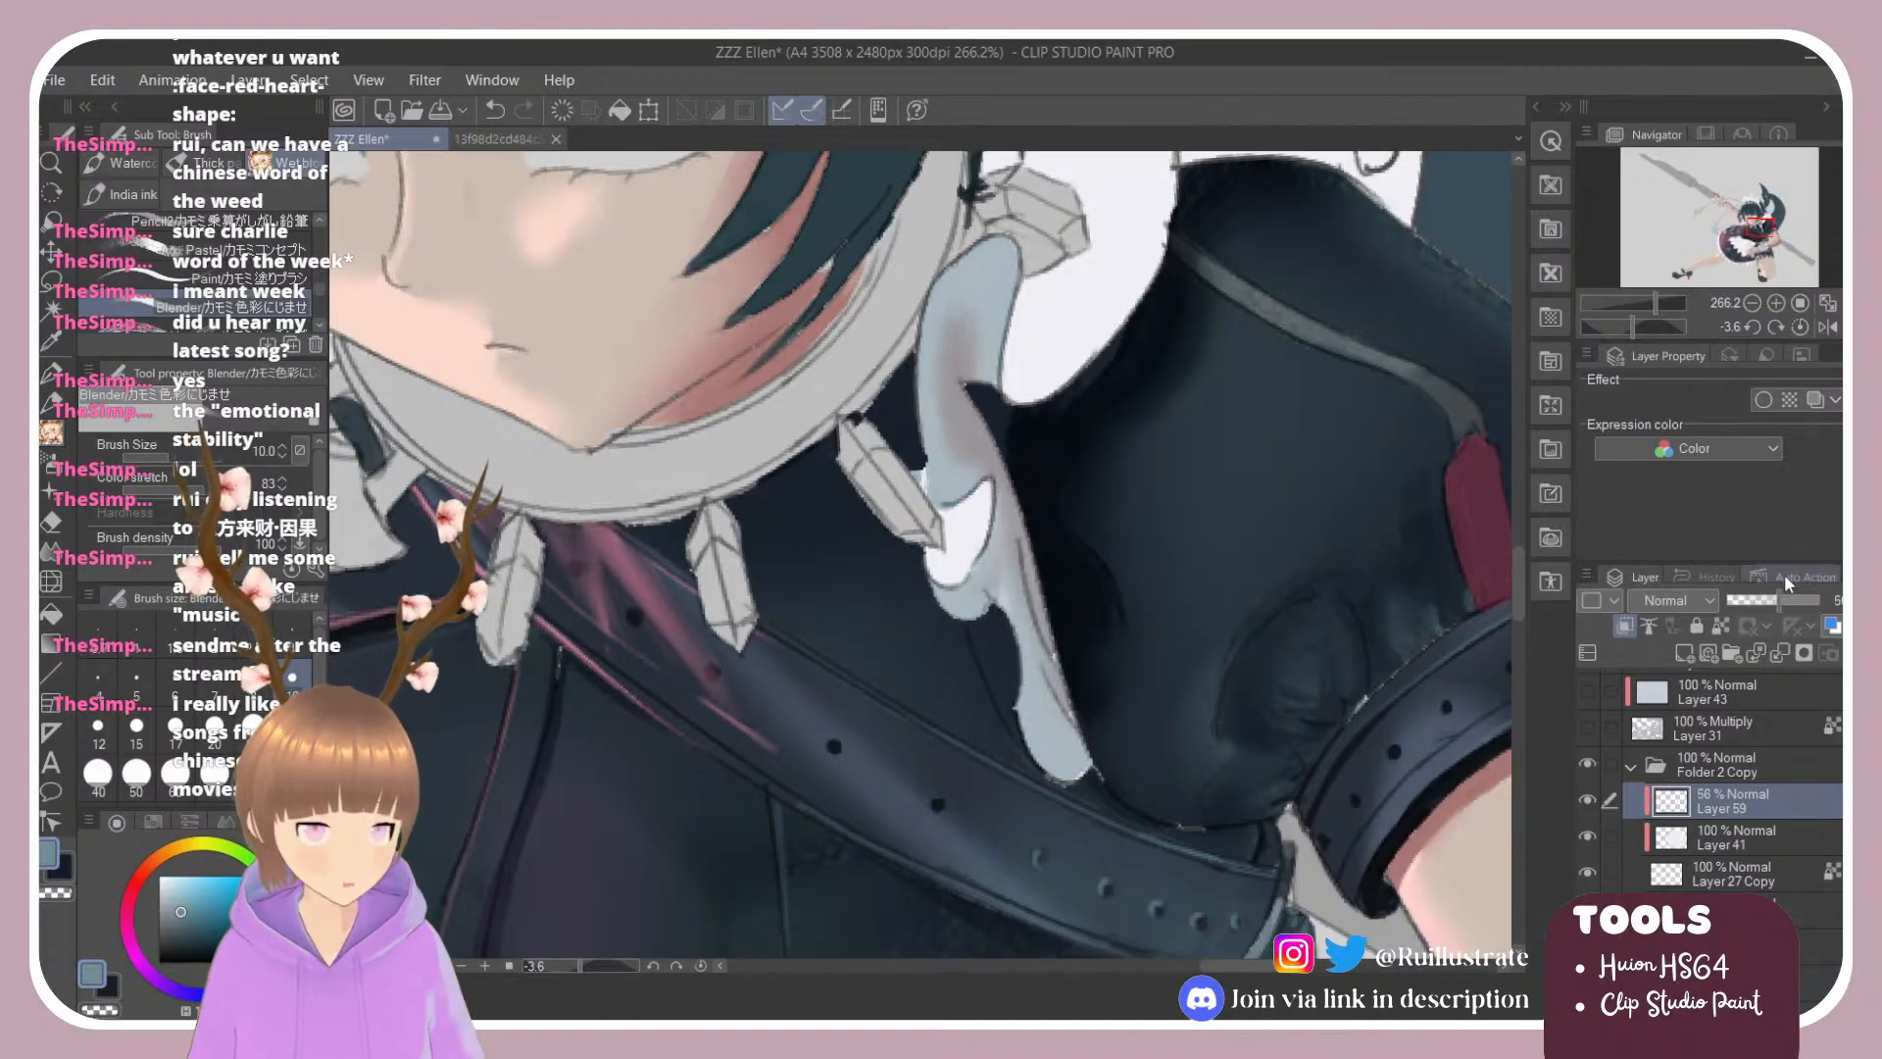
pyautogui.click(1772, 601)
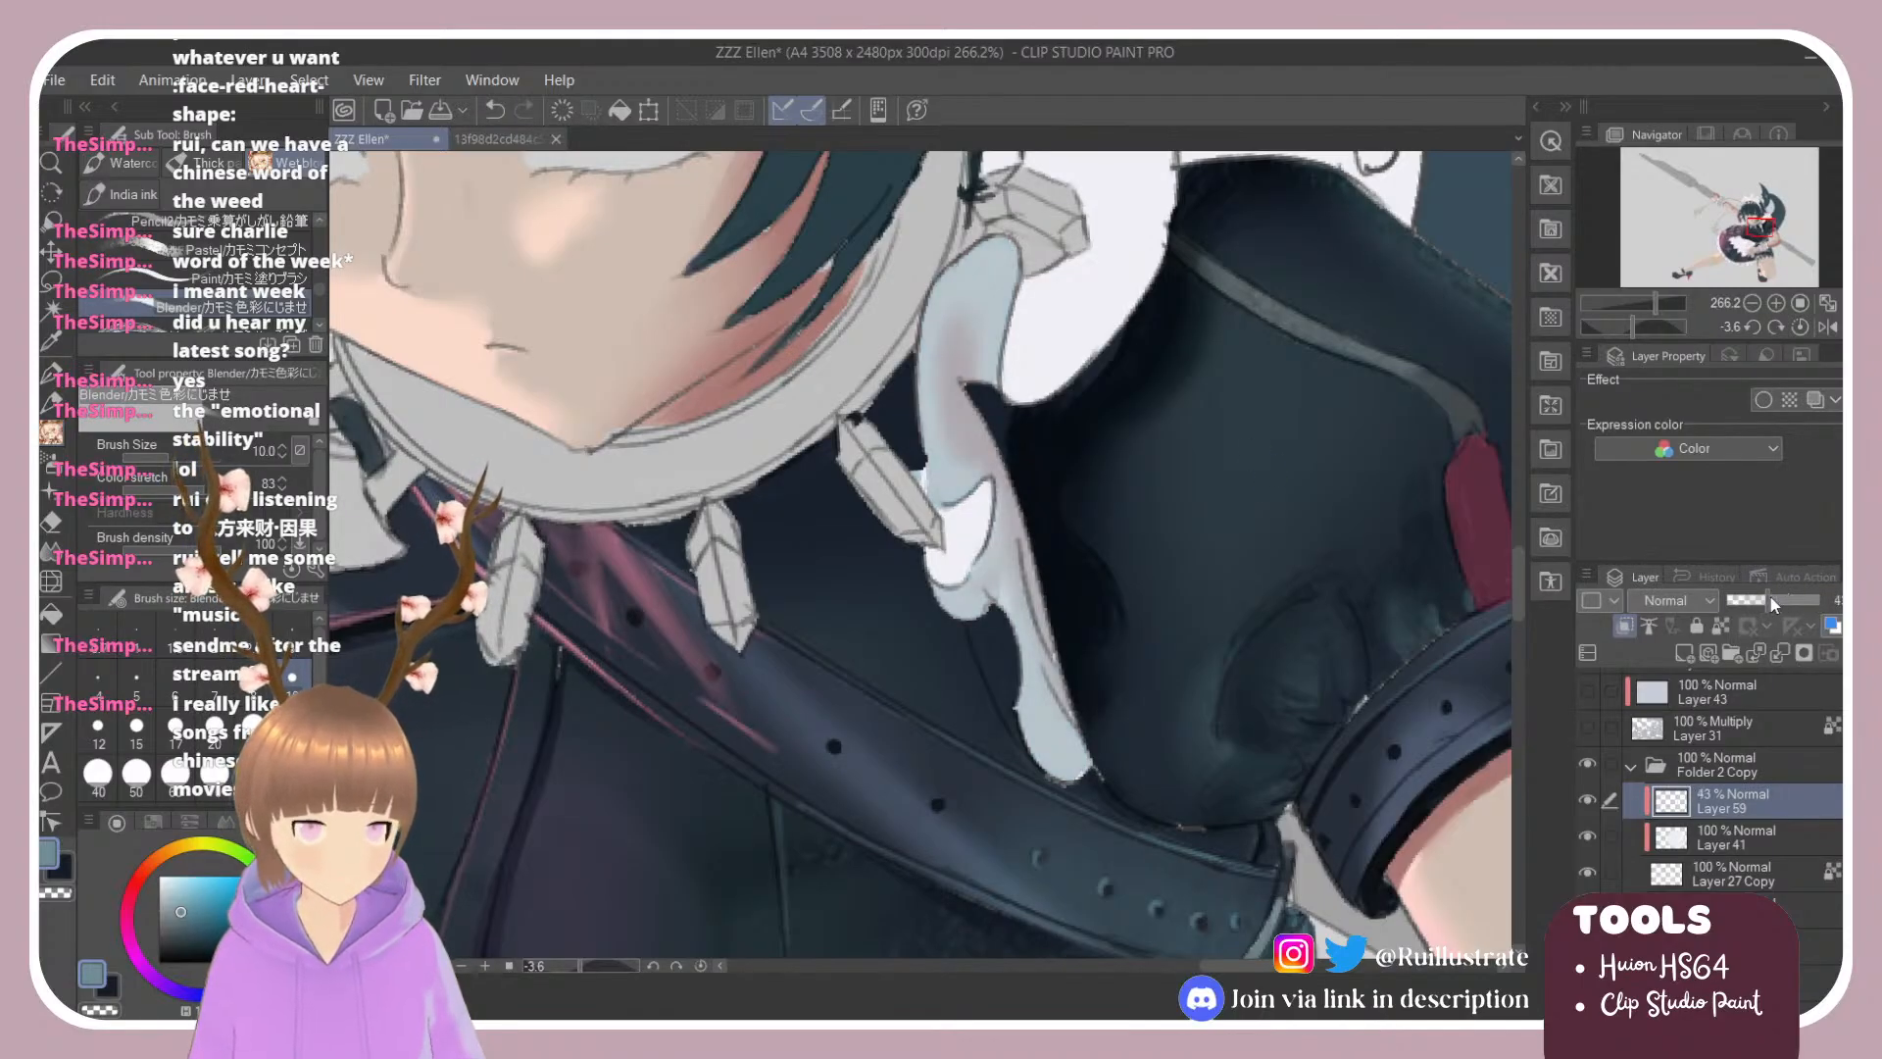
pyautogui.click(1795, 598)
pyautogui.click(1802, 598)
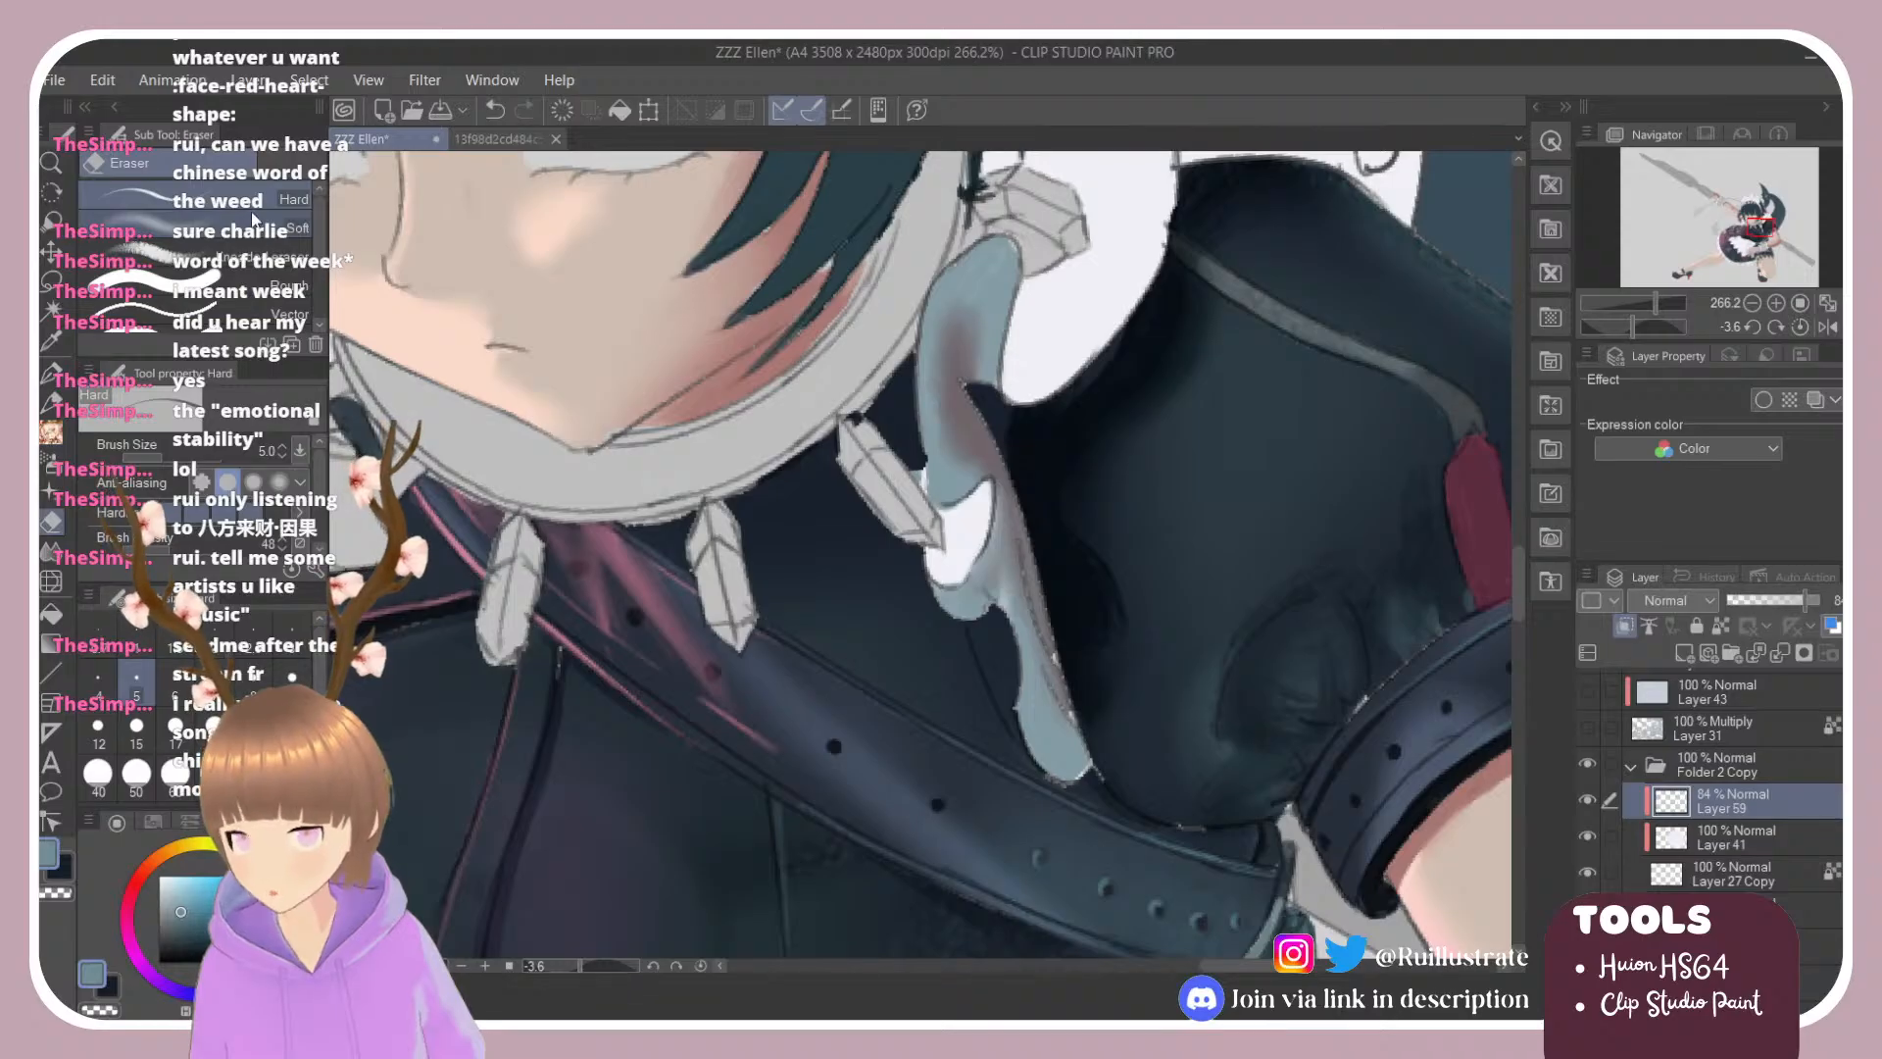
# Step: Try lightening the shadow down the upper frill fold with the Soft eraser at size 10
pyautogui.click(247, 233)
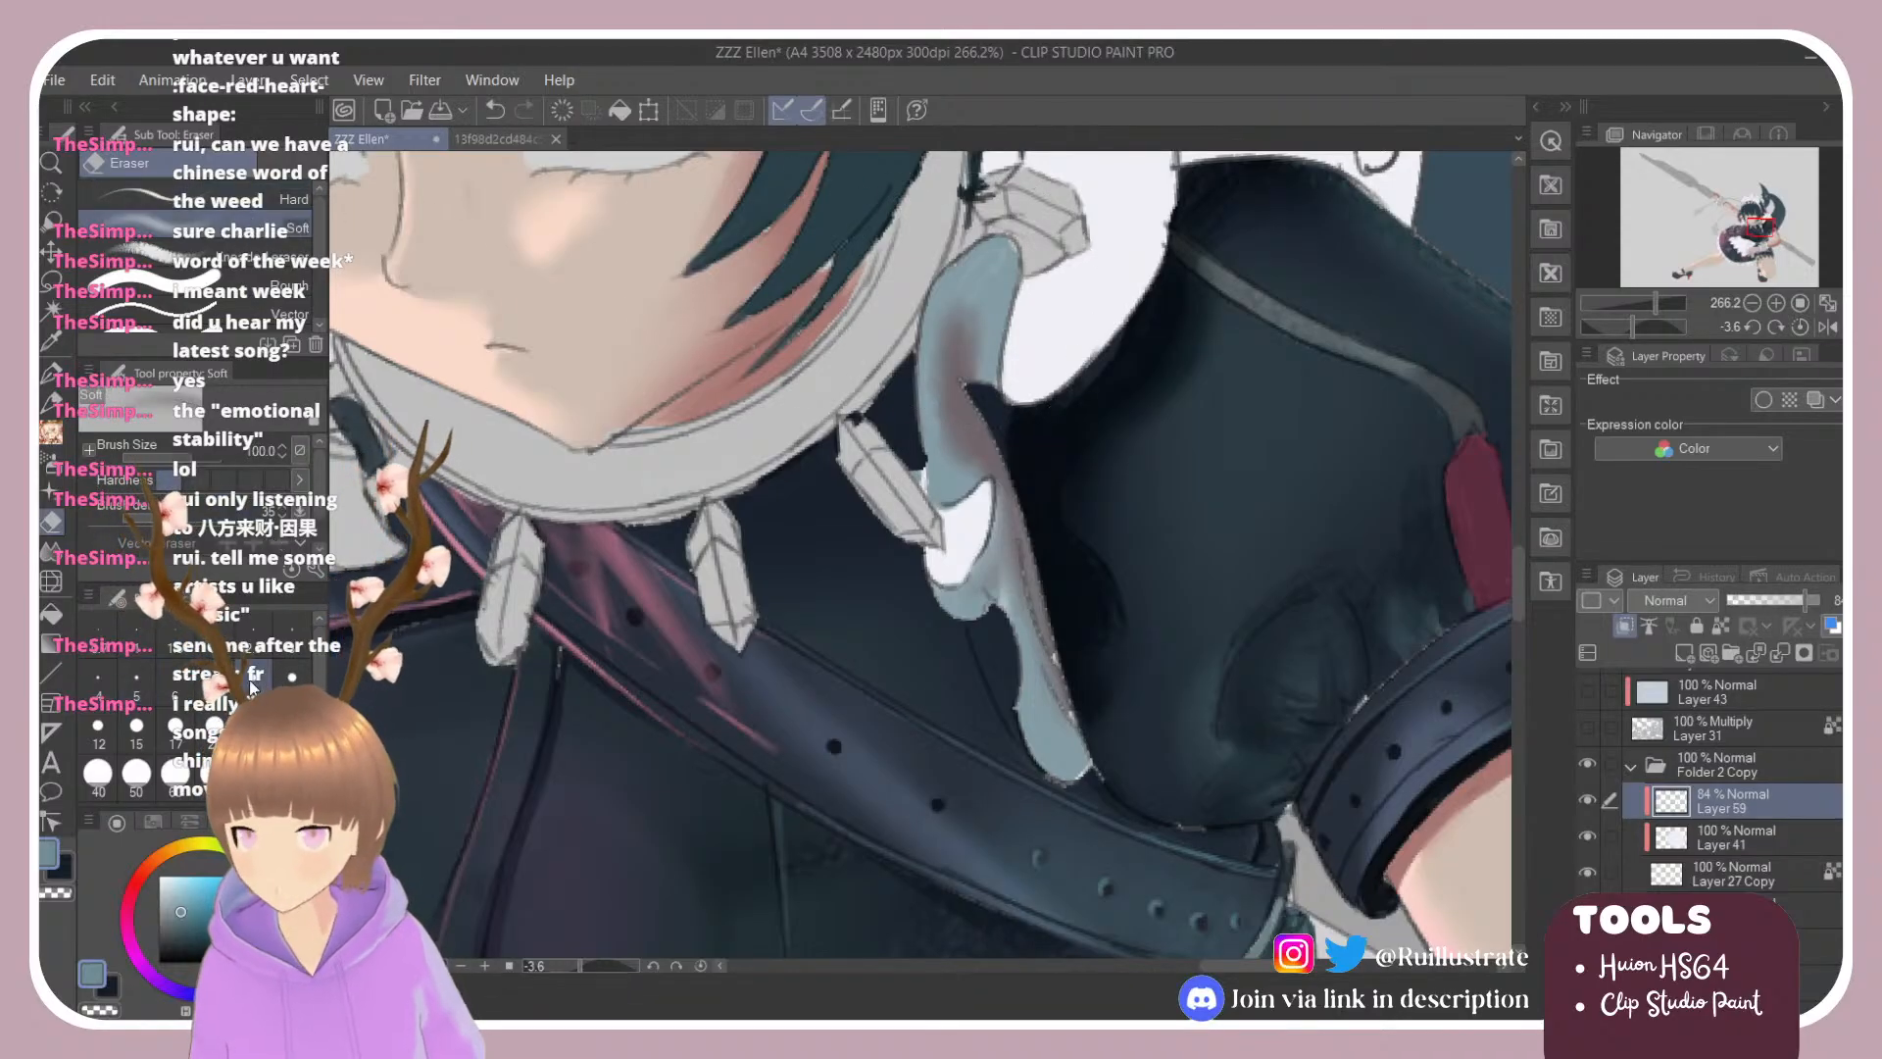
pyautogui.click(291, 676)
pyautogui.moveTo(946, 294)
pyautogui.mouseDown()
pyautogui.moveTo(960, 423)
pyautogui.moveTo(937, 369)
pyautogui.moveTo(949, 342)
pyautogui.moveTo(973, 469)
pyautogui.mouseUp()
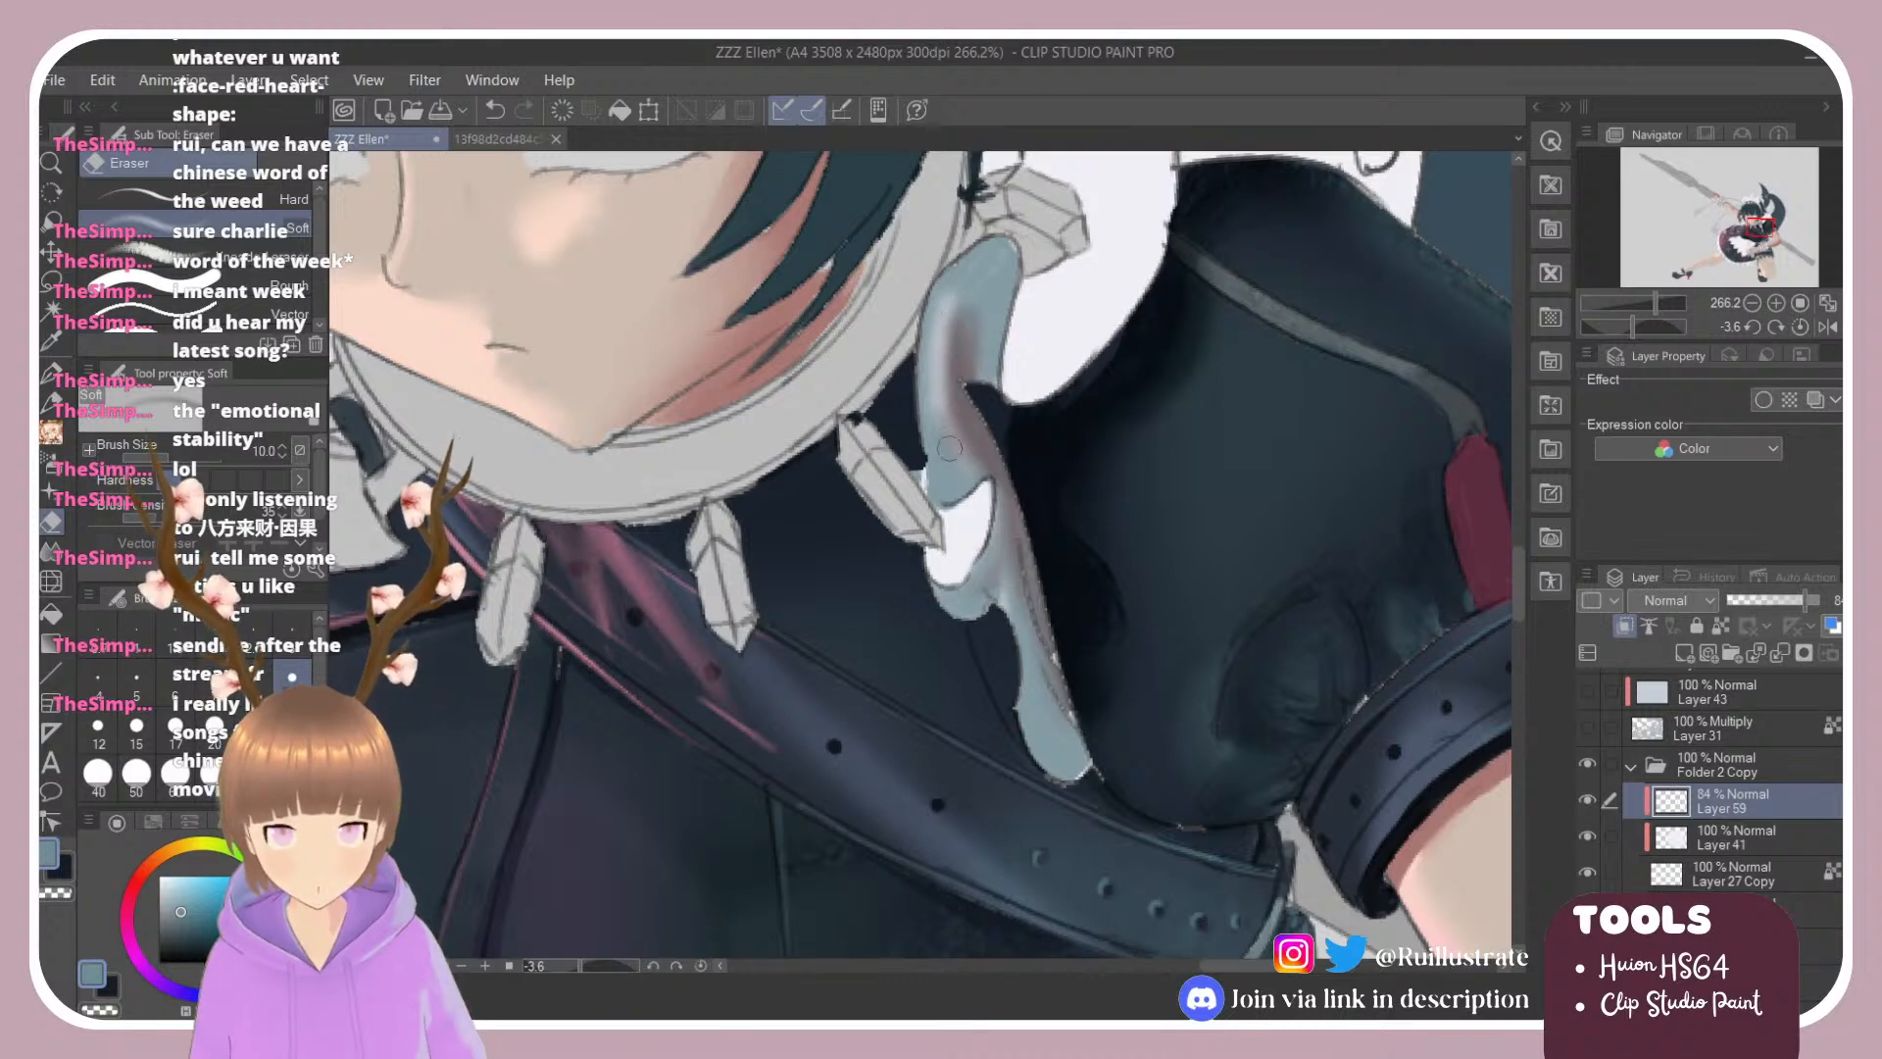
pyautogui.moveTo(949, 351)
pyautogui.mouseDown()
pyautogui.moveTo(948, 420)
pyautogui.moveTo(976, 470)
pyautogui.mouseUp()
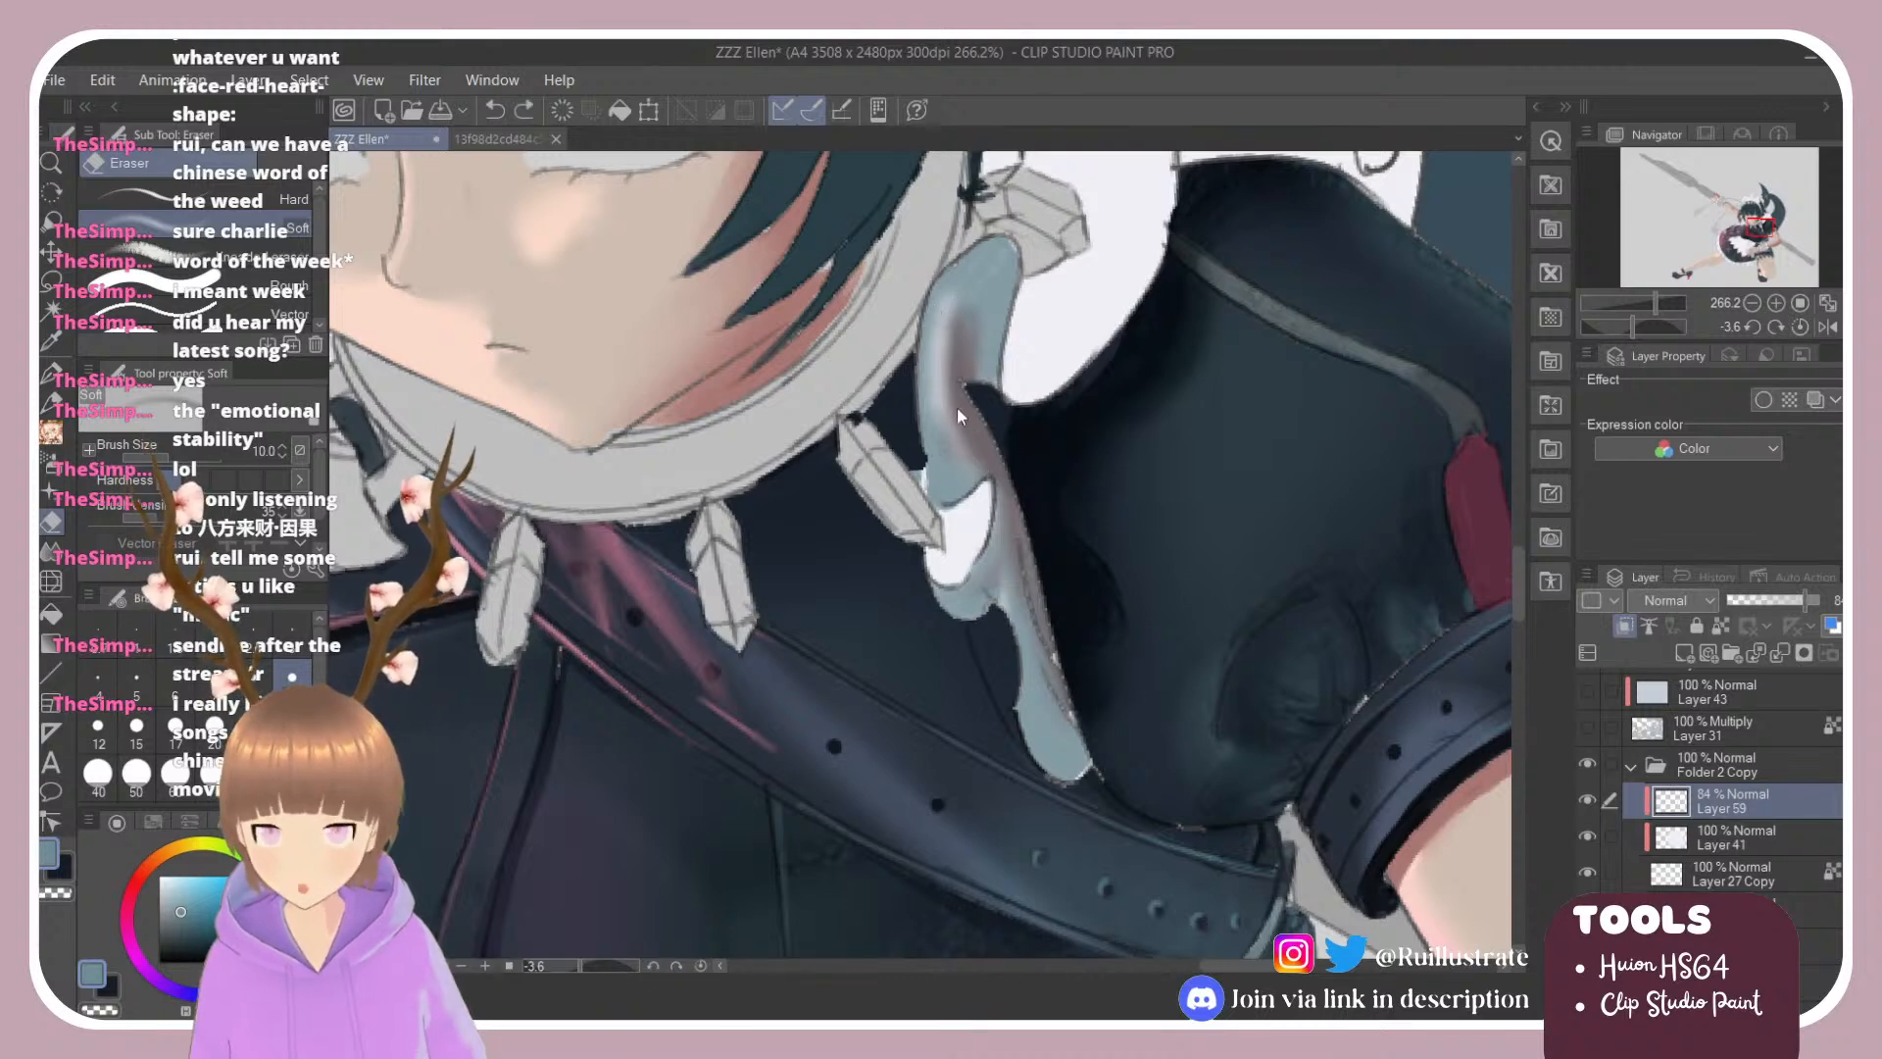
pyautogui.moveTo(957, 407)
pyautogui.mouseDown()
pyautogui.moveTo(969, 460)
pyautogui.moveTo(990, 335)
pyautogui.mouseUp()
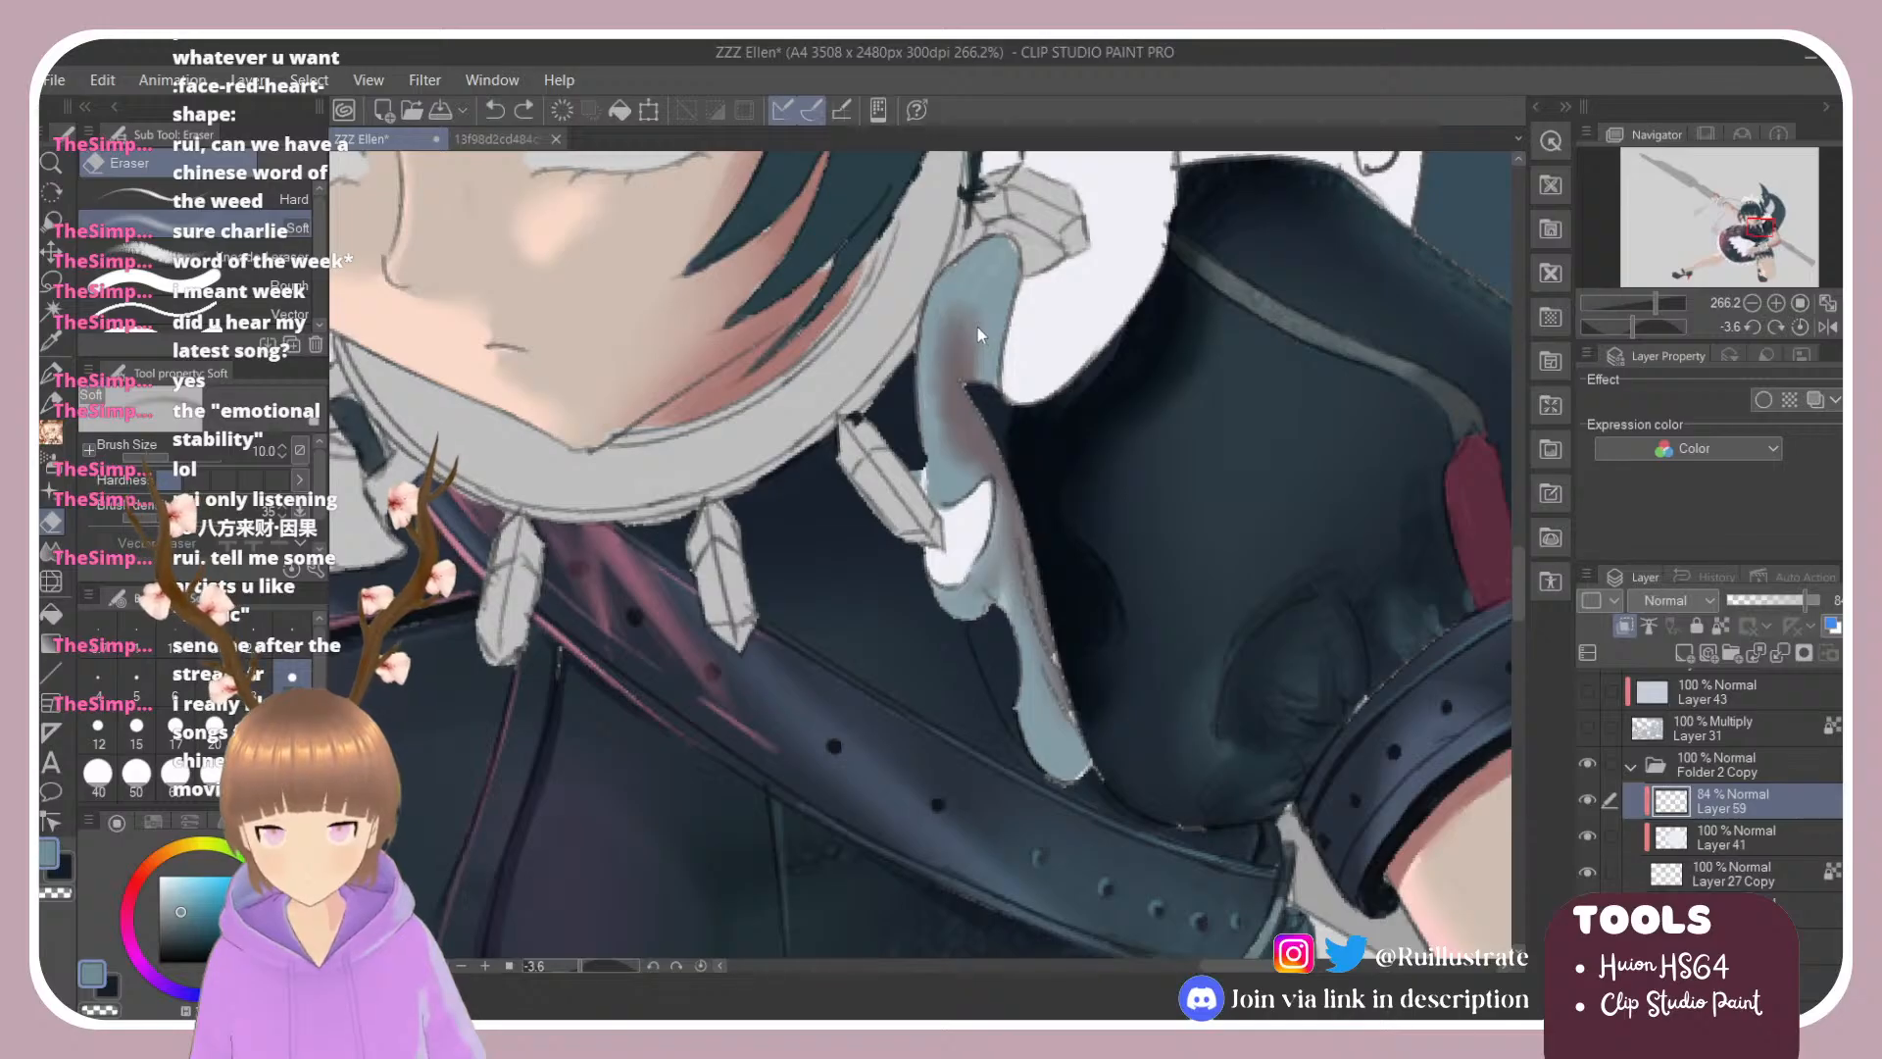
# Step: Try a lighter blue-grey over the upper fold's mauve shadow with the Soft airbrush at size 20, then undo it
pyautogui.press('b')
pyautogui.press('b')
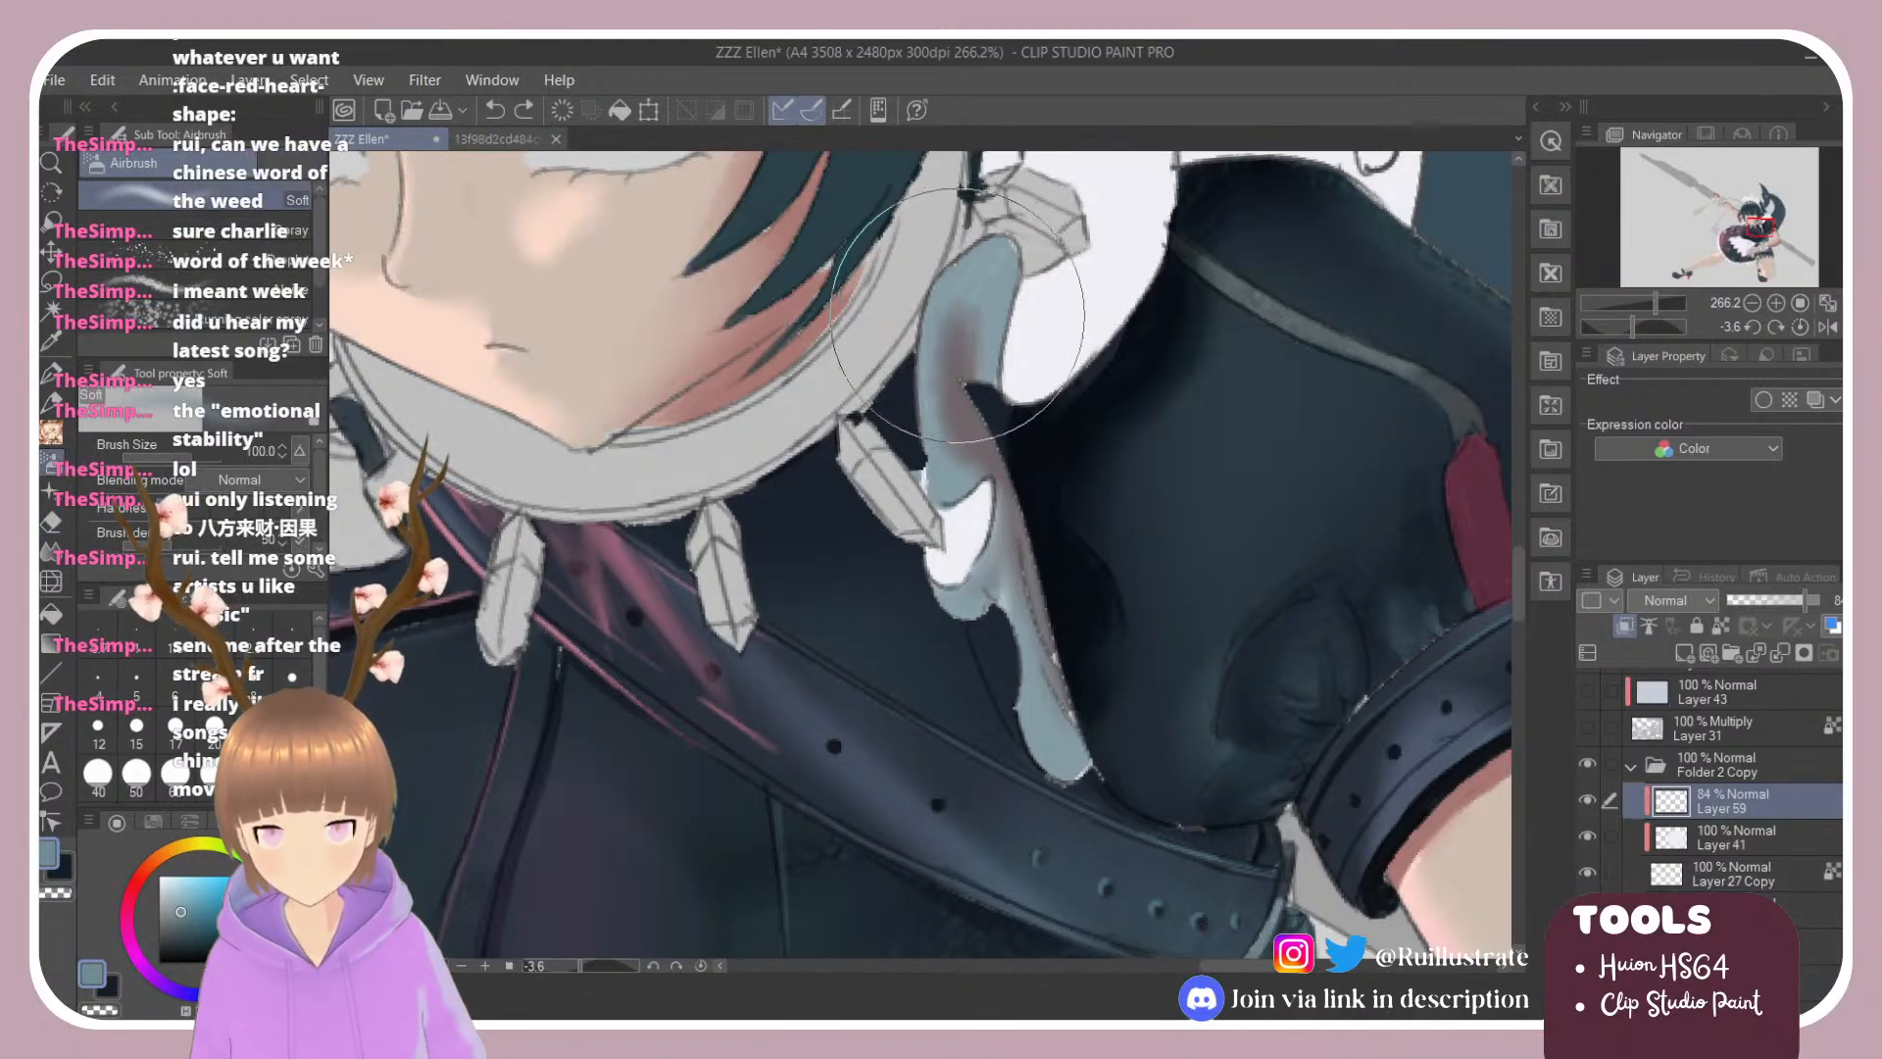
pyautogui.click(165, 897)
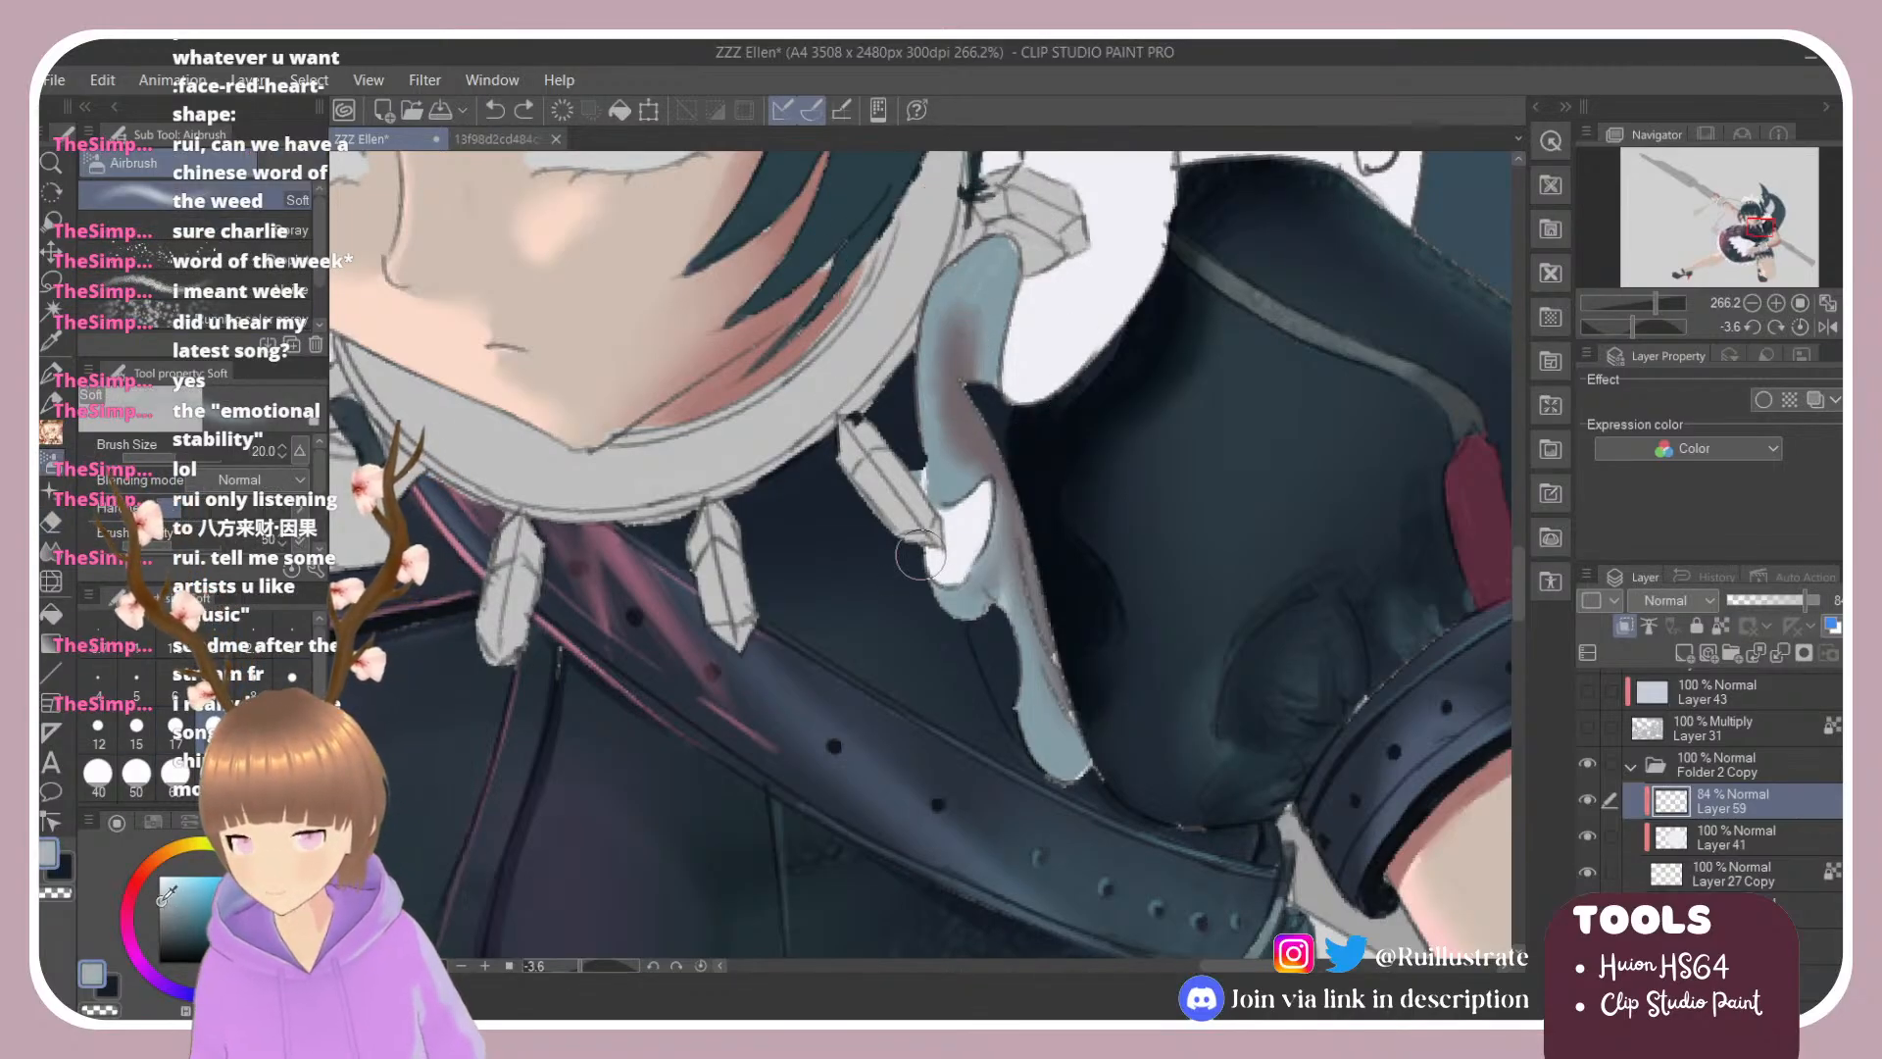
pyautogui.moveTo(955, 327); pyautogui.dragTo(952, 452)
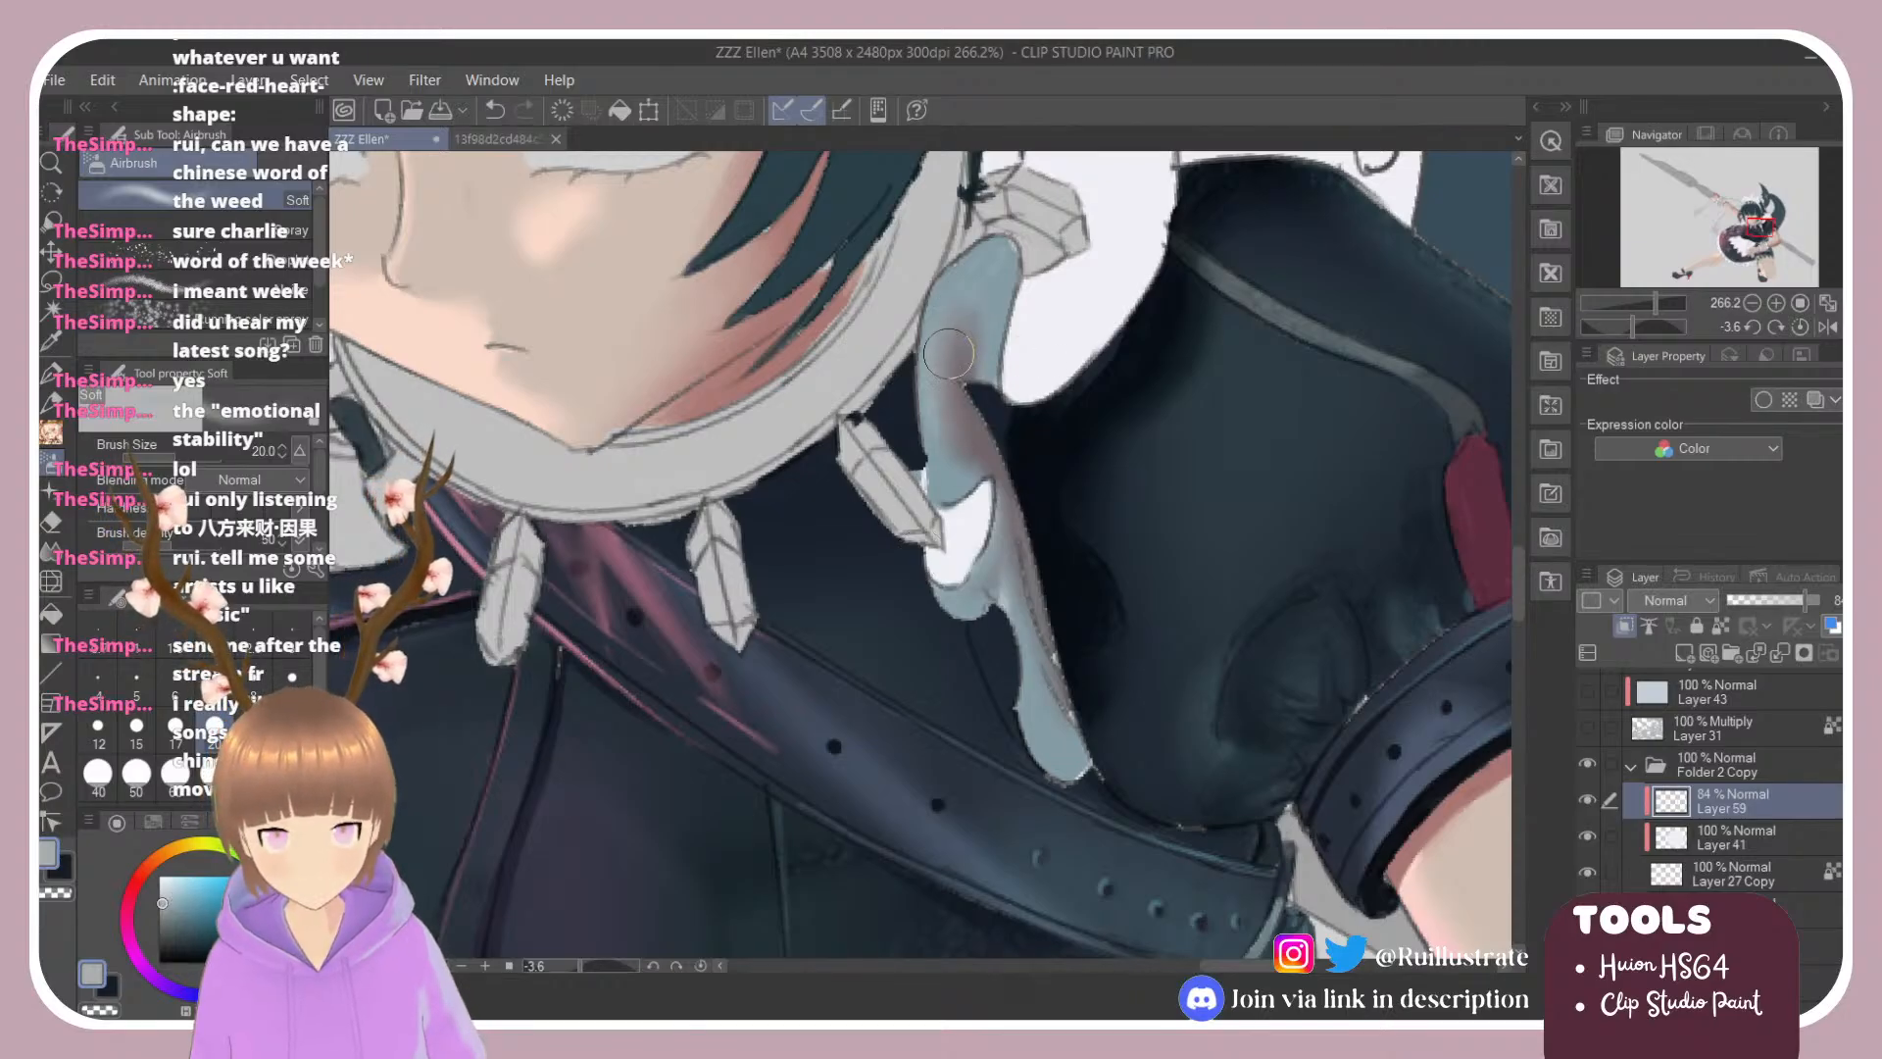
pyautogui.hotkey('ctrl', 'z')
# Step: Set Layer 59's opacity to 100% and airbrush a muted grey-blue over the mauve shadow from the notch downward
pyautogui.click(161, 922)
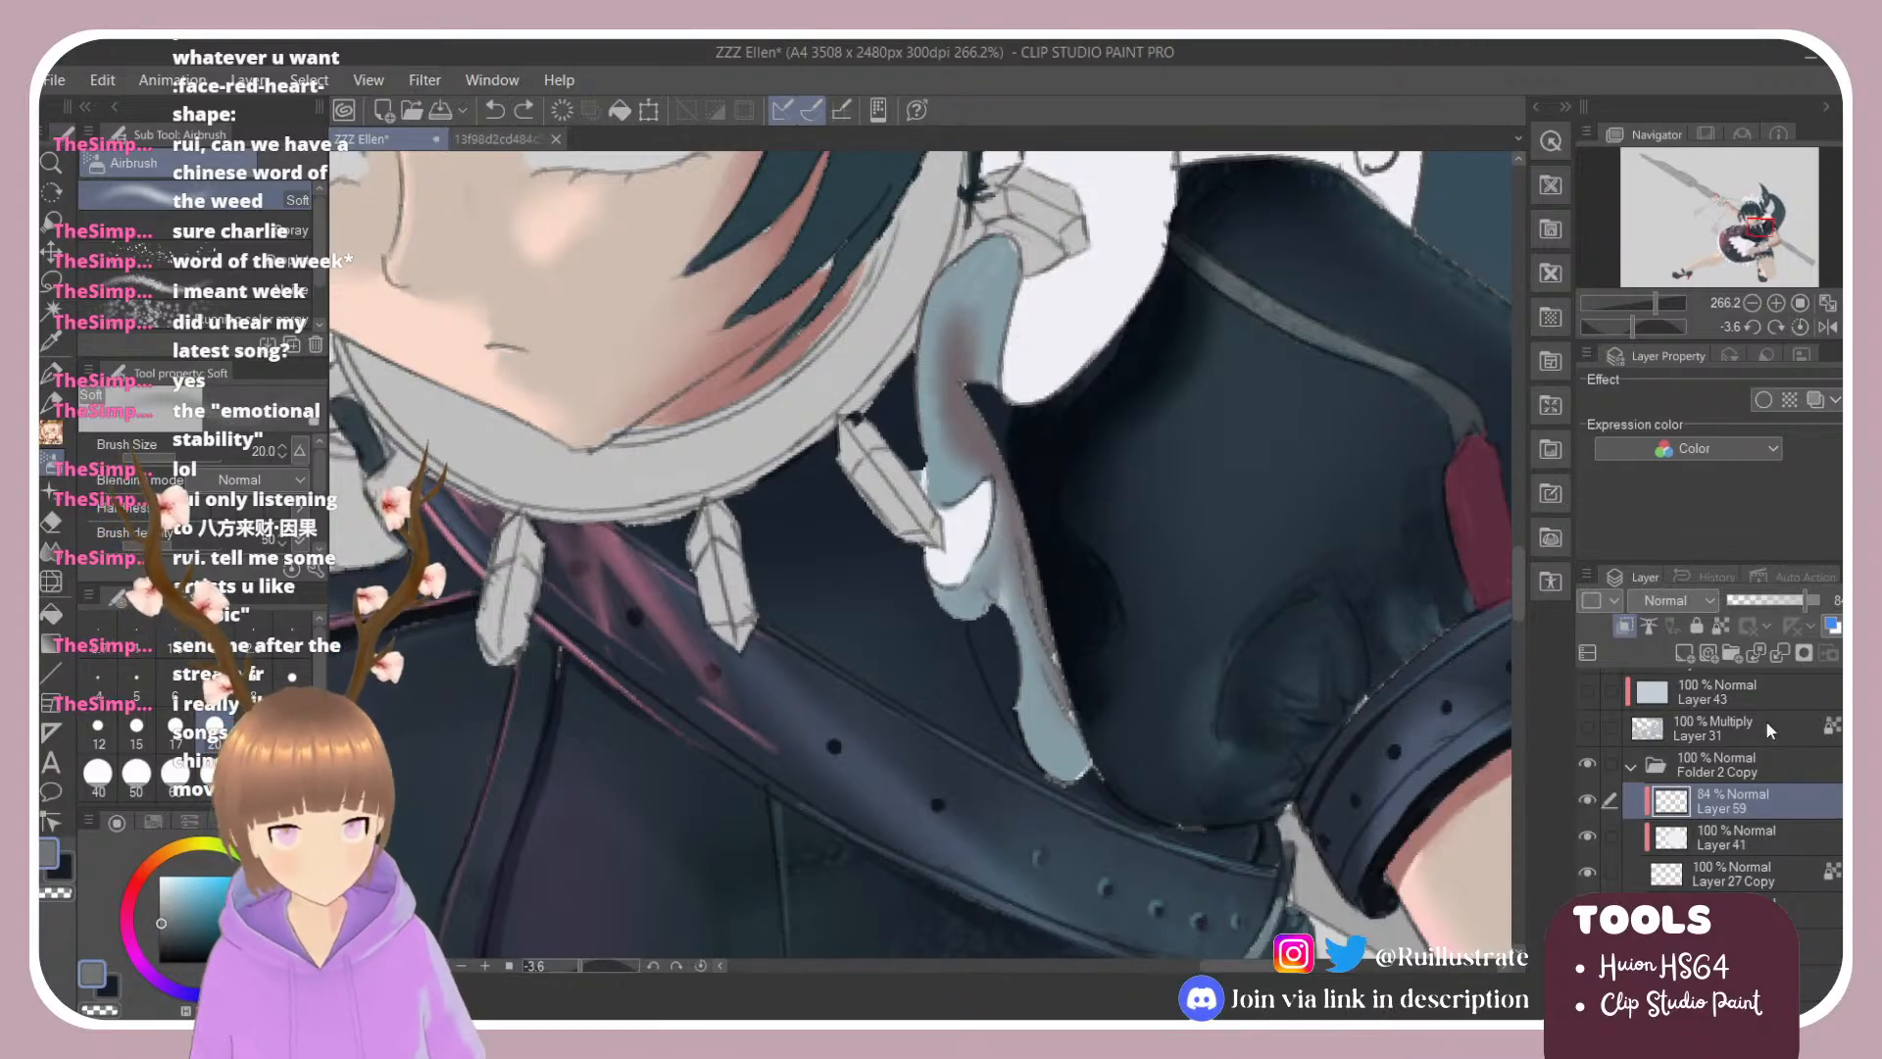
pyautogui.moveTo(1804, 611); pyautogui.dragTo(1825, 612)
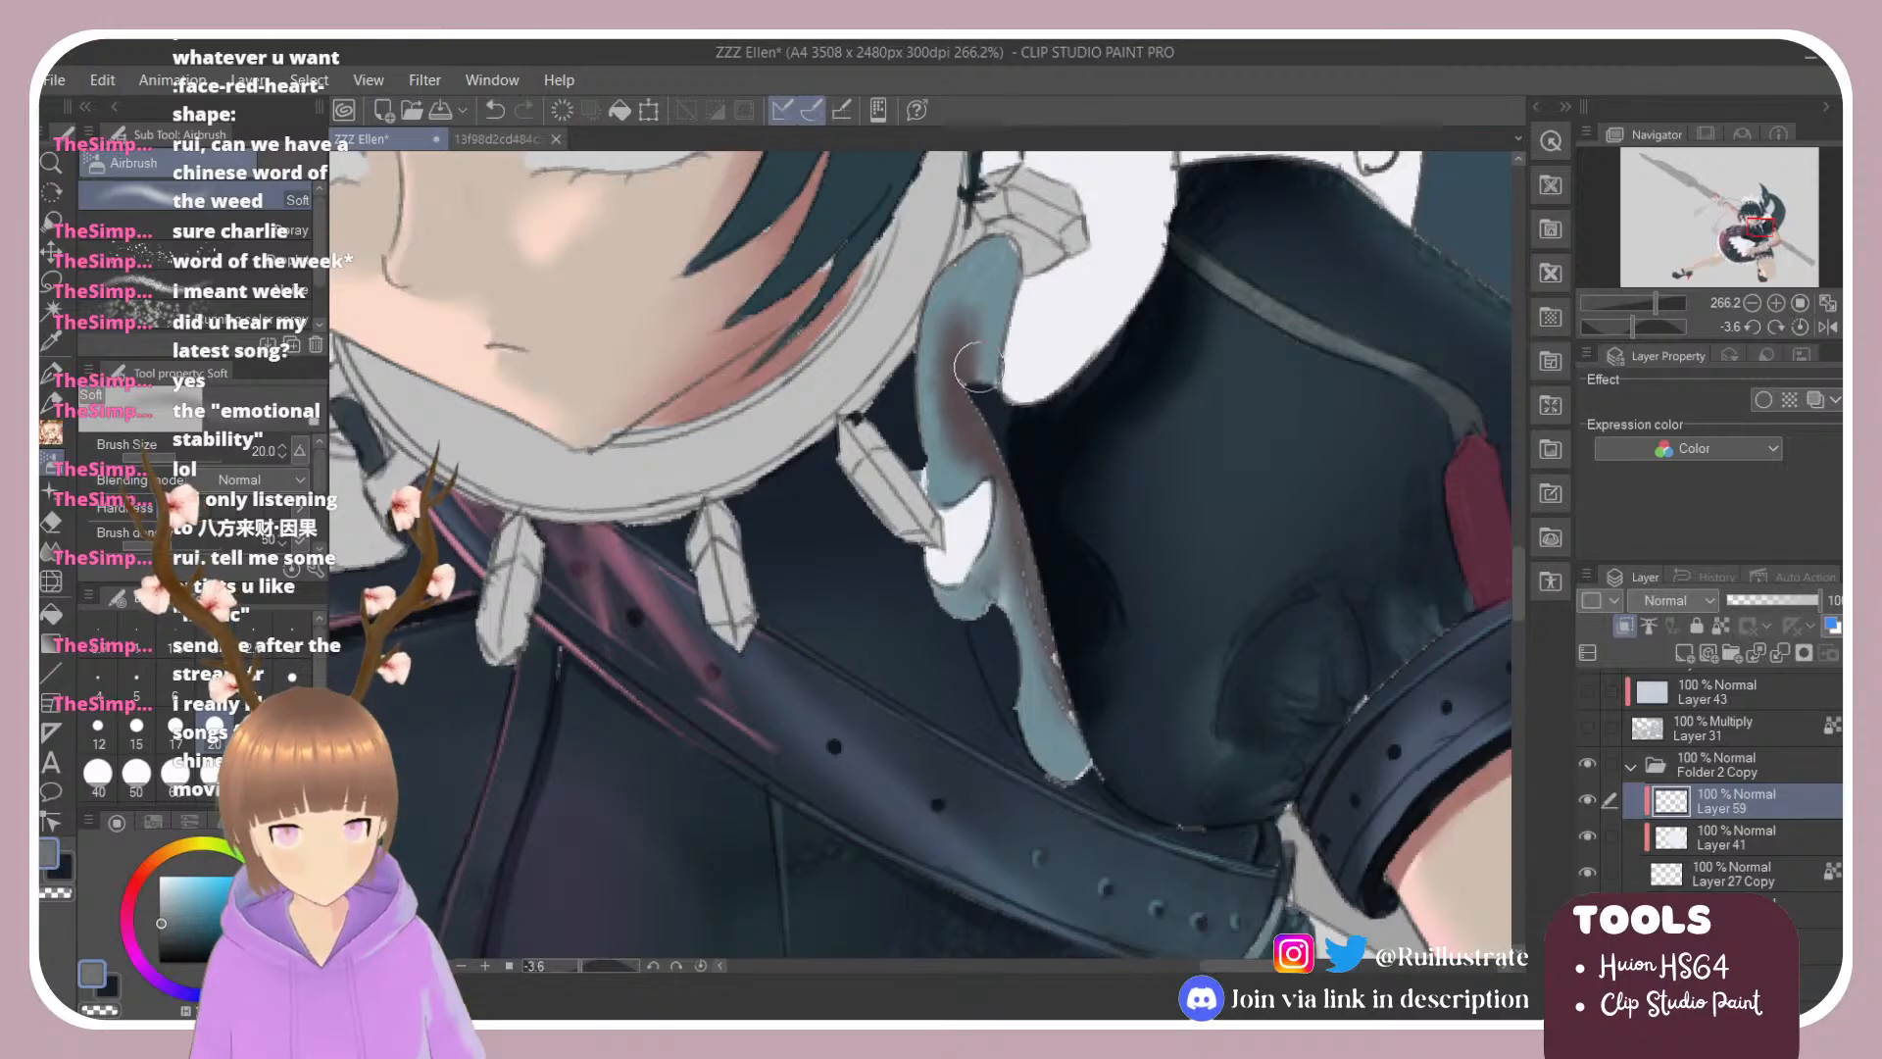
pyautogui.moveTo(958, 386)
pyautogui.mouseDown()
pyautogui.moveTo(975, 463)
pyautogui.moveTo(956, 446)
pyautogui.moveTo(953, 312)
pyautogui.moveTo(941, 355)
pyautogui.moveTo(979, 460)
pyautogui.moveTo(952, 327)
pyautogui.moveTo(973, 321)
pyautogui.moveTo(1036, 660)
pyautogui.mouseUp()
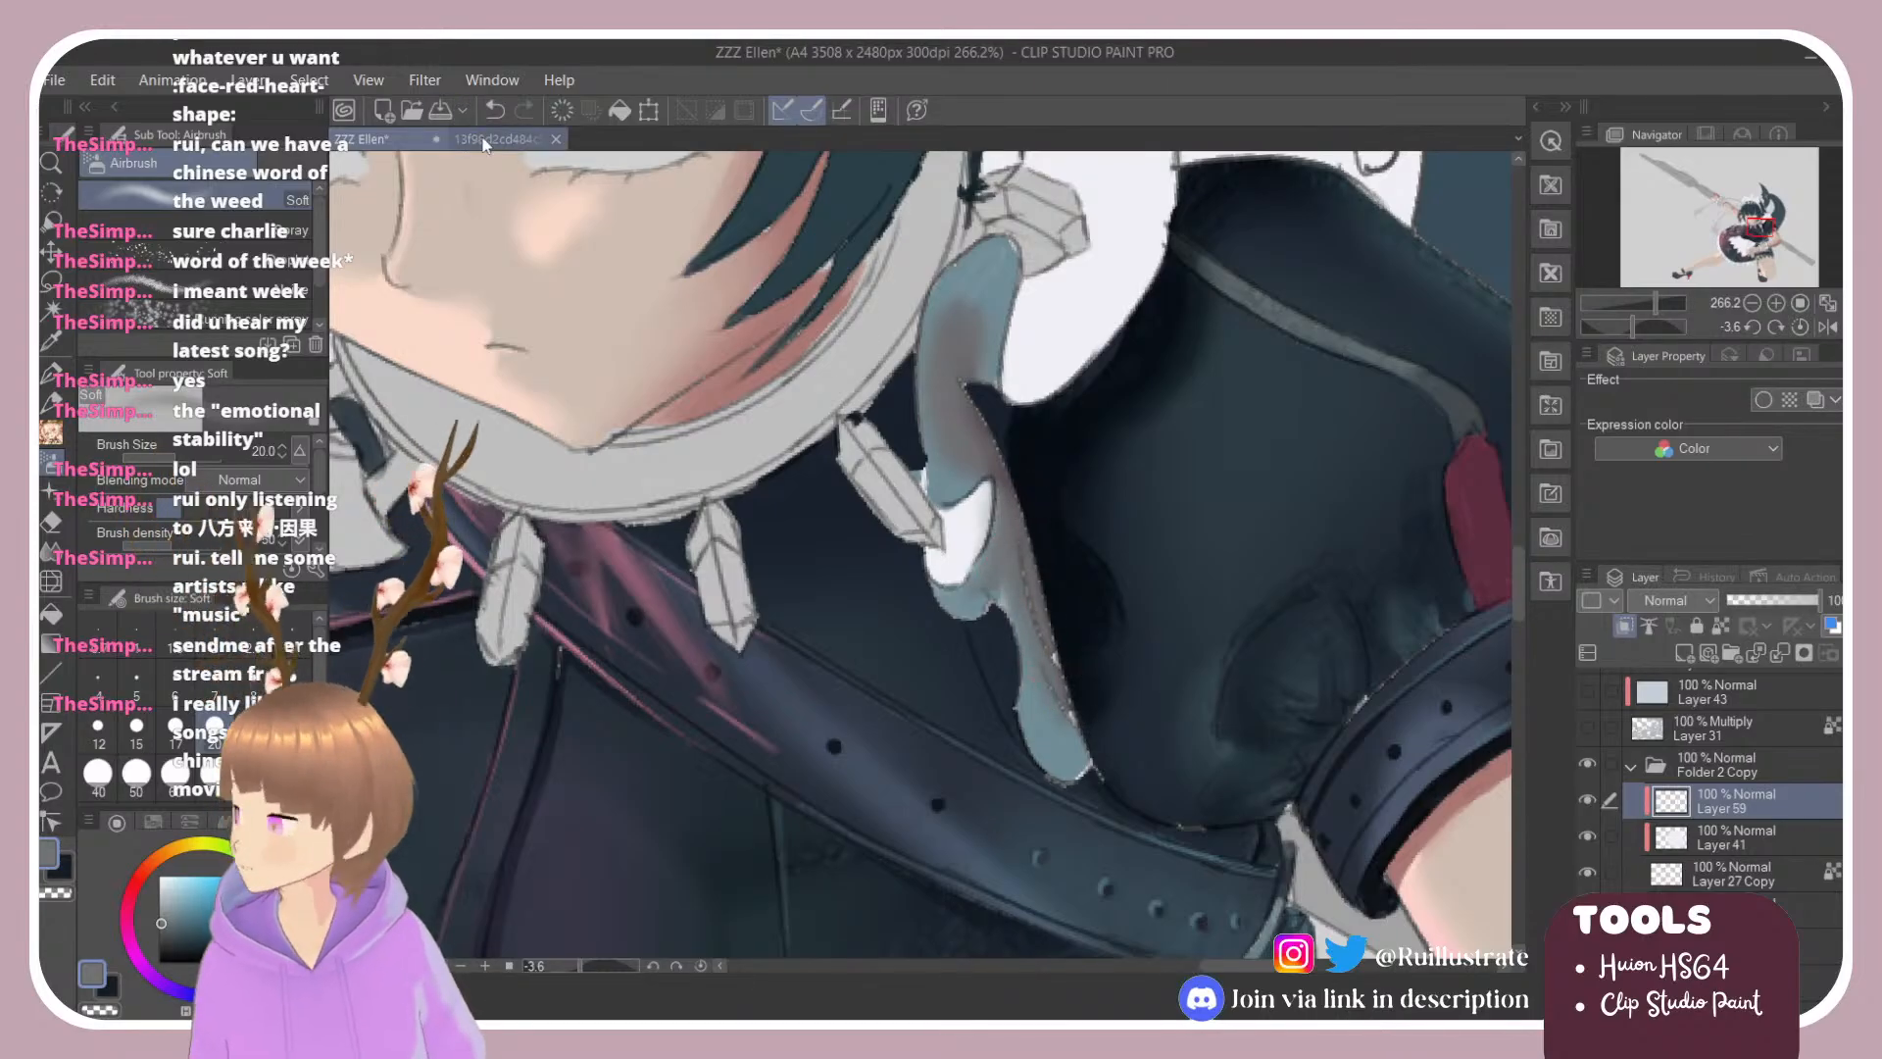
# Step: Examine how the apron frills' folds and undersides are shaded in the reference image, then return to the ZZZ Ellen illustration
pyautogui.click(483, 144)
pyautogui.scroll(3, 610, 604)
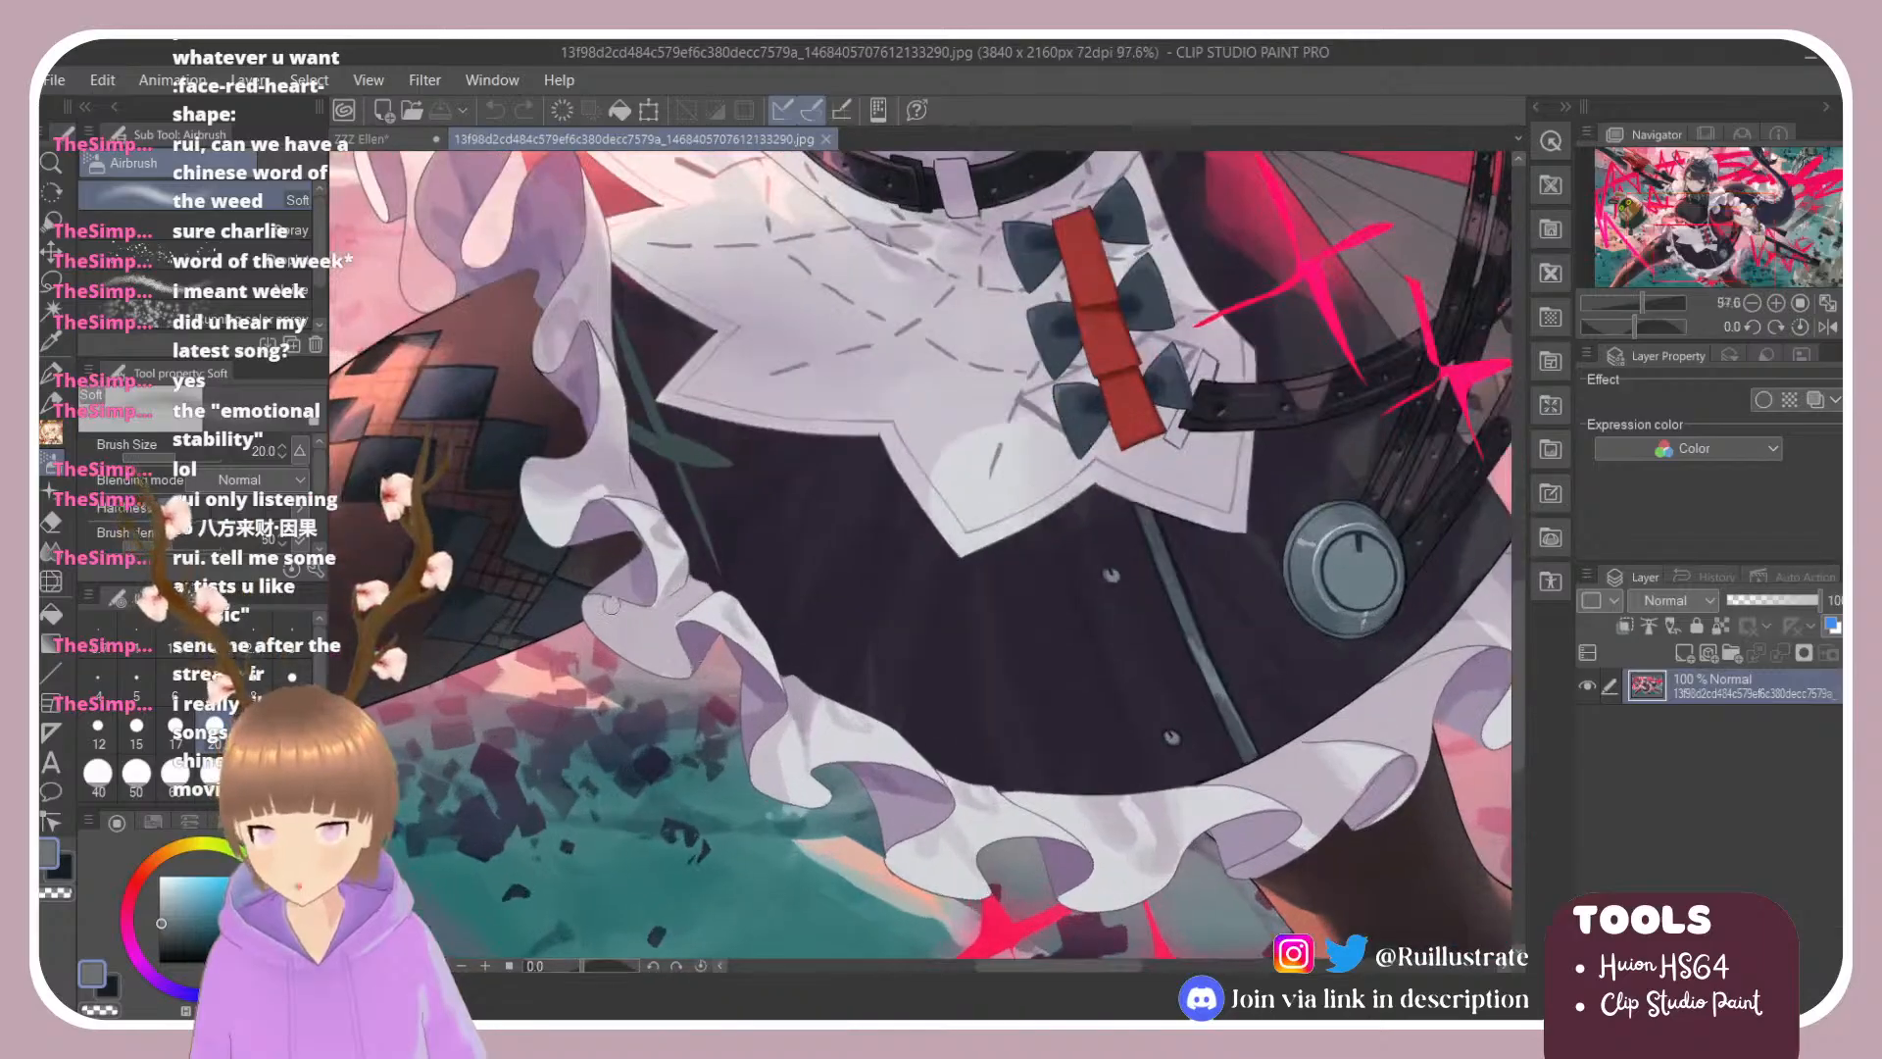
pyautogui.scroll(5, 611, 605)
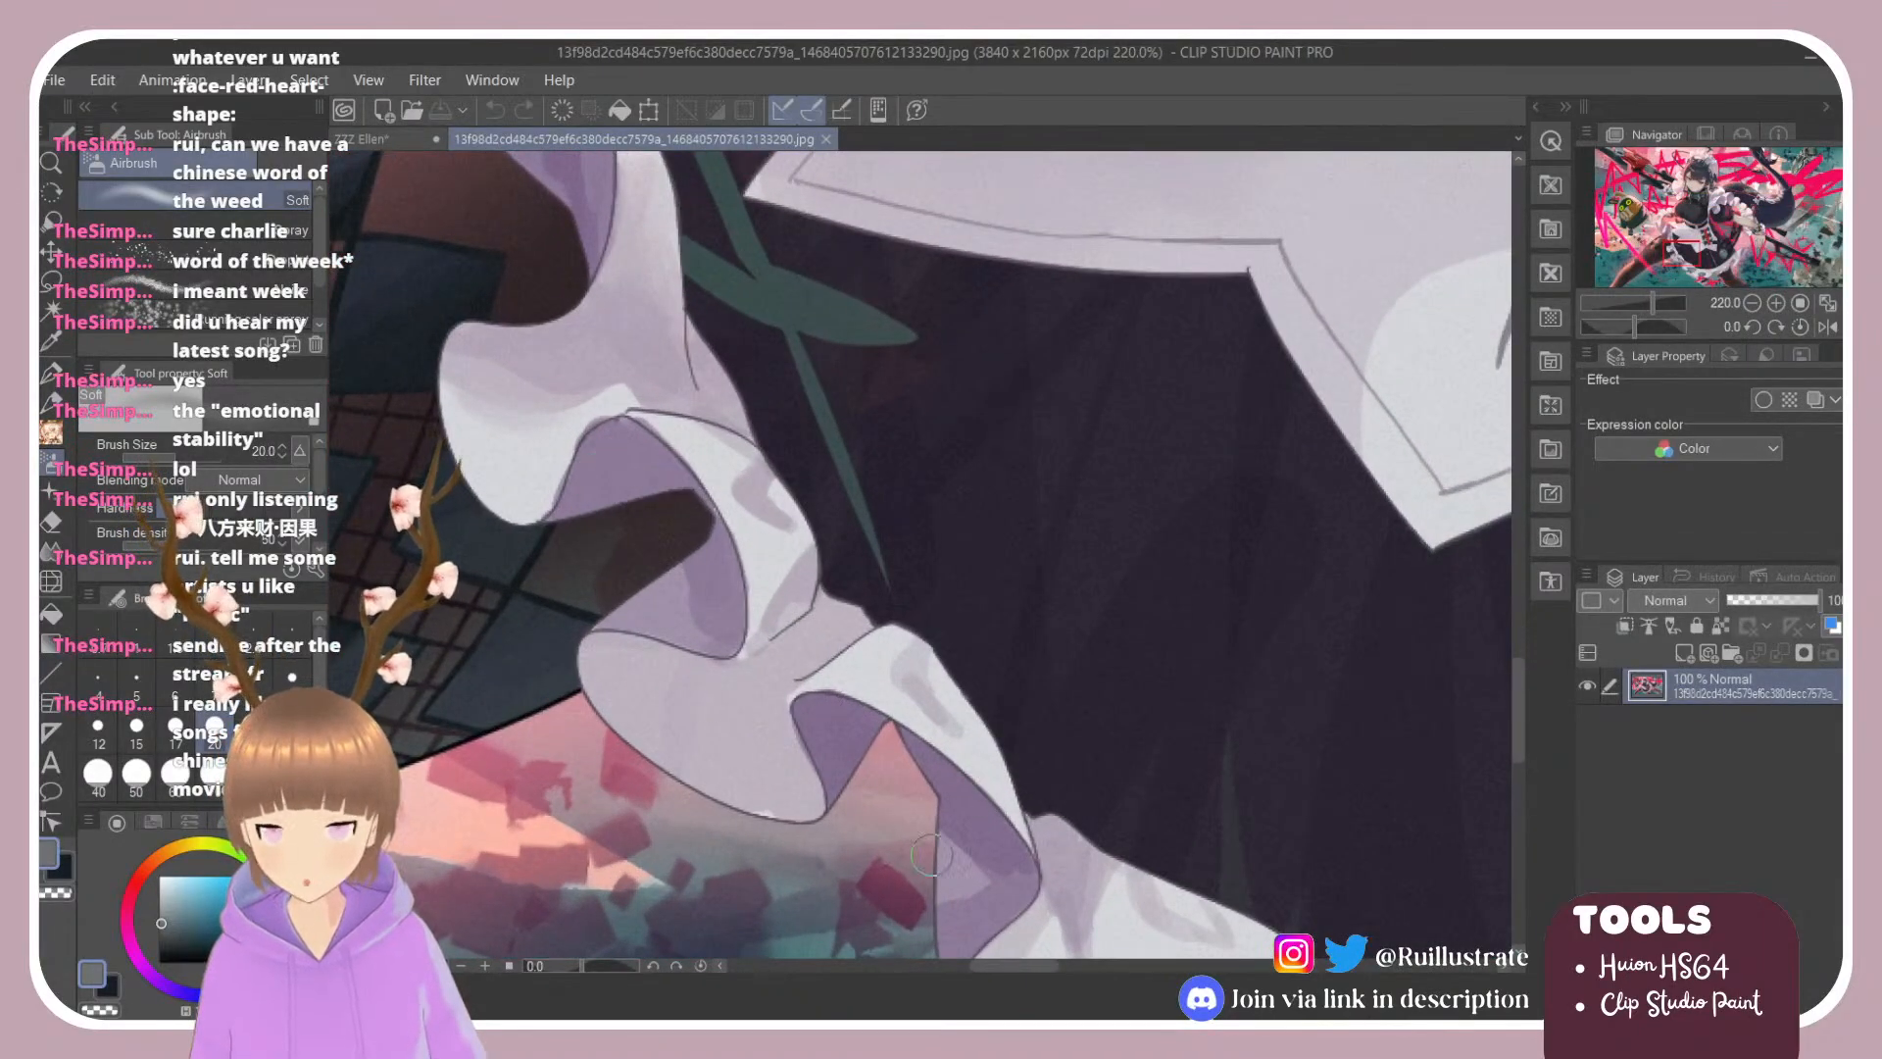
pyautogui.scroll(-4, 831, 606)
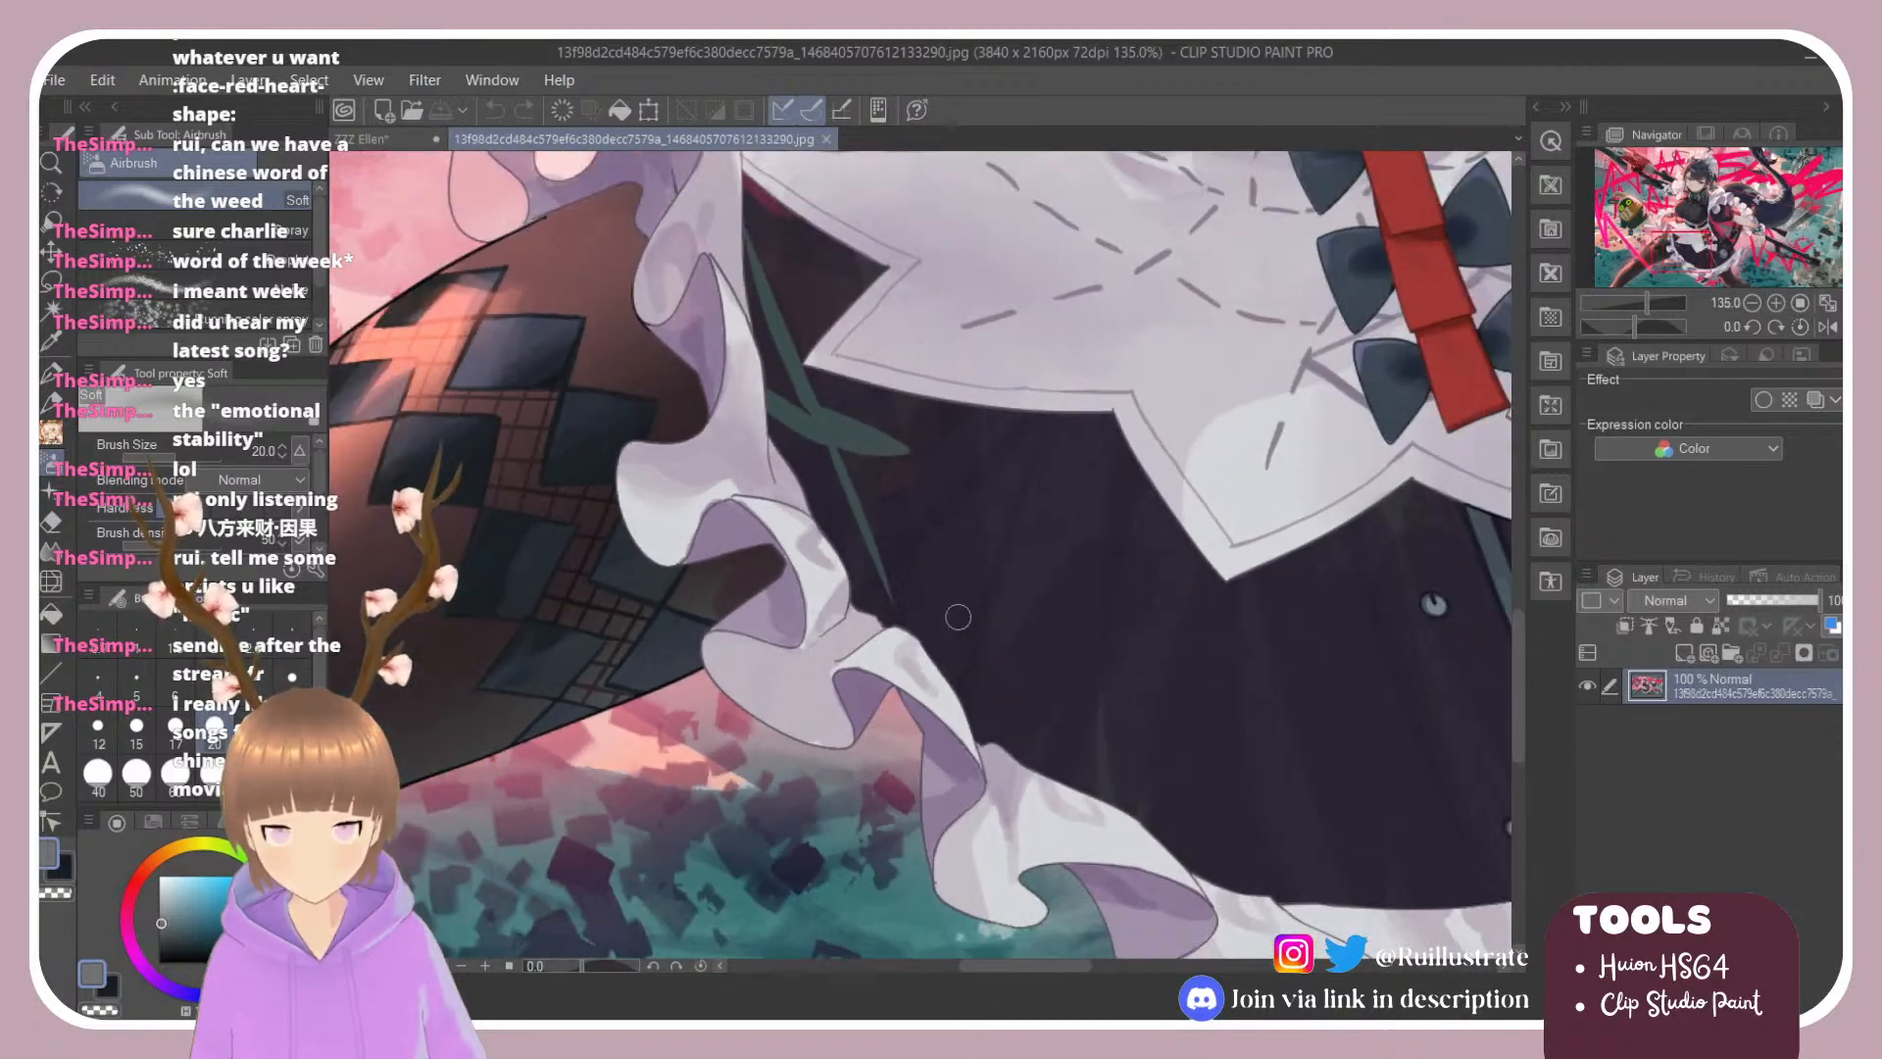
pyautogui.scroll(3, 869, 675)
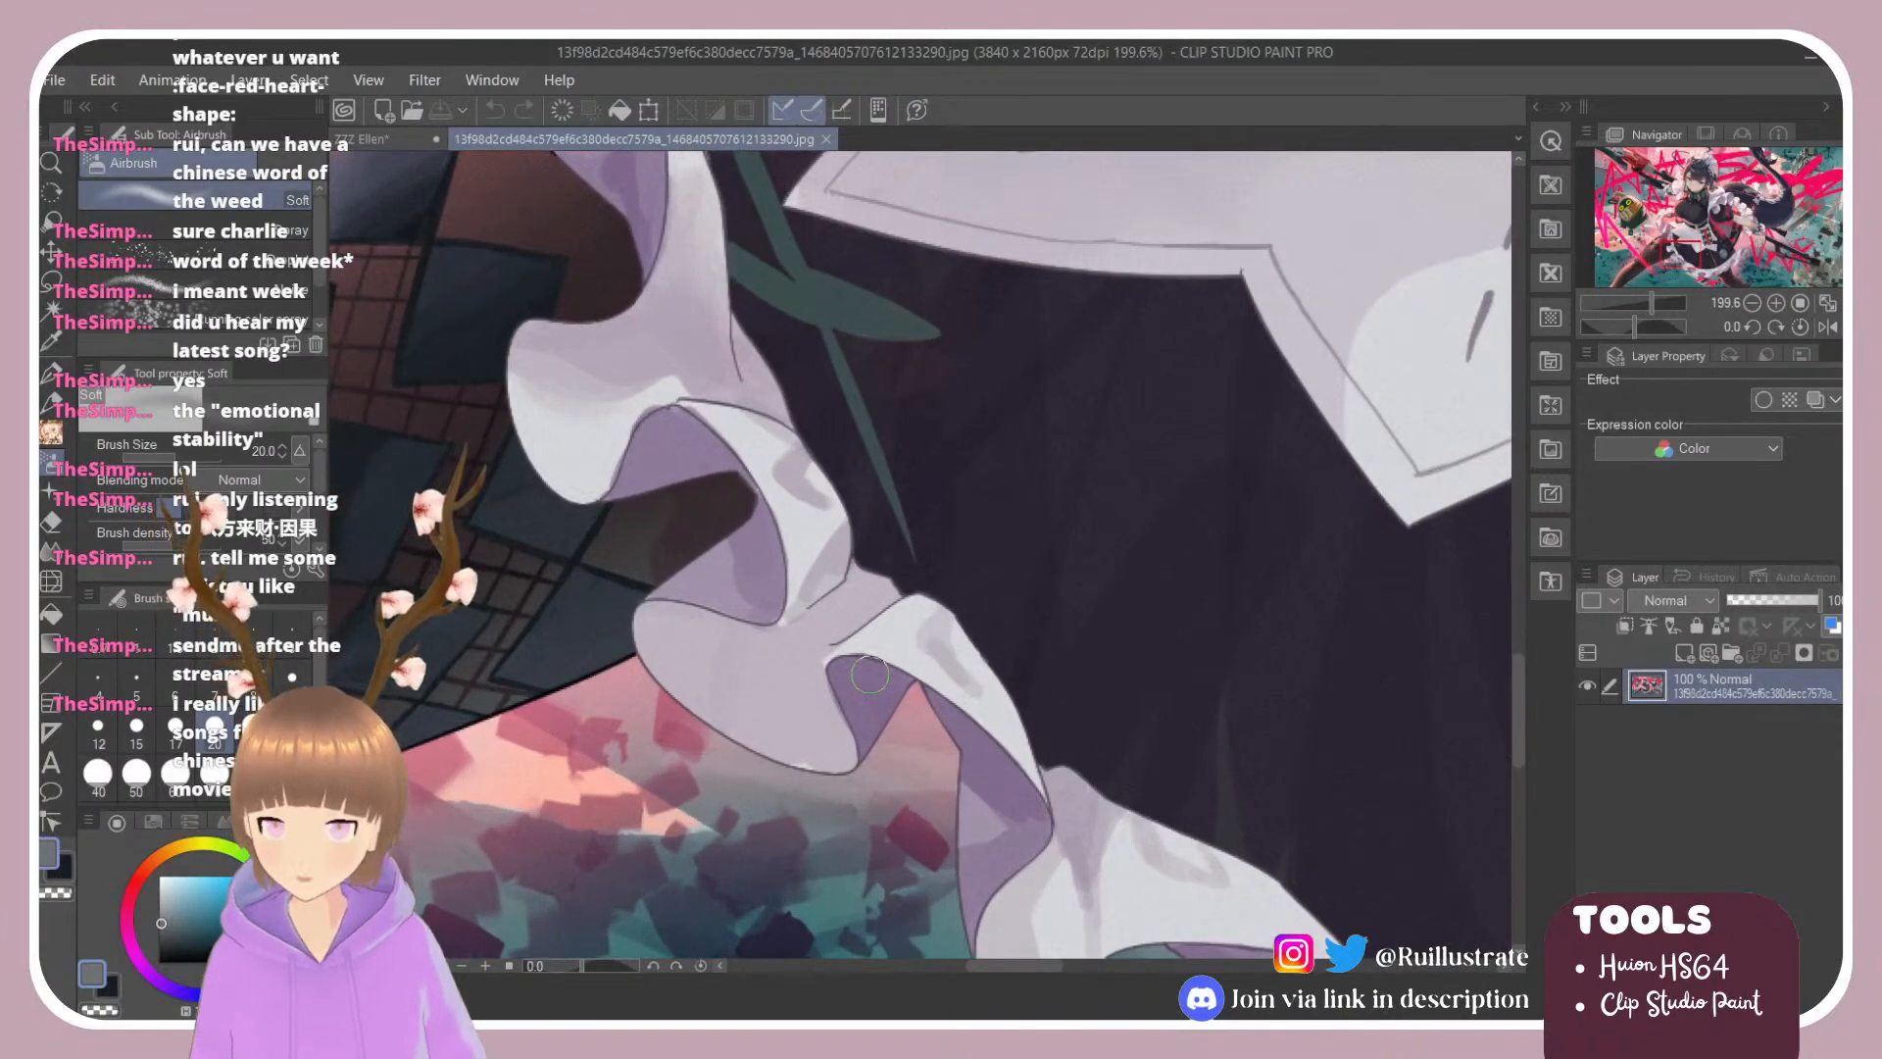
pyautogui.scroll(-7, 750, 422)
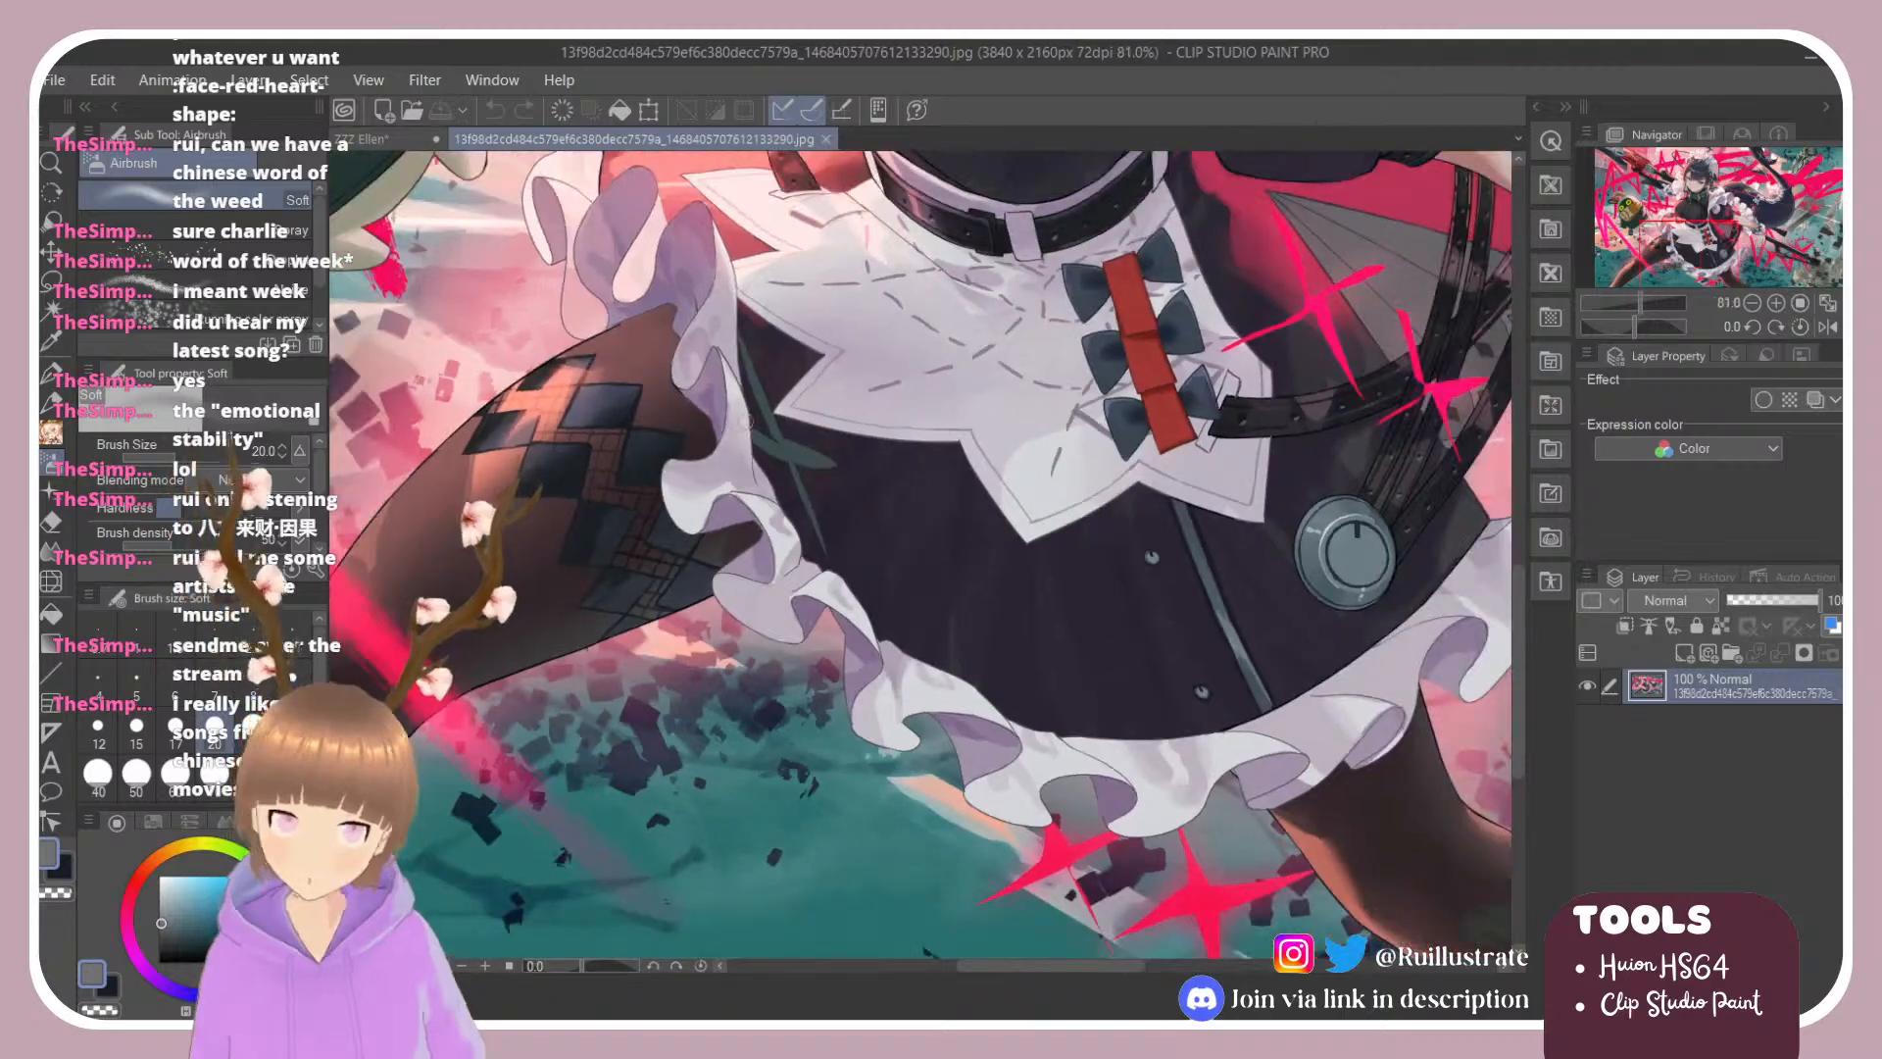
pyautogui.scroll(5, 747, 422)
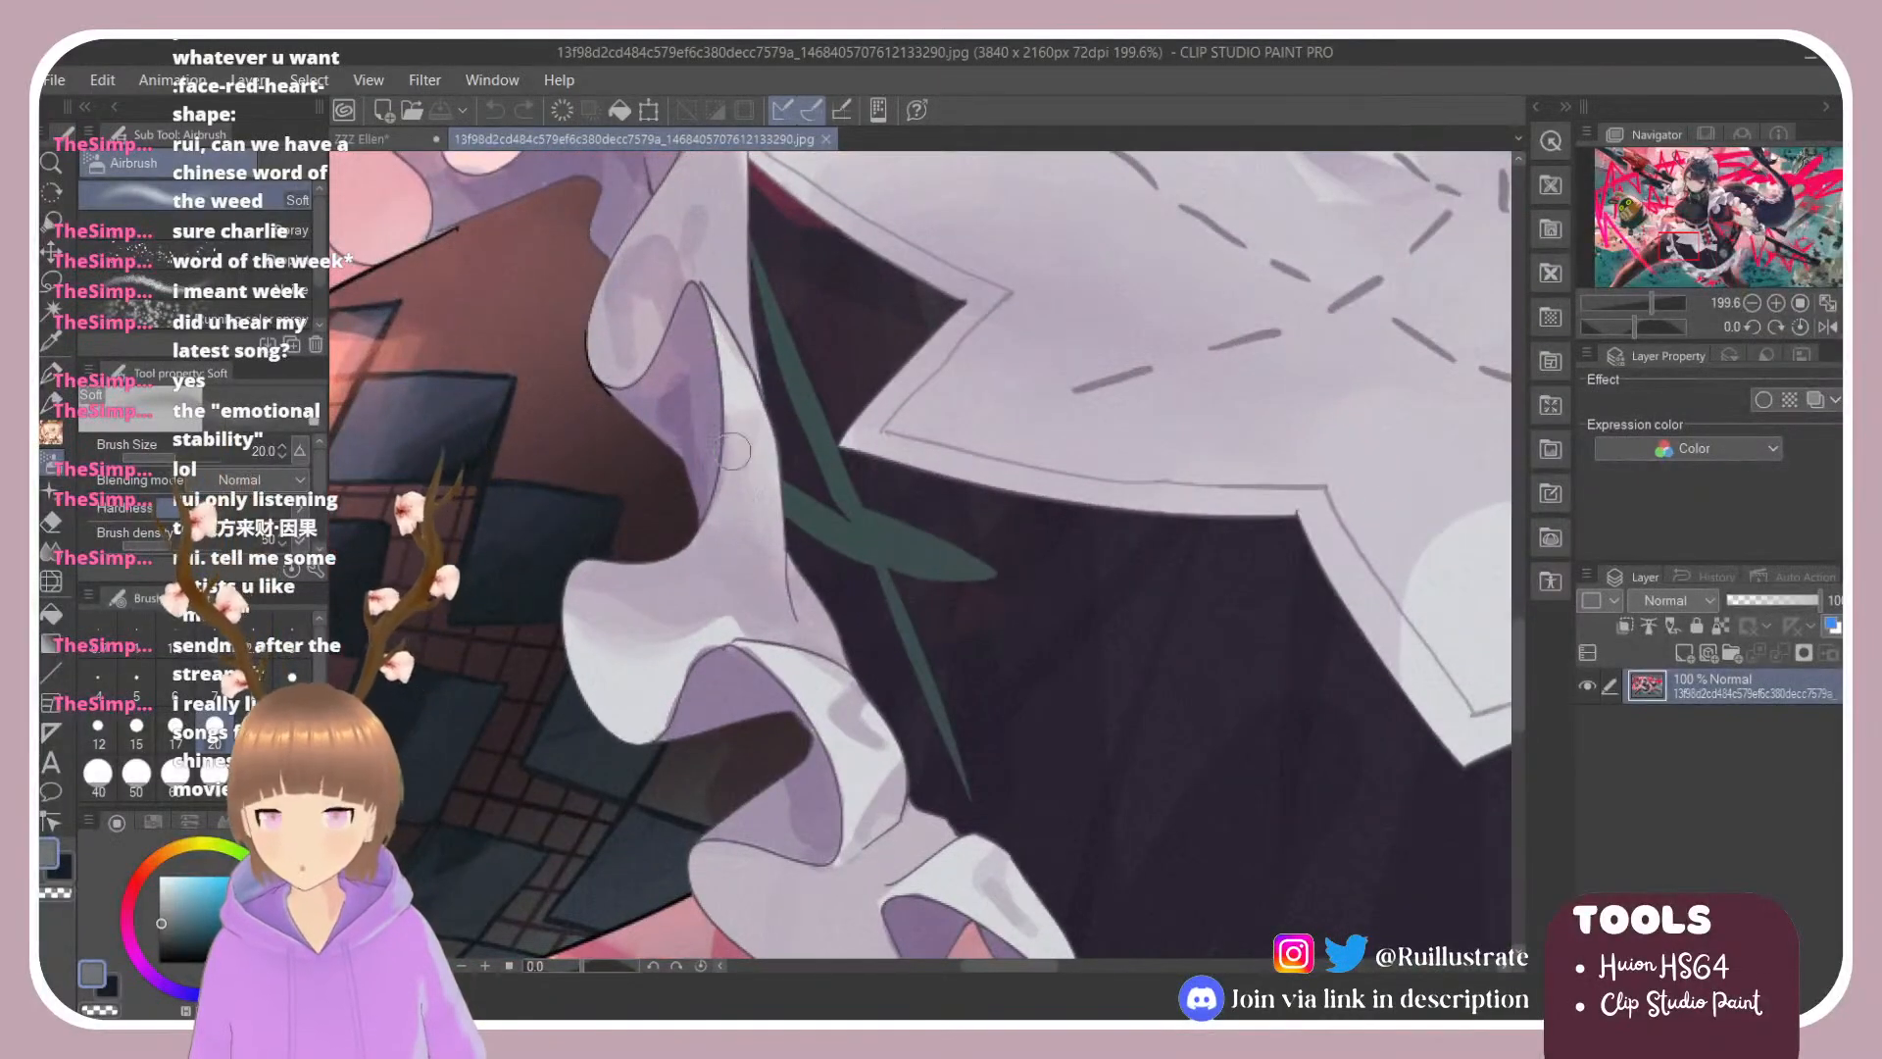
pyautogui.click(397, 140)
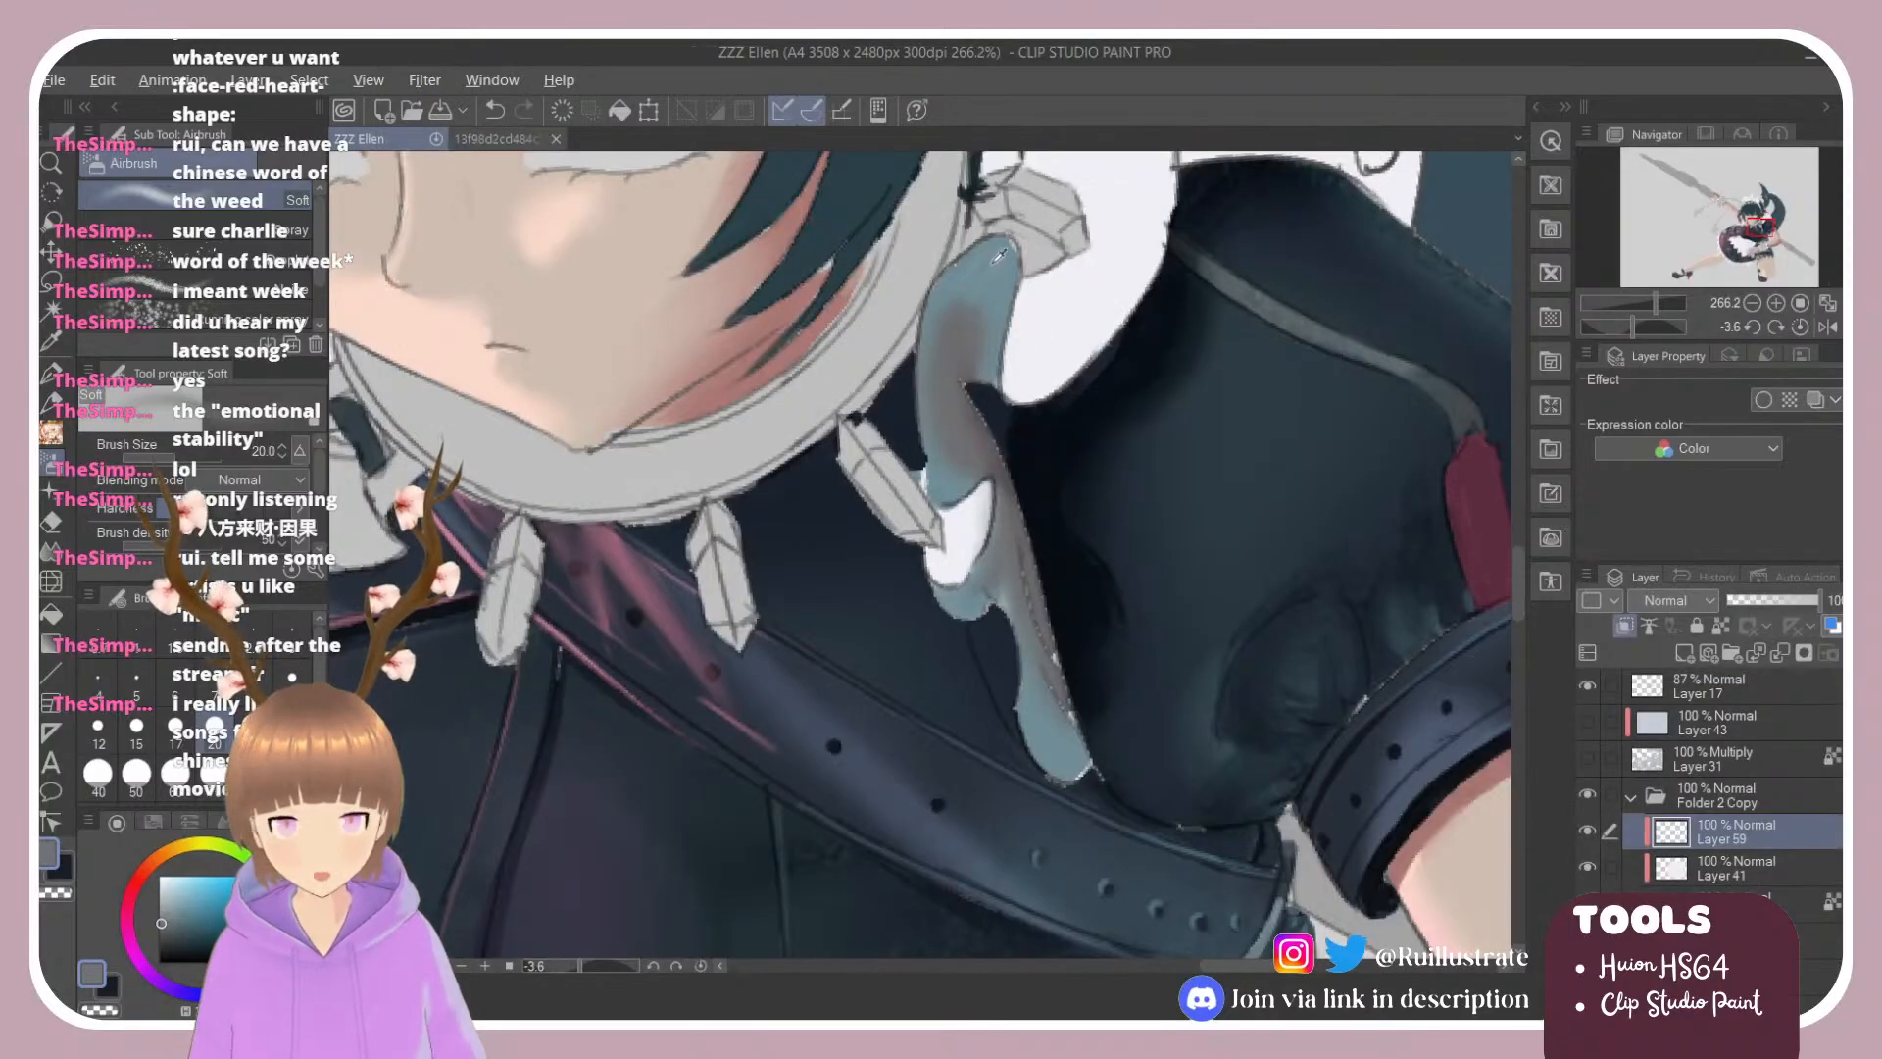
# Step: Clear all the frill shading from Layer 59 and remove any selection
pyautogui.press('b')
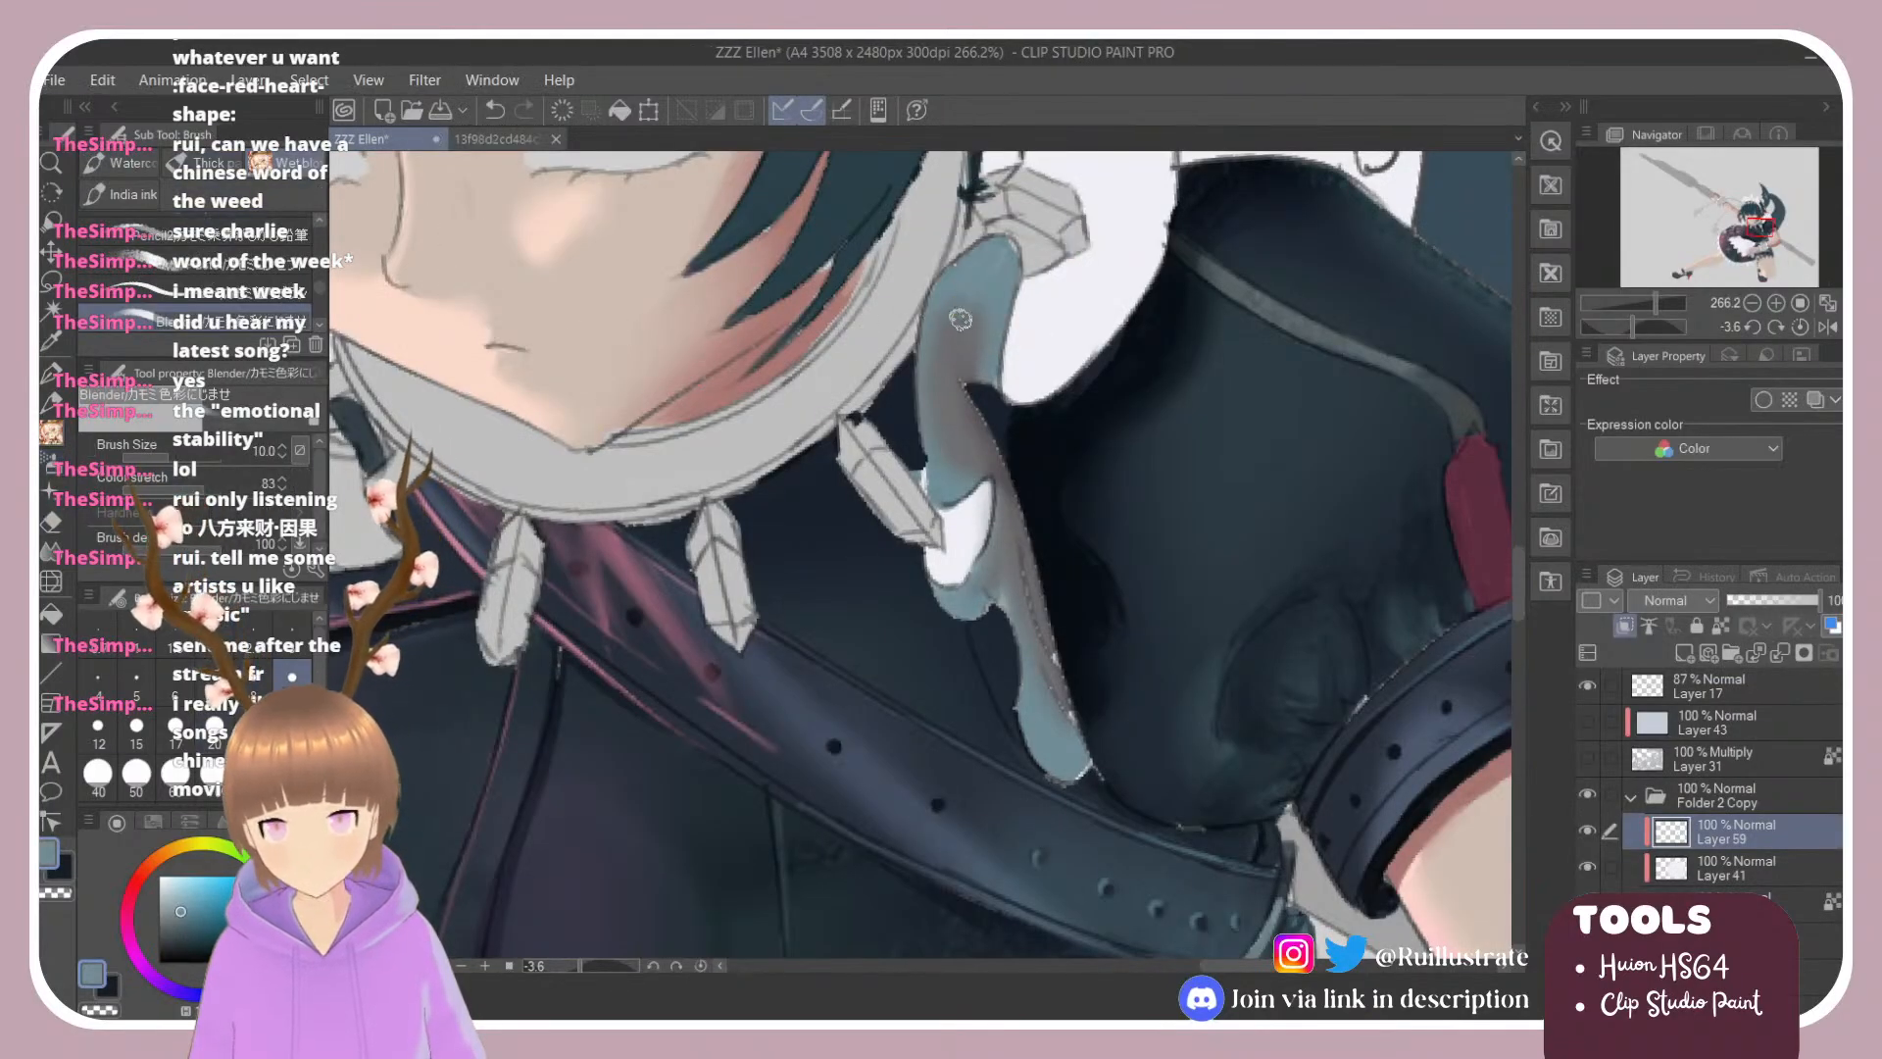
pyautogui.press('Delete')
pyautogui.hotkey('ctrl', 'd')
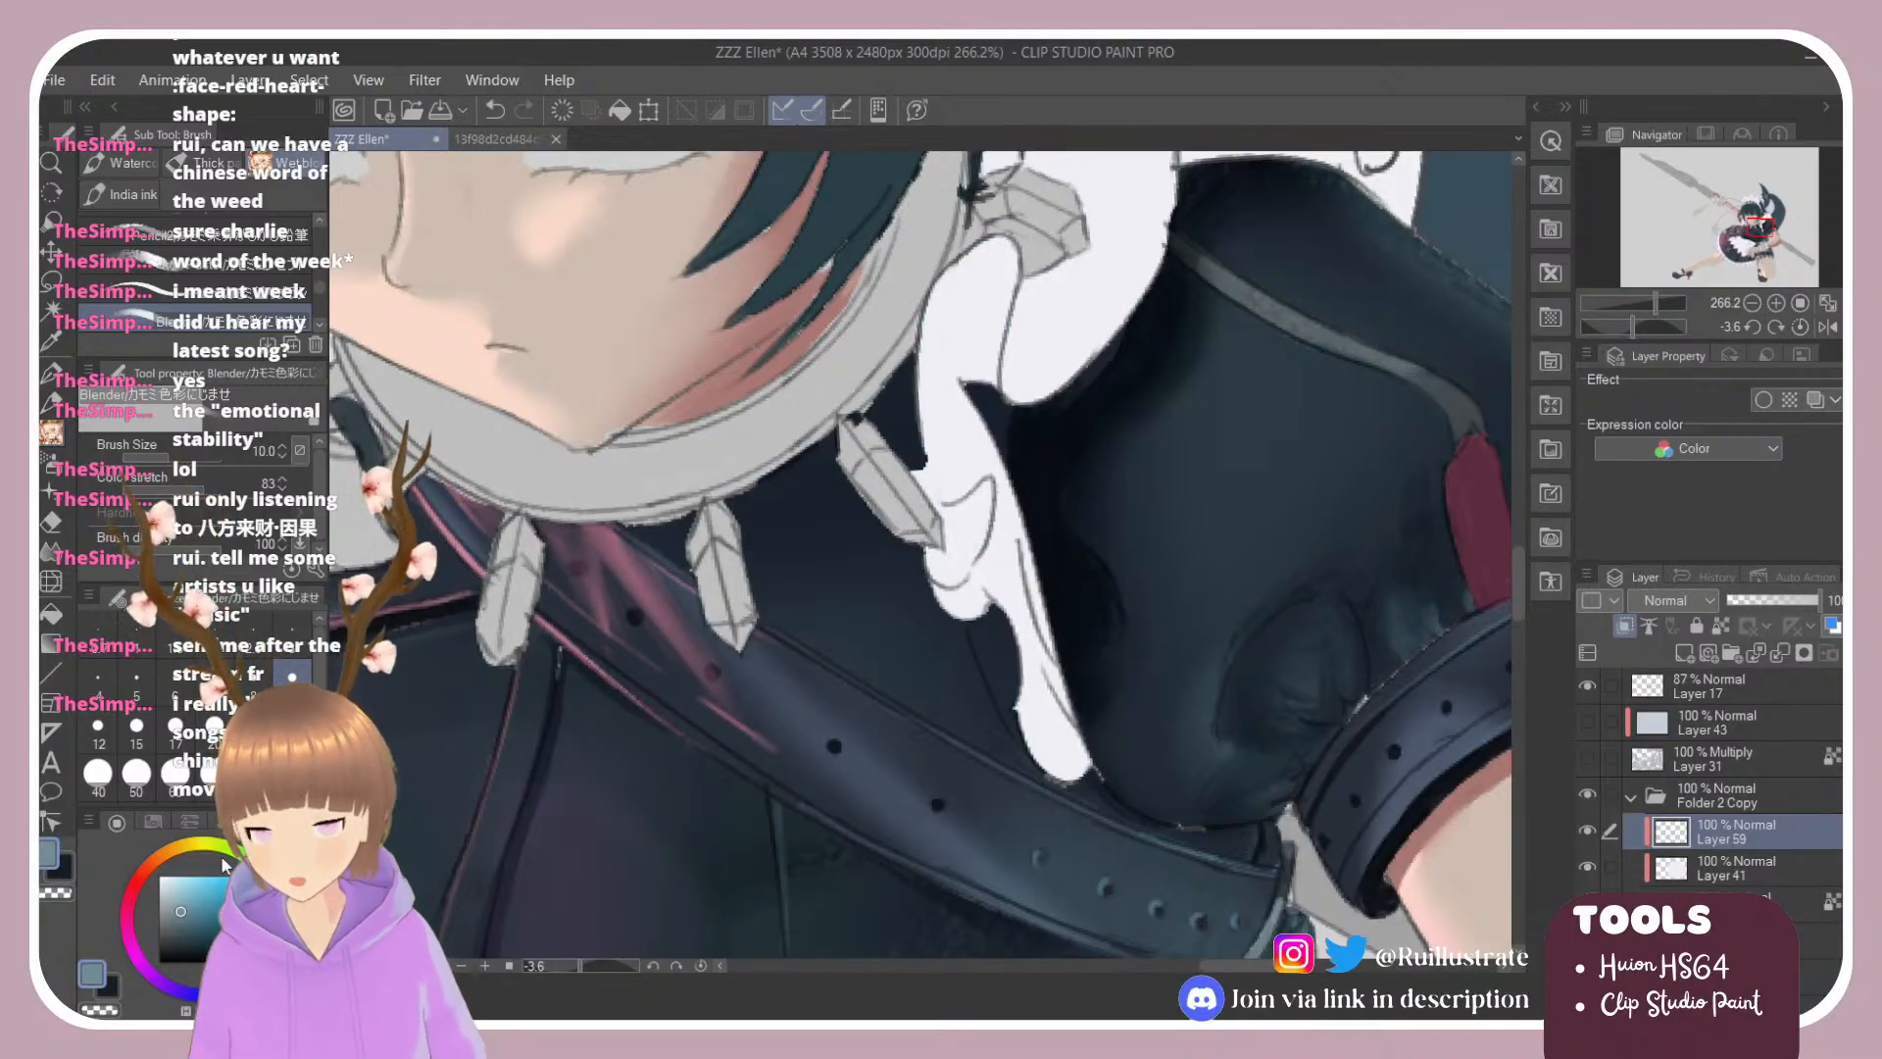
# Step: Fill the hanging frill's upper fold, lower strip and small curled edge with a flat light blue-grey, leaving the front fold white
pyautogui.click(174, 893)
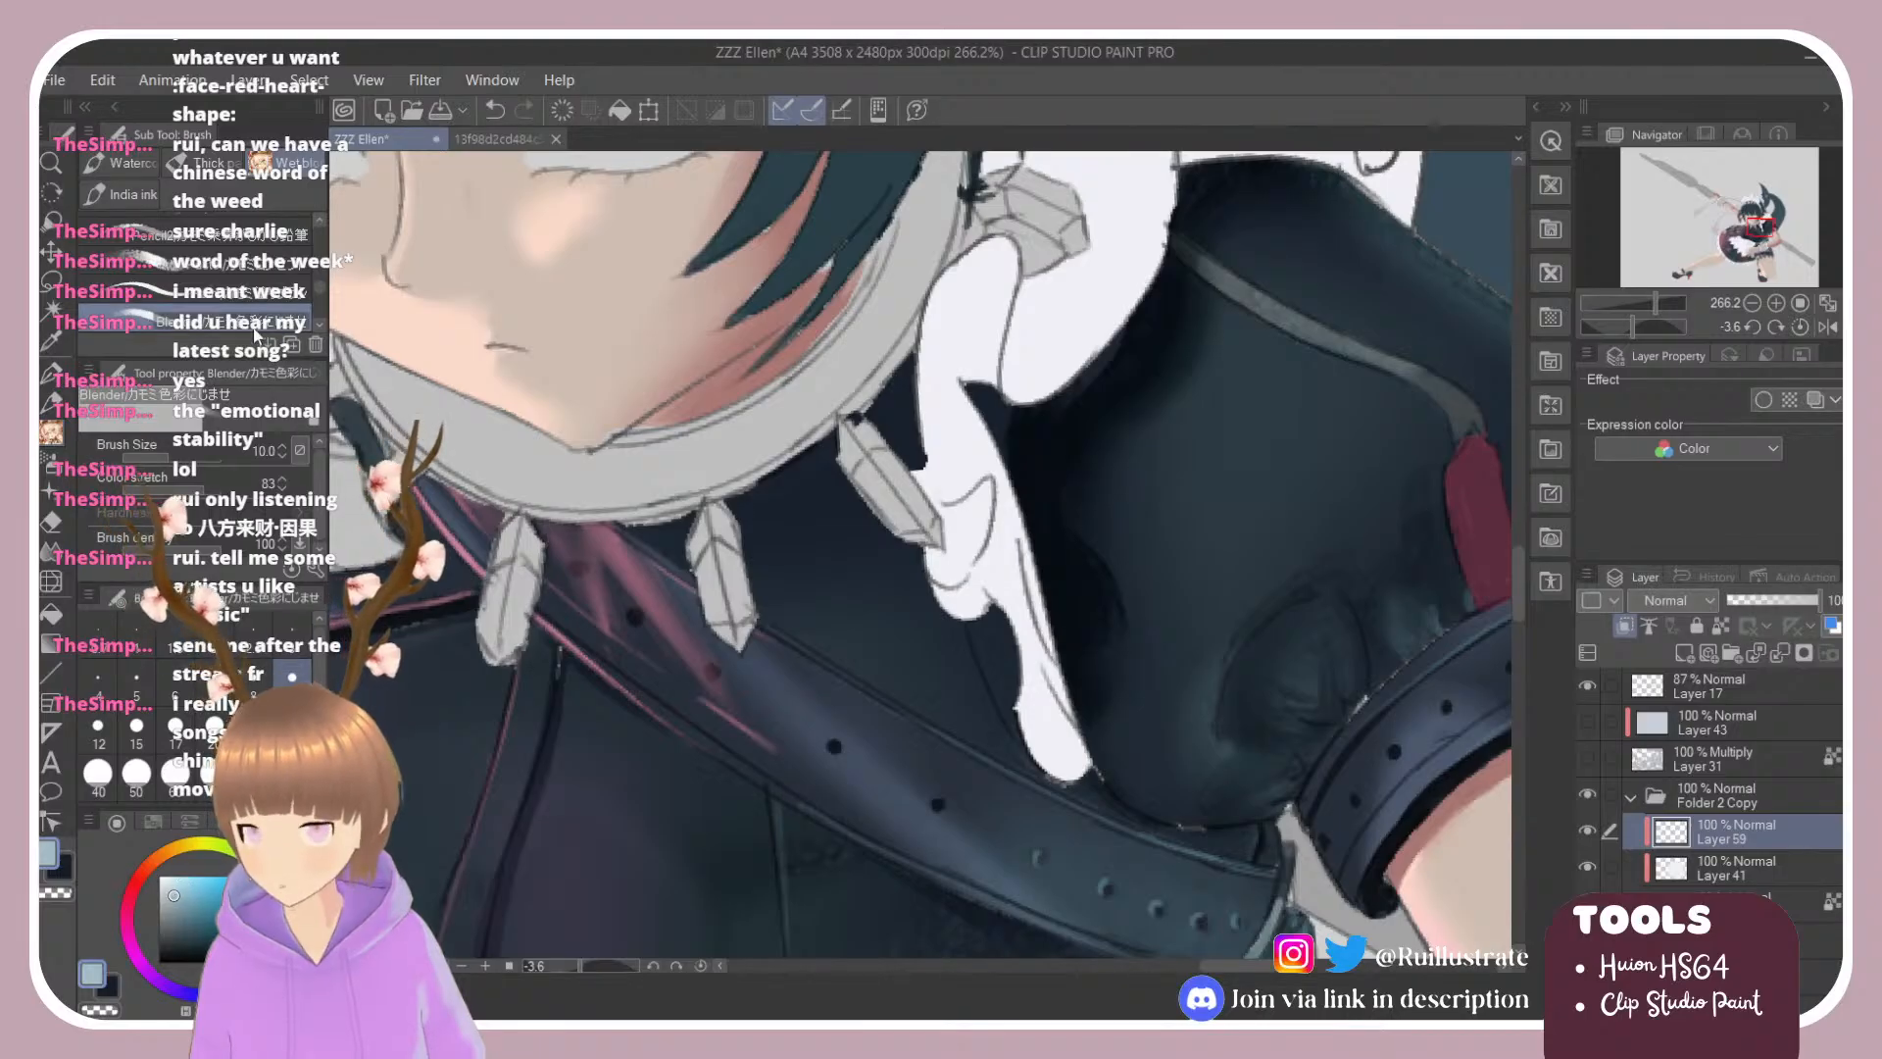
pyautogui.press('g')
pyautogui.click(951, 279)
pyautogui.click(961, 408)
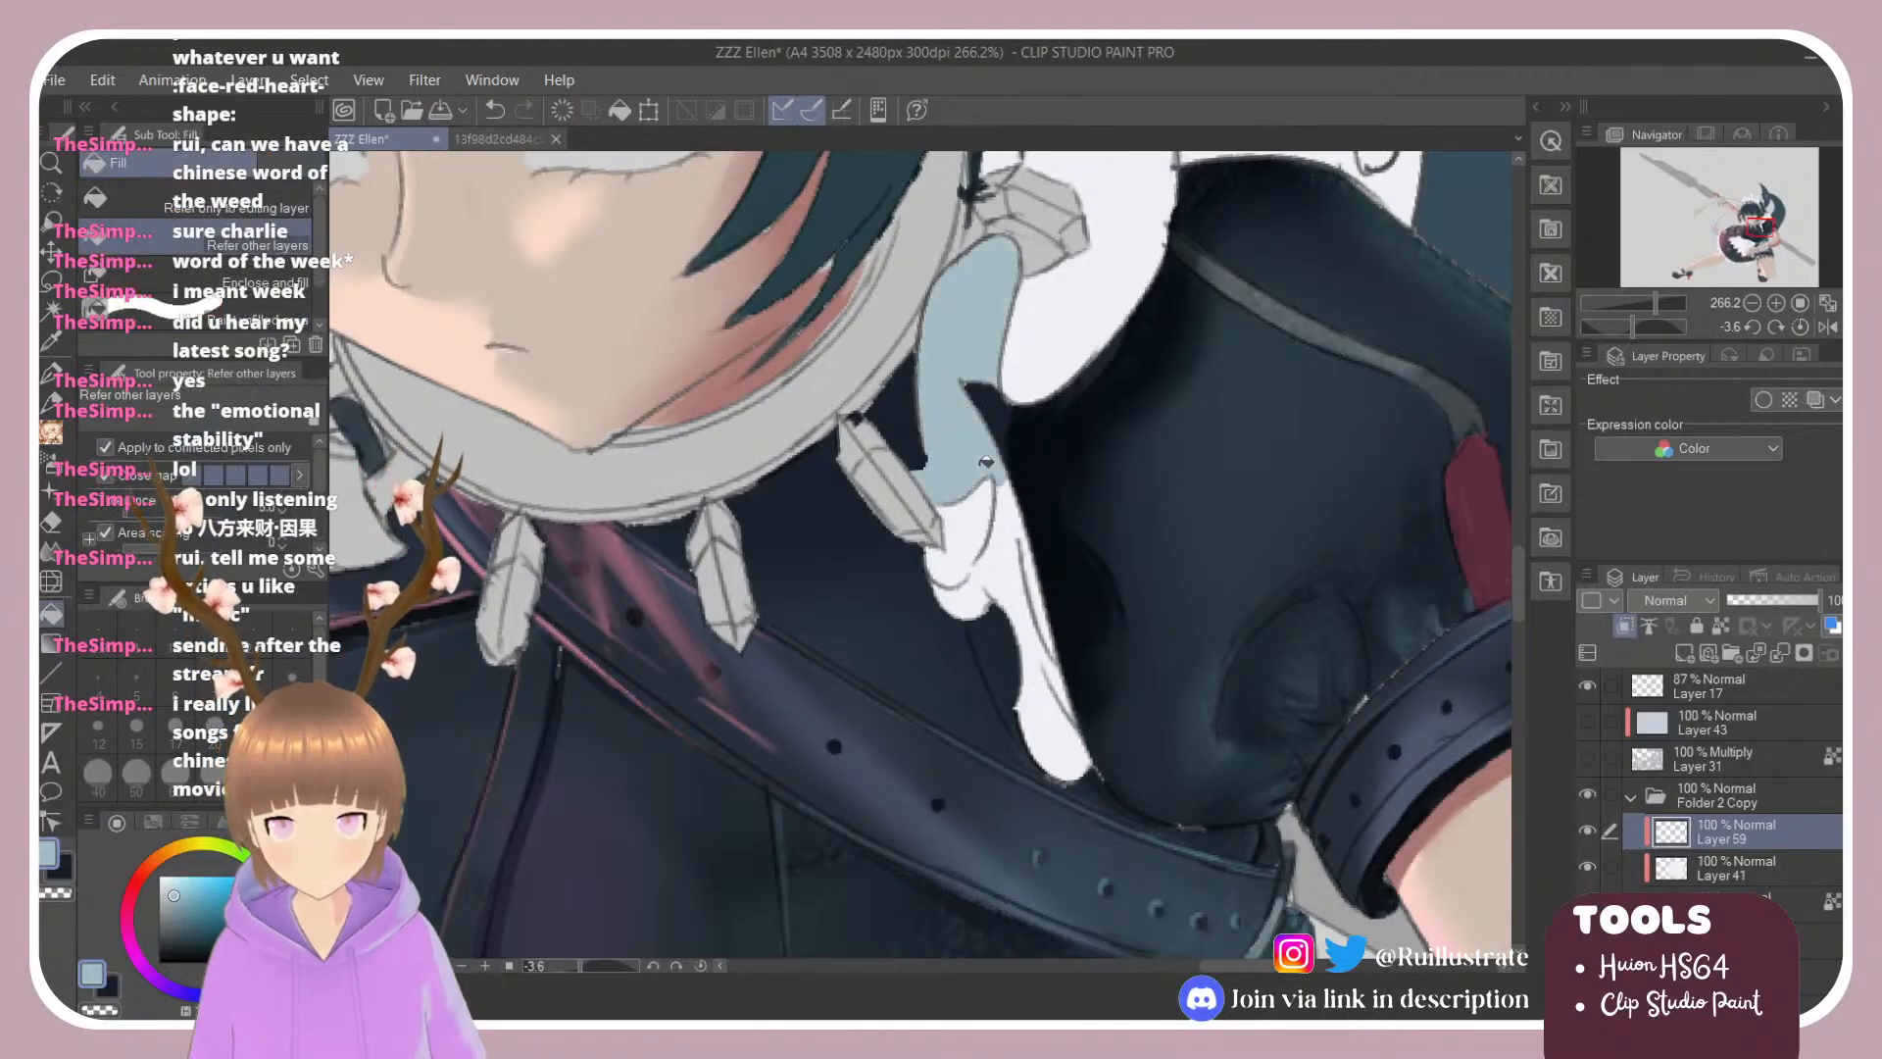
pyautogui.click(1010, 514)
pyautogui.click(981, 572)
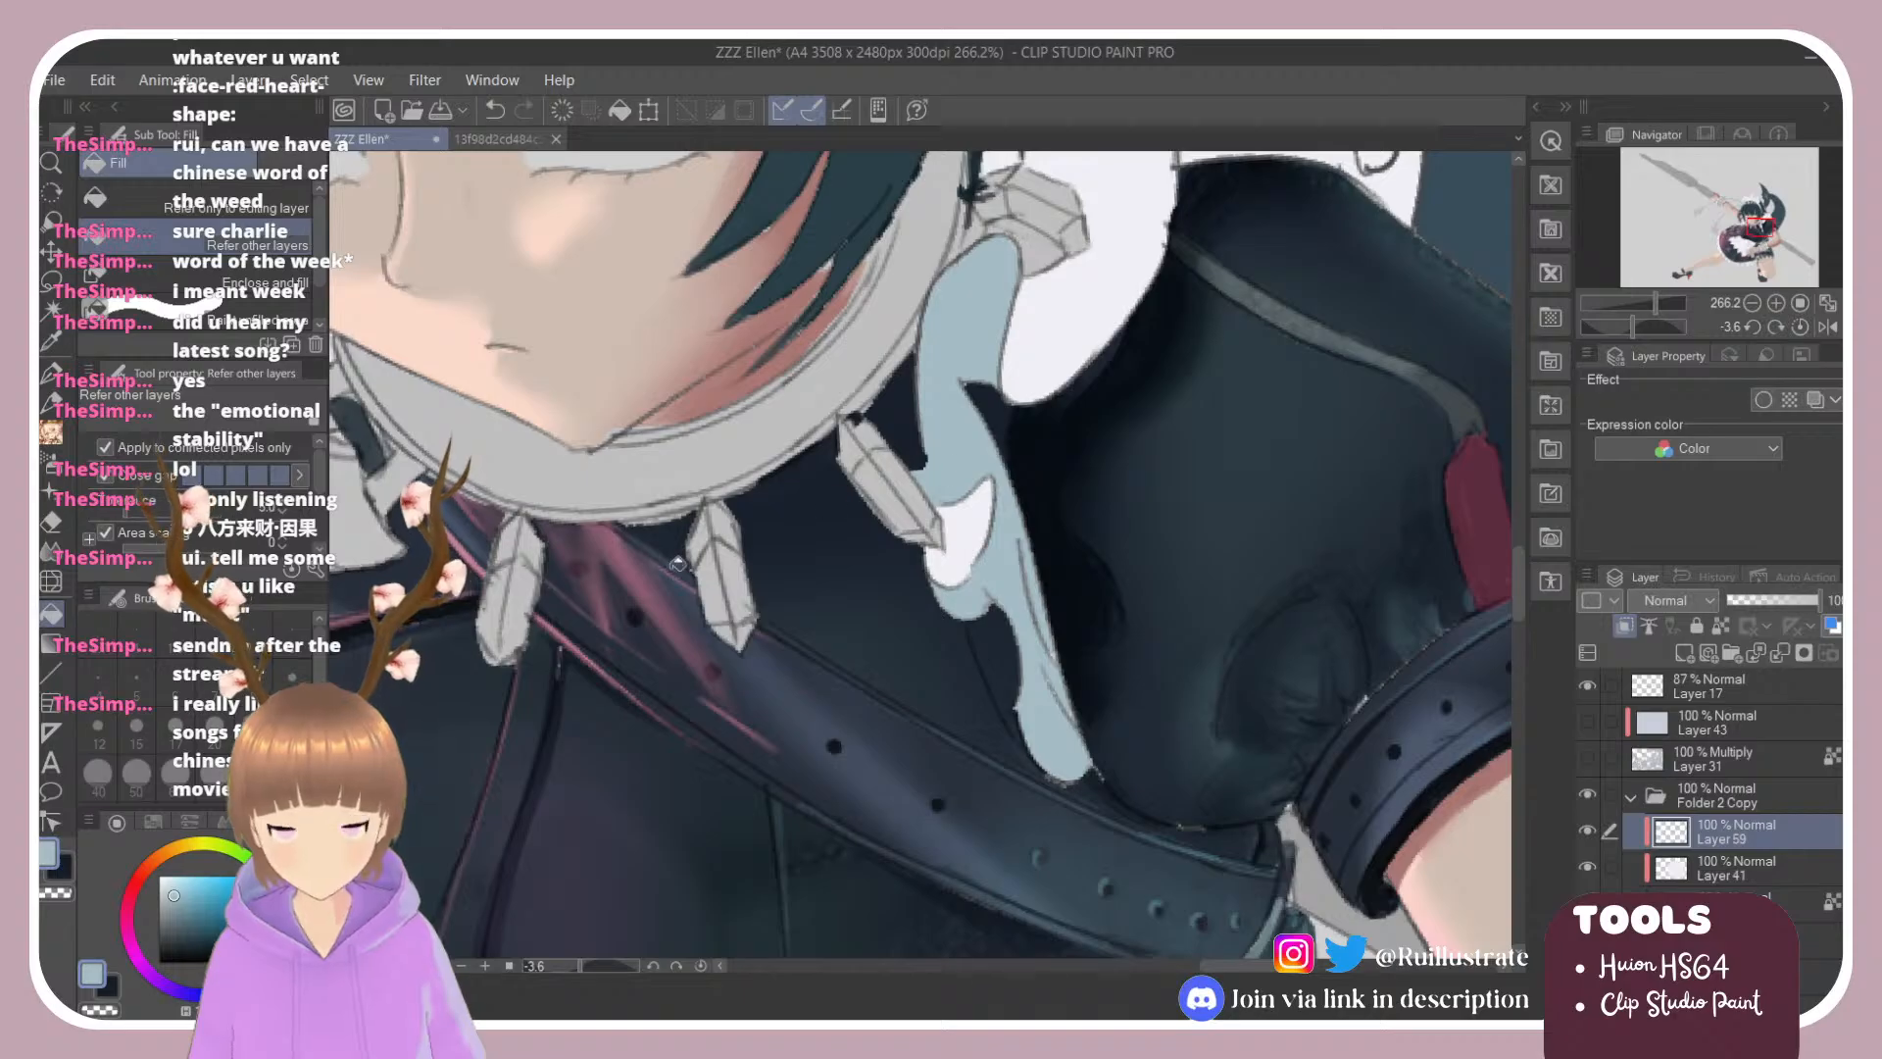
# Step: Paint a darker slate-blue shadow through the upper frill fold and into the curled fold below with the Paint brush at size 5
pyautogui.click(184, 902)
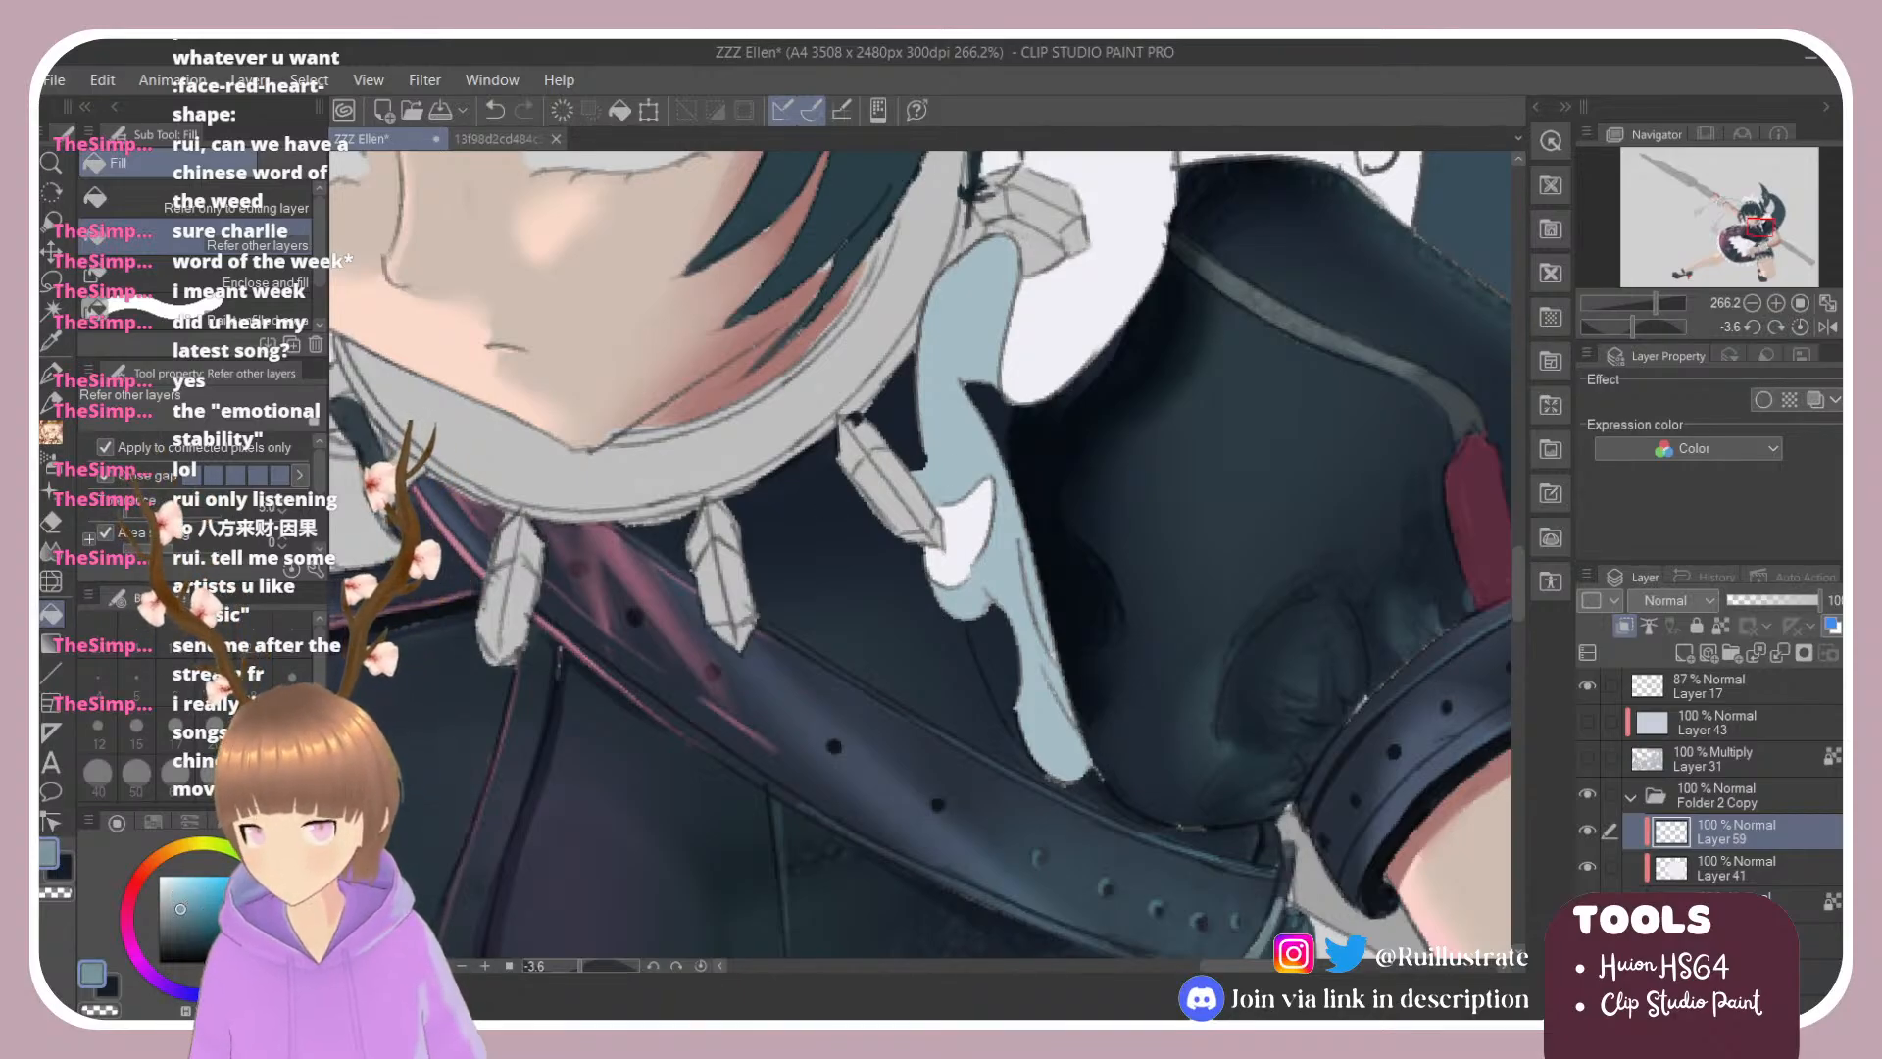
pyautogui.press('b')
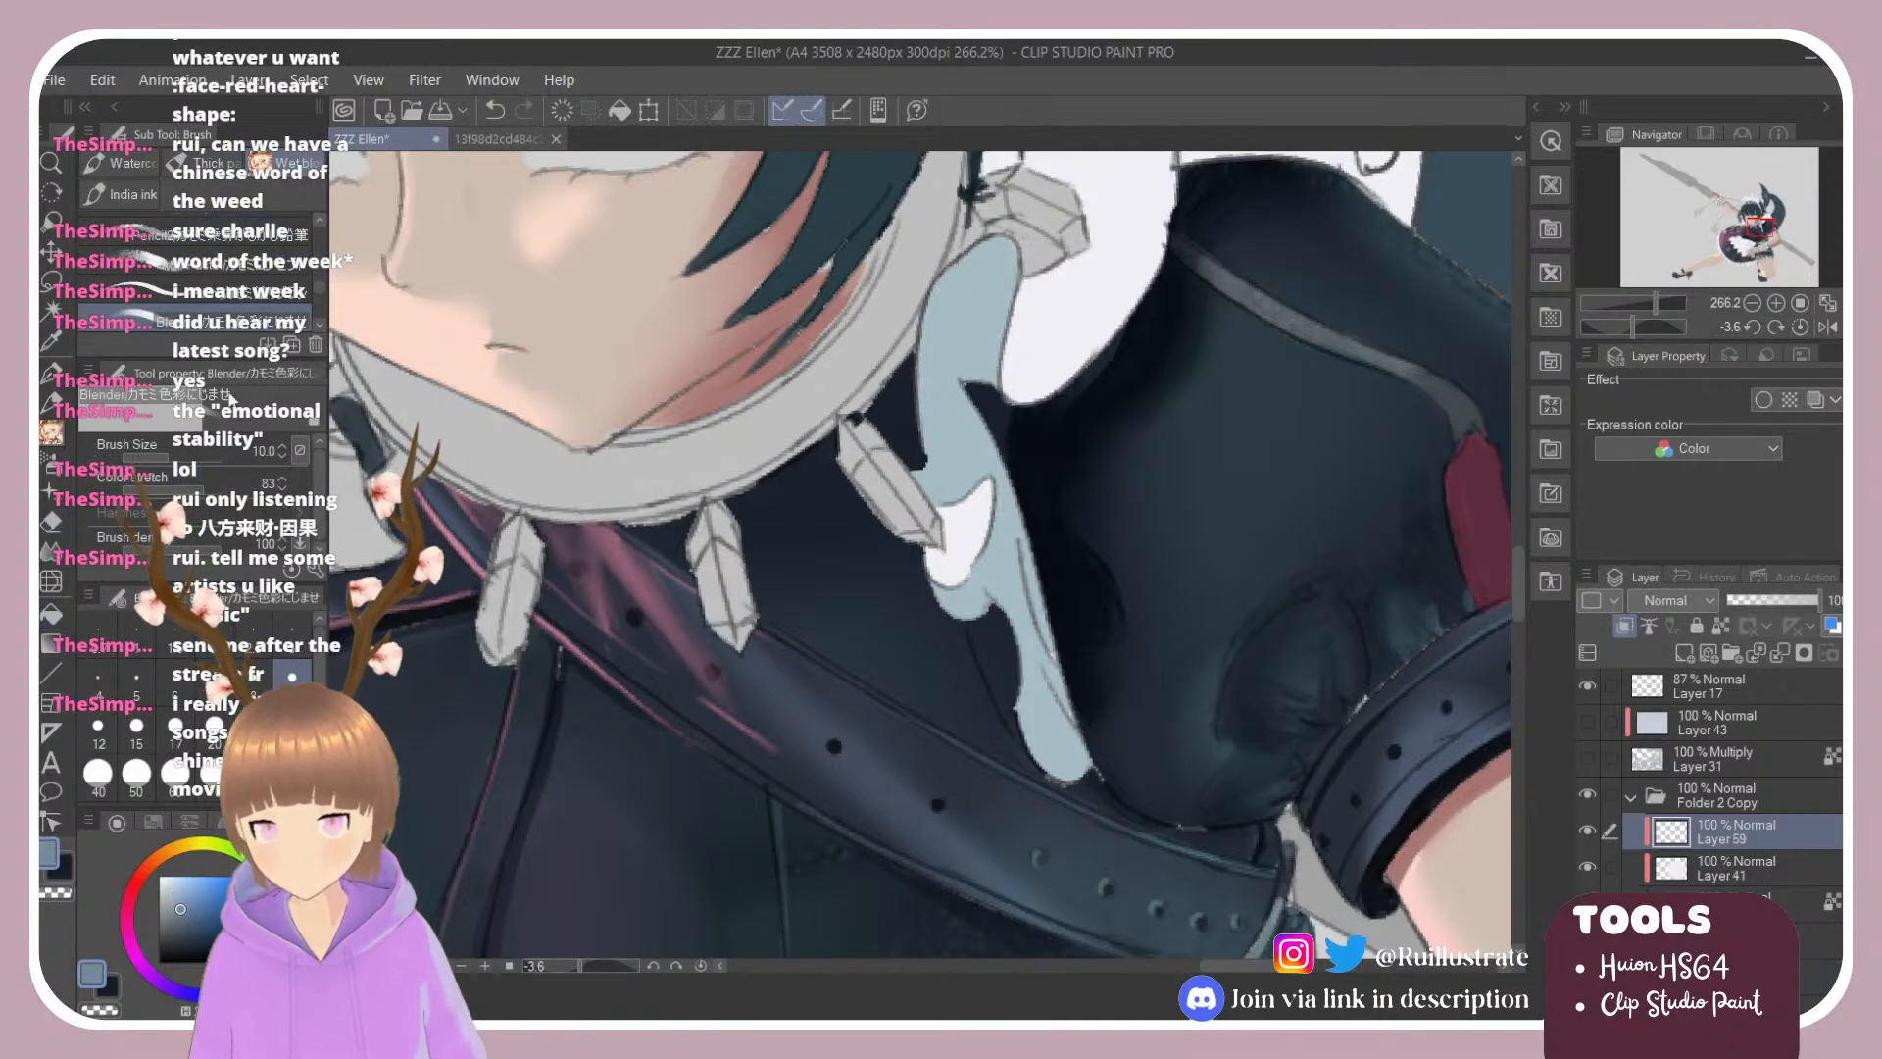
pyautogui.click(235, 292)
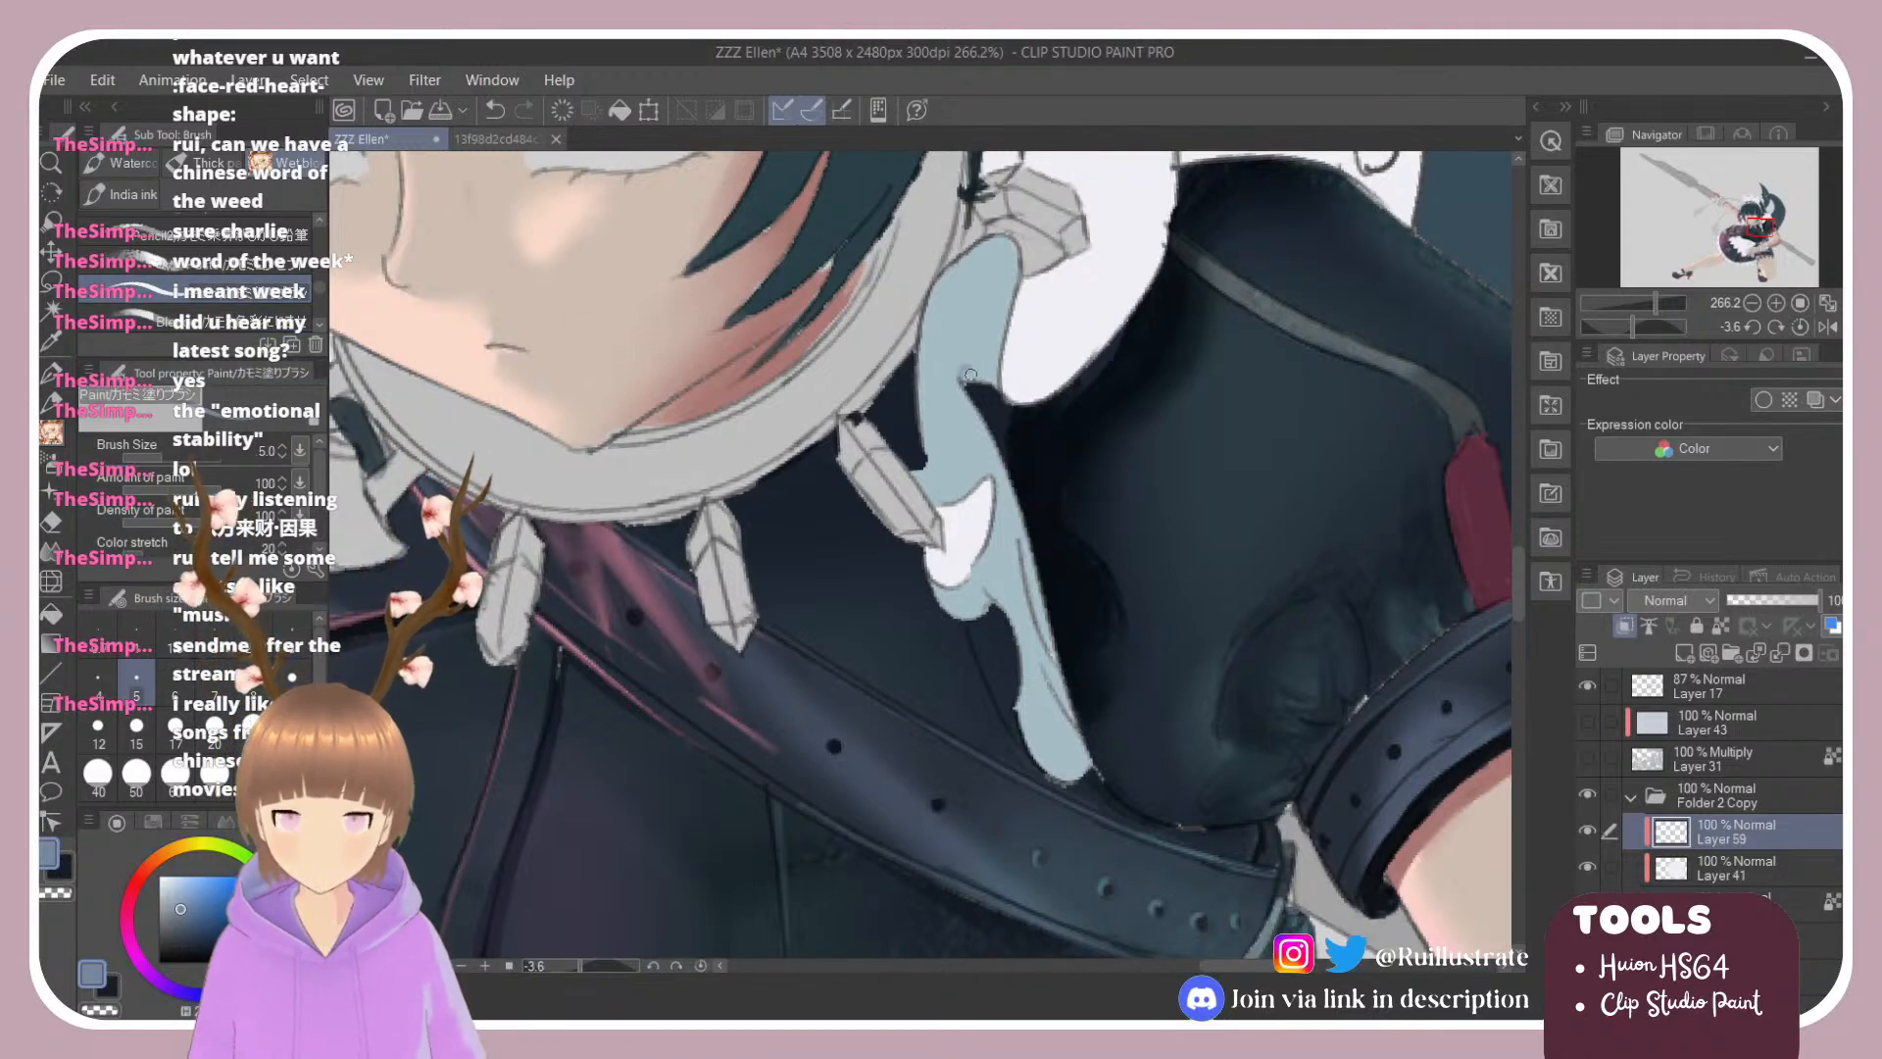
pyautogui.moveTo(965, 374)
pyautogui.mouseDown()
pyautogui.moveTo(975, 307)
pyautogui.moveTo(973, 389)
pyautogui.moveTo(959, 370)
pyautogui.moveTo(983, 292)
pyautogui.moveTo(991, 368)
pyautogui.mouseUp()
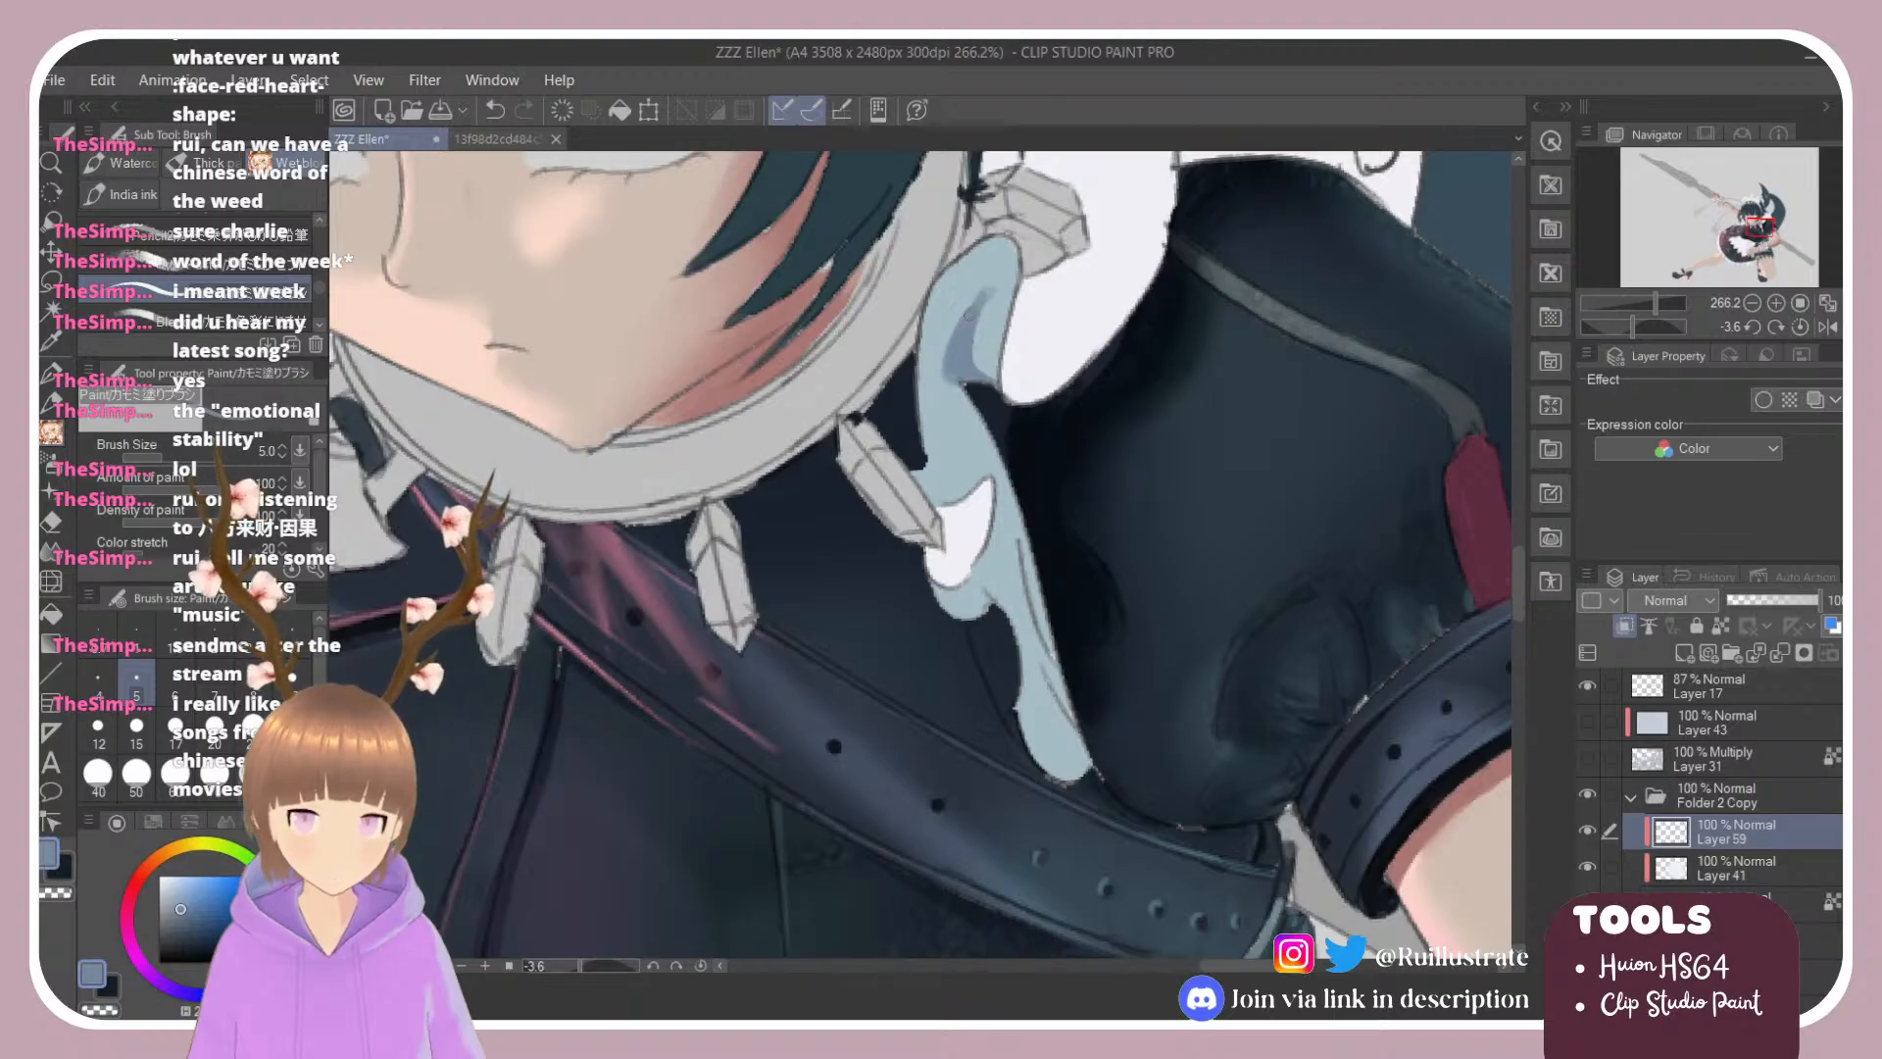
pyautogui.moveTo(984, 294)
pyautogui.mouseDown()
pyautogui.moveTo(931, 365)
pyautogui.moveTo(967, 317)
pyautogui.moveTo(945, 333)
pyautogui.moveTo(962, 394)
pyautogui.moveTo(936, 376)
pyautogui.moveTo(961, 429)
pyautogui.moveTo(944, 368)
pyautogui.moveTo(954, 322)
pyautogui.moveTo(960, 416)
pyautogui.moveTo(965, 318)
pyautogui.moveTo(974, 426)
pyautogui.moveTo(939, 363)
pyautogui.moveTo(988, 429)
pyautogui.moveTo(947, 379)
pyautogui.moveTo(967, 445)
pyautogui.moveTo(958, 478)
pyautogui.moveTo(948, 396)
pyautogui.moveTo(938, 487)
pyautogui.moveTo(937, 391)
pyautogui.moveTo(925, 478)
pyautogui.moveTo(947, 496)
pyautogui.moveTo(973, 458)
pyautogui.mouseUp()
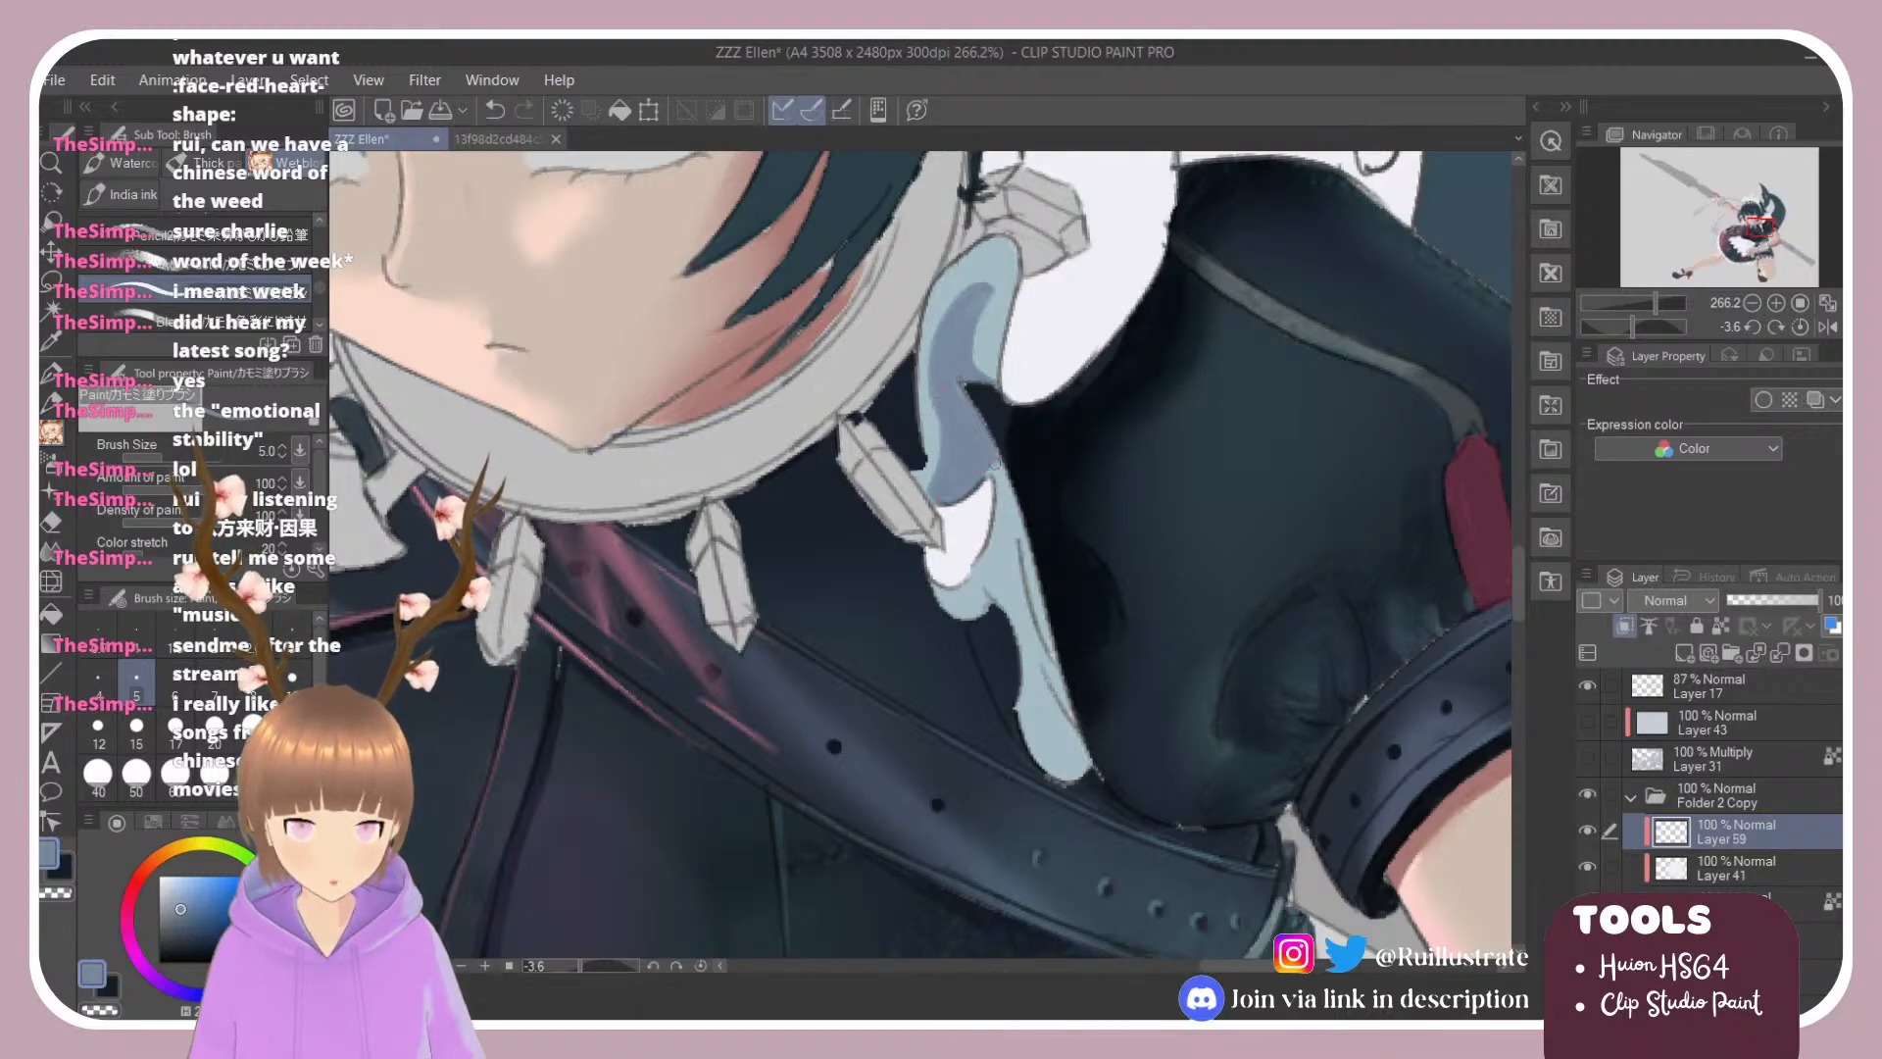
pyautogui.moveTo(958, 596)
pyautogui.mouseDown()
pyautogui.moveTo(980, 613)
pyautogui.moveTo(993, 512)
pyautogui.mouseUp()
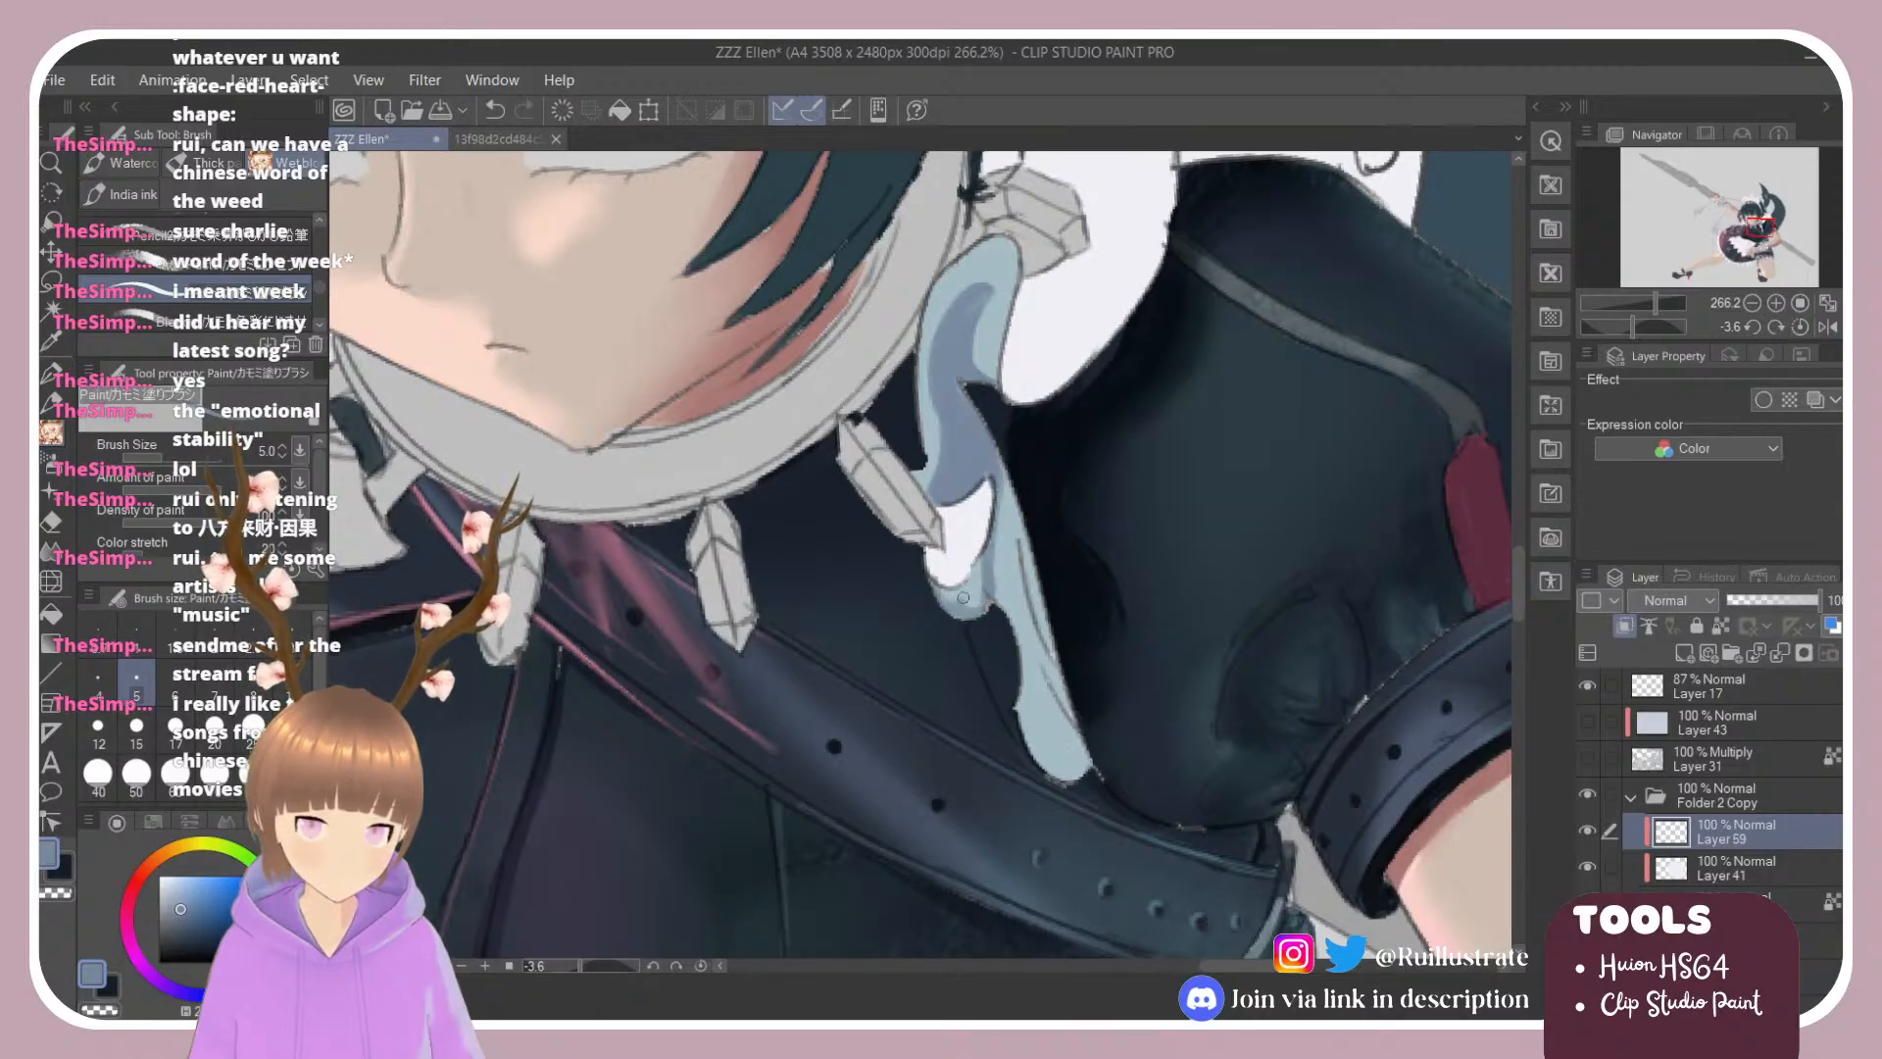
# Step: Extend the slate-blue shadow into the hanging frill's small curled edge and down along its lower strip
pyautogui.moveTo(963, 597)
pyautogui.mouseDown()
pyautogui.moveTo(998, 488)
pyautogui.moveTo(1007, 519)
pyautogui.moveTo(998, 455)
pyautogui.moveTo(1029, 632)
pyautogui.mouseUp()
pyautogui.moveTo(1019, 504); pyautogui.dragTo(1044, 646)
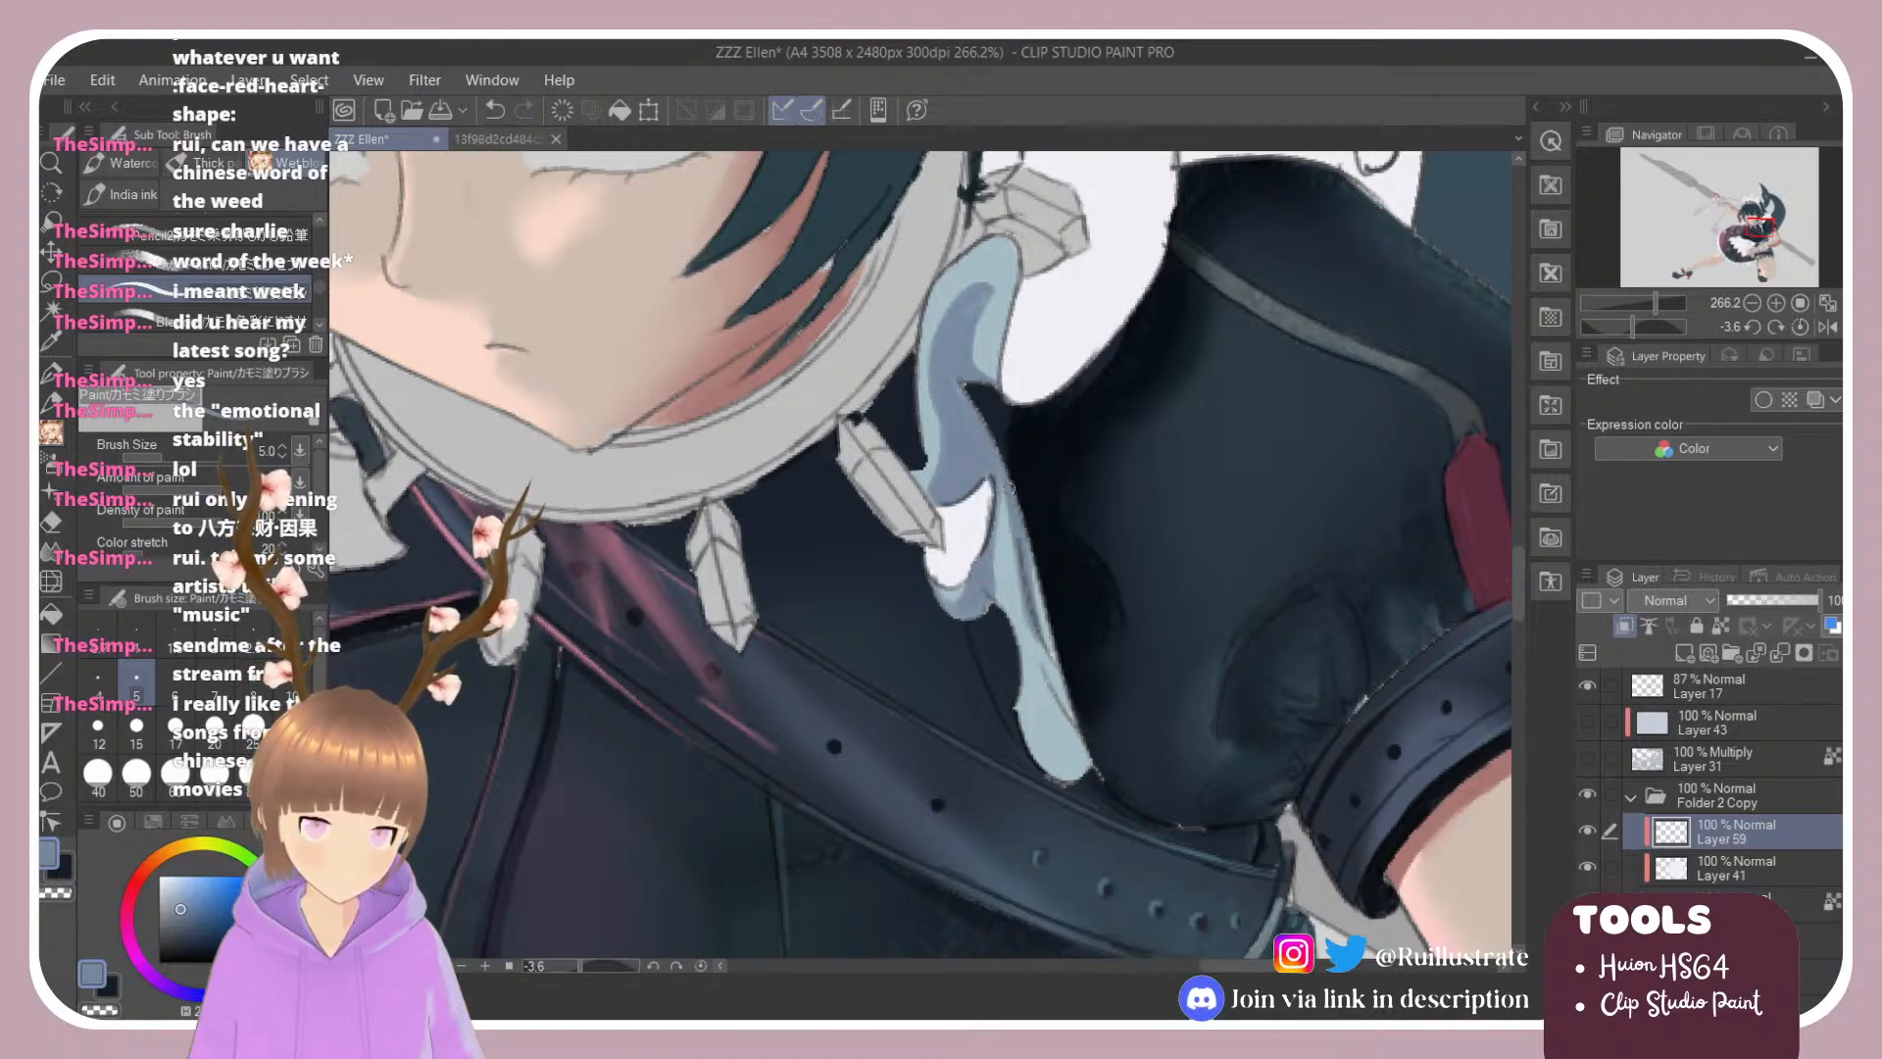
pyautogui.moveTo(1029, 549); pyautogui.dragTo(1063, 694)
pyautogui.moveTo(1027, 573); pyautogui.dragTo(1079, 713)
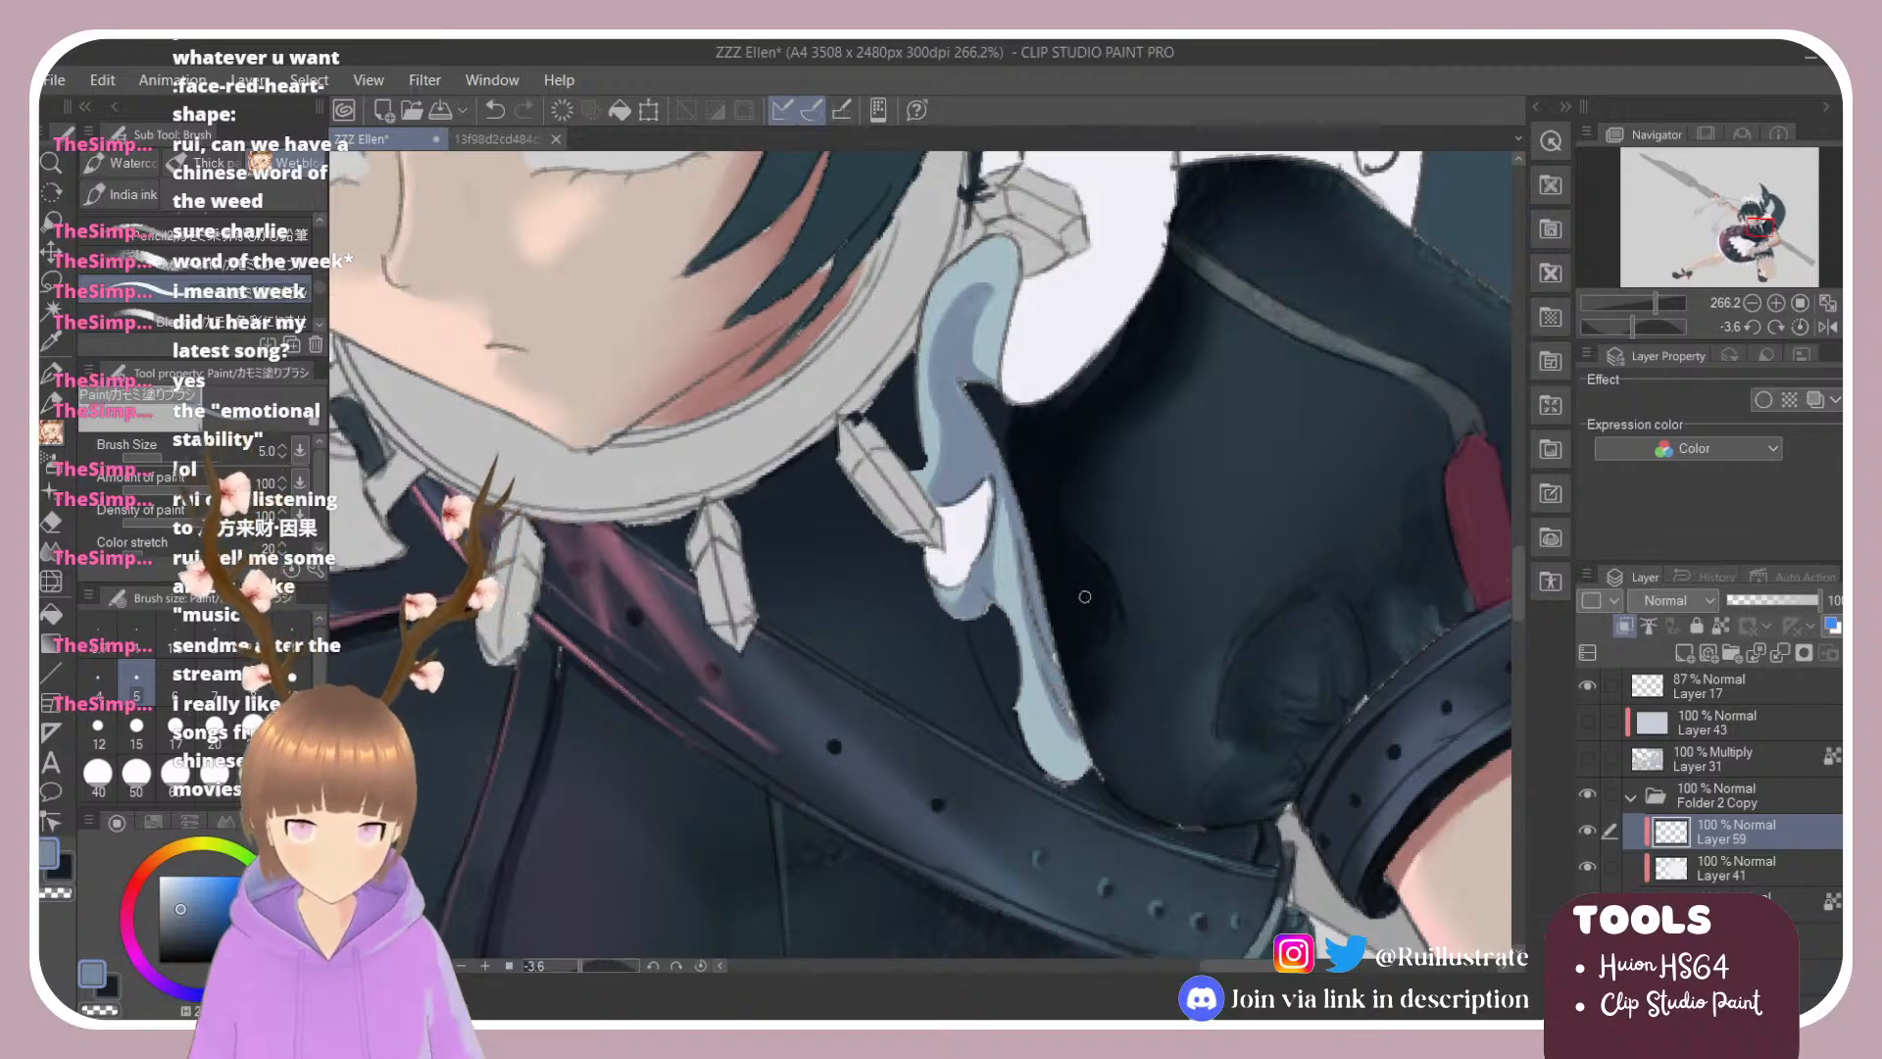
# Step: Sample the frill's light blue-grey and paint back the edge of the slate-blue shadow in the hanging frill's upper fold
pyautogui.scroll(-3, 1083, 588)
pyautogui.scroll(-2, 1141, 439)
pyautogui.scroll(2, 1140, 438)
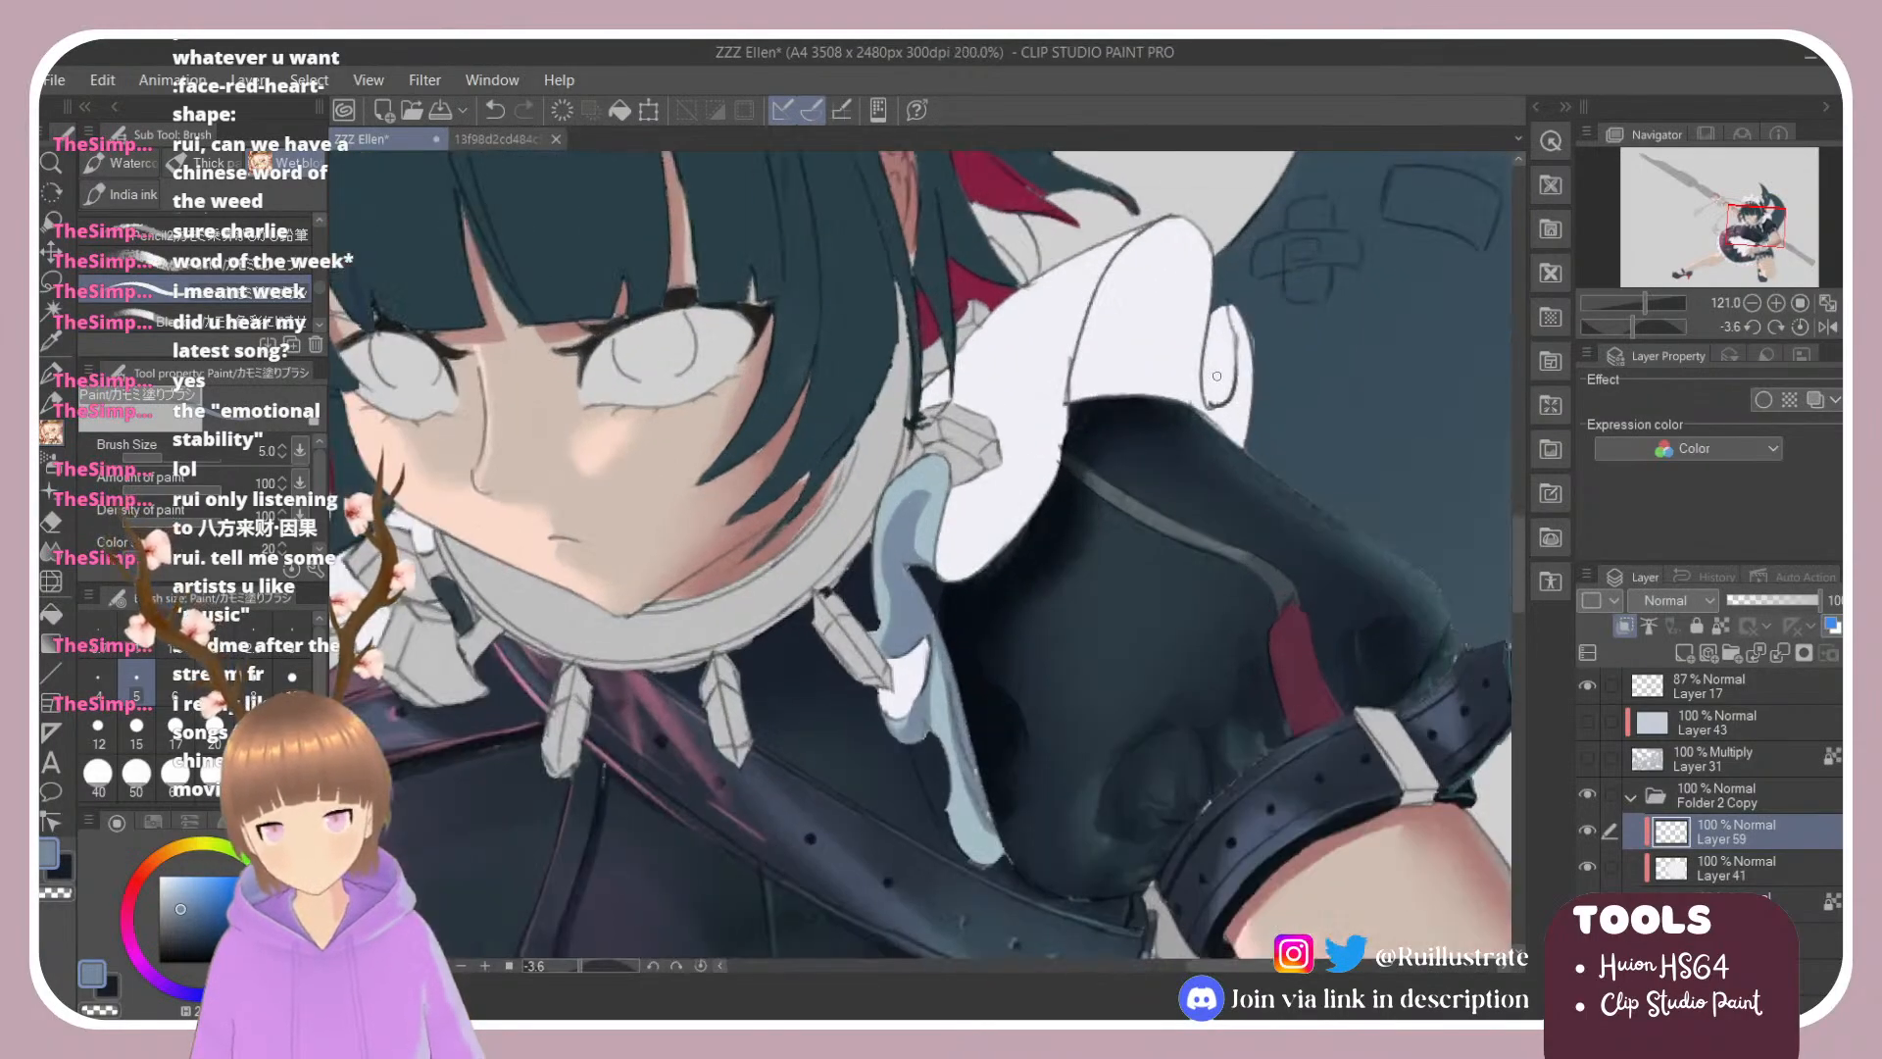
pyautogui.scroll(2, 1190, 332)
pyautogui.keyDown('alt'); pyautogui.click(920, 477); pyautogui.keyUp('alt')
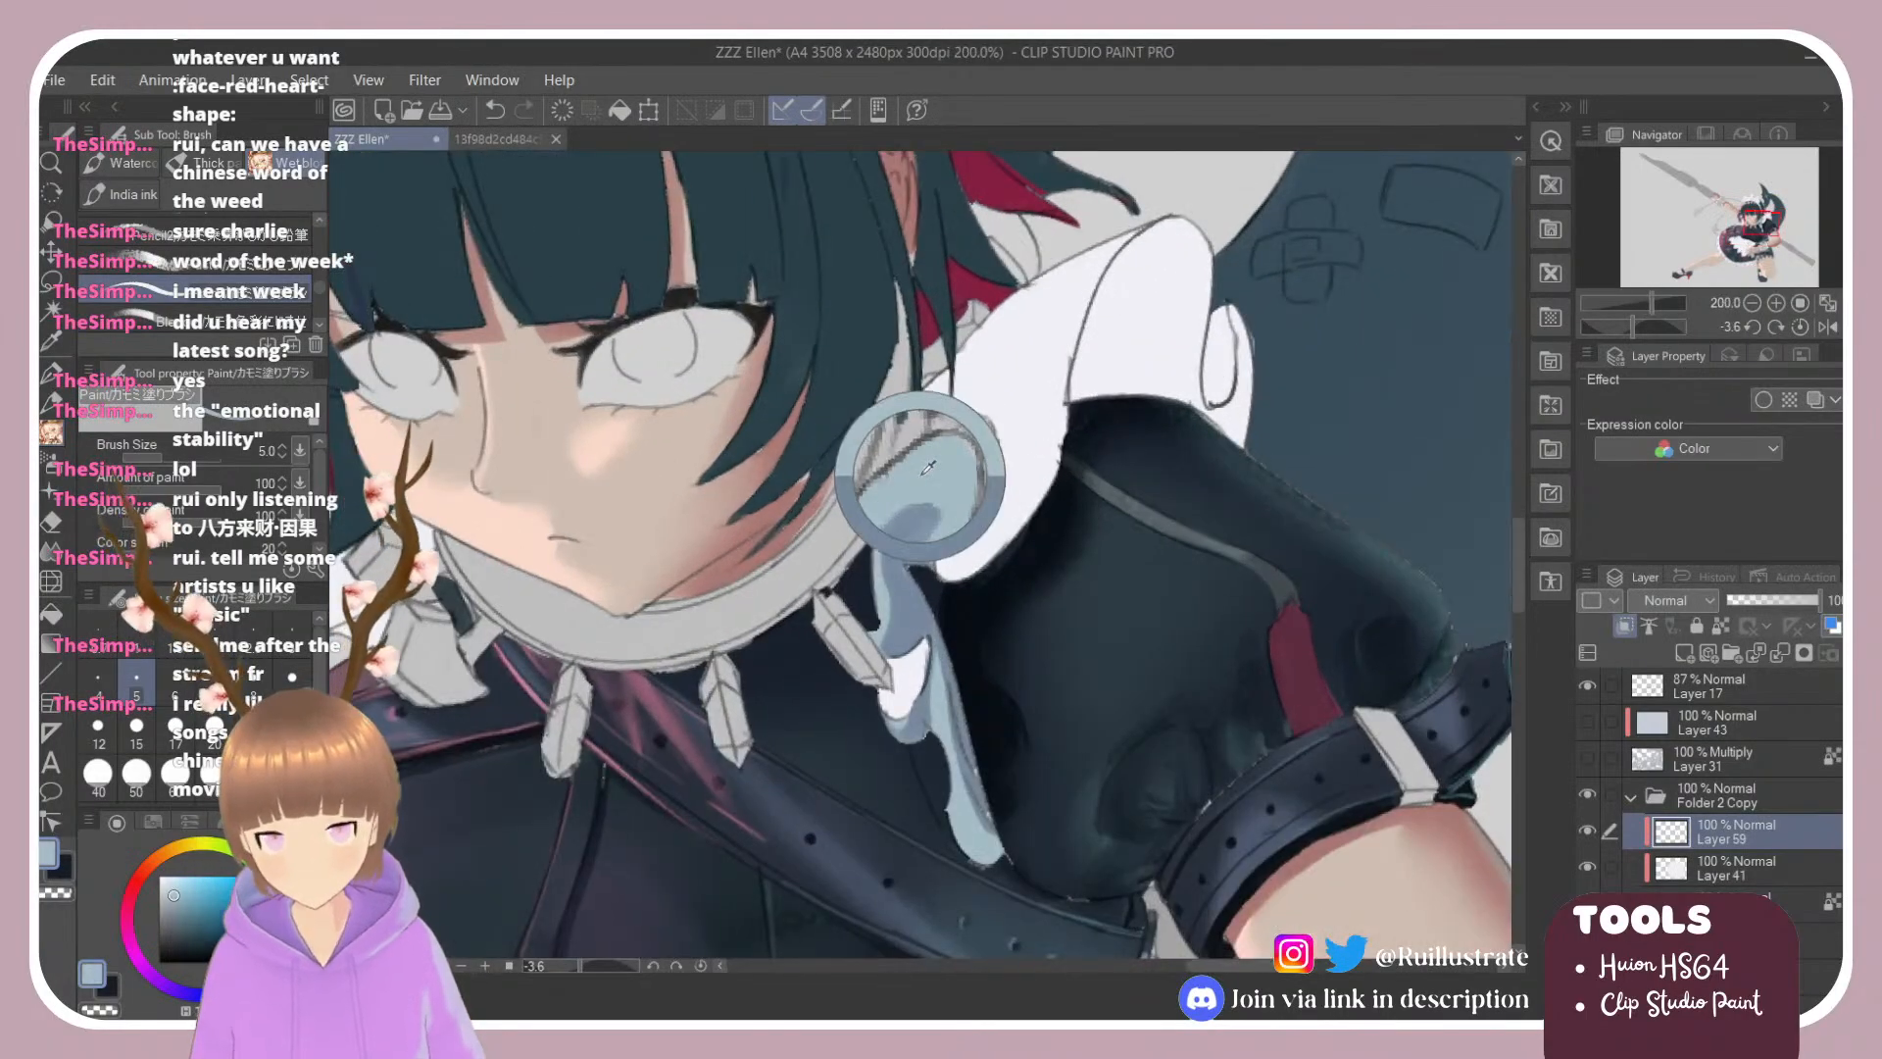
pyautogui.moveTo(893, 491)
pyautogui.mouseDown()
pyautogui.moveTo(883, 577)
pyautogui.moveTo(902, 605)
pyautogui.mouseUp()
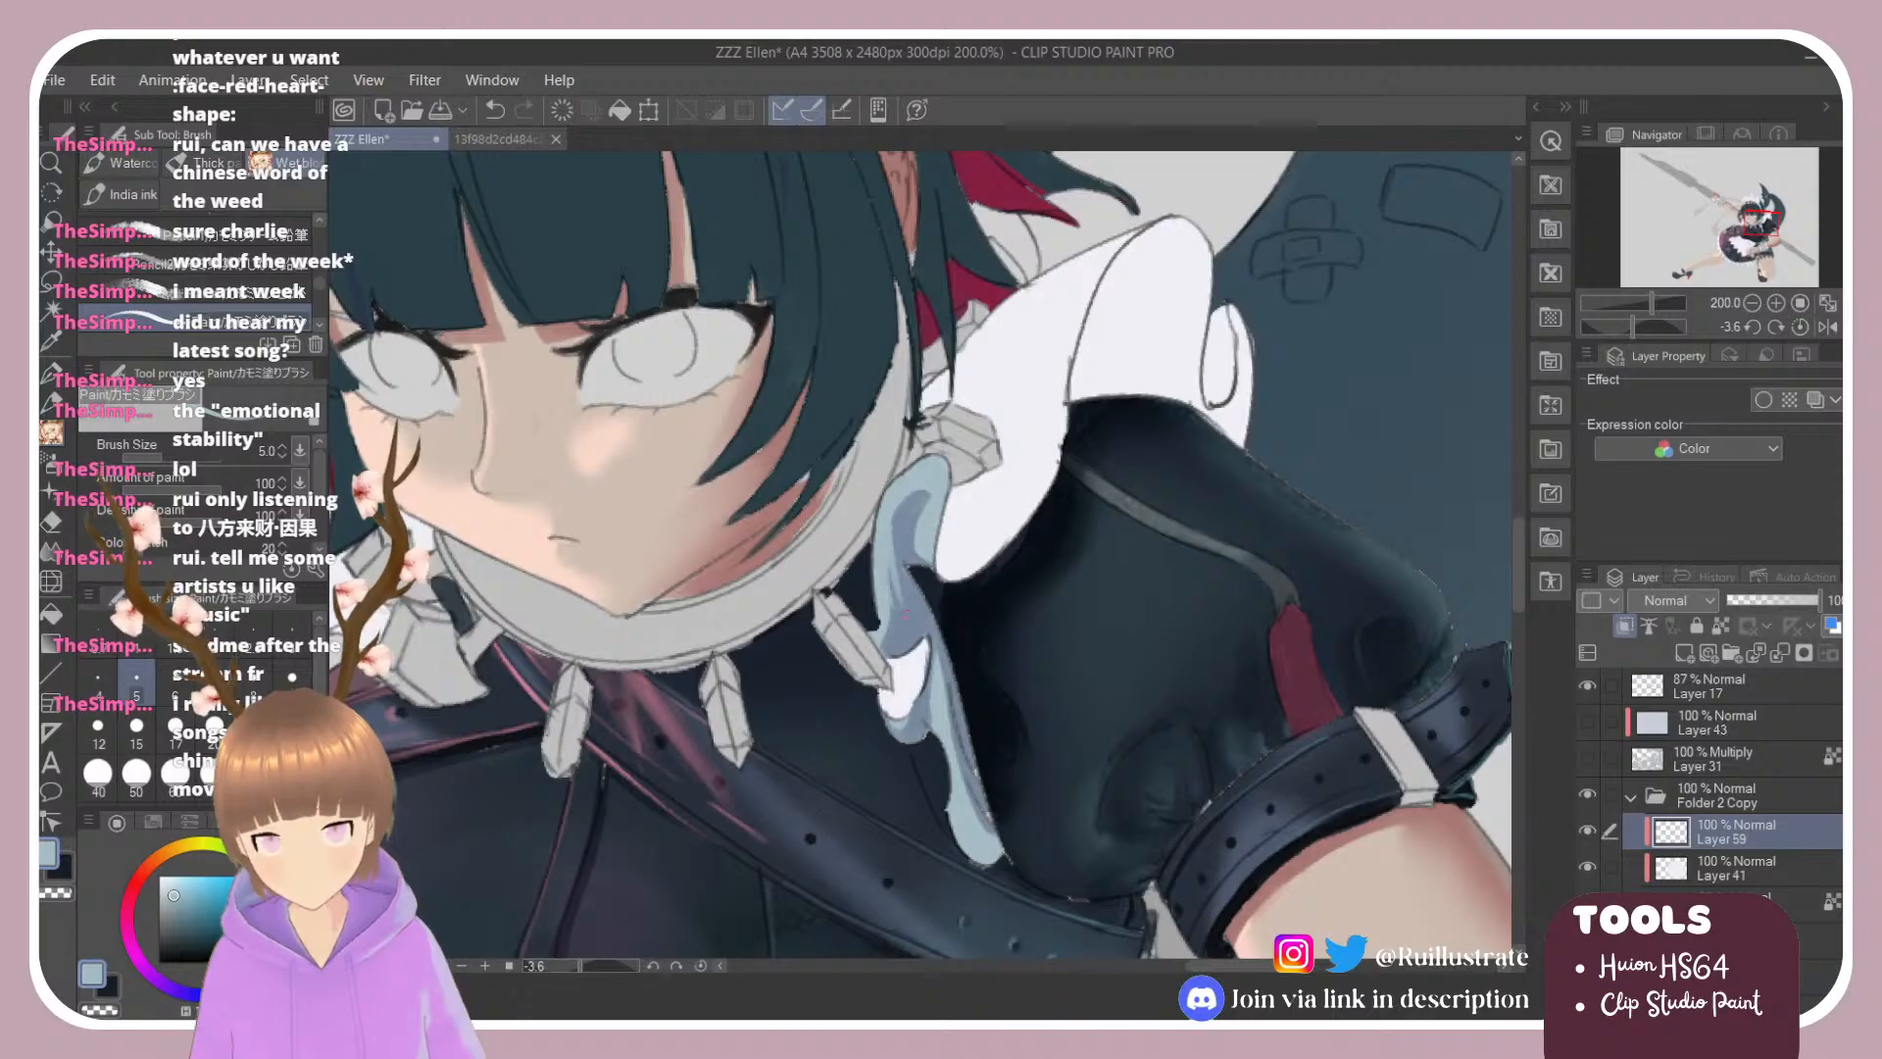
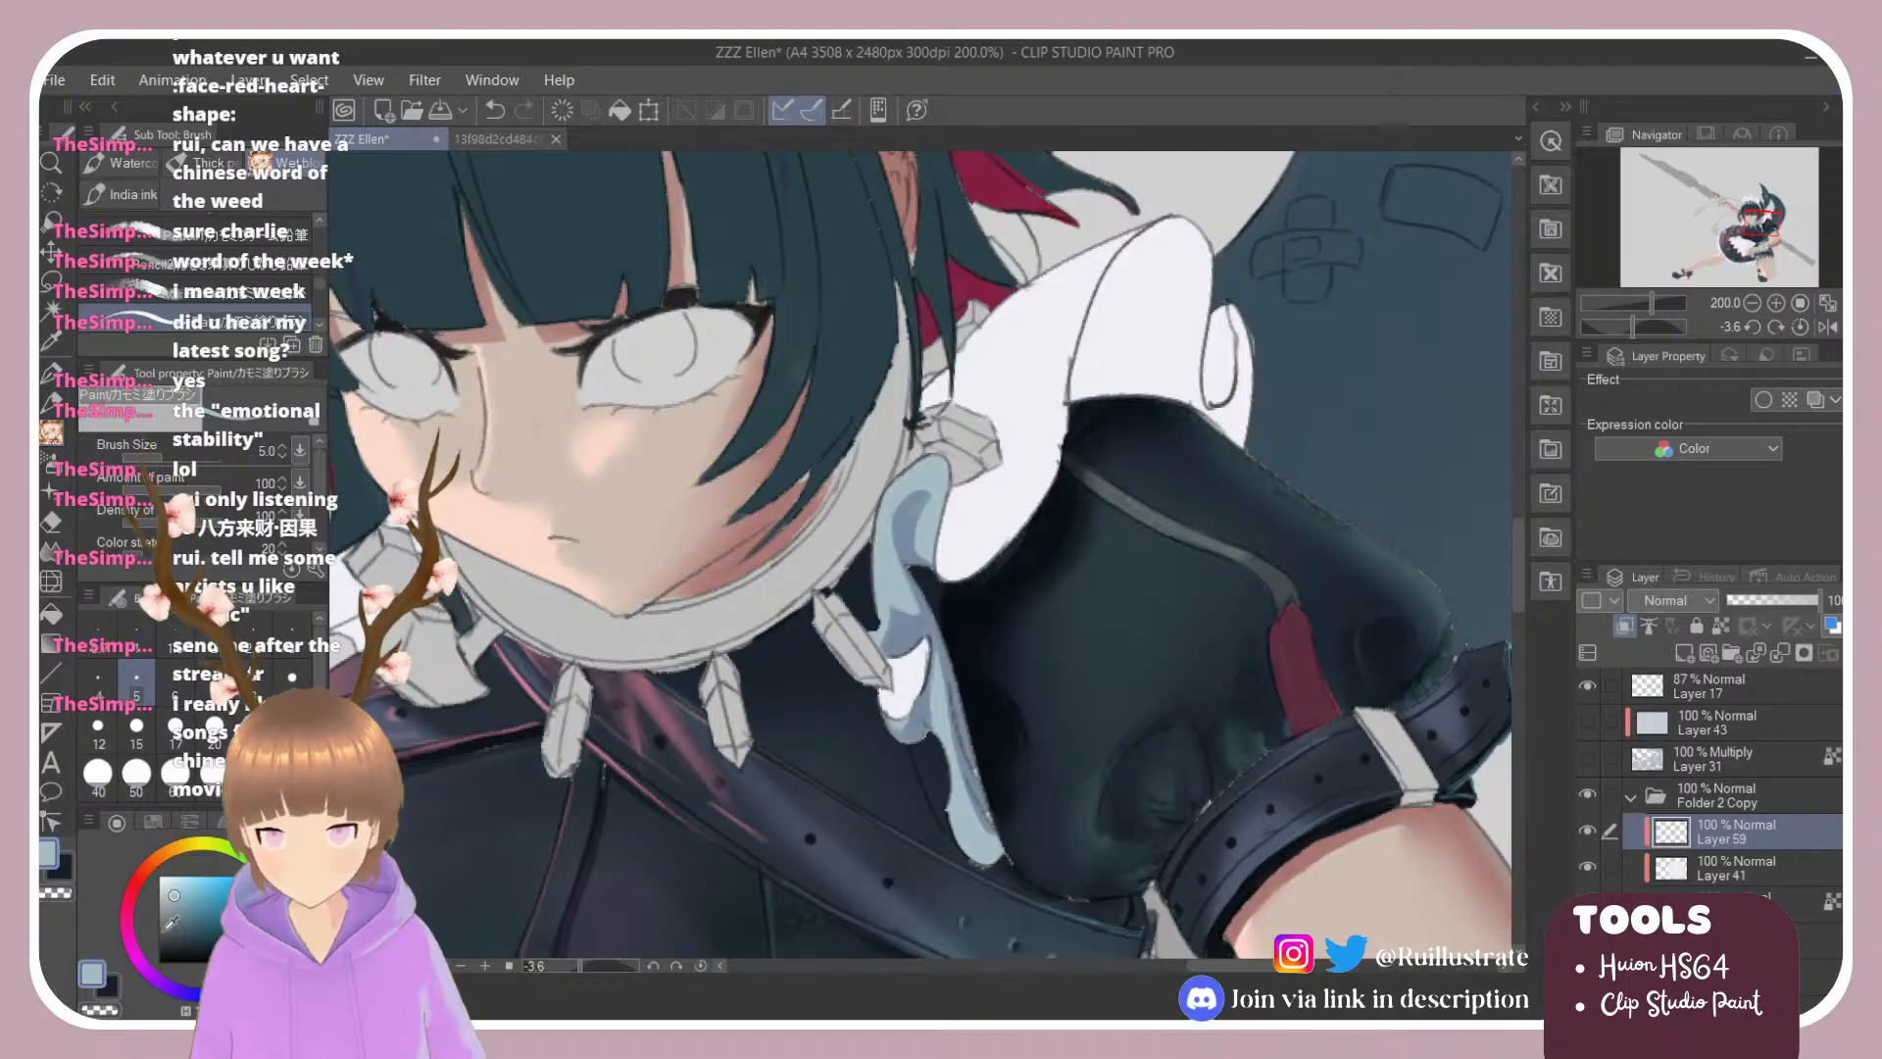
# Step: Shift the paint colour to a pale dusty pink and shade the hanging frill's white front fold and the shoulder frill's lower edge
pyautogui.click(166, 891)
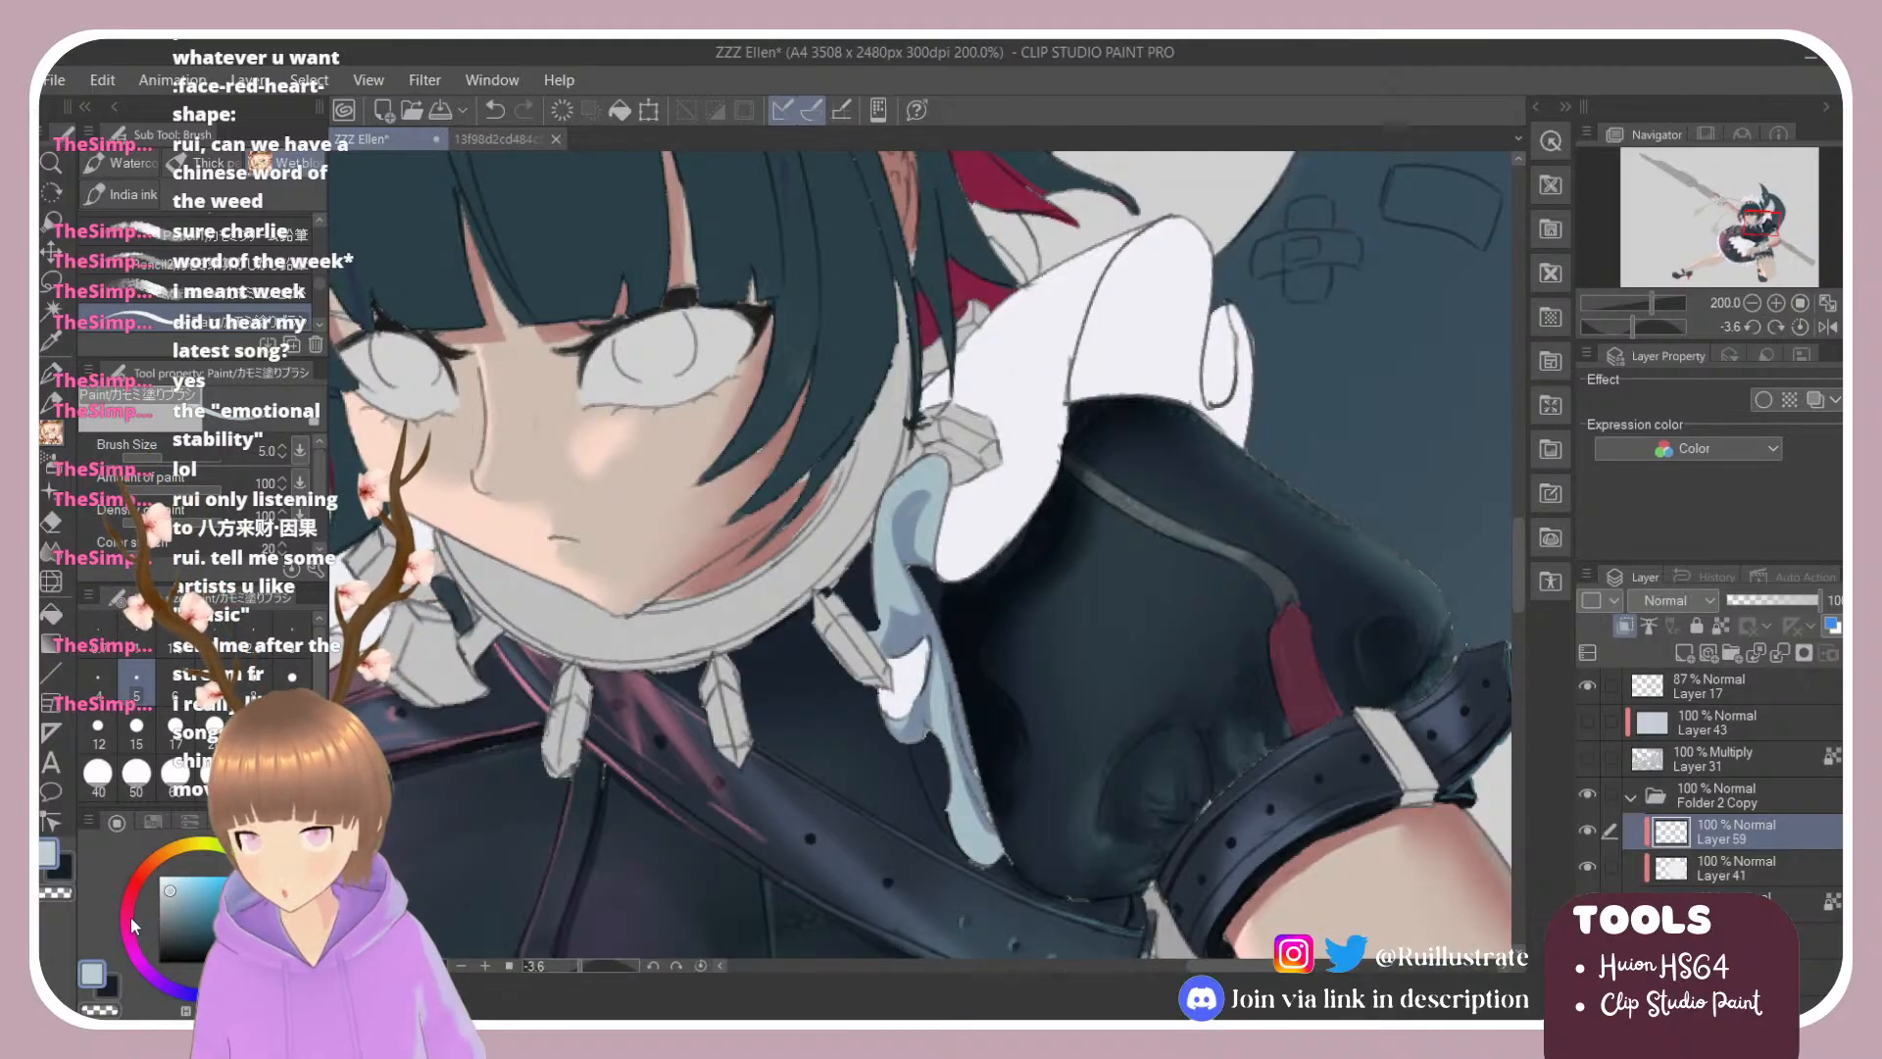
pyautogui.click(128, 918)
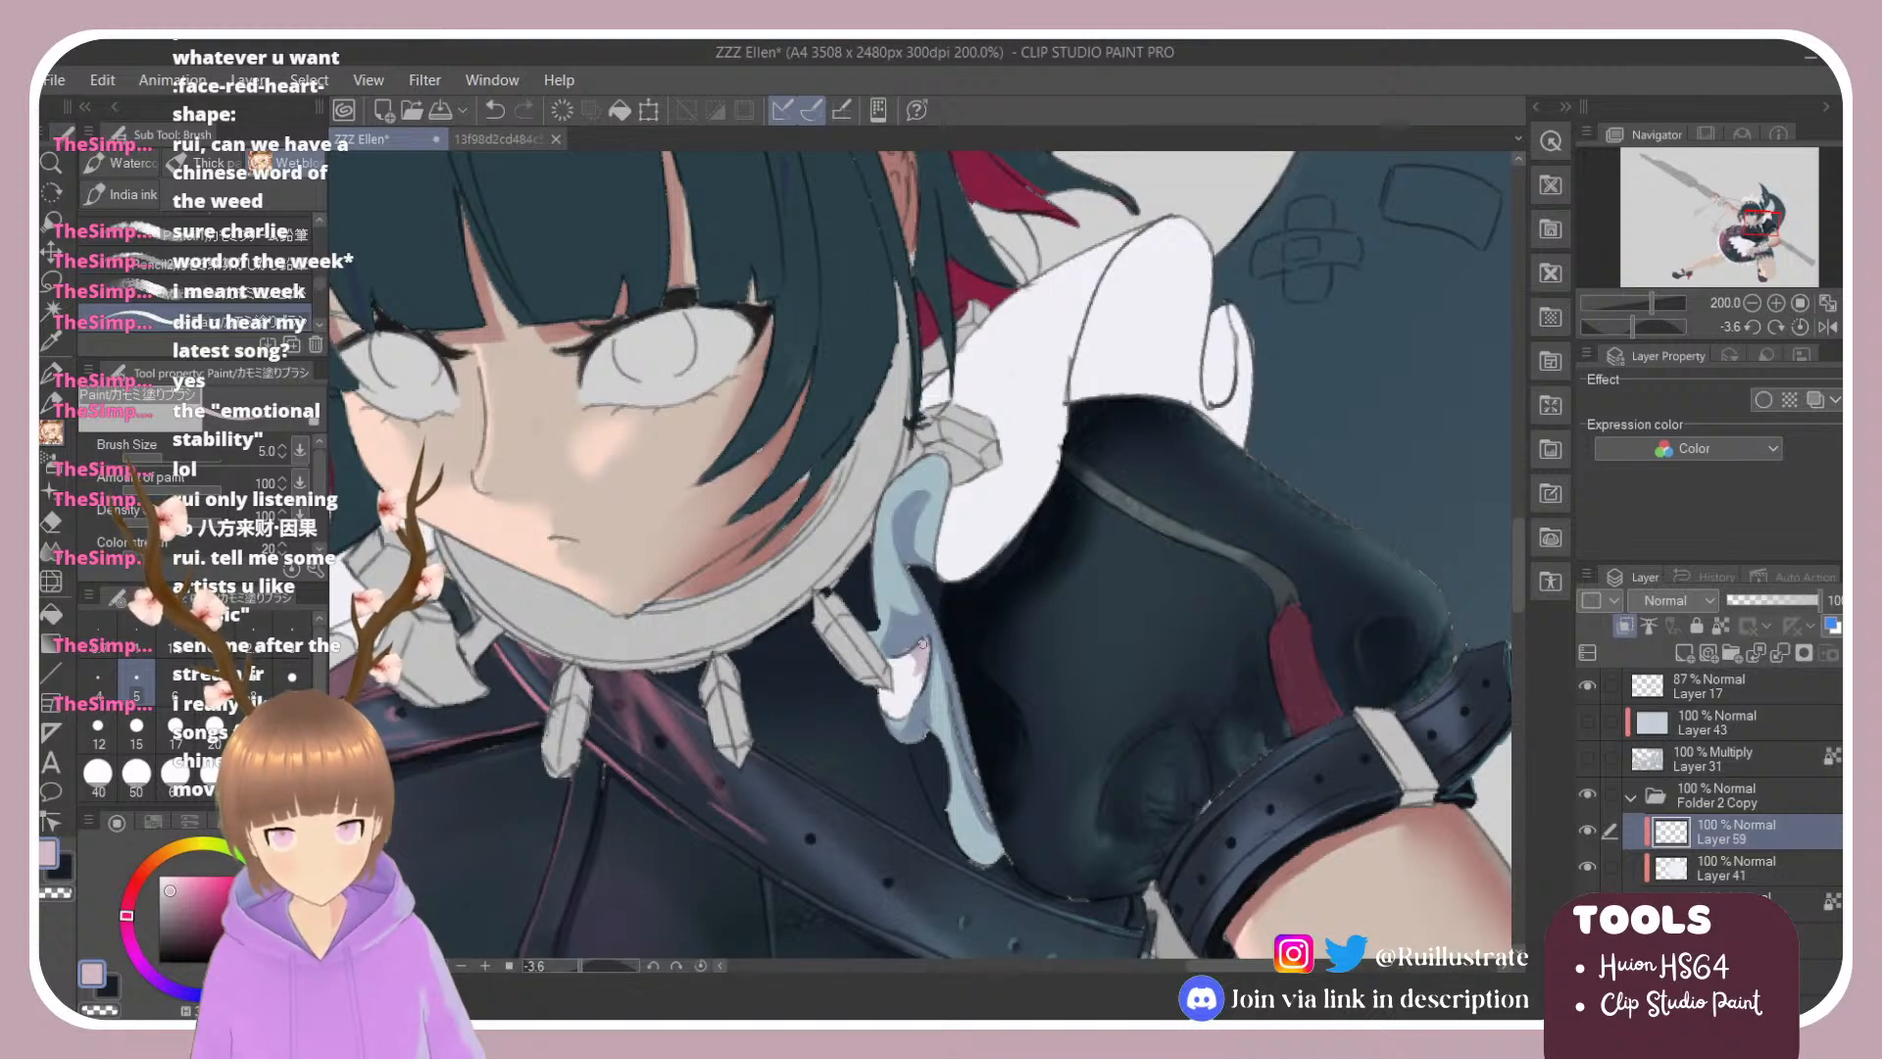
pyautogui.moveTo(910, 676); pyautogui.dragTo(905, 711)
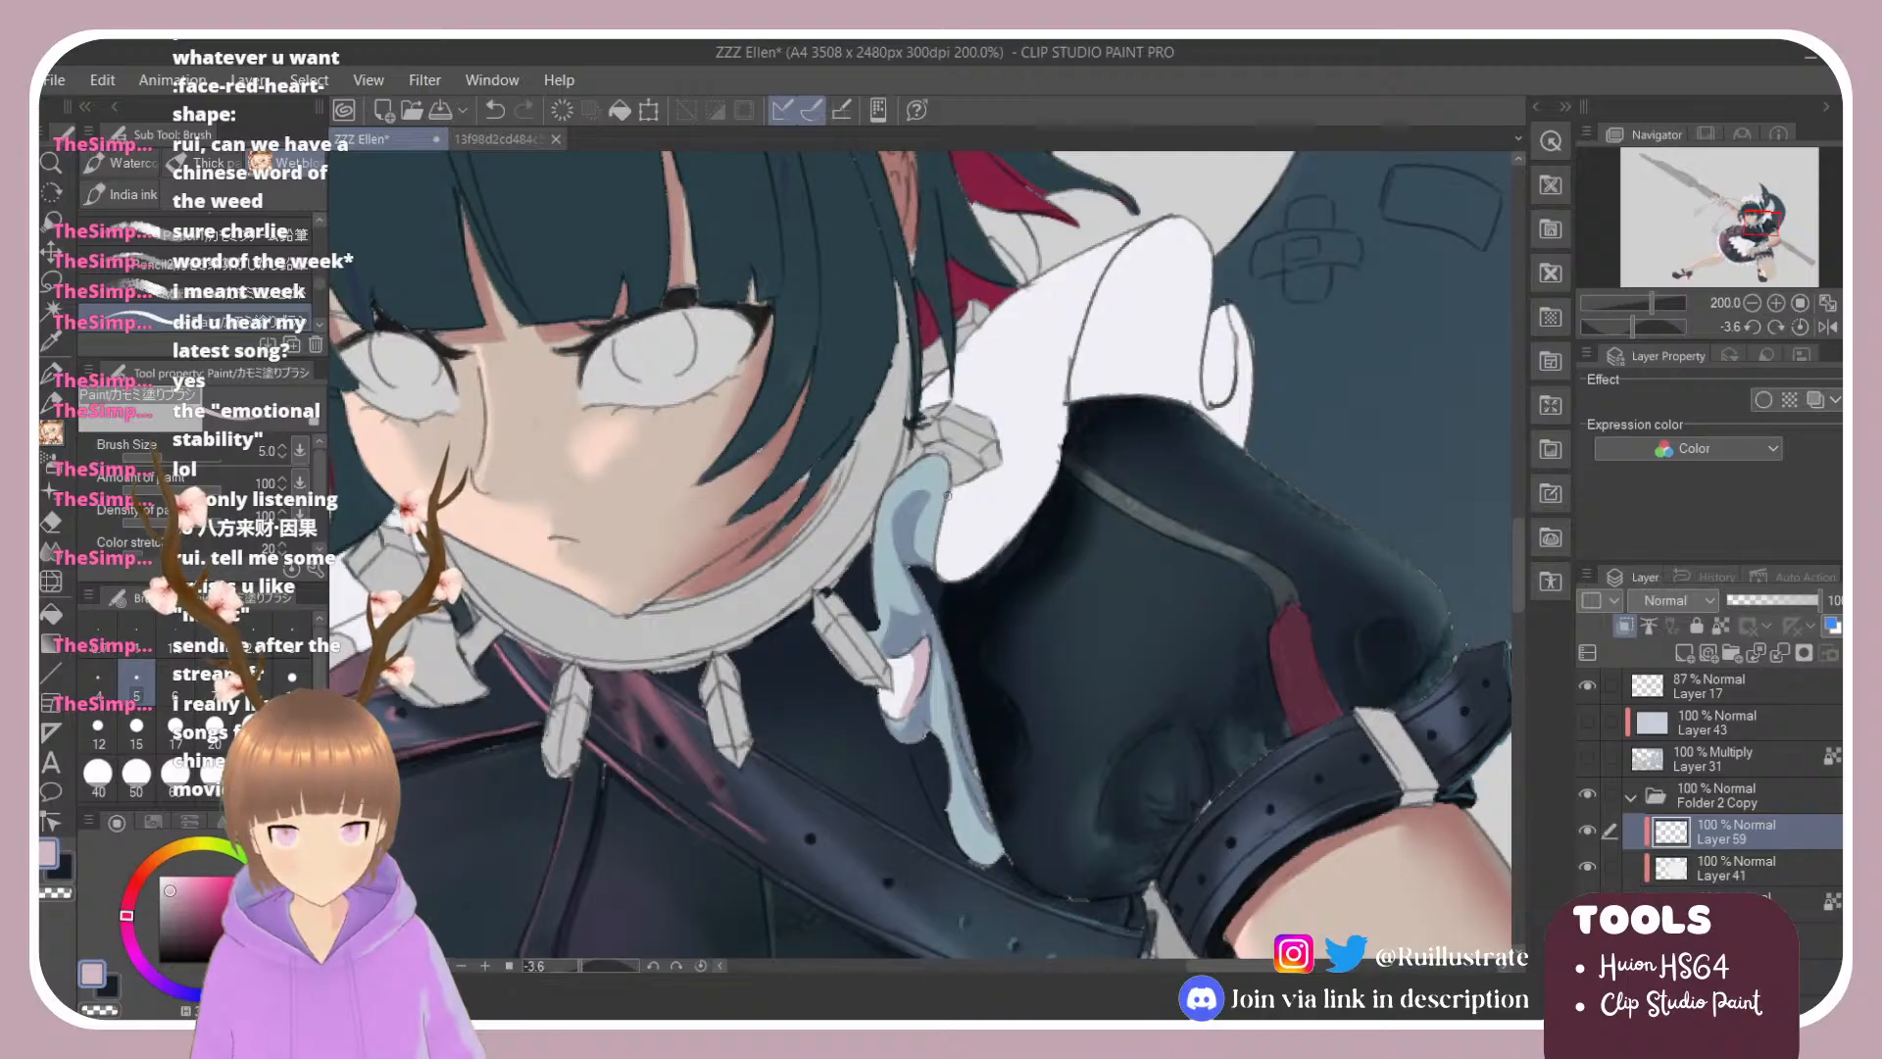
pyautogui.moveTo(947, 495); pyautogui.dragTo(952, 555)
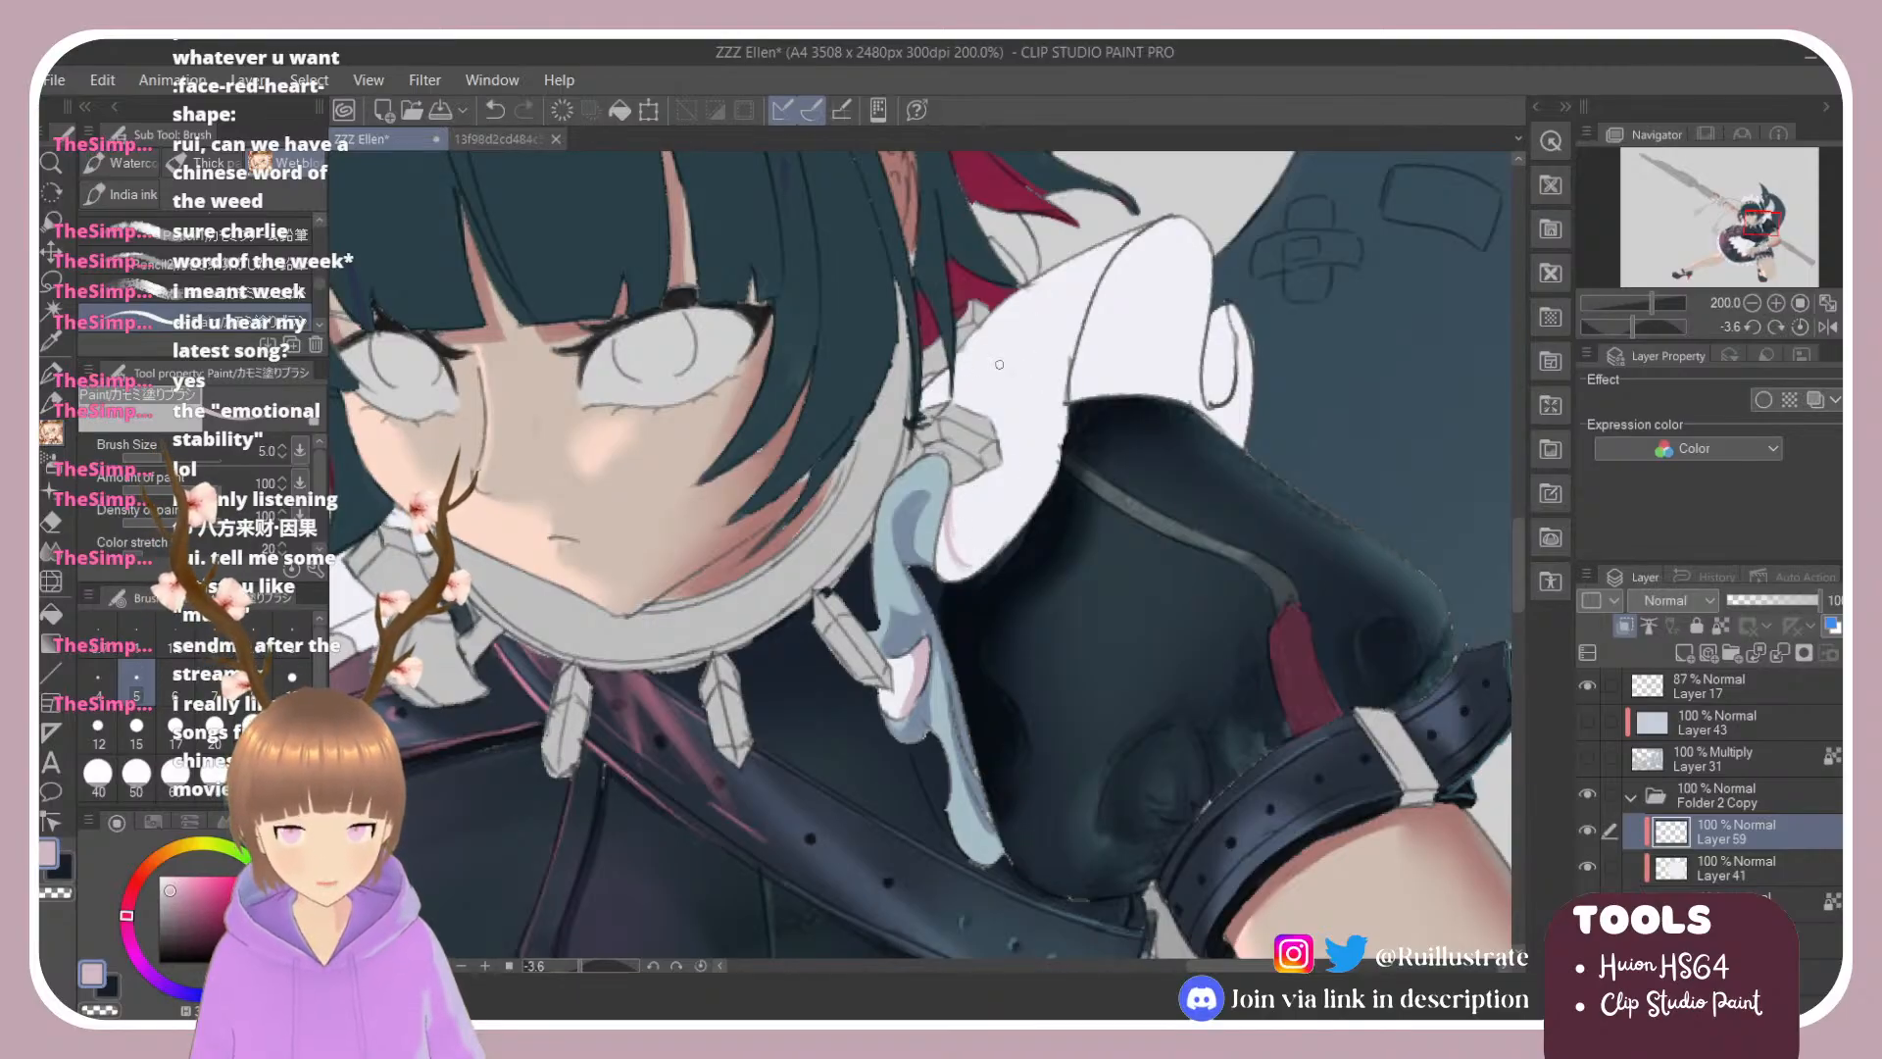
# Step: Paint tapered dusty-pink fold shadows across the white top of the shoulder frill, fanning out from the collar
pyautogui.moveTo(966, 342); pyautogui.dragTo(1013, 302)
pyautogui.moveTo(921, 412); pyautogui.dragTo(1088, 259)
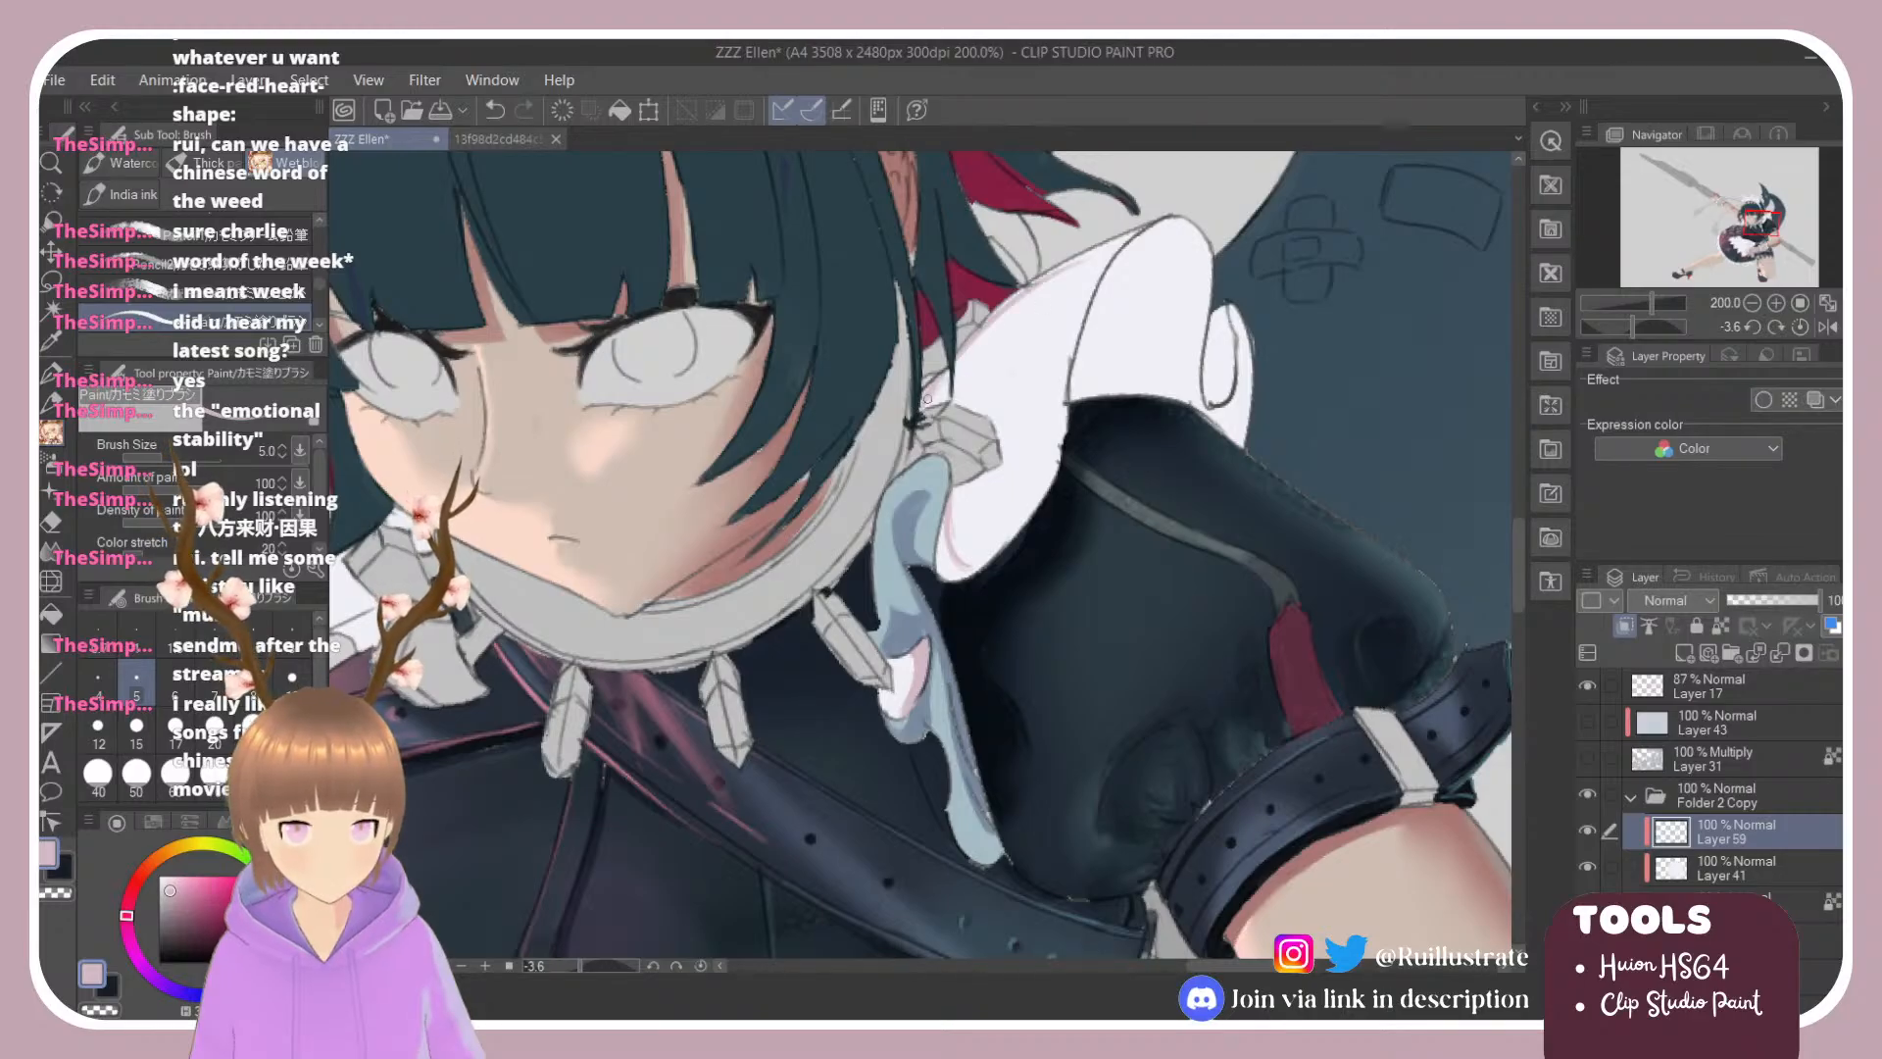
pyautogui.moveTo(926, 398)
pyautogui.mouseDown()
pyautogui.moveTo(1101, 267)
pyautogui.moveTo(1069, 271)
pyautogui.moveTo(1022, 330)
pyautogui.moveTo(1066, 307)
pyautogui.mouseUp()
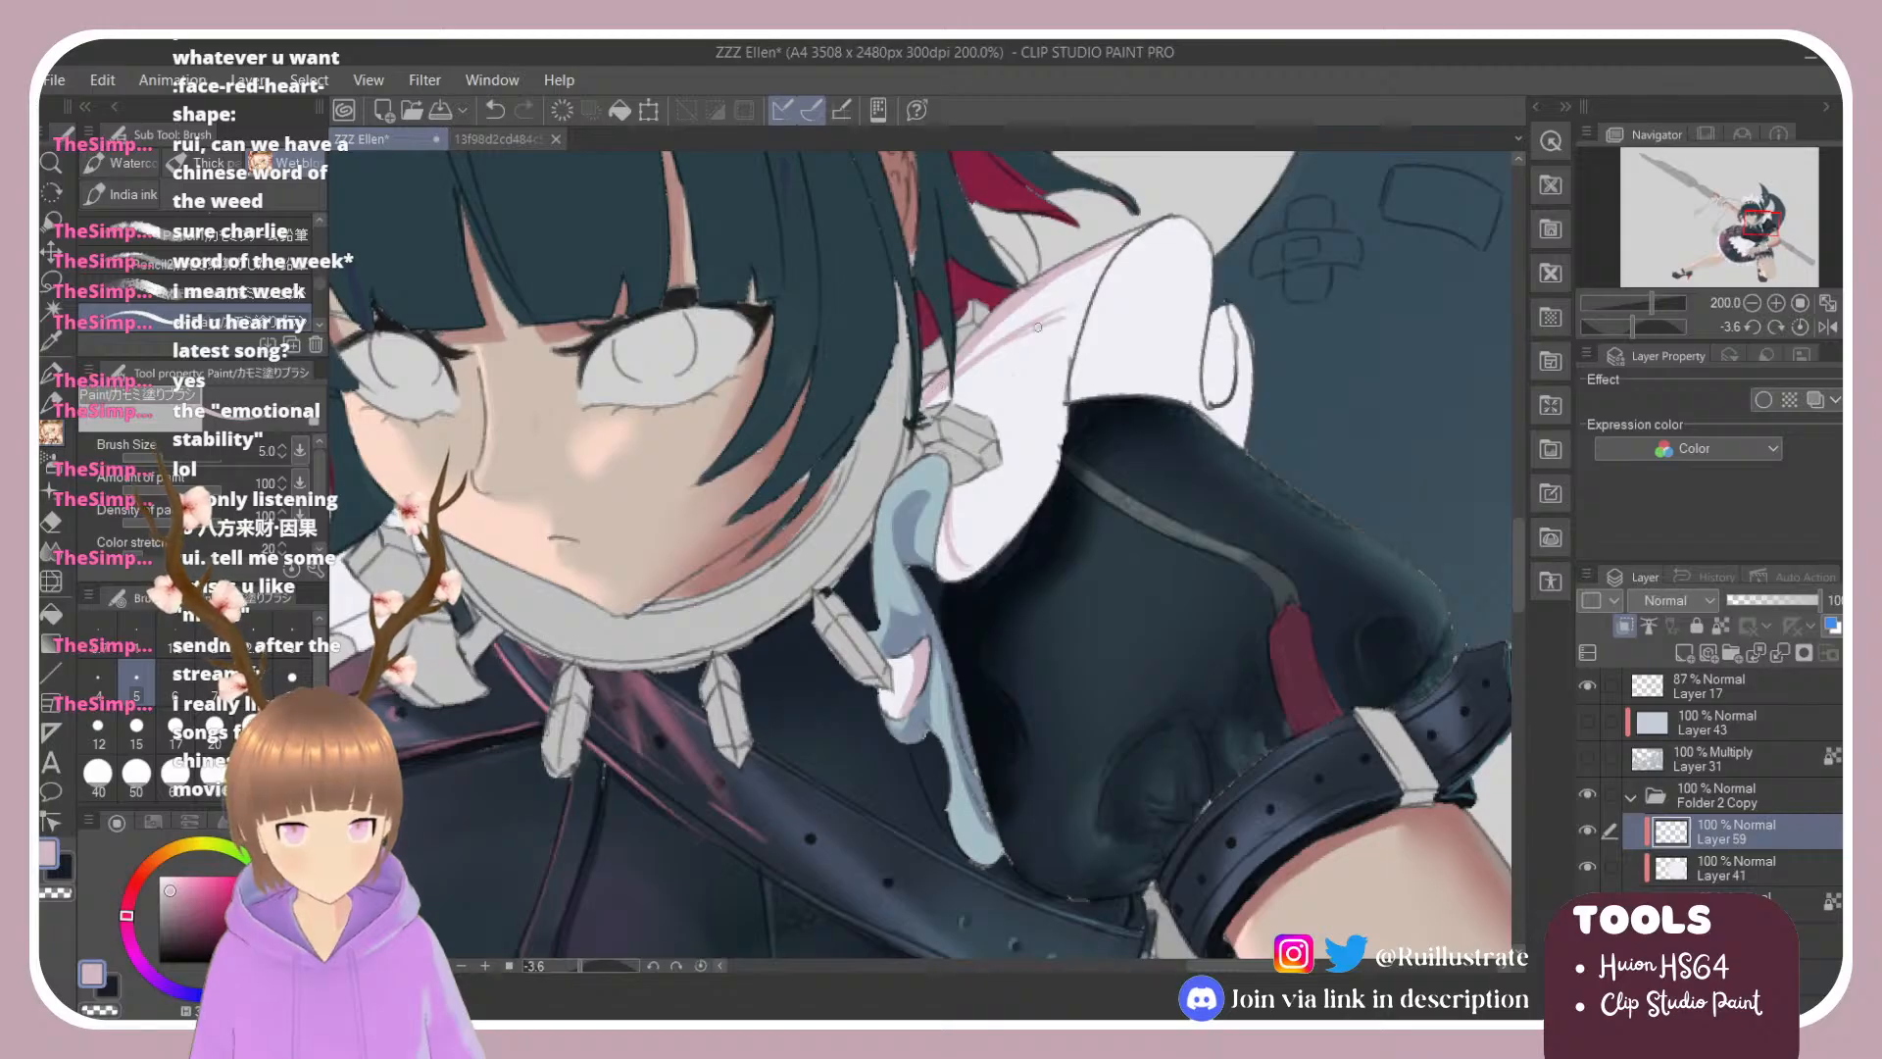
pyautogui.moveTo(923, 394)
pyautogui.mouseDown()
pyautogui.moveTo(1068, 311)
pyautogui.moveTo(1032, 359)
pyautogui.moveTo(1055, 316)
pyautogui.moveTo(921, 409)
pyautogui.moveTo(1041, 332)
pyautogui.mouseUp()
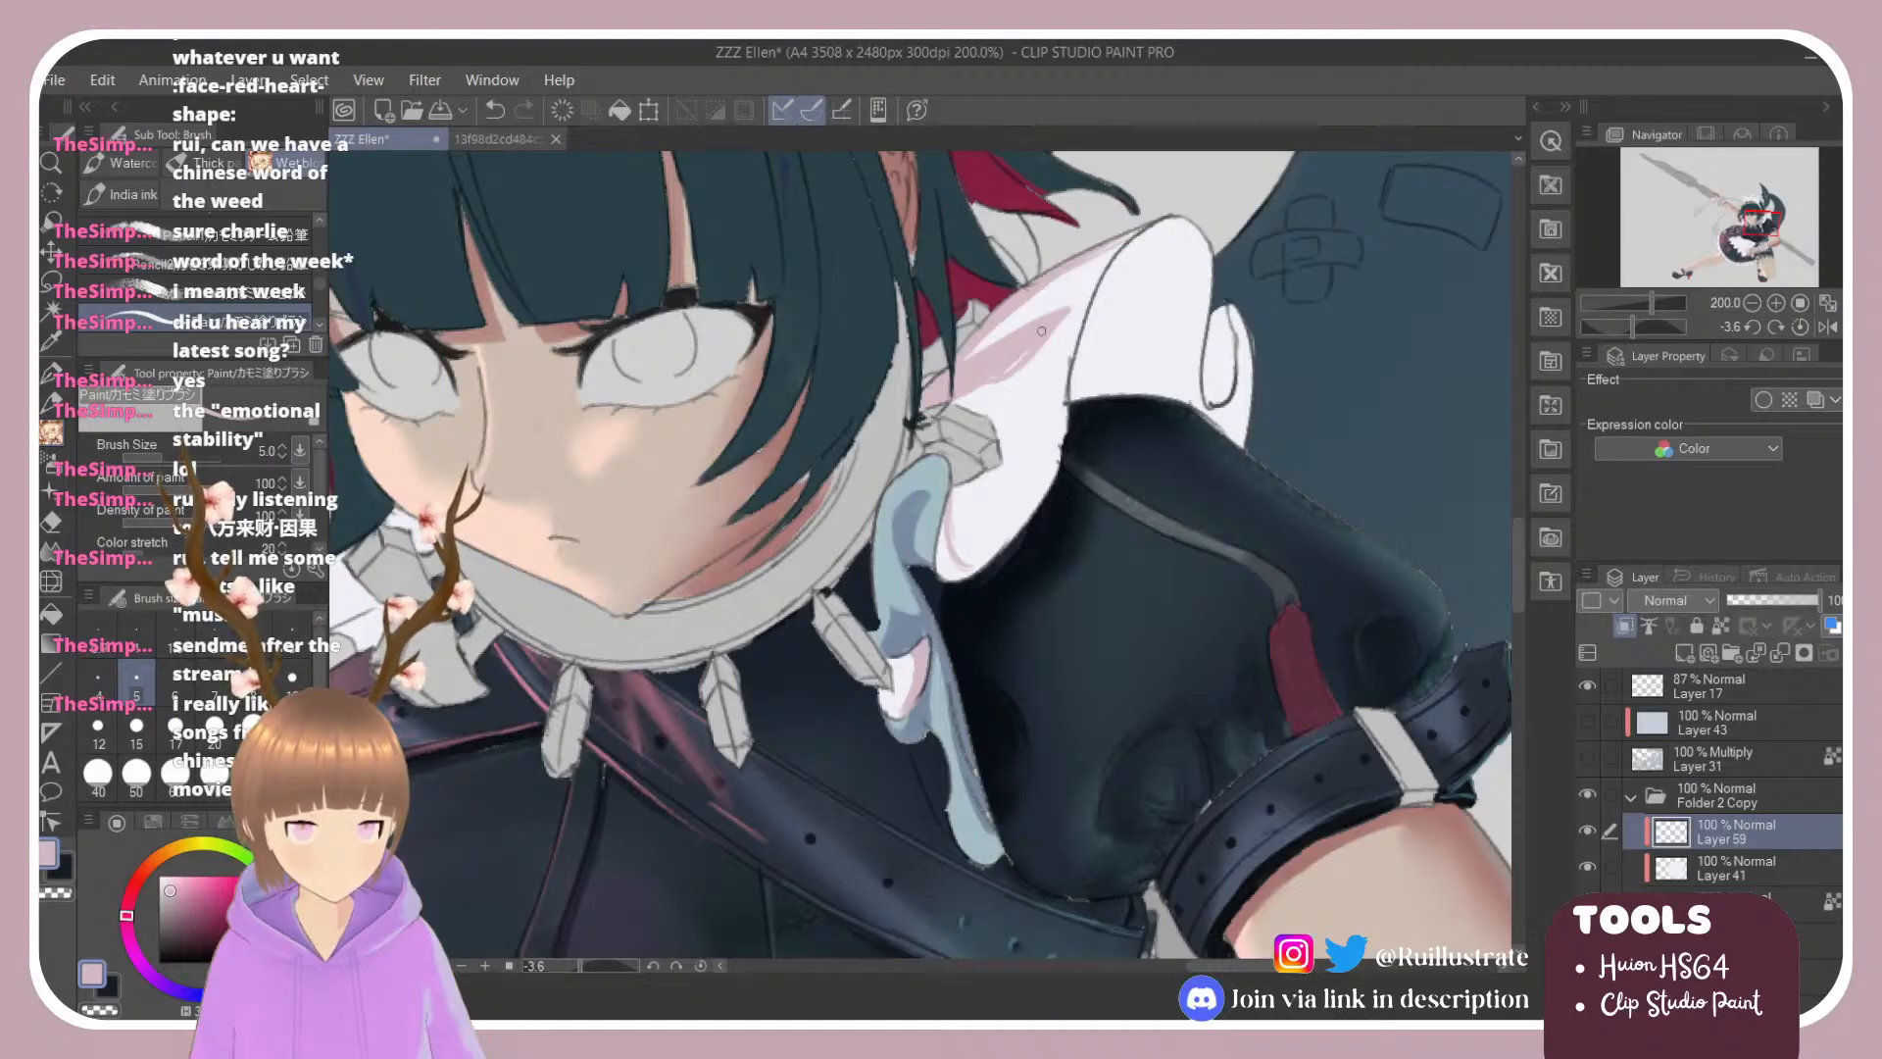
pyautogui.press('e')
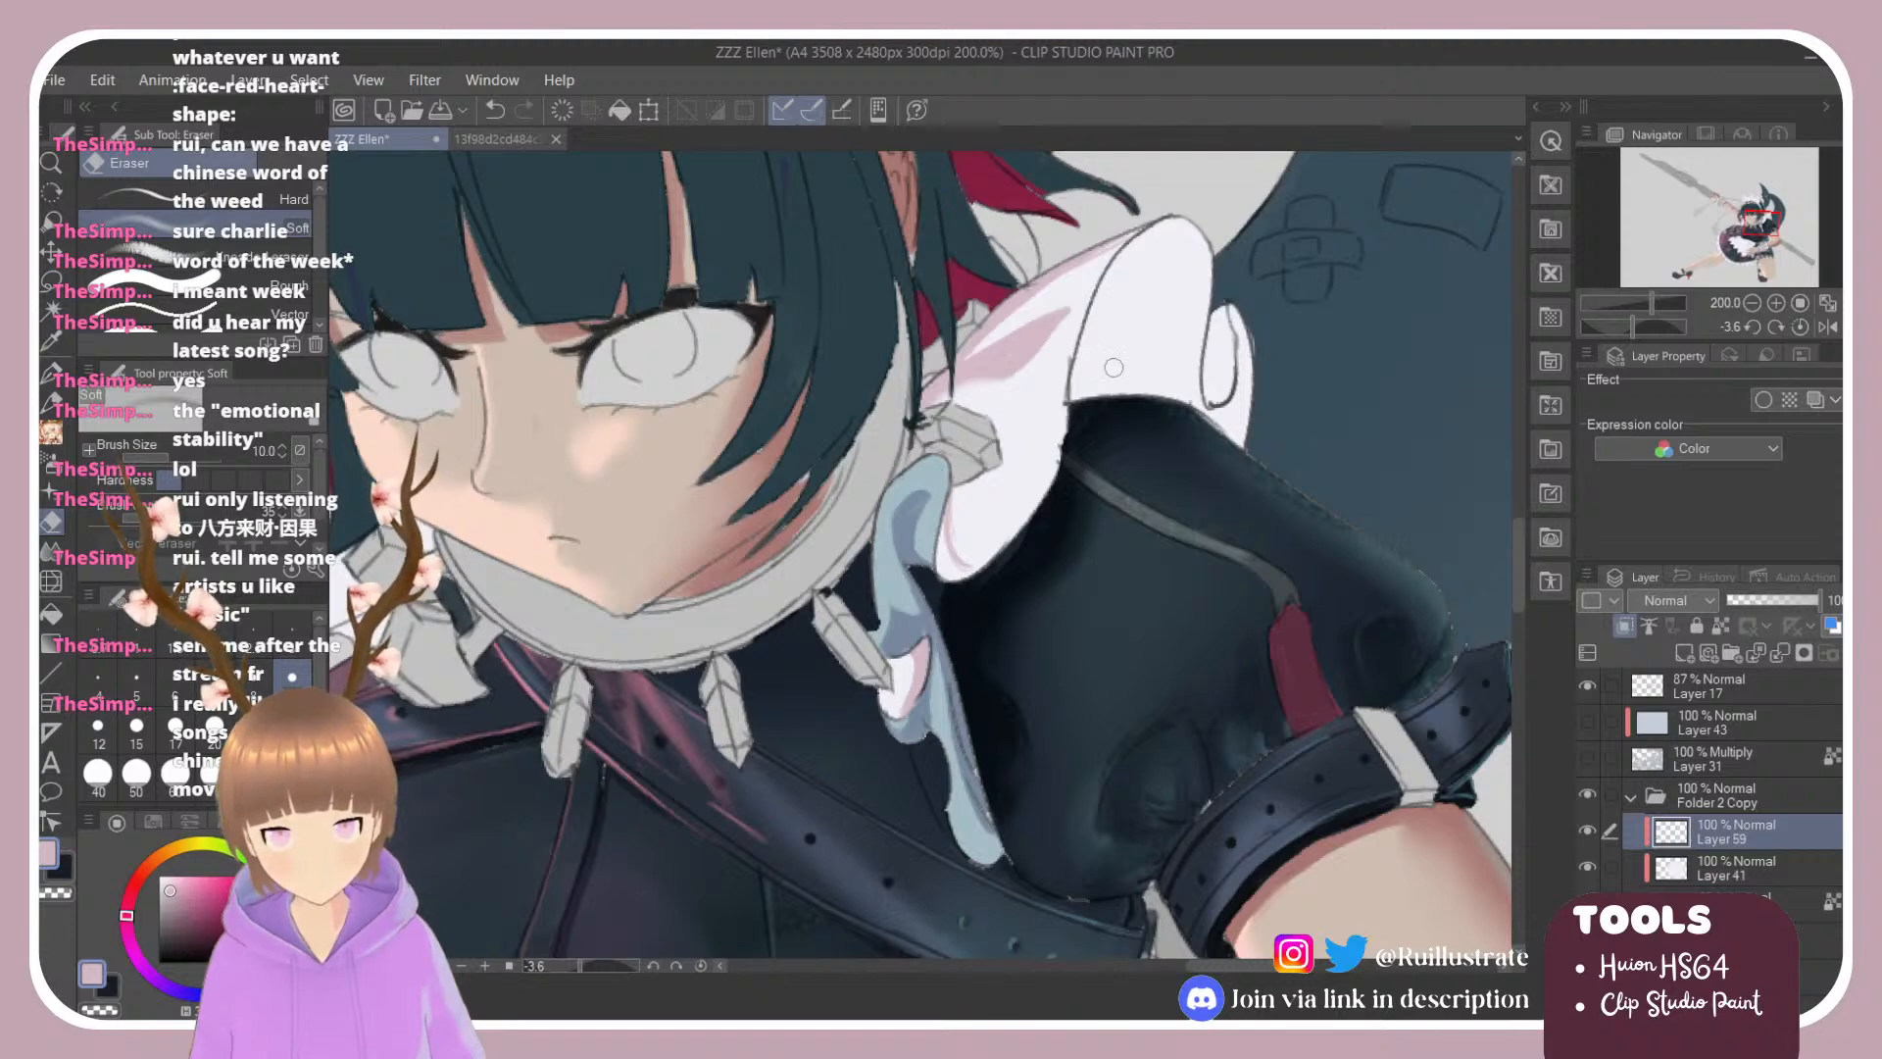
# Step: Fill the shoulder frill's undersides with flat light blue-grey and add a soft pink shadow inside its small outer curl
pyautogui.press('g')
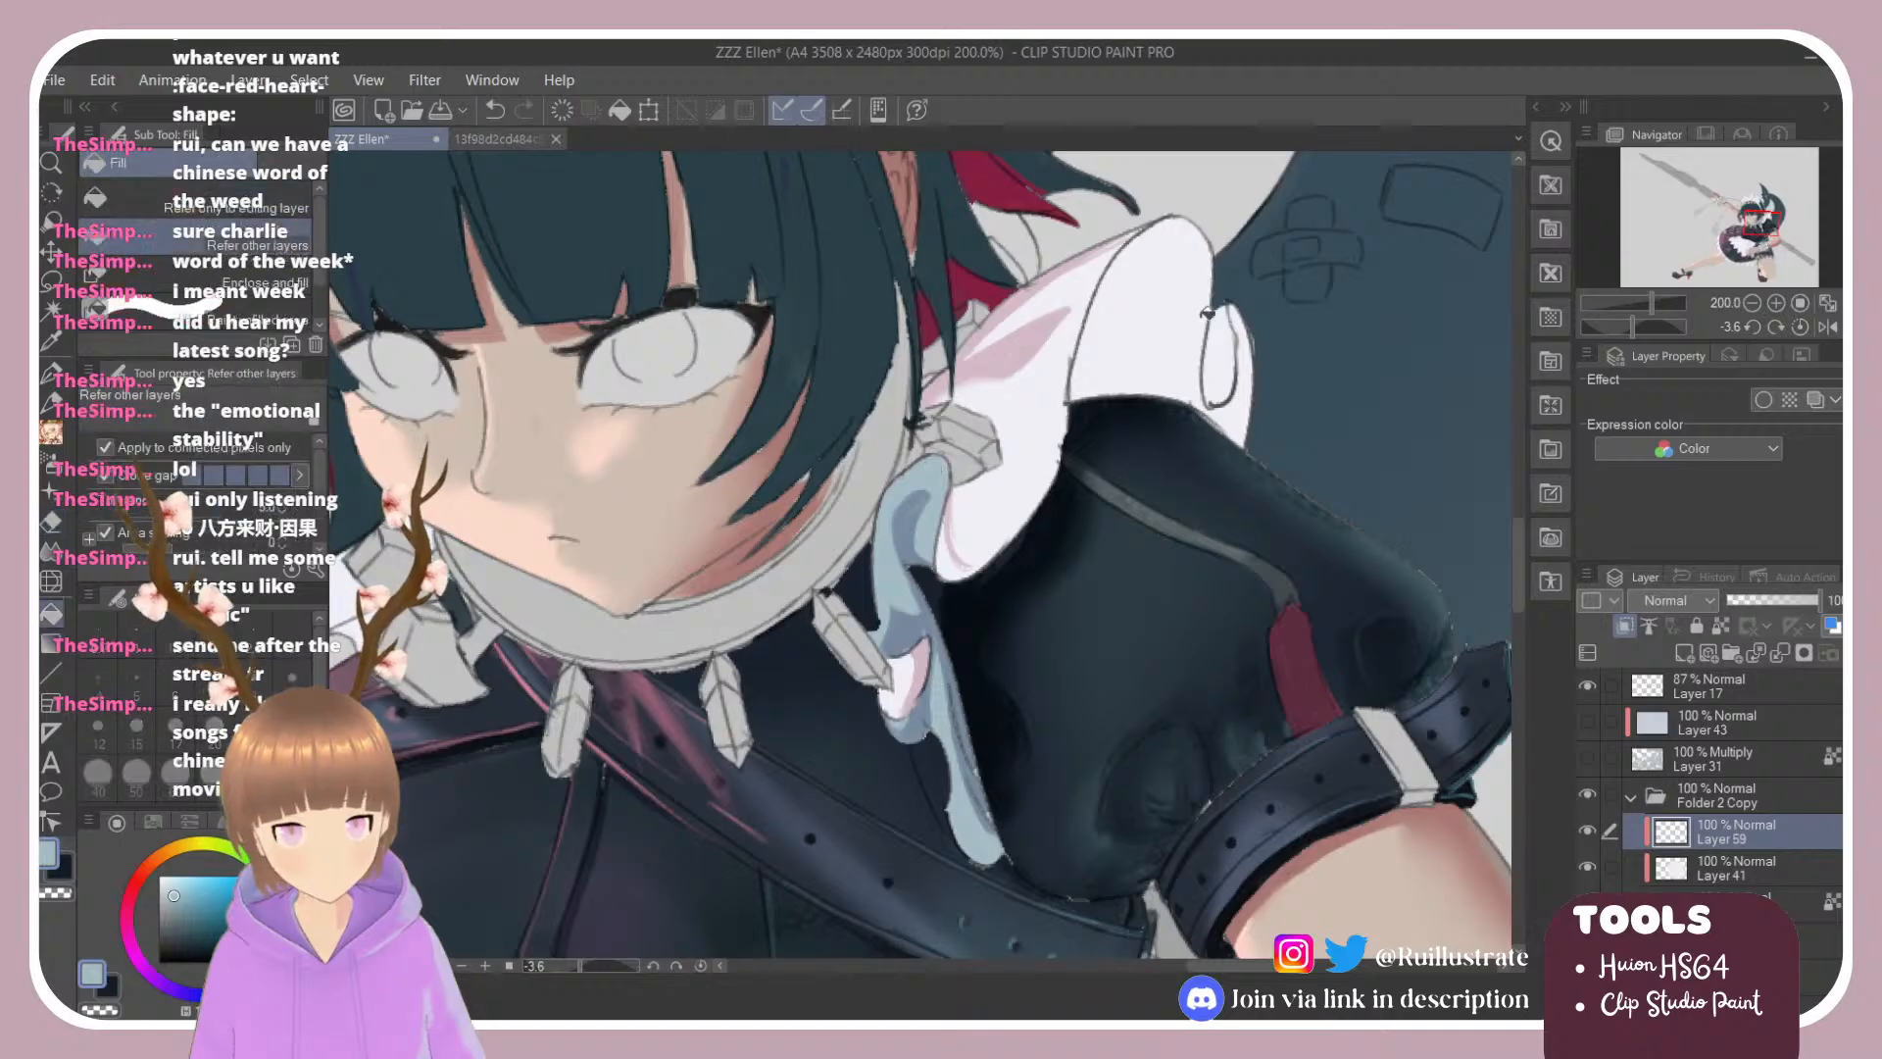
pyautogui.click(1171, 324)
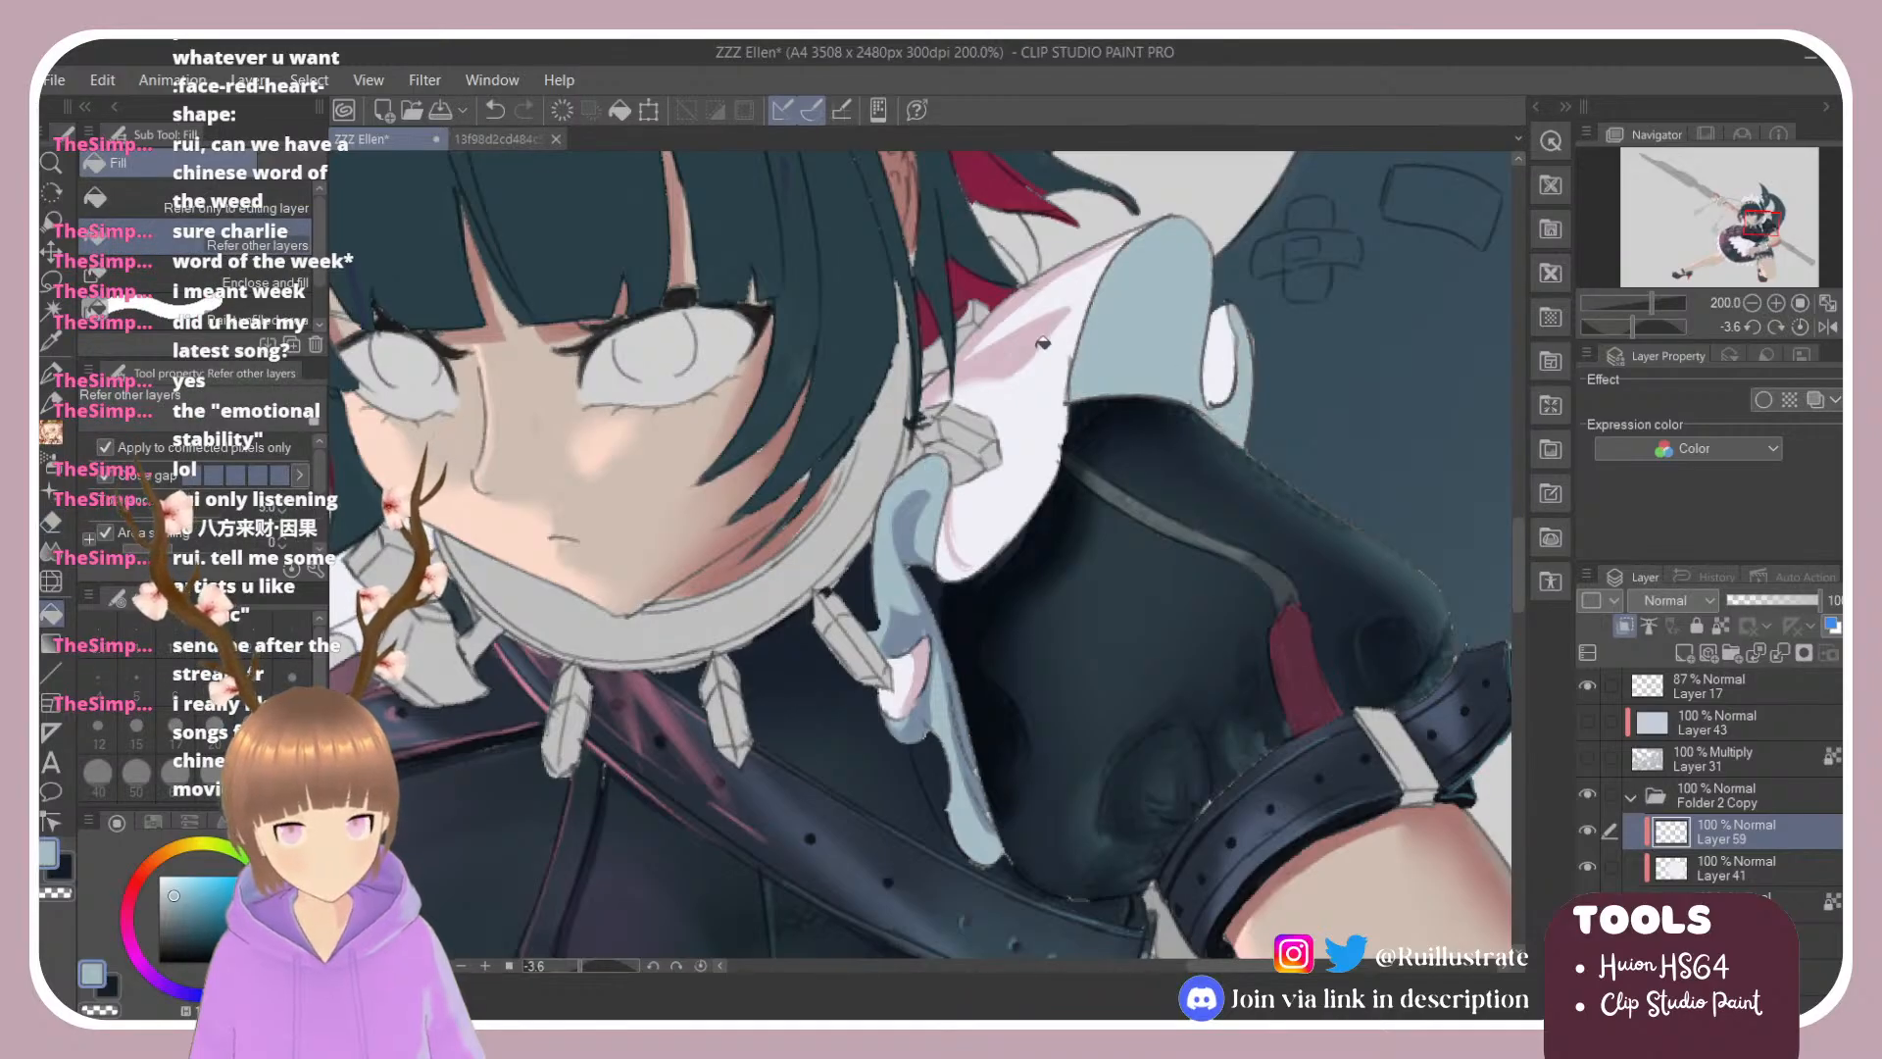
pyautogui.press('e')
pyautogui.press('b')
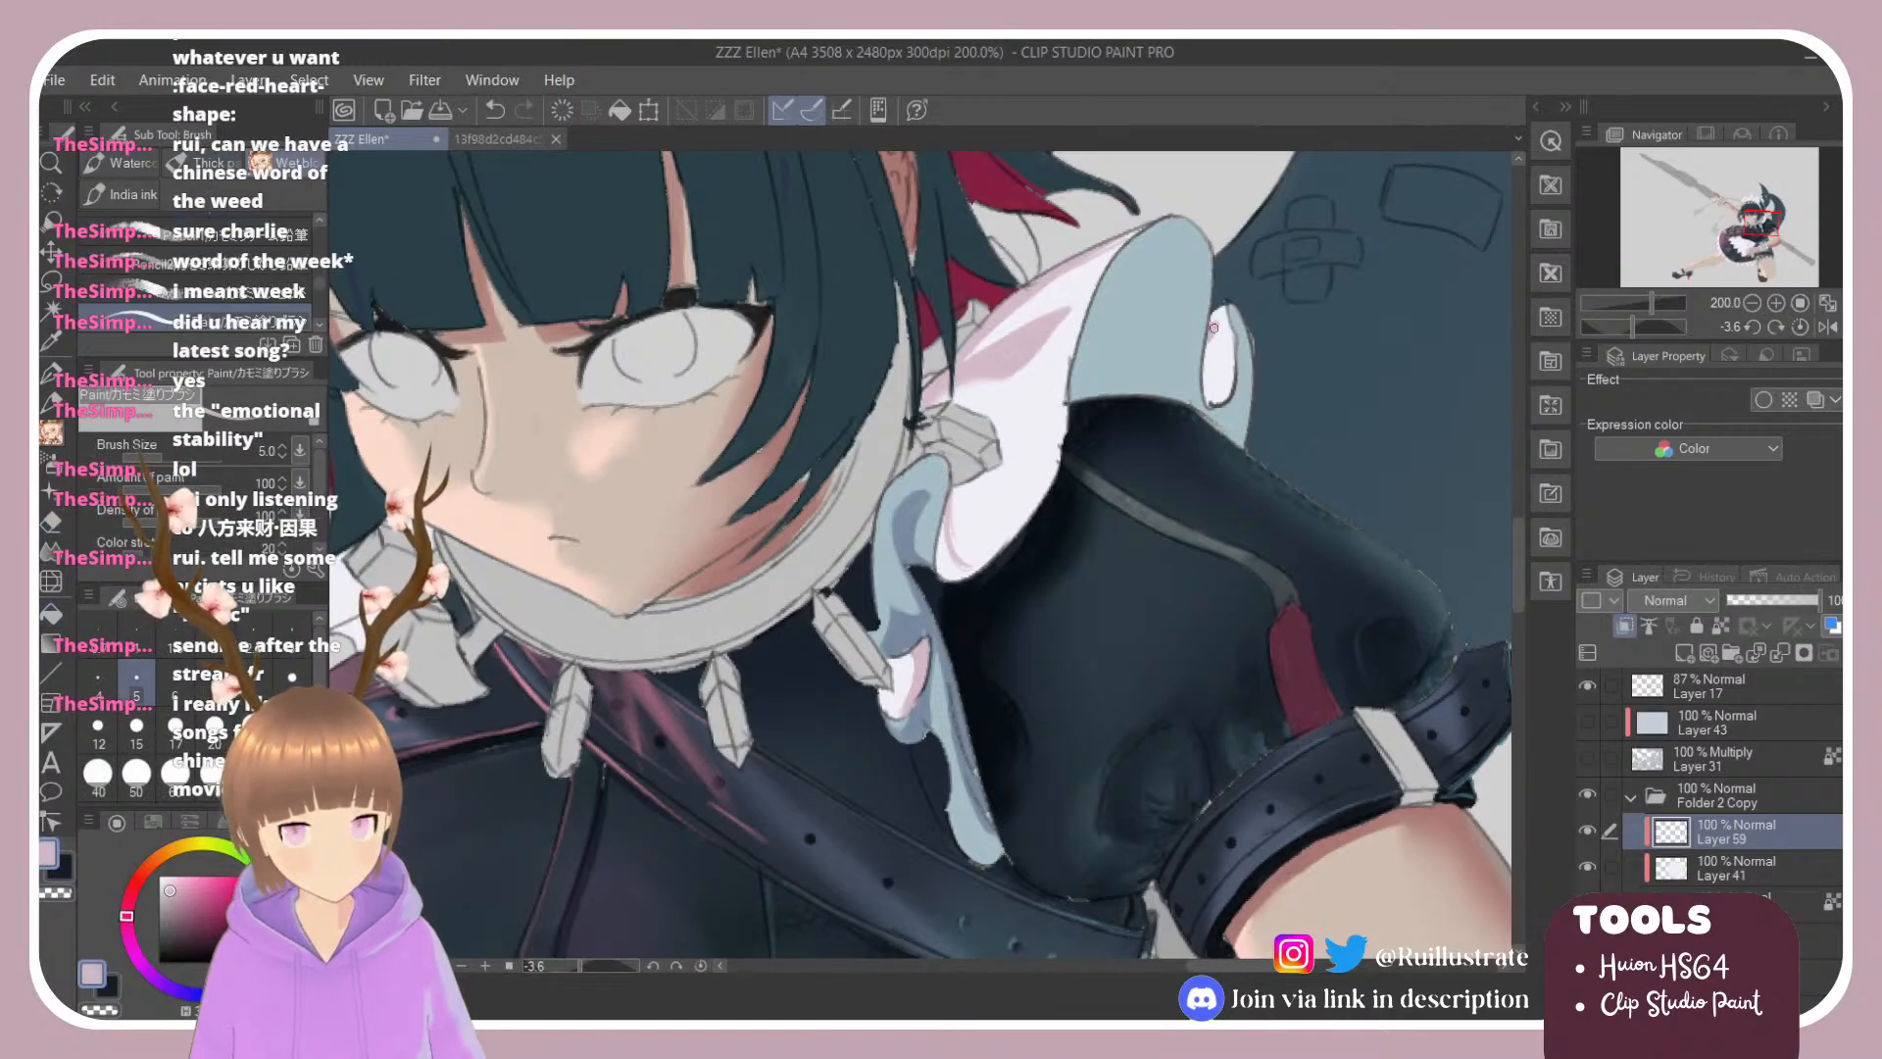
pyautogui.moveTo(1213, 328); pyautogui.dragTo(1207, 382)
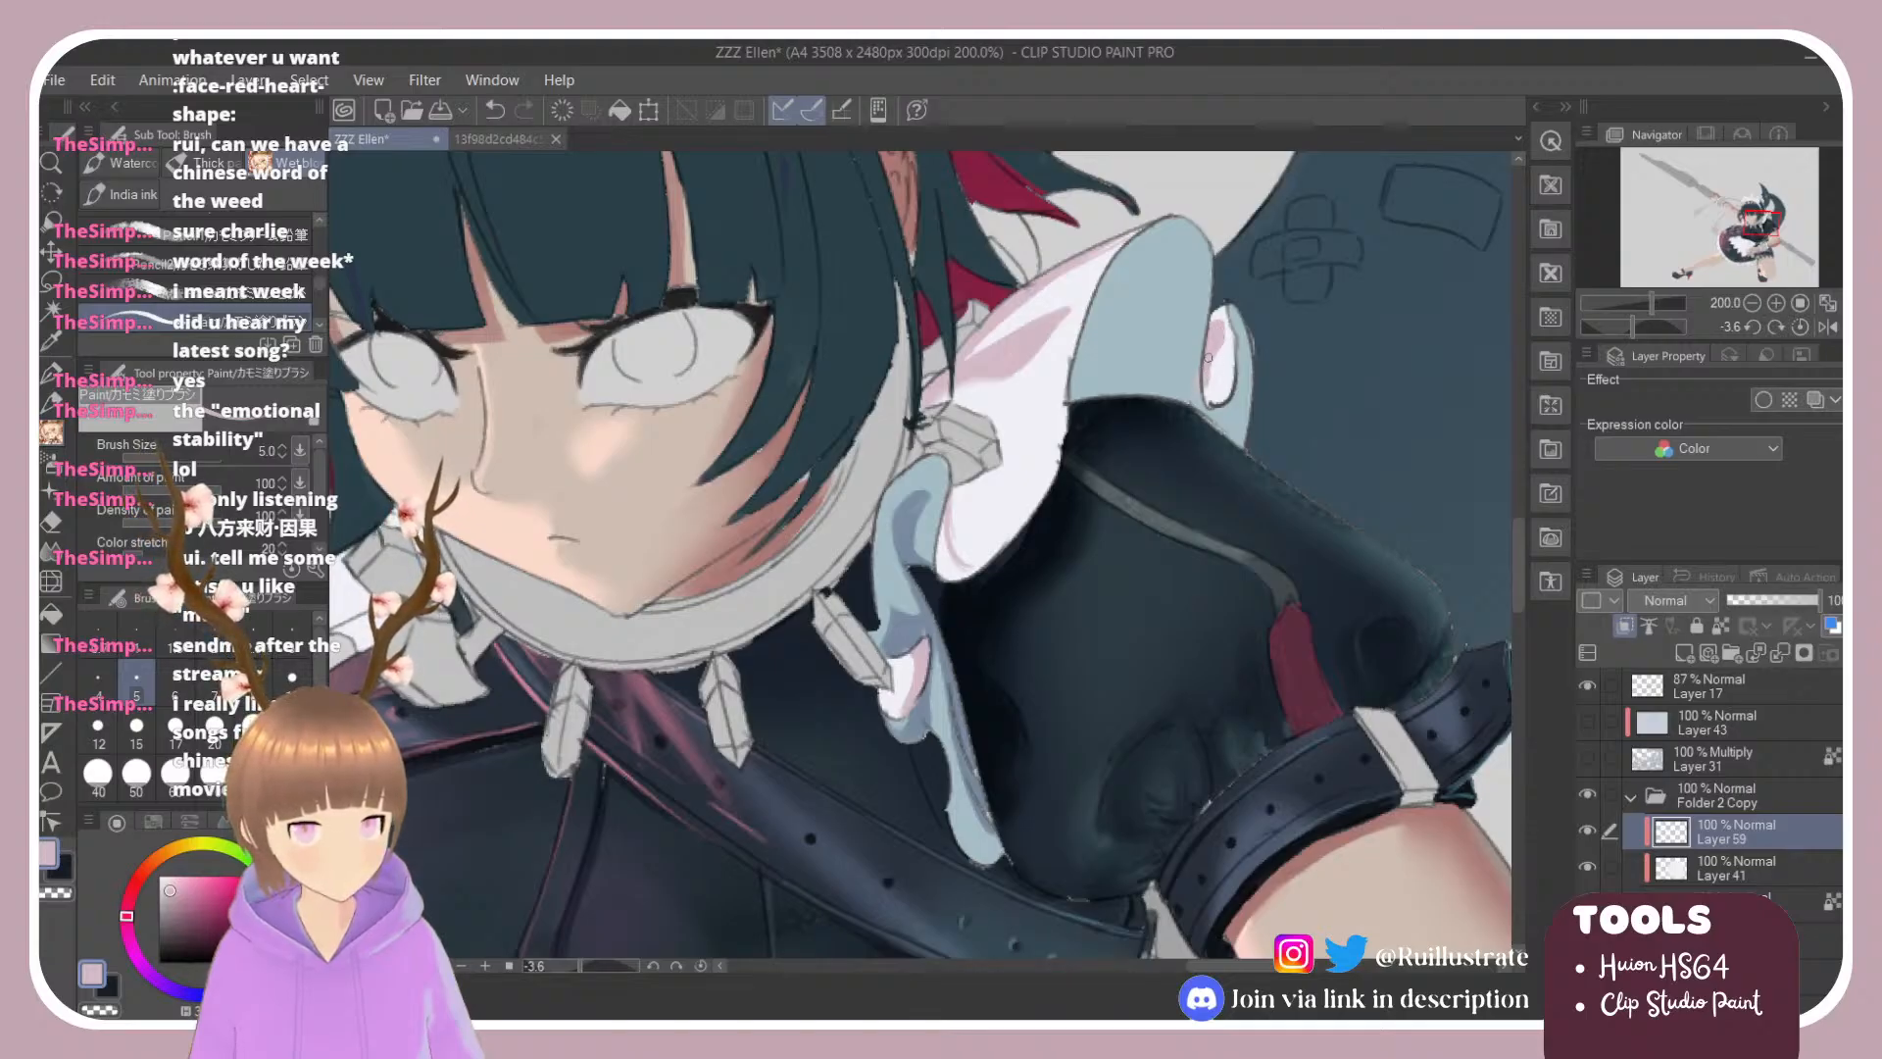
pyautogui.press('e')
pyautogui.moveTo(1220, 343); pyautogui.dragTo(1215, 371)
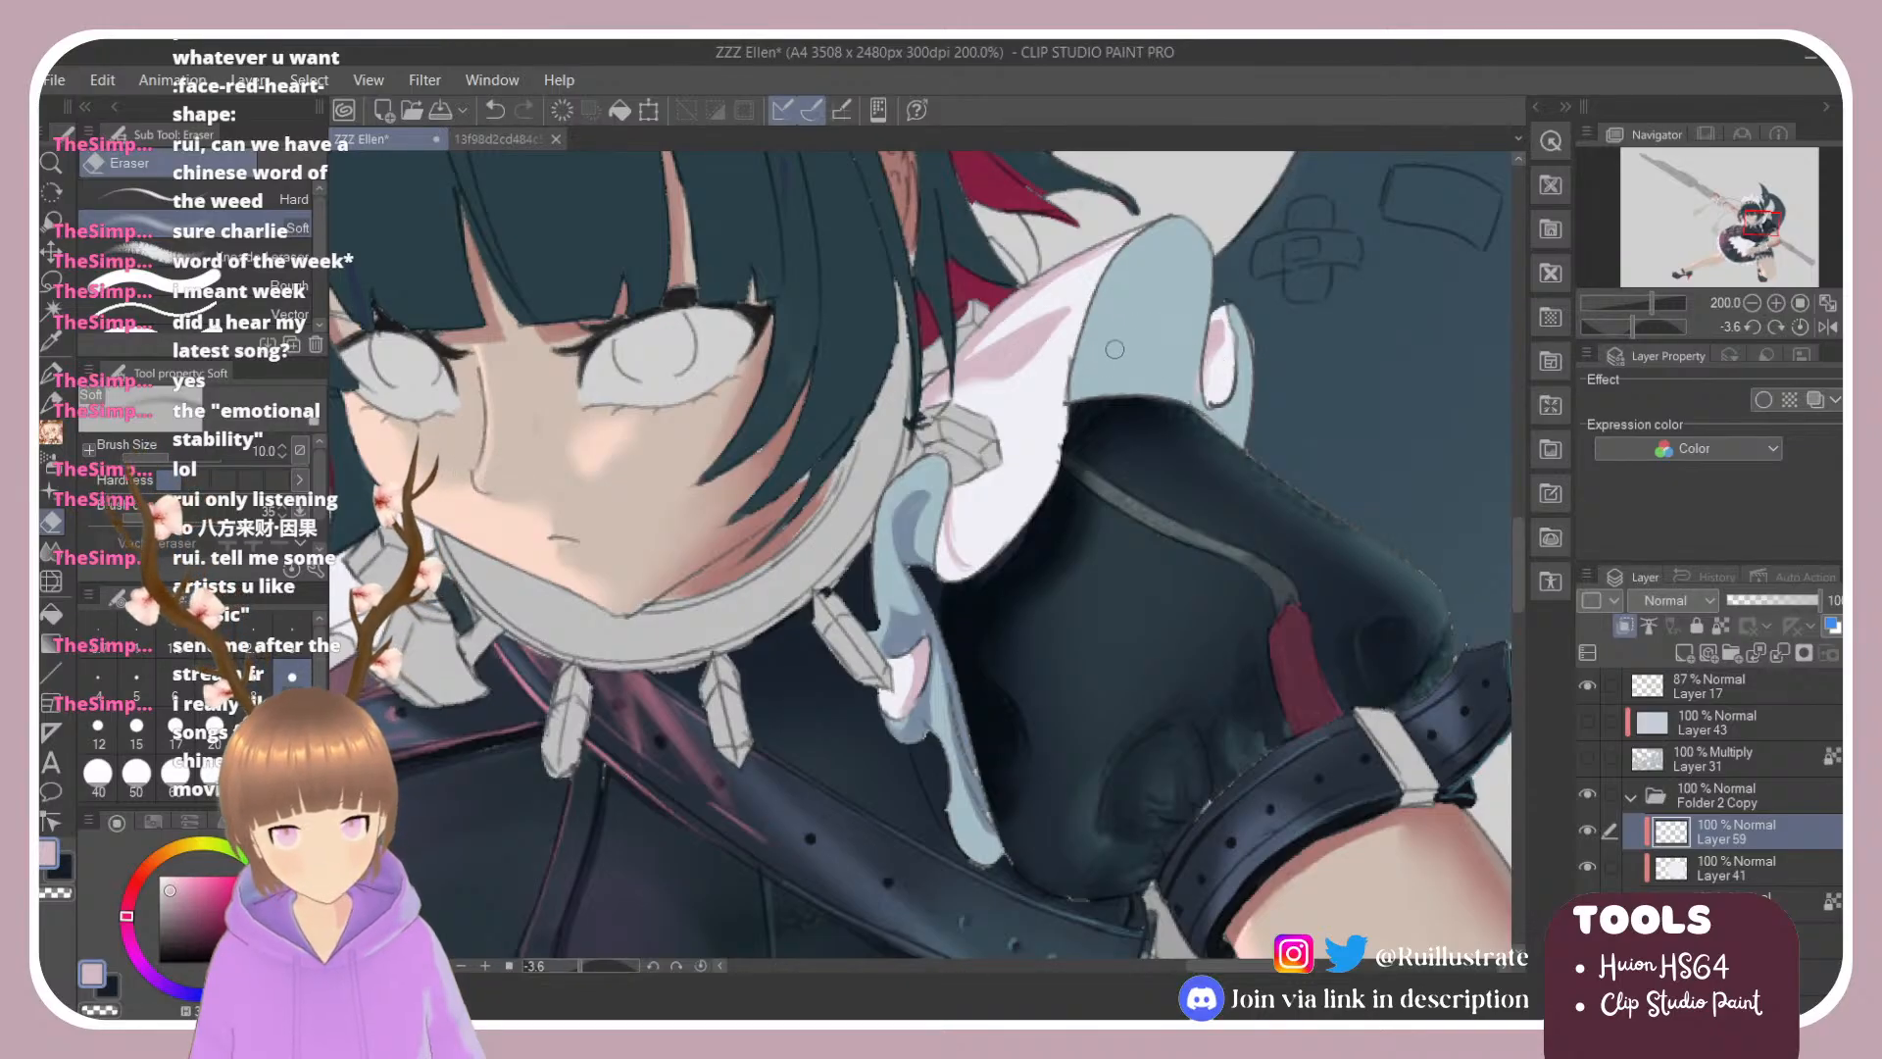
# Step: Shift the sampled light blue-grey to dusty pink and refill the hanging frill's upper fold and lower strip with it
pyautogui.scroll(-12, 927, 596)
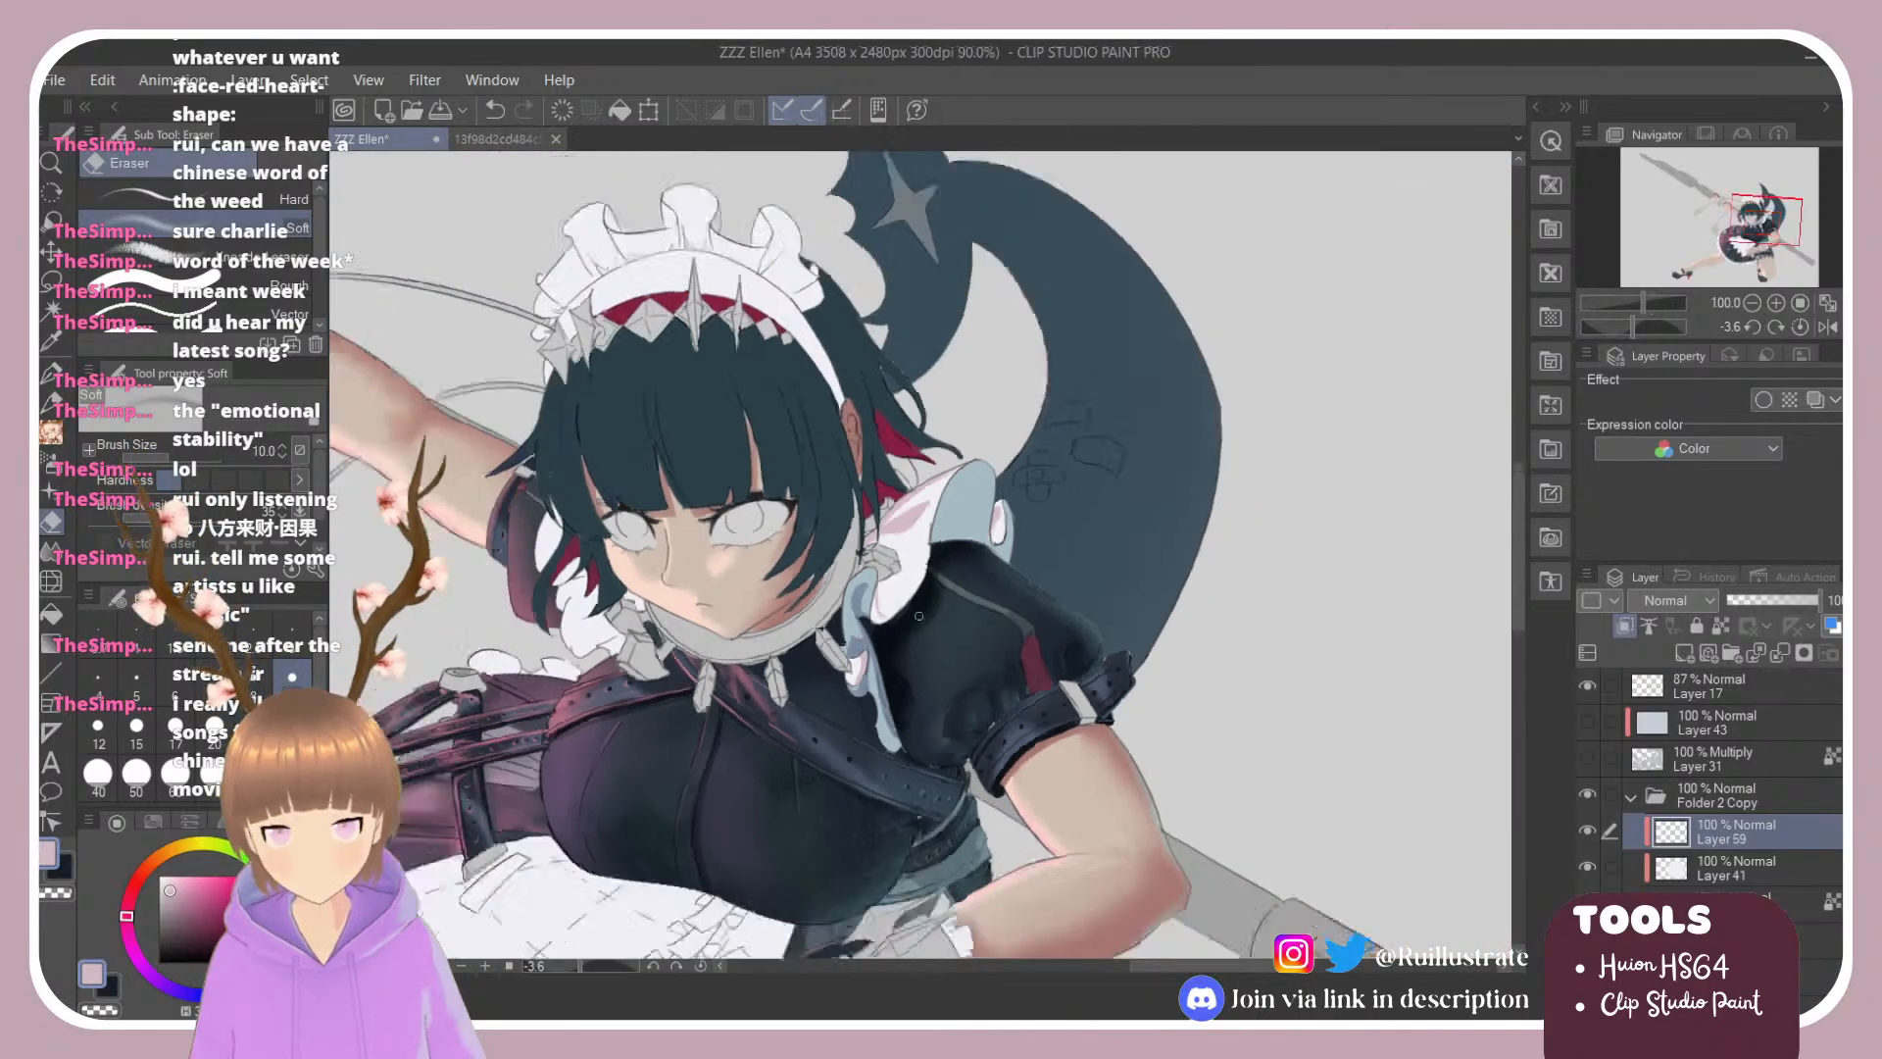
pyautogui.scroll(6, 959, 592)
pyautogui.scroll(4, 959, 592)
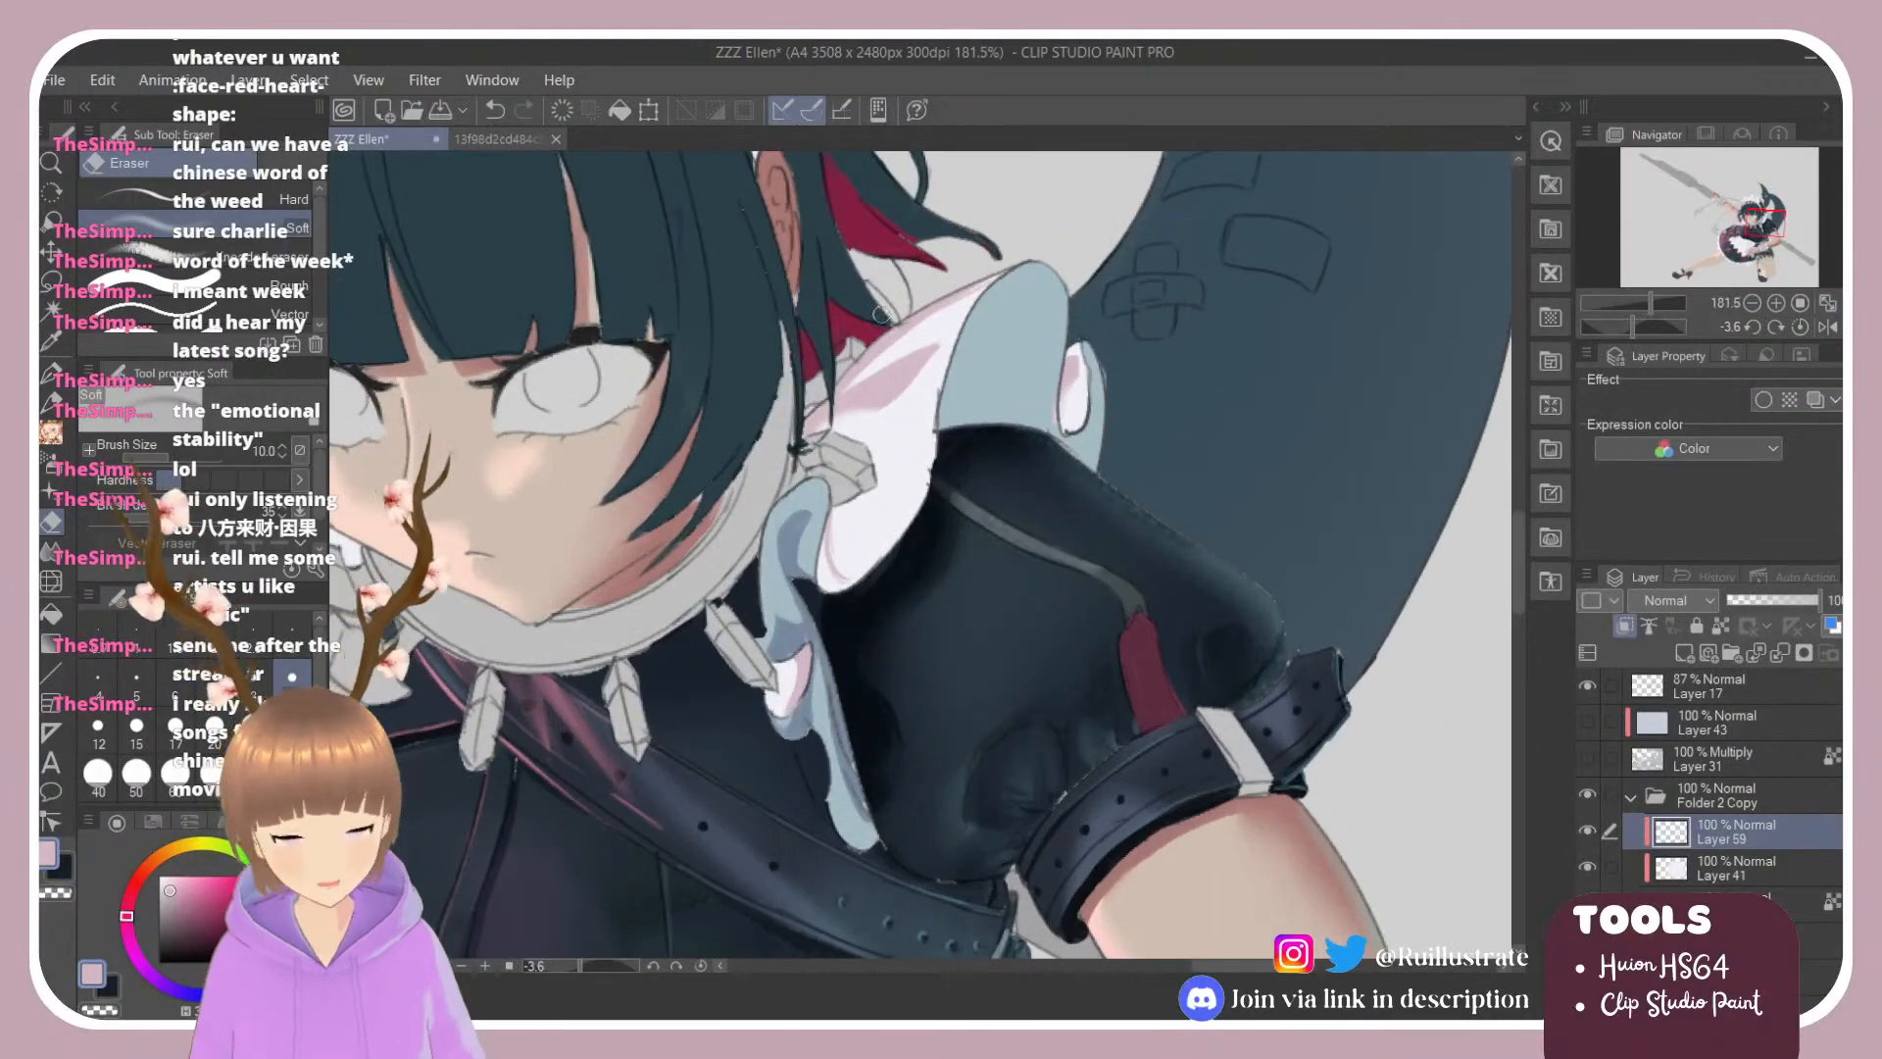
pyautogui.keyDown('alt'); pyautogui.click(780, 596); pyautogui.keyUp('alt')
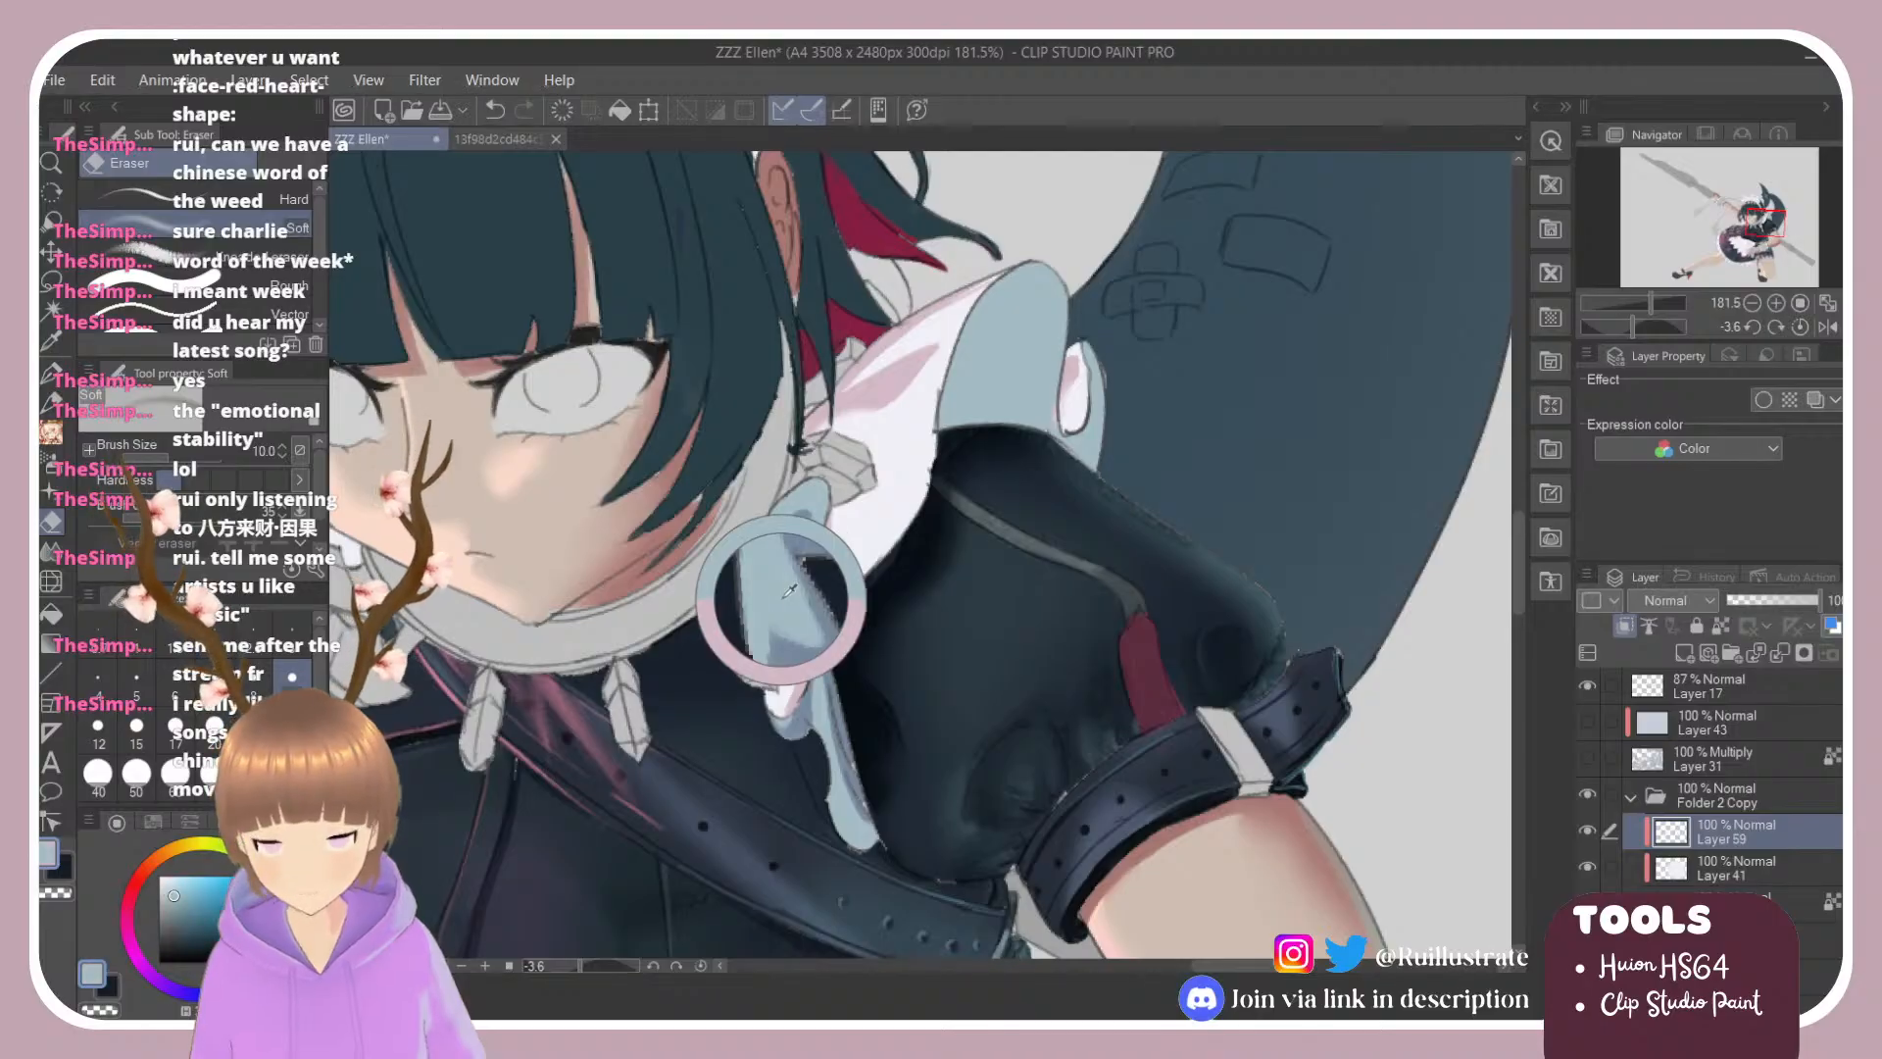
pyautogui.click(128, 902)
pyautogui.press('g')
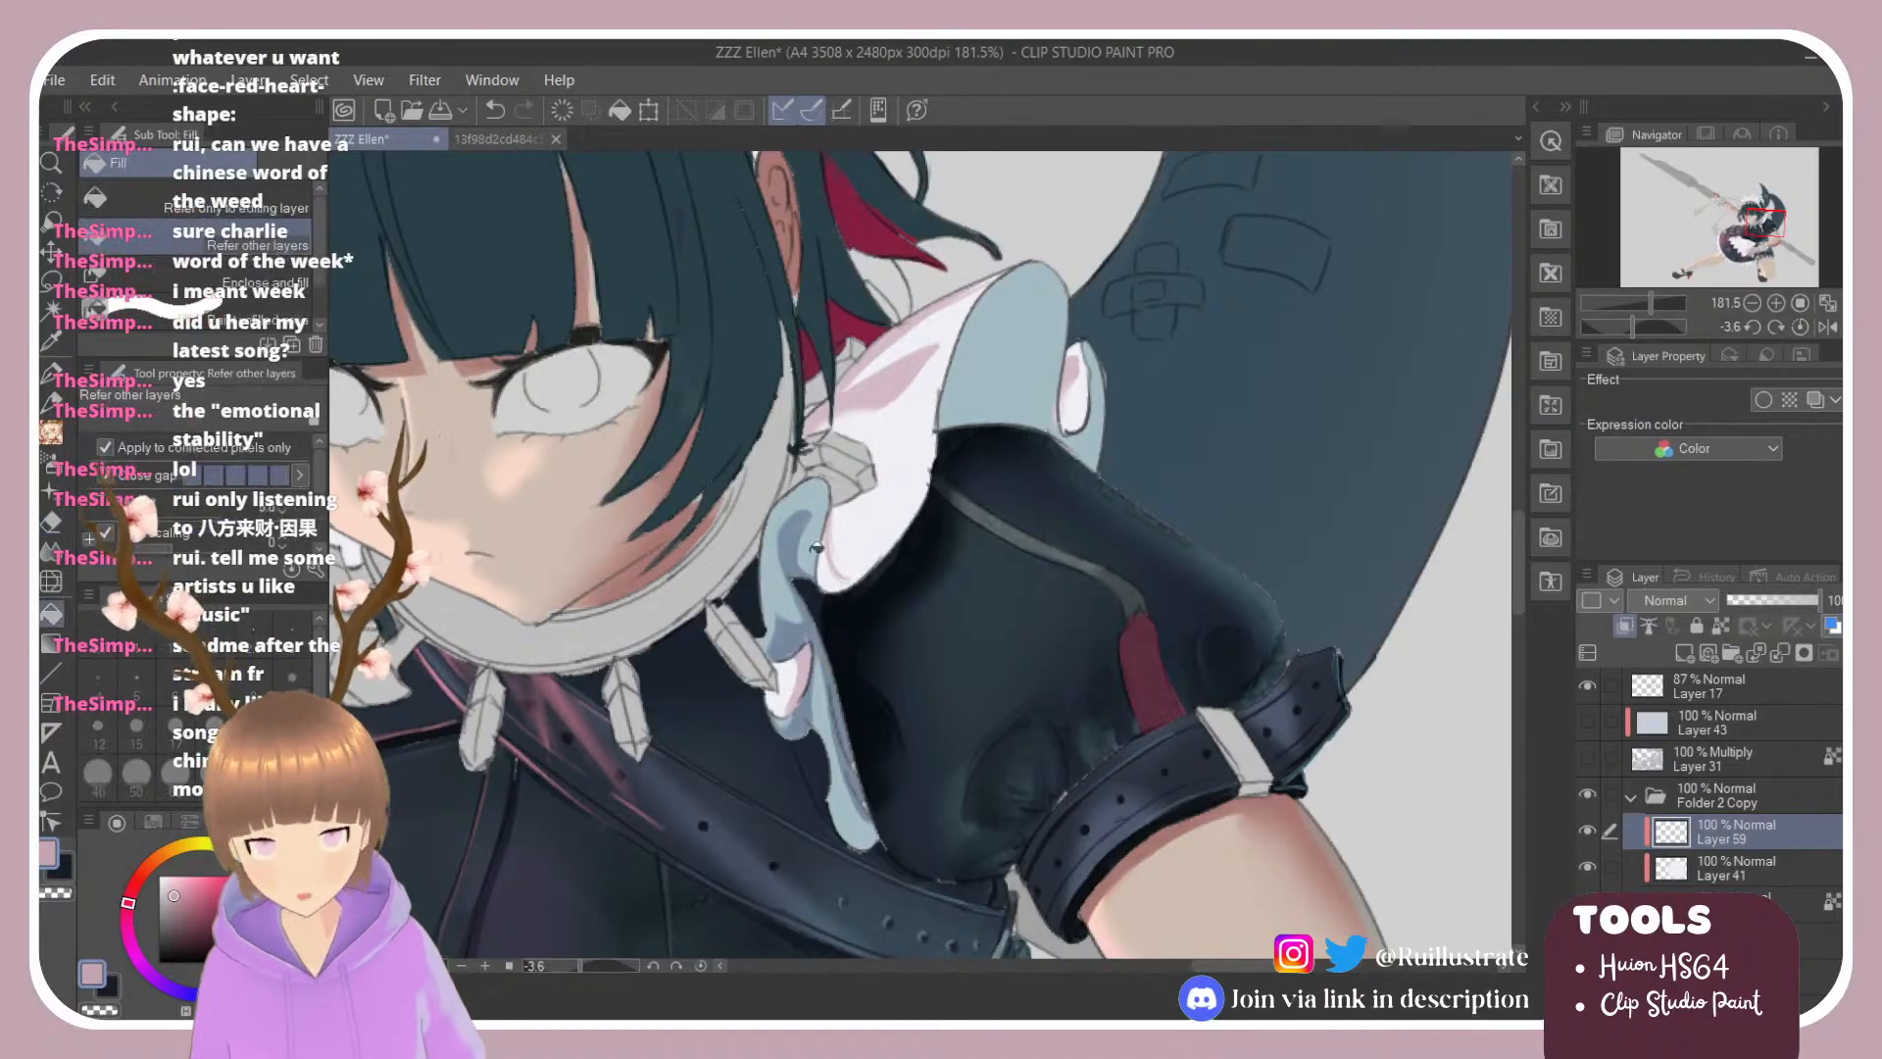
pyautogui.click(819, 561)
pyautogui.click(823, 501)
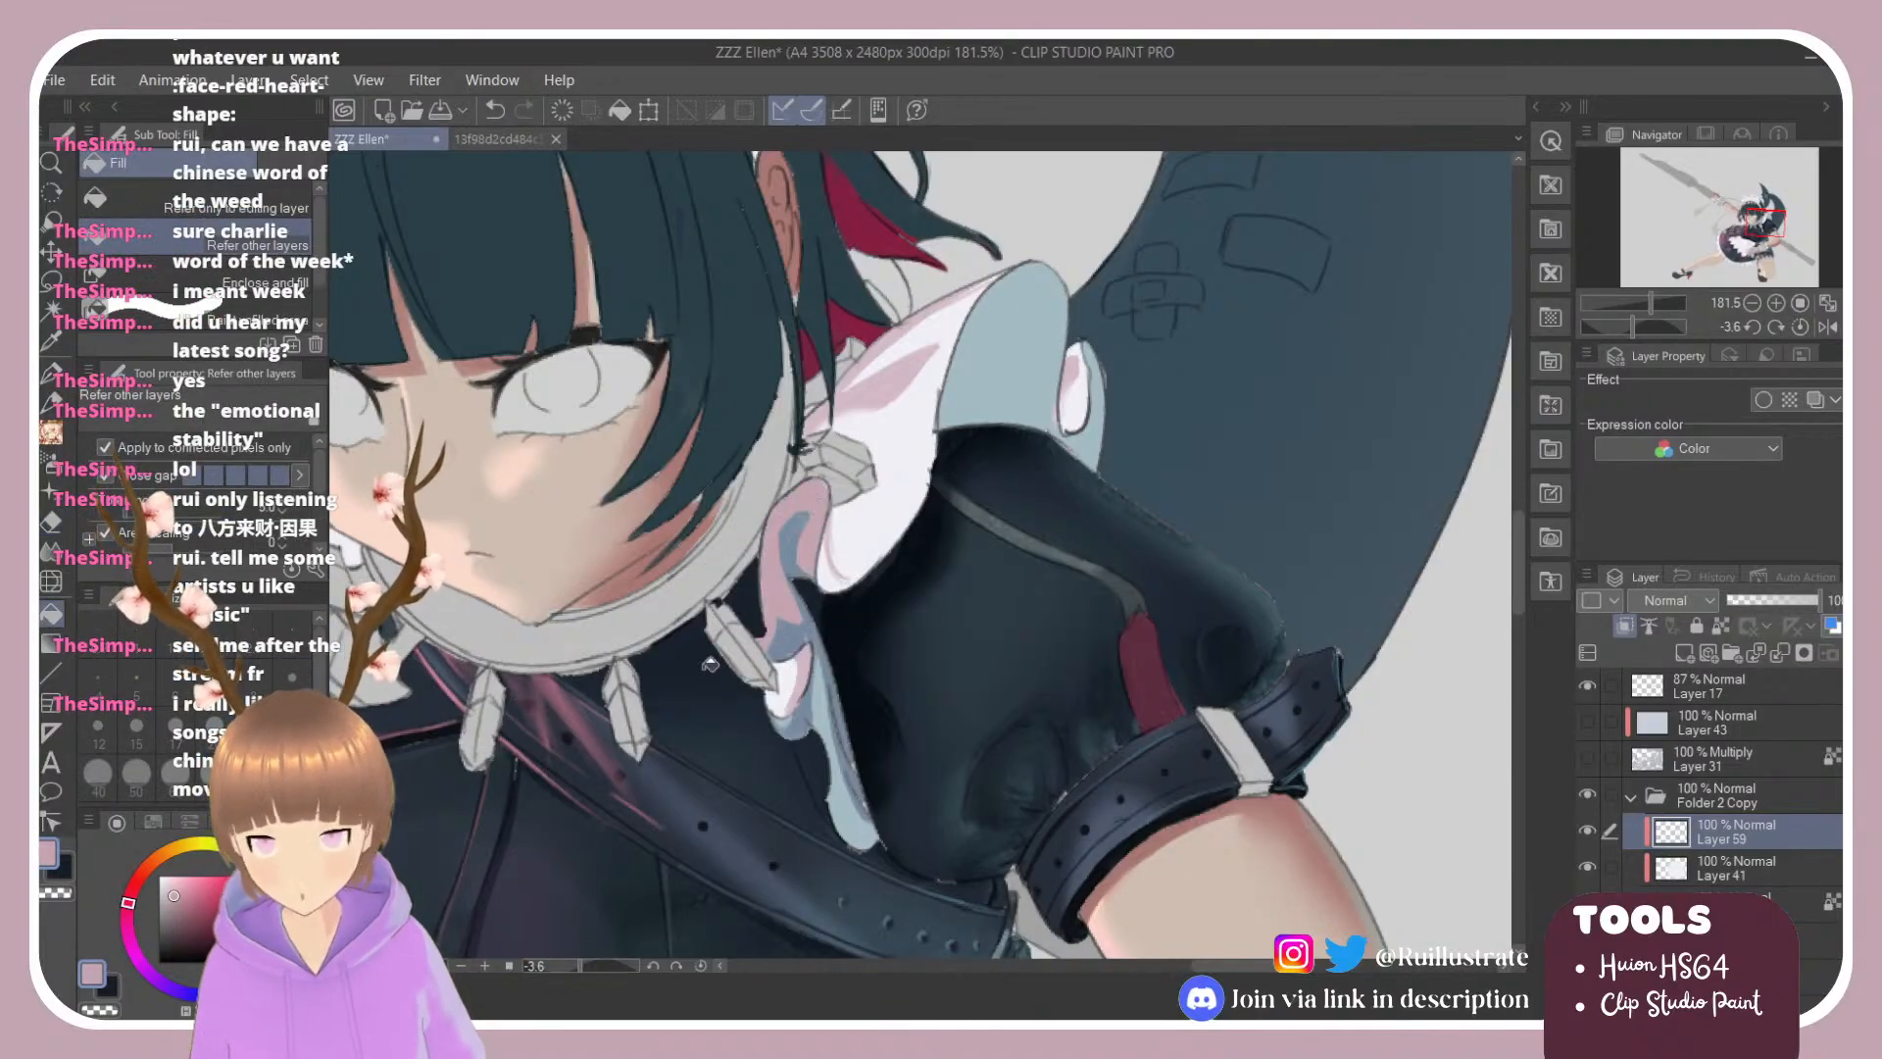
pyautogui.click(824, 679)
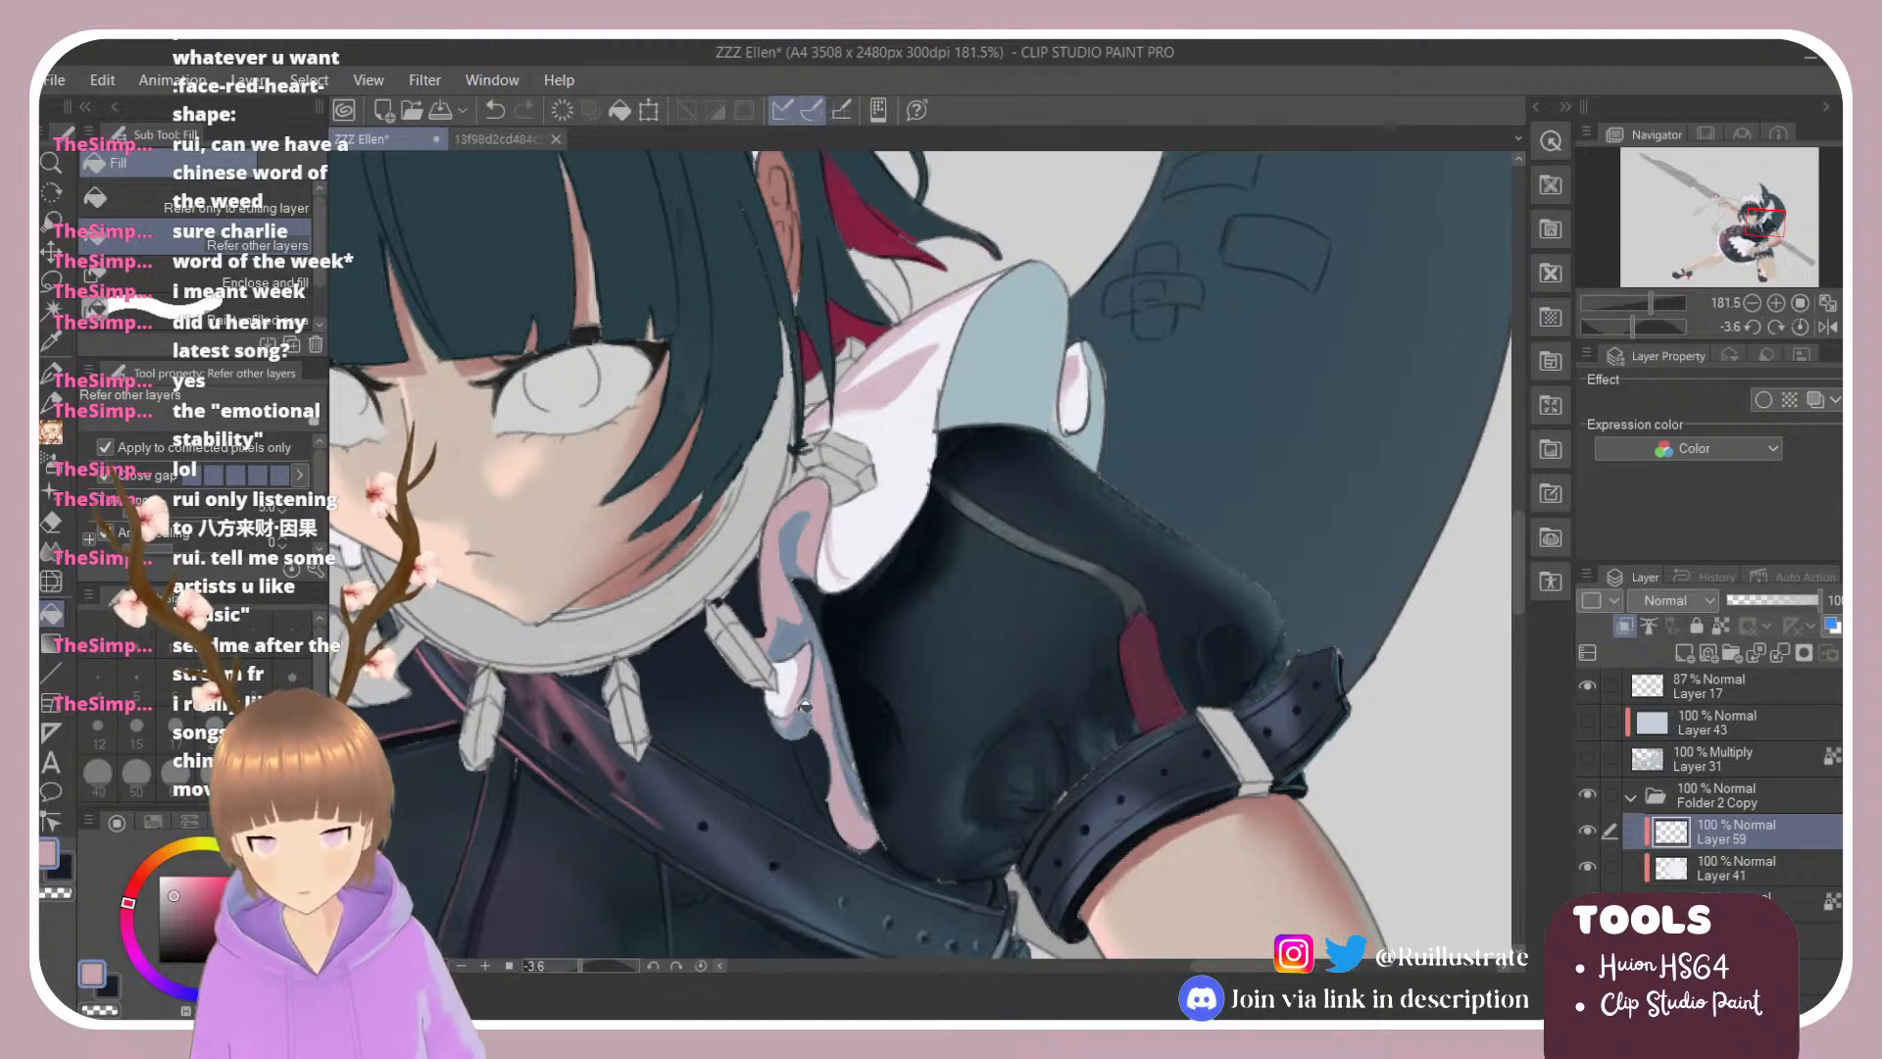
# Step: Shift the sampled slate-blue shadow colour to muted purple and refill the hanging frill's shadow areas with it
pyautogui.keyDown('alt'); pyautogui.click(784, 633); pyautogui.keyUp('alt')
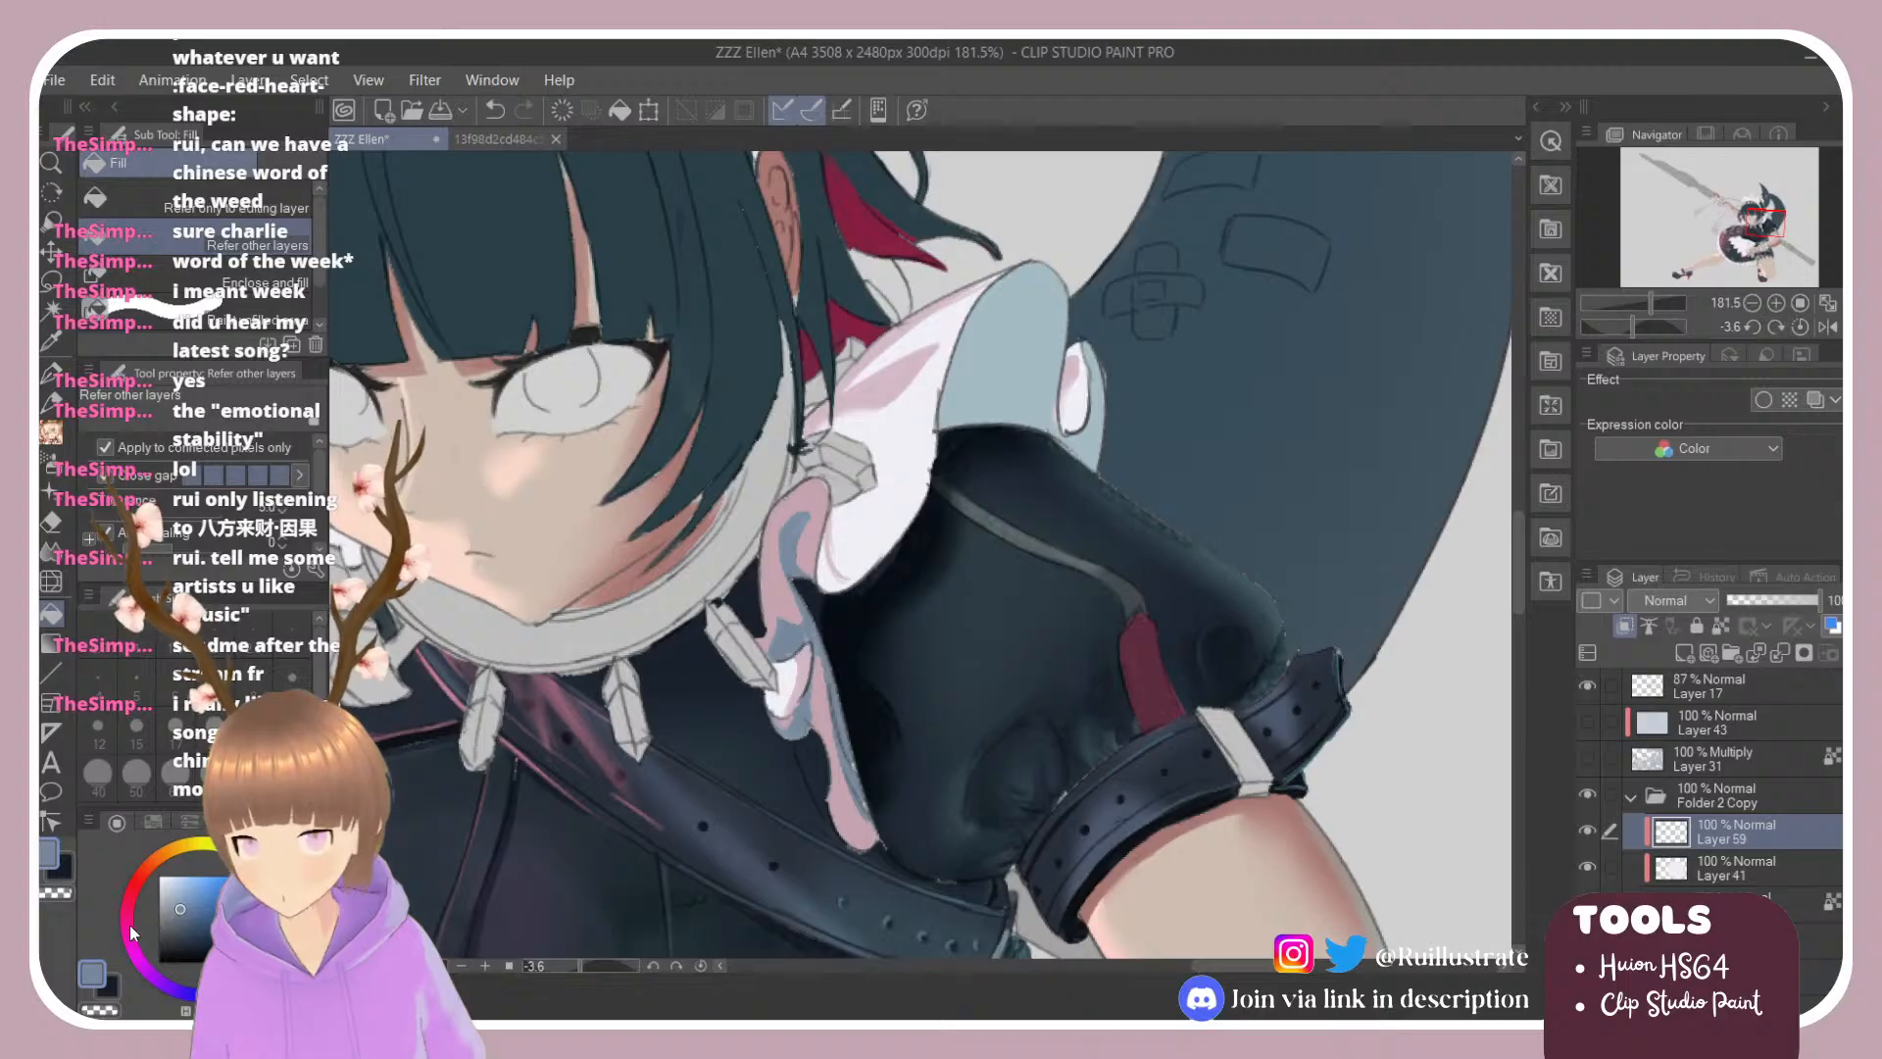
pyautogui.click(130, 940)
pyautogui.click(790, 633)
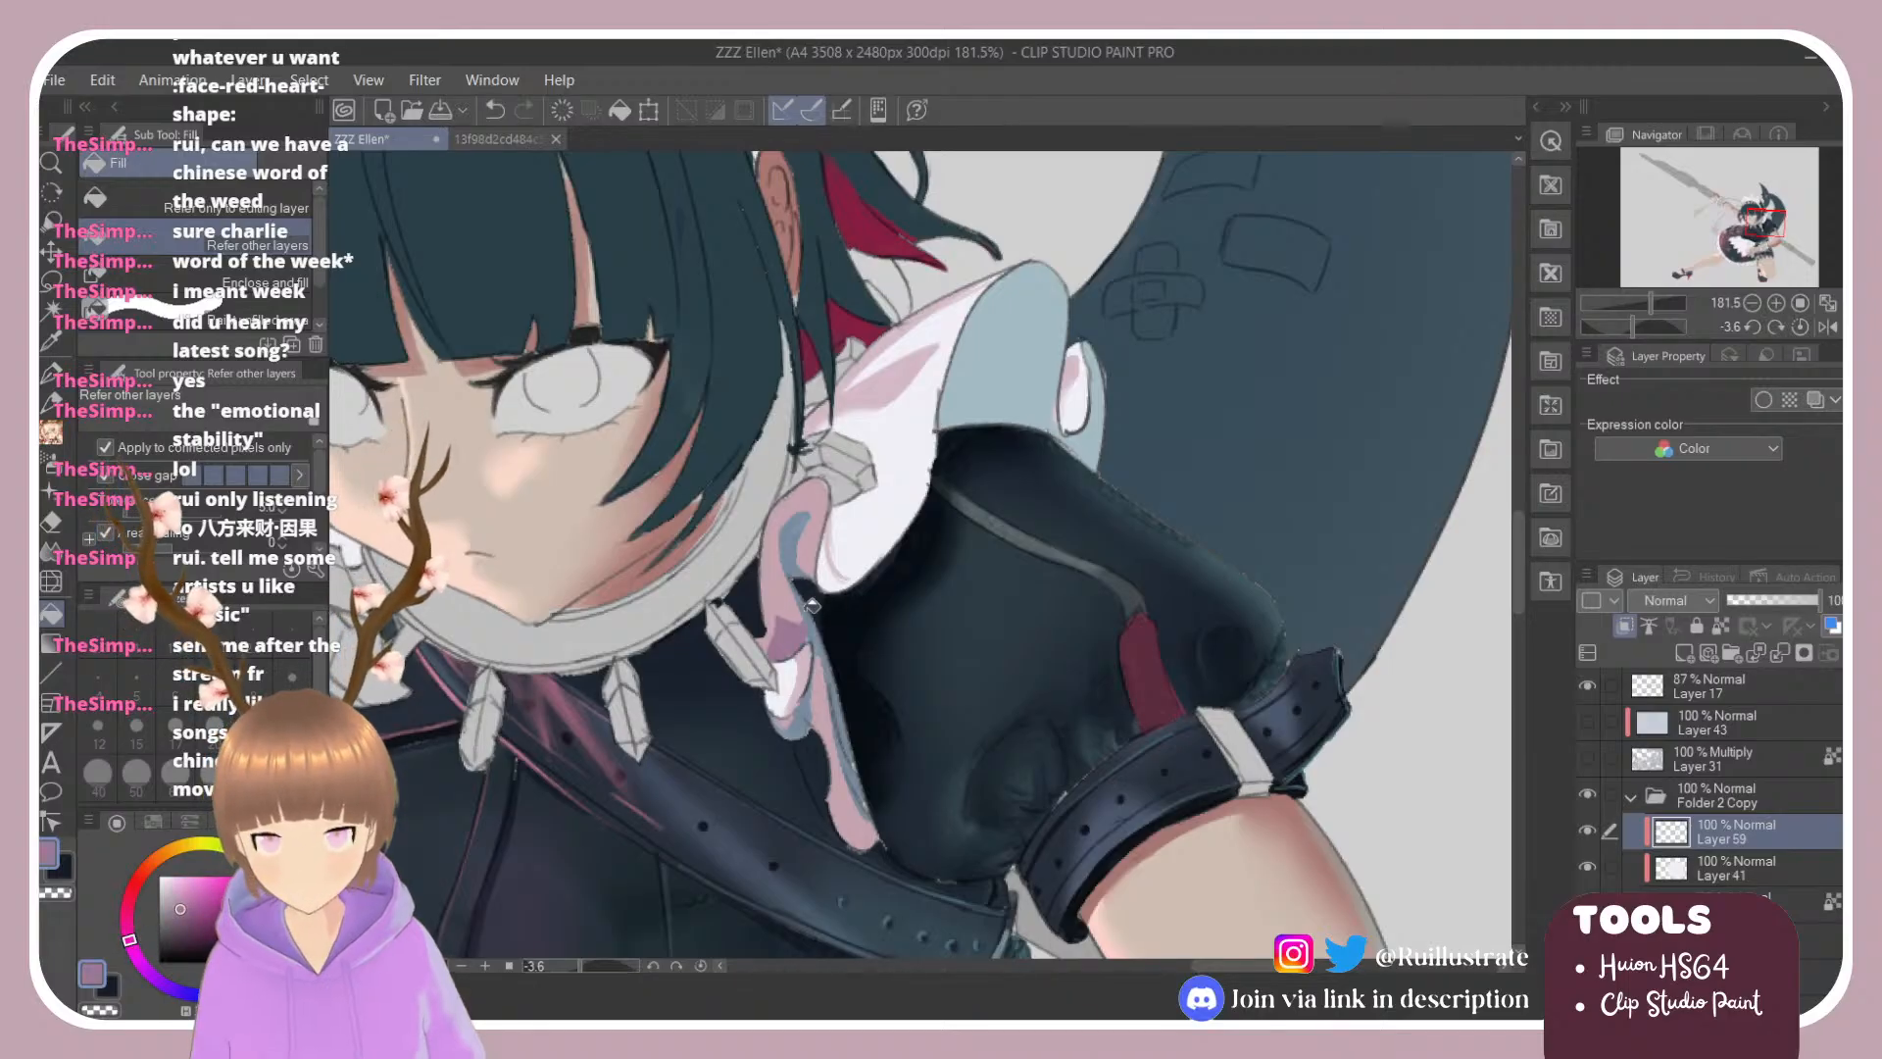
pyautogui.click(811, 616)
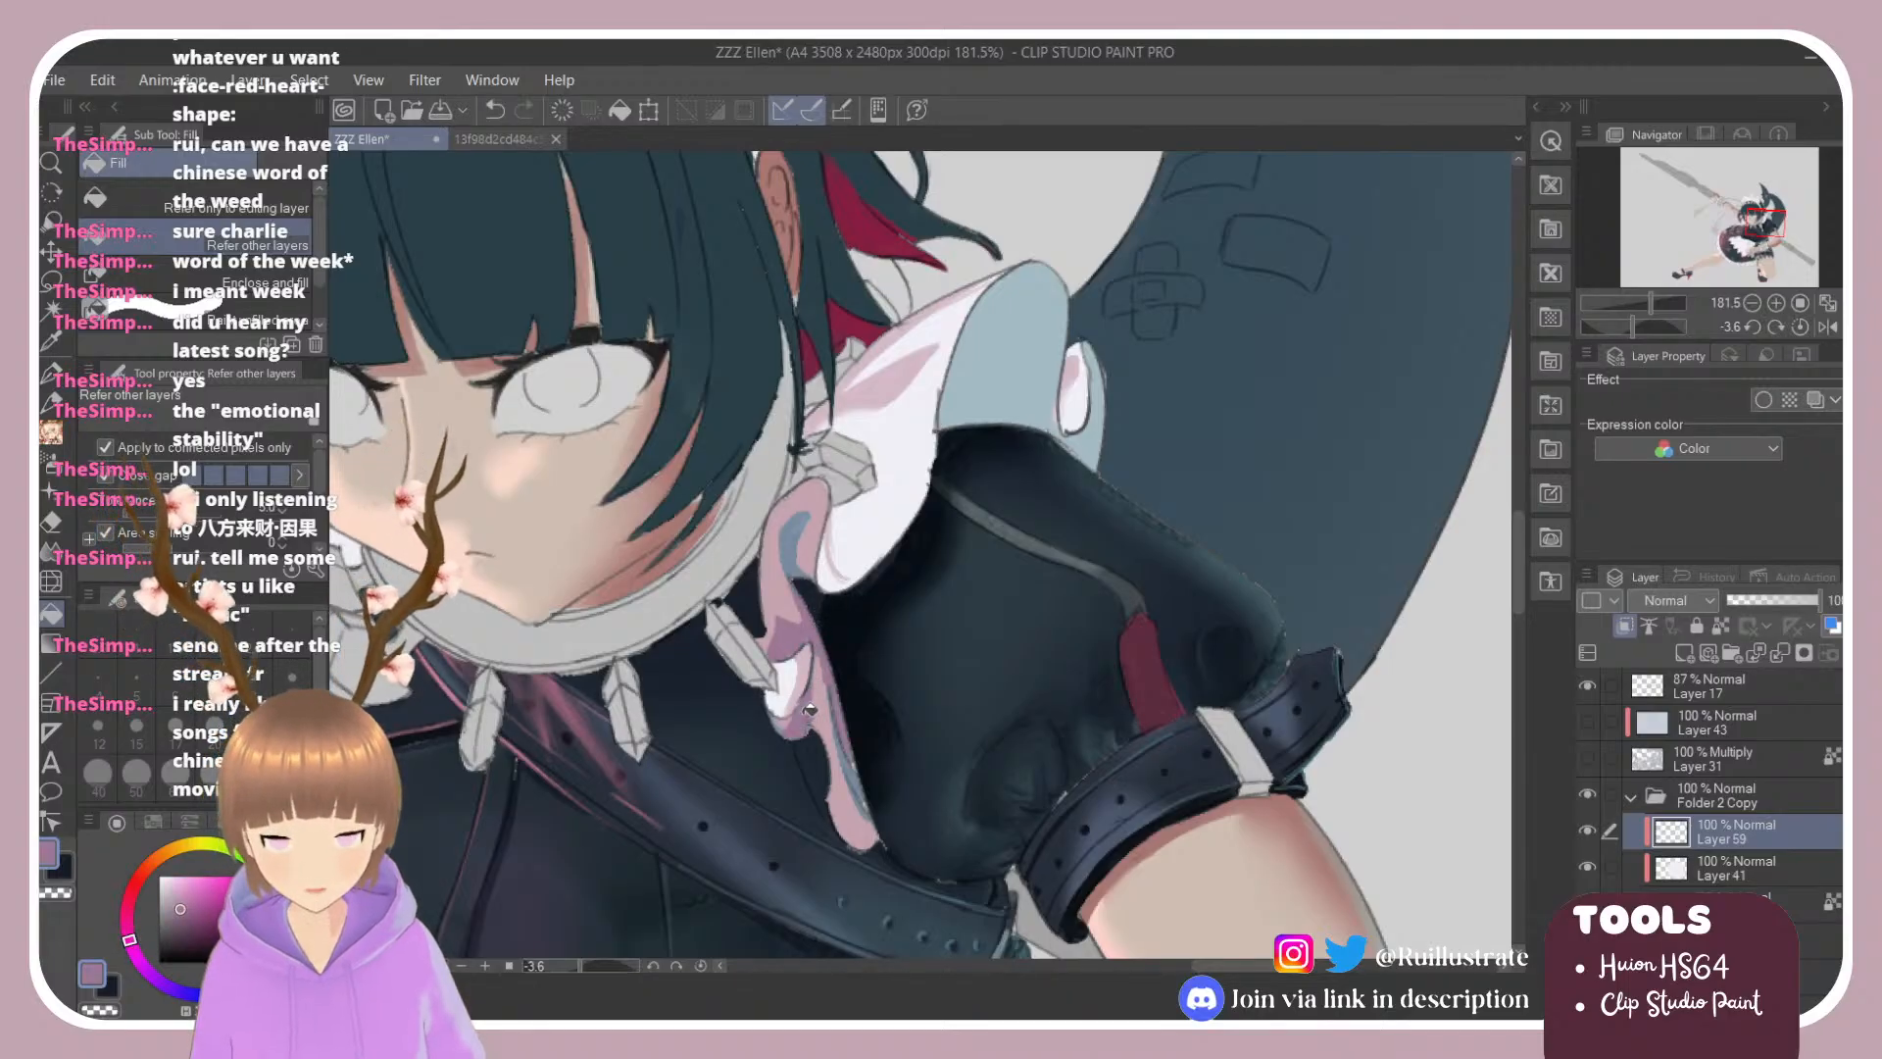
pyautogui.press('b')
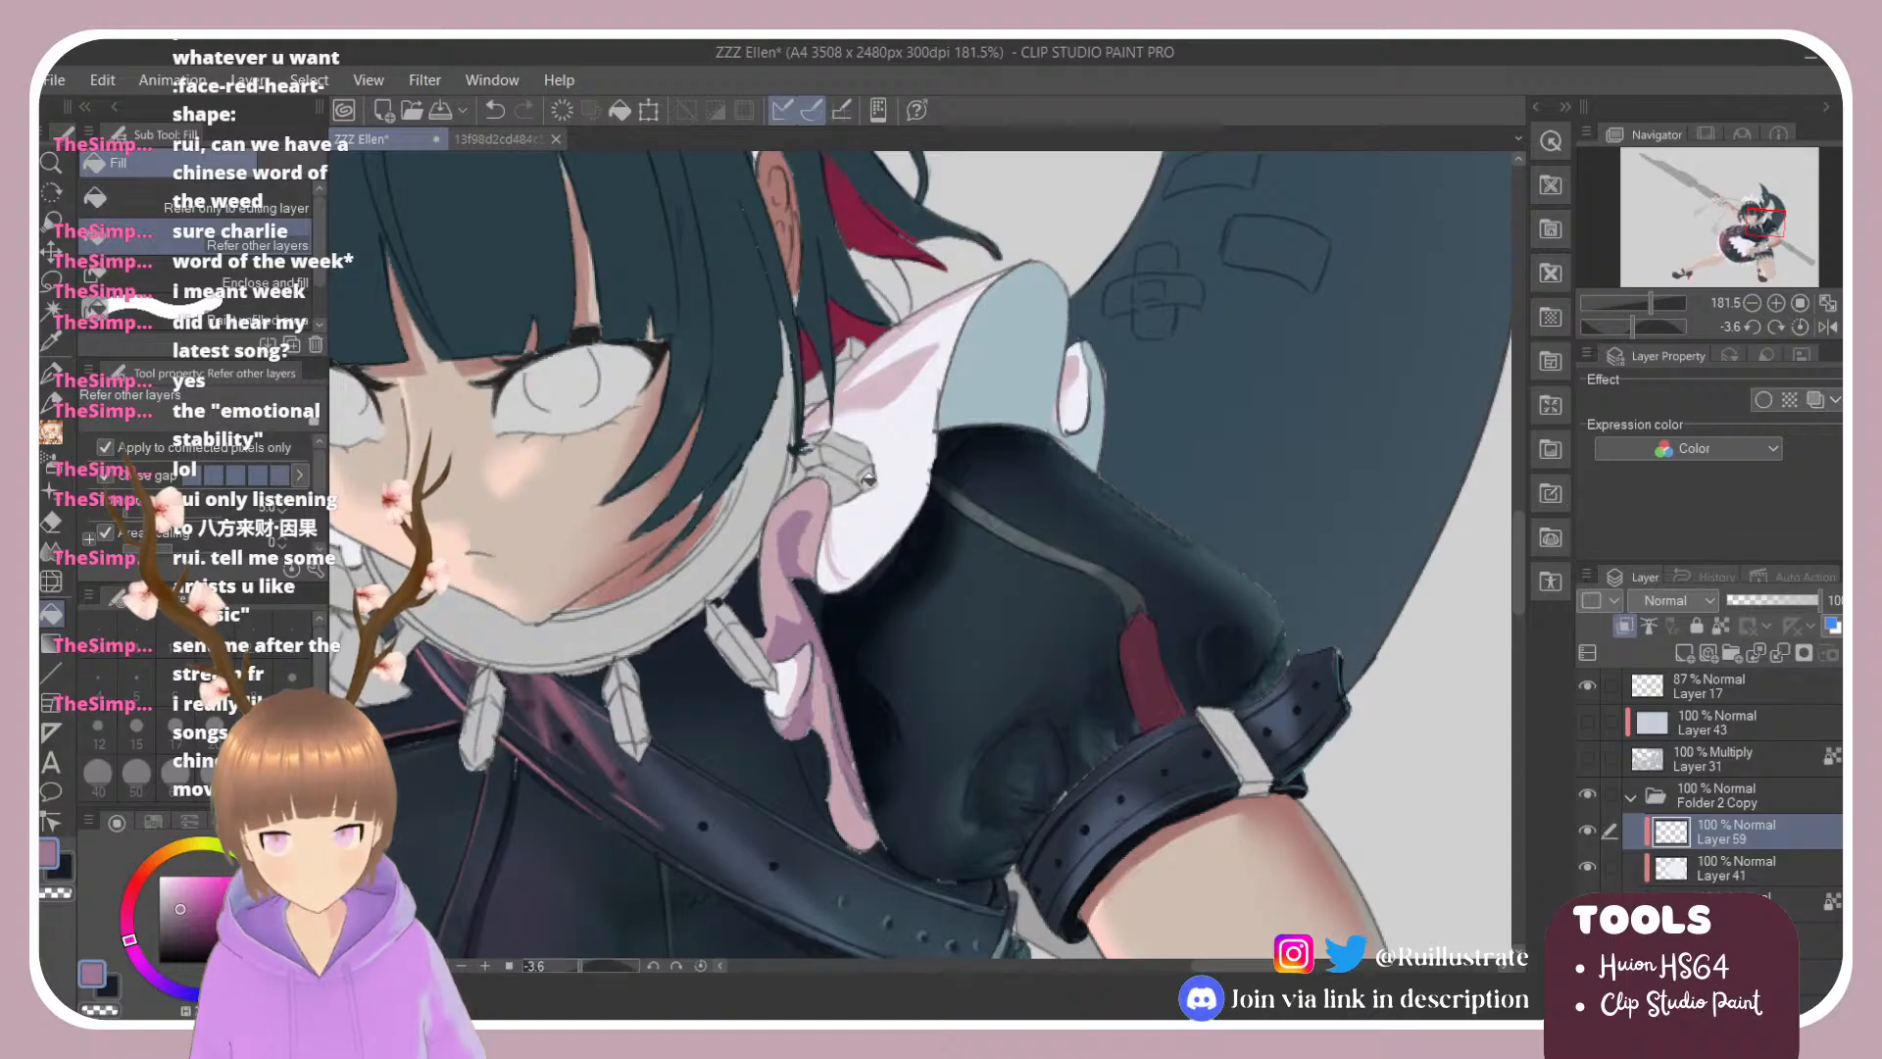
# Step: Sample the hanging frill's dusty pink and fill the shoulder frill's undersides with it
pyautogui.press('g')
pyautogui.keyDown('alt'); pyautogui.click(819, 476); pyautogui.keyUp('alt')
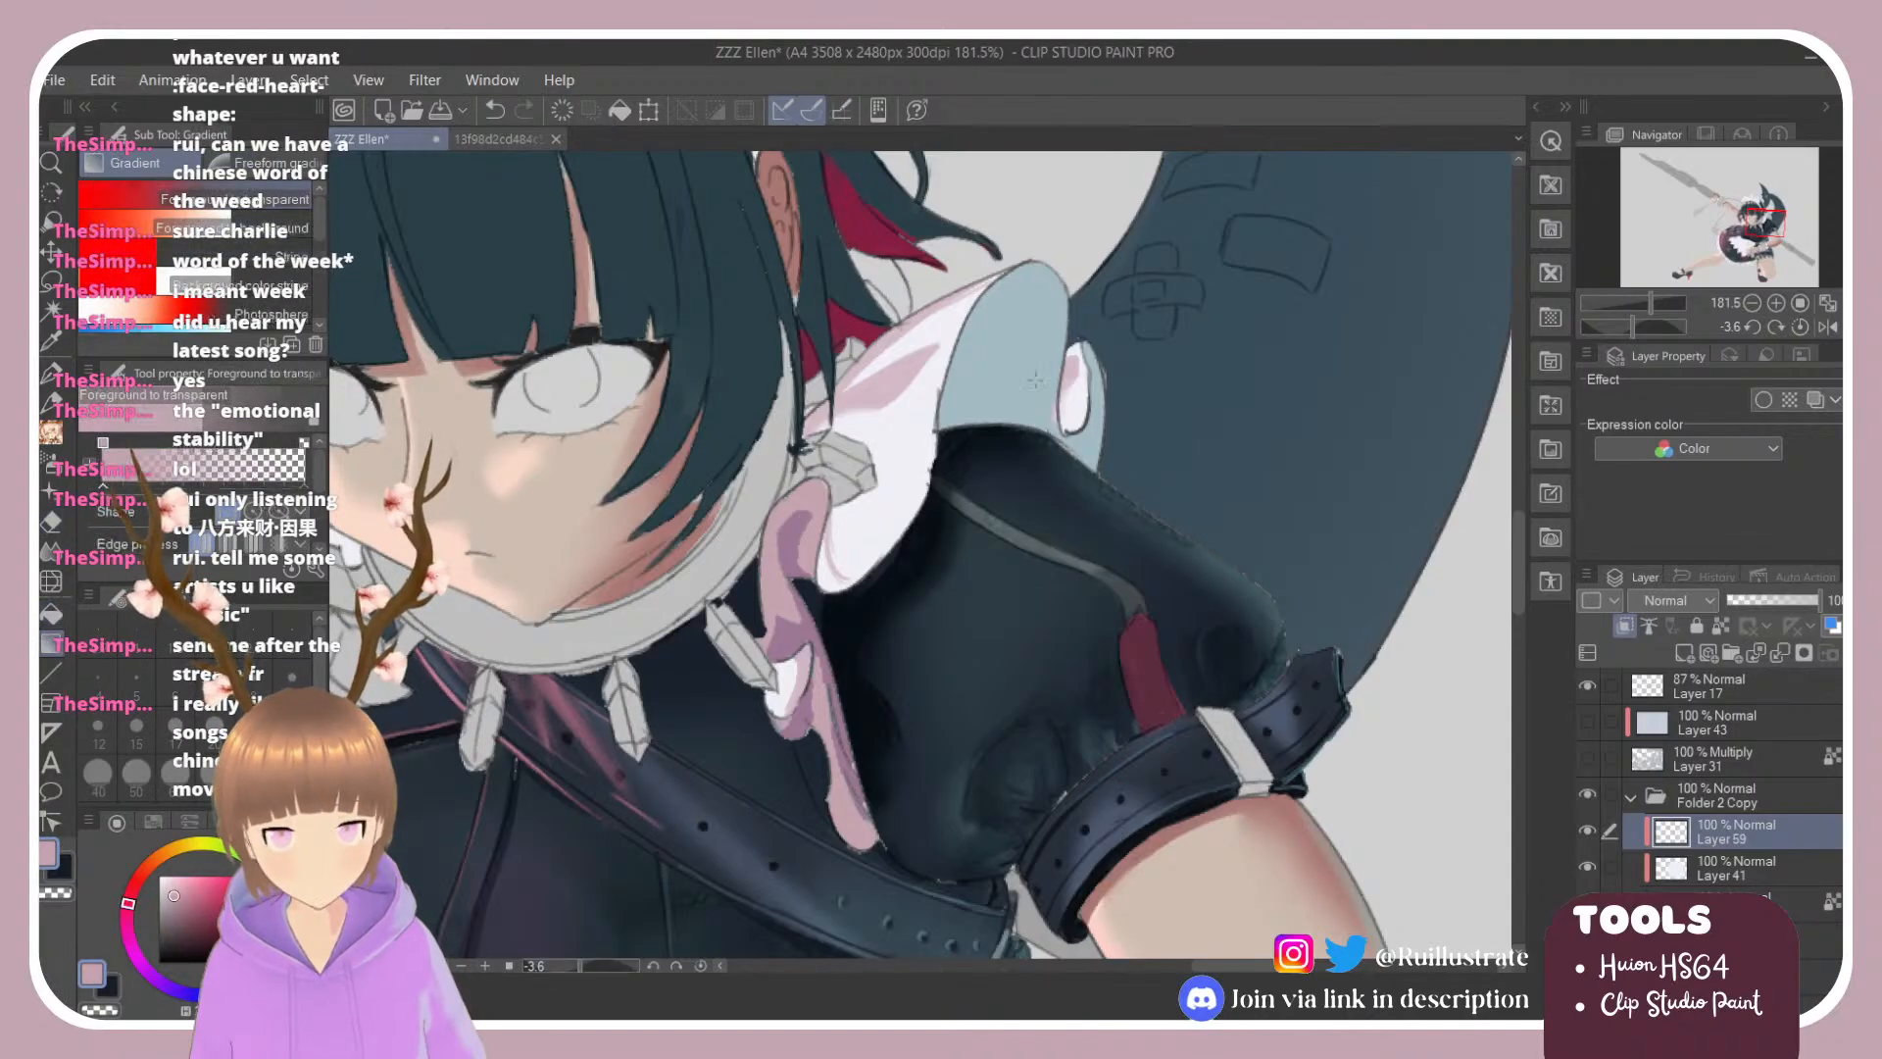
pyautogui.press('g')
pyautogui.click(1059, 416)
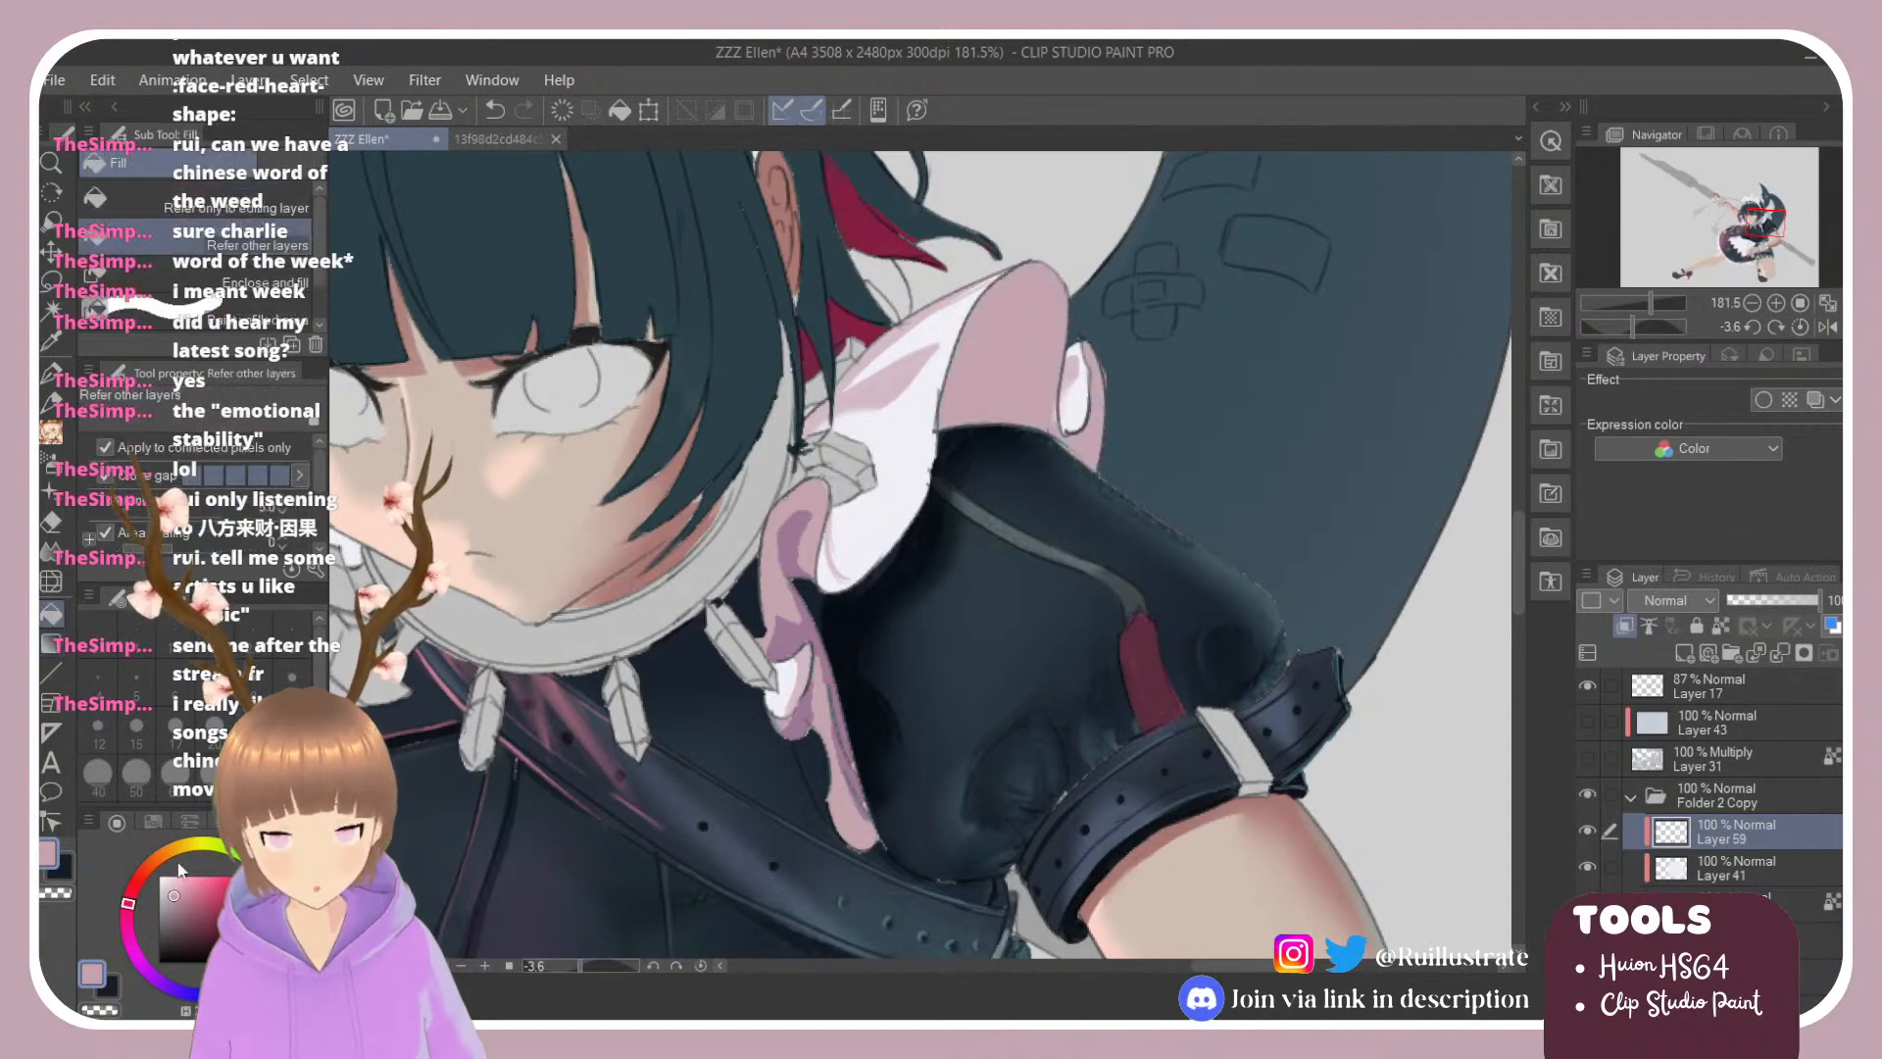
# Step: Shift the fill colour's hue to a light lavender and refill the shoulder frill's large underside and small outer fold
pyautogui.moveTo(134, 947); pyautogui.dragTo(142, 965)
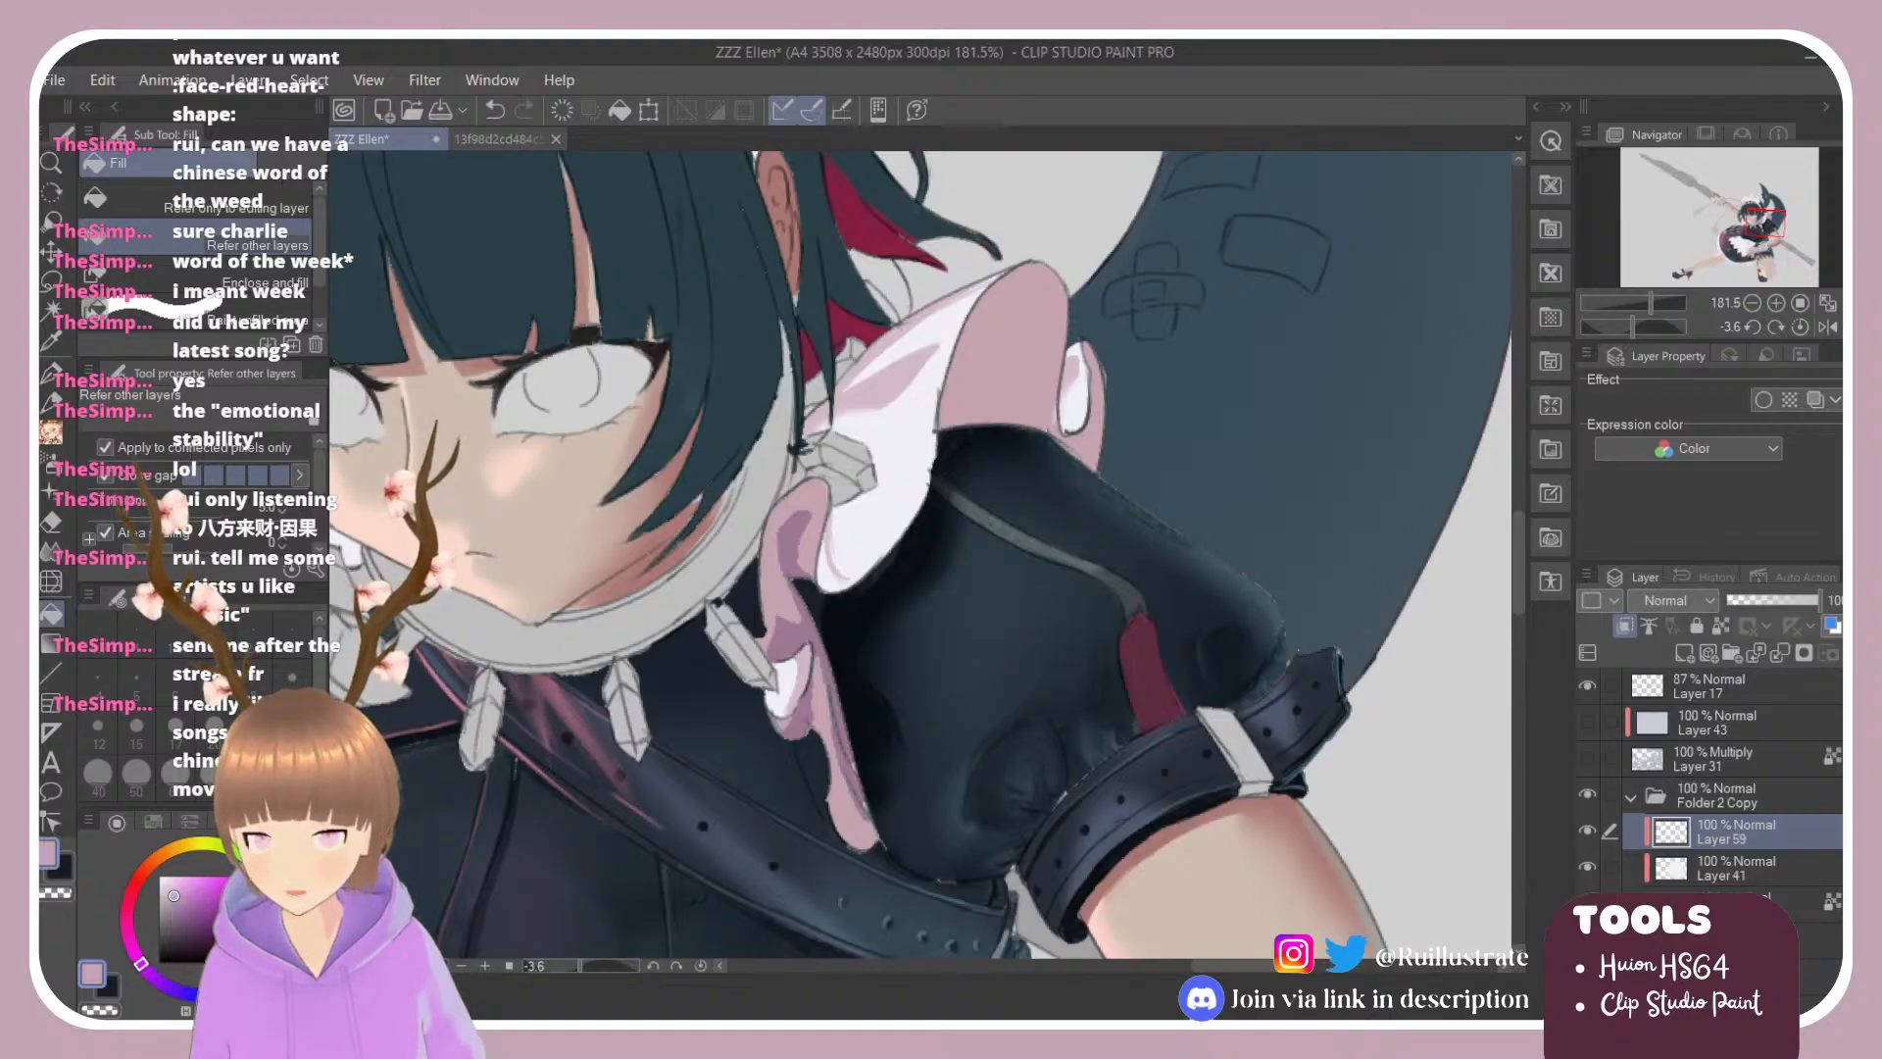
pyautogui.press('g')
pyautogui.press('g')
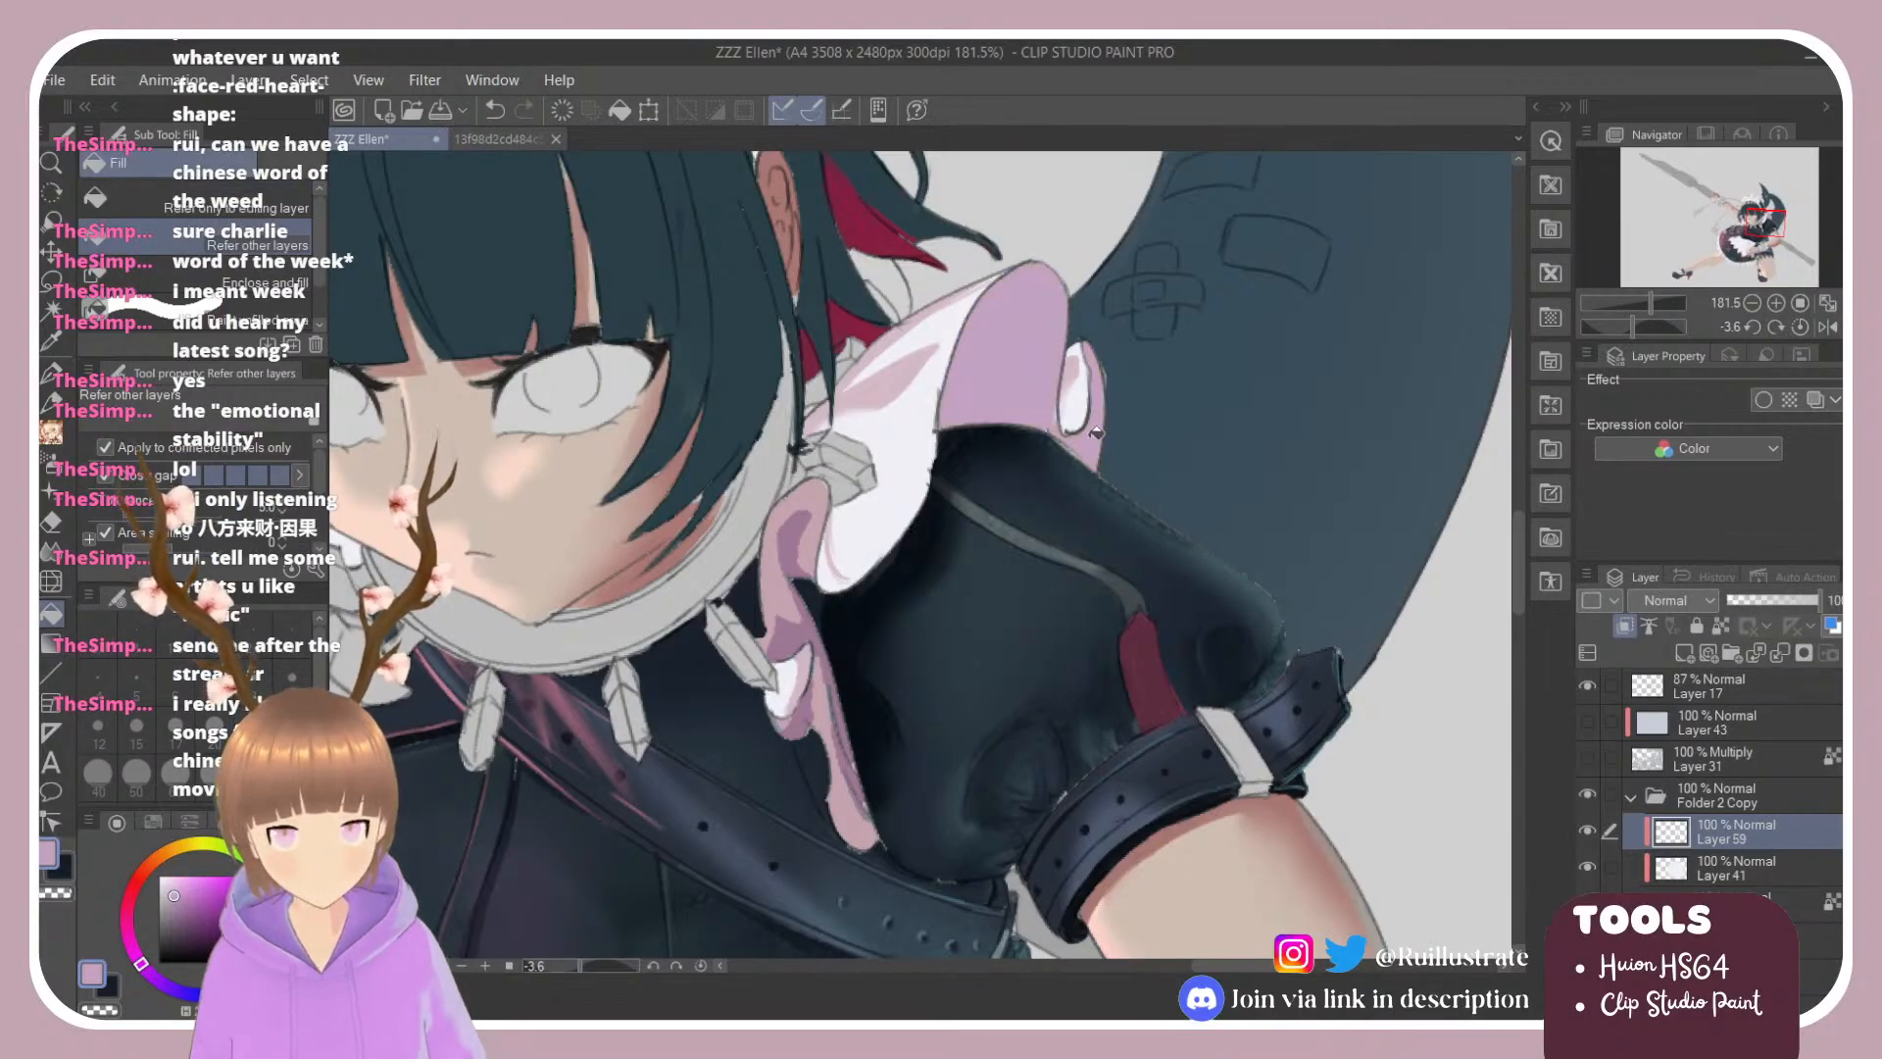
pyautogui.hotkey('ctrl', 'z')
pyautogui.click(151, 975)
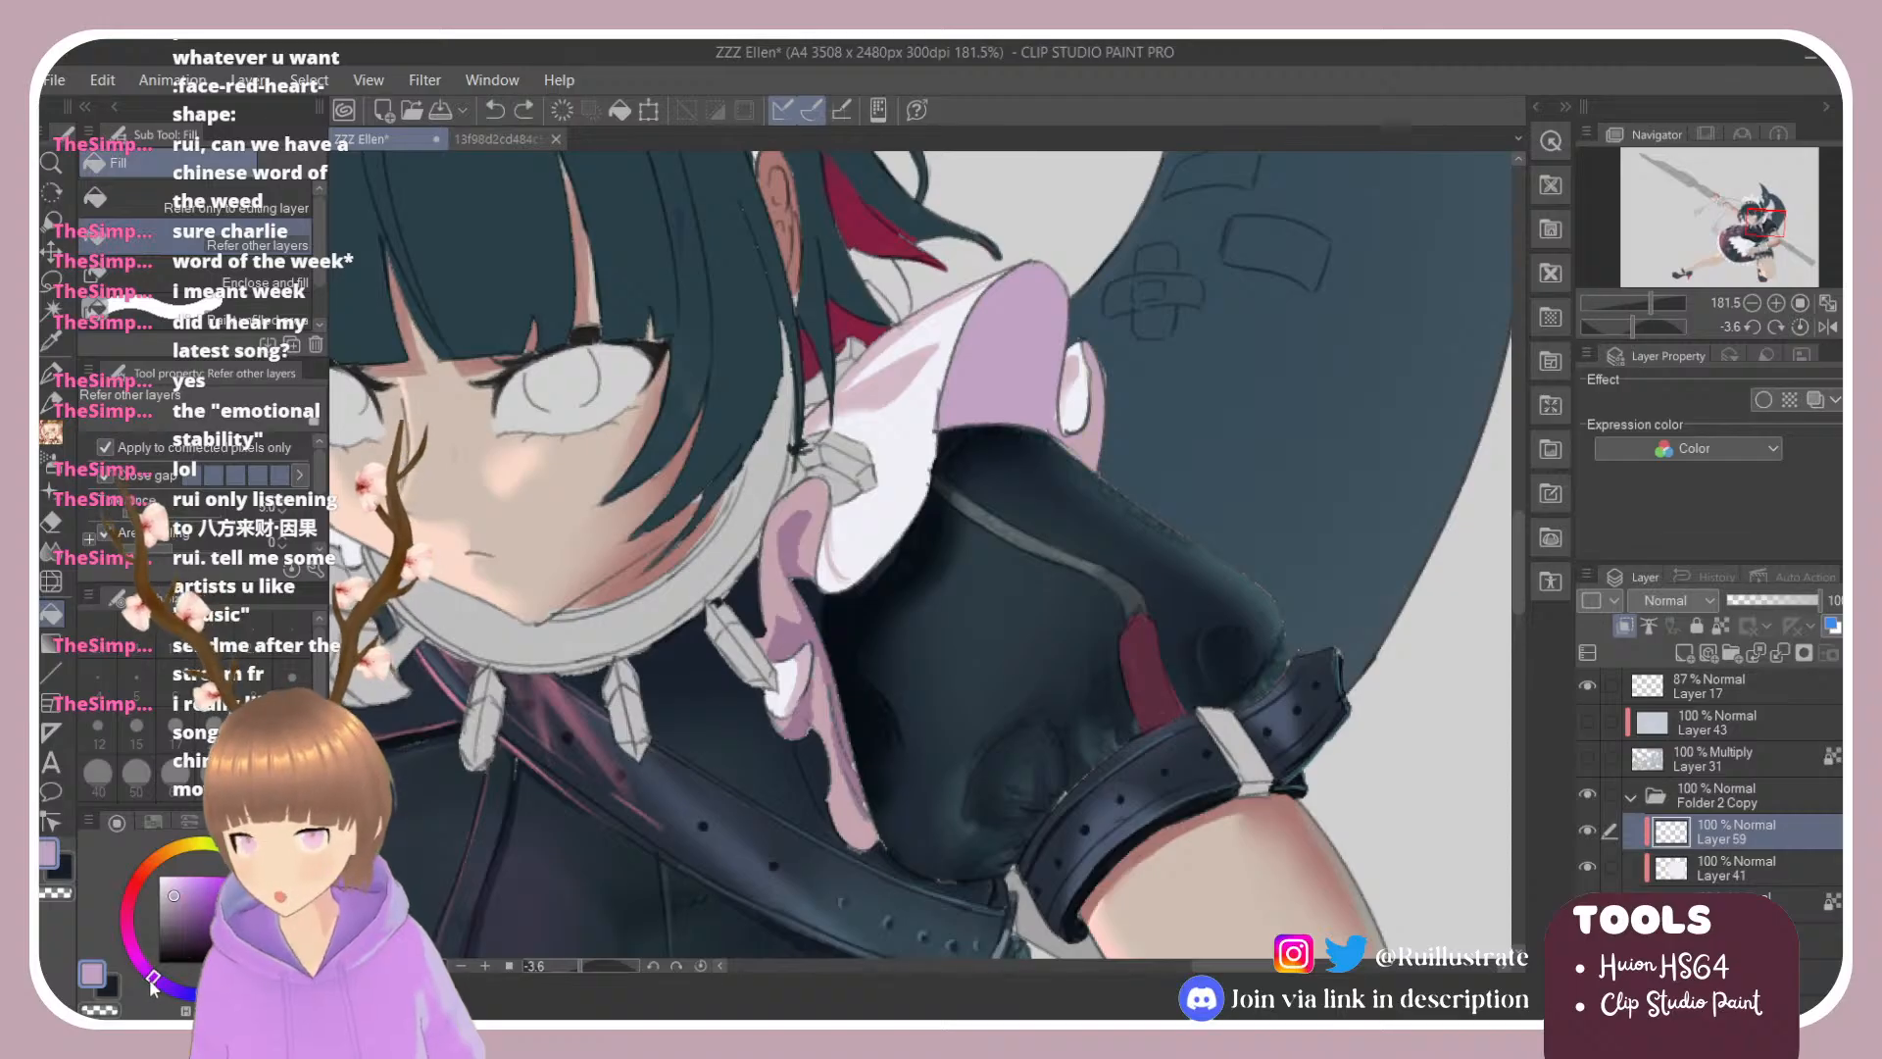
pyautogui.click(1077, 436)
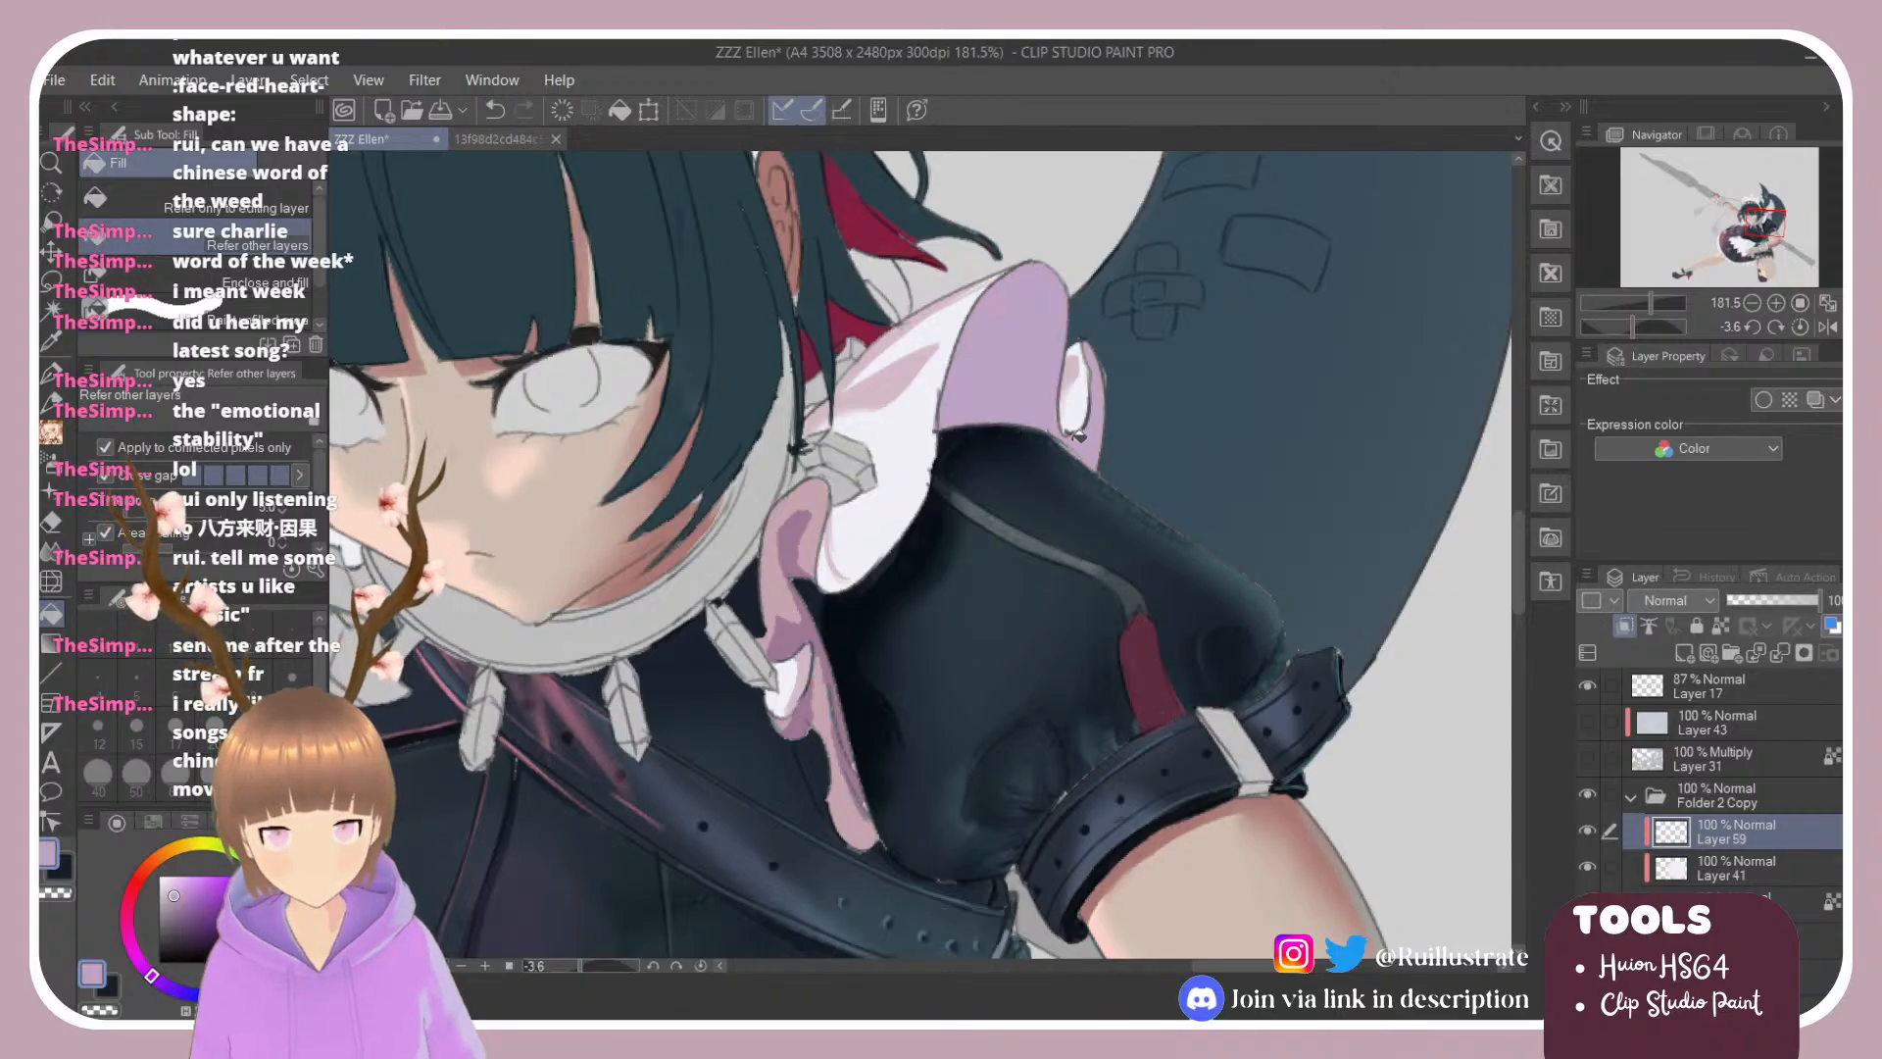
# Step: Shift the fill hue to a bluer lavender and refill the shoulder frill's small outer fold and the hanging frill's upper fold
pyautogui.moveTo(152, 975); pyautogui.dragTo(174, 989)
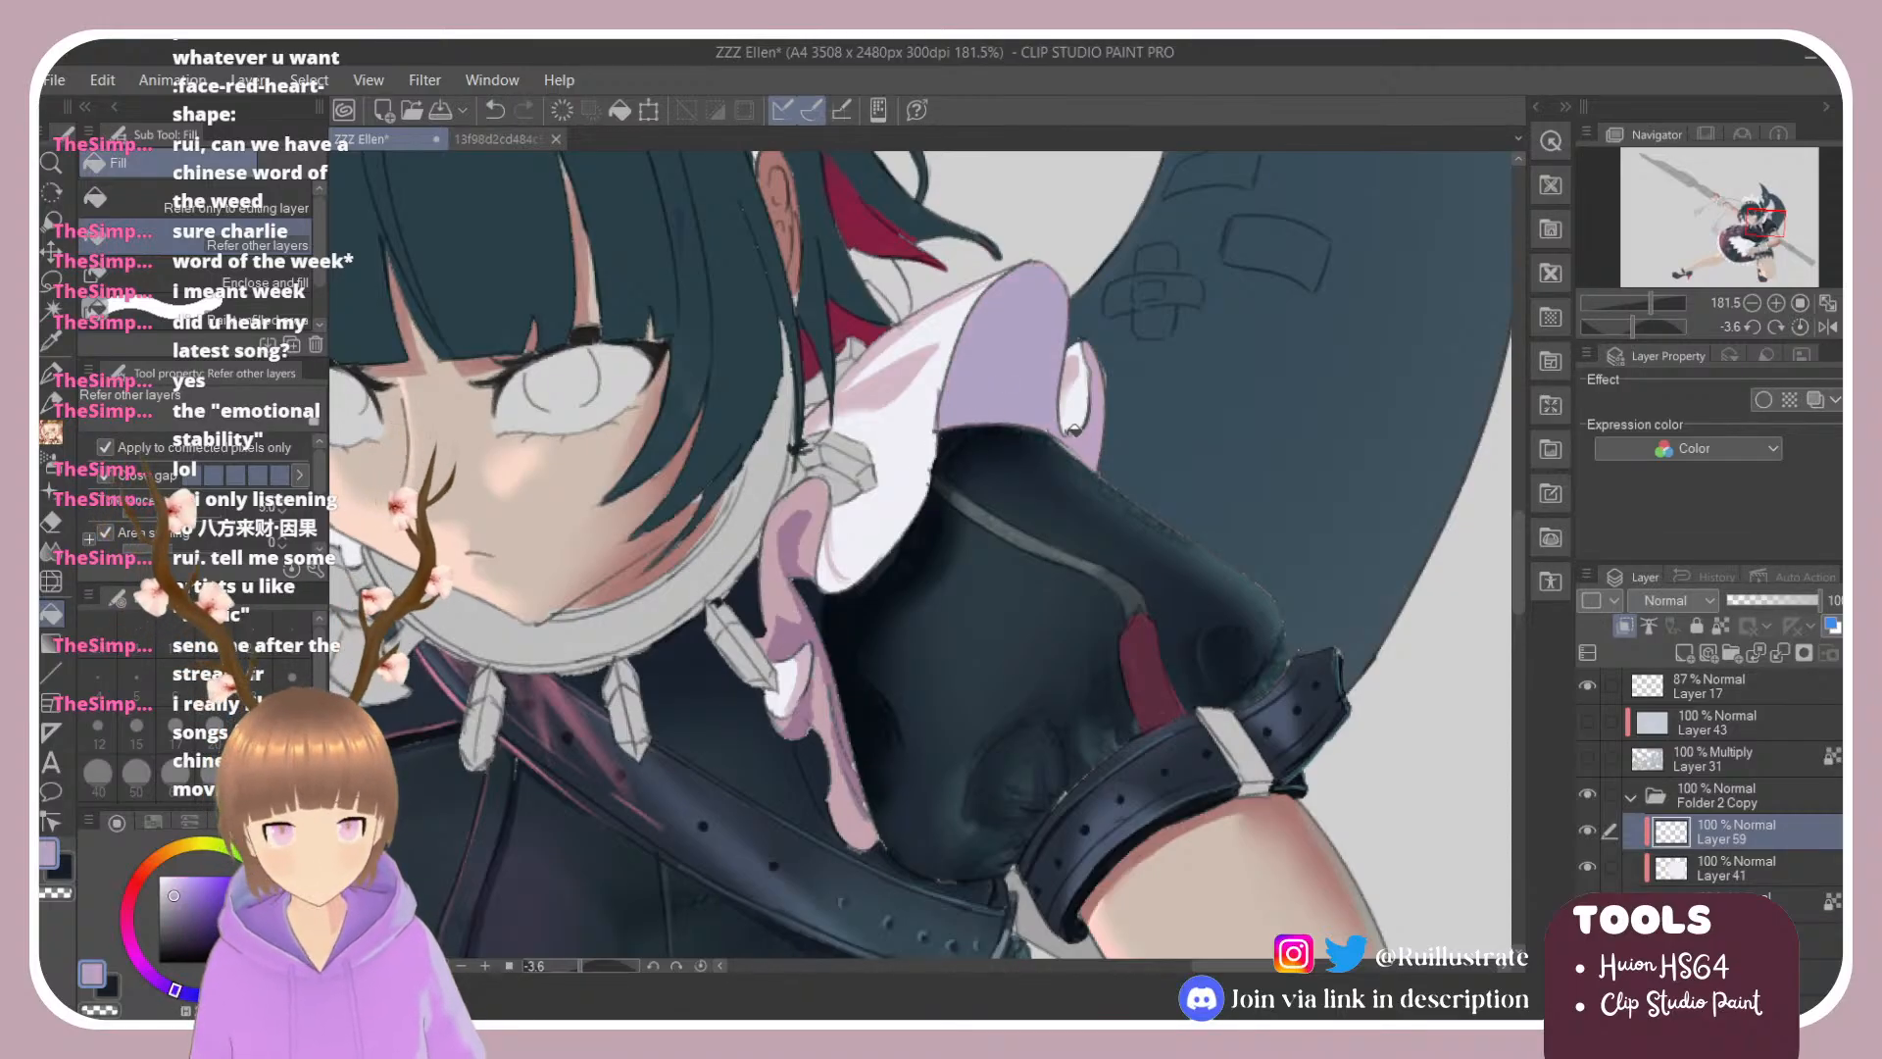
pyautogui.click(1076, 436)
pyautogui.click(799, 502)
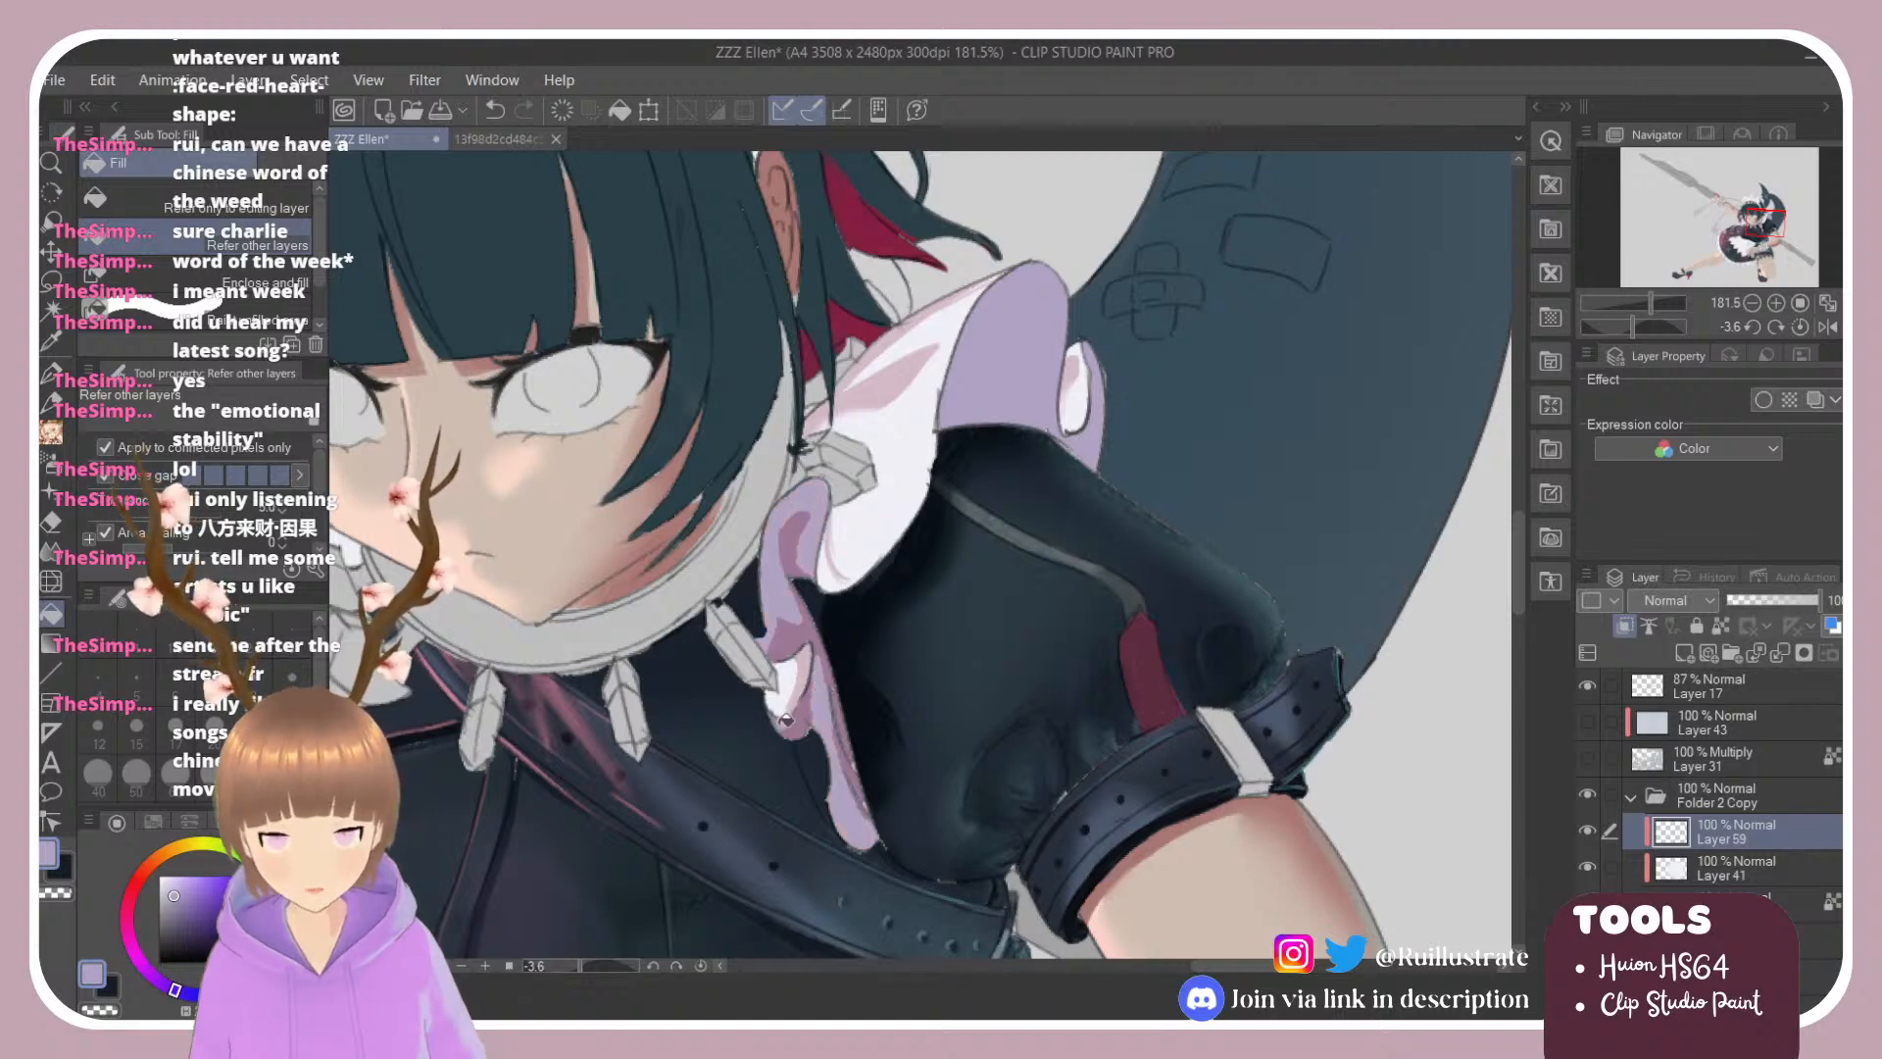
# Step: Brush muted dusty rose along the lower edge of the shoulder frill's underside and along its small outer fold
pyautogui.scroll(-3, 1045, 417)
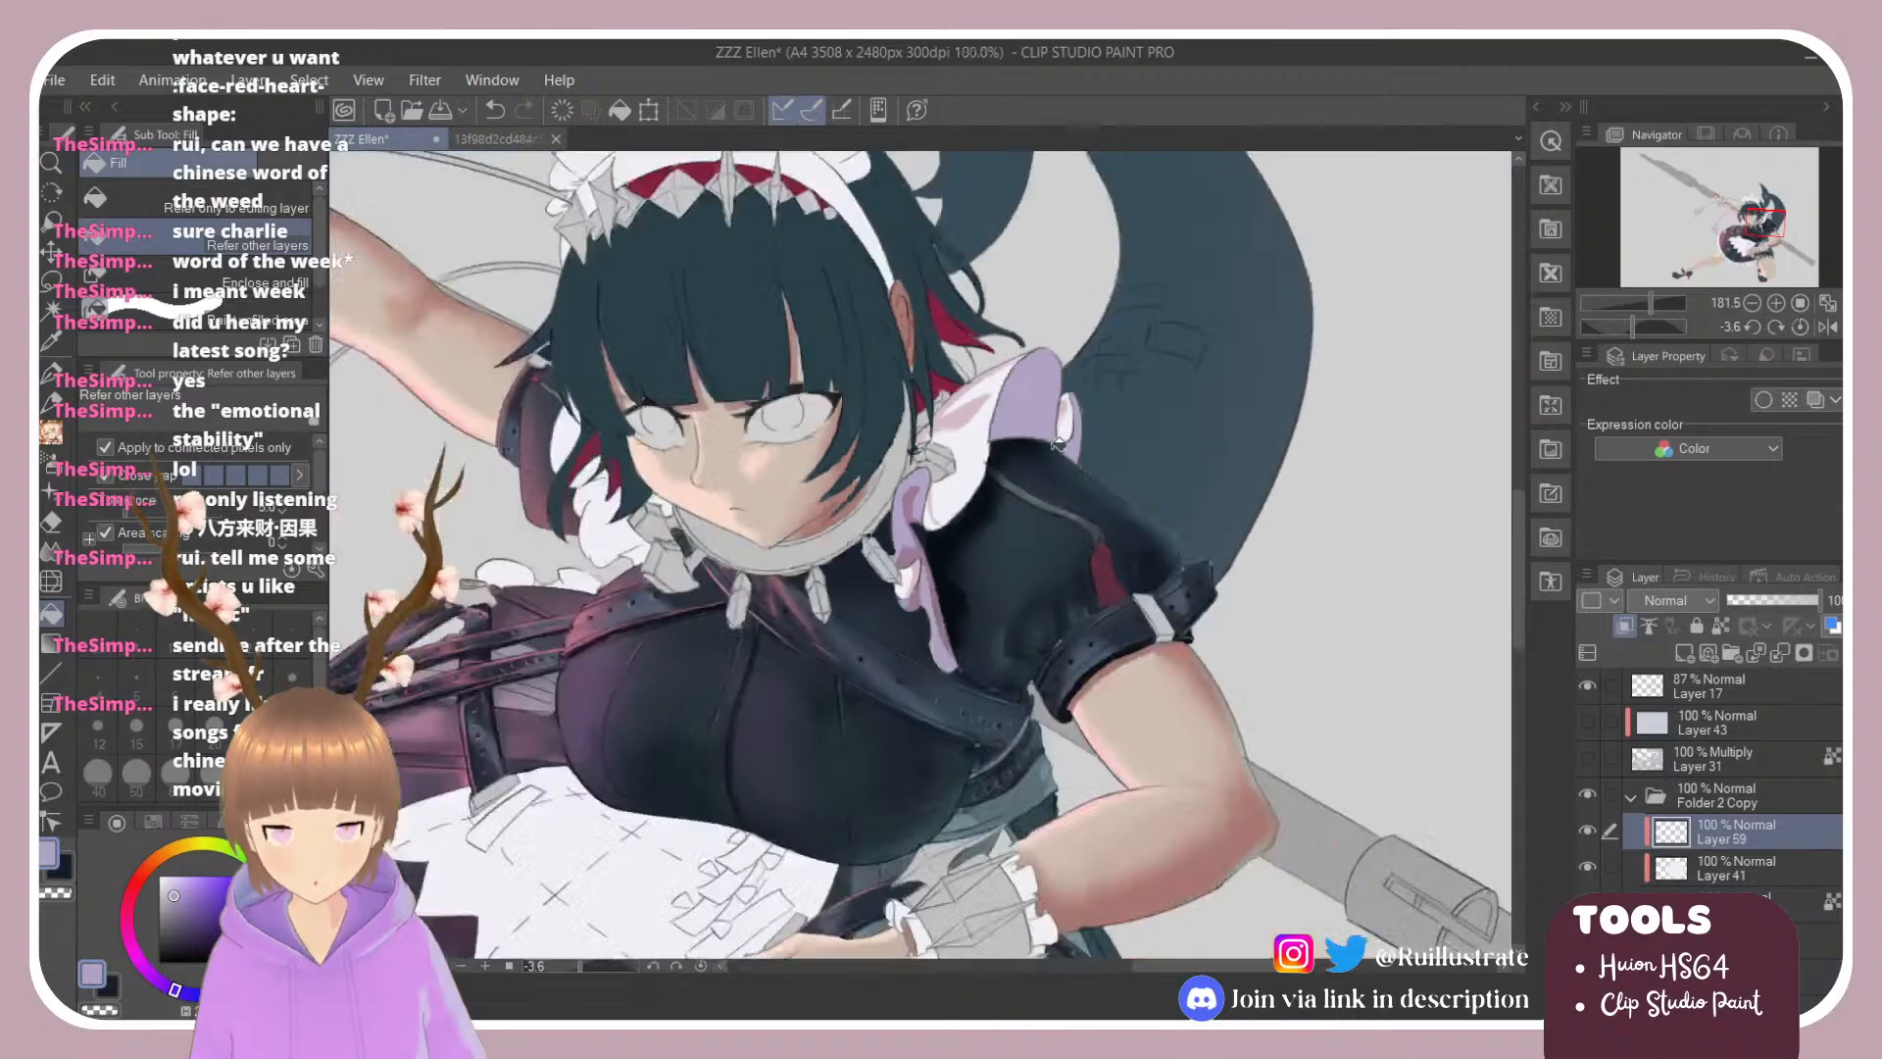
pyautogui.scroll(4, 1045, 411)
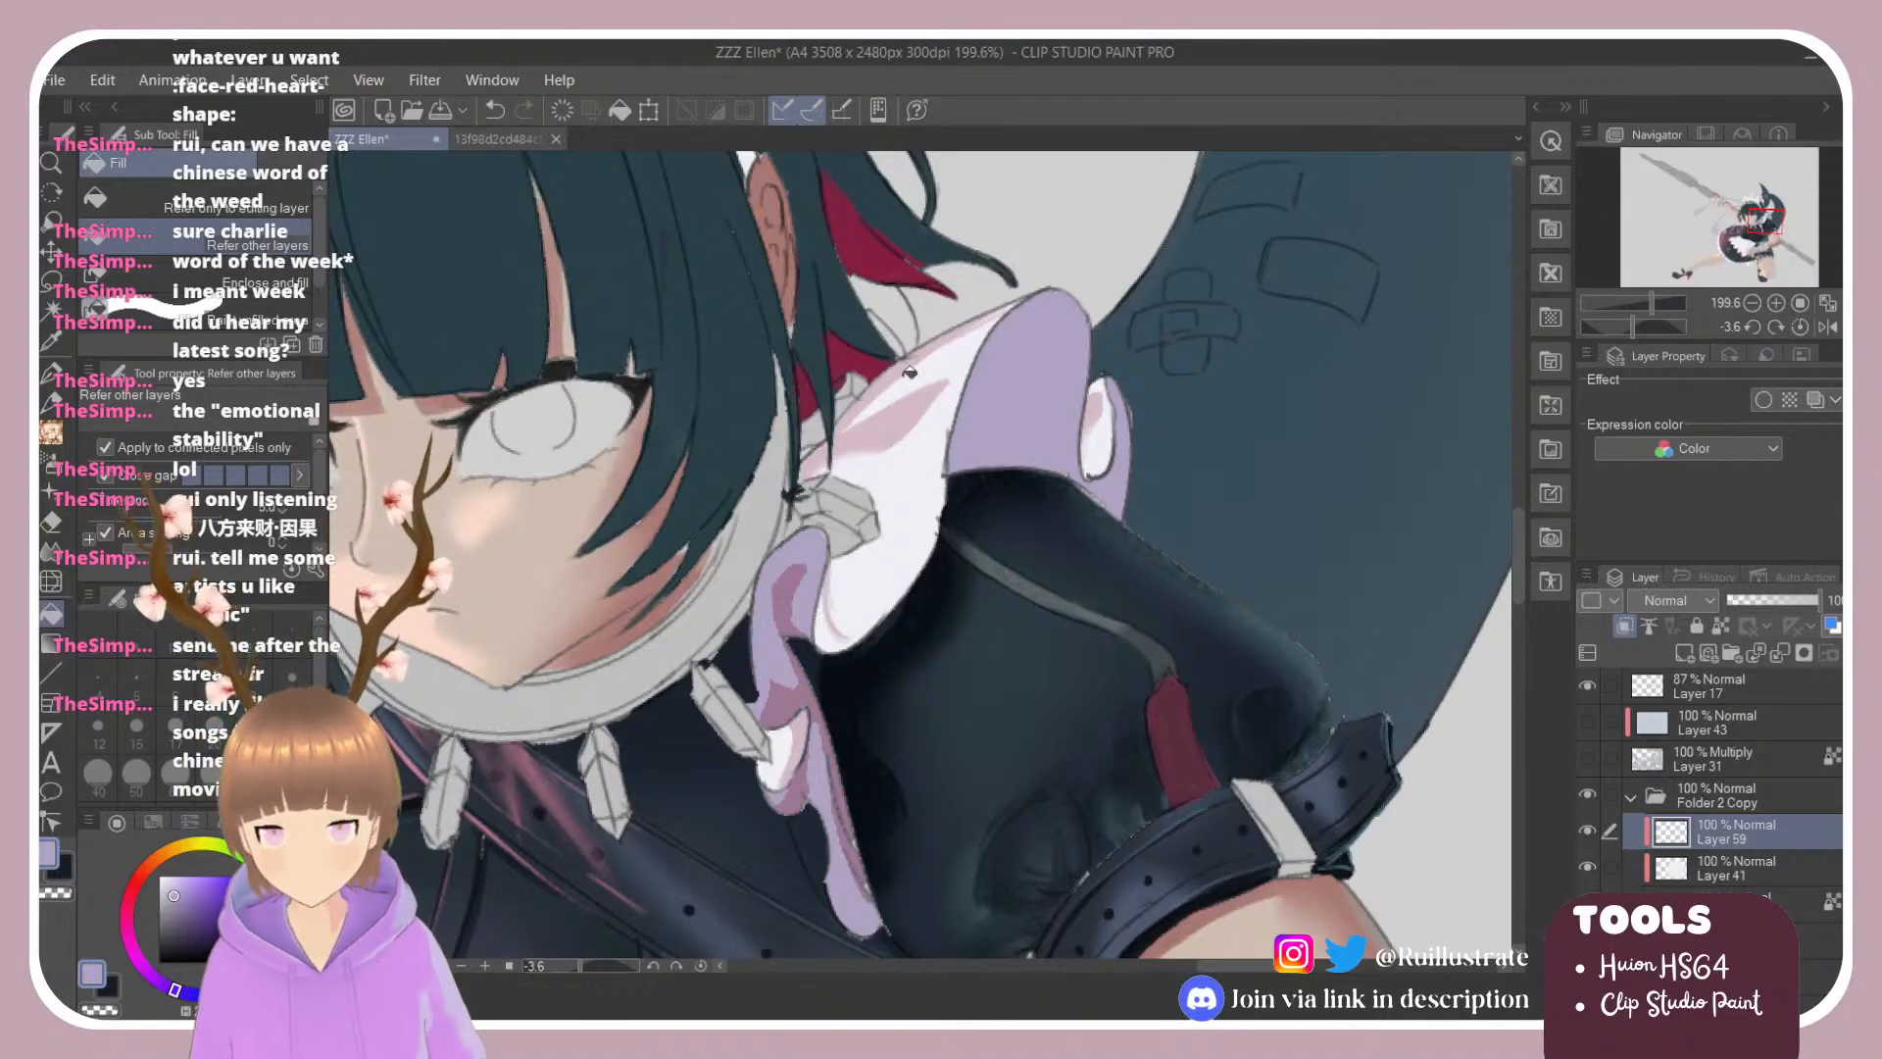
pyautogui.press('b')
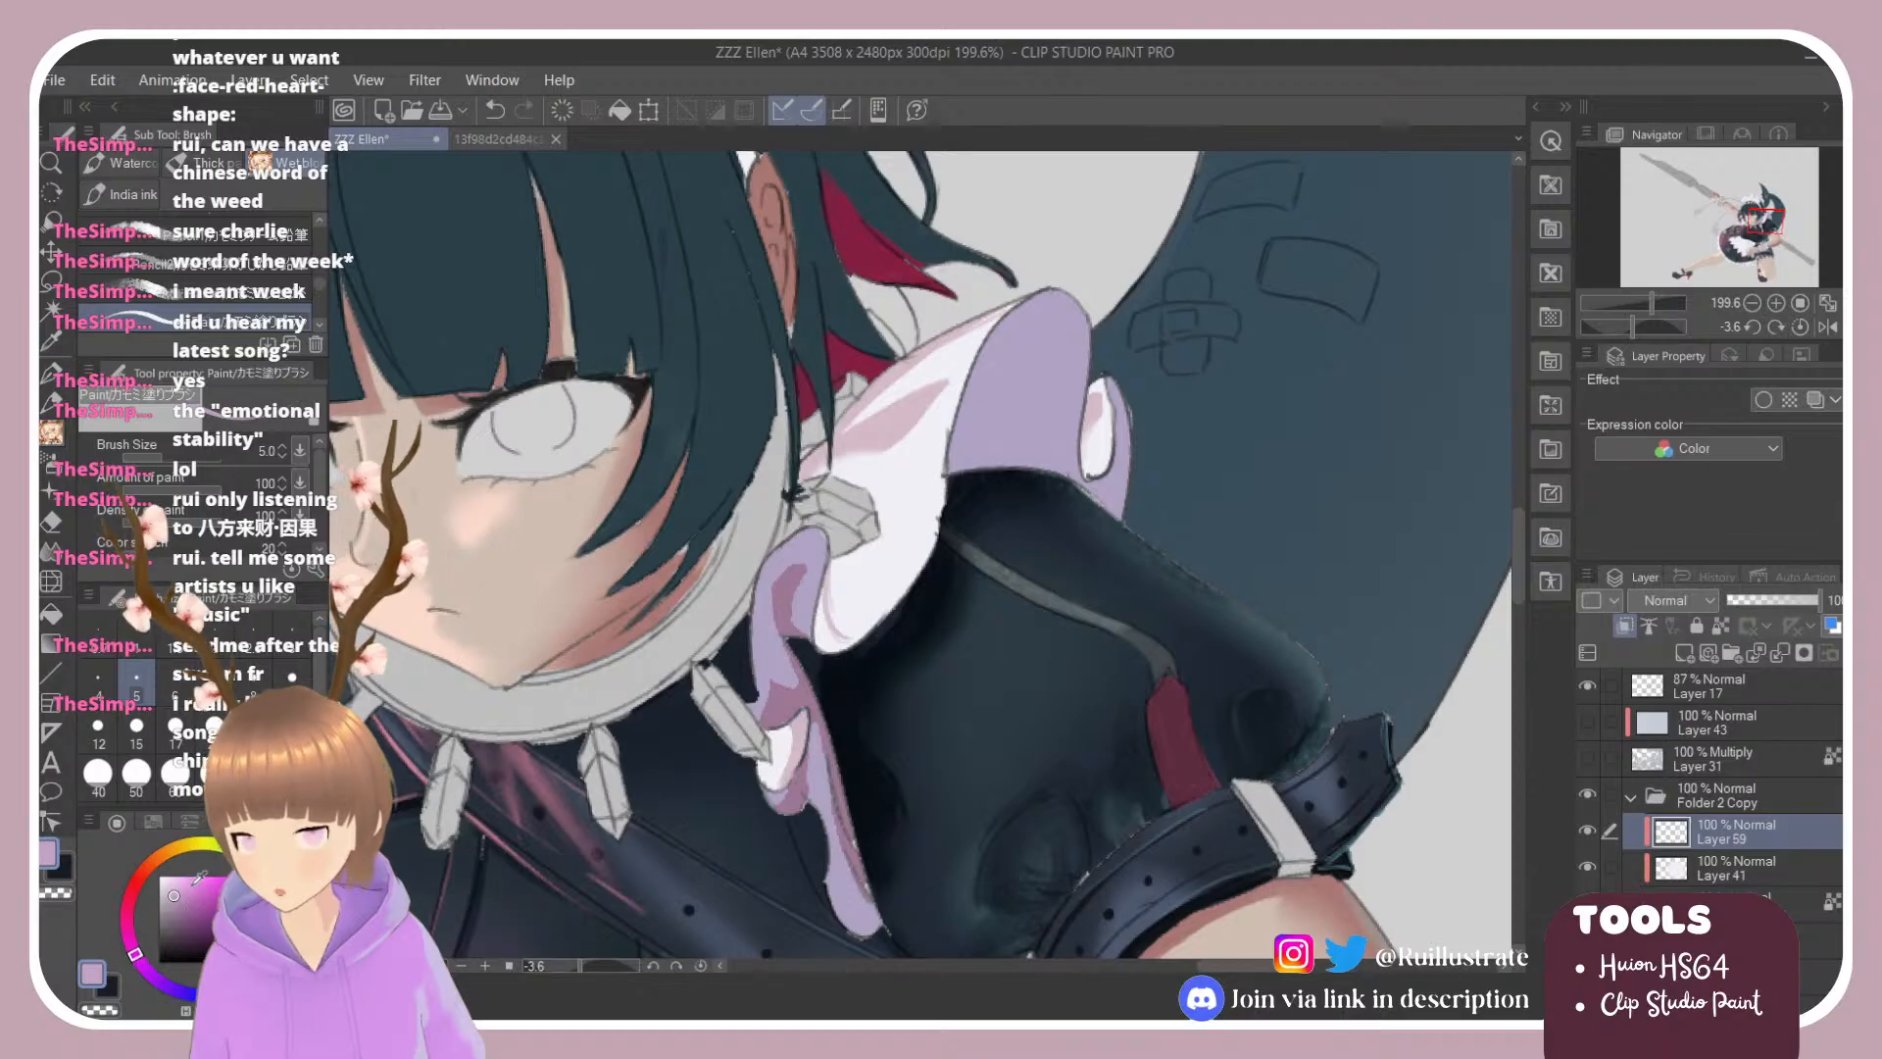
pyautogui.click(195, 900)
pyautogui.click(128, 909)
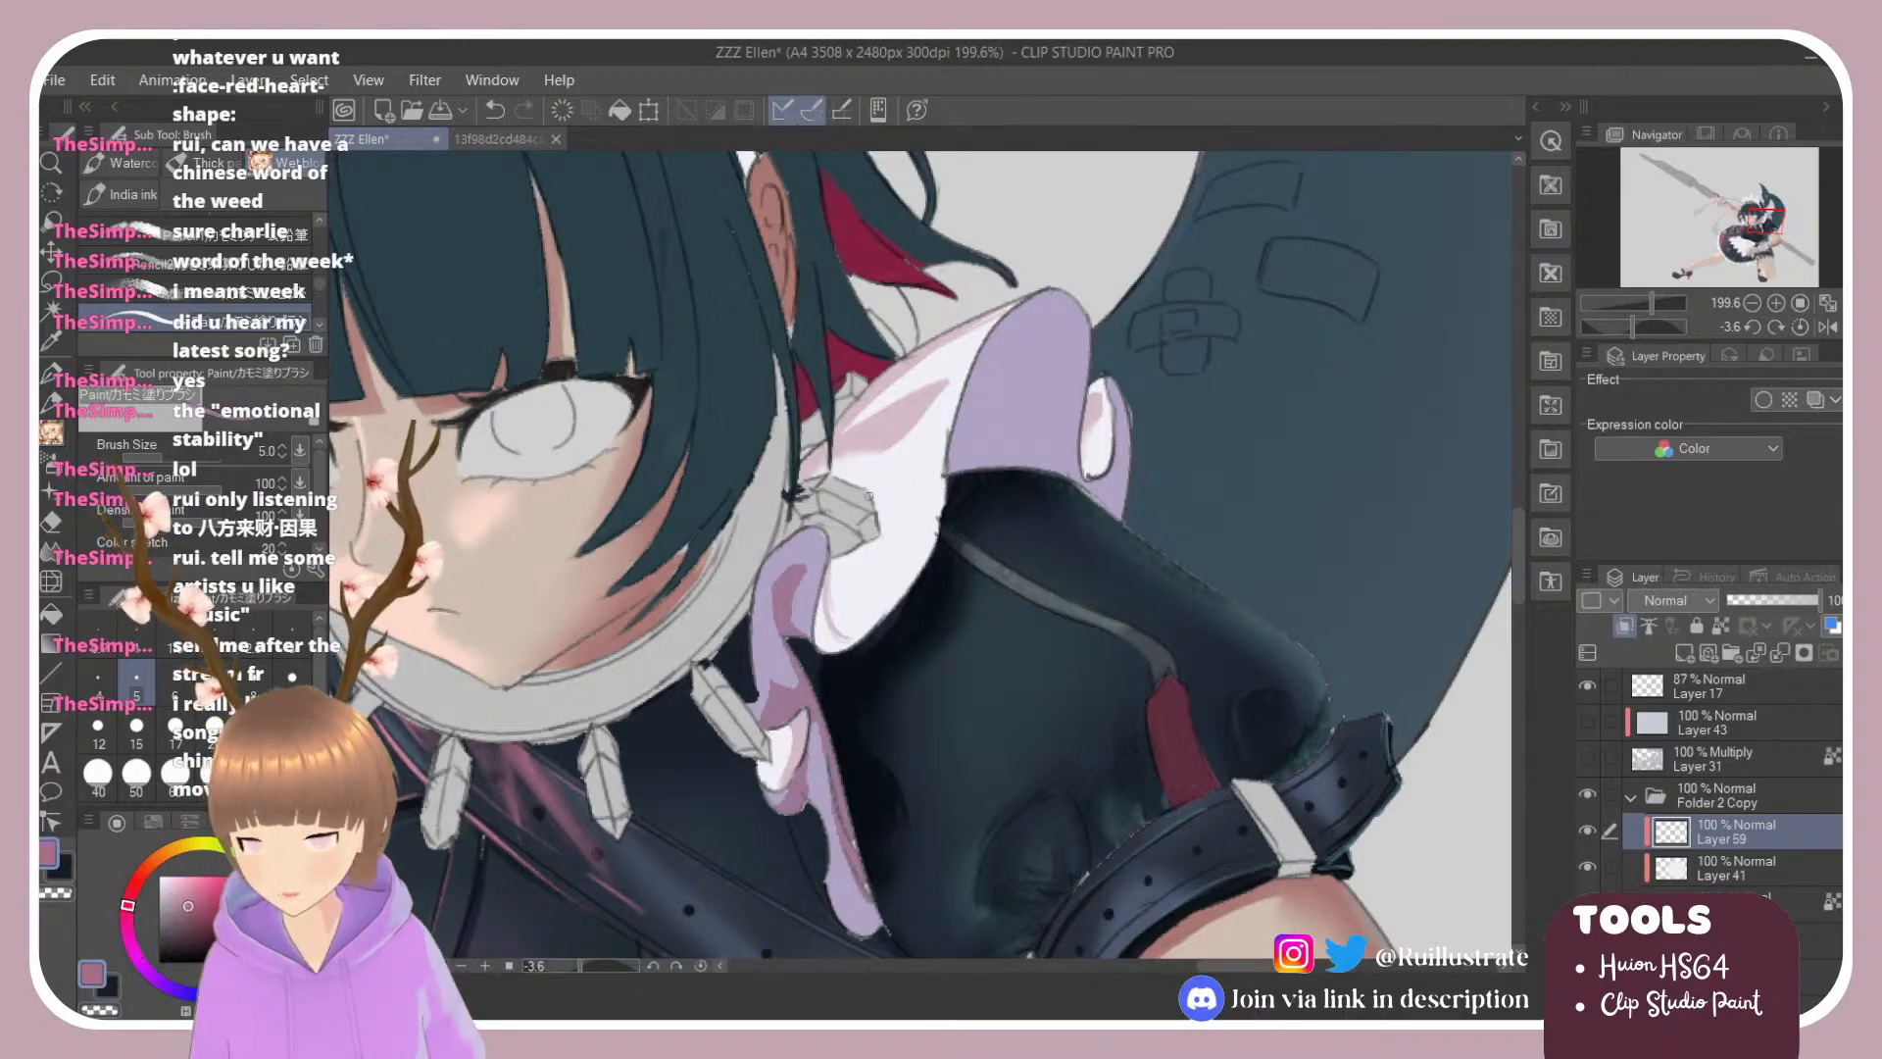
pyautogui.moveTo(993, 412)
pyautogui.mouseDown()
pyautogui.moveTo(942, 472)
pyautogui.moveTo(1085, 479)
pyautogui.moveTo(1016, 467)
pyautogui.moveTo(1080, 481)
pyautogui.mouseUp()
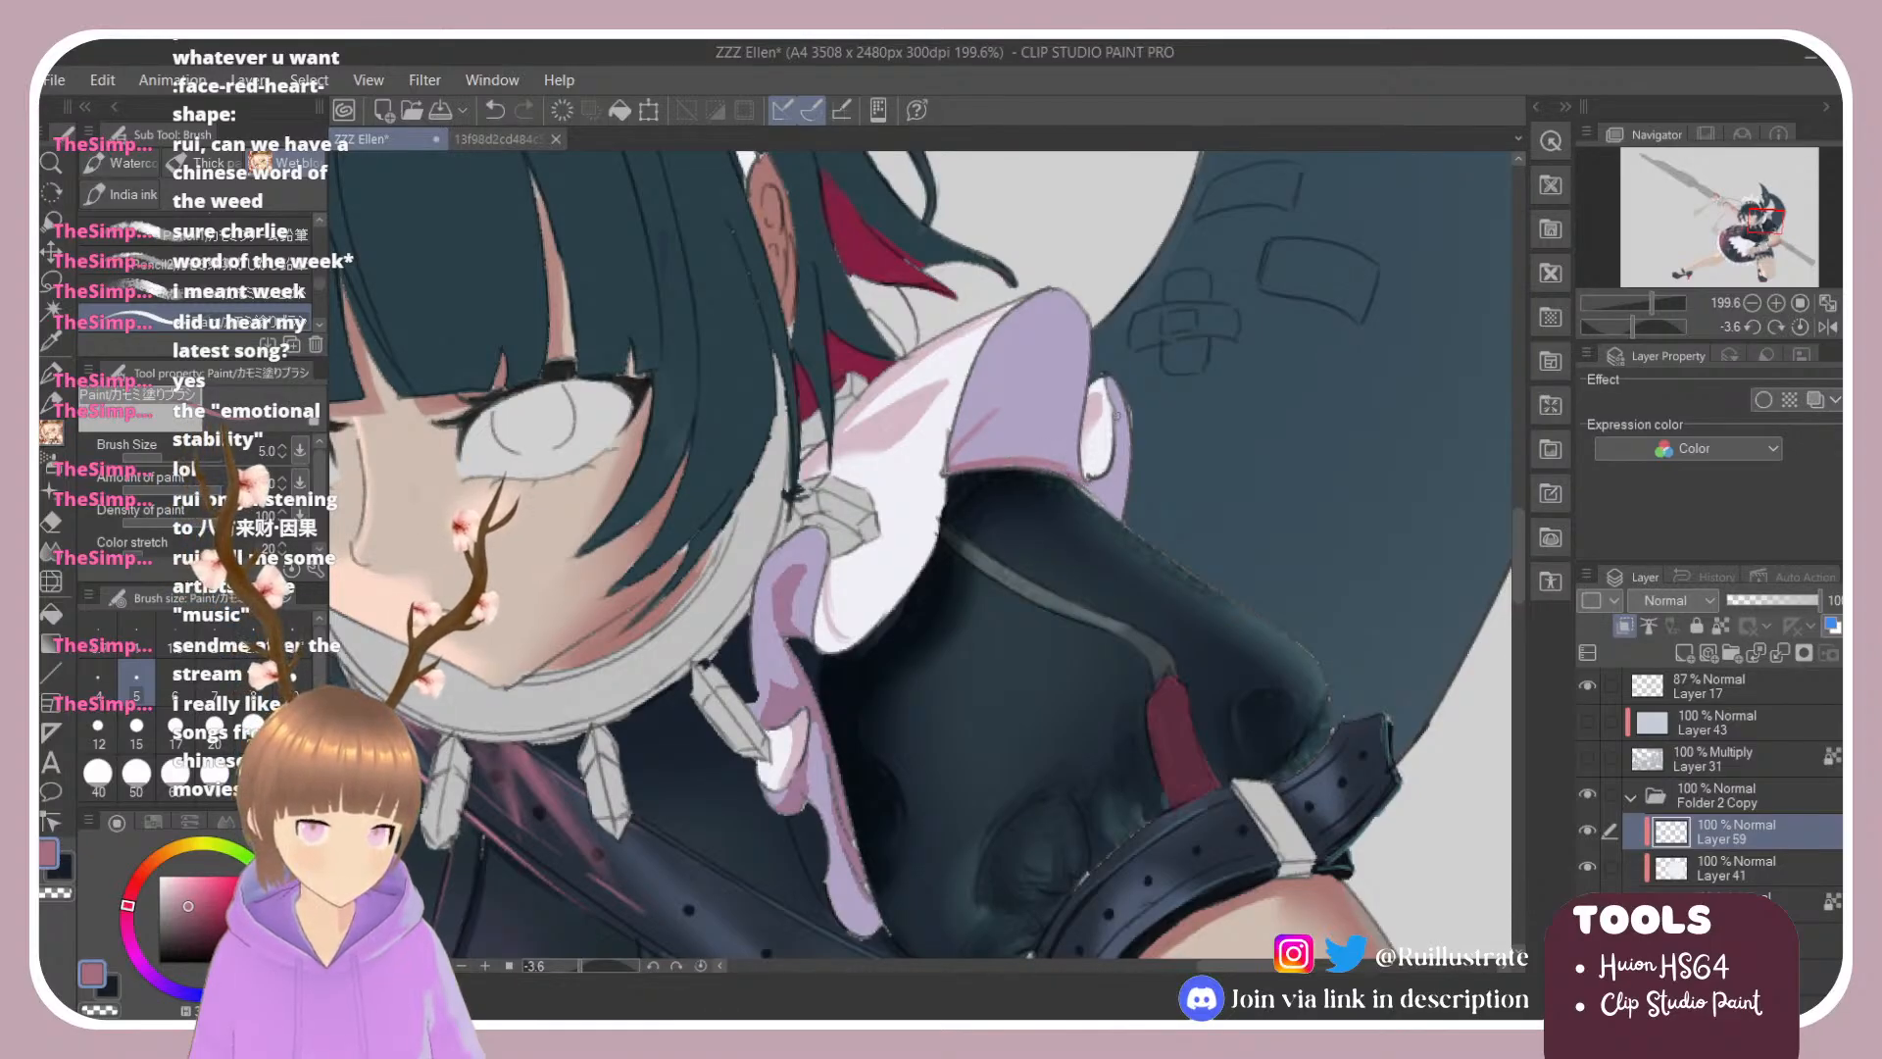
pyautogui.moveTo(1116, 401); pyautogui.dragTo(1117, 495)
pyautogui.moveTo(1117, 413); pyautogui.dragTo(1123, 444)
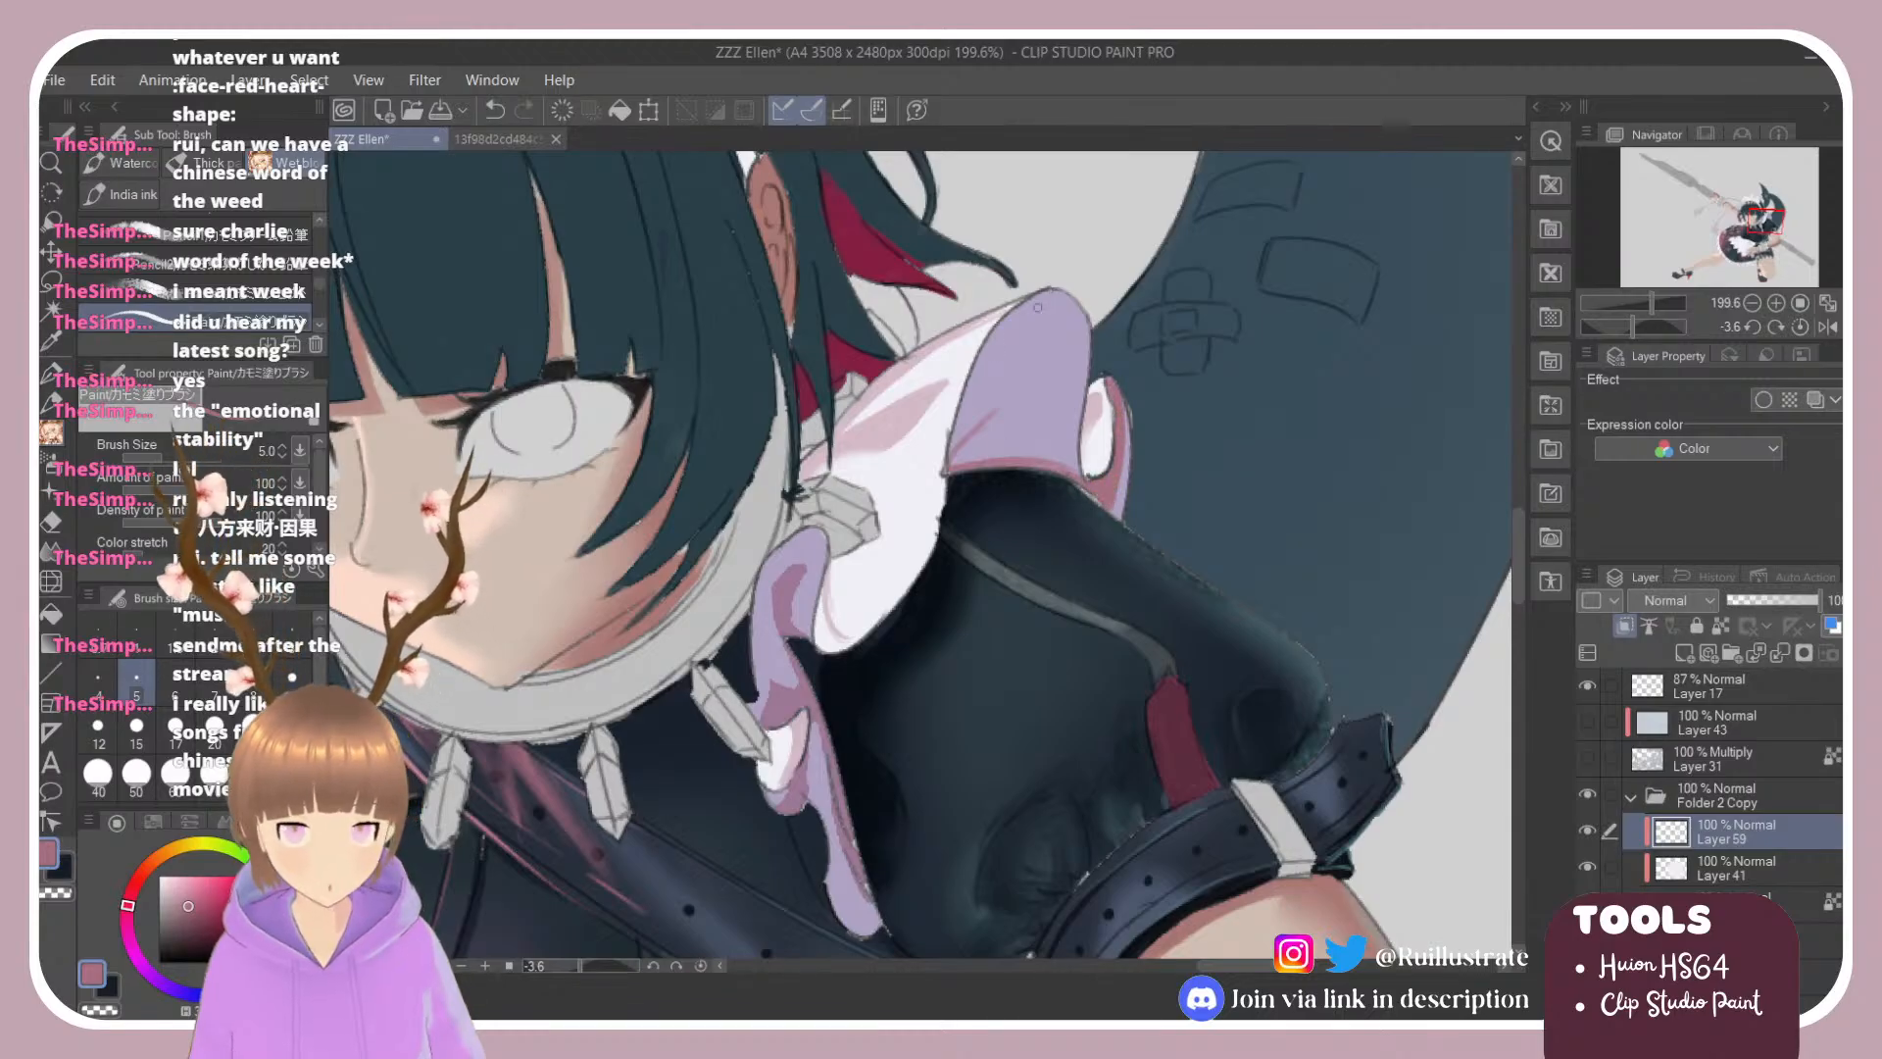
pyautogui.moveTo(1037, 307); pyautogui.dragTo(964, 377)
pyautogui.hotkey('ctrl', 'z')
pyautogui.moveTo(1060, 296); pyautogui.dragTo(945, 406)
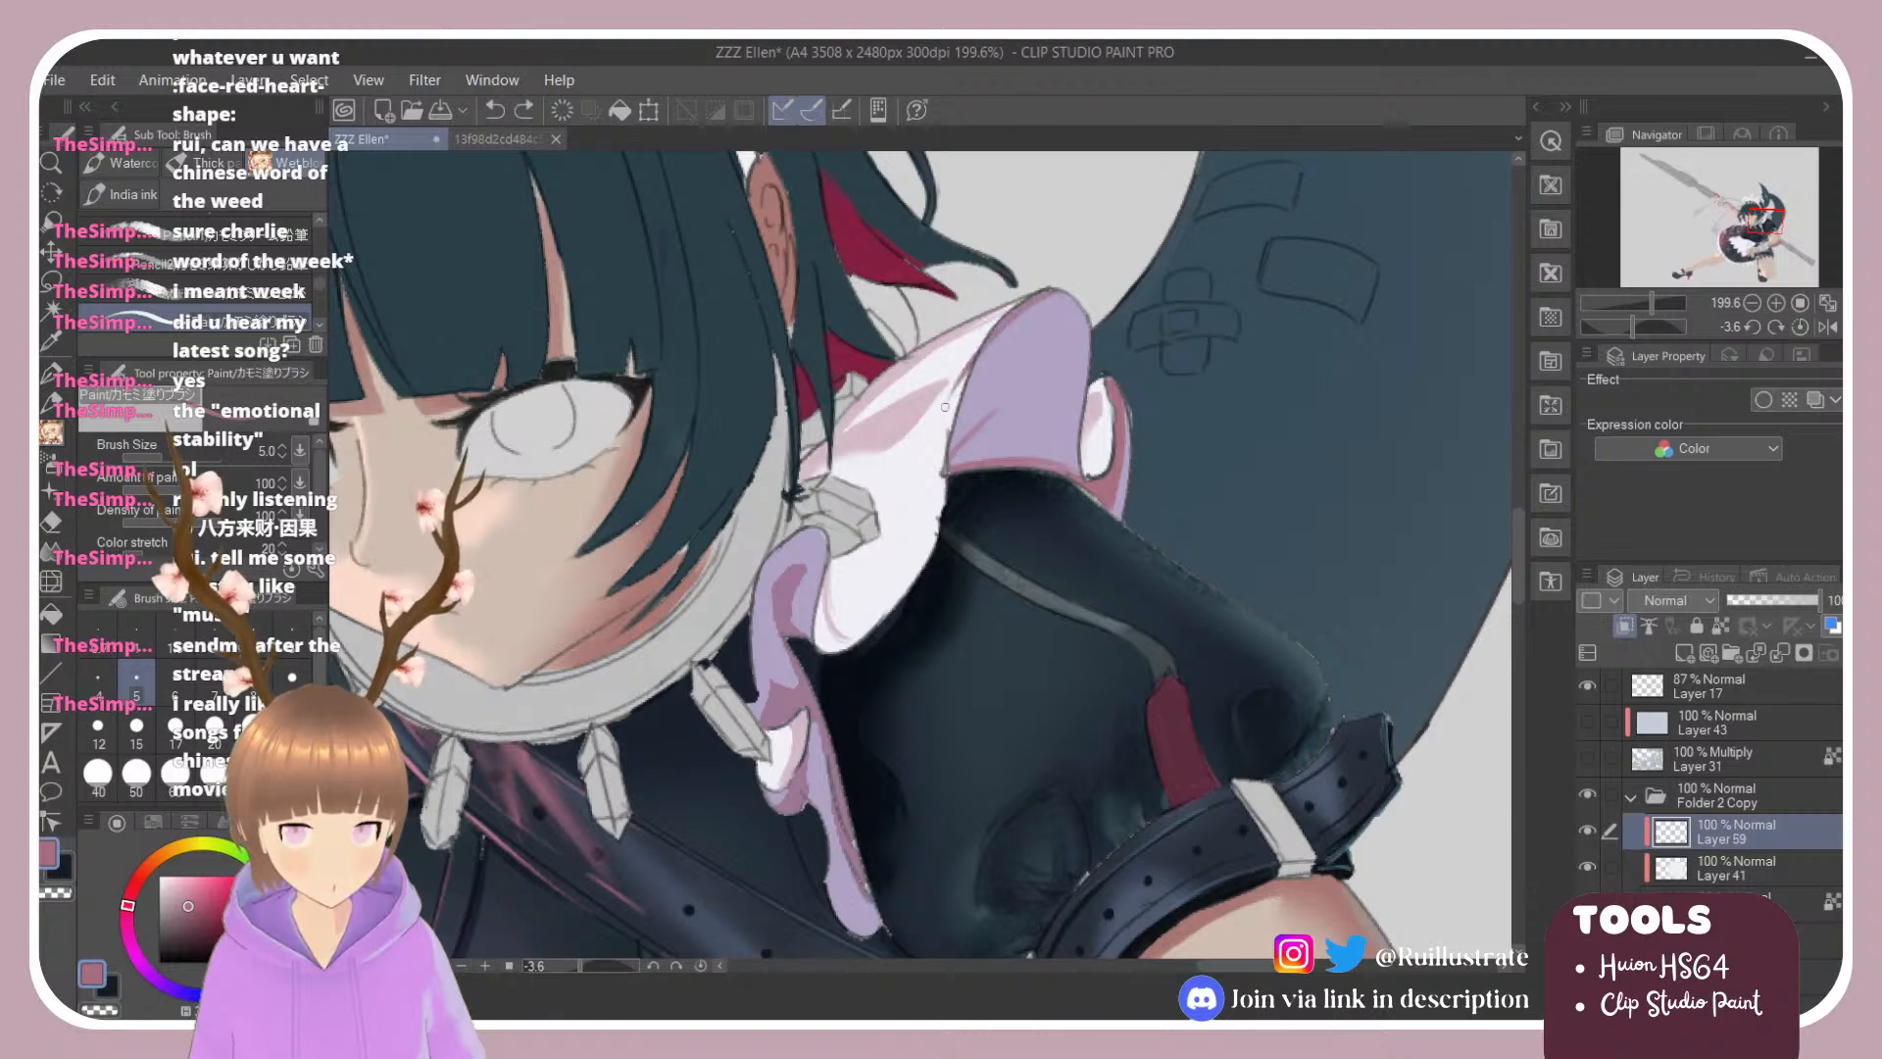
pyautogui.hotkey('ctrl', 'z')
pyautogui.moveTo(1060, 294); pyautogui.dragTo(958, 394)
pyautogui.hotkey('ctrl', 'z')
pyautogui.hotkey('ctrl', 'z')
pyautogui.moveTo(1049, 292)
pyautogui.mouseDown()
pyautogui.moveTo(986, 345)
pyautogui.moveTo(959, 406)
pyautogui.mouseUp()
pyautogui.hotkey('ctrl', 'z')
# Step: Paint a dusty rose rim along the upper inner edge of the shoulder frill's underside and refine it with sampled lavender
pyautogui.moveTo(1003, 332); pyautogui.dragTo(966, 433)
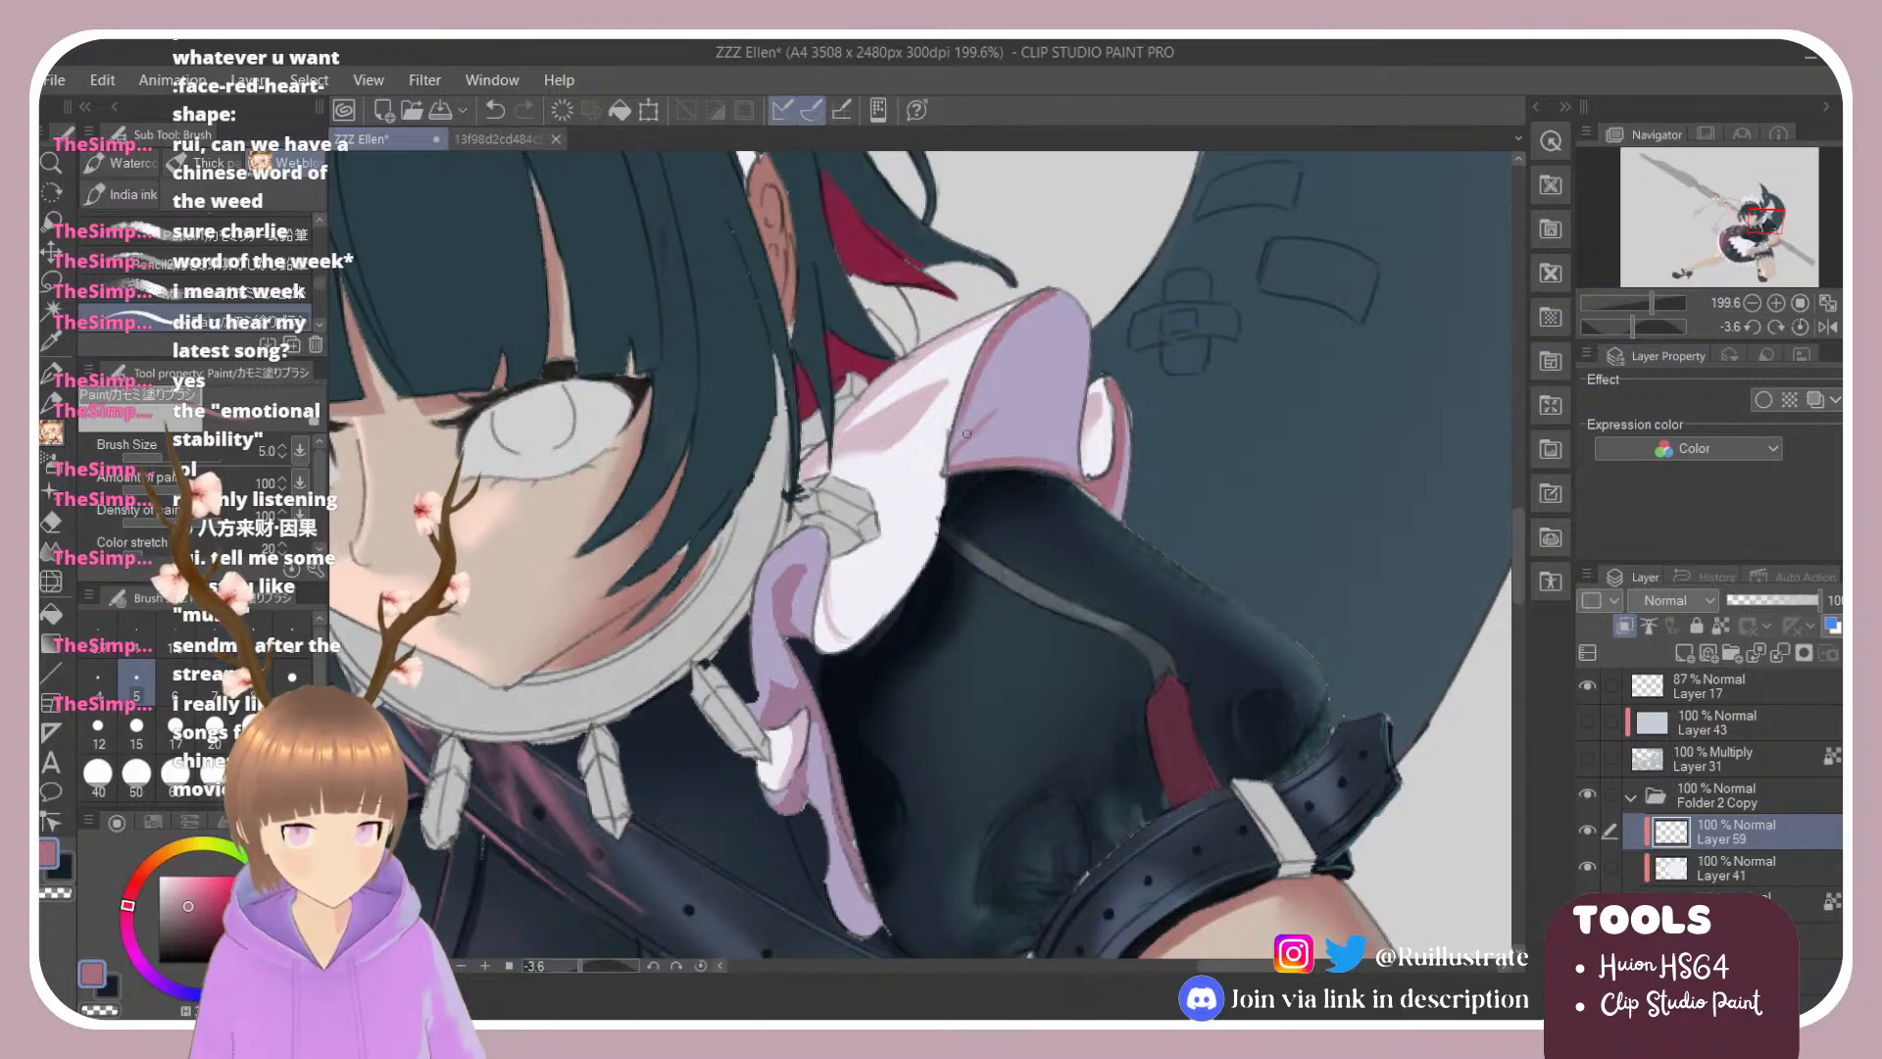
pyautogui.moveTo(1029, 314)
pyautogui.mouseDown()
pyautogui.moveTo(969, 403)
pyautogui.moveTo(997, 339)
pyautogui.mouseUp()
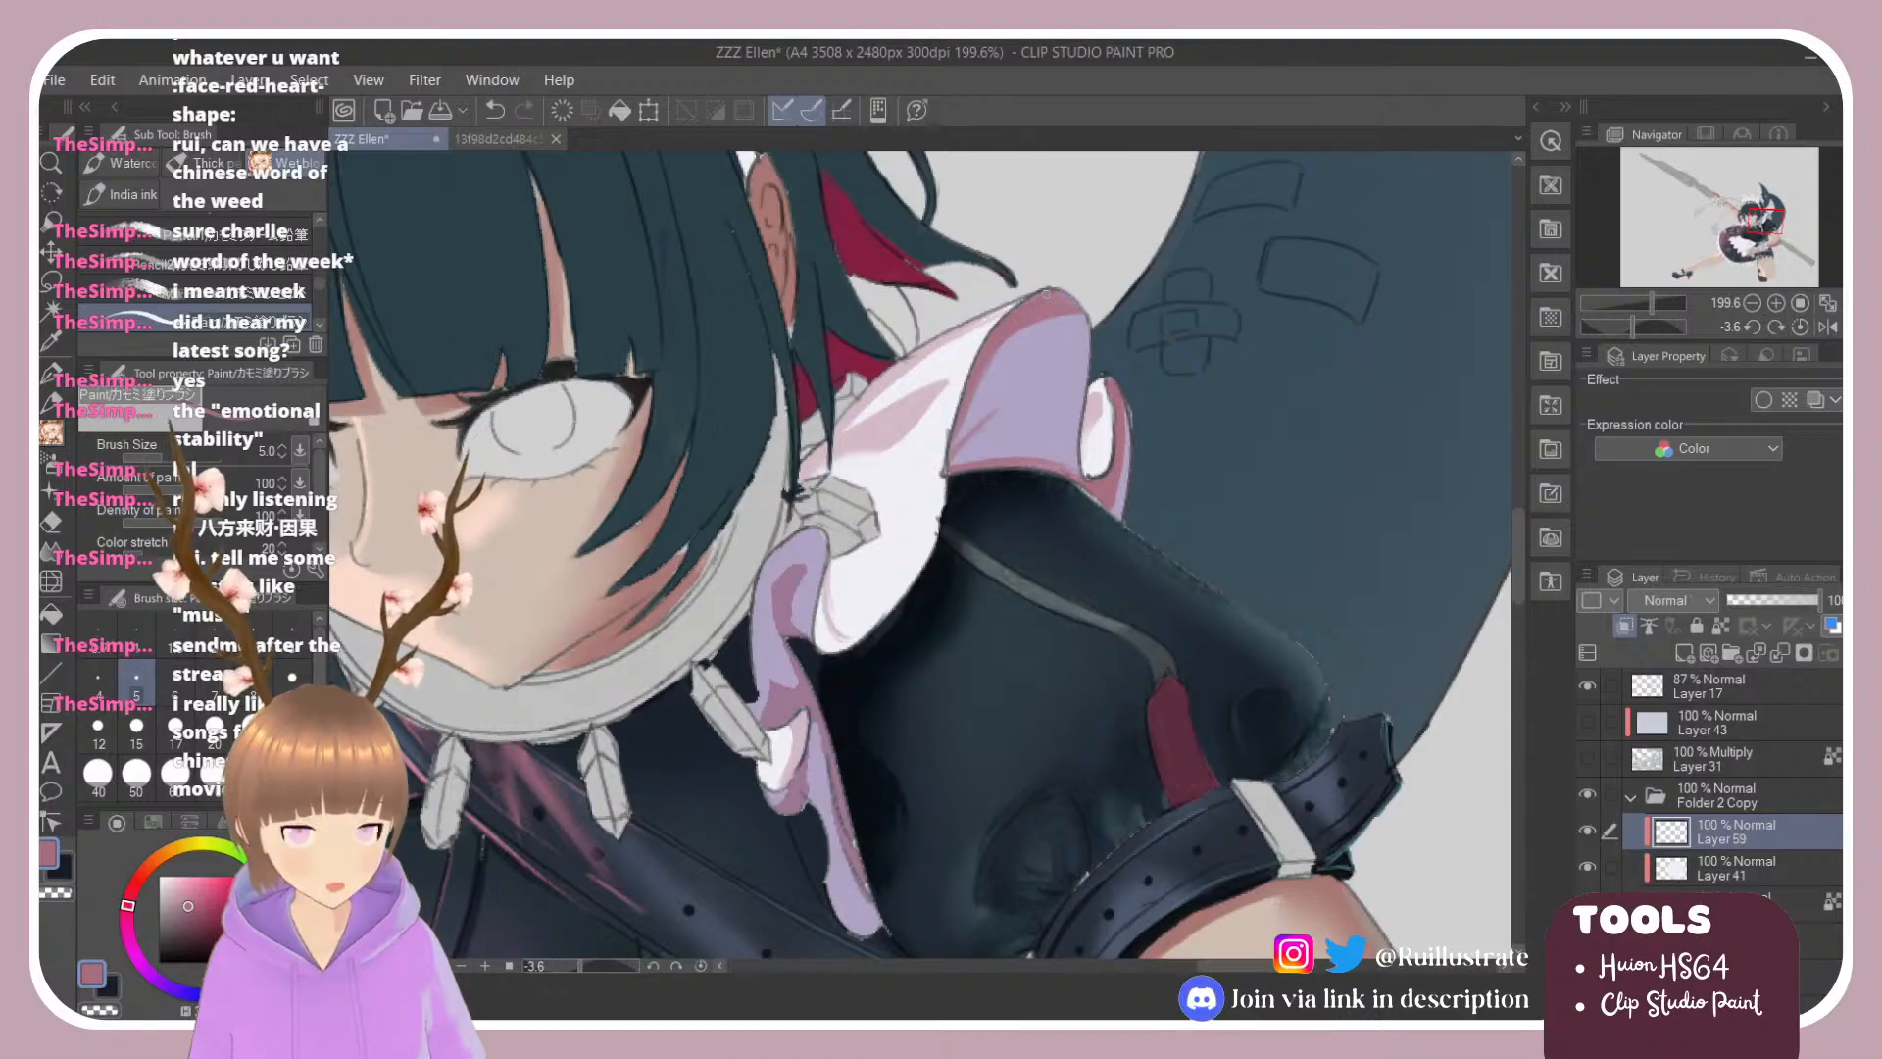
pyautogui.keyDown('alt'); pyautogui.click(975, 401); pyautogui.keyUp('alt')
pyautogui.hotkey('ctrl', 'z')
pyautogui.hotkey('ctrl', 'z')
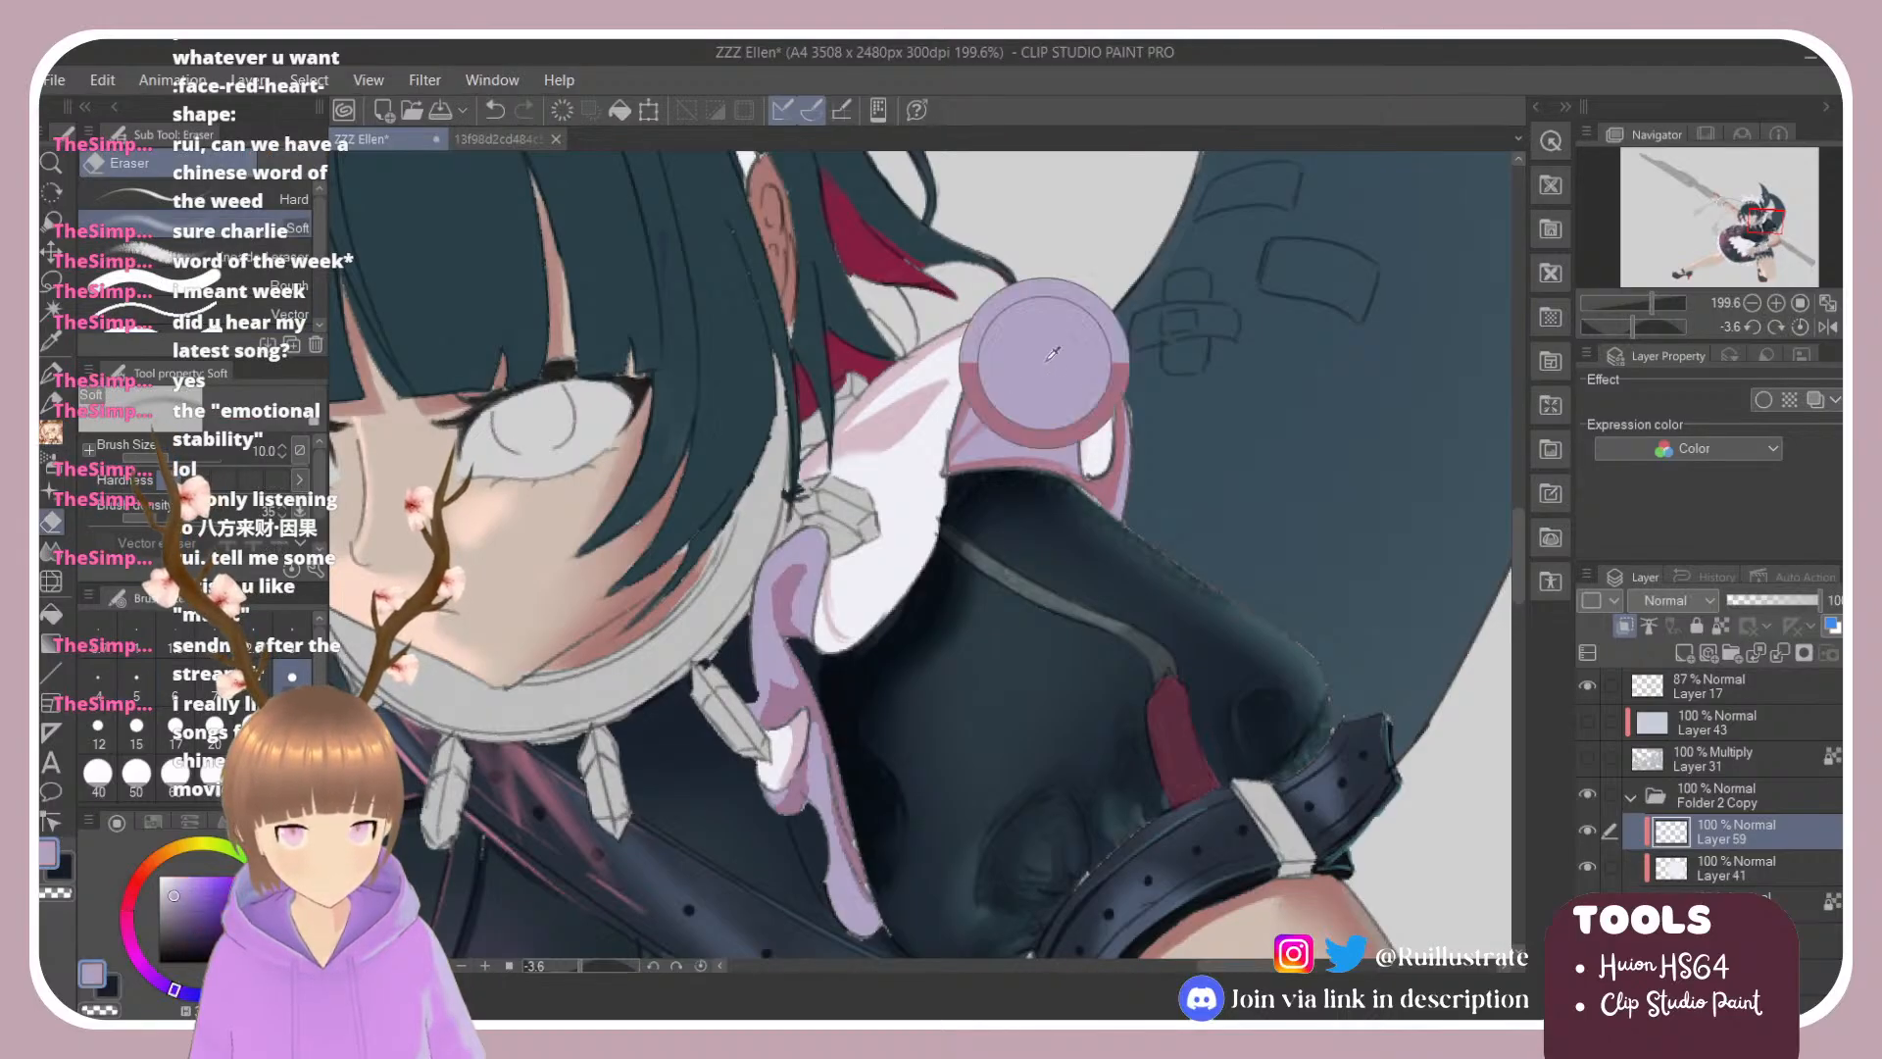
pyautogui.moveTo(1009, 332); pyautogui.dragTo(953, 417)
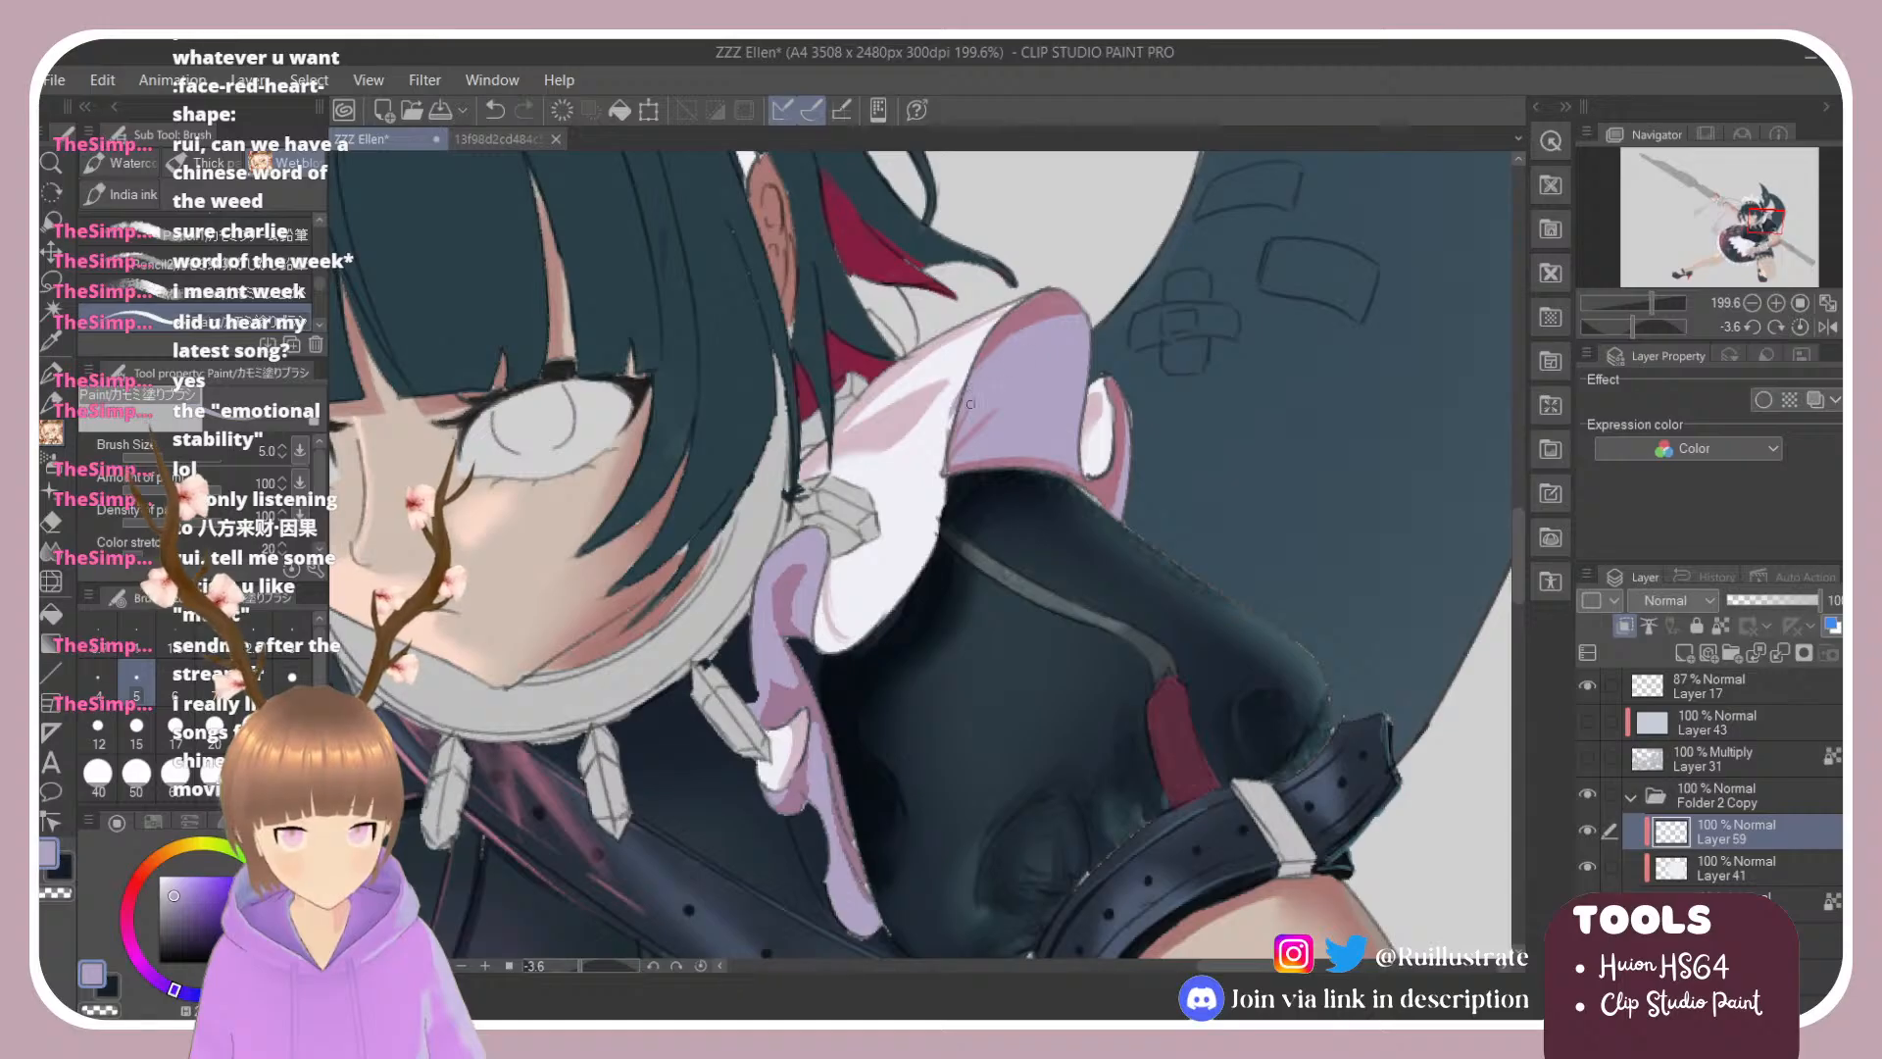
# Step: Paint a dusty rose crease across the lower part of the shoulder frill's underside and smooth its shading with the Blender brush
pyautogui.keyDown('alt'); pyautogui.click(1007, 355); pyautogui.keyUp('alt')
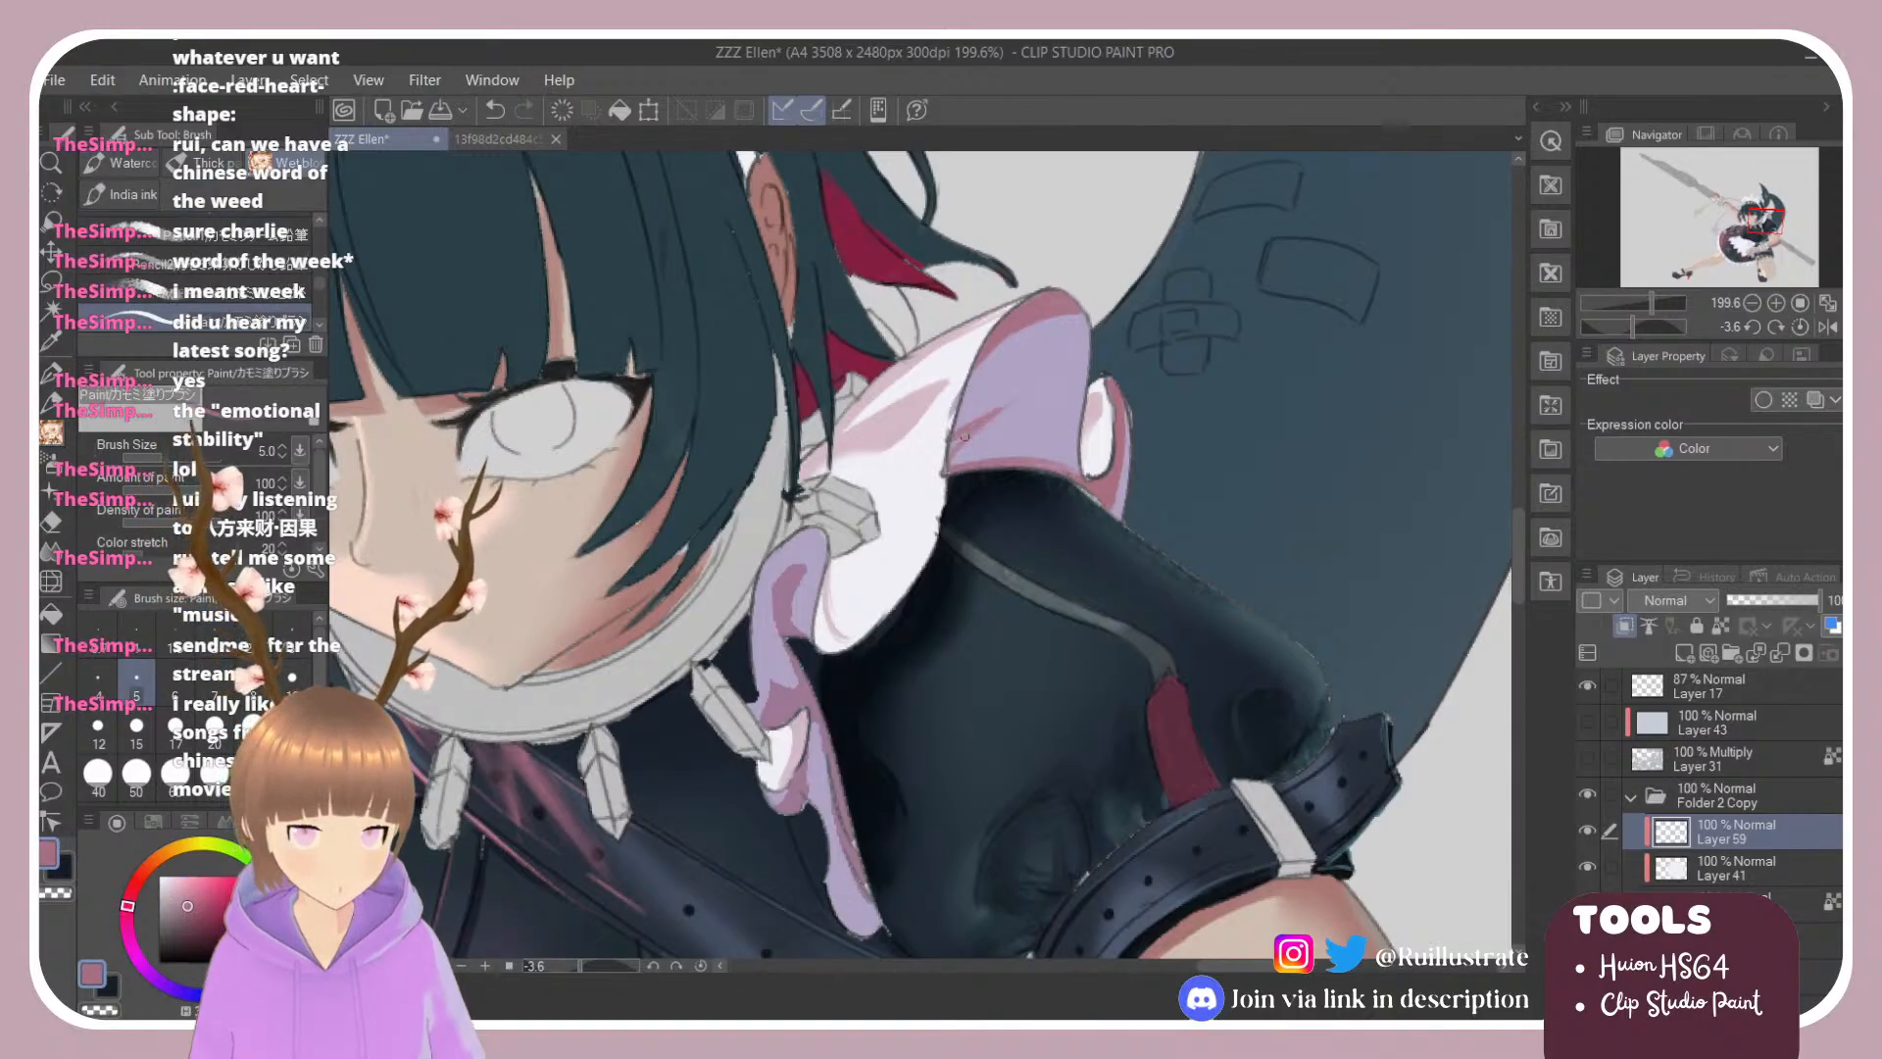
pyautogui.moveTo(946, 460); pyautogui.dragTo(1017, 455)
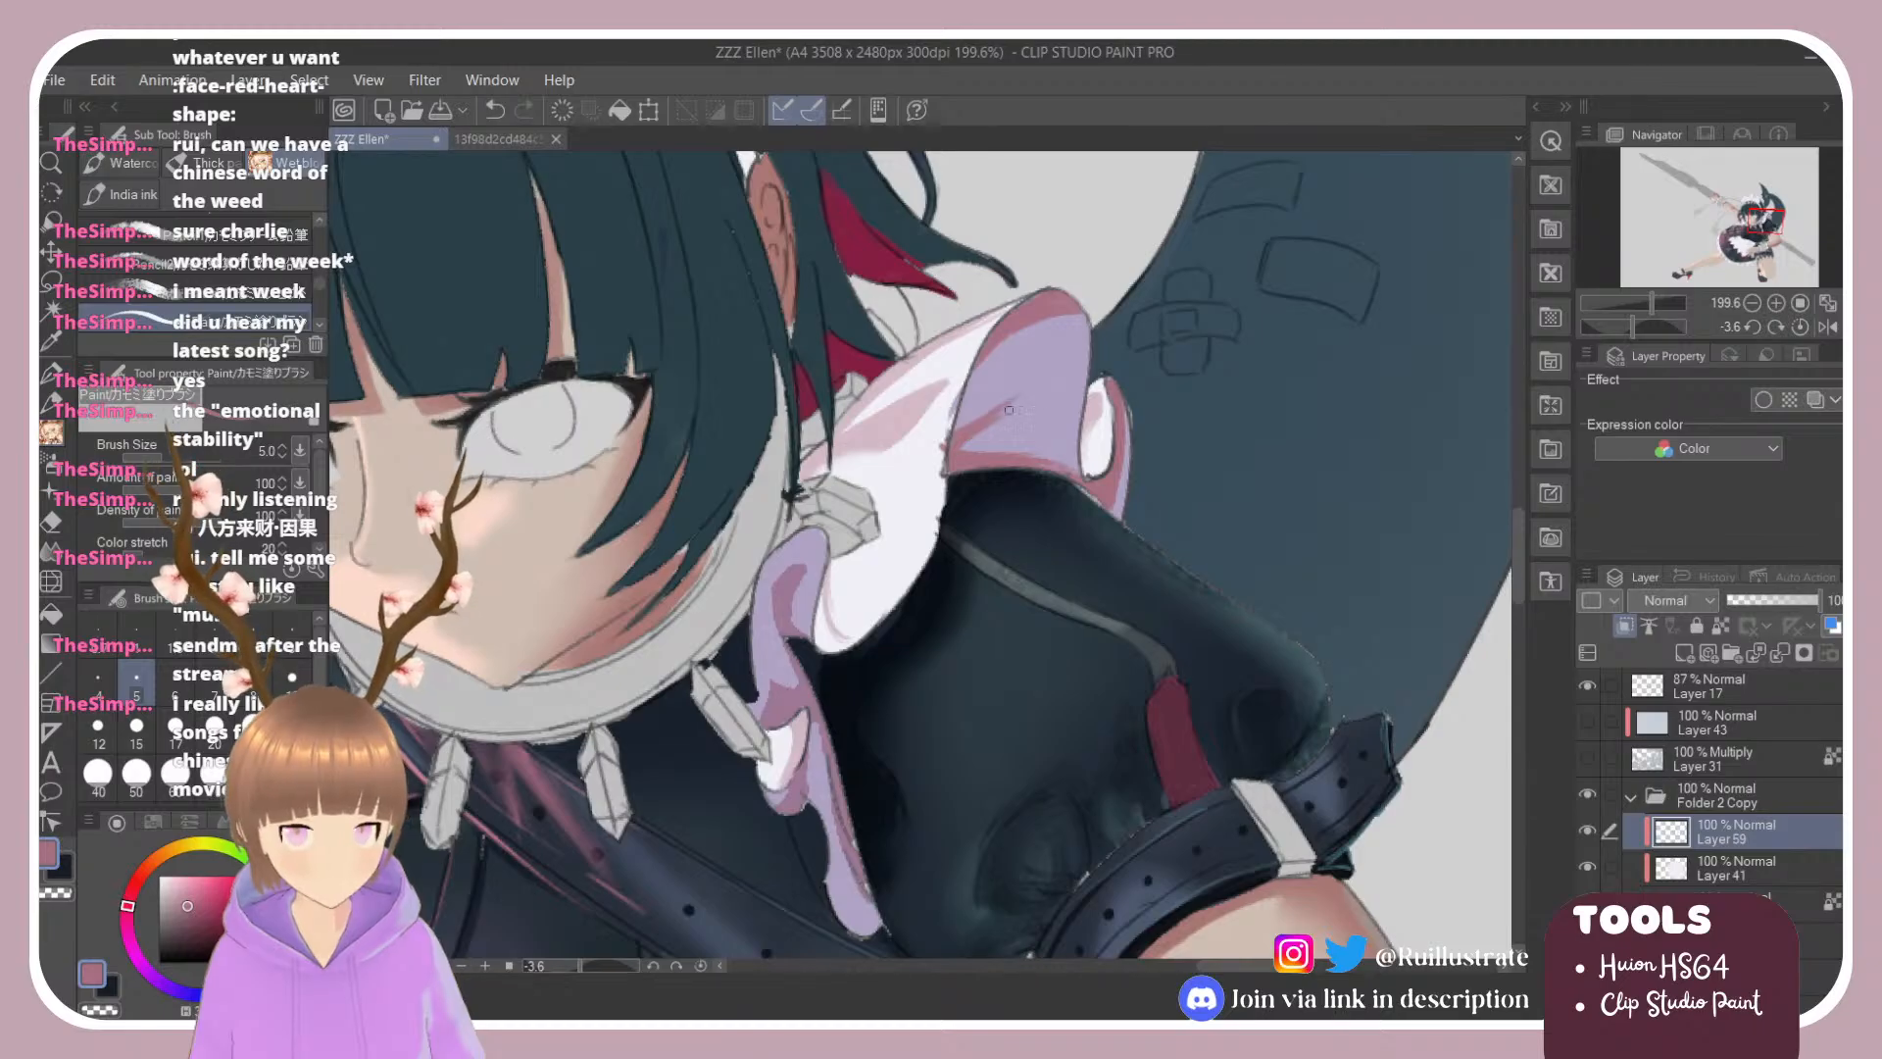
pyautogui.keyDown('alt'); pyautogui.click(1039, 407); pyautogui.keyUp('alt')
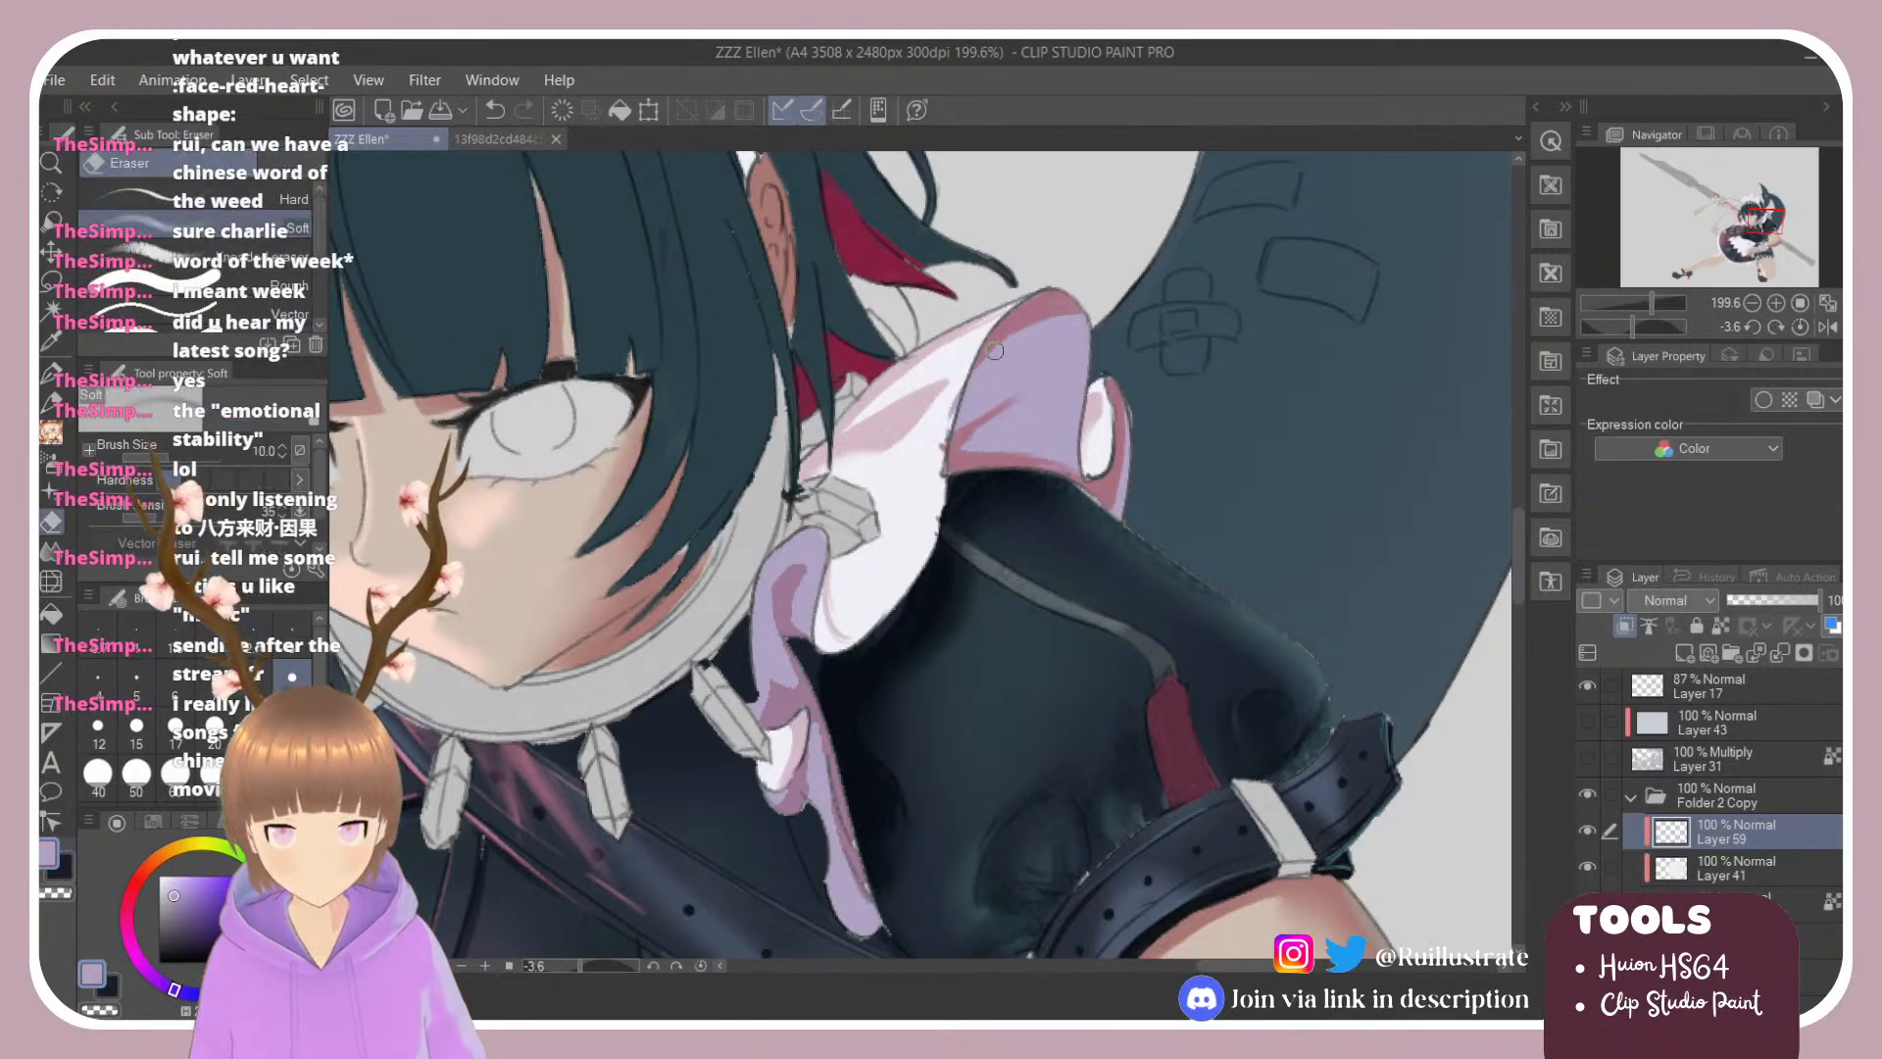
pyautogui.scroll(-2, 323, 294)
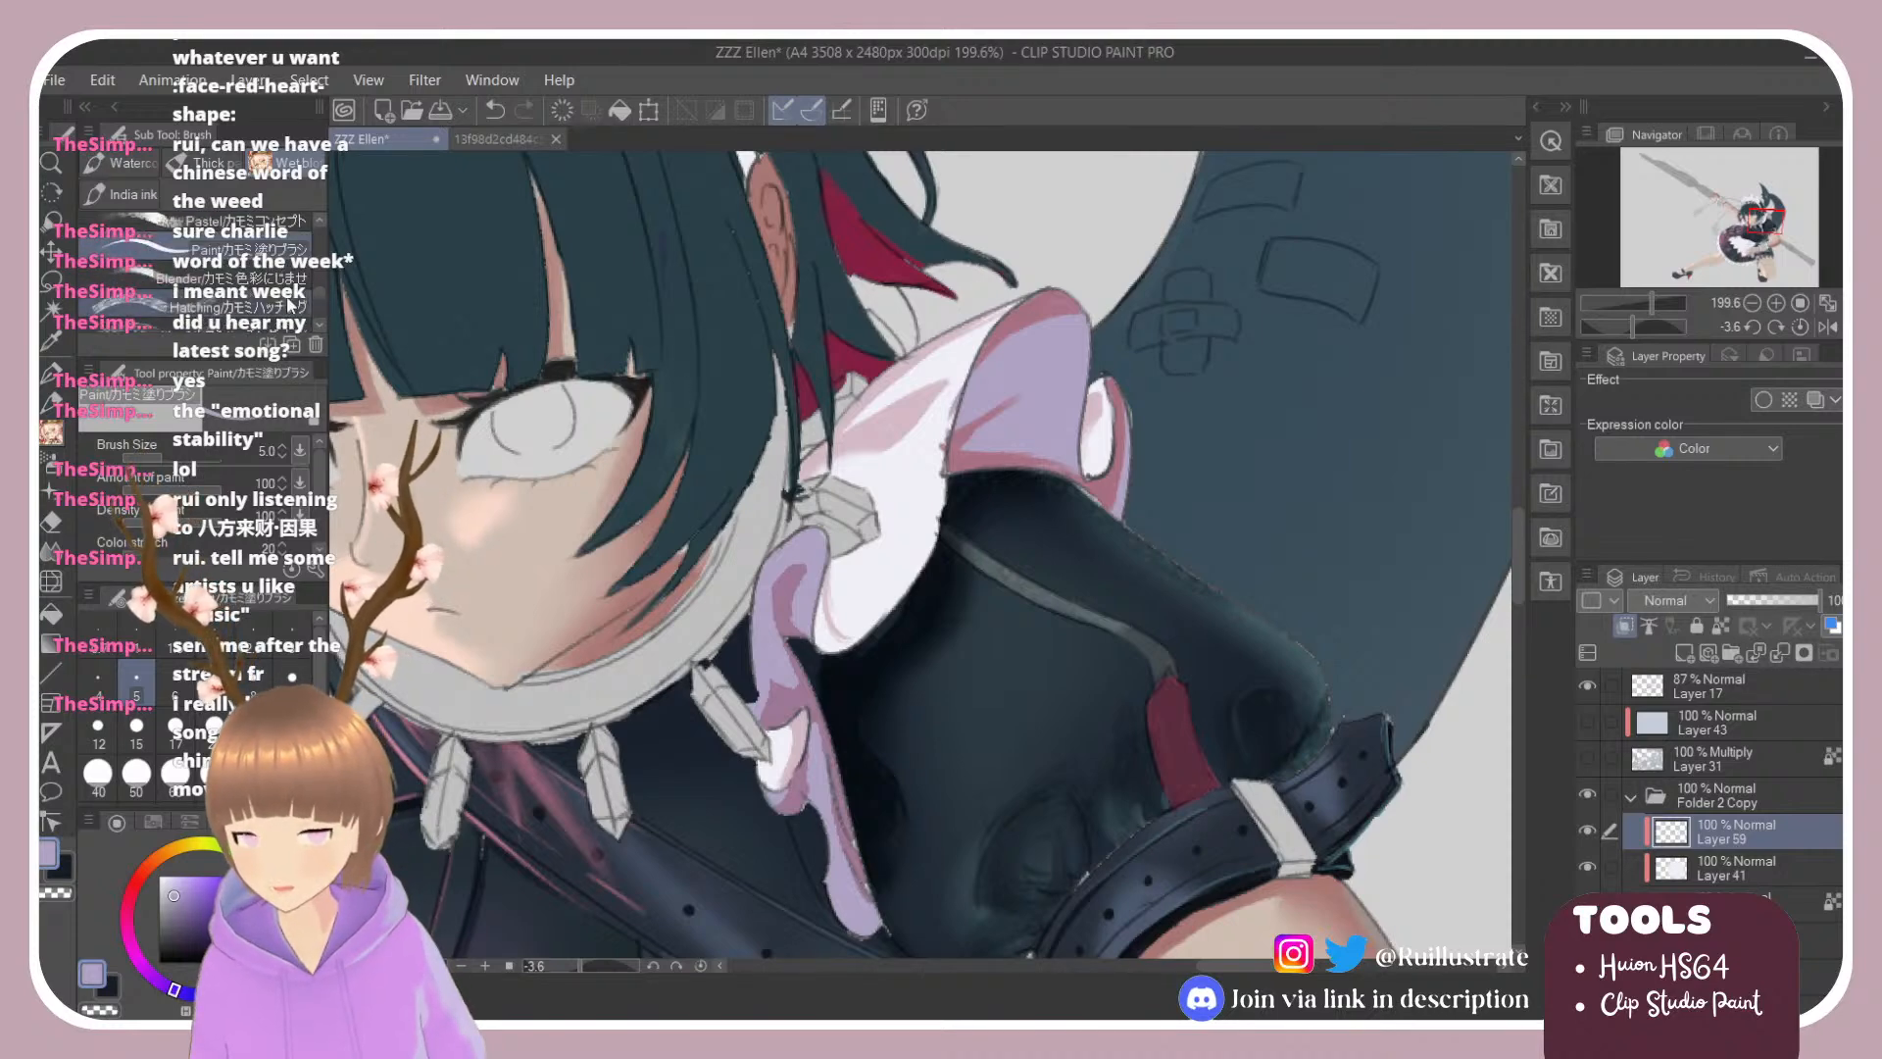
pyautogui.click(196, 279)
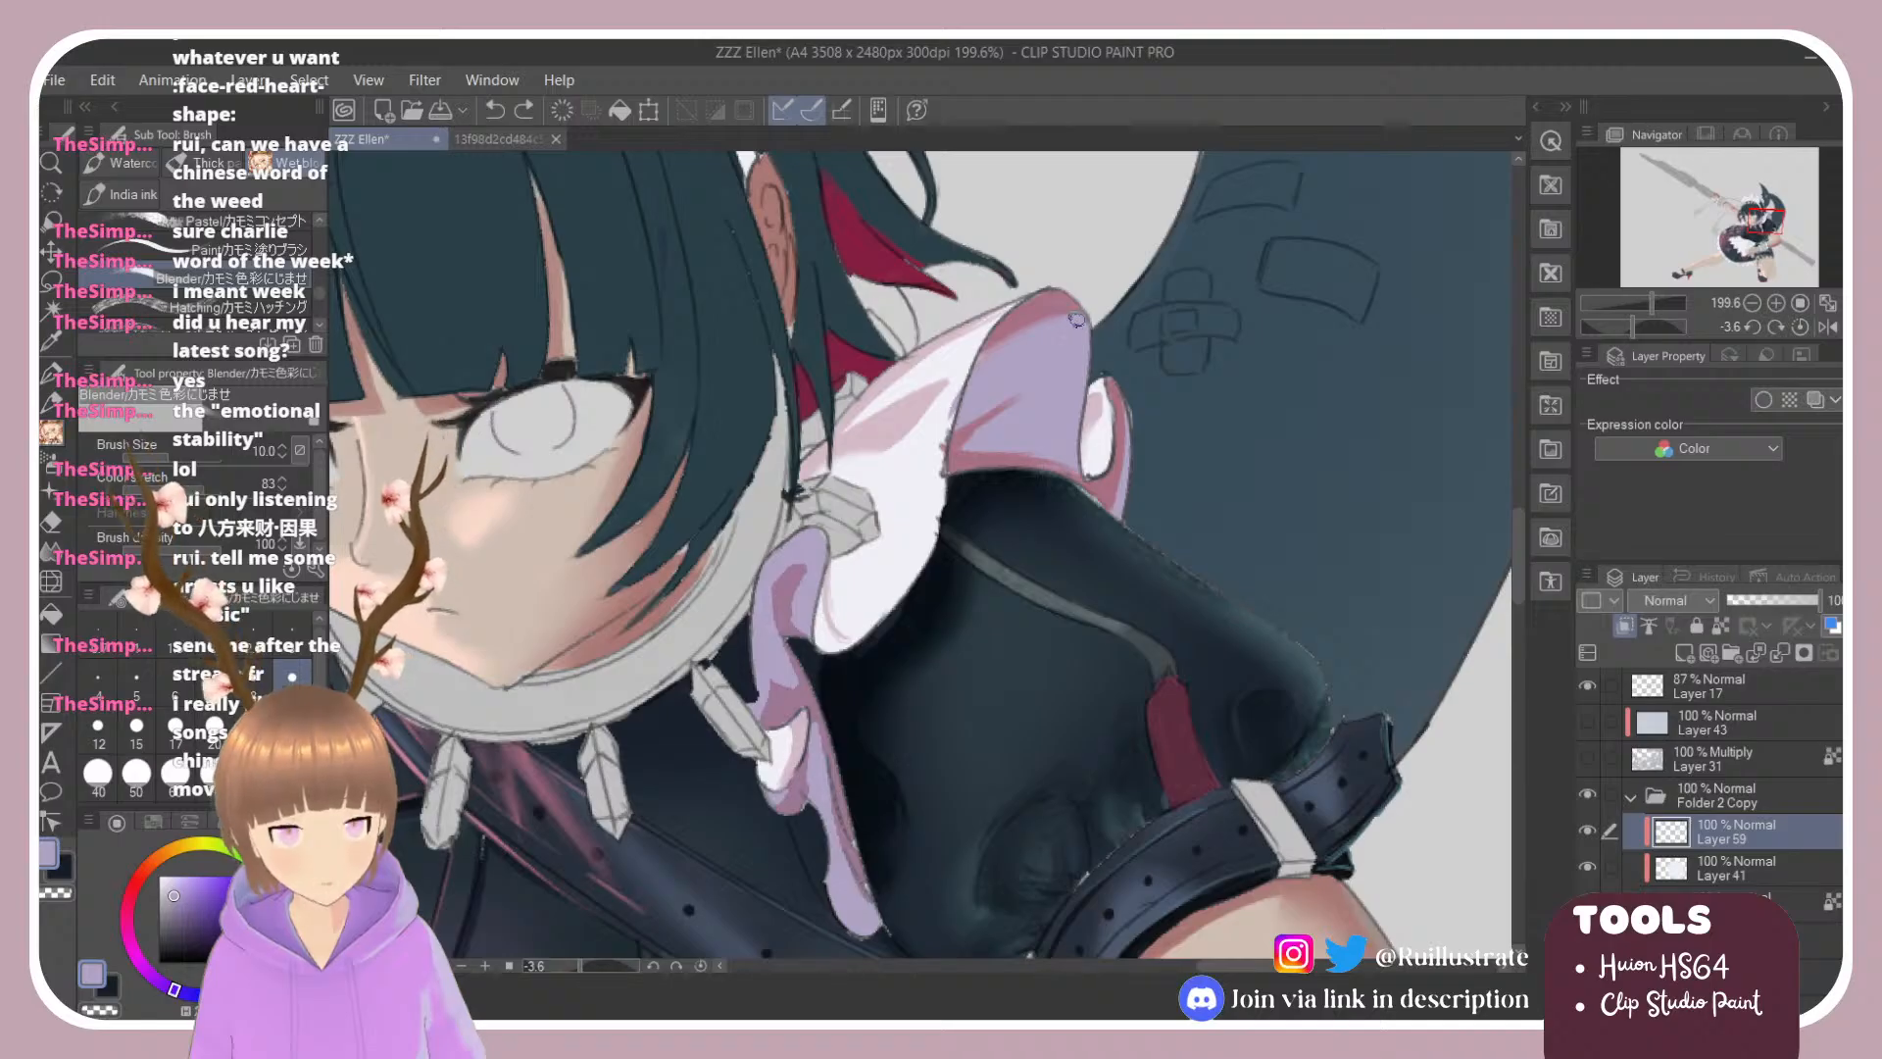
pyautogui.moveTo(1076, 319)
pyautogui.mouseDown()
pyautogui.moveTo(1026, 330)
pyautogui.moveTo(1066, 310)
pyautogui.mouseUp()
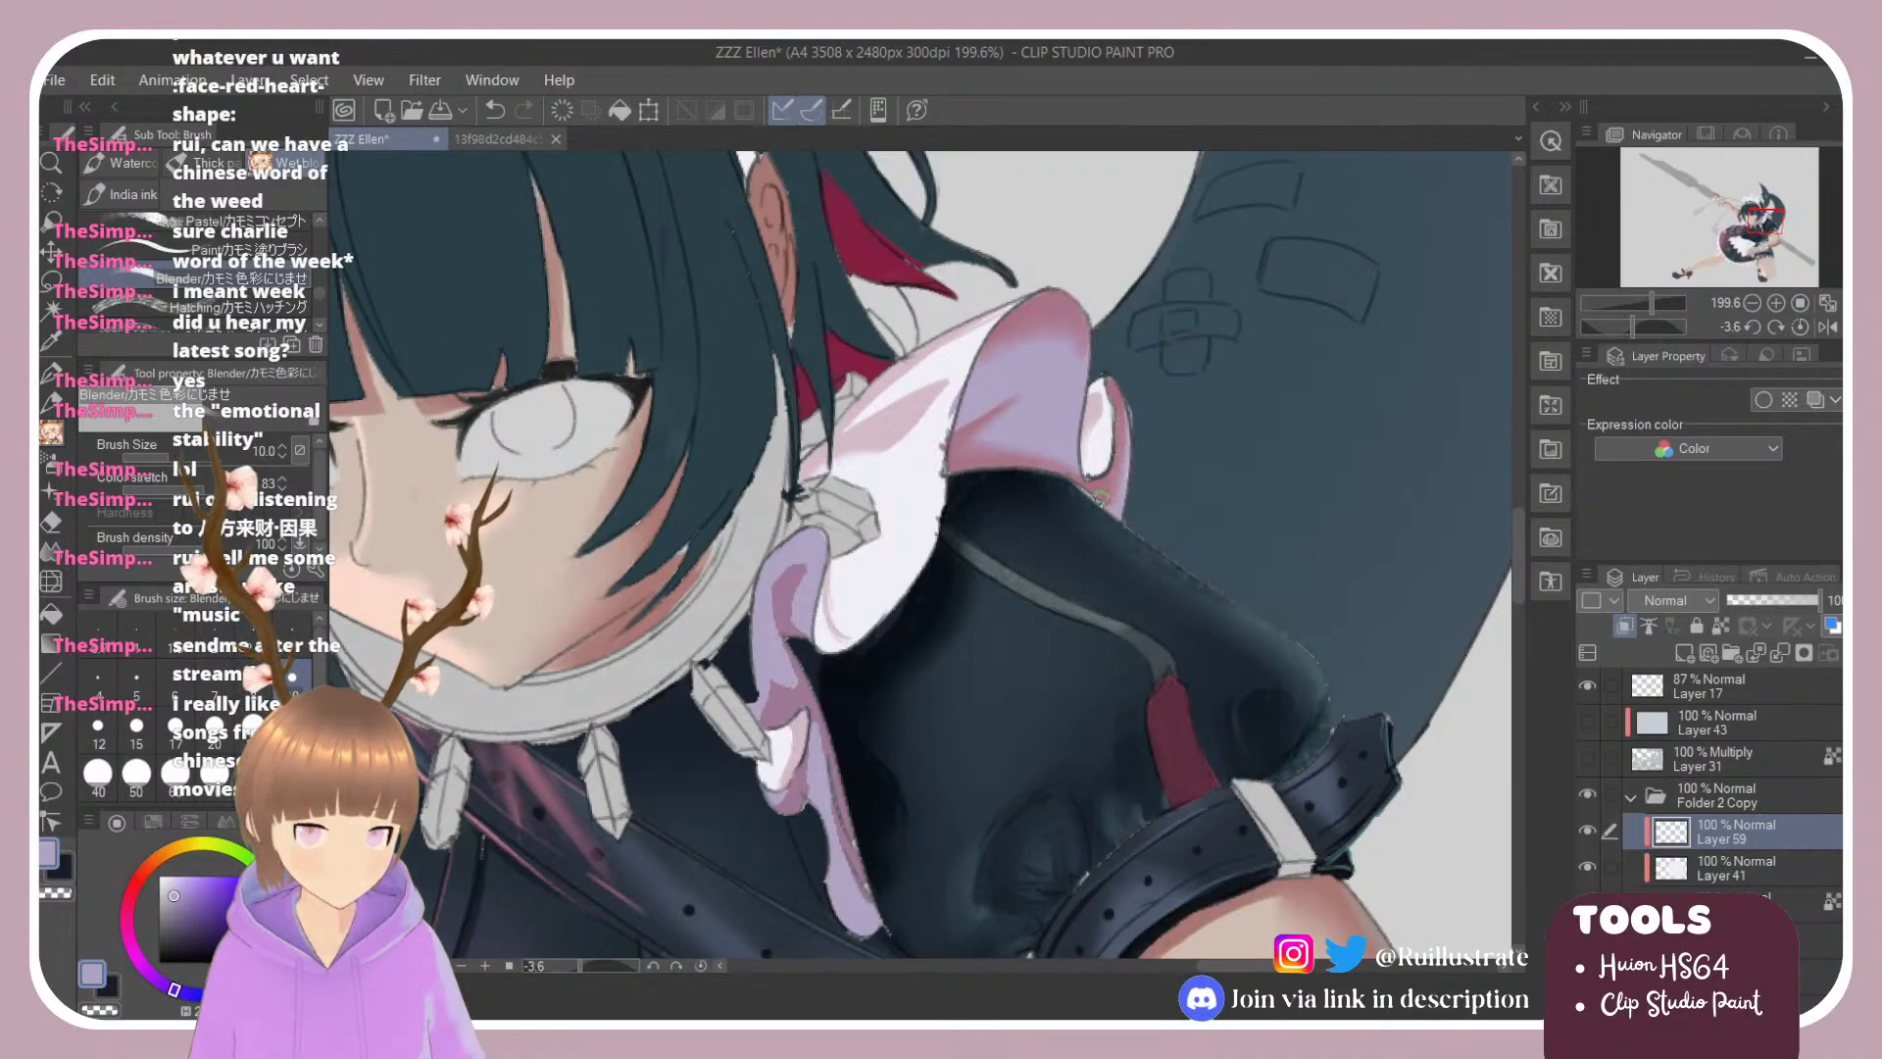
# Step: Sample the shoulder frill's dusty rose and fill the hanging frill's muted purple shadow areas with it
pyautogui.keyDown('alt'); pyautogui.click(1044, 294); pyautogui.keyUp('alt')
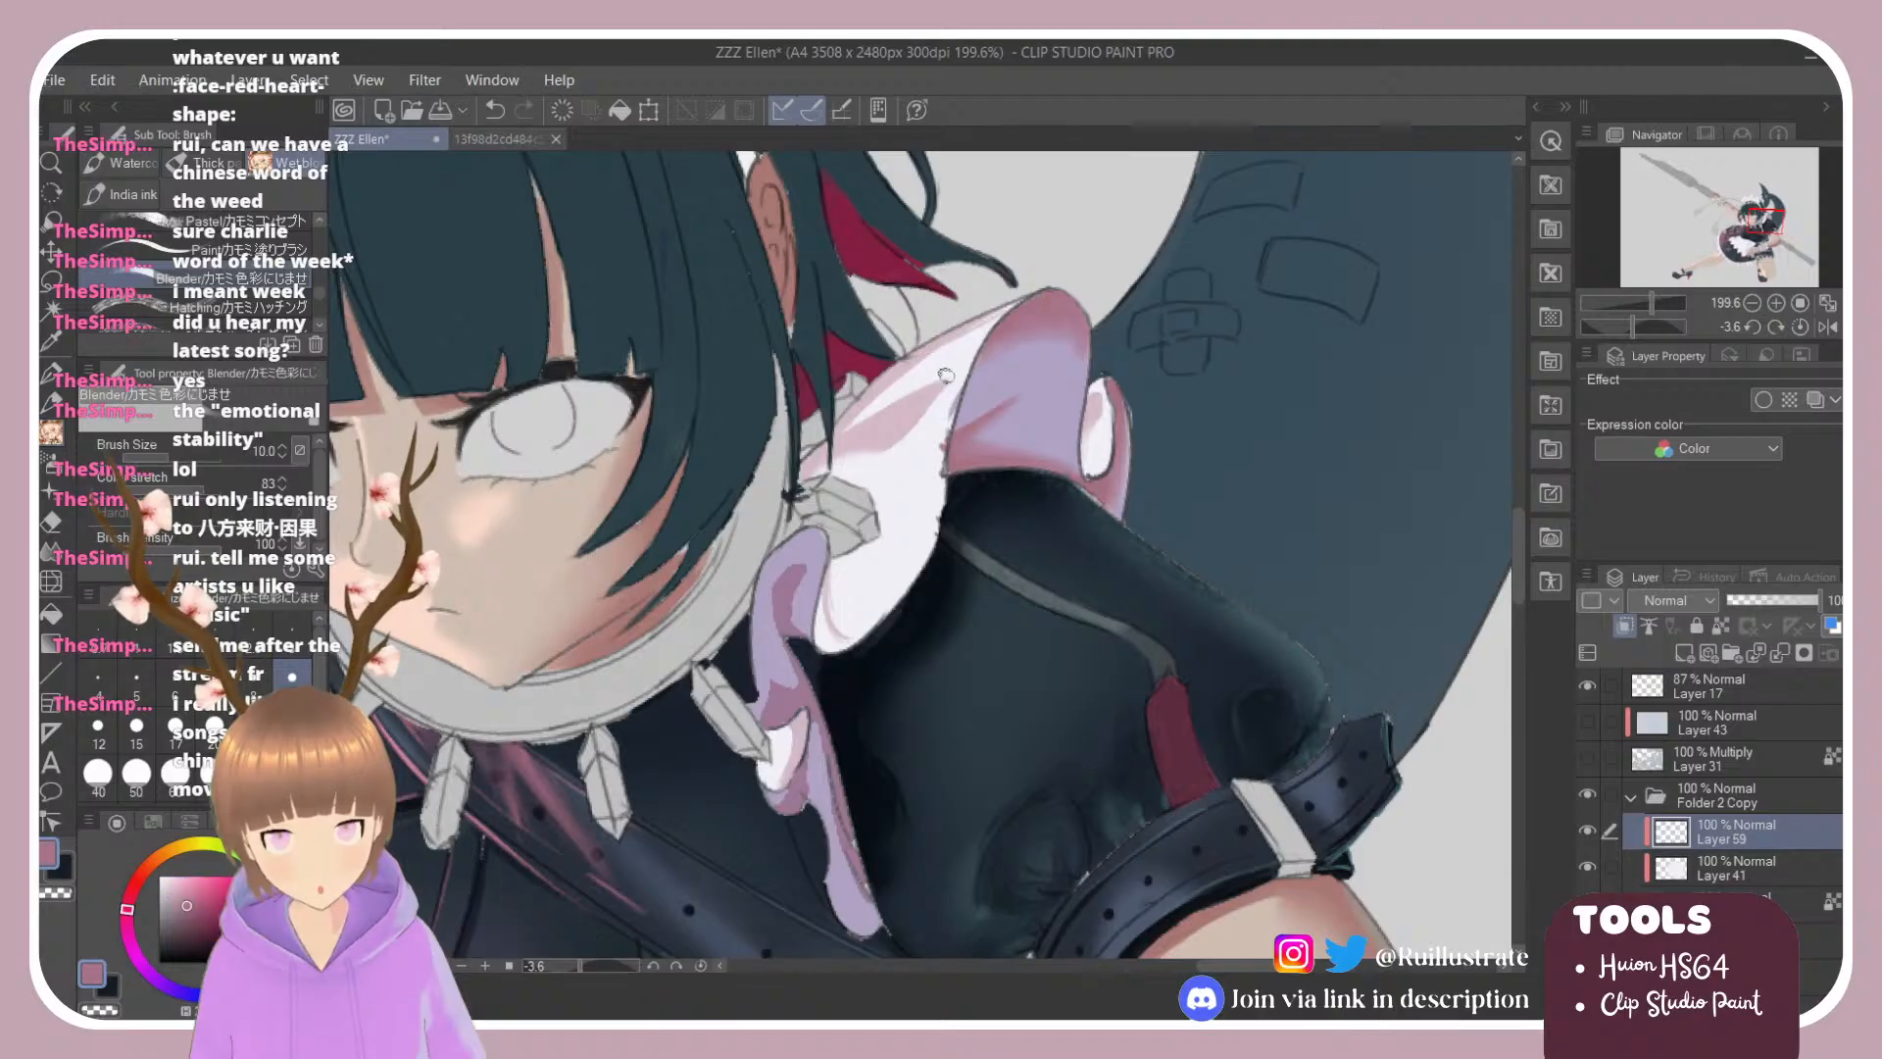
pyautogui.press('e')
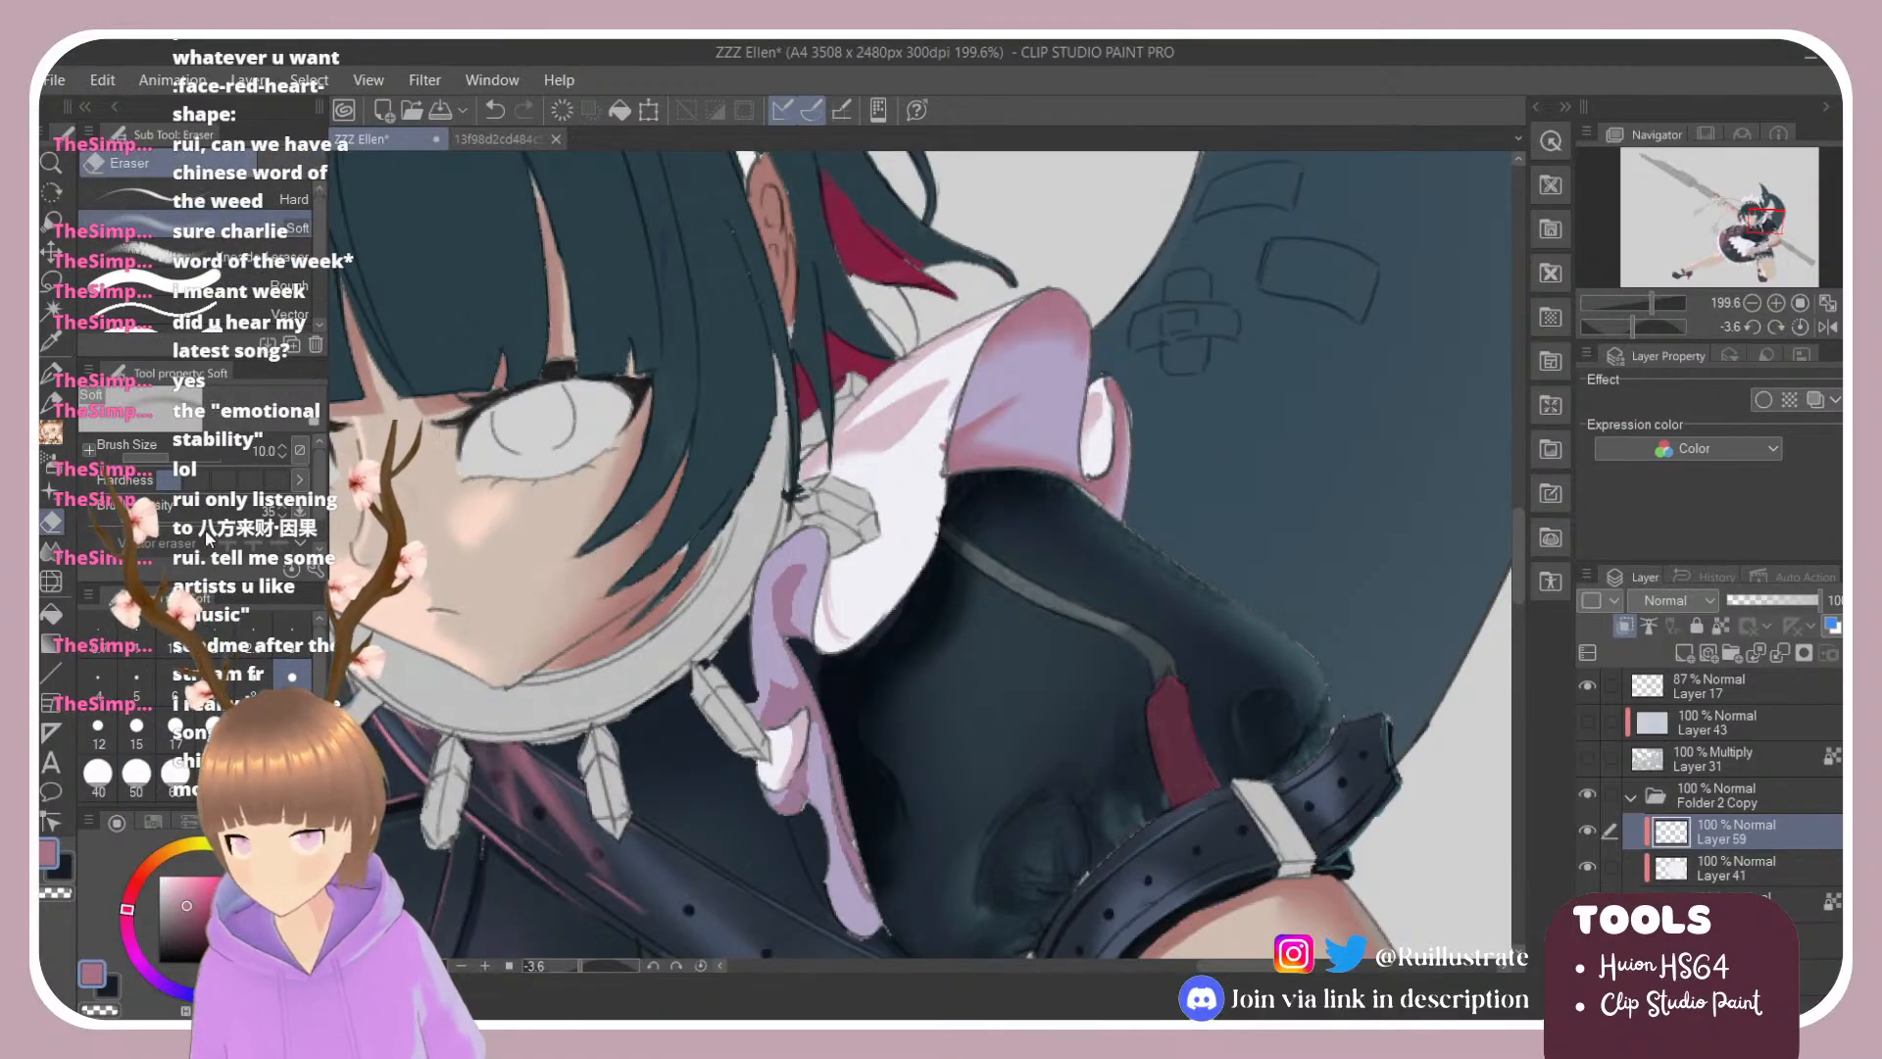
pyautogui.press('b')
pyautogui.press('g')
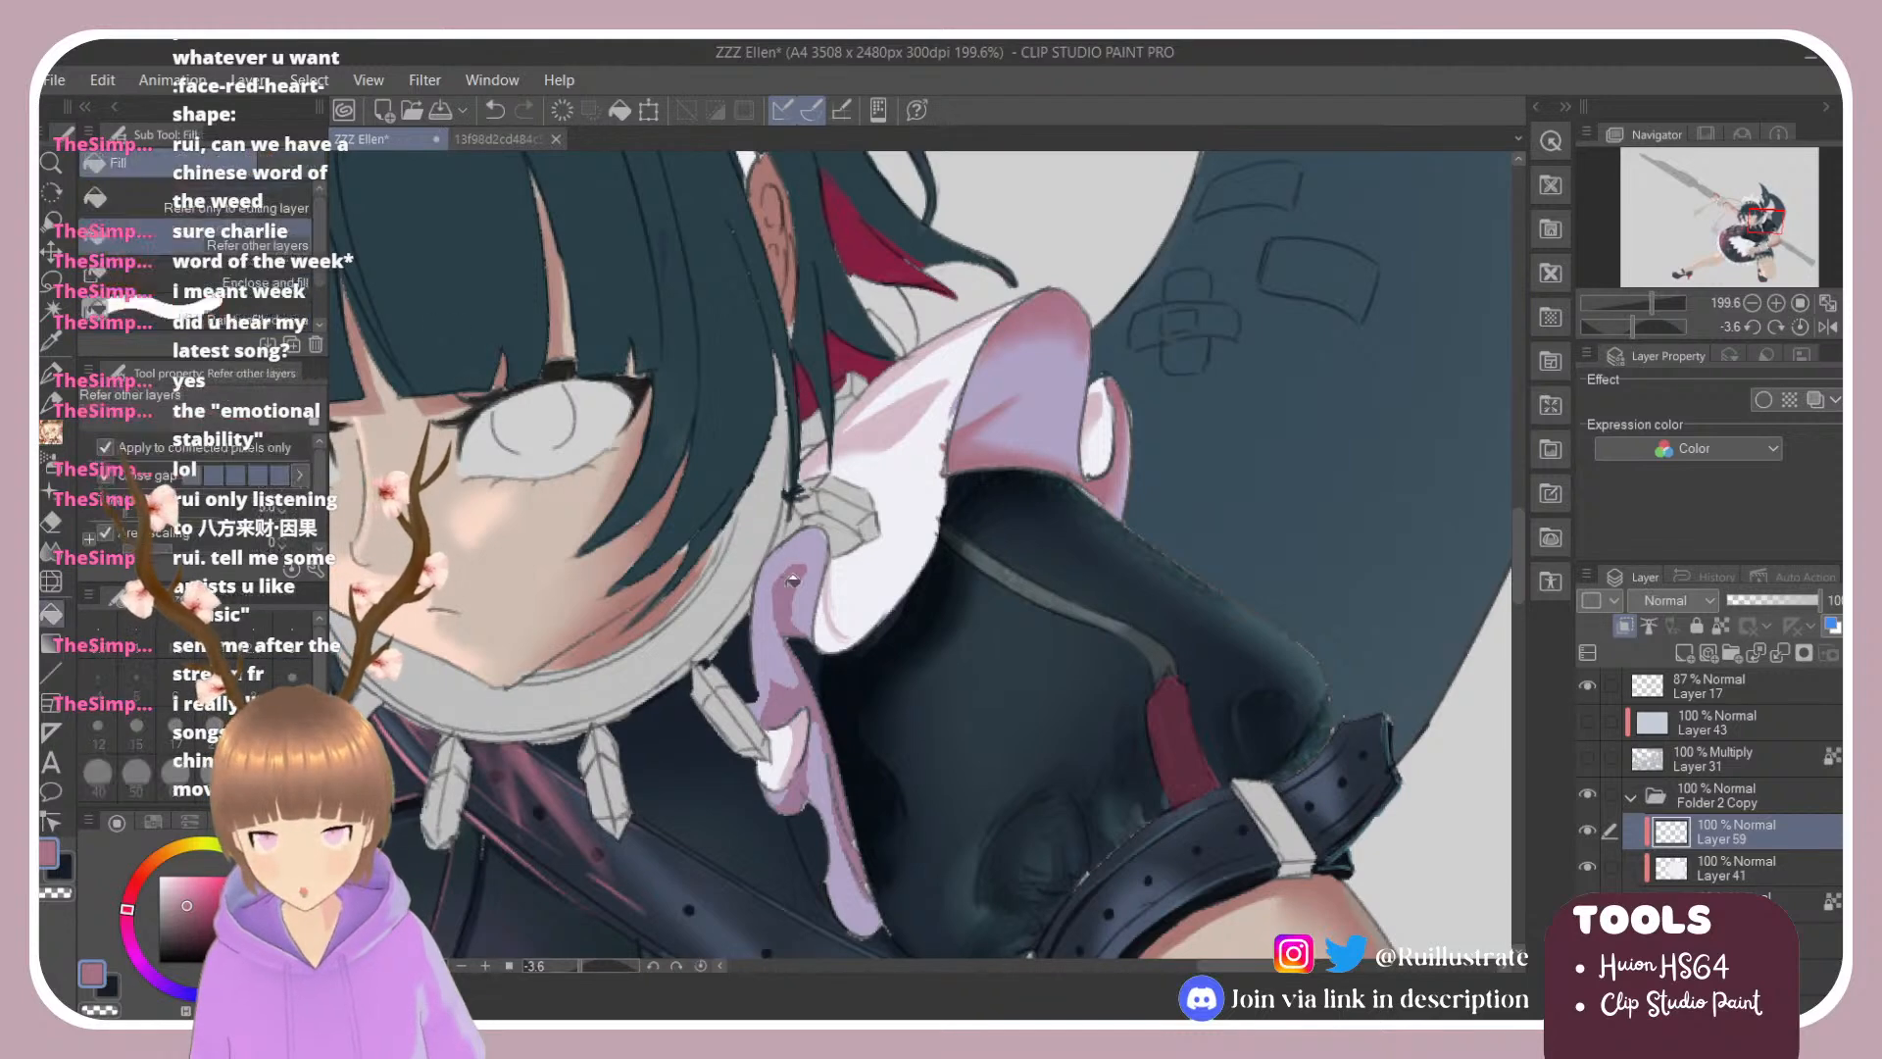
pyautogui.click(796, 581)
pyautogui.click(790, 680)
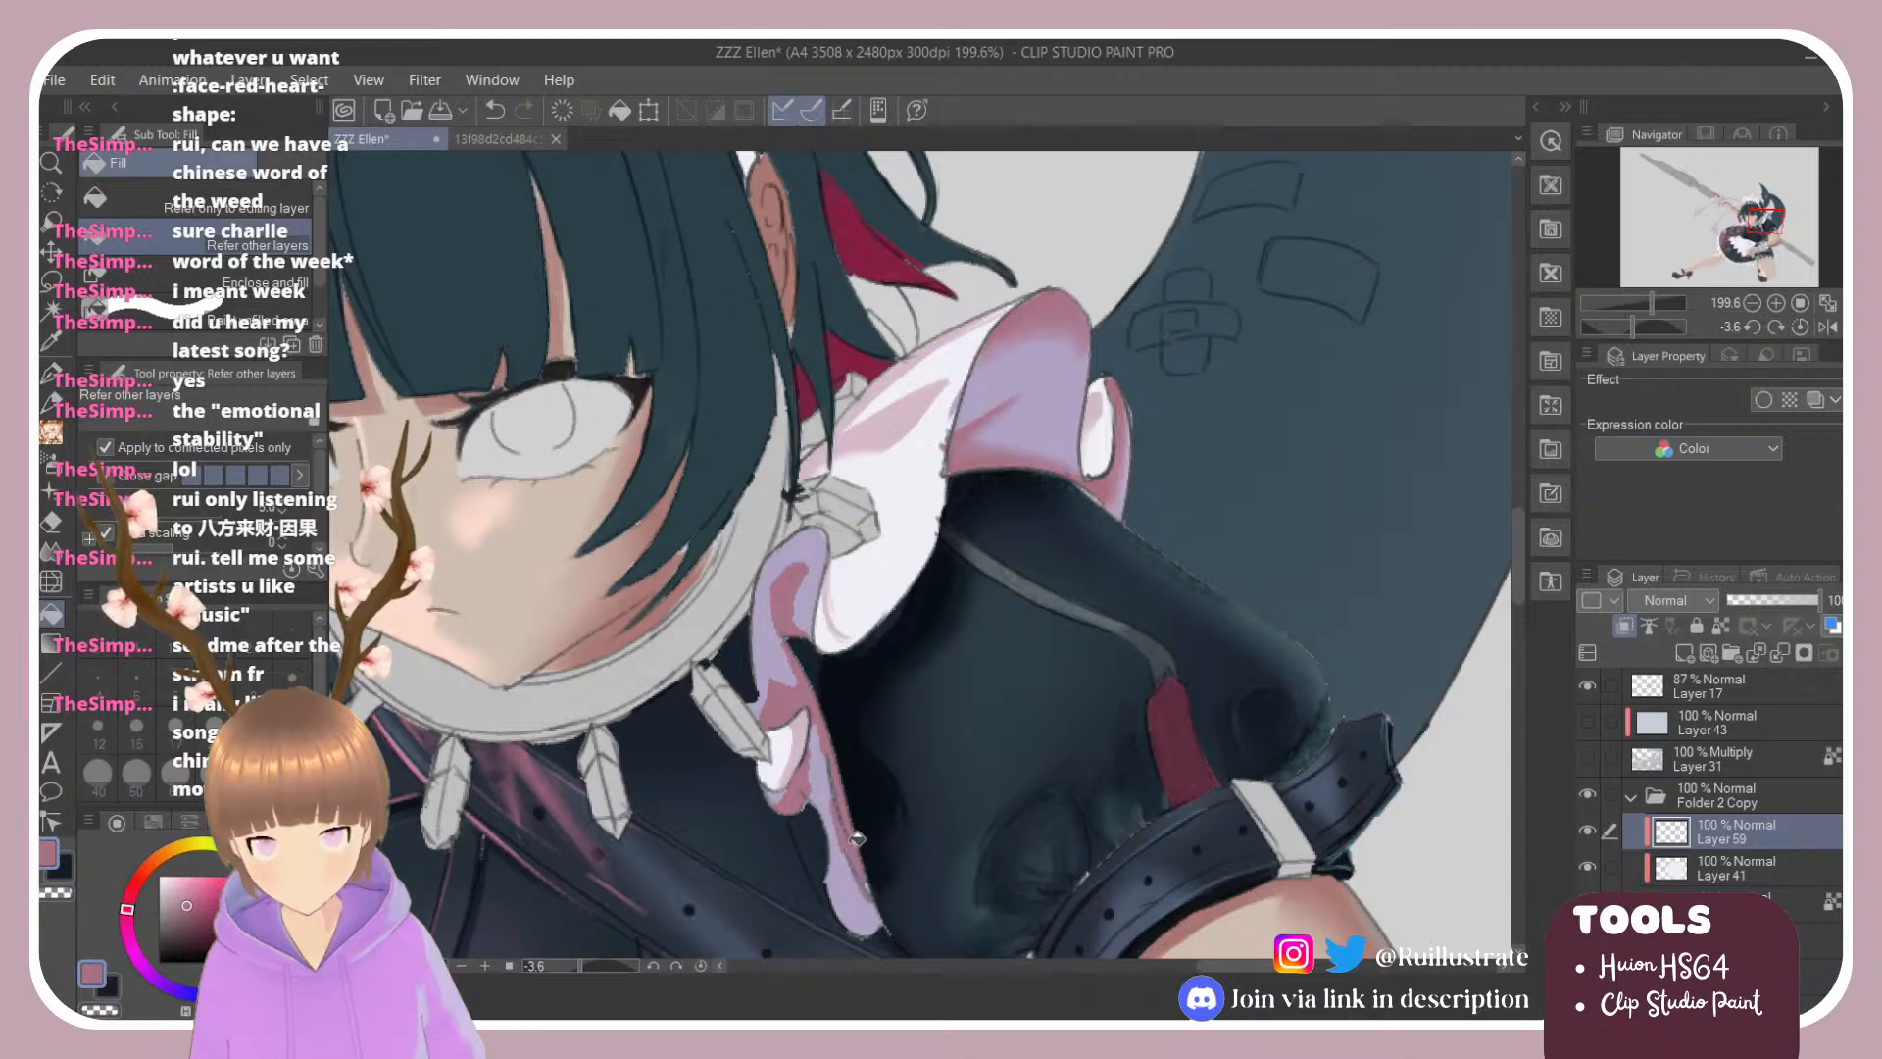
# Step: Soften the rose shadow into the lavender on the hanging frill's upper fold with the Blender brush
pyautogui.press('b')
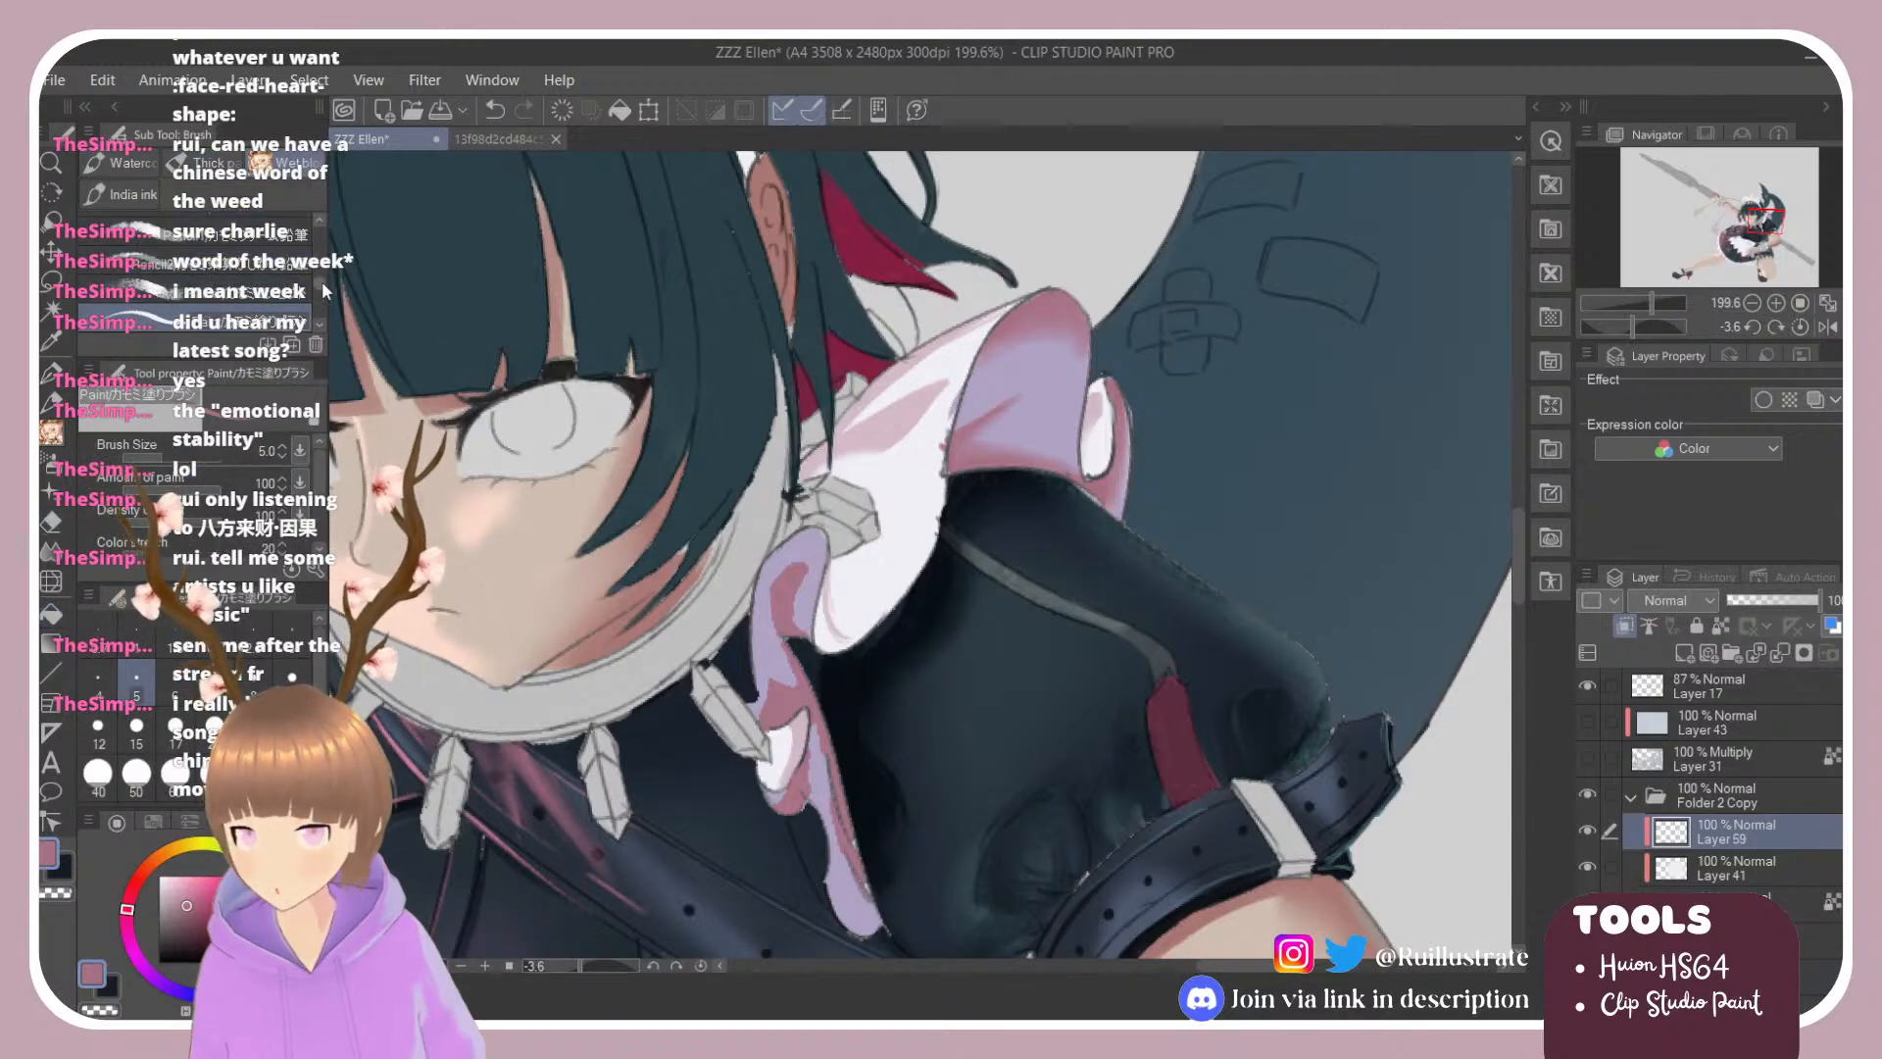
pyautogui.scroll(-1, 260, 311)
pyautogui.click(265, 307)
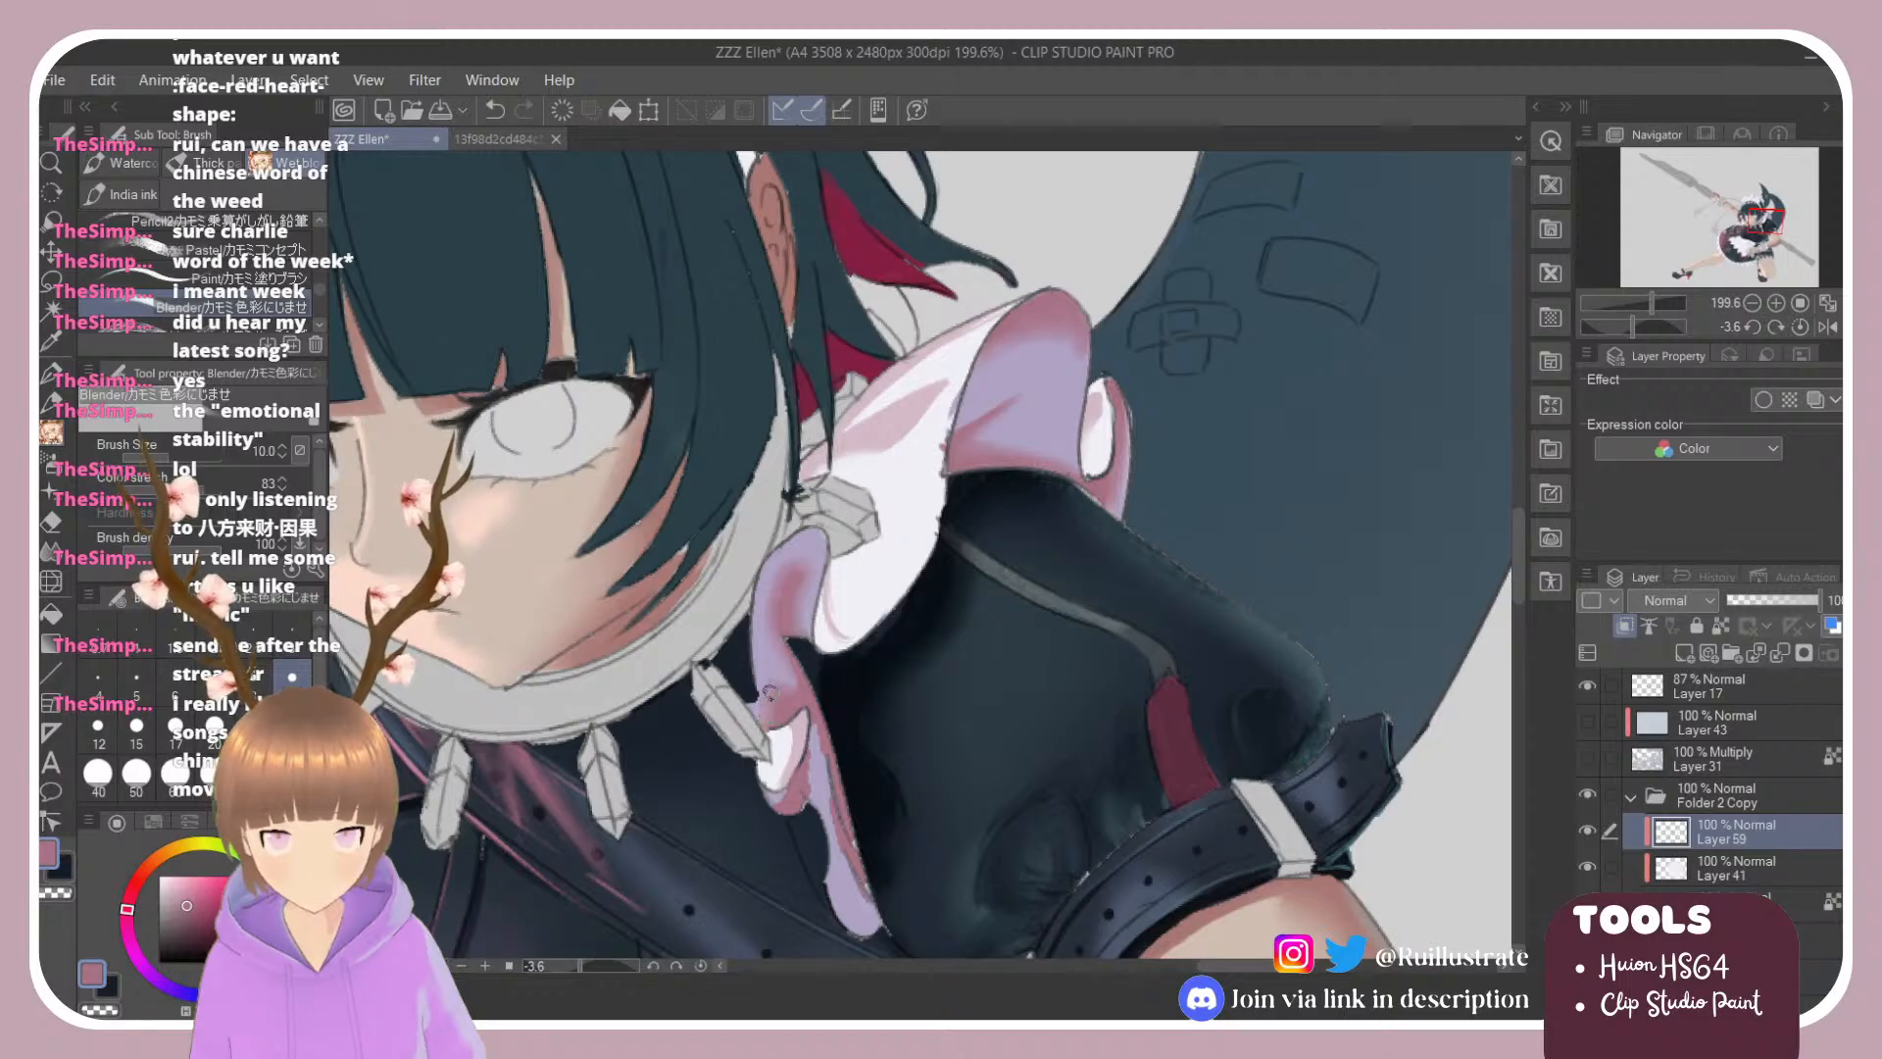
# Step: Sample the hanging frill's lavender and blend the rose shading down its lower strip
pyautogui.press('e')
pyautogui.keyDown('alt'); pyautogui.click(779, 676); pyautogui.keyUp('alt')
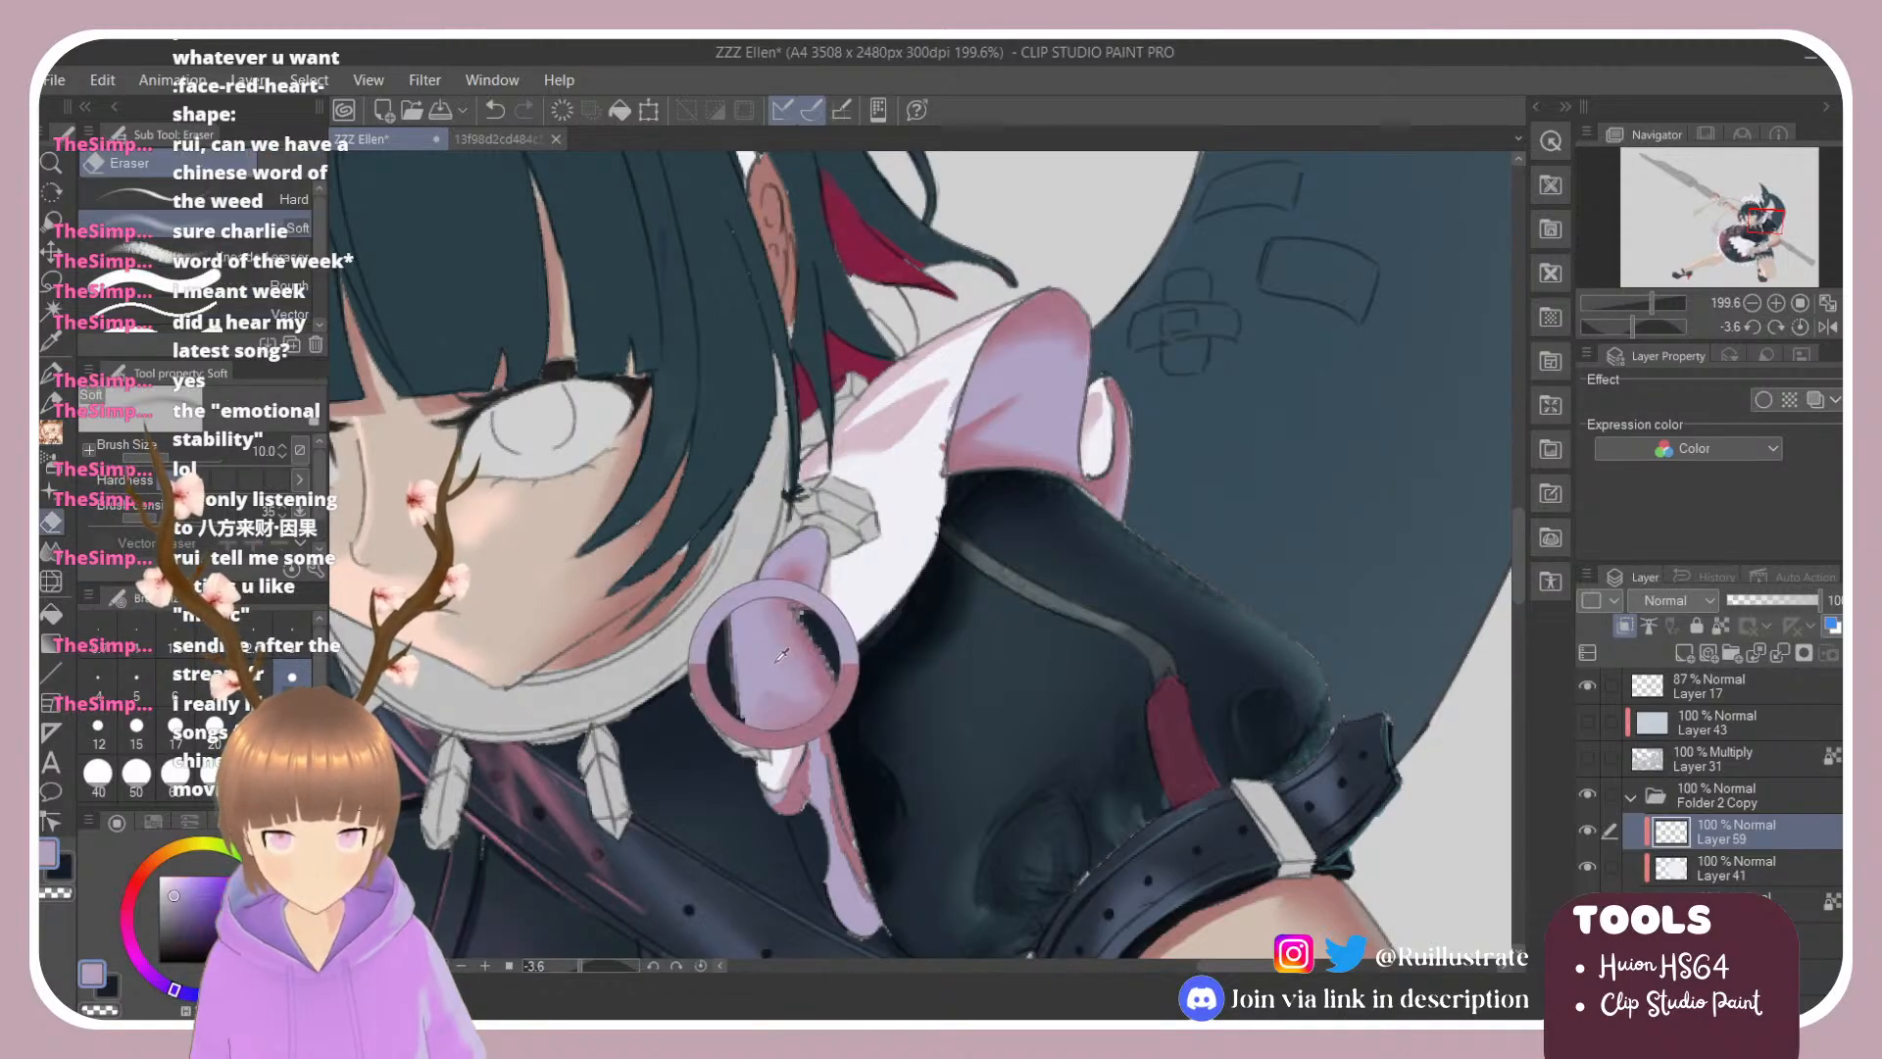
pyautogui.press('b')
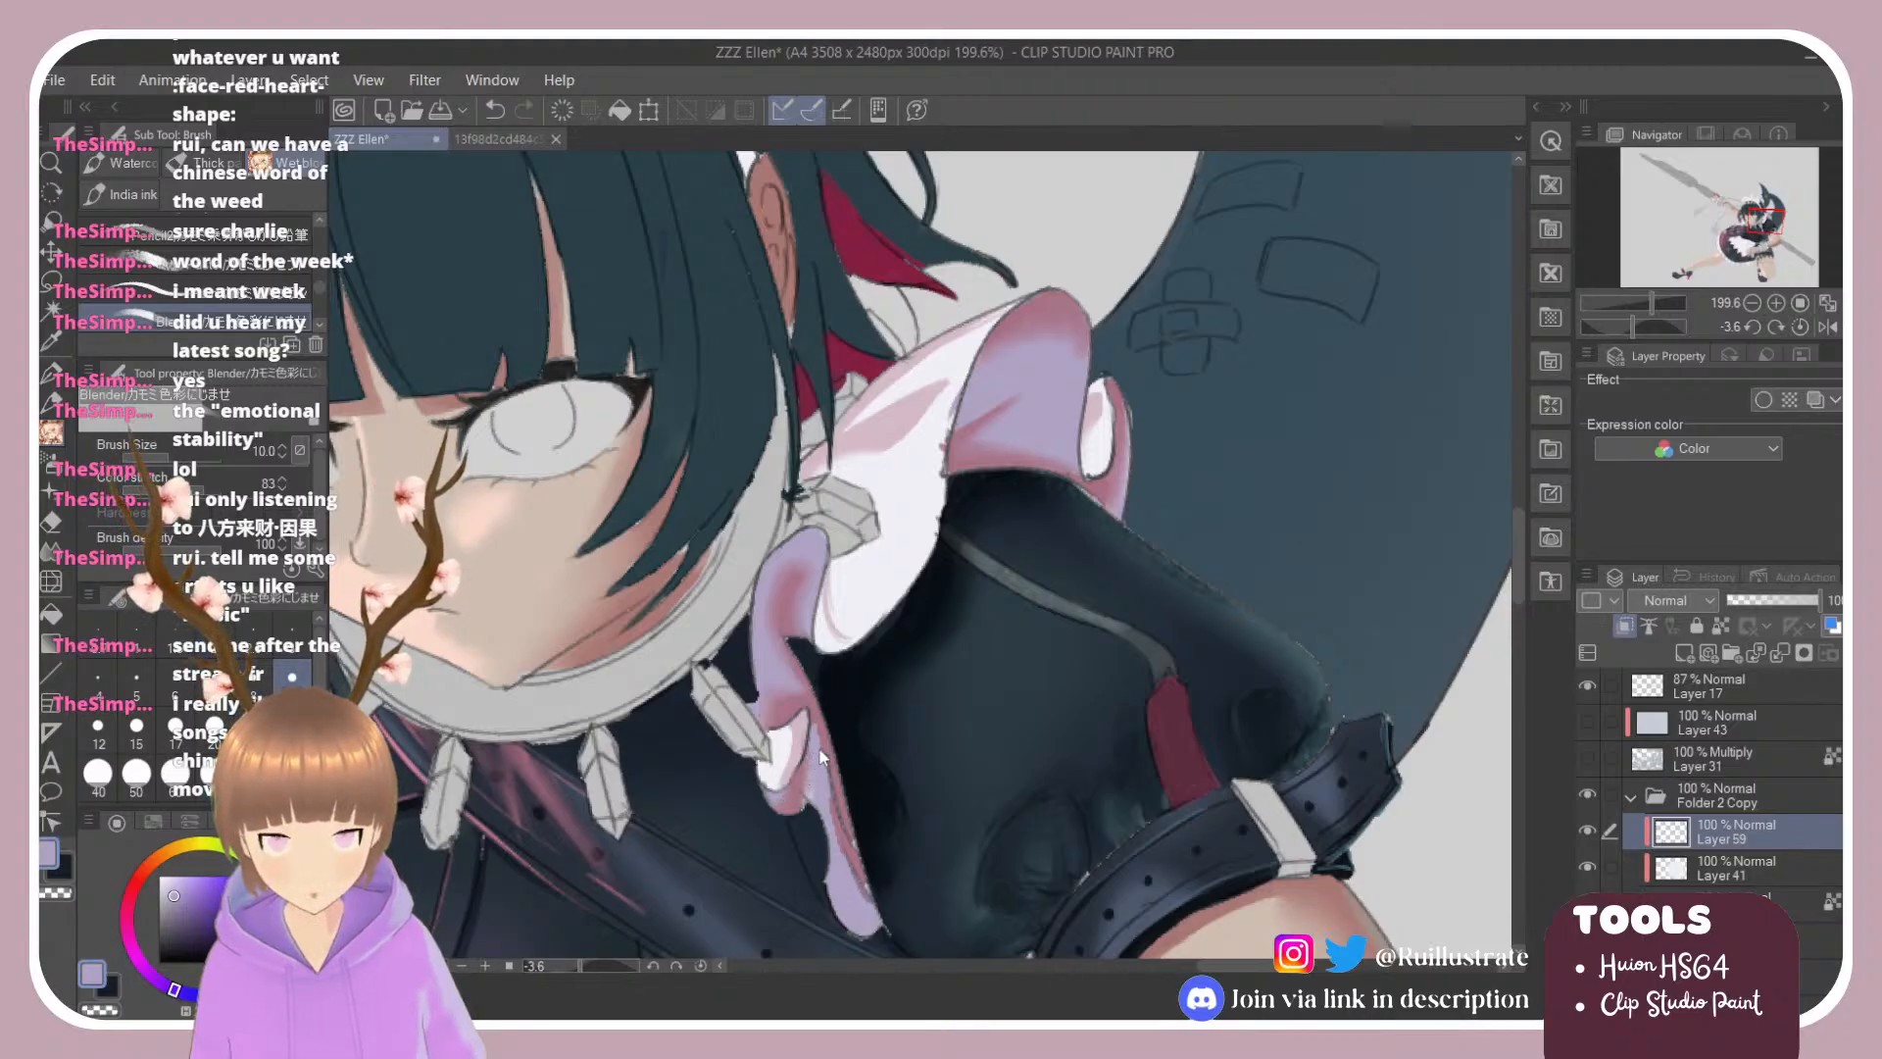
pyautogui.moveTo(813, 750); pyautogui.dragTo(802, 792)
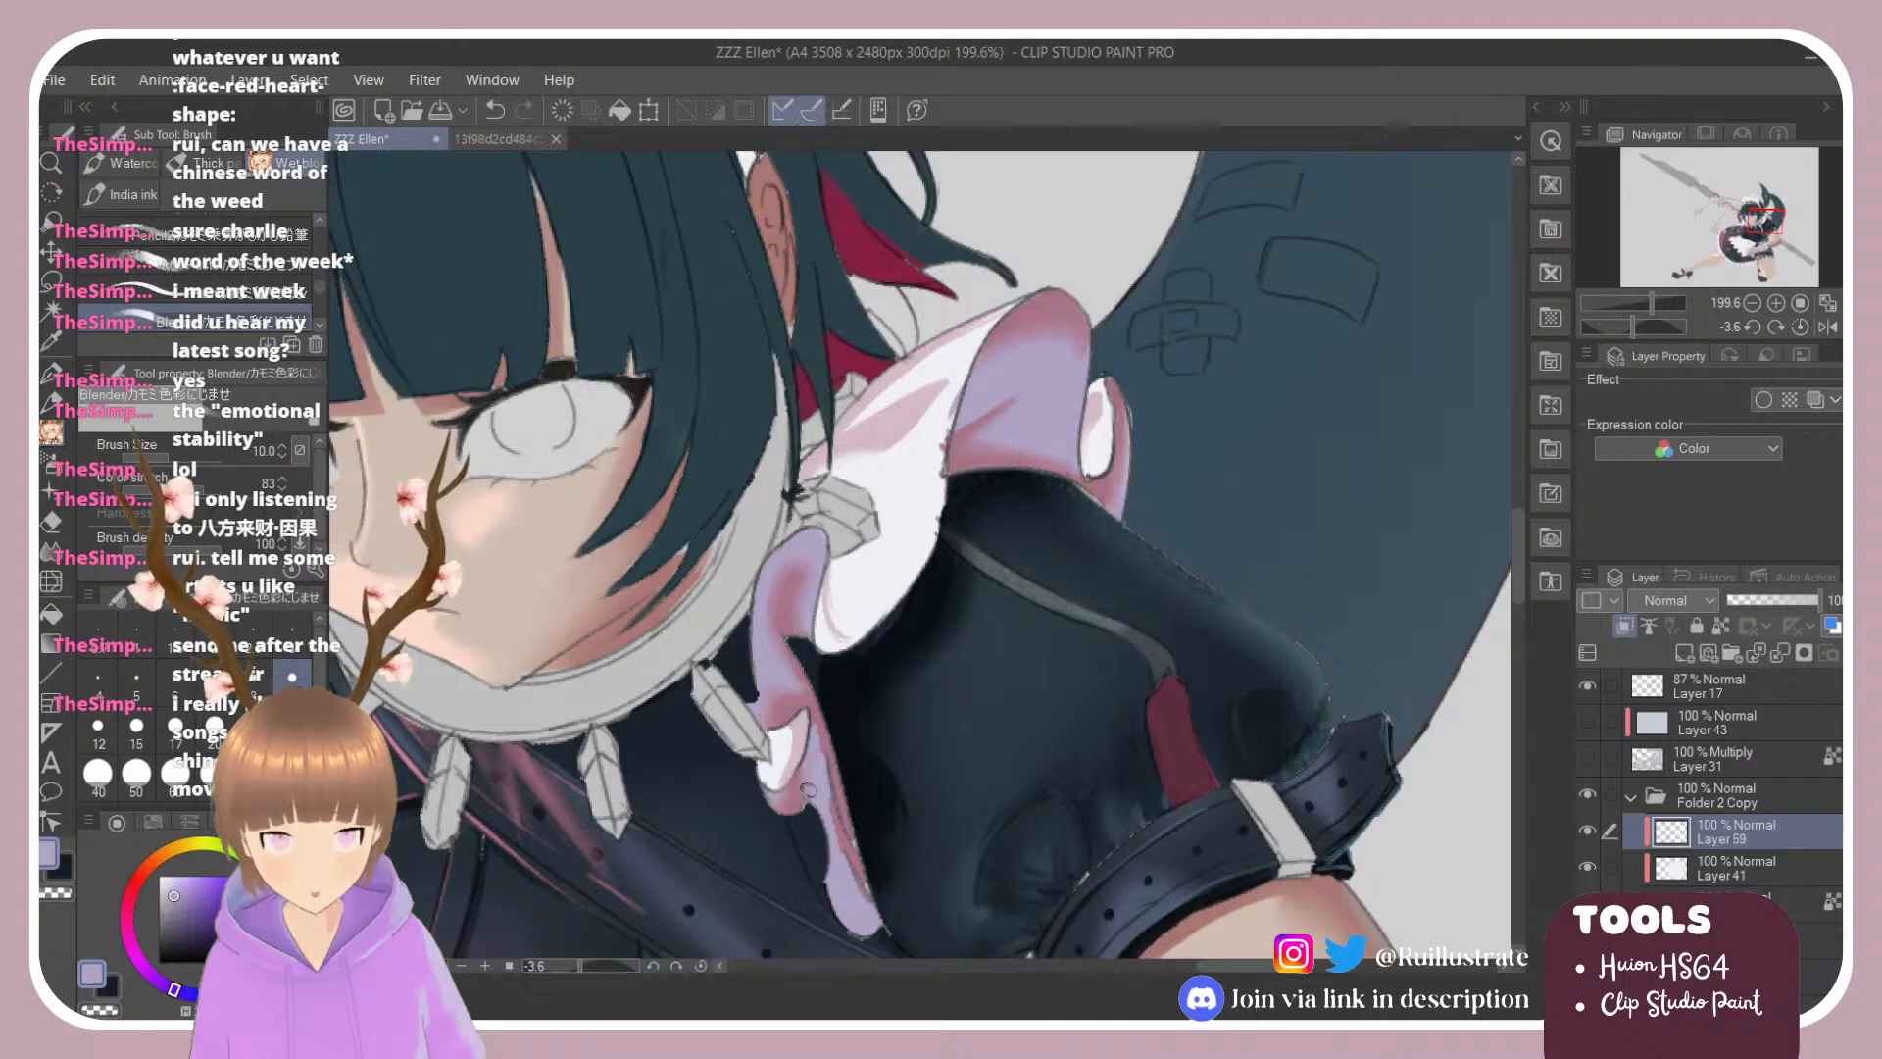
pyautogui.moveTo(809, 727); pyautogui.dragTo(855, 875)
pyautogui.moveTo(824, 798); pyautogui.dragTo(856, 858)
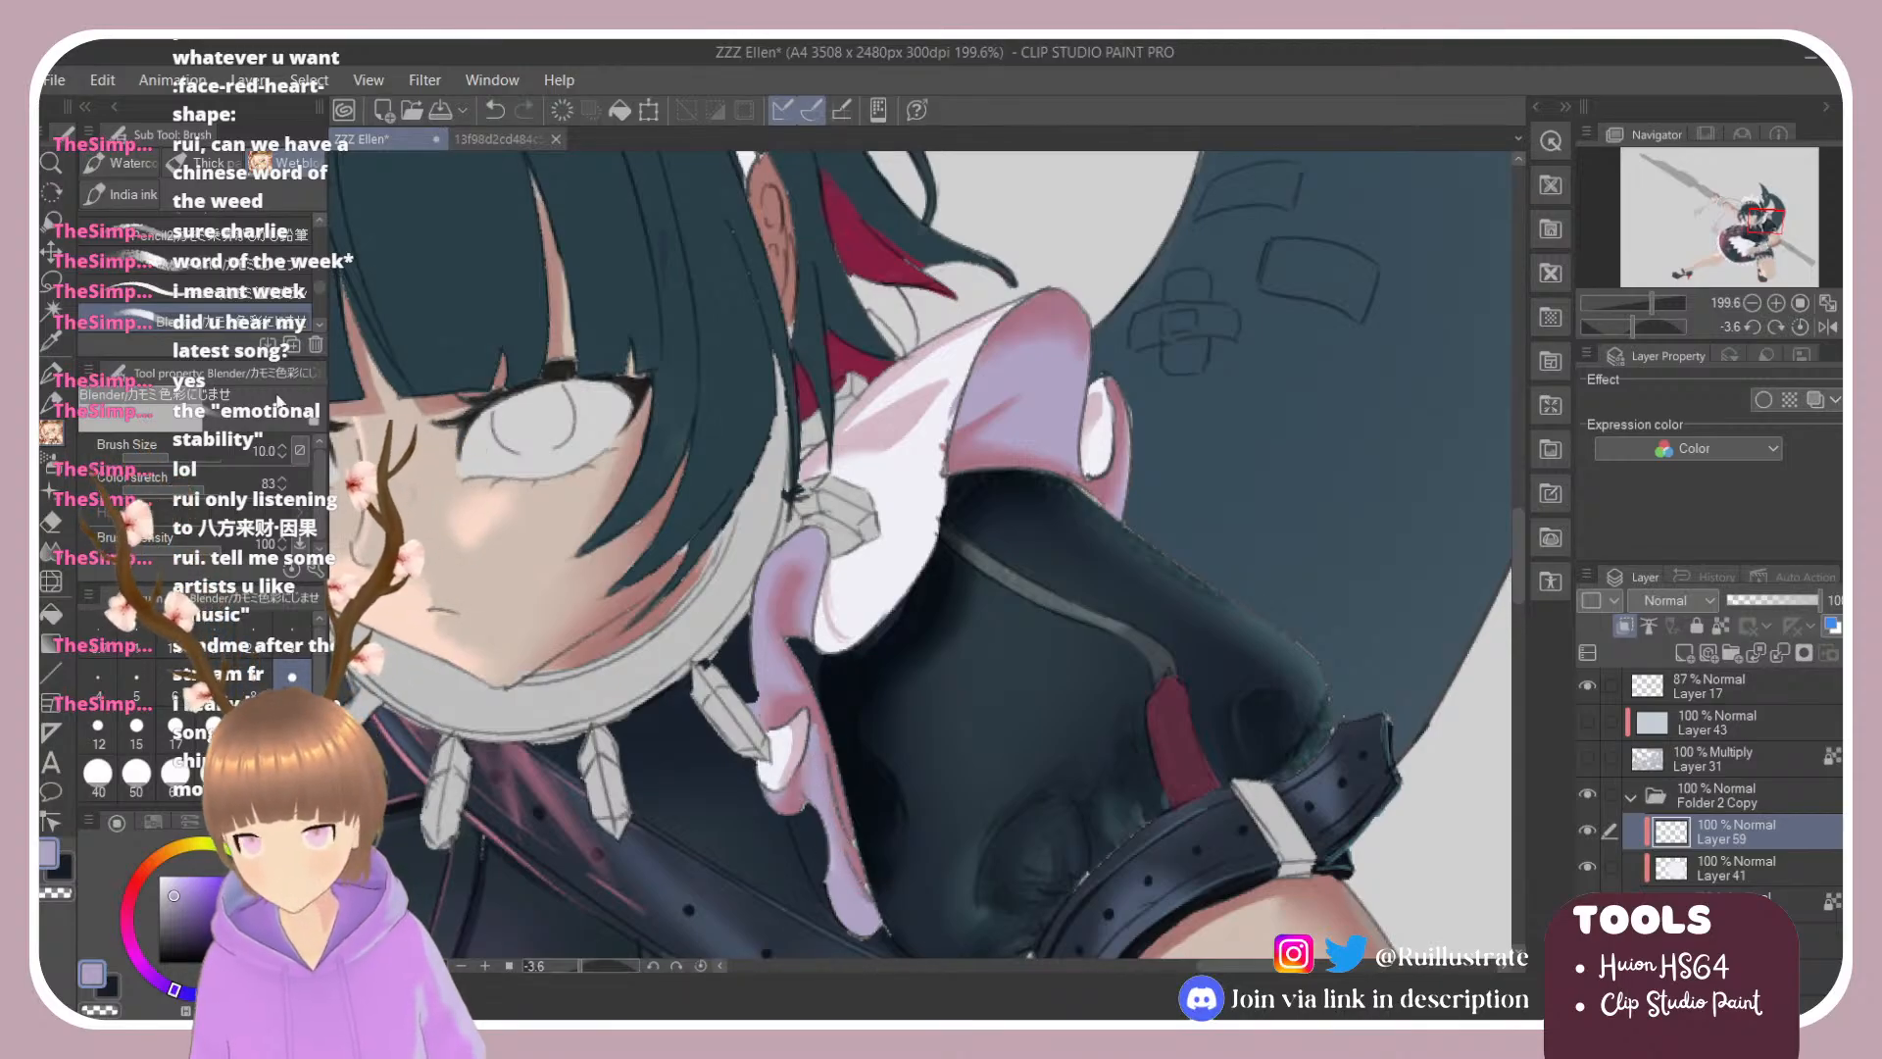
# Step: Sample the upper fold's dusty rose and paint it onto the tip of the hanging frill's lower strip with the Paint brush
pyautogui.click(196, 292)
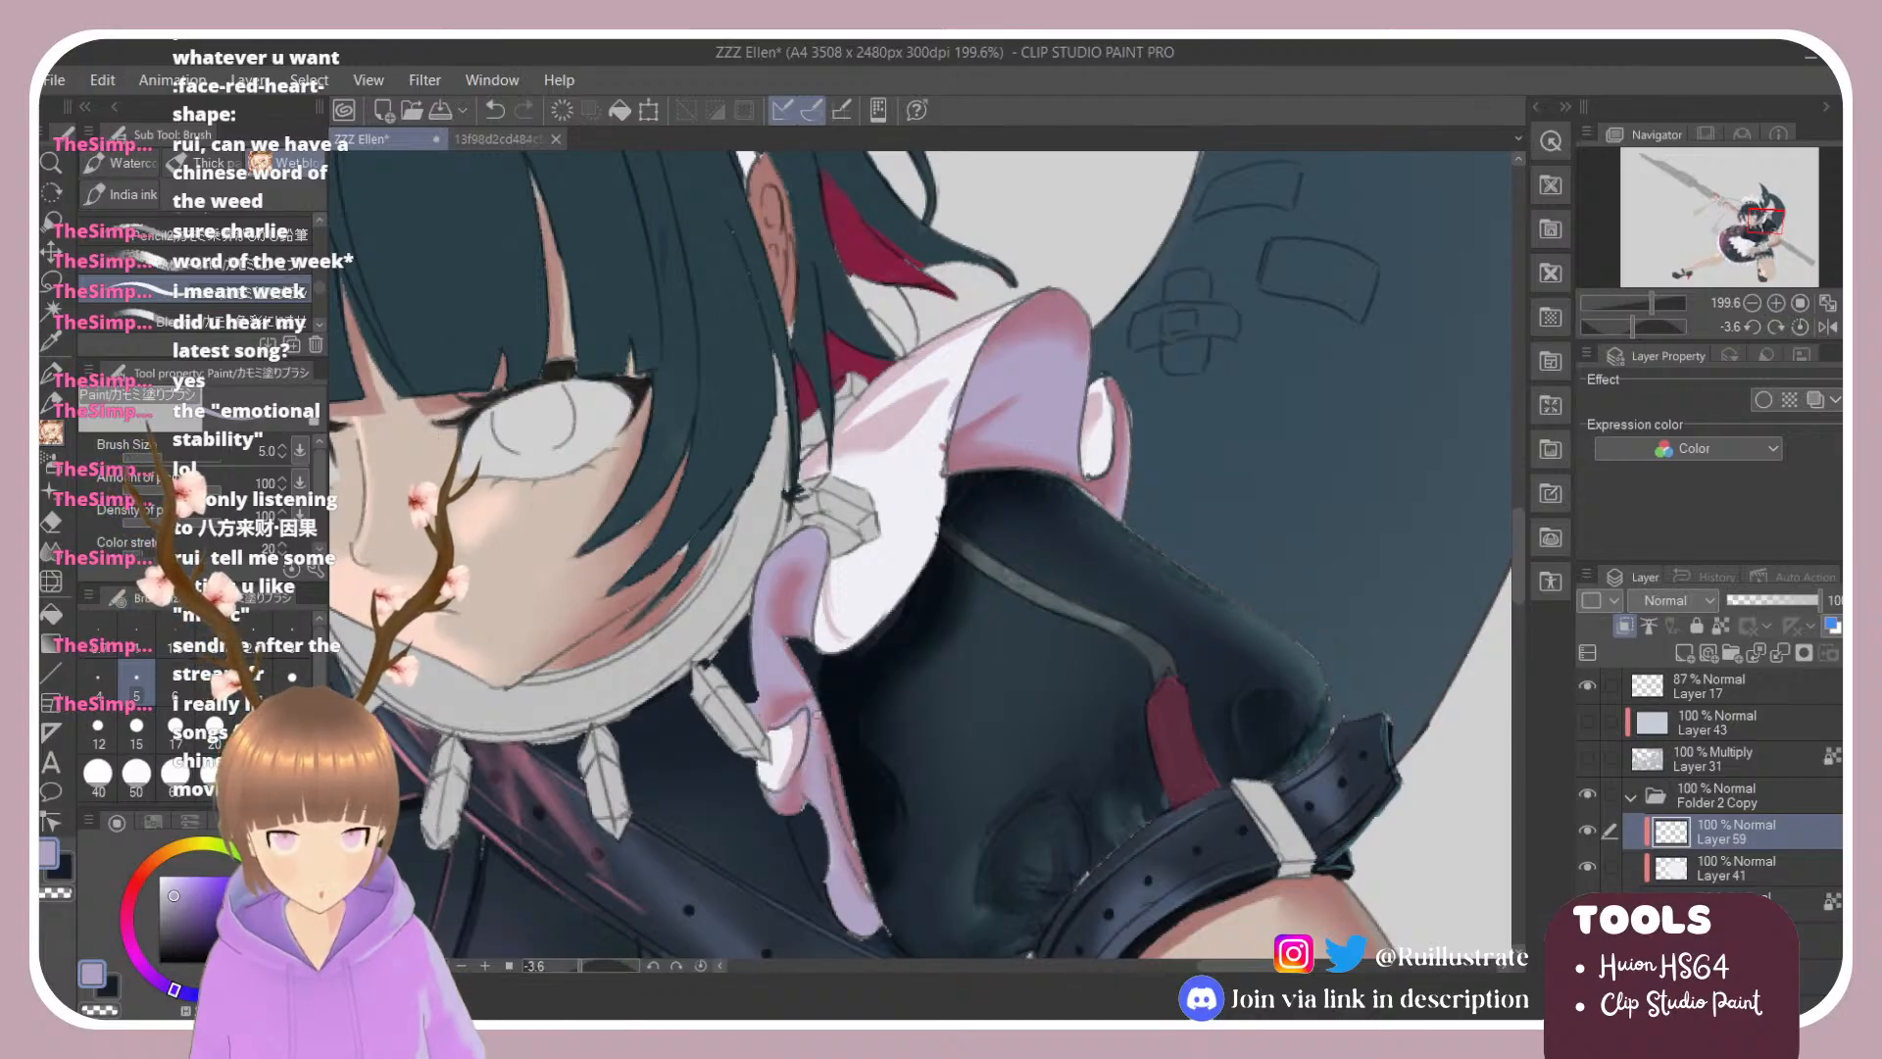
pyautogui.keyDown('alt'); pyautogui.click(793, 605); pyautogui.keyUp('alt')
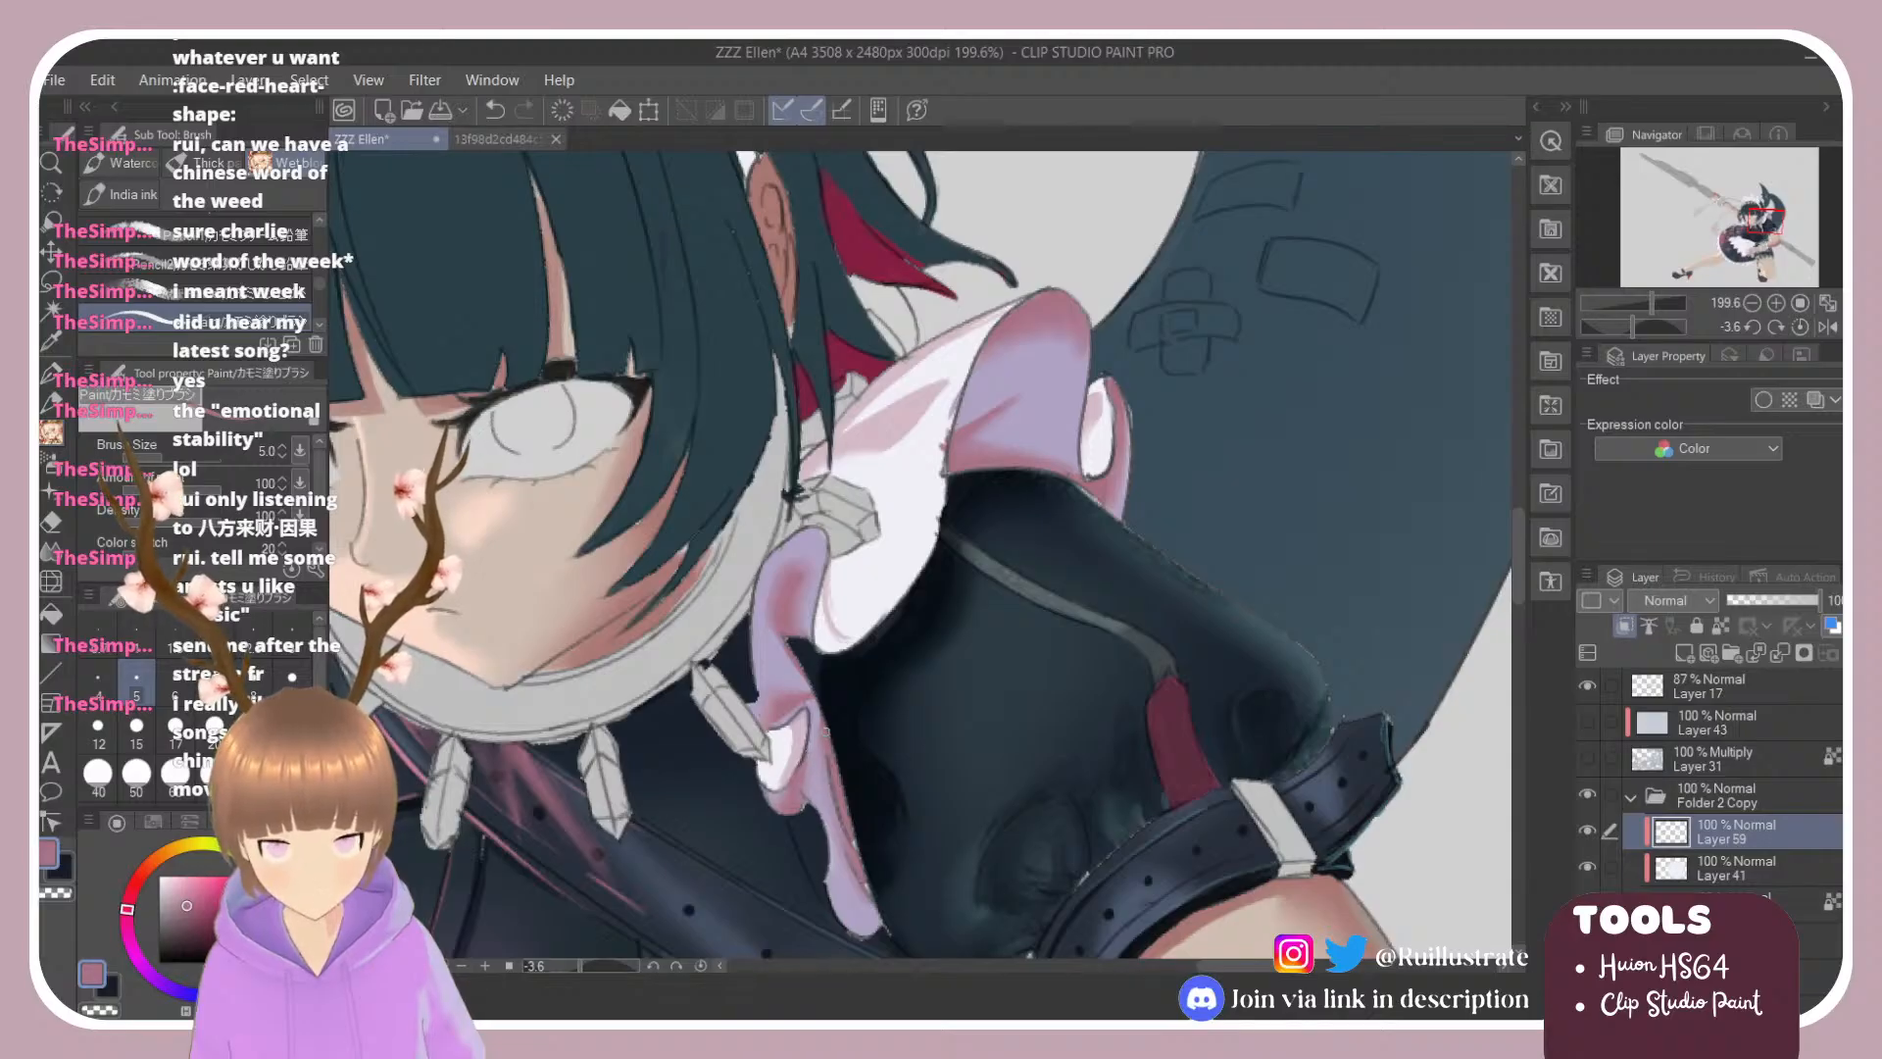
pyautogui.moveTo(865, 888)
pyautogui.mouseDown()
pyautogui.moveTo(832, 824)
pyautogui.moveTo(863, 924)
pyautogui.mouseUp()
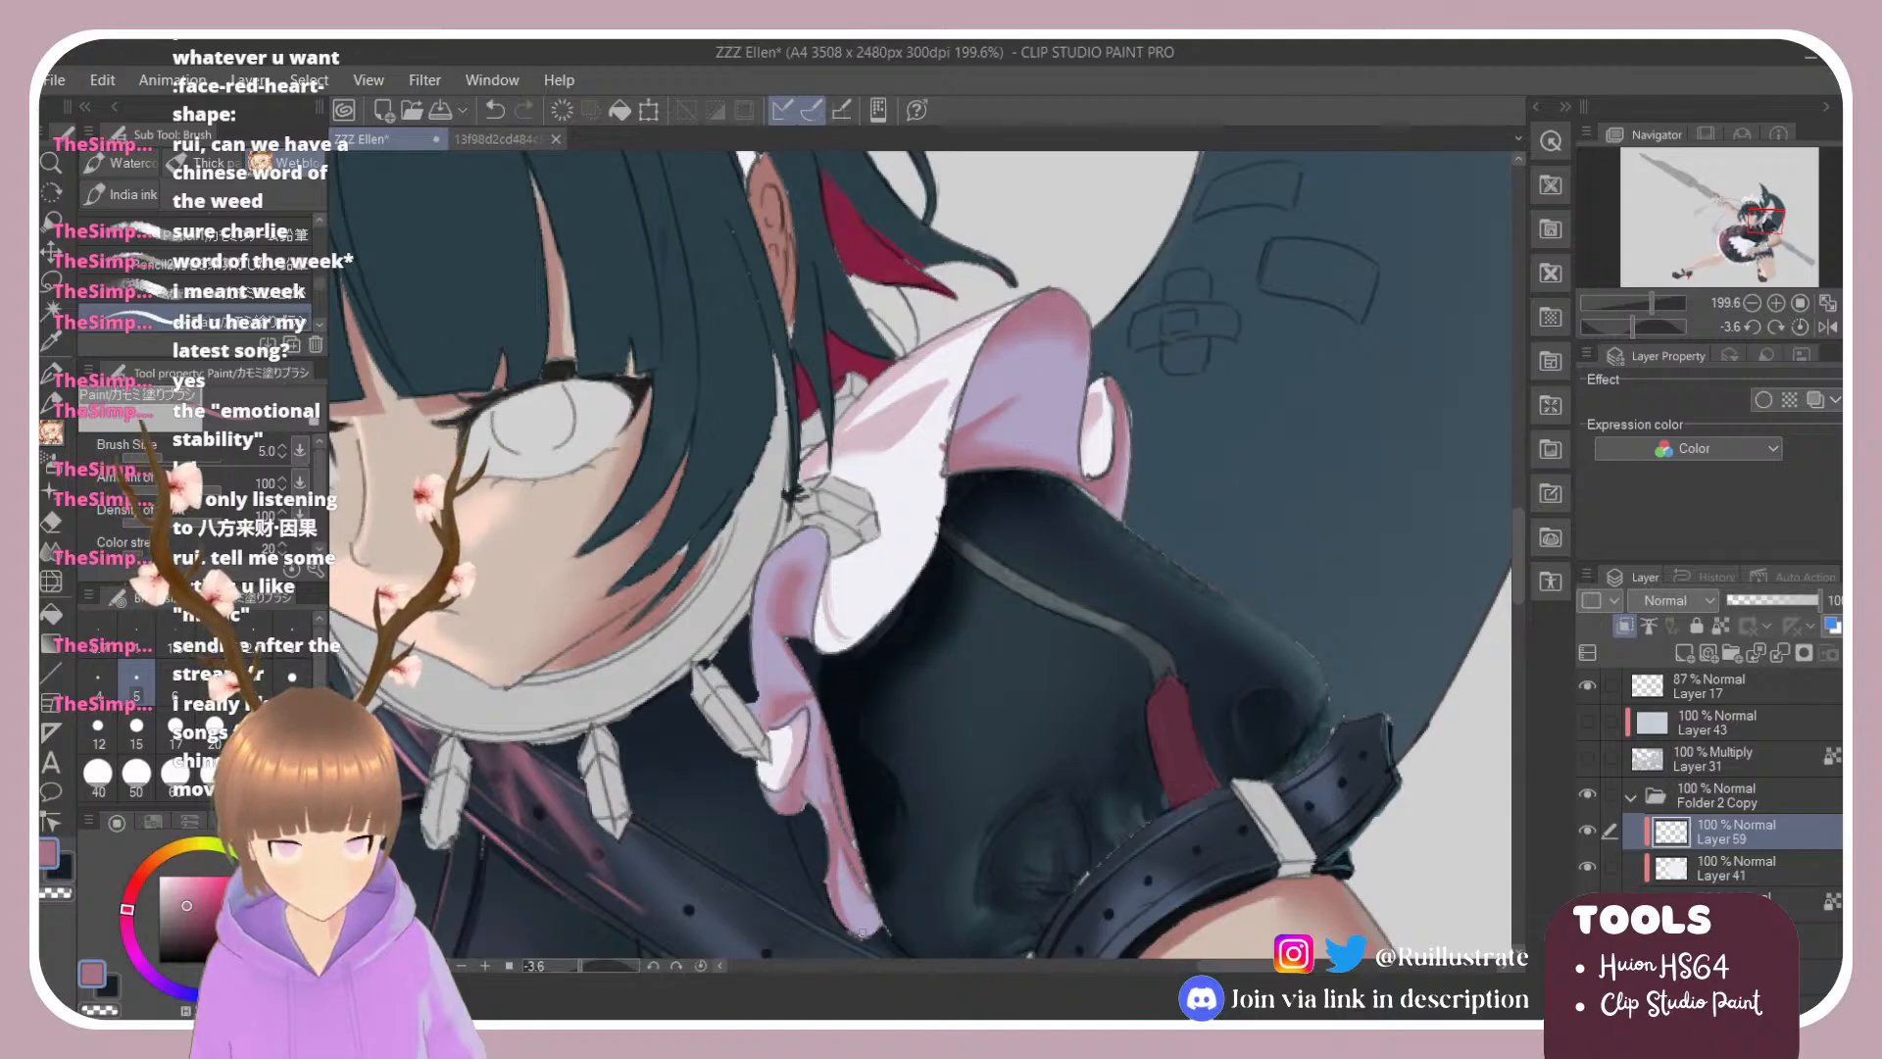
pyautogui.scroll(-5, 859, 858)
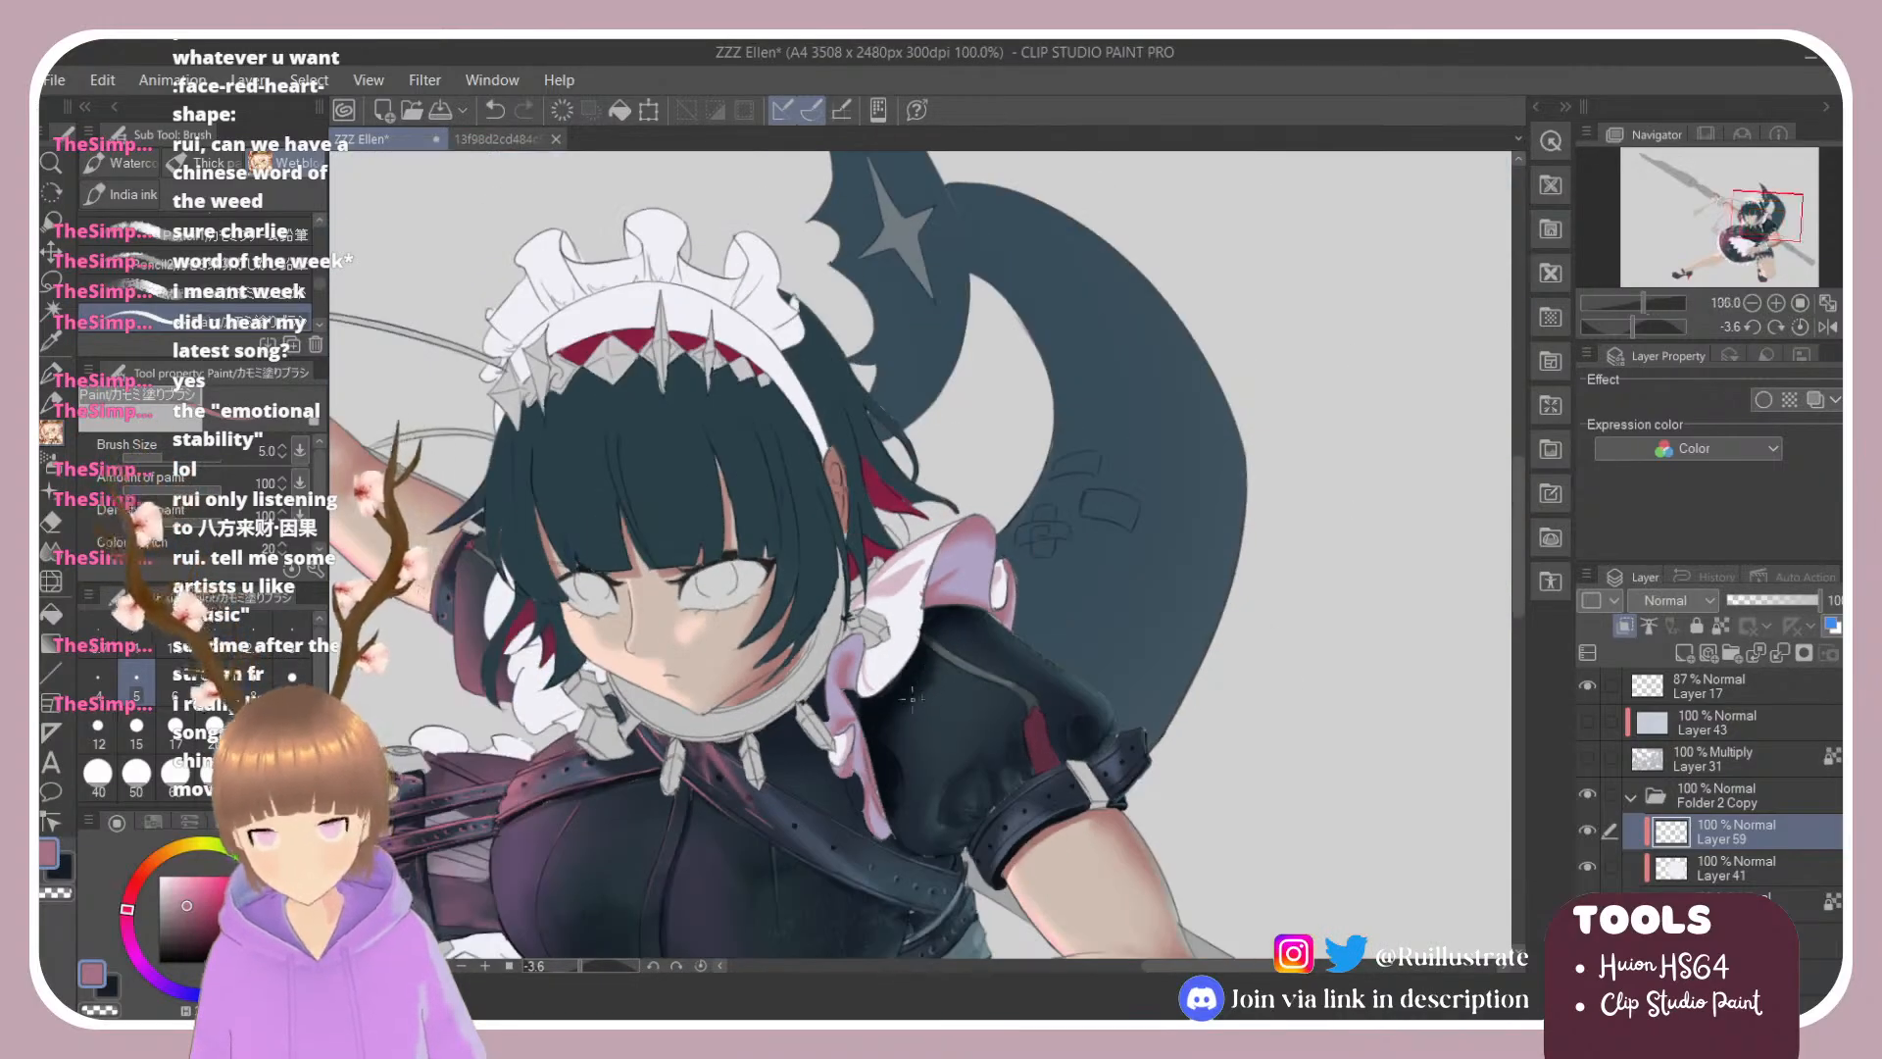
pyautogui.scroll(1, 816, 742)
pyautogui.scroll(2, 816, 742)
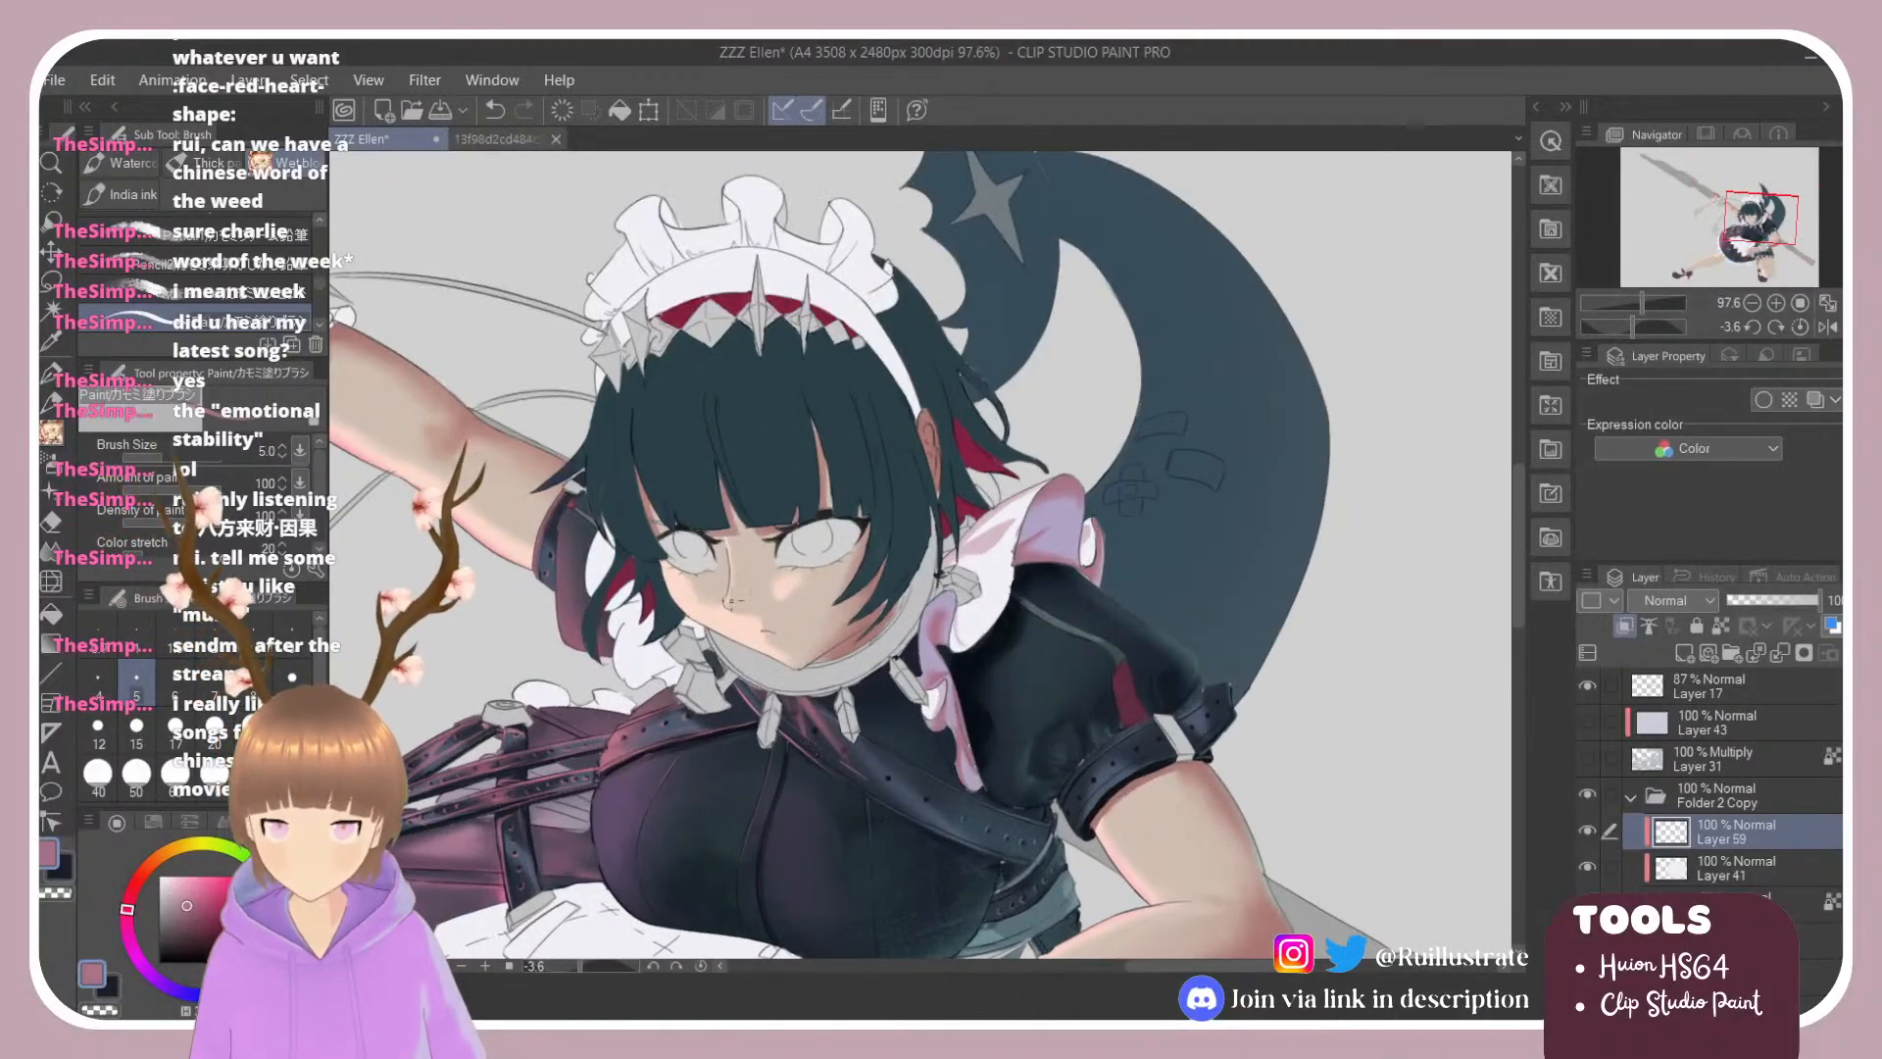
pyautogui.scroll(2, 732, 600)
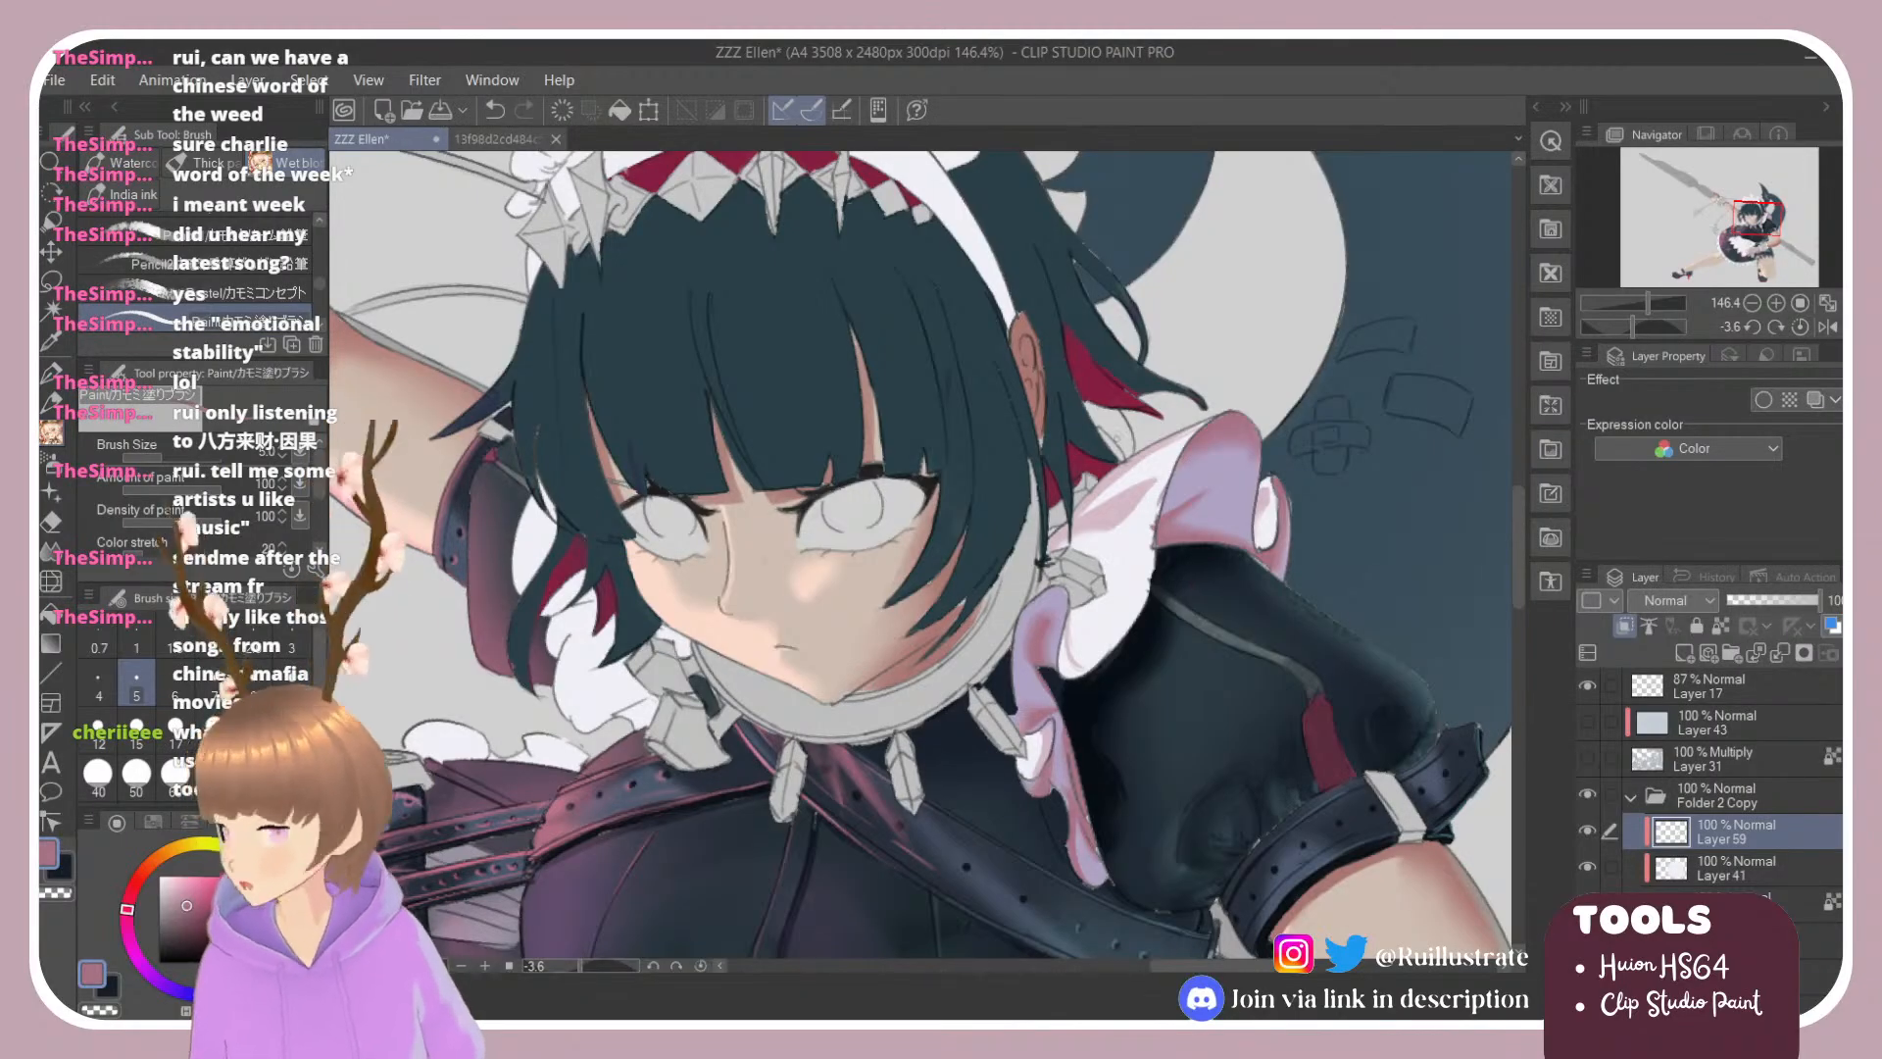
# Step: Sample the pale pink beside the hanging frill and fill the frill's lavender areas with it
pyautogui.scroll(-1, 196, 285)
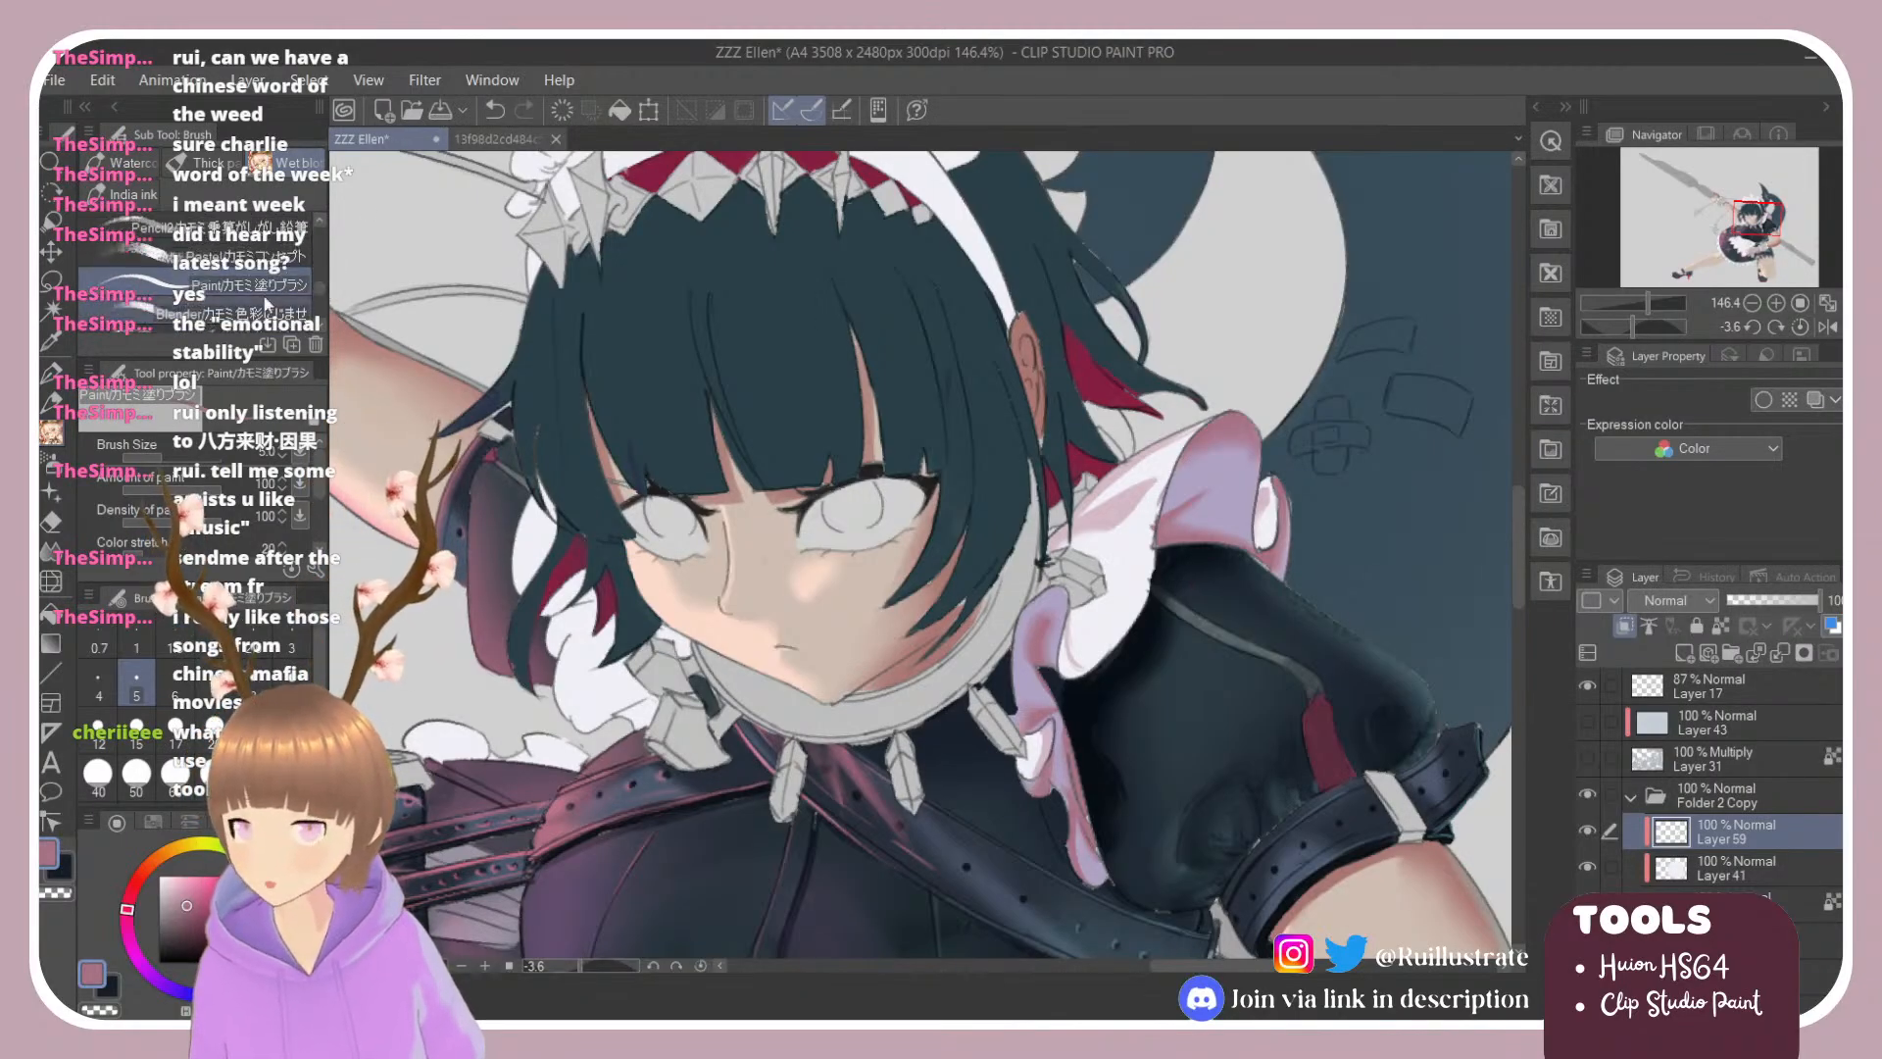
pyautogui.click(263, 312)
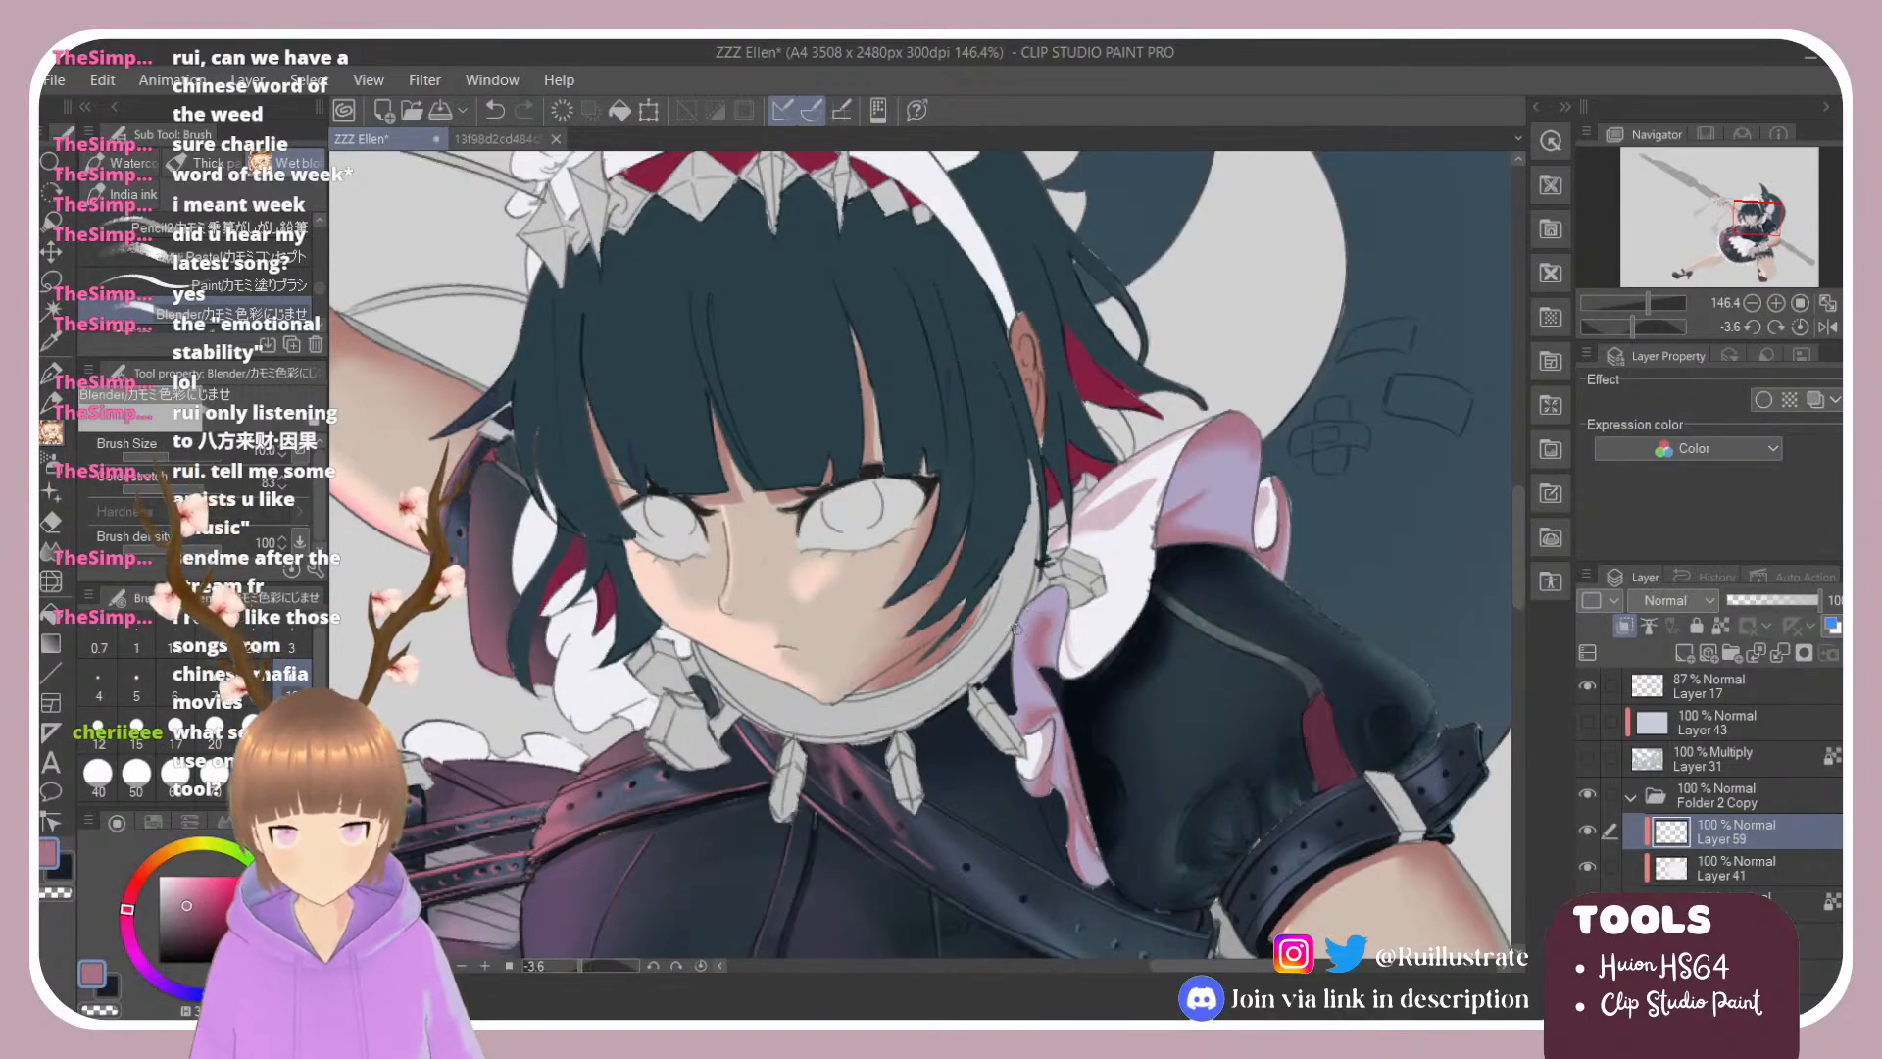
pyautogui.keyDown('alt'); pyautogui.click(1123, 551); pyautogui.keyUp('alt')
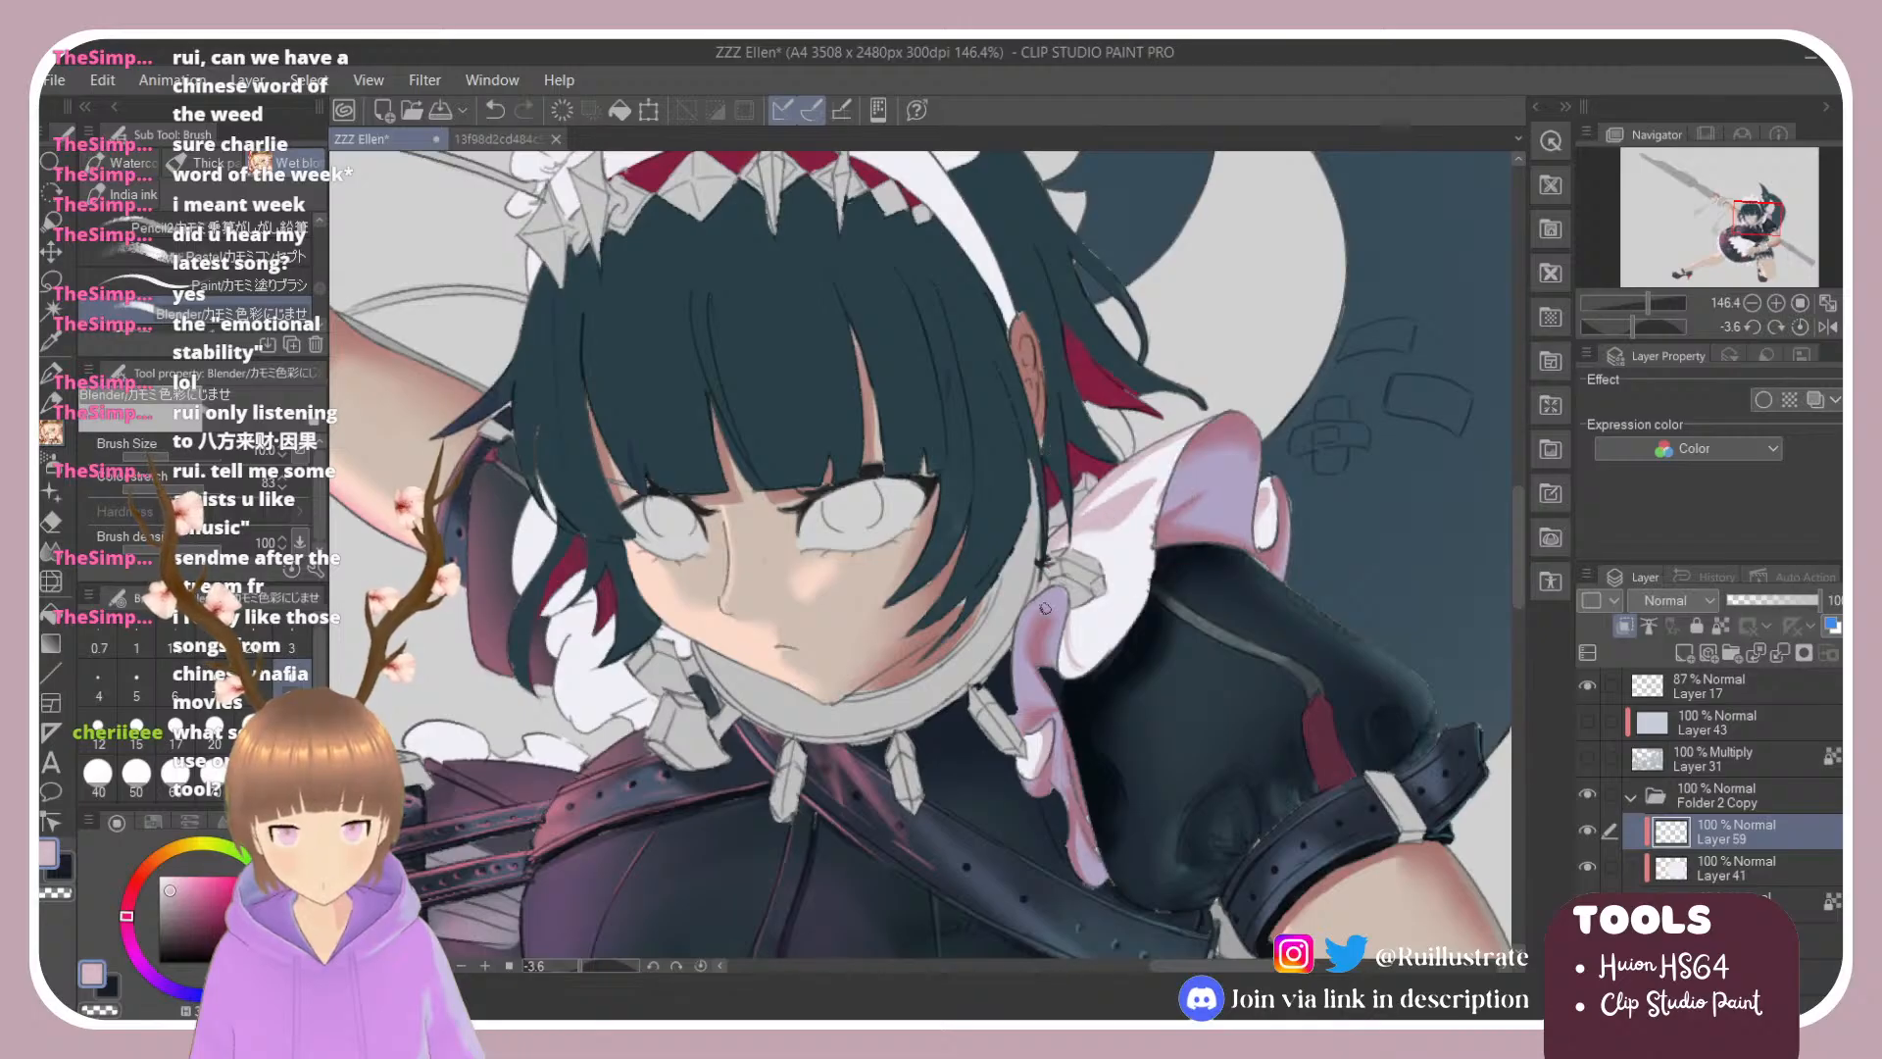
pyautogui.press('g')
pyautogui.press('b')
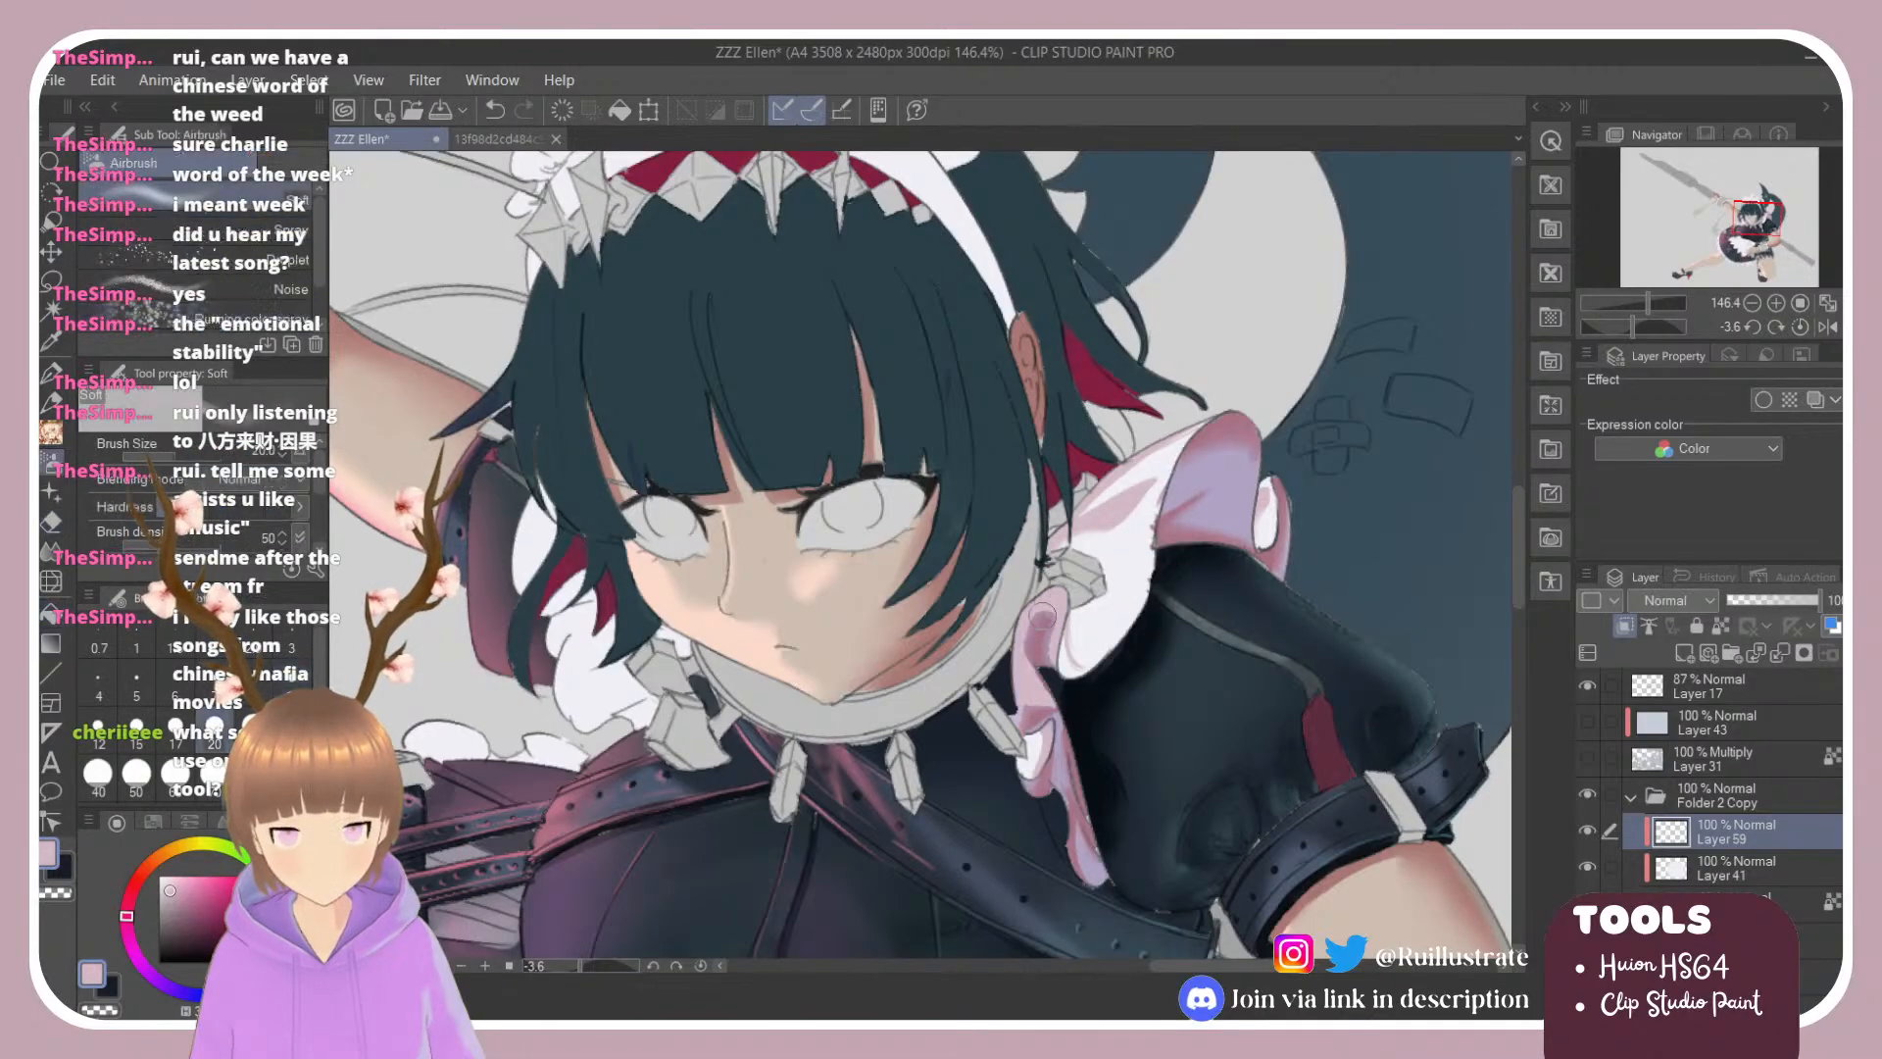
pyautogui.press('g')
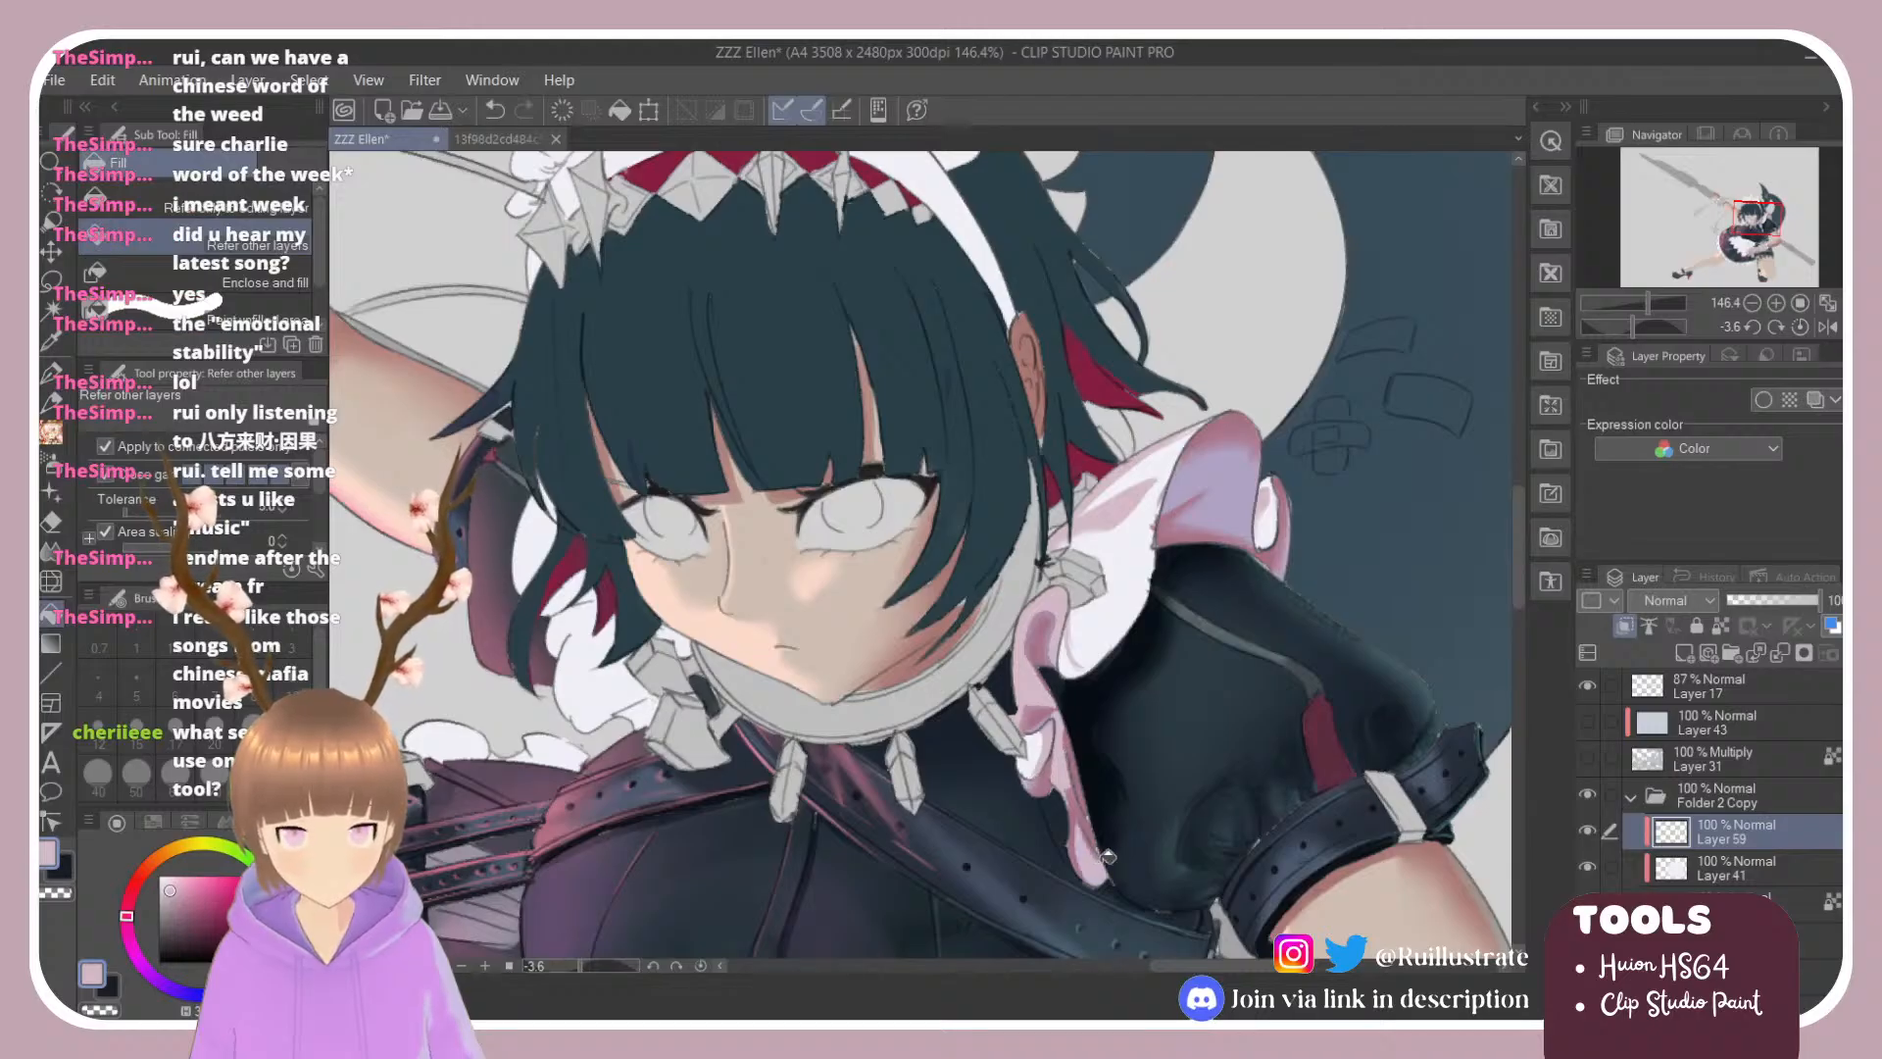
pyautogui.press('b')
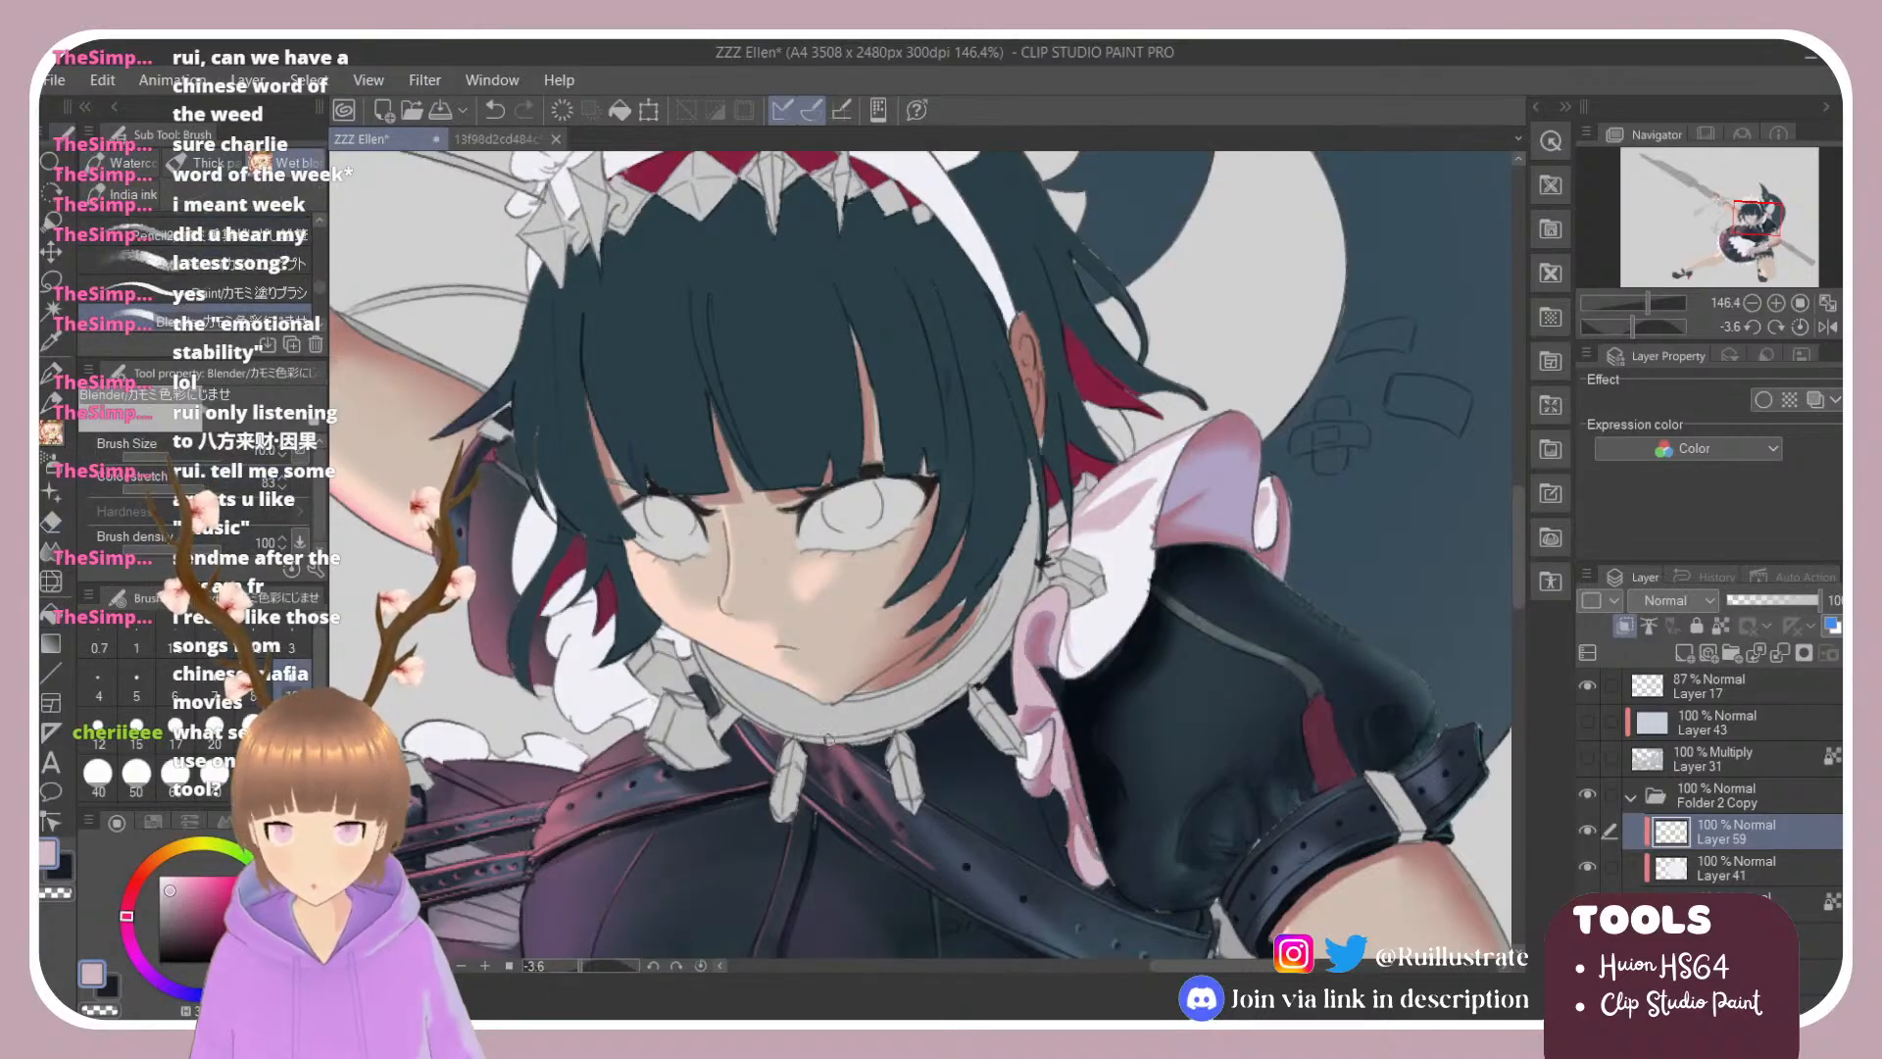
# Step: Blend the shading on the hanging frill's lower strip and soften the middle fold with the Soft eraser
pyautogui.moveTo(1075, 821); pyautogui.dragTo(1079, 841)
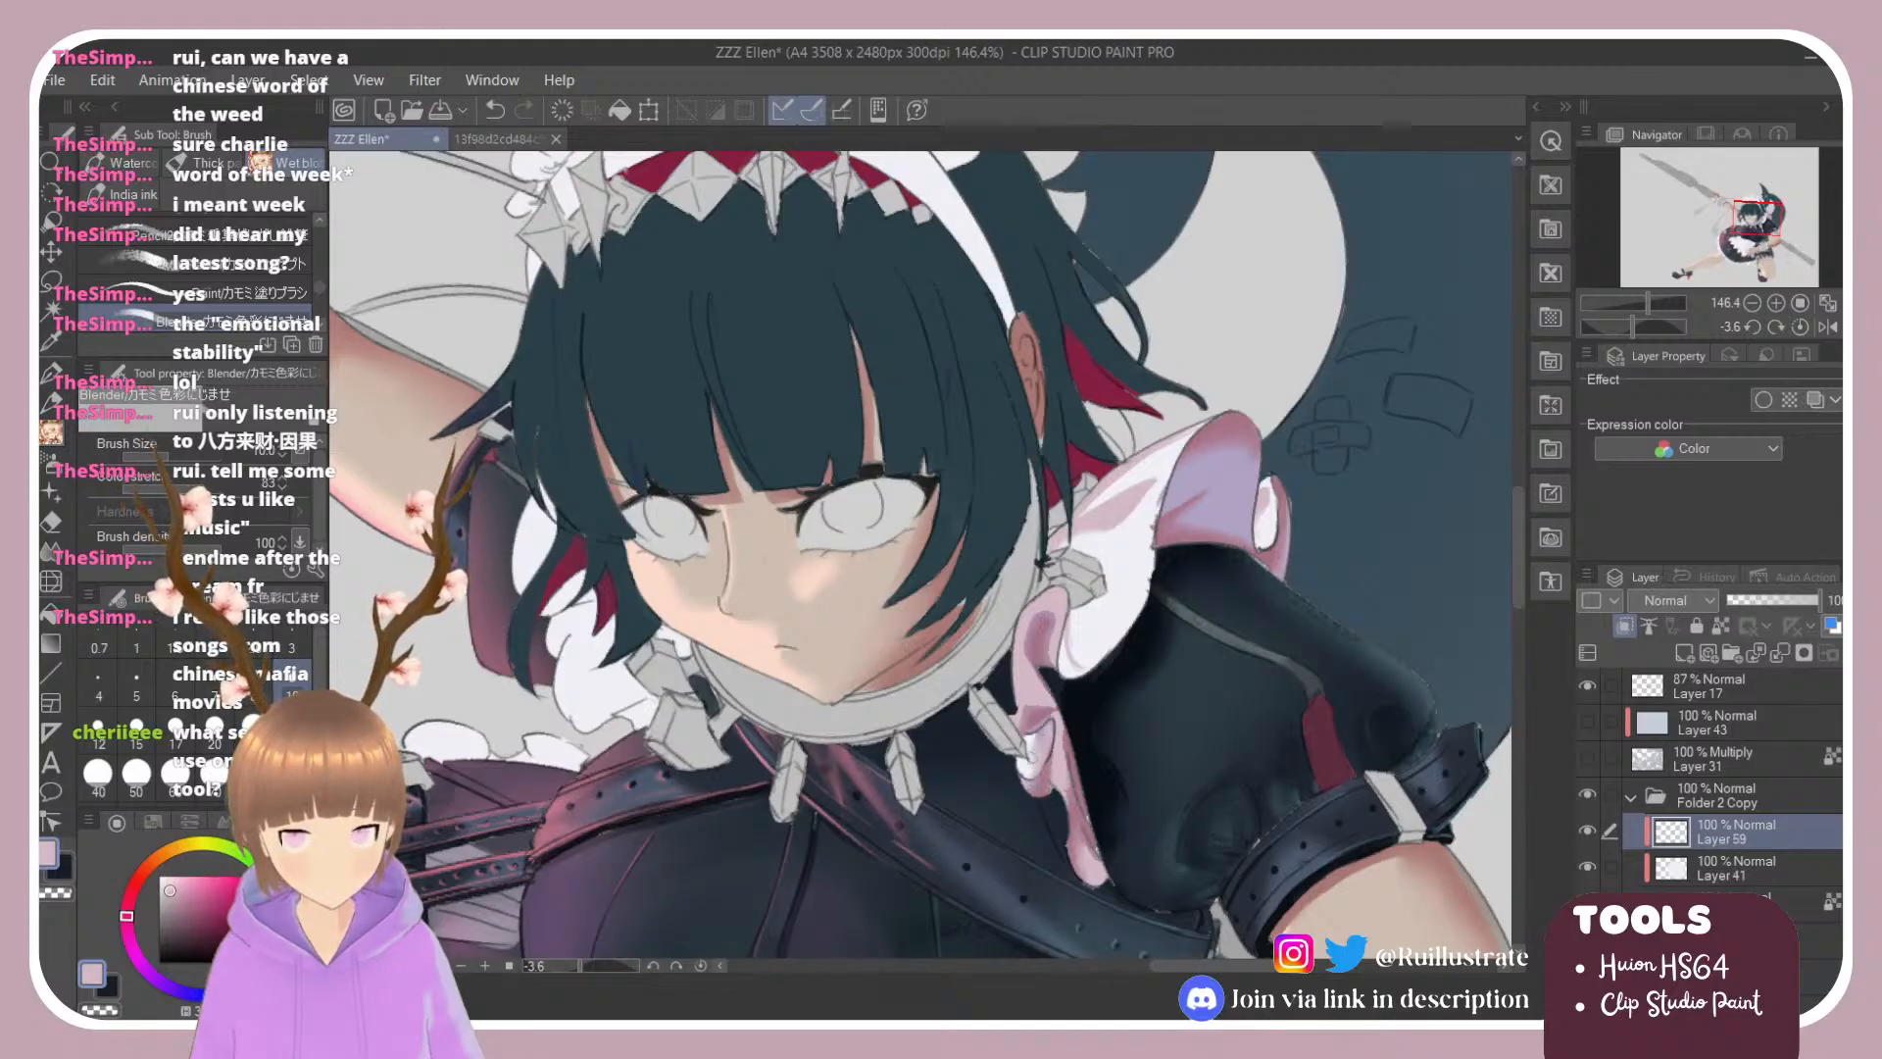
pyautogui.press('e')
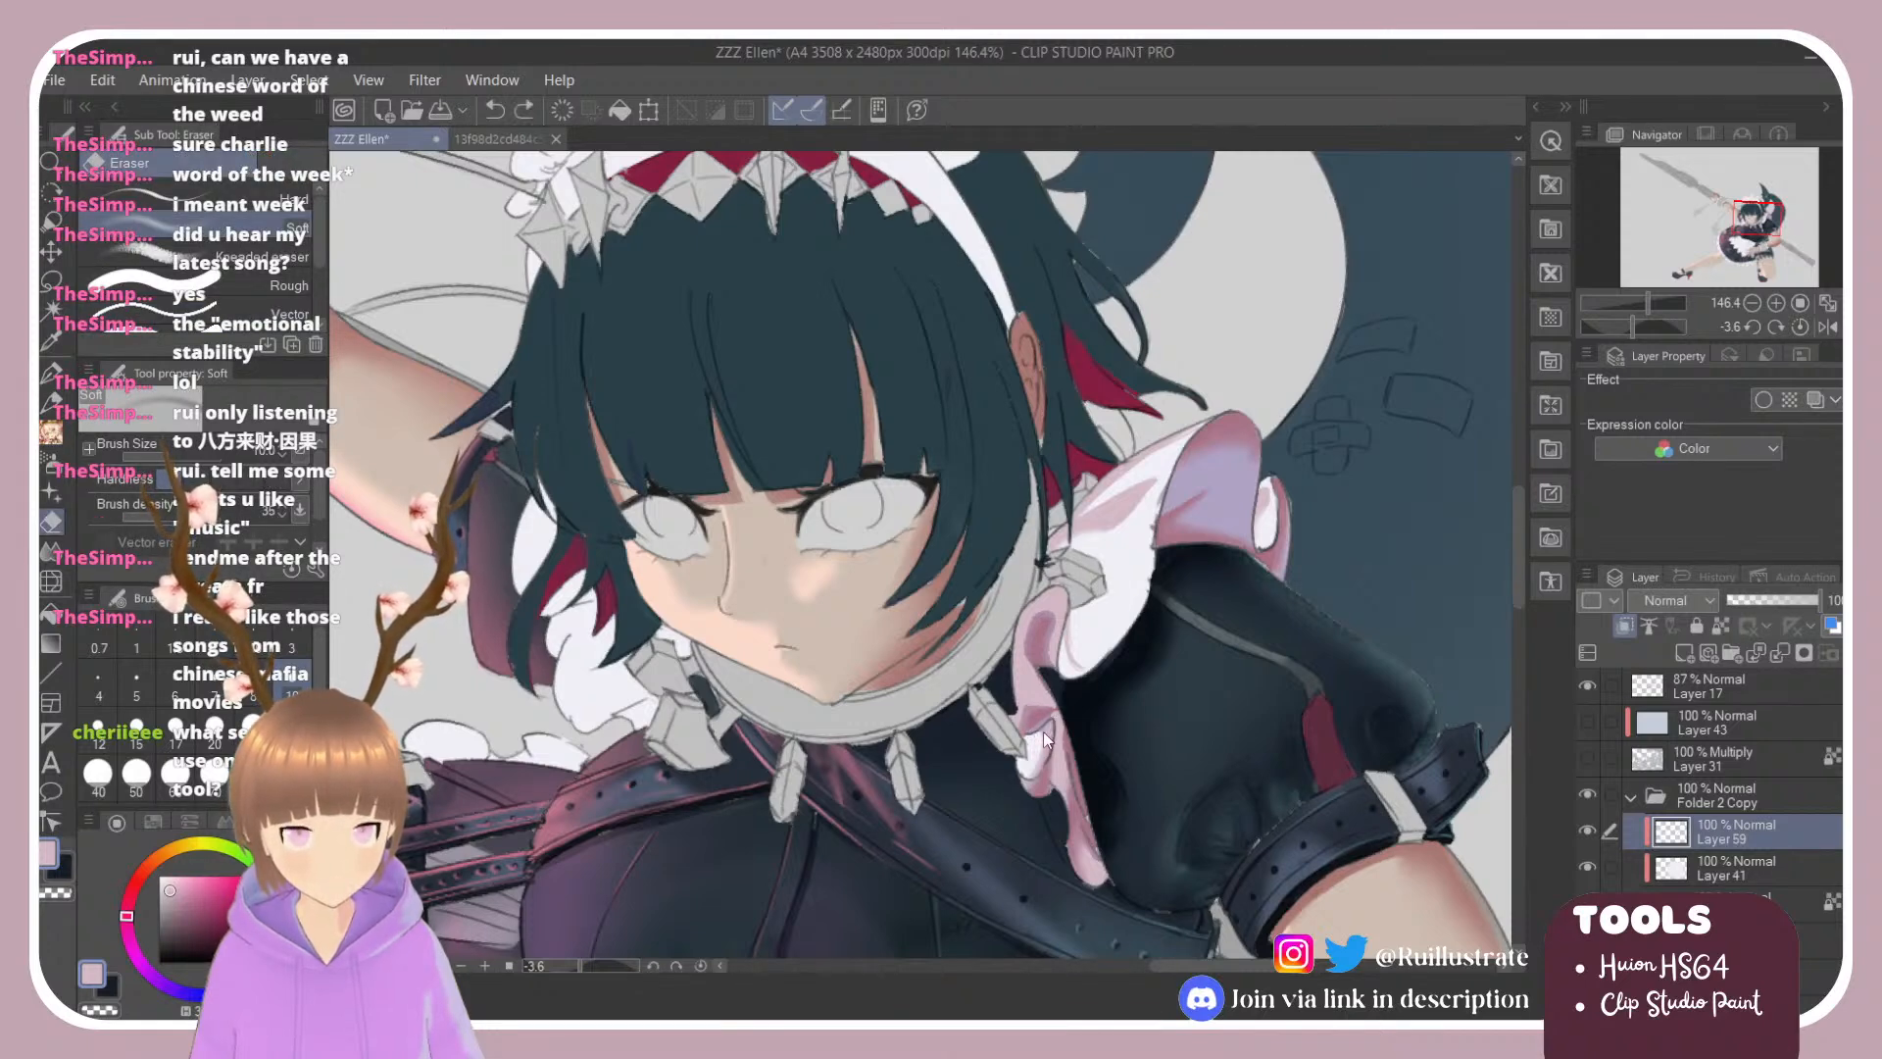
pyautogui.moveTo(1040, 736); pyautogui.dragTo(1037, 758)
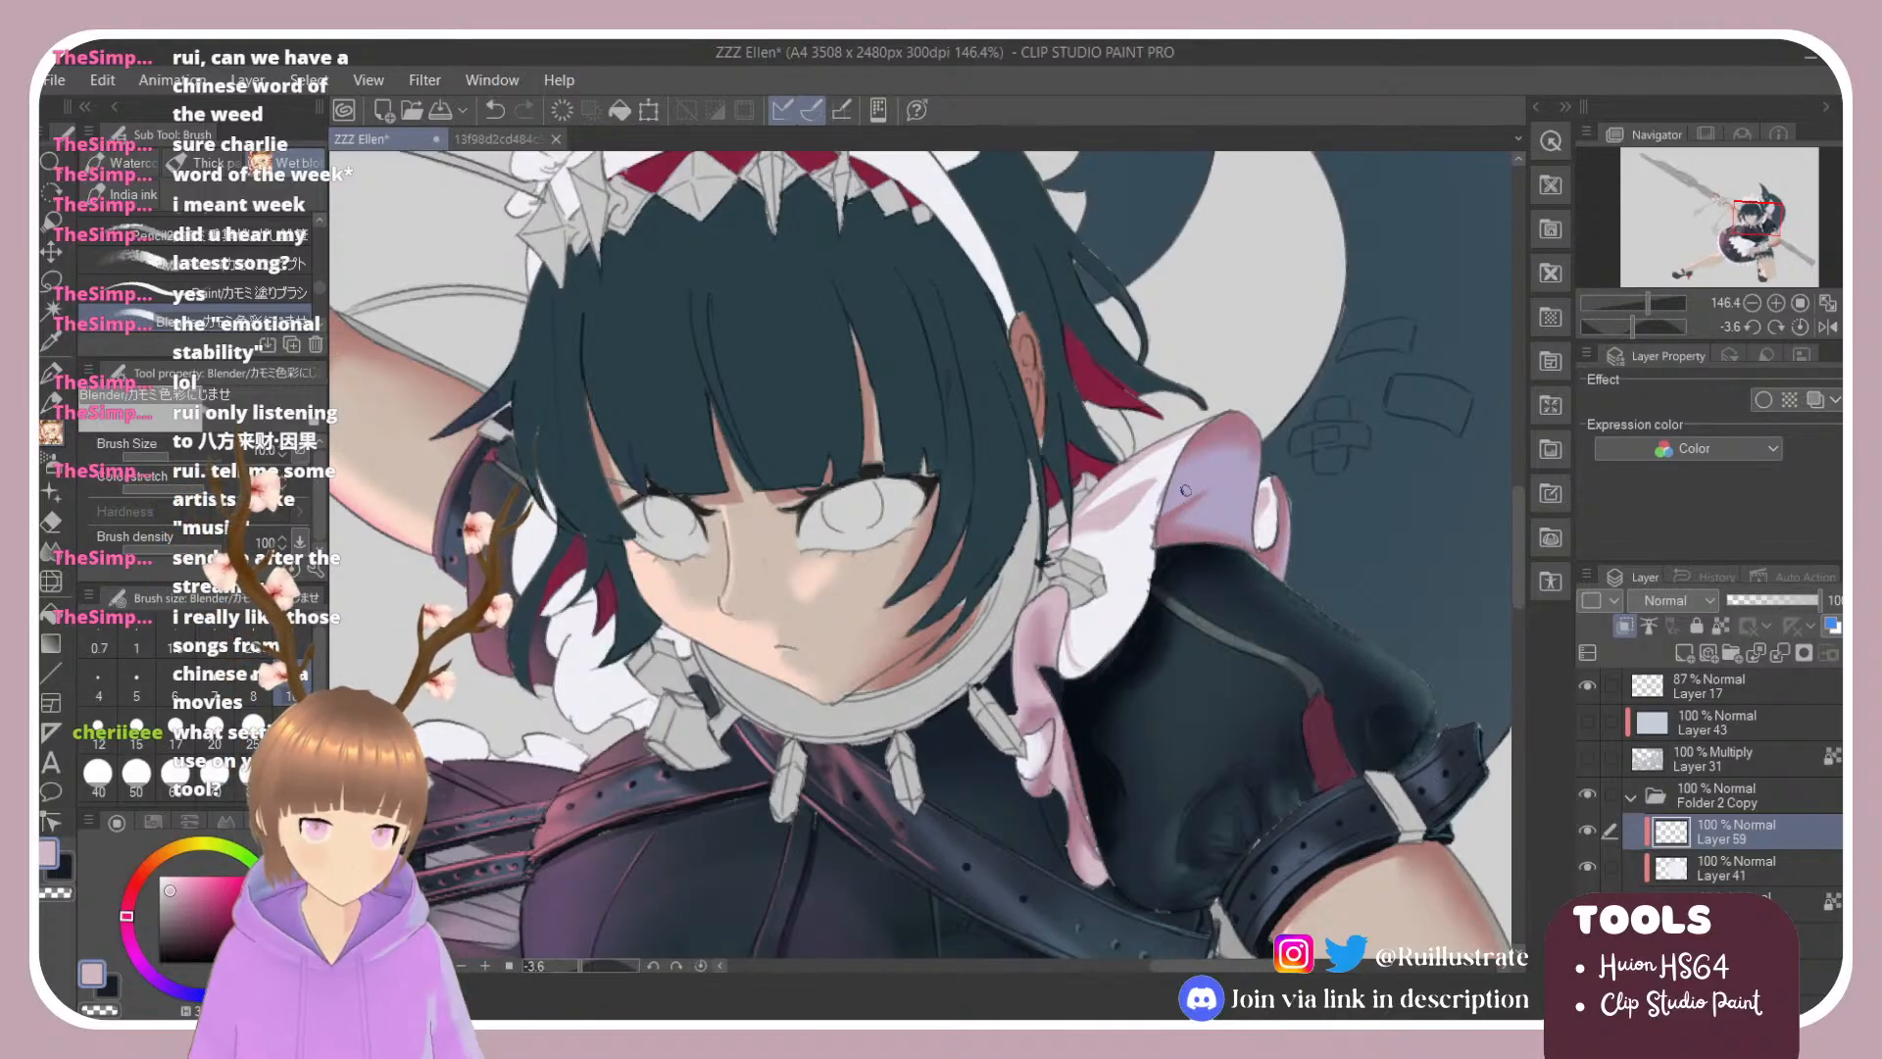
# Step: Soften the pale pink and rose shading inside the shoulder frill's large fold using the Soft eraser and Blender brush
pyautogui.press('e')
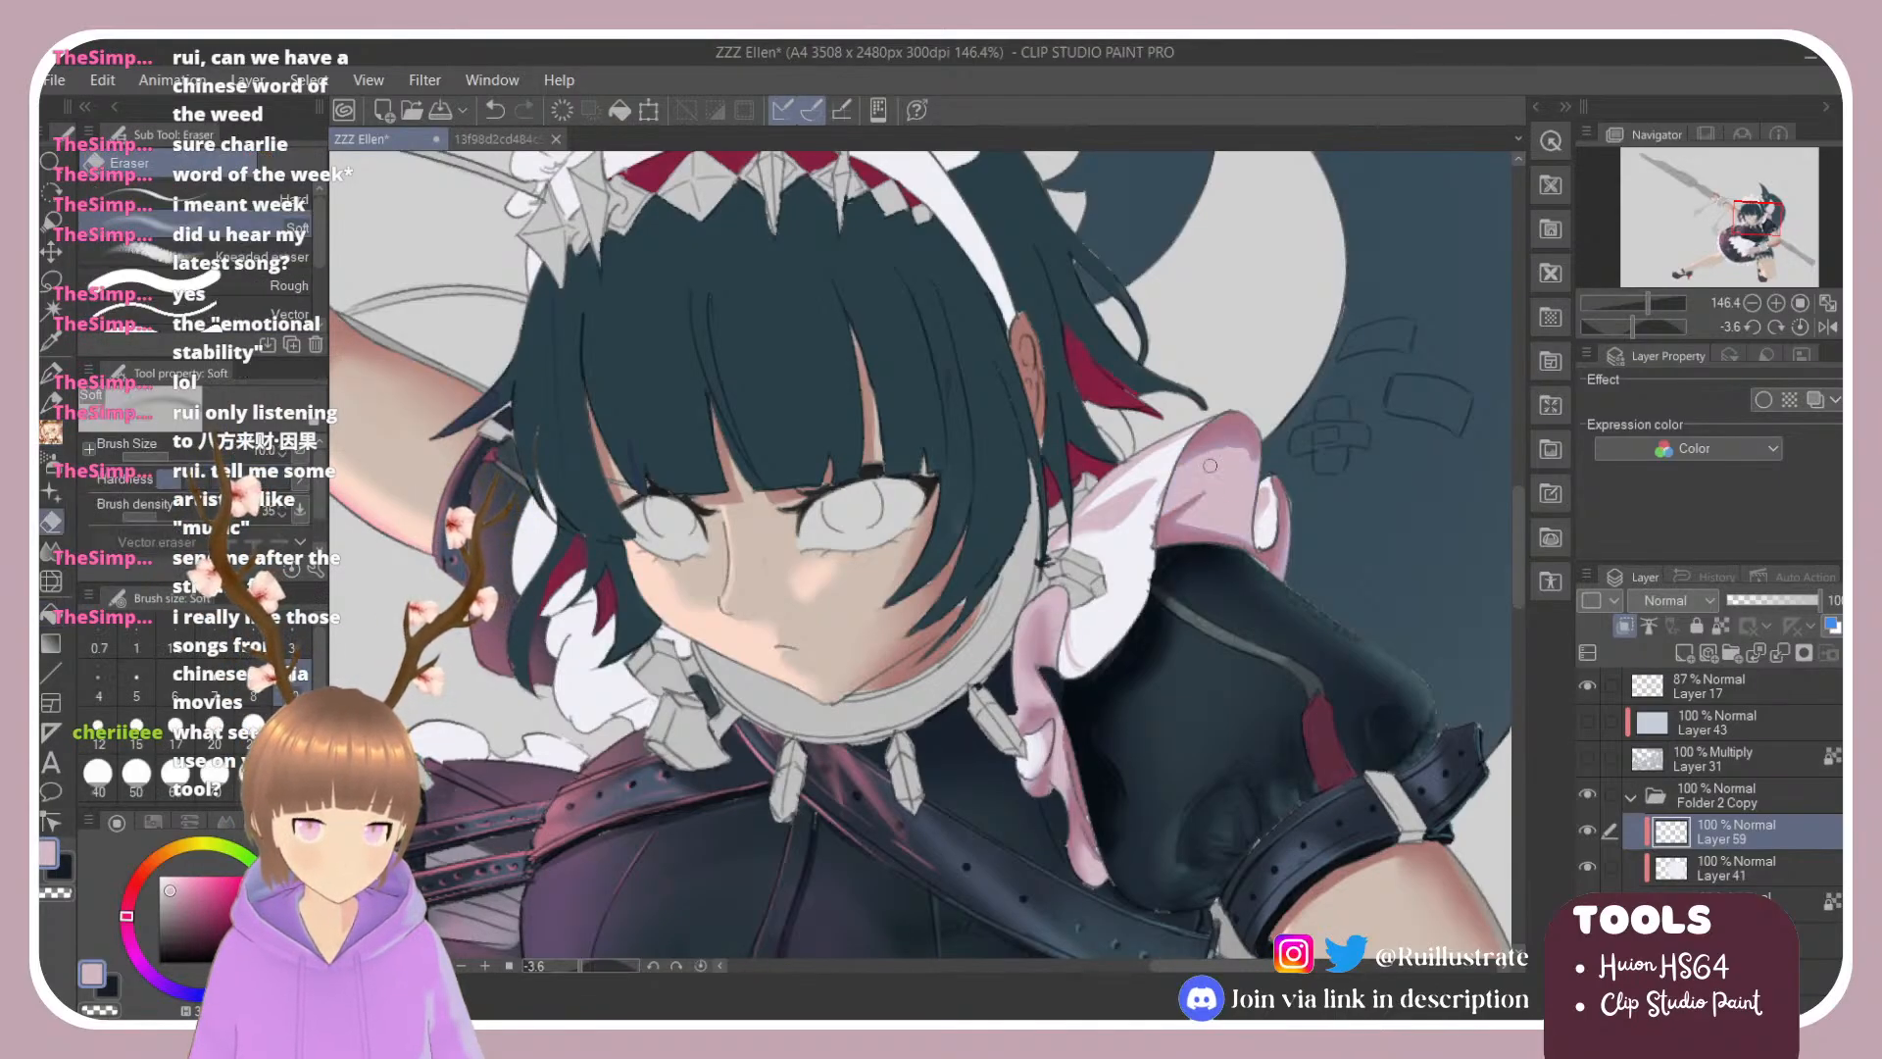
pyautogui.press('b')
pyautogui.press('i')
pyautogui.press('e')
pyautogui.press('b')
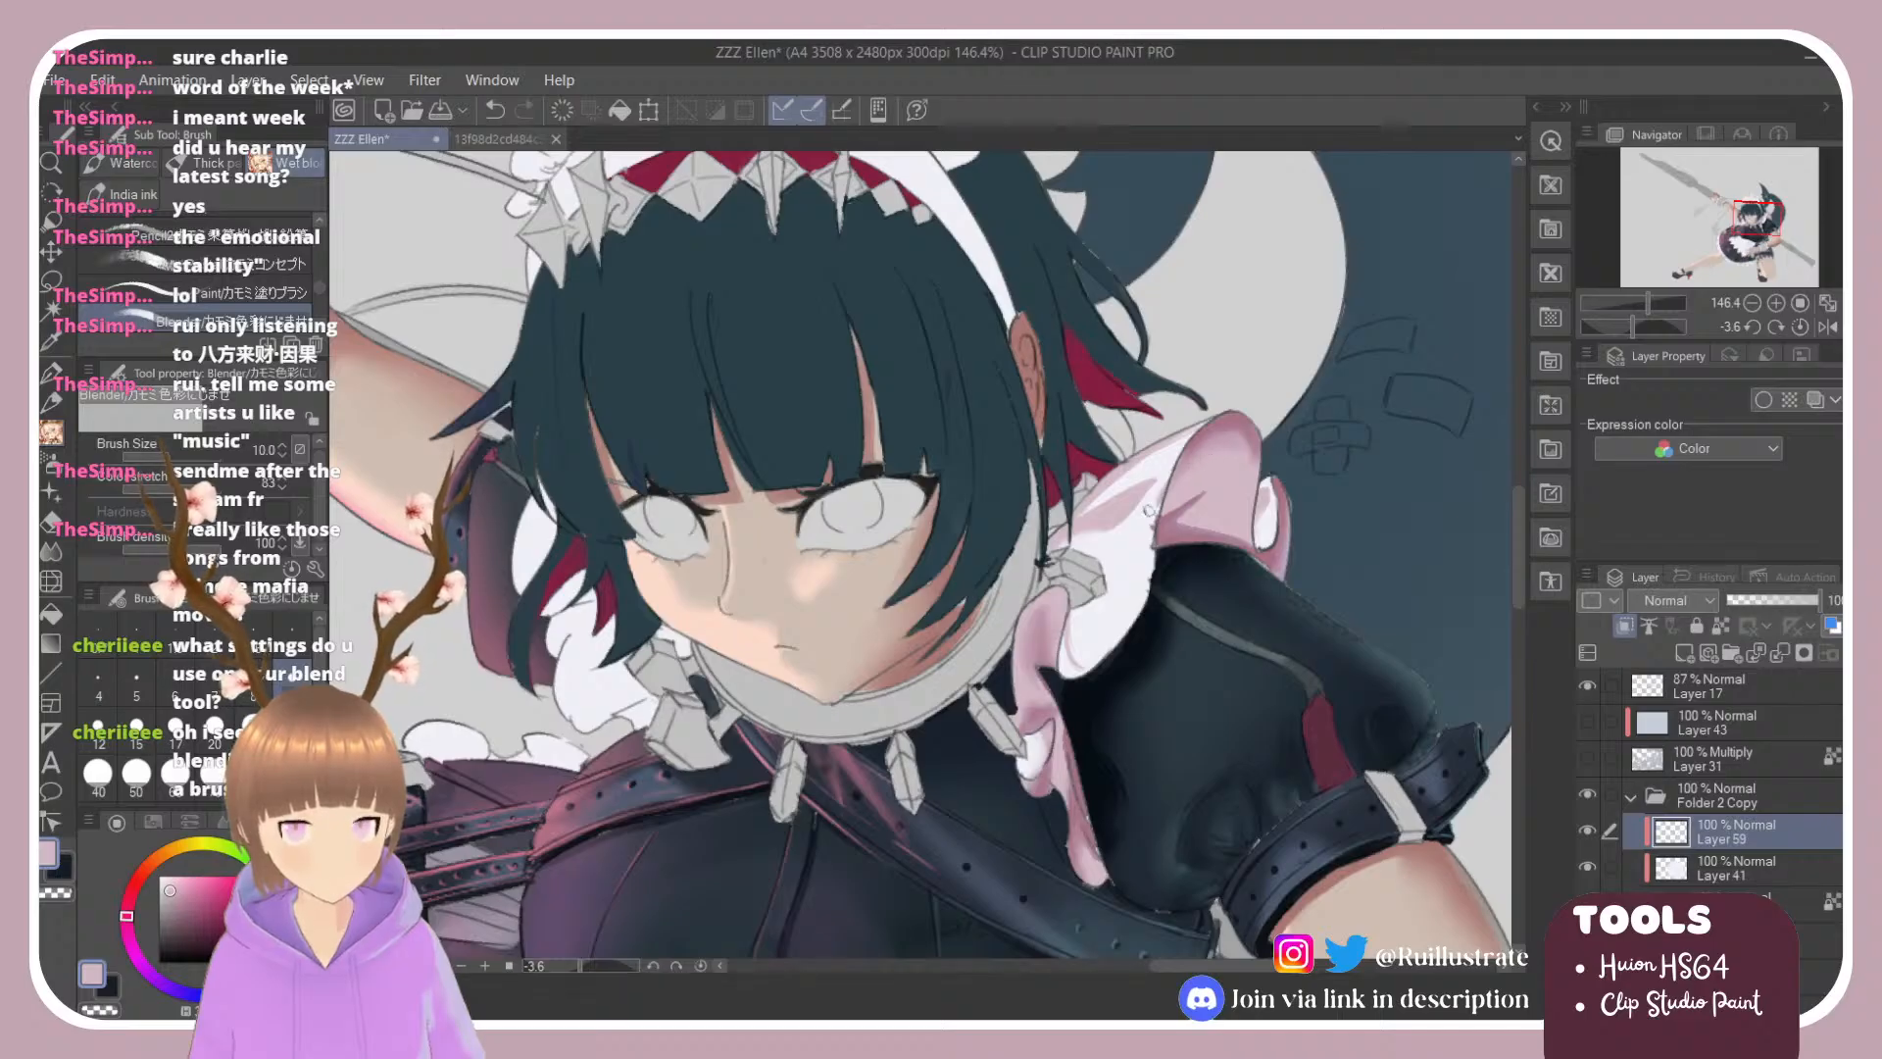
# Step: Clean up the shoulder frill's fold edges with the Hard eraser and blend the pink shading toward its outer curl
pyautogui.press('e')
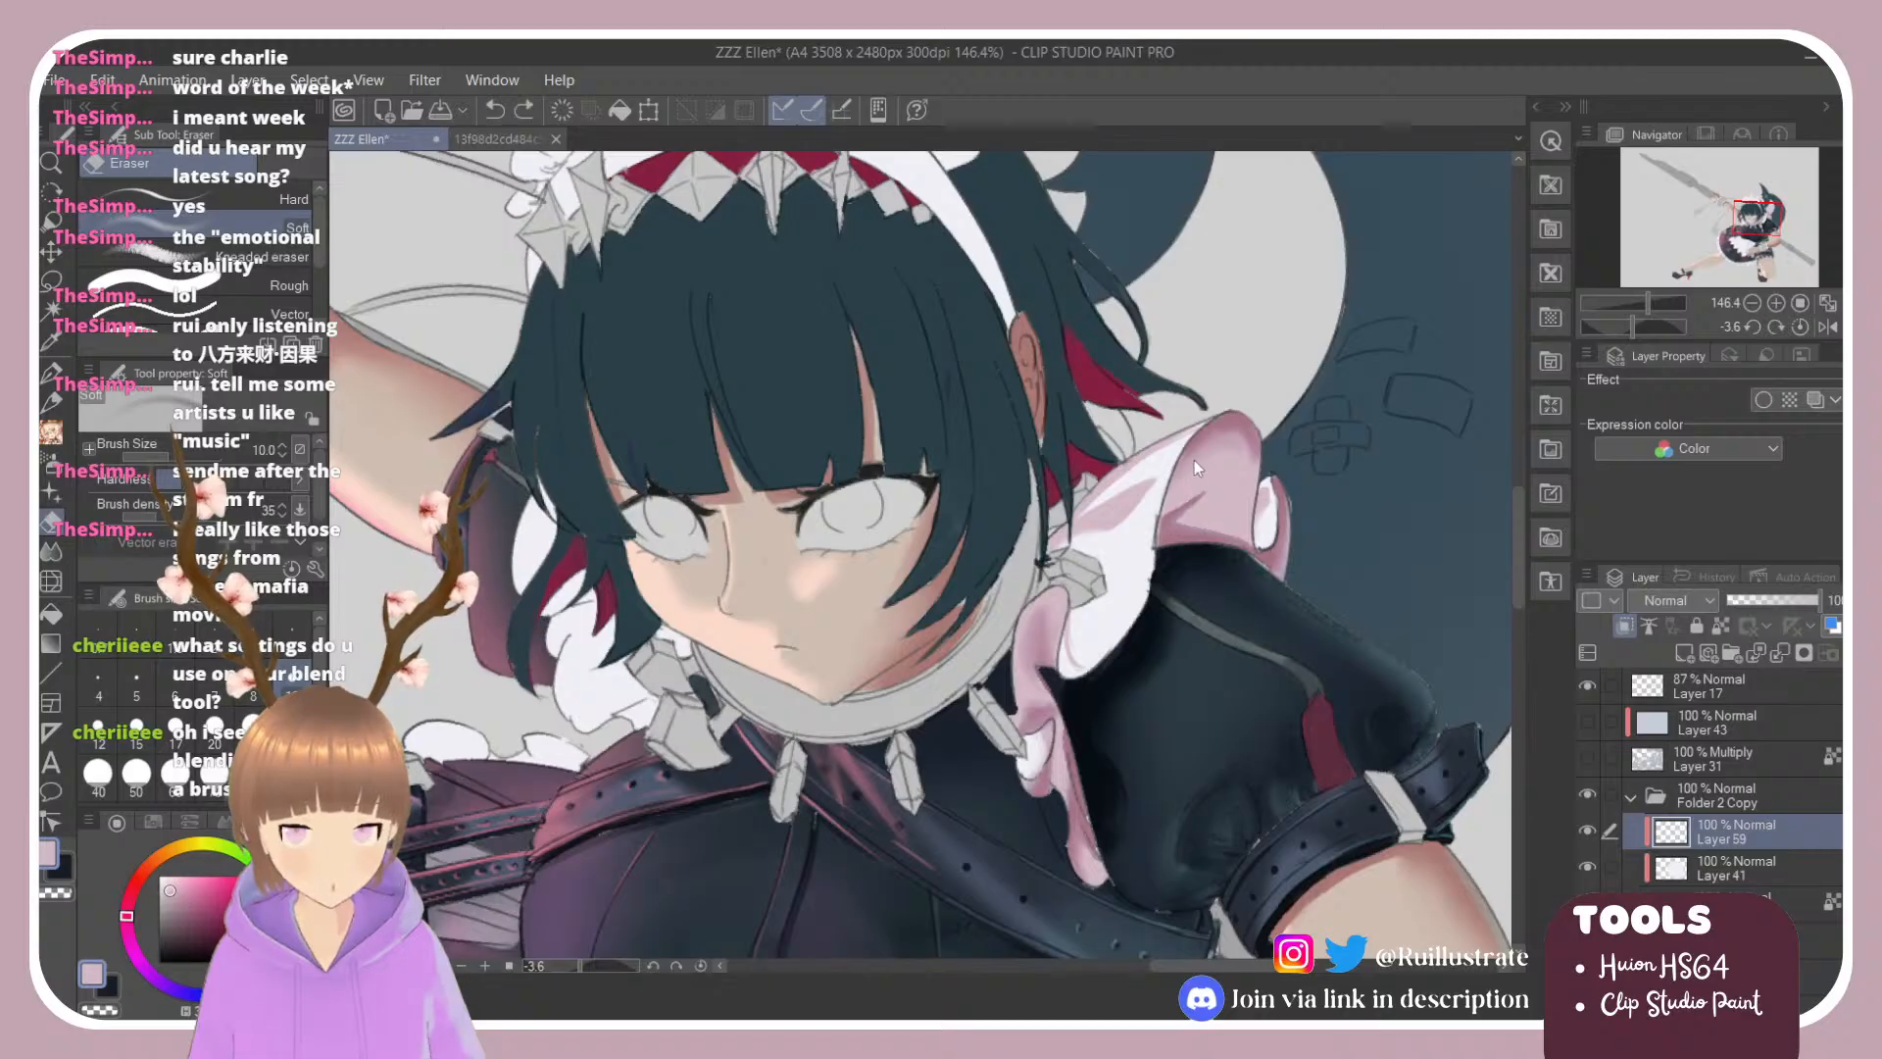
pyautogui.click(251, 199)
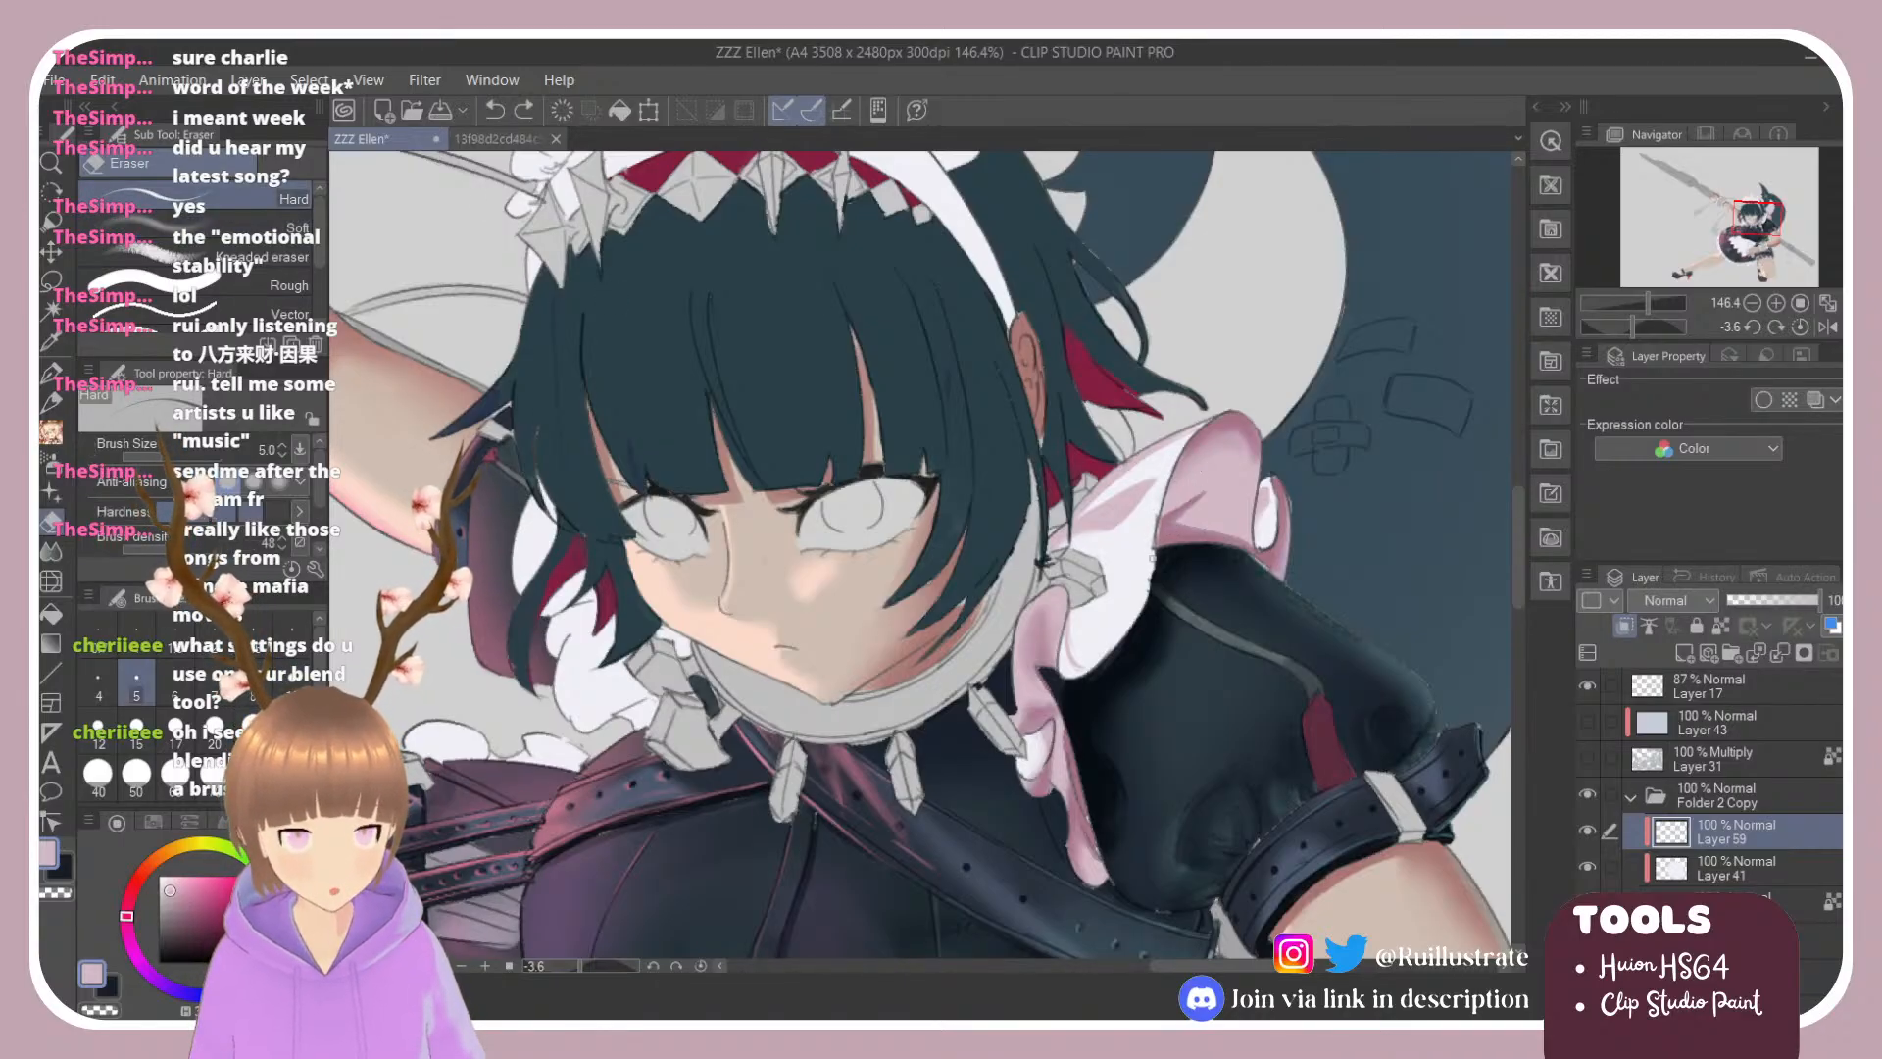
pyautogui.press('b')
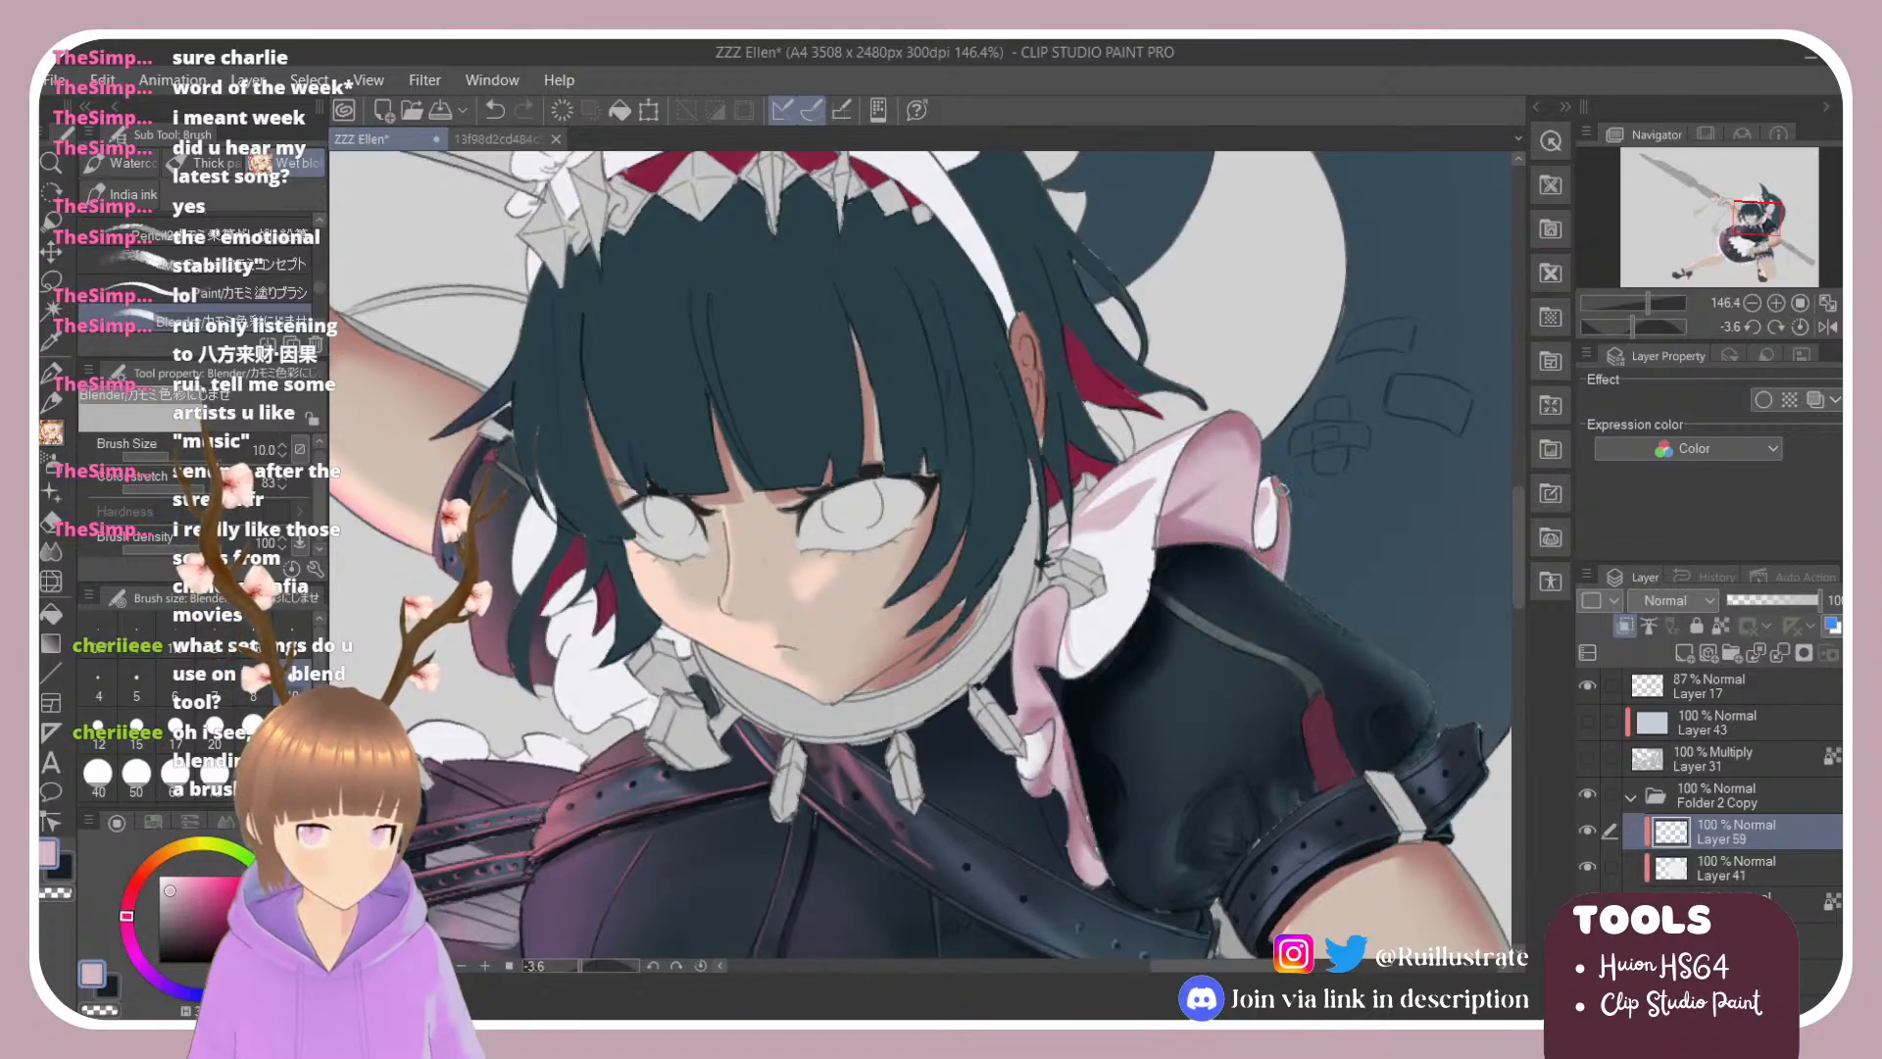
pyautogui.press('g')
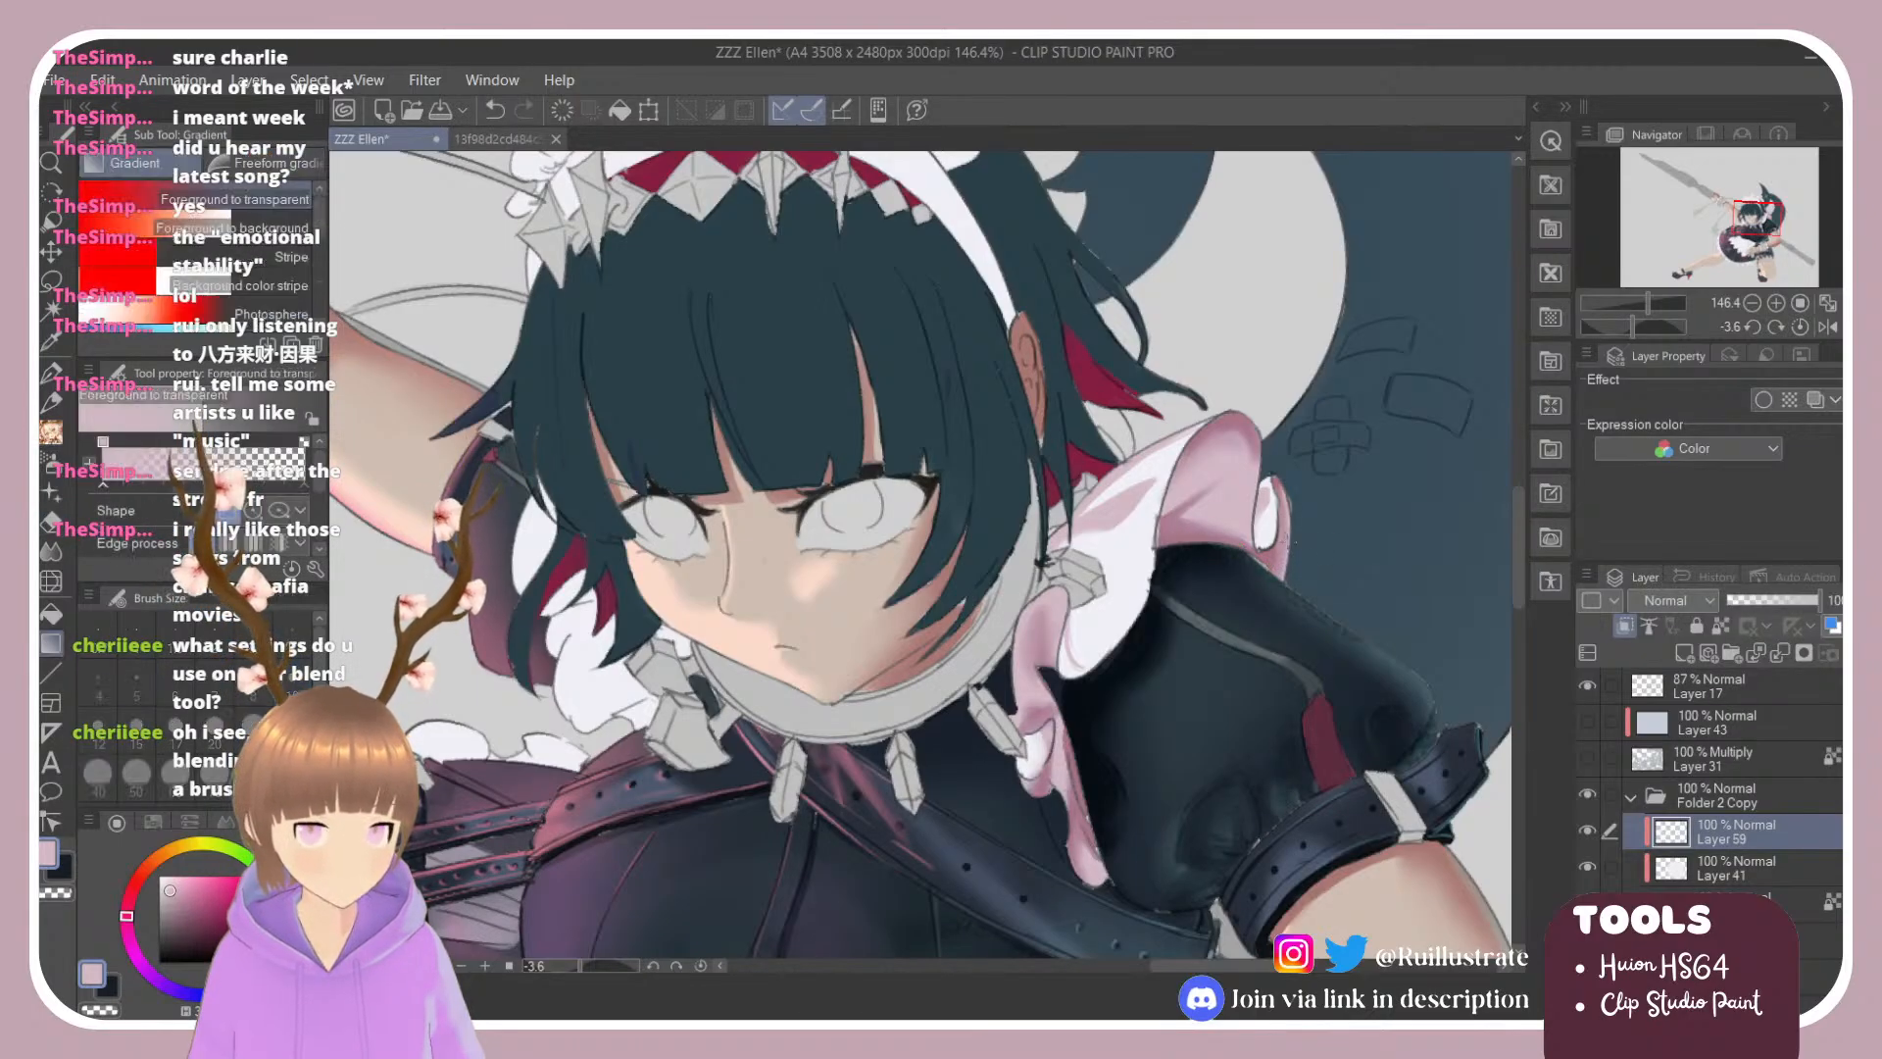
pyautogui.press('b')
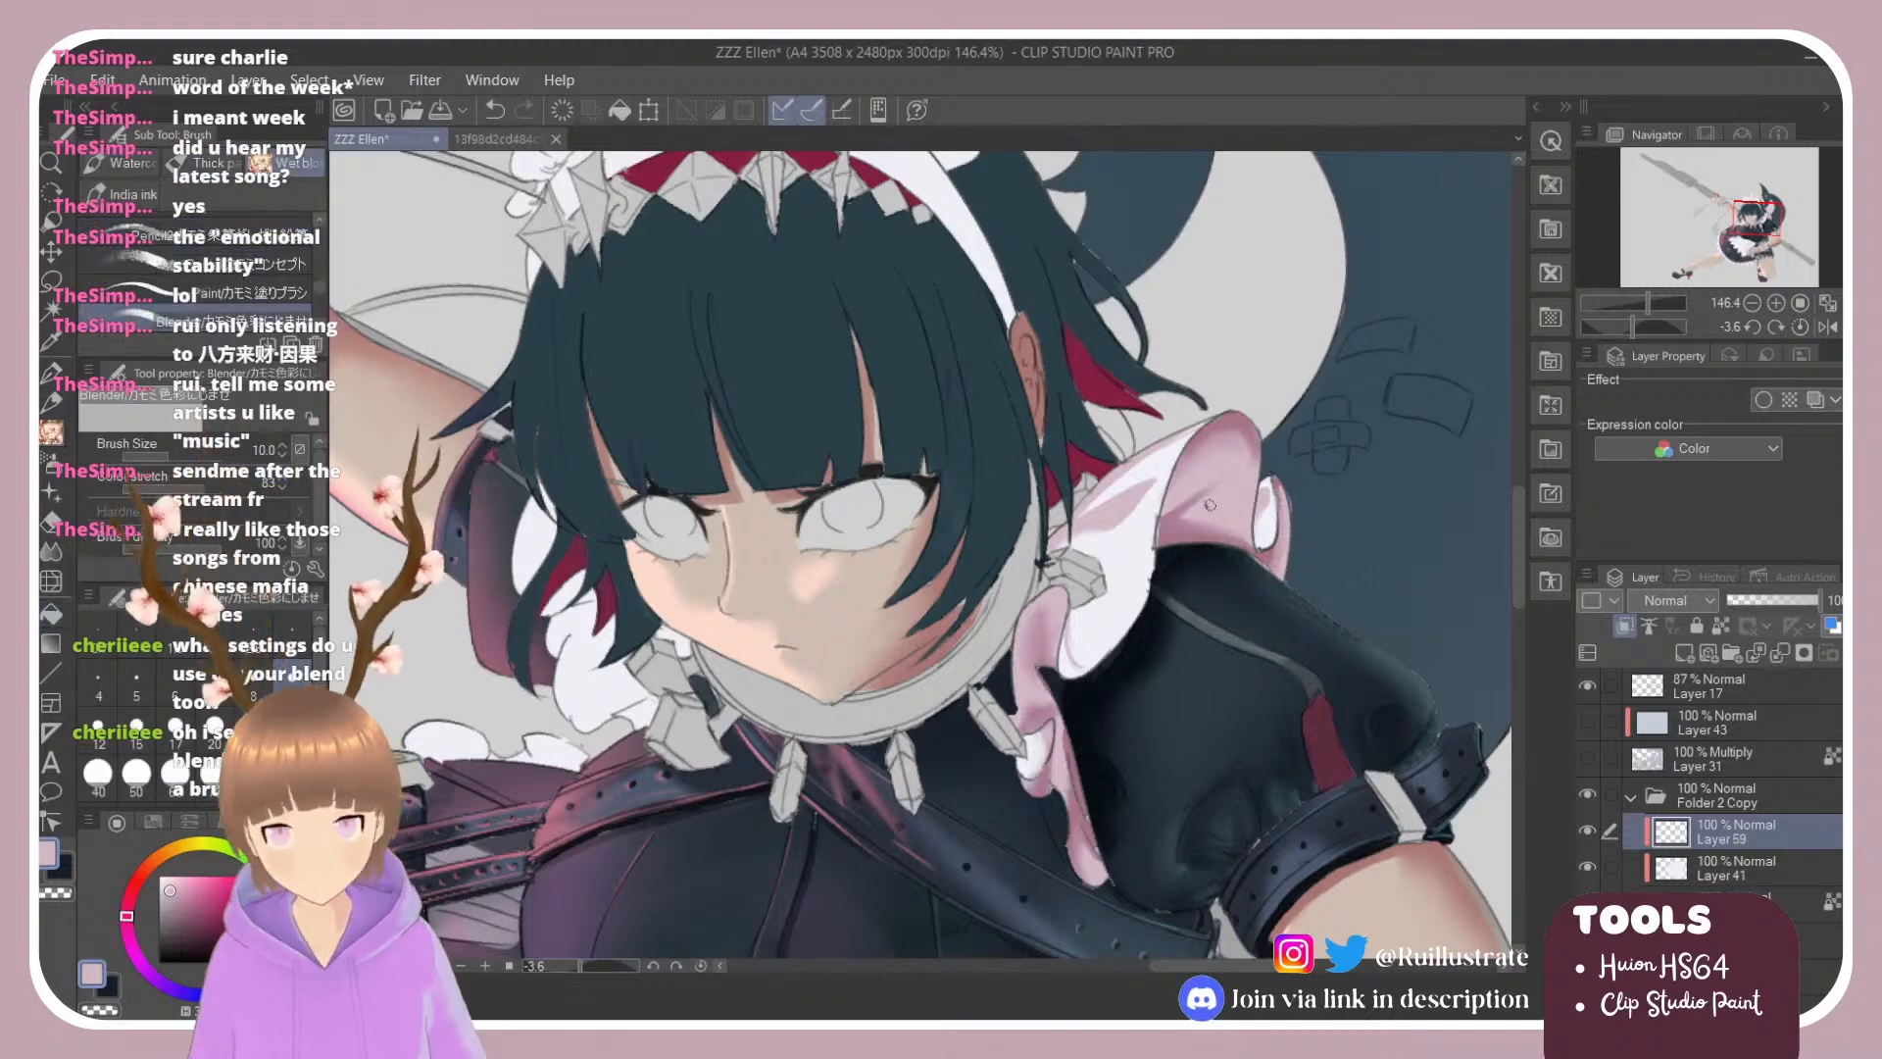
# Step: Add a new layer above the frill shading layer and clip it to the layer below
pyautogui.scroll(-4, 1209, 505)
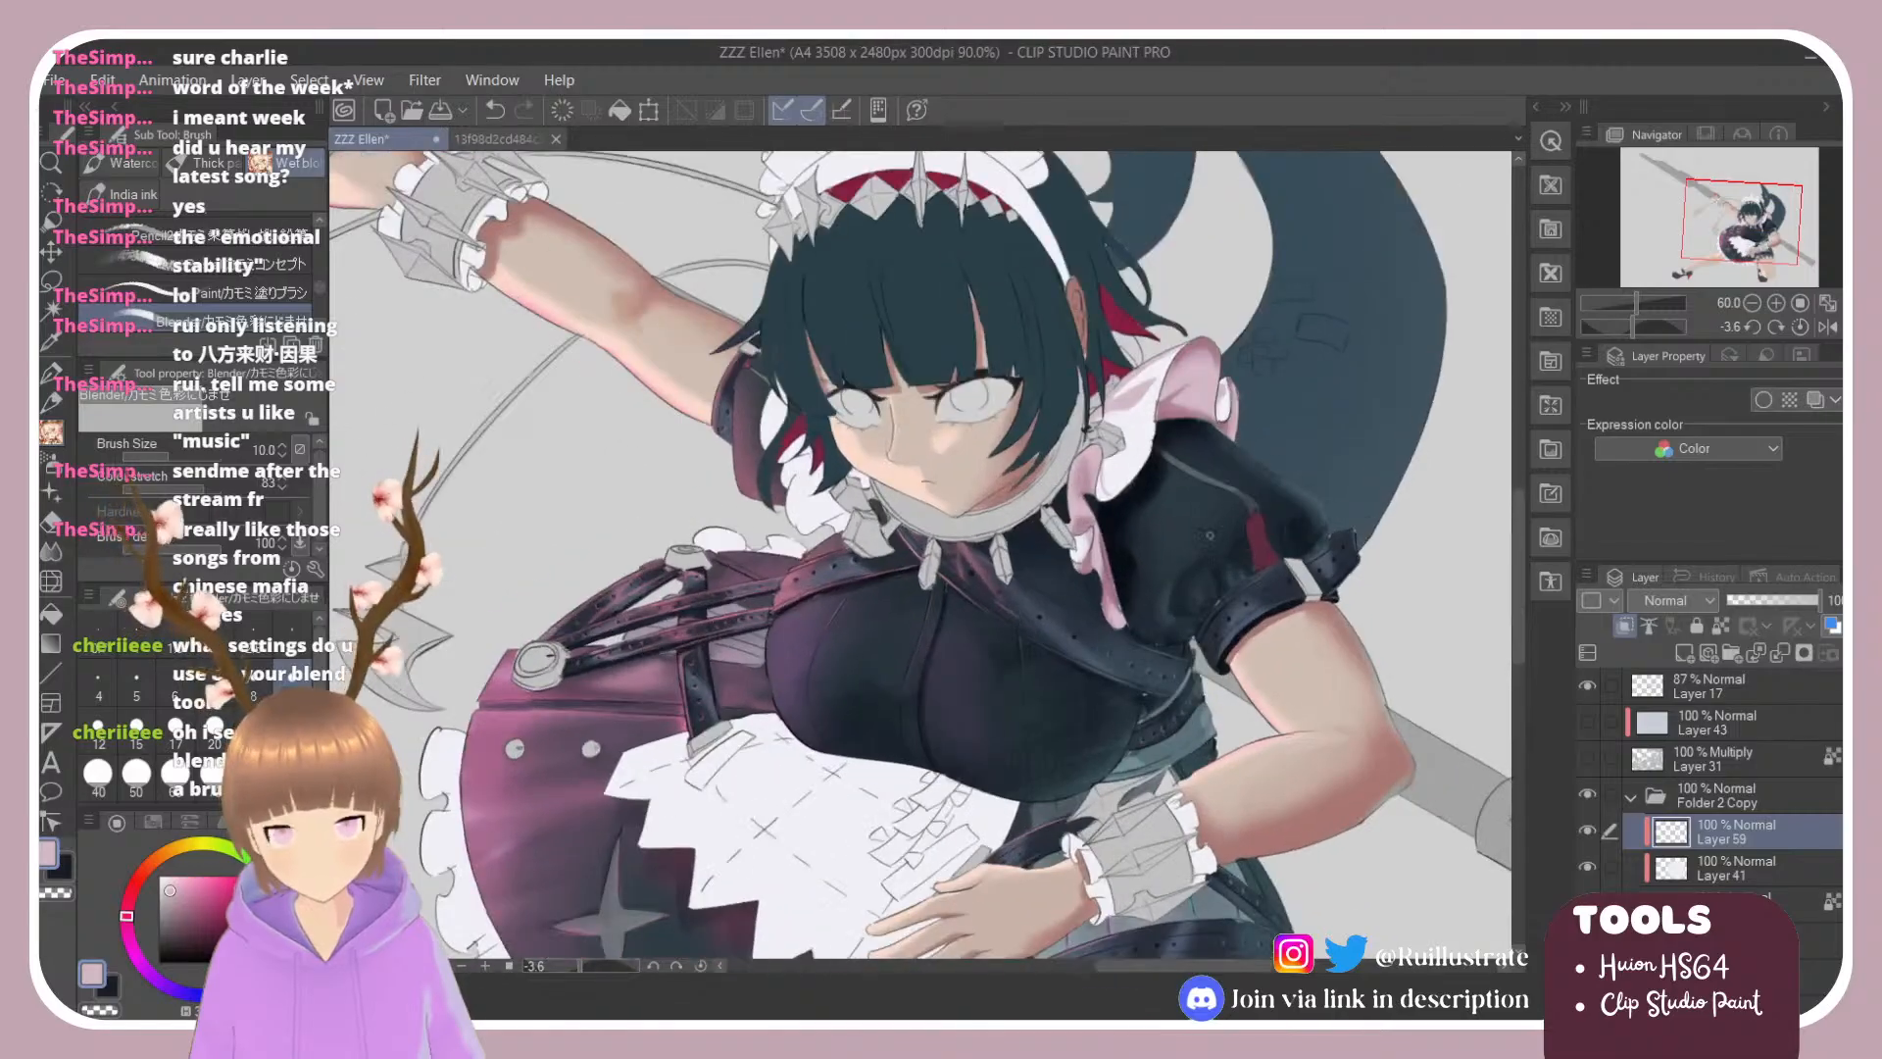
pyautogui.scroll(-1, 1209, 535)
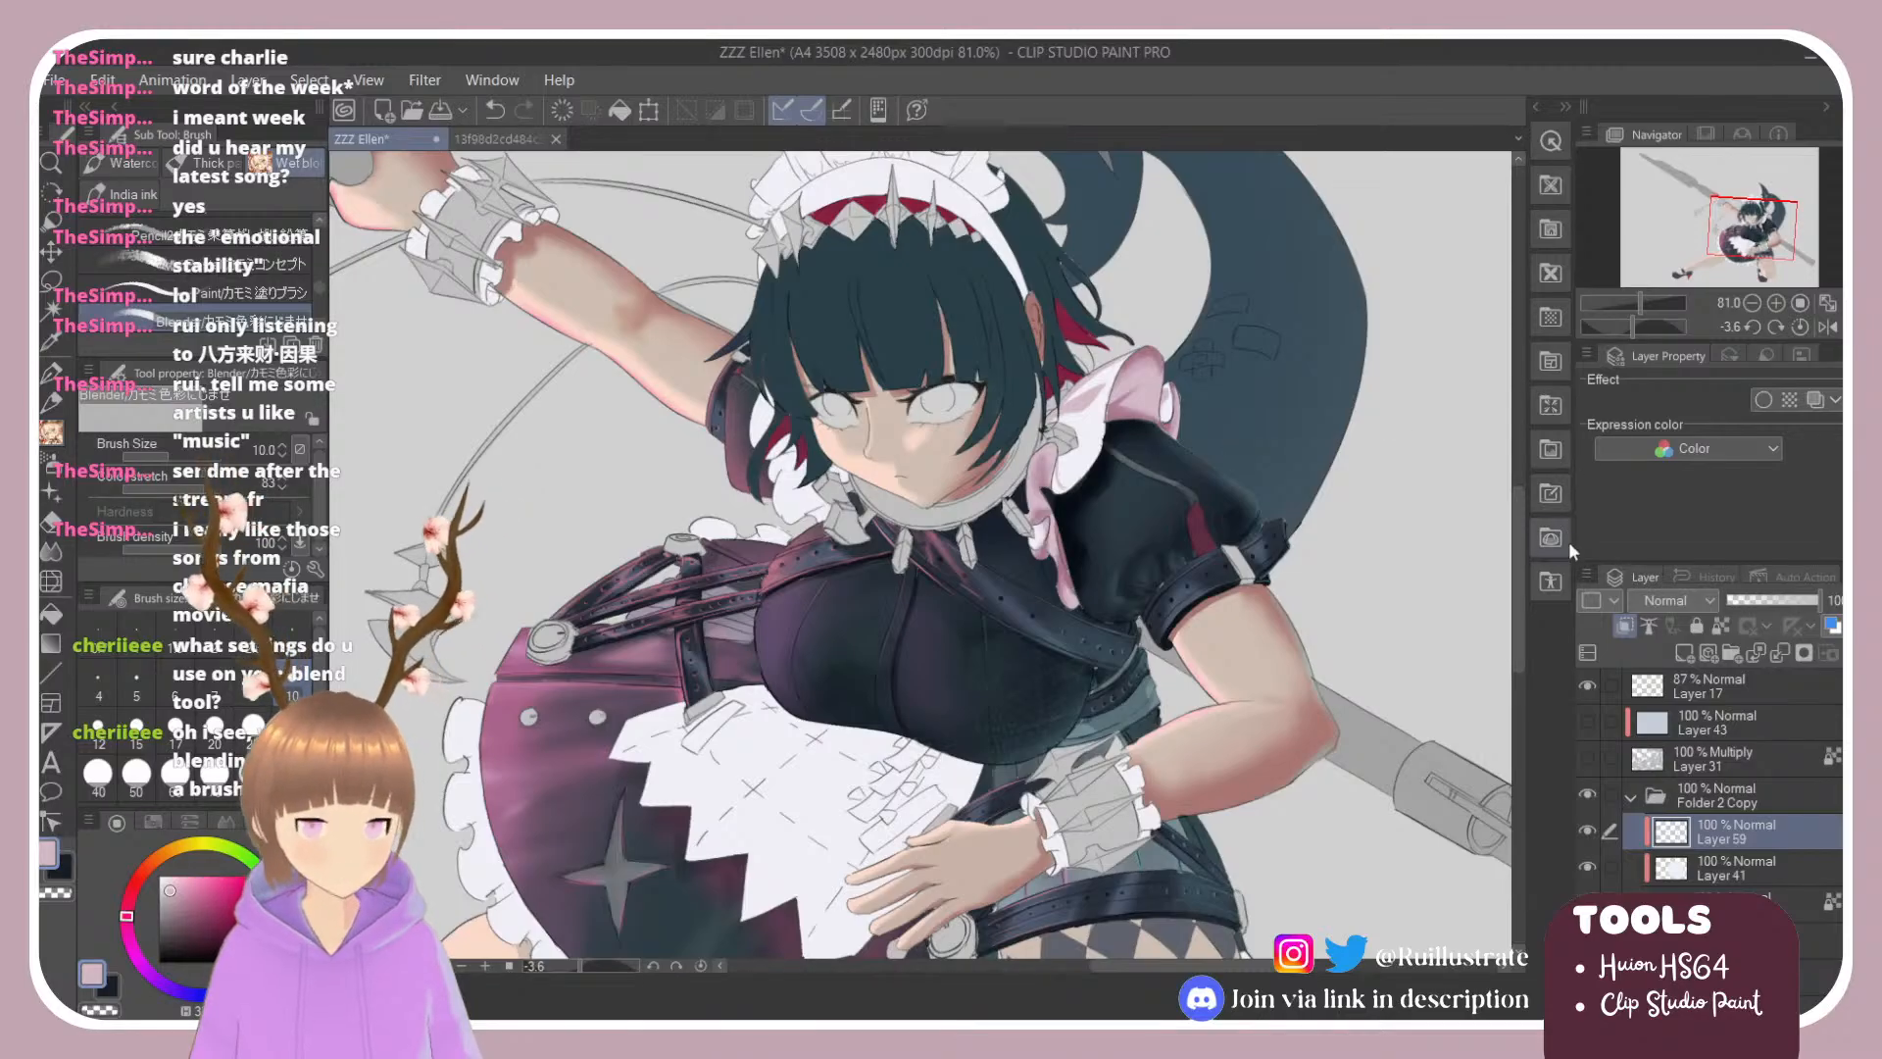
pyautogui.click(1684, 653)
pyautogui.click(1624, 625)
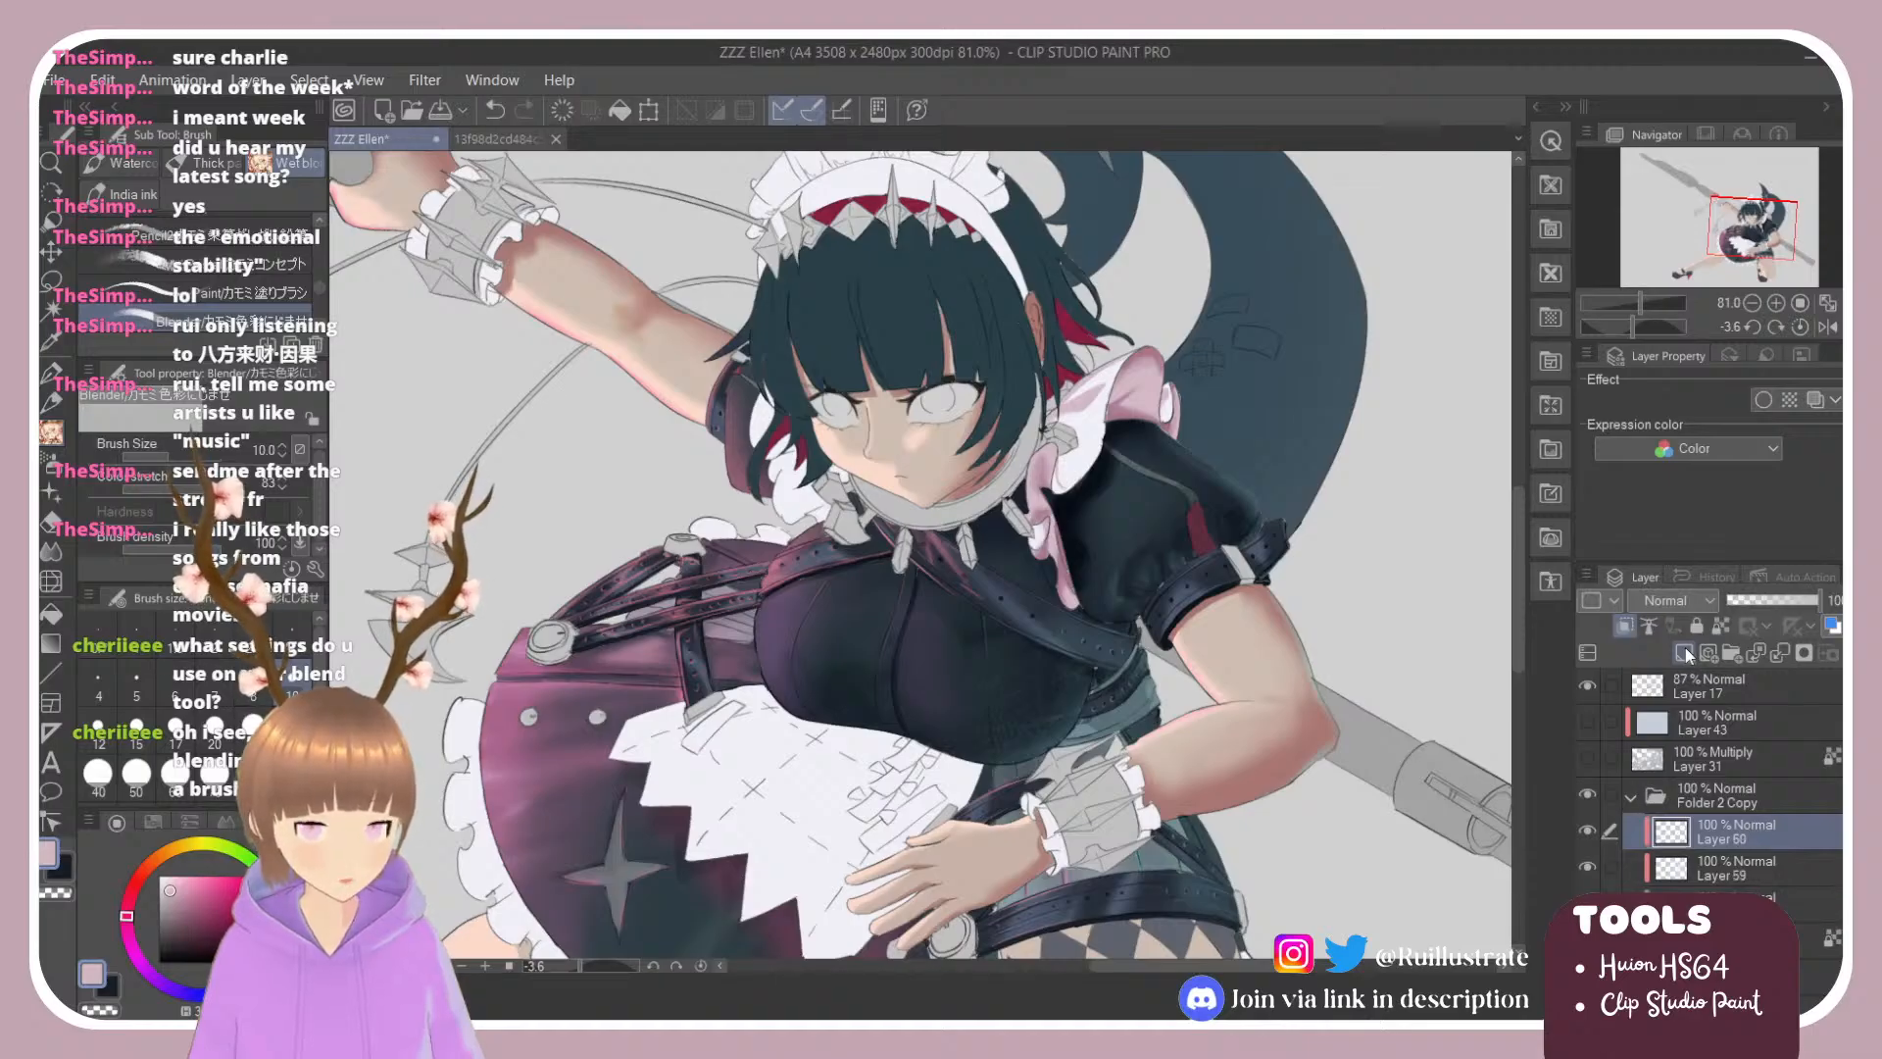
pyautogui.scroll(4, 1362, 497)
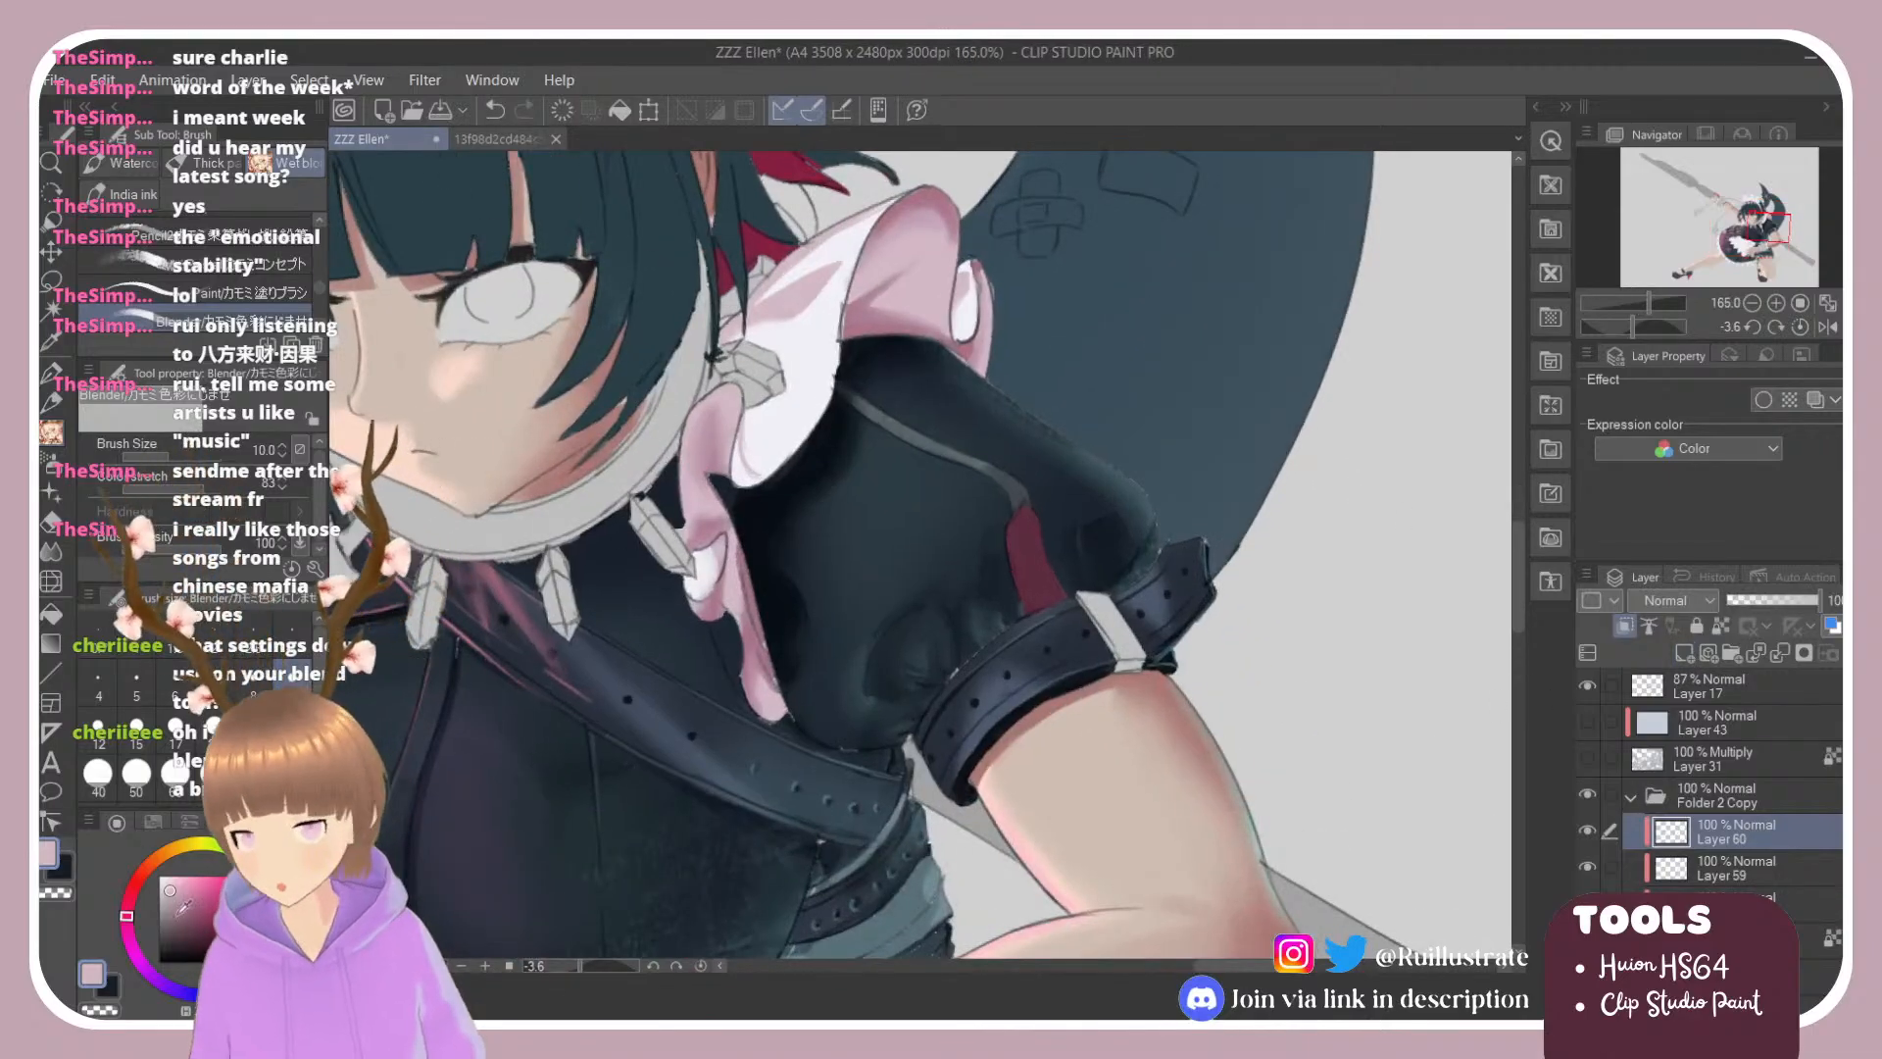
# Step: Set the new layer's blending mode to Hue and tint the hanging and shoulder frills pale teal with the Soft airbrush
pyautogui.click(278, 955)
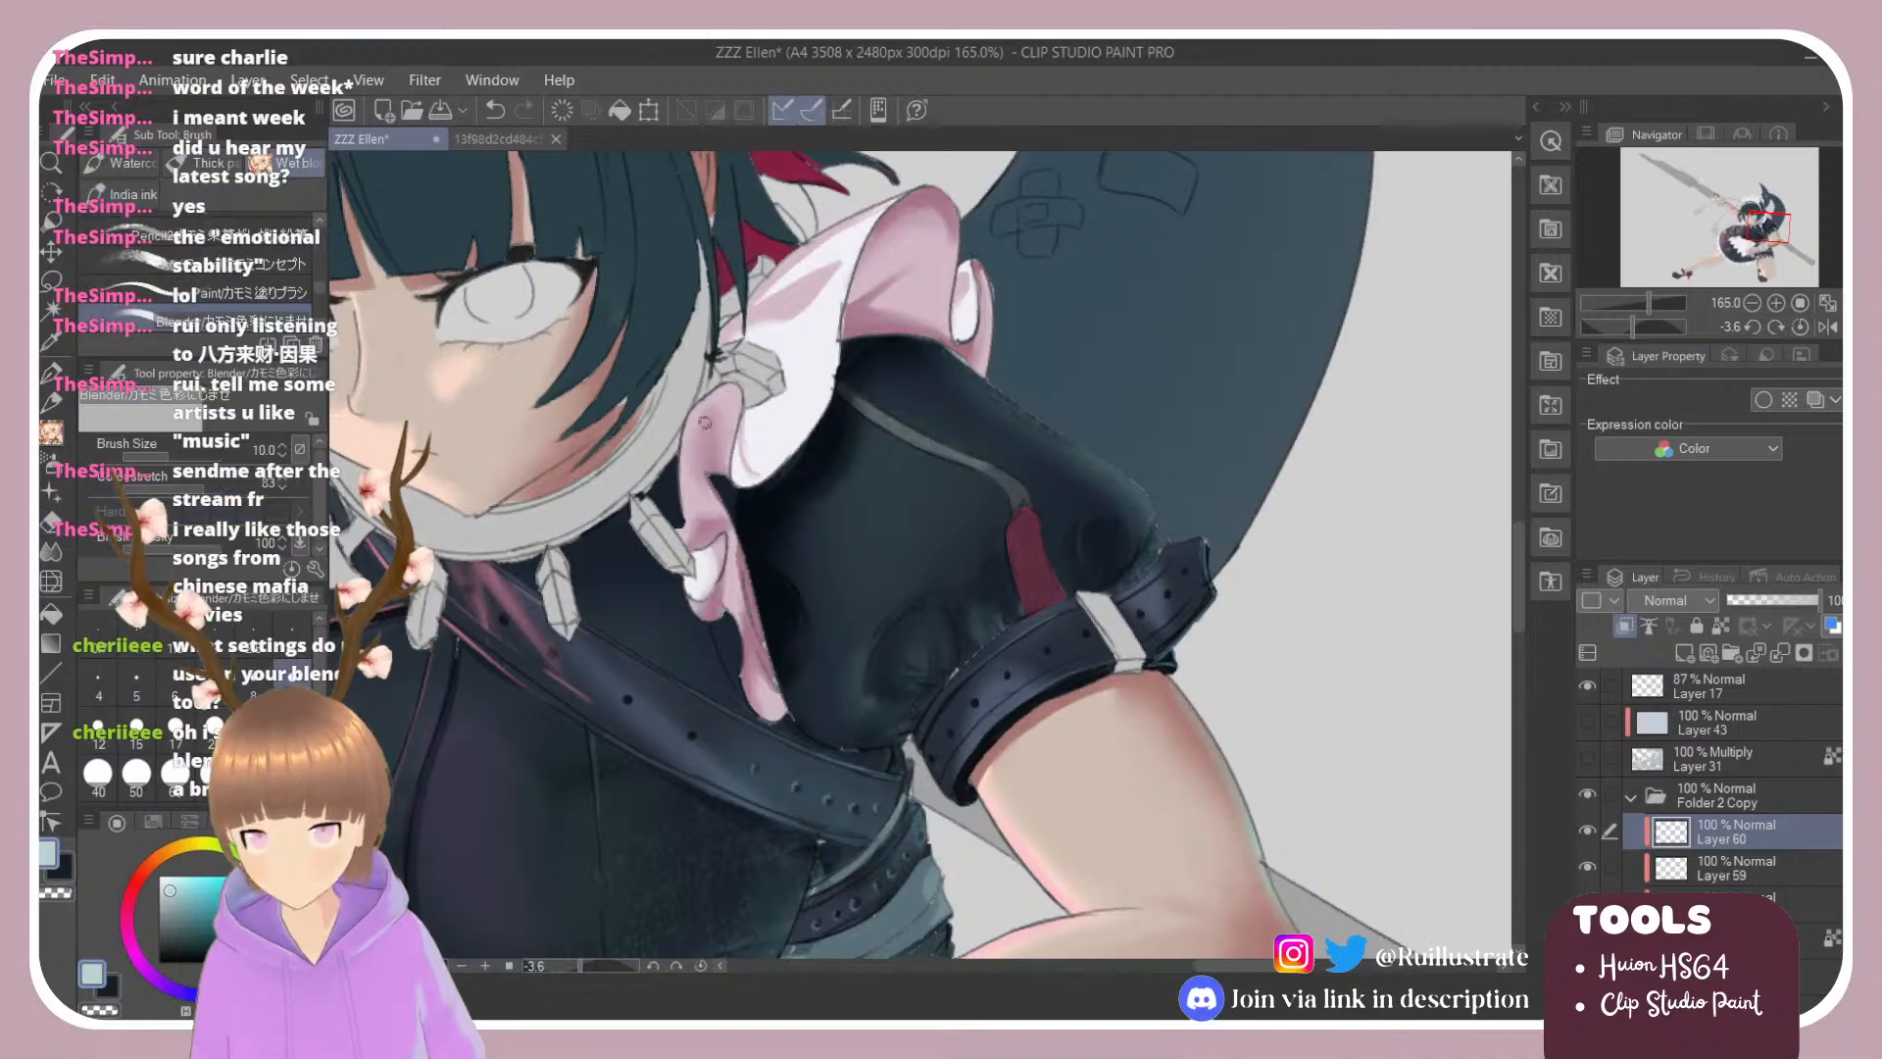
pyautogui.click(196, 291)
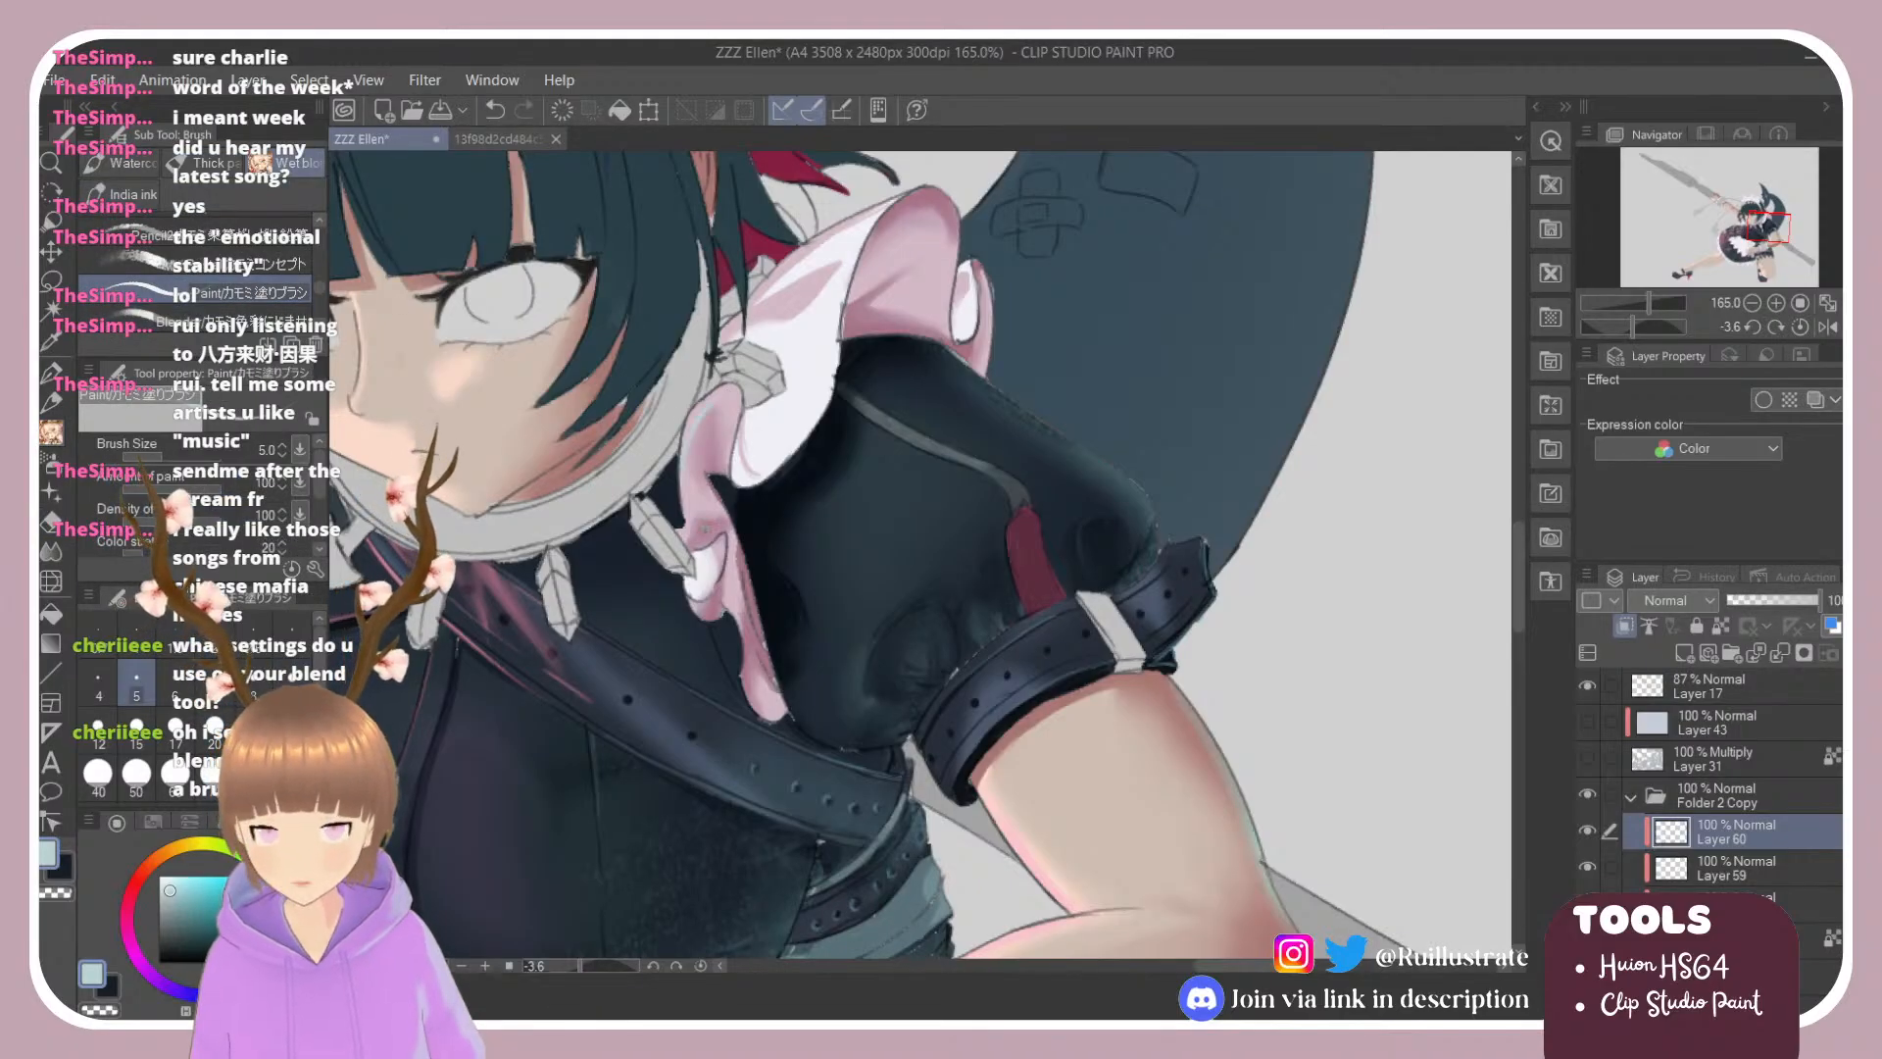
pyautogui.press('b')
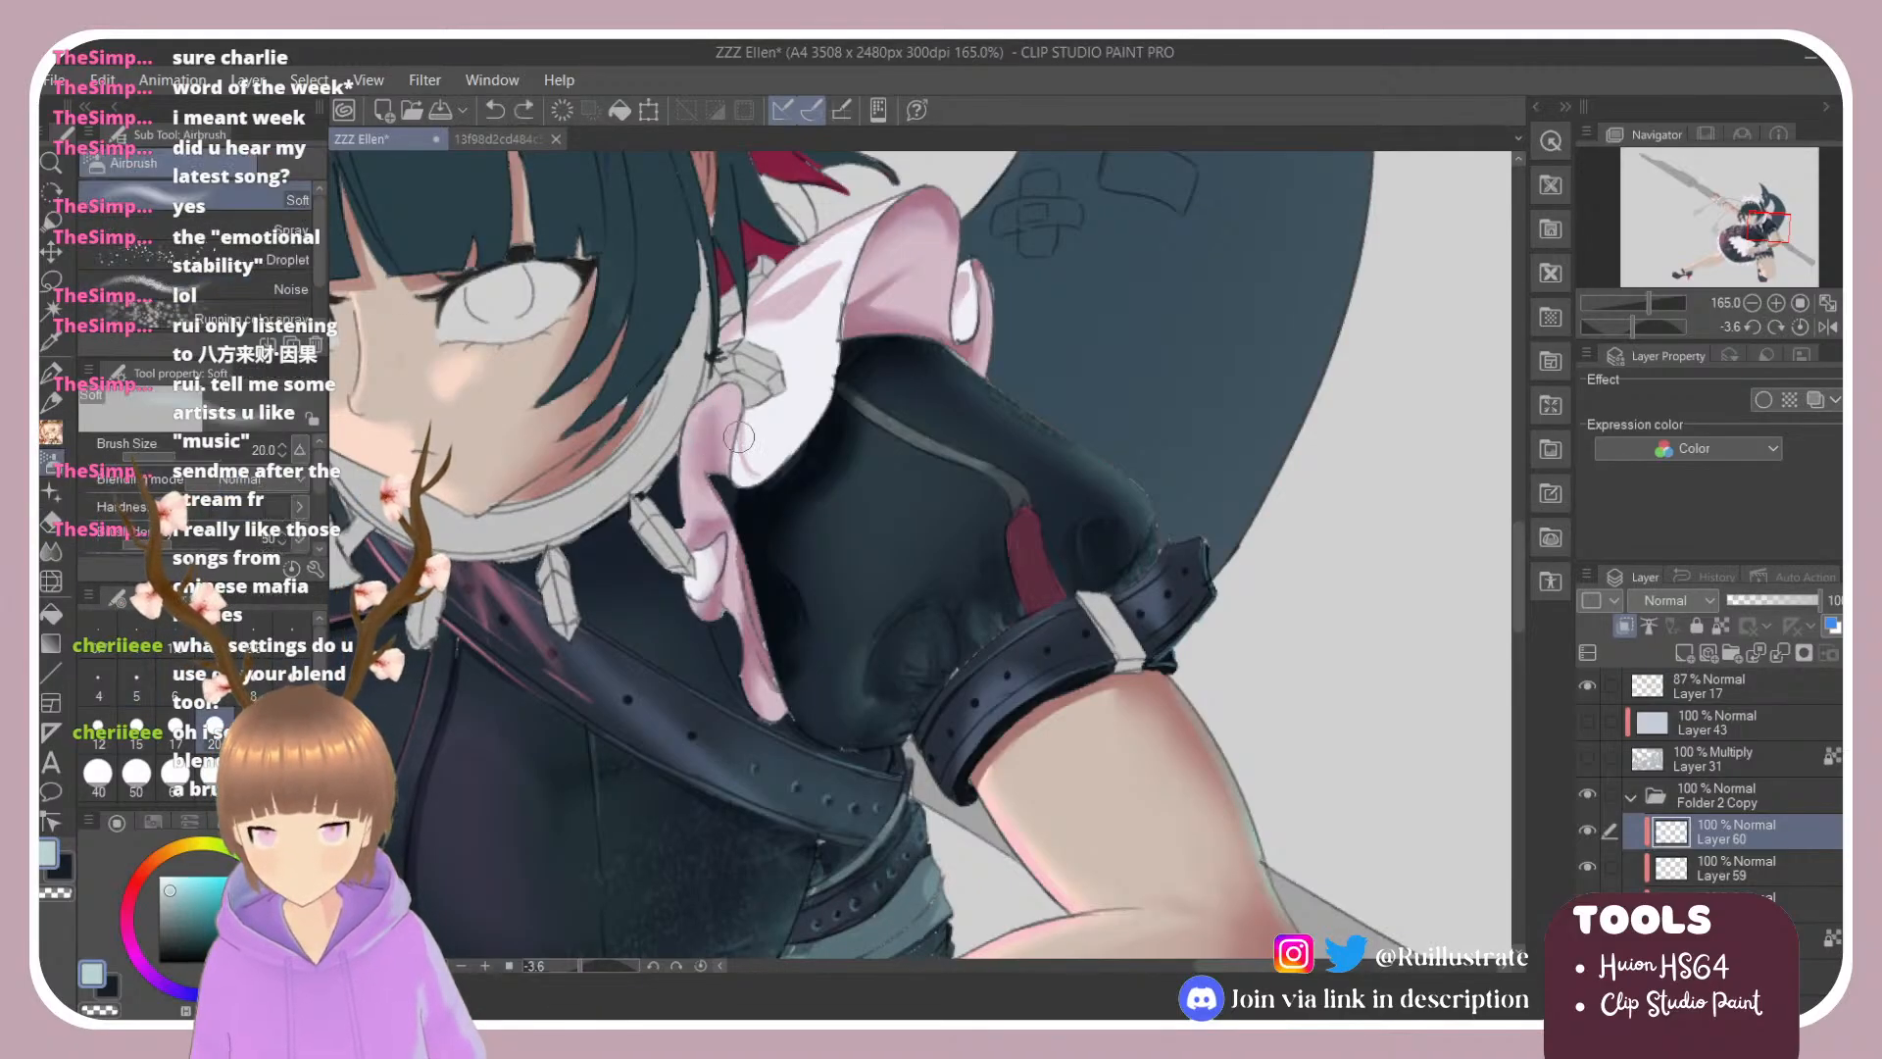
pyautogui.hotkey('ctrl', 'z')
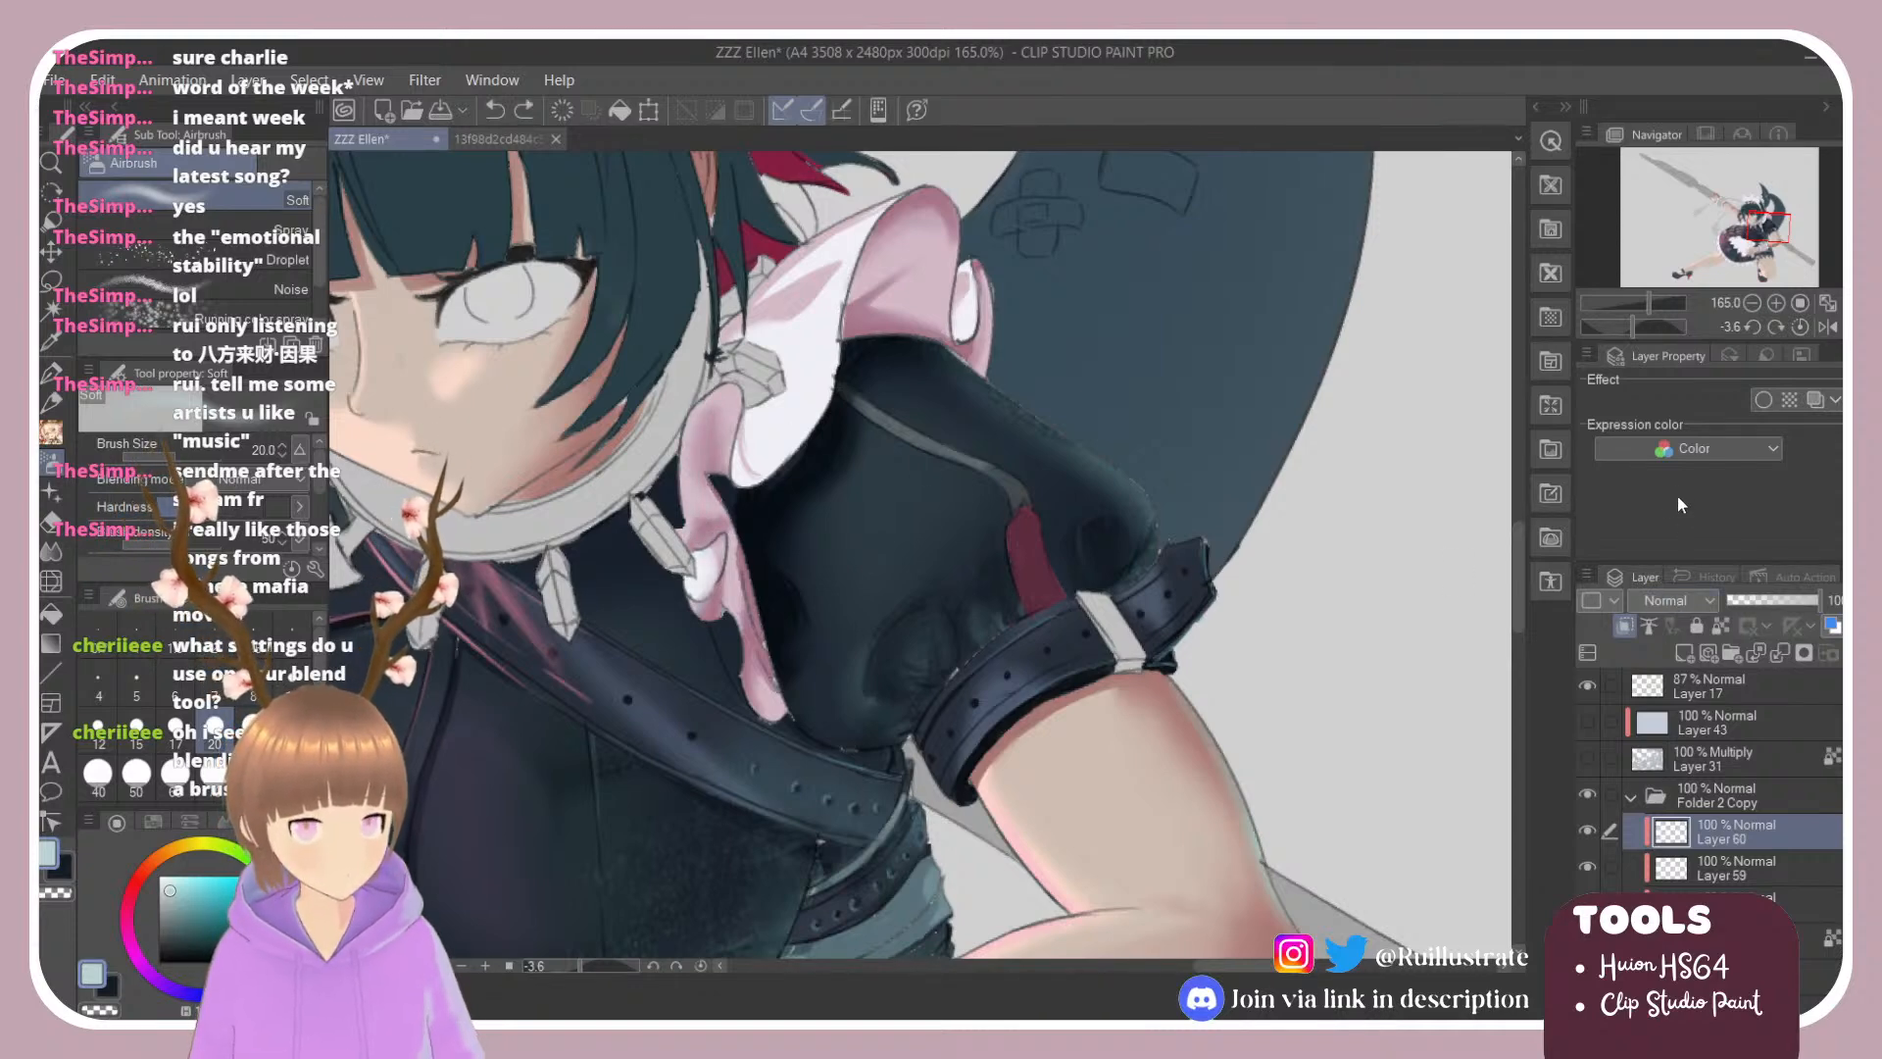
pyautogui.click(1684, 527)
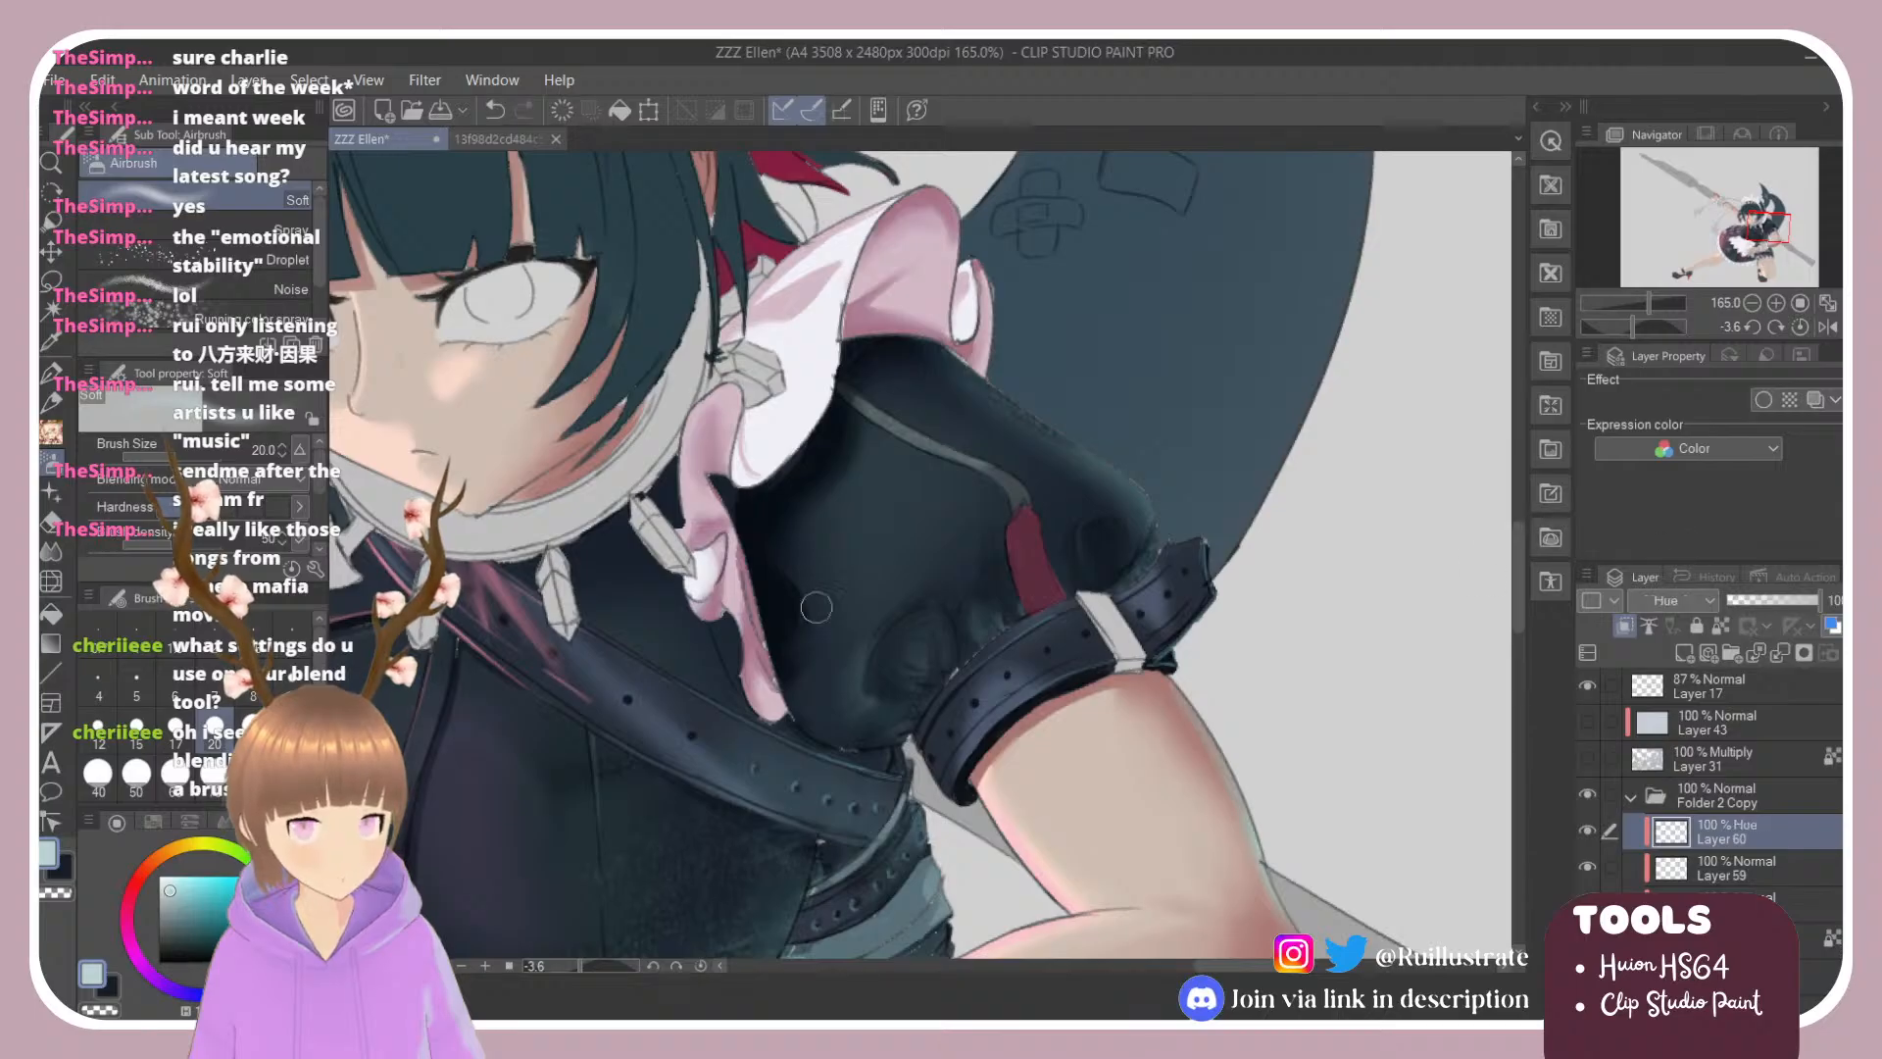
pyautogui.moveTo(692, 530)
pyautogui.mouseDown()
pyautogui.moveTo(717, 452)
pyautogui.moveTo(698, 468)
pyautogui.moveTo(735, 548)
pyautogui.moveTo(730, 599)
pyautogui.moveTo(734, 543)
pyautogui.moveTo(781, 697)
pyautogui.moveTo(743, 572)
pyautogui.moveTo(724, 560)
pyautogui.moveTo(685, 613)
pyautogui.moveTo(715, 564)
pyautogui.moveTo(701, 408)
pyautogui.moveTo(717, 485)
pyautogui.moveTo(694, 538)
pyautogui.moveTo(883, 257)
pyautogui.moveTo(855, 323)
pyautogui.moveTo(884, 239)
pyautogui.moveTo(853, 298)
pyautogui.moveTo(737, 326)
pyautogui.moveTo(898, 225)
pyautogui.moveTo(814, 271)
pyautogui.moveTo(851, 297)
pyautogui.moveTo(884, 260)
pyautogui.moveTo(868, 329)
pyautogui.moveTo(893, 256)
pyautogui.moveTo(911, 249)
pyautogui.moveTo(920, 278)
pyautogui.moveTo(944, 235)
pyautogui.moveTo(979, 329)
pyautogui.mouseUp()
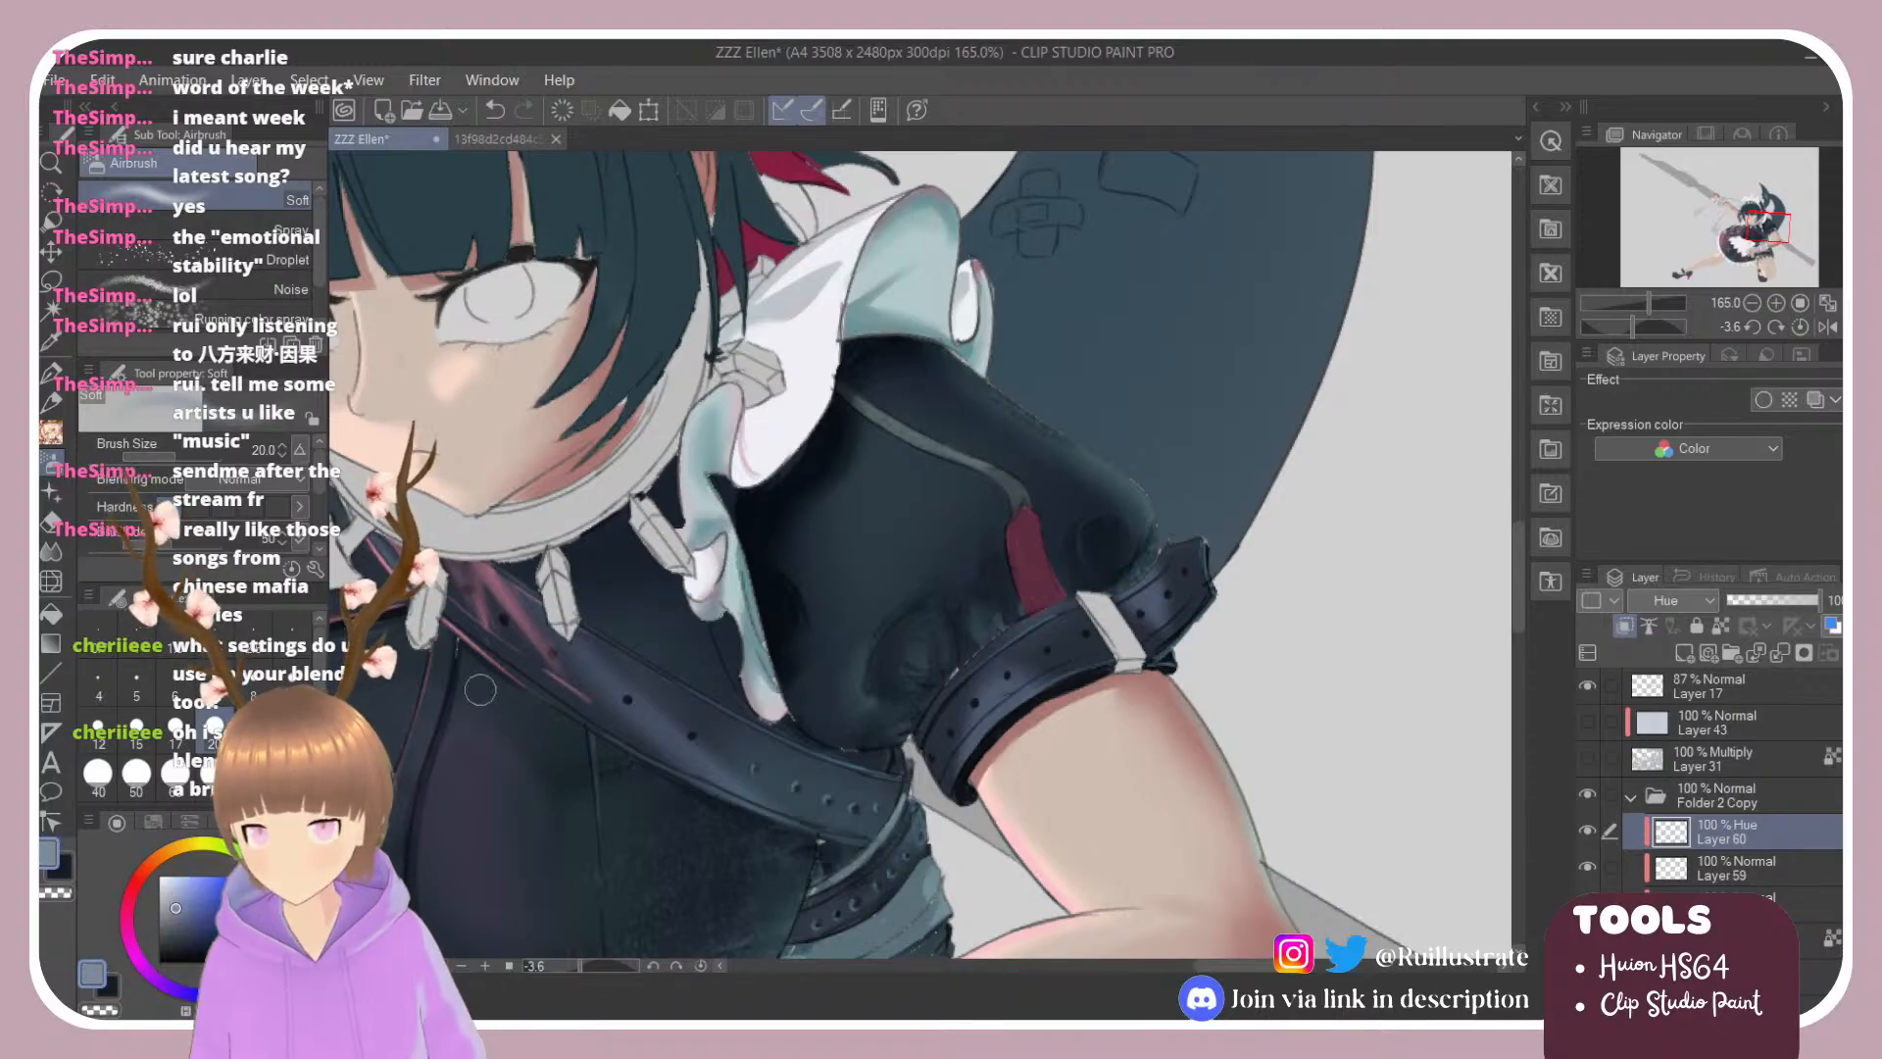
# Step: Try airbrushing blue-violet and purple tints over the shoulder frill's shadows
pyautogui.moveTo(886, 250)
pyautogui.mouseDown()
pyautogui.moveTo(938, 171)
pyautogui.moveTo(988, 314)
pyautogui.mouseUp()
pyautogui.moveTo(154, 992); pyautogui.dragTo(145, 970)
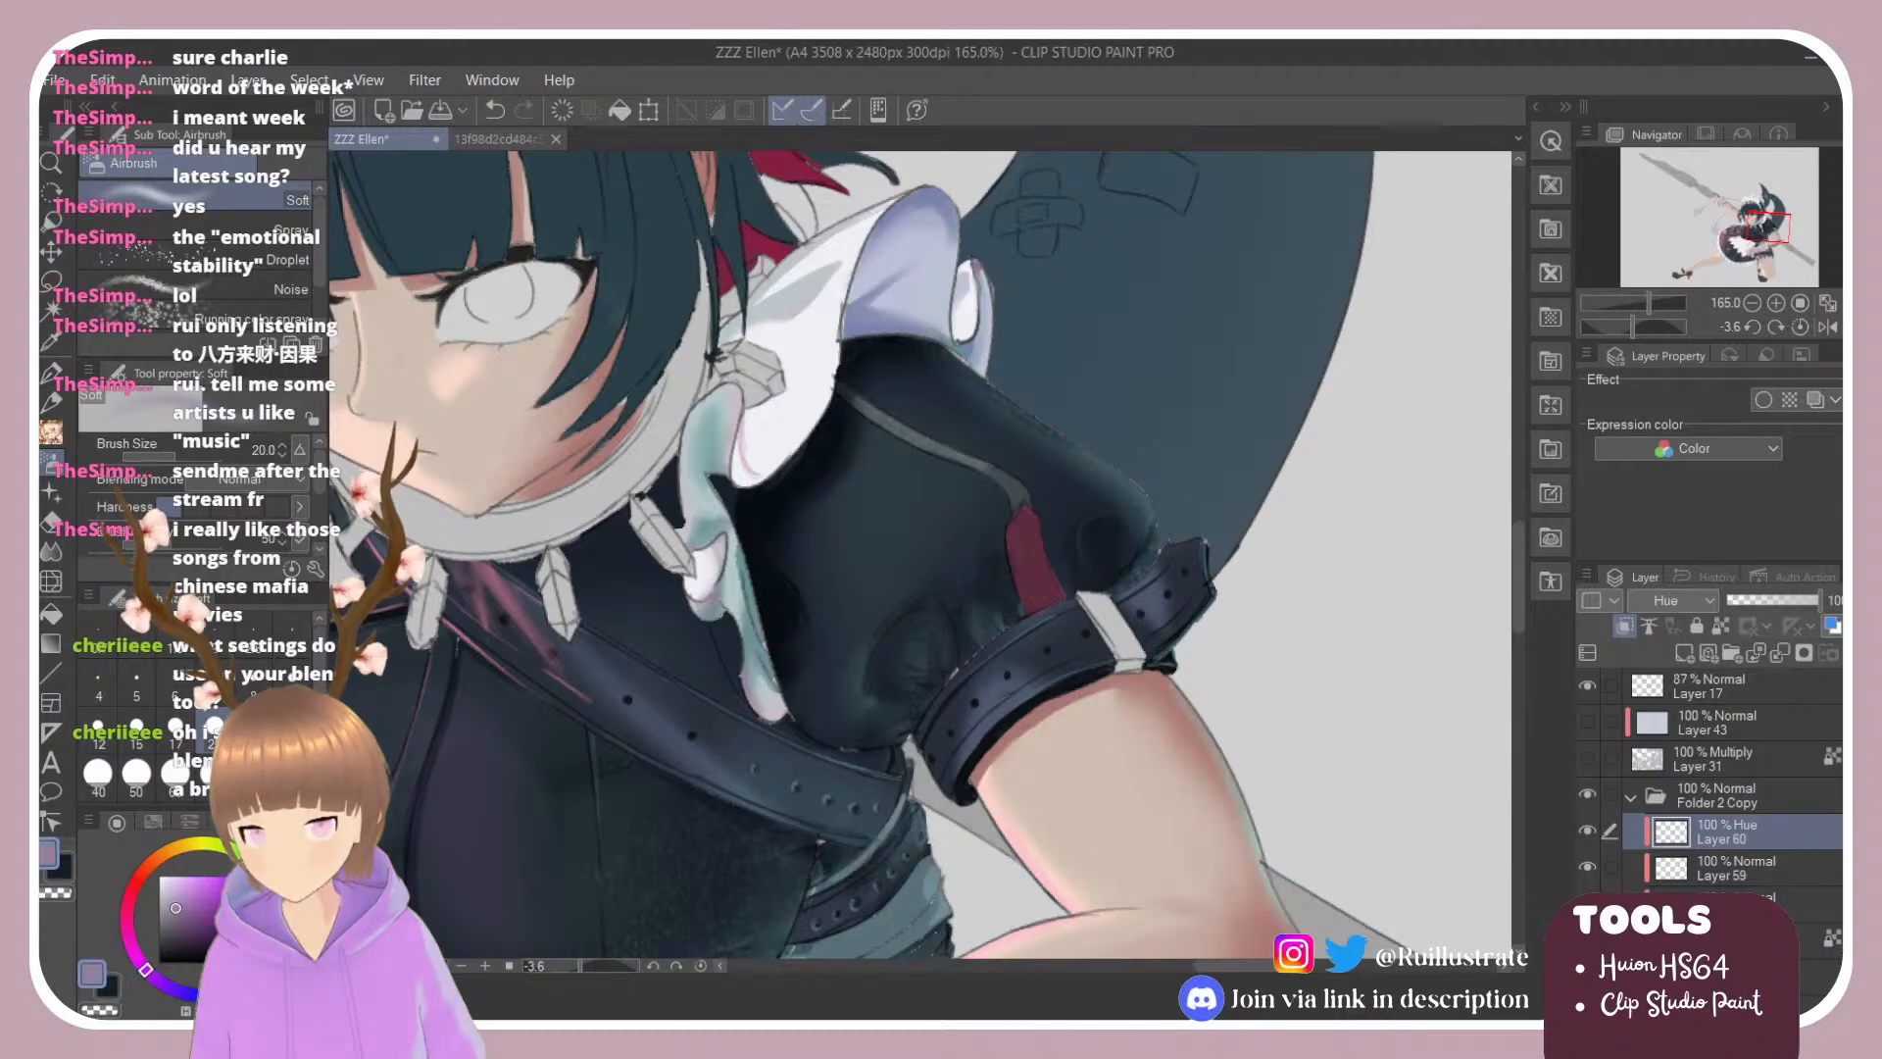
pyautogui.moveTo(868, 259)
pyautogui.mouseDown()
pyautogui.moveTo(917, 175)
pyautogui.moveTo(941, 378)
pyautogui.moveTo(999, 335)
pyautogui.moveTo(935, 380)
pyautogui.mouseUp()
# Step: Choose a muted teal and airbrush it over the shoulder frill's shadows and down the hanging frill
pyautogui.click(267, 949)
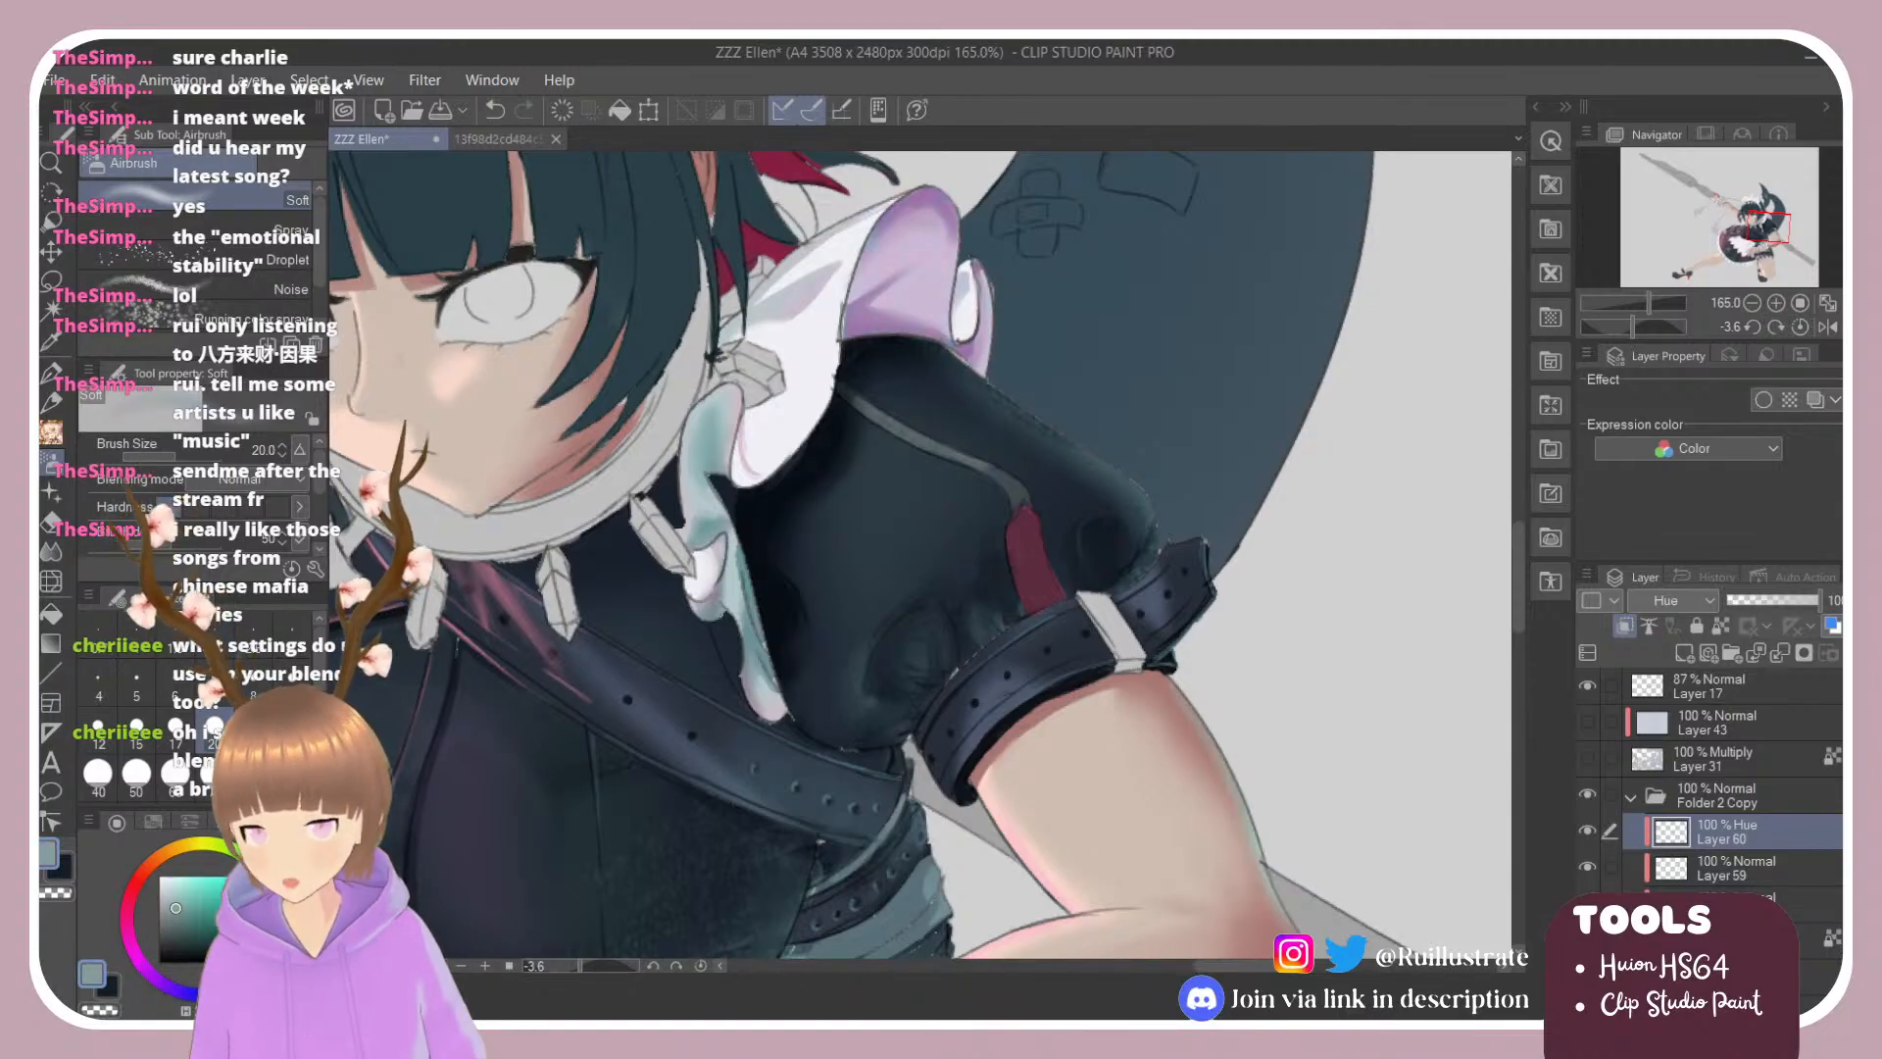
pyautogui.moveTo(733, 425); pyautogui.dragTo(742, 452)
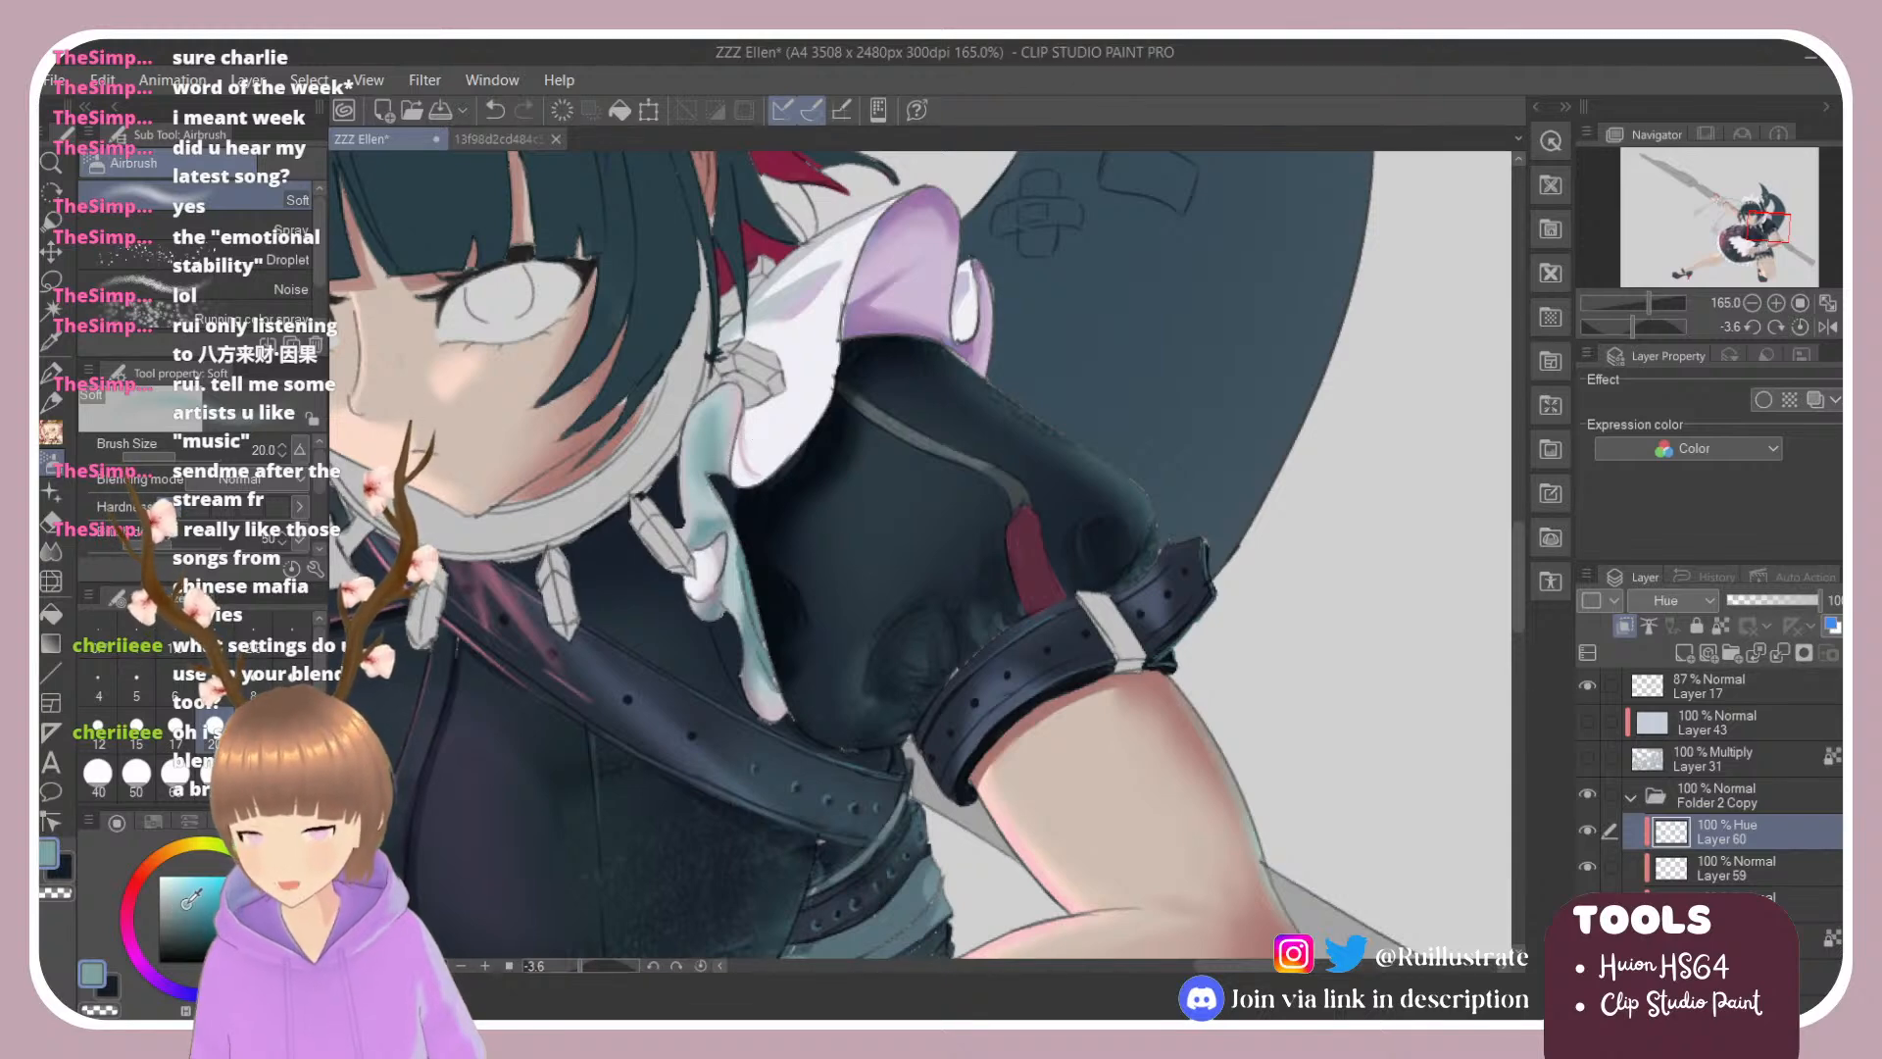
pyautogui.moveTo(985, 260)
pyautogui.mouseDown()
pyautogui.moveTo(886, 314)
pyautogui.moveTo(890, 234)
pyautogui.moveTo(853, 339)
pyautogui.moveTo(924, 343)
pyautogui.moveTo(993, 287)
pyautogui.mouseUp()
pyautogui.moveTo(705, 420)
pyautogui.mouseDown()
pyautogui.moveTo(684, 518)
pyautogui.moveTo(717, 501)
pyautogui.moveTo(752, 679)
pyautogui.mouseUp()
# Step: Sample the reddish skin shadow near the jaw and airbrush it over the hanging frill's upper fold
pyautogui.scroll(-5, 882, 578)
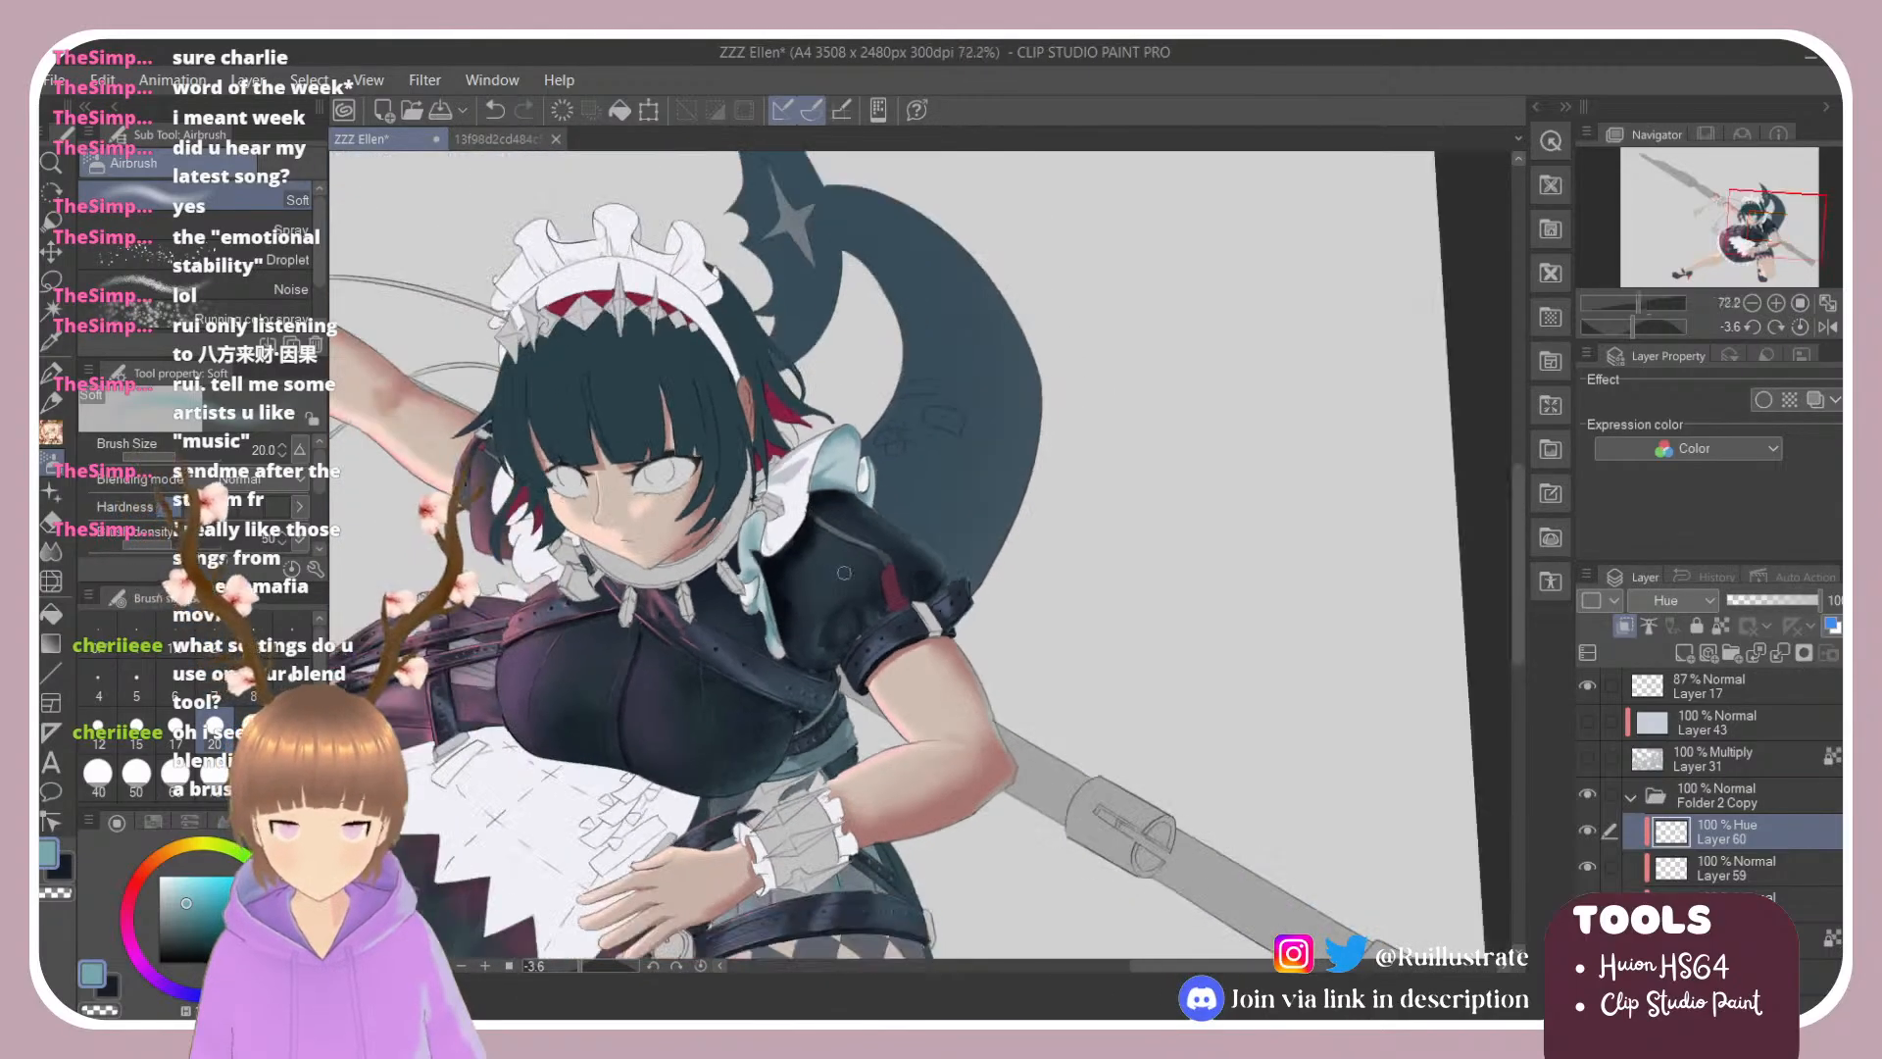
pyautogui.scroll(4, 959, 566)
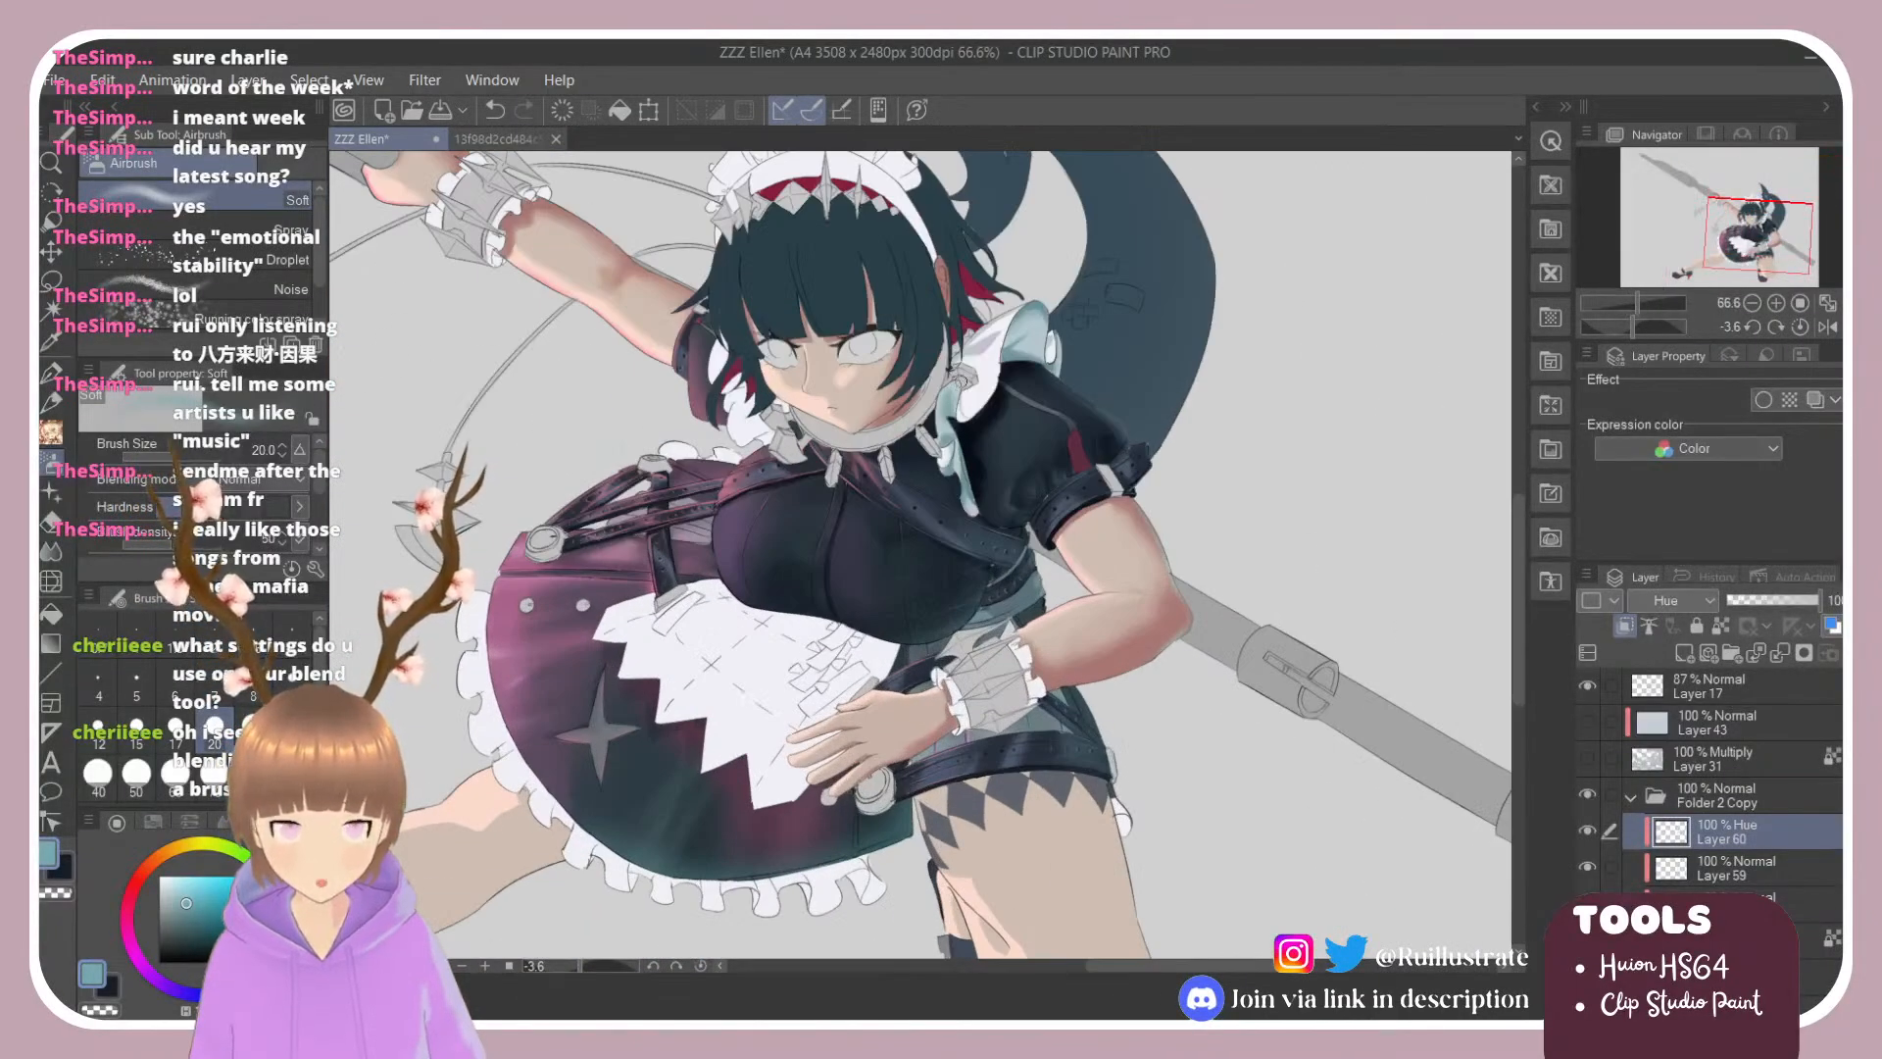
pyautogui.scroll(2, 995, 347)
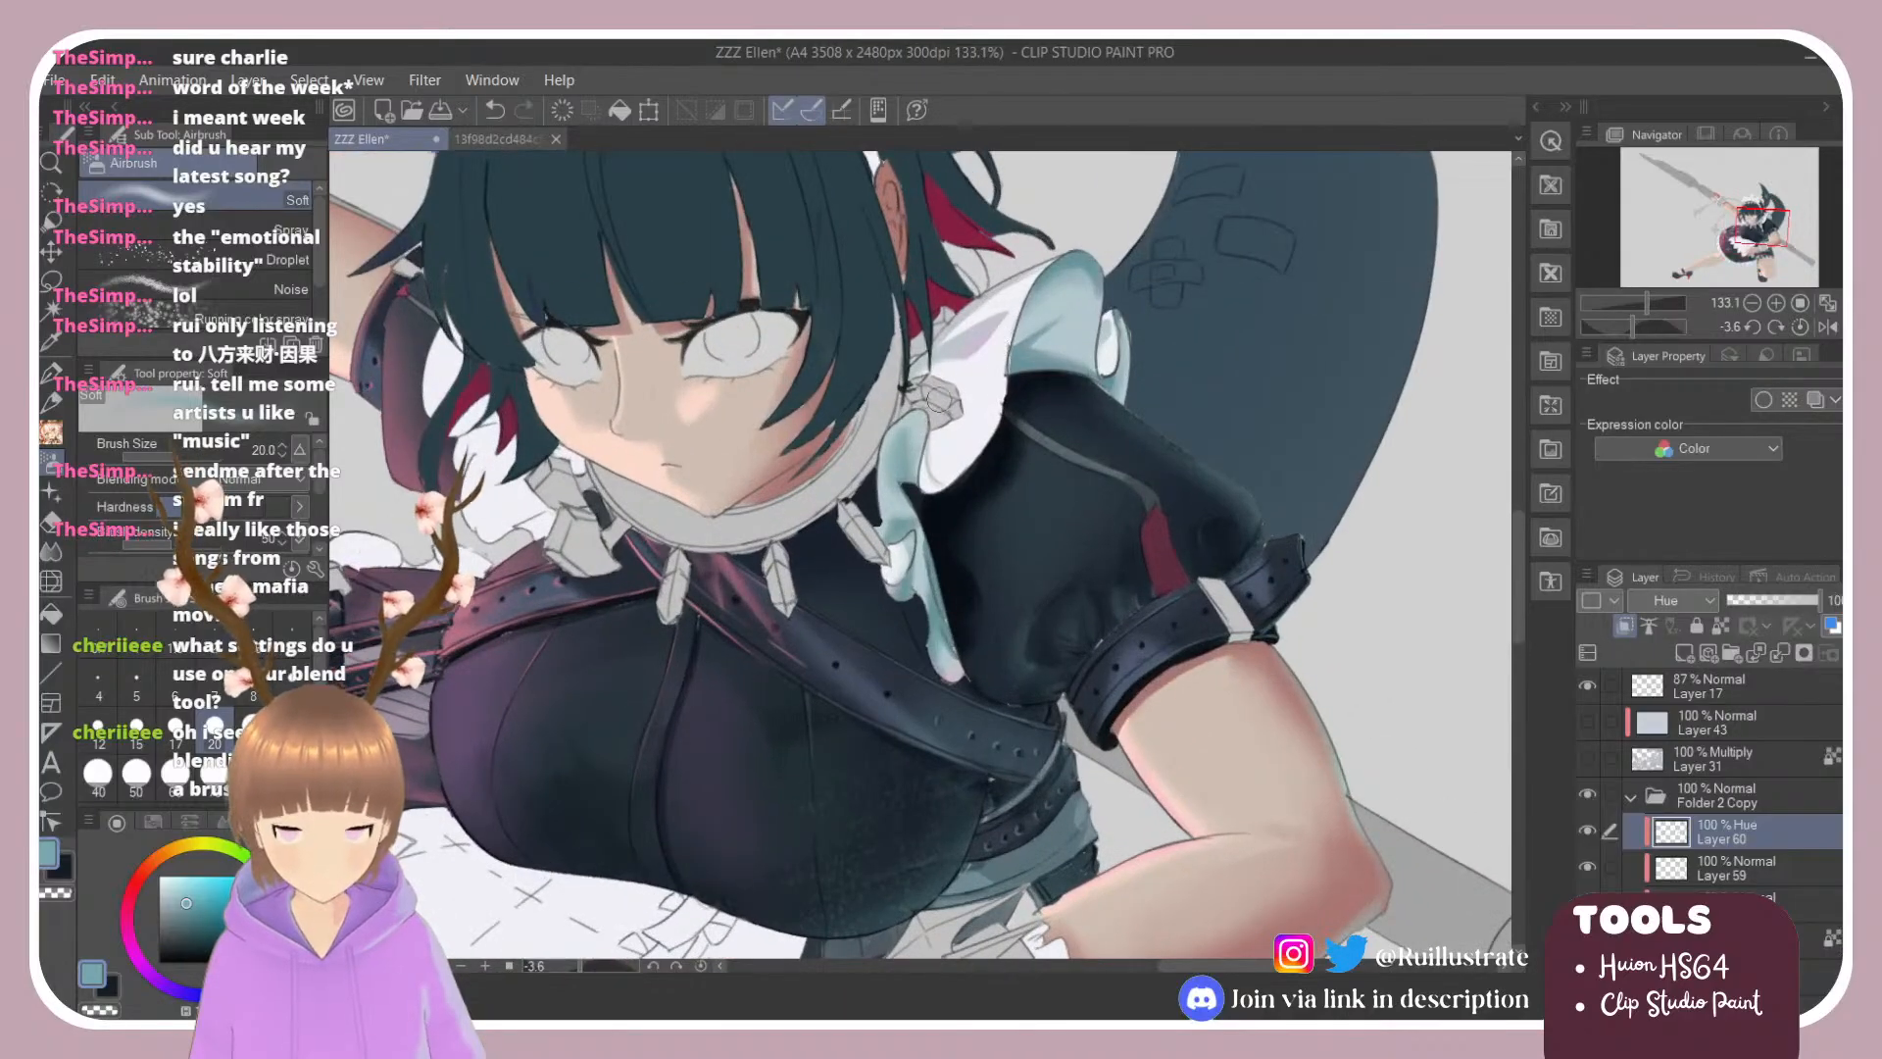
pyautogui.keyDown('alt'); pyautogui.click(794, 482); pyautogui.keyUp('alt')
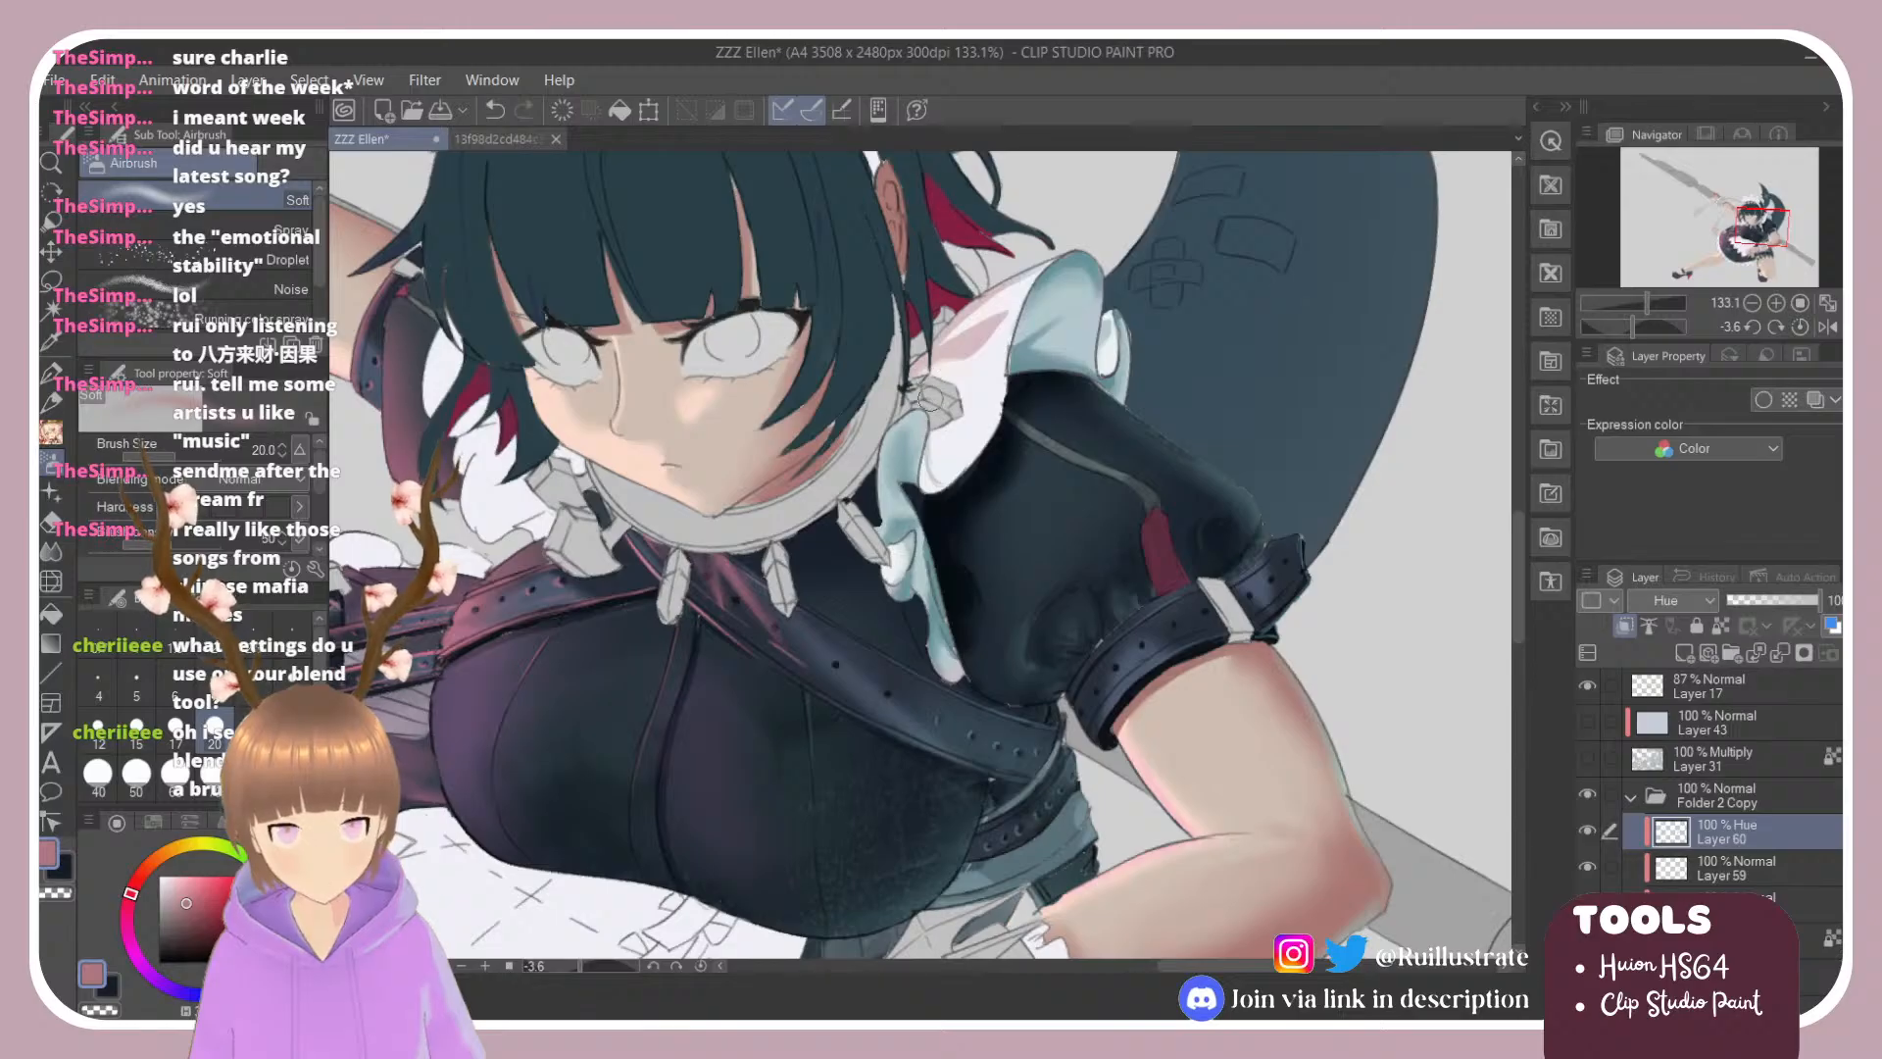
pyautogui.moveTo(930, 397); pyautogui.dragTo(896, 443)
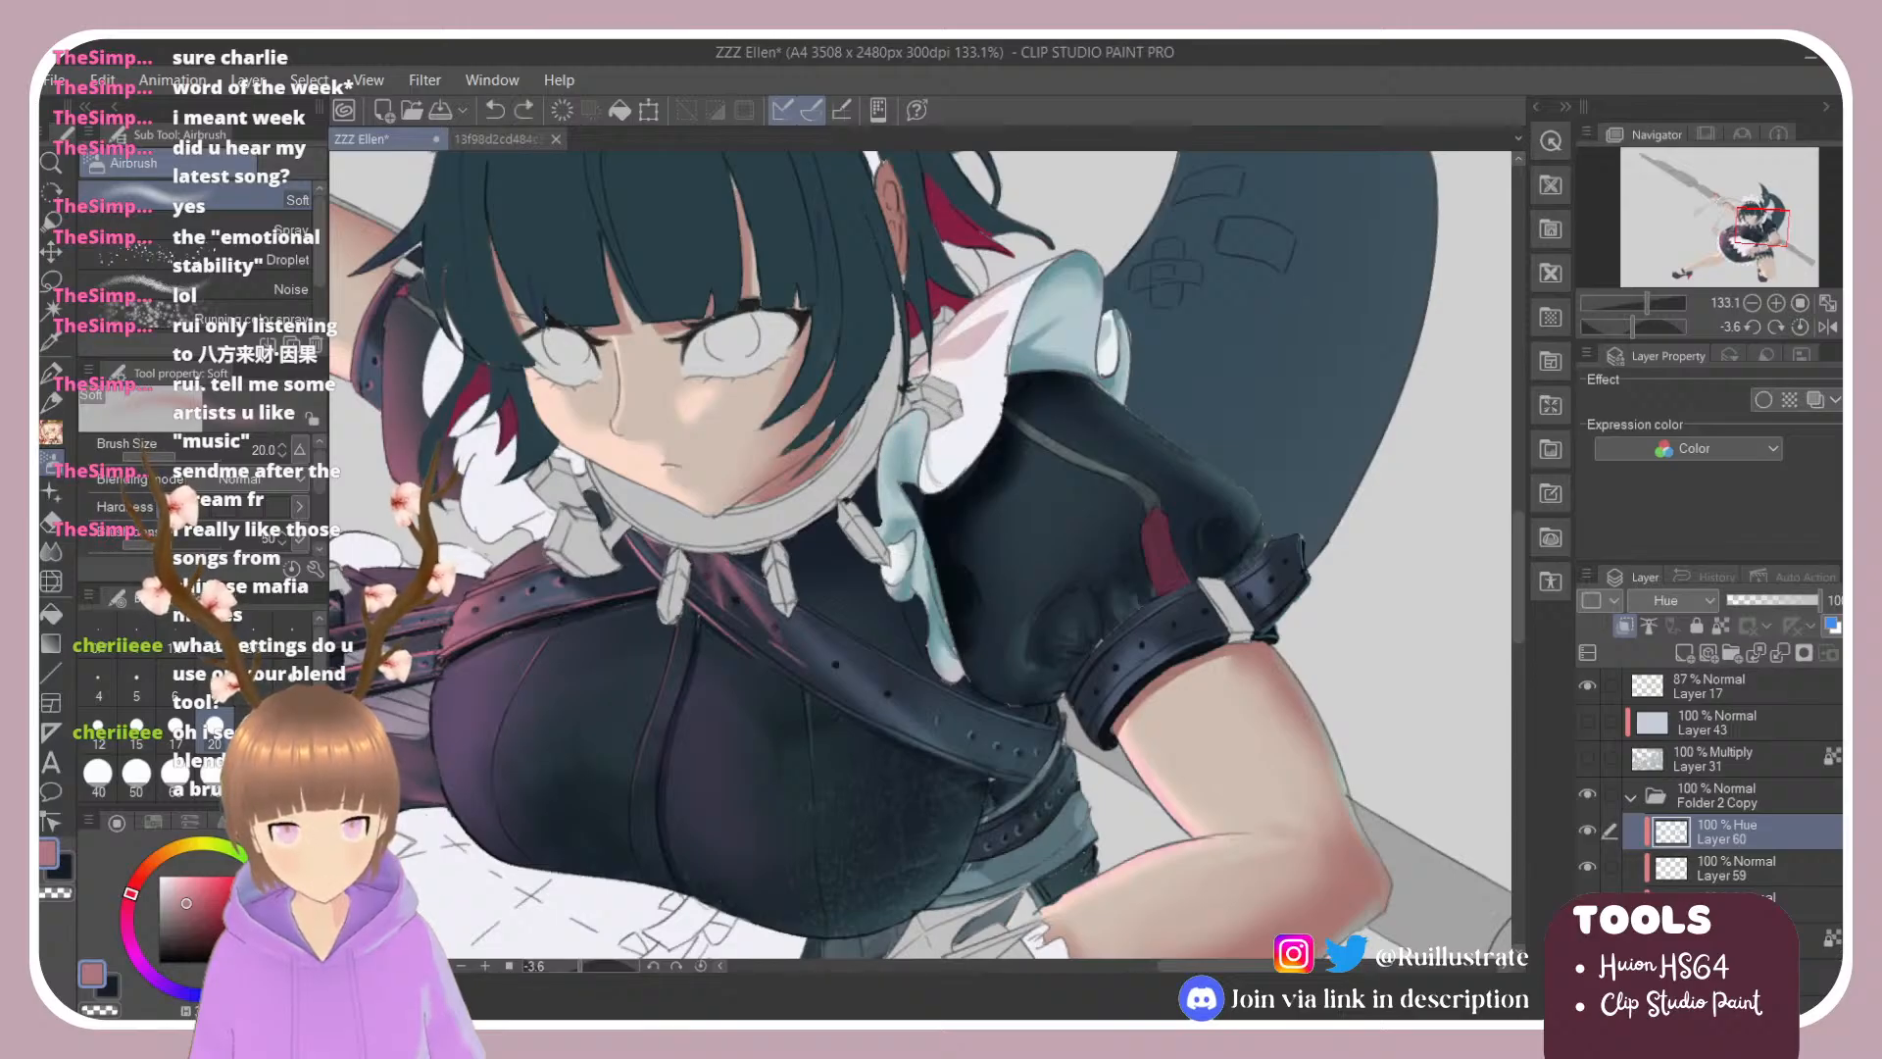
pyautogui.moveTo(907, 424)
pyautogui.mouseDown()
pyautogui.moveTo(915, 515)
pyautogui.moveTo(919, 493)
pyautogui.mouseUp()
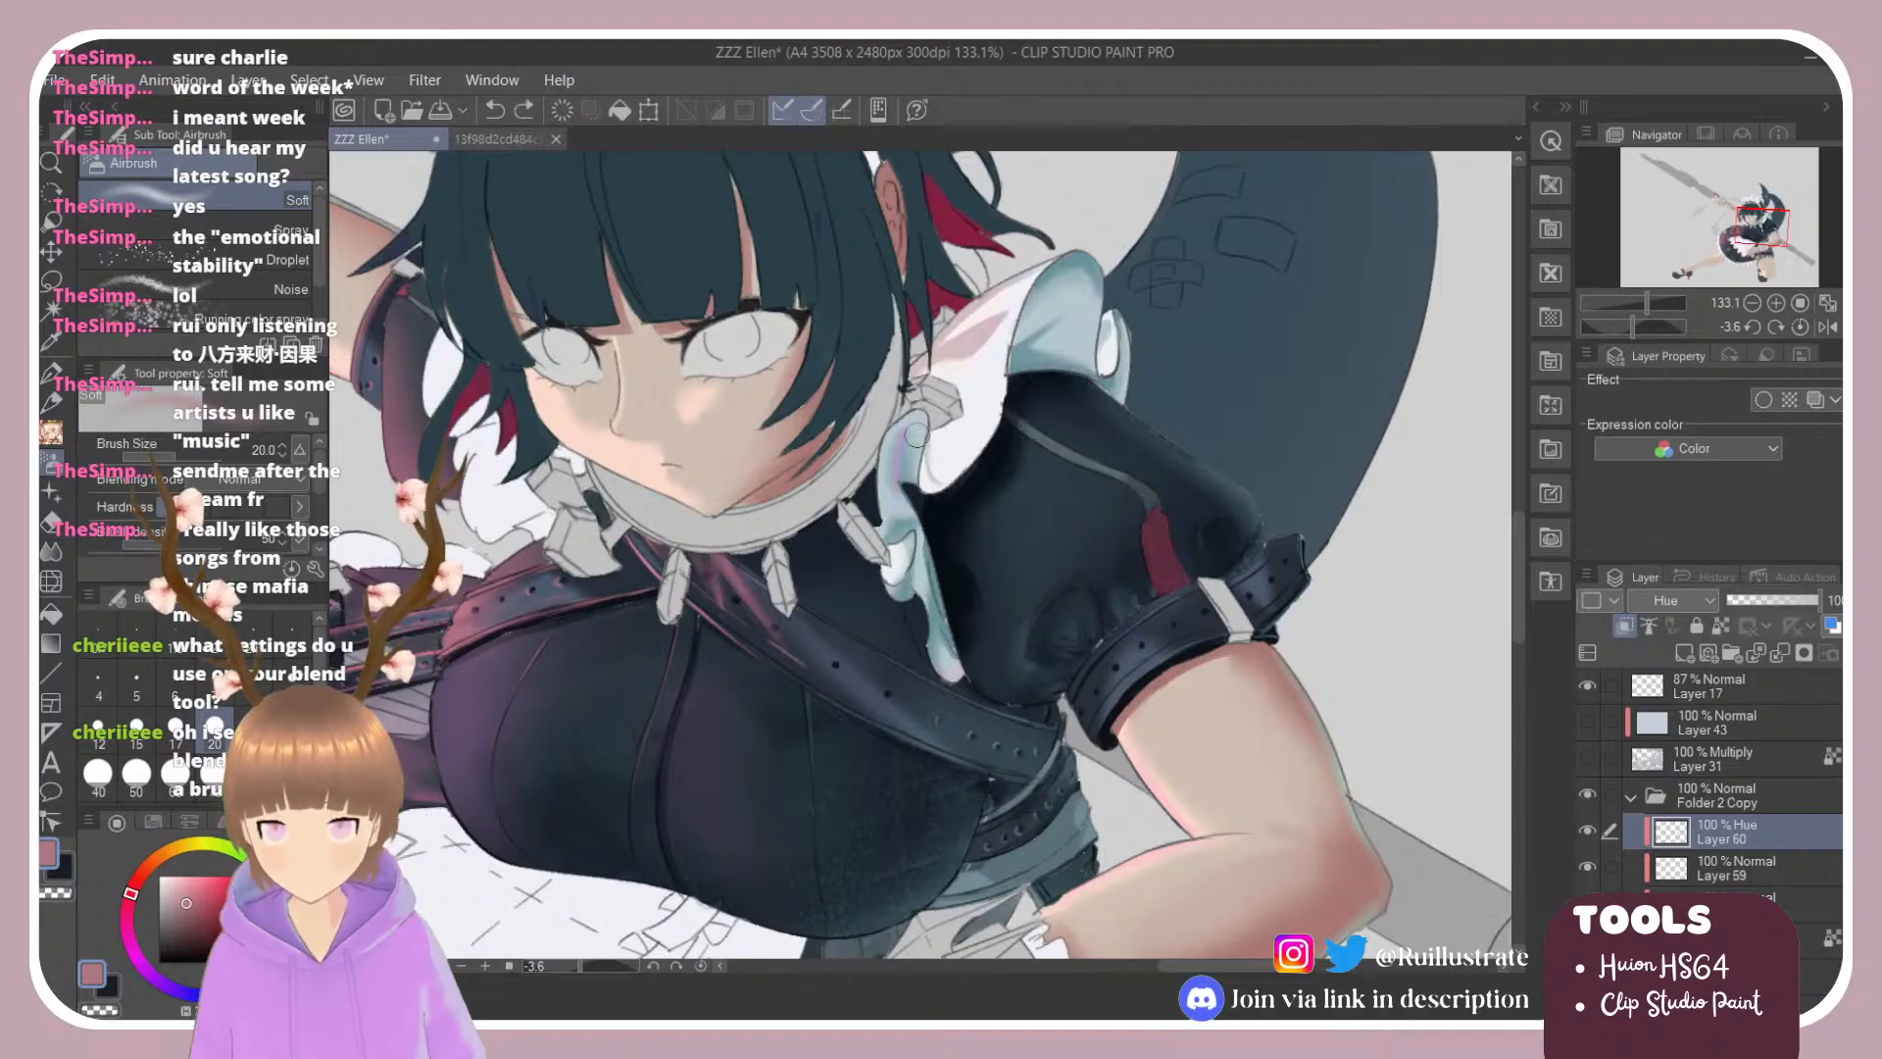
# Step: Return to Layer 59 and sample the pale pink from the shoulder frill's shadow for the paint brush
pyautogui.scroll(-5, 682, 545)
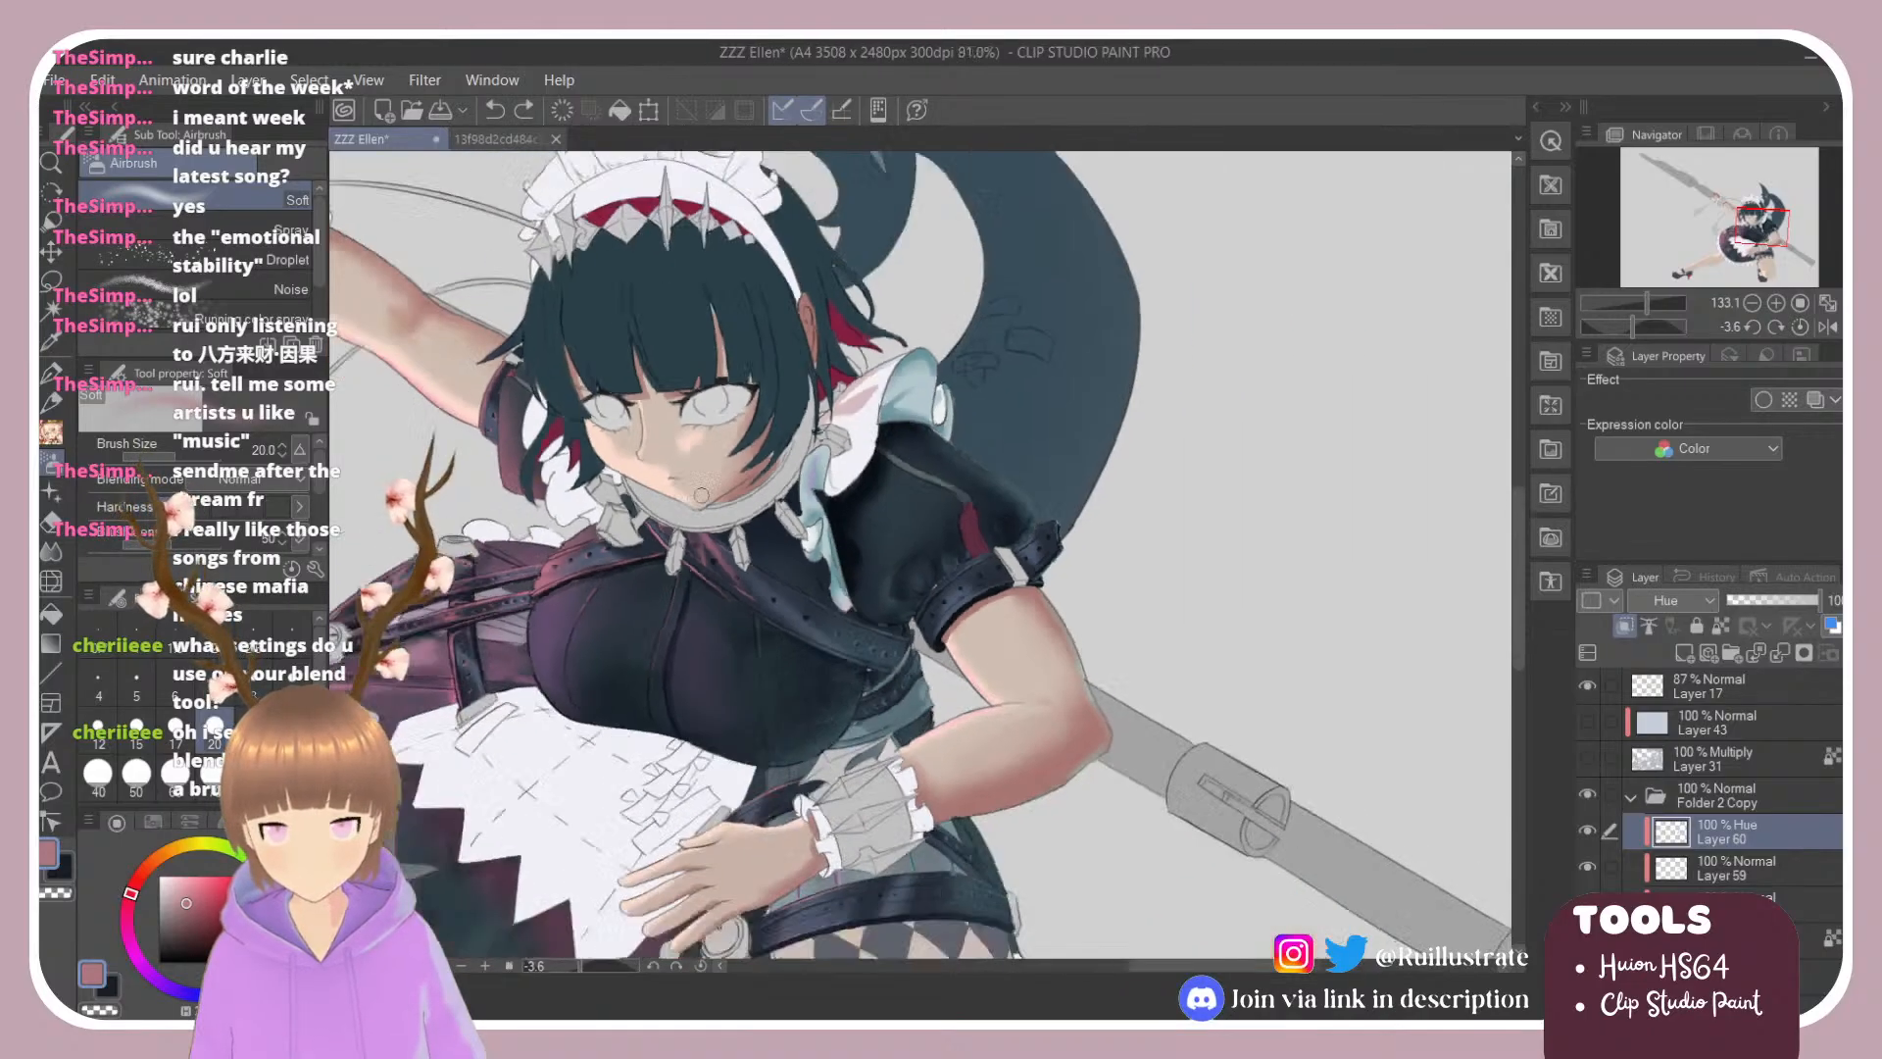
pyautogui.scroll(6, 823, 481)
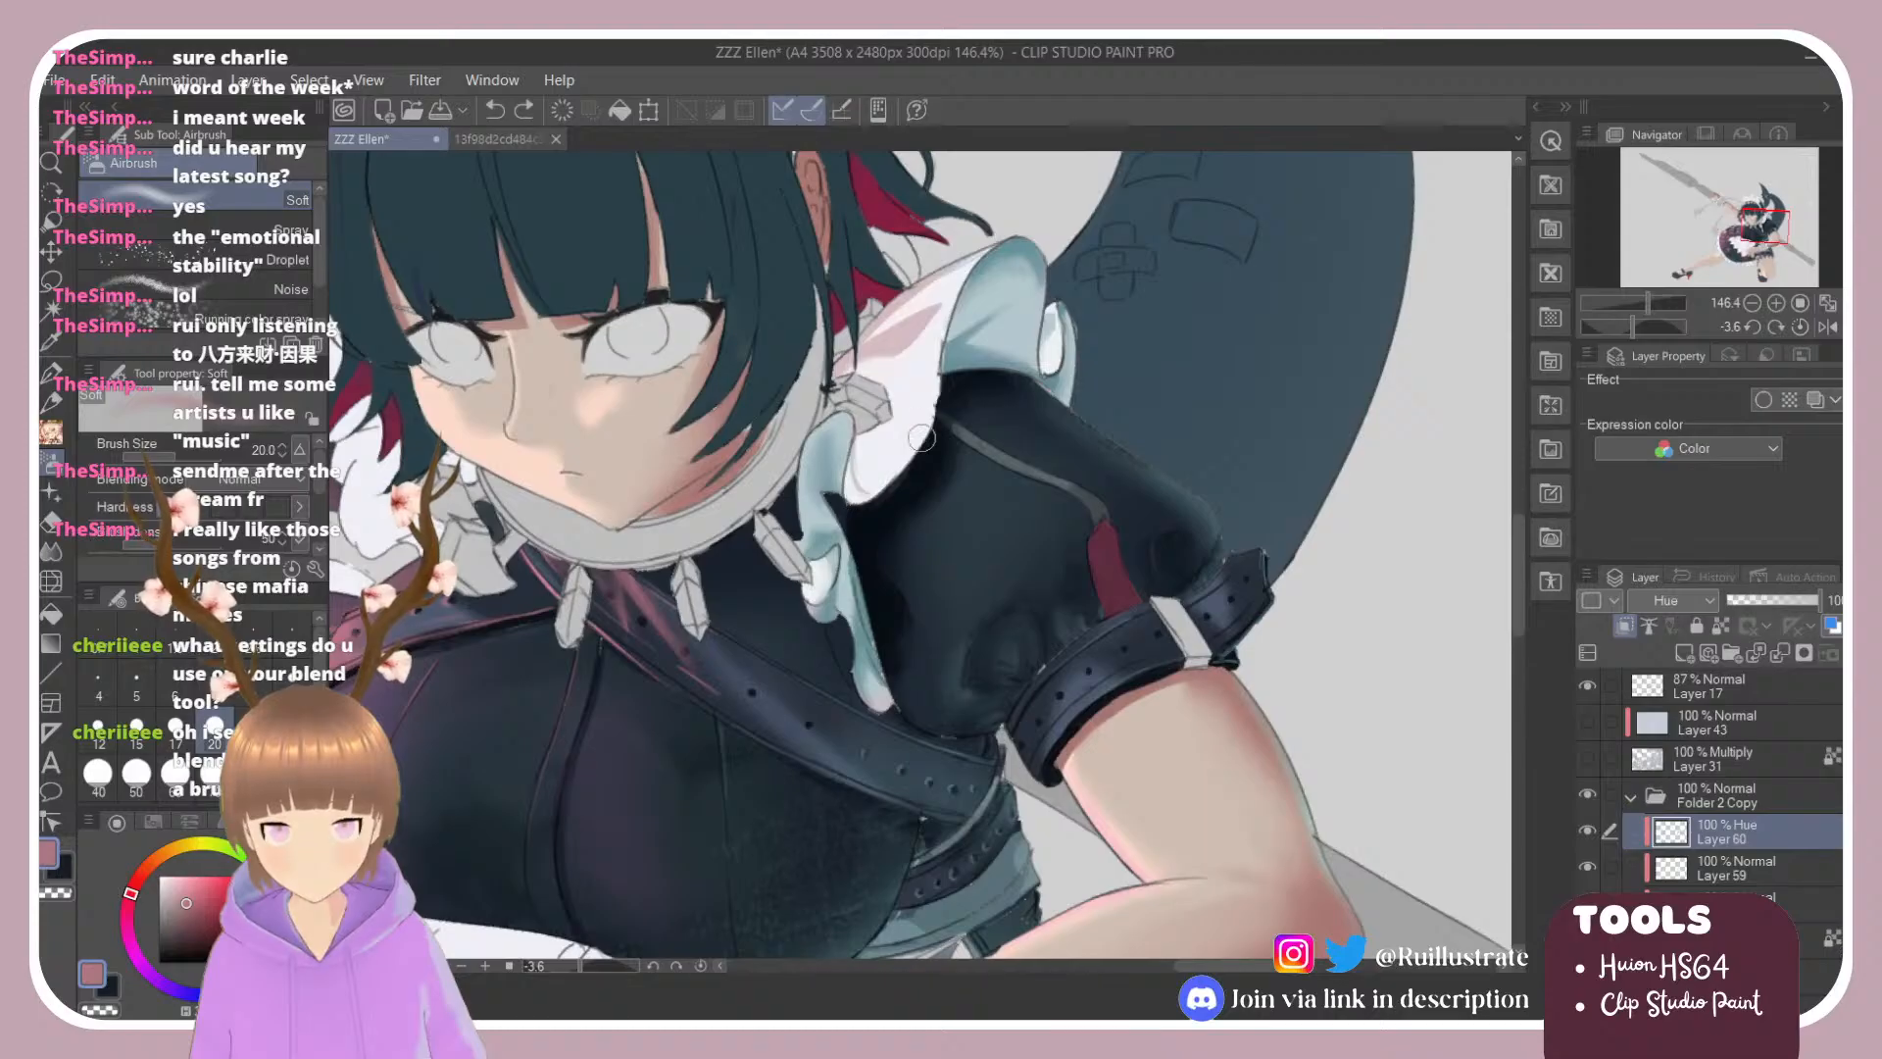
pyautogui.scroll(-5, 1046, 424)
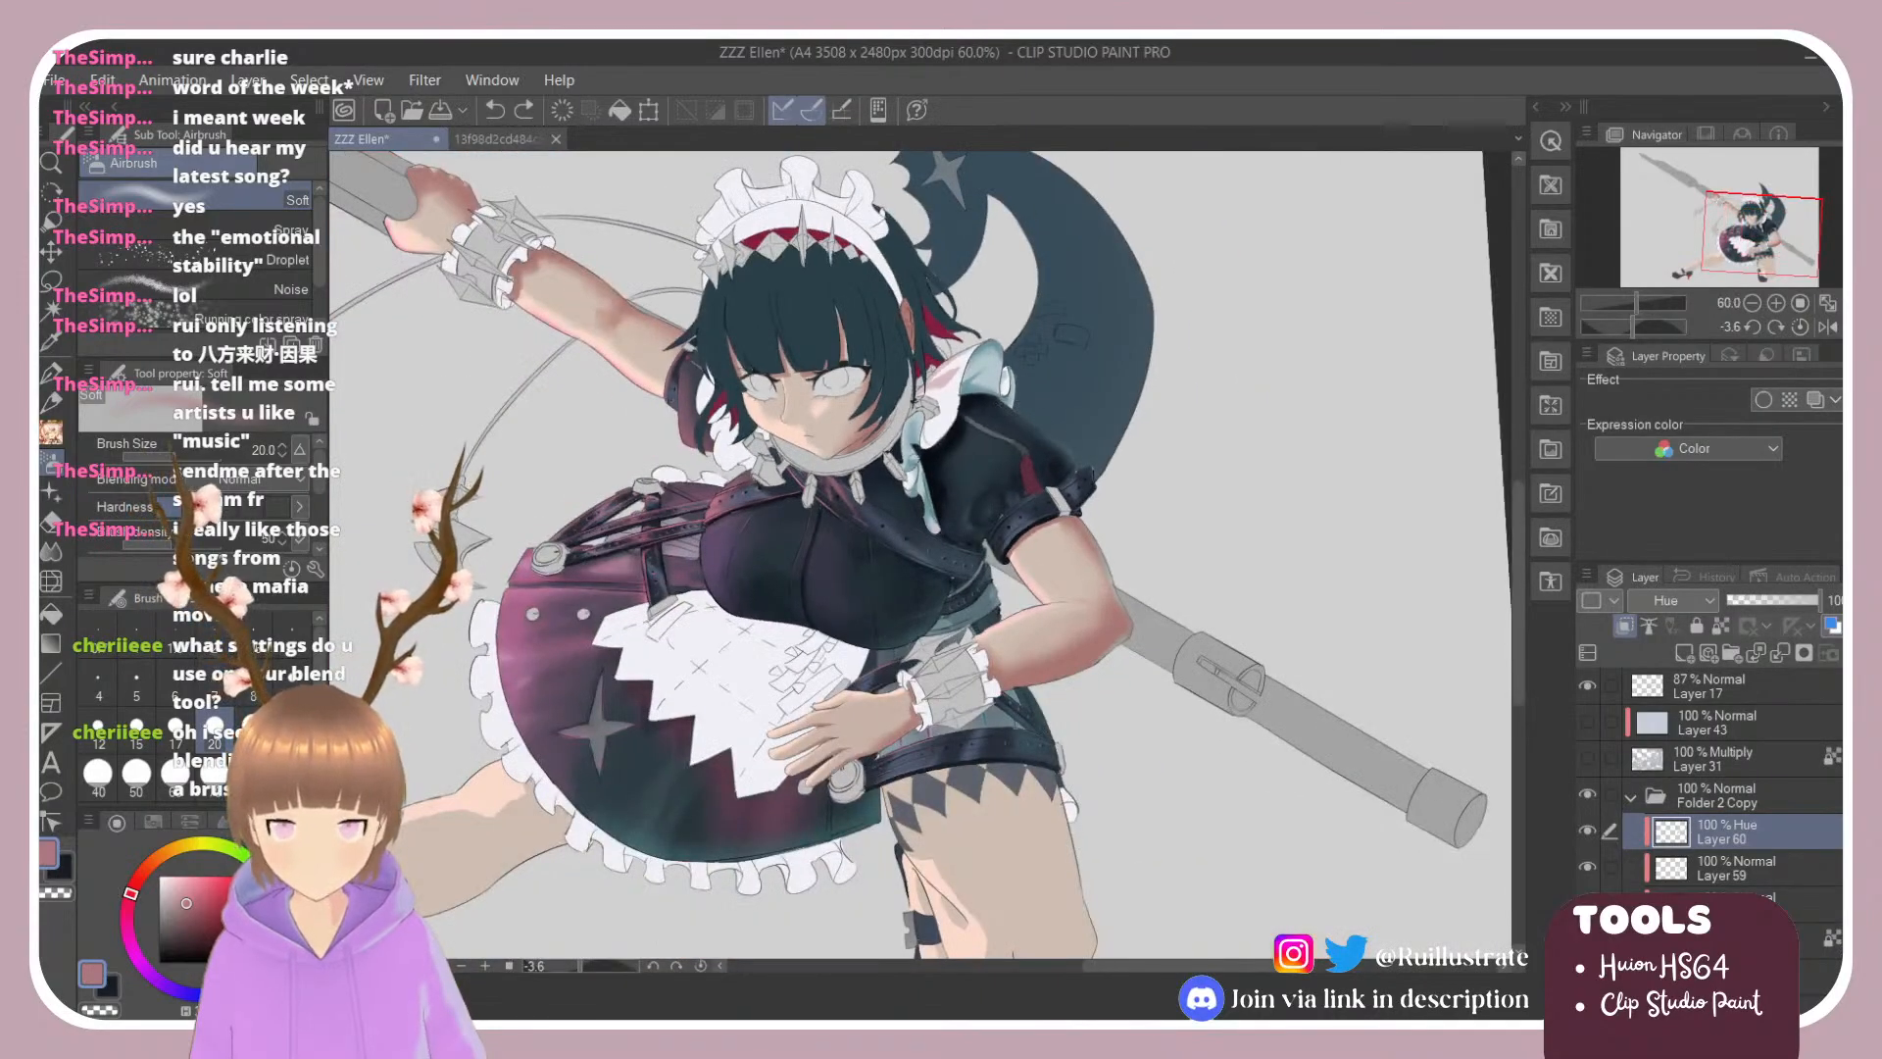
pyautogui.scroll(3, 921, 555)
pyautogui.scroll(-4, 1003, 503)
pyautogui.scroll(6, 1002, 504)
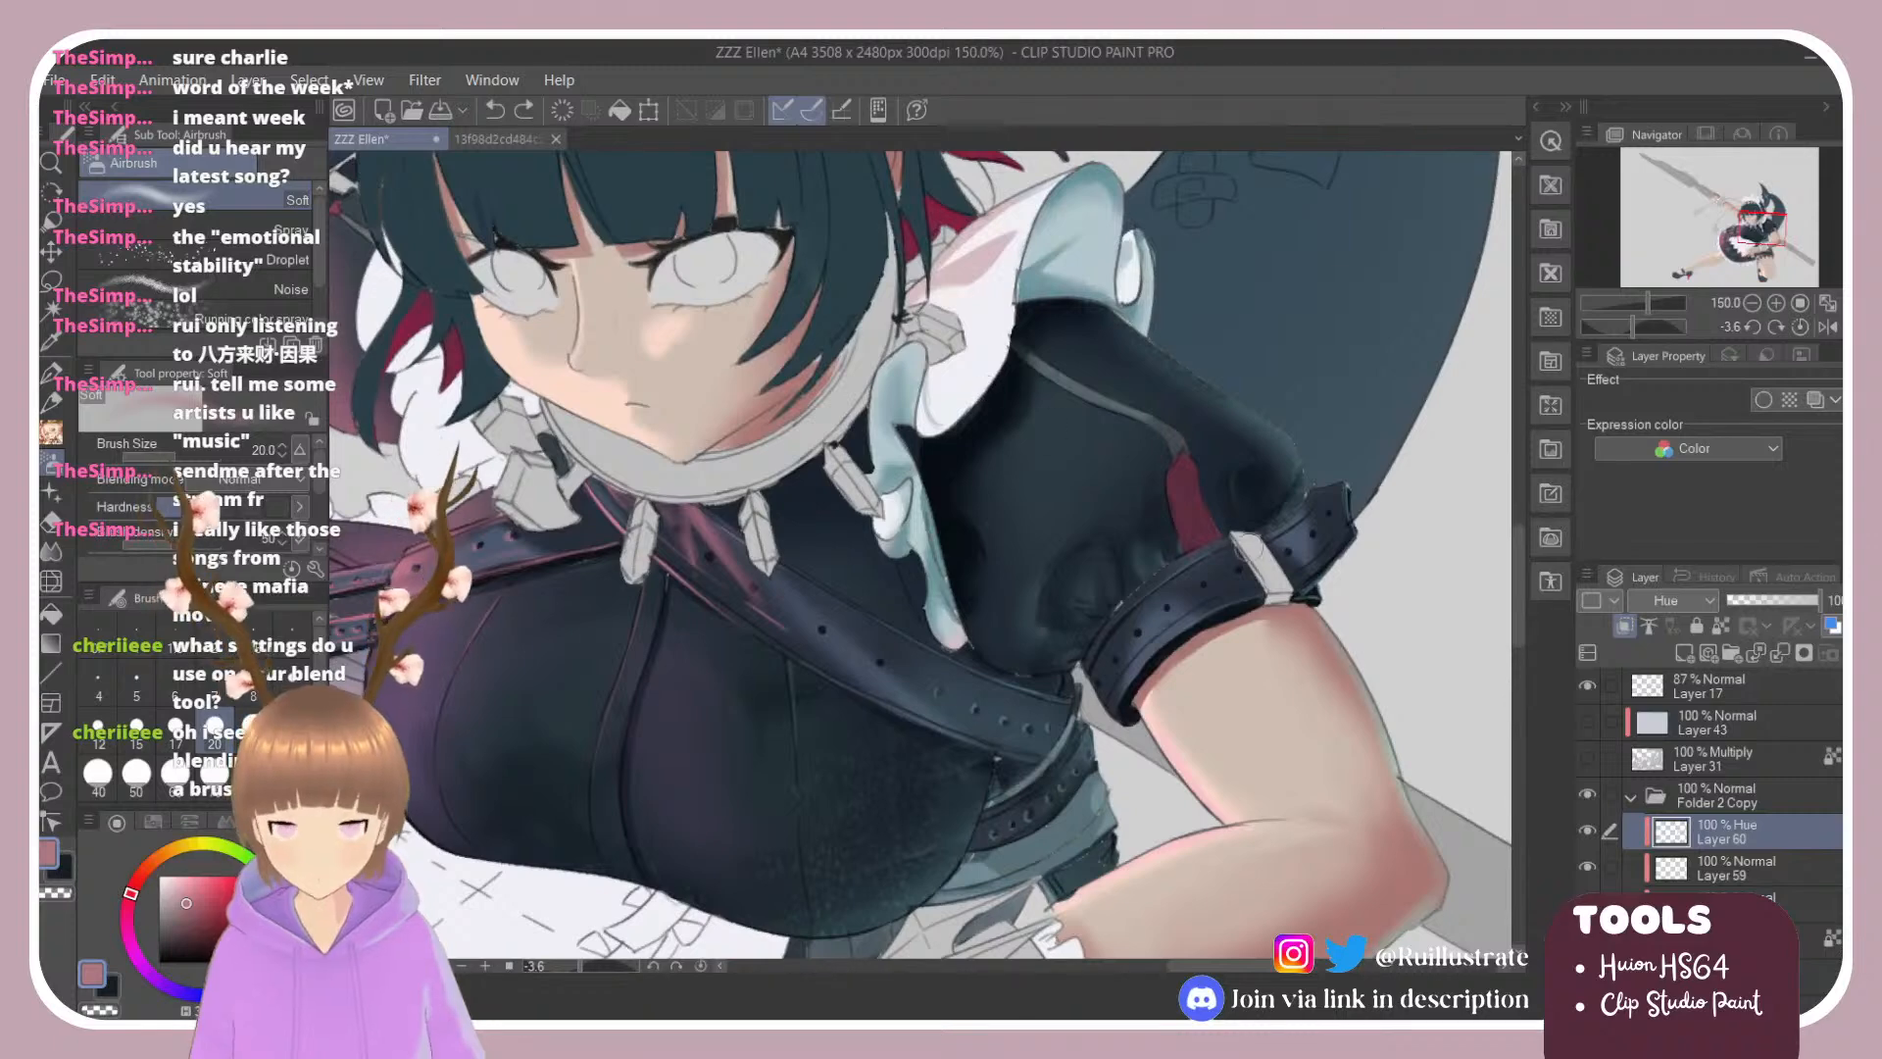
pyautogui.click(1716, 795)
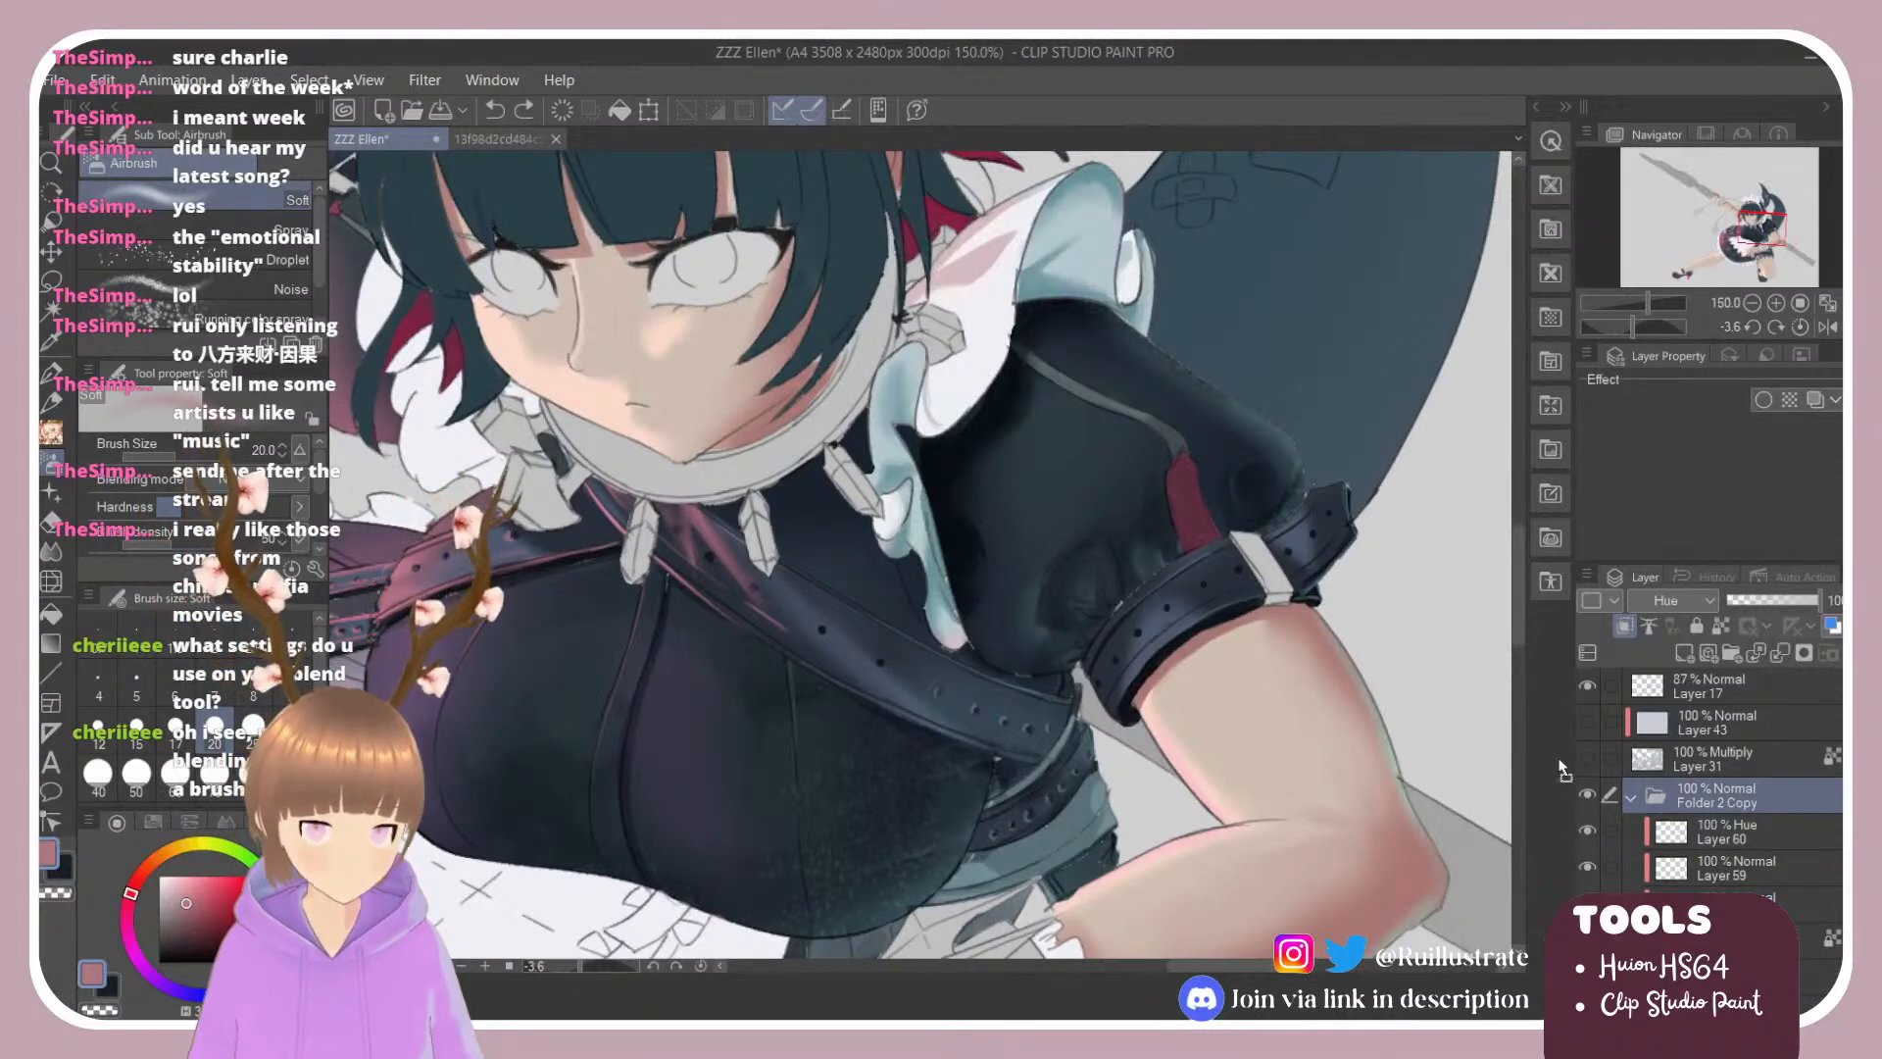
pyautogui.click(1728, 833)
pyautogui.click(1734, 868)
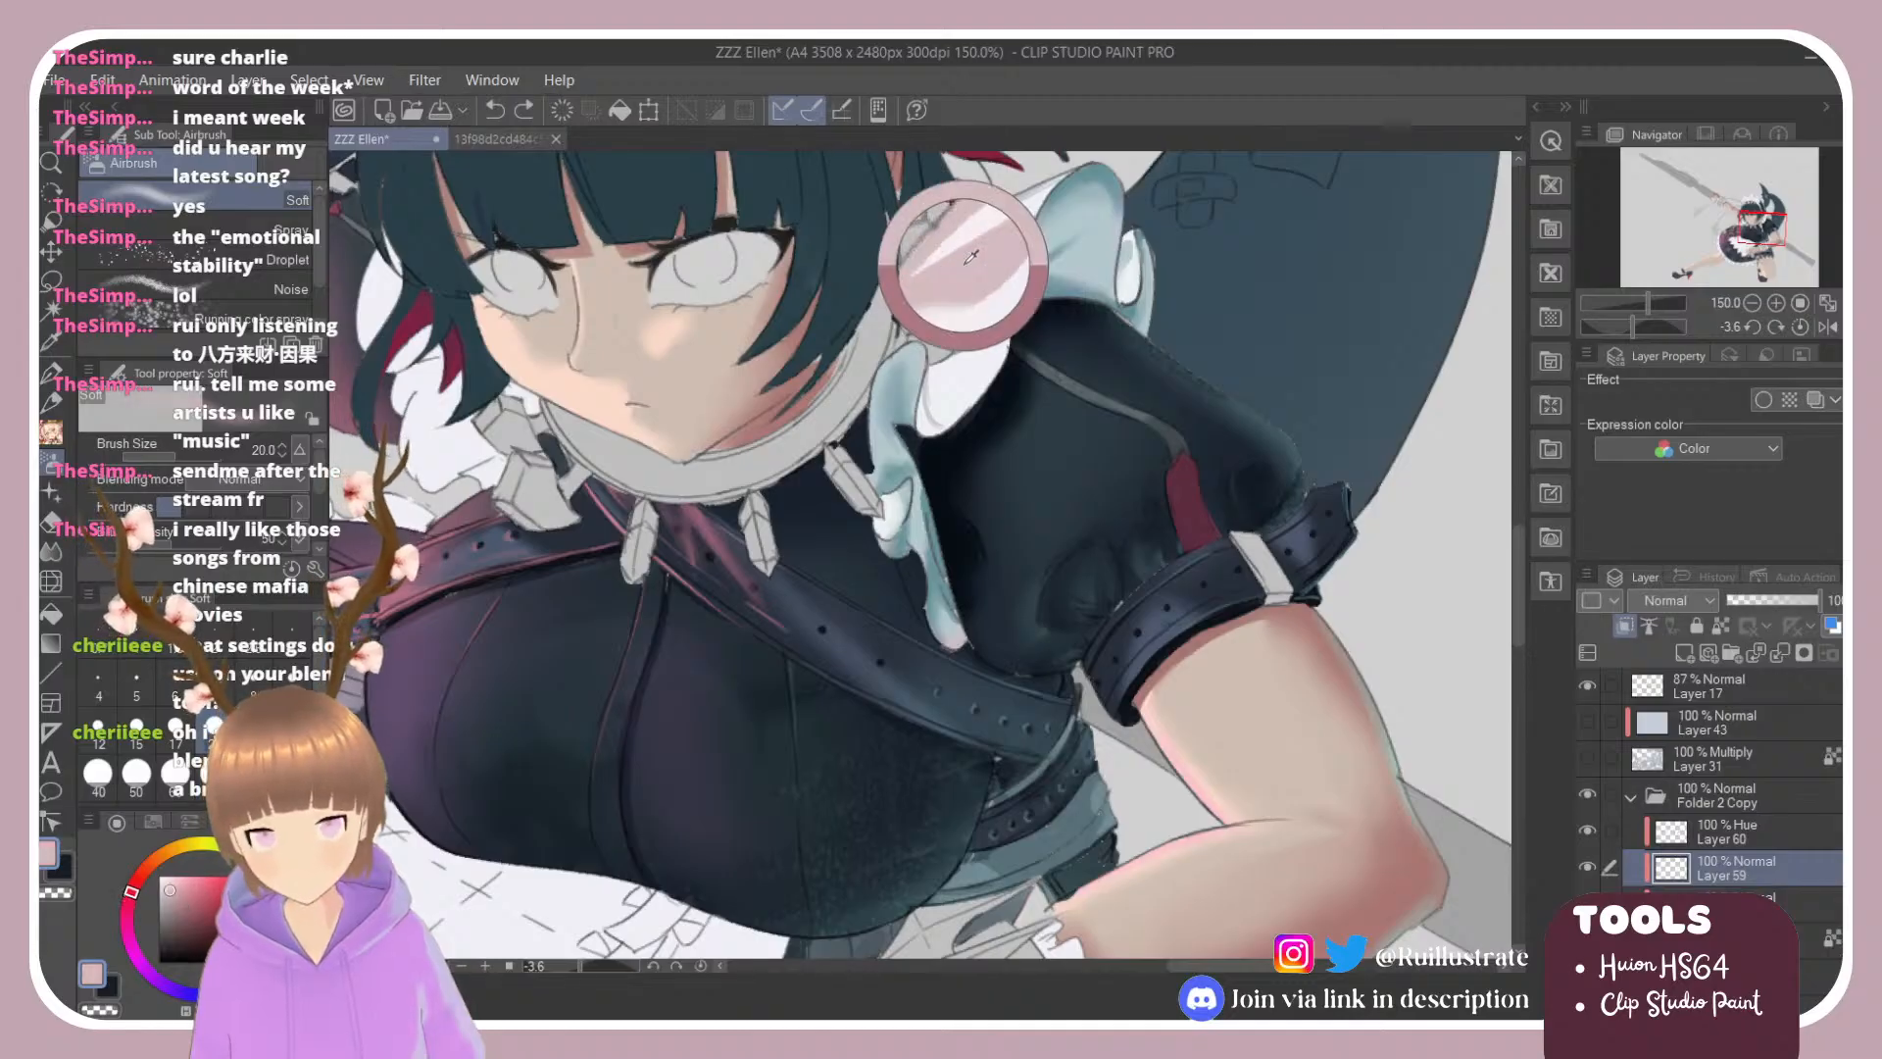
pyautogui.press('b')
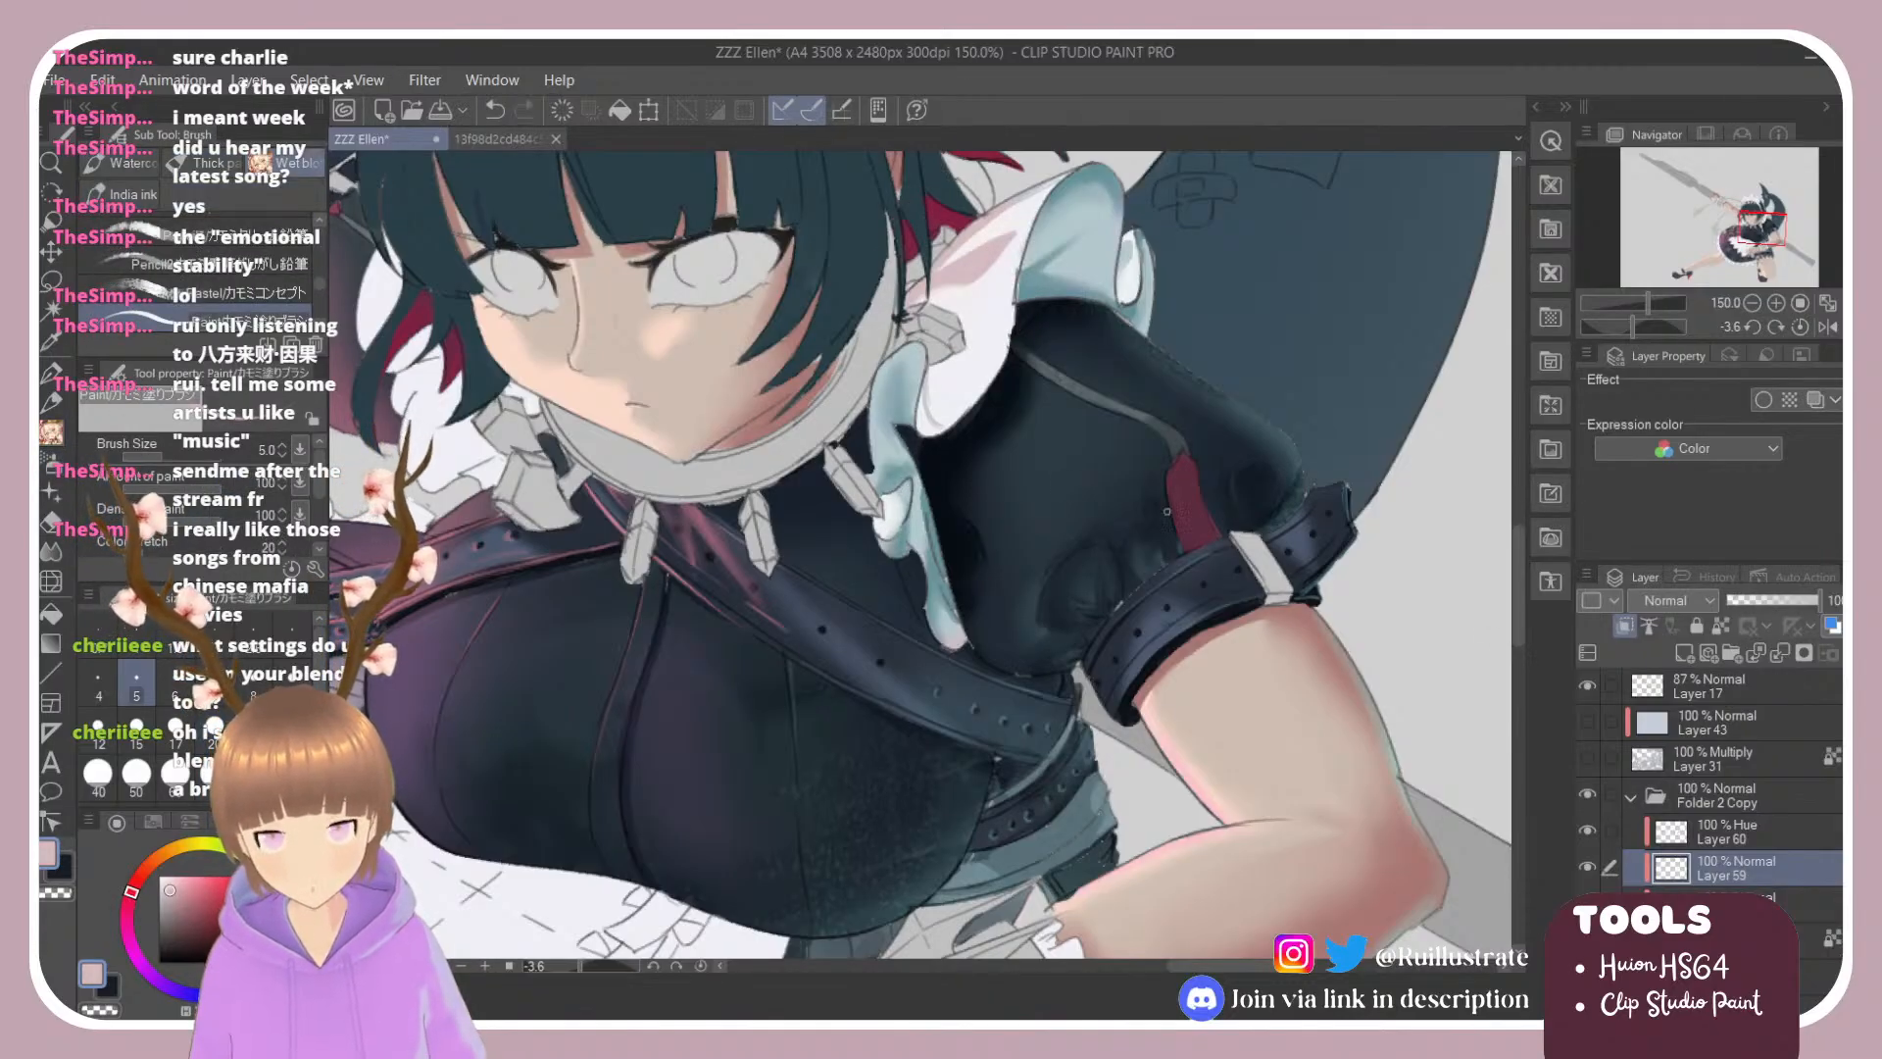
# Step: Erase part of the teal hue tint from the hanging frill on Layer 60 with the Hard eraser
pyautogui.click(1730, 831)
pyautogui.press('e')
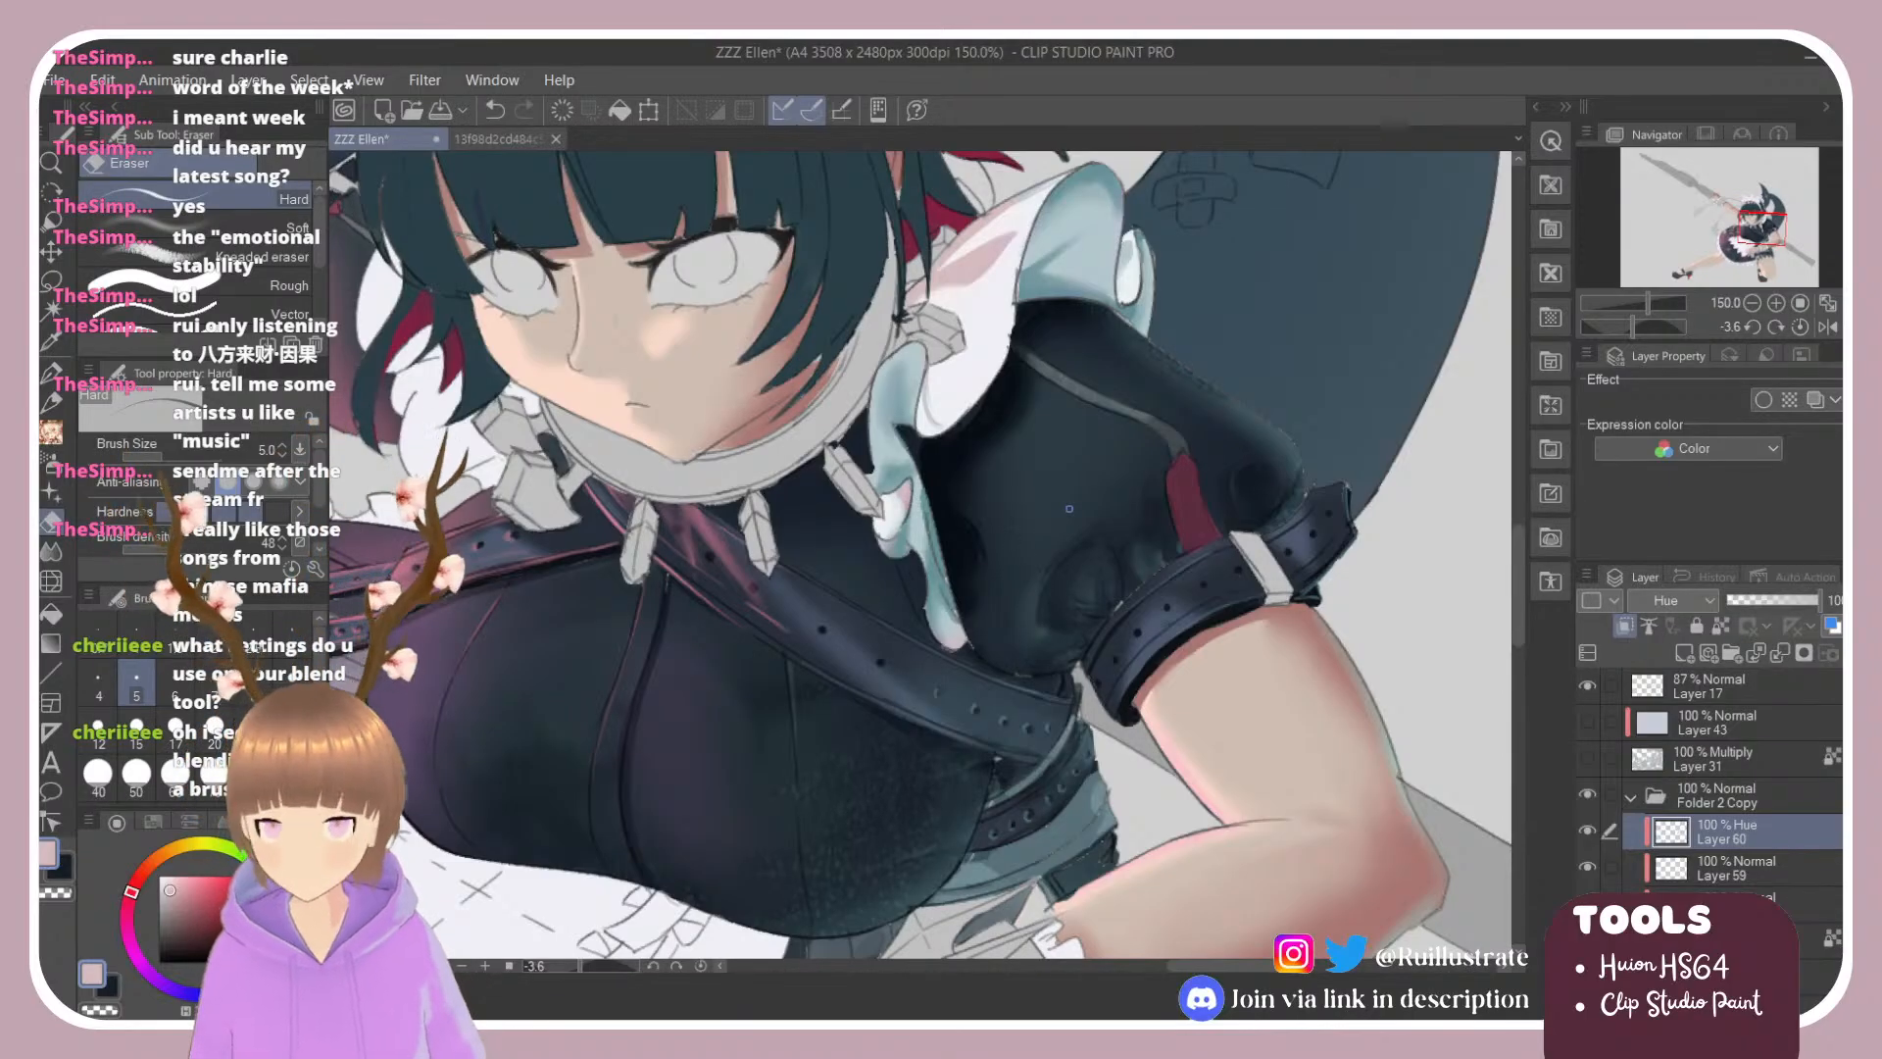
pyautogui.scroll(-1, 1068, 507)
pyautogui.scroll(-8, 1068, 507)
pyautogui.scroll(9, 892, 436)
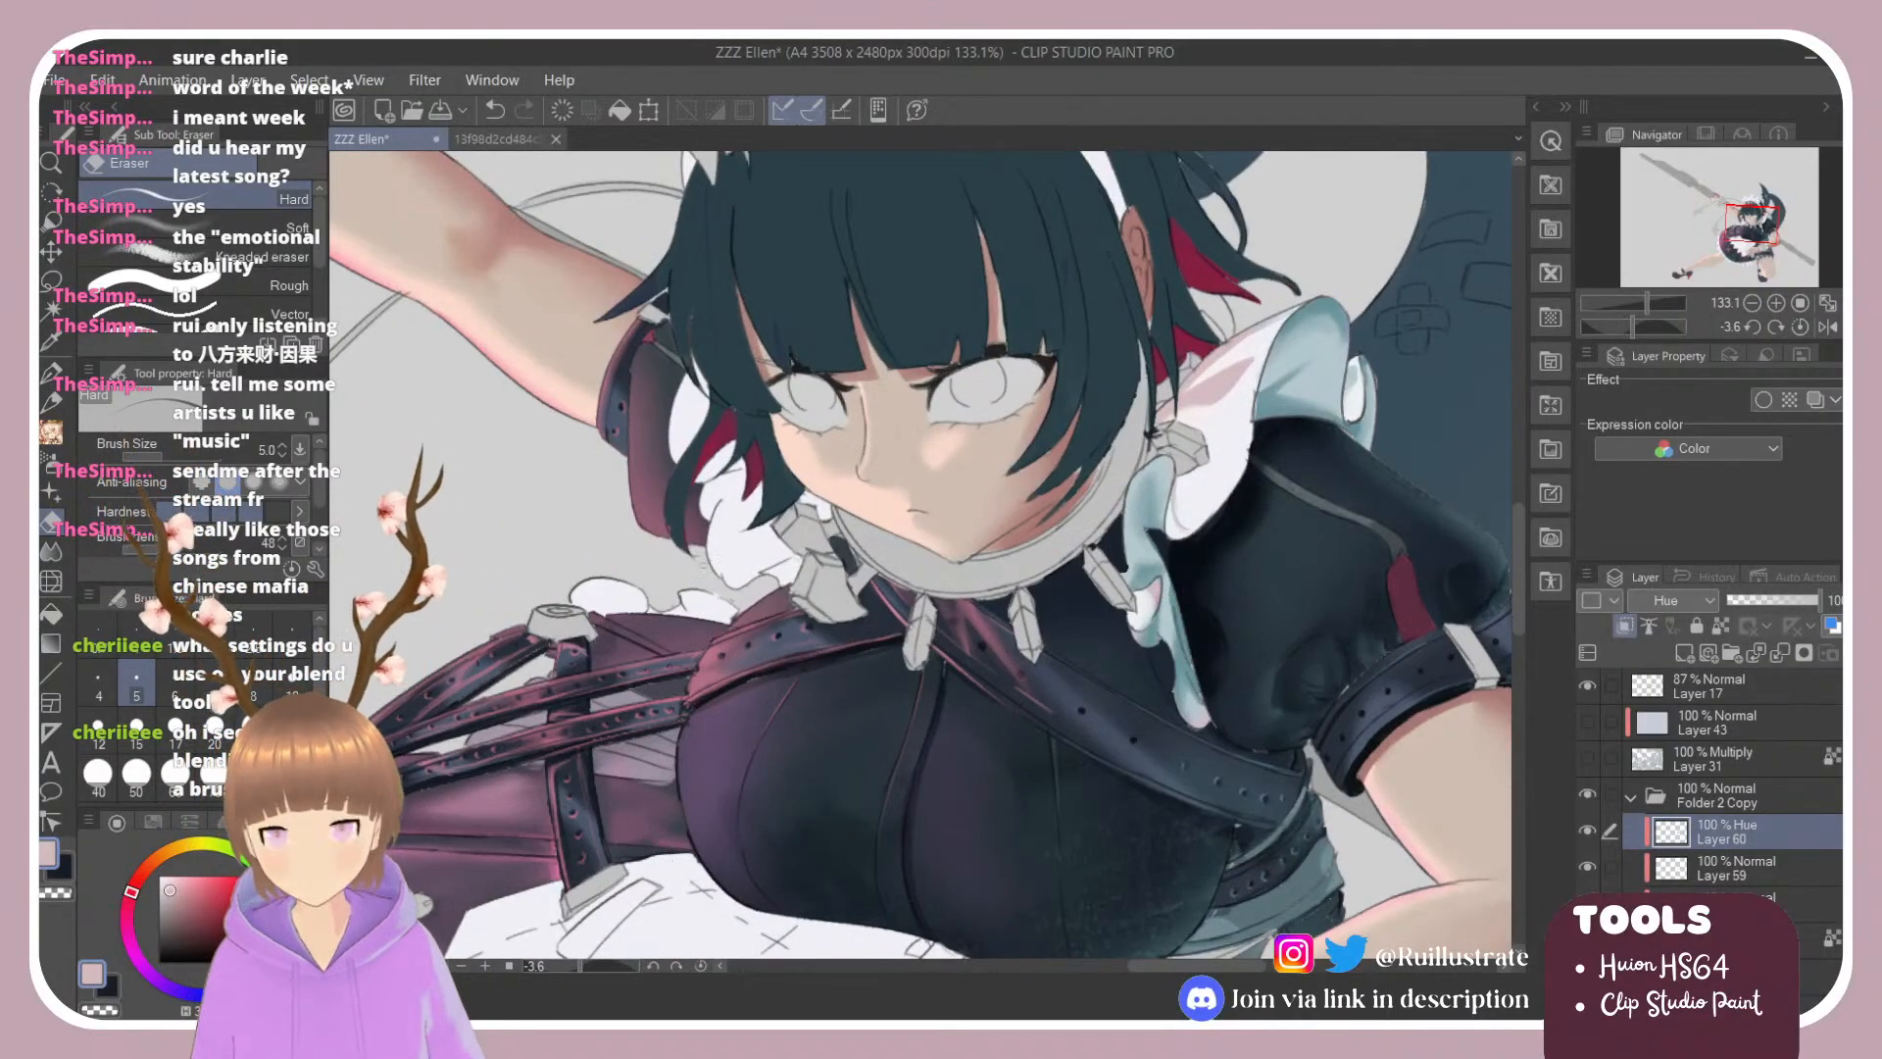
# Step: Paint pale pink shadows on the far collar frill beneath the hair on Layer 59 and soften them with the Blender brush
pyautogui.press('b')
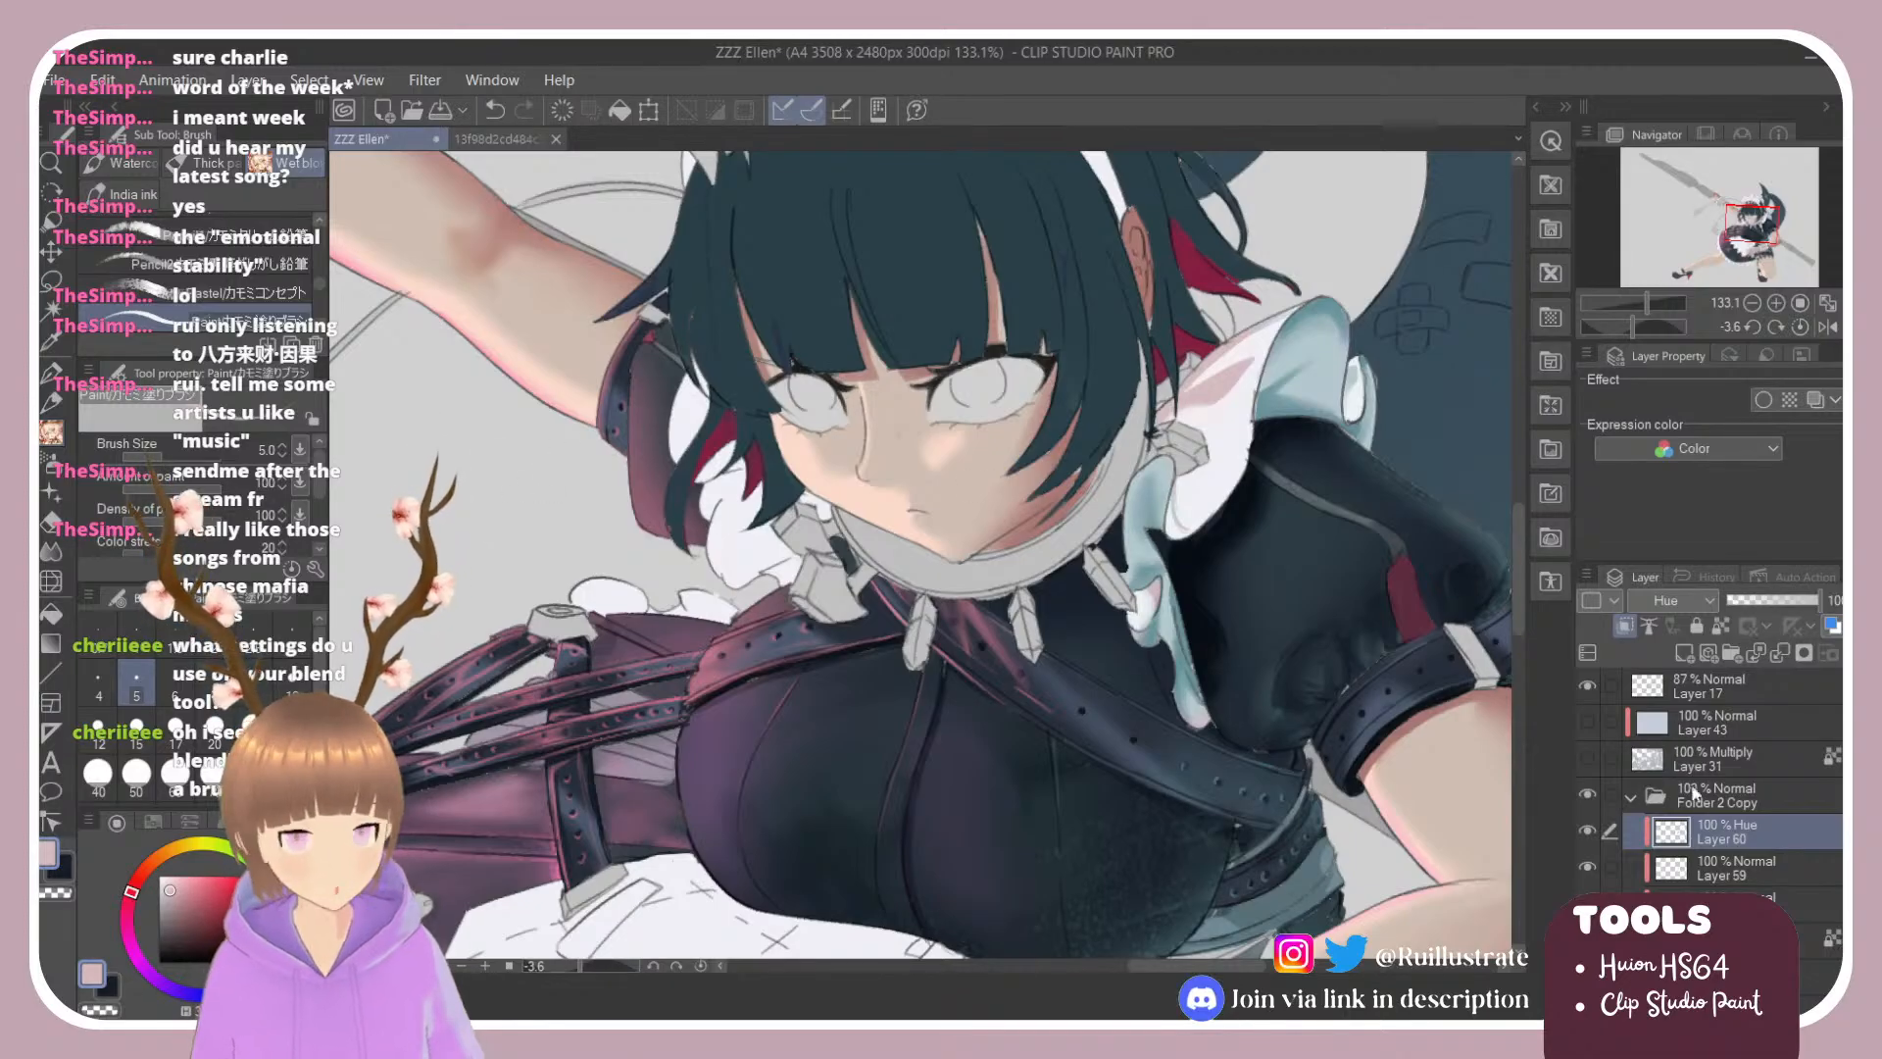
pyautogui.click(1694, 862)
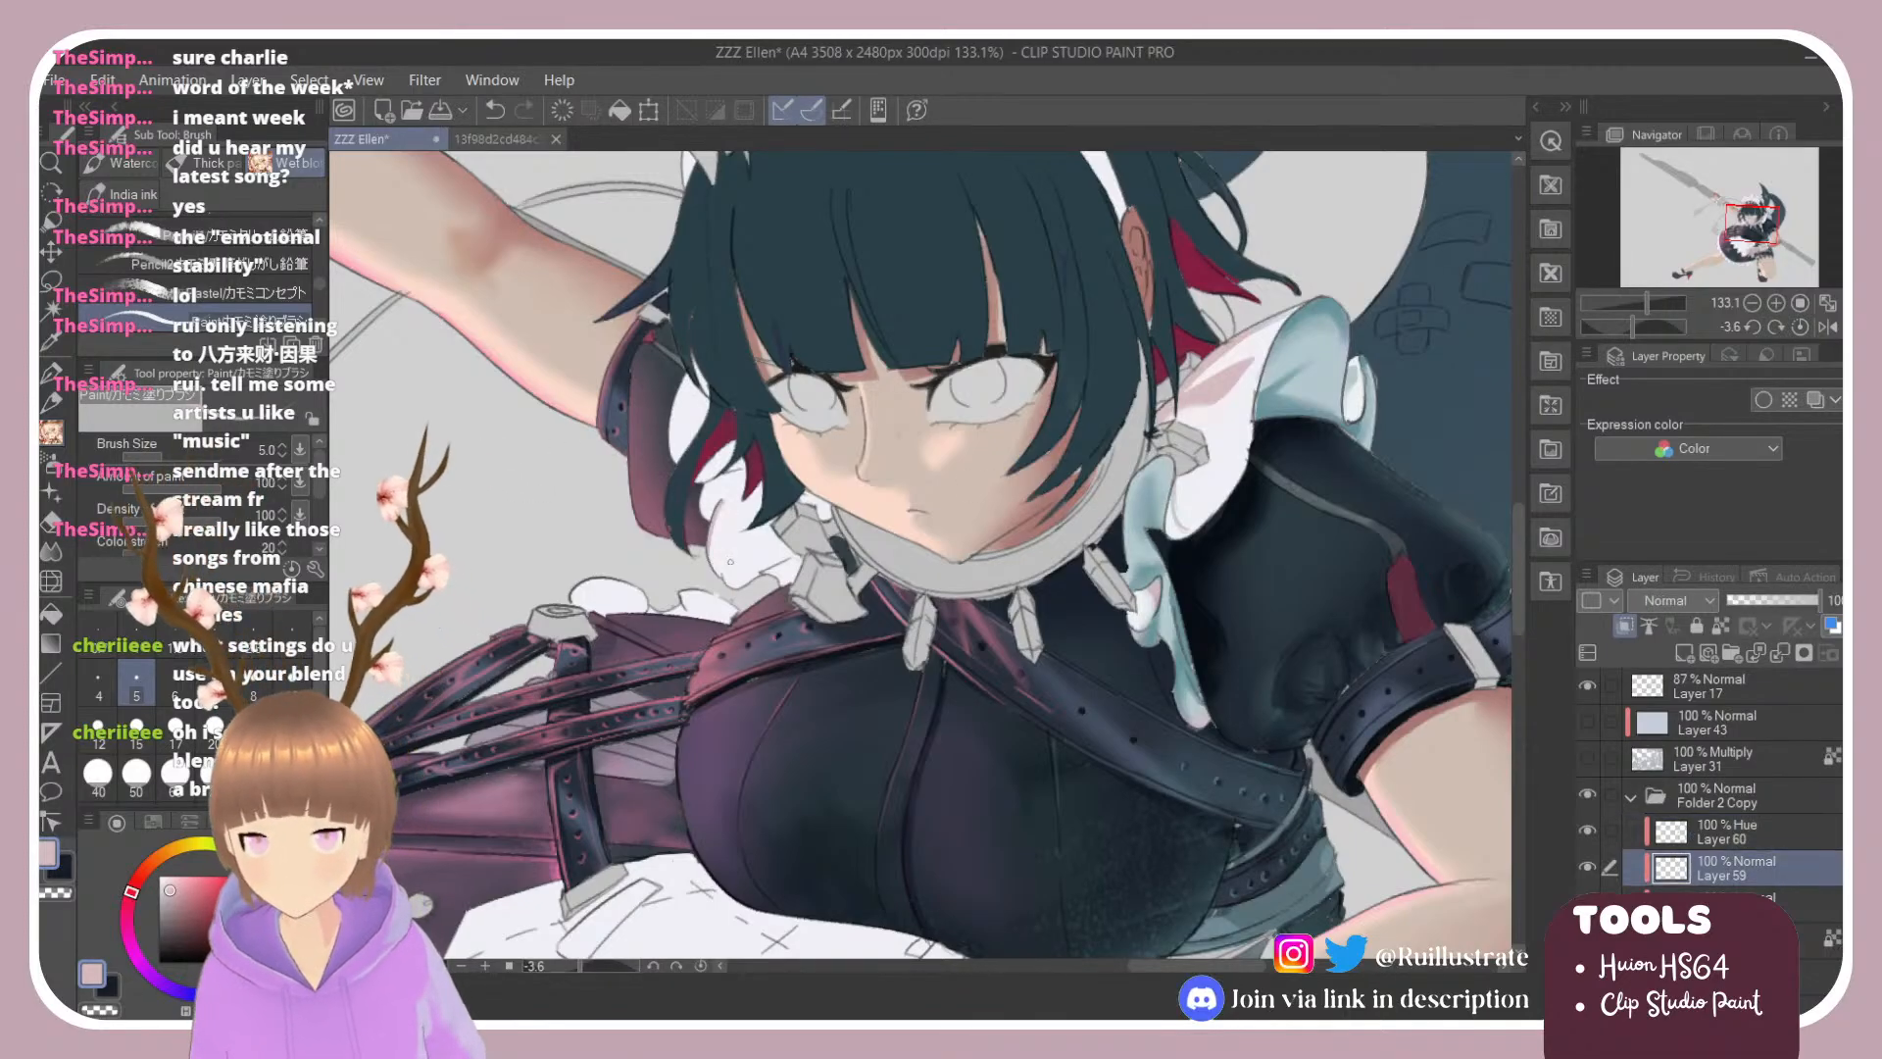
pyautogui.hotkey('ctrl', 'z')
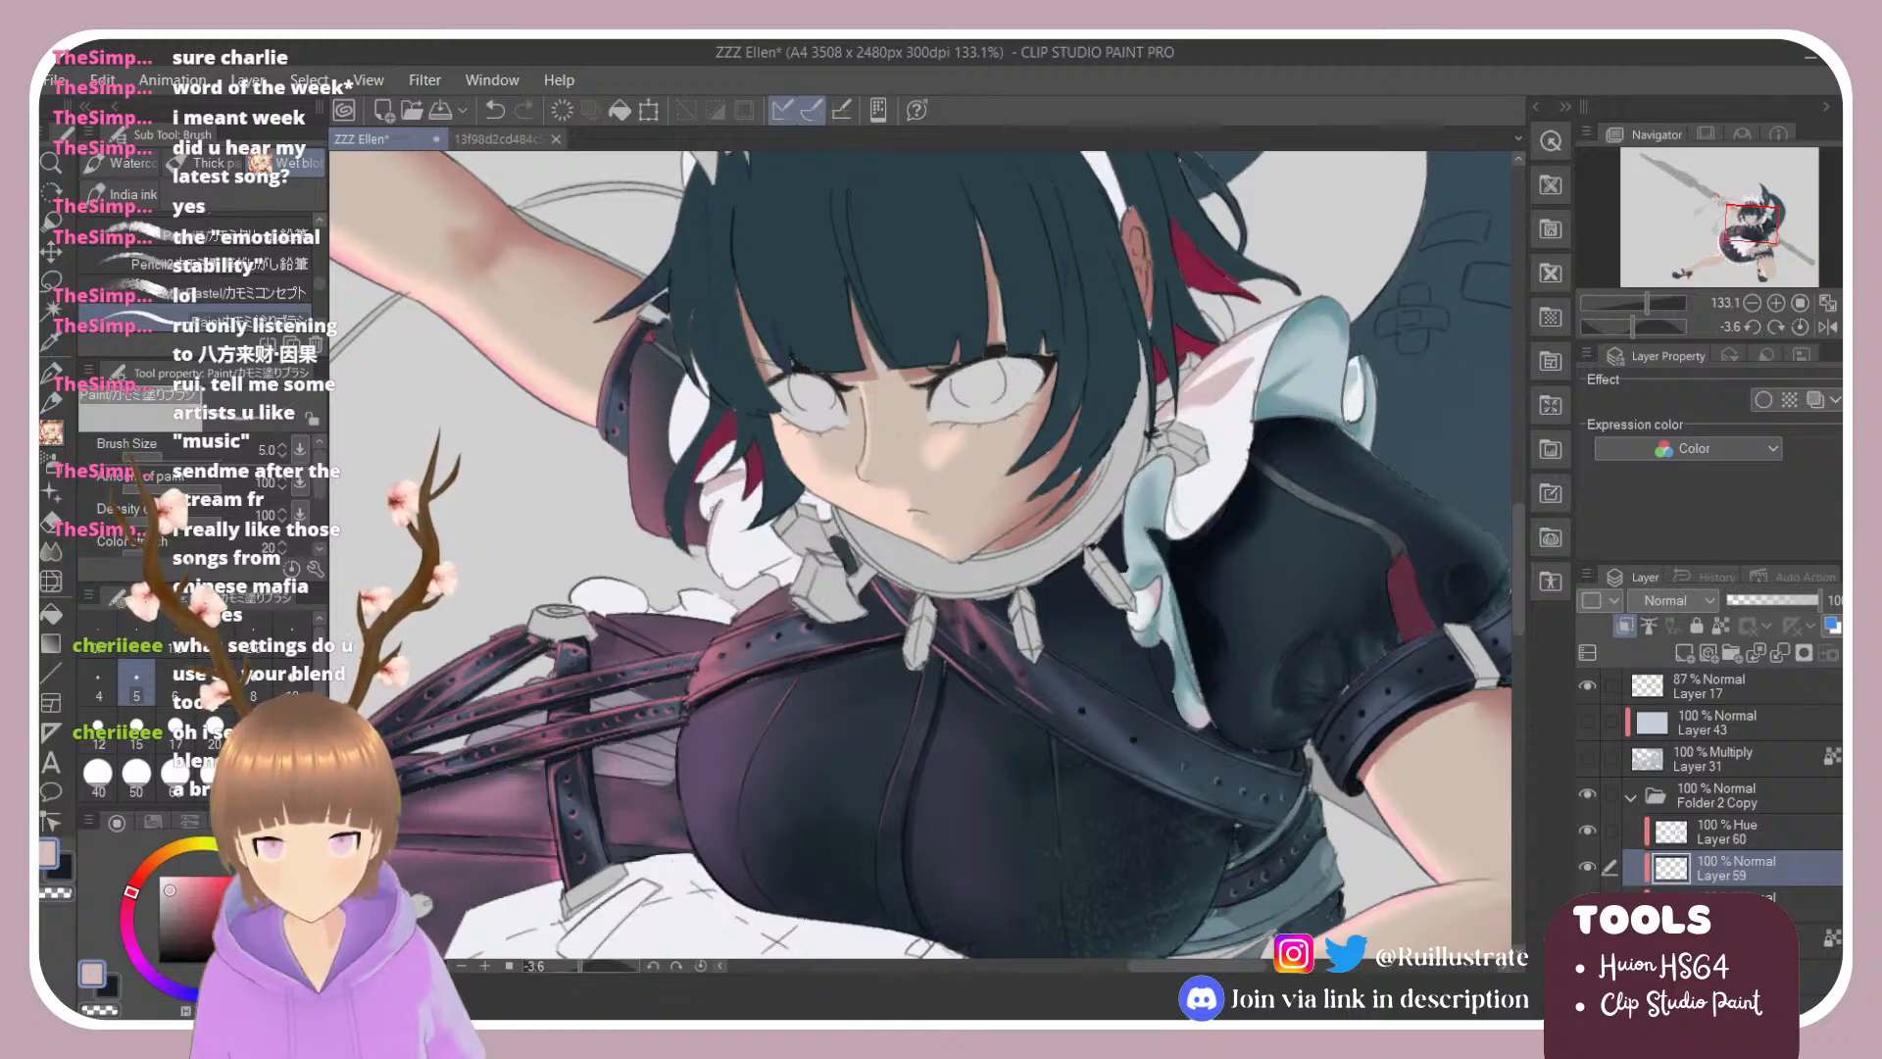
pyautogui.press('e')
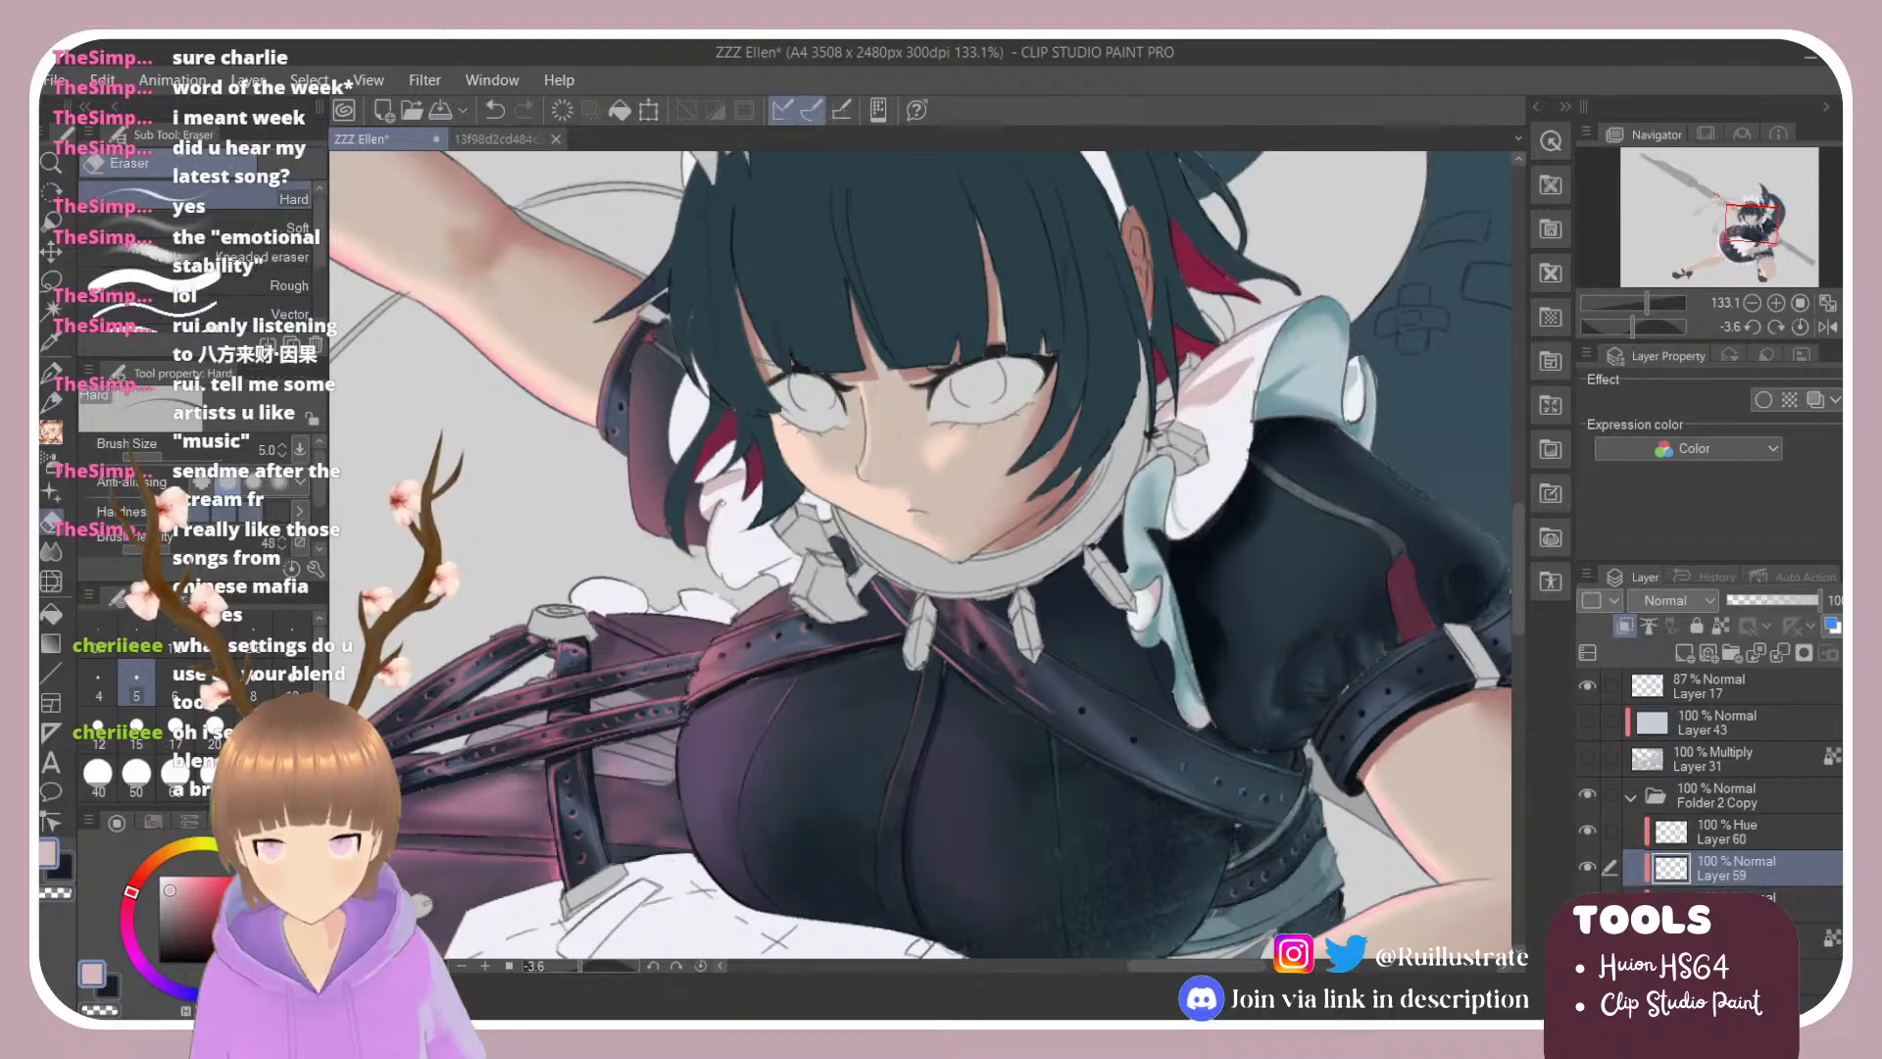
pyautogui.press('b')
pyautogui.hotkey('ctrl', 'z')
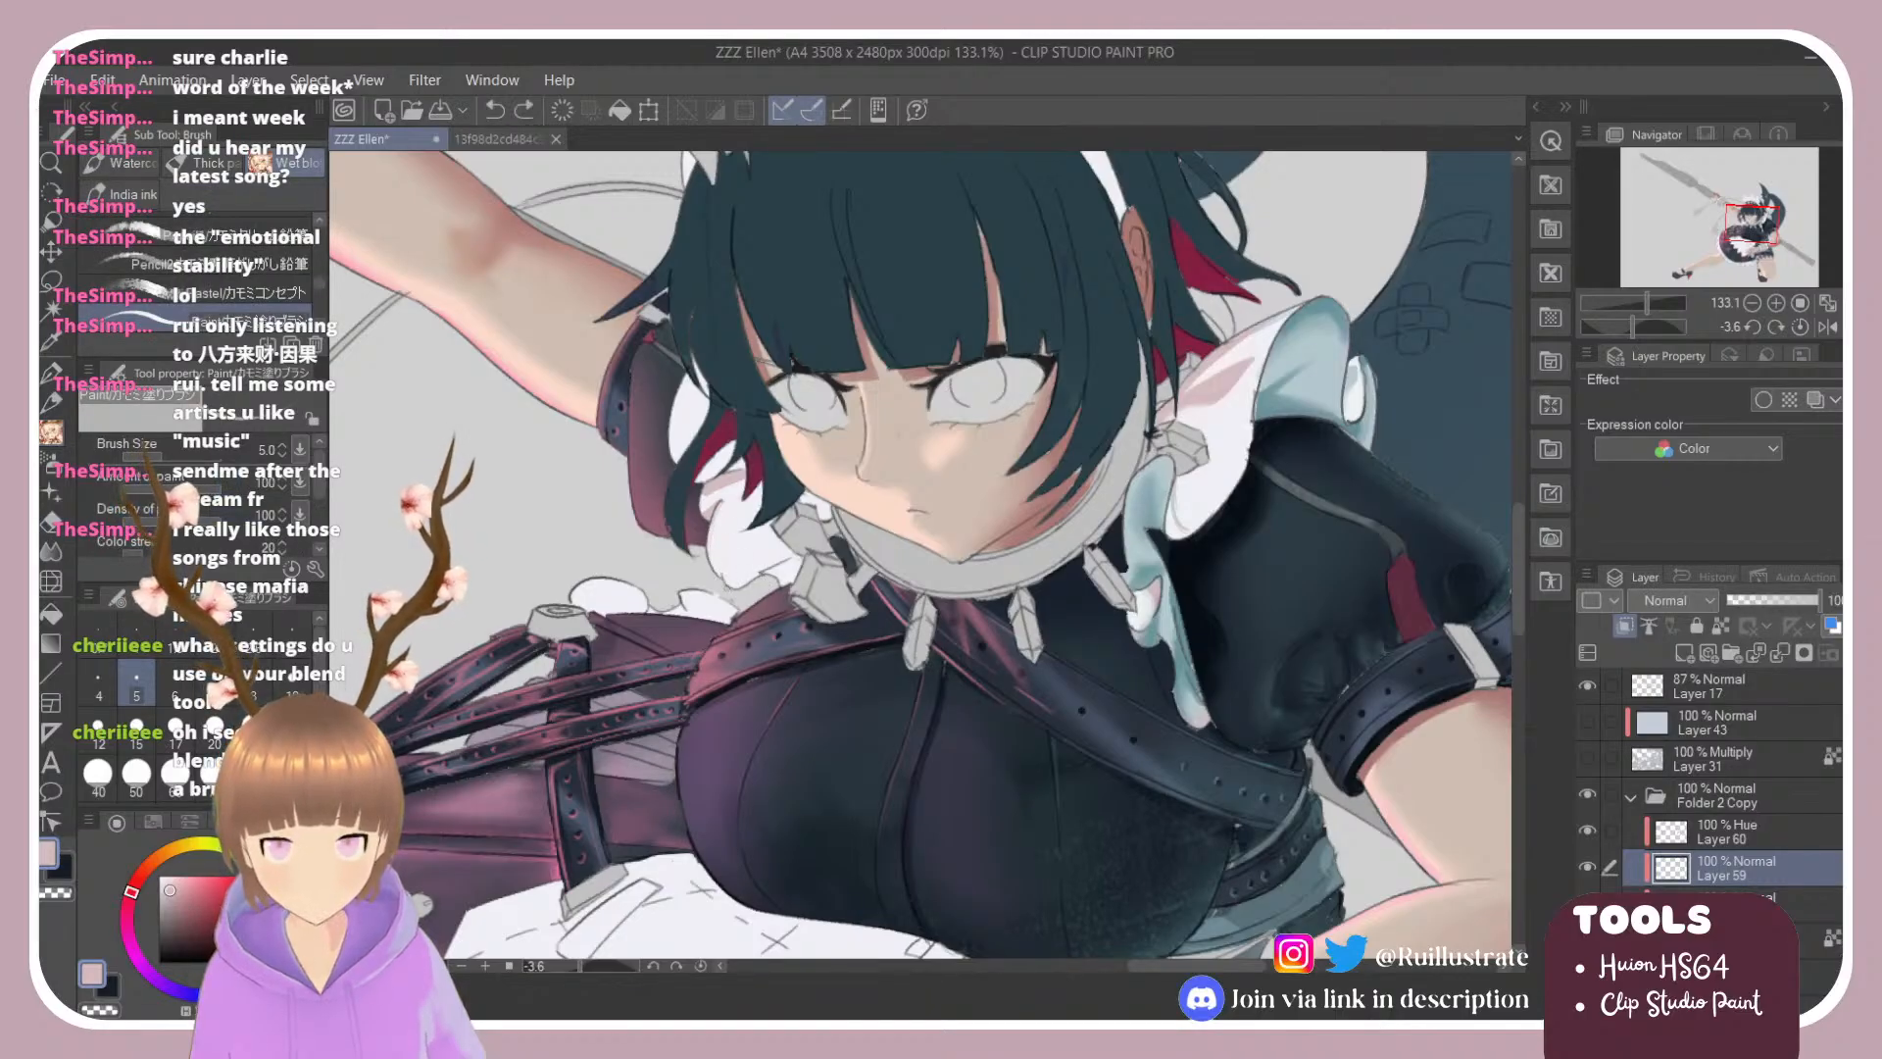
pyautogui.moveTo(719, 569)
pyautogui.mouseDown()
pyautogui.moveTo(768, 573)
pyautogui.moveTo(798, 545)
pyautogui.mouseUp()
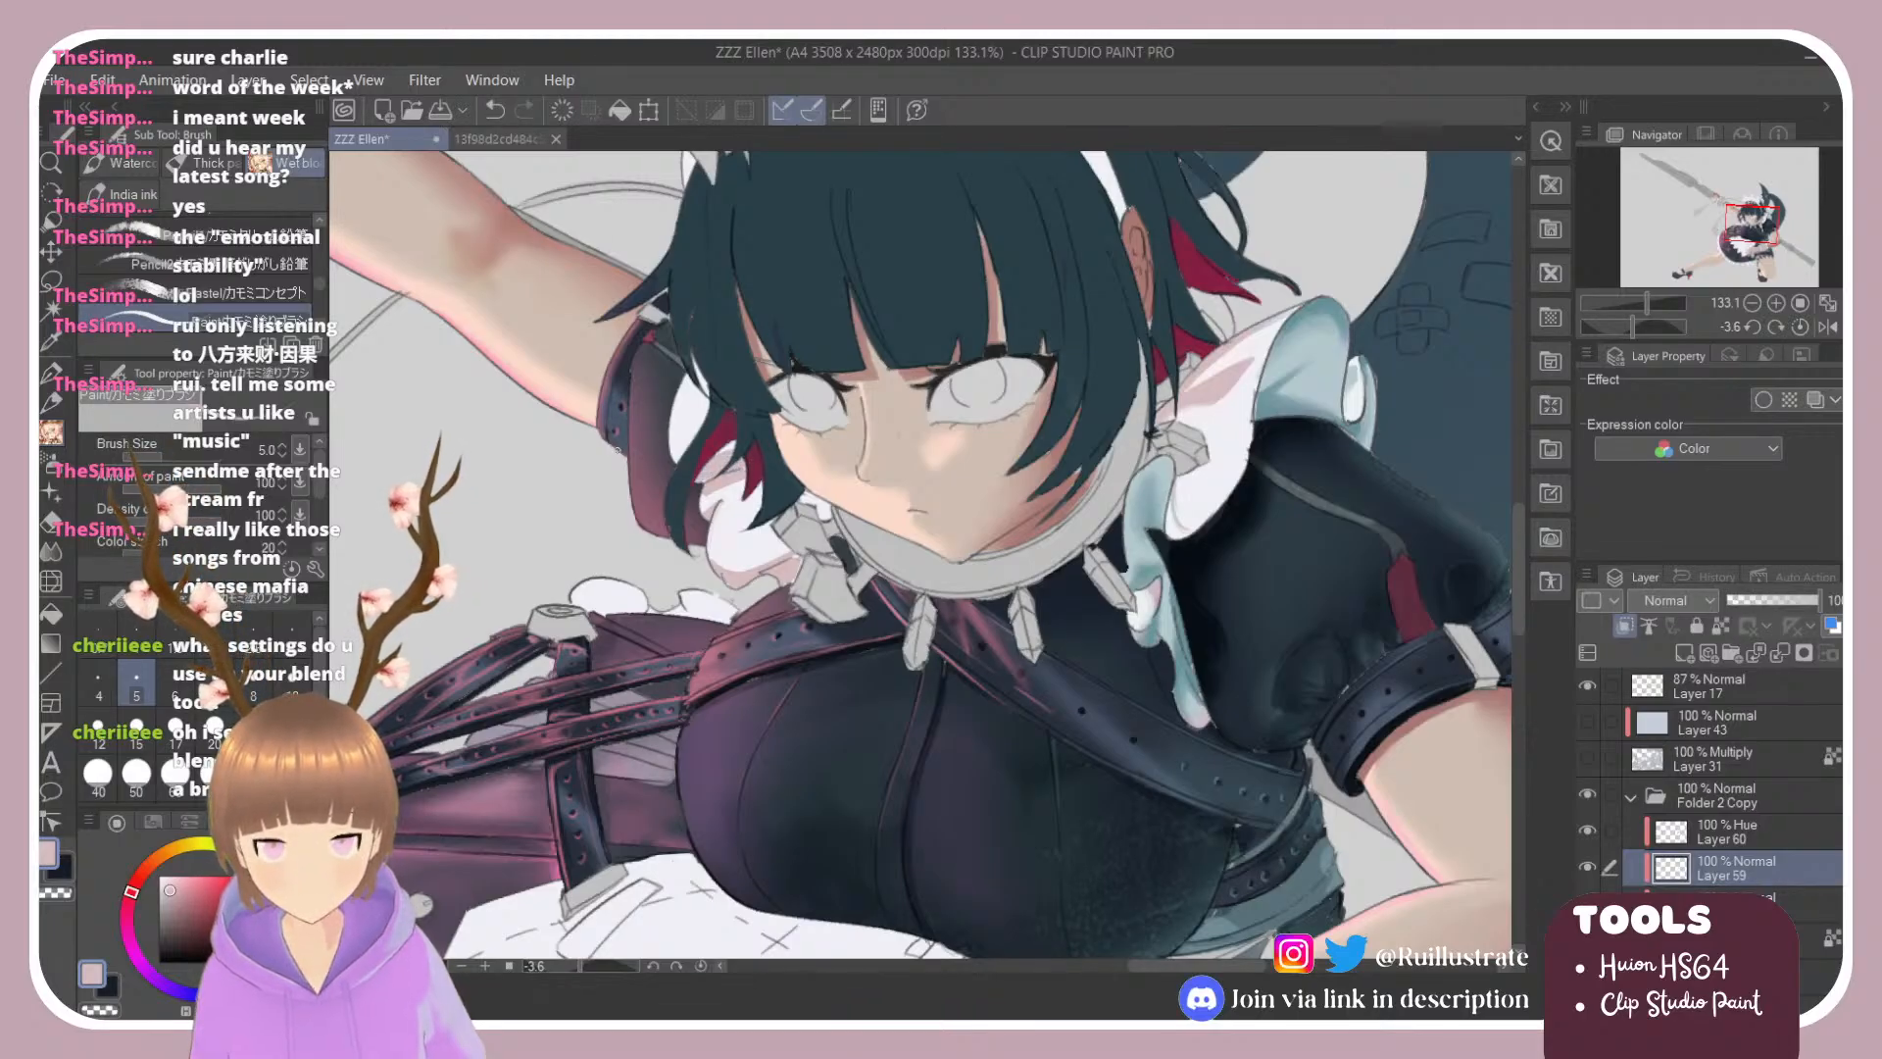
pyautogui.moveTo(319, 295); pyautogui.dragTo(318, 292)
pyautogui.click(290, 284)
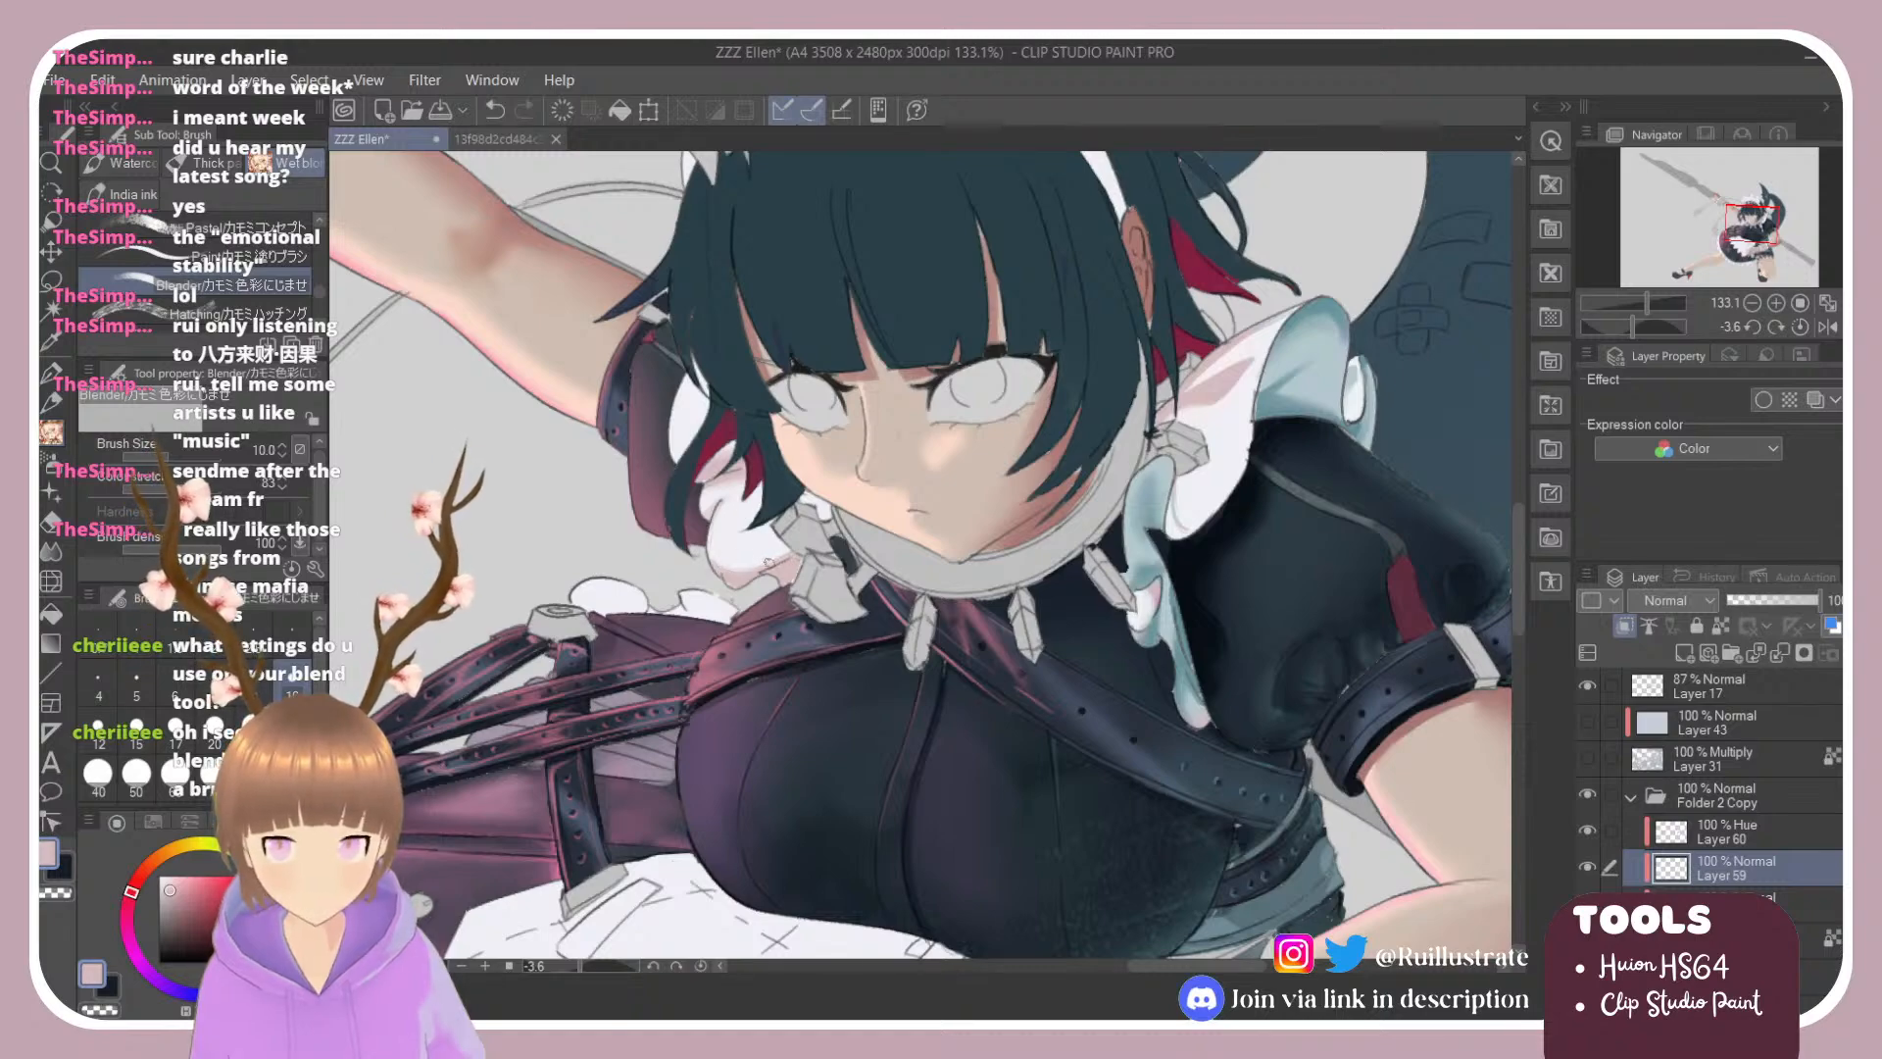
# Step: Paint a pale pink shadow on the upper ruffle along the skirt's outer hem with the paint brush at size 5
pyautogui.scroll(-3, 864, 544)
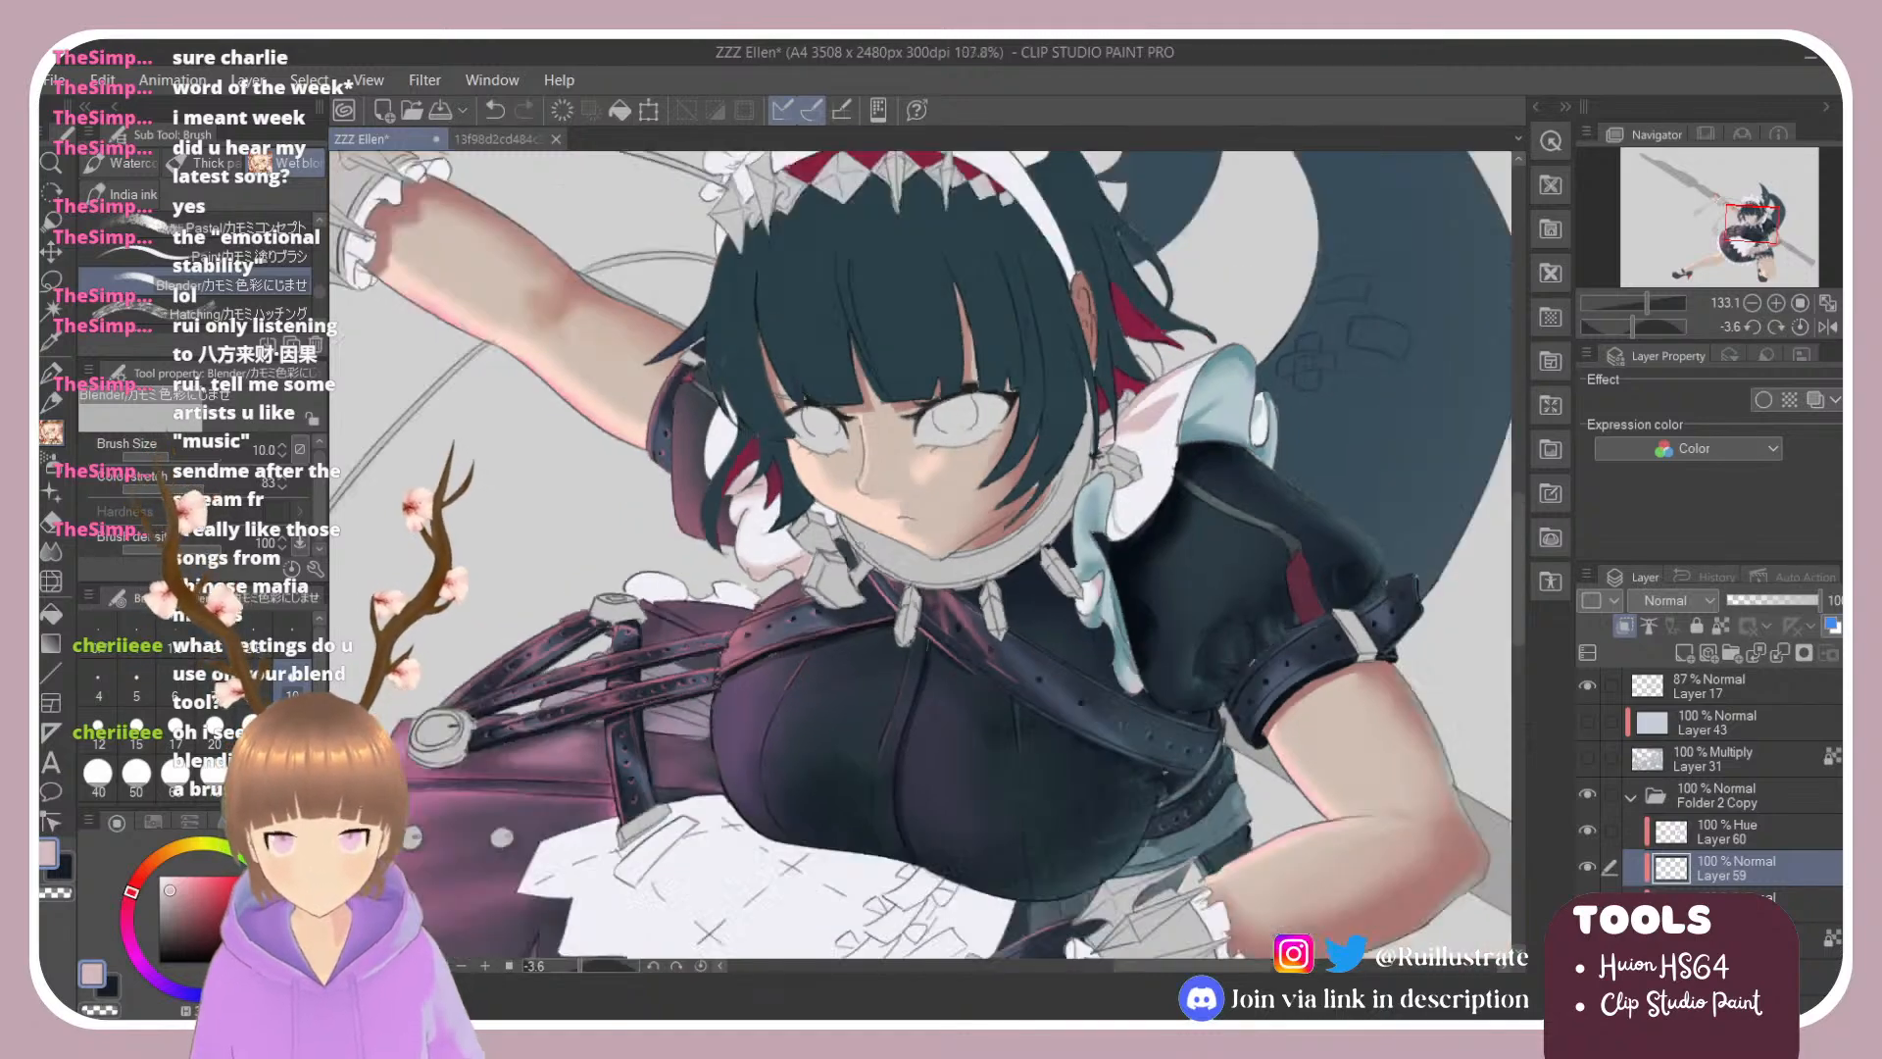
pyautogui.scroll(2, 753, 789)
pyautogui.scroll(4, 753, 789)
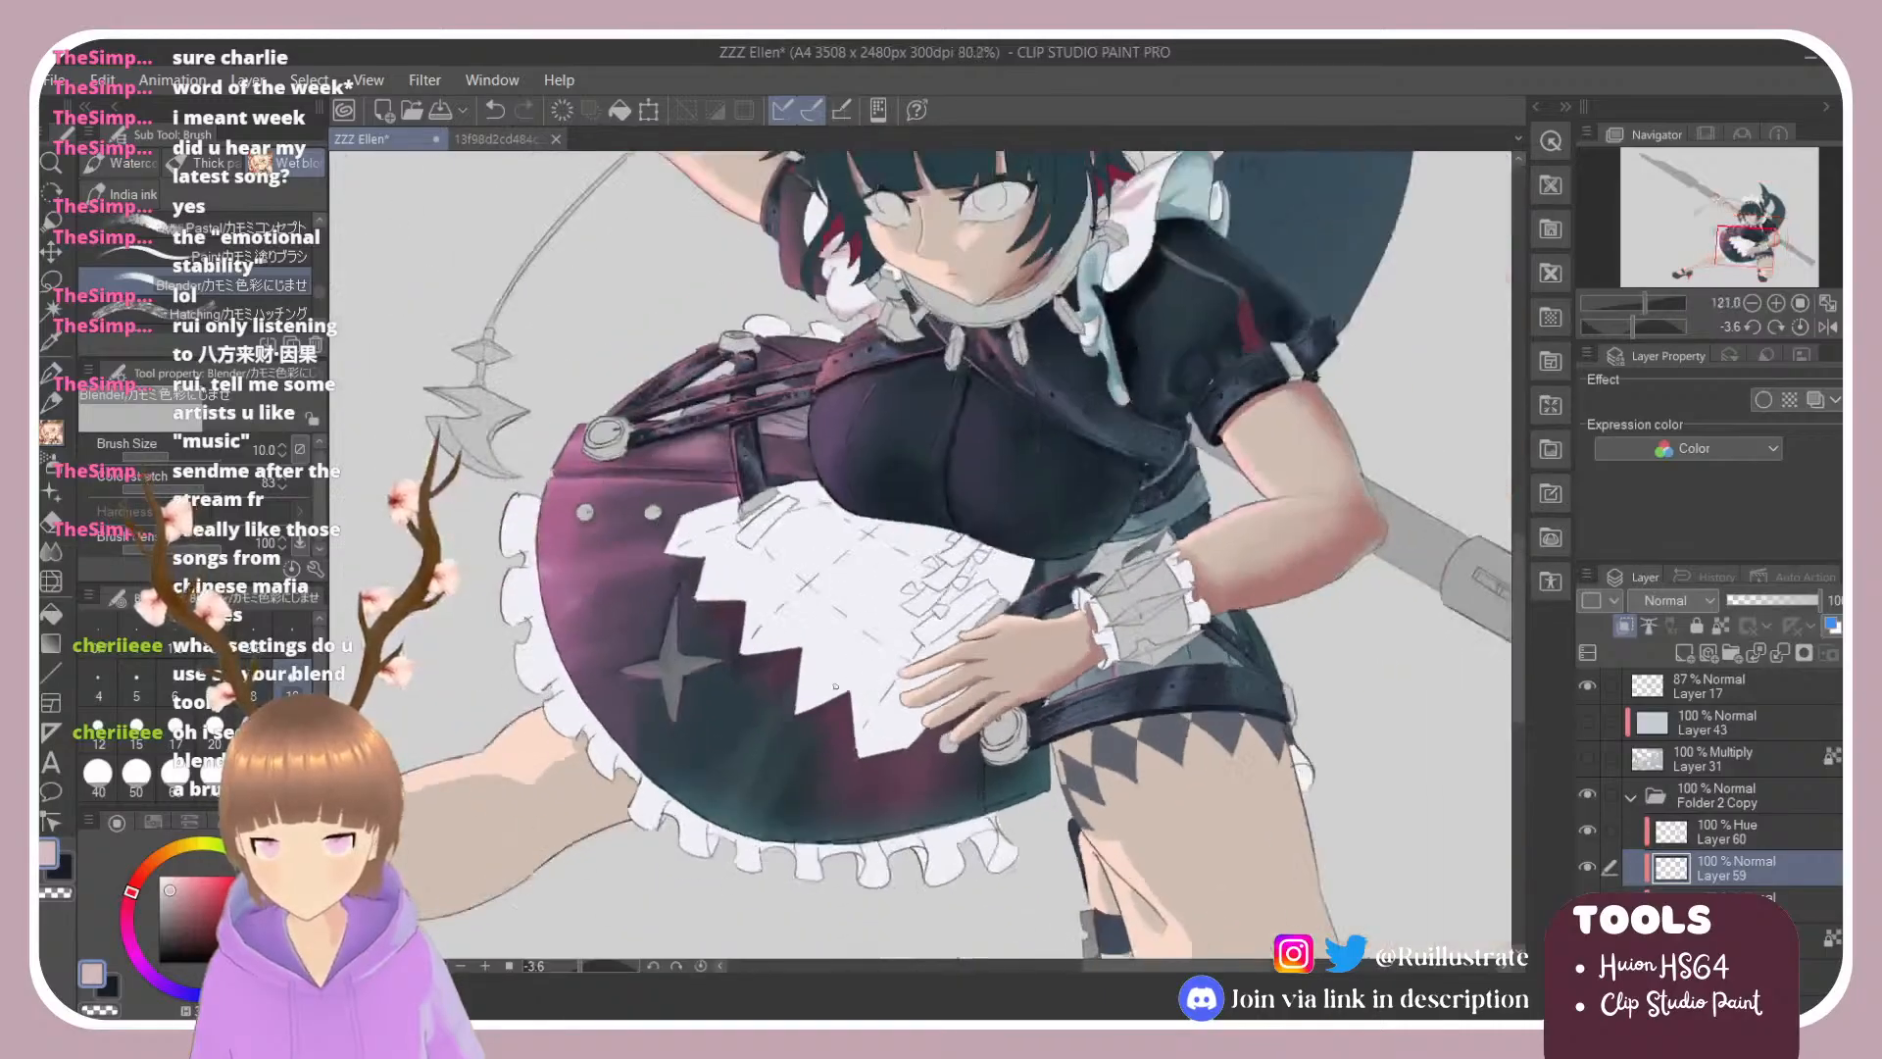
pyautogui.press('e')
pyautogui.press('b')
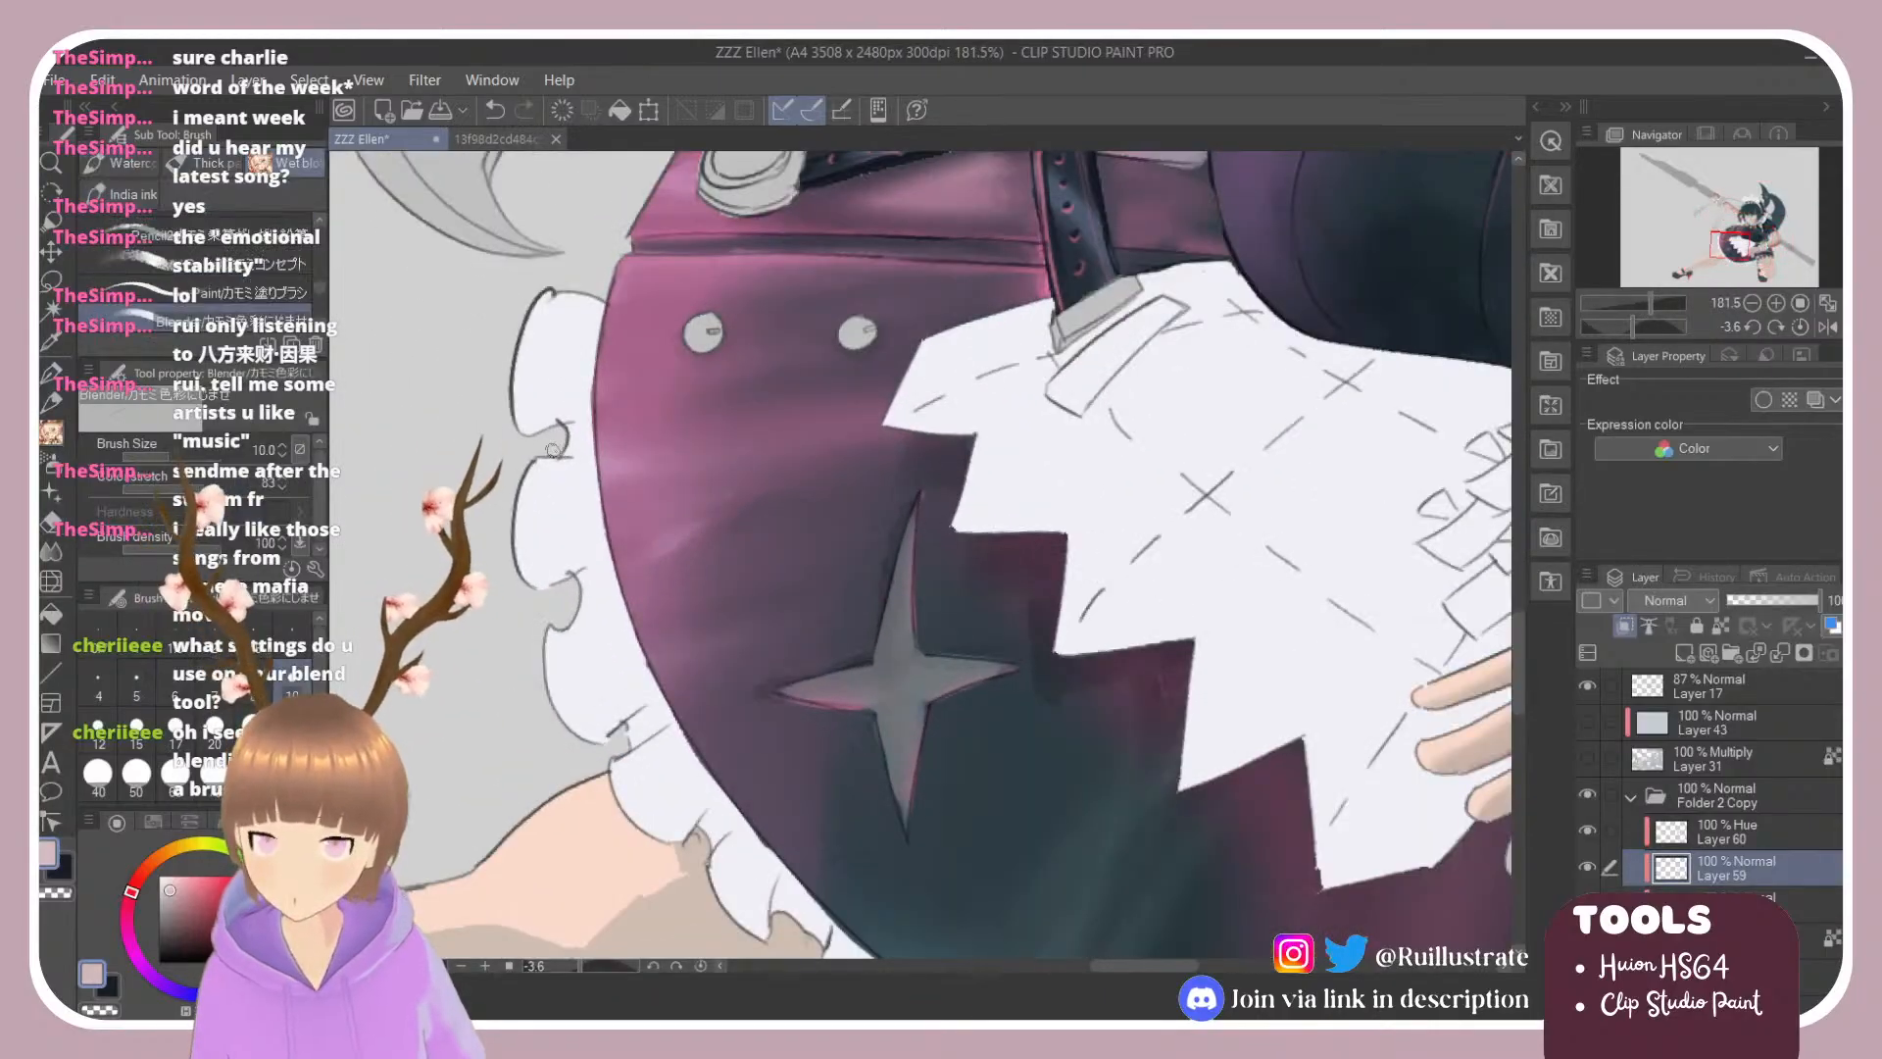
pyautogui.click(197, 292)
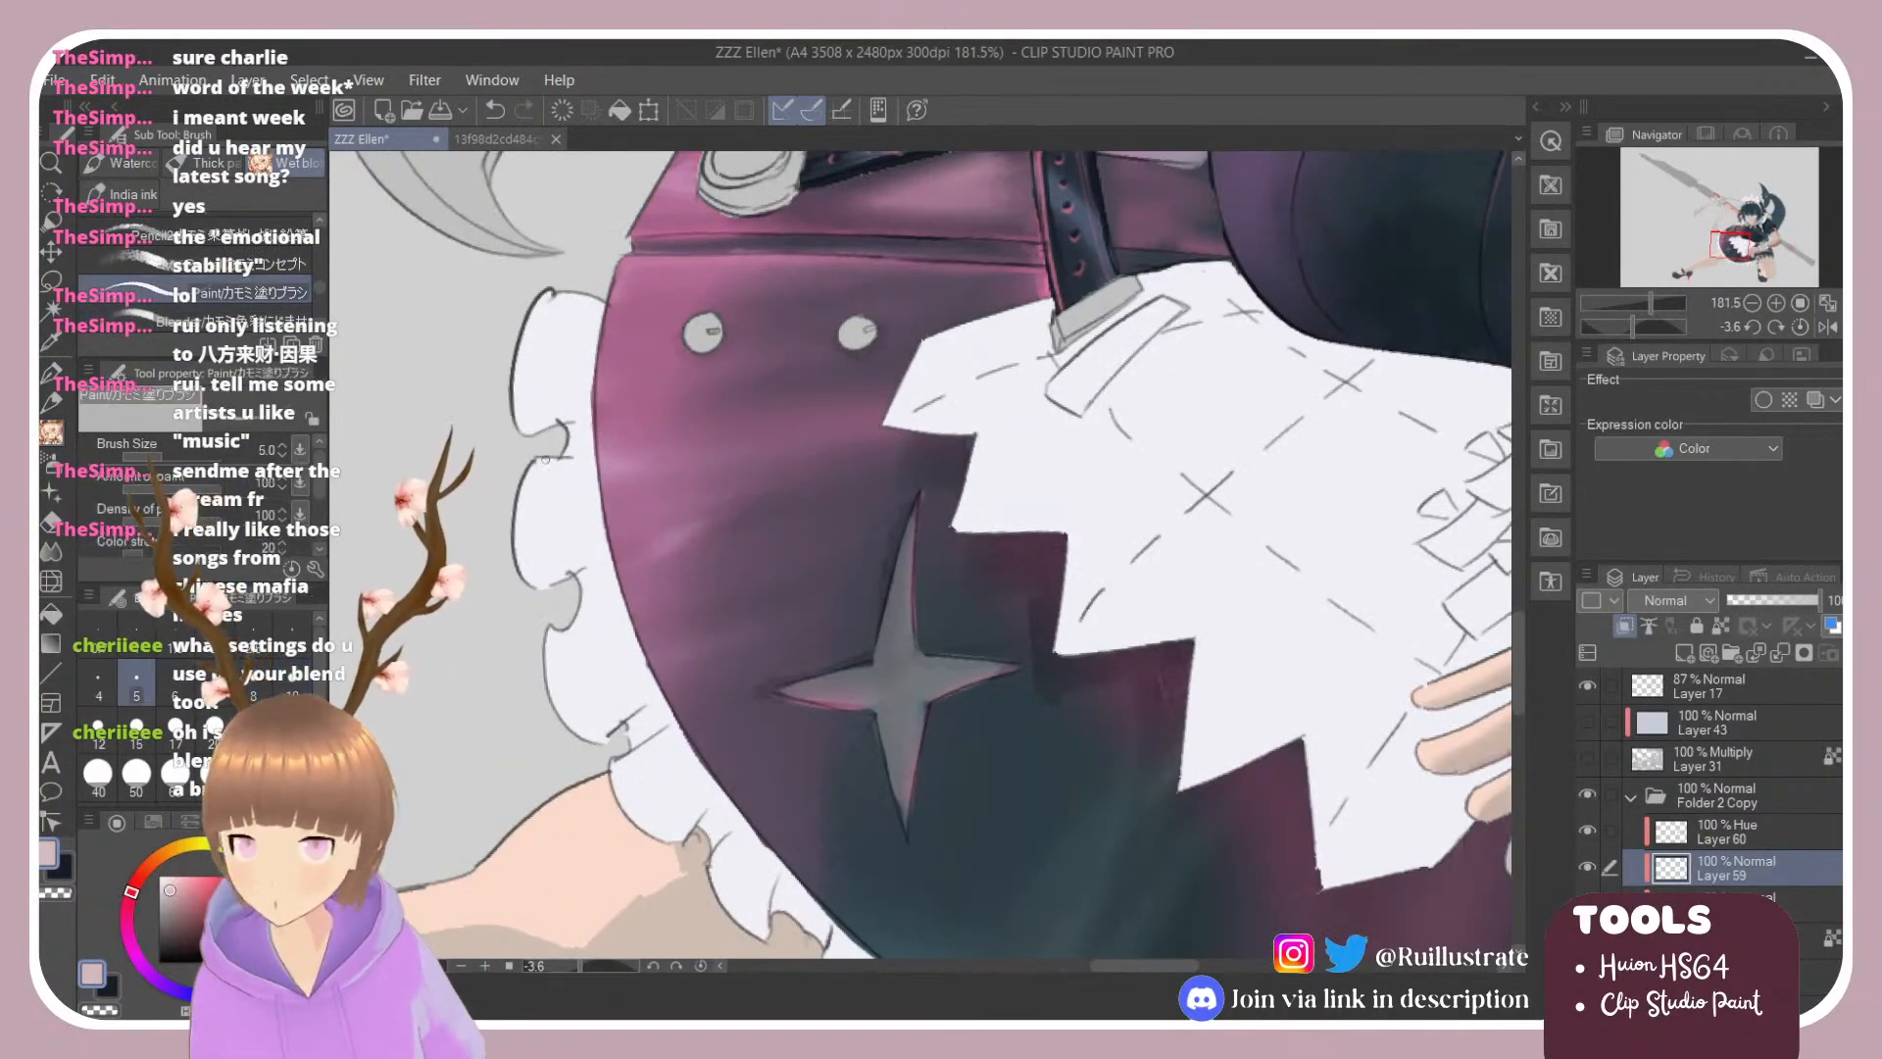
pyautogui.moveTo(589, 414)
pyautogui.mouseDown()
pyautogui.moveTo(522, 425)
pyautogui.moveTo(576, 442)
pyautogui.mouseUp()
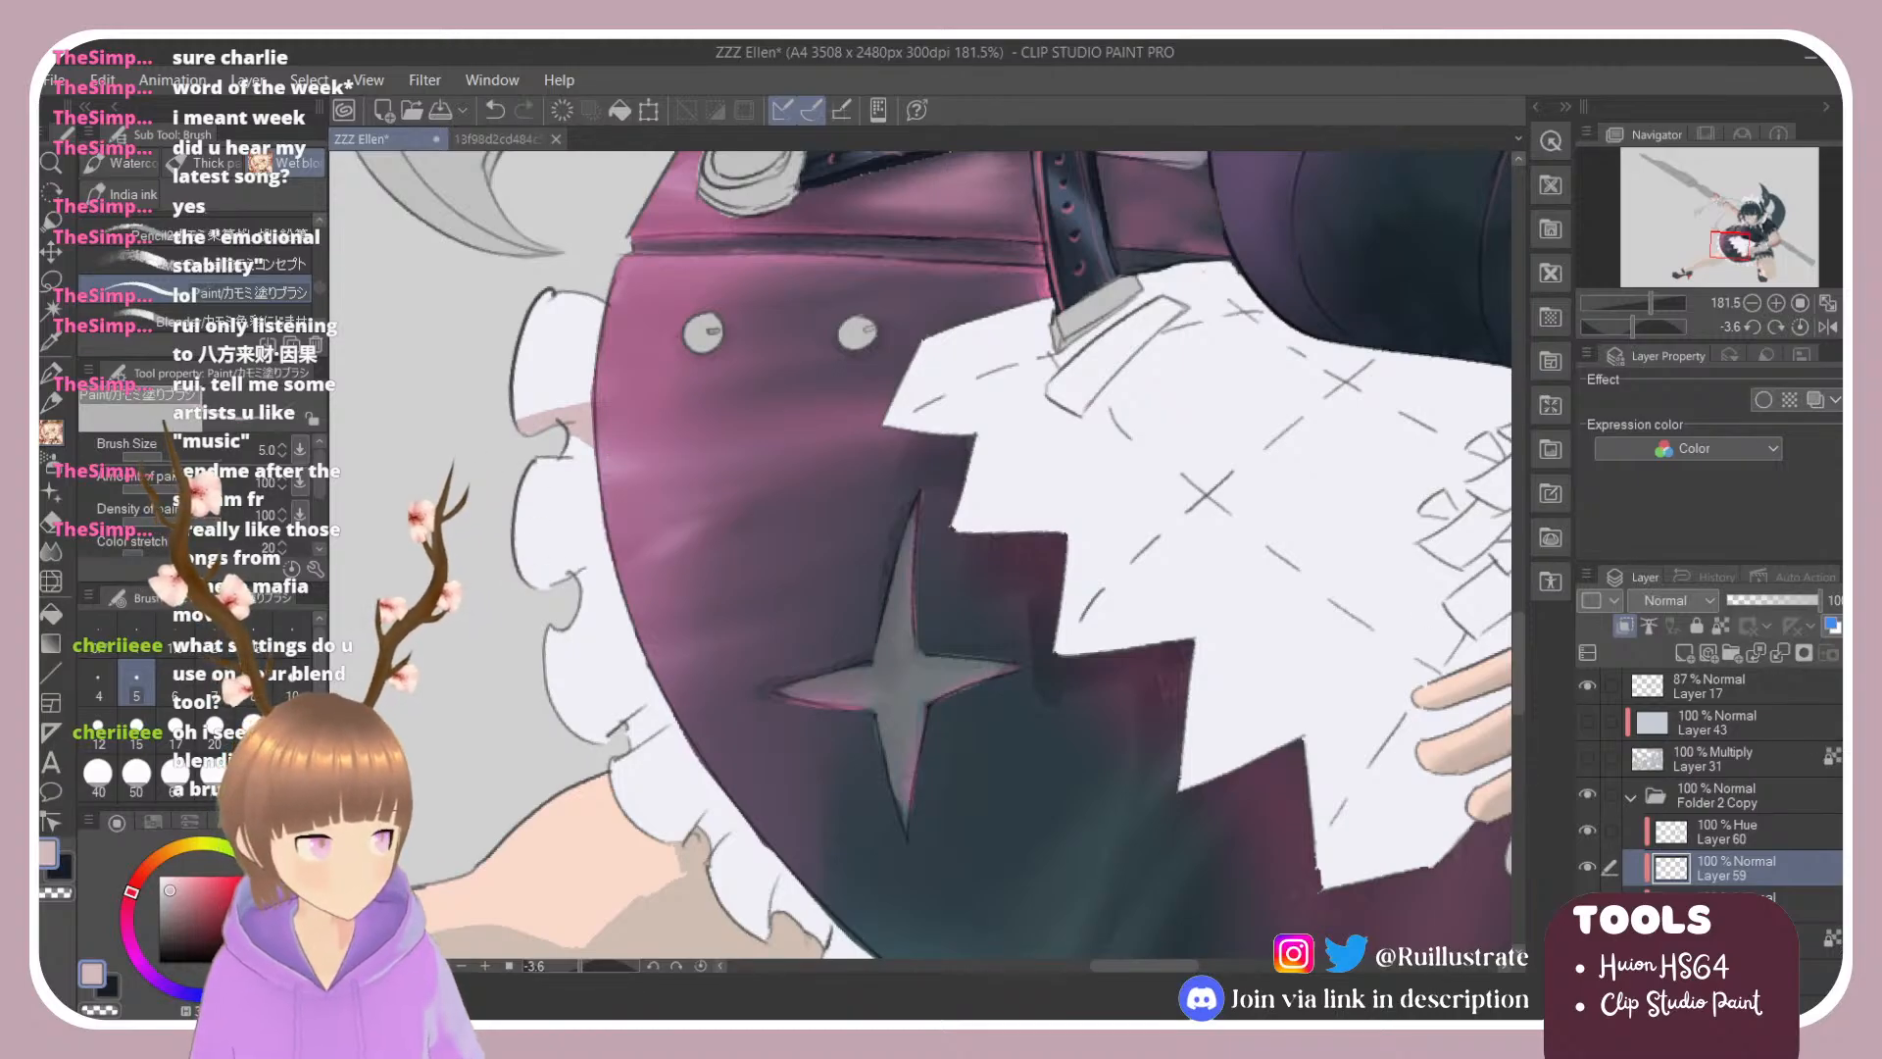
# Step: Show the Multiply shading on Layer 31 as a guide and paint dusty-pink shadows on the skirt's left-side ruffles on Layer 59
pyautogui.click(1588, 758)
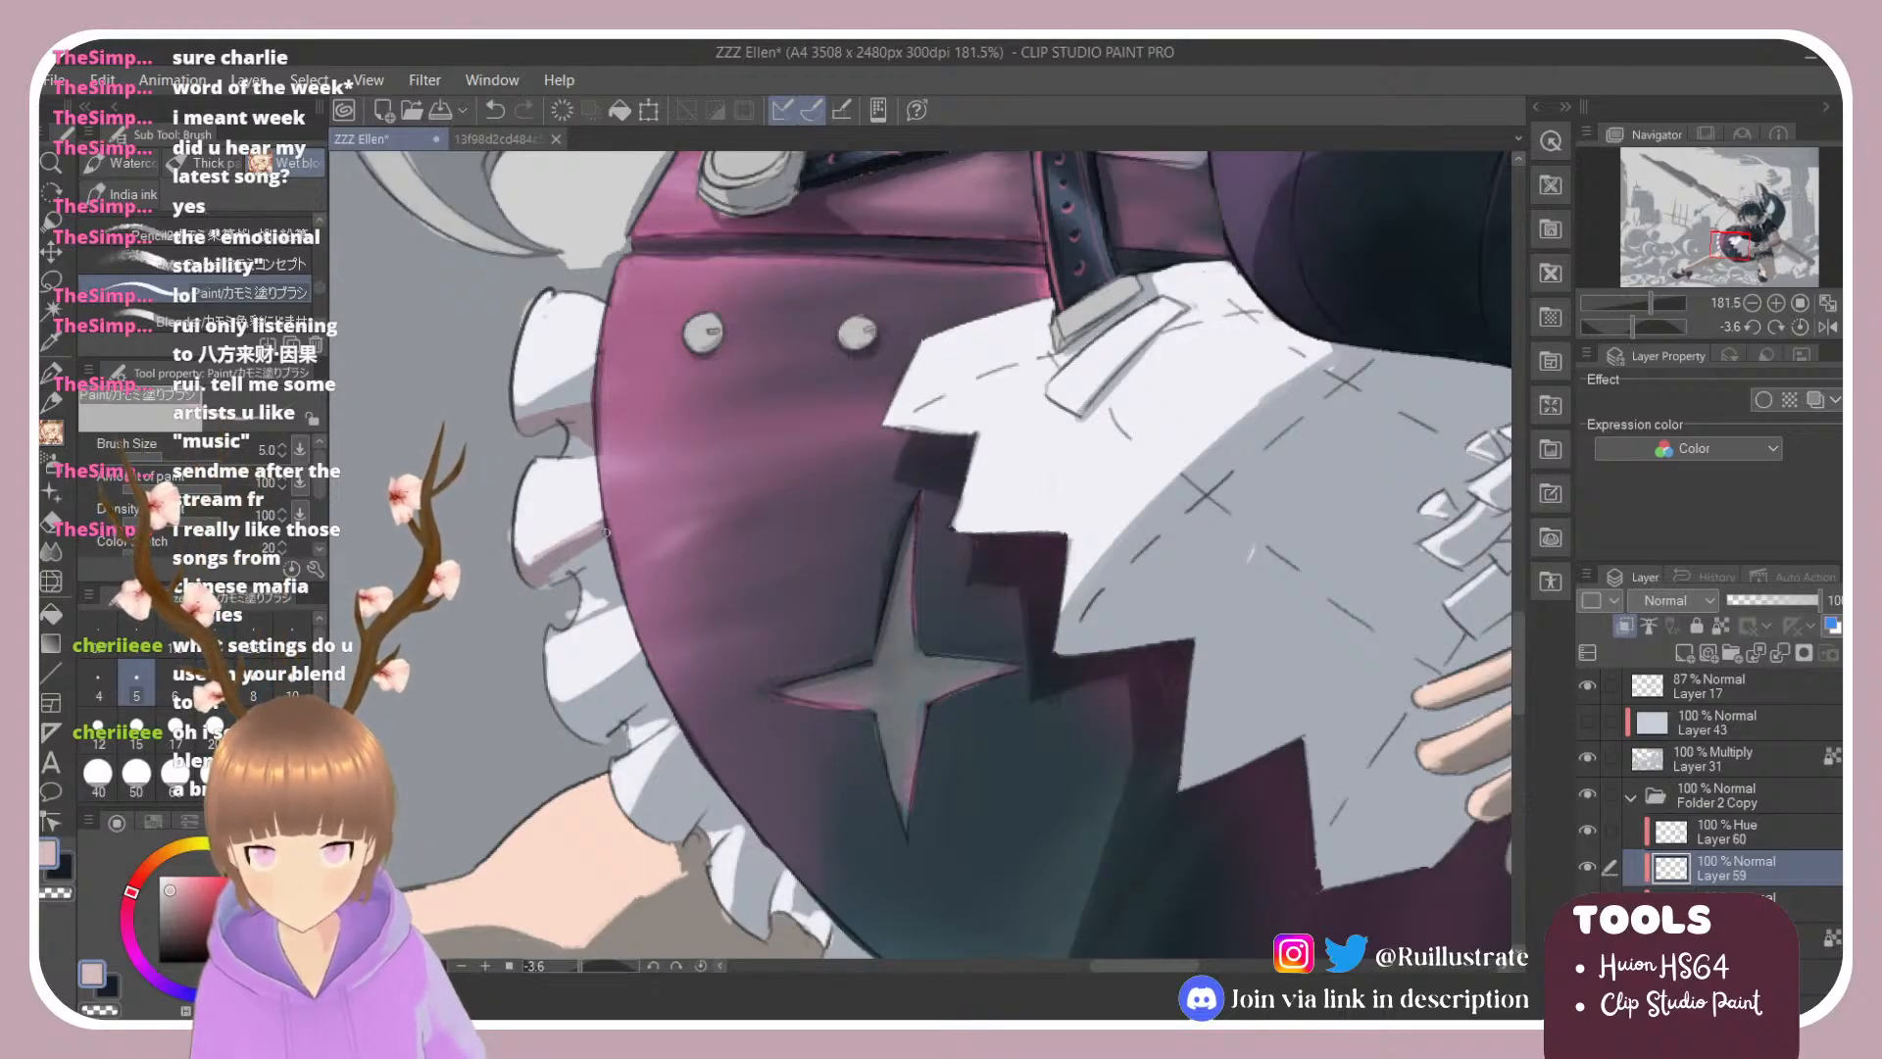
pyautogui.press('e')
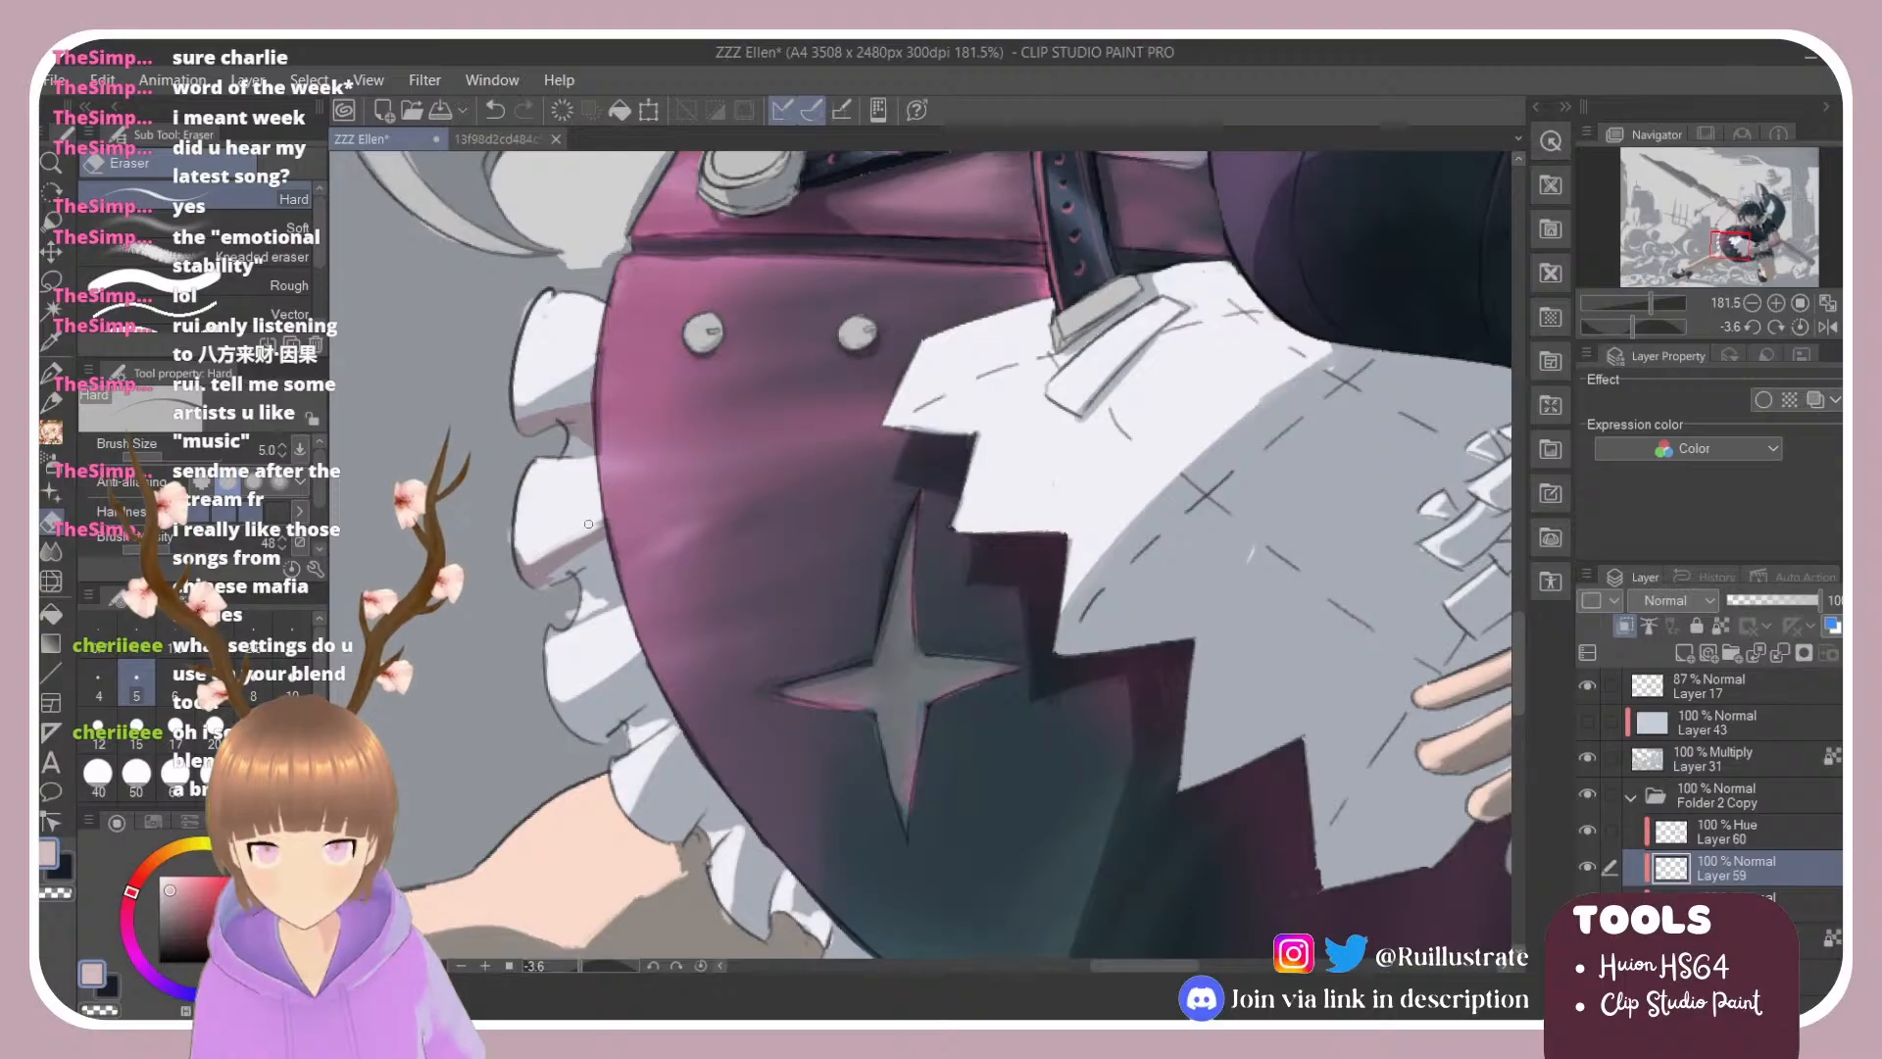
pyautogui.press('b')
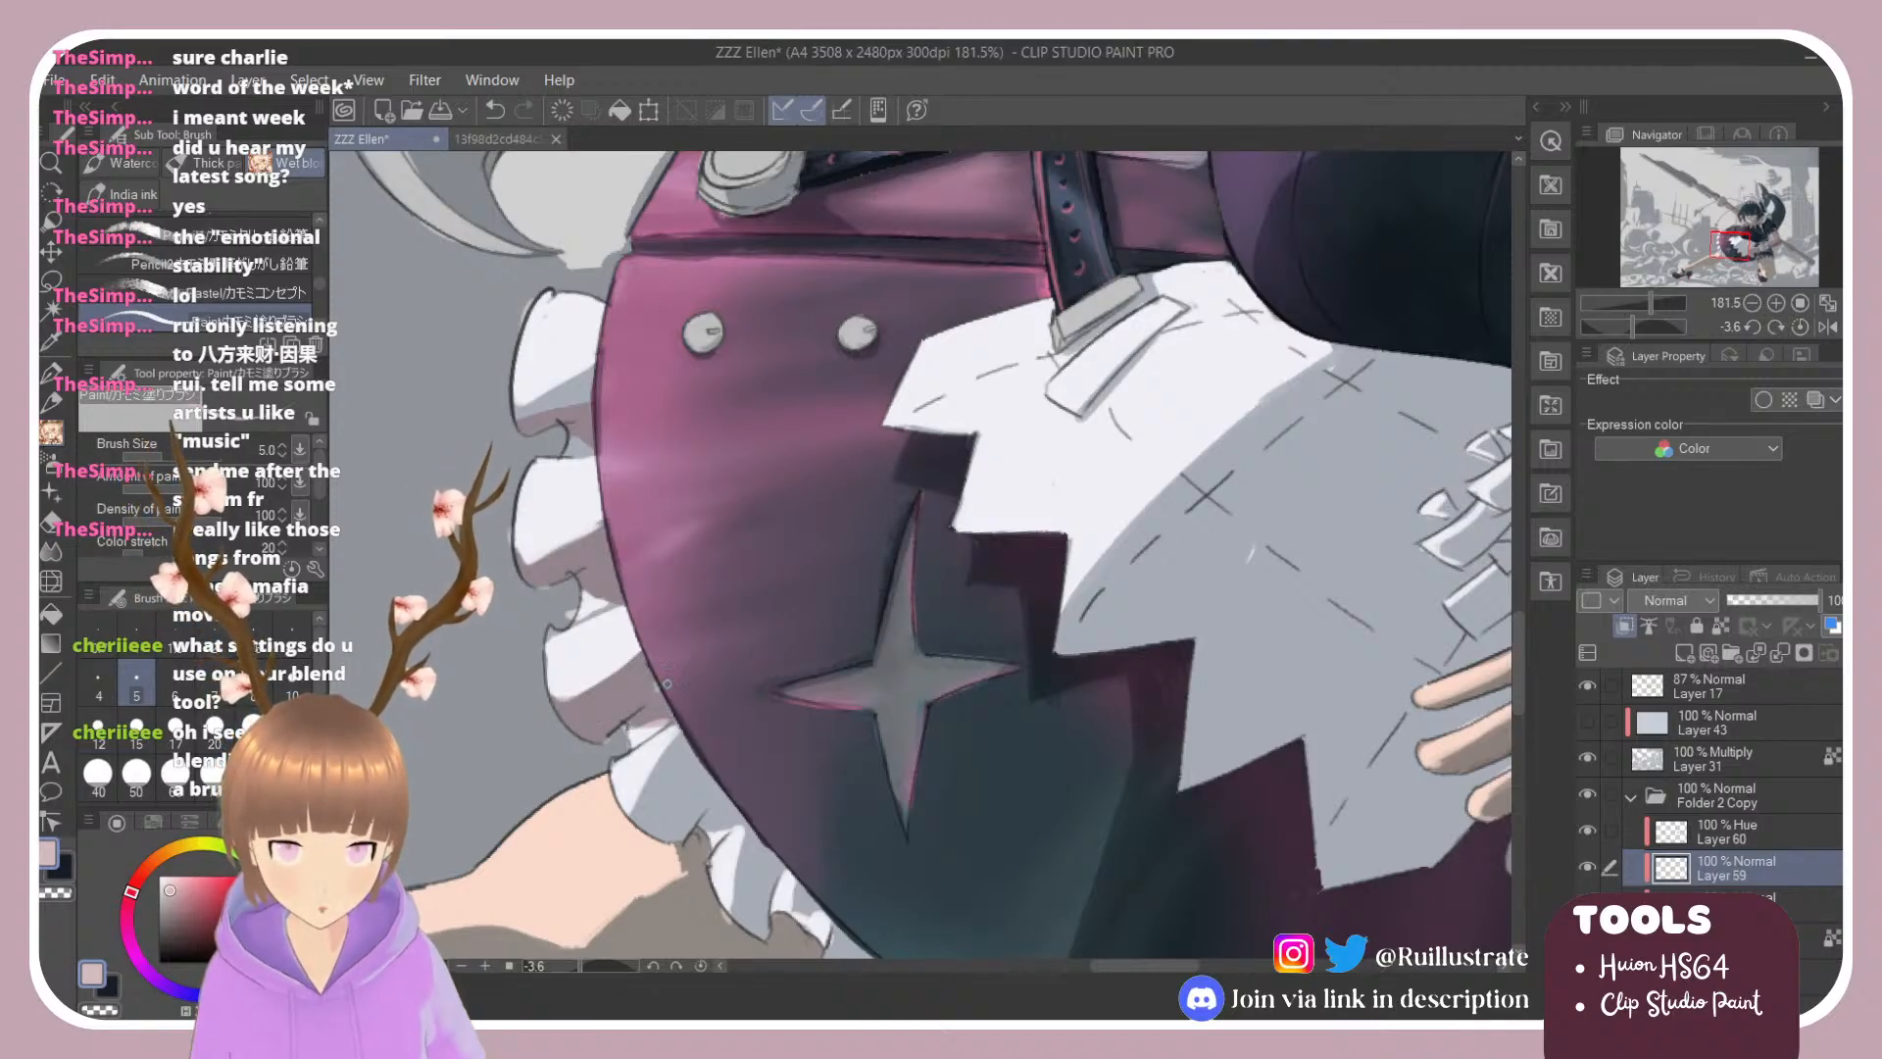
pyautogui.press('e')
pyautogui.press('b')
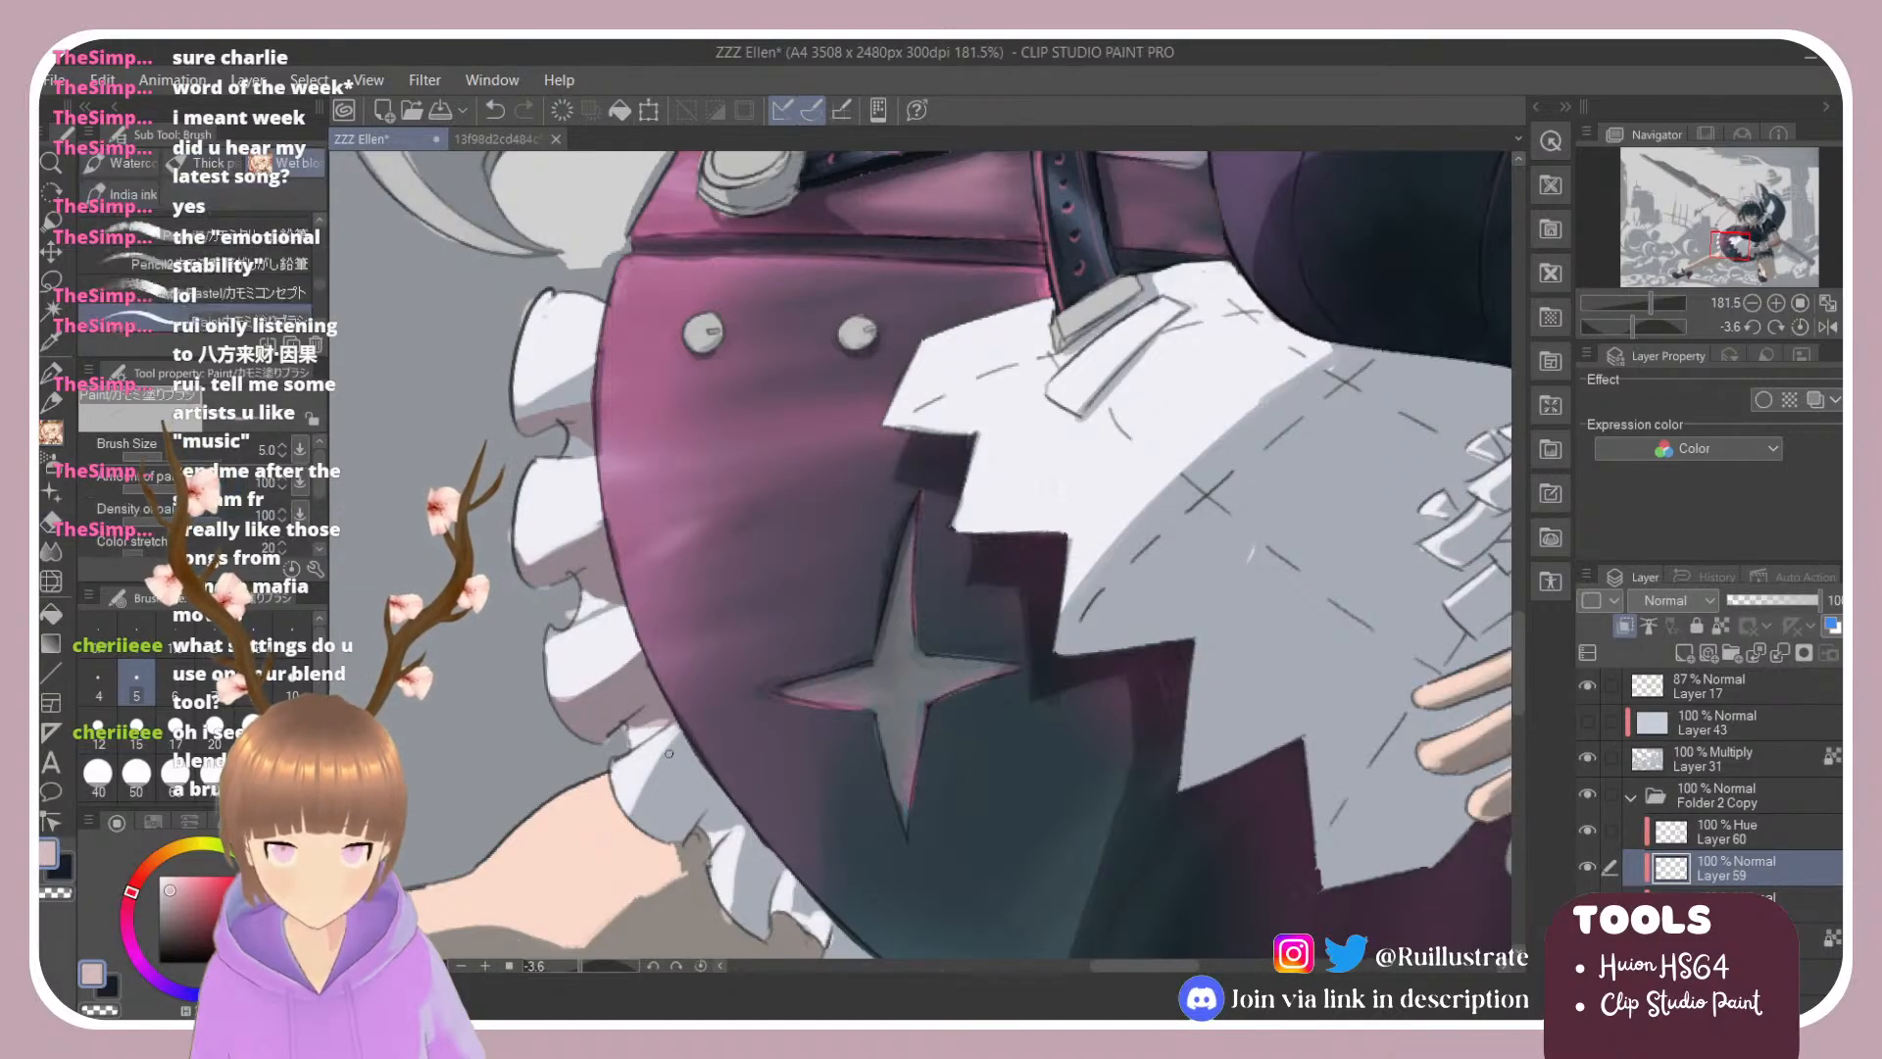
pyautogui.moveTo(631, 838)
pyautogui.mouseDown()
pyautogui.moveTo(704, 767)
pyautogui.moveTo(672, 835)
pyautogui.moveTo(733, 819)
pyautogui.moveTo(681, 803)
pyautogui.mouseUp()
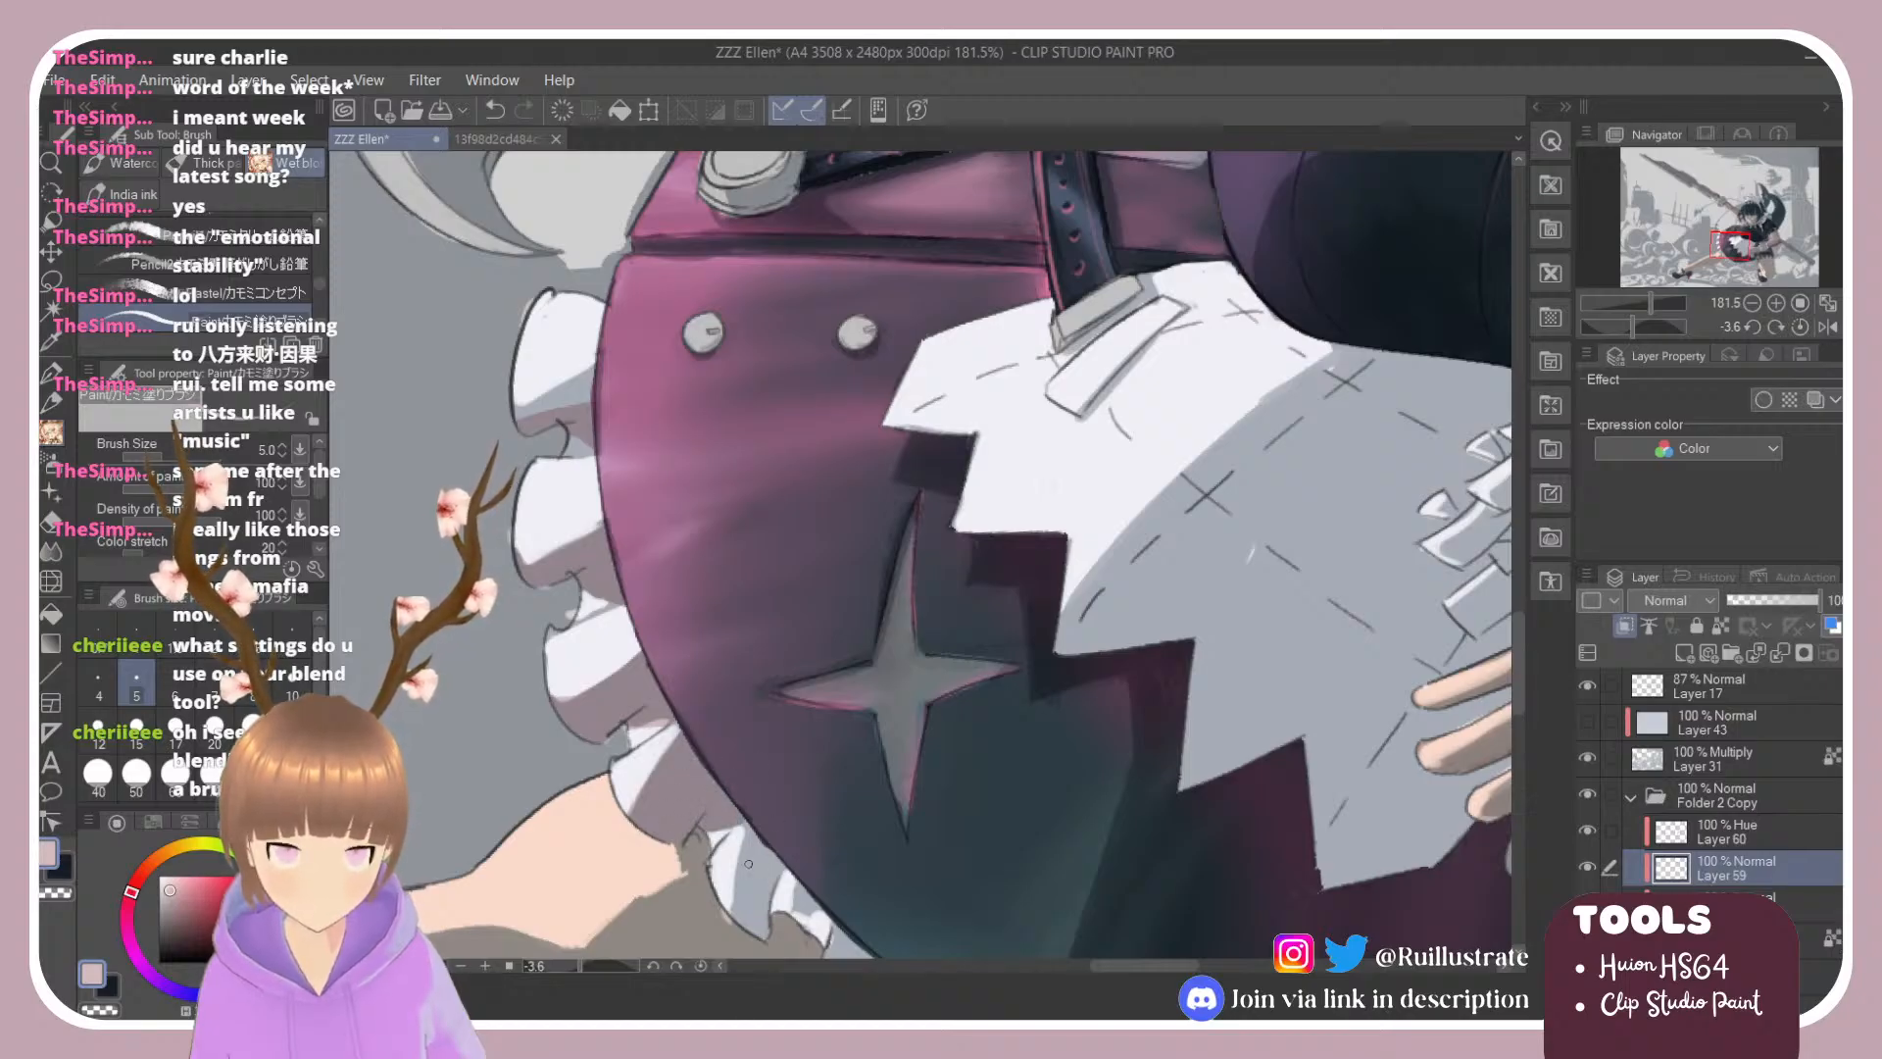
pyautogui.moveTo(748, 864)
pyautogui.mouseDown()
pyautogui.moveTo(739, 926)
pyautogui.moveTo(747, 823)
pyautogui.moveTo(771, 869)
pyautogui.moveTo(783, 859)
pyautogui.moveTo(746, 921)
pyautogui.moveTo(784, 880)
pyautogui.mouseUp()
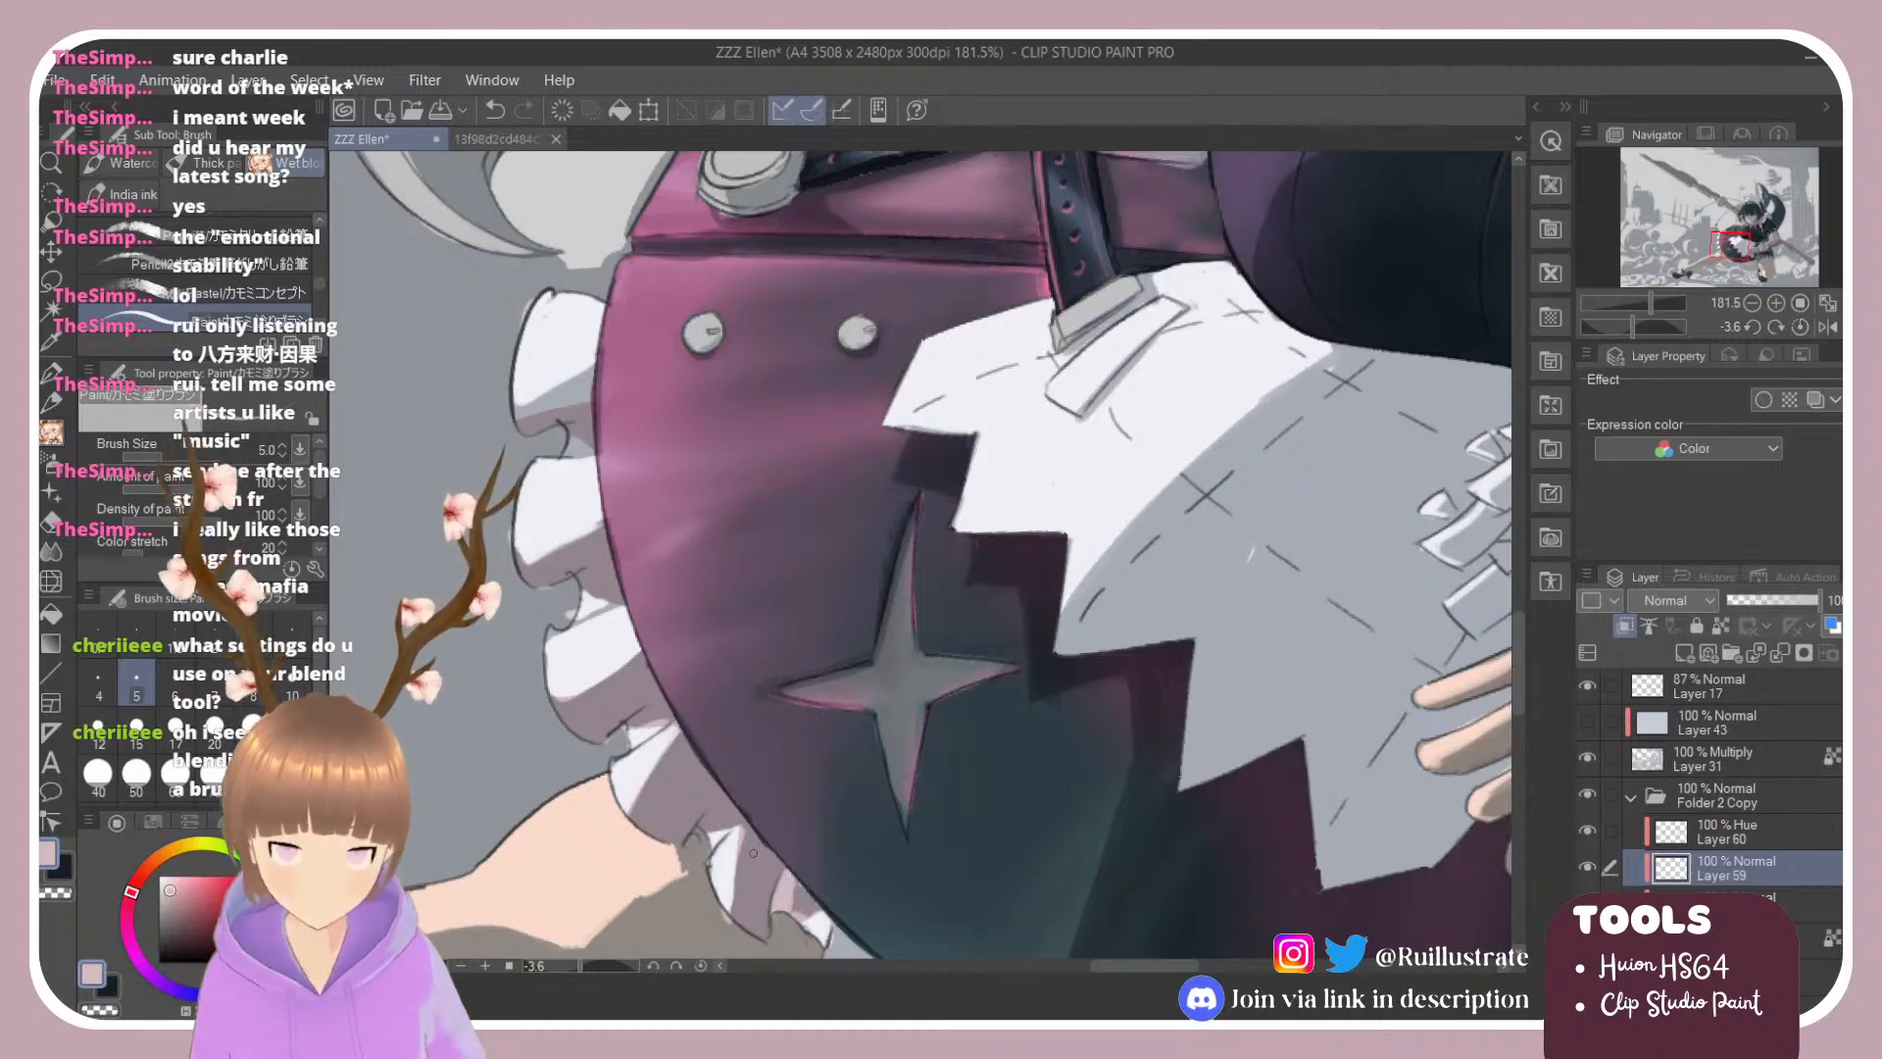
# Step: Paint dusty-pink shadows on the ruffles around the skirt's lower-left curve, cleaning up the edges with the hard eraser
pyautogui.scroll(-5, 753, 853)
pyautogui.scroll(3, 636, 765)
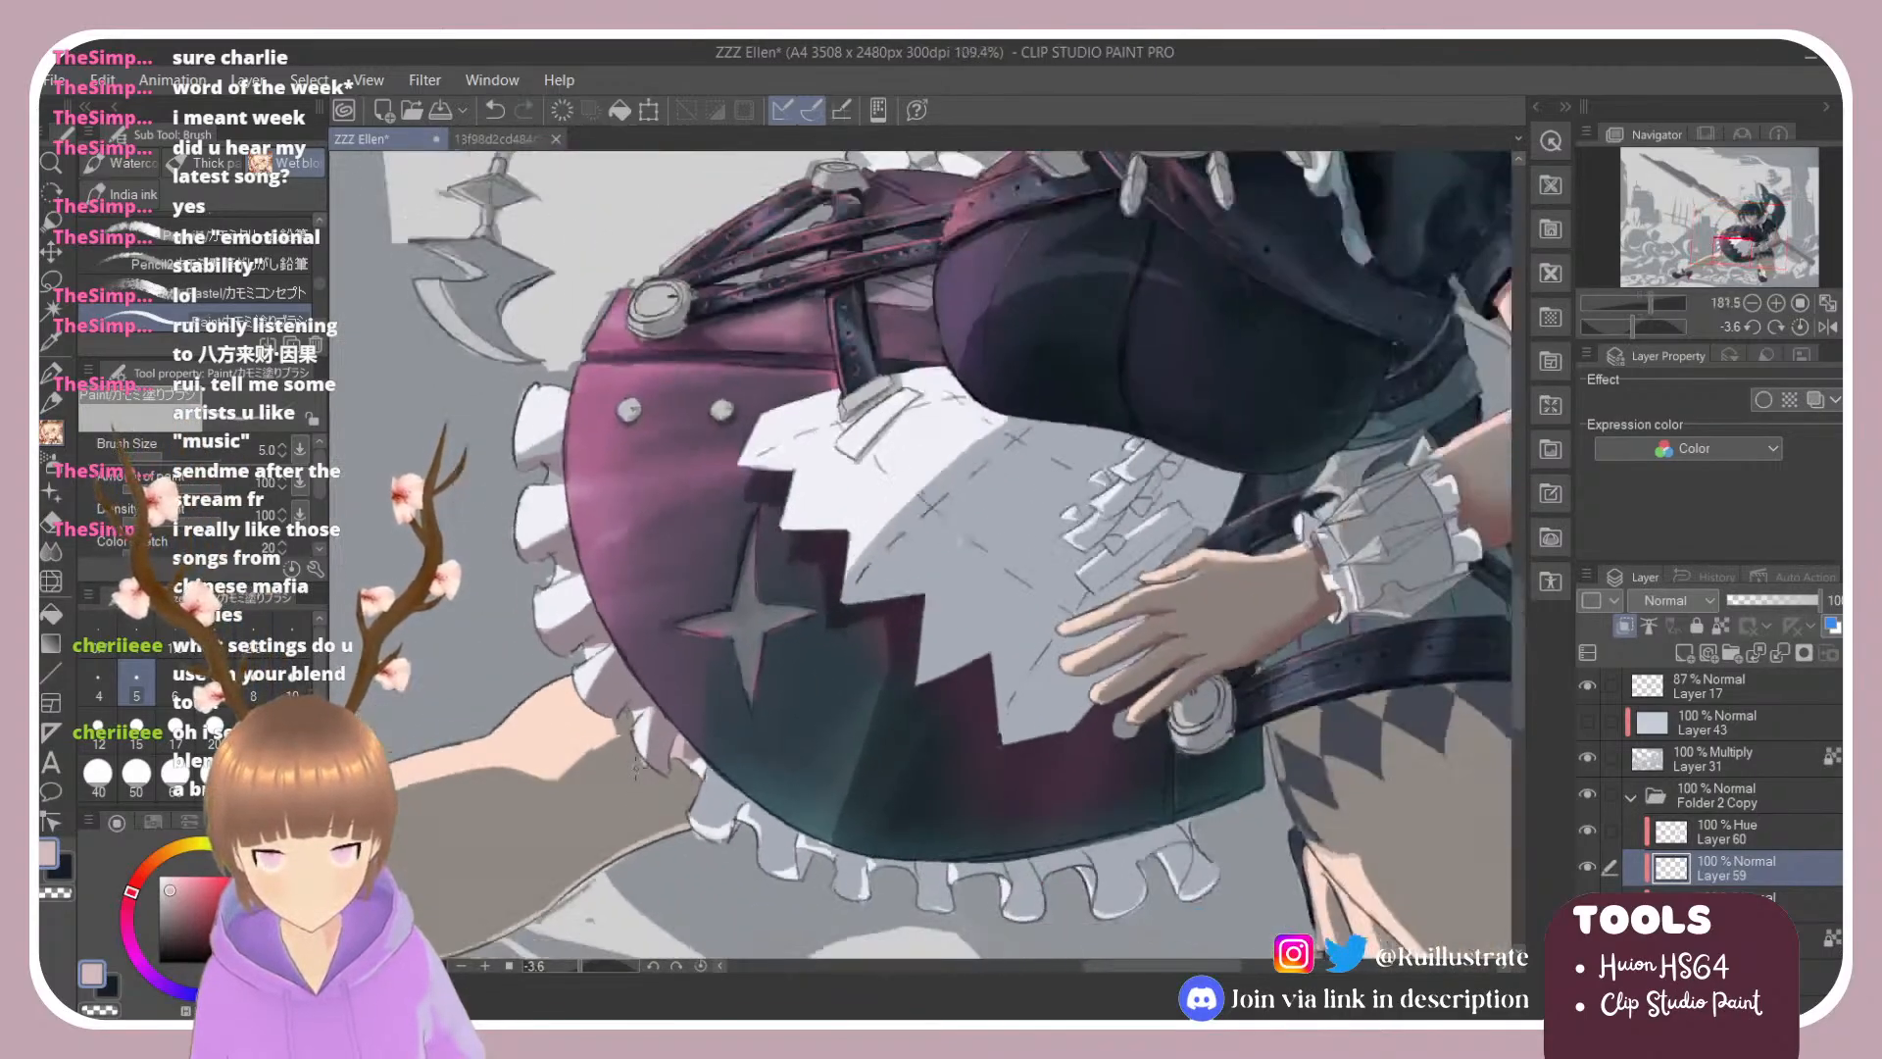
pyautogui.scroll(3, 635, 765)
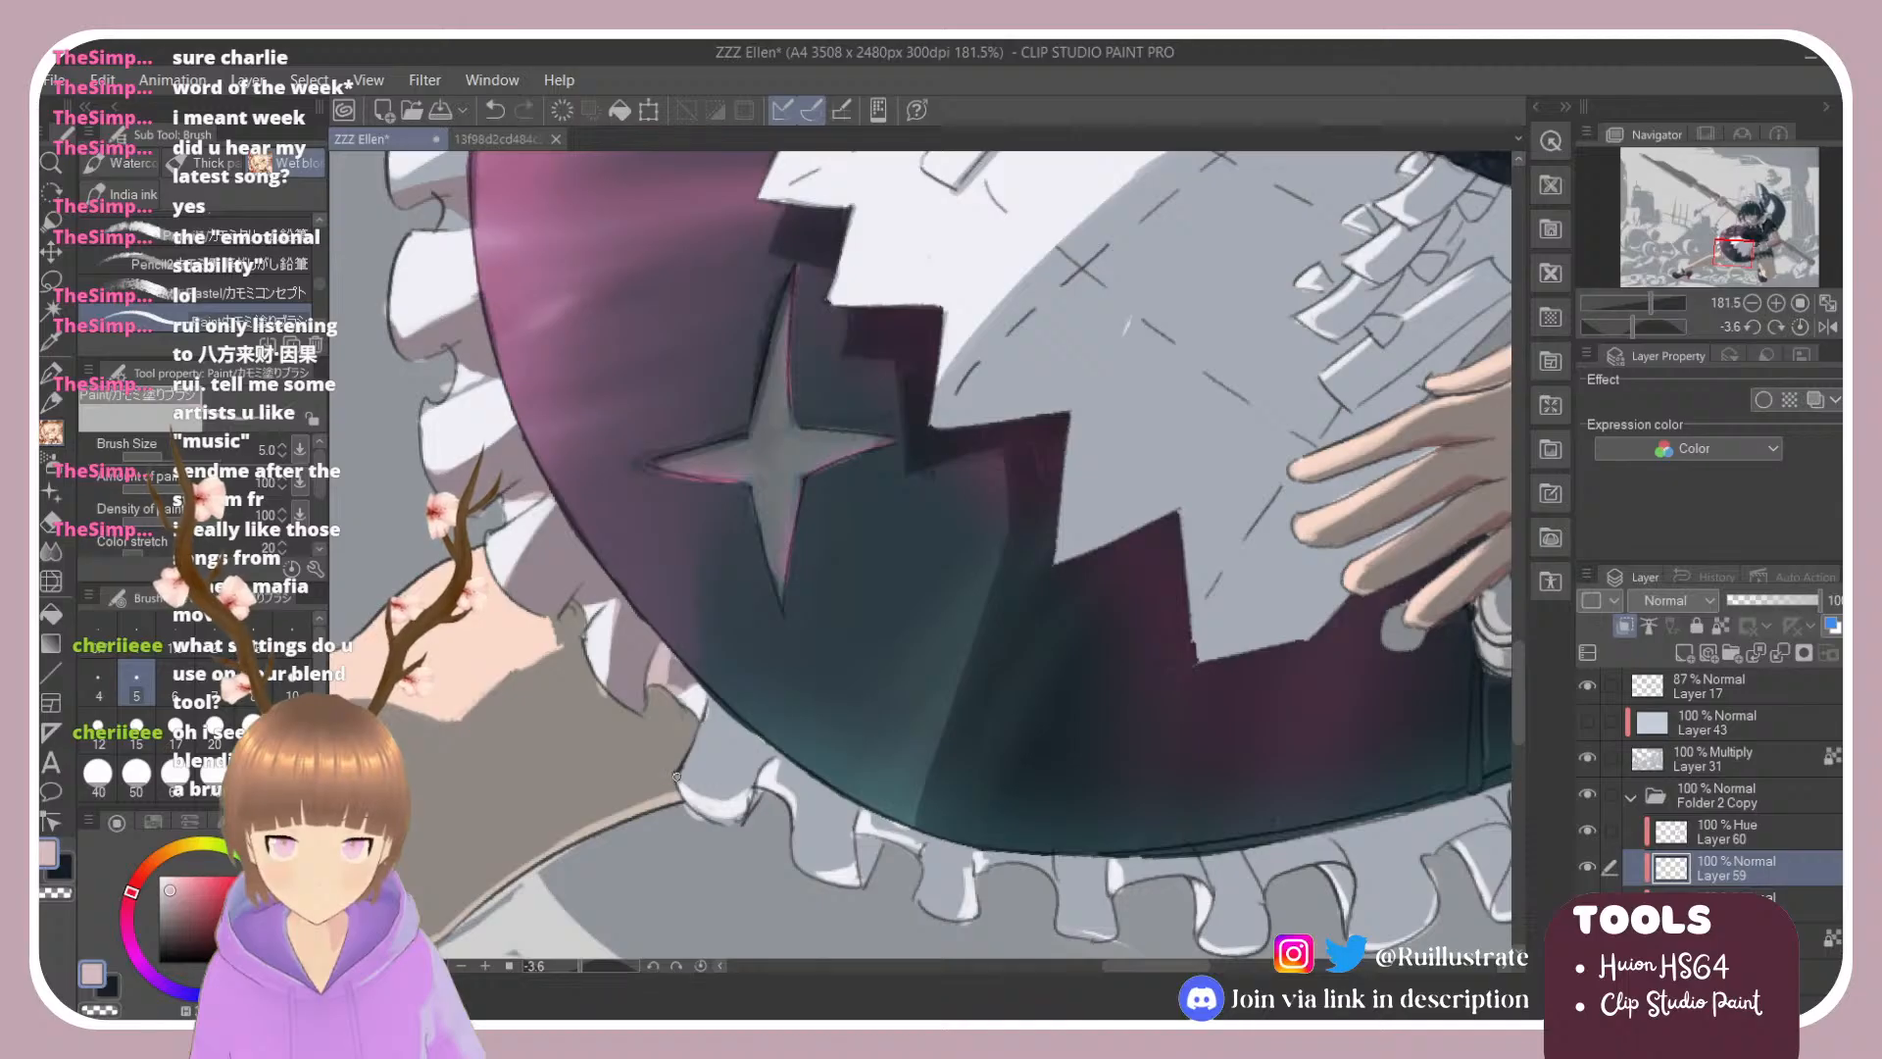
pyautogui.moveTo(683, 785)
pyautogui.mouseDown()
pyautogui.moveTo(785, 754)
pyautogui.moveTo(738, 771)
pyautogui.moveTo(759, 758)
pyautogui.moveTo(749, 706)
pyautogui.moveTo(707, 706)
pyautogui.moveTo(733, 808)
pyautogui.moveTo(755, 772)
pyautogui.moveTo(669, 789)
pyautogui.moveTo(789, 765)
pyautogui.moveTo(732, 786)
pyautogui.moveTo(785, 749)
pyautogui.moveTo(731, 796)
pyautogui.moveTo(770, 774)
pyautogui.moveTo(681, 789)
pyautogui.moveTo(756, 790)
pyautogui.moveTo(773, 762)
pyautogui.moveTo(755, 786)
pyautogui.moveTo(804, 778)
pyautogui.moveTo(789, 758)
pyautogui.moveTo(797, 860)
pyautogui.moveTo(852, 860)
pyautogui.moveTo(842, 789)
pyautogui.moveTo(816, 841)
pyautogui.moveTo(820, 790)
pyautogui.moveTo(820, 838)
pyautogui.mouseUp()
pyautogui.press('e')
pyautogui.press('b')
pyautogui.press('e')
pyautogui.press('b')
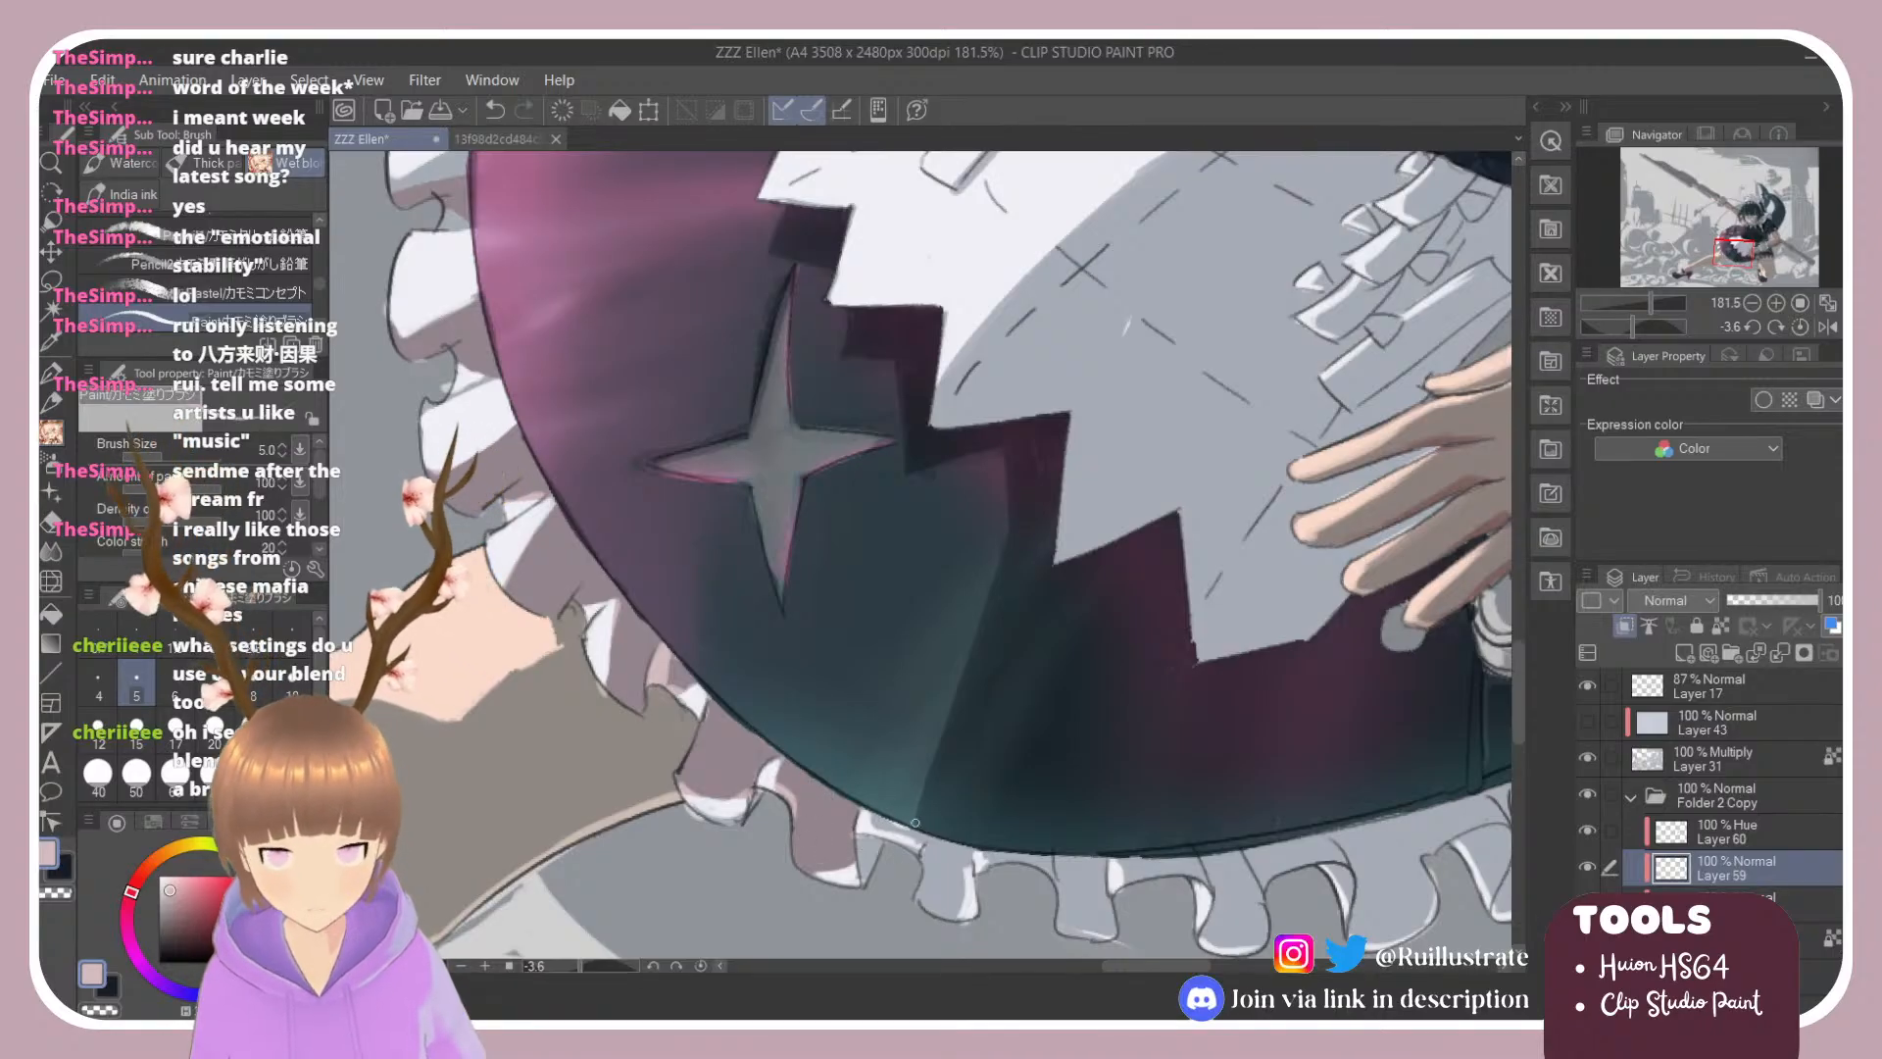
# Step: Continue the dusty-pink shadows across the ruffle folds under the middle of the skirt's hem
pyautogui.moveTo(929, 841)
pyautogui.mouseDown()
pyautogui.moveTo(925, 899)
pyautogui.moveTo(922, 834)
pyautogui.mouseUp()
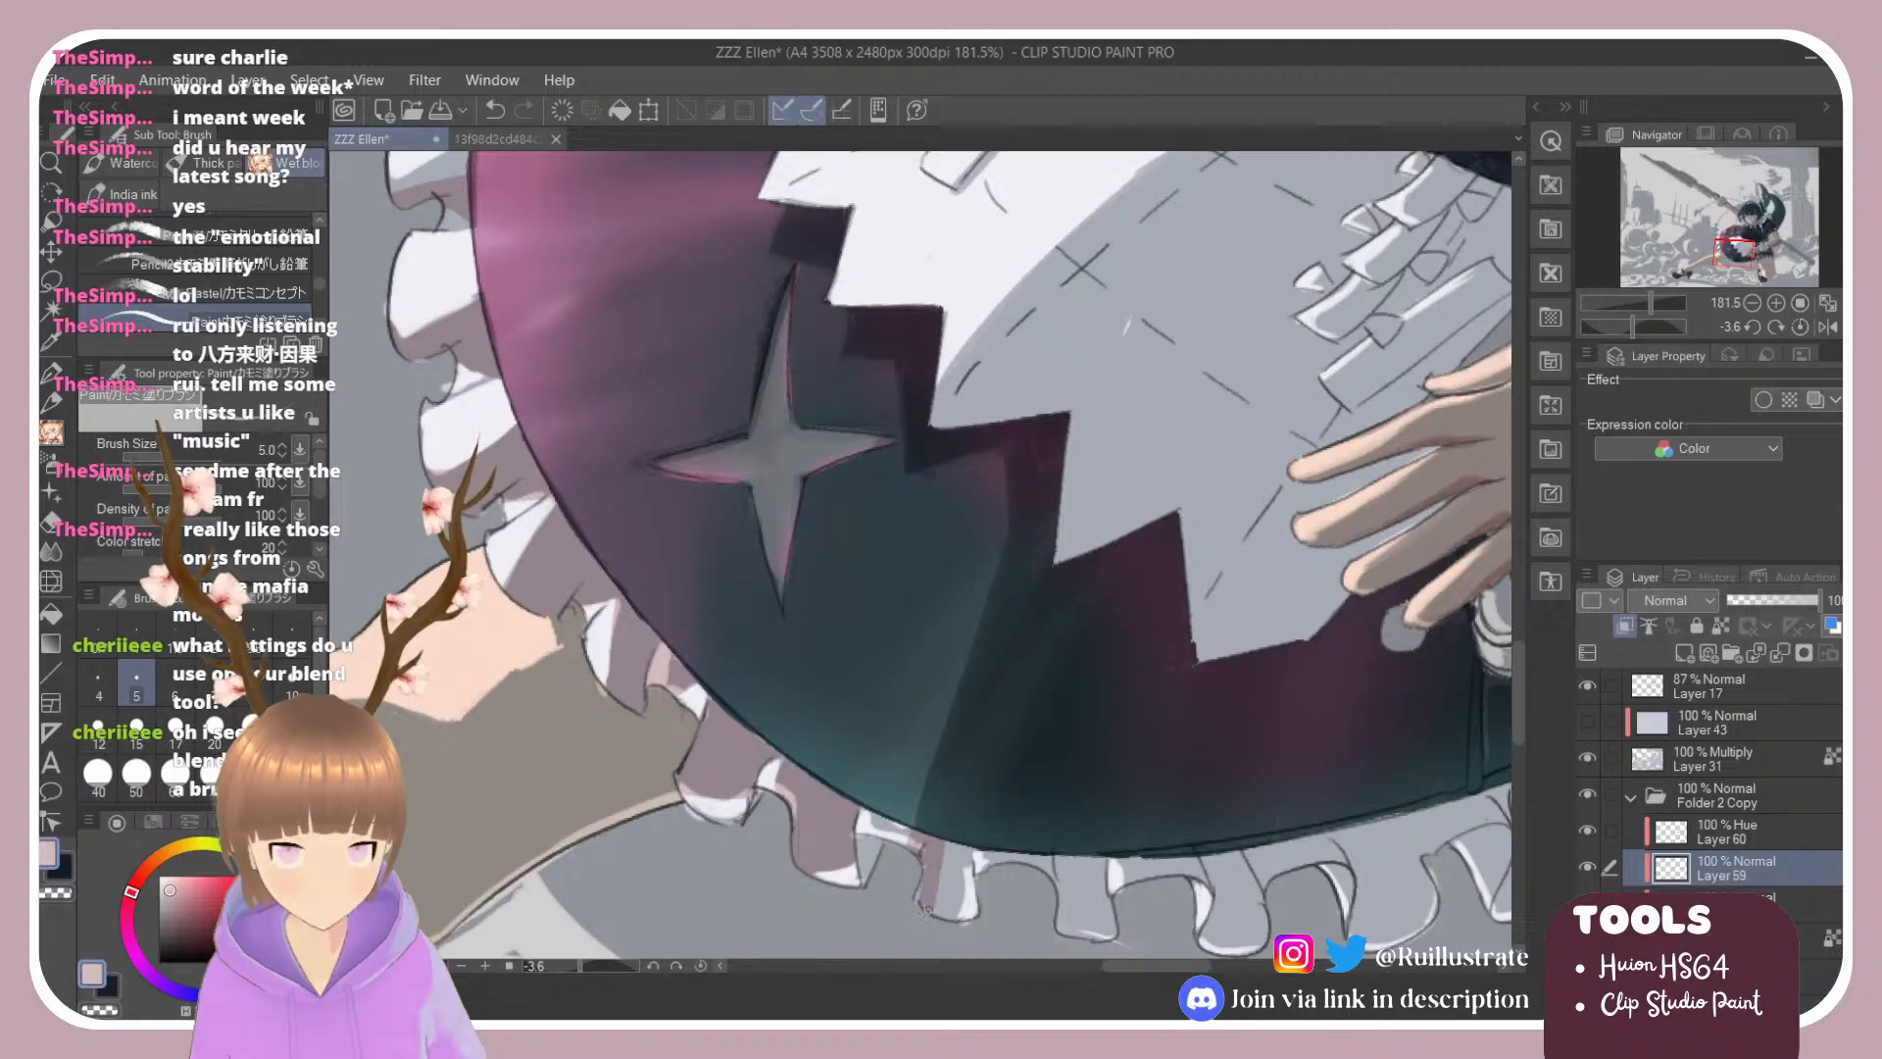
pyautogui.moveTo(923, 910)
pyautogui.mouseDown()
pyautogui.moveTo(949, 847)
pyautogui.moveTo(953, 915)
pyautogui.moveTo(927, 870)
pyautogui.moveTo(946, 859)
pyautogui.moveTo(967, 856)
pyautogui.moveTo(967, 880)
pyautogui.moveTo(969, 863)
pyautogui.moveTo(953, 905)
pyautogui.moveTo(993, 873)
pyautogui.moveTo(1006, 885)
pyautogui.moveTo(999, 869)
pyautogui.moveTo(1052, 857)
pyautogui.moveTo(1048, 879)
pyautogui.moveTo(1030, 852)
pyautogui.moveTo(1098, 871)
pyautogui.moveTo(1063, 870)
pyautogui.moveTo(1058, 893)
pyautogui.moveTo(1067, 835)
pyautogui.moveTo(1114, 921)
pyautogui.mouseUp()
pyautogui.press('e')
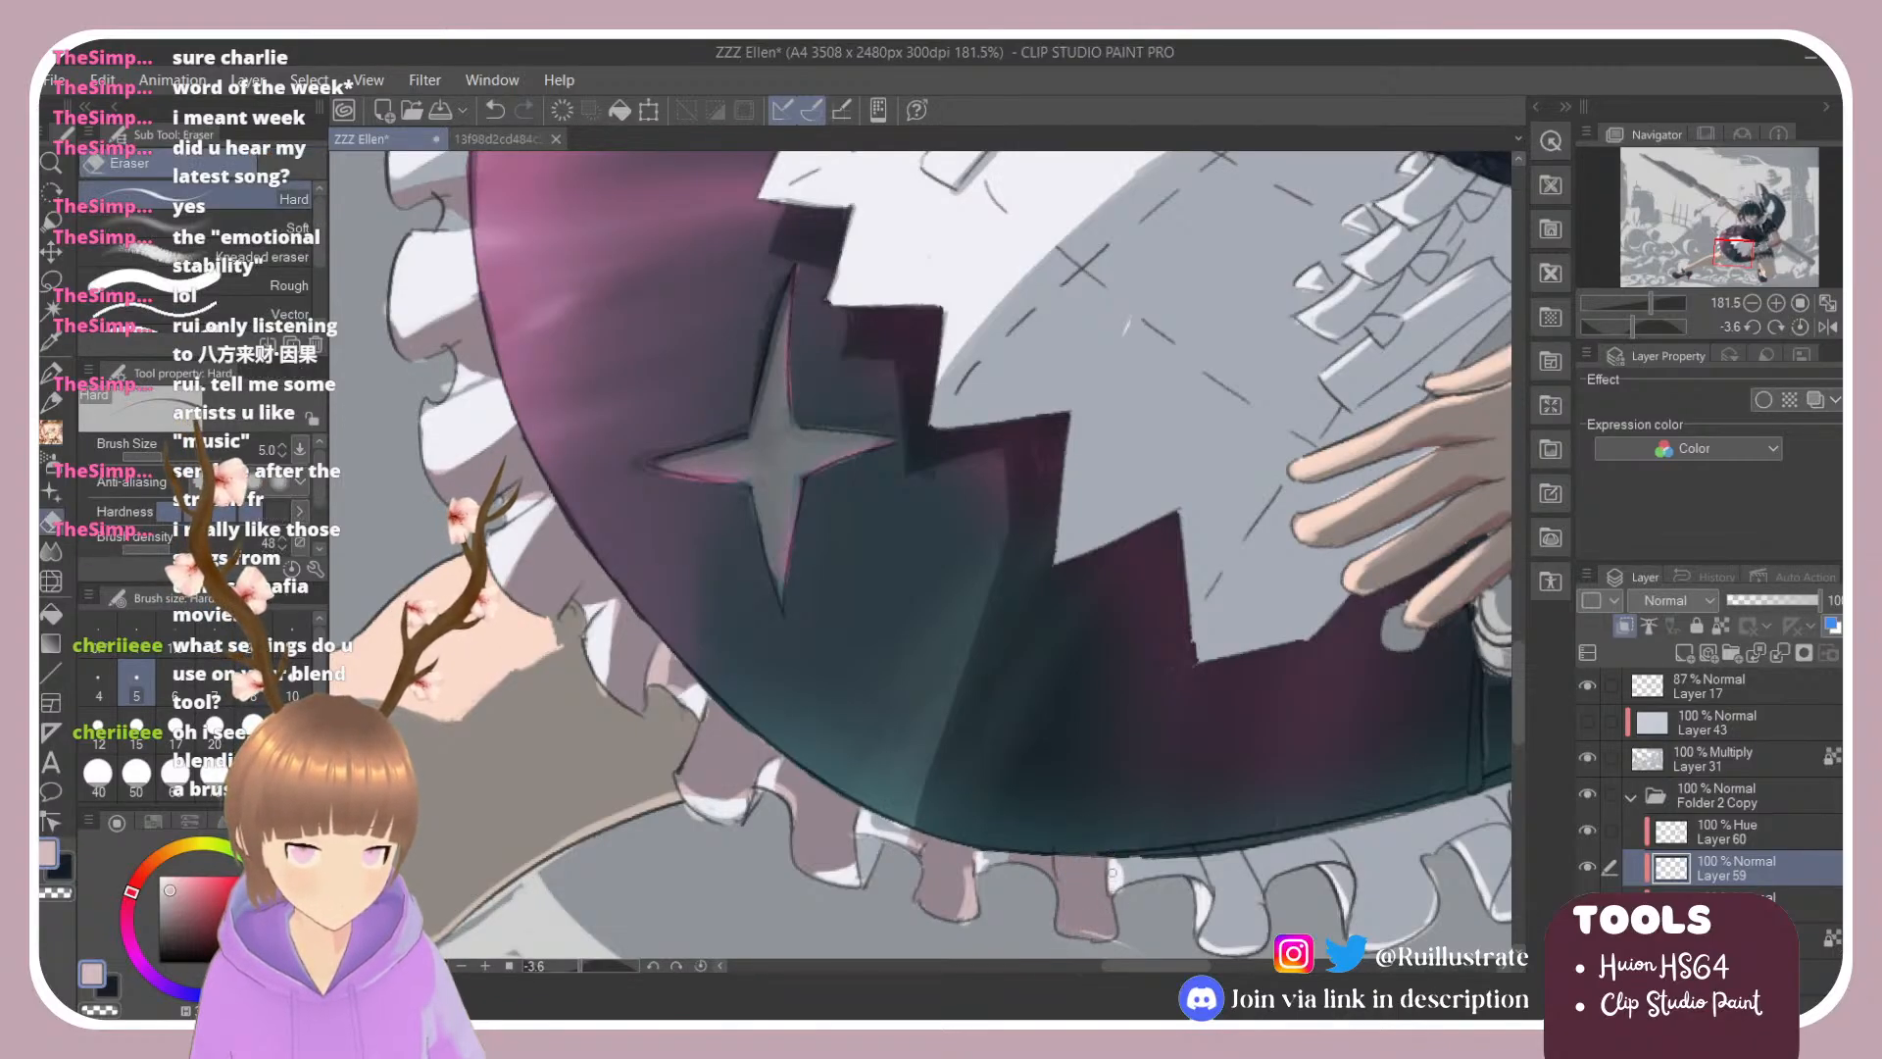
pyautogui.press('b')
pyautogui.moveTo(1129, 875); pyautogui.dragTo(1179, 867)
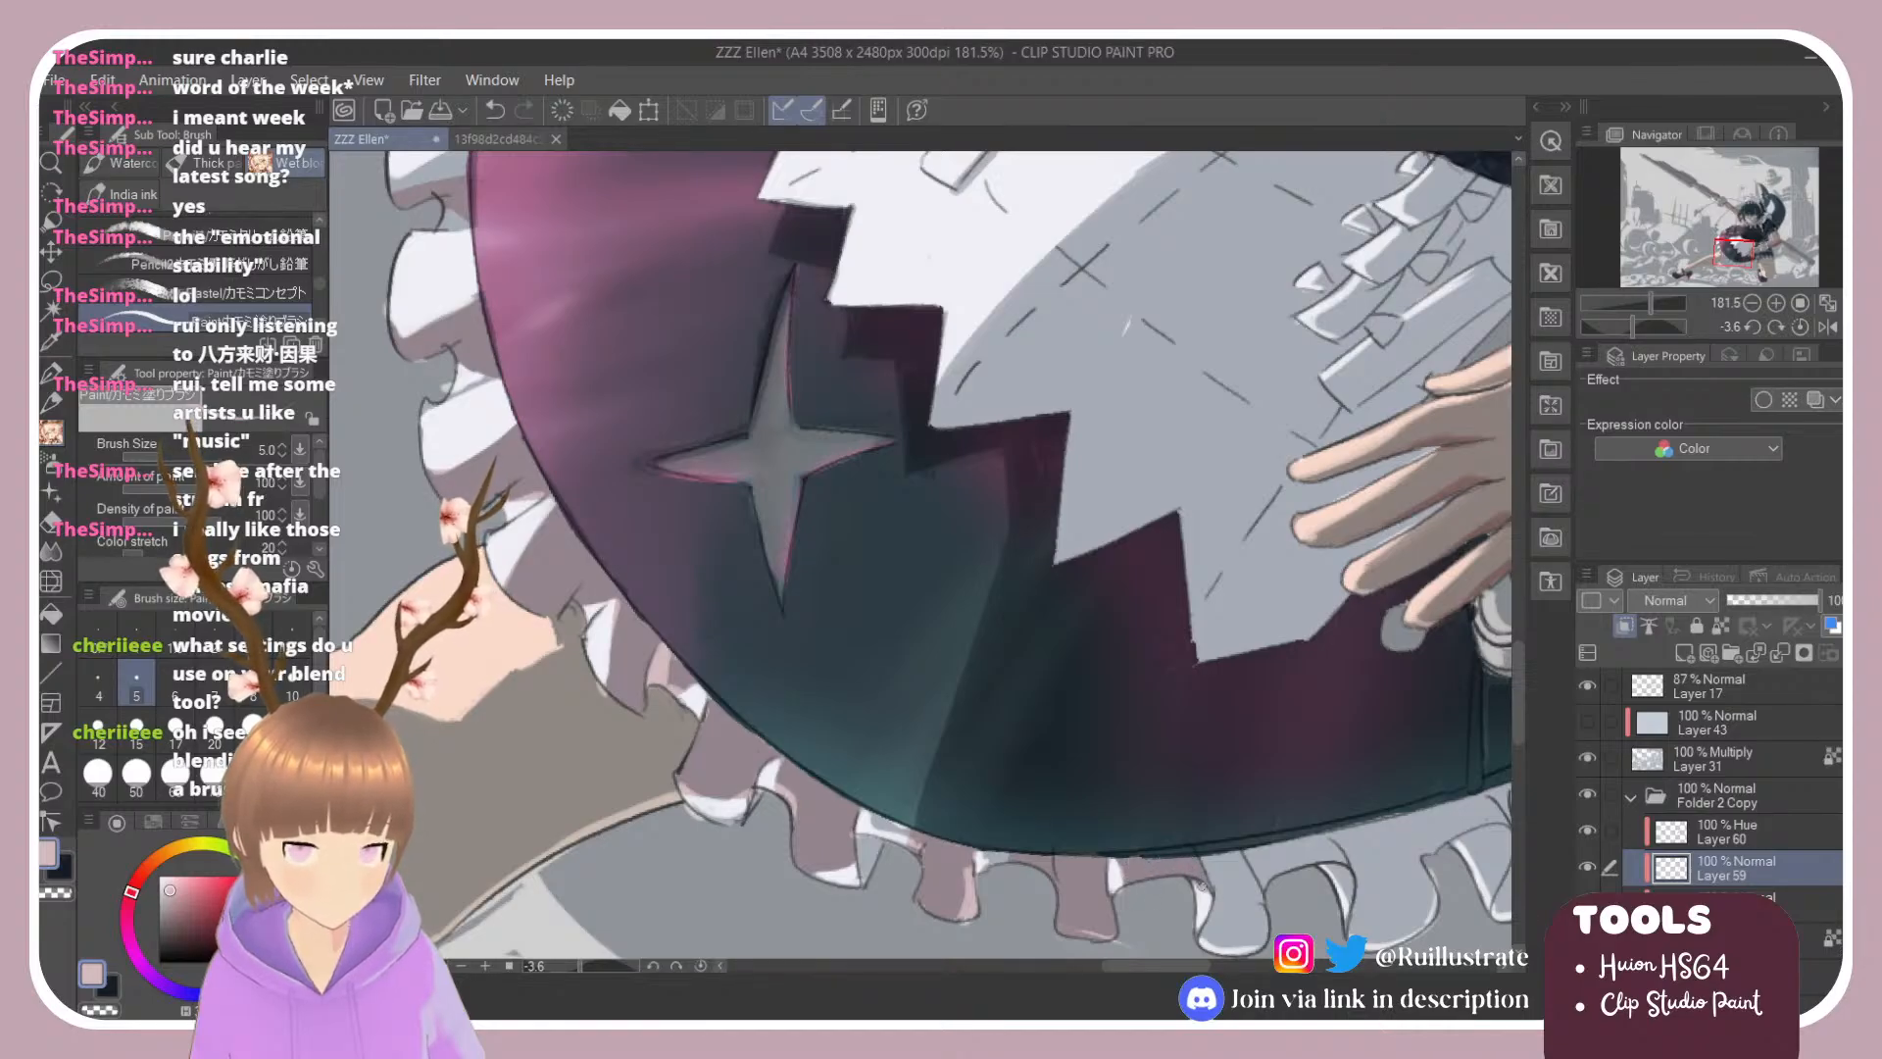
# Step: Fill in the dusty-pink shadows on the two wide ruffle folds below the apron's lowest point
pyautogui.scroll(-3, 1174, 862)
pyautogui.scroll(3, 1156, 845)
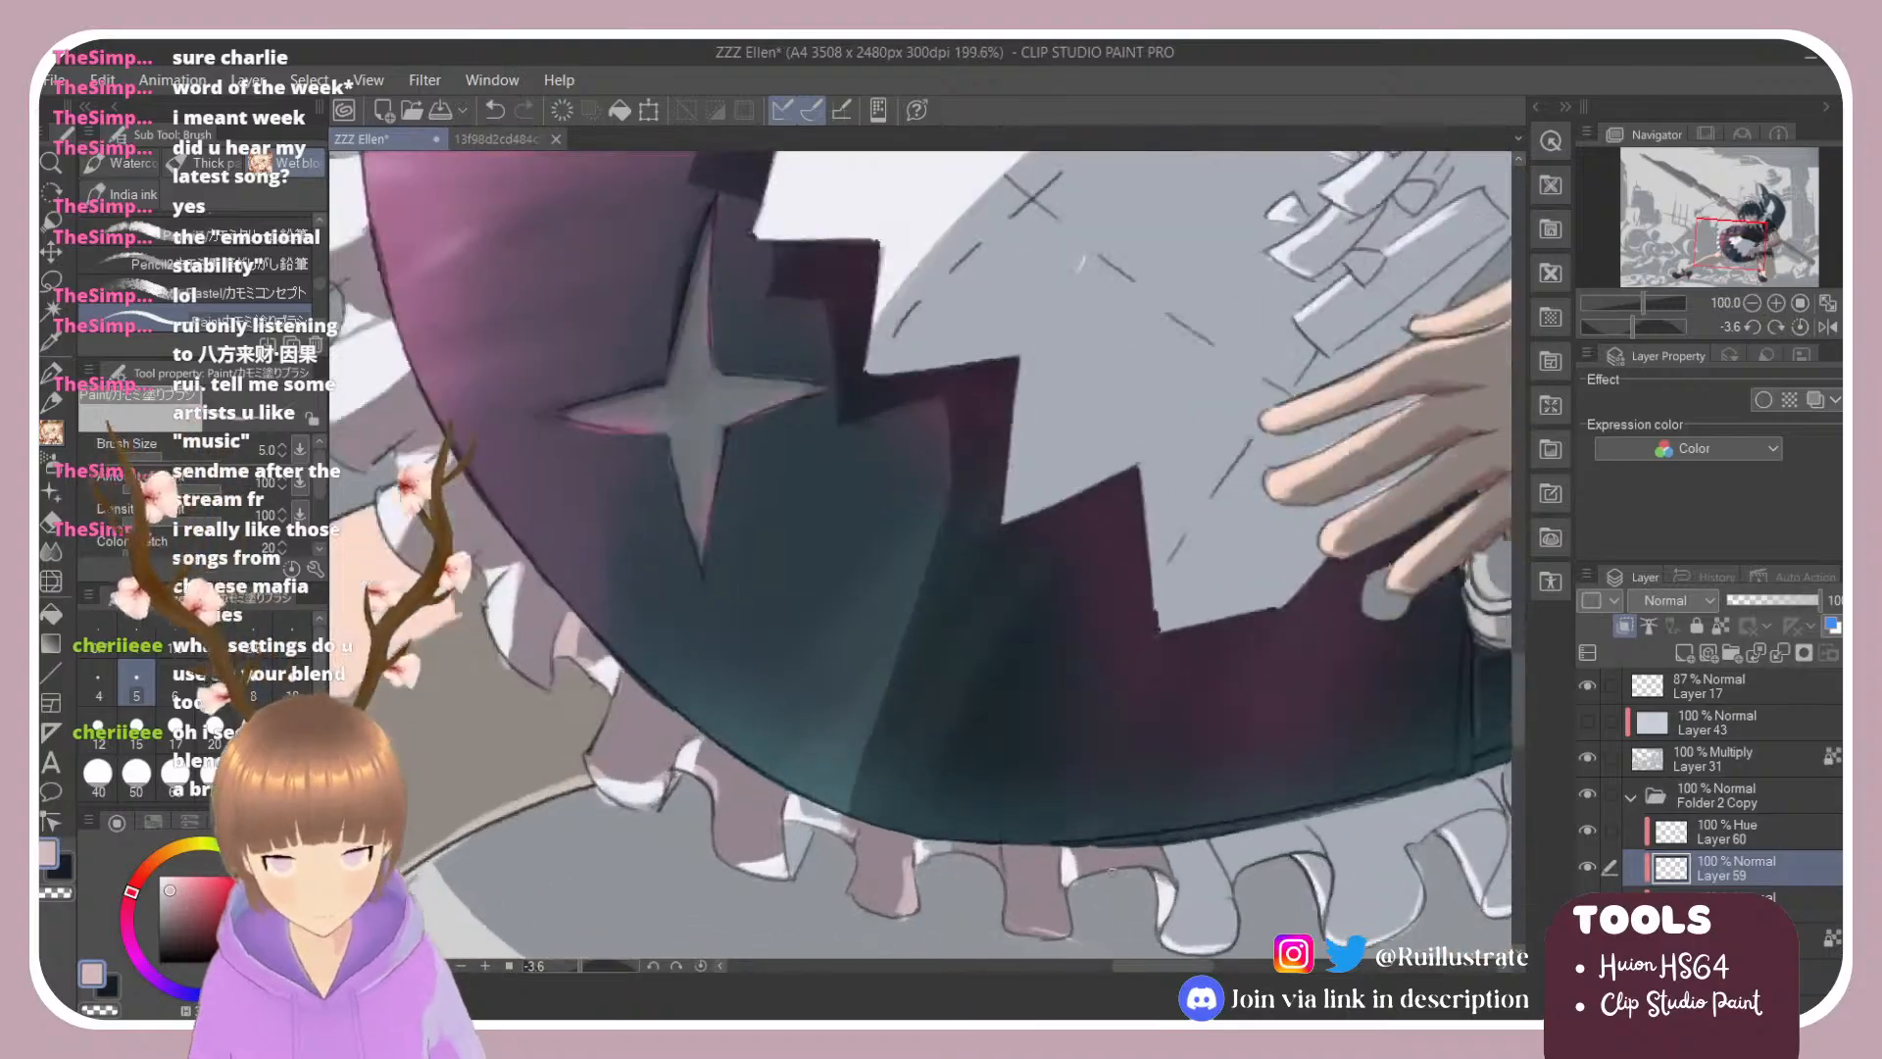
pyautogui.scroll(-2, 1139, 829)
pyautogui.scroll(4, 1140, 829)
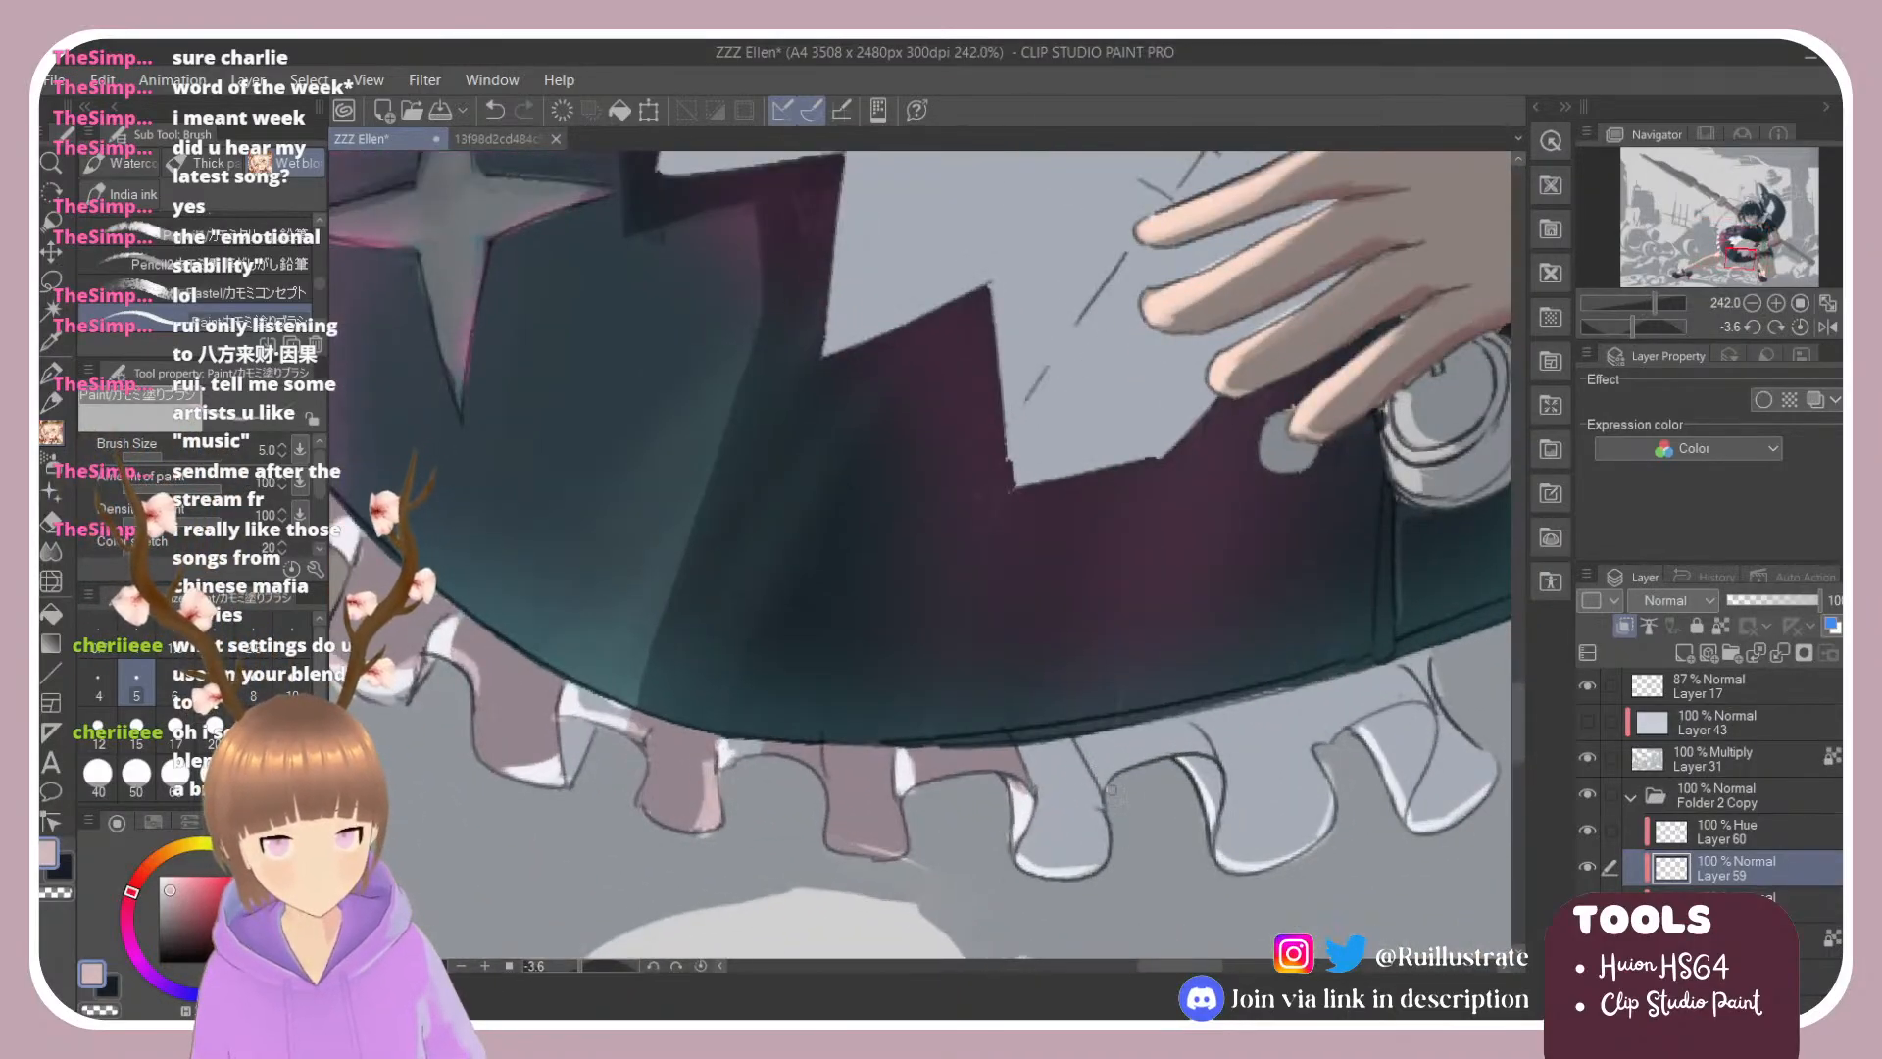
pyautogui.moveTo(1205, 755)
pyautogui.mouseDown()
pyautogui.moveTo(1217, 800)
pyautogui.moveTo(1200, 767)
pyautogui.moveTo(1134, 741)
pyautogui.moveTo(1040, 780)
pyautogui.moveTo(1026, 844)
pyautogui.moveTo(1086, 853)
pyautogui.moveTo(1041, 849)
pyautogui.moveTo(1056, 789)
pyautogui.moveTo(1041, 745)
pyautogui.mouseUp()
pyautogui.moveTo(1062, 839)
pyautogui.mouseDown()
pyautogui.moveTo(1096, 858)
pyautogui.moveTo(1104, 816)
pyautogui.moveTo(1099, 864)
pyautogui.moveTo(1017, 850)
pyautogui.moveTo(1084, 866)
pyautogui.mouseUp()
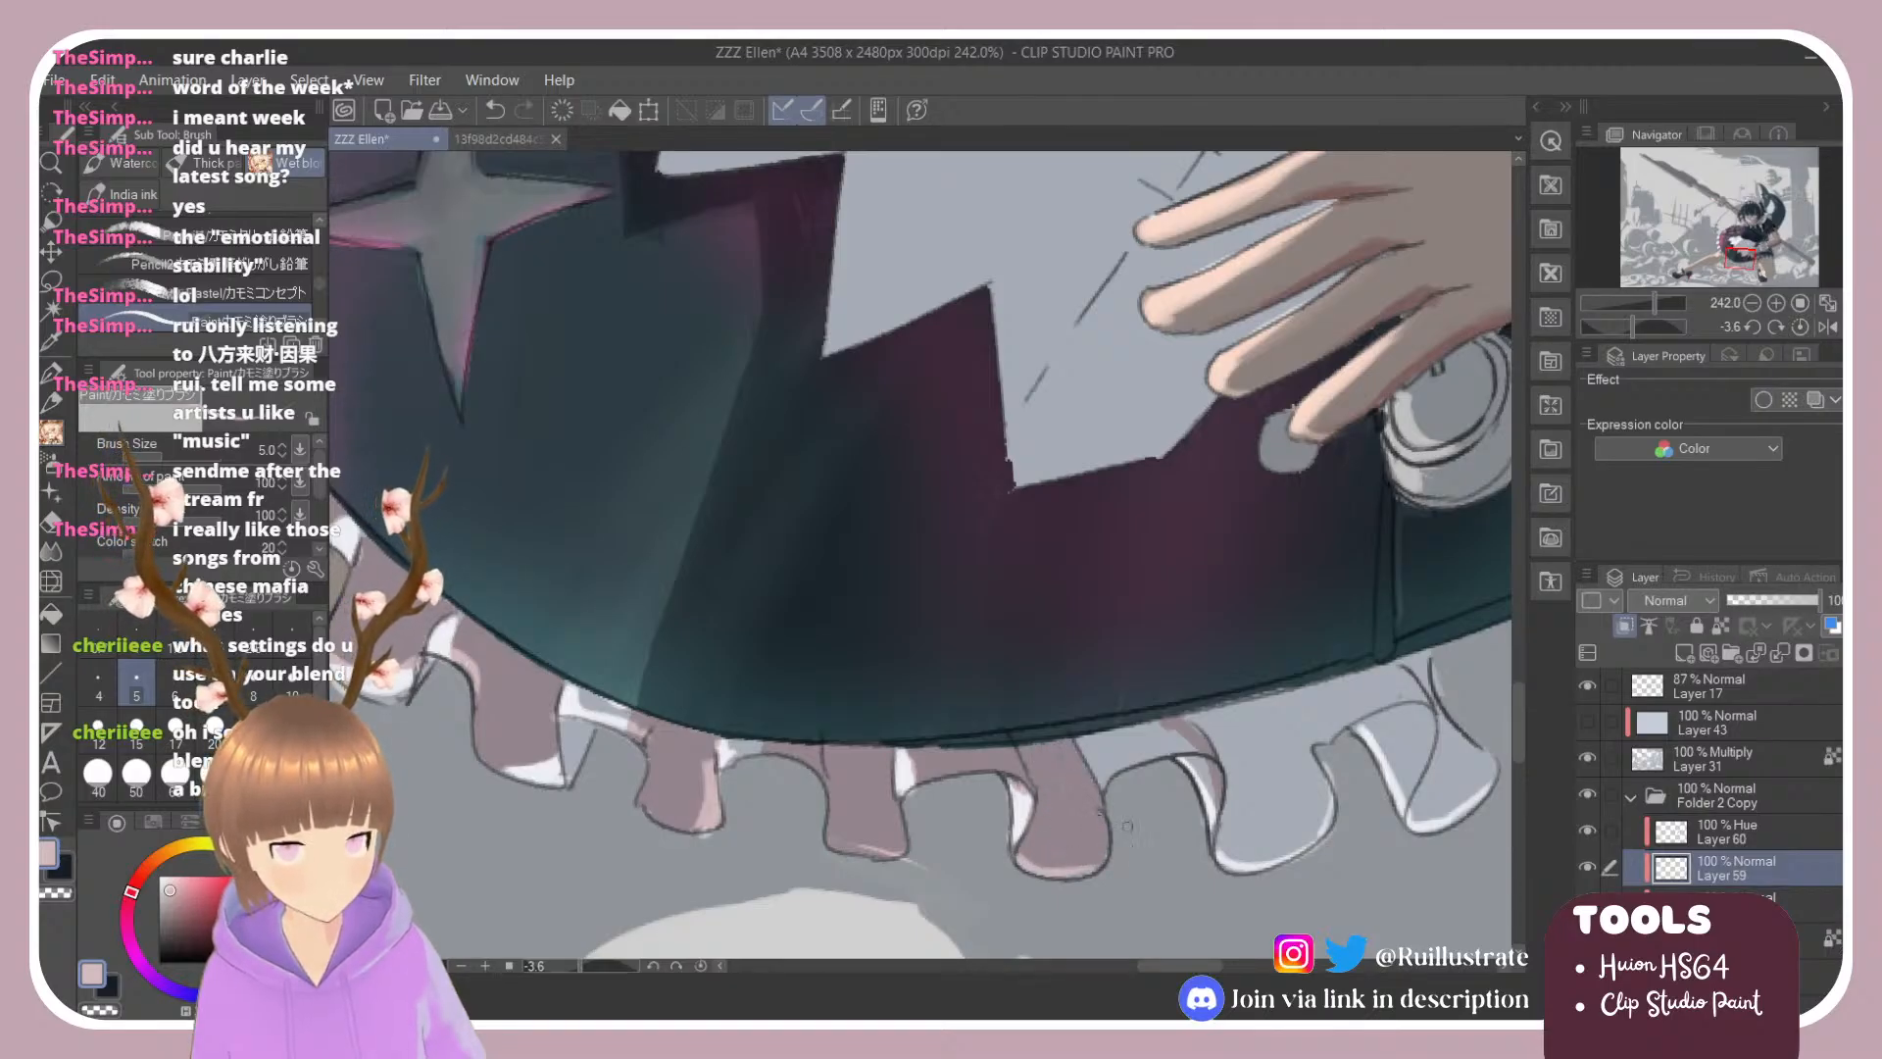
pyautogui.moveTo(1153, 729)
pyautogui.mouseDown()
pyautogui.moveTo(1213, 765)
pyautogui.moveTo(1191, 718)
pyautogui.moveTo(1227, 809)
pyautogui.moveTo(1231, 785)
pyautogui.moveTo(1196, 723)
pyautogui.moveTo(1230, 863)
pyautogui.moveTo(1232, 846)
pyautogui.moveTo(1299, 849)
pyautogui.moveTo(1254, 871)
pyautogui.moveTo(1289, 794)
pyautogui.moveTo(1297, 822)
pyautogui.moveTo(1322, 785)
pyautogui.moveTo(1307, 736)
pyautogui.moveTo(1269, 781)
pyautogui.moveTo(1270, 734)
pyautogui.moveTo(1257, 774)
pyautogui.moveTo(1255, 739)
pyautogui.moveTo(1188, 714)
pyautogui.mouseUp()
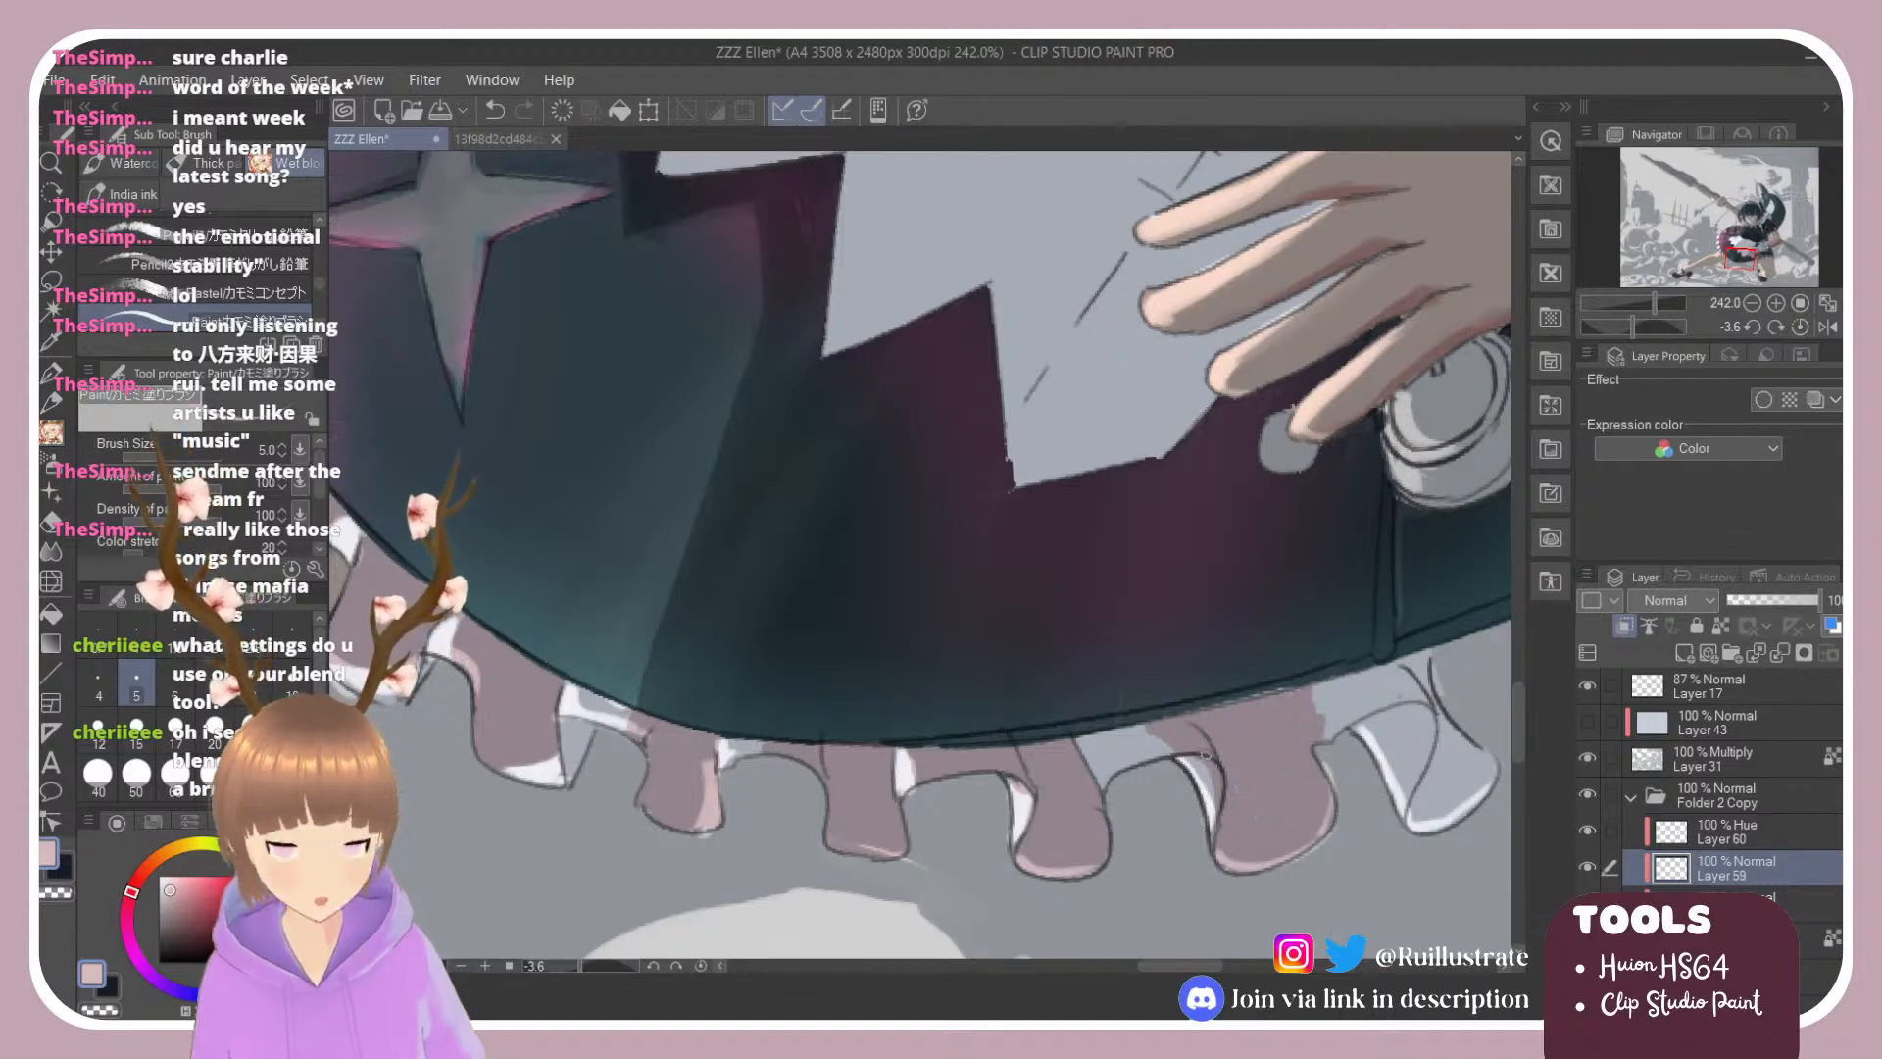
# Step: Shade the last ruffle fold at the right end of the skirt's hem in dusty pink
pyautogui.scroll(-3, 1156, 714)
pyautogui.scroll(3, 1318, 657)
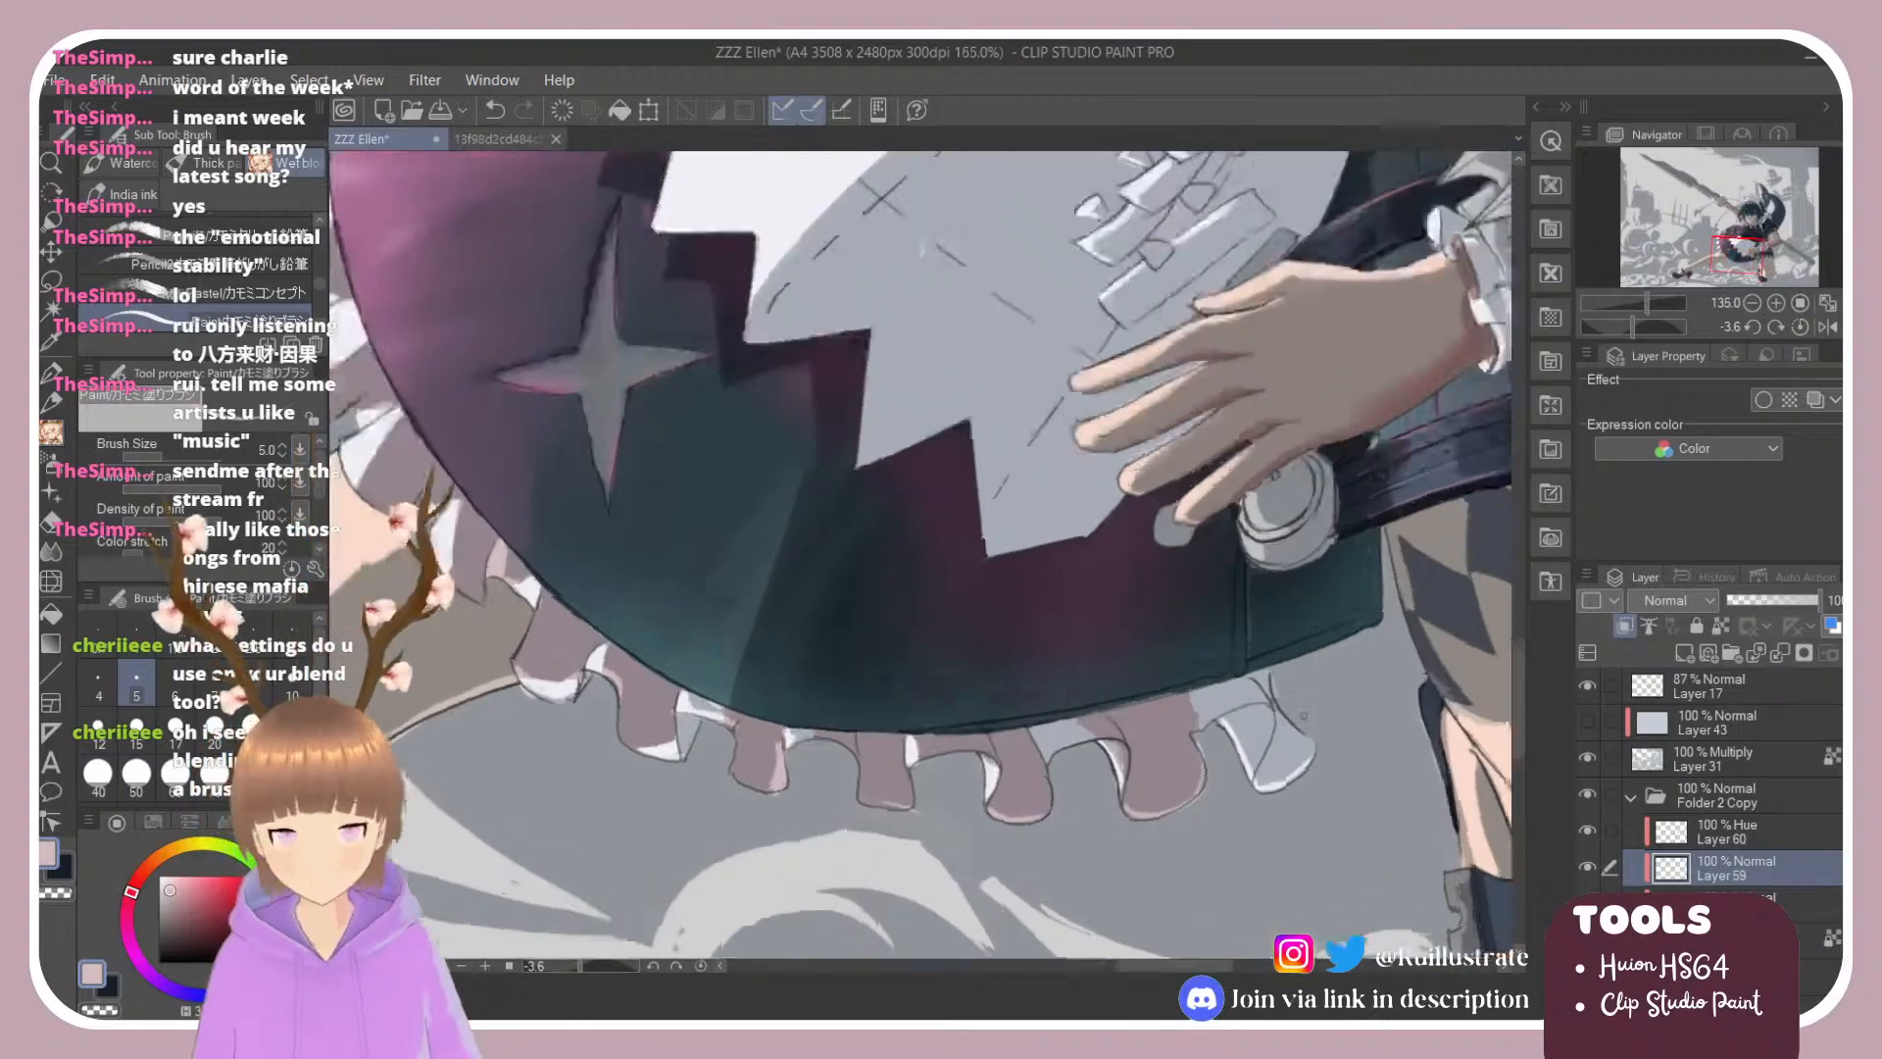
pyautogui.moveTo(1248, 661)
pyautogui.mouseDown()
pyautogui.moveTo(1338, 784)
pyautogui.moveTo(1245, 648)
pyautogui.moveTo(1331, 781)
pyautogui.moveTo(1297, 814)
pyautogui.moveTo(1143, 622)
pyautogui.moveTo(1195, 799)
pyautogui.moveTo(1164, 799)
pyautogui.moveTo(1137, 758)
pyautogui.moveTo(1145, 694)
pyautogui.mouseUp()
pyautogui.press('e')
pyautogui.press('b')
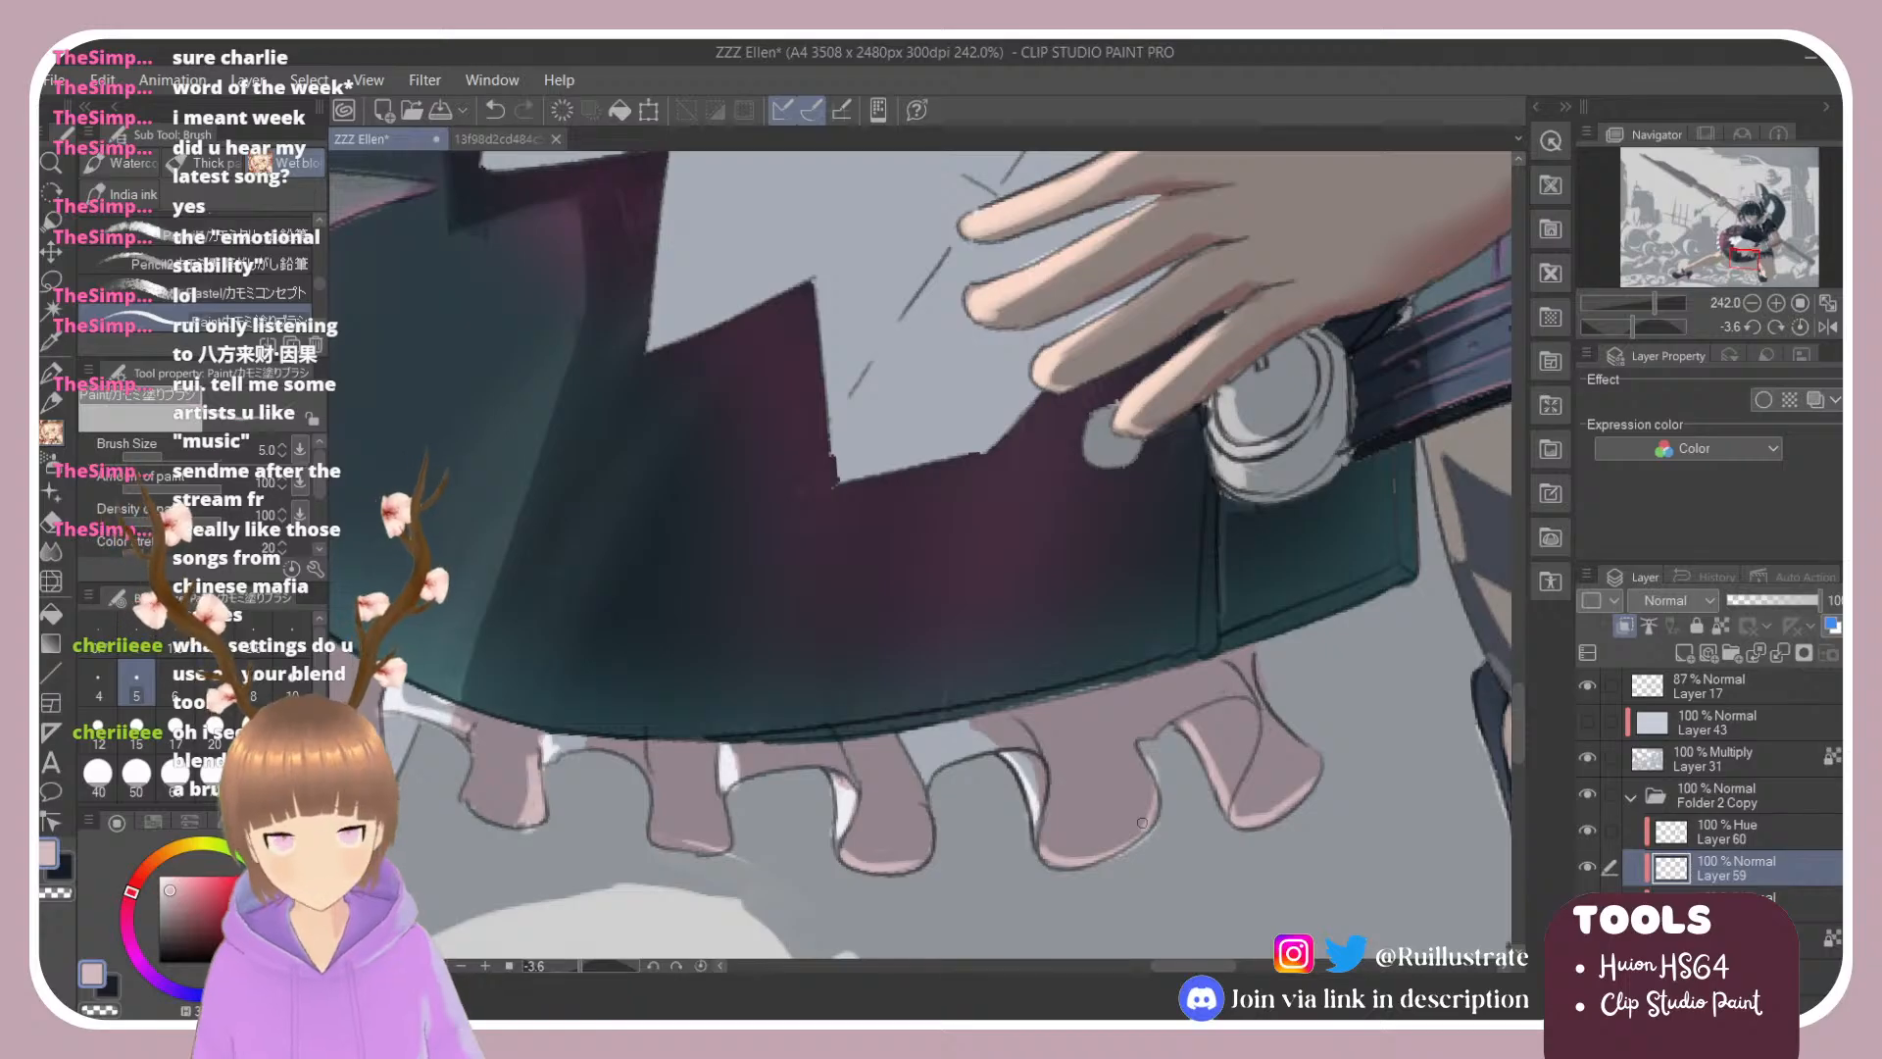
pyautogui.moveTo(1155, 810); pyautogui.dragTo(829, 774)
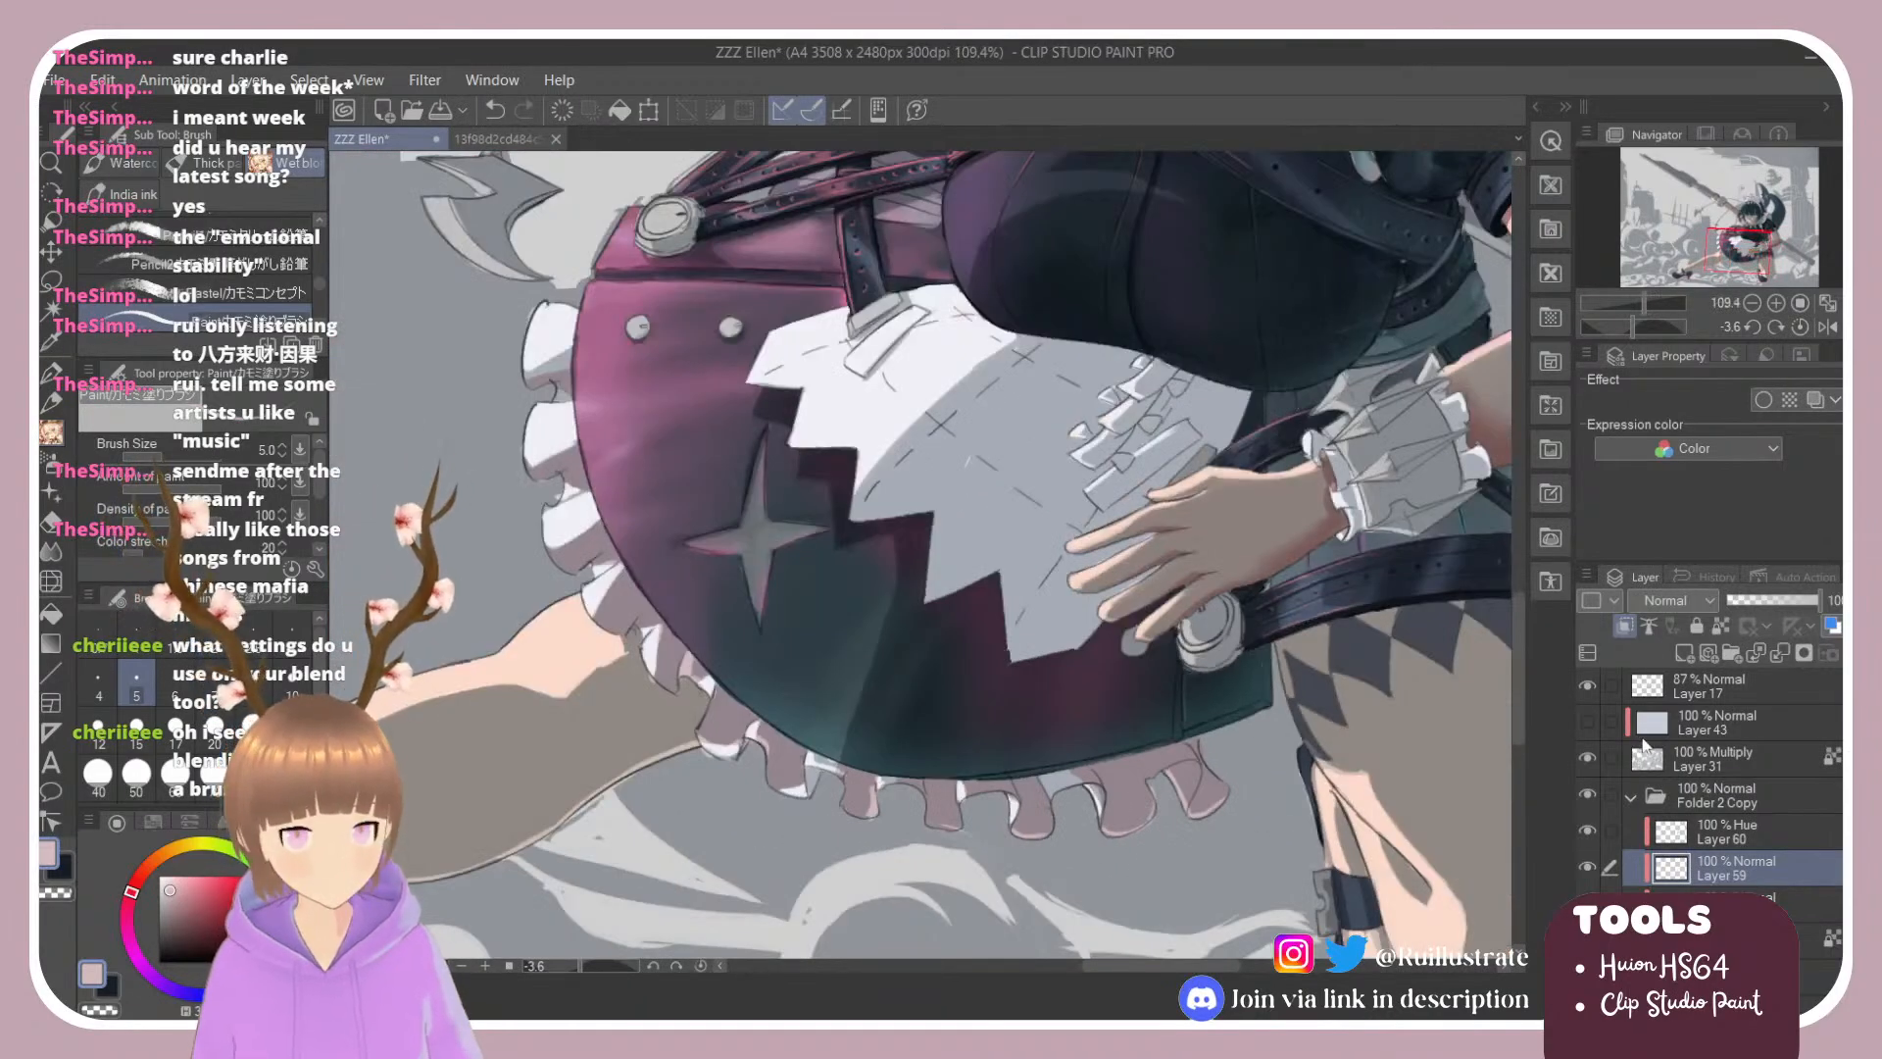
# Step: Hide the Multiply Layer 31 and touch up the pink shadow on the skirt's upper-left ruffles
pyautogui.click(1588, 758)
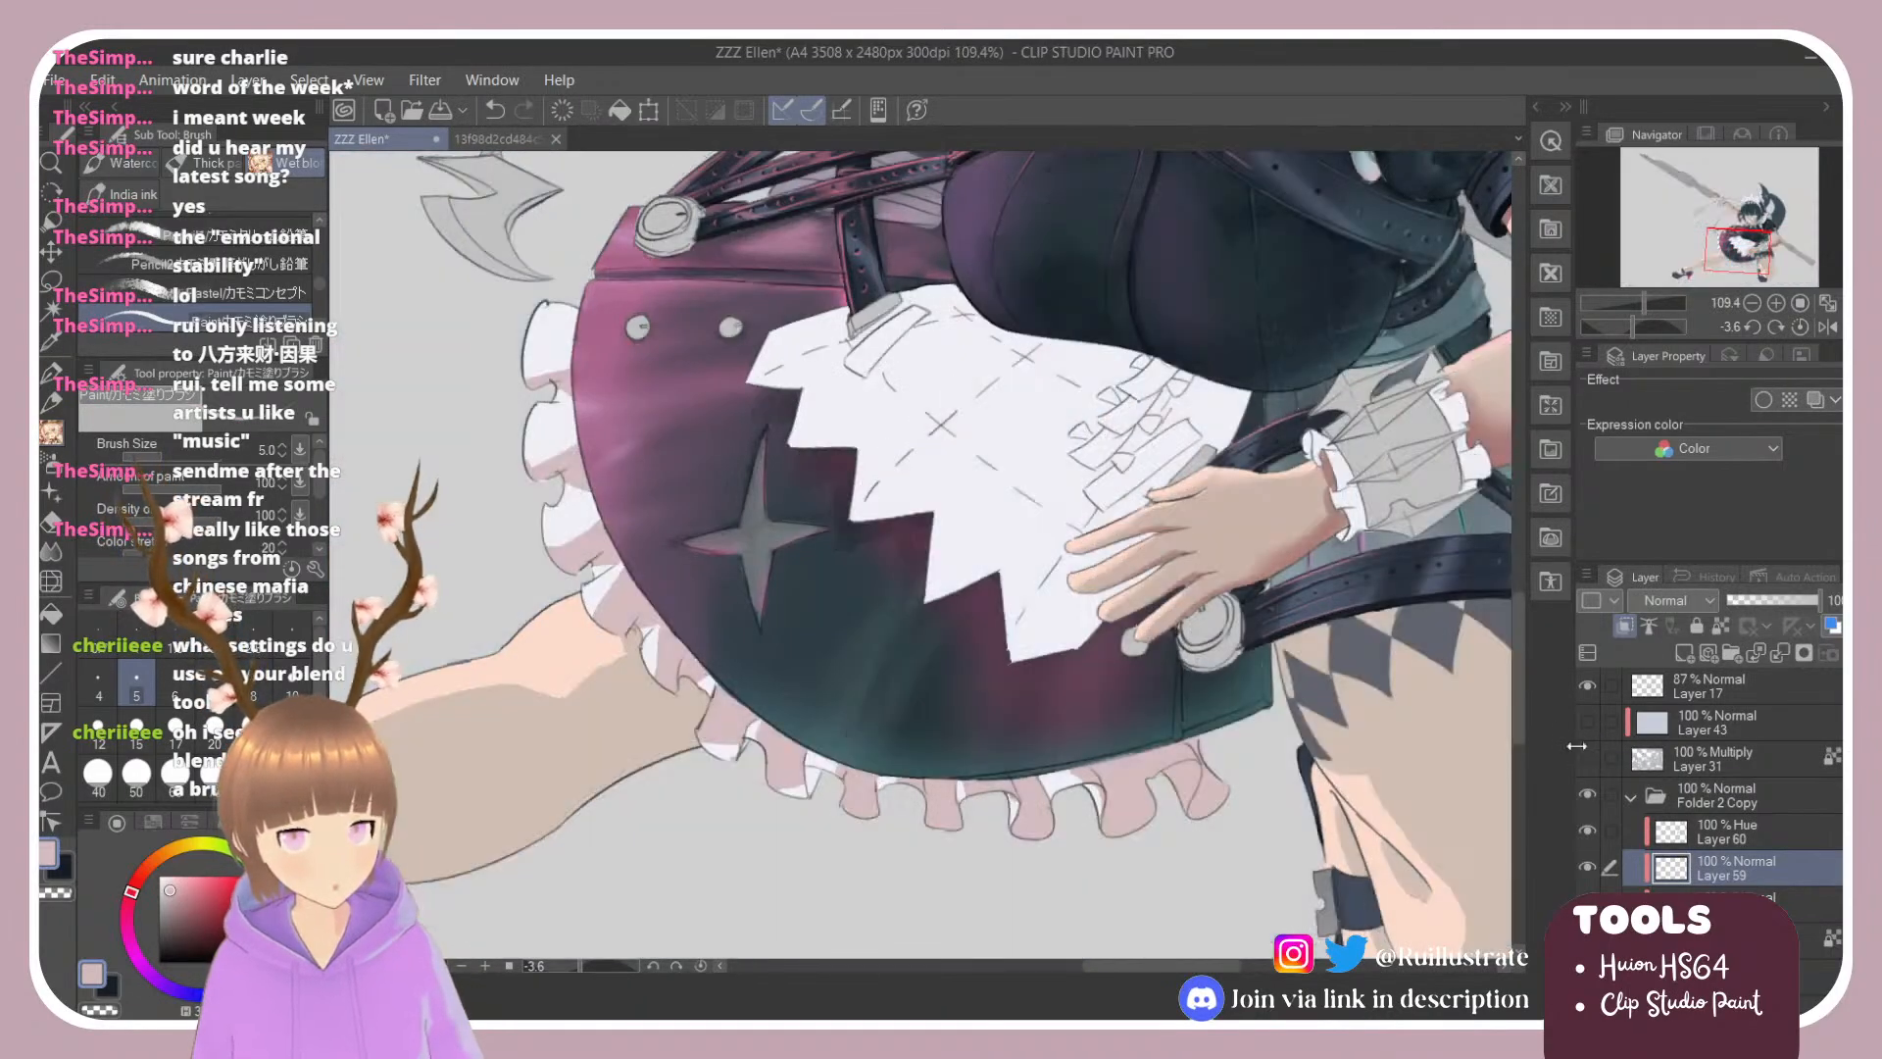
pyautogui.scroll(3, 569, 500)
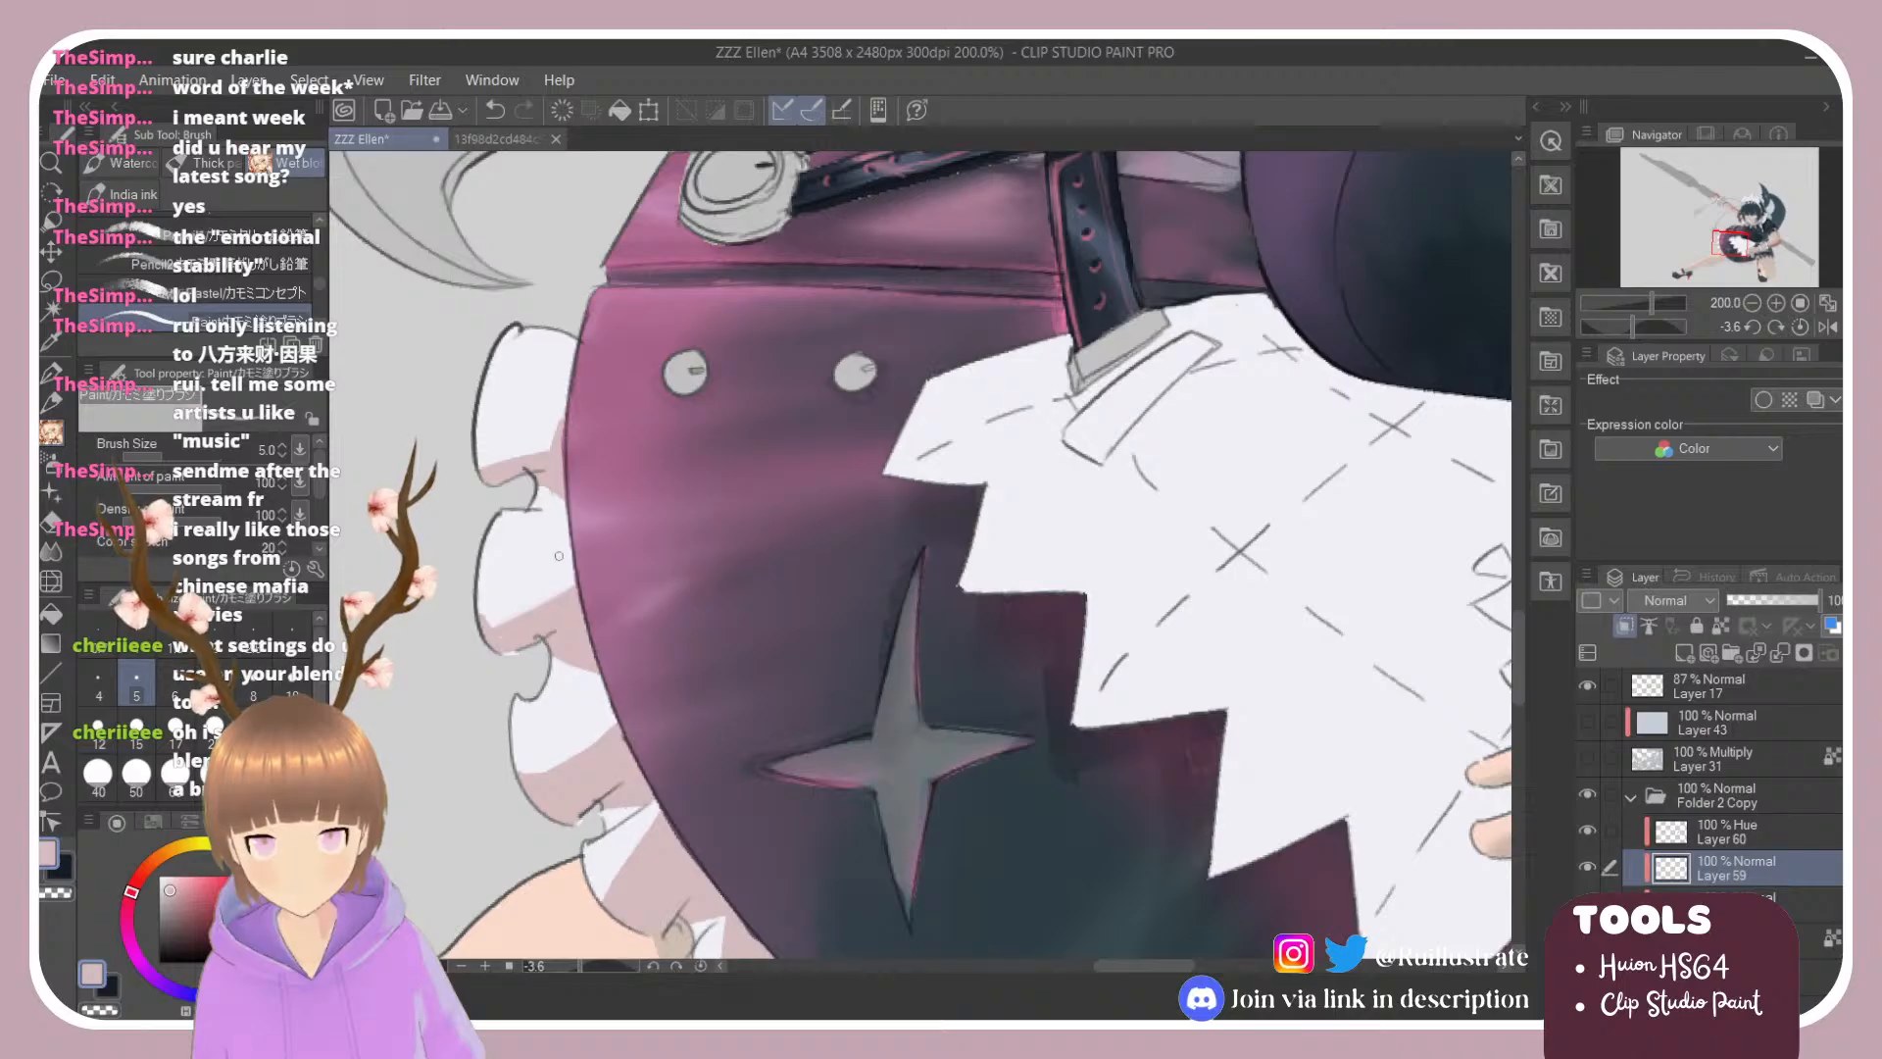
pyautogui.moveTo(564, 490)
pyautogui.mouseDown()
pyautogui.moveTo(574, 583)
pyautogui.moveTo(565, 542)
pyautogui.mouseUp()
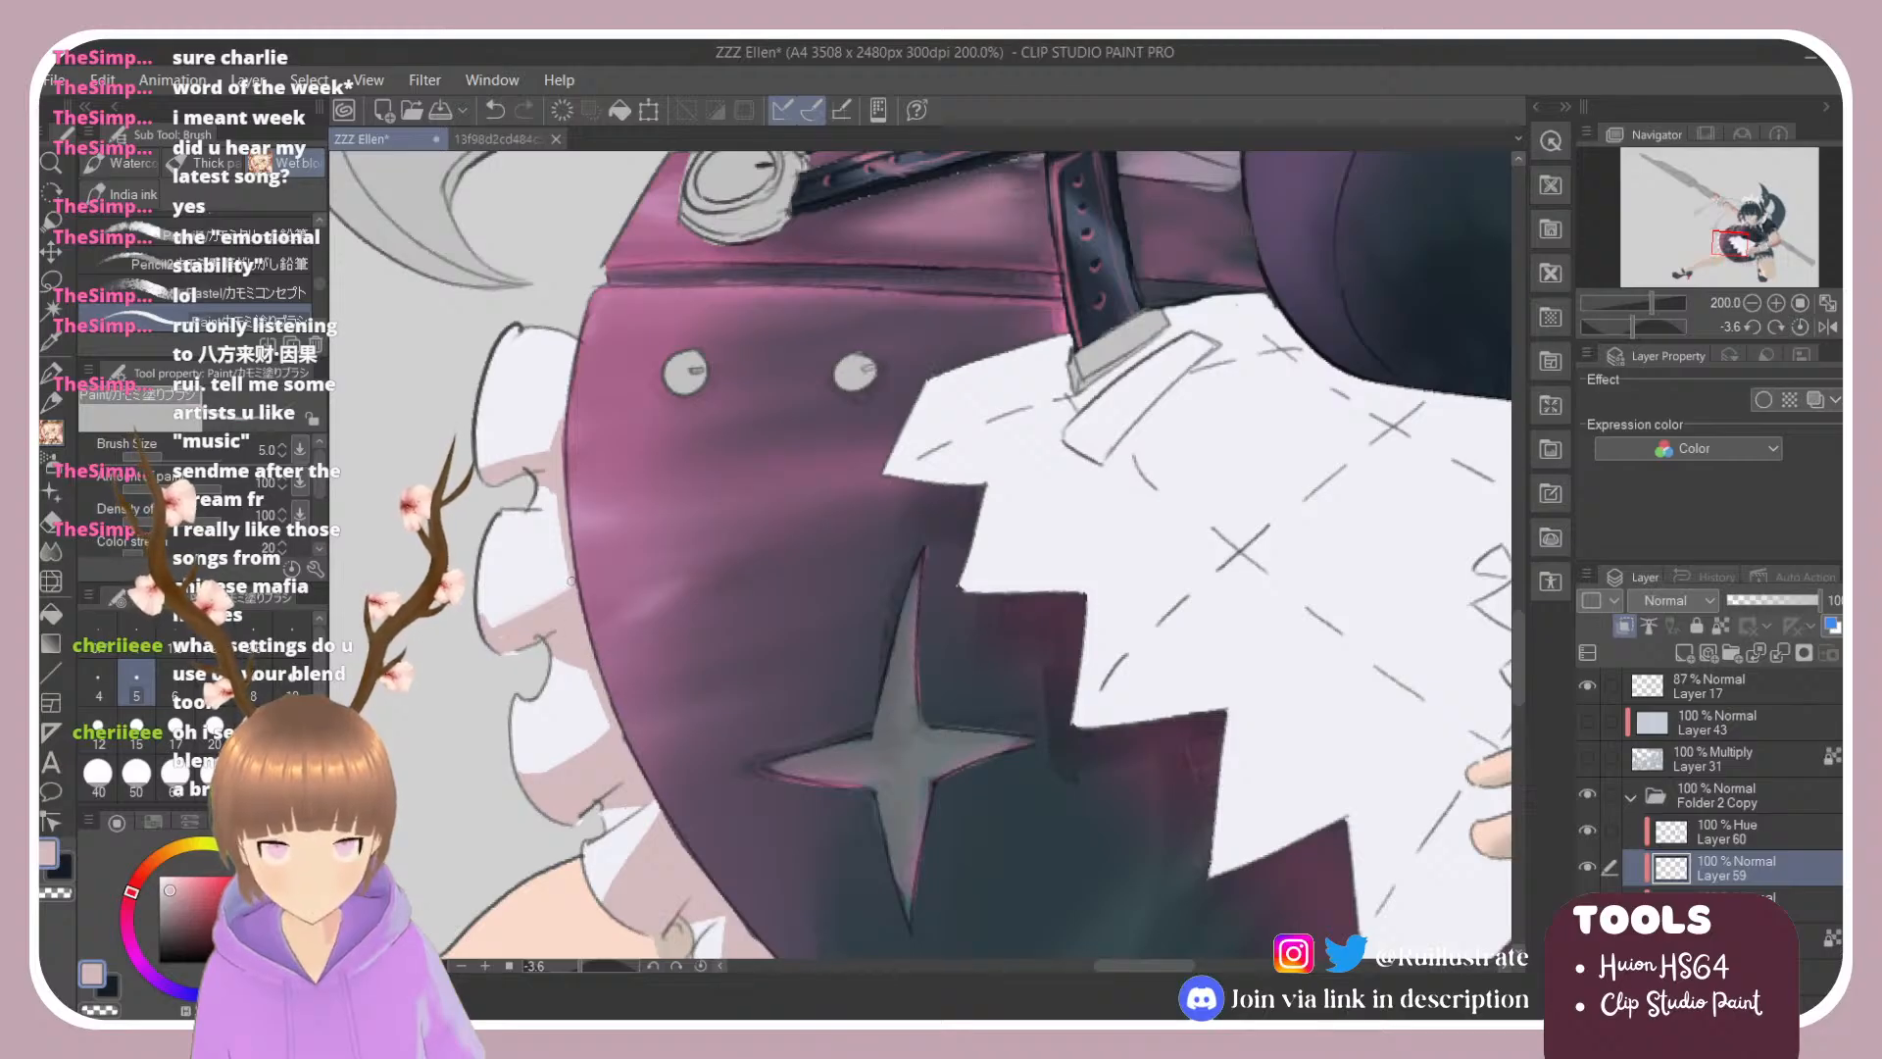
# Step: Touch up the pink ruffle shadows right beneath the skirt's bottom hem
pyautogui.scroll(-3, 572, 581)
pyautogui.scroll(2, 700, 775)
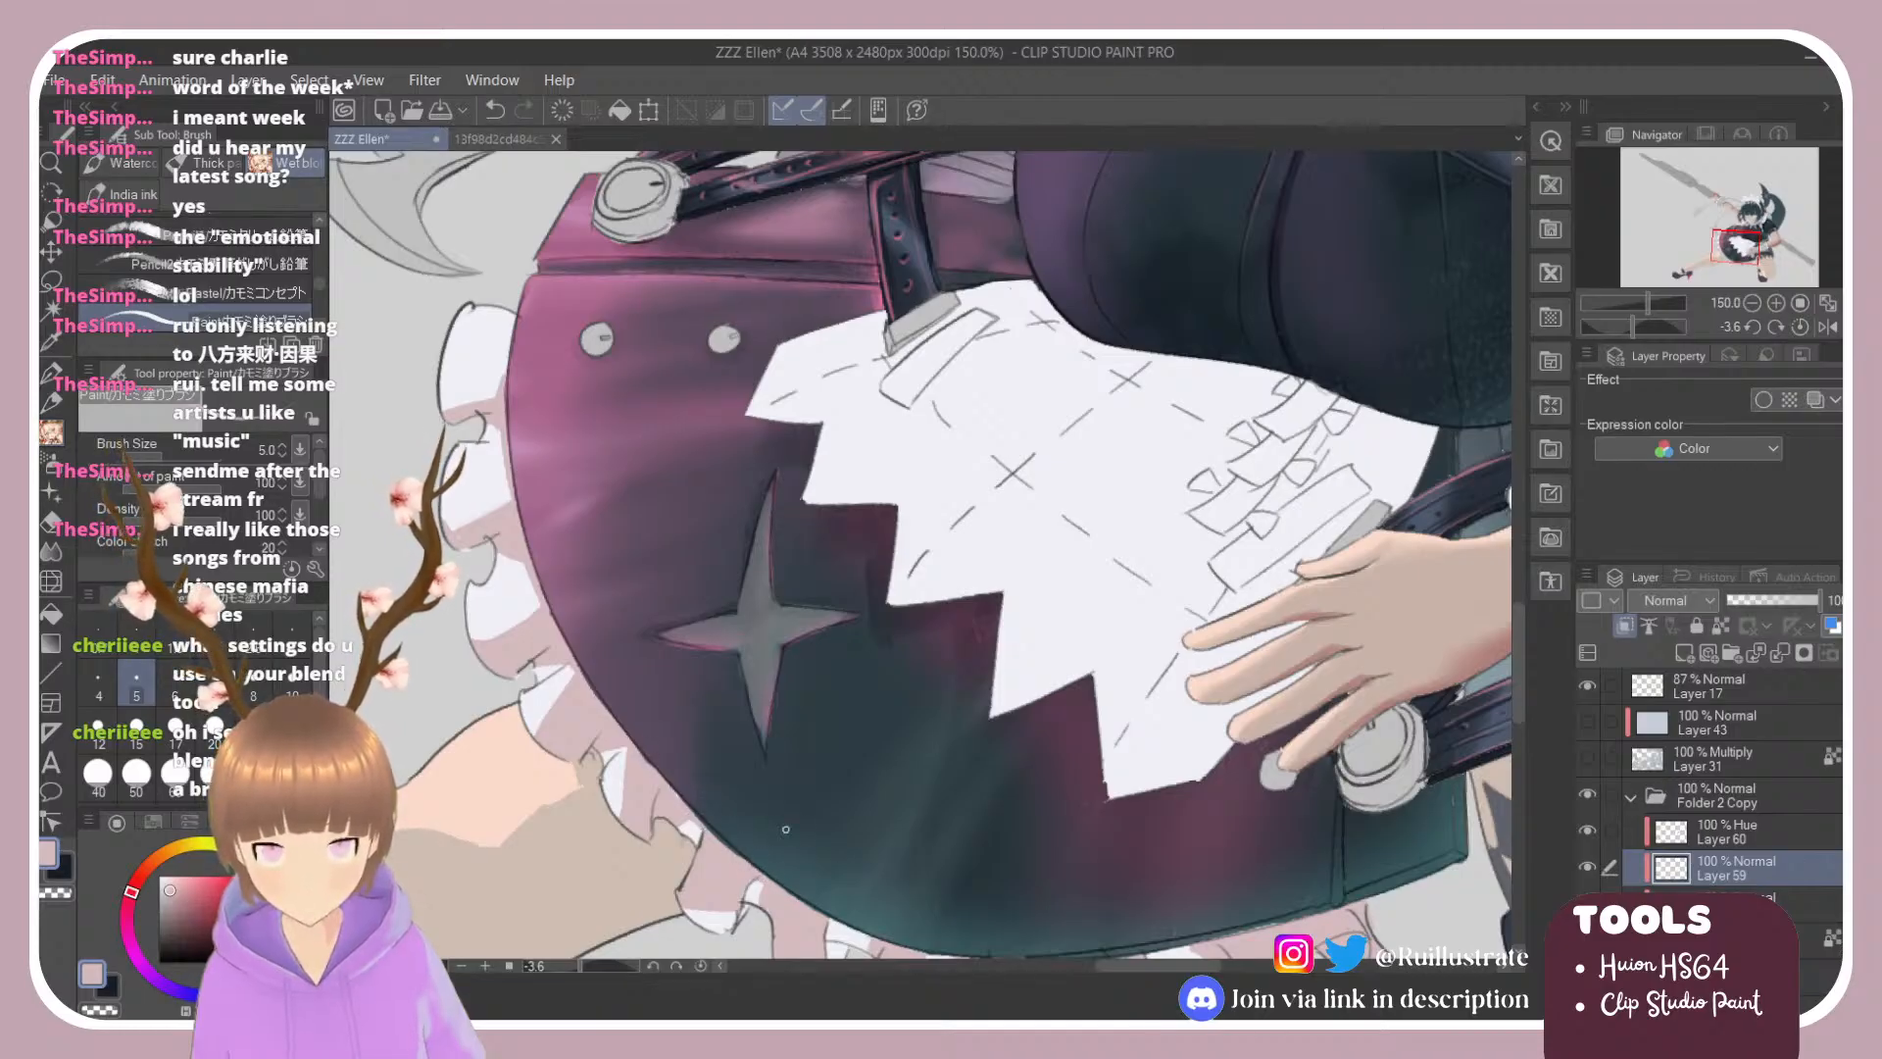
pyautogui.scroll(-3, 785, 829)
pyautogui.scroll(3, 646, 709)
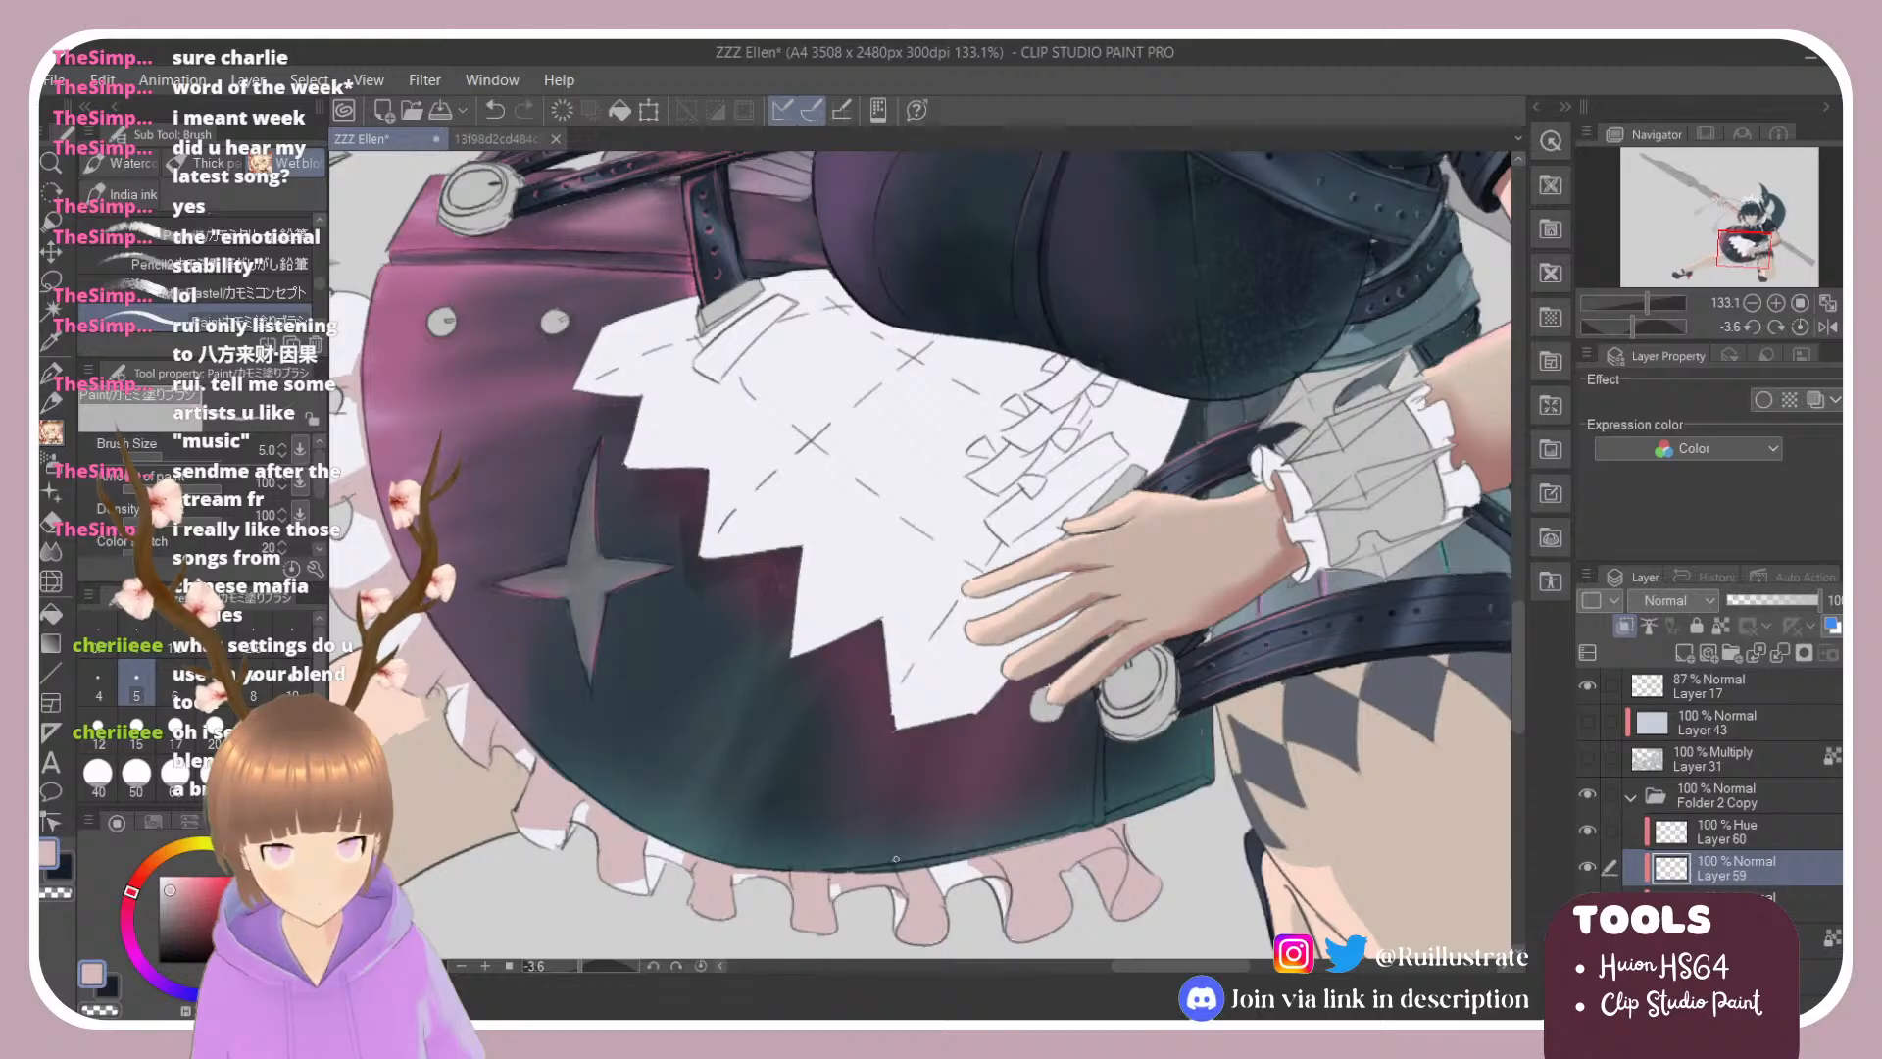
pyautogui.moveTo(927, 882); pyautogui.dragTo(925, 867)
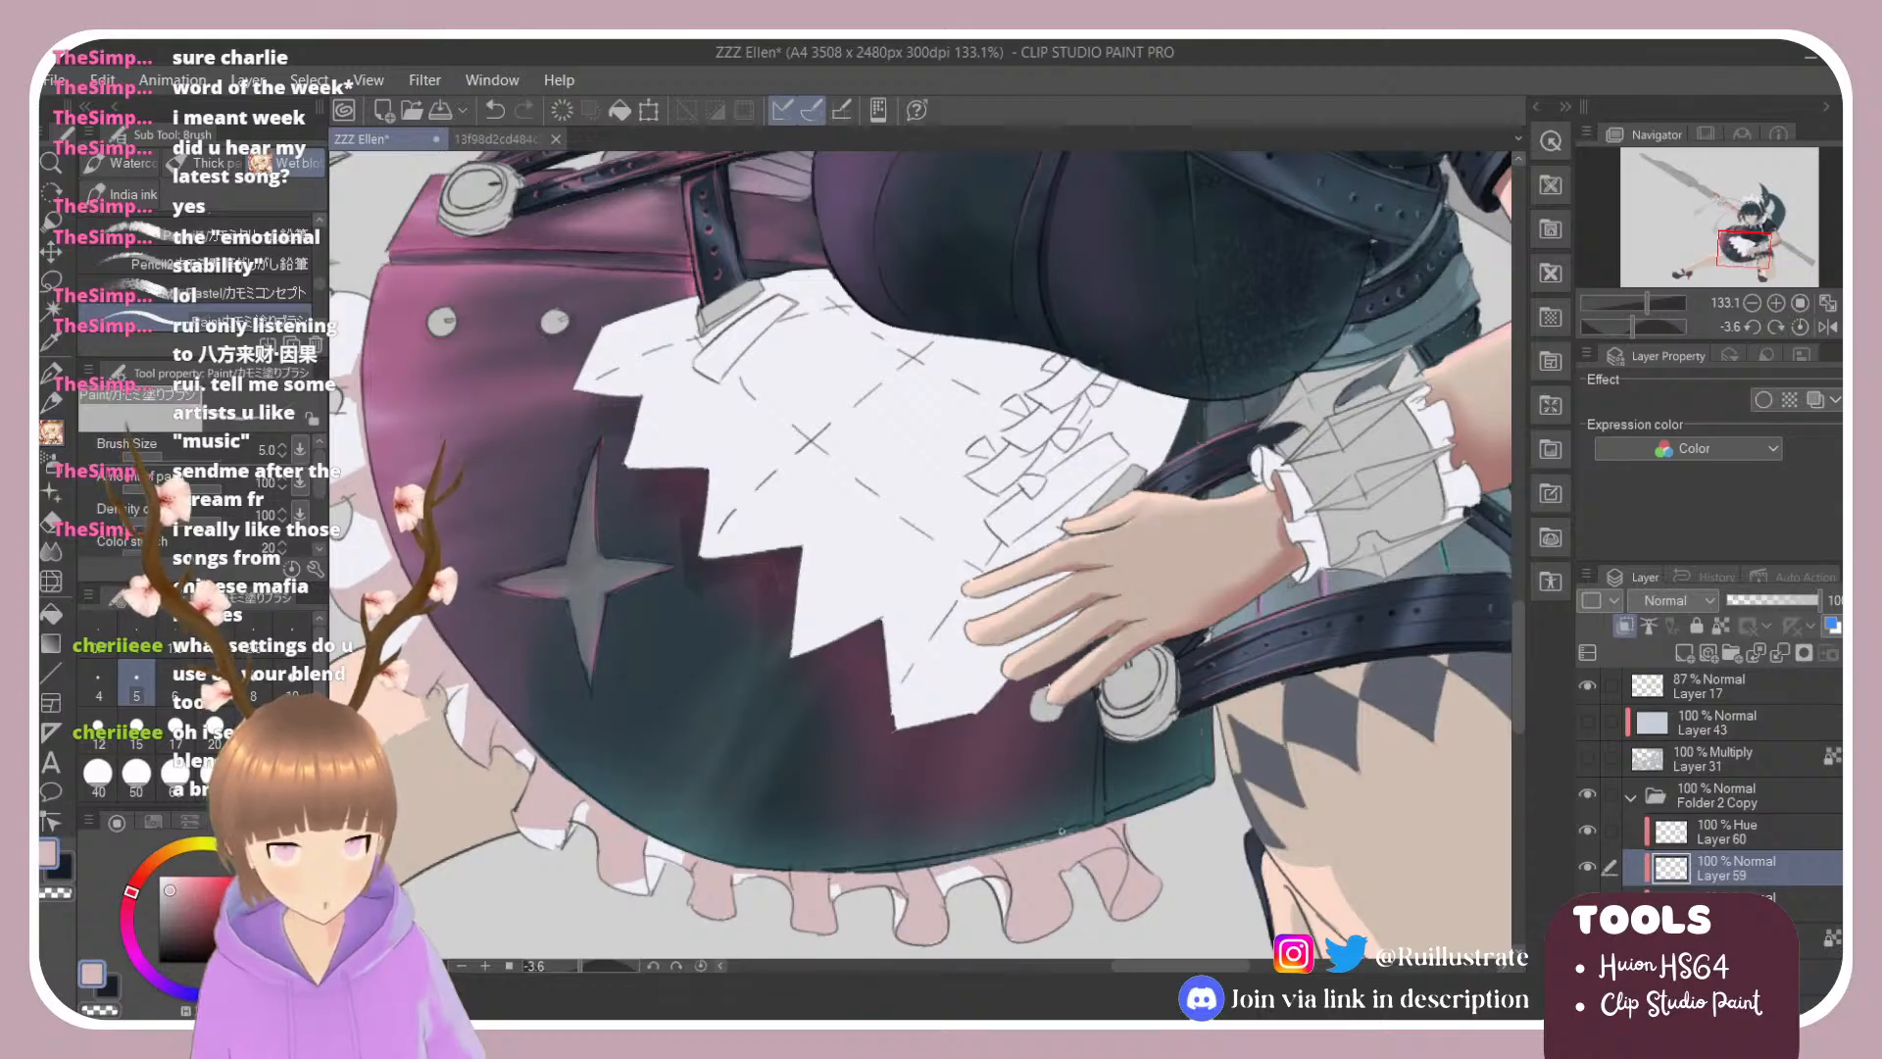
pyautogui.scroll(-4, 982, 786)
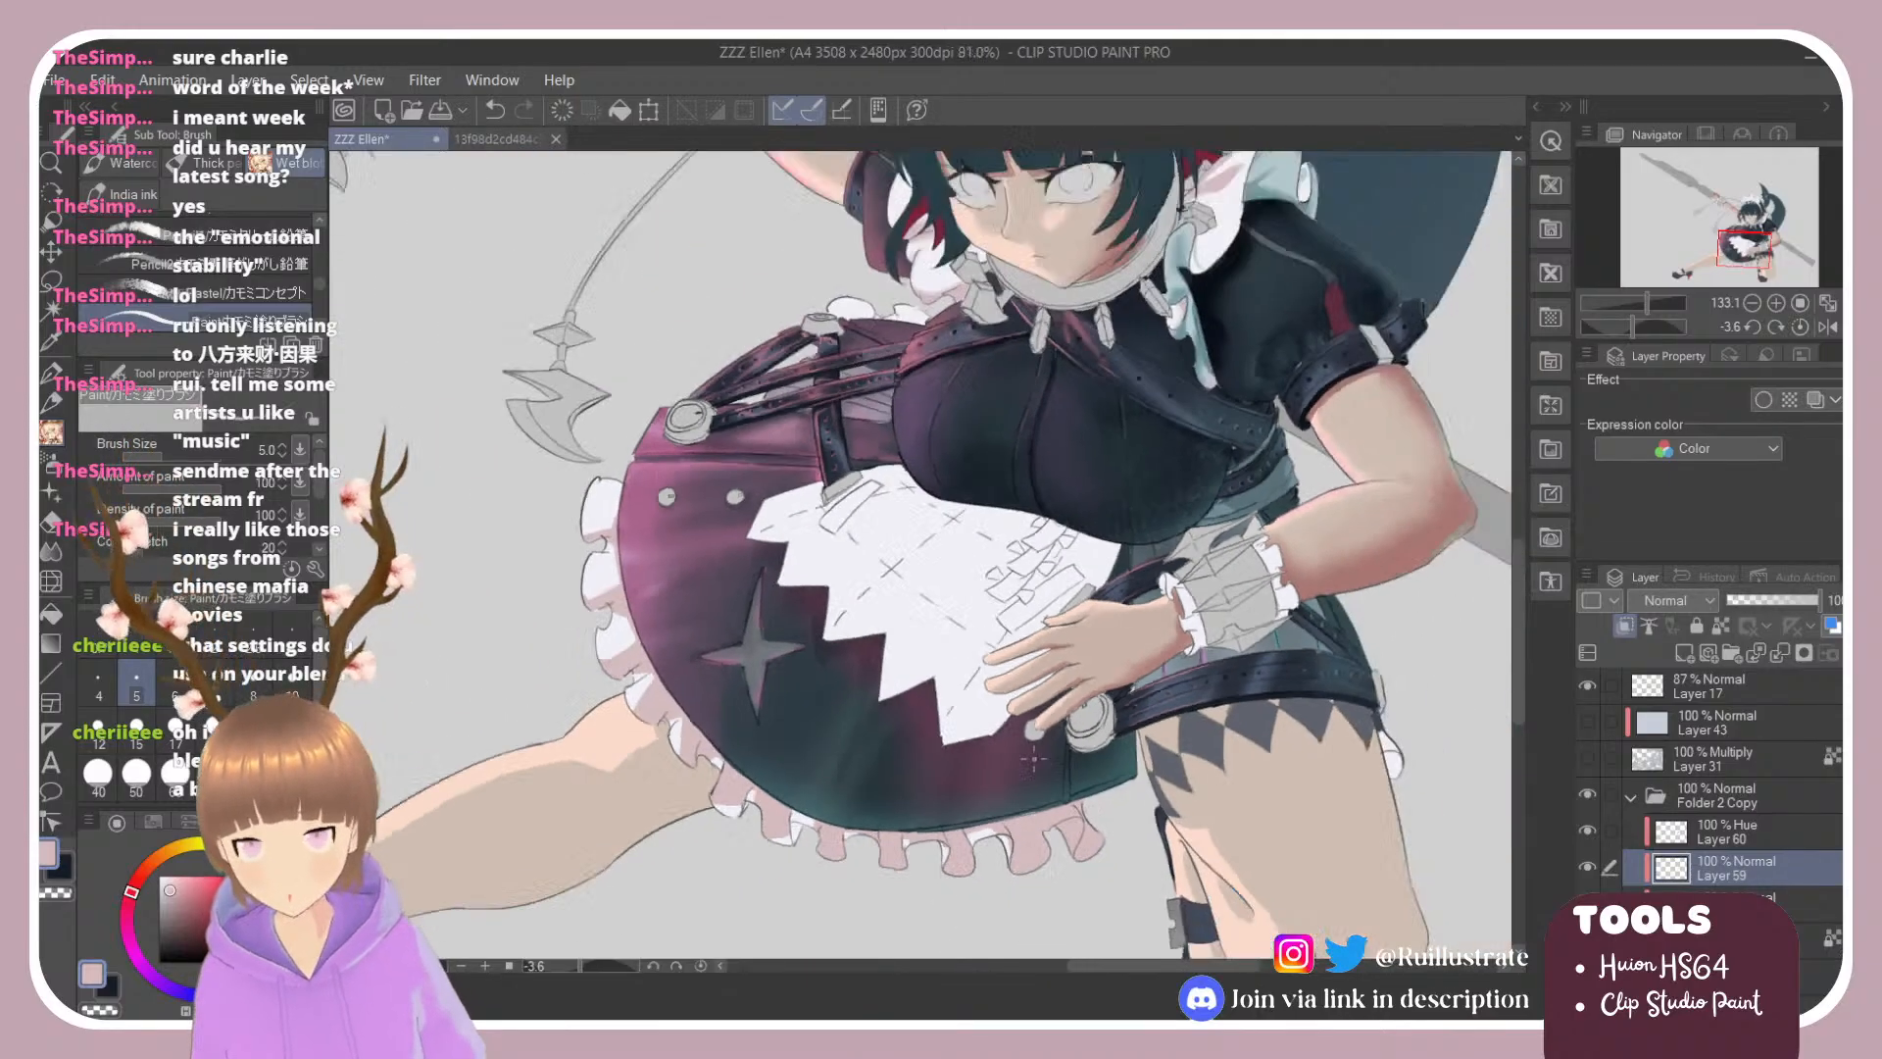
pyautogui.scroll(2, 807, 660)
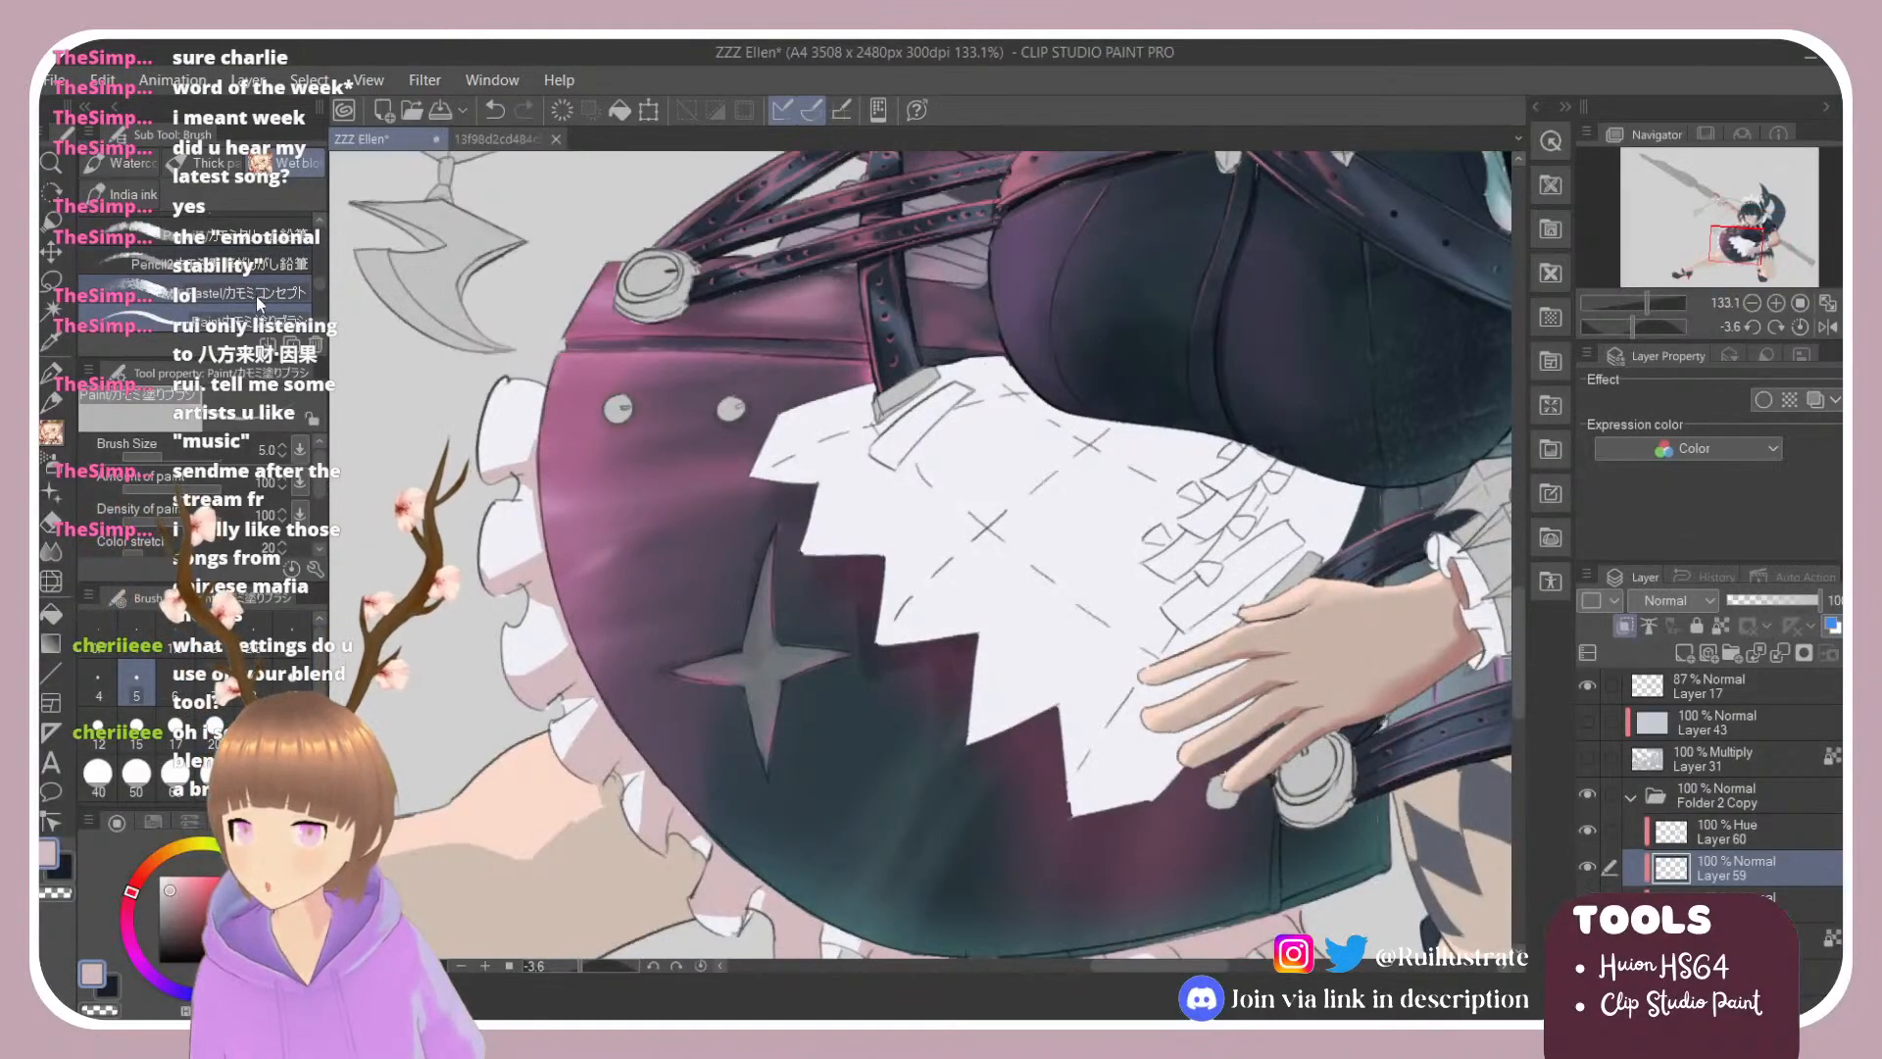
# Step: Soften the pink shadow edges on the skirt ruffles with the Blender brush at size 10, using the Paint brush for touch-ups
pyautogui.click(263, 291)
pyautogui.moveTo(318, 287); pyautogui.dragTo(318, 295)
pyautogui.click(263, 321)
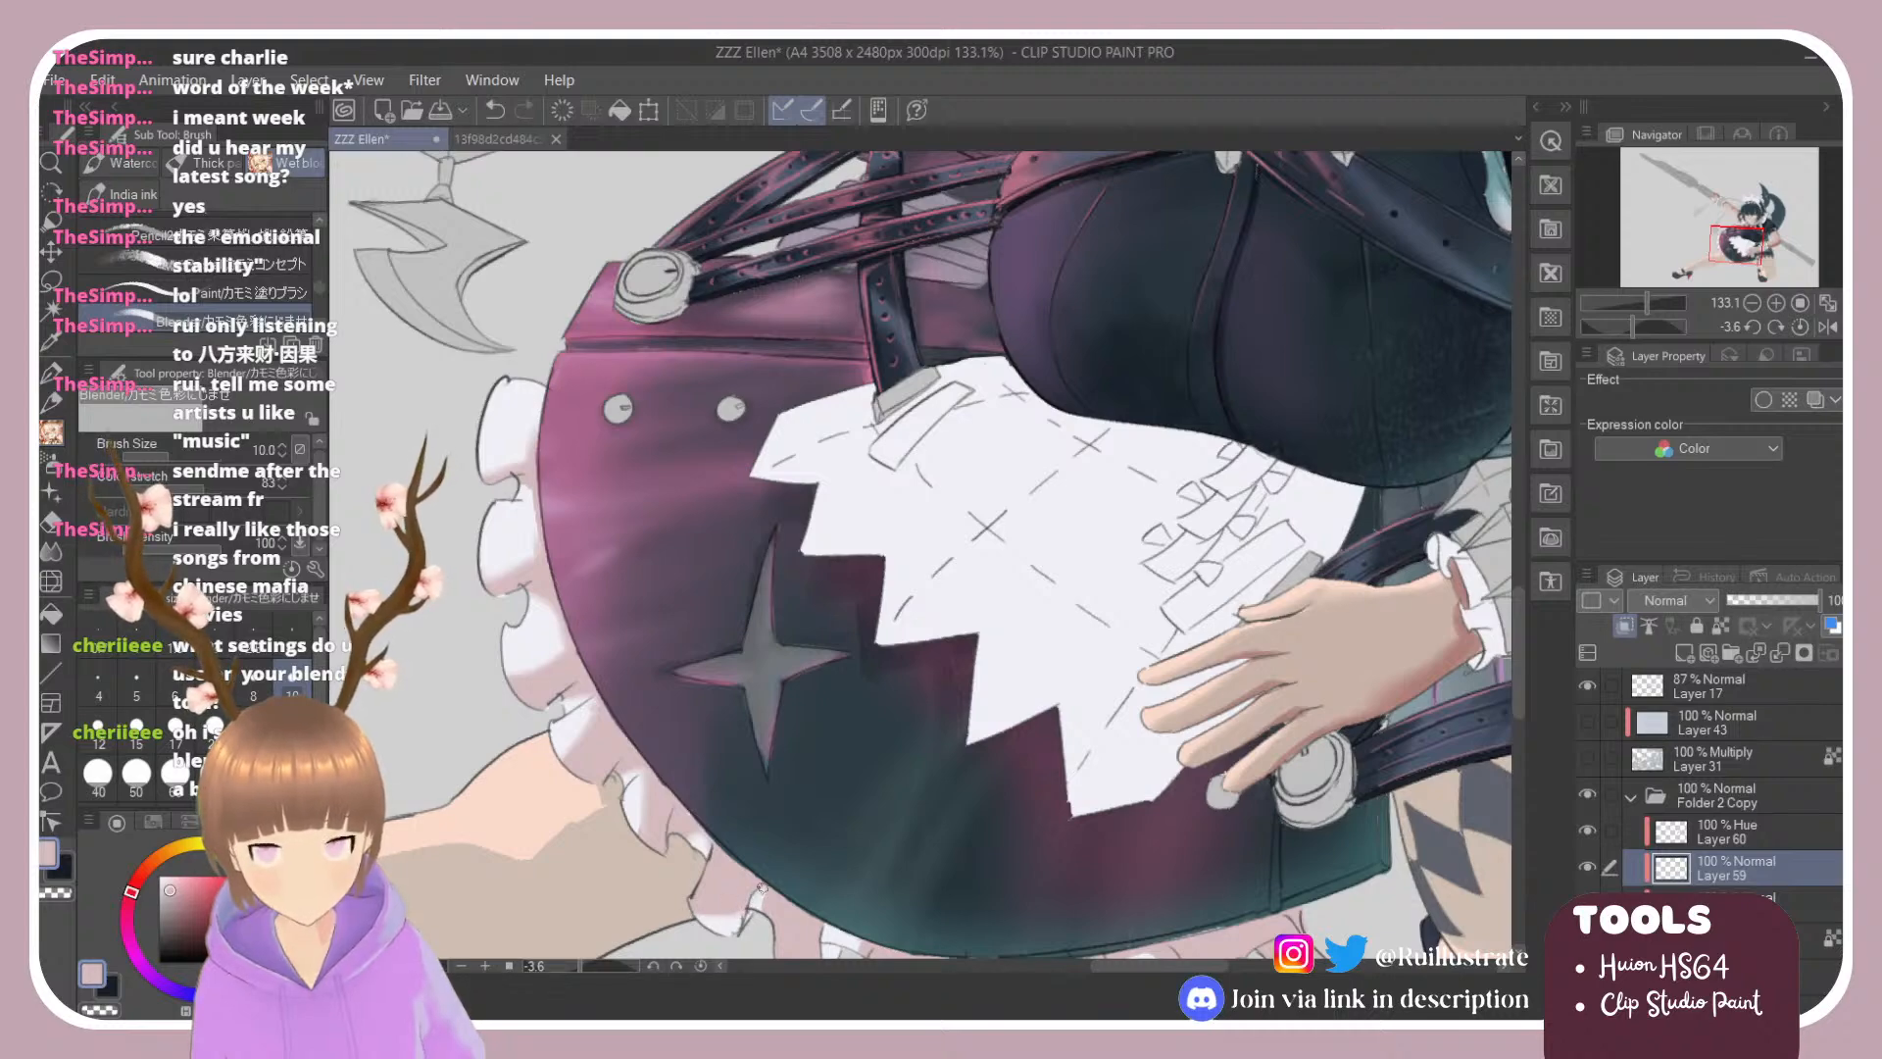
pyautogui.scroll(-3, 698, 705)
pyautogui.scroll(3, 767, 744)
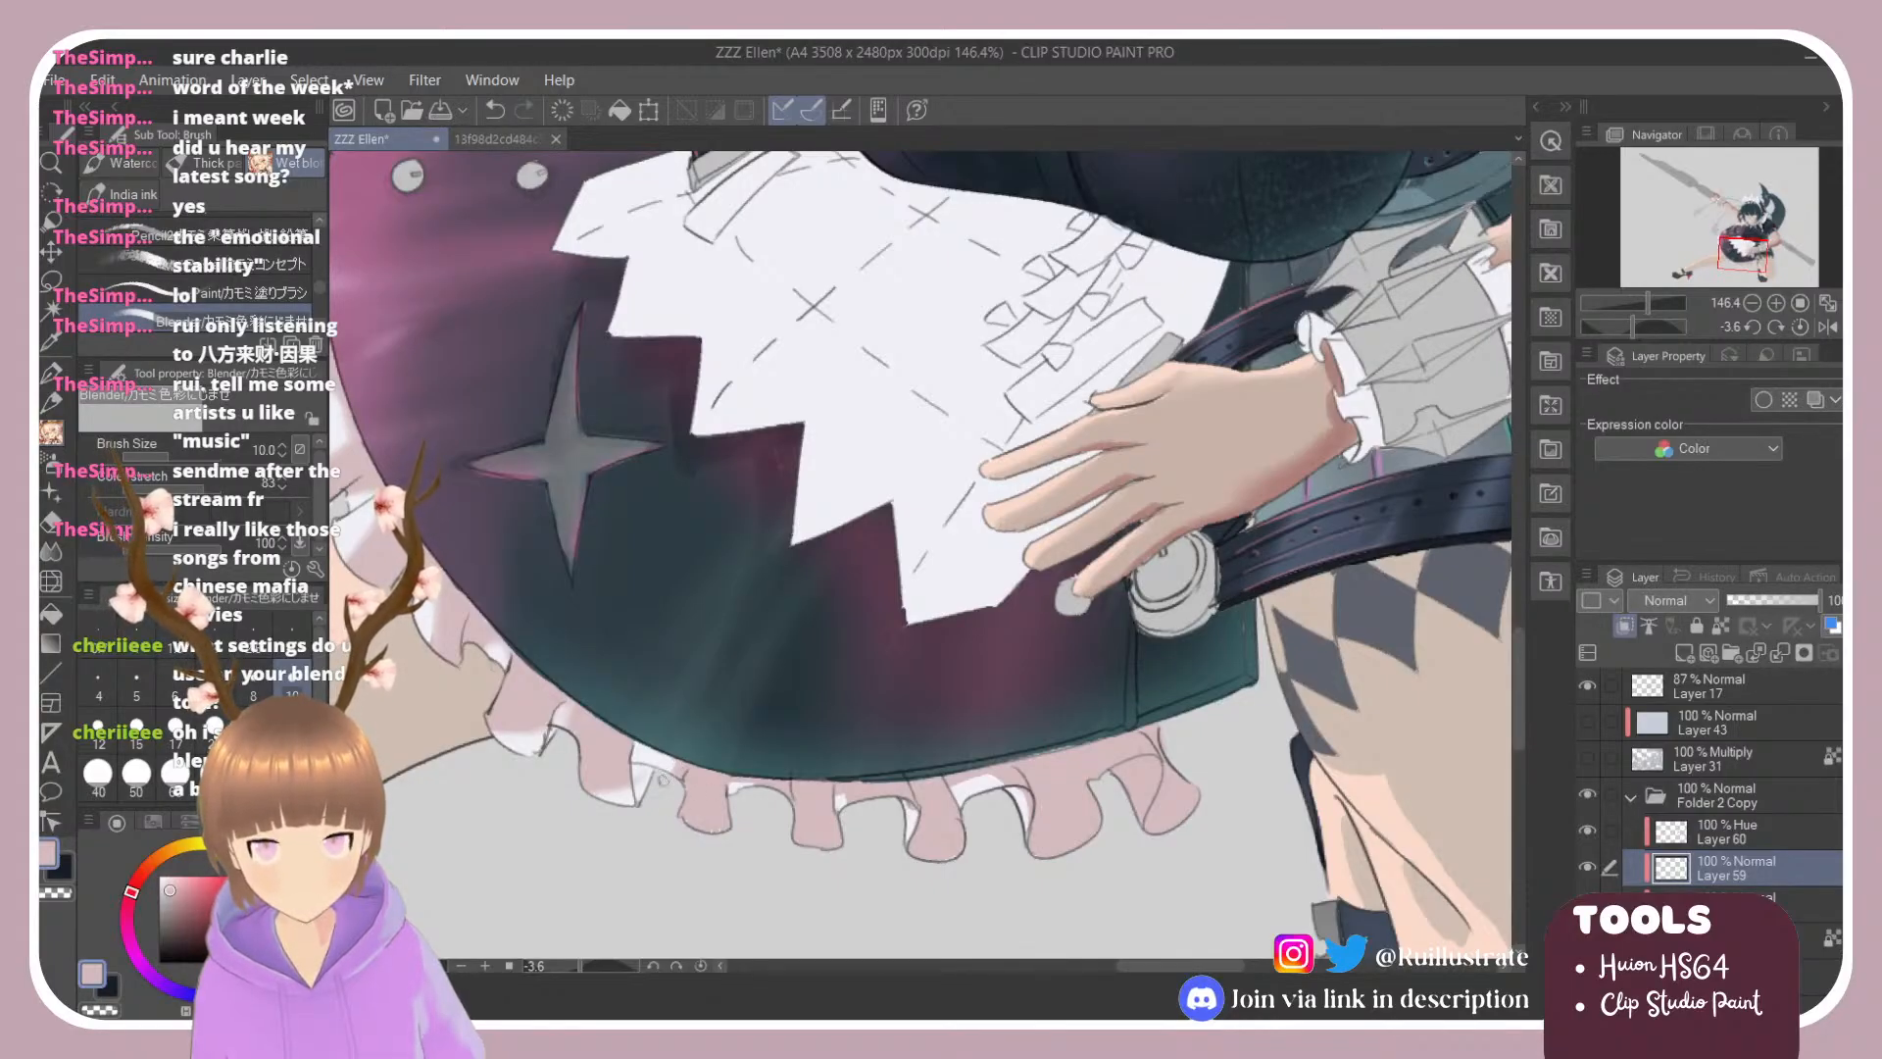
pyautogui.press('e')
pyautogui.press('b')
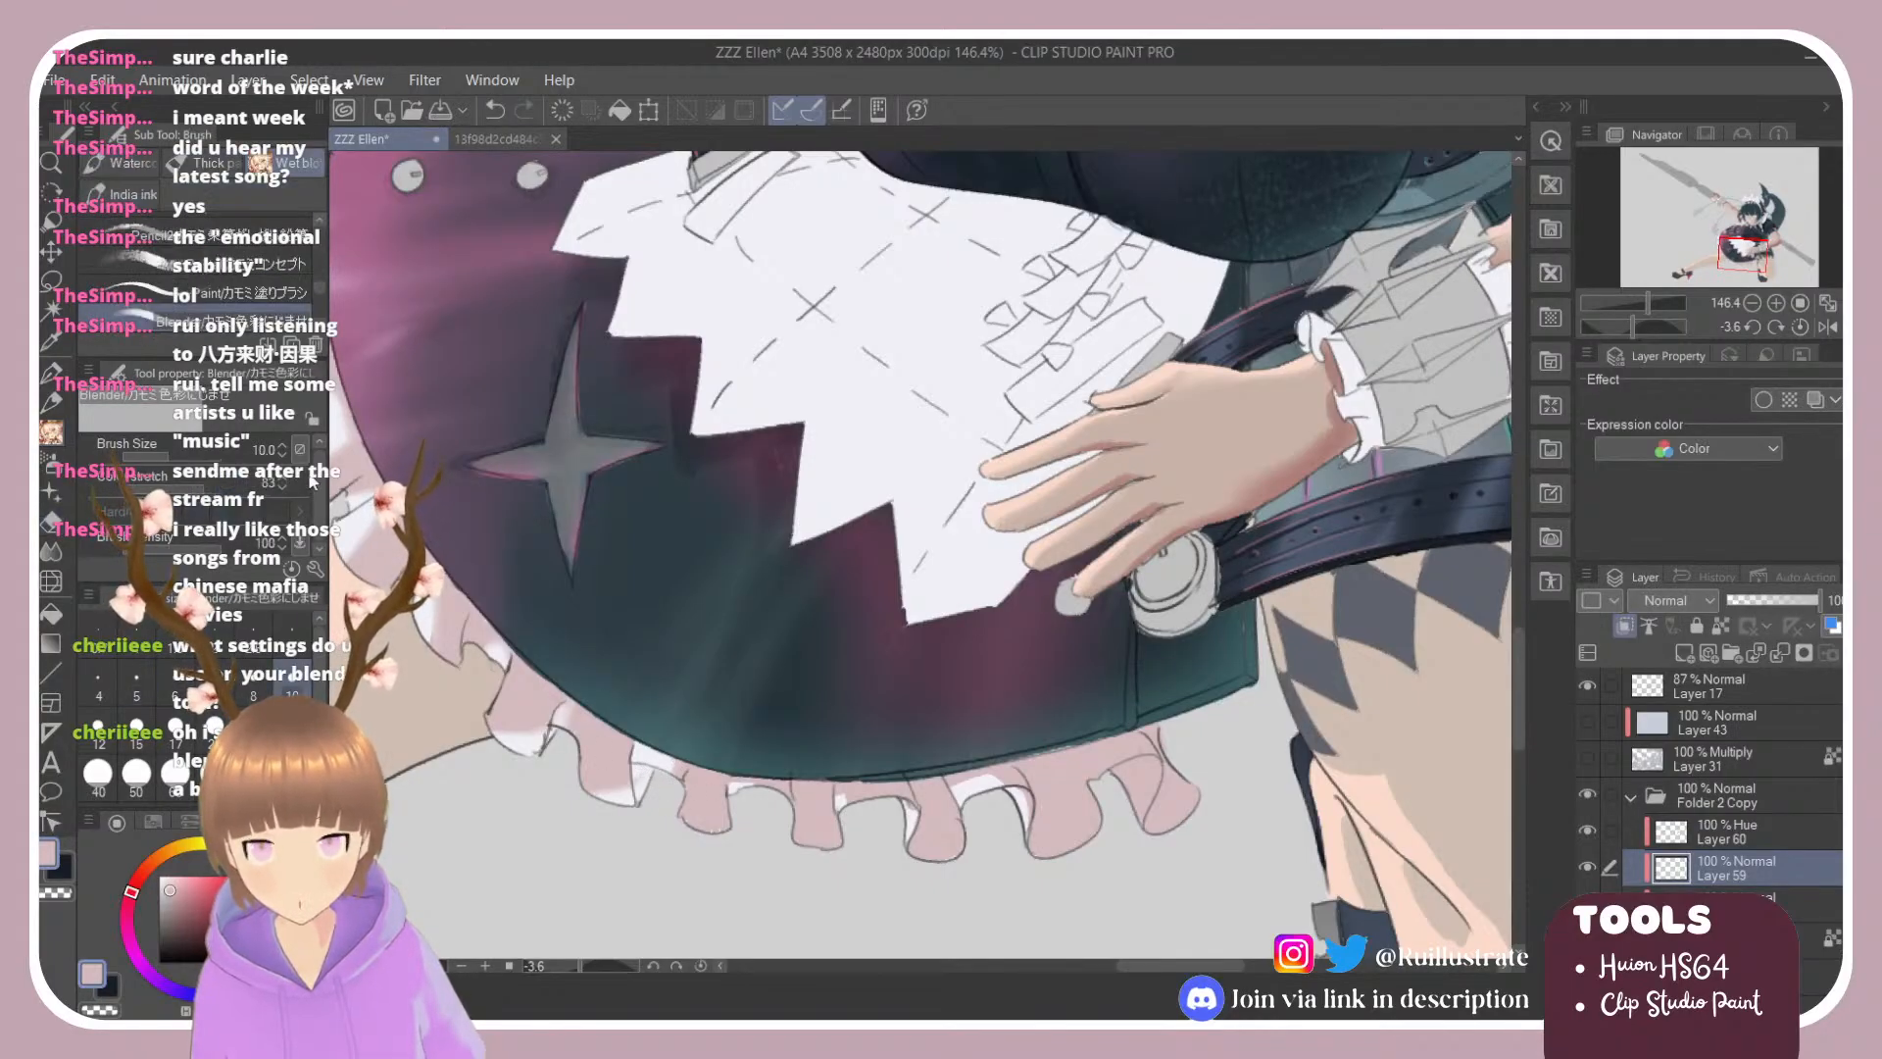
pyautogui.click(275, 292)
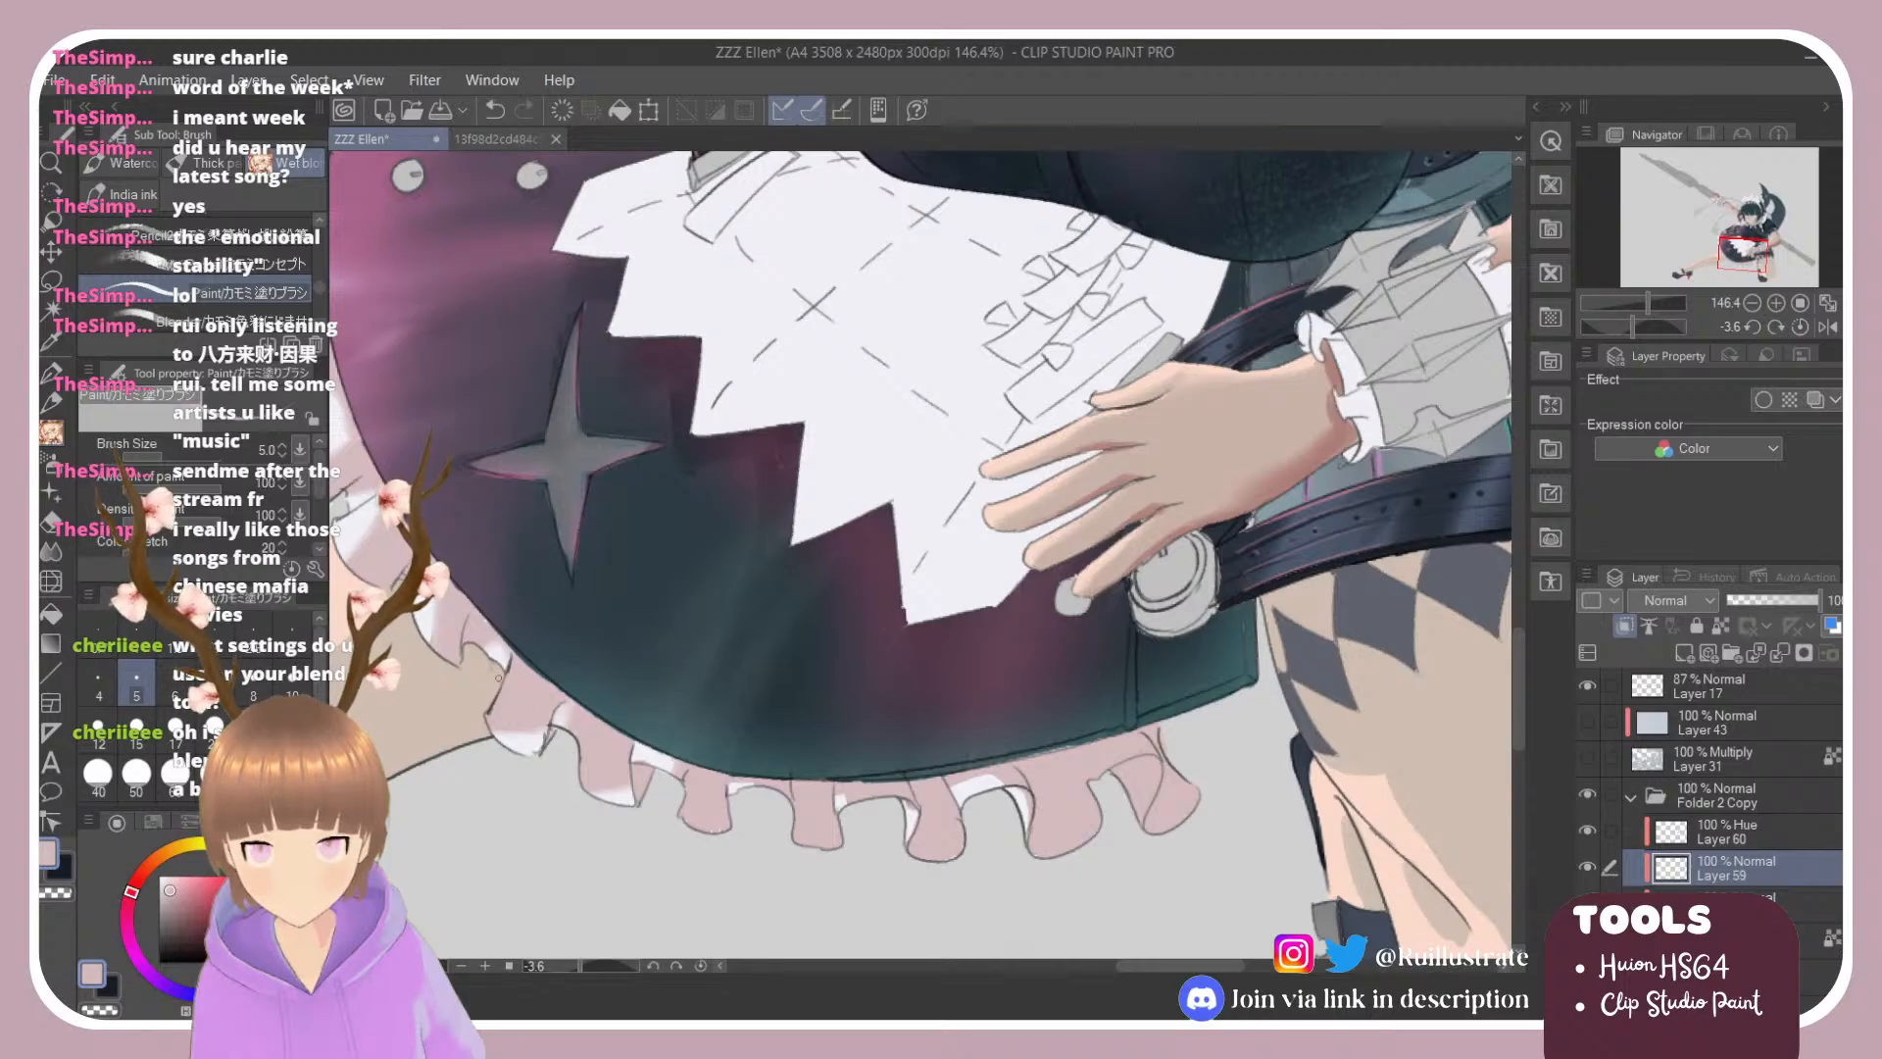
pyautogui.click(208, 320)
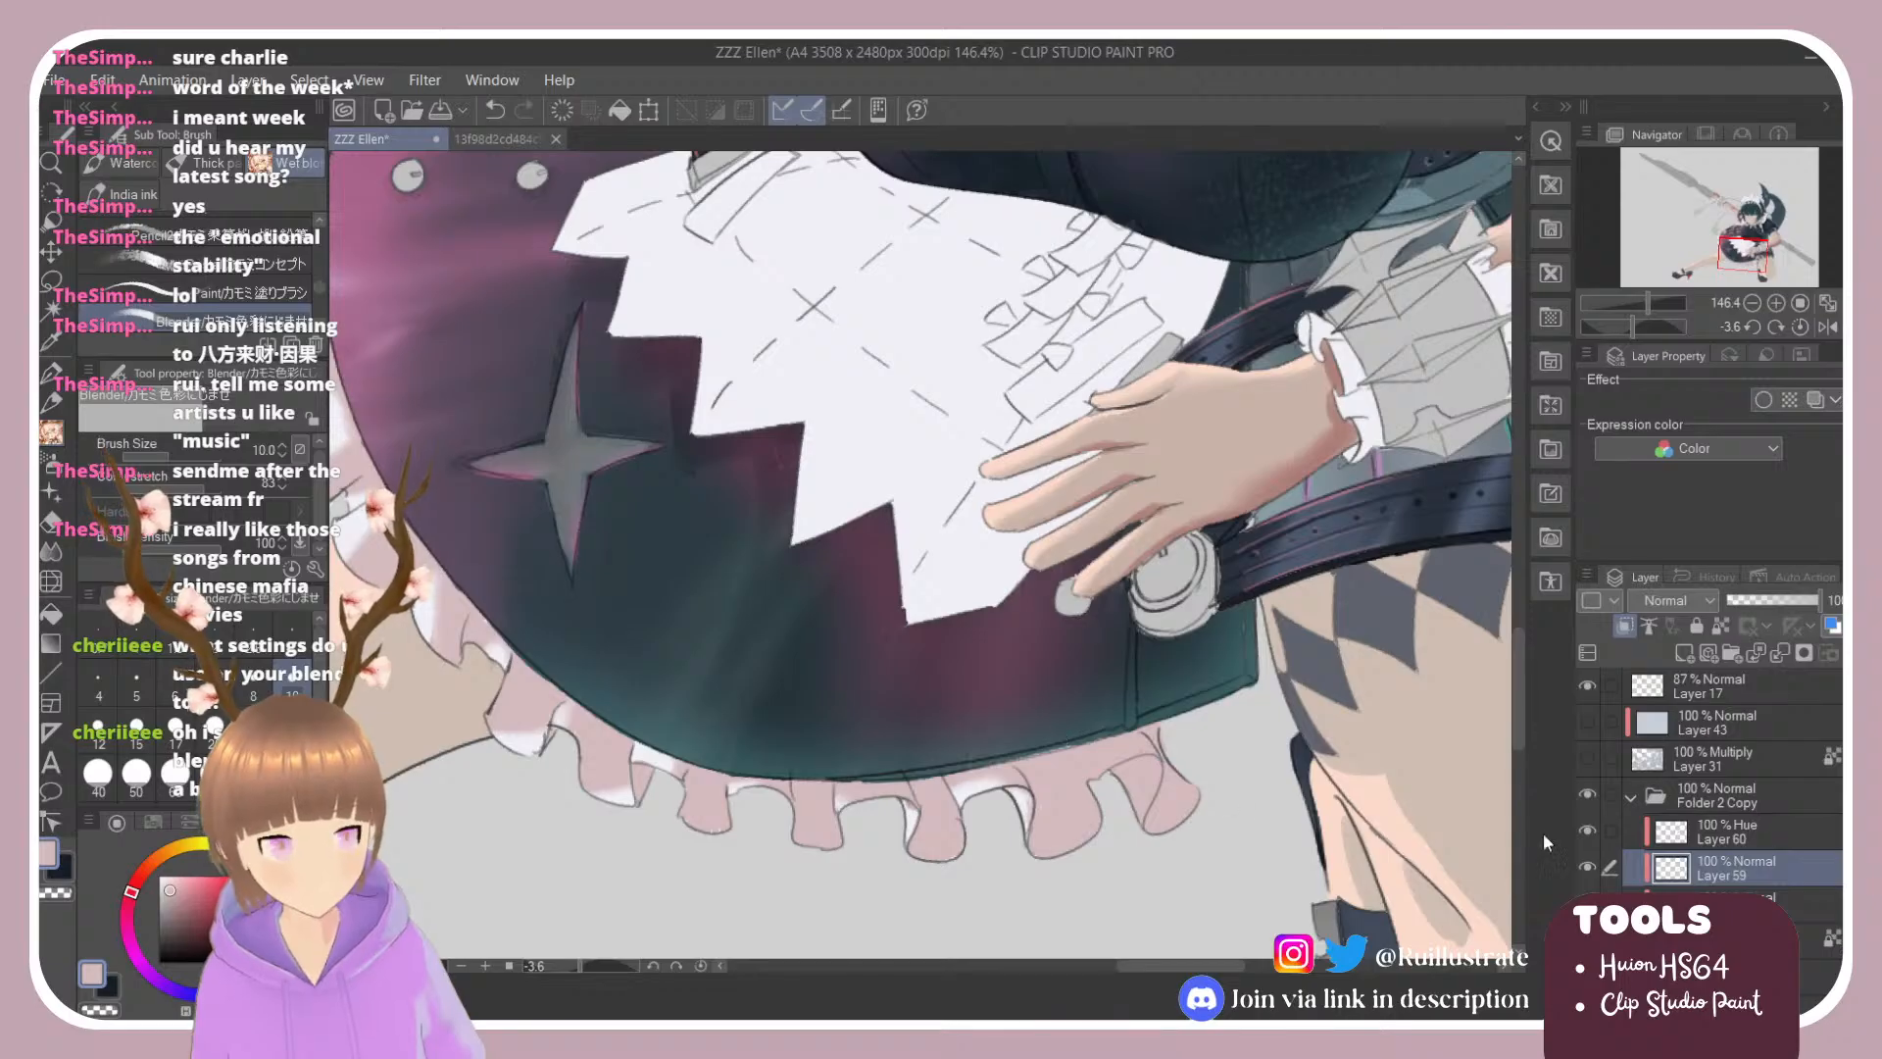
# Step: Pick a darker, more saturated dusty pink as the painting colour for the skirt ruffles
pyautogui.moveTo(921, 692); pyautogui.dragTo(858, 634)
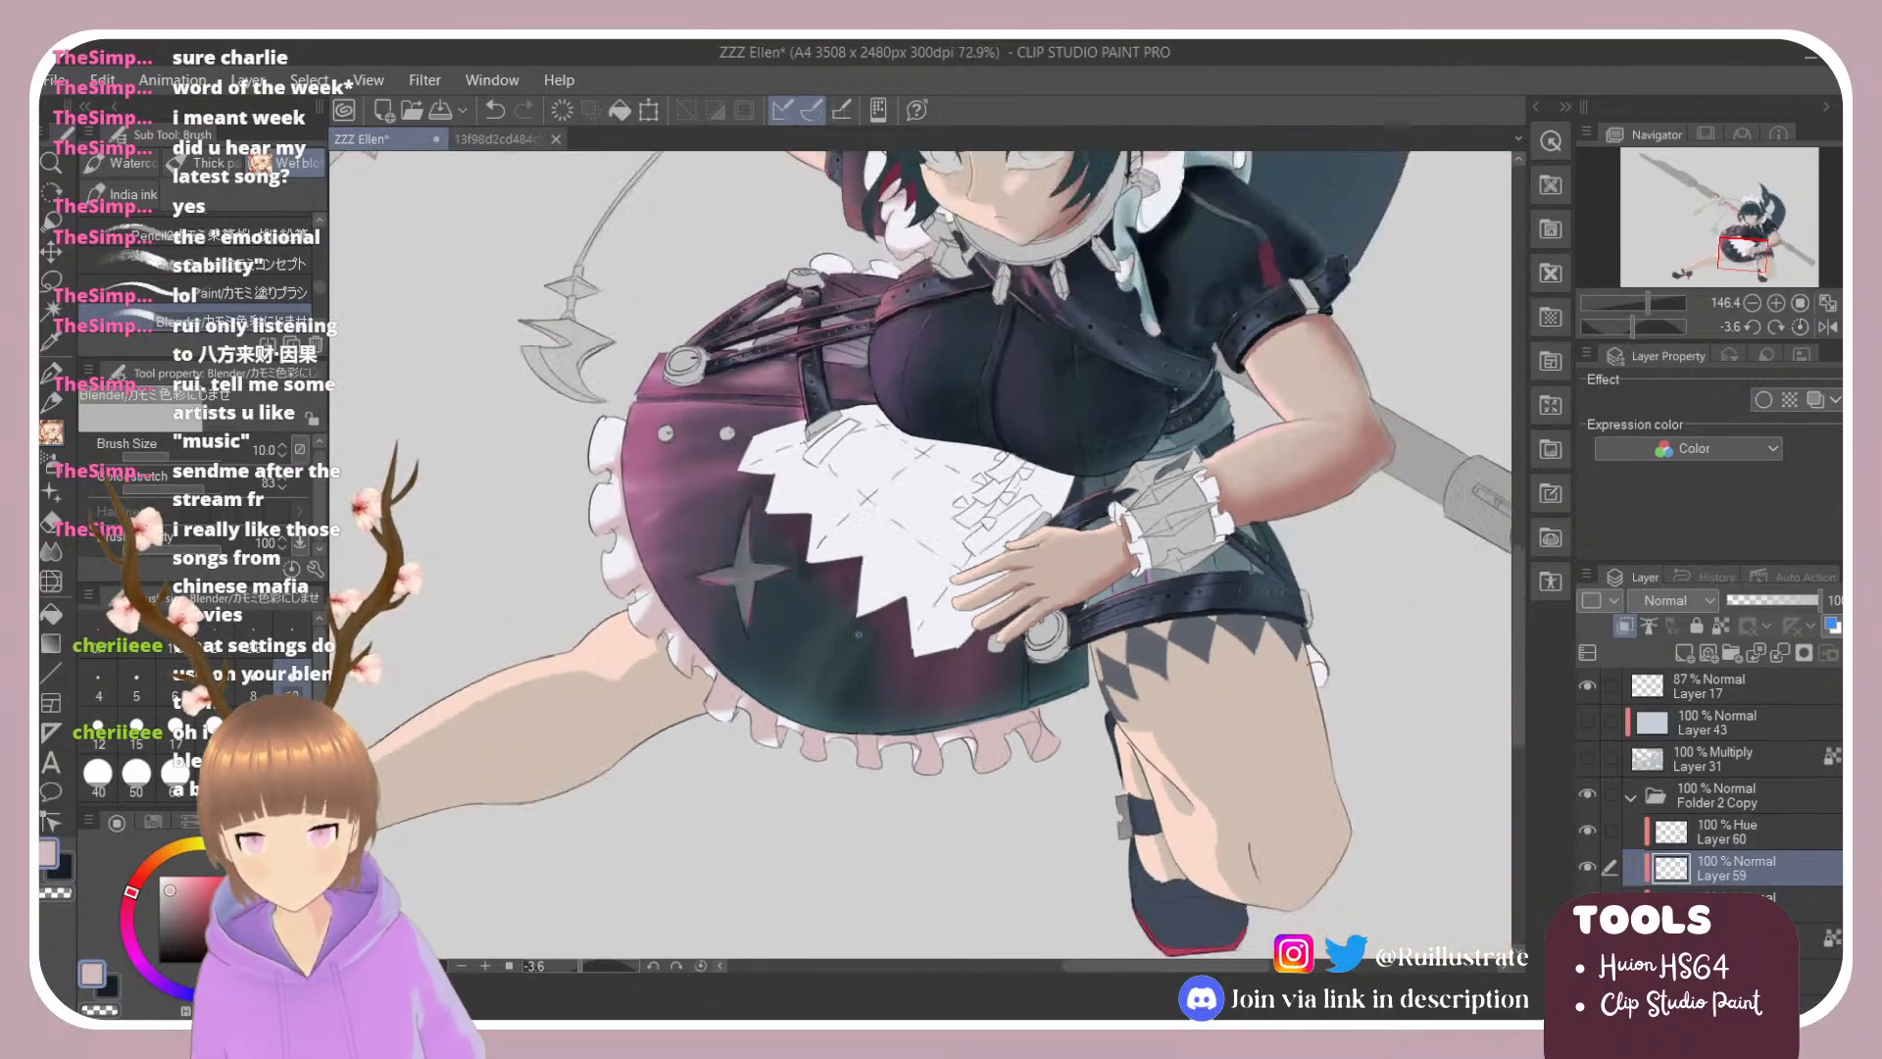
pyautogui.scroll(3, 819, 595)
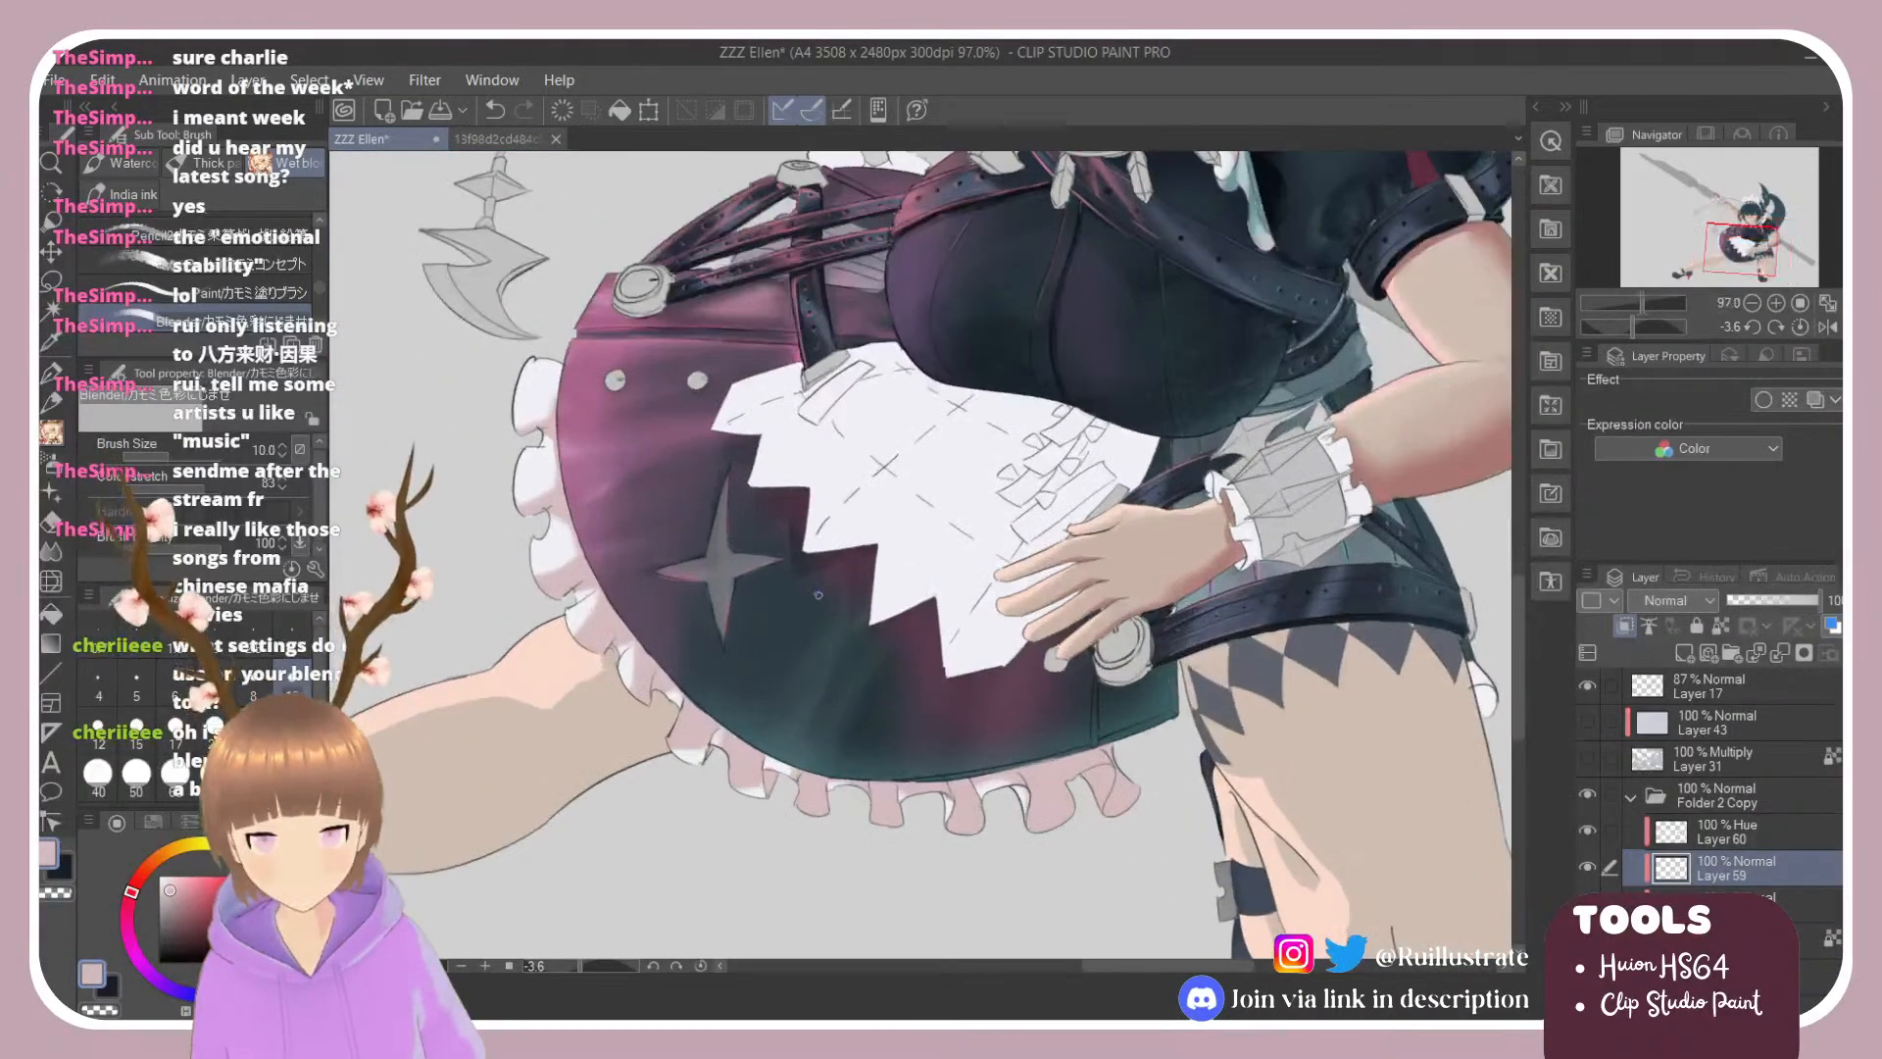
pyautogui.click(181, 899)
pyautogui.moveTo(134, 913); pyautogui.dragTo(128, 919)
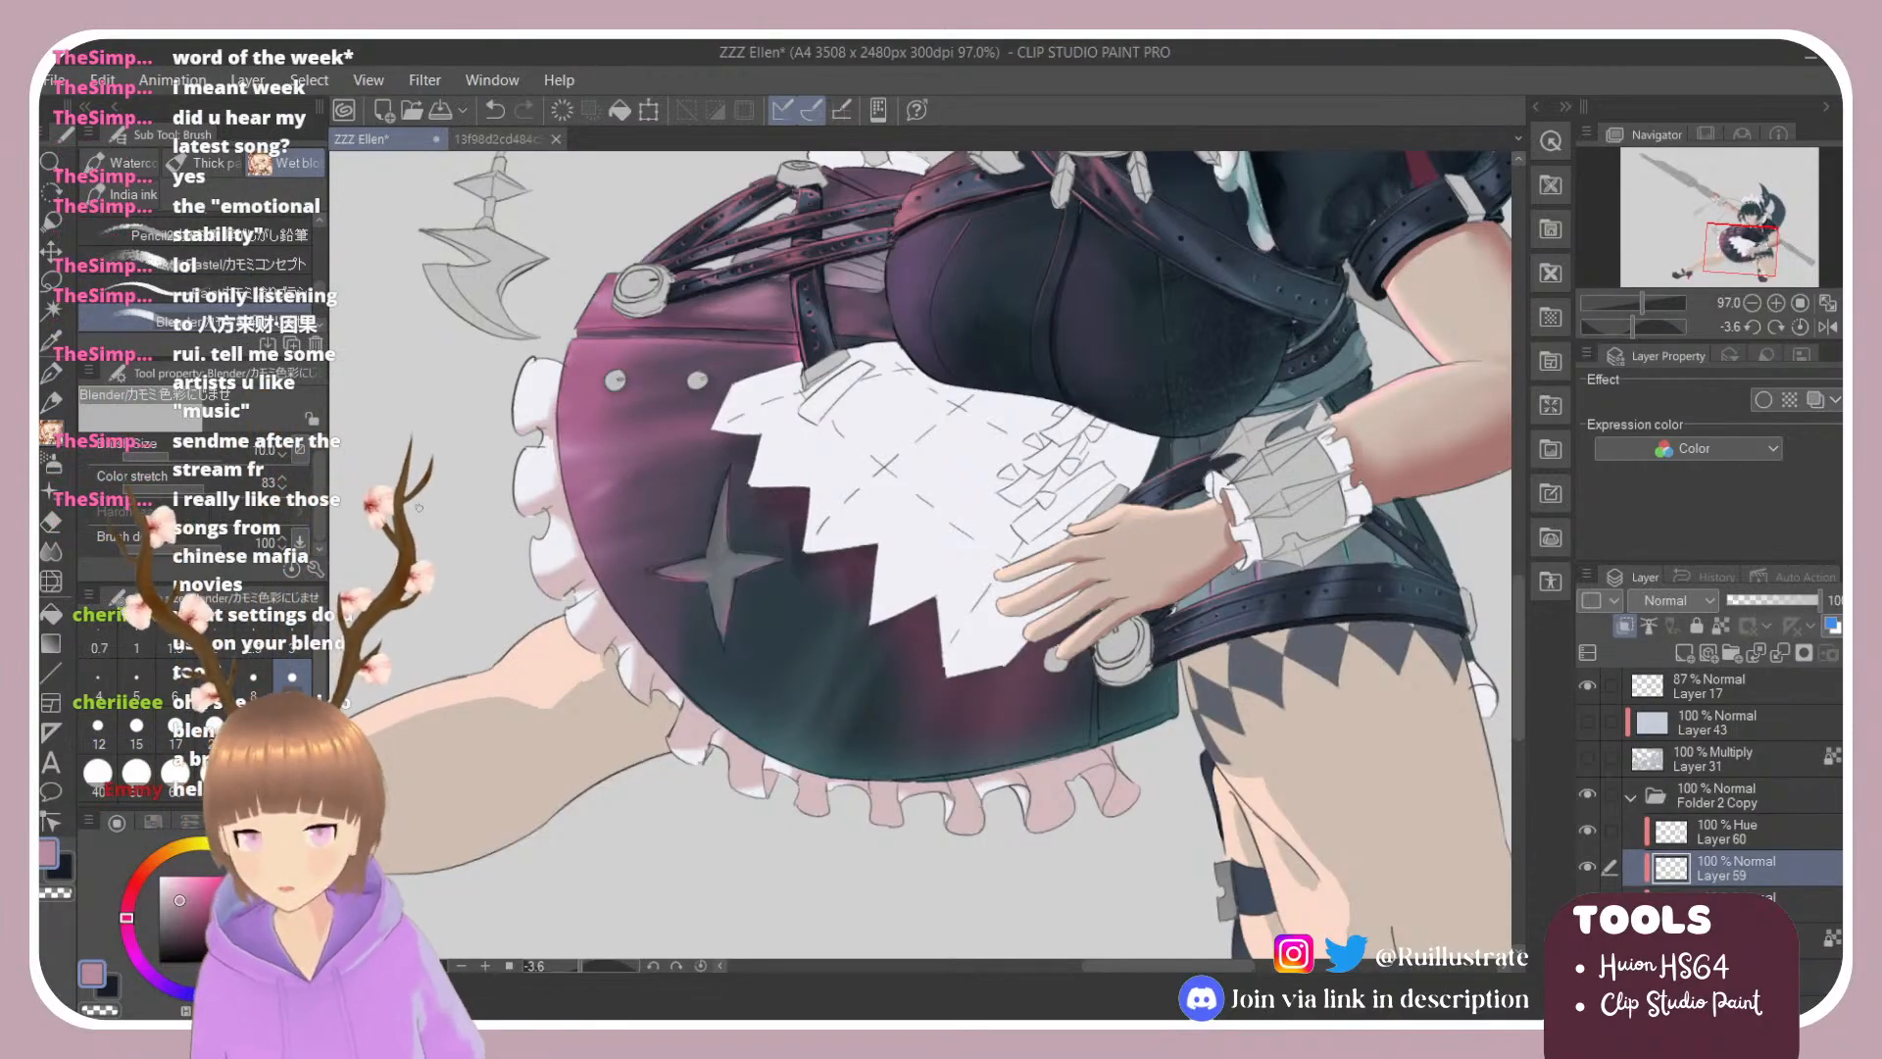
# Step: Paint darker dusty pink fold shadows on the ruffles beneath the skirt's lower-right hem with the Paint brush at size 5
pyautogui.scroll(-3, 418, 507)
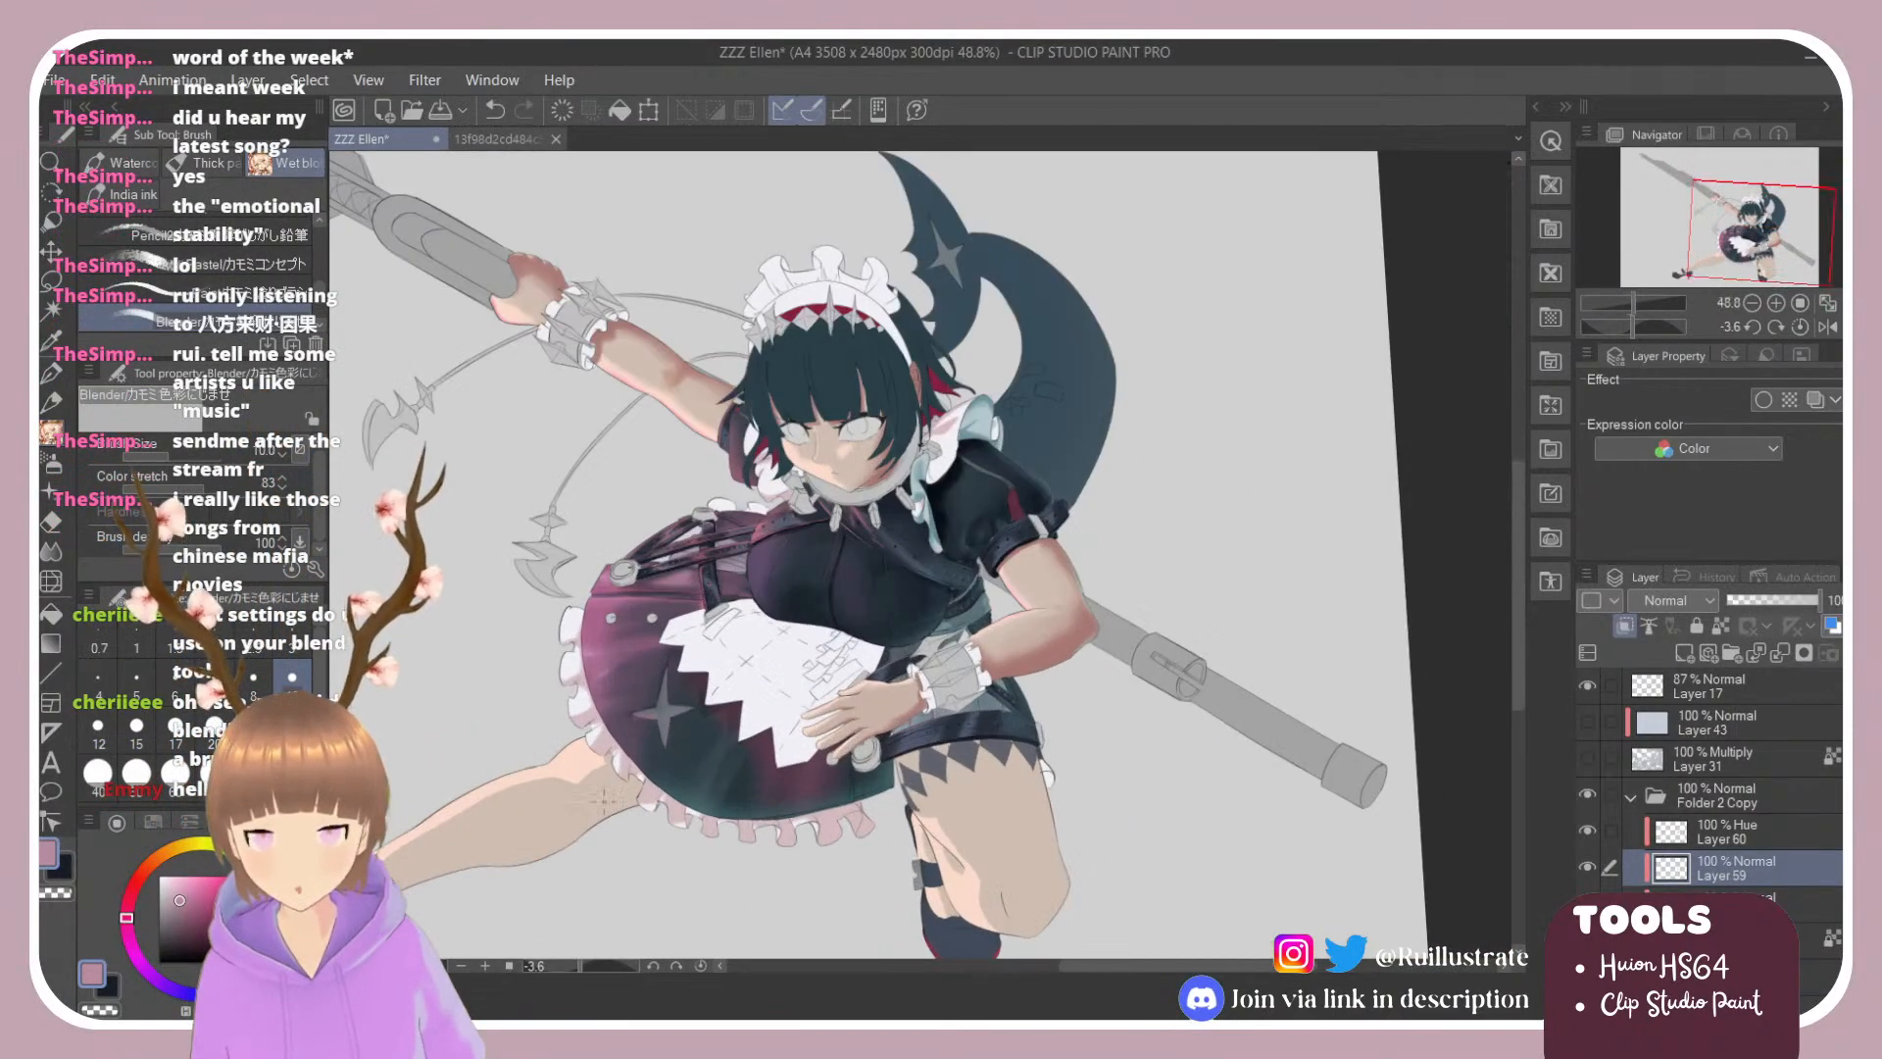
pyautogui.scroll(4, 600, 794)
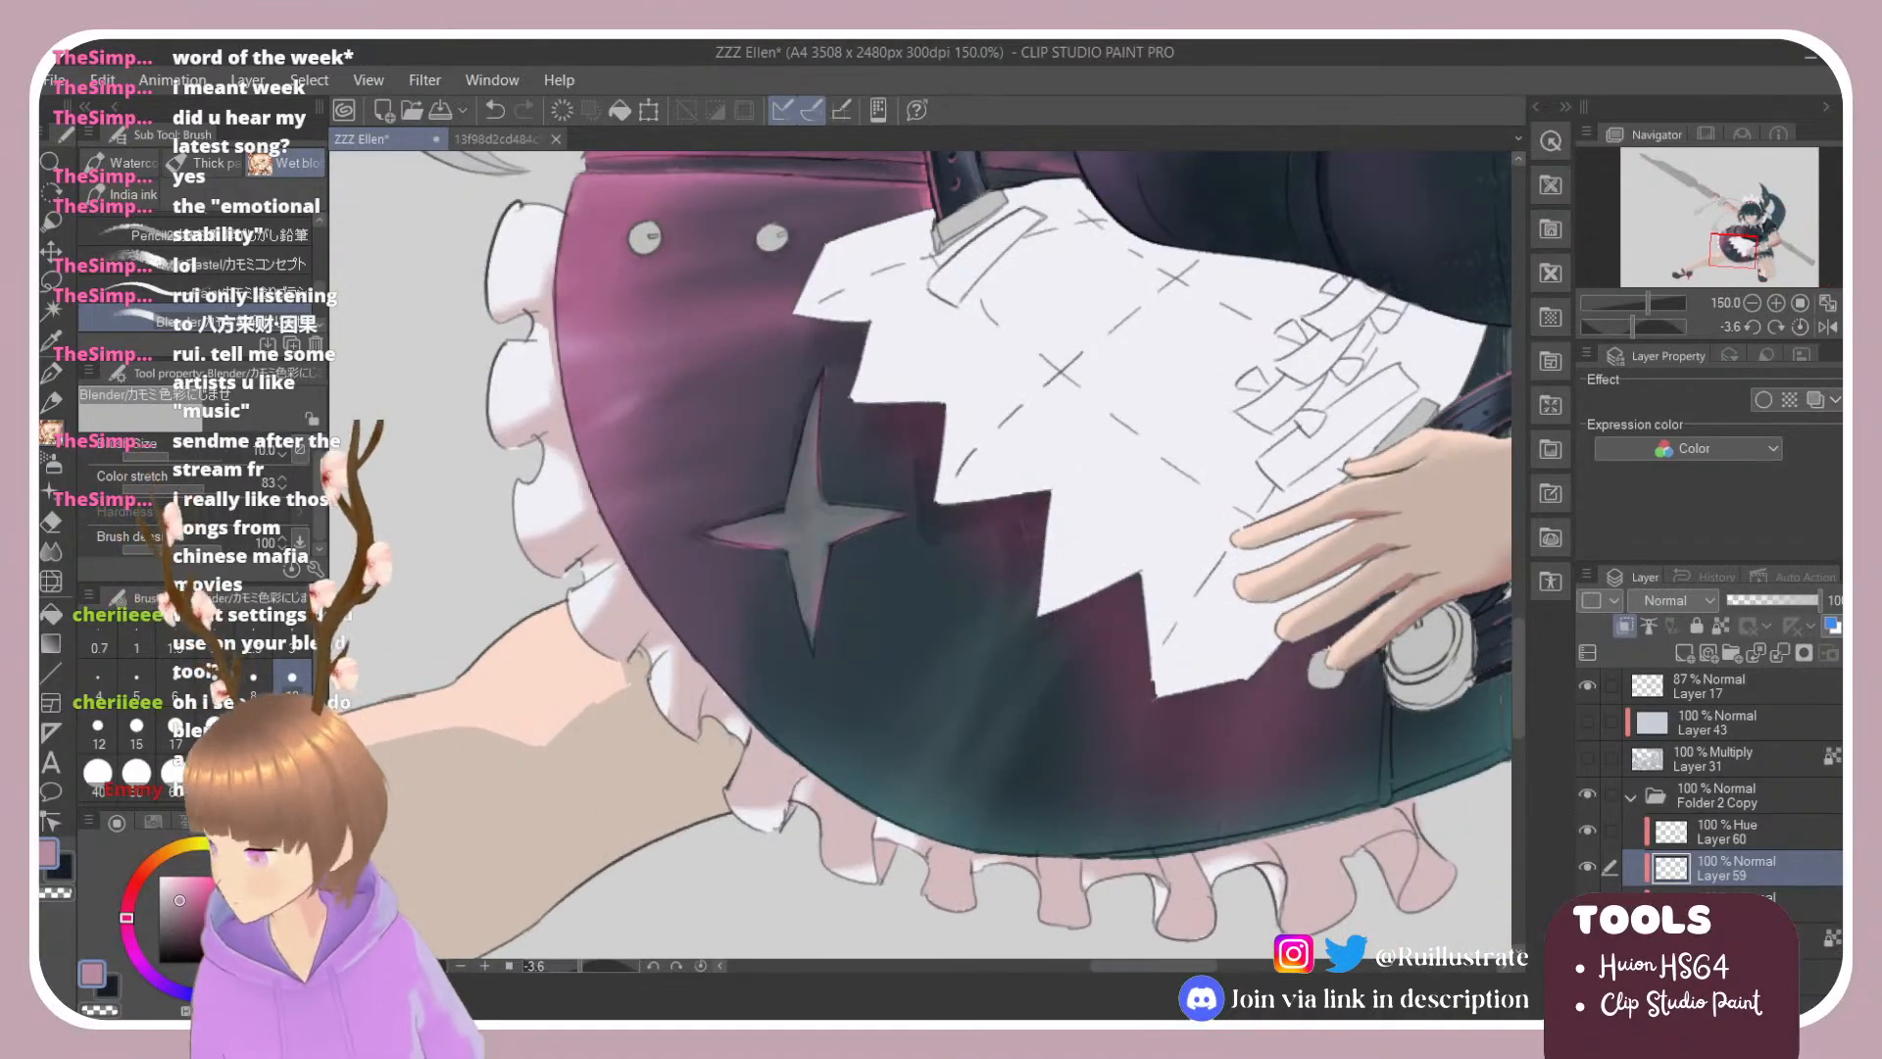
pyautogui.press(',')
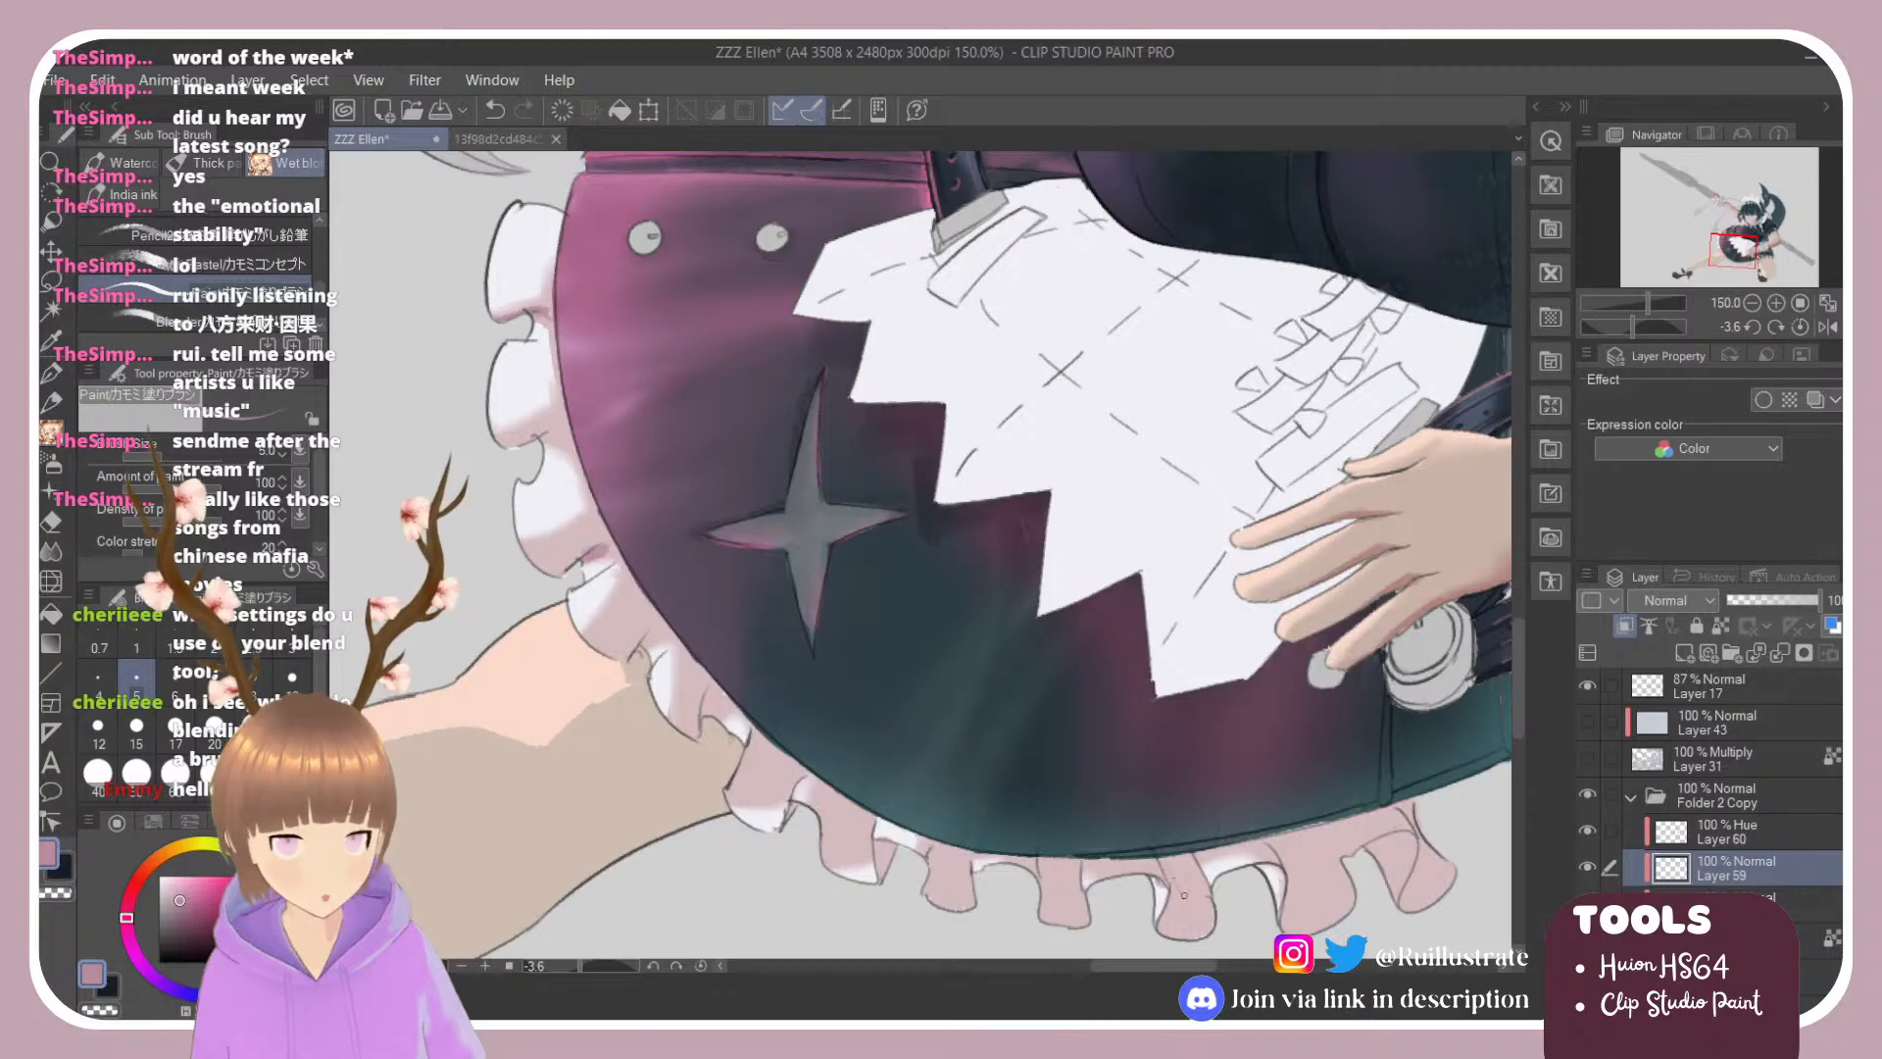
pyautogui.moveTo(1162, 862)
pyautogui.mouseDown()
pyautogui.moveTo(1186, 932)
pyautogui.moveTo(1166, 890)
pyautogui.mouseUp()
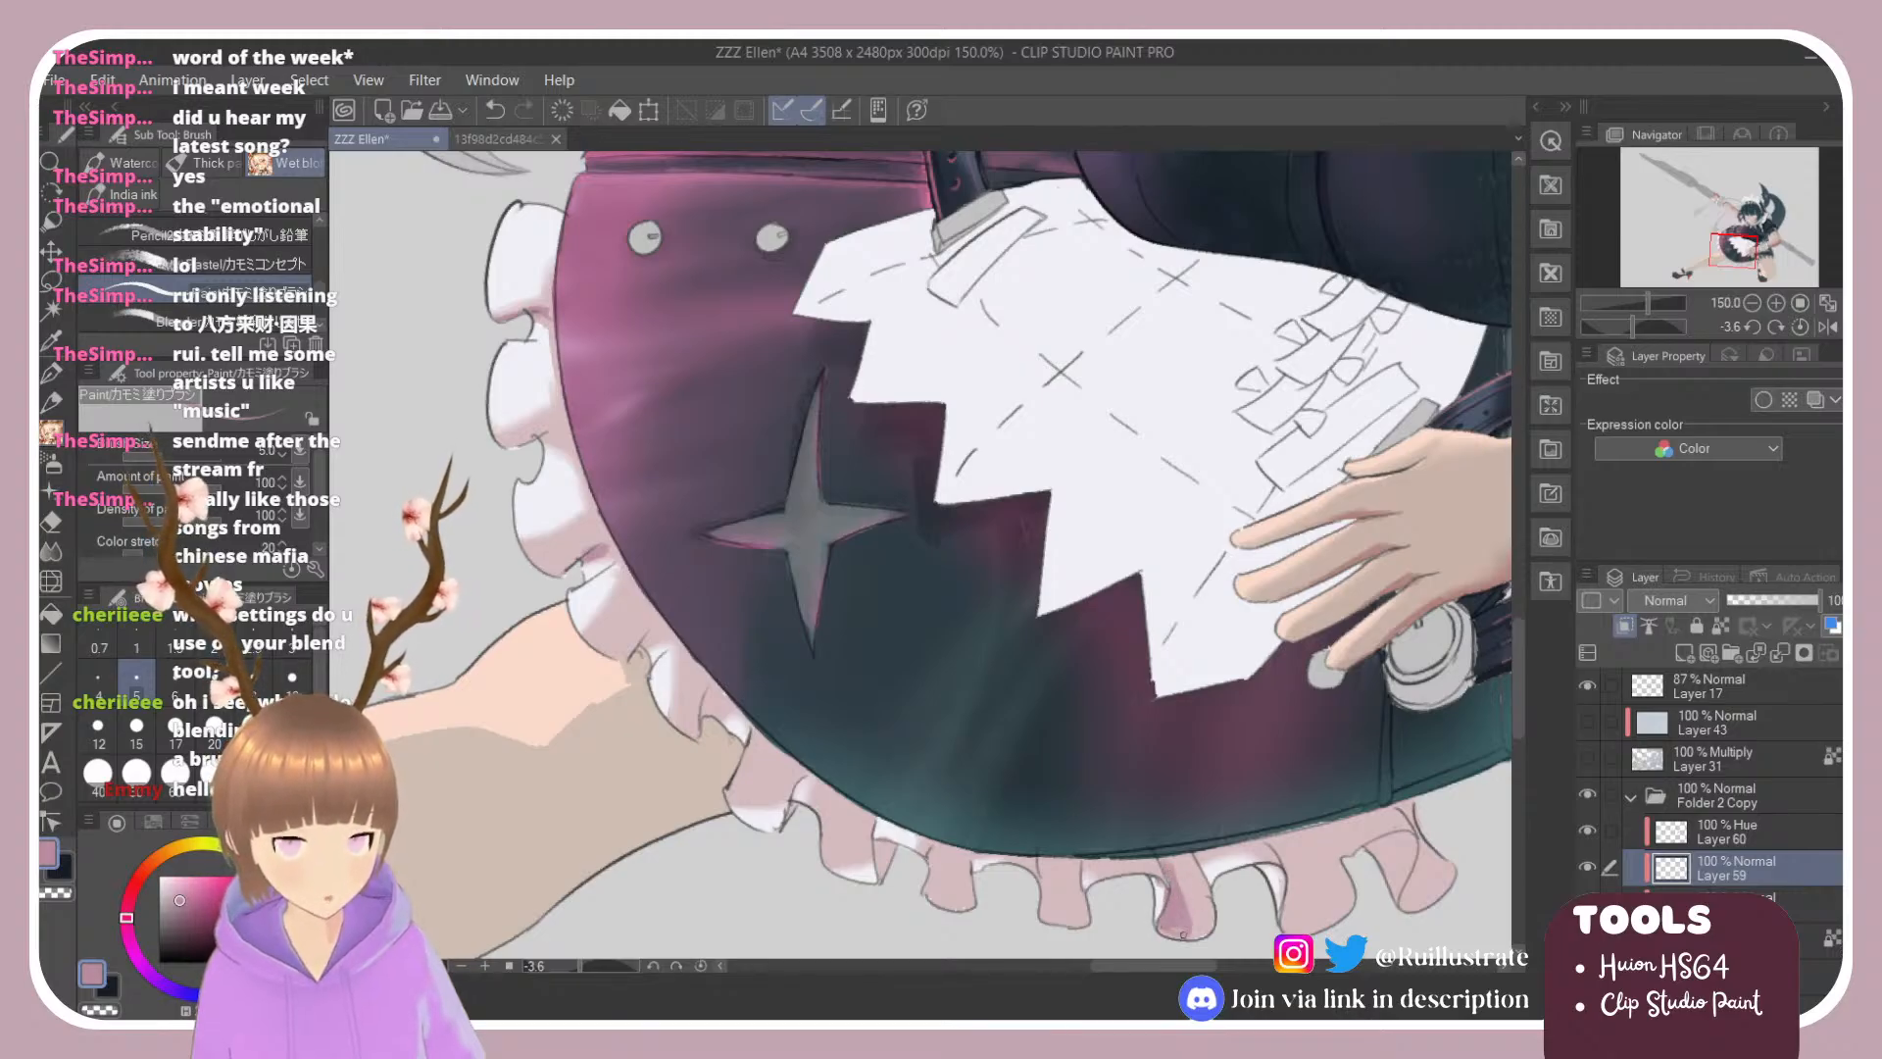
pyautogui.moveTo(1162, 857); pyautogui.dragTo(1198, 930)
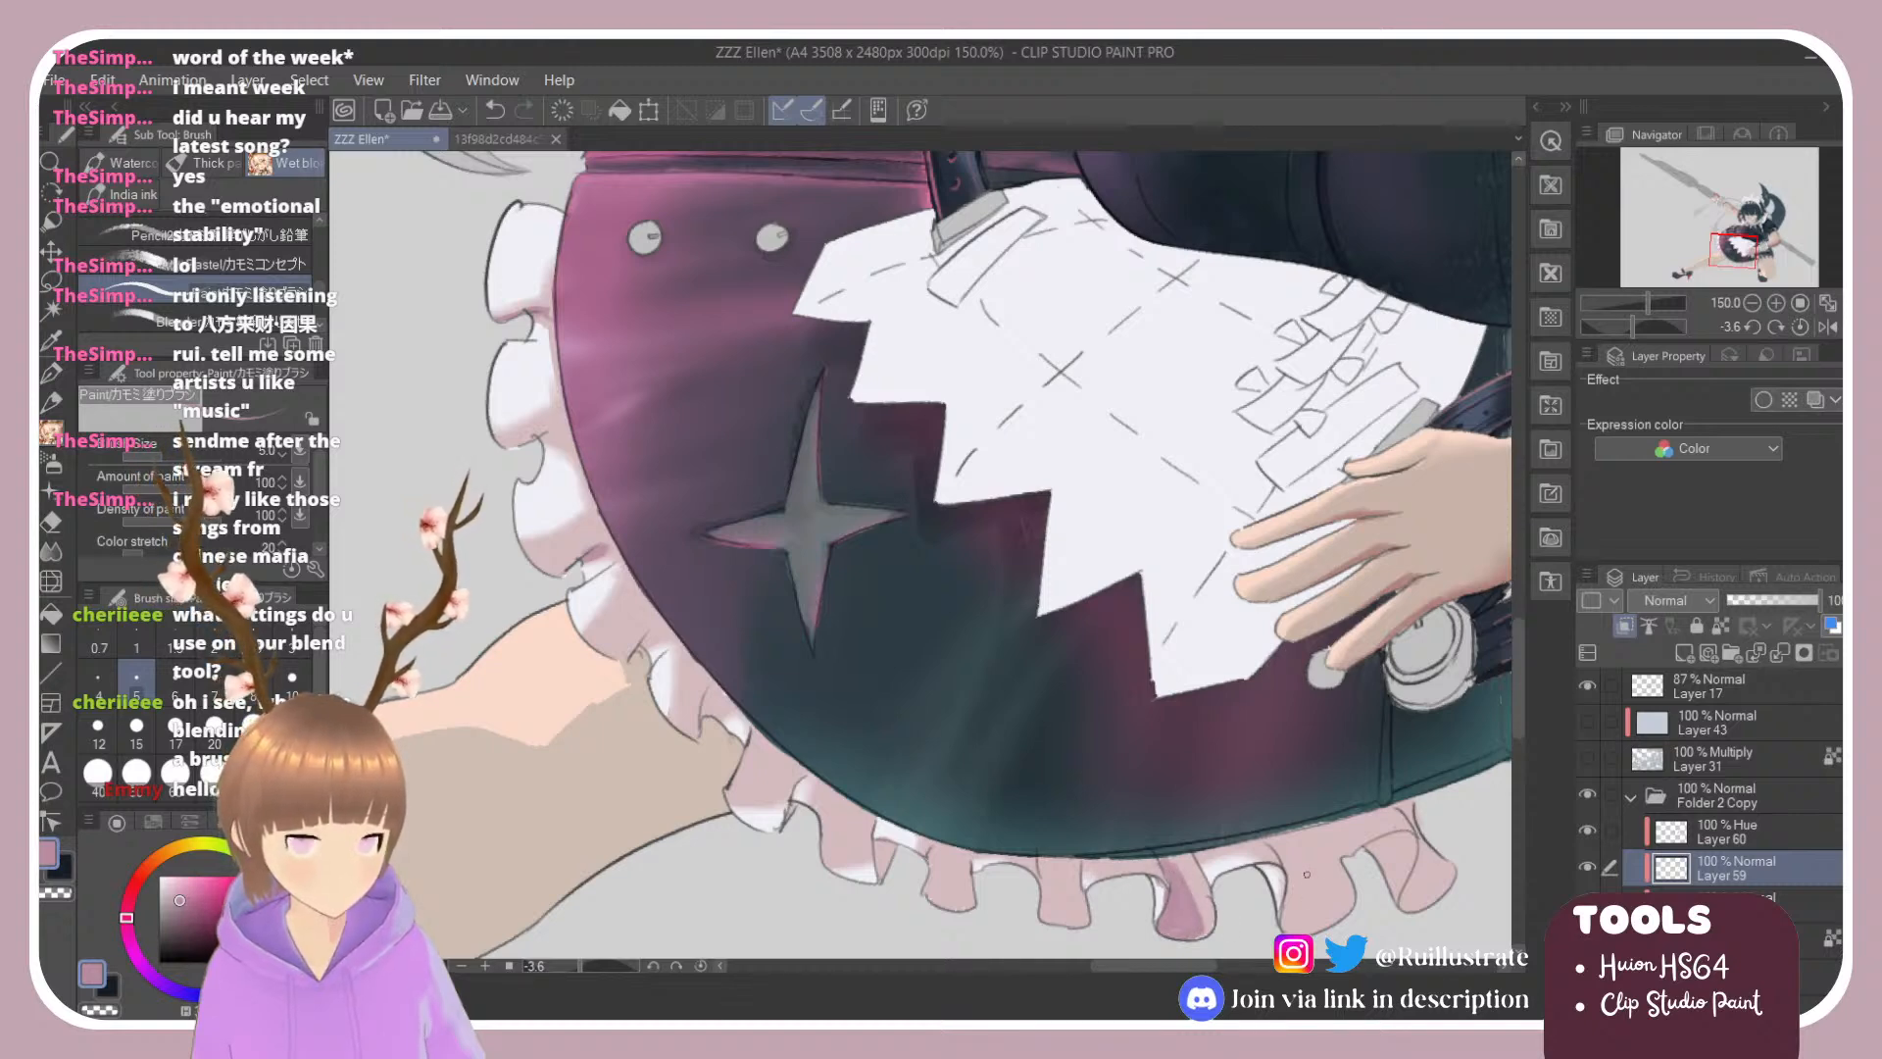
pyautogui.moveTo(1292, 849)
pyautogui.mouseDown()
pyautogui.moveTo(1314, 911)
pyautogui.moveTo(1311, 880)
pyautogui.moveTo(1296, 921)
pyautogui.moveTo(1282, 836)
pyautogui.moveTo(1274, 870)
pyautogui.mouseUp()
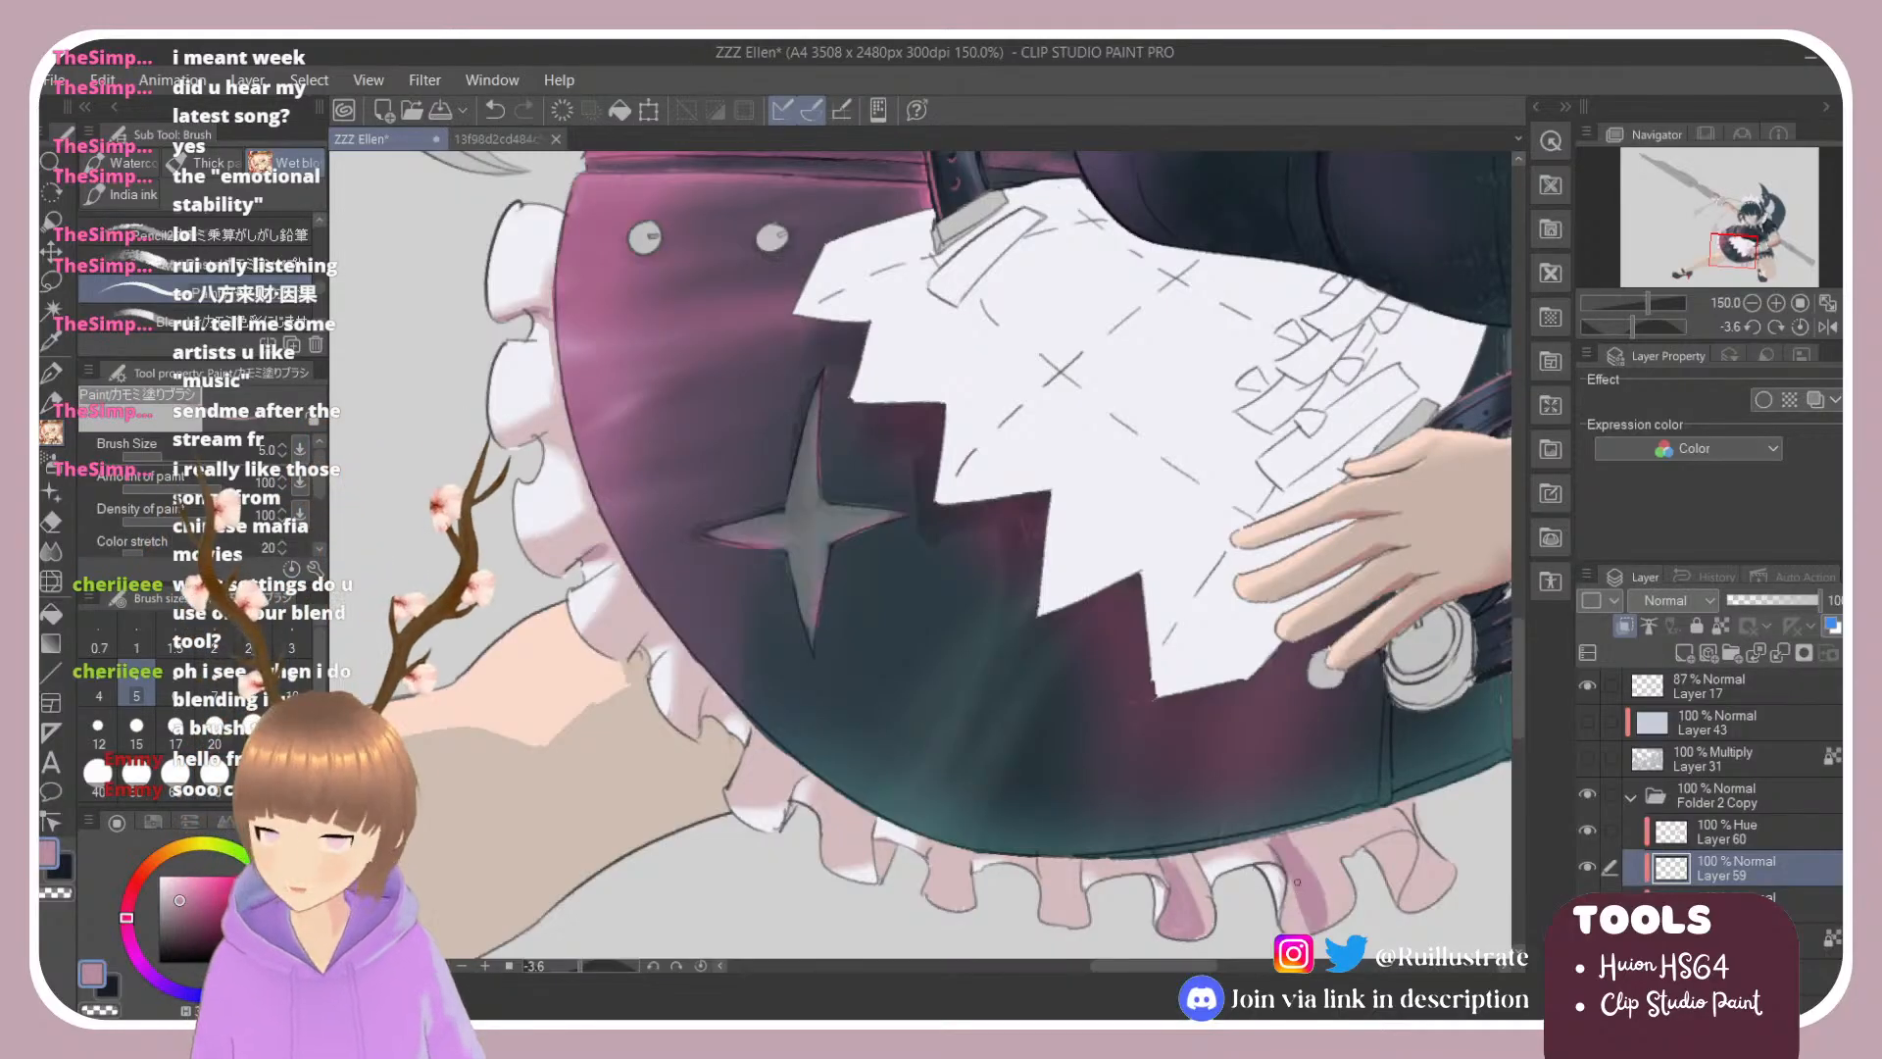
pyautogui.moveTo(1294, 892); pyautogui.dragTo(1288, 884)
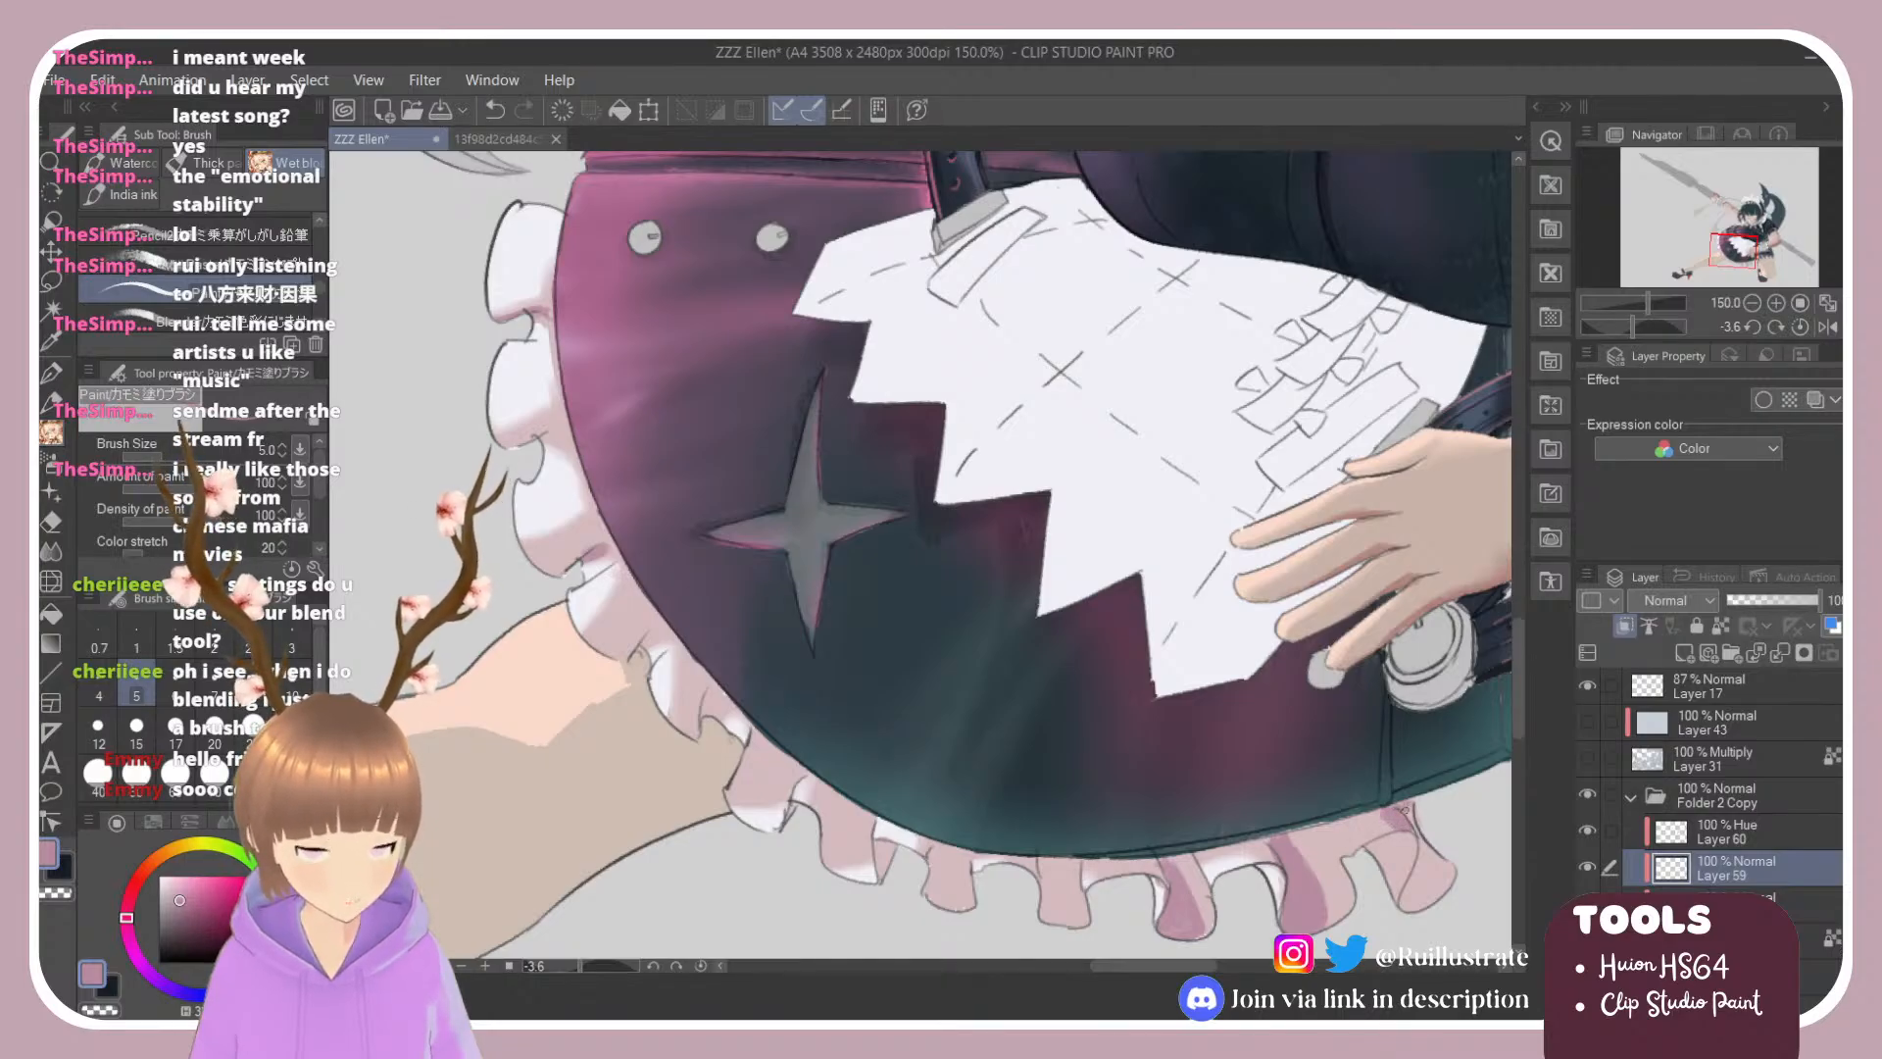
pyautogui.moveTo(1413, 813)
pyautogui.mouseDown()
pyautogui.moveTo(1439, 880)
pyautogui.moveTo(1419, 834)
pyautogui.moveTo(1410, 904)
pyautogui.moveTo(1428, 873)
pyautogui.moveTo(1429, 900)
pyautogui.moveTo(1412, 908)
pyautogui.moveTo(1424, 845)
pyautogui.mouseUp()
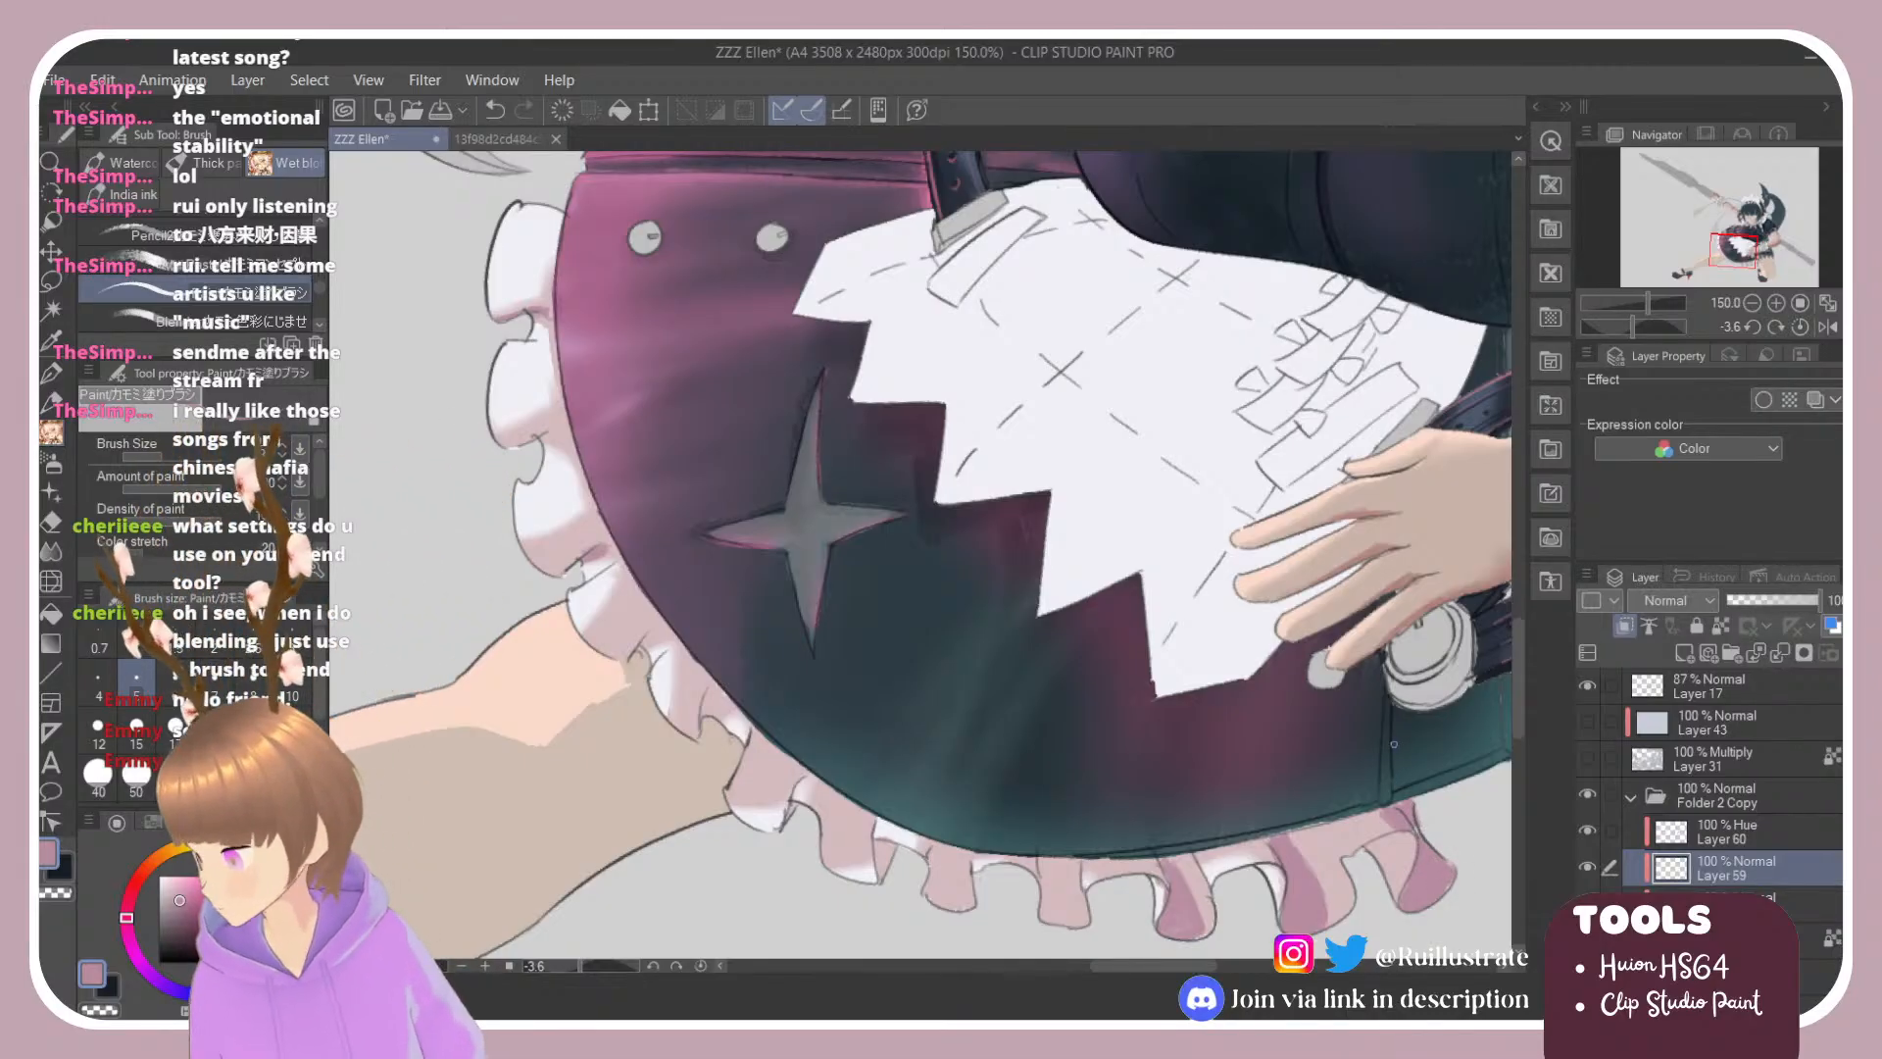
# Step: Select the Blender brush and add a new layer directly above Layer 59
pyautogui.scroll(-2, 1396, 762)
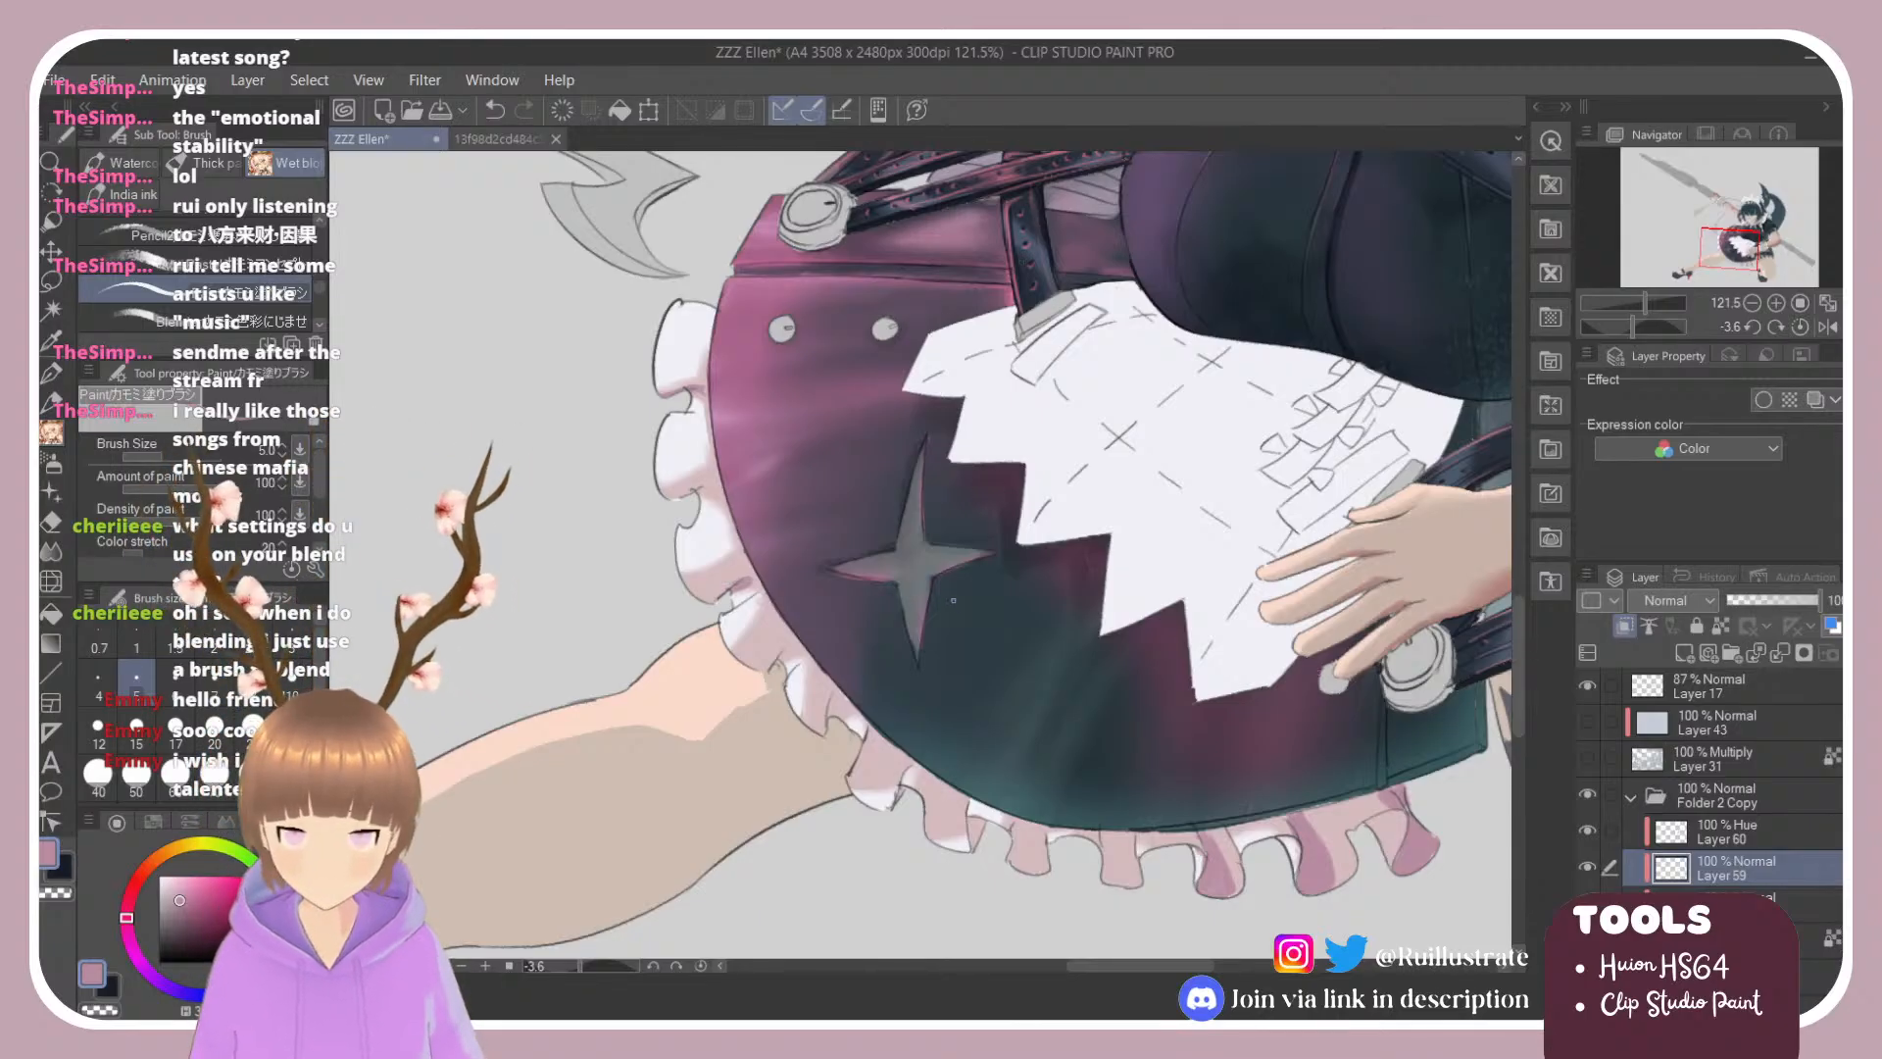
pyautogui.scroll(1, 241, 310)
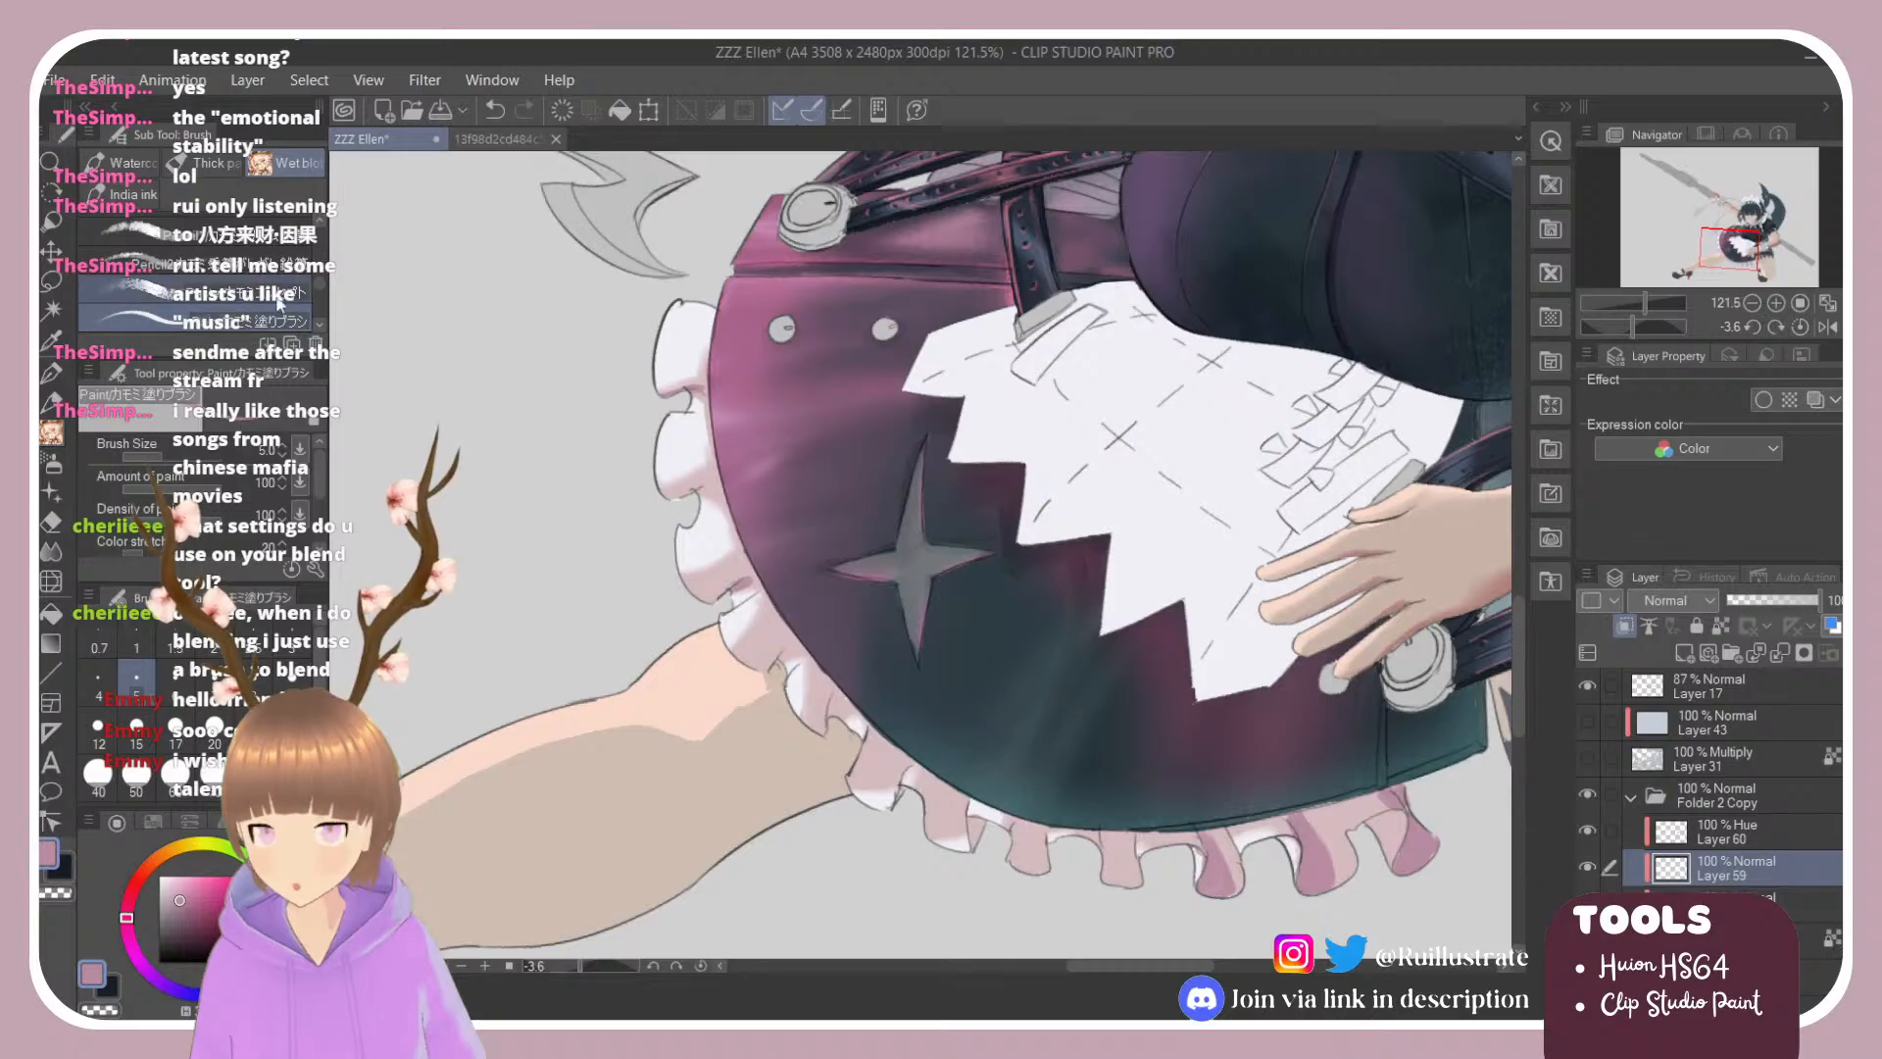
pyautogui.scroll(-3, 319, 293)
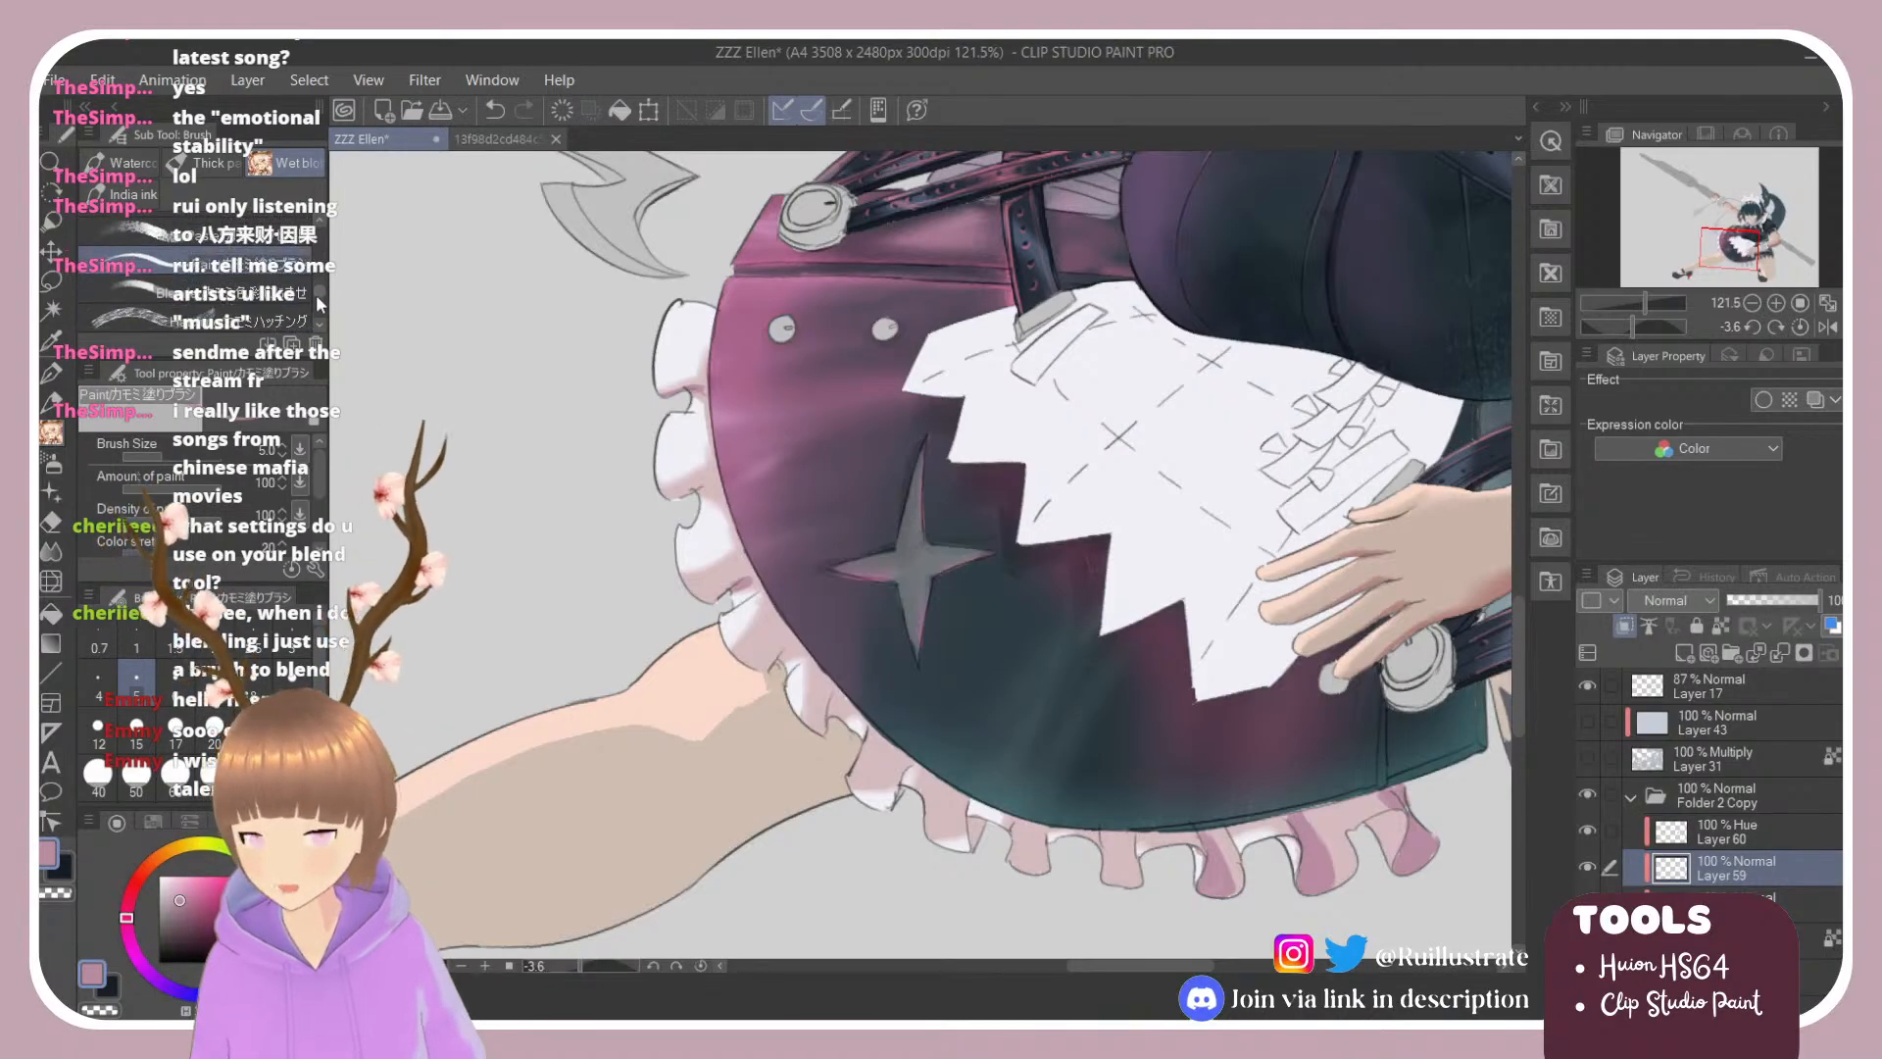
pyautogui.click(261, 280)
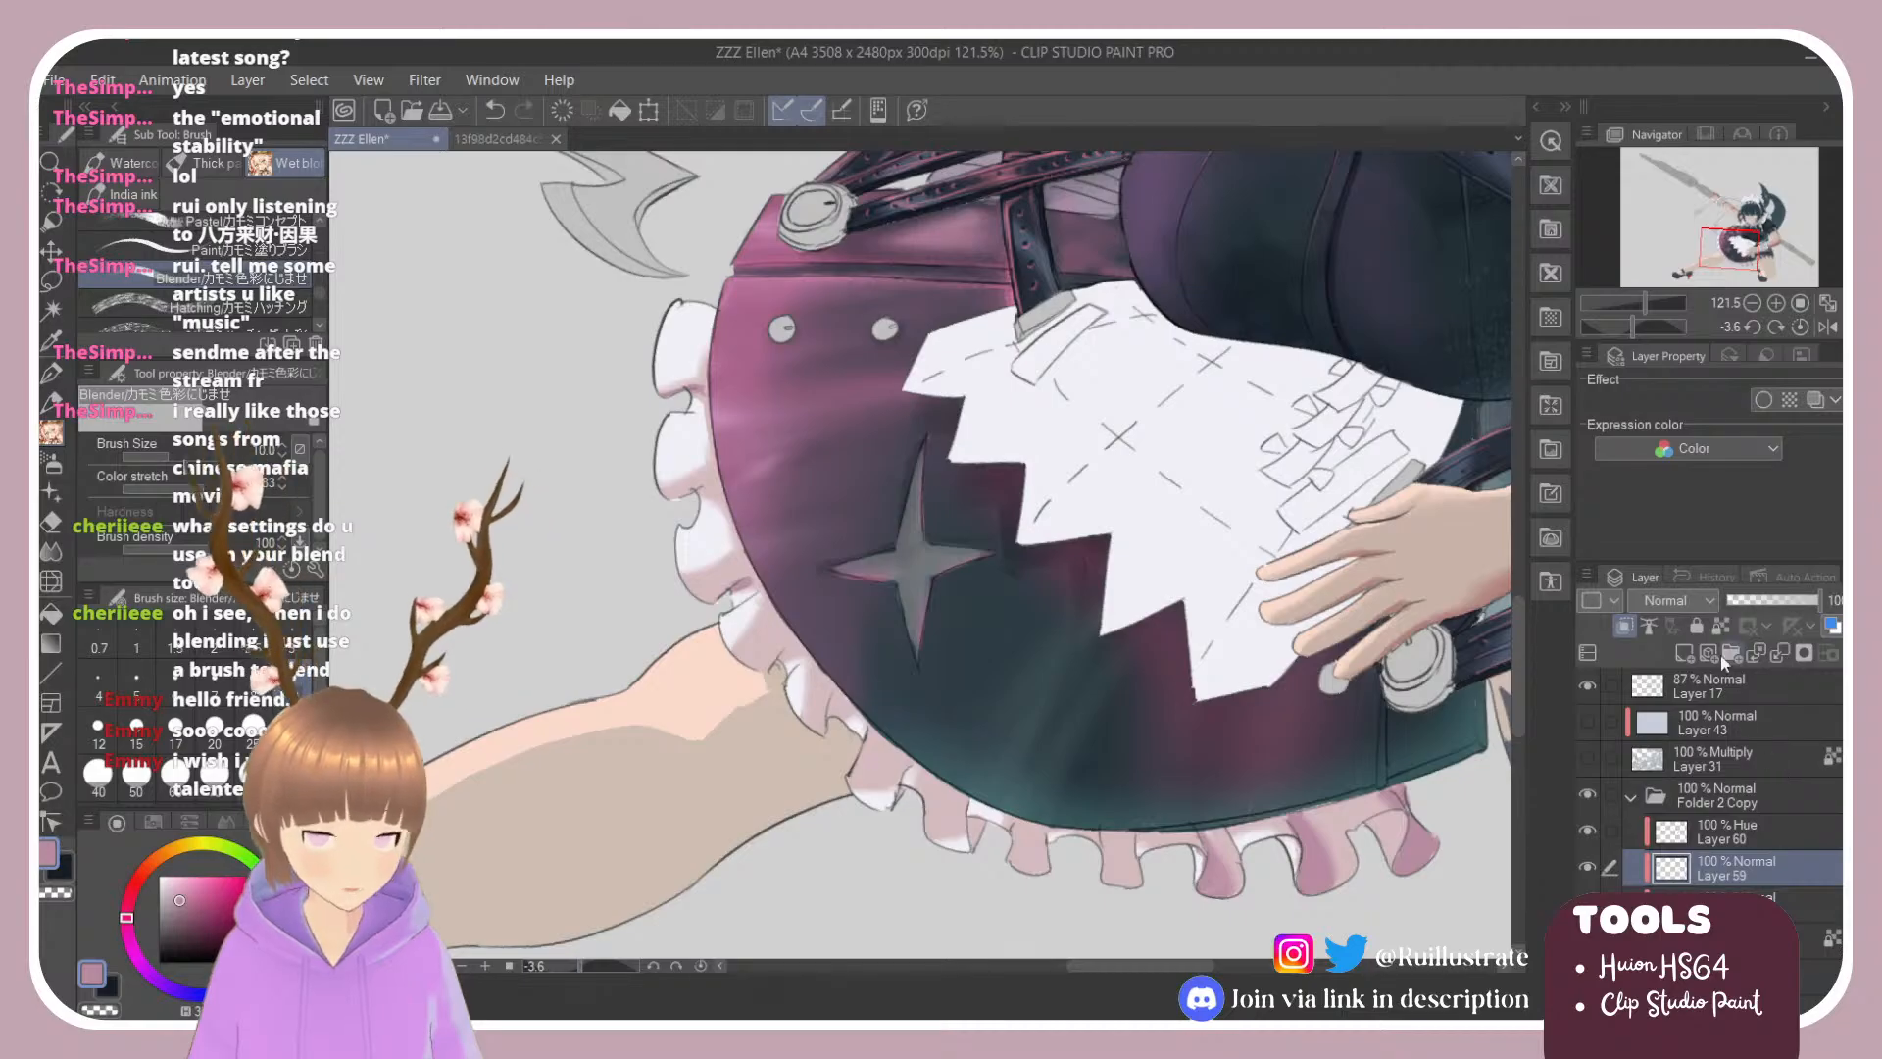
pyautogui.click(1685, 656)
# Step: Switch to the Soft airbrush at size 100 with a light cyan colour and save the illustration
pyautogui.scroll(-2, 1205, 720)
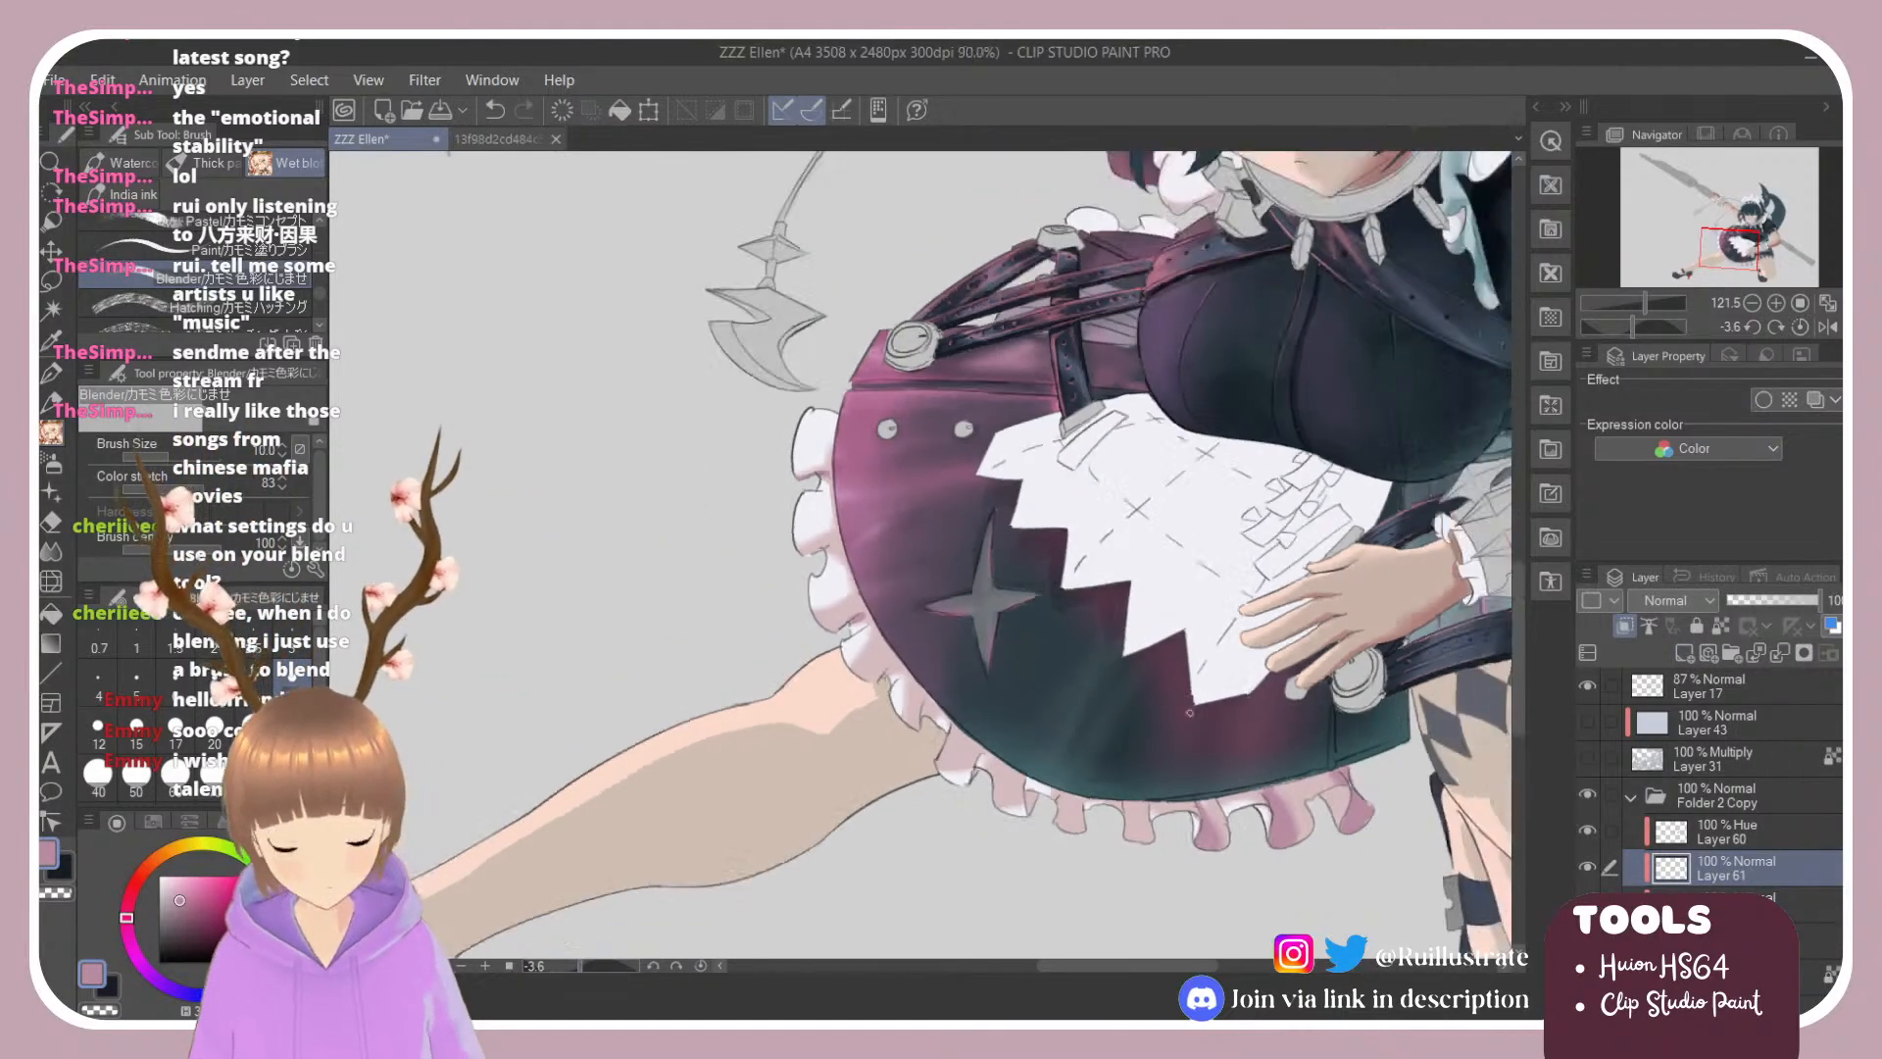
pyautogui.scroll(-3, 1184, 688)
pyautogui.scroll(3, 1294, 698)
pyautogui.press('e')
pyautogui.press('b')
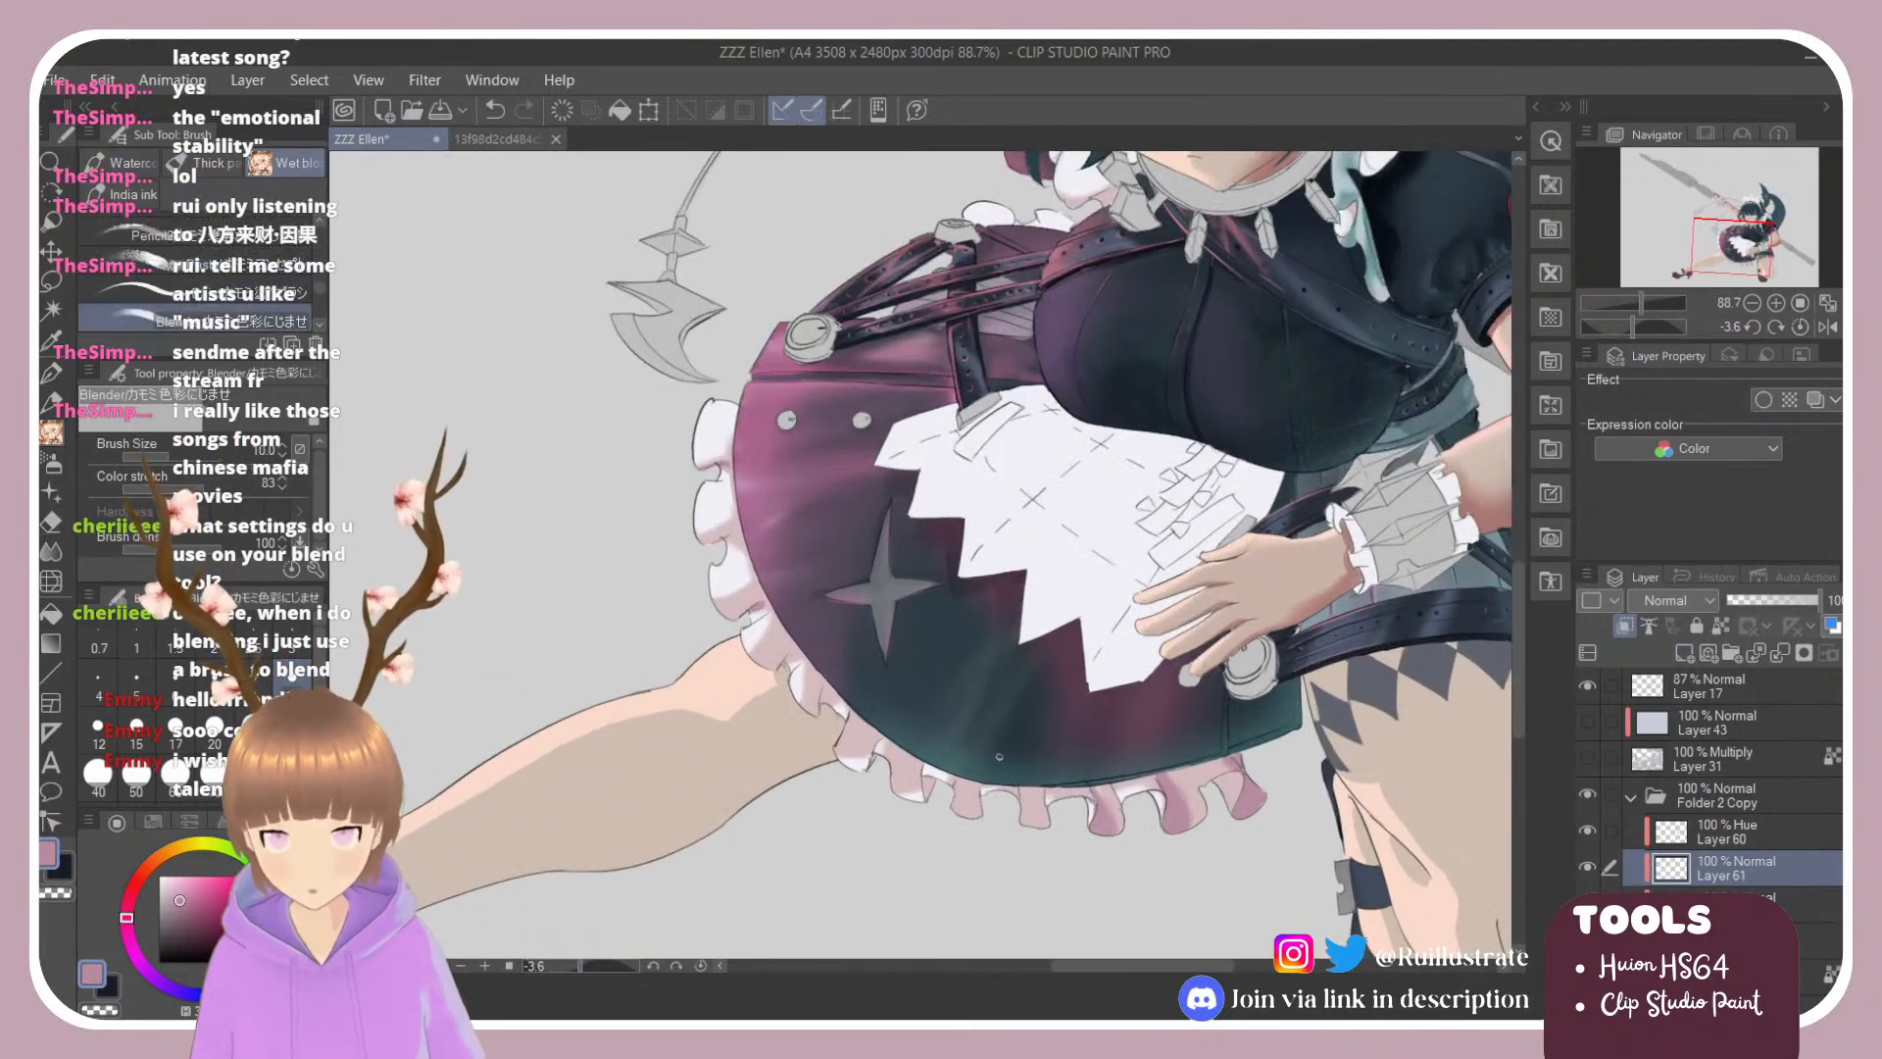
pyautogui.press('b')
pyautogui.click(292, 774)
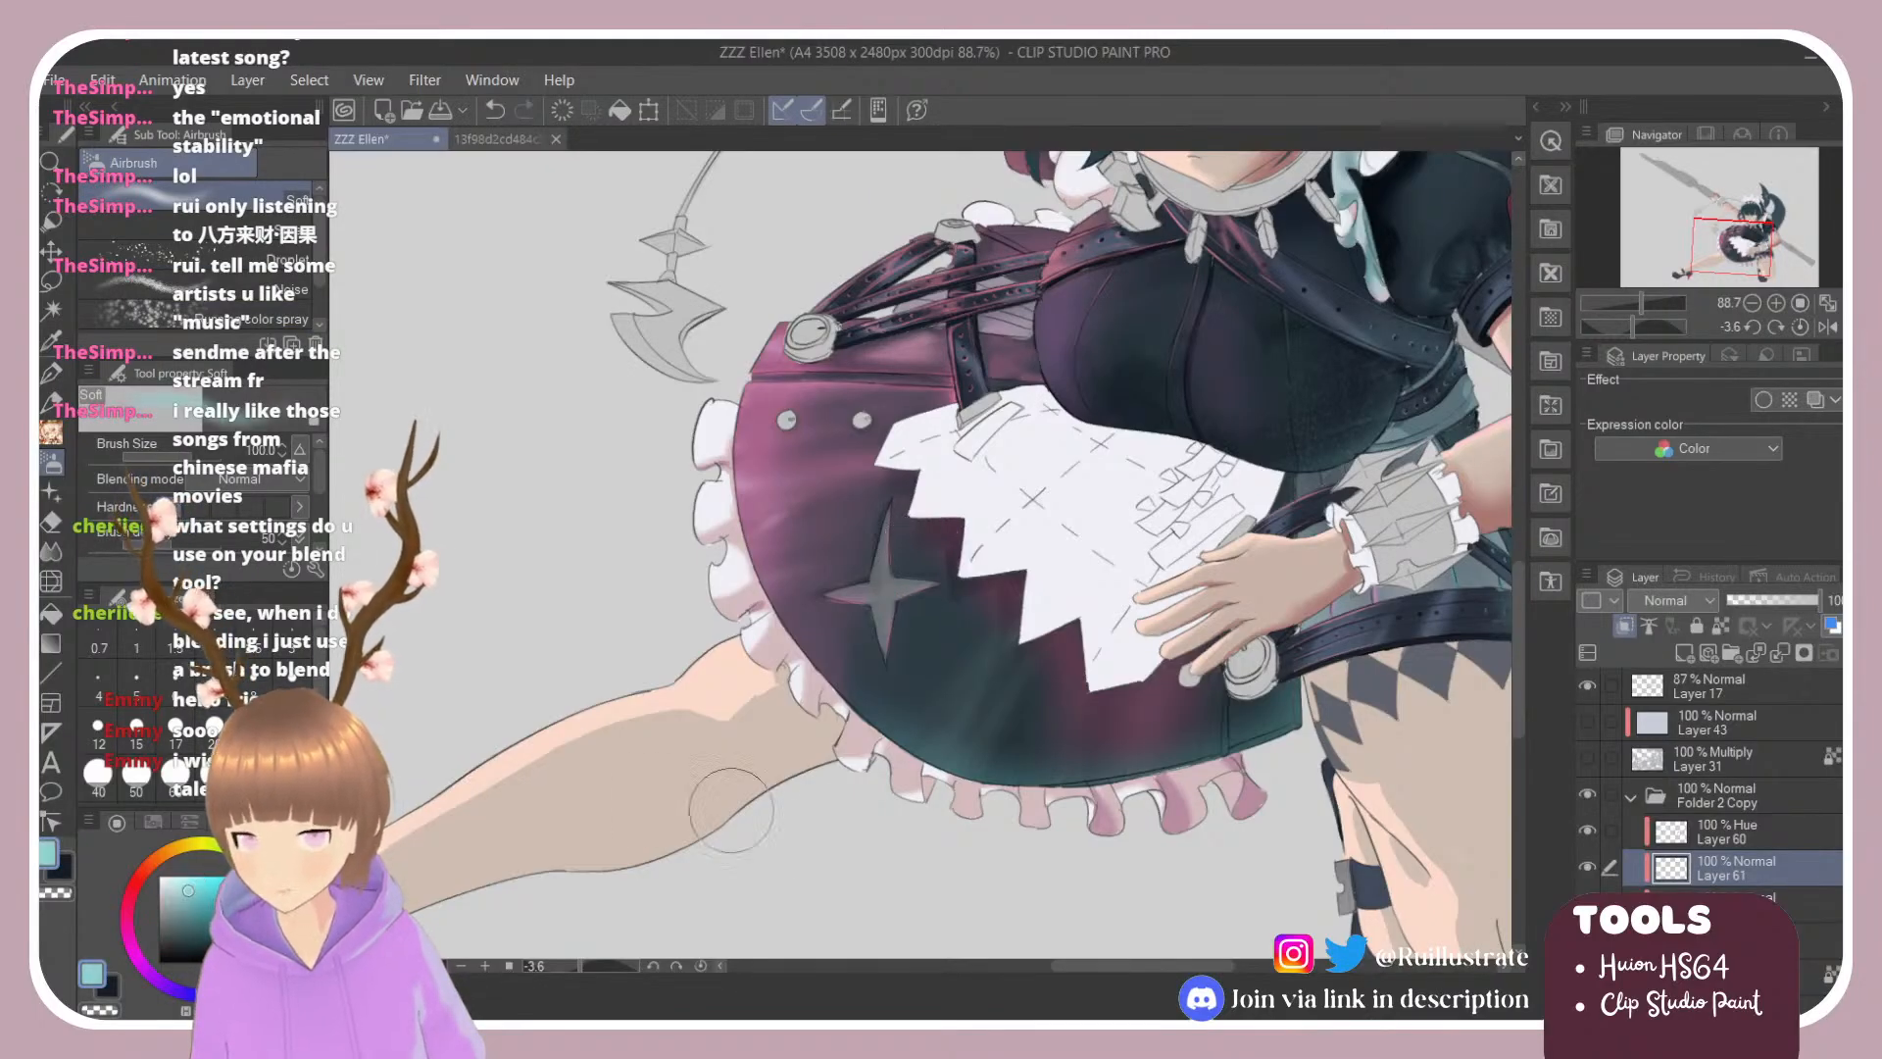
pyautogui.hotkey('ctrl', 's')
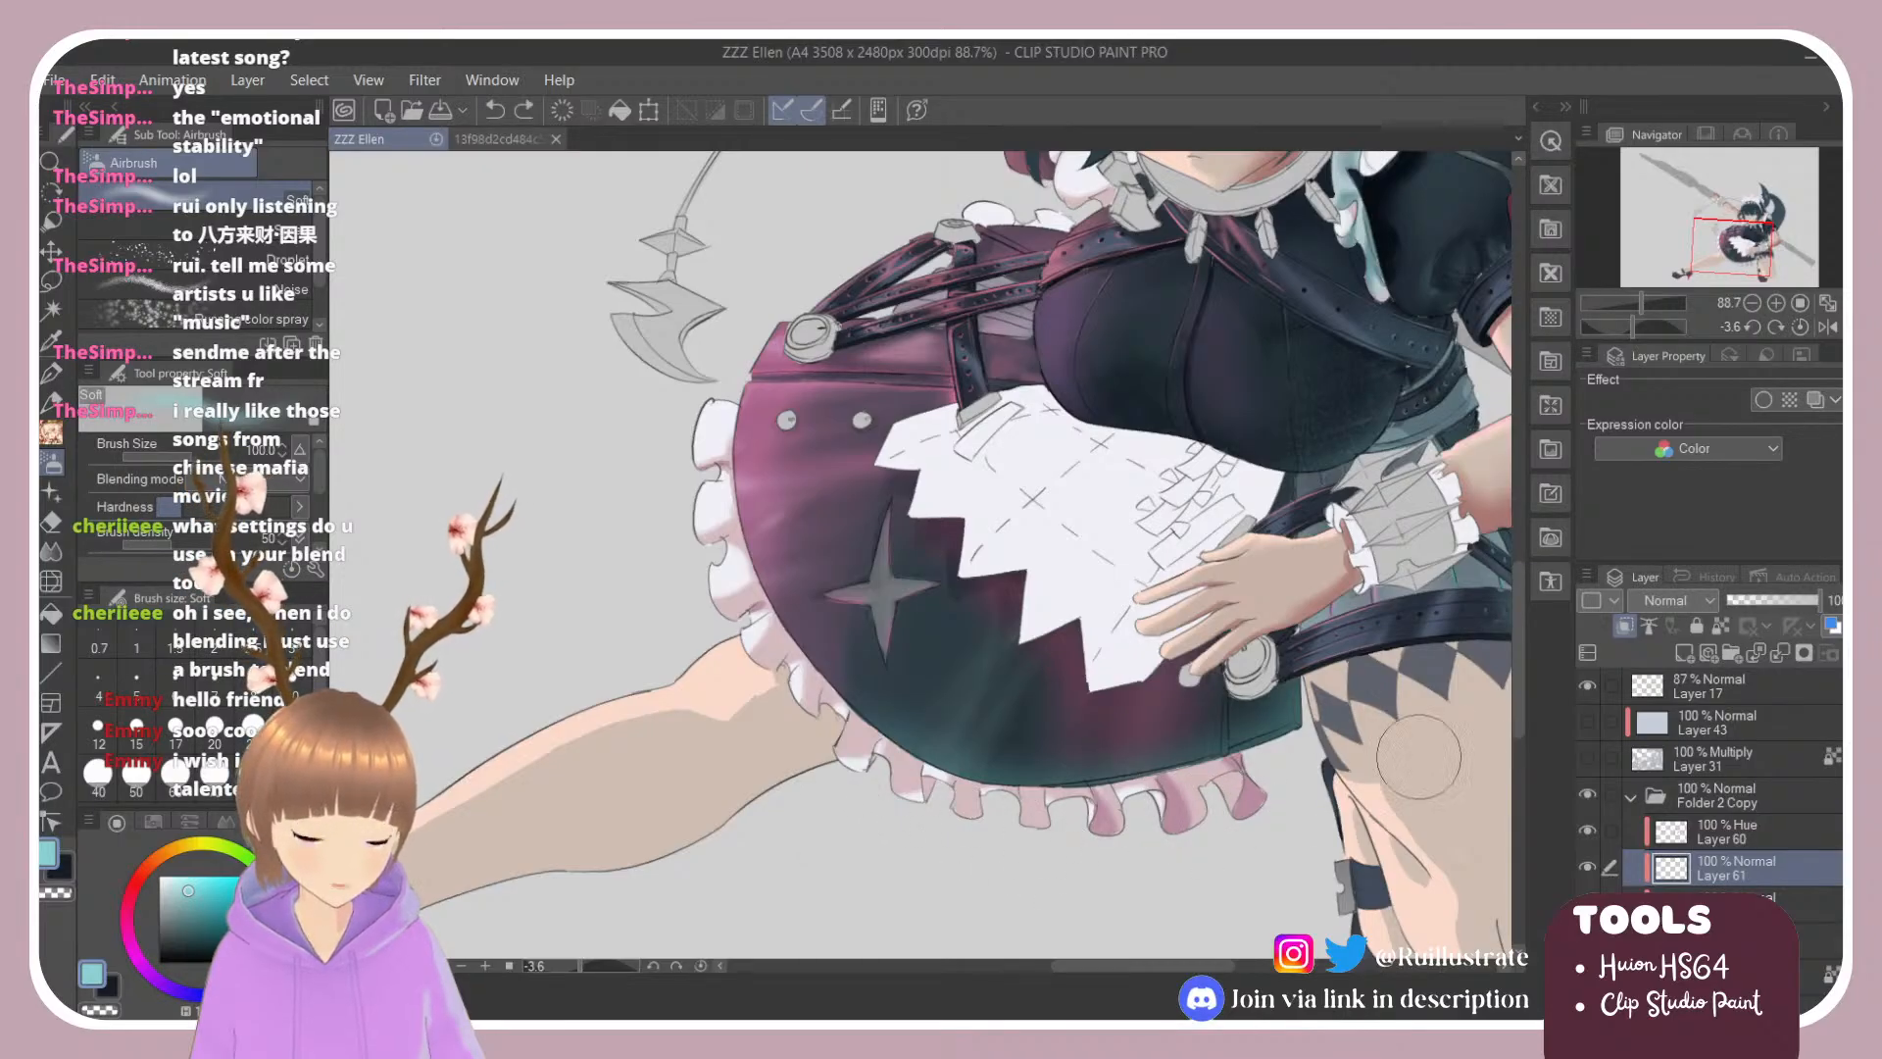
# Step: Darken the painting colour to a muted teal and airbrush it softly over the ruffles along the skirt's bottom hem
pyautogui.click(197, 912)
pyautogui.moveTo(824, 836)
pyautogui.mouseDown()
pyautogui.moveTo(1258, 837)
pyautogui.moveTo(1193, 820)
pyautogui.moveTo(1213, 842)
pyautogui.moveTo(1035, 839)
pyautogui.moveTo(1081, 853)
pyautogui.mouseUp()
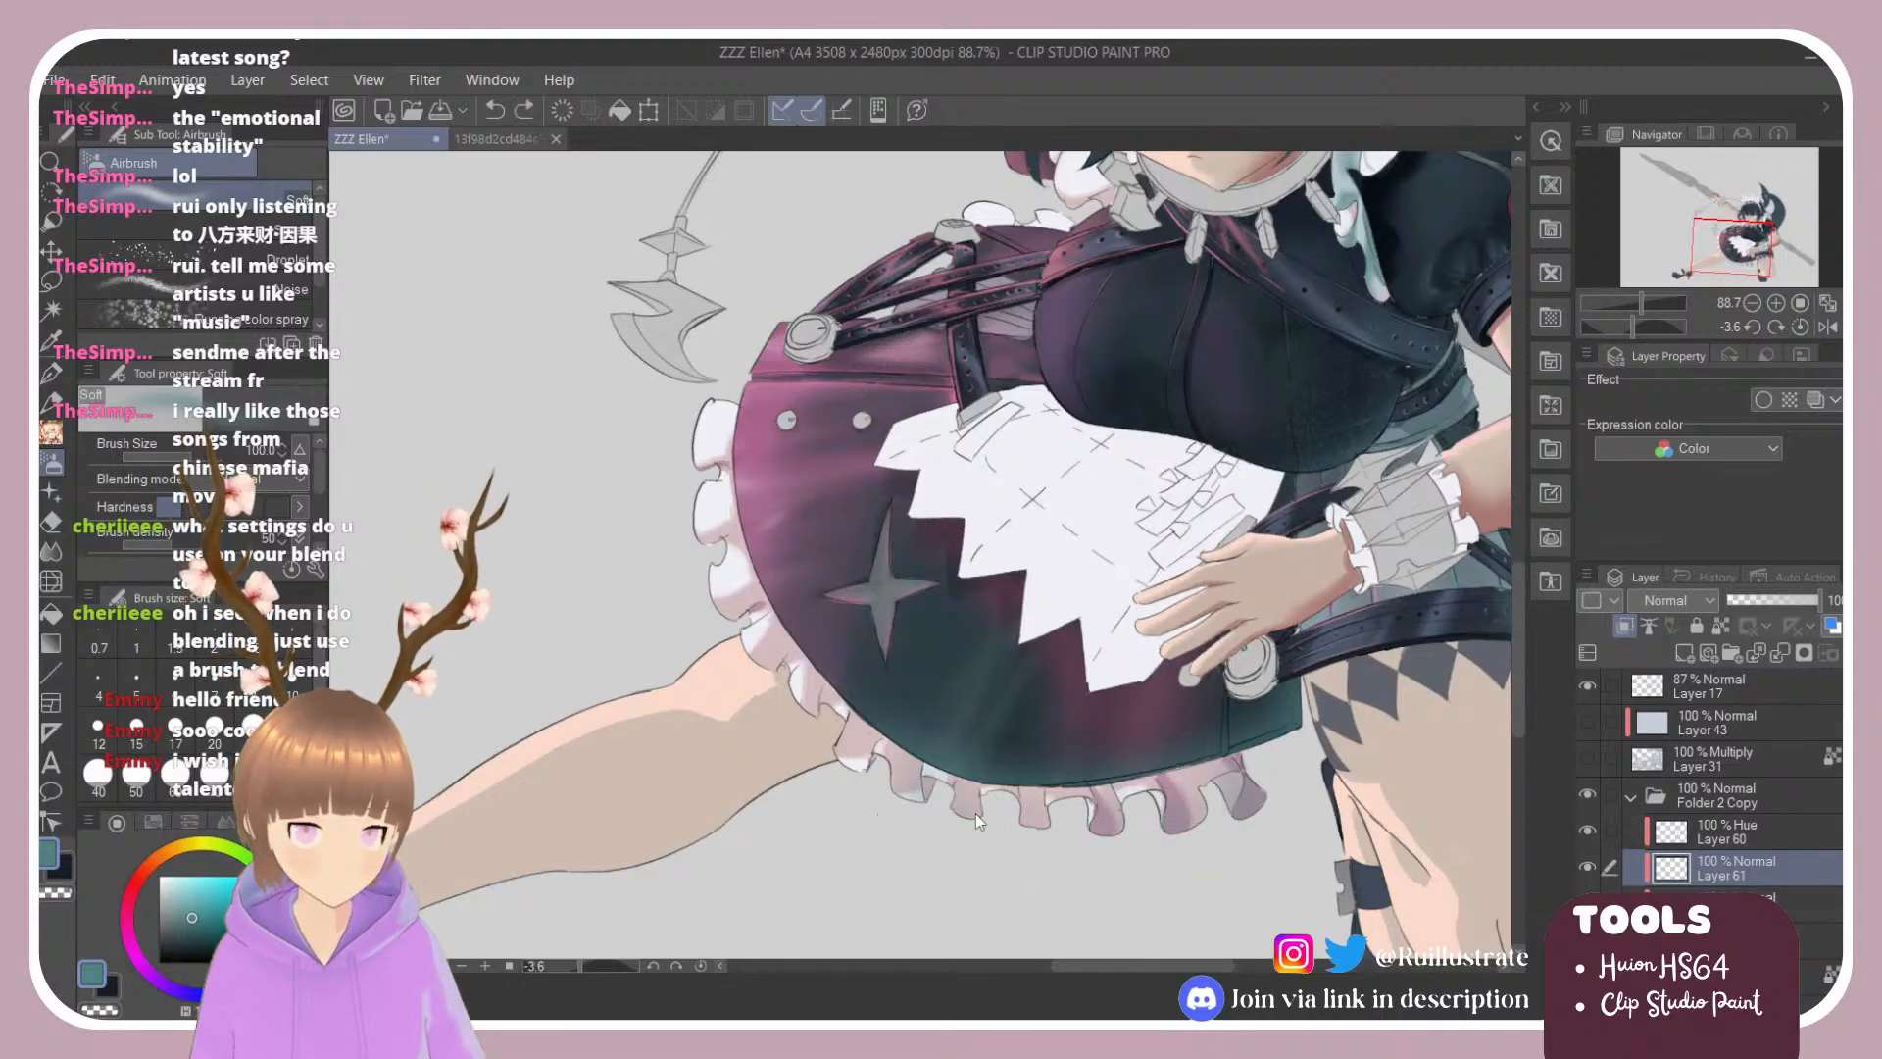
pyautogui.moveTo(936, 798); pyautogui.dragTo(1002, 829)
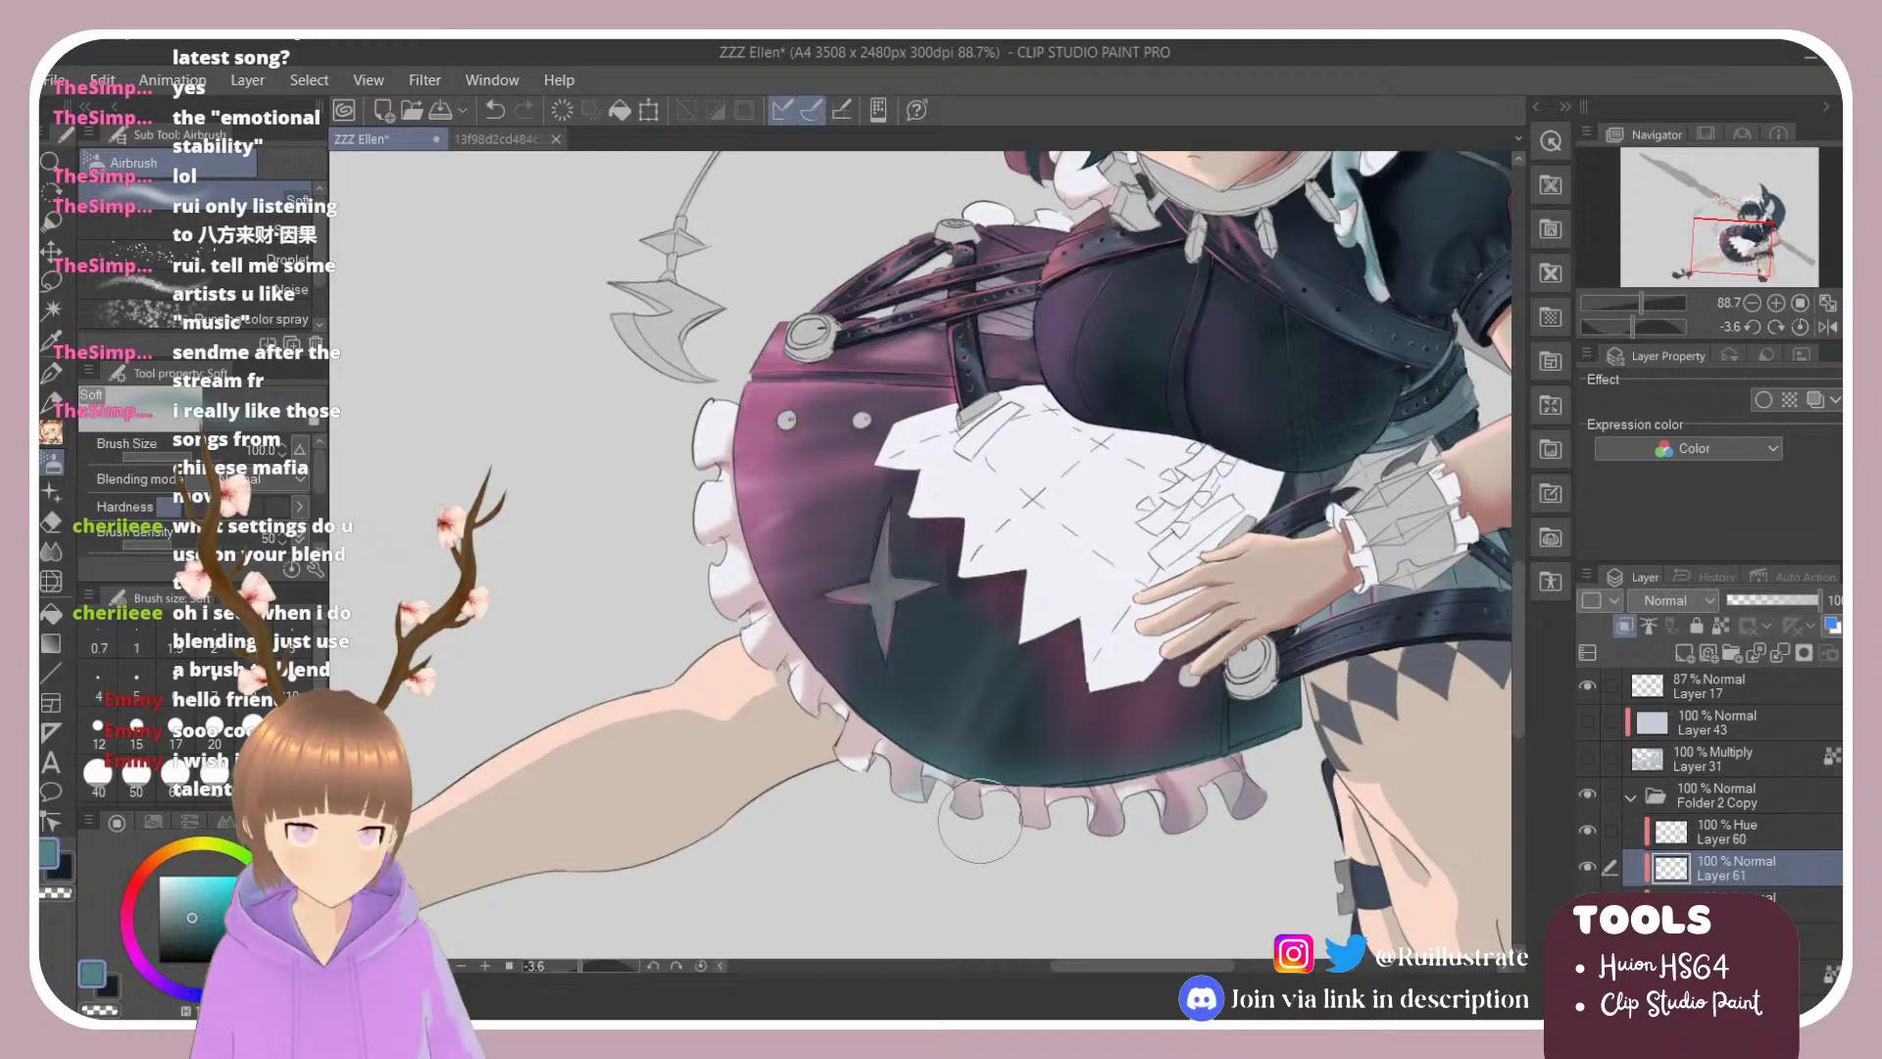
# Step: Lower the opacity of Layer 61 to 53% and compare the ruffles with and without its teal tint
pyautogui.click(1776, 604)
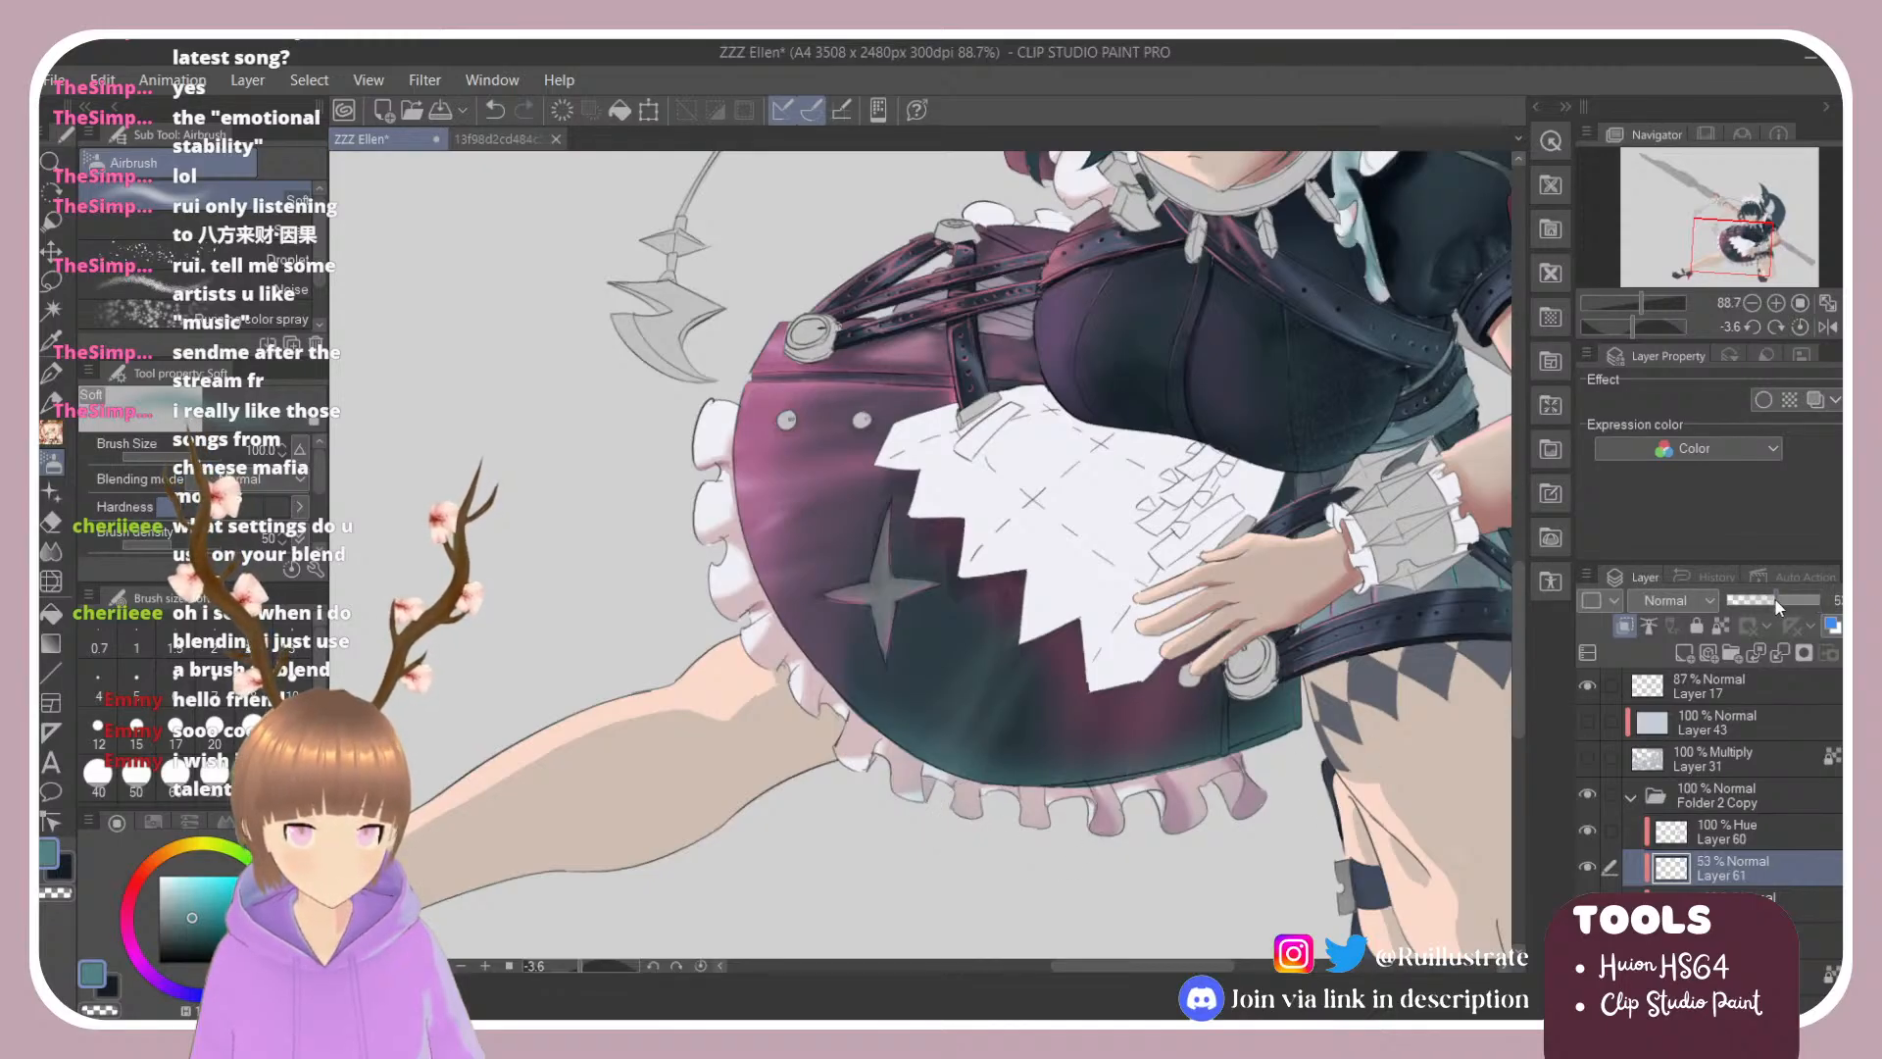
pyautogui.scroll(-3, 1089, 723)
pyautogui.scroll(3, 1218, 753)
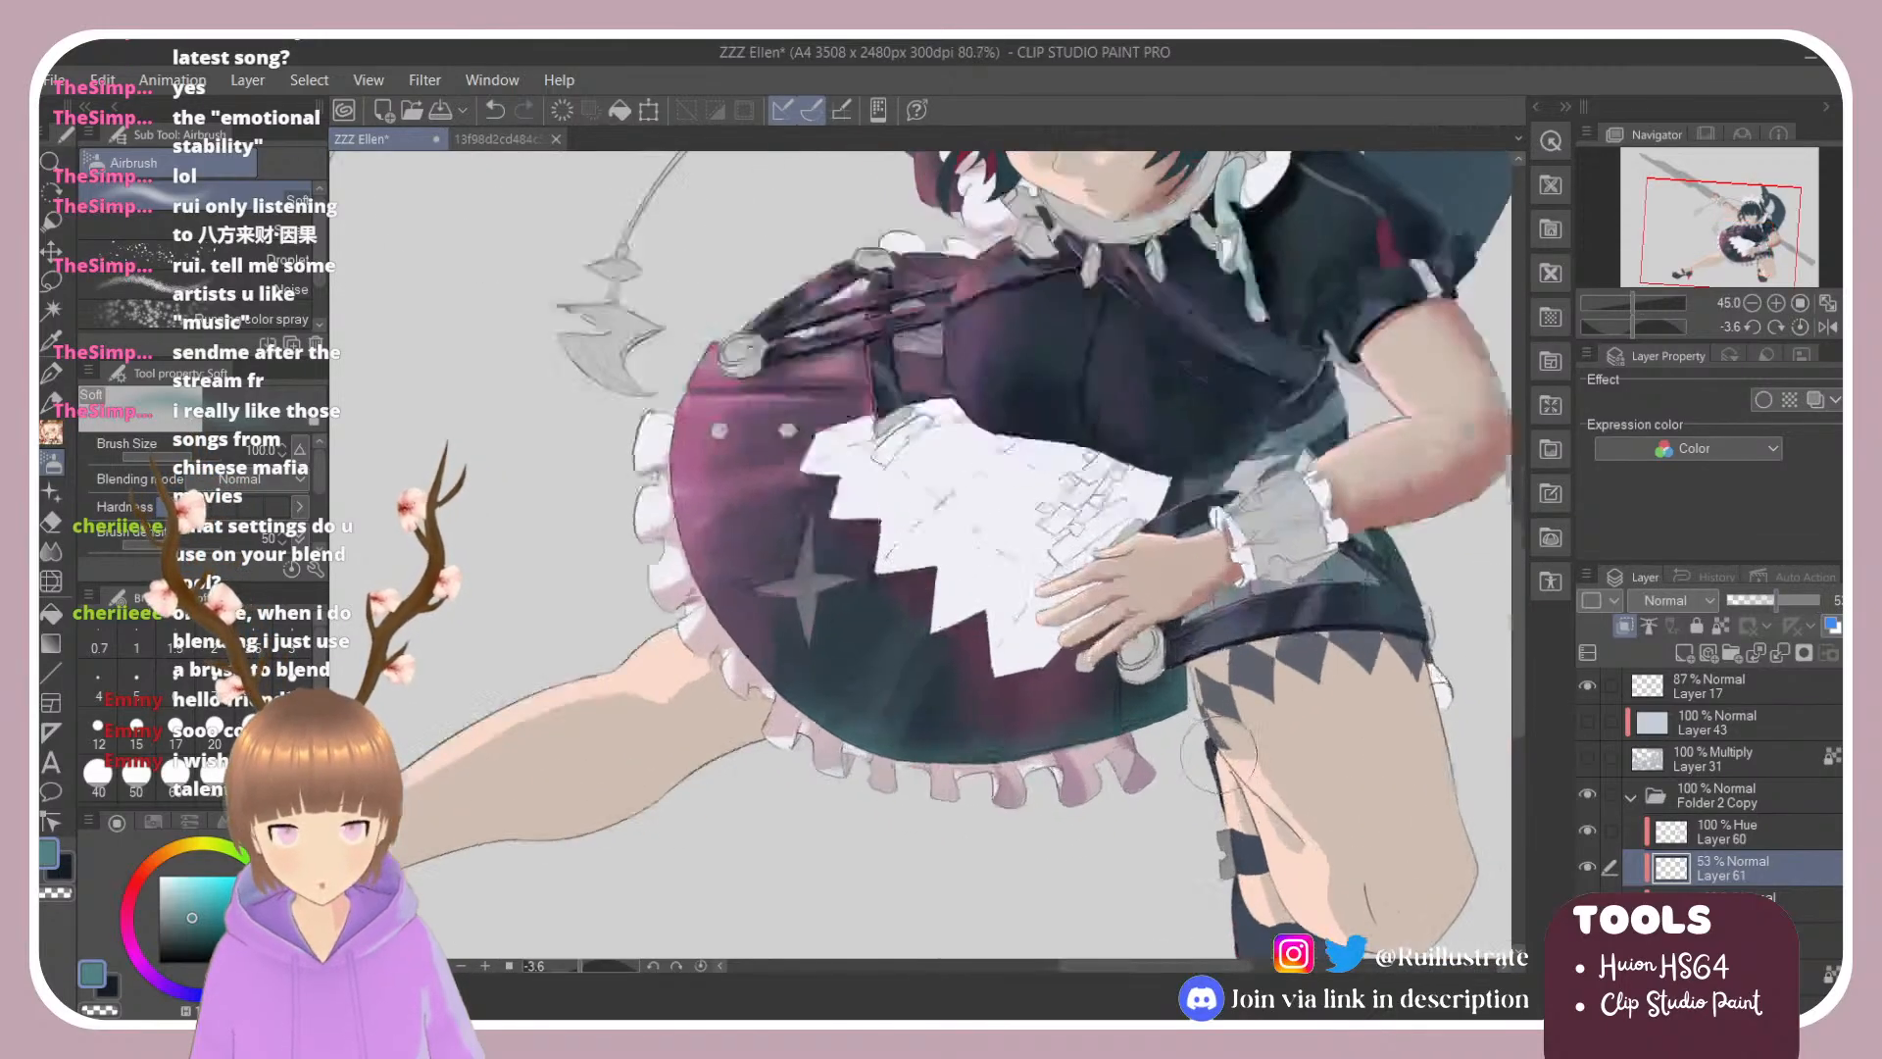
pyautogui.scroll(-2, 1218, 754)
pyautogui.scroll(3, 1138, 799)
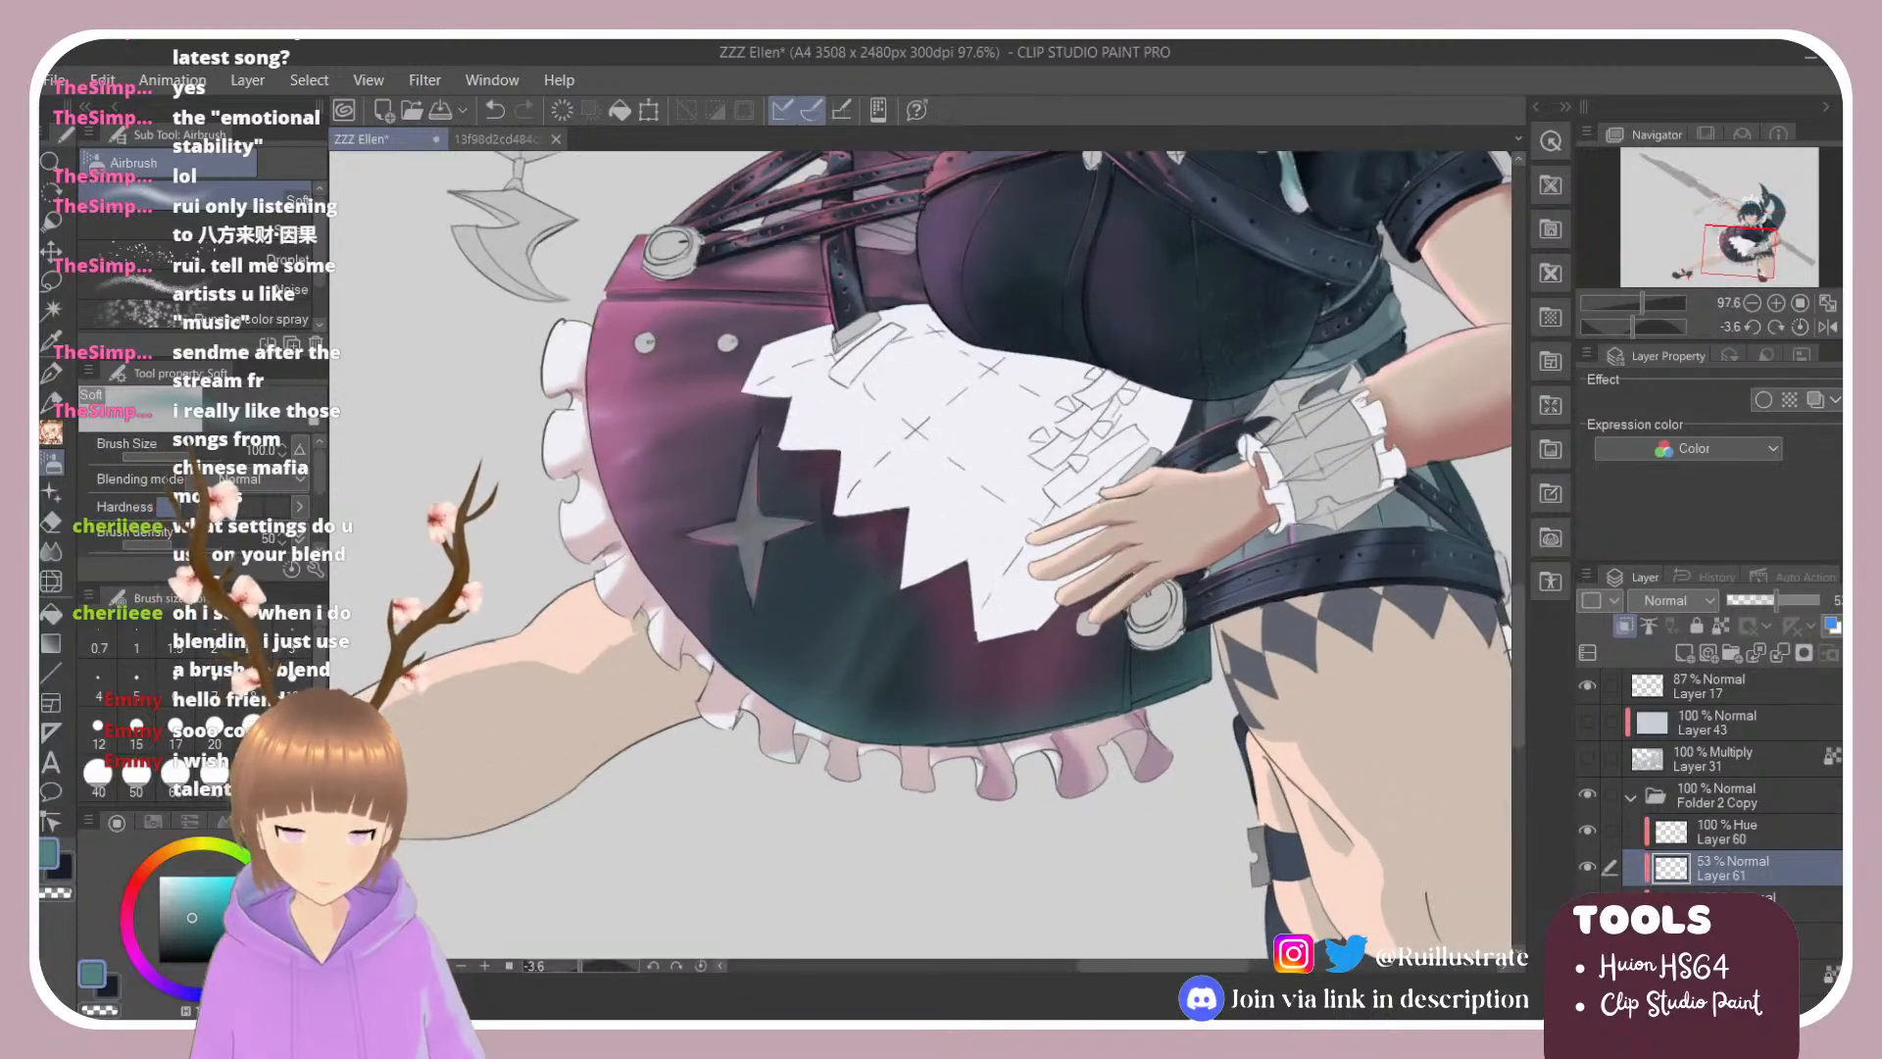
pyautogui.scroll(-1, 1710, 784)
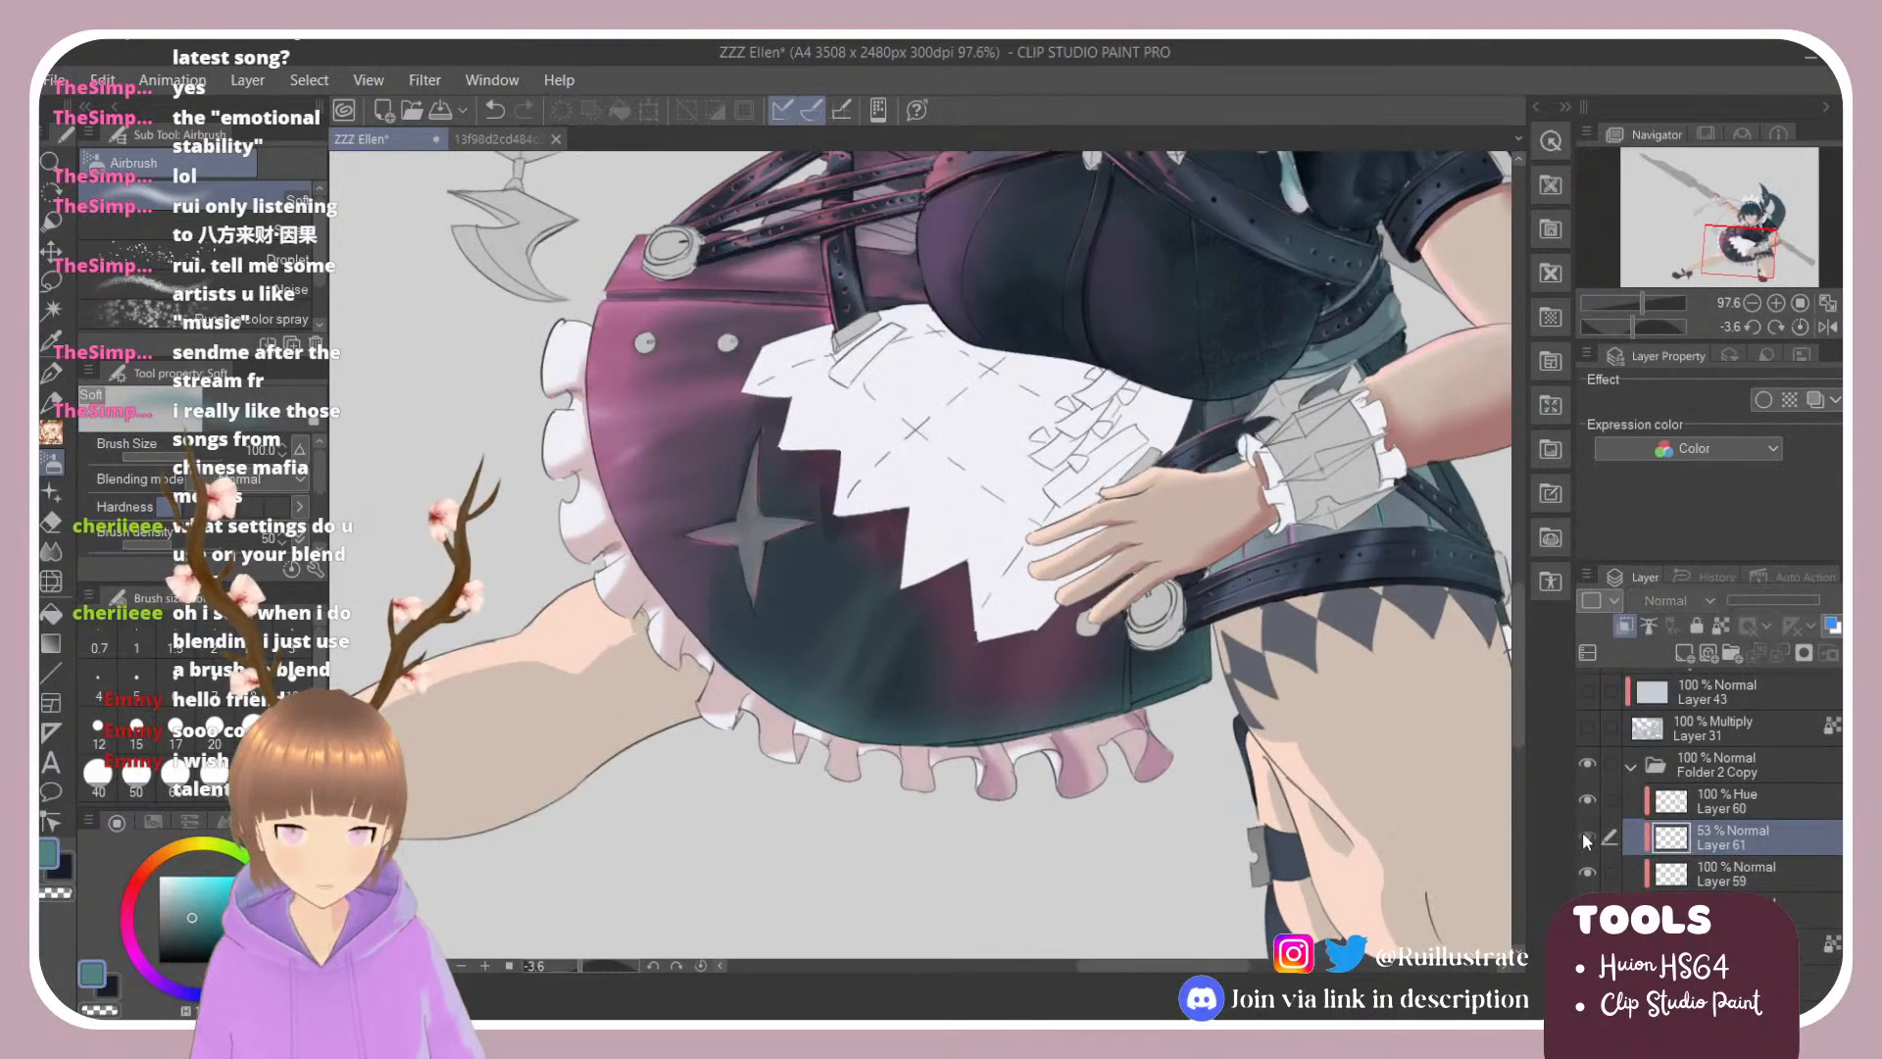
pyautogui.scroll(-2, 1071, 818)
pyautogui.scroll(4, 1392, 750)
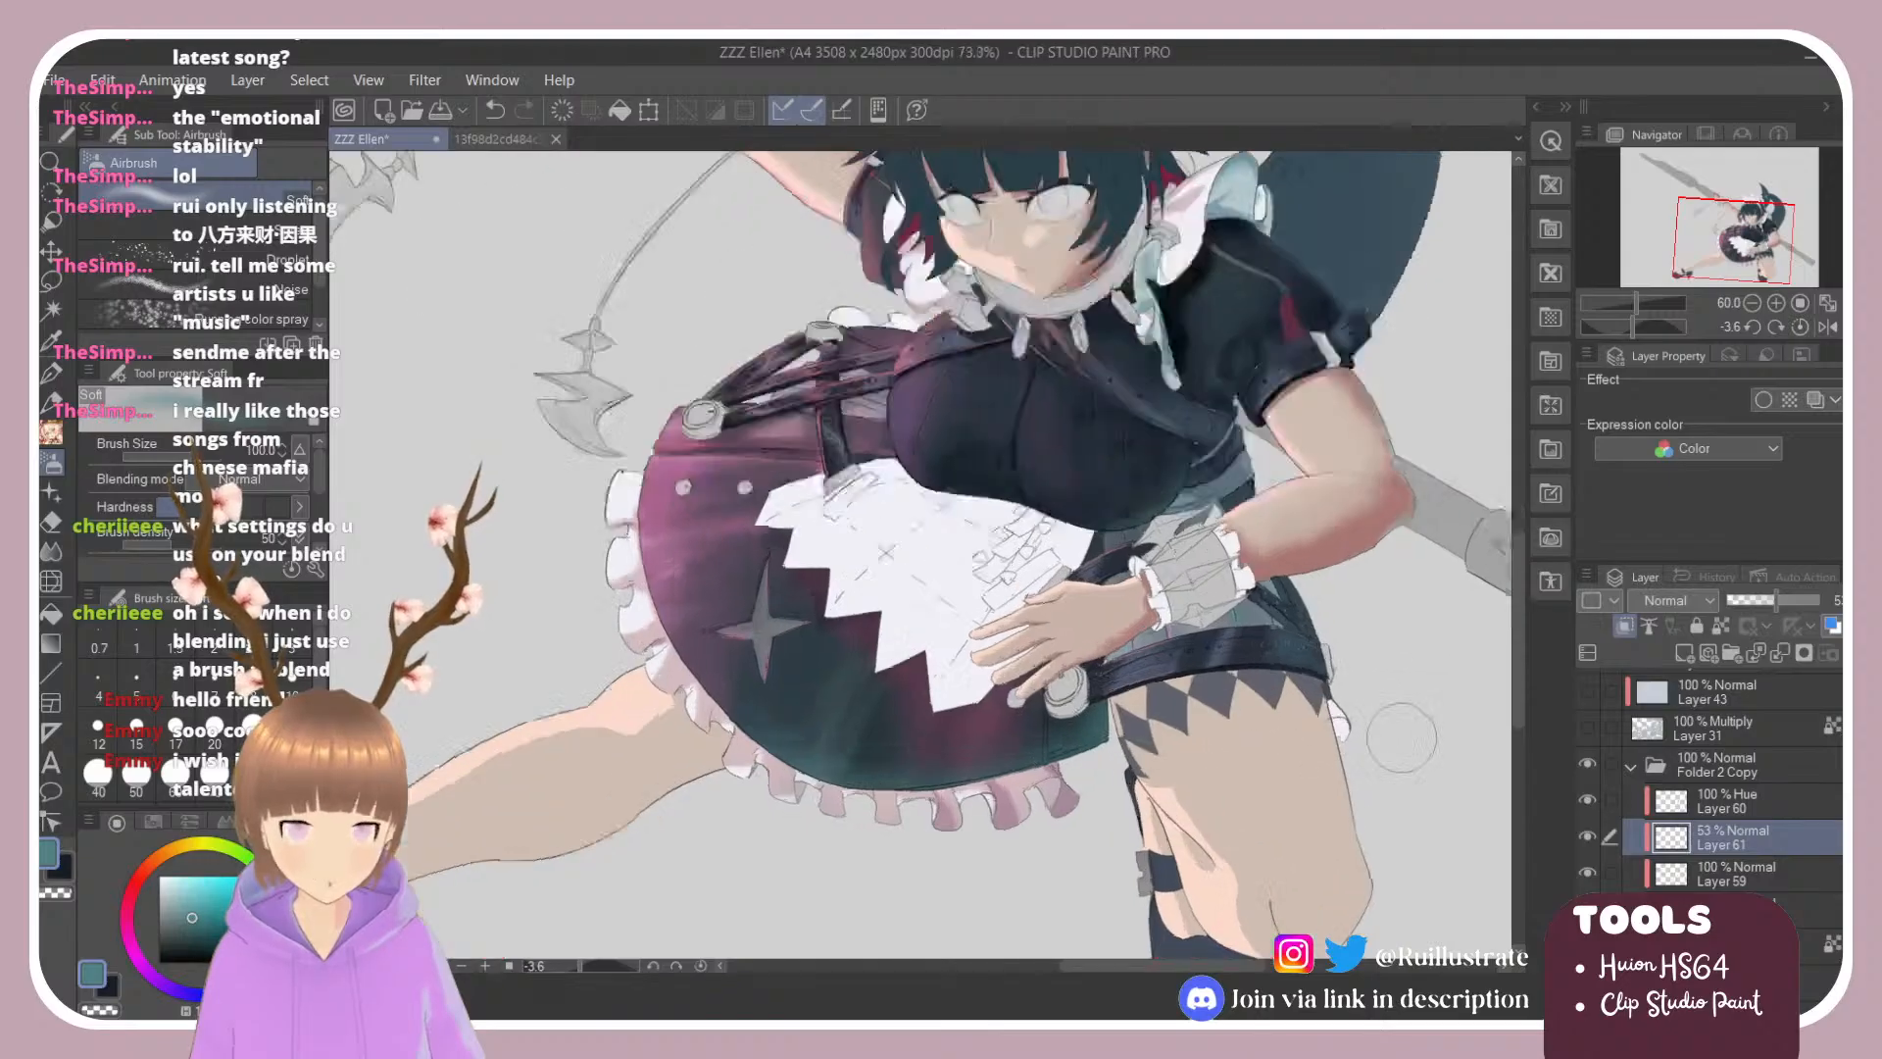
# Step: Try to fill the small white ruffle behind the thigh with teal on Layer 59
pyautogui.press('r')
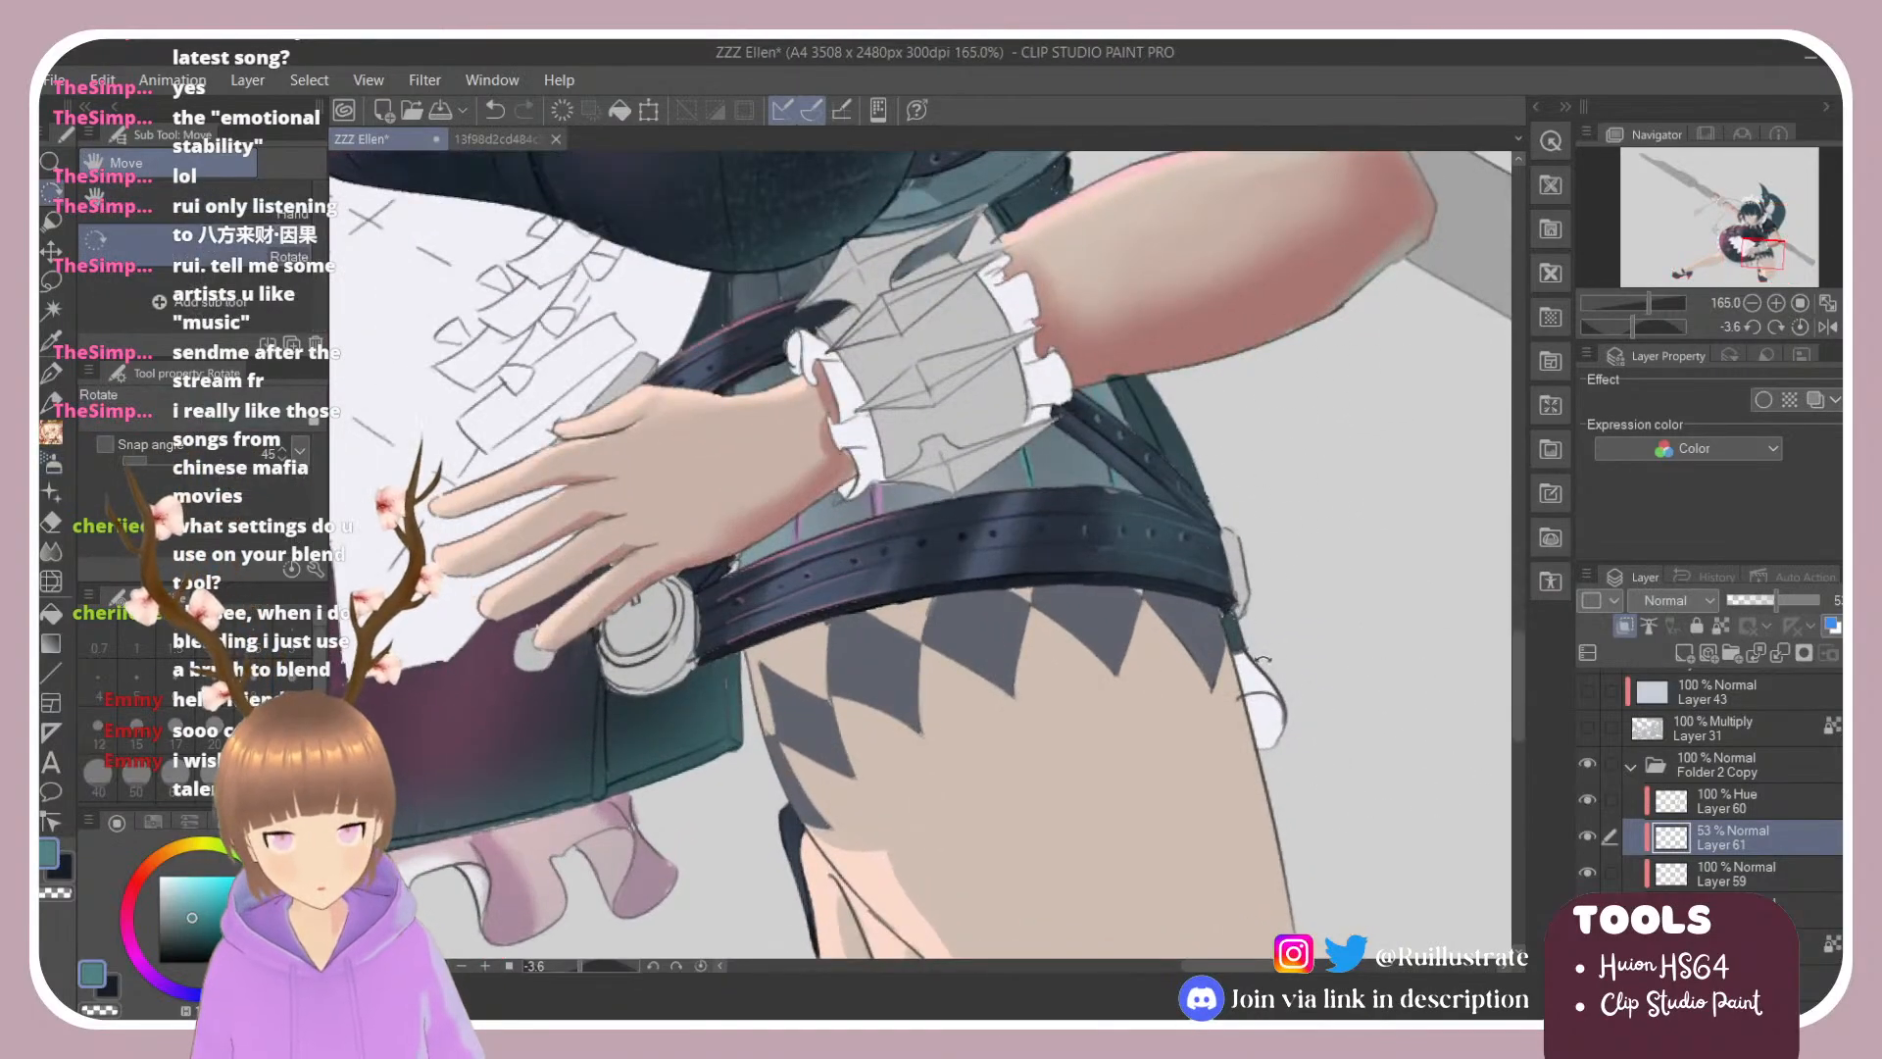
pyautogui.press('g')
pyautogui.press('g')
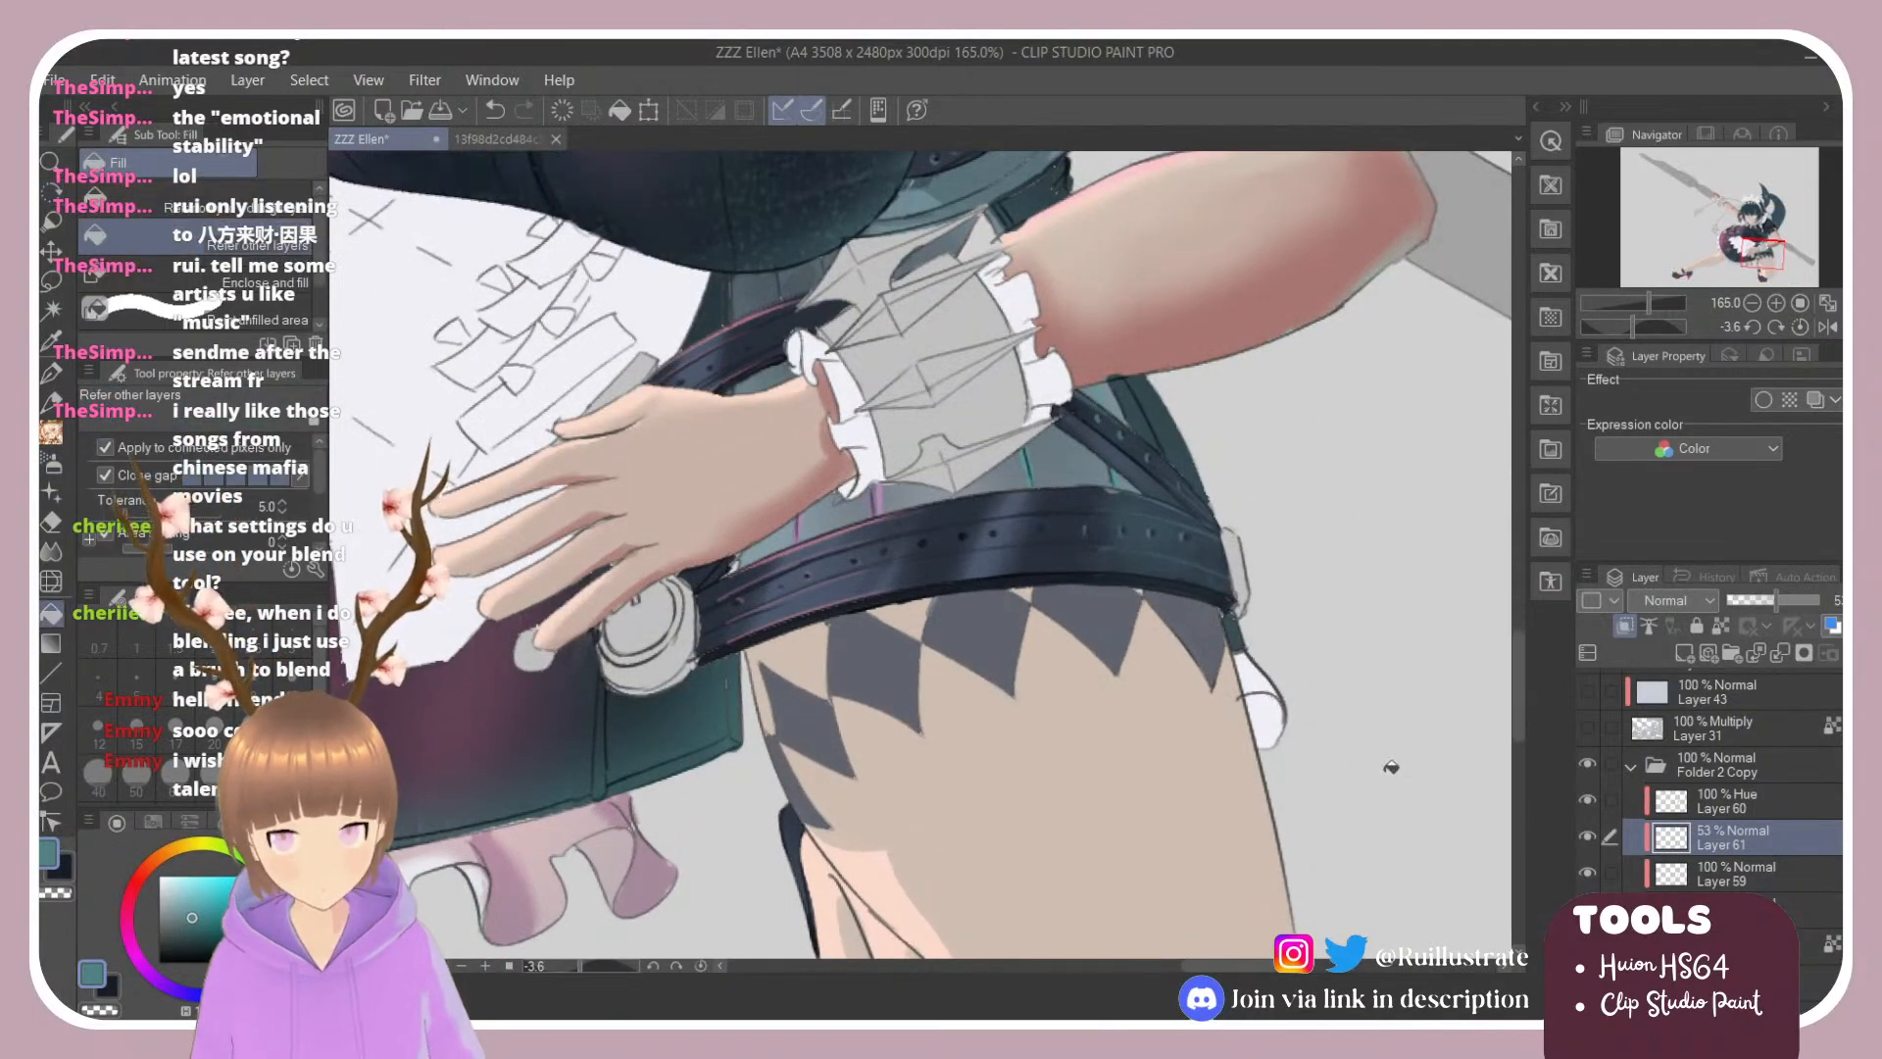
pyautogui.click(1738, 877)
pyautogui.click(1264, 710)
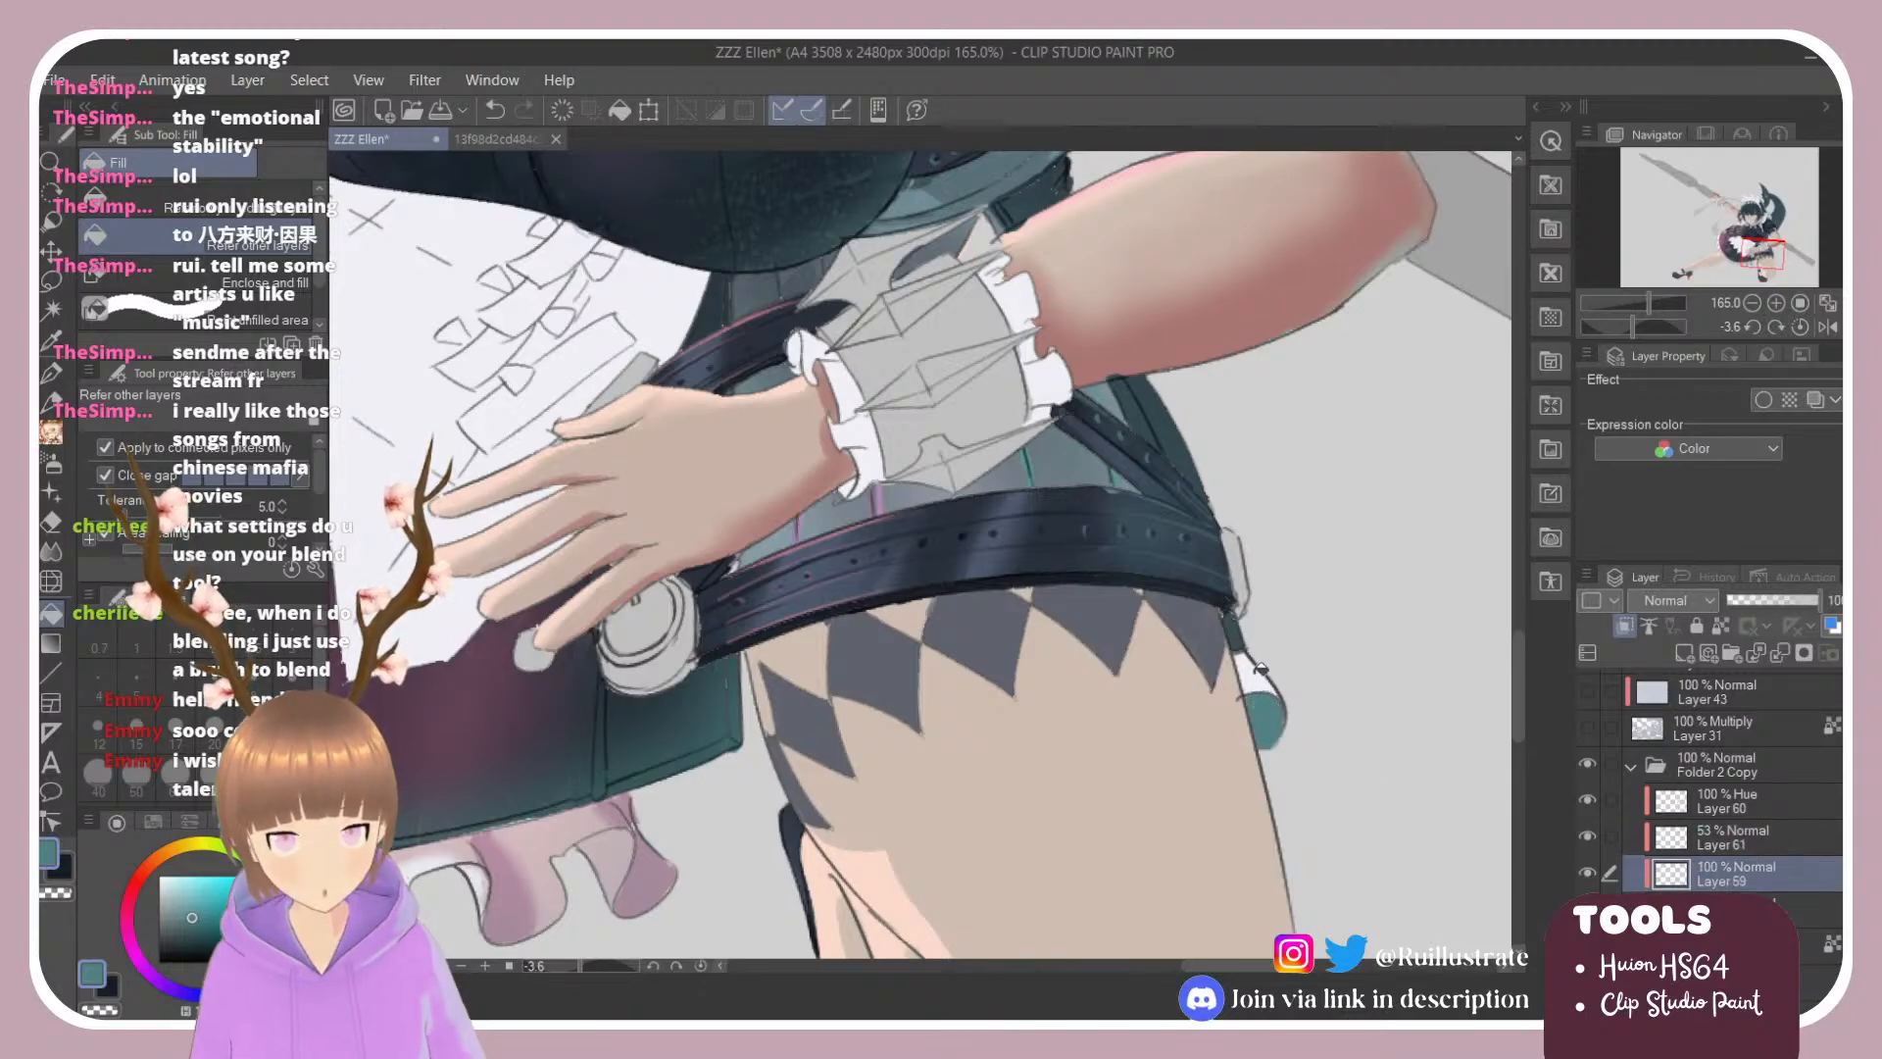
pyautogui.hotkey('ctrl', 'z')
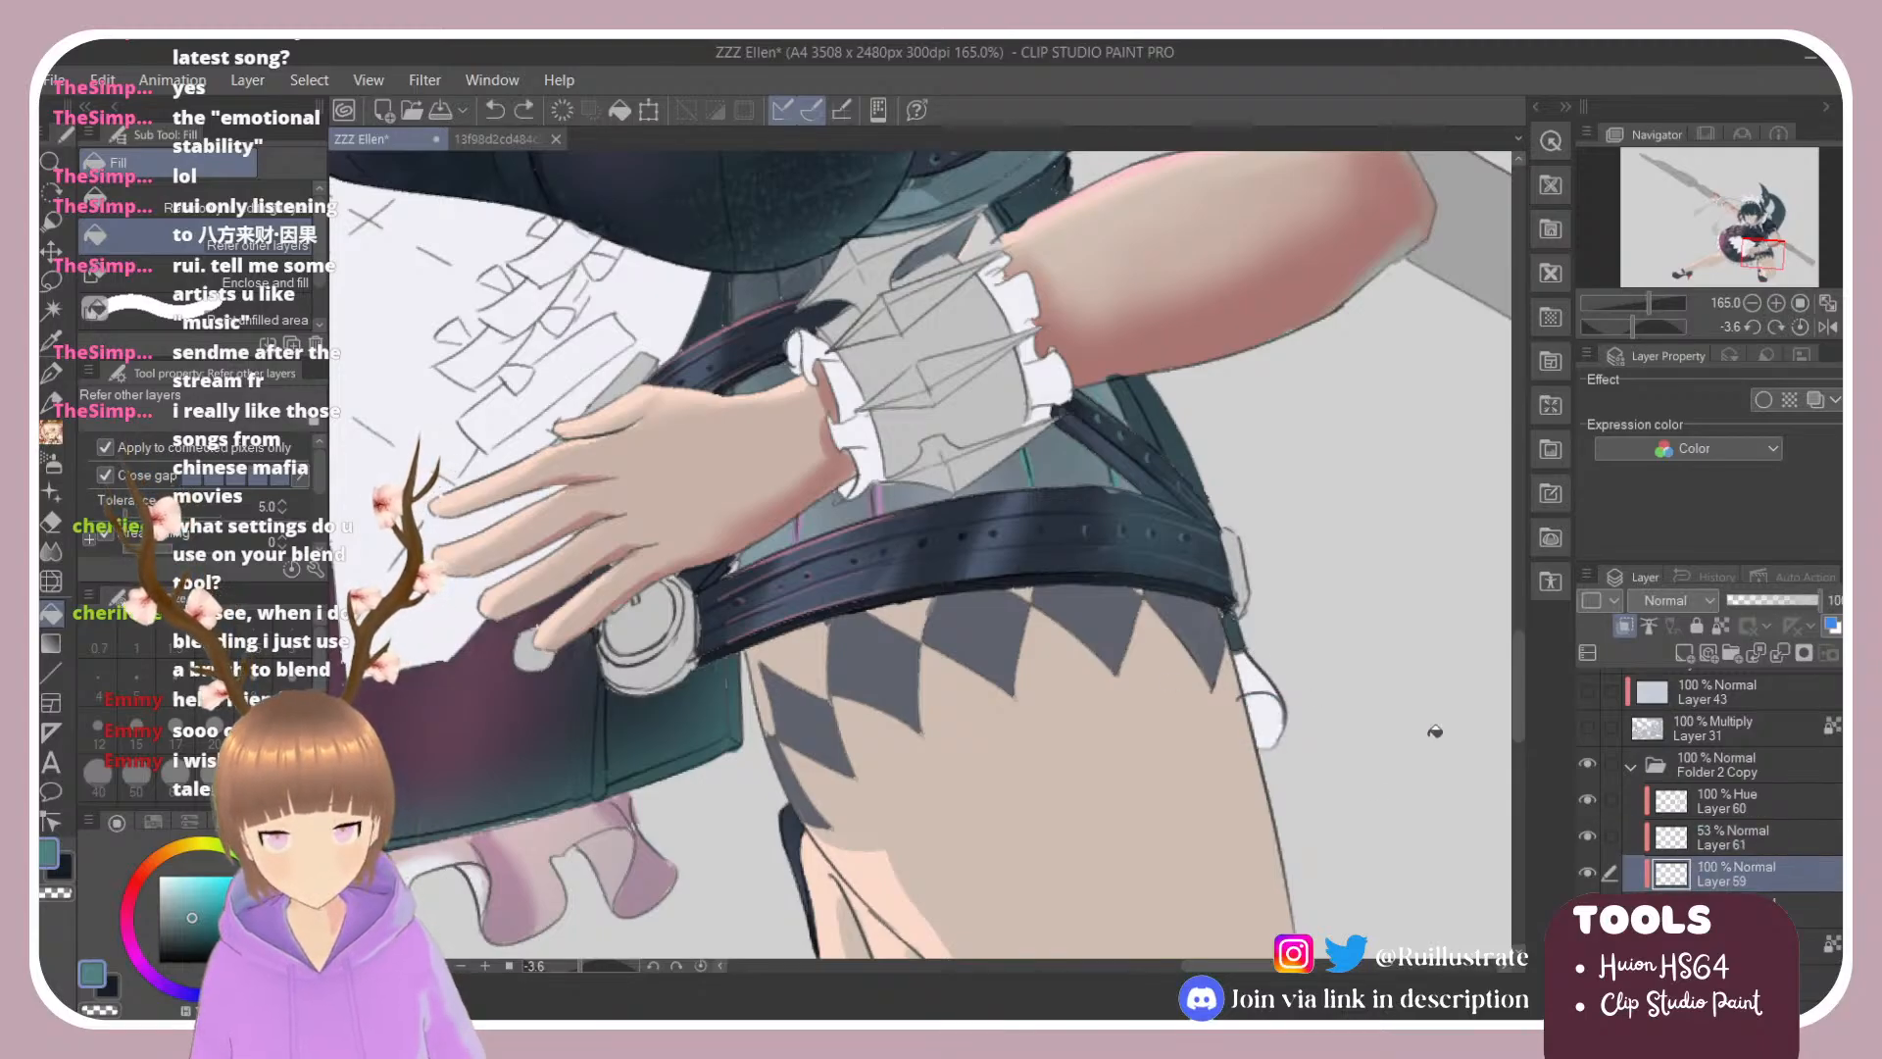
# Step: Hide Layer 61 and make Layer 59 the only selected layer, checking its contents by toggling its visibility
pyautogui.click(1609, 837)
pyautogui.click(1586, 836)
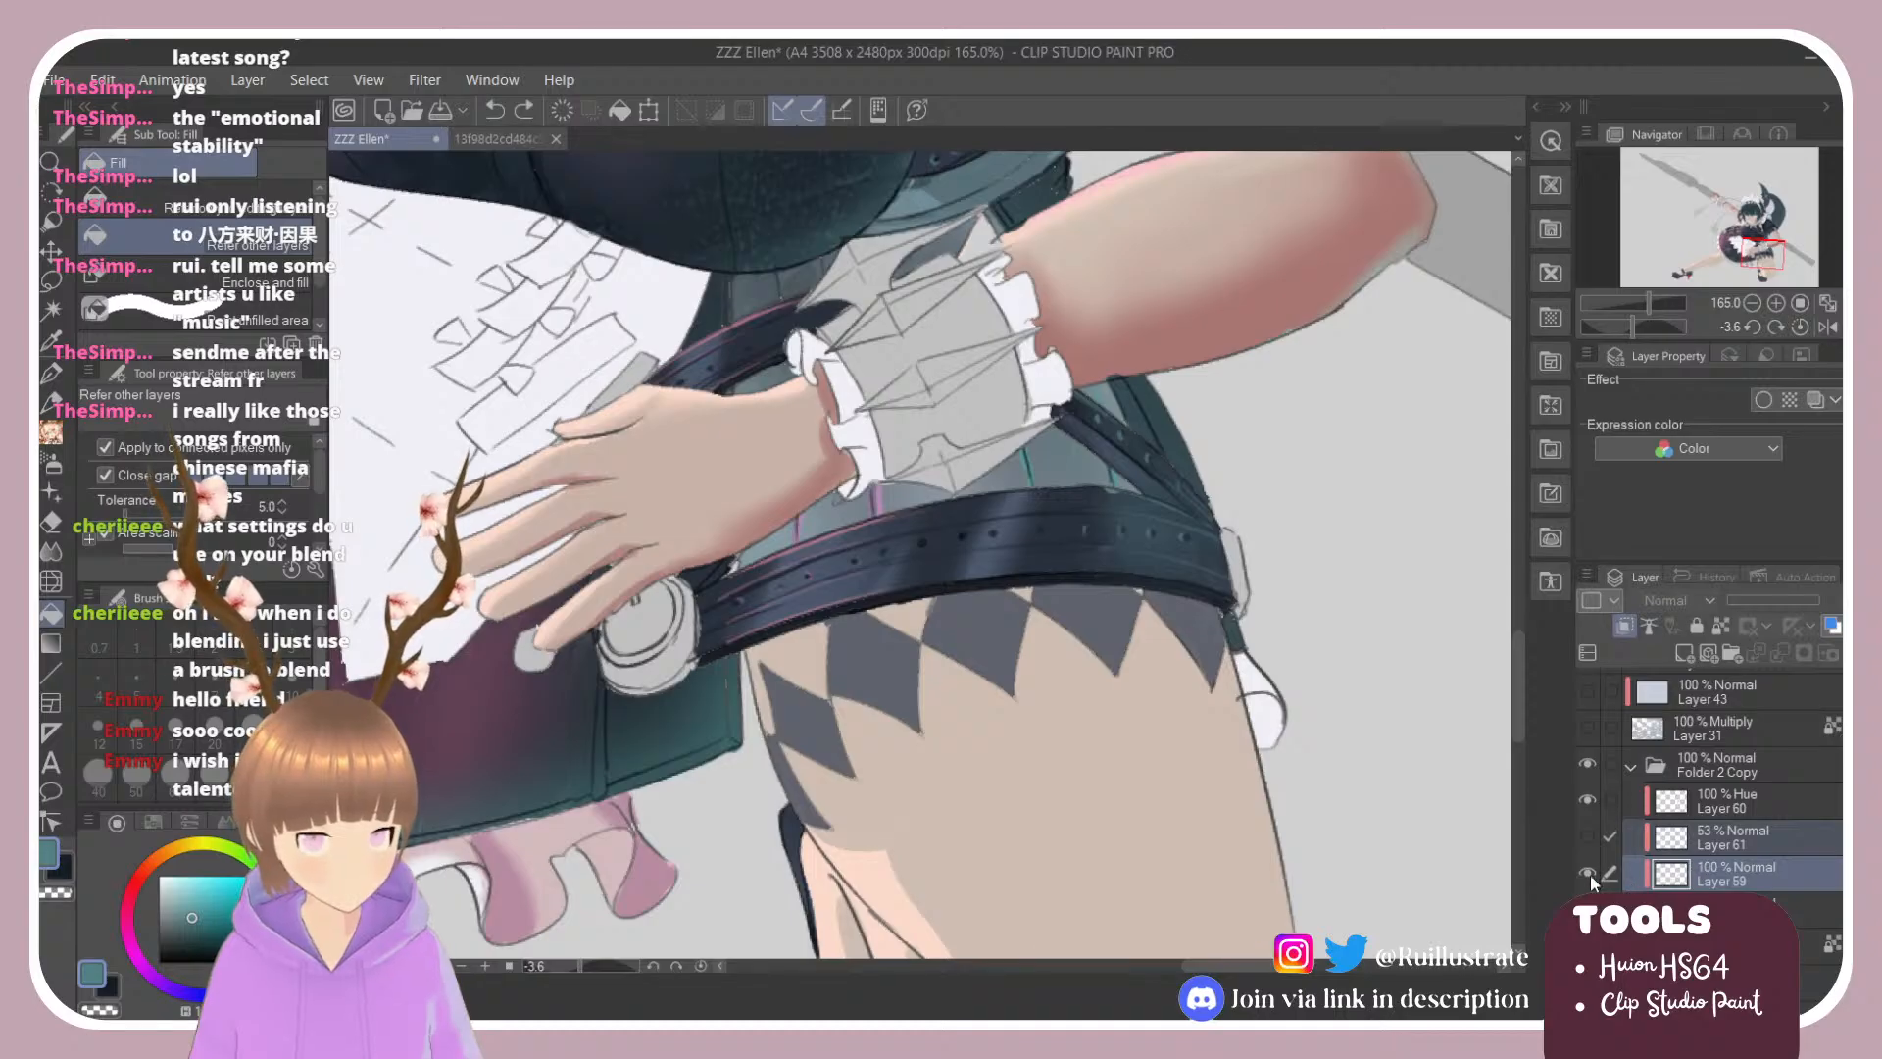
pyautogui.click(1706, 880)
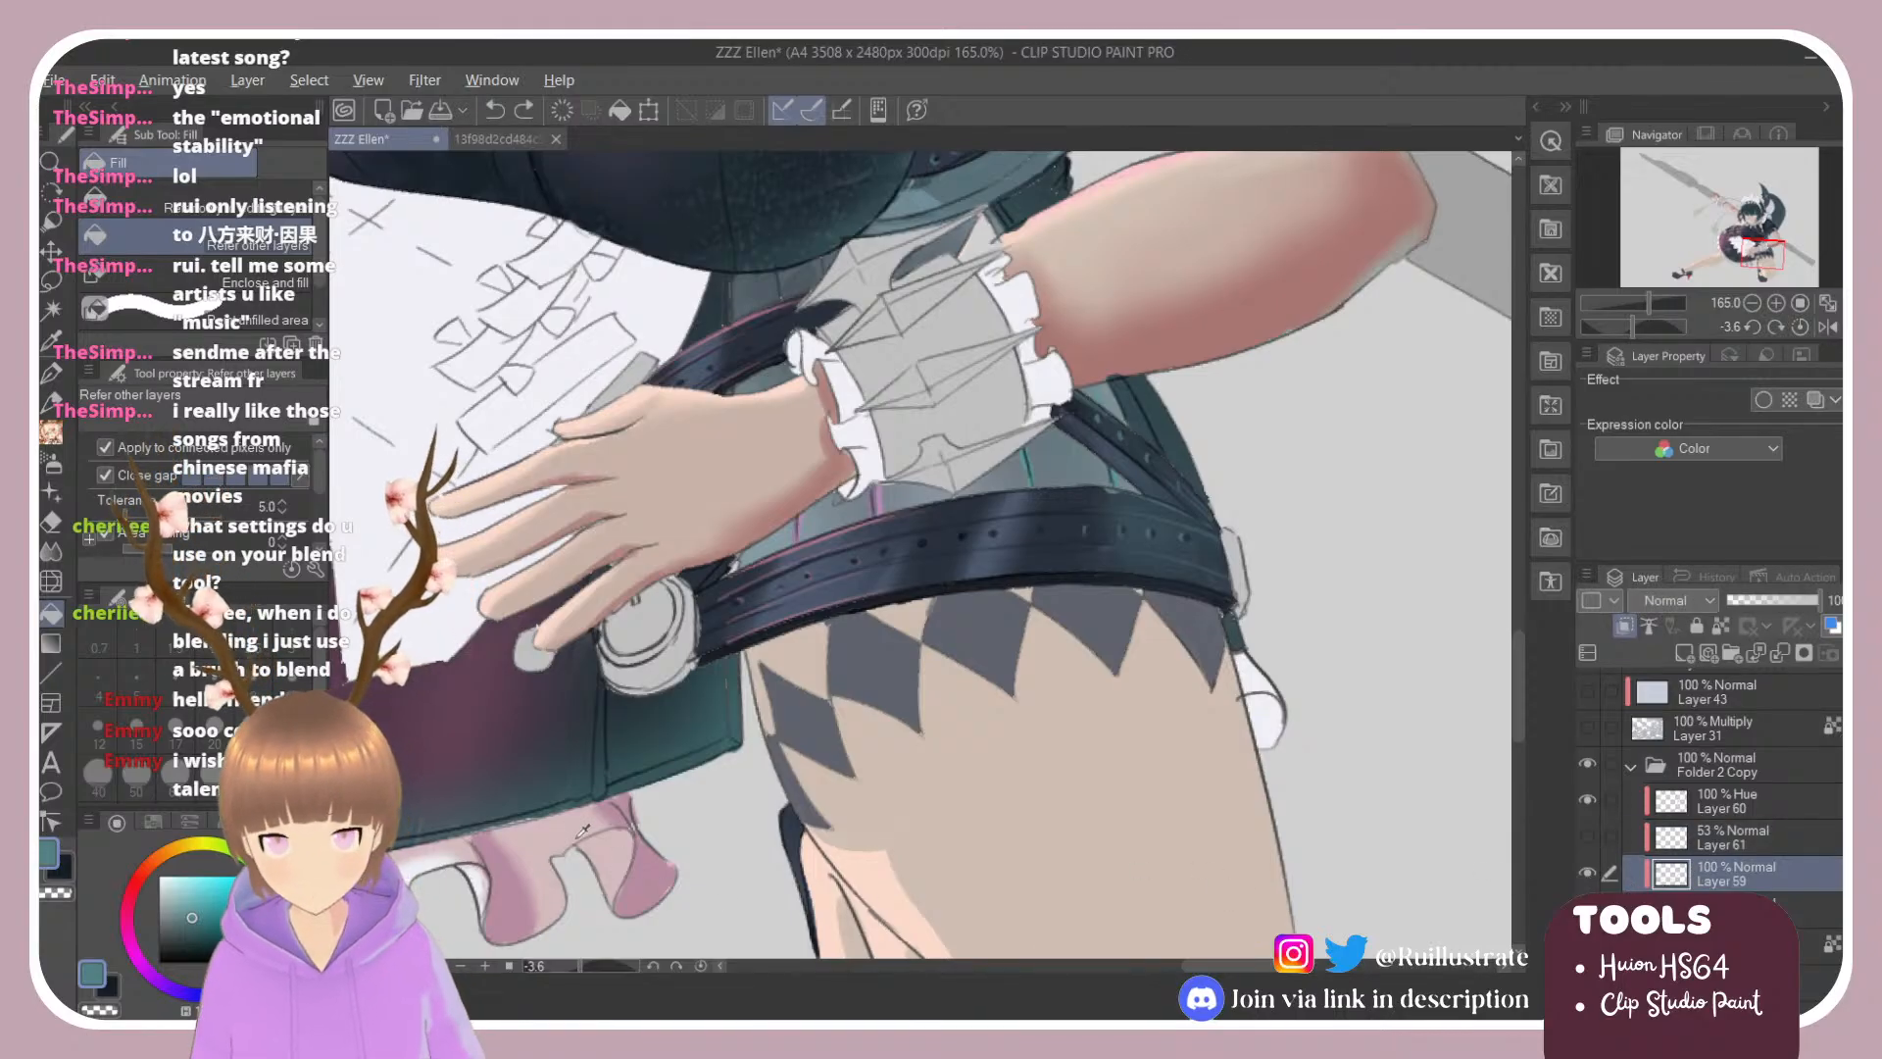
pyautogui.click(1587, 873)
pyautogui.click(1587, 872)
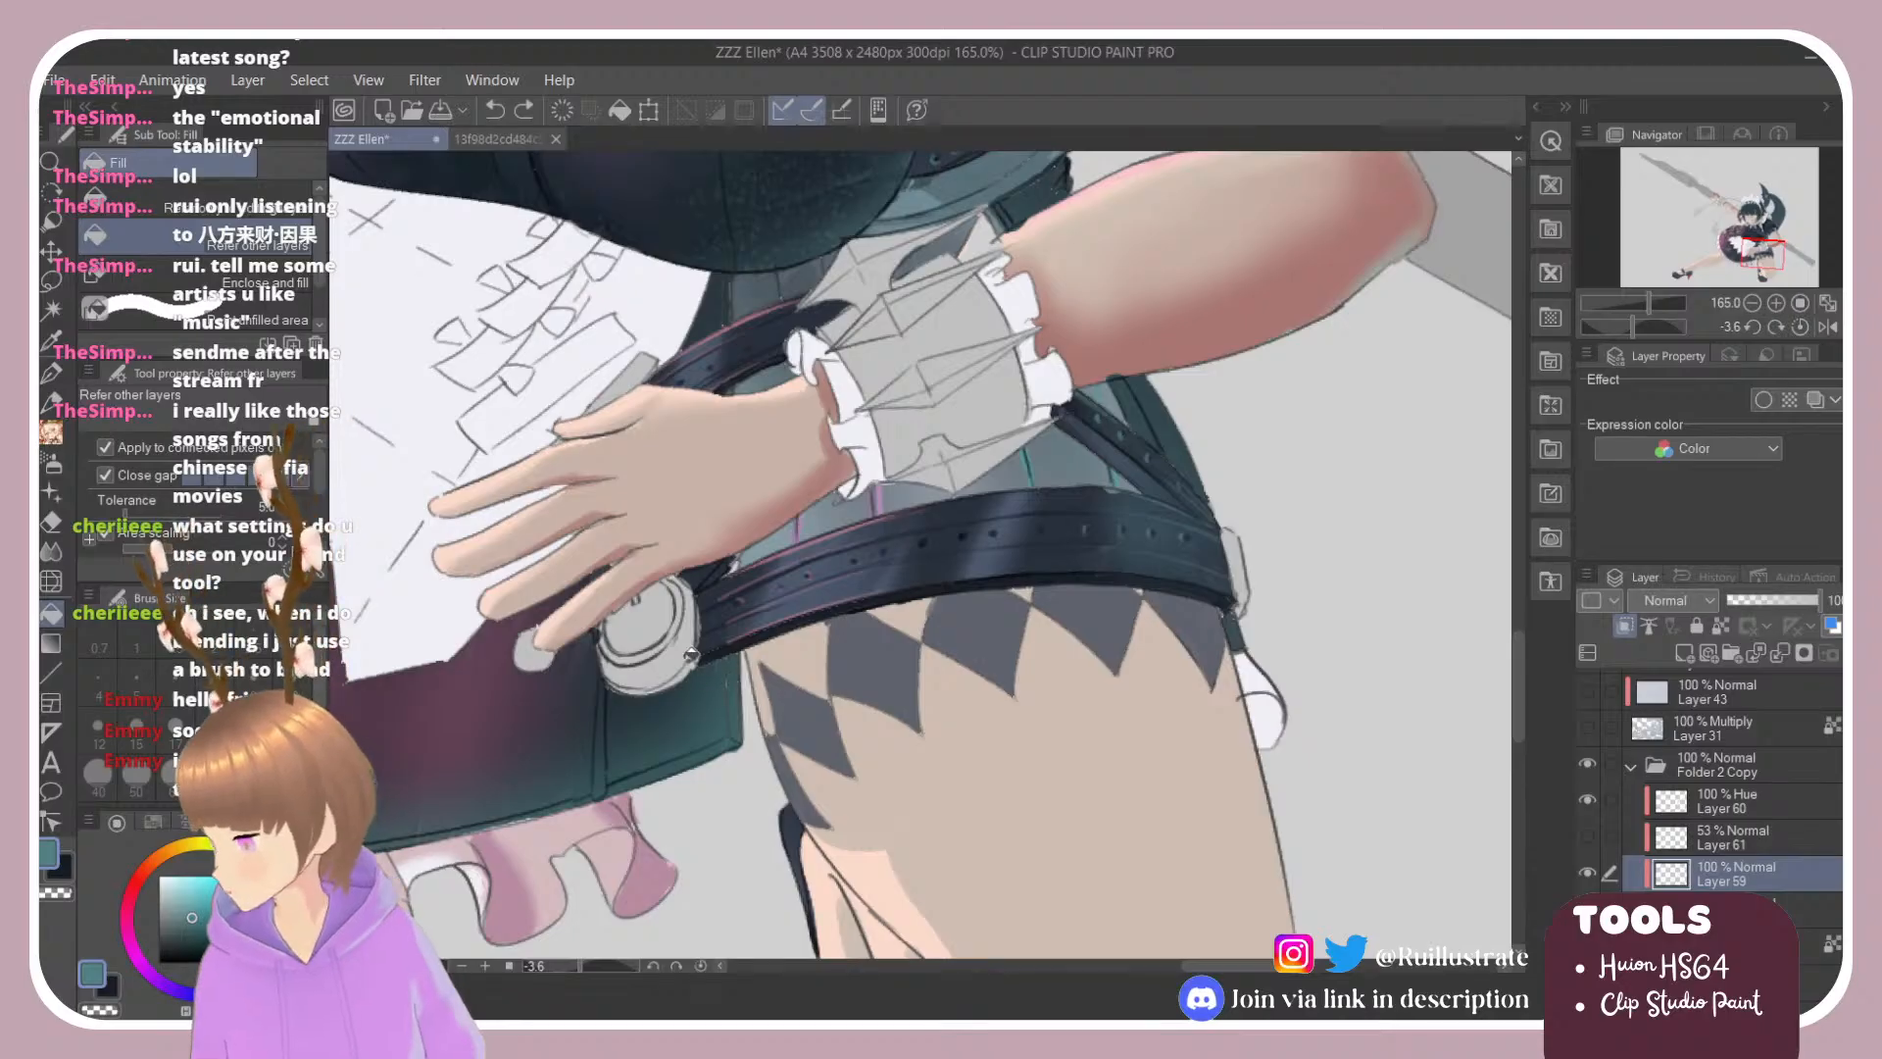
# Step: Sample the dusty pink from the skirt ruffles and fill the small ruffle behind the thigh with it
pyautogui.keyDown('alt'); pyautogui.click(581, 814); pyautogui.keyUp('alt')
pyautogui.press('e')
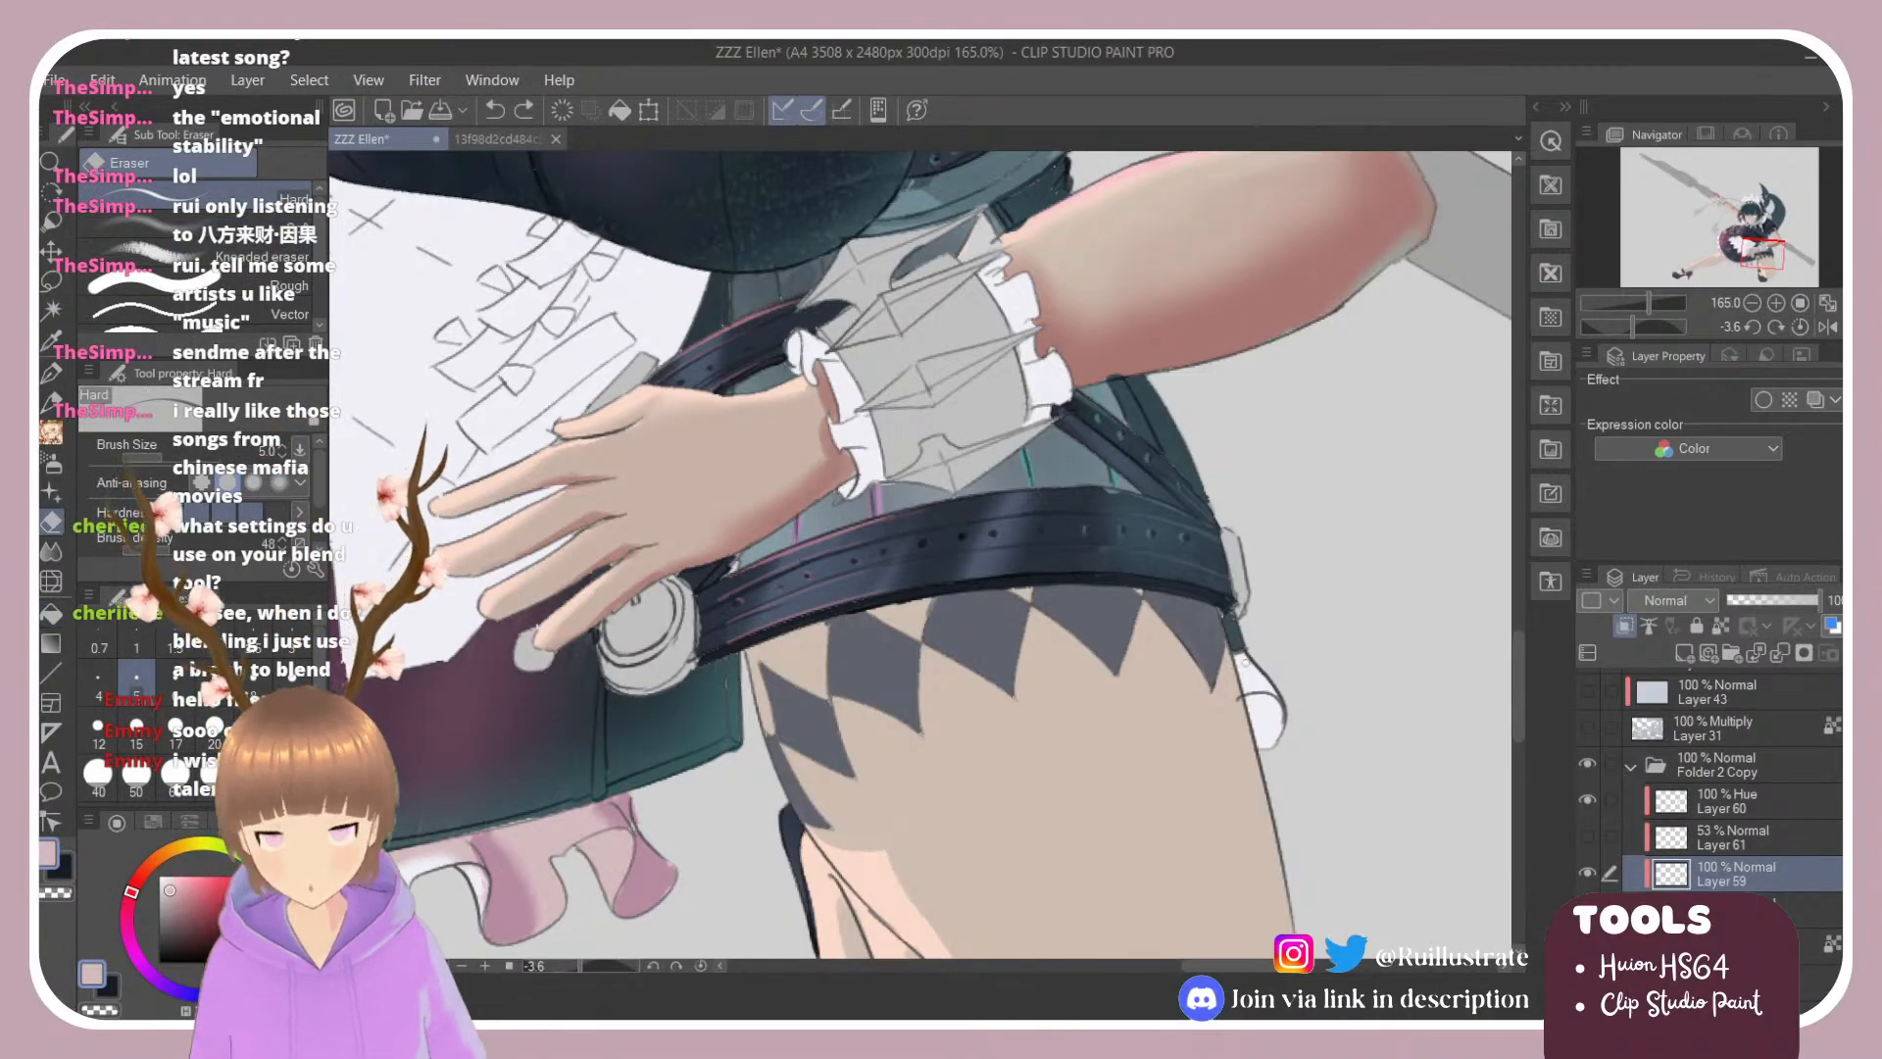
pyautogui.press('g')
pyautogui.click(1269, 705)
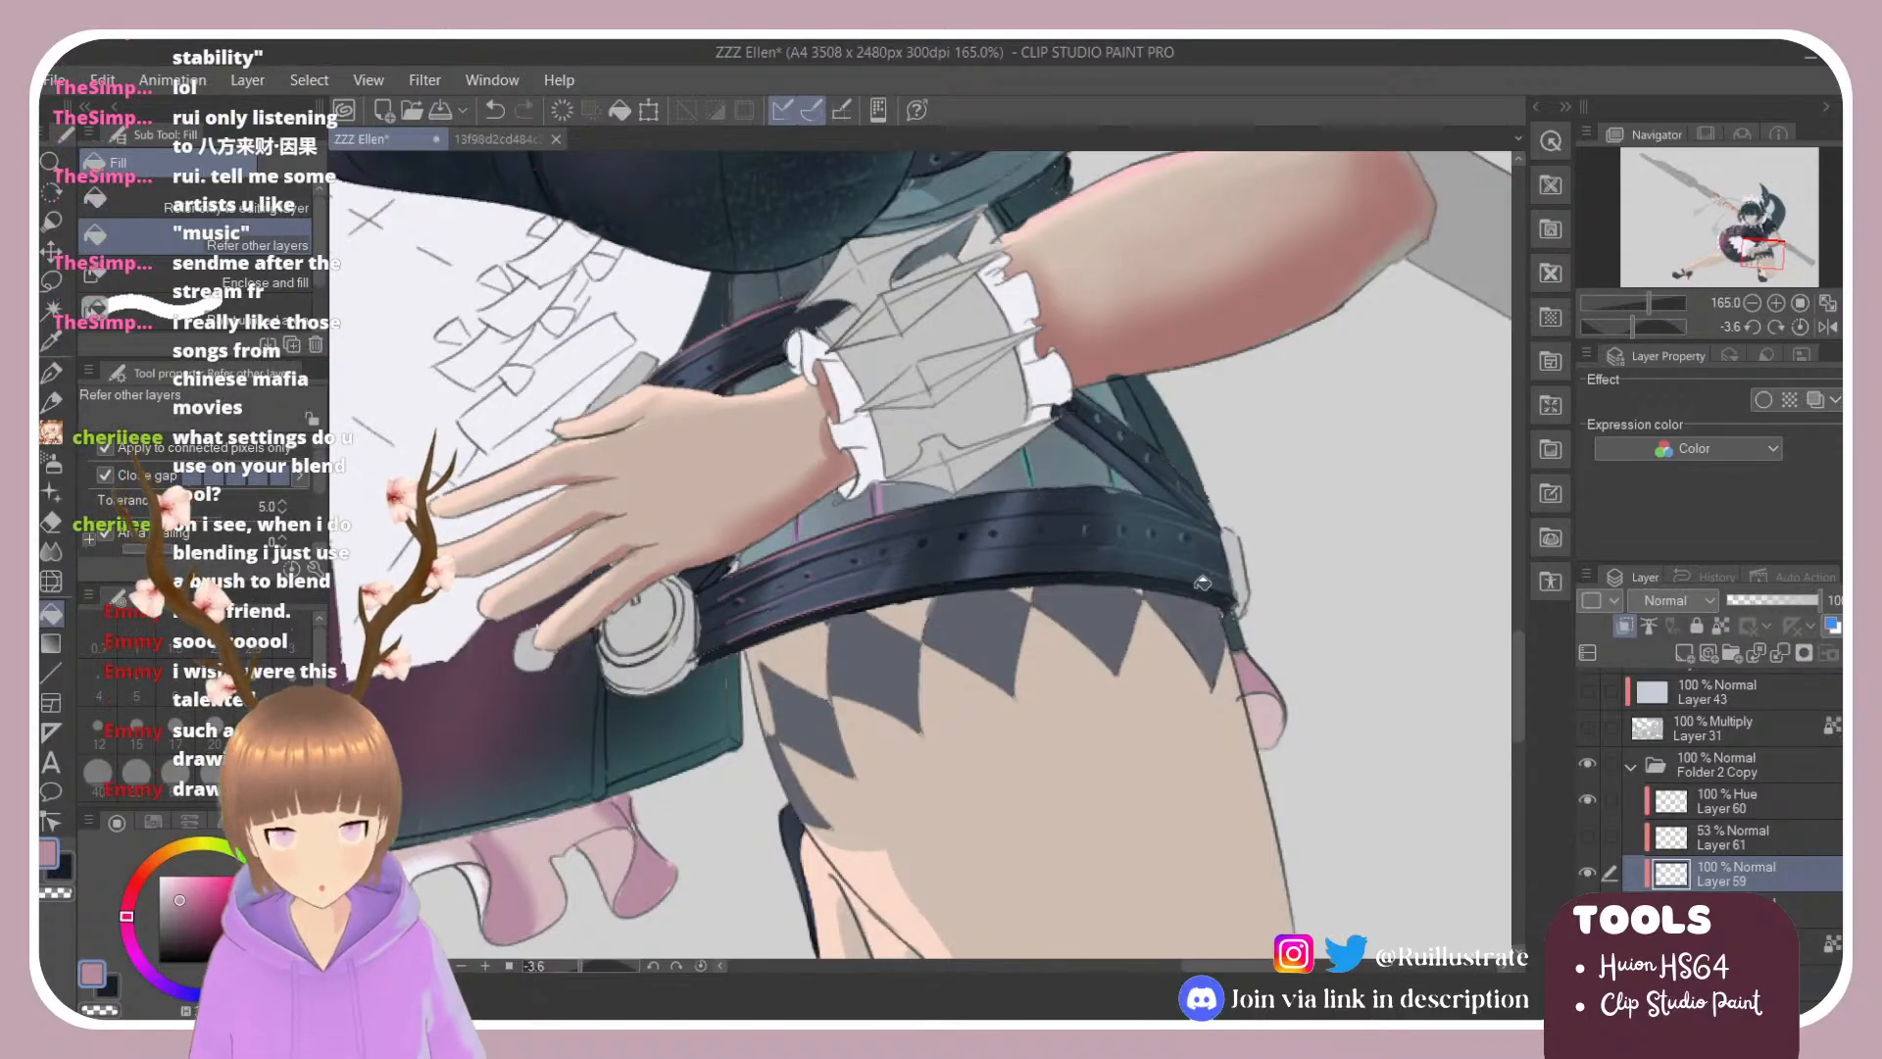
# Step: Show Layer 61 again and switch the painting colour to a pale greyish teal
pyautogui.scroll(-4, 742, 717)
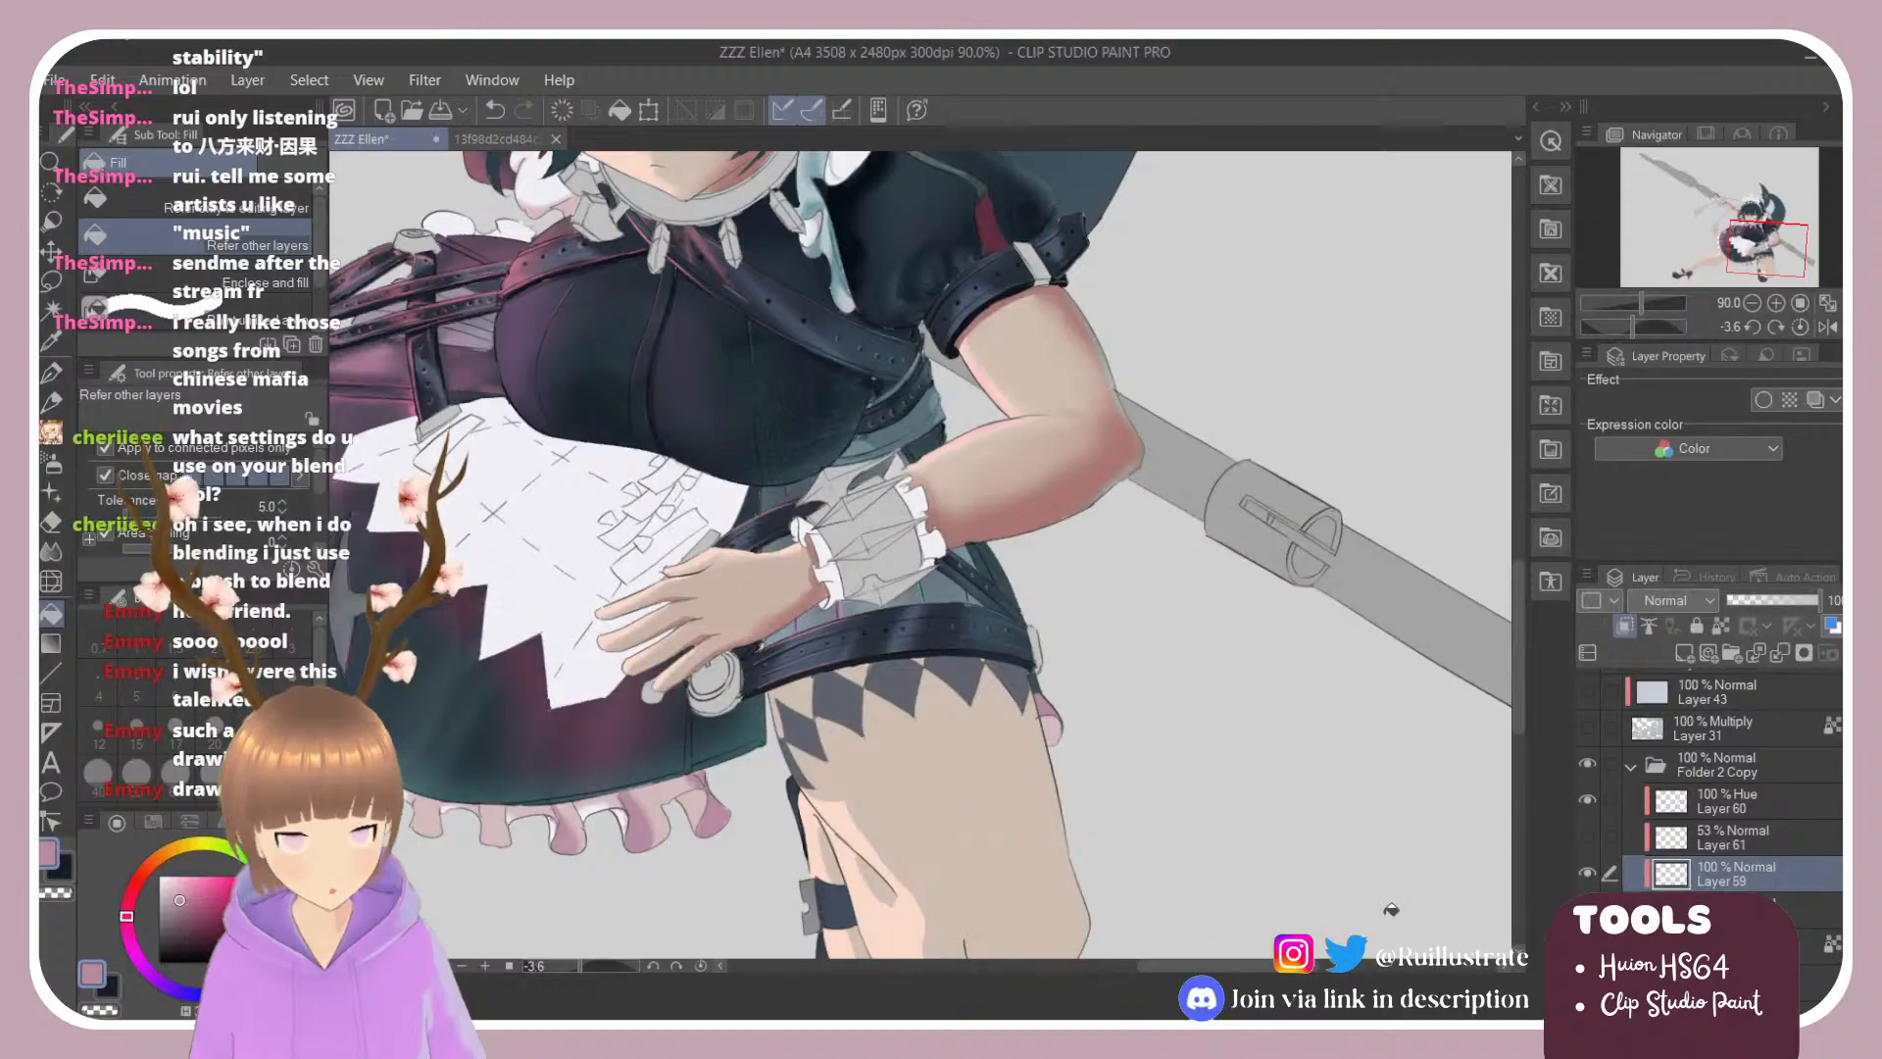
pyautogui.click(1585, 849)
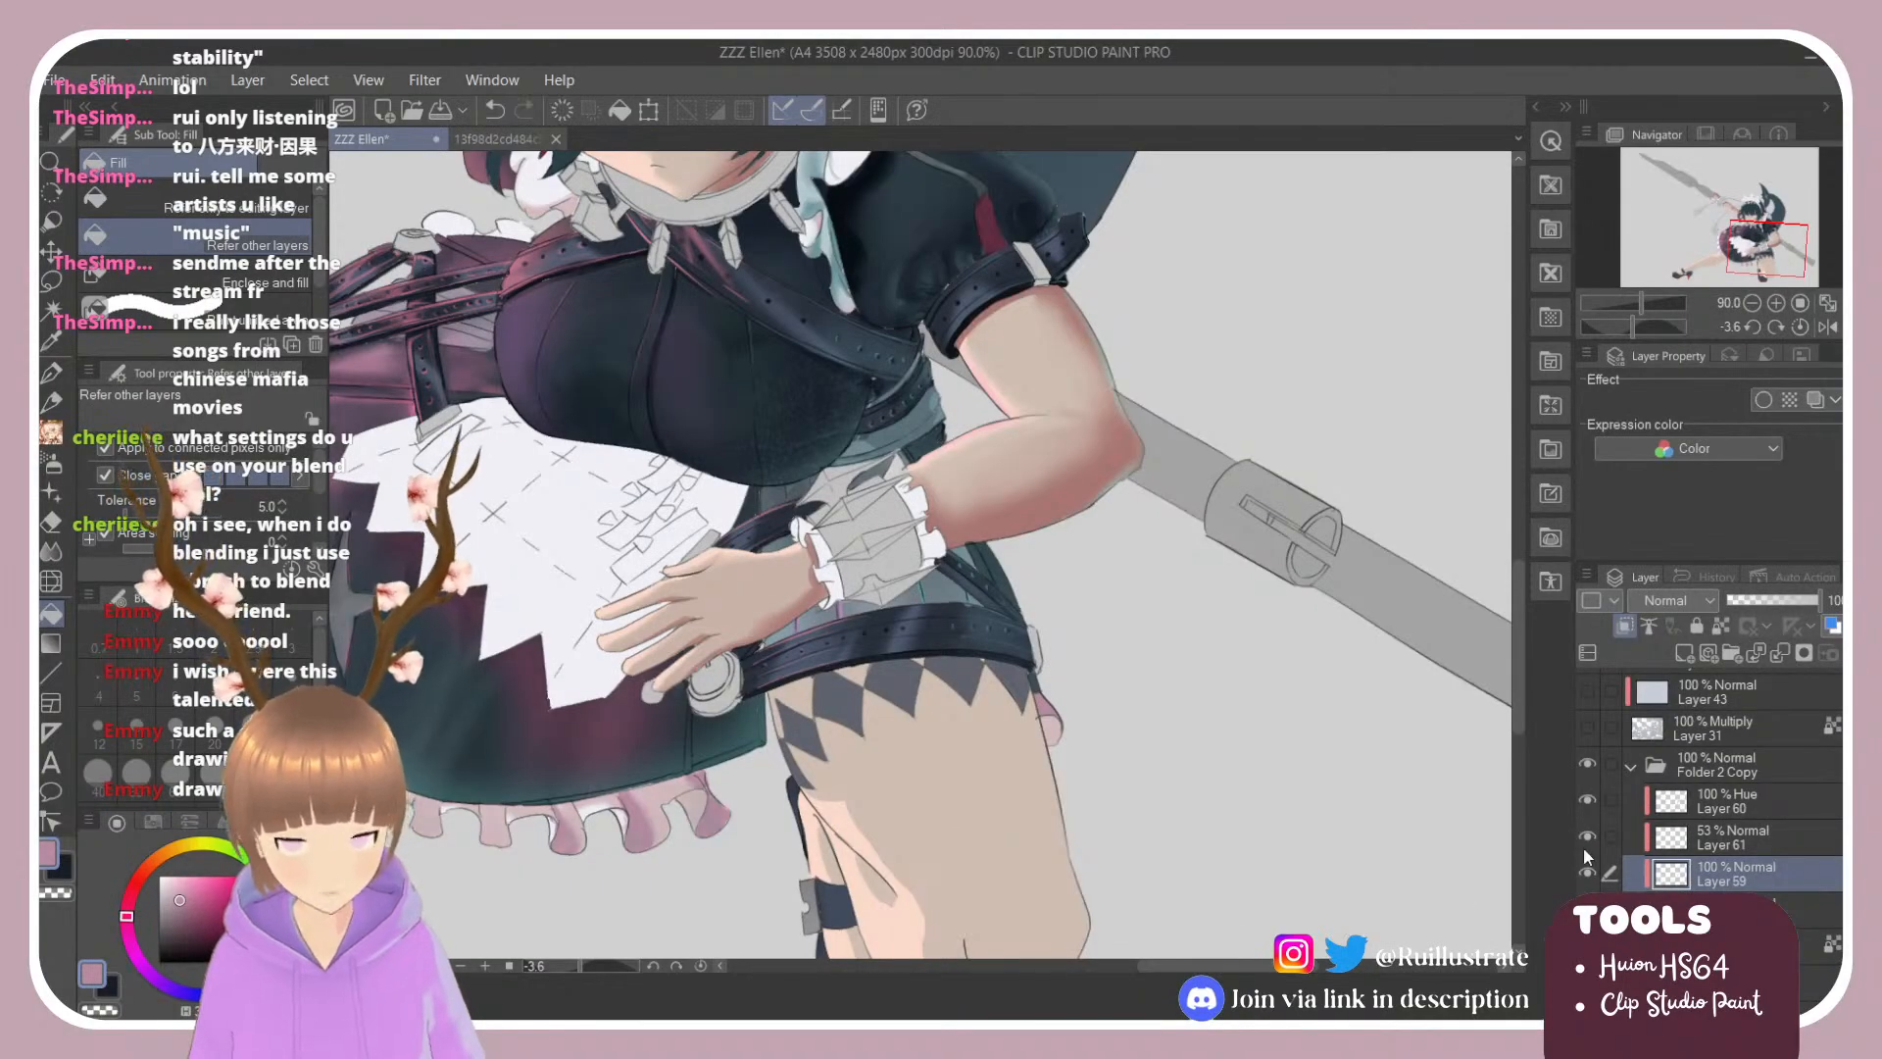
pyautogui.click(265, 954)
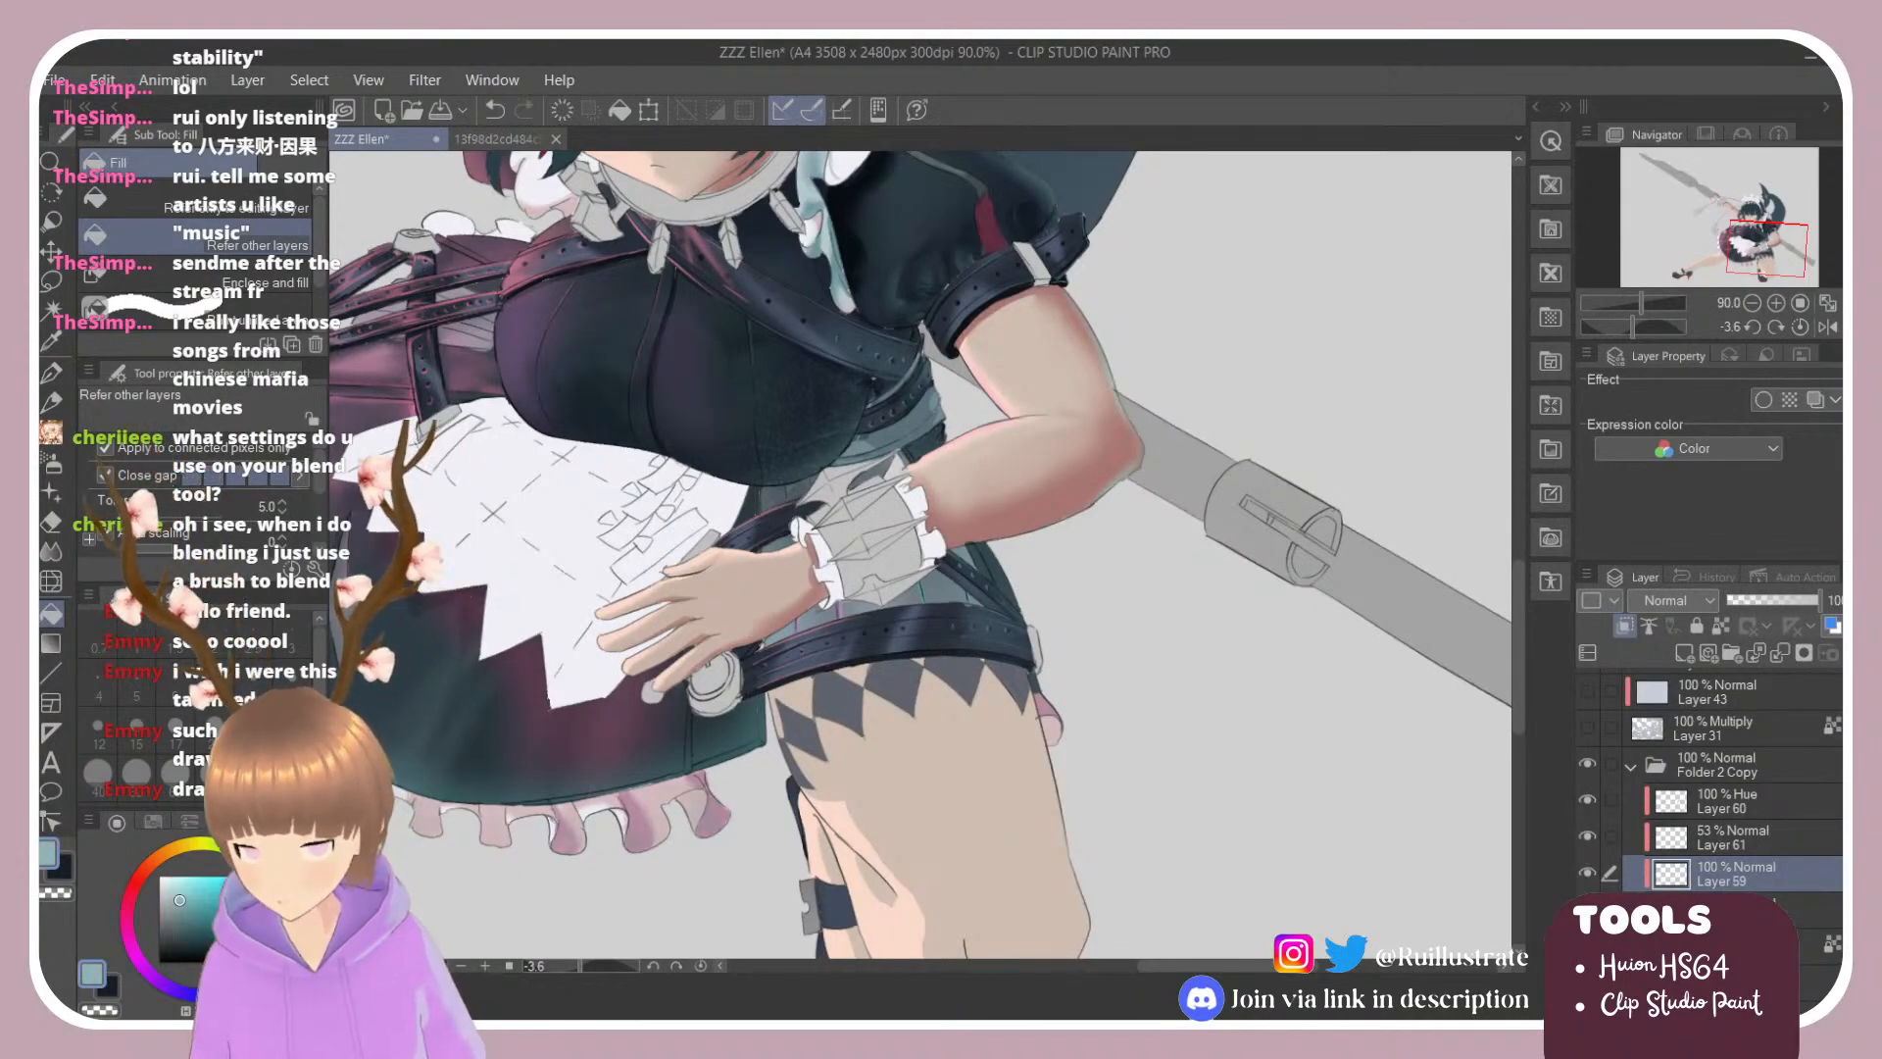
# Step: Airbrush greyish teal over the small pink ruffle behind the thigh on the Hue layer, Layer 60
pyautogui.click(1722, 798)
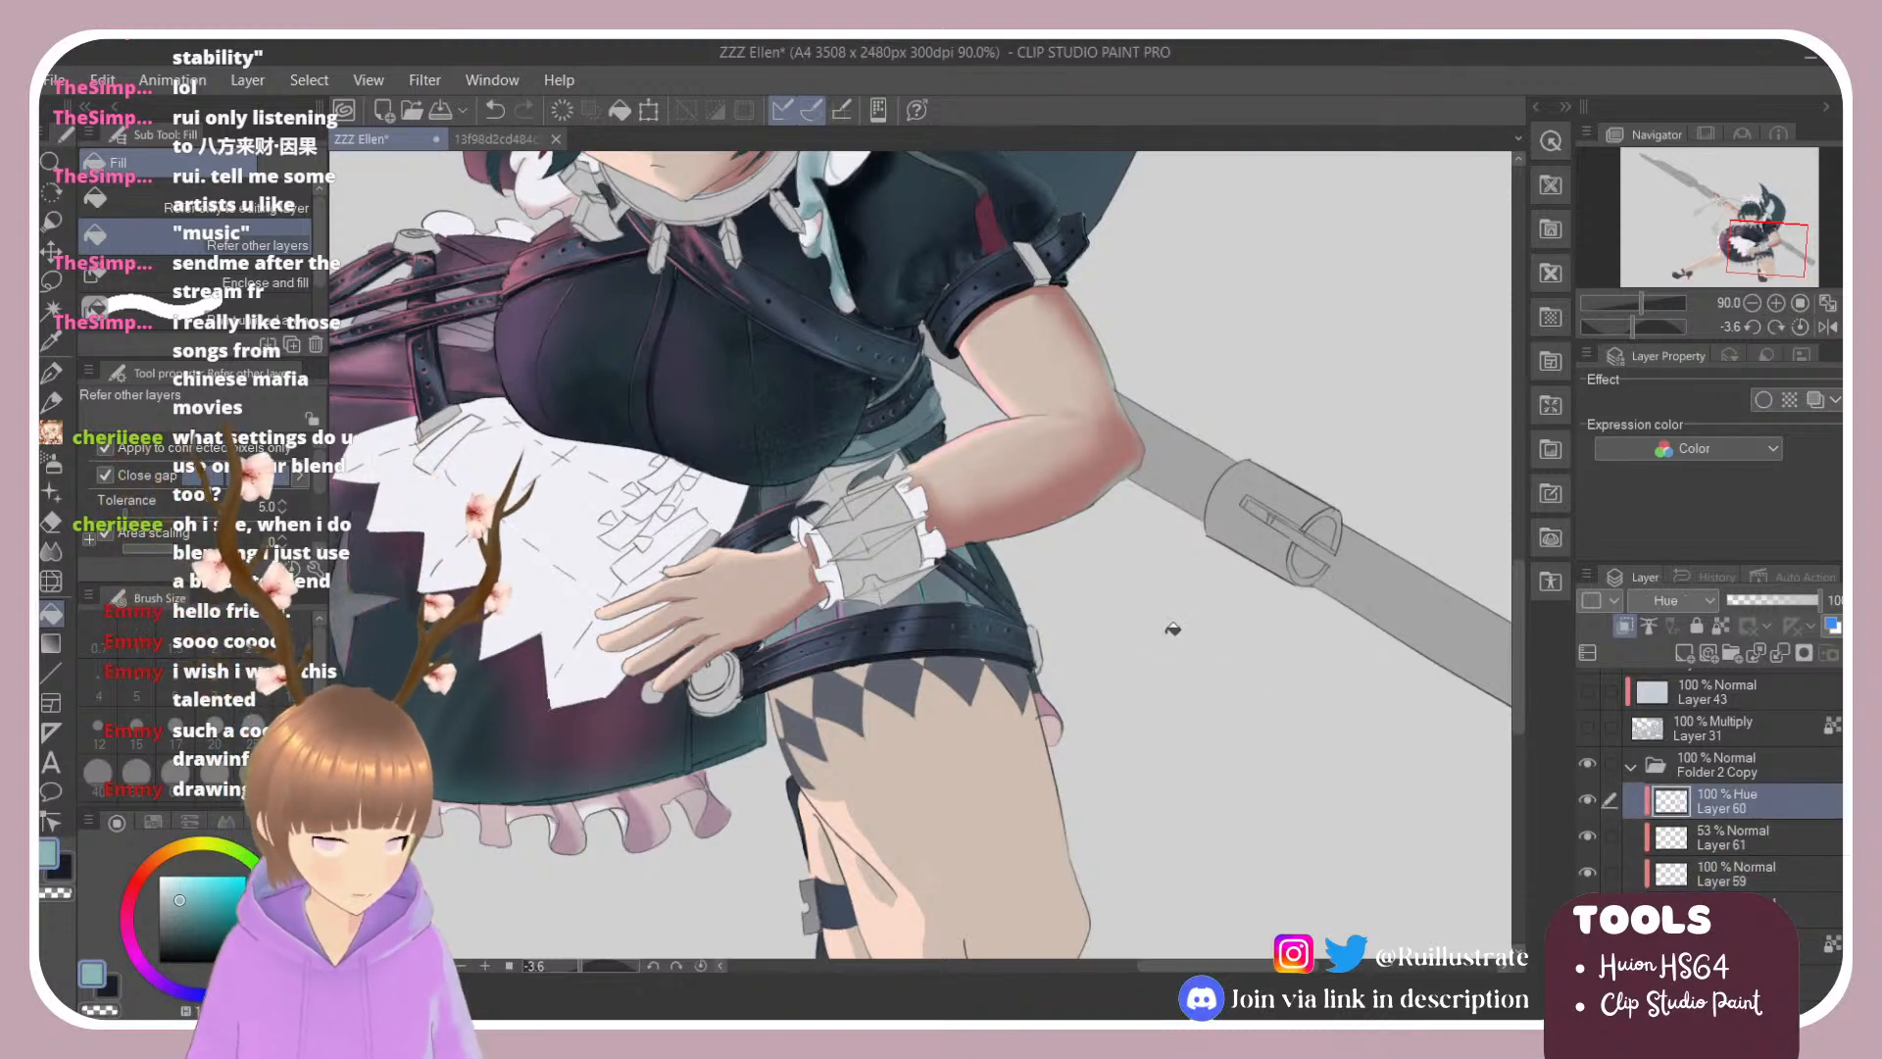
pyautogui.press('b')
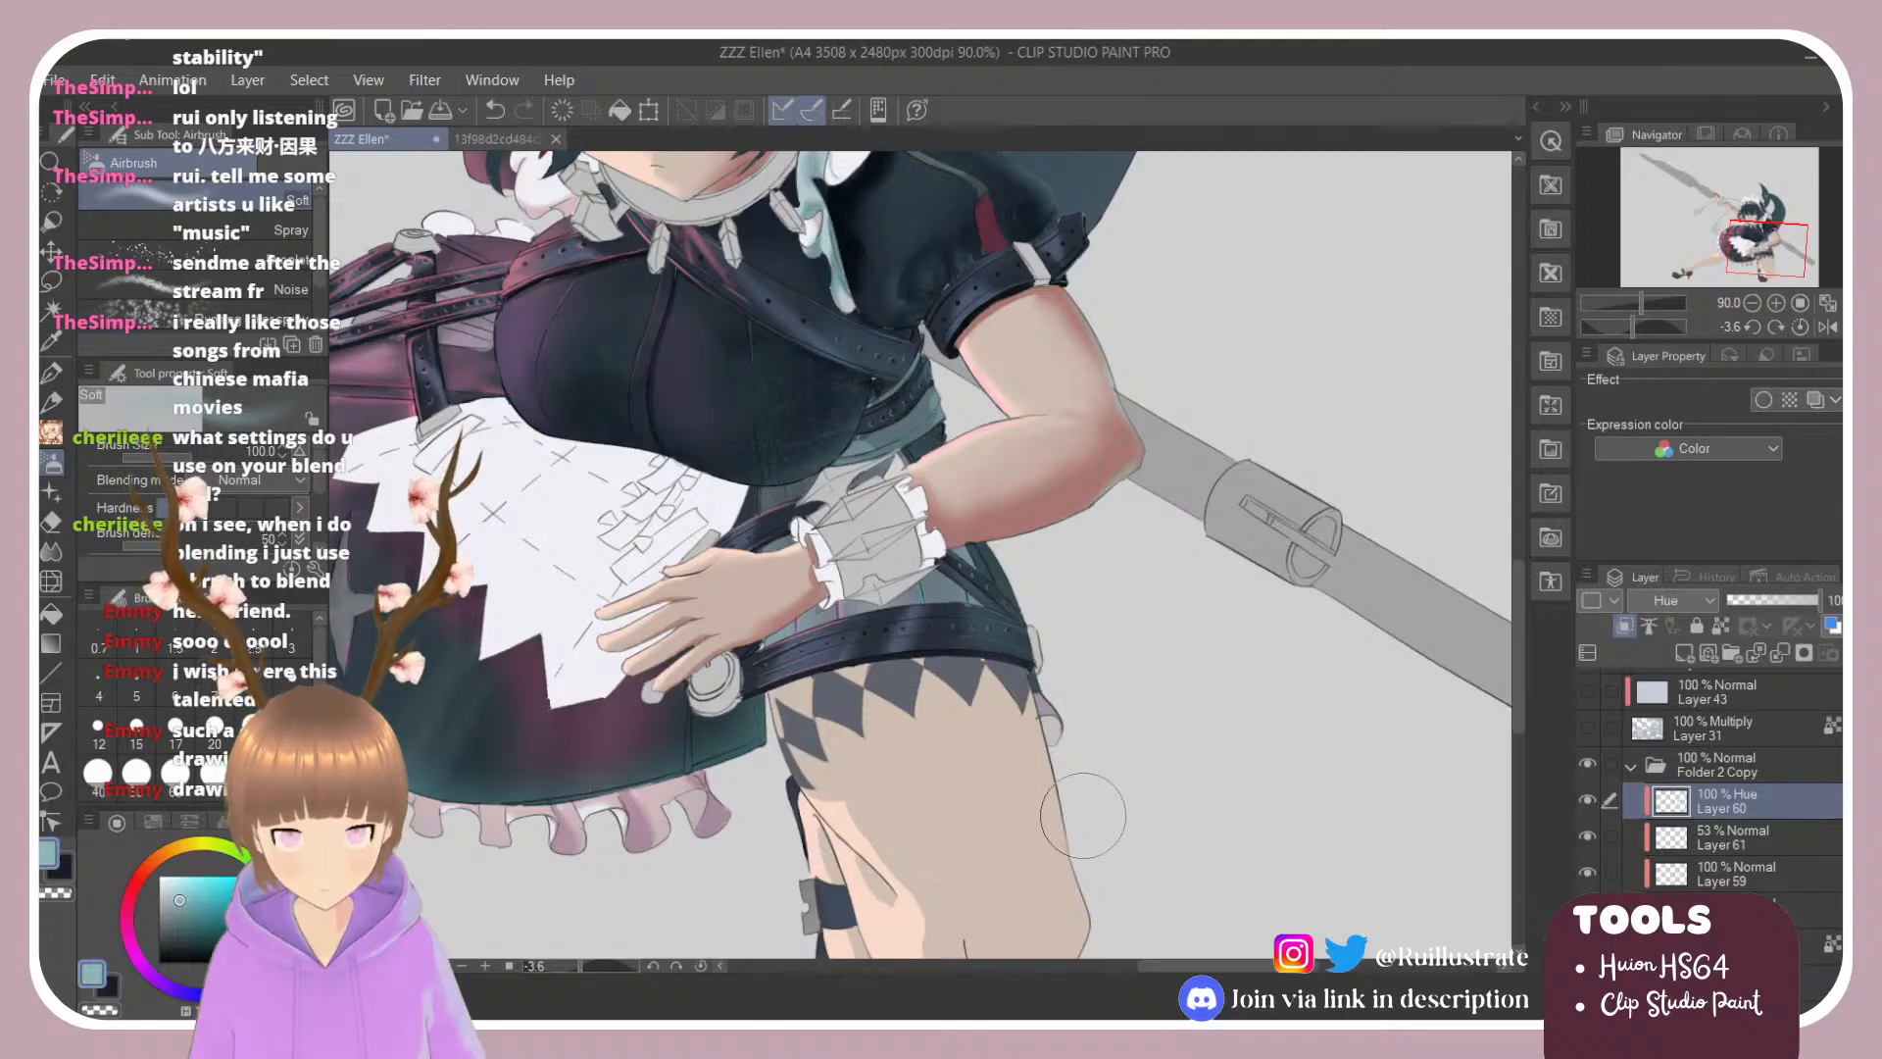
pyautogui.scroll(-3, 1242, 726)
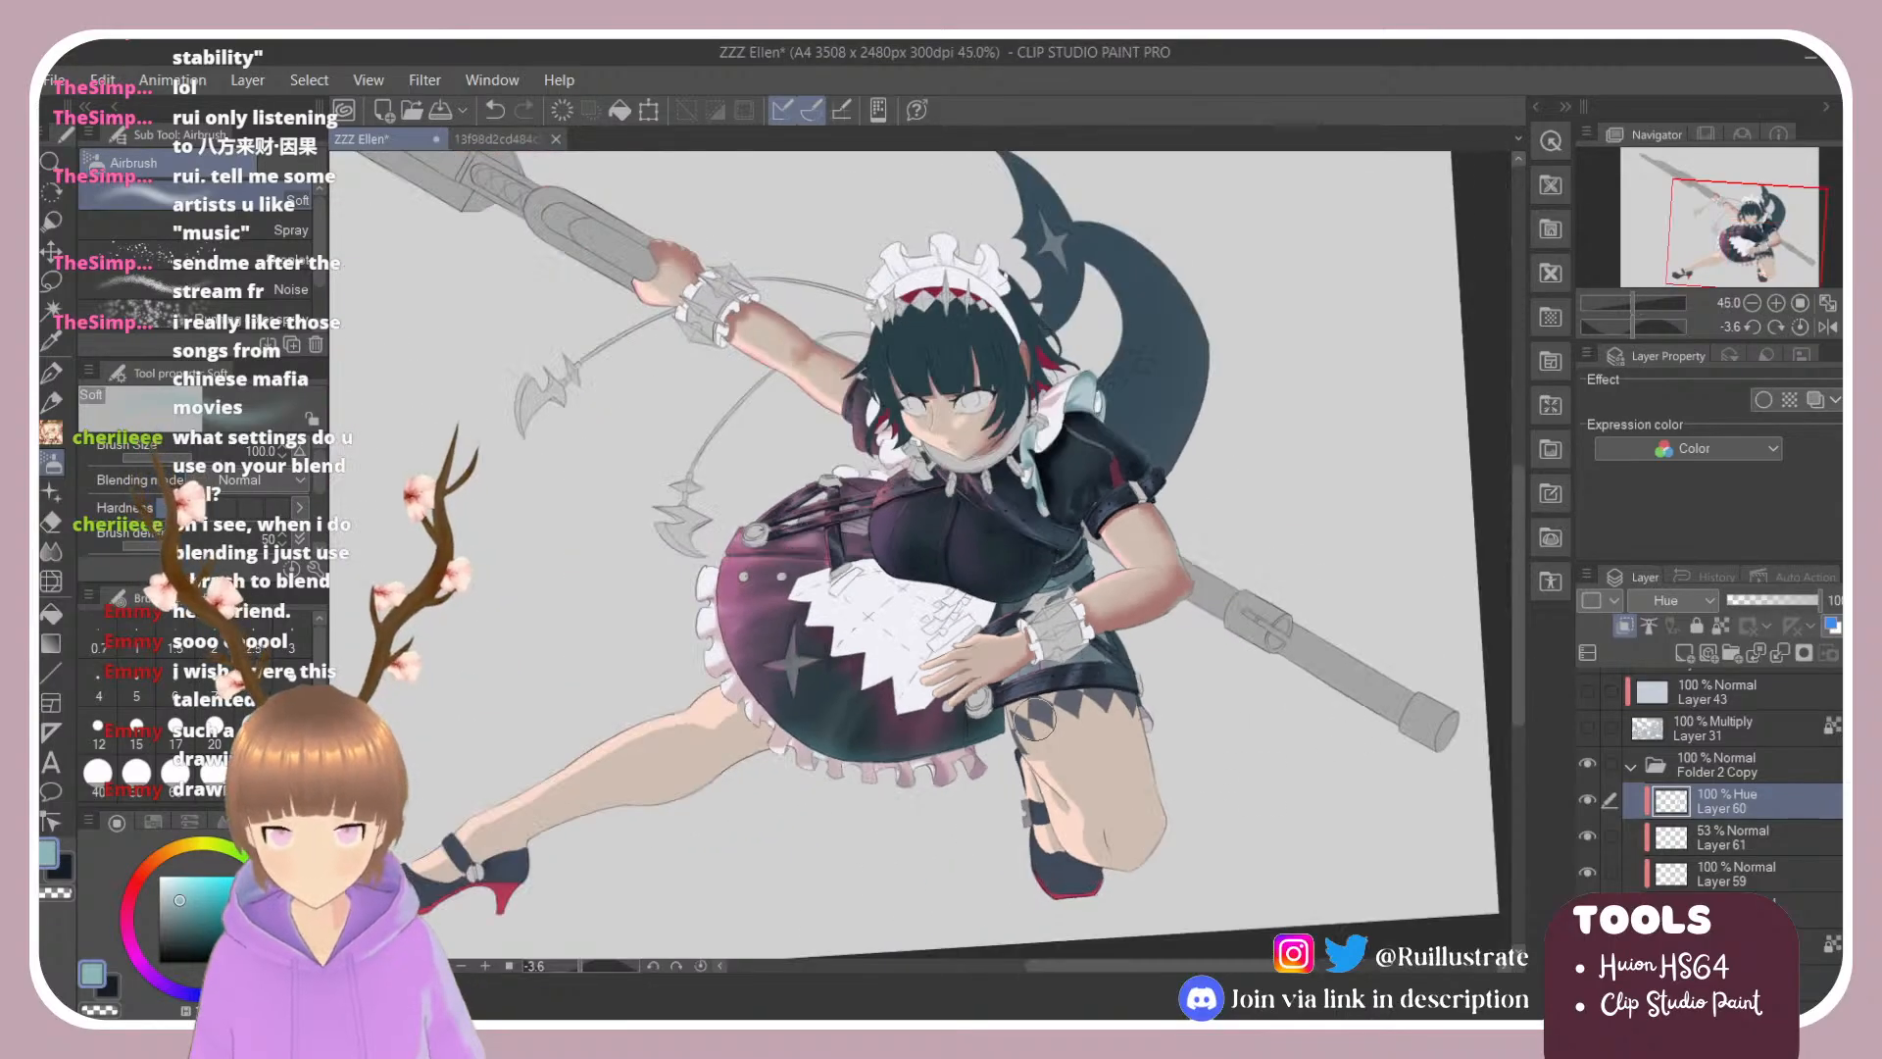
# Step: Make Layer 59 the active layer and change the painting colour to a pale dusty pink
pyautogui.scroll(5, 856, 464)
pyautogui.scroll(1, 859, 337)
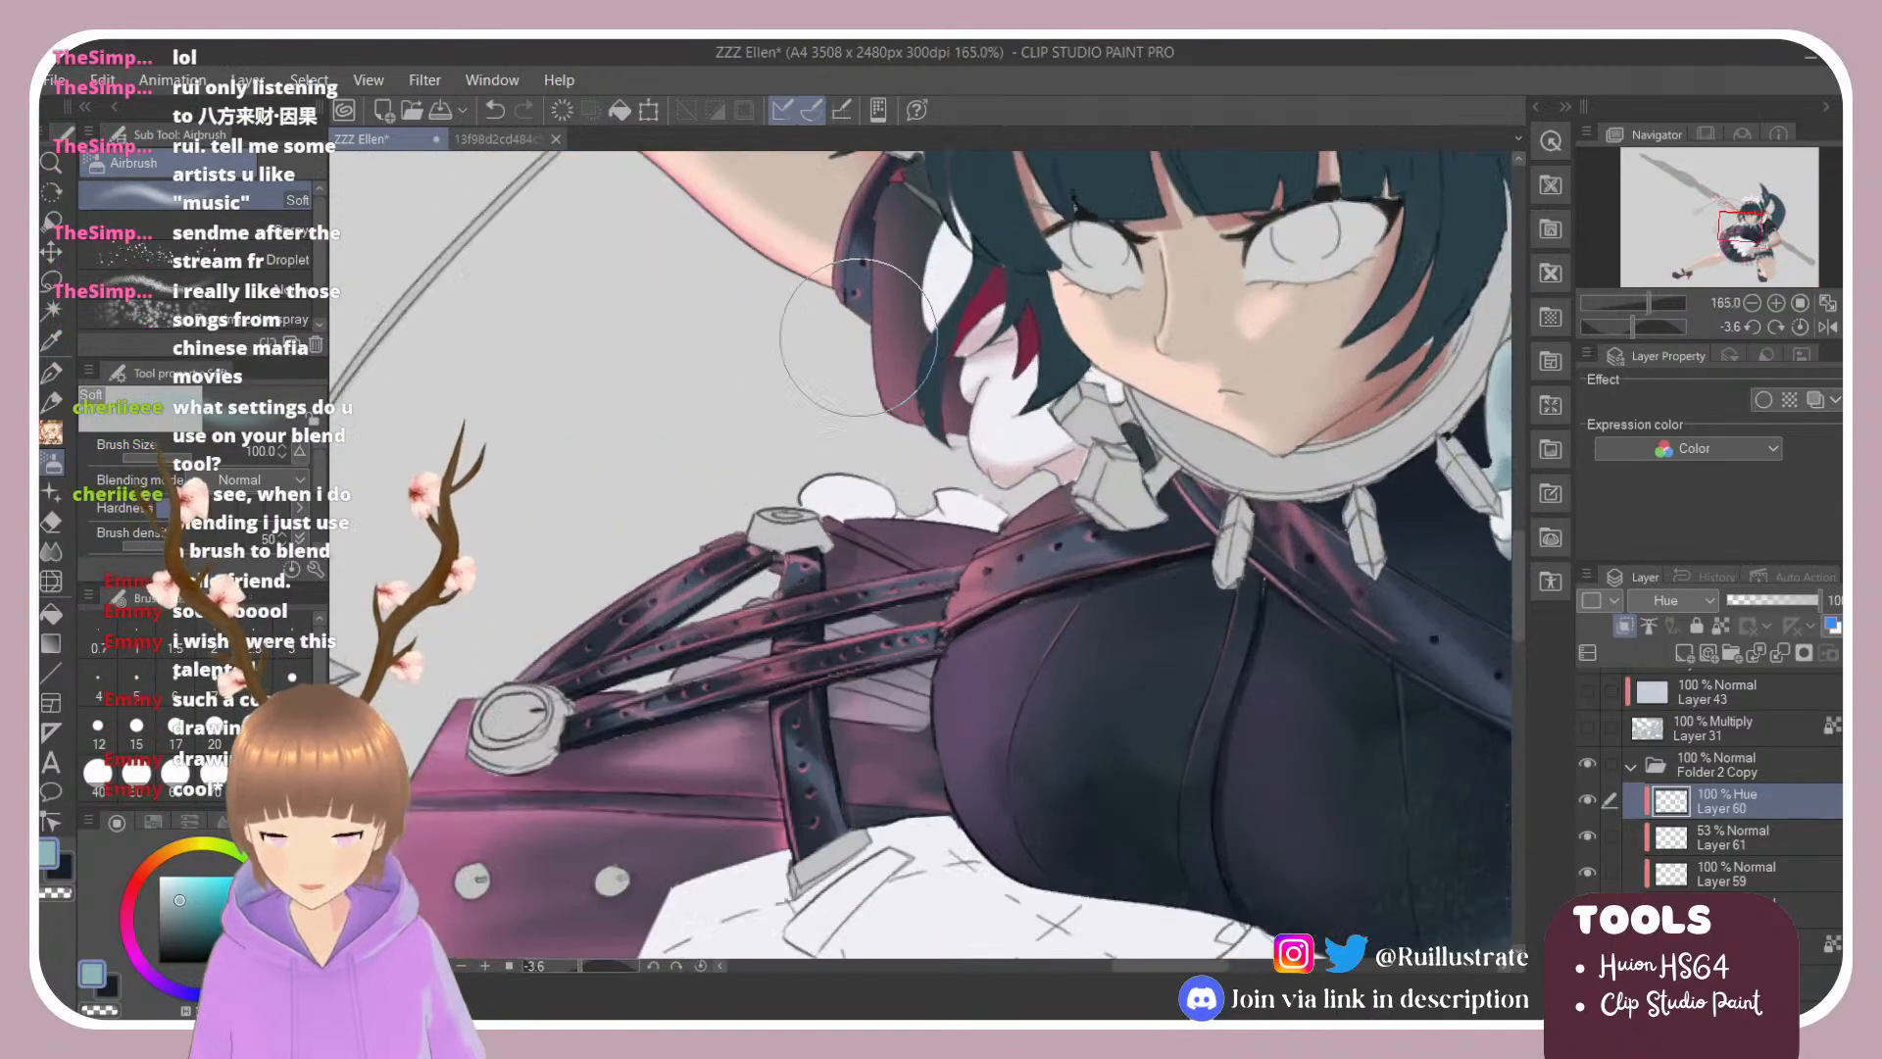
pyautogui.click(1745, 873)
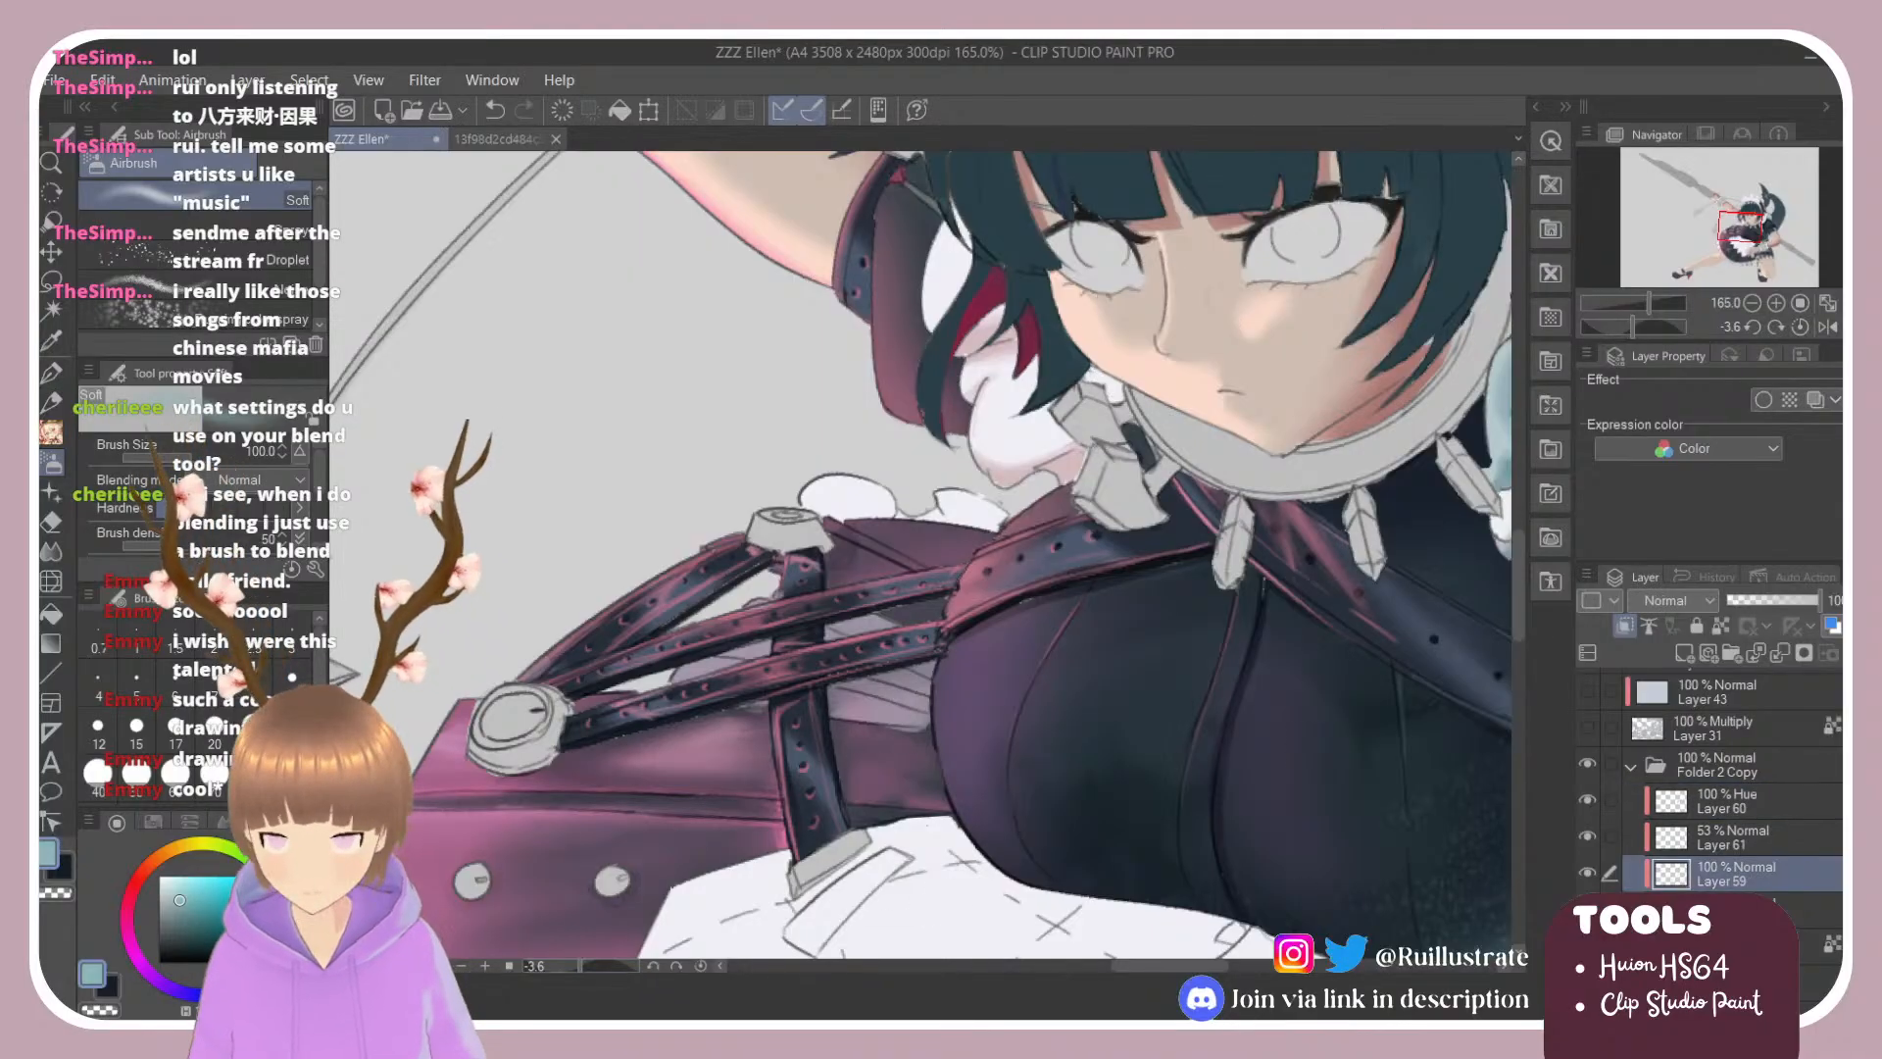
pyautogui.click(132, 948)
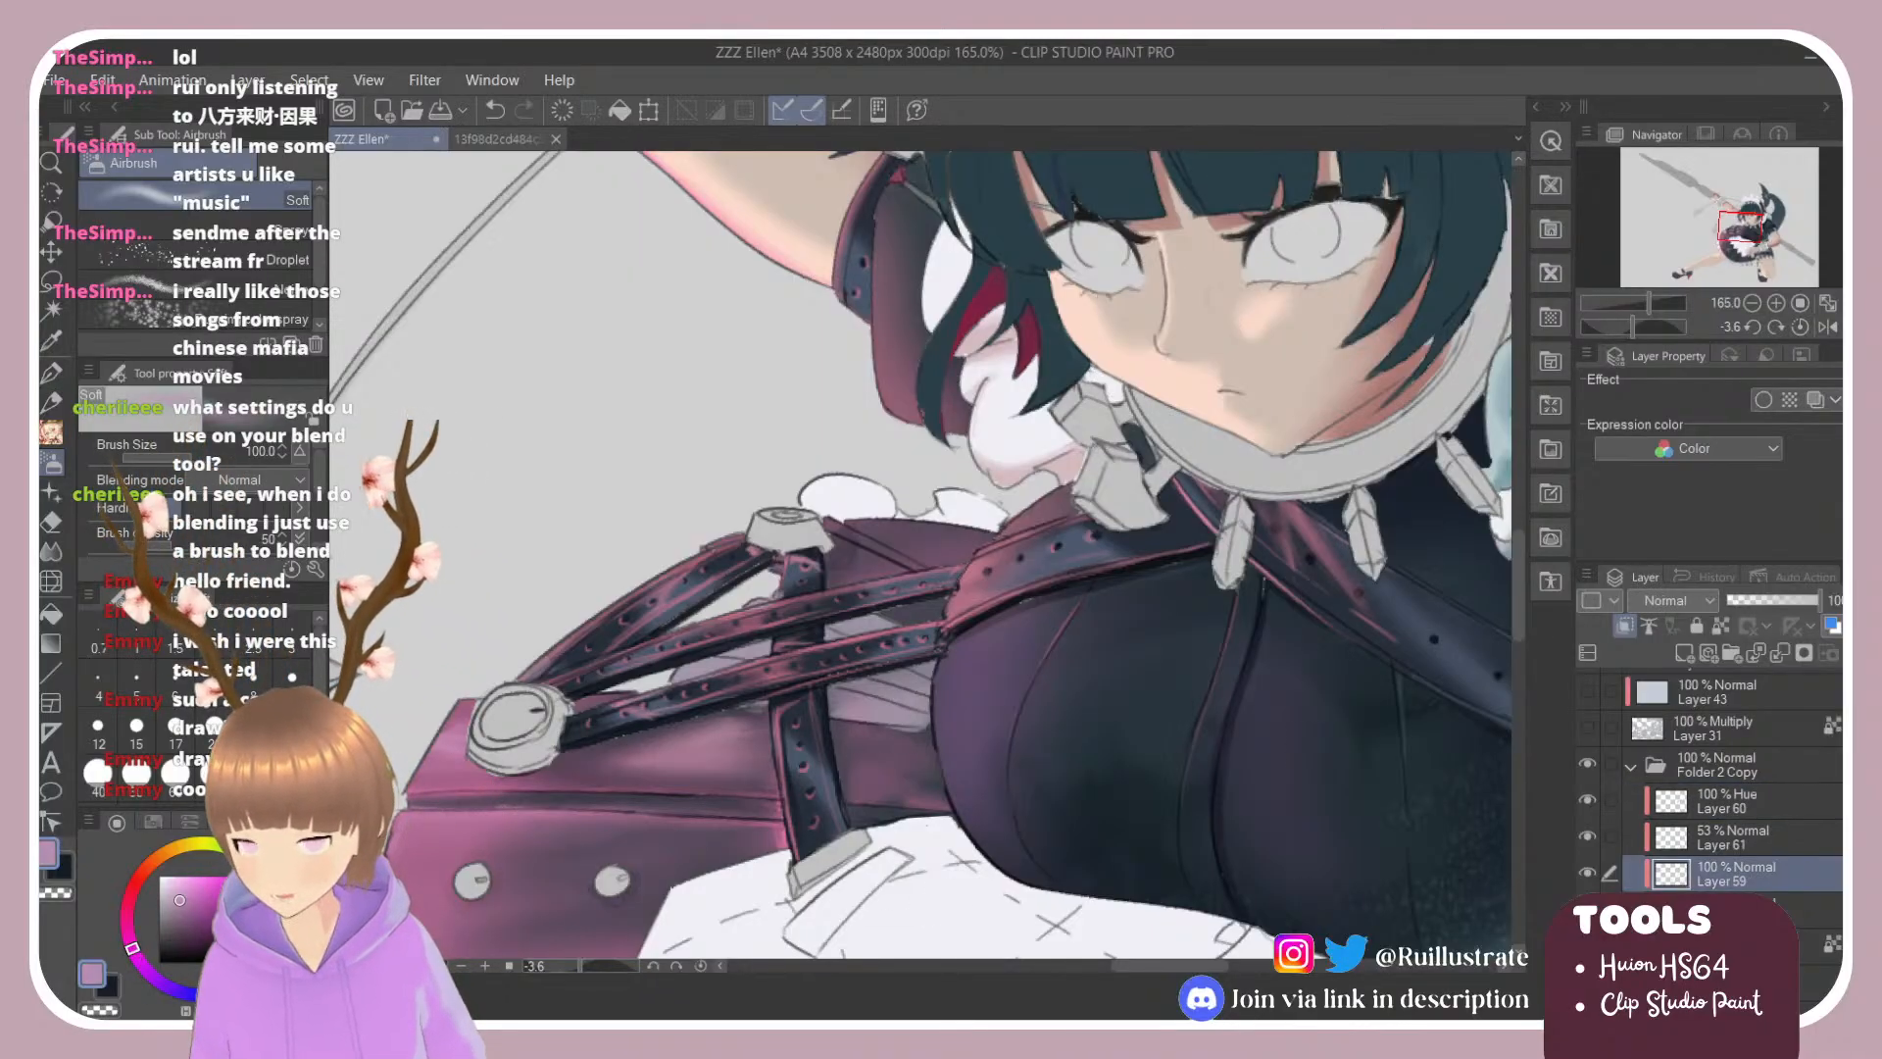
pyautogui.scroll(-3, 853, 470)
pyautogui.scroll(4, 784, 754)
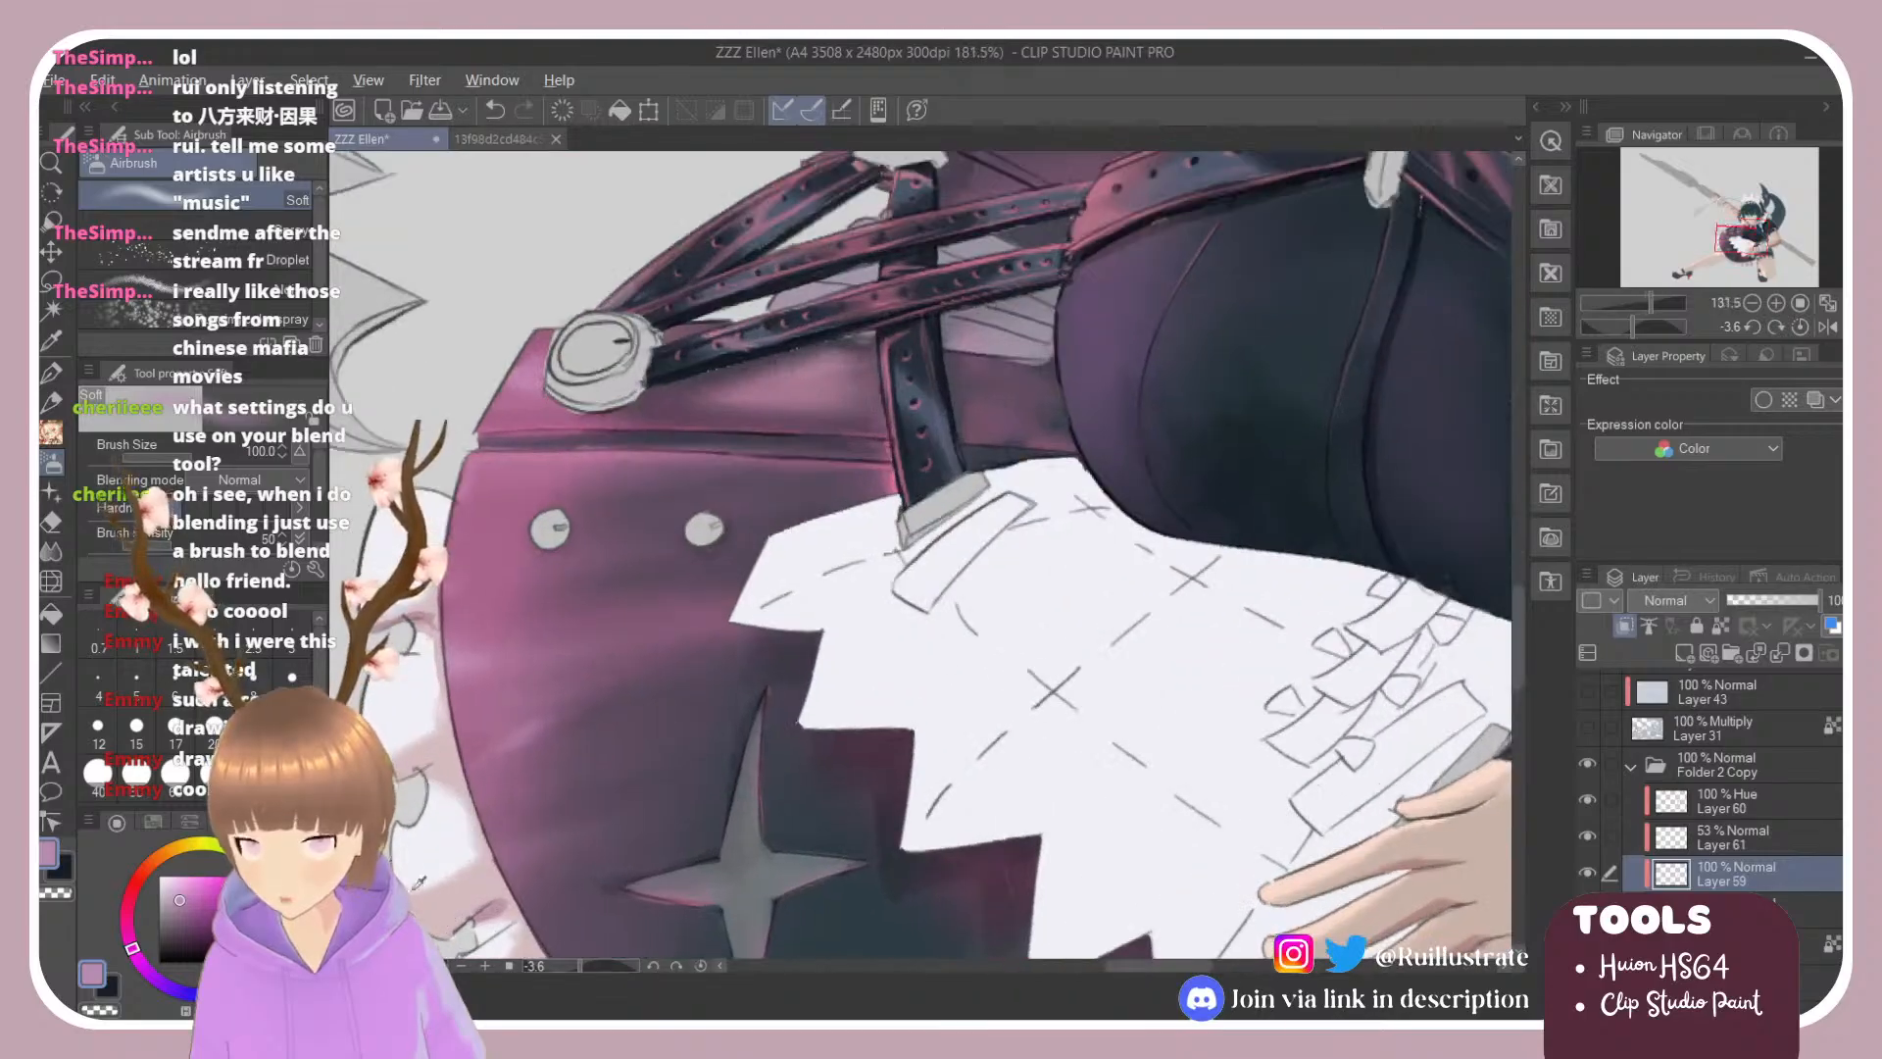
pyautogui.scroll(-3, 588, 637)
pyautogui.scroll(3, 733, 444)
pyautogui.press('e')
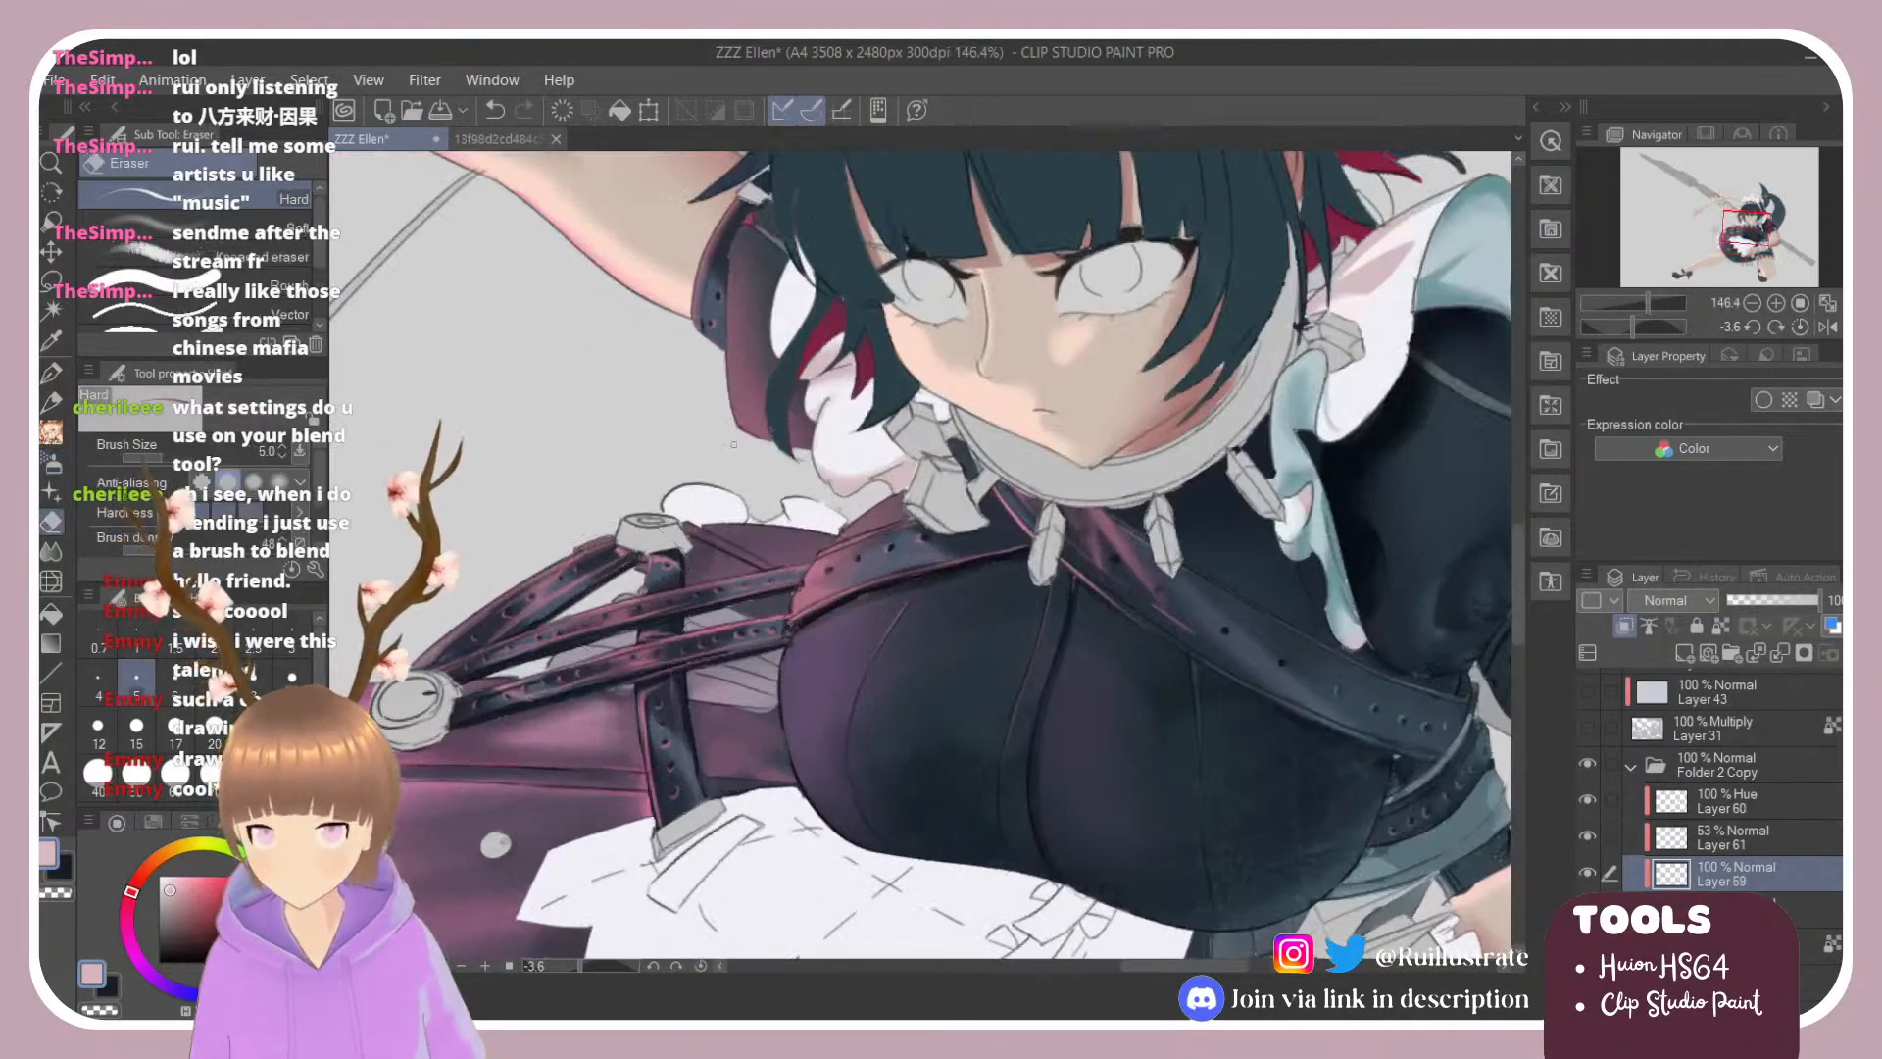
# Step: Brush pale pink shadows onto the small white ruffles behind the waist straps and soften them with the Blender brush
pyautogui.press('b')
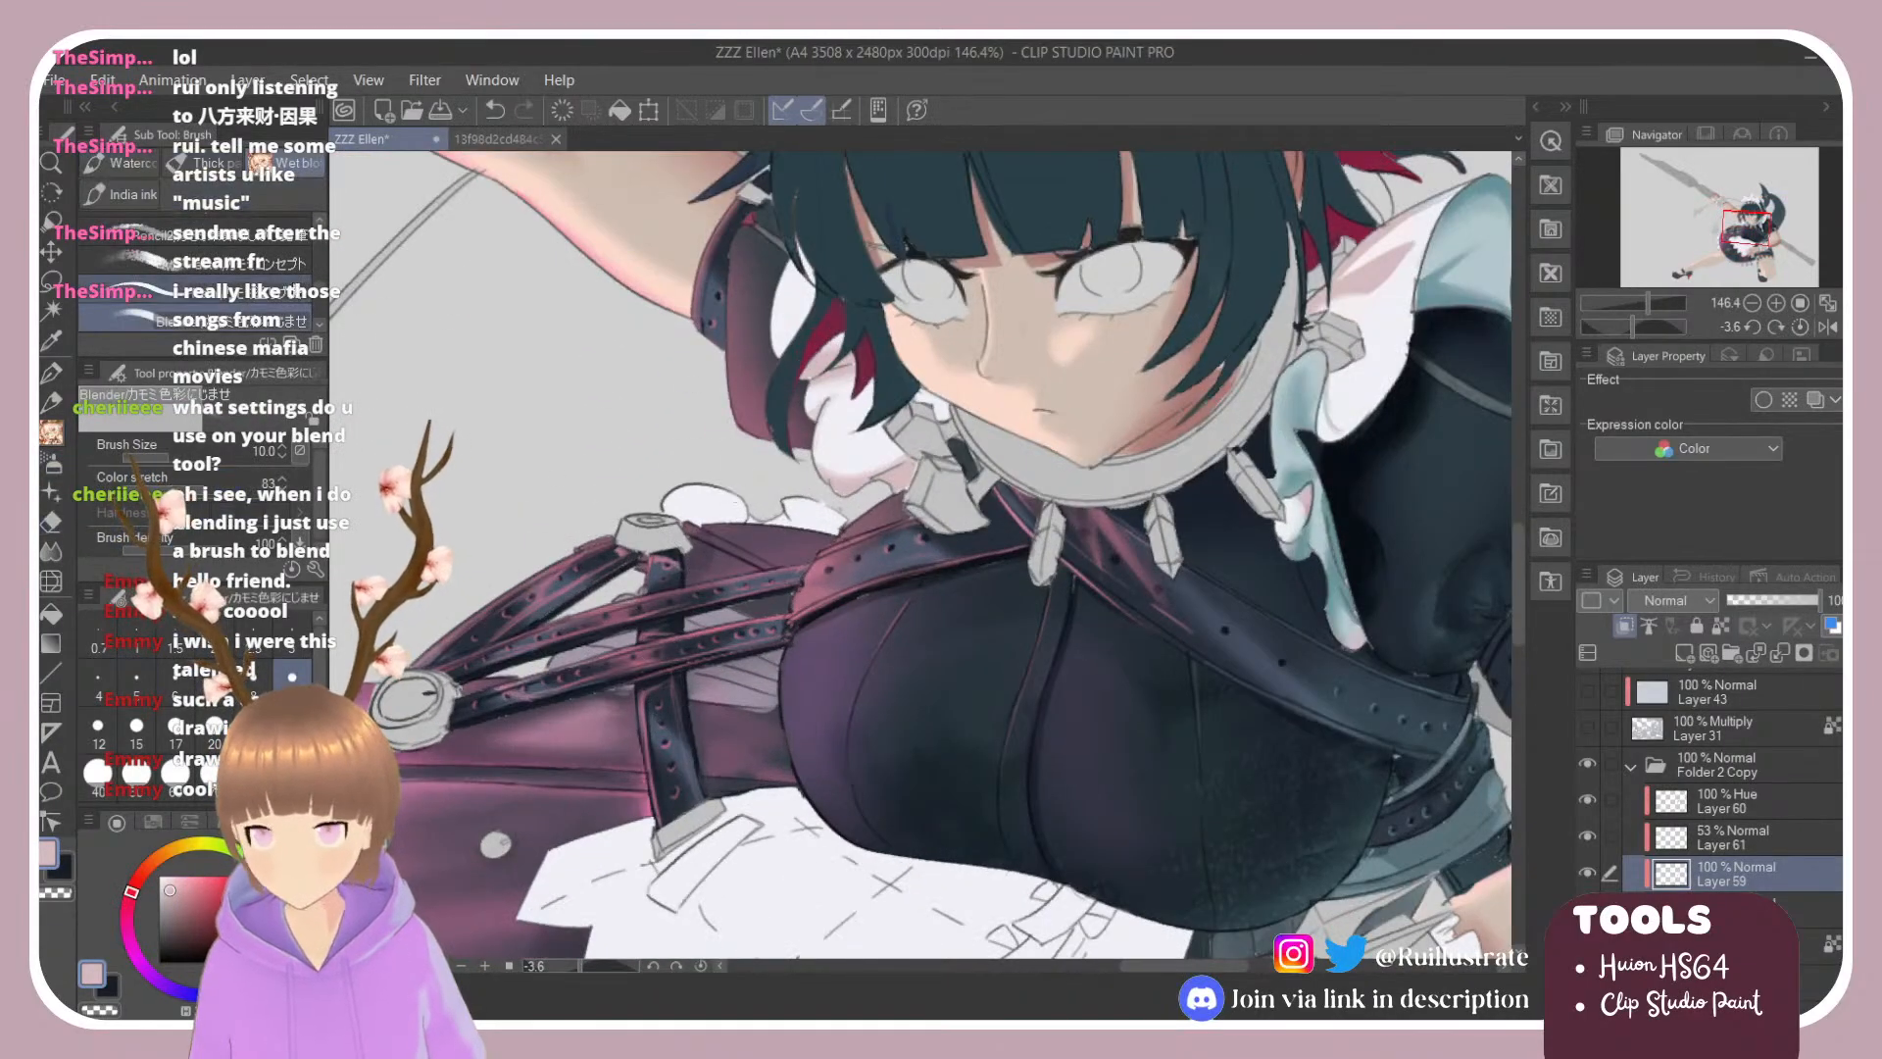
pyautogui.click(225, 292)
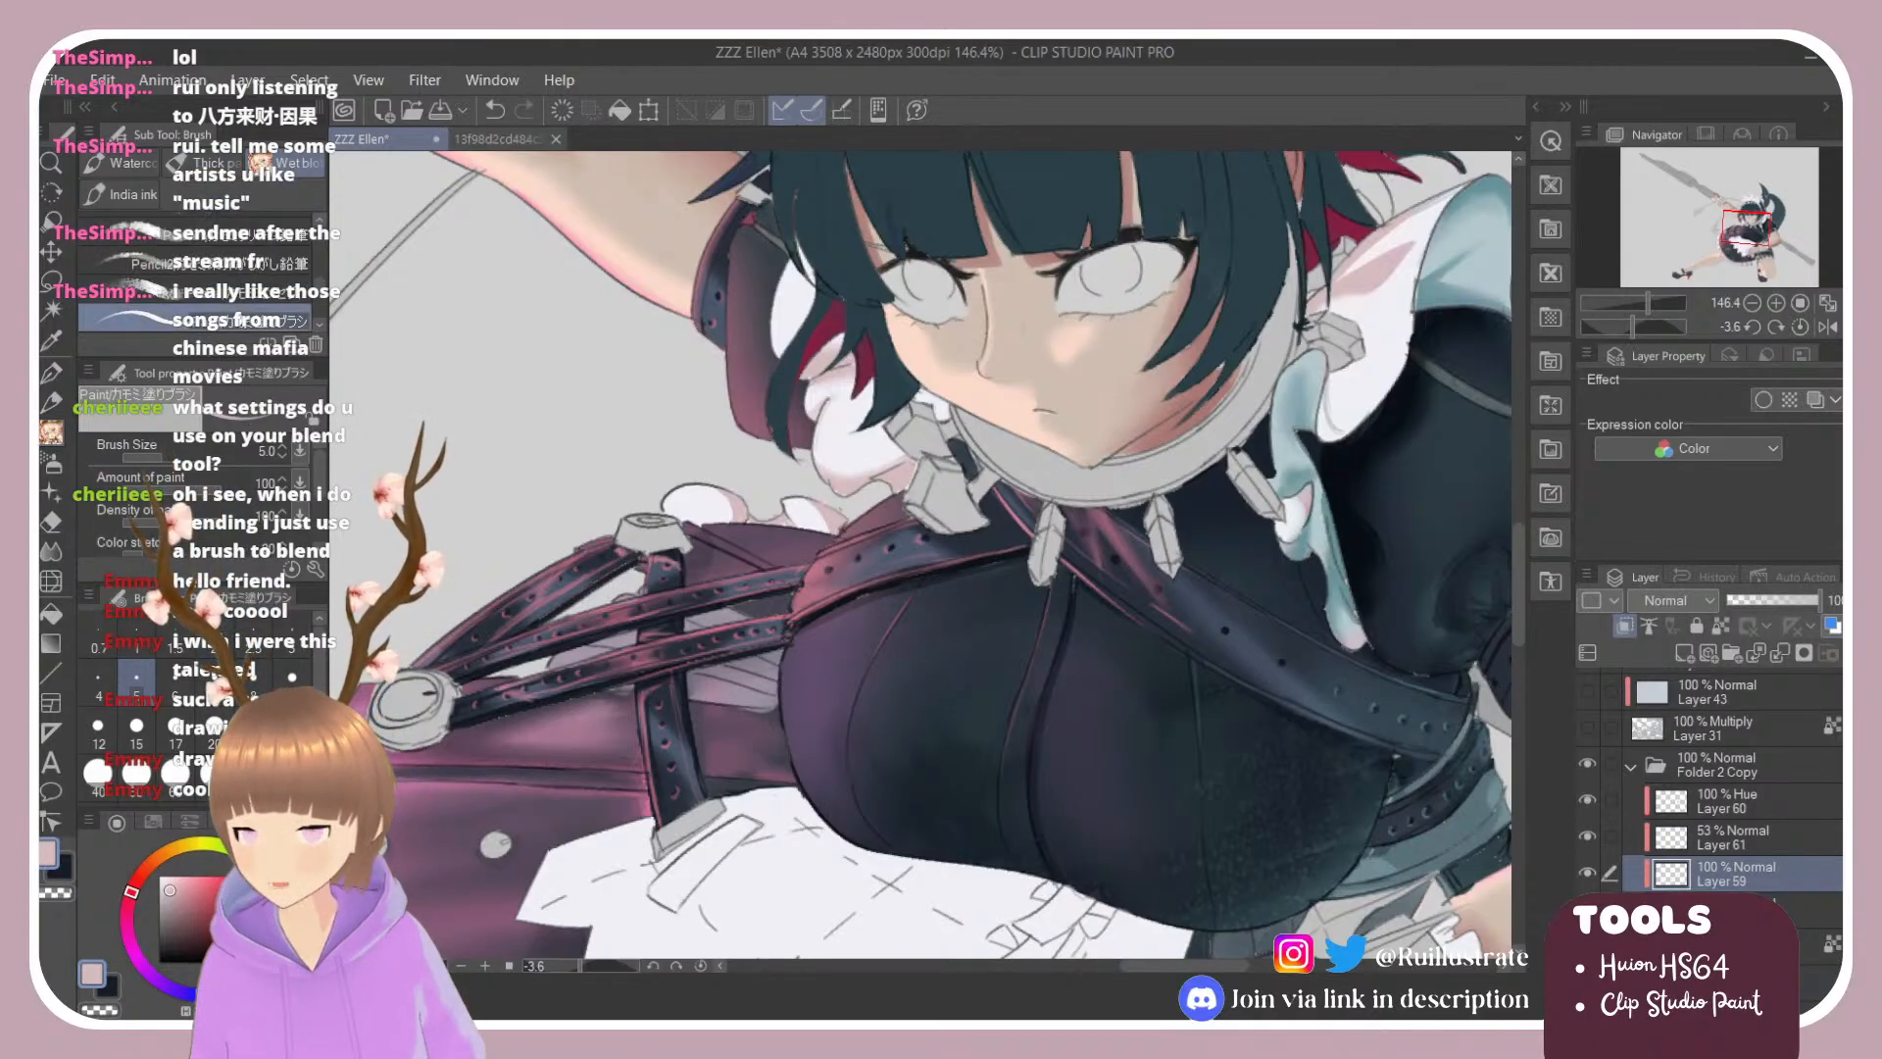
pyautogui.moveTo(321, 297); pyautogui.dragTo(321, 302)
pyautogui.click(274, 323)
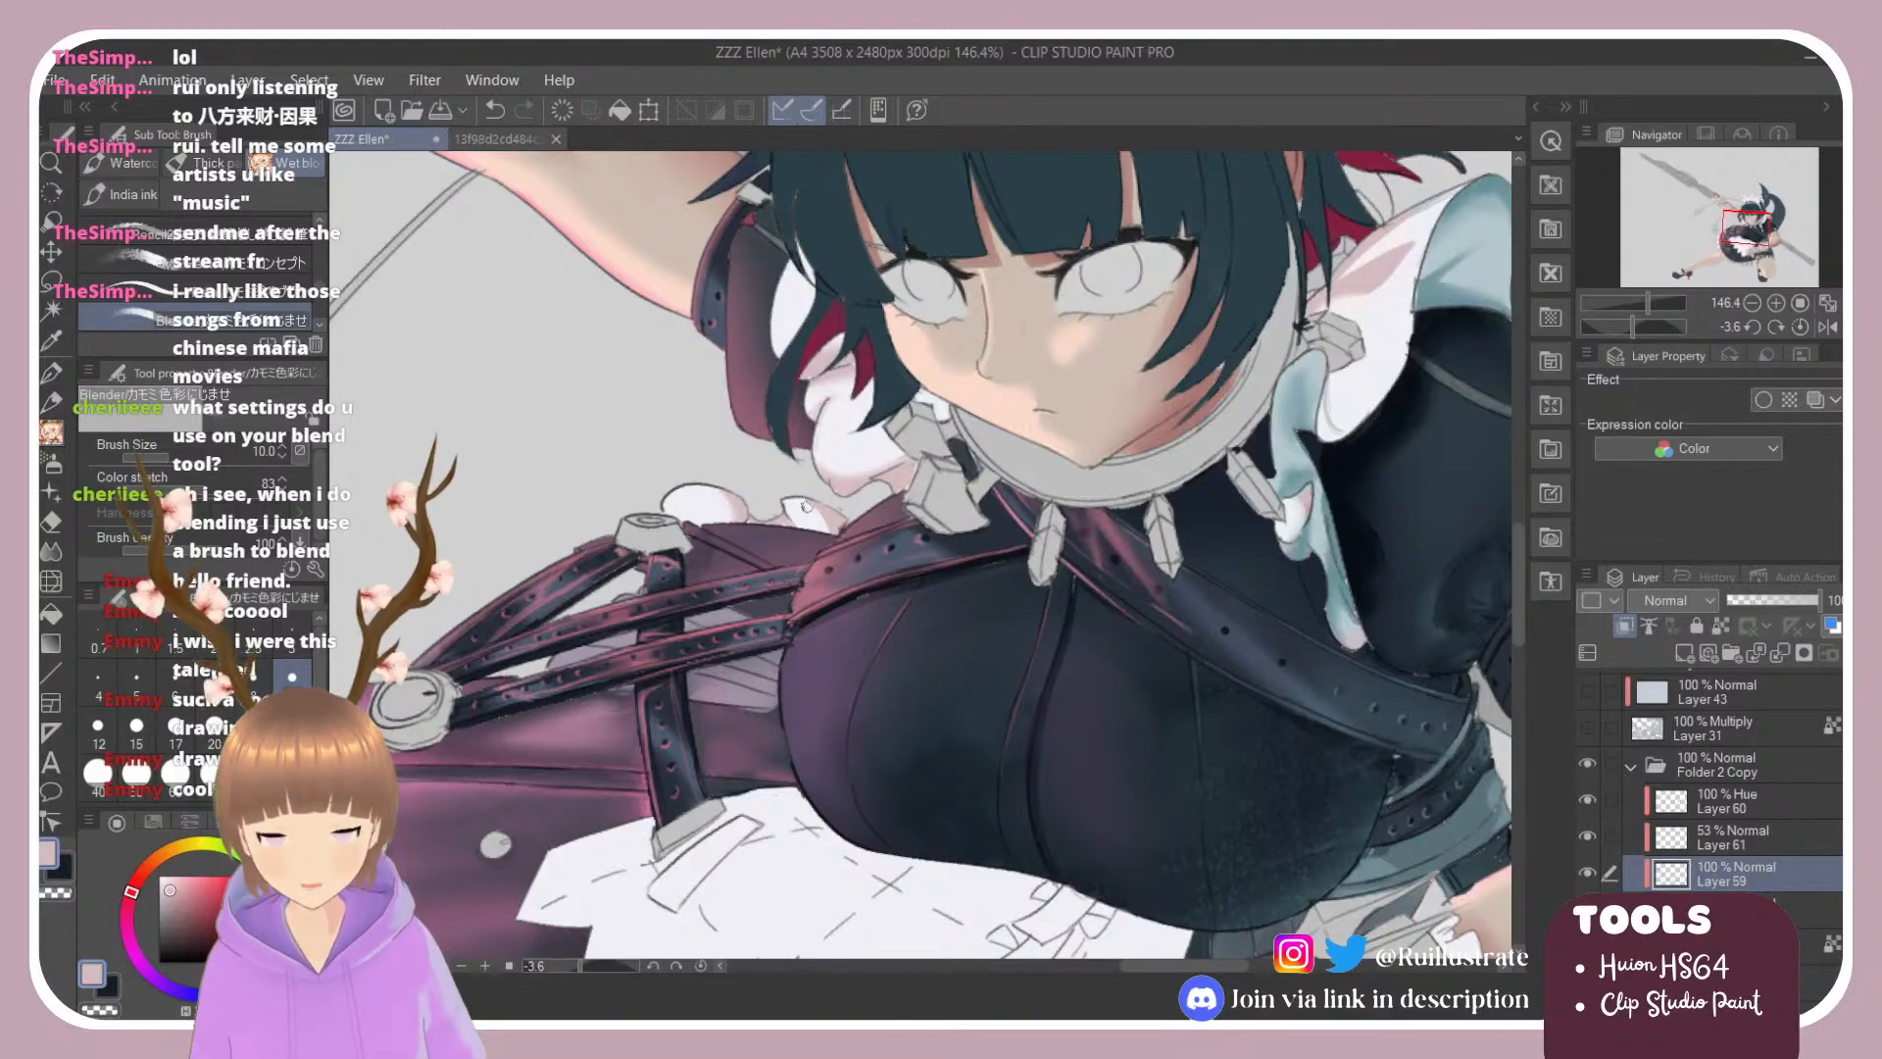
pyautogui.moveTo(806, 507); pyautogui.dragTo(831, 539)
pyautogui.scroll(-5, 801, 545)
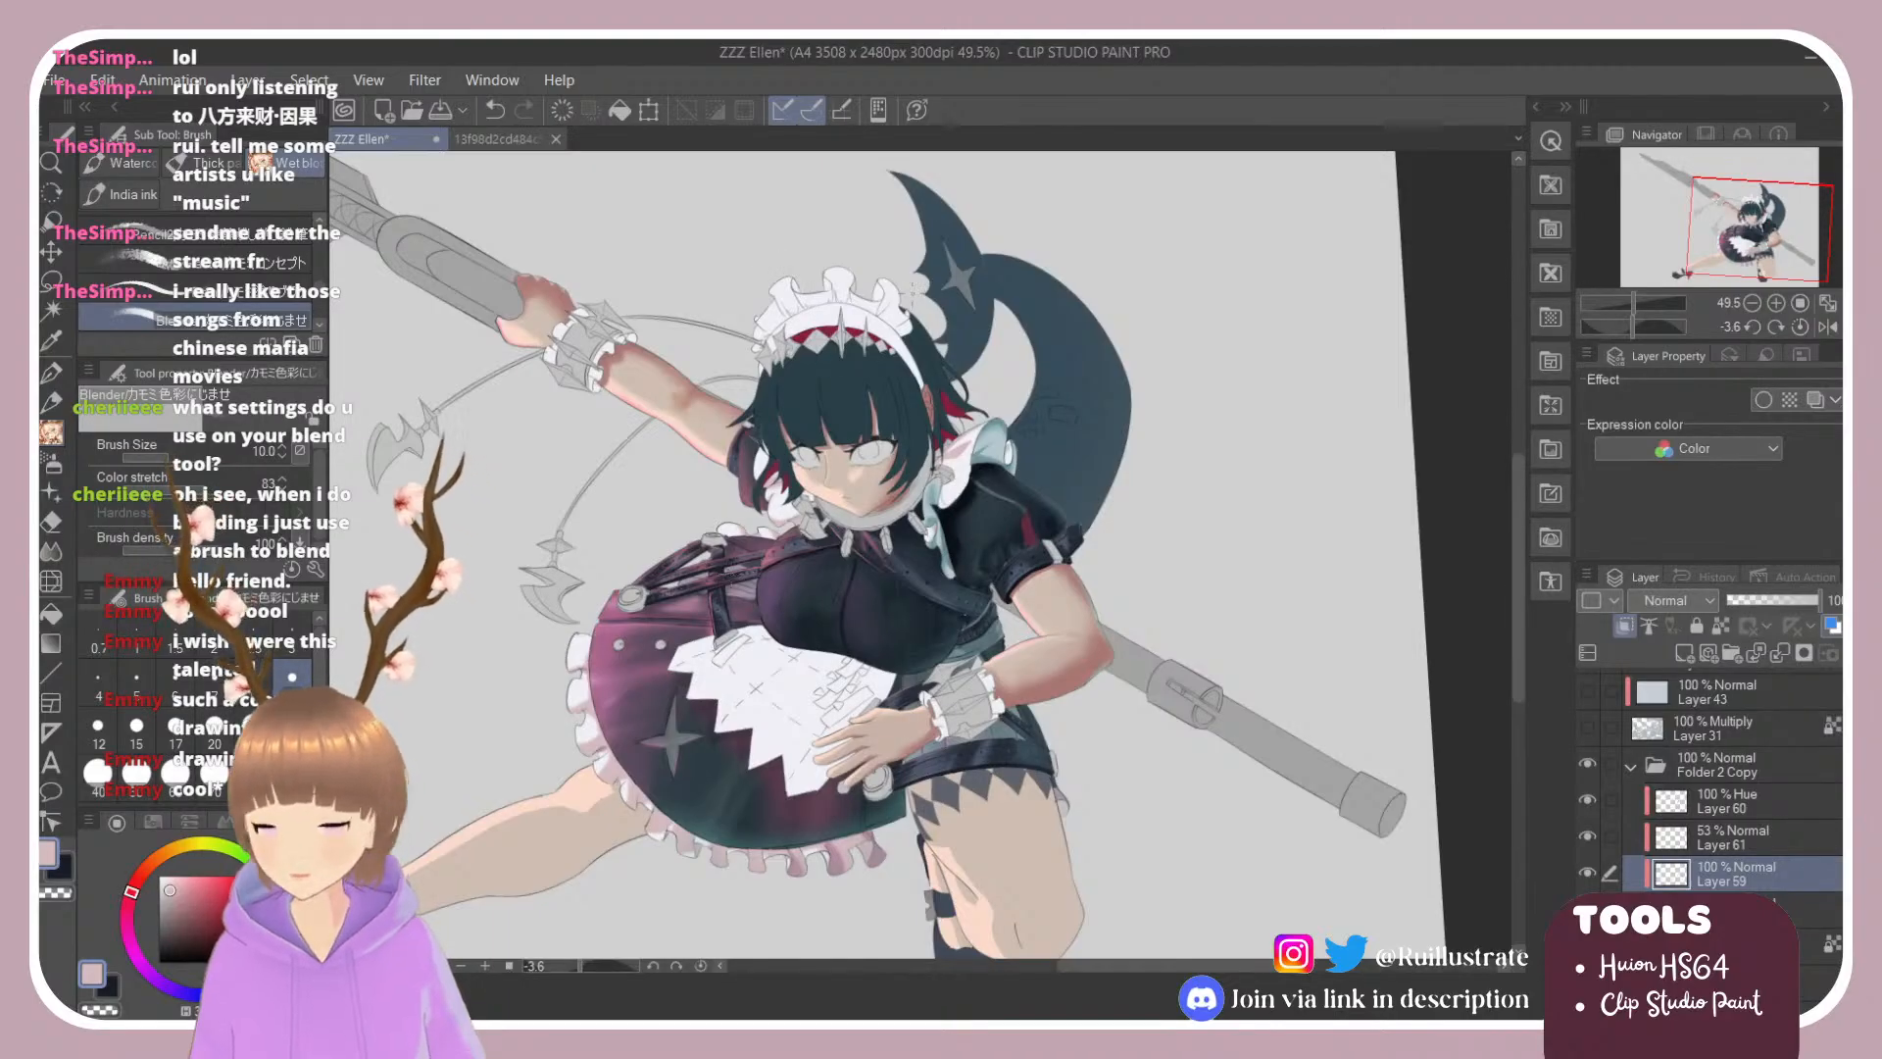
pyautogui.scroll(4, 759, 489)
pyautogui.scroll(-1, 758, 489)
pyautogui.scroll(1, 758, 489)
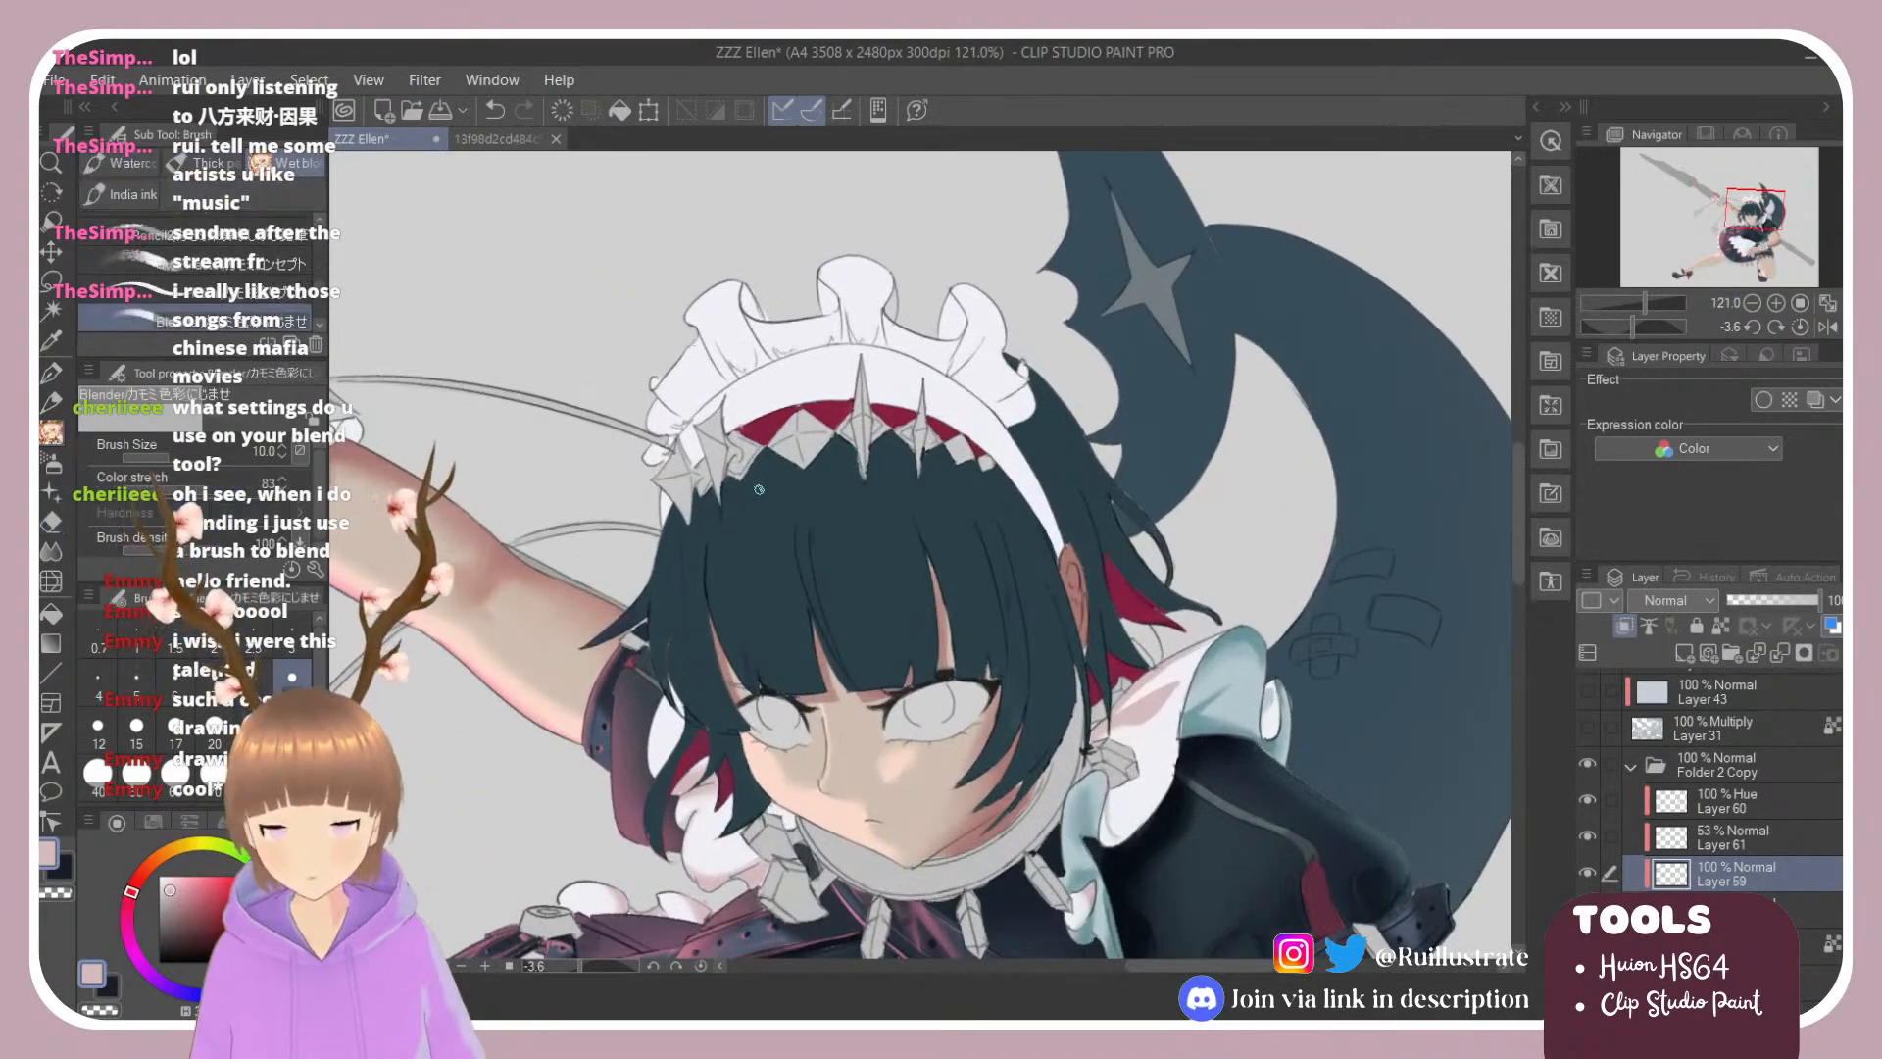
# Step: Paint light teal tints over the skirt's lower hem ruffles and the small thigh ruffle on Layer 60
pyautogui.click(177, 290)
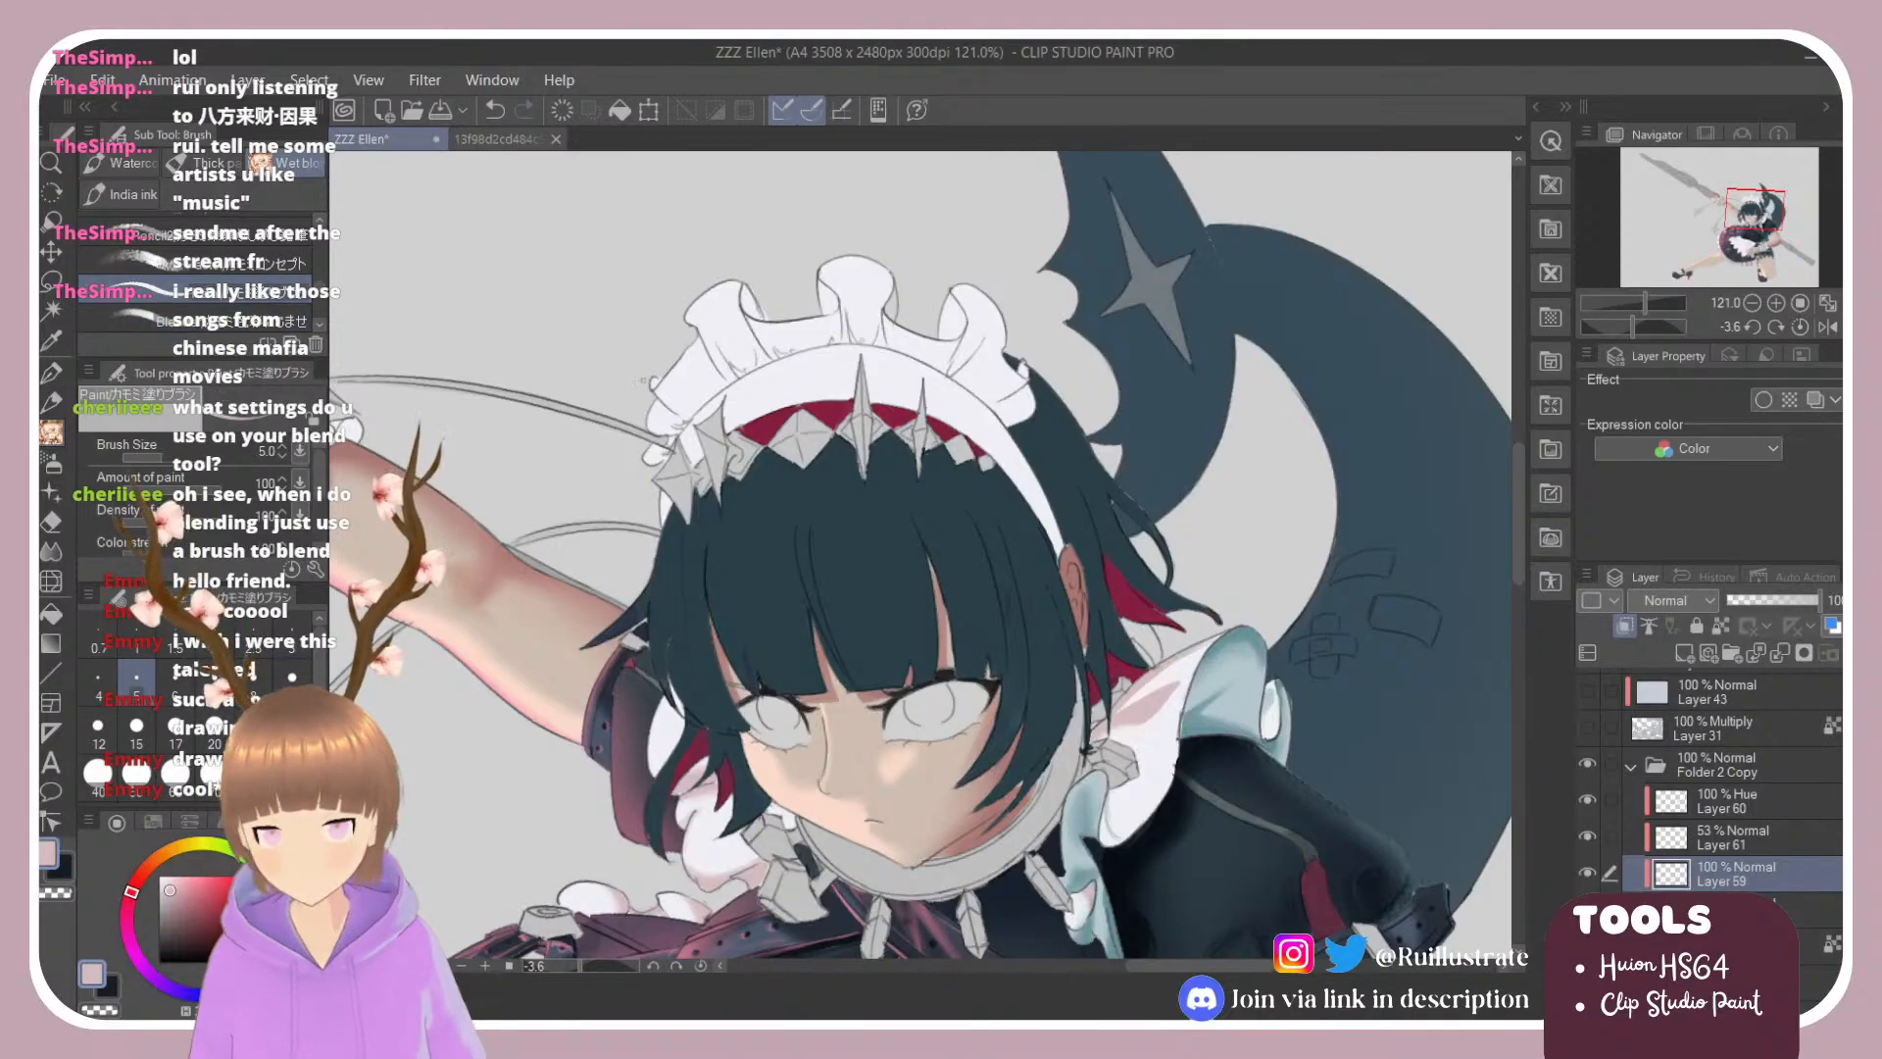
pyautogui.scroll(-6, 902, 308)
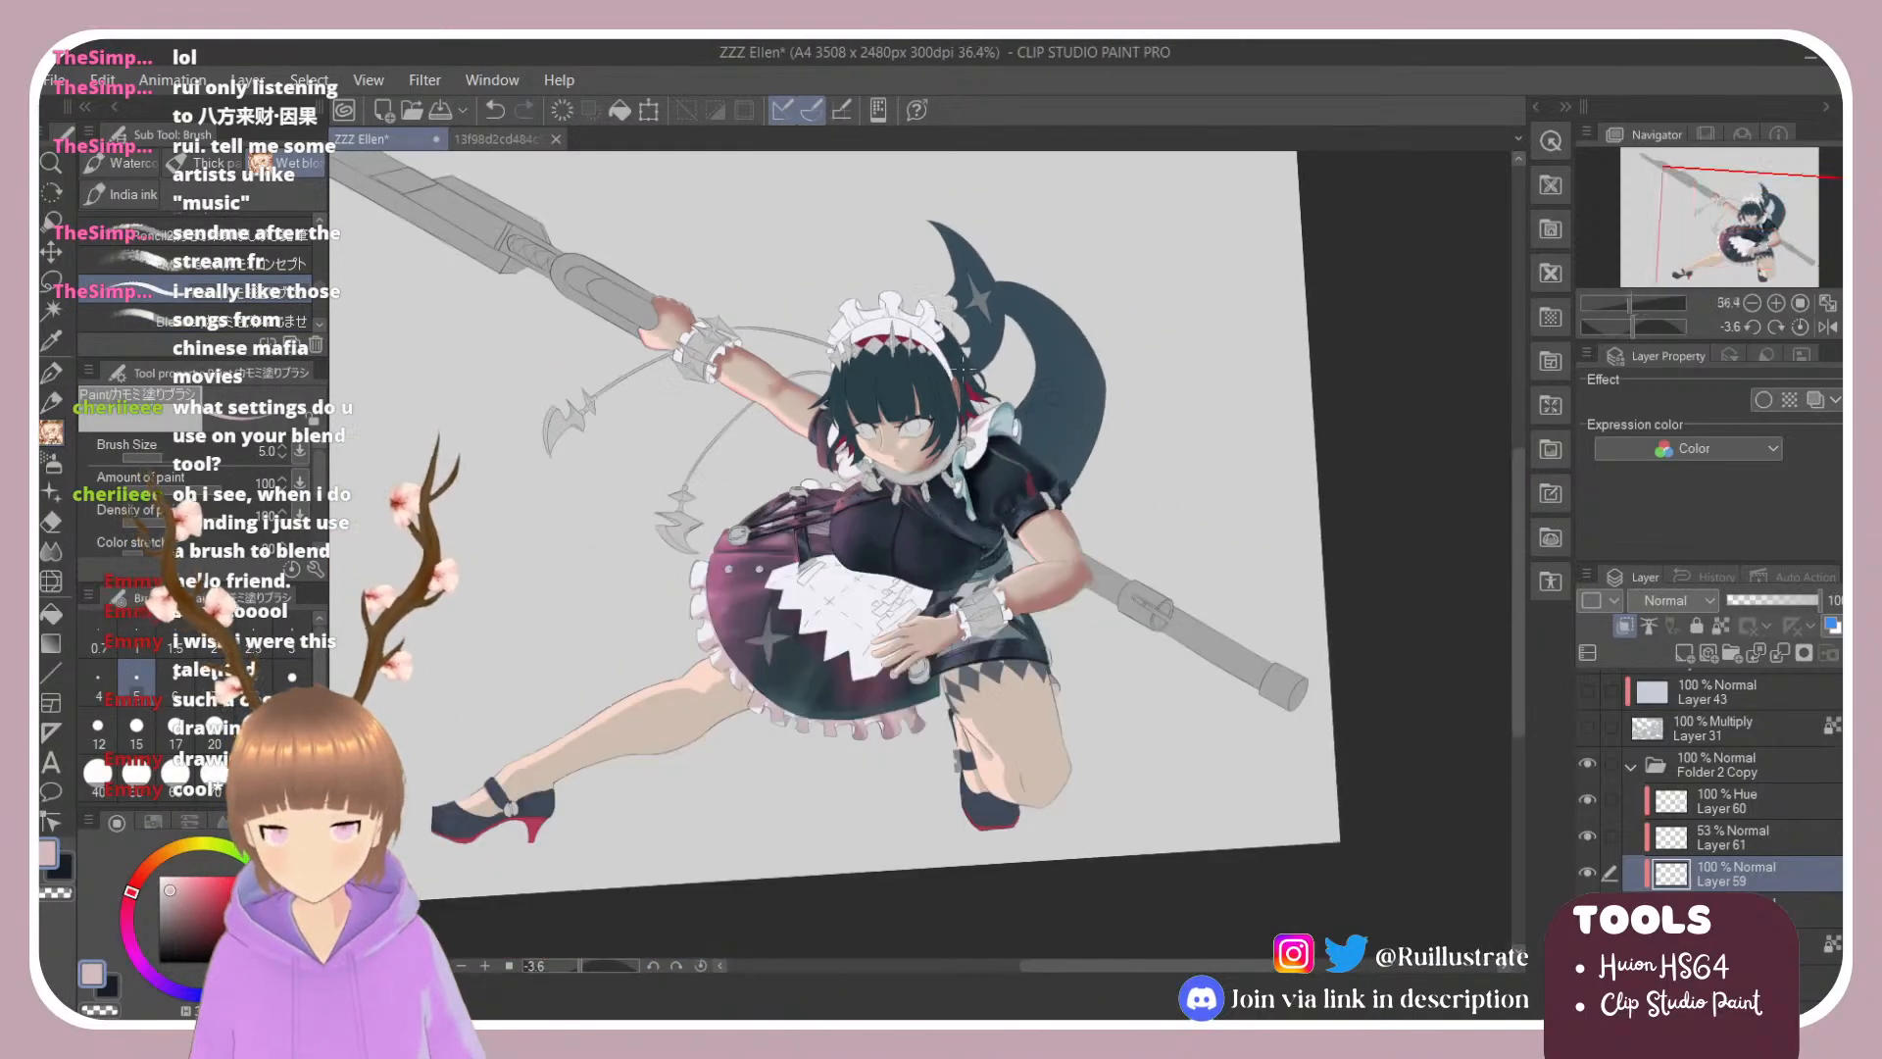
pyautogui.scroll(2, 964, 378)
pyautogui.scroll(-2, 980, 422)
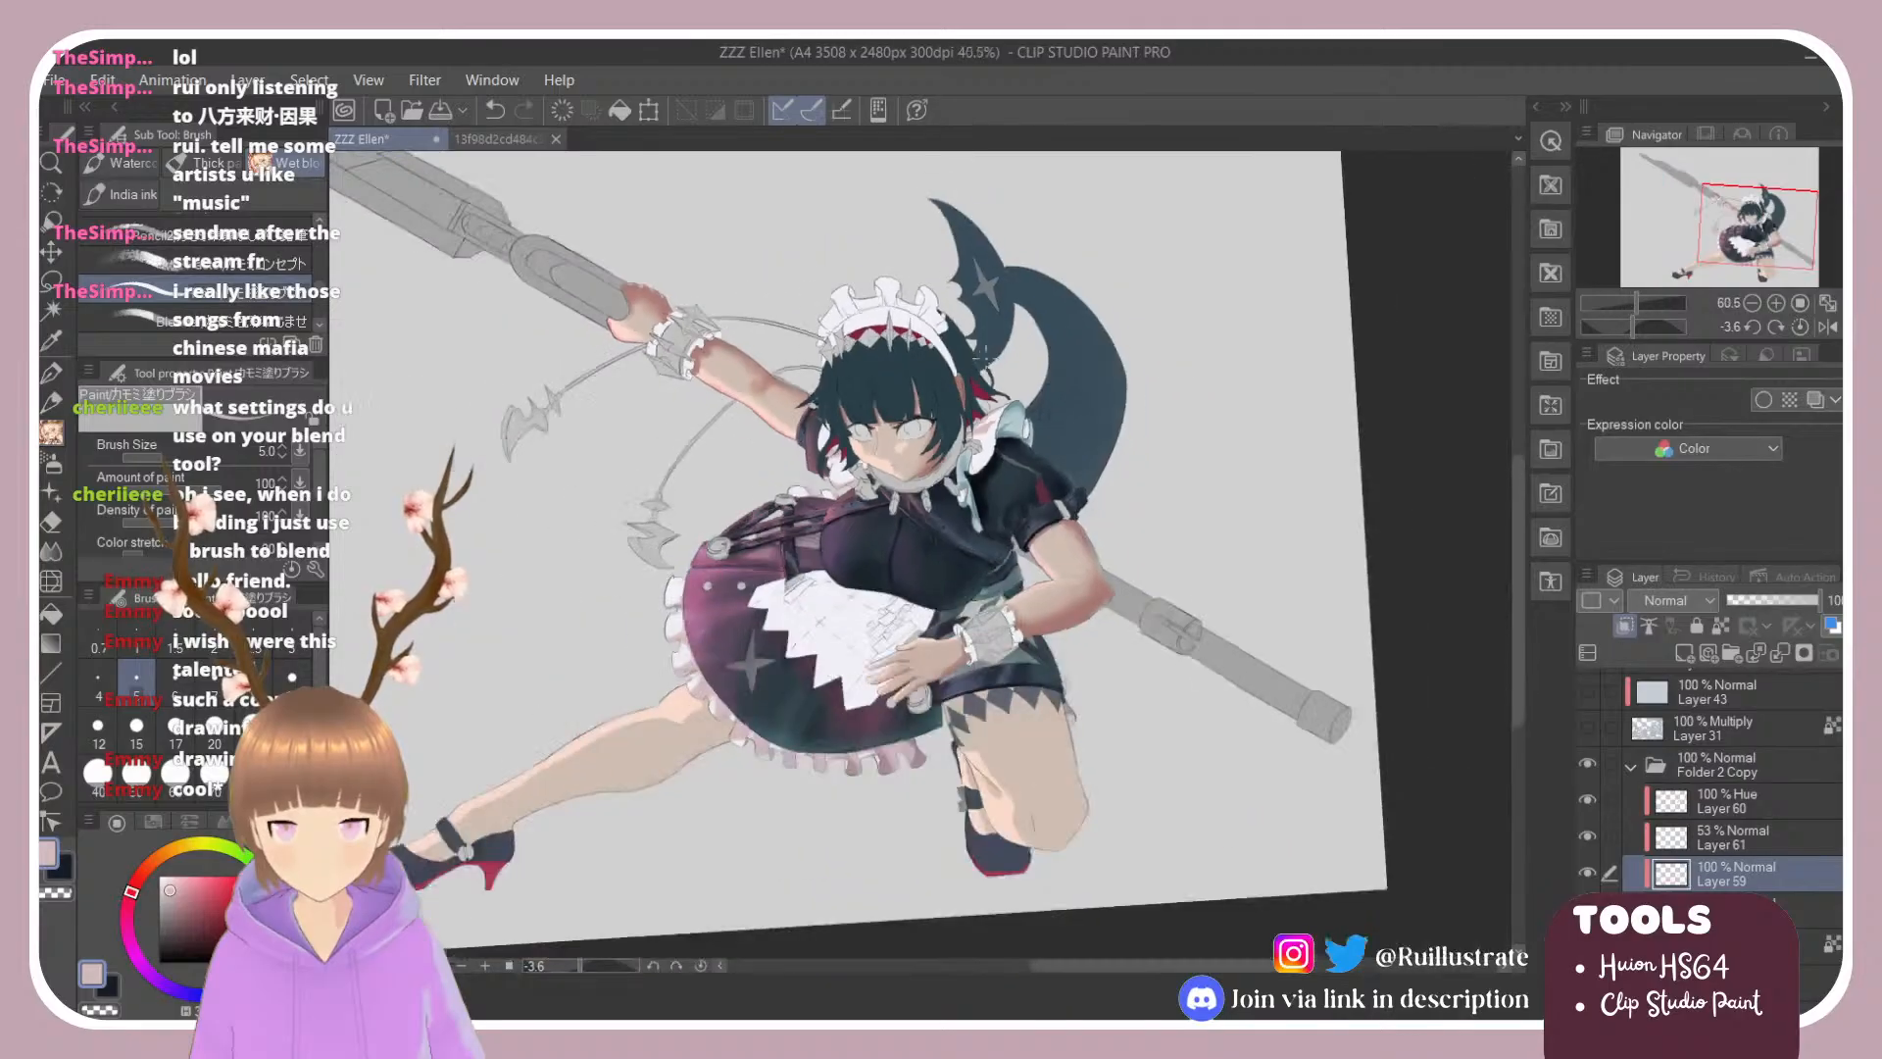
pyautogui.scroll(2, 950, 514)
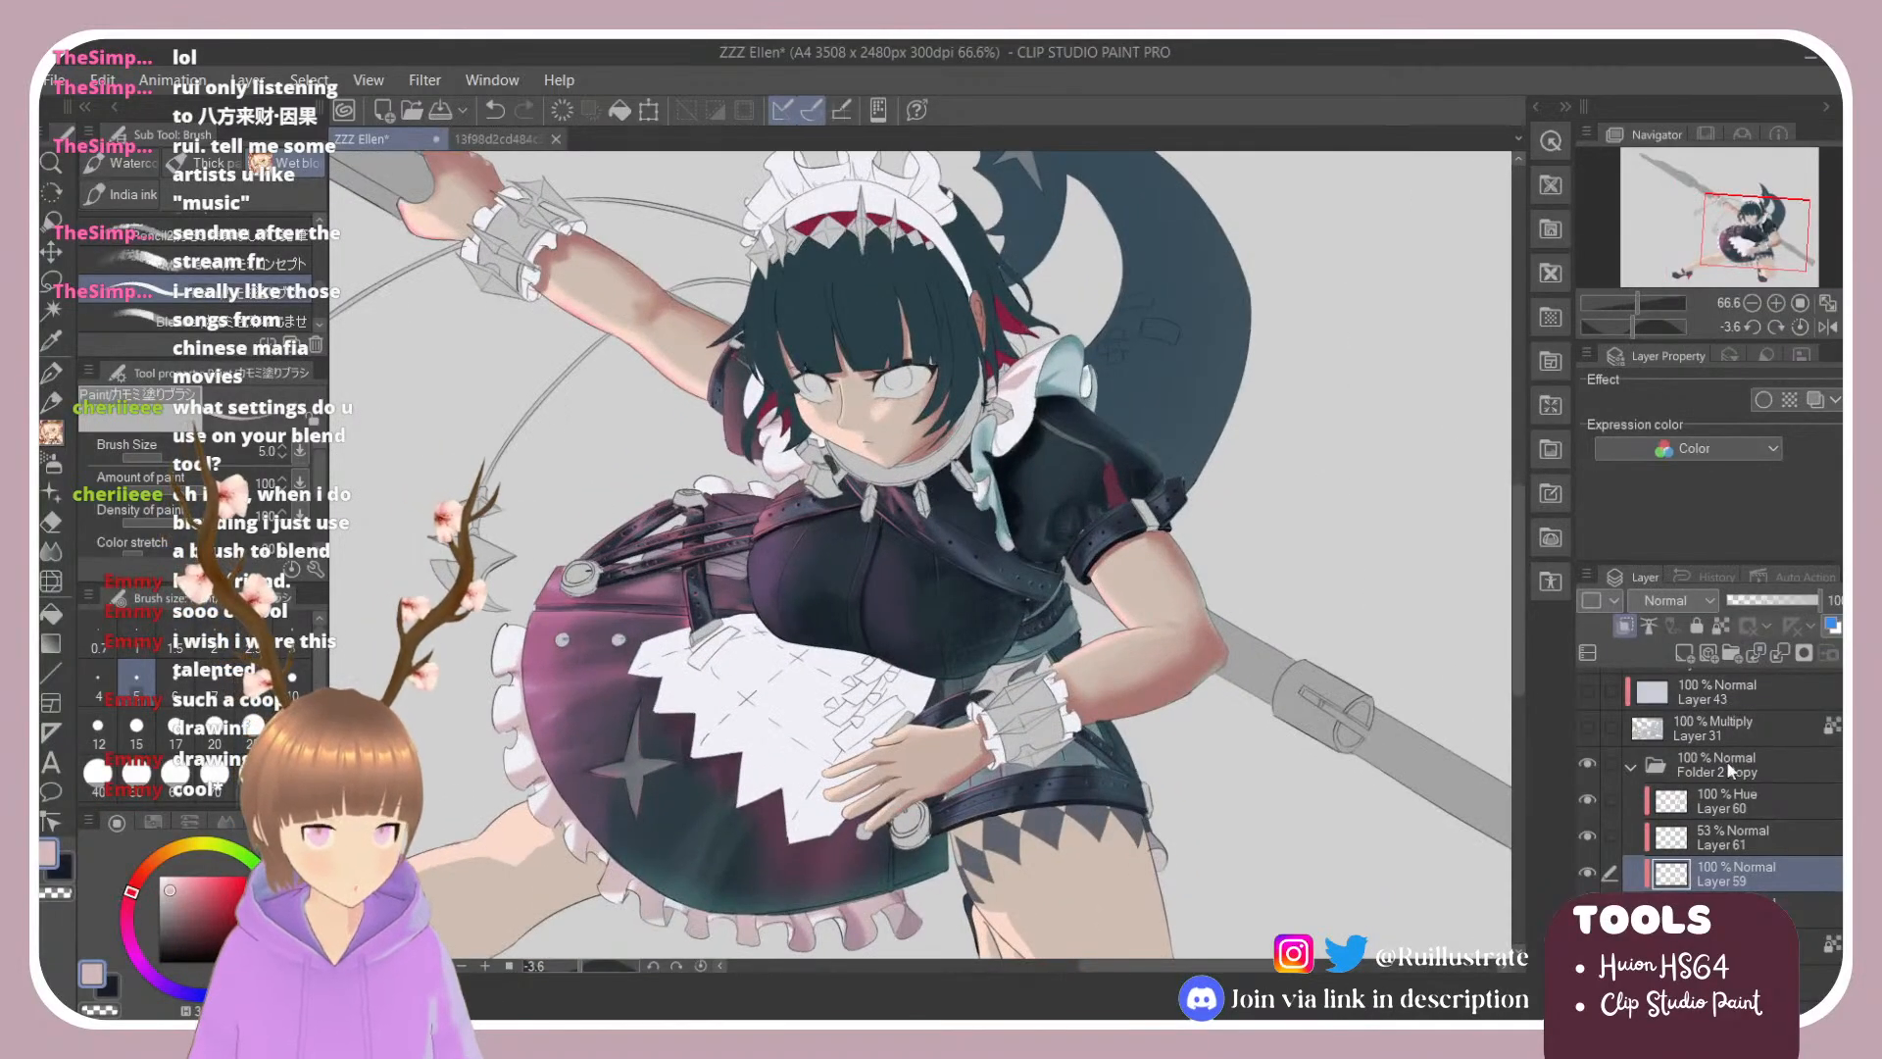
pyautogui.click(1731, 808)
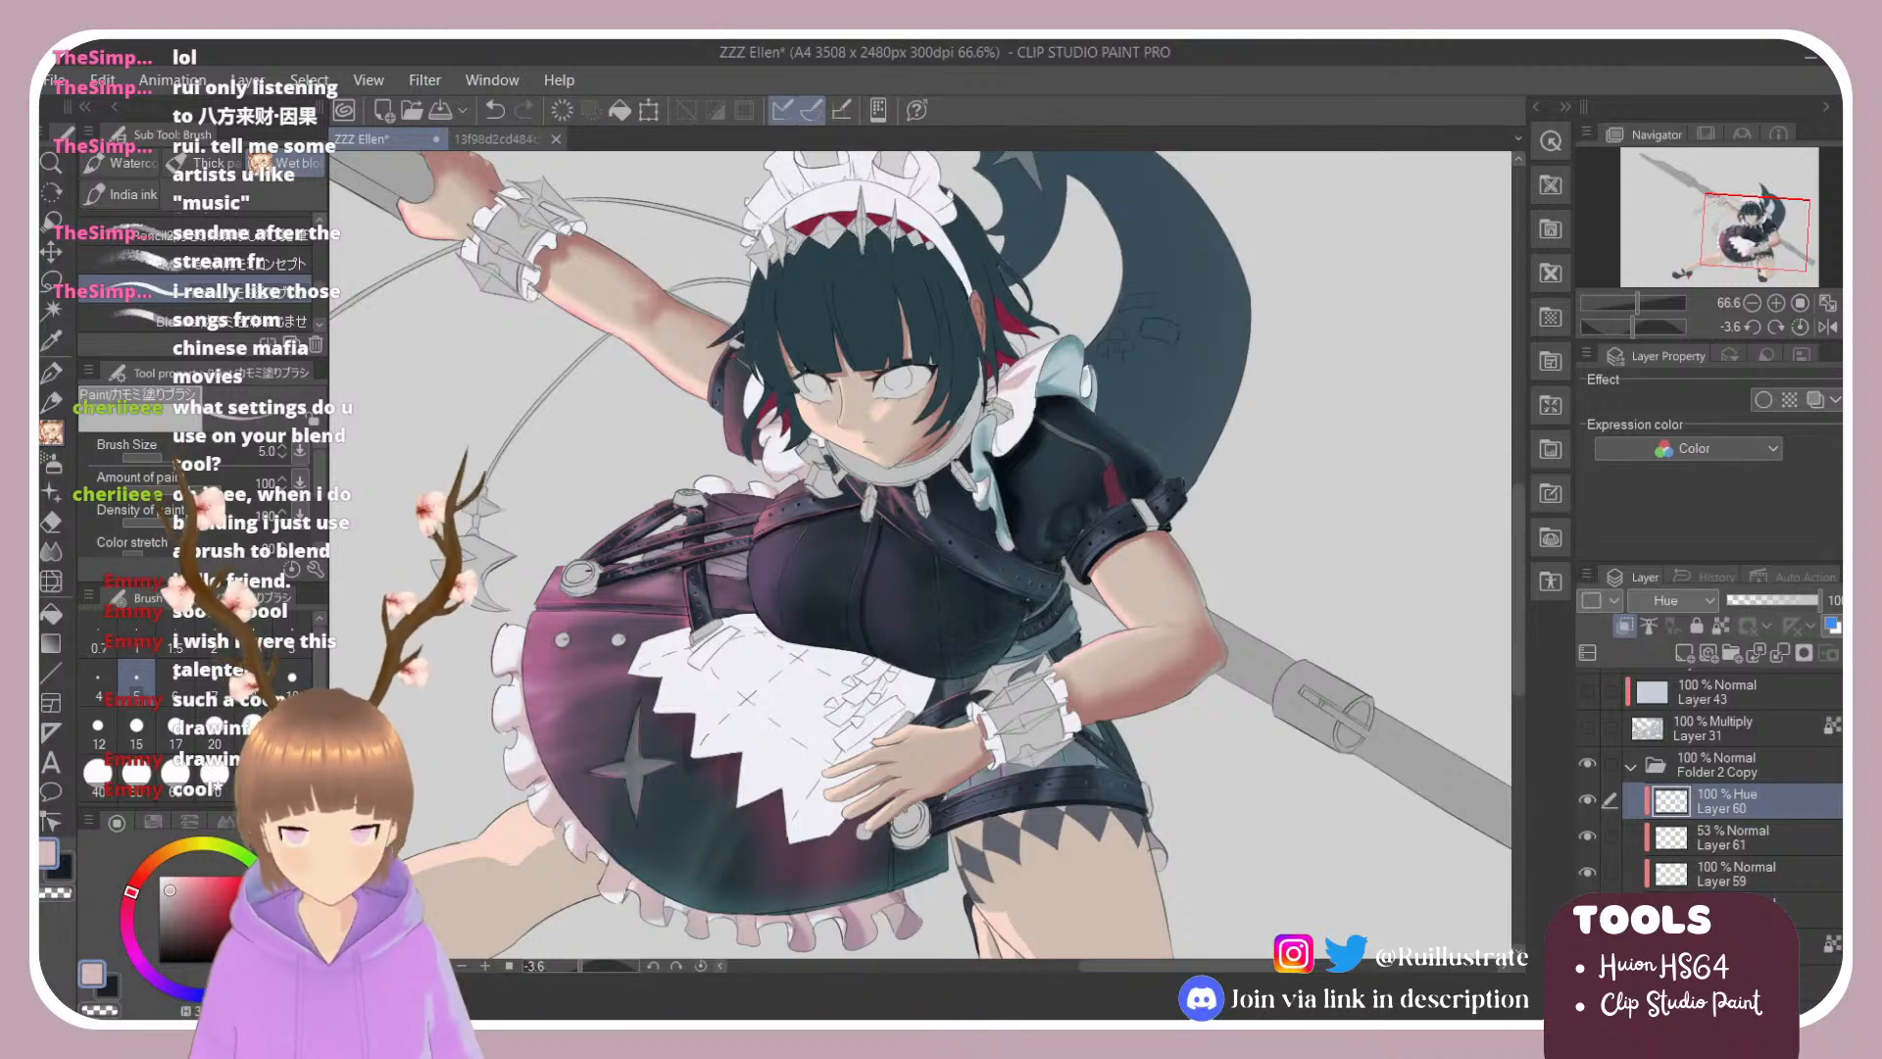
pyautogui.click(275, 943)
pyautogui.click(182, 893)
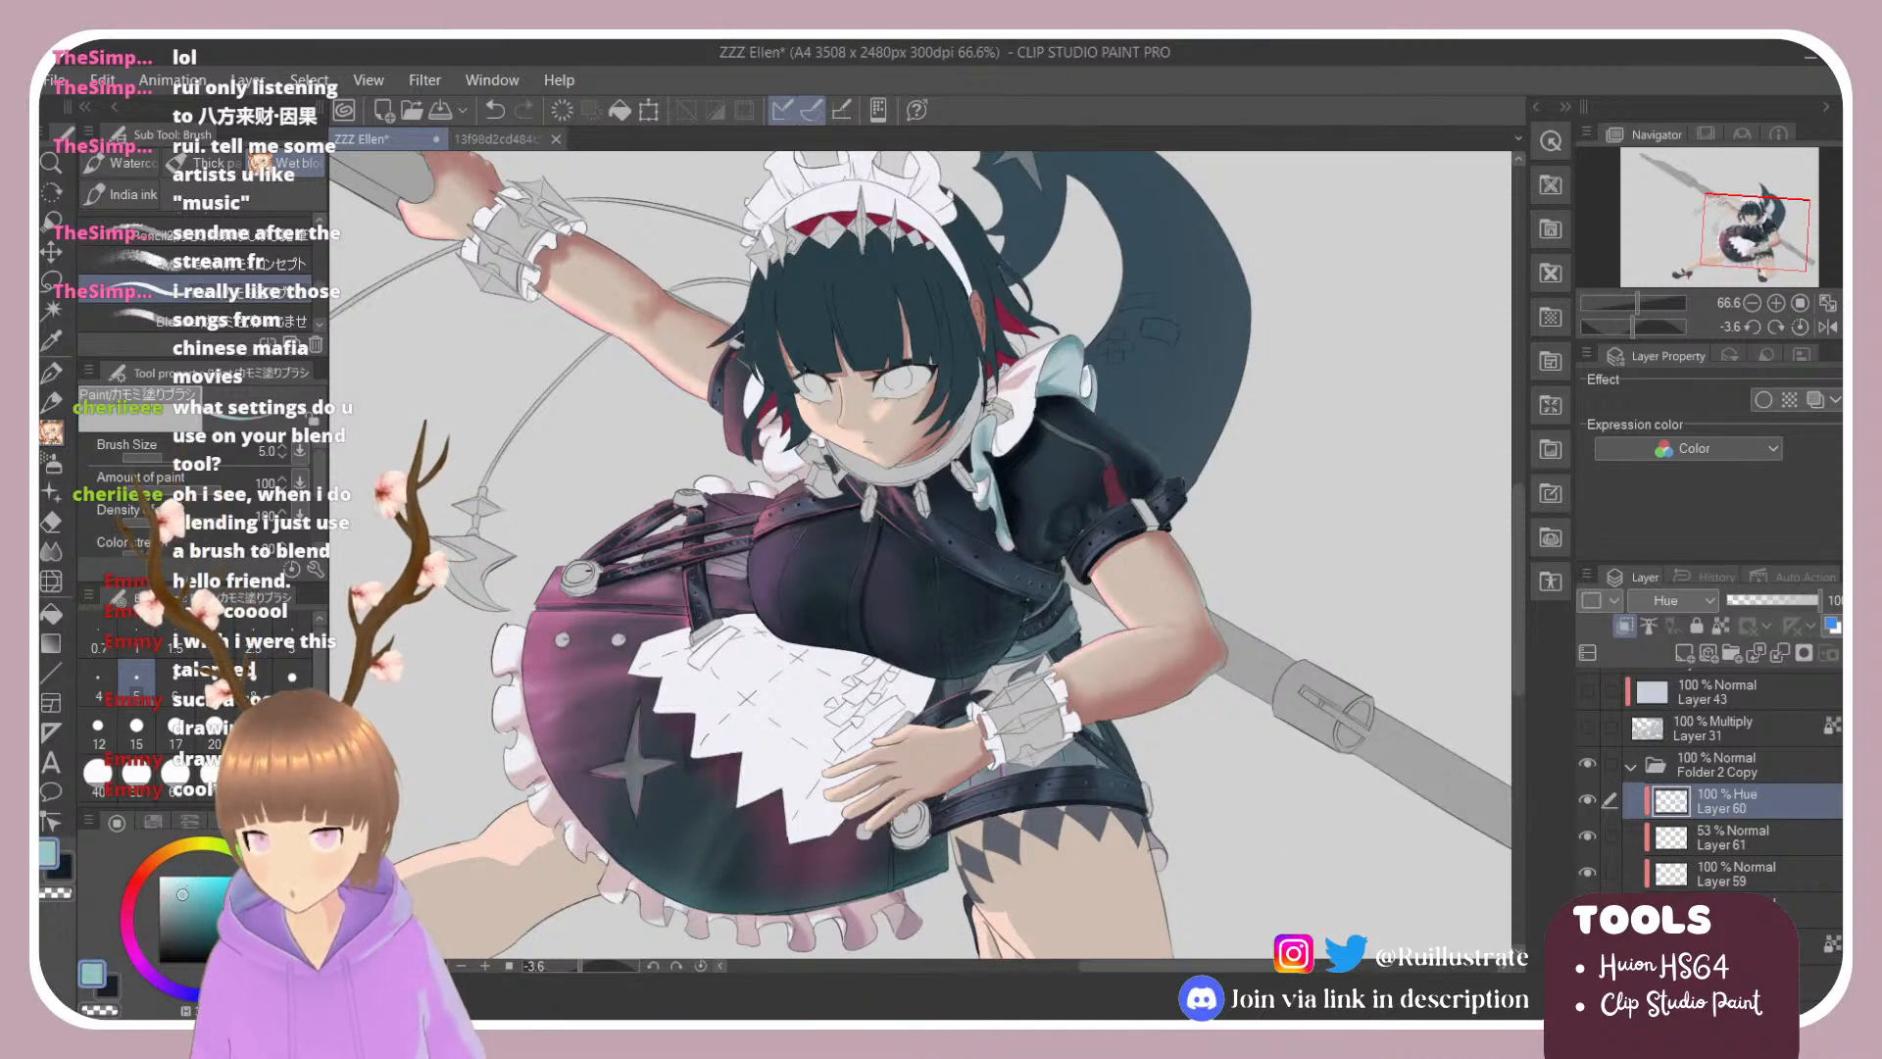
pyautogui.scroll(-3, 1097, 529)
pyautogui.scroll(4, 1009, 676)
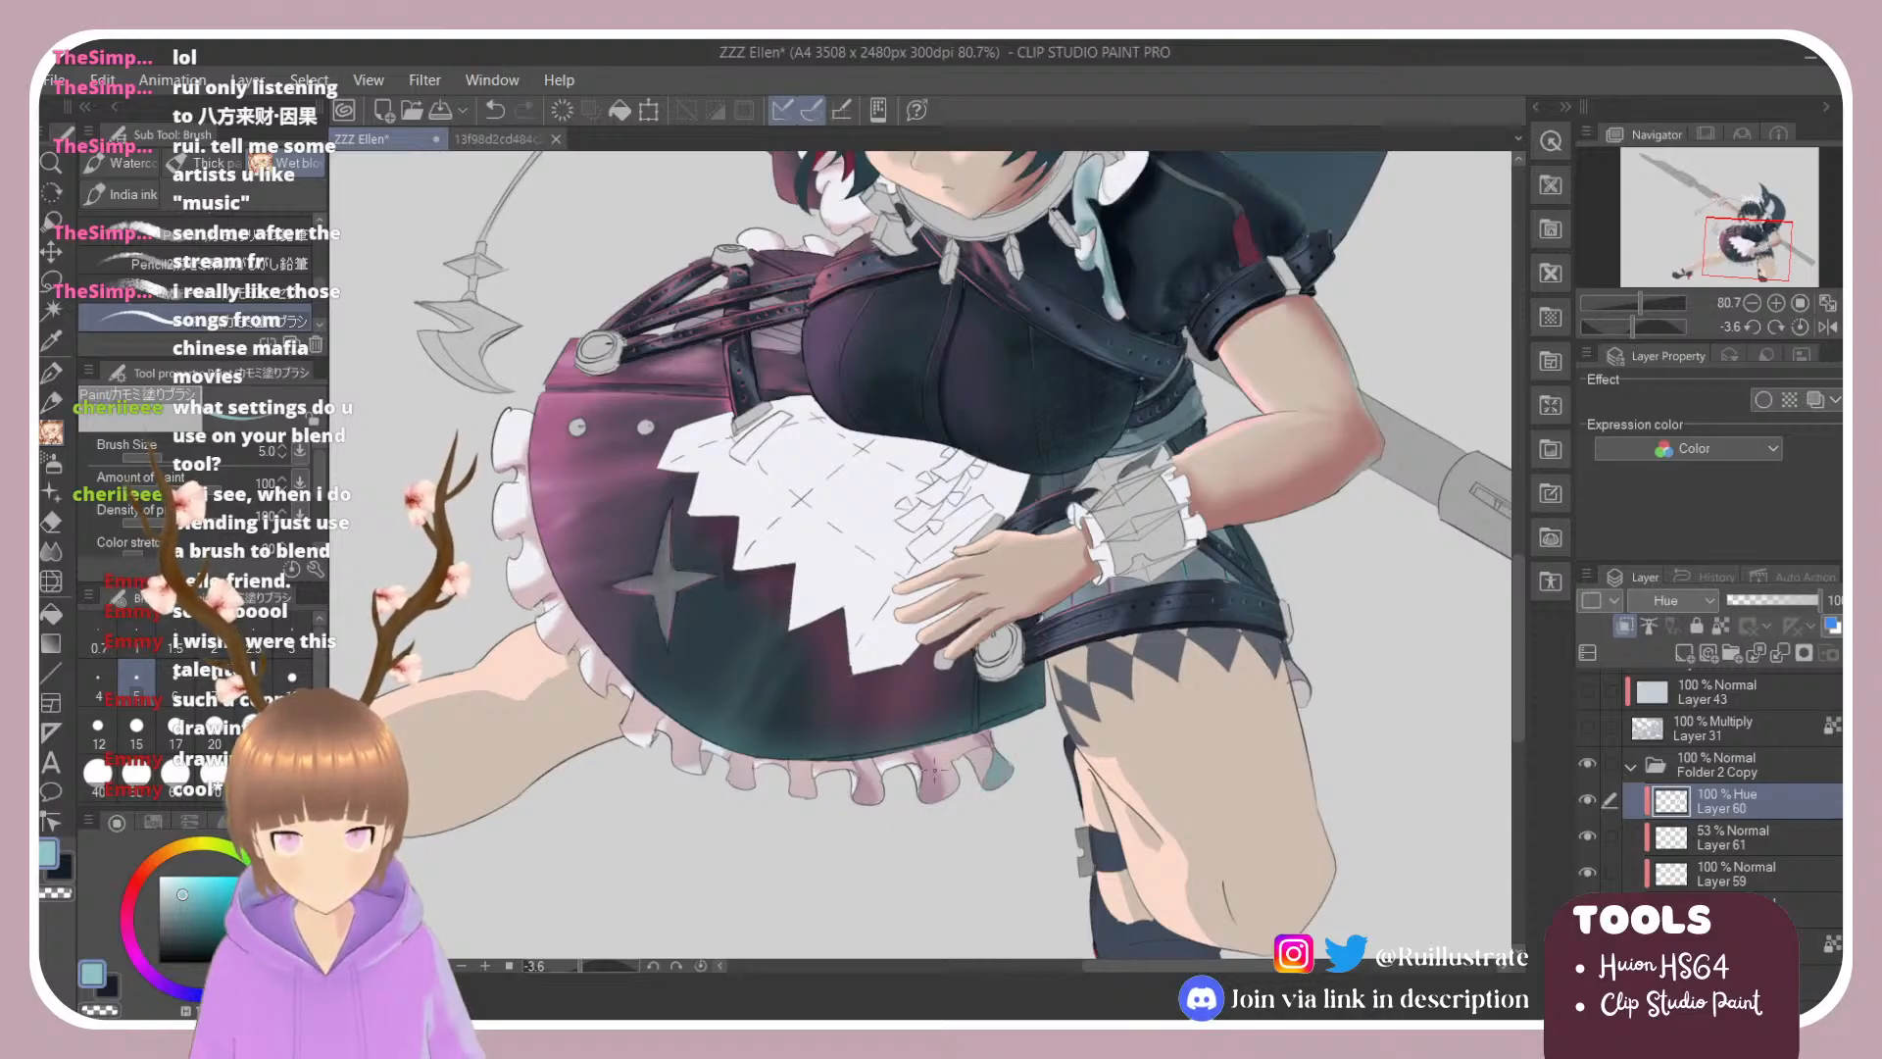
pyautogui.moveTo(924, 751)
pyautogui.mouseDown()
pyautogui.moveTo(918, 808)
pyautogui.moveTo(924, 768)
pyautogui.mouseUp()
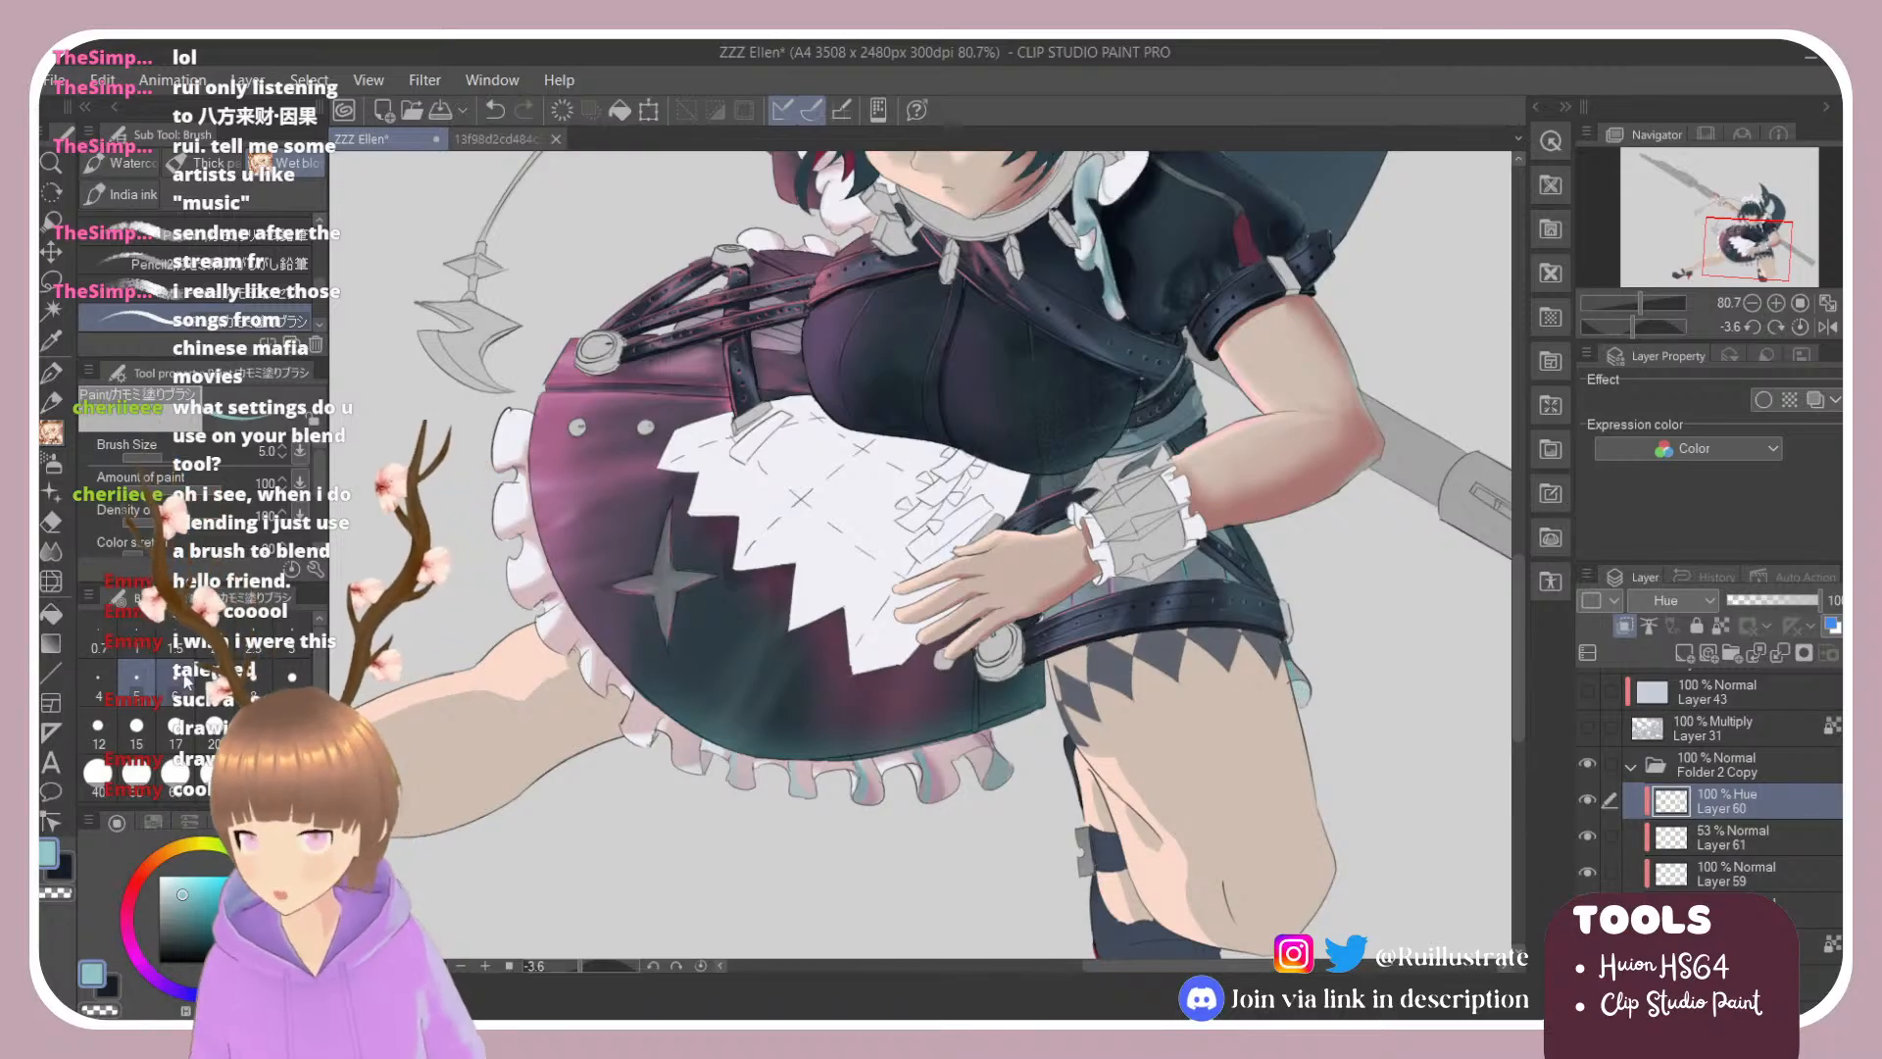
# Step: Soften the teal and pink tints on the skirt's hem ruffles with the Blender brush at size 20
pyautogui.scroll(-2, 288, 310)
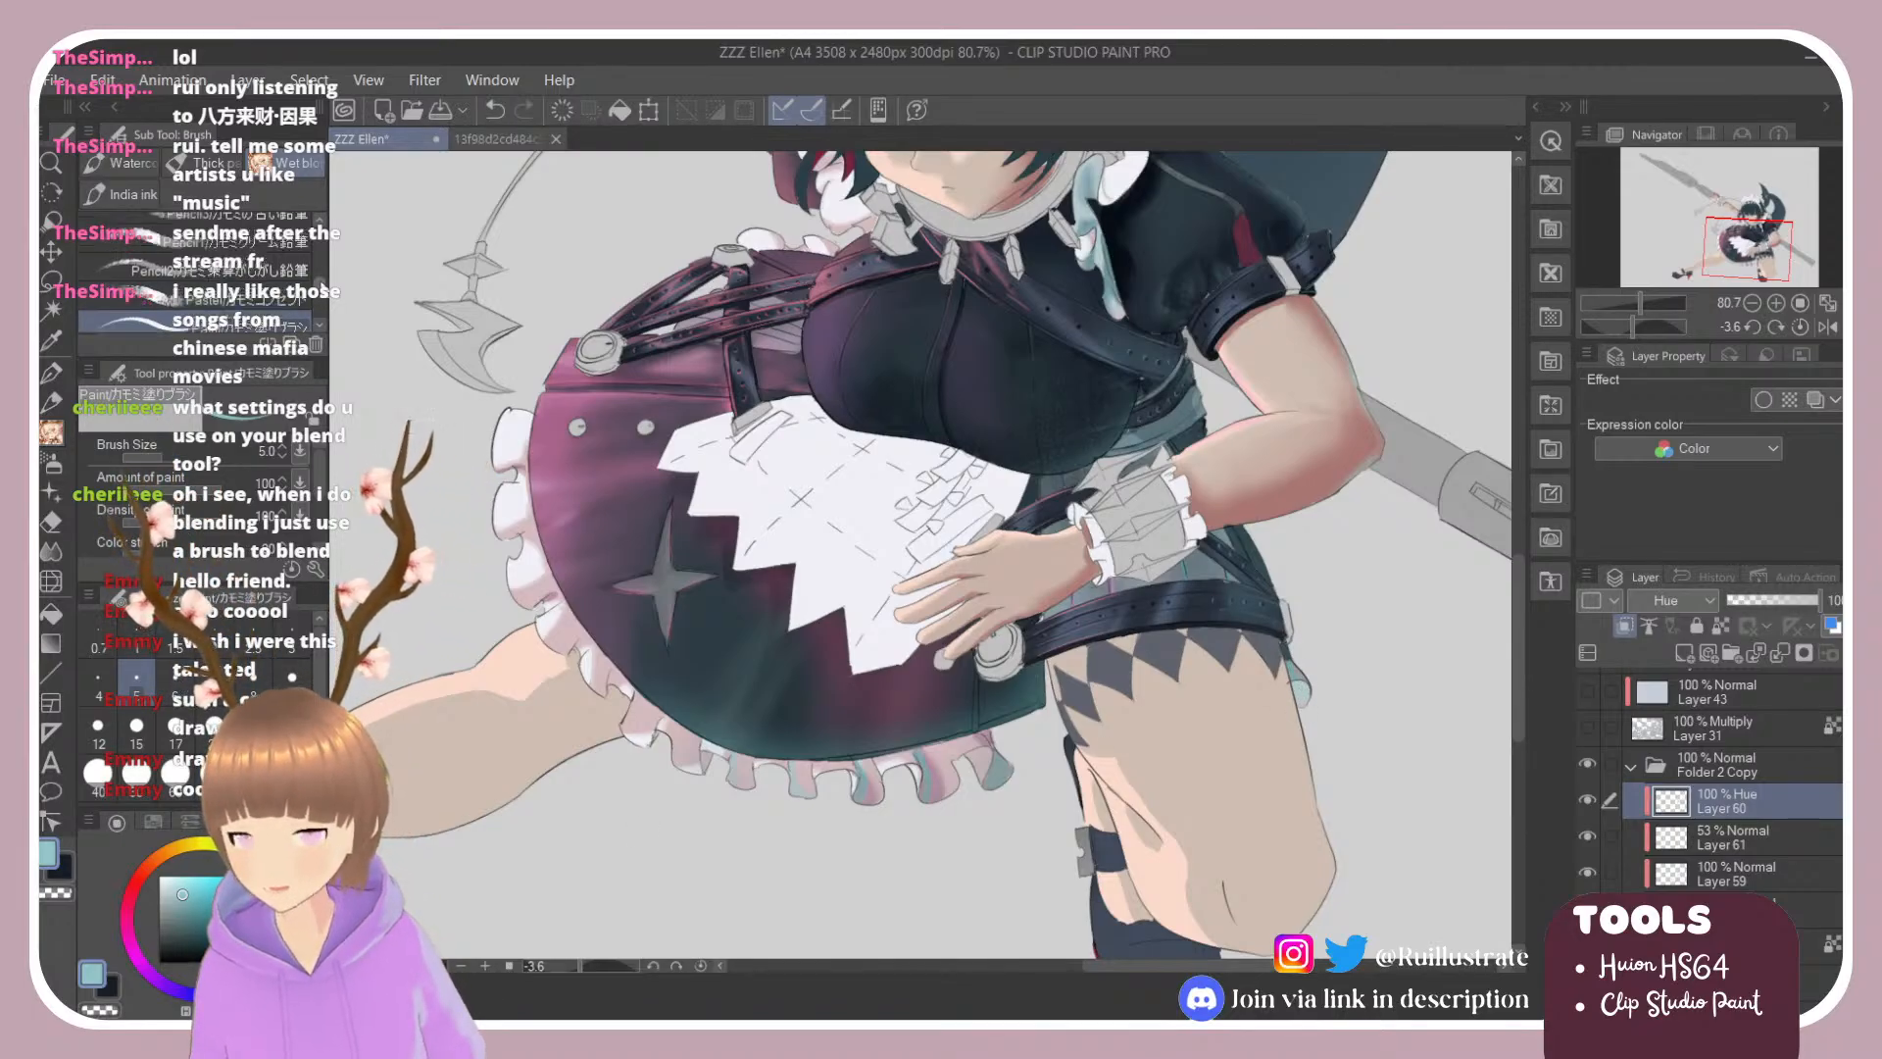
pyautogui.click(288, 320)
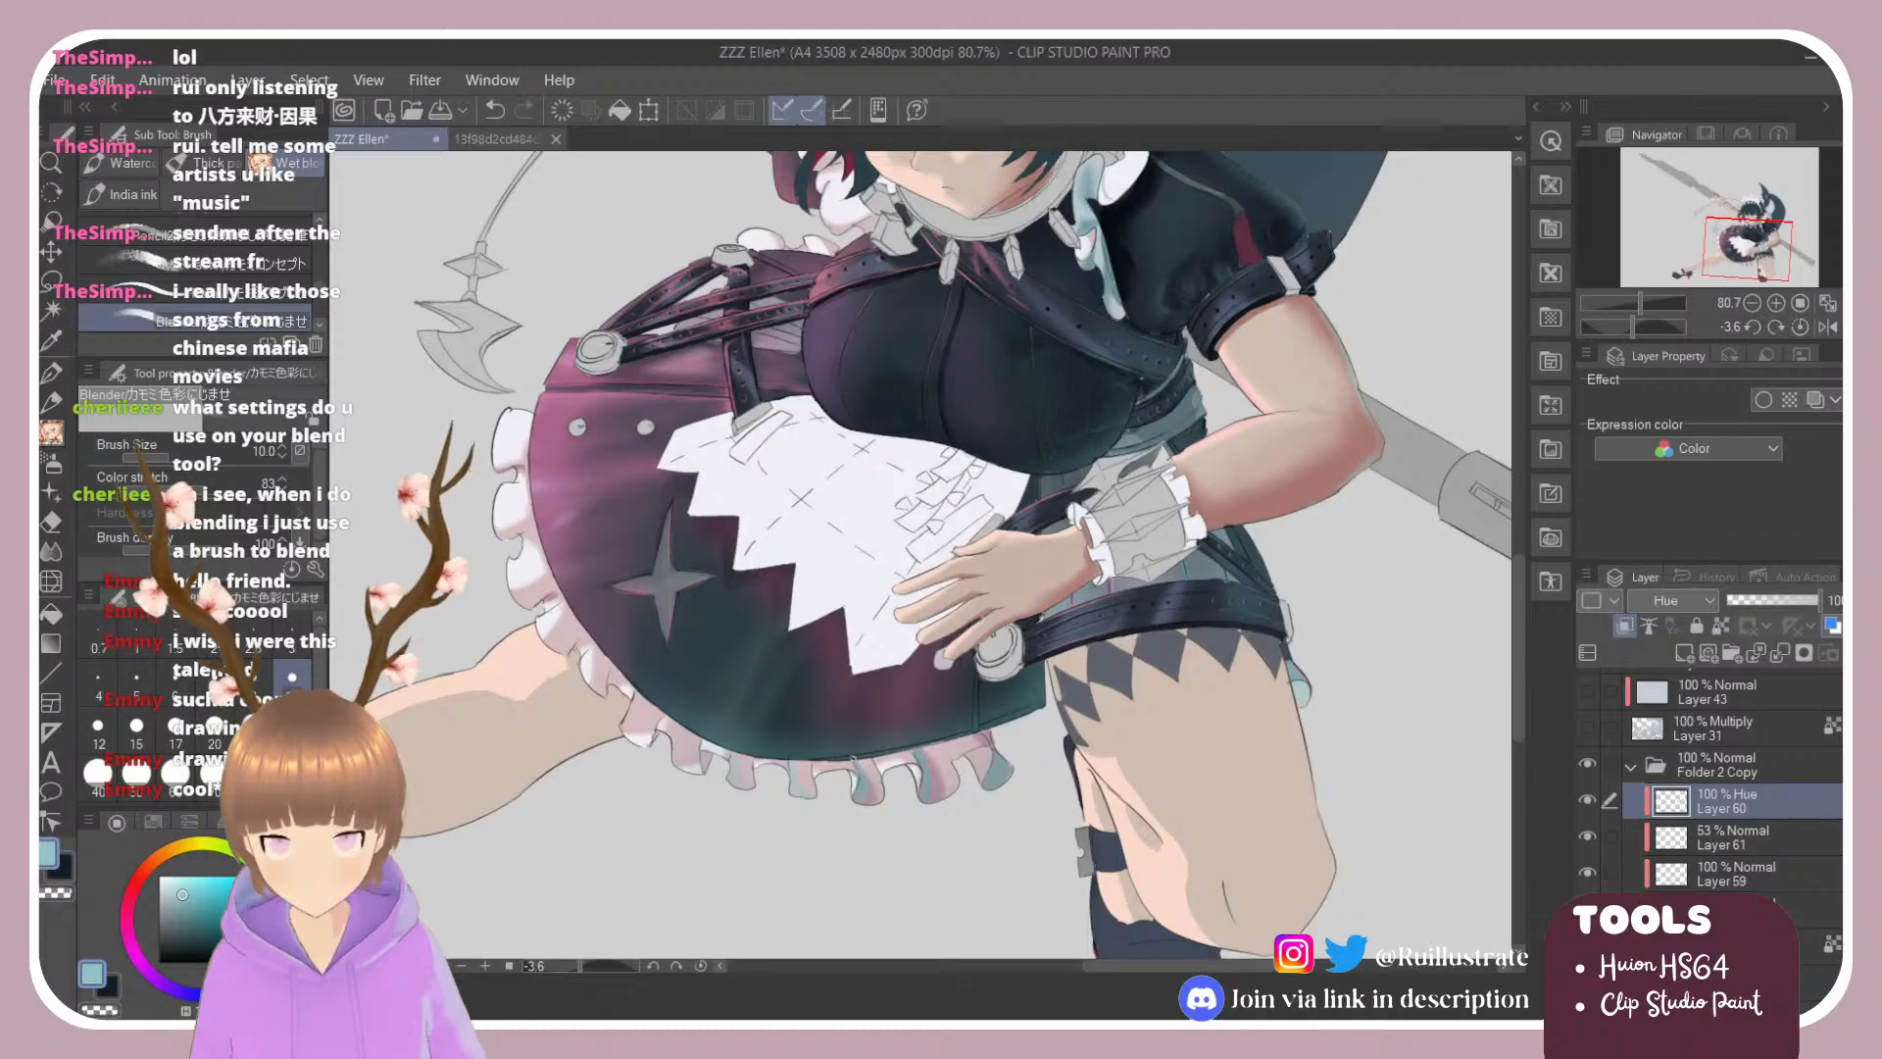
pyautogui.press(']')
pyautogui.press(']')
pyautogui.press(']')
pyautogui.press(']')
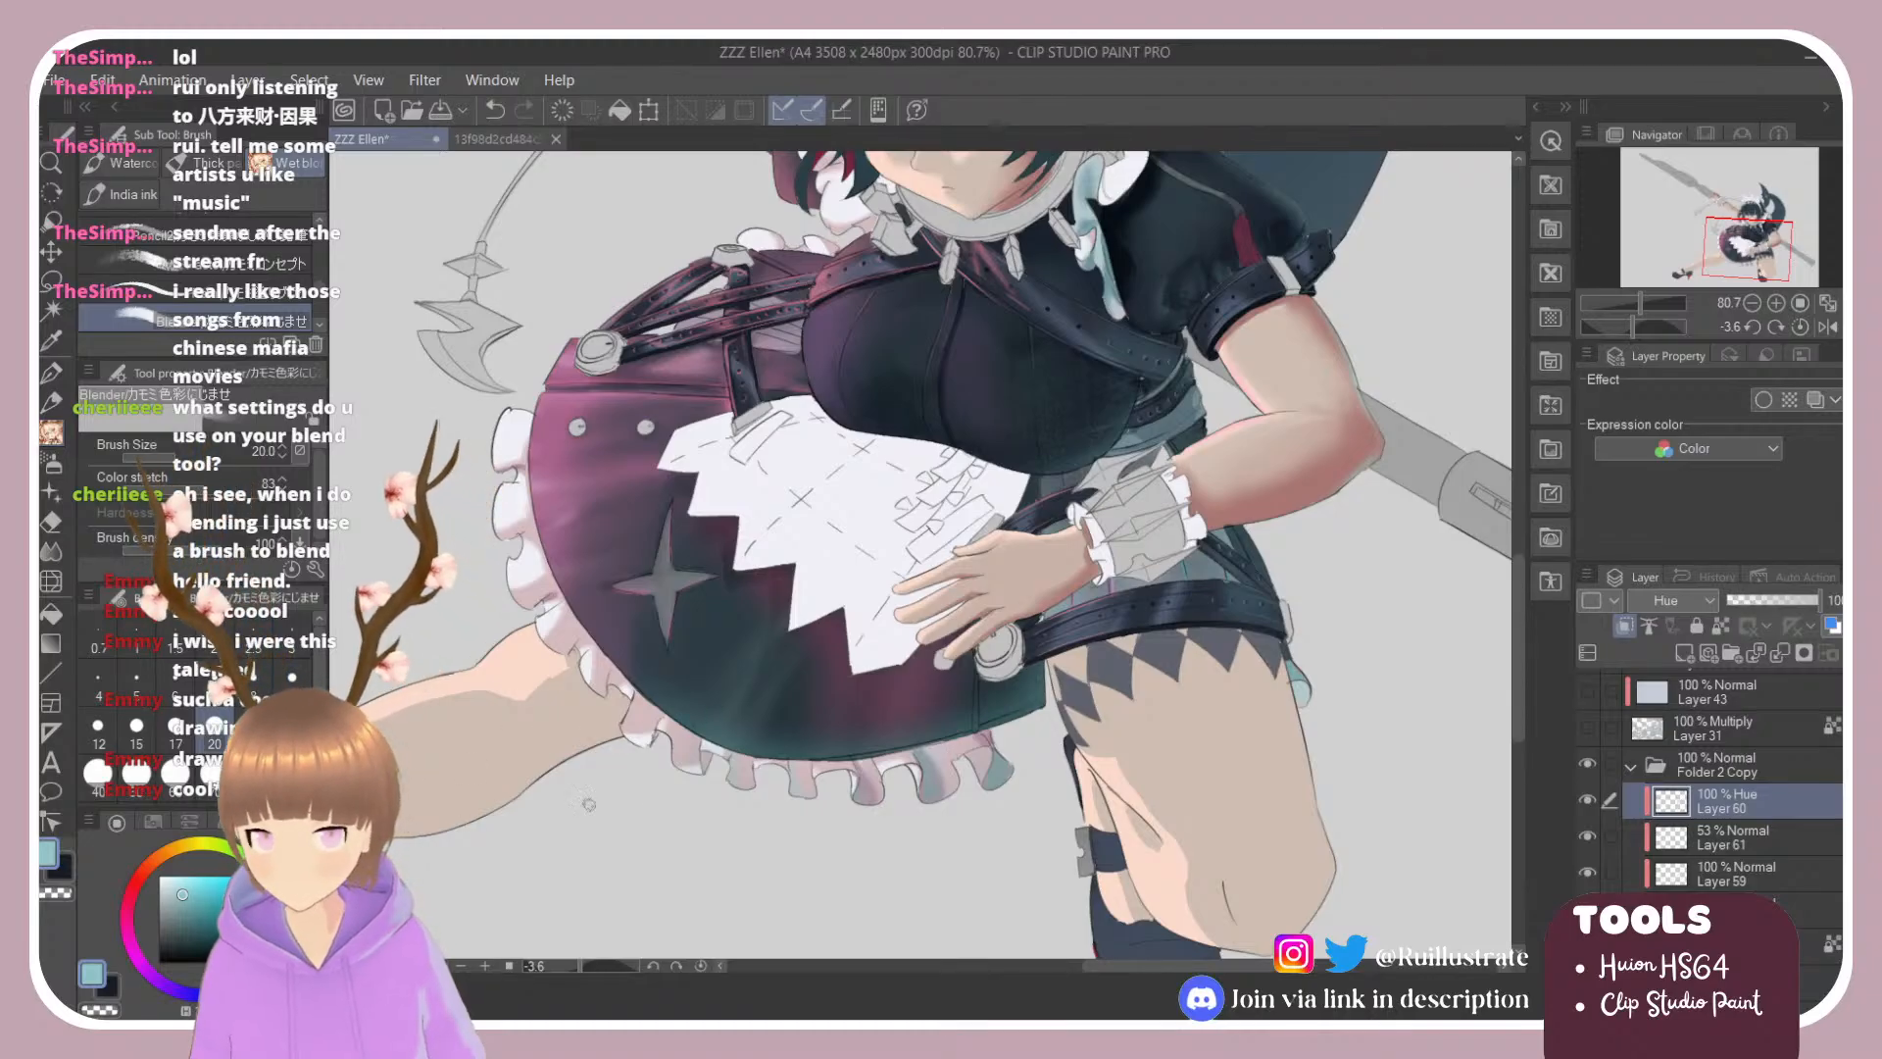
# Step: Spread teal along the skirt's hem ruffles with the Soft airbrush at size 20, switching to a darker greyish teal
pyautogui.press('e')
pyautogui.press('b')
pyautogui.press('b')
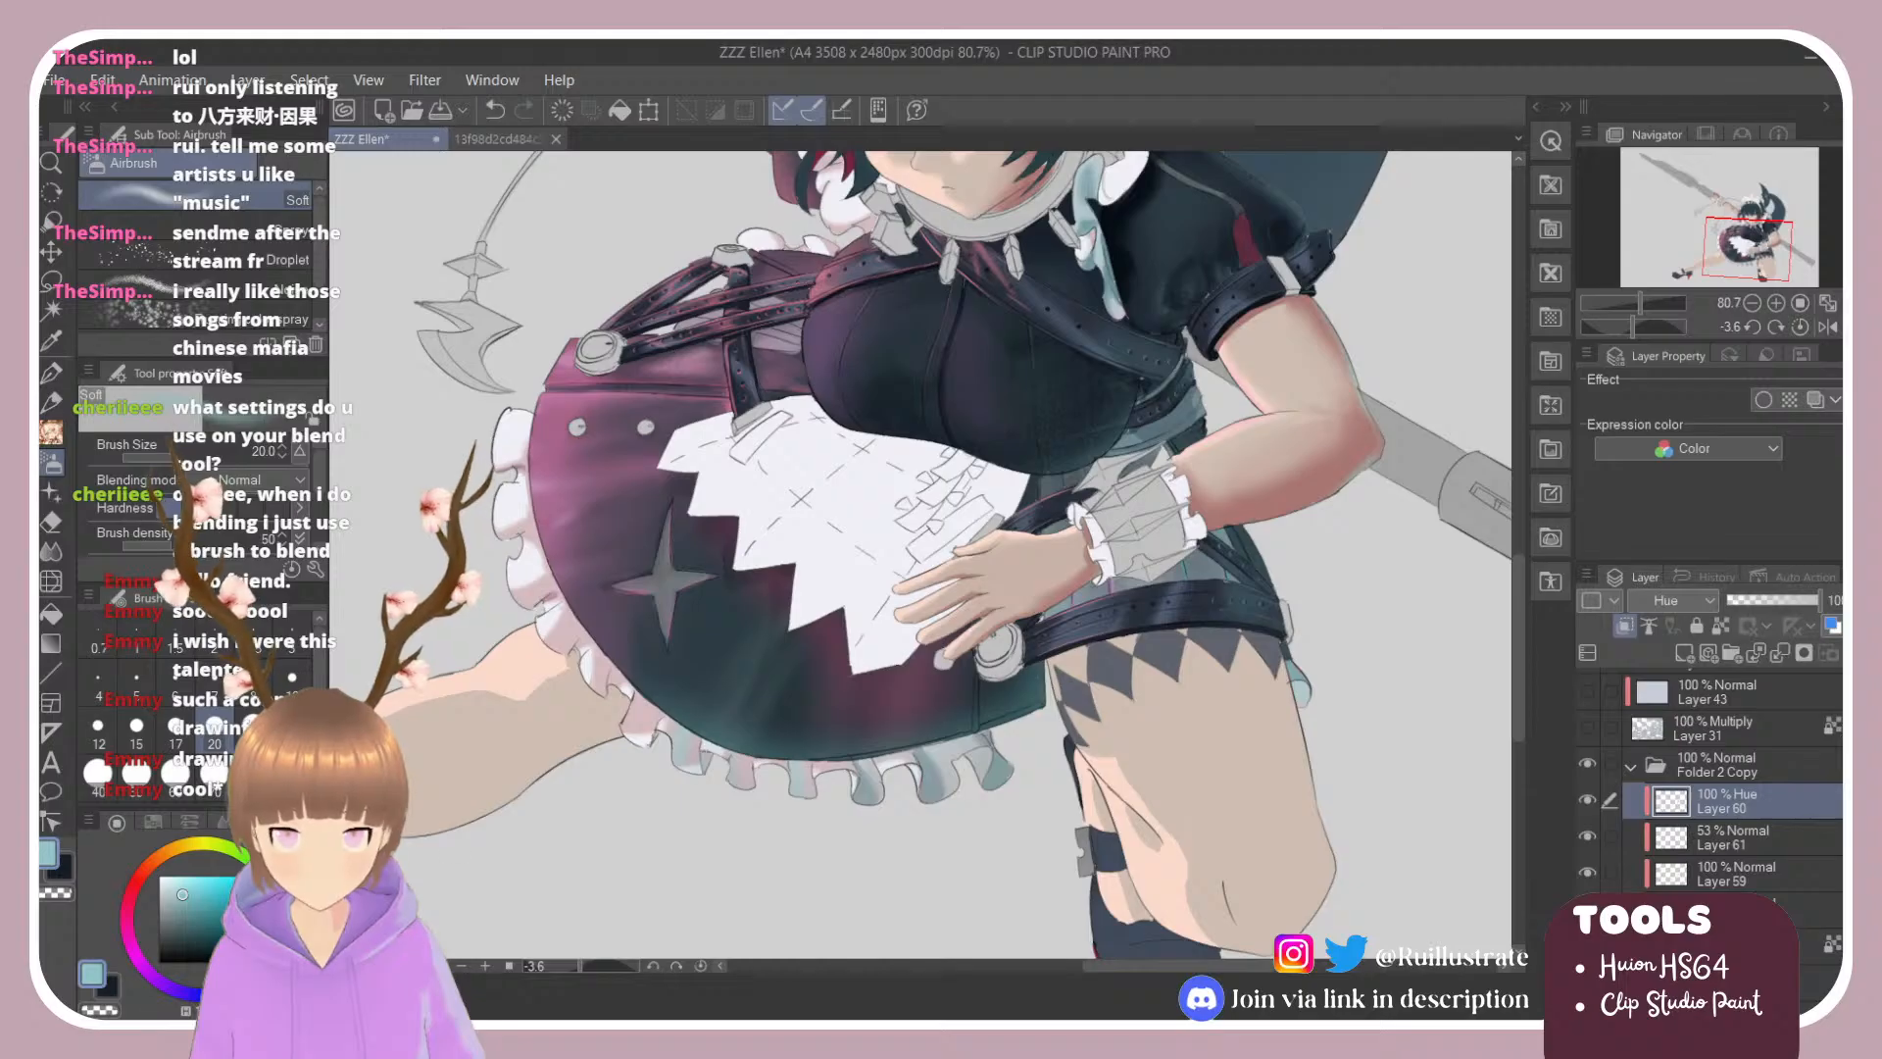
pyautogui.click(183, 912)
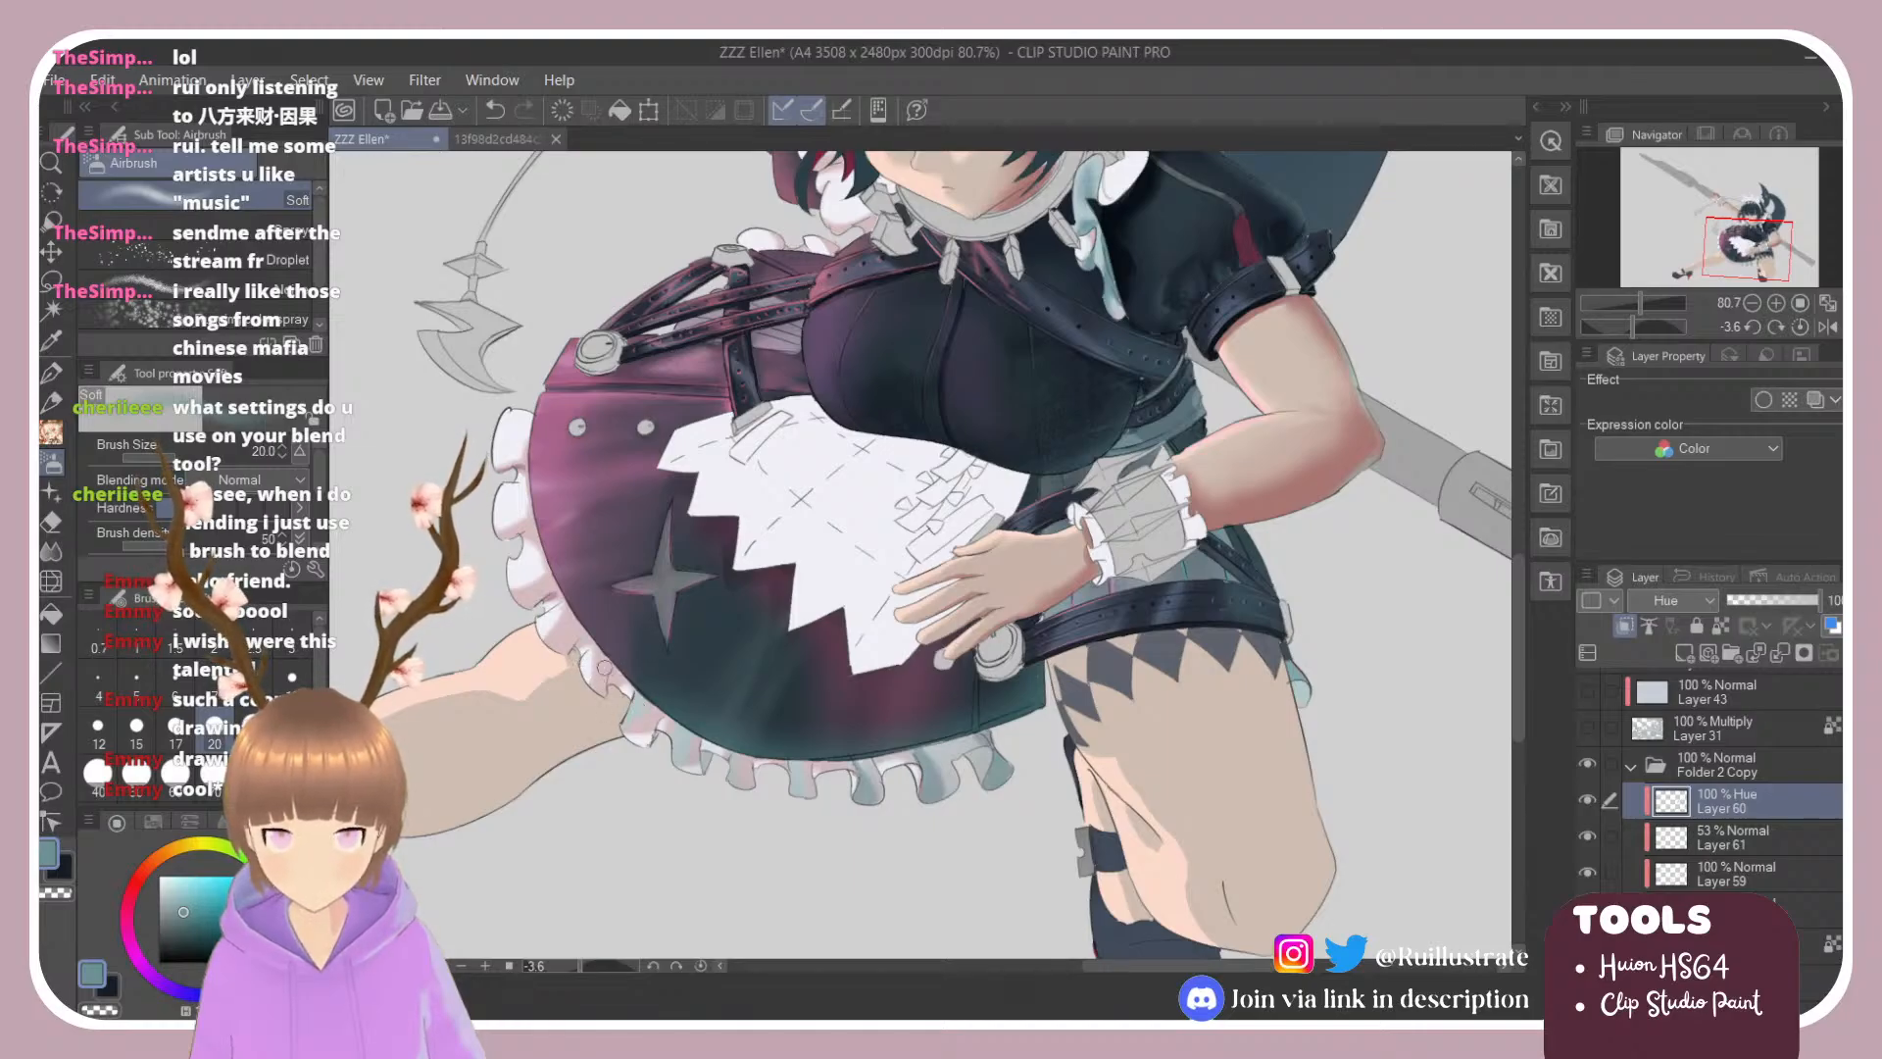
pyautogui.scroll(-2, 657, 728)
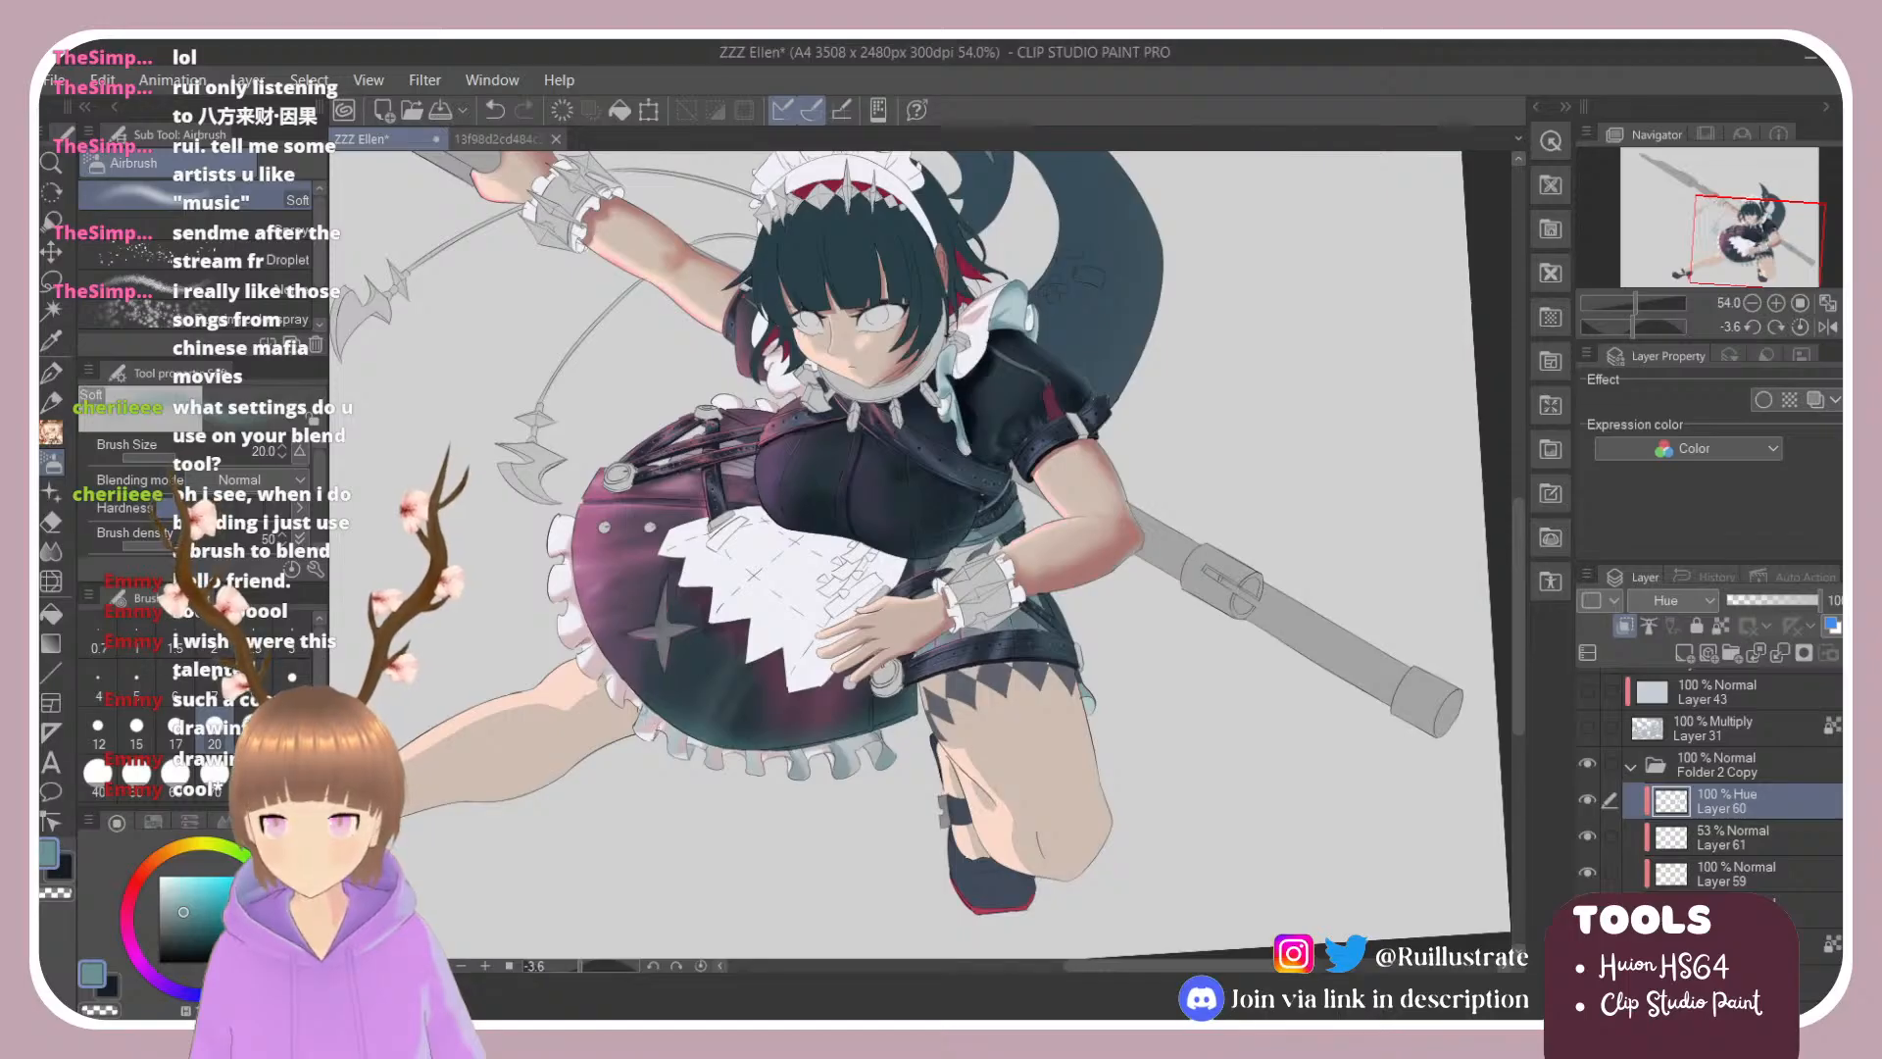
pyautogui.scroll(2, 633, 667)
pyautogui.scroll(-2, 912, 641)
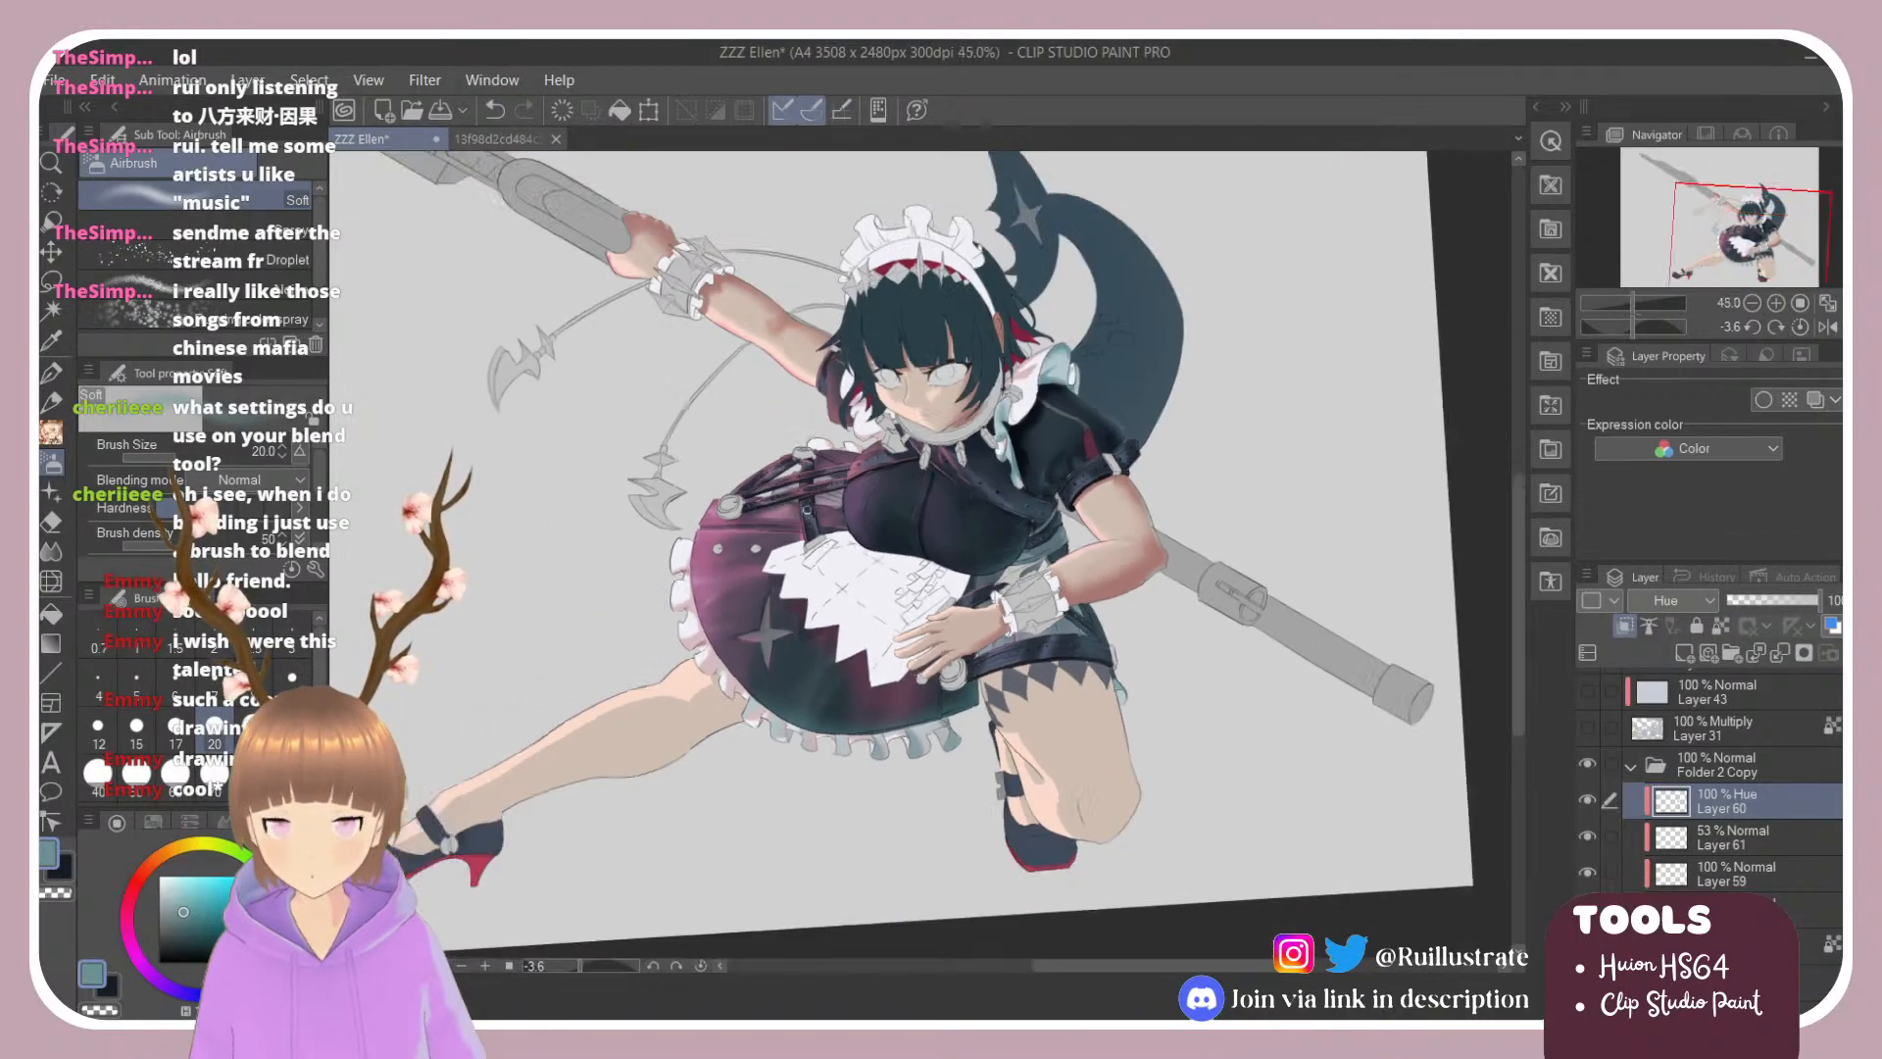
pyautogui.scroll(1, 805, 508)
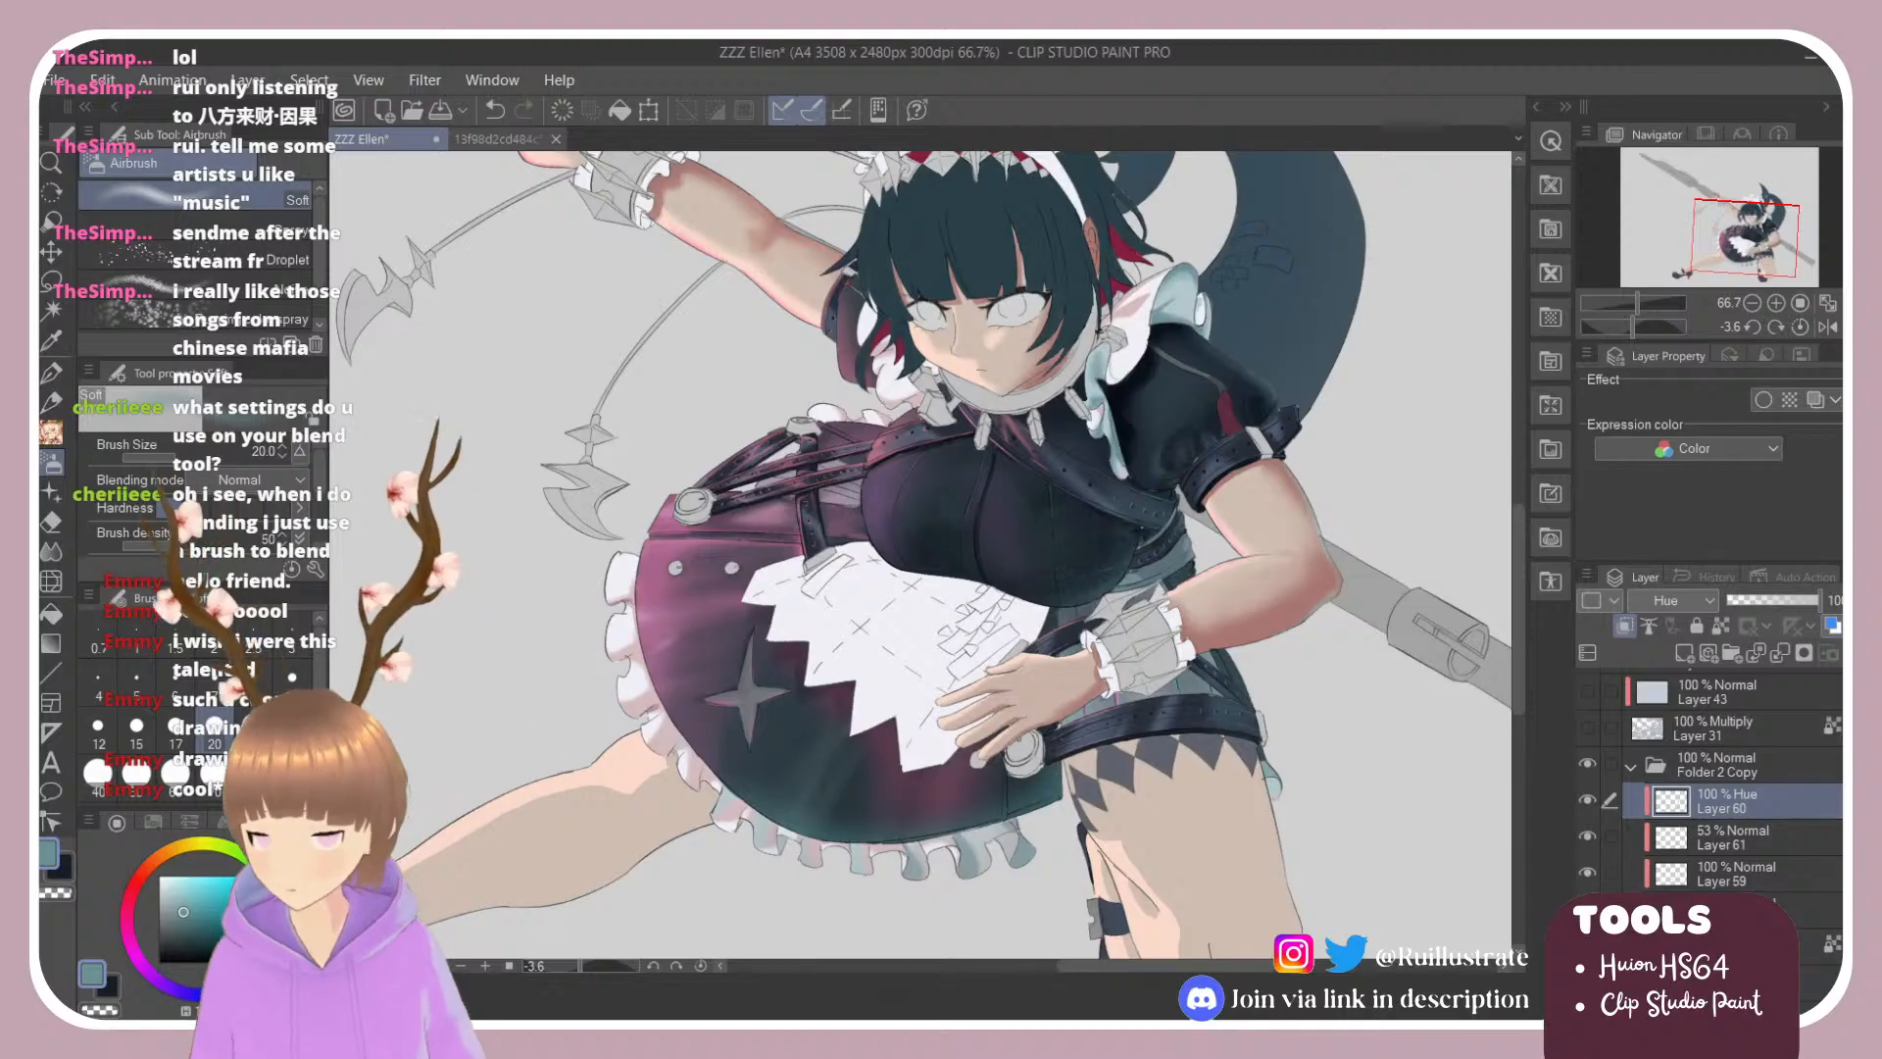
# Step: Add a new layer above Layer 60, set the background colour to dusty mauve and draw a teal foreground-to-transparent gradient across the whole canvas
pyautogui.hotkey('ctrl', '0')
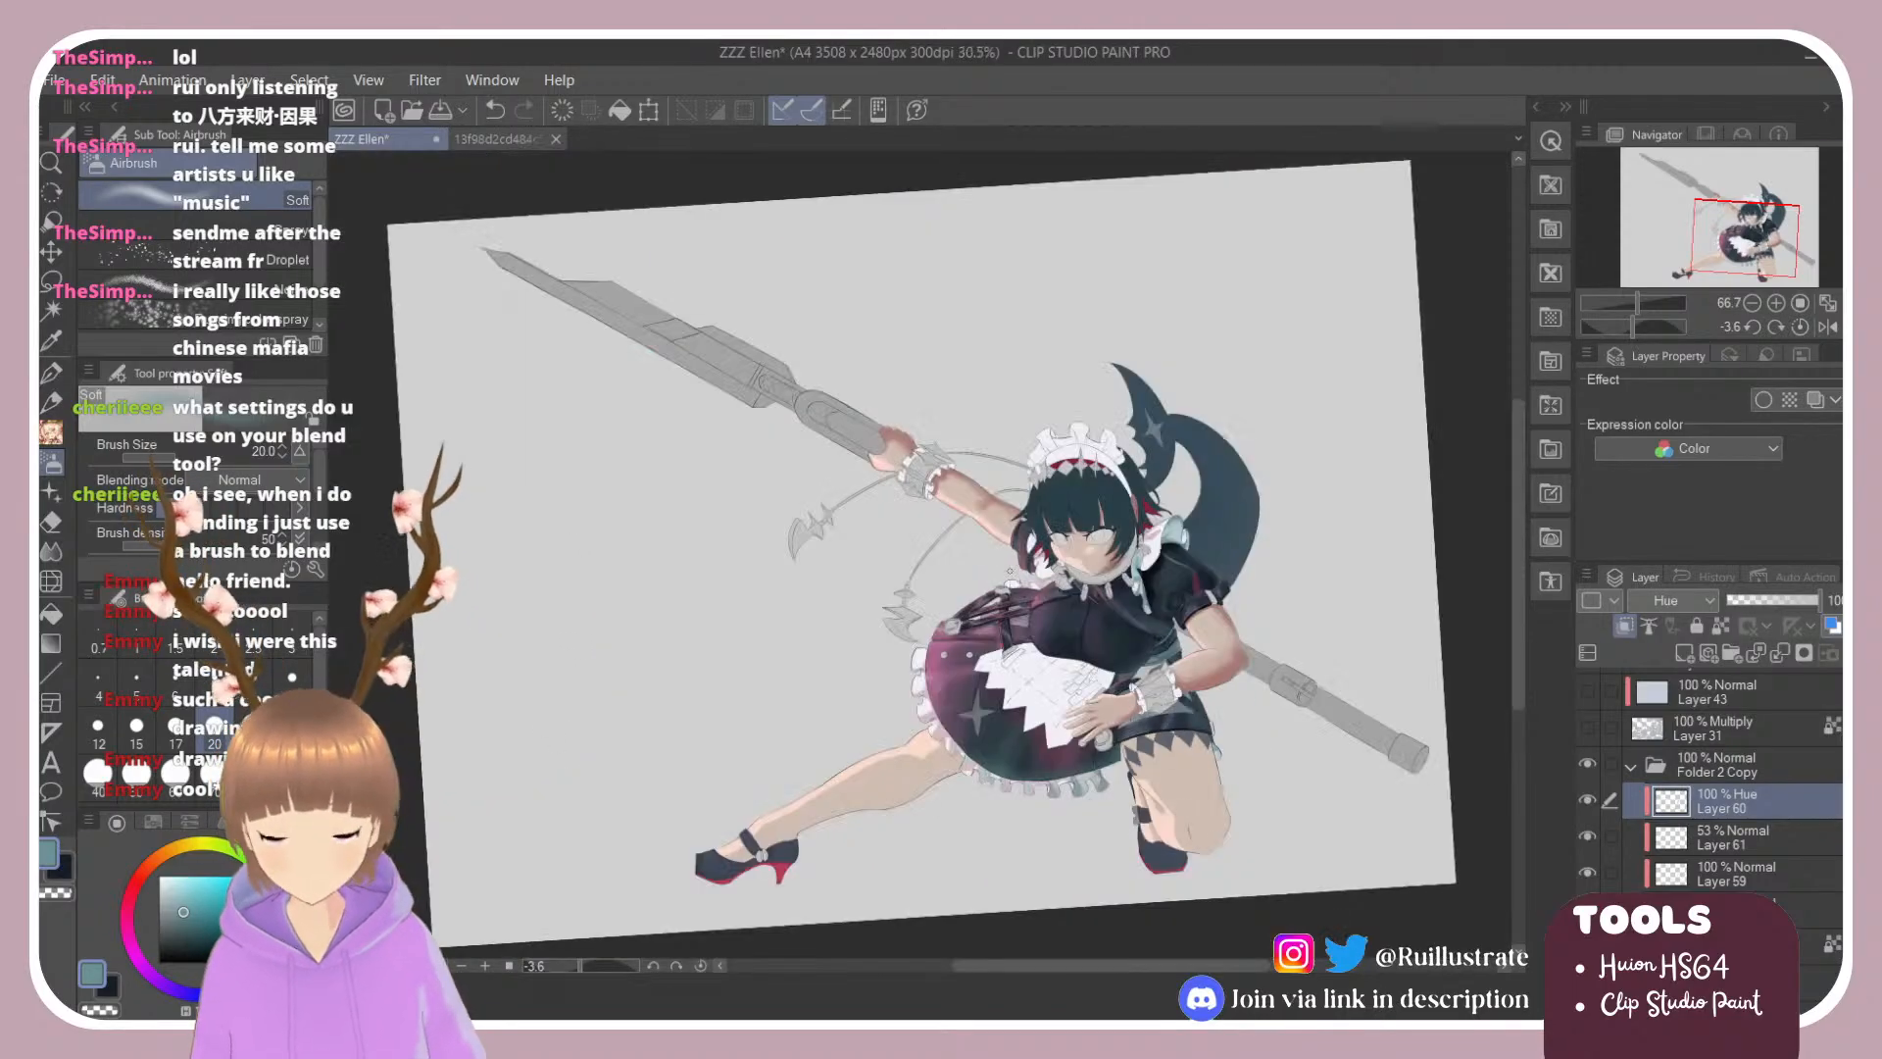
pyautogui.scroll(1, 1009, 568)
pyautogui.click(1685, 653)
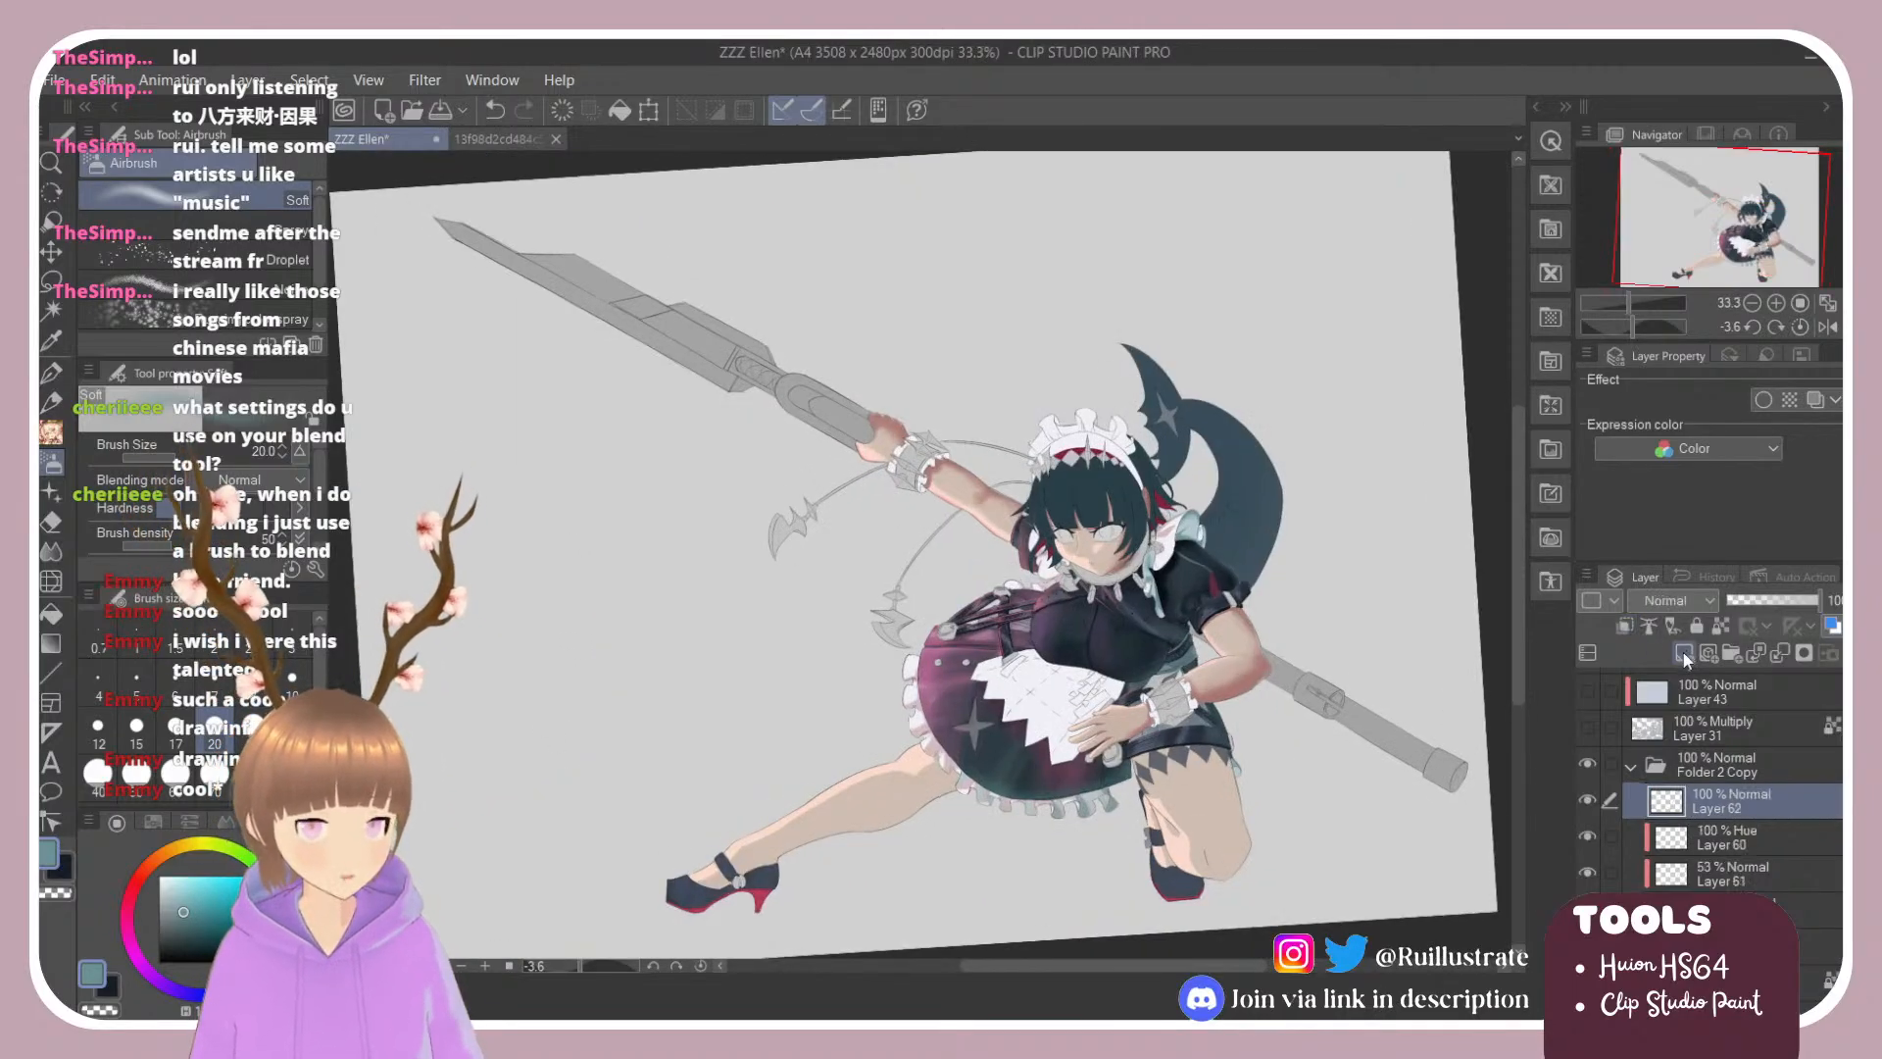
pyautogui.press('g')
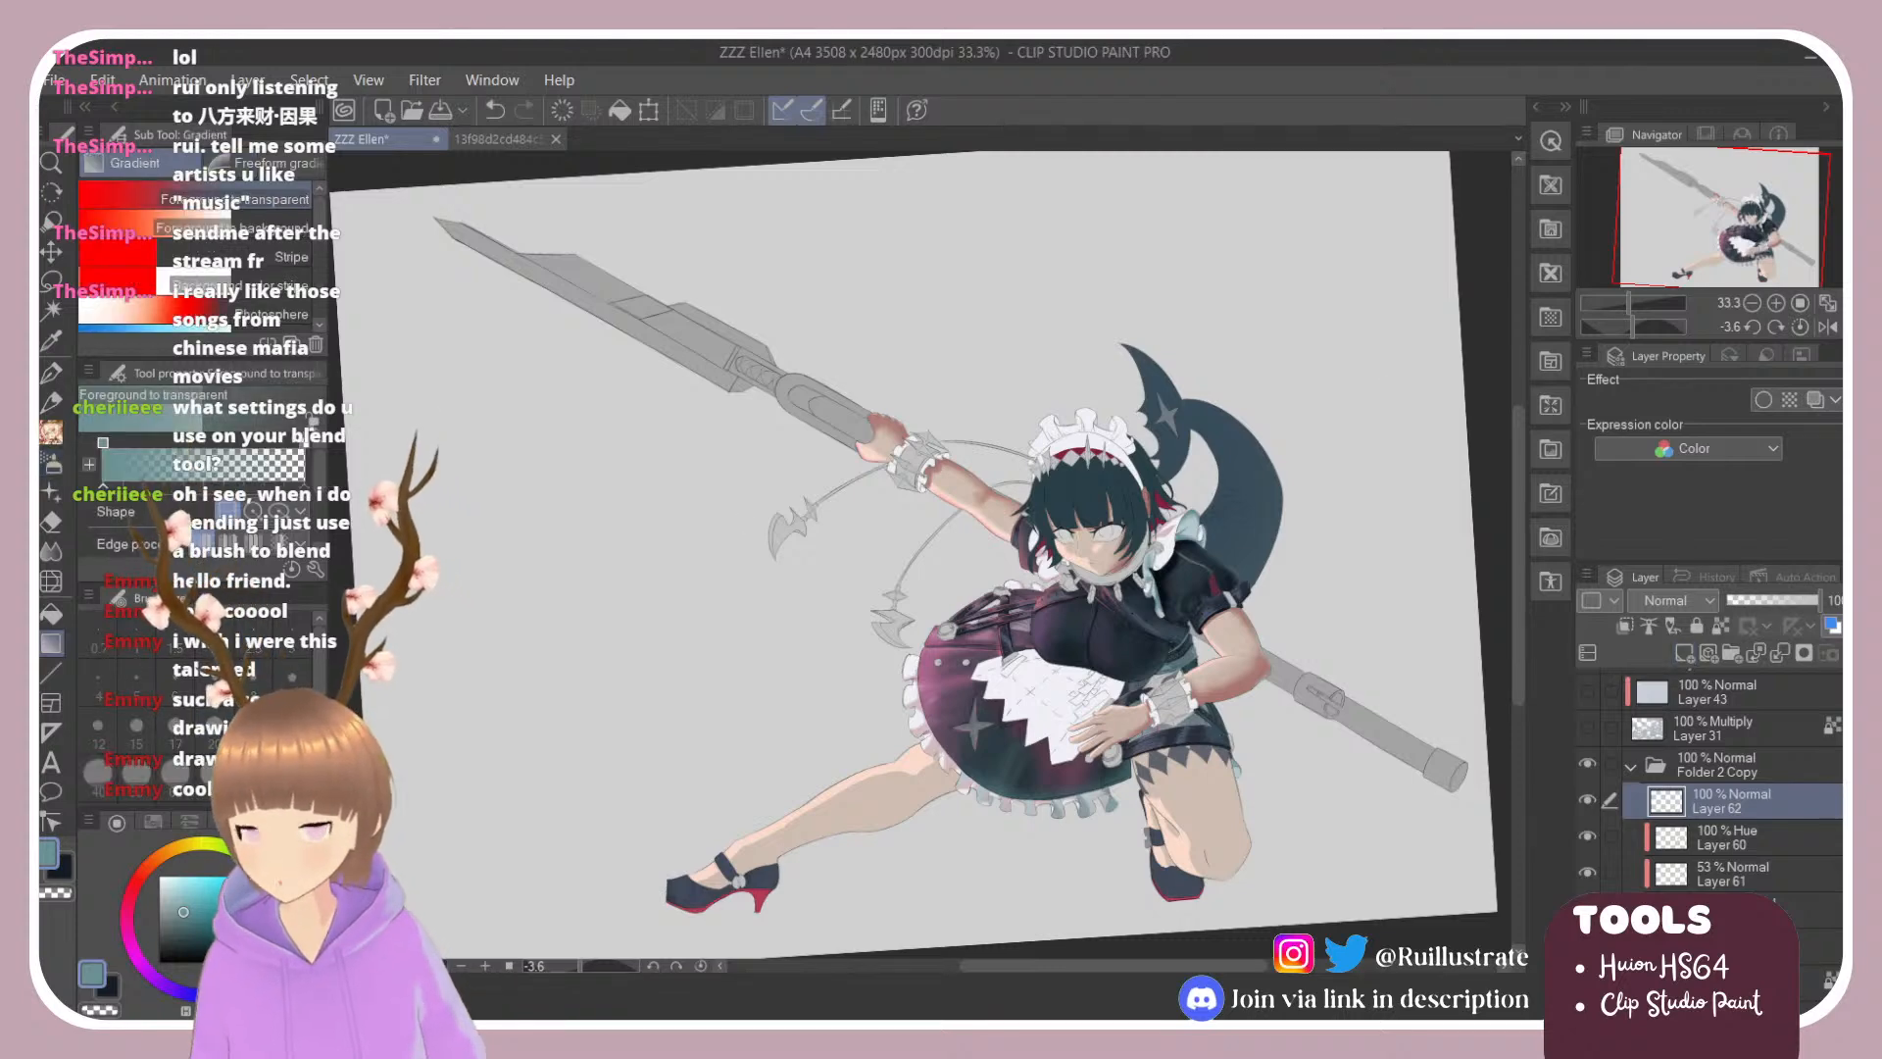
pyautogui.click(108, 988)
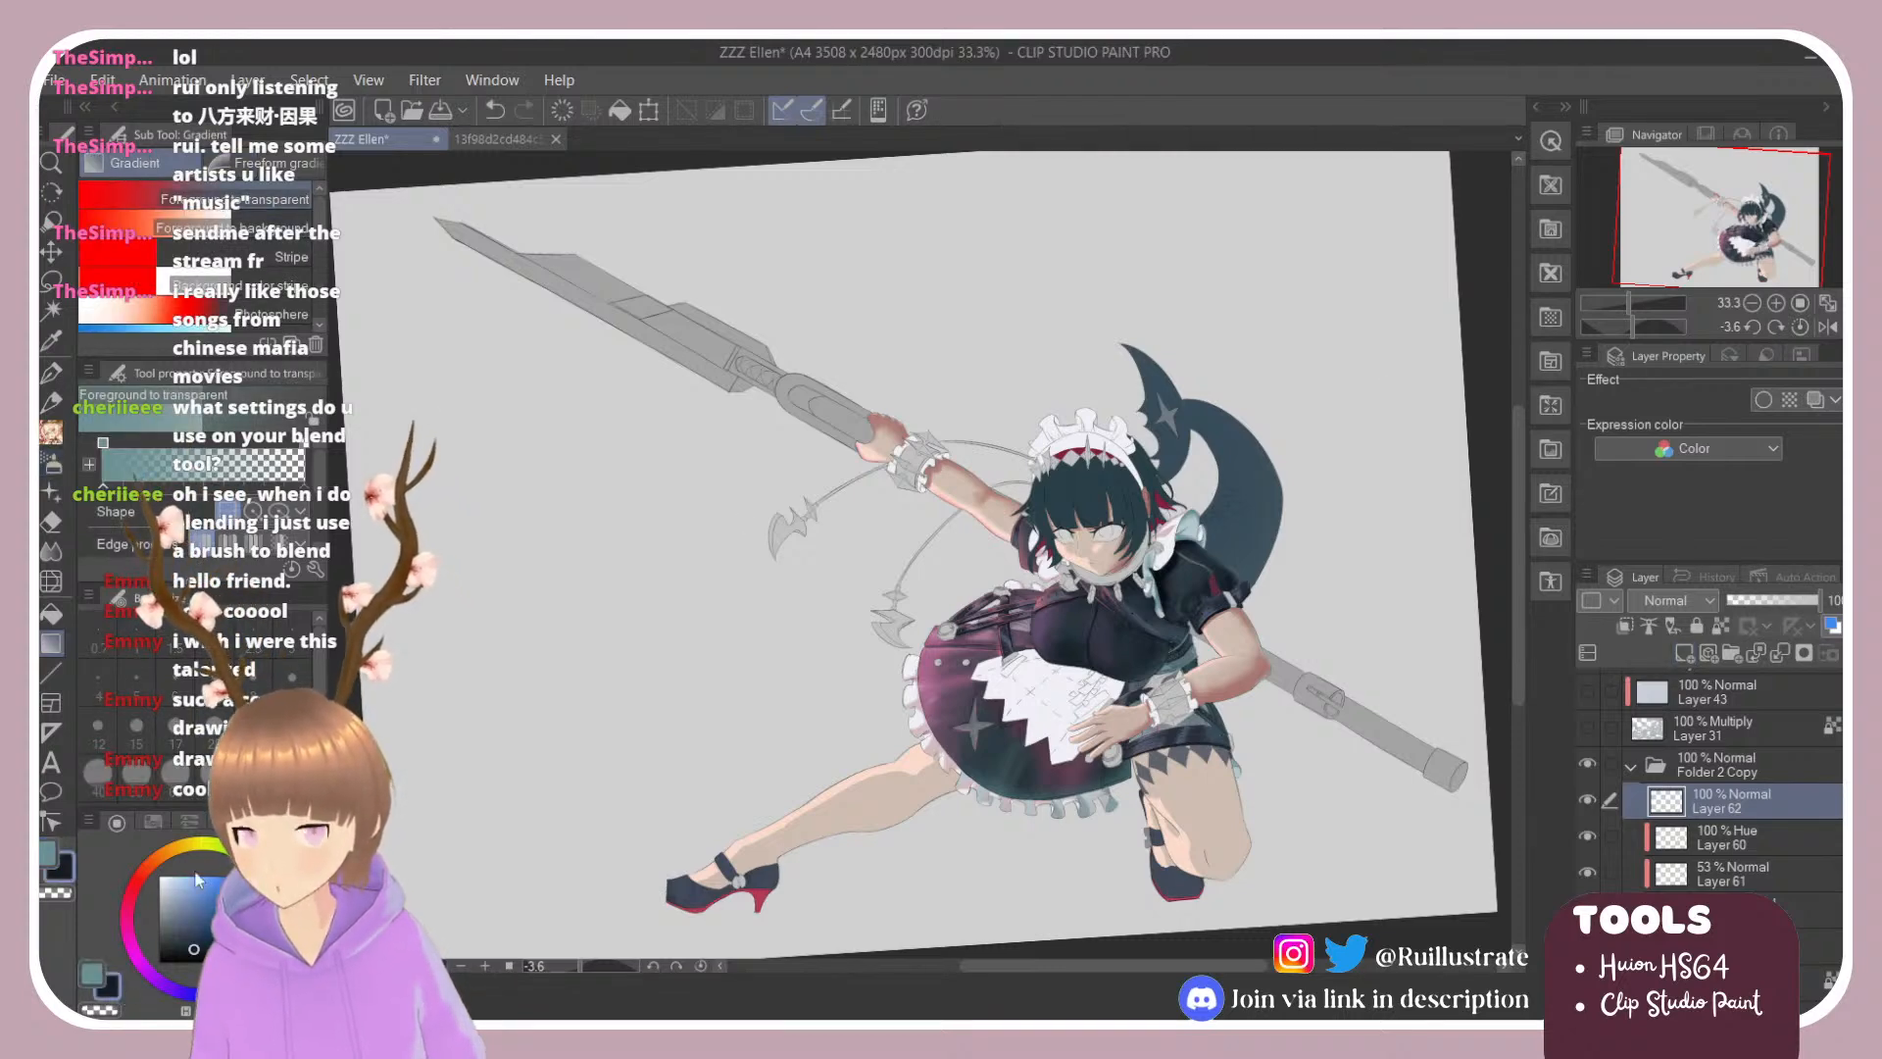
pyautogui.click(128, 936)
pyautogui.click(175, 890)
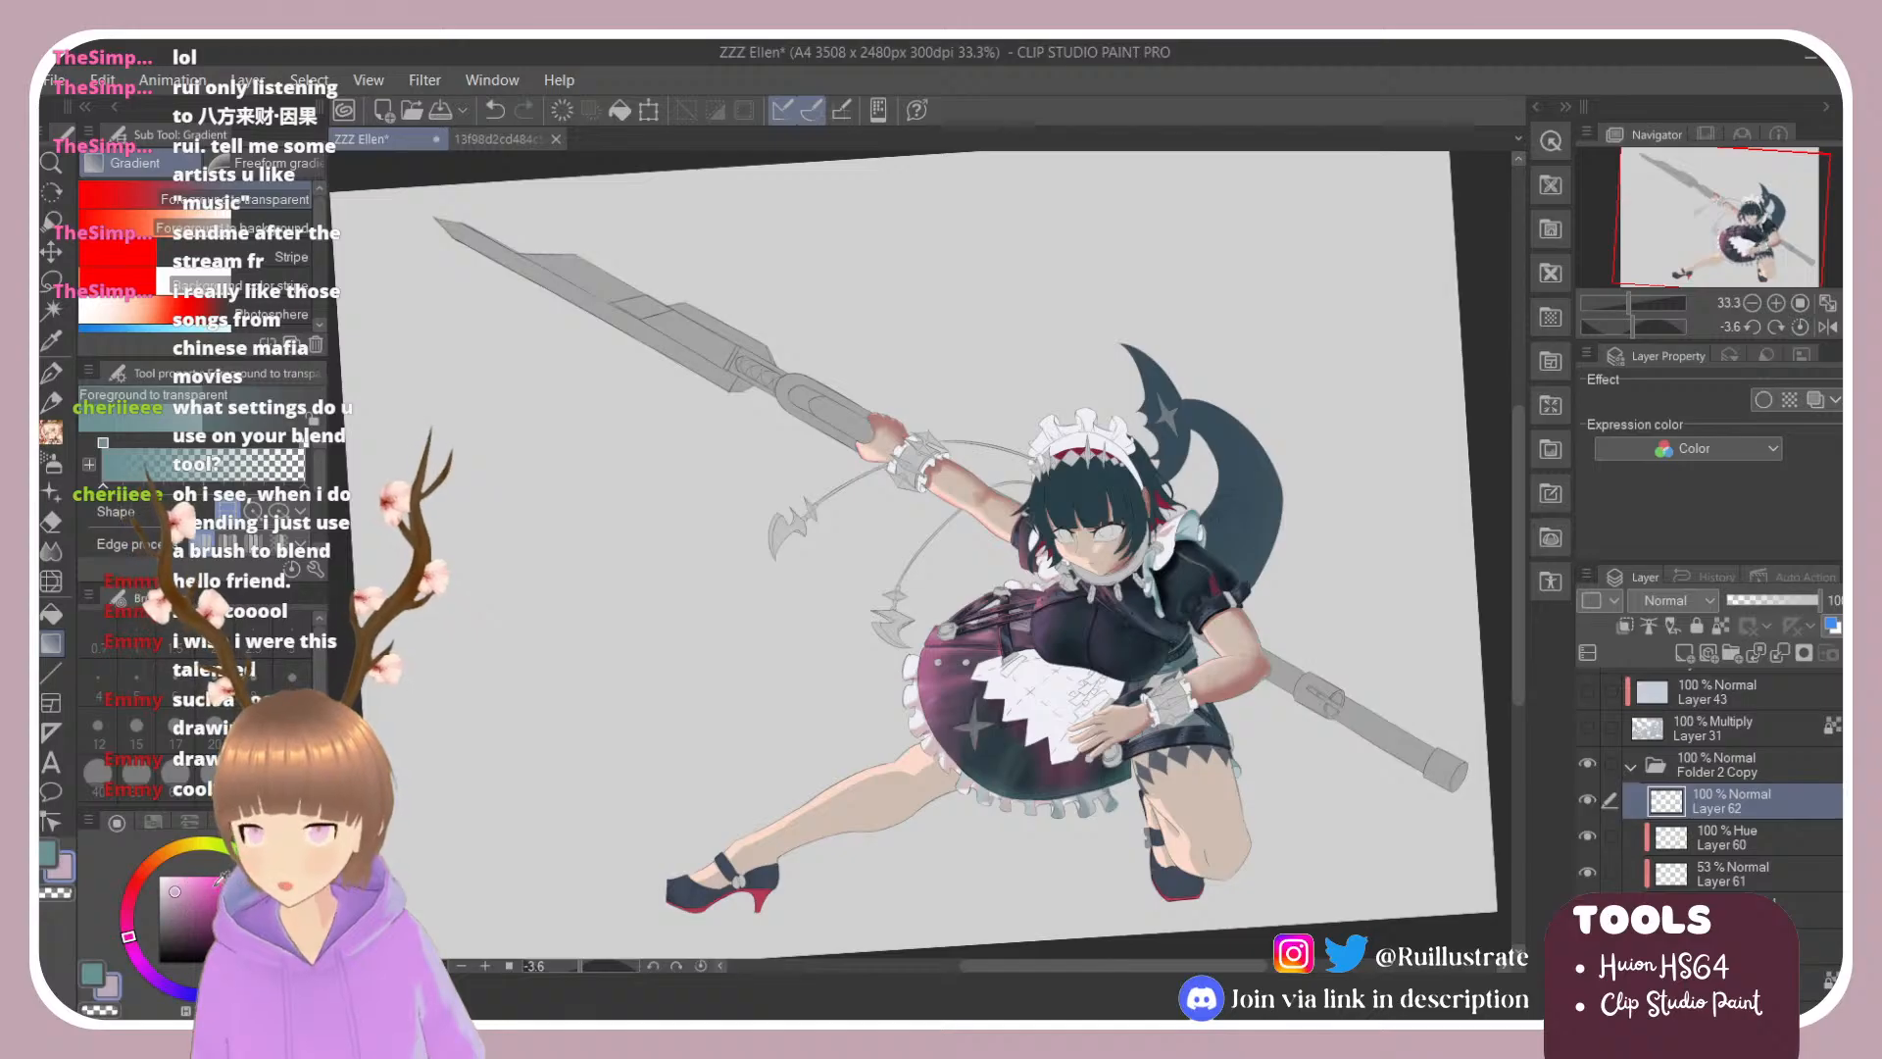
pyautogui.moveTo(440, 602); pyautogui.dragTo(1279, 477)
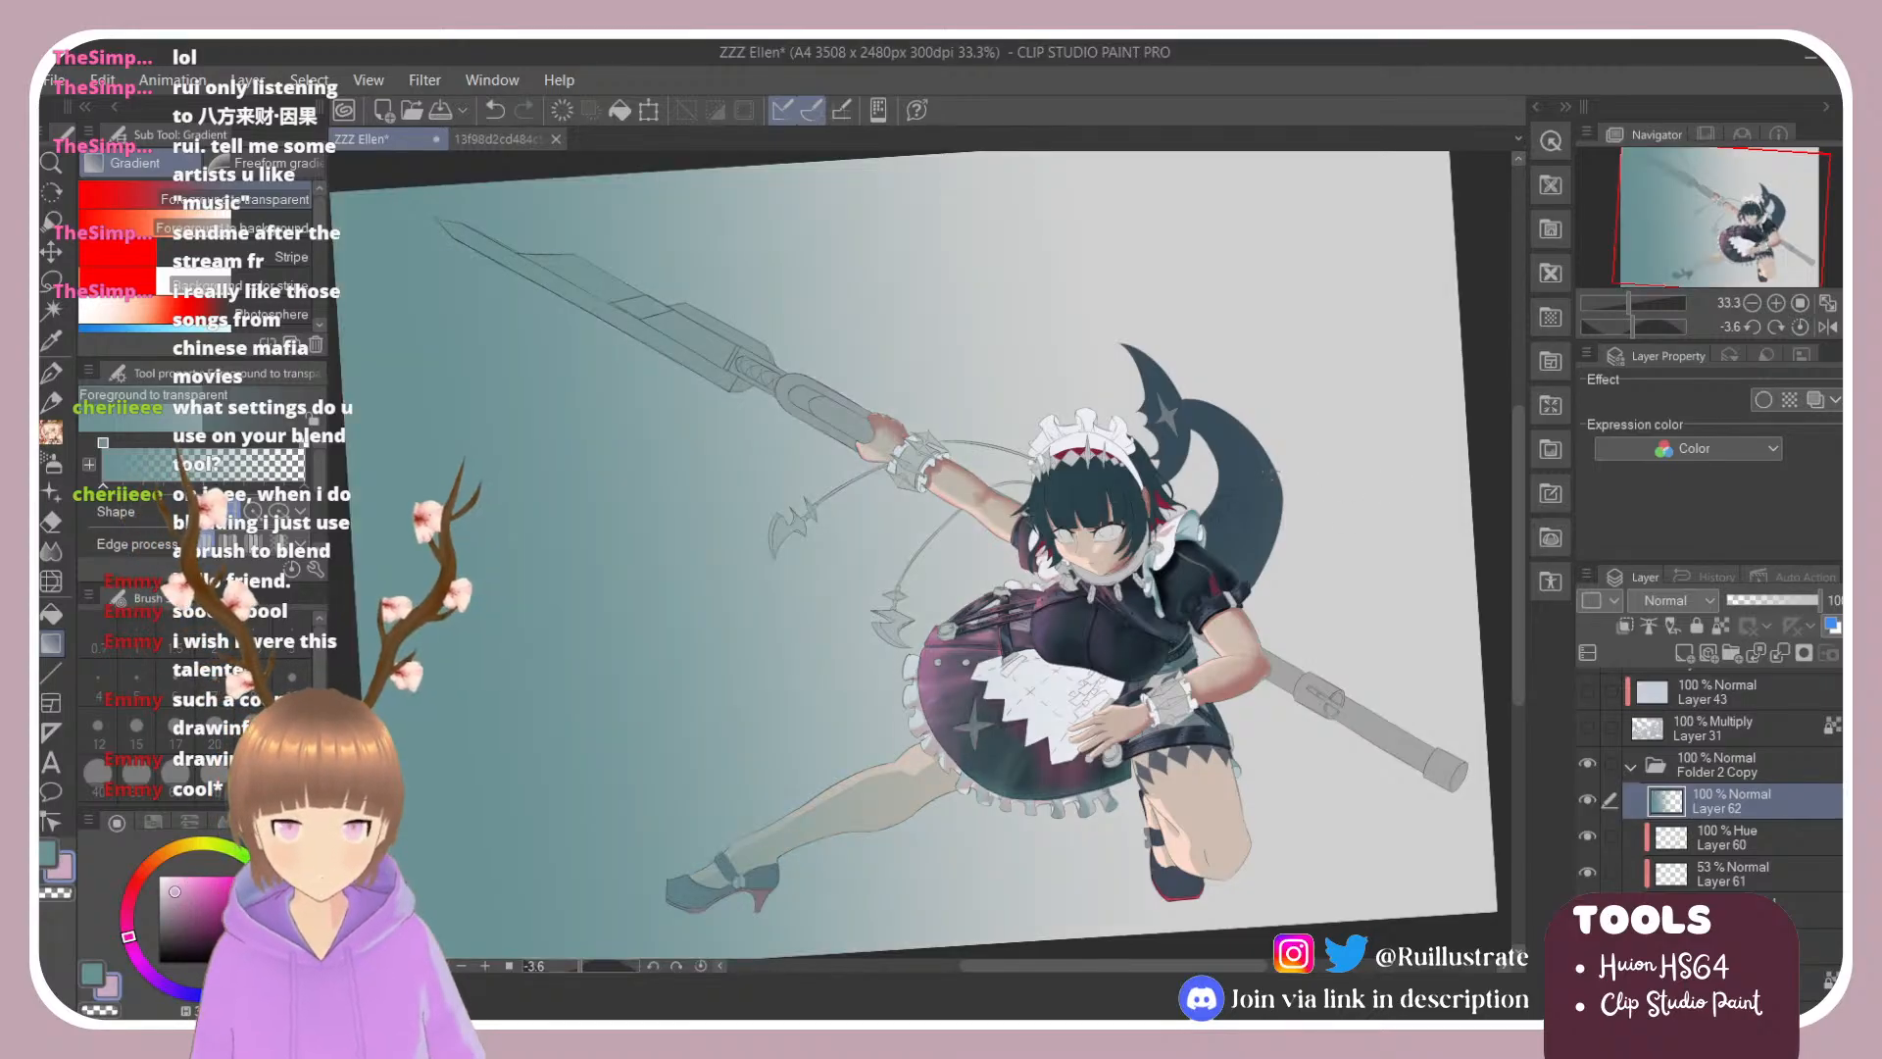
# Step: Undo the transparent gradient, redraw it as a teal-to-mauve foreground-to-background gradient across the canvas, and sample intermediate colours from it
pyautogui.hotkey('ctrl', 'z')
pyautogui.click(235, 227)
pyautogui.moveTo(478, 493); pyautogui.dragTo(1357, 392)
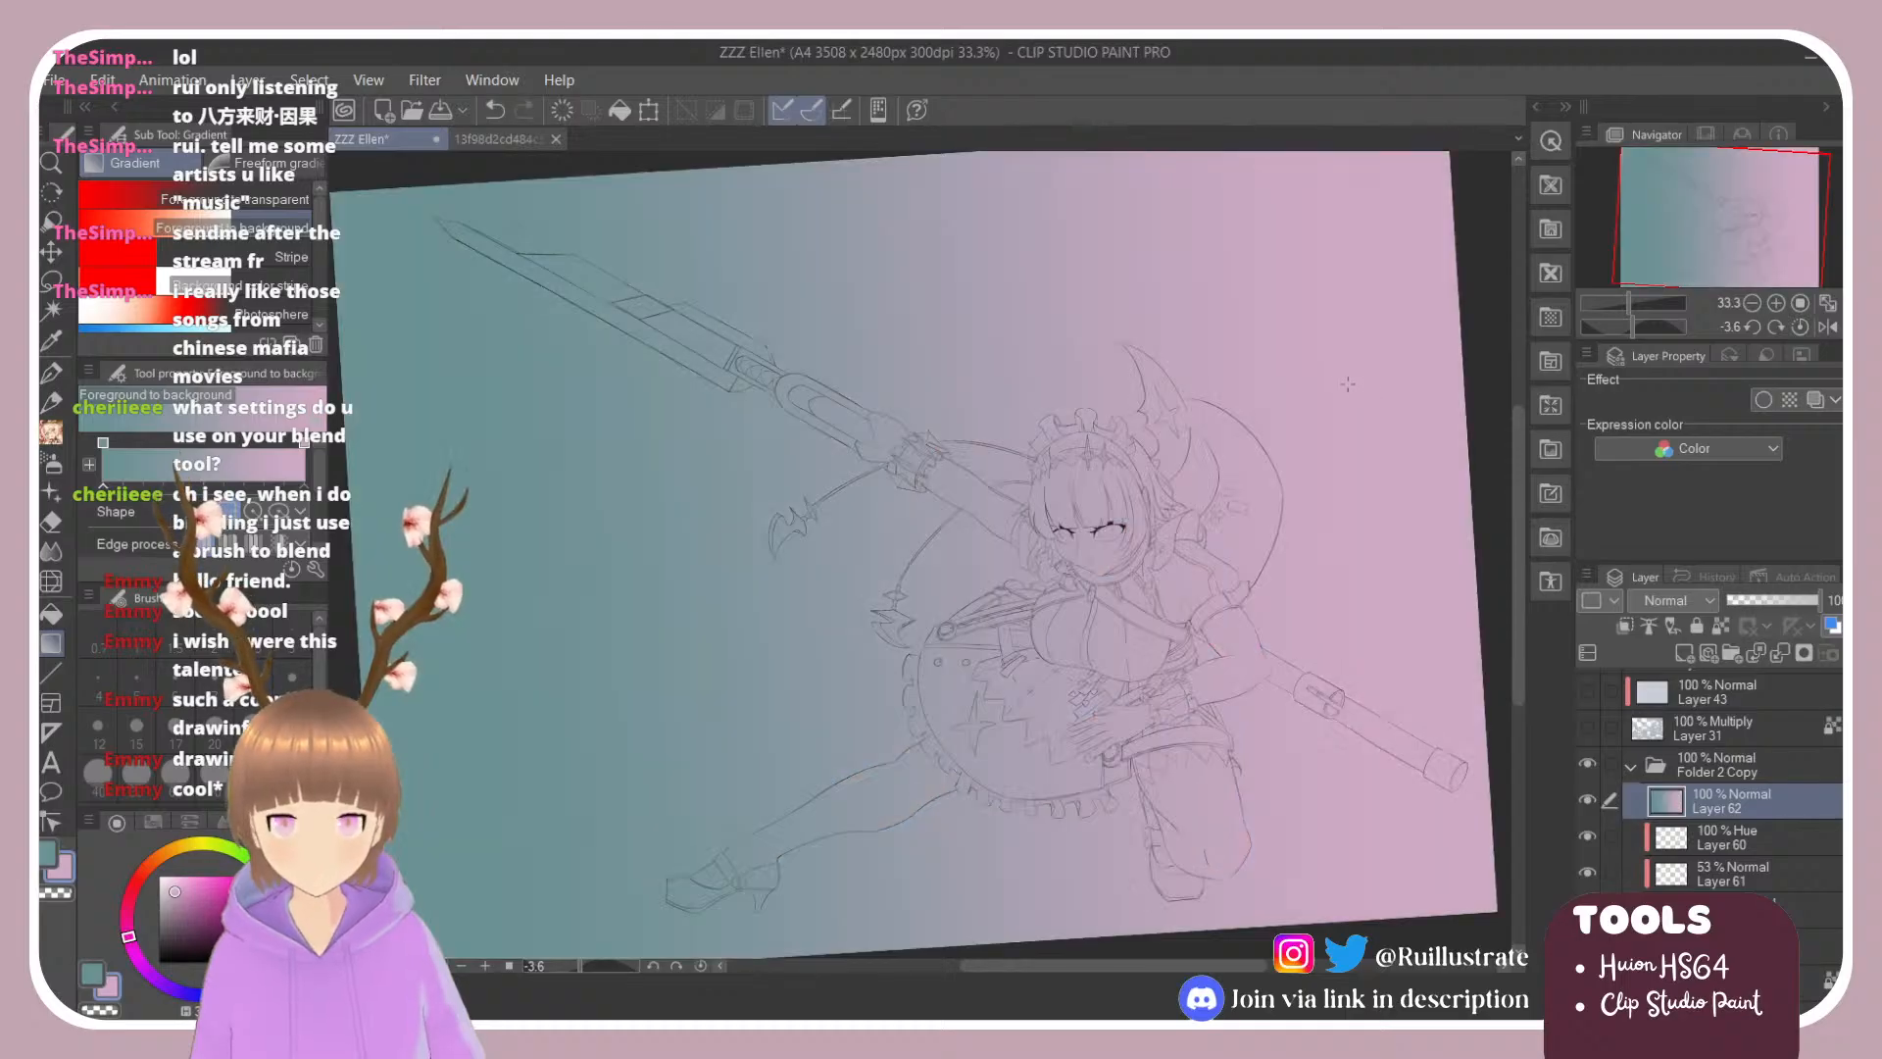
pyautogui.keyDown('alt'); pyautogui.click(894, 327); pyautogui.keyUp('alt')
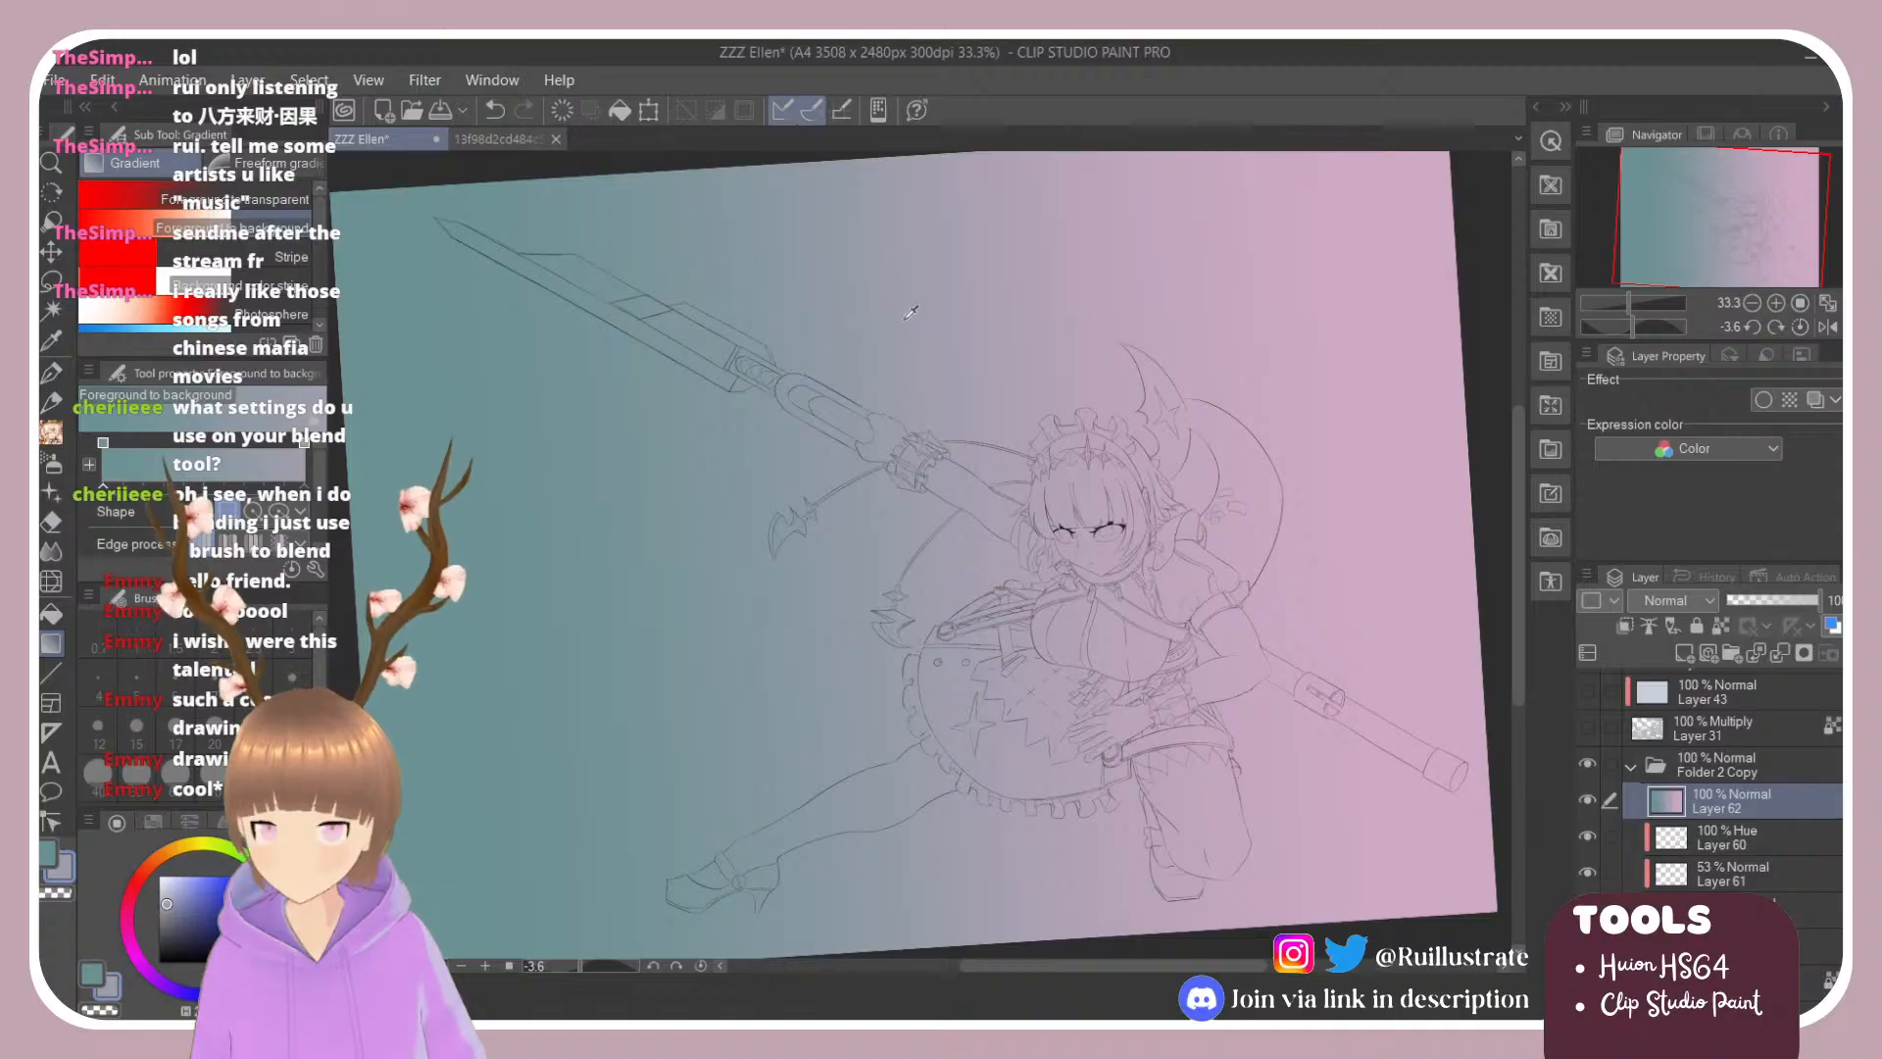
pyautogui.keyDown('alt'); pyautogui.click(911, 311); pyautogui.keyUp('alt')
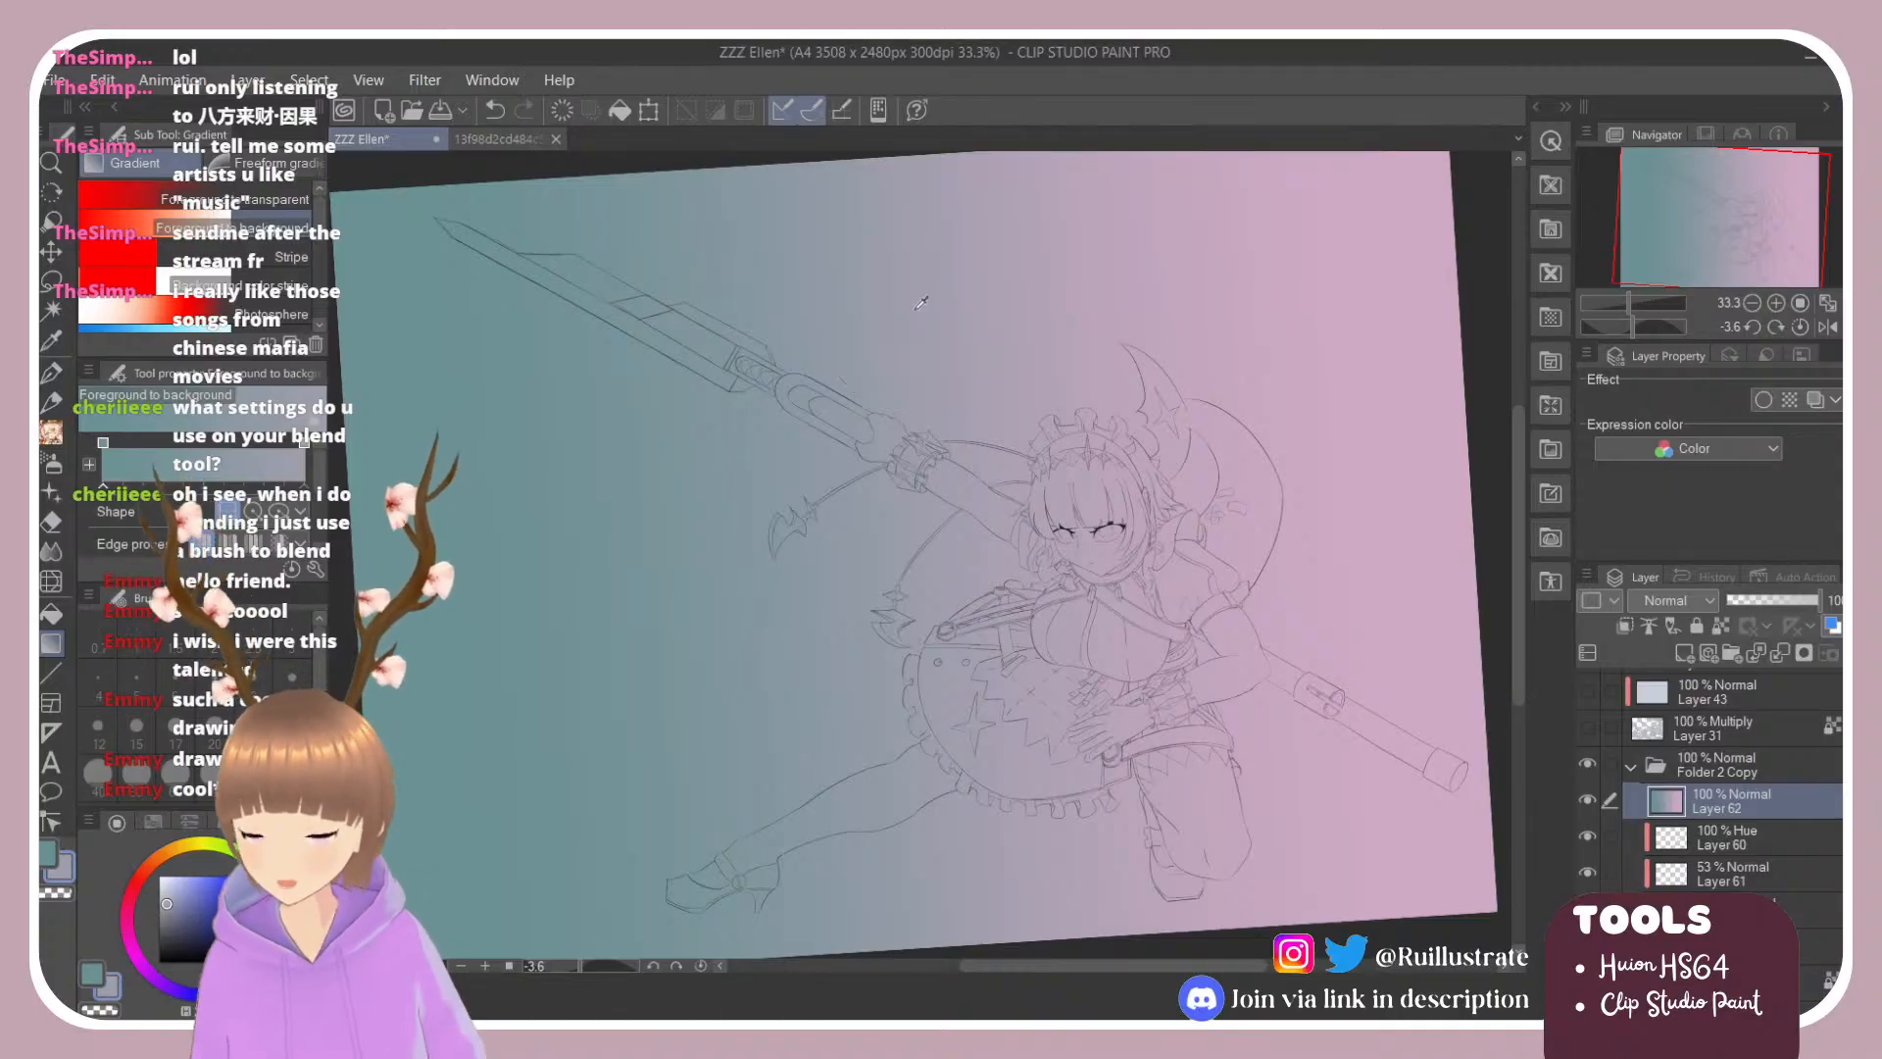
pyautogui.moveTo(921, 302); pyautogui.dragTo(645, 365)
pyautogui.moveTo(1251, 273); pyautogui.dragTo(542, 382)
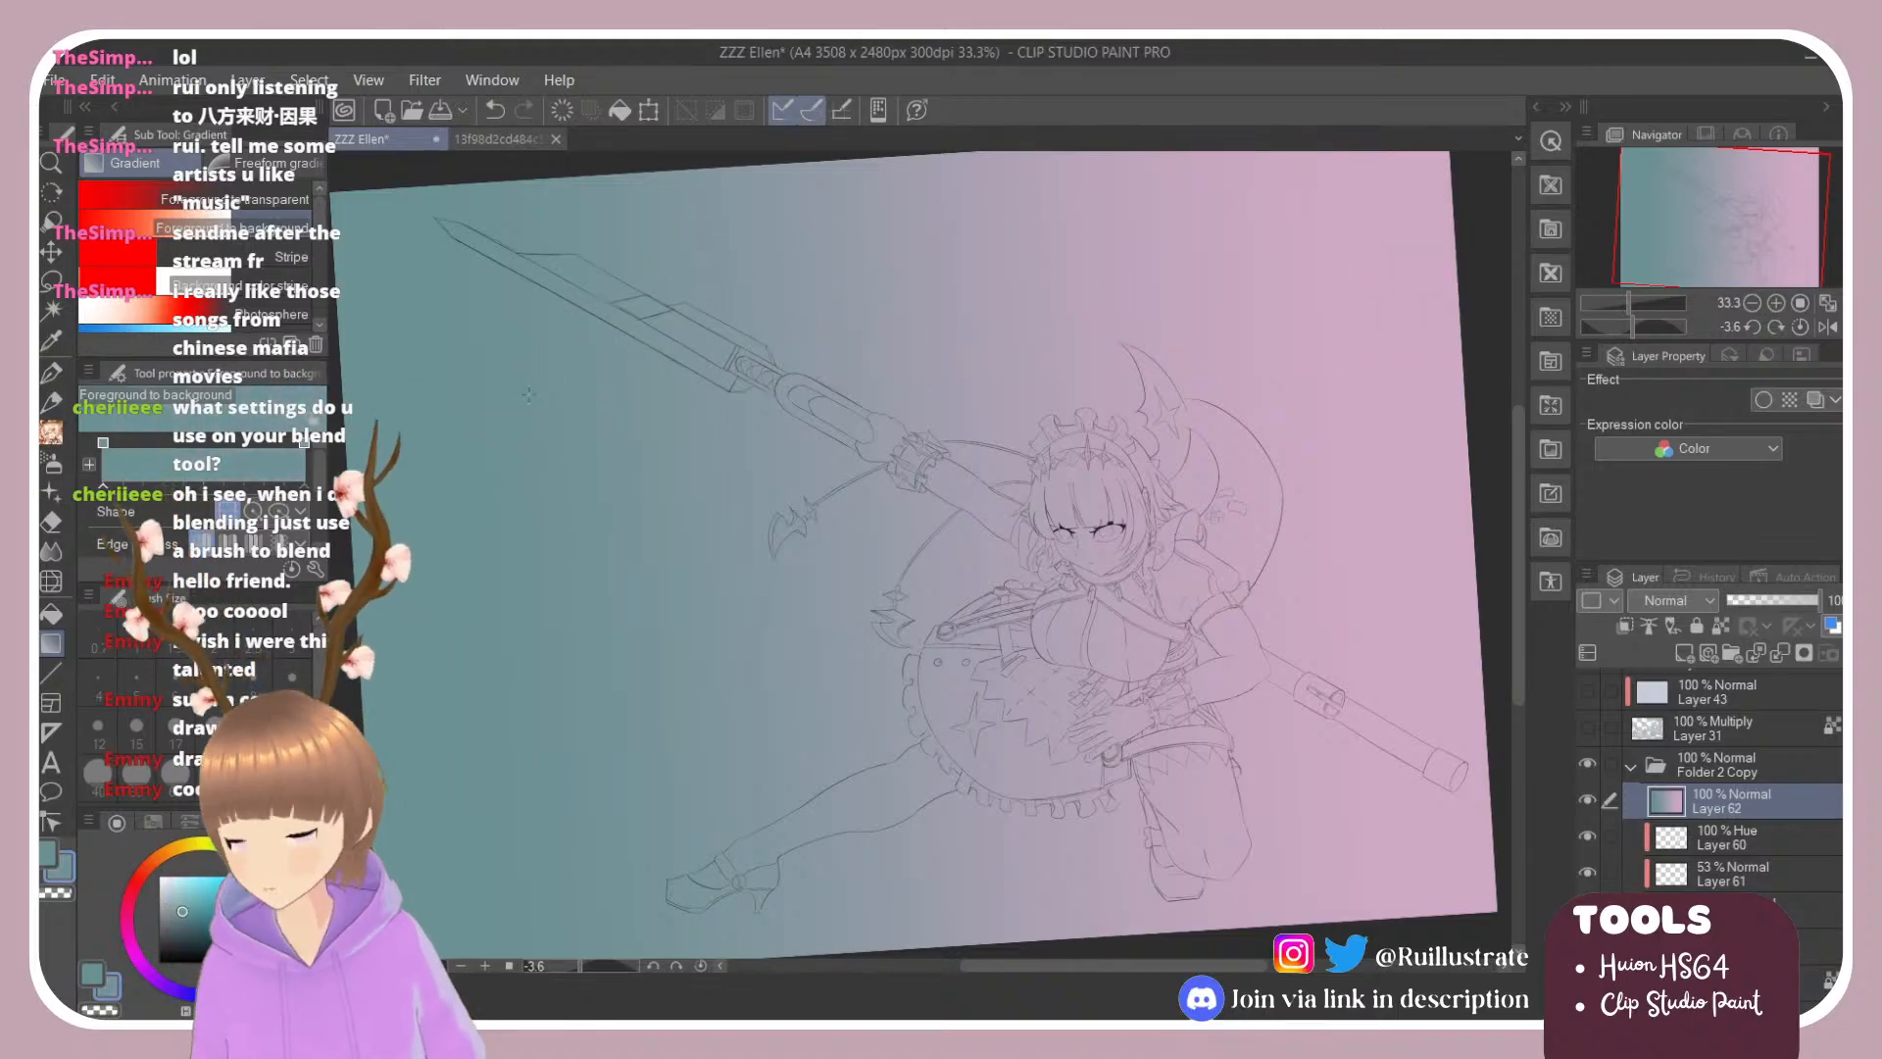
# Step: Hide the gradient layer and undo back to before it was added above Layer 60
pyautogui.click(1588, 799)
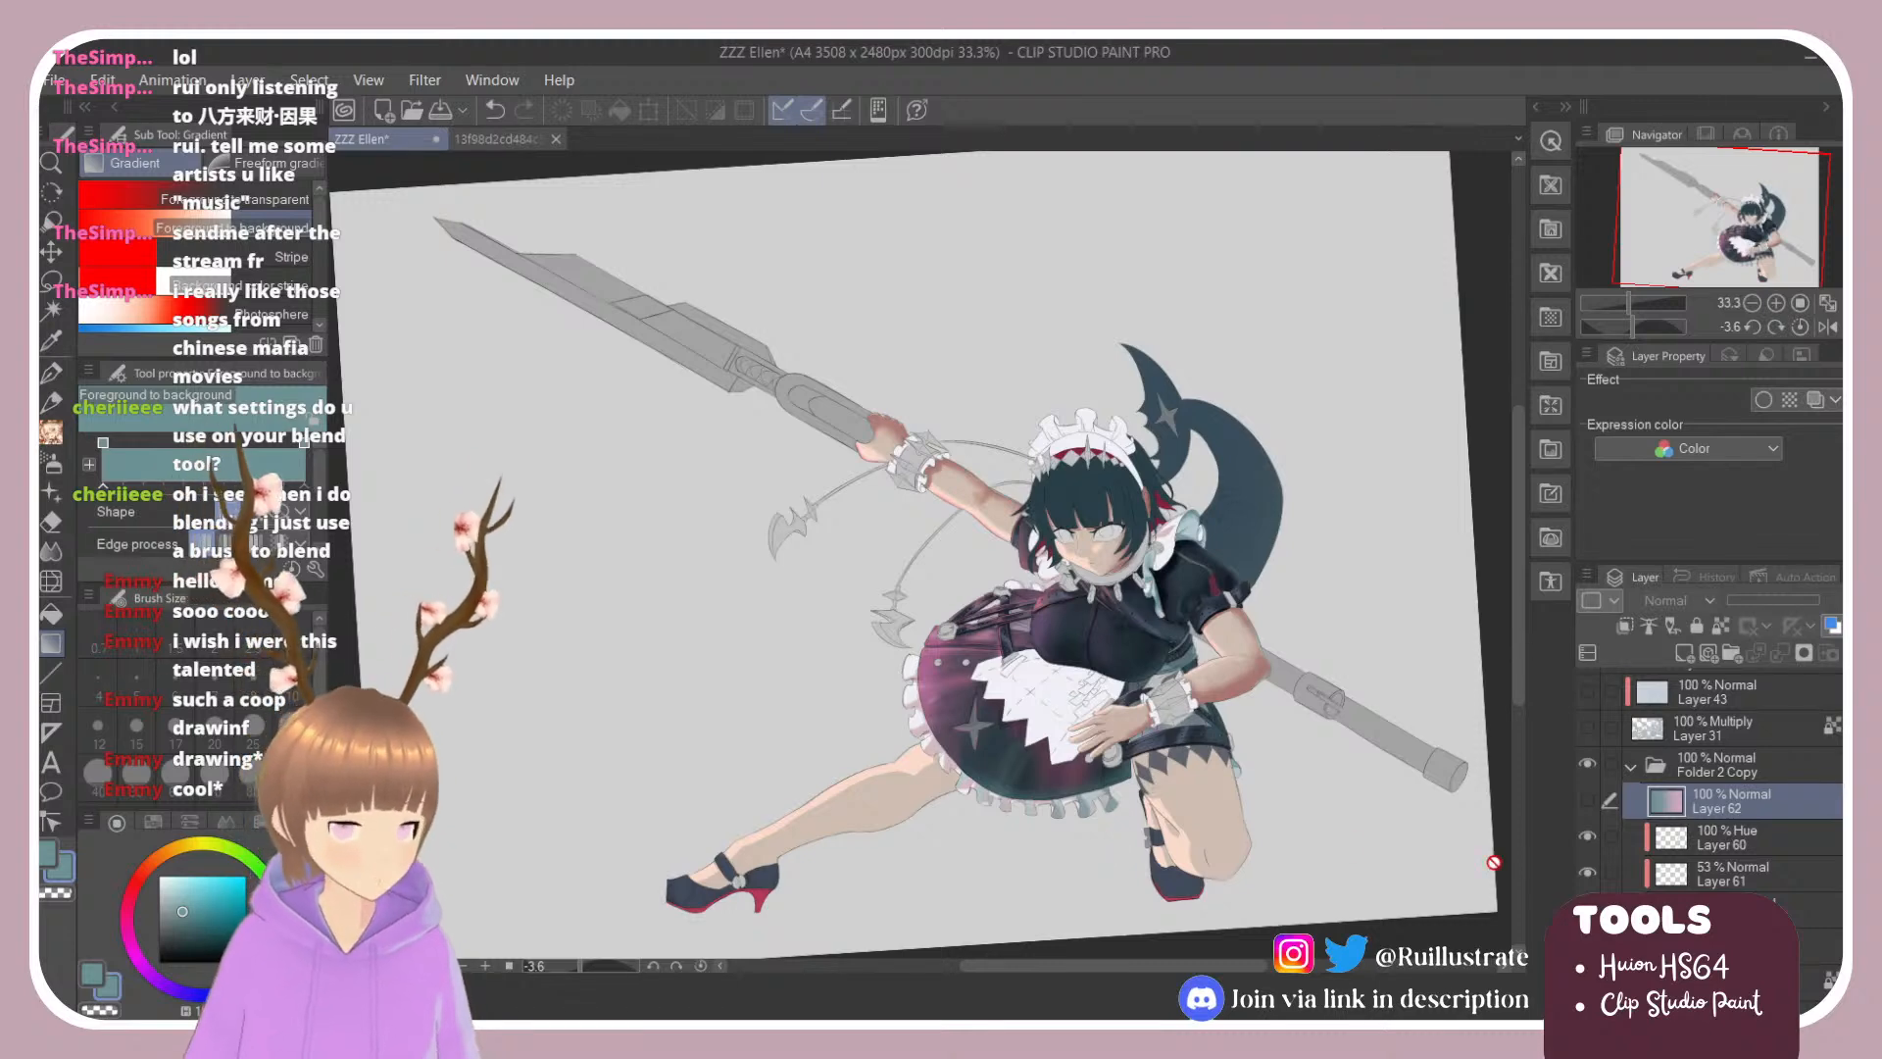
pyautogui.hotkey('ctrl', 'z')
pyautogui.hotkey('ctrl', 'z')
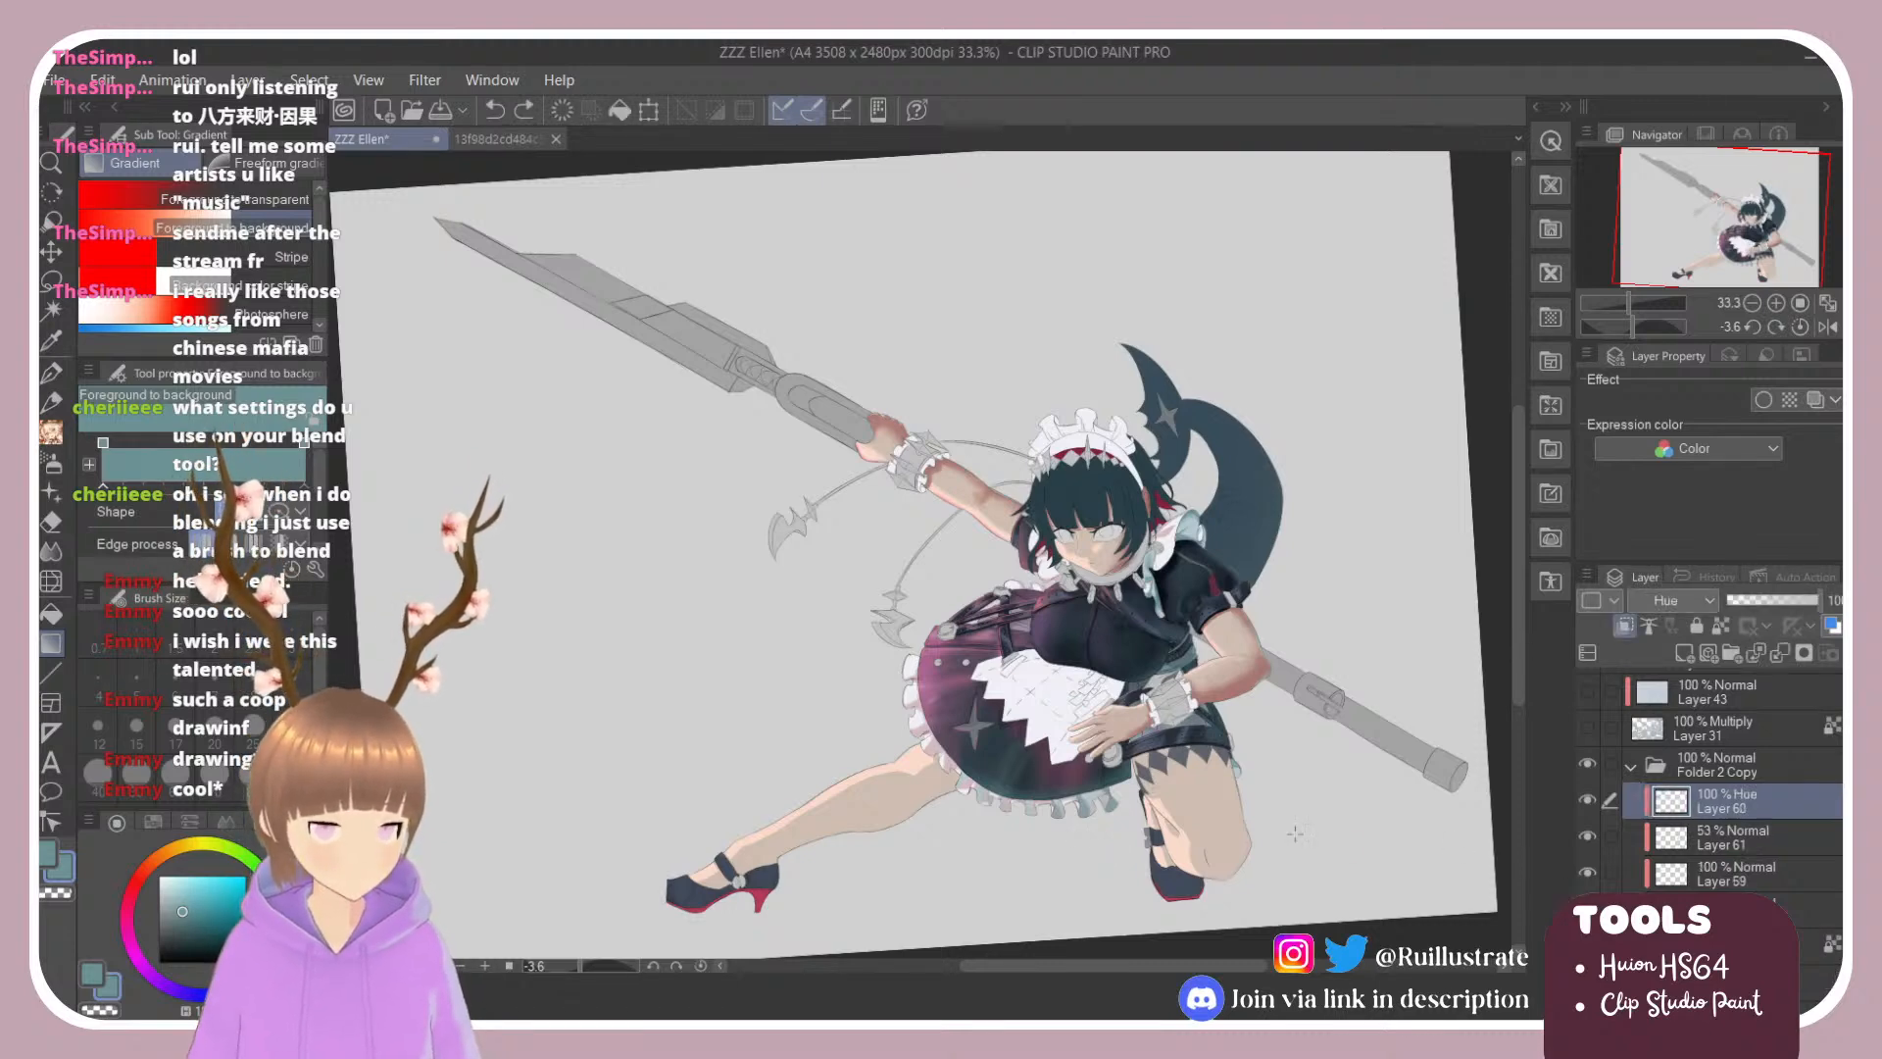
# Step: Sample the dusty pink from the shaded collar ruffle and switch to the Paint brush at size 5
pyautogui.scroll(2, 1078, 838)
pyautogui.scroll(2, 1042, 549)
pyautogui.scroll(-3, 919, 561)
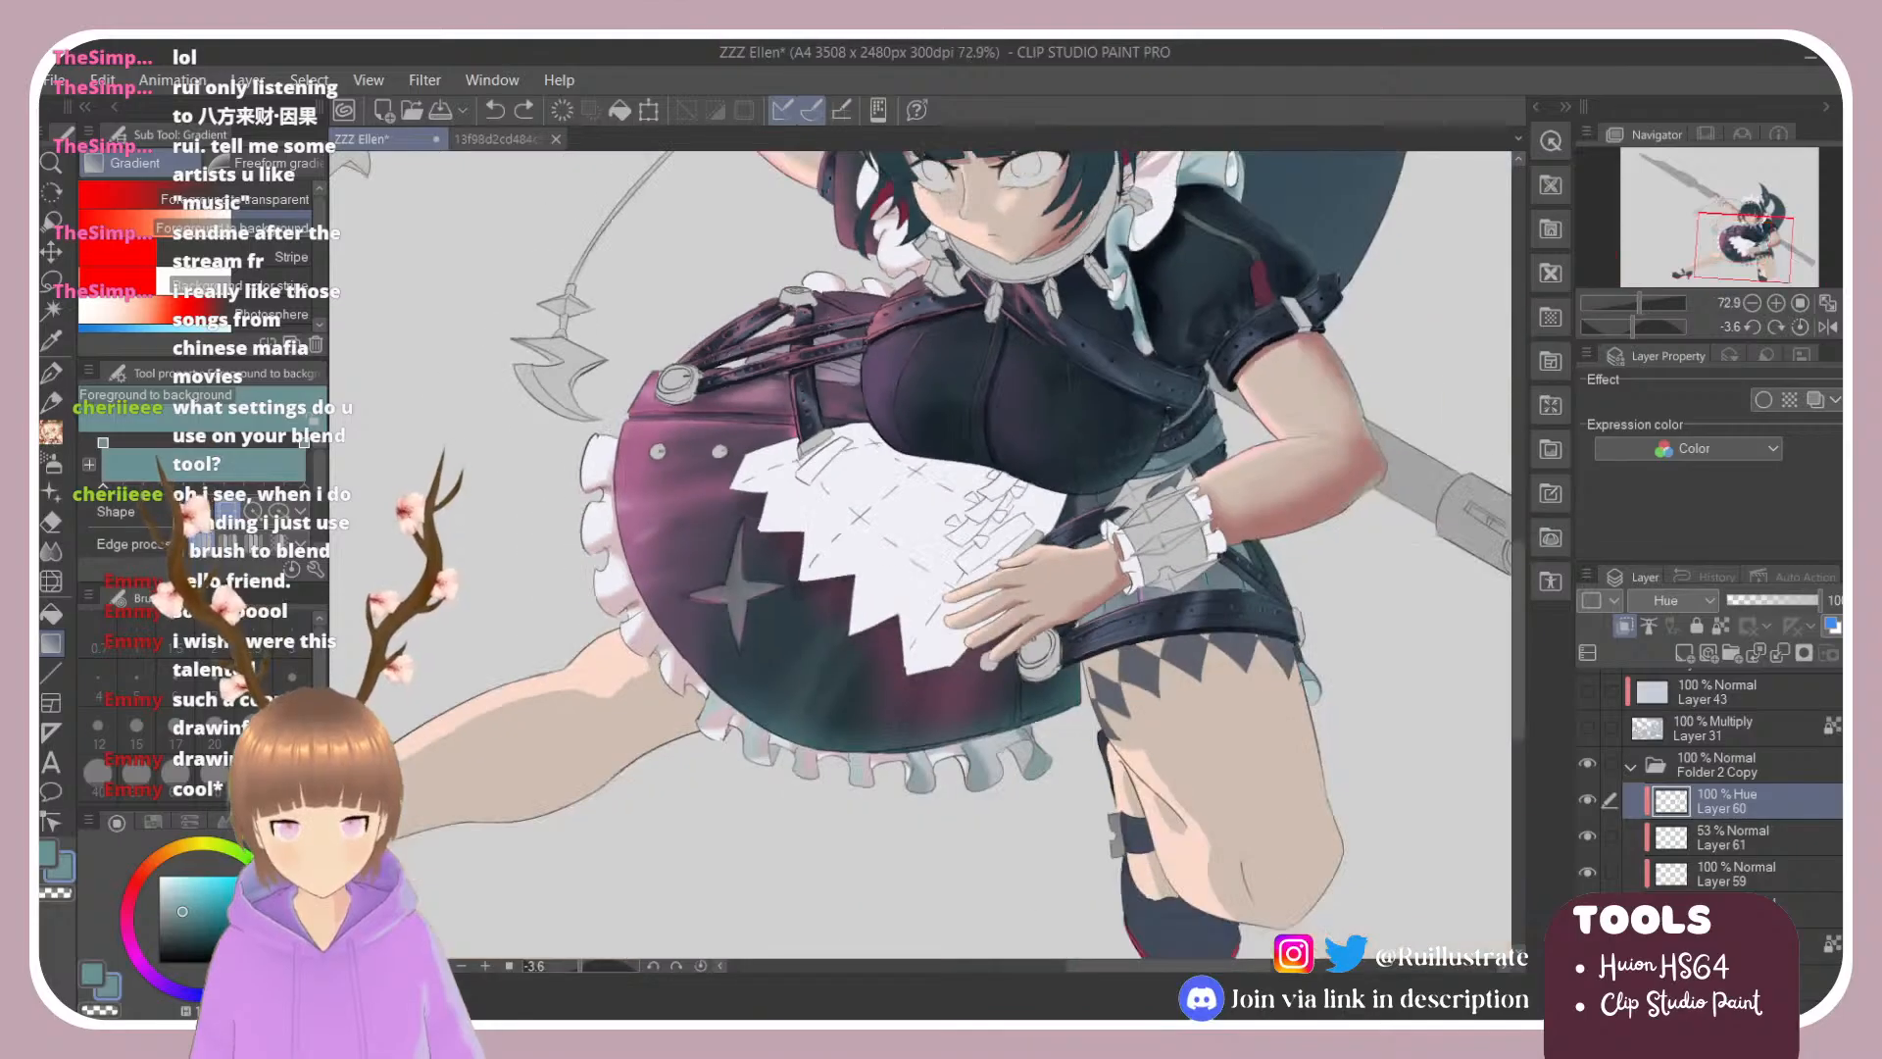
pyautogui.scroll(-3, 1054, 274)
pyautogui.scroll(5, 1054, 274)
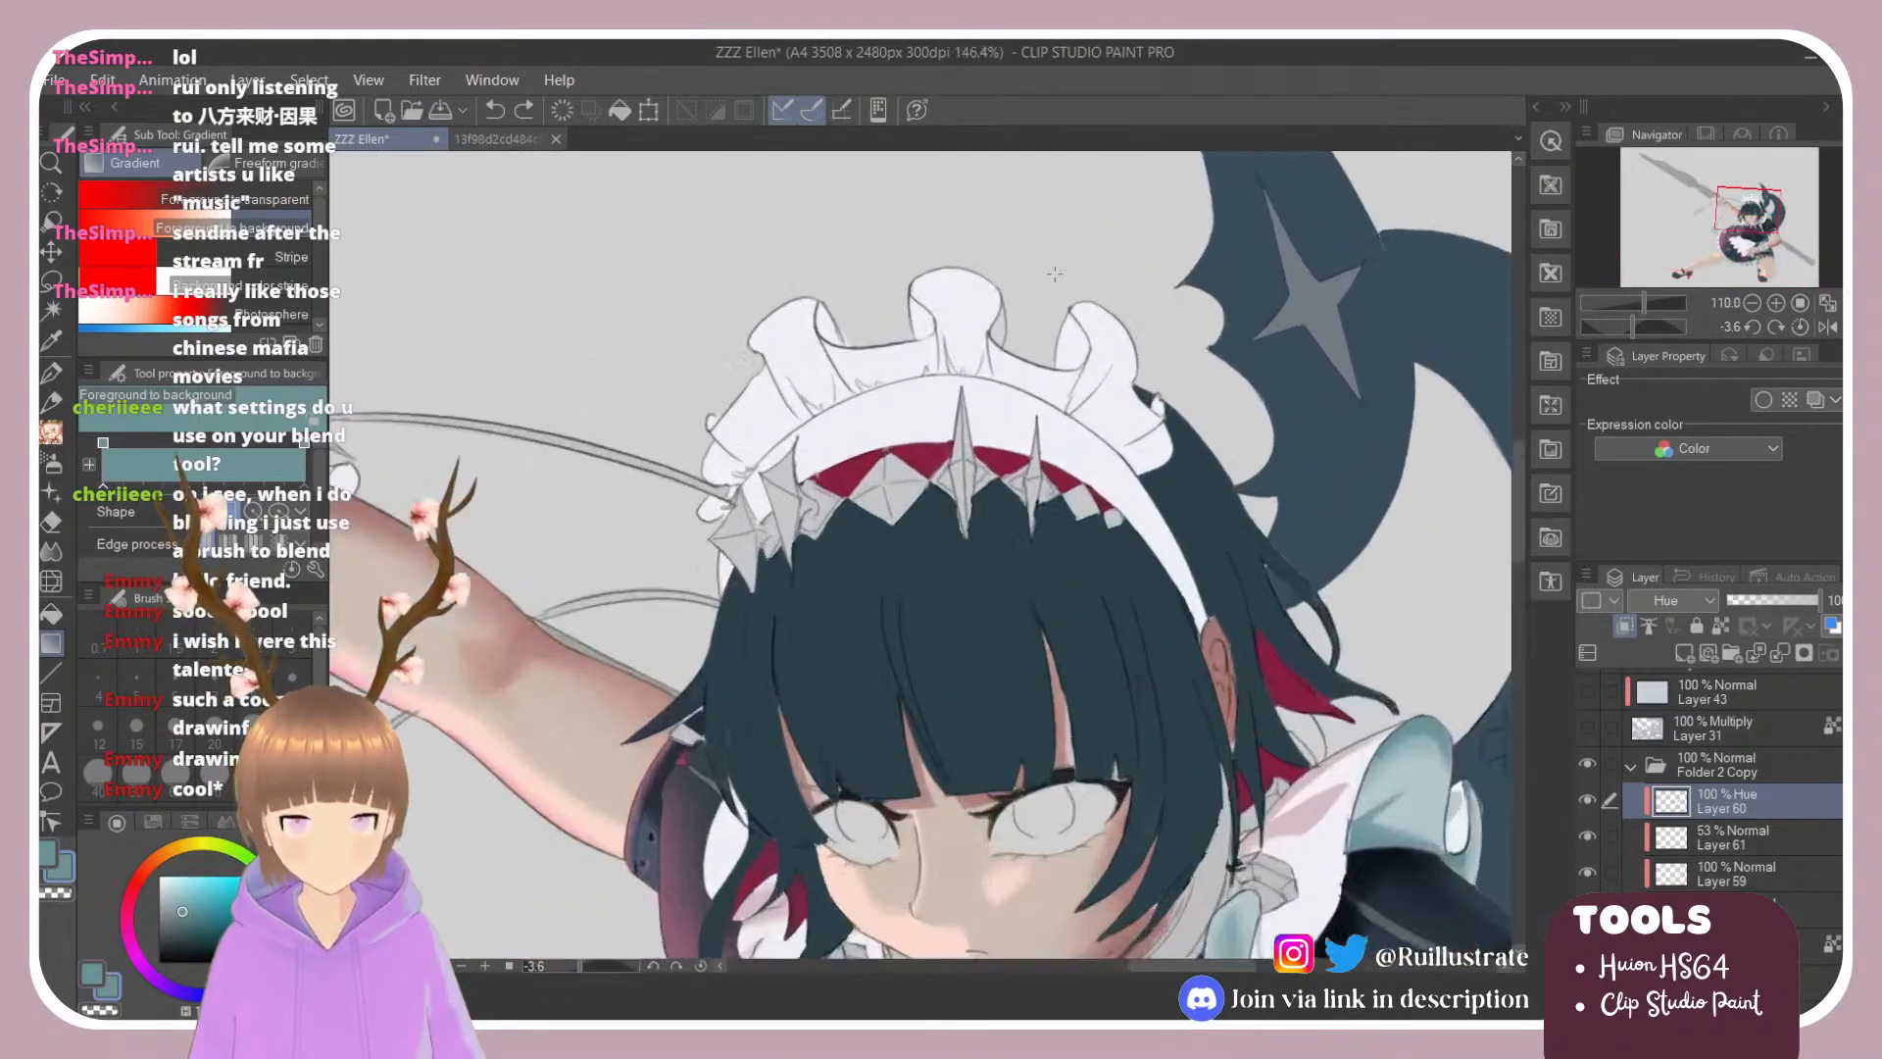
pyautogui.scroll(-3, 1053, 274)
pyautogui.scroll(4, 1389, 819)
pyautogui.press('e')
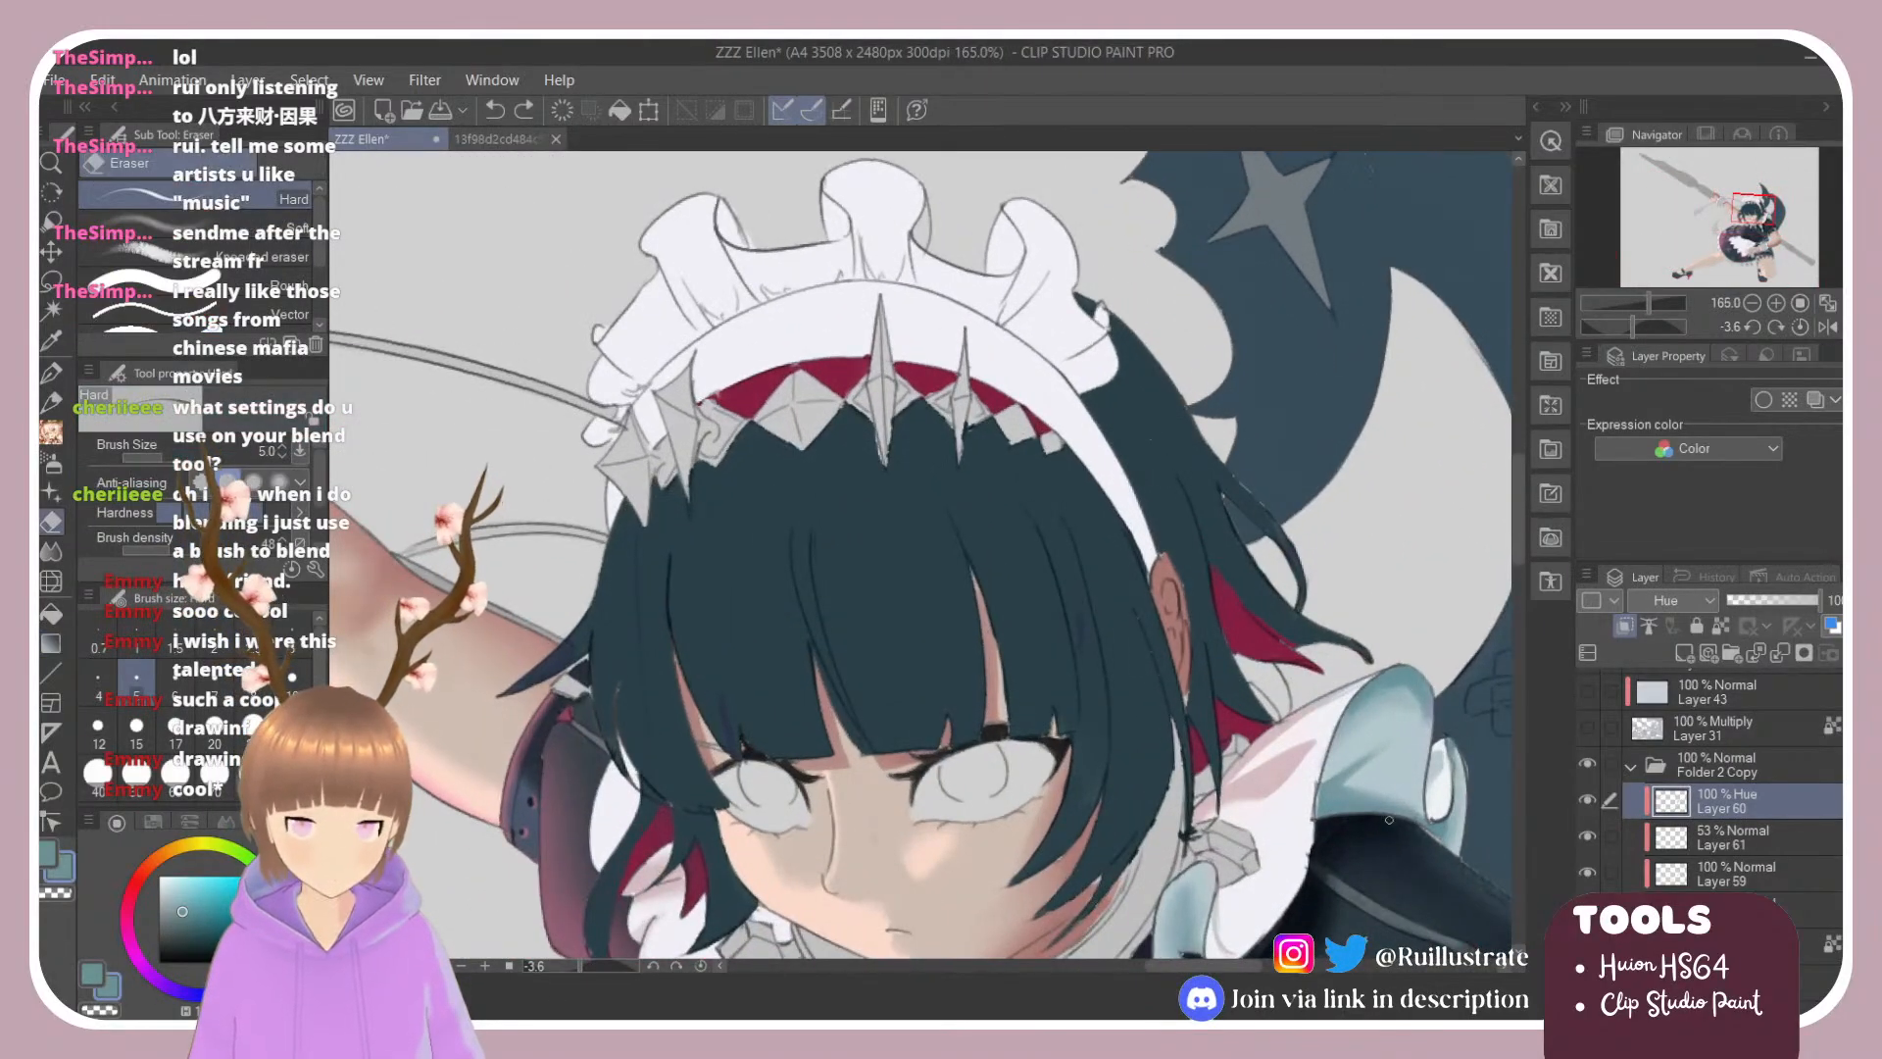
pyautogui.press('b')
pyautogui.keyDown('alt'); pyautogui.click(1268, 770); pyautogui.keyUp('alt')
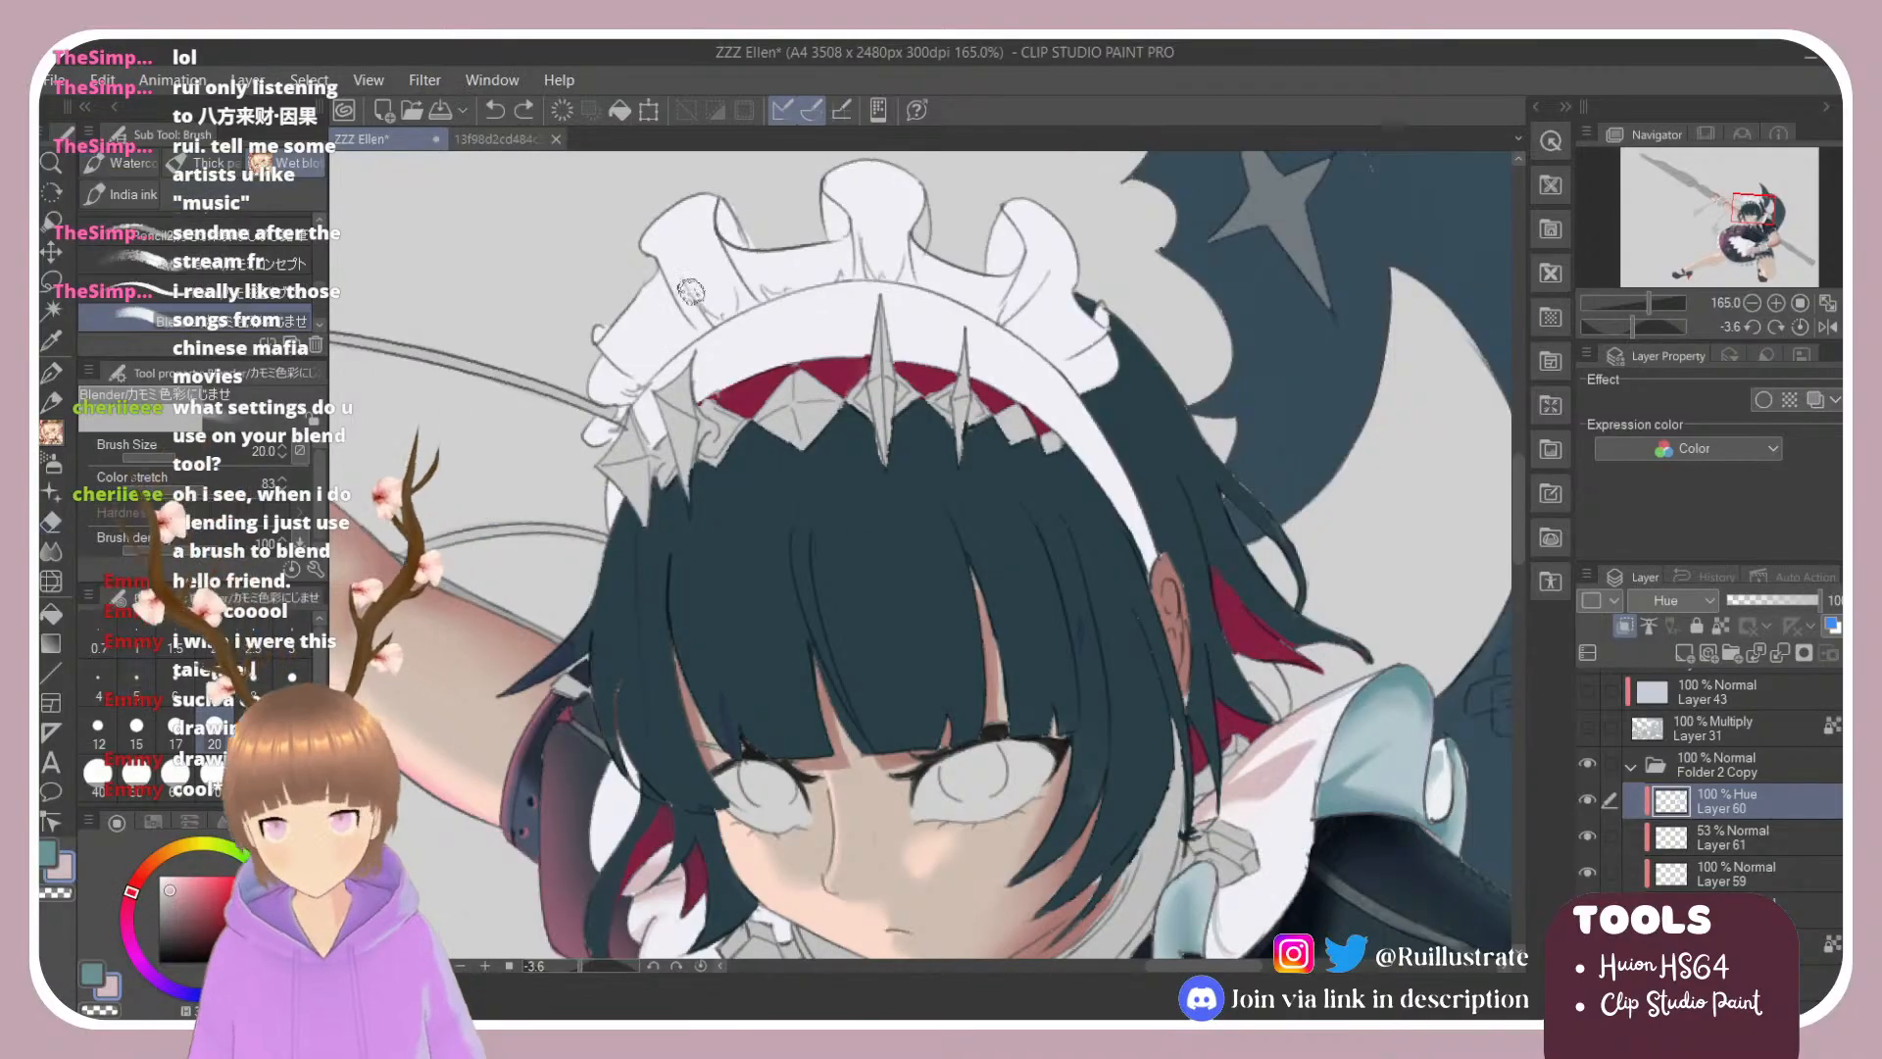
pyautogui.click(245, 291)
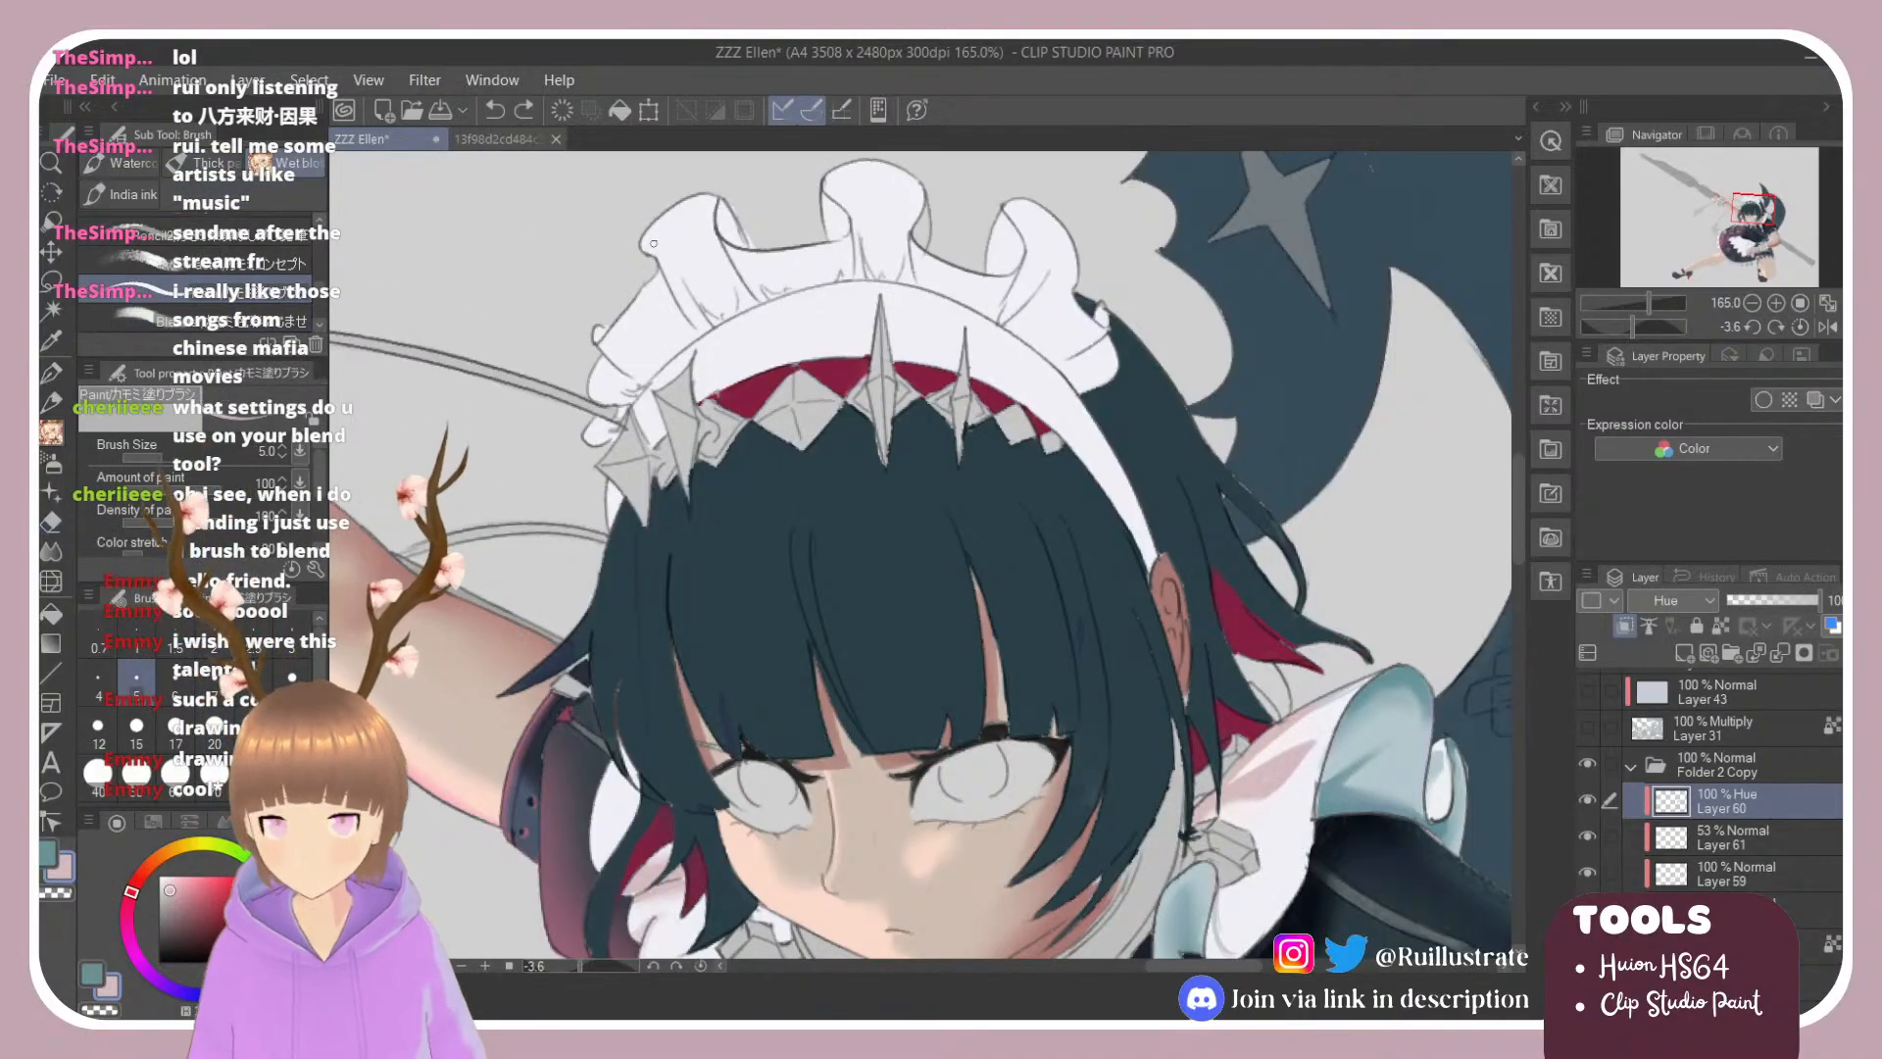
# Step: Paint pink fold shadows on the maid headband's upright frills on Layer 59
pyautogui.moveTo(646, 252); pyautogui.dragTo(652, 237)
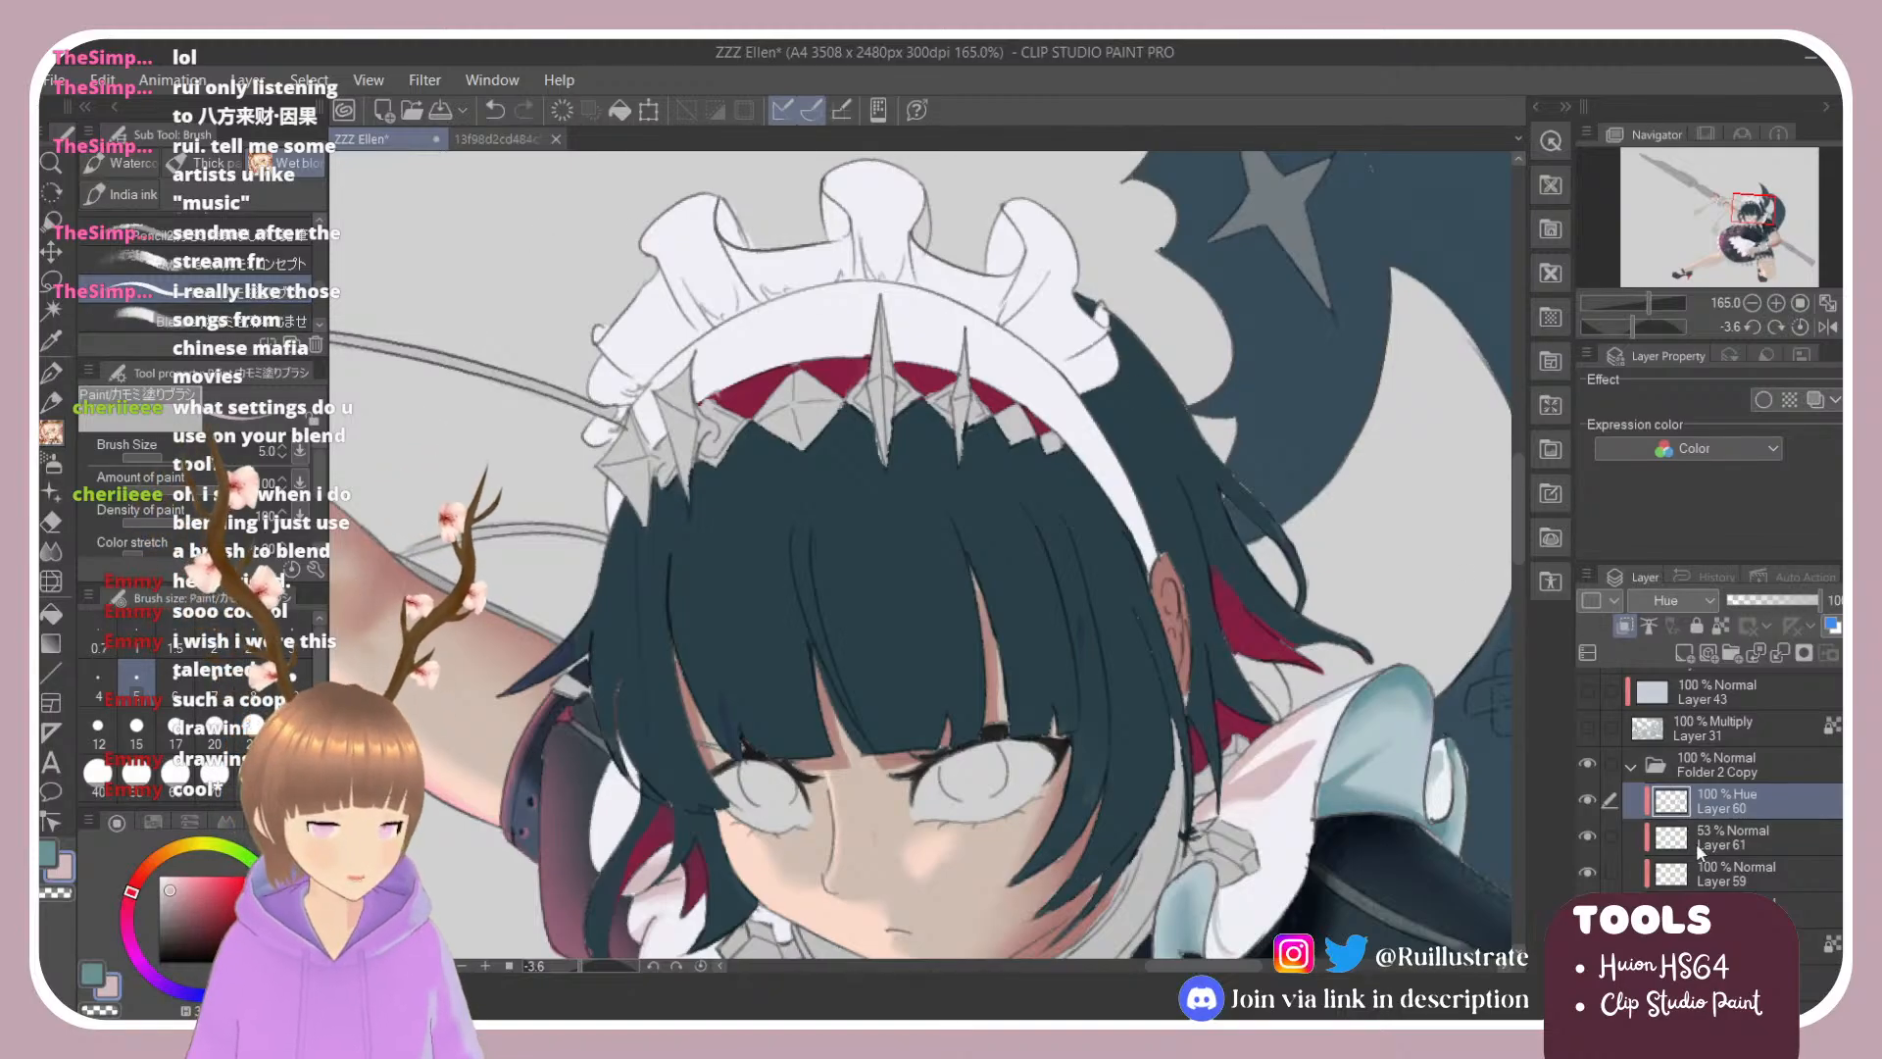
pyautogui.click(1708, 875)
pyautogui.moveTo(662, 221)
pyautogui.mouseDown()
pyautogui.moveTo(643, 245)
pyautogui.moveTo(664, 257)
pyautogui.mouseUp()
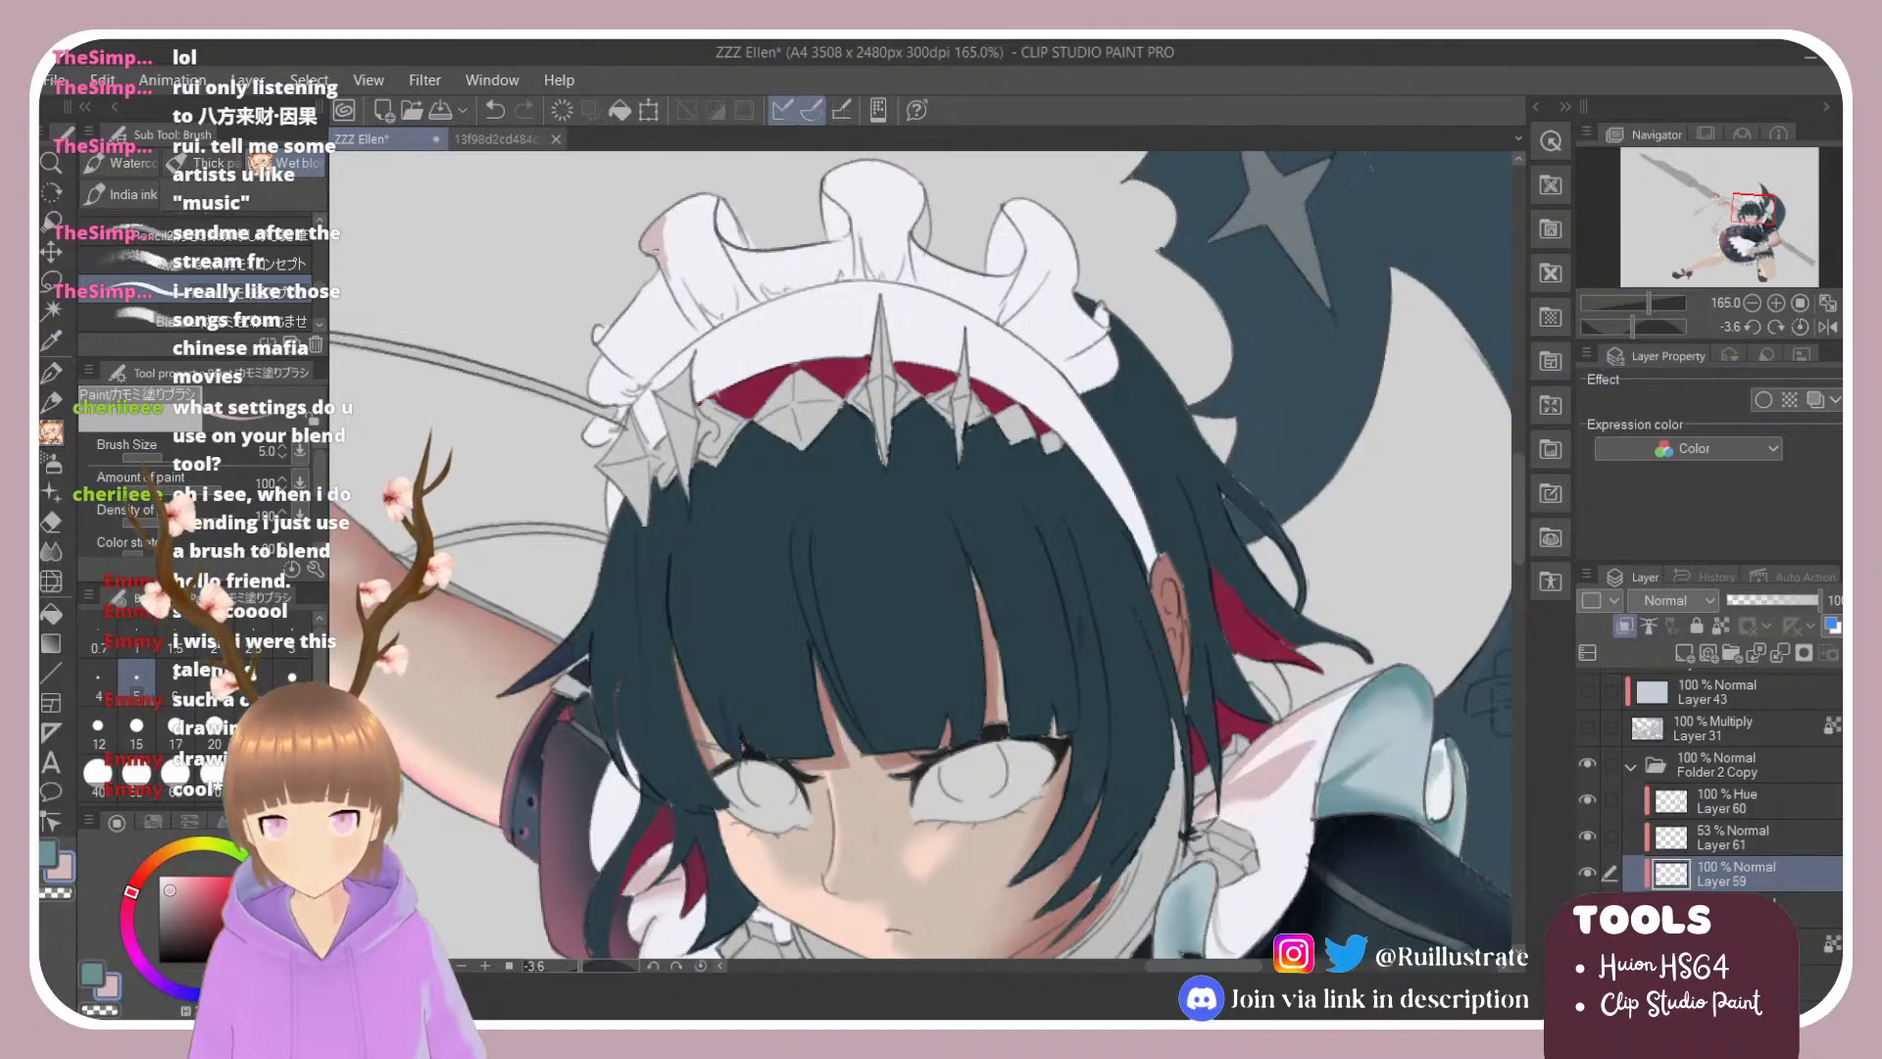
pyautogui.moveTo(656, 250); pyautogui.dragTo(693, 324)
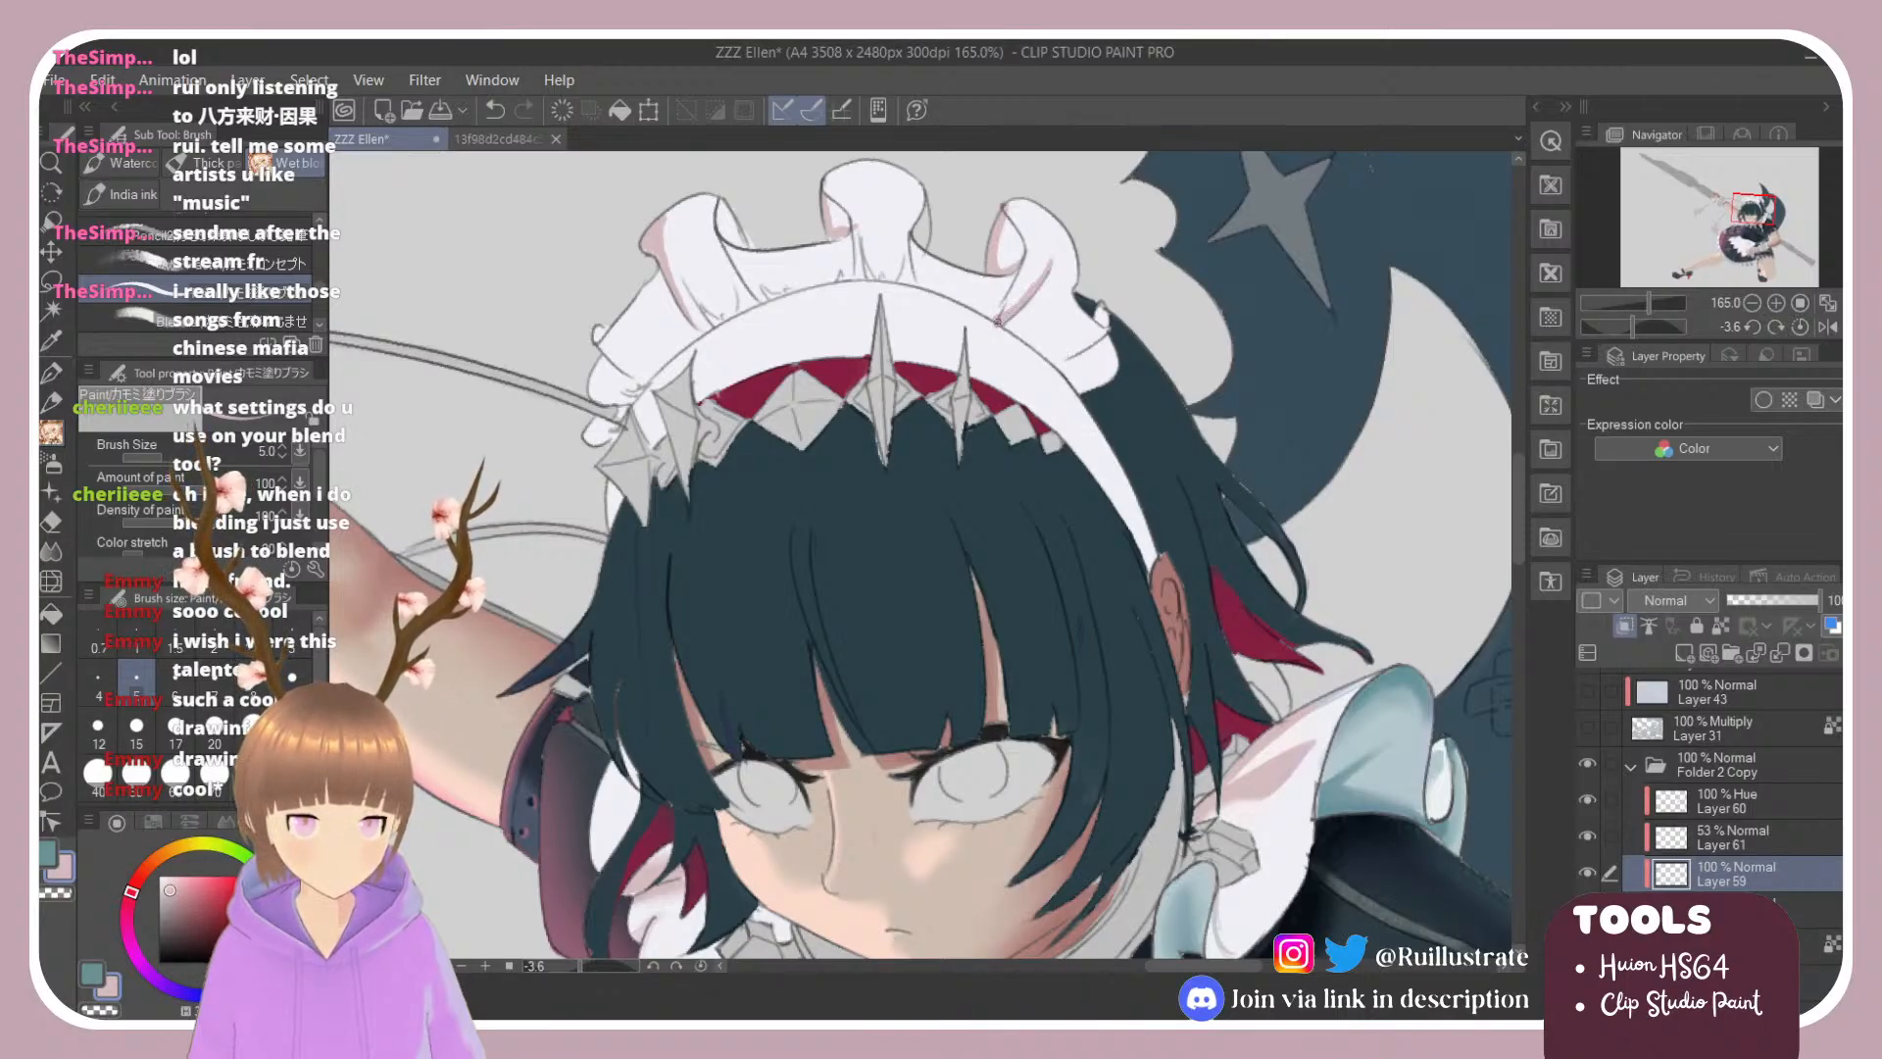
pyautogui.moveTo(1027, 290); pyautogui.dragTo(1053, 251)
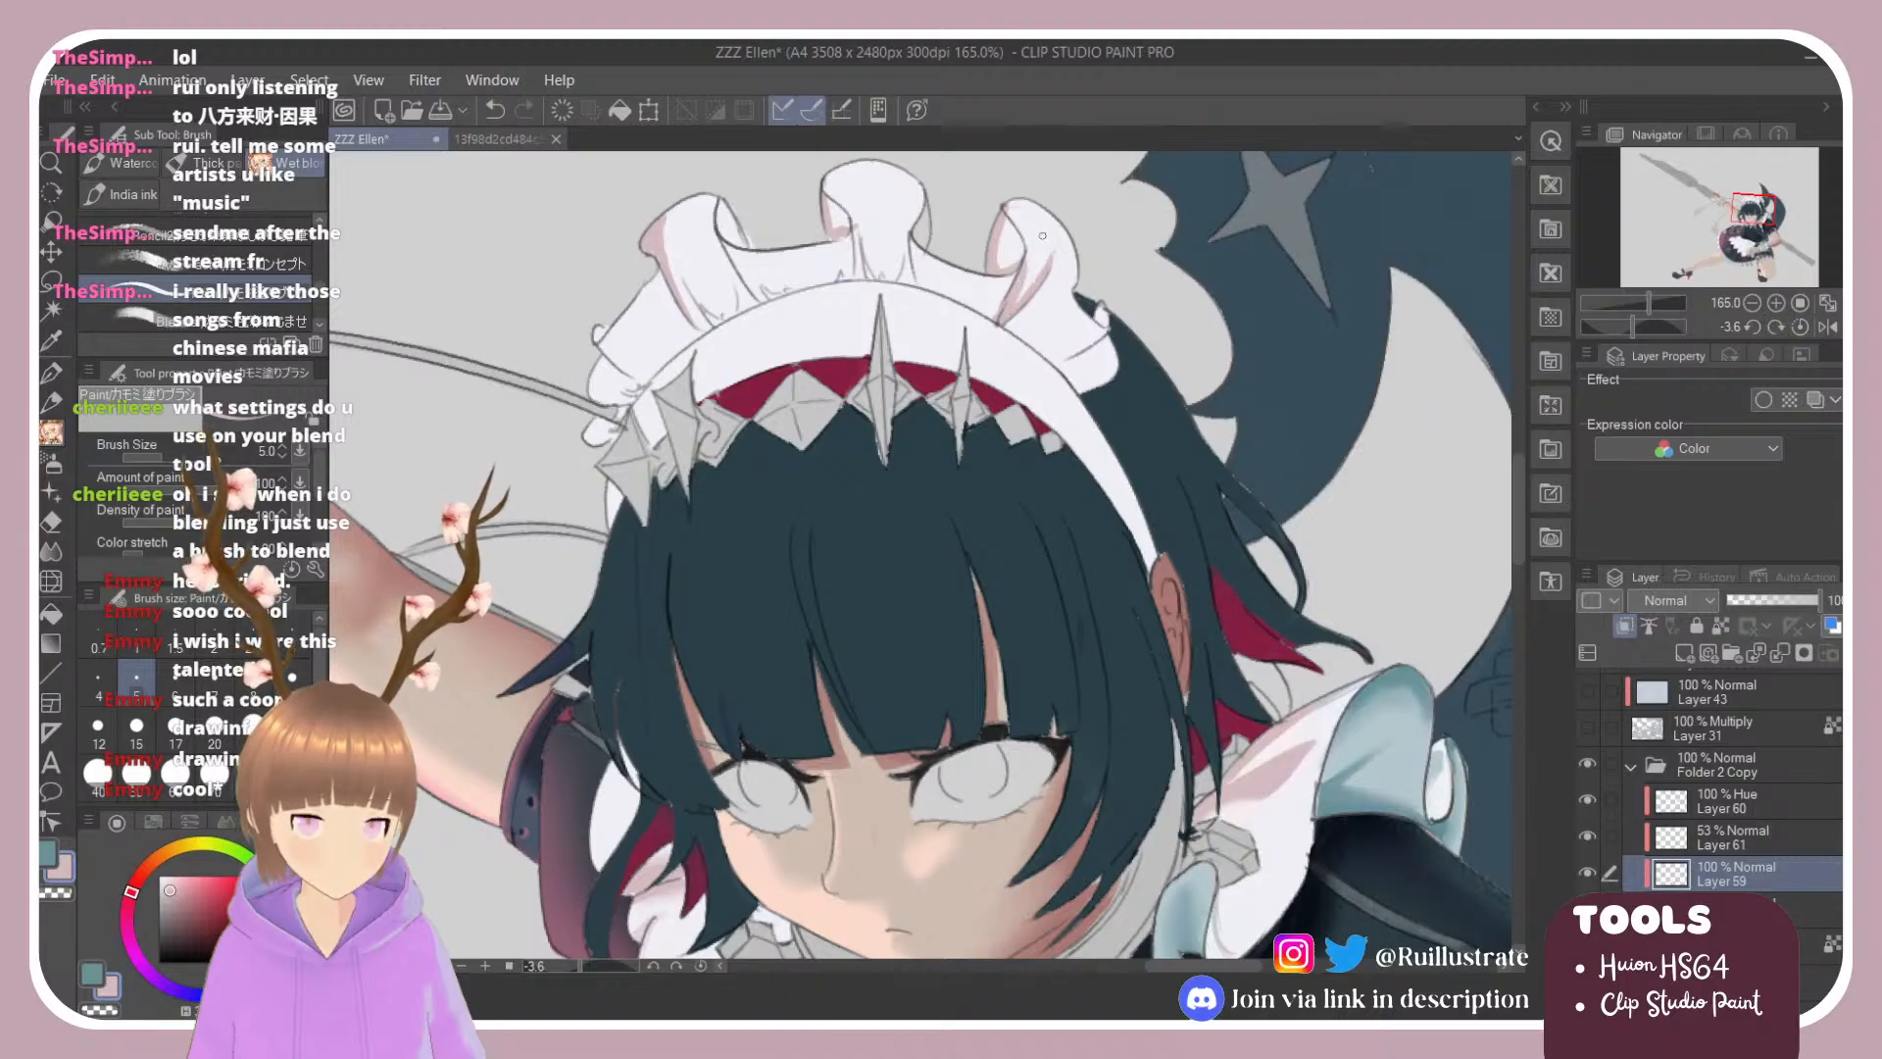
# Step: Add a thin pink shadow along the seam between the headband and its frills, undoing the stray strokes
pyautogui.moveTo(1265, 598); pyautogui.dragTo(1215, 628)
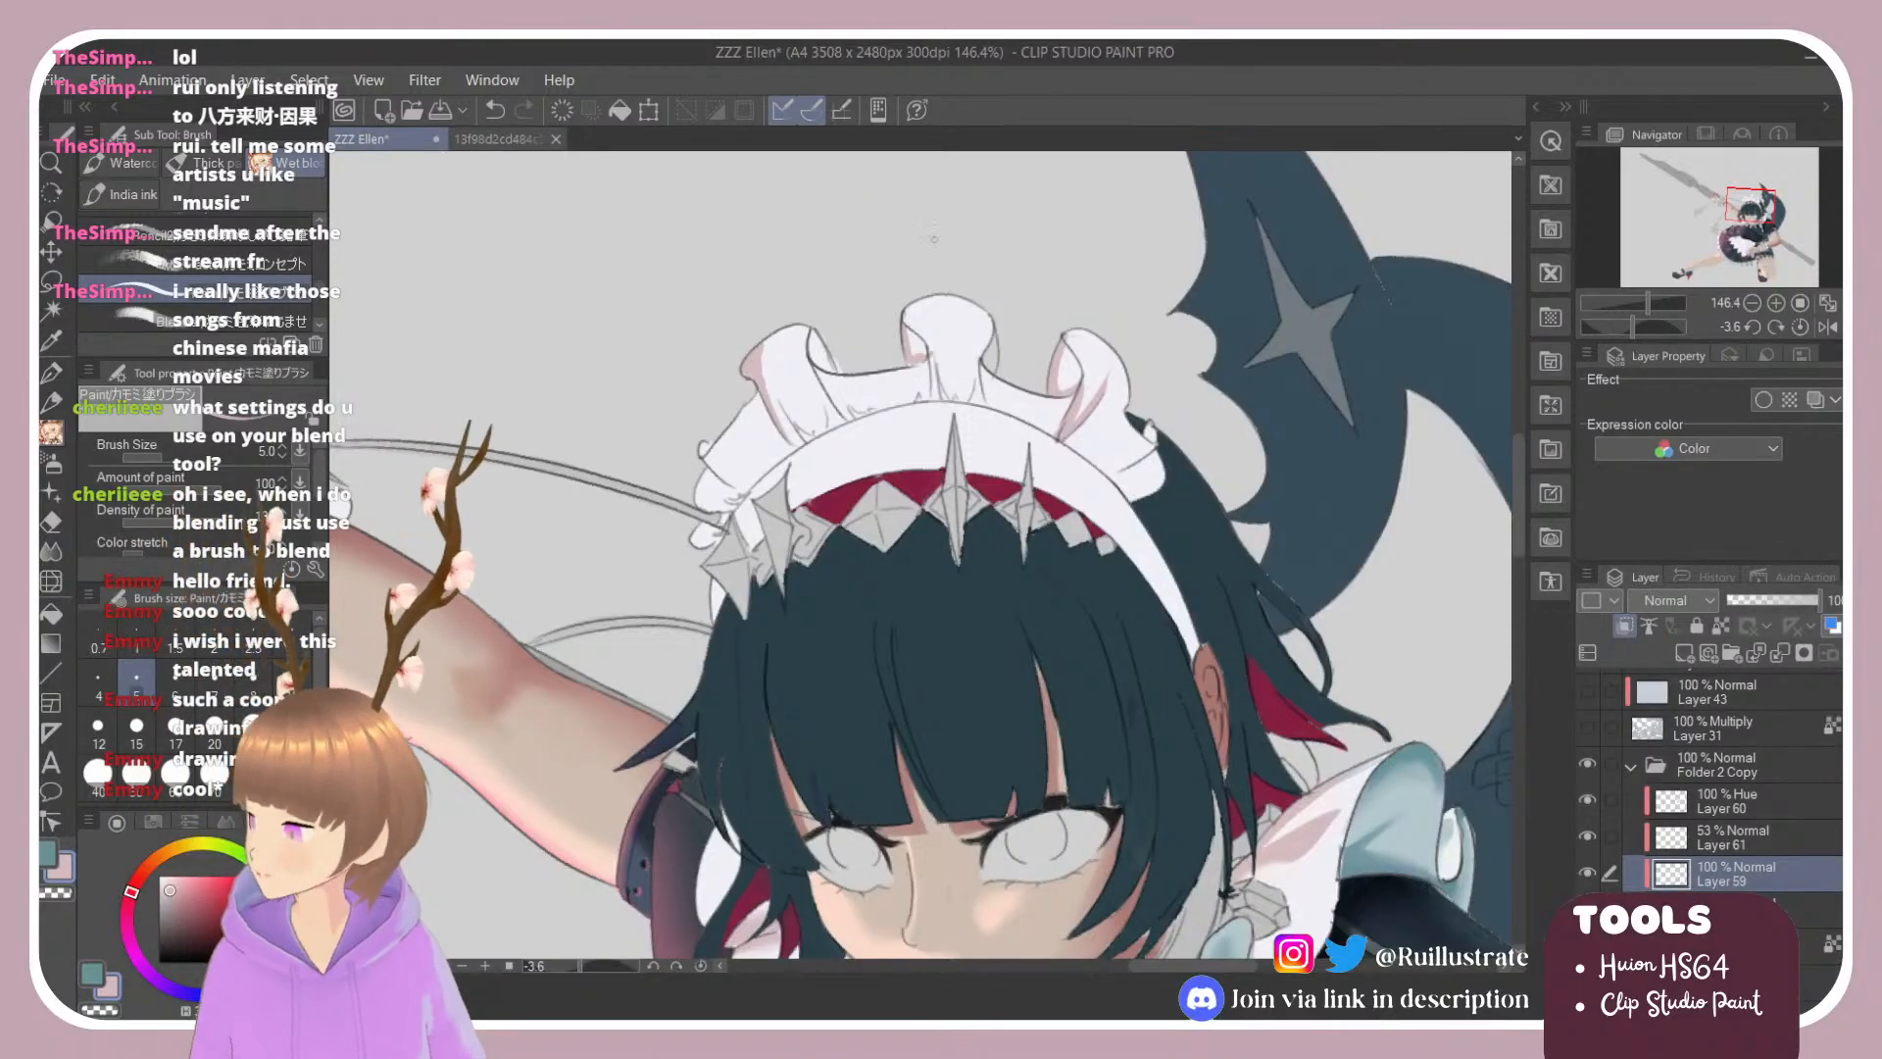
pyautogui.moveTo(740, 495)
pyautogui.mouseDown()
pyautogui.moveTo(722, 486)
pyautogui.moveTo(724, 503)
pyautogui.mouseUp()
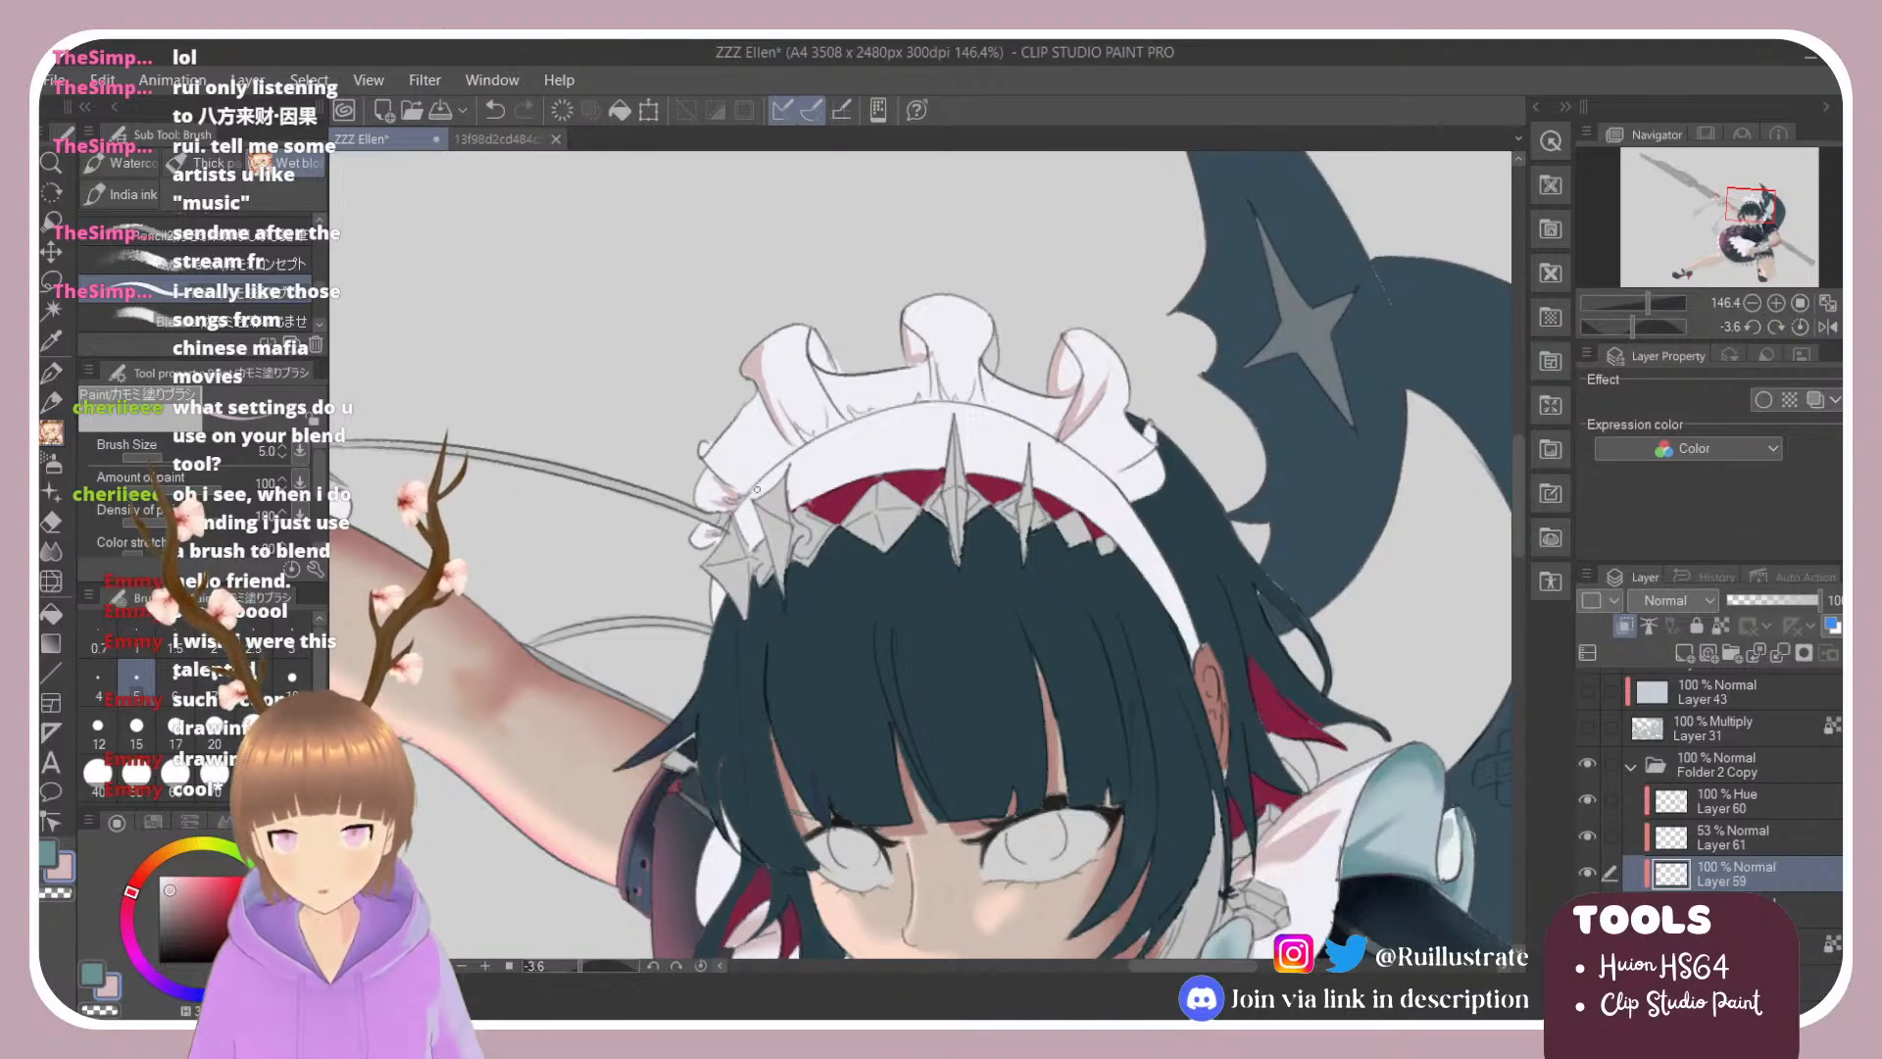
pyautogui.hotkey('ctrl', 'z')
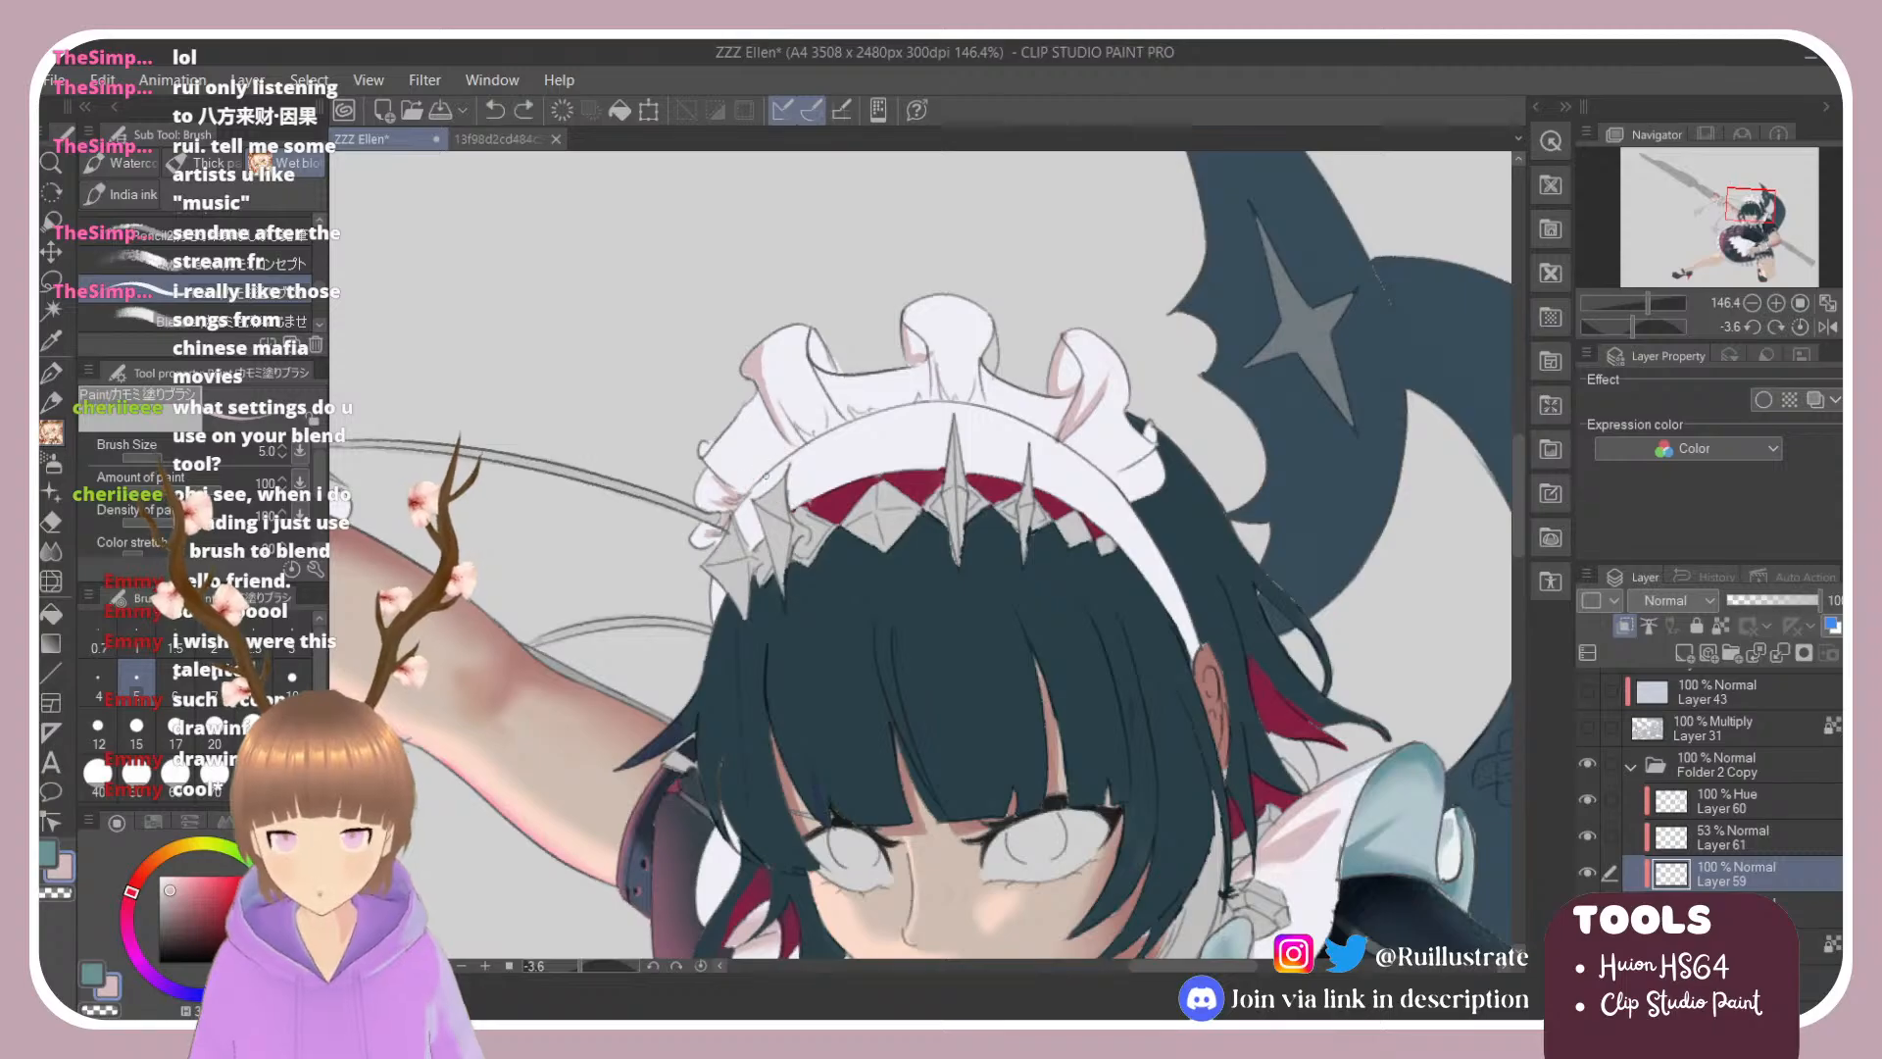
pyautogui.moveTo(742, 490); pyautogui.dragTo(930, 403)
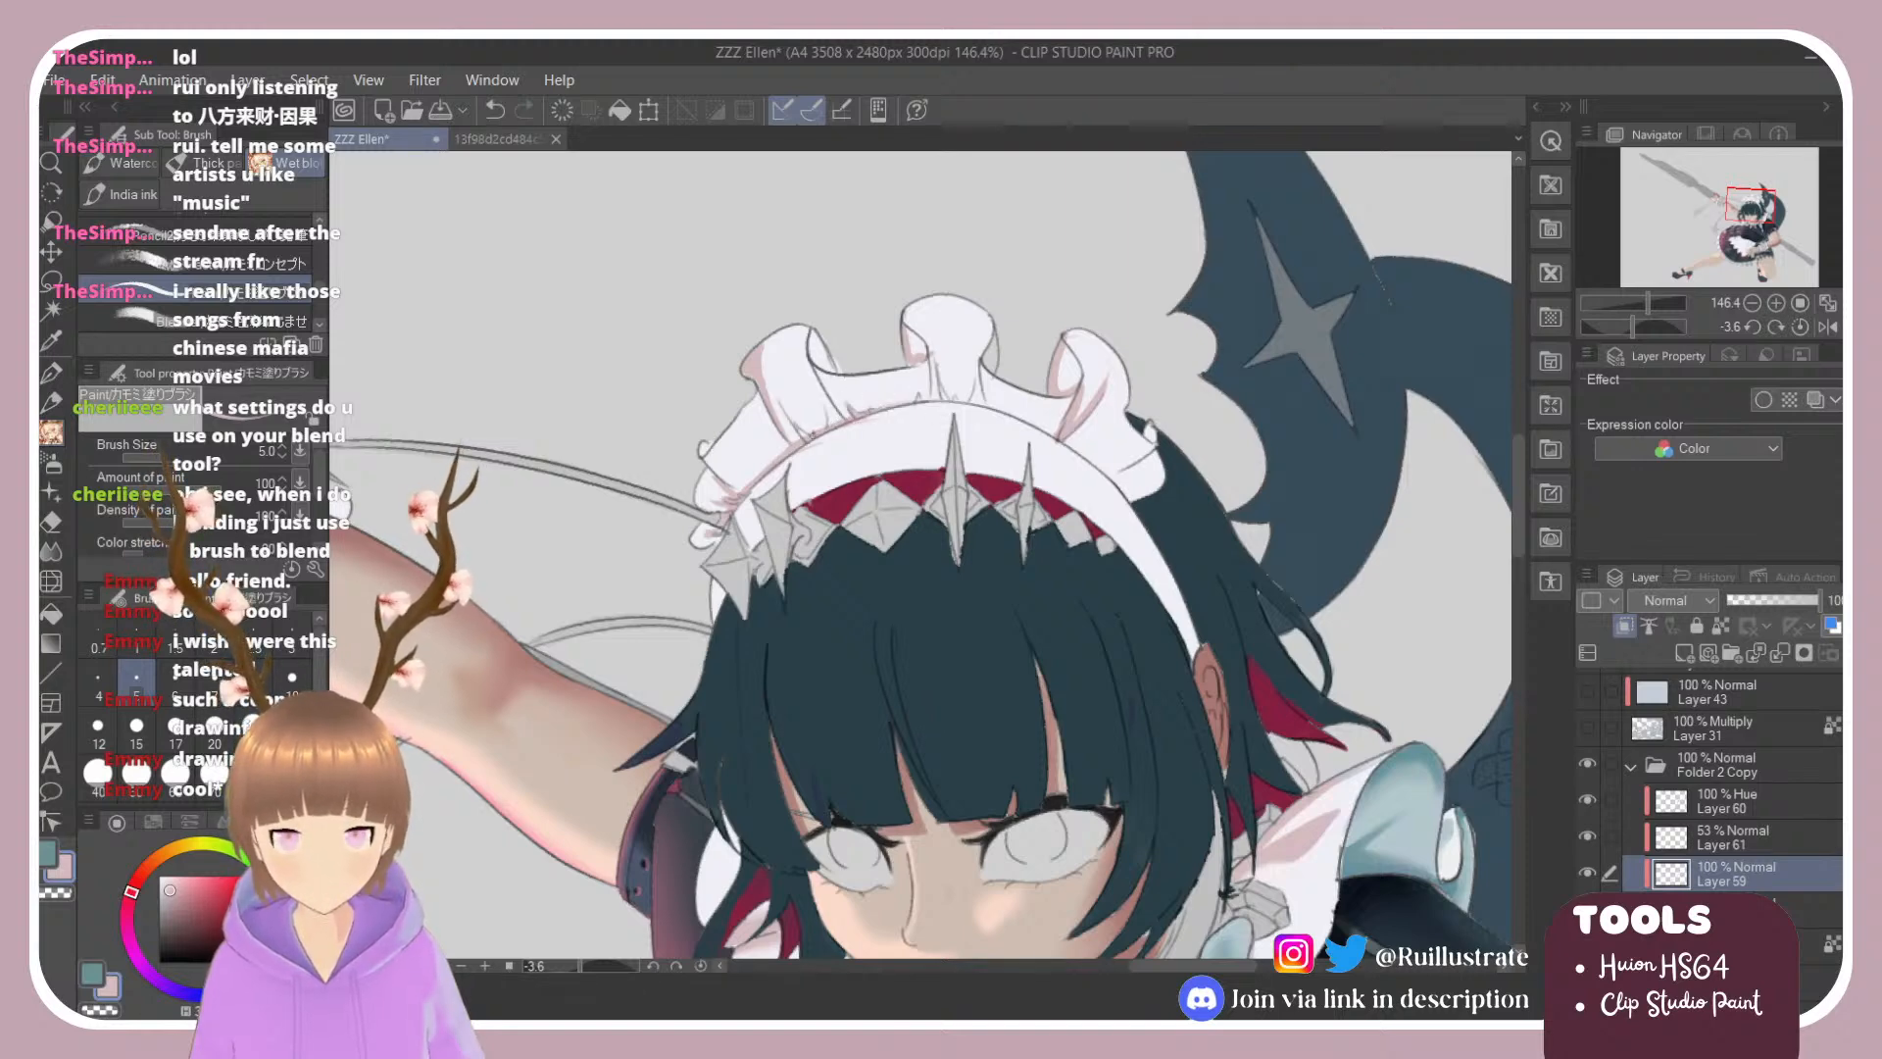
pyautogui.moveTo(811, 437)
pyautogui.mouseDown()
pyautogui.moveTo(787, 401)
pyautogui.moveTo(814, 393)
pyautogui.mouseUp()
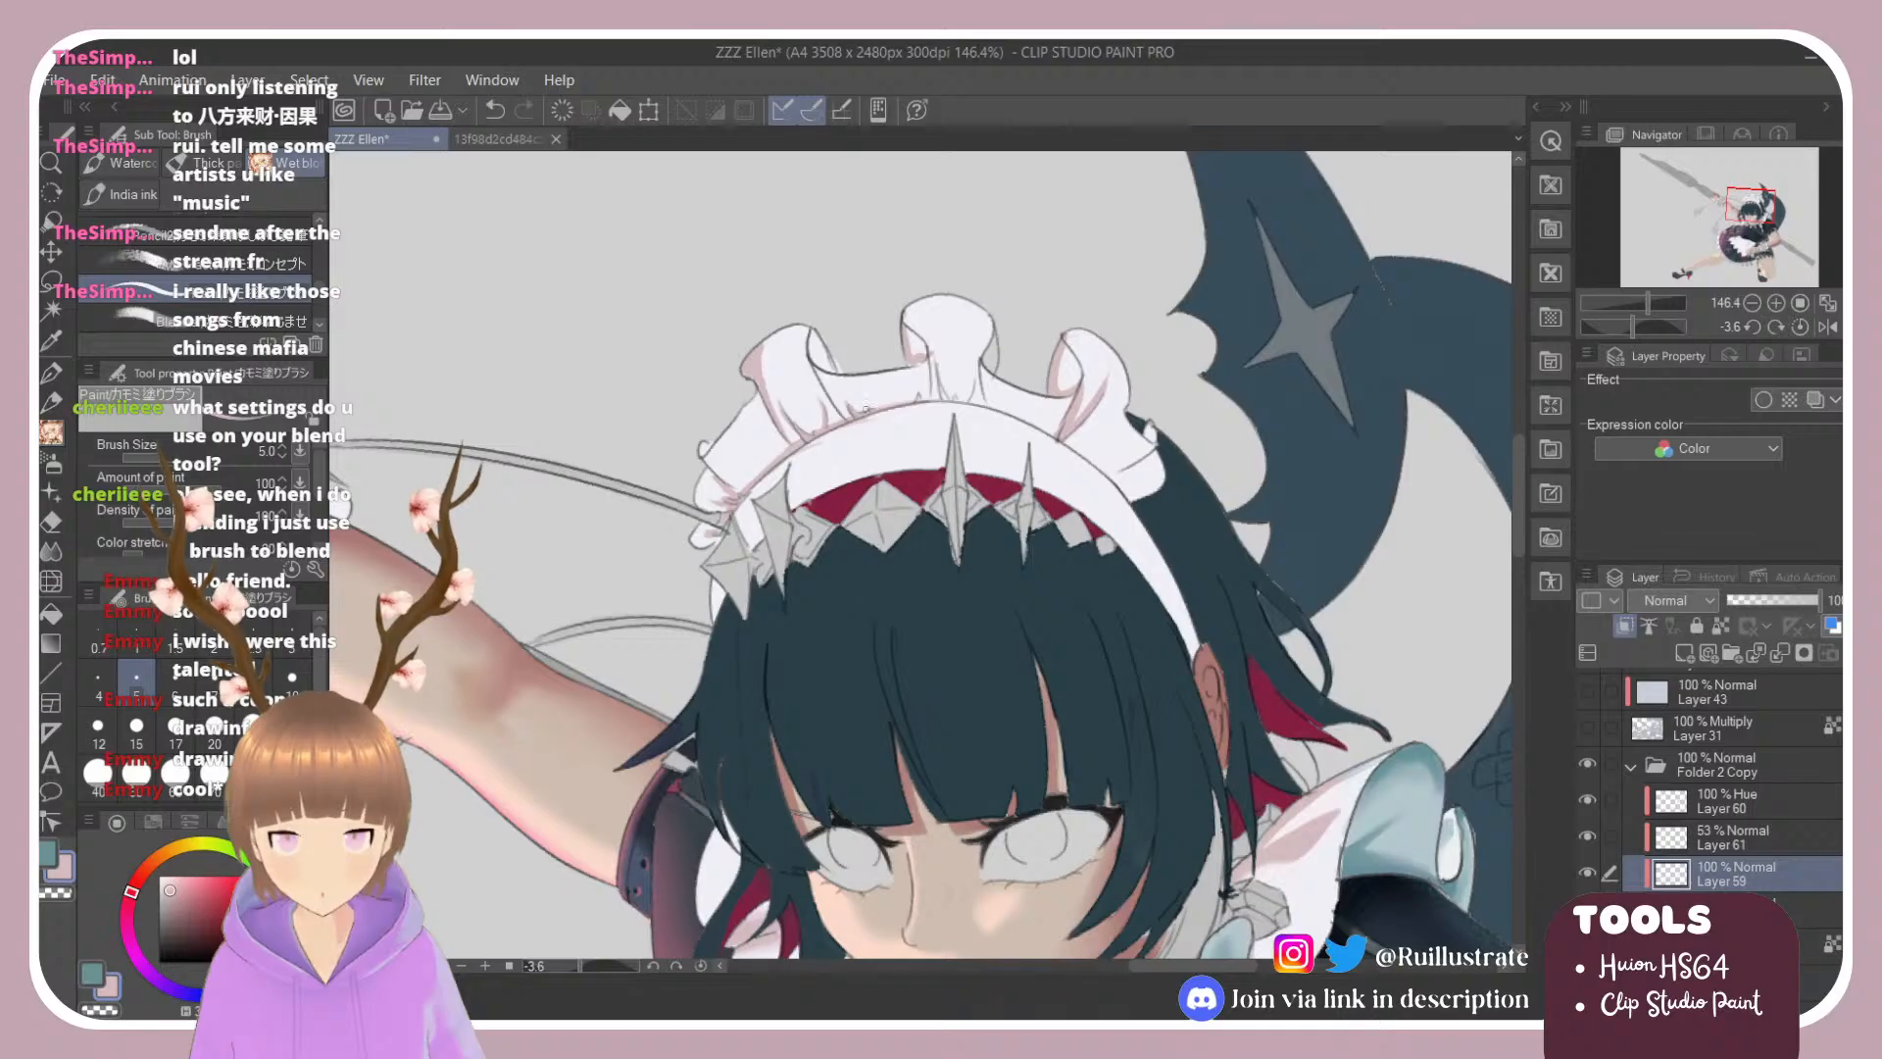
pyautogui.hotkey('ctrl', 'z')
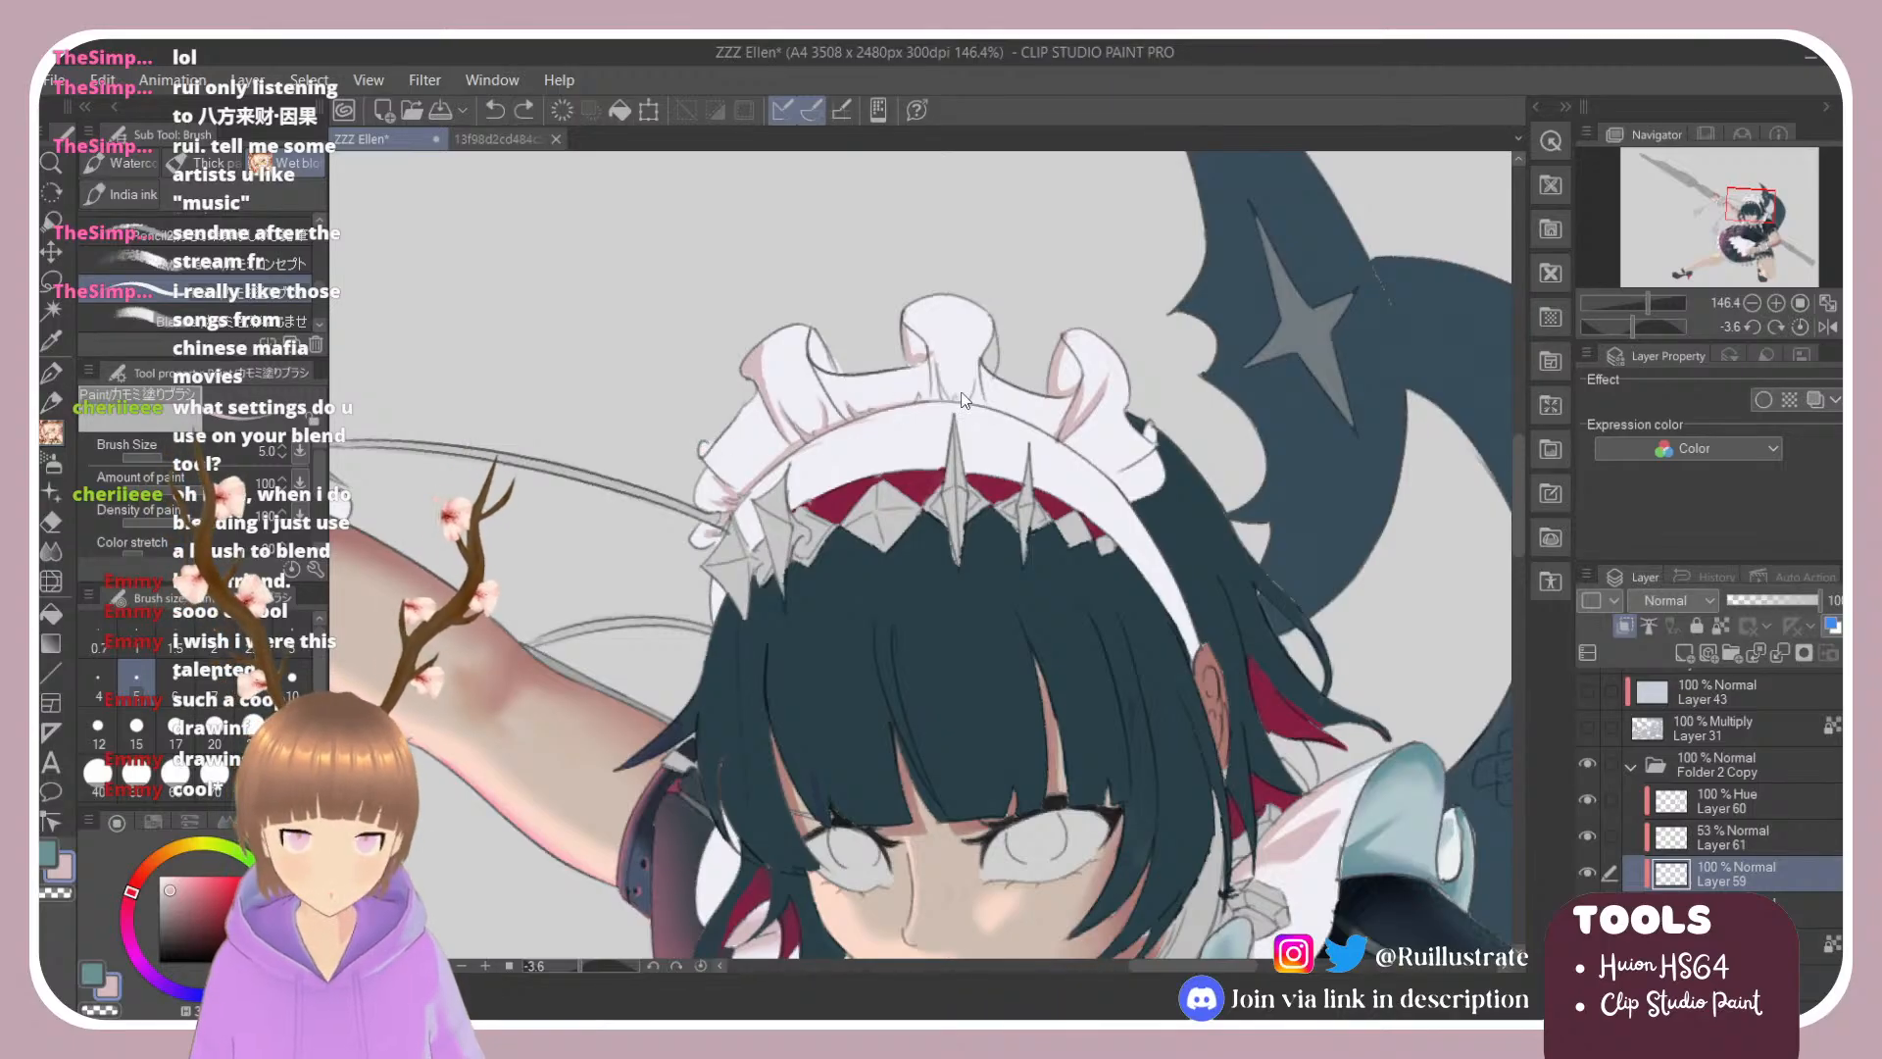
# Step: Clean up the headband's middle frill with the hard eraser and paint pink shadows inside the middle and right-hand frill curls
pyautogui.press('e')
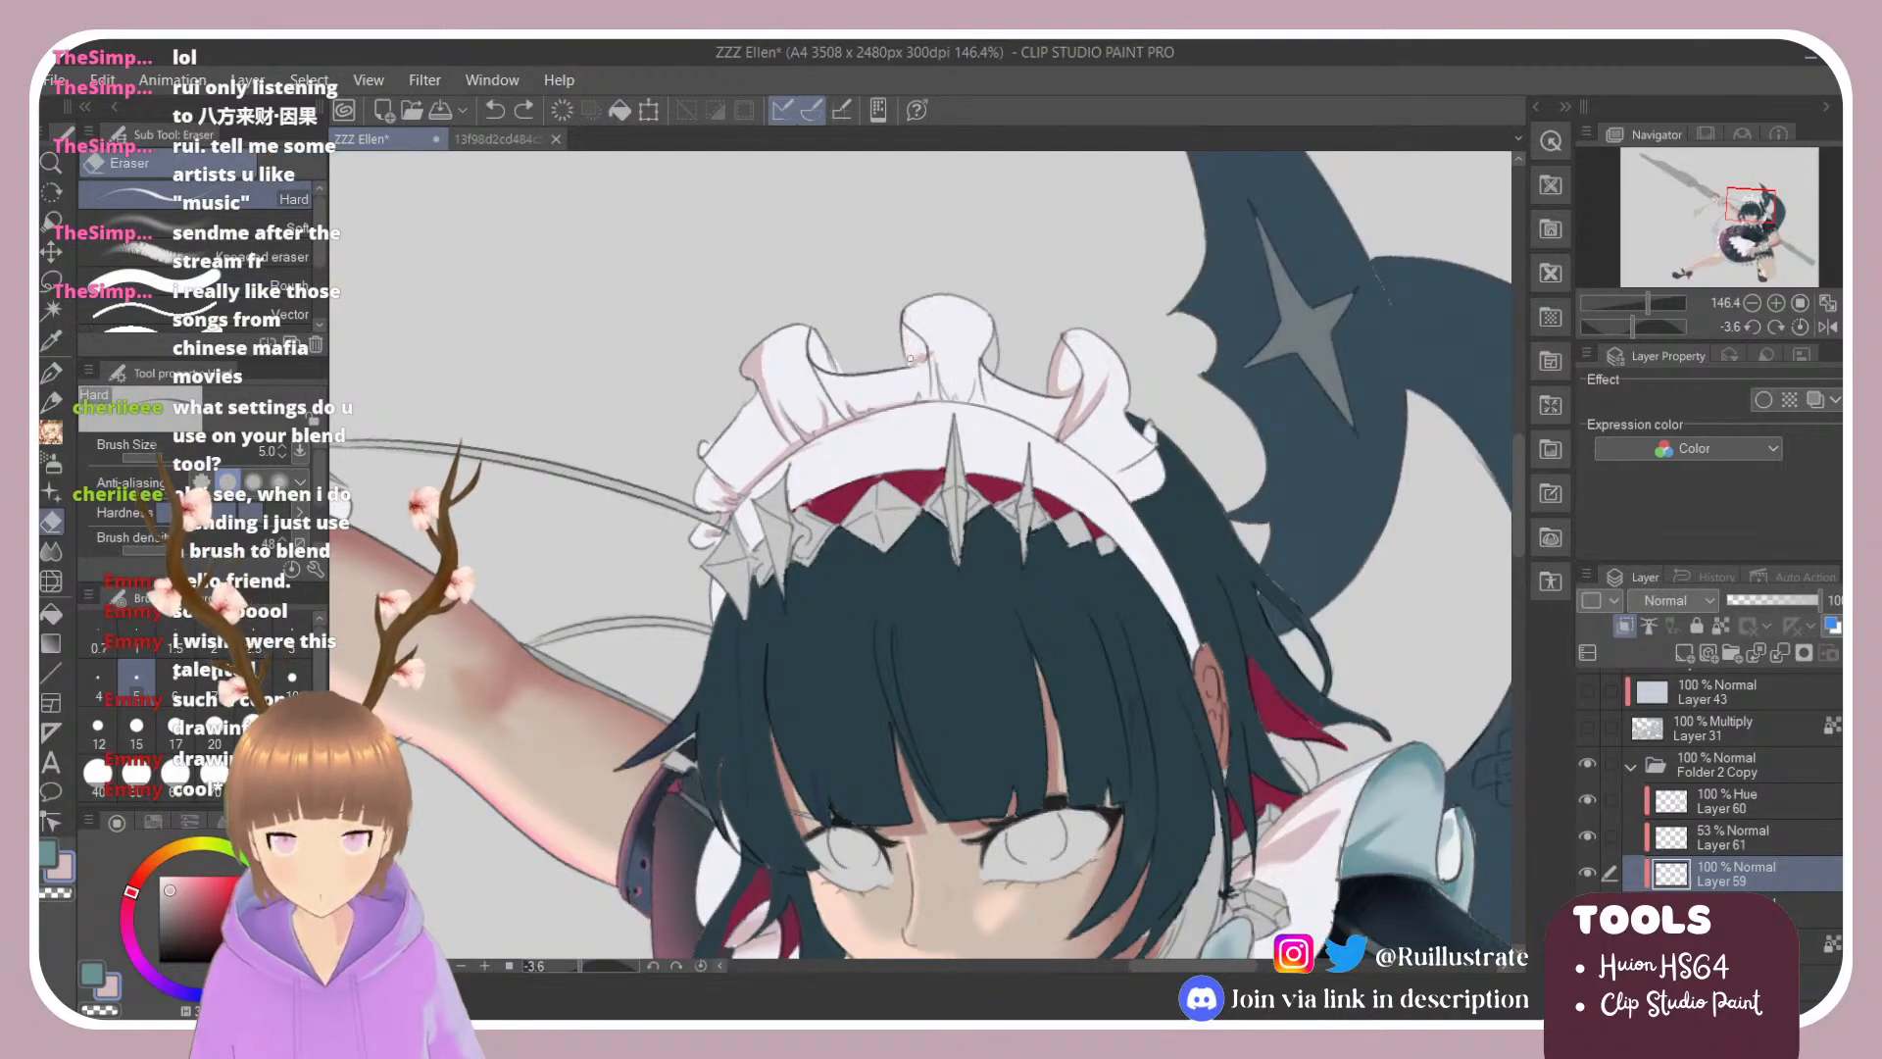
pyautogui.moveTo(929, 355); pyautogui.dragTo(950, 341)
pyautogui.press('b')
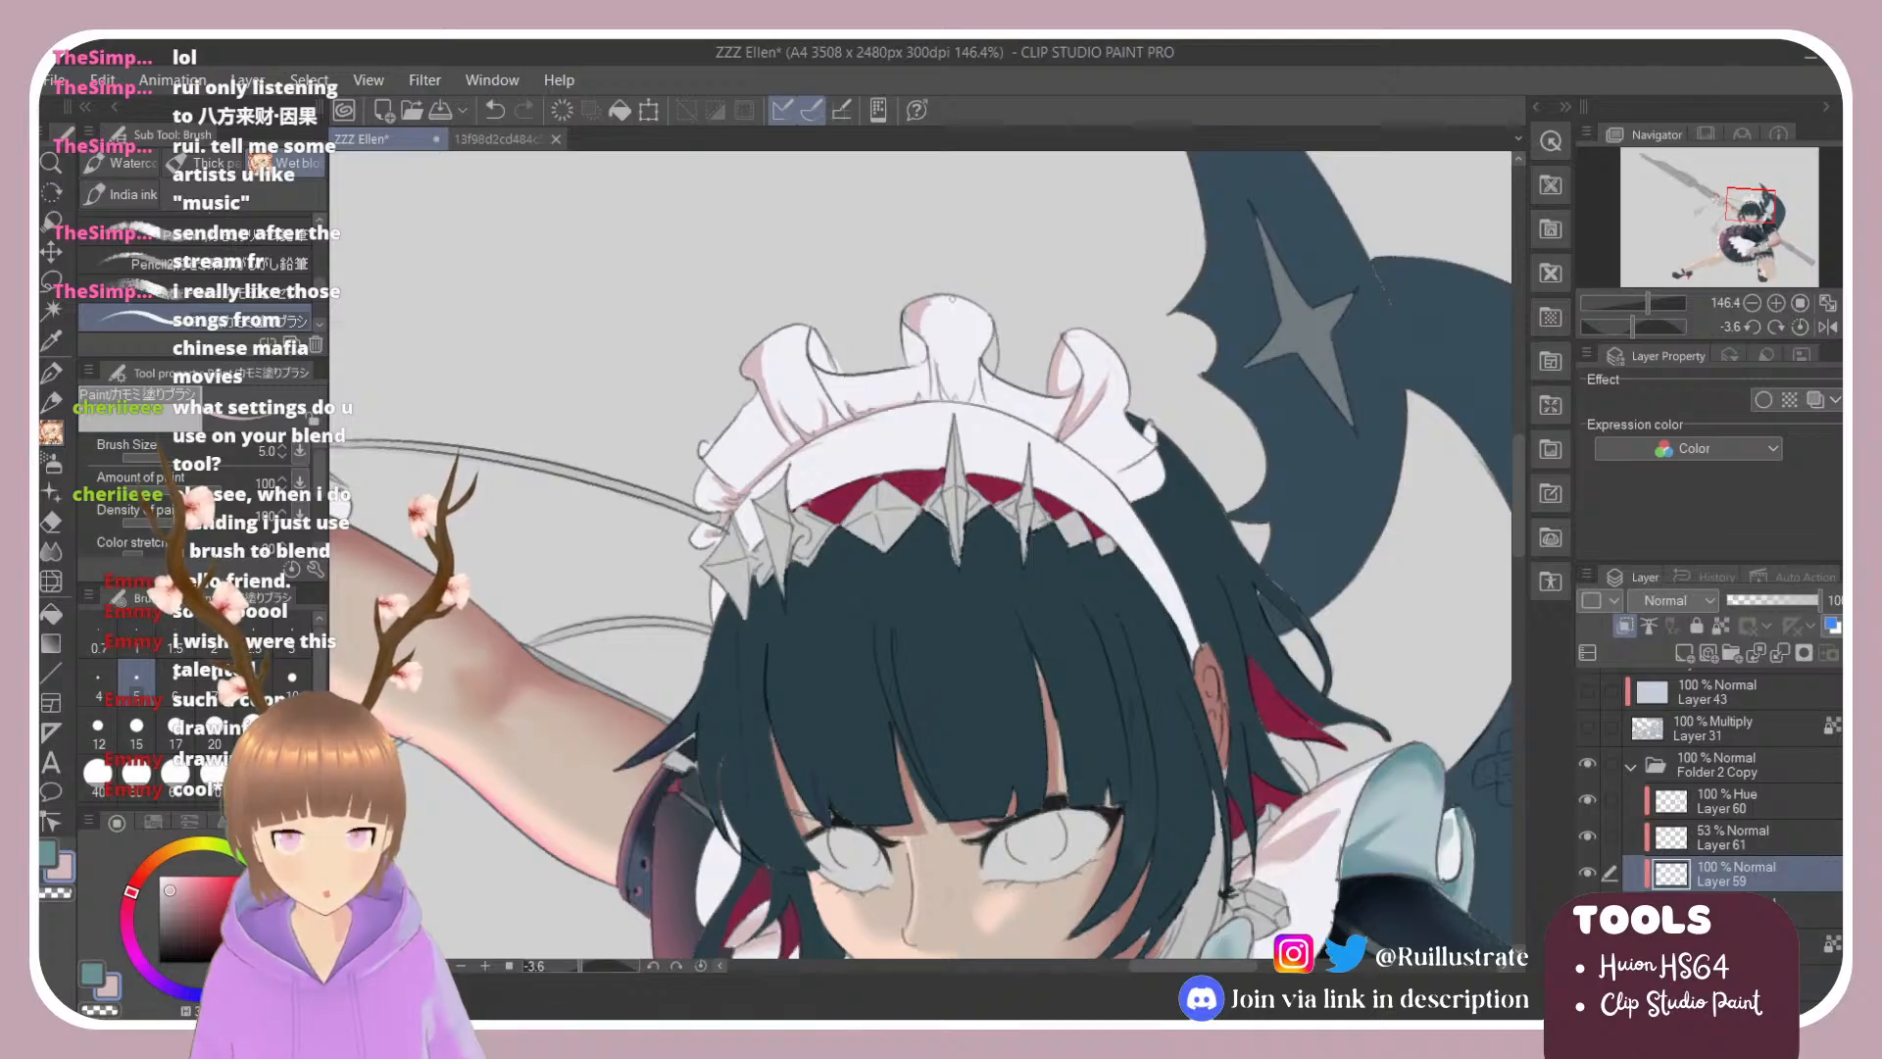
pyautogui.moveTo(921, 304)
pyautogui.mouseDown()
pyautogui.moveTo(936, 358)
pyautogui.moveTo(927, 323)
pyautogui.moveTo(946, 341)
pyautogui.moveTo(936, 386)
pyautogui.moveTo(964, 358)
pyautogui.moveTo(969, 380)
pyautogui.mouseUp()
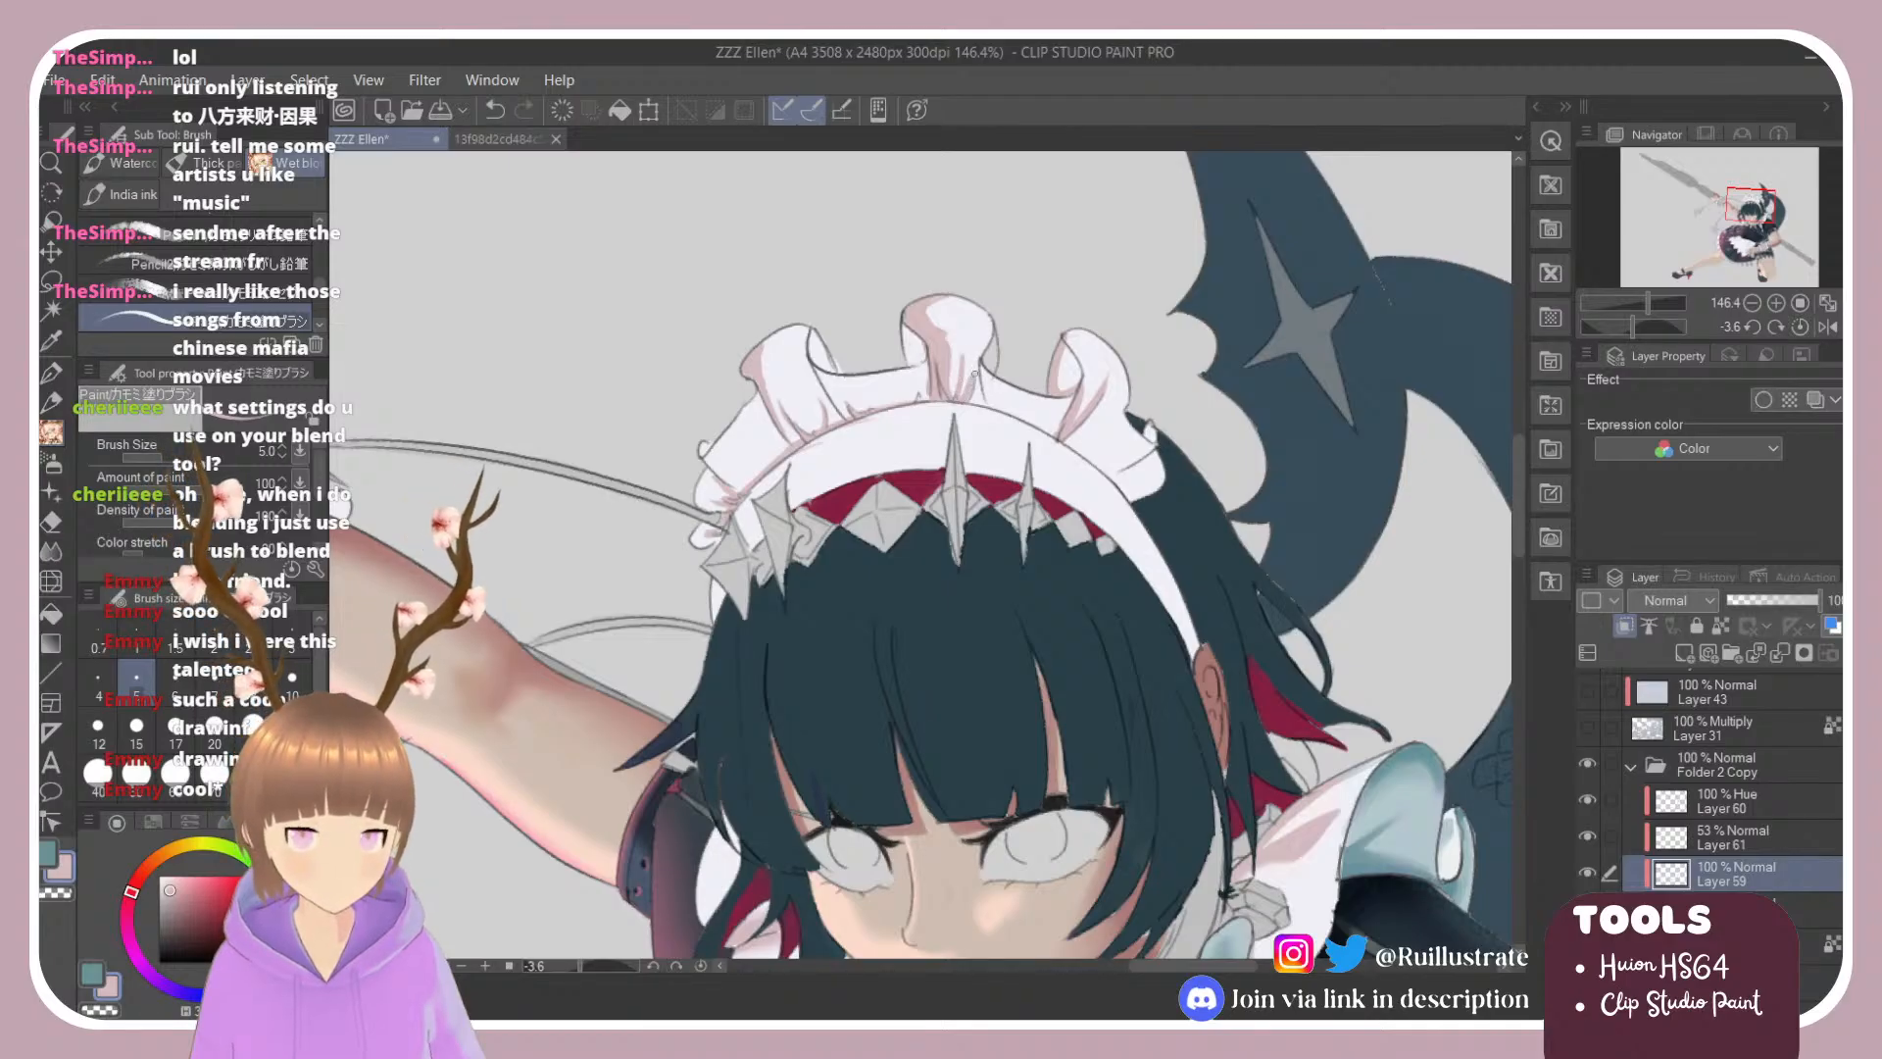
pyautogui.press('e')
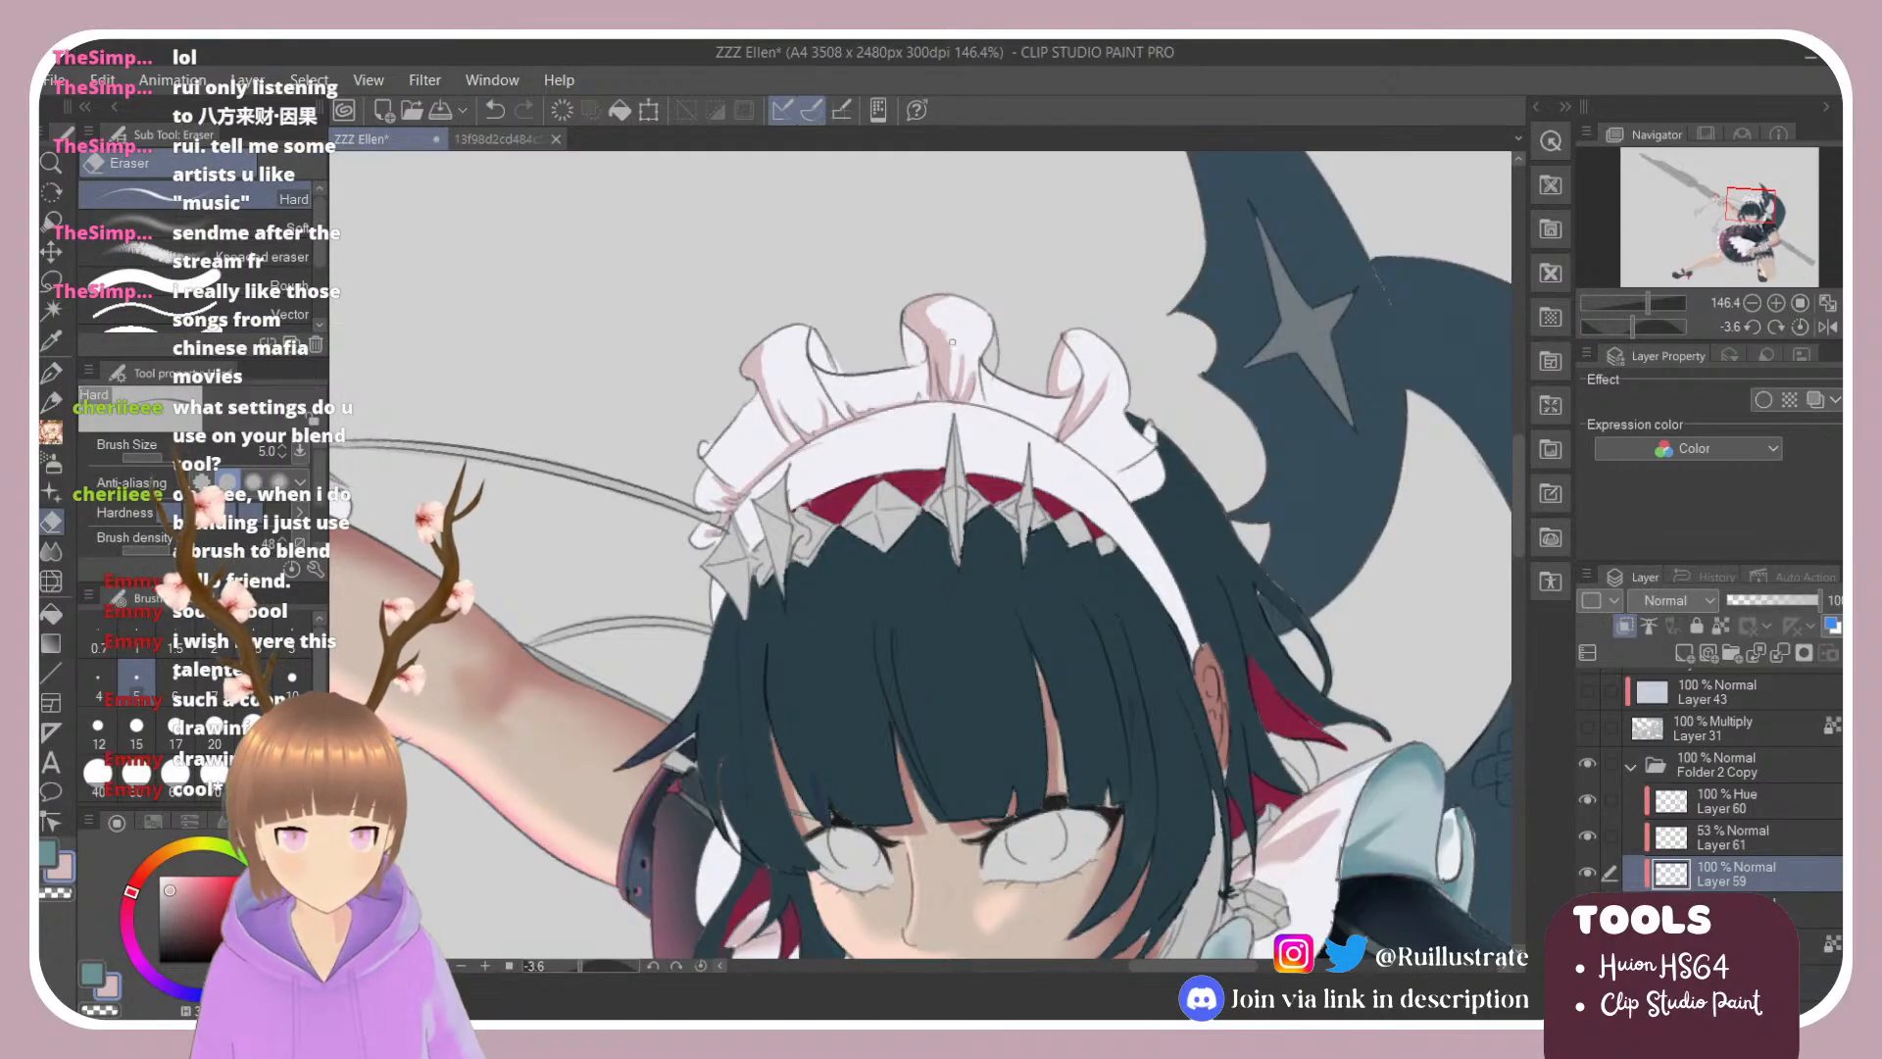
pyautogui.press('b')
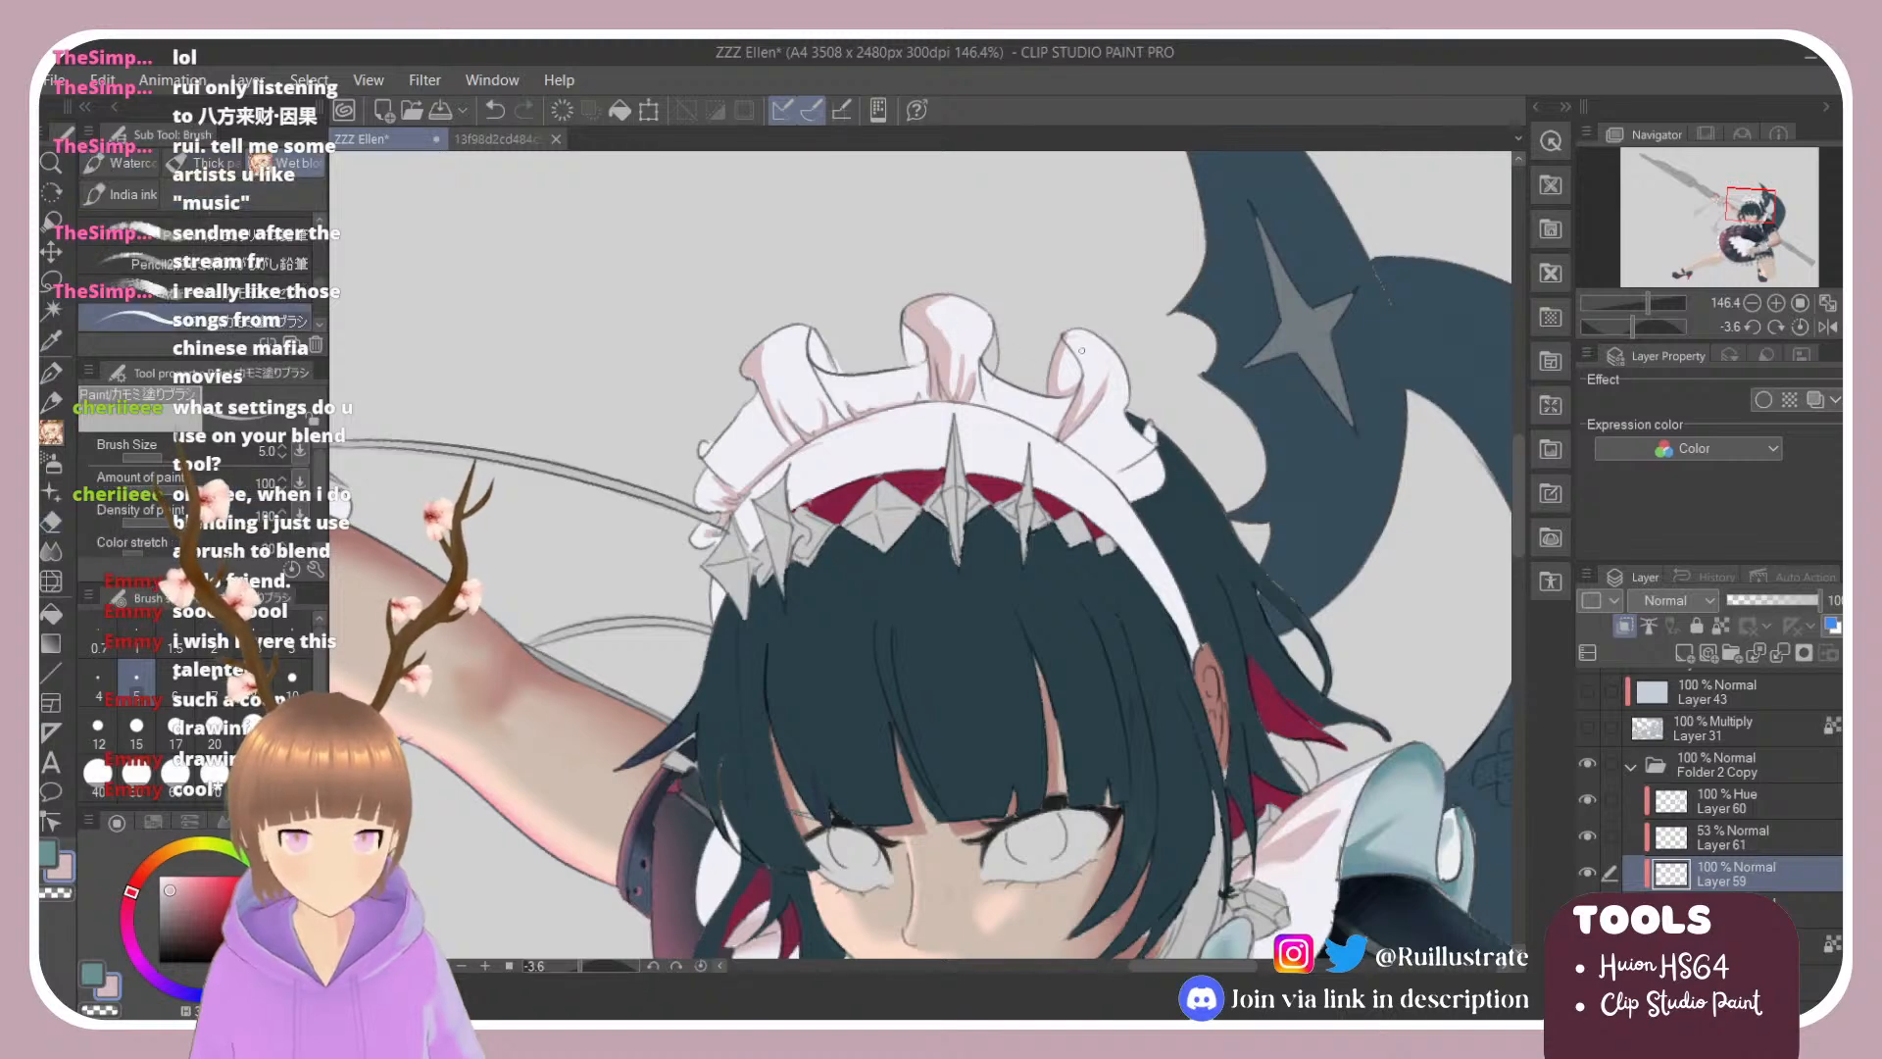
pyautogui.moveTo(1068, 336)
pyautogui.mouseDown()
pyautogui.moveTo(1079, 358)
pyautogui.moveTo(1092, 347)
pyautogui.mouseUp()
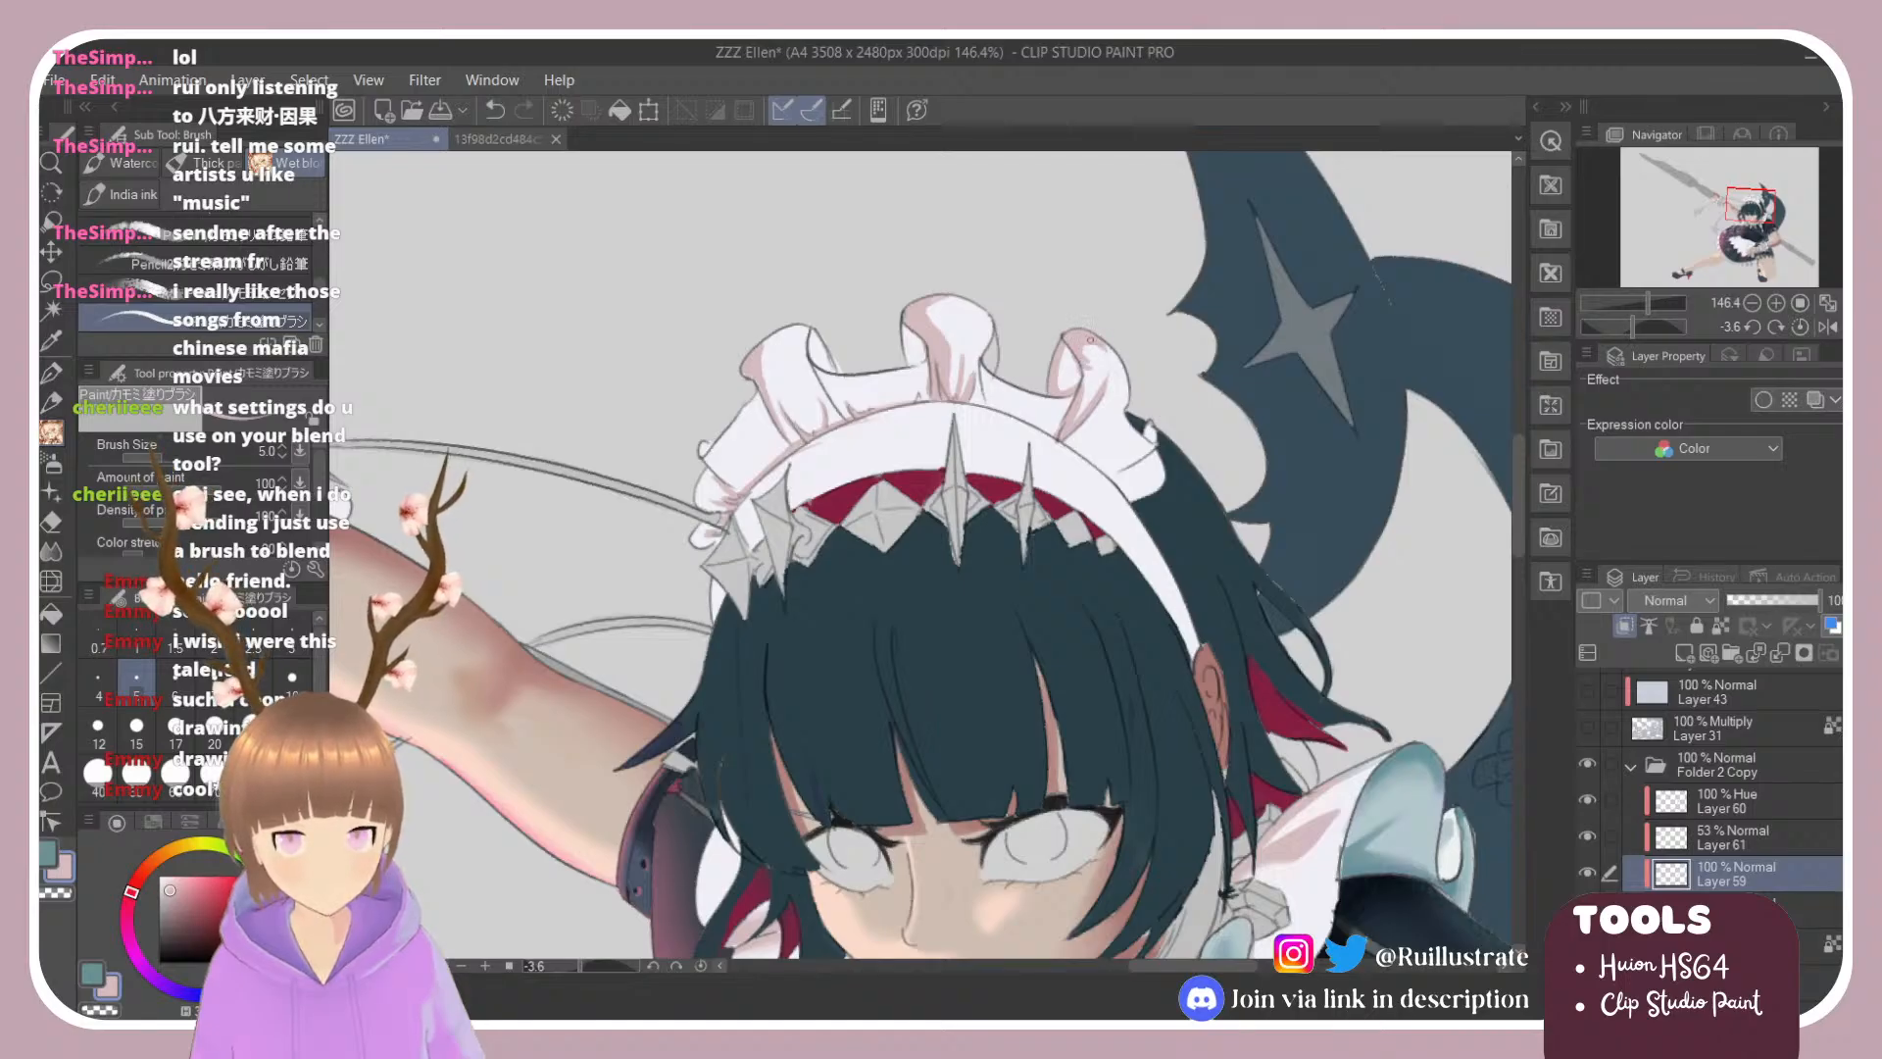
# Step: Paint pink fold shadows down the headband's right-hand frill and side ruffle, undoing the unwanted strokes
pyautogui.moveTo(1076, 348); pyautogui.dragTo(1101, 464)
pyautogui.hotkey('ctrl', 'z')
pyautogui.press('r')
pyautogui.moveTo(1181, 403)
pyautogui.mouseDown()
pyautogui.moveTo(1111, 497)
pyautogui.moveTo(1055, 457)
pyautogui.moveTo(1126, 622)
pyautogui.moveTo(1088, 471)
pyautogui.moveTo(1170, 475)
pyautogui.moveTo(1141, 485)
pyautogui.moveTo(1141, 450)
pyautogui.moveTo(1122, 451)
pyautogui.mouseUp()
pyautogui.press('b')
pyautogui.press('r')
pyautogui.press('b')
pyautogui.hotkey('ctrl', 'z')
pyautogui.hotkey('ctrl', 'z')
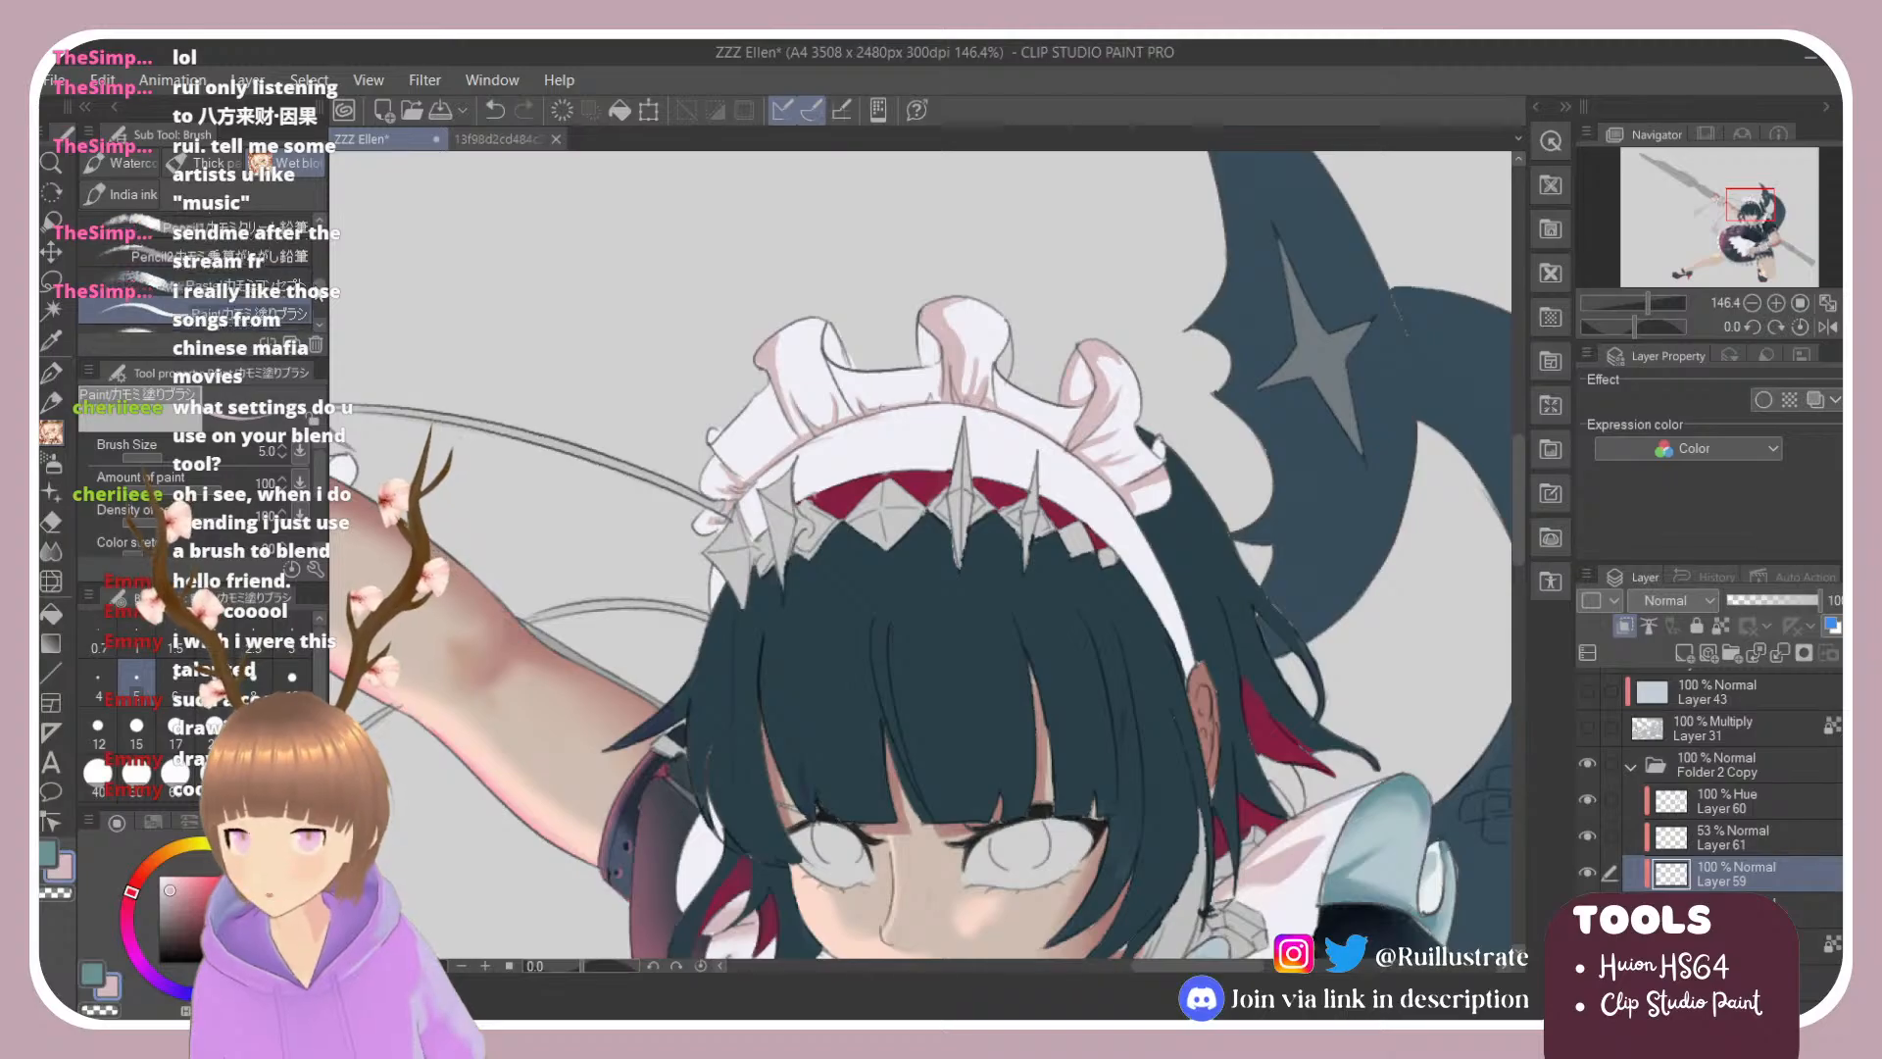
# Step: Soften the pink shadows on the headband frills with the Blender brush at size 10
pyautogui.press('j')
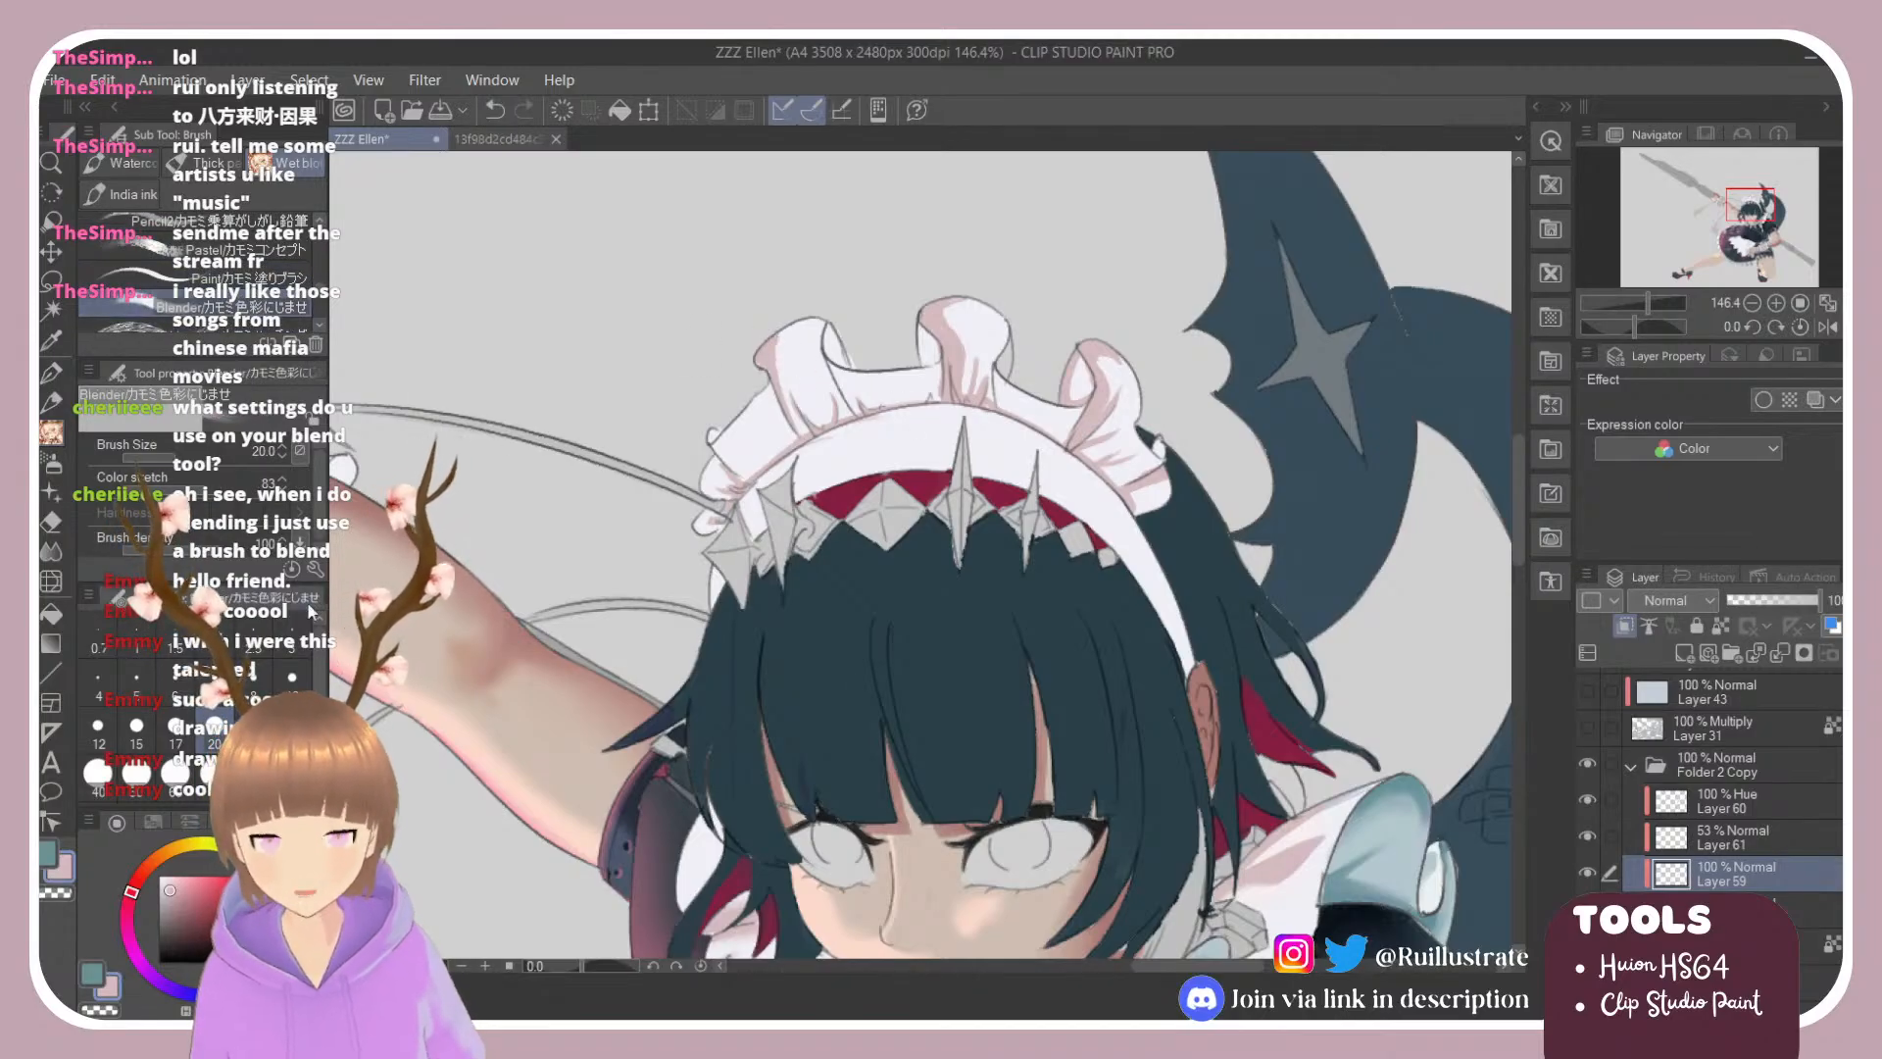
pyautogui.click(291, 676)
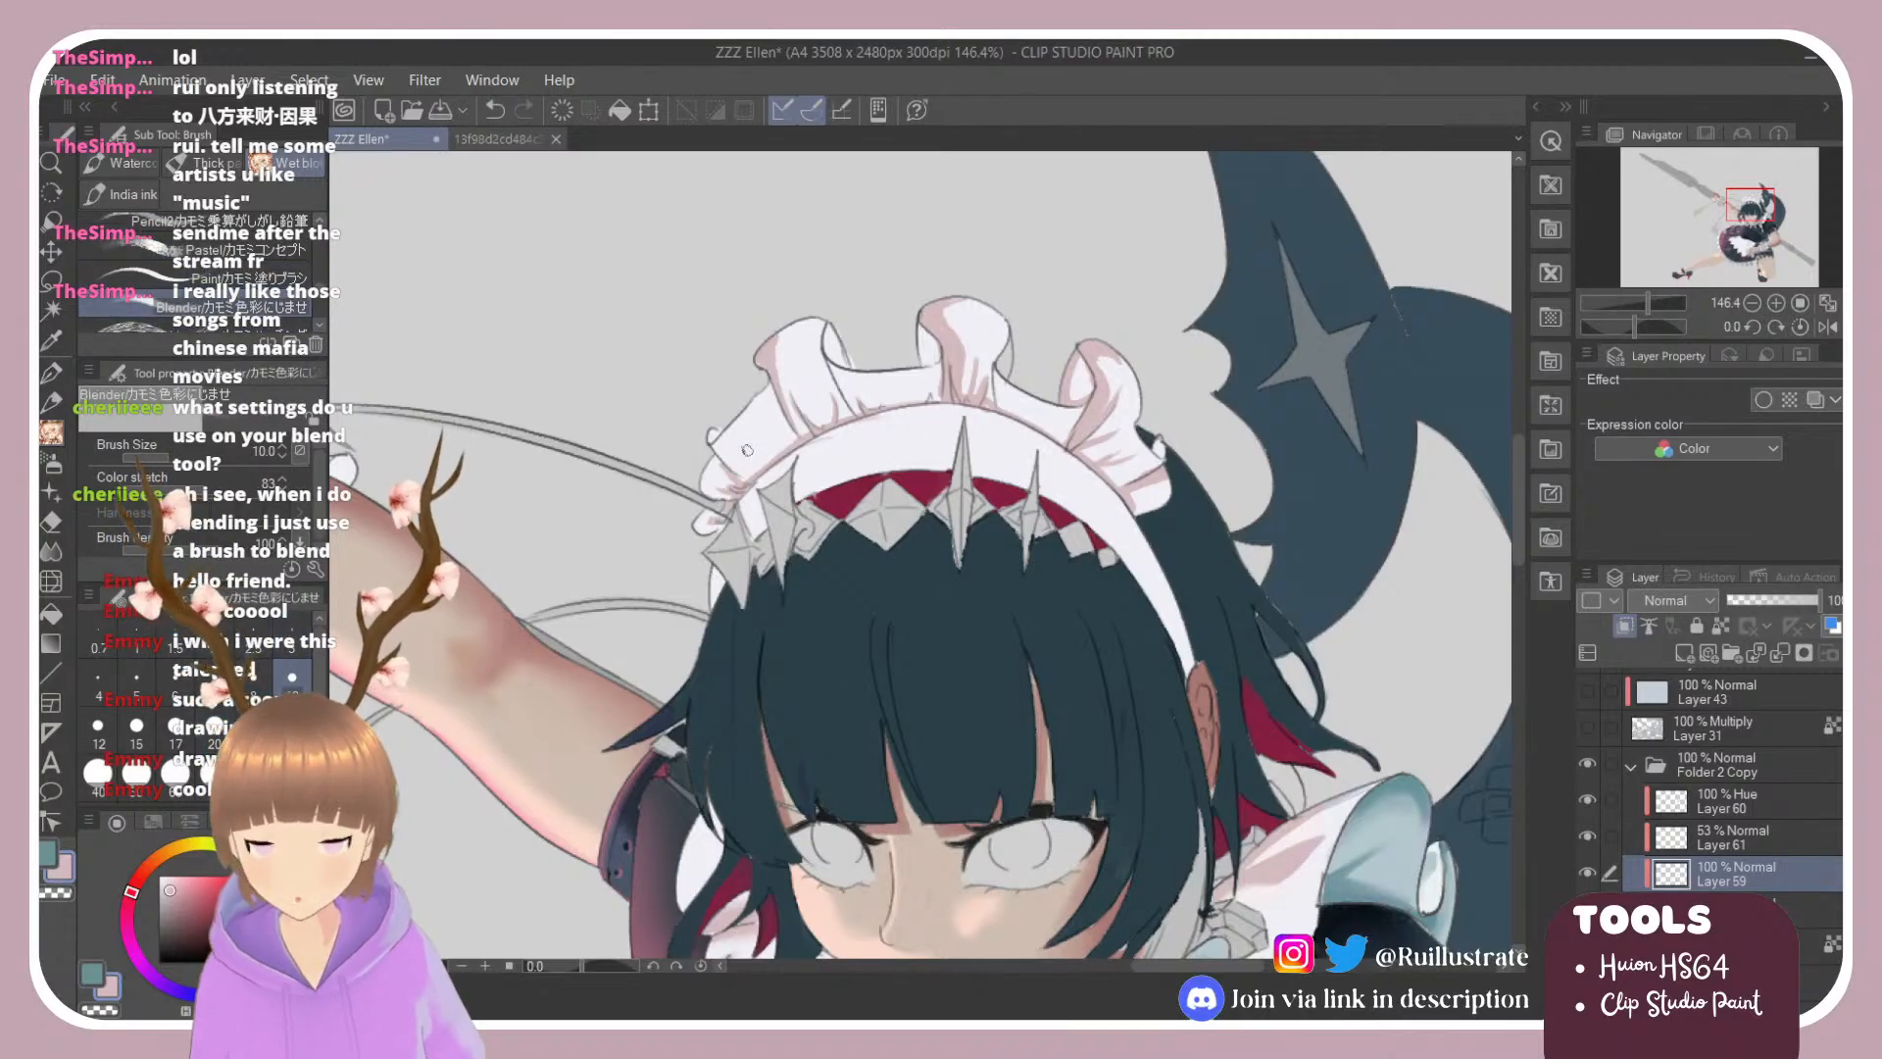
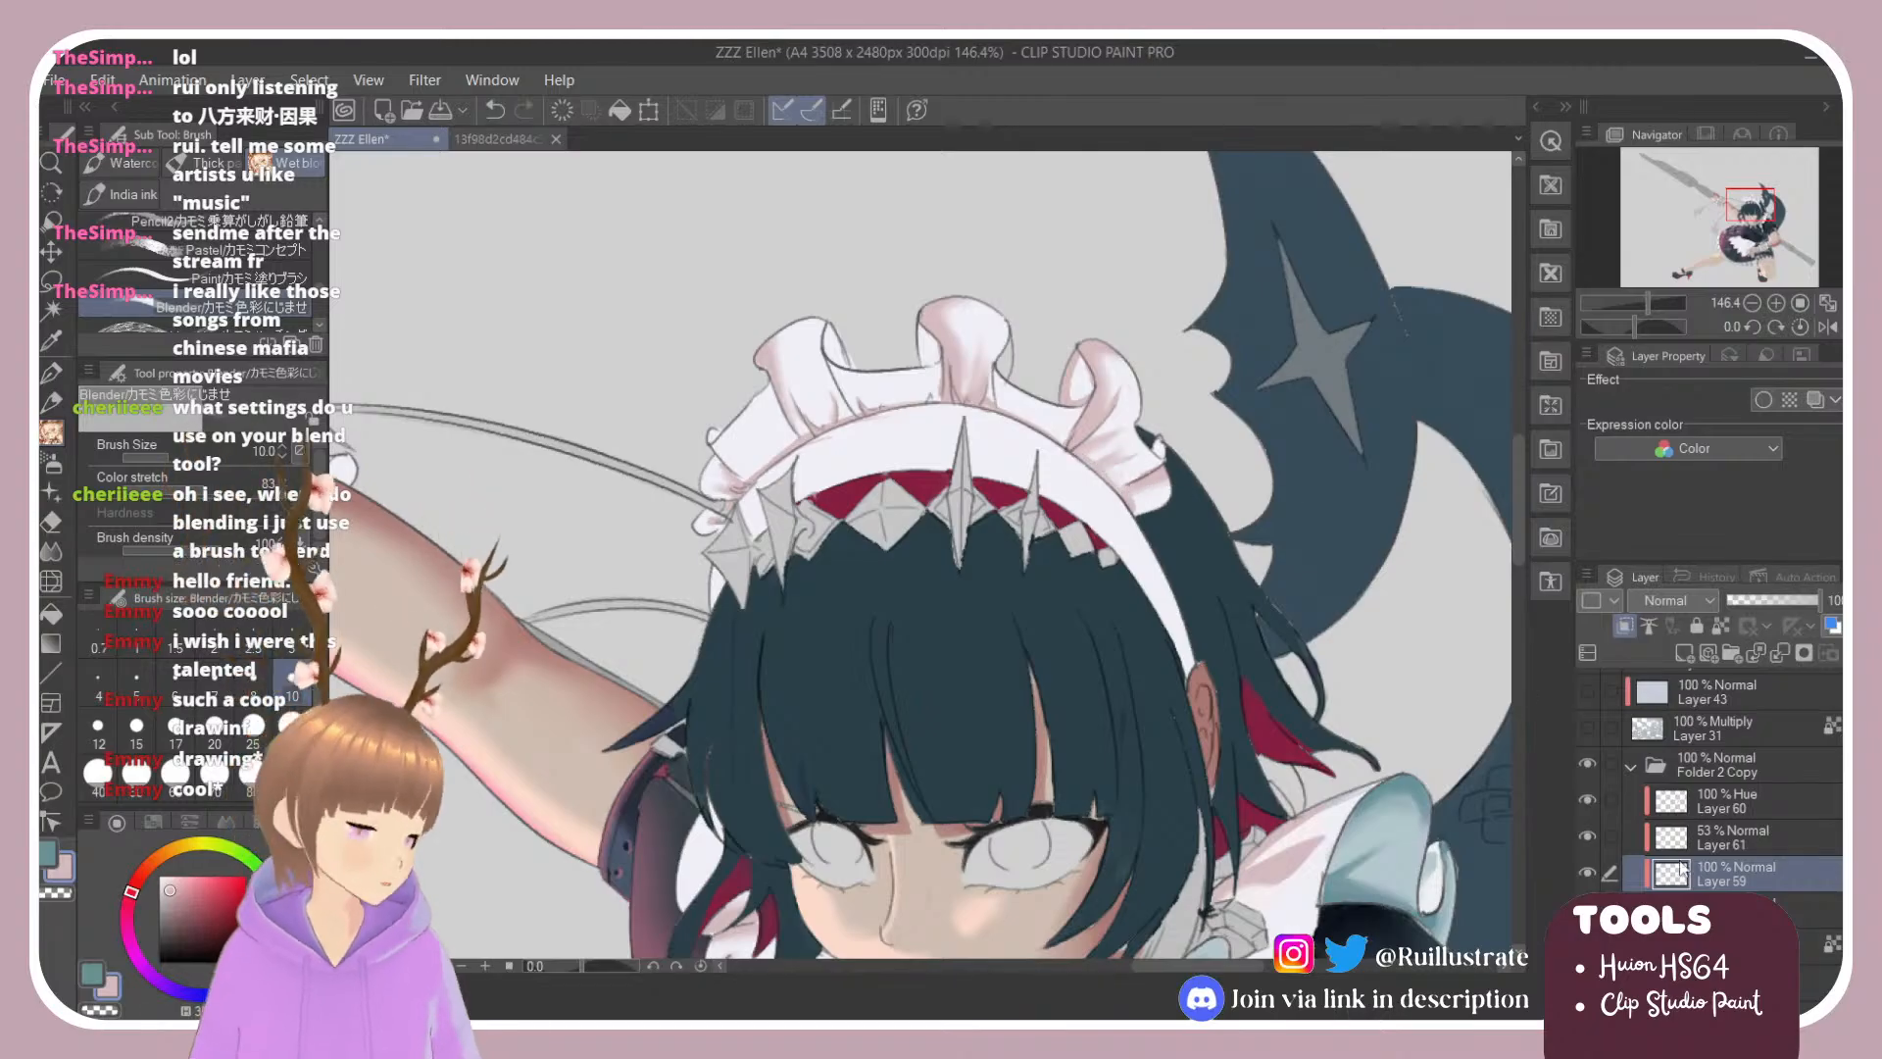
# Step: Paint pale teal tints inside the headband's left-hand and middle frill curls on Layer 59 with the Paint brush at size 5, undoing the stray stroke
pyautogui.keyDown('alt'); pyautogui.click(1393, 873); pyautogui.keyUp('alt')
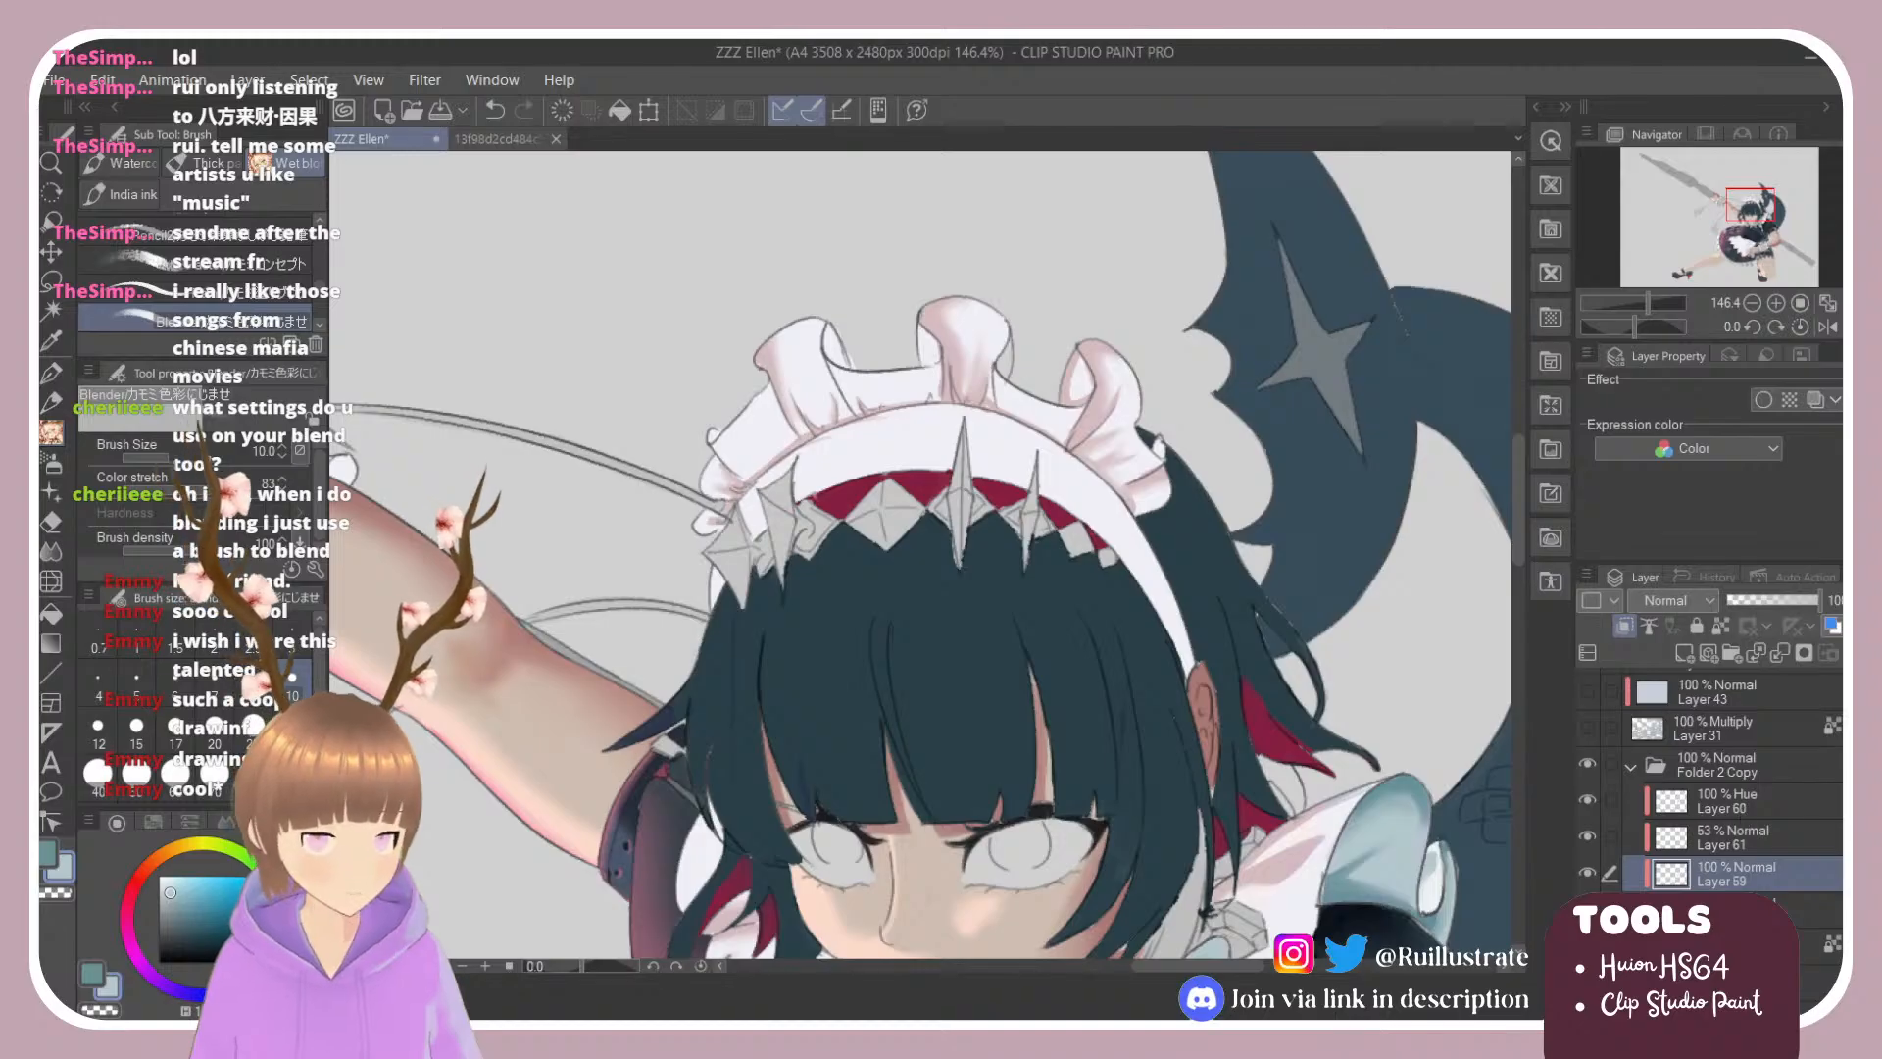
pyautogui.click(1725, 942)
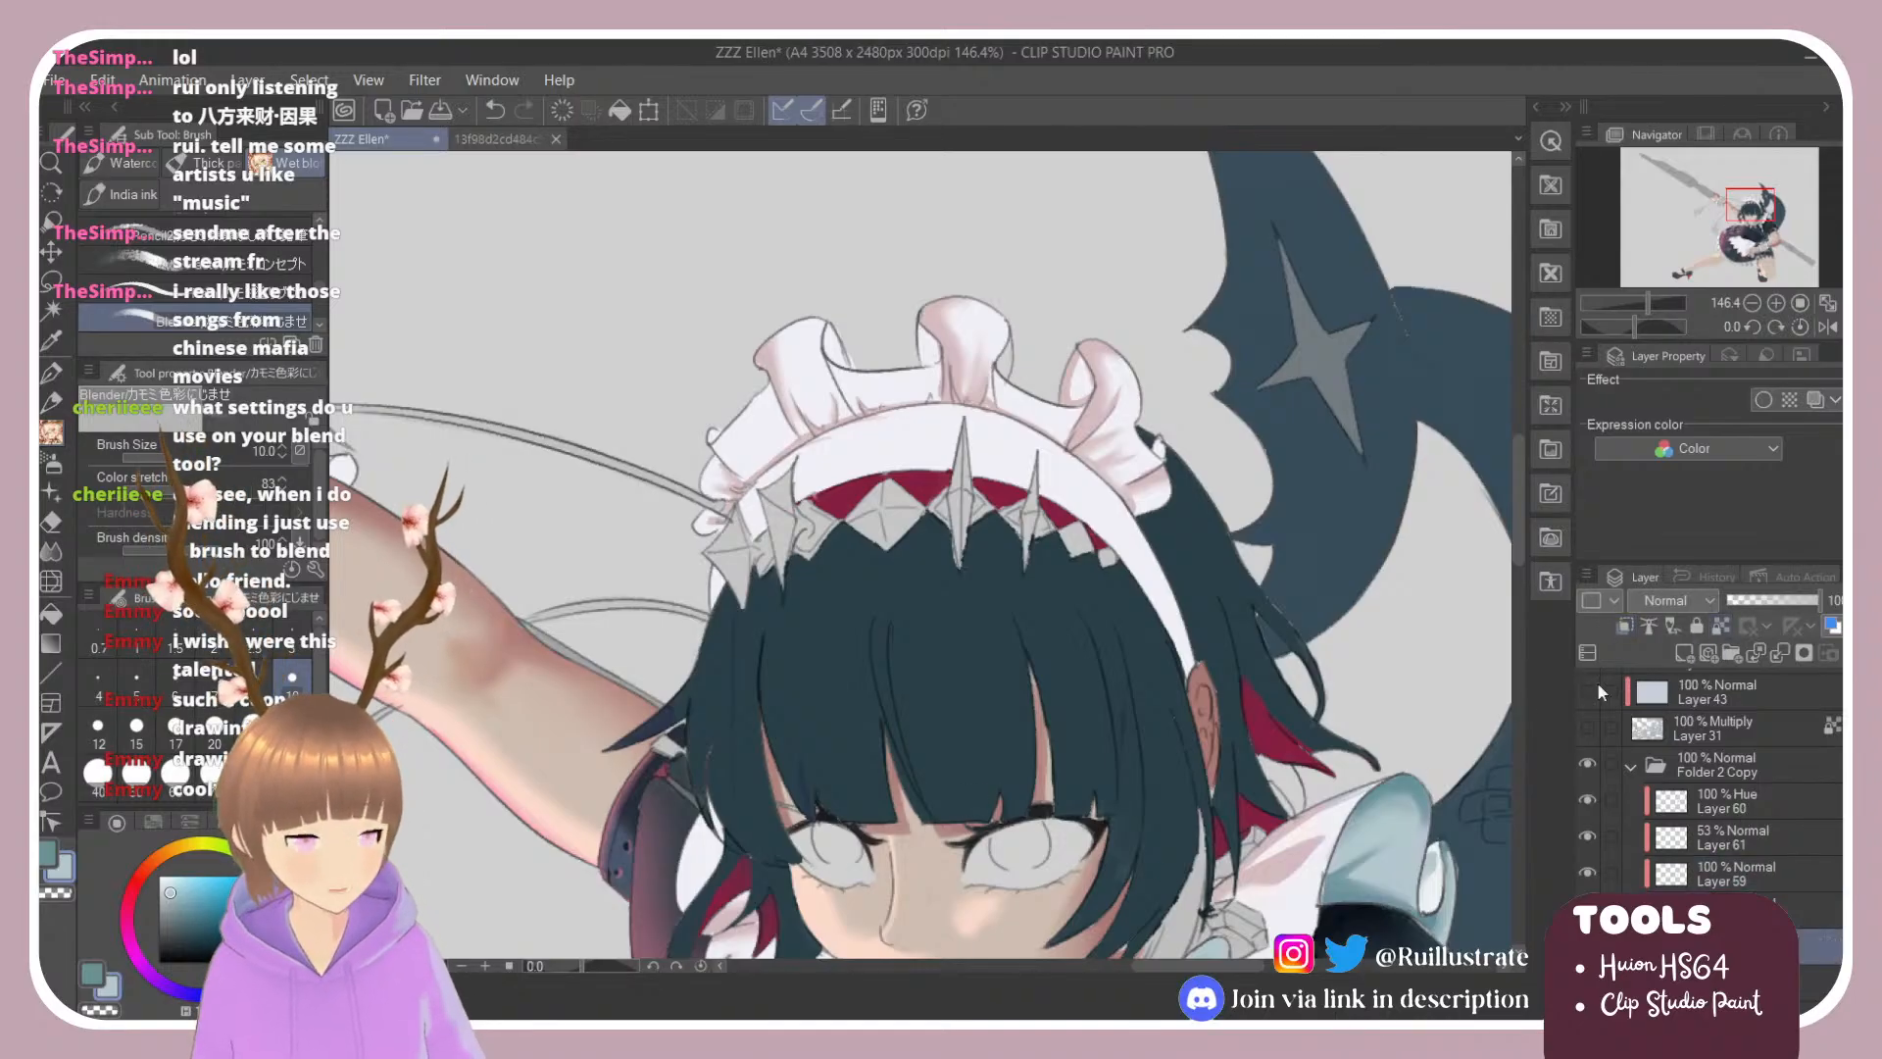
pyautogui.click(161, 876)
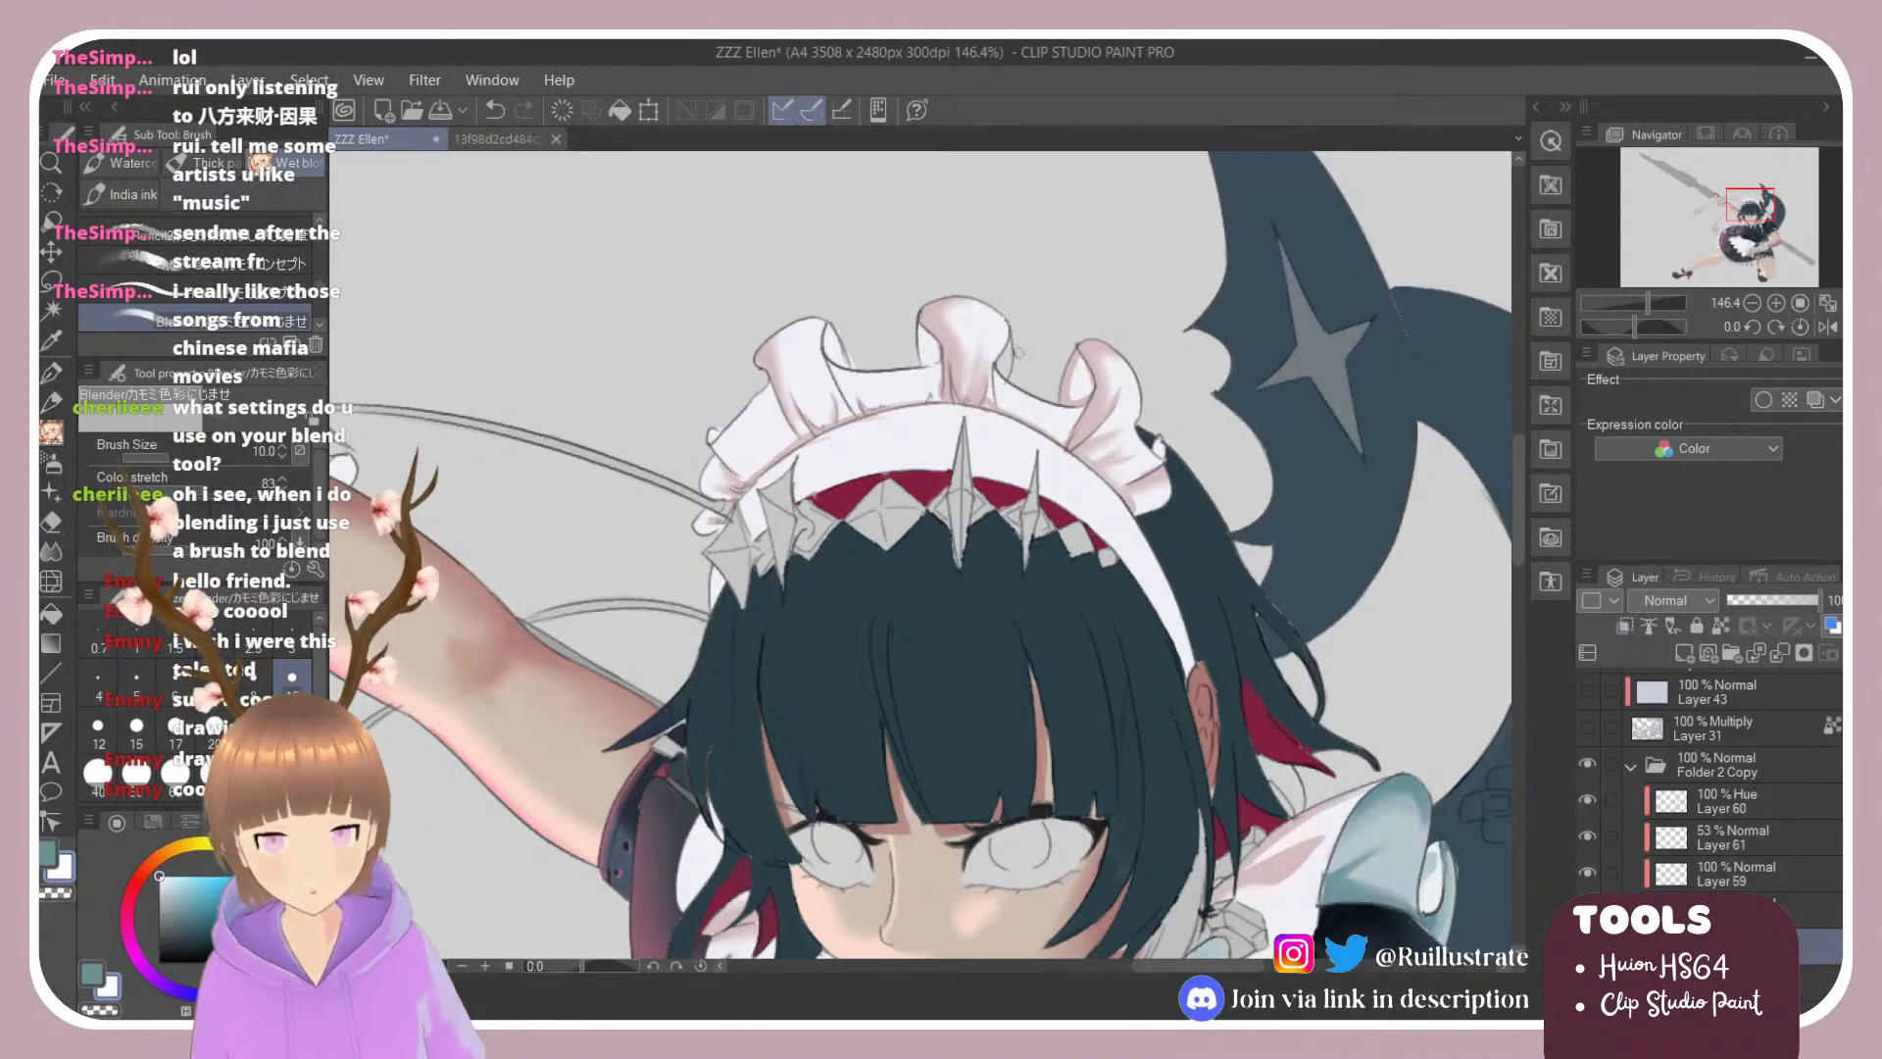
pyautogui.click(245, 291)
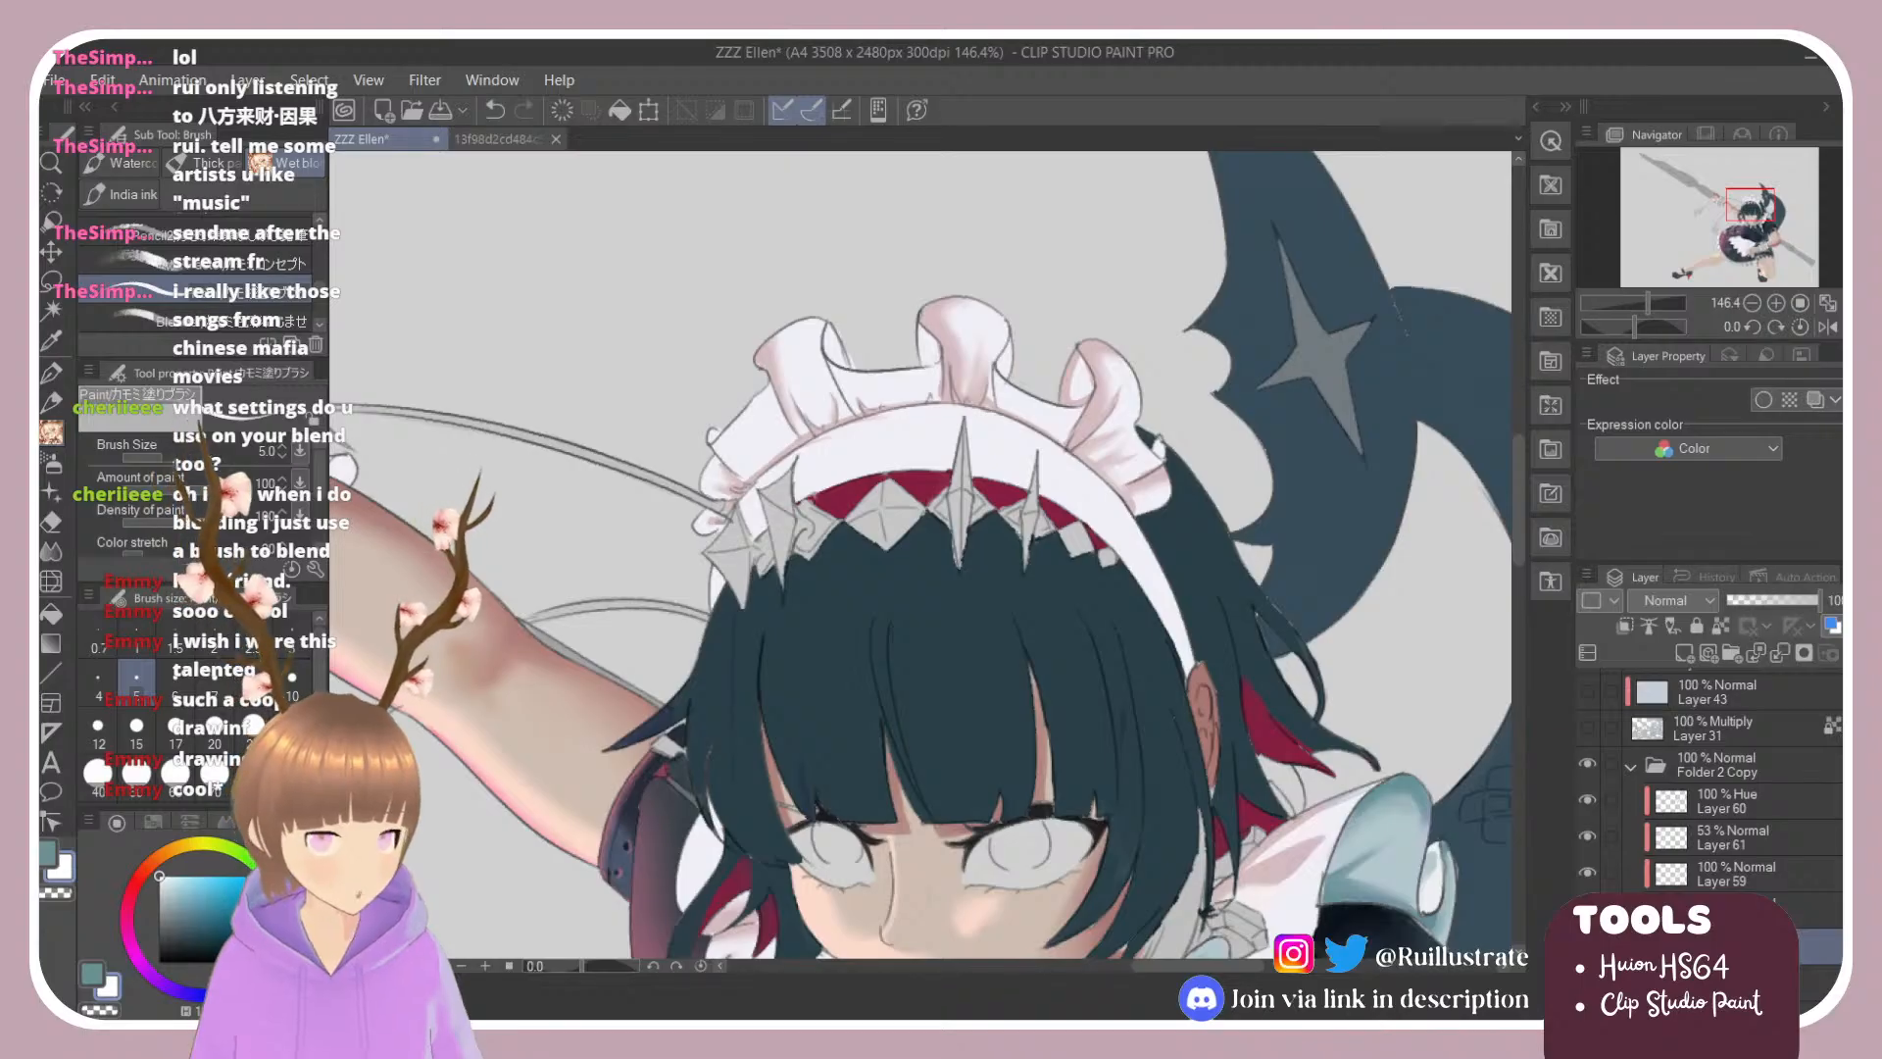
pyautogui.click(1730, 873)
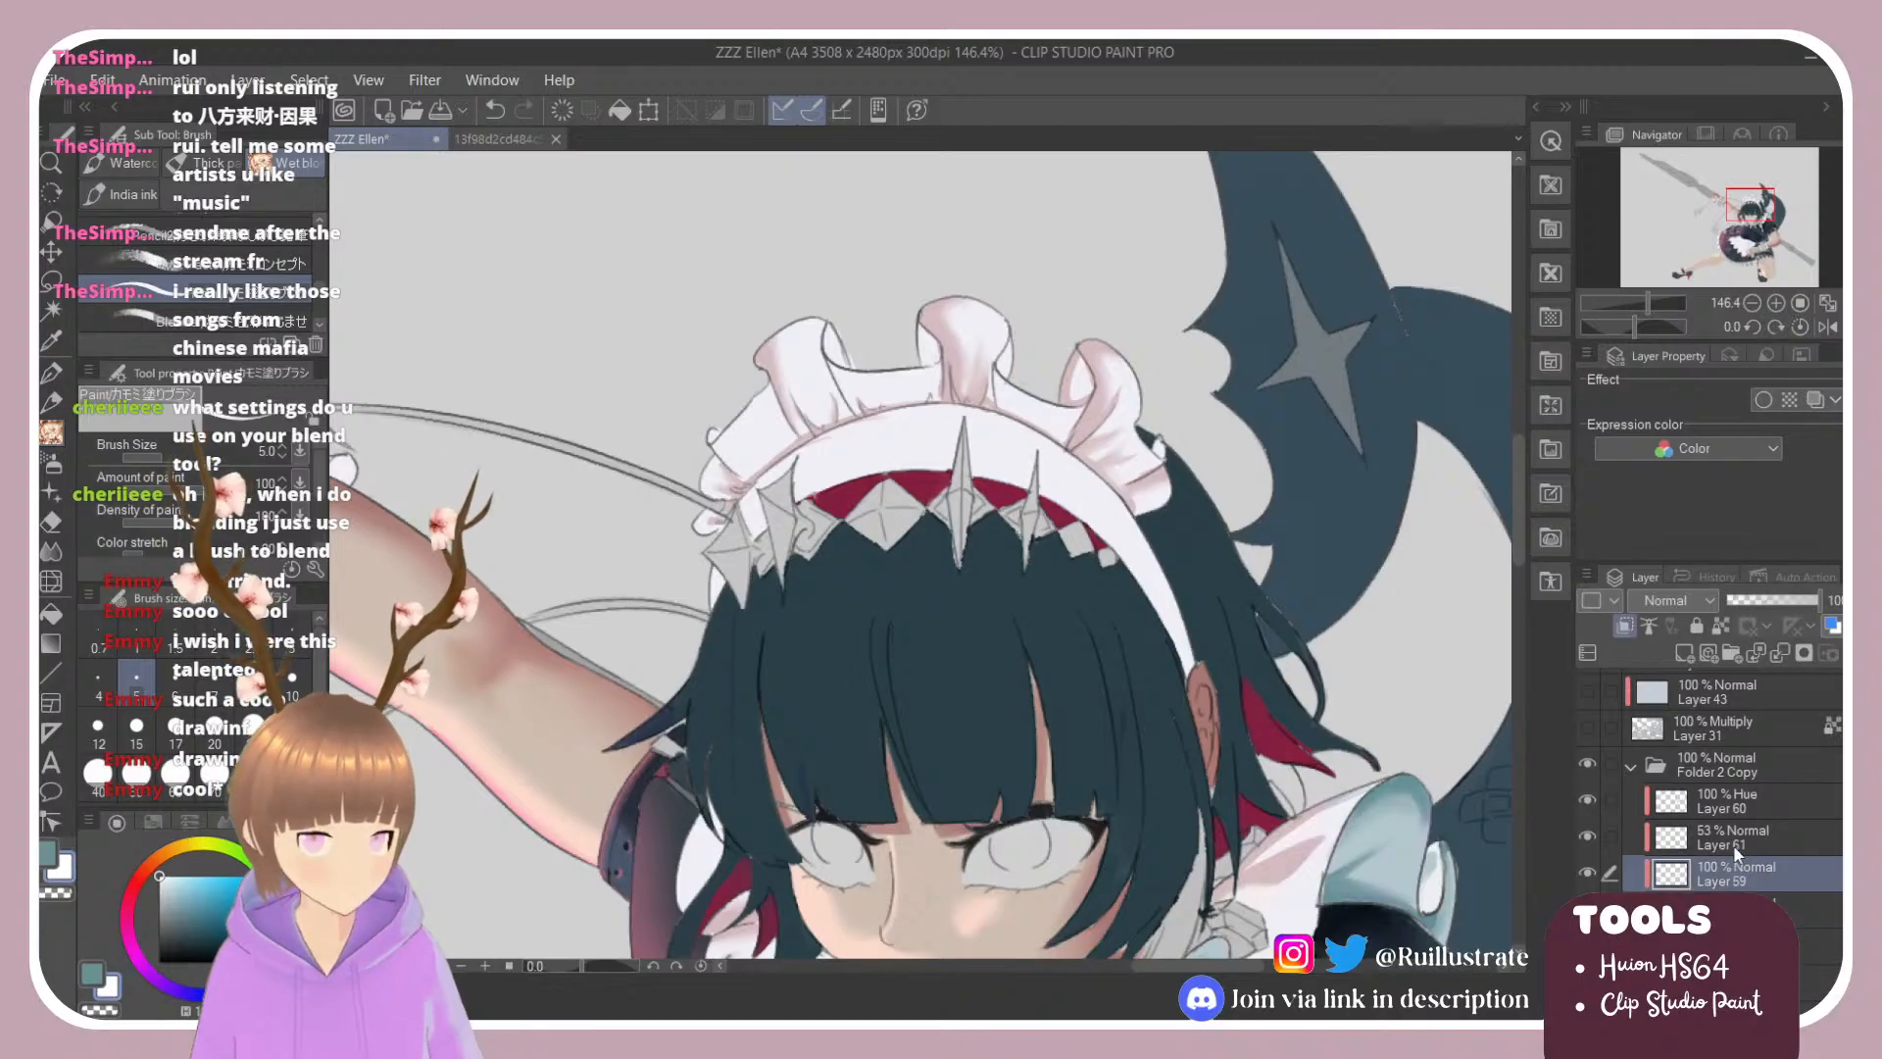
pyautogui.keyDown('alt'); pyautogui.click(1345, 809); pyautogui.keyUp('alt')
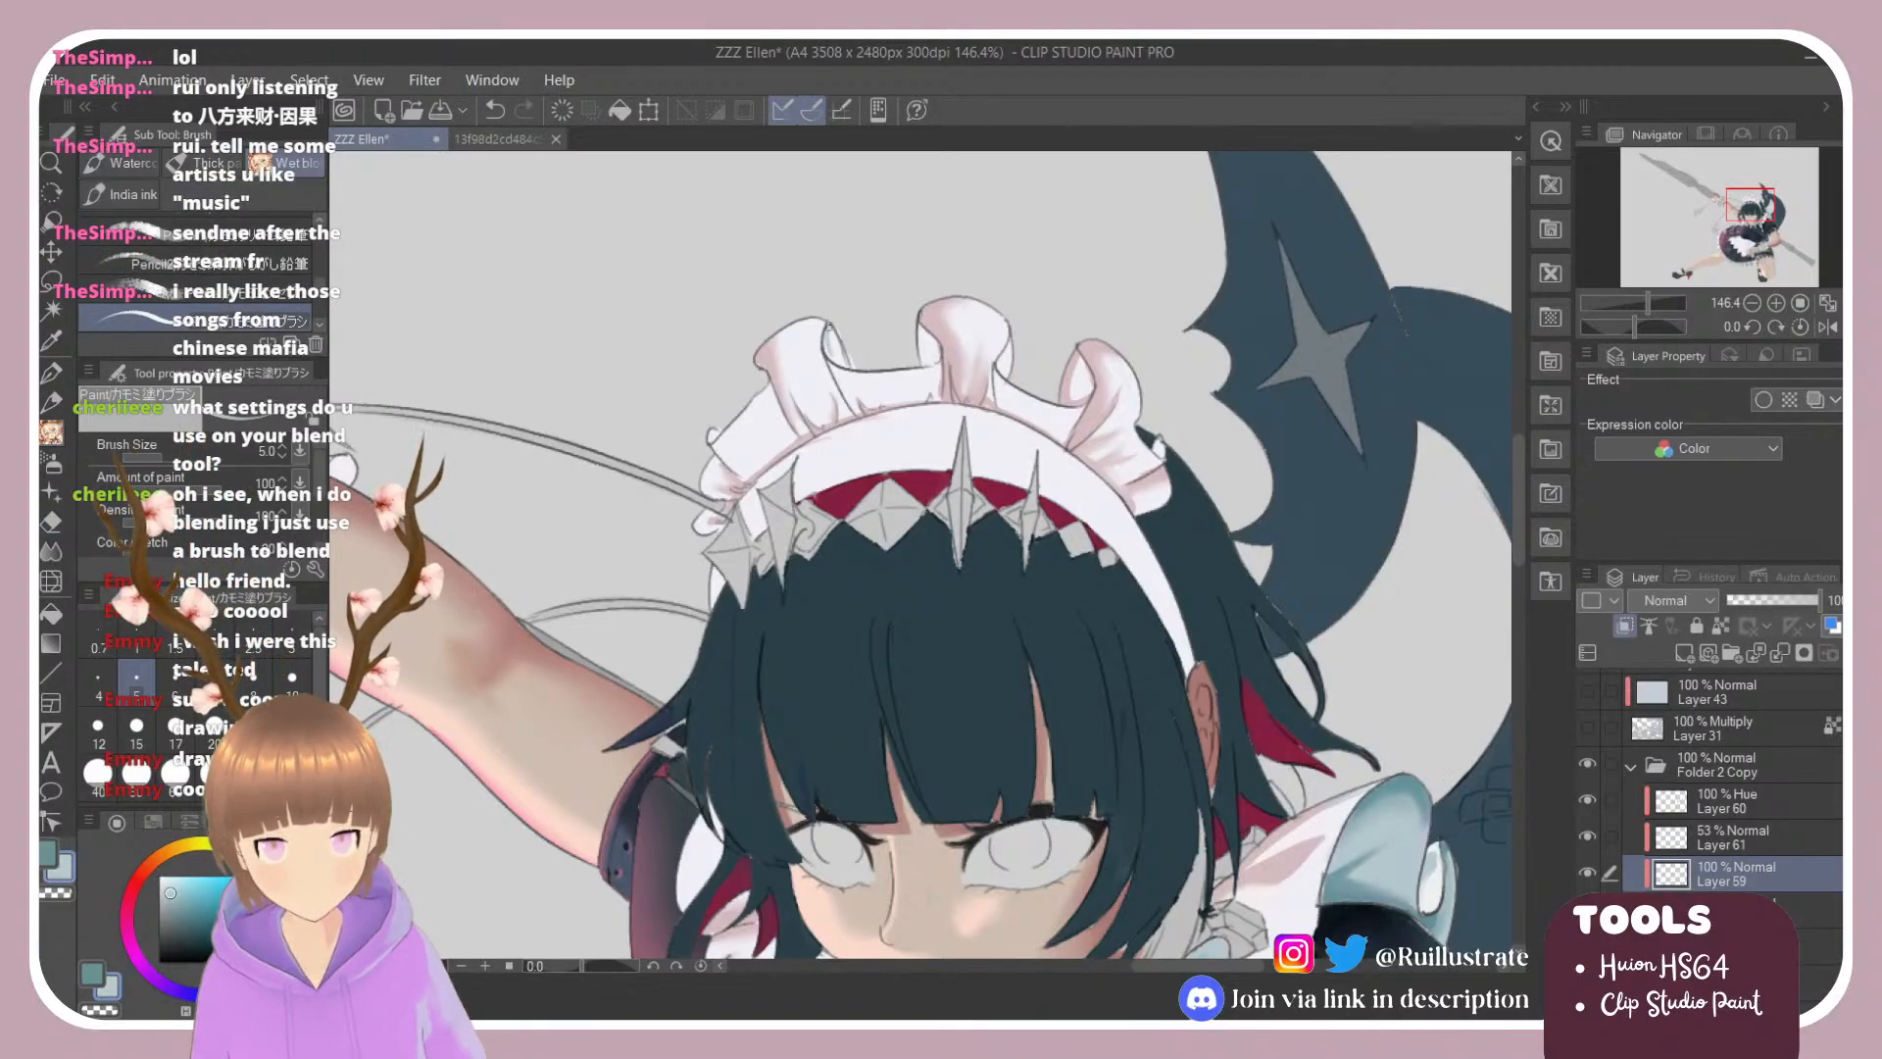
pyautogui.moveTo(829, 340); pyautogui.dragTo(844, 363)
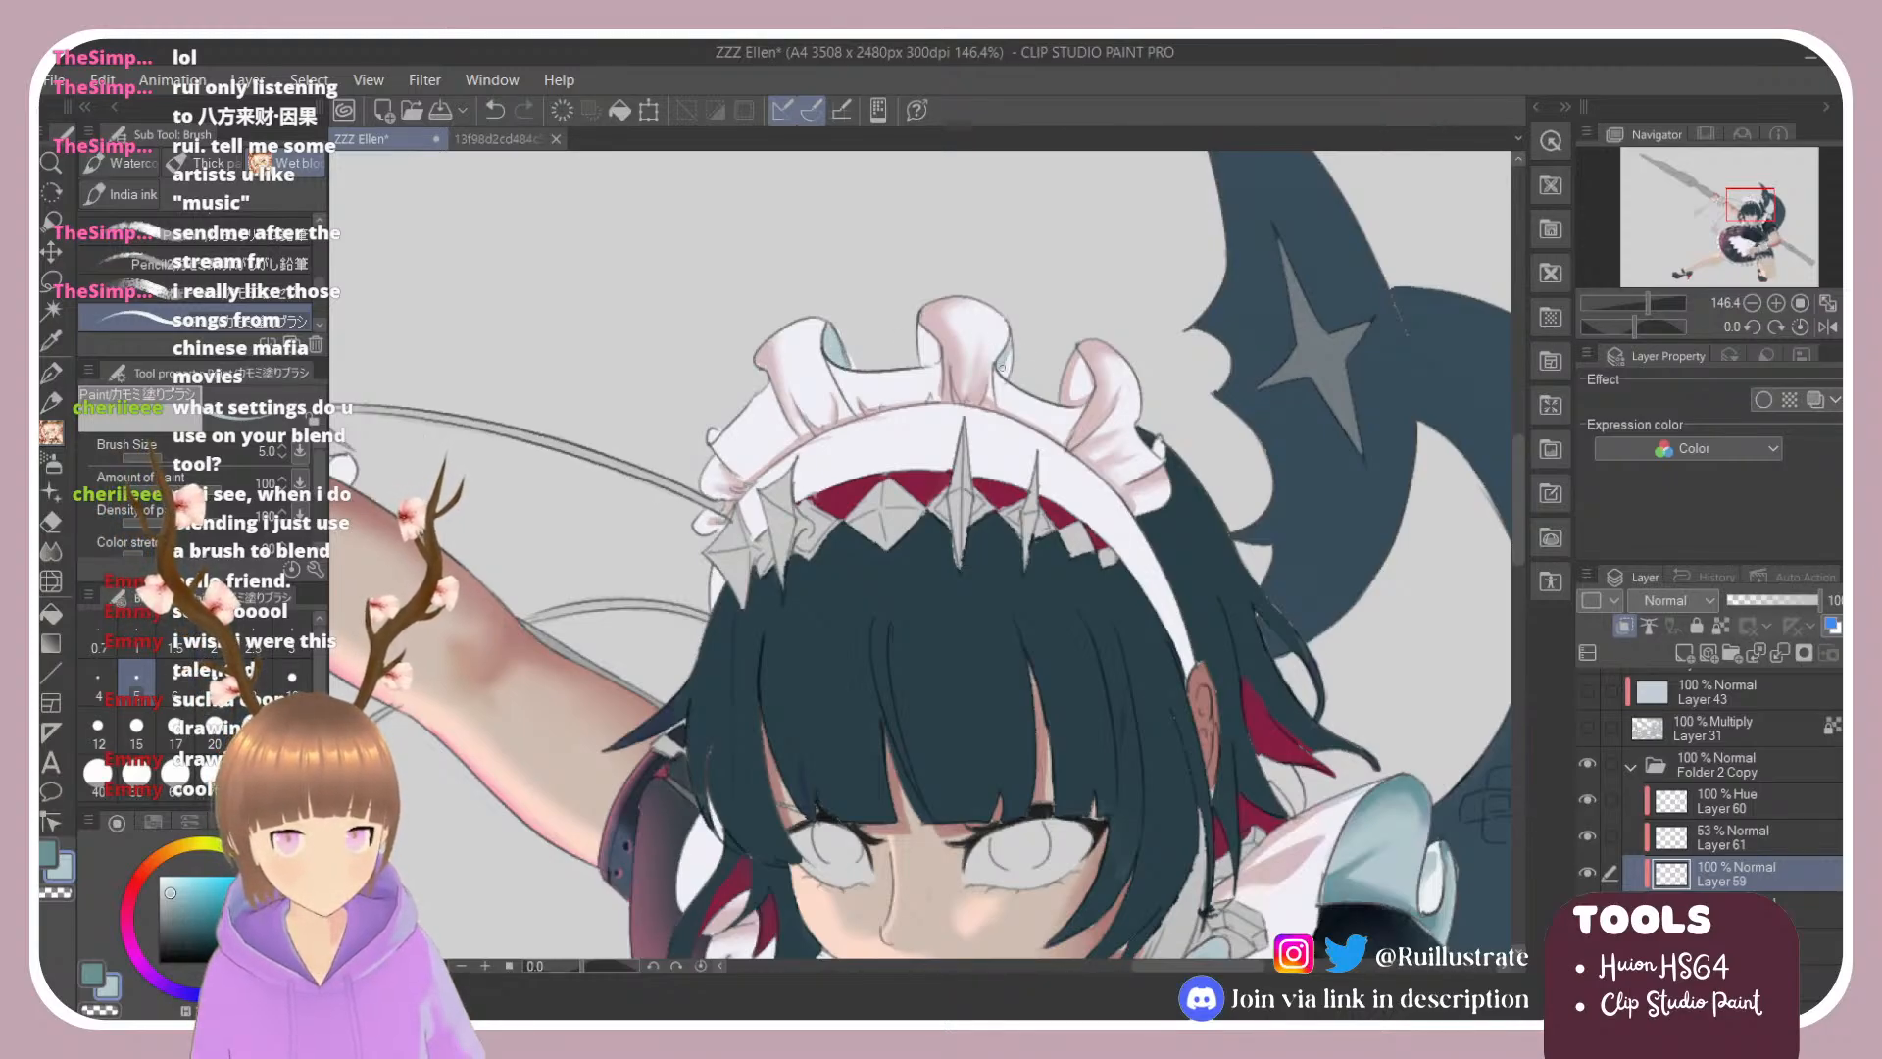
pyautogui.moveTo(1001, 368); pyautogui.dragTo(1008, 362)
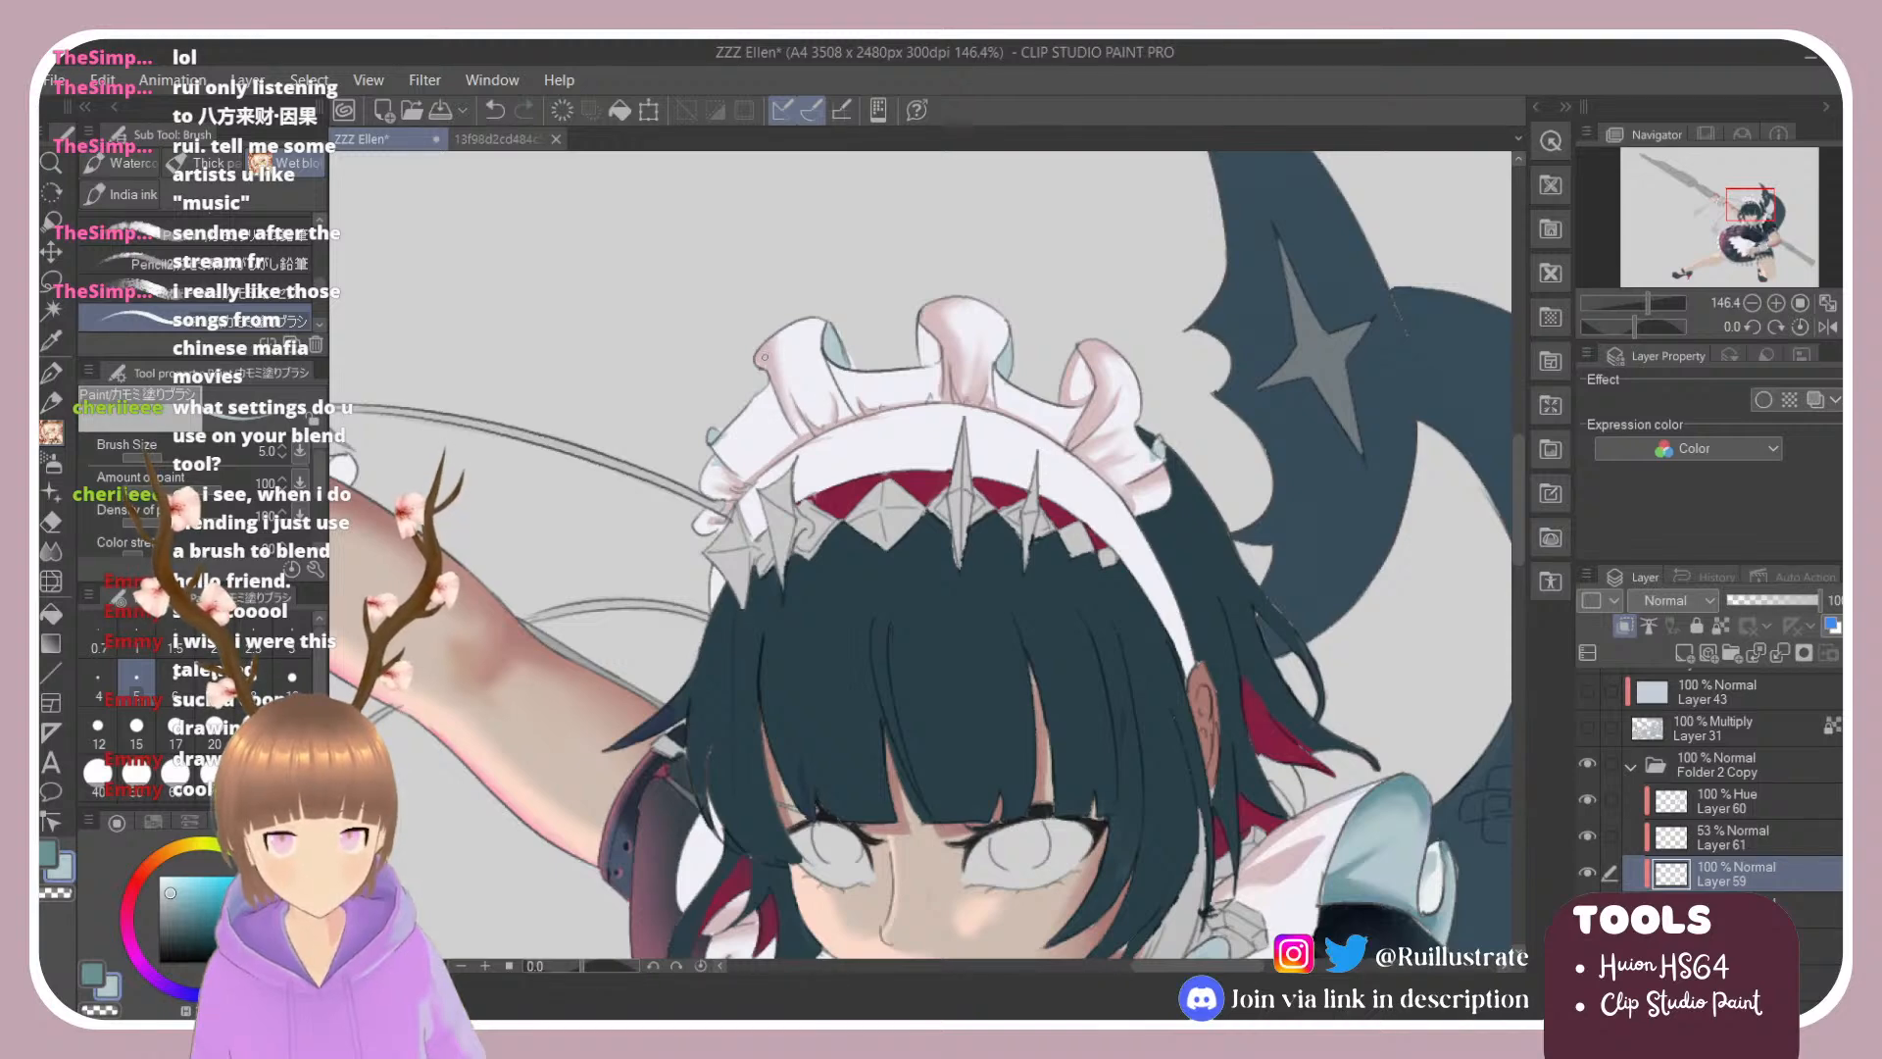
pyautogui.hotkey('ctrl', 'z')
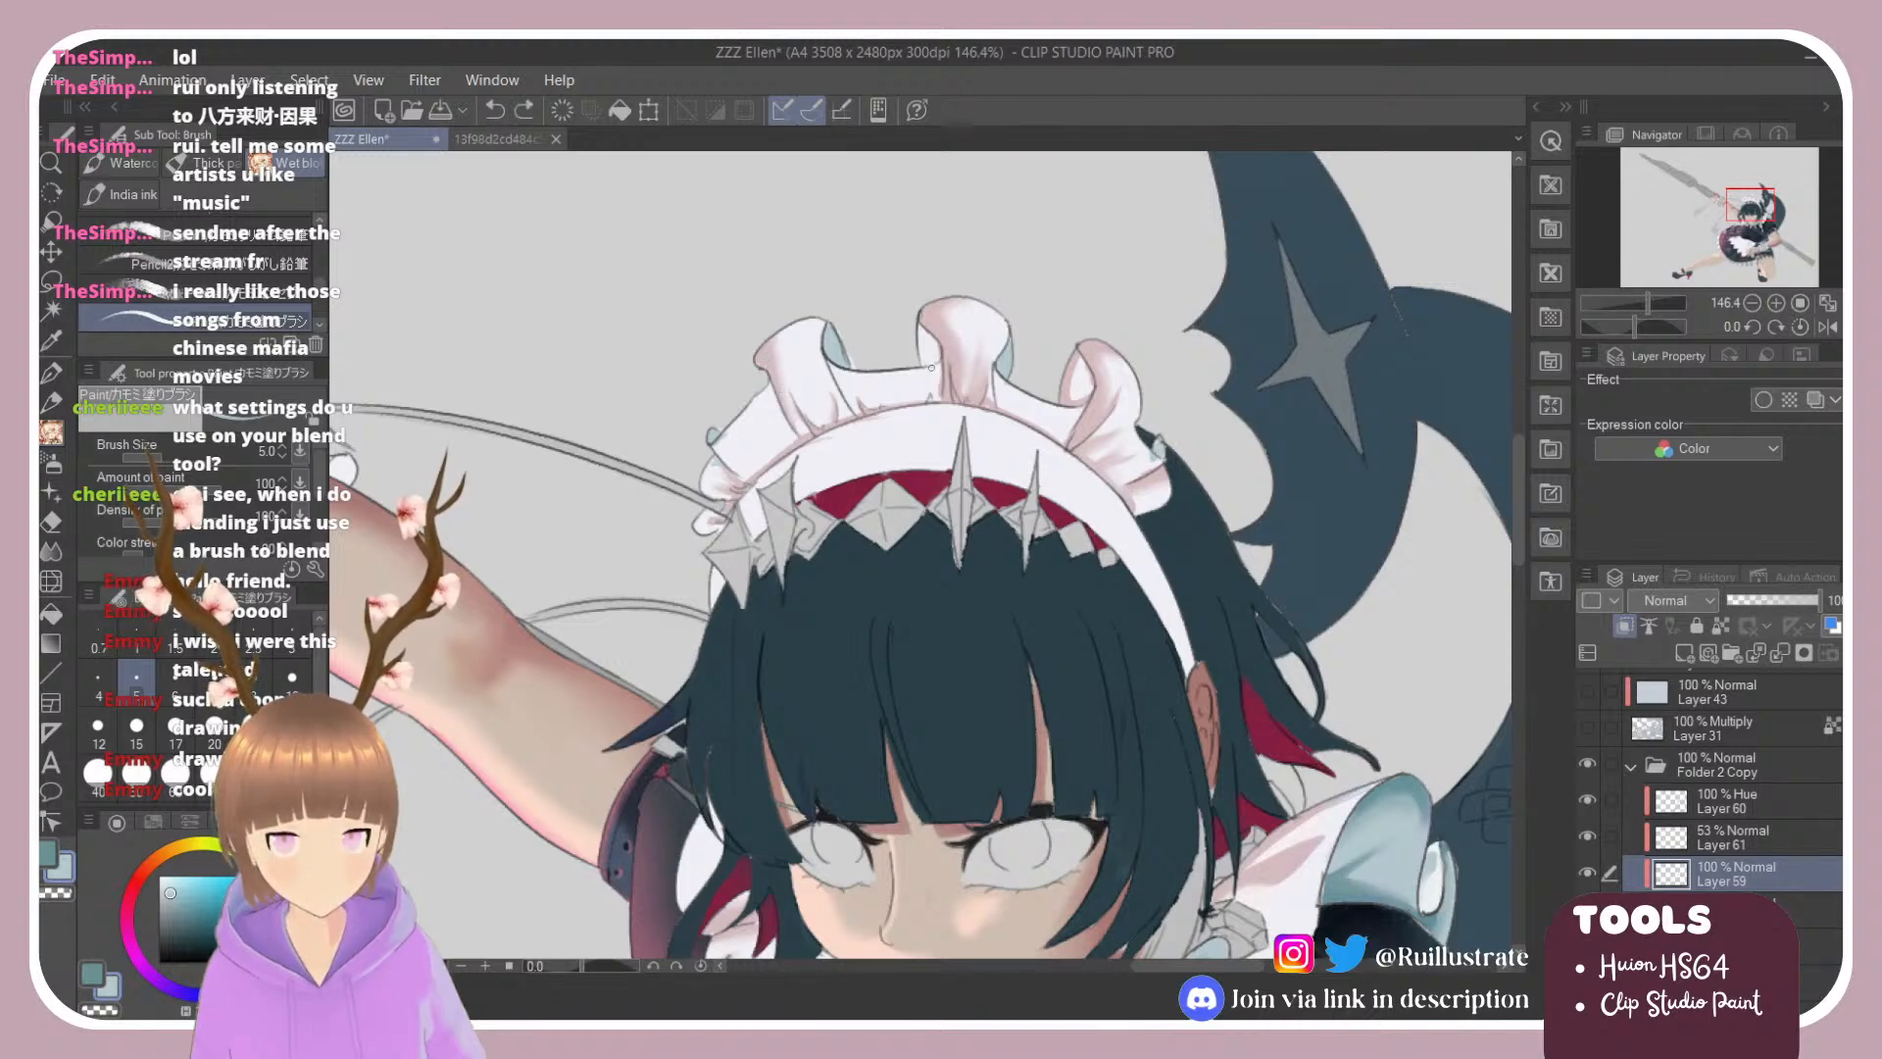
# Step: Add thin teal strokes along the edges of the headband's right-hand frill and side ruffle
pyautogui.scroll(-6, 931, 368)
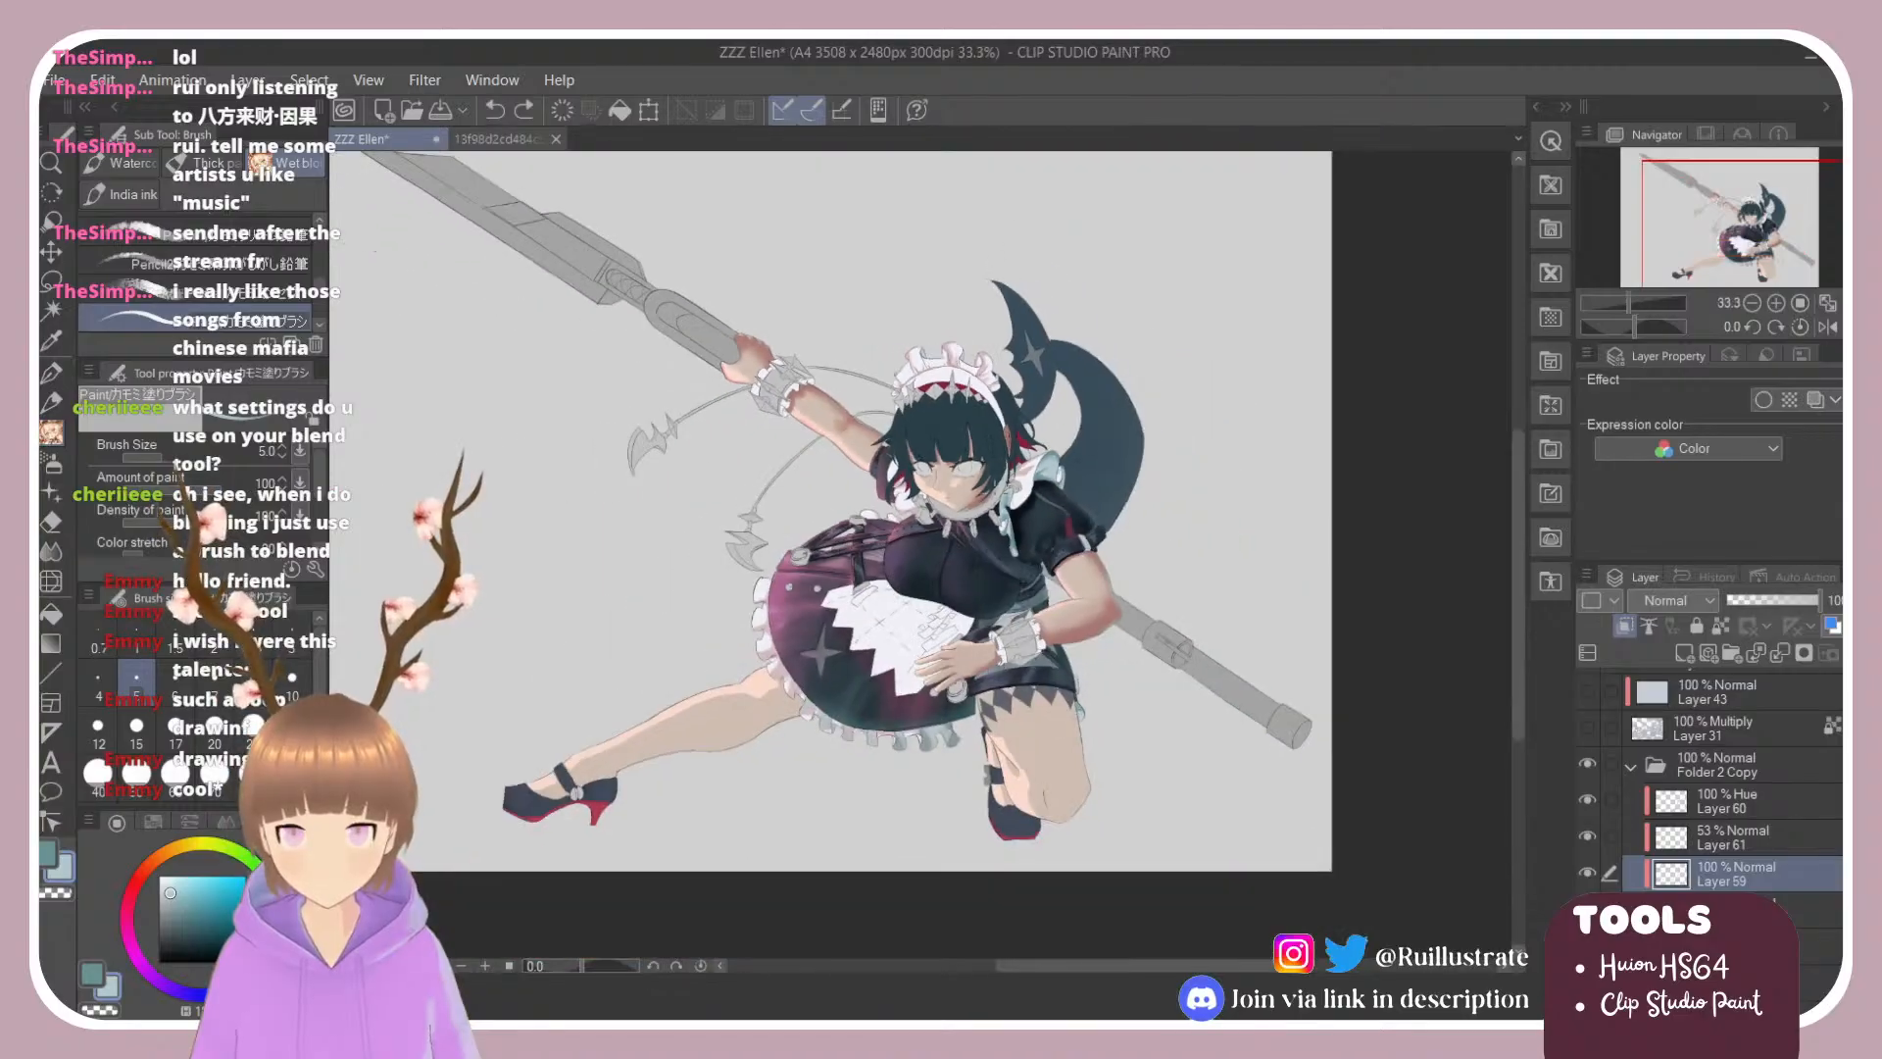
pyautogui.scroll(6, 961, 372)
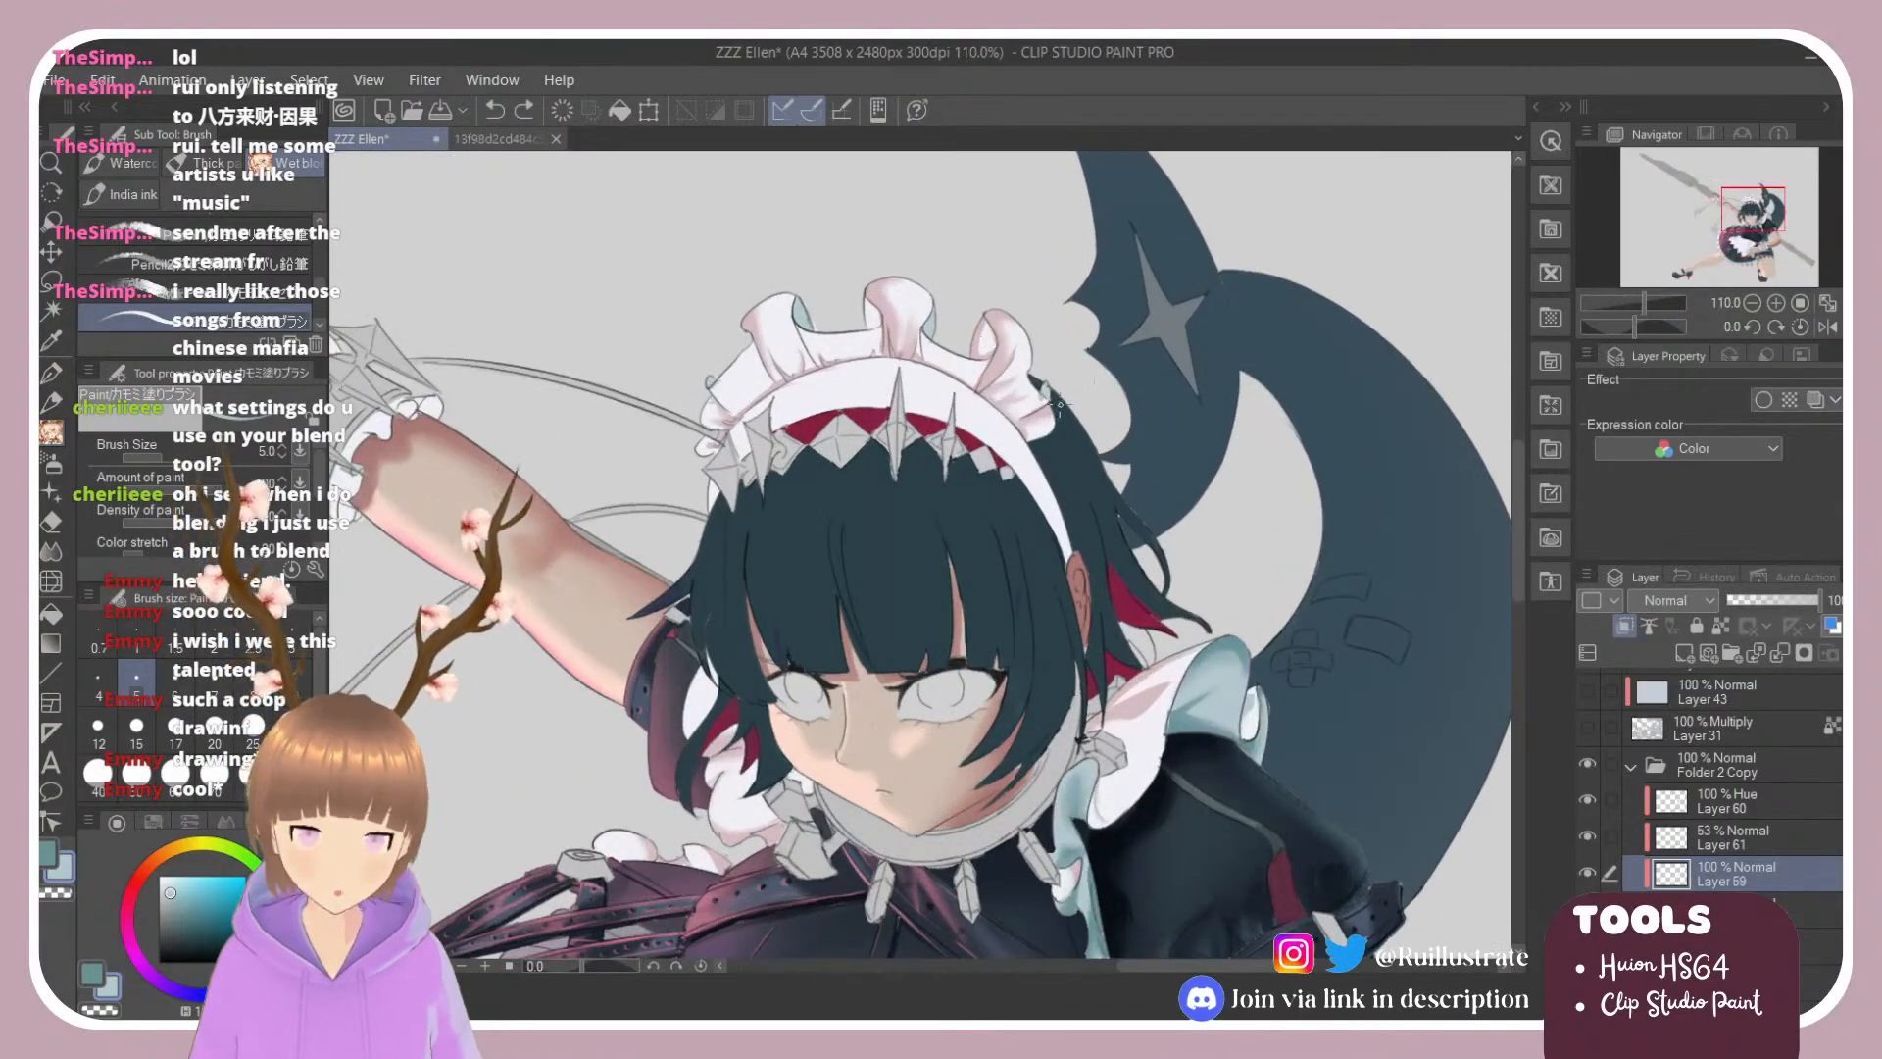
pyautogui.moveTo(1020, 417); pyautogui.dragTo(1050, 404)
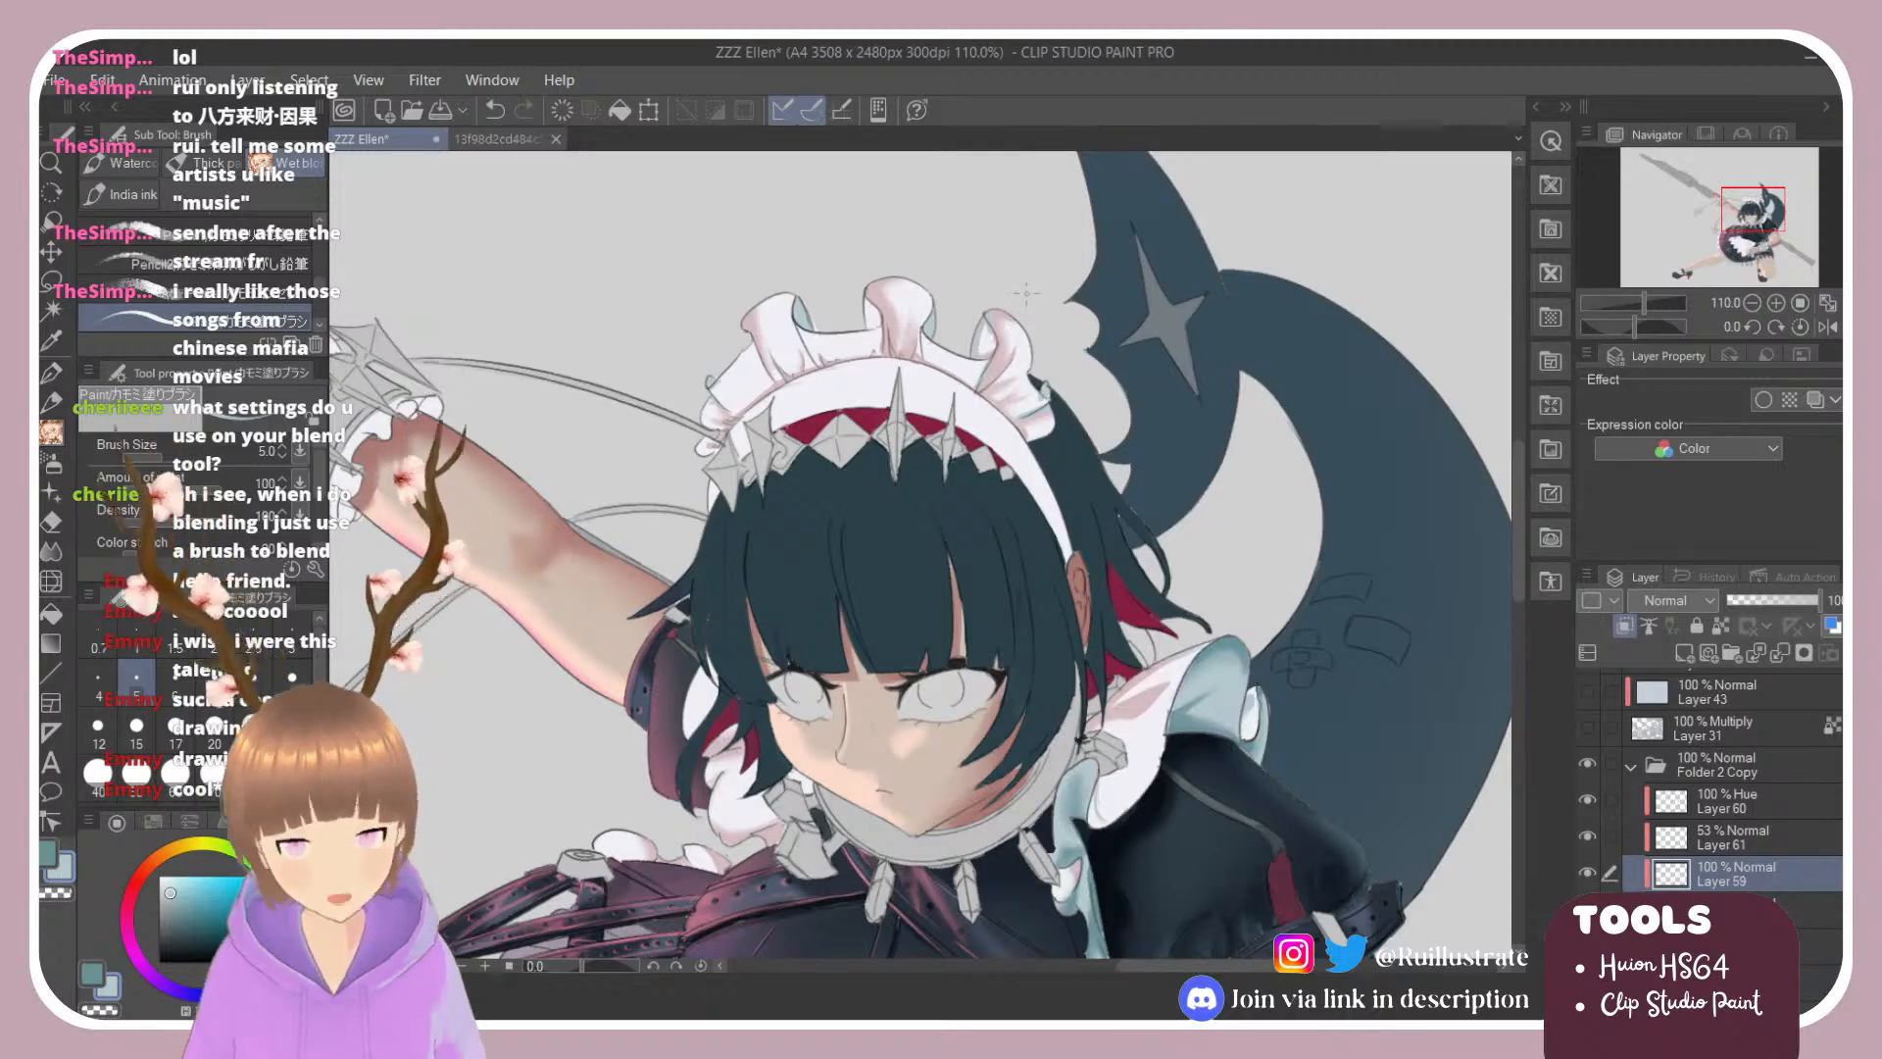
# Step: Examine how the headband's pink and teal shading reads against the whole character and the outfit's ruffles
pyautogui.scroll(-4, 1026, 292)
pyautogui.scroll(2, 790, 704)
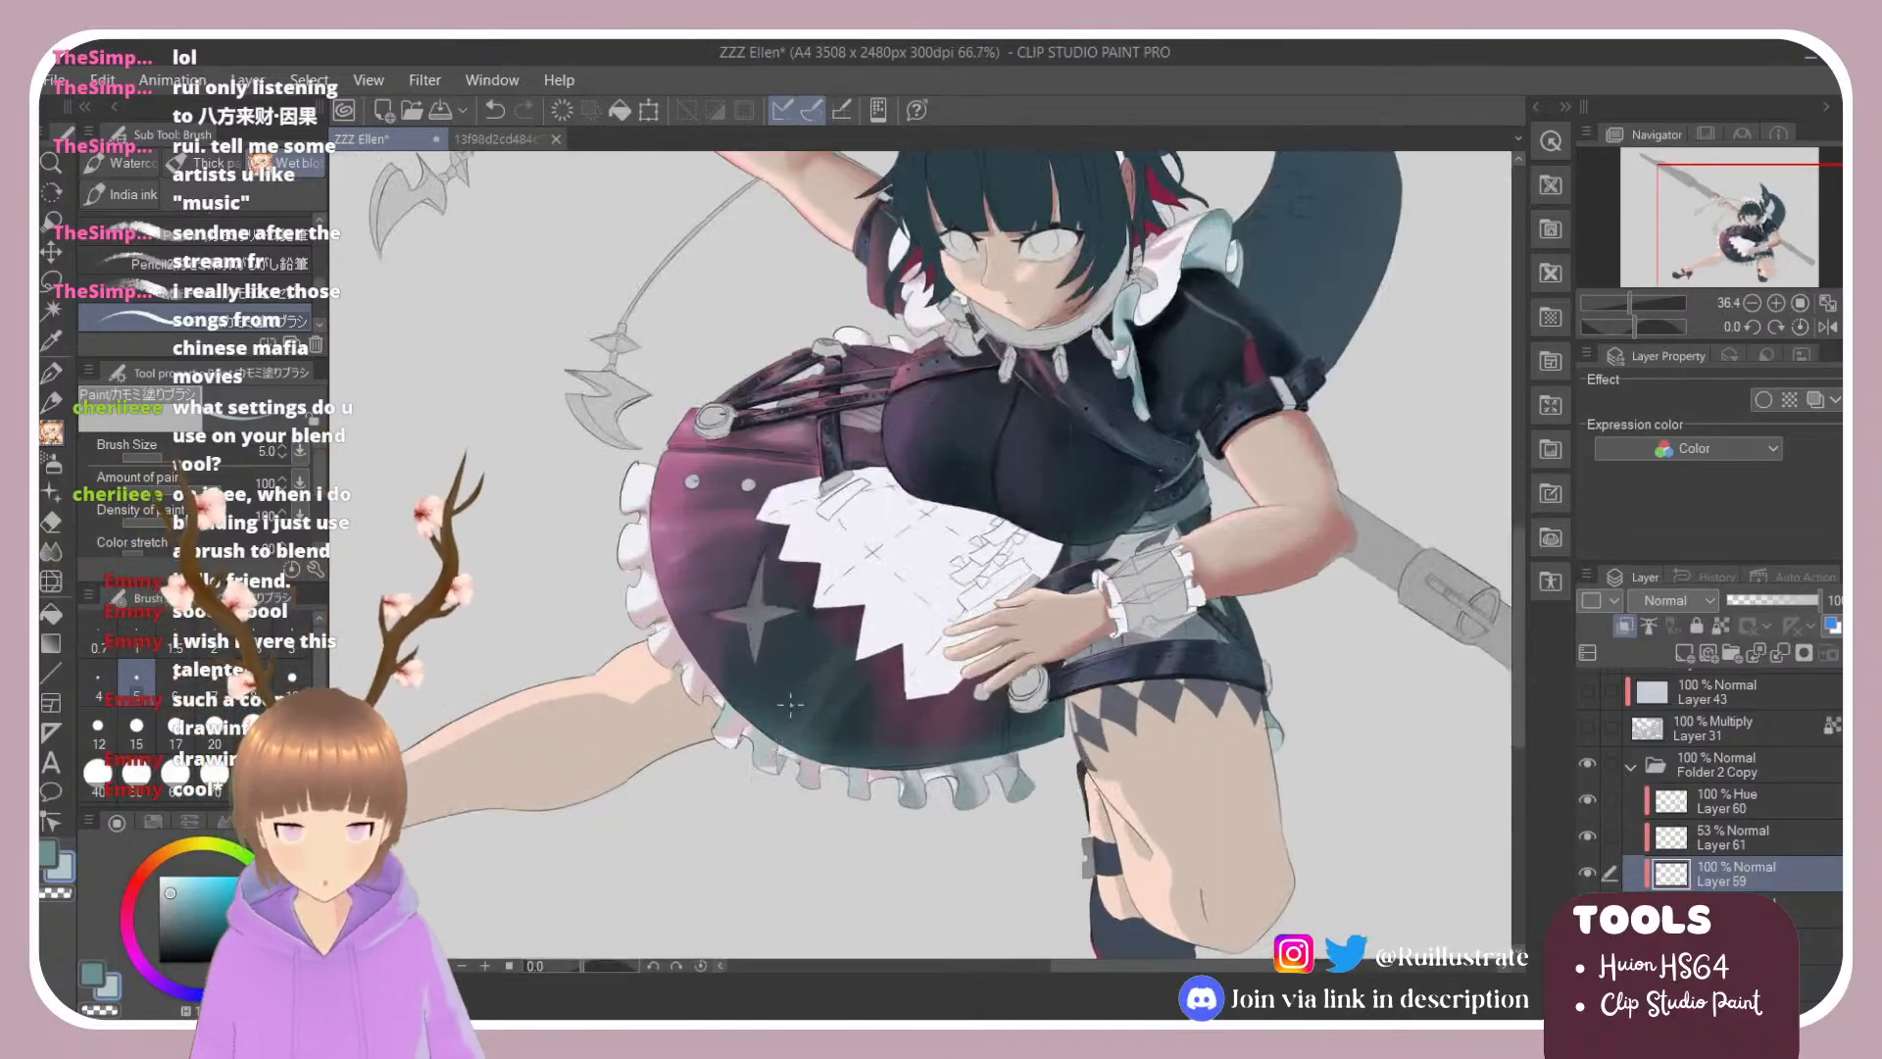
pyautogui.scroll(-2, 790, 704)
pyautogui.scroll(3, 1010, 323)
pyautogui.scroll(-3, 1009, 343)
pyautogui.scroll(3, 1008, 299)
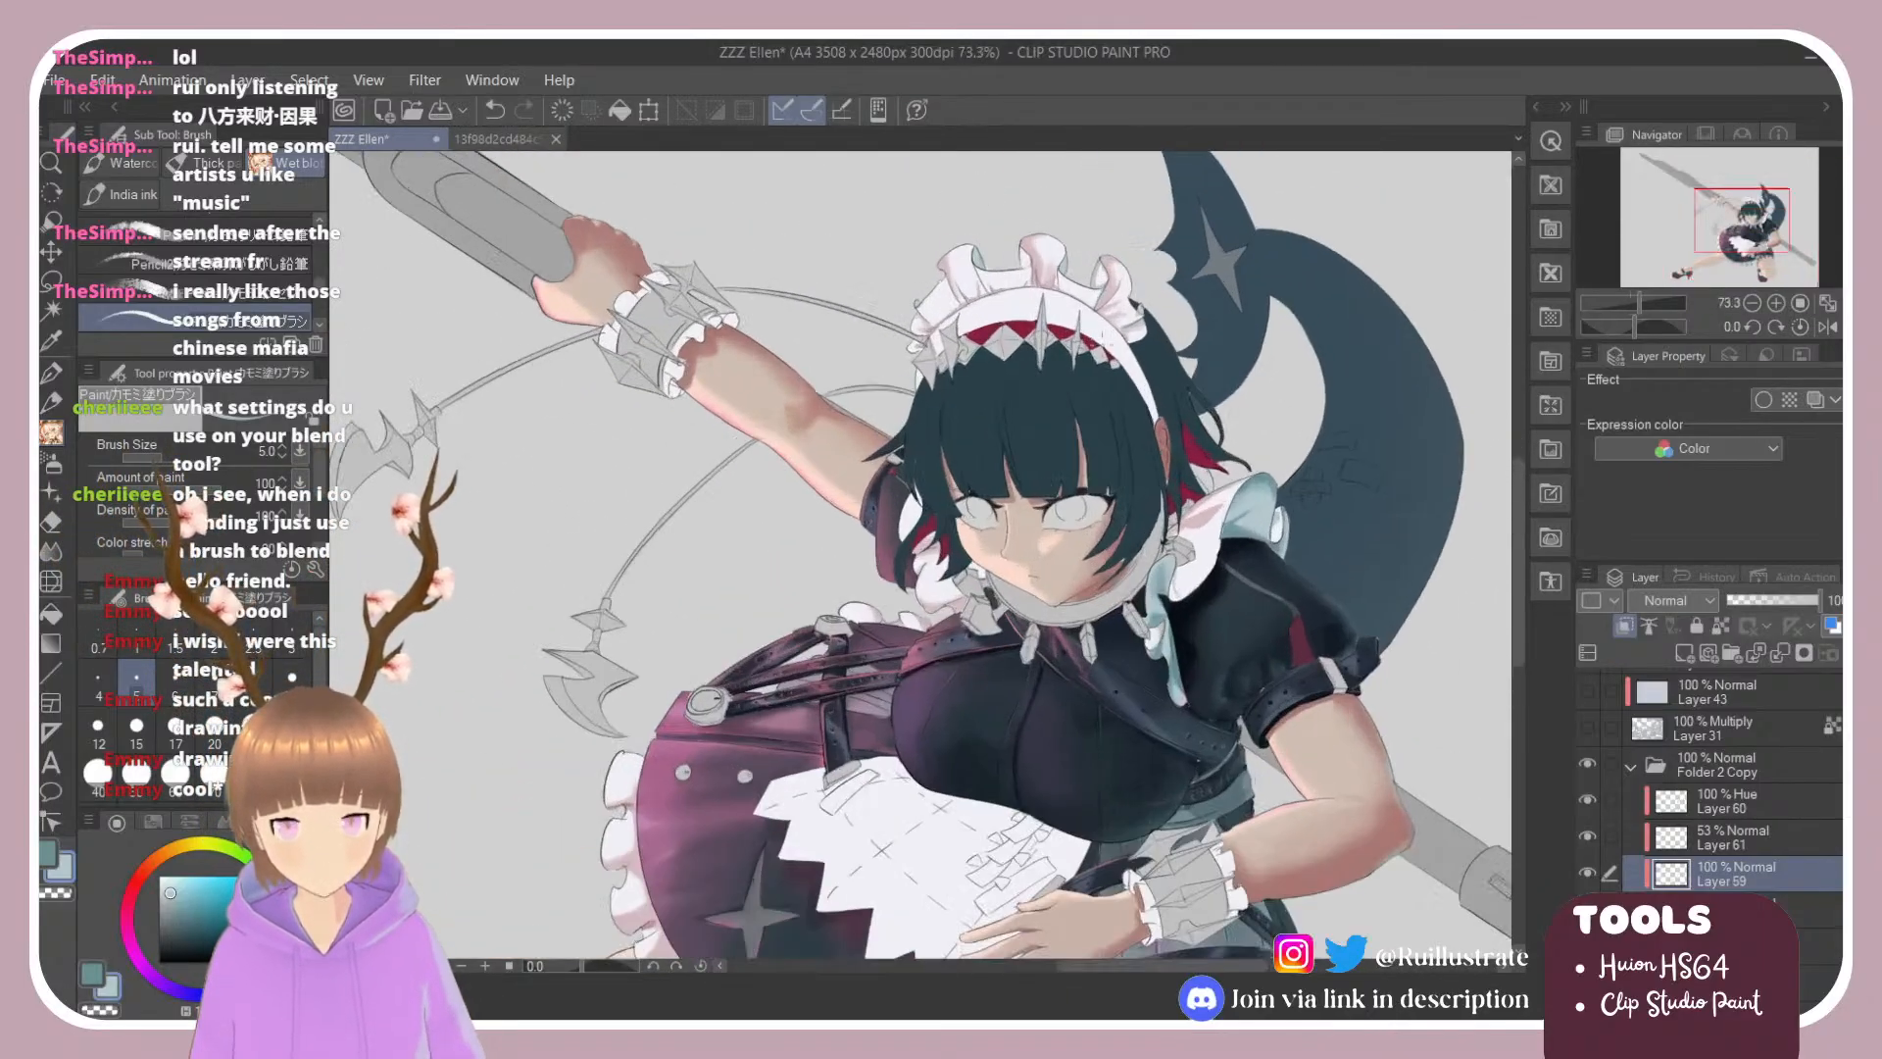
pyautogui.scroll(3, 1078, 328)
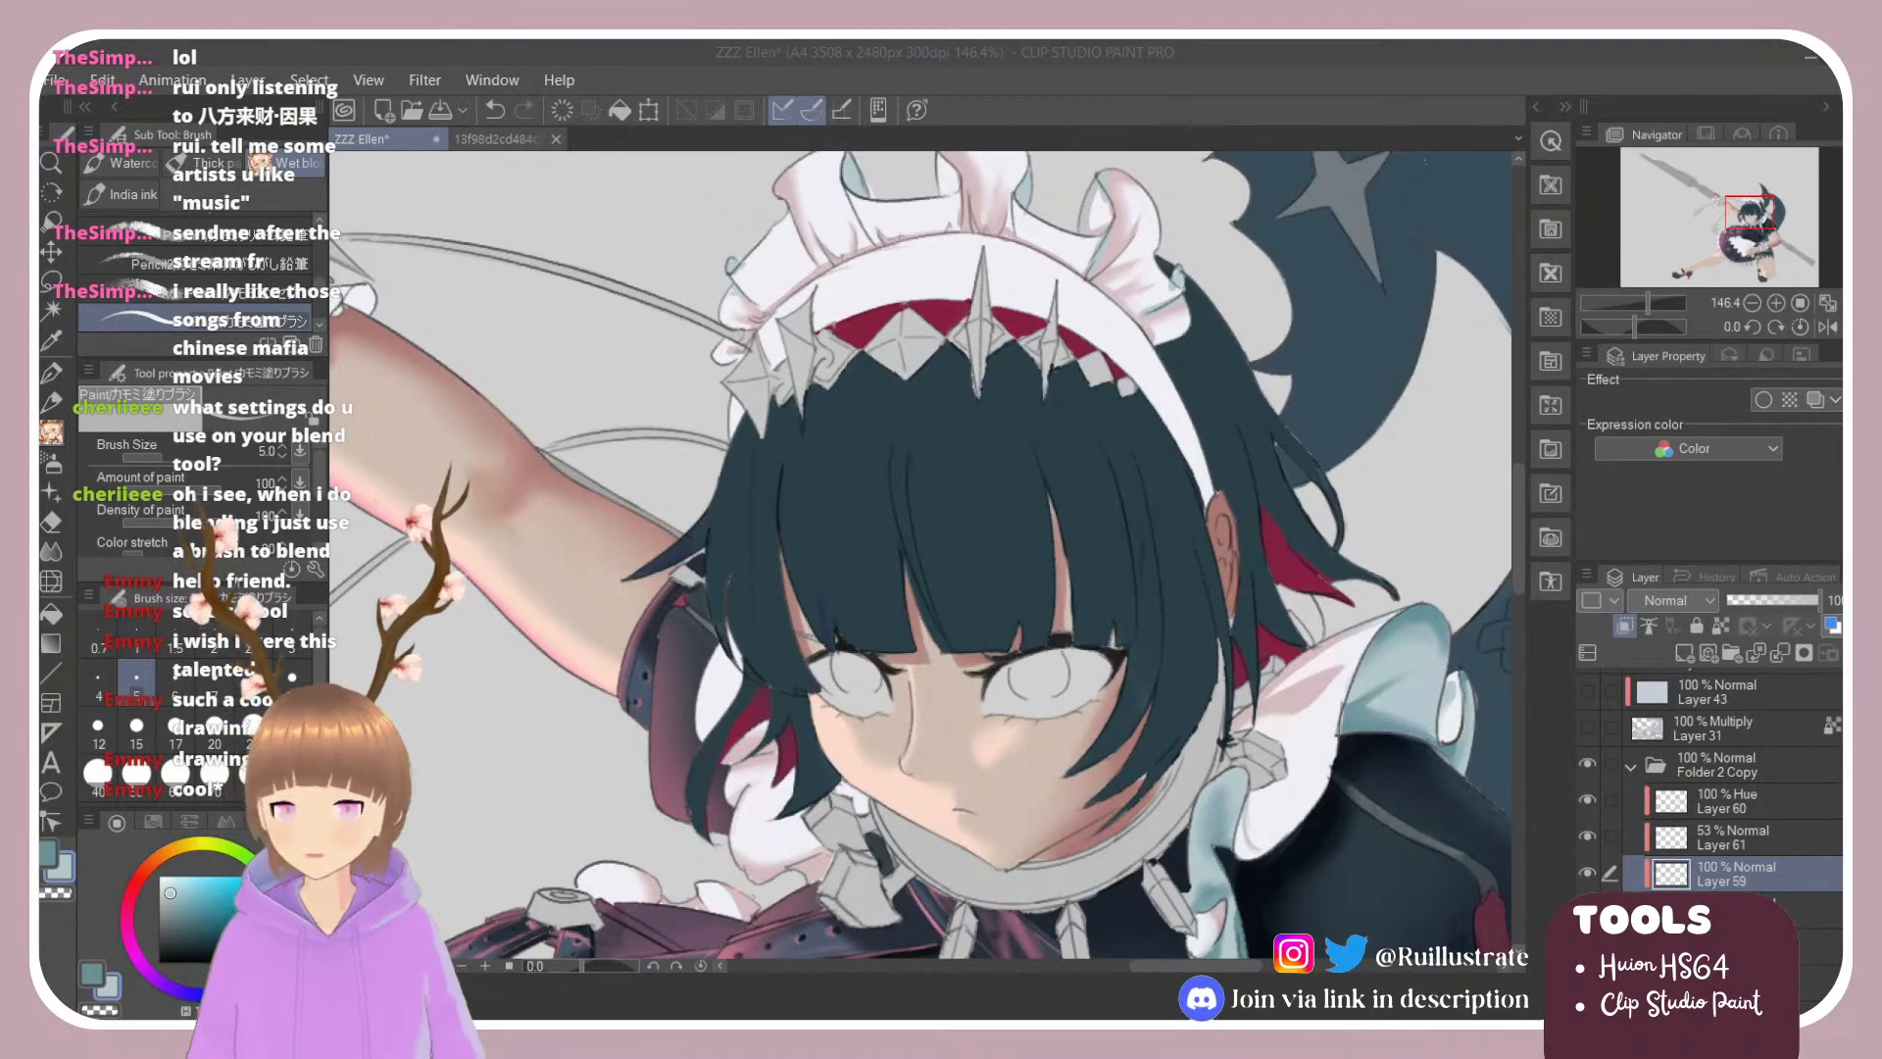
pyautogui.scroll(-2, 927, 561)
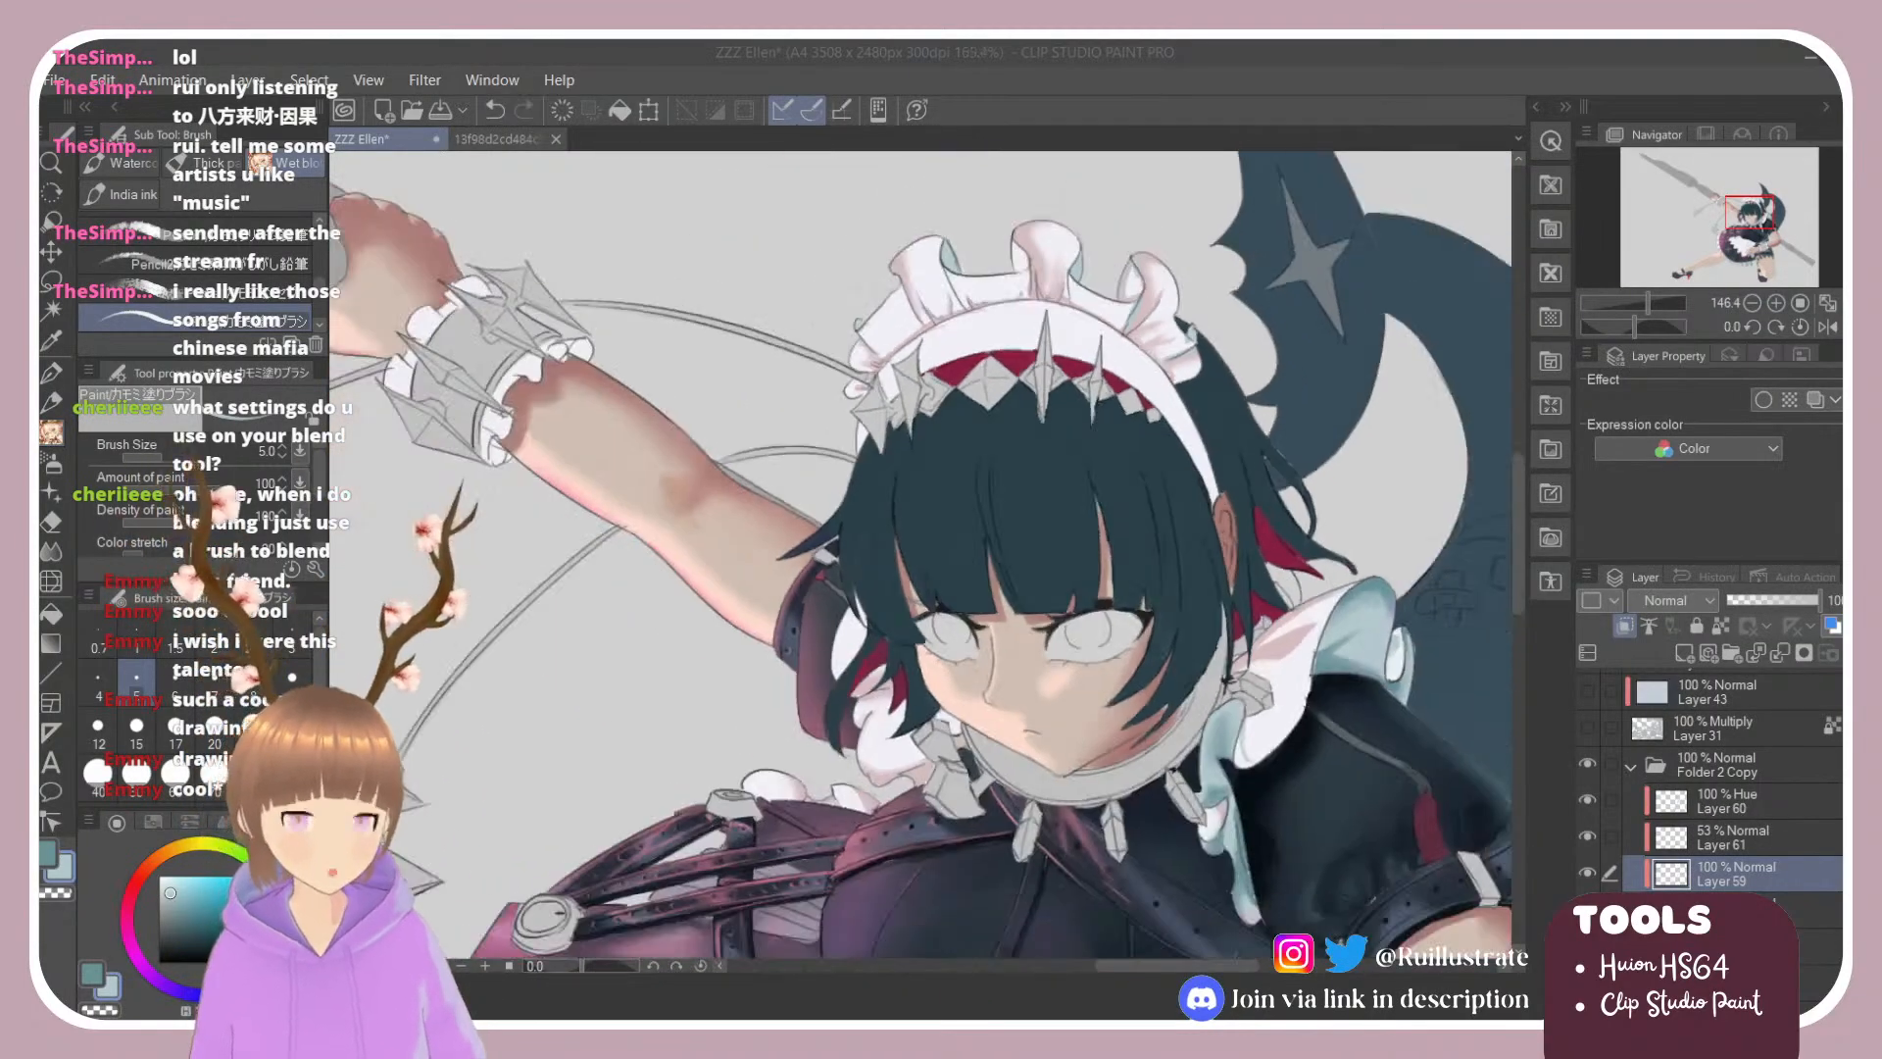
pyautogui.scroll(3, 1176, 235)
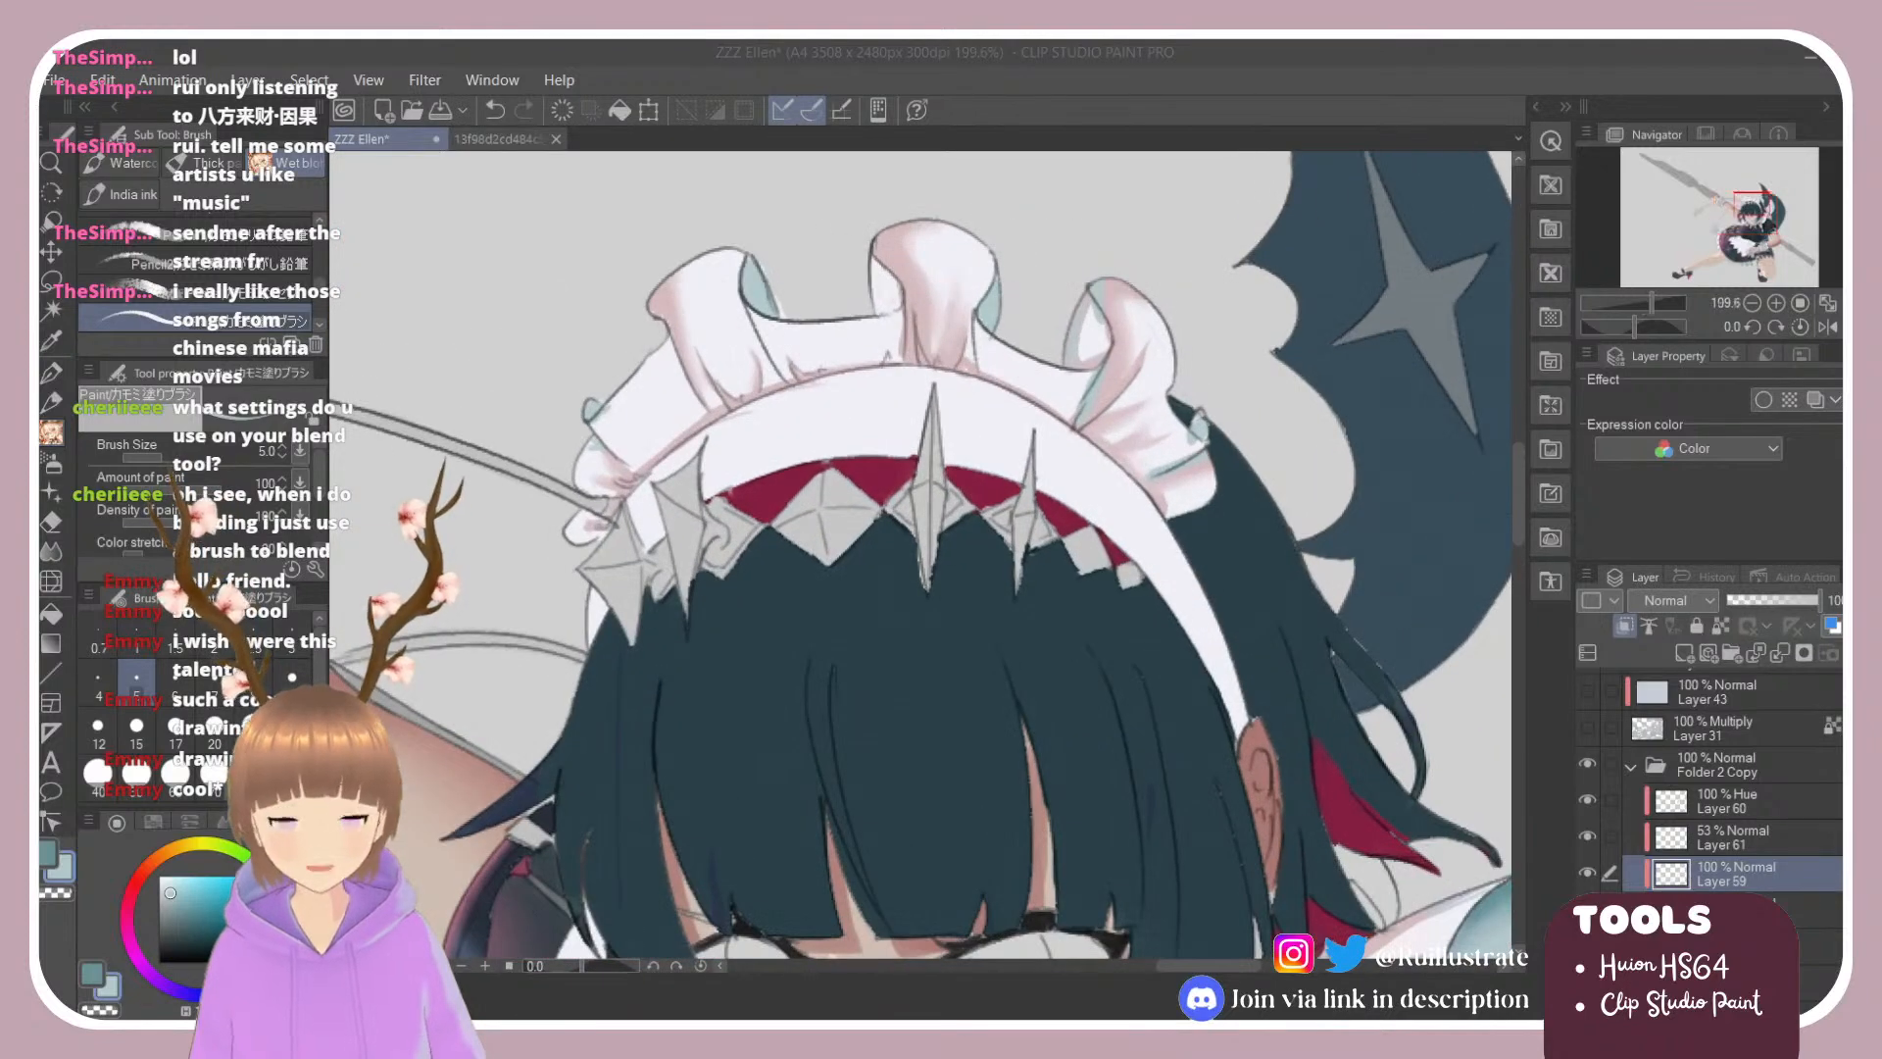
# Step: Sample the frill's pink and paint a shadow along the headband's inner edge beside the red trim
pyautogui.keyDown('alt'); pyautogui.click(923, 280); pyautogui.keyUp('alt')
pyautogui.keyDown('alt'); pyautogui.click(914, 290); pyautogui.keyUp('alt')
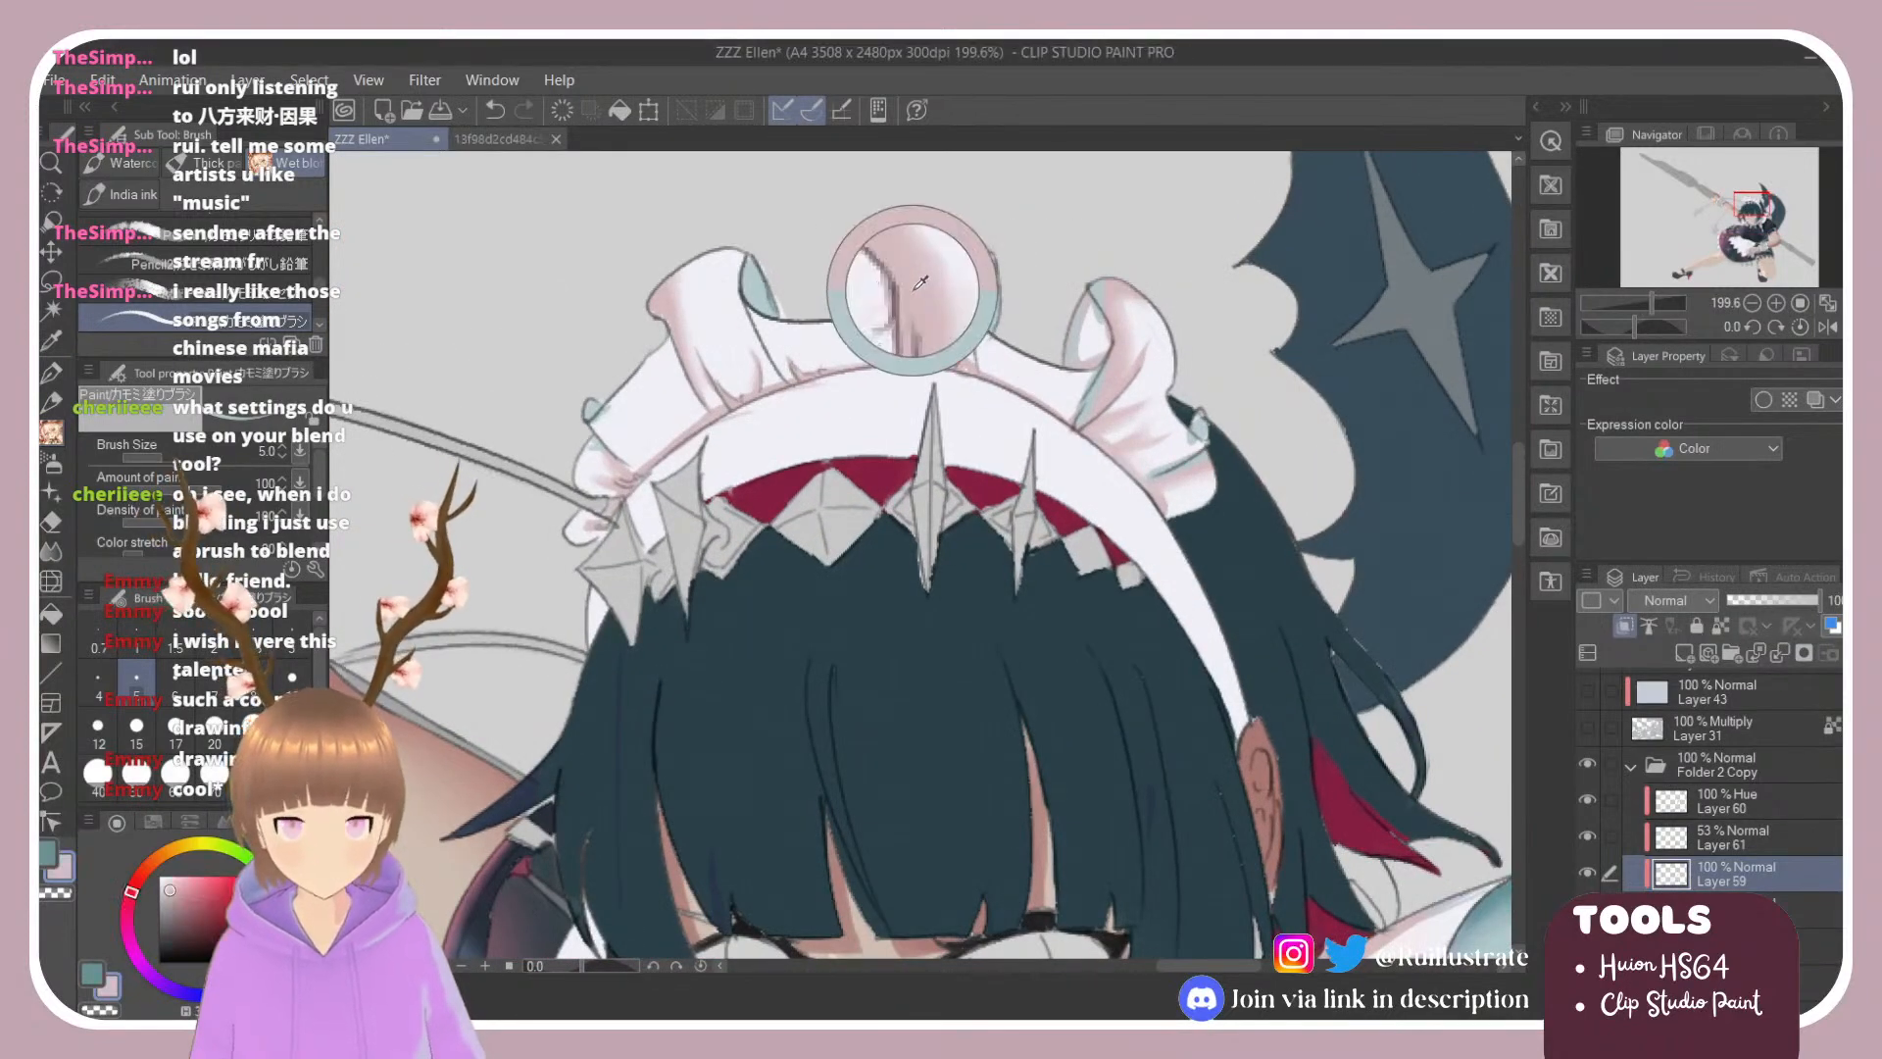
pyautogui.press('r')
pyautogui.moveTo(1090, 333)
pyautogui.mouseDown()
pyautogui.moveTo(745, 339)
pyautogui.moveTo(686, 422)
pyautogui.mouseUp()
pyautogui.press('e')
pyautogui.press('b')
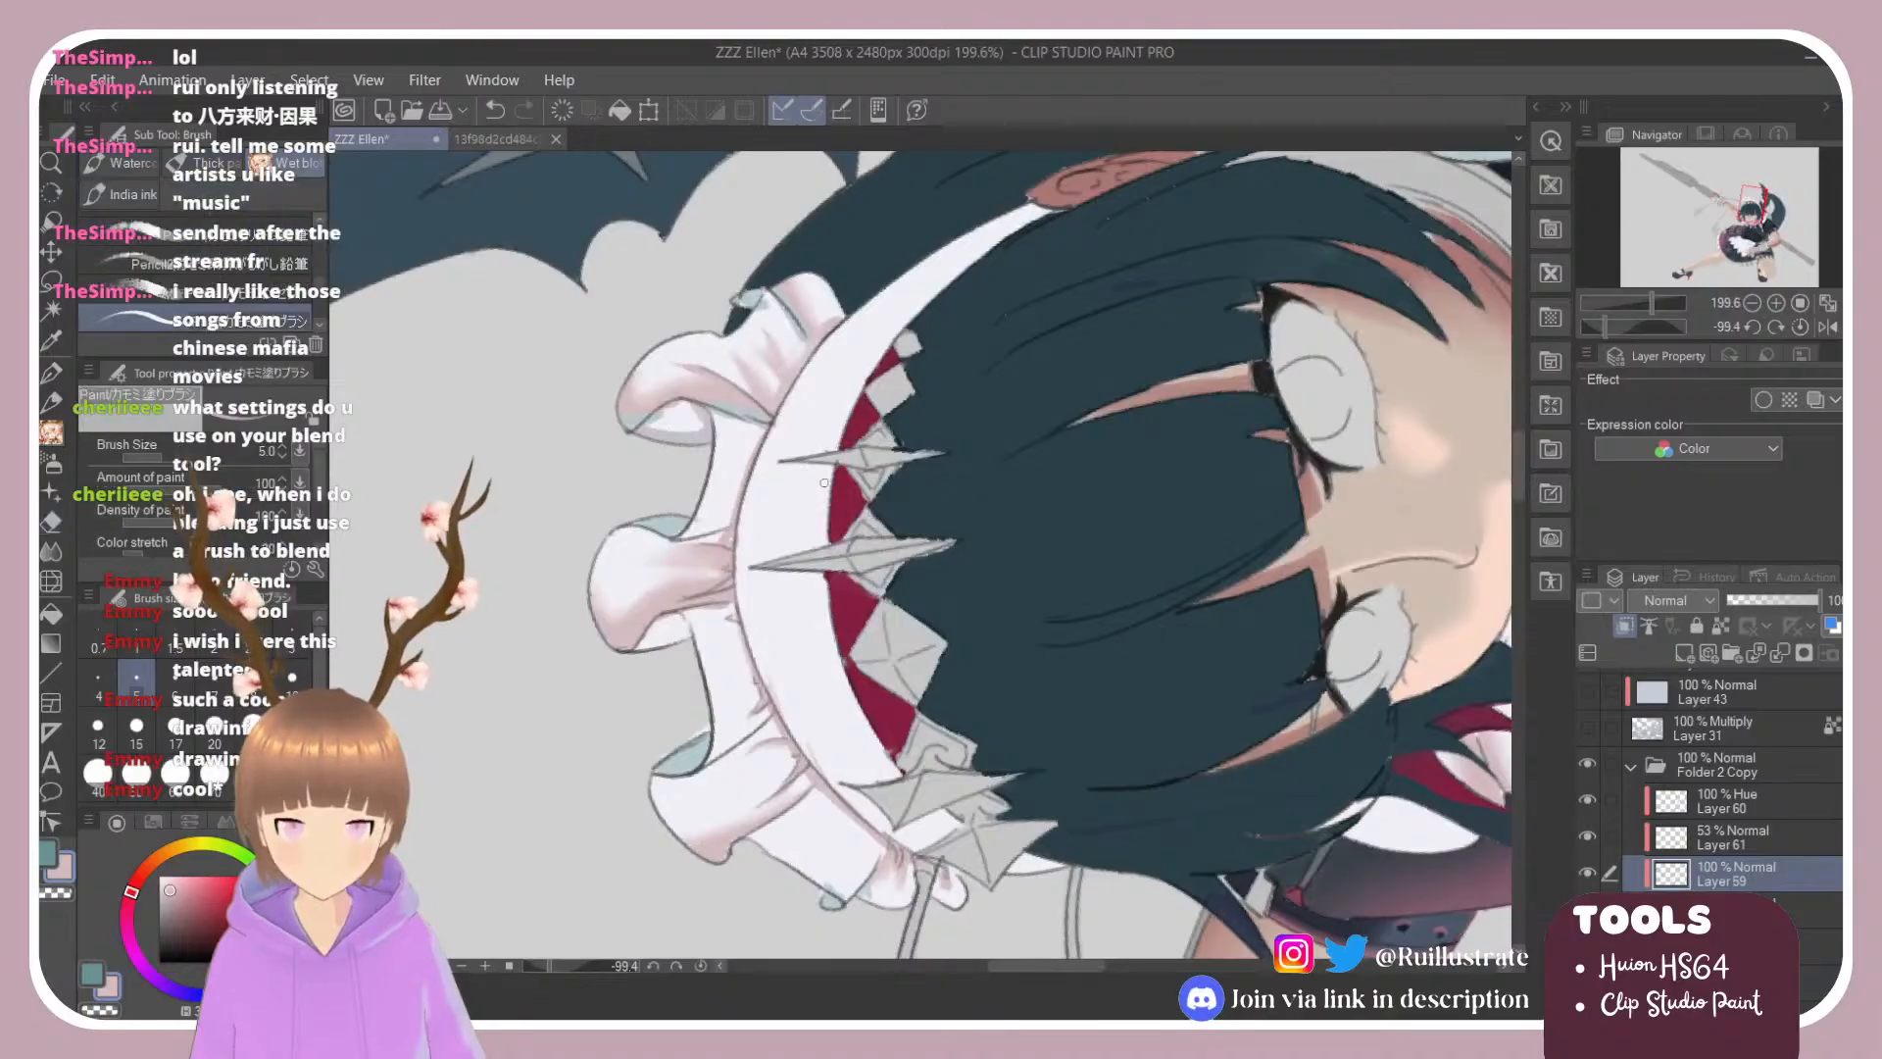
pyautogui.moveTo(825, 460)
pyautogui.mouseDown()
pyautogui.moveTo(821, 615)
pyautogui.moveTo(843, 686)
pyautogui.mouseUp()
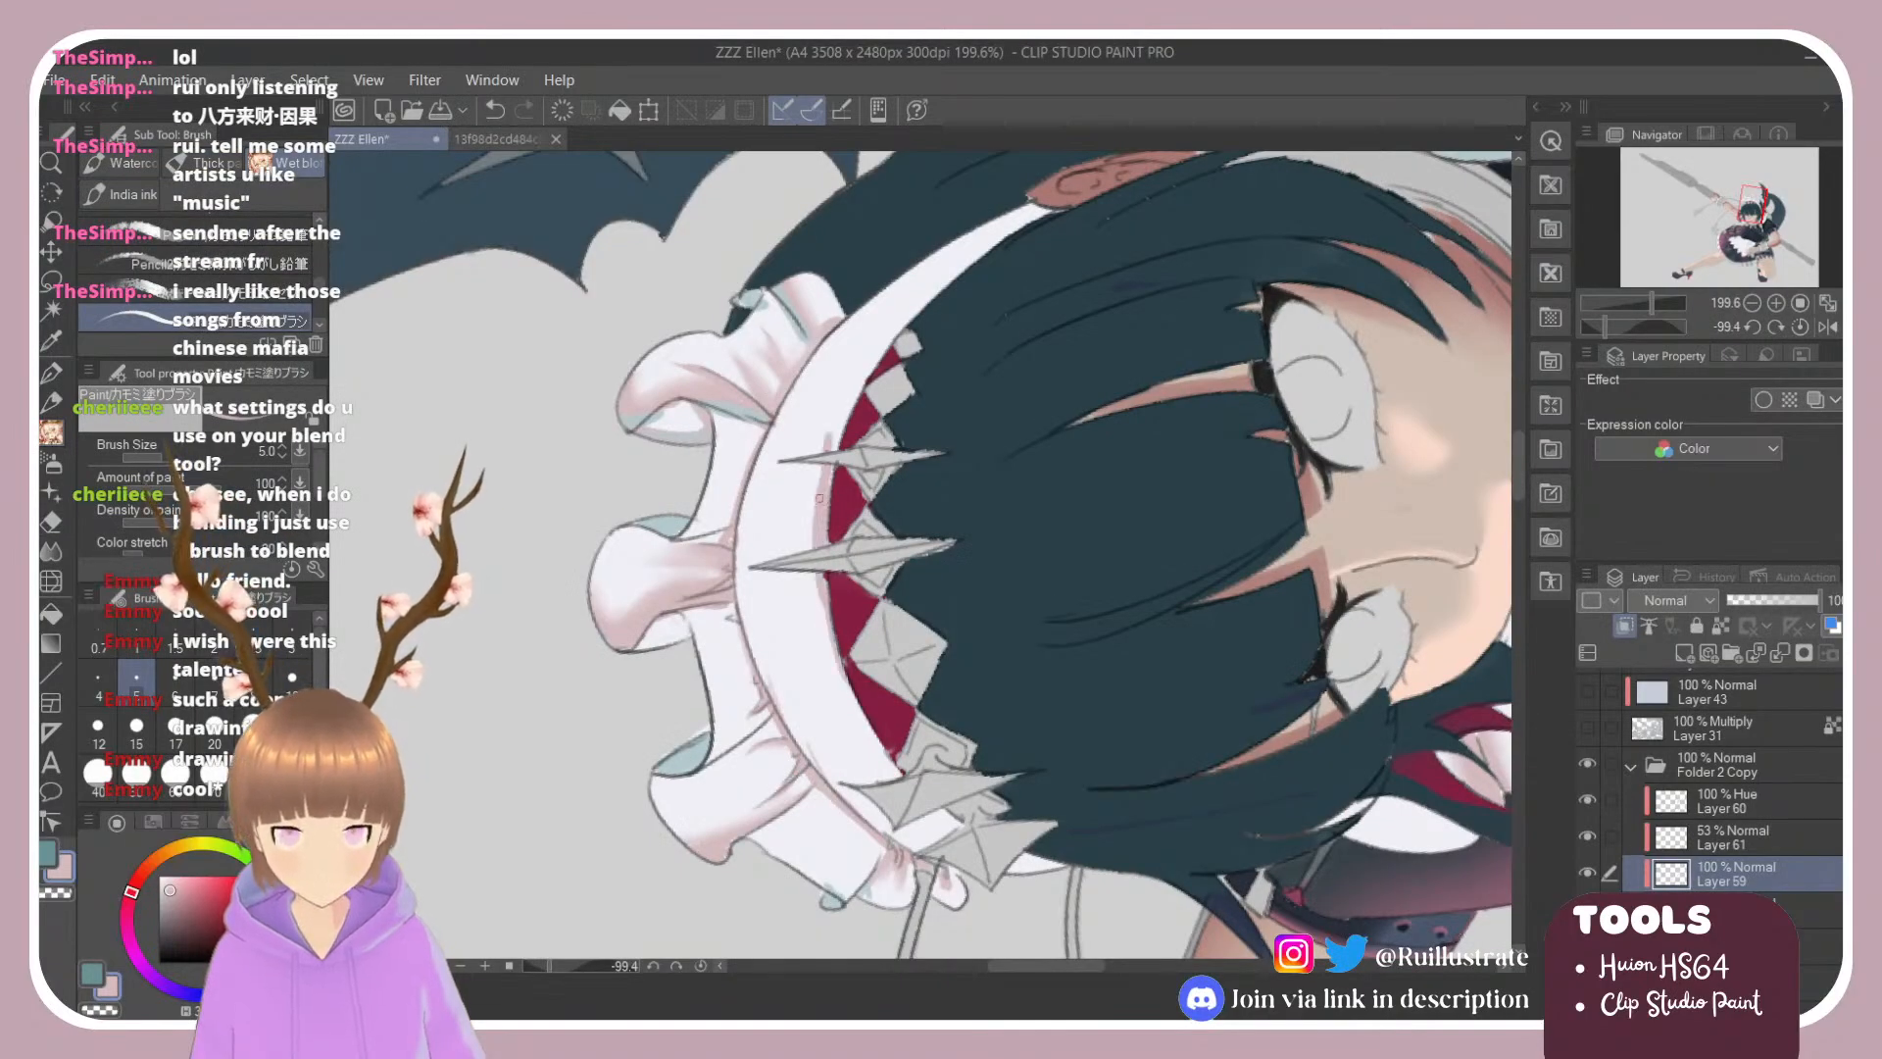
pyautogui.moveTo(823, 598)
pyautogui.mouseDown()
pyautogui.moveTo(872, 745)
pyautogui.moveTo(968, 835)
pyautogui.mouseUp()
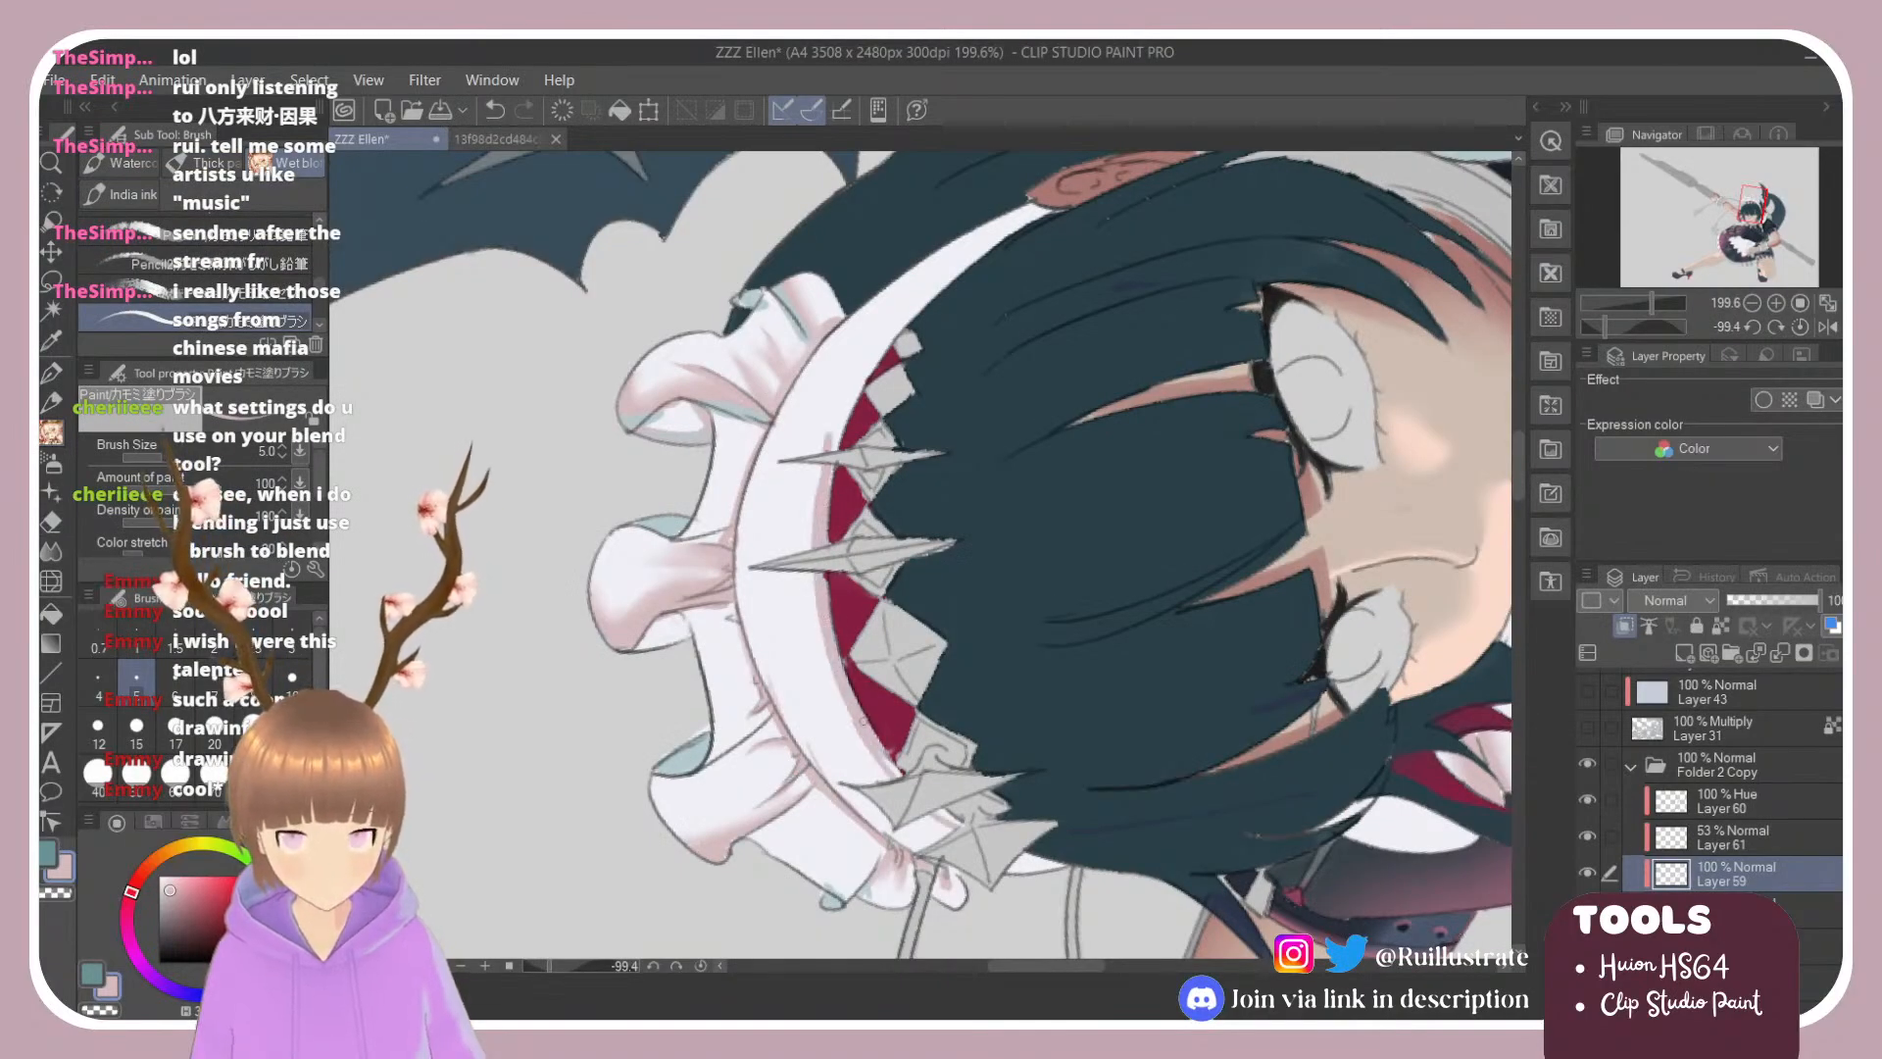
# Step: Extend the pink shadow behind the silver ornaments at the headband's end and refine its edge with the hard eraser
pyautogui.press('e')
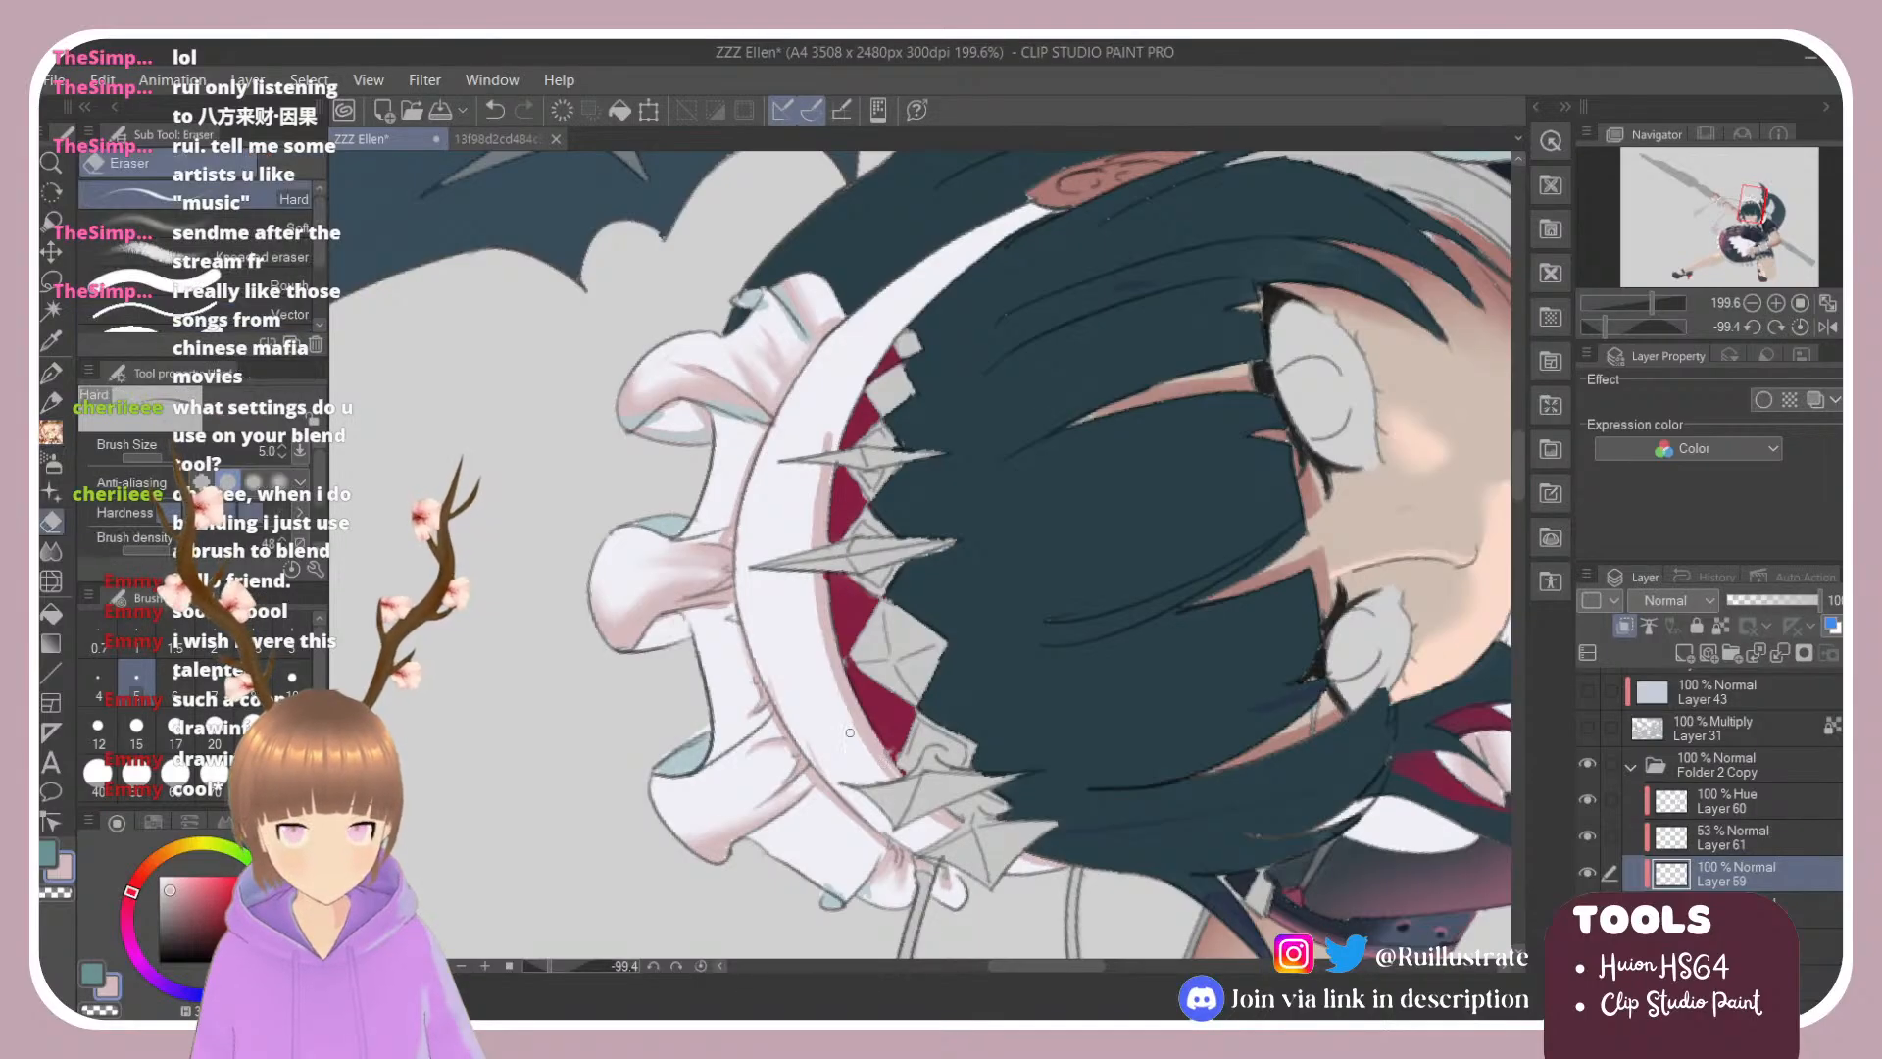
pyautogui.press('b')
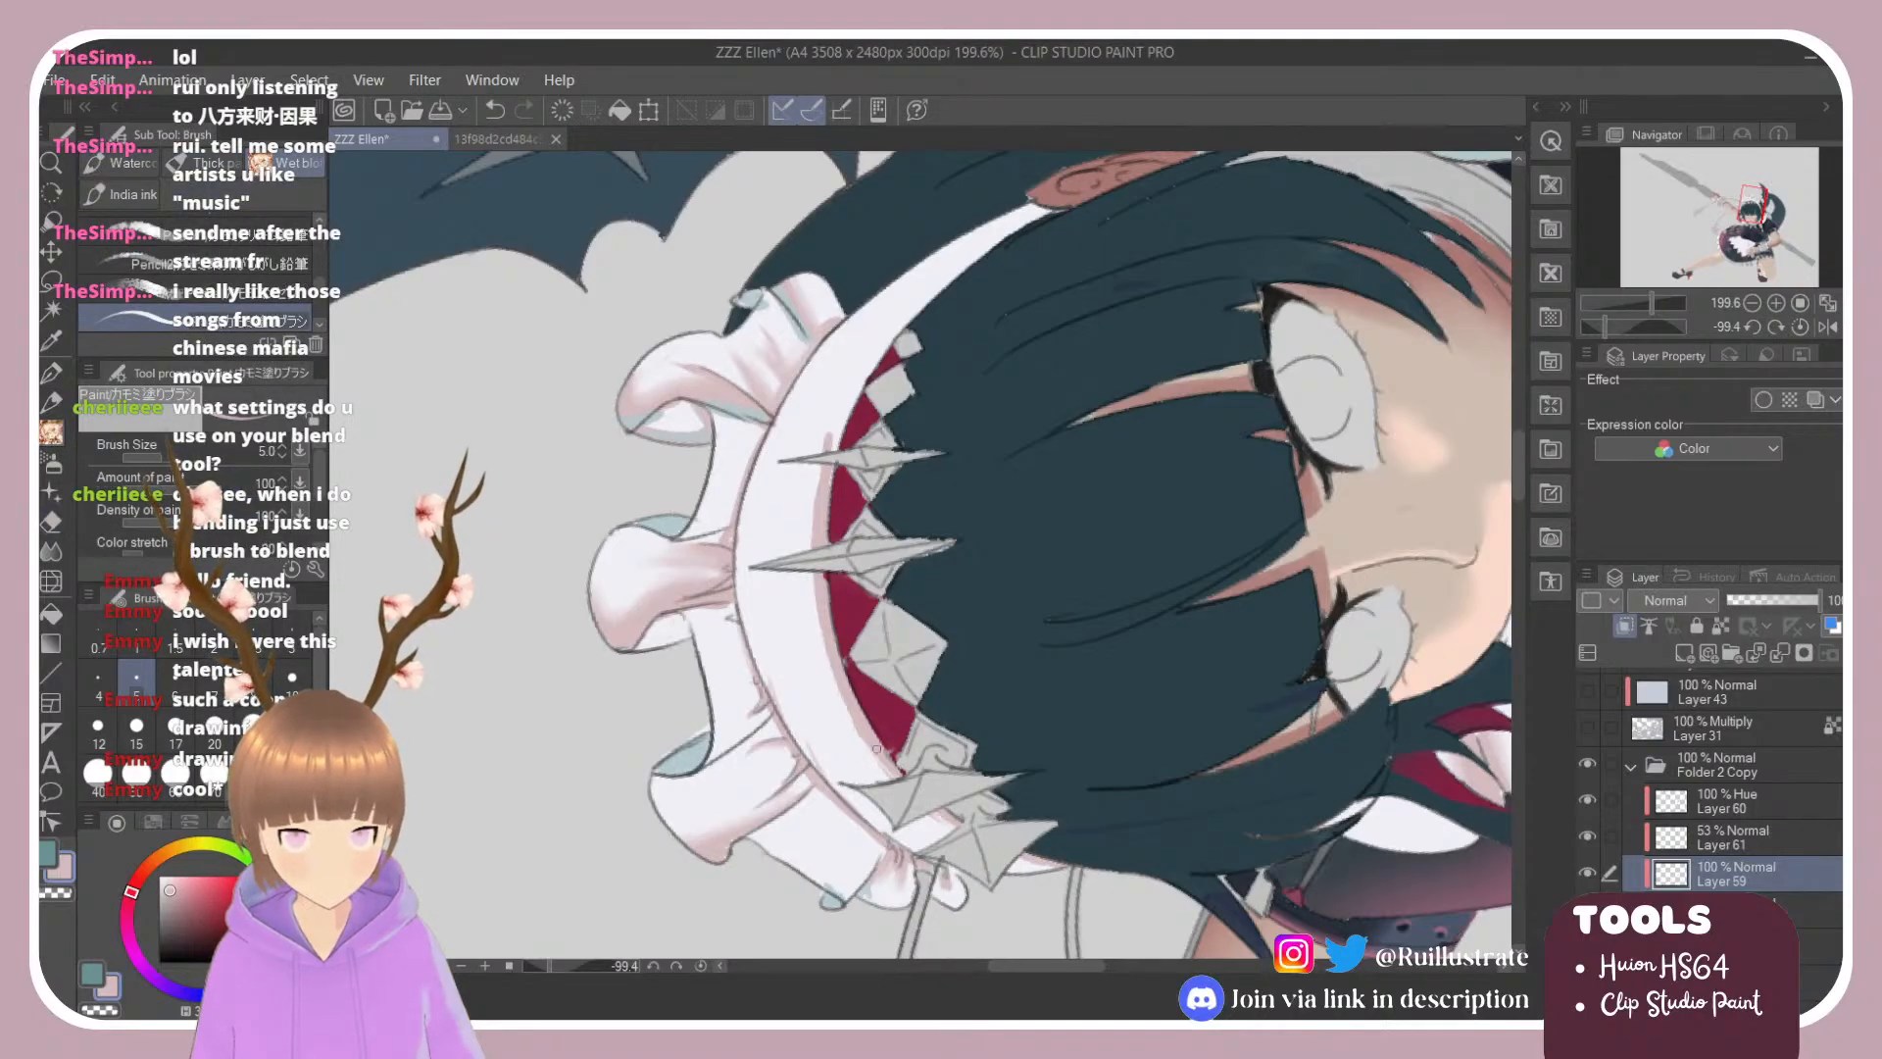
pyautogui.moveTo(929, 812); pyautogui.dragTo(1040, 869)
pyautogui.press('e')
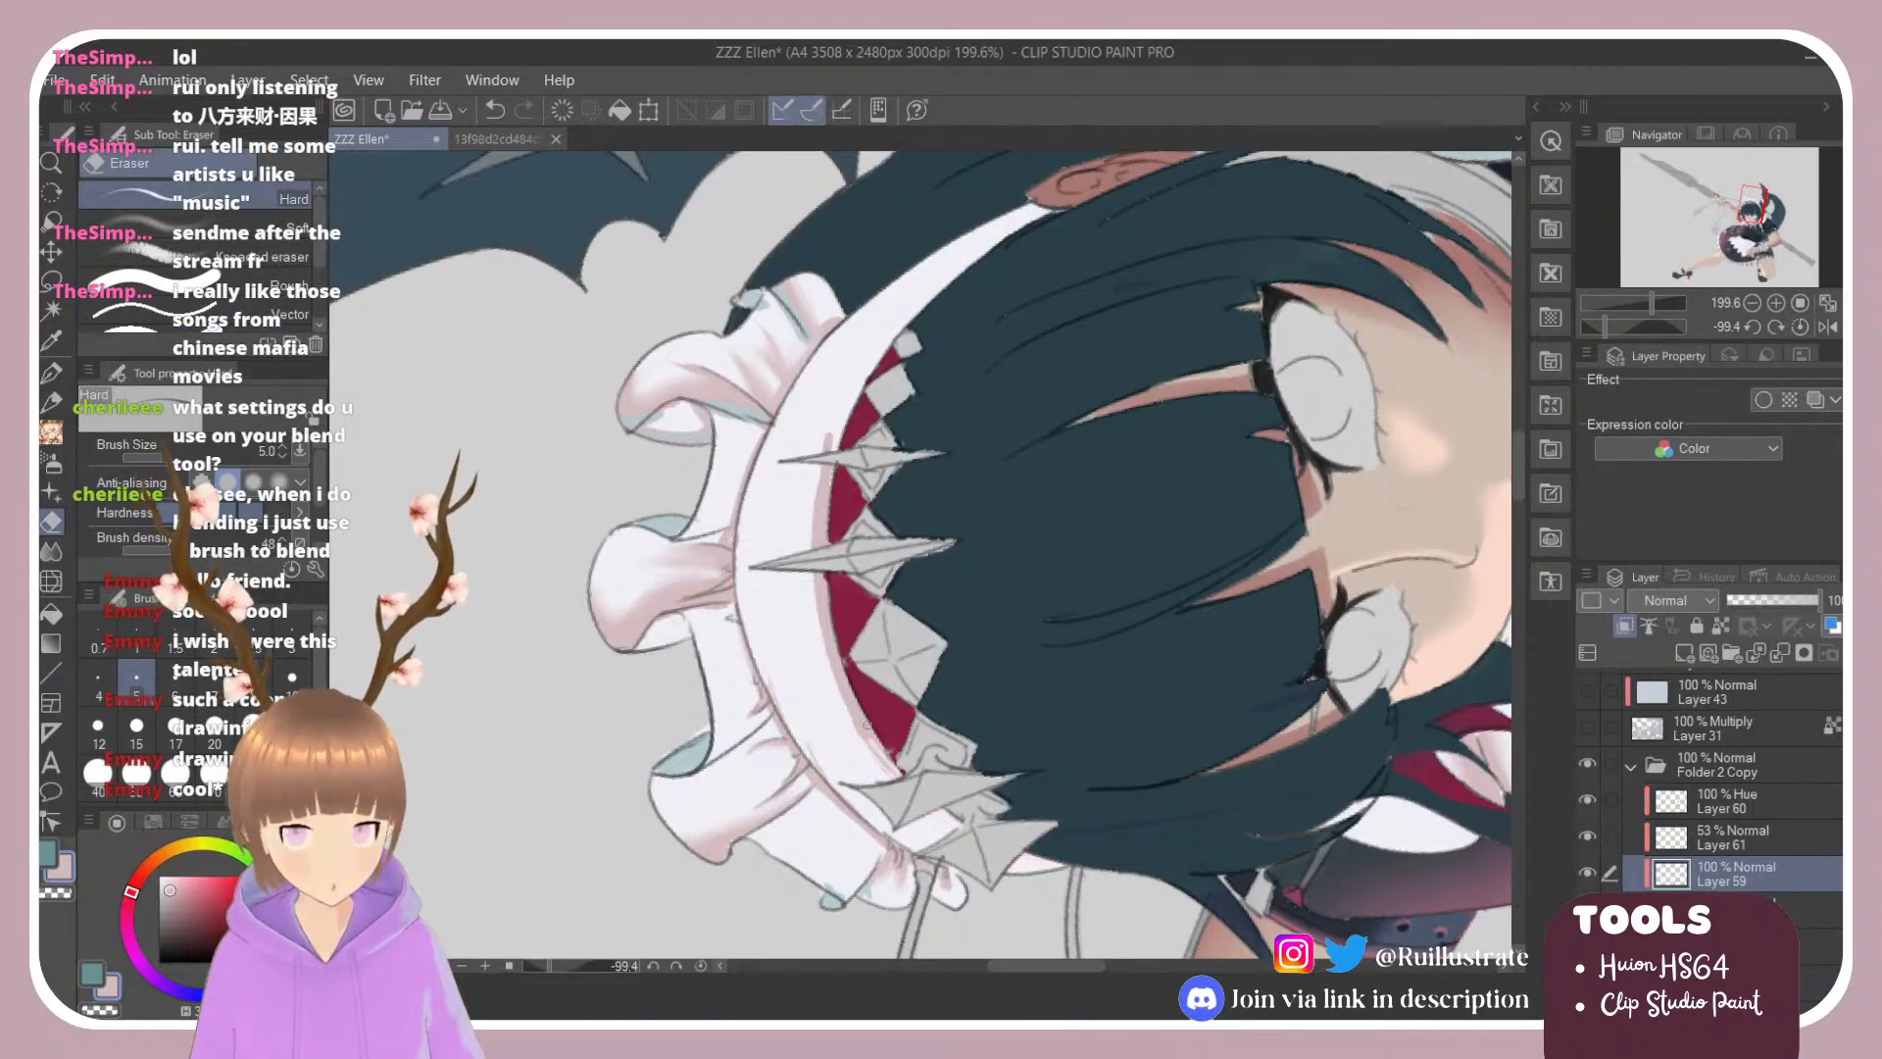
pyautogui.press('b')
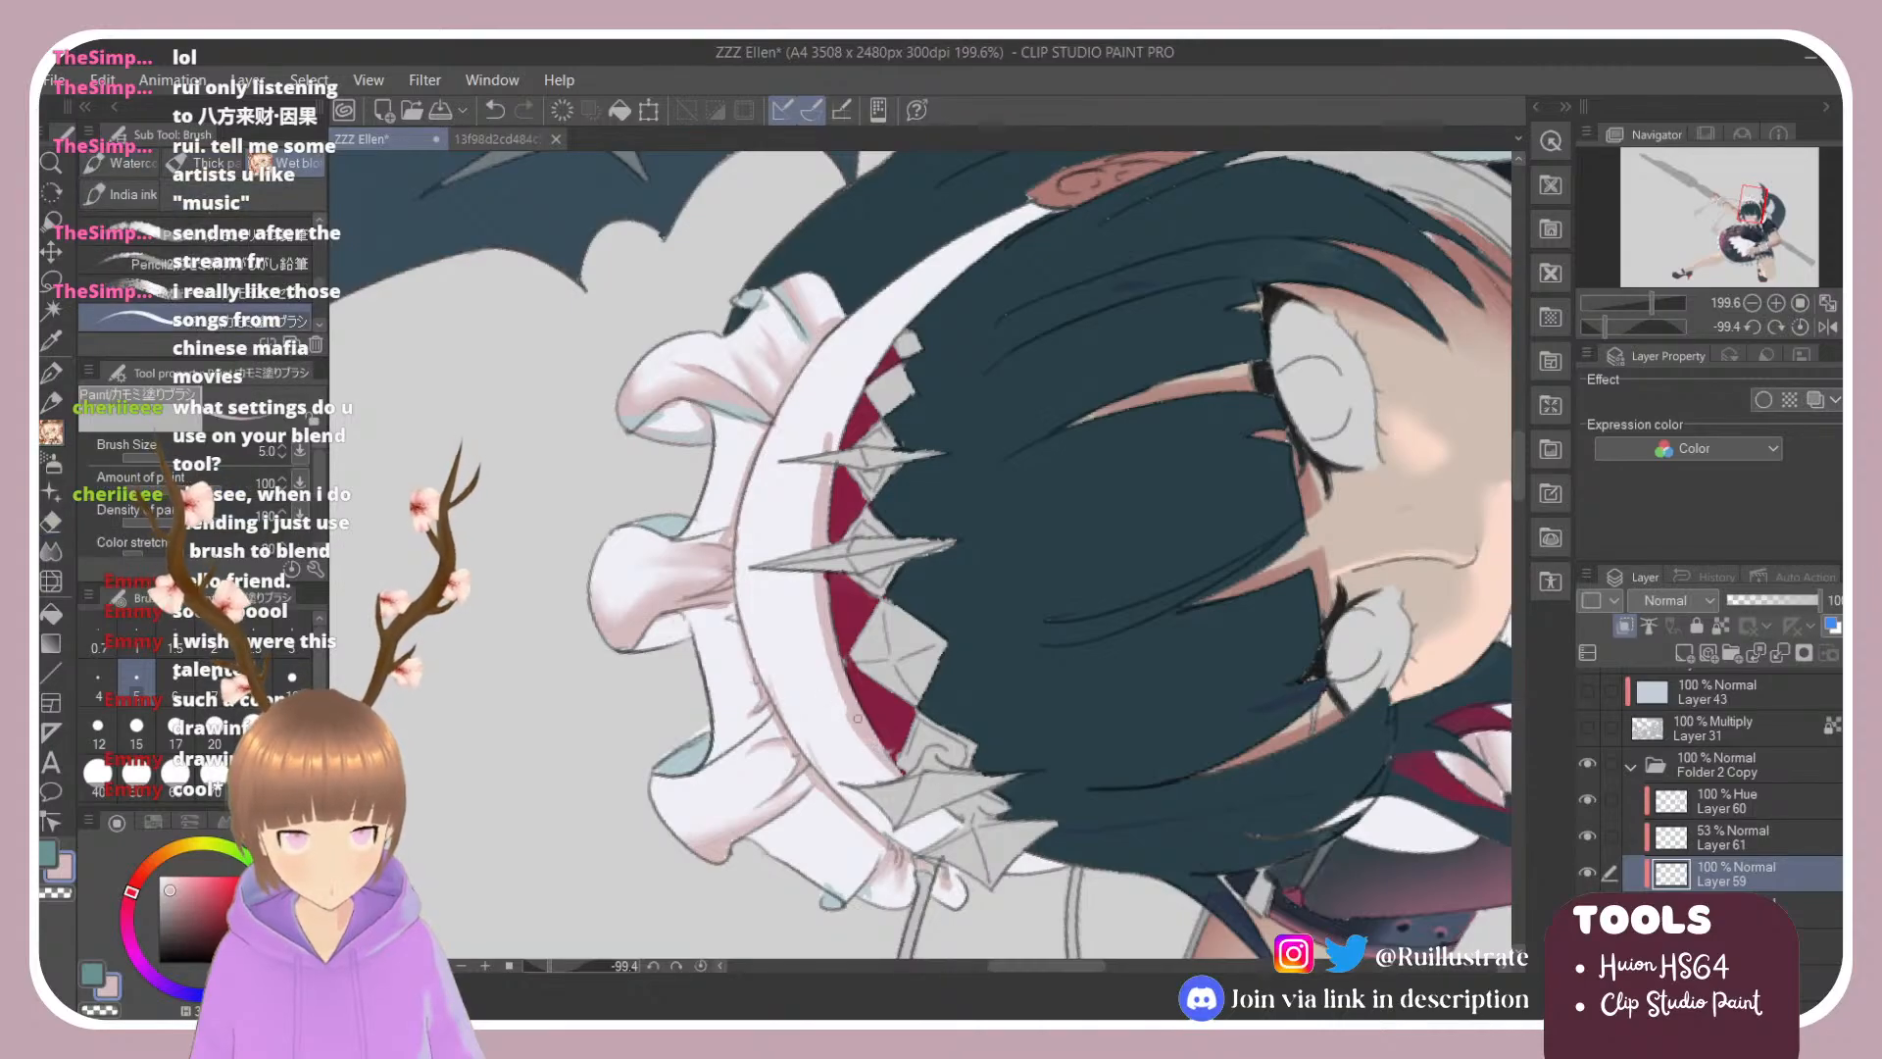
pyautogui.press('e')
pyautogui.press('b')
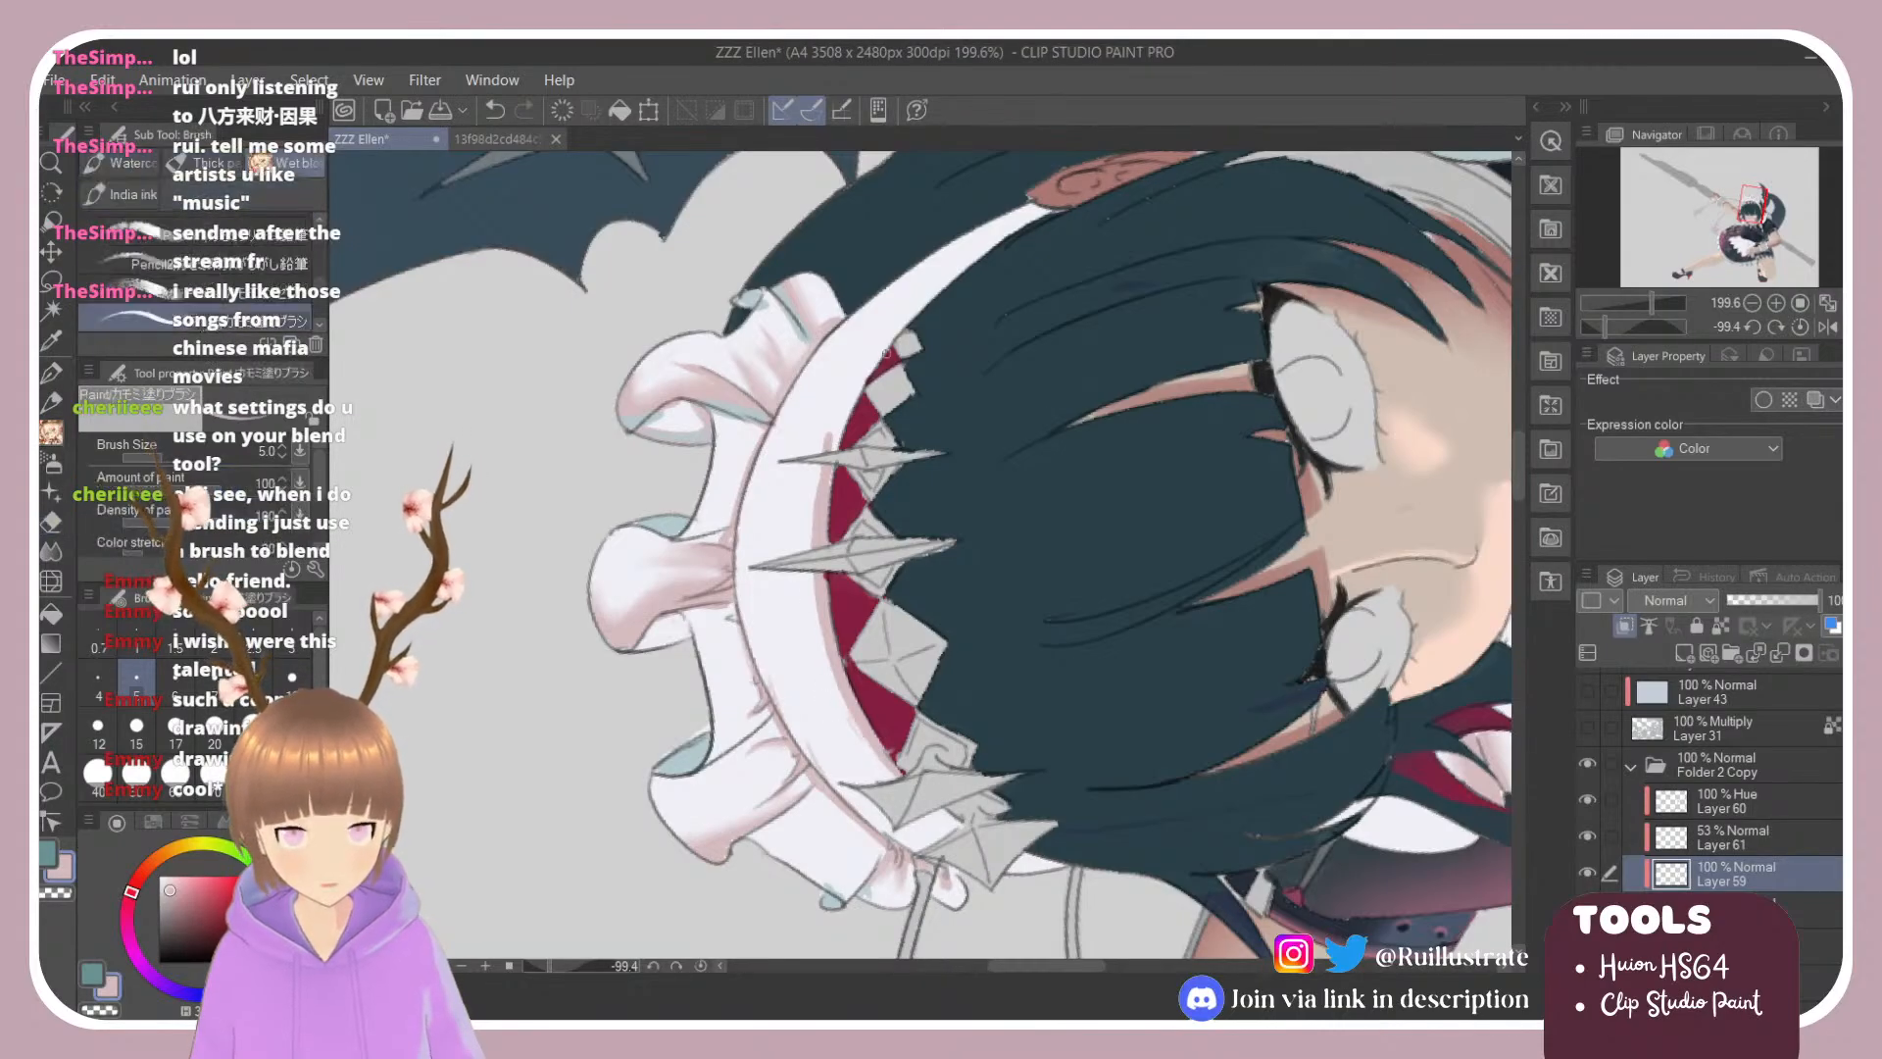
# Step: Outline a pink shadow area down the headband's side to the ear and across the band near the tall spike, refining it with the hard eraser
pyautogui.moveTo(911, 769)
pyautogui.mouseDown()
pyautogui.moveTo(748, 346)
pyautogui.moveTo(760, 495)
pyautogui.mouseUp()
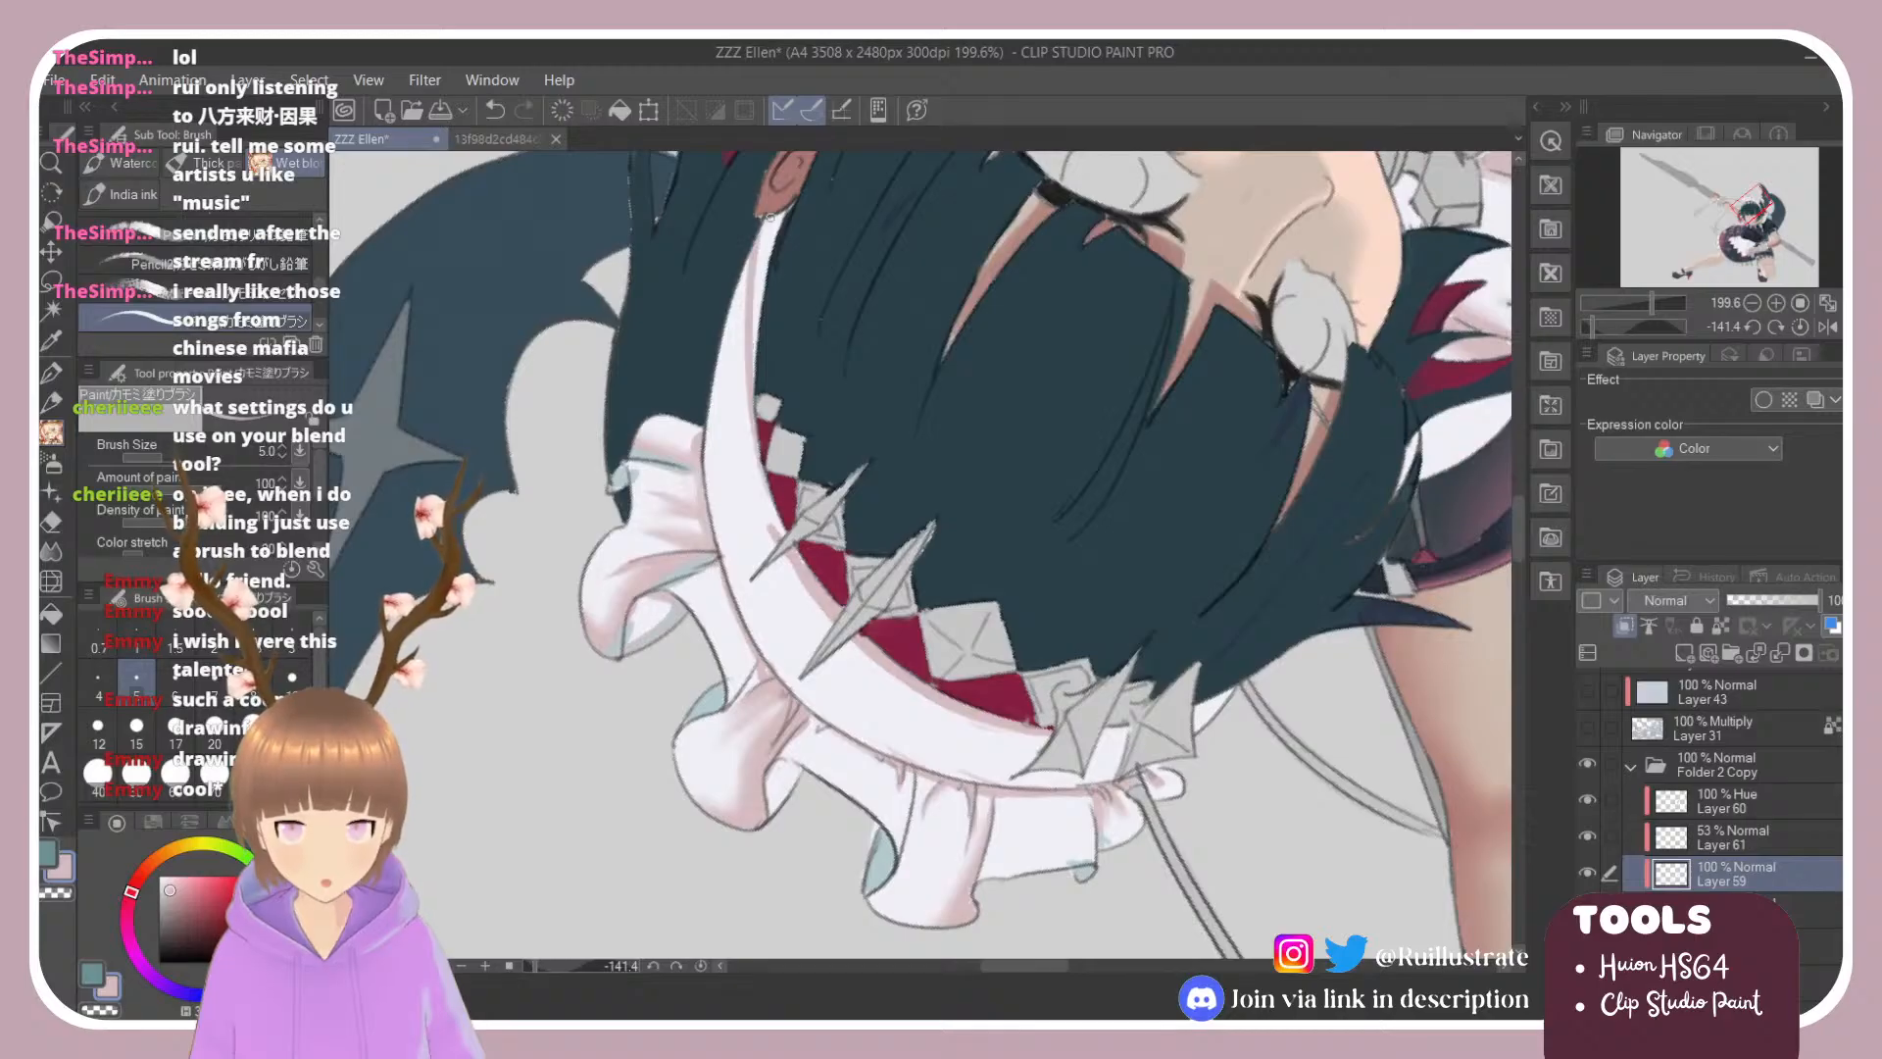
pyautogui.moveTo(775, 214)
pyautogui.mouseDown()
pyautogui.moveTo(757, 372)
pyautogui.moveTo(1045, 285)
pyautogui.moveTo(1216, 525)
pyautogui.moveTo(1096, 793)
pyautogui.mouseUp()
pyautogui.press('e')
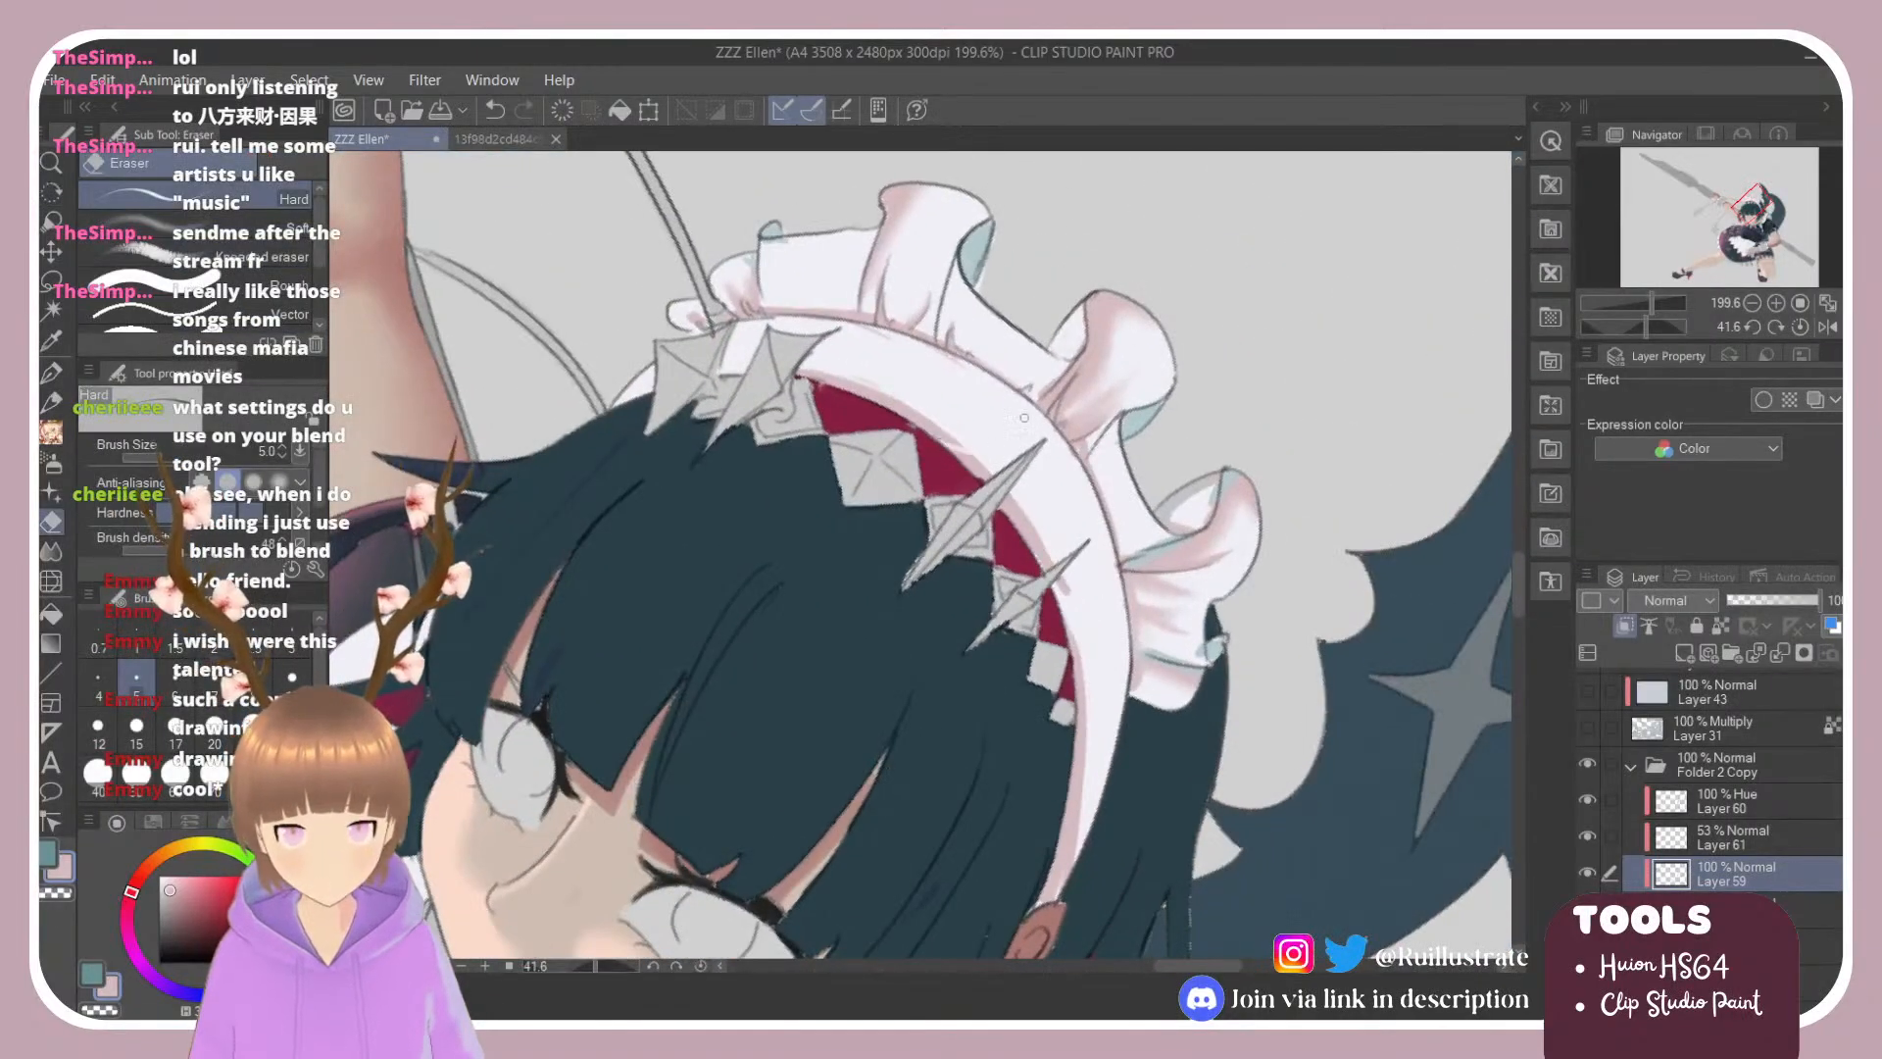
pyautogui.press('b')
pyautogui.moveTo(1034, 417)
pyautogui.mouseDown()
pyautogui.moveTo(1062, 554)
pyautogui.moveTo(1051, 475)
pyautogui.moveTo(977, 463)
pyautogui.moveTo(1043, 490)
pyautogui.moveTo(1007, 484)
pyautogui.moveTo(1056, 466)
pyautogui.moveTo(1027, 404)
pyautogui.mouseUp()
pyautogui.press('e')
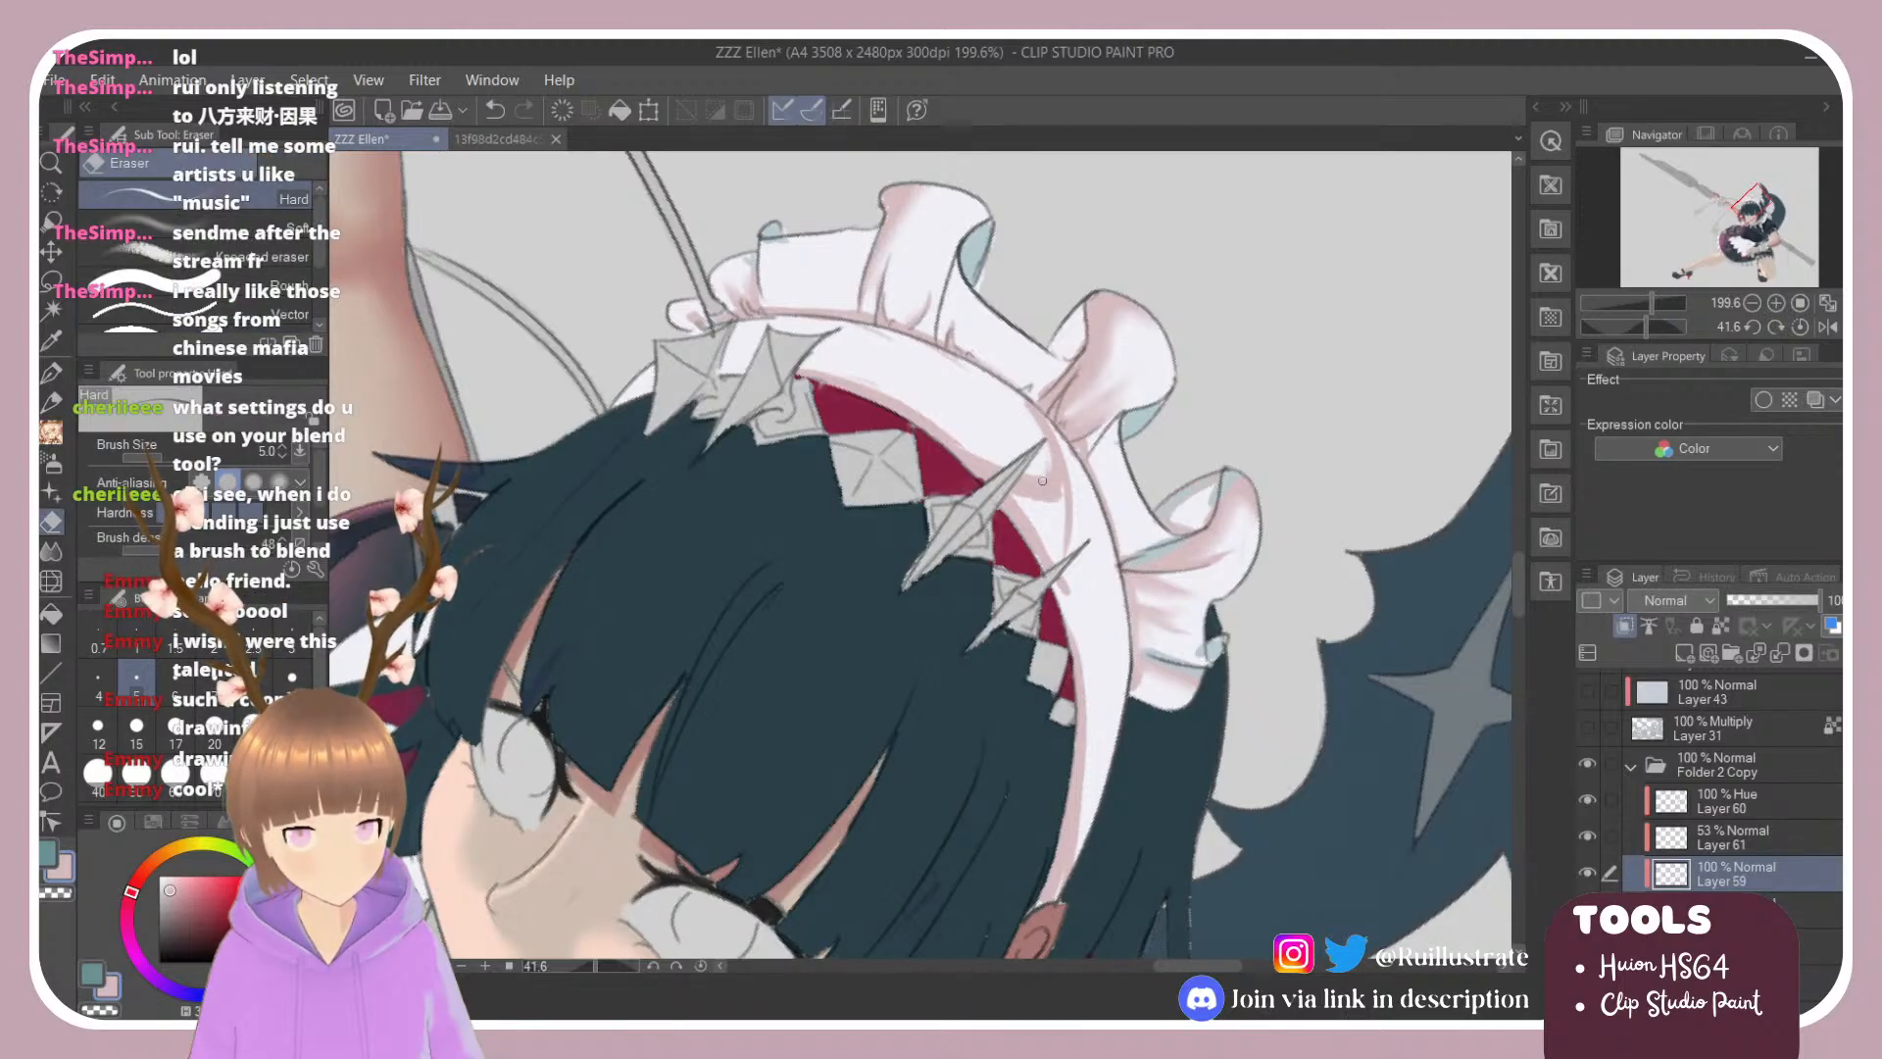
pyautogui.press('b')
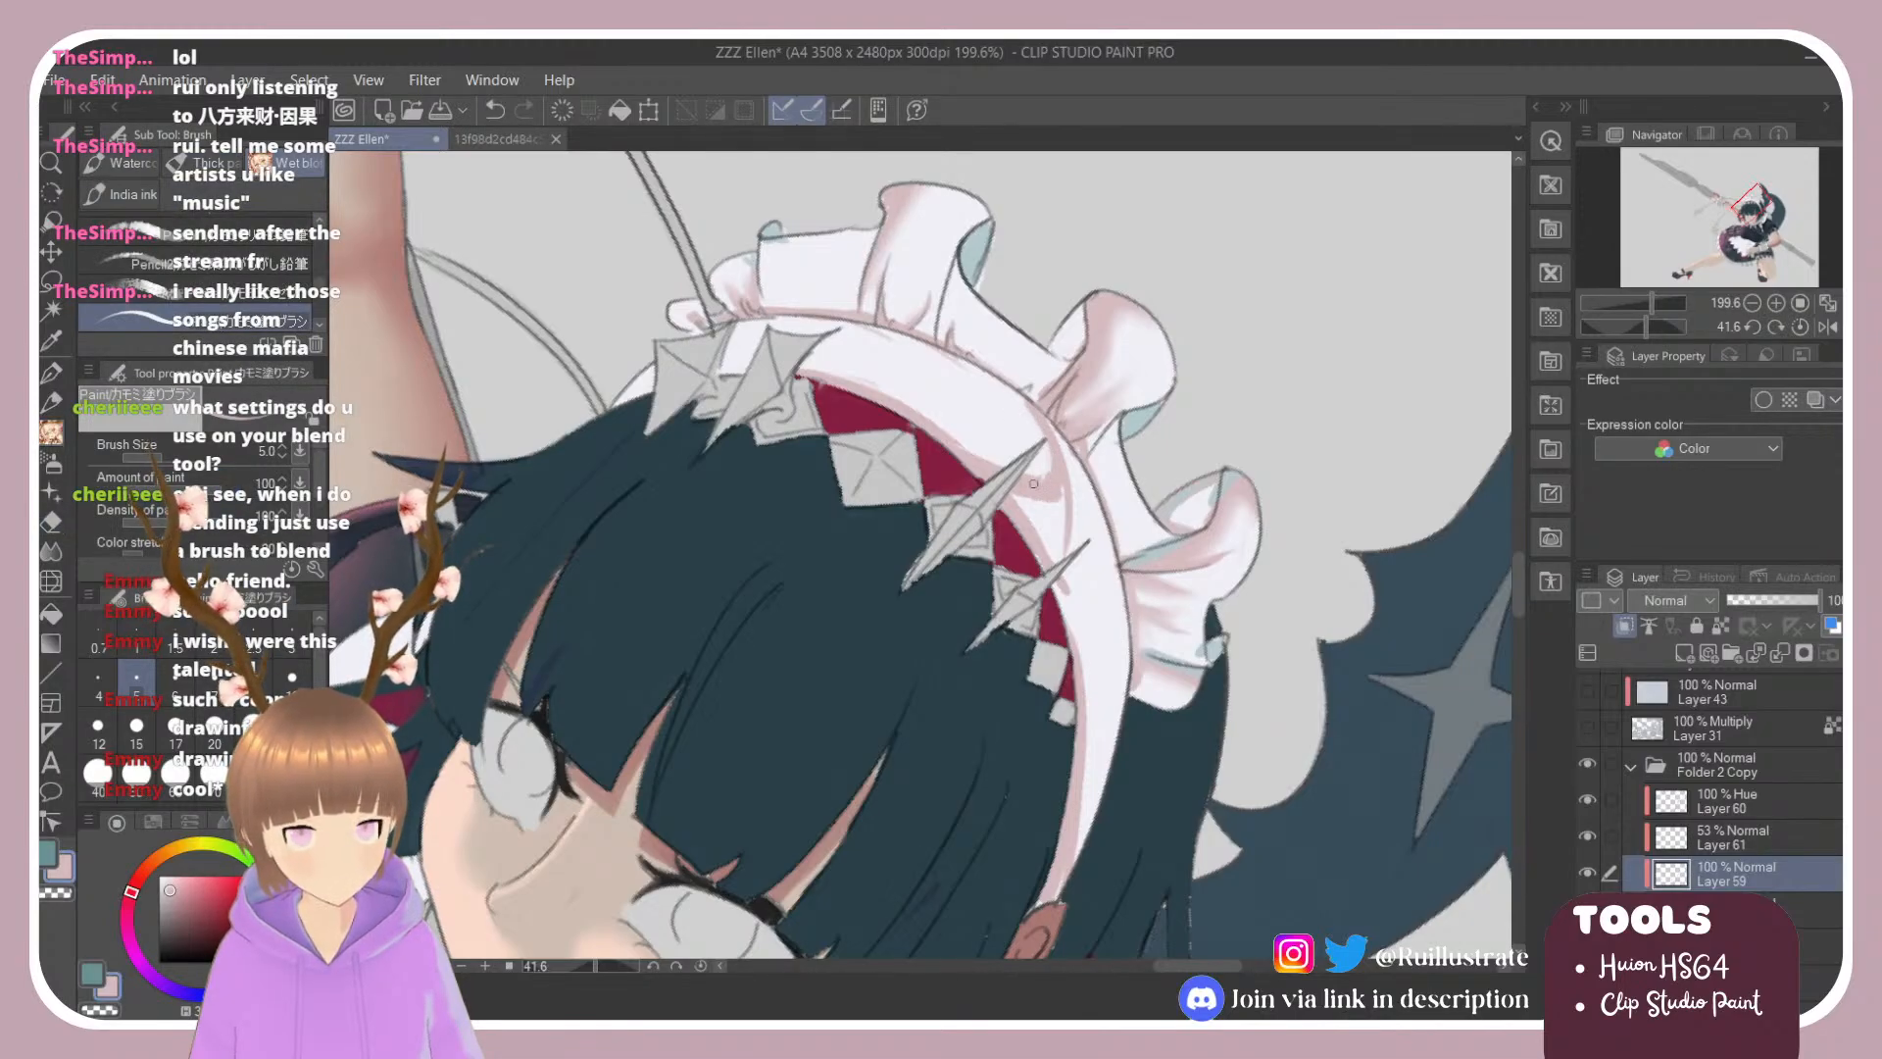
# Step: Fill the outlined side of the headband with pink from the tall spike down to the ear, using the Refer other layers fill
pyautogui.press('g')
pyautogui.click(1082, 496)
pyautogui.click(1057, 511)
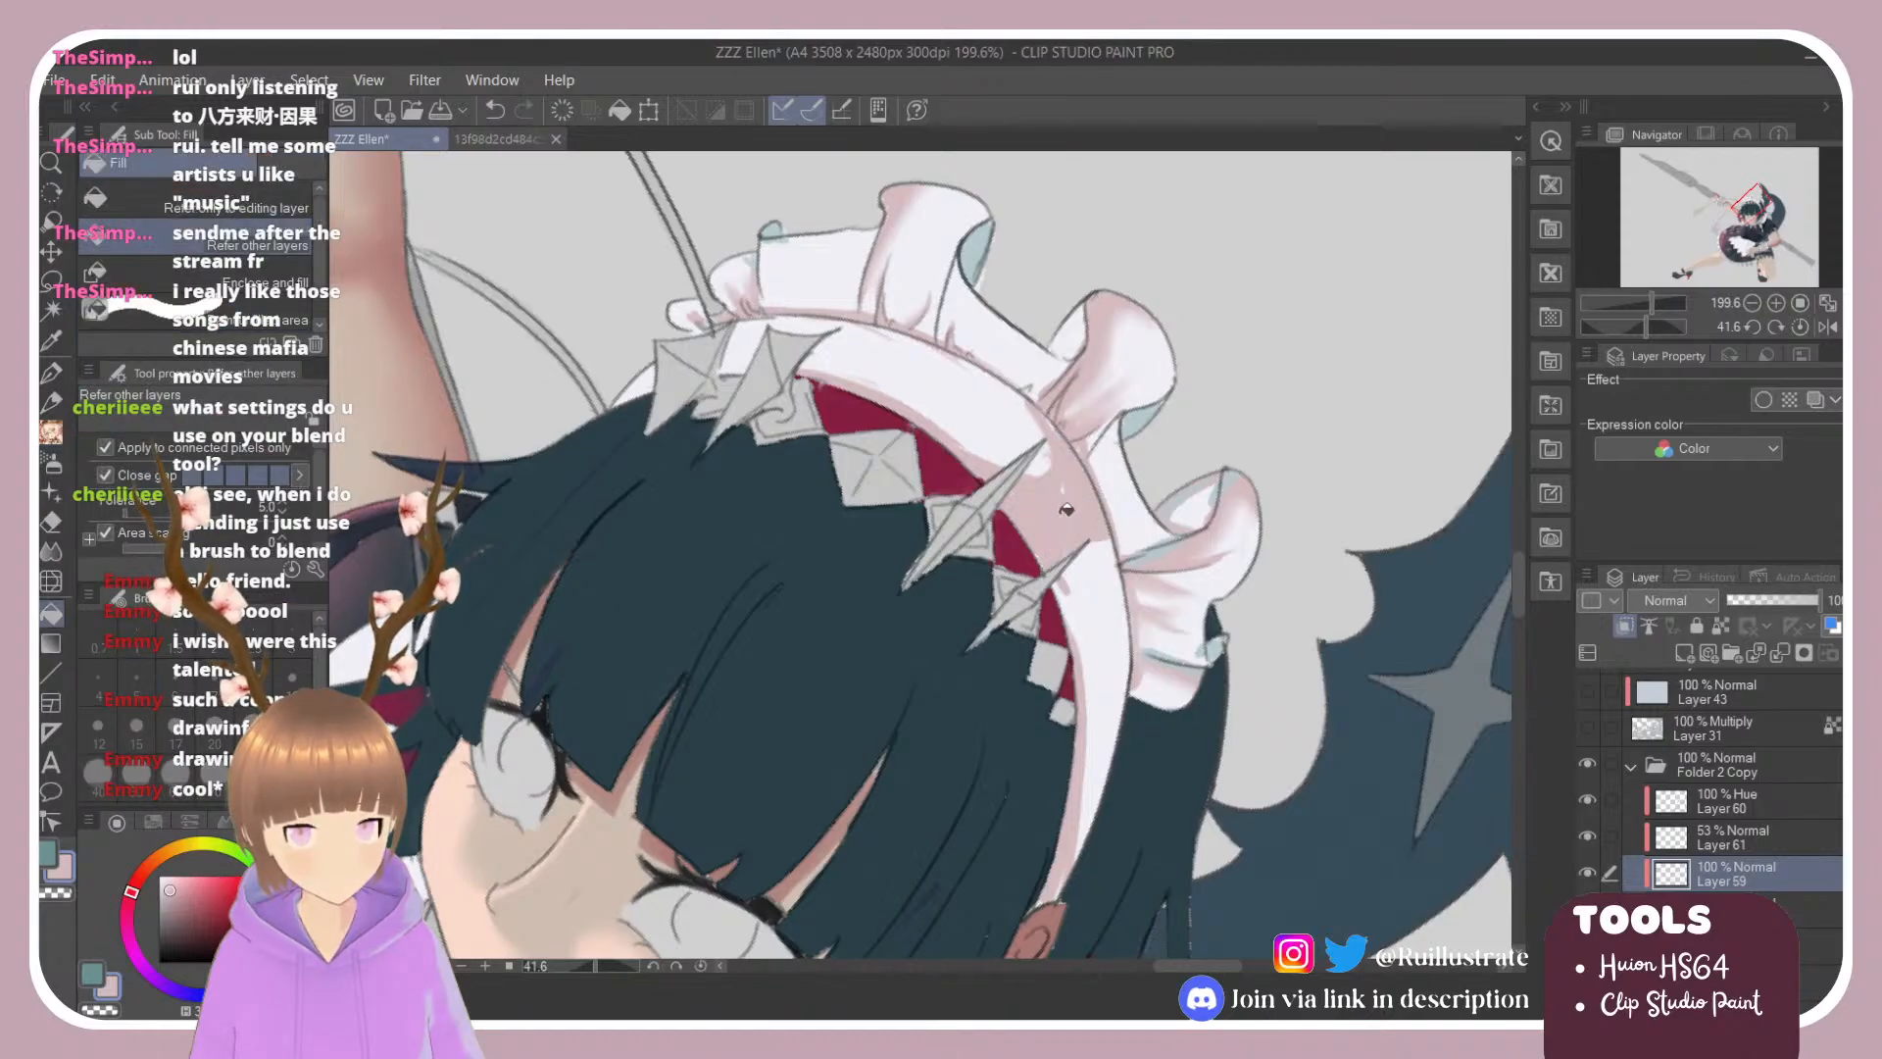
pyautogui.press('b')
pyautogui.press('g')
pyautogui.click(1068, 573)
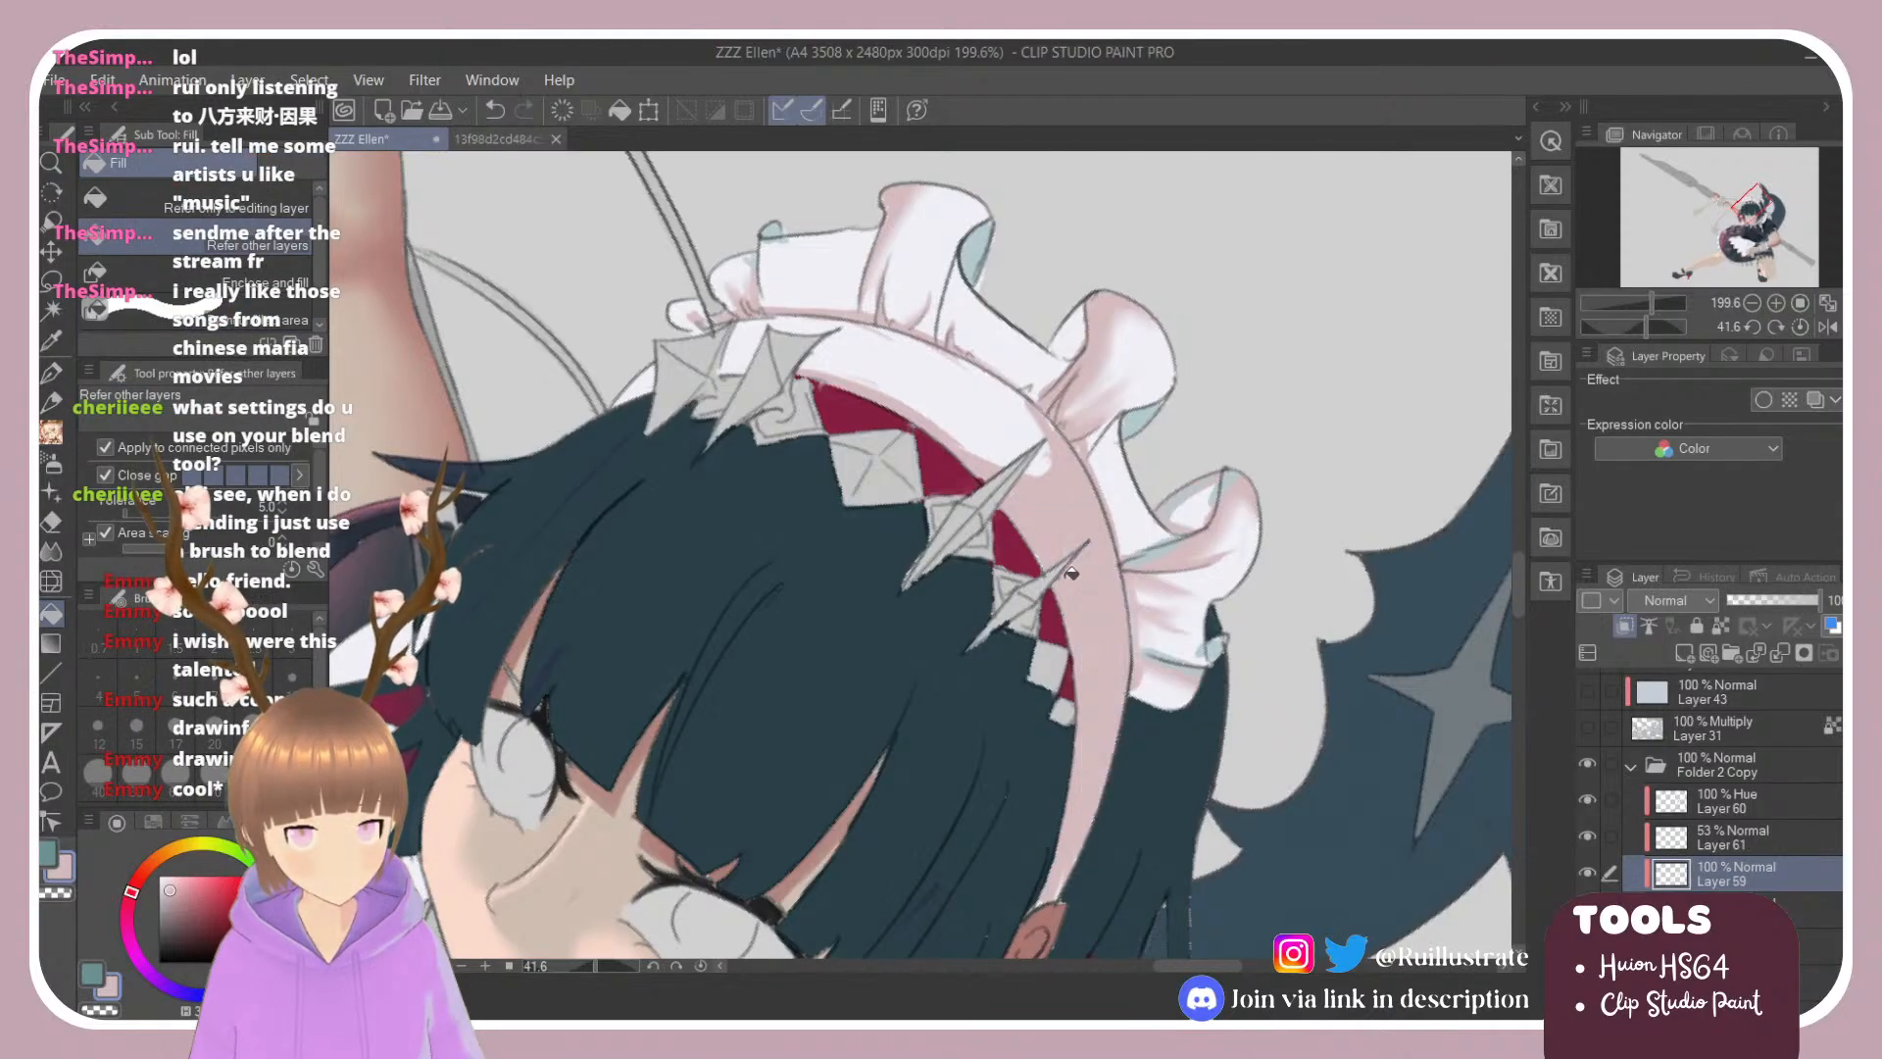
# Step: Examine the headband's pink shadow with the canvas upright
pyautogui.press('b')
pyautogui.press('r')
pyautogui.moveTo(1080, 565); pyautogui.dragTo(1007, 296)
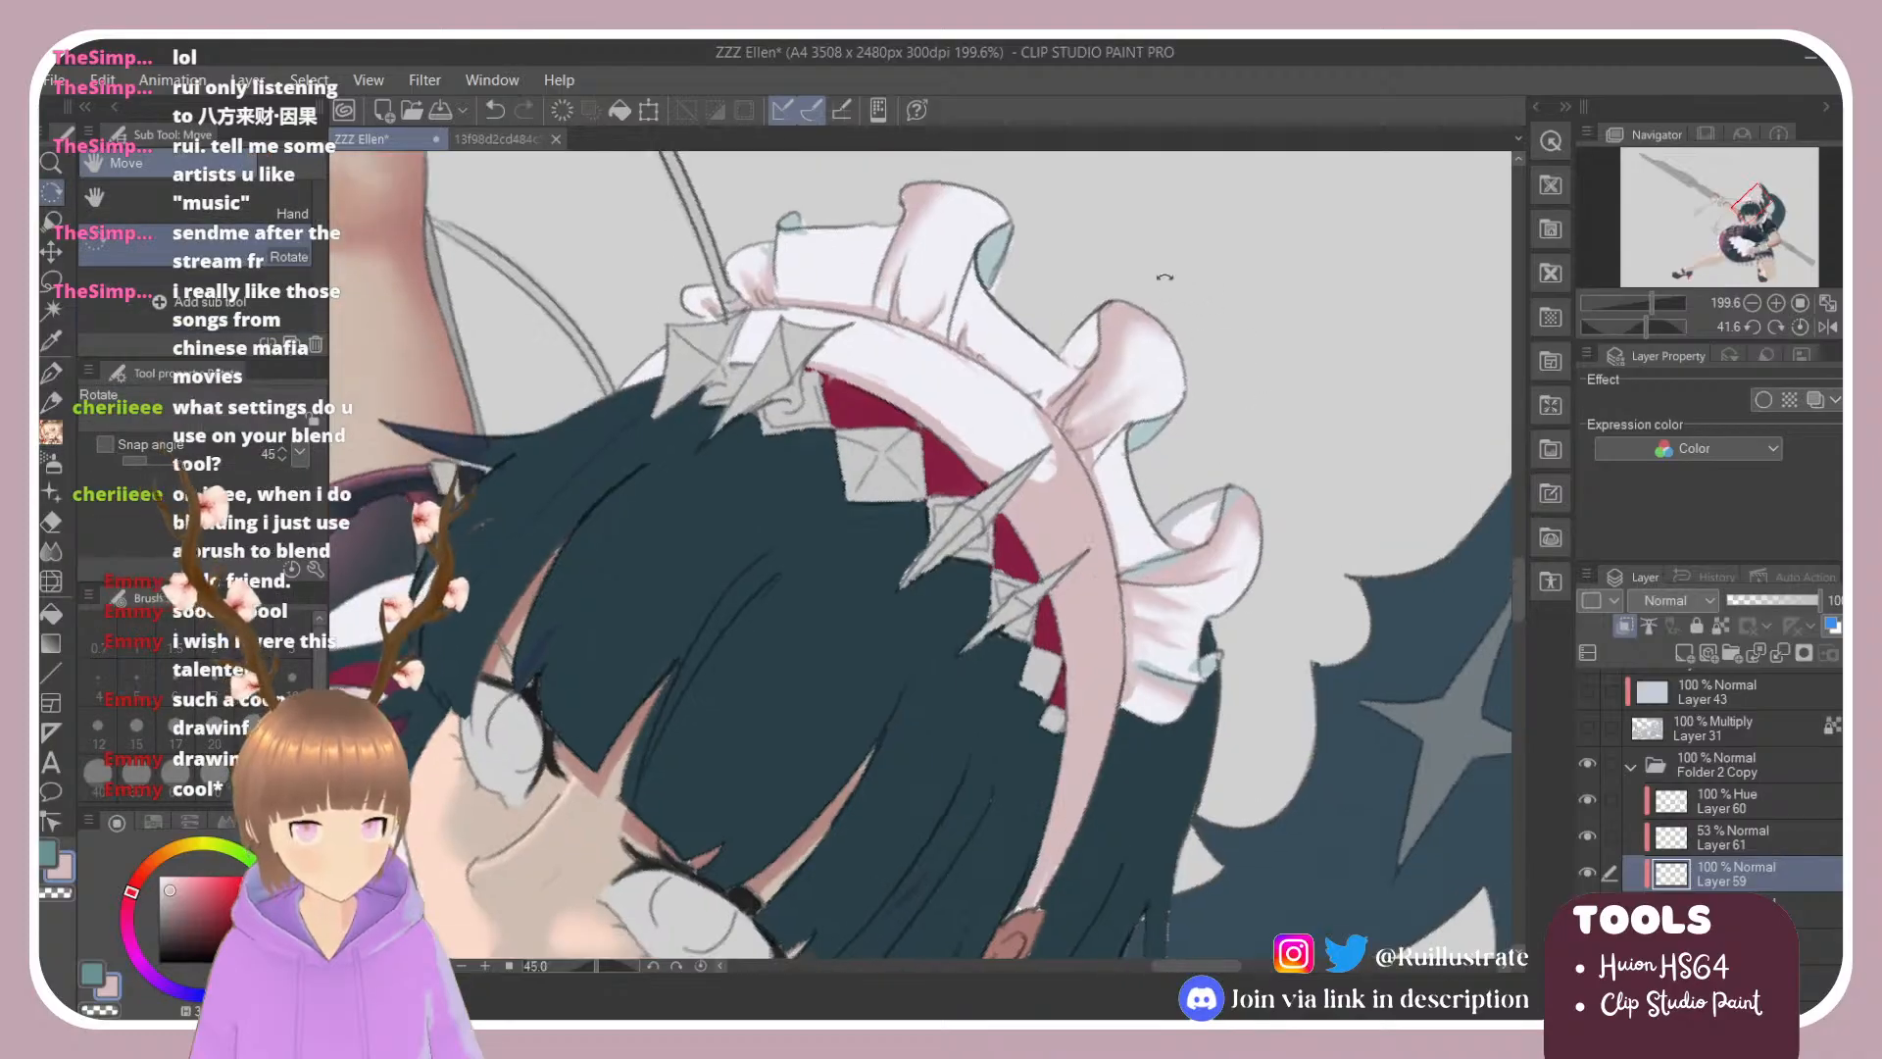
pyautogui.scroll(-3, 1060, 359)
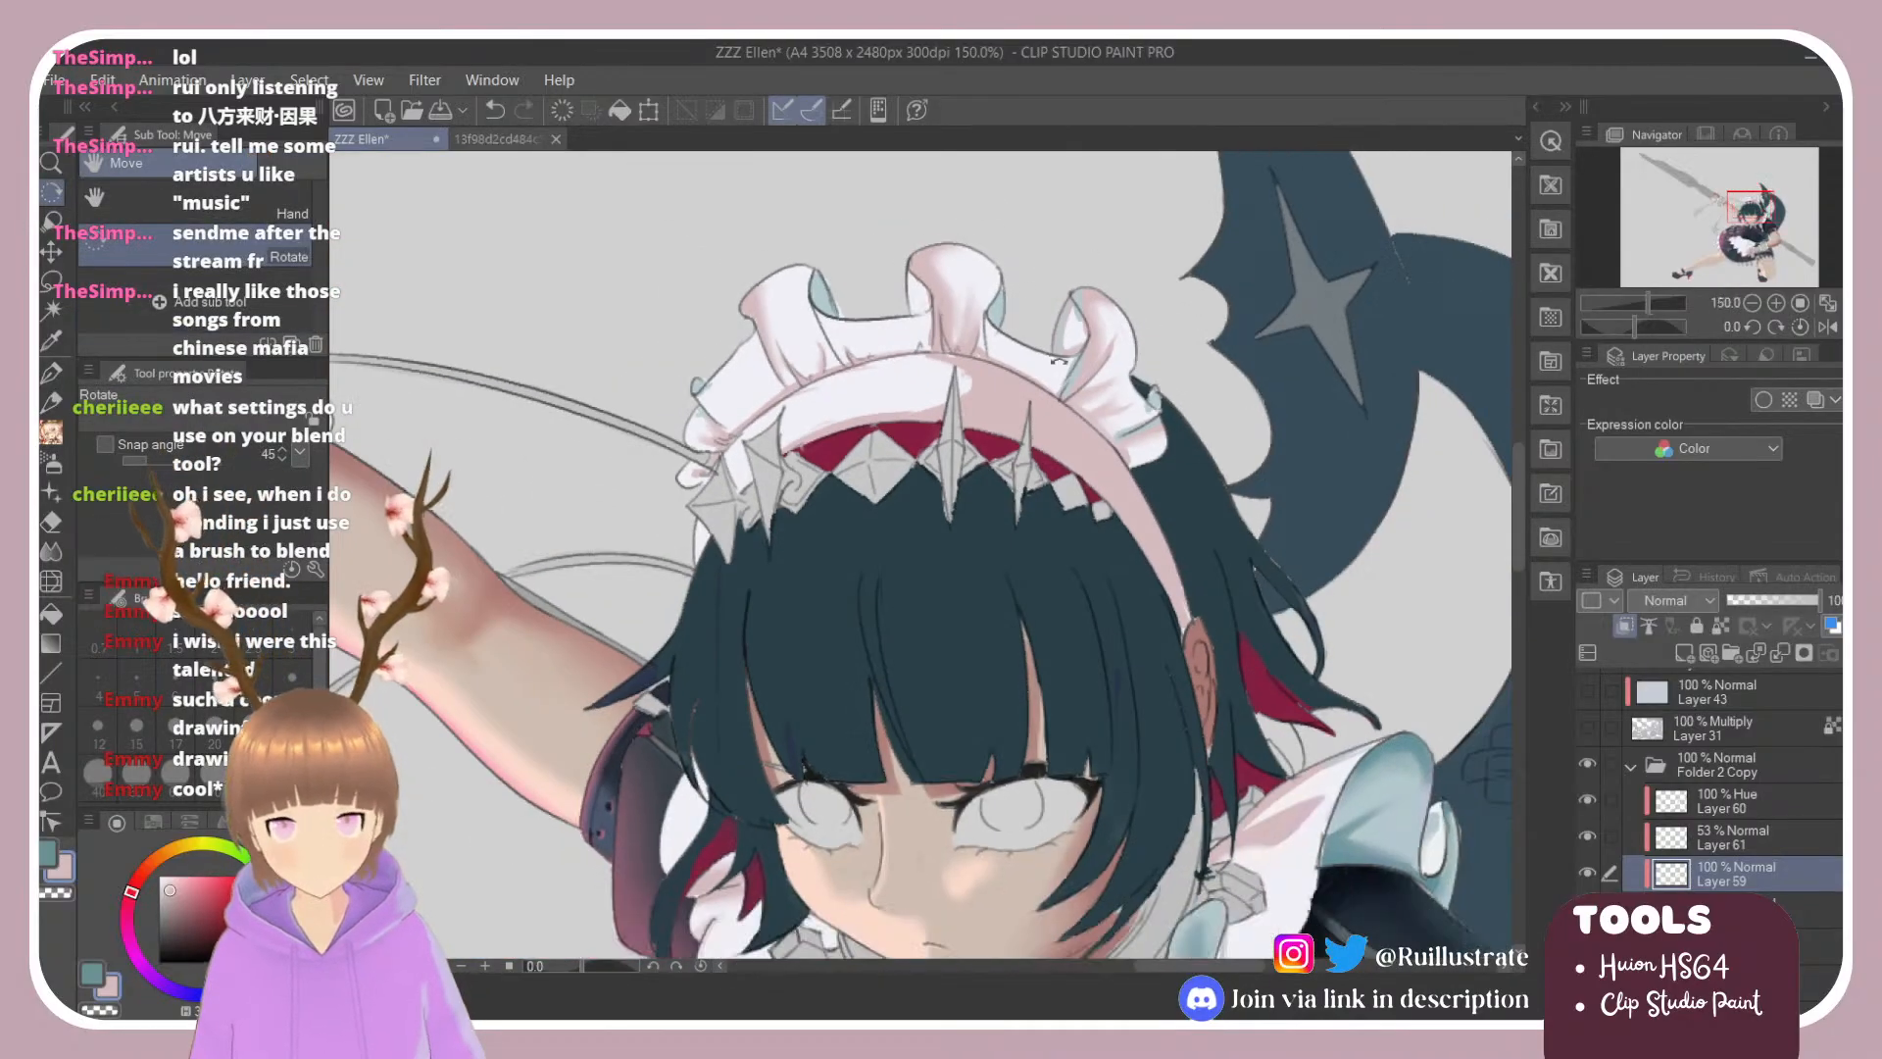
pyautogui.scroll(2, 1242, 552)
pyautogui.scroll(-1, 1243, 553)
pyautogui.press('b')
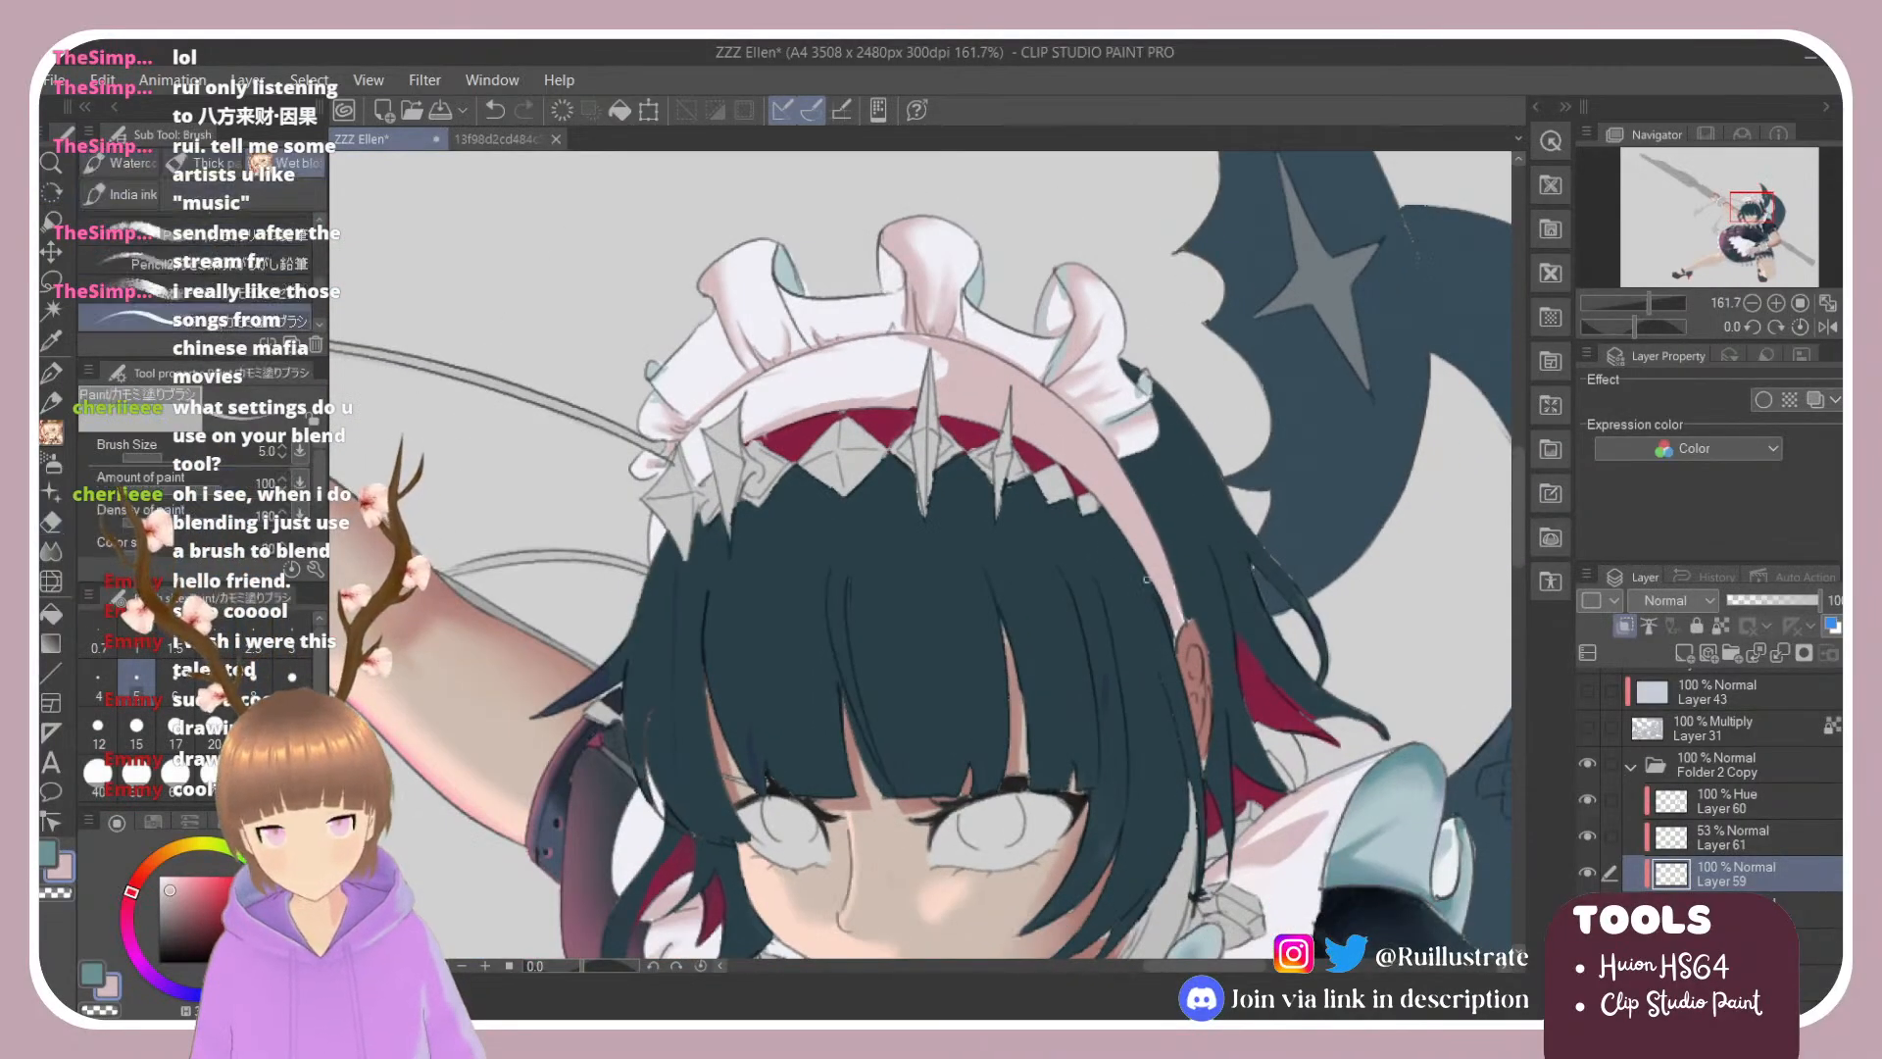
# Step: Select the headband's pink shadow area by colour, airbrush a soft teal tint along its lower side above the ear, and deselect
pyautogui.press('w')
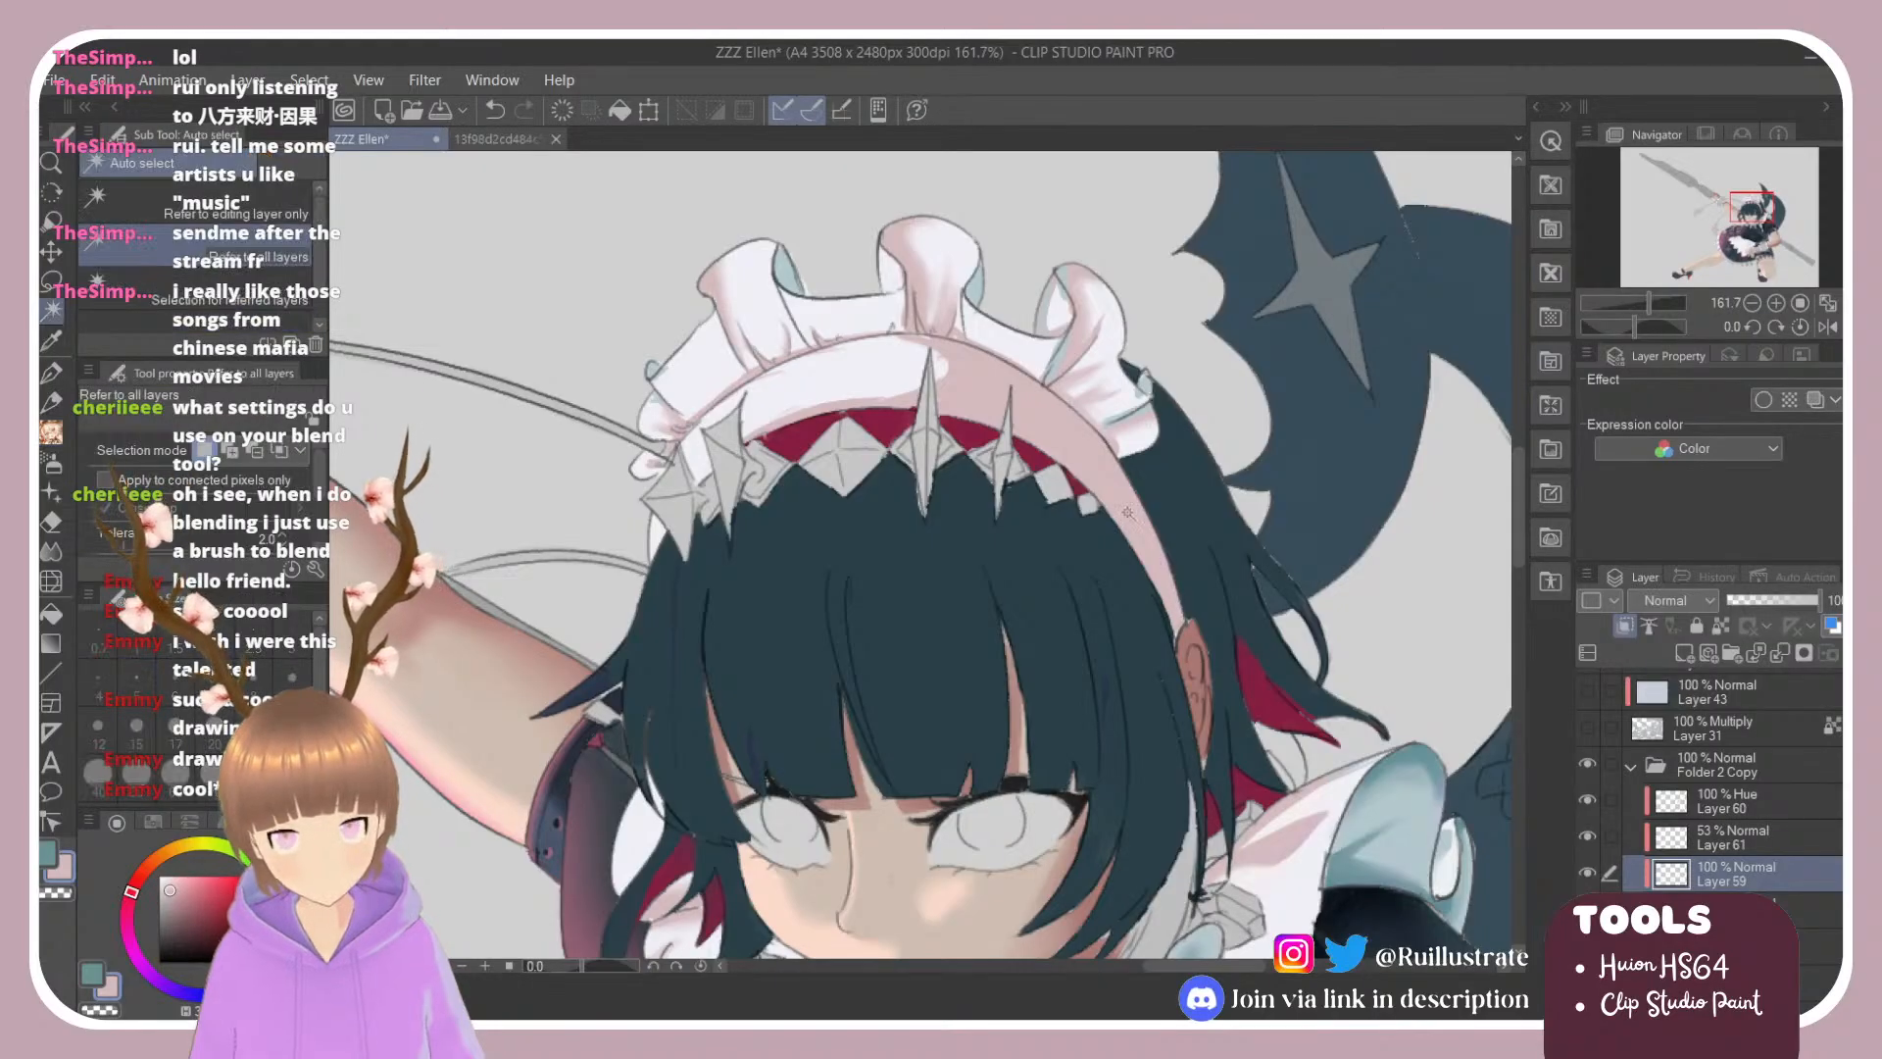
pyautogui.click(1135, 512)
pyautogui.press('r')
pyautogui.moveTo(1200, 469); pyautogui.dragTo(966, 620)
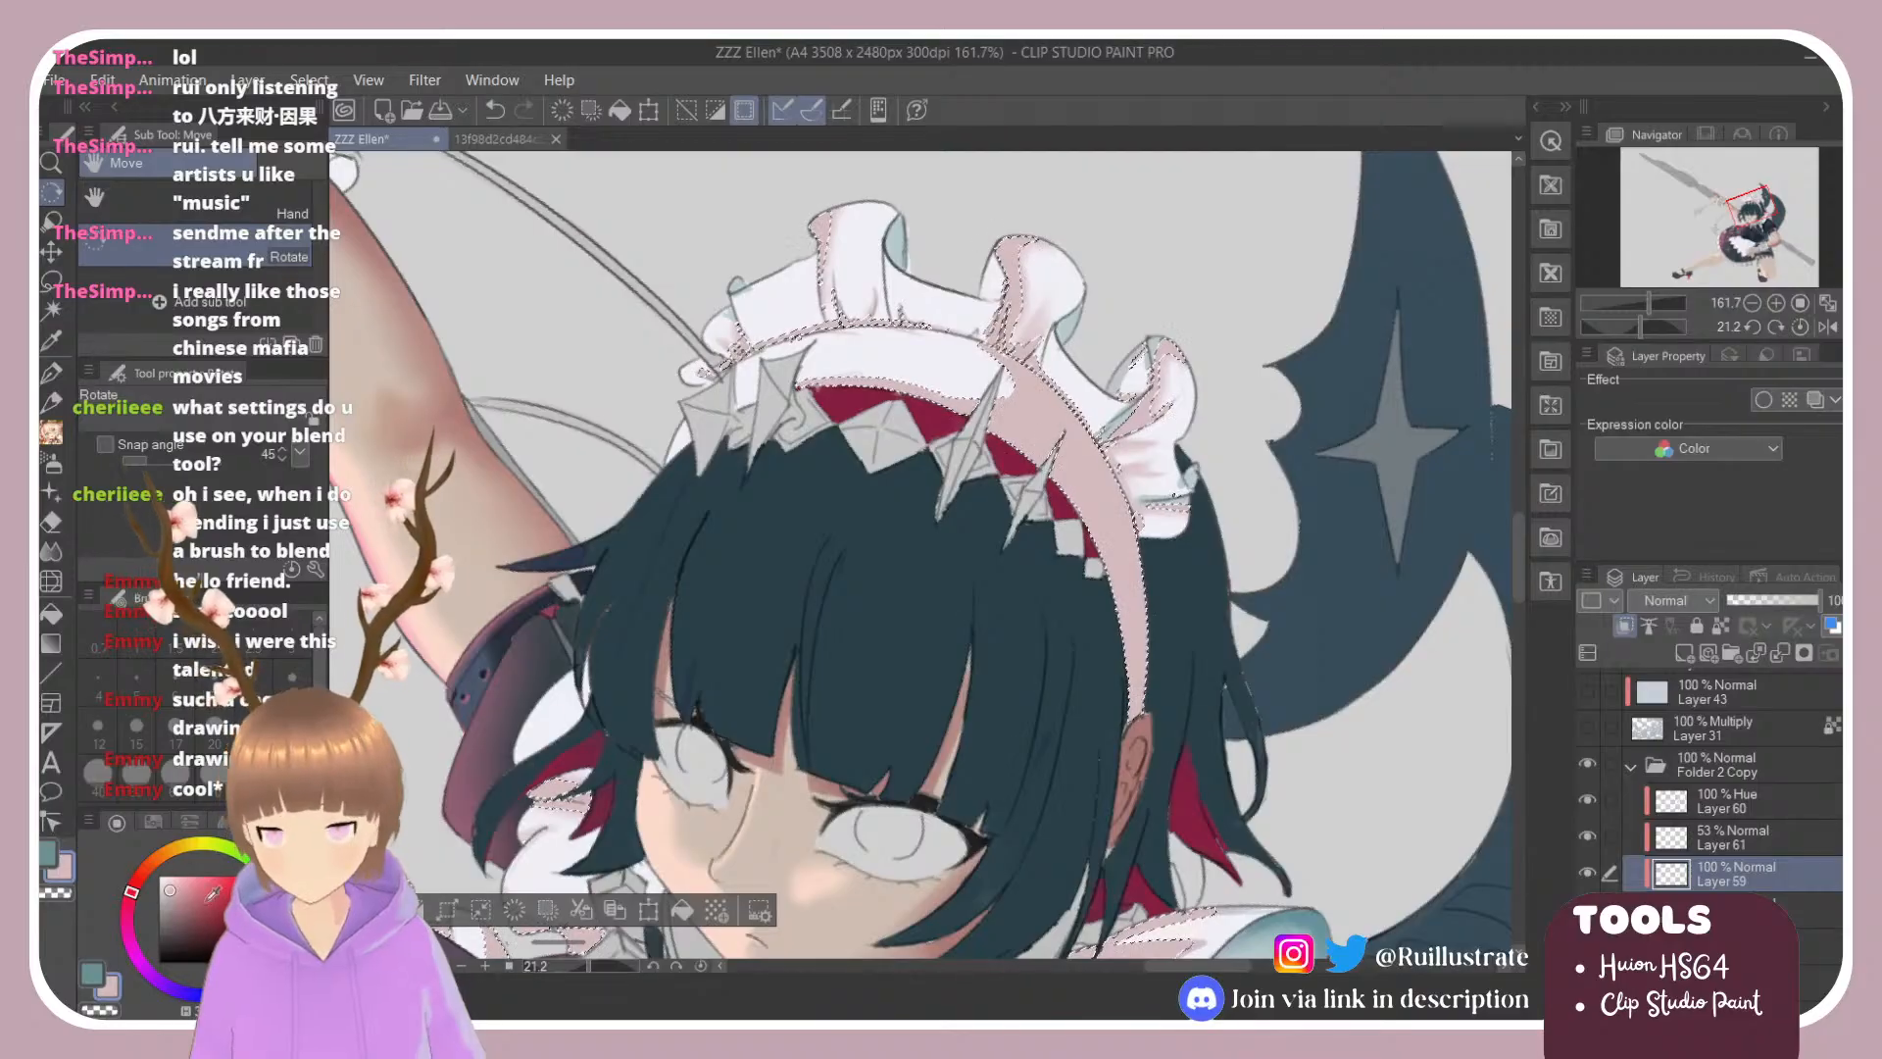
pyautogui.press('e')
pyautogui.press('b')
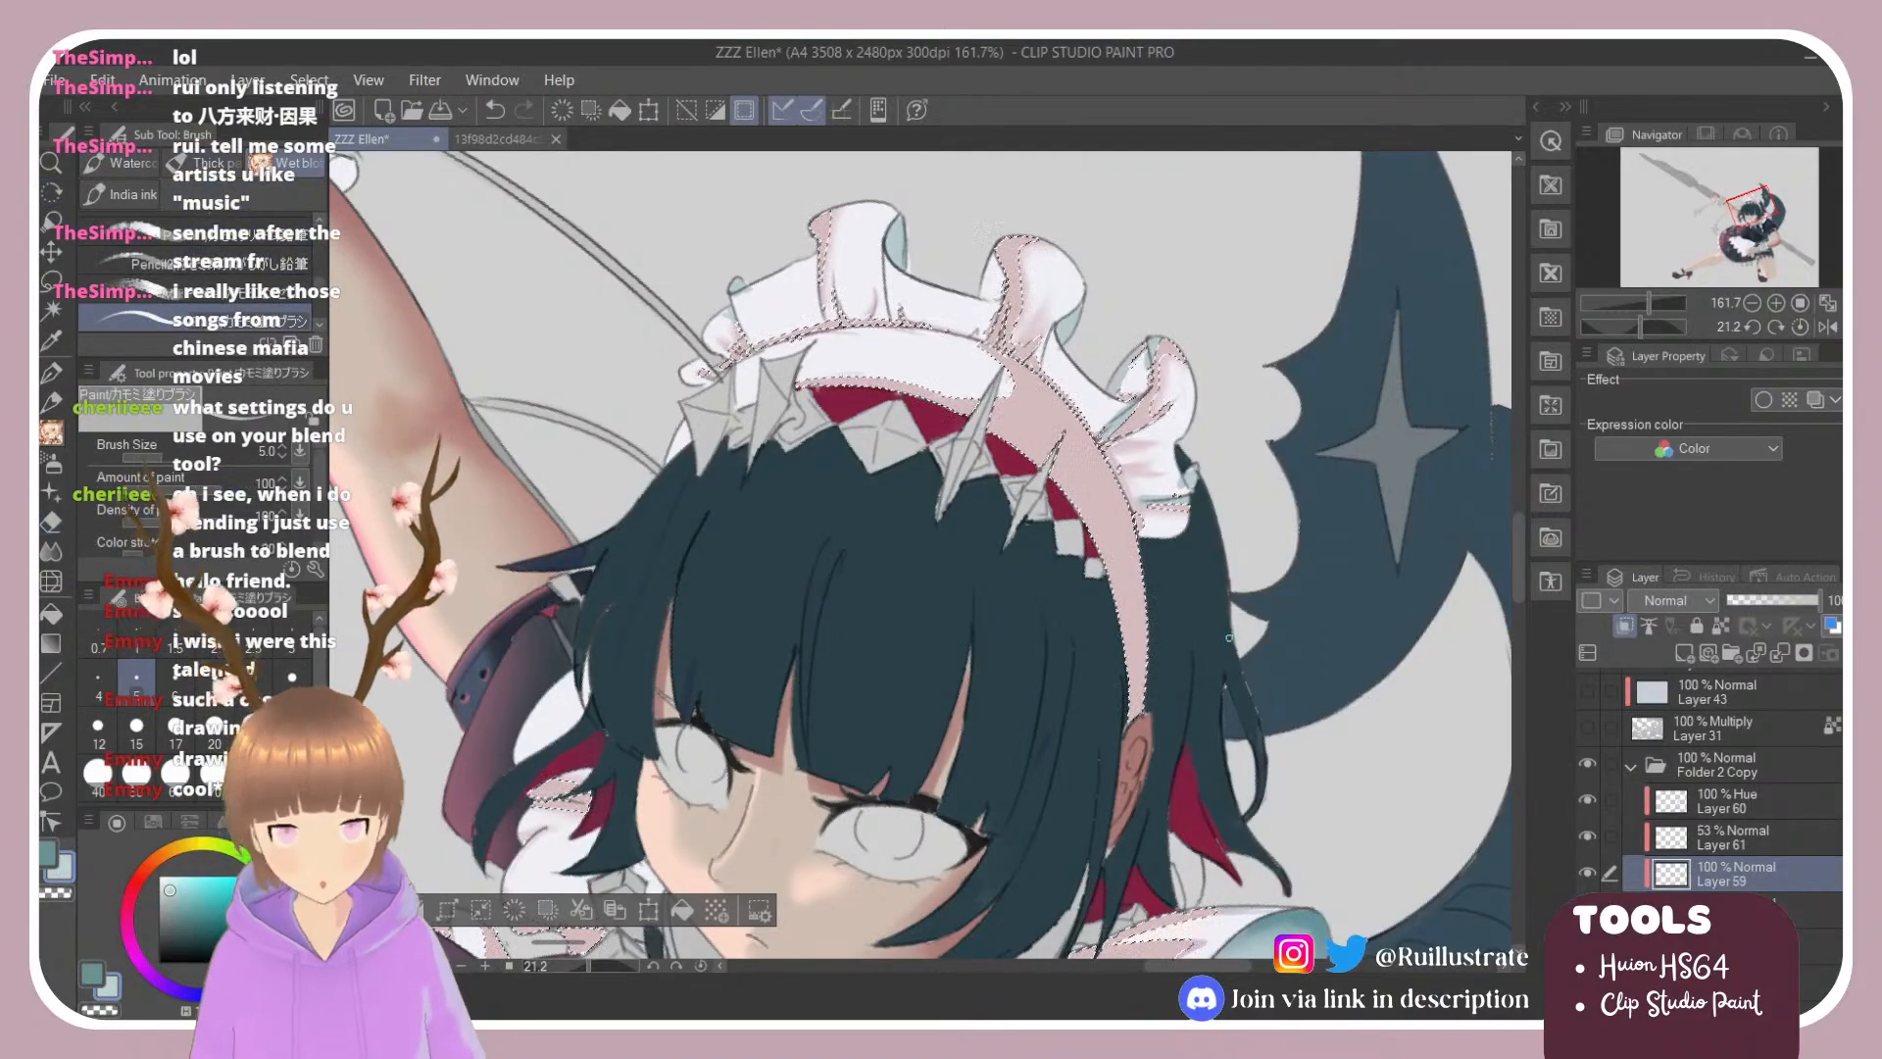
pyautogui.press('b')
pyautogui.moveTo(1127, 721)
pyautogui.mouseDown()
pyautogui.moveTo(1101, 574)
pyautogui.moveTo(1135, 726)
pyautogui.mouseUp()
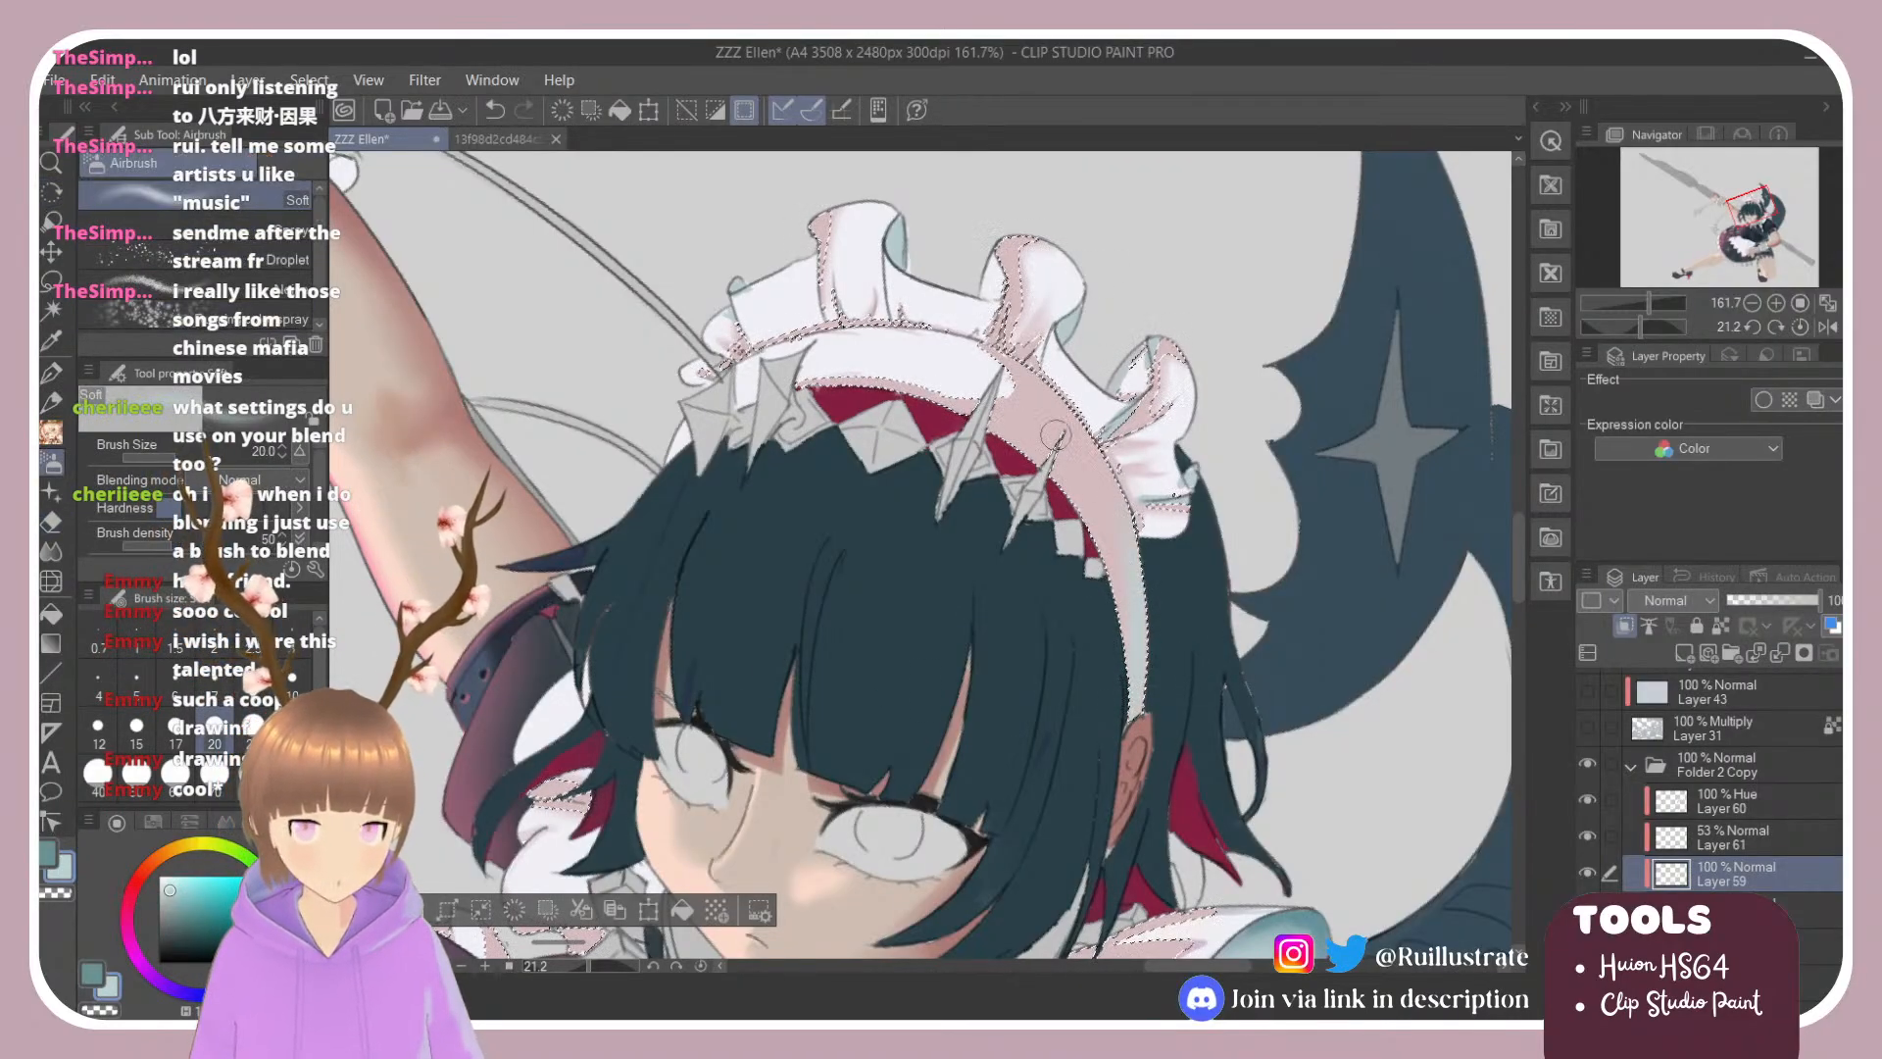
pyautogui.moveTo(1097, 630)
pyautogui.mouseDown()
pyautogui.moveTo(1127, 702)
pyautogui.moveTo(1116, 500)
pyautogui.mouseUp()
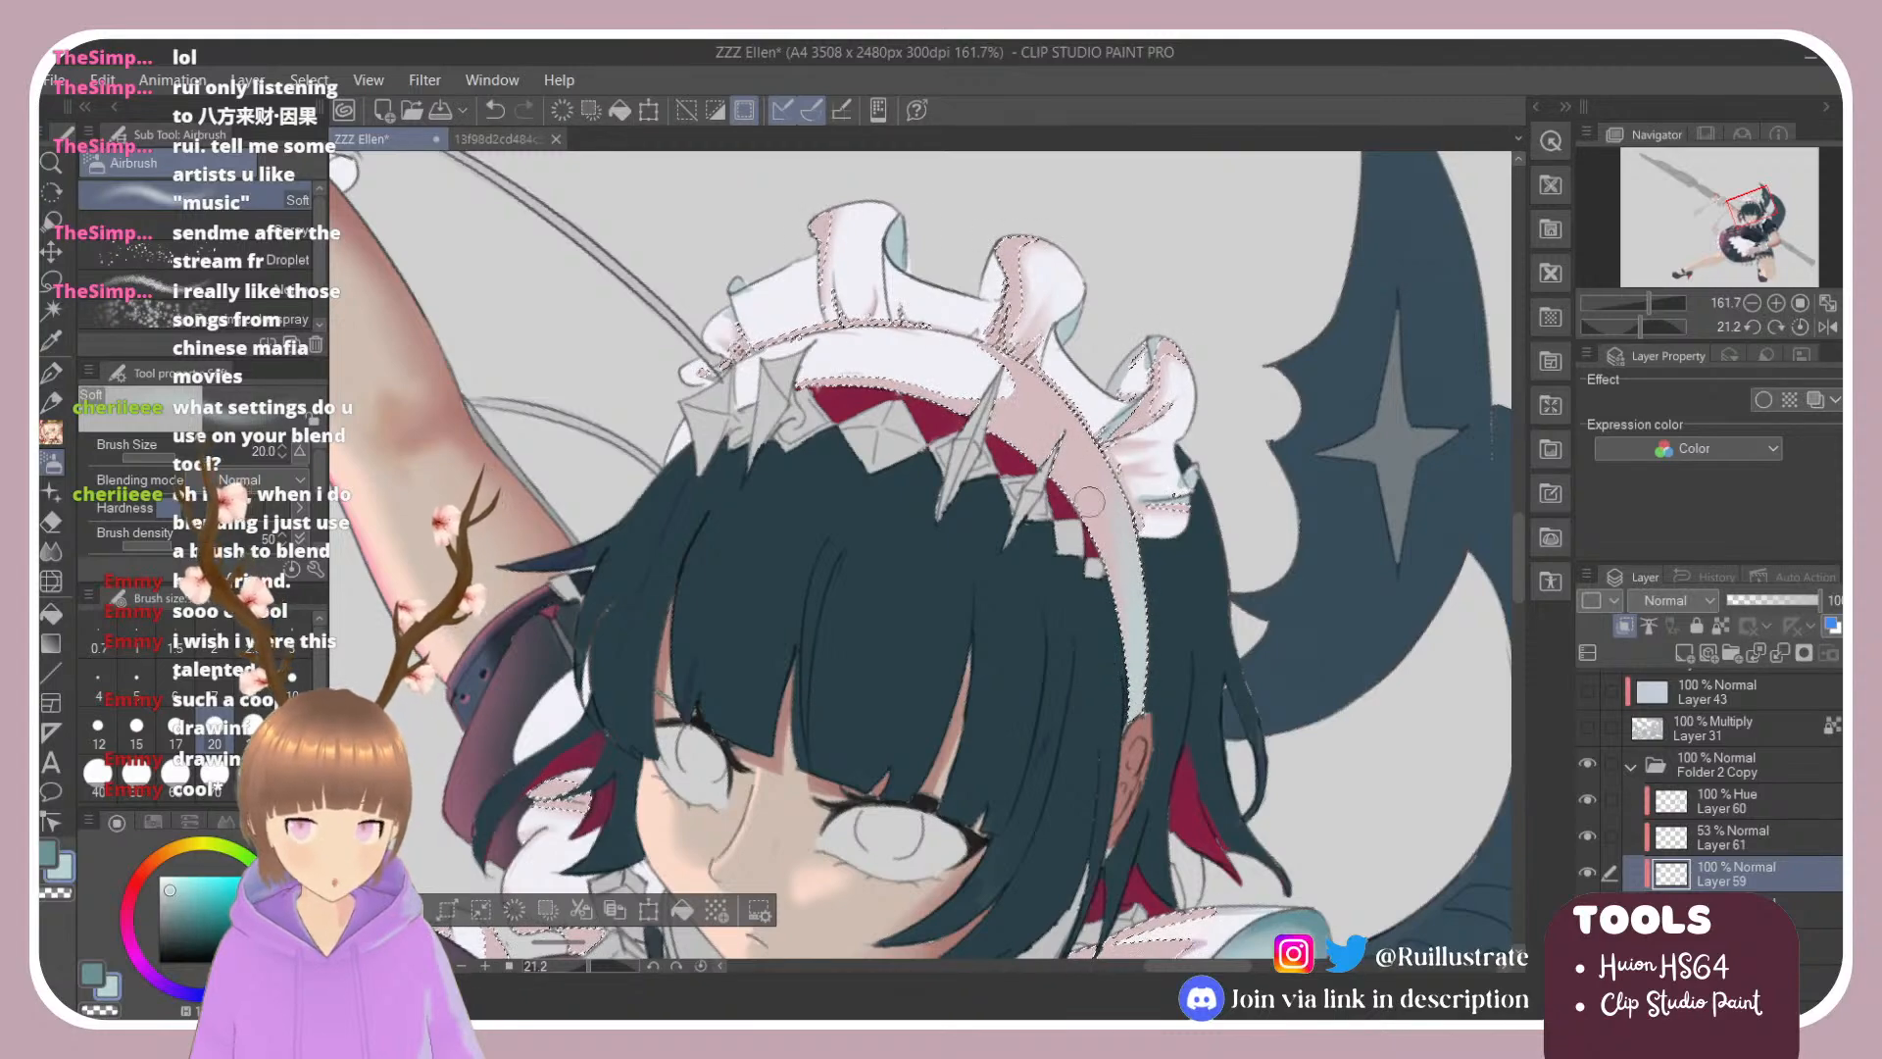
pyautogui.press('r')
pyautogui.moveTo(741, 312); pyautogui.dragTo(670, 389)
pyautogui.hotkey('ctrl', 'd')
pyautogui.scroll(-3, 1223, 529)
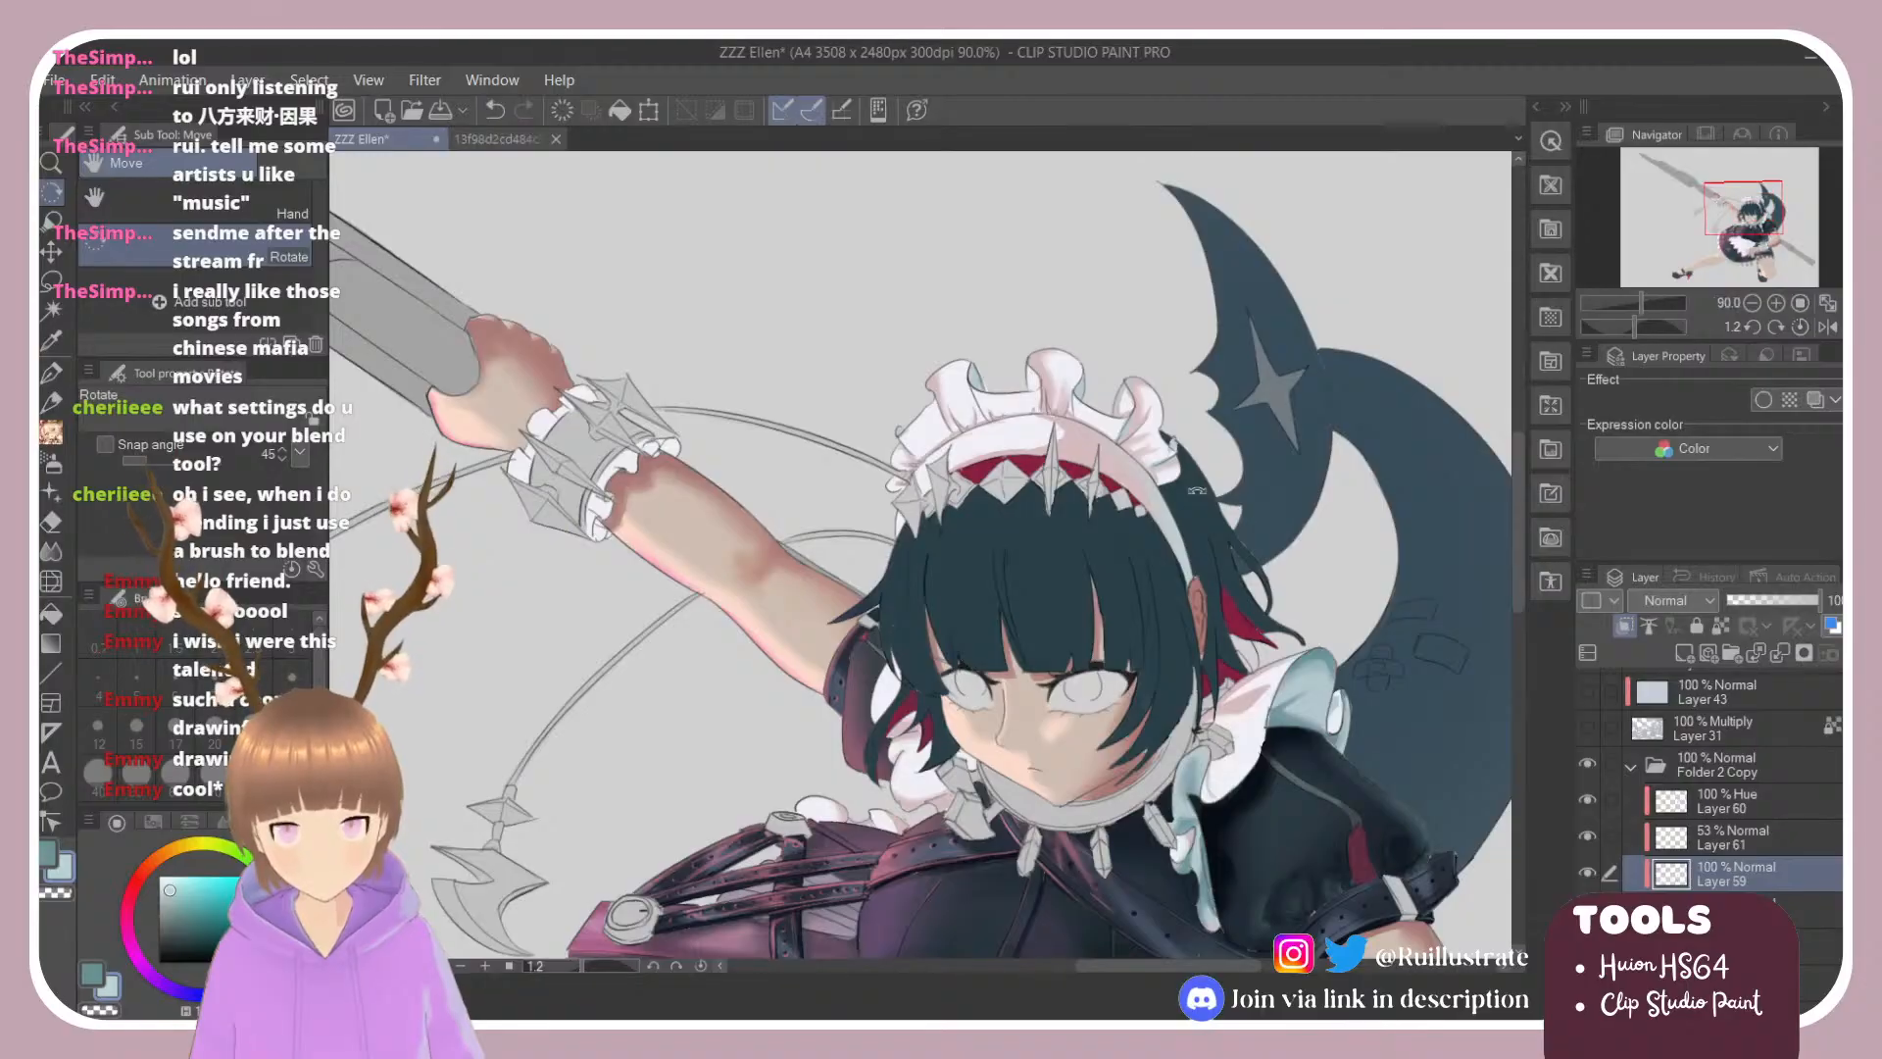
# Step: Add a new layer above Layer 61 and trace stronger pink lines along the seam between the headband's frill and band
pyautogui.scroll(4, 998, 452)
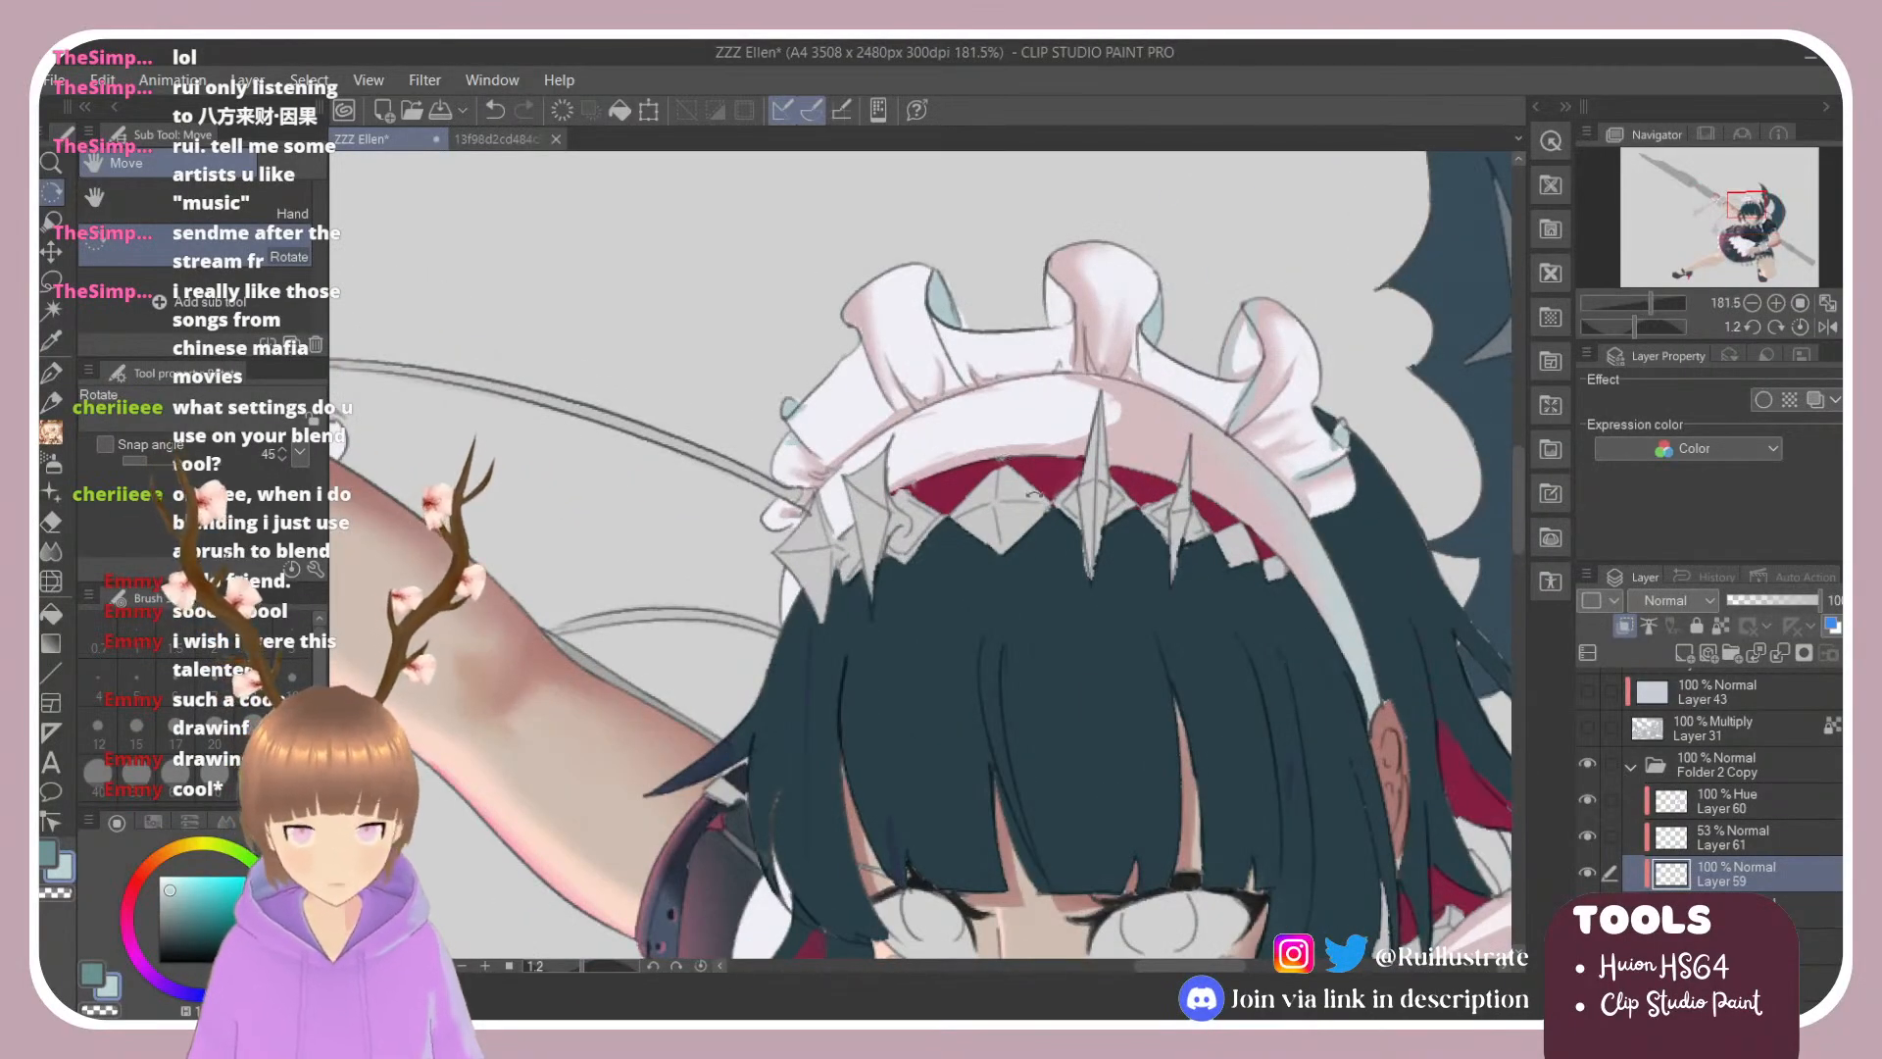
pyautogui.click(1749, 837)
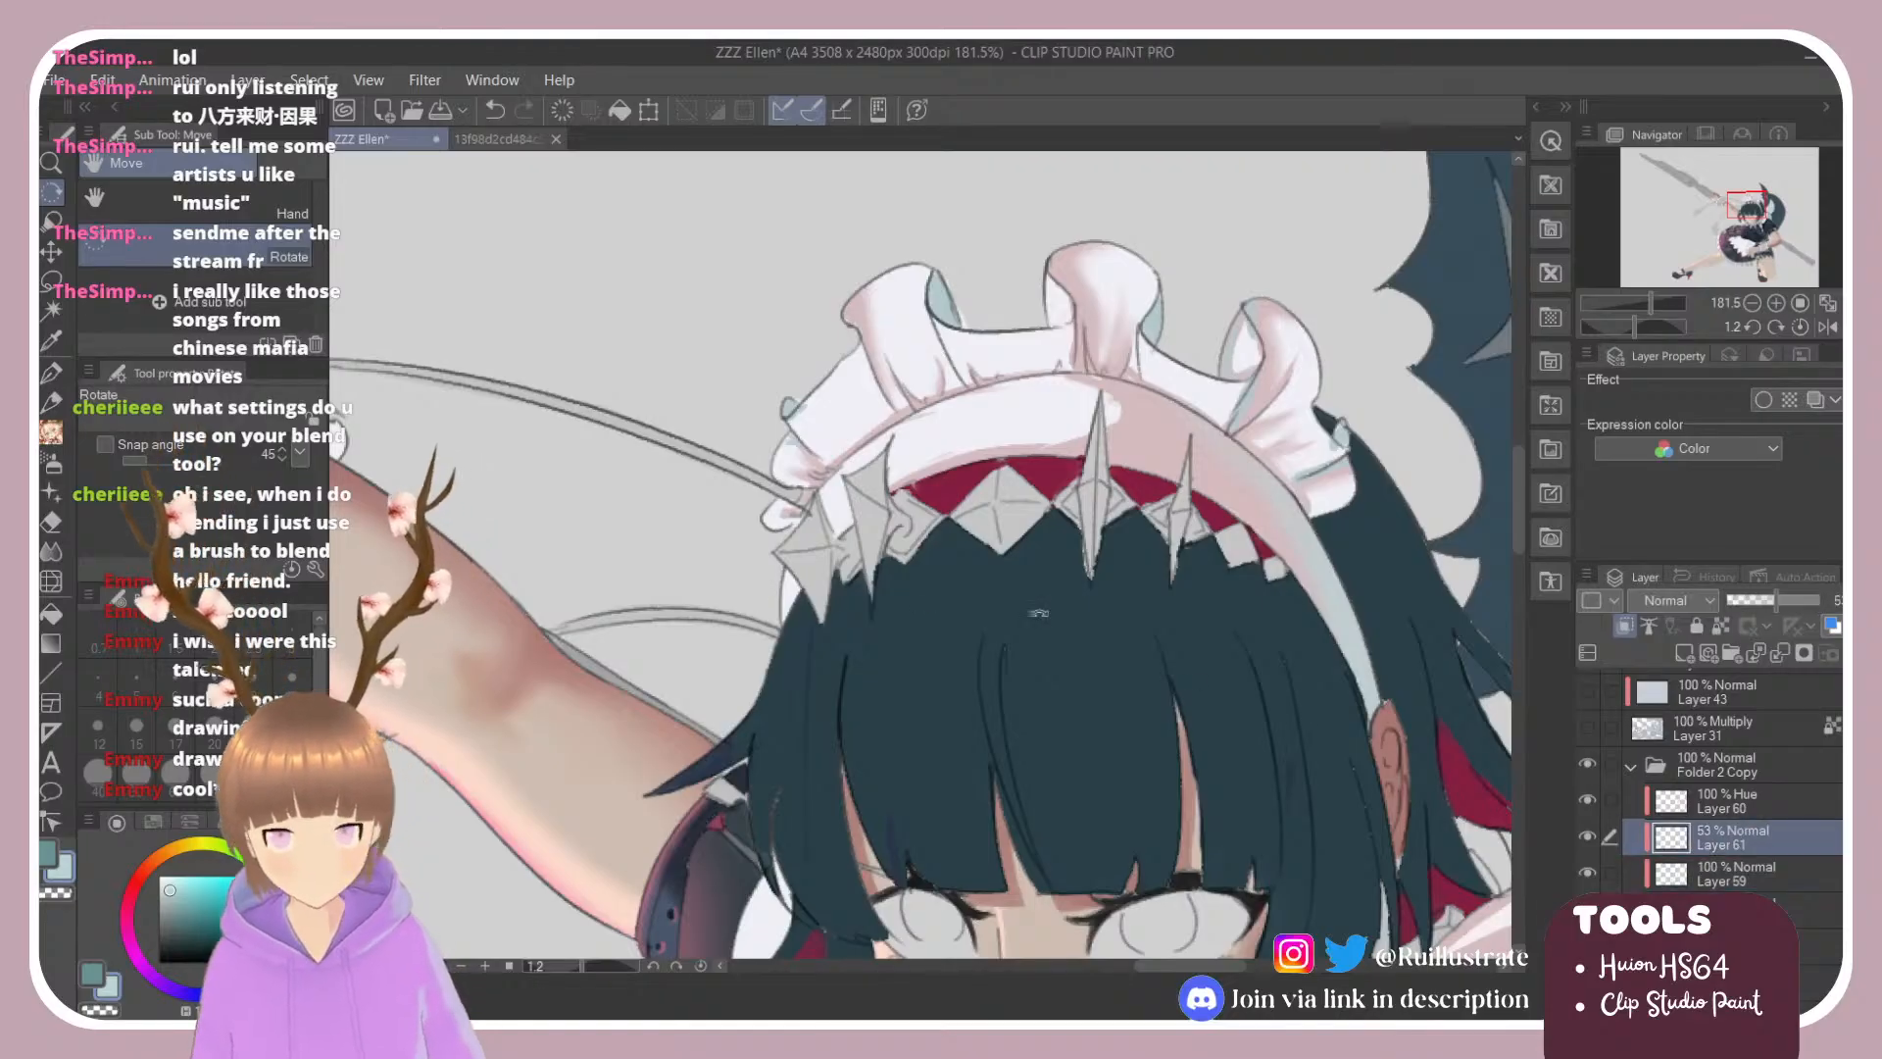
pyautogui.click(1684, 653)
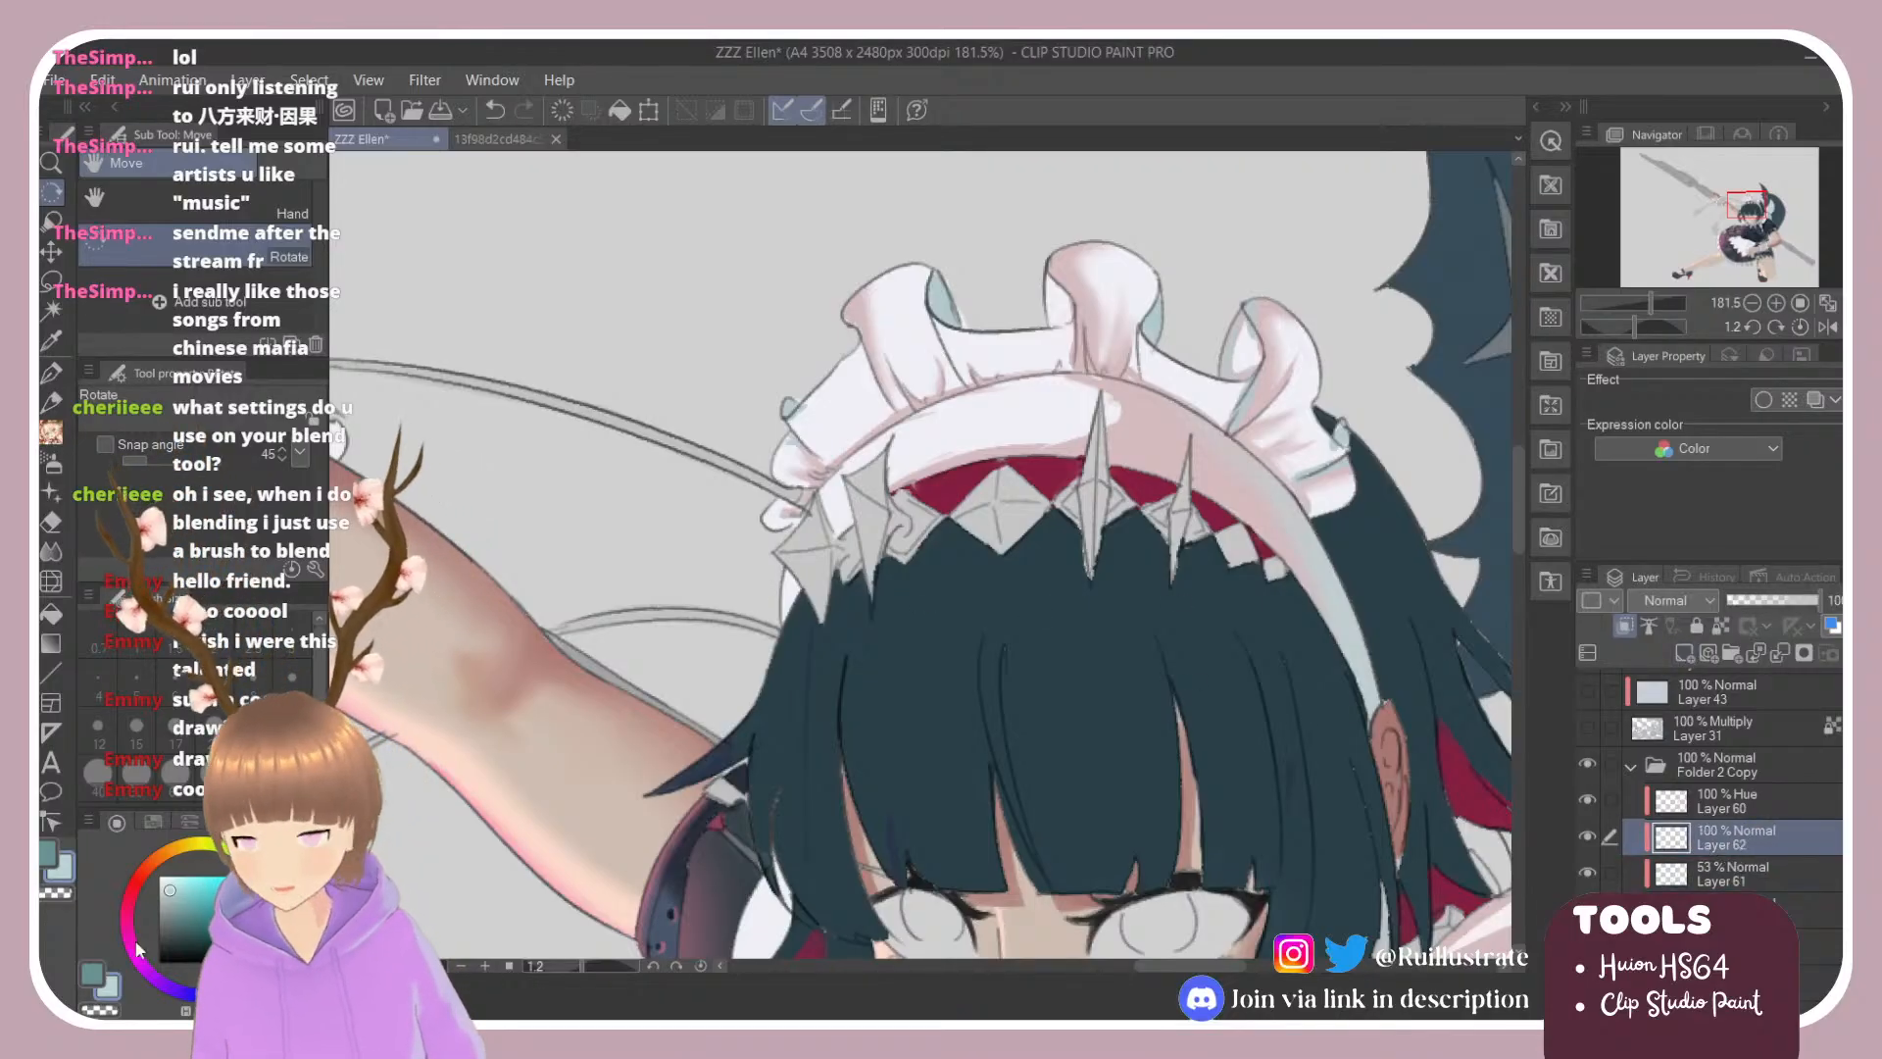
pyautogui.moveTo(133, 957); pyautogui.dragTo(127, 930)
pyautogui.click(193, 890)
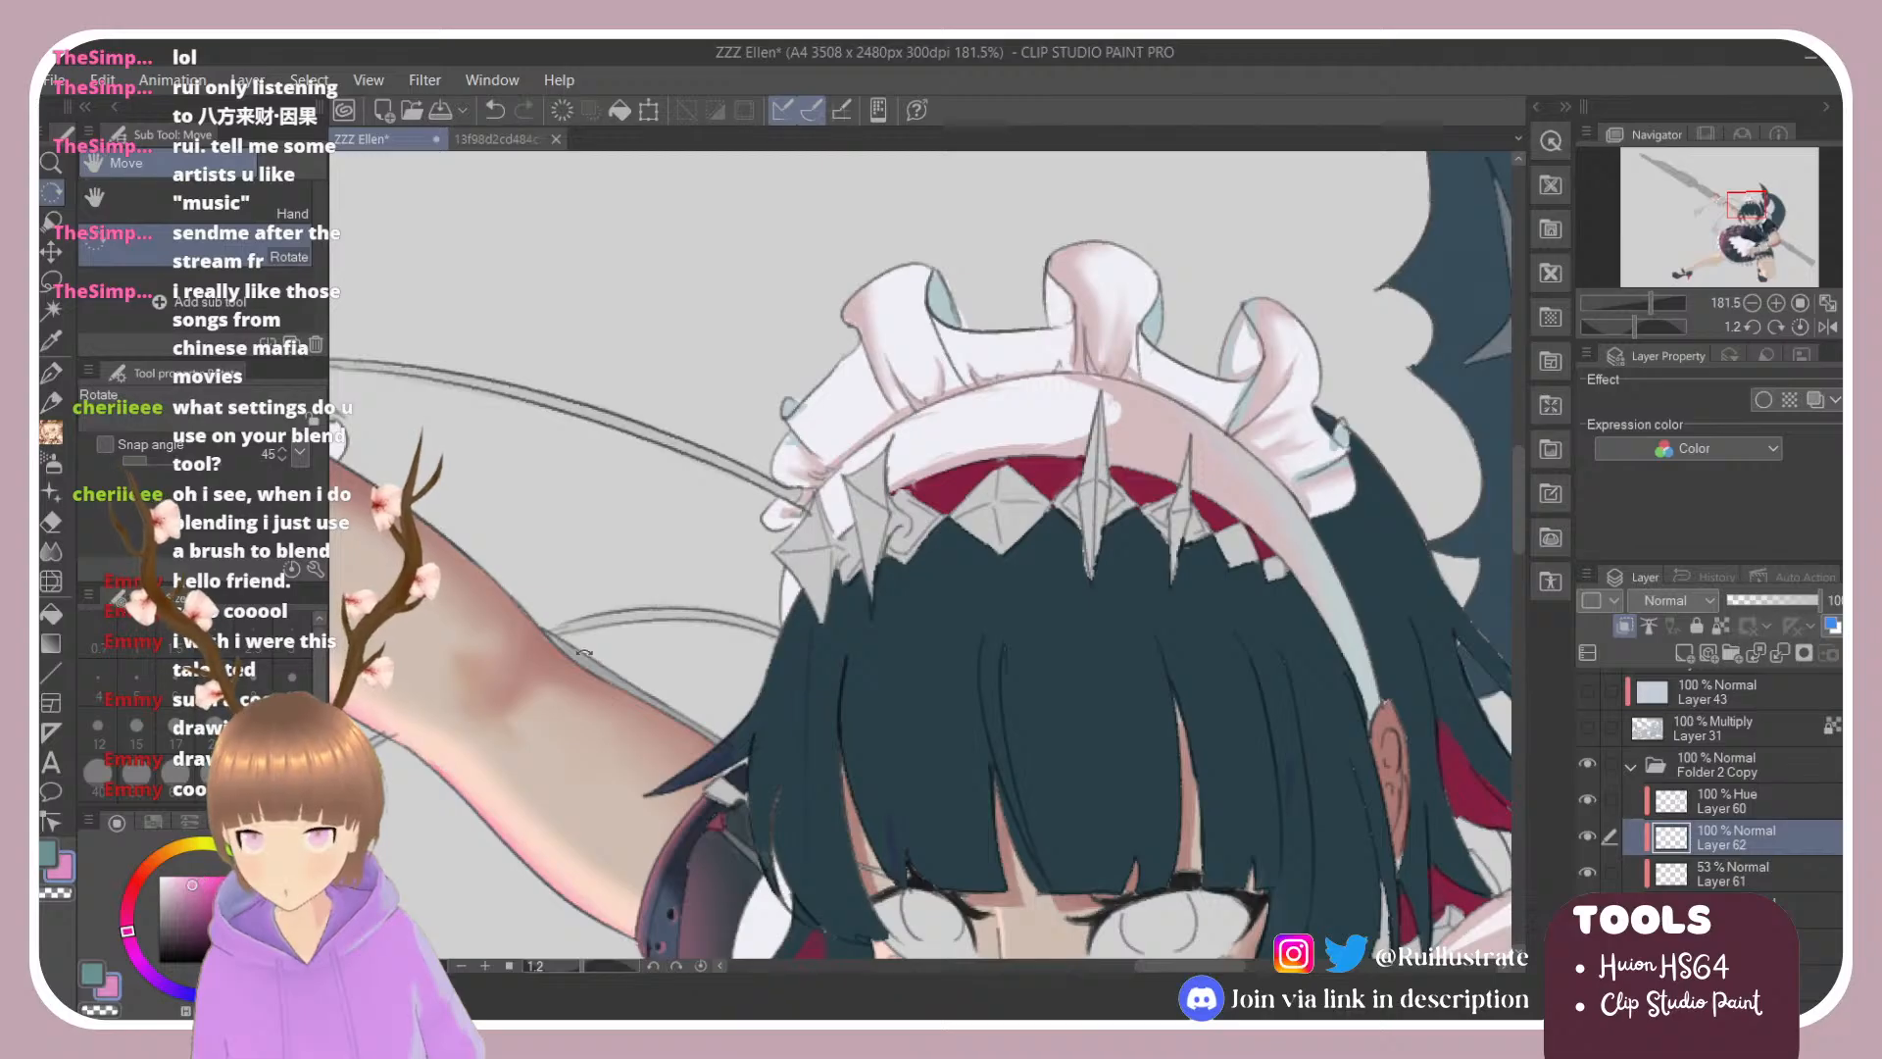
pyautogui.moveTo(1013, 373)
pyautogui.mouseDown()
pyautogui.moveTo(906, 351)
pyautogui.moveTo(841, 447)
pyautogui.mouseUp()
pyautogui.hotkey('ctrl', 'z')
pyautogui.moveTo(945, 329)
pyautogui.mouseDown()
pyautogui.moveTo(845, 438)
pyautogui.moveTo(804, 553)
pyautogui.mouseUp()
pyautogui.hotkey('ctrl', 'z')
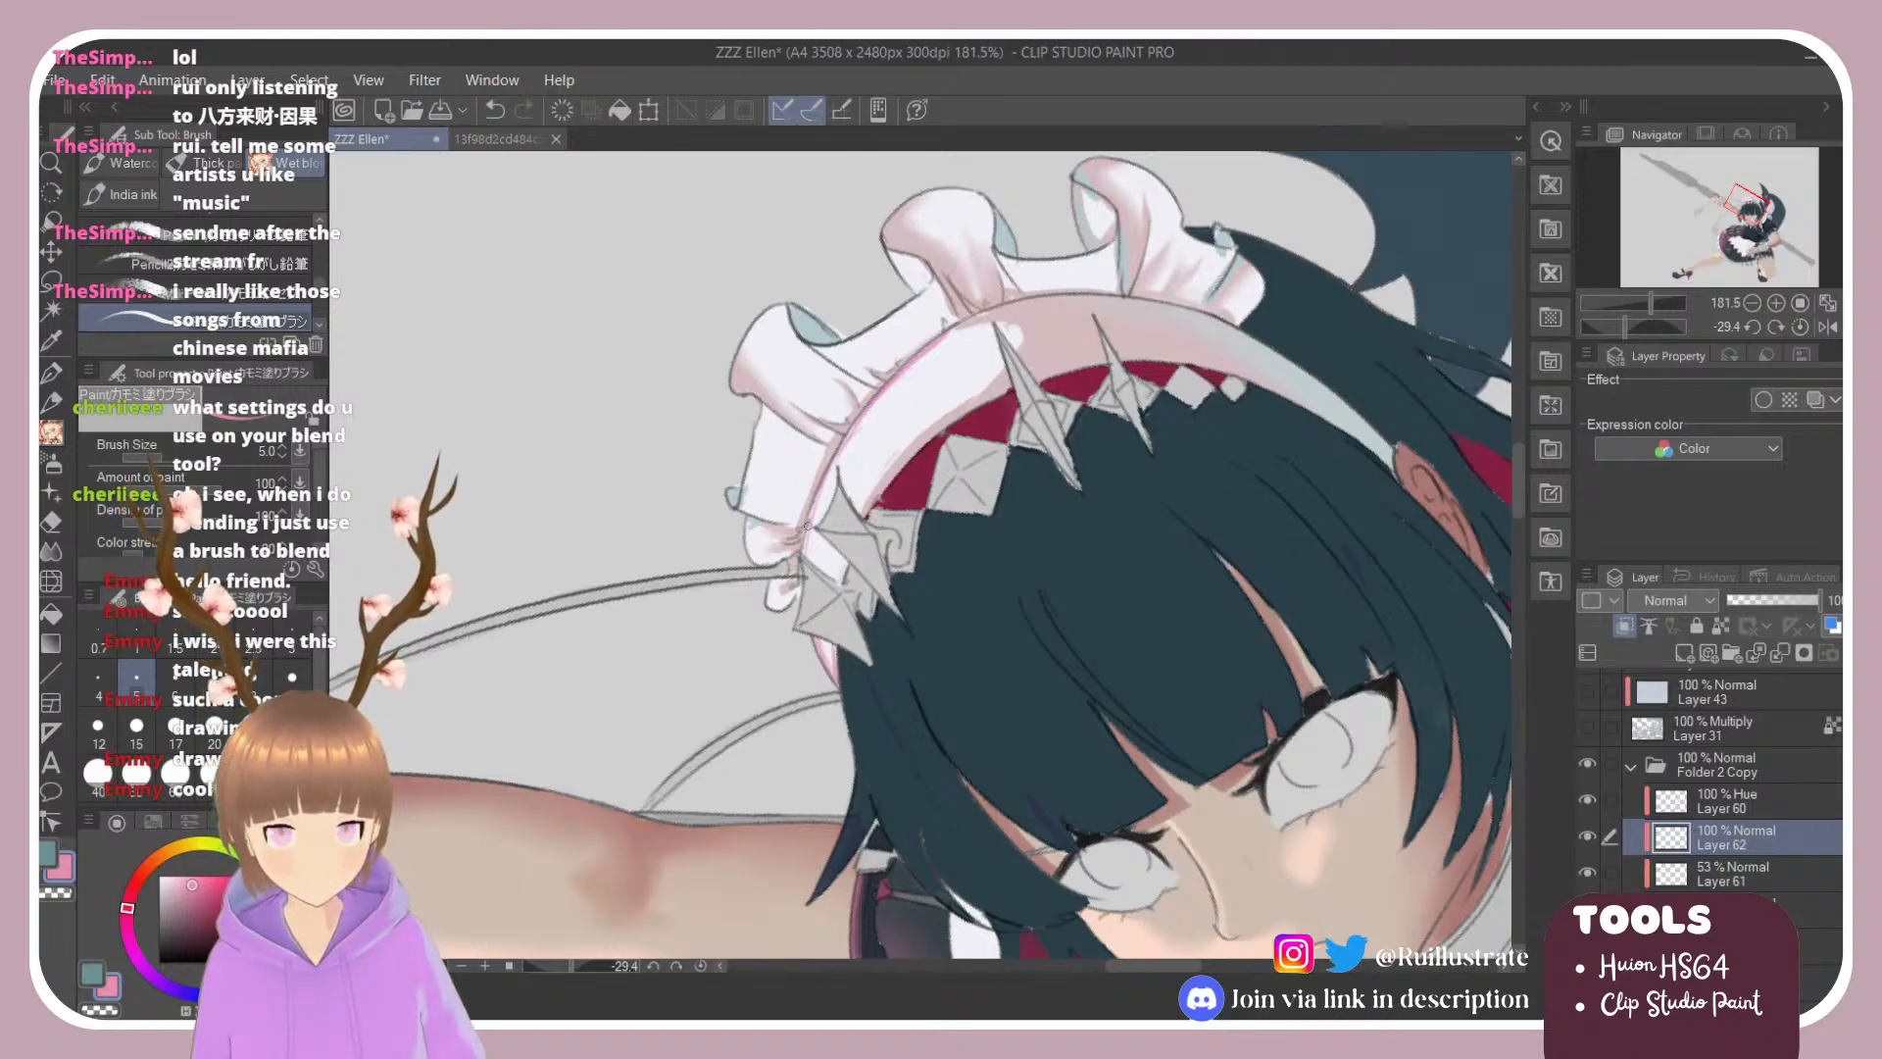
# Step: Trace pink accent lines along the frill's outer edges and folds at the end beside the large silver ornaments
pyautogui.press('r')
pyautogui.moveTo(826, 277); pyautogui.dragTo(934, 429)
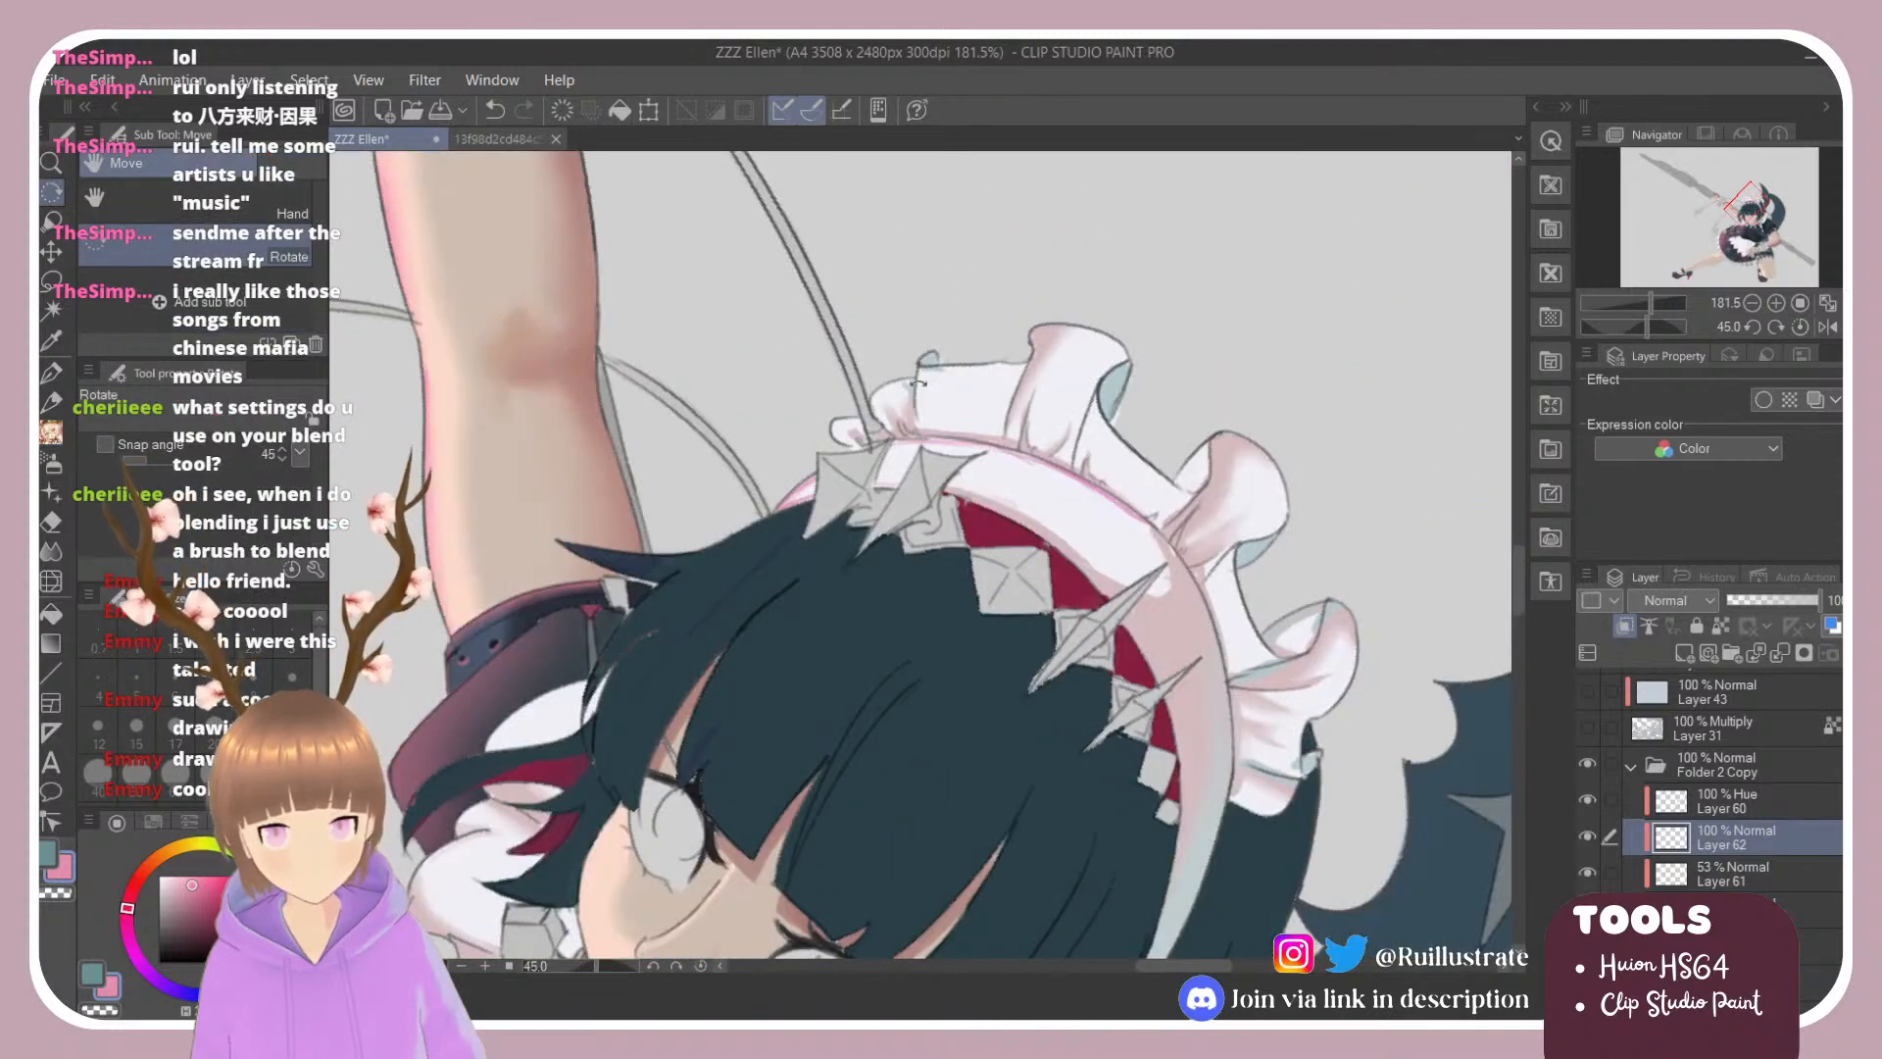
pyautogui.press('b')
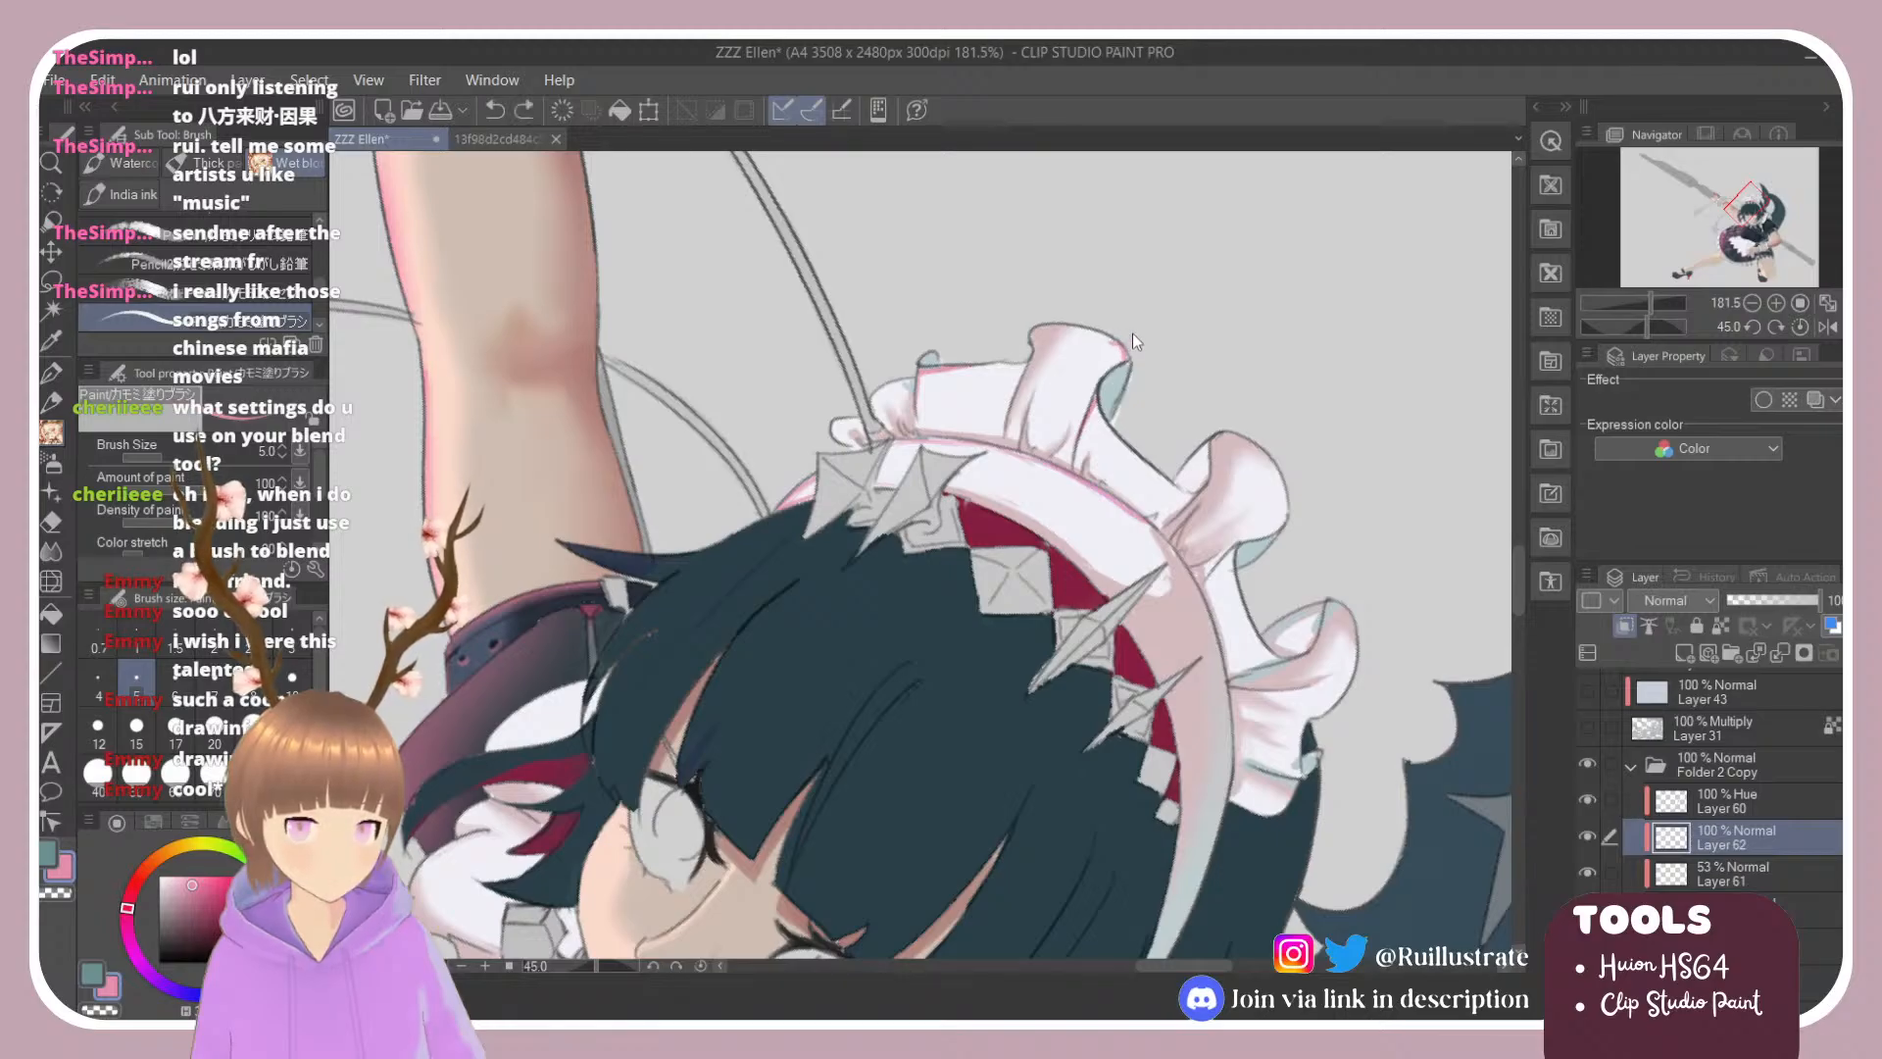
pyautogui.moveTo(1125, 336); pyautogui.dragTo(1119, 351)
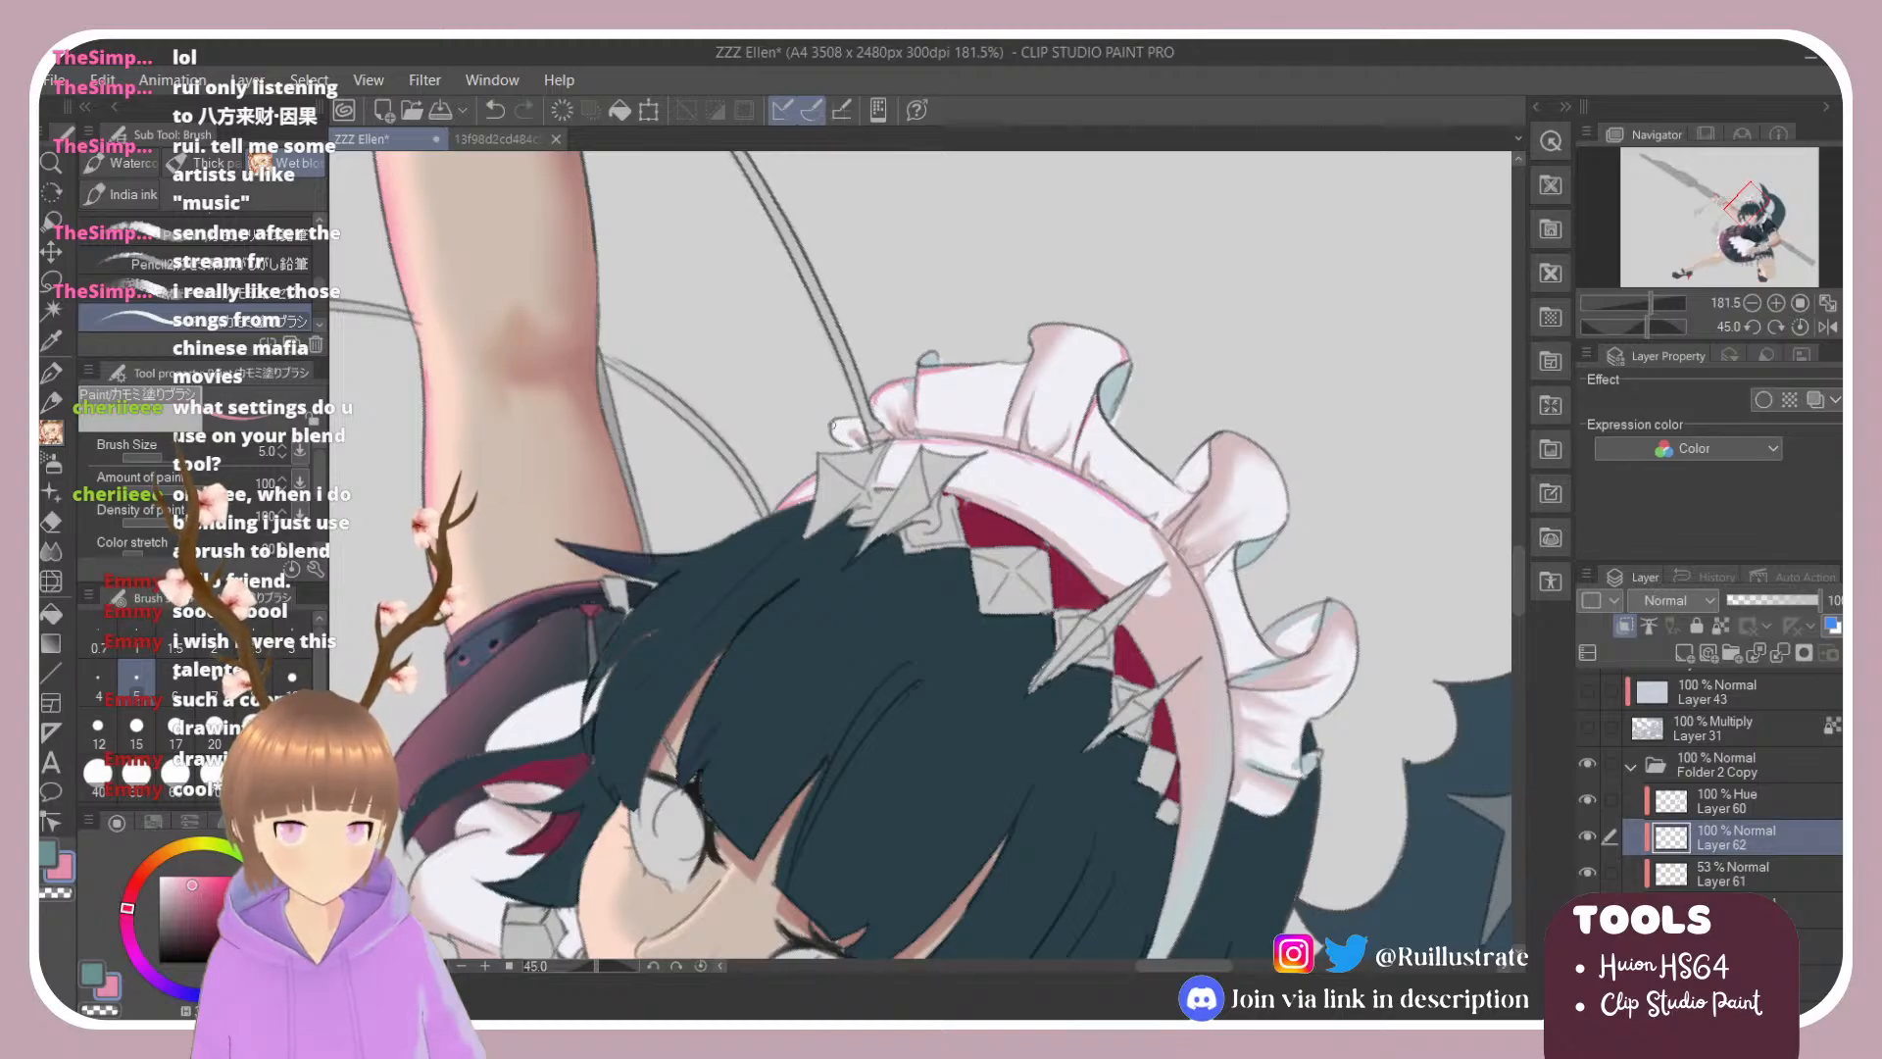
pyautogui.hotkey('shift', 'space')
pyautogui.moveTo(1121, 445); pyautogui.dragTo(992, 336)
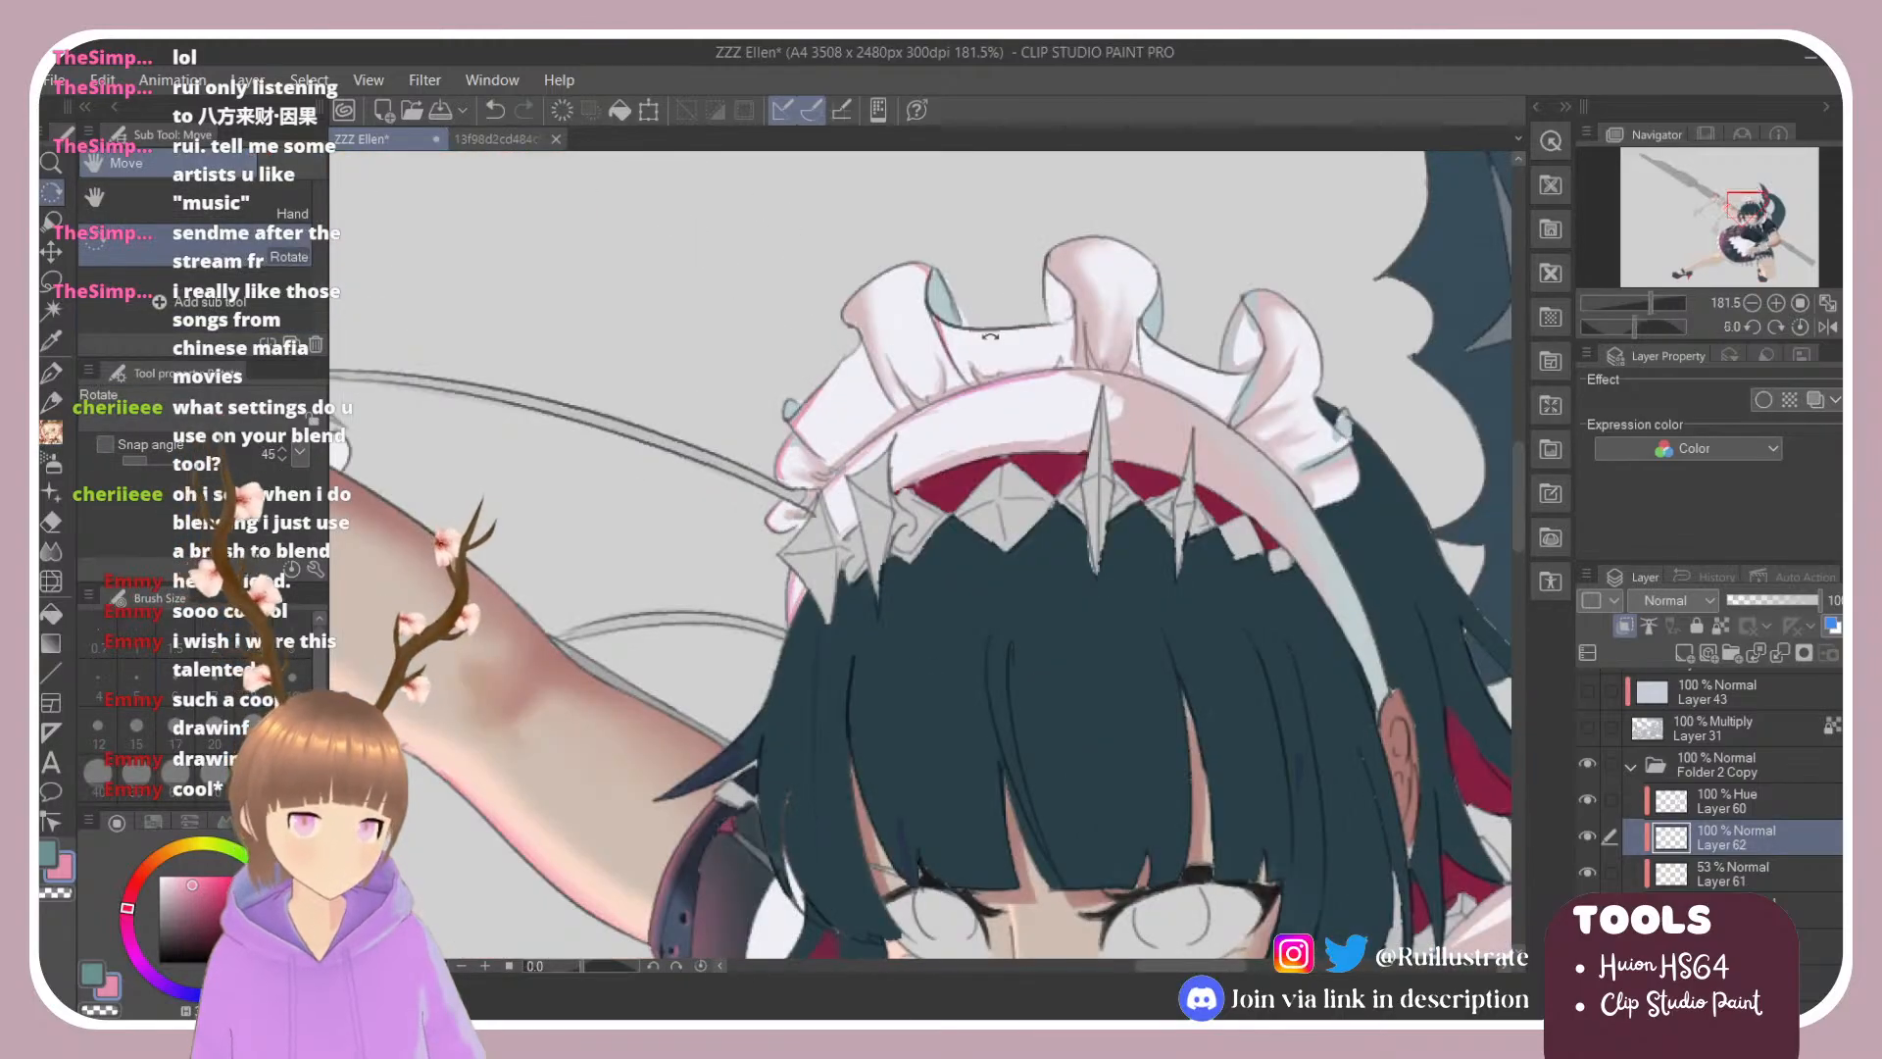
# Step: Extend the pink accent lines to the middle frill's edges and the band's seam, refining them with the hard eraser
pyautogui.hotkey('ctrl', 'z')
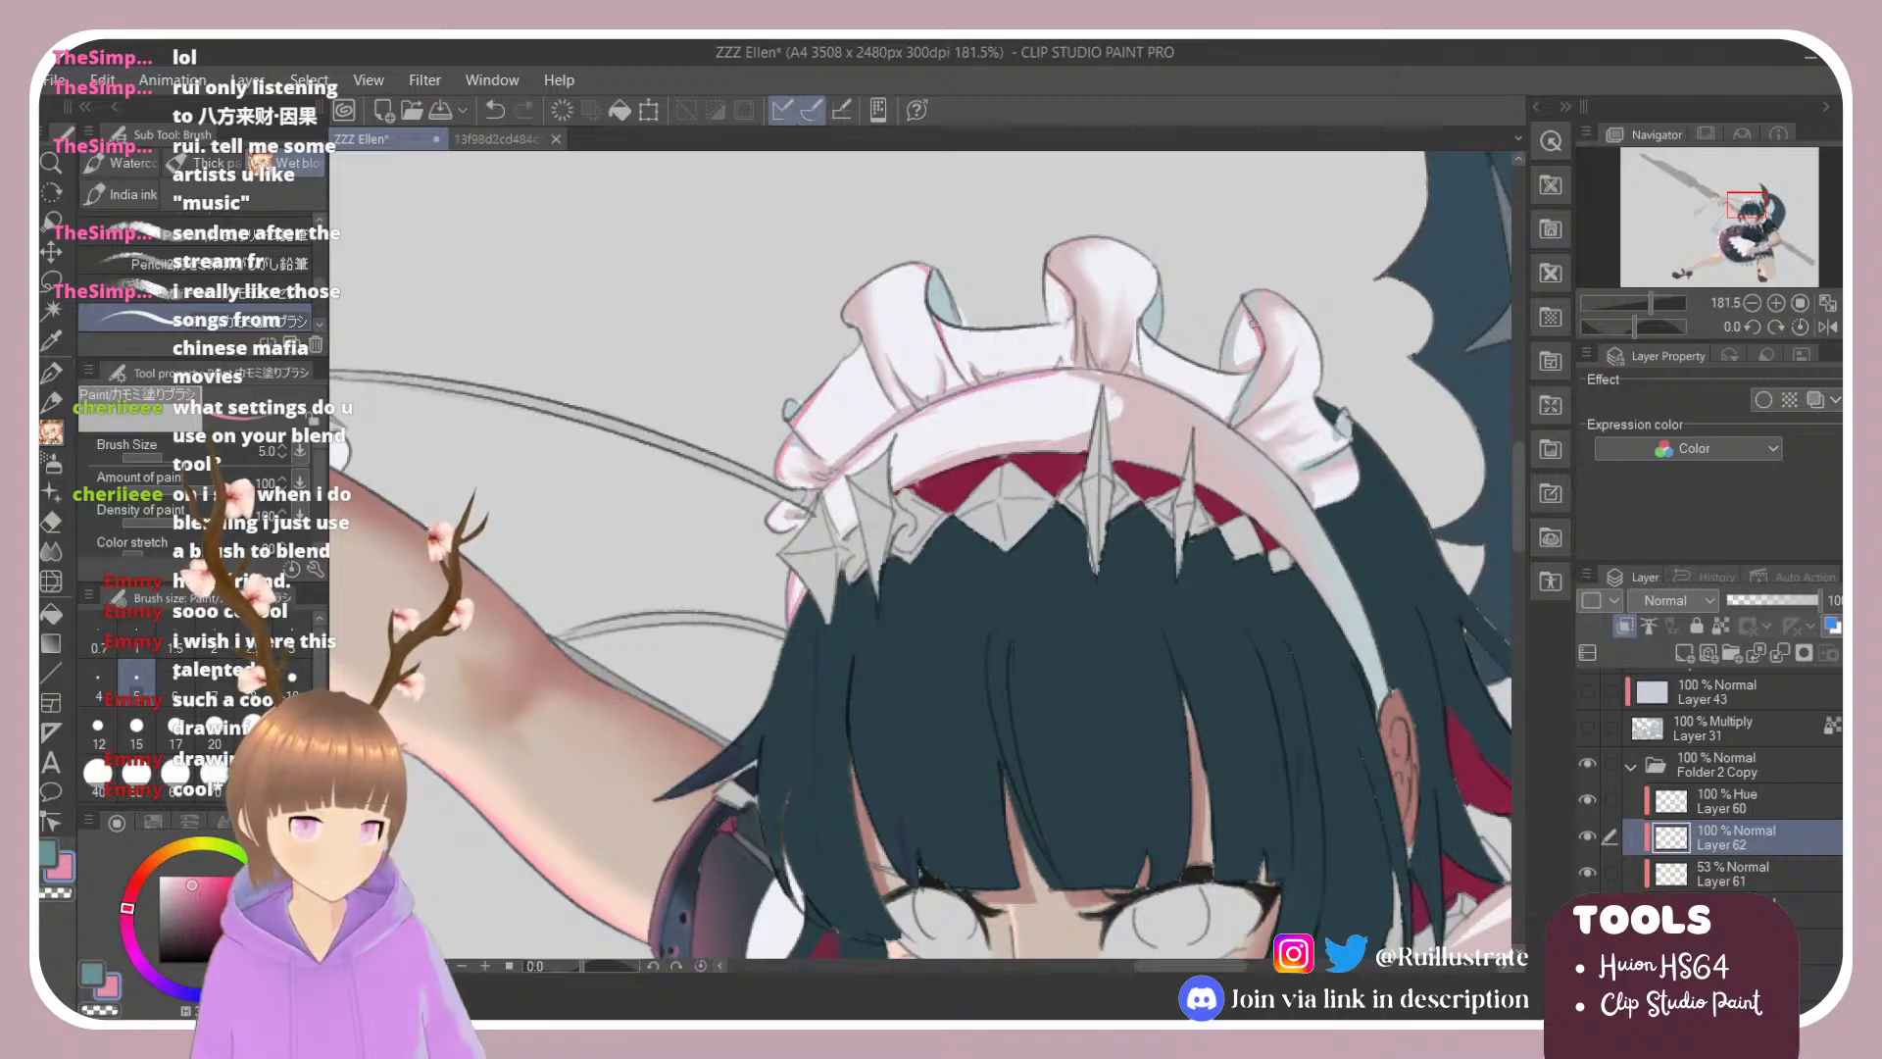
pyautogui.moveTo(1140, 326)
pyautogui.mouseDown()
pyautogui.moveTo(1215, 375)
pyautogui.moveTo(1145, 332)
pyautogui.moveTo(1237, 580)
pyautogui.mouseUp()
pyautogui.hotkey('ctrl', 'z')
pyautogui.press('r')
pyautogui.press('e')
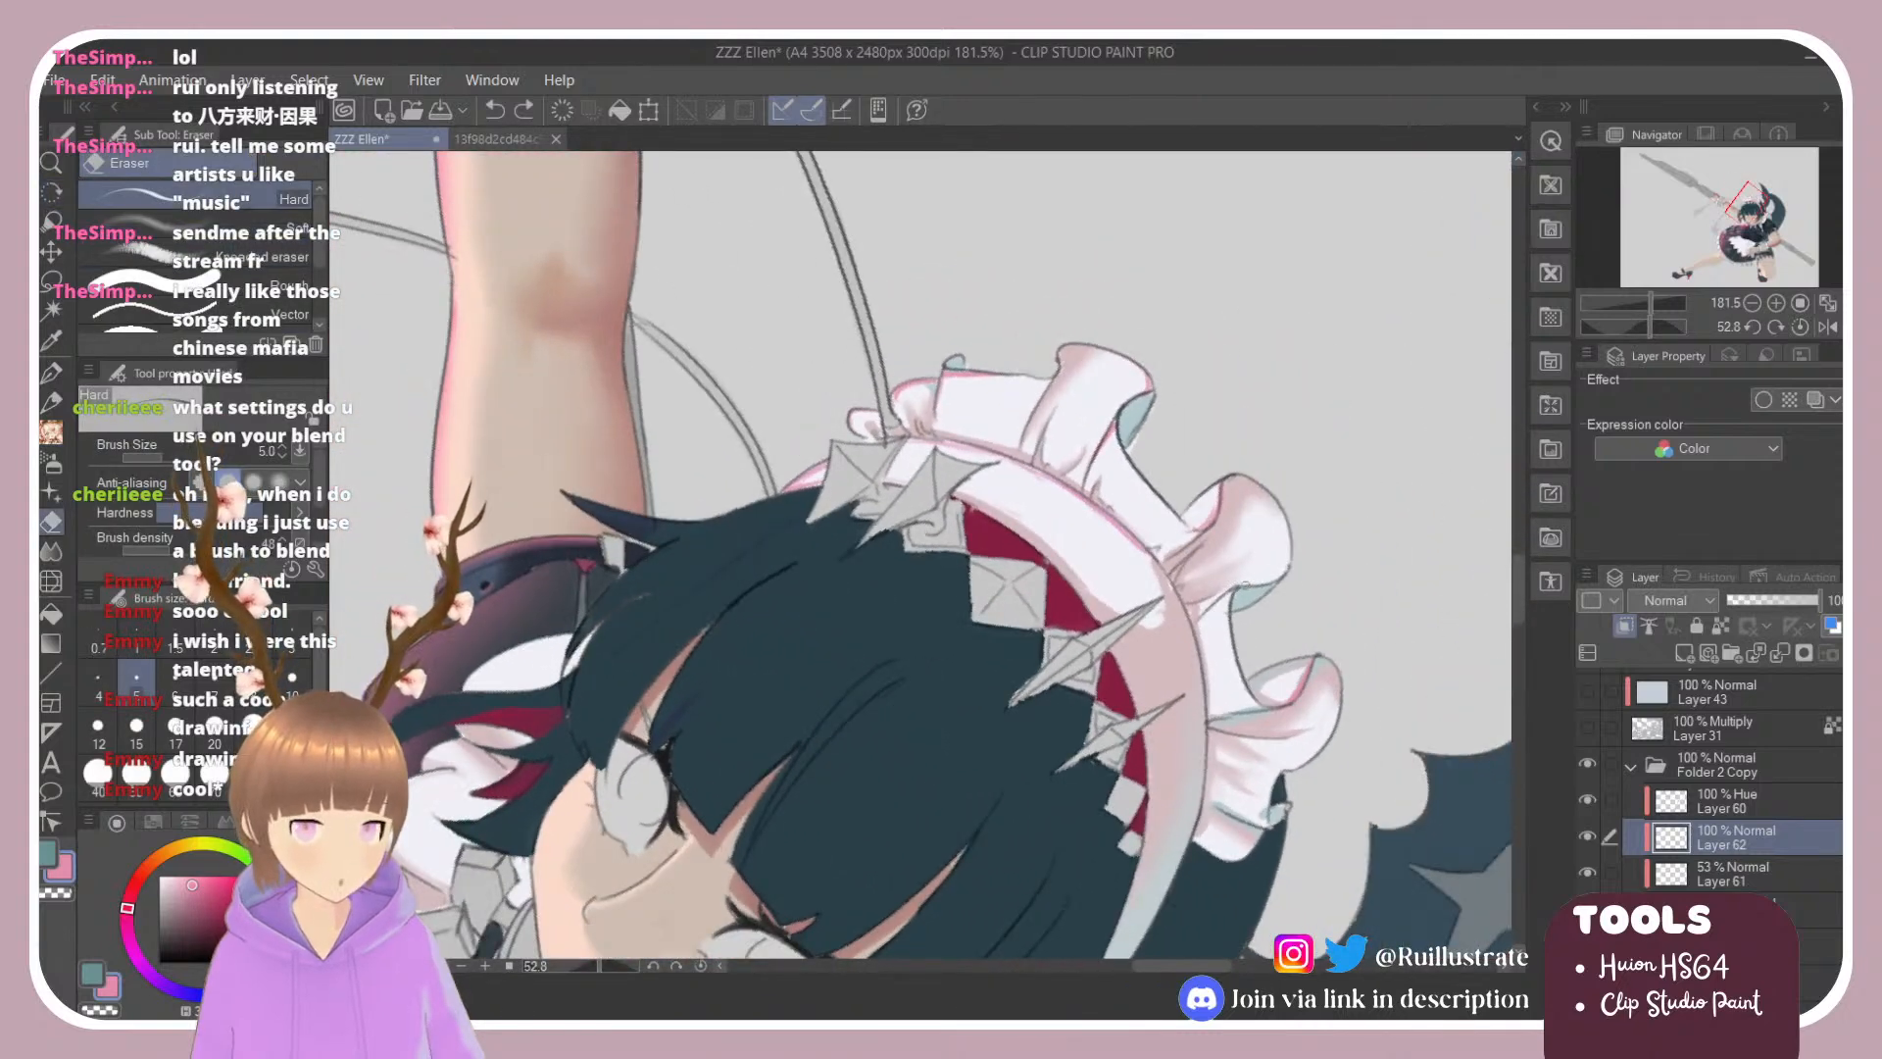
pyautogui.press('b')
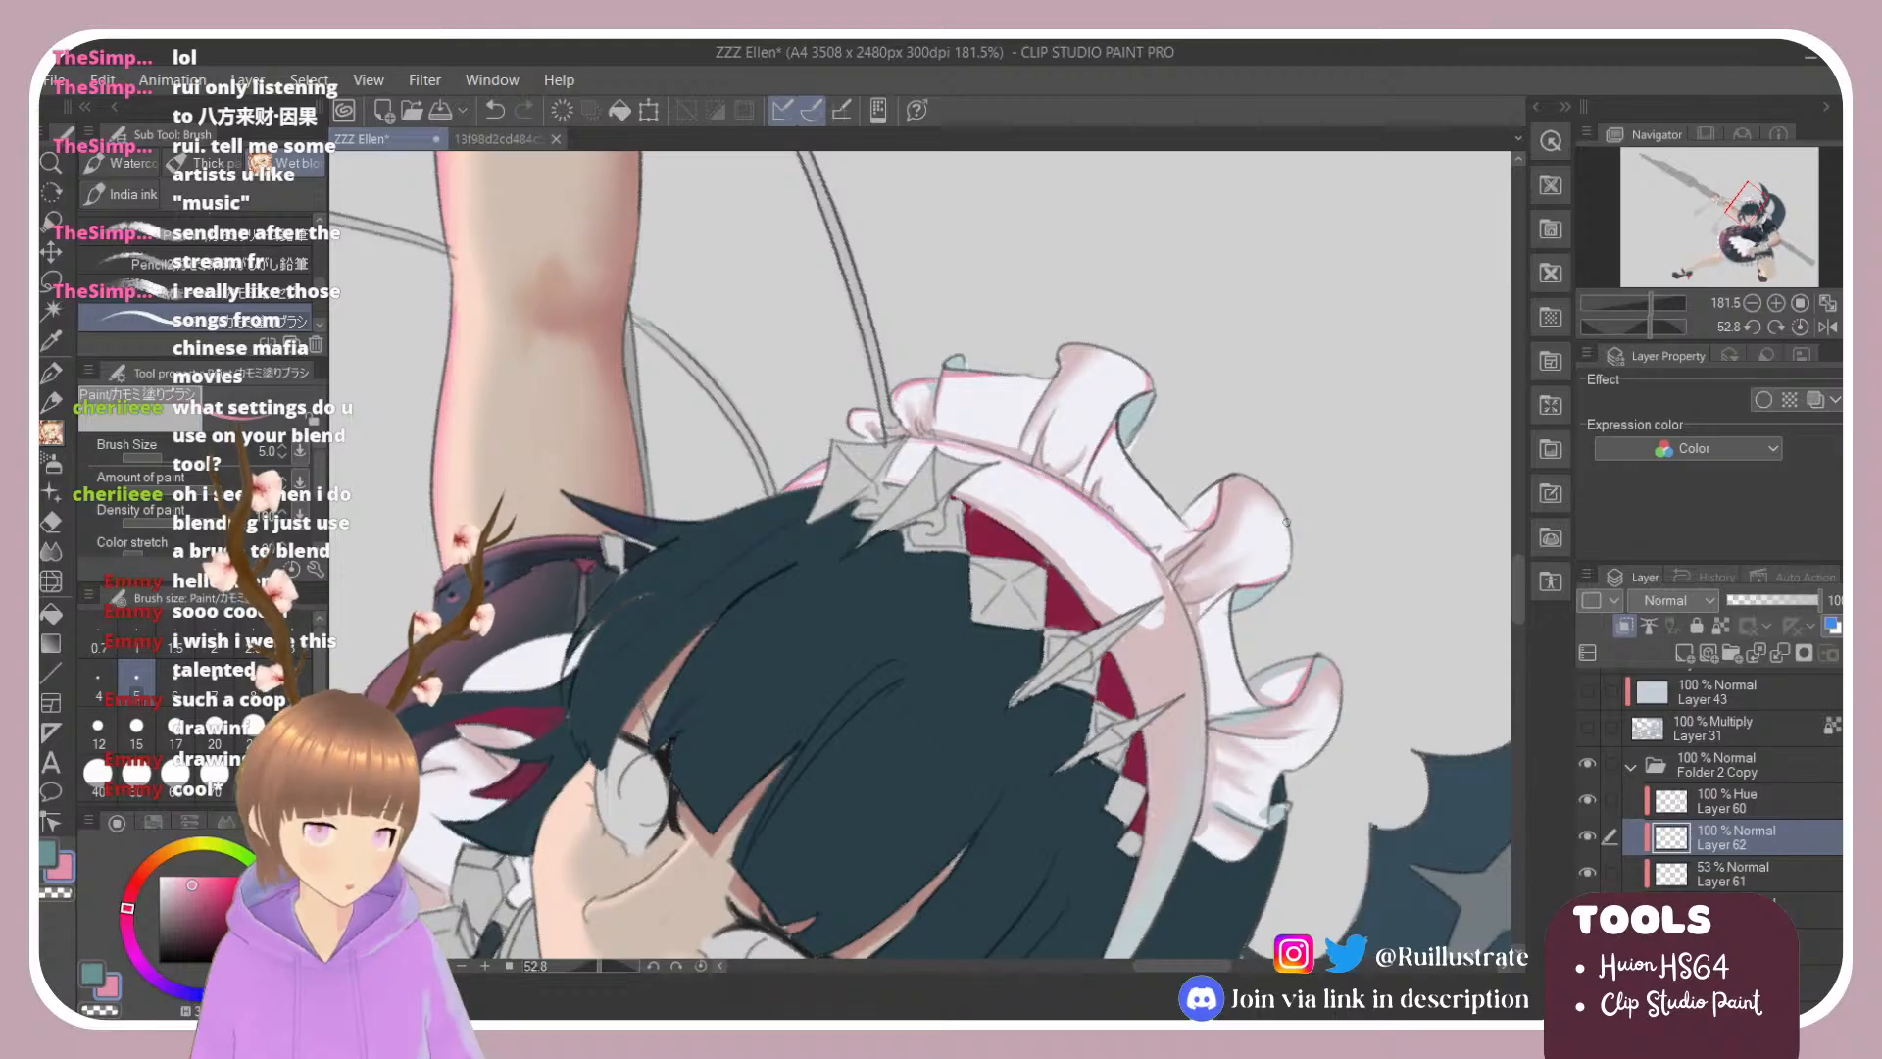
pyautogui.press('r')
pyautogui.moveTo(1271, 555); pyautogui.dragTo(996, 393)
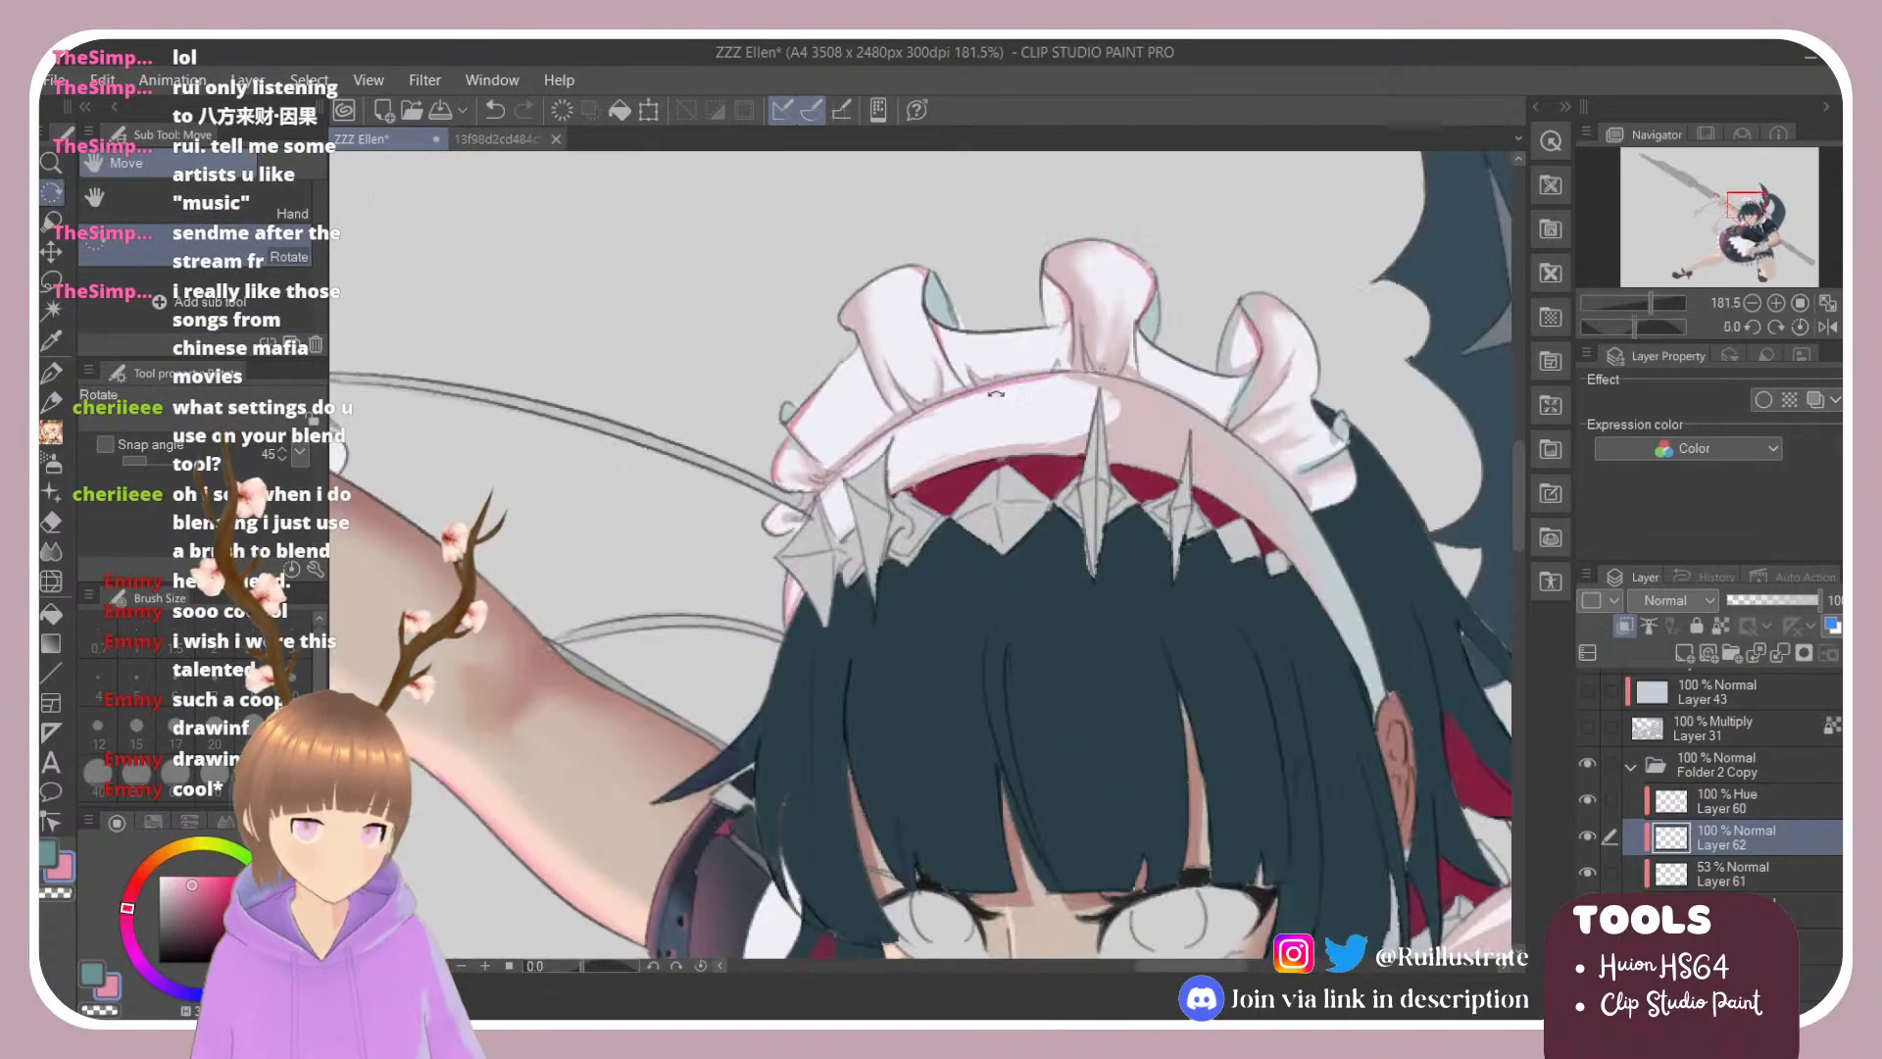
# Step: Paint a pink shadow on Layer 59 across the lower part of the frill nearest the ear, using pink sampled from the headband
pyautogui.scroll(-3, 1054, 347)
pyautogui.scroll(2, 1185, 343)
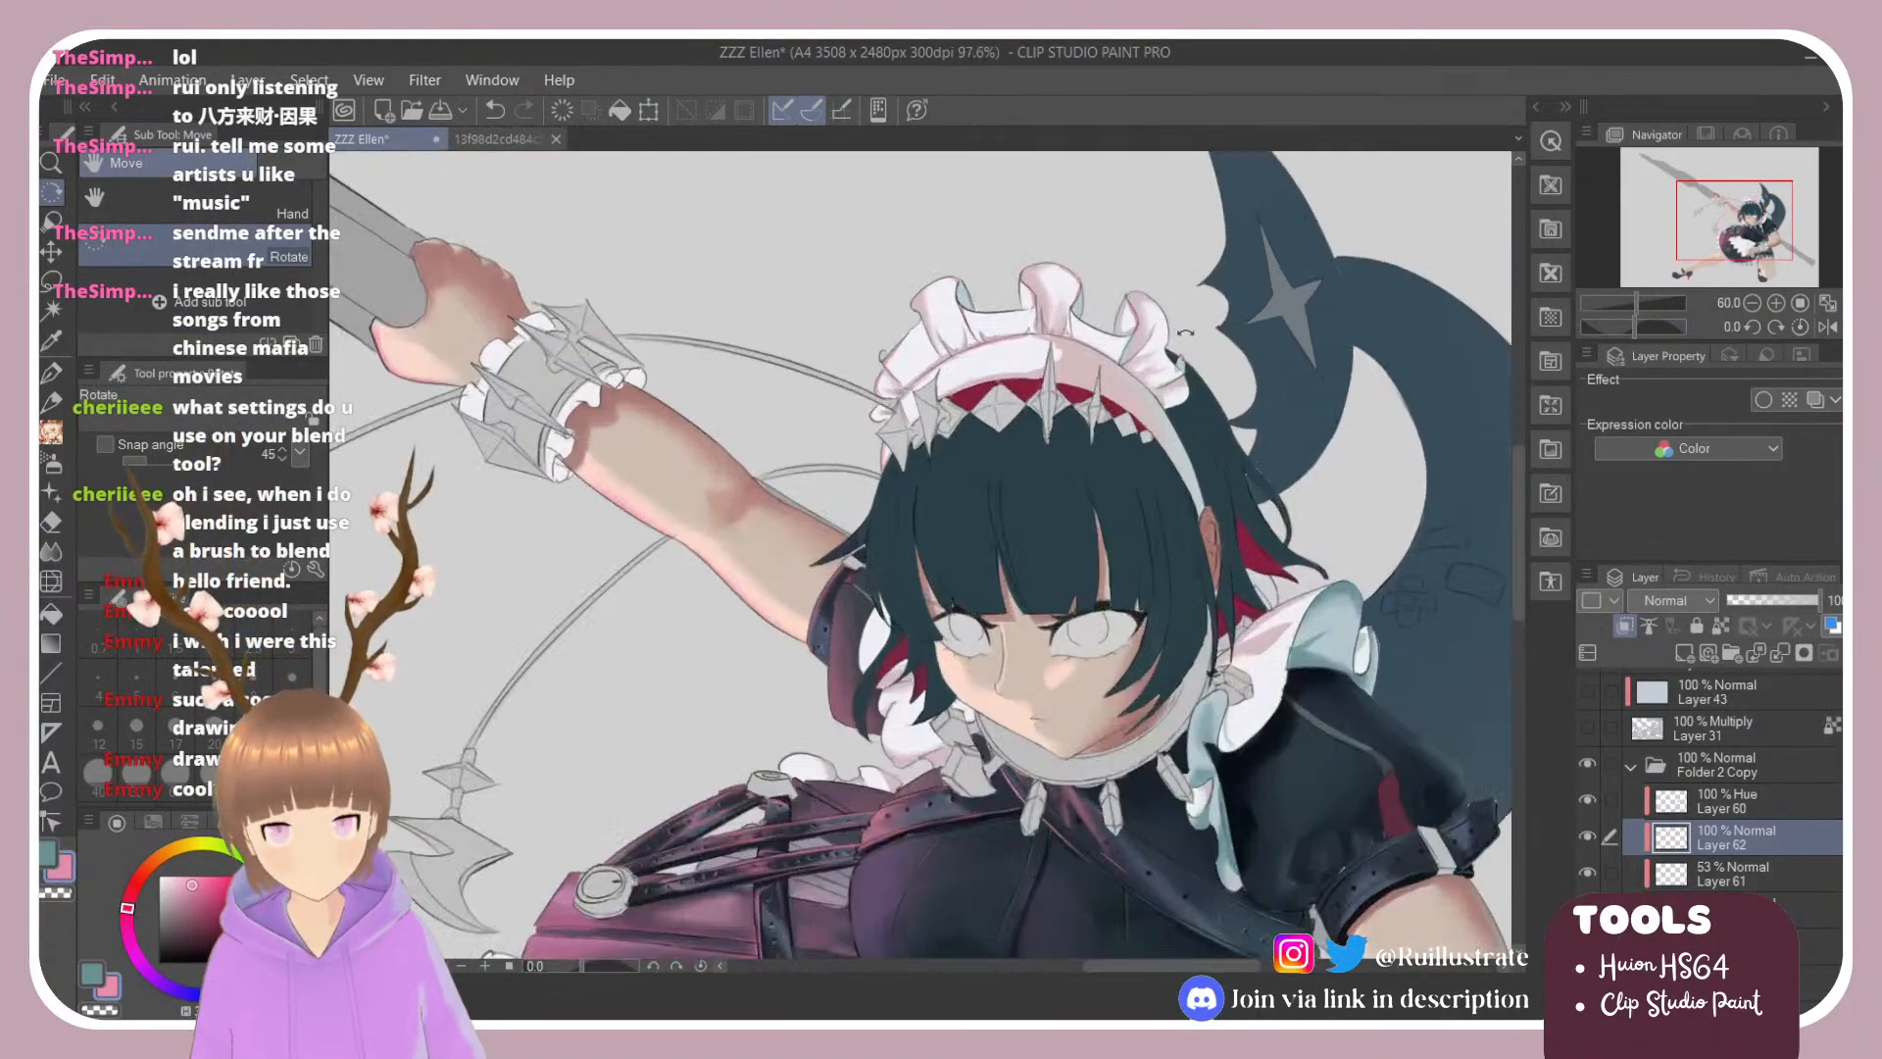
pyautogui.click(1758, 872)
pyautogui.click(1757, 907)
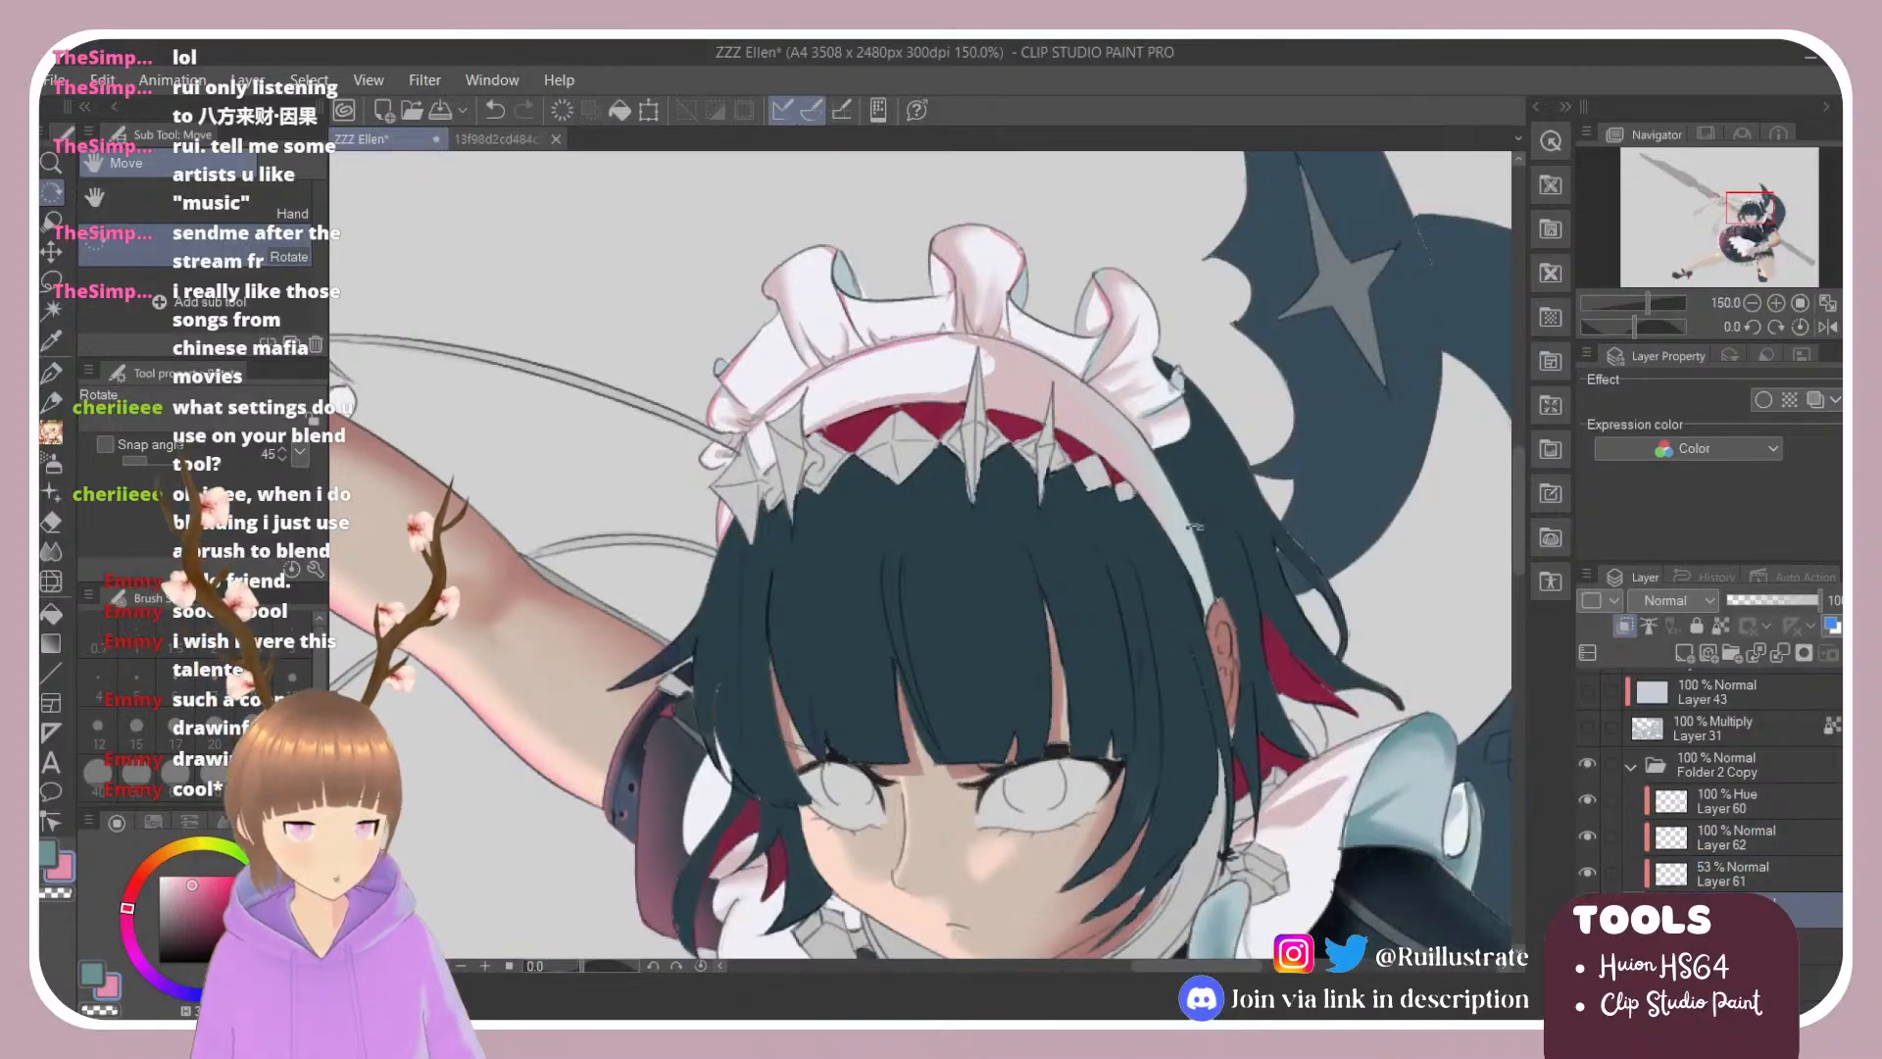
pyautogui.press('e')
pyautogui.keyDown('alt'); pyautogui.click(1007, 369); pyautogui.keyUp('alt')
pyautogui.press('b')
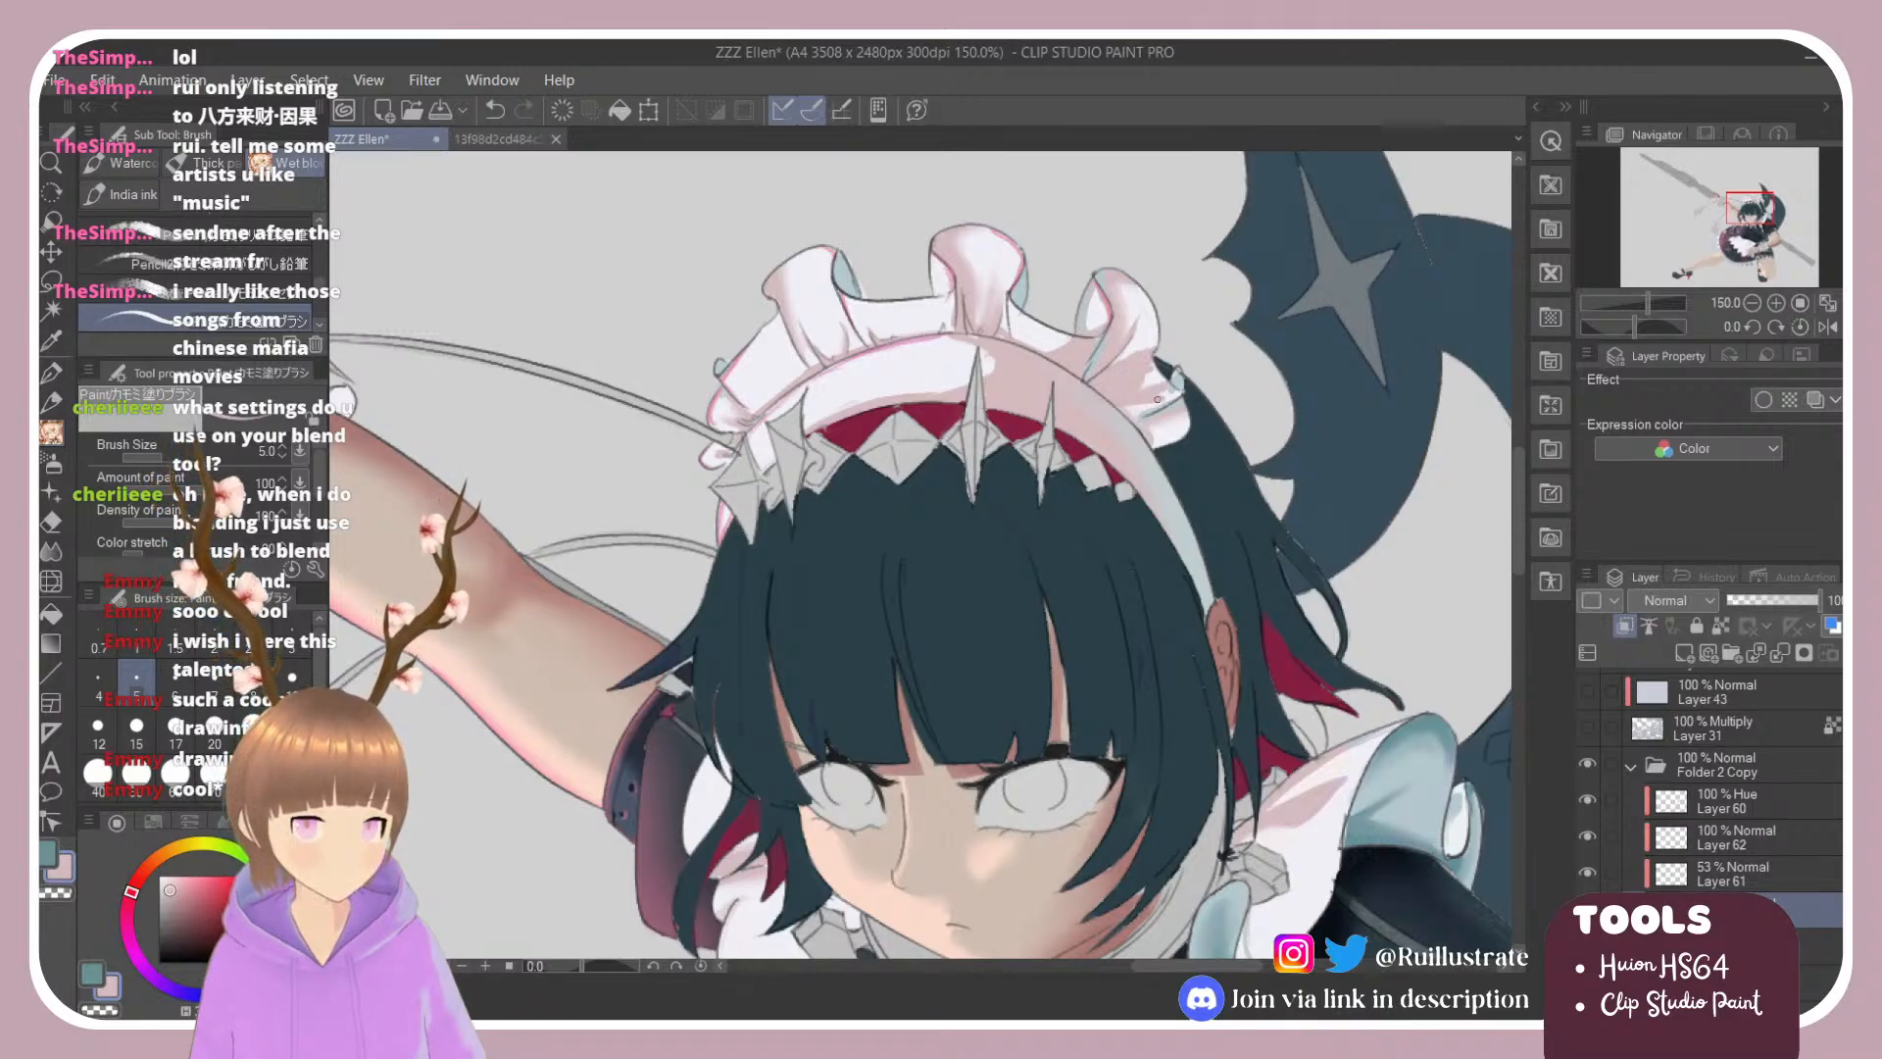
pyautogui.press('e')
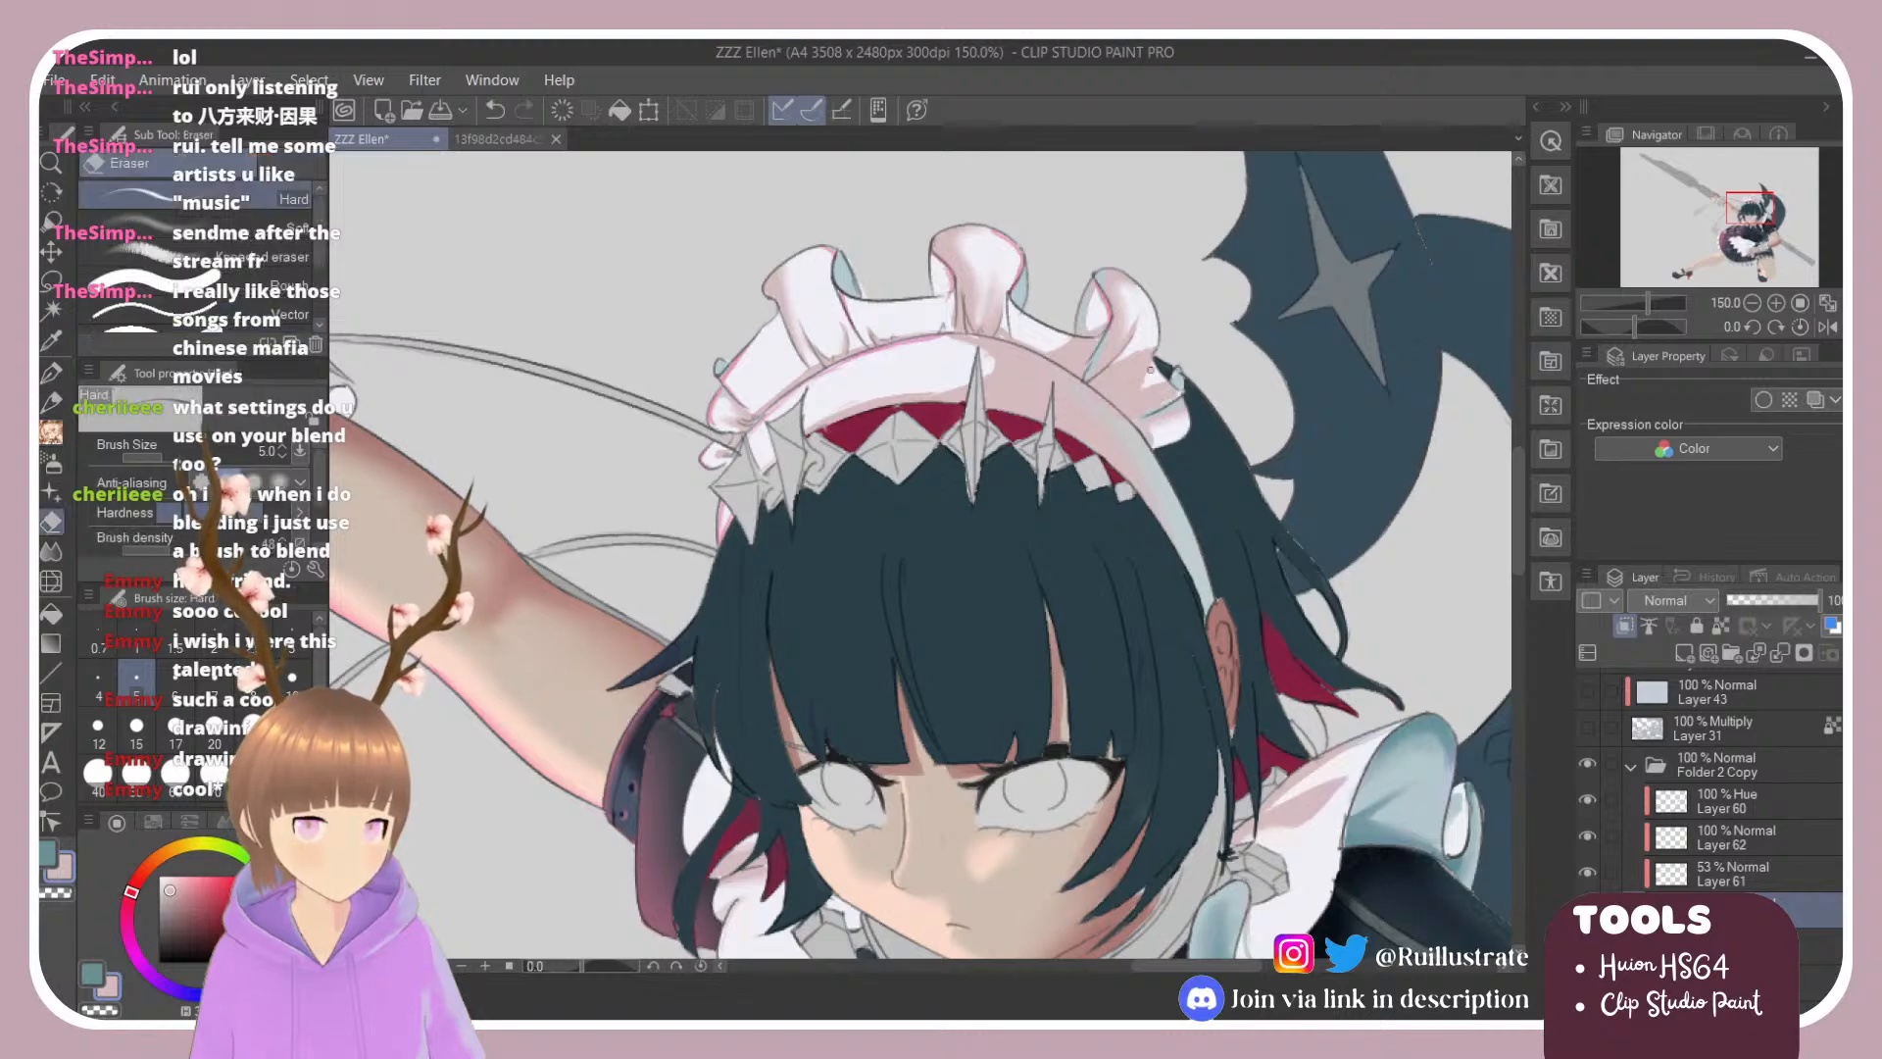
pyautogui.press('b')
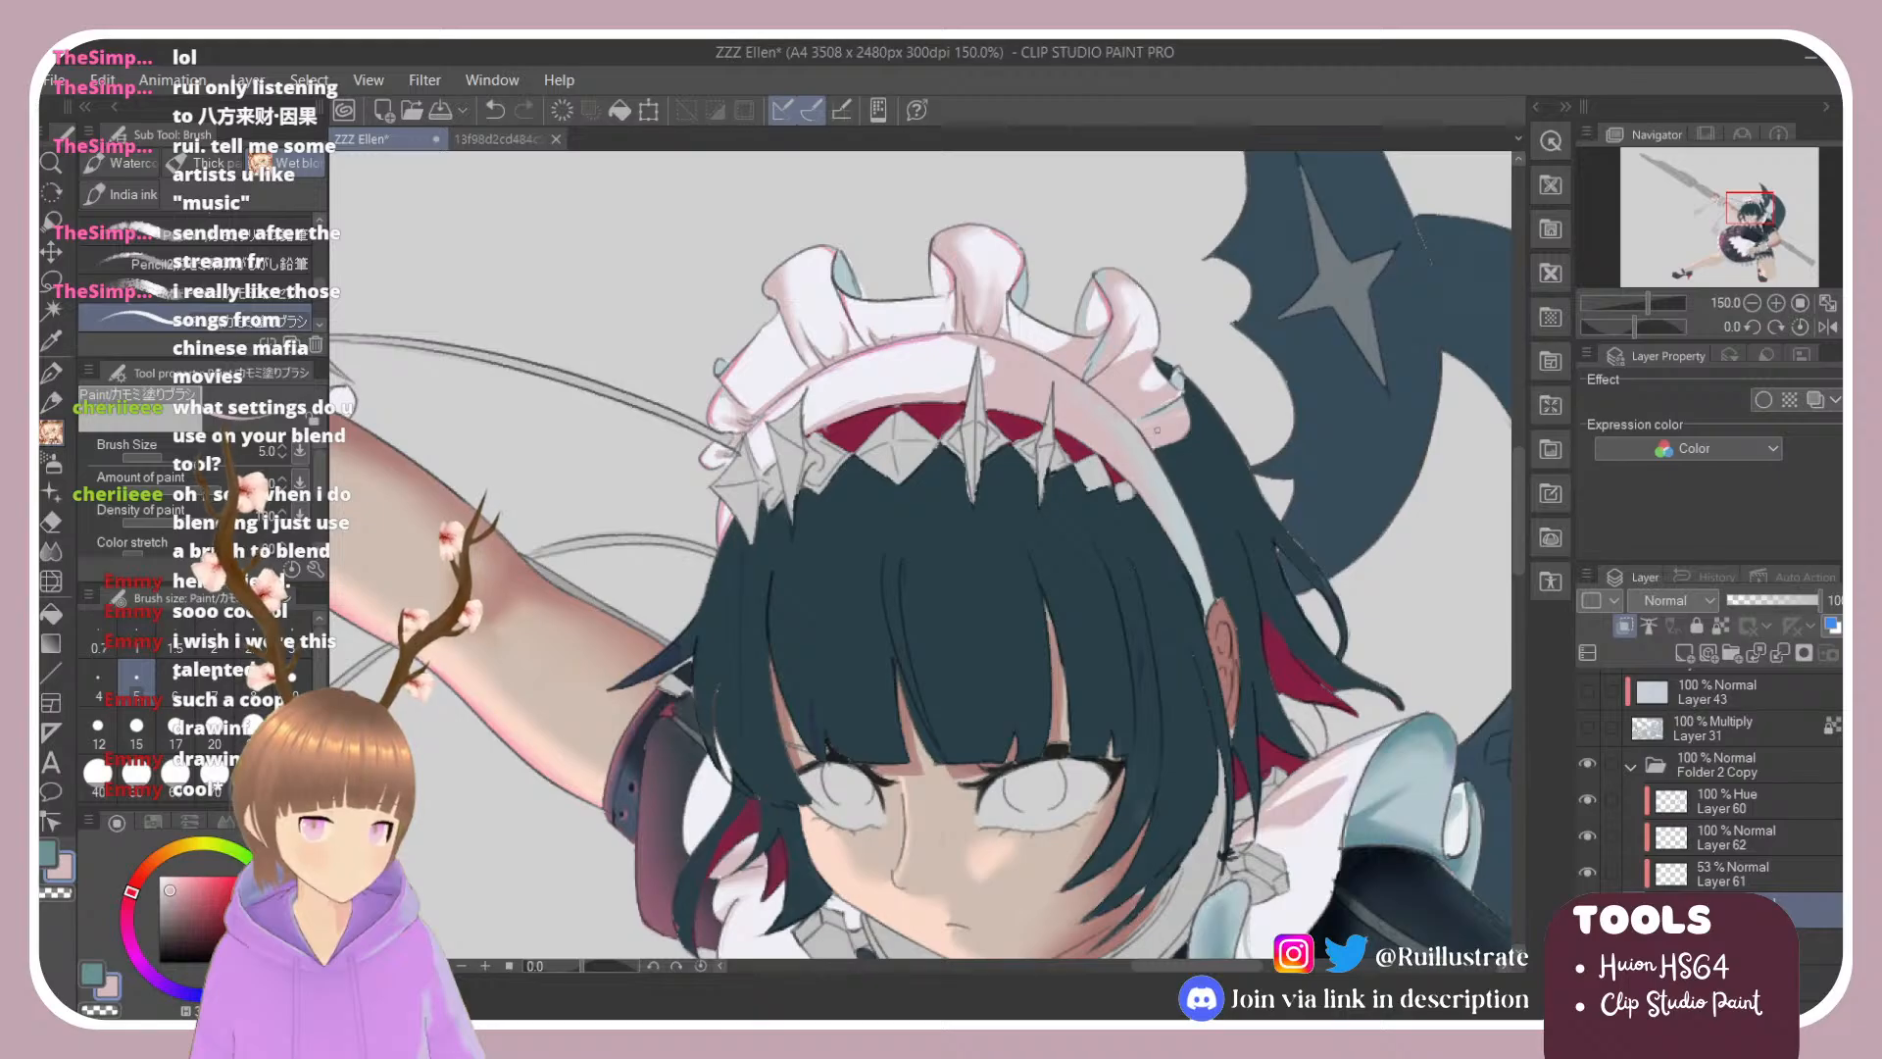
# Step: Blend the pink shadow on the frill nearest the ear with the size 10 blender brush and set the soft airbrush to teal
pyautogui.scroll(-1, 196, 294)
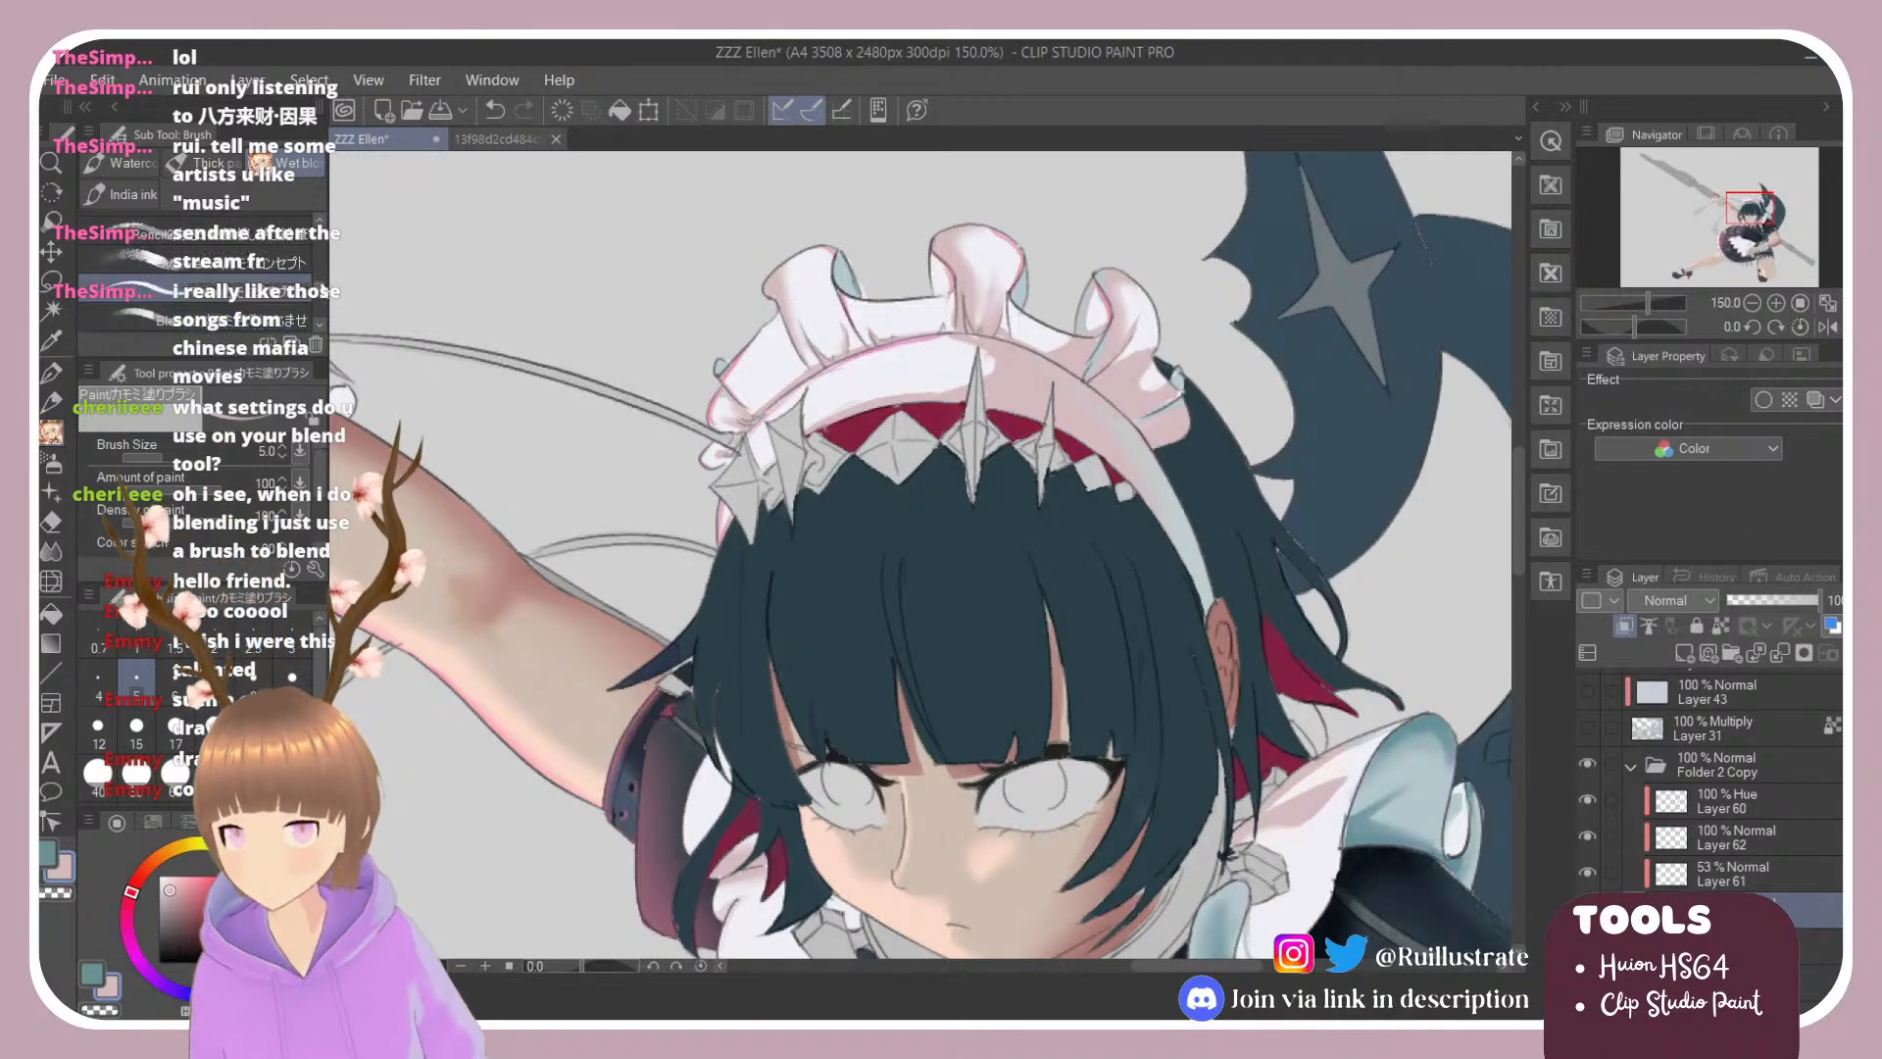
pyautogui.click(257, 314)
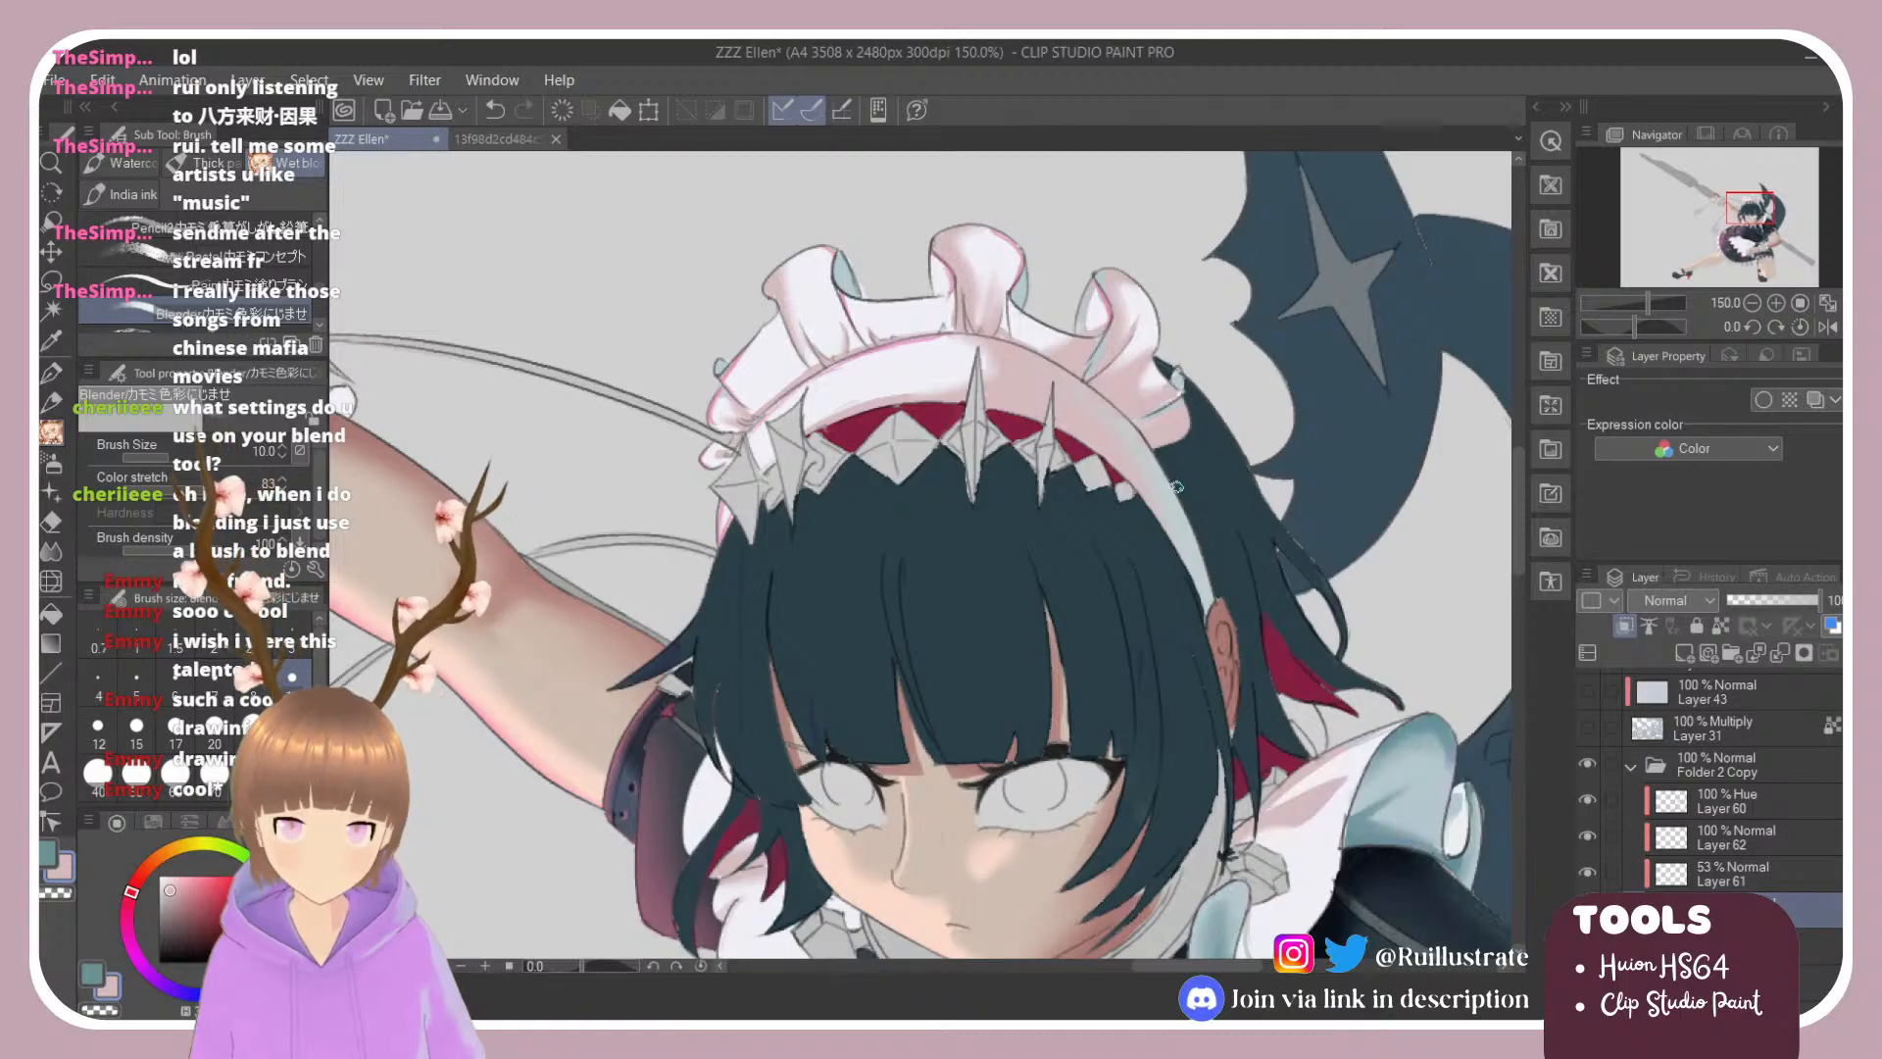
pyautogui.press('e')
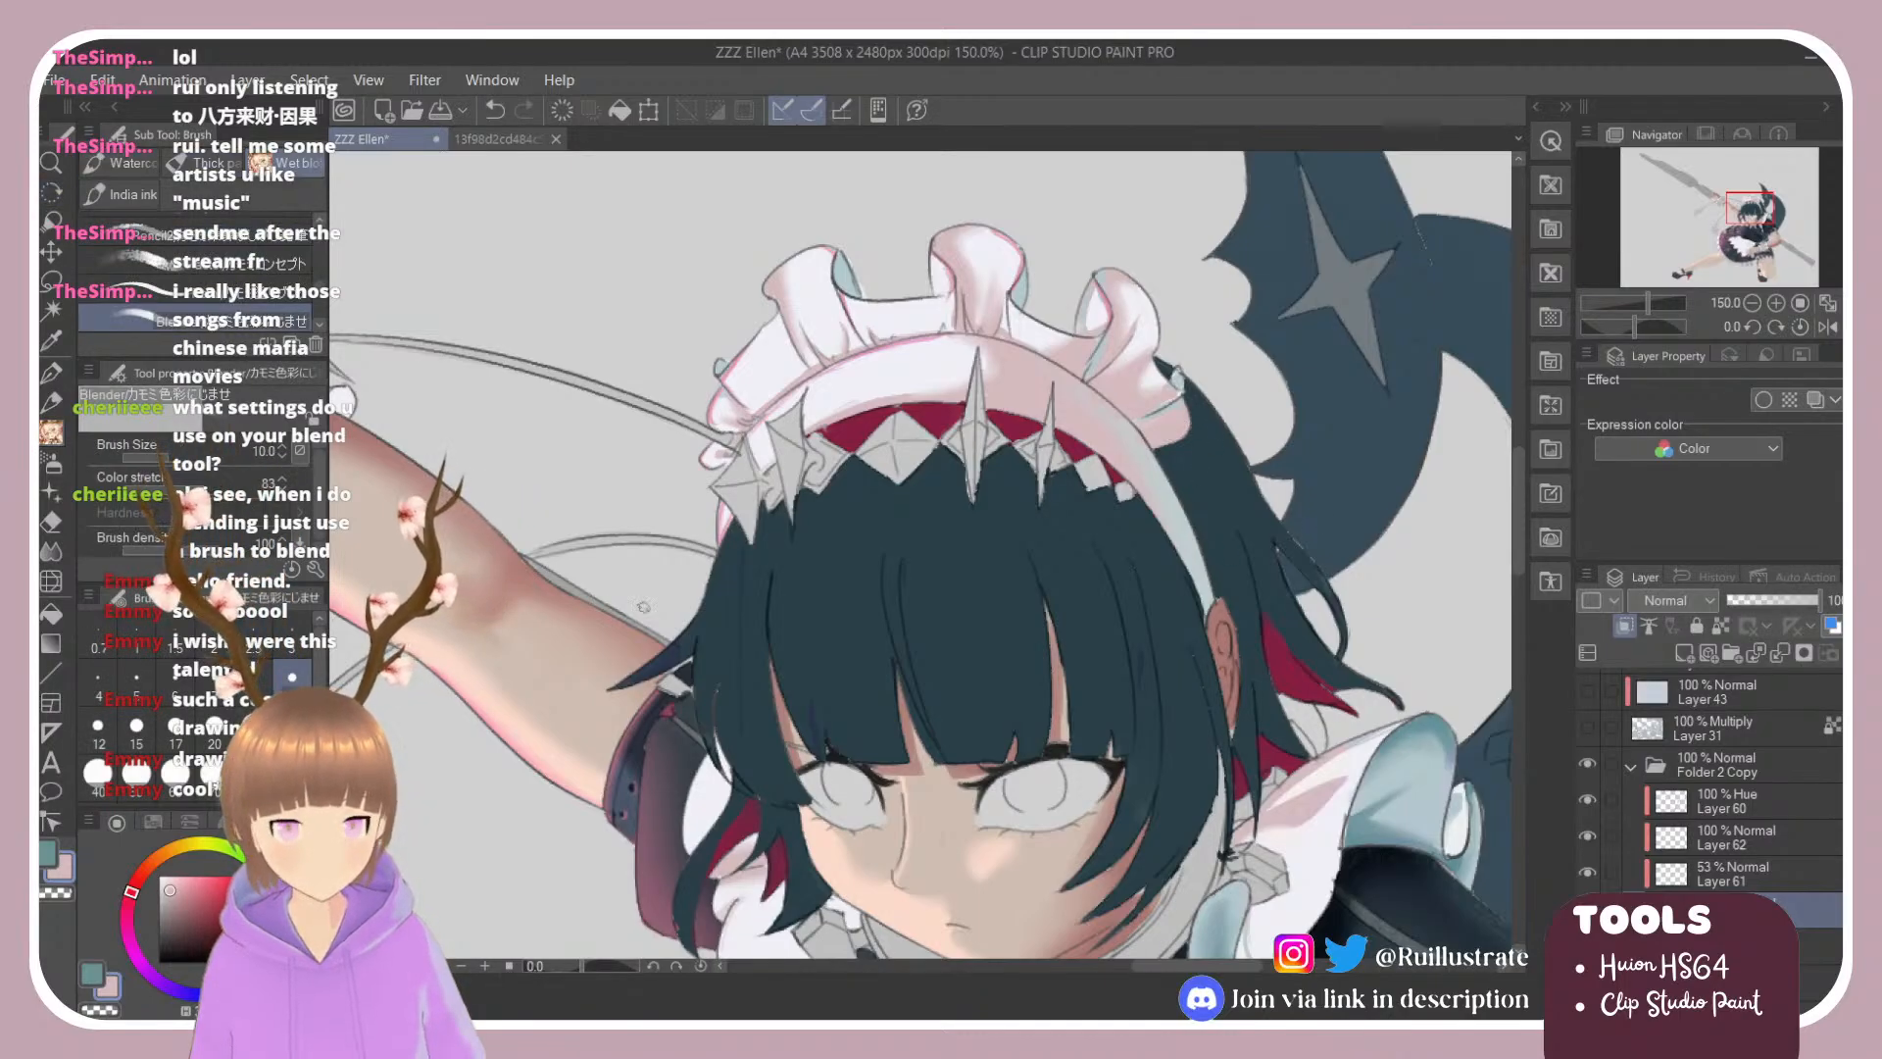
pyautogui.press('b')
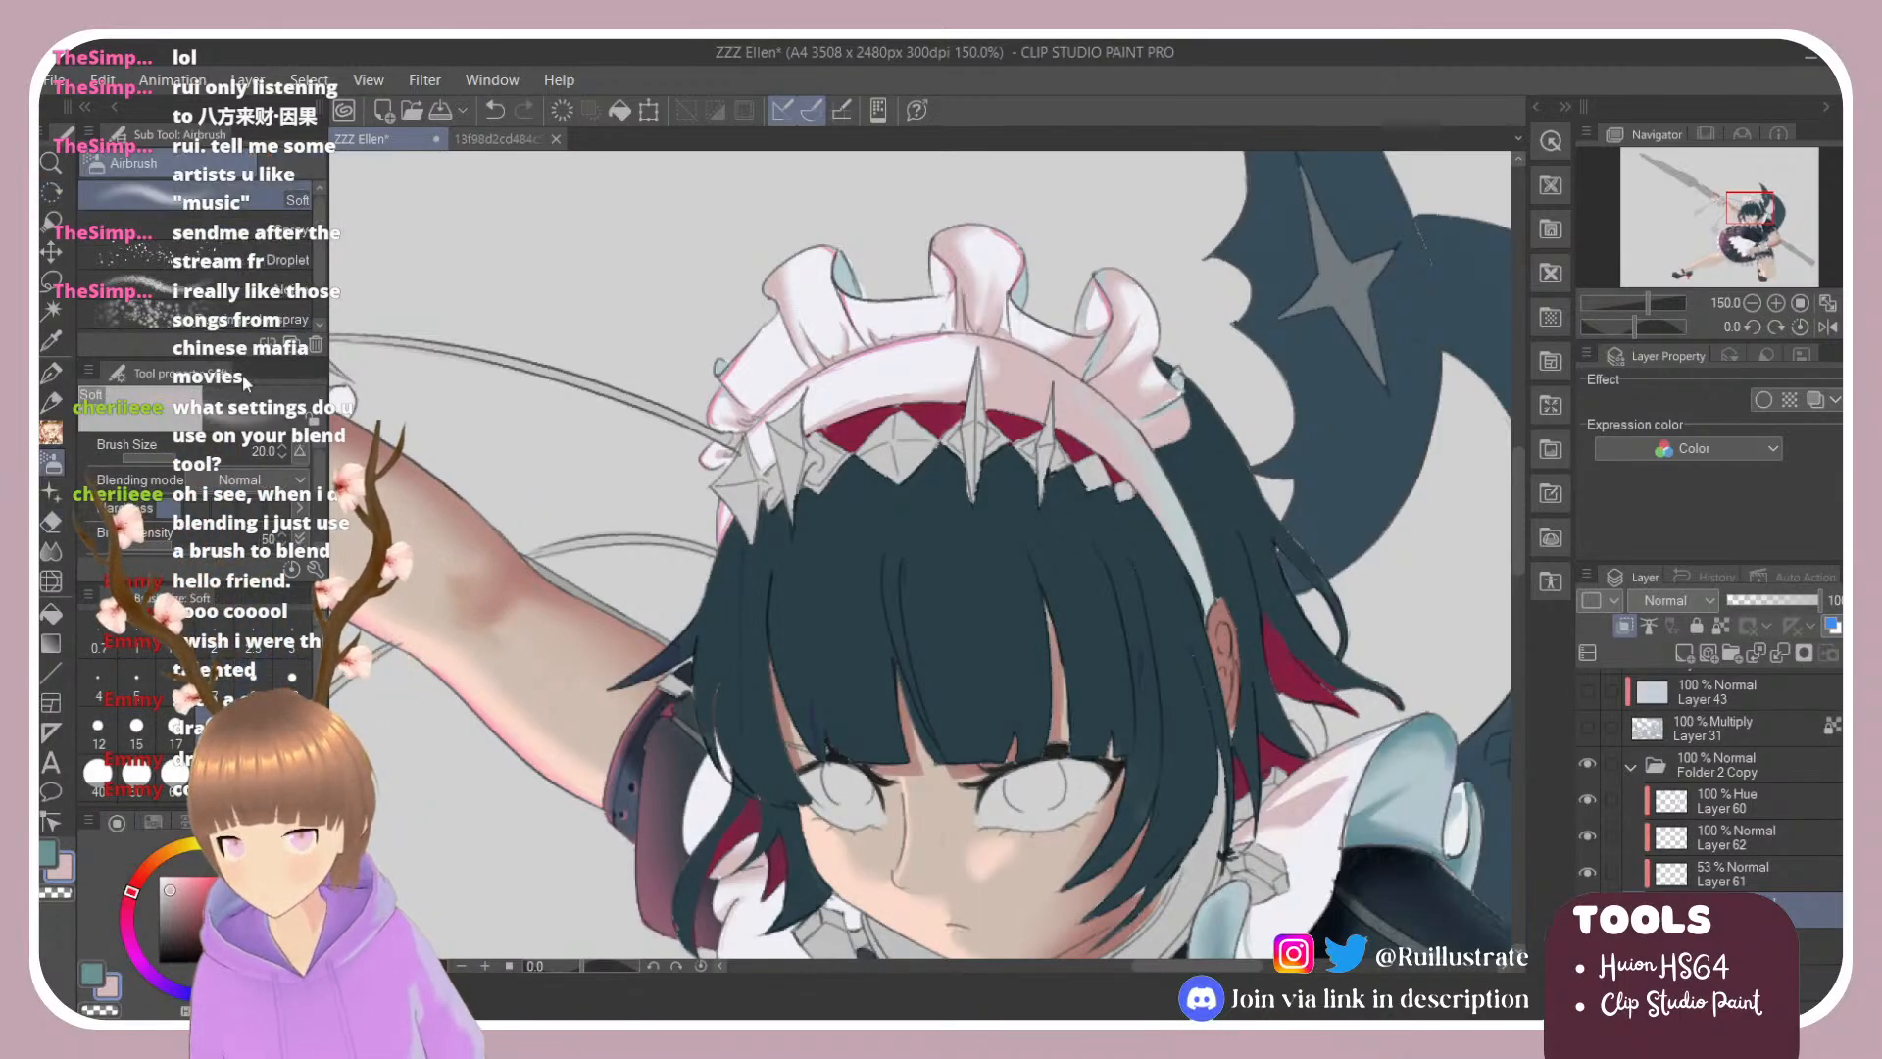
pyautogui.click(270, 943)
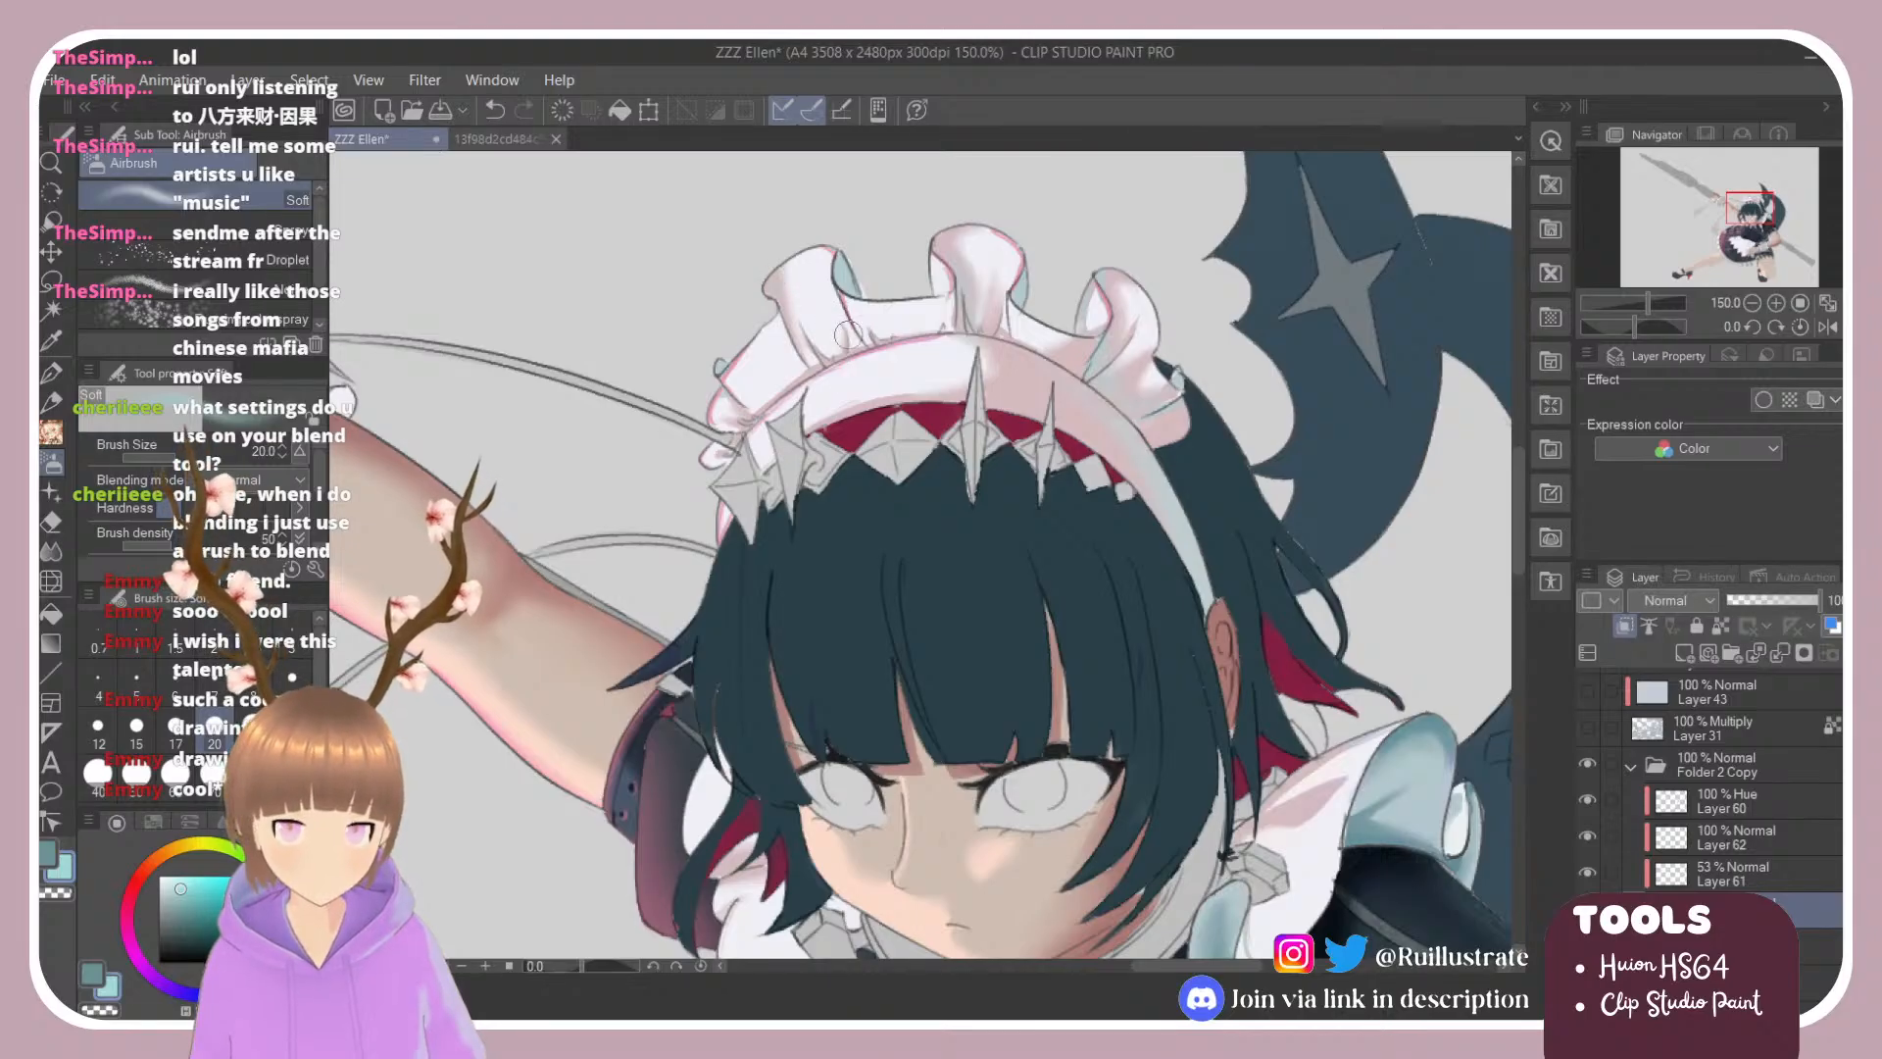
# Step: Examine the headband's shading against the whole figure and at closer range
pyautogui.scroll(-4, 847, 375)
pyautogui.scroll(-2, 1079, 326)
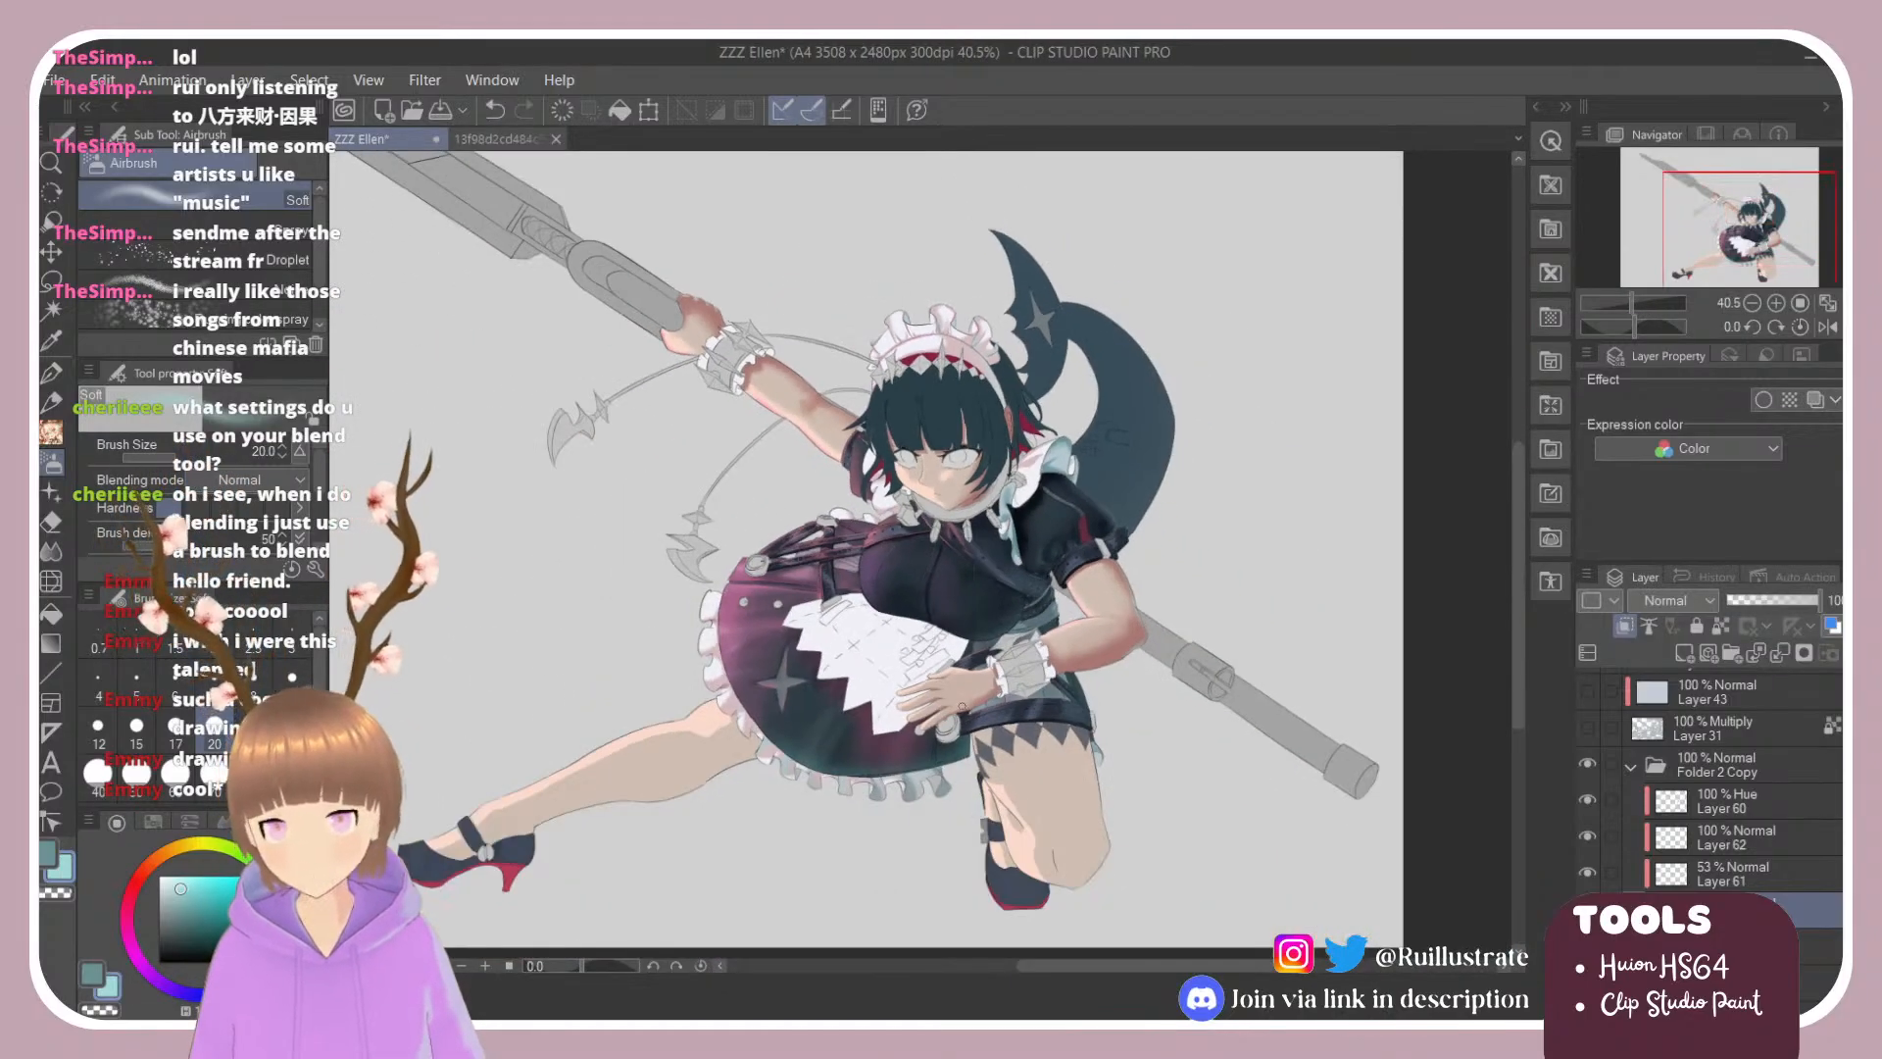
pyautogui.scroll(2, 1068, 314)
pyautogui.scroll(-2, 1054, 294)
pyautogui.scroll(2, 1039, 294)
pyautogui.scroll(2, 1025, 184)
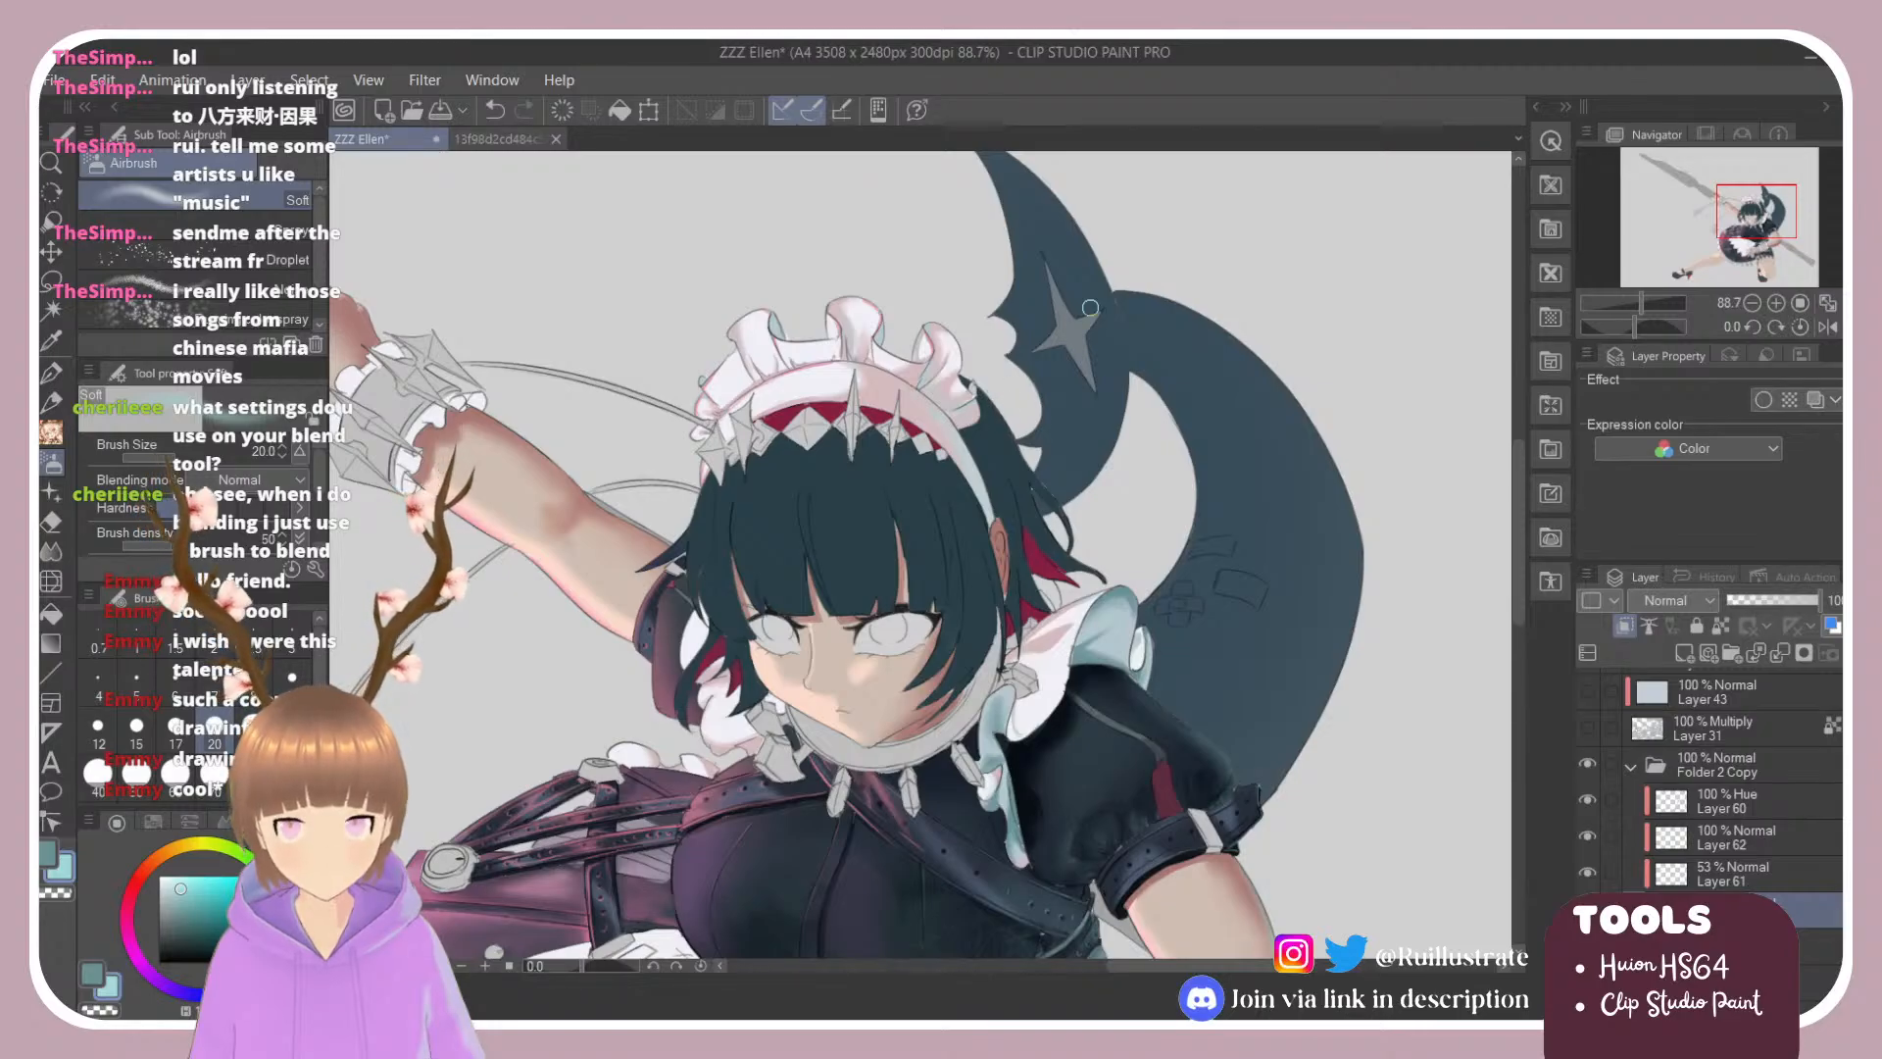
pyautogui.scroll(-3, 1082, 308)
pyautogui.scroll(5, 954, 379)
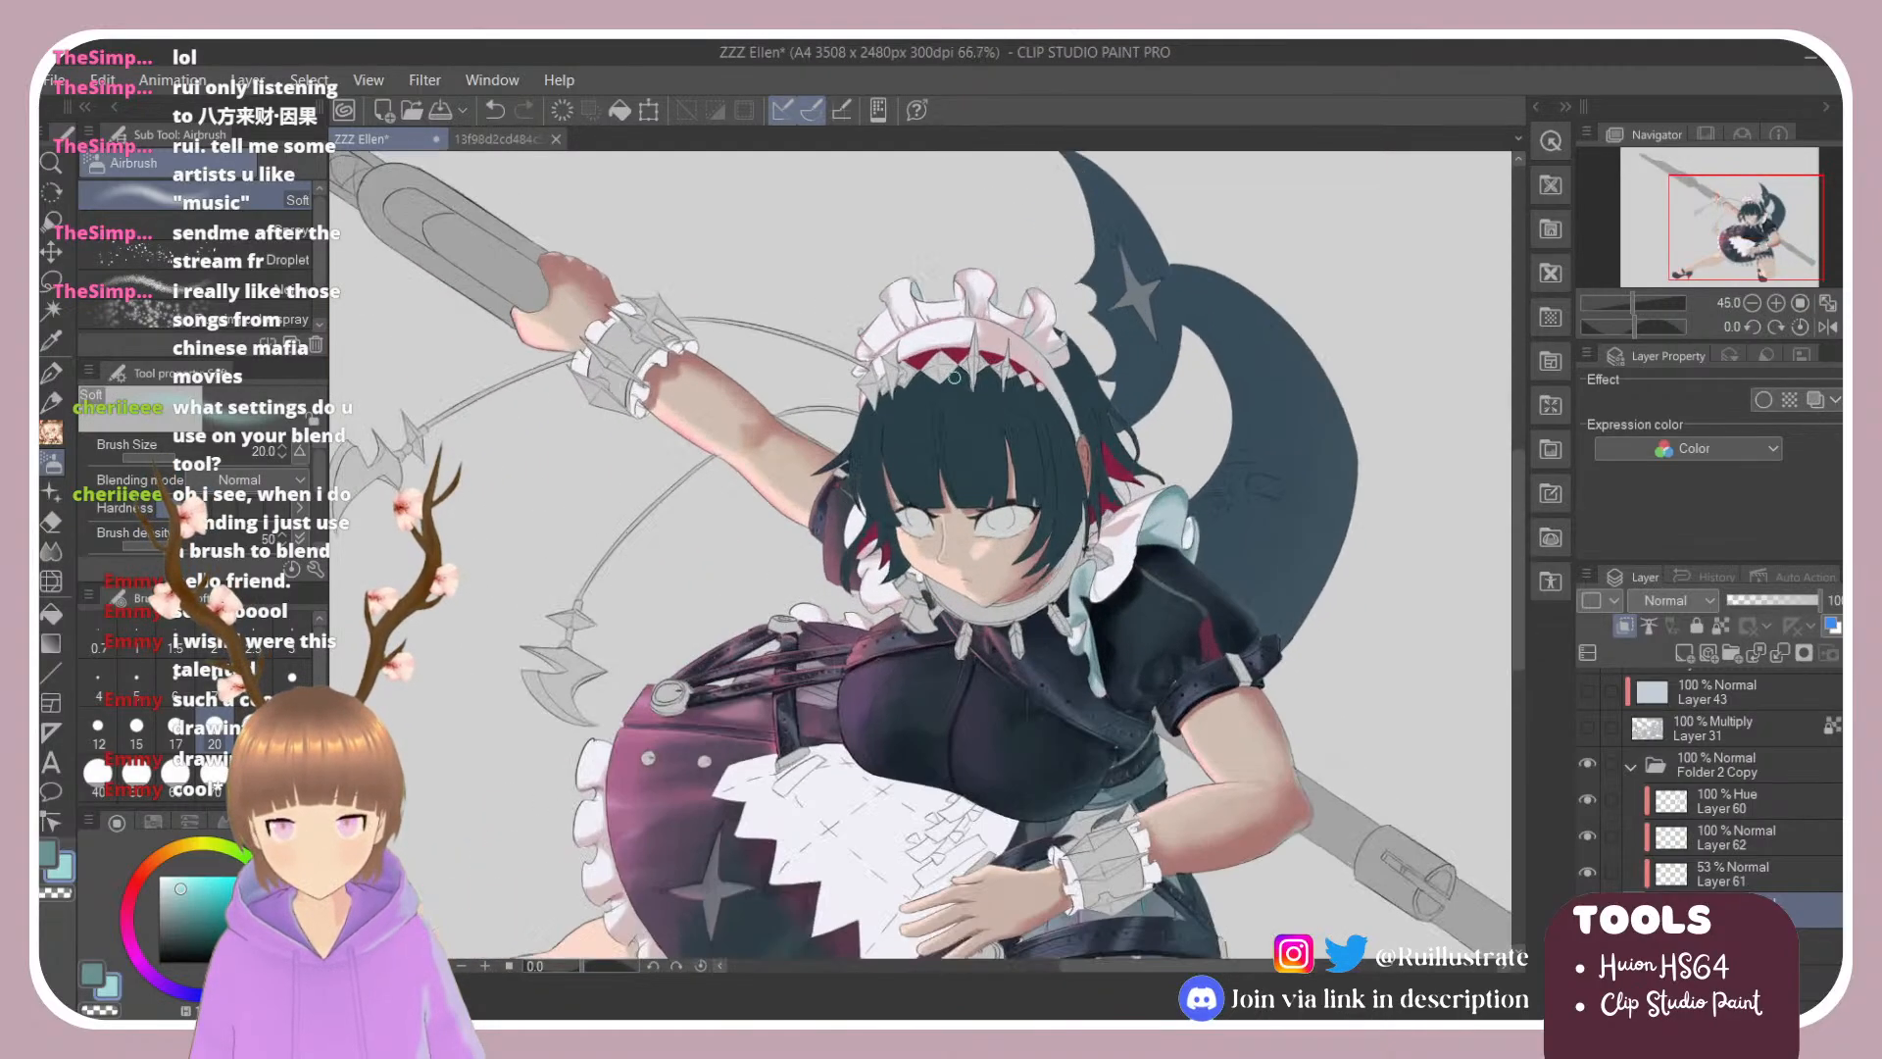
pyautogui.scroll(-5, 954, 378)
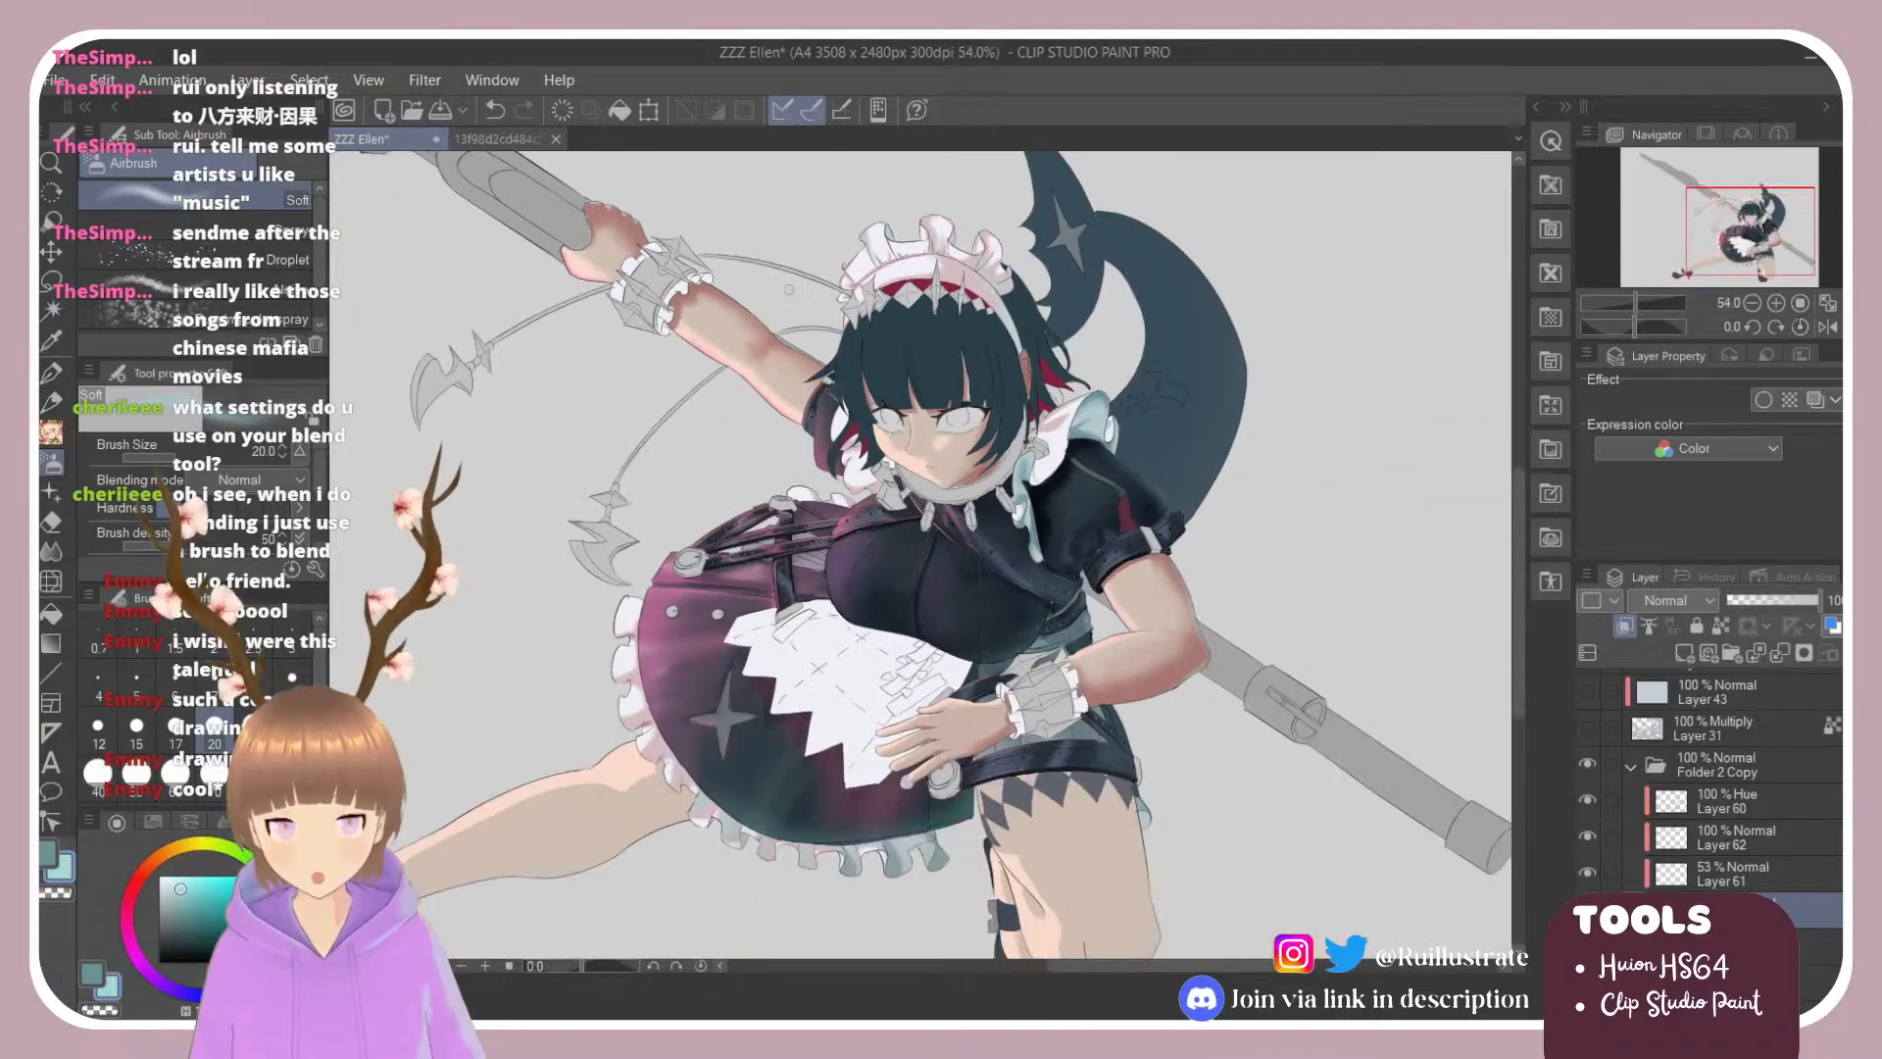
# Step: Sample pale pink from the headband and paint a shadow on the raised wrist cuff's elbow-side frill, on the layer below Layer 61
pyautogui.scroll(5, 564, 266)
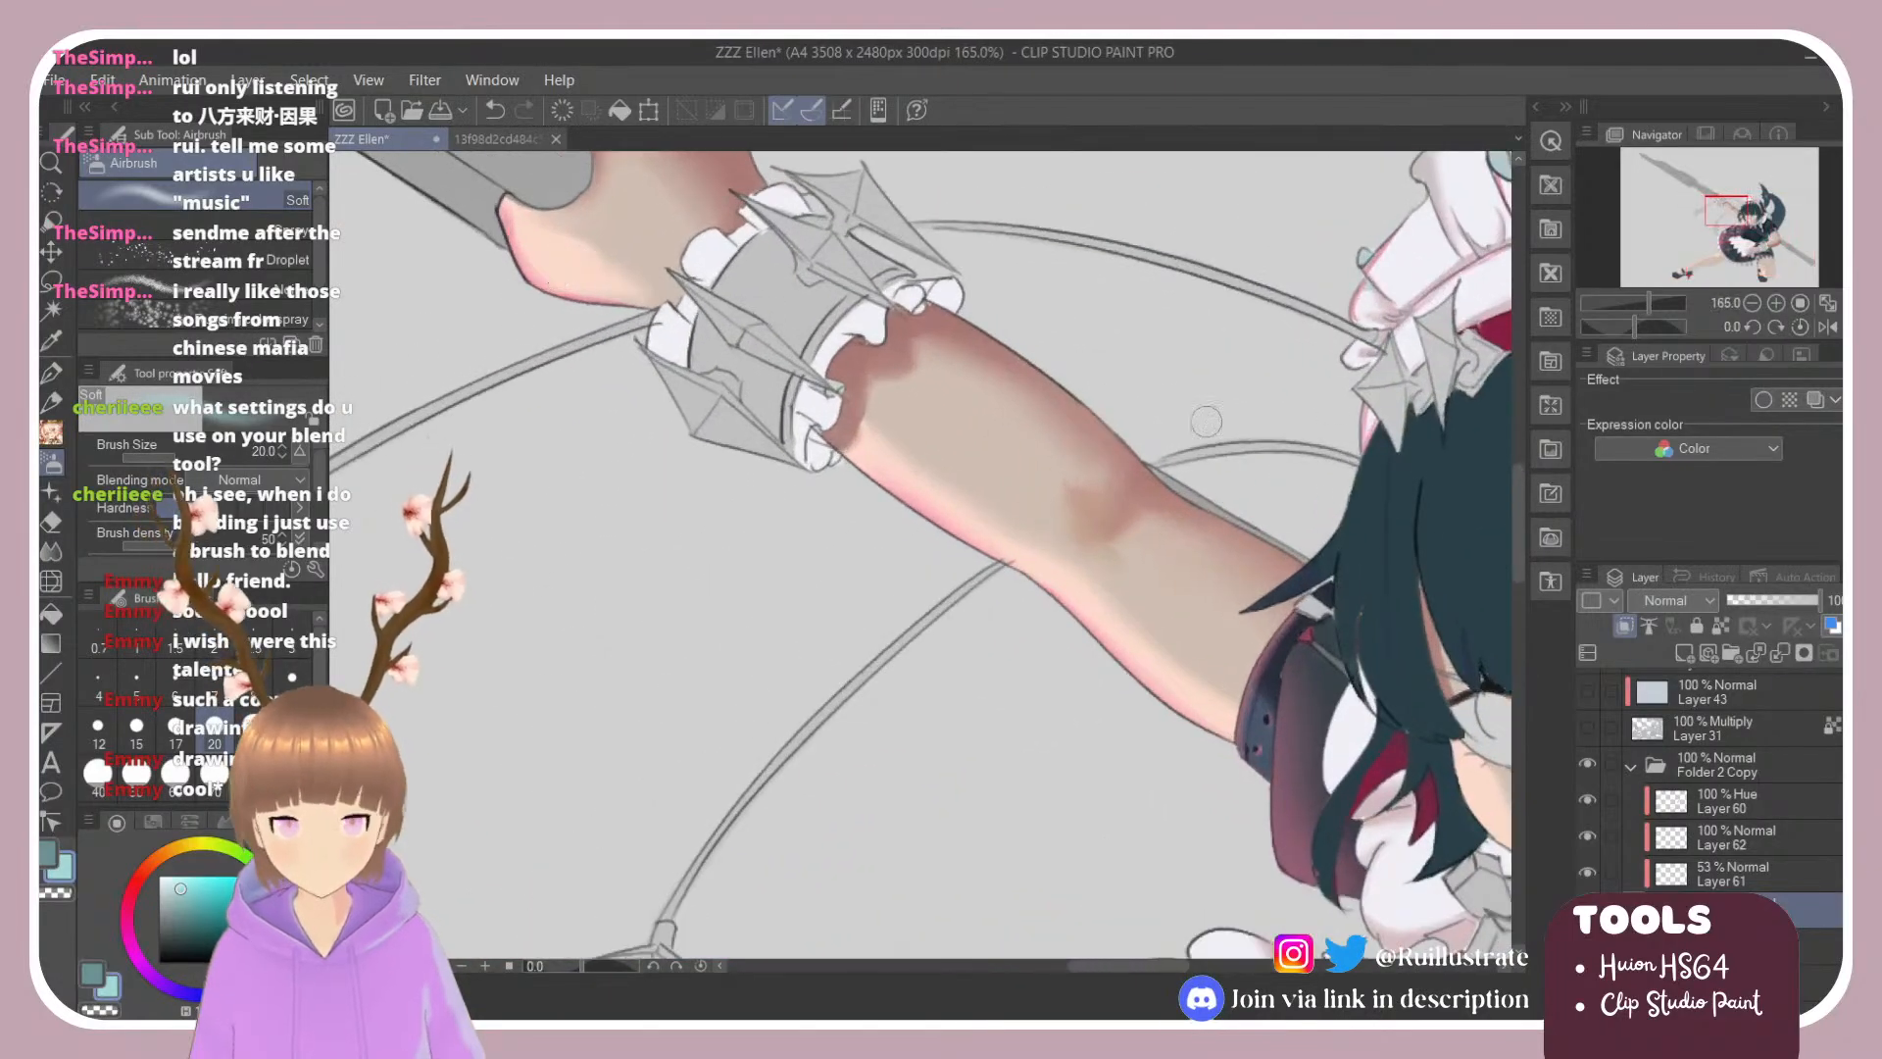
pyautogui.keyDown('alt'); pyautogui.click(1436, 165); pyautogui.keyUp('alt')
pyautogui.keyDown('alt'); pyautogui.click(1386, 312); pyautogui.keyUp('alt')
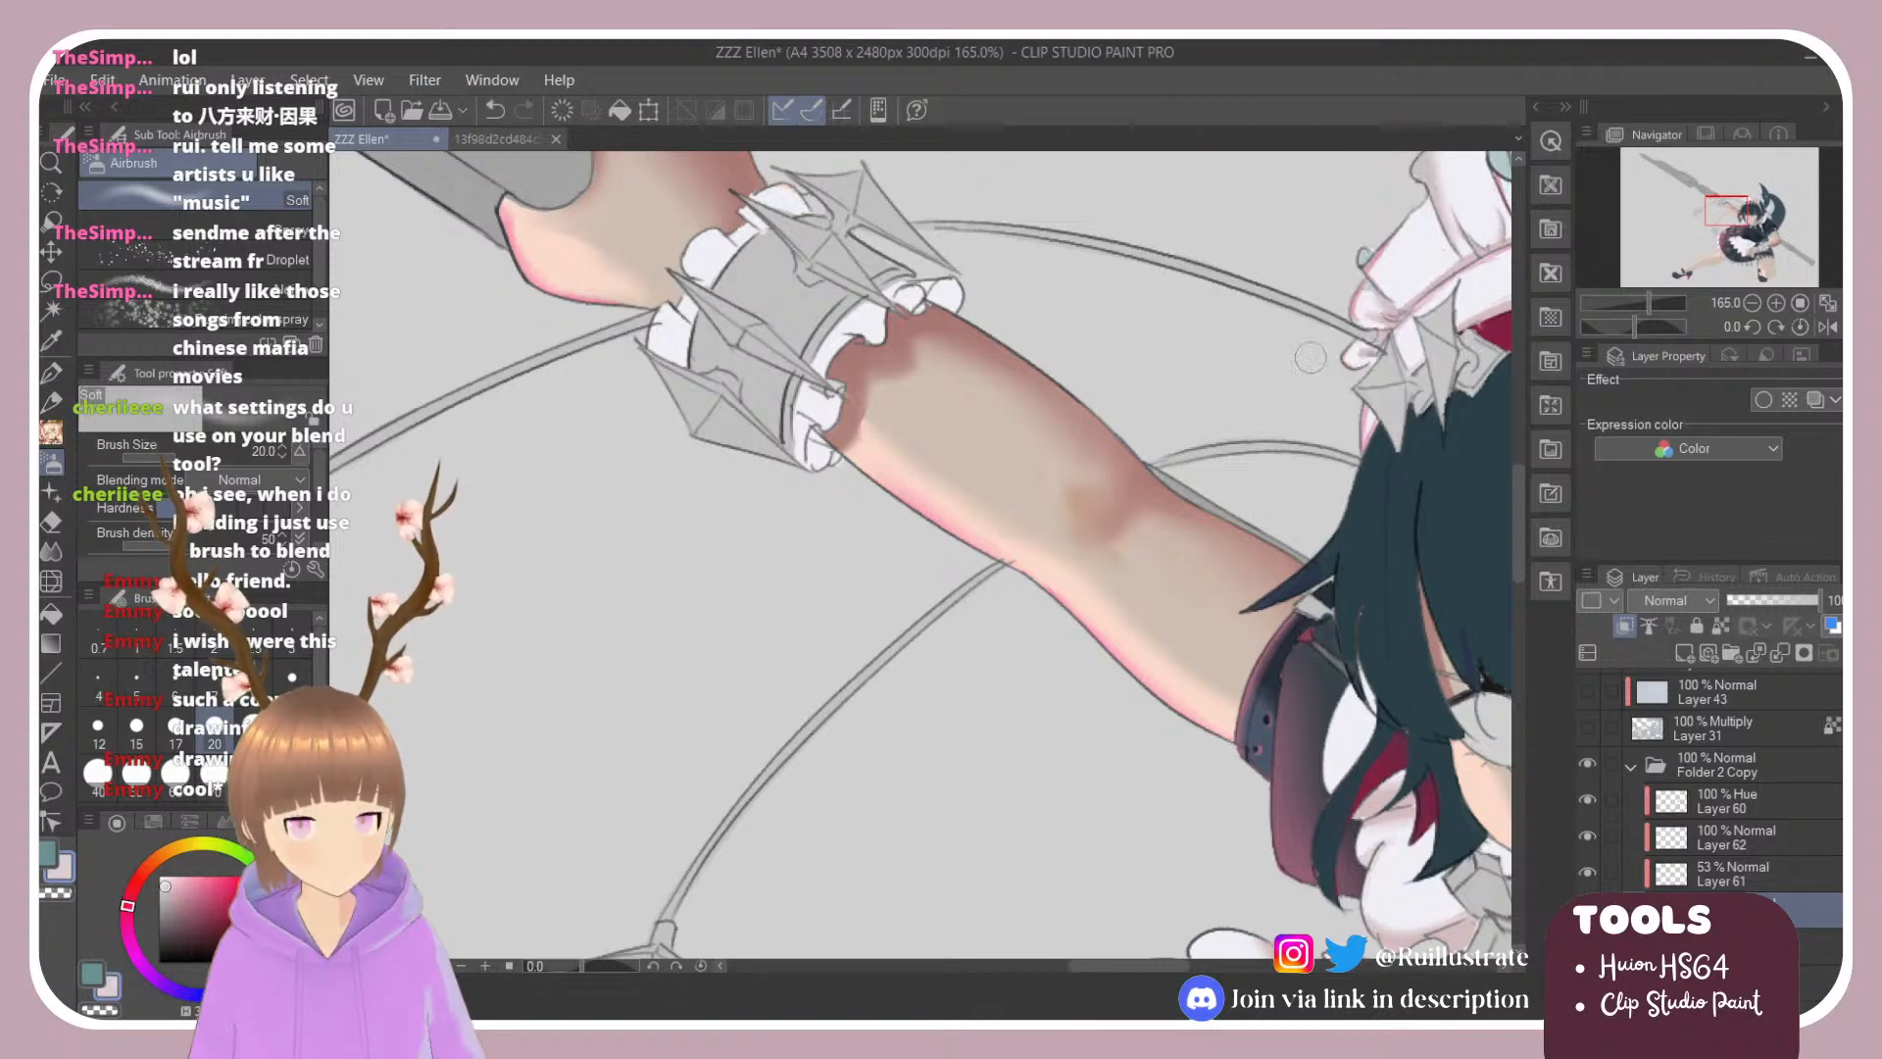
pyautogui.click(1750, 871)
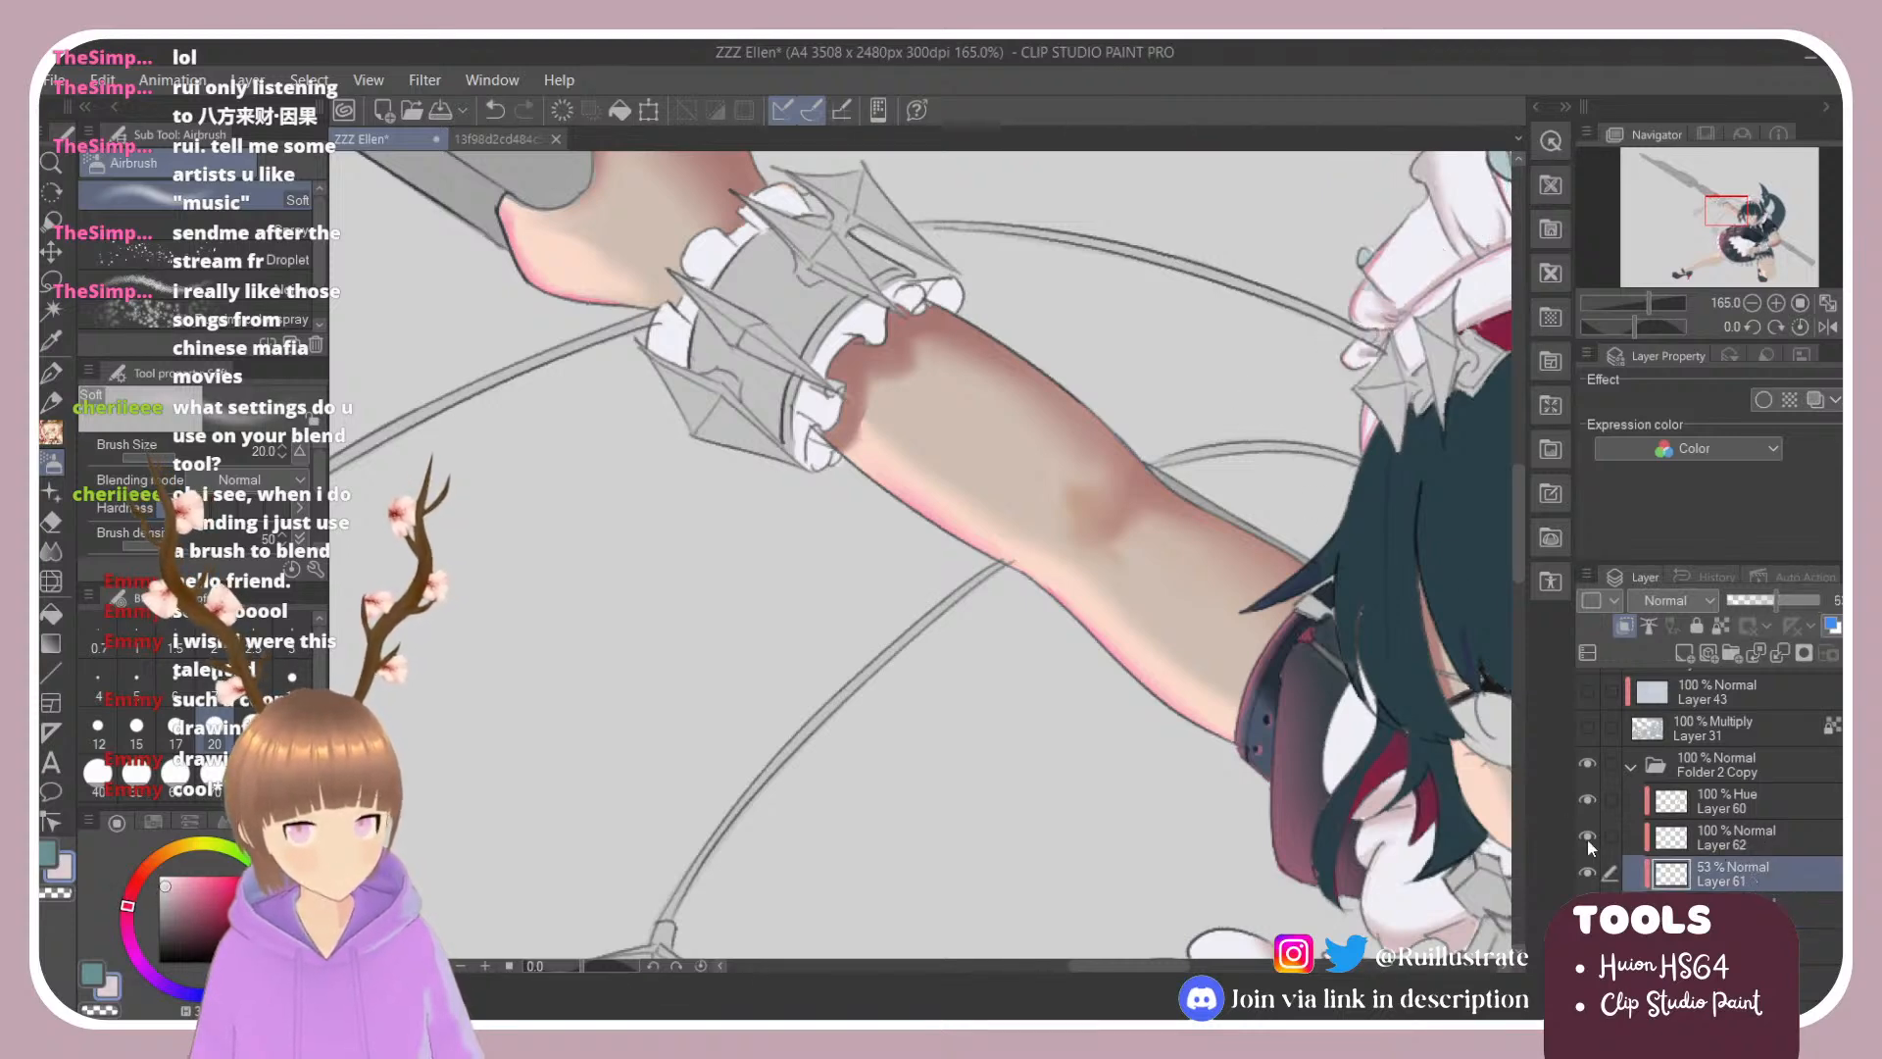
pyautogui.click(1586, 871)
pyautogui.click(1587, 871)
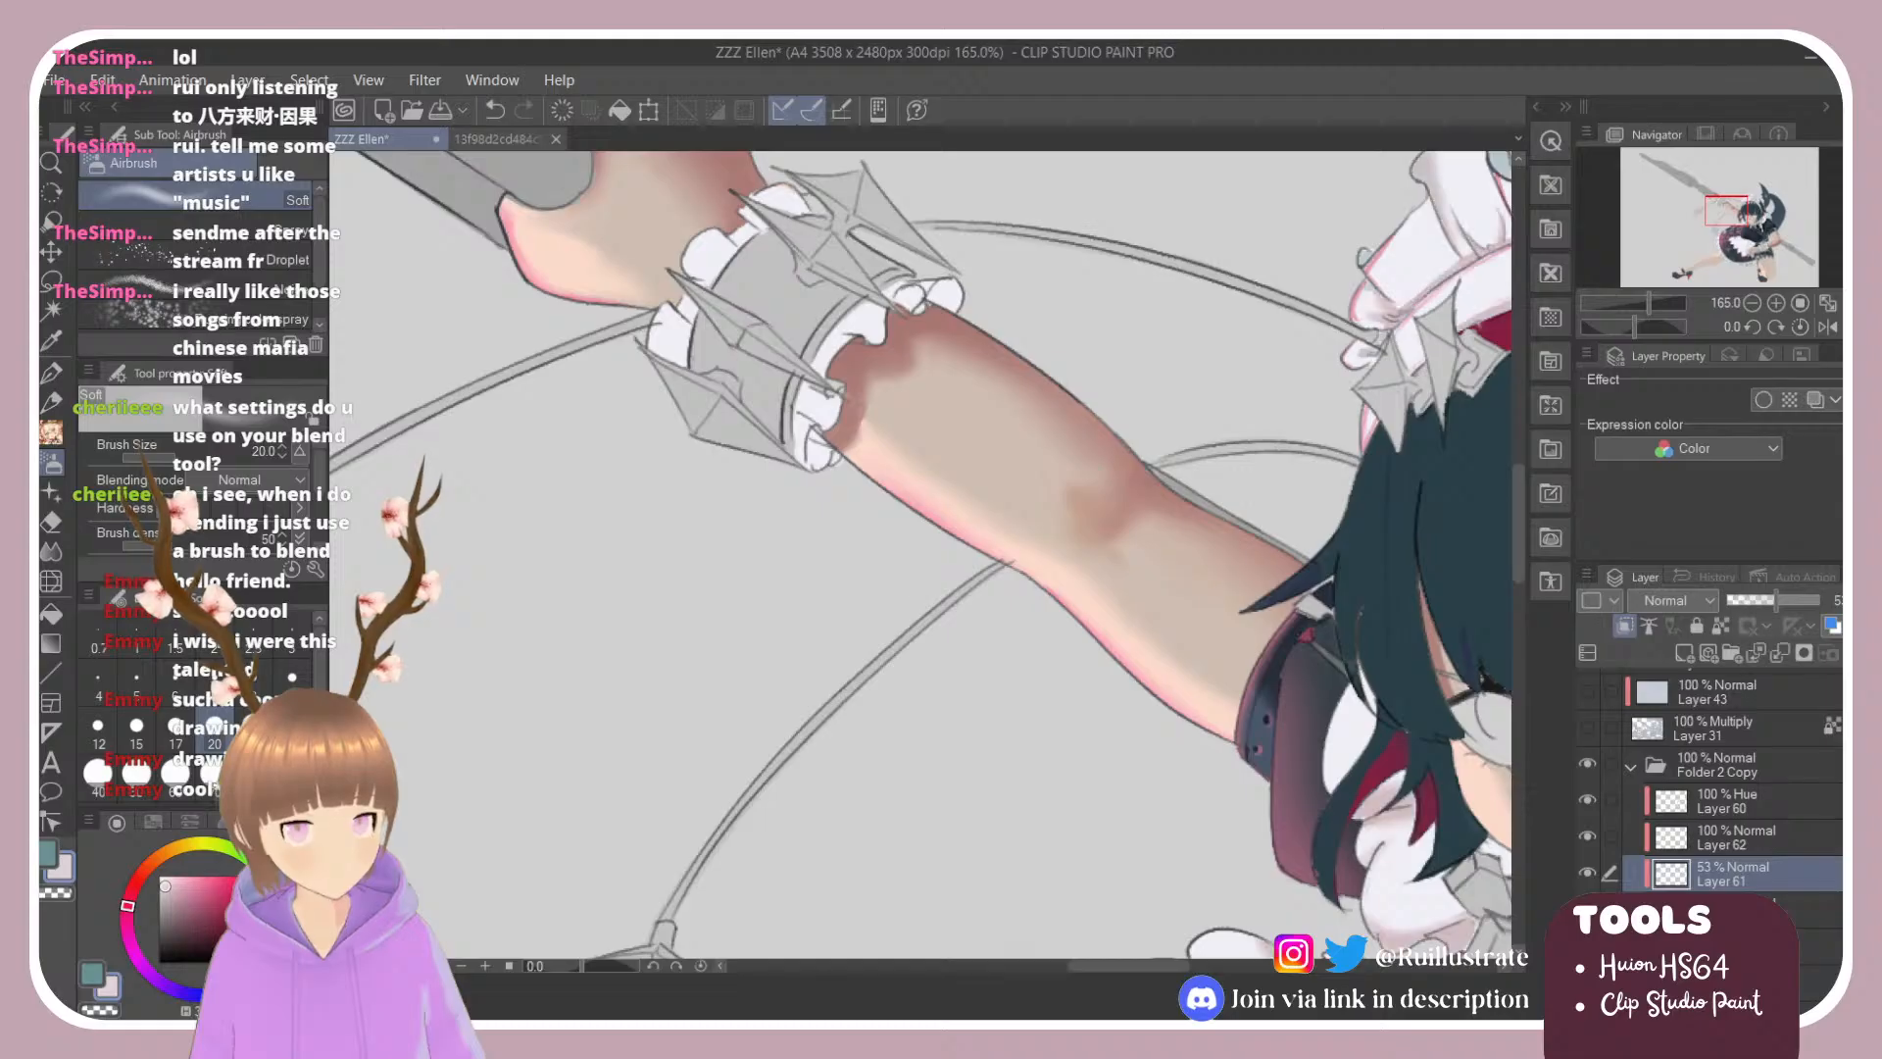
pyautogui.click(1750, 907)
pyautogui.press('e')
pyautogui.hotkey('shift', 'space')
pyautogui.moveTo(713, 257)
pyautogui.mouseDown()
pyautogui.moveTo(805, 210)
pyautogui.moveTo(763, 251)
pyautogui.mouseUp()
pyautogui.press('b')
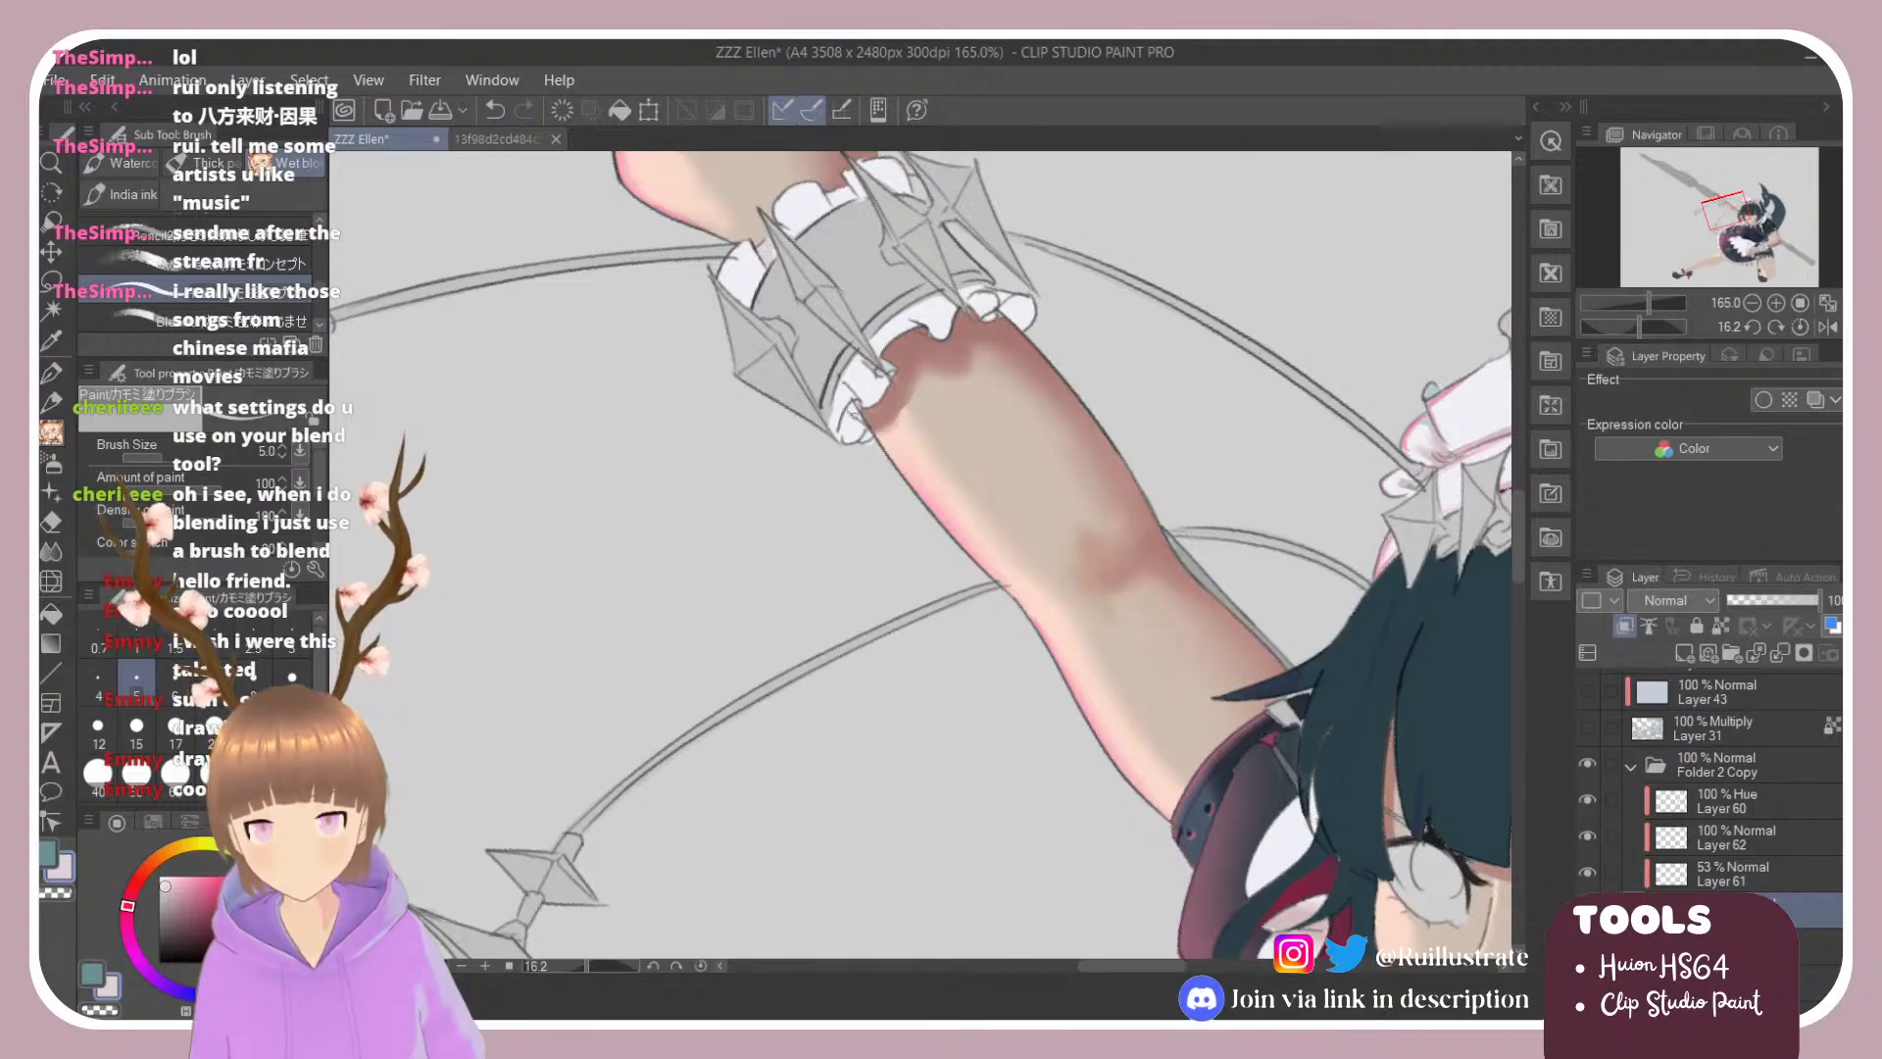
pyautogui.moveTo(854, 384)
pyautogui.mouseDown()
pyautogui.moveTo(841, 431)
pyautogui.moveTo(862, 382)
pyautogui.moveTo(880, 392)
pyautogui.mouseUp()
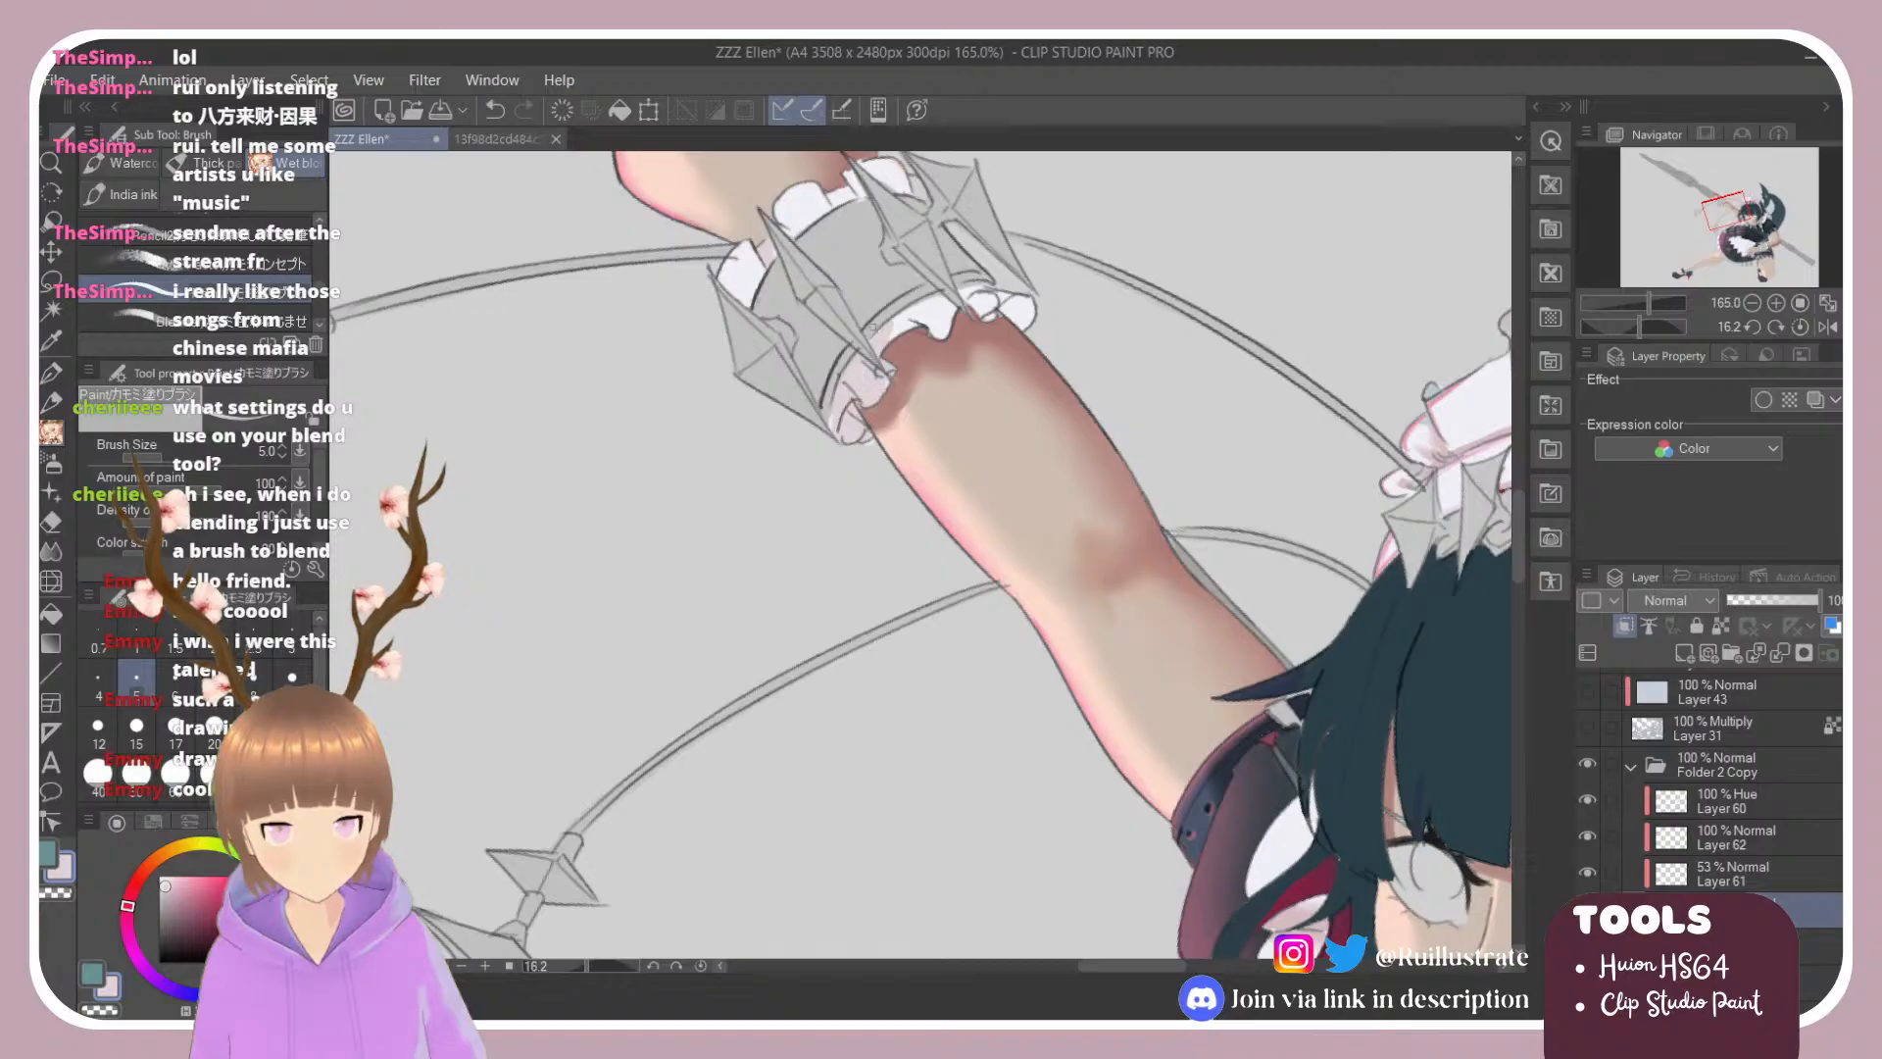
pyautogui.moveTo(891, 324)
pyautogui.mouseDown()
pyautogui.moveTo(990, 302)
pyautogui.moveTo(941, 331)
pyautogui.moveTo(885, 320)
pyautogui.mouseUp()
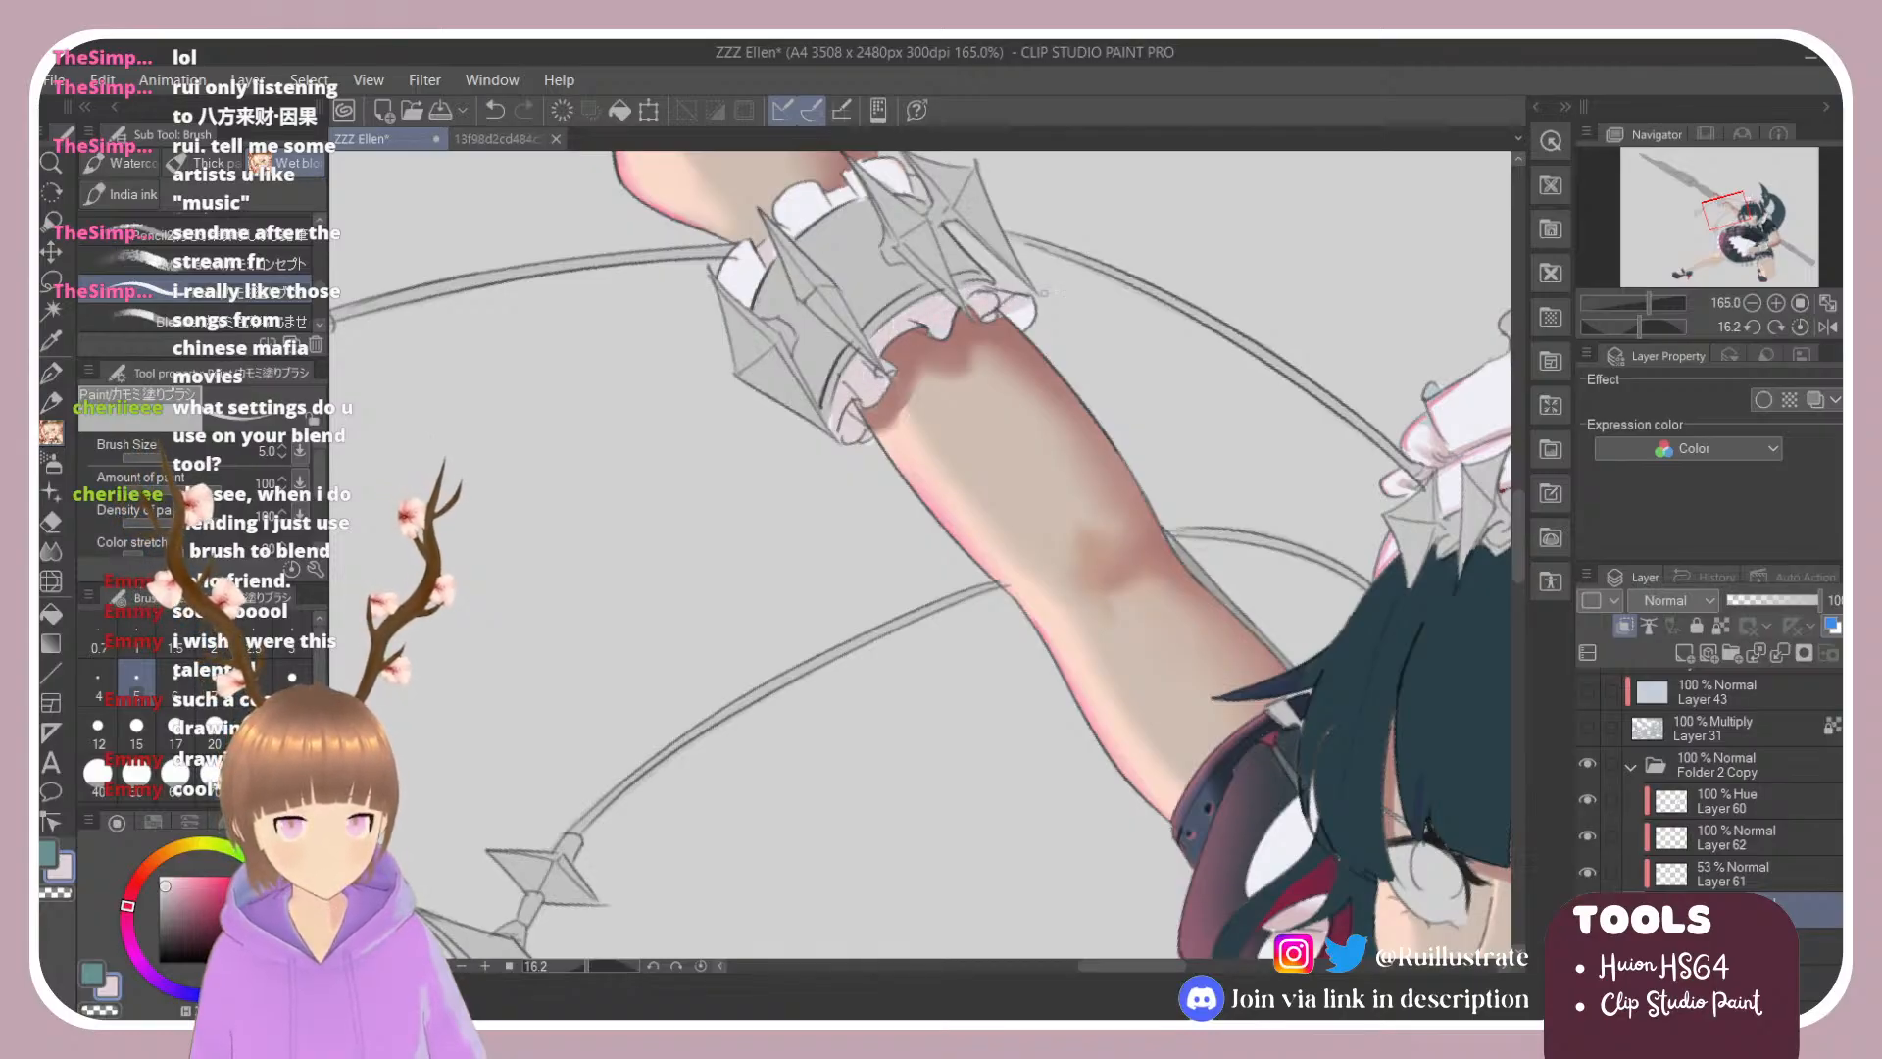
# Step: Refine the pale pink shadow's edges on the raised cuff's elbow-side frill with the hard eraser and the size 5 paint brush
pyautogui.press('e')
pyautogui.press('b')
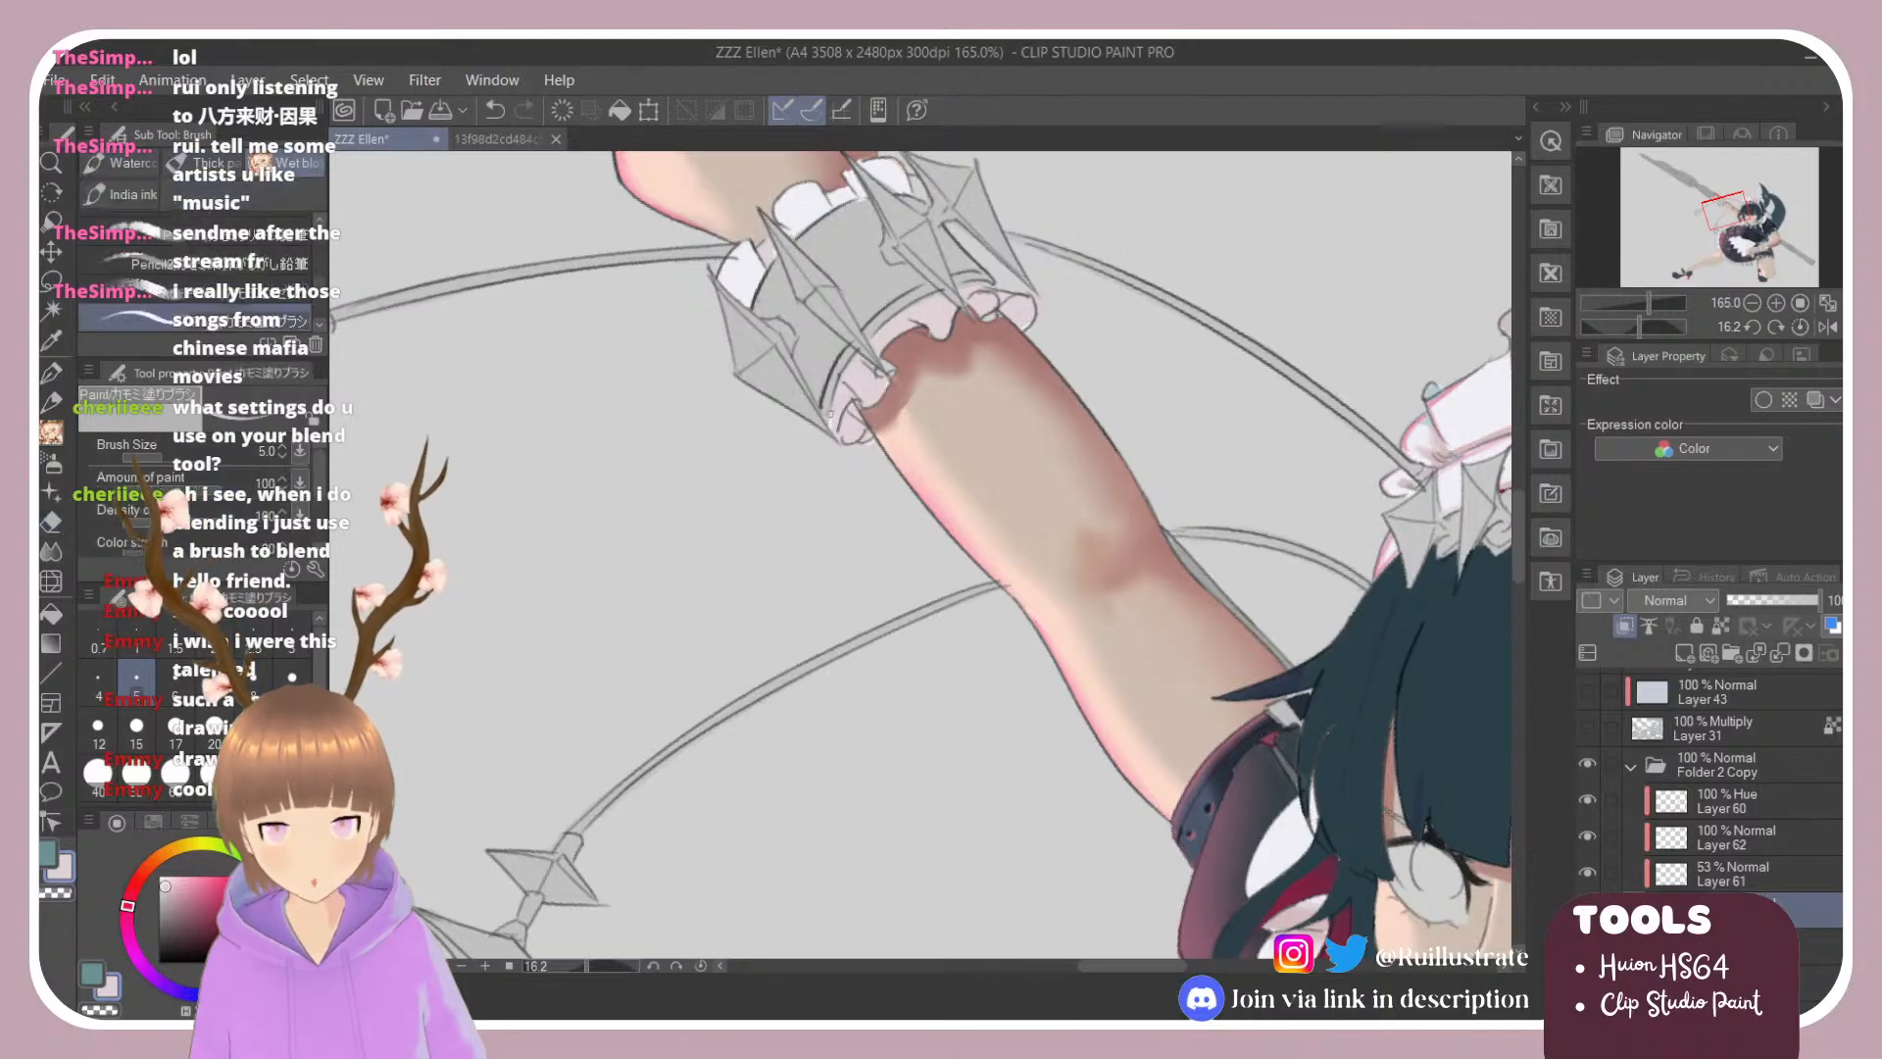
pyautogui.press('e')
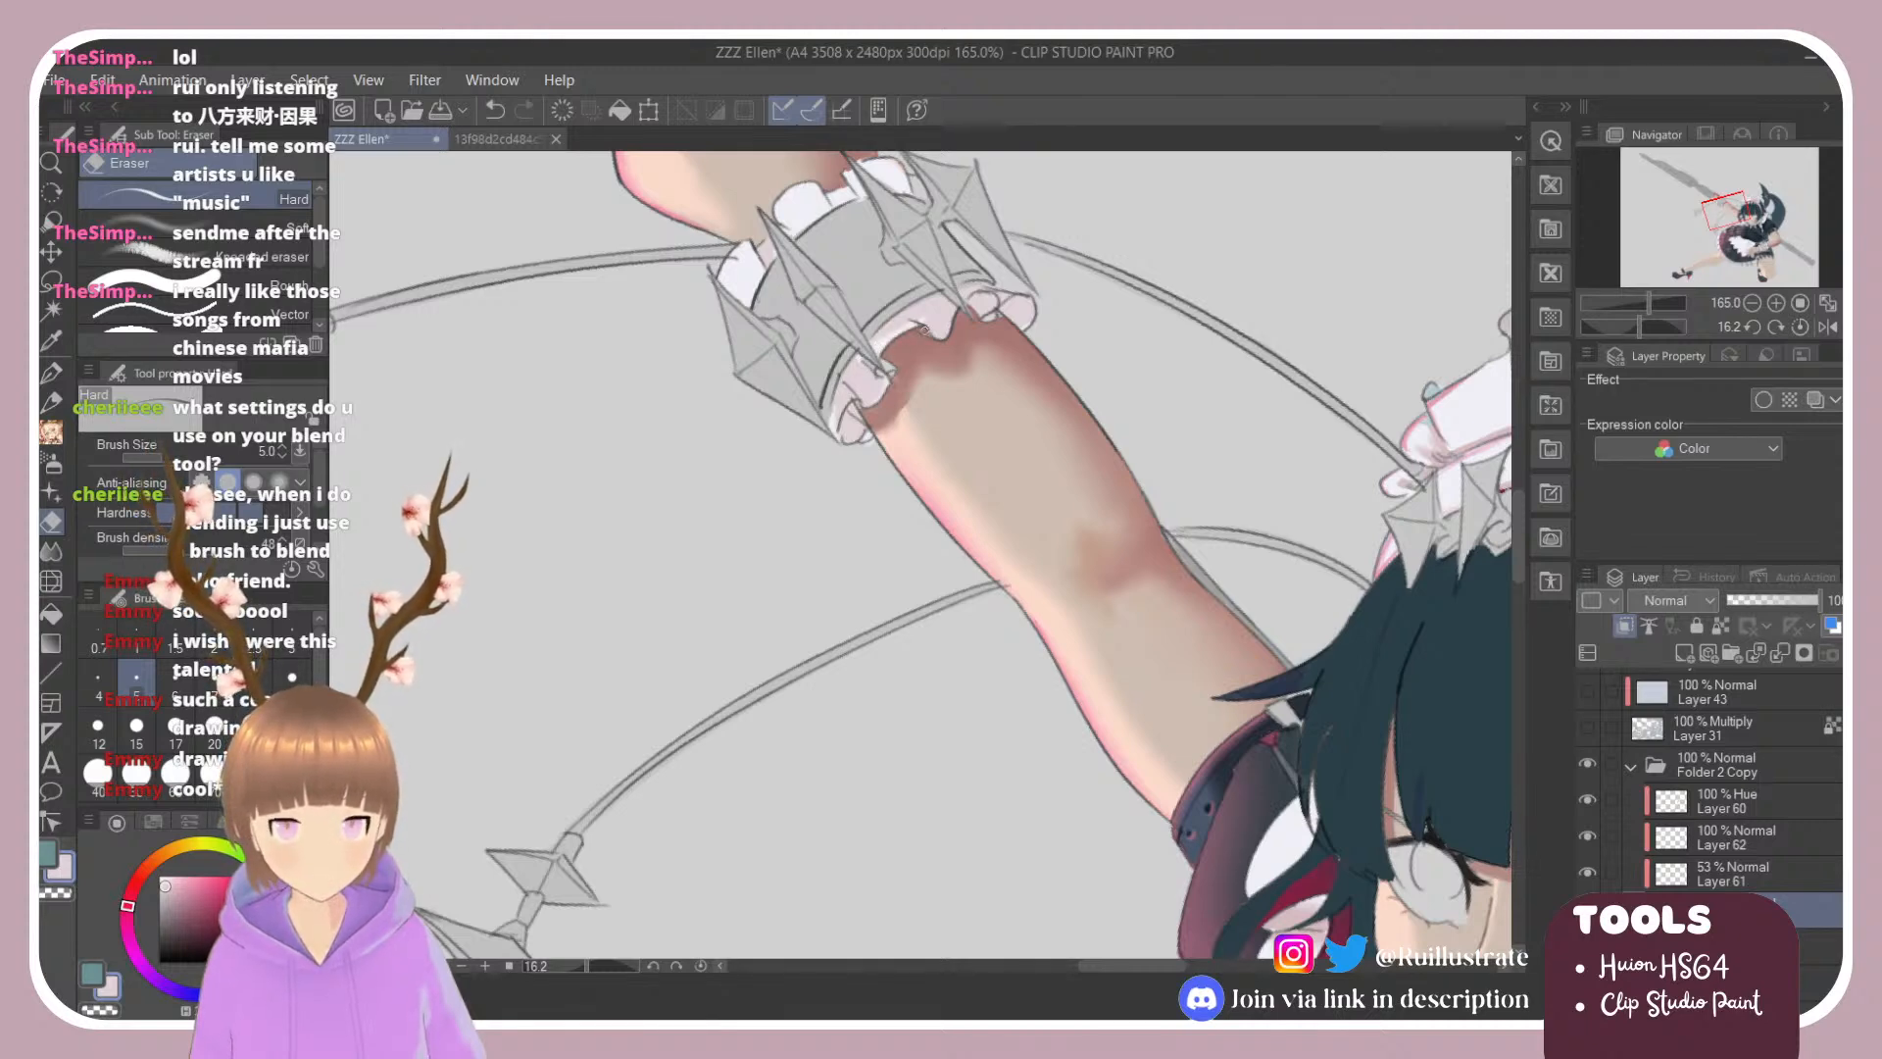
pyautogui.press('b')
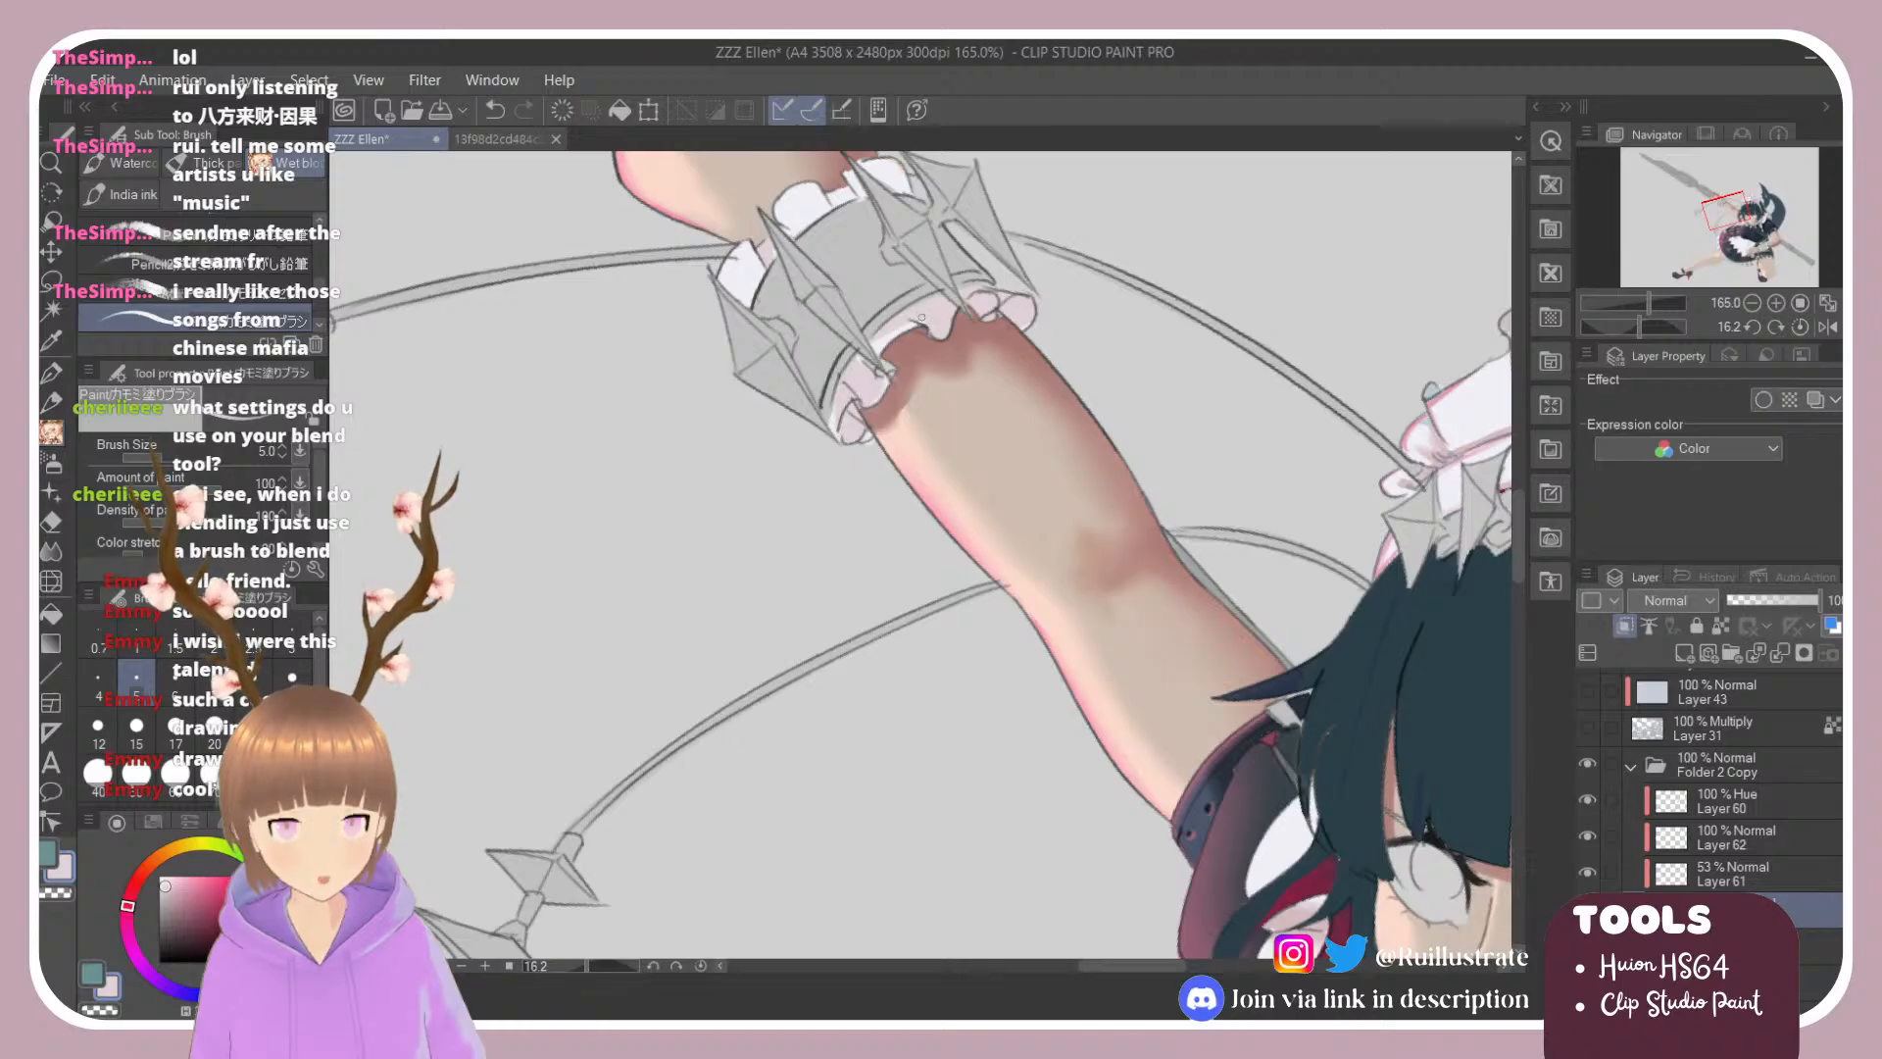
pyautogui.press('e')
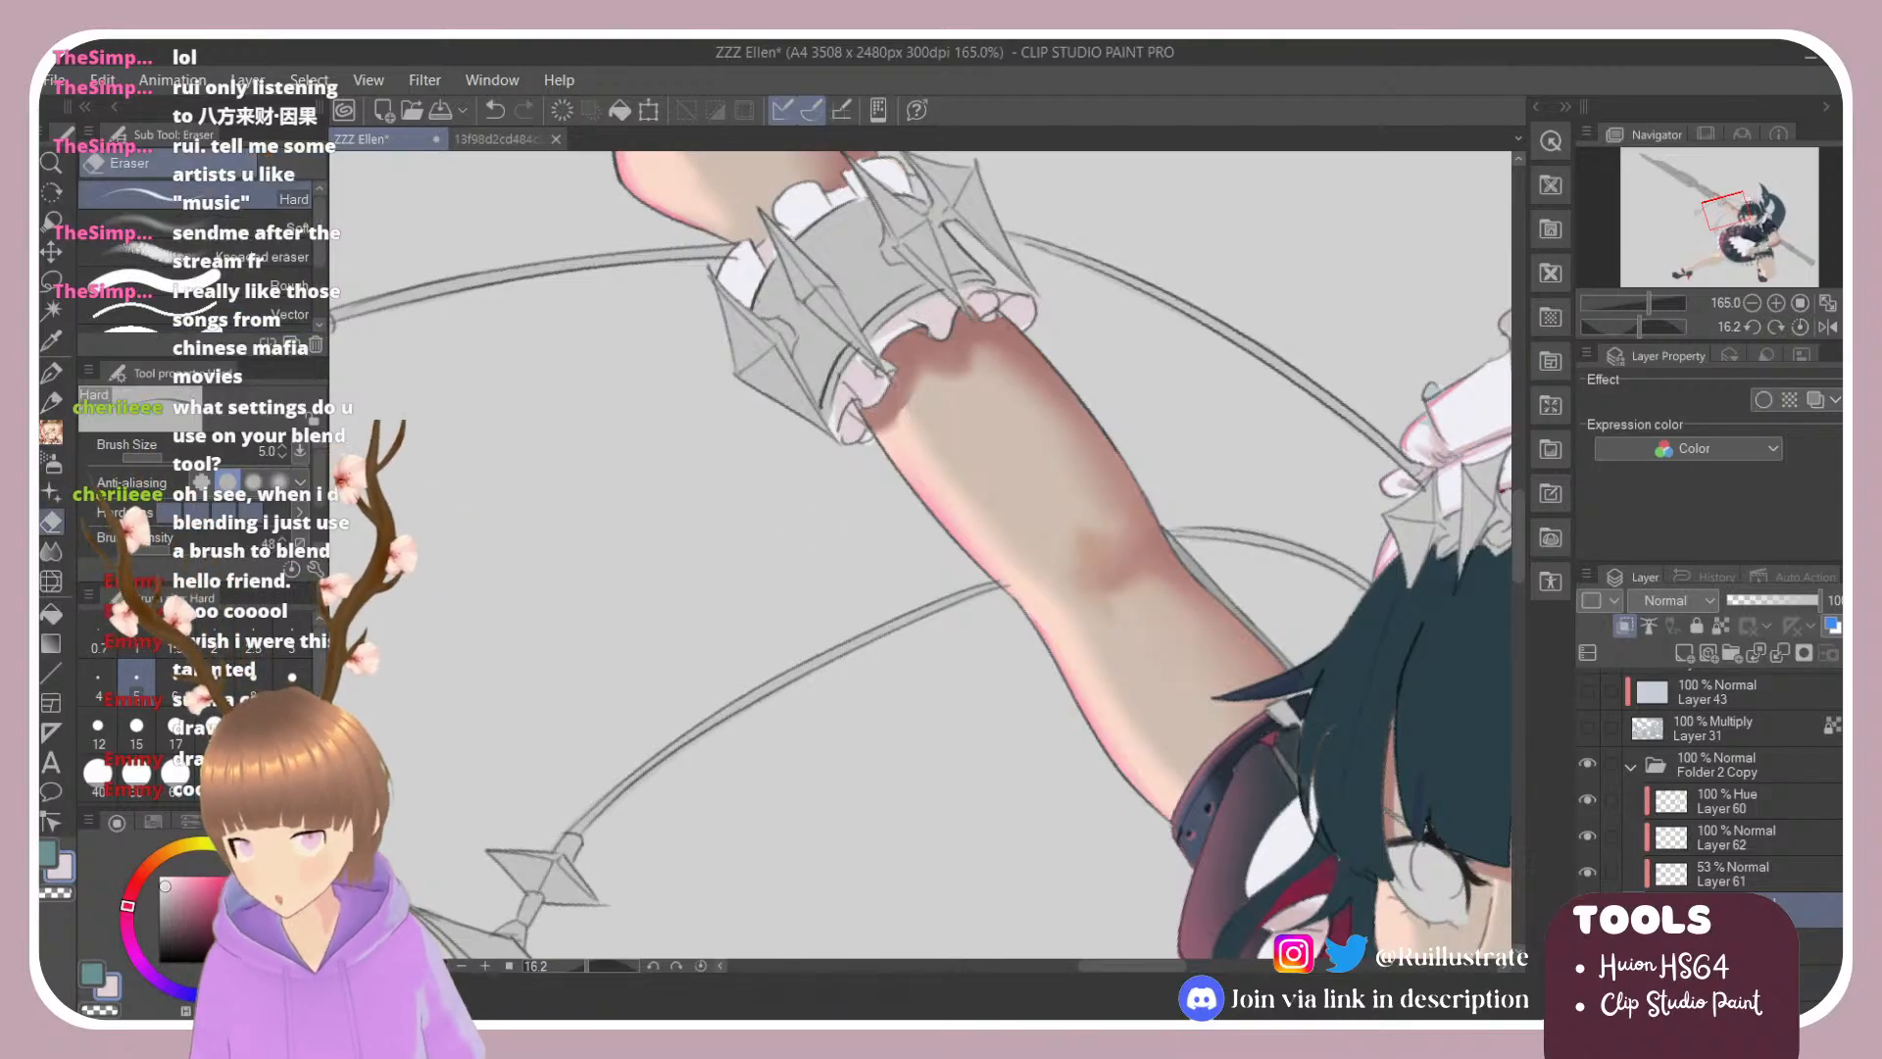
# Step: Paint darker mauve shadows into the folds of the raised cuff's elbow-side frill and shade its hand-side frill with sampled pale pink
pyautogui.click(175, 899)
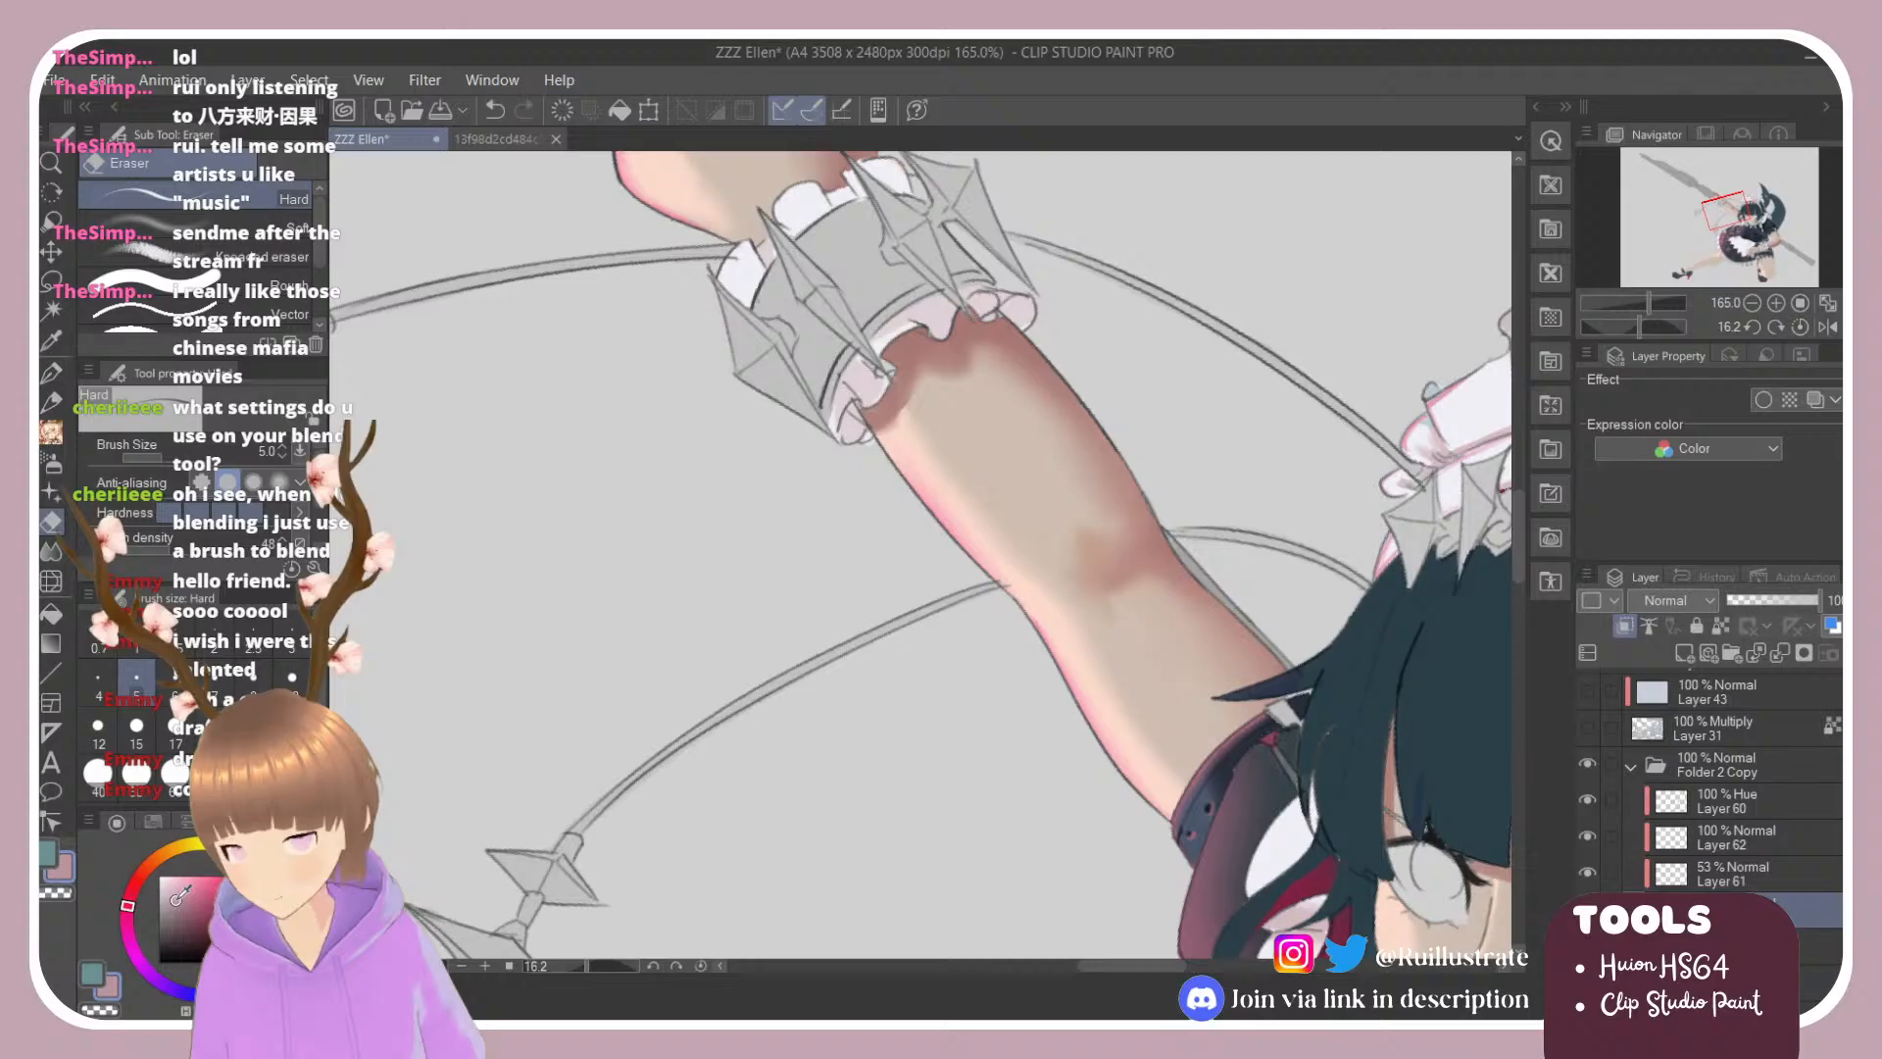
pyautogui.click(131, 932)
pyautogui.press('b')
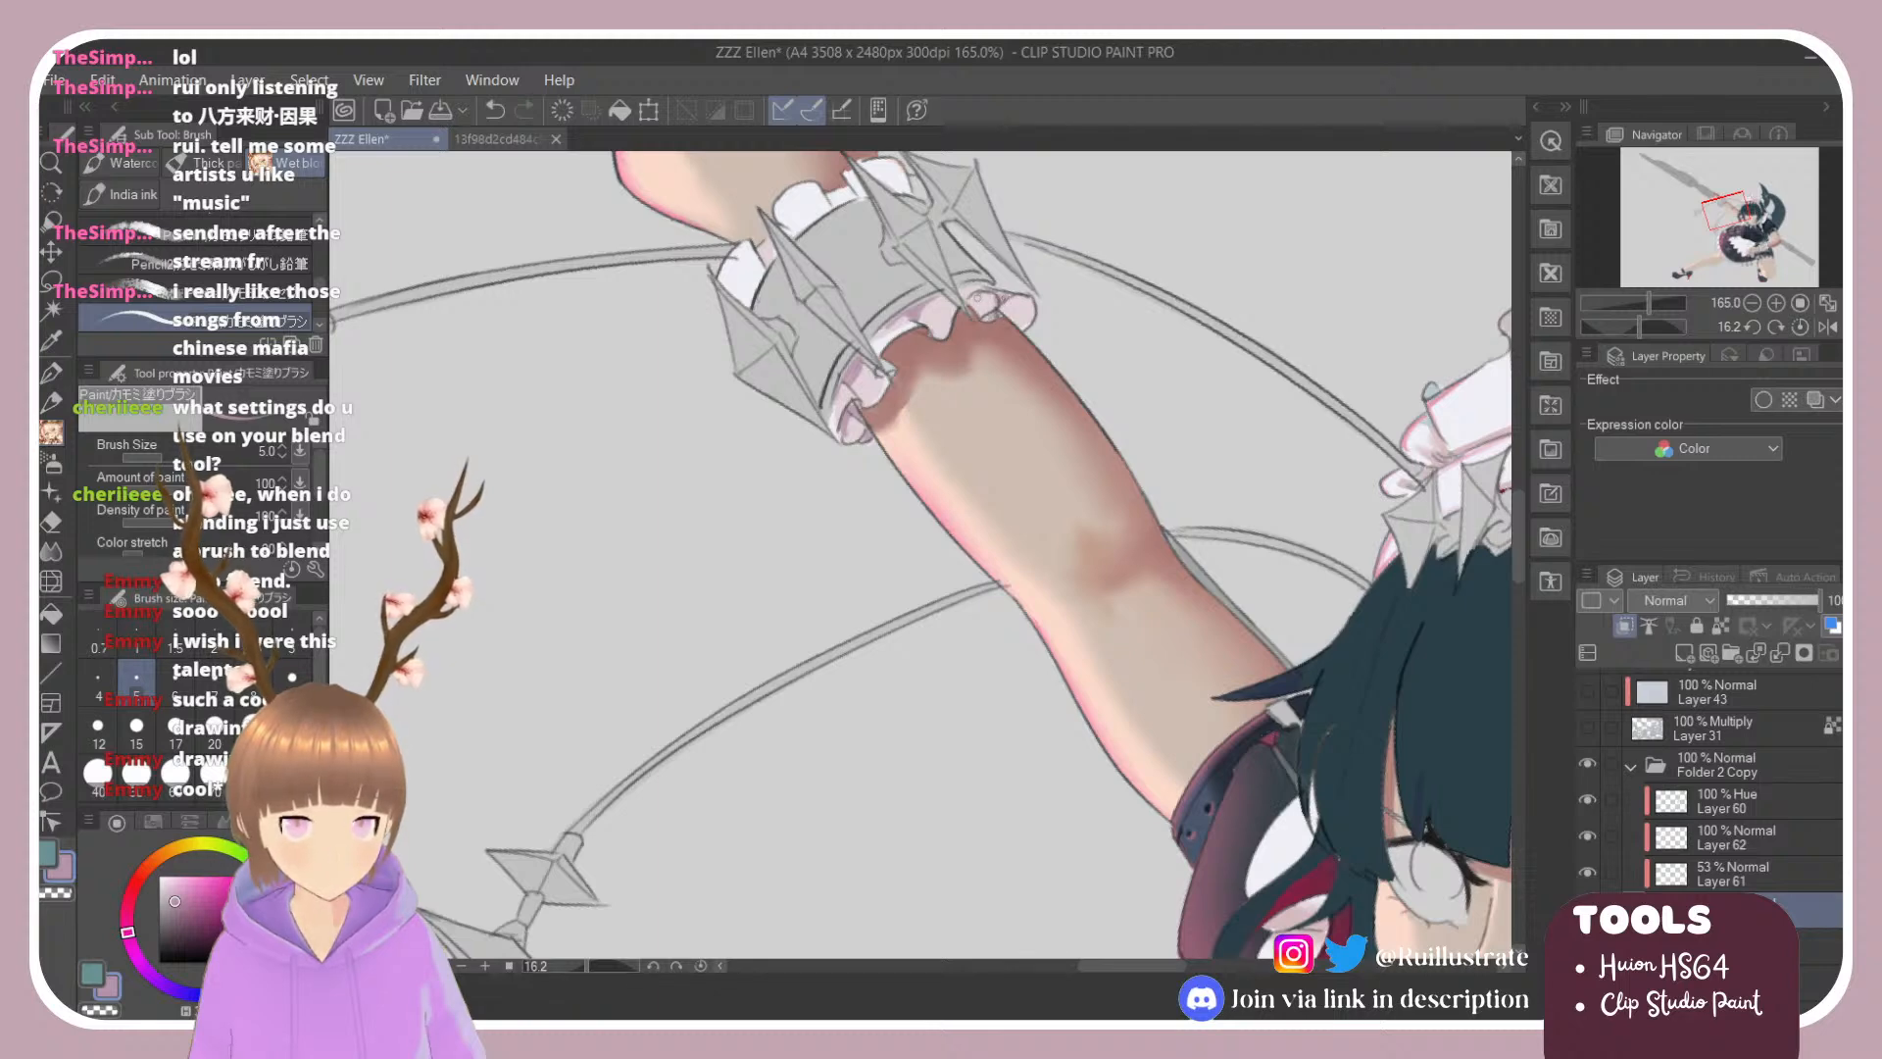
pyautogui.moveTo(977, 297); pyautogui.dragTo(978, 300)
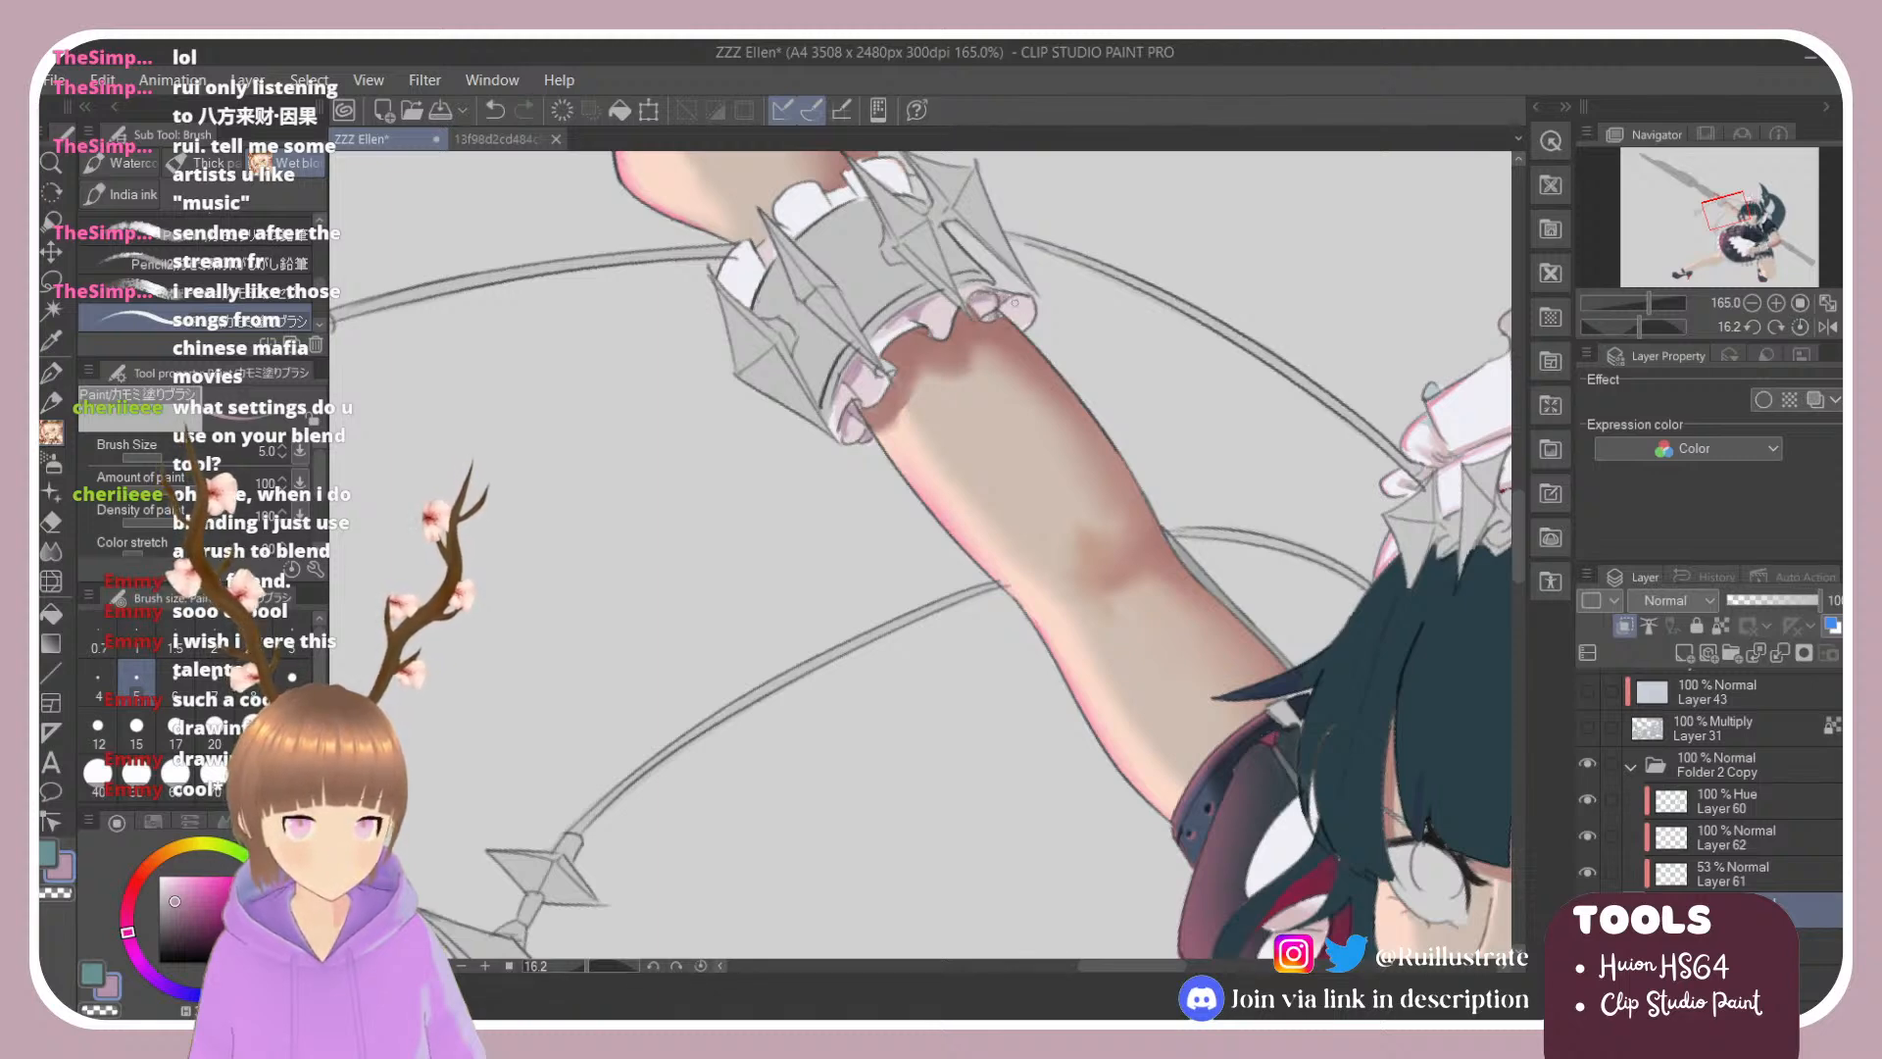
pyautogui.moveTo(999, 306); pyautogui.dragTo(1018, 296)
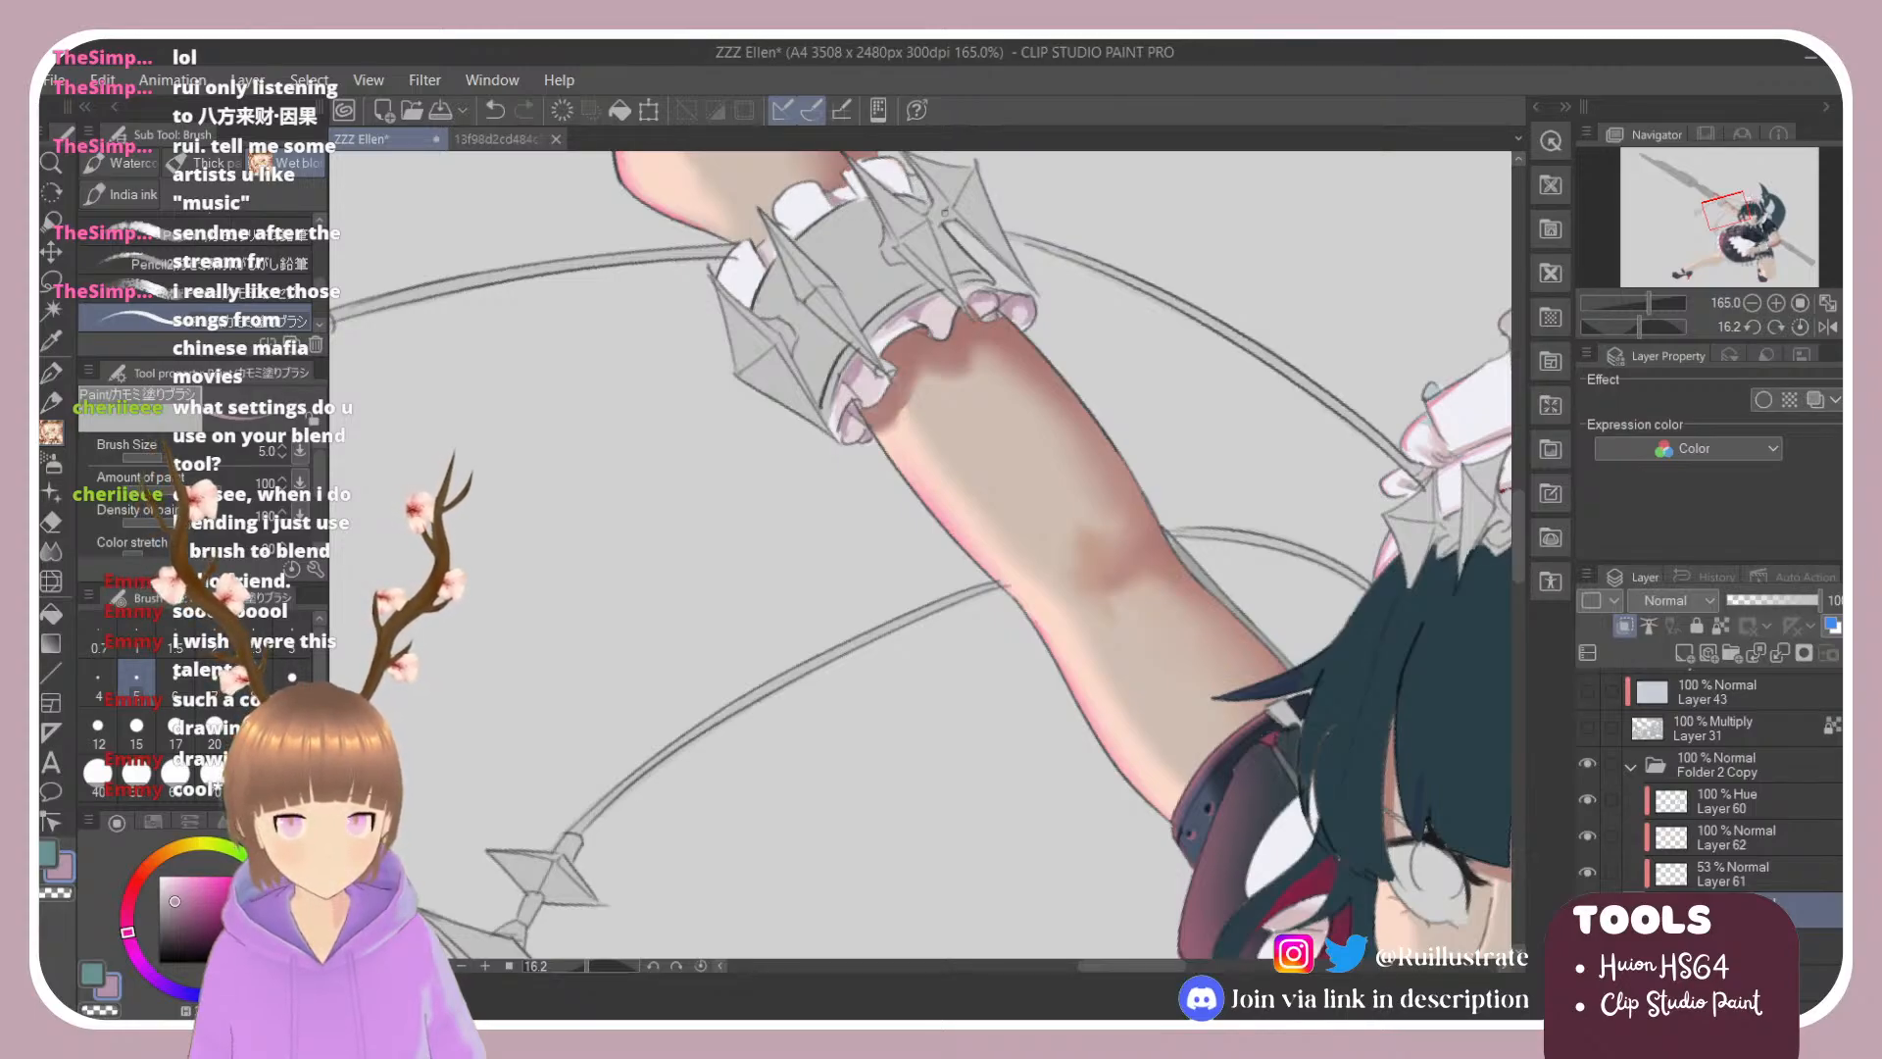
pyautogui.keyDown('alt'); pyautogui.click(870, 377); pyautogui.keyUp('alt')
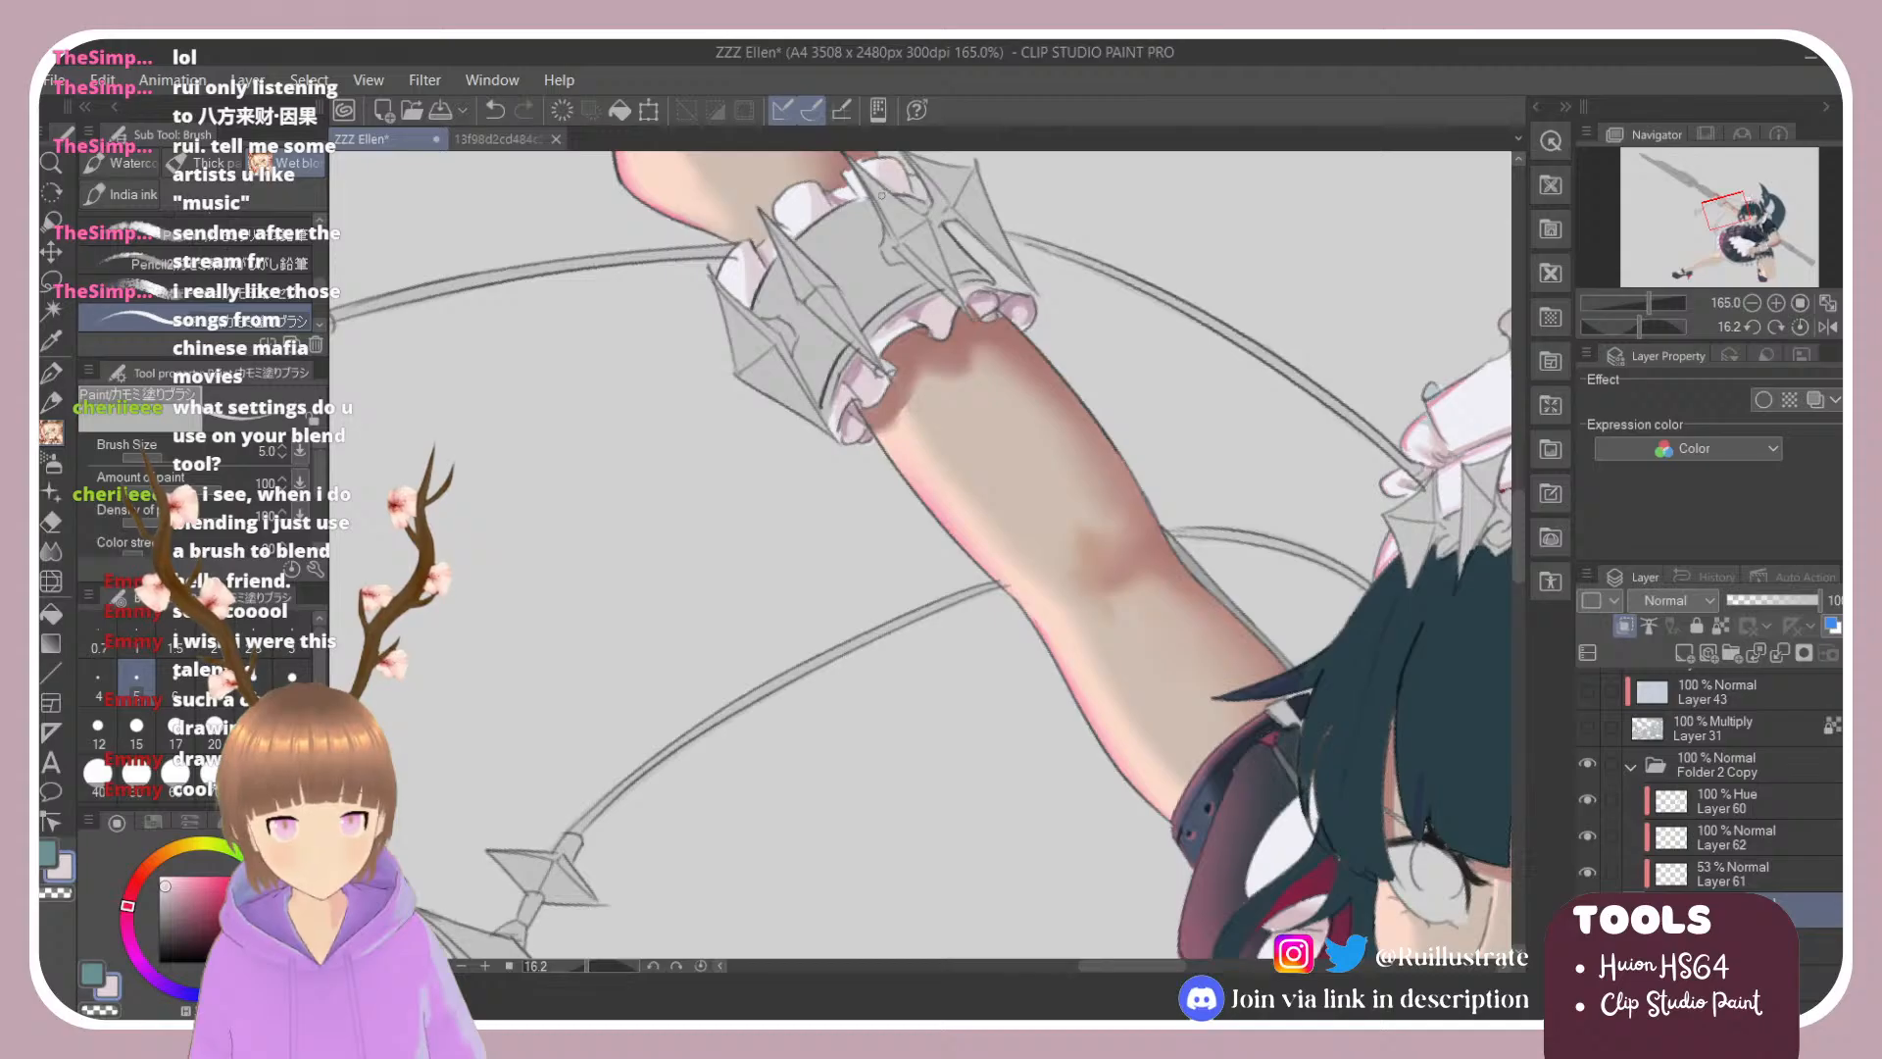
# Step: Shade the hand-side frill of the lowered arm's wrist cuff pale pink and trim the shadow with the hard eraser
pyautogui.scroll(-5, 904, 242)
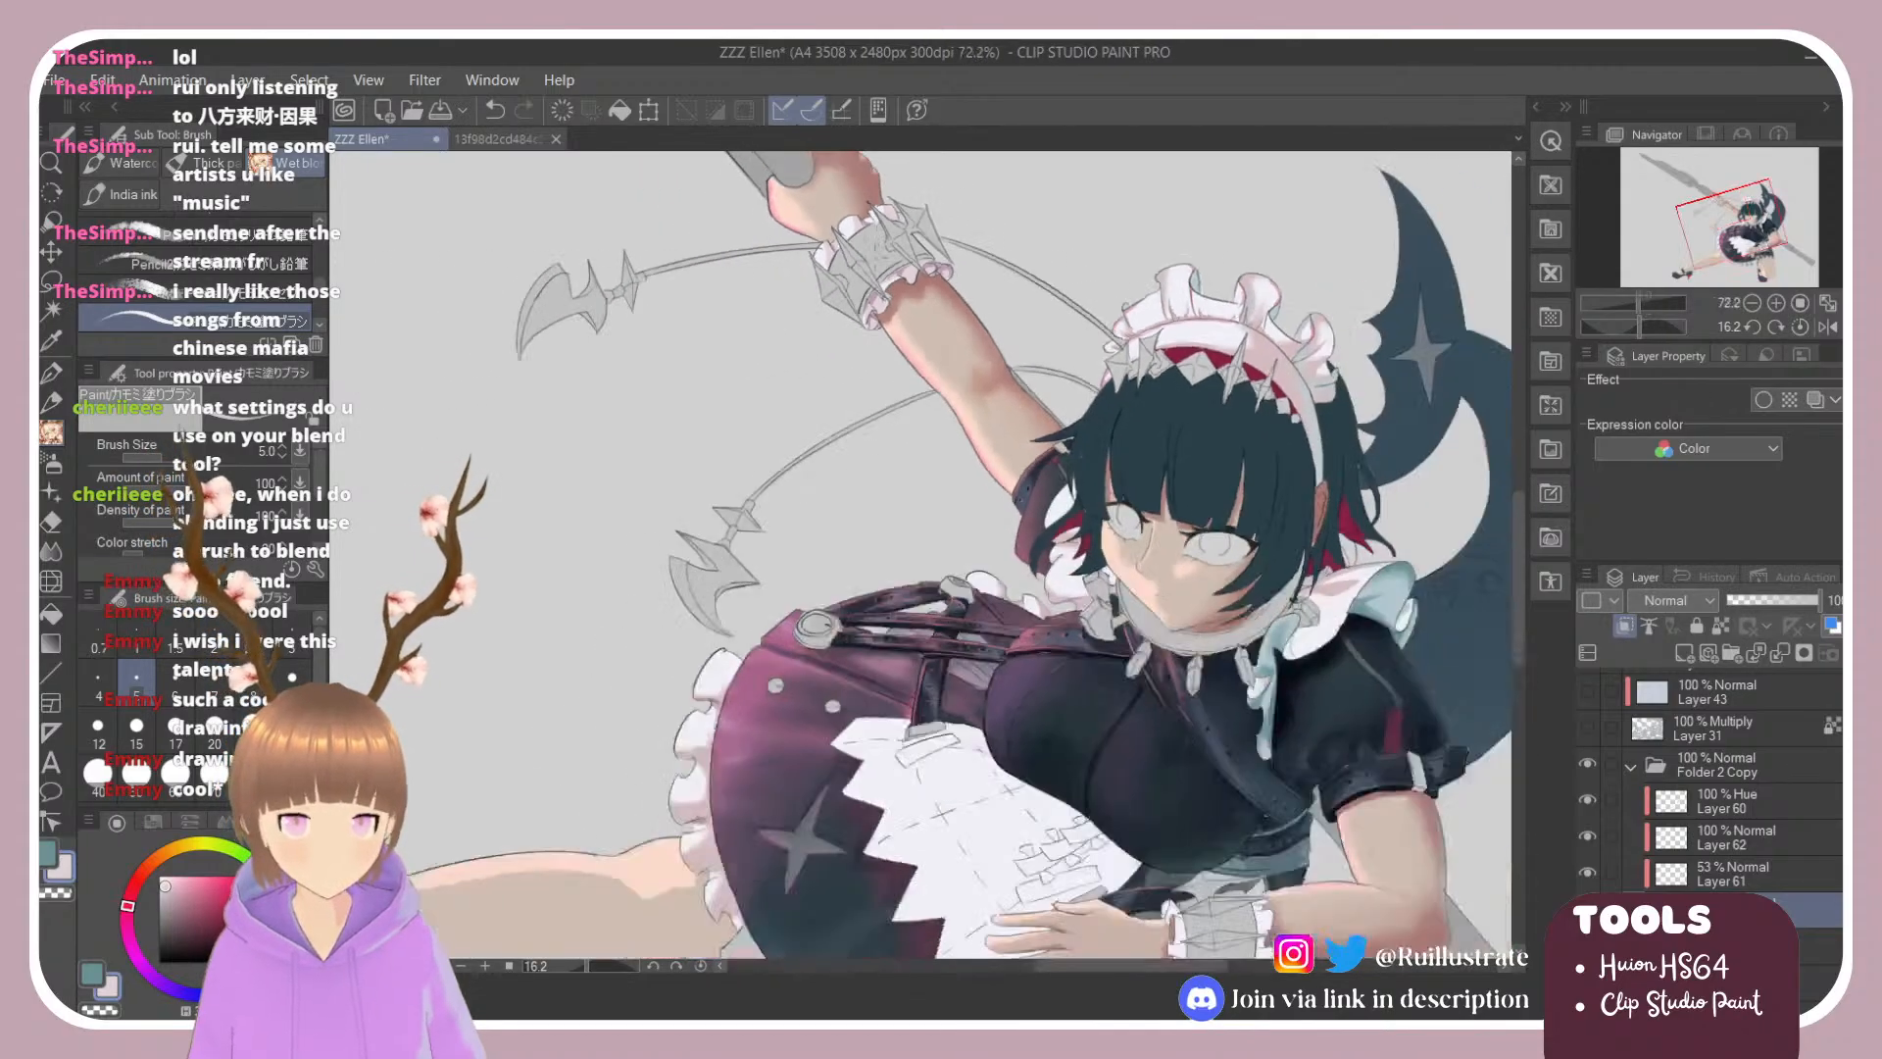
pyautogui.scroll(5, 1196, 872)
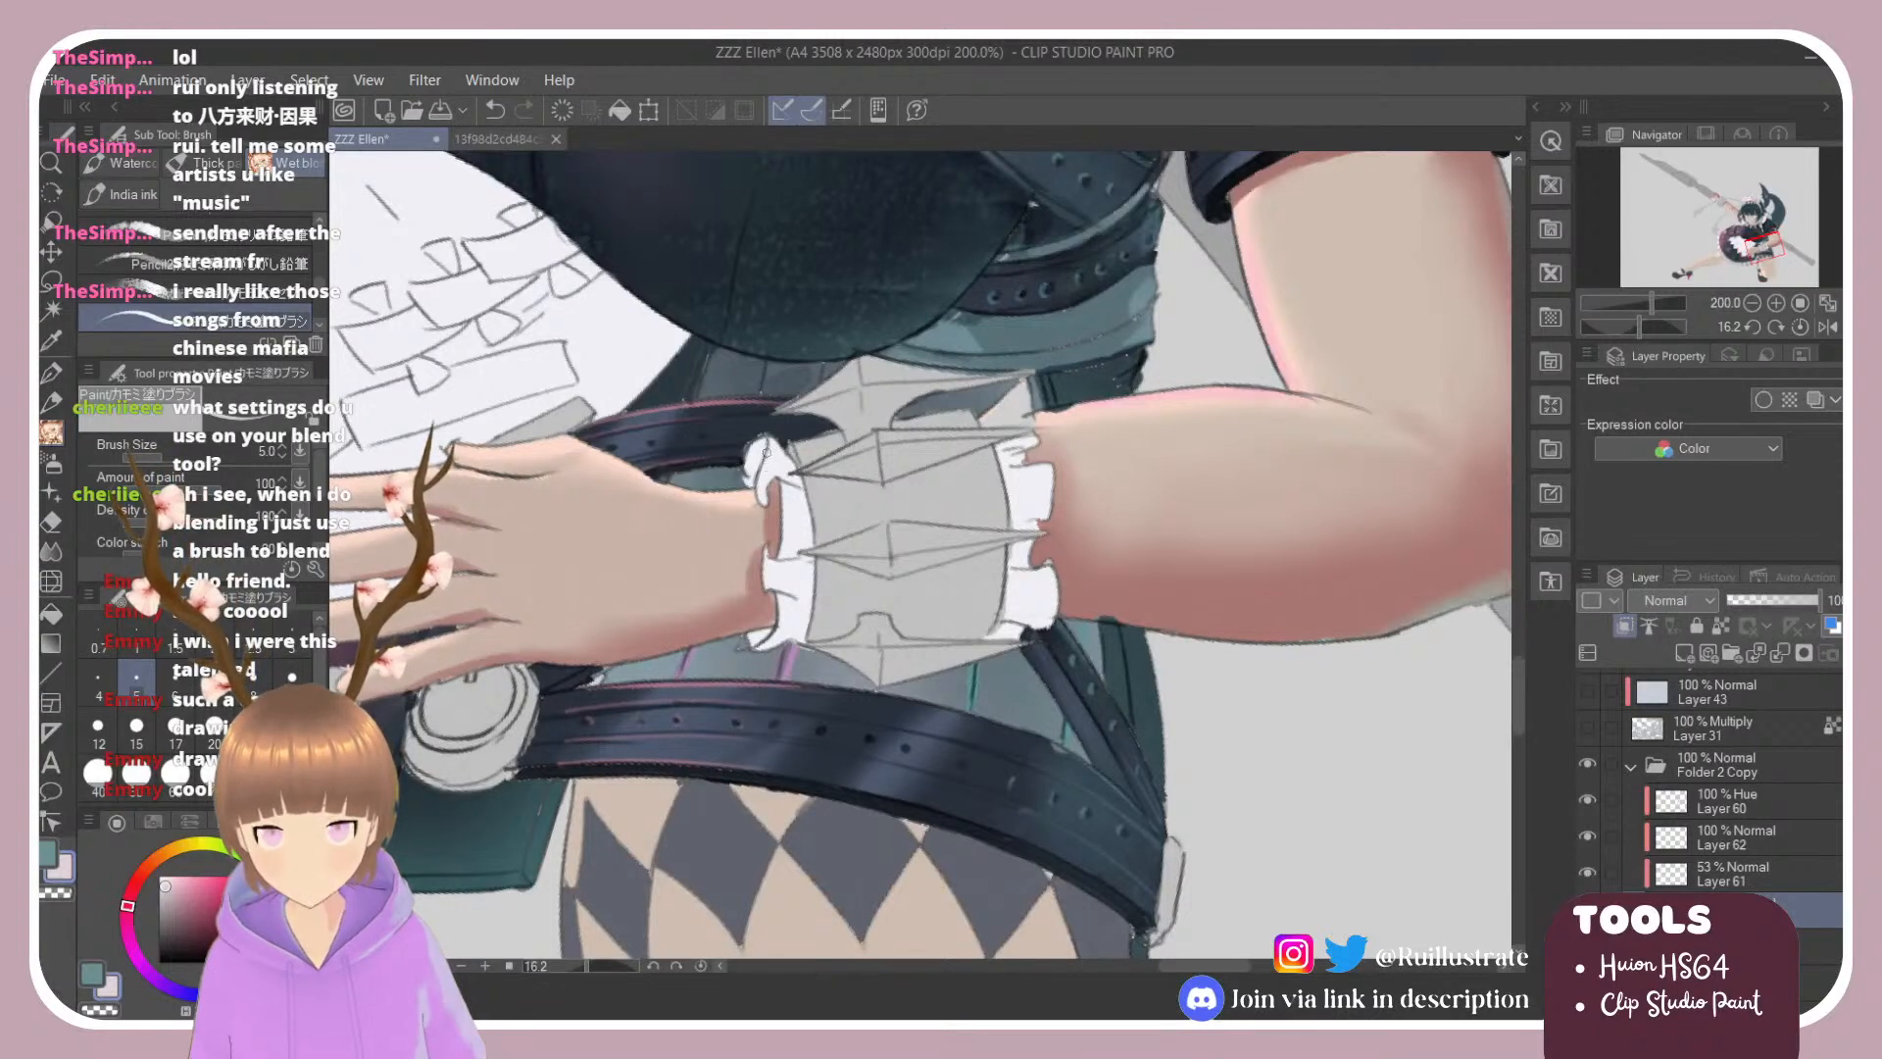
pyautogui.moveTo(772, 446)
pyautogui.mouseDown()
pyautogui.moveTo(764, 478)
pyautogui.moveTo(774, 453)
pyautogui.moveTo(806, 559)
pyautogui.mouseUp()
pyautogui.moveTo(798, 490)
pyautogui.mouseDown()
pyautogui.moveTo(787, 570)
pyautogui.moveTo(809, 600)
pyautogui.mouseUp()
pyautogui.press('e')
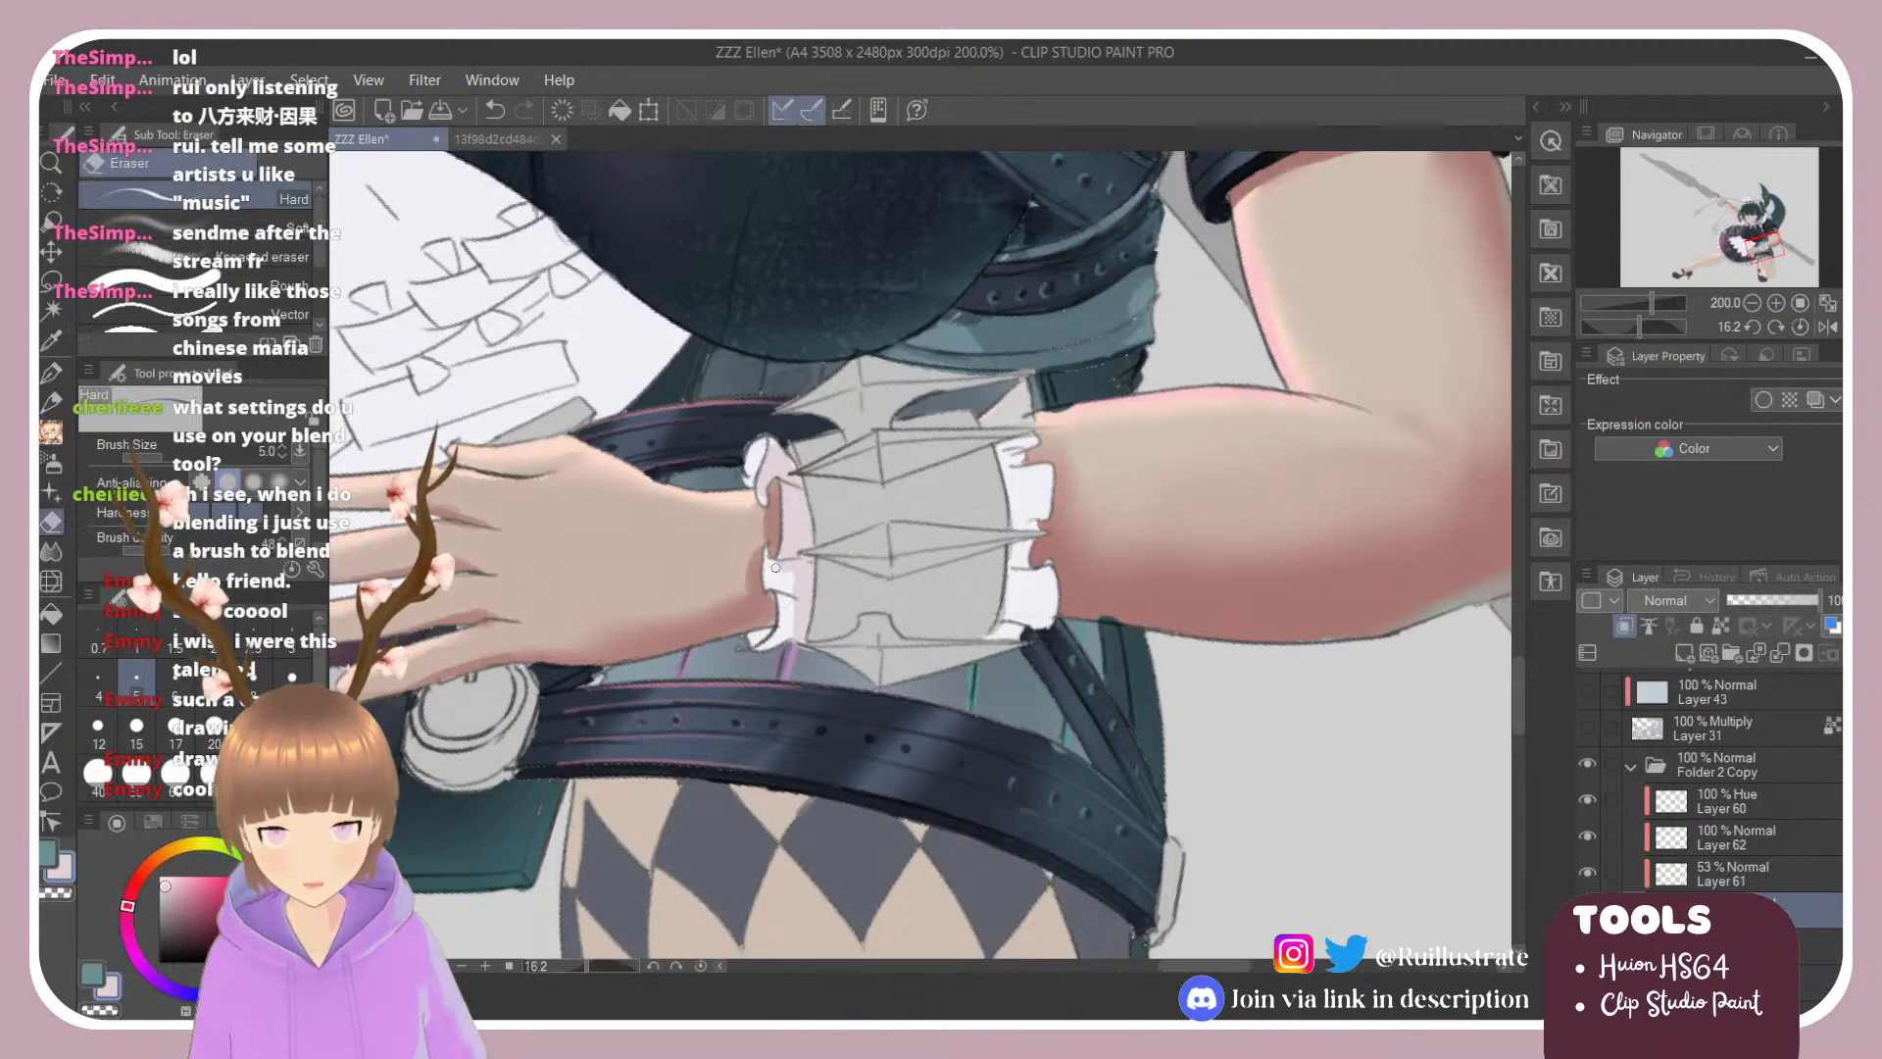
pyautogui.press('b')
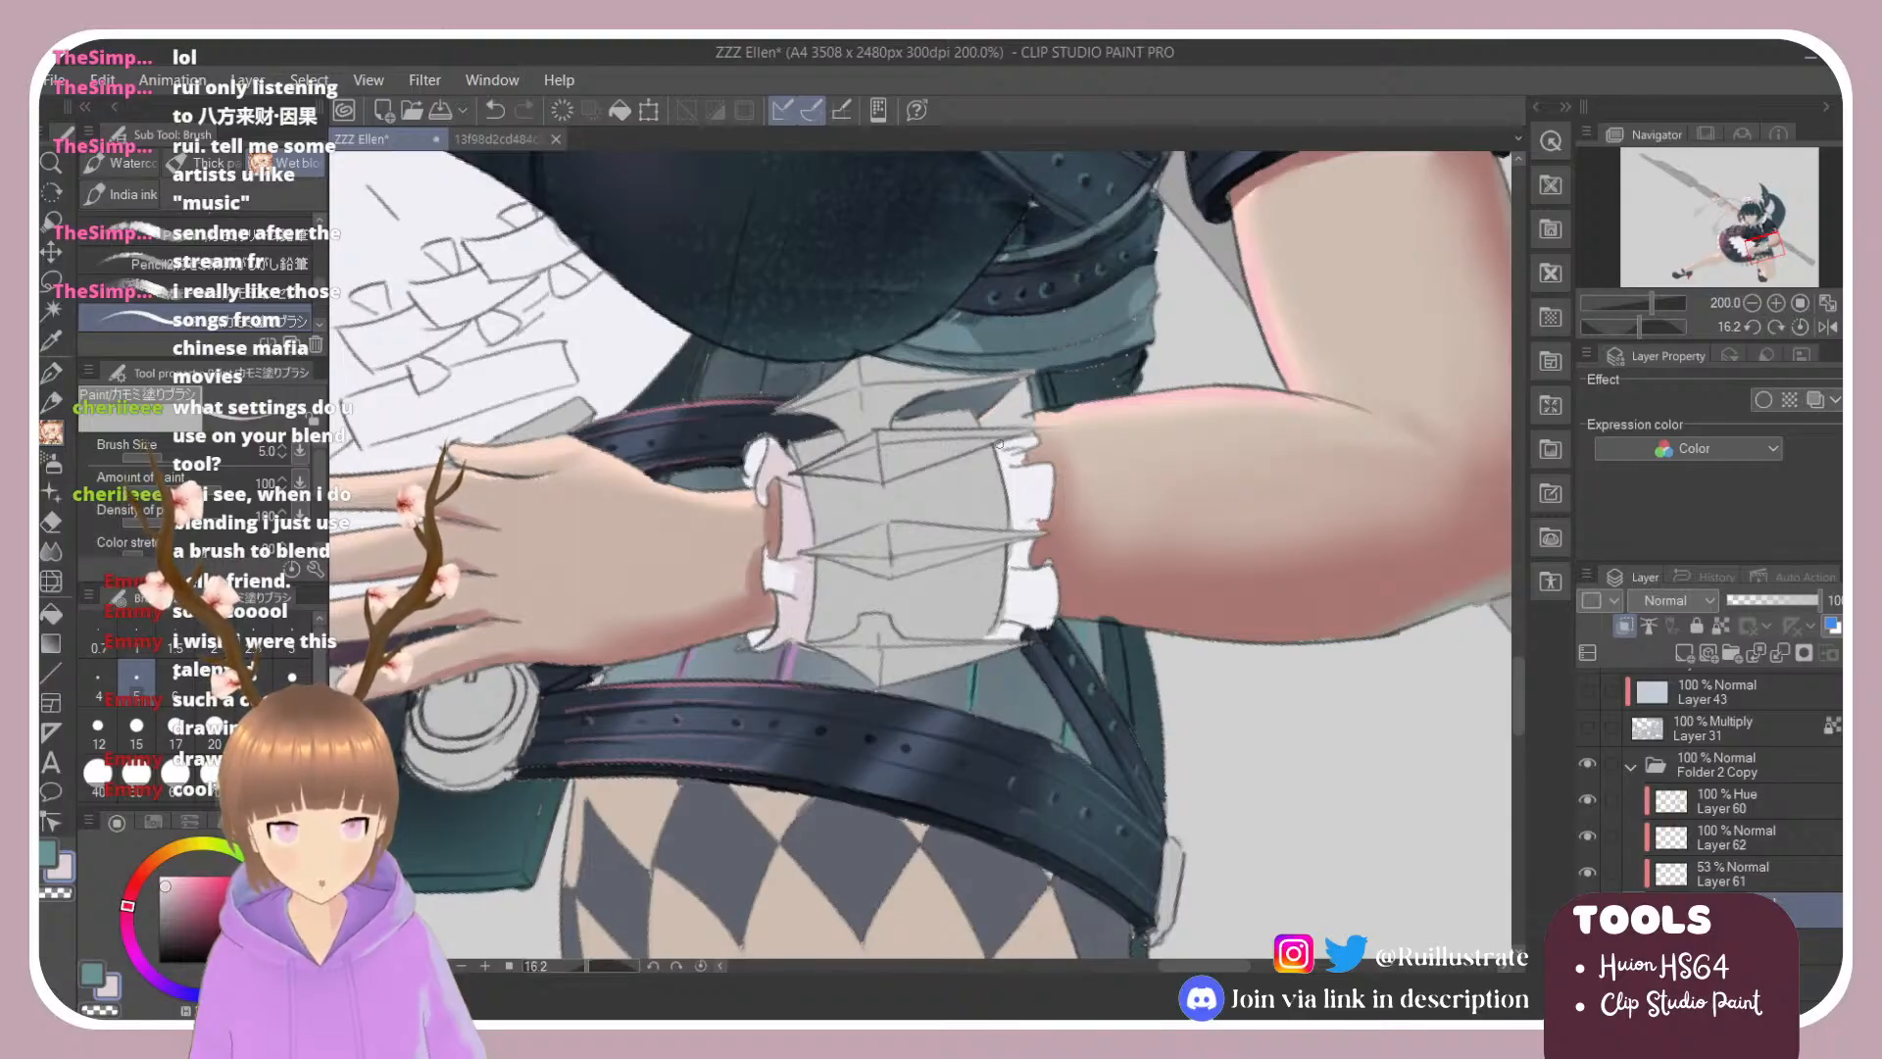
# Step: Shade the lowered cuff's elbow-side frill pale pink and soften the hand-side frill's shadow with the size 10 blender brush
pyautogui.moveTo(998, 444)
pyautogui.mouseDown()
pyautogui.moveTo(1011, 519)
pyautogui.moveTo(1041, 471)
pyautogui.moveTo(1046, 551)
pyautogui.moveTo(1031, 603)
pyautogui.moveTo(996, 605)
pyautogui.mouseUp()
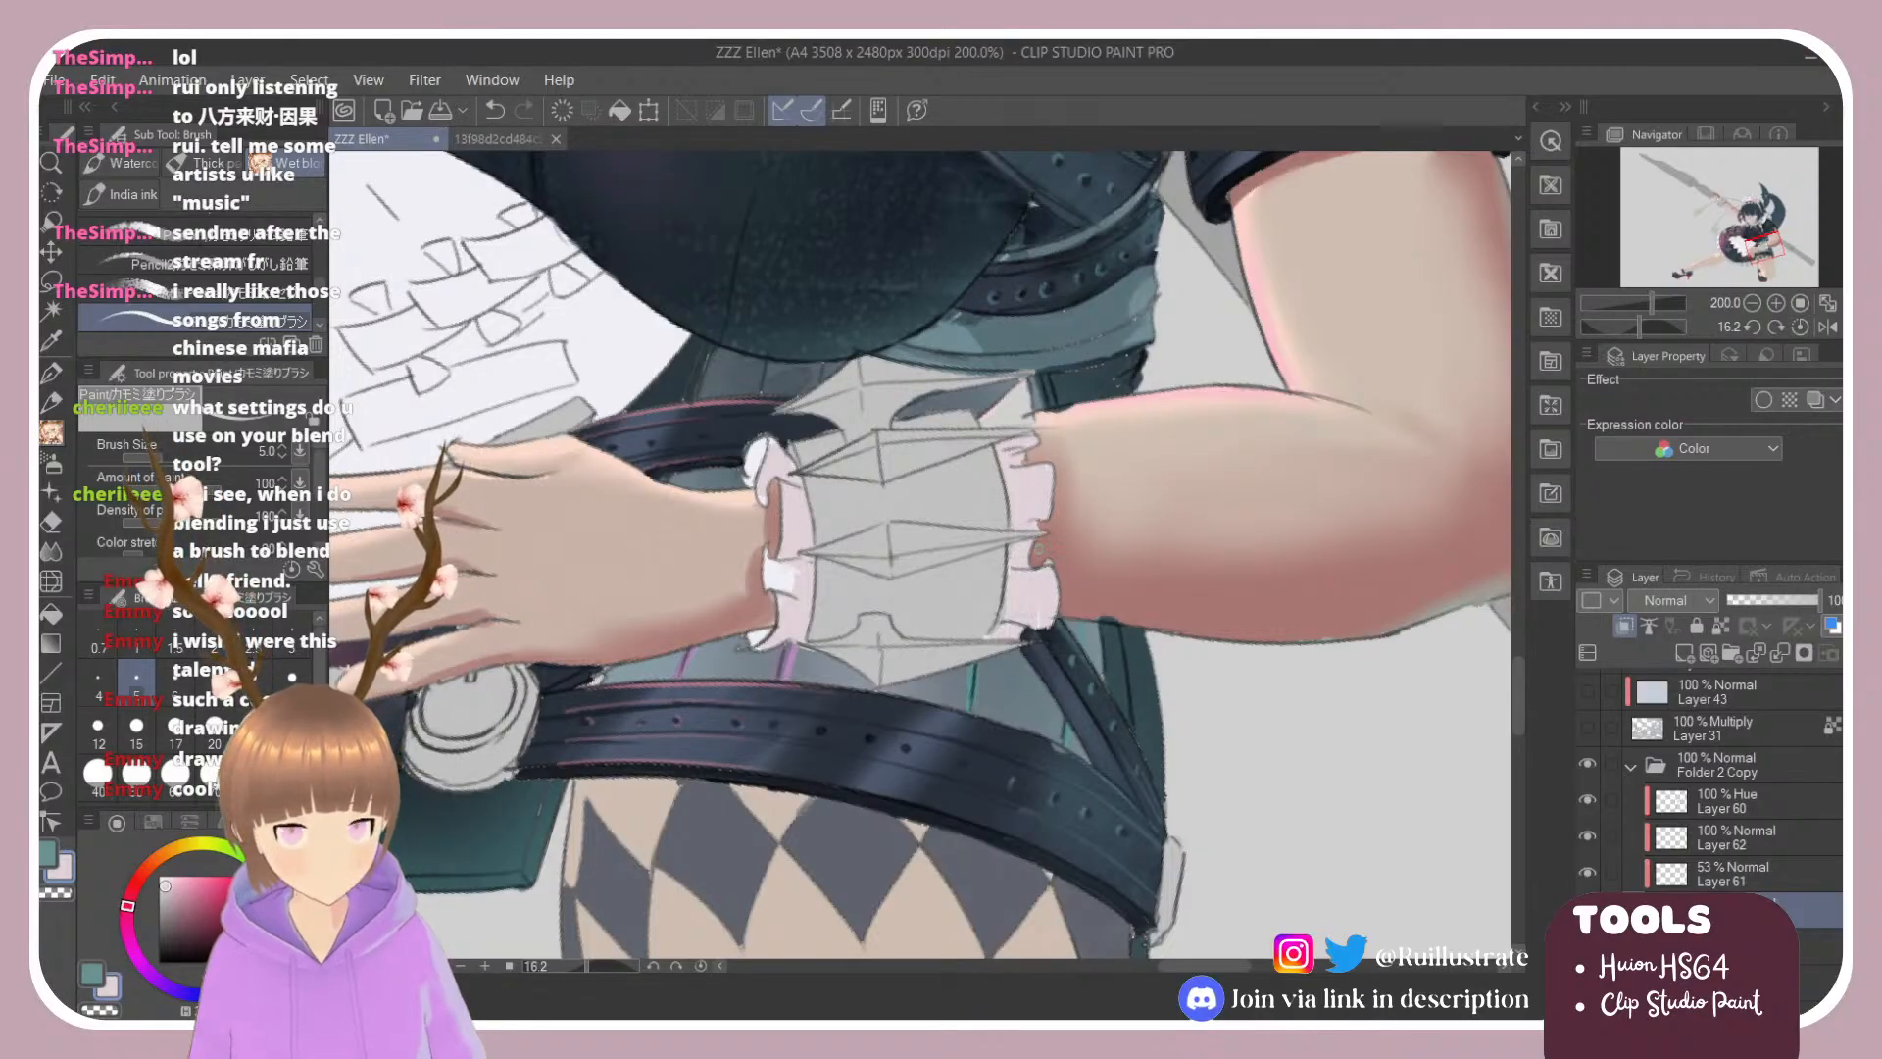
pyautogui.press('e')
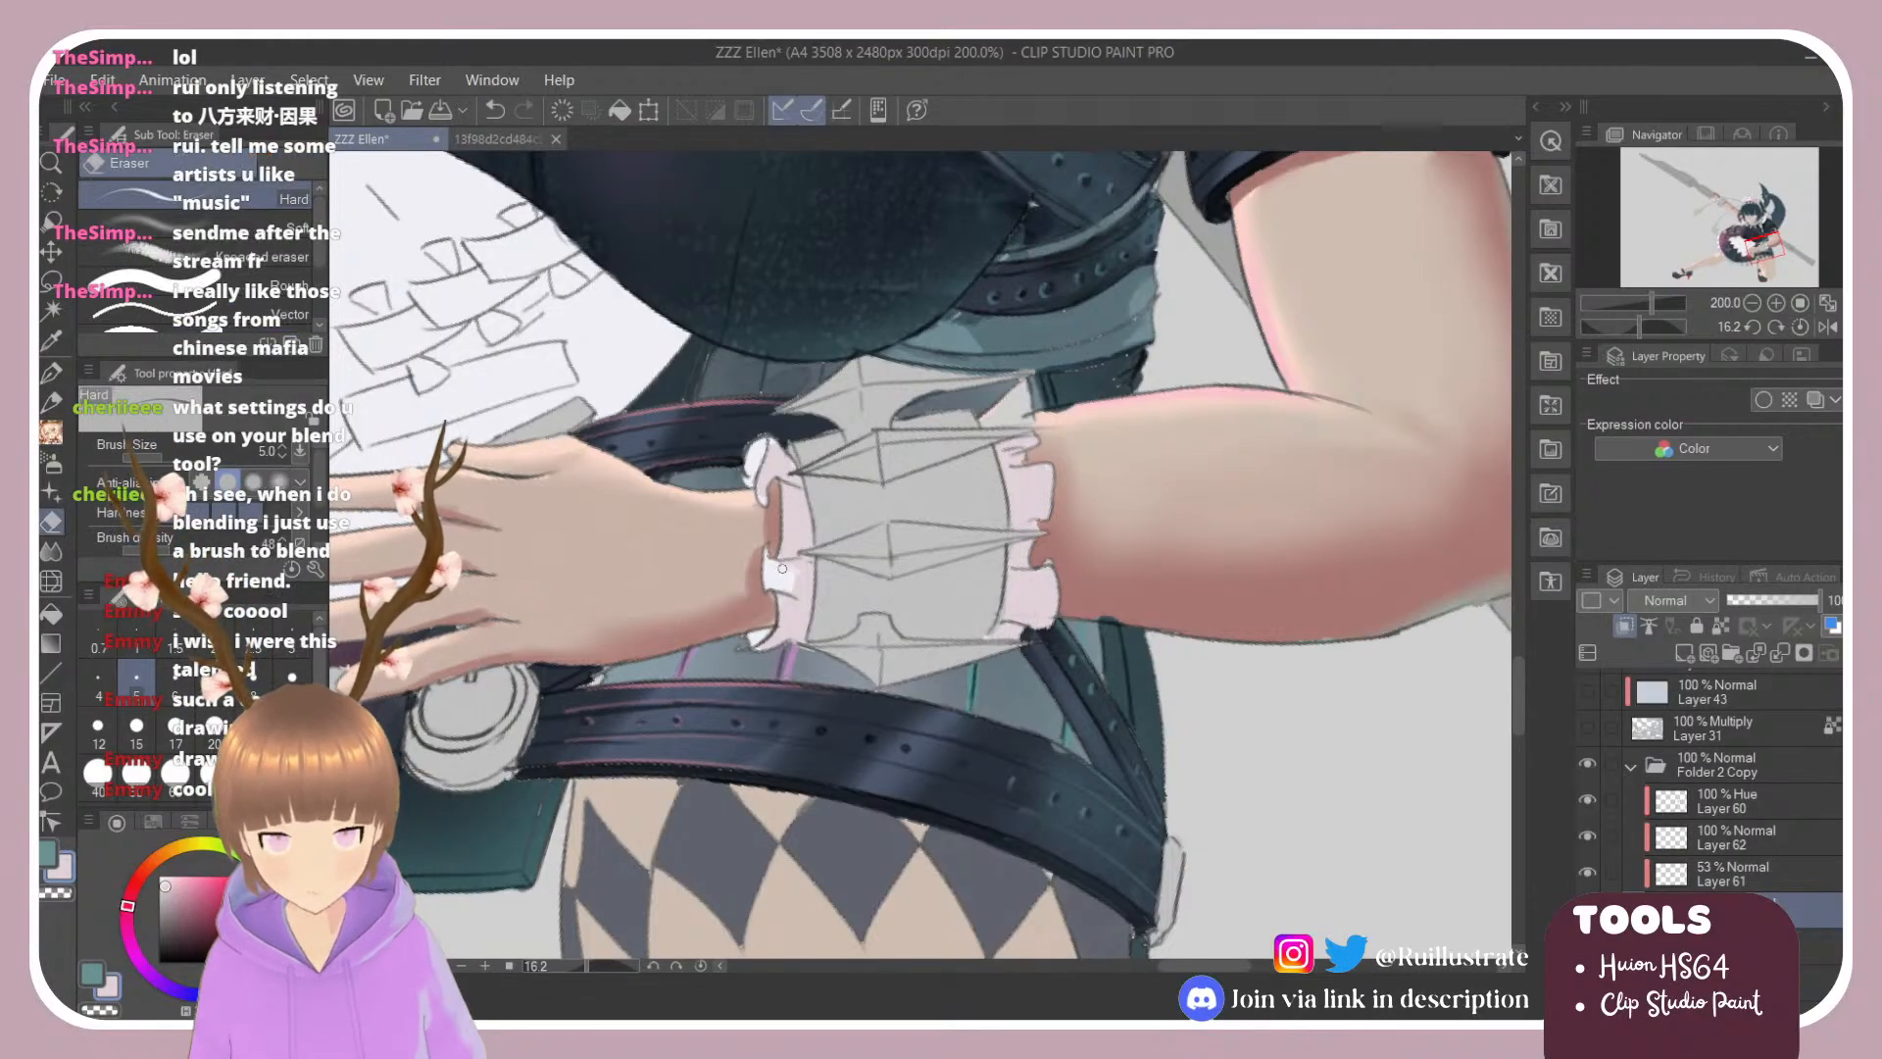
pyautogui.press('b')
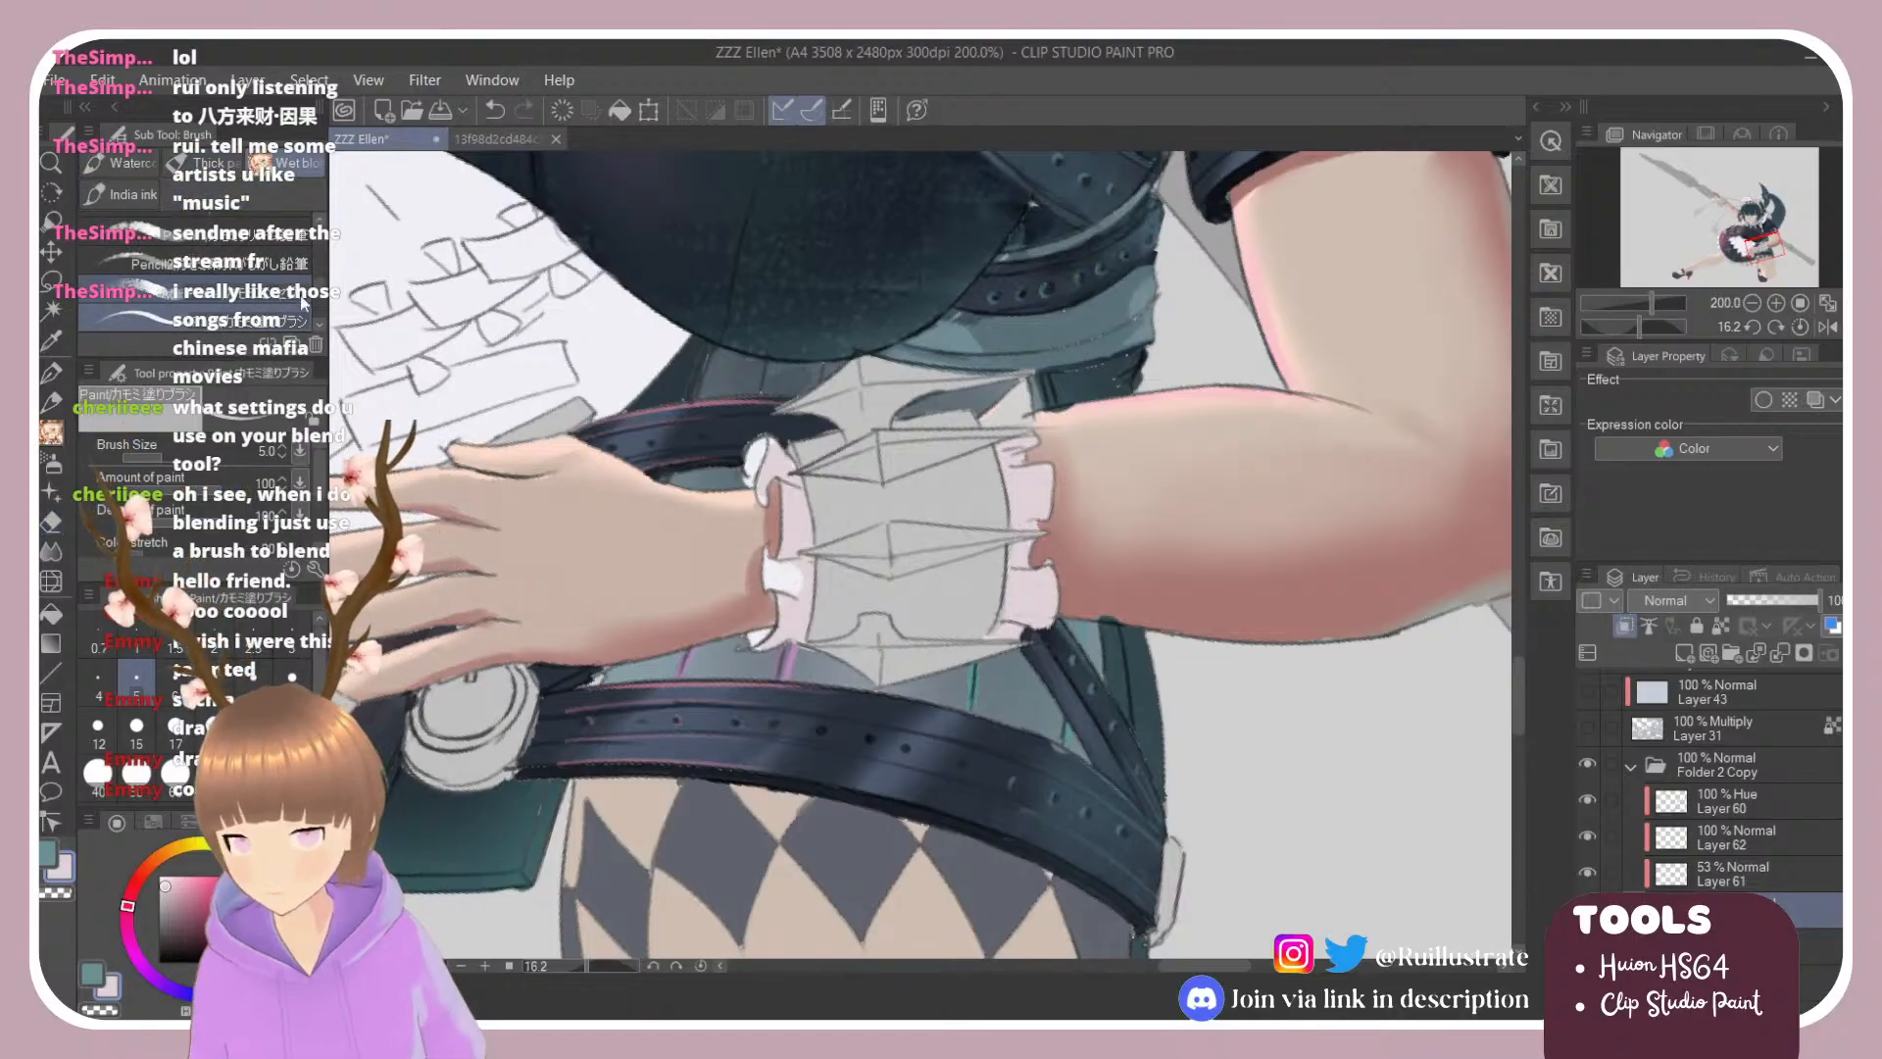
pyautogui.click(310, 308)
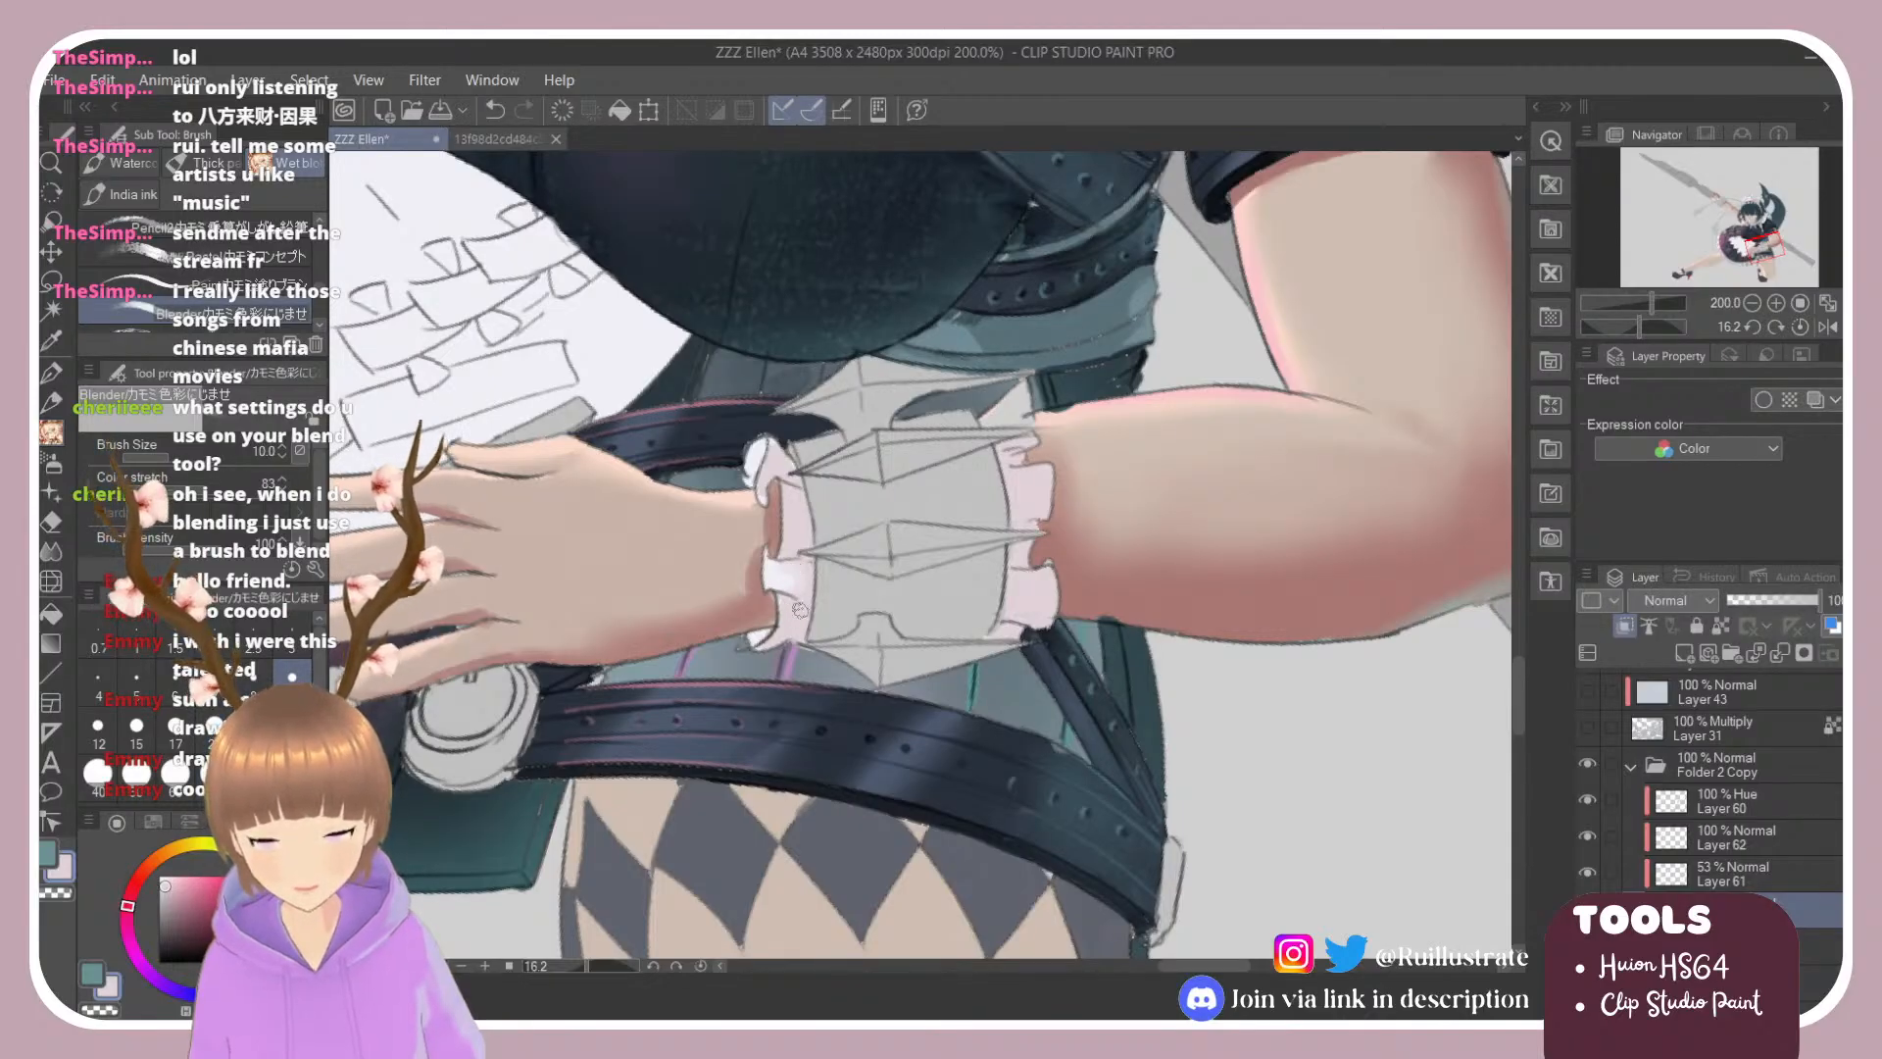
# Step: Sample mauve from the raised cuff's frill and paint fold shadows on the lowered cuff's elbow-side frill with the size 5 paint brush
pyautogui.scroll(-5, 800, 610)
pyautogui.scroll(3, 749, 227)
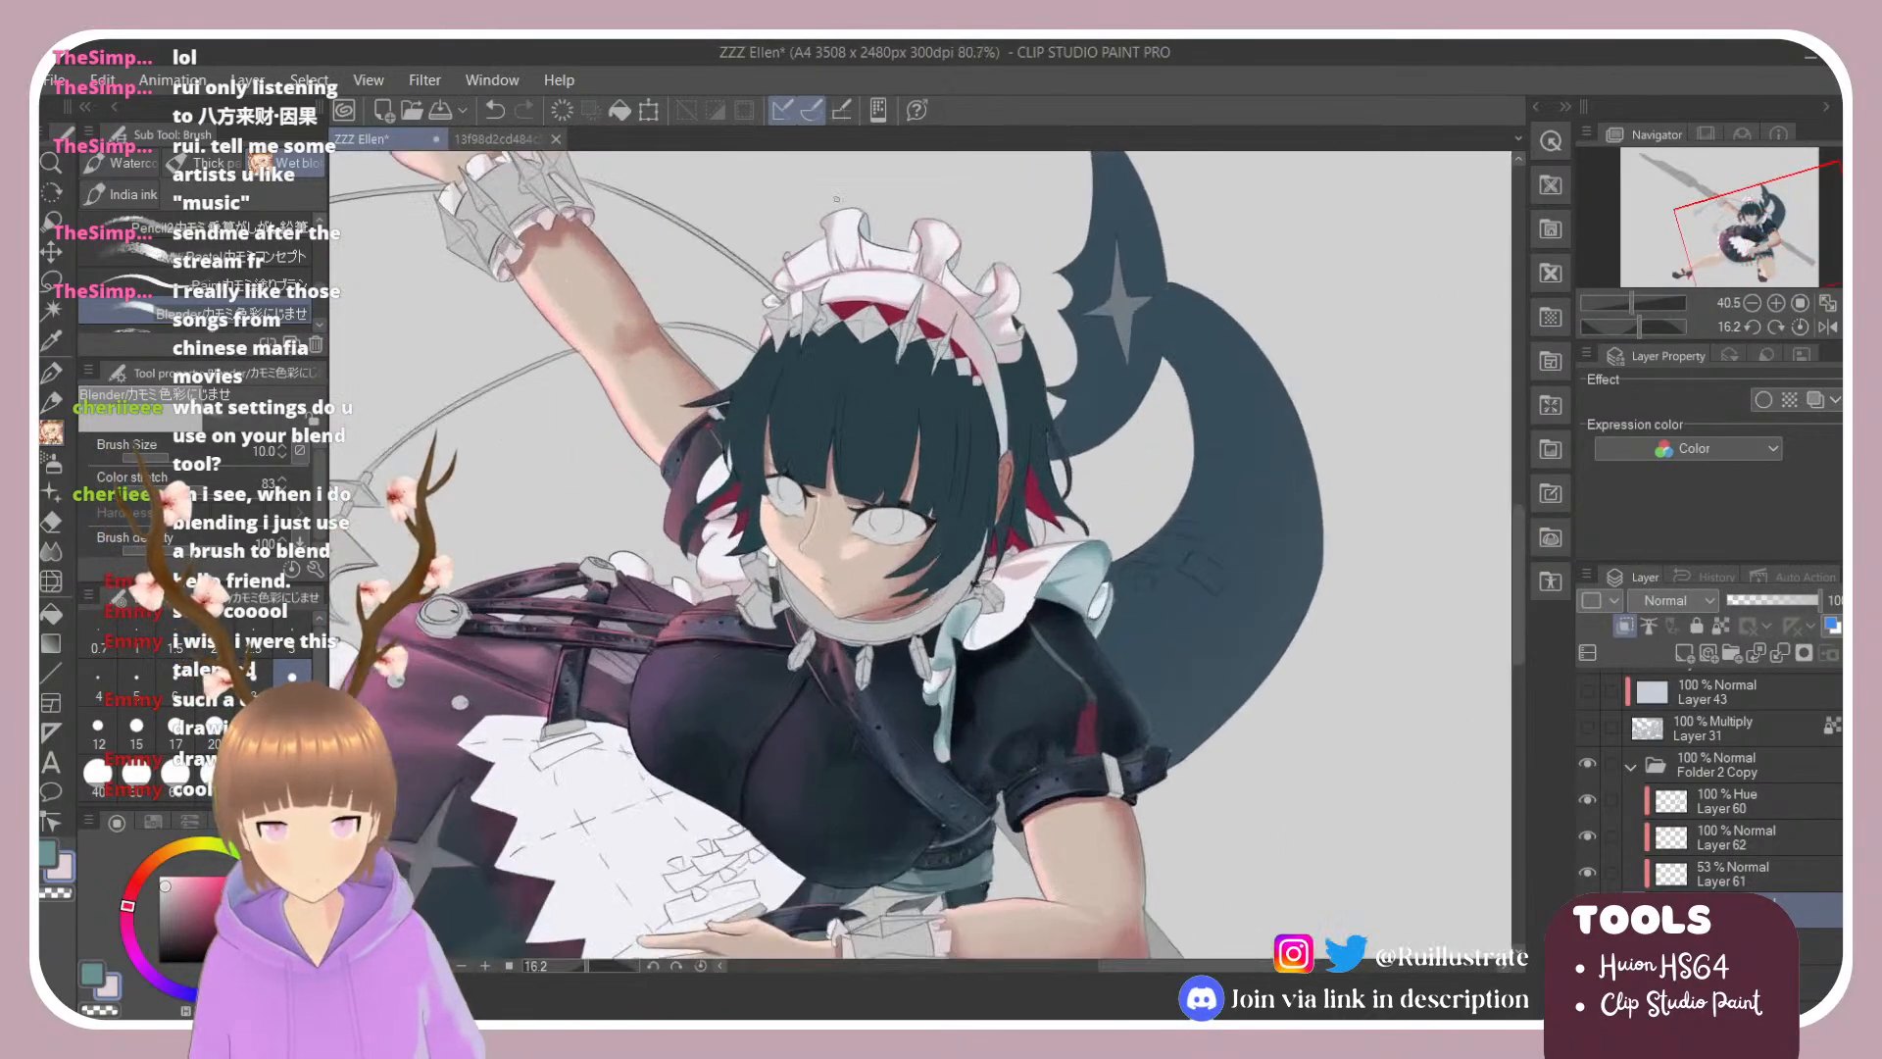
pyautogui.scroll(6, 882, 196)
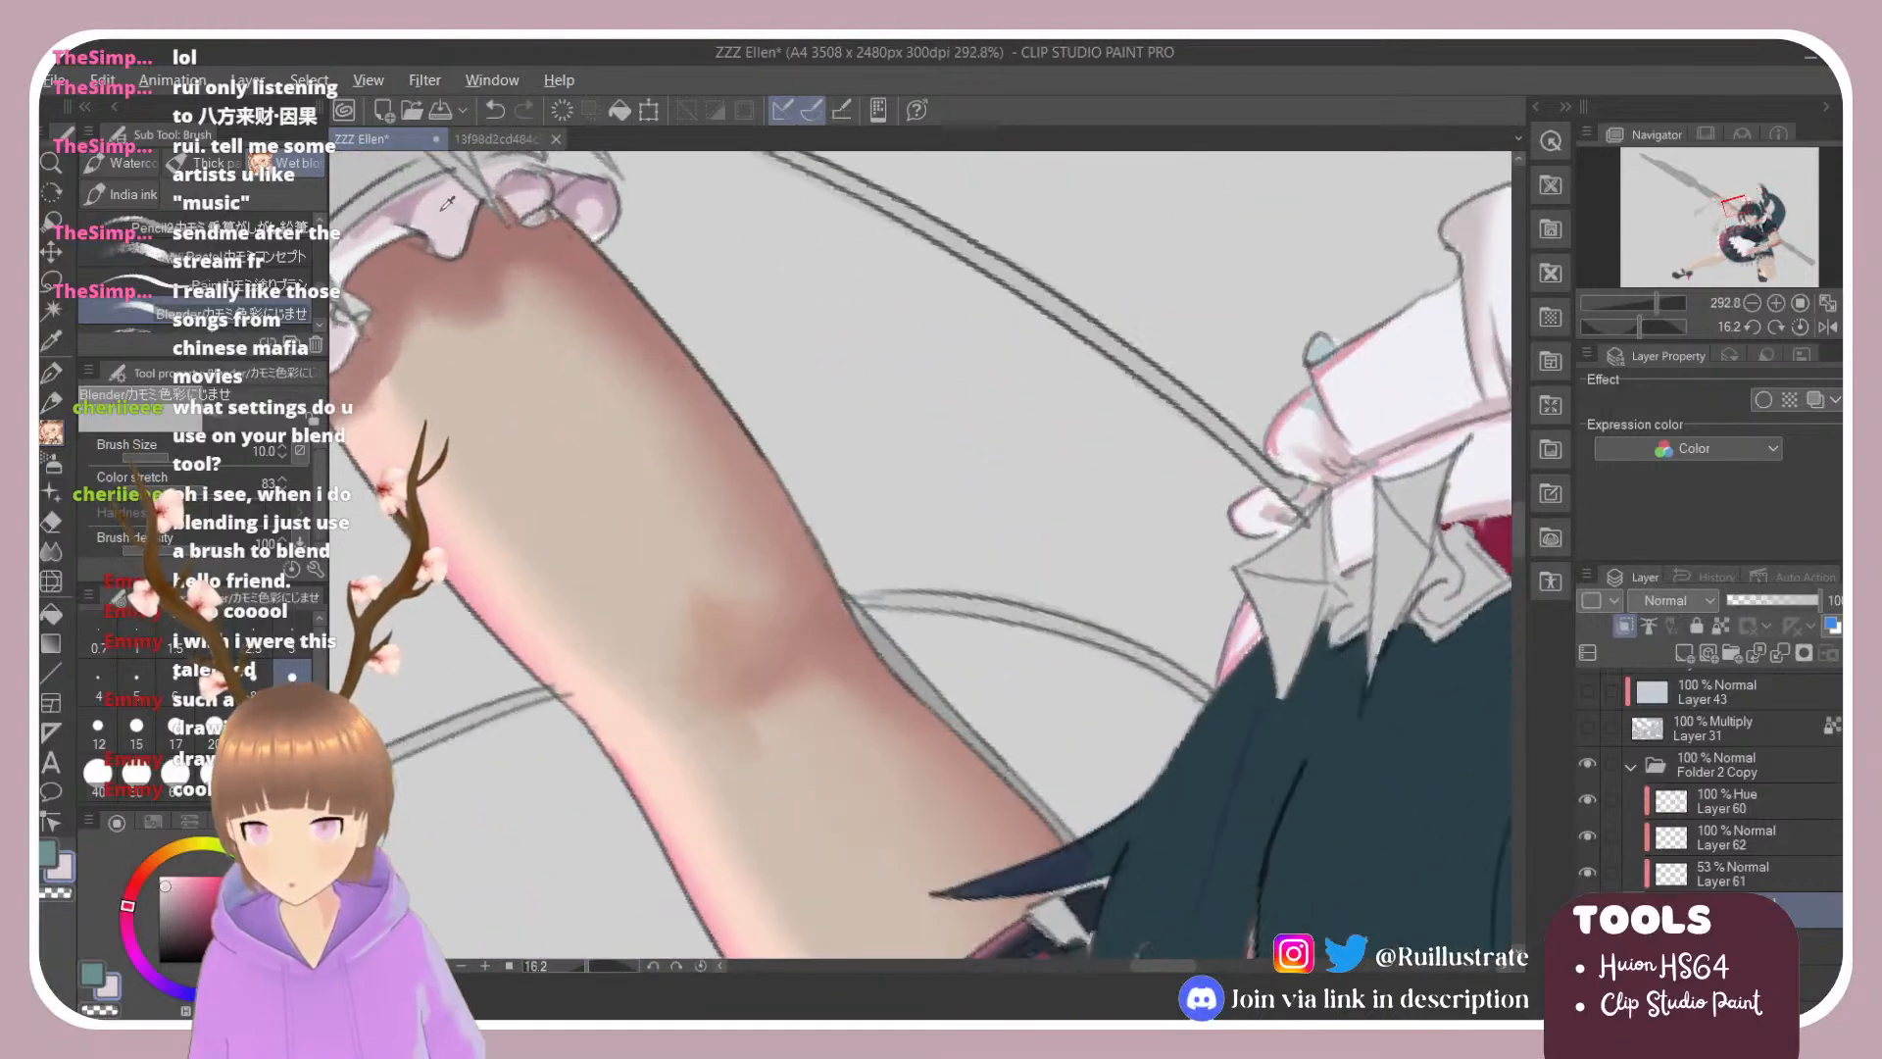
pyautogui.scroll(-2, 610, 324)
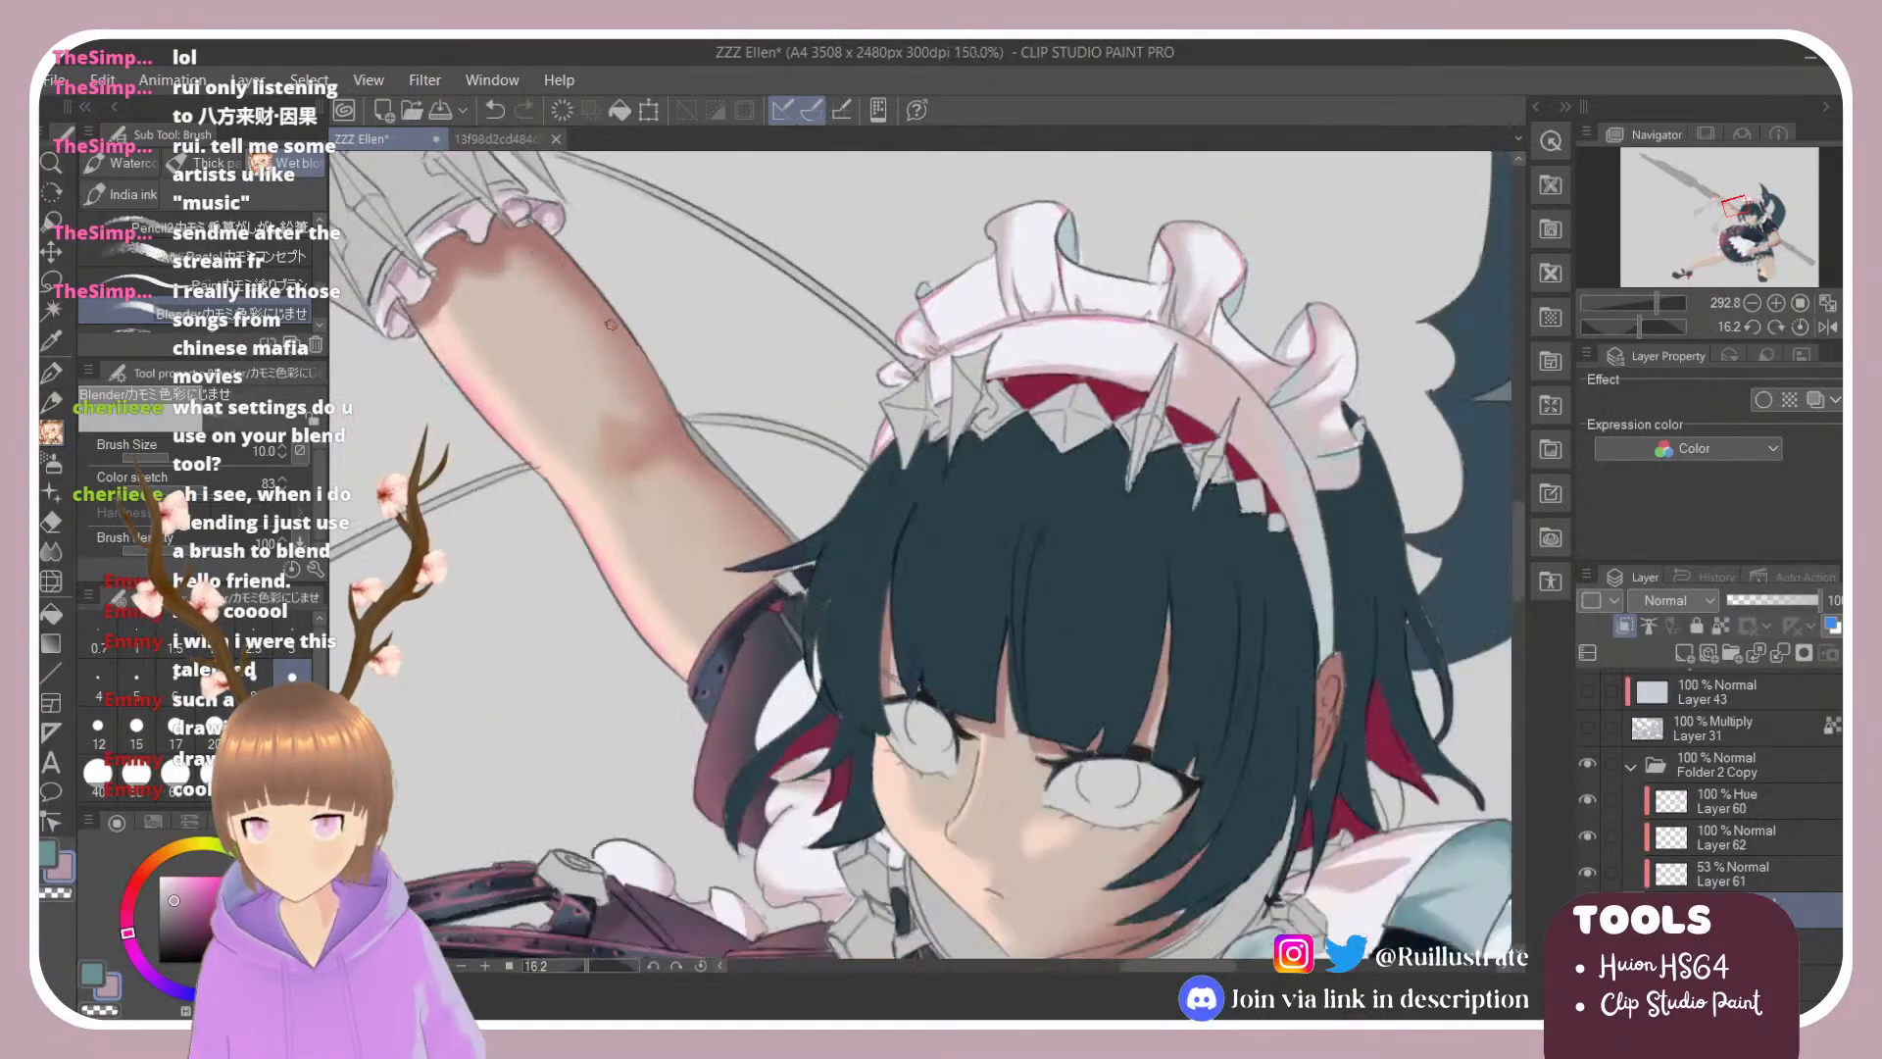
pyautogui.scroll(-4, 610, 324)
pyautogui.scroll(4, 869, 581)
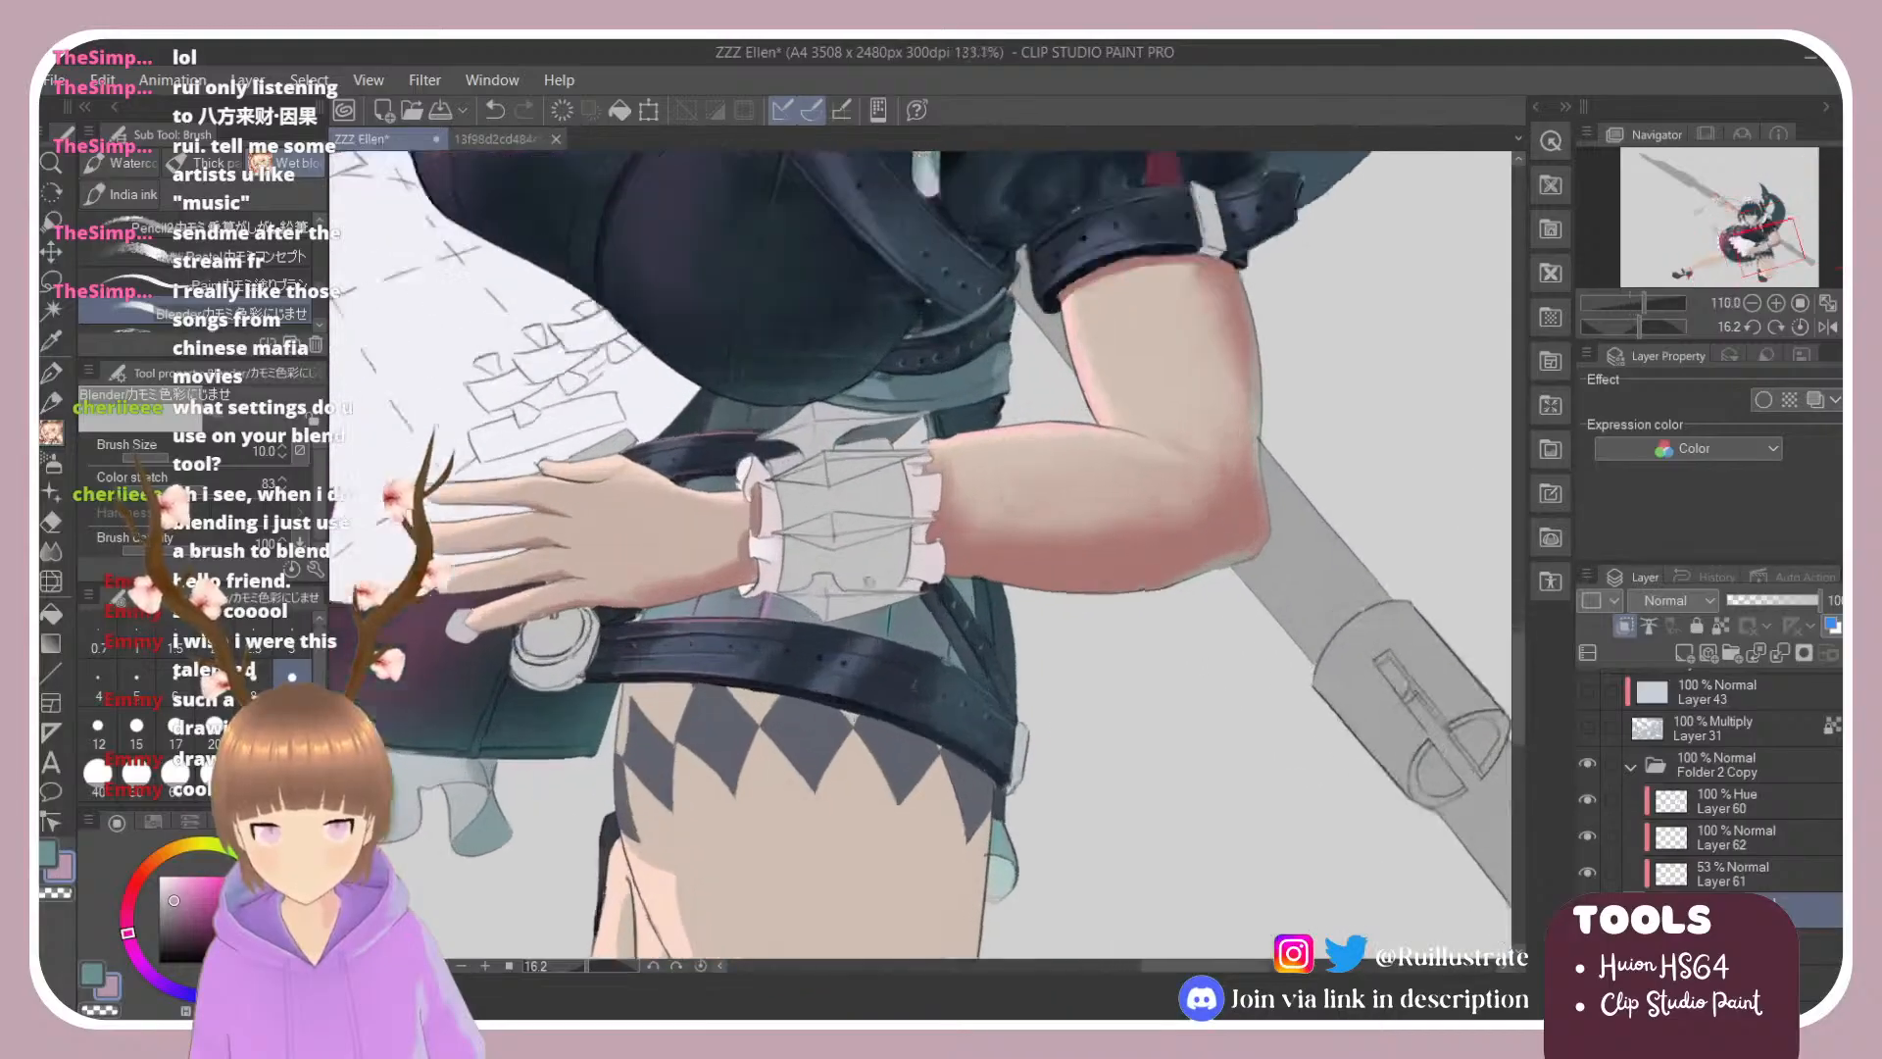
pyautogui.scroll(2, 883, 579)
pyautogui.scroll(2, 882, 578)
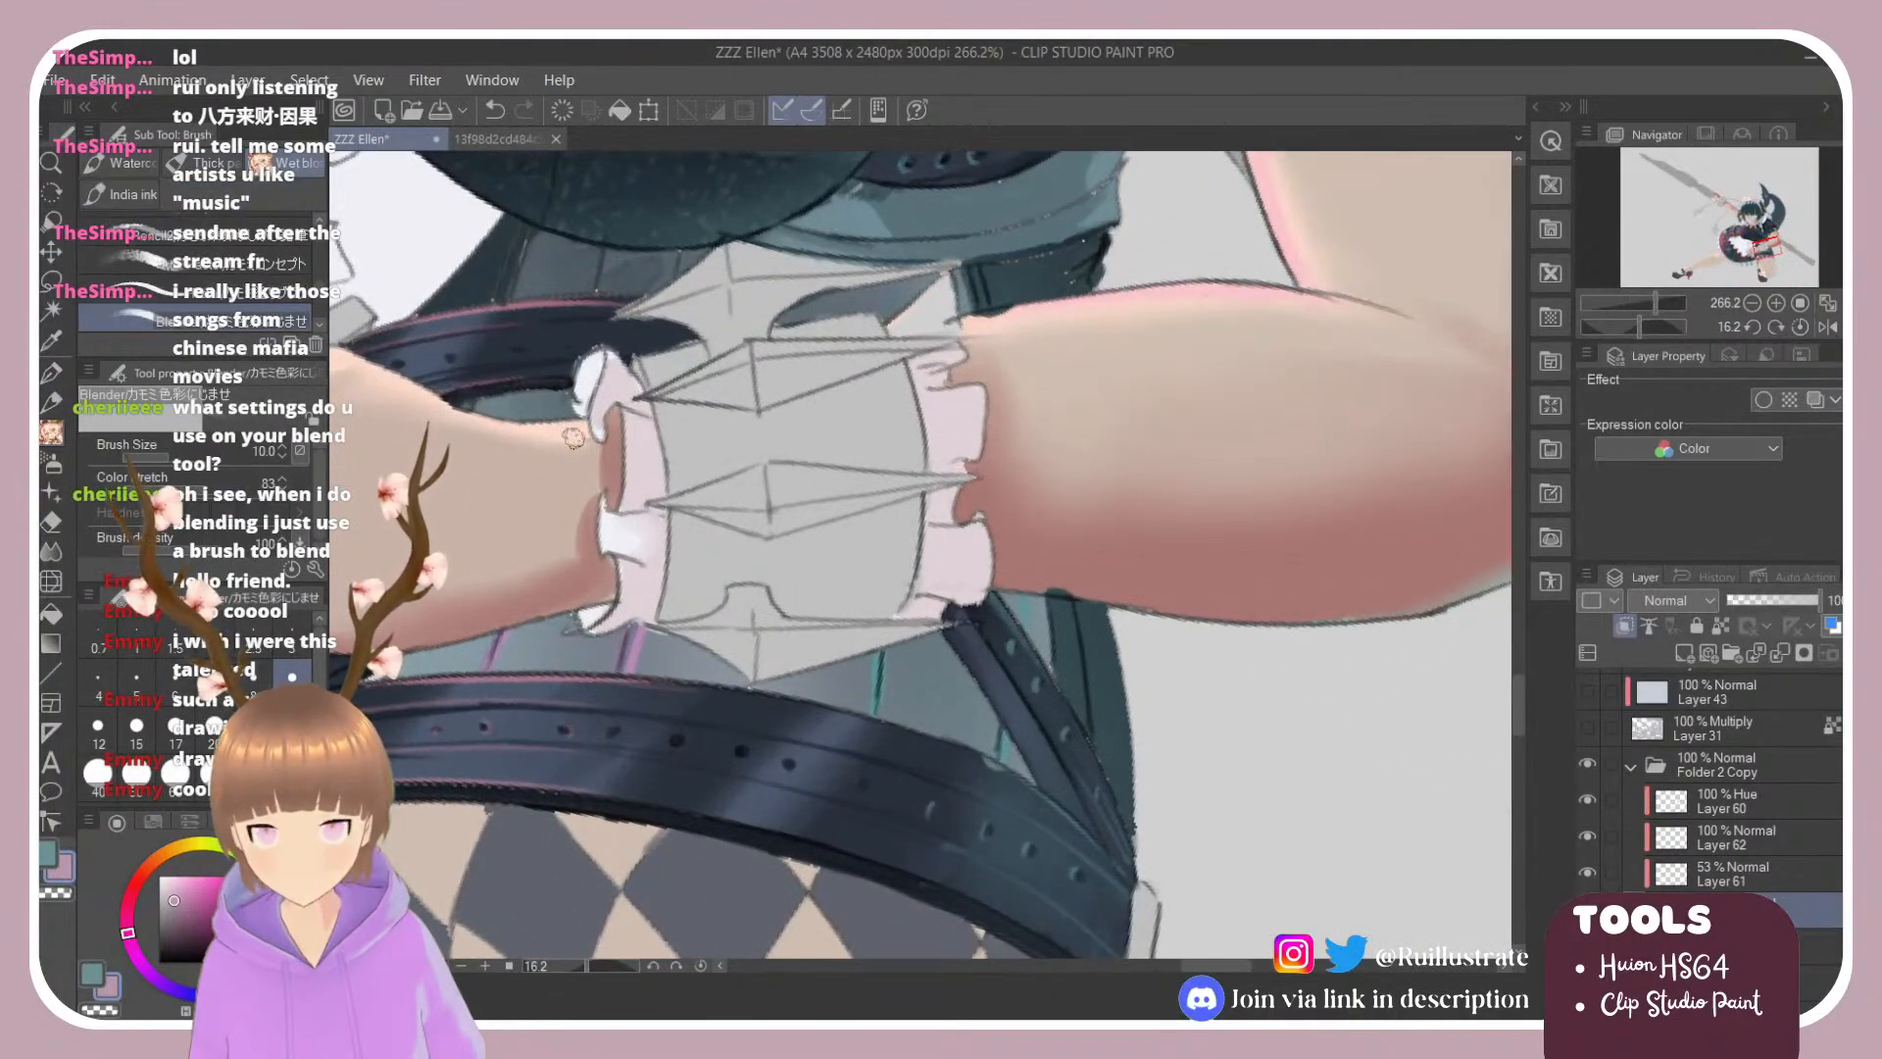
pyautogui.click(226, 291)
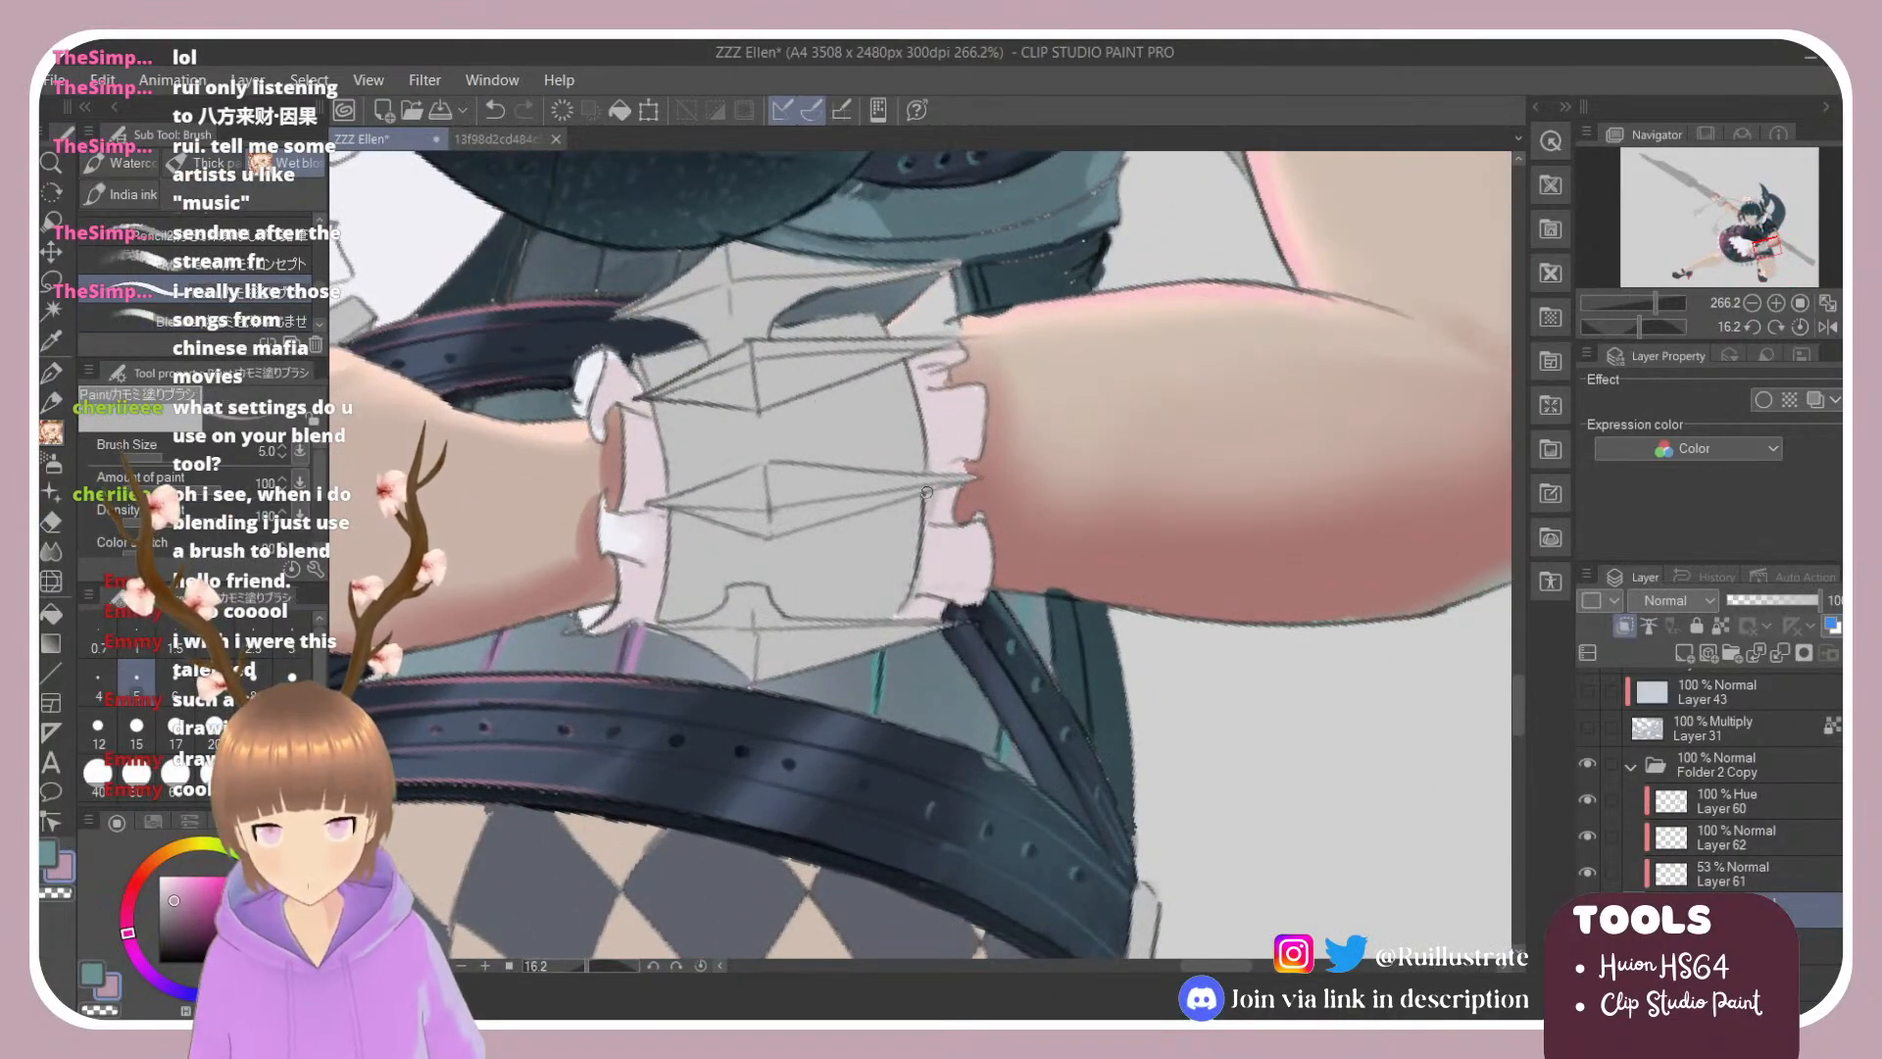
pyautogui.moveTo(926, 492)
pyautogui.mouseDown()
pyautogui.moveTo(956, 527)
pyautogui.moveTo(924, 490)
pyautogui.moveTo(961, 510)
pyautogui.moveTo(957, 471)
pyautogui.mouseUp()
pyautogui.moveTo(938, 374)
pyautogui.mouseDown()
pyautogui.moveTo(922, 378)
pyautogui.moveTo(939, 382)
pyautogui.mouseUp()
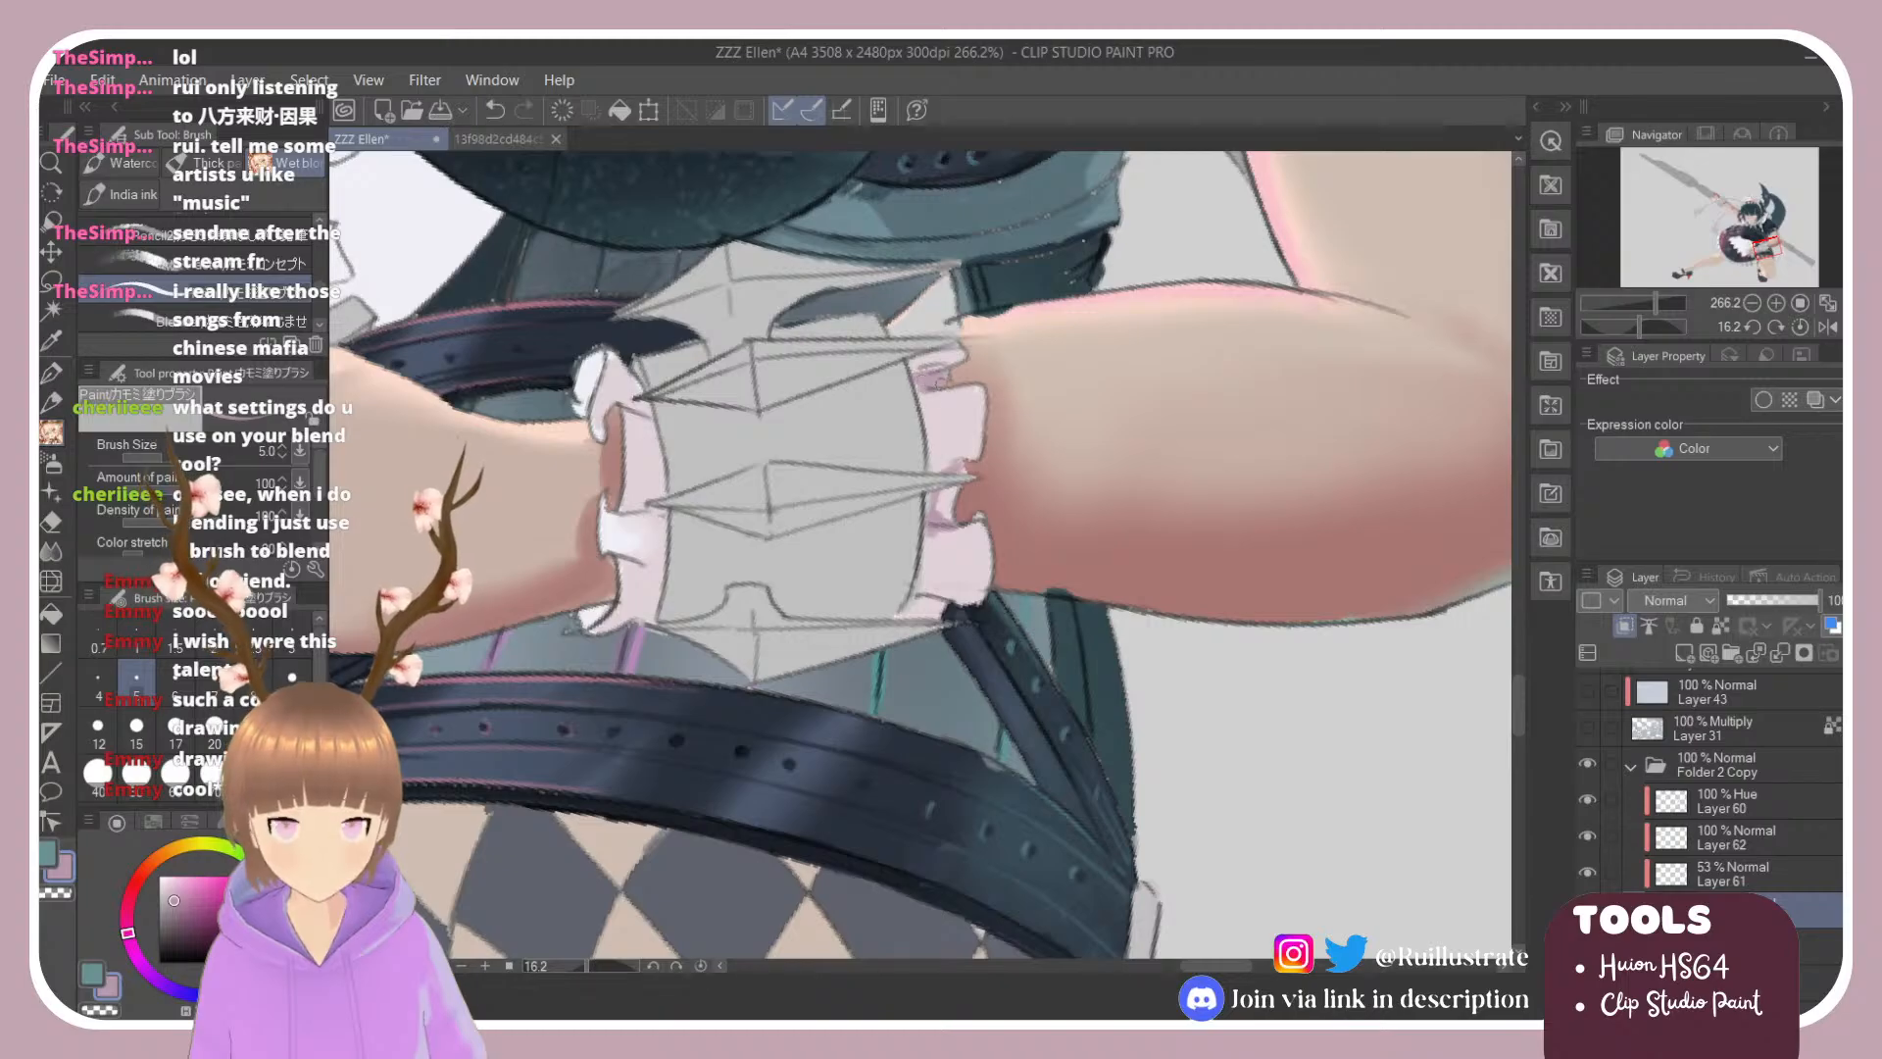
# Step: Paint mauve shadows along the base of the lowered cuff's hand-side frill and in the lower fold of its elbow-side frill
pyautogui.moveTo(606, 424)
pyautogui.mouseDown()
pyautogui.moveTo(670, 533)
pyautogui.moveTo(633, 632)
pyautogui.moveTo(656, 620)
pyautogui.moveTo(601, 632)
pyautogui.moveTo(649, 615)
pyautogui.mouseUp()
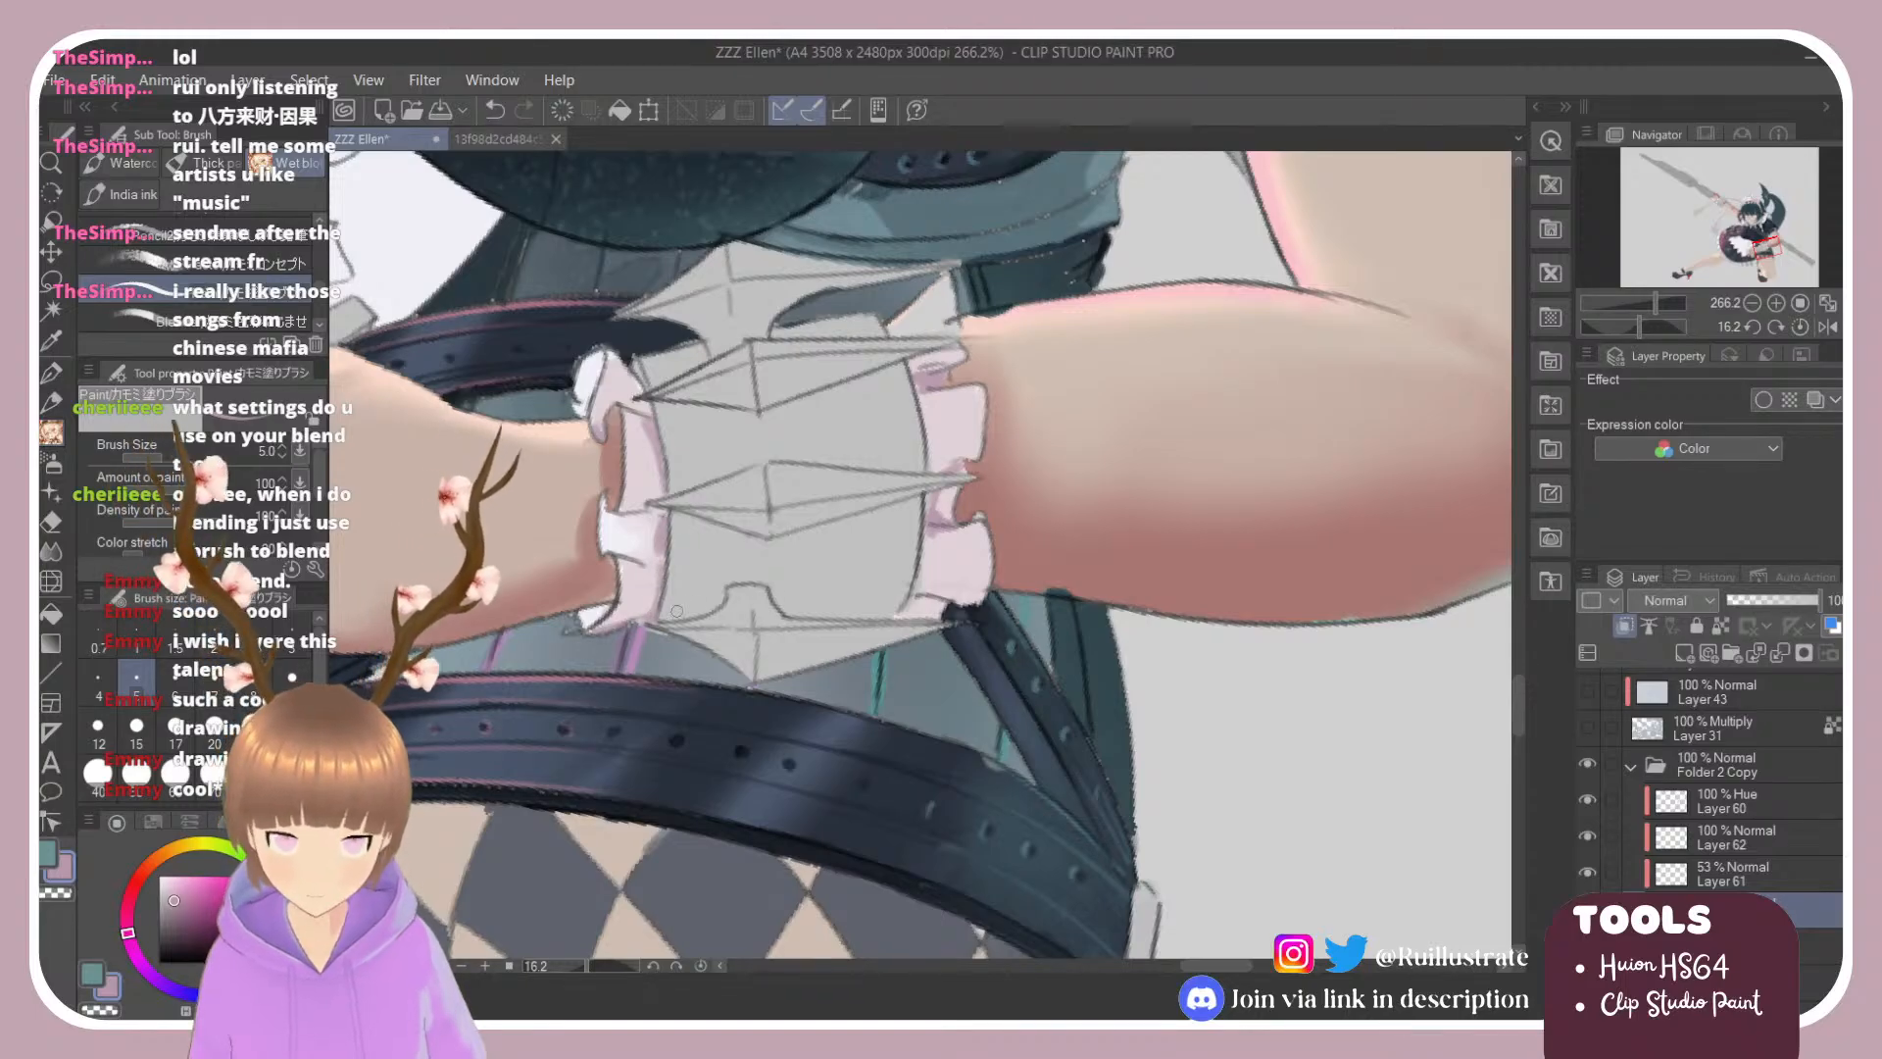
pyautogui.moveTo(895, 613); pyautogui.dragTo(939, 598)
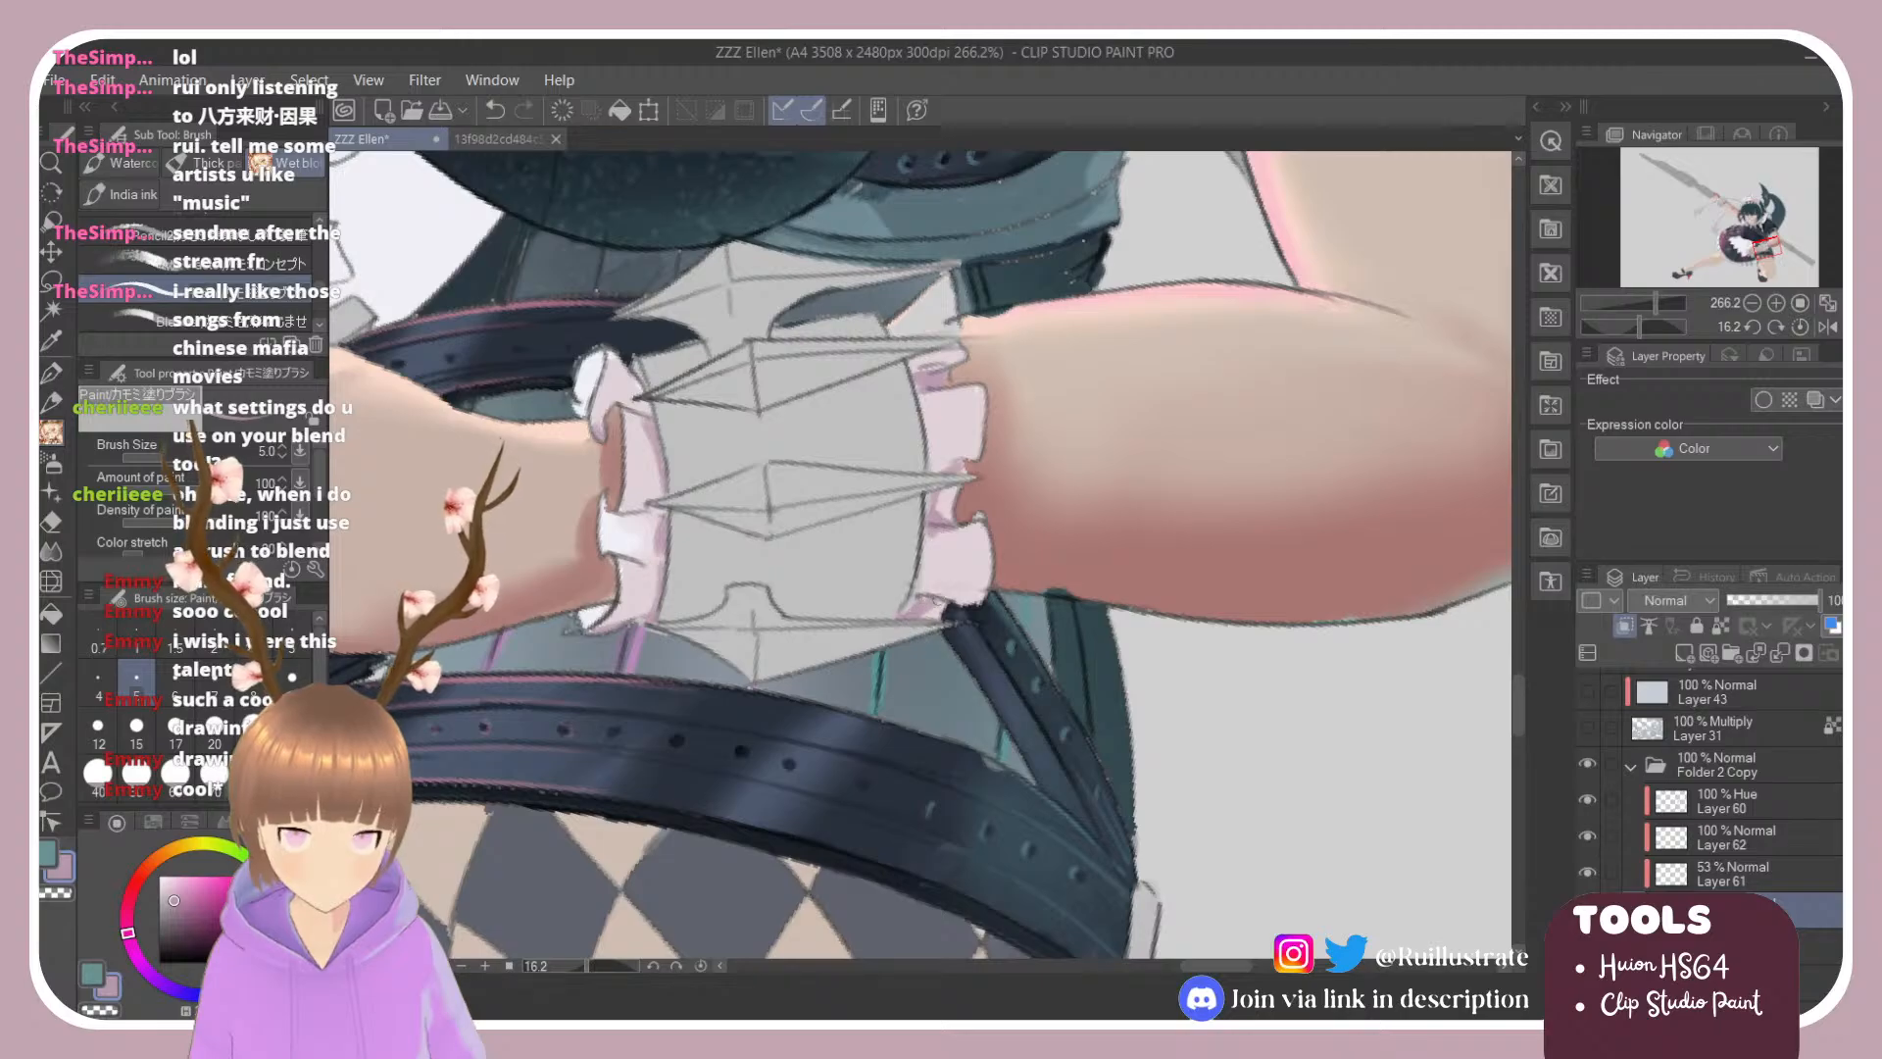
pyautogui.moveTo(921, 527); pyautogui.dragTo(920, 507)
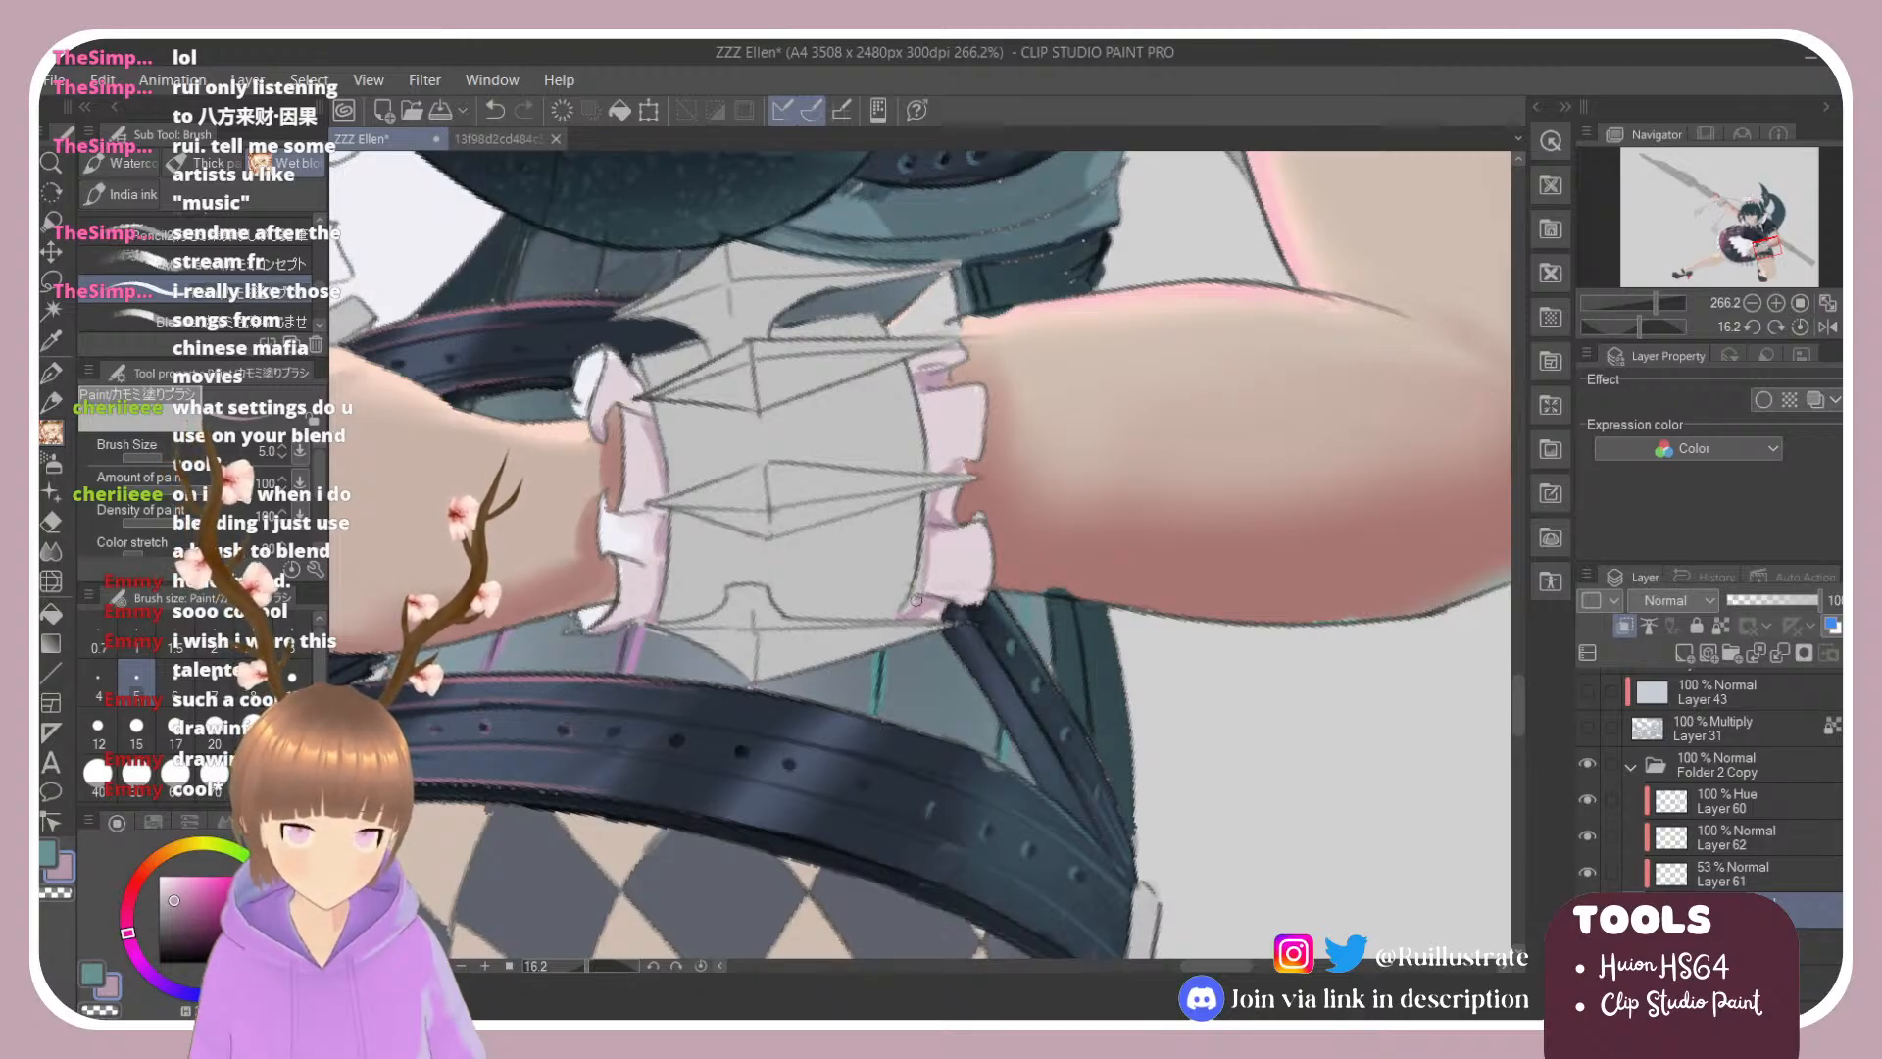
pyautogui.moveTo(916, 610)
pyautogui.mouseDown()
pyautogui.moveTo(928, 534)
pyautogui.moveTo(919, 592)
pyautogui.moveTo(937, 557)
pyautogui.mouseUp()
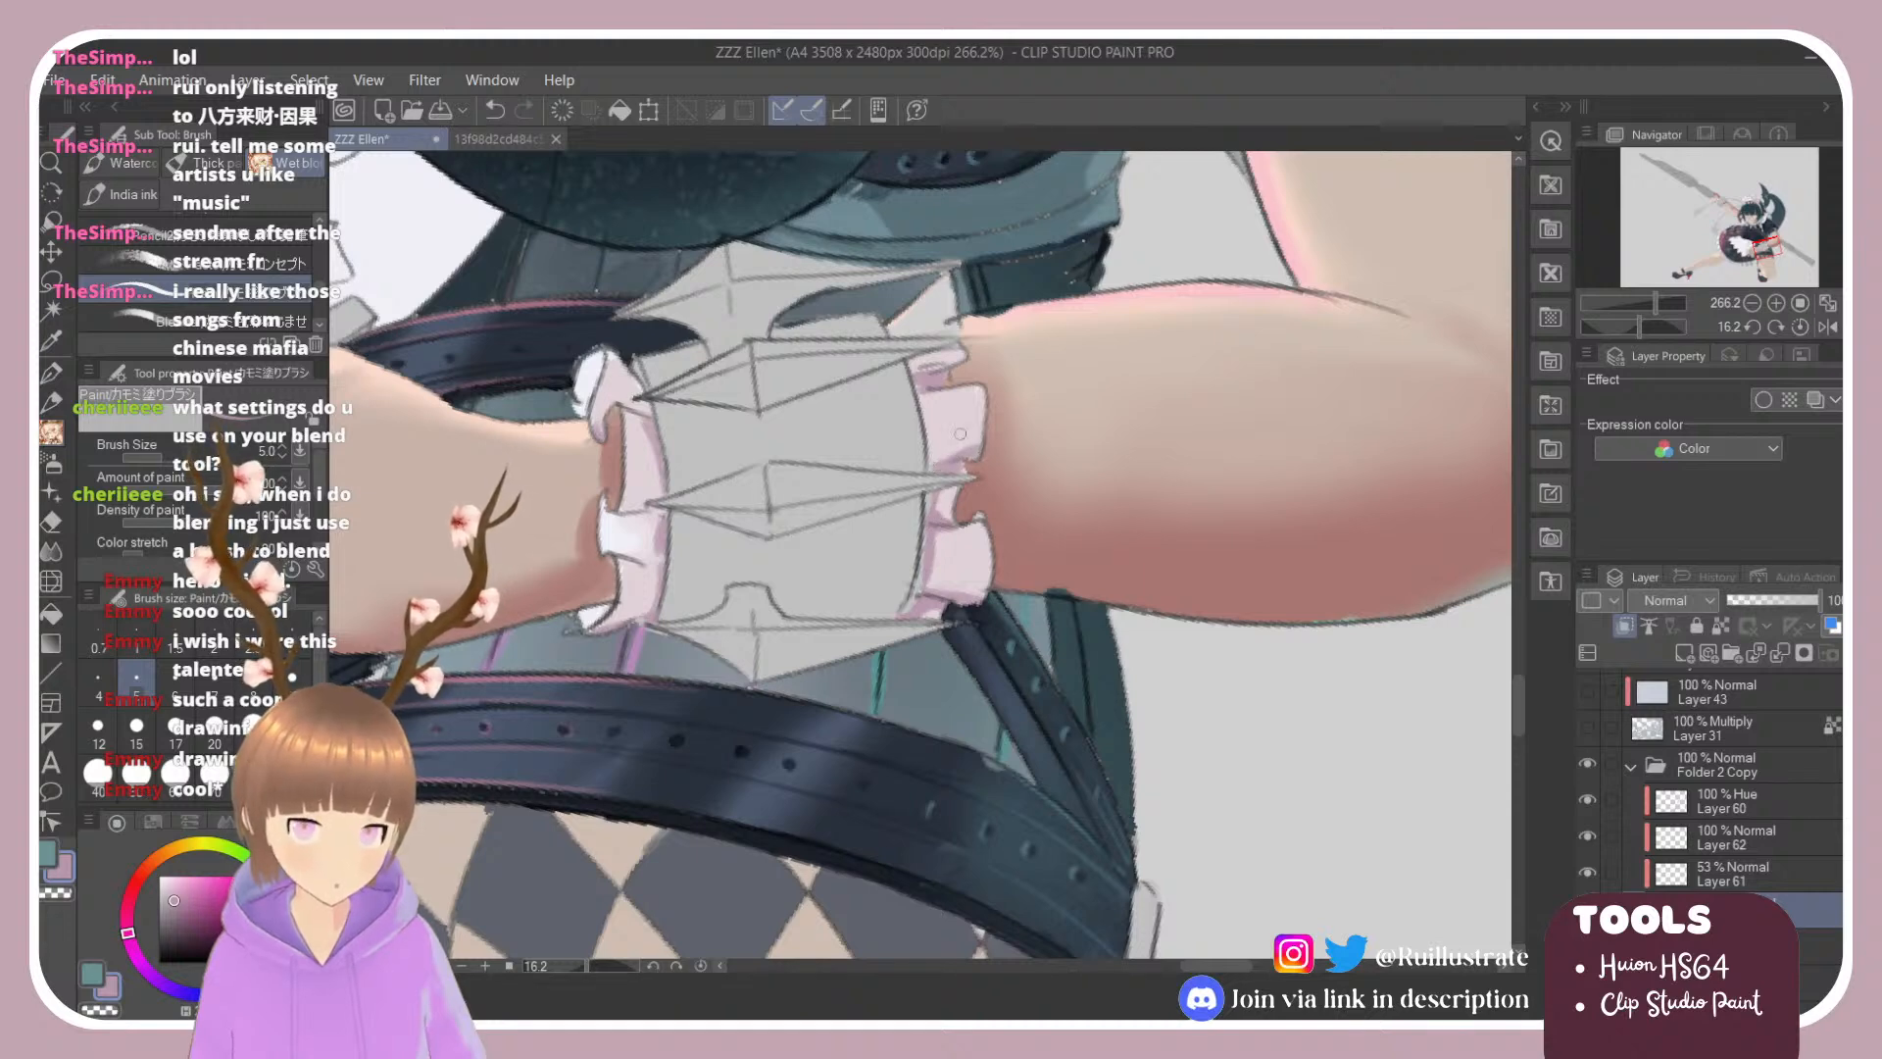
# Step: Add a last mauve fold shadow to the lowered cuff's elbow-side frill near the top of the cuff
pyautogui.moveTo(915, 384)
pyautogui.mouseDown()
pyautogui.moveTo(928, 434)
pyautogui.moveTo(910, 365)
pyautogui.mouseUp()
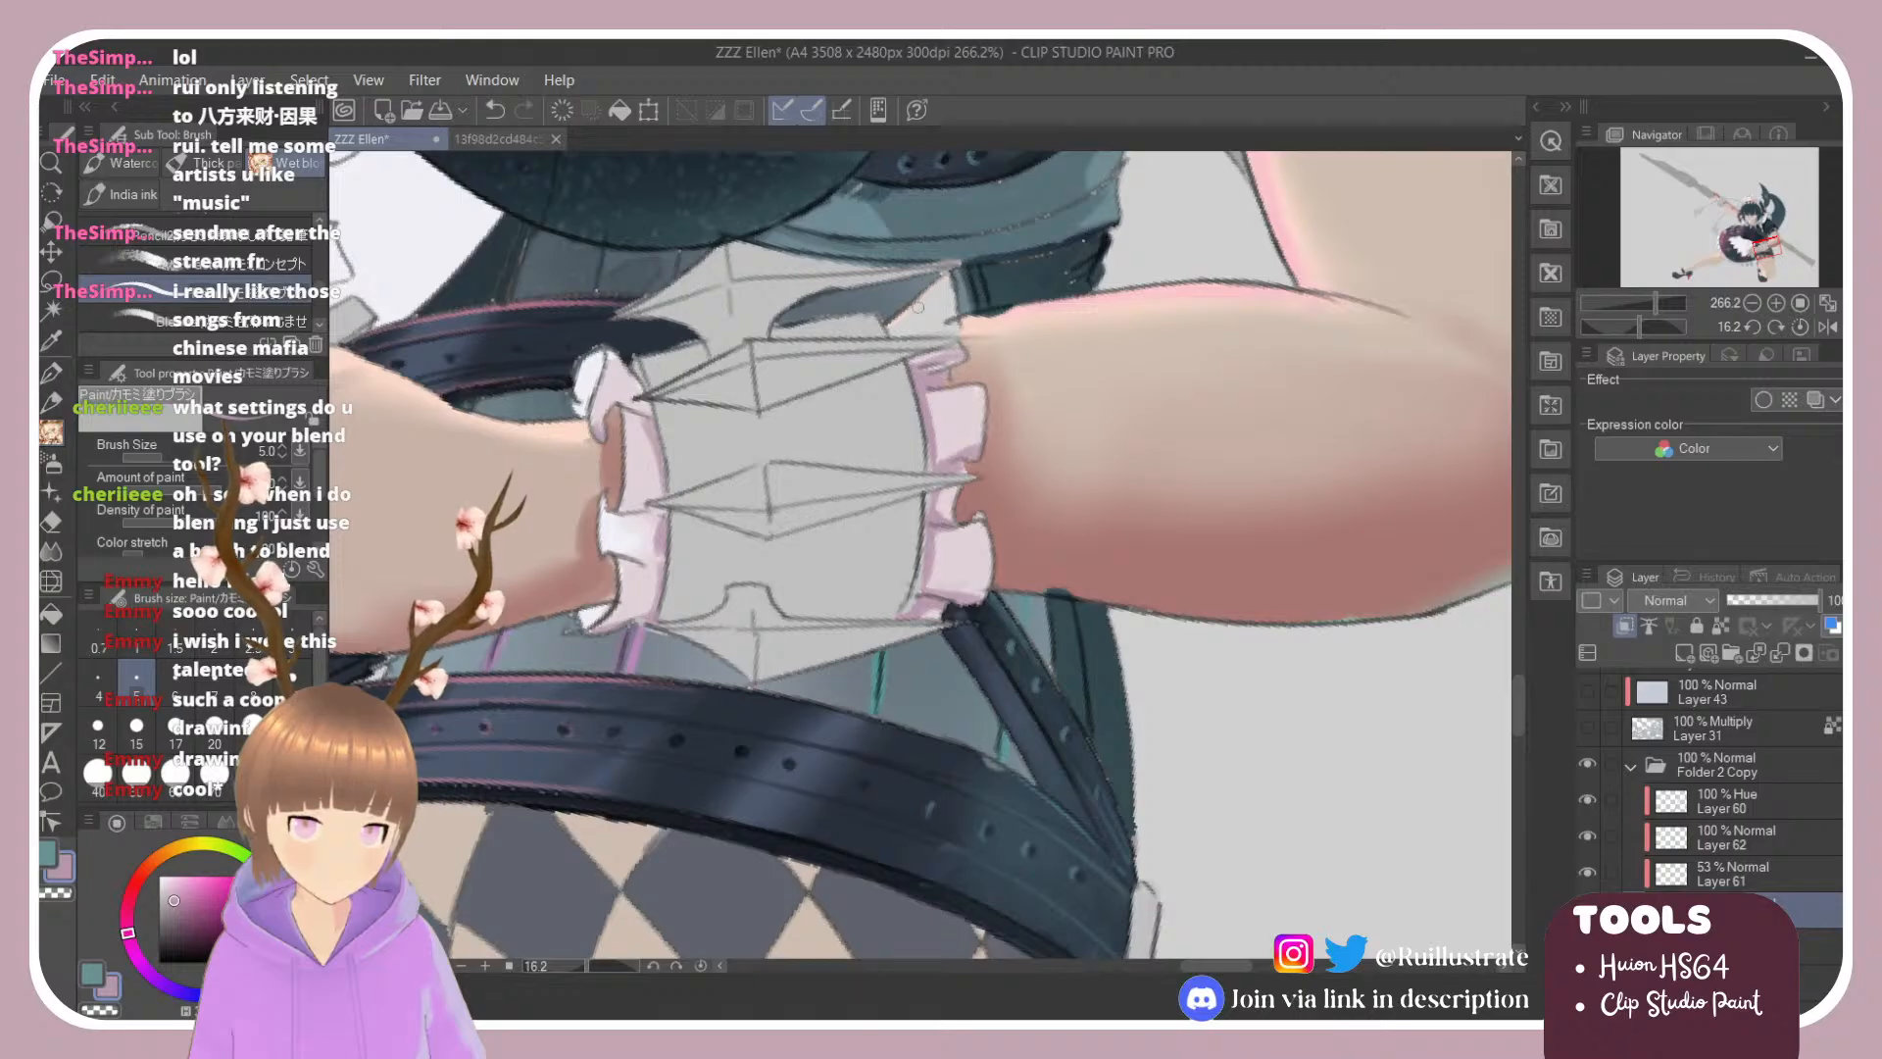
pyautogui.scroll(-5, 1017, 412)
pyautogui.press('r')
pyautogui.doubleClick(1204, 336)
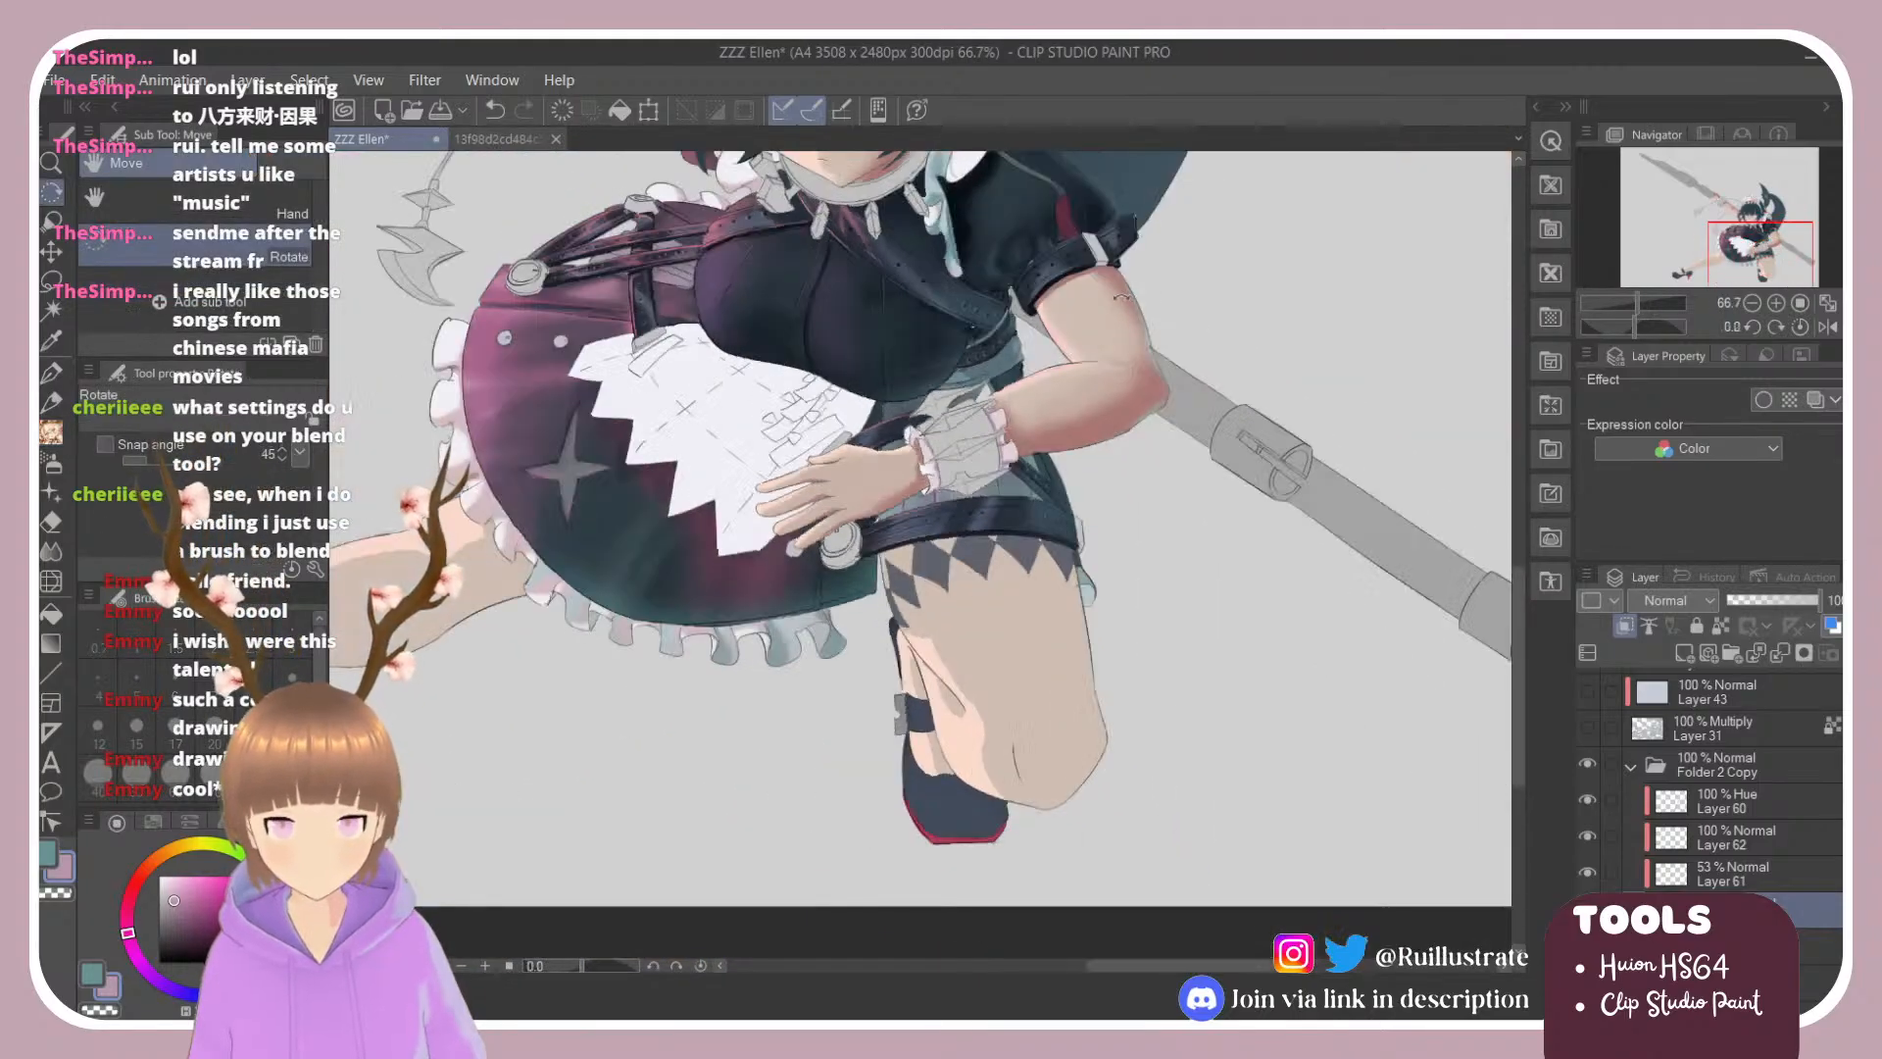
# Step: Examine the colouring across the whole figure, from the raised arm and headband down to the apron and skirt
pyautogui.scroll(-1, 1280, 610)
pyautogui.scroll(-5, 1176, 603)
pyautogui.scroll(6, 1084, 356)
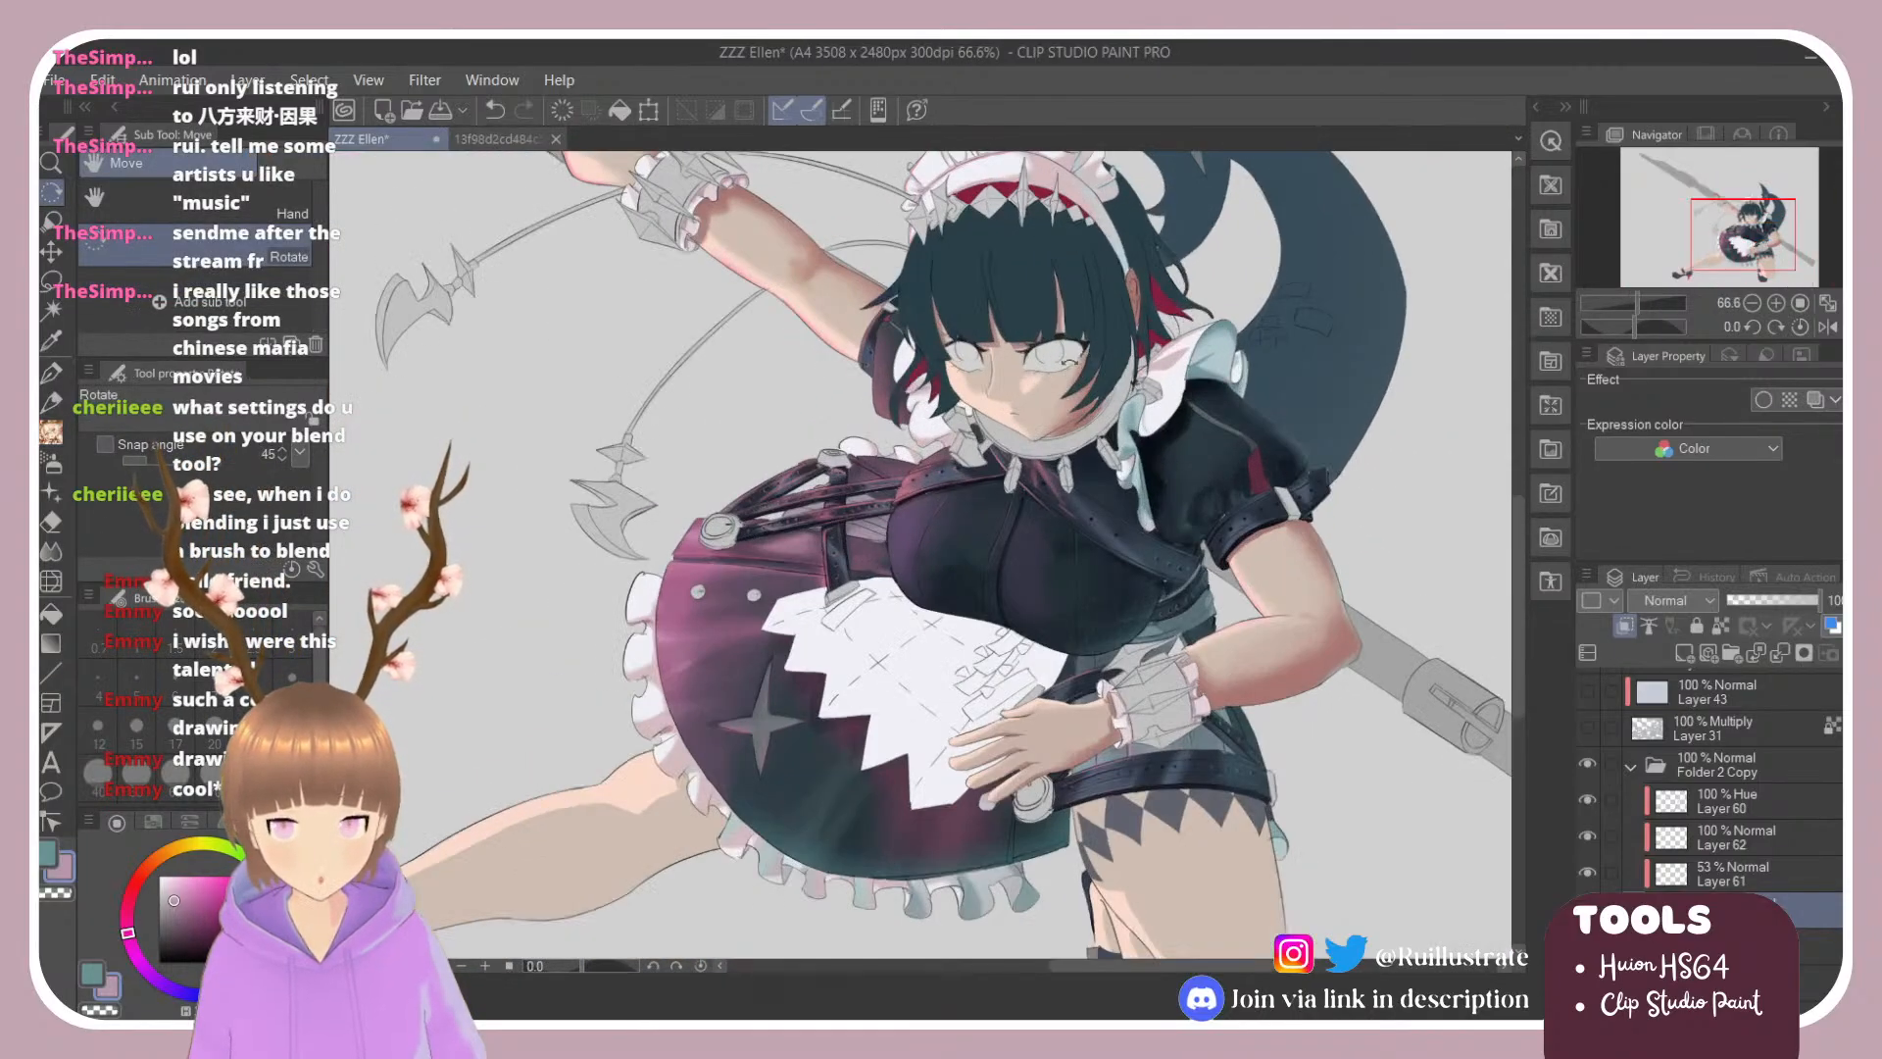
pyautogui.scroll(-6, 1066, 548)
pyautogui.scroll(3, 1024, 316)
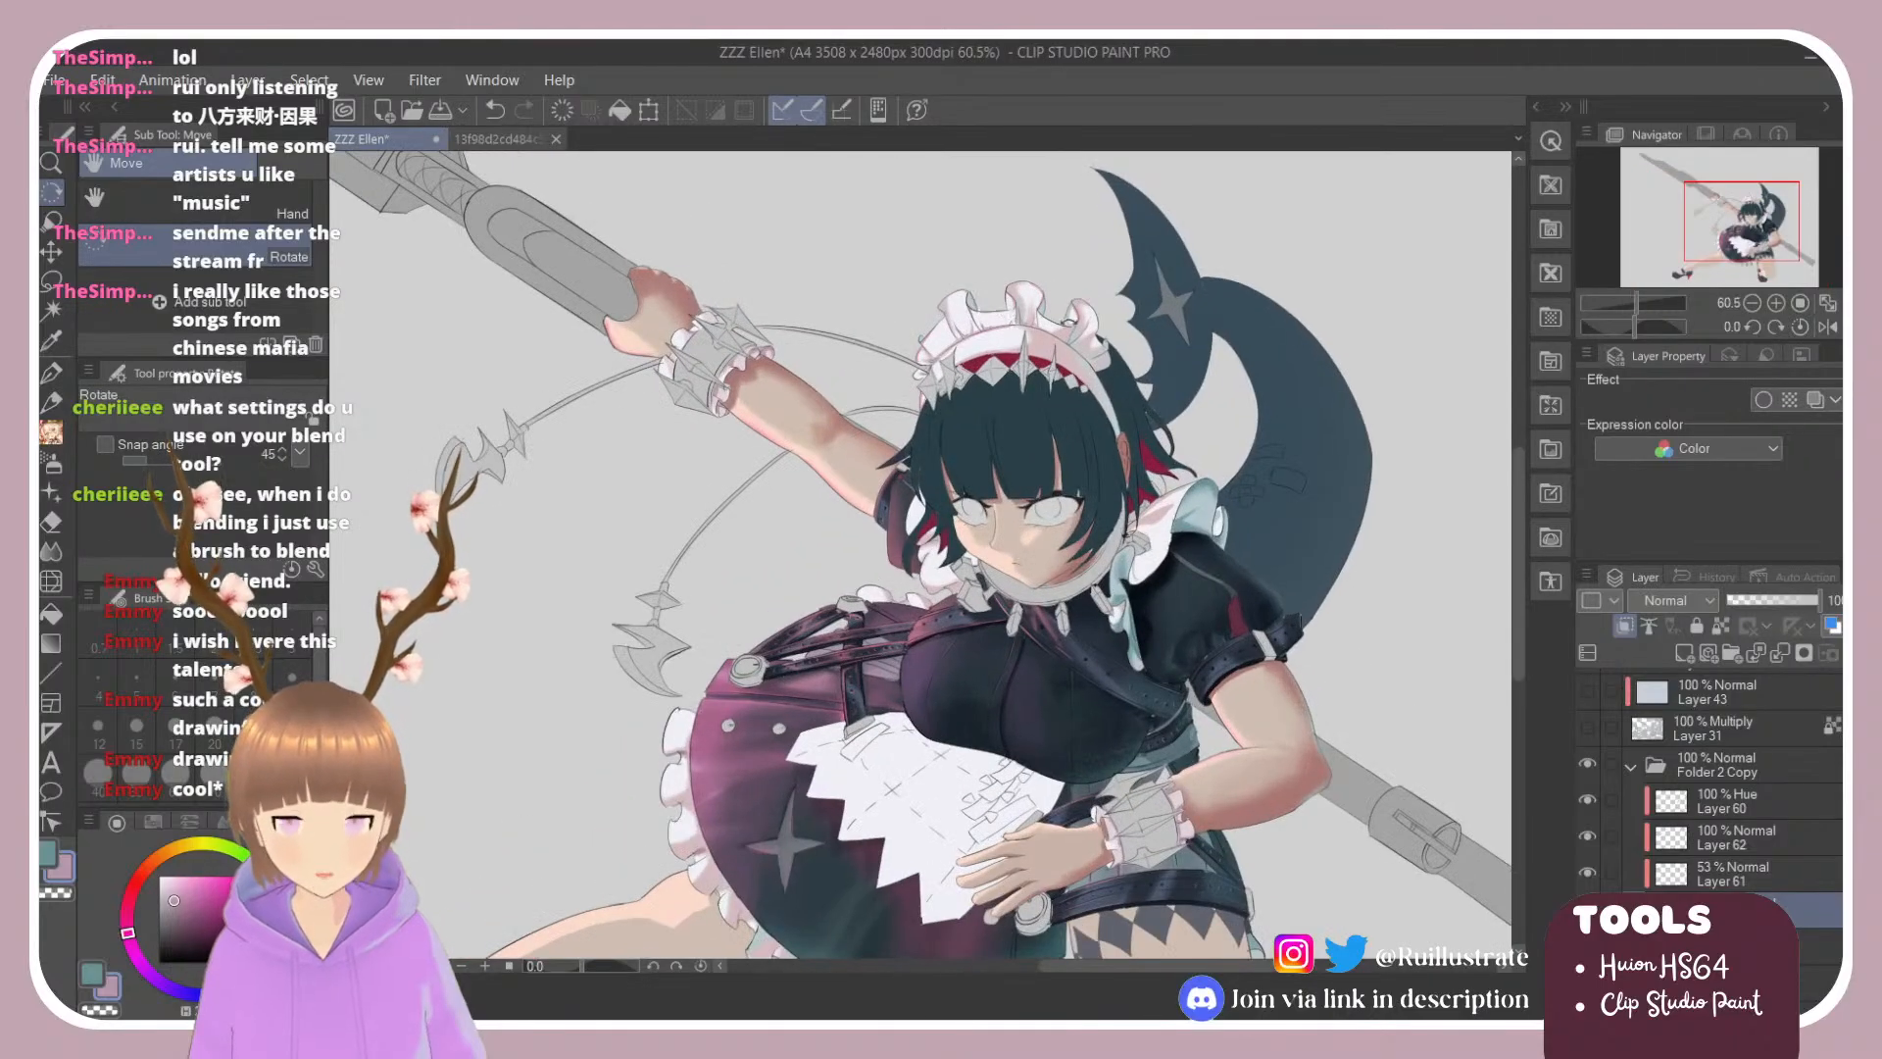
pyautogui.scroll(-1, 1069, 321)
pyautogui.scroll(-1, 1114, 646)
pyautogui.scroll(5, 1114, 646)
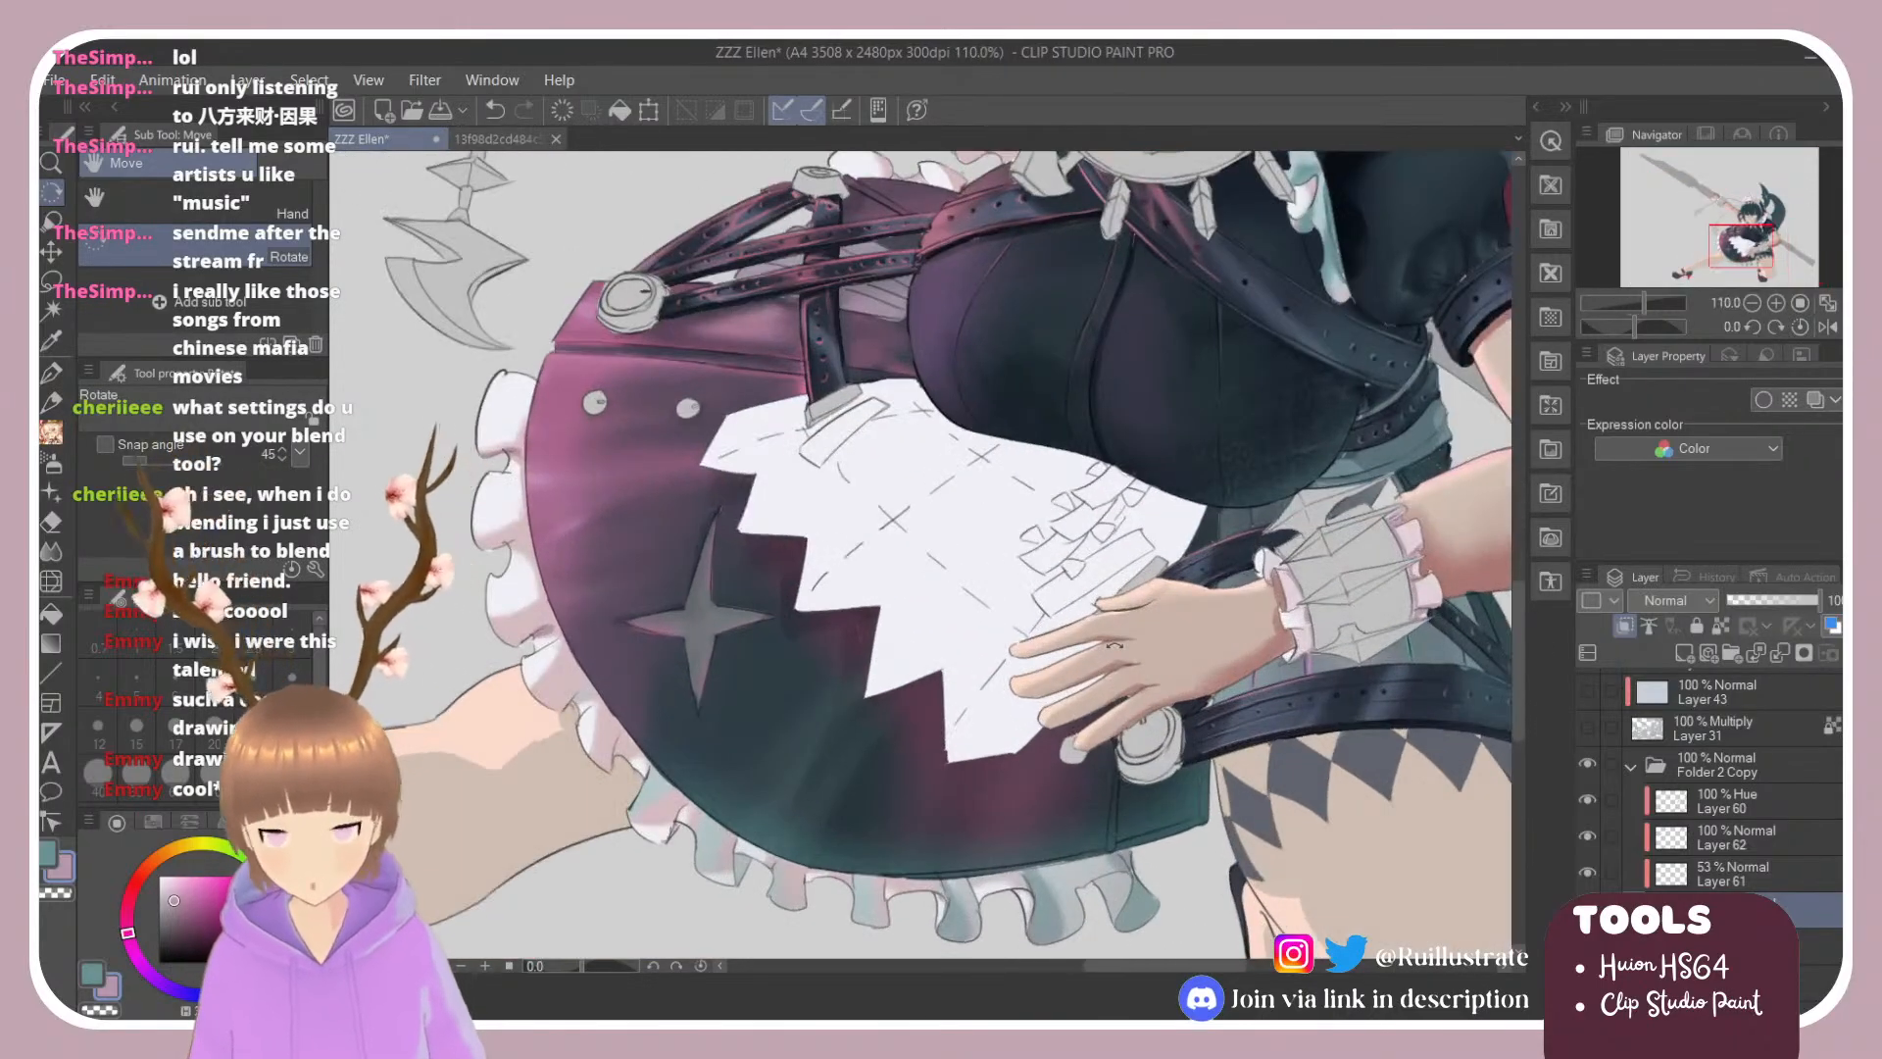
pyautogui.moveTo(978, 411); pyautogui.dragTo(876, 414)
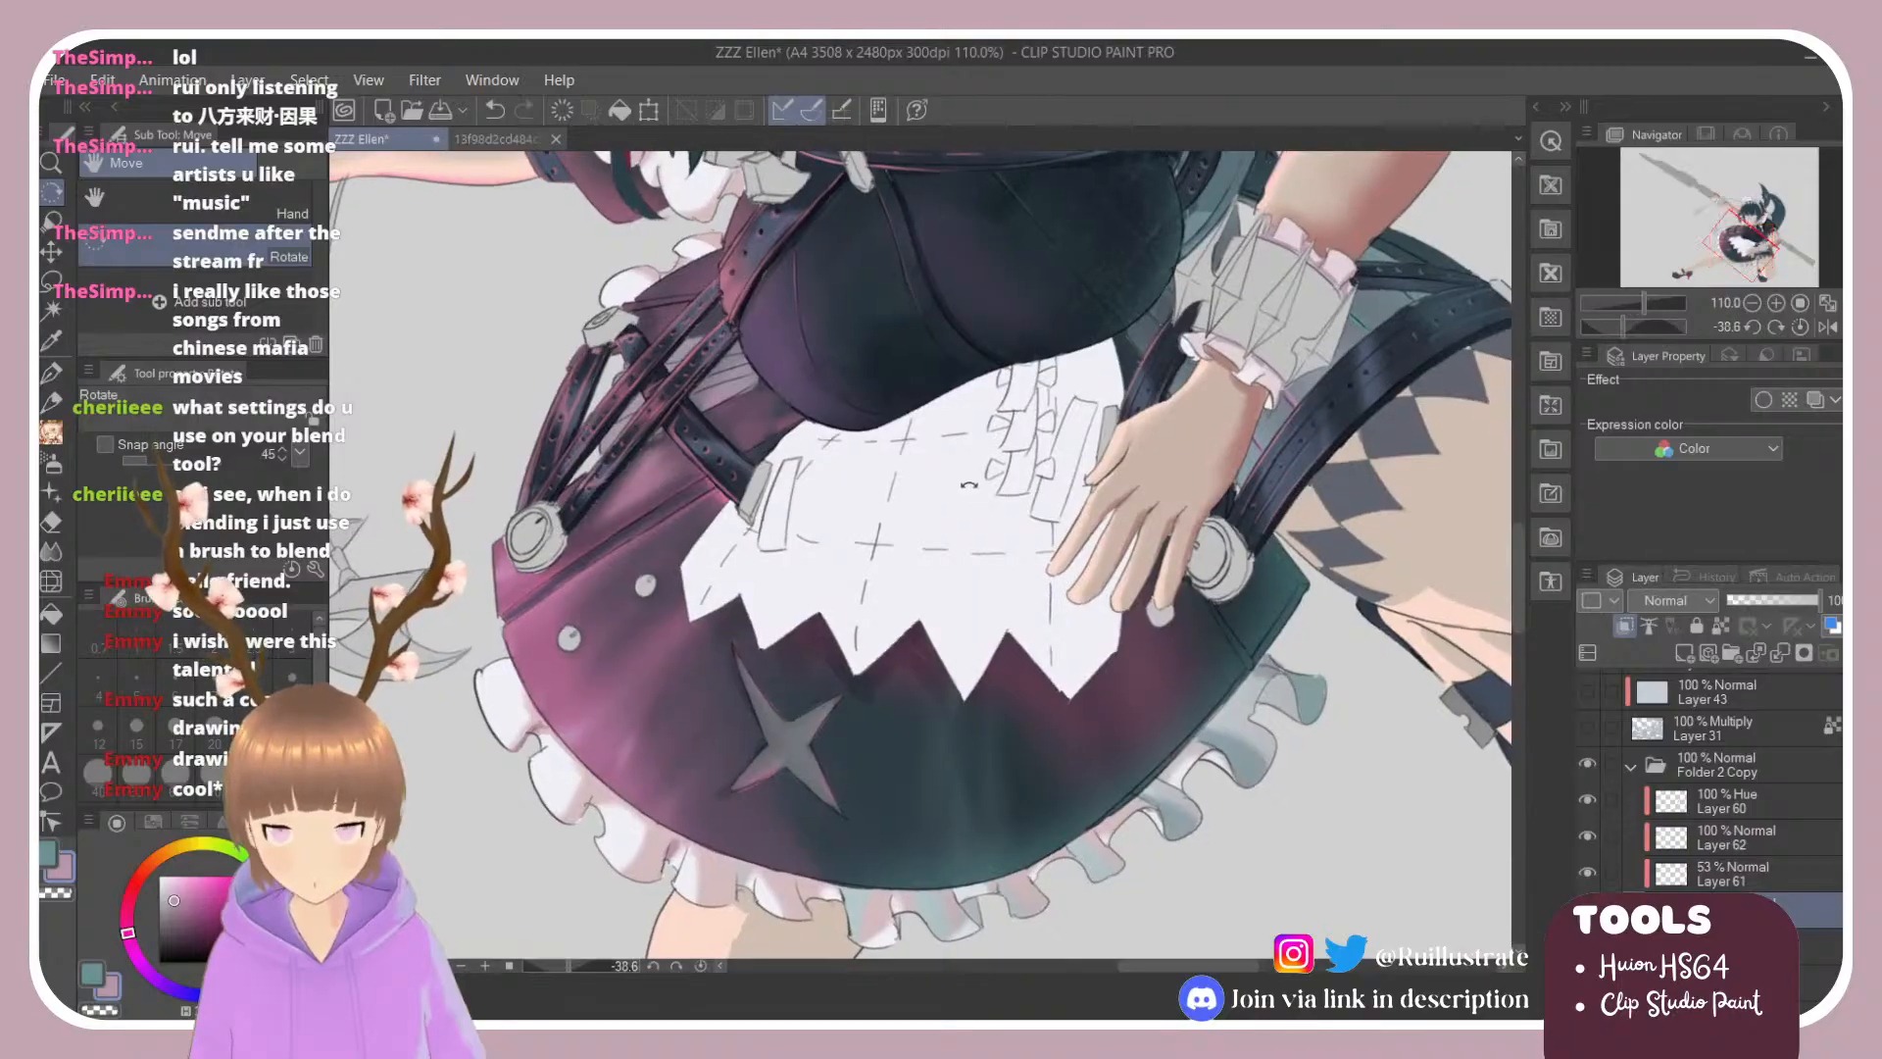
# Step: Try shading the strap side of the white apron pink with the size 100 soft airbrush
pyautogui.press('b')
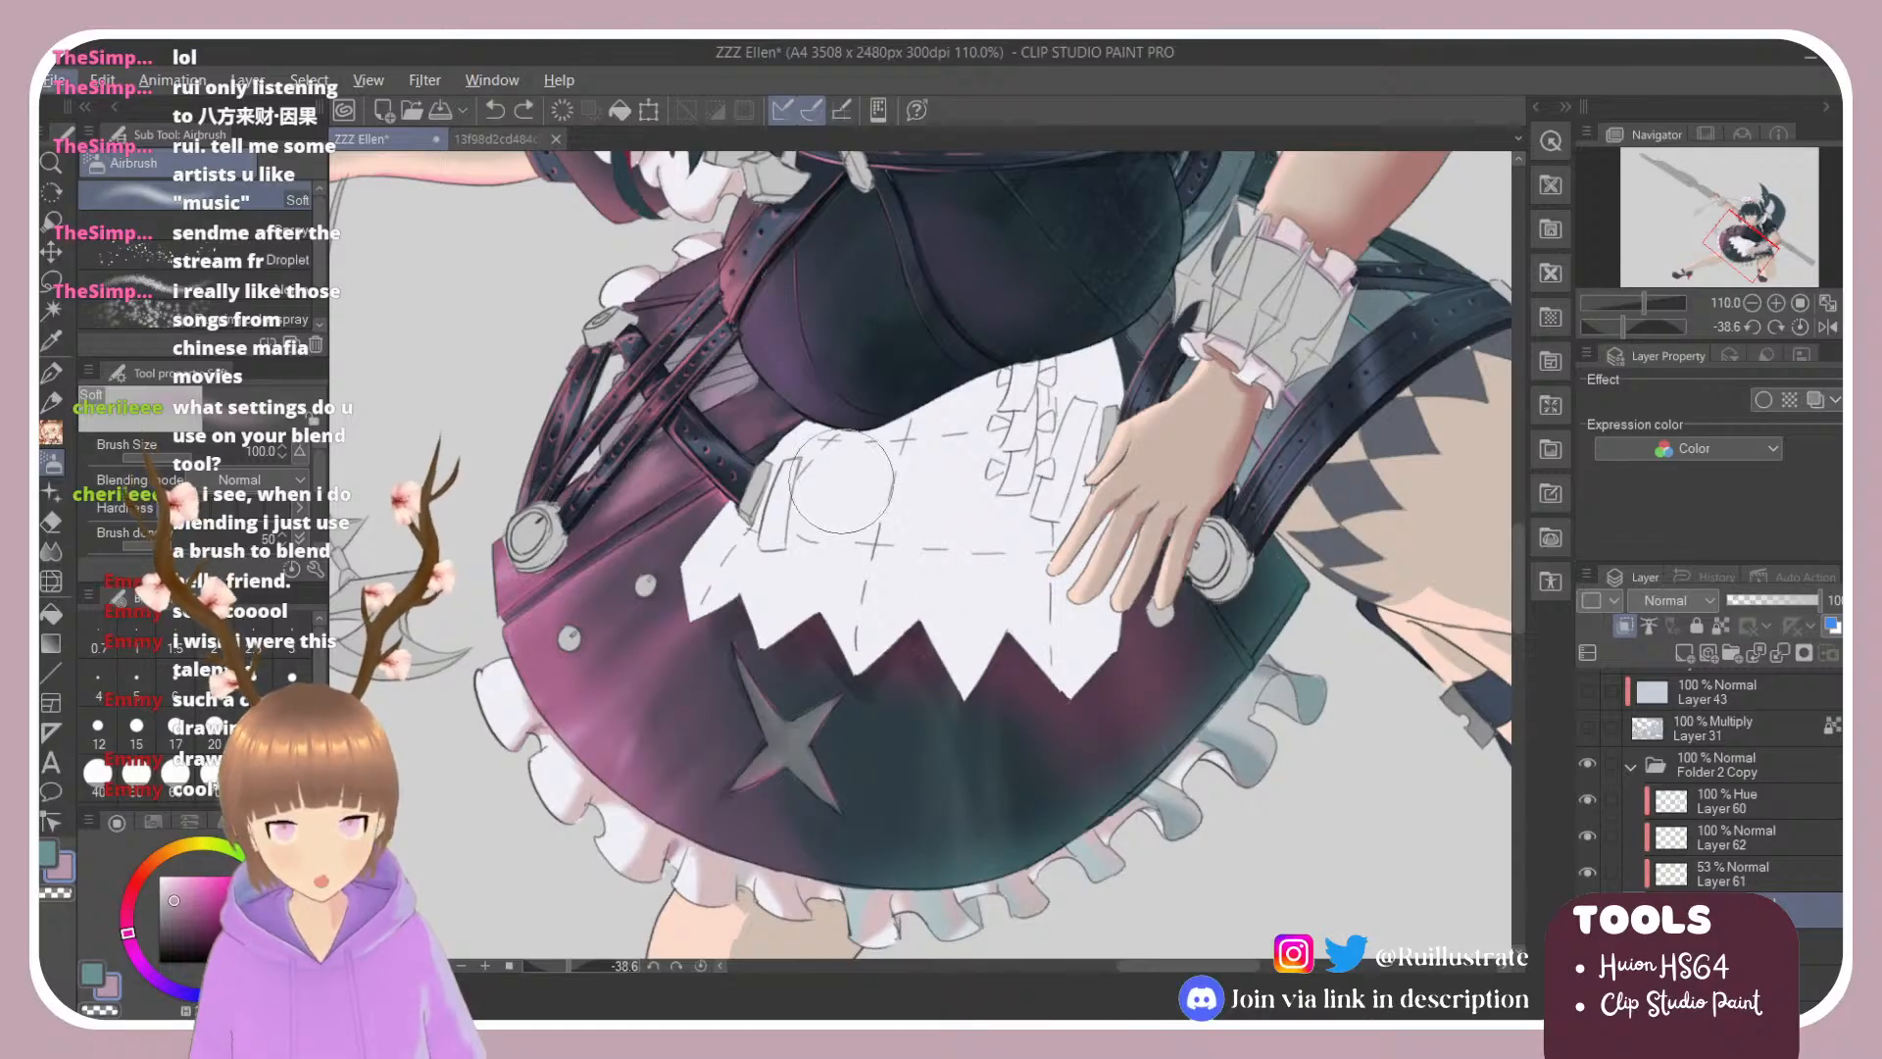
pyautogui.click(268, 954)
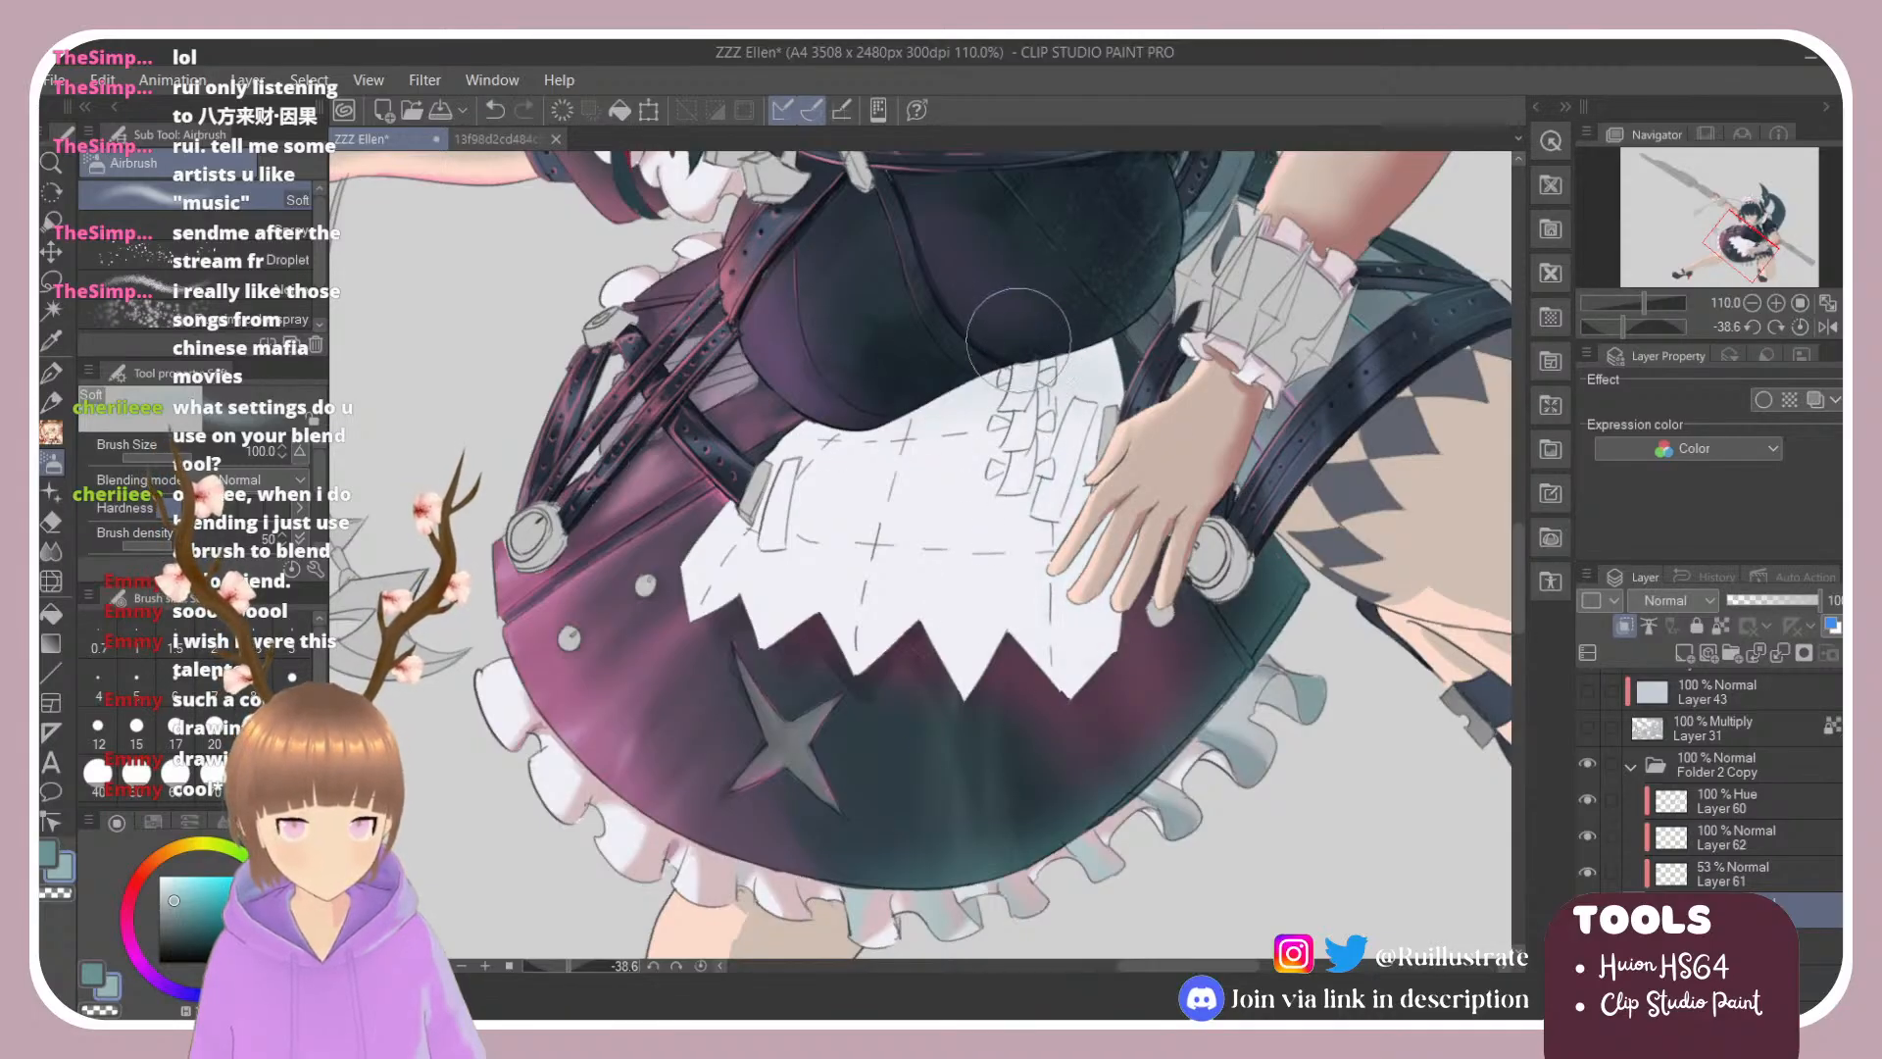
pyautogui.click(134, 953)
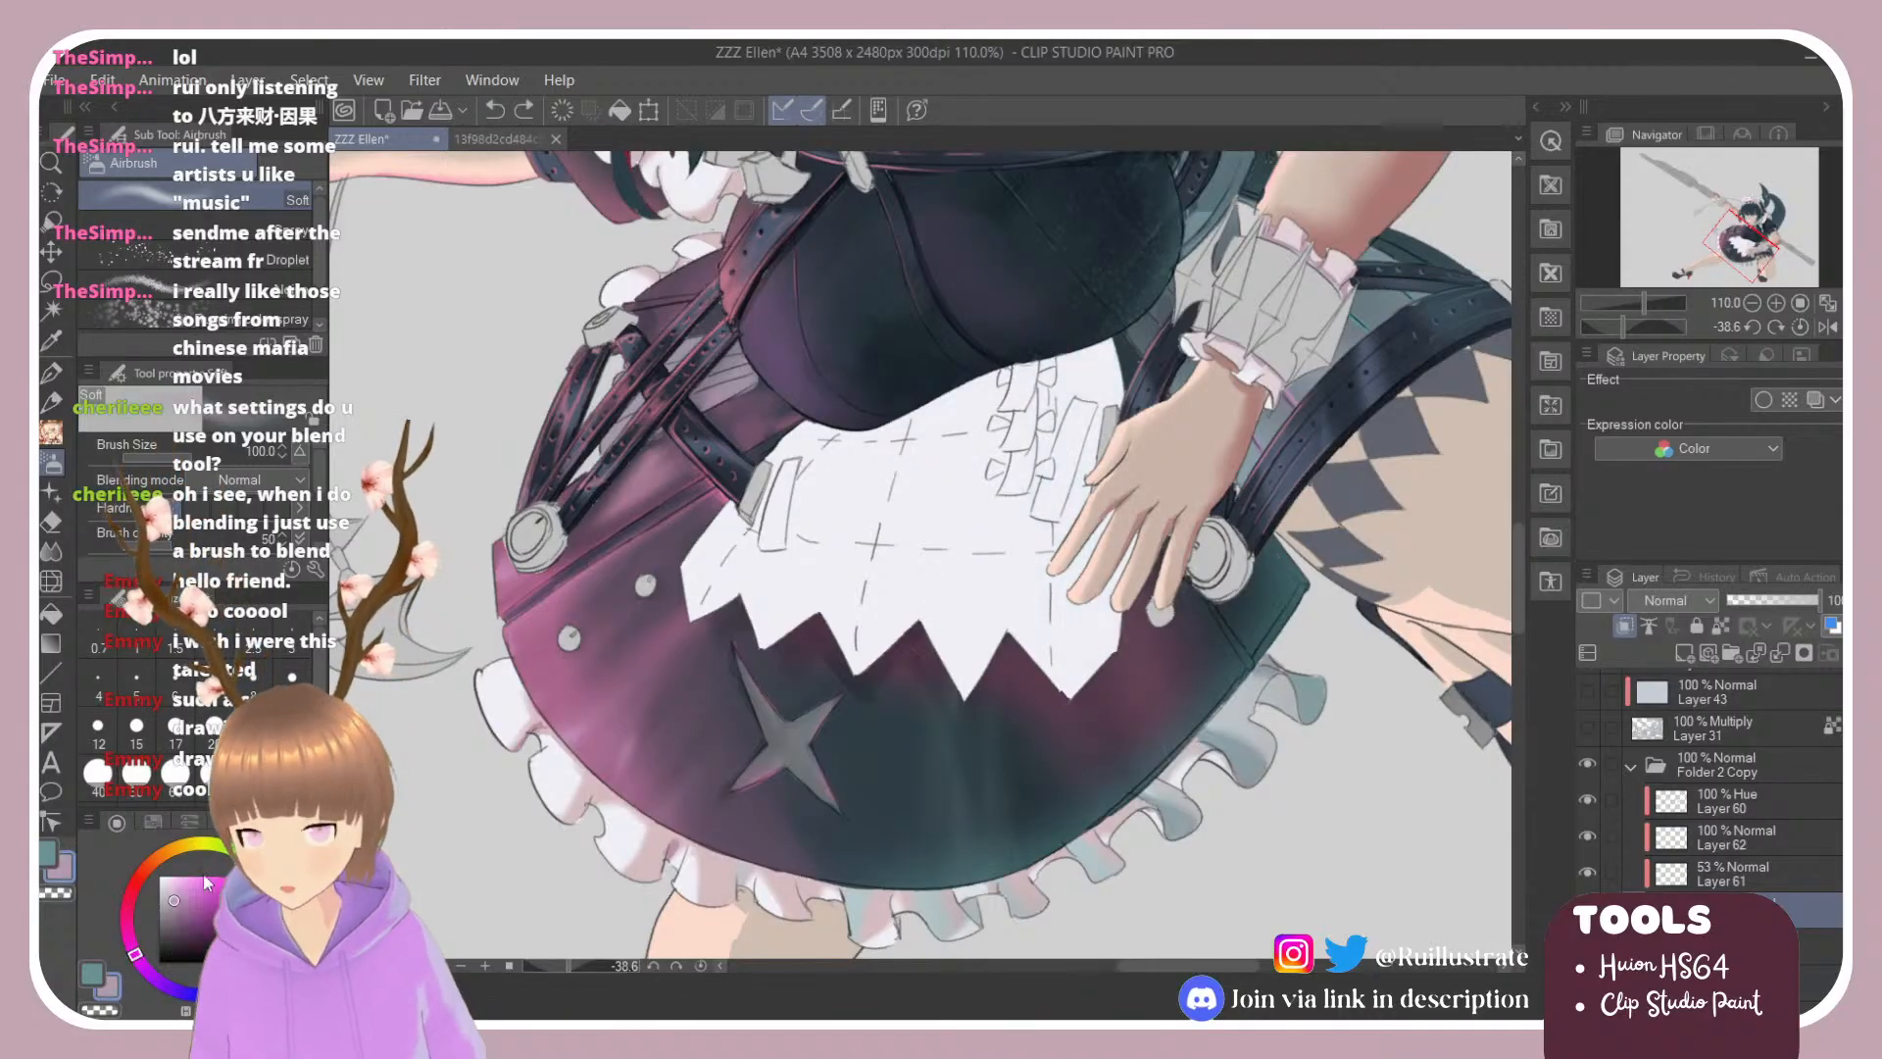
pyautogui.moveTo(863, 398); pyautogui.dragTo(762, 691)
pyautogui.hotkey('ctrl', 'z')
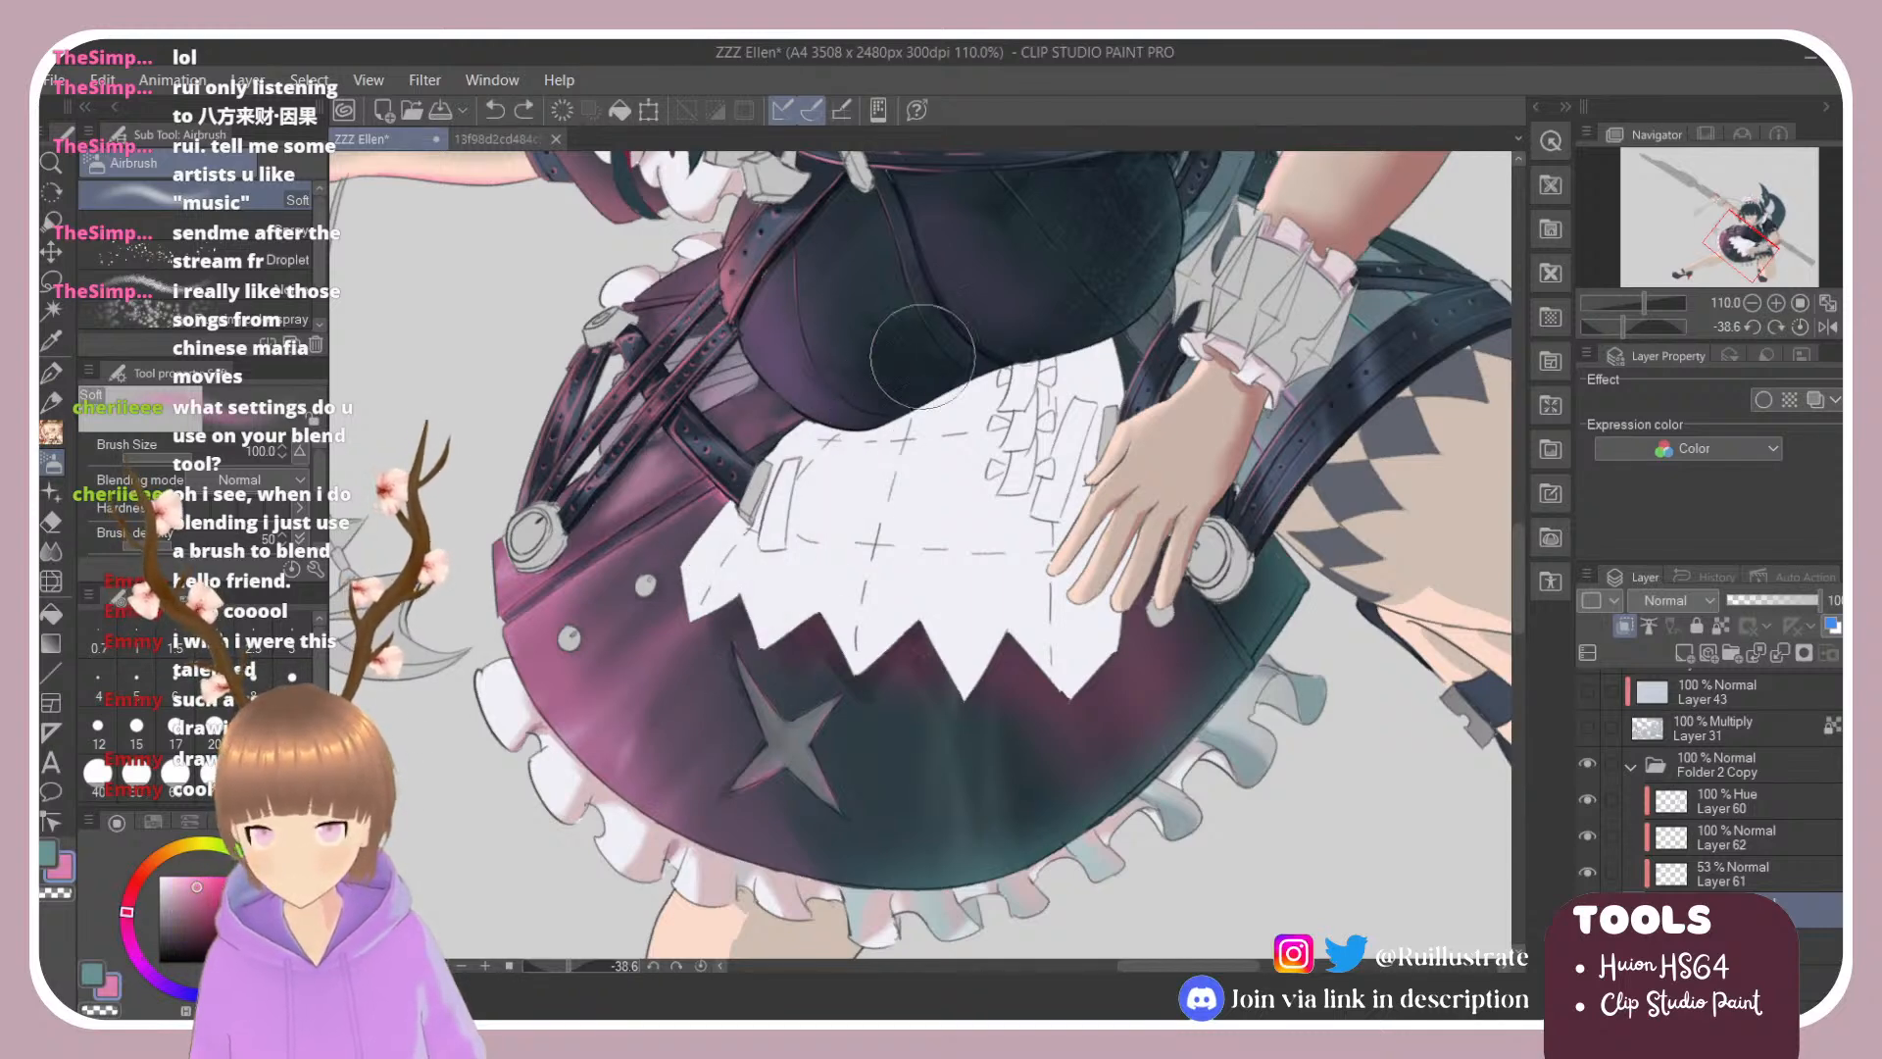
pyautogui.moveTo(852, 412); pyautogui.dragTo(856, 590)
pyautogui.moveTo(868, 457)
pyautogui.mouseDown()
pyautogui.moveTo(779, 477)
pyautogui.moveTo(748, 654)
pyautogui.mouseUp()
pyautogui.hotkey('ctrl', 'z')
pyautogui.hotkey('ctrl', 'z')
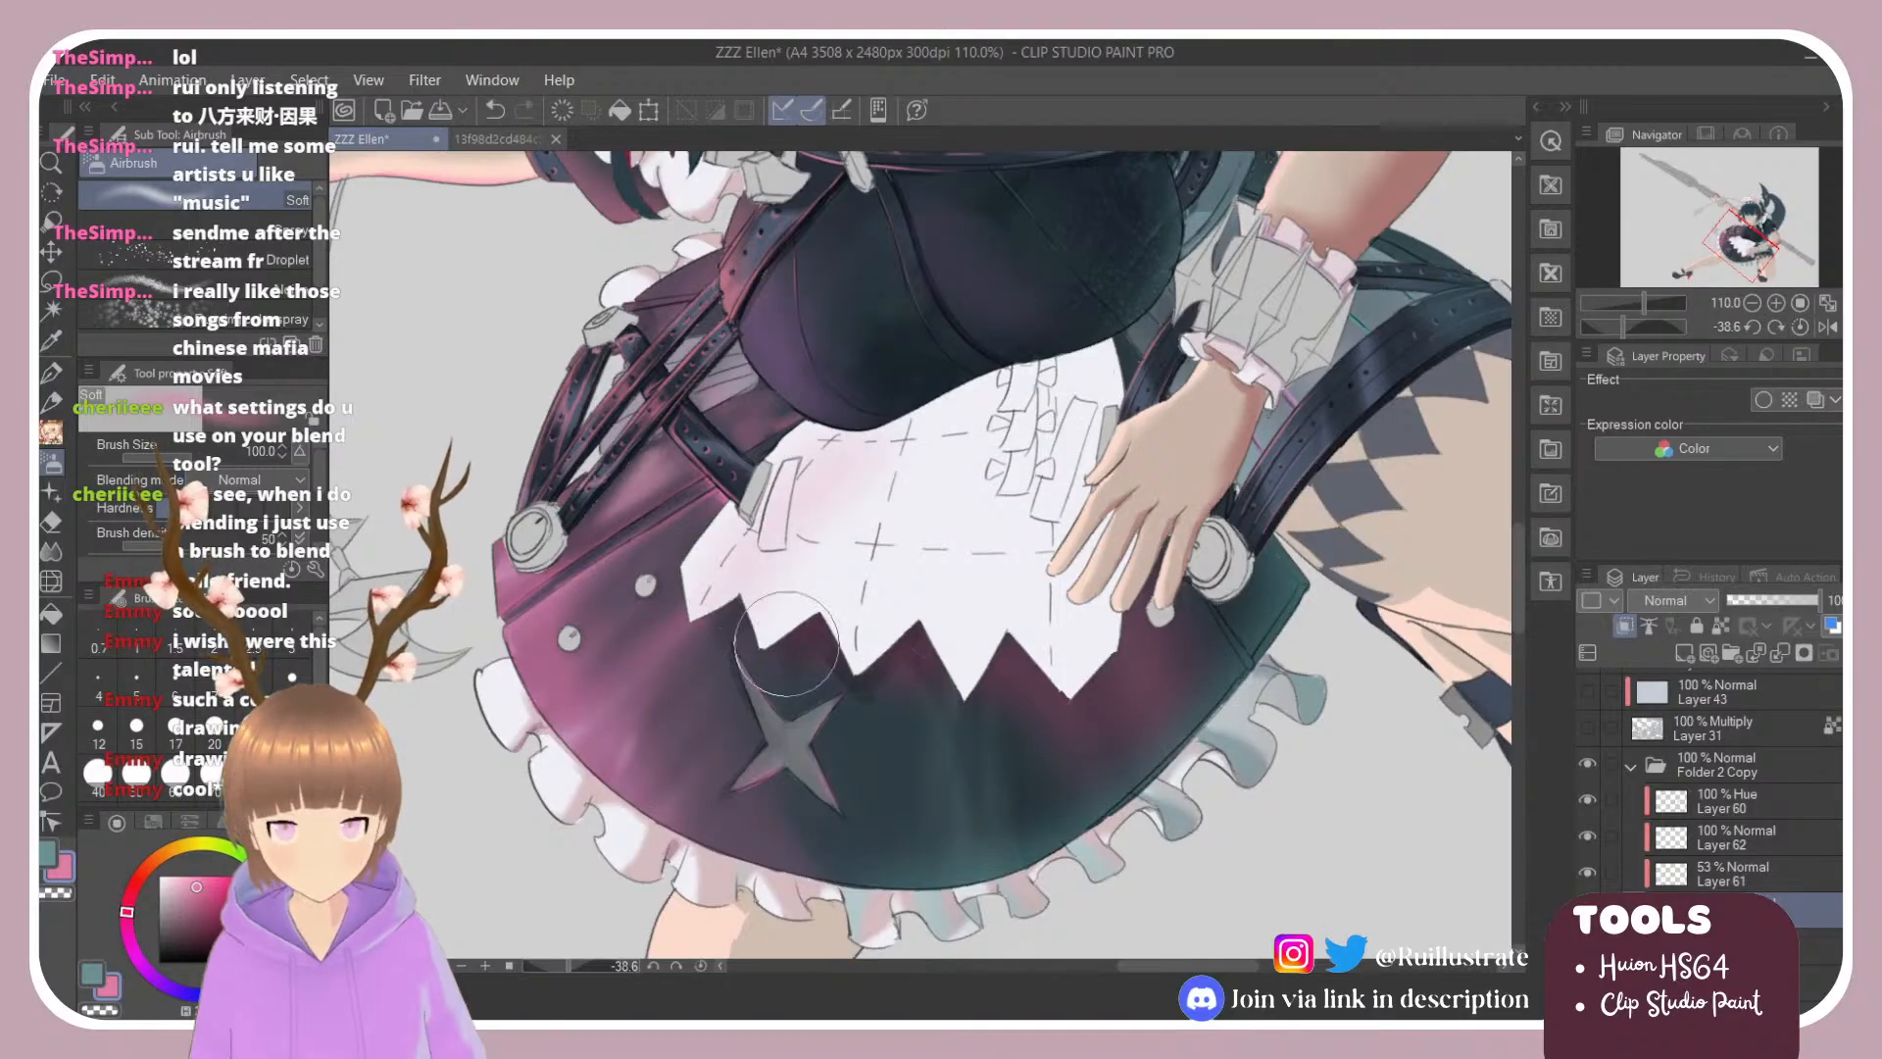
pyautogui.hotkey('ctrl', 'z')
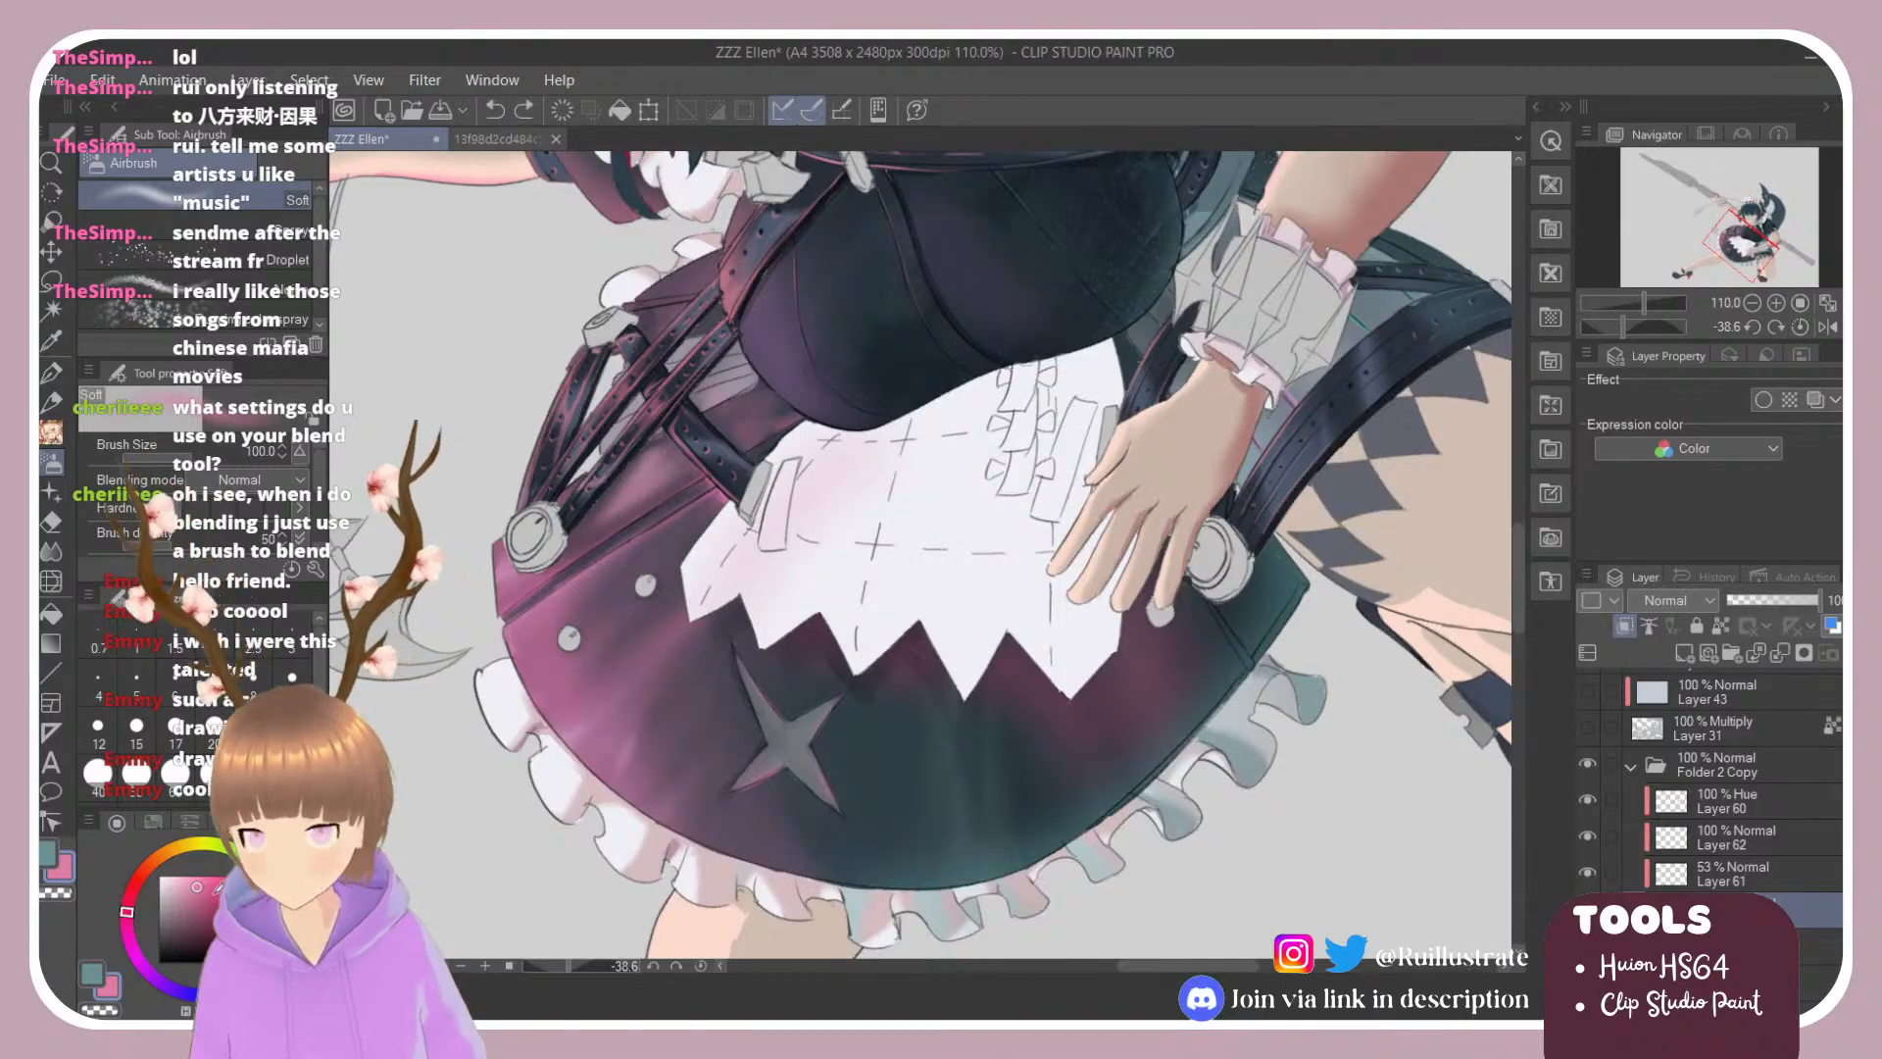
# Step: Choose a lighter pink and softly airbrush the white apron's strap side with the size 100 soft airbrush
pyautogui.moveTo(197, 885); pyautogui.dragTo(189, 878)
pyautogui.moveTo(848, 437)
pyautogui.mouseDown()
pyautogui.moveTo(753, 584)
pyautogui.moveTo(772, 669)
pyautogui.mouseUp()
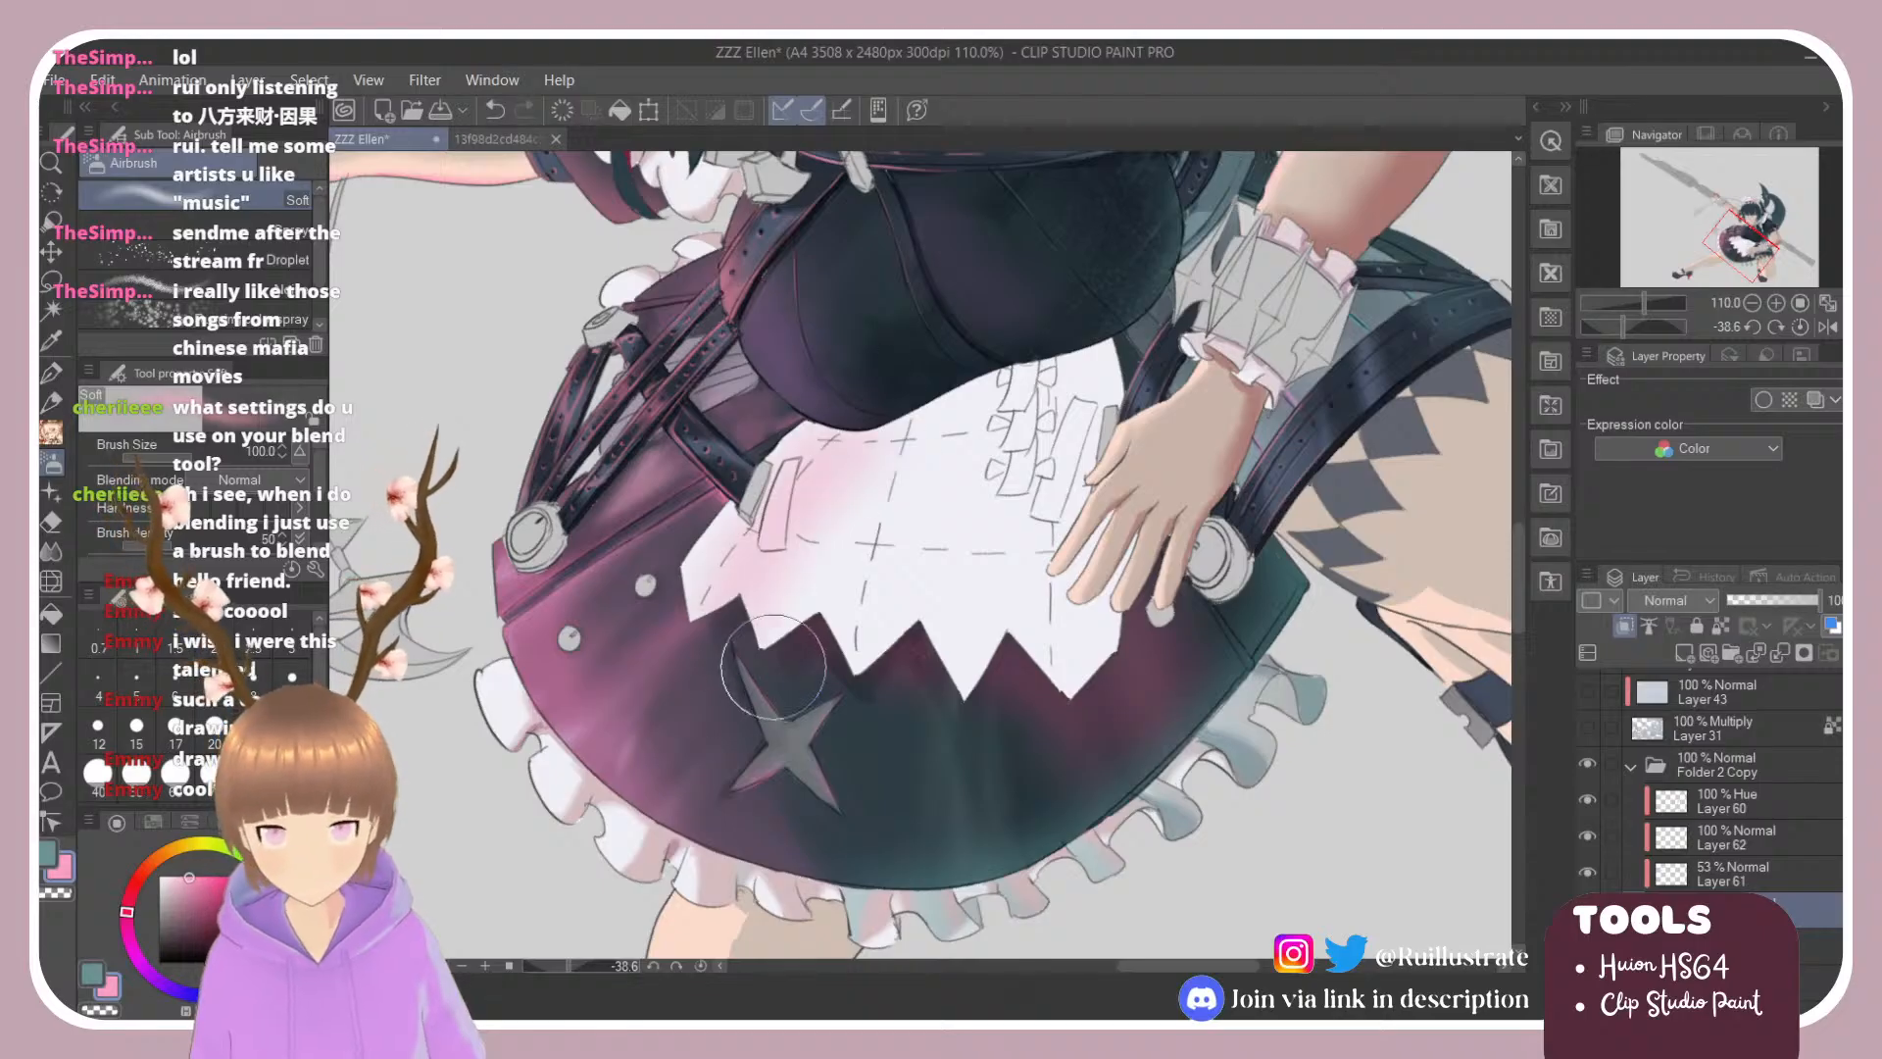
pyautogui.hotkey('ctrl', 'z')
pyautogui.moveTo(777, 565); pyautogui.dragTo(718, 644)
pyautogui.hotkey('ctrl', 'z')
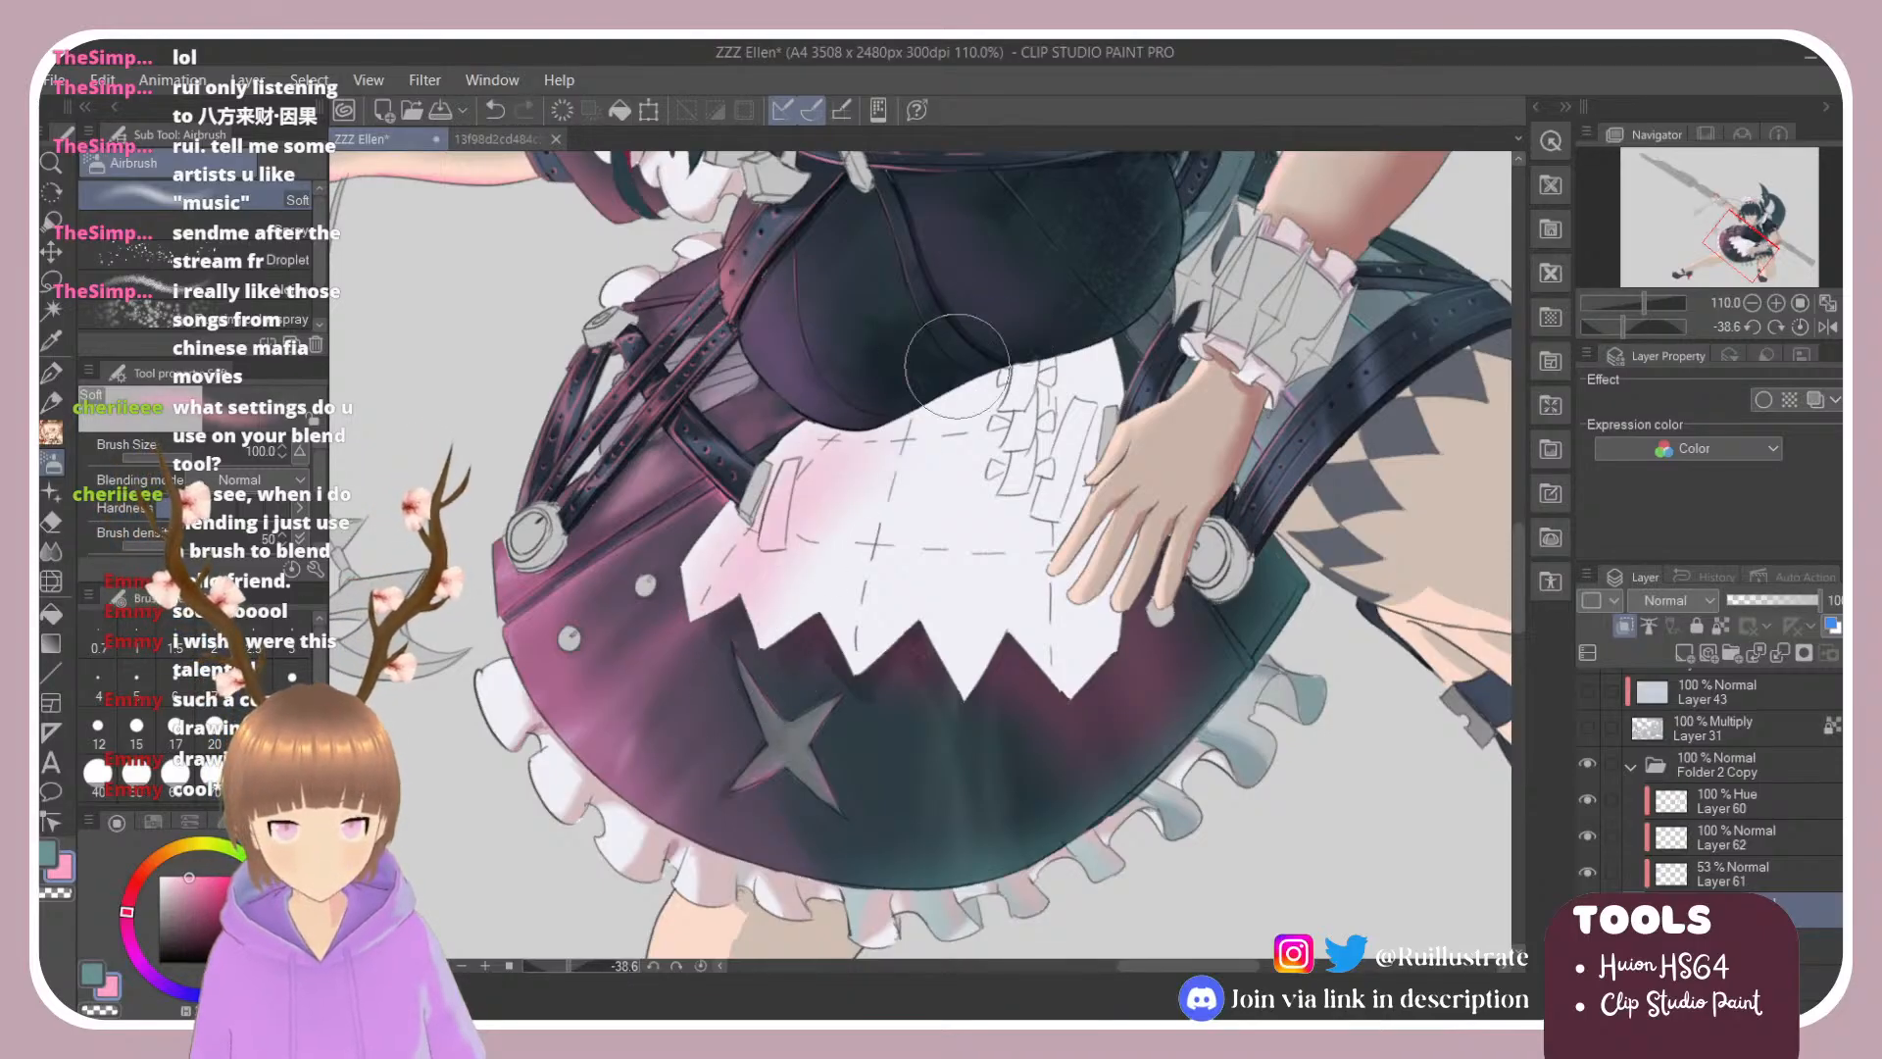
pyautogui.moveTo(792, 490); pyautogui.dragTo(751, 644)
pyautogui.hotkey('ctrl', 'z')
pyautogui.hotkey('ctrl', 'z')
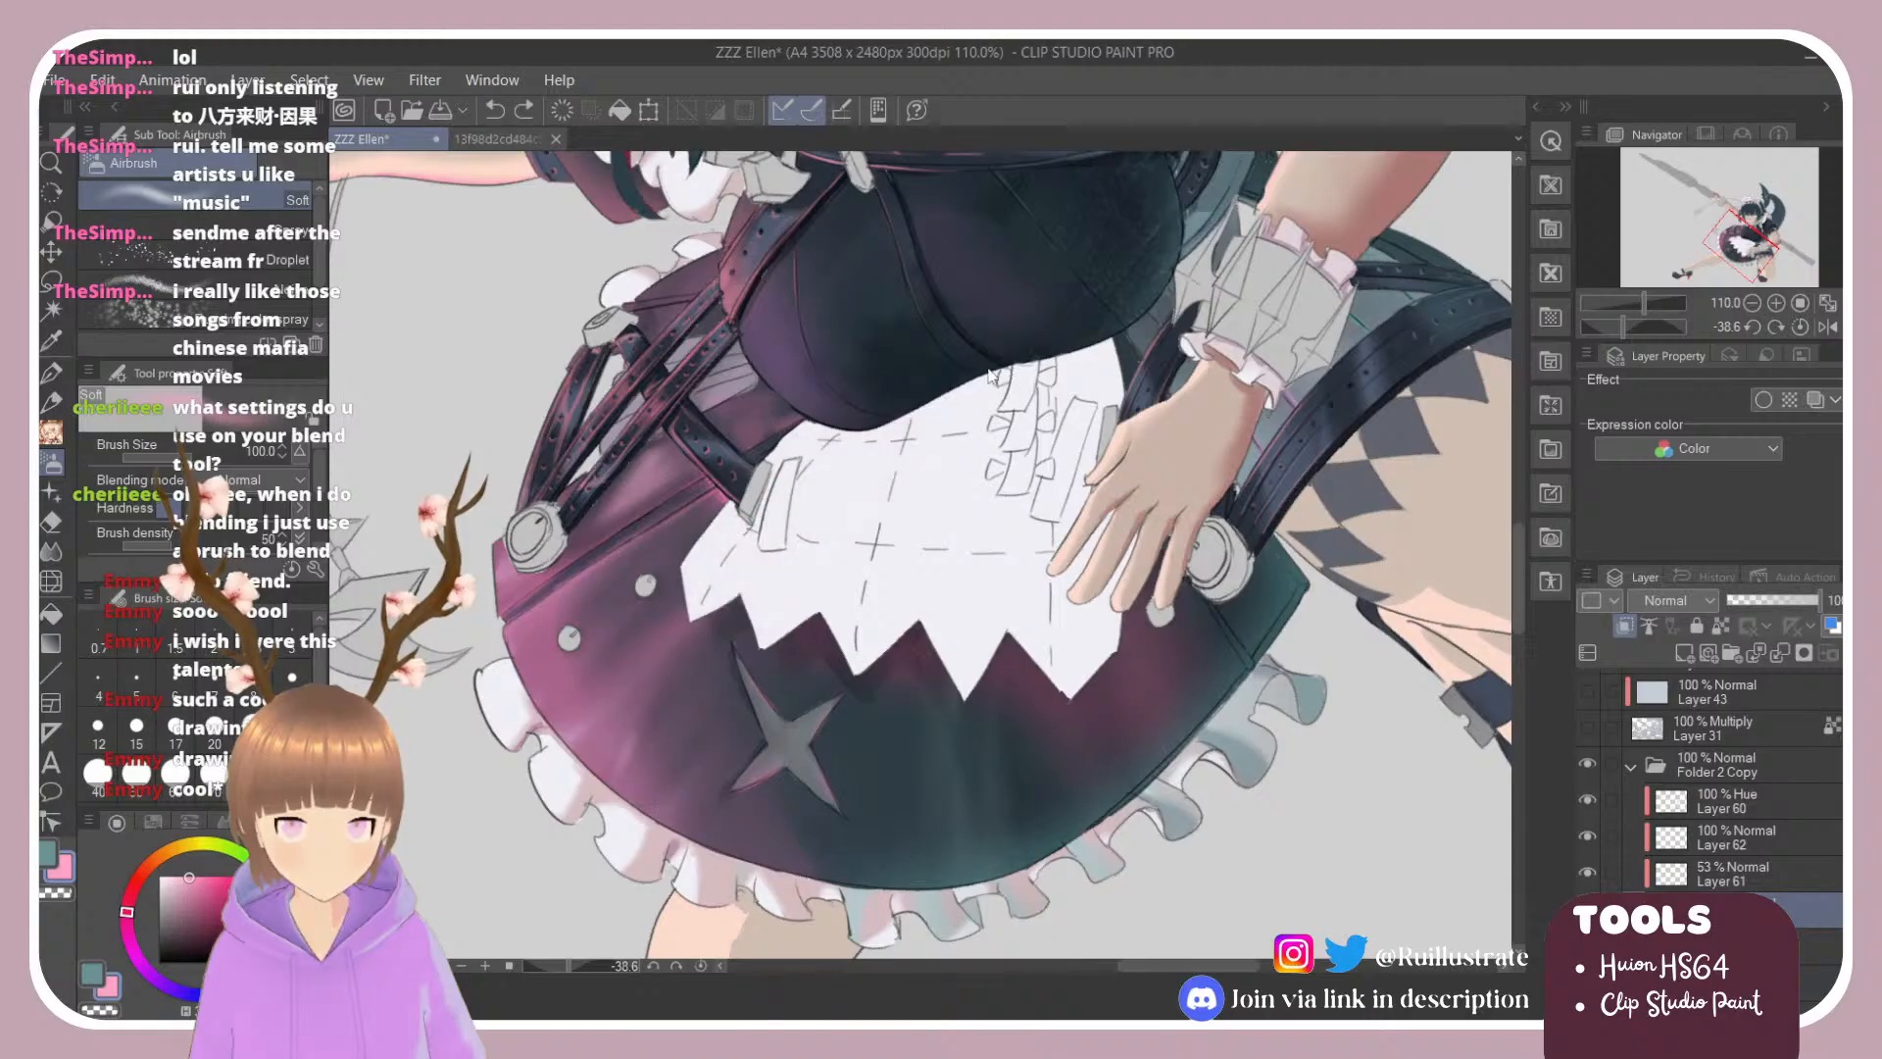
pyautogui.moveTo(776, 565)
pyautogui.mouseDown()
pyautogui.moveTo(717, 650)
pyautogui.moveTo(798, 473)
pyautogui.mouseUp()
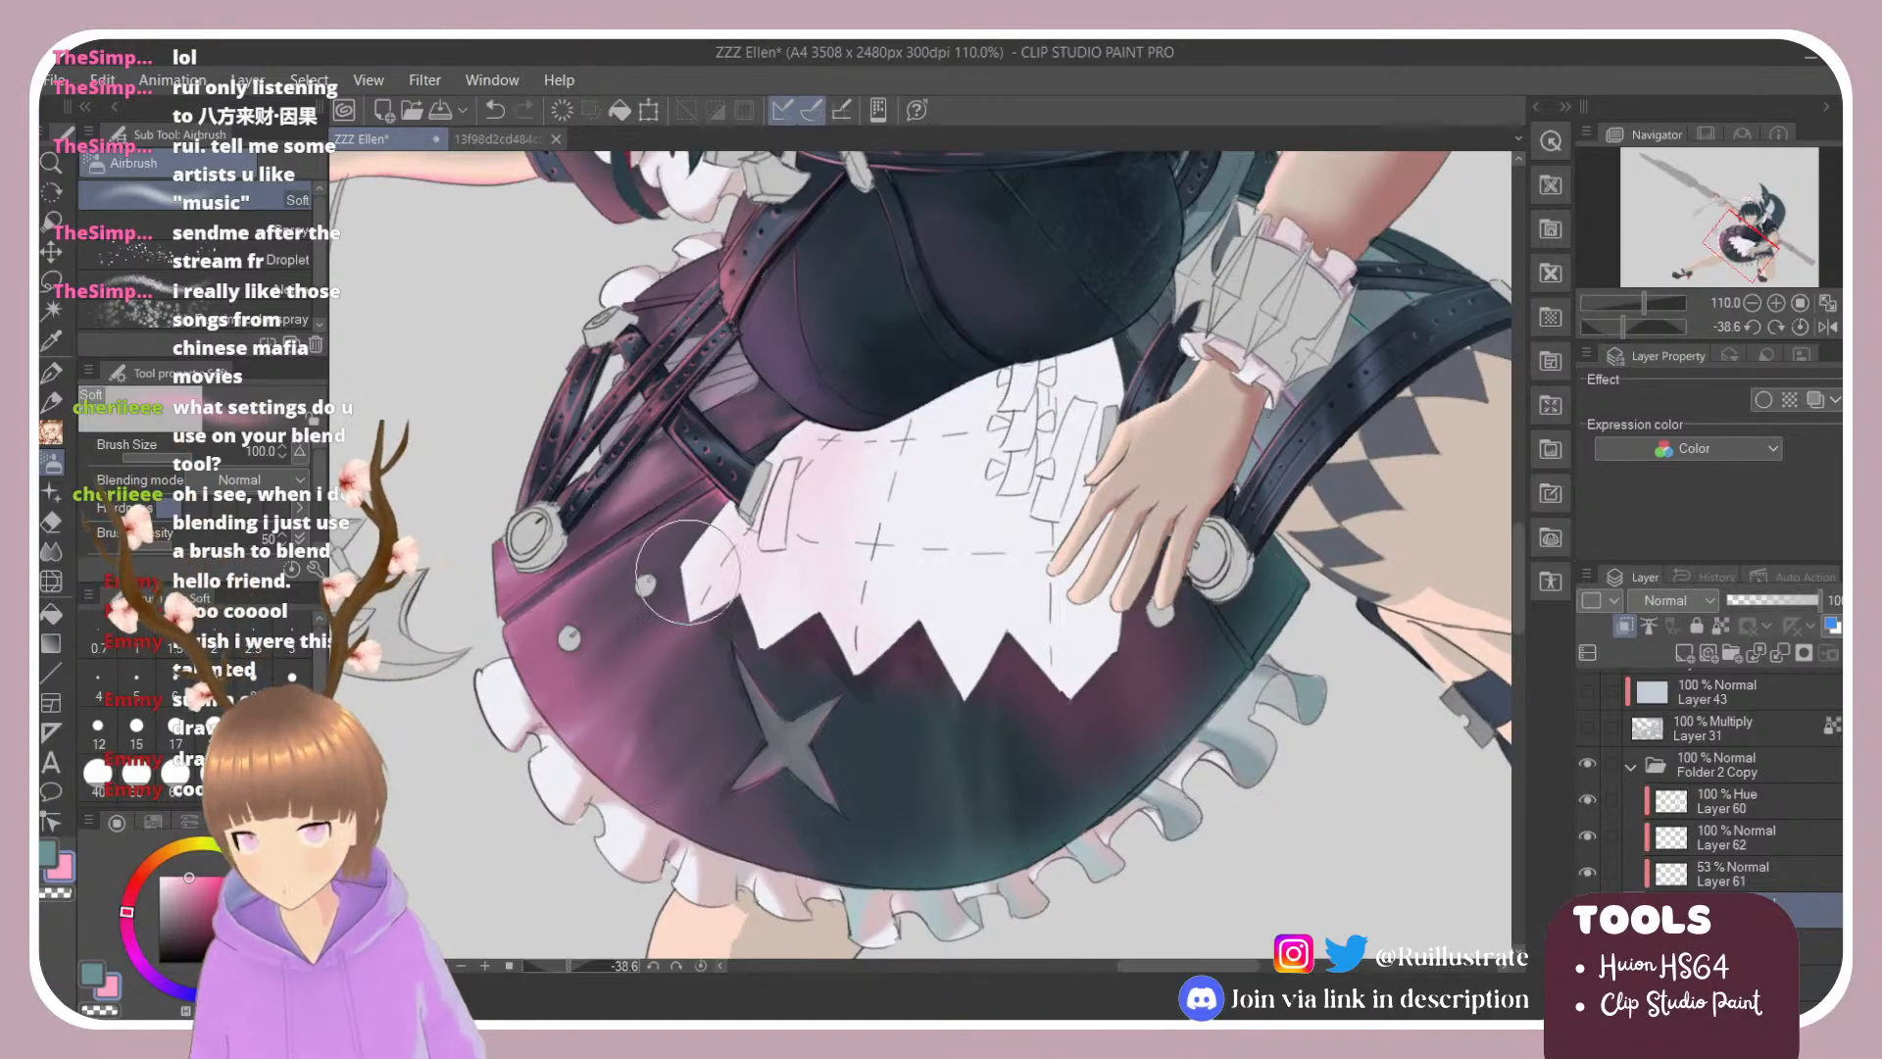
# Step: Airbrush pale teal shading onto the apron just below the bodice, on the side near the lowered hand
pyautogui.click(263, 964)
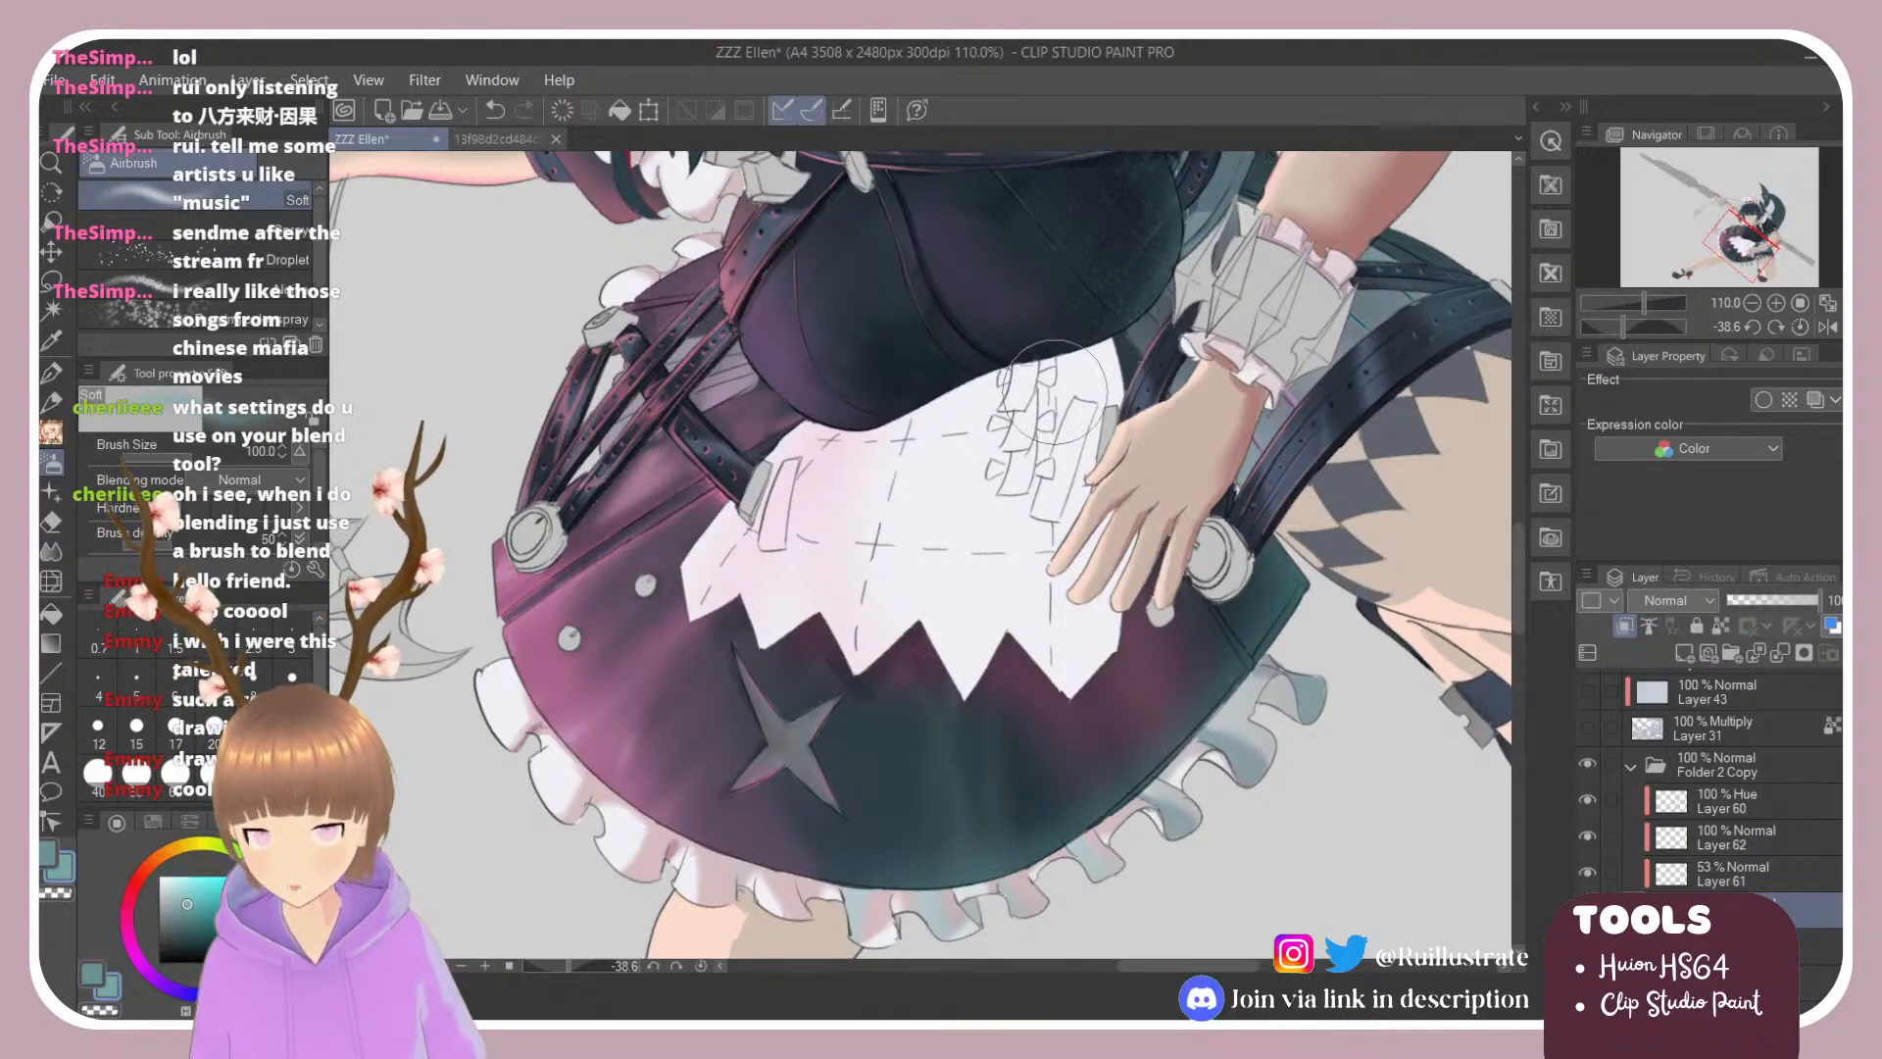
pyautogui.moveTo(1039, 373)
pyautogui.mouseDown()
pyautogui.moveTo(1080, 344)
pyautogui.moveTo(1097, 681)
pyautogui.moveTo(1073, 395)
pyautogui.moveTo(1042, 330)
pyautogui.moveTo(1158, 656)
pyautogui.moveTo(1107, 458)
pyautogui.moveTo(1005, 381)
pyautogui.moveTo(835, 417)
pyautogui.moveTo(923, 381)
pyautogui.moveTo(1157, 376)
pyautogui.moveTo(987, 359)
pyautogui.moveTo(883, 438)
pyautogui.mouseUp()
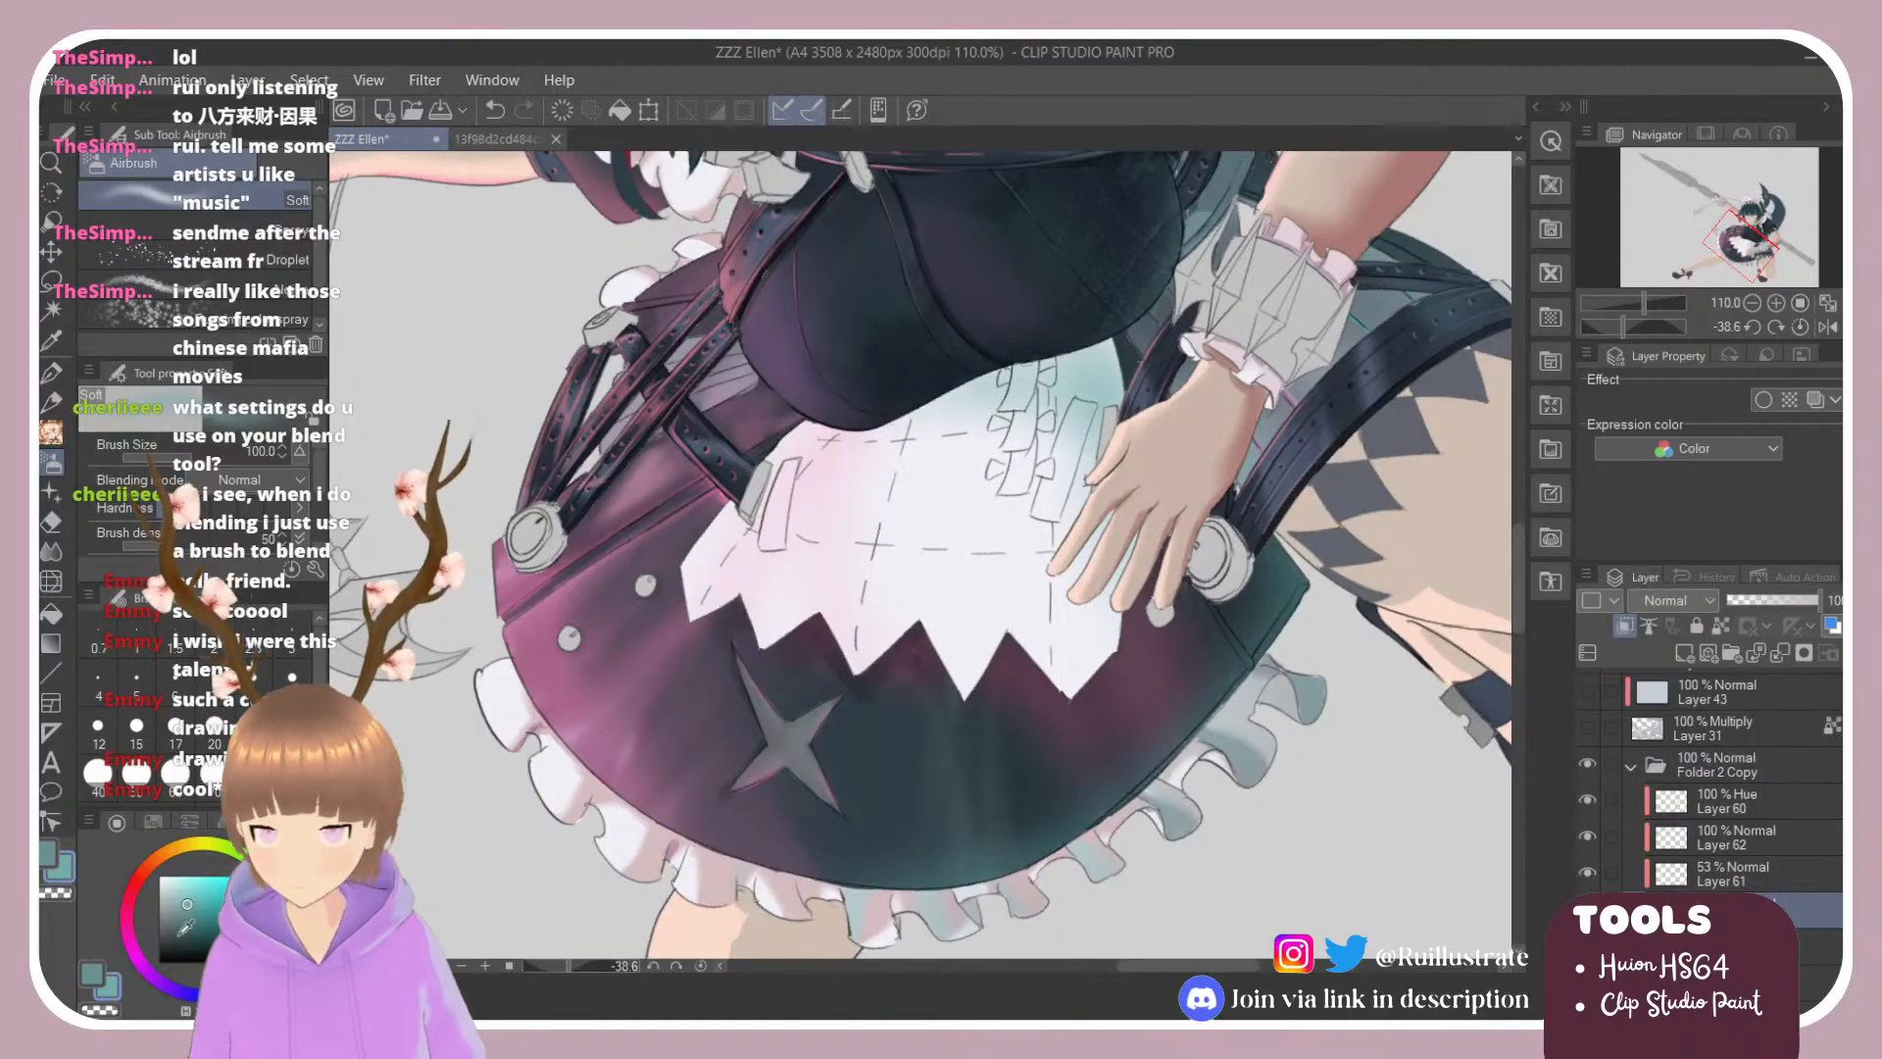
pyautogui.moveTo(756, 477); pyautogui.dragTo(923, 389)
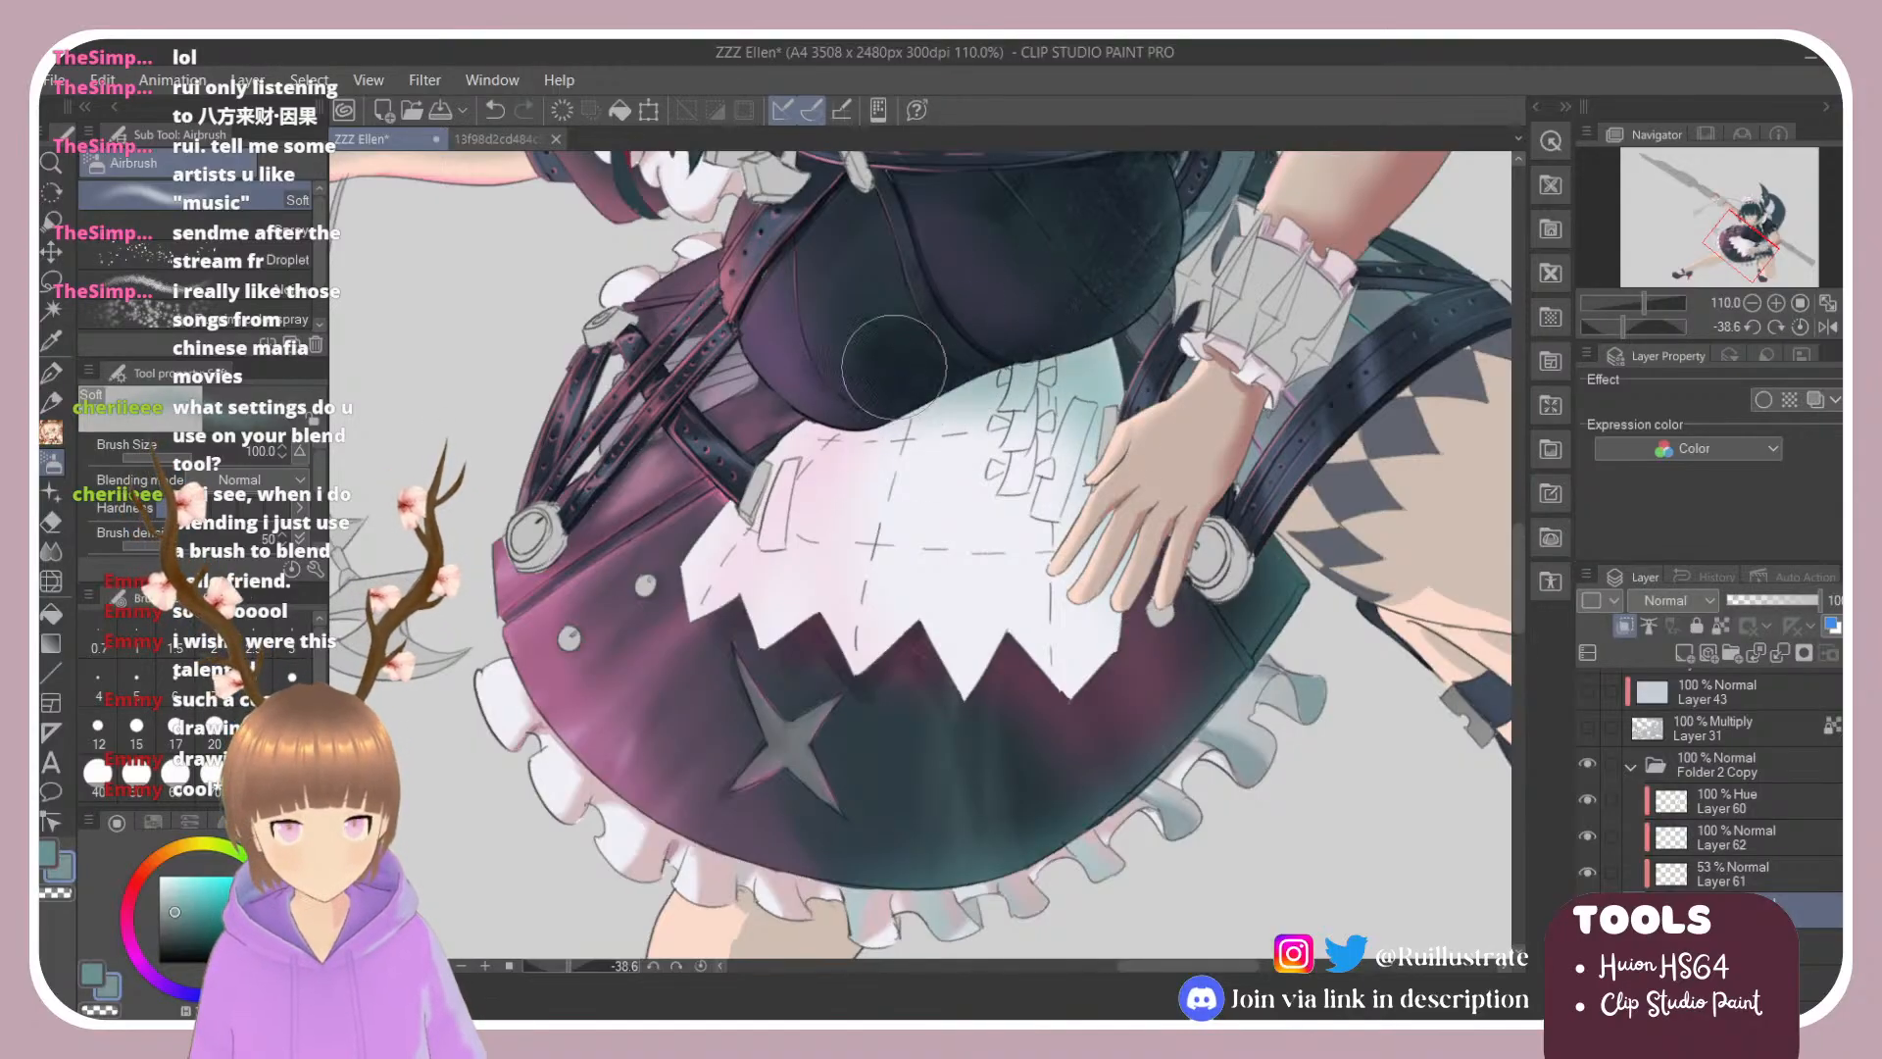
# Step: Choose a greyer, darker teal, reduce the soft airbrush to size 60 and add faint shadows to the lower apron
pyautogui.click(177, 913)
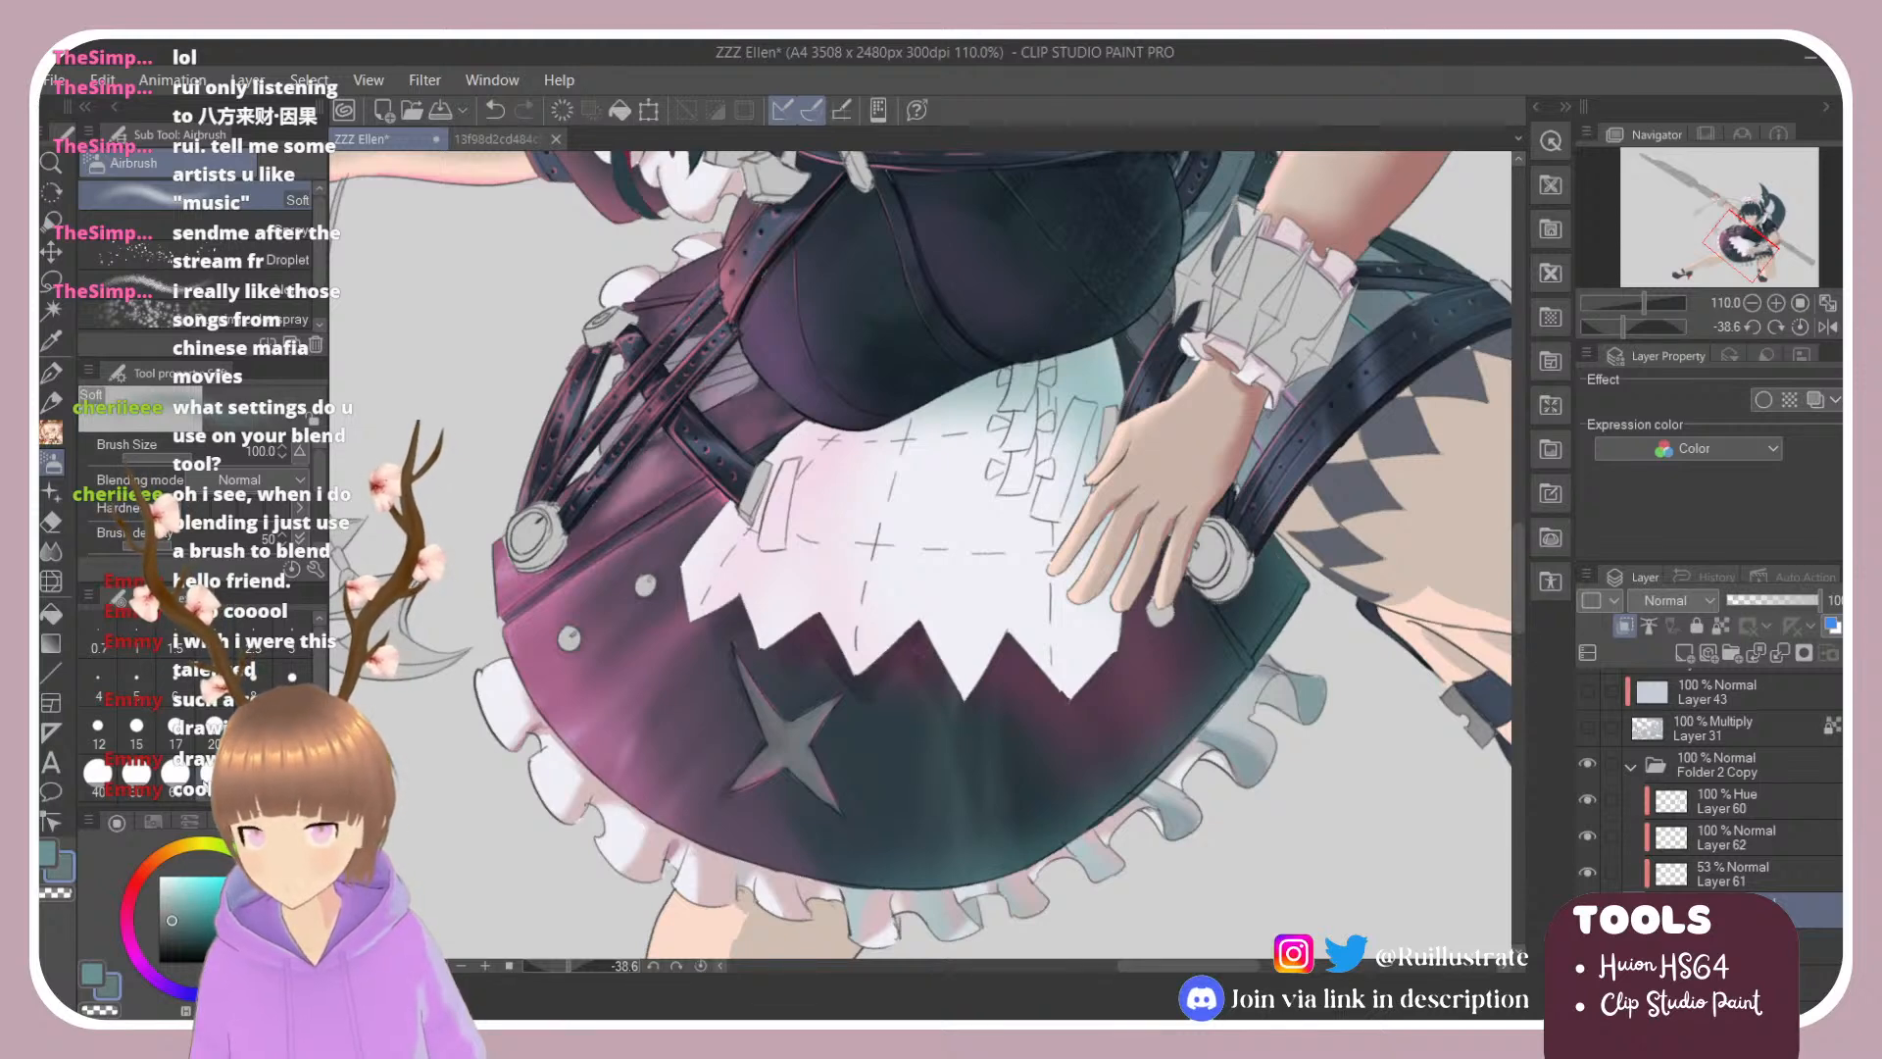
pyautogui.press('[')
pyautogui.press('[')
pyautogui.press('[')
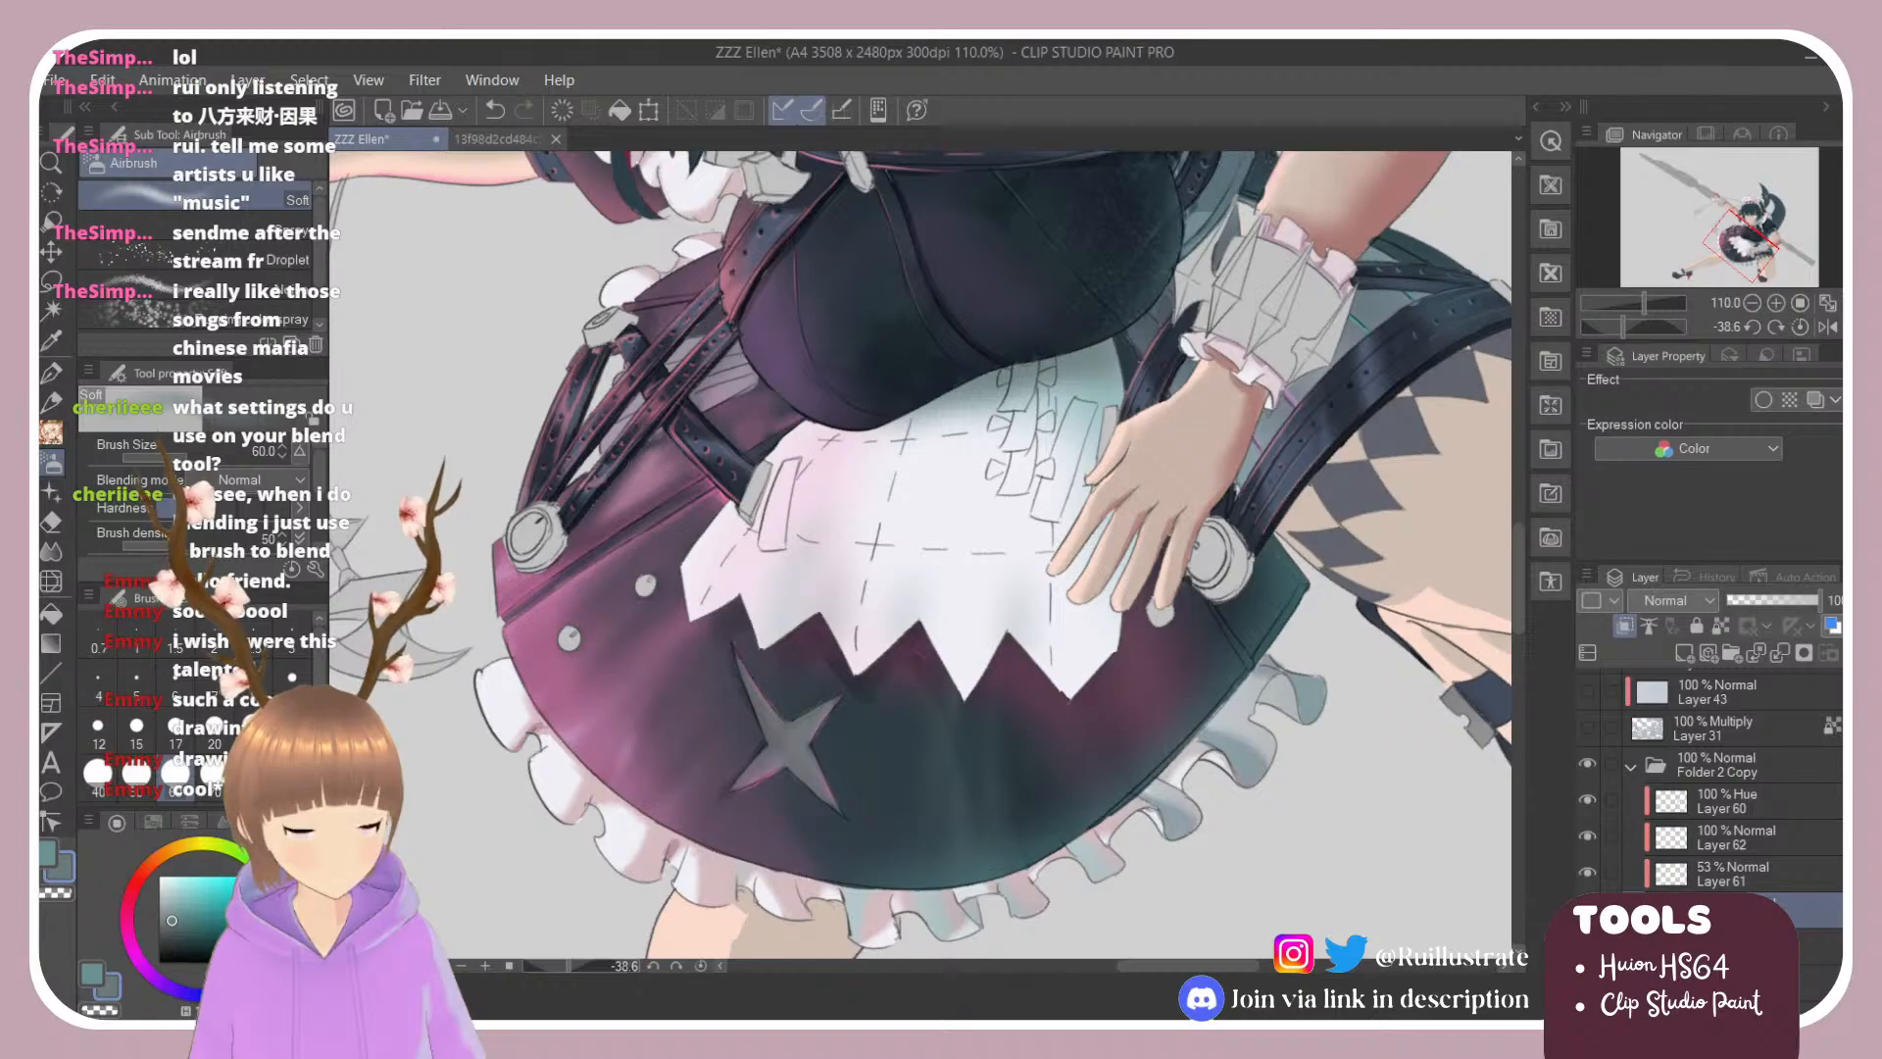
# Step: Add a new Normal layer above the Hue layer, Layer 60, inside Folder 2 Copy
pyautogui.click(1773, 796)
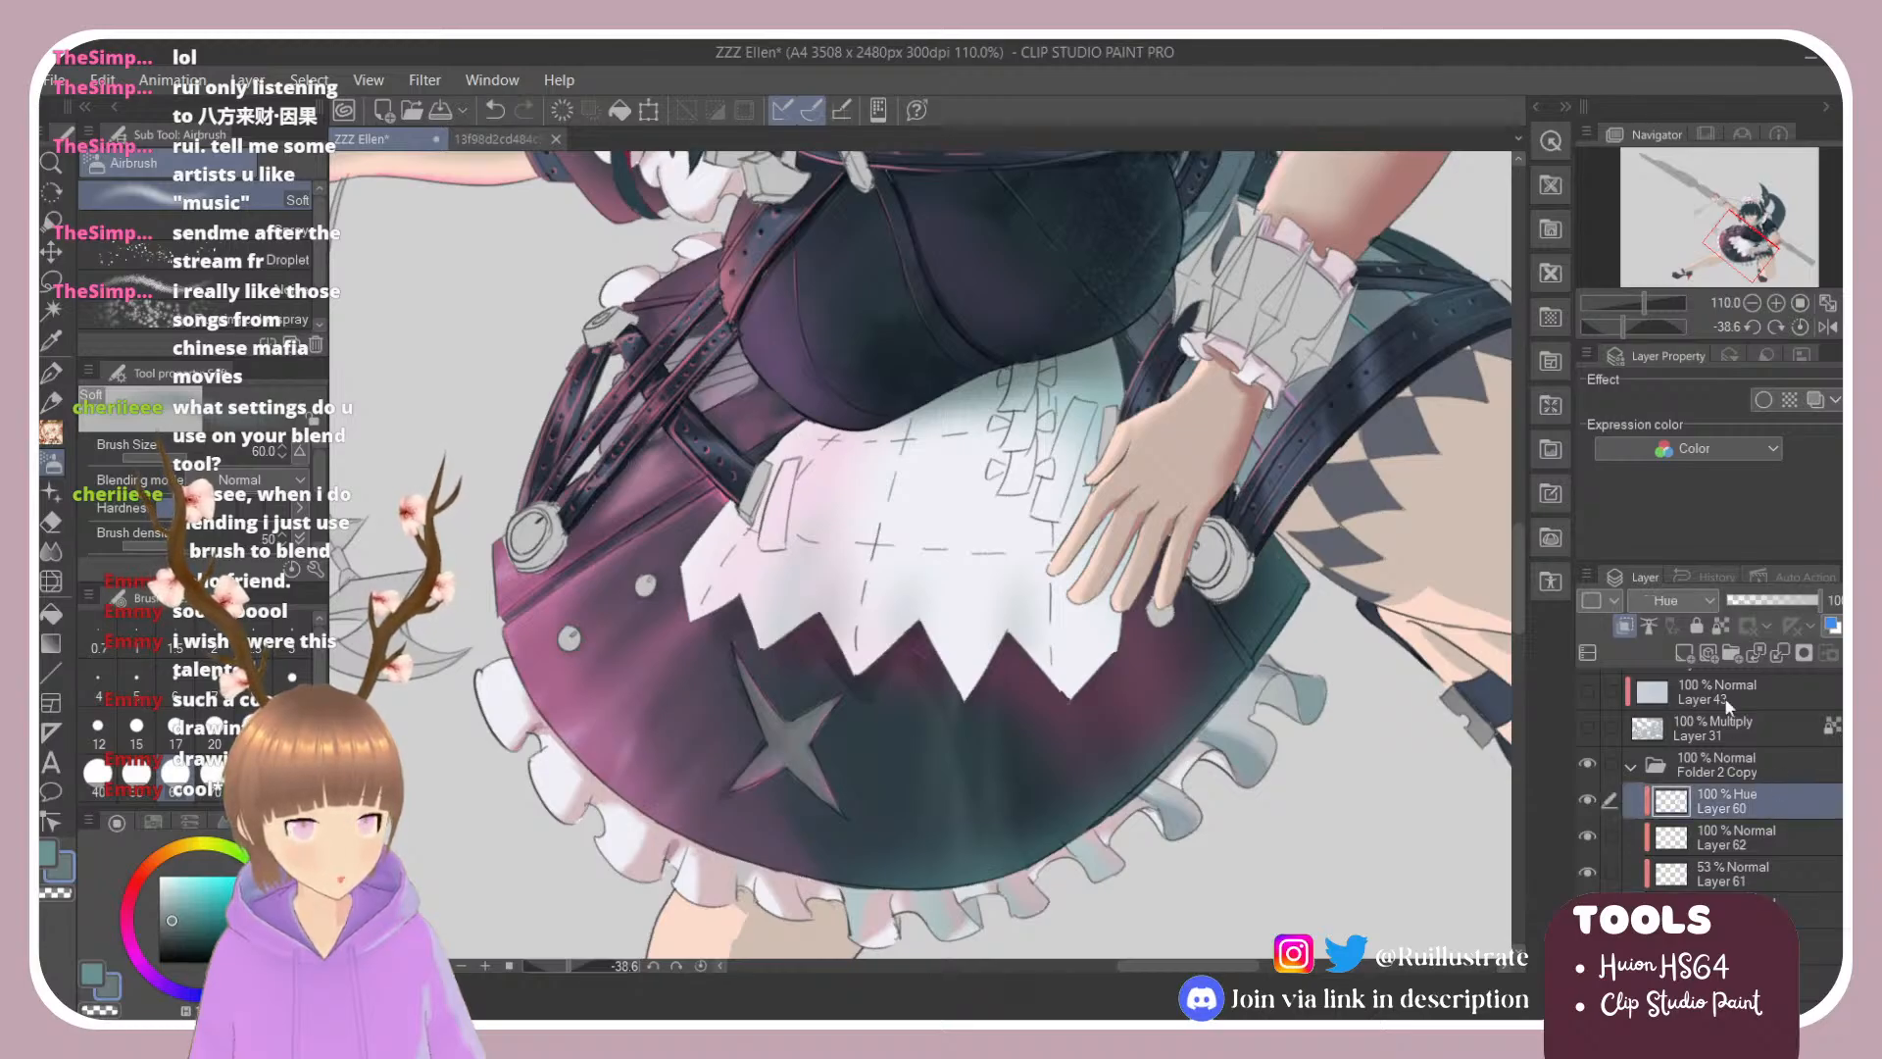
pyautogui.click(1688, 653)
pyautogui.scroll(5, 1048, 441)
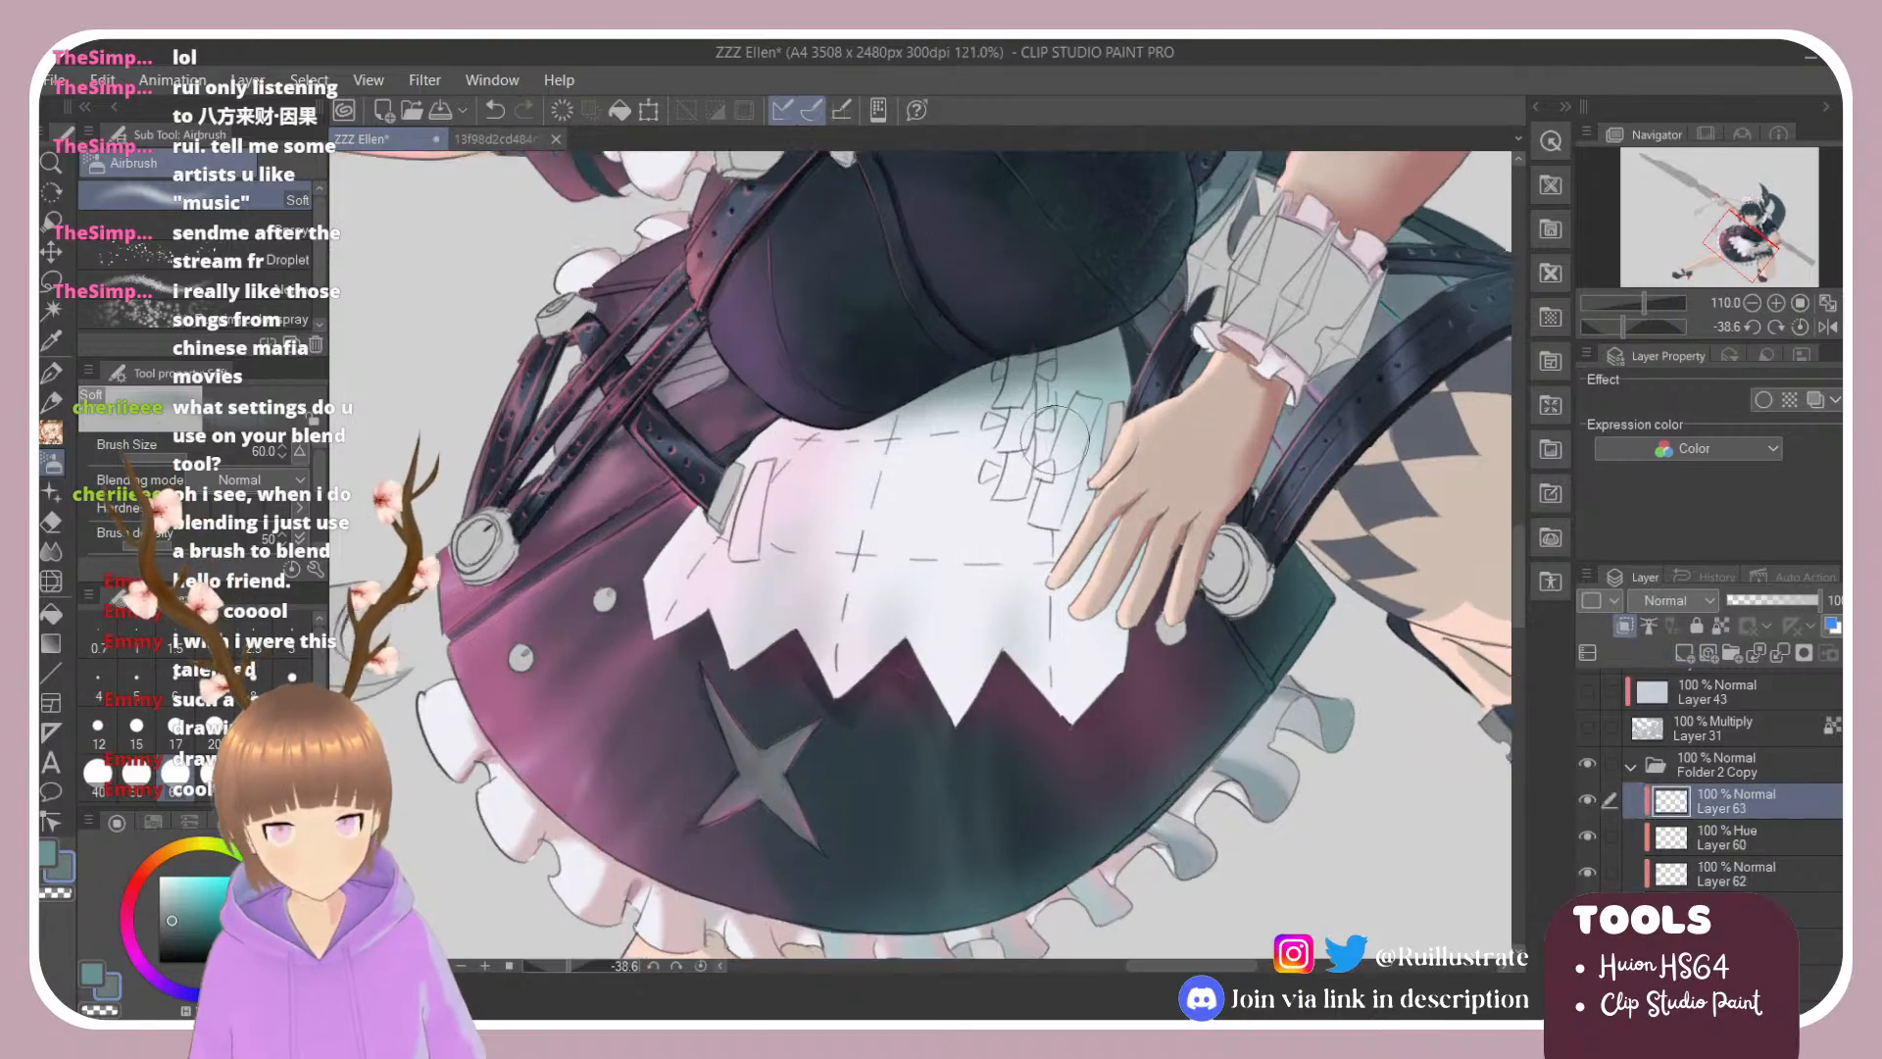
pyautogui.scroll(-2, 1055, 440)
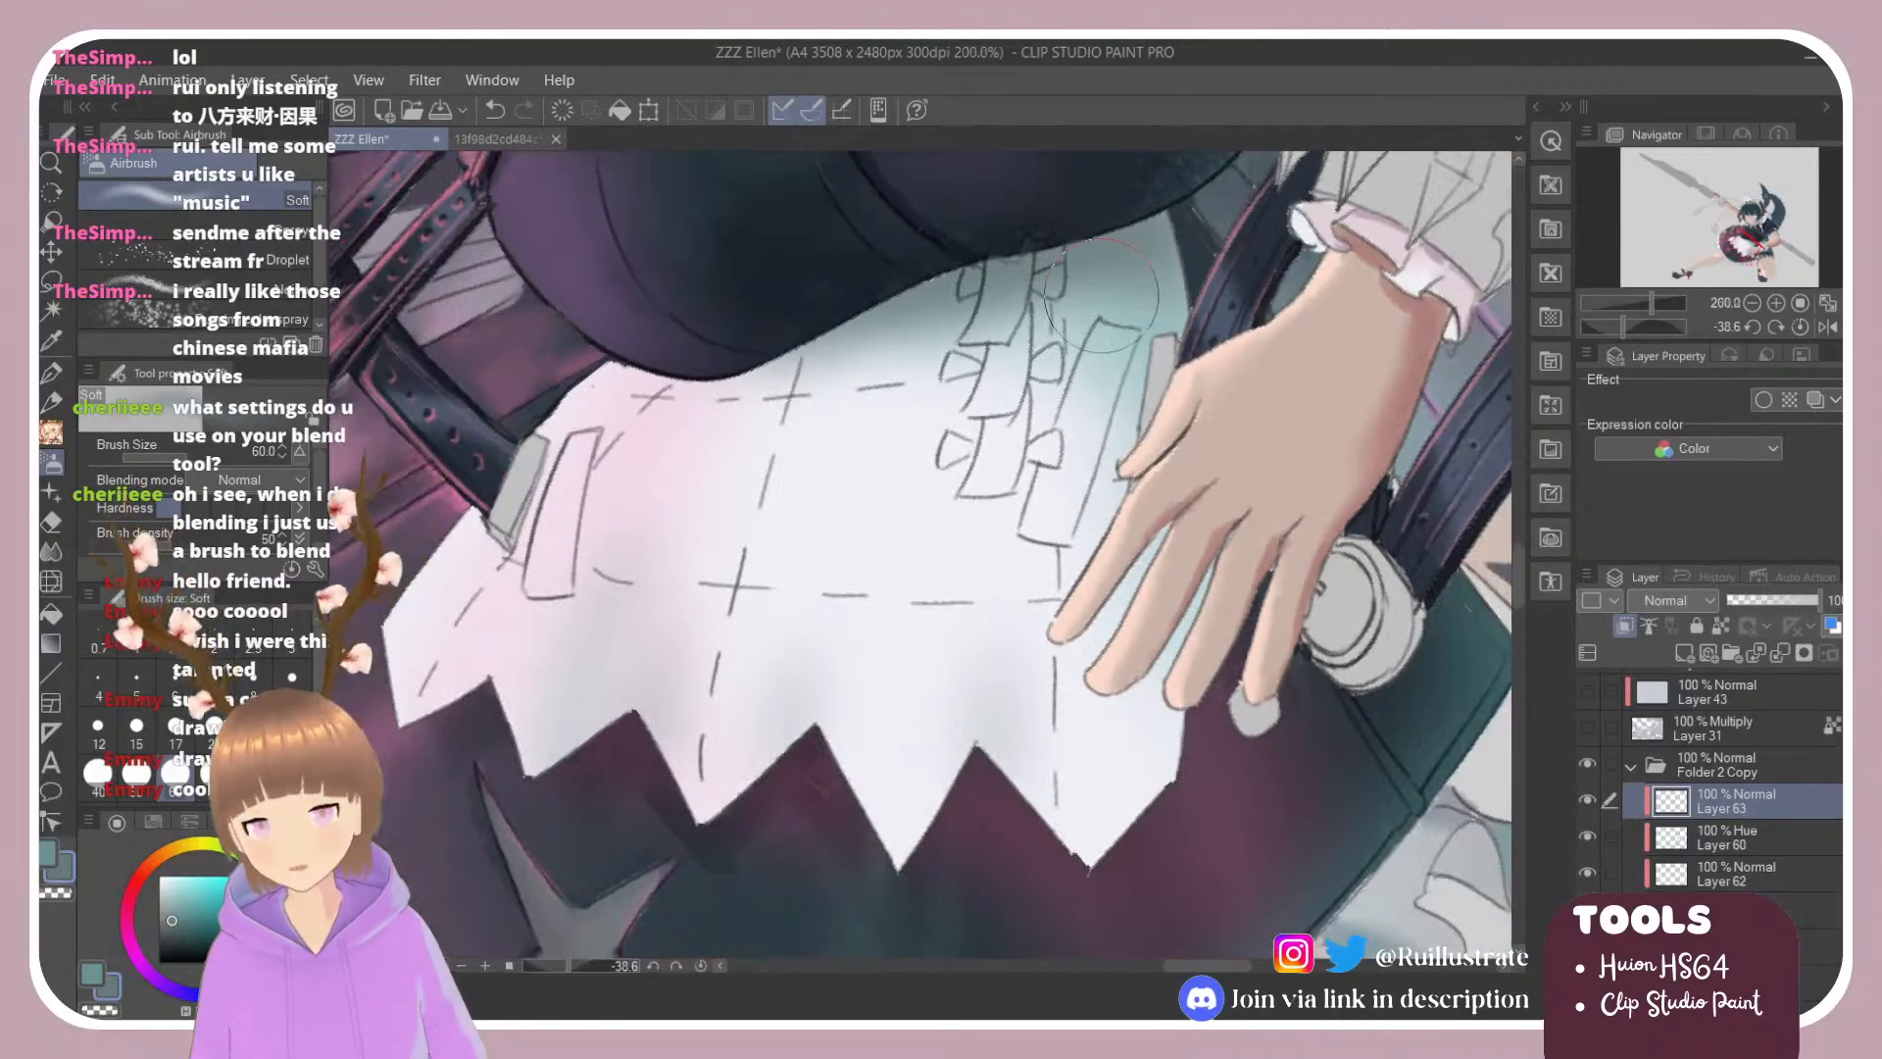
# Step: Save the file and start the apron's frilled ribbon below the bodice with a red edge stroke from the size 5 paint brush
pyautogui.click(133, 889)
pyautogui.click(201, 897)
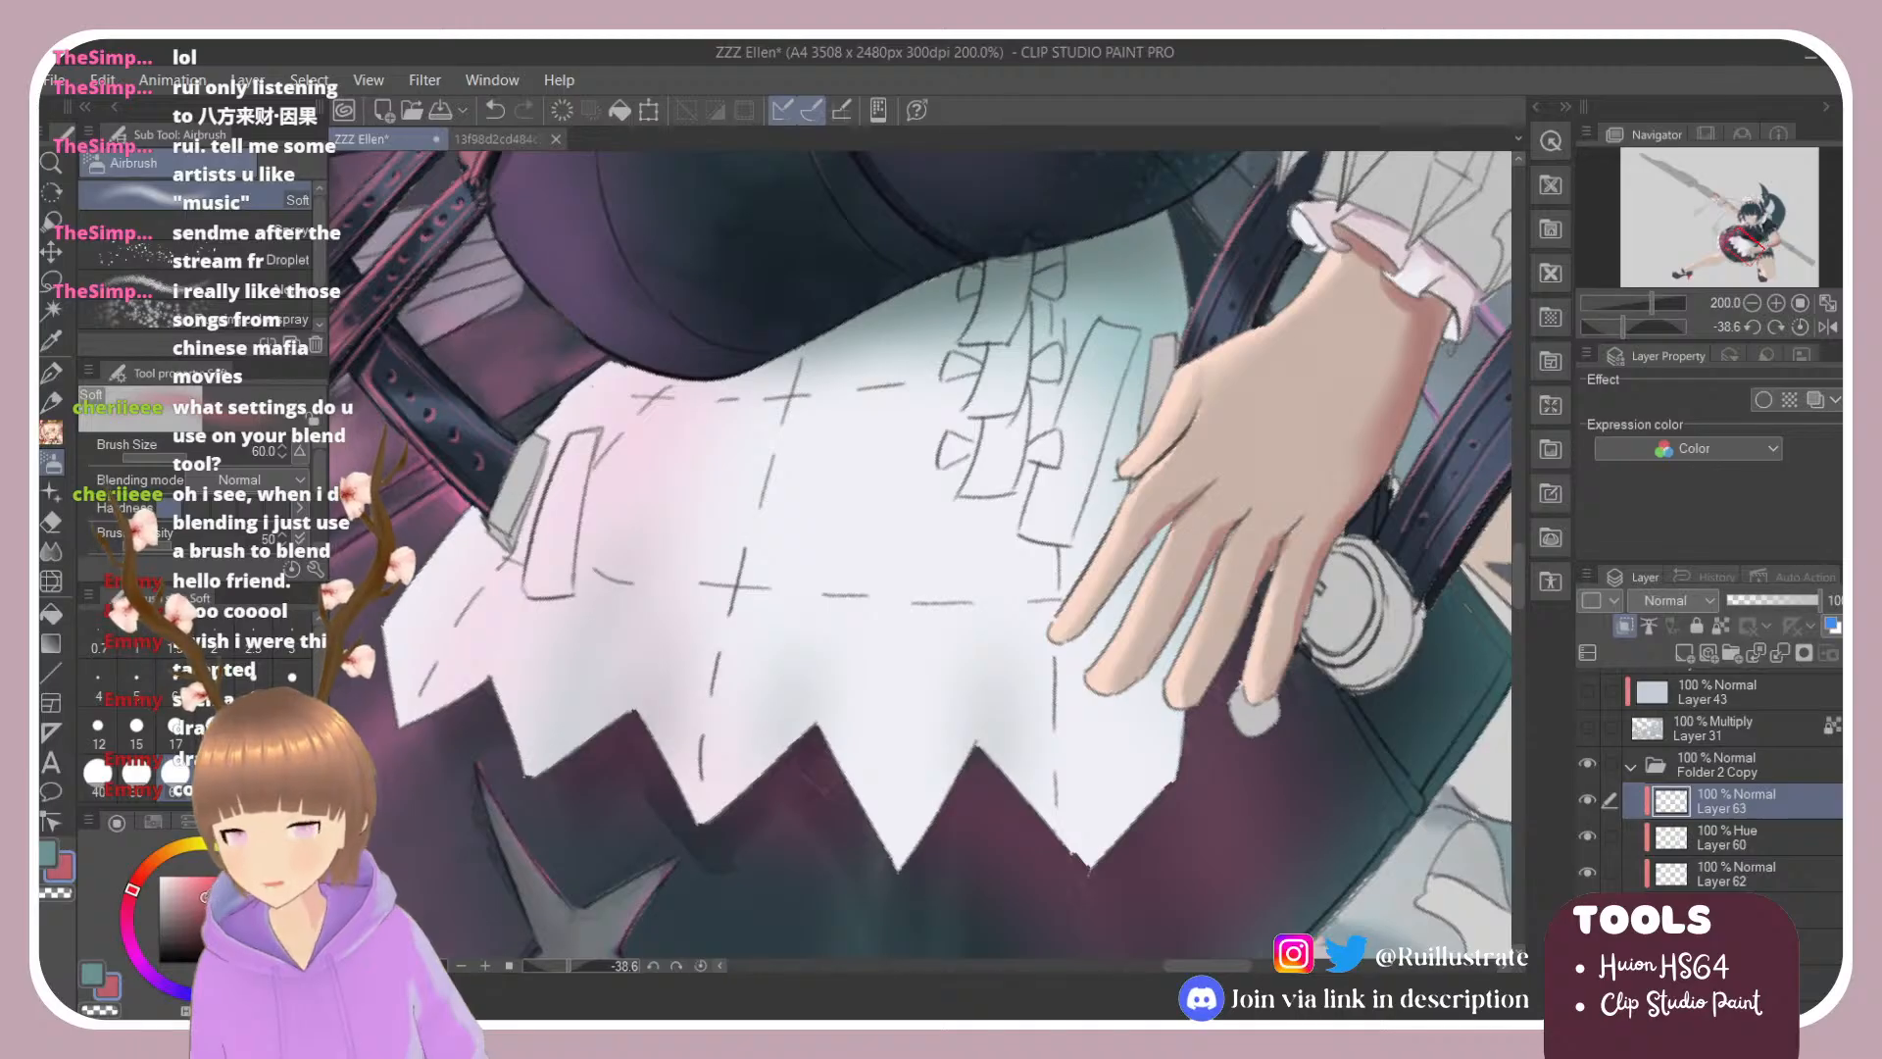
pyautogui.press('b')
pyautogui.hotkey('ctrl', 's')
pyautogui.moveTo(998, 263); pyautogui.dragTo(985, 328)
pyautogui.click(197, 902)
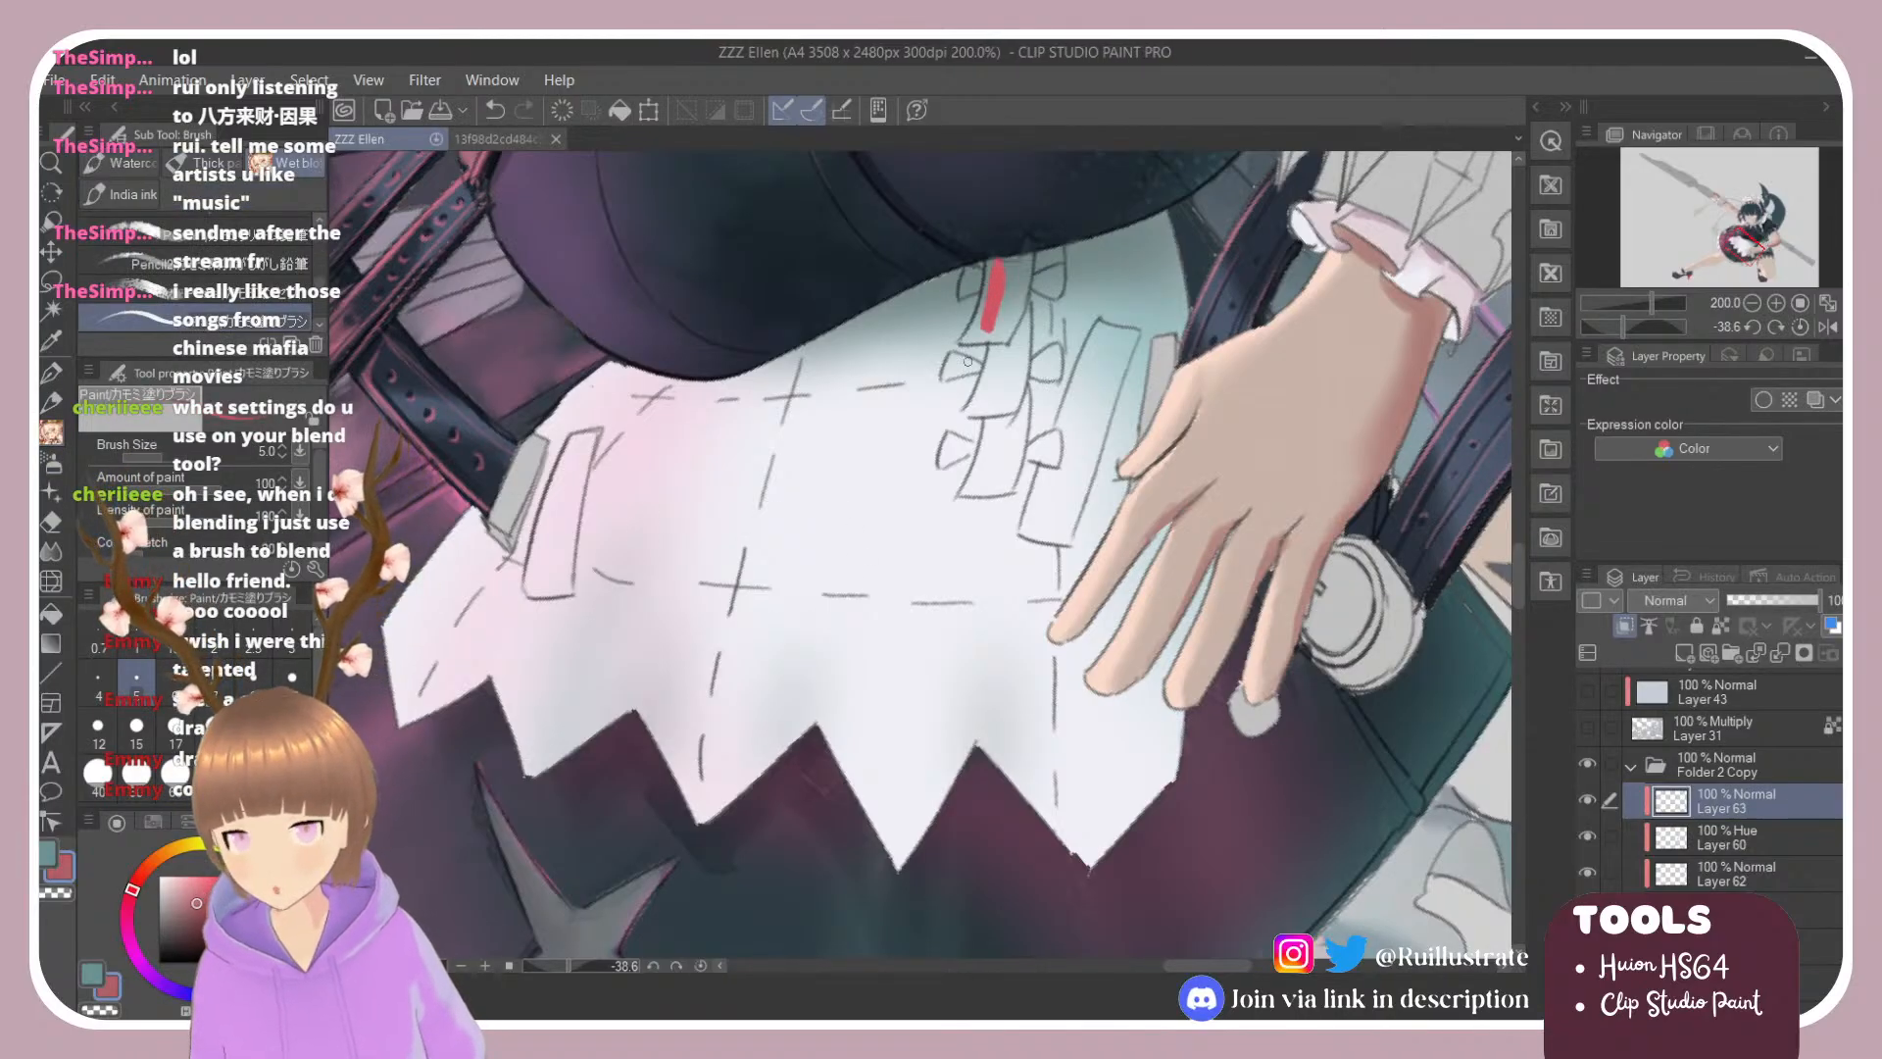
pyautogui.hotkey('ctrl', 'z')
pyautogui.moveTo(994, 263); pyautogui.dragTo(981, 325)
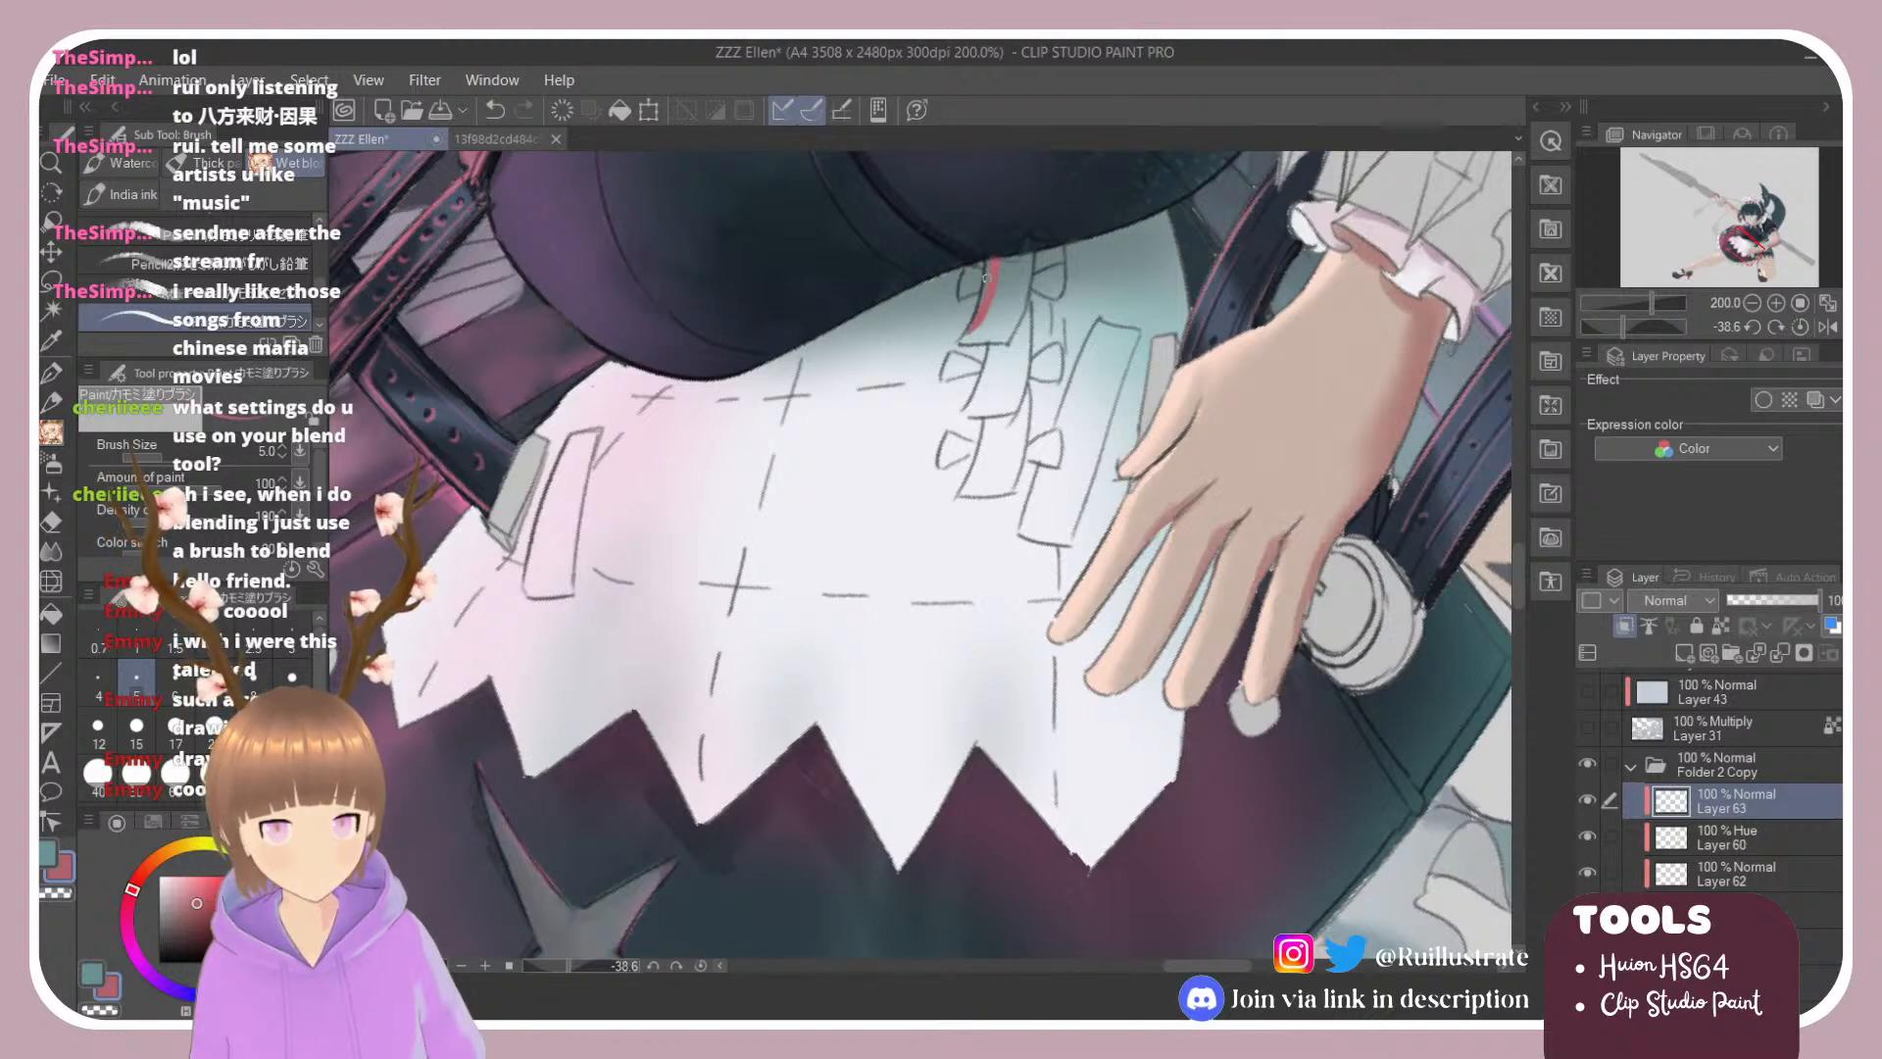
pyautogui.click(196, 914)
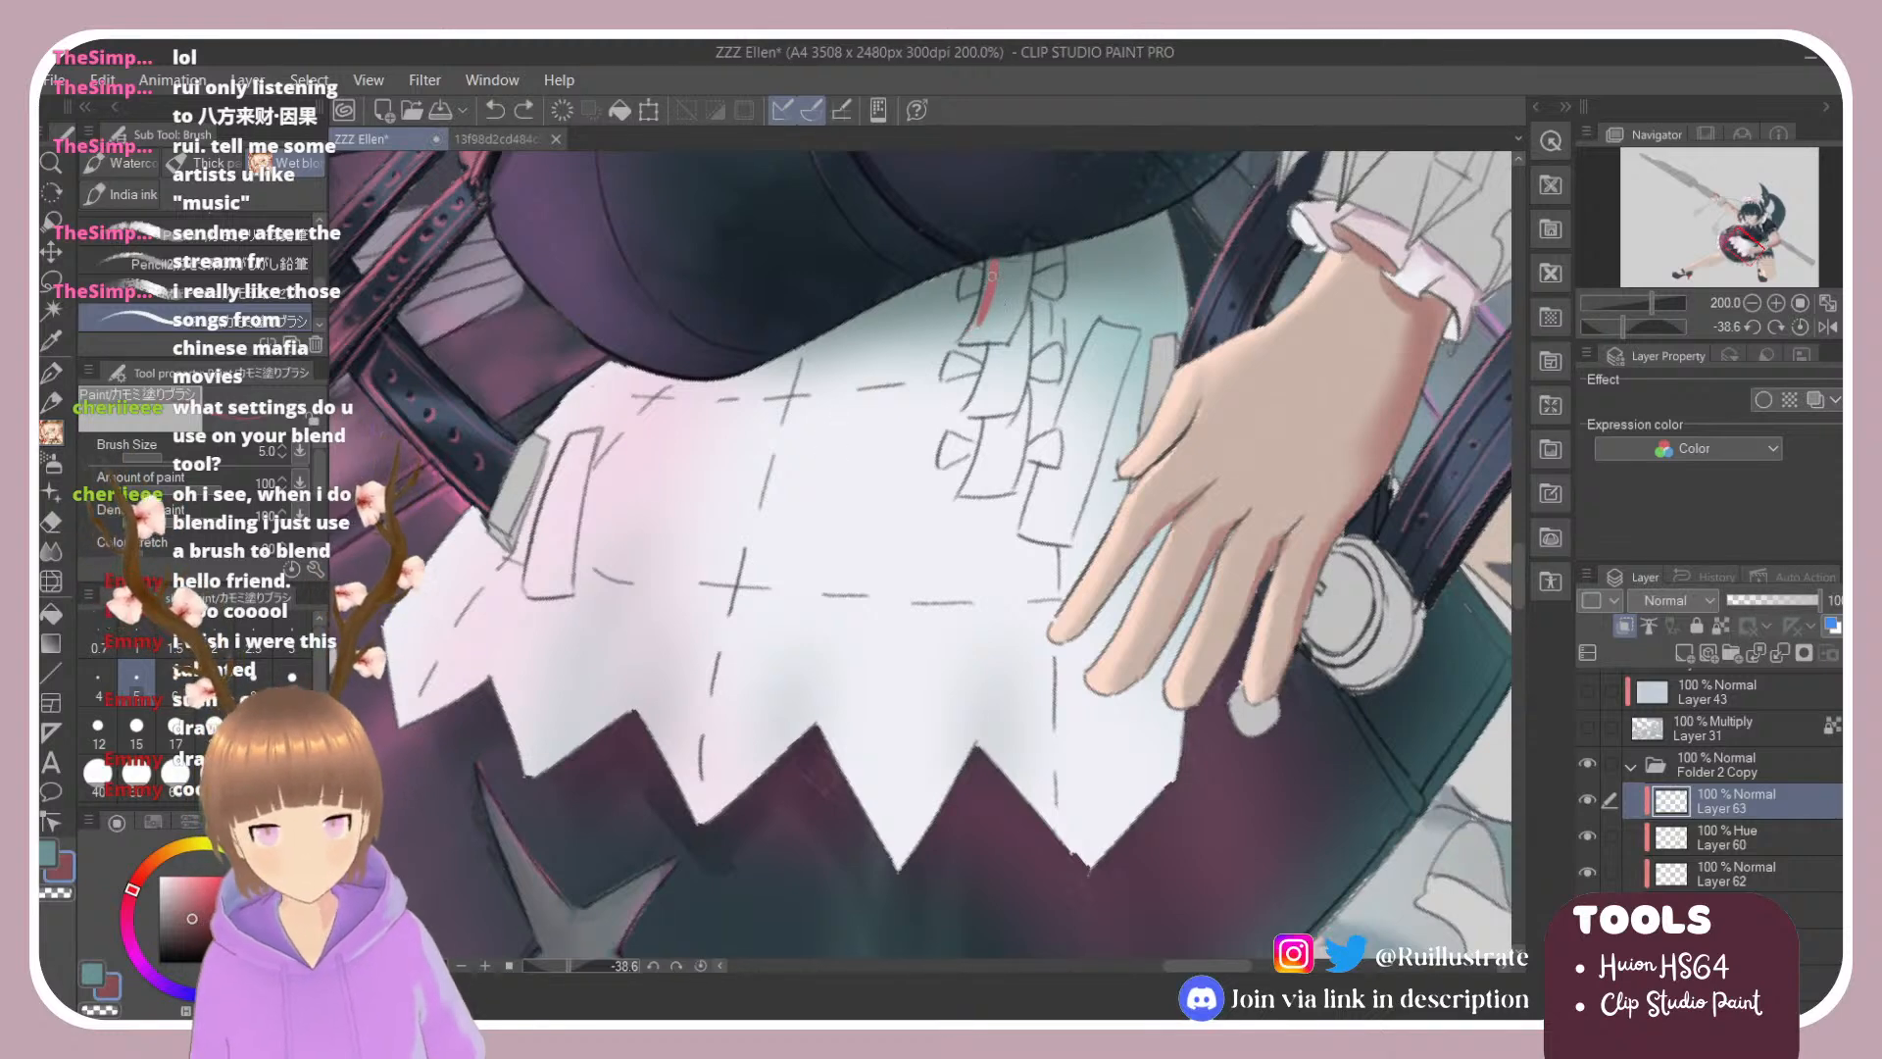
# Step: Outline and fill the frilled ribbon's section nearest the bodice with muted dark red
pyautogui.moveTo(993, 263)
pyautogui.mouseDown()
pyautogui.moveTo(972, 332)
pyautogui.moveTo(1013, 333)
pyautogui.moveTo(996, 284)
pyautogui.moveTo(988, 324)
pyautogui.moveTo(1027, 257)
pyautogui.mouseUp()
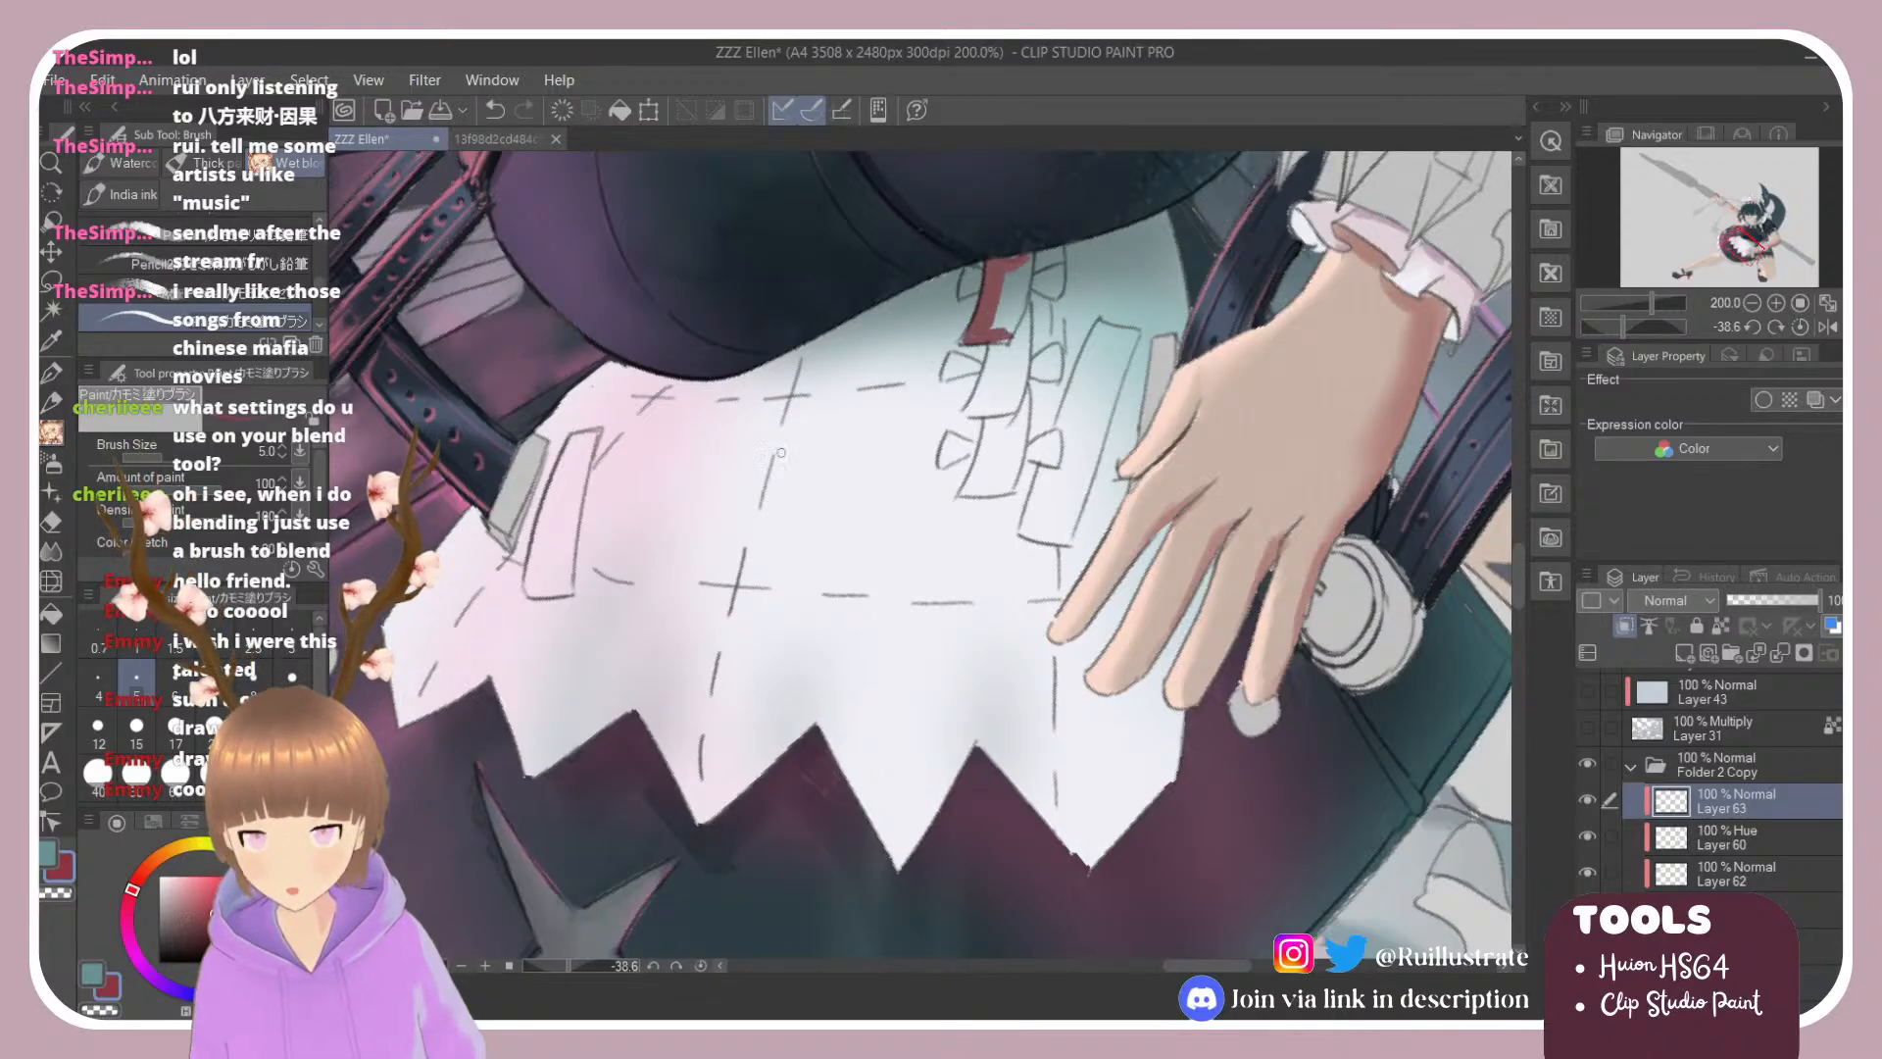
pyautogui.moveTo(974, 333)
pyautogui.mouseDown()
pyautogui.moveTo(1000, 256)
pyautogui.moveTo(982, 338)
pyautogui.moveTo(1000, 265)
pyautogui.moveTo(1003, 327)
pyautogui.mouseUp()
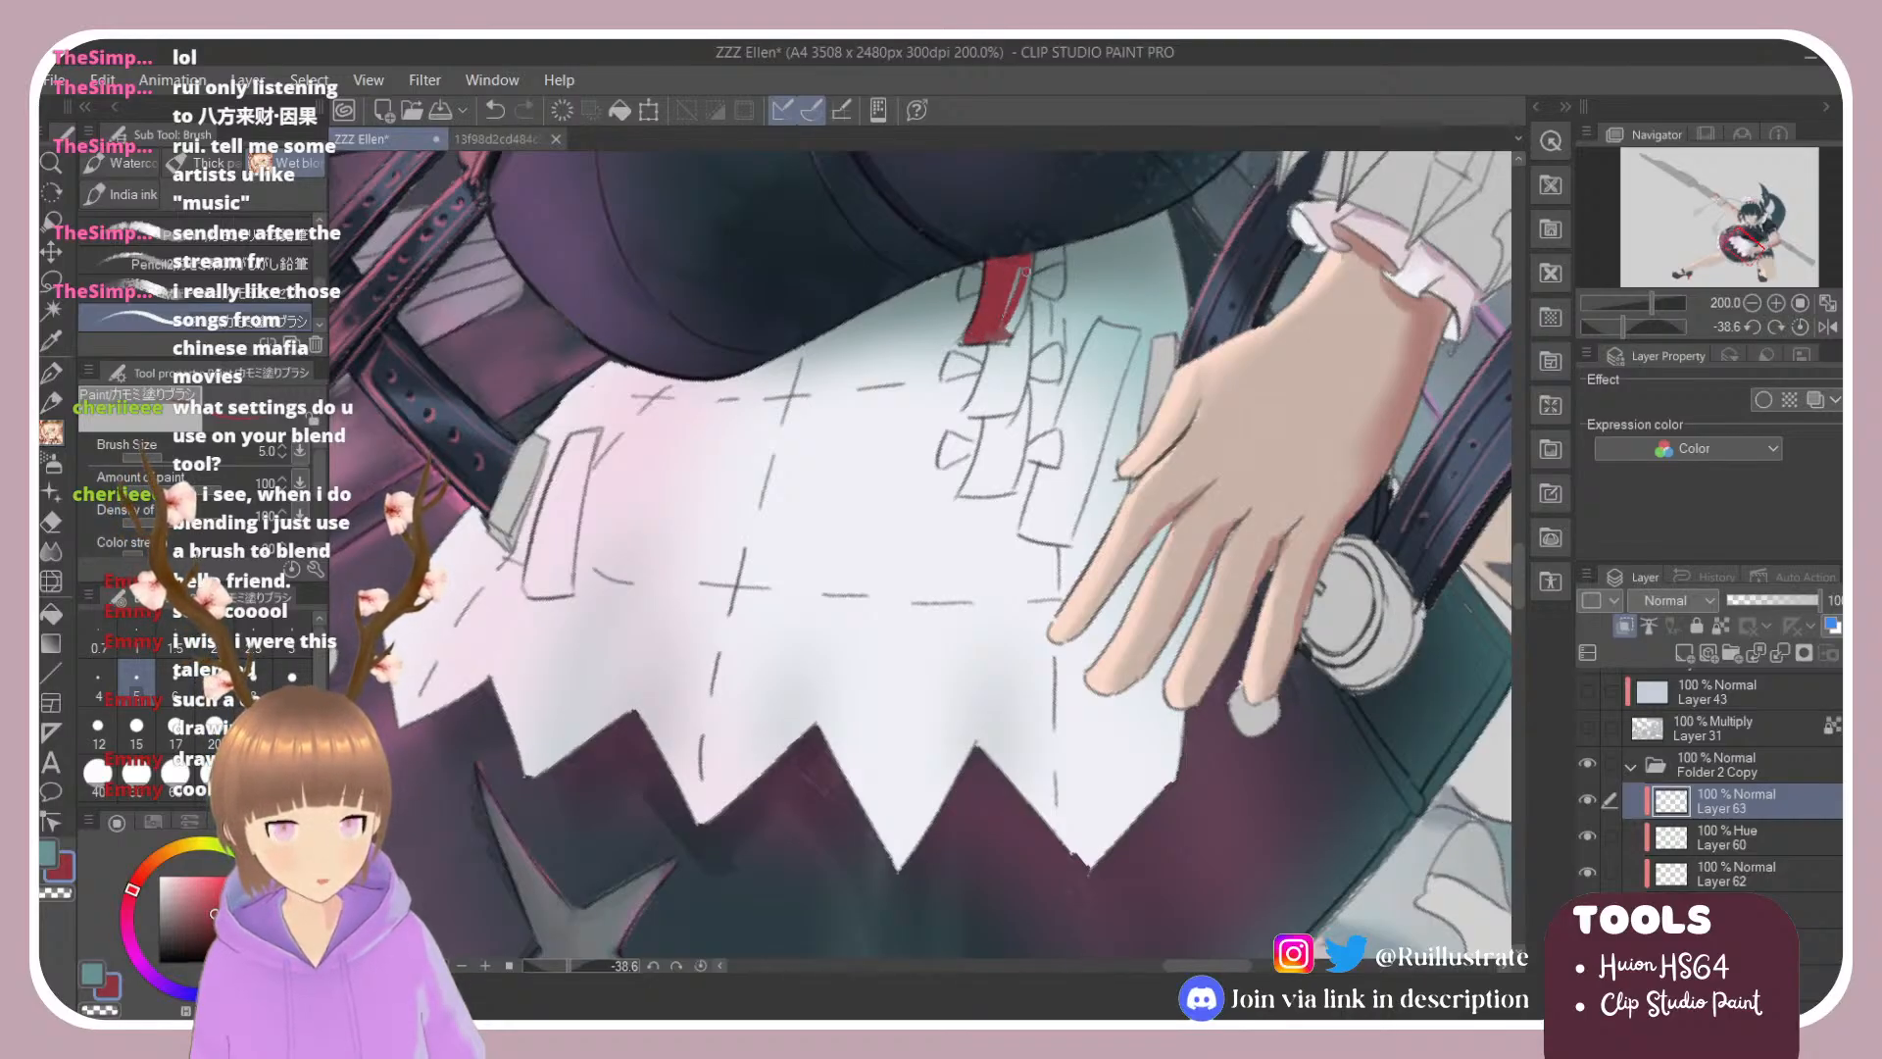
pyautogui.moveTo(1025, 265); pyautogui.dragTo(1002, 330)
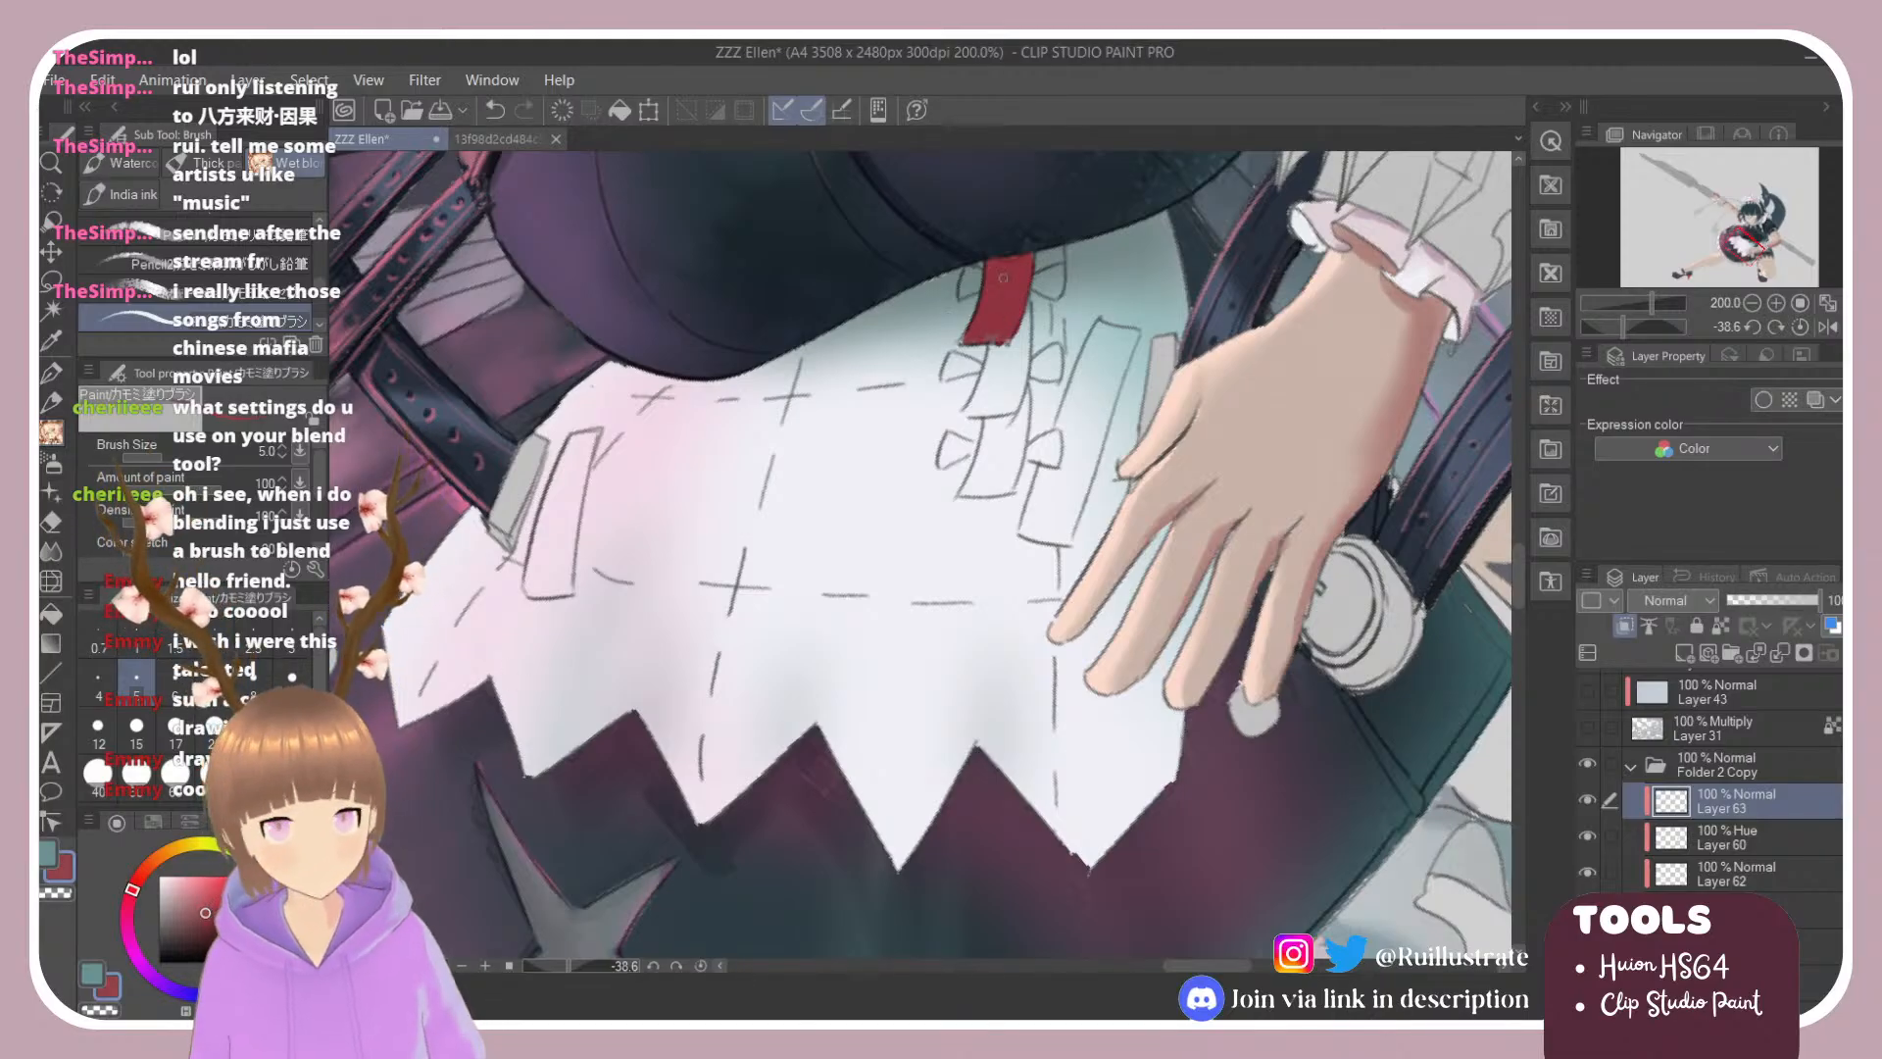
pyautogui.moveTo(1000, 257)
pyautogui.mouseDown()
pyautogui.moveTo(968, 340)
pyautogui.moveTo(1009, 338)
pyautogui.moveTo(981, 335)
pyautogui.moveTo(1030, 270)
pyautogui.mouseUp()
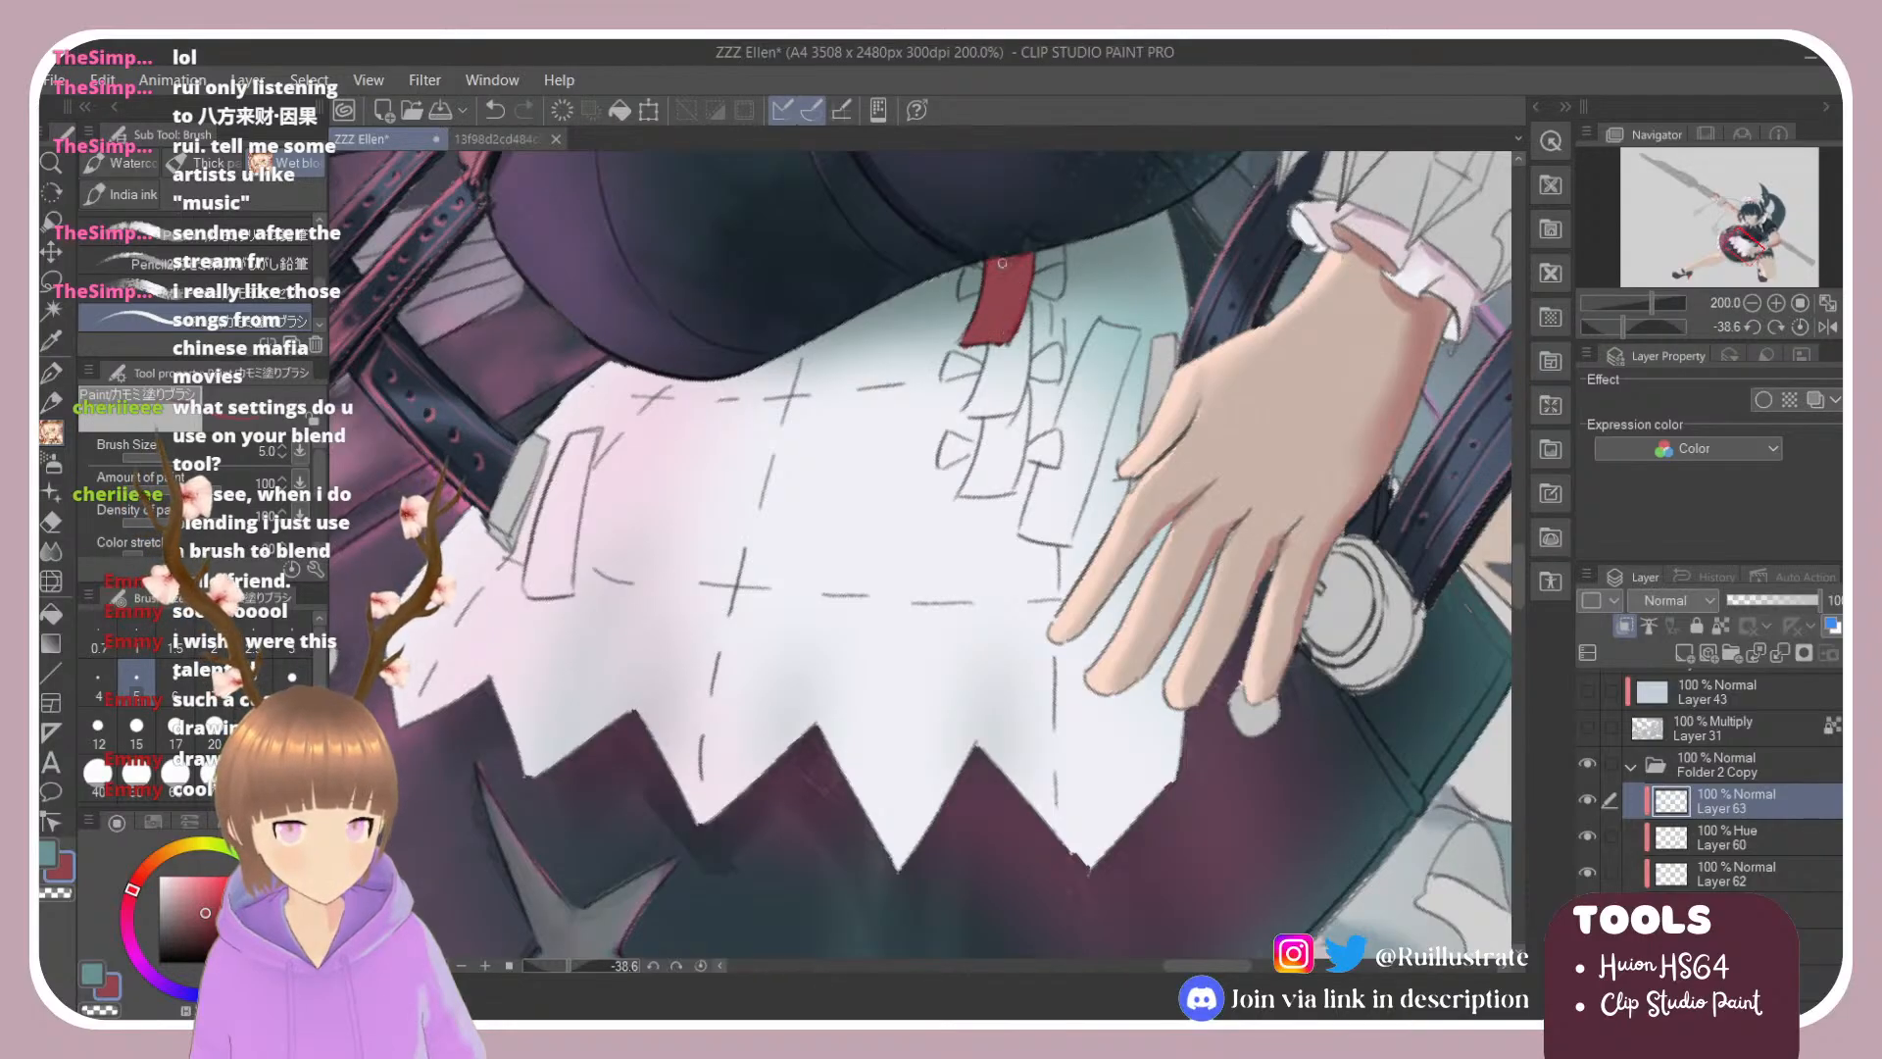
# Step: Repaint the red ribbon section a deeper red and switch to the Refer other layers Fill tool
pyautogui.click(210, 920)
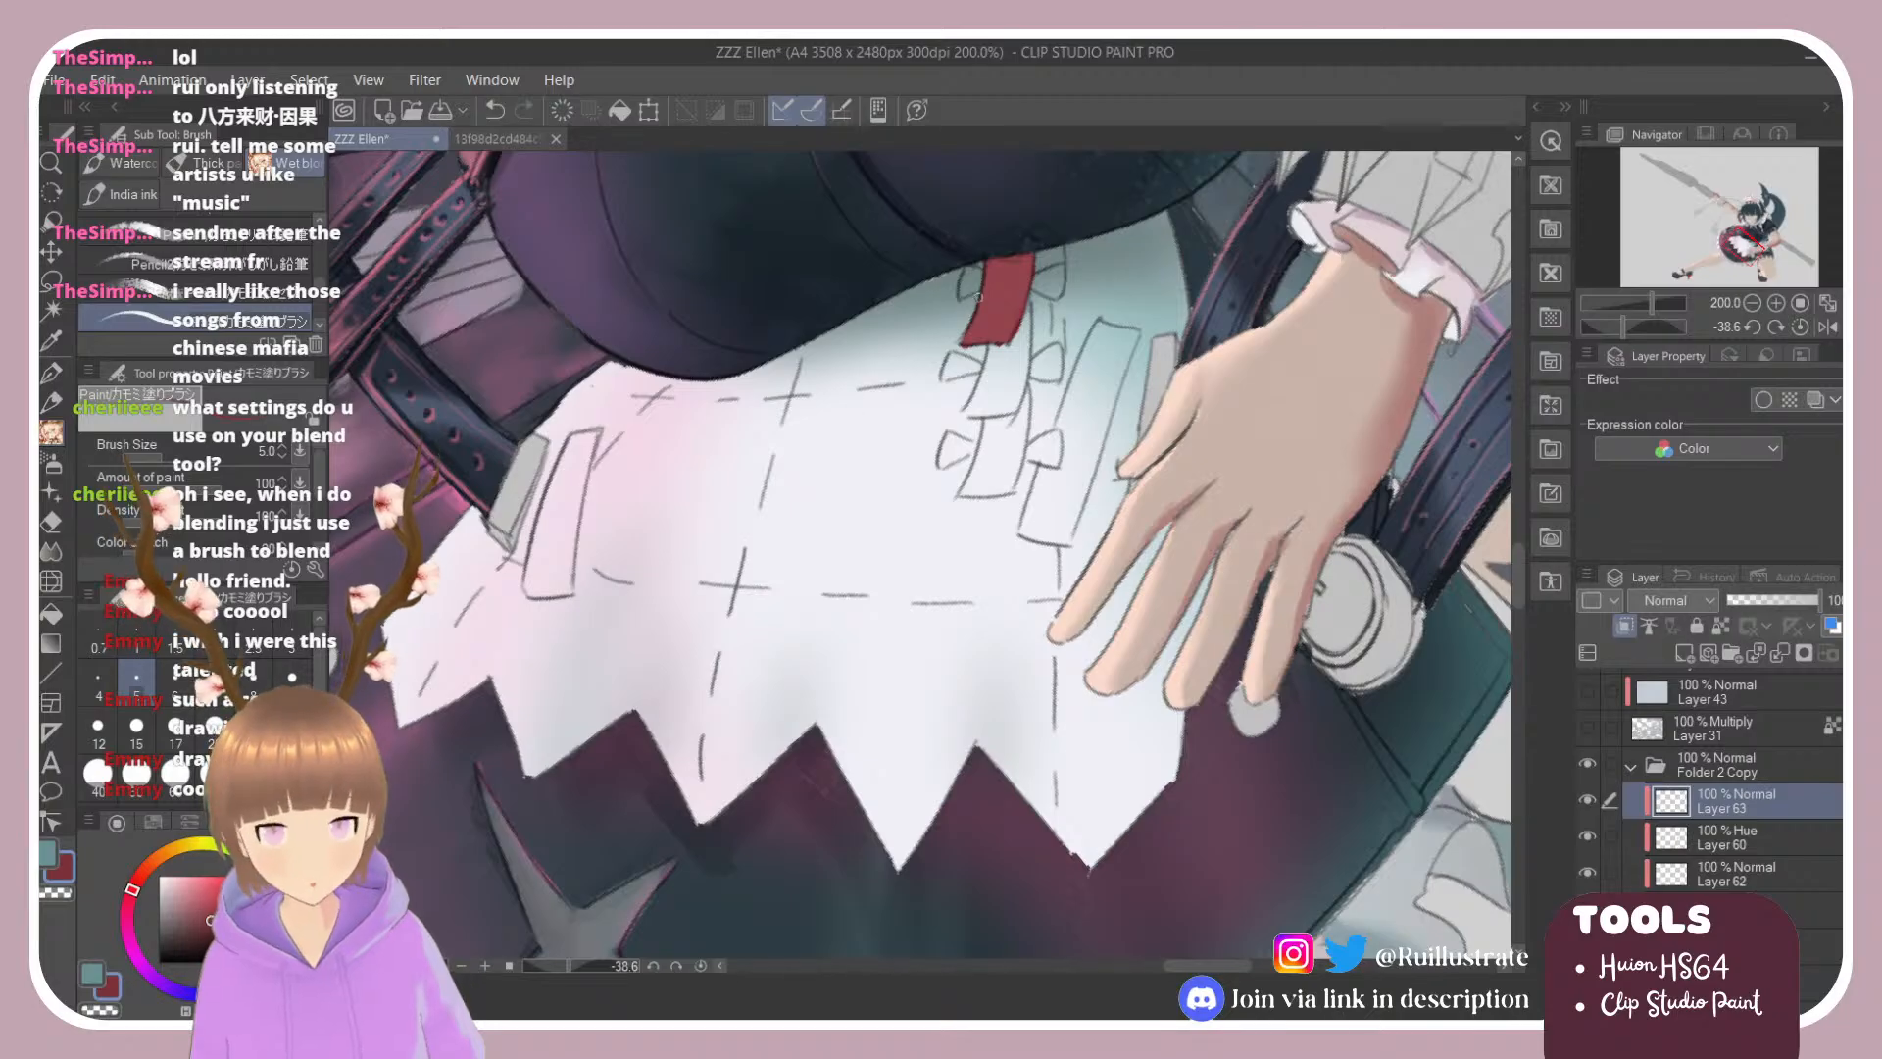
pyautogui.moveTo(993, 274)
pyautogui.mouseDown()
pyautogui.moveTo(980, 313)
pyautogui.moveTo(1001, 259)
pyautogui.moveTo(989, 315)
pyautogui.moveTo(1023, 283)
pyautogui.mouseUp()
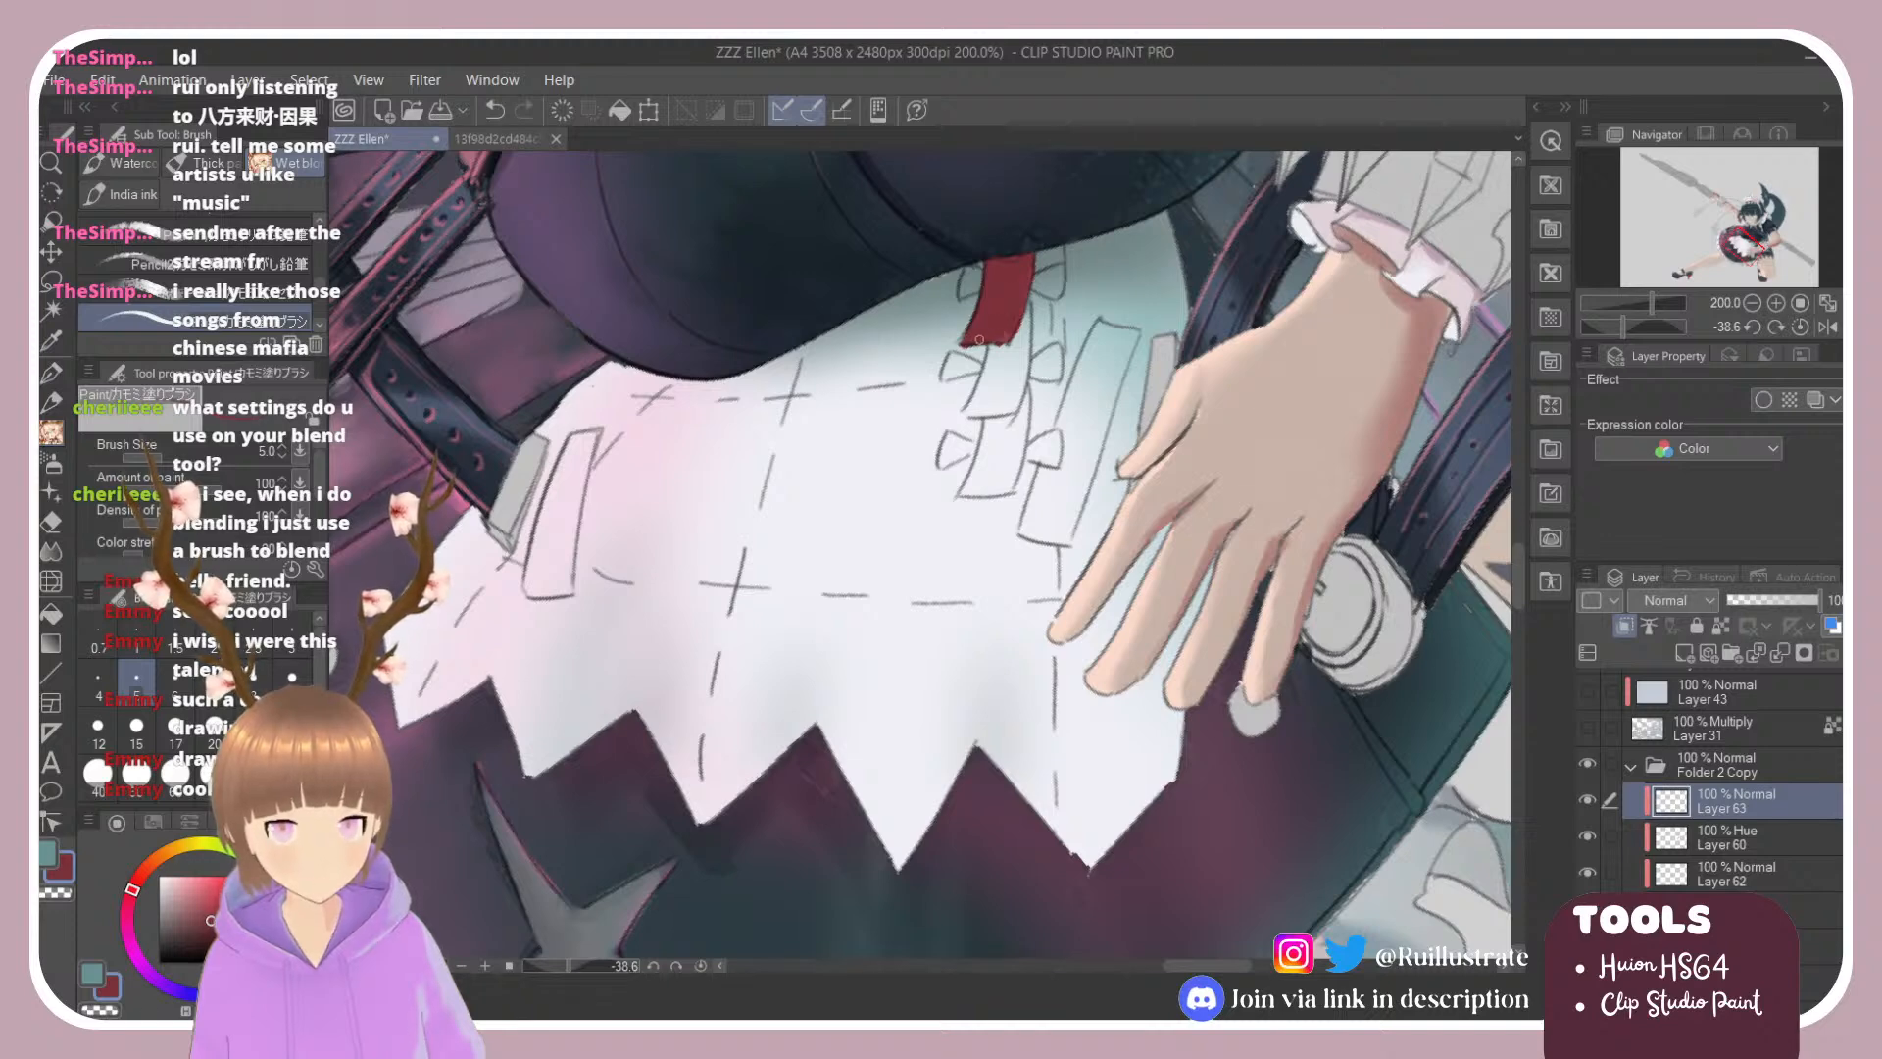
pyautogui.press('g')
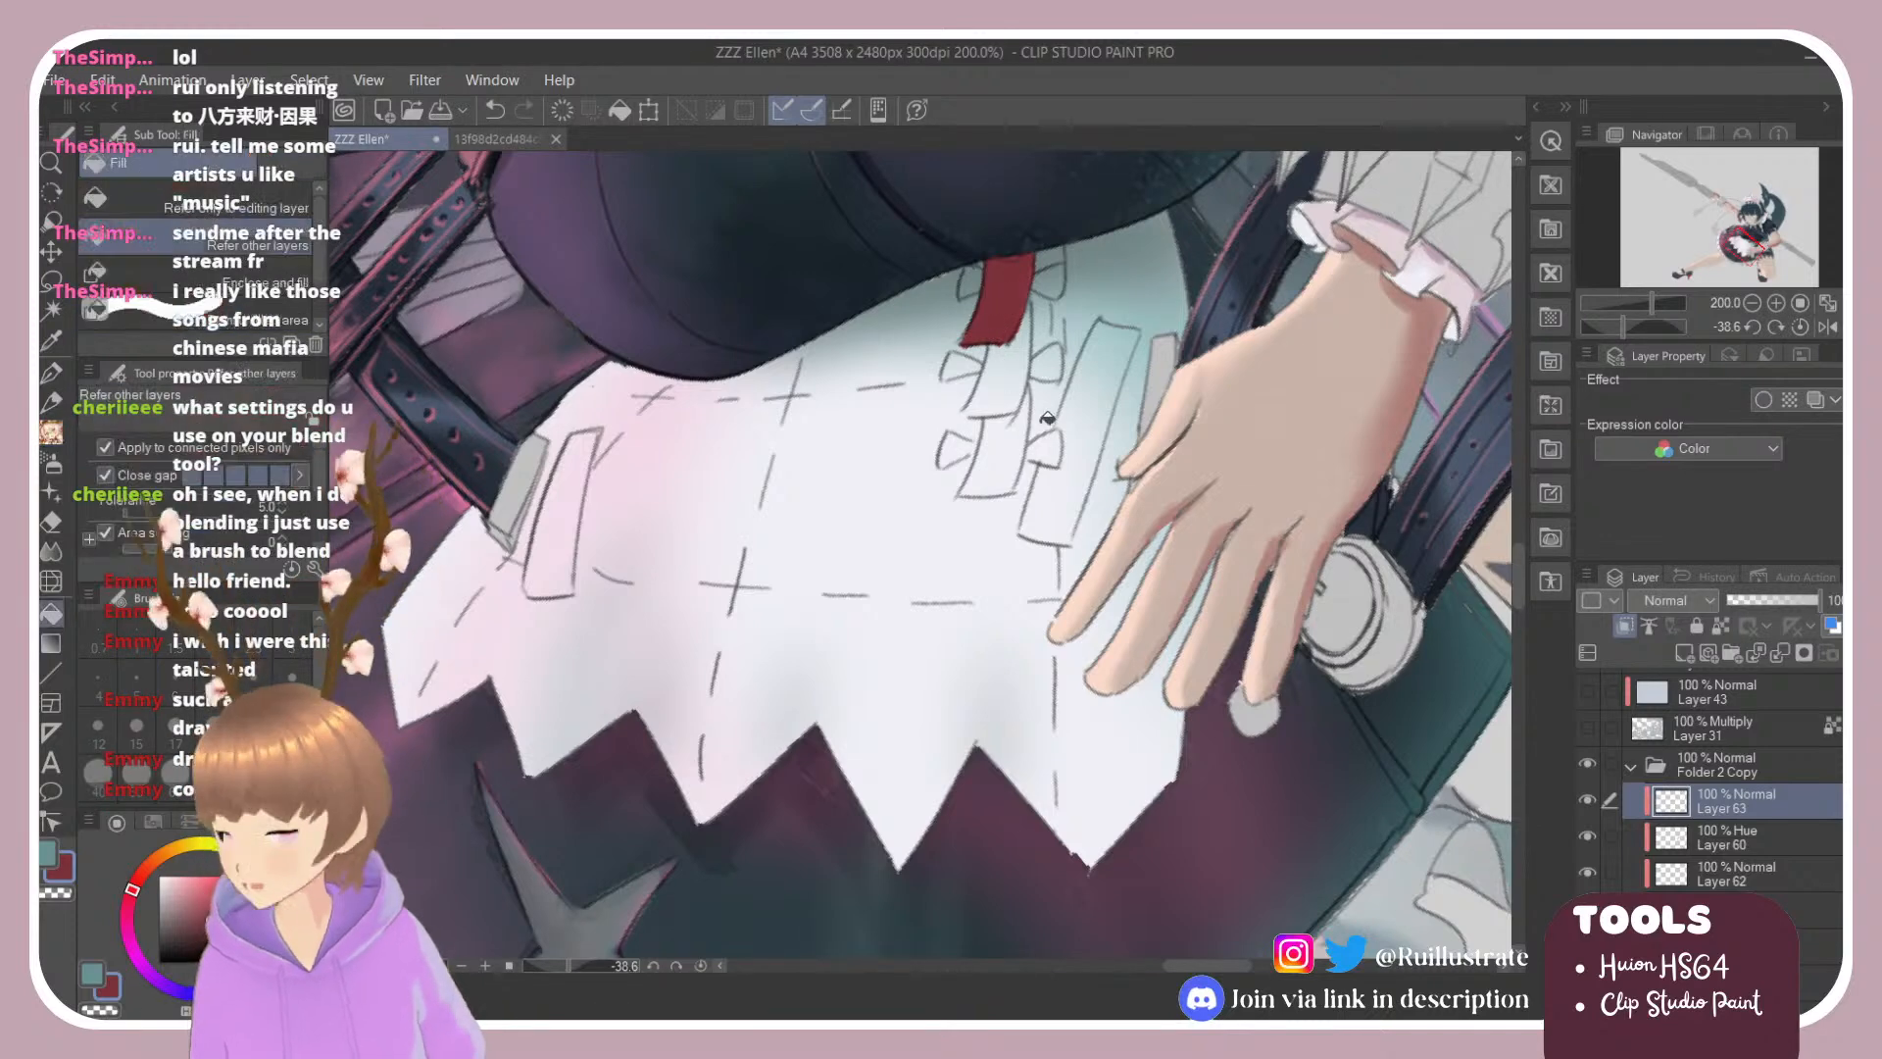
# Step: Fill the frilled ribbon's middle section with deep red, and outline and fill its lowest section in the same colour
pyautogui.click(1014, 373)
pyautogui.press('b')
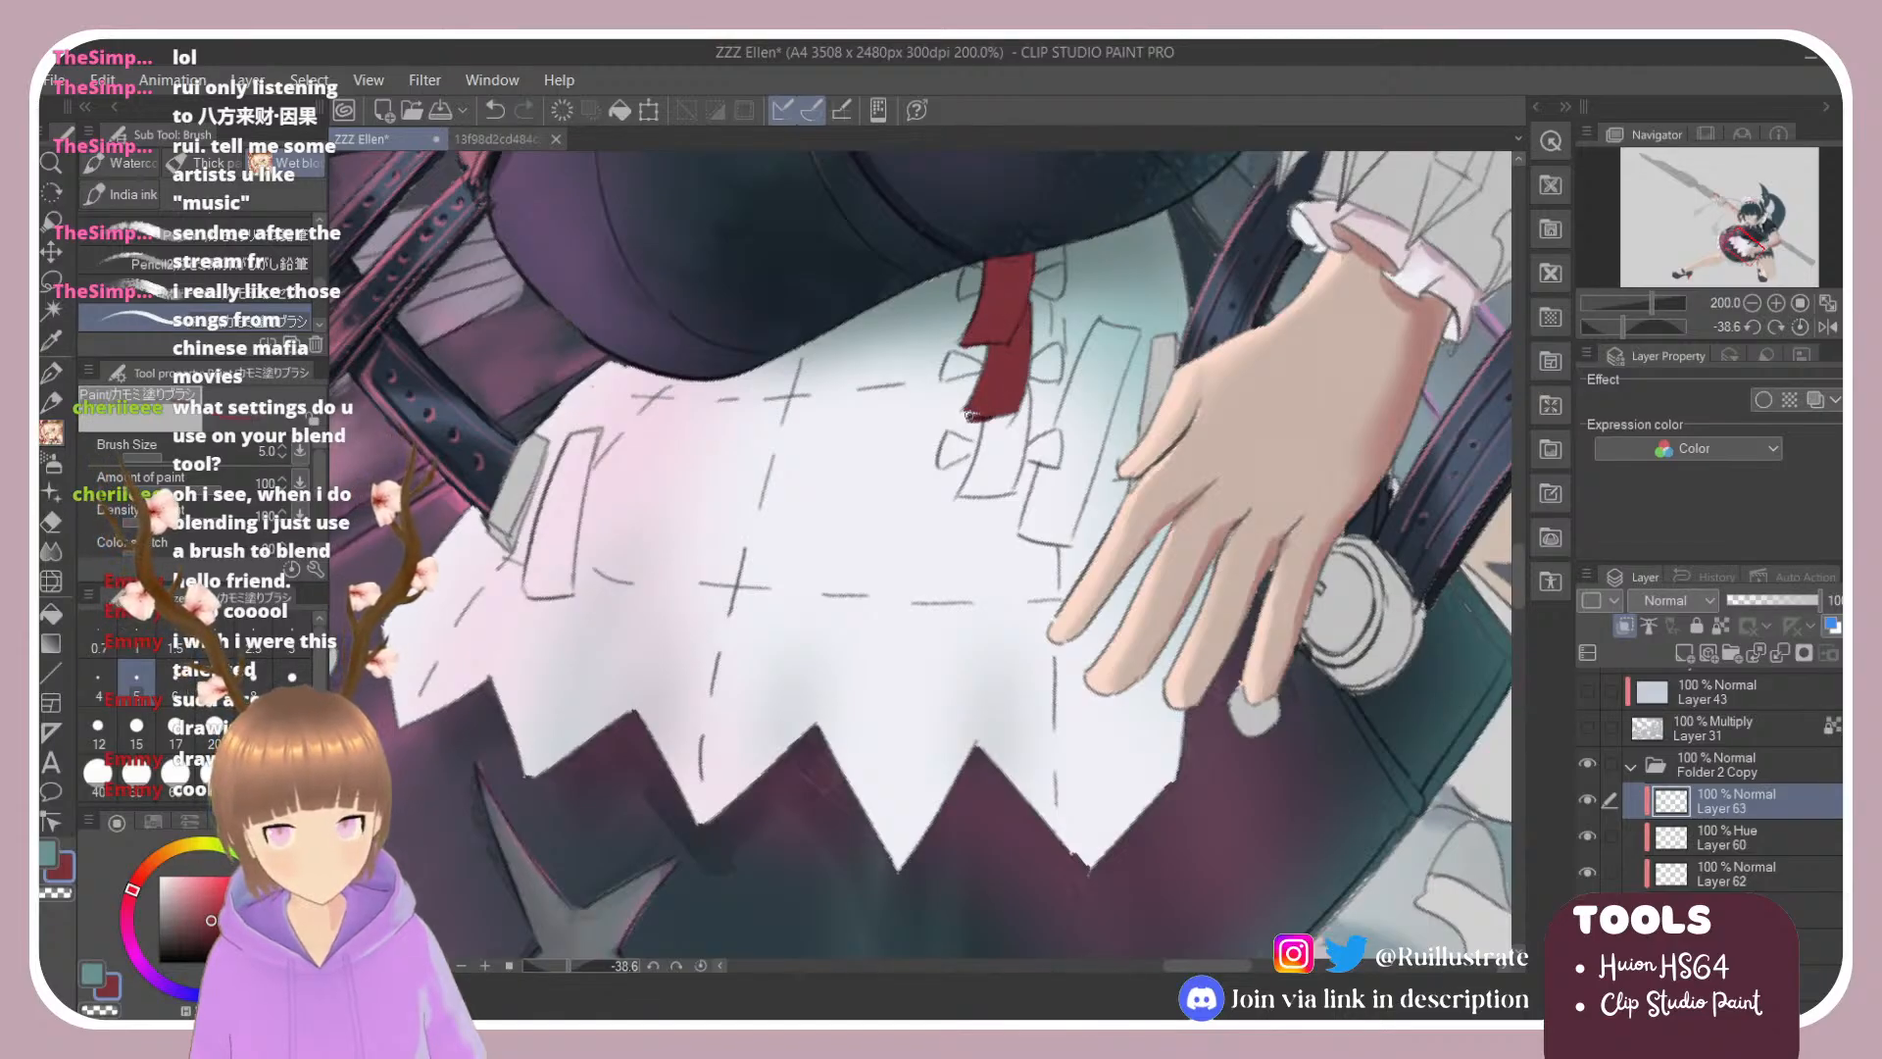
pyautogui.moveTo(988, 419)
pyautogui.mouseDown()
pyautogui.moveTo(962, 493)
pyautogui.moveTo(1004, 490)
pyautogui.moveTo(960, 493)
pyautogui.moveTo(994, 390)
pyautogui.moveTo(1001, 489)
pyautogui.moveTo(1021, 367)
pyautogui.moveTo(1015, 492)
pyautogui.mouseUp()
pyautogui.moveTo(1015, 492); pyautogui.dragTo(1021, 375)
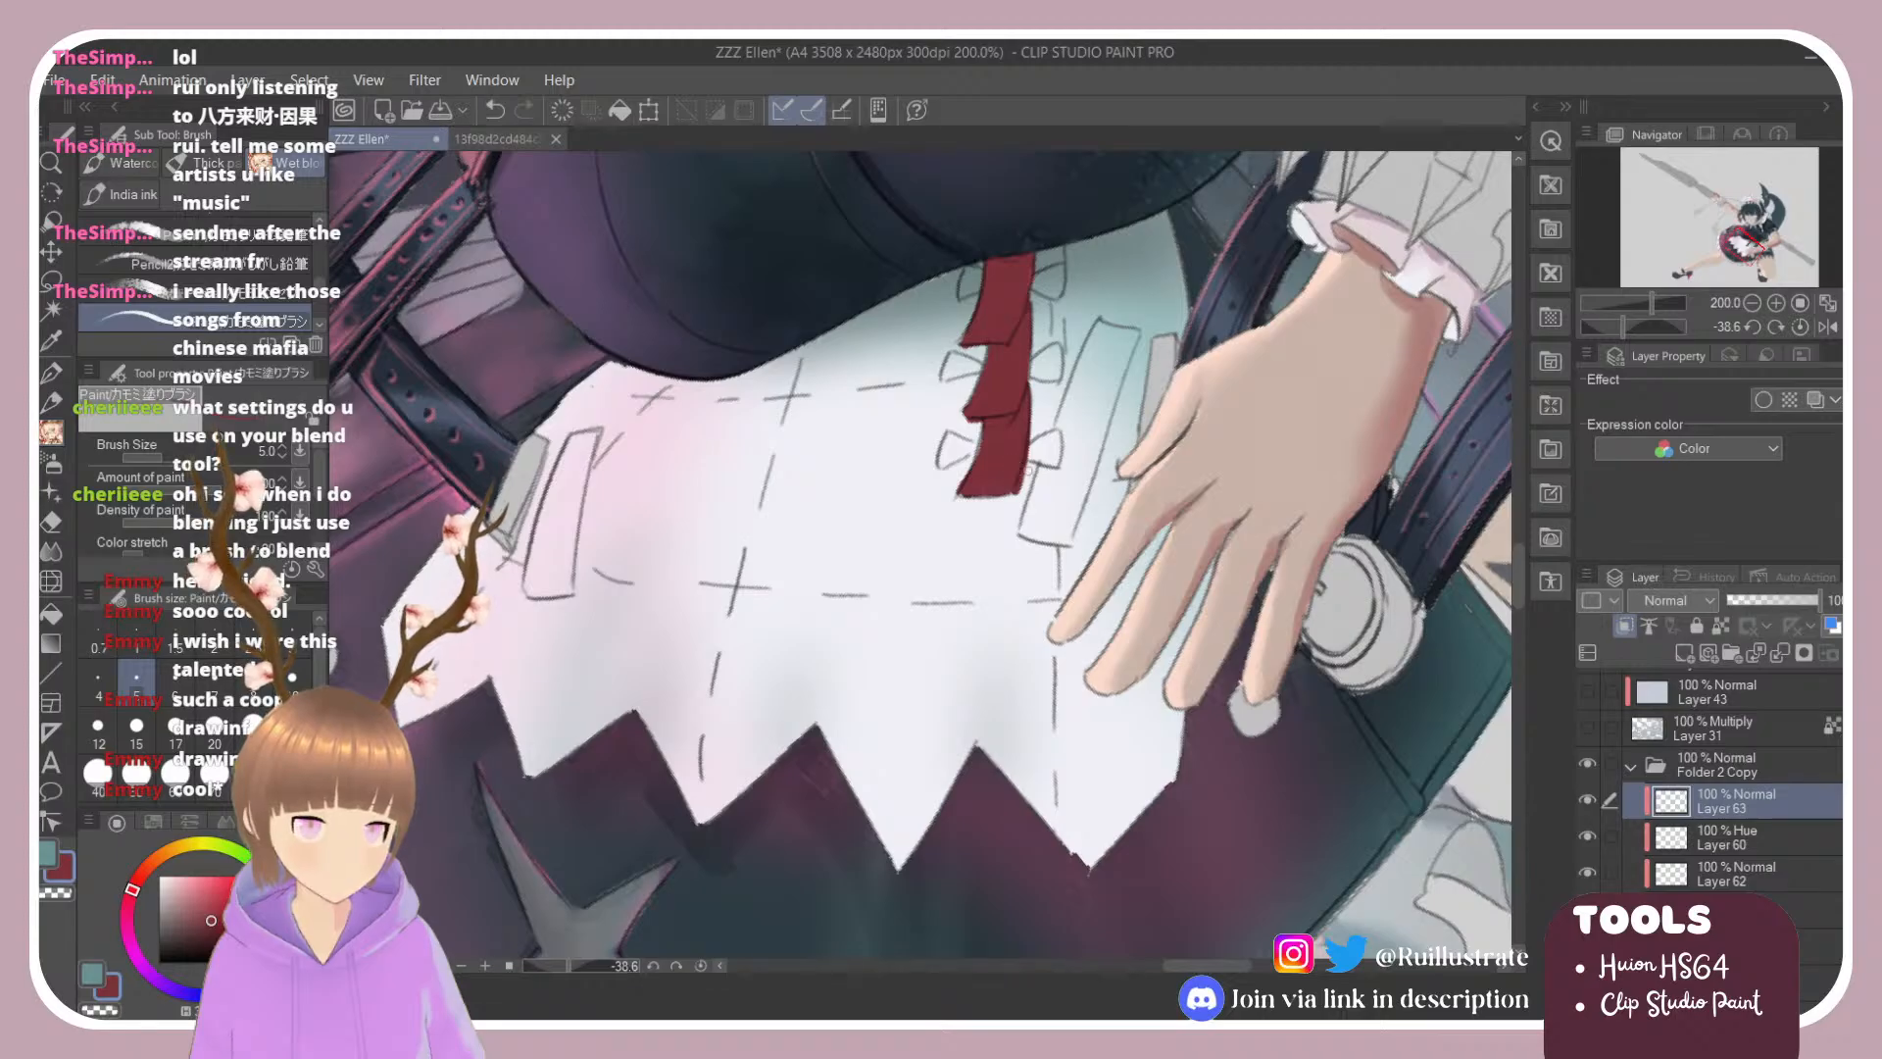
# Step: Tidy the hem and side edges of the red ribbon's lowest section with the paint brush and hard eraser
pyautogui.press('e')
pyautogui.press('b')
pyautogui.moveTo(1019, 495)
pyautogui.mouseDown()
pyautogui.moveTo(955, 495)
pyautogui.moveTo(982, 419)
pyautogui.moveTo(965, 483)
pyautogui.mouseUp()
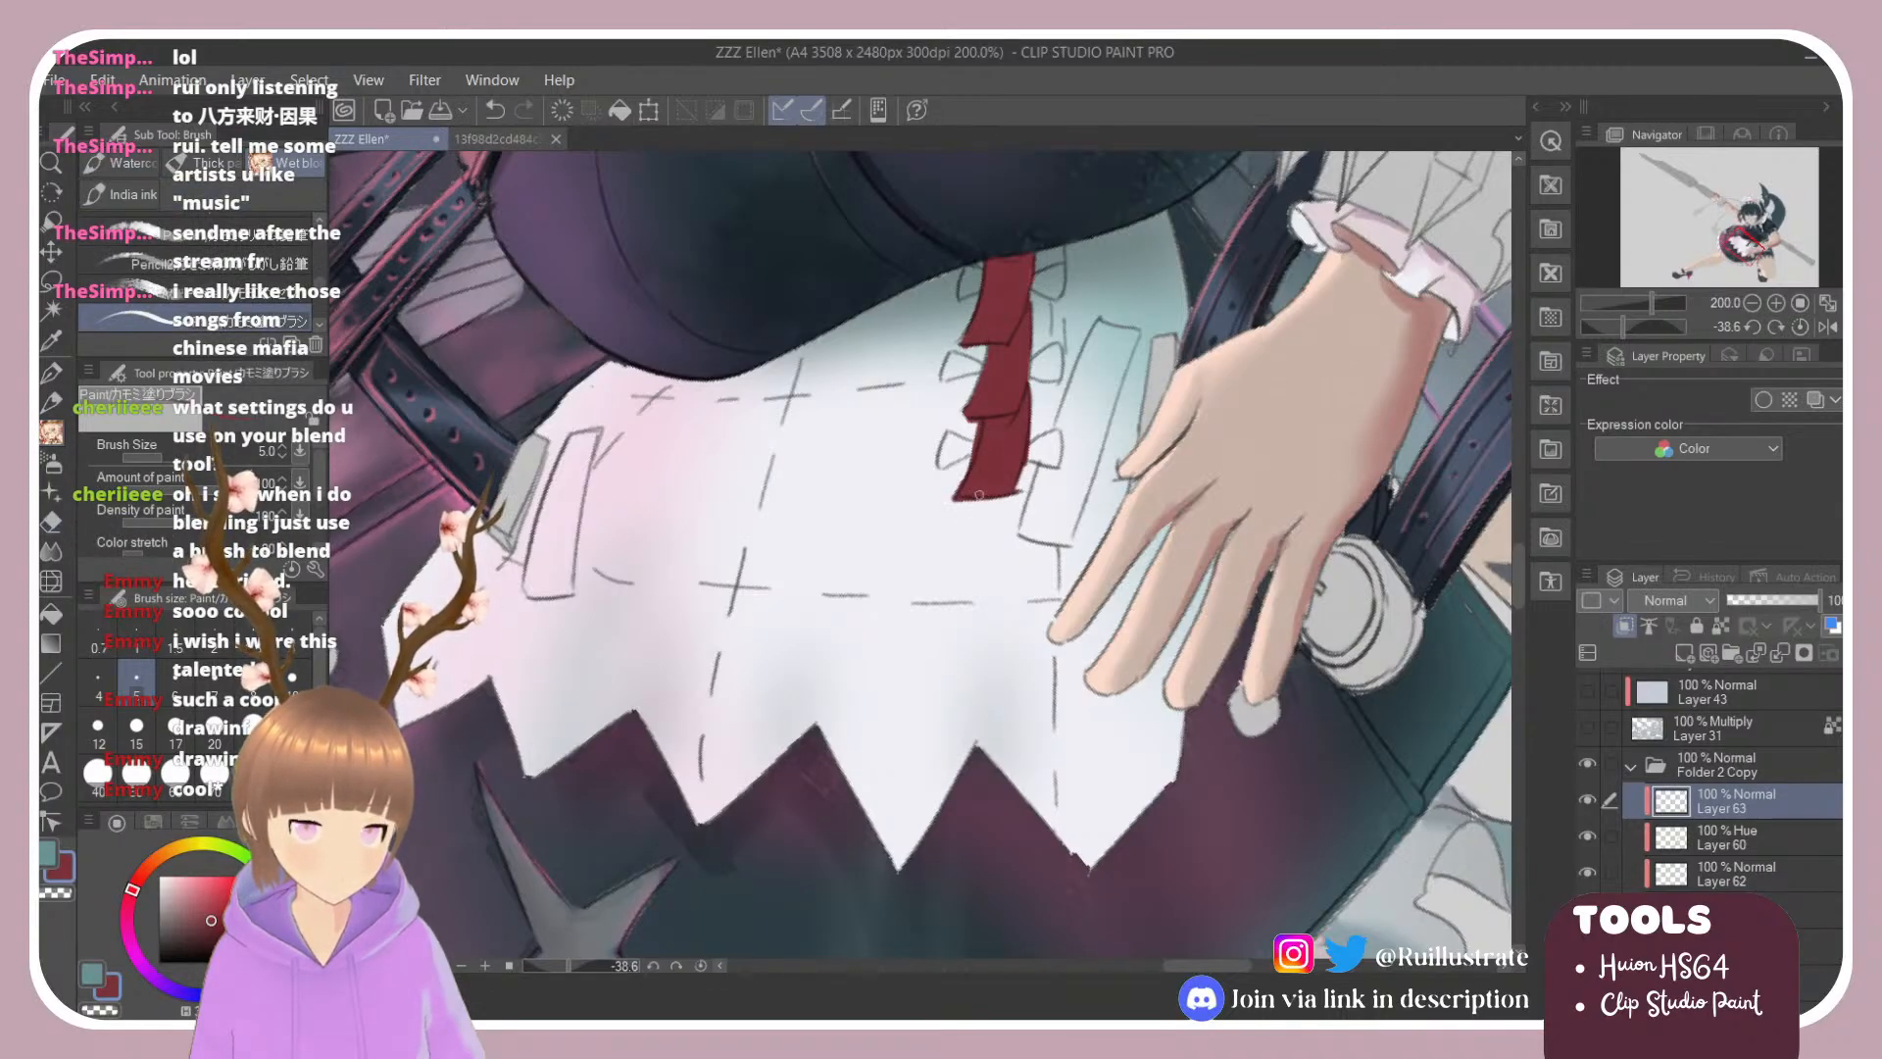
pyautogui.press('e')
pyautogui.moveTo(1029, 400); pyautogui.dragTo(1028, 453)
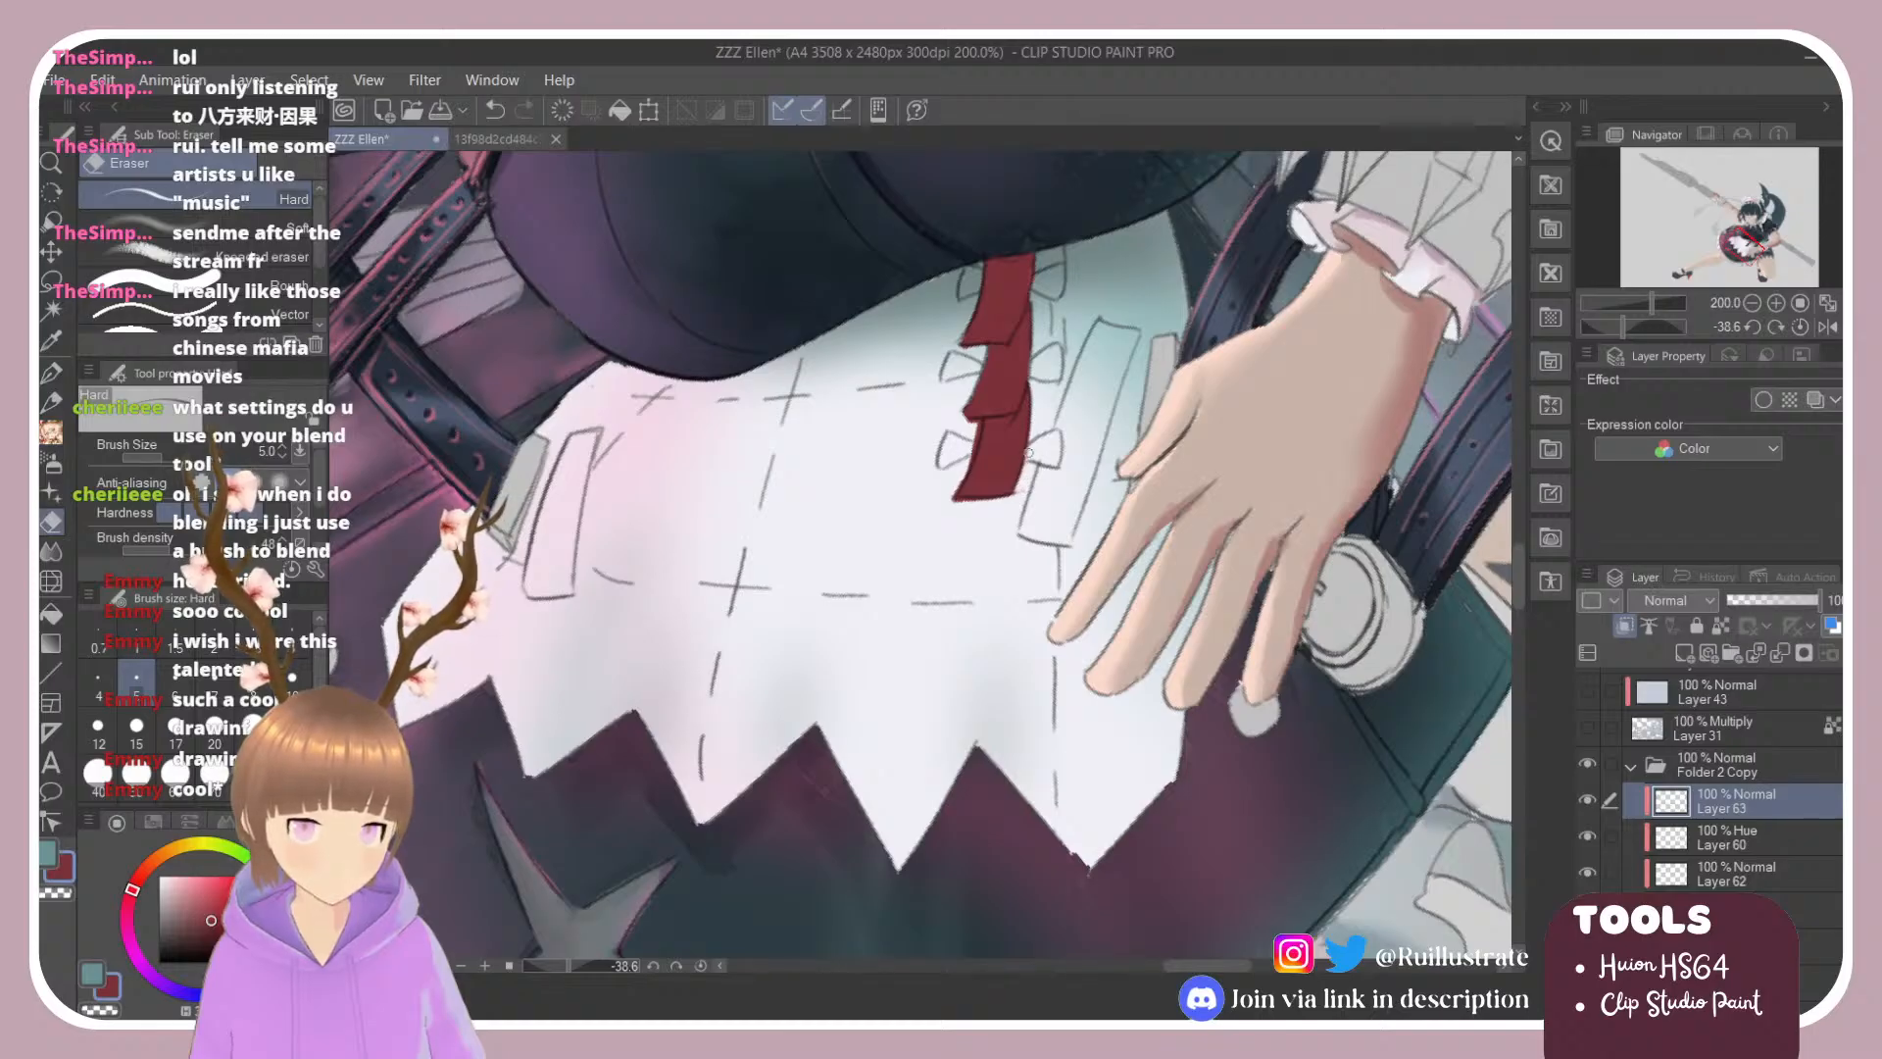
# Step: Fill the small frills on both sides of the red ribbon with greyish pink and touch up their gaps
pyautogui.click(179, 913)
pyautogui.moveTo(174, 918); pyautogui.dragTo(169, 894)
pyautogui.press('g')
pyautogui.click(953, 449)
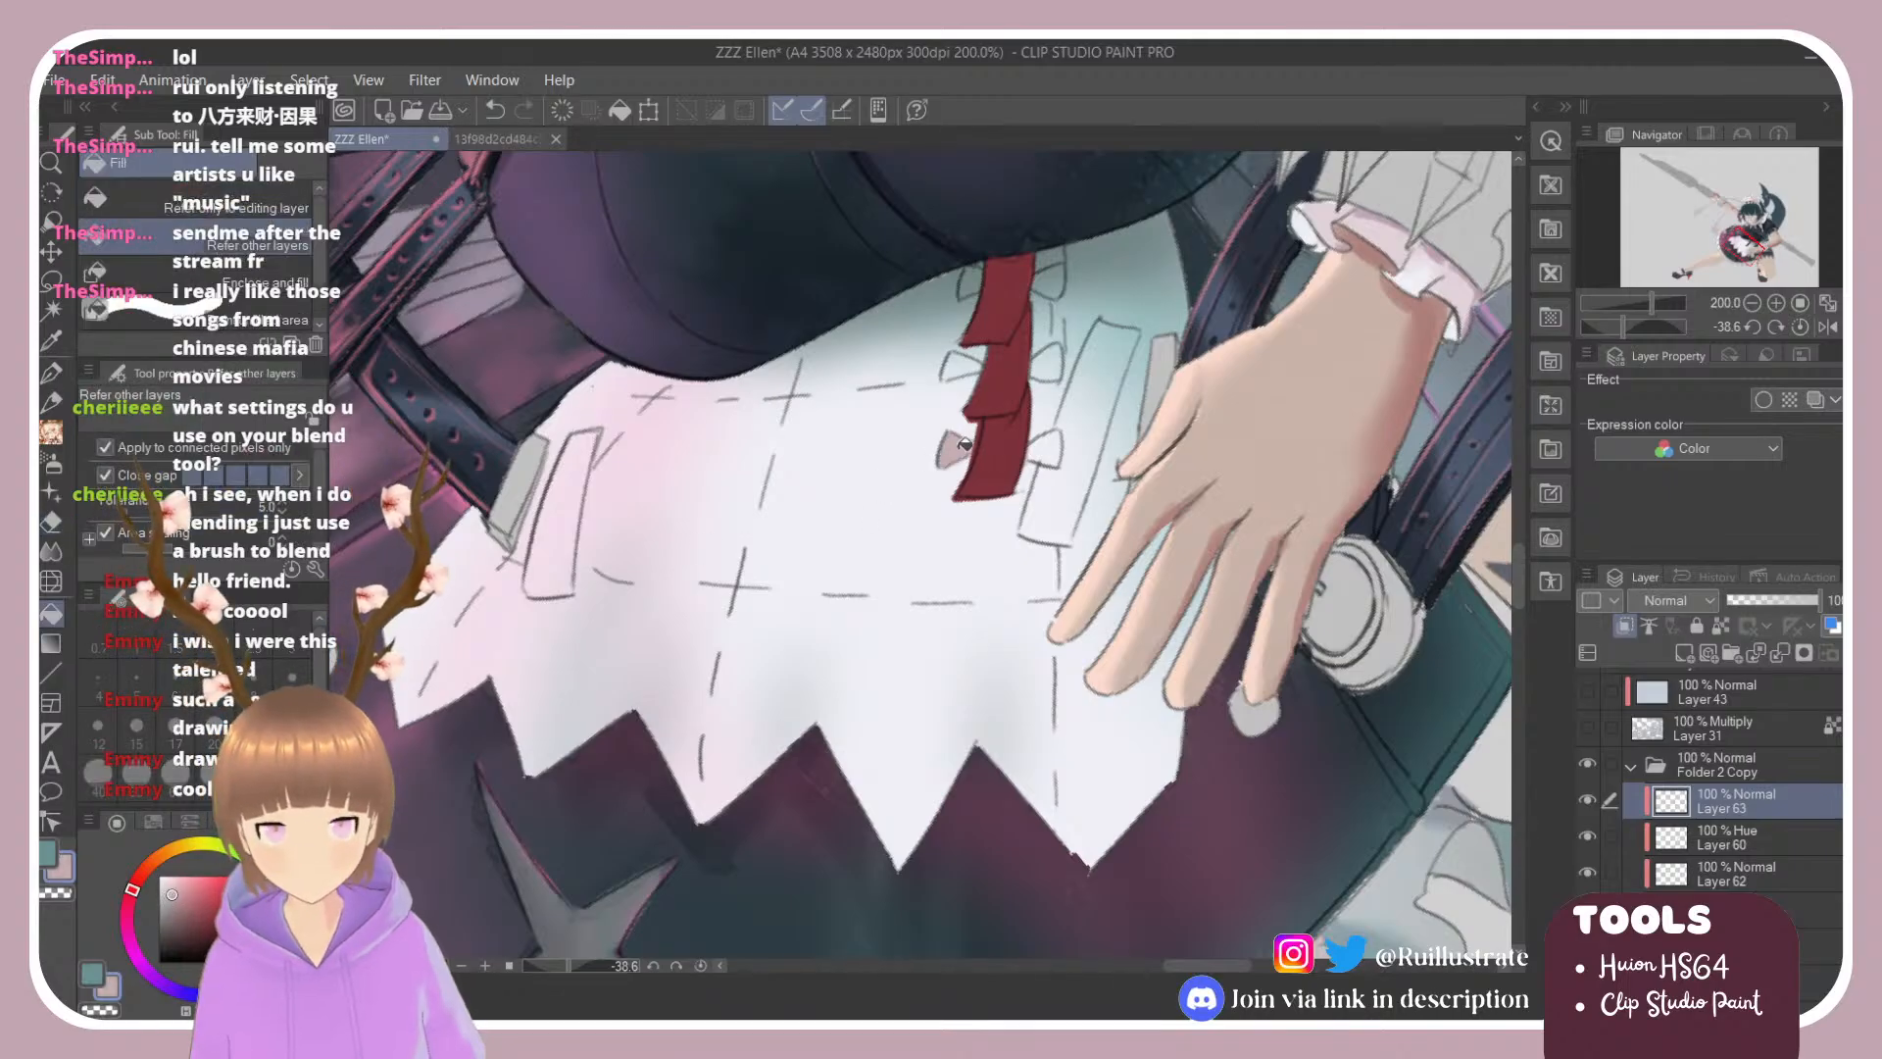
pyautogui.click(968, 375)
pyautogui.press('b')
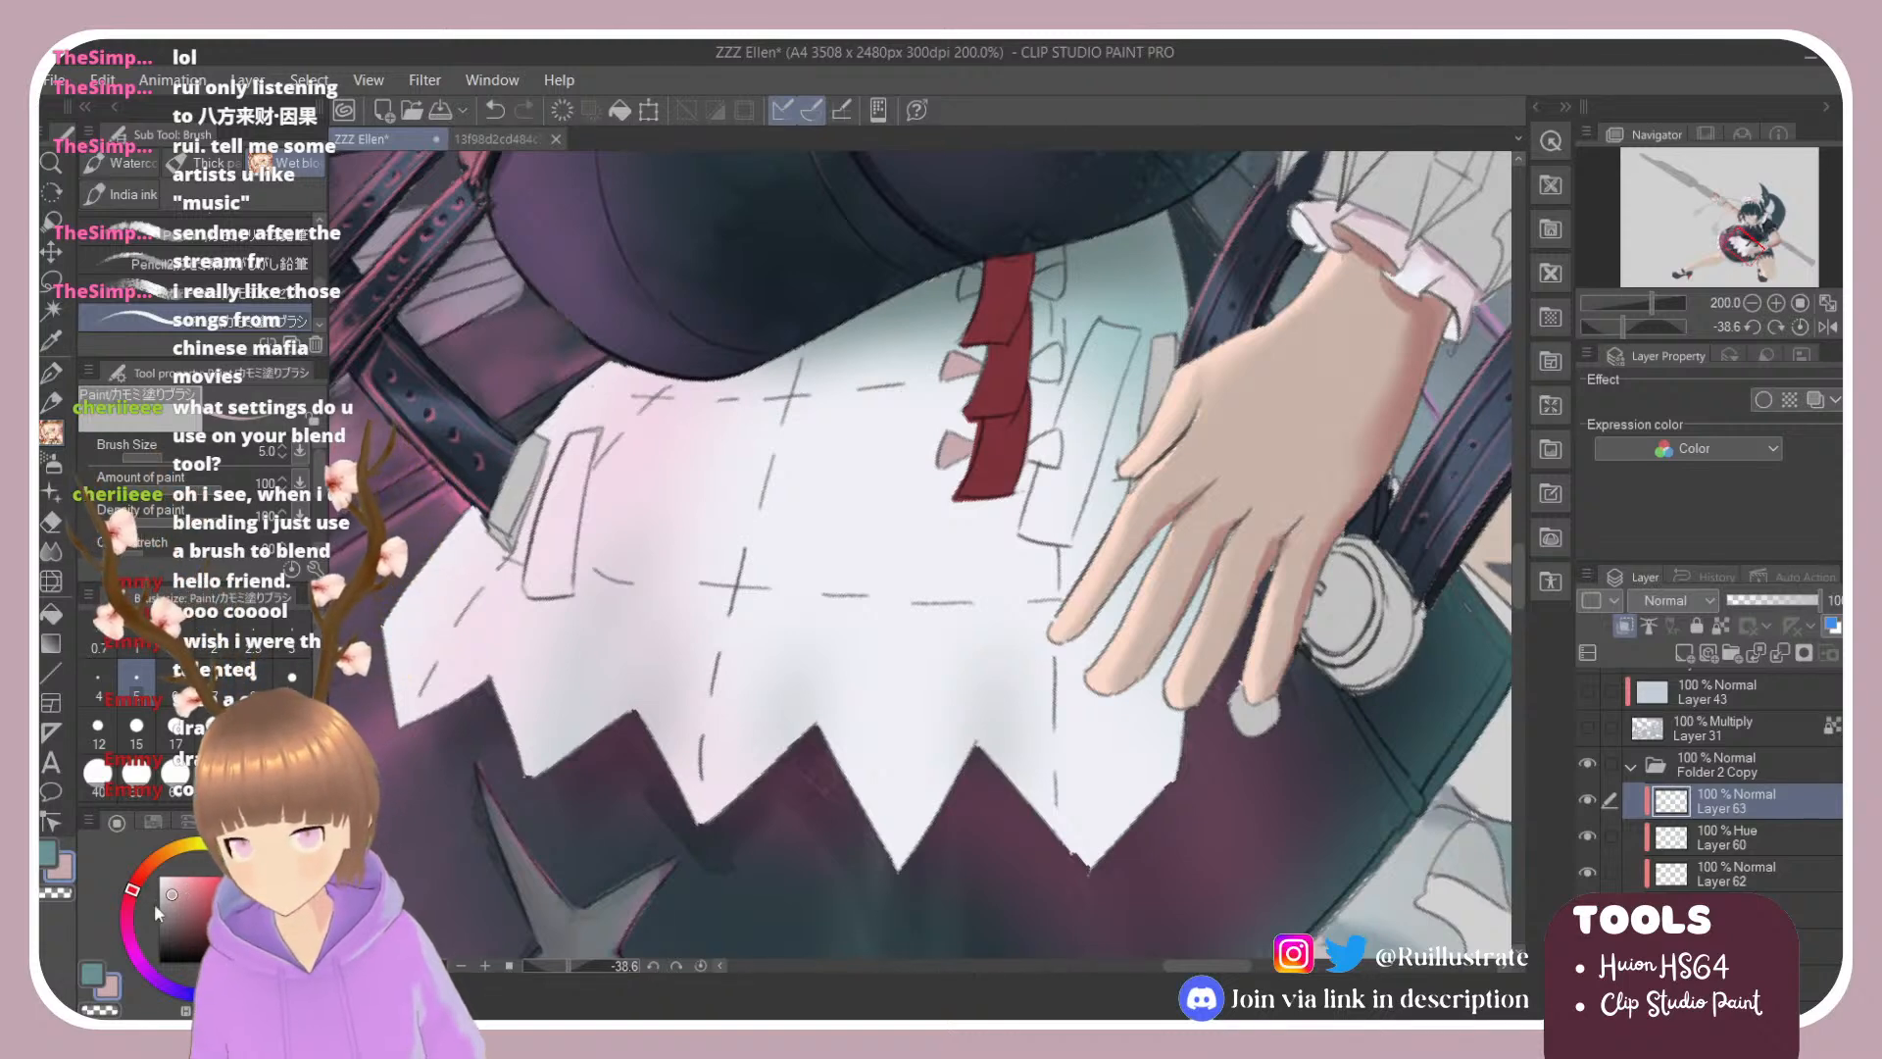
pyautogui.click(163, 906)
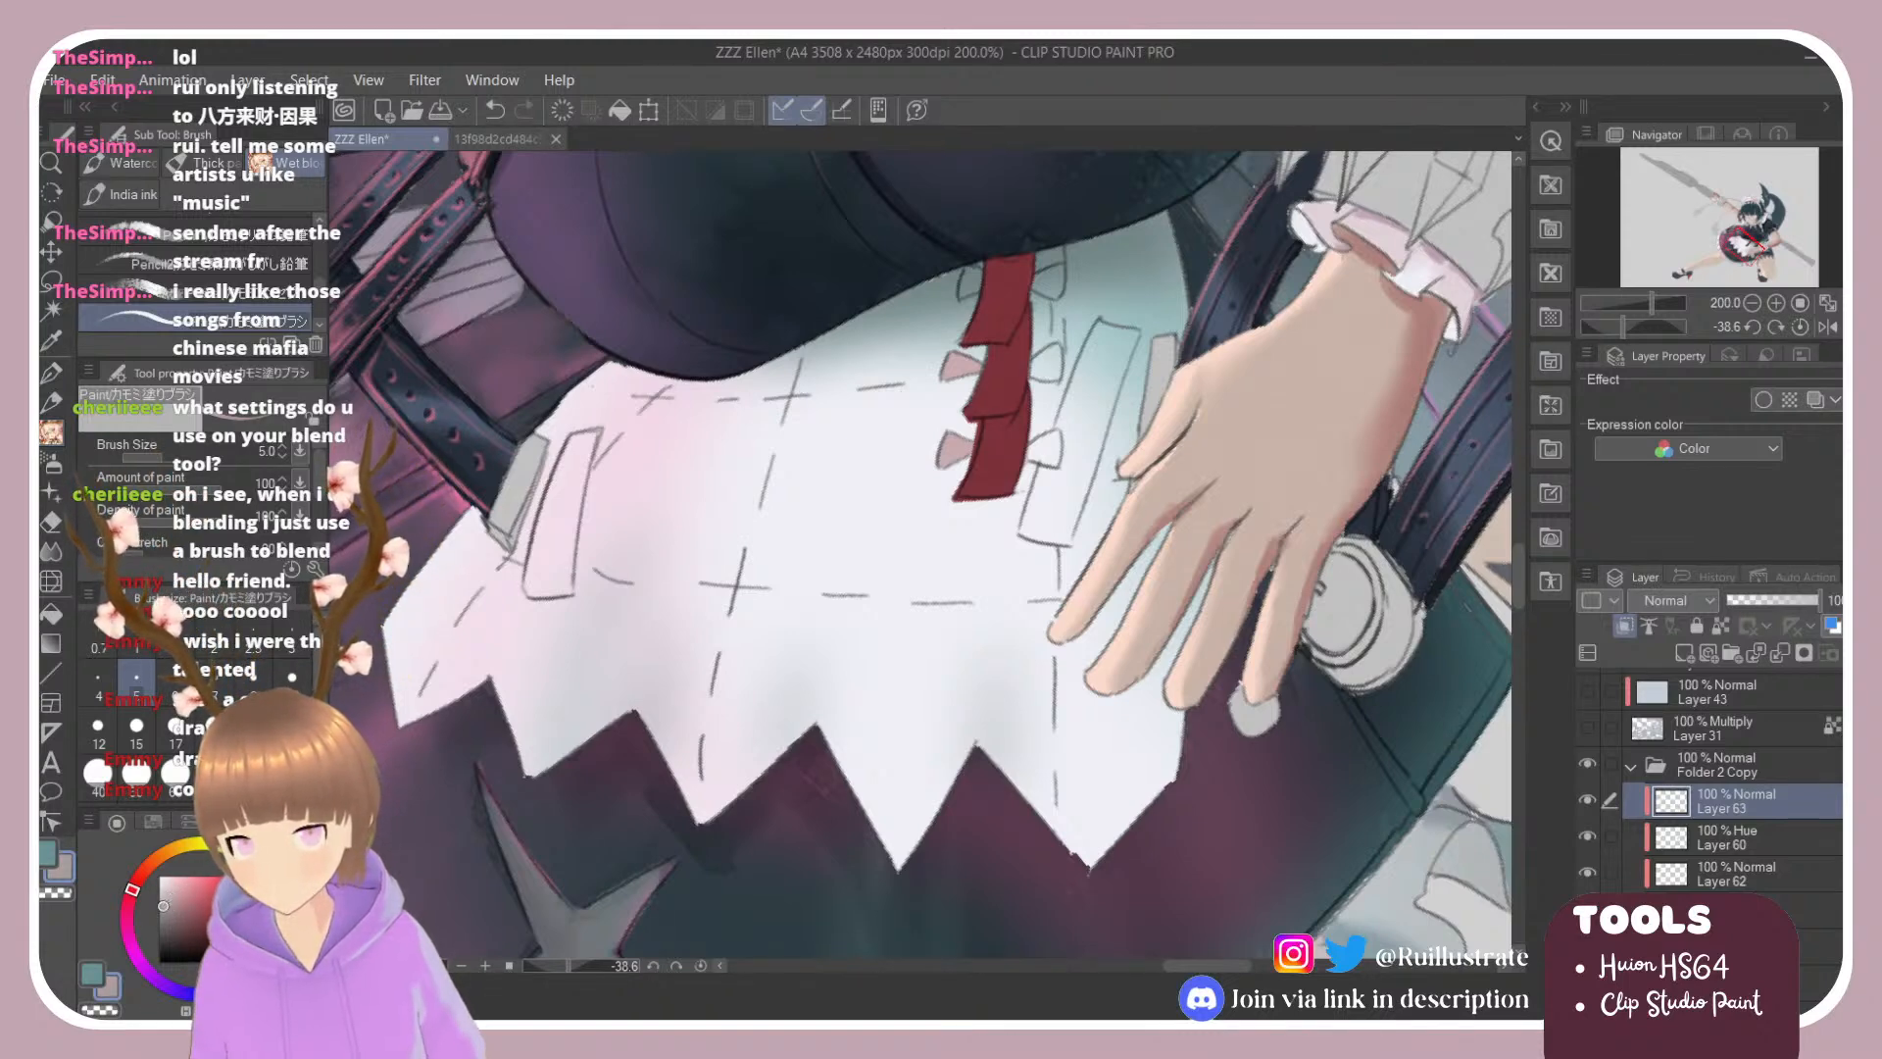
pyautogui.moveTo(947, 376); pyautogui.dragTo(969, 374)
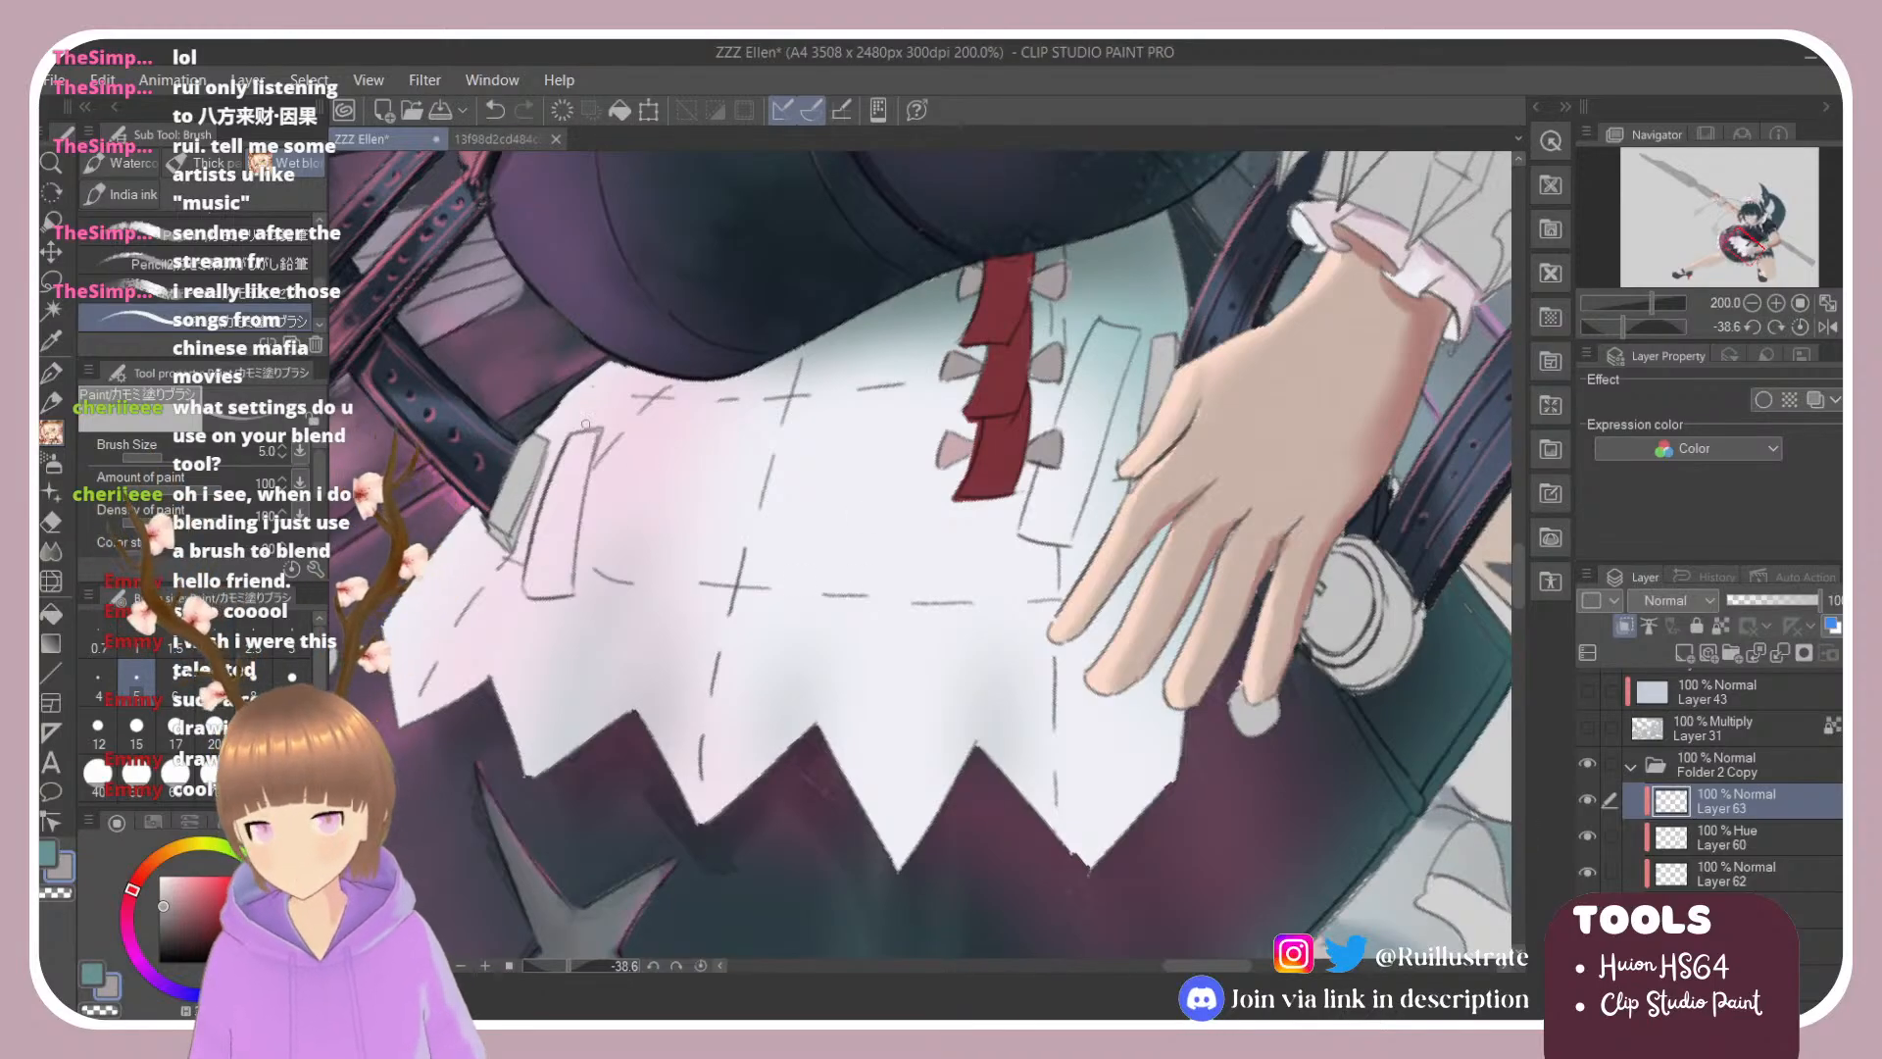
pyautogui.press('e')
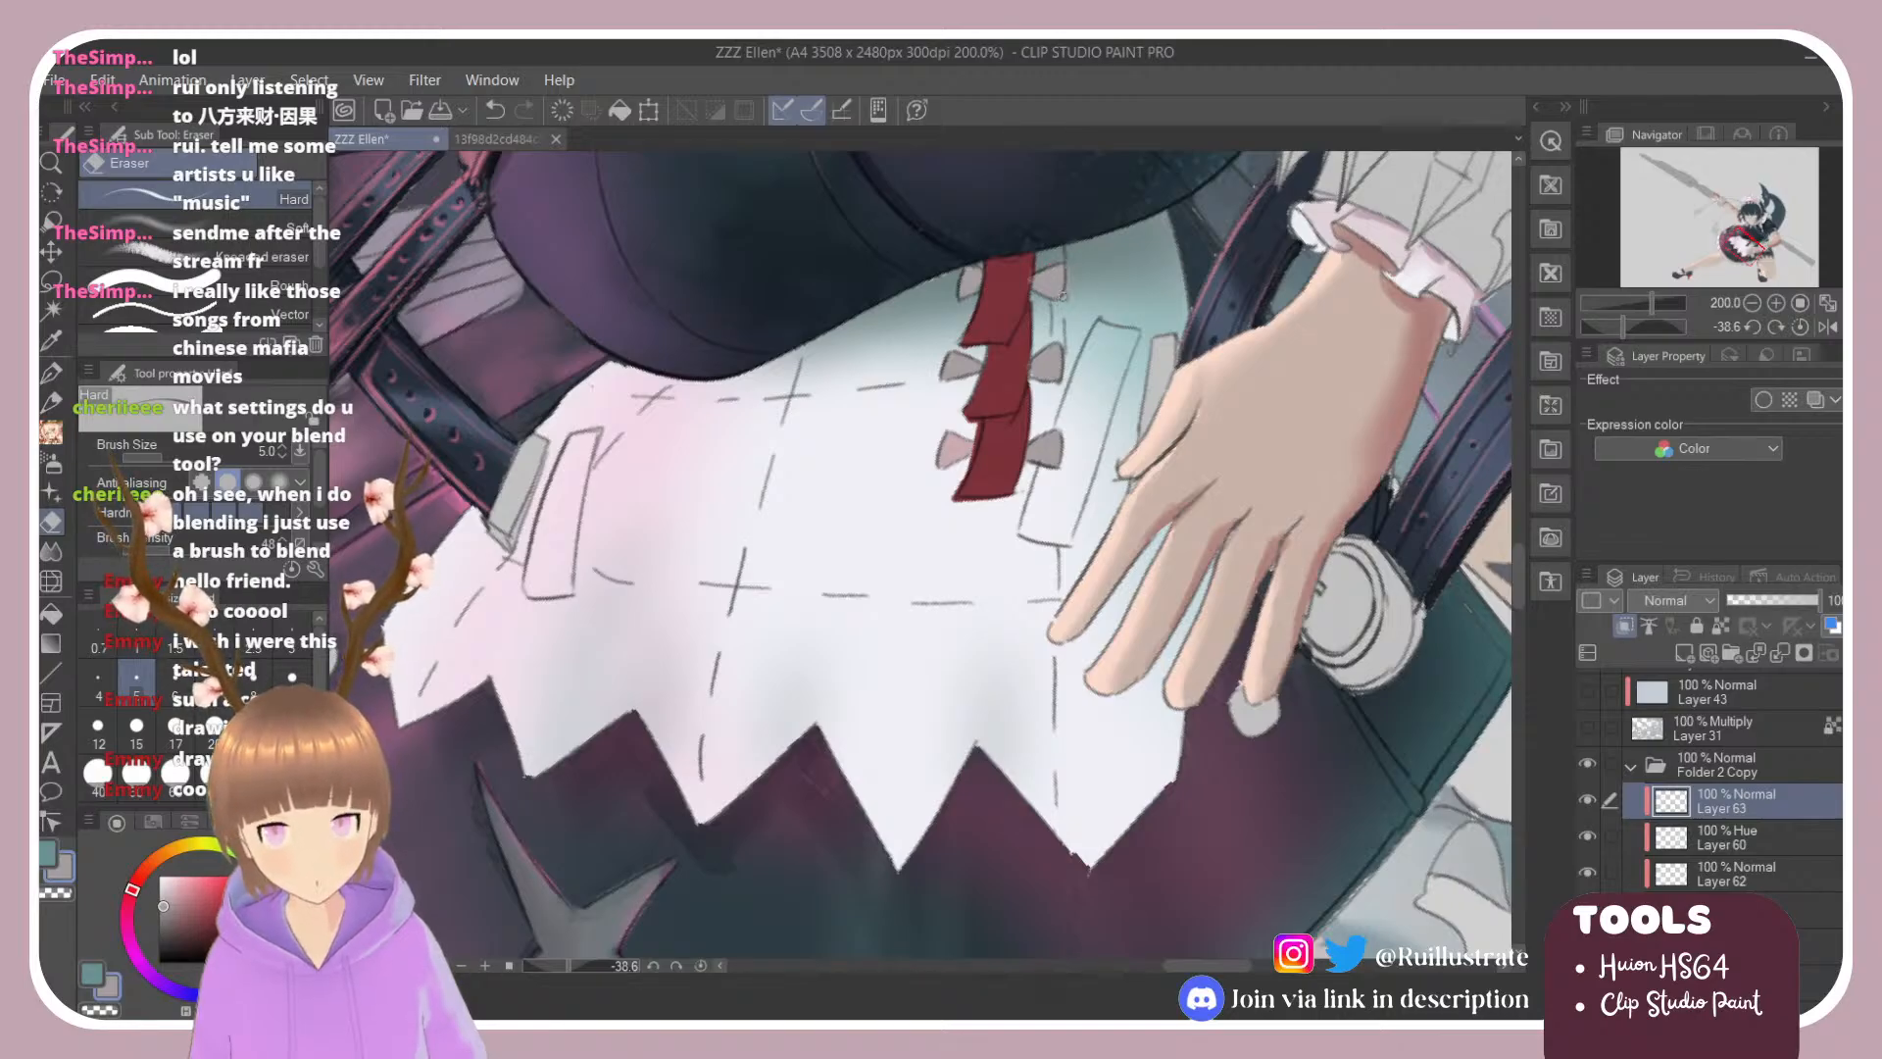
# Step: Lock the transparent pixels of Layer 63 and shade the ribbon's frills in darker greyish pink, covering spill with sampled red
pyautogui.click(1721, 624)
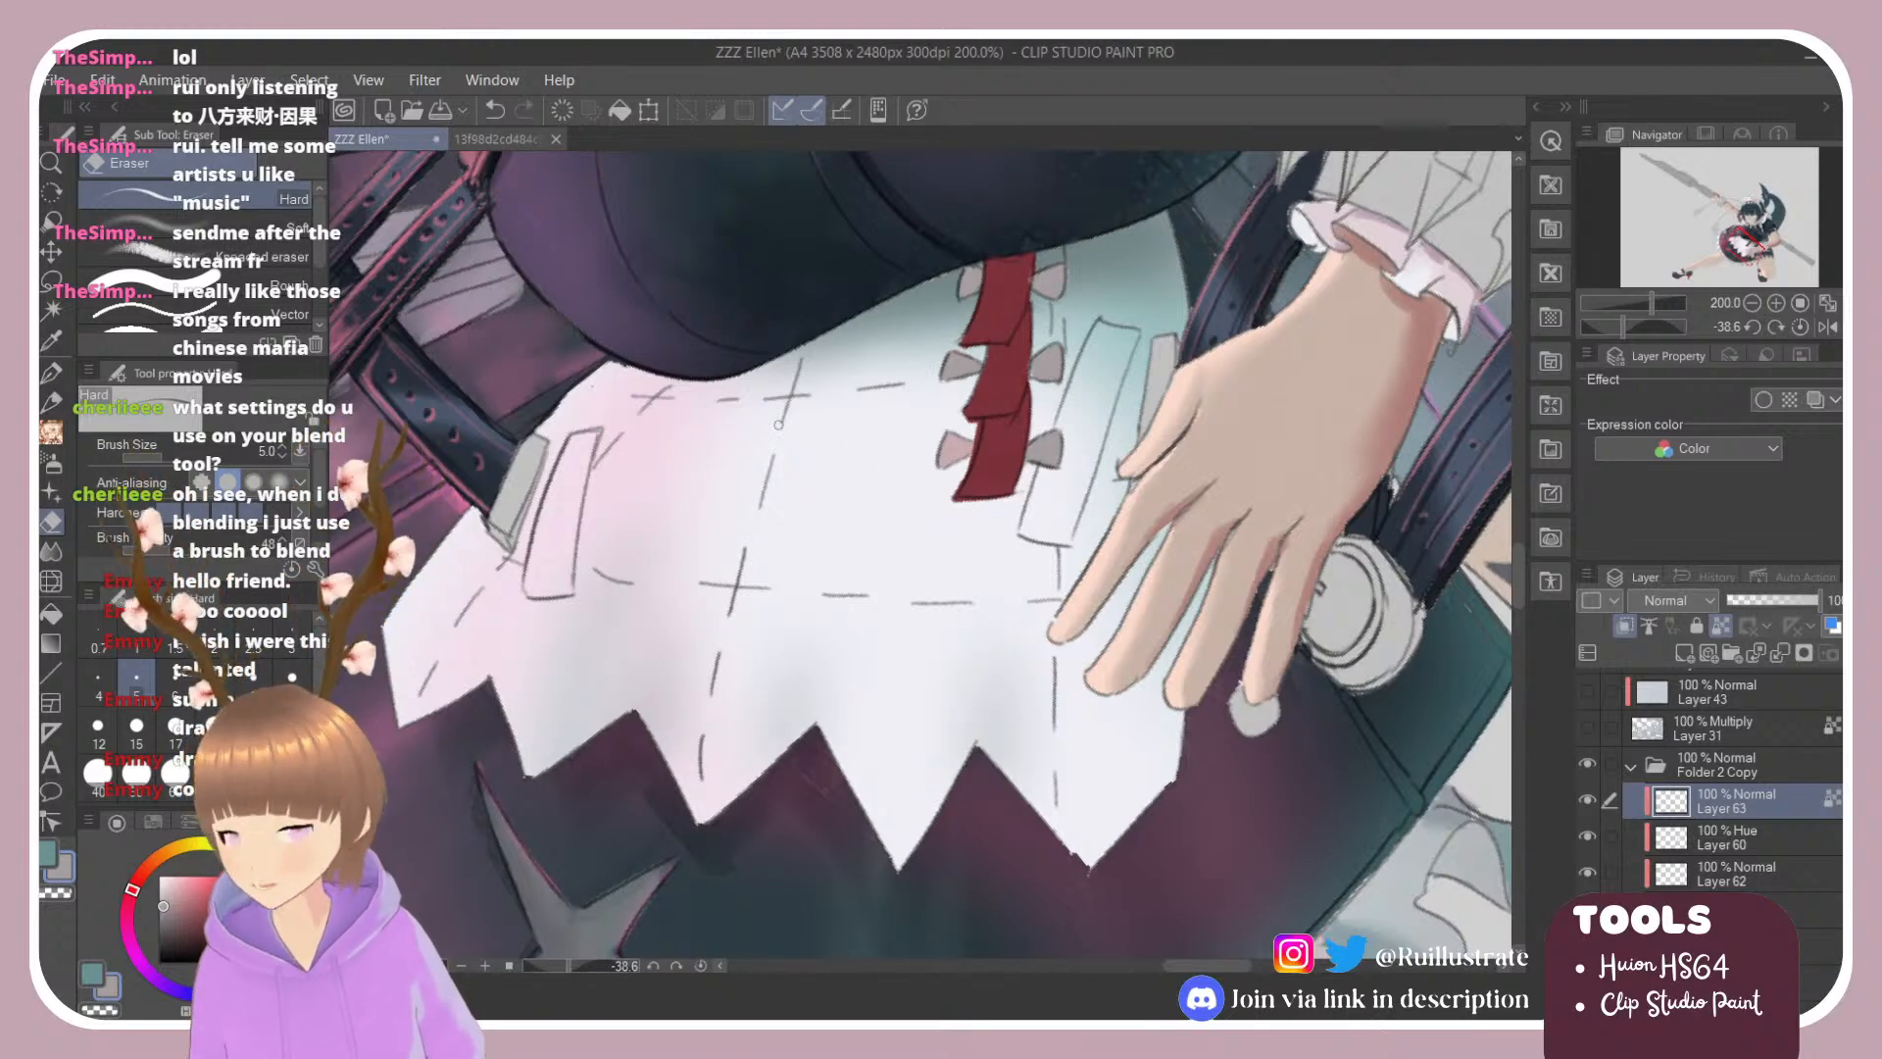
pyautogui.click(175, 920)
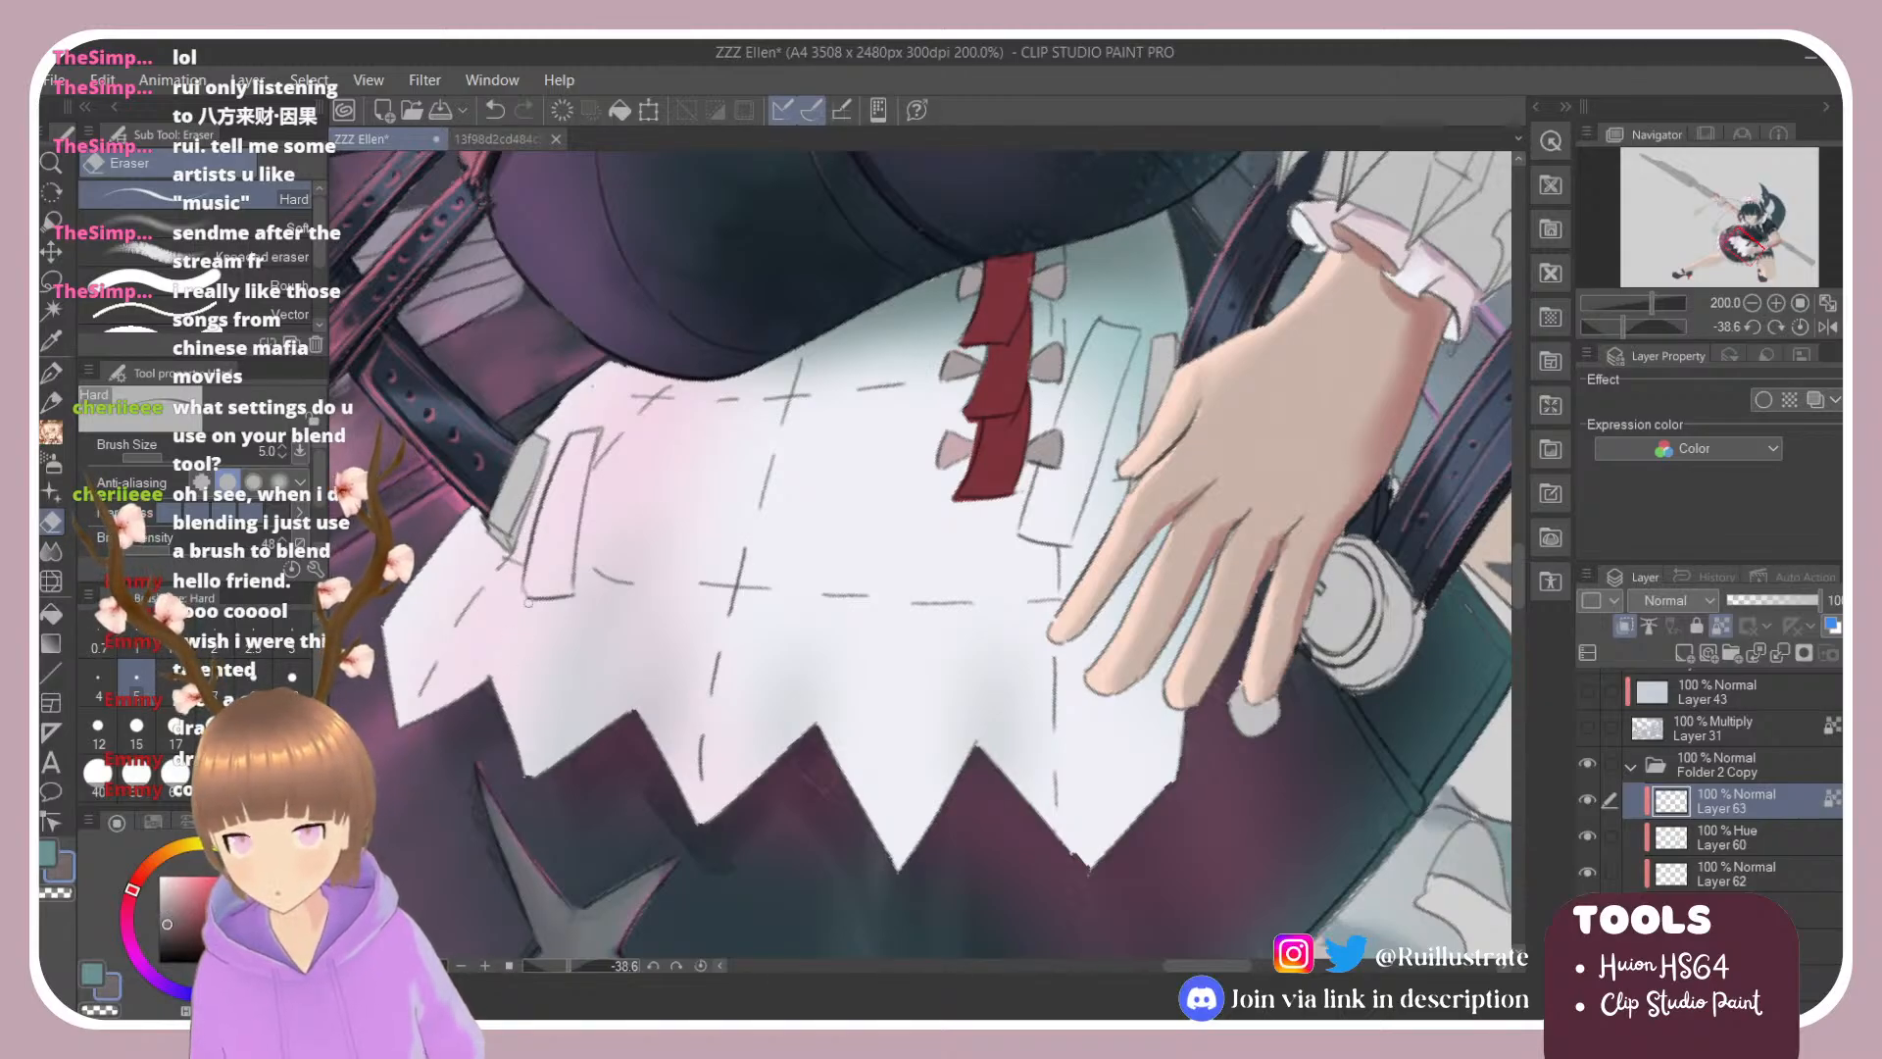
pyautogui.press('b')
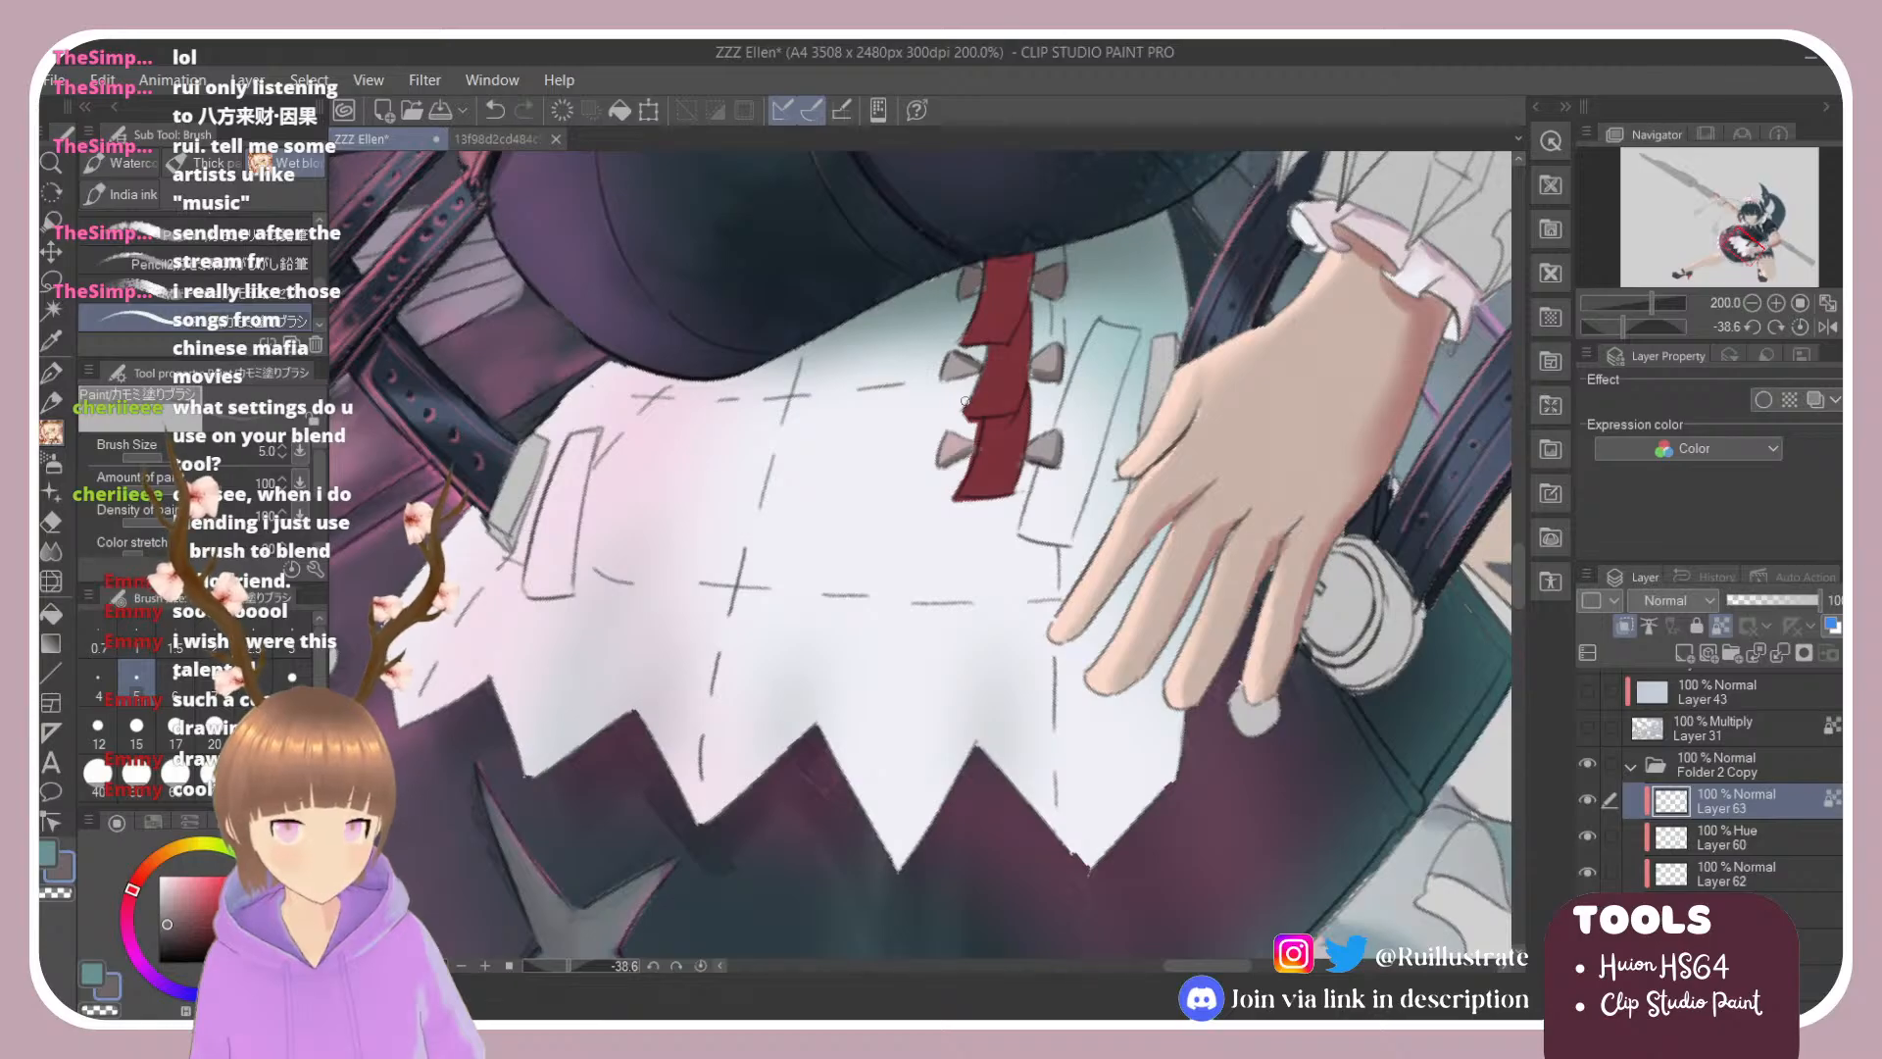
pyautogui.click(170, 913)
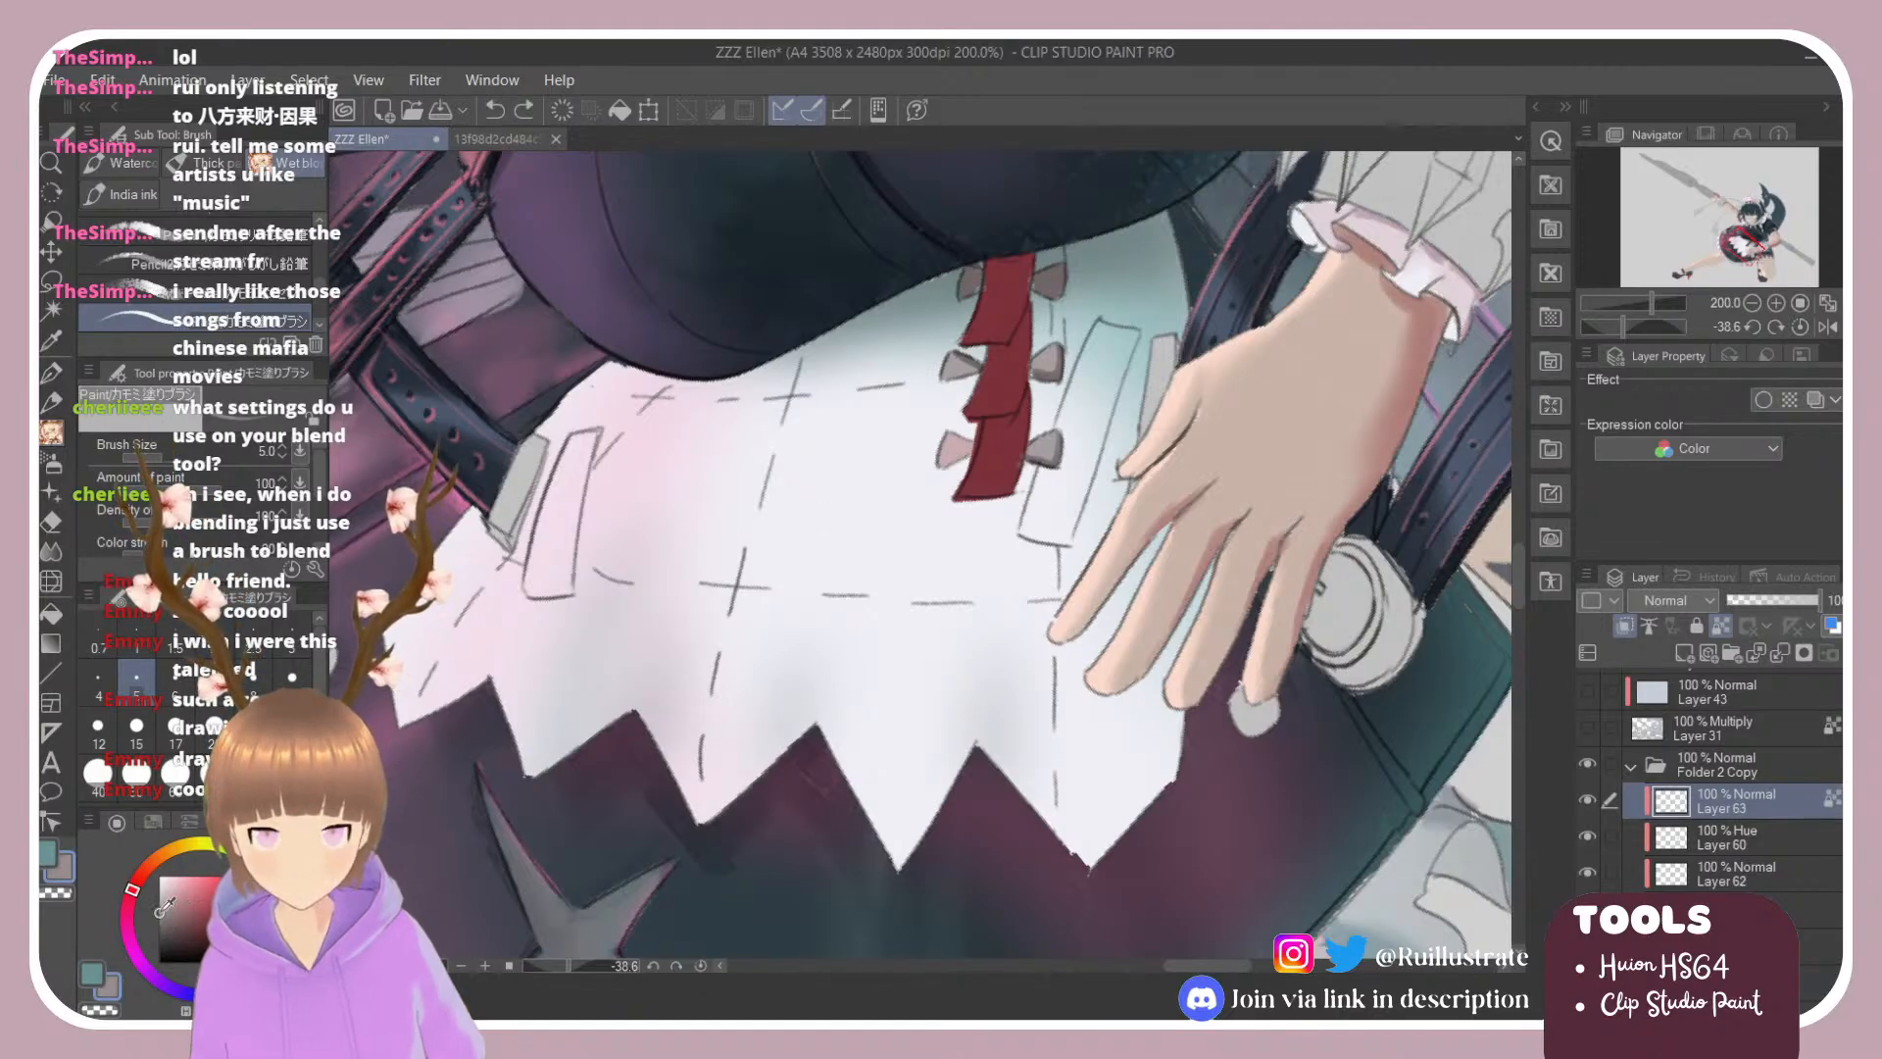
pyautogui.moveTo(944, 465); pyautogui.dragTo(987, 441)
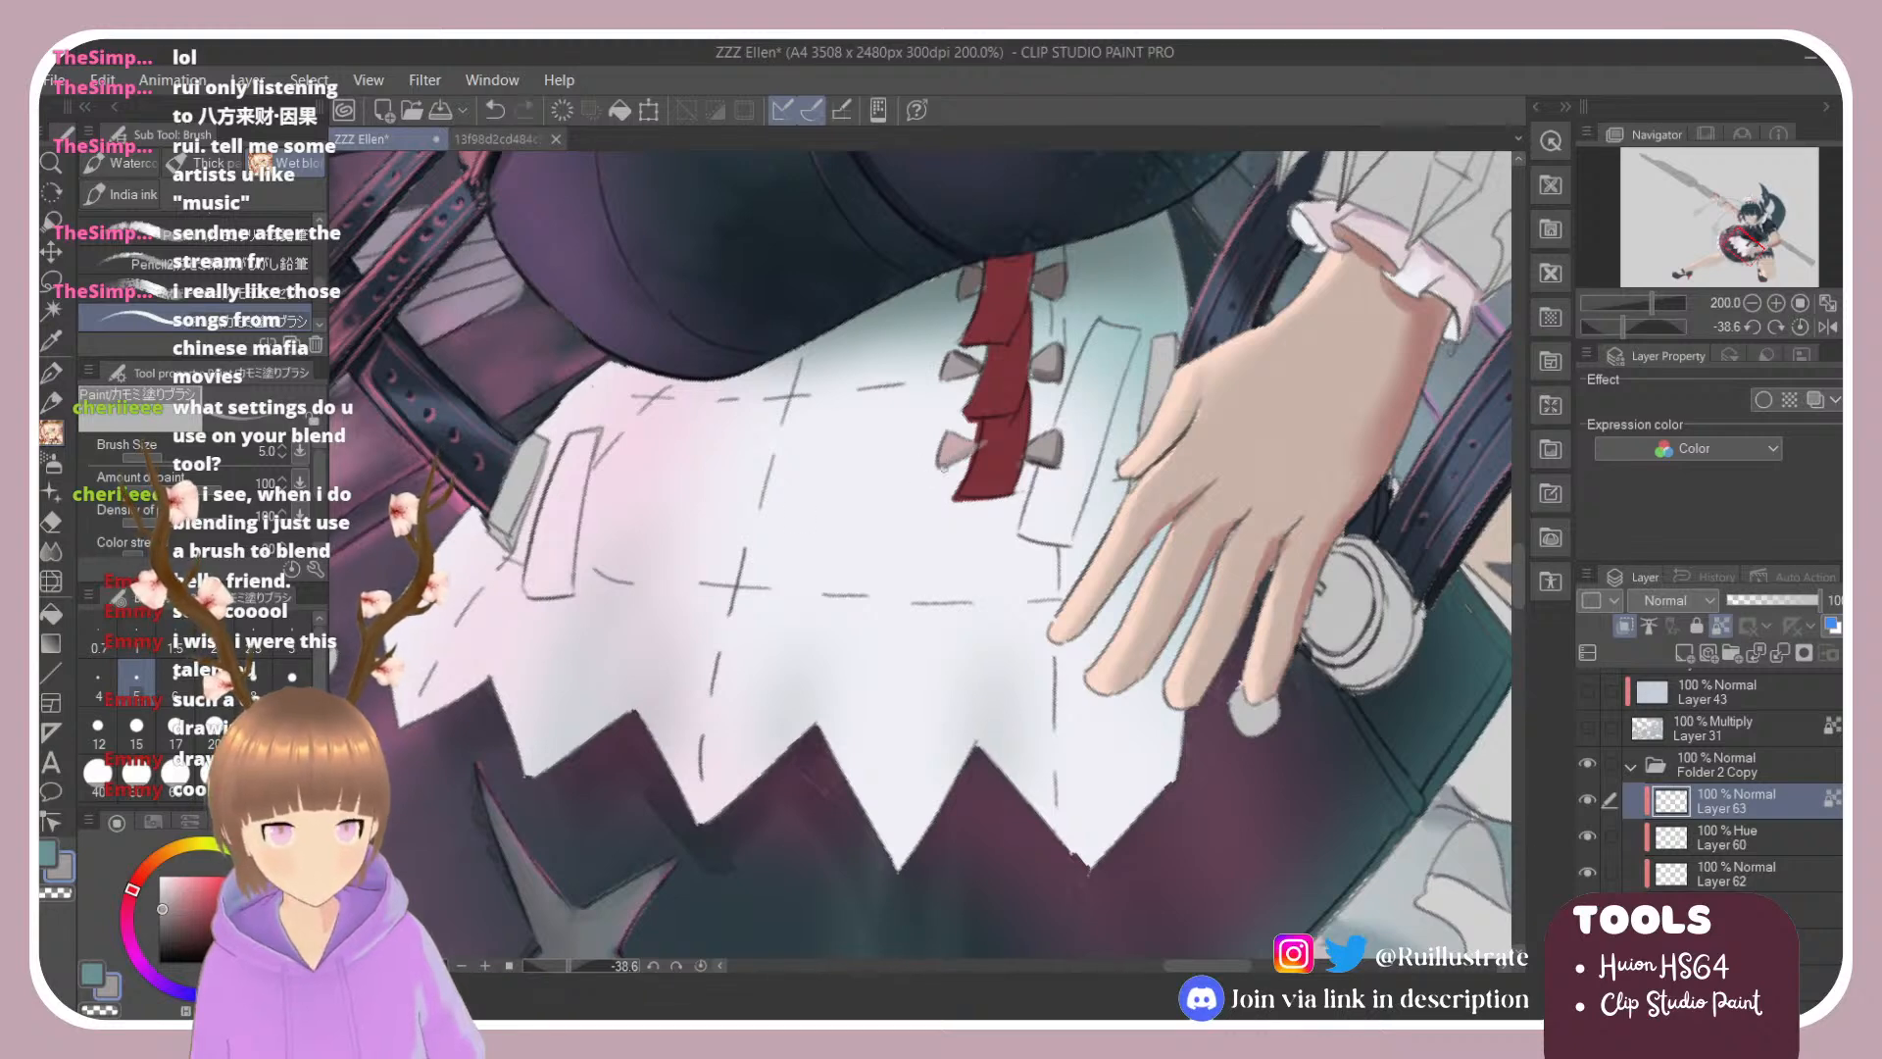
pyautogui.keyDown('alt'); pyautogui.click(985, 440); pyautogui.keyUp('alt')
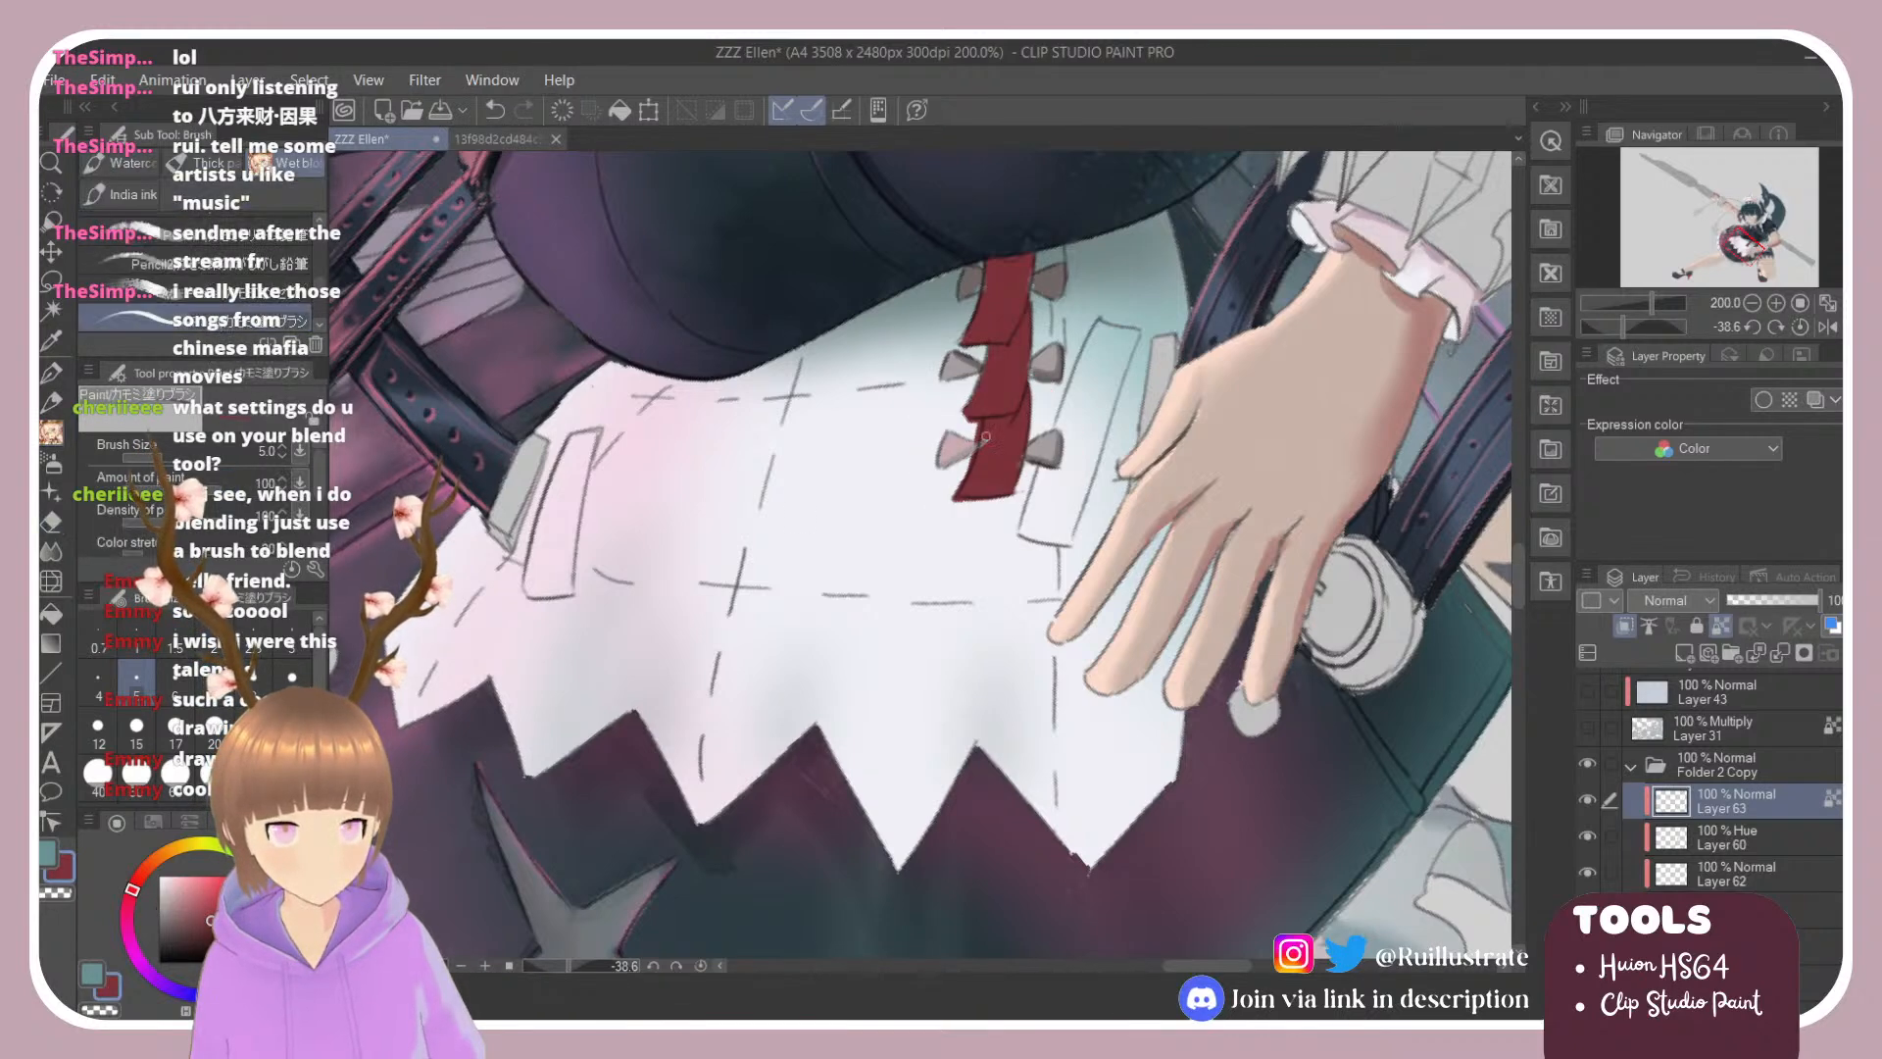
pyautogui.press('e')
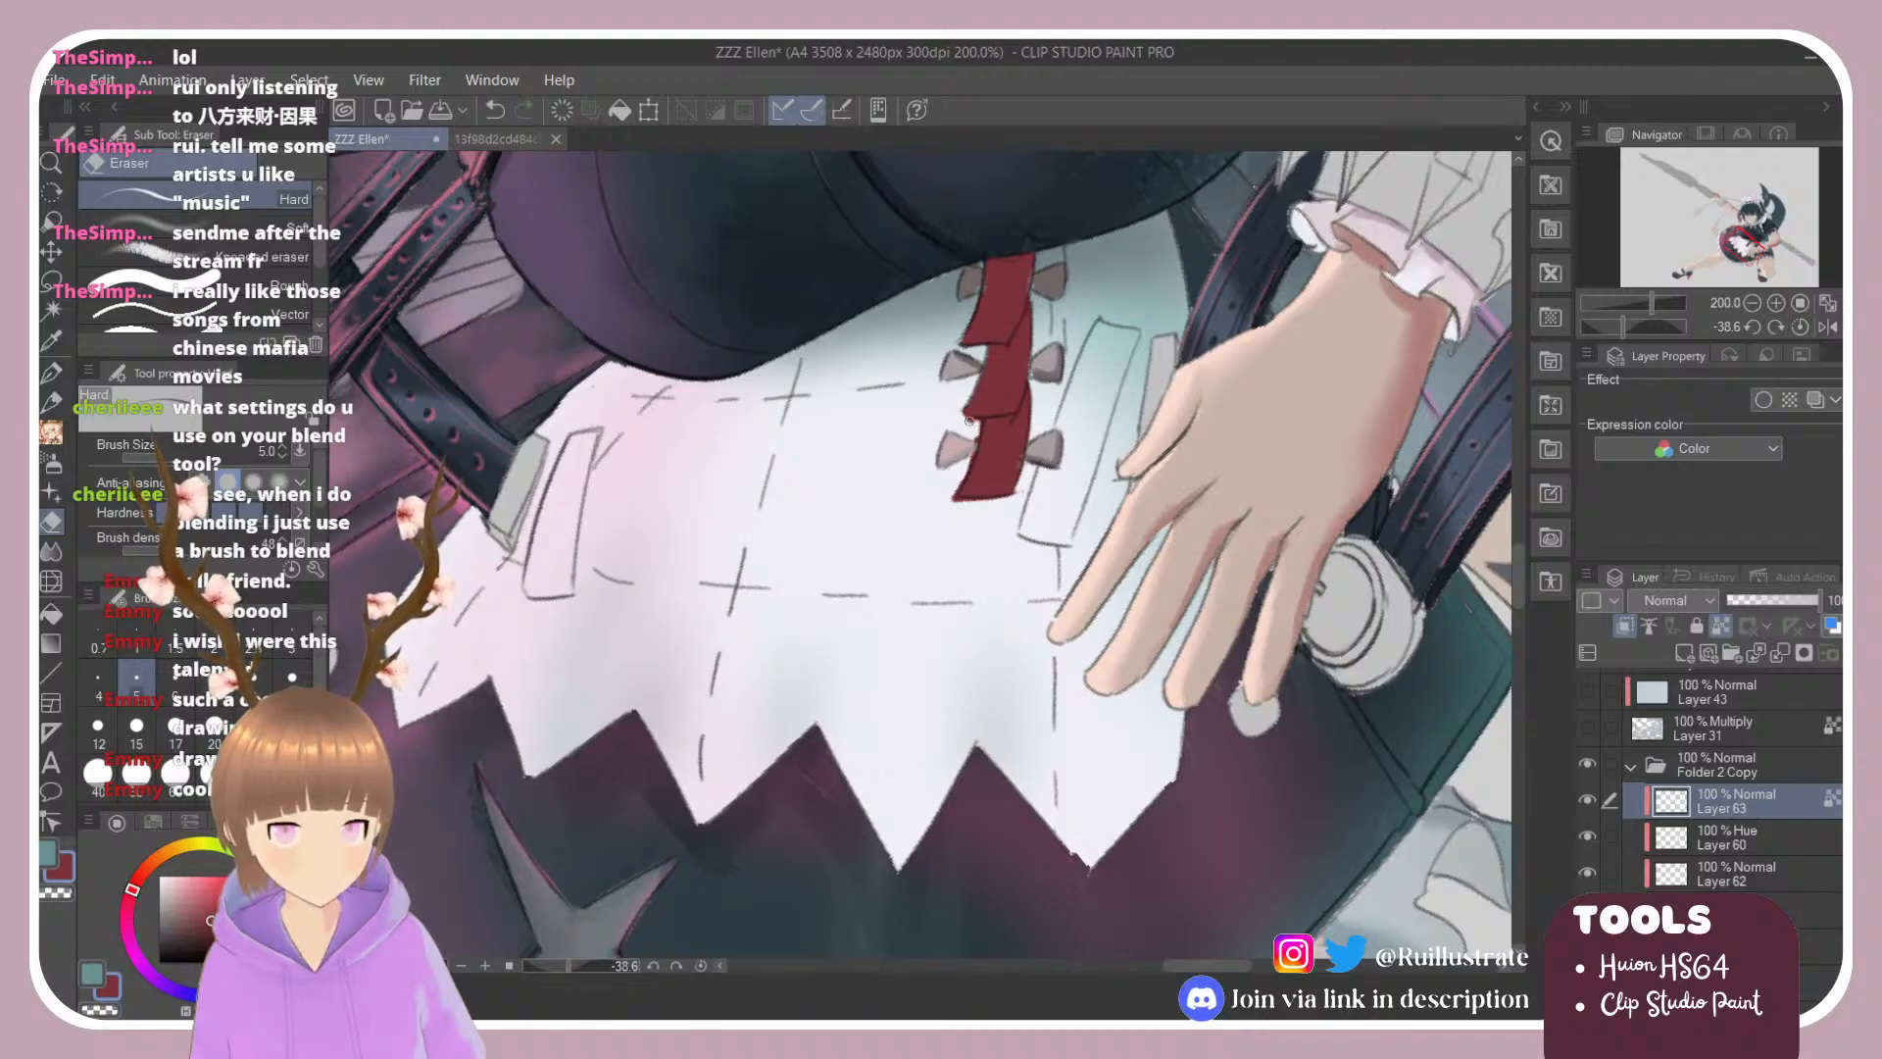
pyautogui.press('b')
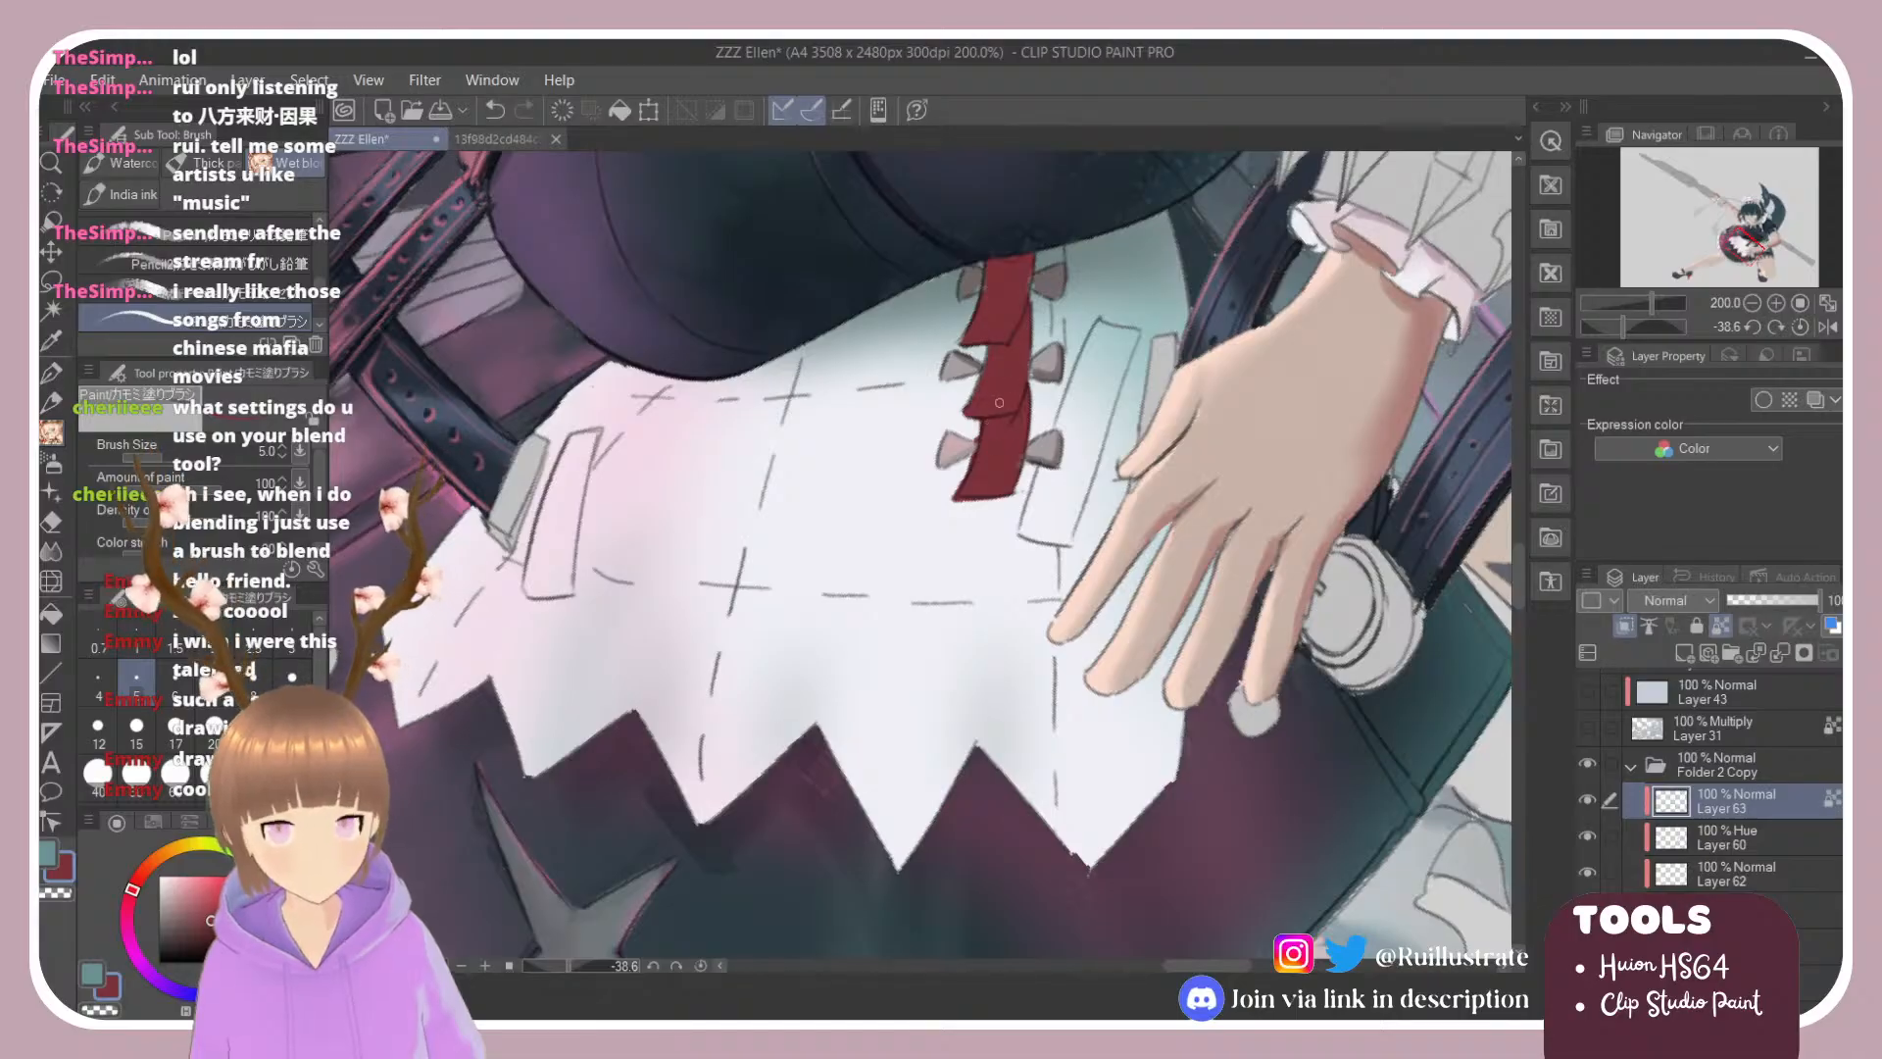
# Step: Paint darker red shadows under the ribbon's folds and soften them with the size 10 Blender brush
pyautogui.click(197, 908)
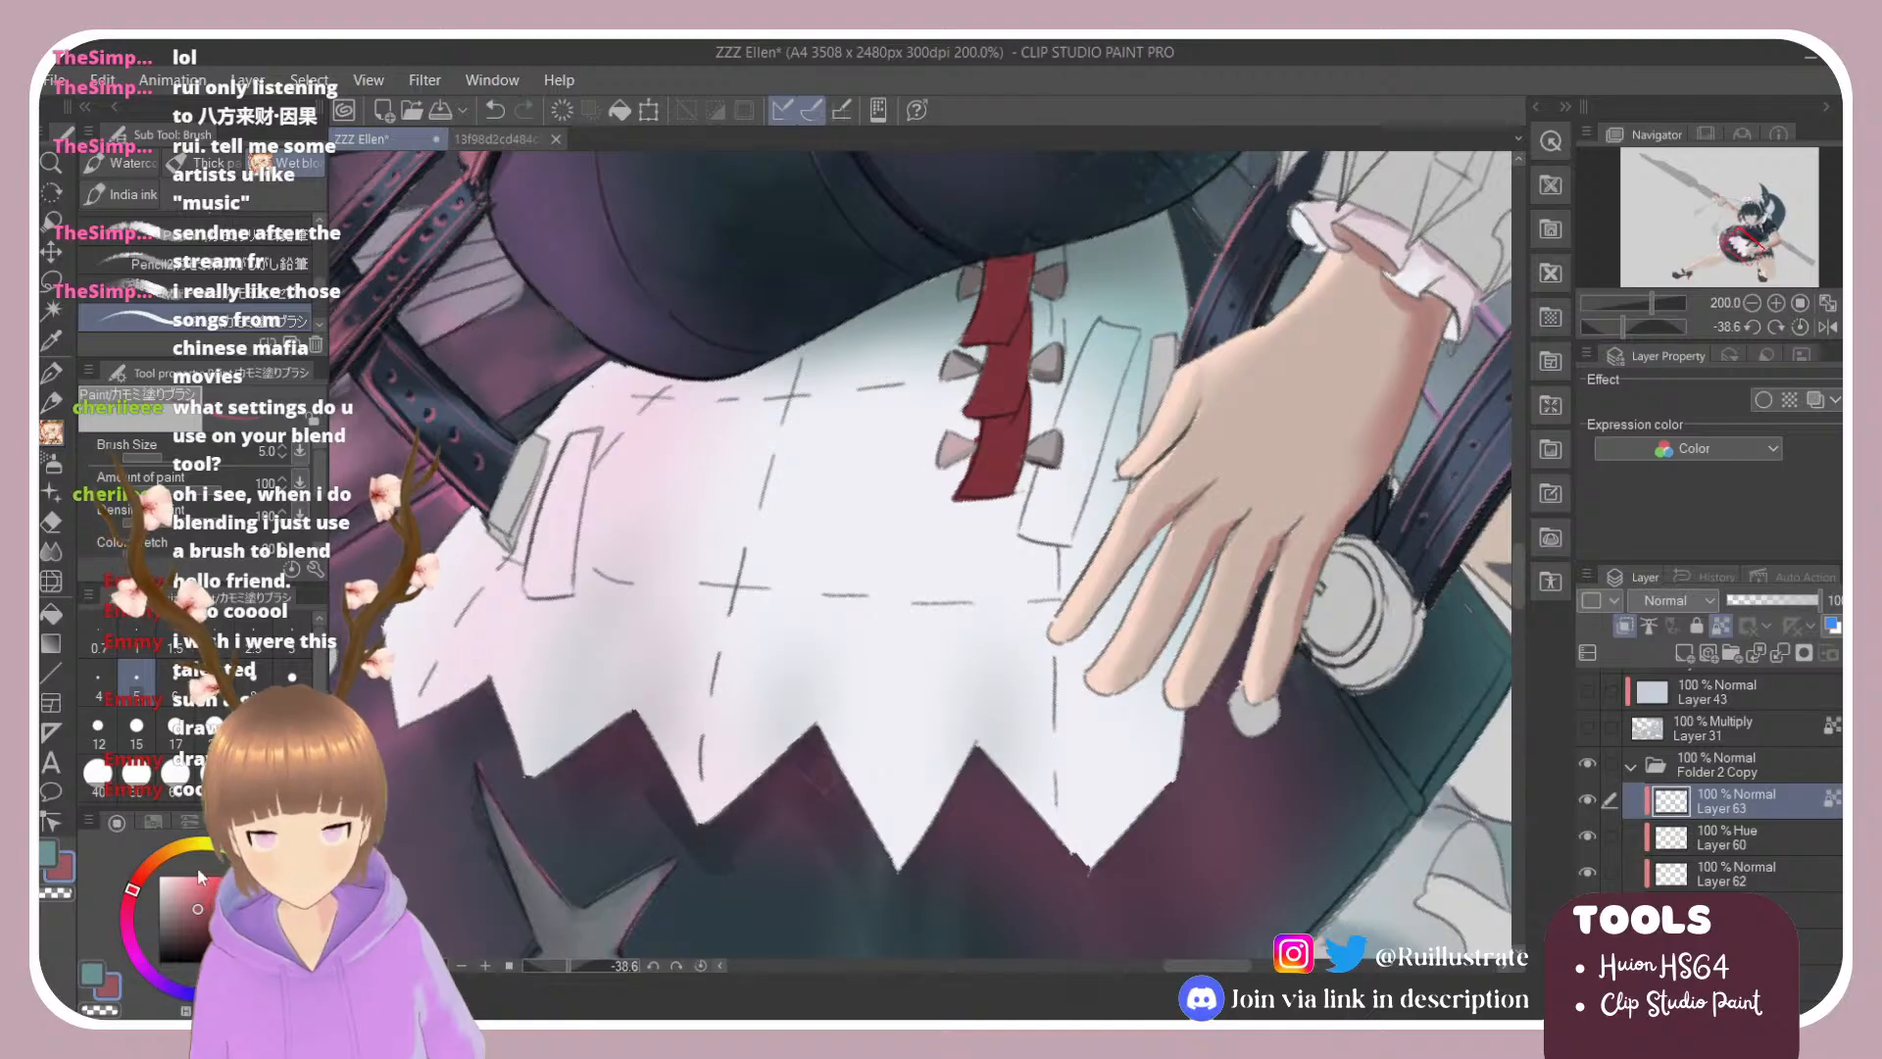
pyautogui.click(208, 928)
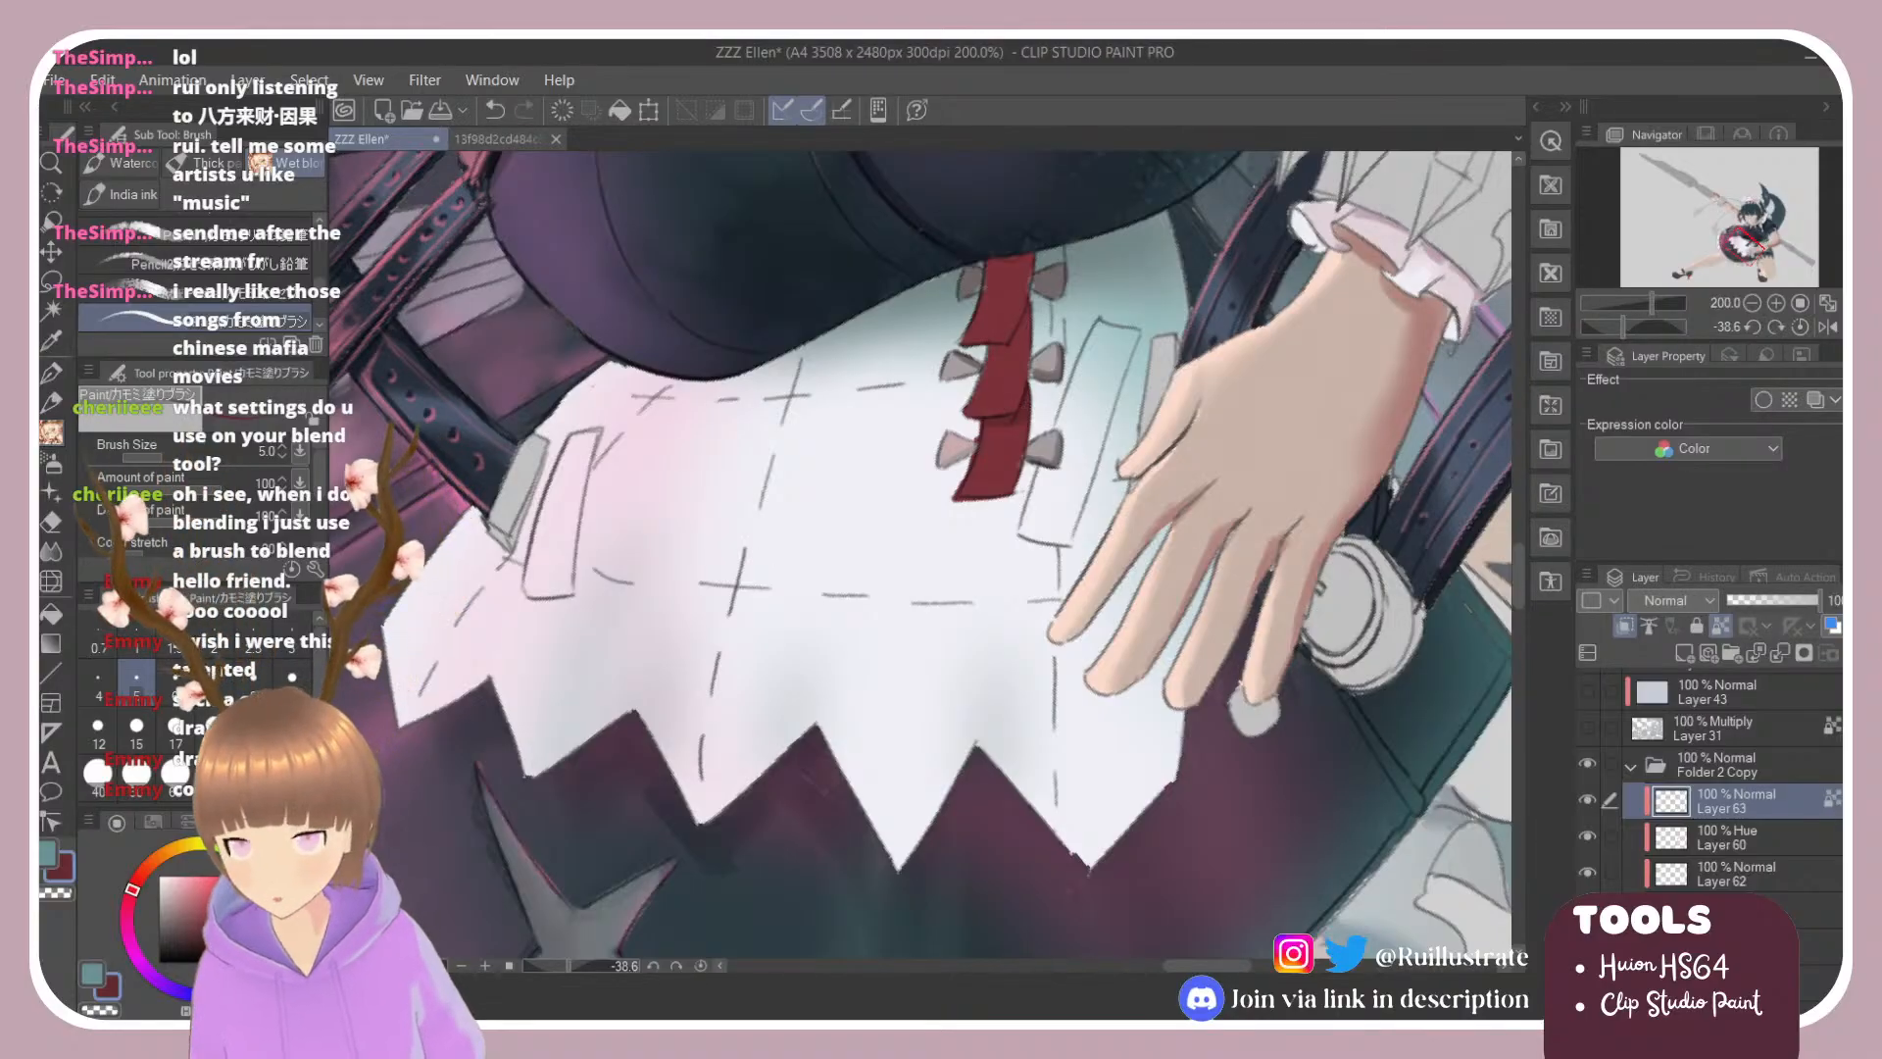
pyautogui.keyDown('alt'); pyautogui.click(1006, 409); pyautogui.keyUp('alt')
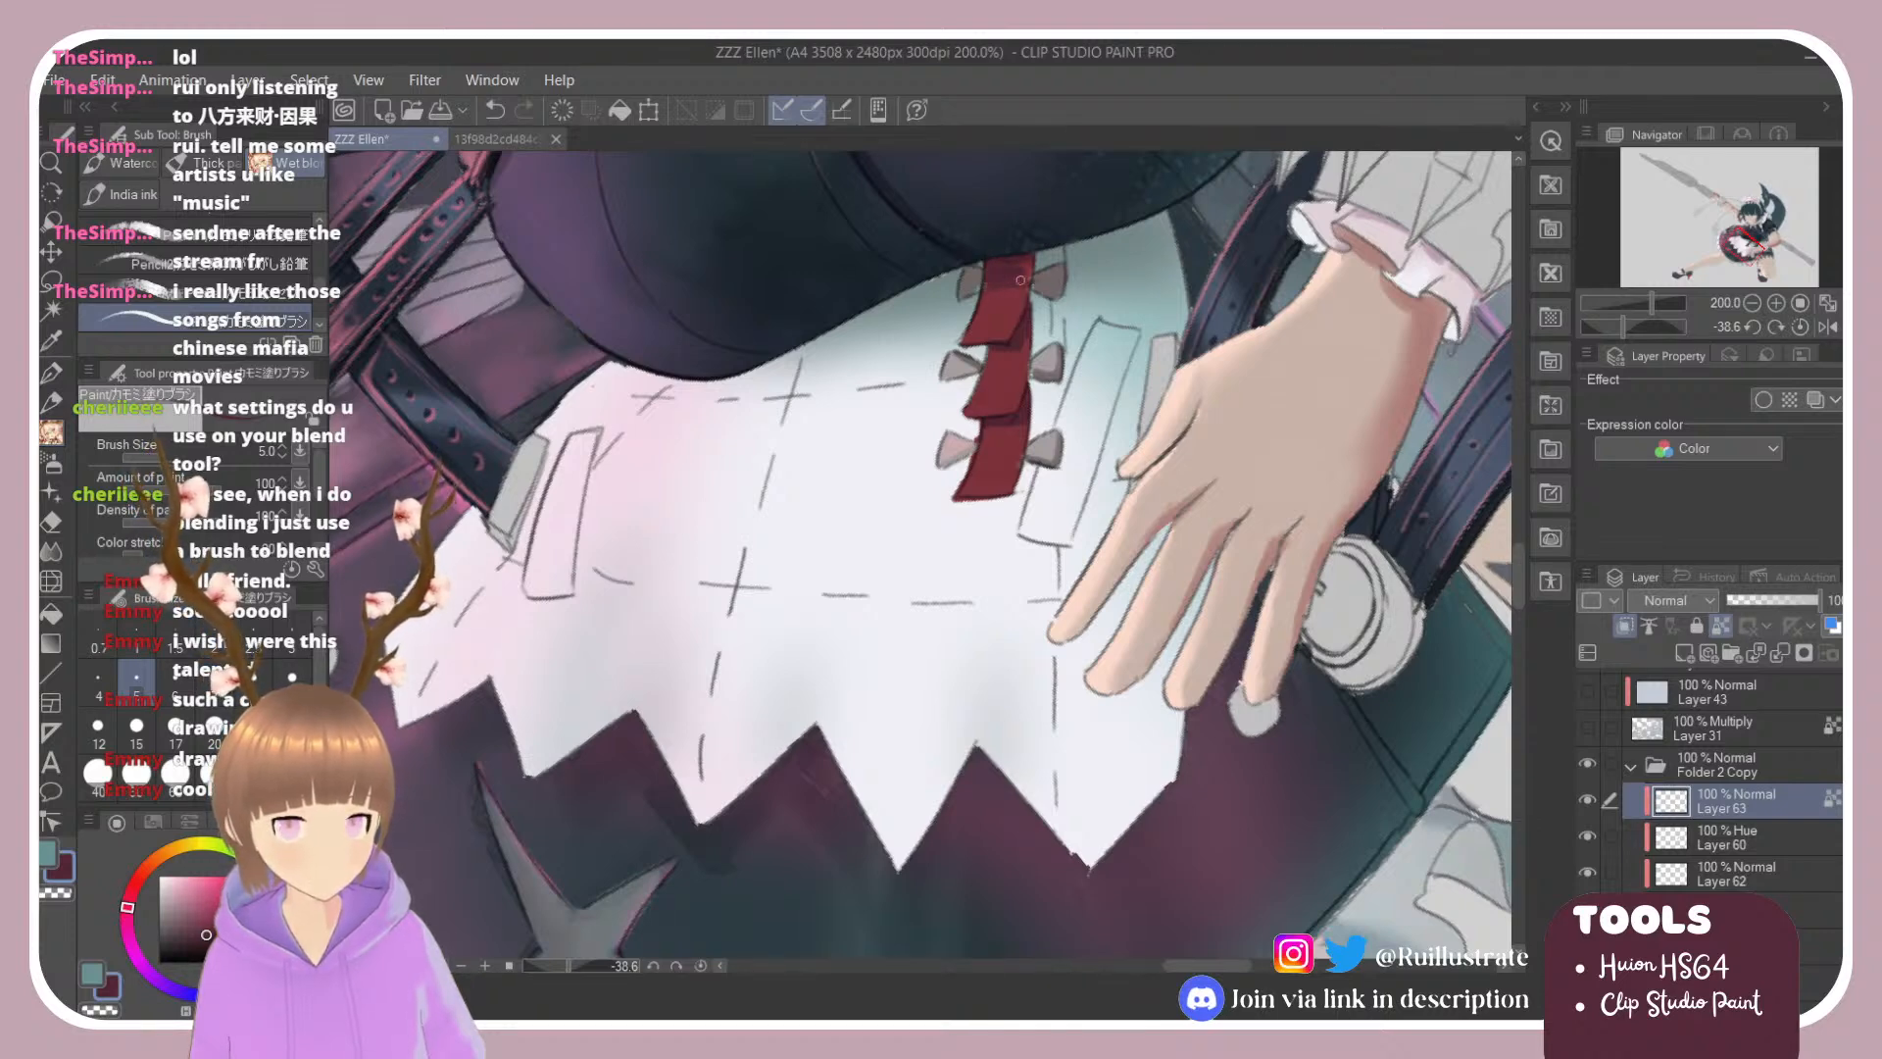
pyautogui.scroll(-2, 302, 304)
pyautogui.click(289, 306)
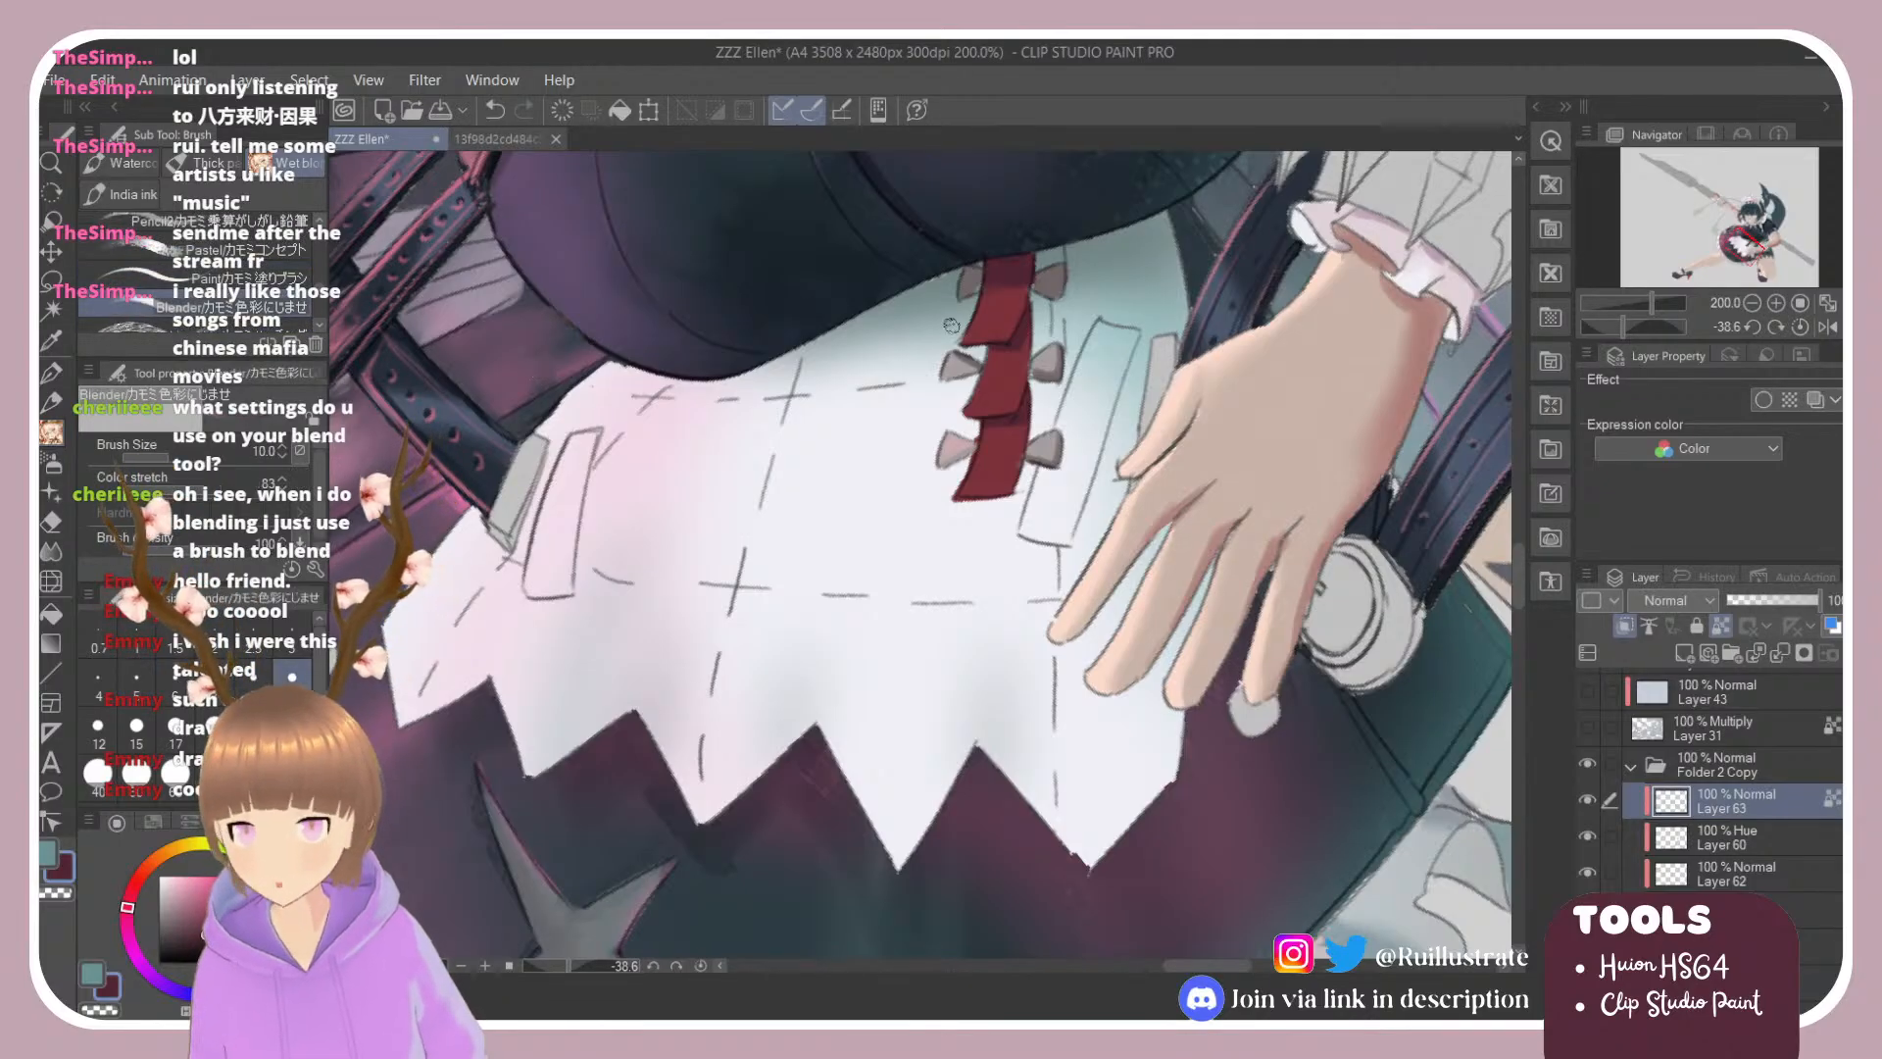
# Step: Unlock Layer 63's transparent pixels, add a clipped Normal layer above it, and ready the size 5 paint brush in vivid pink
pyautogui.click(193, 899)
pyautogui.click(217, 891)
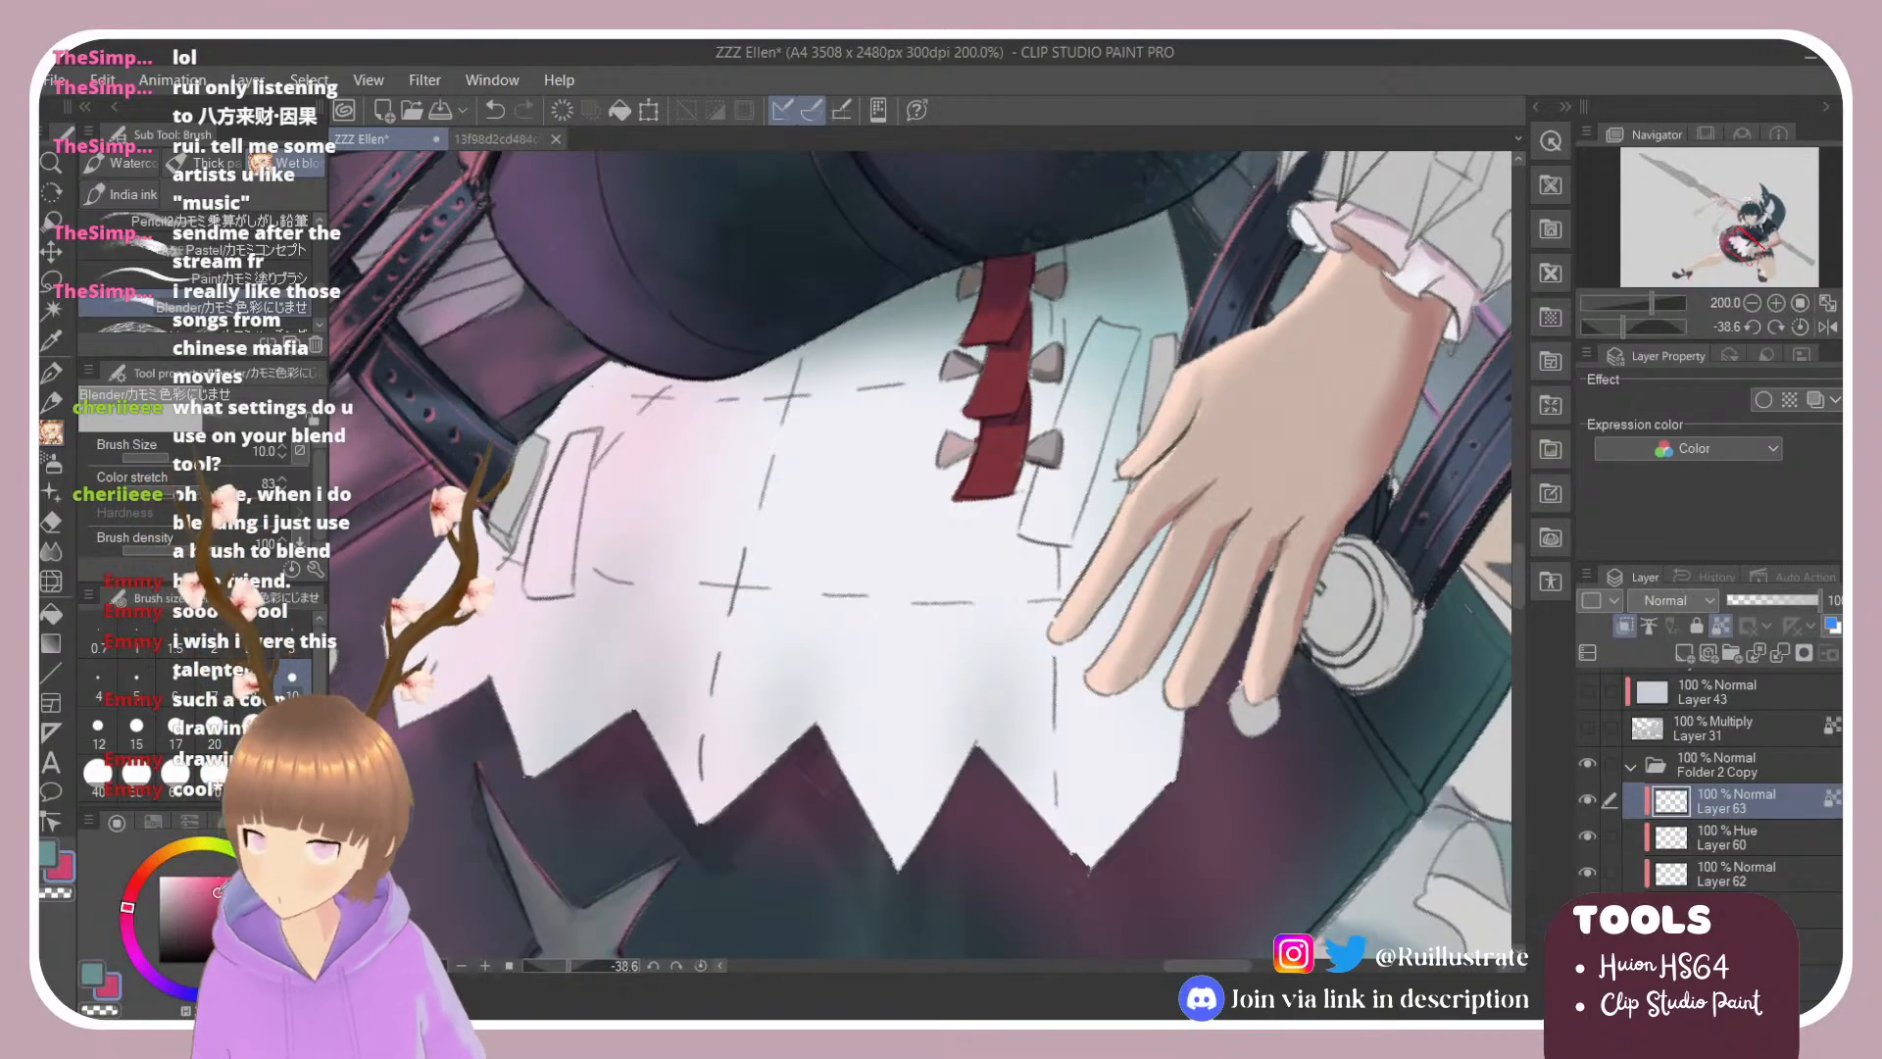
pyautogui.click(128, 931)
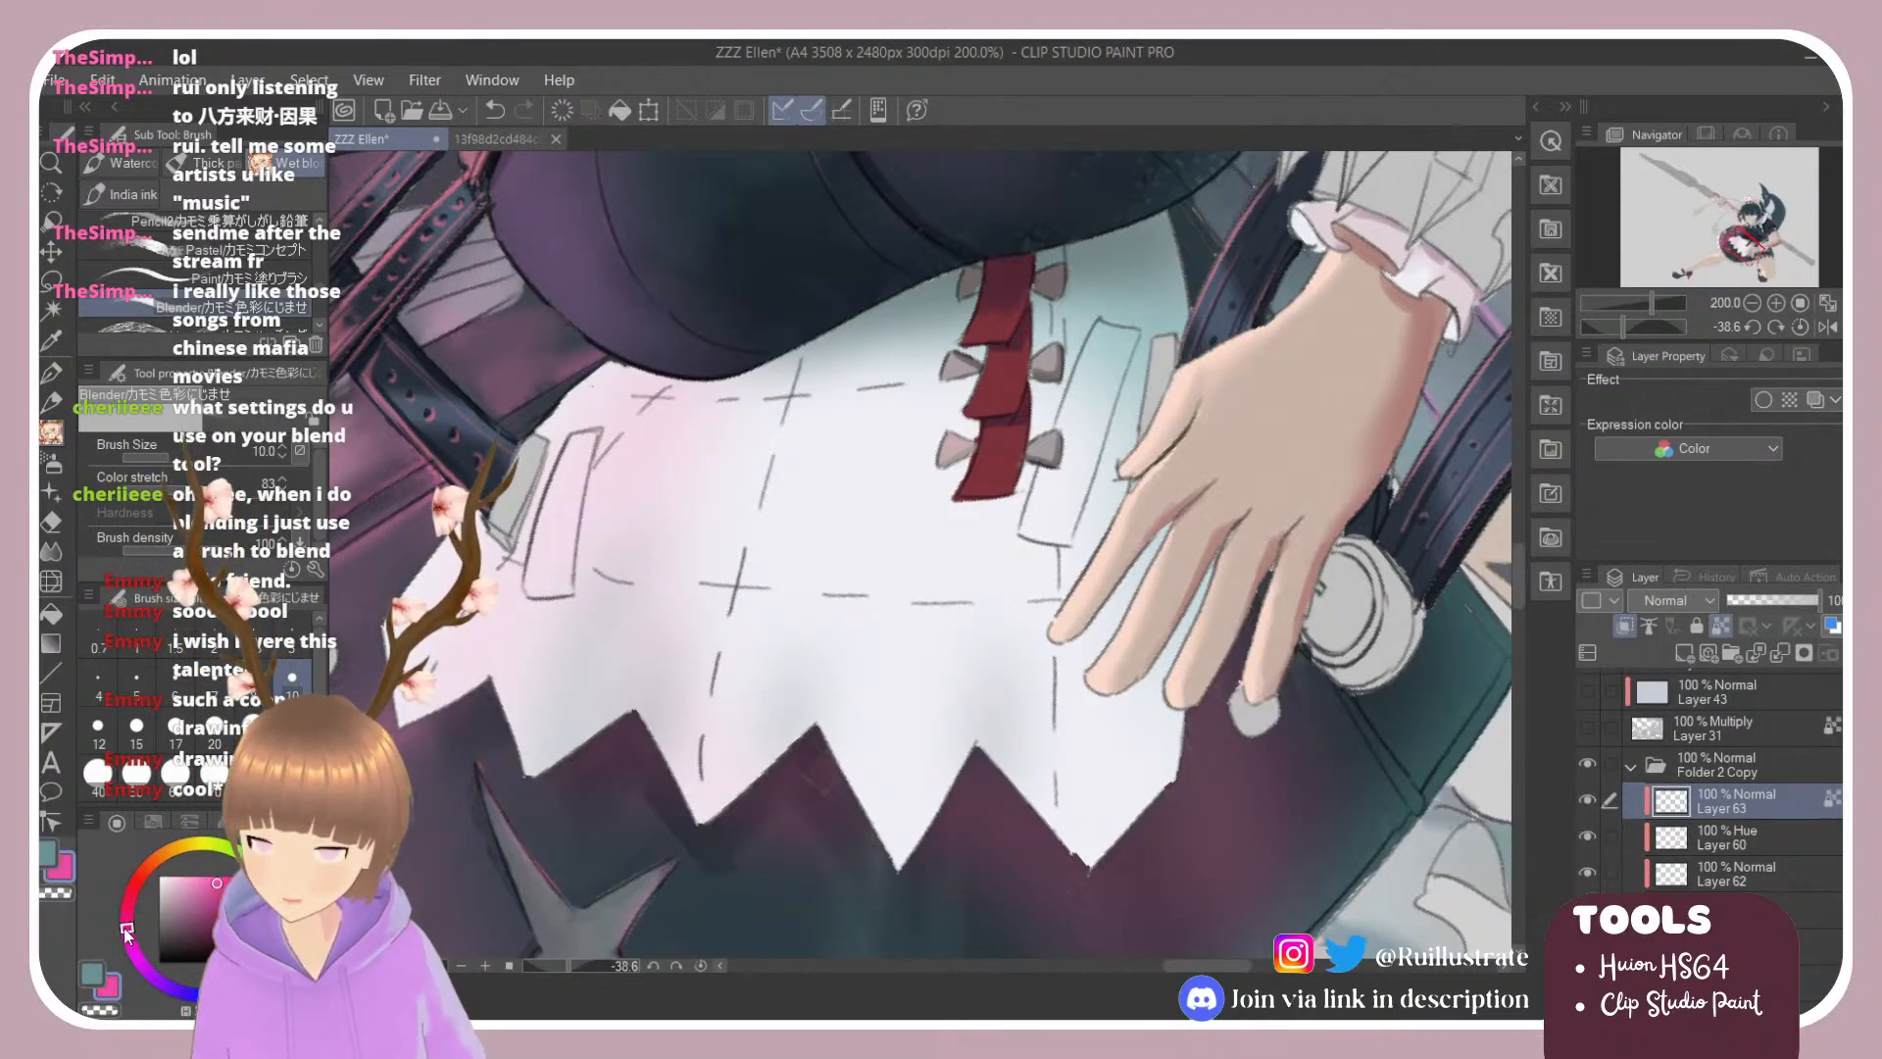
pyautogui.moveTo(126, 929); pyautogui.dragTo(126, 916)
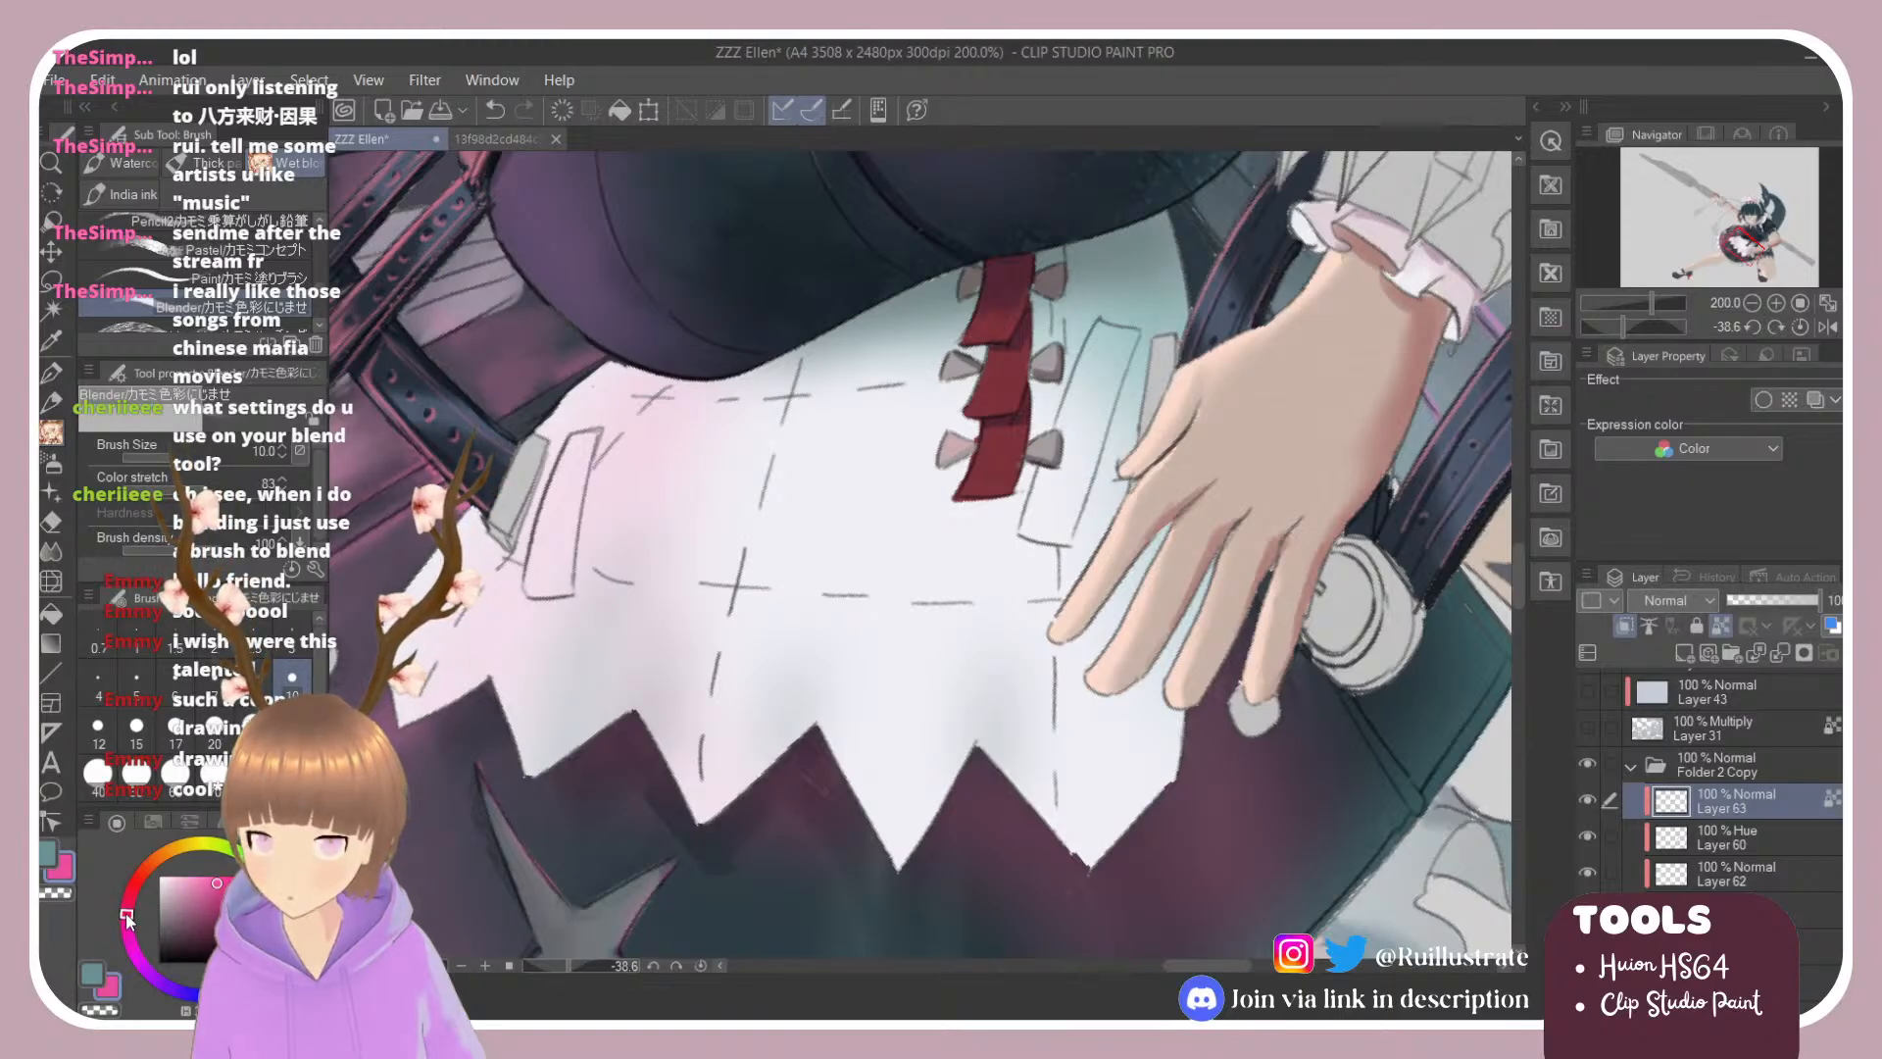
pyautogui.click(137, 676)
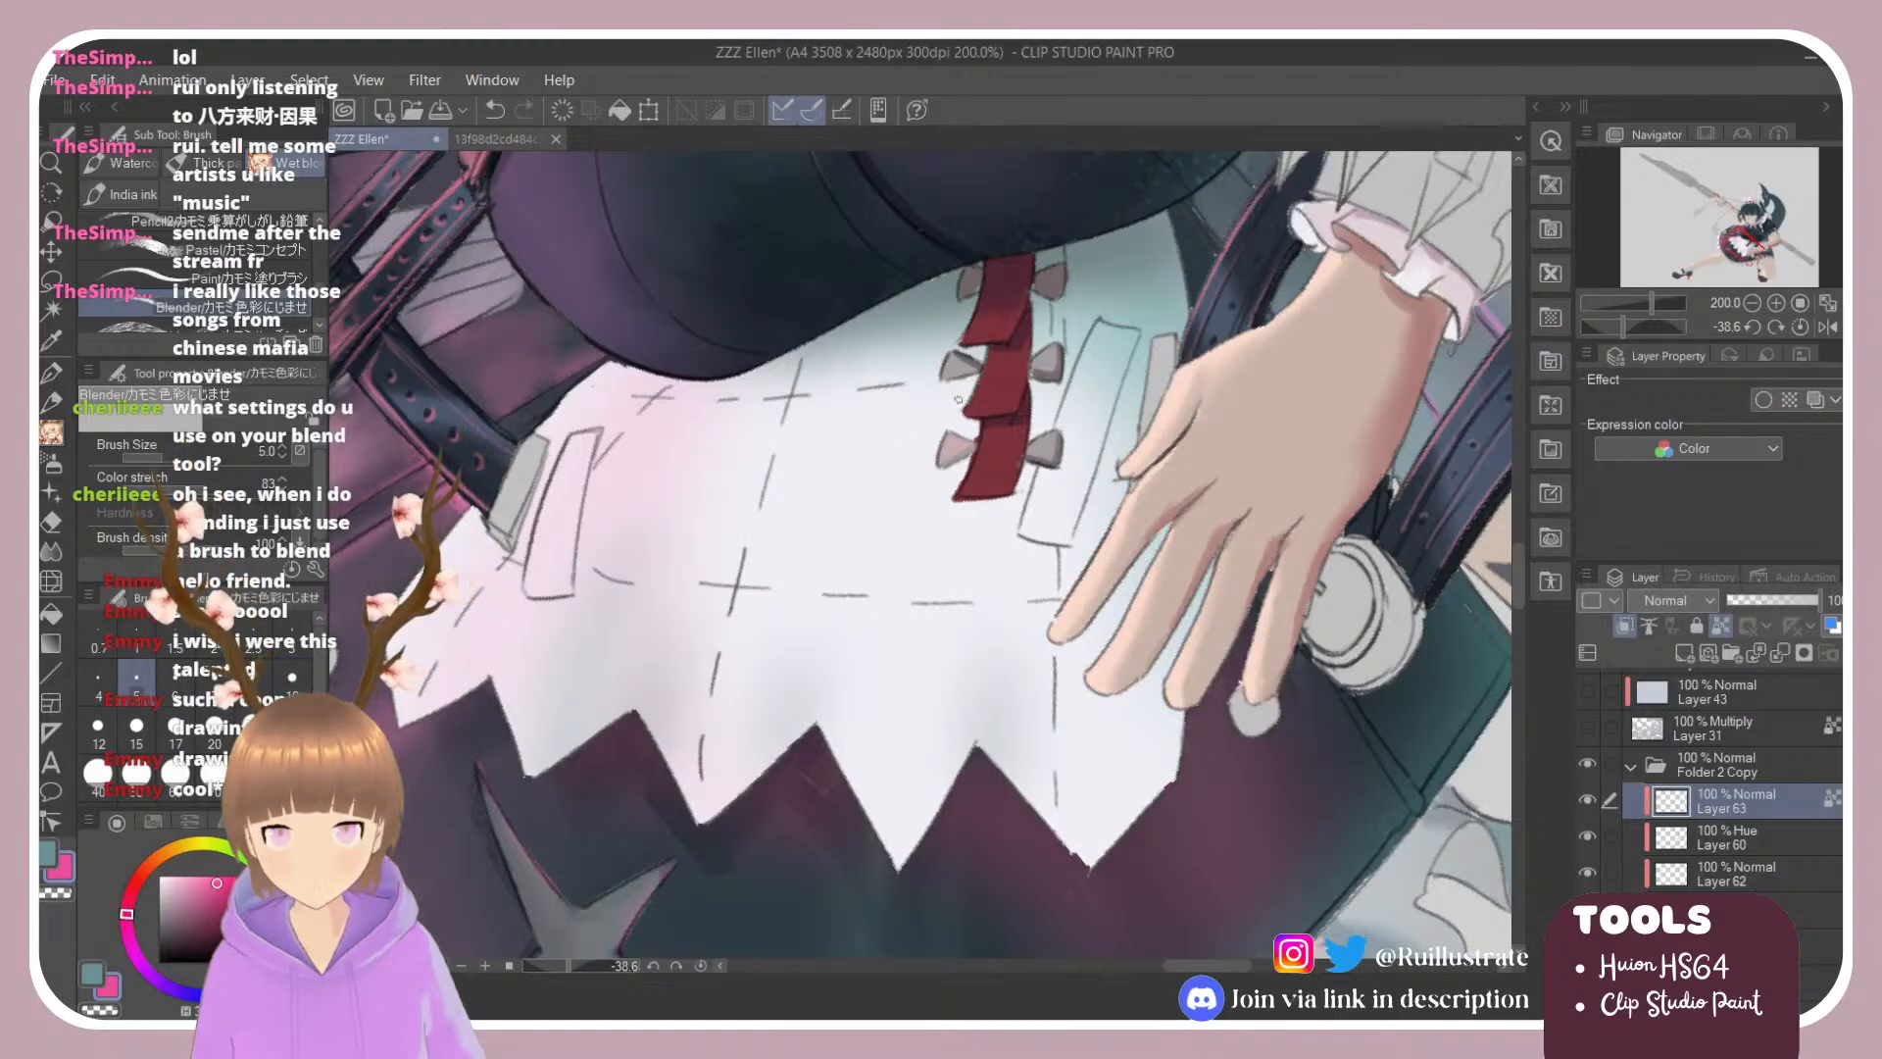
pyautogui.click(1720, 627)
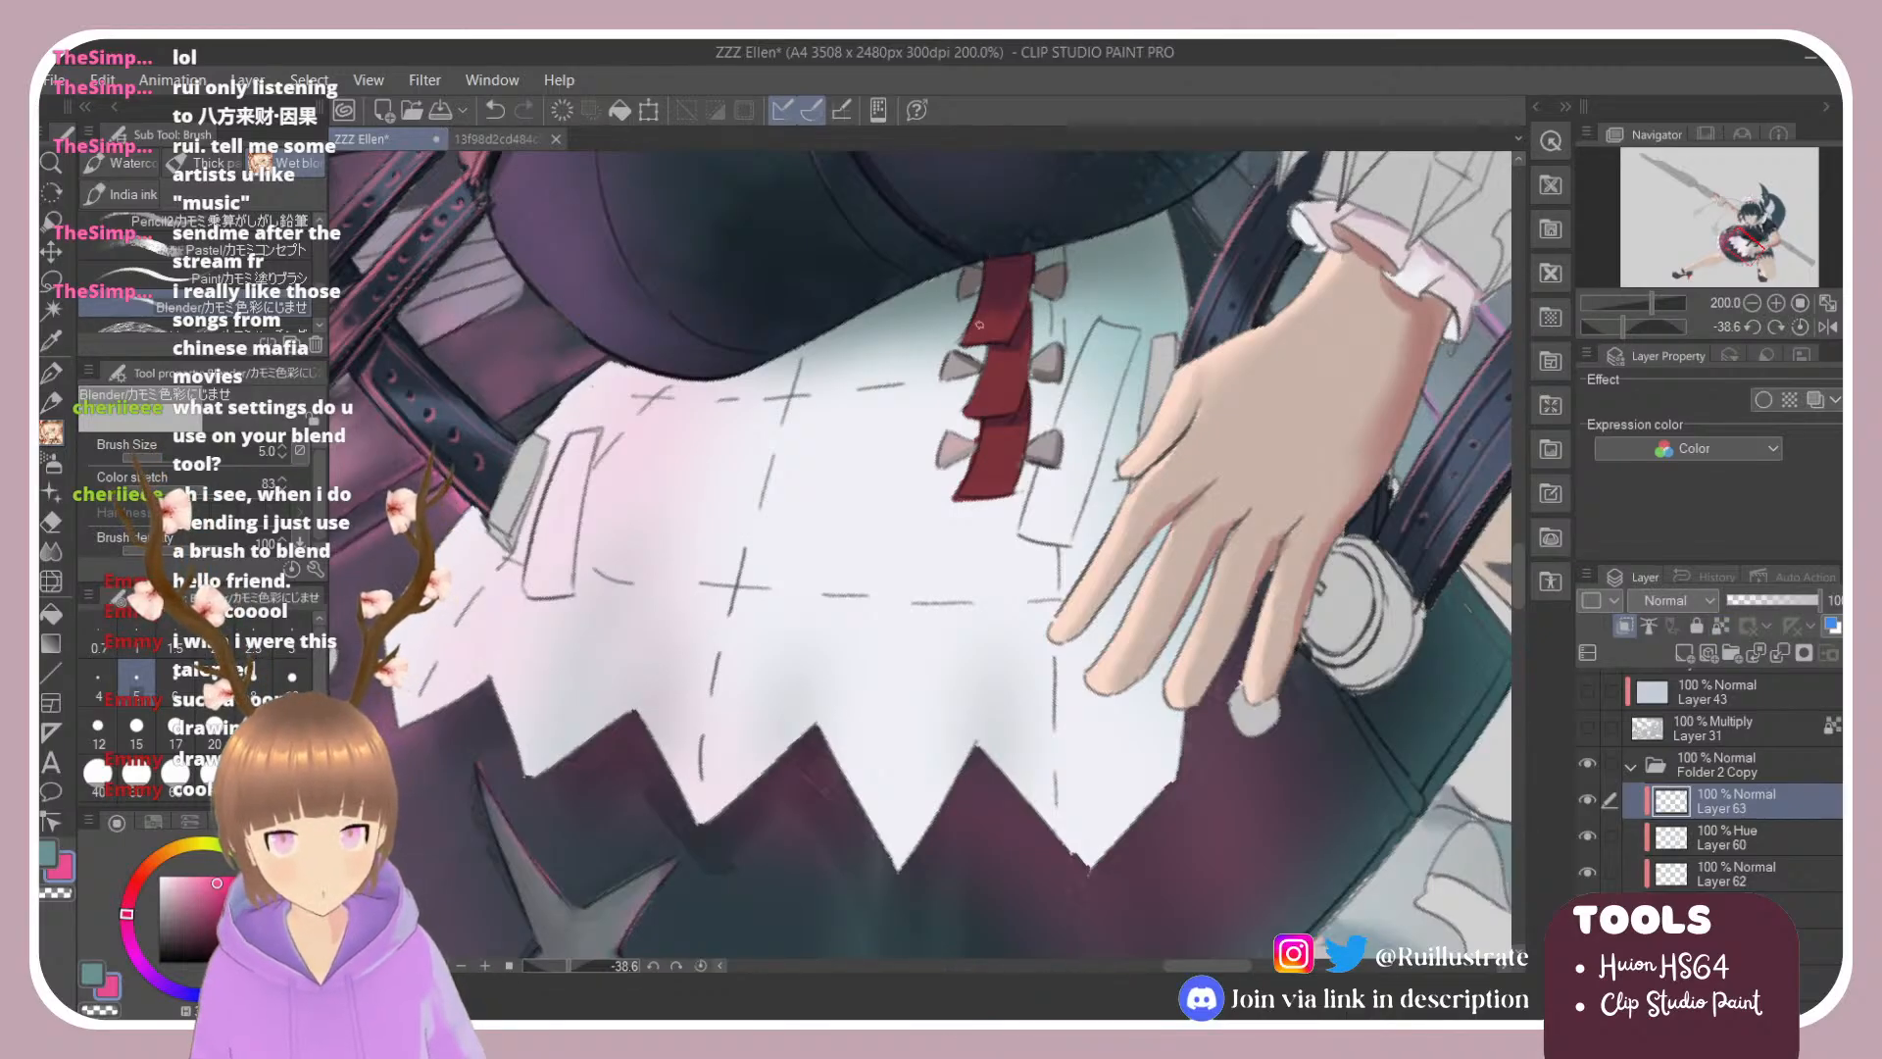
pyautogui.click(1684, 652)
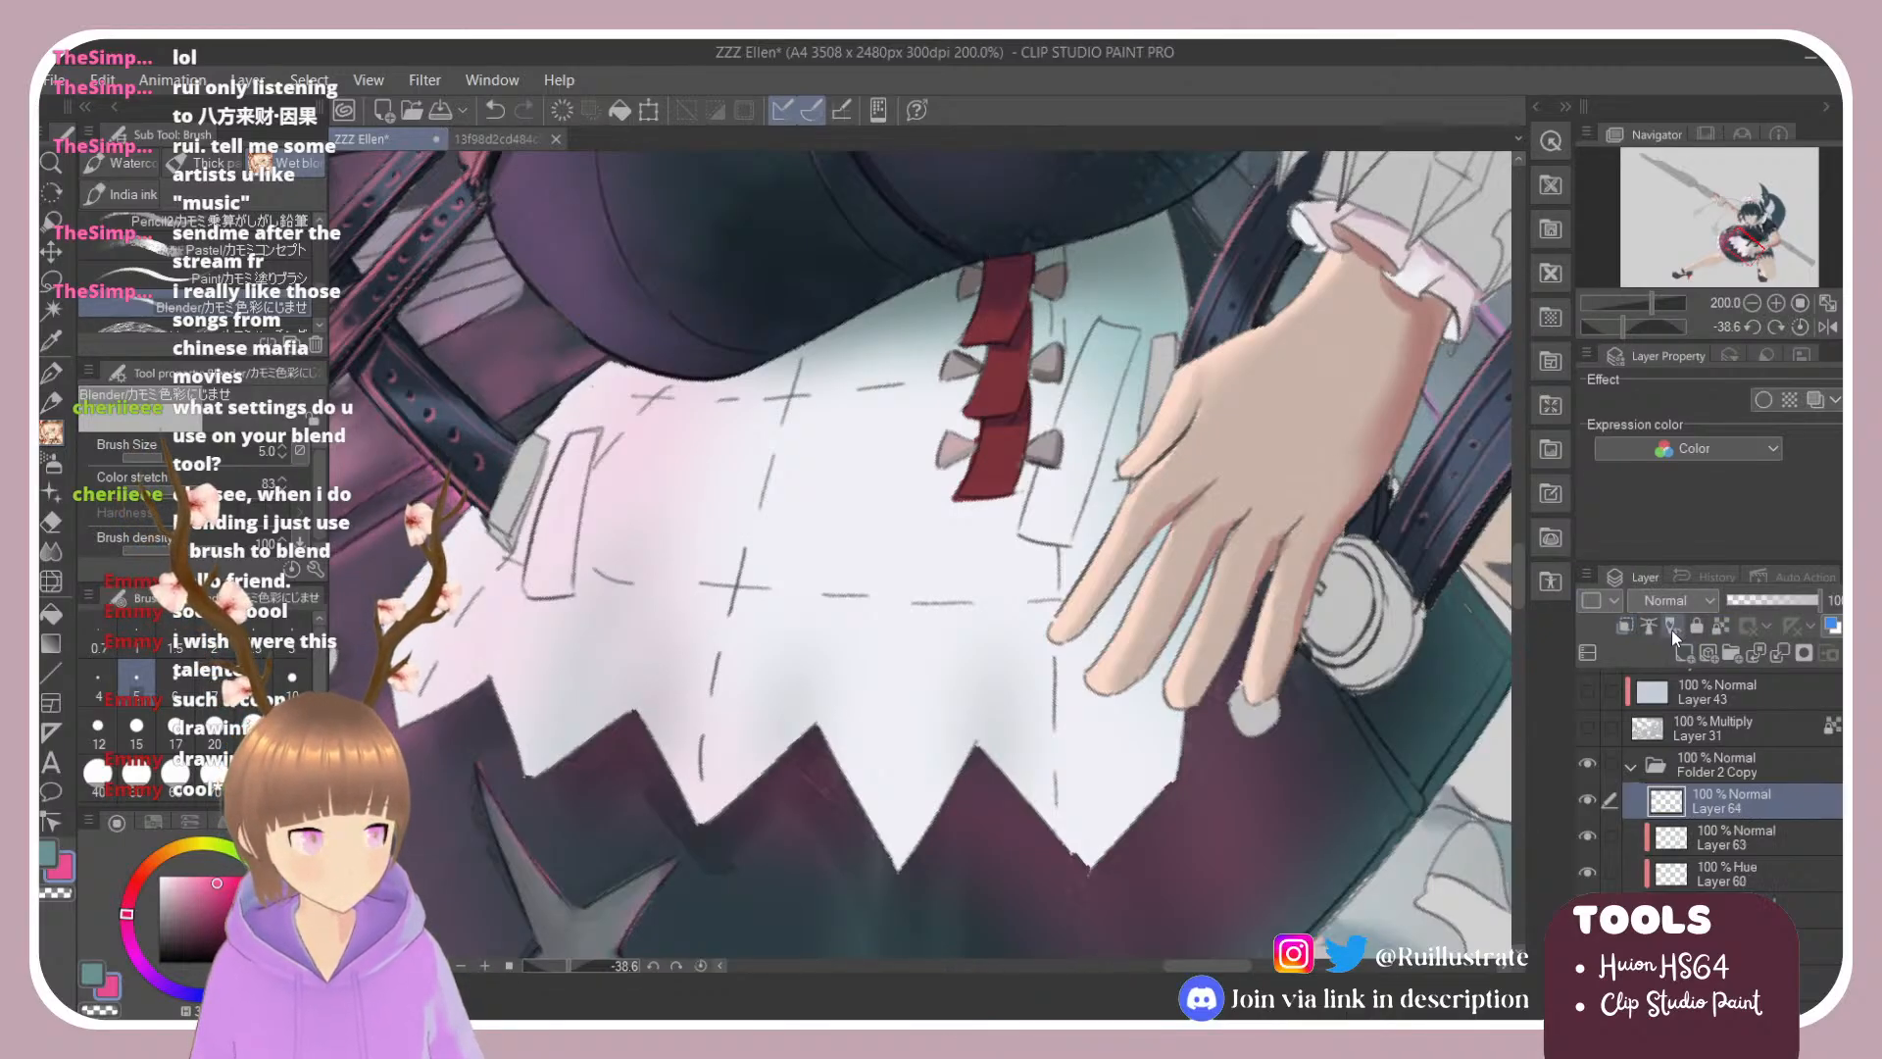
pyautogui.click(1624, 625)
pyautogui.click(194, 277)
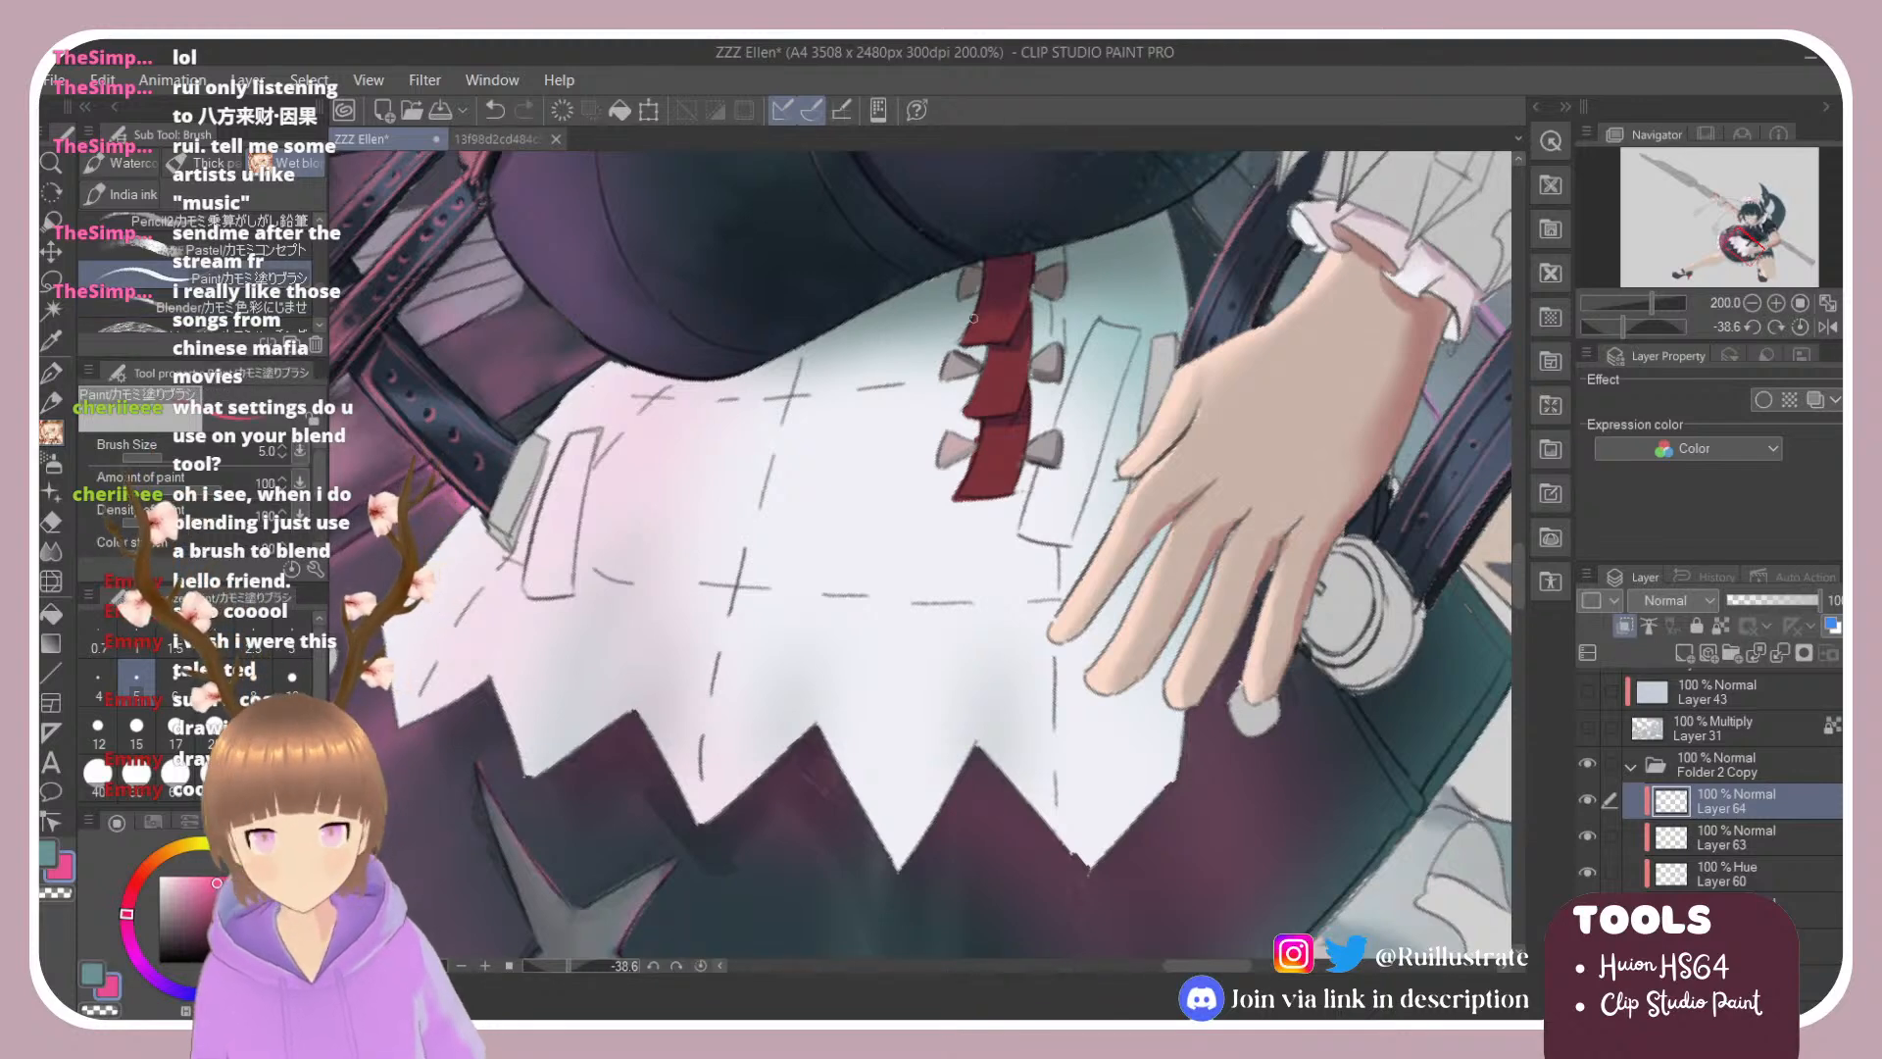
# Step: Paint vivid pink highlights along the ribbon's folds and section hems, erase the excess, and undo the last strokes on the lowest hem
pyautogui.moveTo(988, 272)
pyautogui.mouseDown()
pyautogui.moveTo(961, 351)
pyautogui.moveTo(1005, 341)
pyautogui.moveTo(988, 379)
pyautogui.moveTo(981, 348)
pyautogui.moveTo(966, 413)
pyautogui.moveTo(1013, 419)
pyautogui.mouseUp()
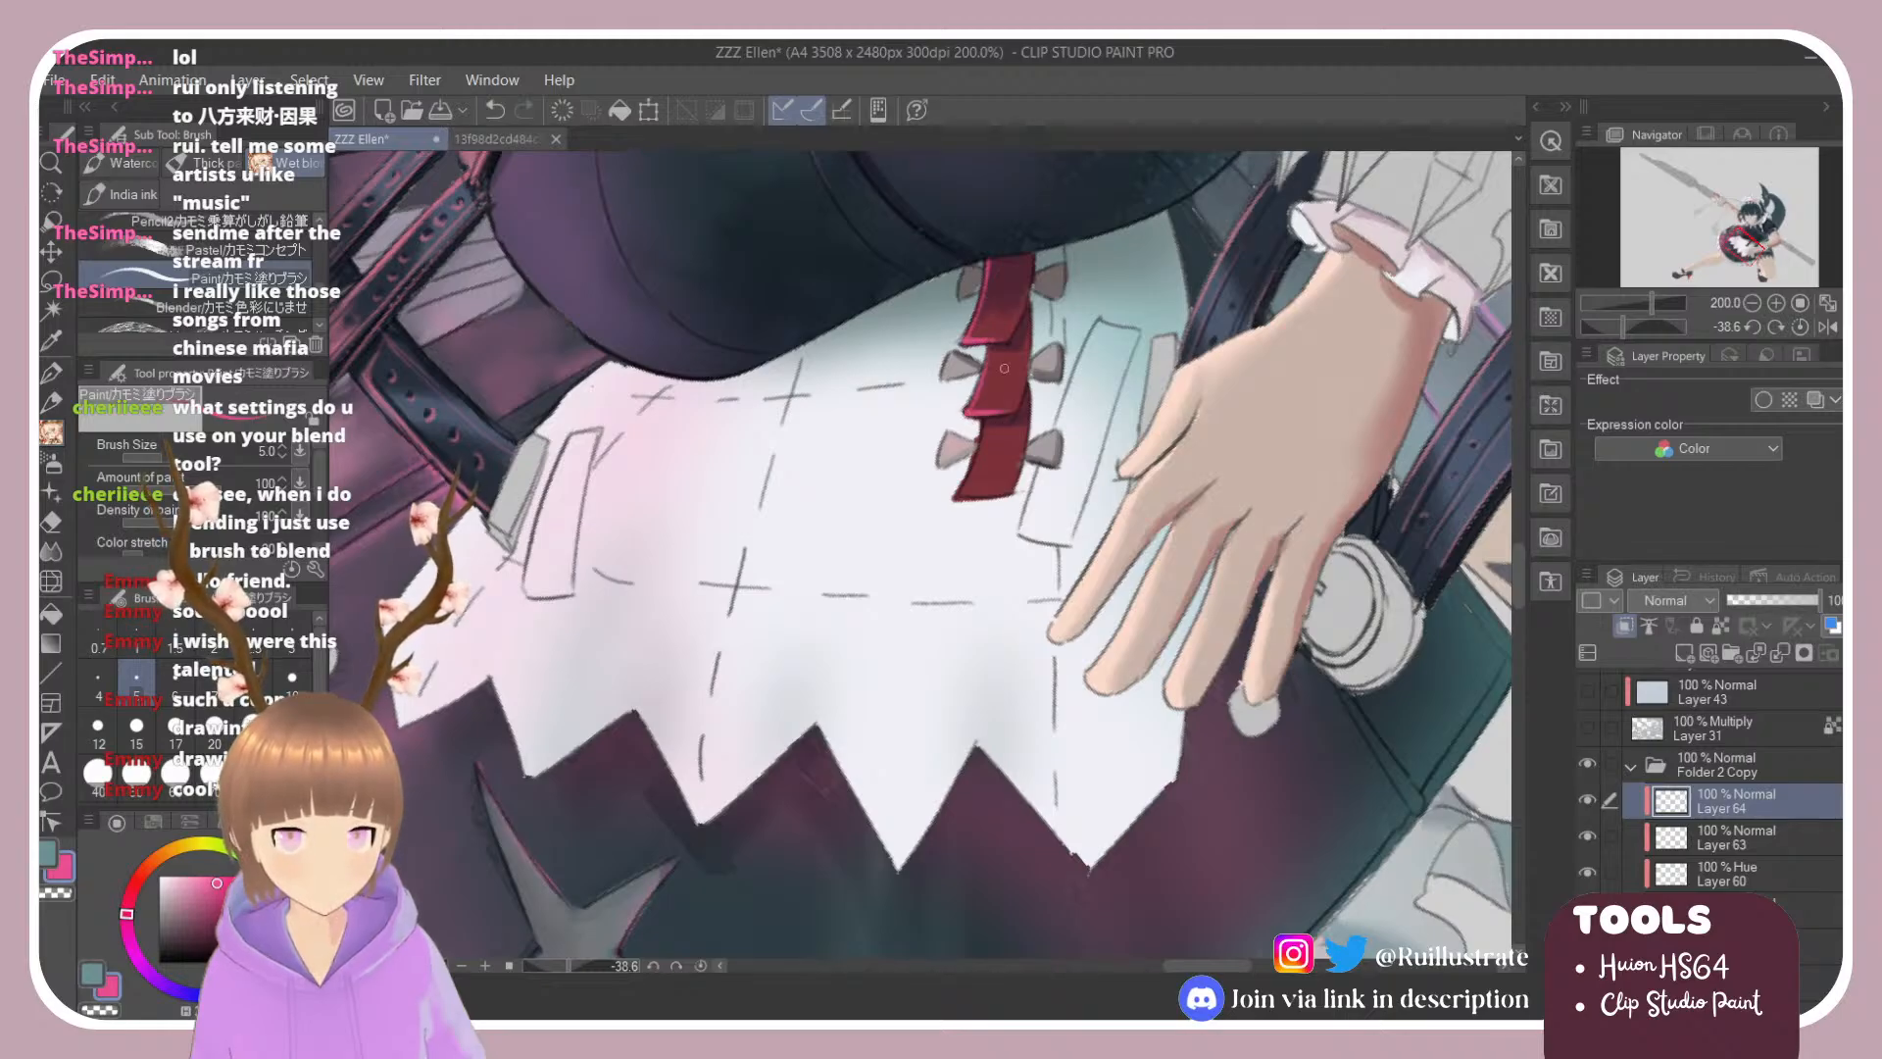
pyautogui.moveTo(971, 340); pyautogui.dragTo(1014, 345)
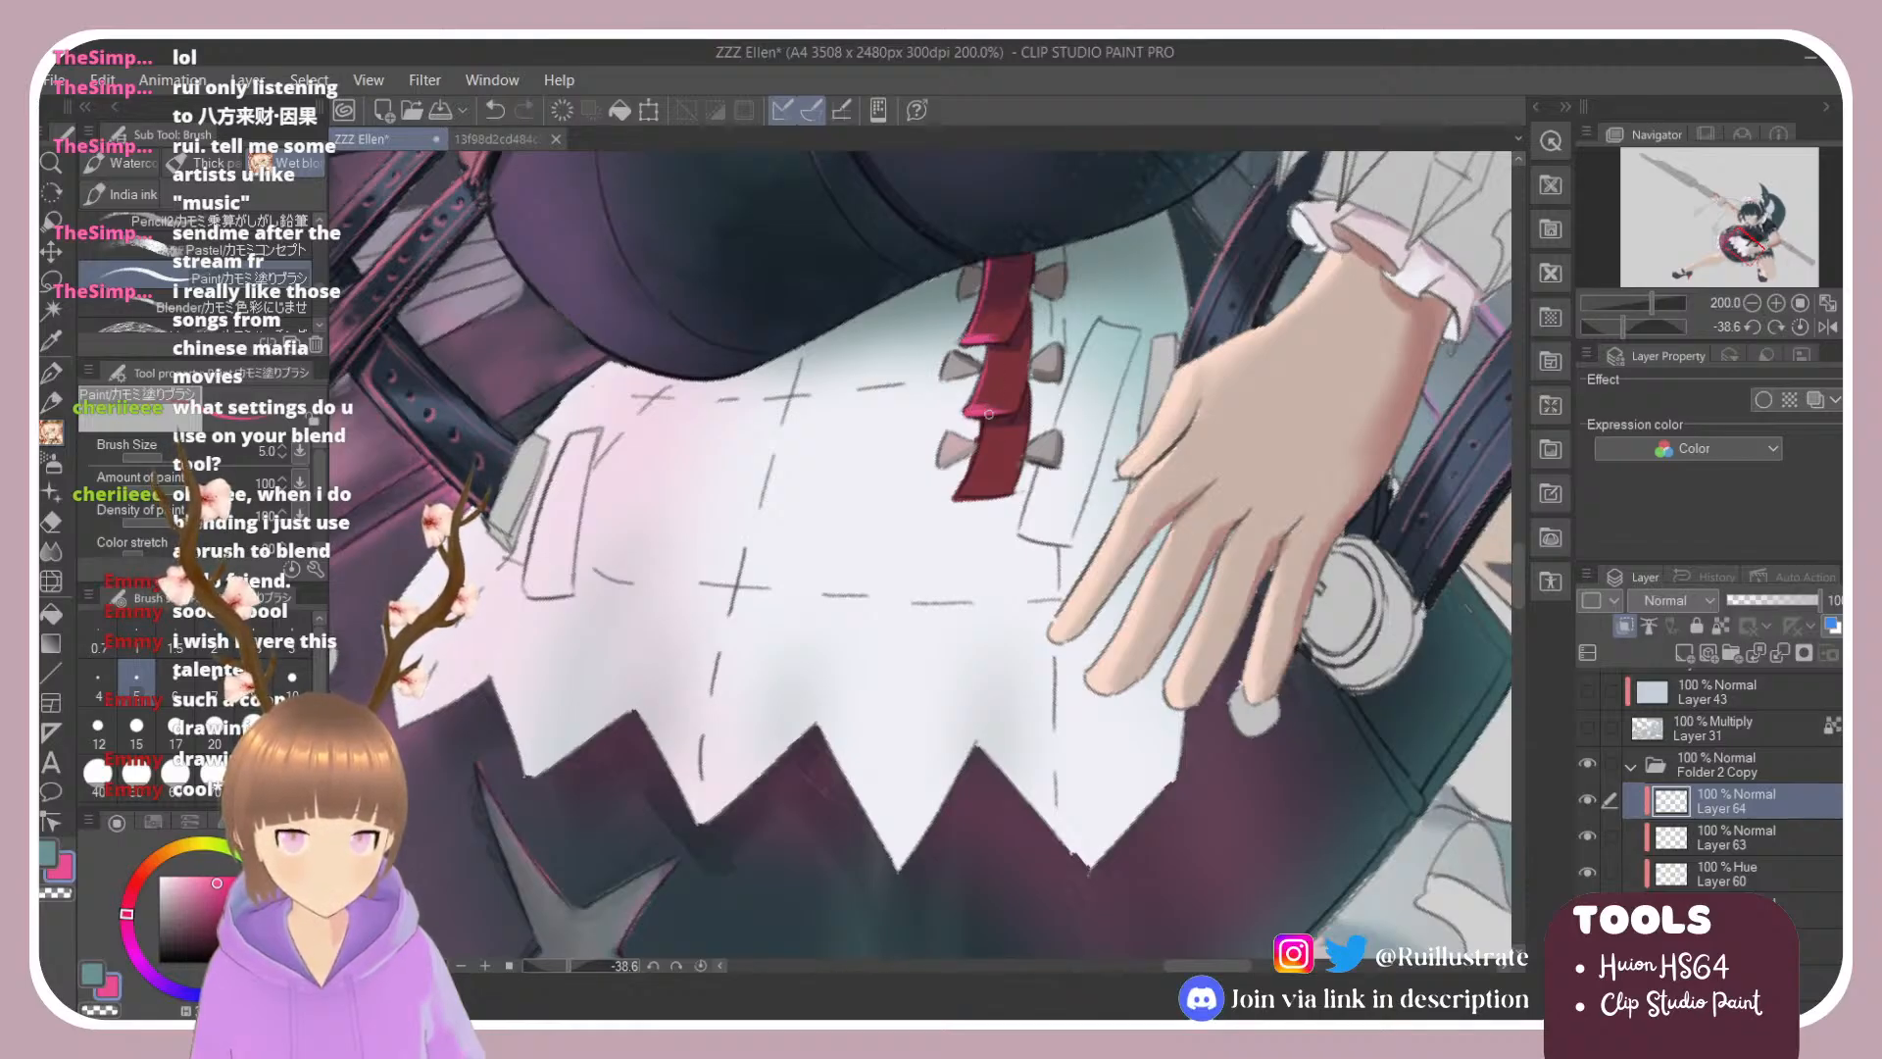
pyautogui.press('e')
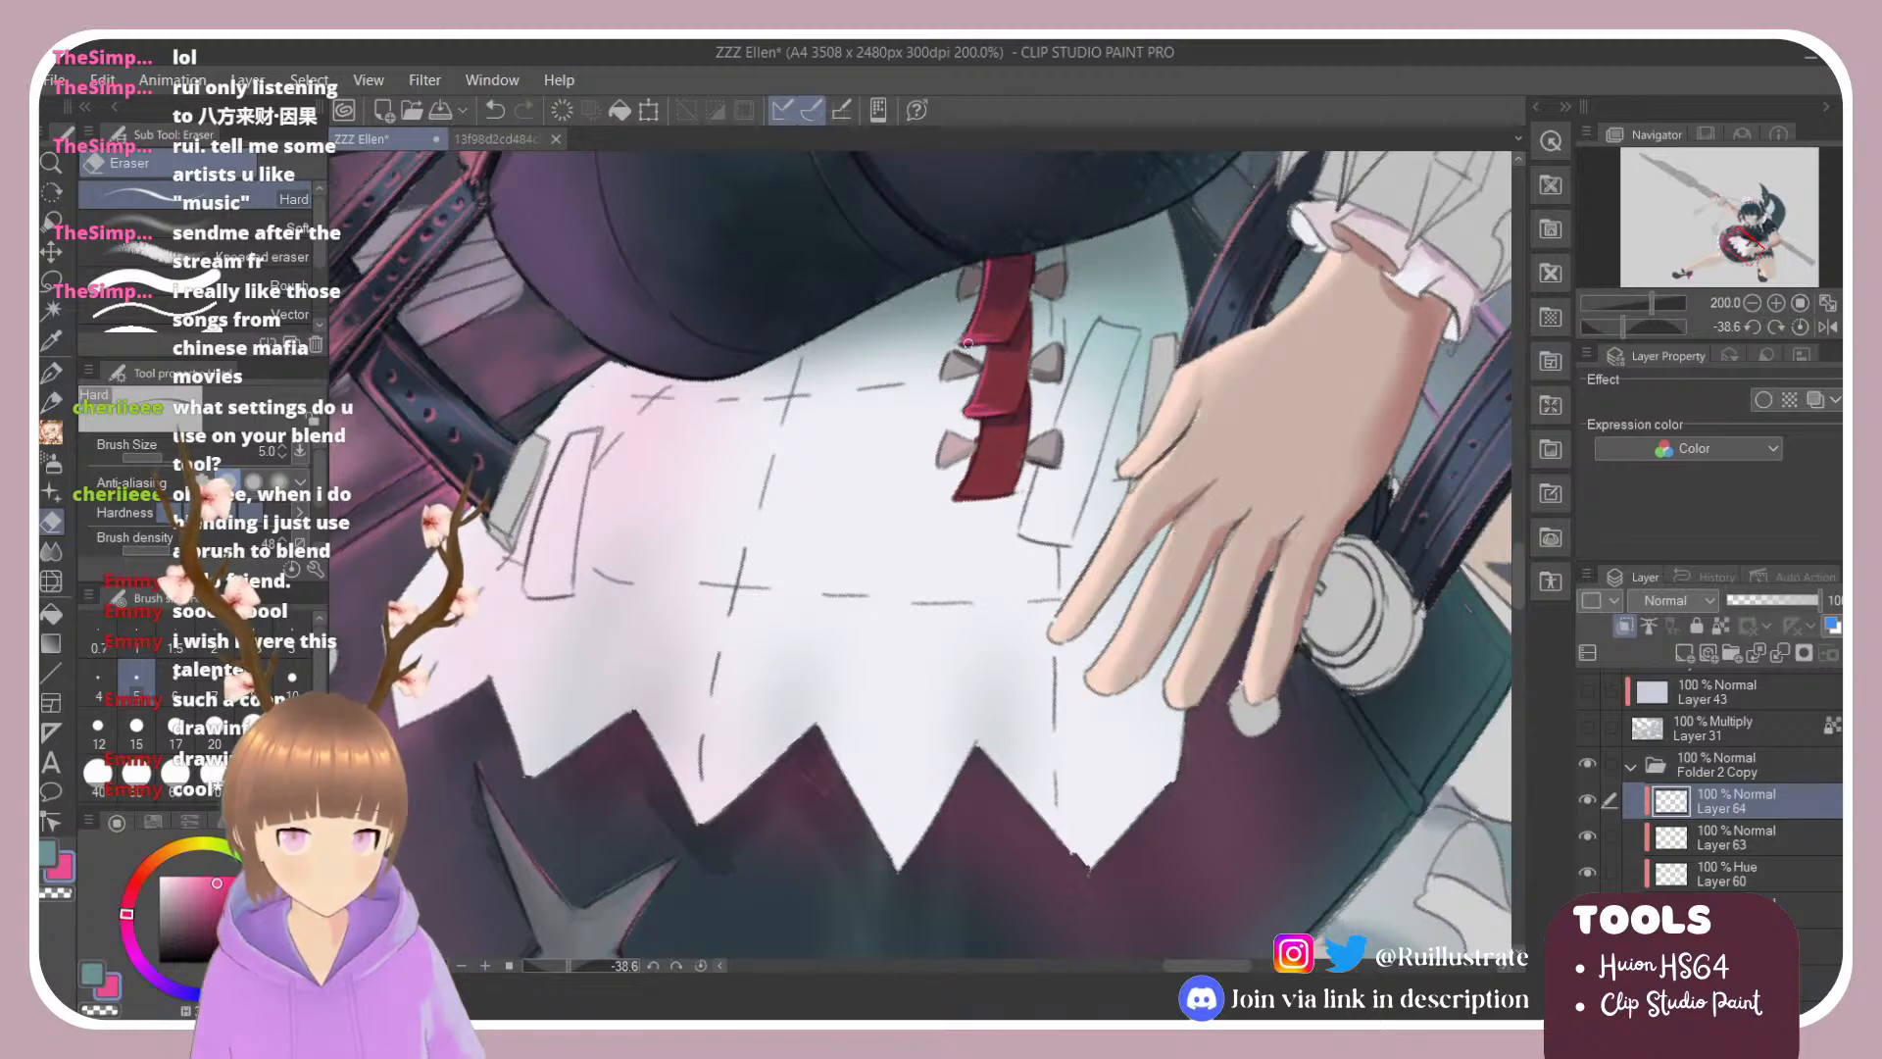
pyautogui.press('b')
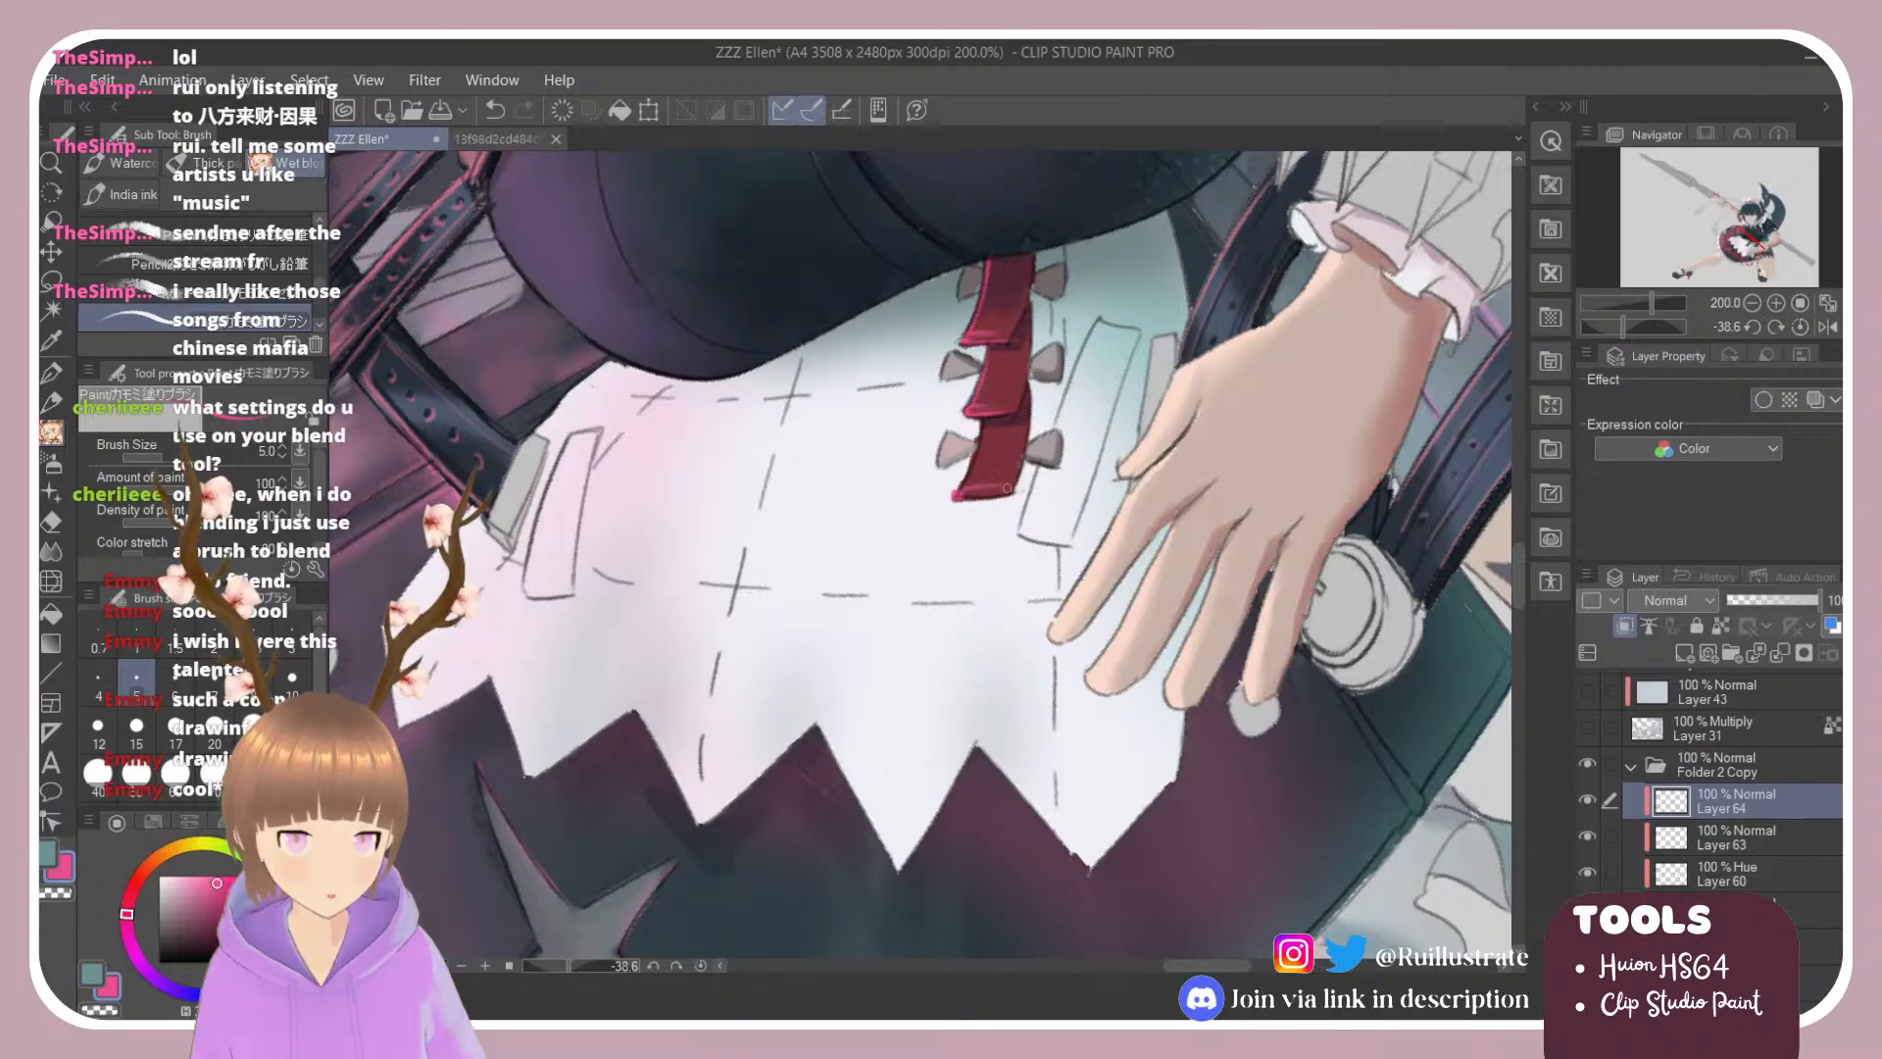
pyautogui.moveTo(970, 498)
pyautogui.mouseDown()
pyautogui.moveTo(1032, 464)
pyautogui.moveTo(958, 497)
pyautogui.moveTo(1017, 485)
pyautogui.moveTo(990, 450)
pyautogui.moveTo(957, 496)
pyautogui.moveTo(1006, 496)
pyautogui.mouseUp()
pyautogui.hotkey('ctrl', 'z')
pyautogui.hotkey('ctrl', 'z')
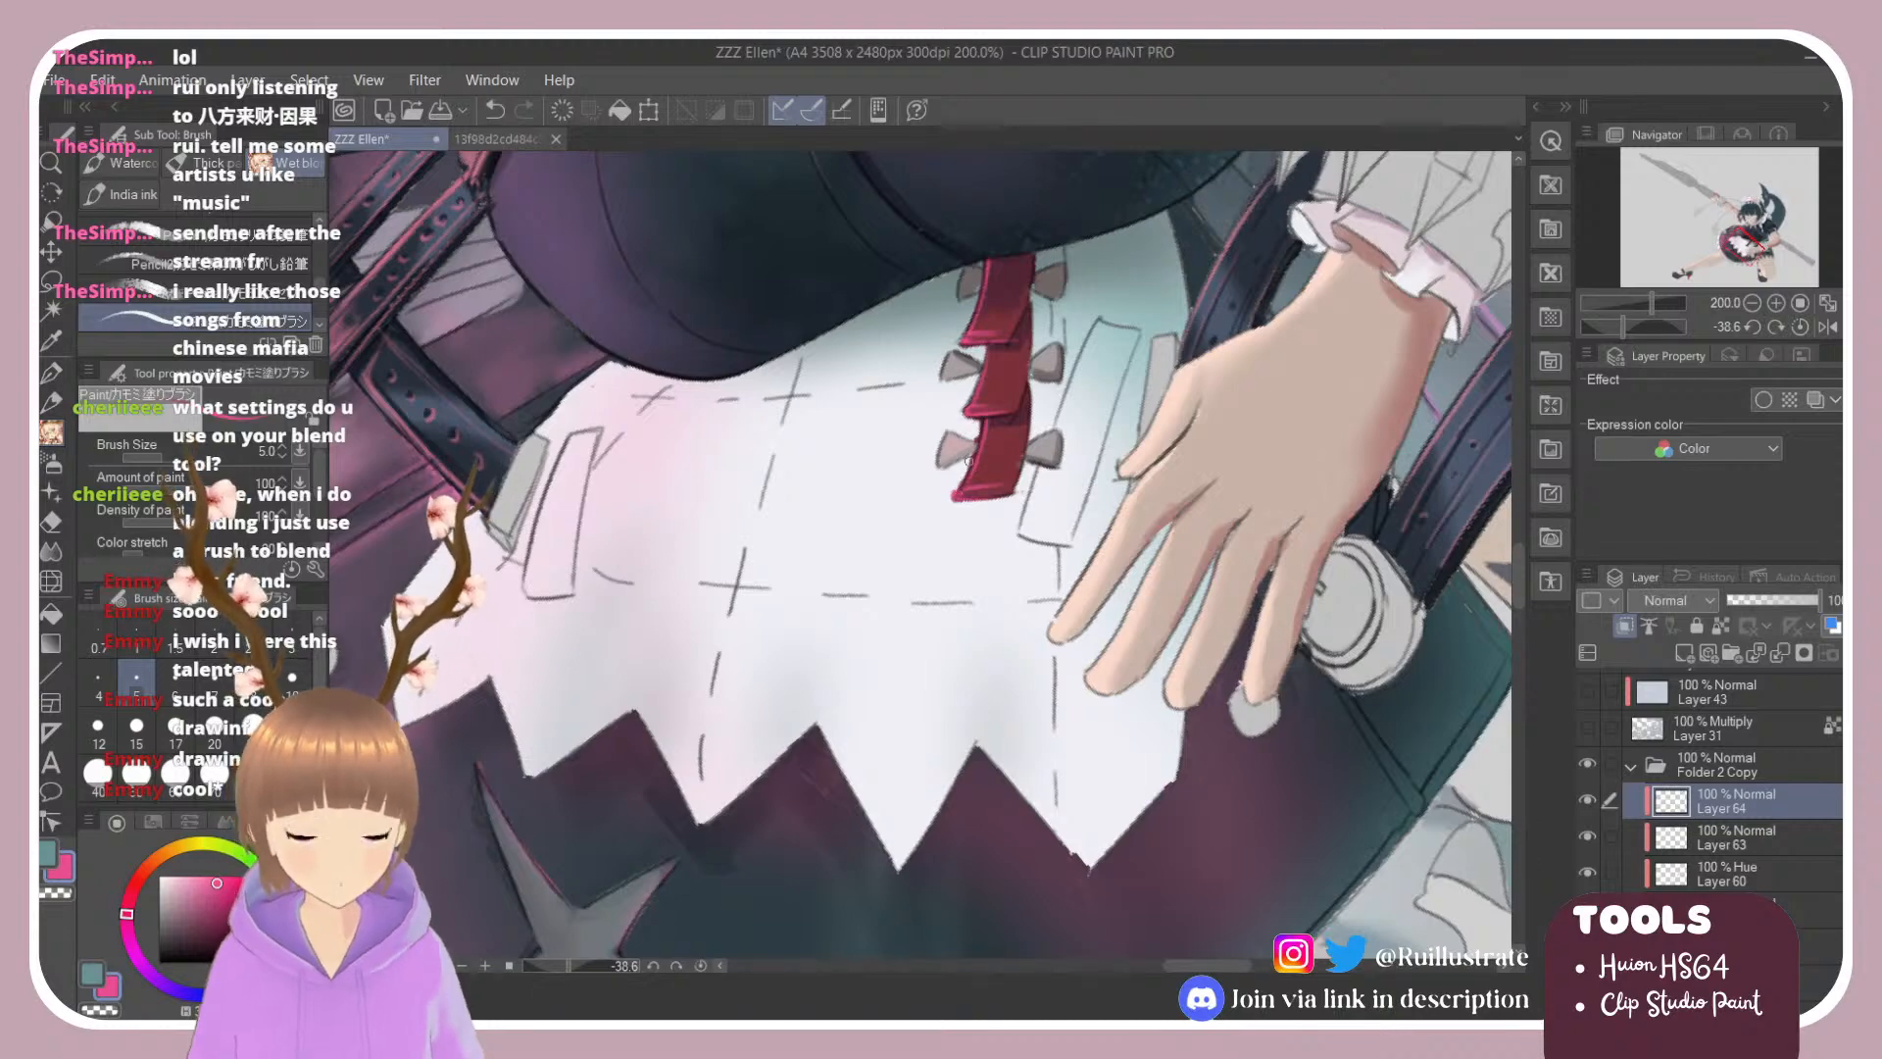
pyautogui.scroll(-5, 958, 483)
pyautogui.scroll(4, 1005, 426)
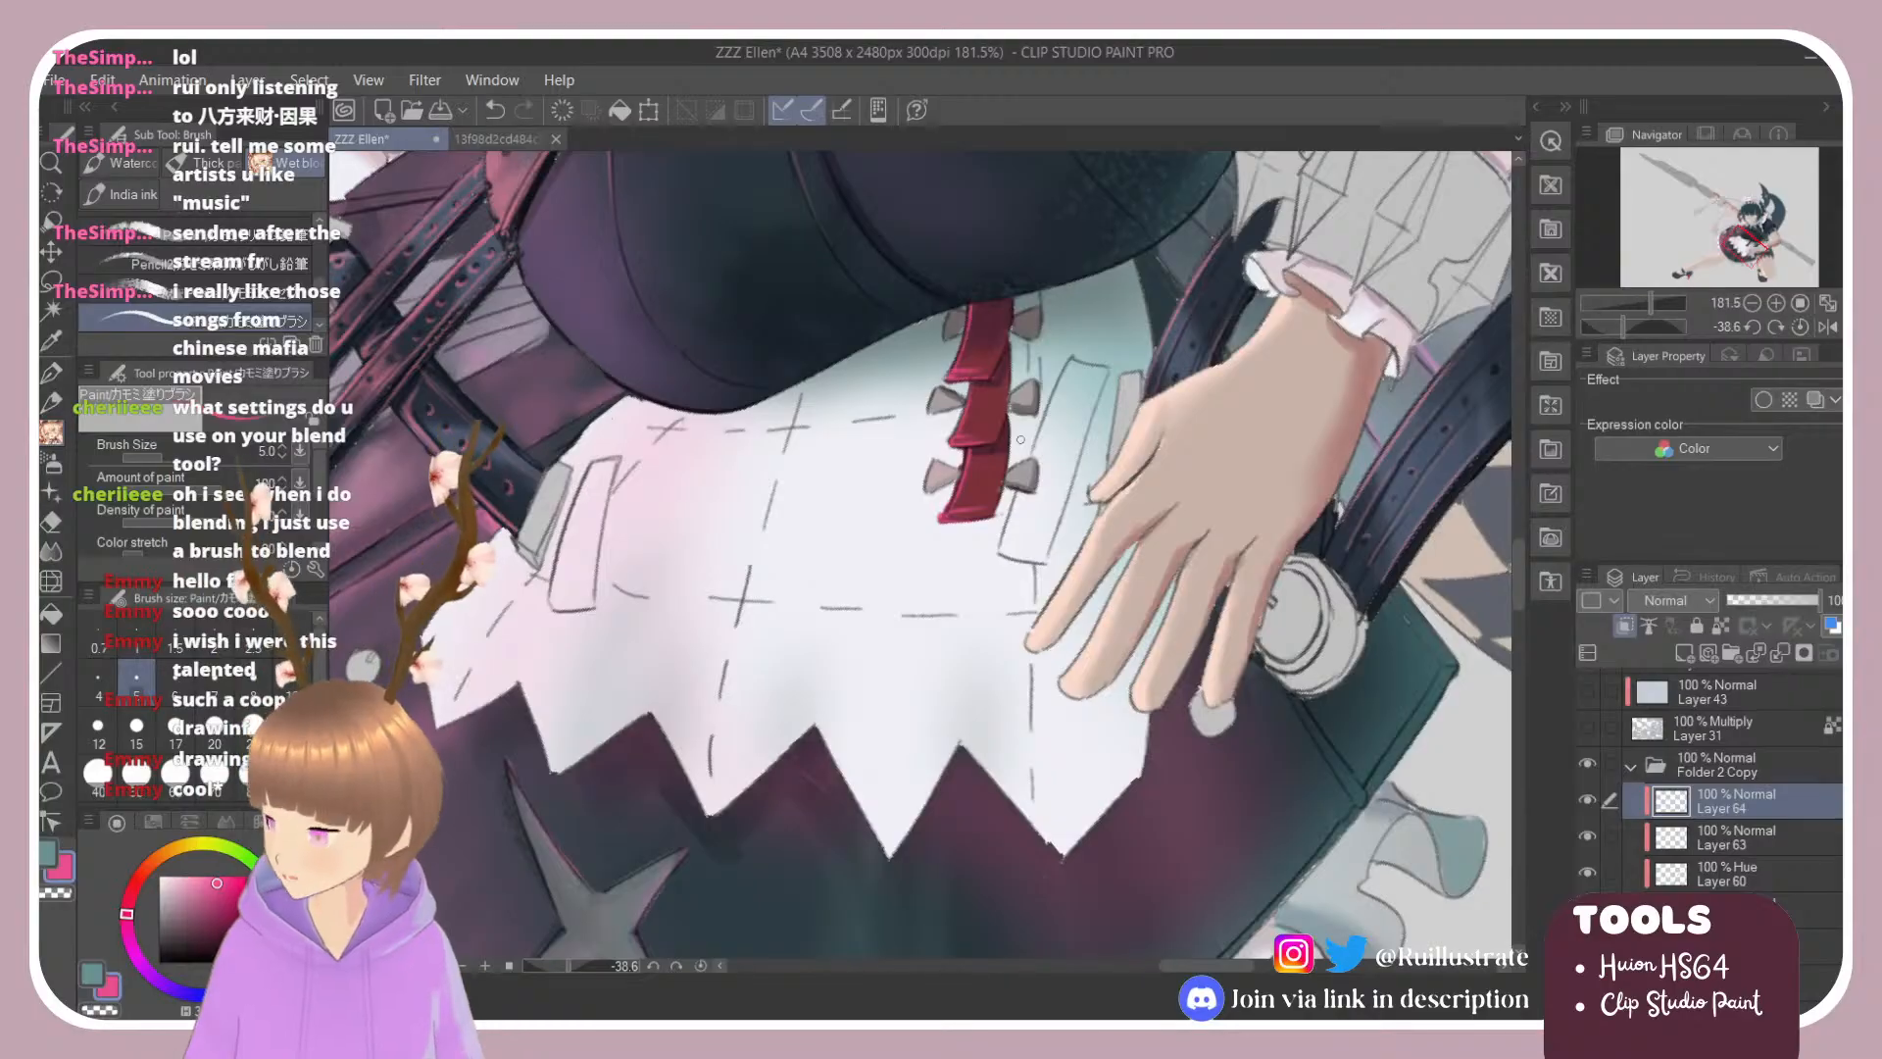
pyautogui.scroll(2, 1020, 439)
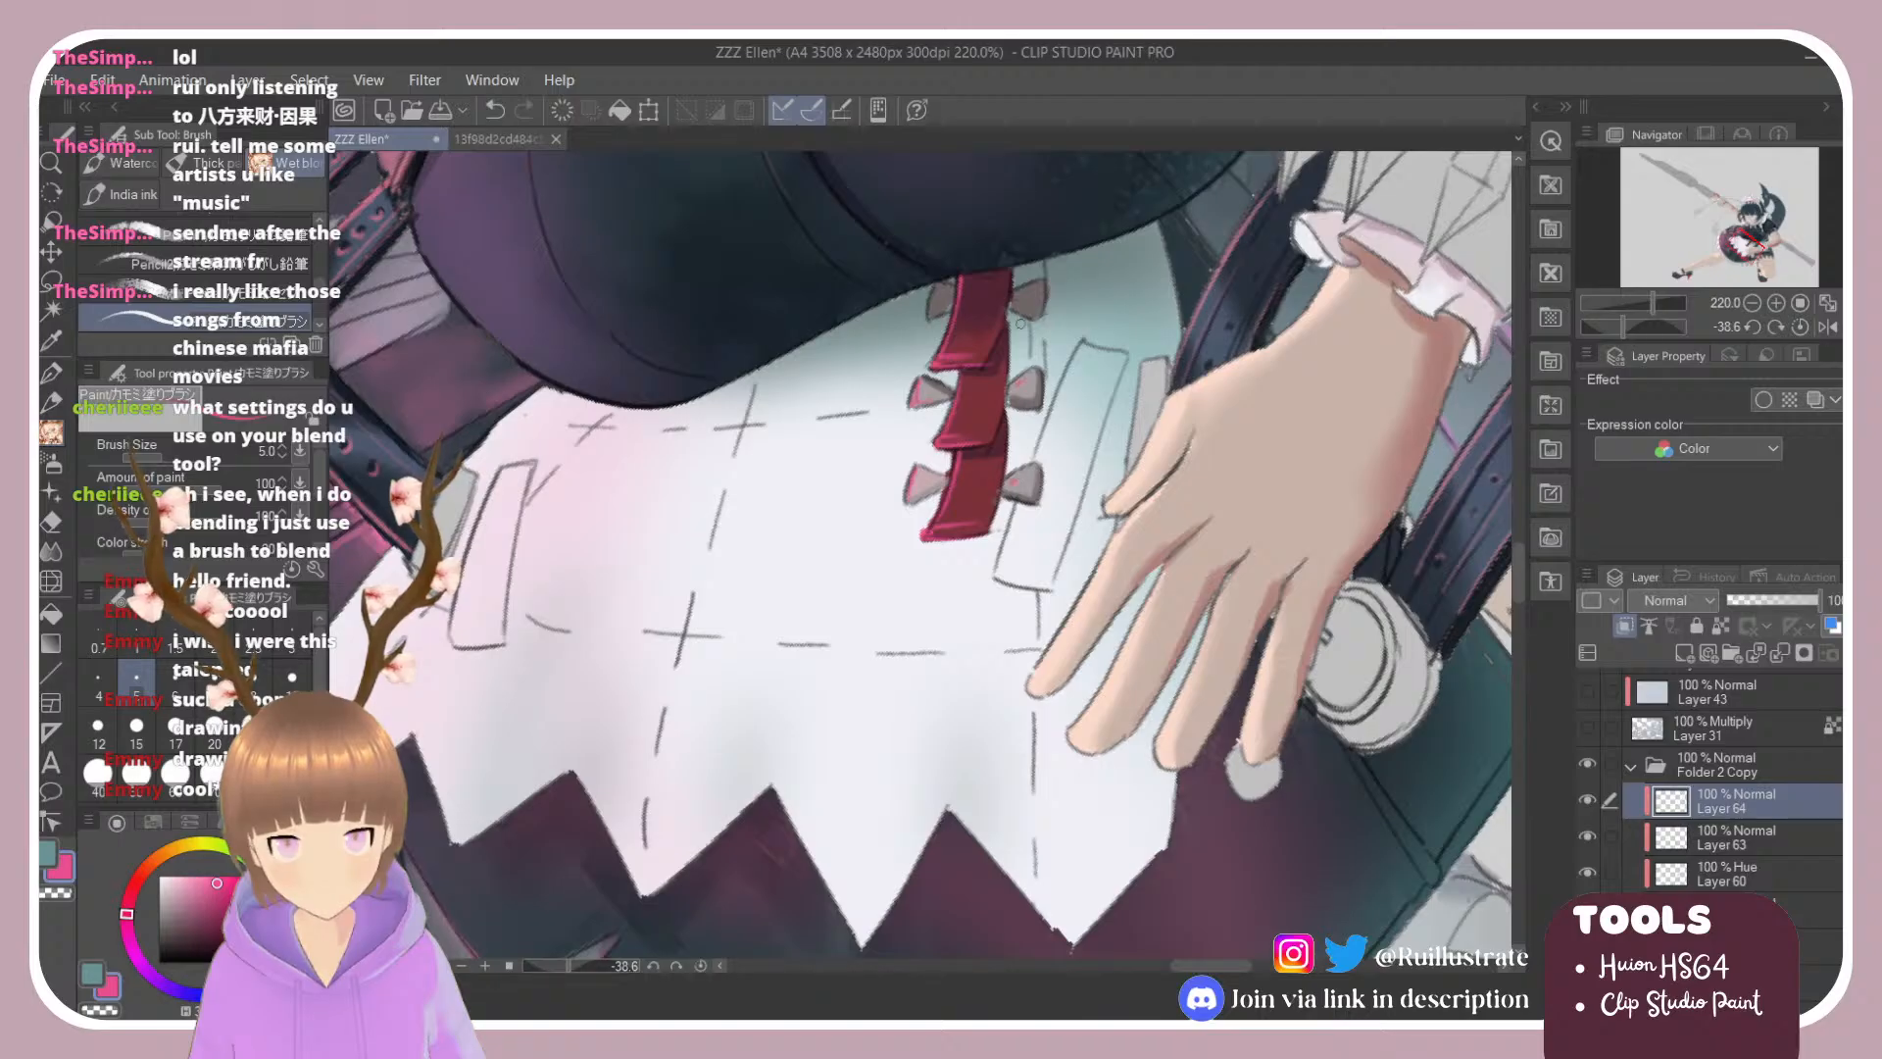
# Step: Undo the last highlight stroke, add muted pink highlights to the ribbon's lowest frills, and ready the Hard eraser for cleanup
pyautogui.hotkey('ctrl', 'z')
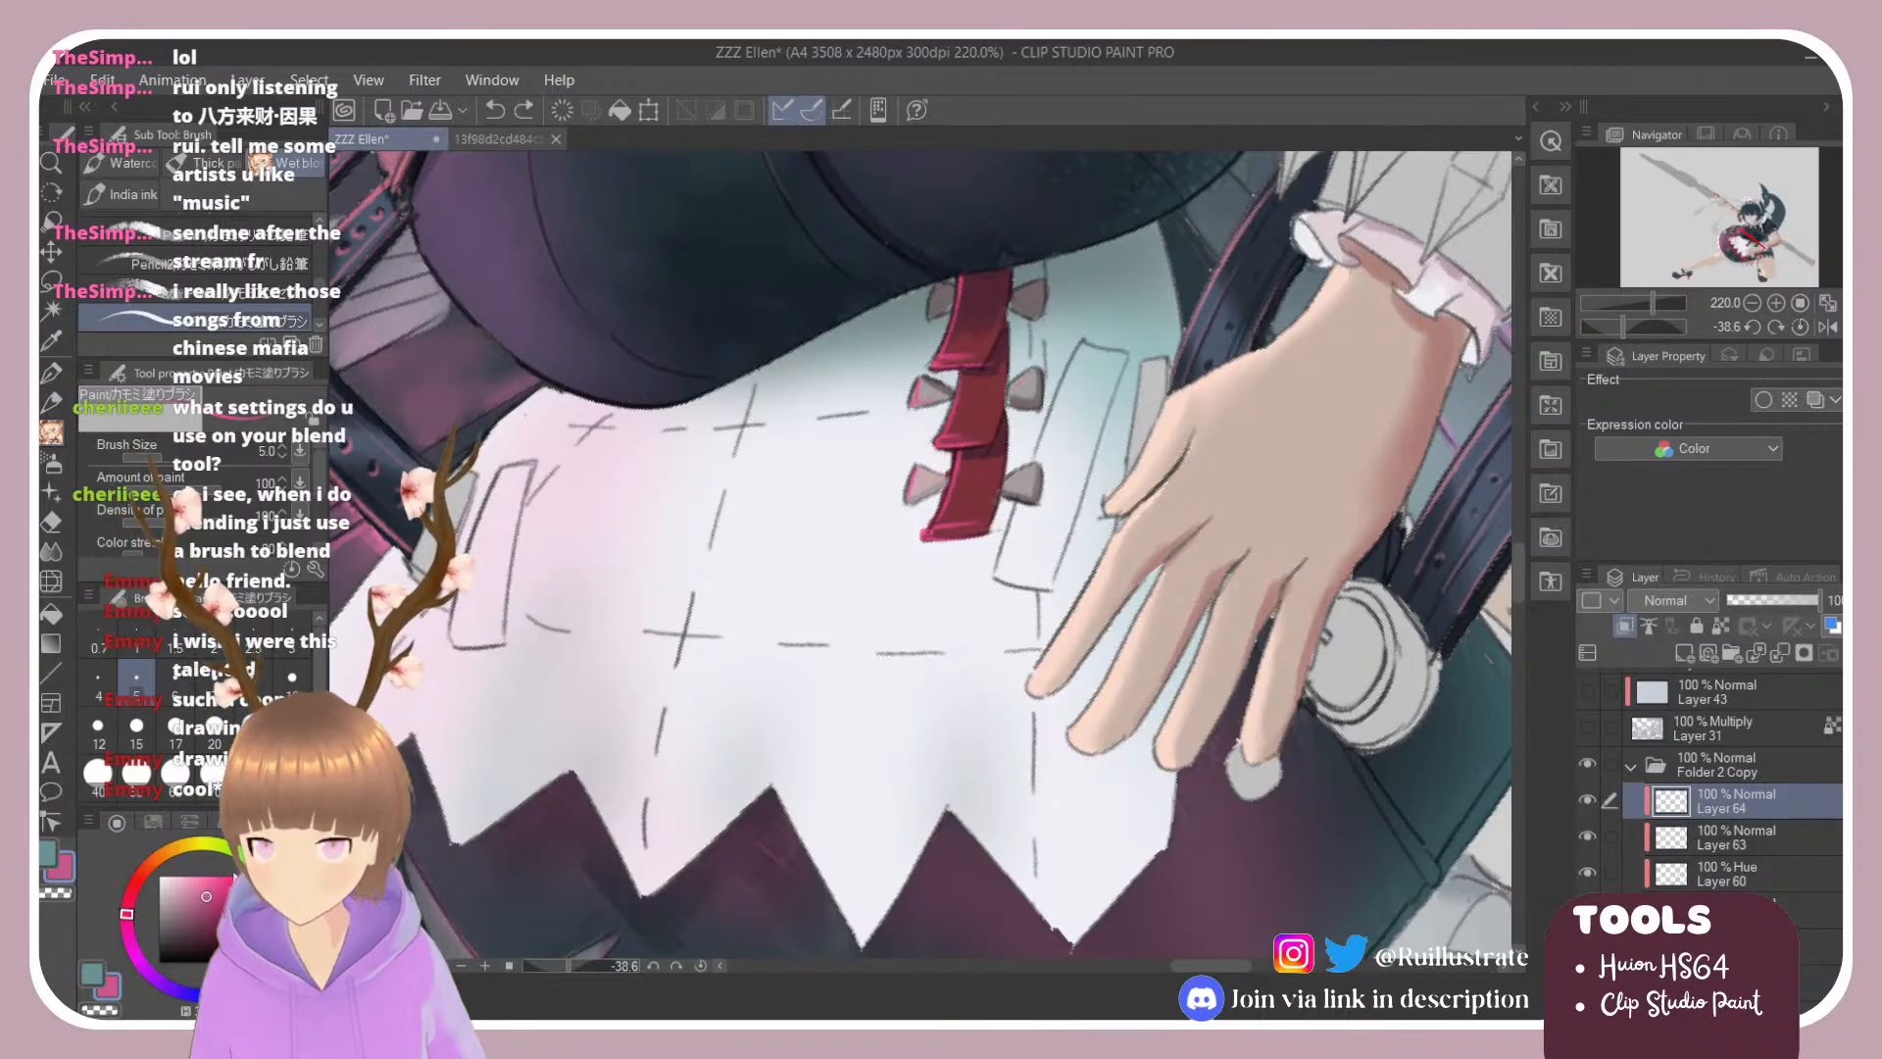
pyautogui.moveTo(1012, 475); pyautogui.dragTo(1023, 478)
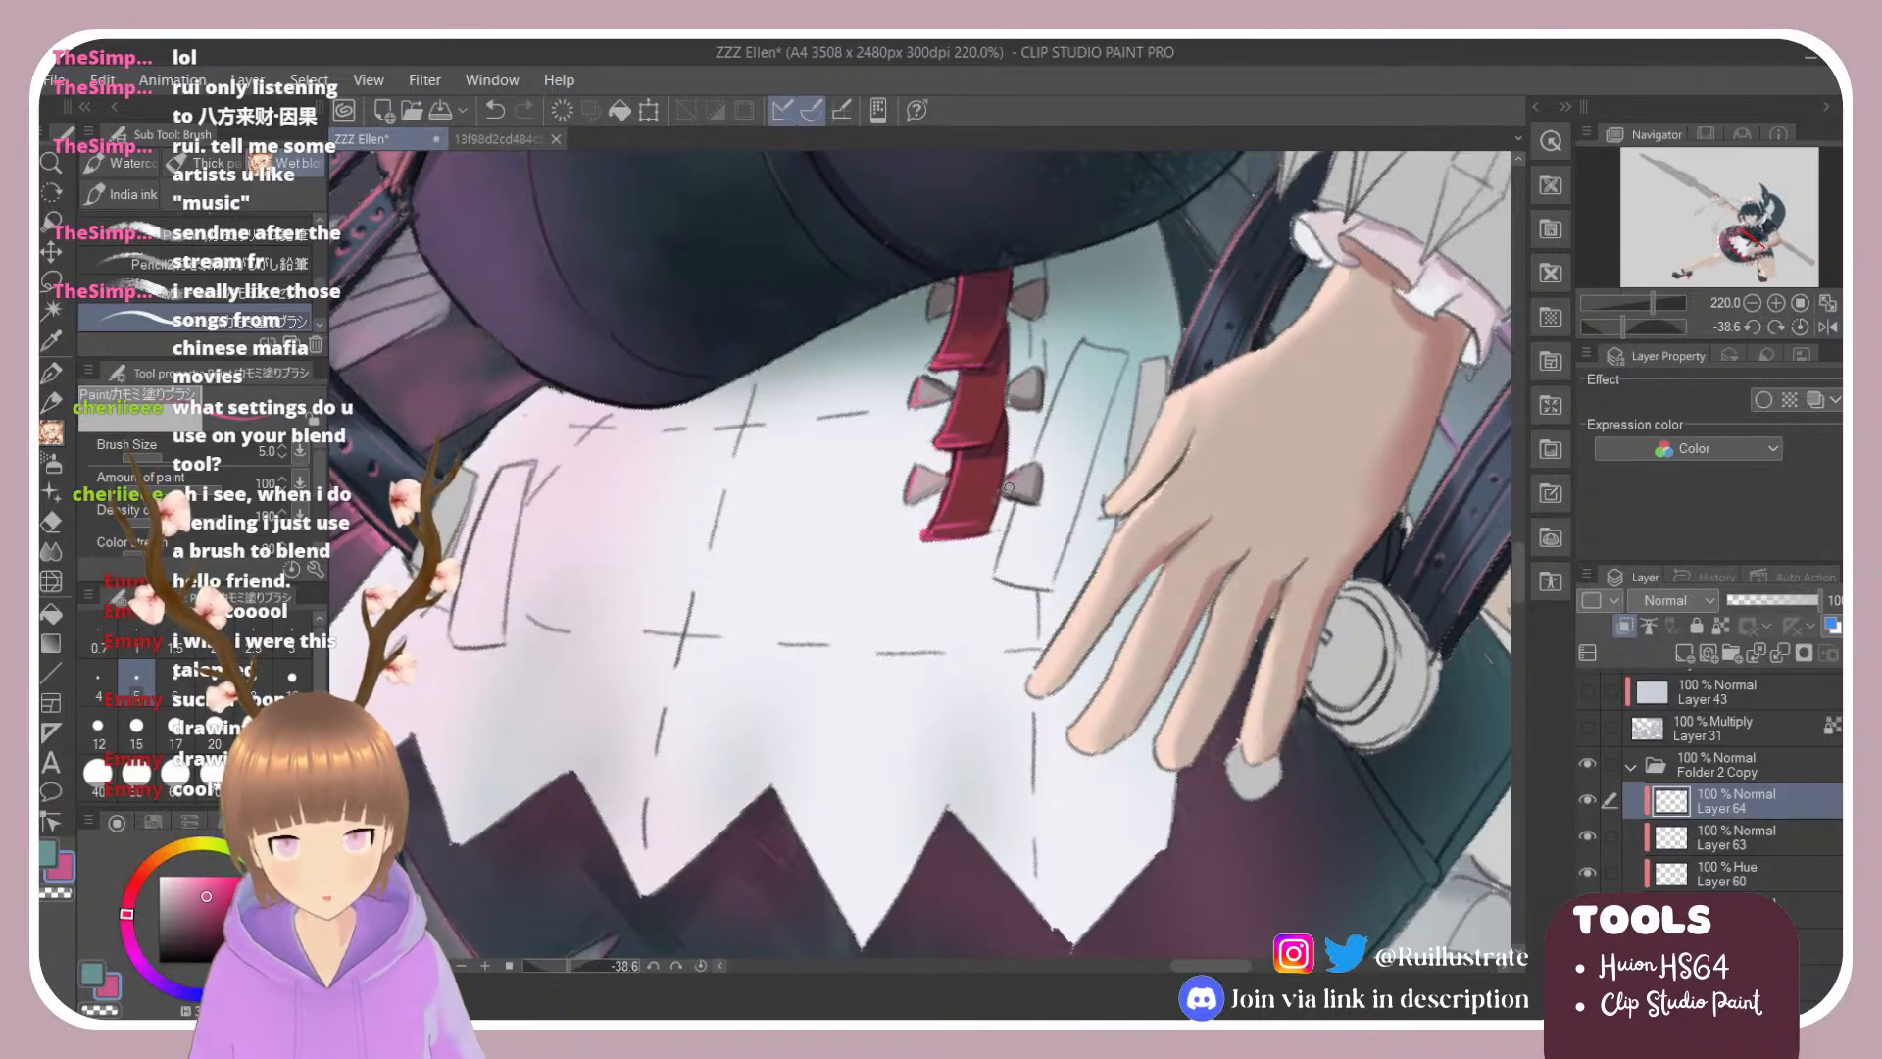
pyautogui.moveTo(907, 488); pyautogui.dragTo(913, 492)
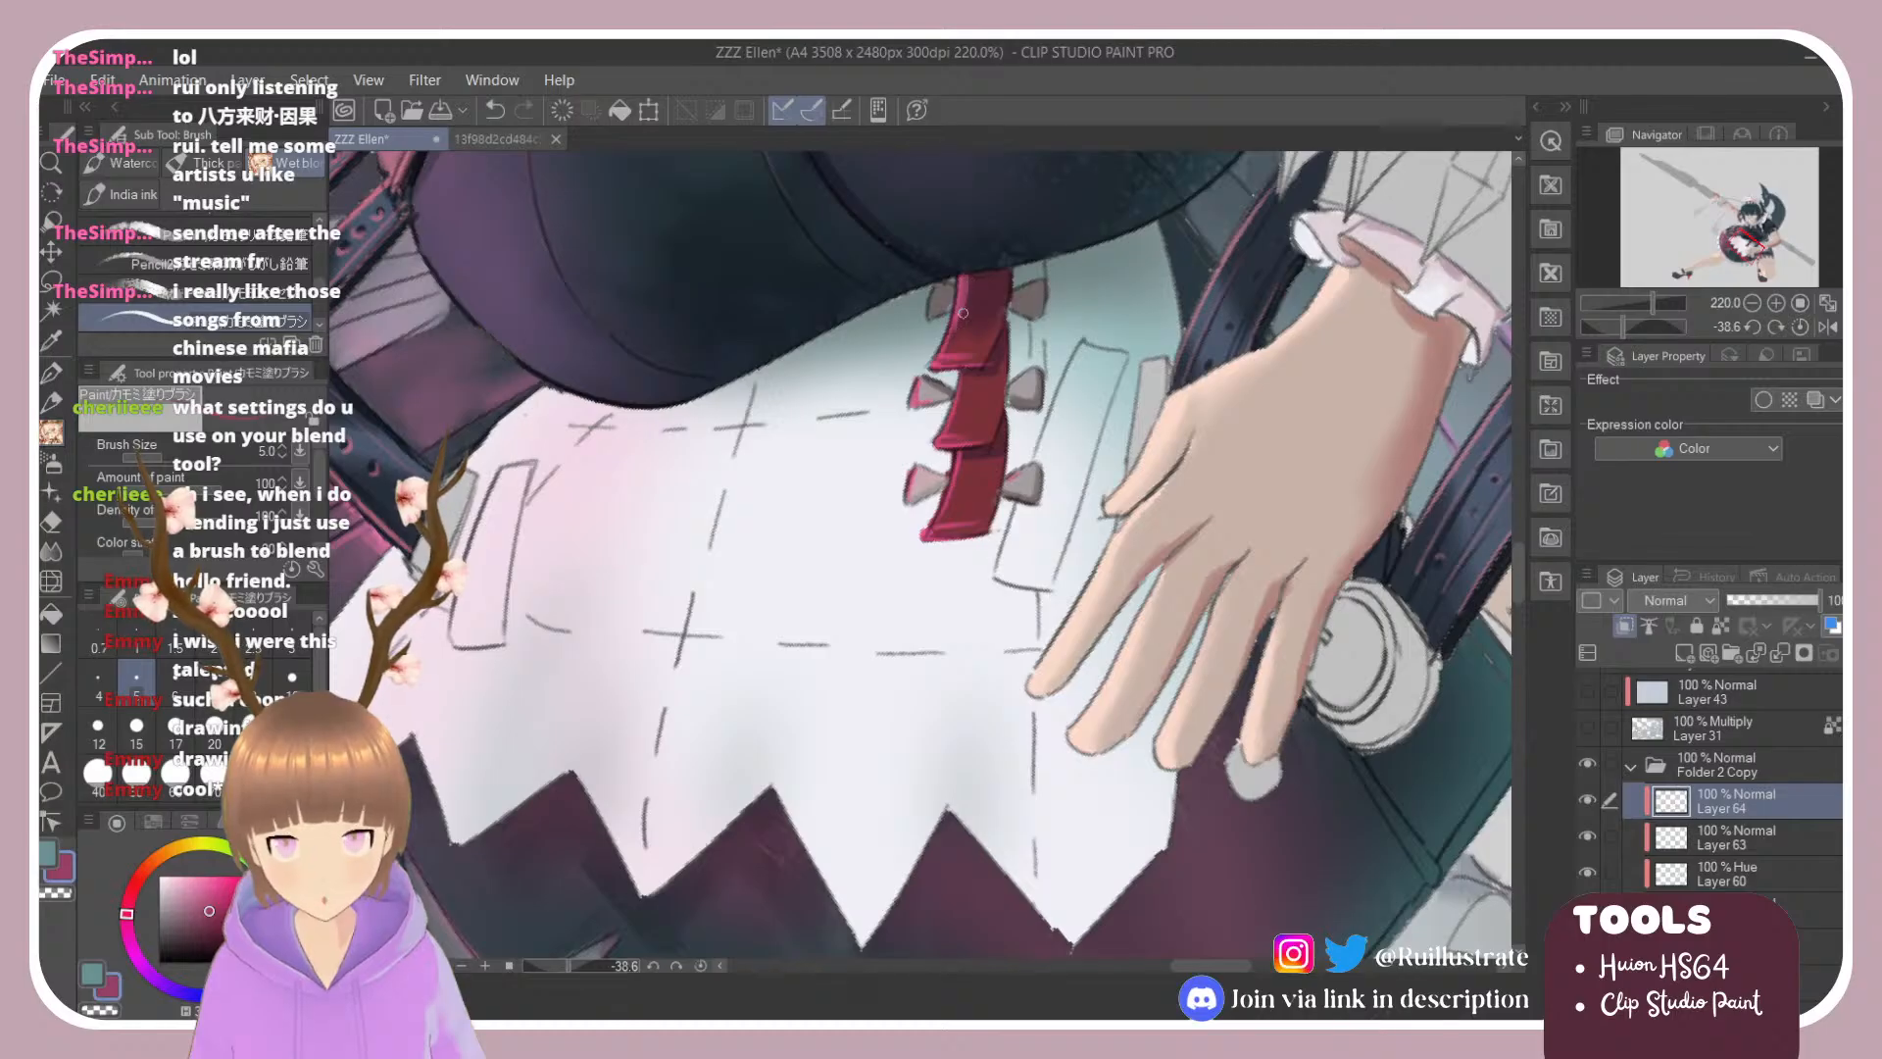
pyautogui.press('e')
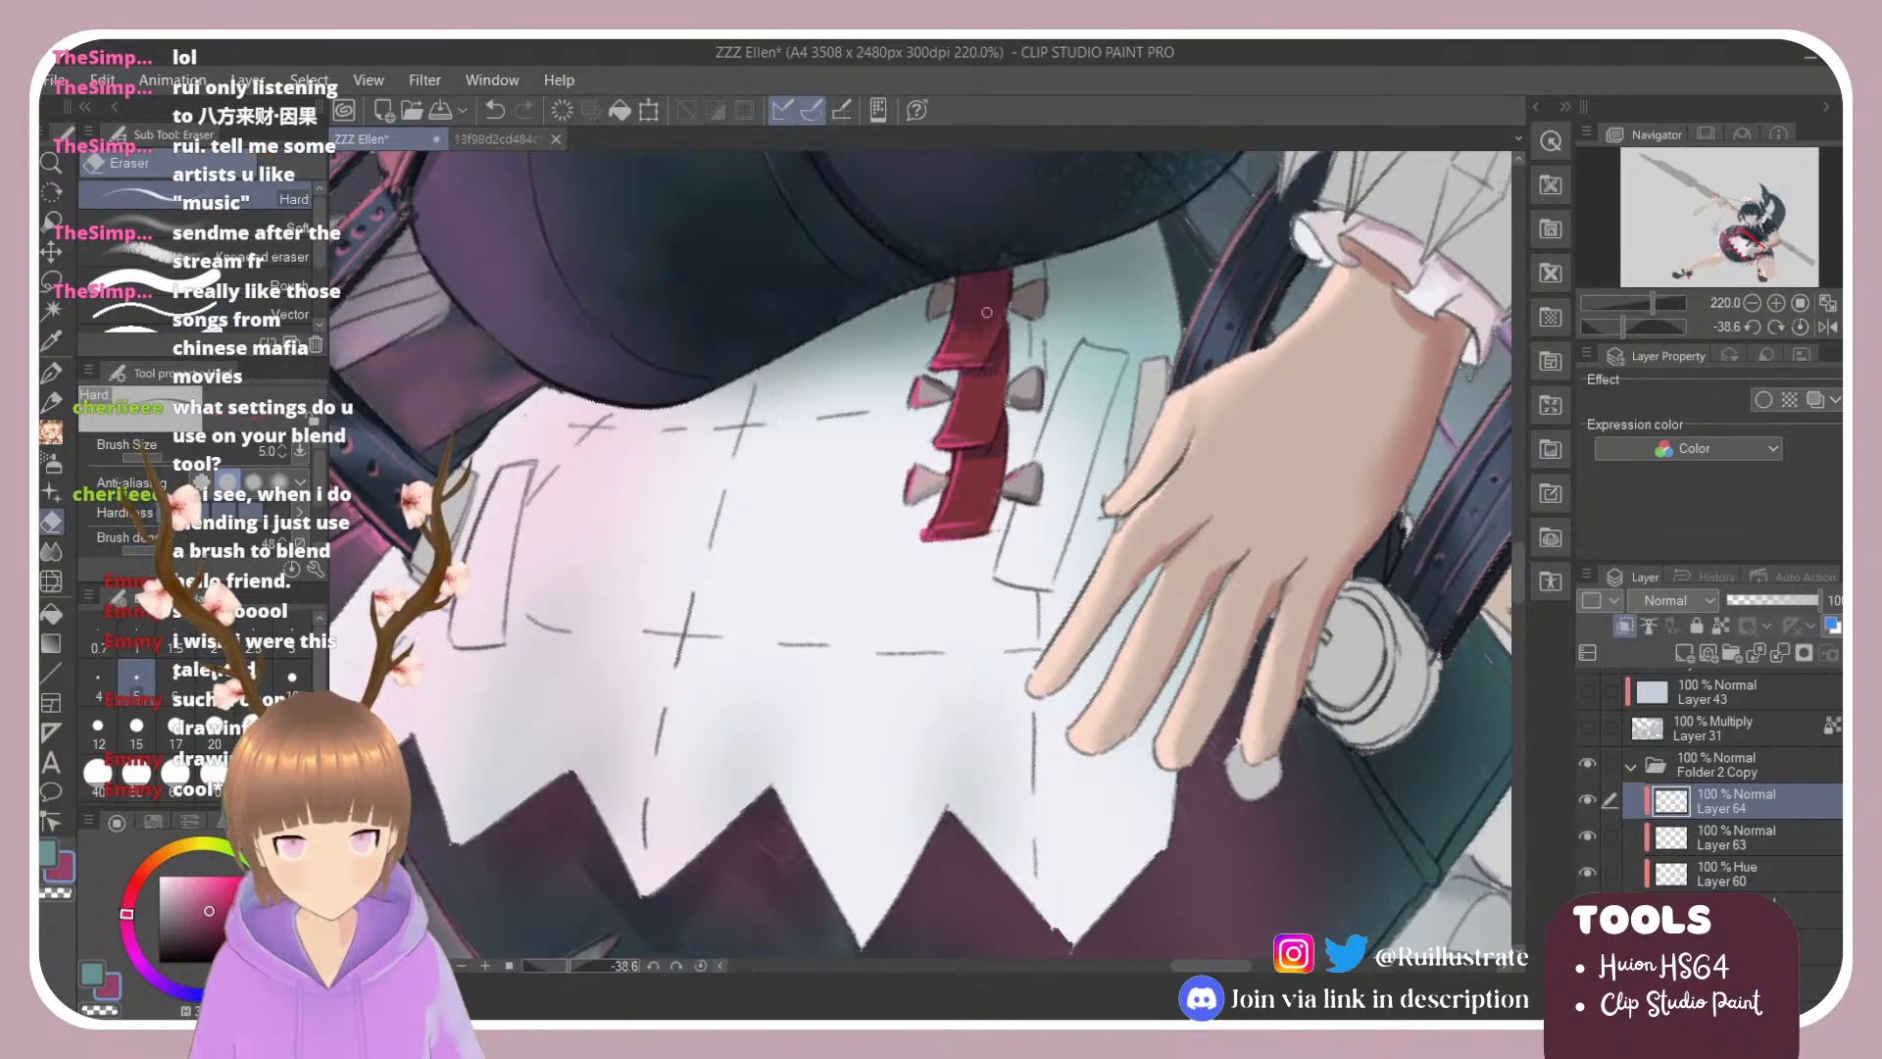
# Step: Add a Normal layer above Layer 64, clip it to the ribbon layers below, and choose a muted teal paint colour
pyautogui.scroll(-4, 992, 379)
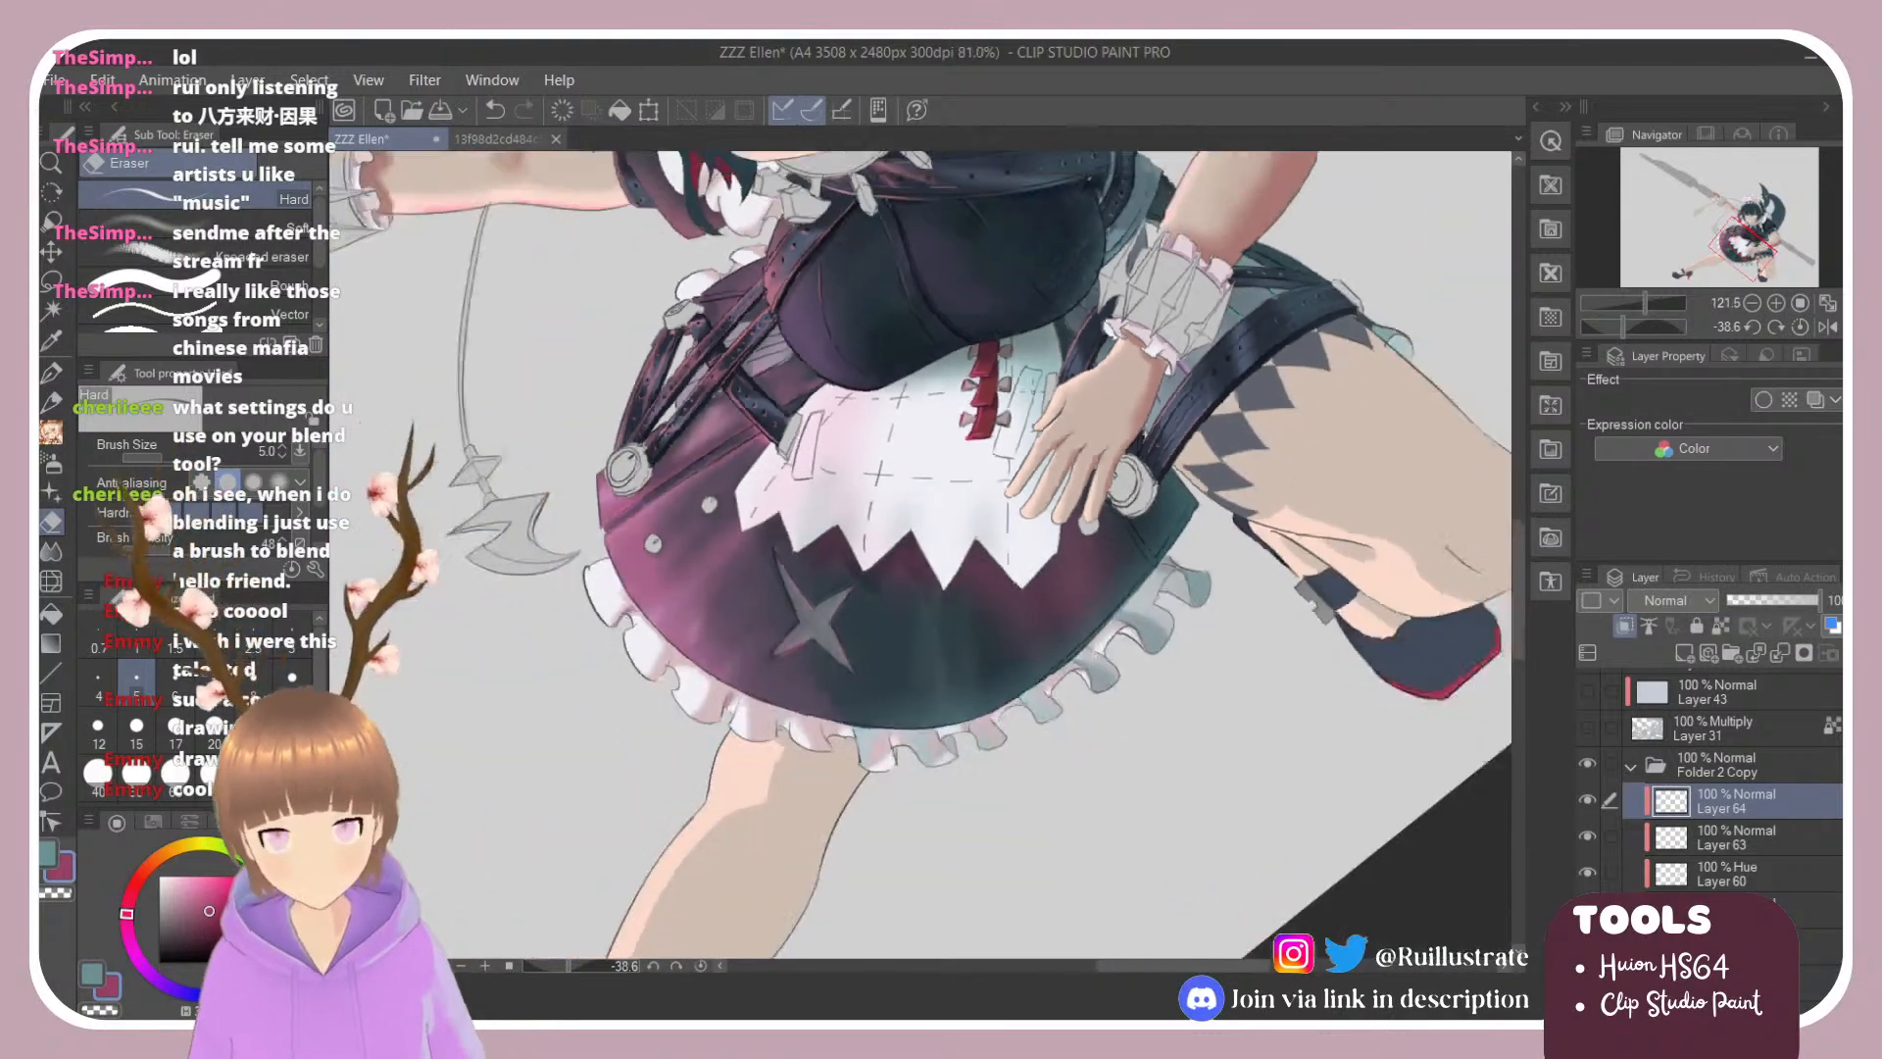
pyautogui.press('r')
pyautogui.moveTo(1112, 422); pyautogui.dragTo(1154, 570)
pyautogui.scroll(3, 1064, 482)
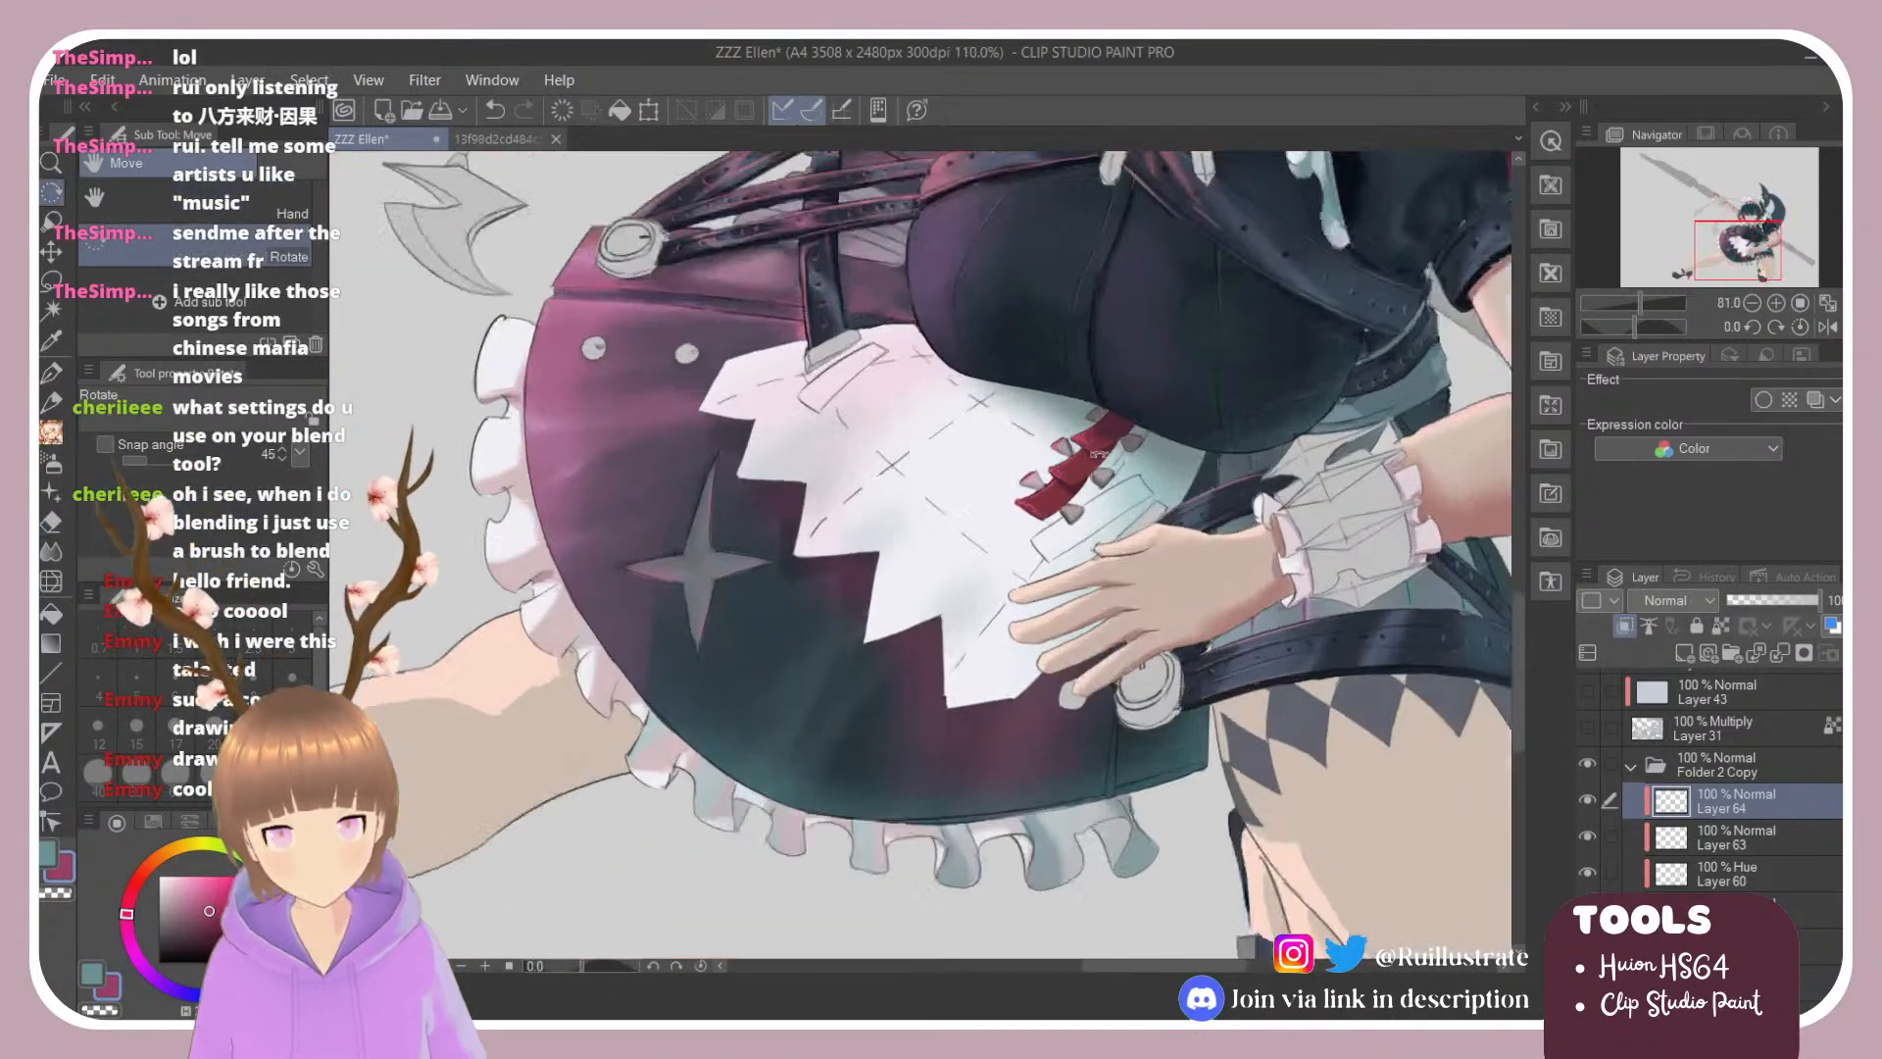
pyautogui.click(1684, 653)
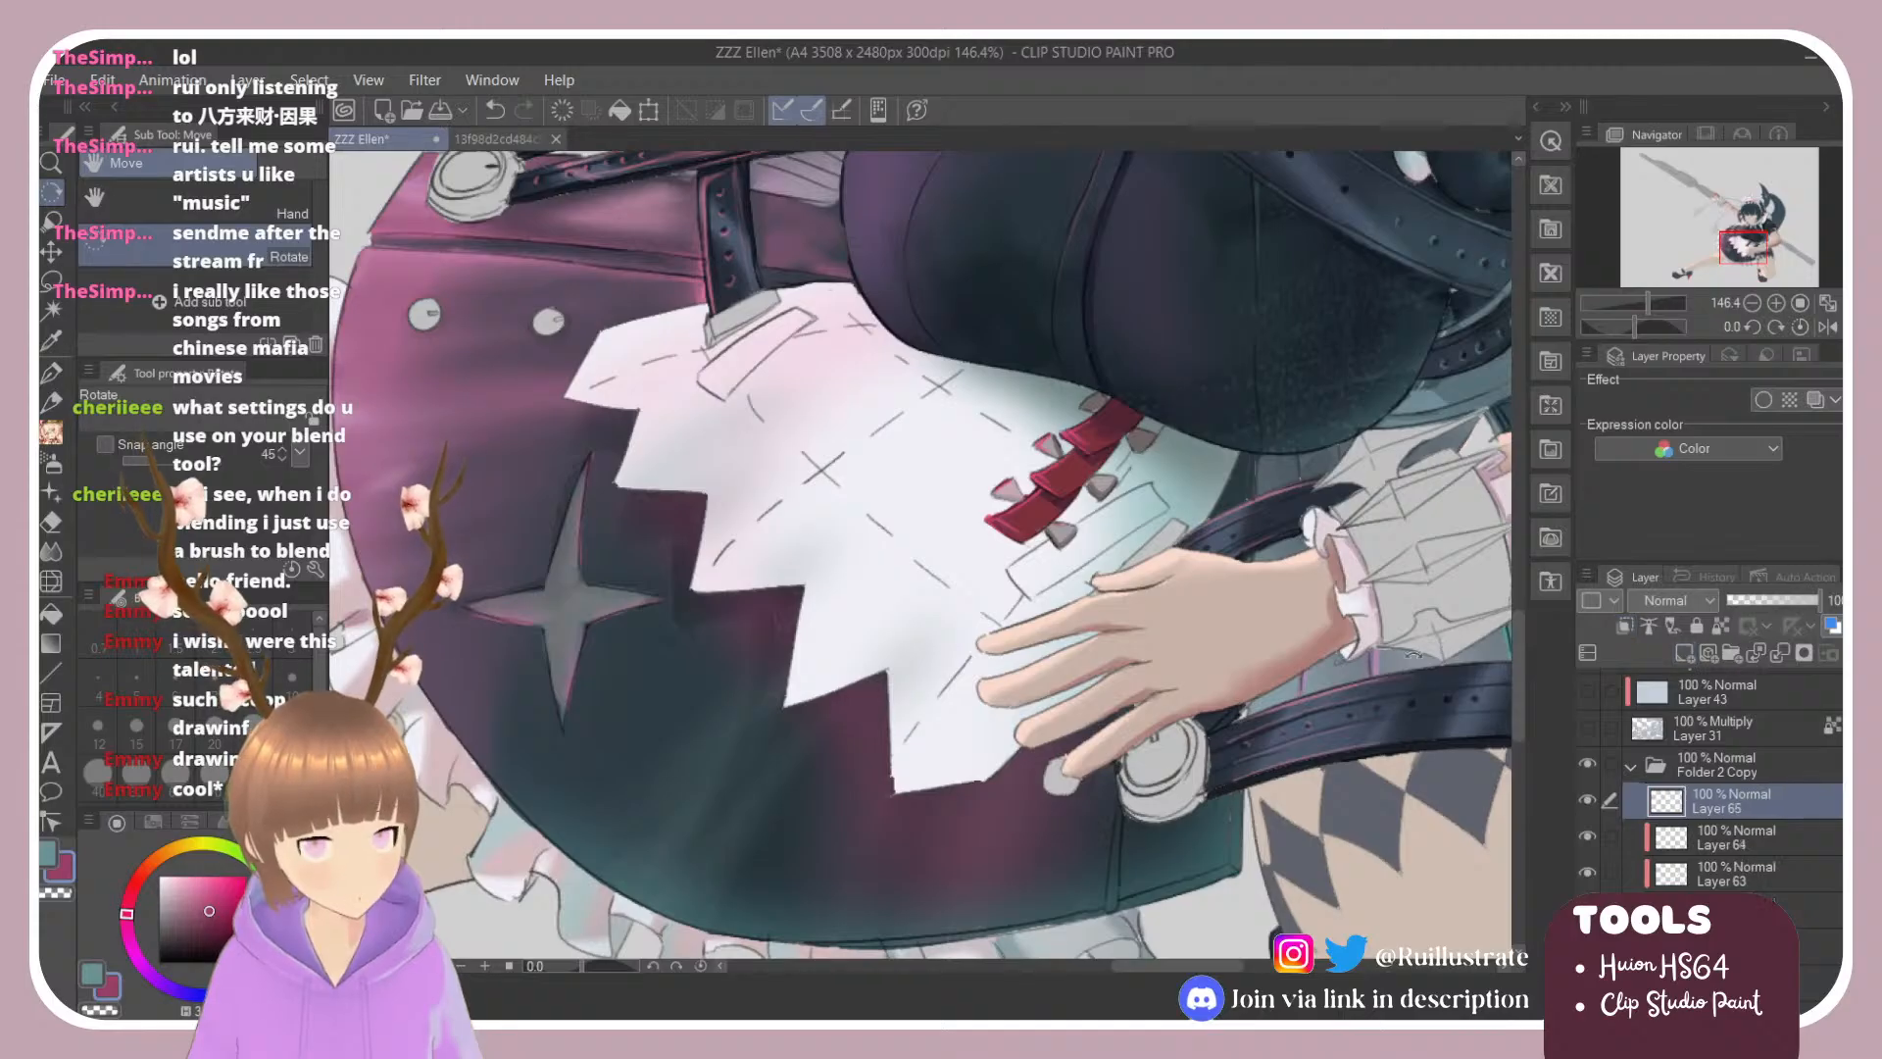
pyautogui.hotkey('ctrl', 'alt', 'g')
pyautogui.click(259, 956)
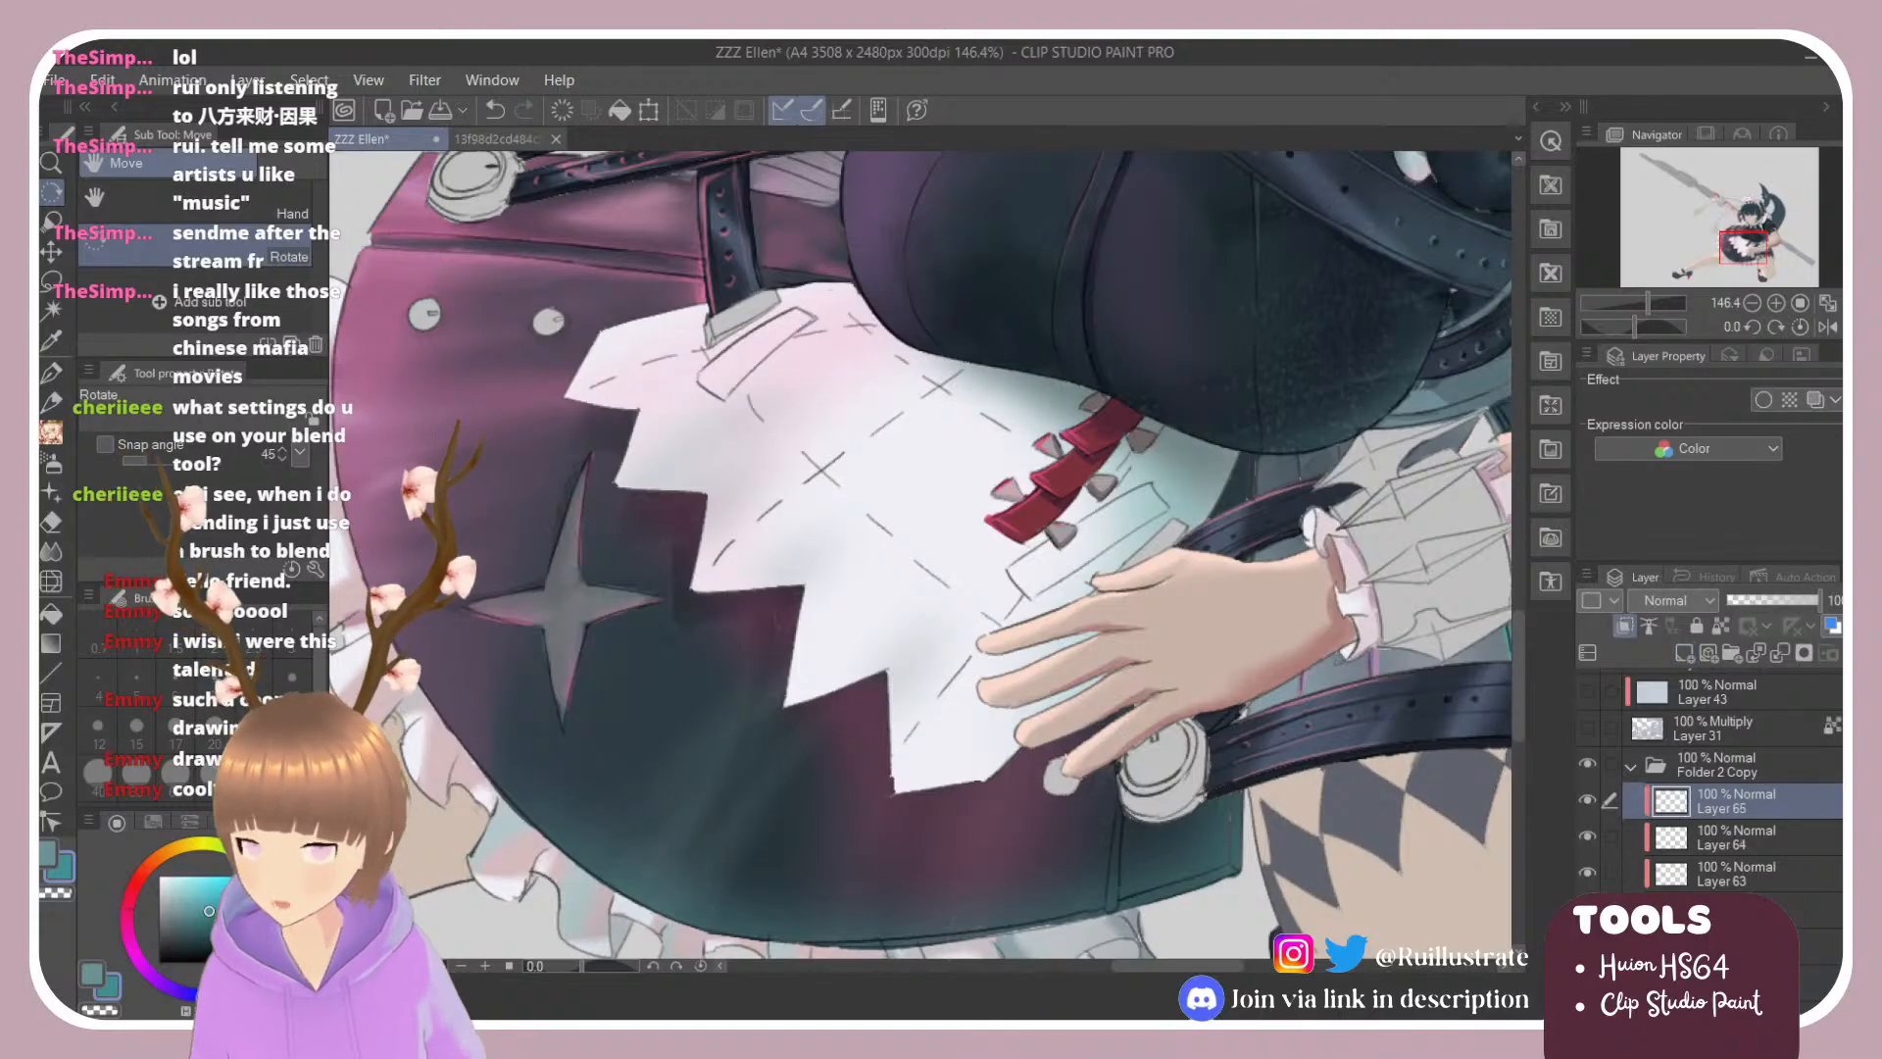
# Step: Undo the first pass and tint the red ribbon softly with teal using the size 60 Soft airbrush
pyautogui.press('b')
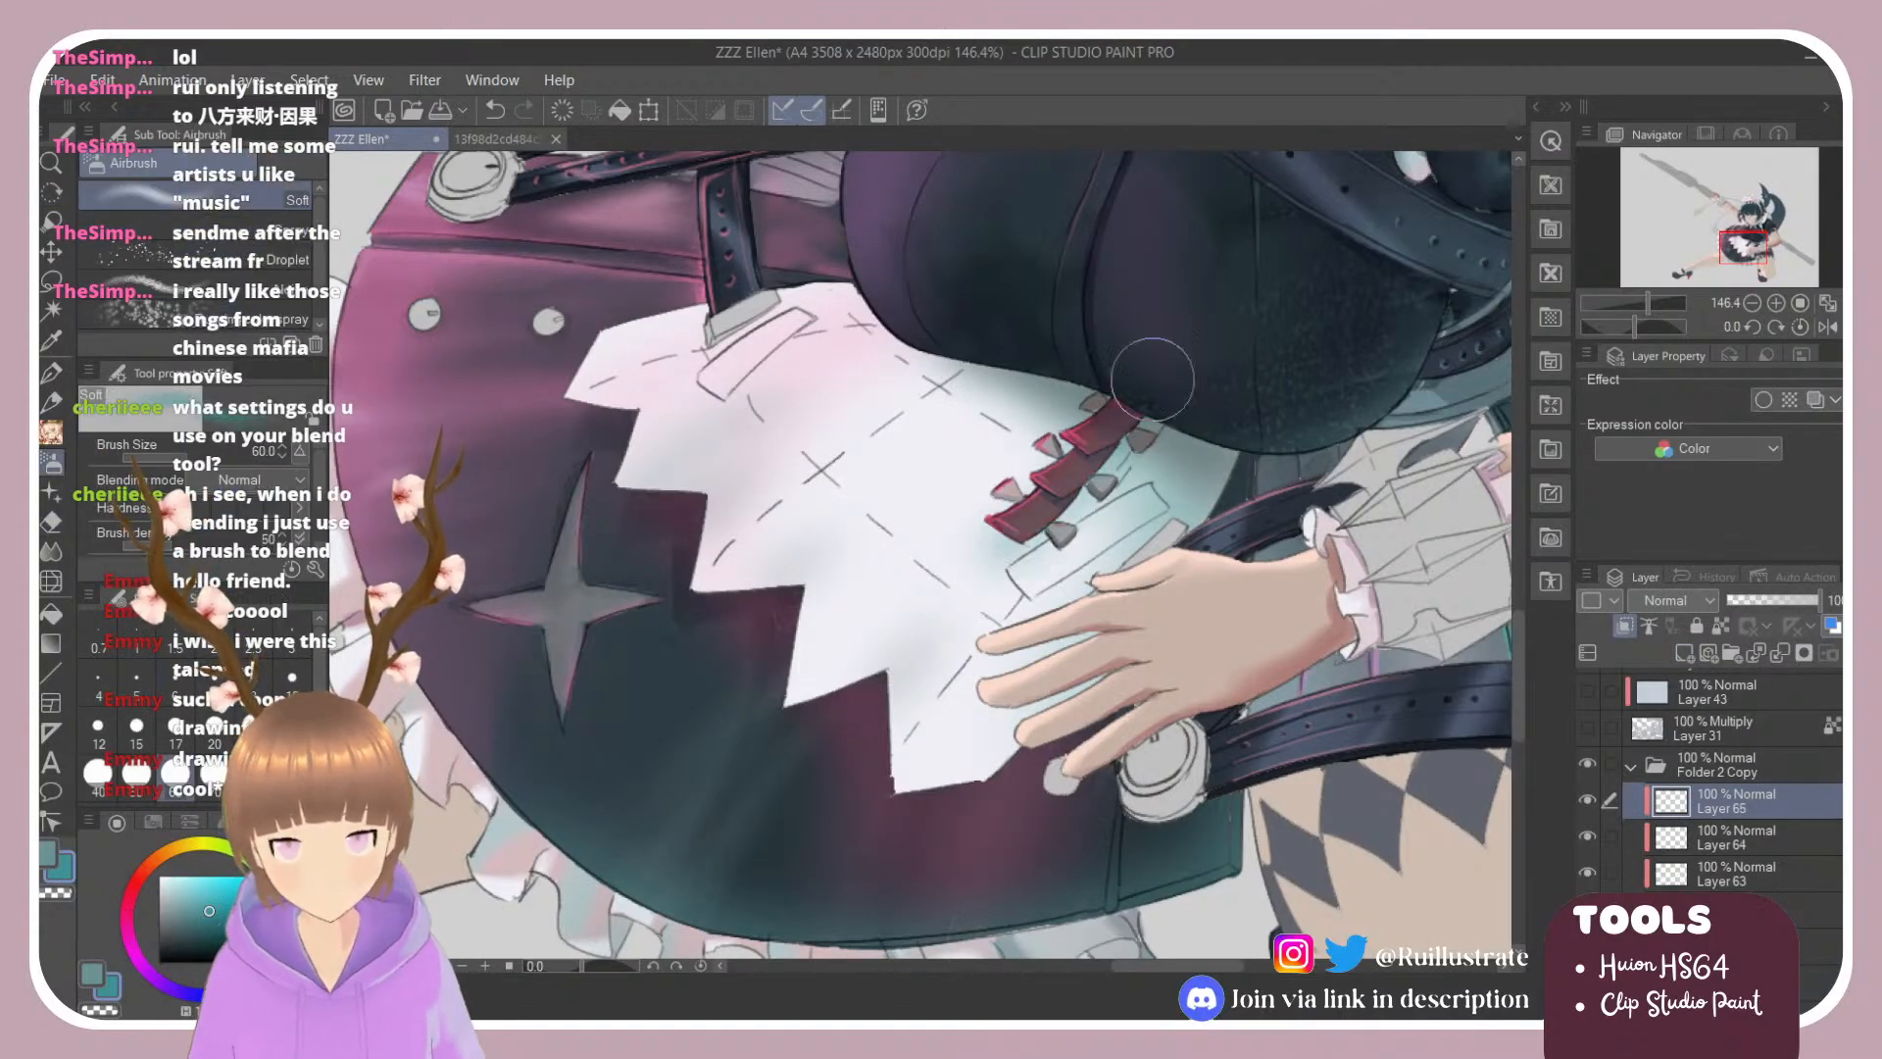
pyautogui.hotkey('ctrl', 'z')
pyautogui.moveTo(1024, 559); pyautogui.dragTo(1160, 408)
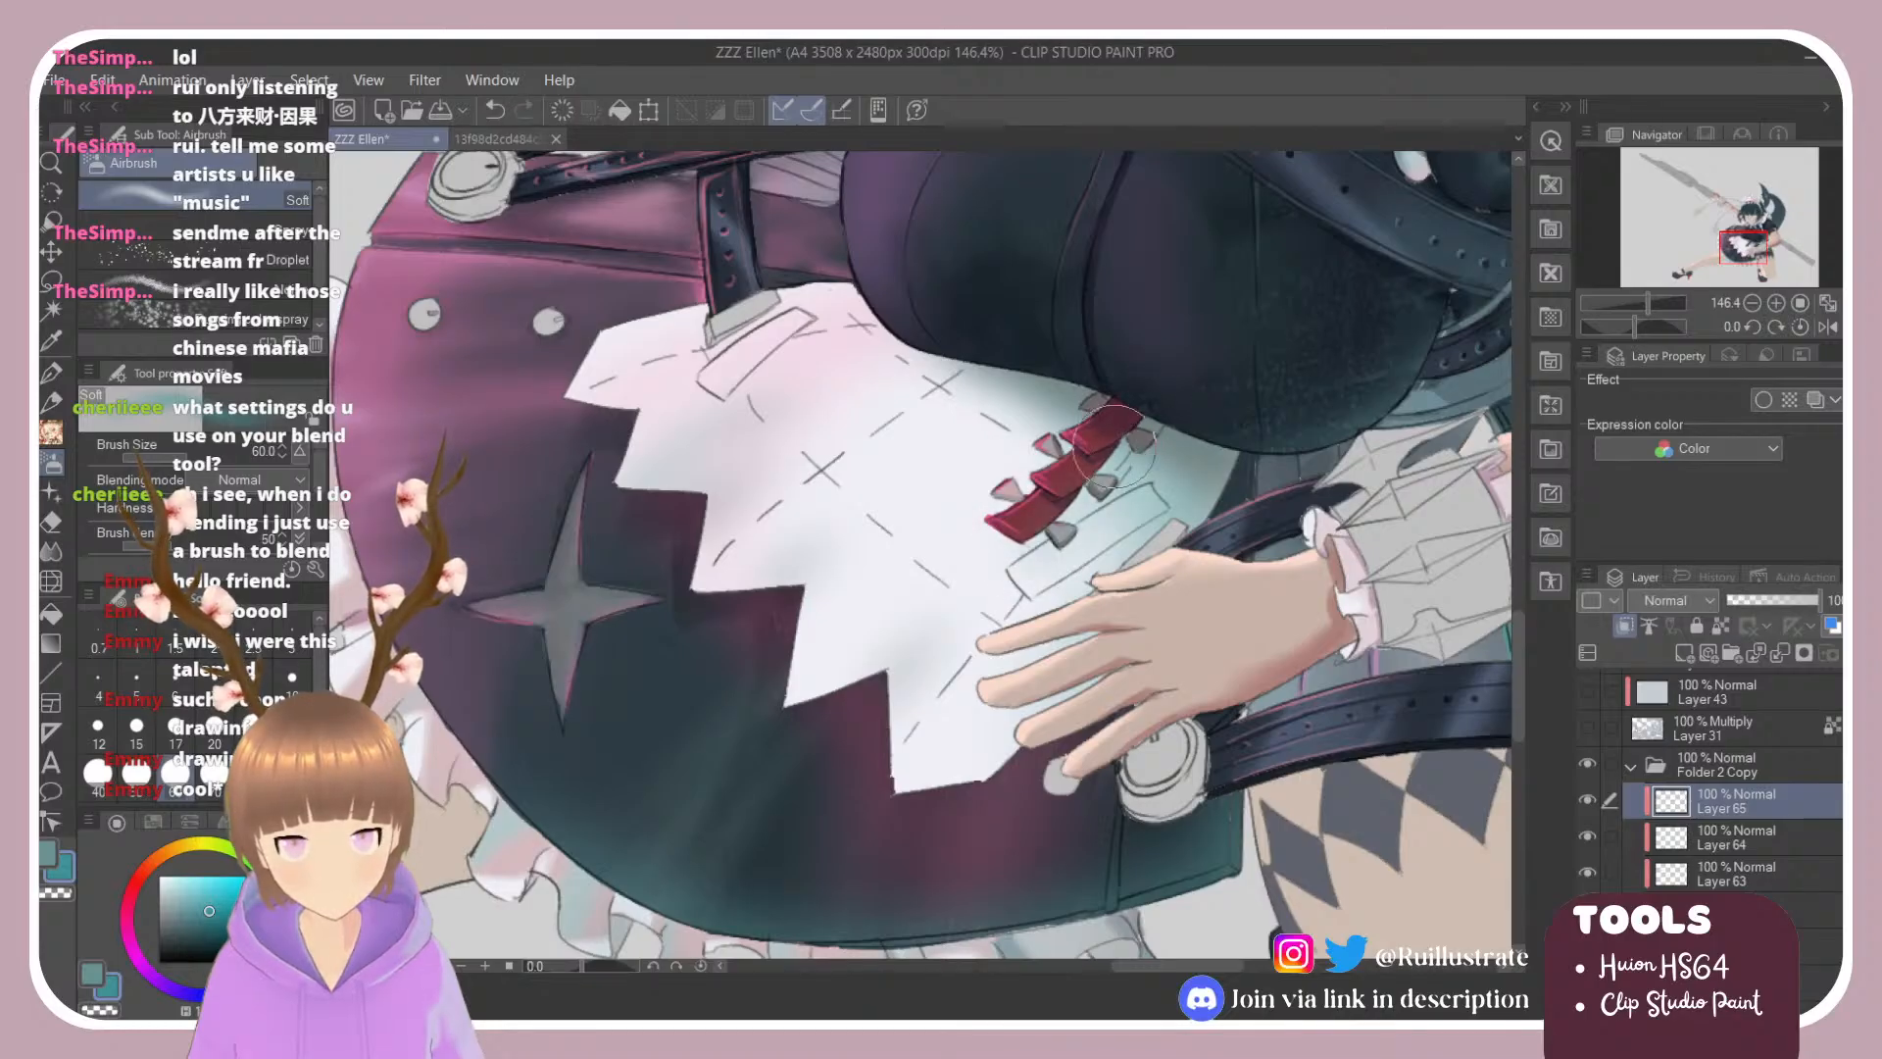
pyautogui.moveTo(1044, 539); pyautogui.dragTo(1124, 443)
pyautogui.press('r')
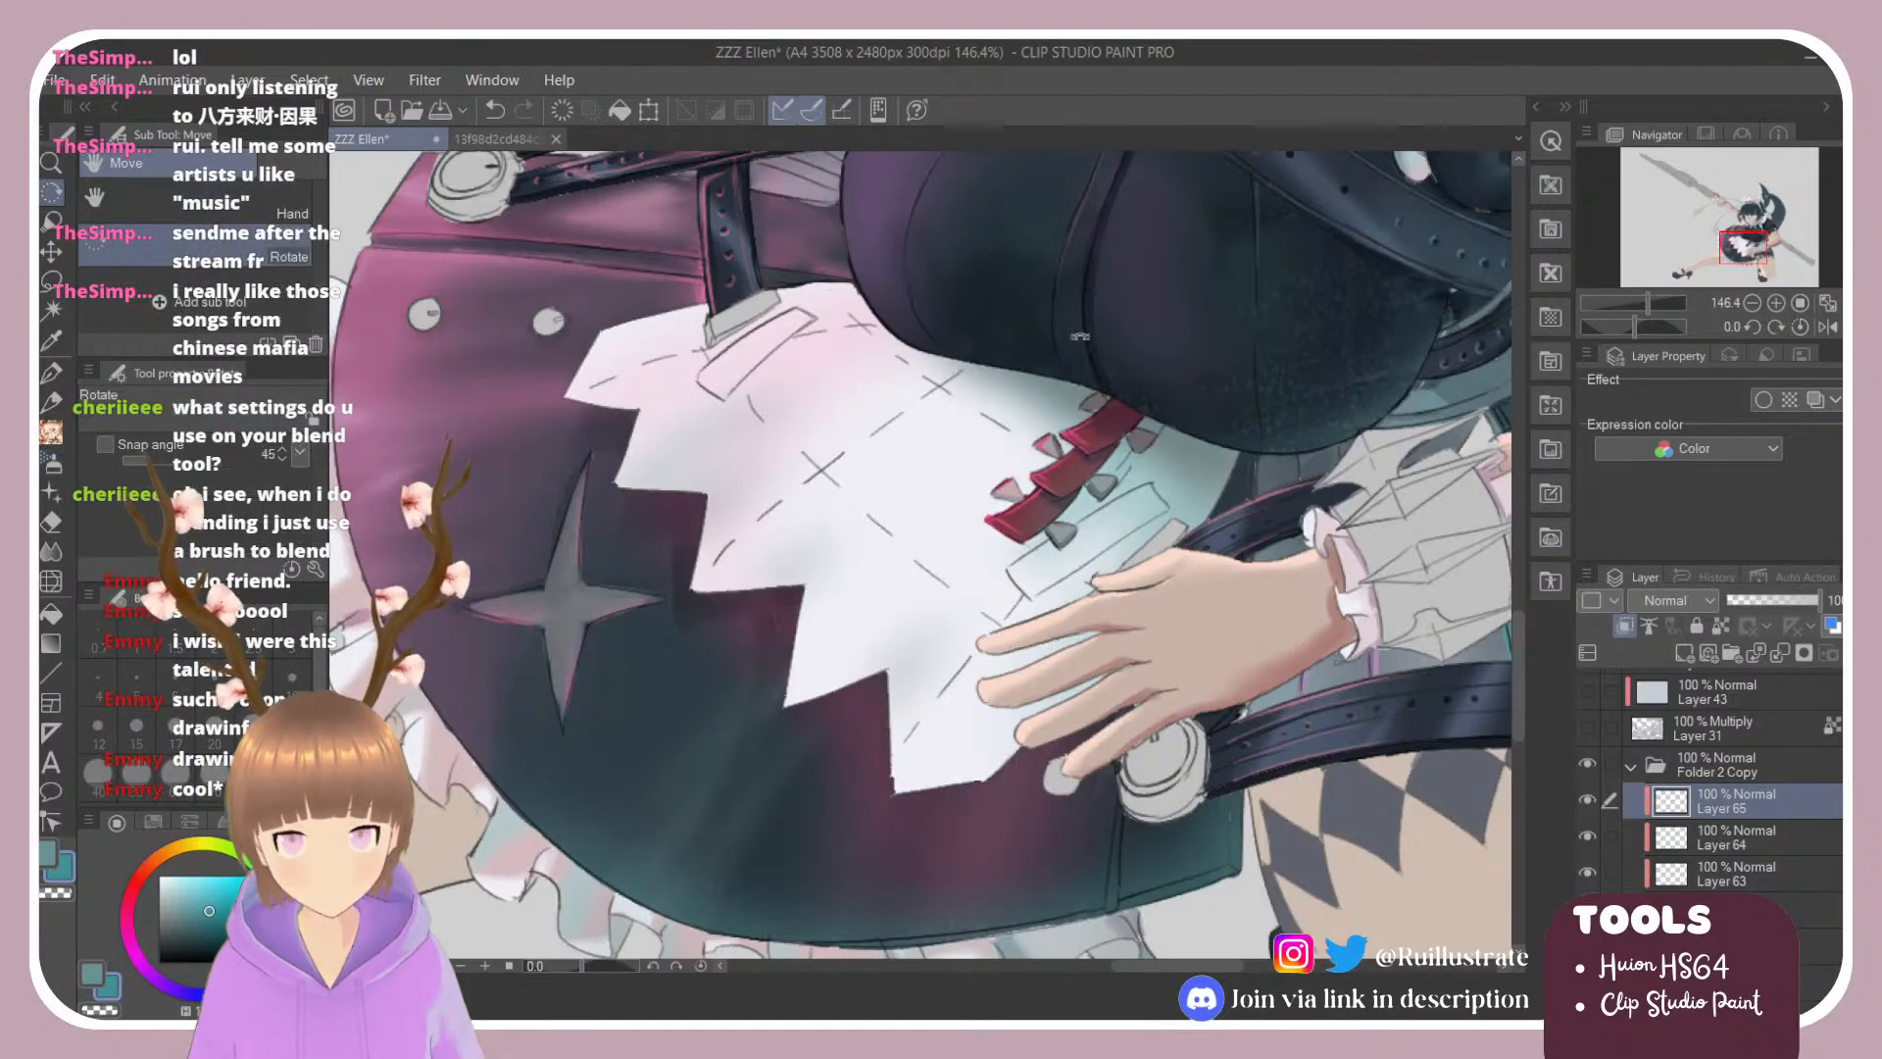
pyautogui.moveTo(1041, 338); pyautogui.dragTo(959, 374)
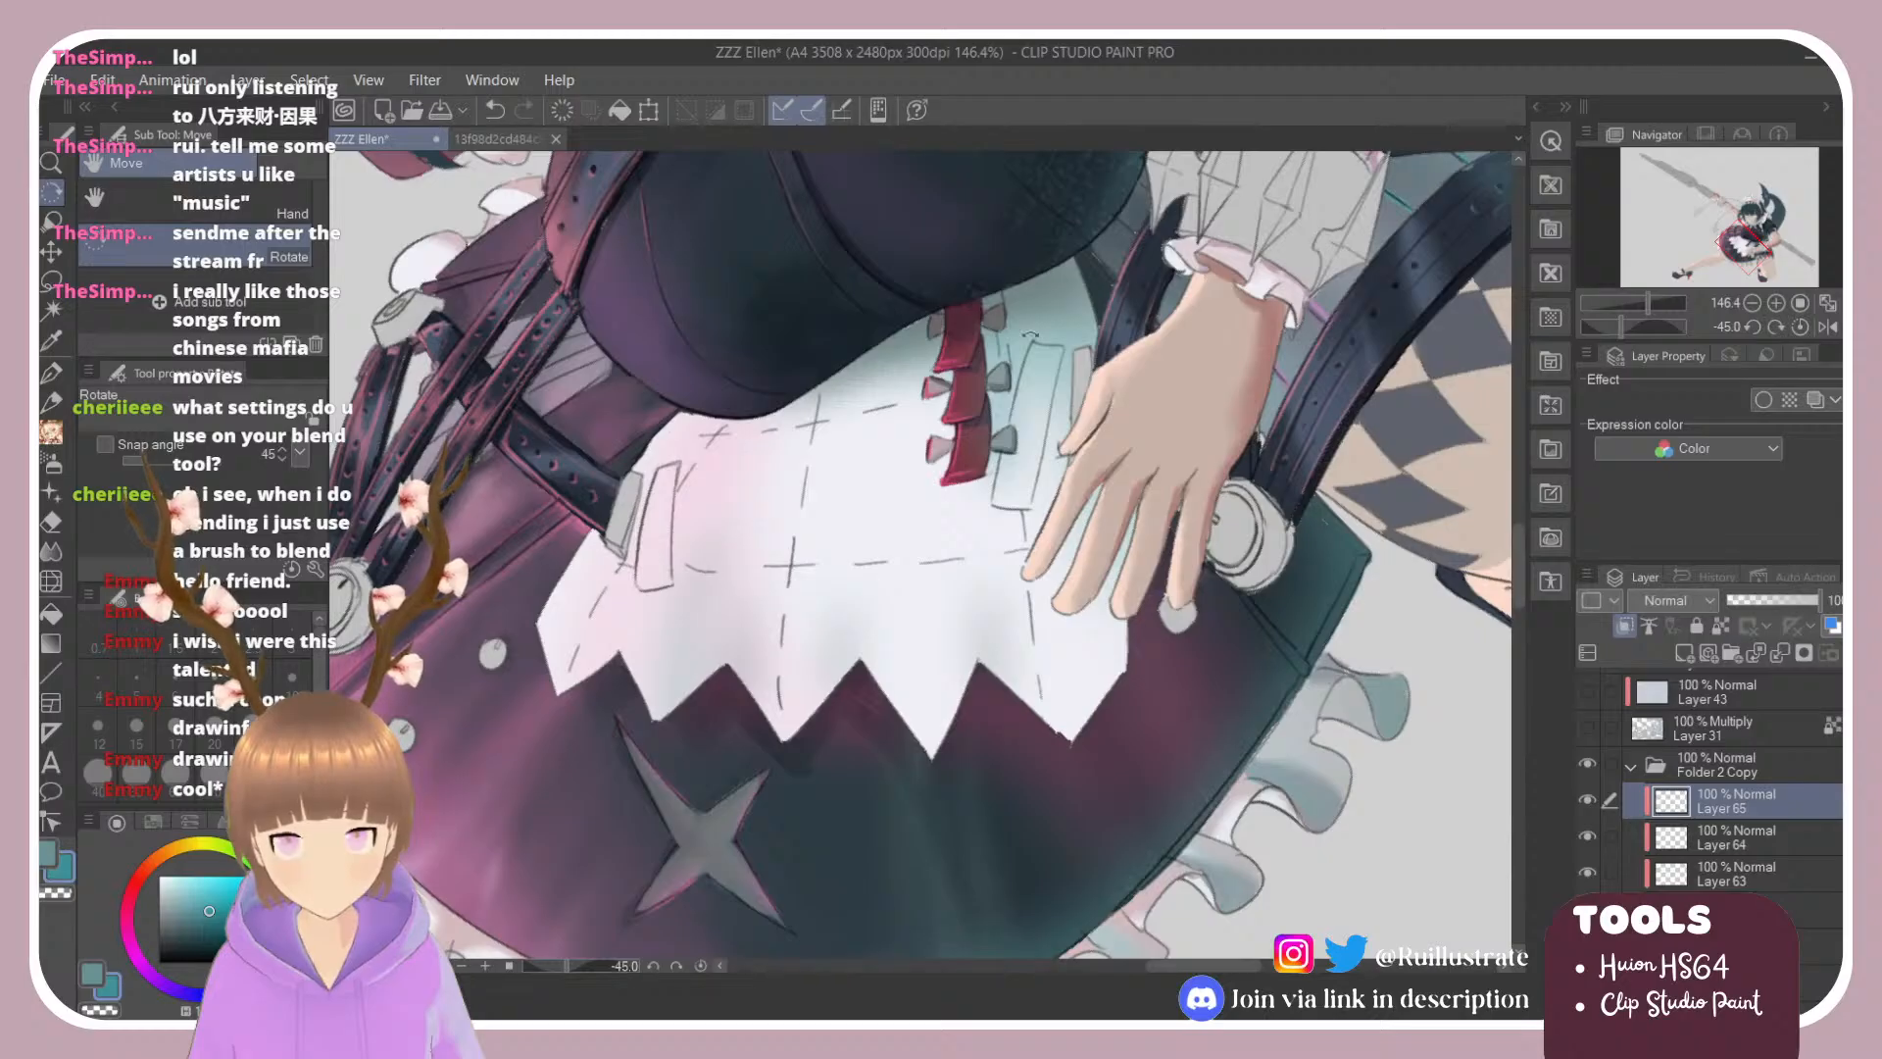
pyautogui.moveTo(1115, 395); pyautogui.dragTo(1207, 538)
pyautogui.scroll(-3, 1045, 482)
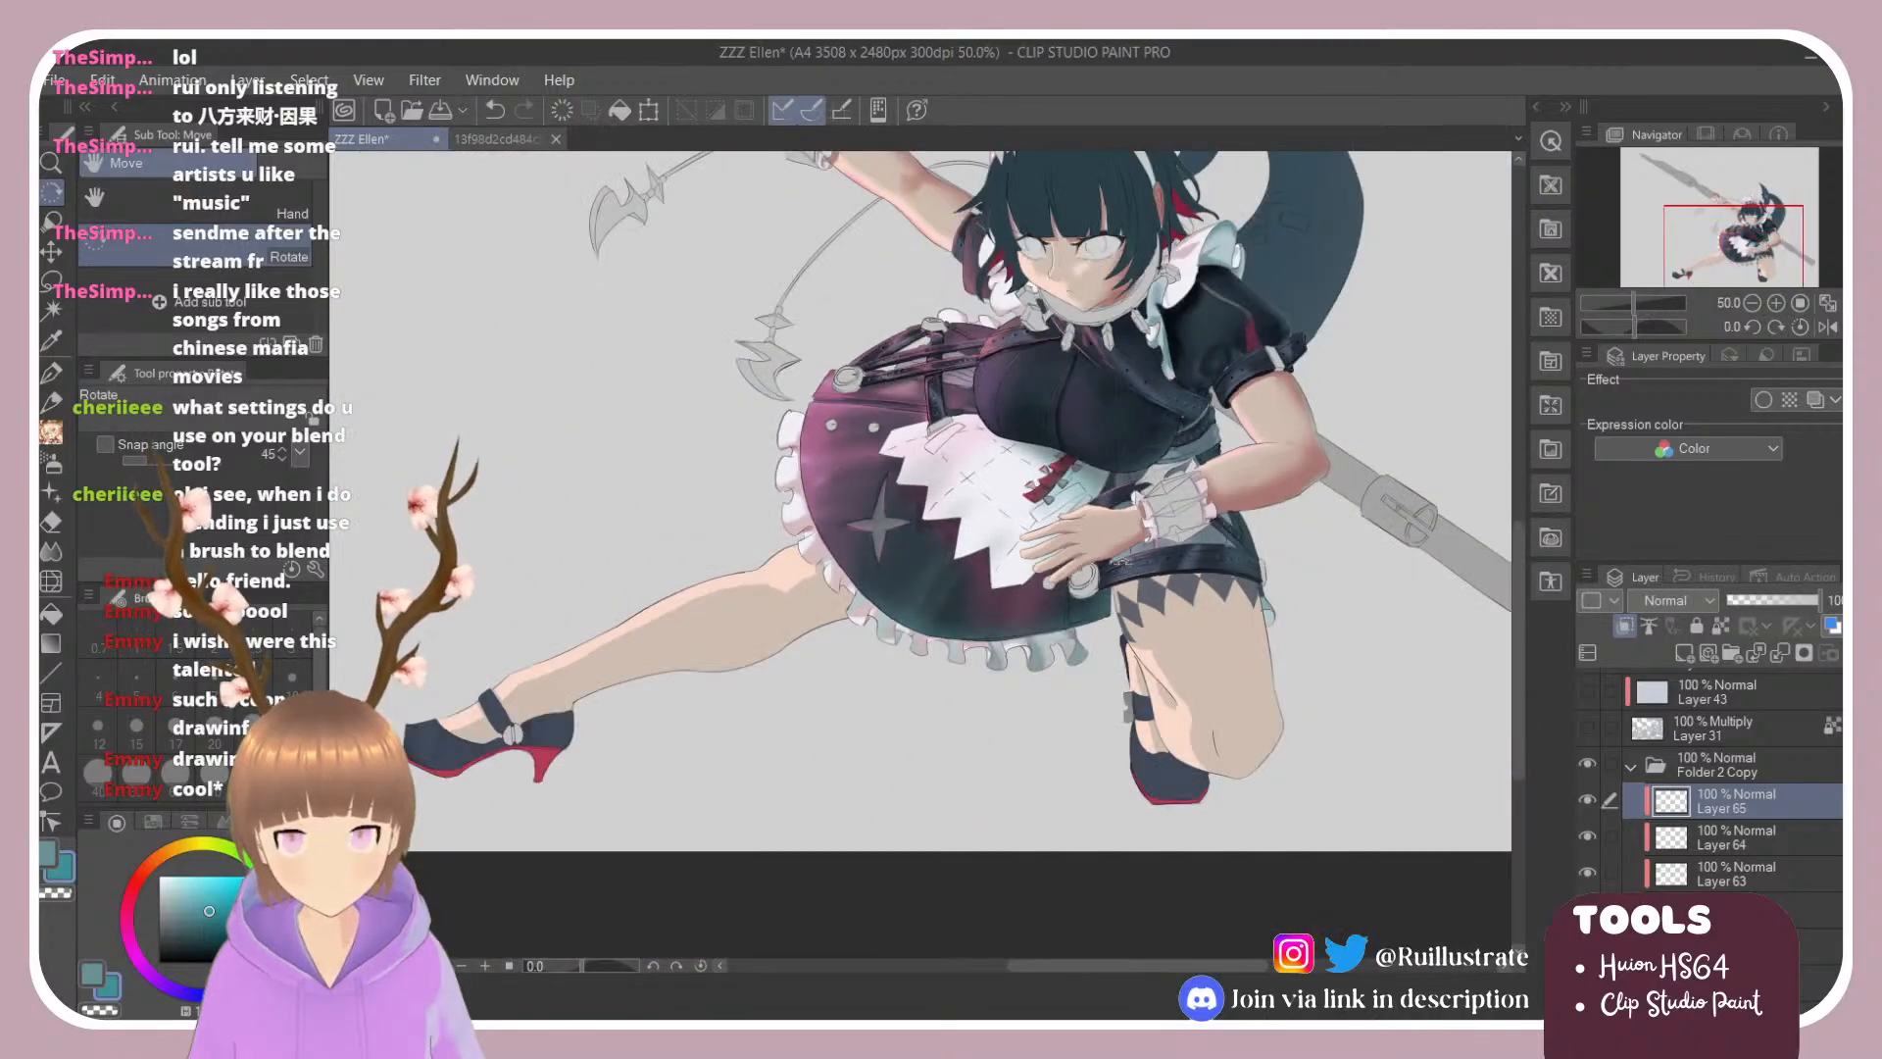
pyautogui.scroll(1, 1082, 487)
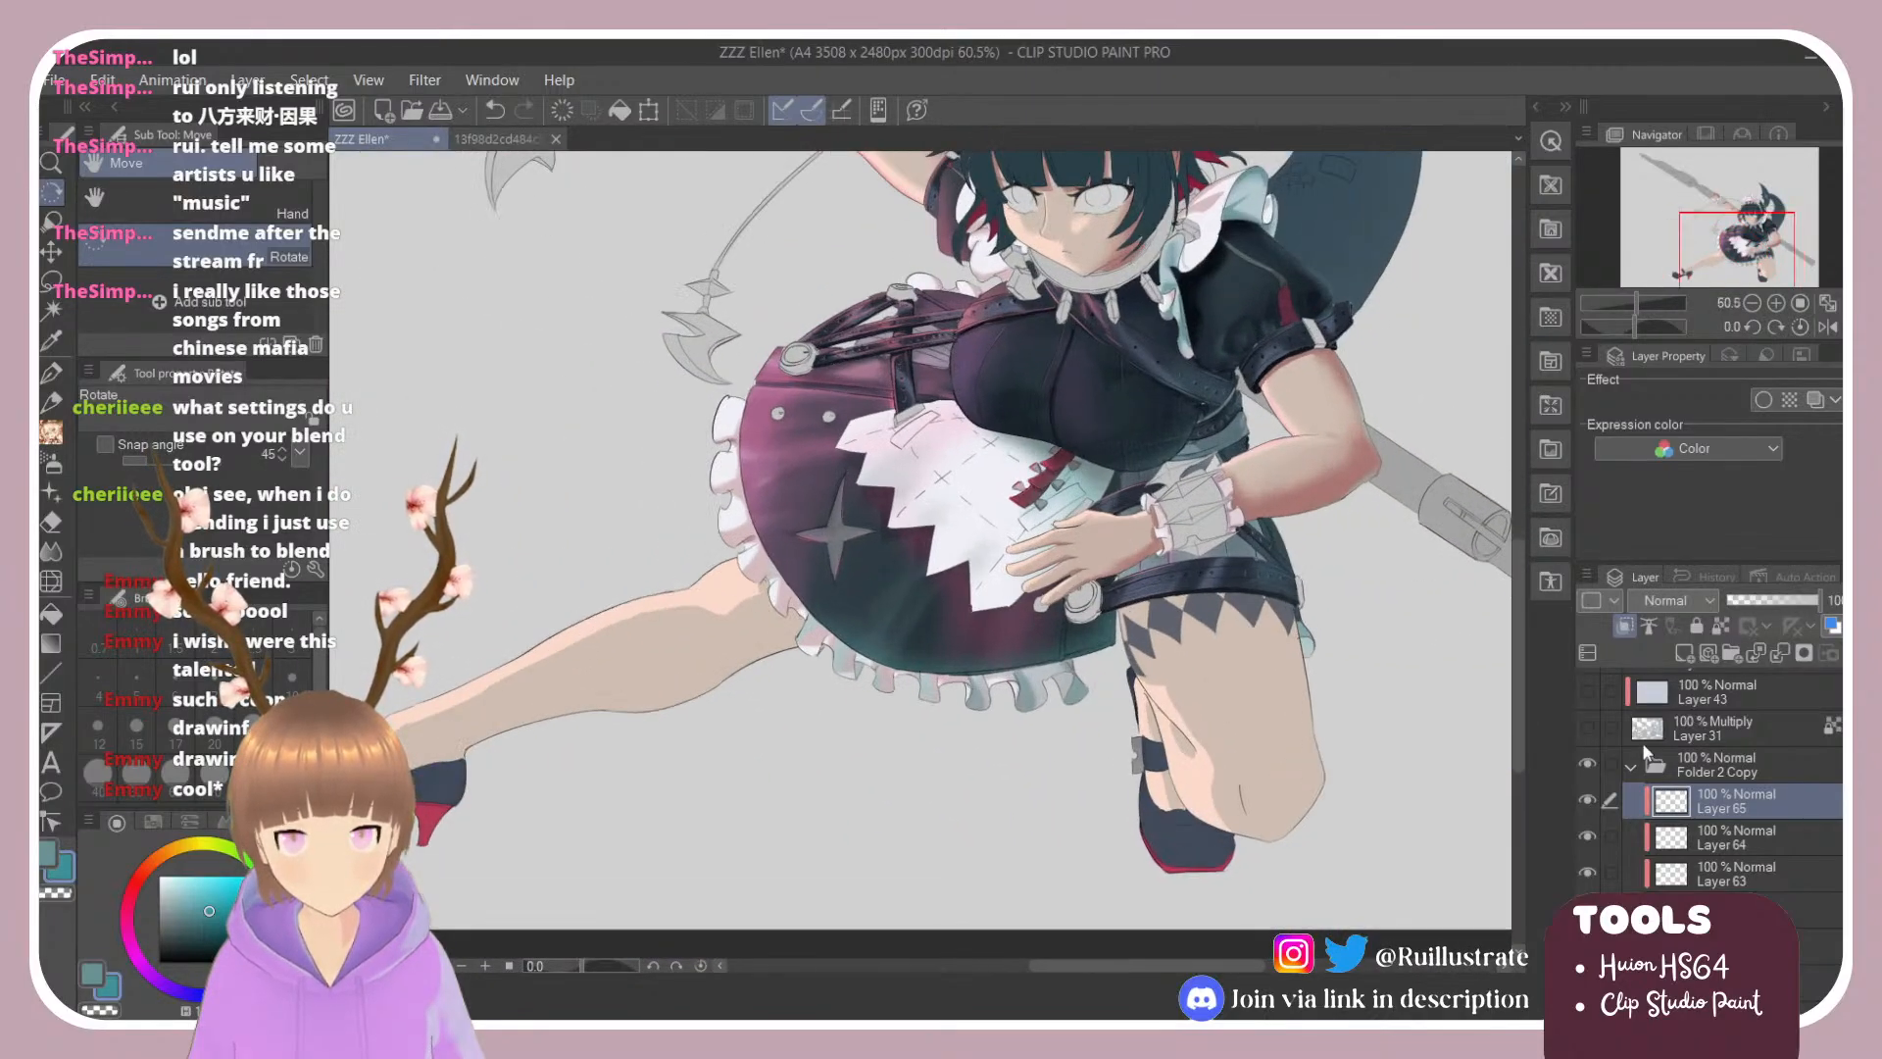
# Step: Check Layer 65's effect by toggling its visibility, try the Multiply blending mode on it, and undo that change
pyautogui.click(1582, 801)
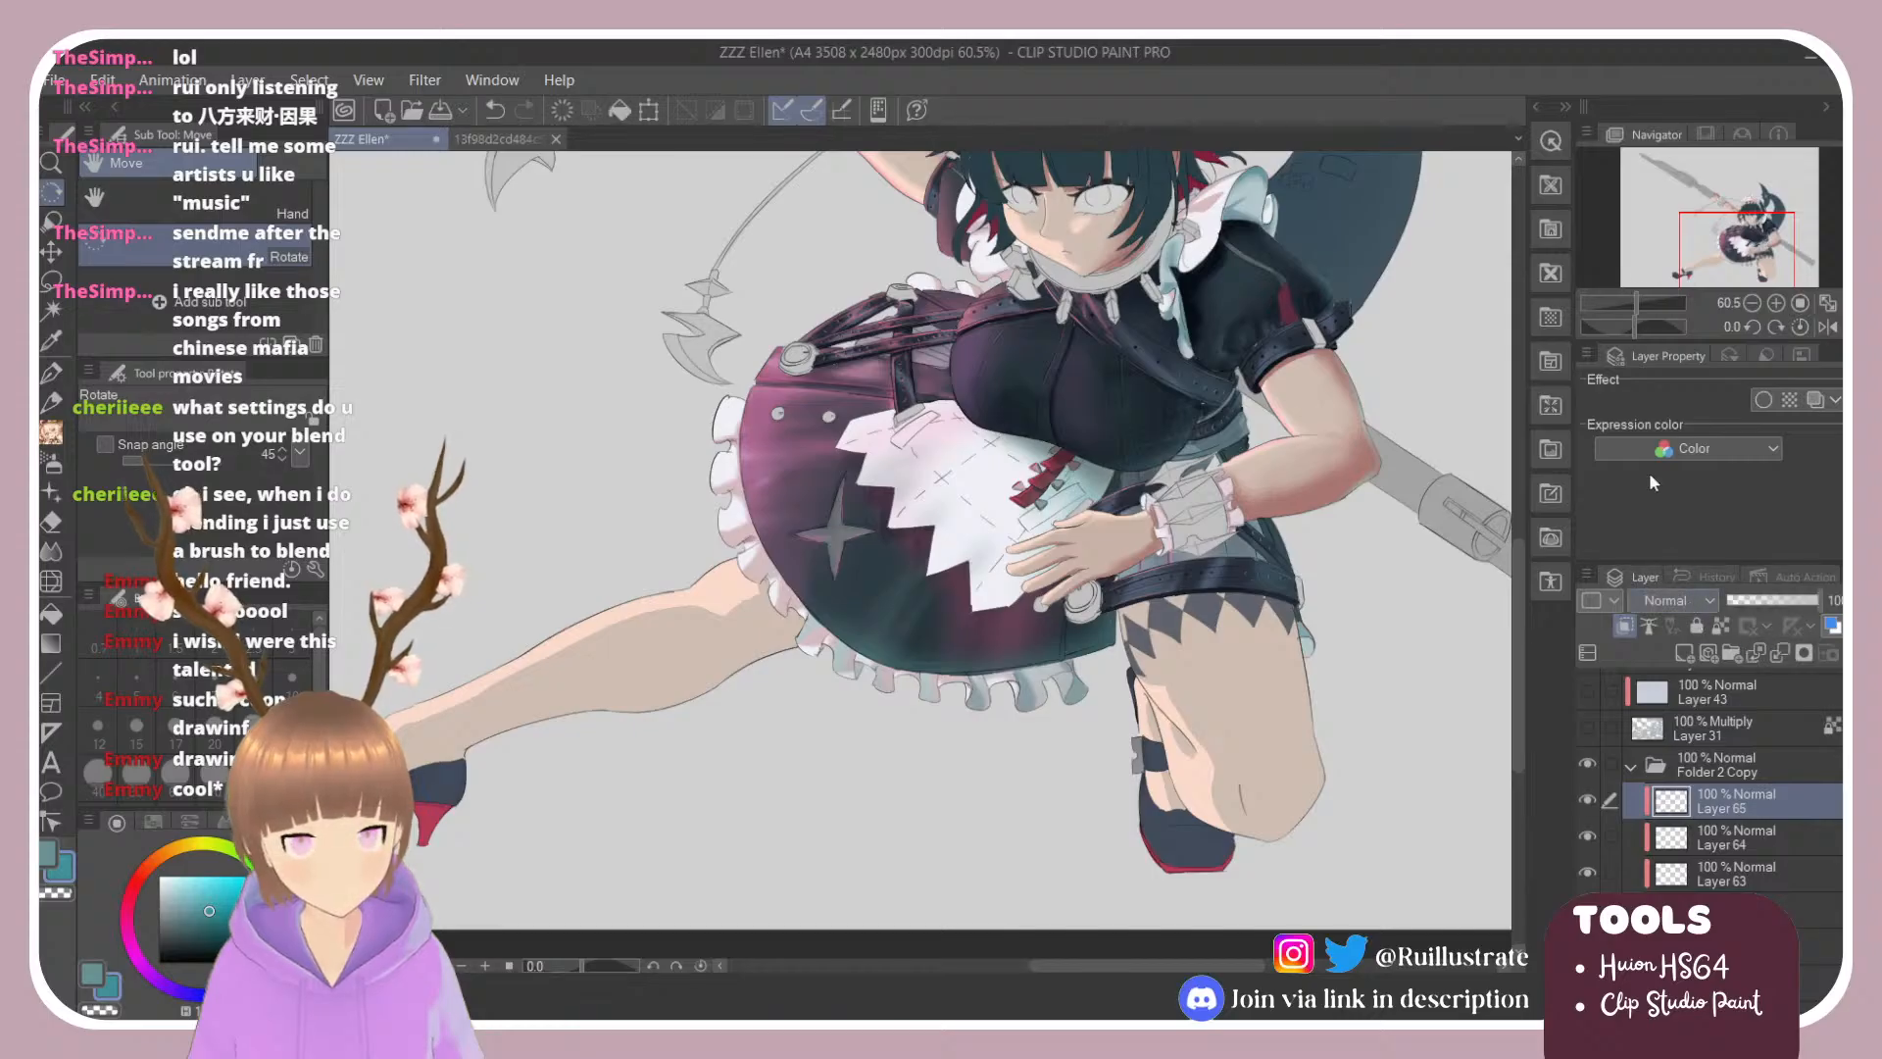
pyautogui.click(1657, 96)
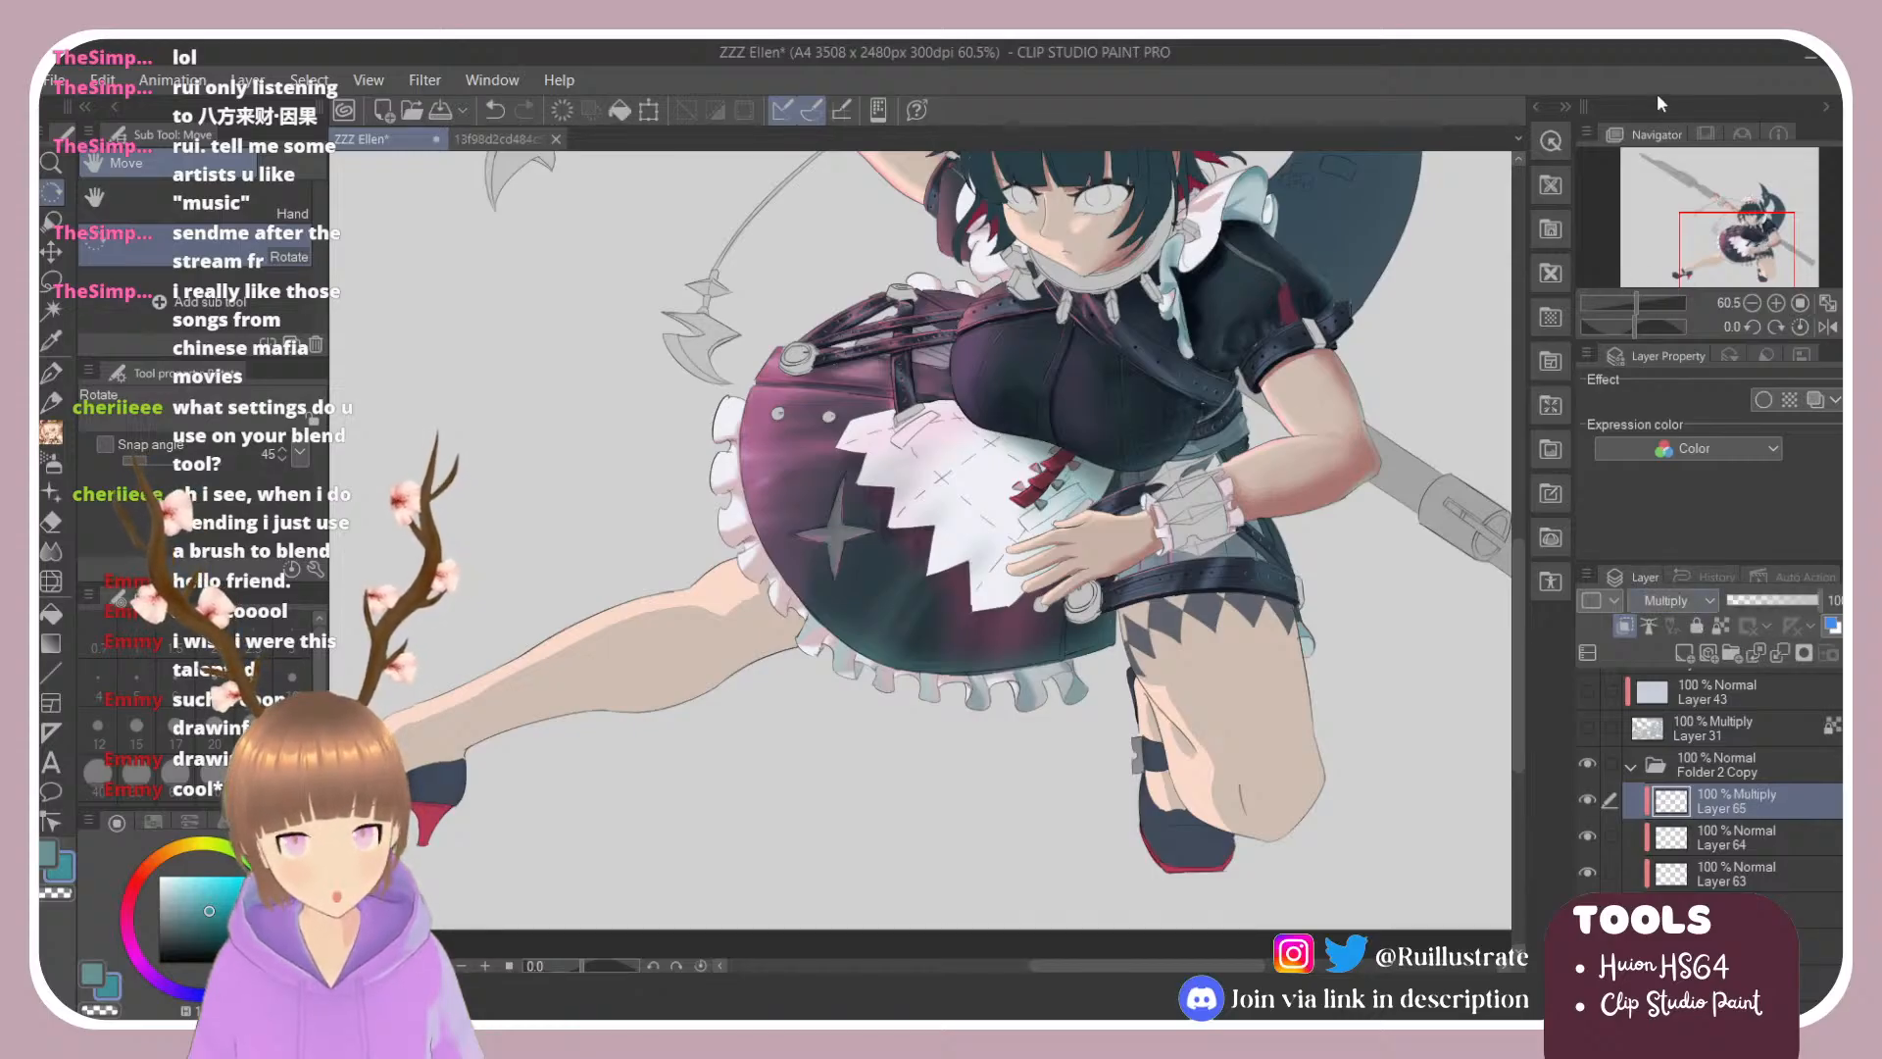
pyautogui.hotkey('ctrl', 'z')
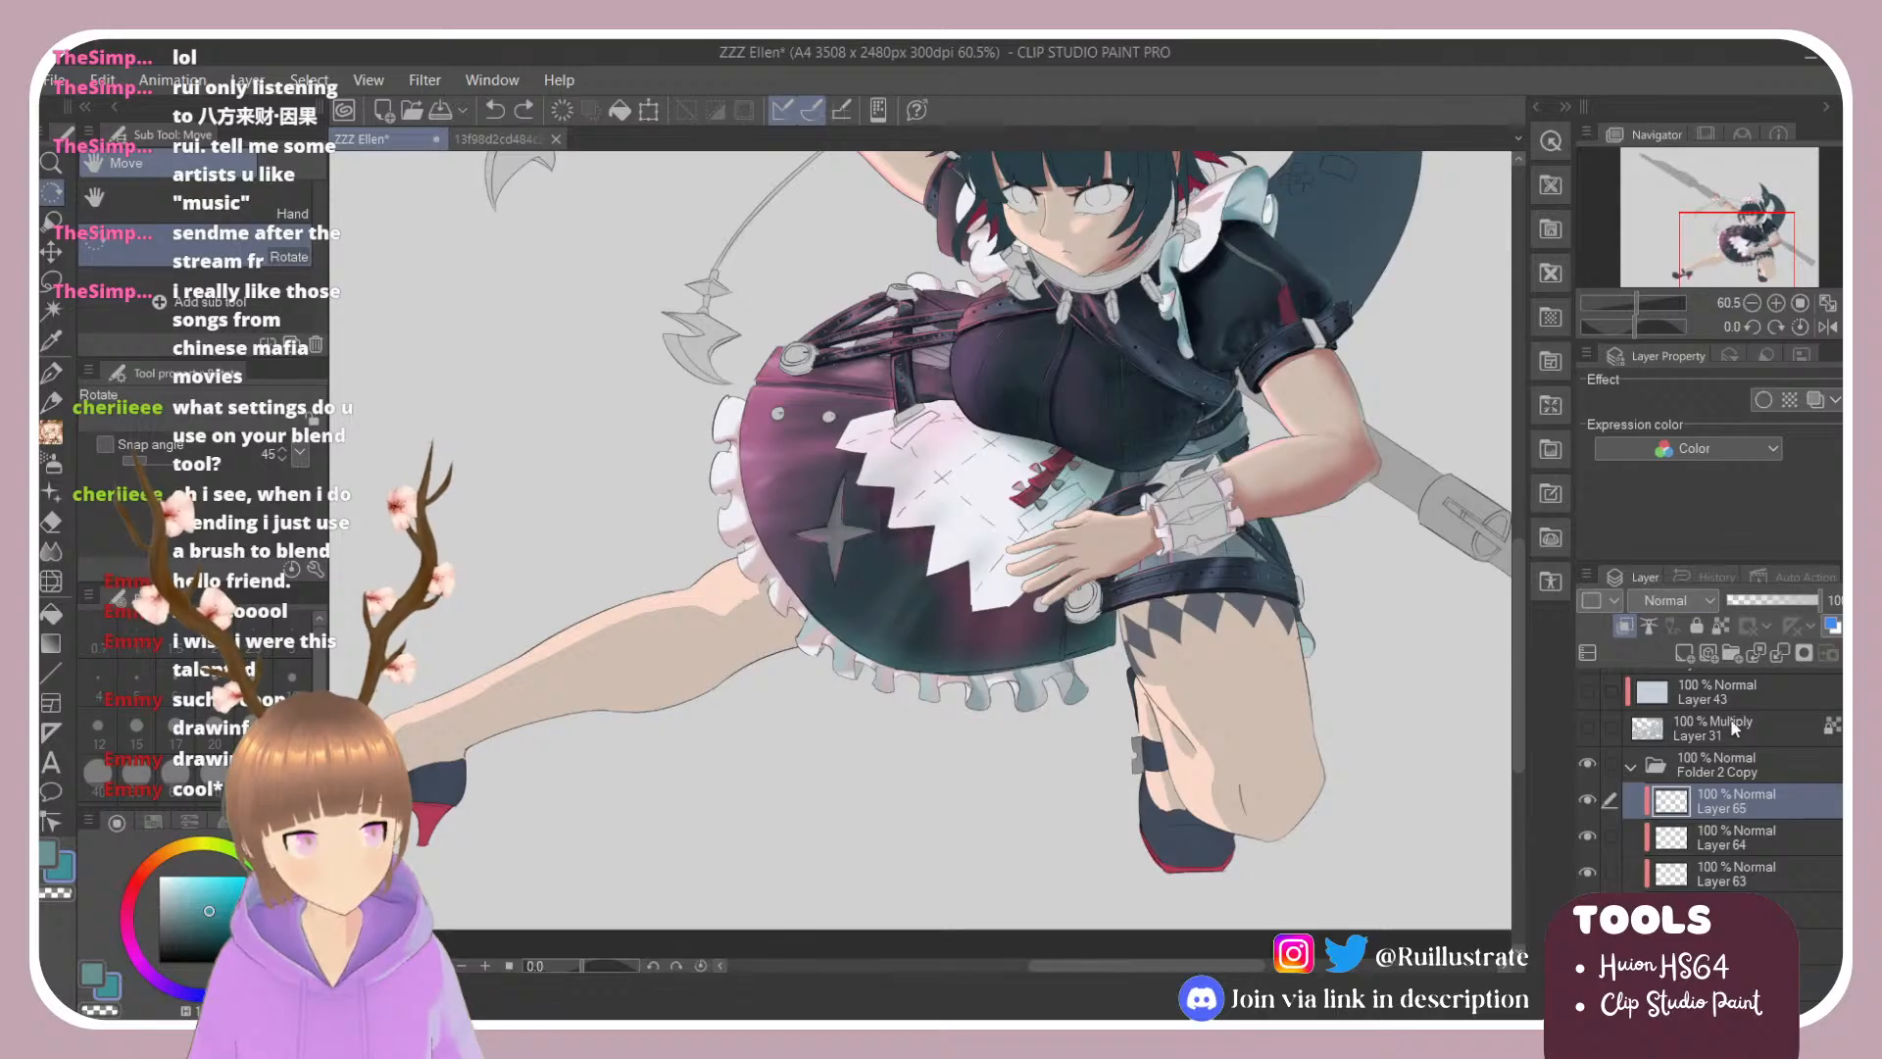
# Step: Examine the figure's overall colouring and the ribbon up close, with the Layer 17 line art hidden and shown again
pyautogui.scroll(-2, 980, 478)
pyautogui.scroll(3, 979, 479)
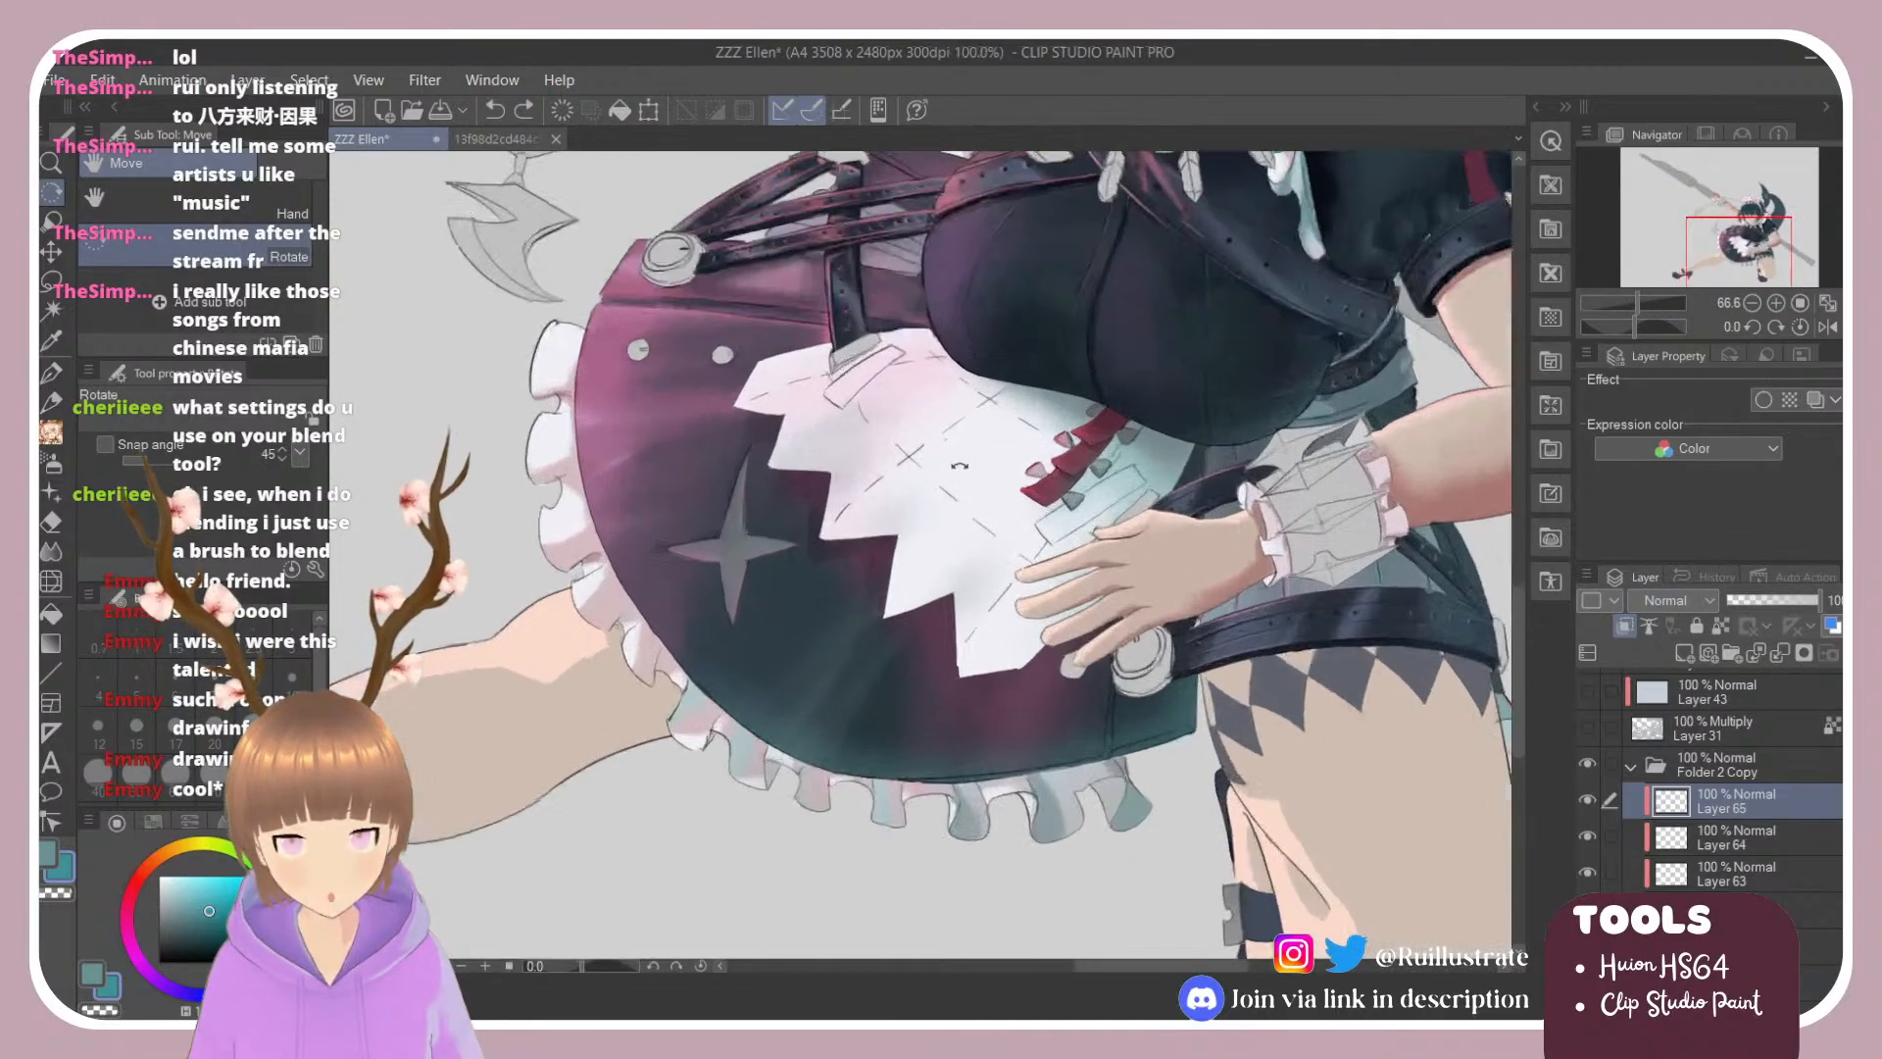
pyautogui.scroll(3, 1042, 451)
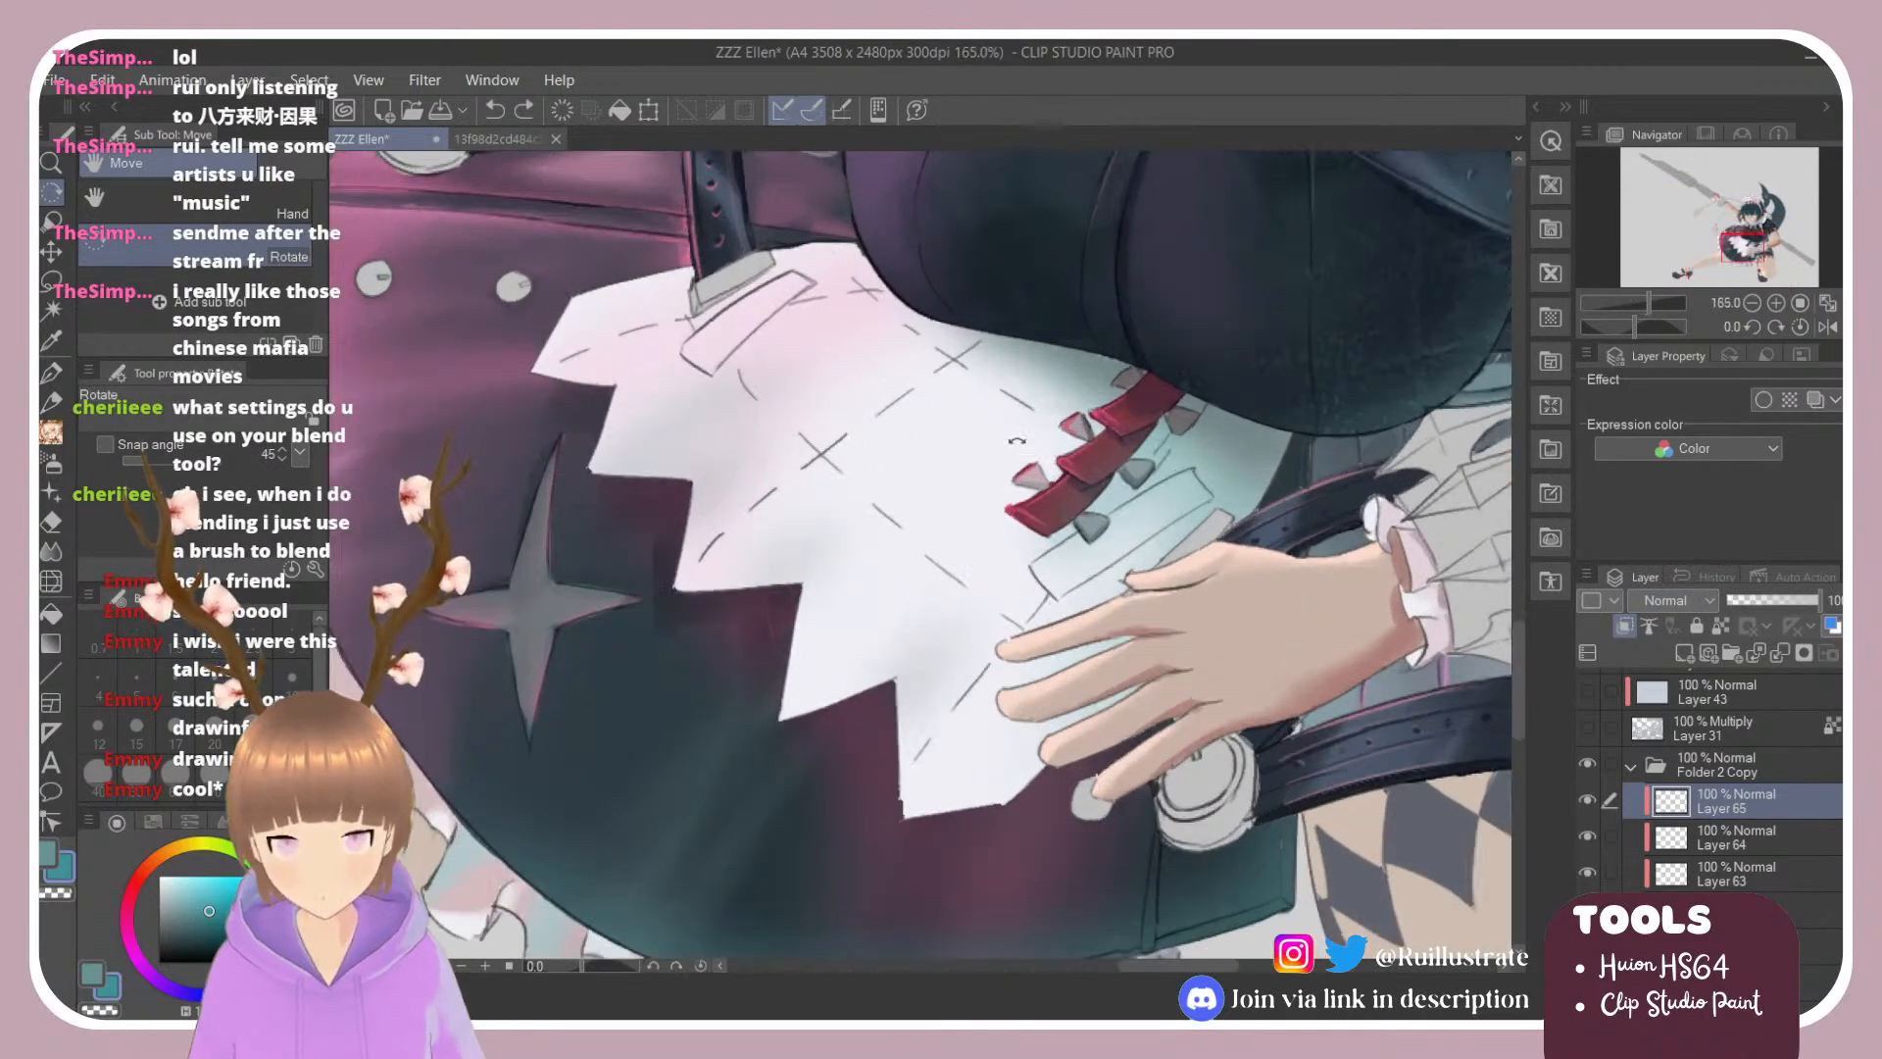
pyautogui.scroll(-4, 904, 542)
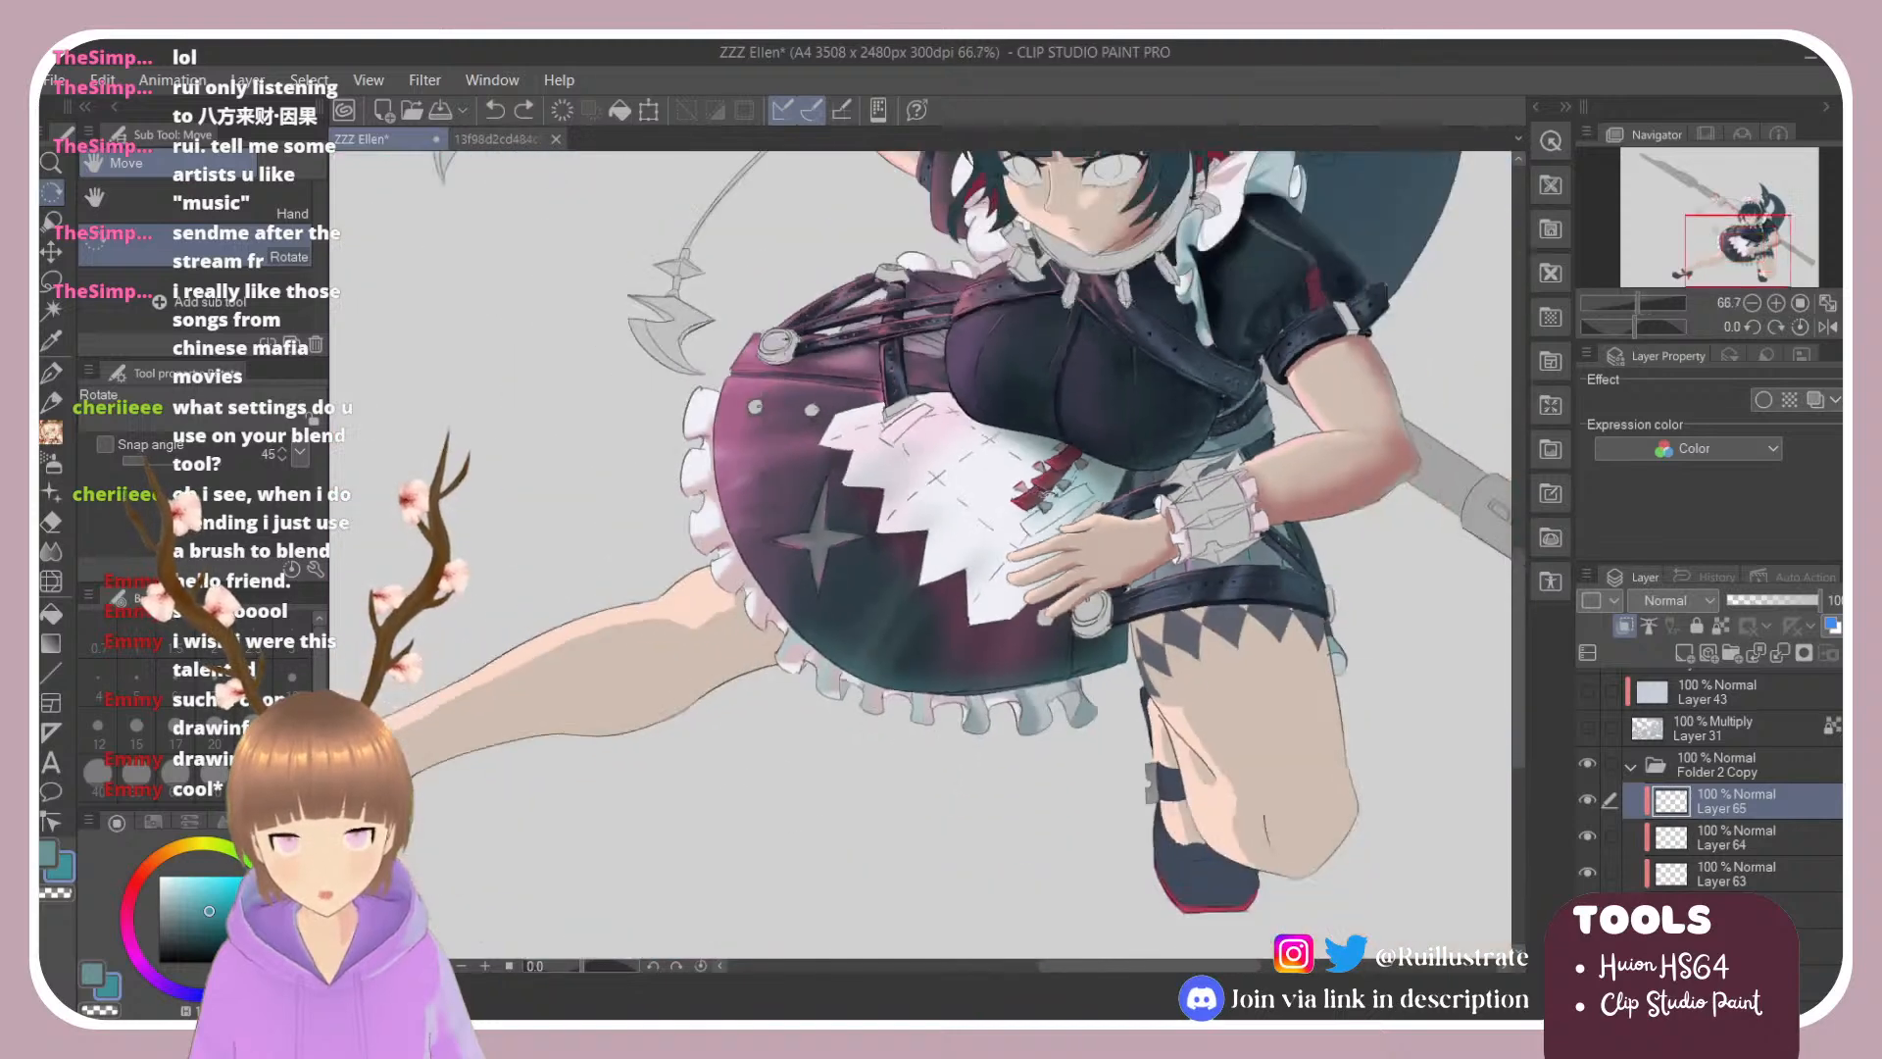
pyautogui.scroll(1, 1736, 760)
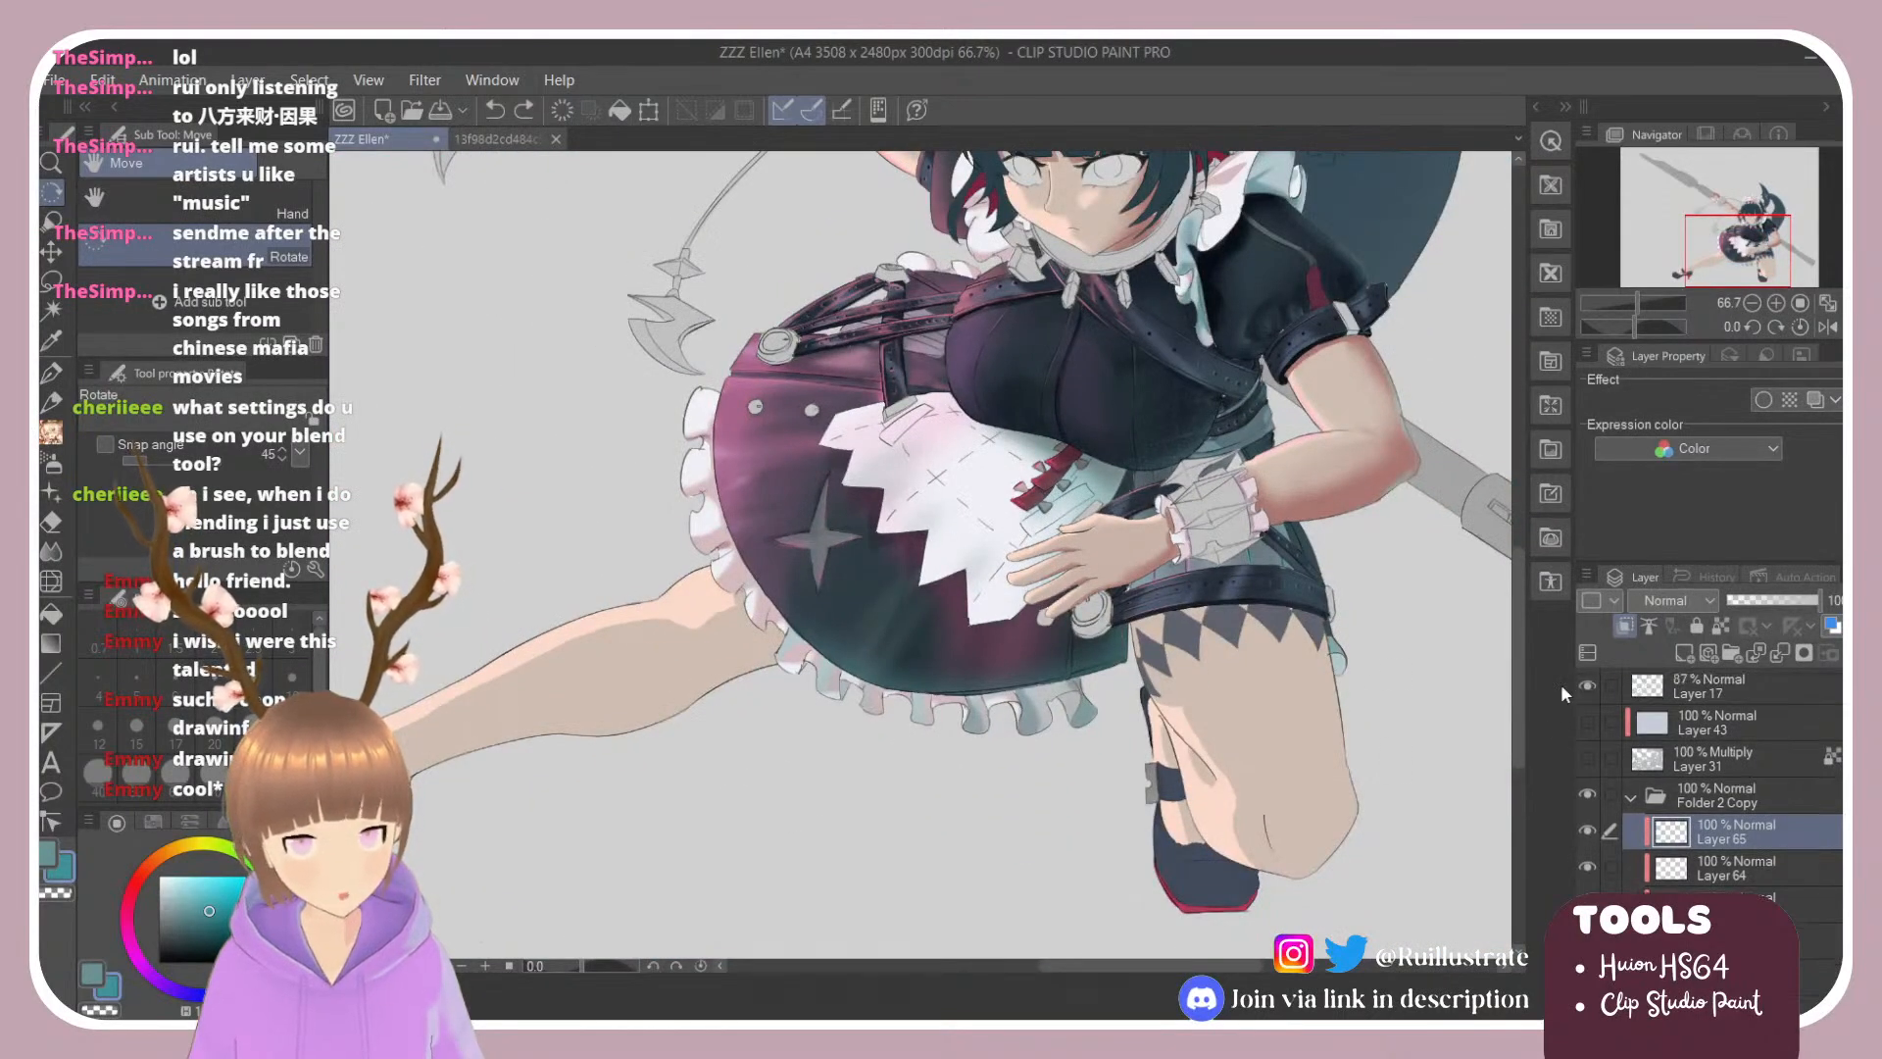
pyautogui.scroll(-3, 997, 544)
pyautogui.scroll(2, 997, 544)
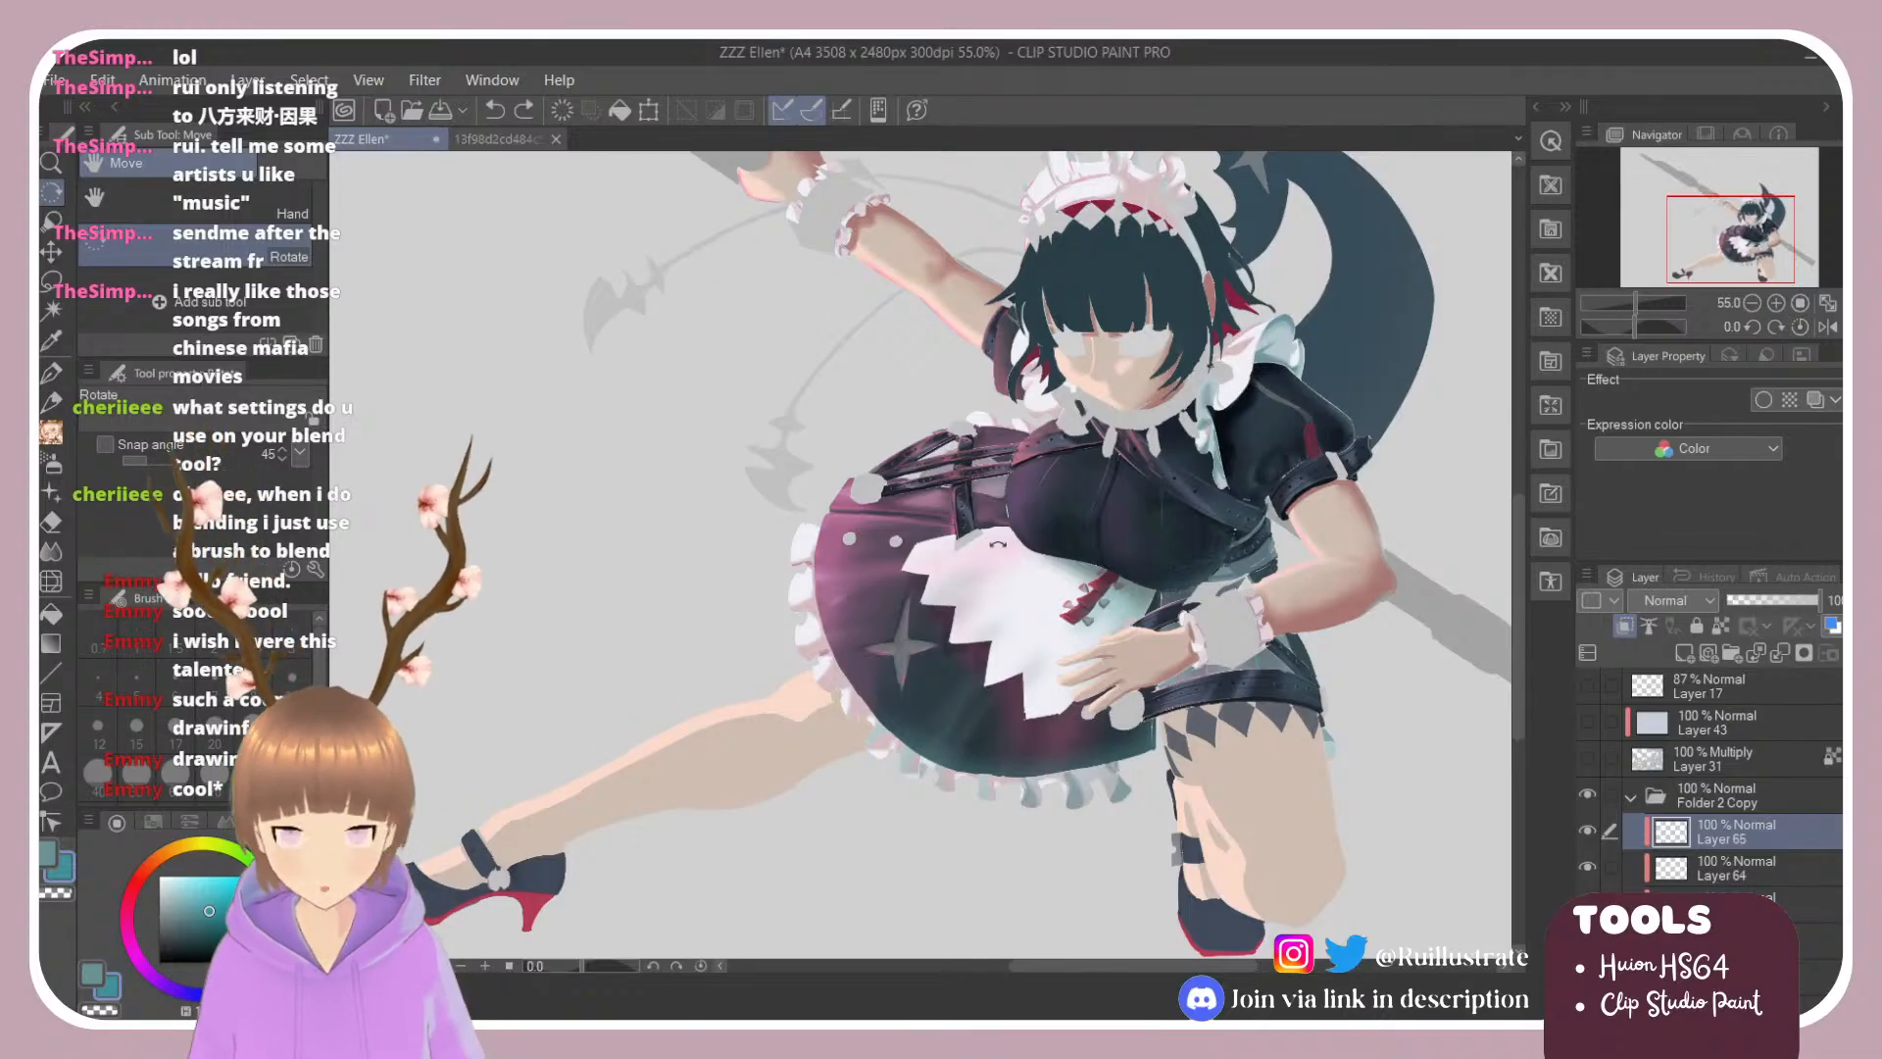
pyautogui.scroll(-6, 998, 544)
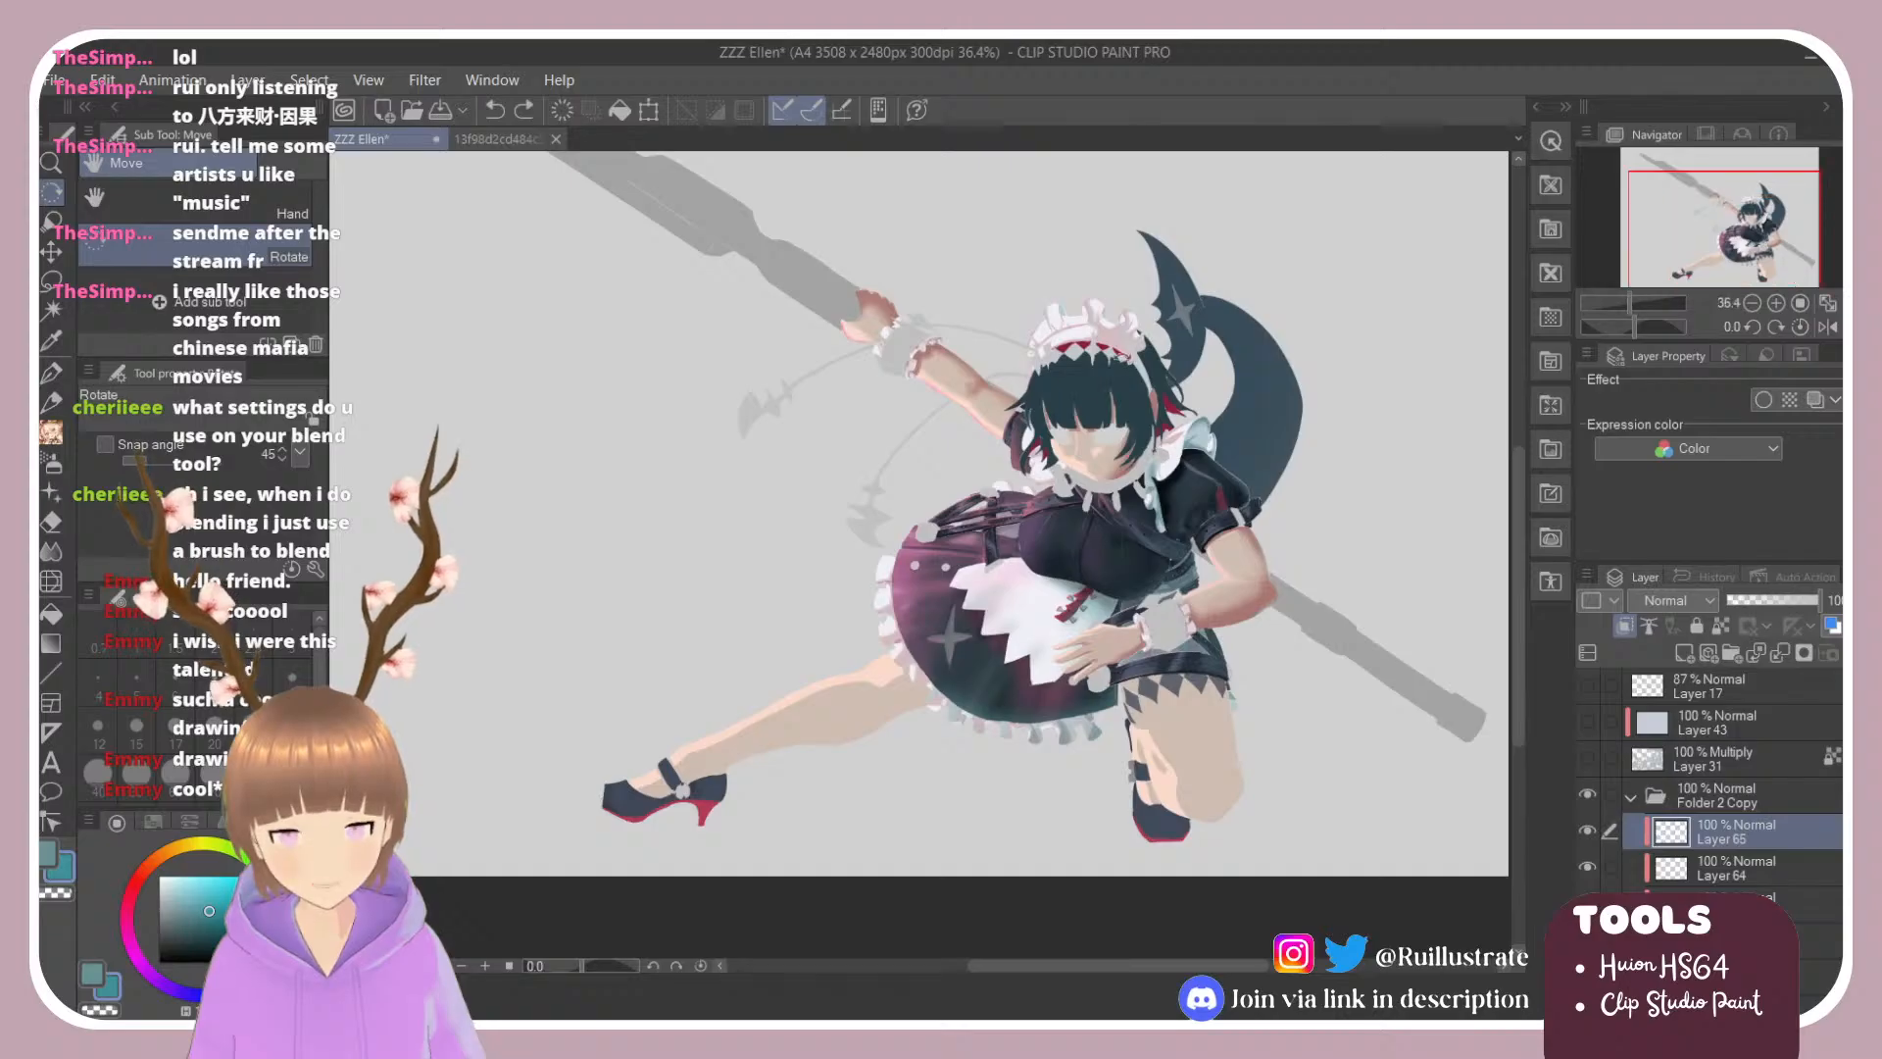
pyautogui.scroll(7, 1113, 360)
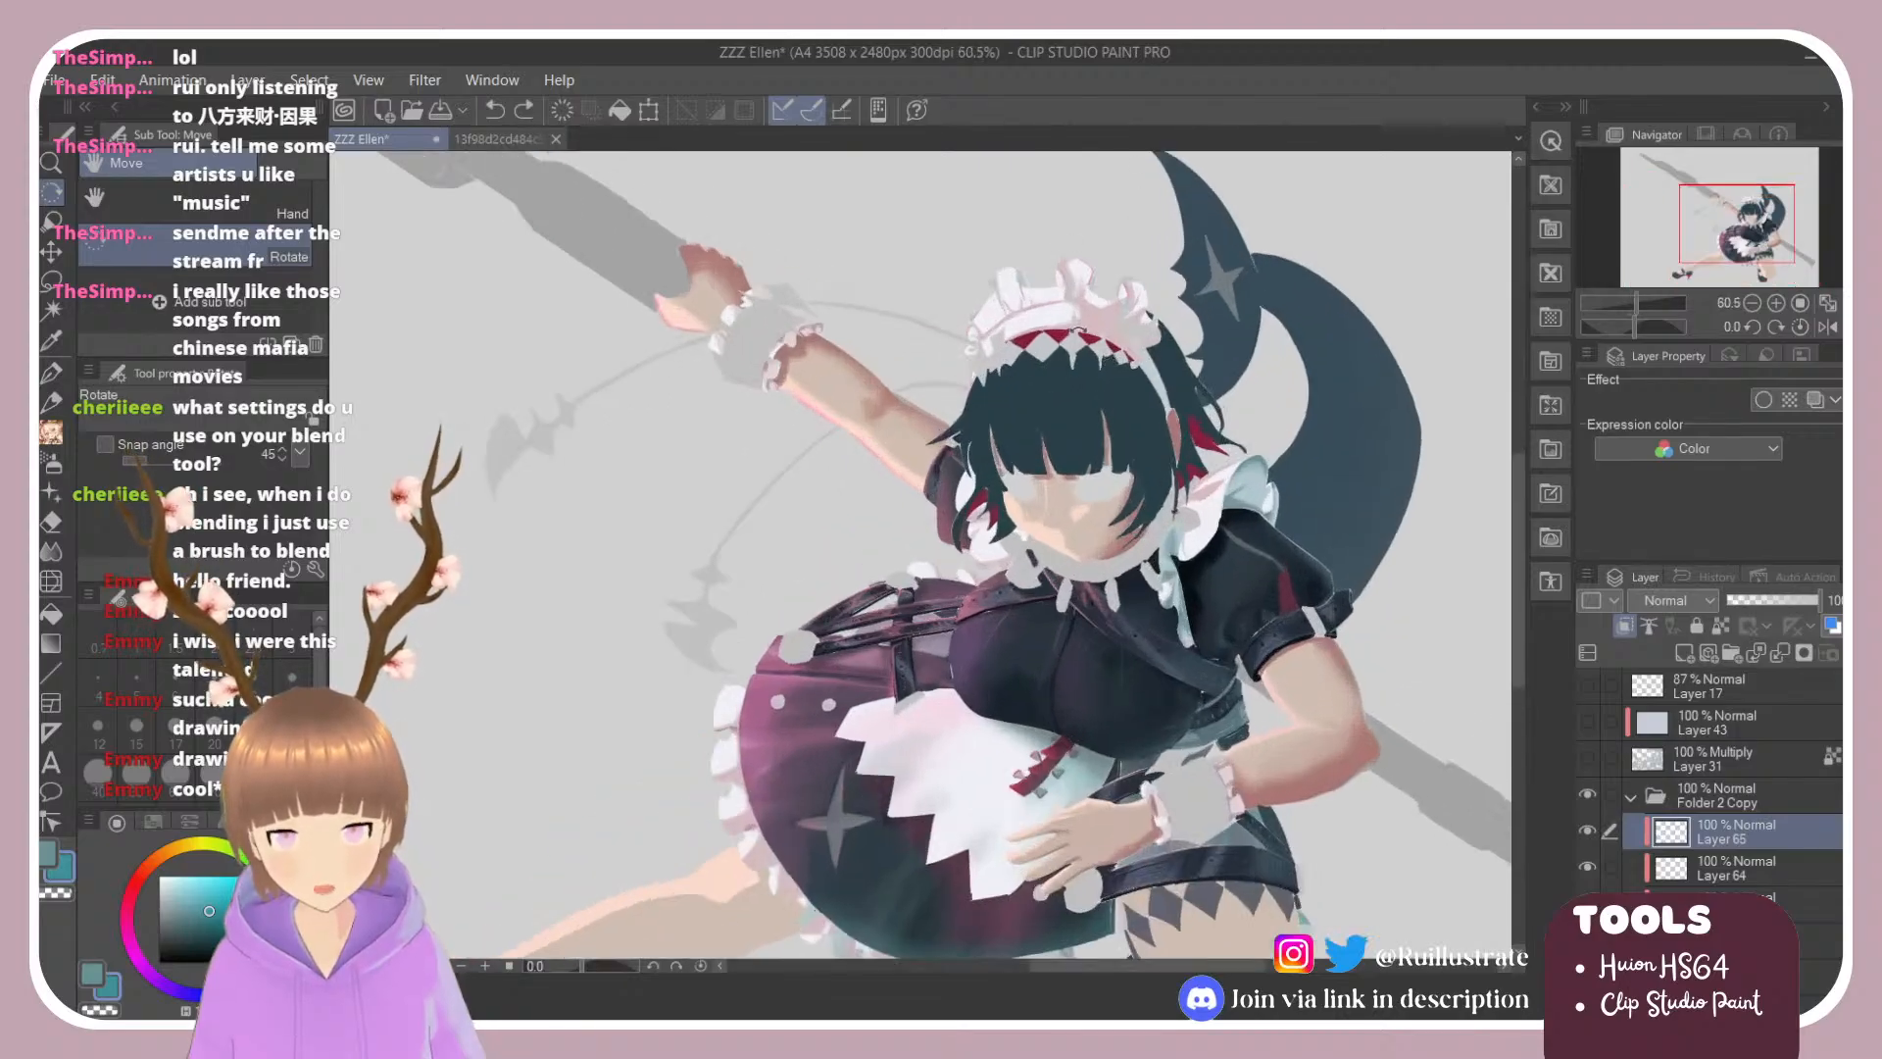
pyautogui.scroll(-2, 1176, 431)
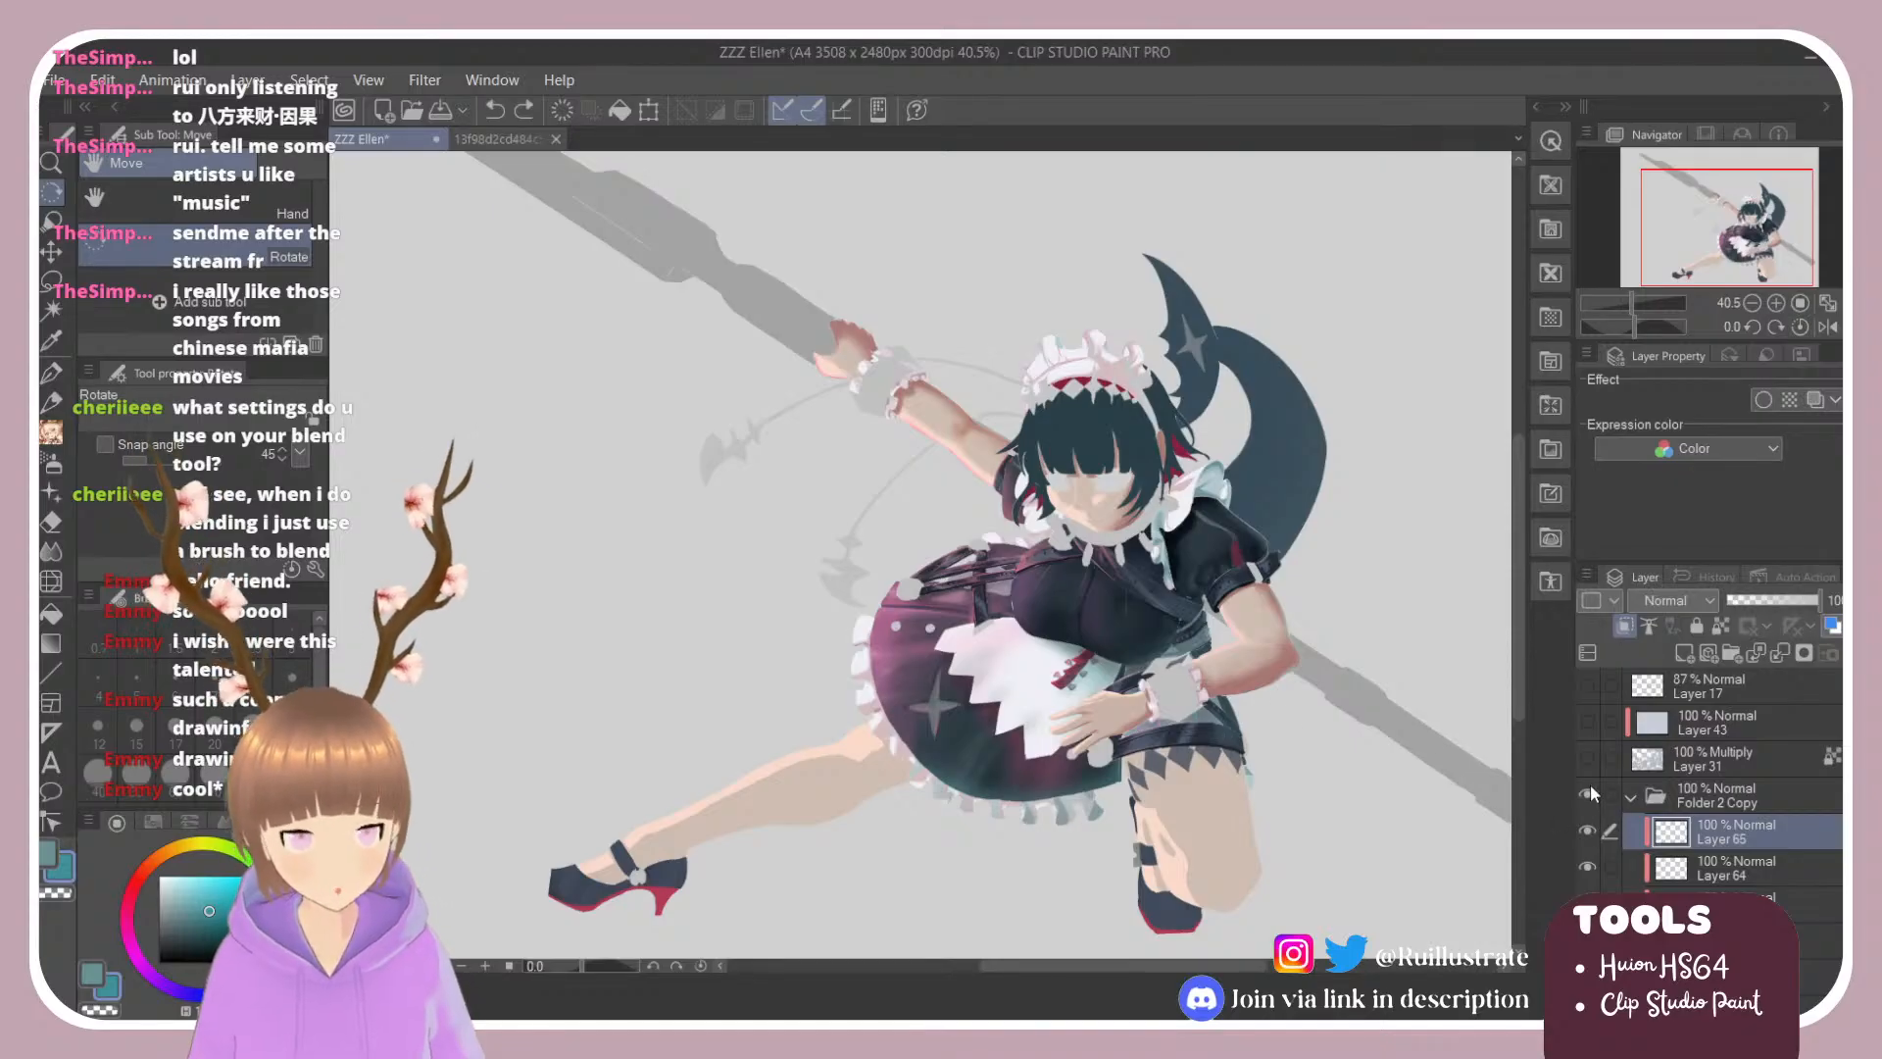
pyautogui.click(1589, 687)
pyautogui.scroll(3, 1000, 559)
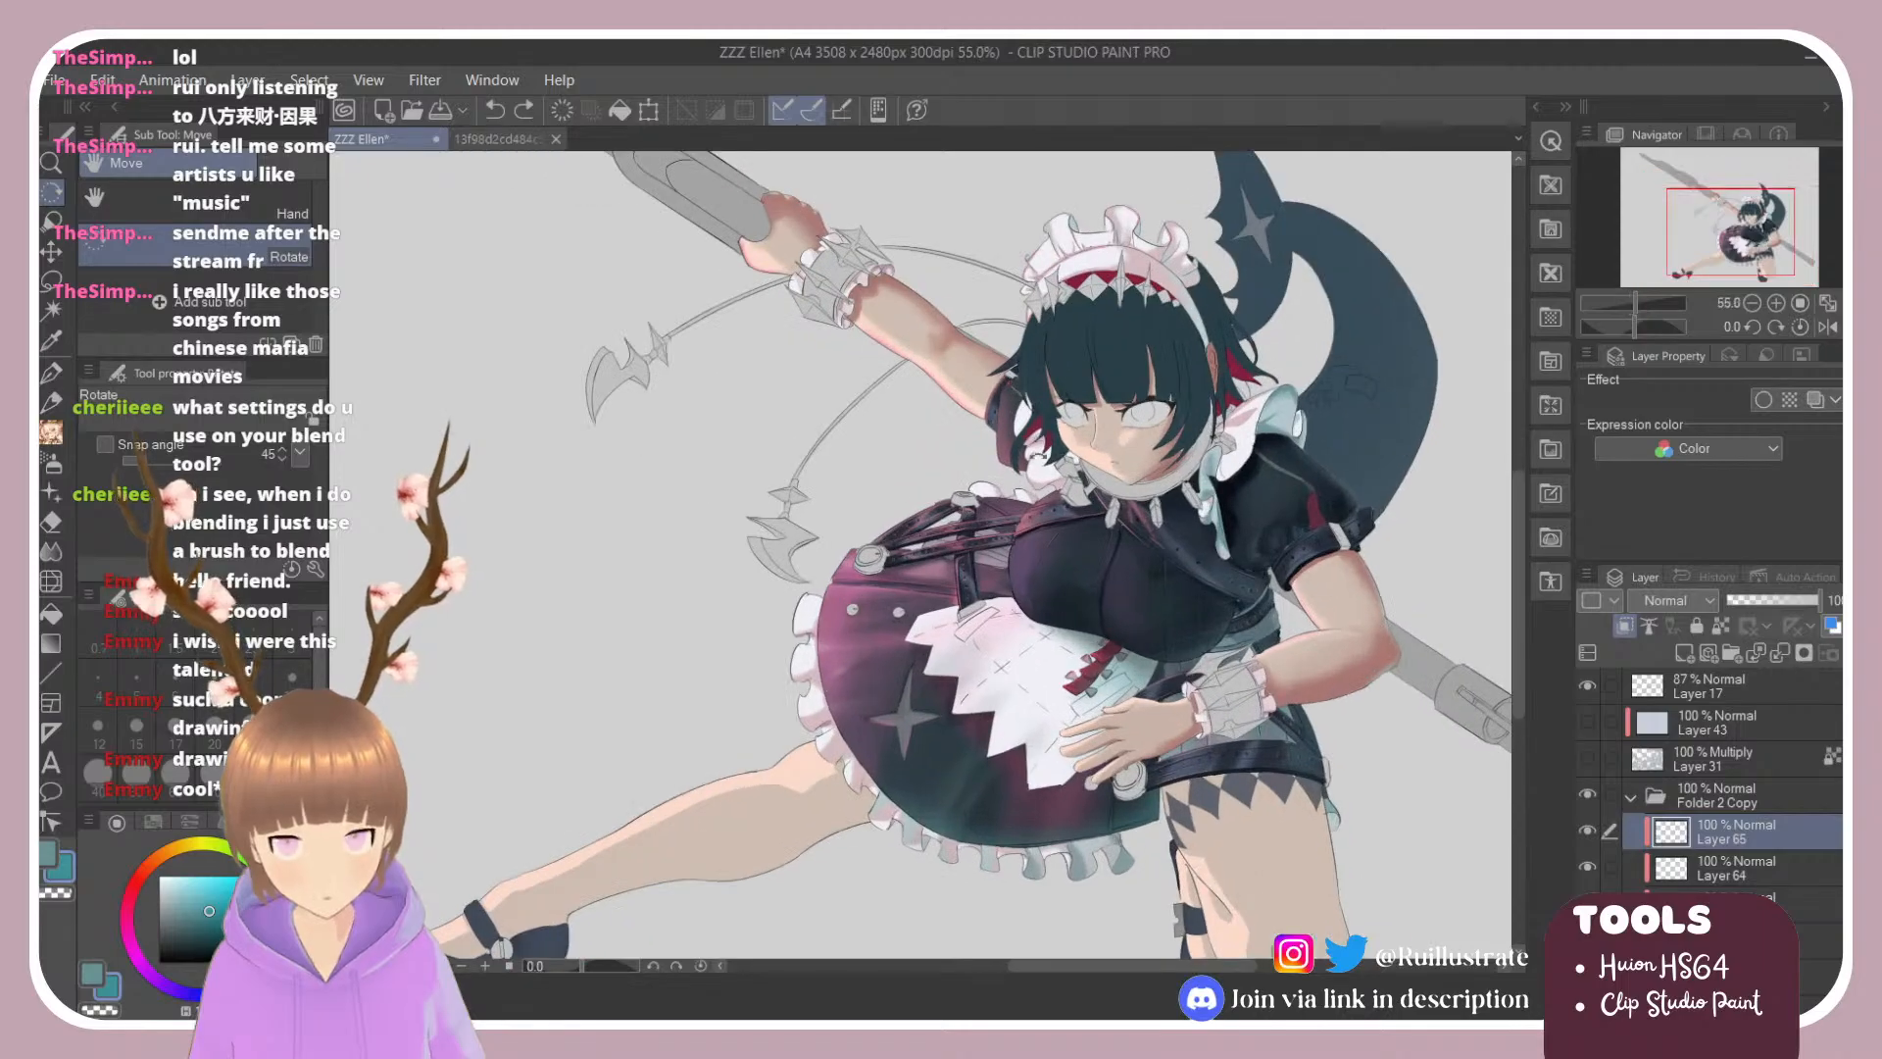
pyautogui.scroll(-2, 885, 493)
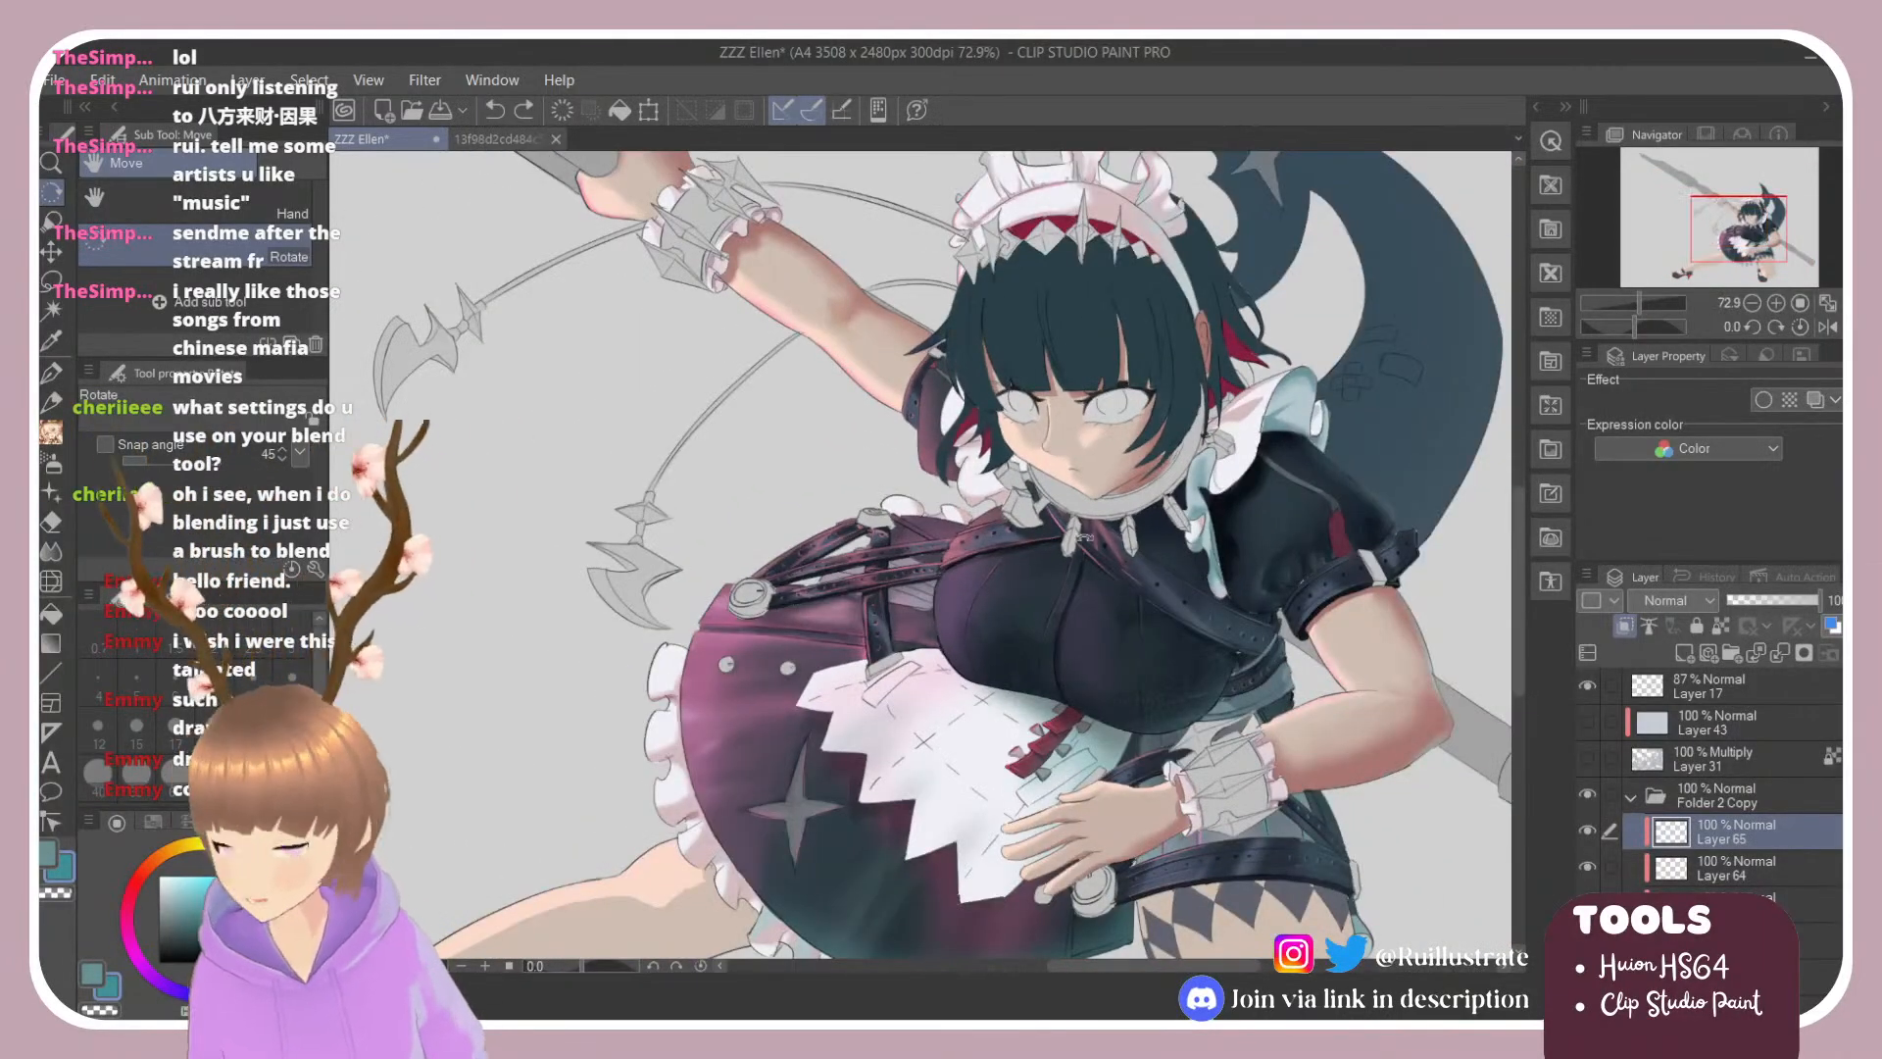
pyautogui.scroll(1, 1119, 412)
pyautogui.scroll(-3, 1060, 650)
pyautogui.scroll(3, 1051, 742)
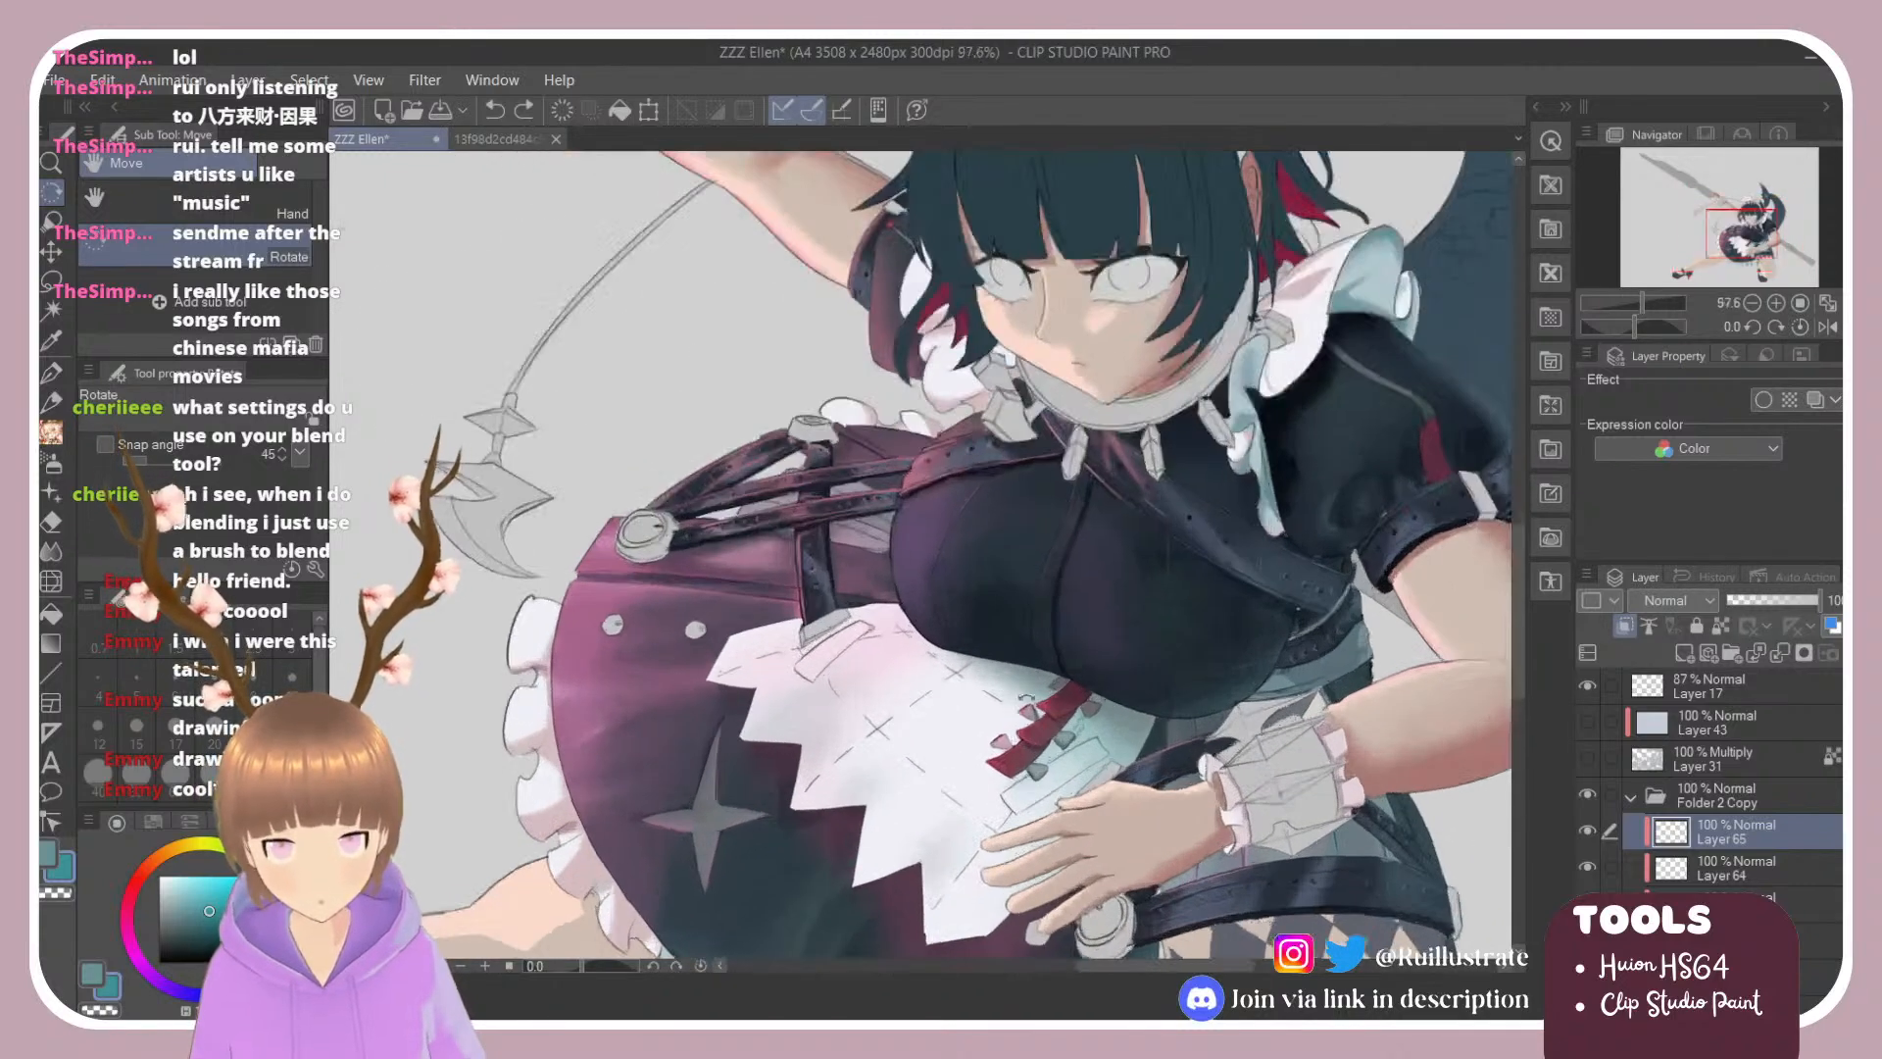
pyautogui.scroll(-2, 1050, 741)
pyautogui.scroll(3, 1051, 741)
pyautogui.scroll(-2, 1059, 686)
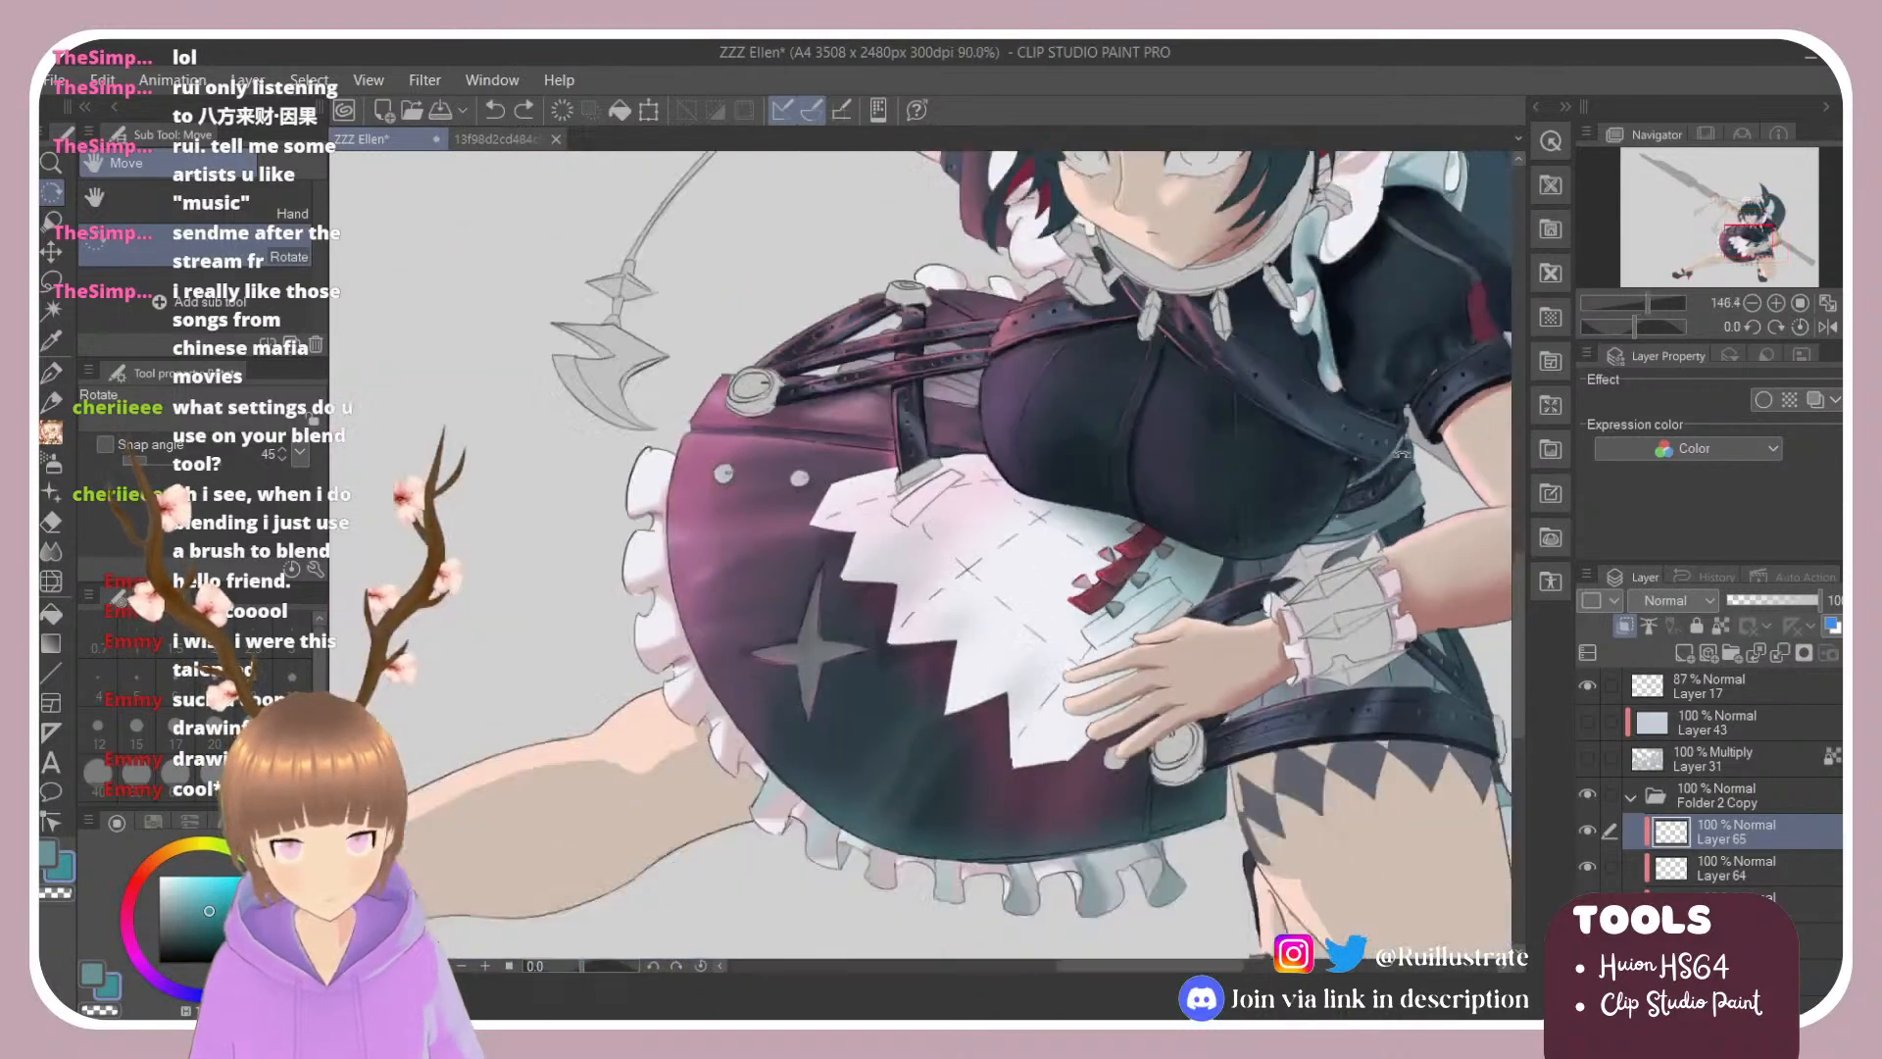
pyautogui.scroll(3, 1065, 612)
# Step: Add a Normal layer above Layer 65 and ready the size 5 paint brush for the apron's stitching
pyautogui.moveTo(1298, 486); pyautogui.dragTo(1203, 294)
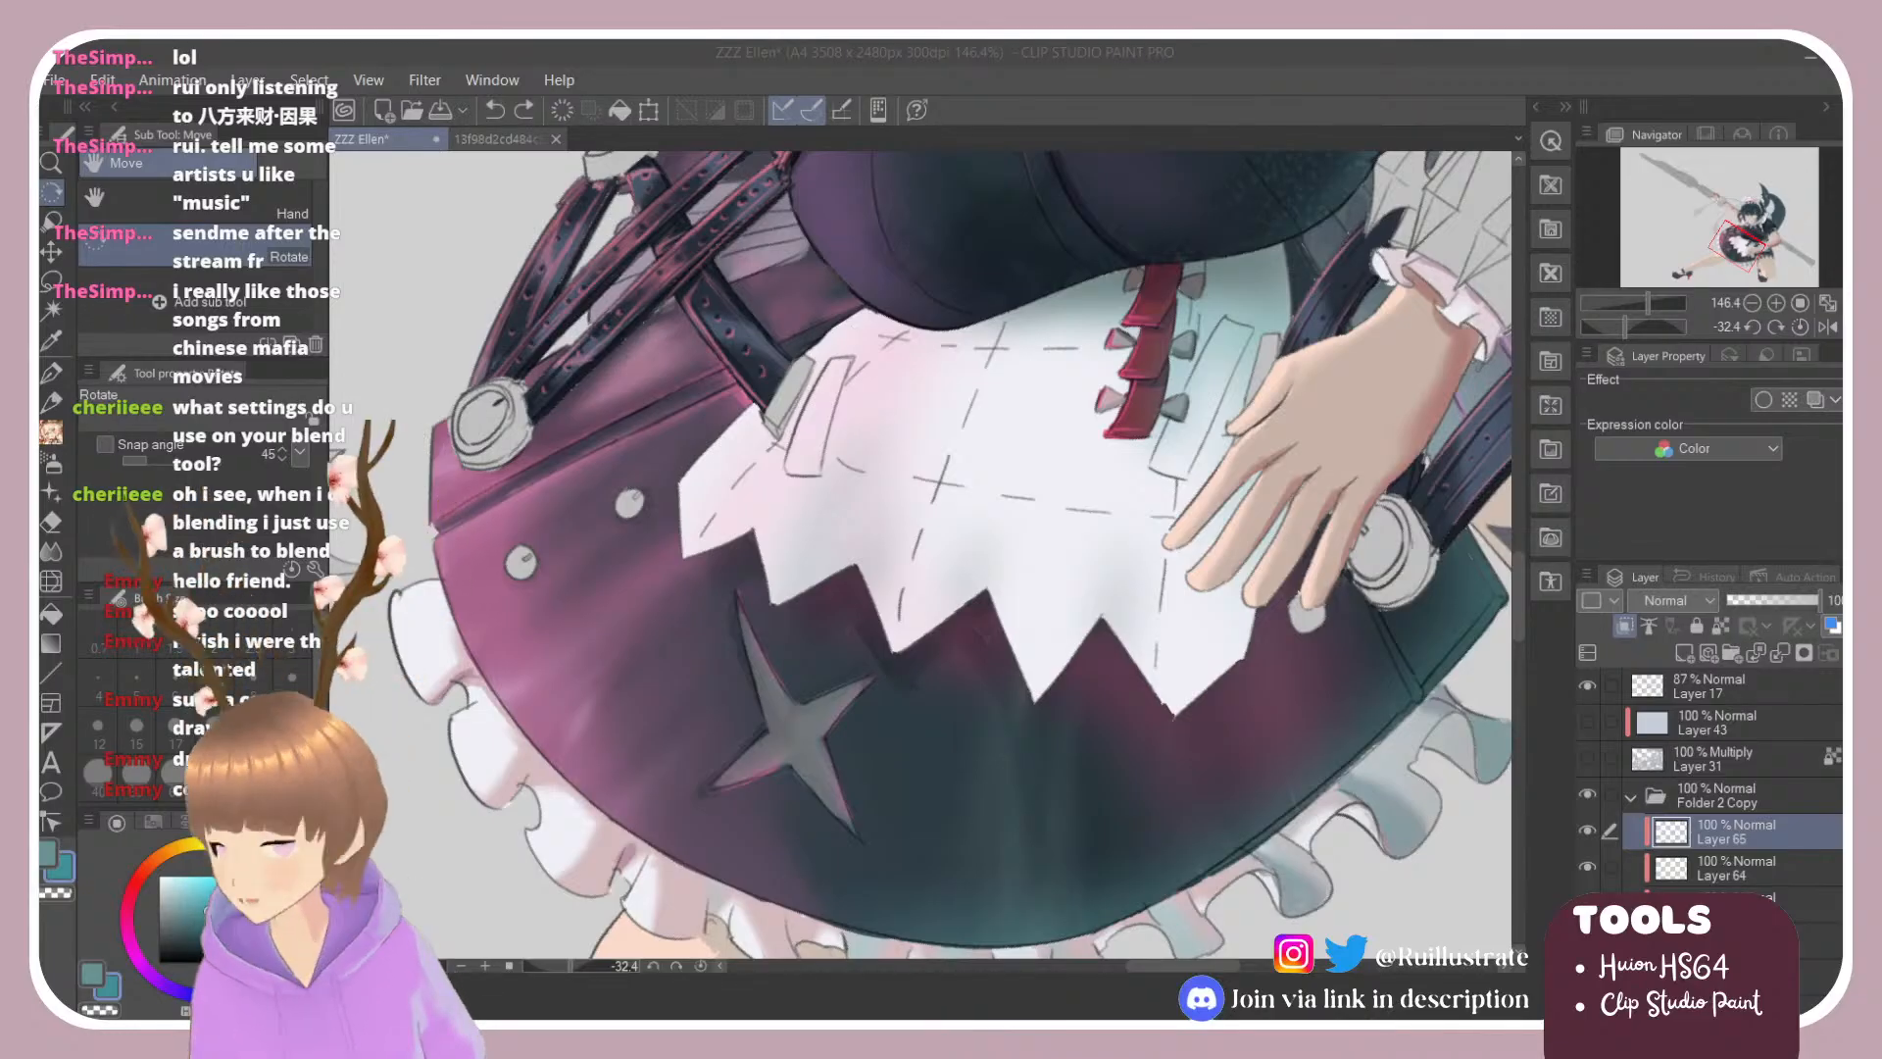
pyautogui.click(1053, 444)
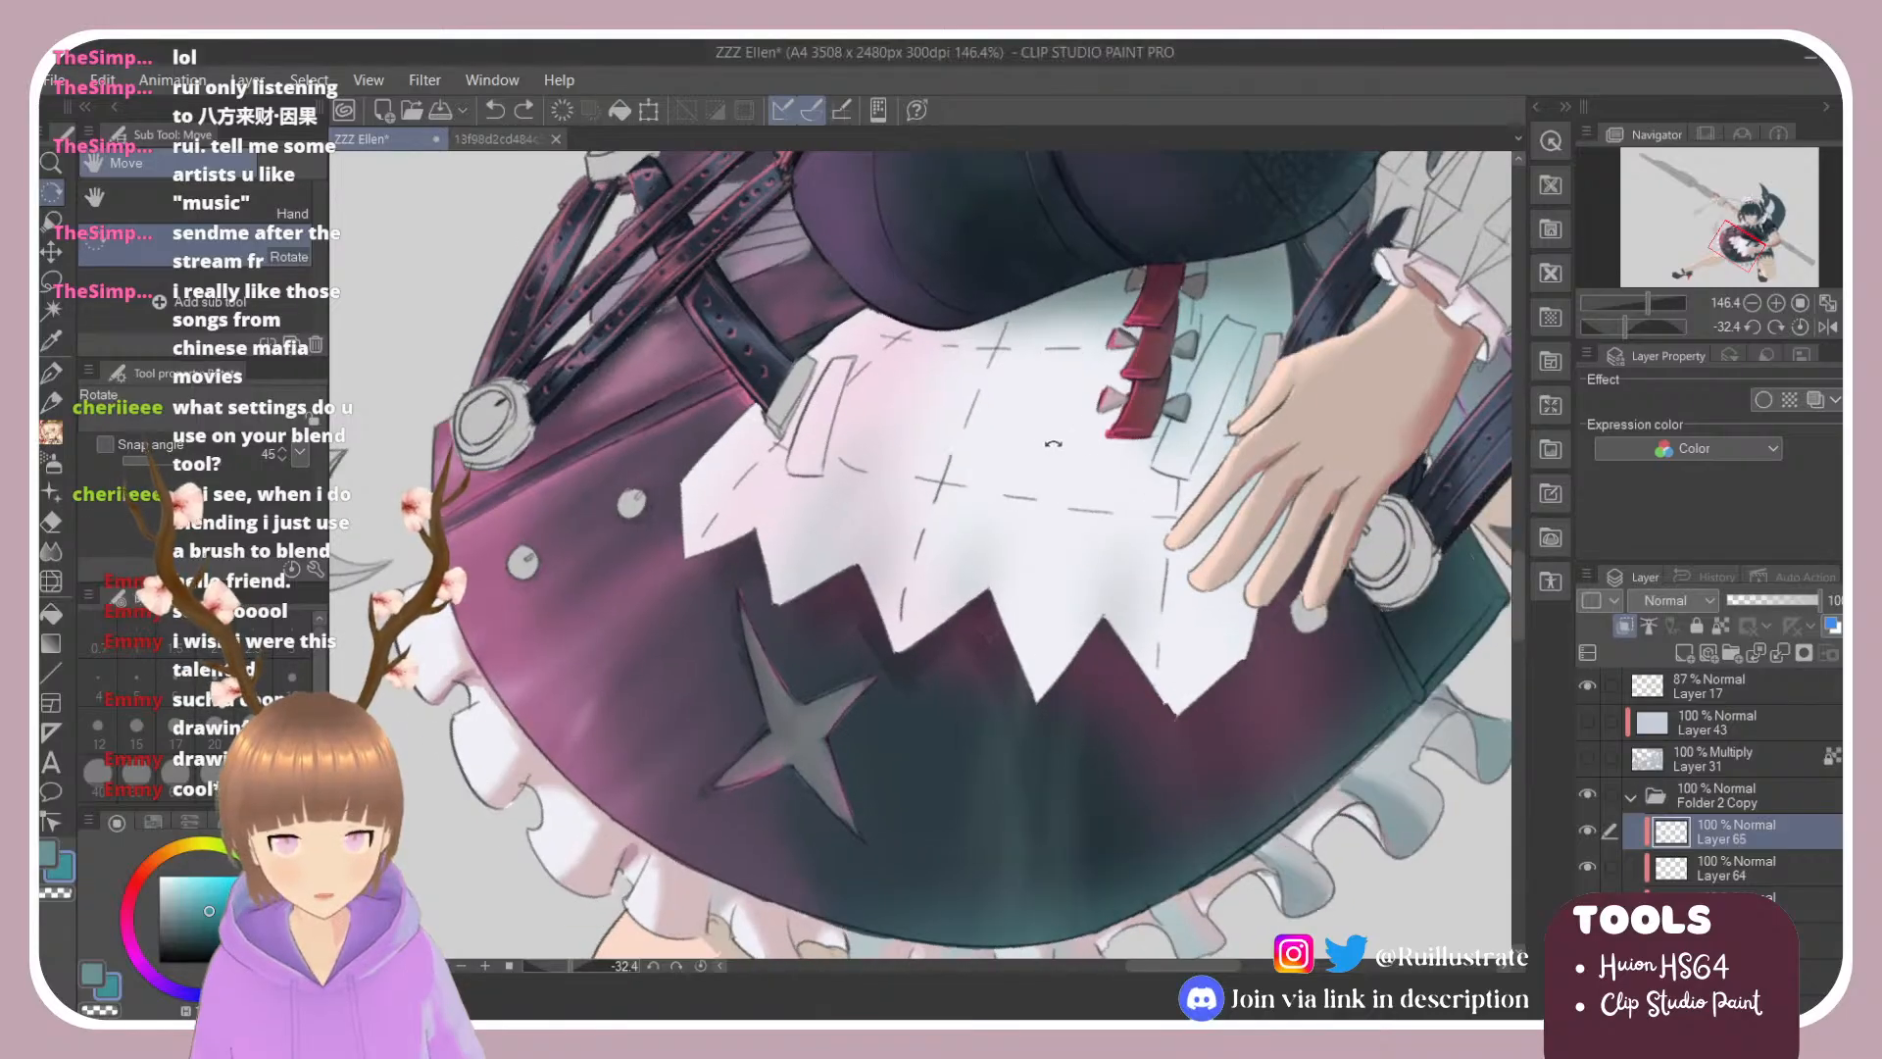
pyautogui.moveTo(1050, 398); pyautogui.dragTo(1009, 371)
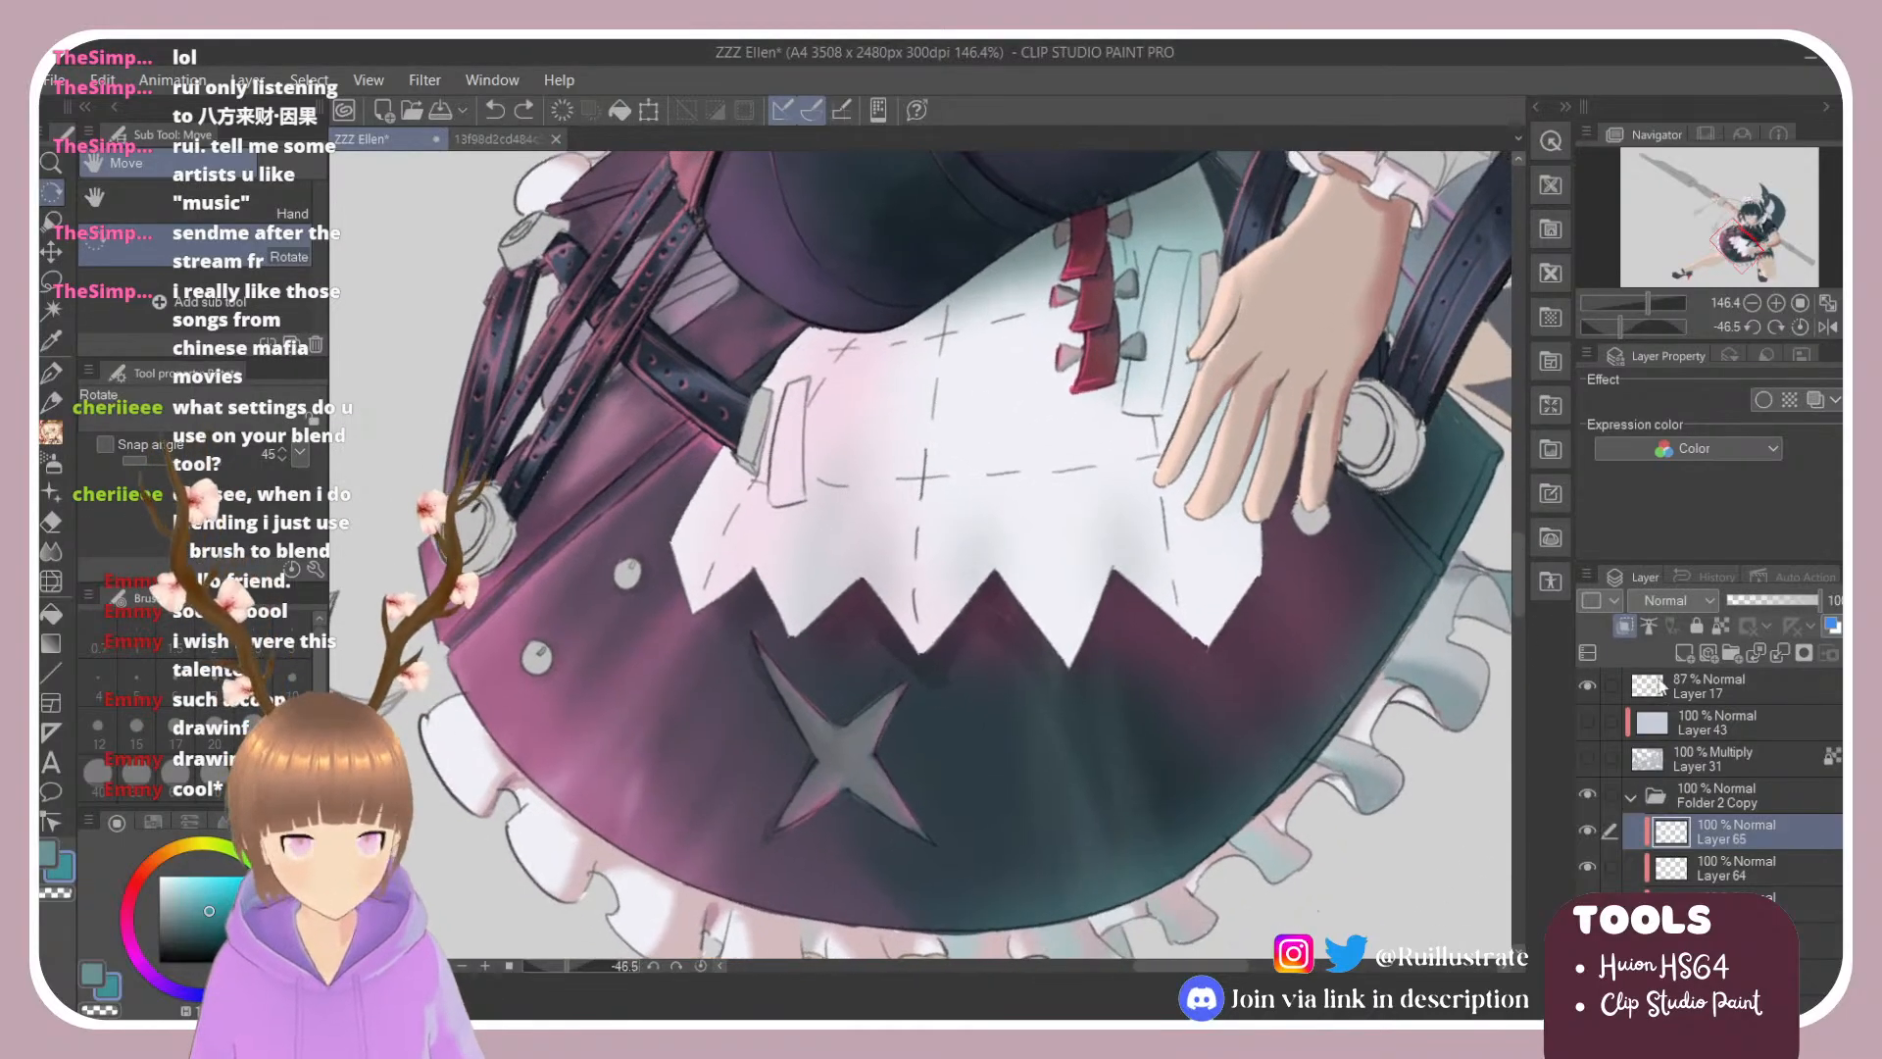
pyautogui.click(1684, 653)
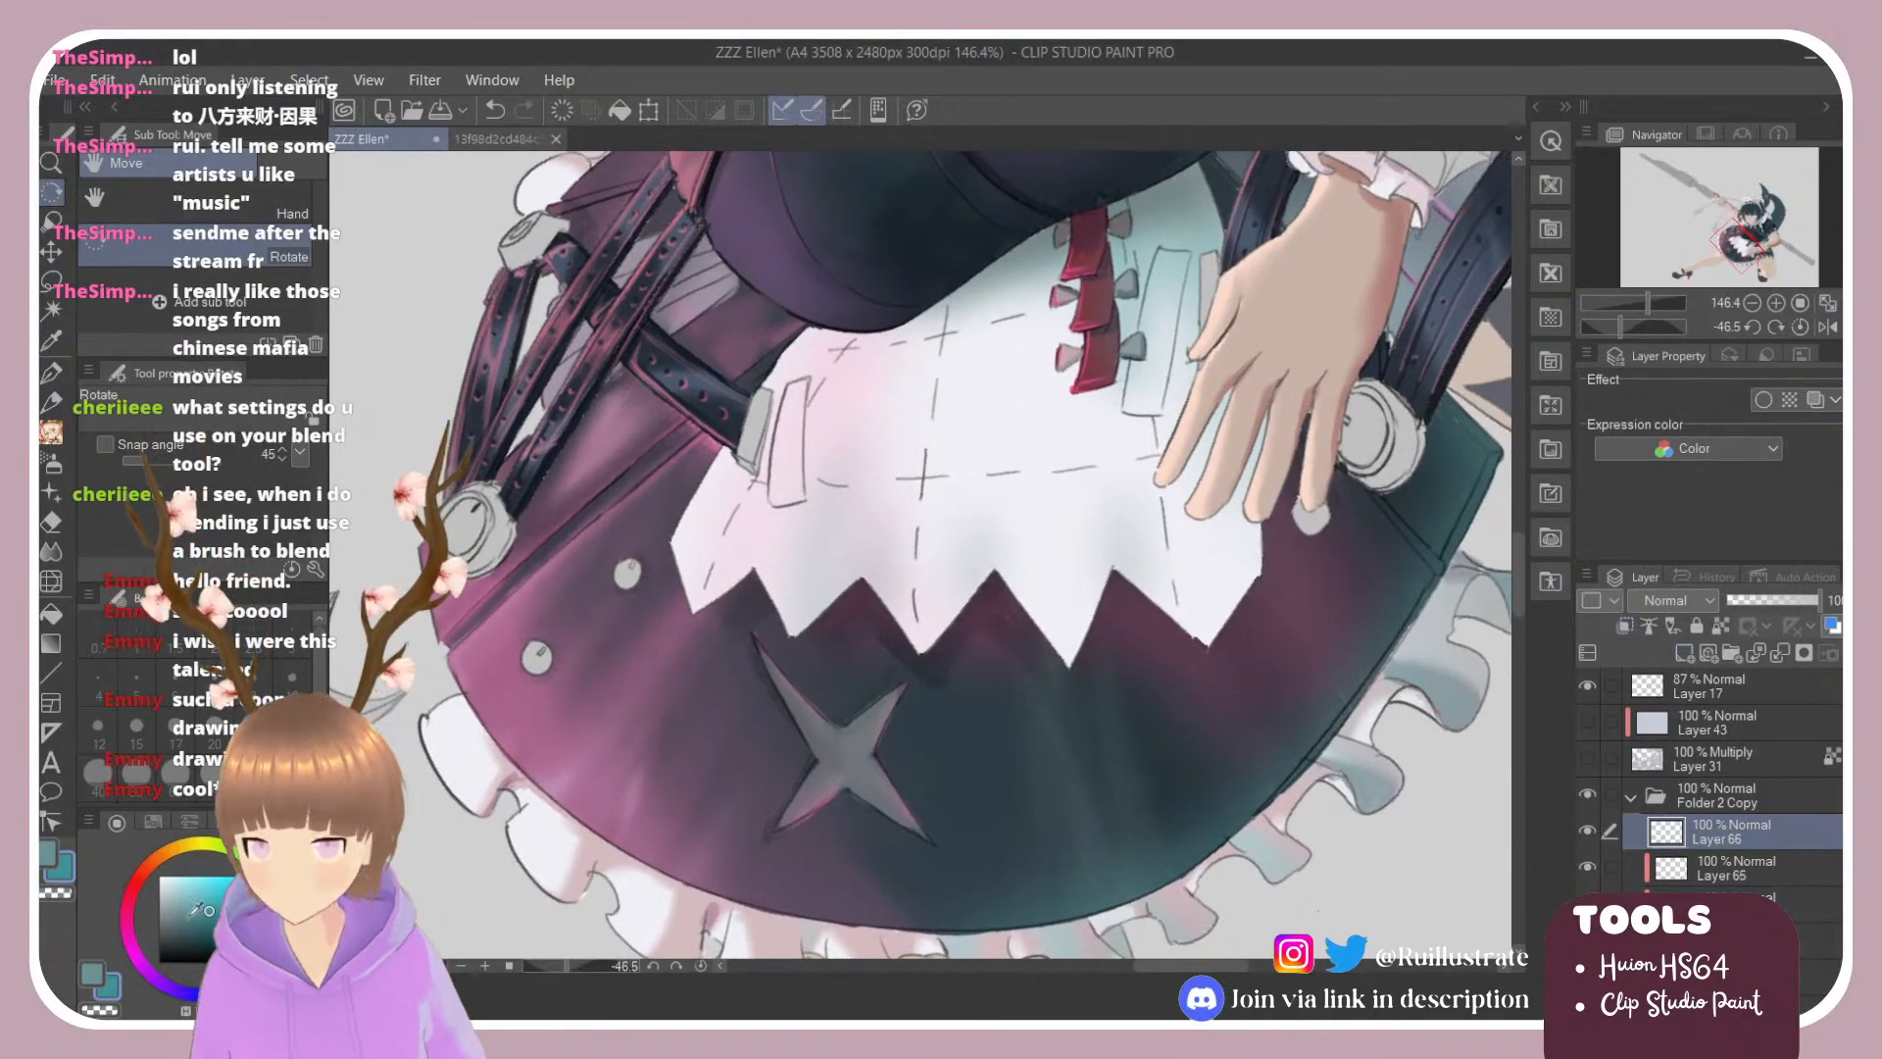
pyautogui.press('b')
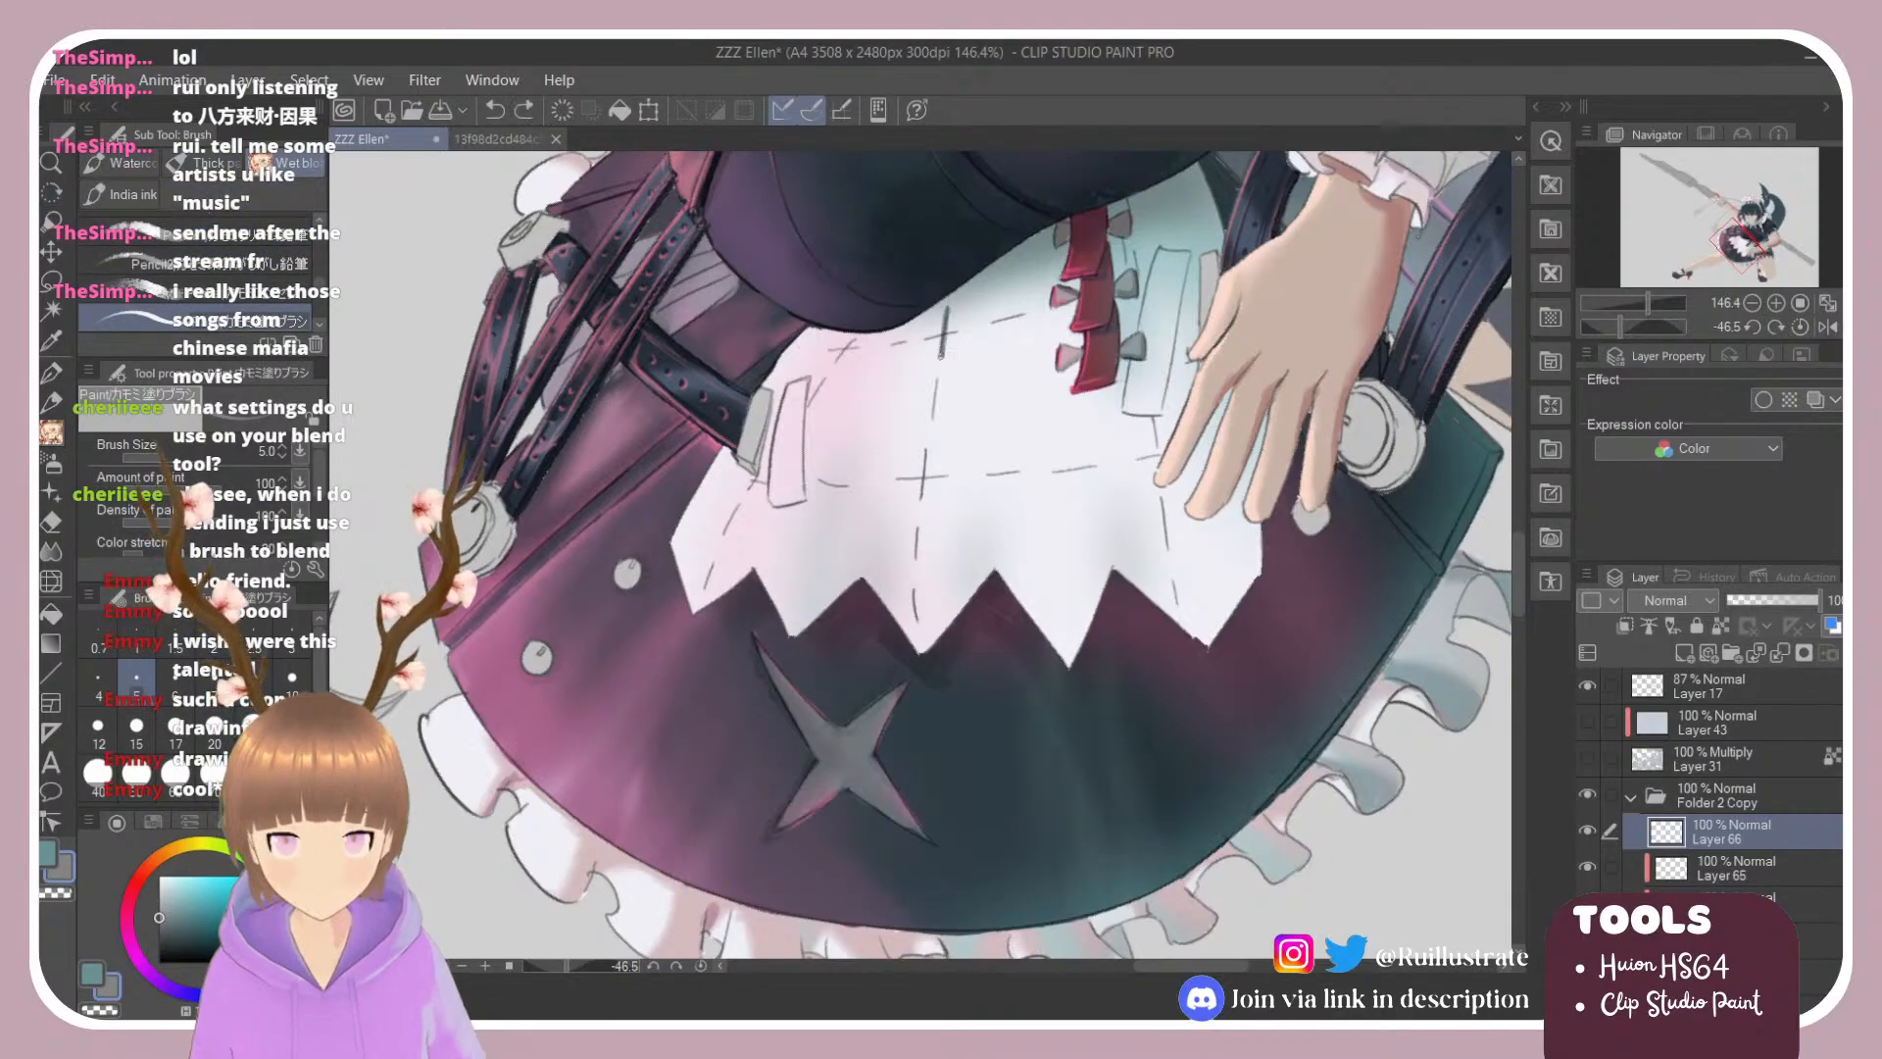
# Step: Paint dark dashed stitching down the apron's centre line on Layer 66, and check it with the Layer 17 line art hidden
pyautogui.moveTo(945, 306); pyautogui.dragTo(915, 587)
pyautogui.hotkey('ctrl', 'z')
pyautogui.hotkey('ctrl', 'z')
pyautogui.hotkey('ctrl', 'z')
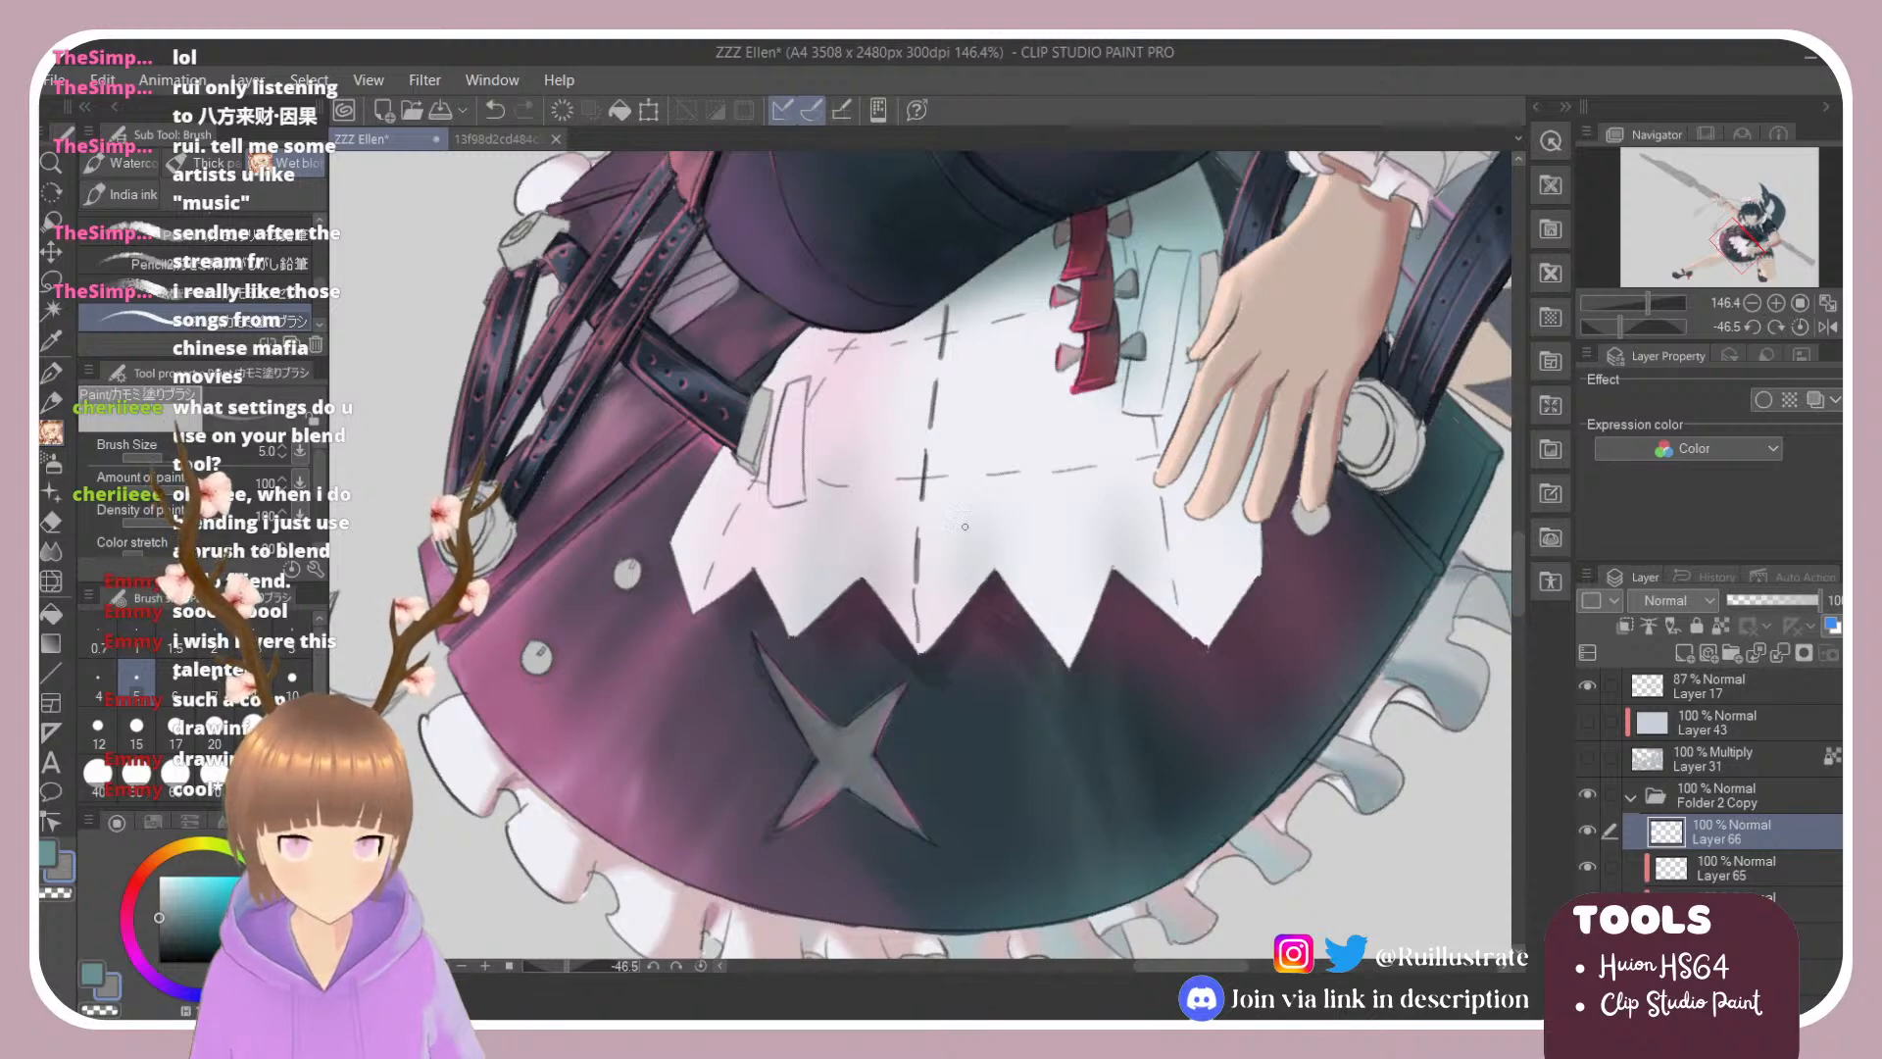
pyautogui.hotkey('ctrl', 'z')
pyautogui.hotkey('ctrl', 'z')
pyautogui.moveTo(918, 535); pyautogui.dragTo(915, 578)
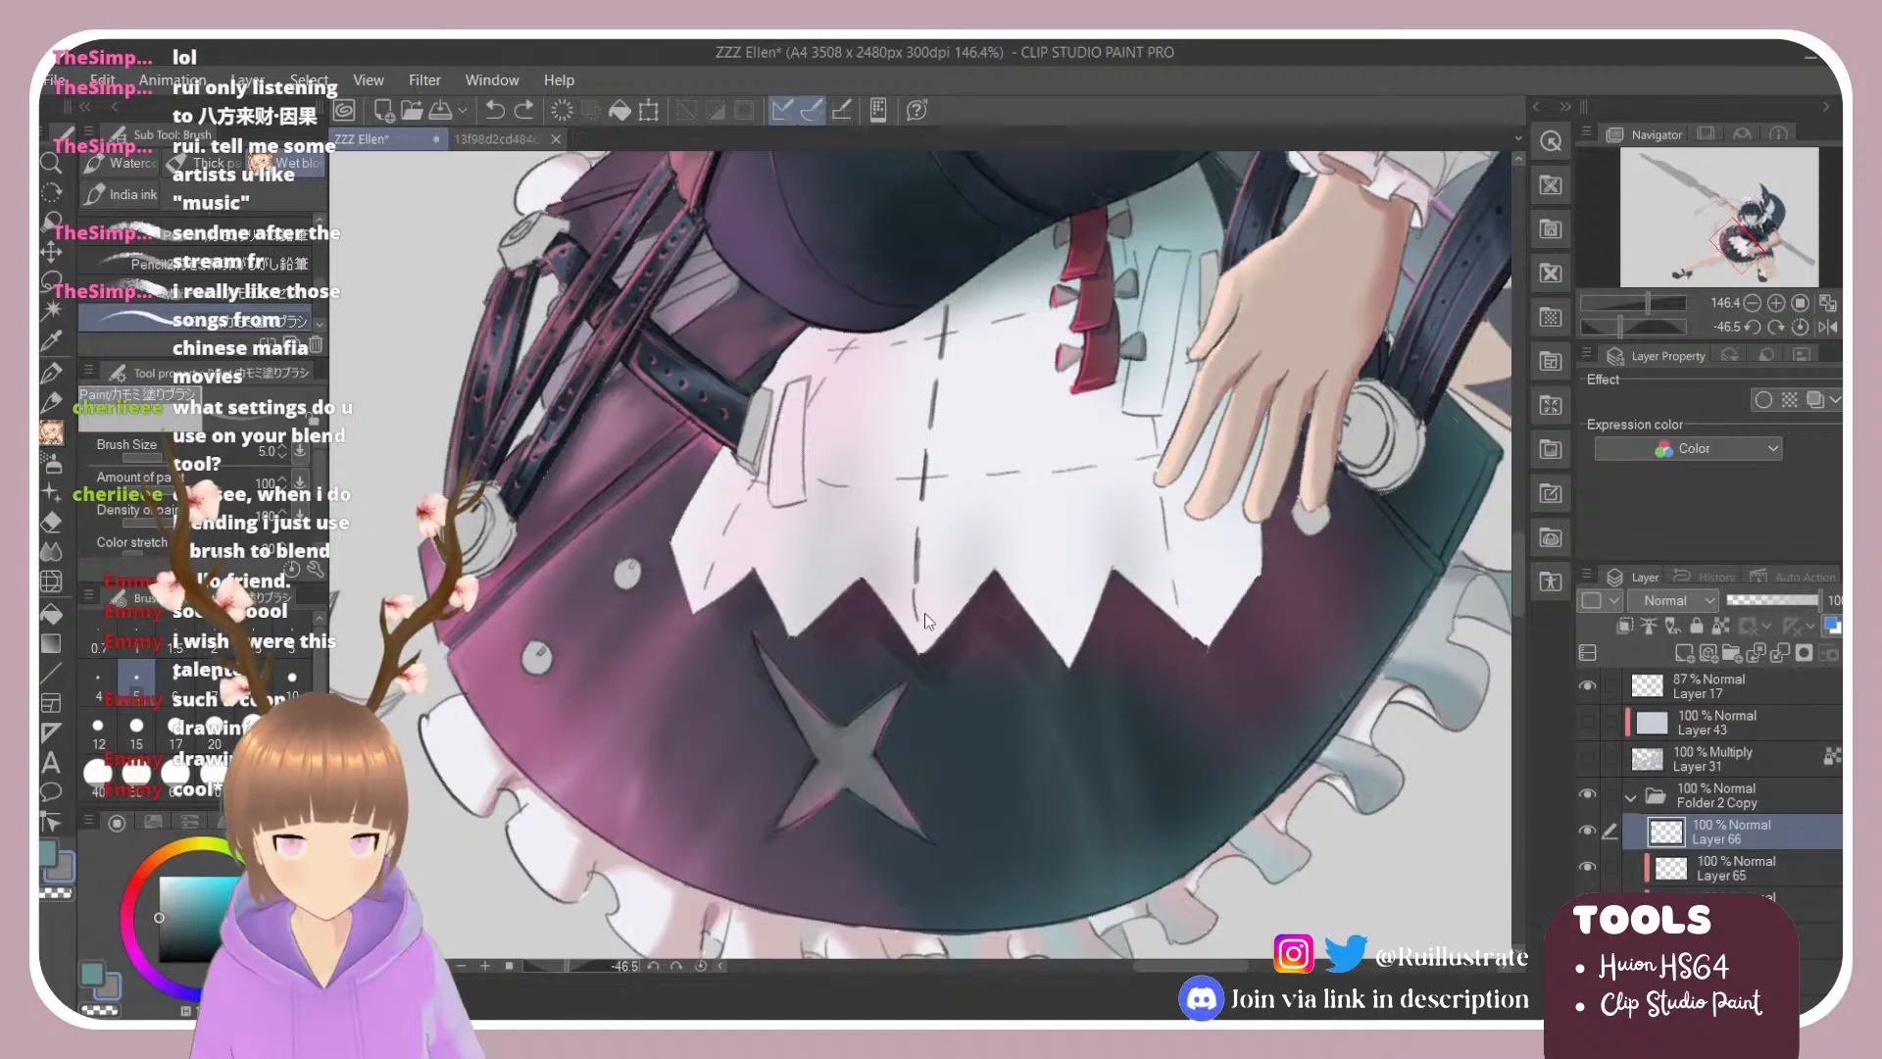
pyautogui.click(1587, 685)
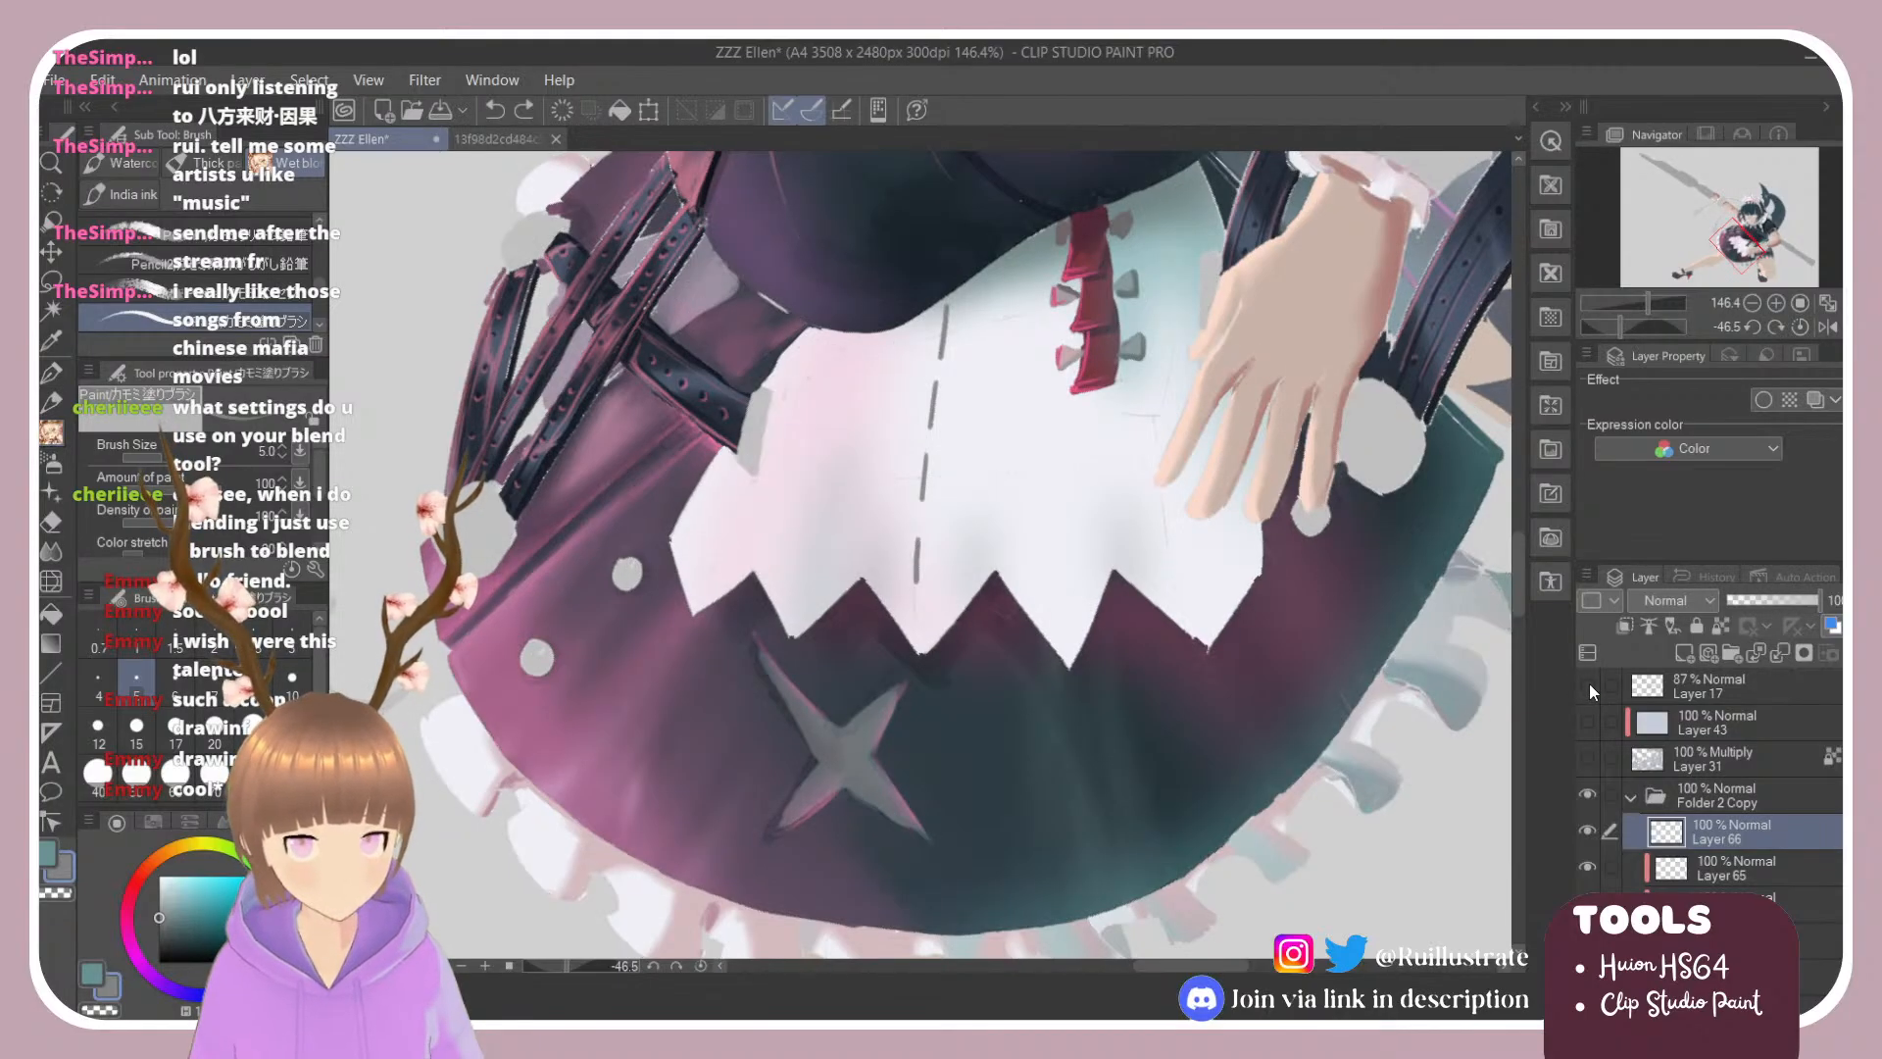
pyautogui.click(1587, 685)
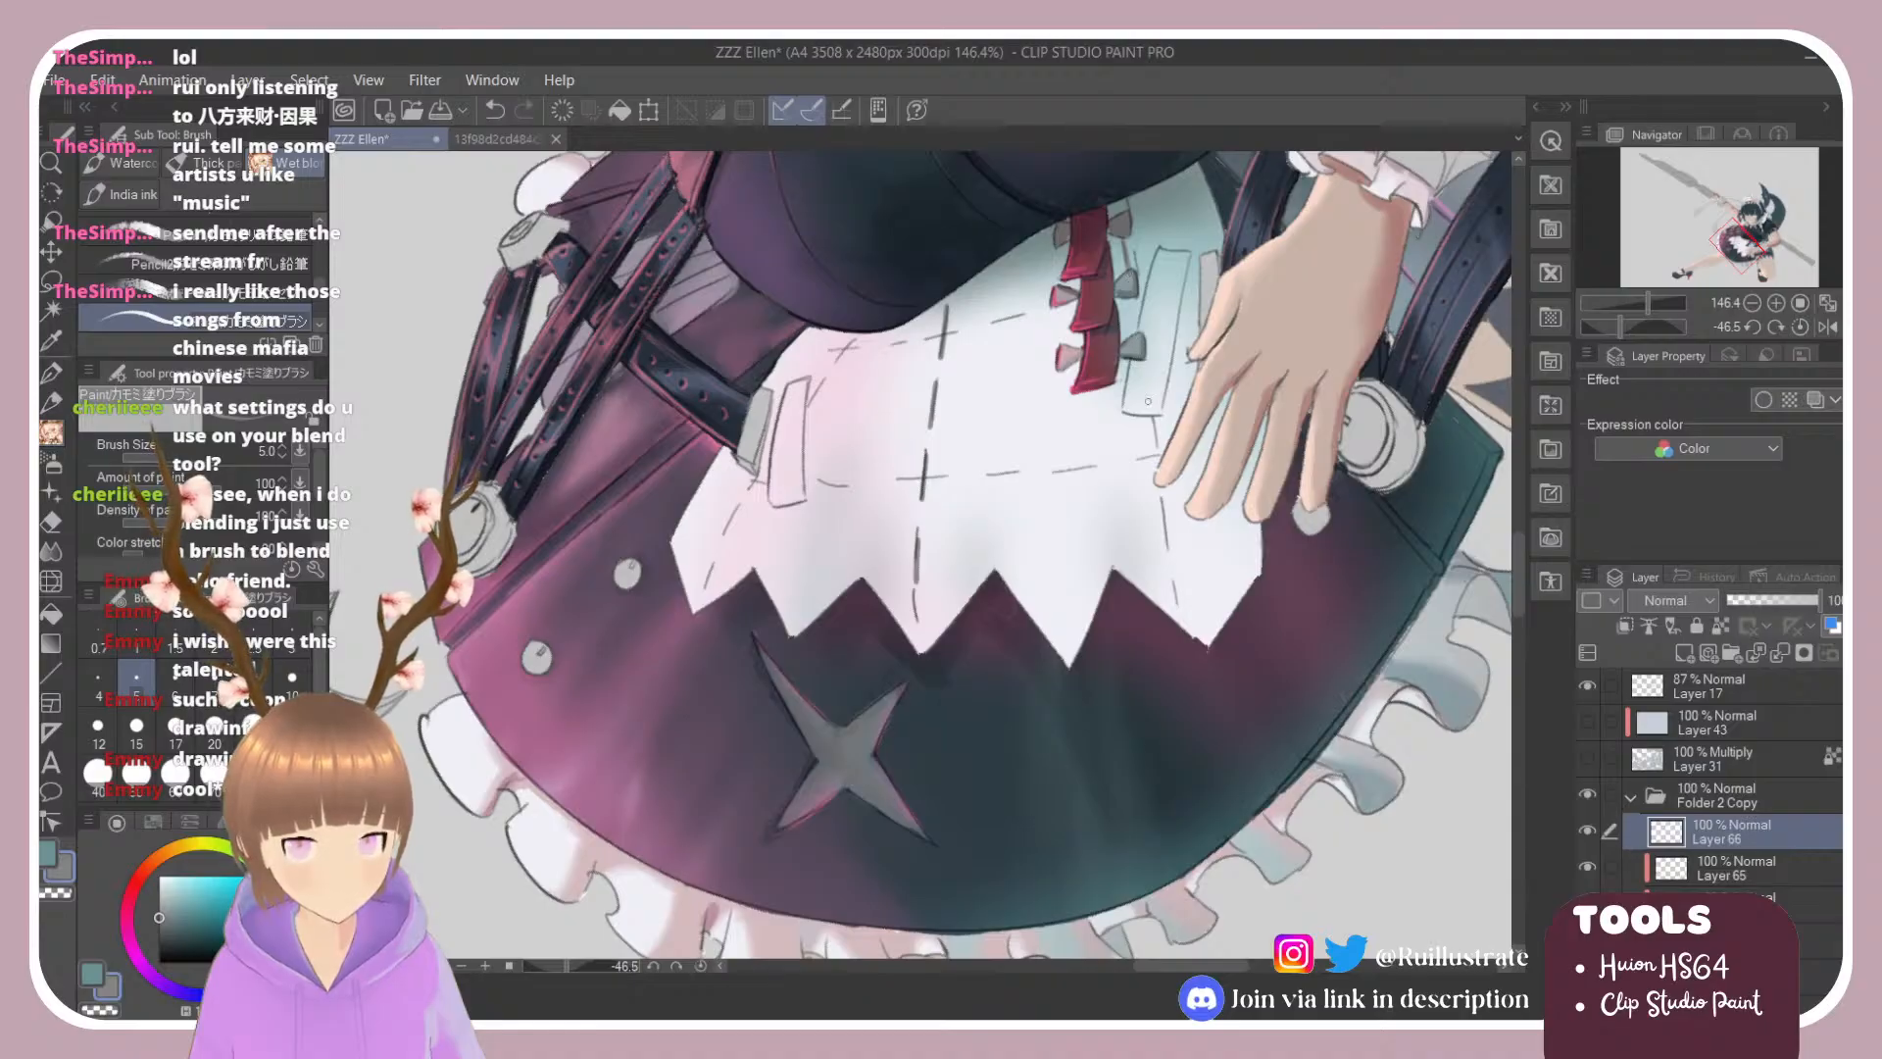
# Step: Paint dark stitch dashes along the apron's side seams, beside the fingers and by the belt strap, redoing unsatisfactory strokes
pyautogui.hotkey('ctrl', 'z')
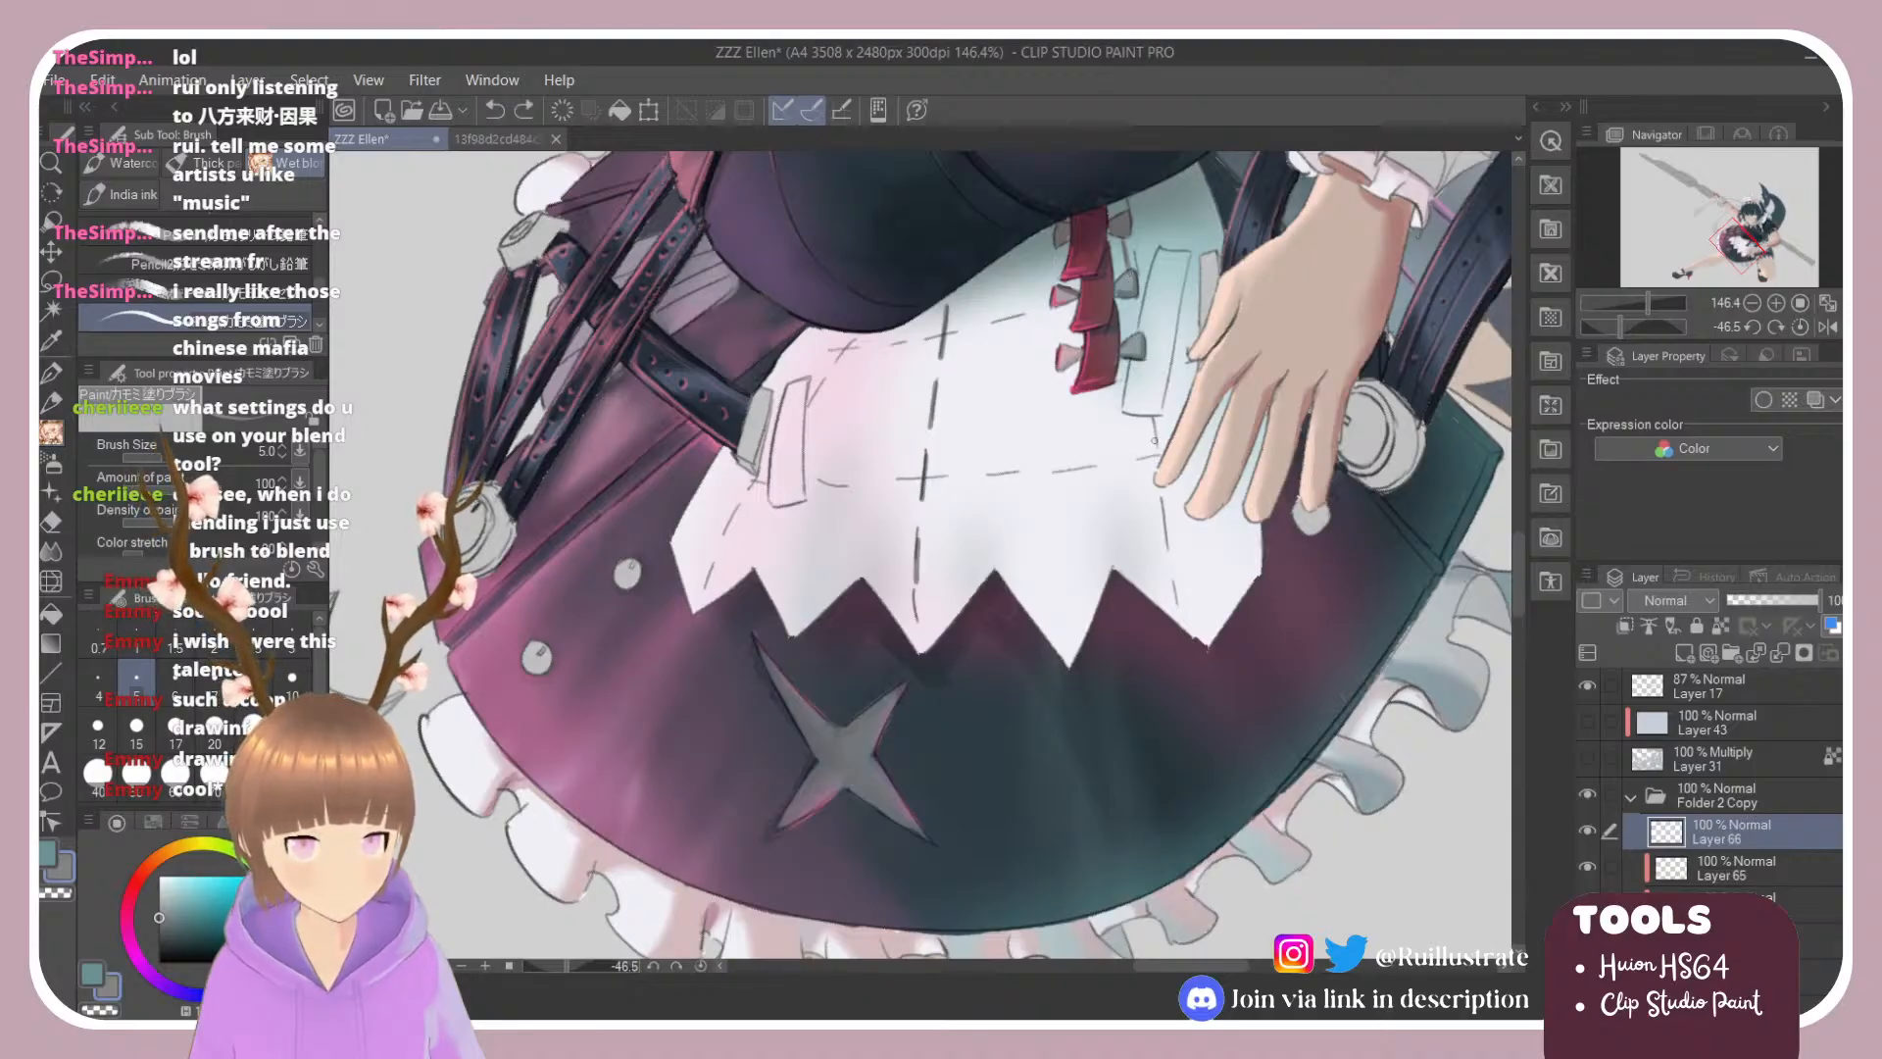
pyautogui.moveTo(1153, 432); pyautogui.dragTo(1160, 481)
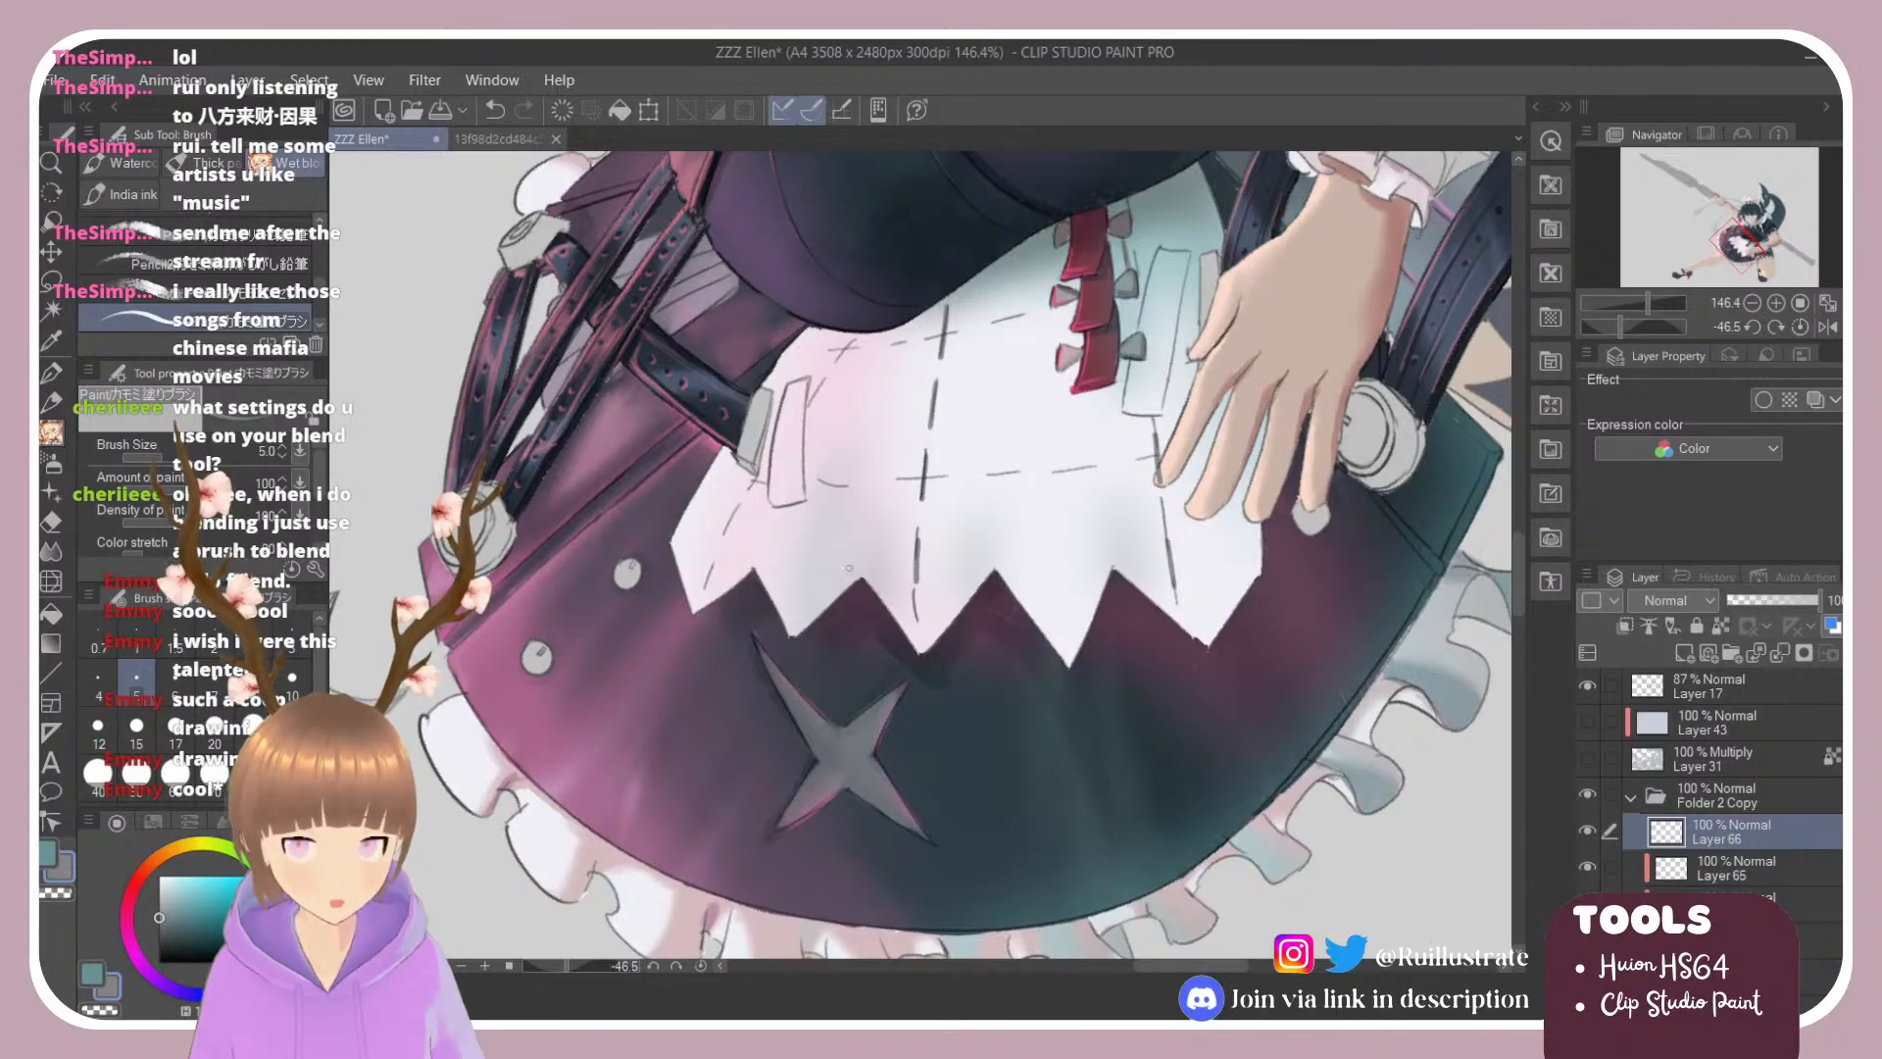
pyautogui.press('r')
pyautogui.moveTo(710, 557); pyautogui.dragTo(745, 673)
pyautogui.press('e')
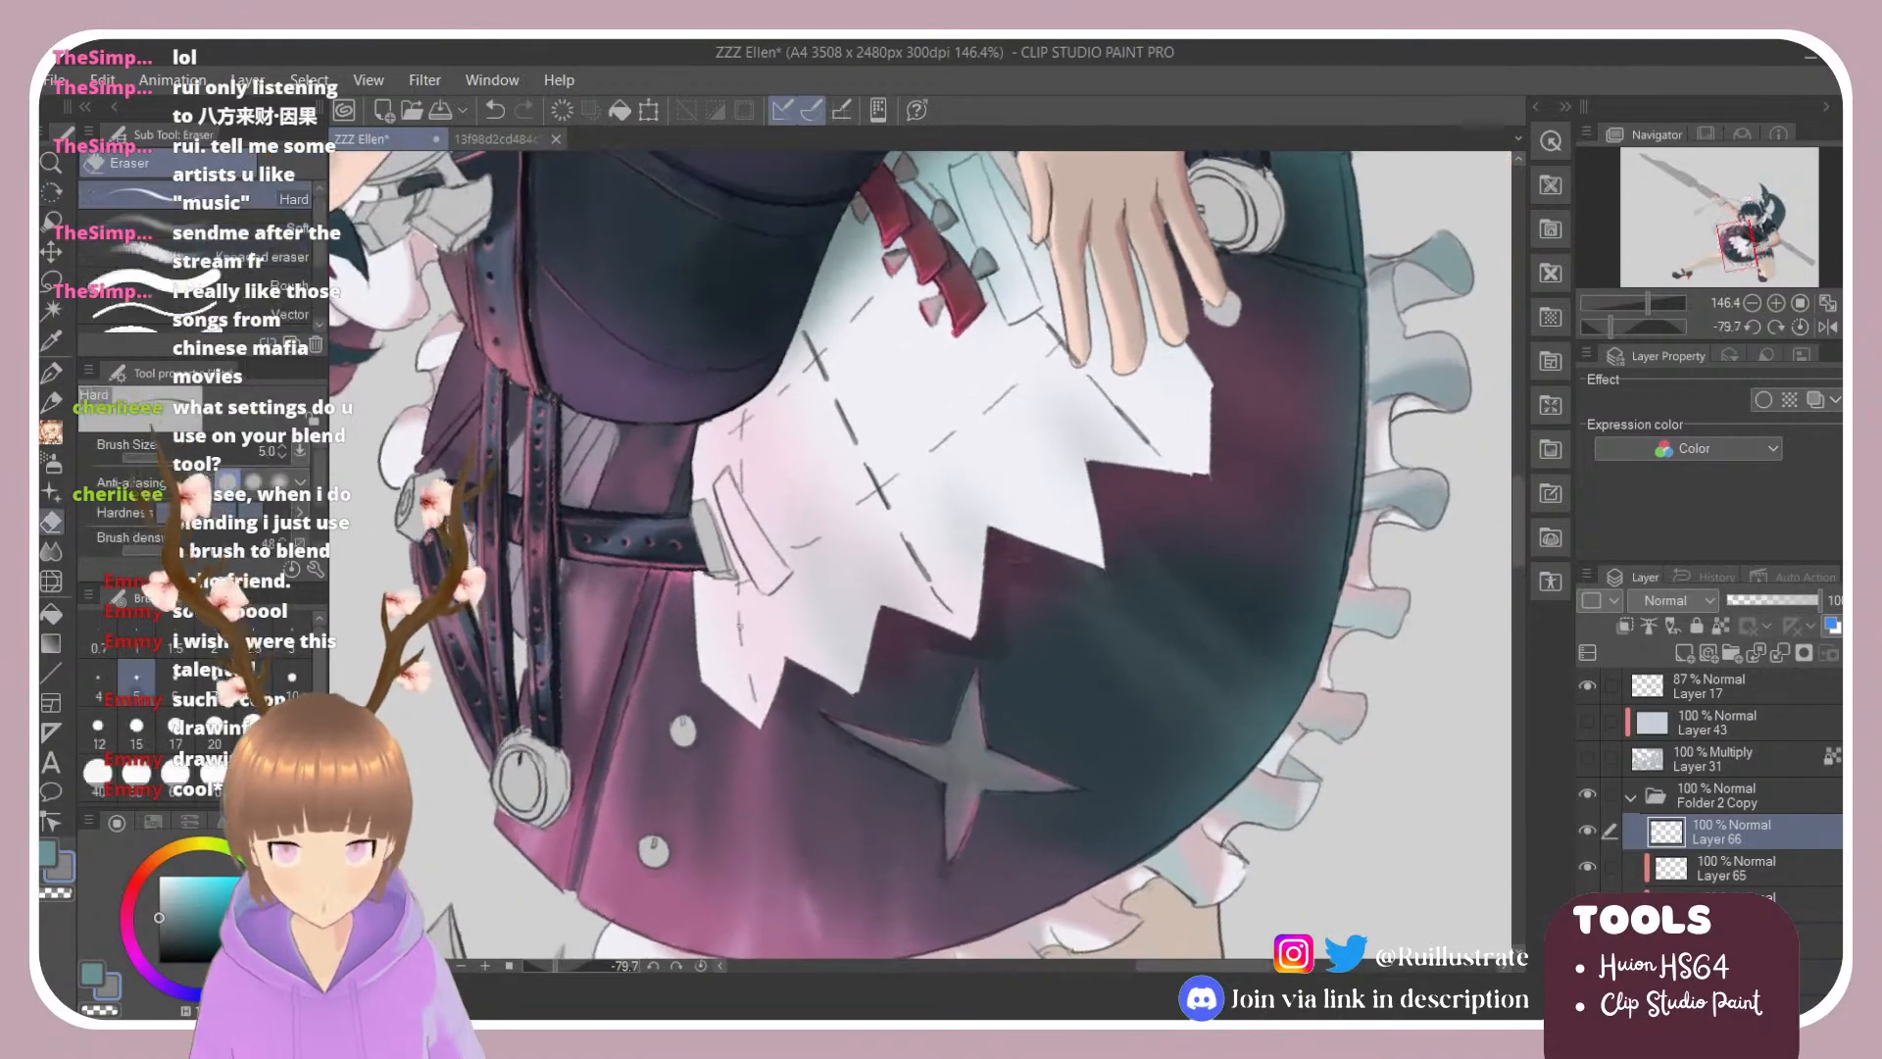
pyautogui.press('b')
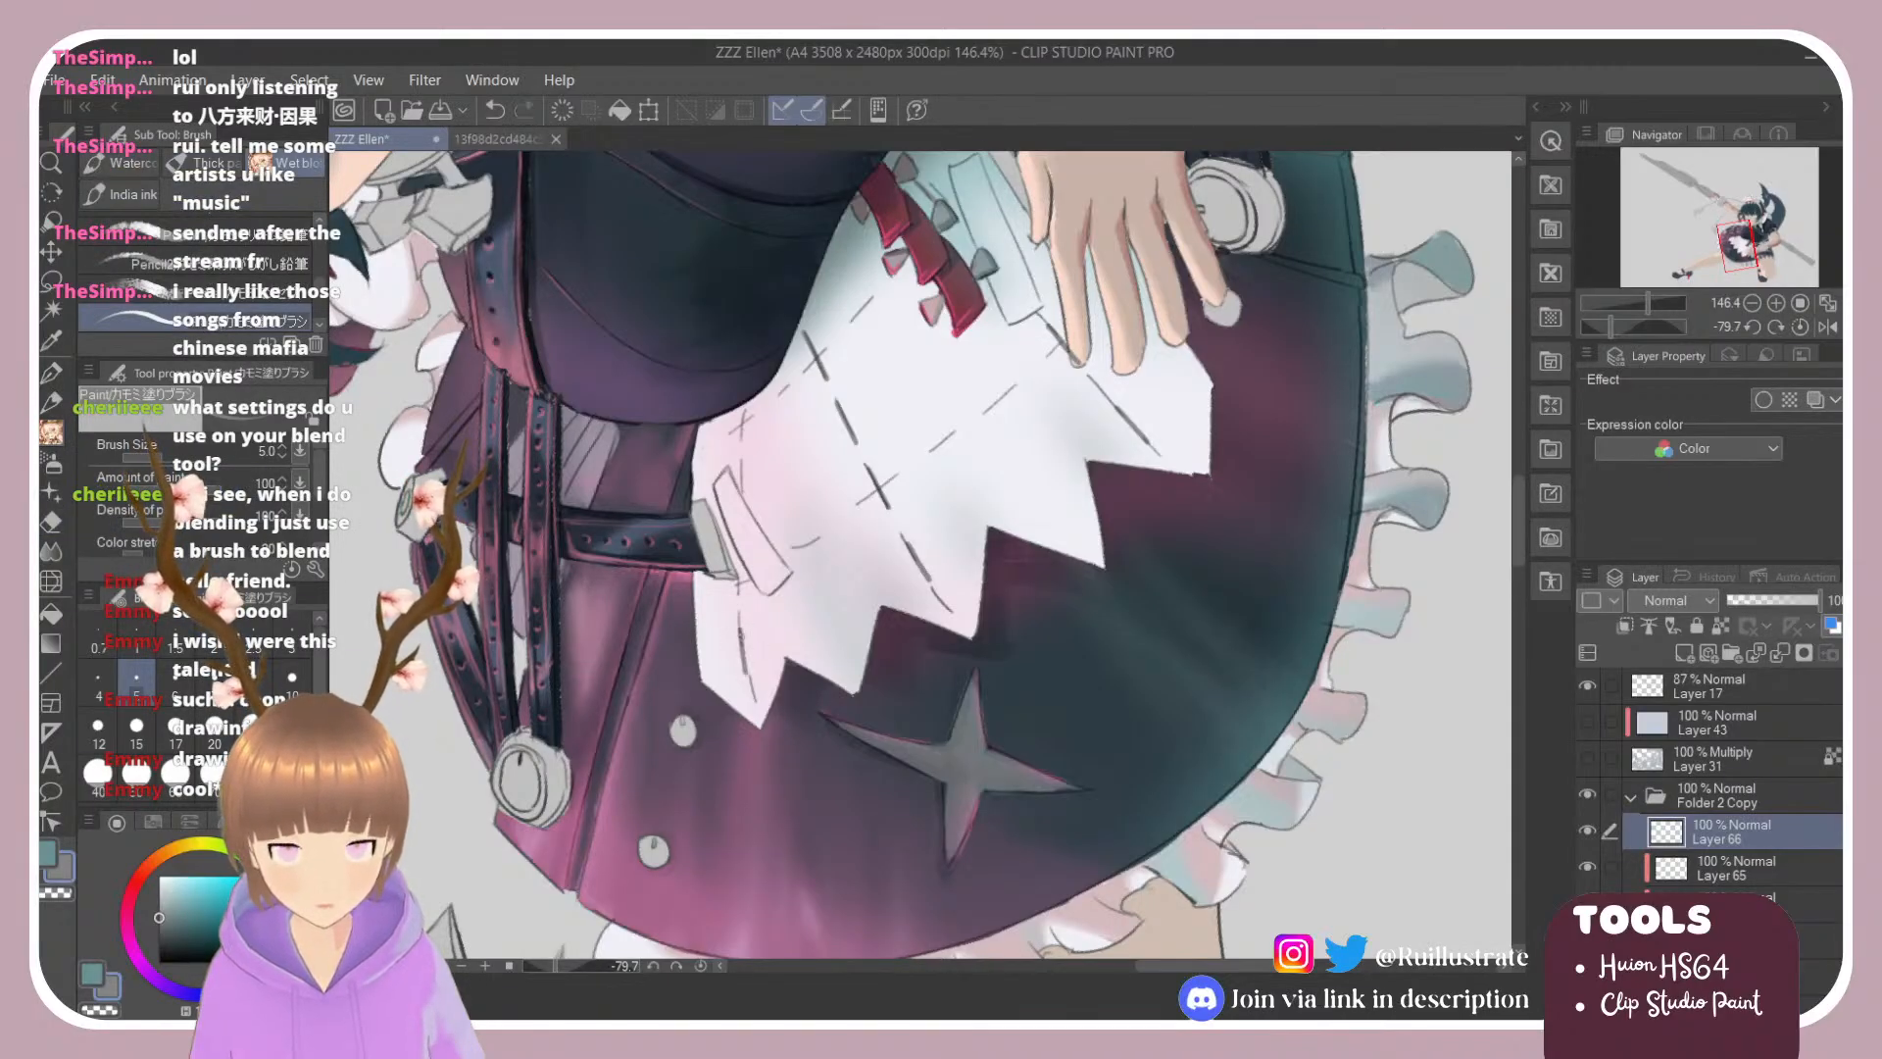
pyautogui.hotkey('ctrl', 'z')
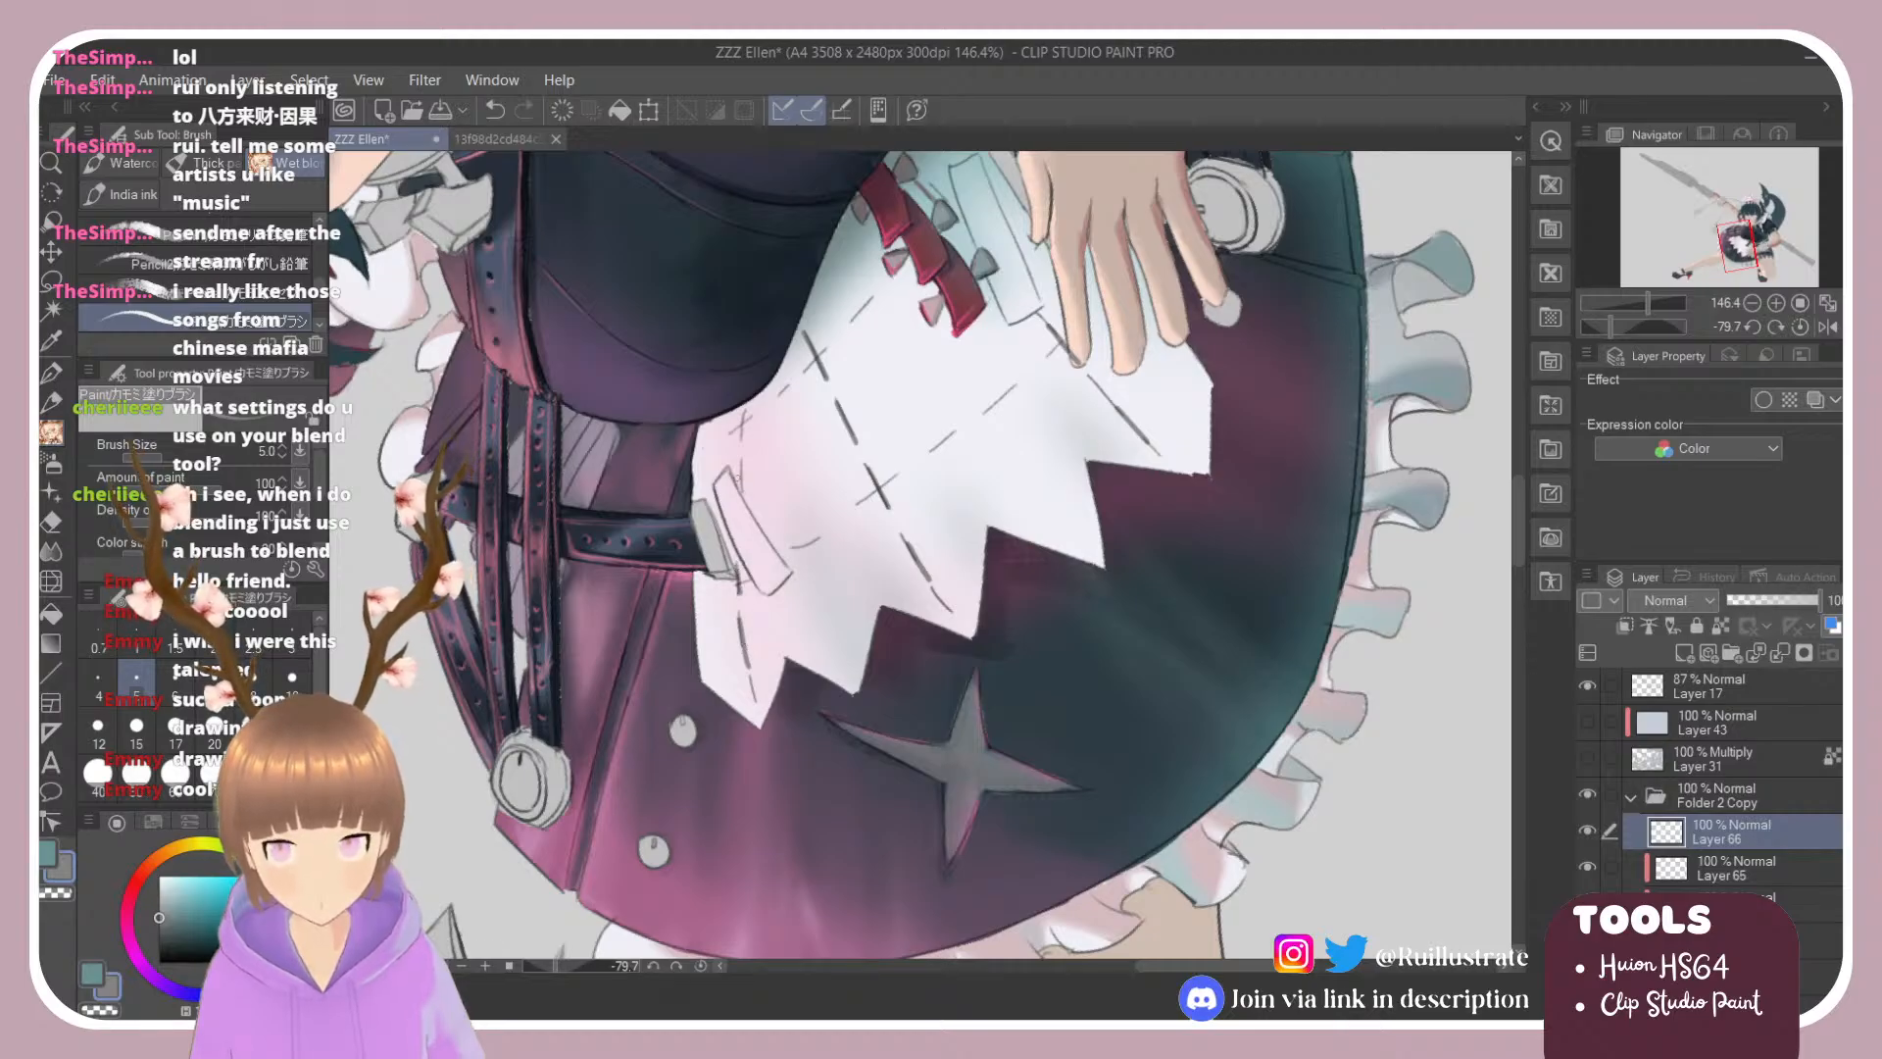
pyautogui.hotkey('ctrl', 'z')
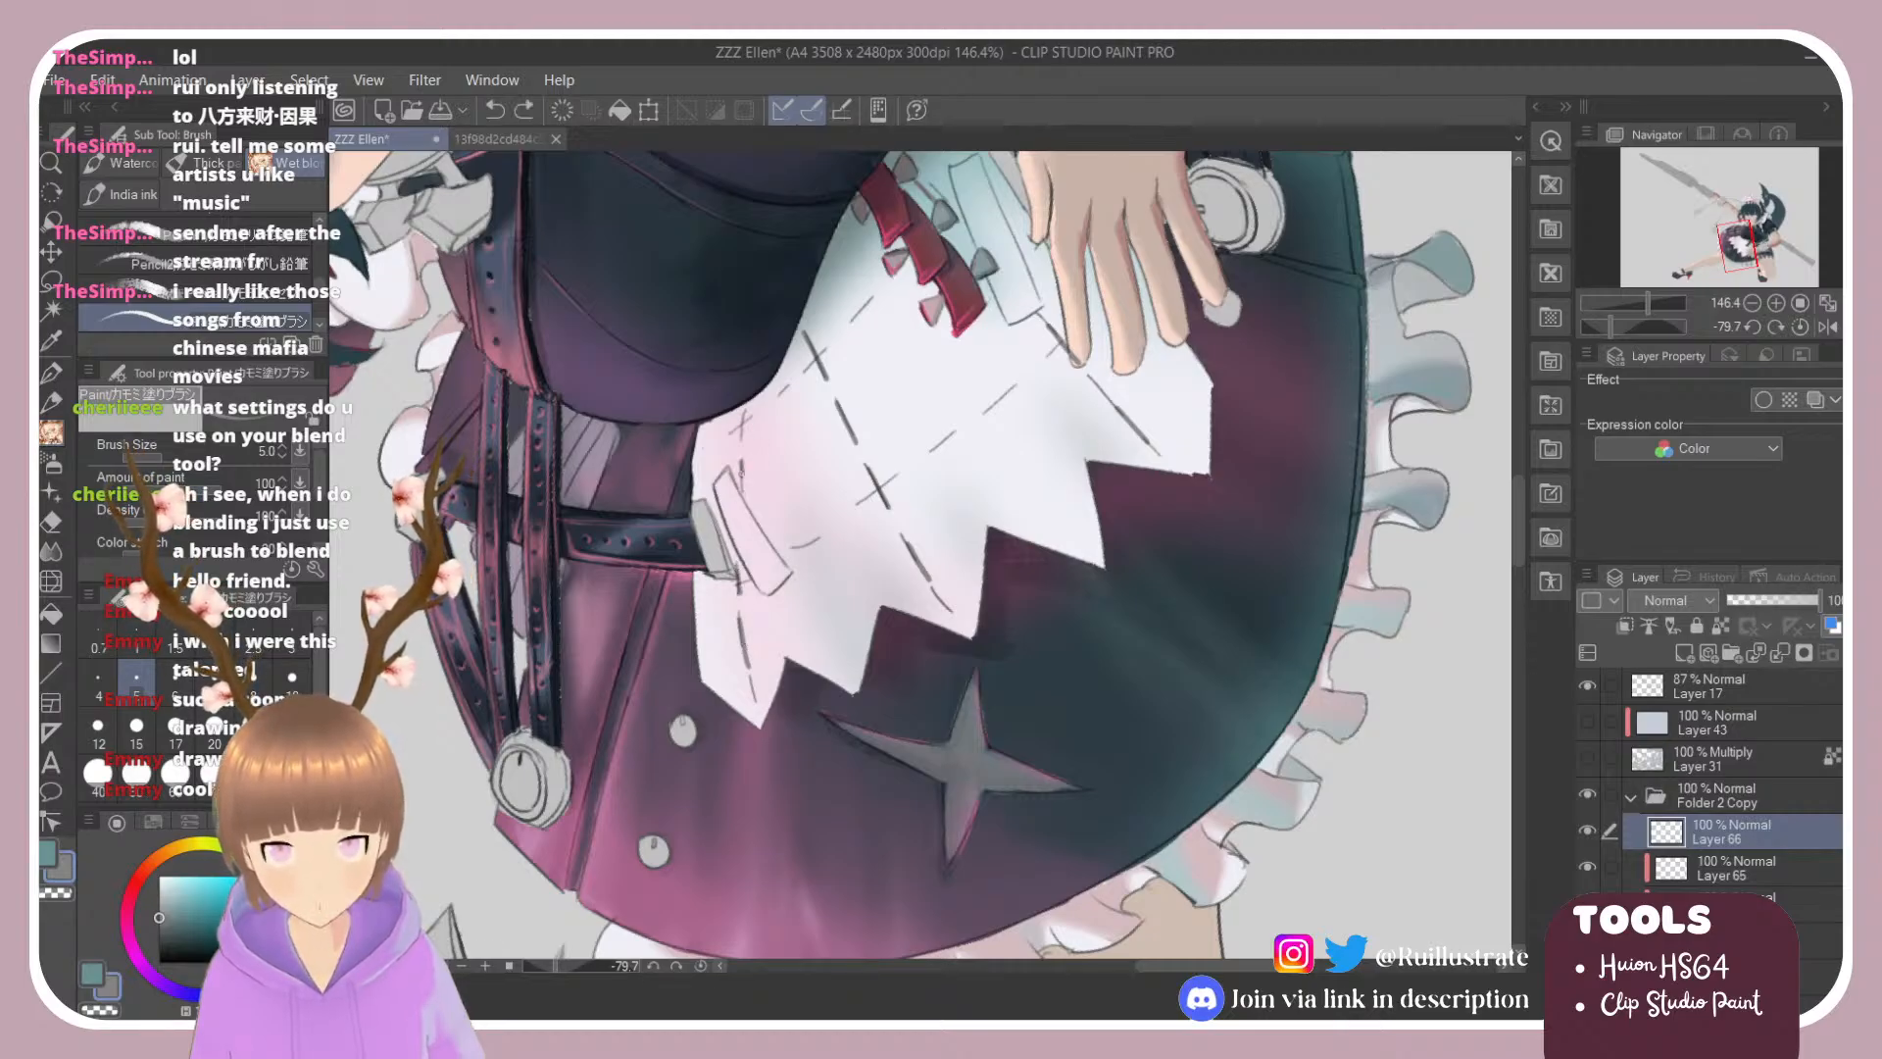
pyautogui.hotkey('ctrl', 'z')
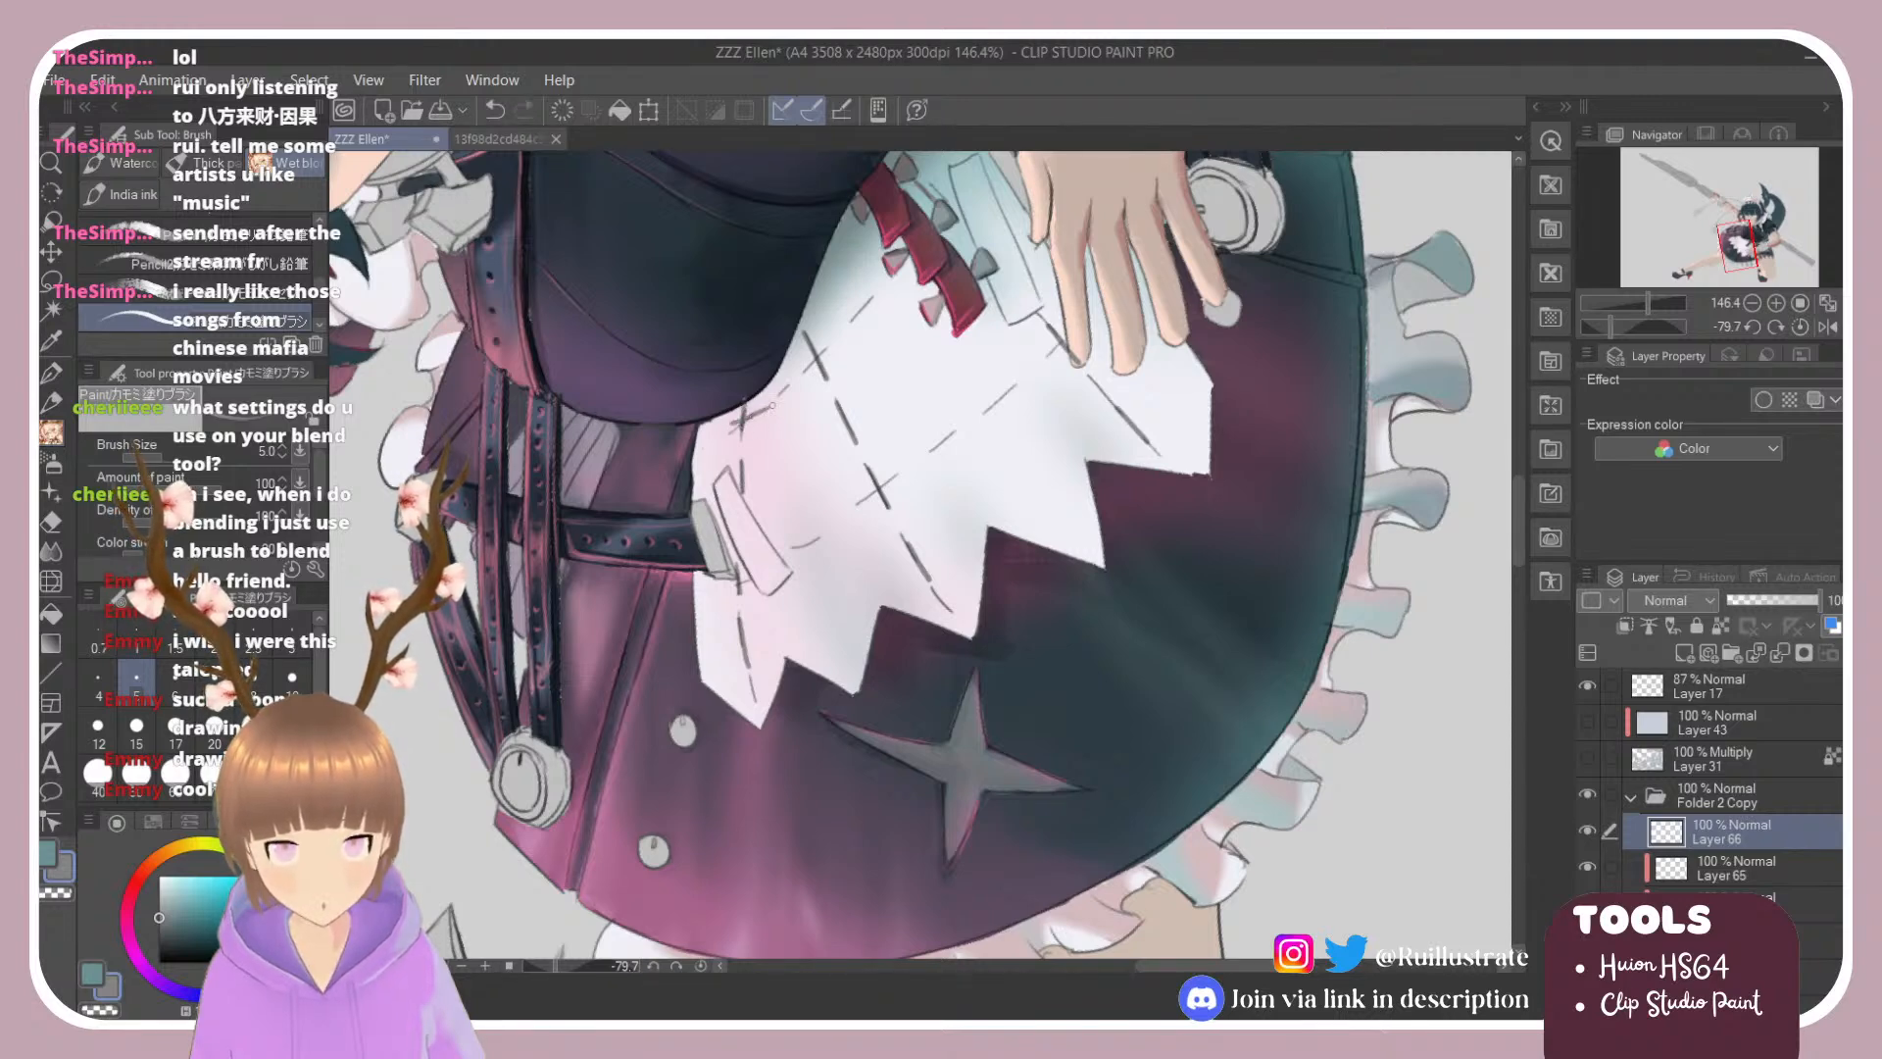
pyautogui.hotkey('ctrl', 'z')
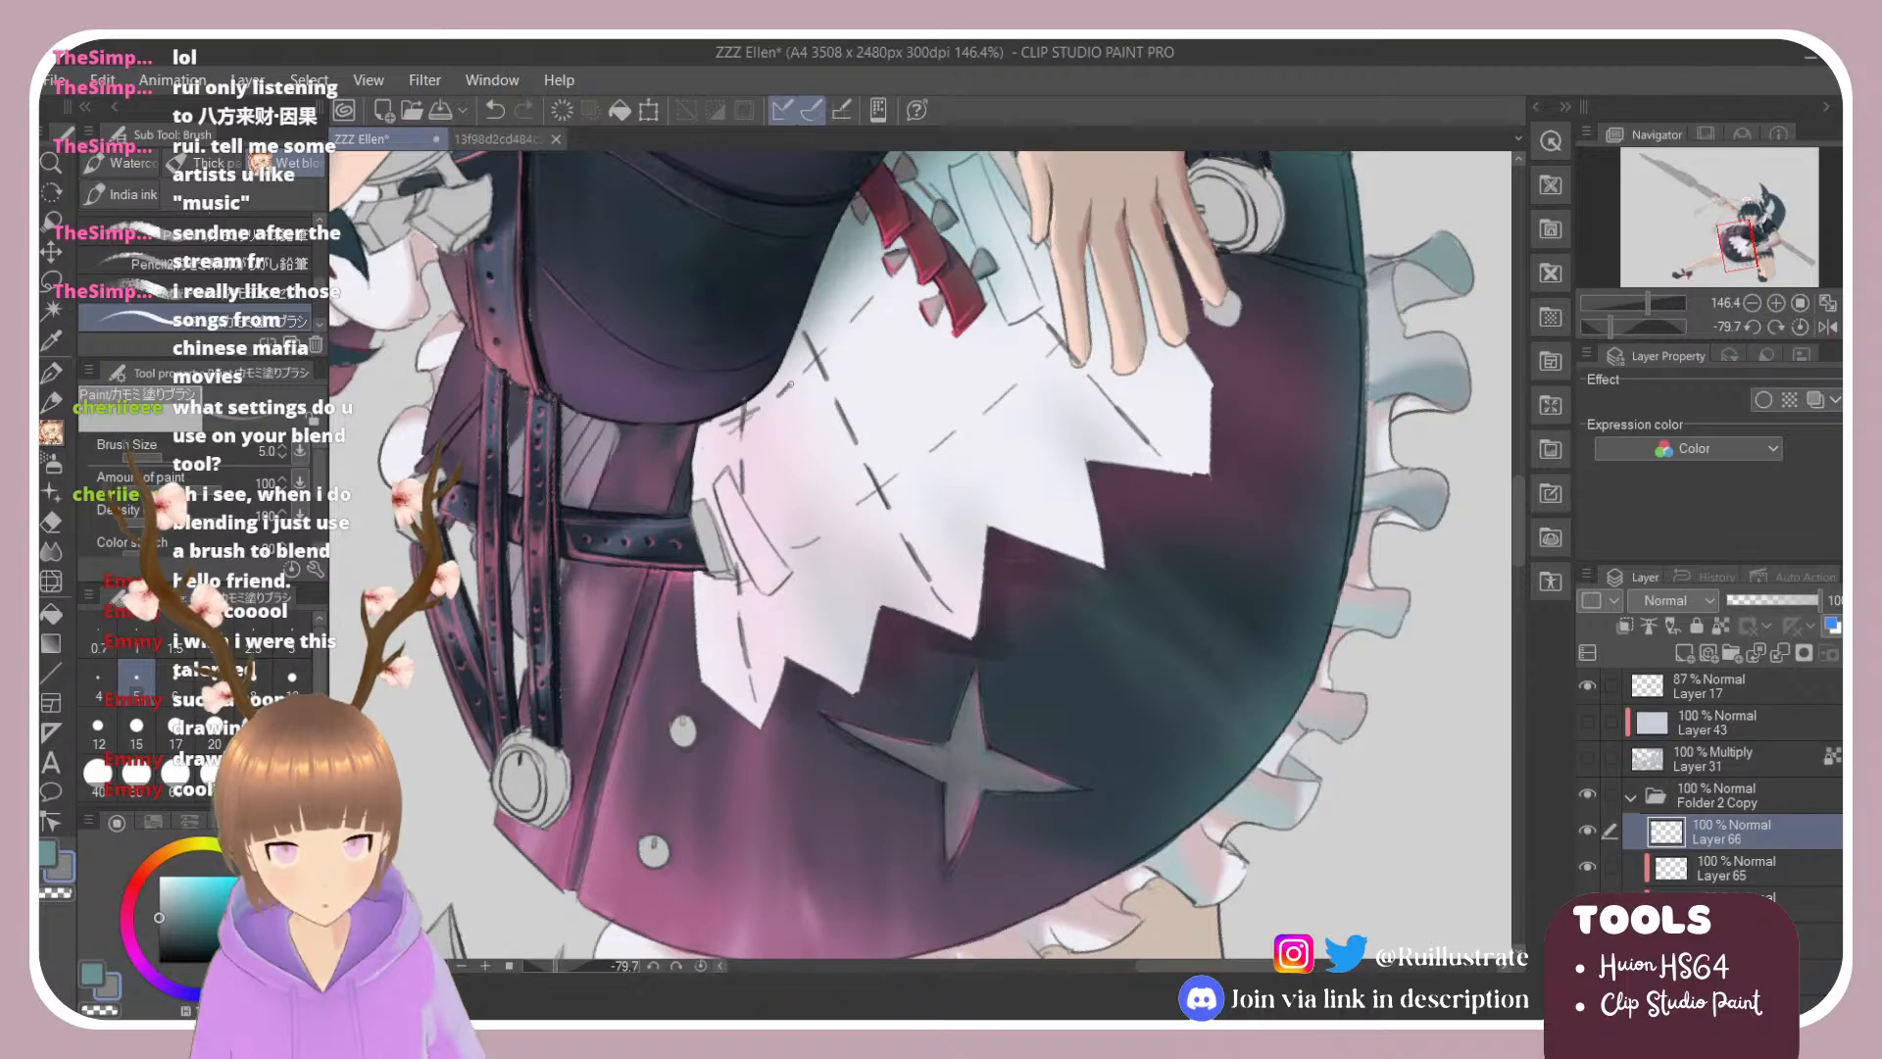
# Step: Paint the crosswise stitches over the apron's centre line, forming the upper and lower crosses and the dashes toward the belt strap
pyautogui.hotkey('ctrl', 'z')
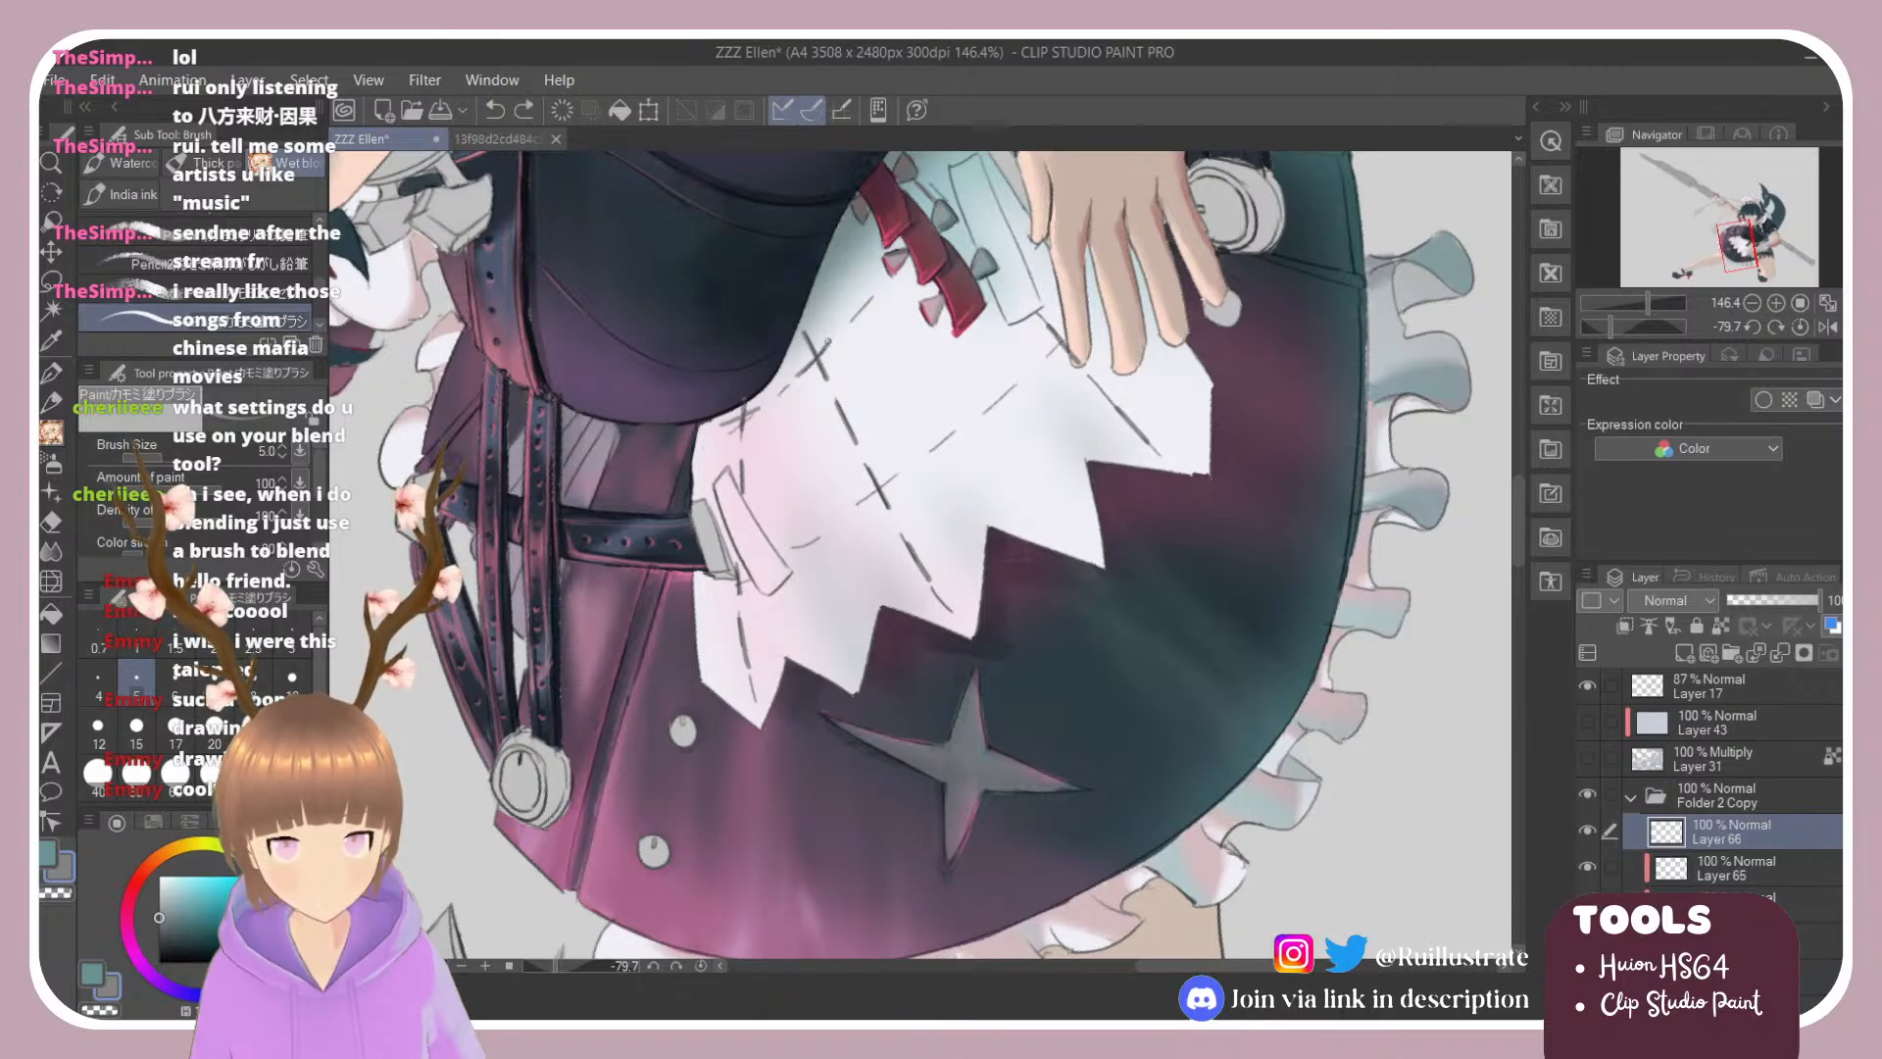
pyautogui.hotkey('ctrl', 'z')
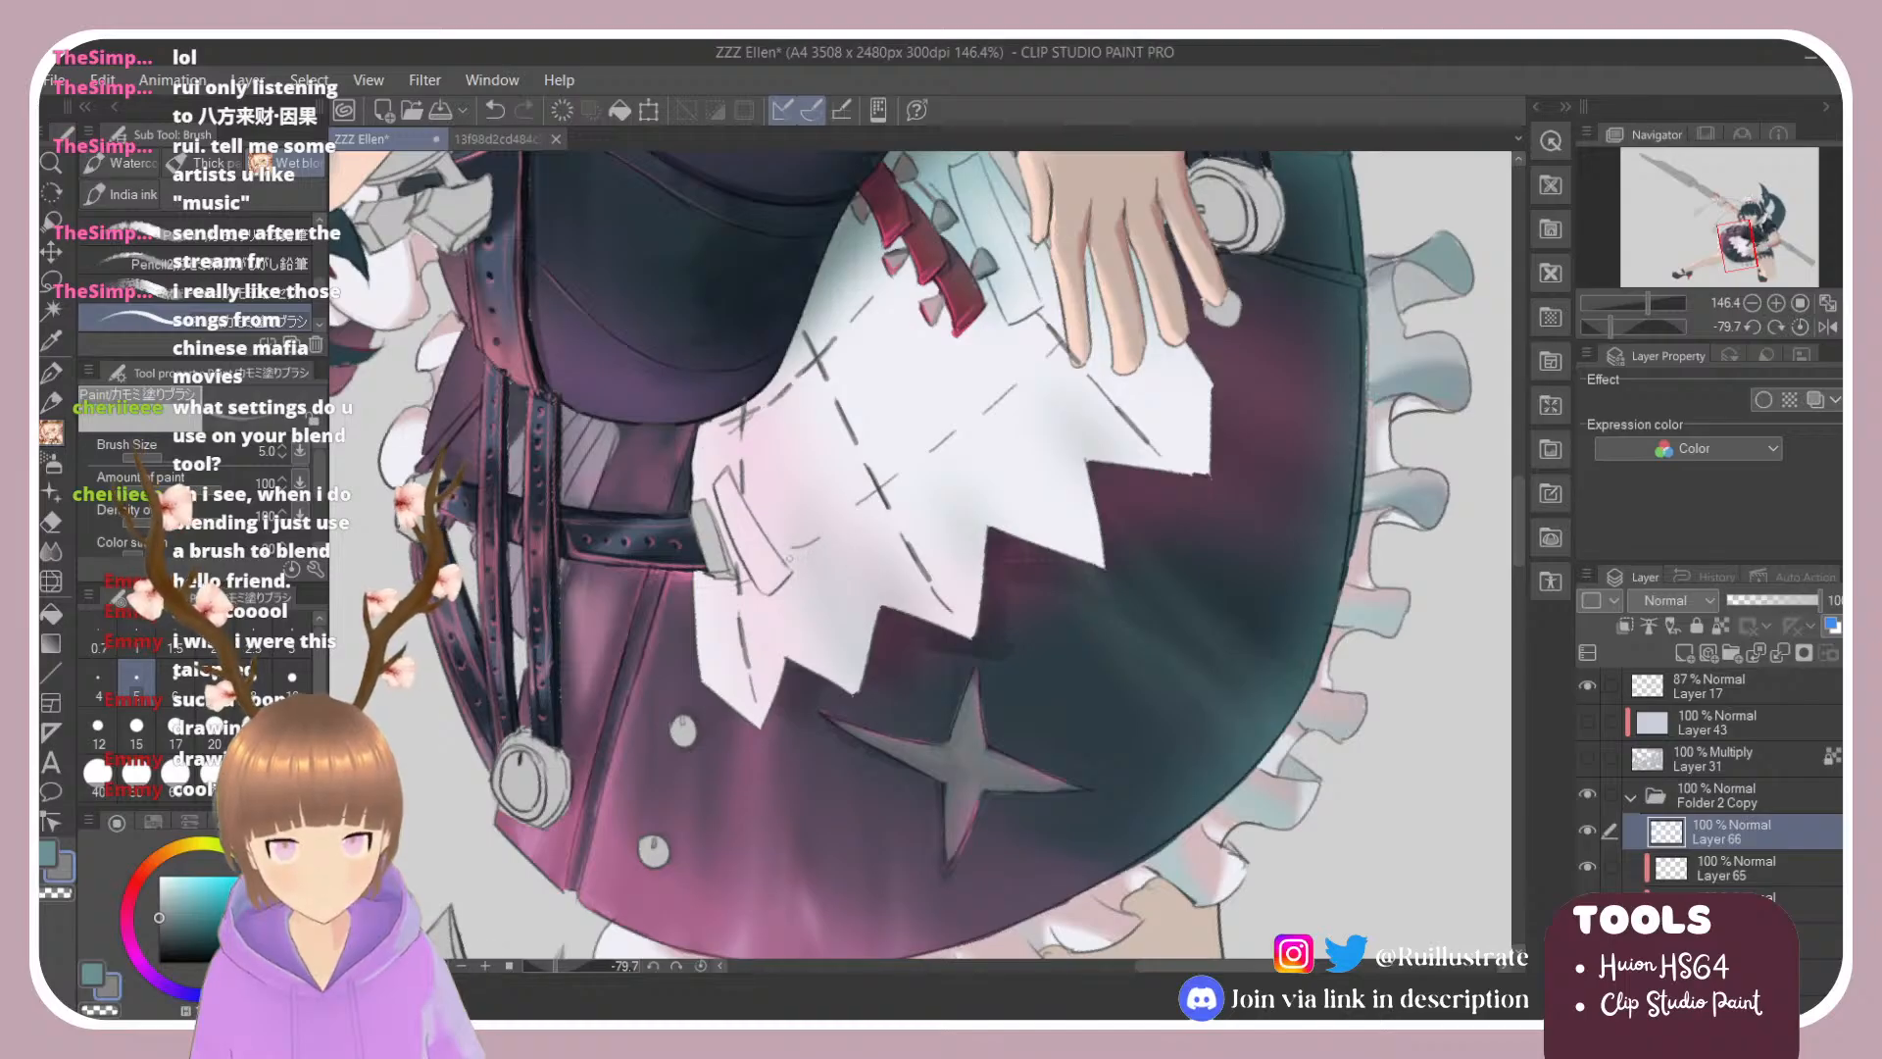
pyautogui.hotkey('ctrl', 'z')
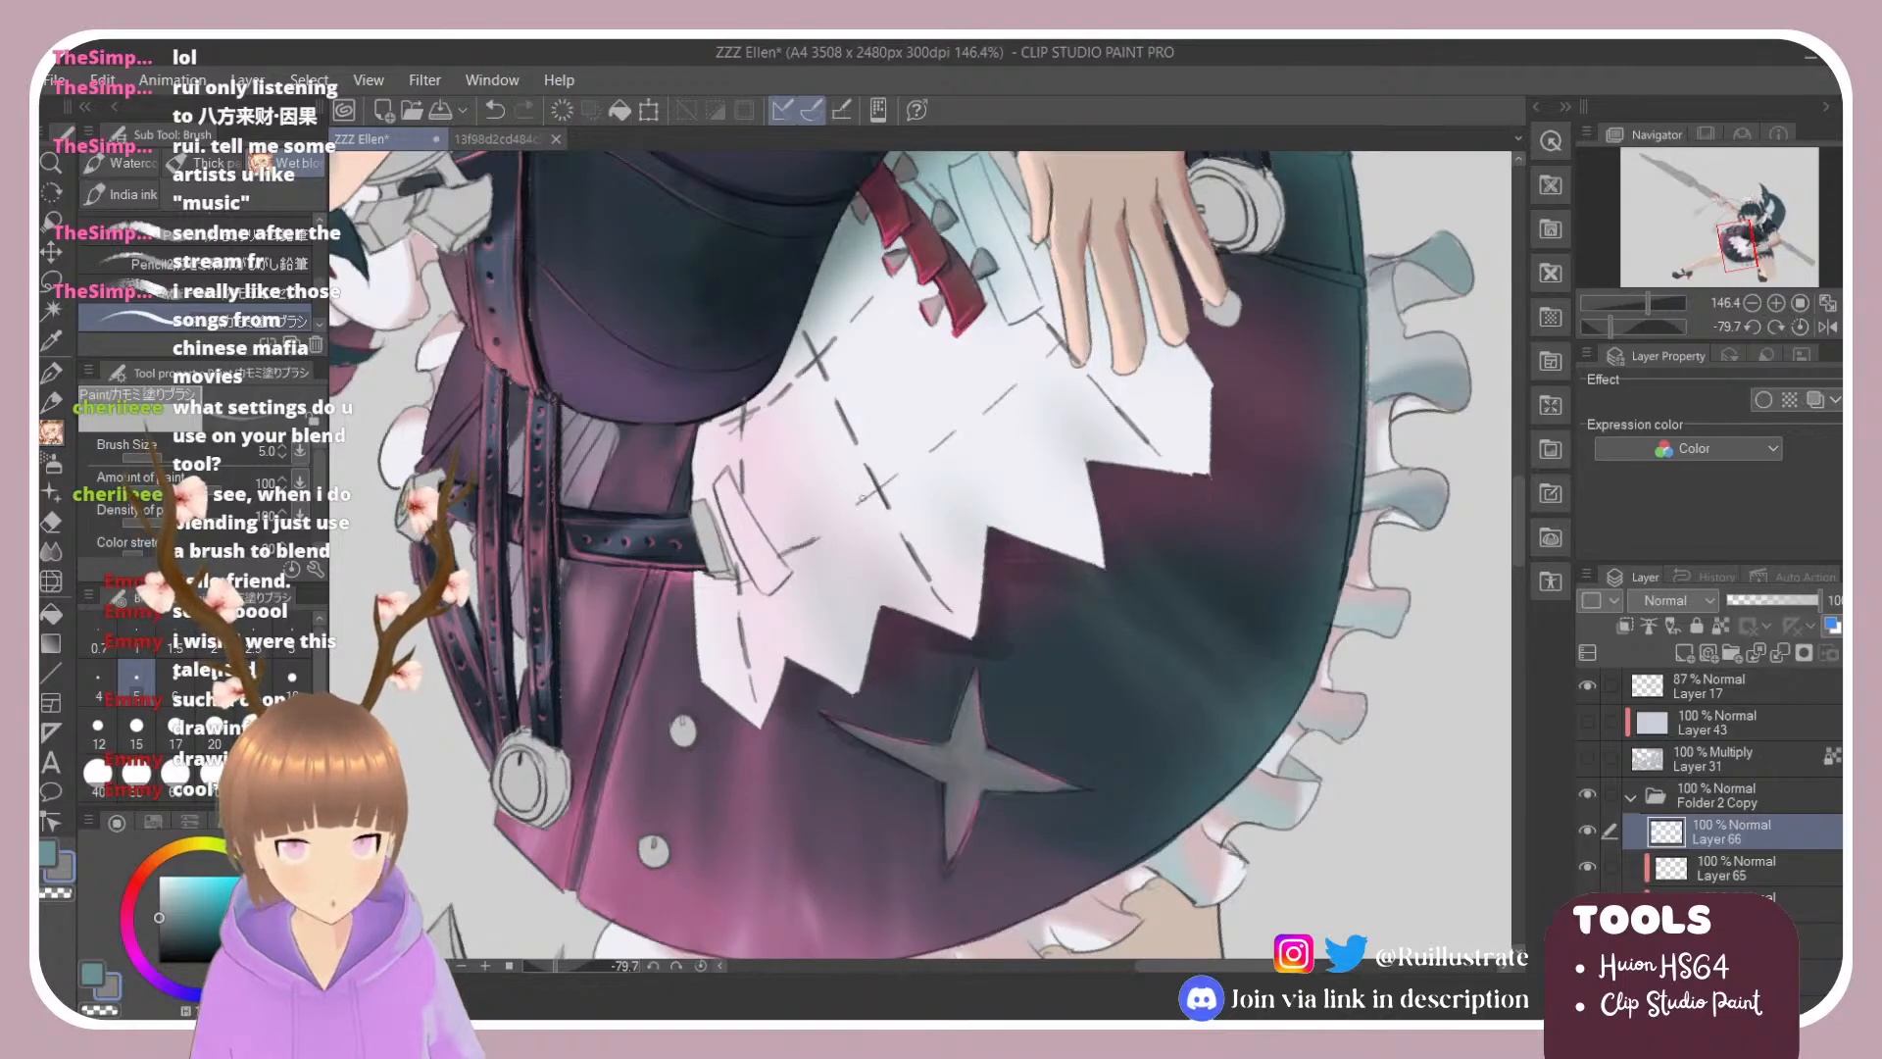
pyautogui.hotkey('ctrl', 'z')
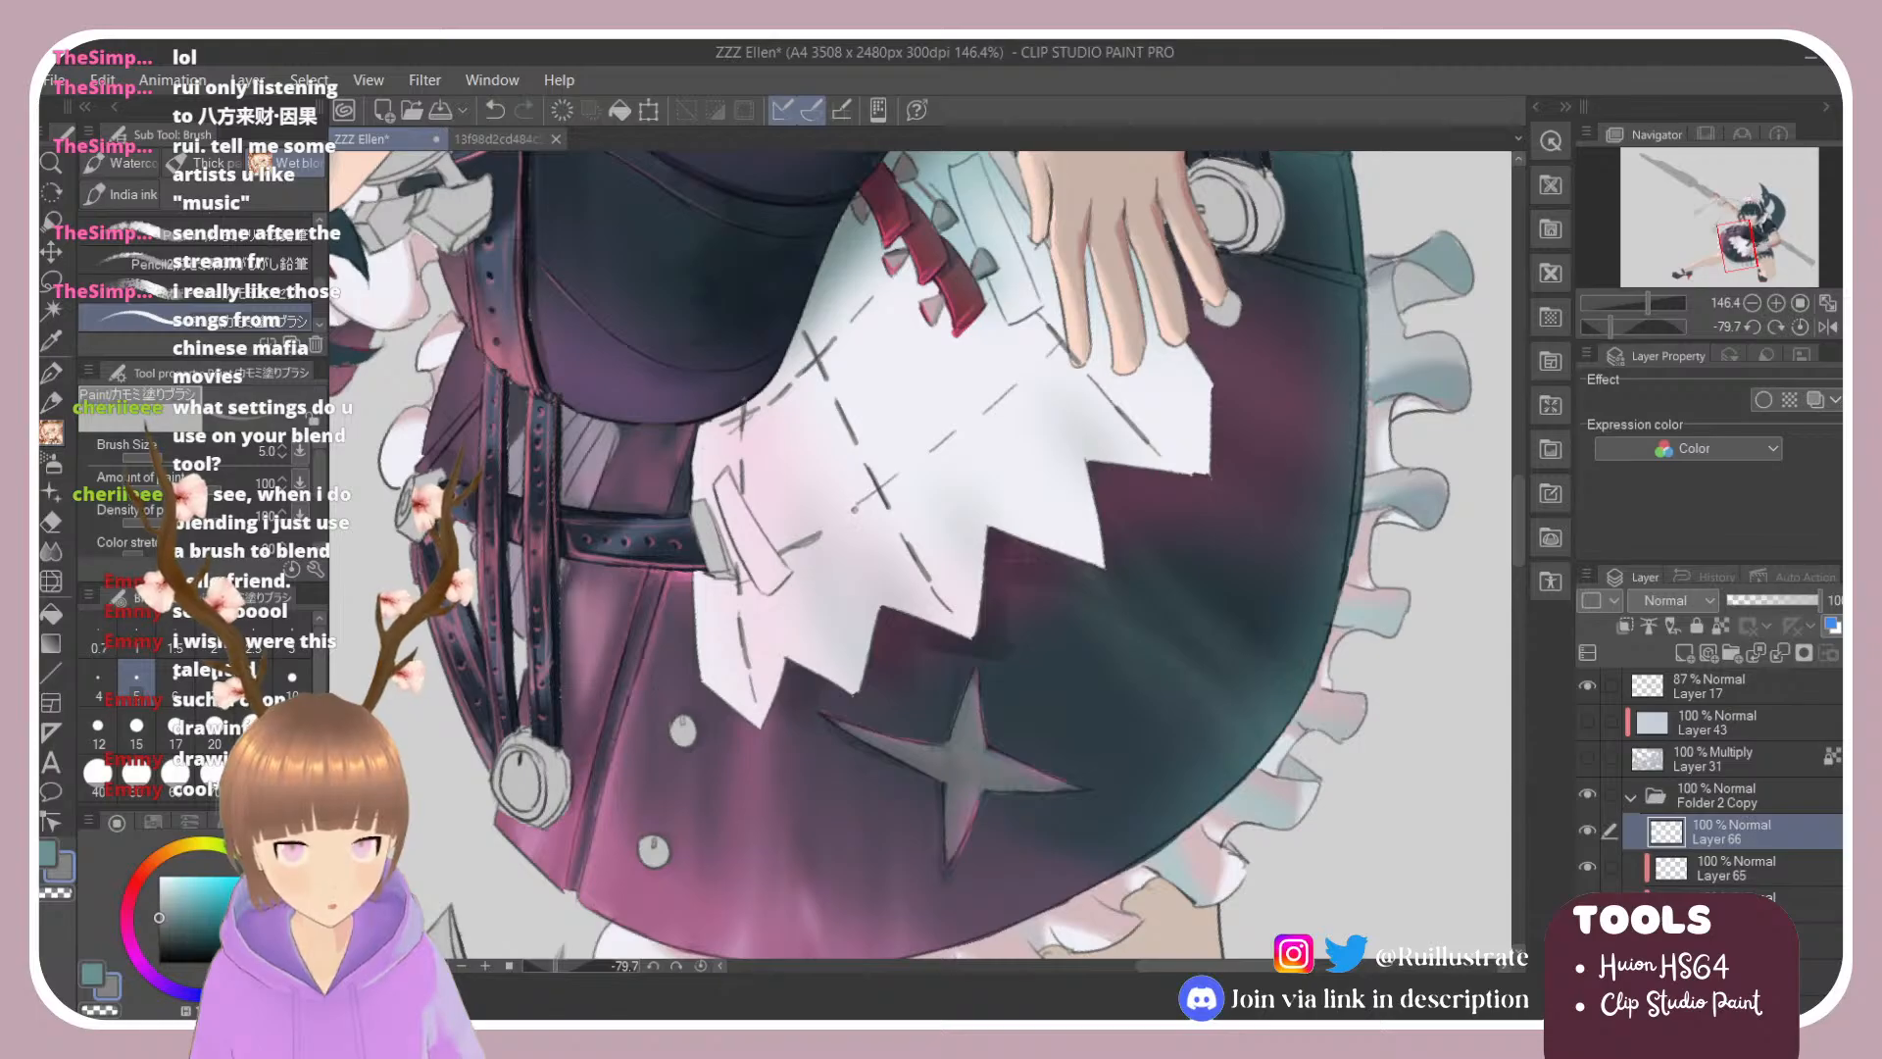
pyautogui.hotkey('ctrl', 'z')
pyautogui.moveTo(851, 506); pyautogui.dragTo(896, 475)
pyautogui.hotkey('ctrl', 'z')
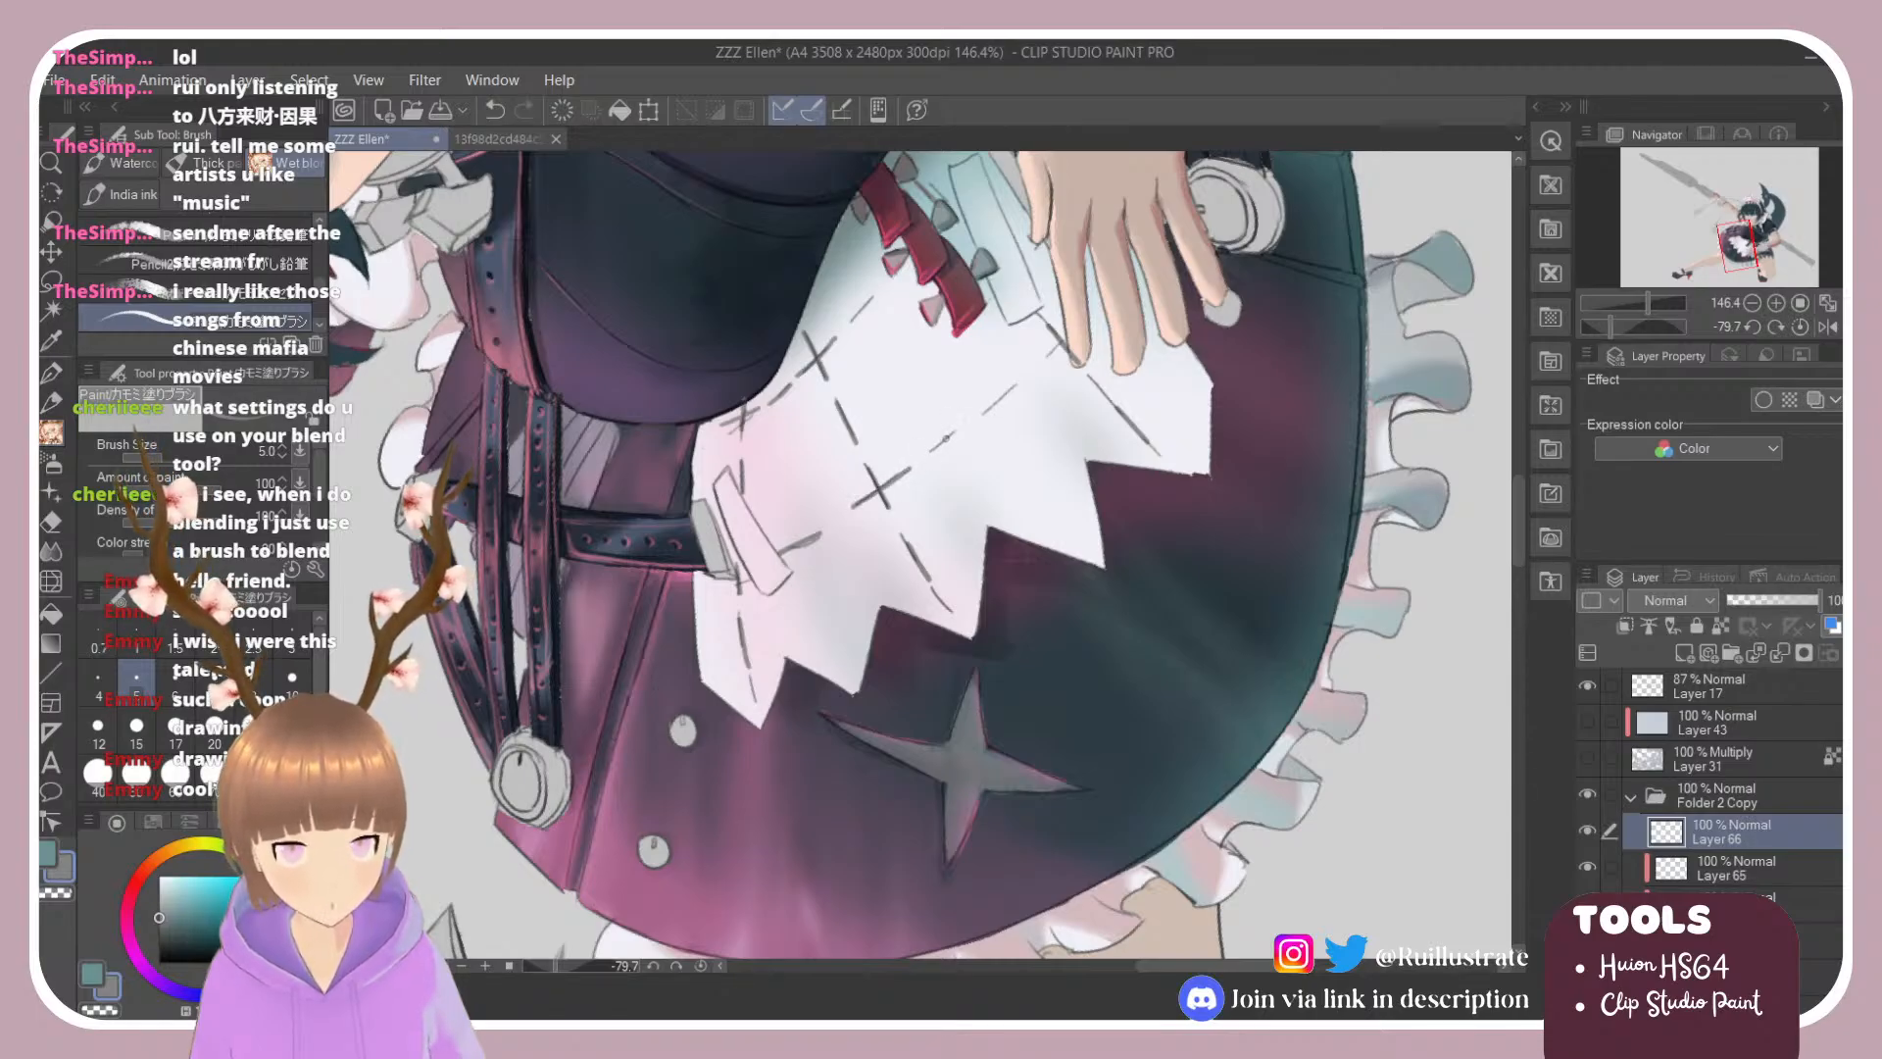
# Step: Continue the crosswise stitching toward the hand with a cross beside the fingers, and extend the upper row toward the red ribbon
pyautogui.moveTo(1074, 323); pyautogui.dragTo(1136, 385)
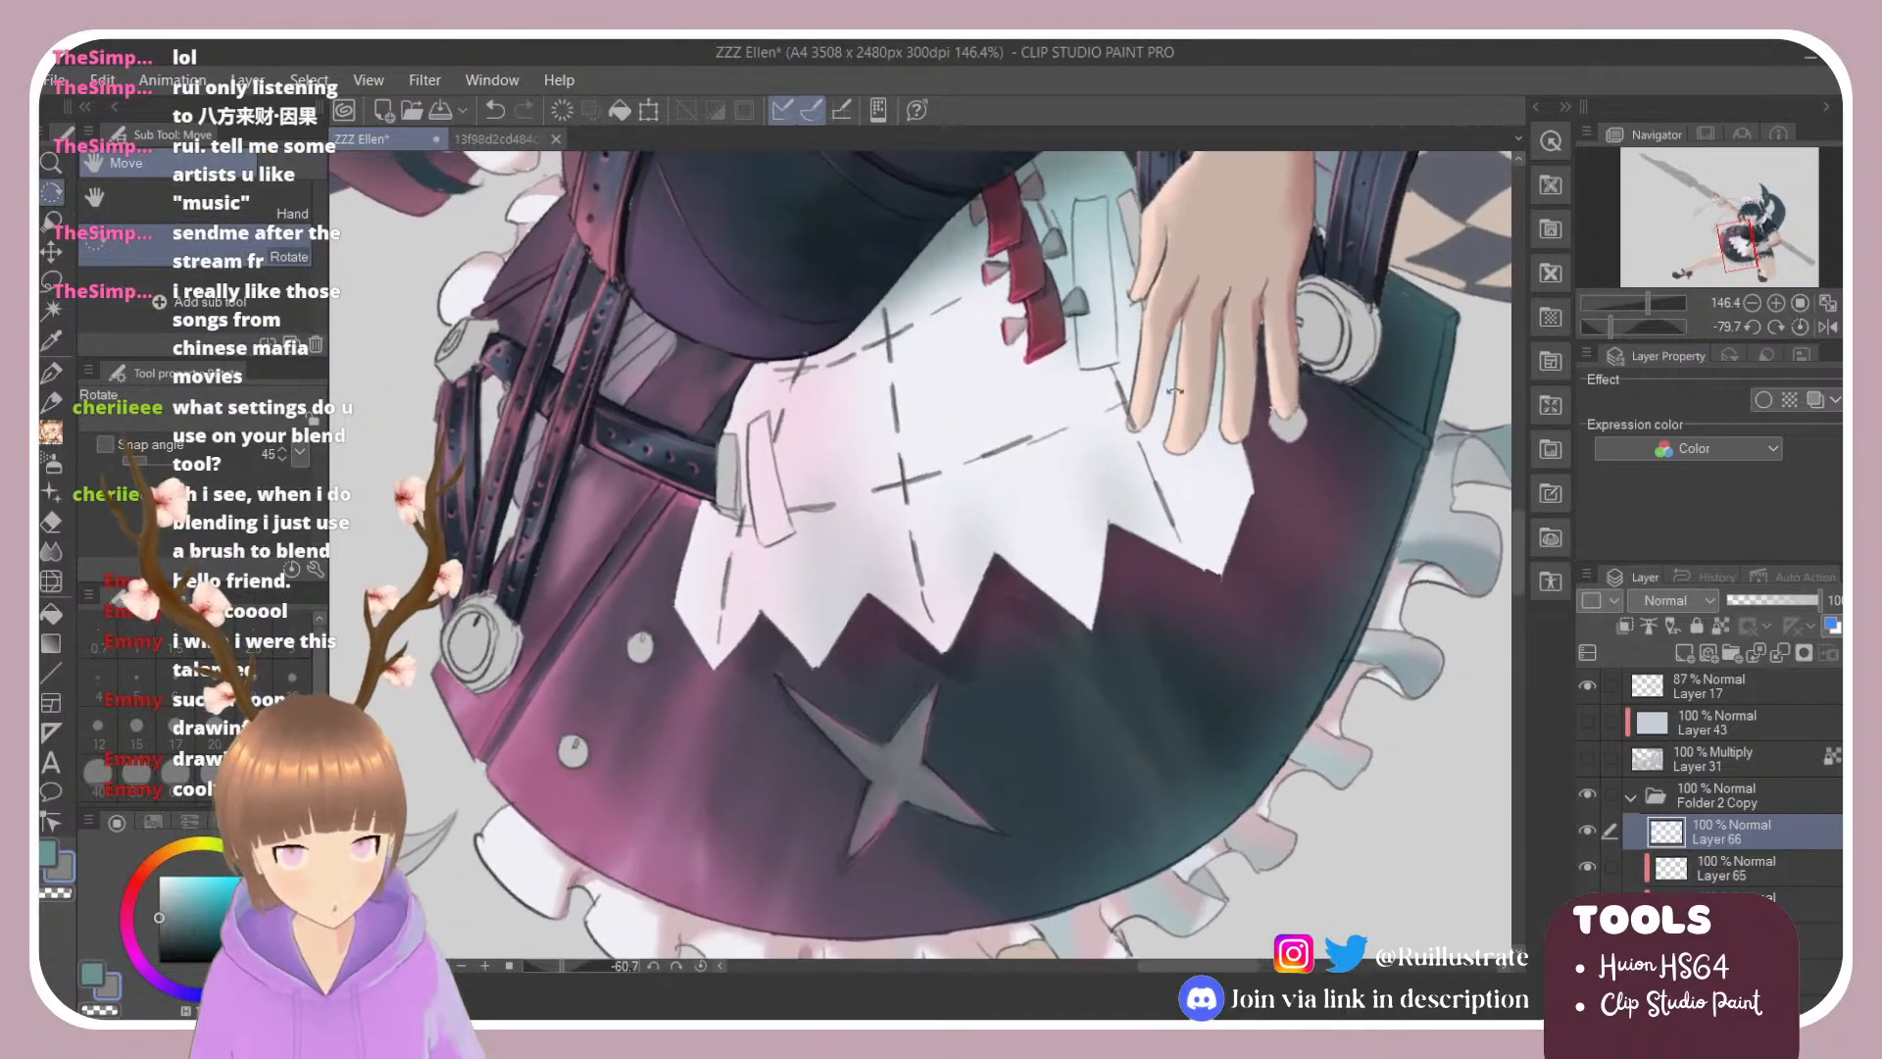
pyautogui.press('e')
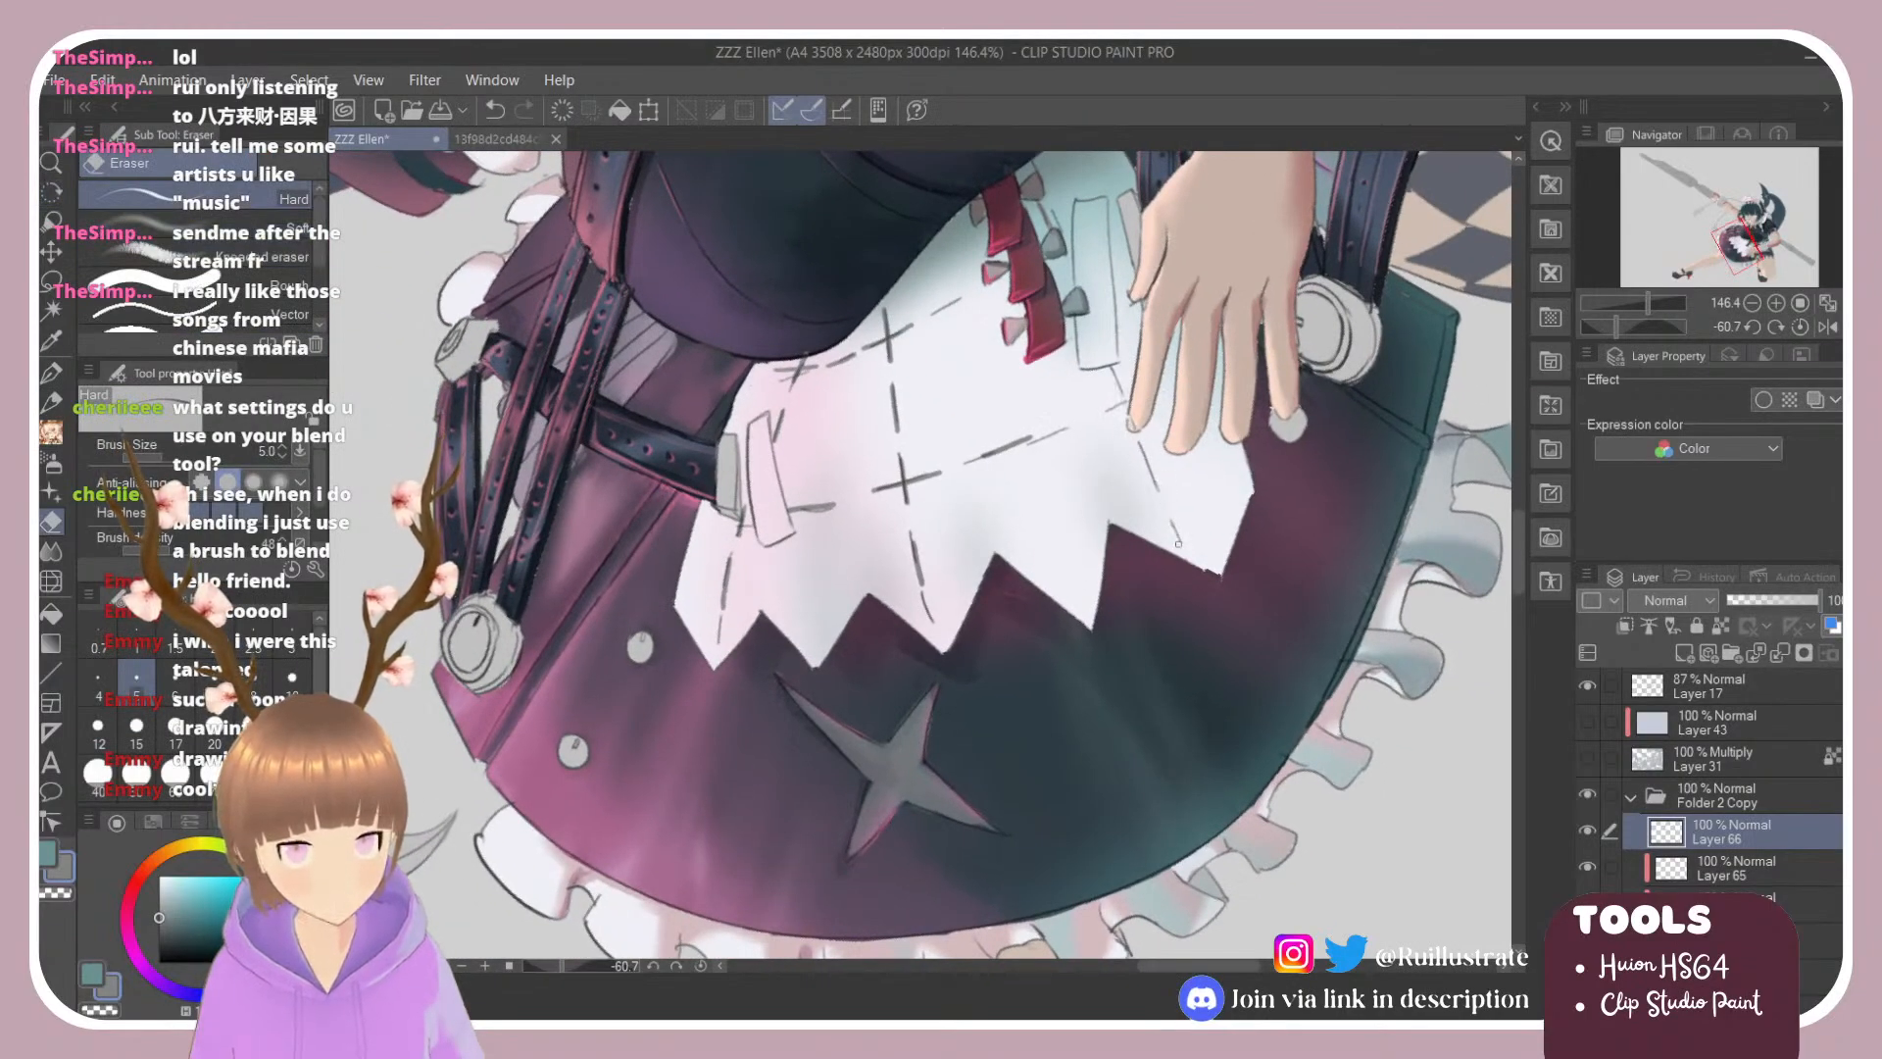
pyautogui.press('b')
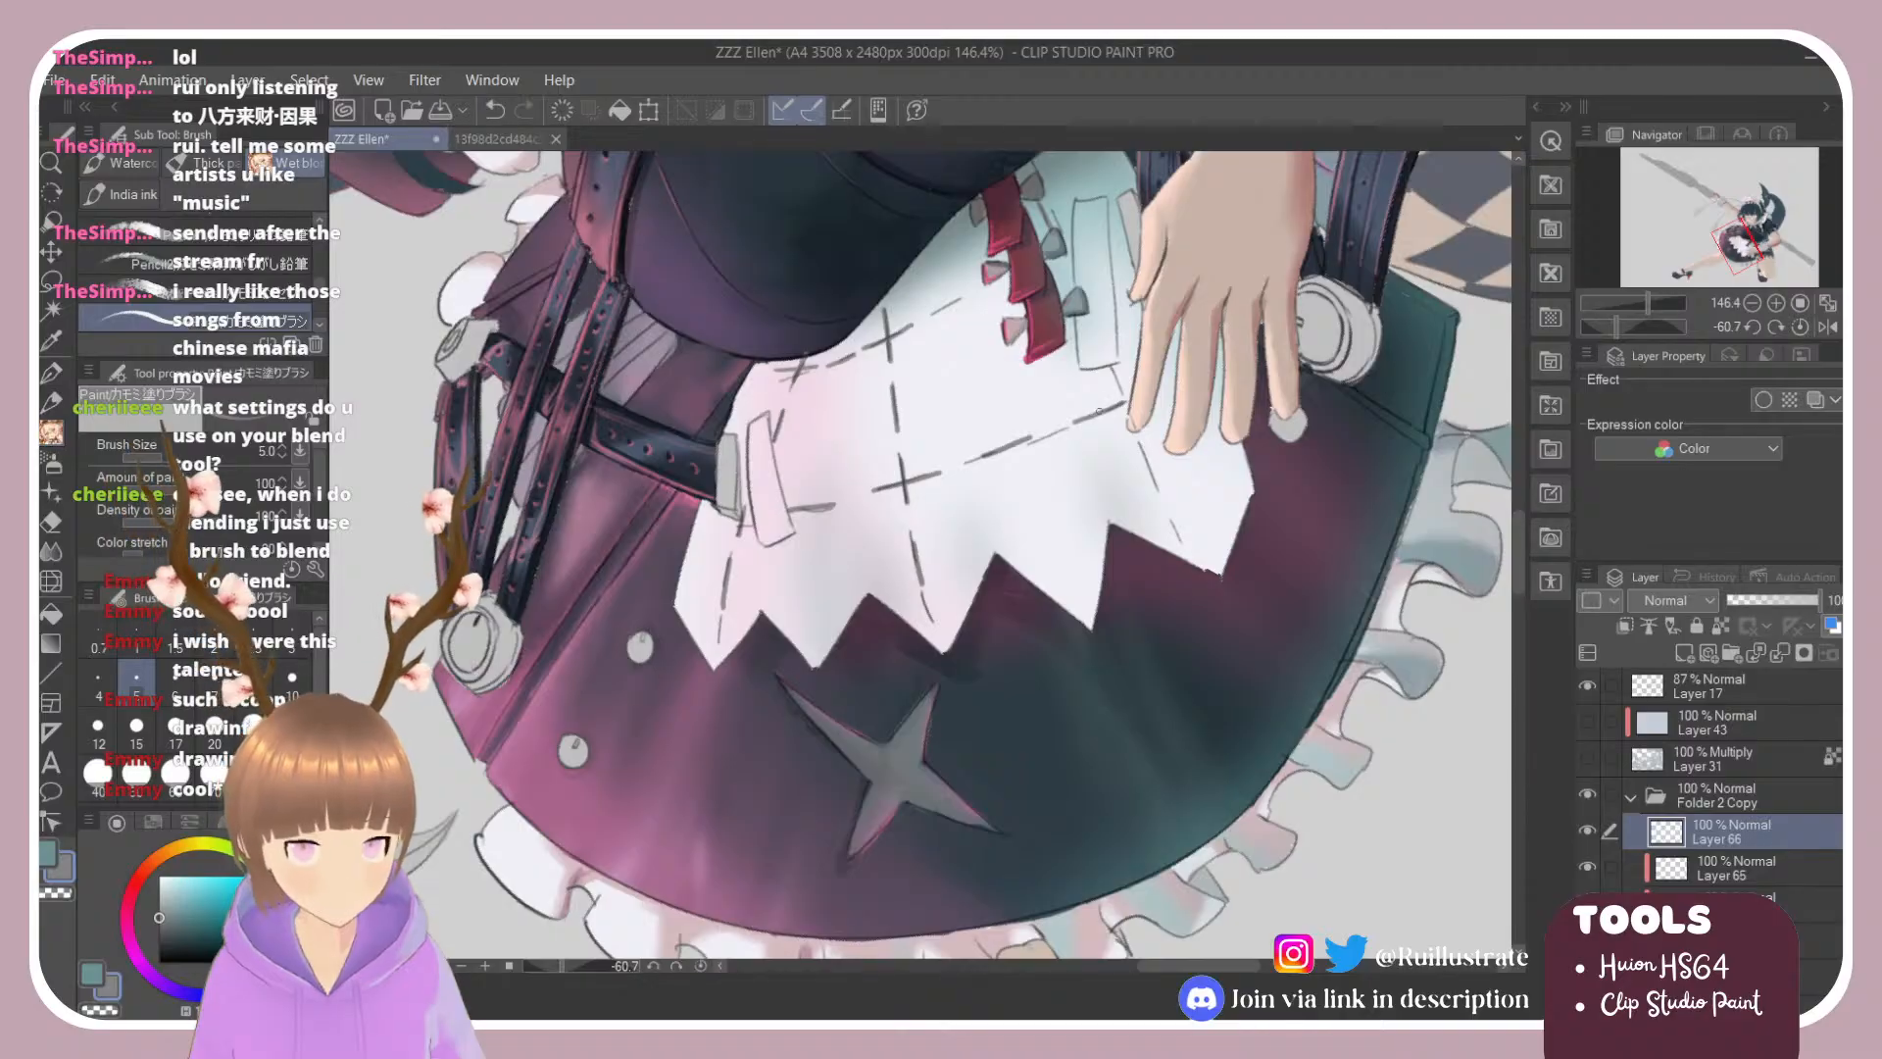
pyautogui.hotkey('ctrl', 'z')
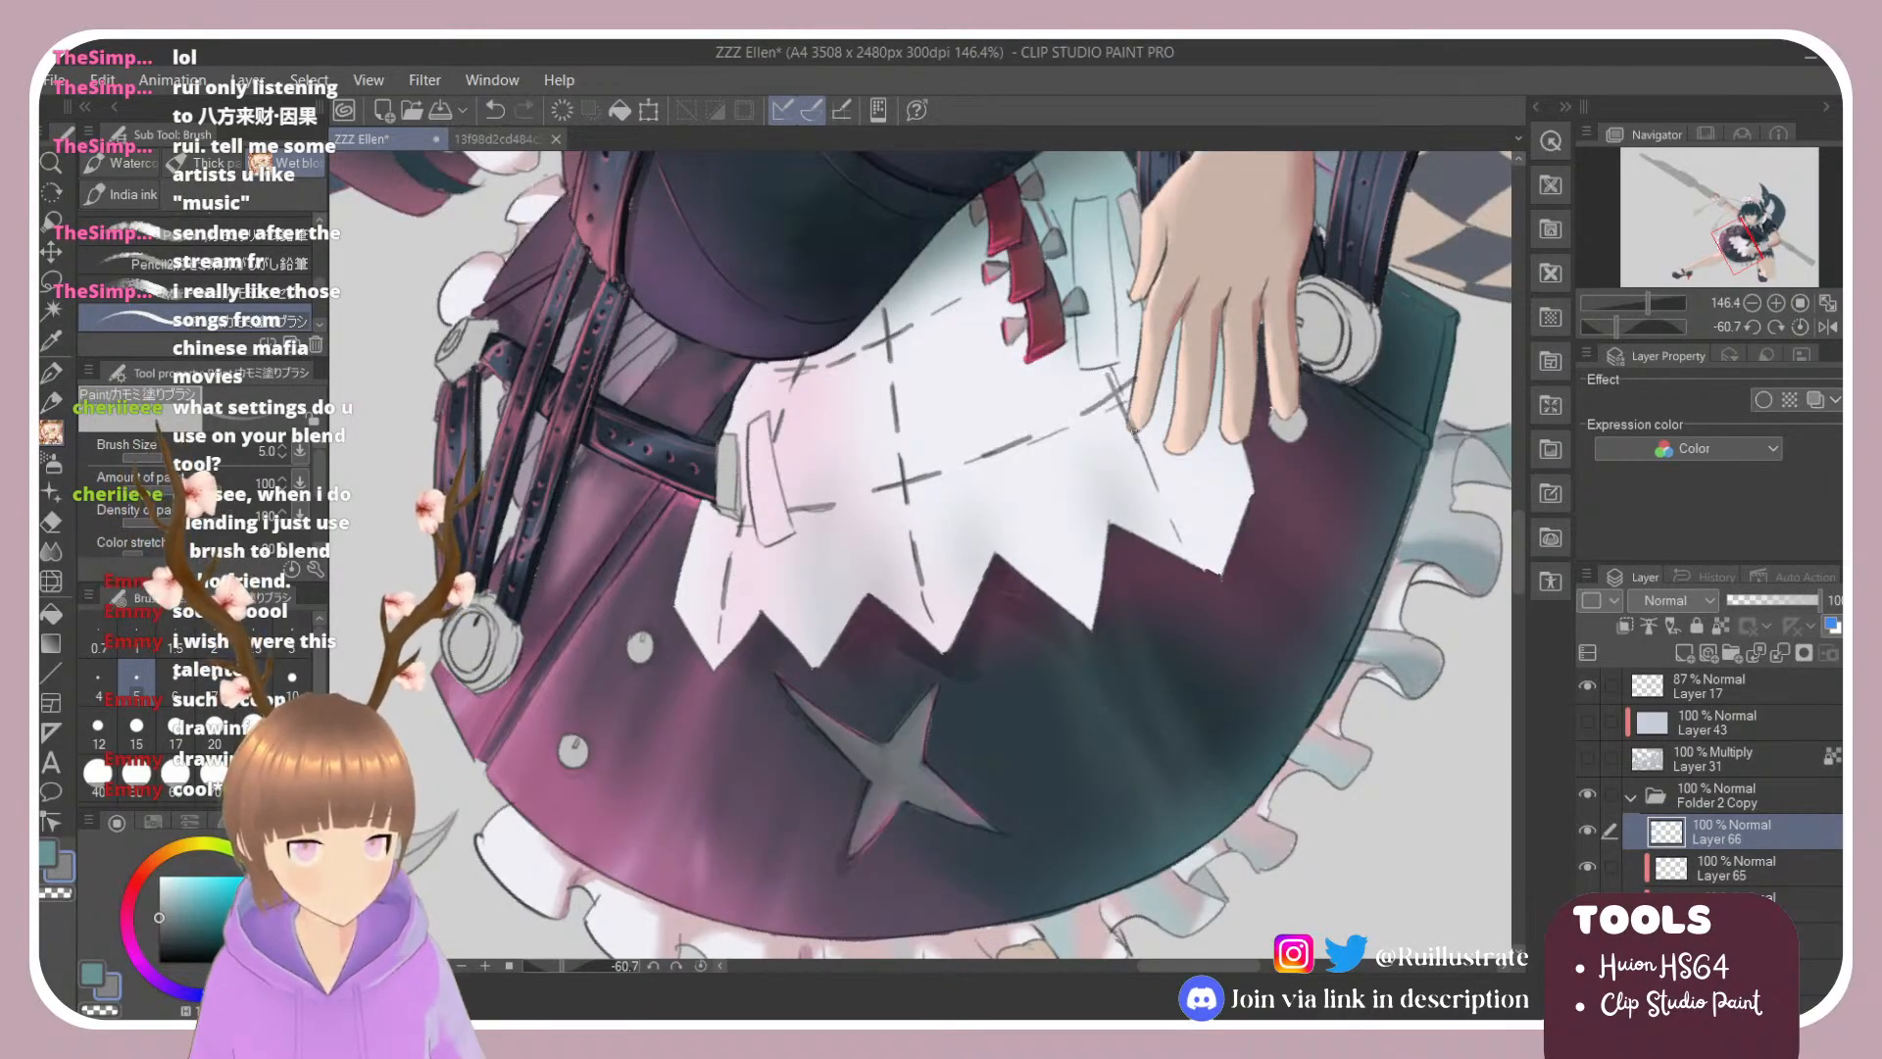
pyautogui.hotkey('ctrl', 'z')
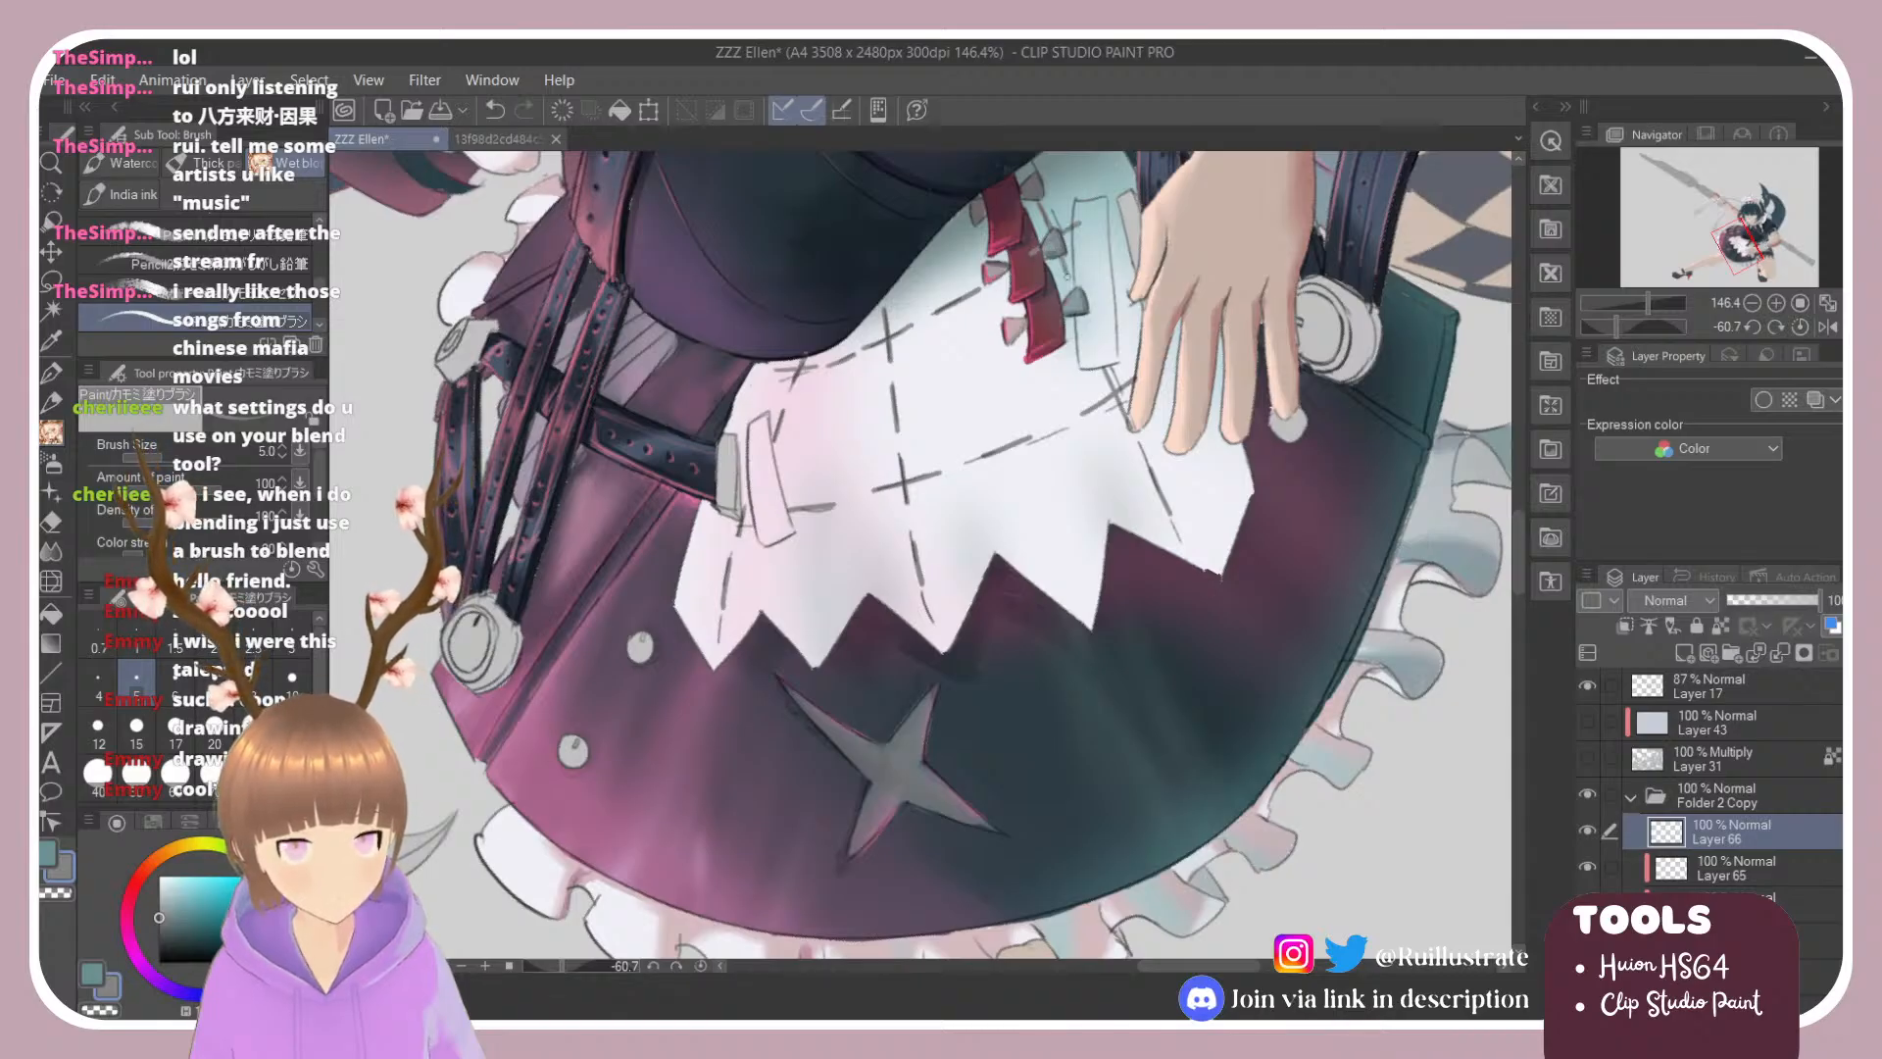
# Step: Clip Layer 66 to the layer below and hide the Layer 17 line art to check the apron's stitching
pyautogui.click(1624, 625)
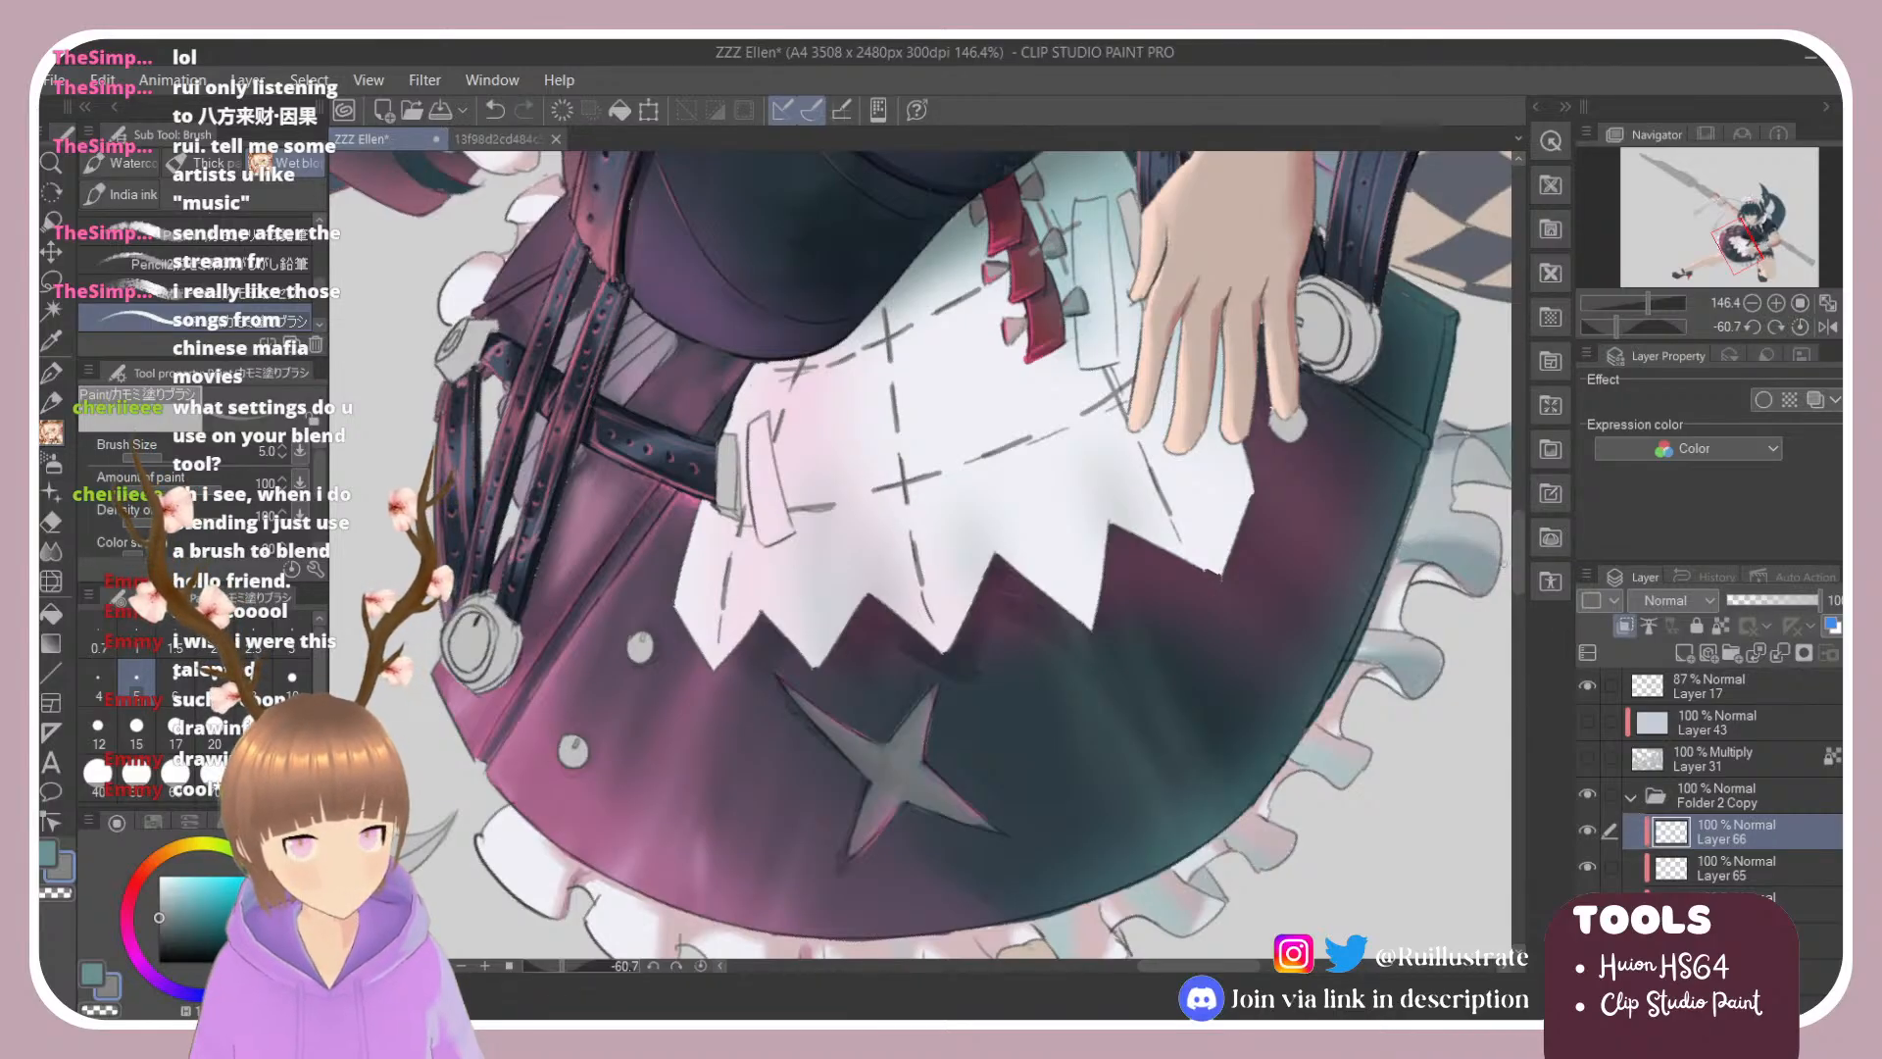
pyautogui.press('e')
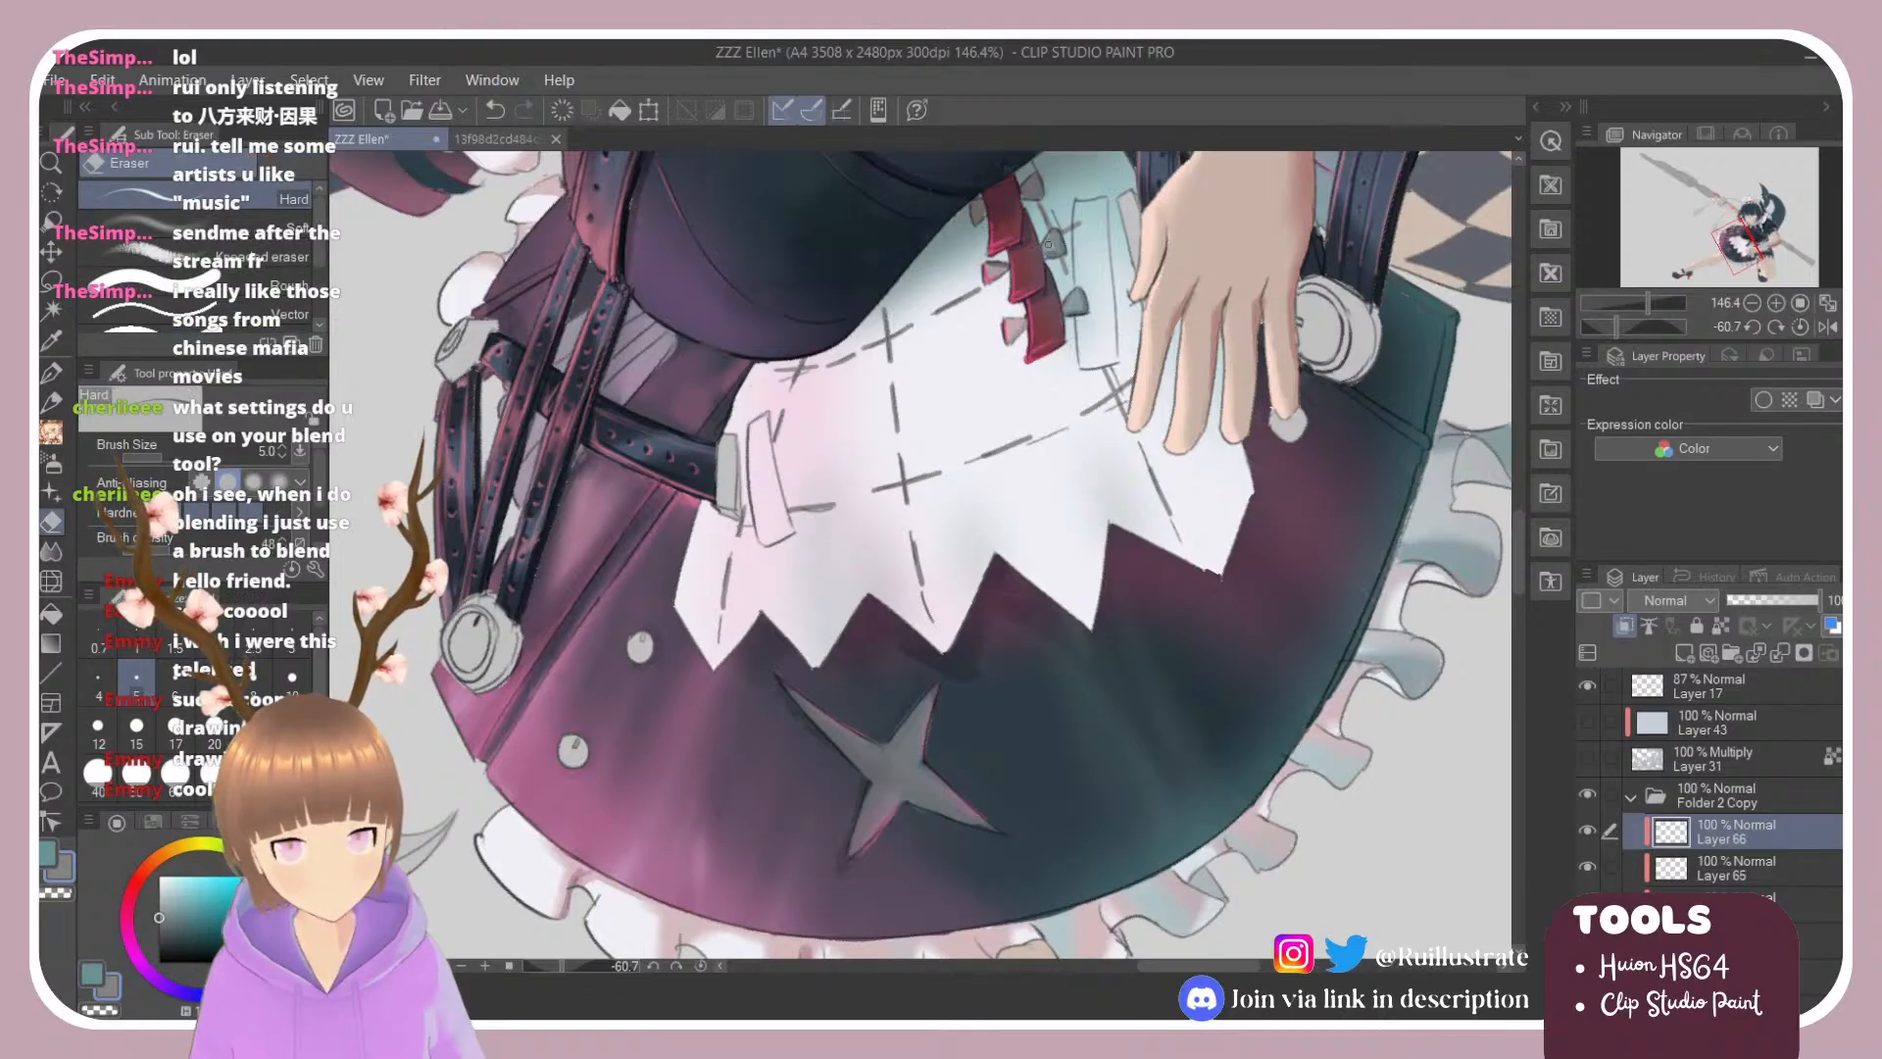
pyautogui.moveTo(931, 364); pyautogui.dragTo(1113, 481)
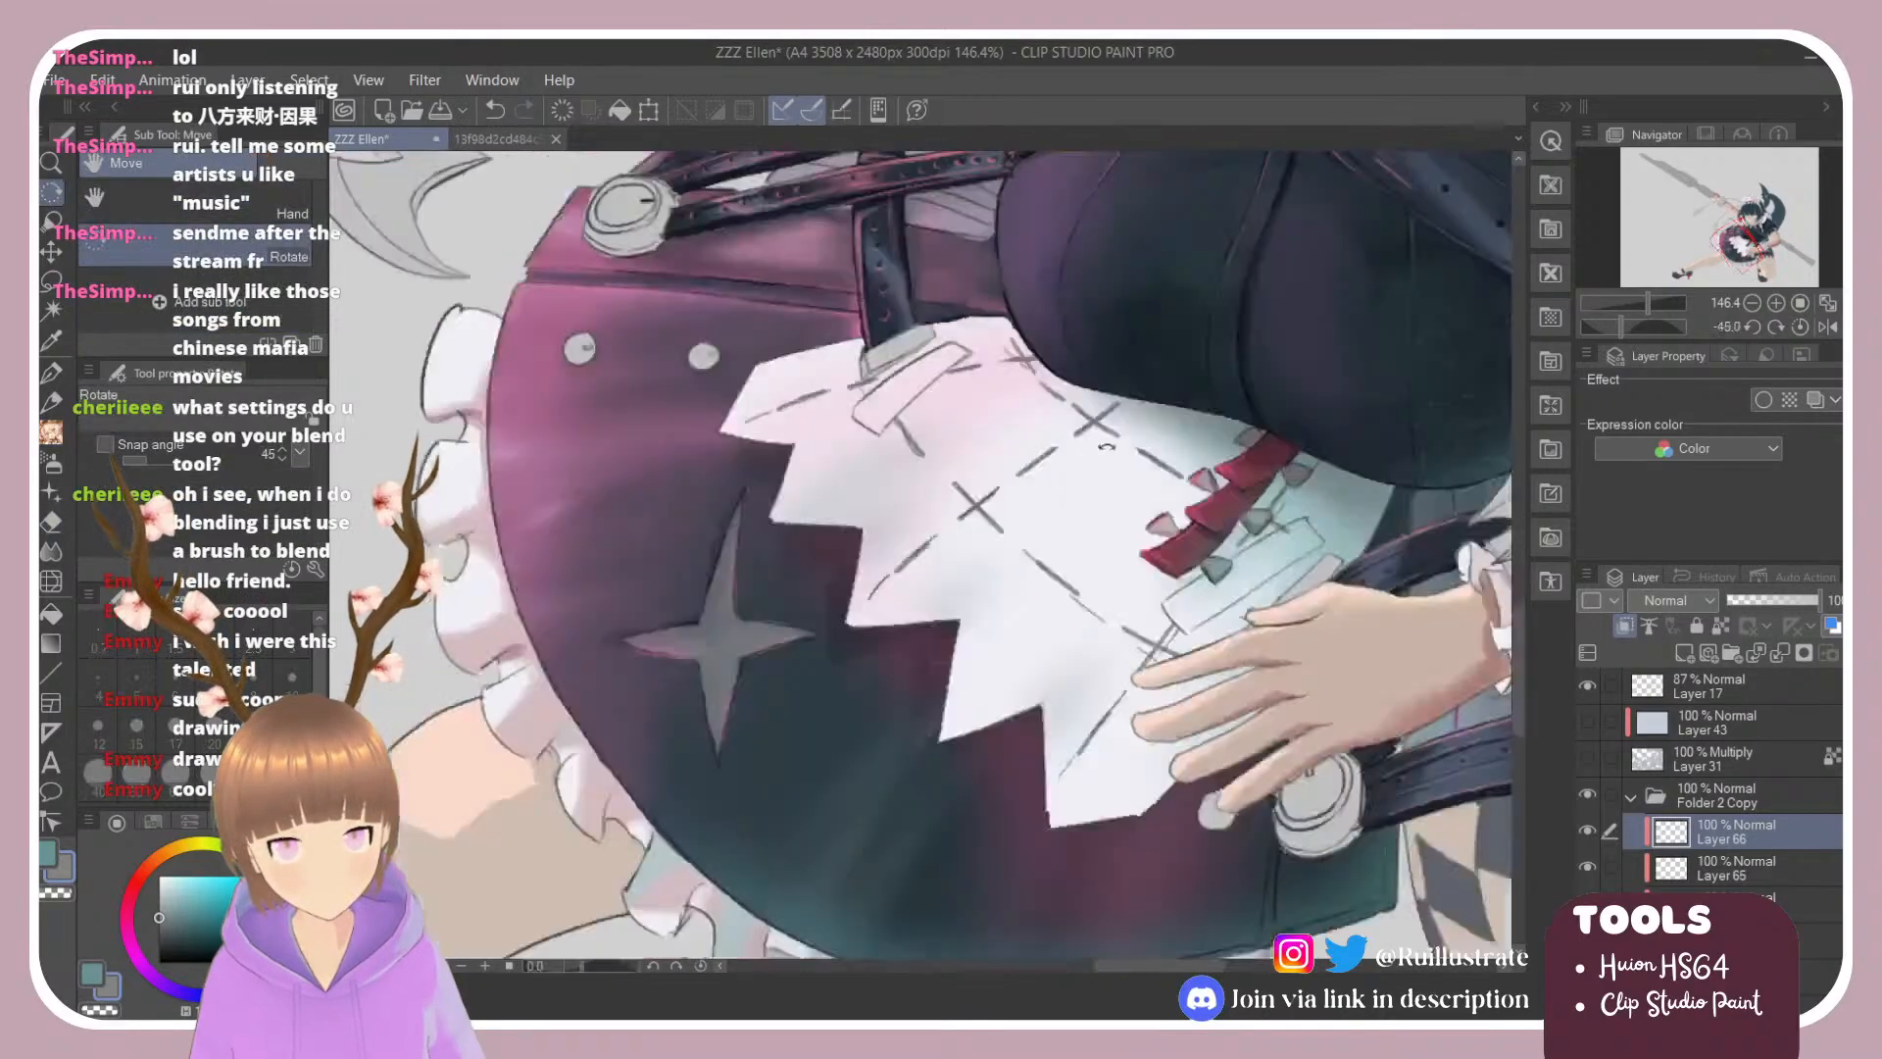
pyautogui.click(1588, 697)
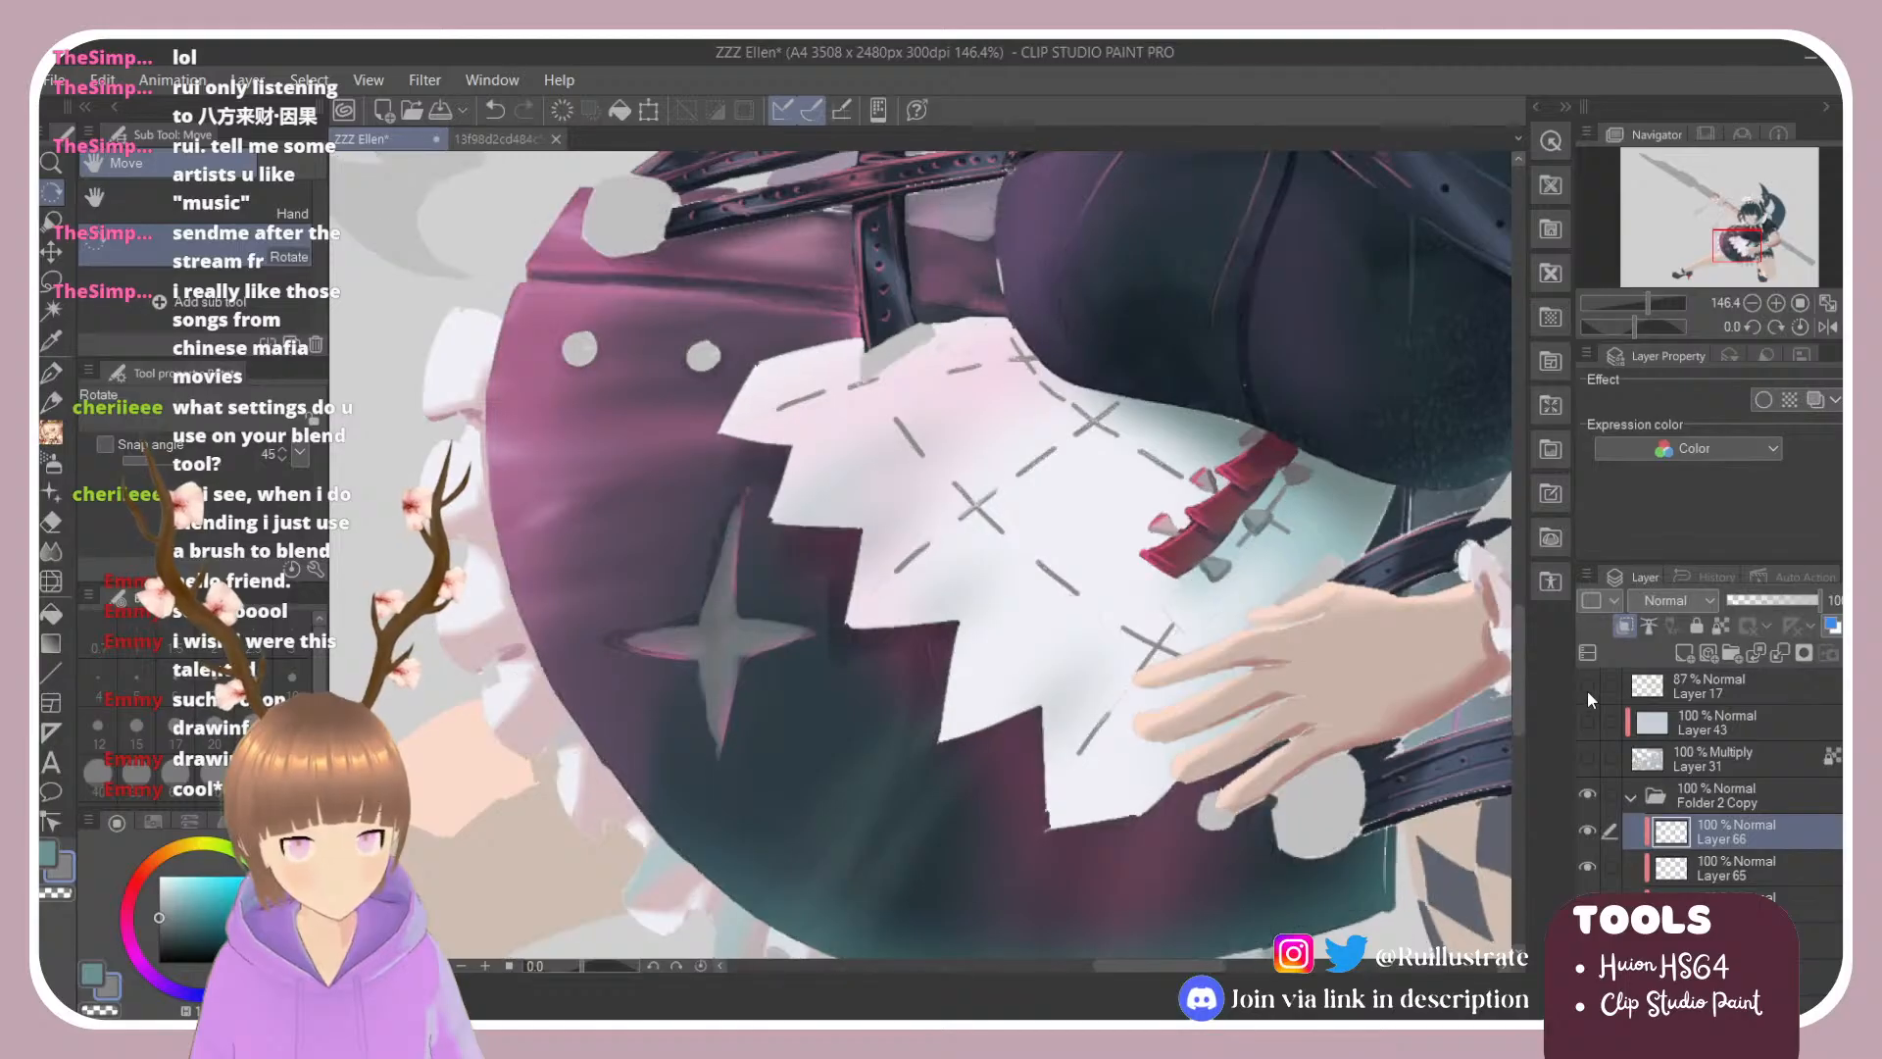
# Step: Show the line-art sketch on Layer 17 over the painted apron area
pyautogui.scroll(-5, 1010, 663)
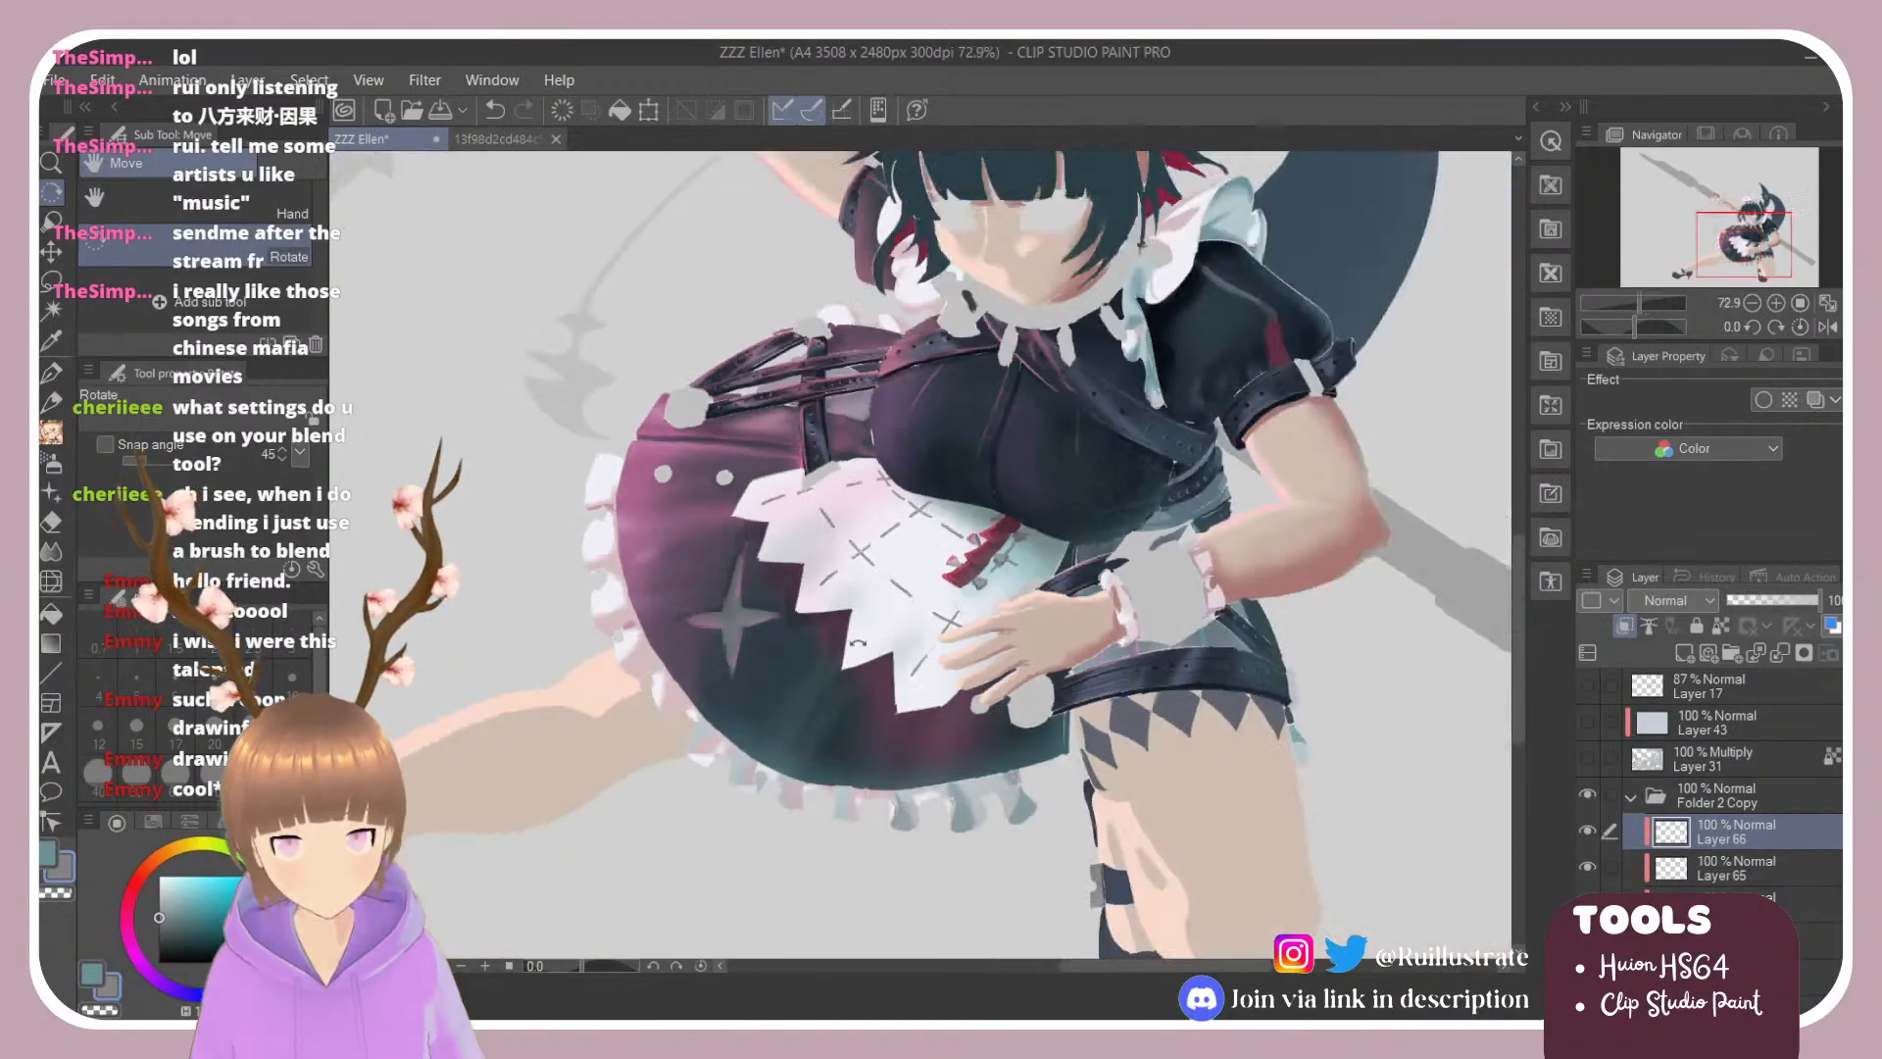
pyautogui.scroll(5, 1000, 617)
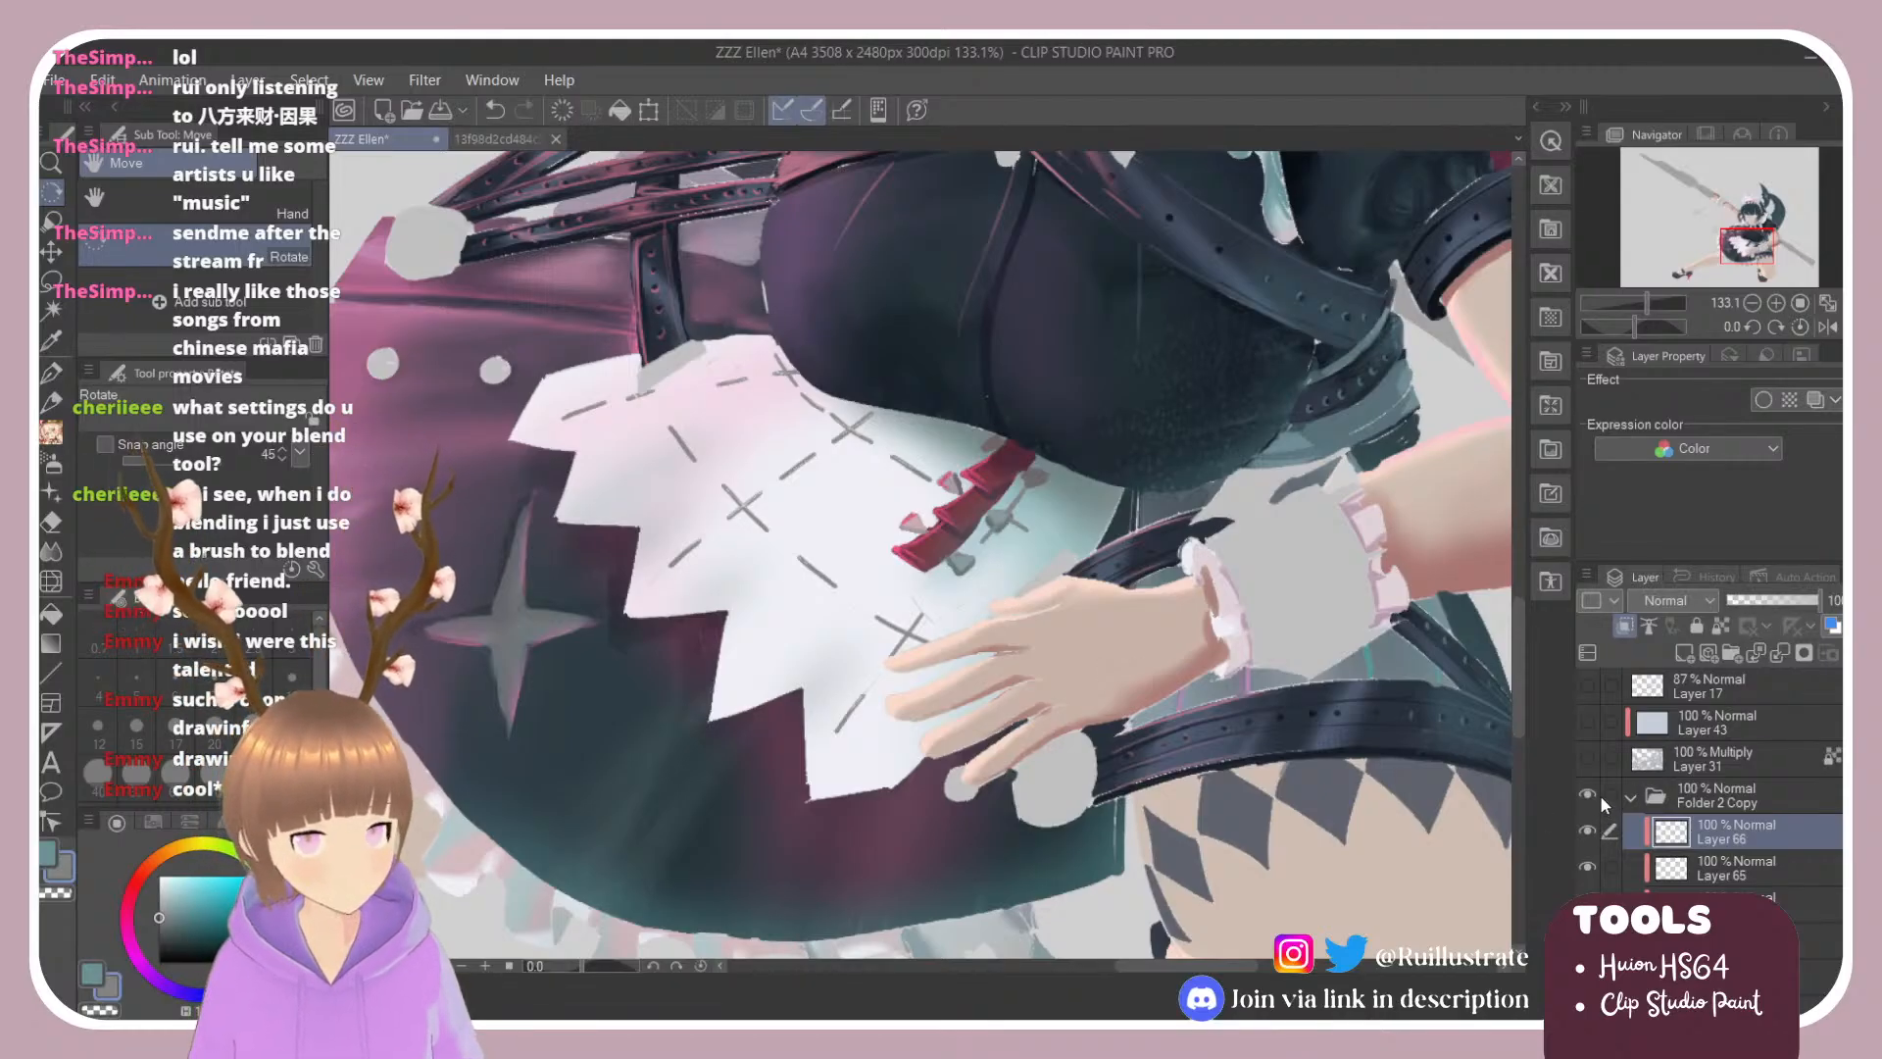
pyautogui.click(1589, 687)
pyautogui.scroll(-4, 868, 530)
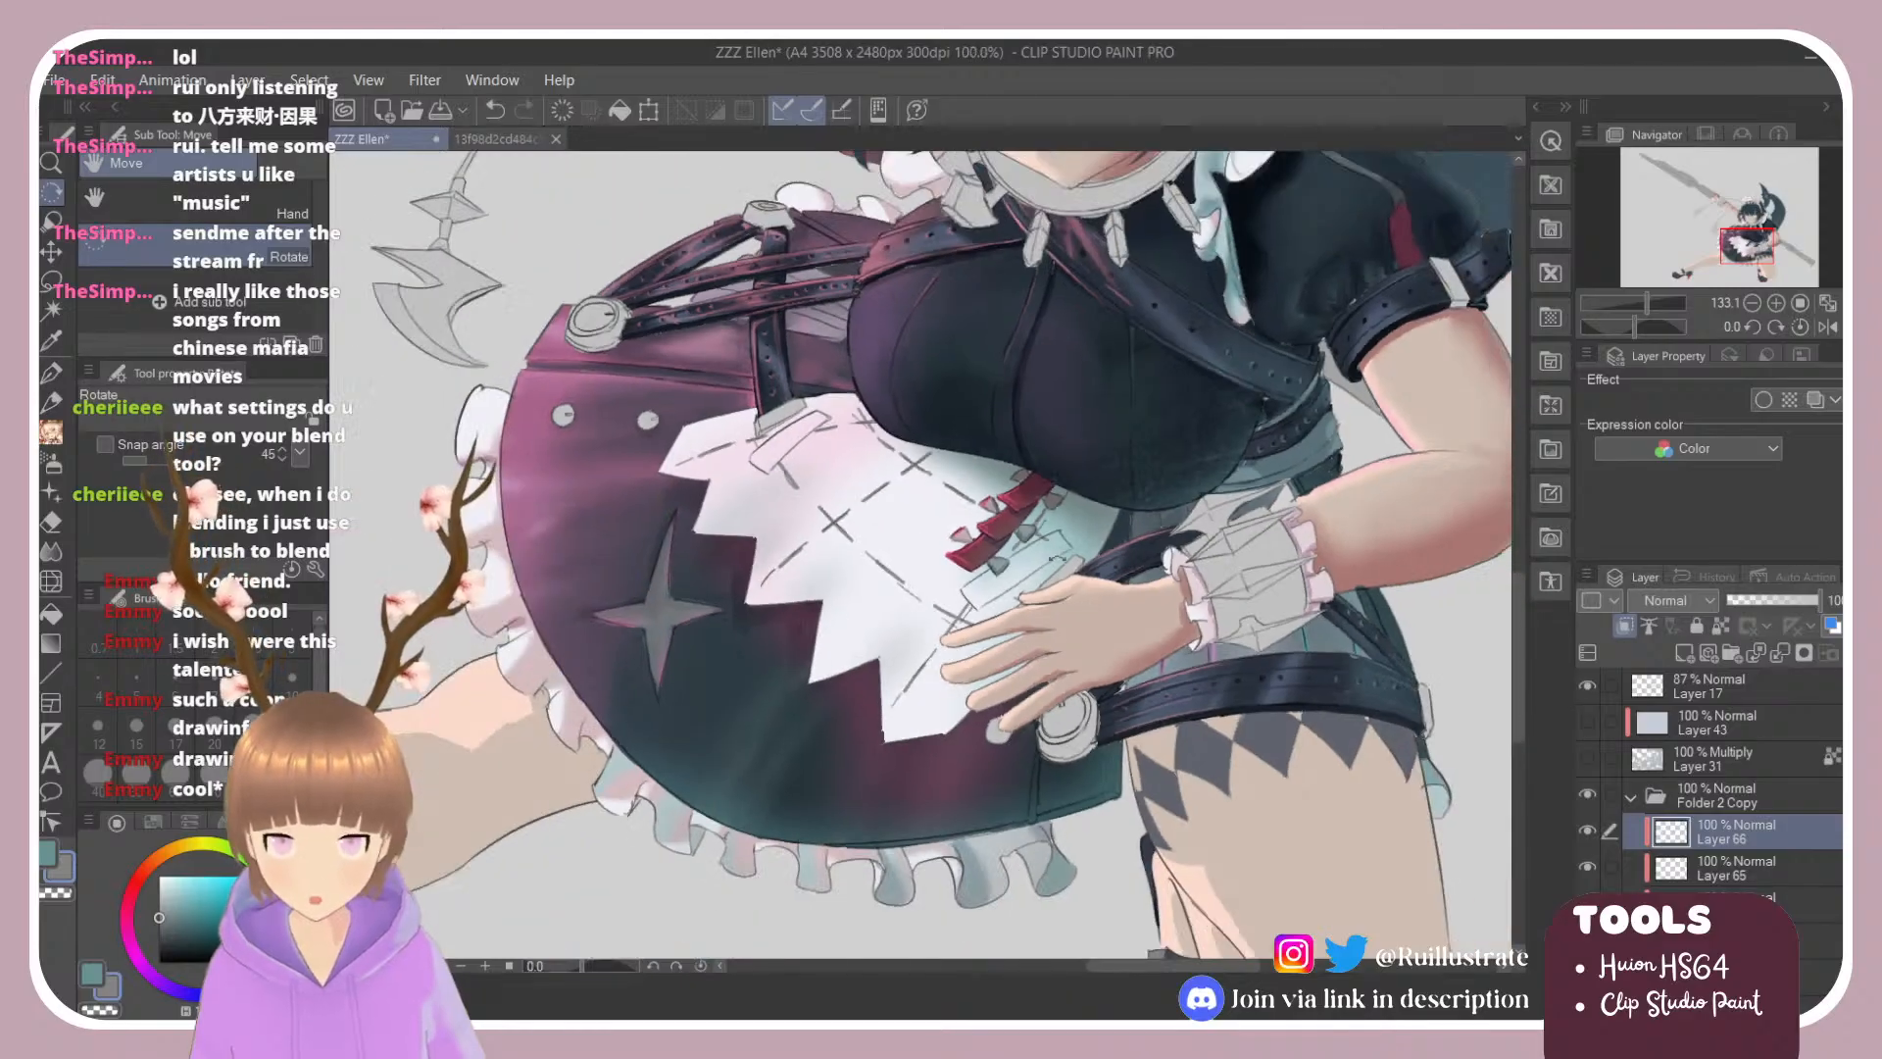
pyautogui.scroll(6, 868, 530)
pyautogui.moveTo(743, 198); pyautogui.dragTo(650, 262)
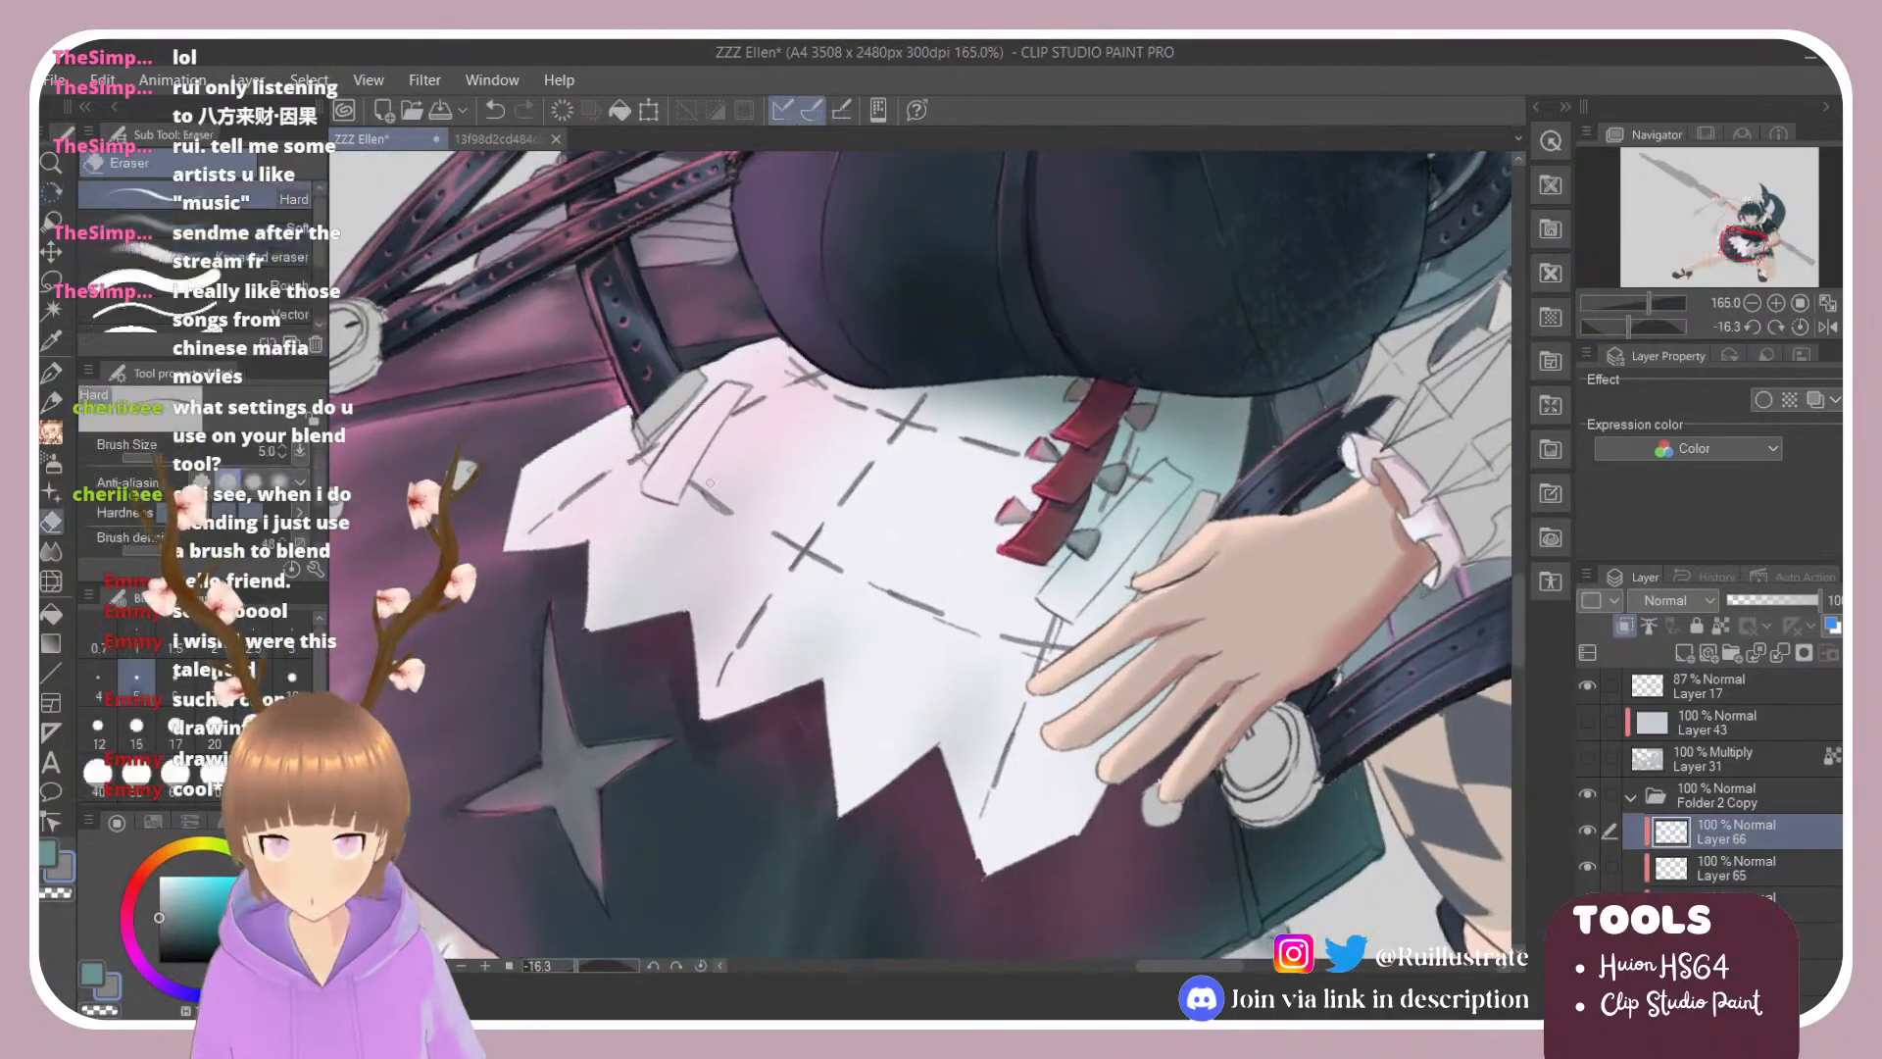
# Step: Add a new raster layer above Layer 66, clip it to the layer below, and set up a grey brush at size 20
pyautogui.click(1678, 652)
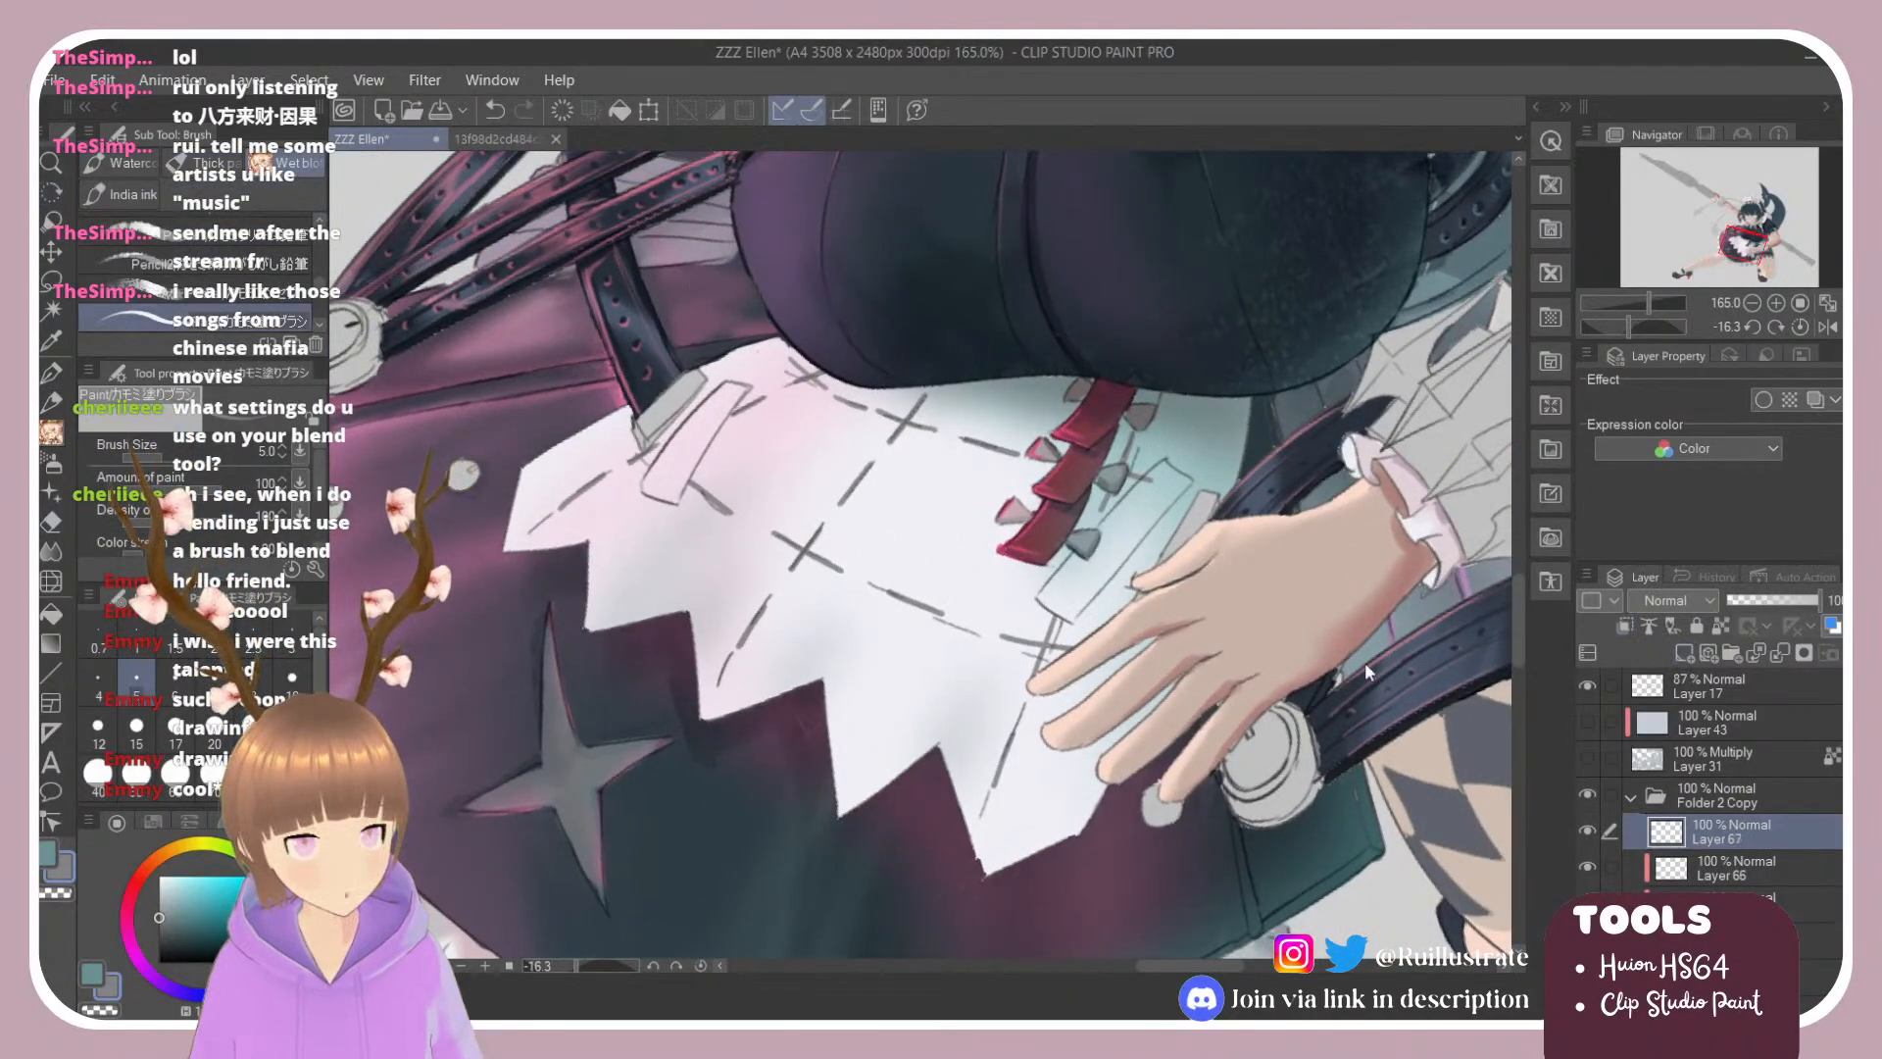
pyautogui.moveTo(157, 914); pyautogui.dragTo(157, 894)
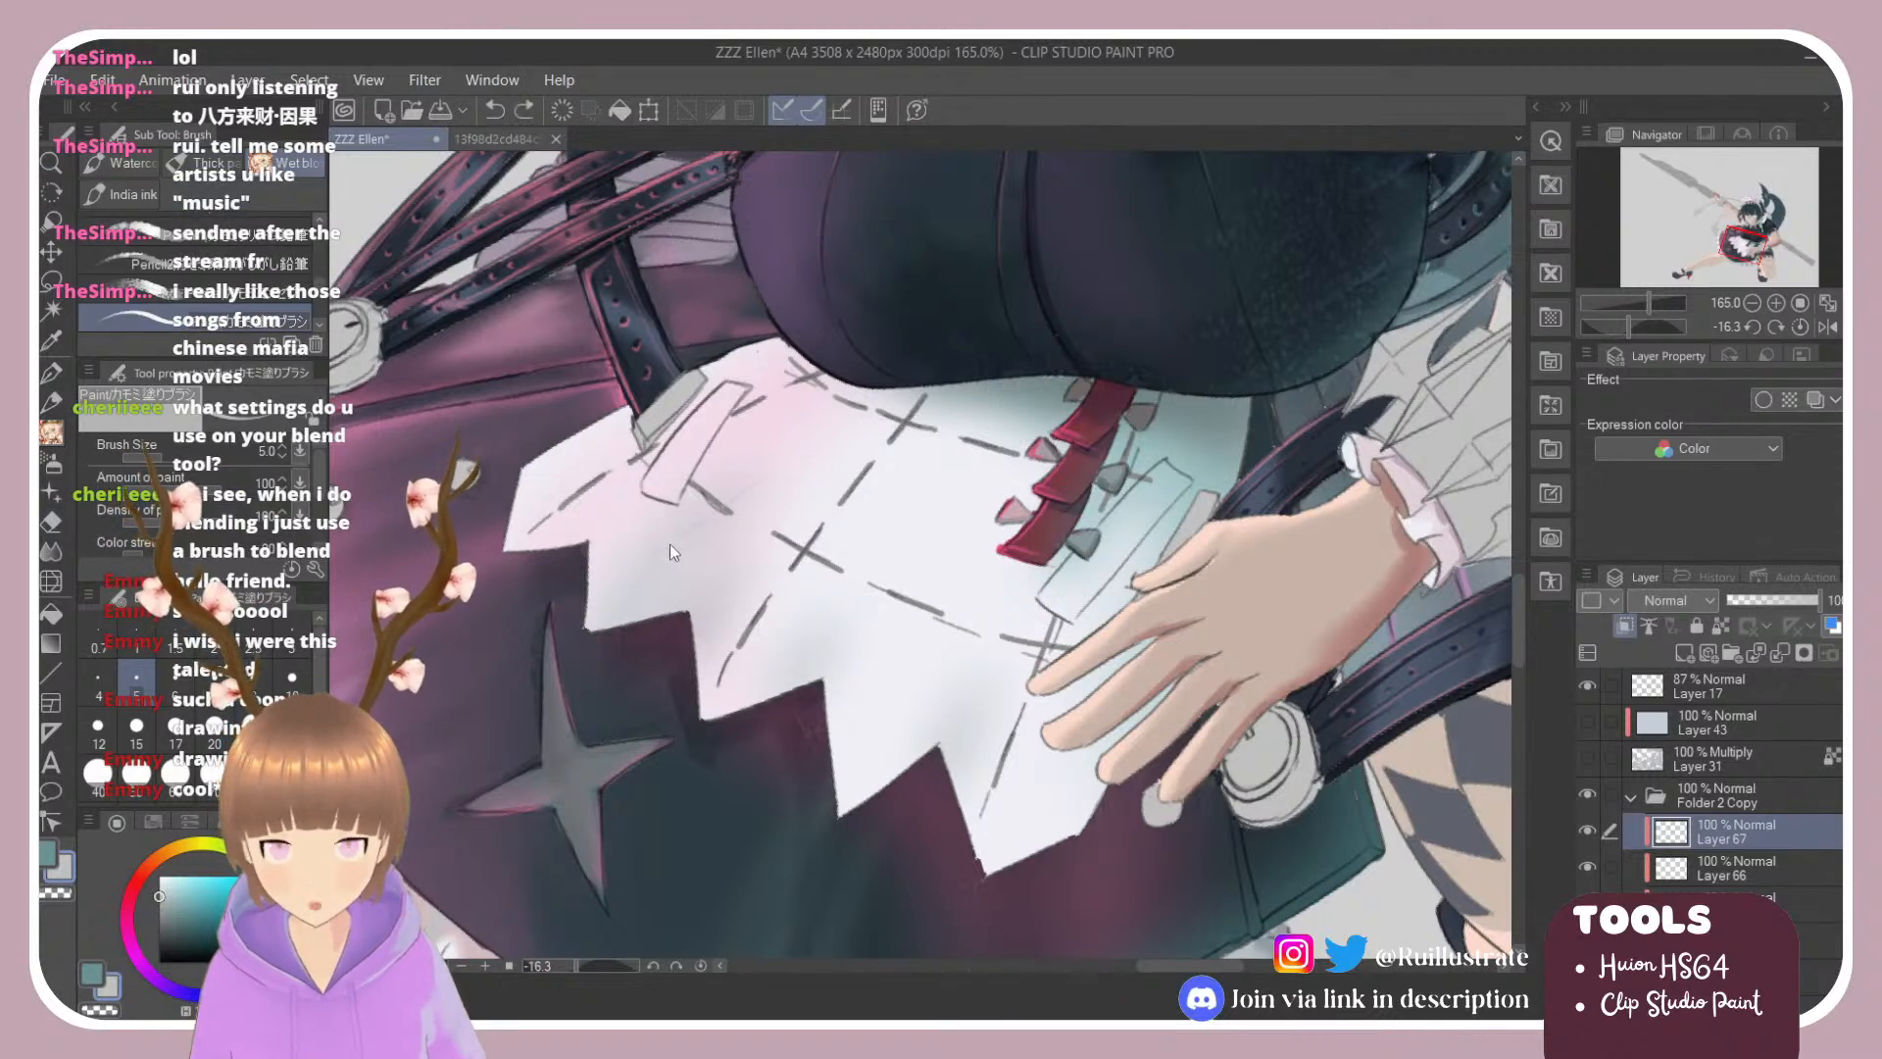
pyautogui.click(214, 742)
pyautogui.moveTo(599, 624); pyautogui.dragTo(739, 520)
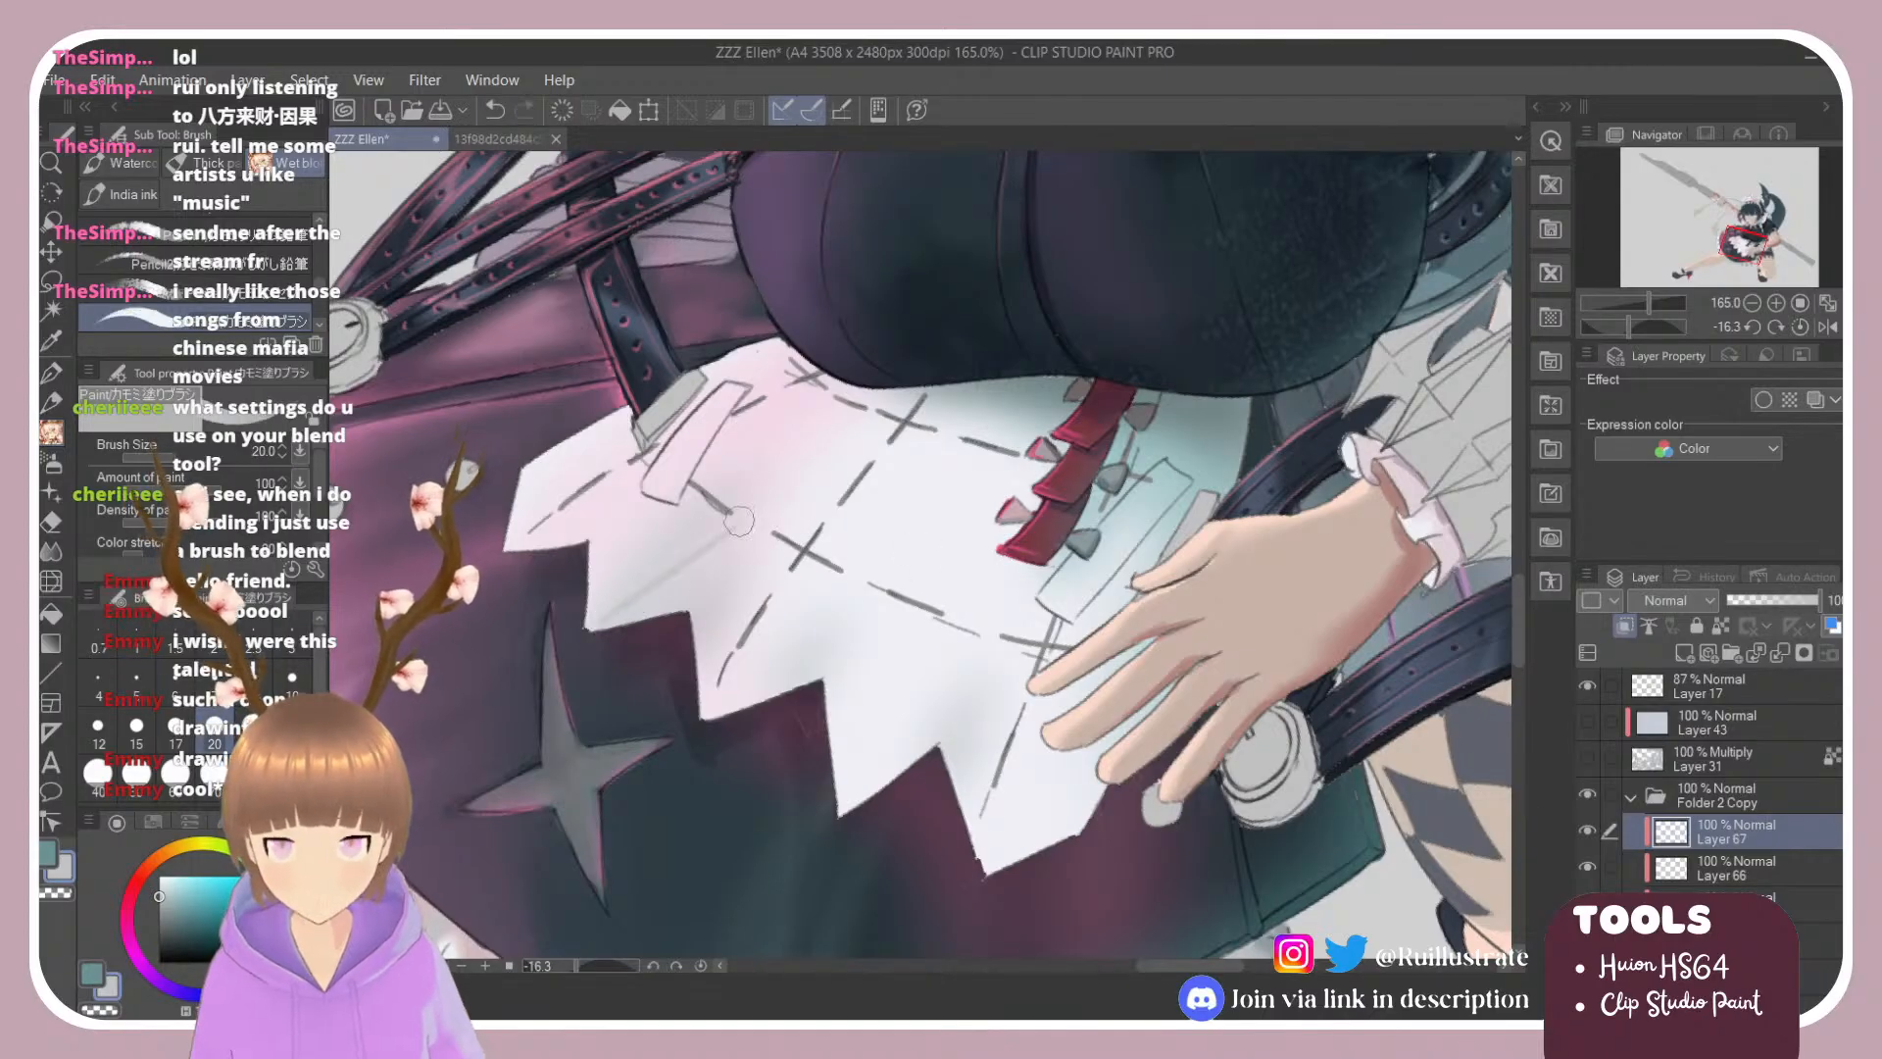
pyautogui.moveTo(590, 633); pyautogui.dragTo(770, 507)
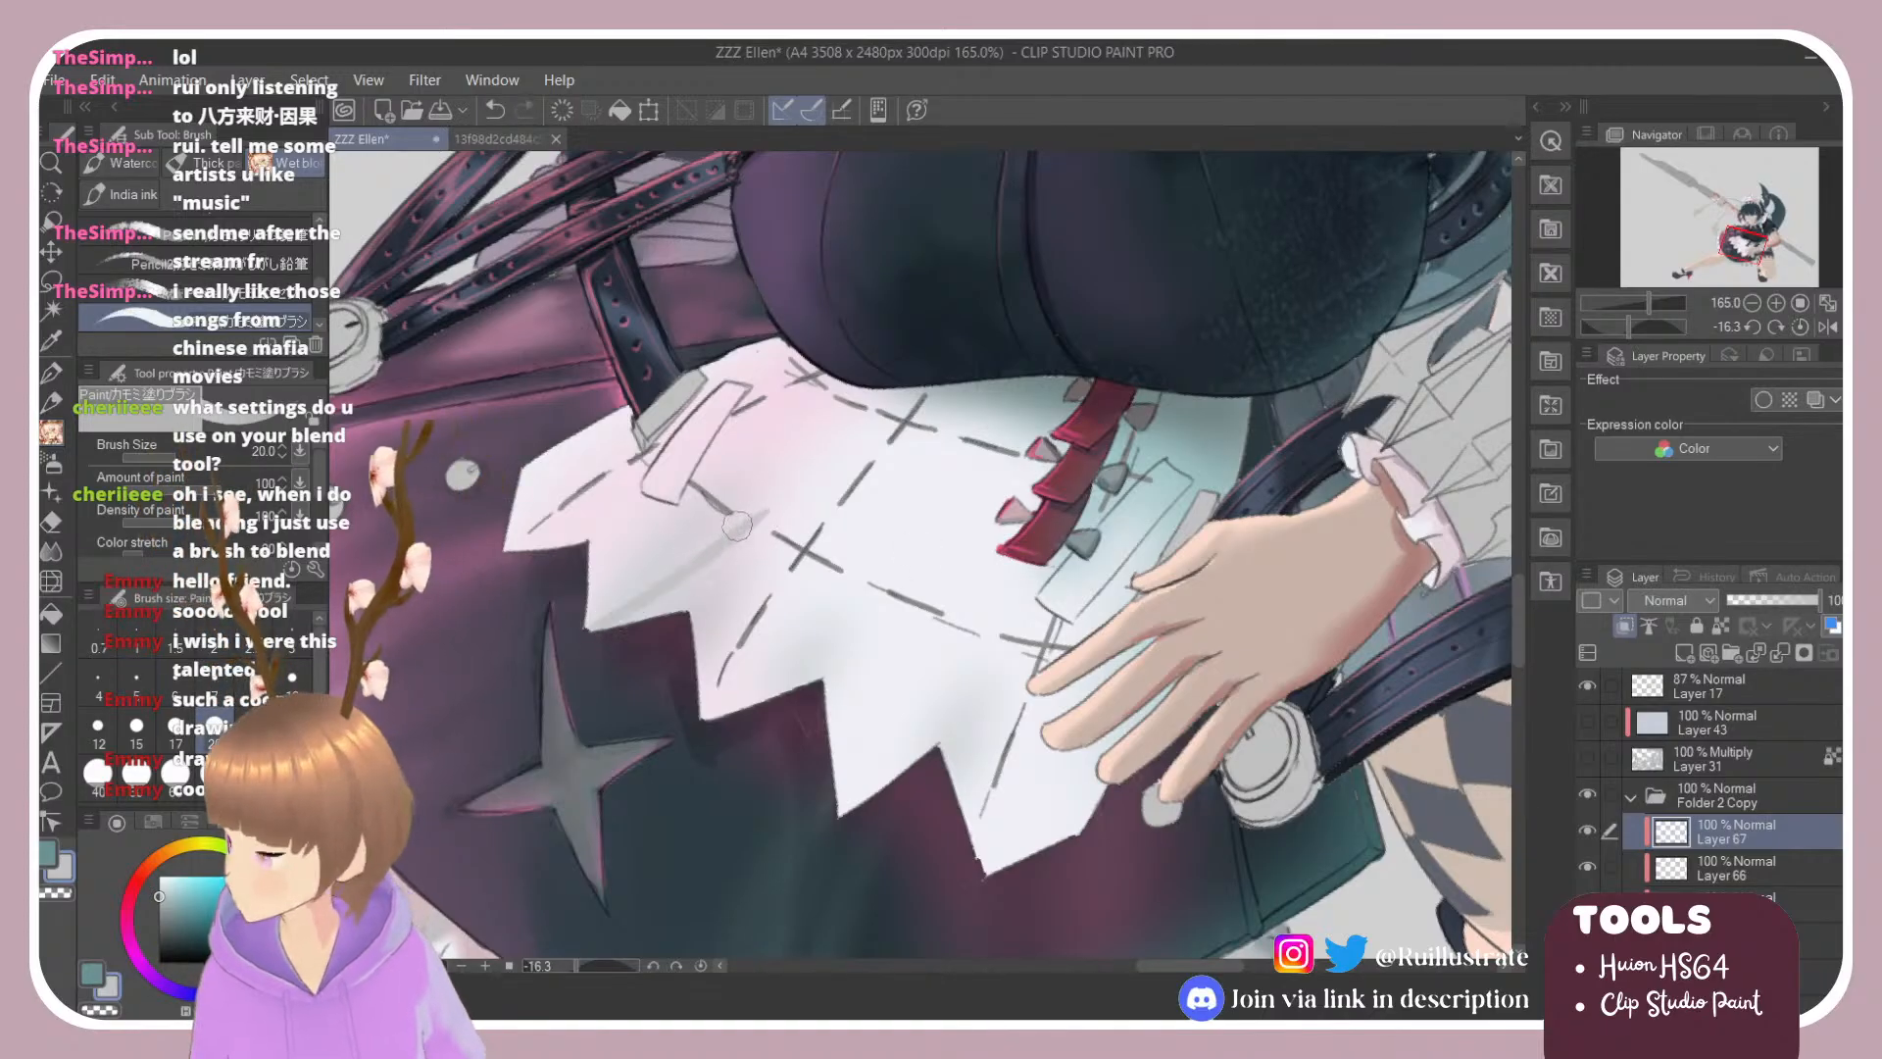
pyautogui.hotkey('ctrl', 'z')
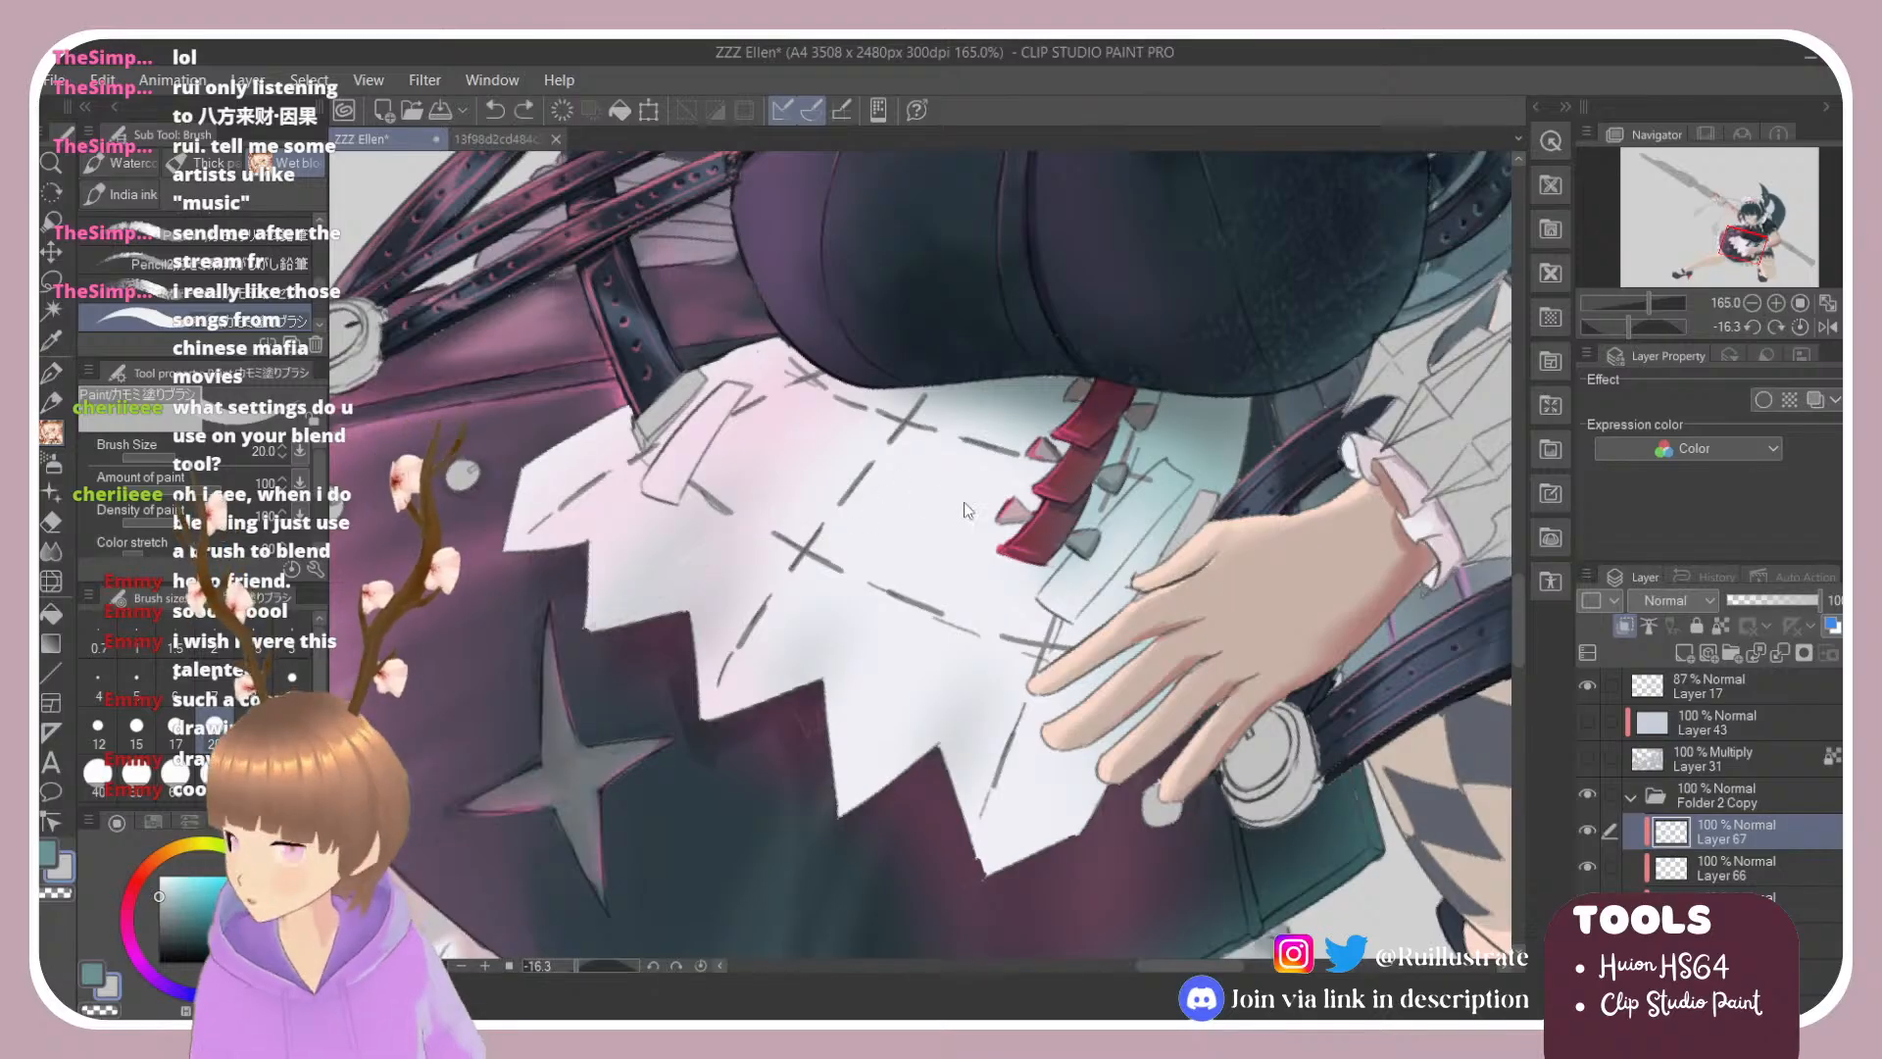
pyautogui.moveTo(971, 388); pyautogui.dragTo(1047, 420)
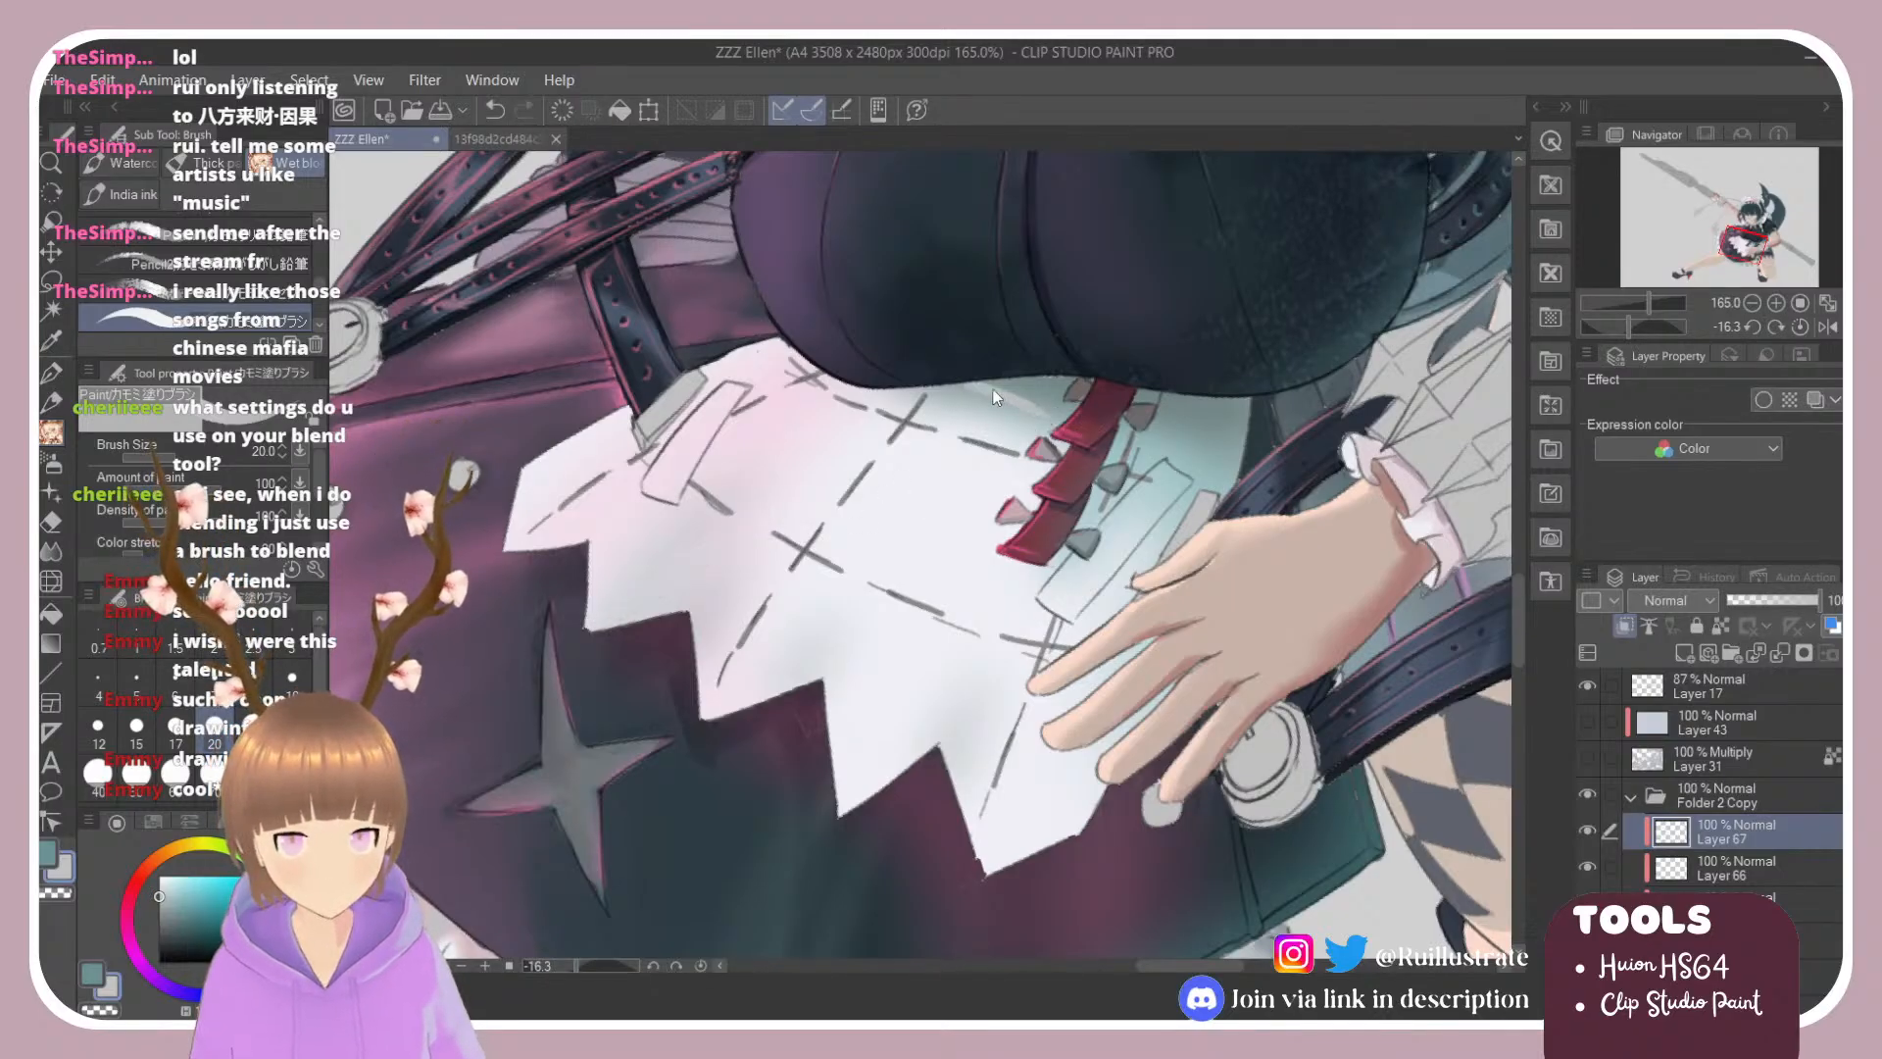
pyautogui.hotkey('ctrl', 'z')
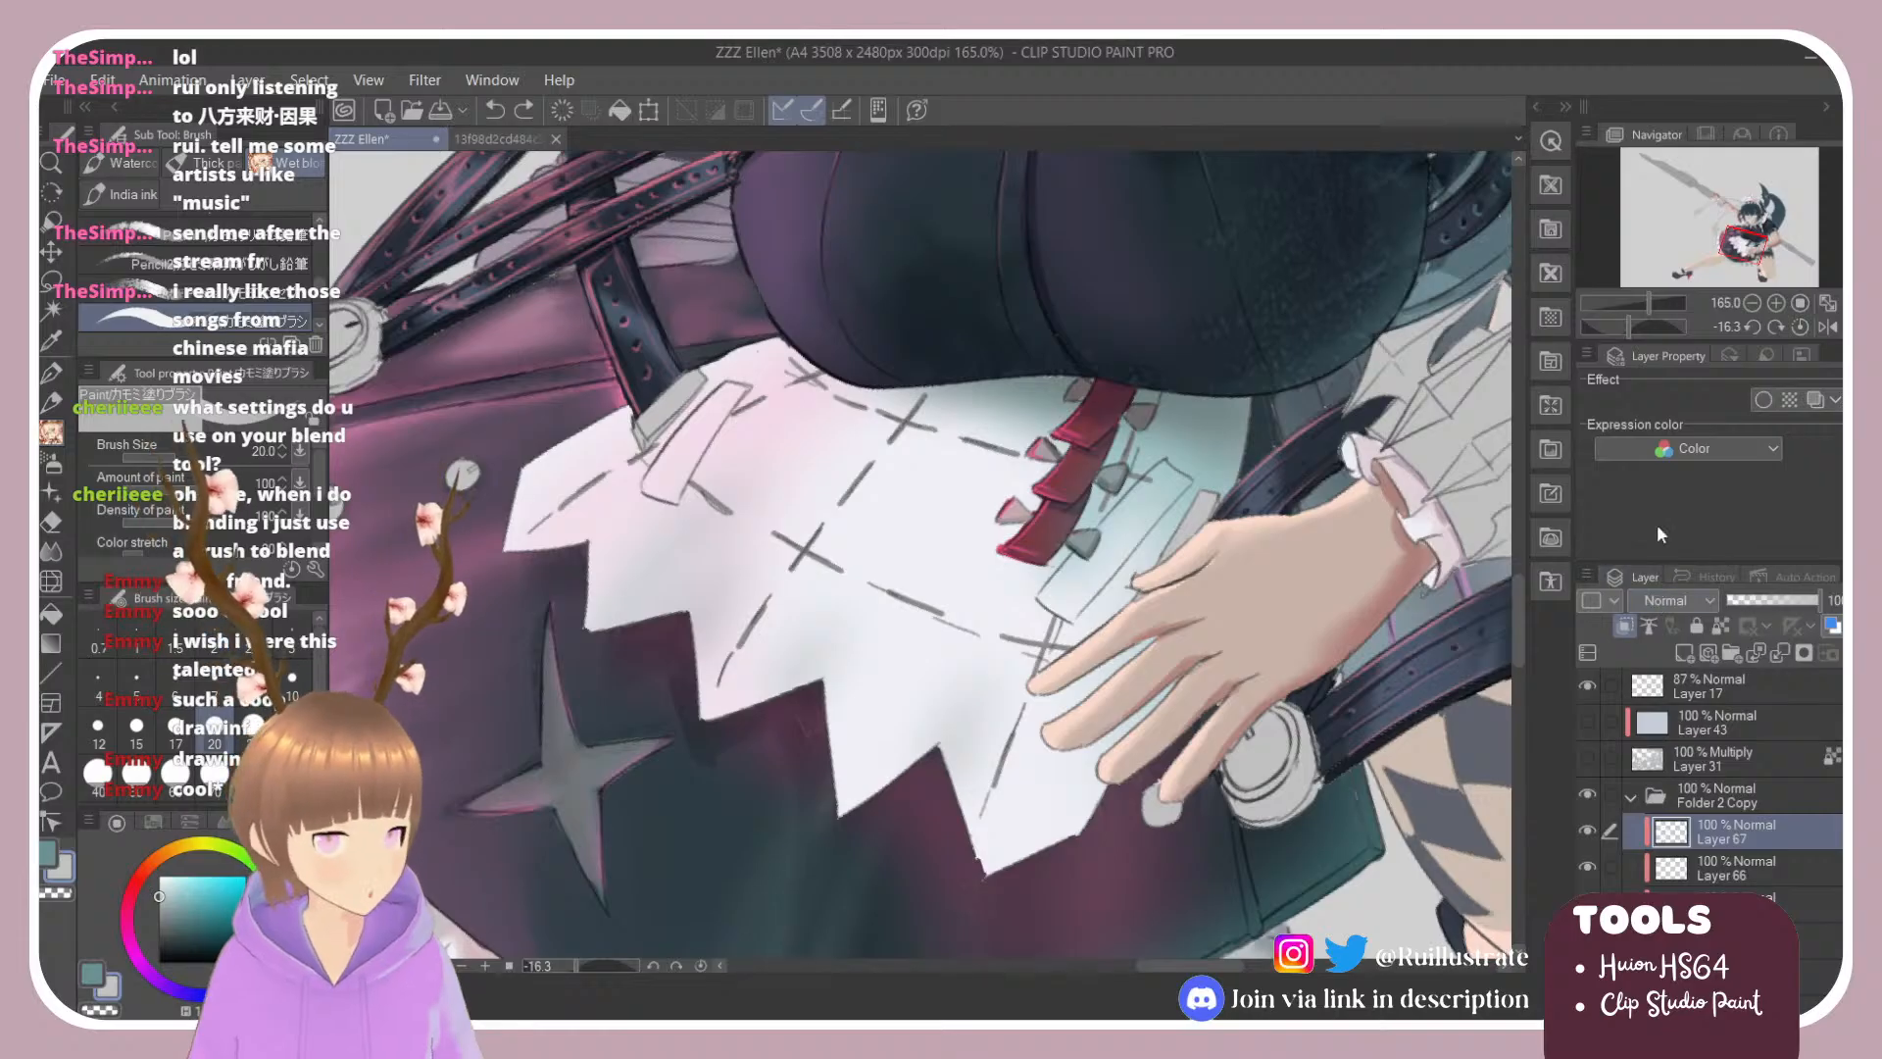
# Step: Set Layer 67's blending mode to Multiply and paint grey shadow on the apron below the bust, around the red ribbon
pyautogui.click(1642, 86)
pyautogui.moveTo(1113, 412); pyautogui.dragTo(1160, 536)
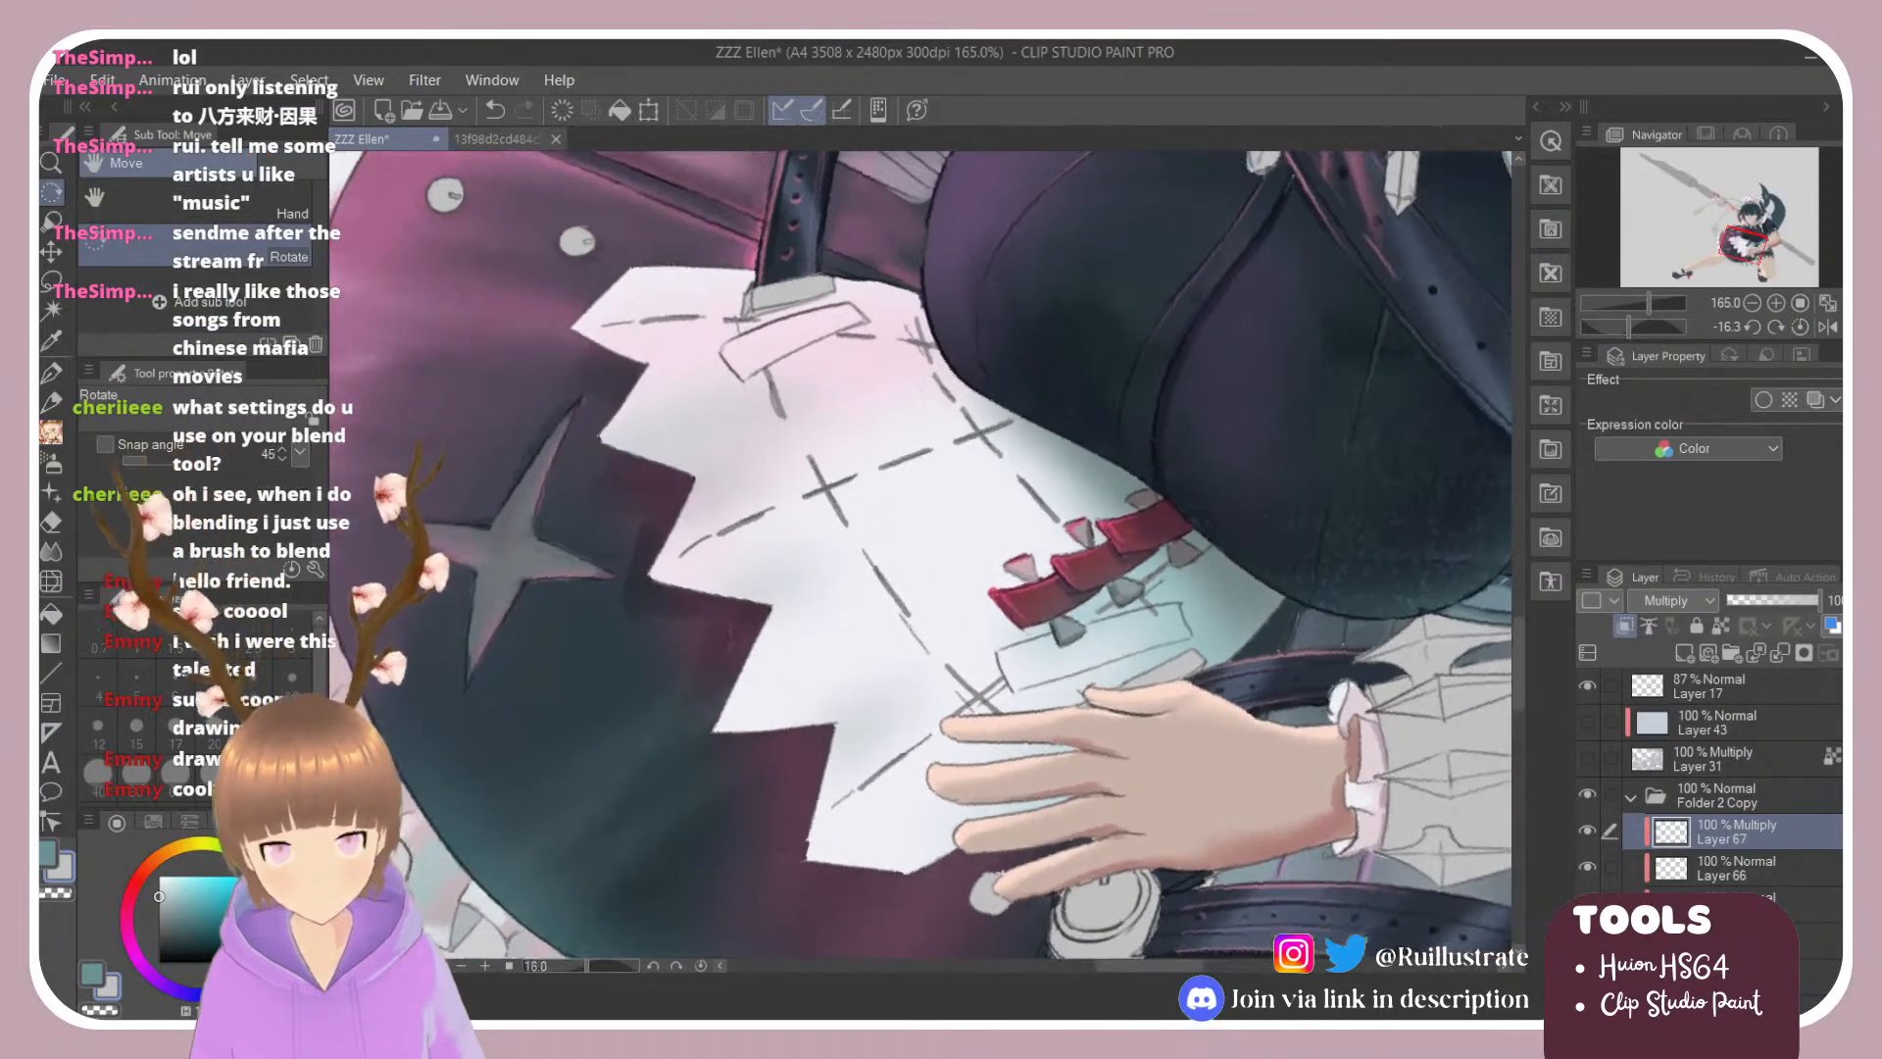
pyautogui.press('e')
pyautogui.press('b')
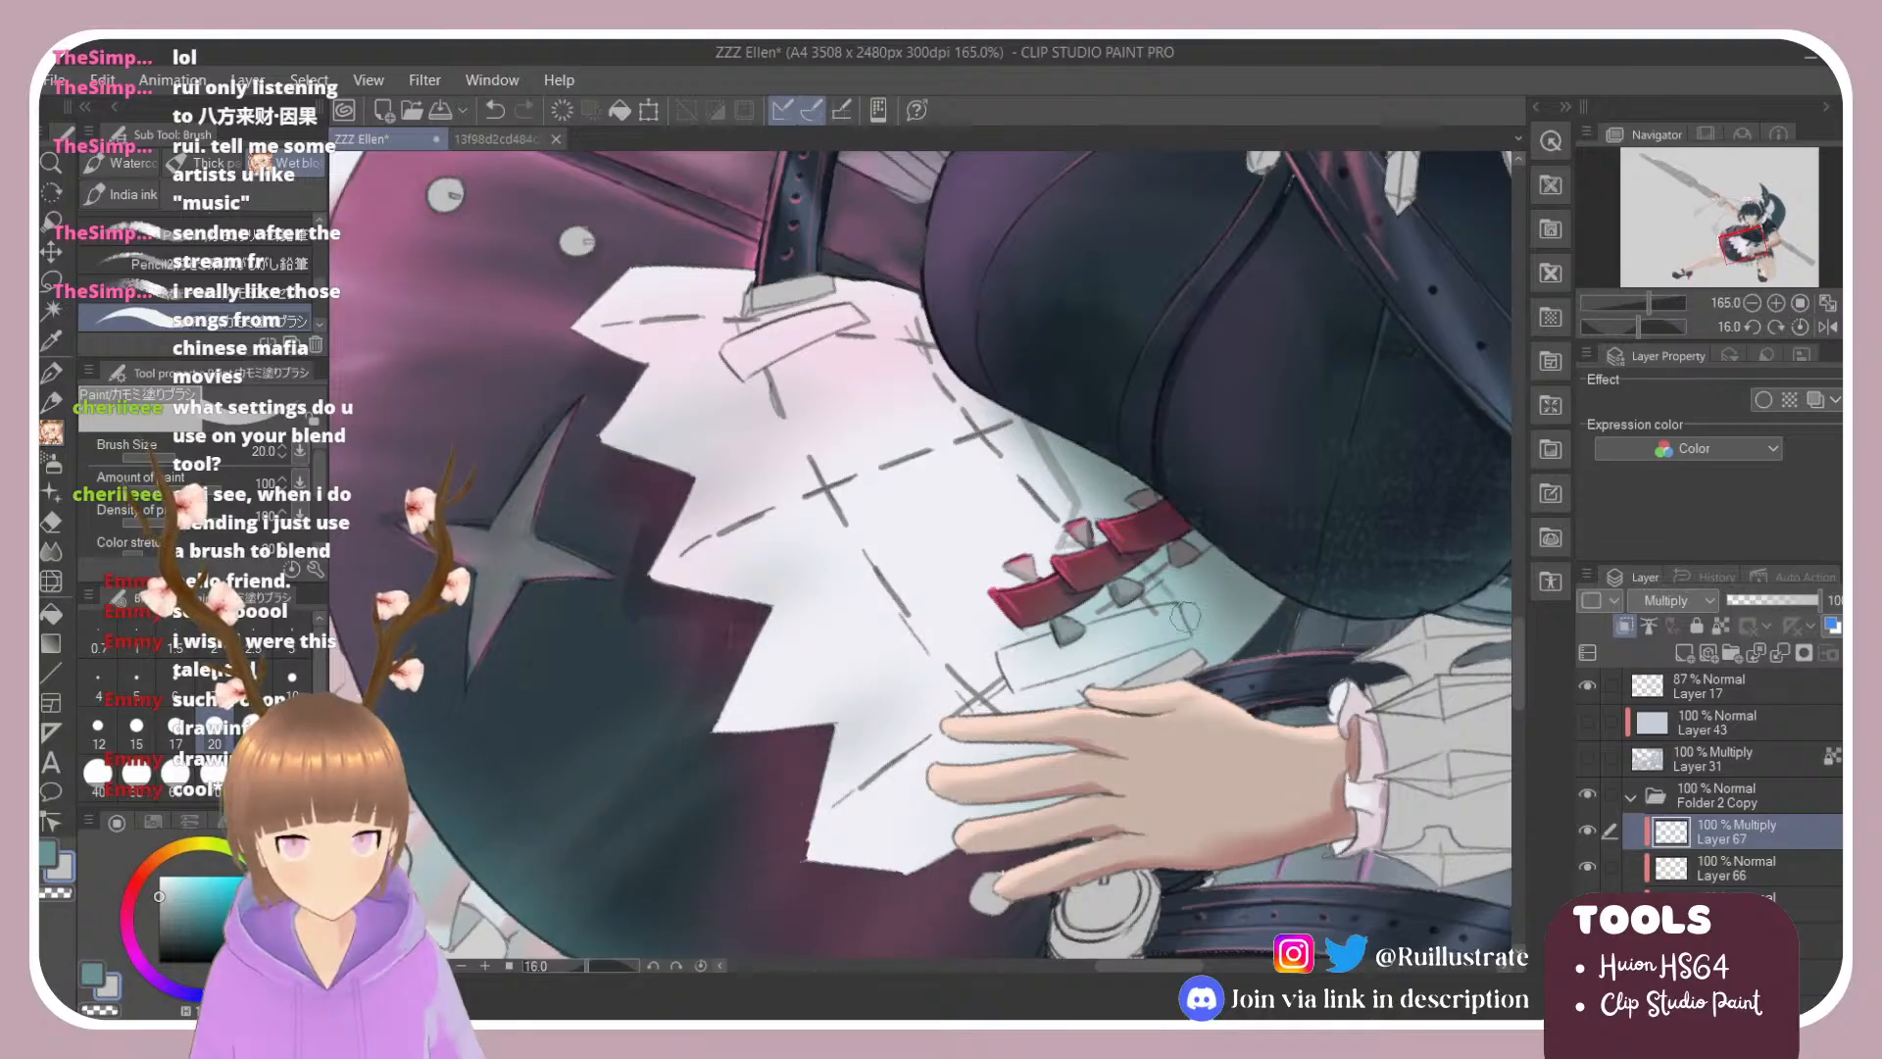
pyautogui.moveTo(1084, 554)
pyautogui.mouseDown()
pyautogui.moveTo(1113, 709)
pyautogui.moveTo(1078, 519)
pyautogui.mouseUp()
pyautogui.moveTo(1036, 415); pyautogui.dragTo(1115, 621)
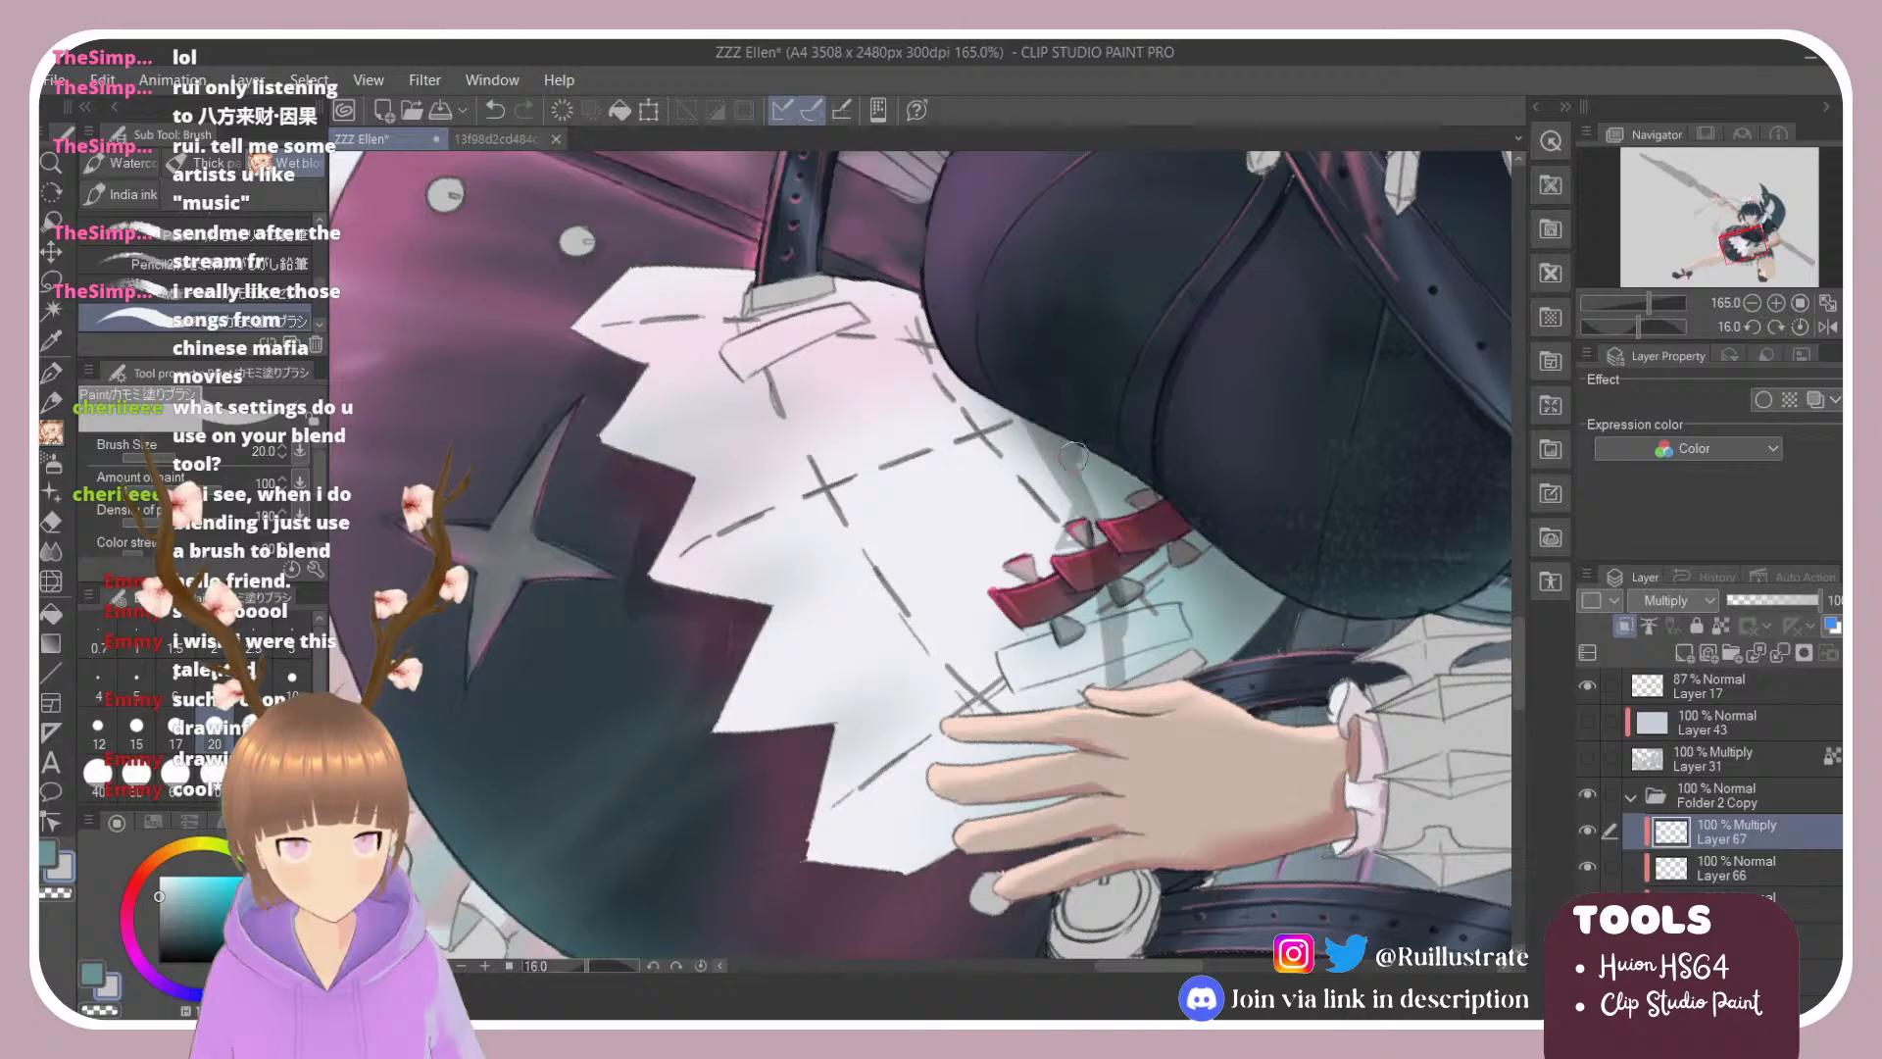
pyautogui.moveTo(1075, 450)
pyautogui.mouseDown()
pyautogui.moveTo(1120, 681)
pyautogui.moveTo(1144, 626)
pyautogui.mouseUp()
pyautogui.moveTo(1134, 544); pyautogui.dragTo(1174, 676)
pyautogui.moveTo(1148, 451); pyautogui.dragTo(1206, 662)
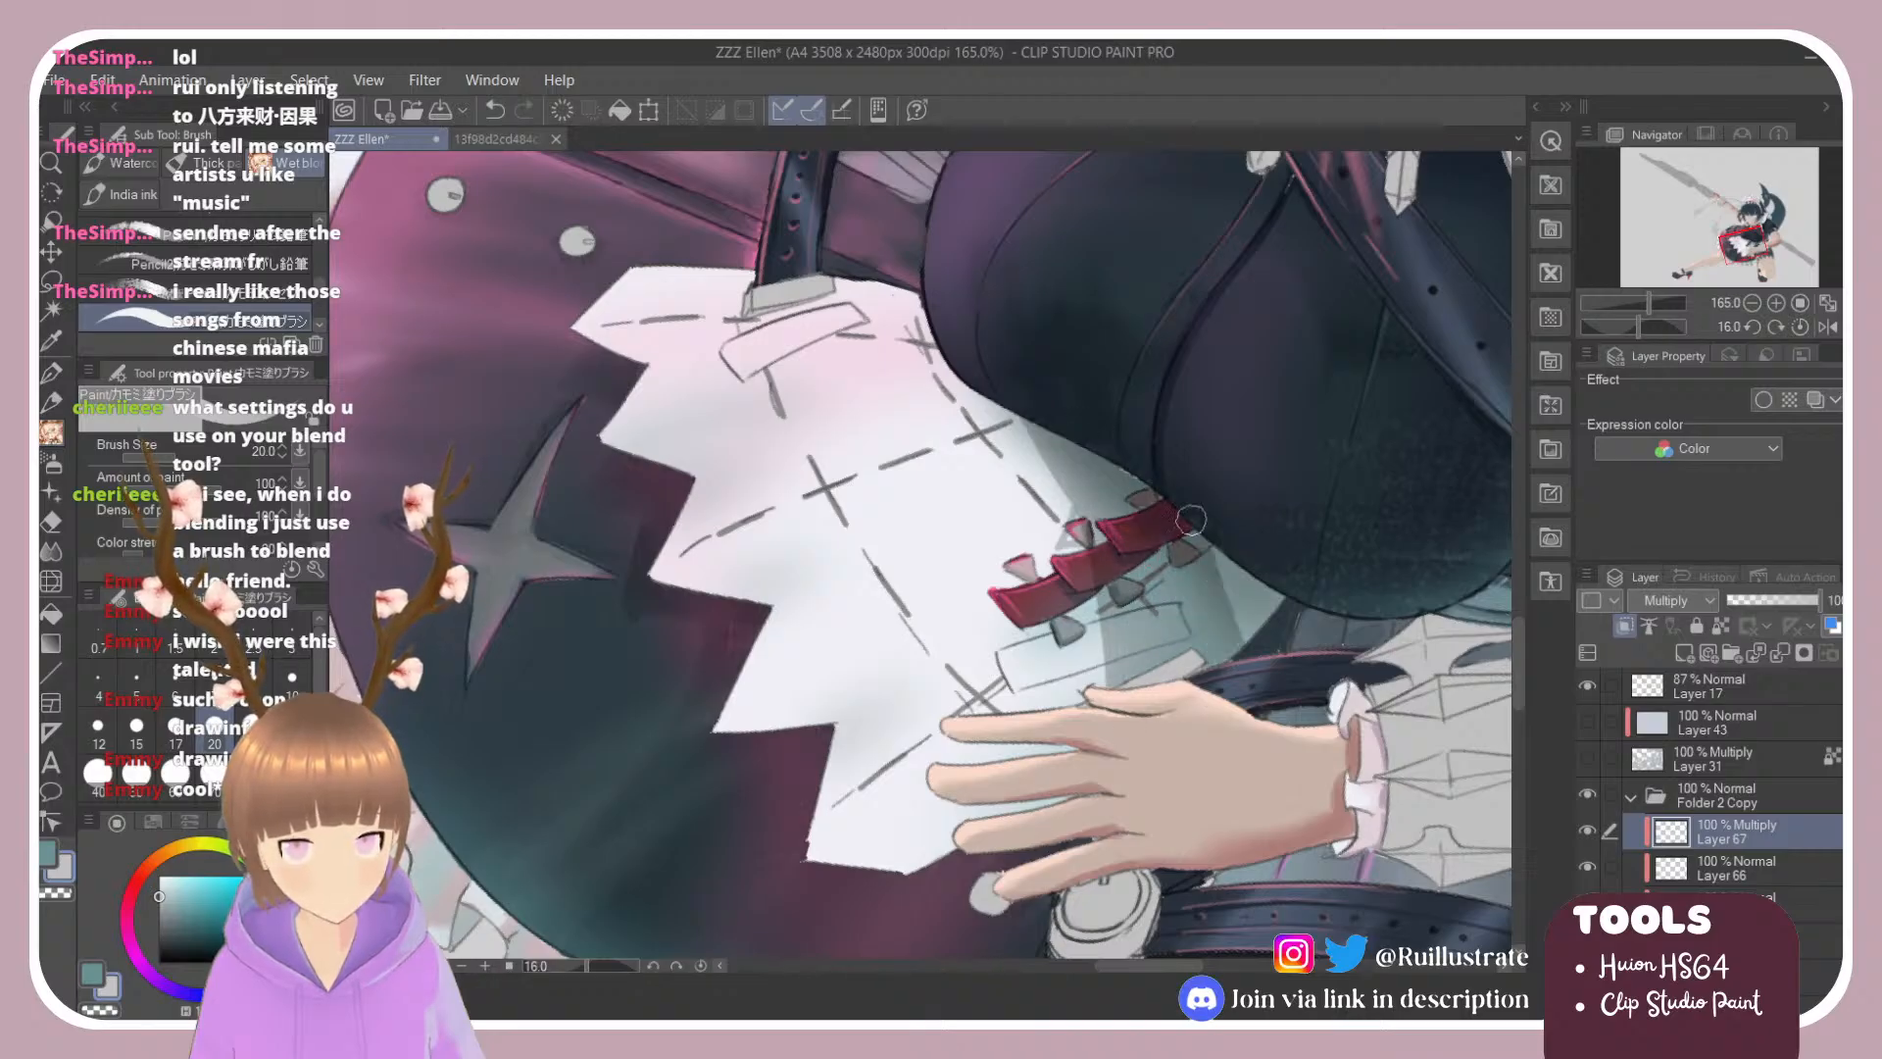
pyautogui.moveTo(1191, 520); pyautogui.dragTo(1269, 618)
# Step: Erase light streaks into the apron shadow above the hand and refine the fold shapes around the ribbon with the brush
pyautogui.press('e')
pyautogui.moveTo(1135, 551); pyautogui.dragTo(1163, 662)
pyautogui.moveTo(1148, 562); pyautogui.dragTo(1185, 651)
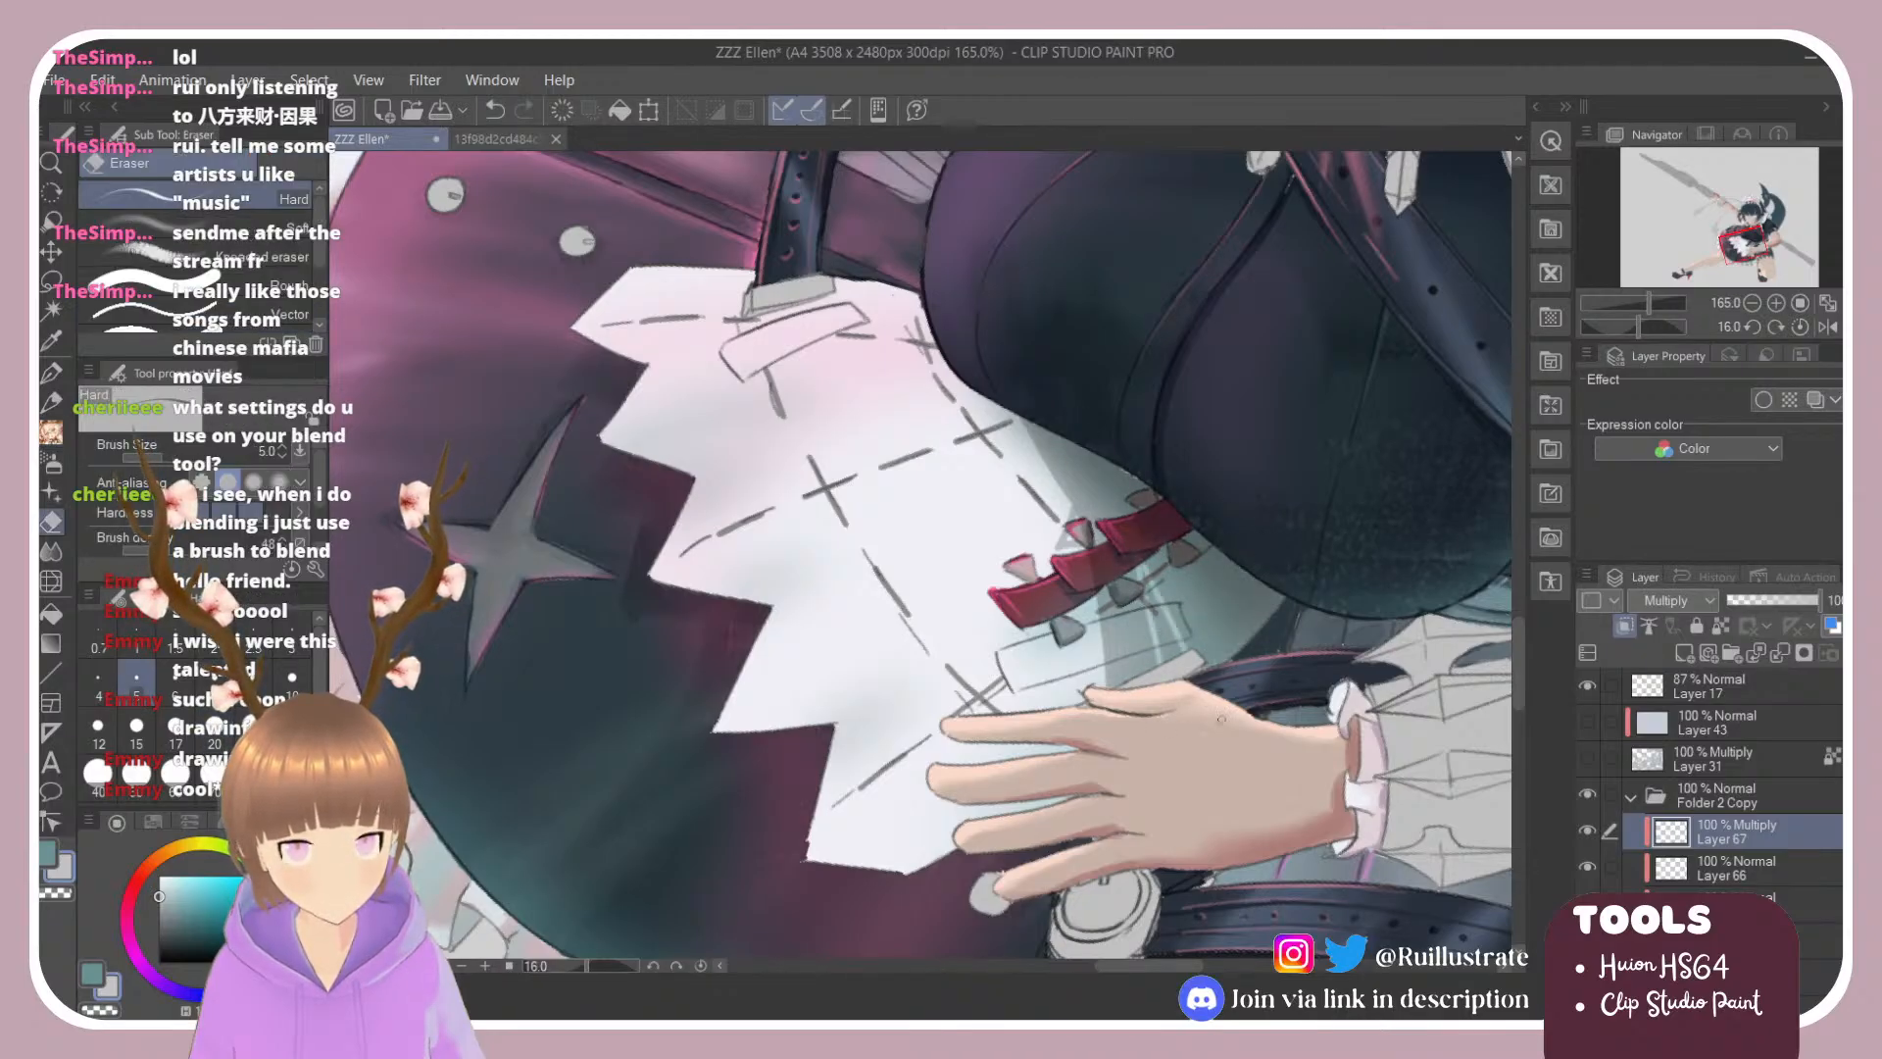
pyautogui.moveTo(1149, 586); pyautogui.dragTo(1176, 659)
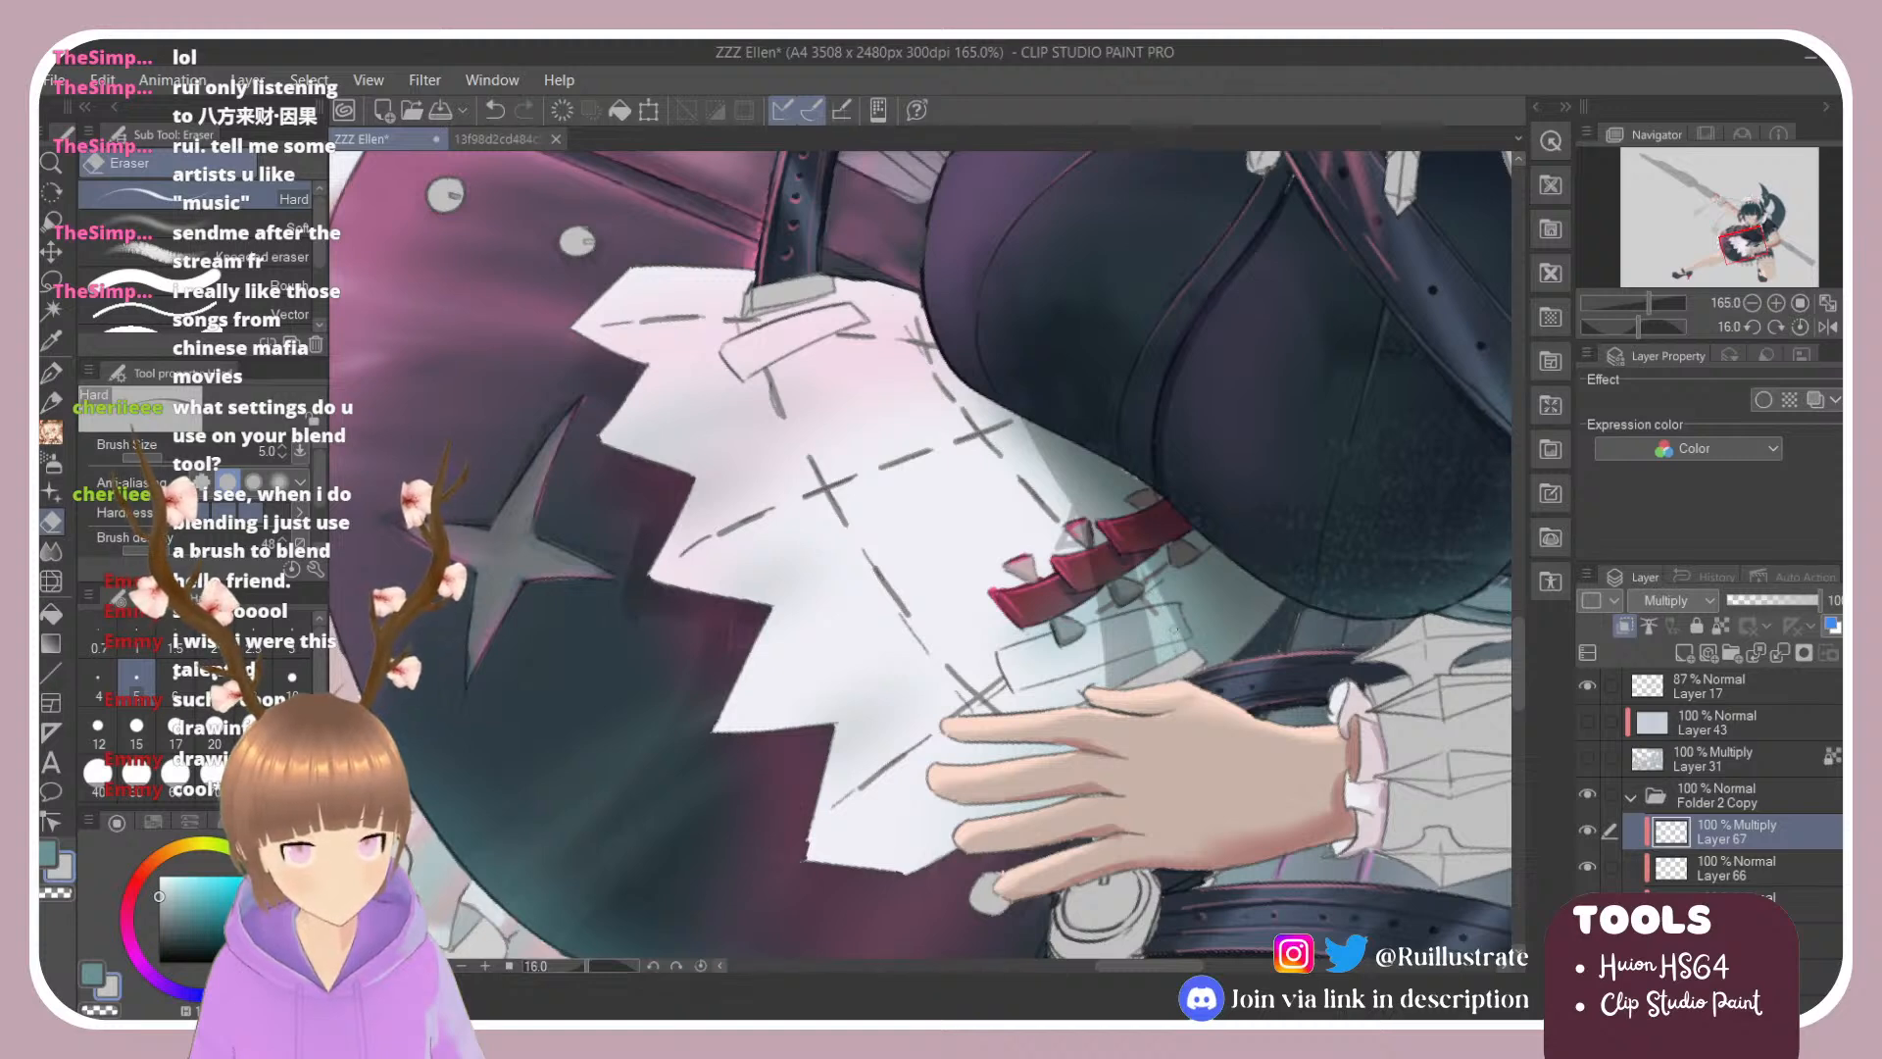
pyautogui.press('b')
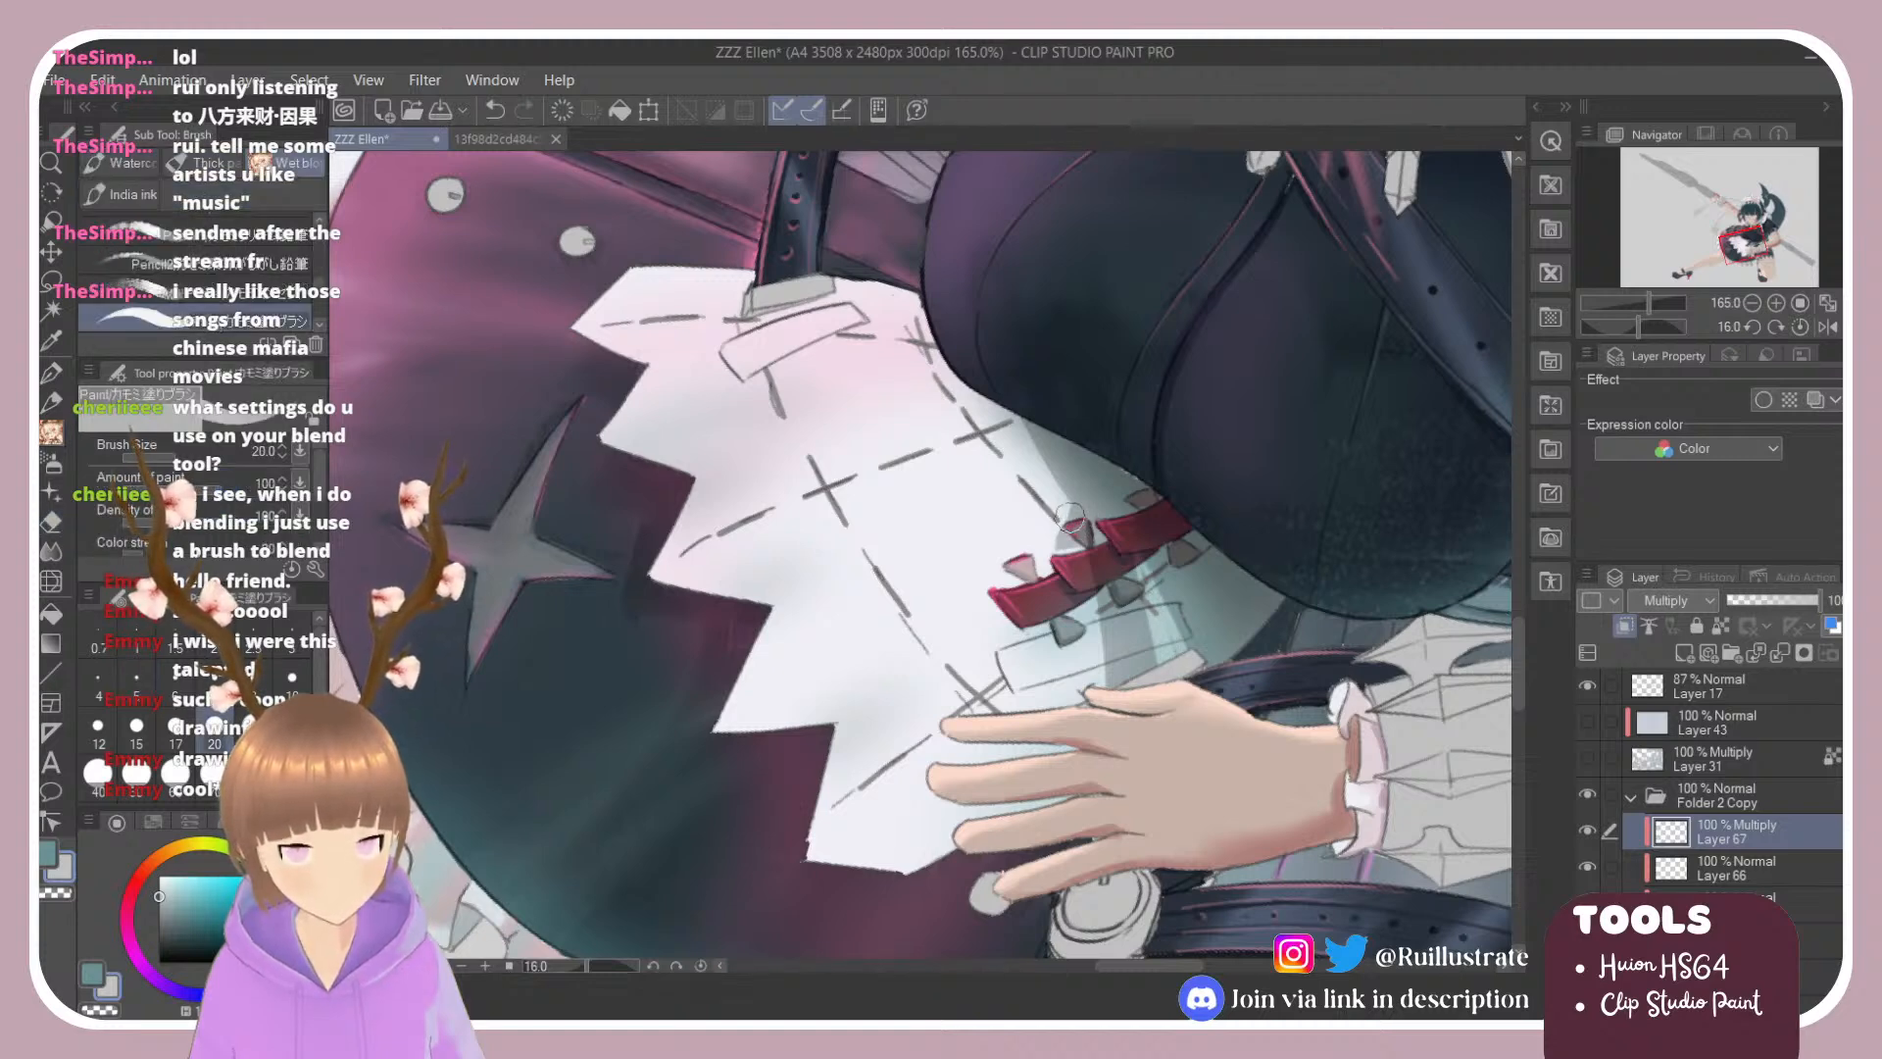
pyautogui.press('e')
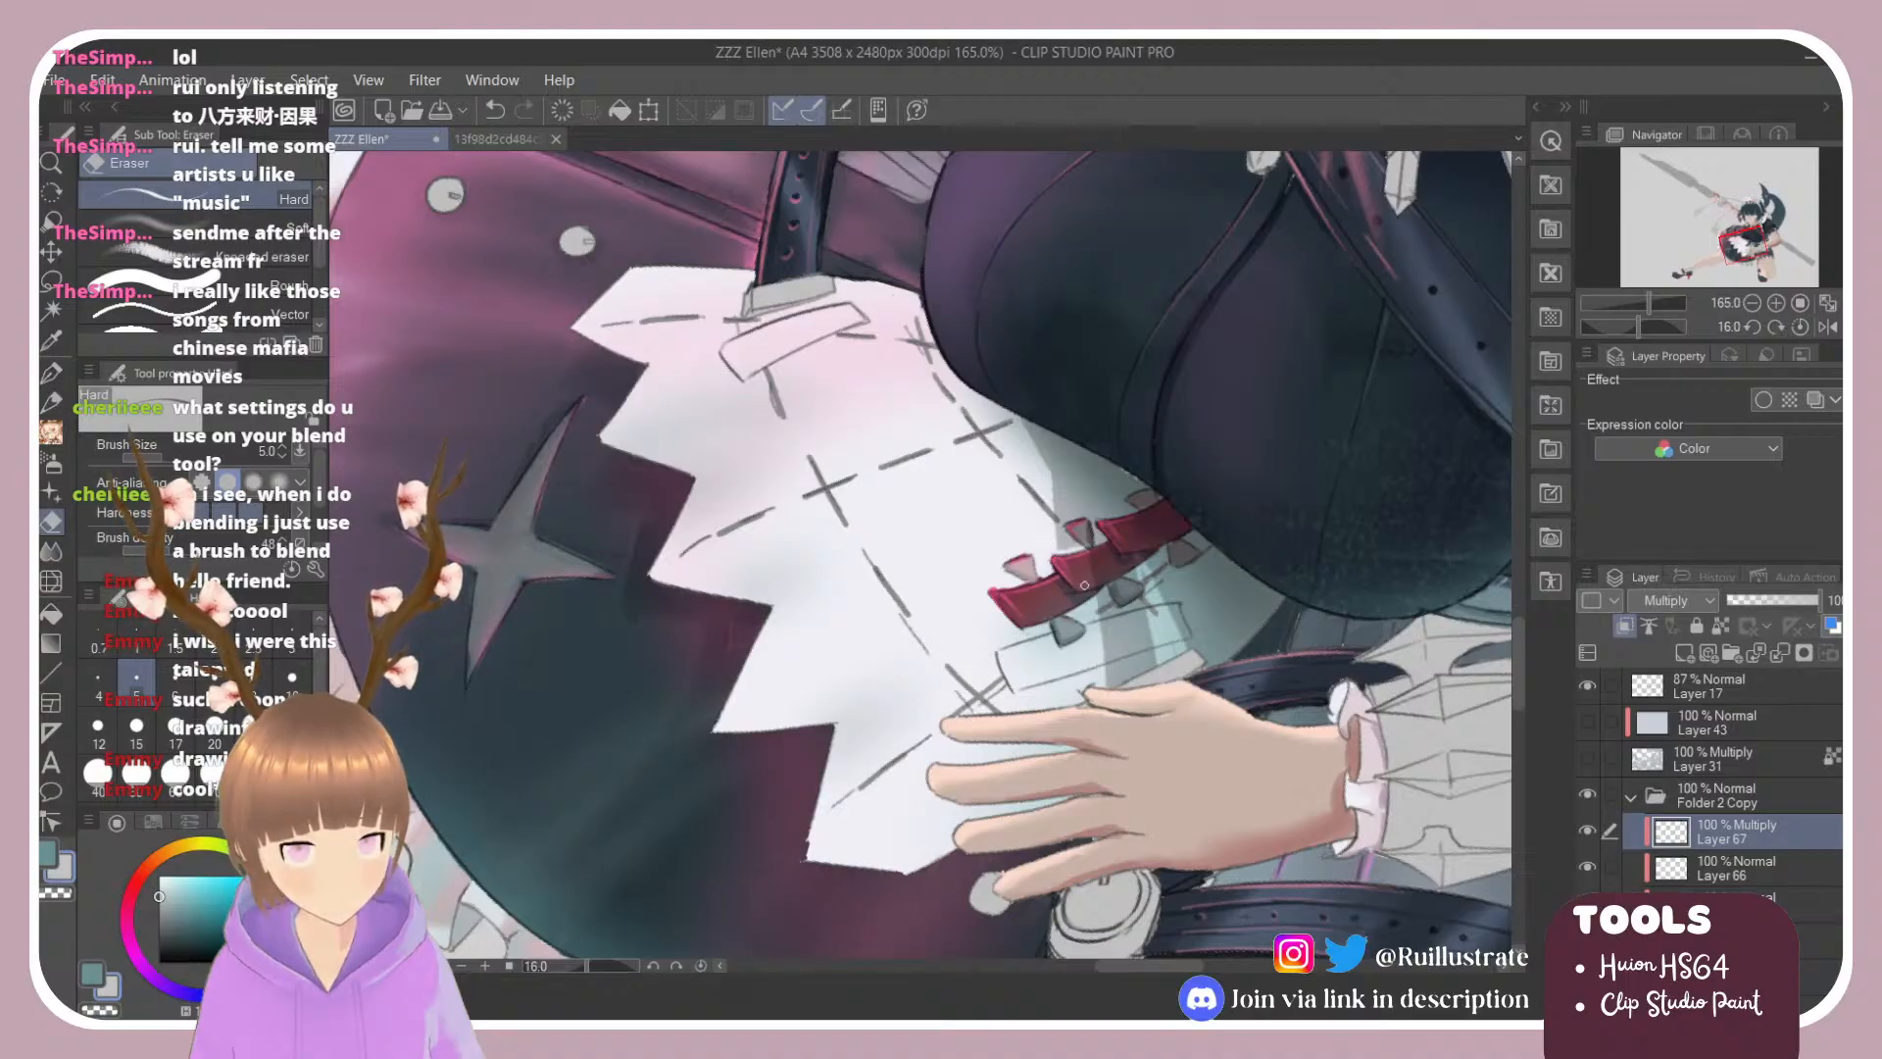
pyautogui.press('b')
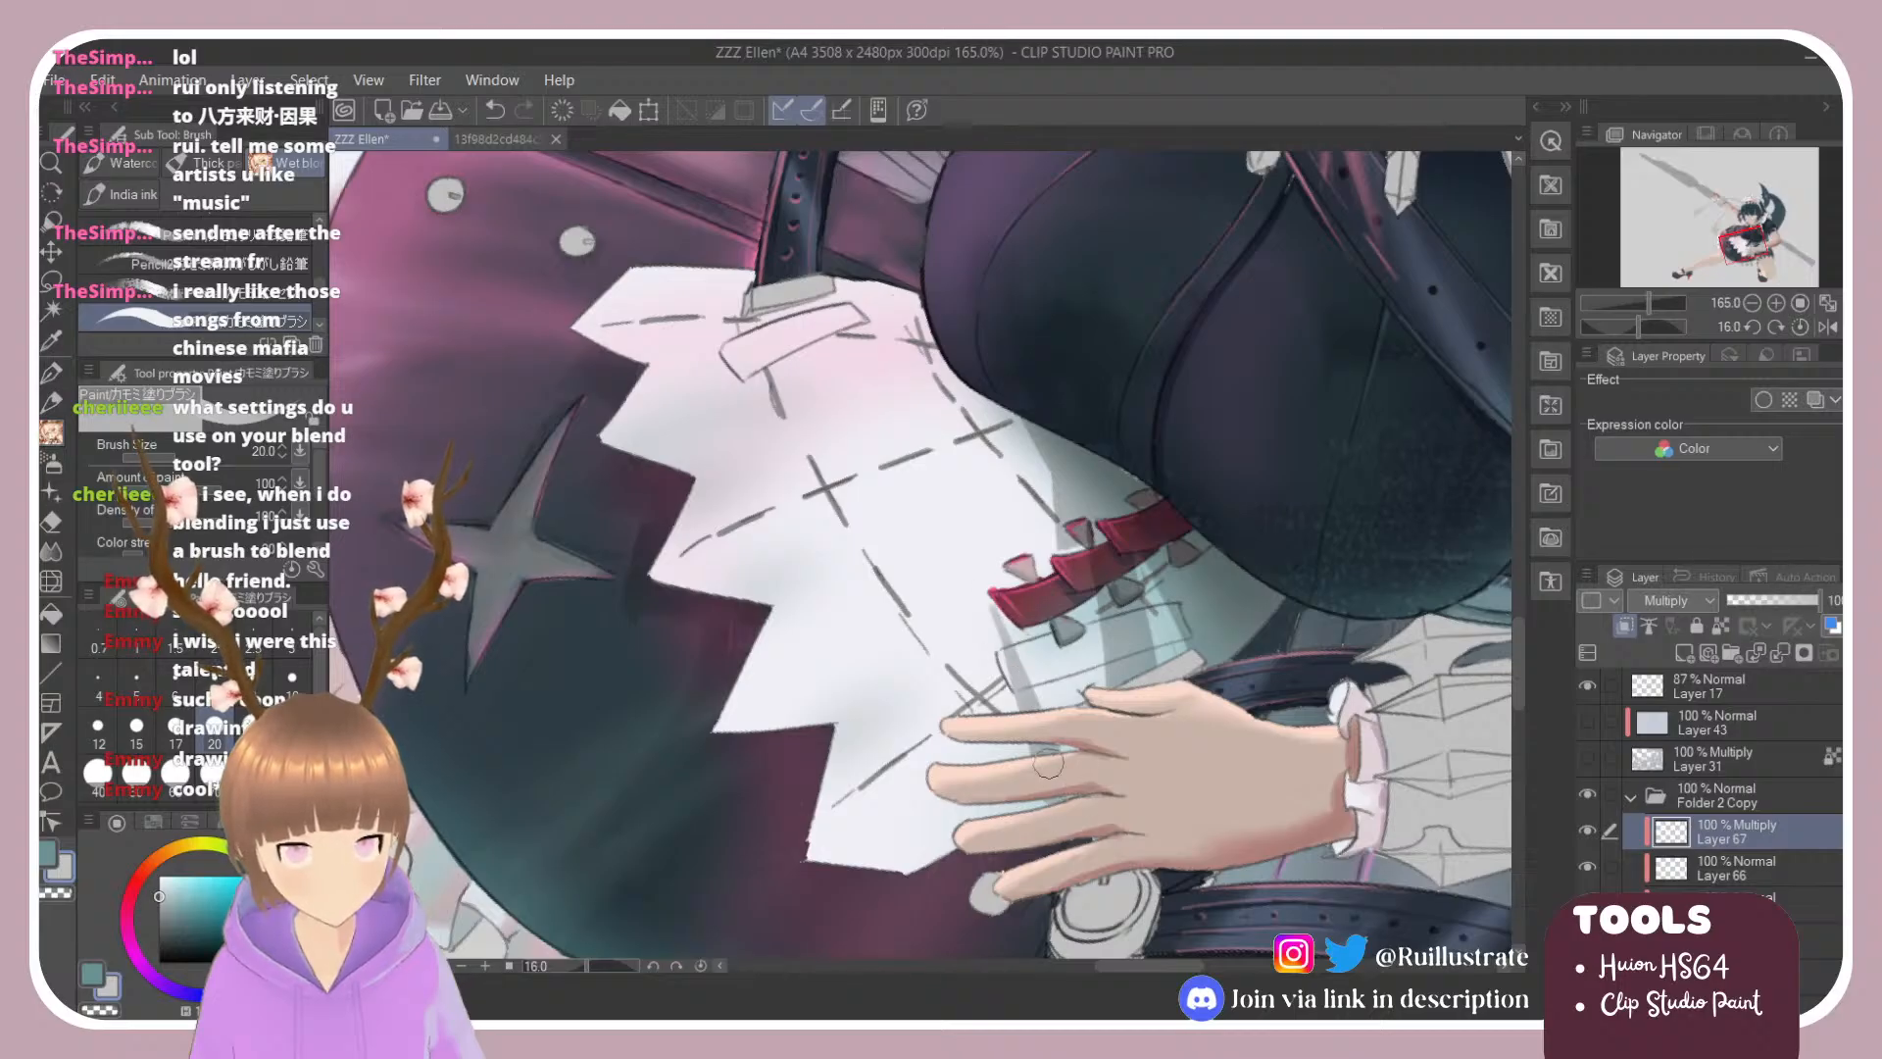
pyautogui.press('r')
pyautogui.moveTo(1044, 699); pyautogui.dragTo(1051, 392)
pyautogui.press('e')
pyautogui.press('b')
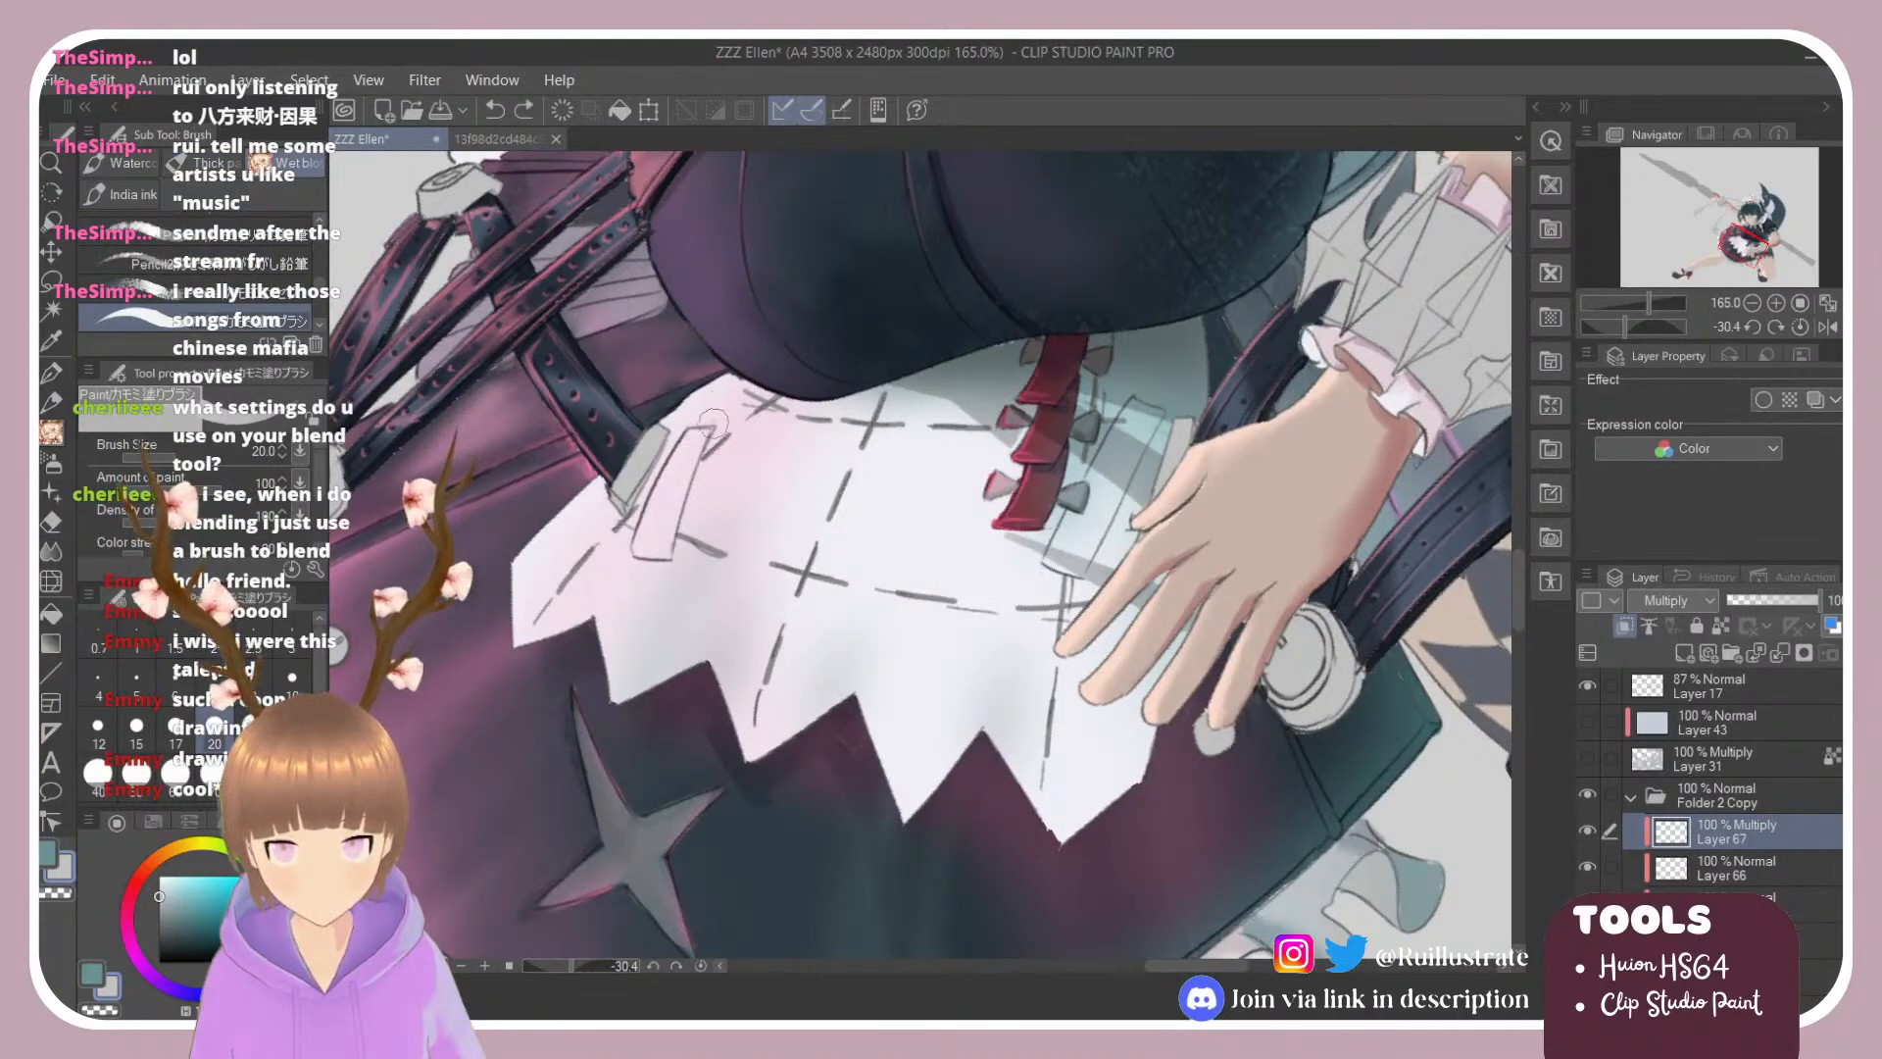
pyautogui.hotkey('ctrl', 'z')
pyautogui.moveTo(712, 425)
pyautogui.mouseDown()
pyautogui.moveTo(694, 558)
pyautogui.moveTo(644, 563)
pyautogui.moveTo(747, 565)
pyautogui.moveTo(807, 623)
pyautogui.mouseUp()
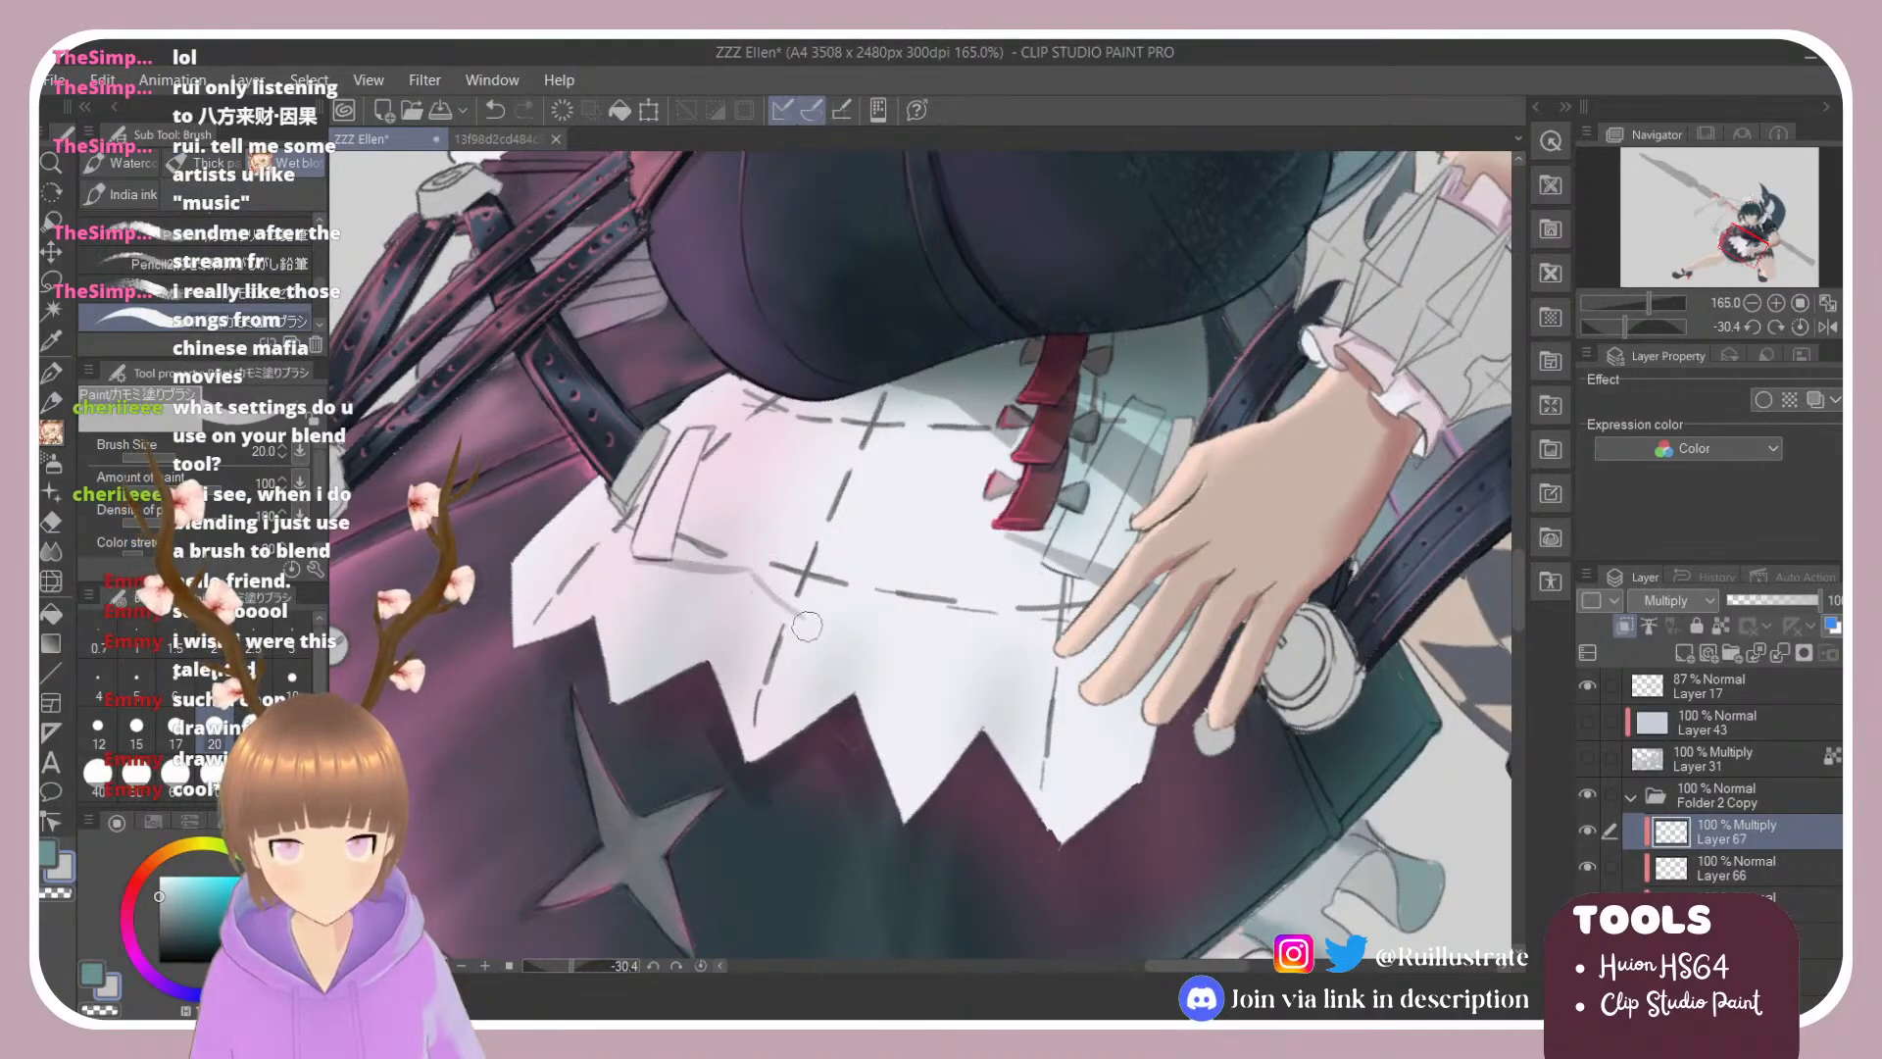
pyautogui.hotkey('ctrl', 'z')
pyautogui.hotkey('ctrl', 'z')
pyautogui.moveTo(643, 658); pyautogui.dragTo(855, 475)
pyautogui.hotkey('ctrl', 'z')
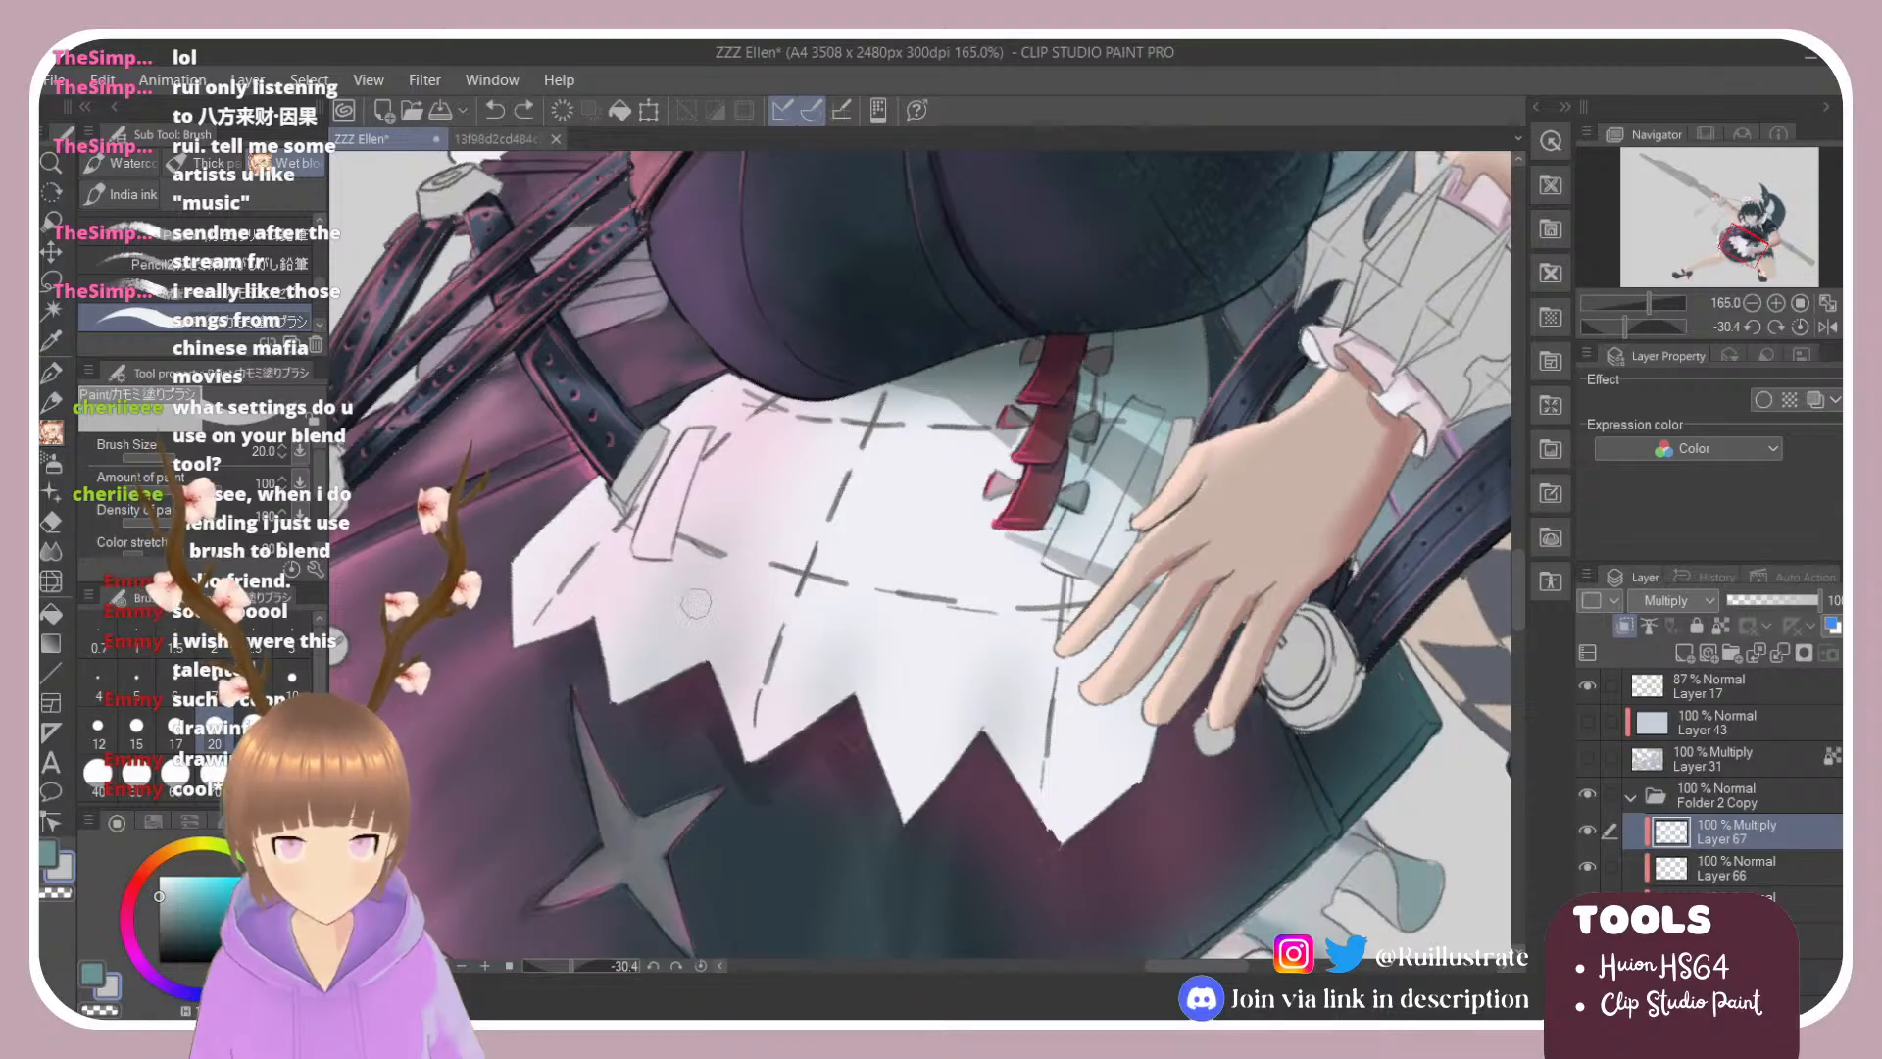
pyautogui.moveTo(609, 711); pyautogui.dragTo(775, 537)
pyautogui.moveTo(622, 699); pyautogui.dragTo(755, 612)
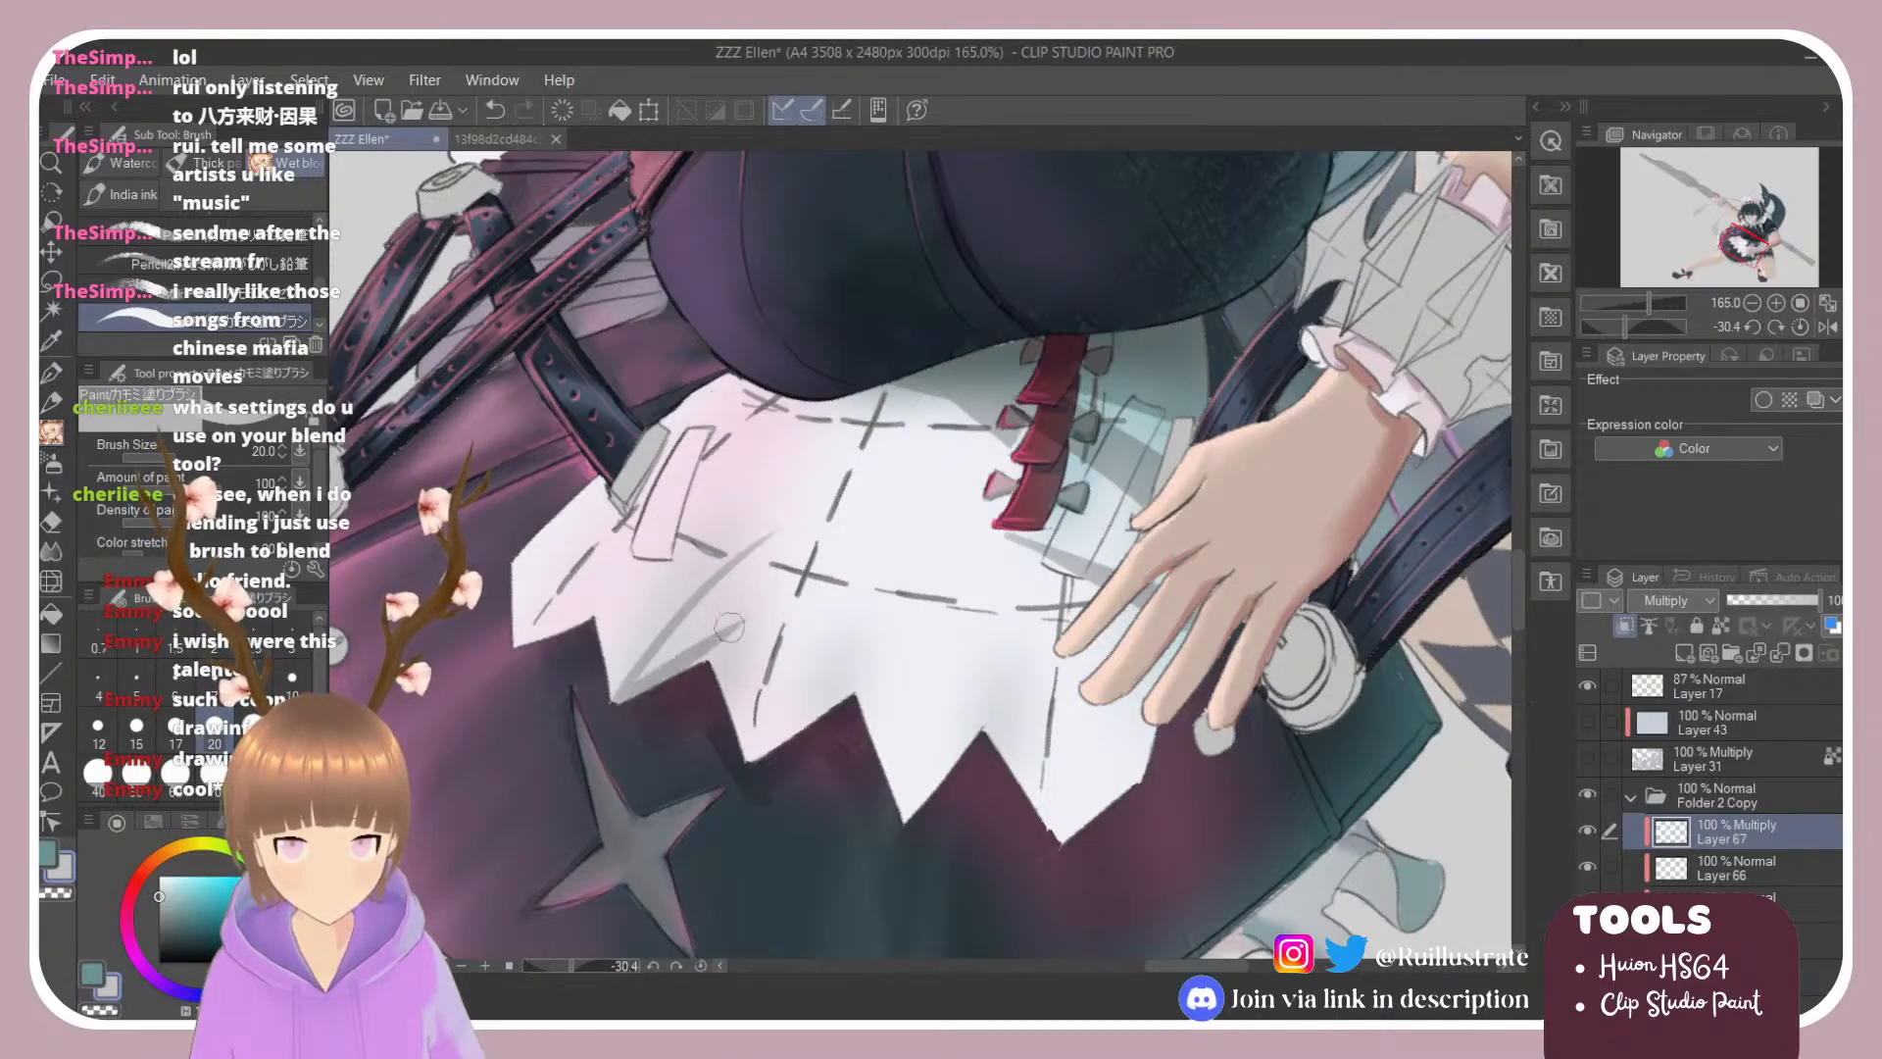
pyautogui.hotkey('ctrl', 'z')
pyautogui.moveTo(624, 703); pyautogui.dragTo(733, 647)
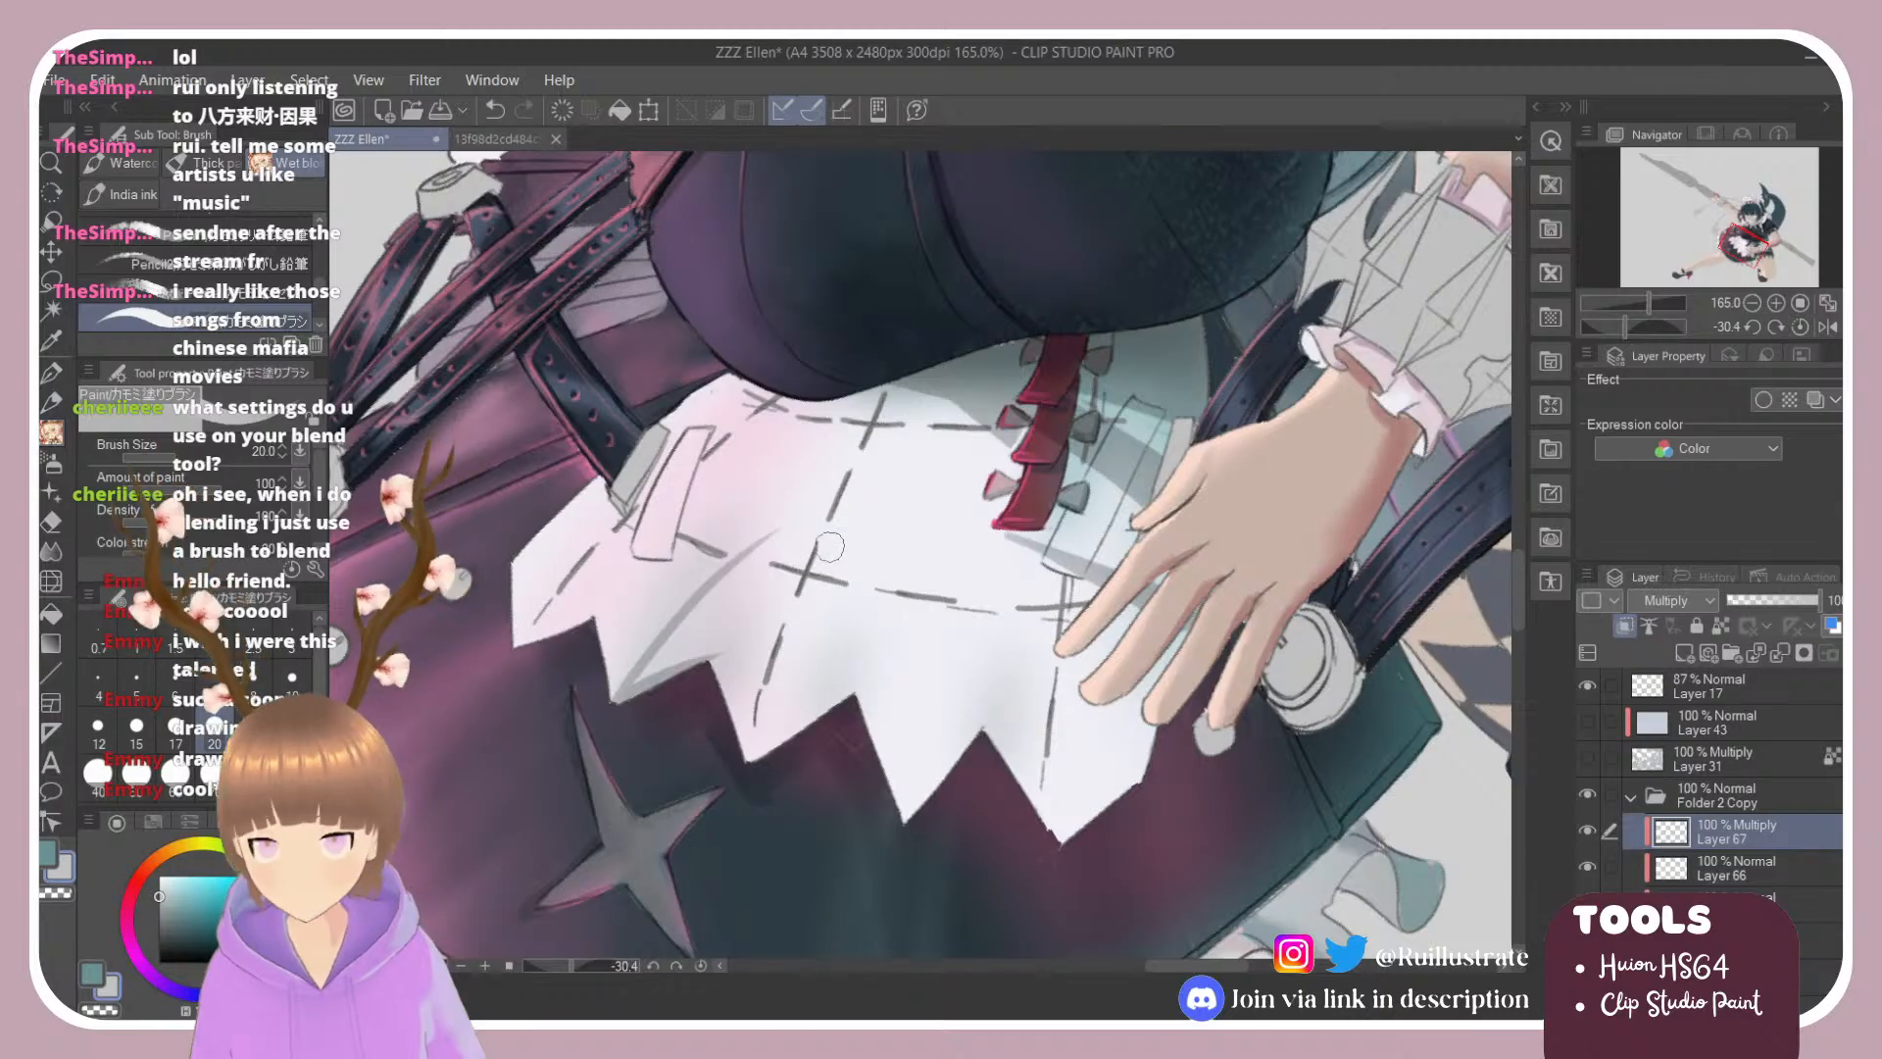
pyautogui.hotkey('ctrl', 'z')
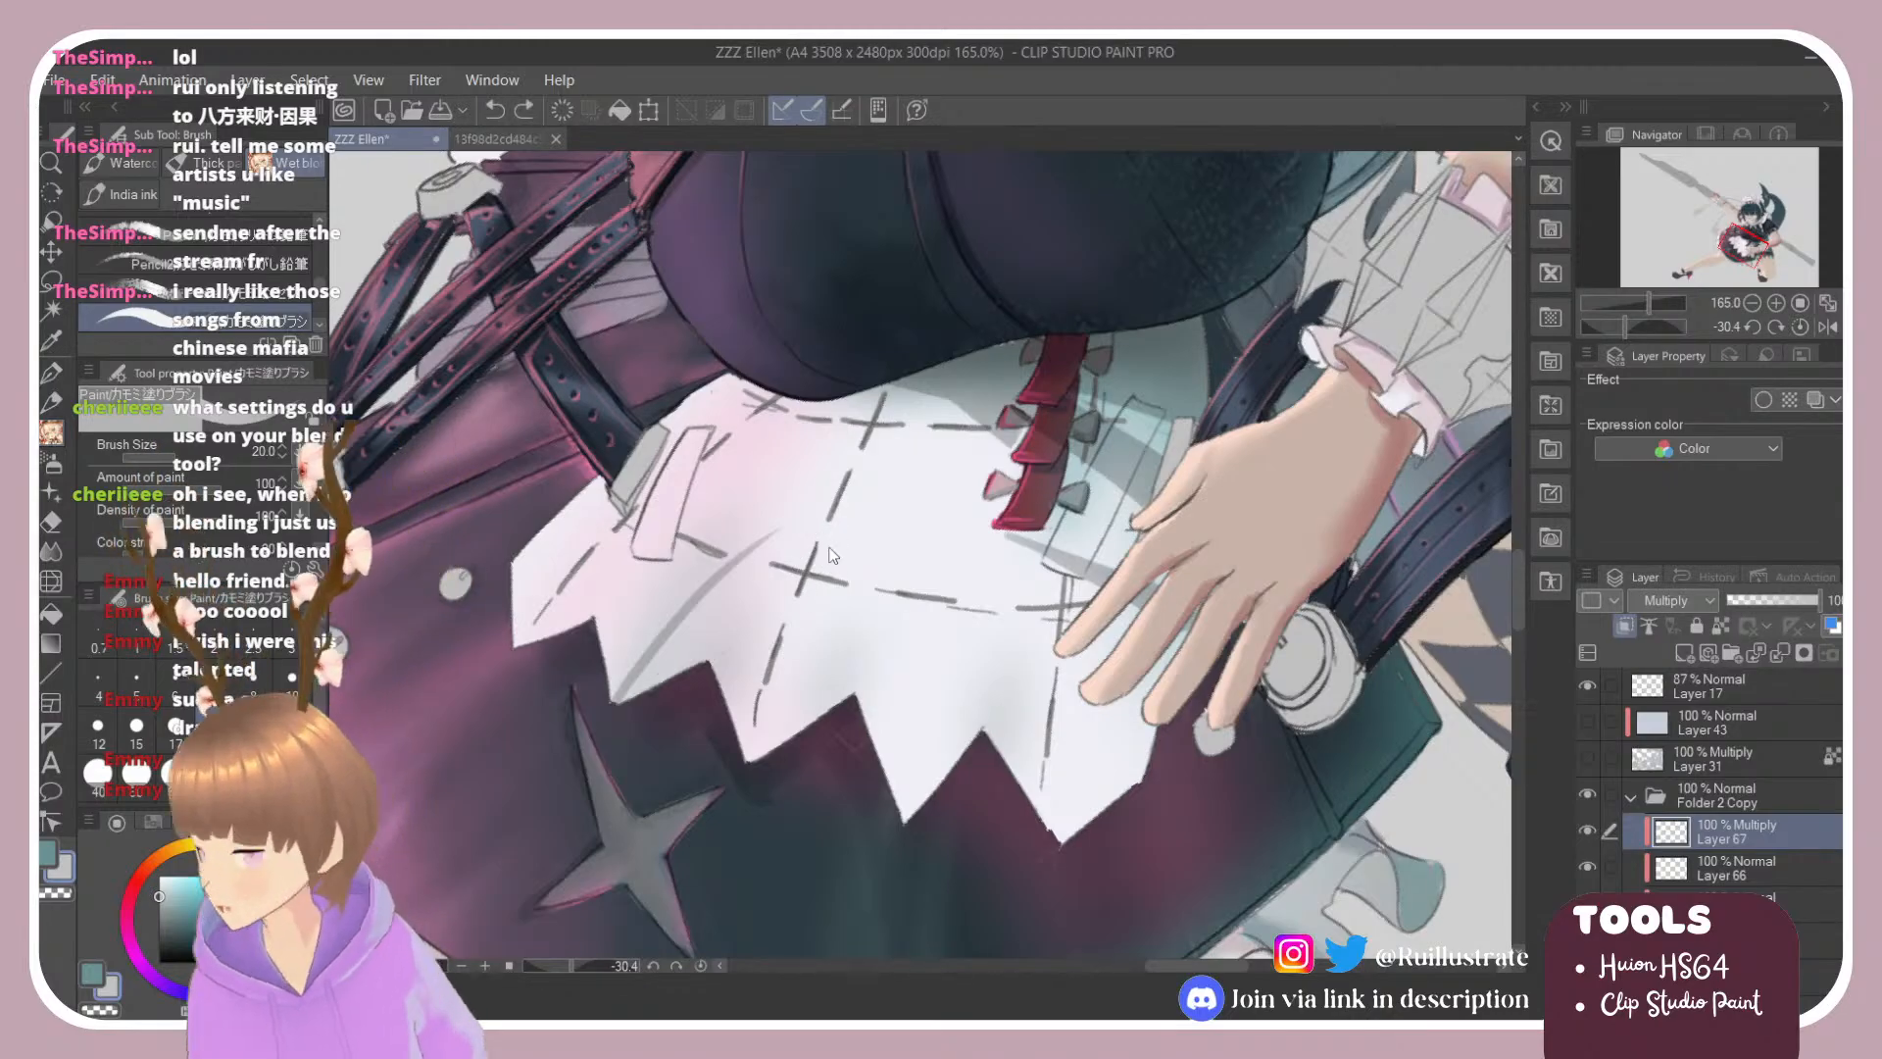
pyautogui.hotkey('ctrl', 'z')
pyautogui.moveTo(771, 419); pyautogui.dragTo(938, 441)
pyautogui.hotkey('ctrl', 'z')
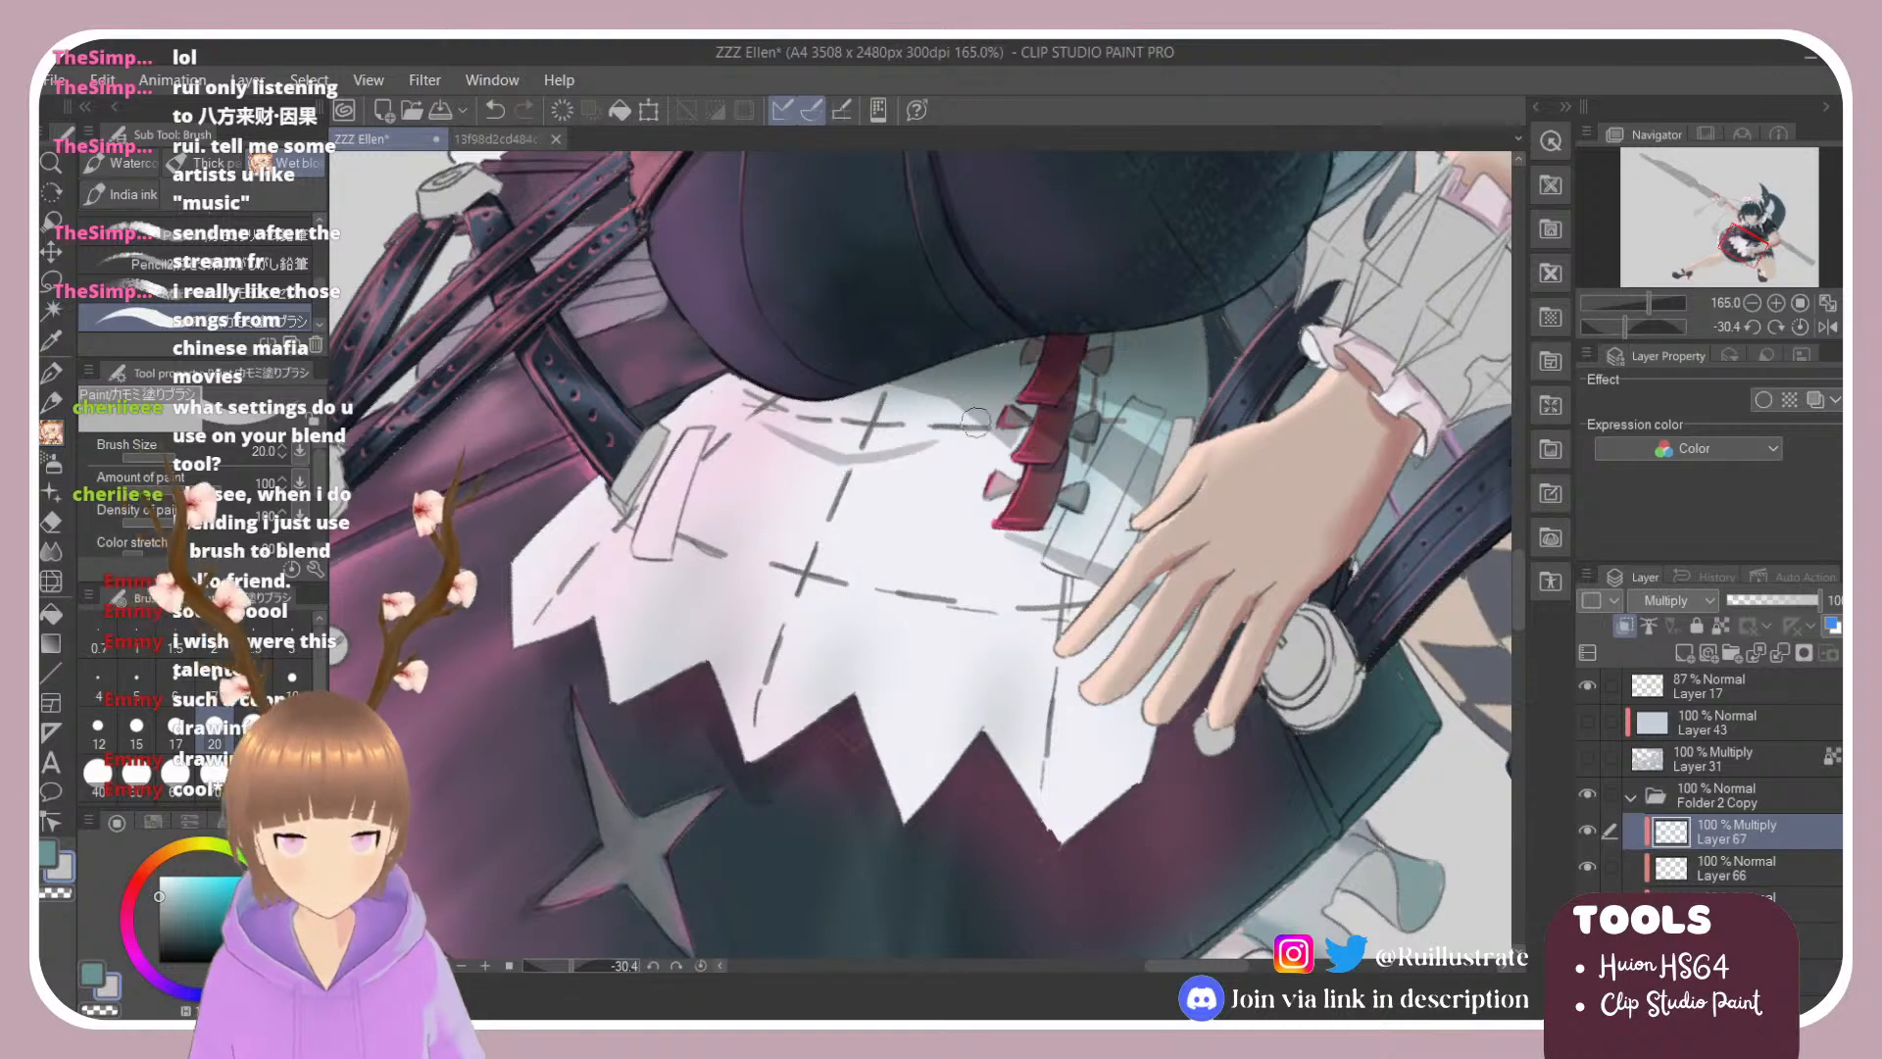
pyautogui.hotkey('ctrl', 'z')
pyautogui.hotkey('ctrl', 'z')
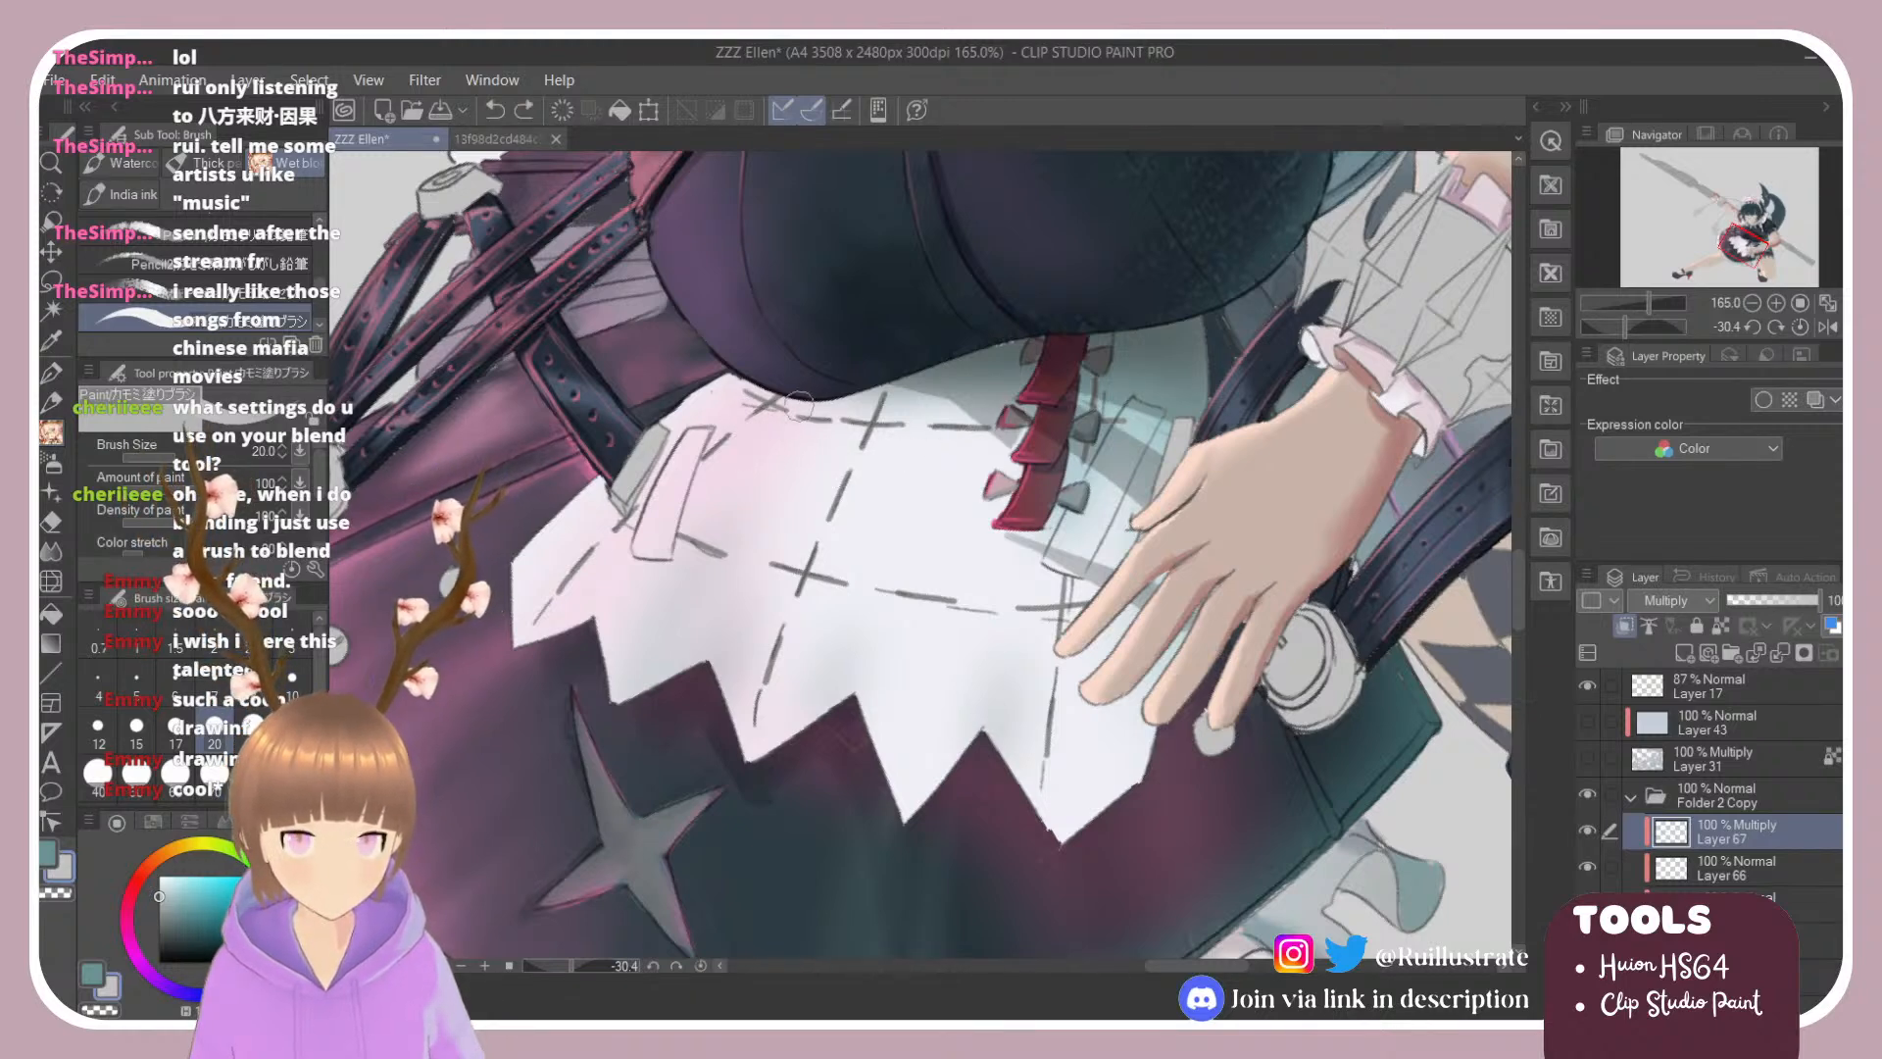
# Step: Paint a short grey fold shadow on the apron's upper edge, running from below the bust toward the strap end
pyautogui.moveTo(806, 396); pyautogui.dragTo(717, 451)
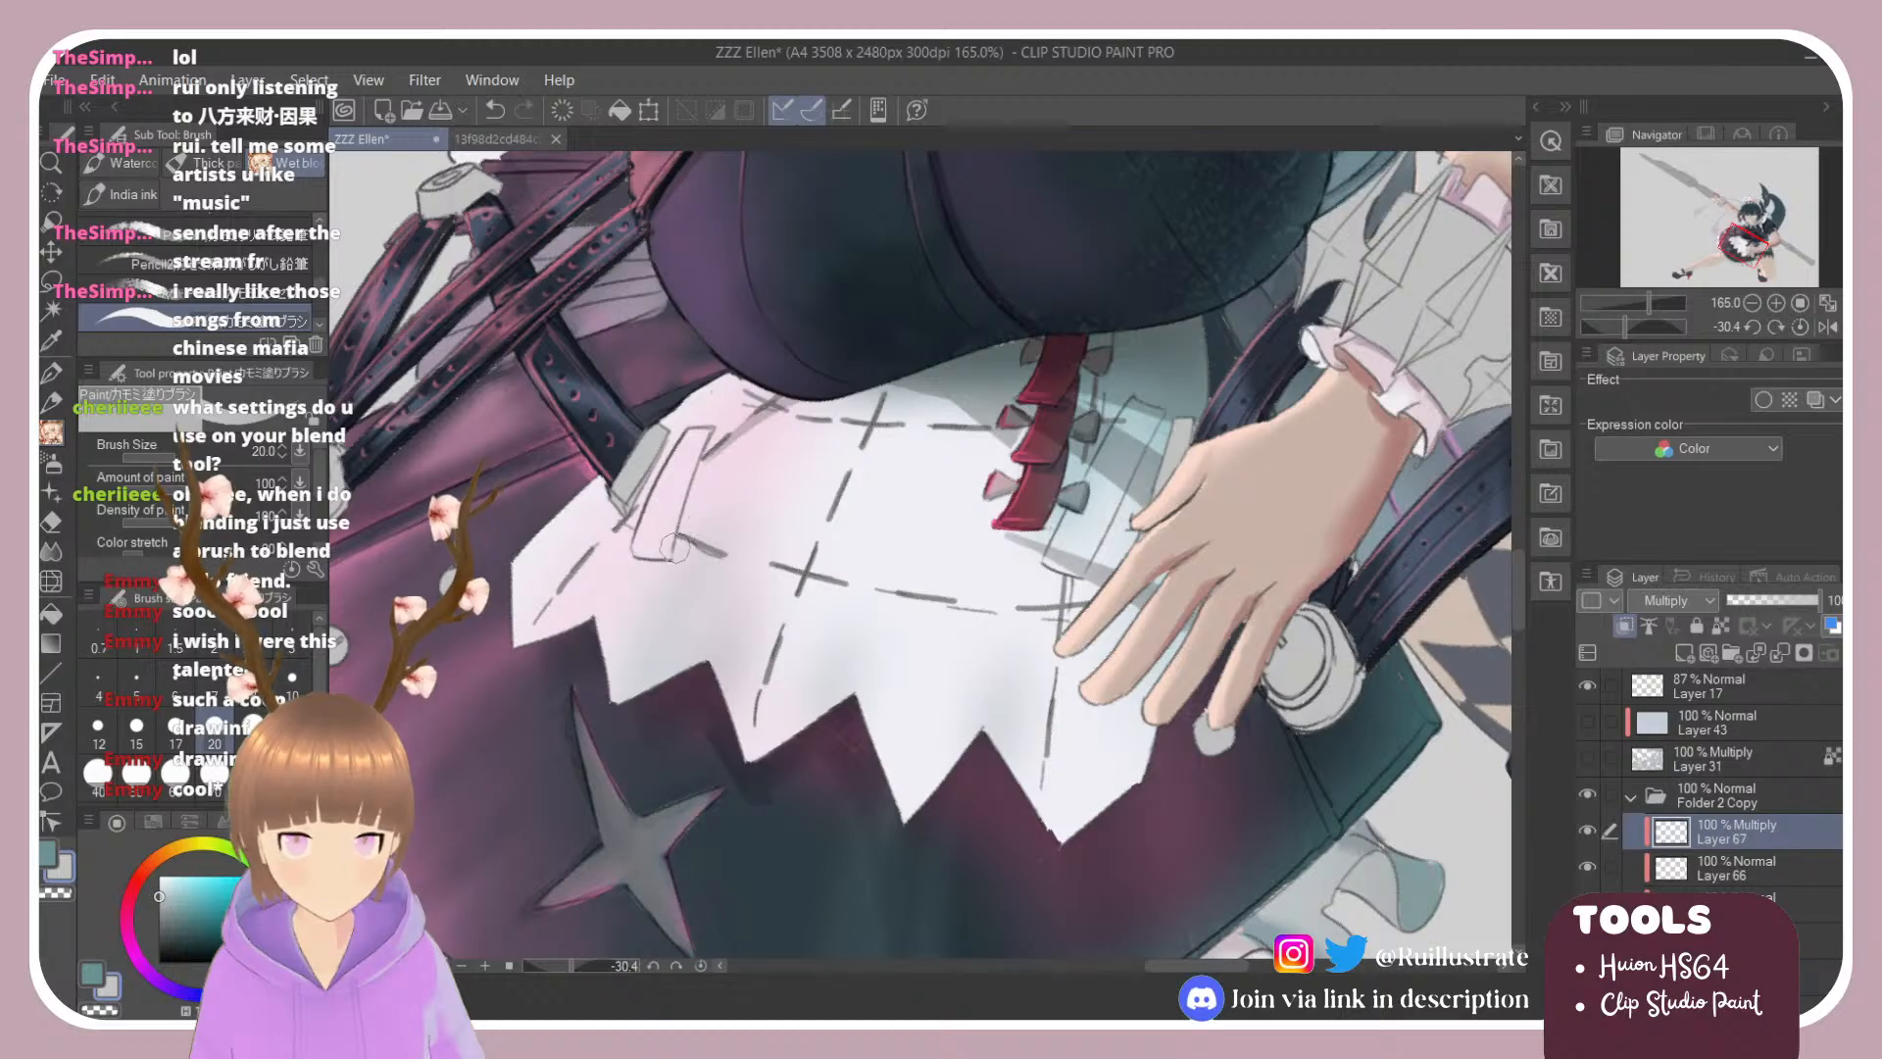
pyautogui.moveTo(673, 559)
pyautogui.mouseDown()
pyautogui.moveTo(712, 462)
pyautogui.moveTo(808, 457)
pyautogui.mouseUp()
pyautogui.hotkey('ctrl', 'z')
pyautogui.hotkey('ctrl', 'z')
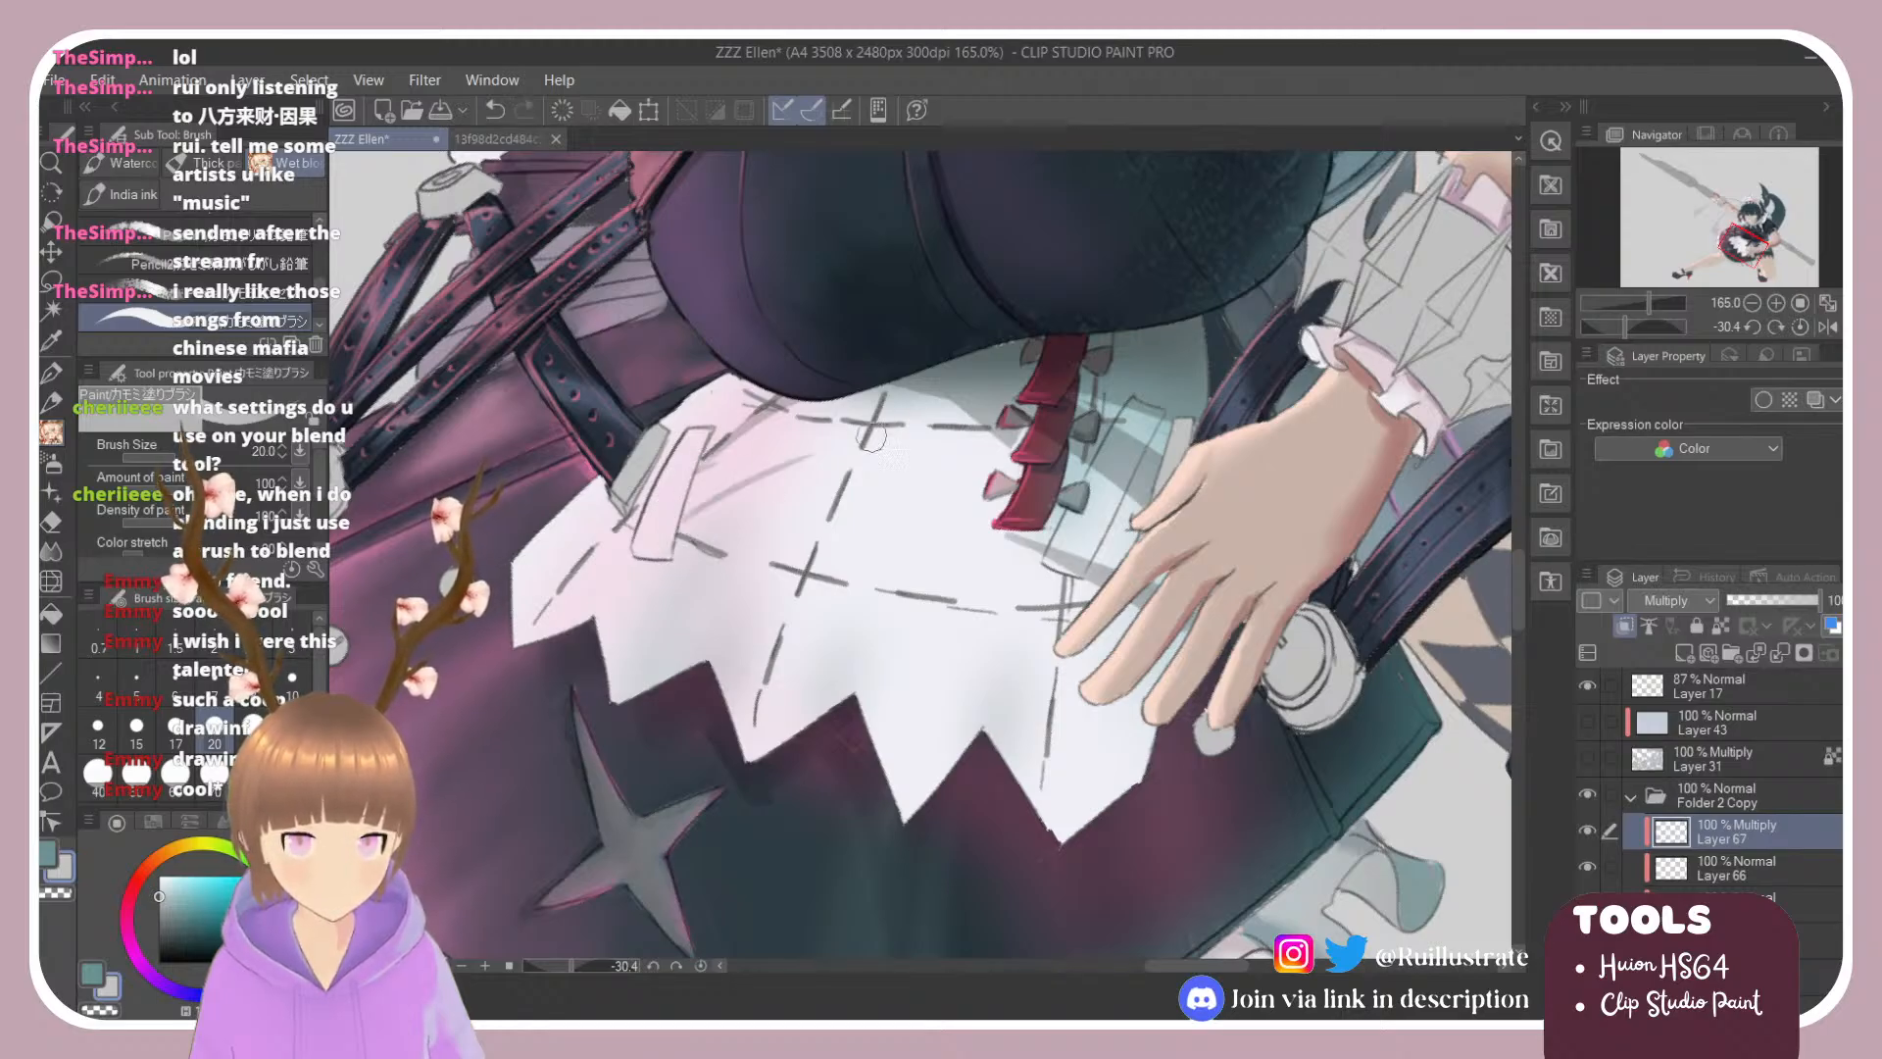
pyautogui.hotkey('ctrl', 'z')
pyautogui.moveTo(678, 547); pyautogui.dragTo(798, 453)
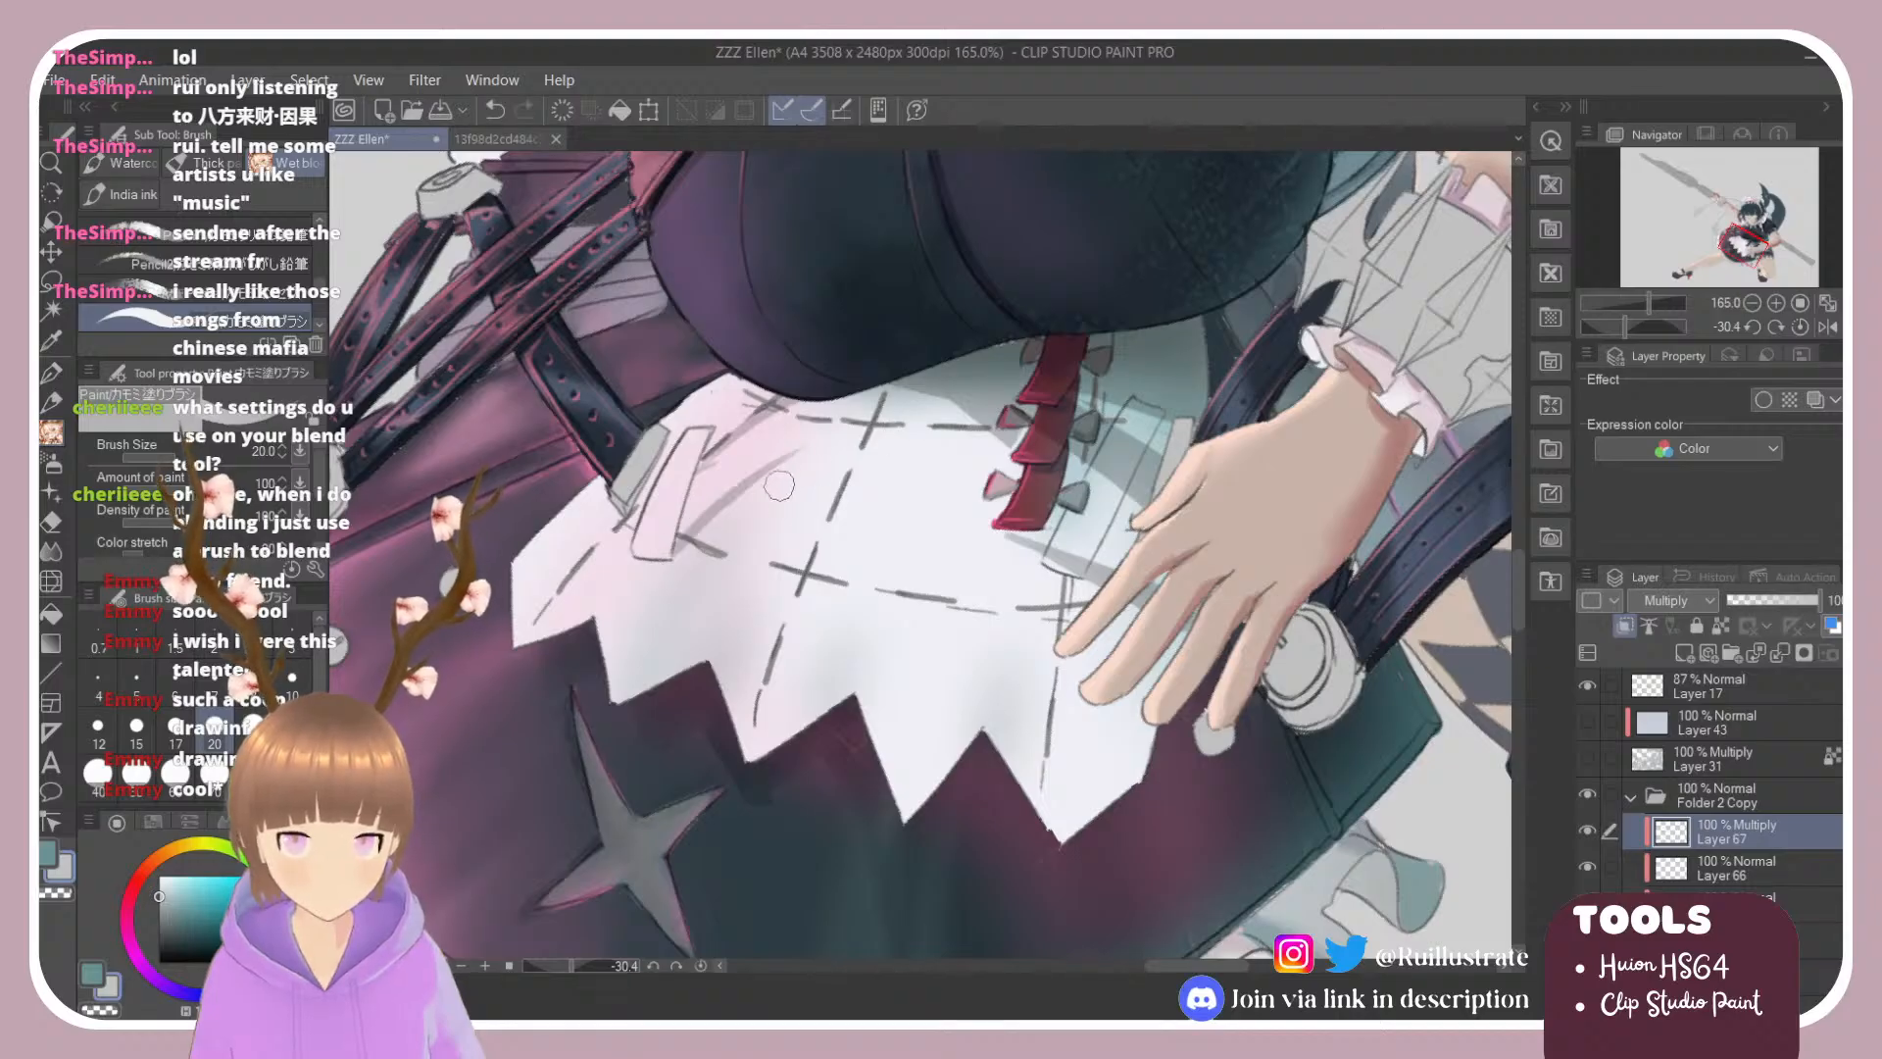
pyautogui.hotkey('ctrl', 'z')
pyautogui.moveTo(676, 554); pyautogui.dragTo(795, 410)
pyautogui.hotkey('ctrl', 'z')
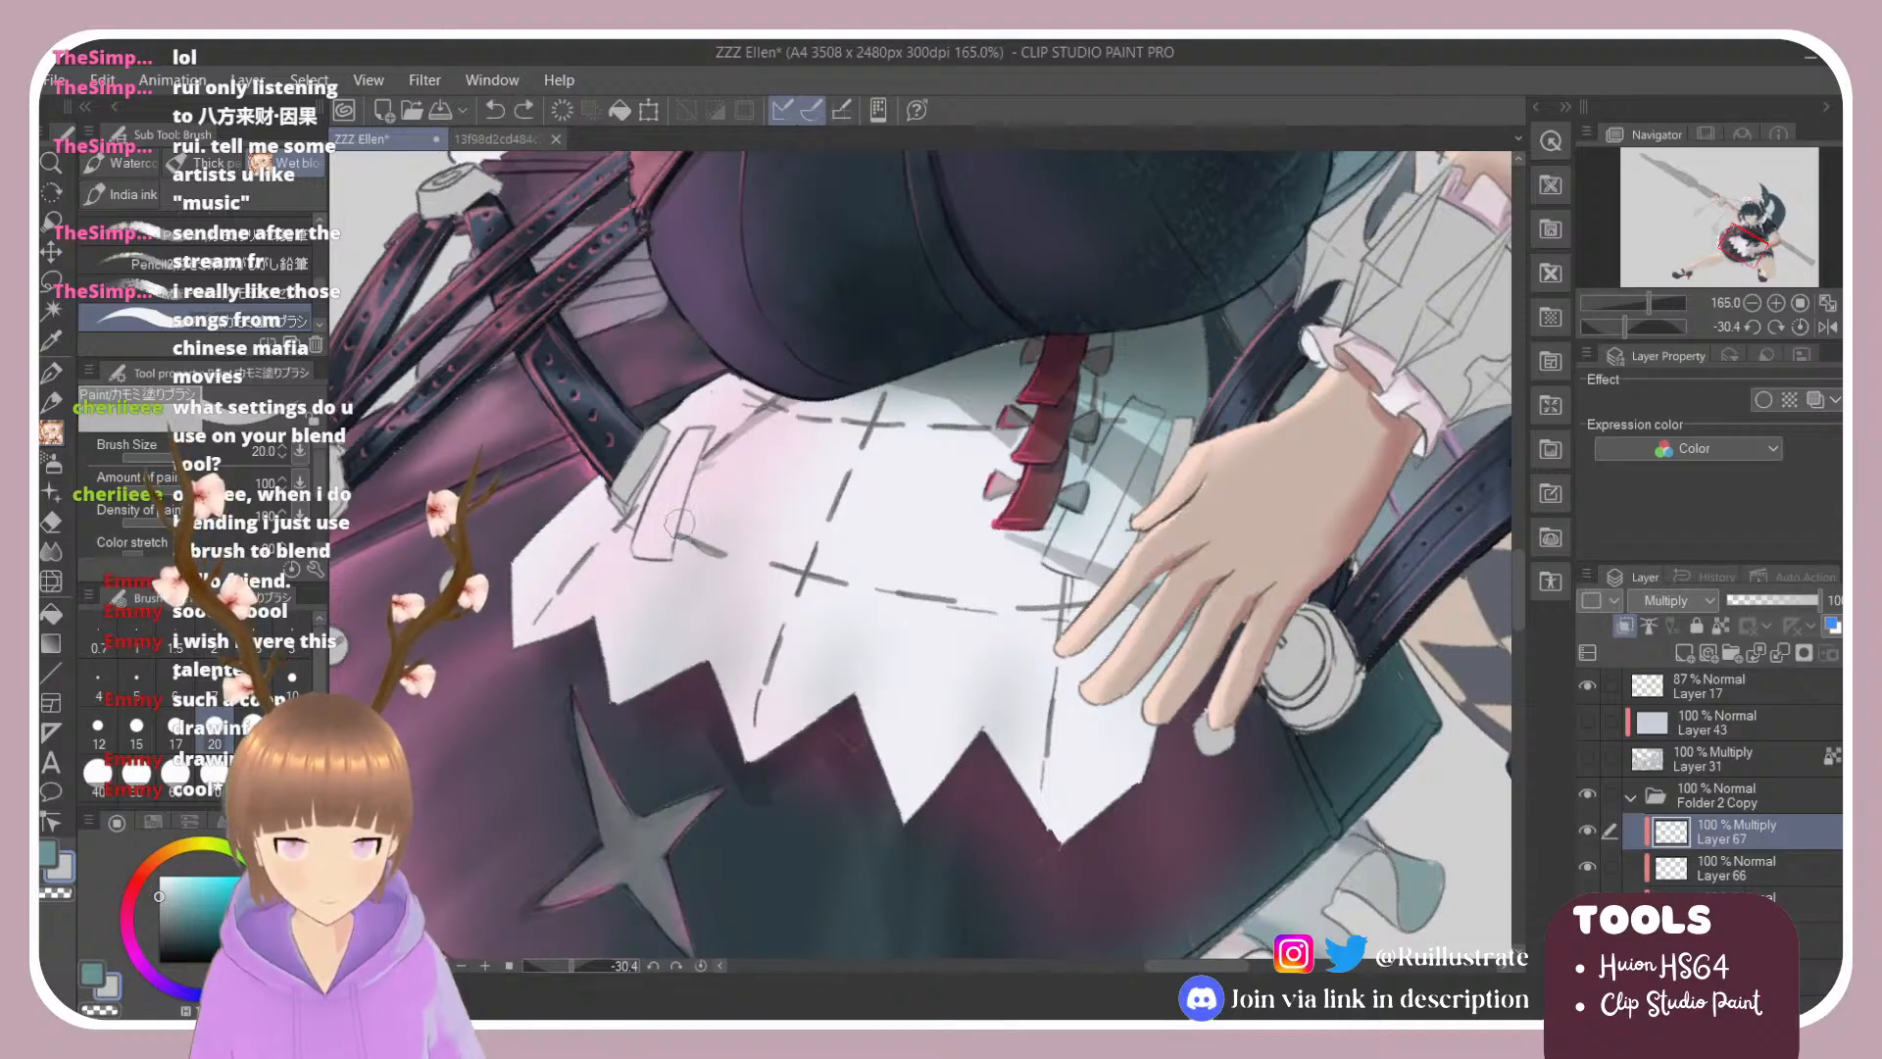
pyautogui.moveTo(670, 556); pyautogui.dragTo(795, 434)
pyautogui.hotkey('ctrl', 'z')
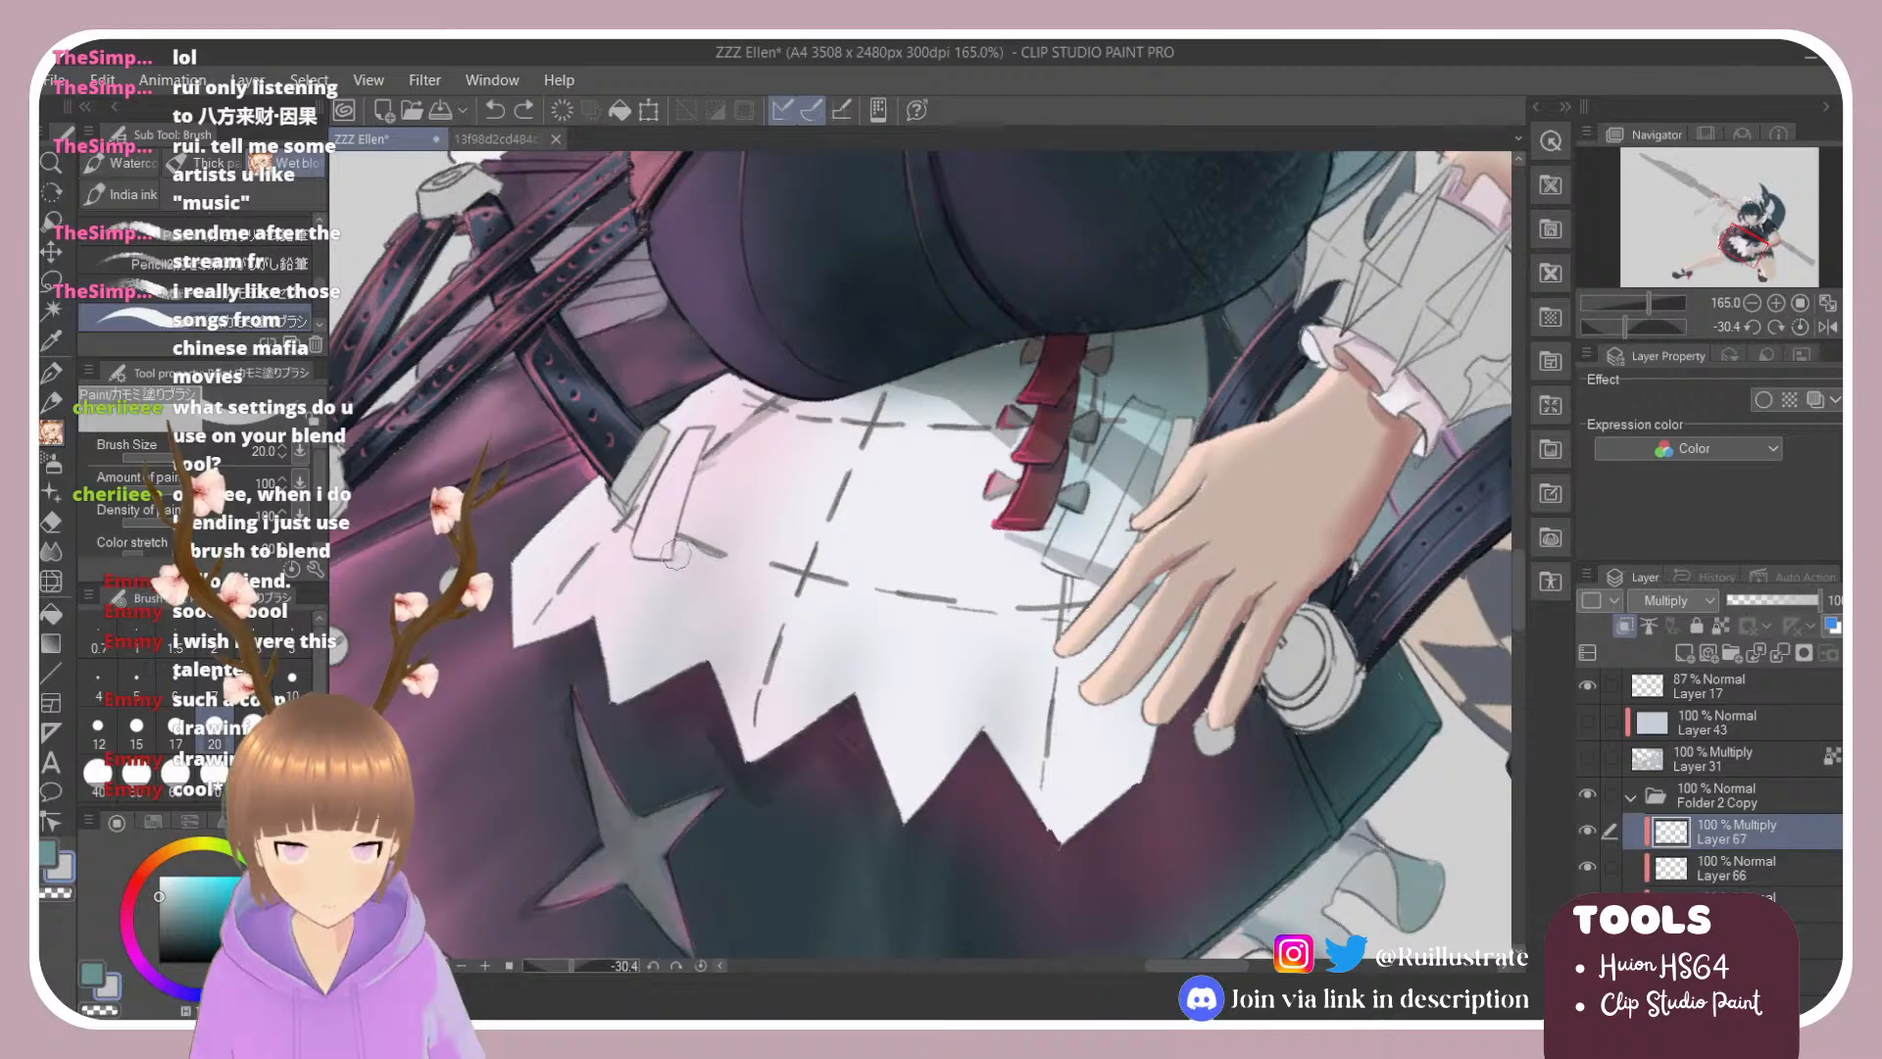
pyautogui.moveTo(676, 555)
pyautogui.mouseDown()
pyautogui.moveTo(777, 476)
pyautogui.moveTo(663, 614)
pyautogui.mouseUp()
pyautogui.hotkey('ctrl', 'z')
pyautogui.moveTo(784, 464); pyautogui.dragTo(667, 615)
pyautogui.hotkey('ctrl', 'z')
pyautogui.moveTo(780, 473); pyautogui.dragTo(653, 637)
pyautogui.moveTo(672, 555)
pyautogui.mouseDown()
pyautogui.moveTo(631, 637)
pyautogui.moveTo(642, 672)
pyautogui.moveTo(707, 537)
pyautogui.mouseUp()
pyautogui.hotkey('ctrl', 'z')
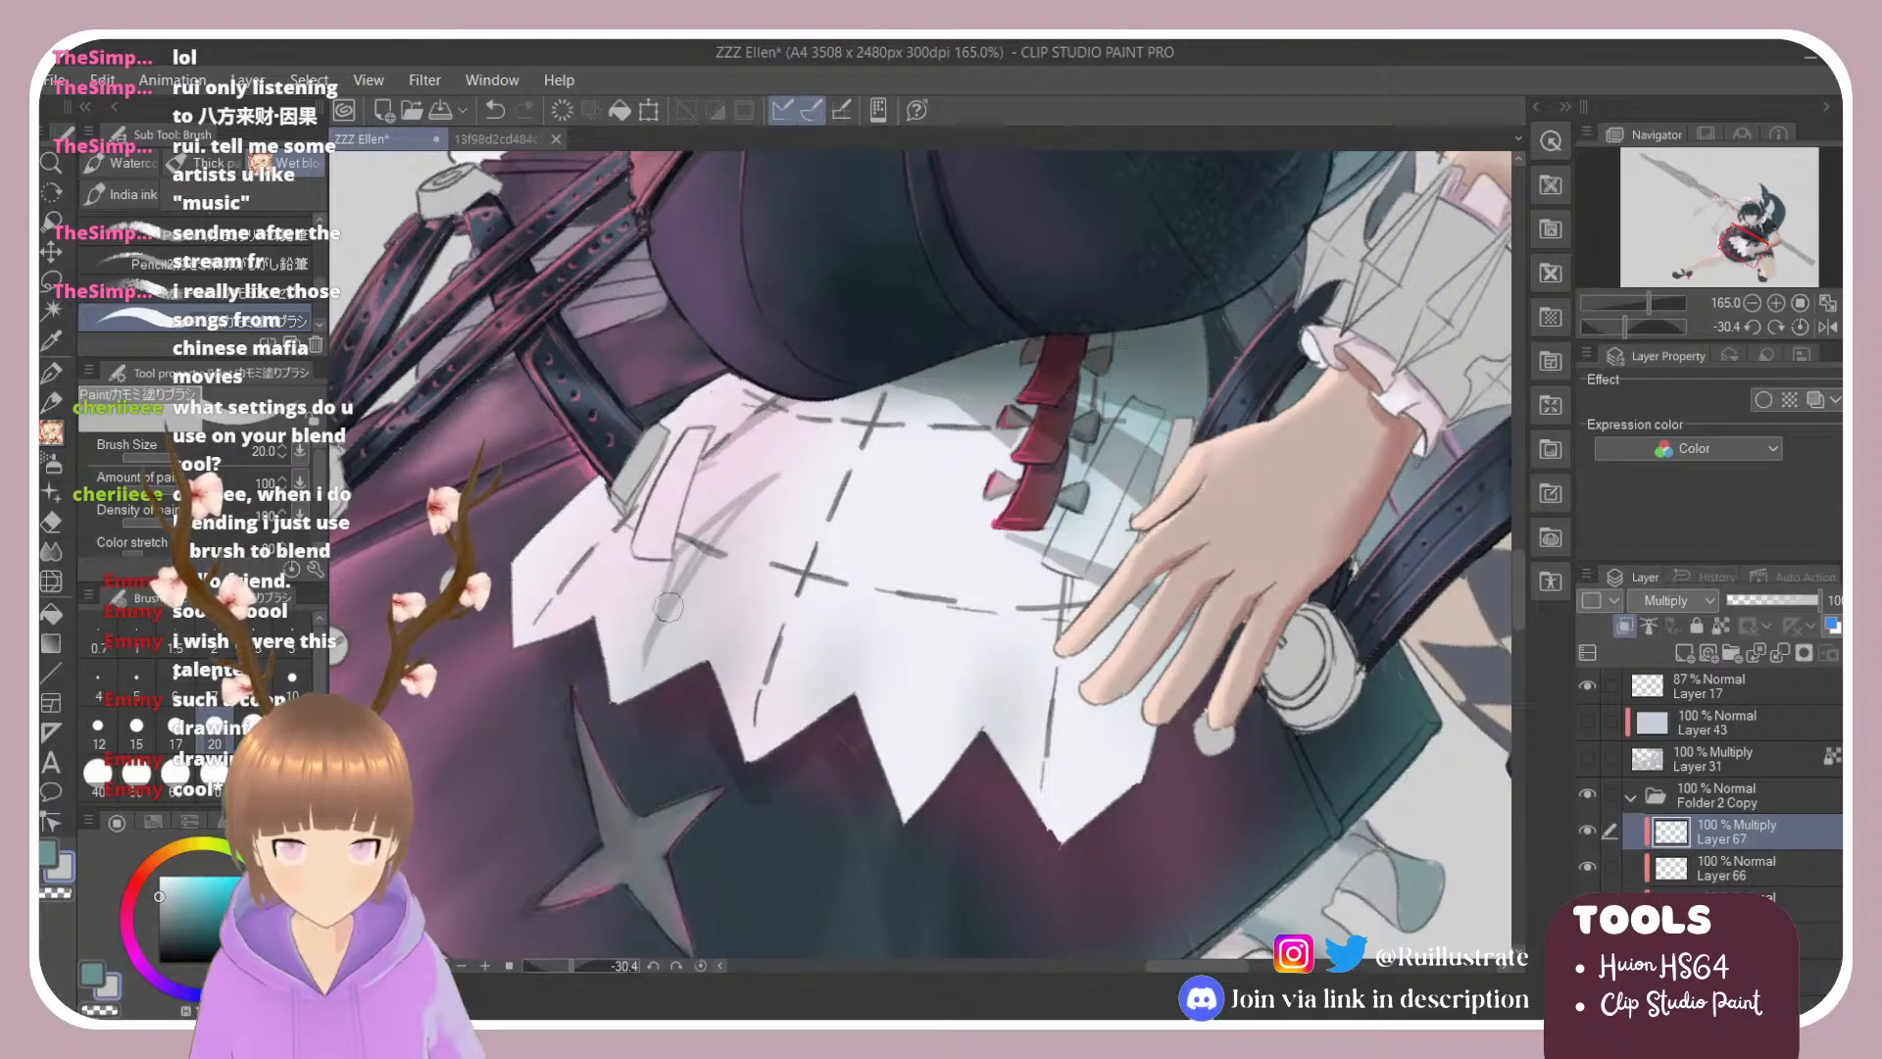
pyautogui.hotkey('ctrl', 'z')
# Step: Paint a tapered grey fold shadow running diagonally across the apron beside the sketched strap end, toward the zigzag hem
pyautogui.moveTo(659, 627); pyautogui.dragTo(735, 527)
pyautogui.moveTo(666, 614)
pyautogui.mouseDown()
pyautogui.moveTo(694, 534)
pyautogui.moveTo(668, 597)
pyautogui.moveTo(779, 479)
pyautogui.mouseUp()
pyautogui.hotkey('ctrl', 'z')
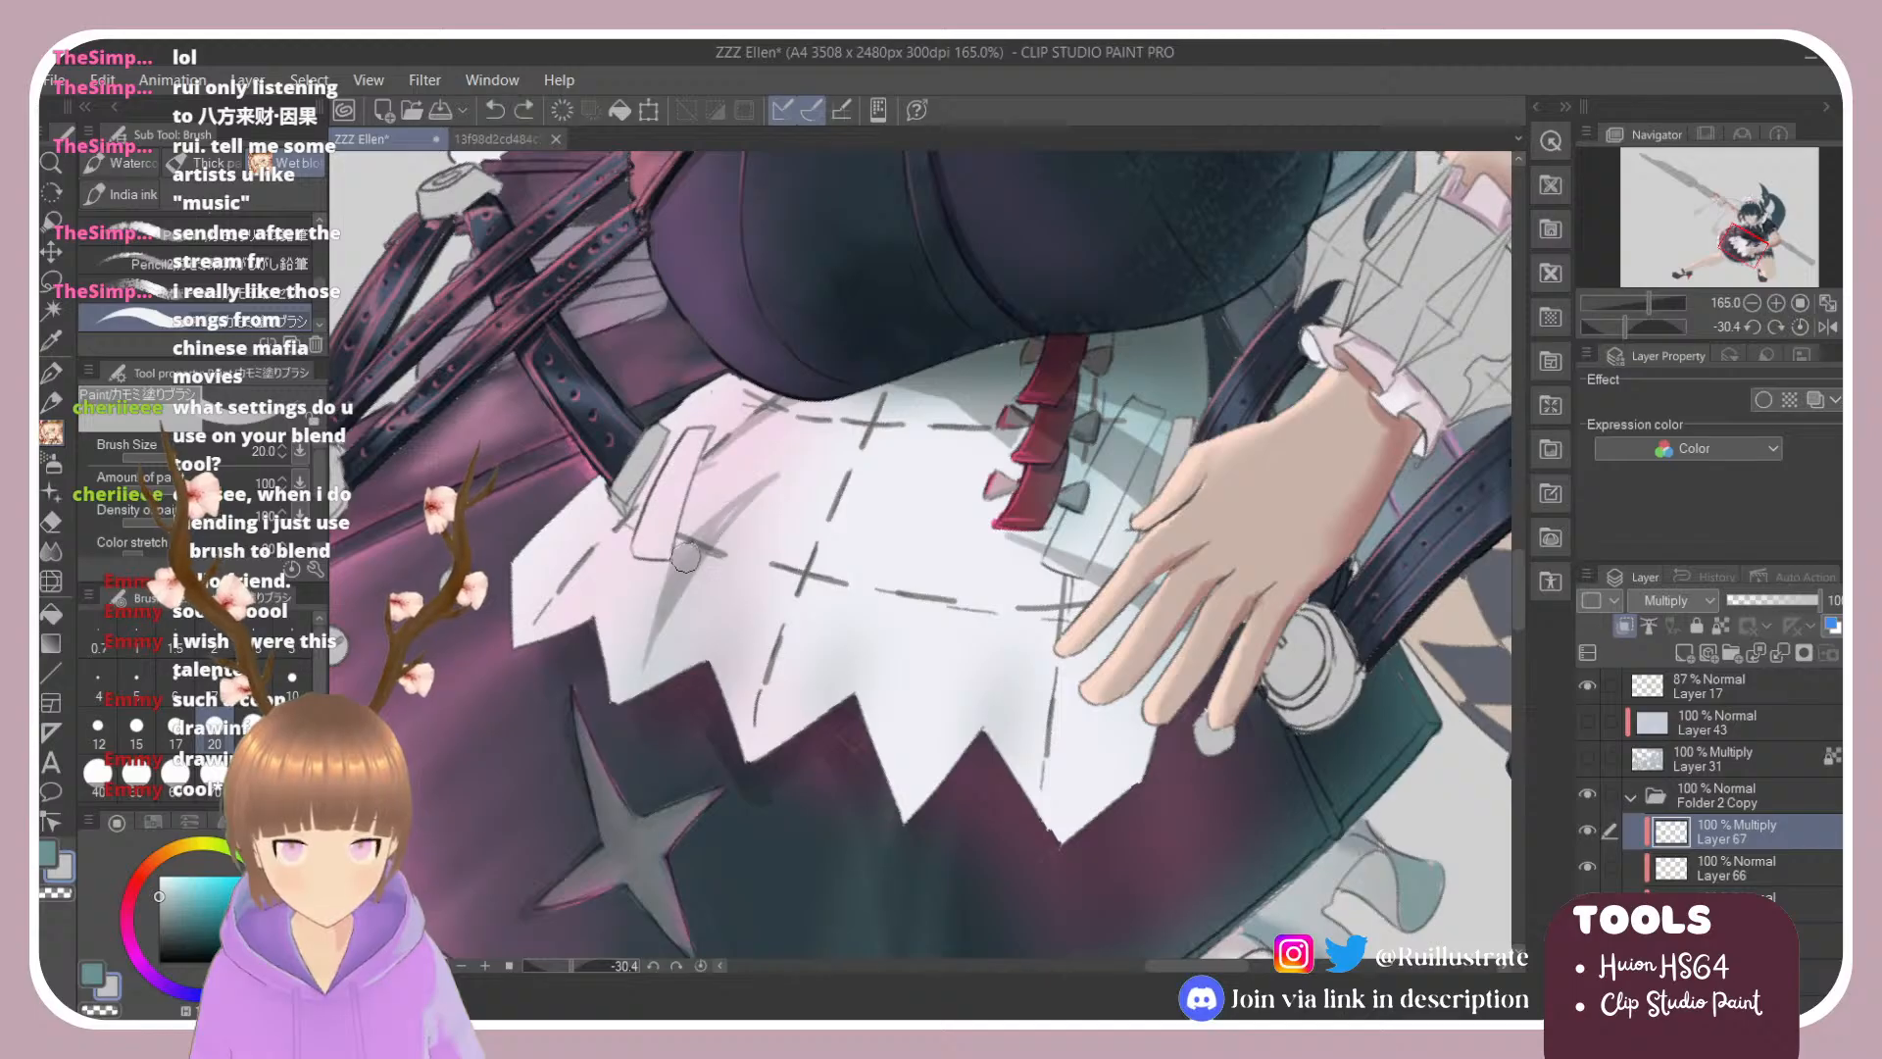
# Step: Extend the diagonal grey fold shadow beside the sketched strap end upward toward the apron's upper stitched seam
pyautogui.moveTo(690, 550); pyautogui.dragTo(841, 435)
pyautogui.moveTo(732, 512); pyautogui.dragTo(855, 433)
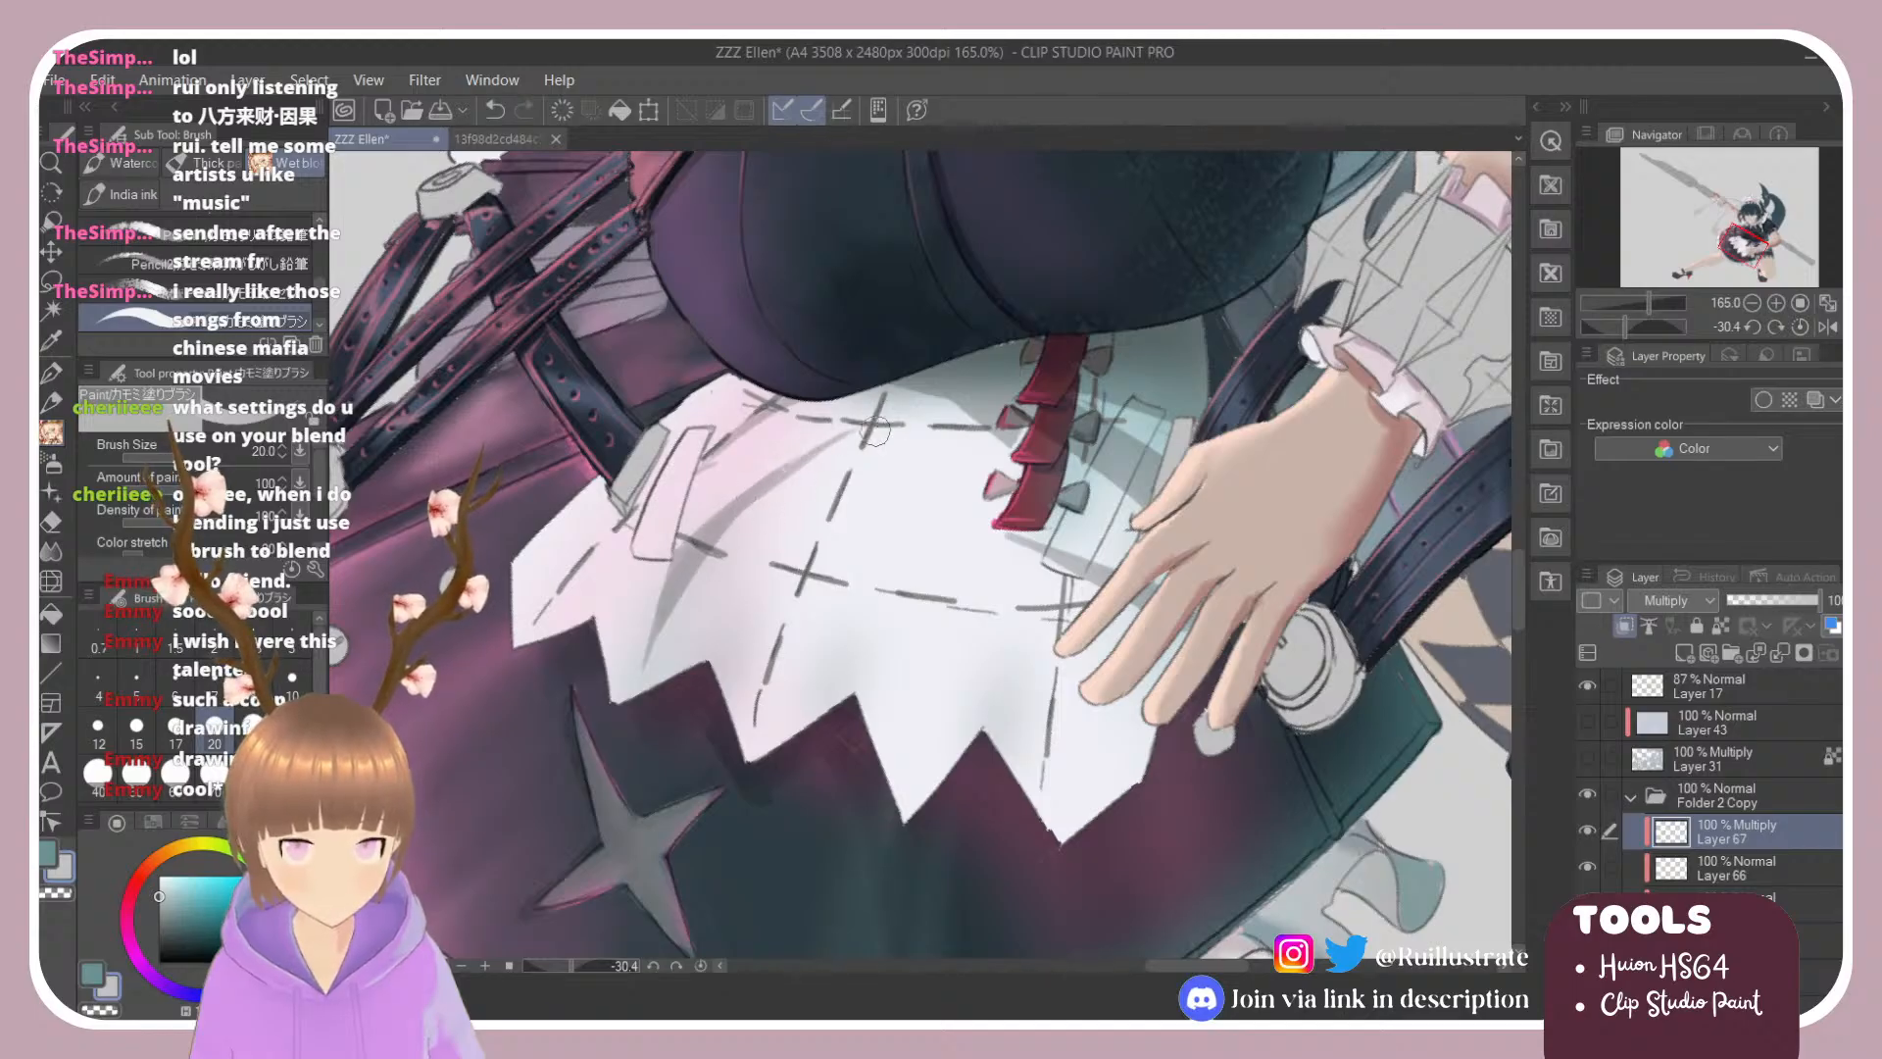
pyautogui.moveTo(684, 582)
pyautogui.mouseDown()
pyautogui.moveTo(740, 513)
pyautogui.moveTo(914, 423)
pyautogui.mouseUp()
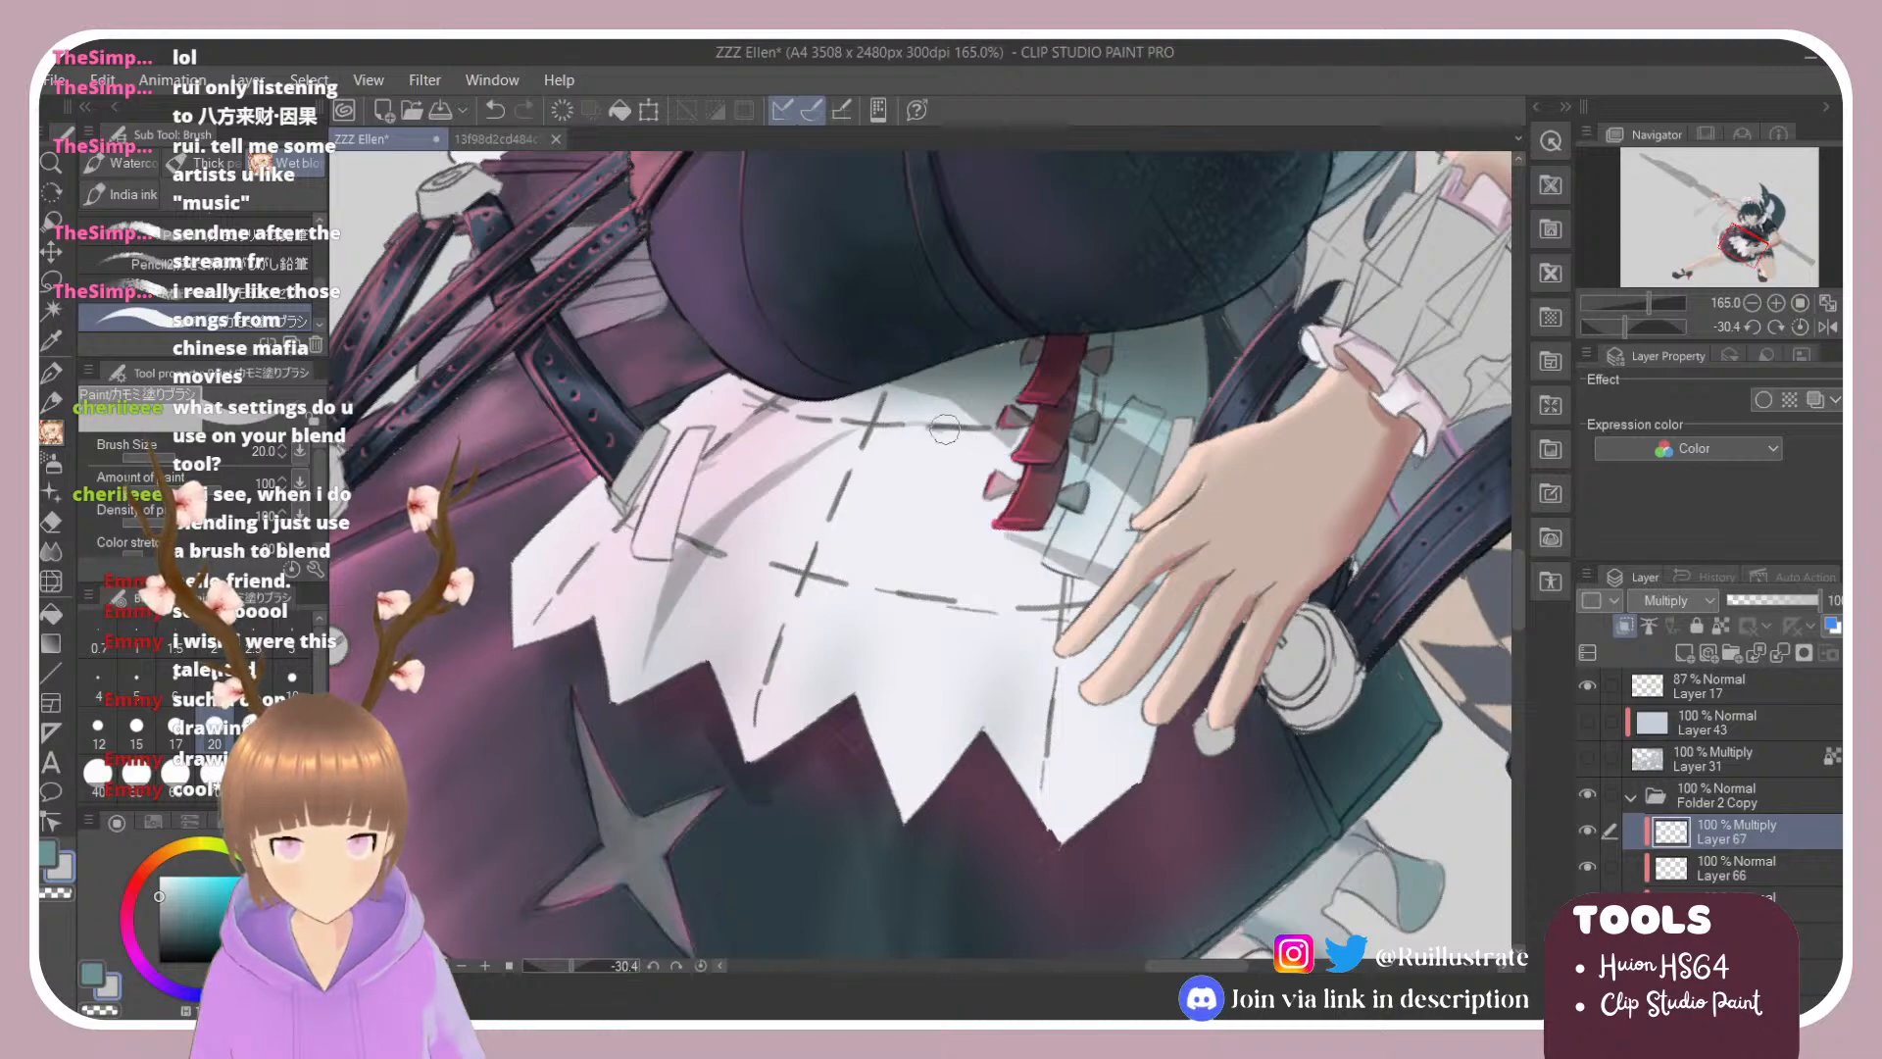
pyautogui.hotkey('ctrl', 'z')
pyautogui.press('r')
pyautogui.moveTo(1118, 419); pyautogui.dragTo(1160, 563)
pyautogui.press('e')
pyautogui.press('b')
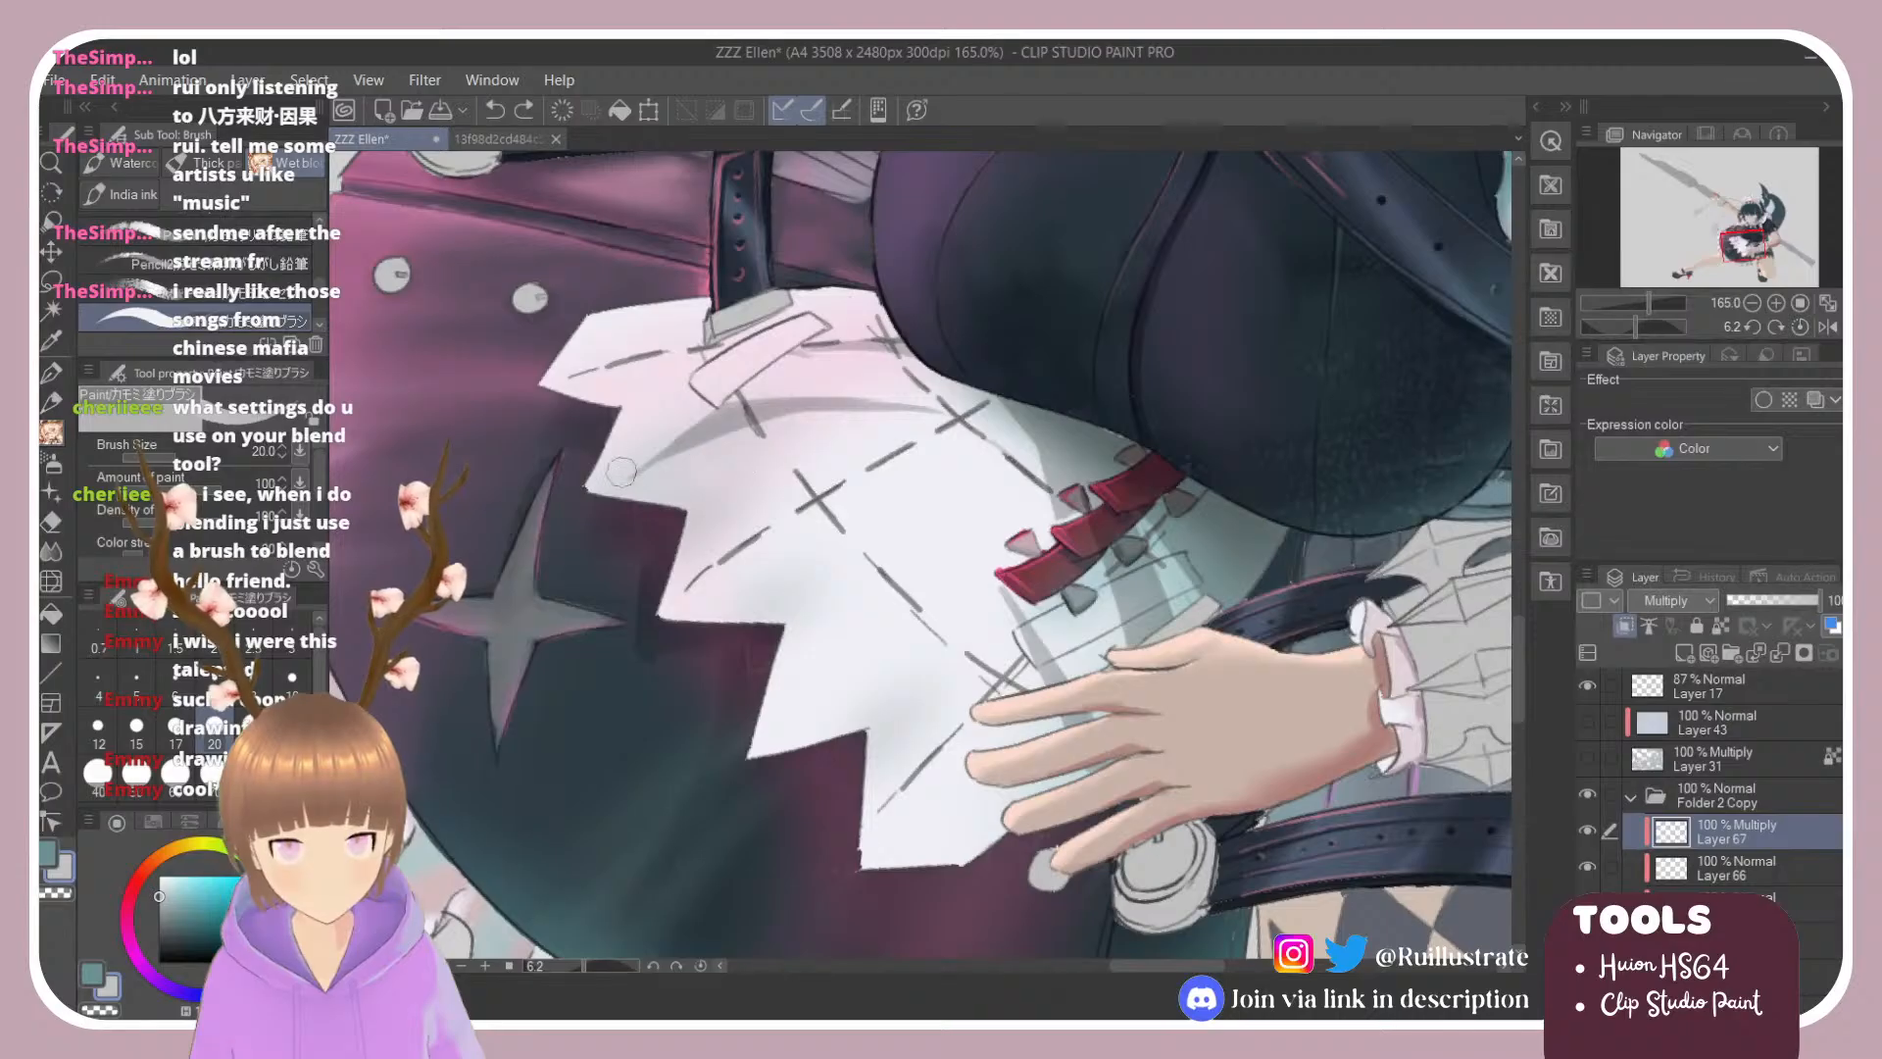
pyautogui.press('e')
pyautogui.moveTo(678, 449)
pyautogui.mouseDown()
pyautogui.moveTo(814, 400)
pyautogui.moveTo(717, 422)
pyautogui.mouseUp()
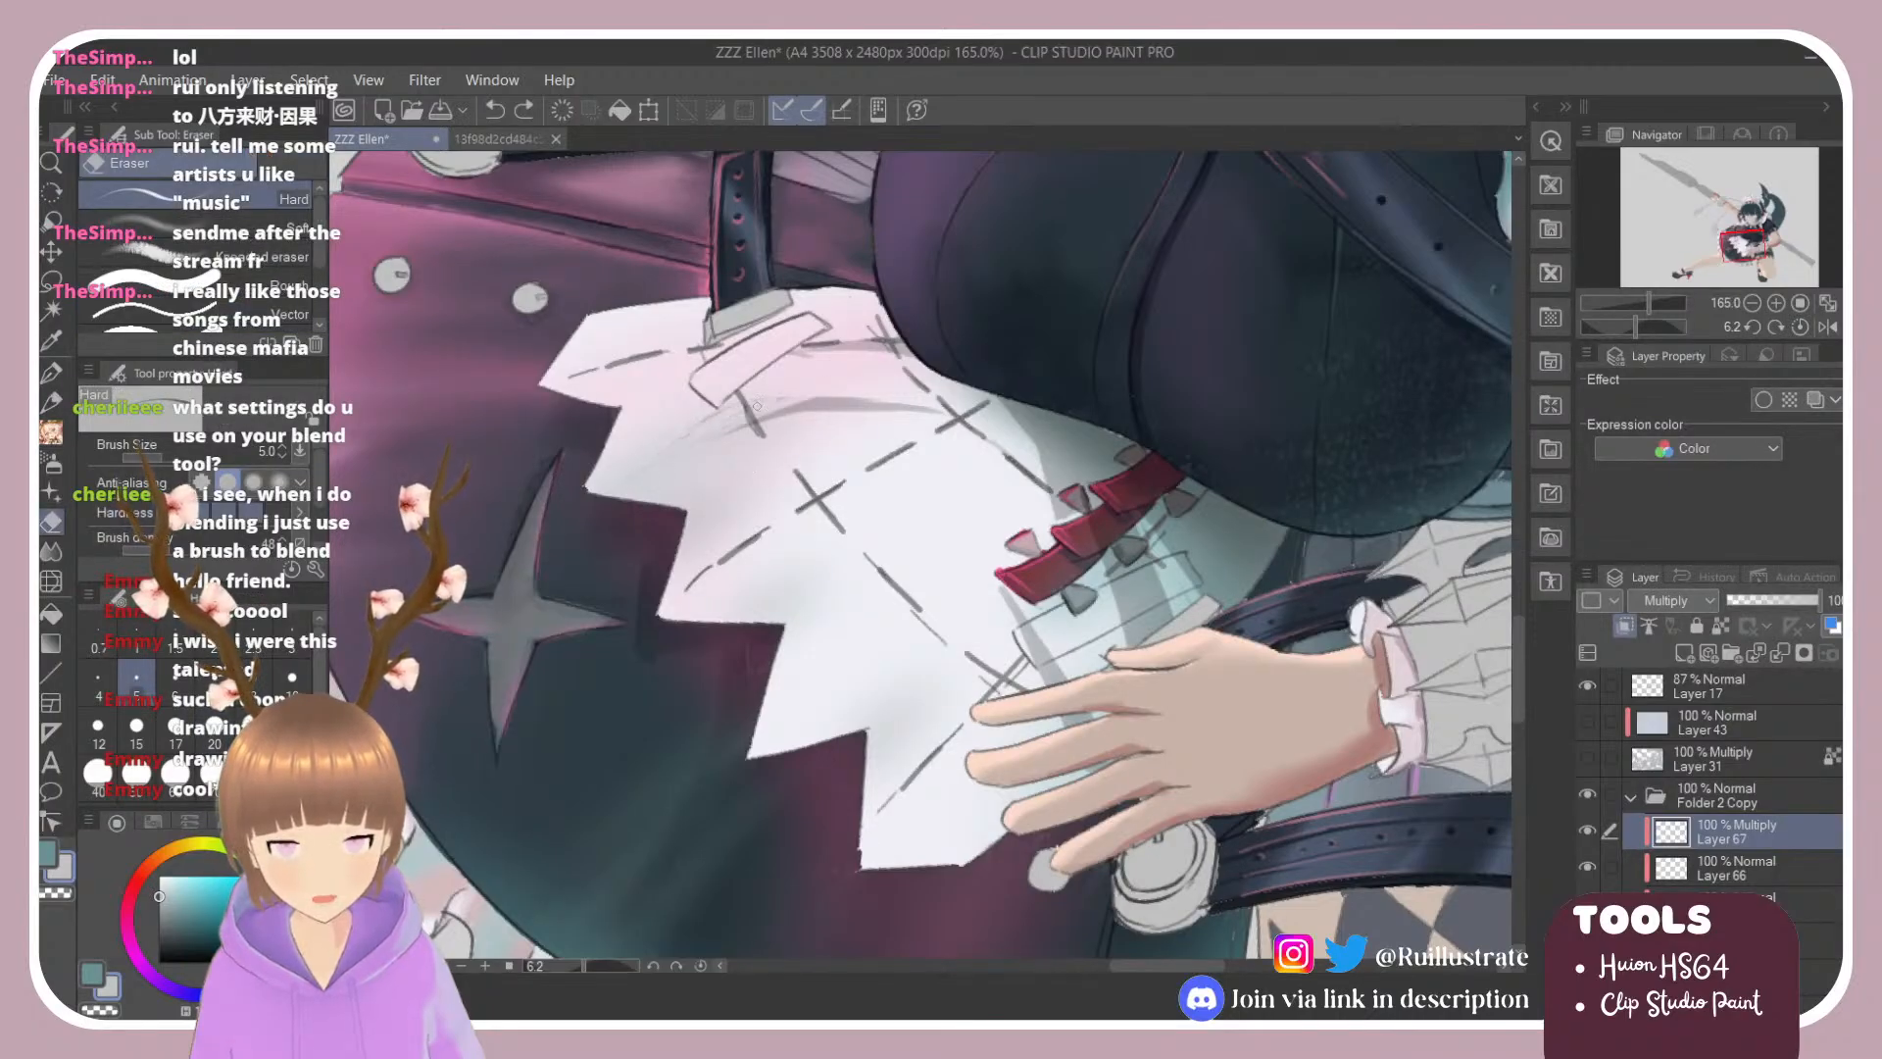
pyautogui.hotkey('ctrl', 'z')
pyautogui.press('r')
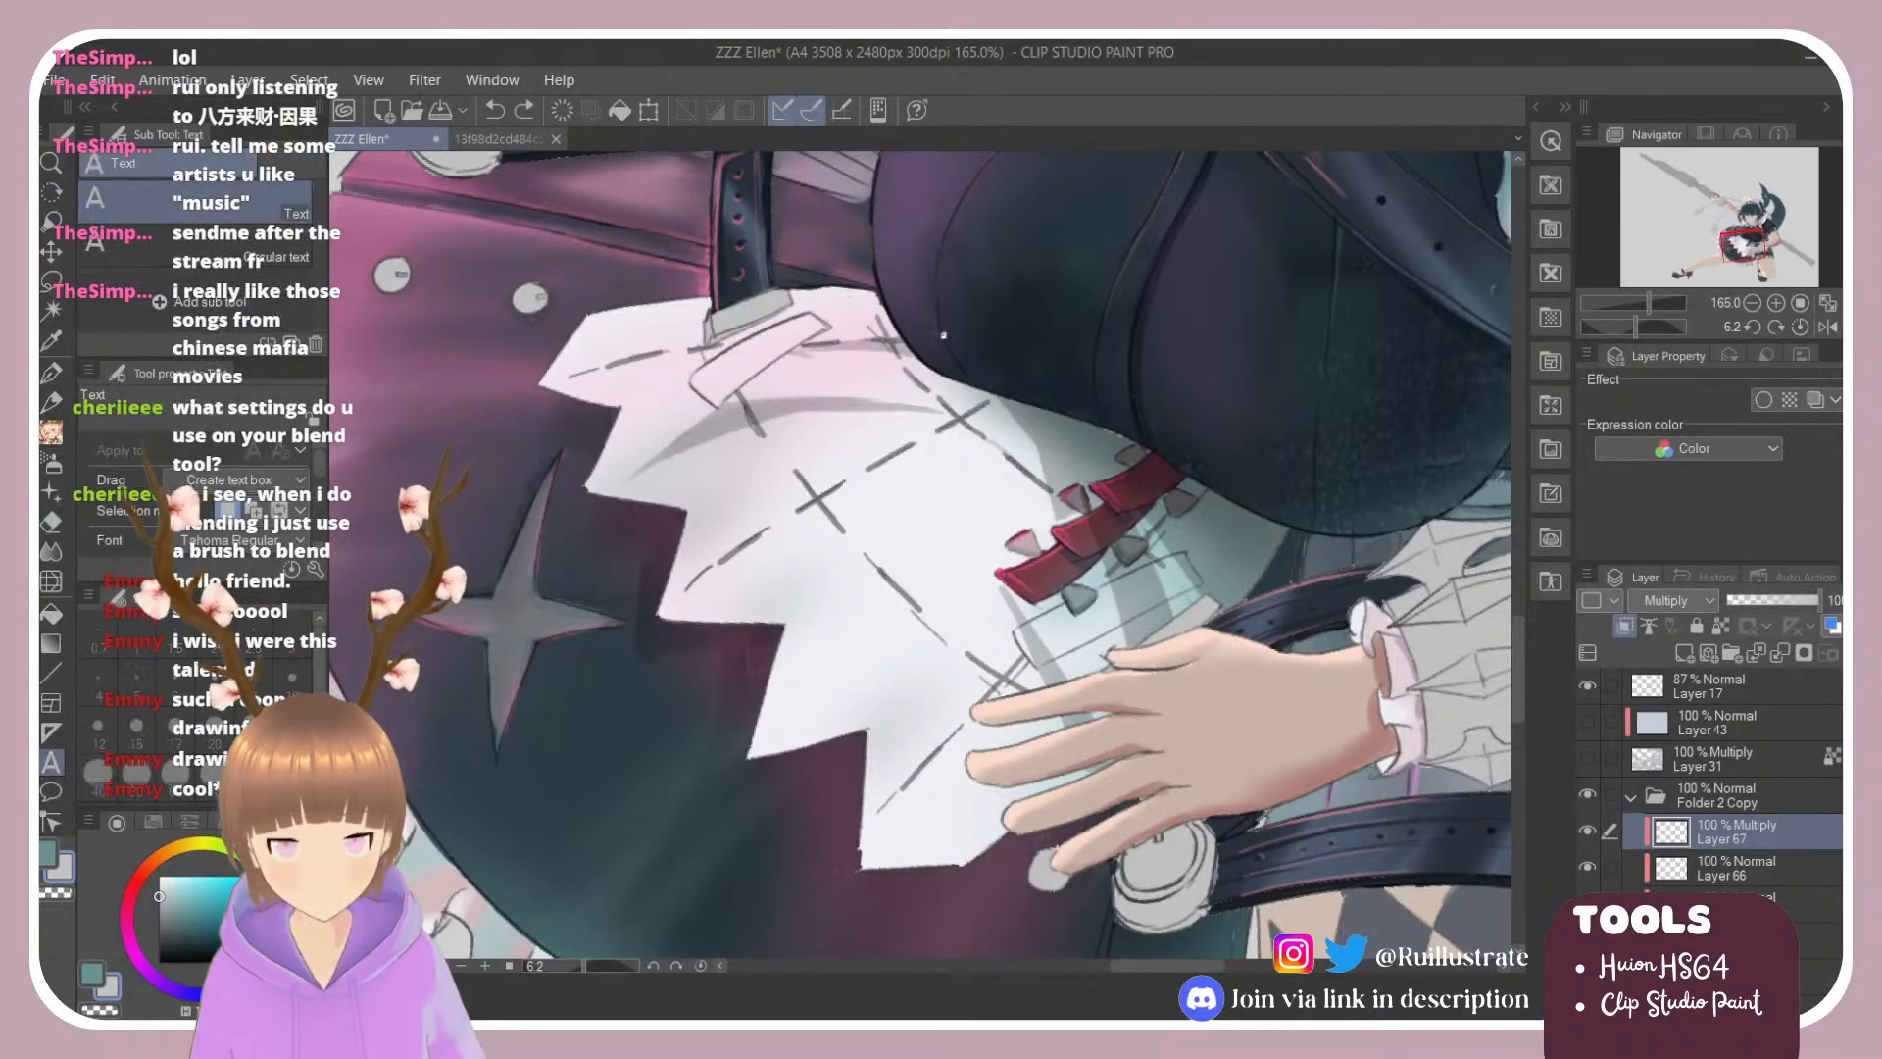
pyautogui.moveTo(882, 382)
pyautogui.mouseDown()
pyautogui.moveTo(775, 333)
pyautogui.moveTo(757, 655)
pyautogui.mouseUp()
pyautogui.press('e')
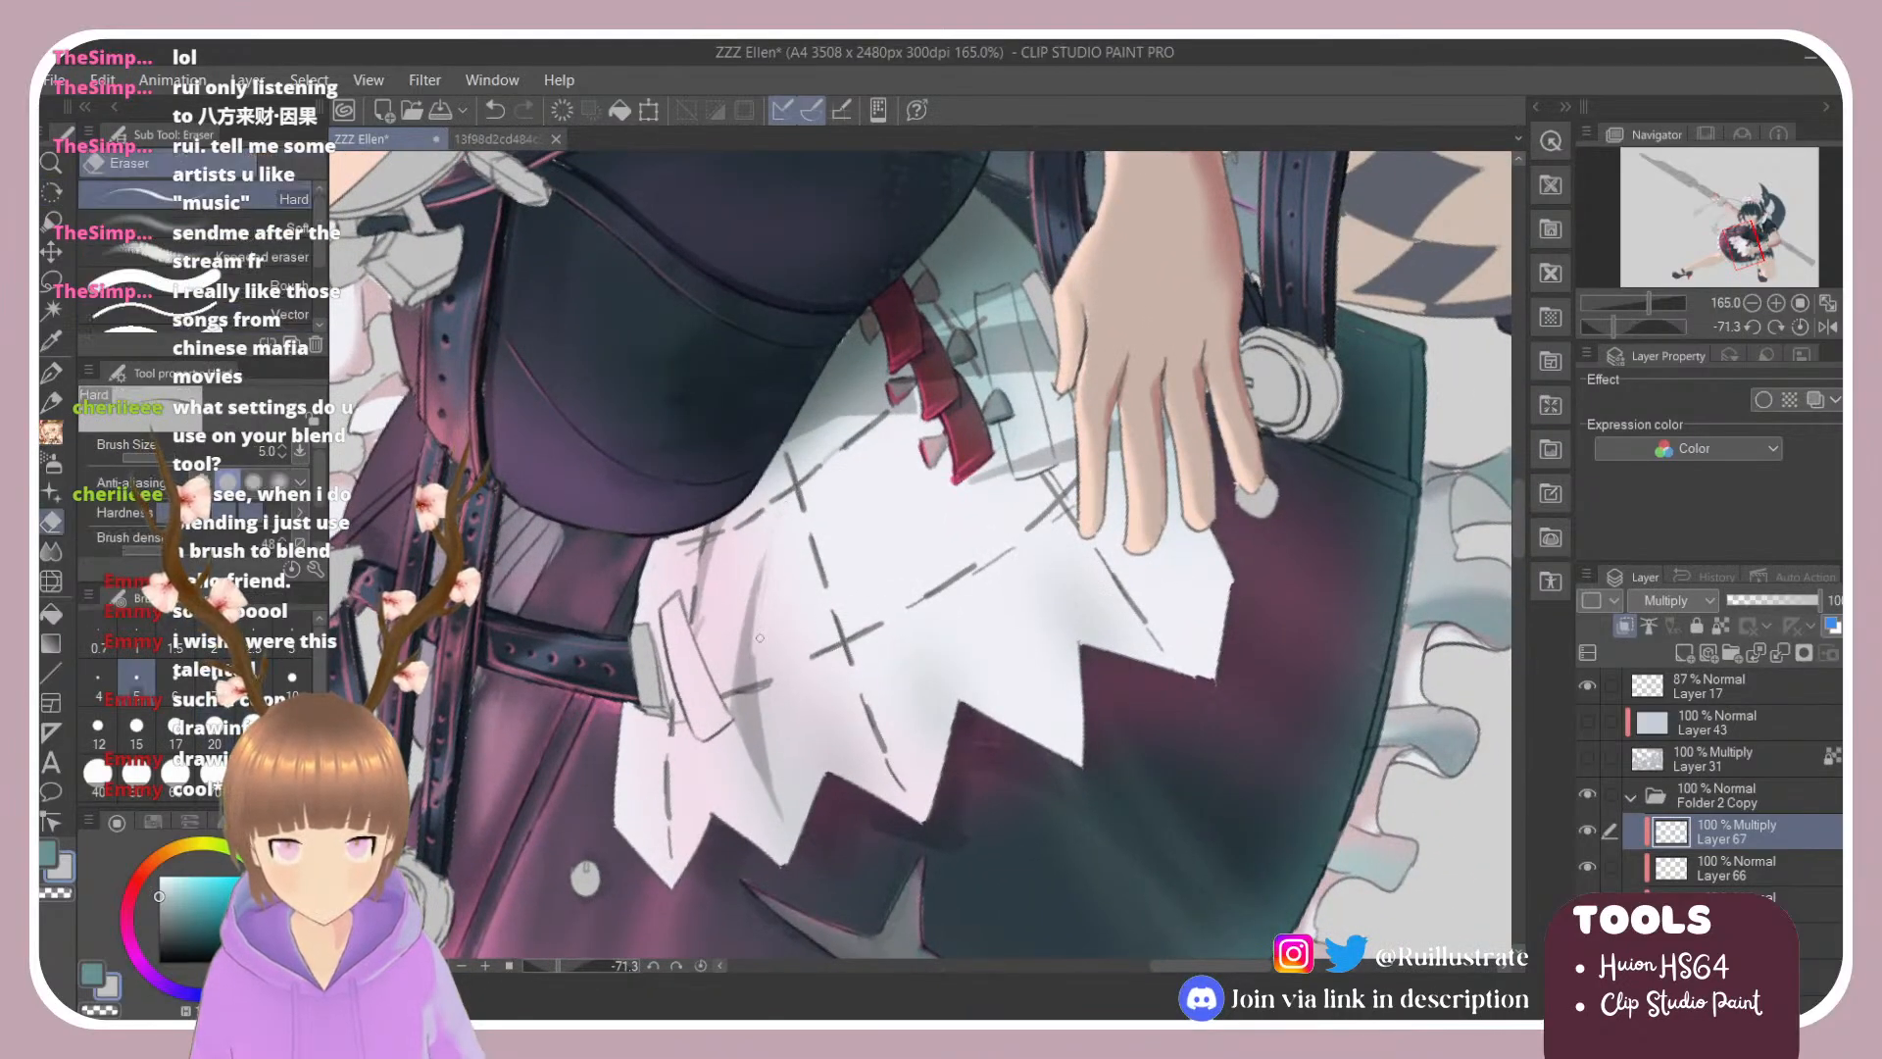
pyautogui.press('b')
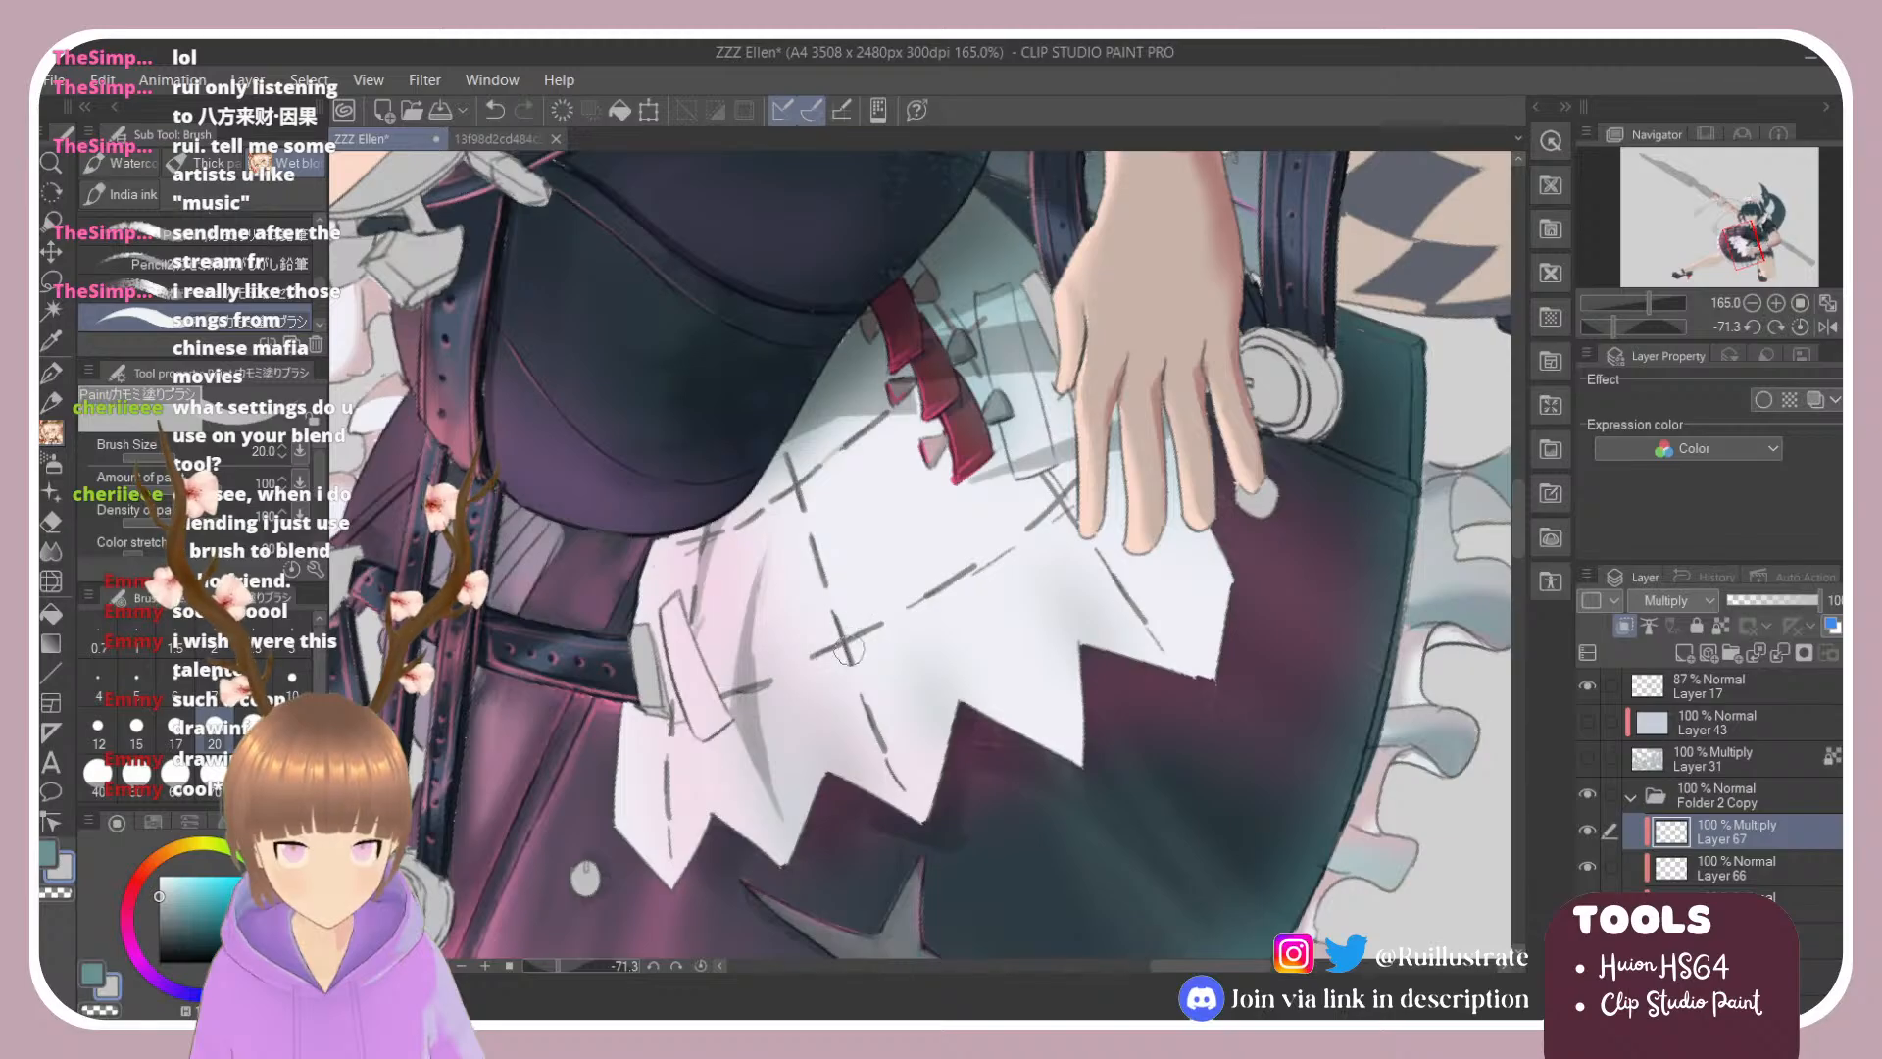
pyautogui.moveTo(788, 644); pyautogui.dragTo(914, 598)
pyautogui.hotkey('ctrl', 'z')
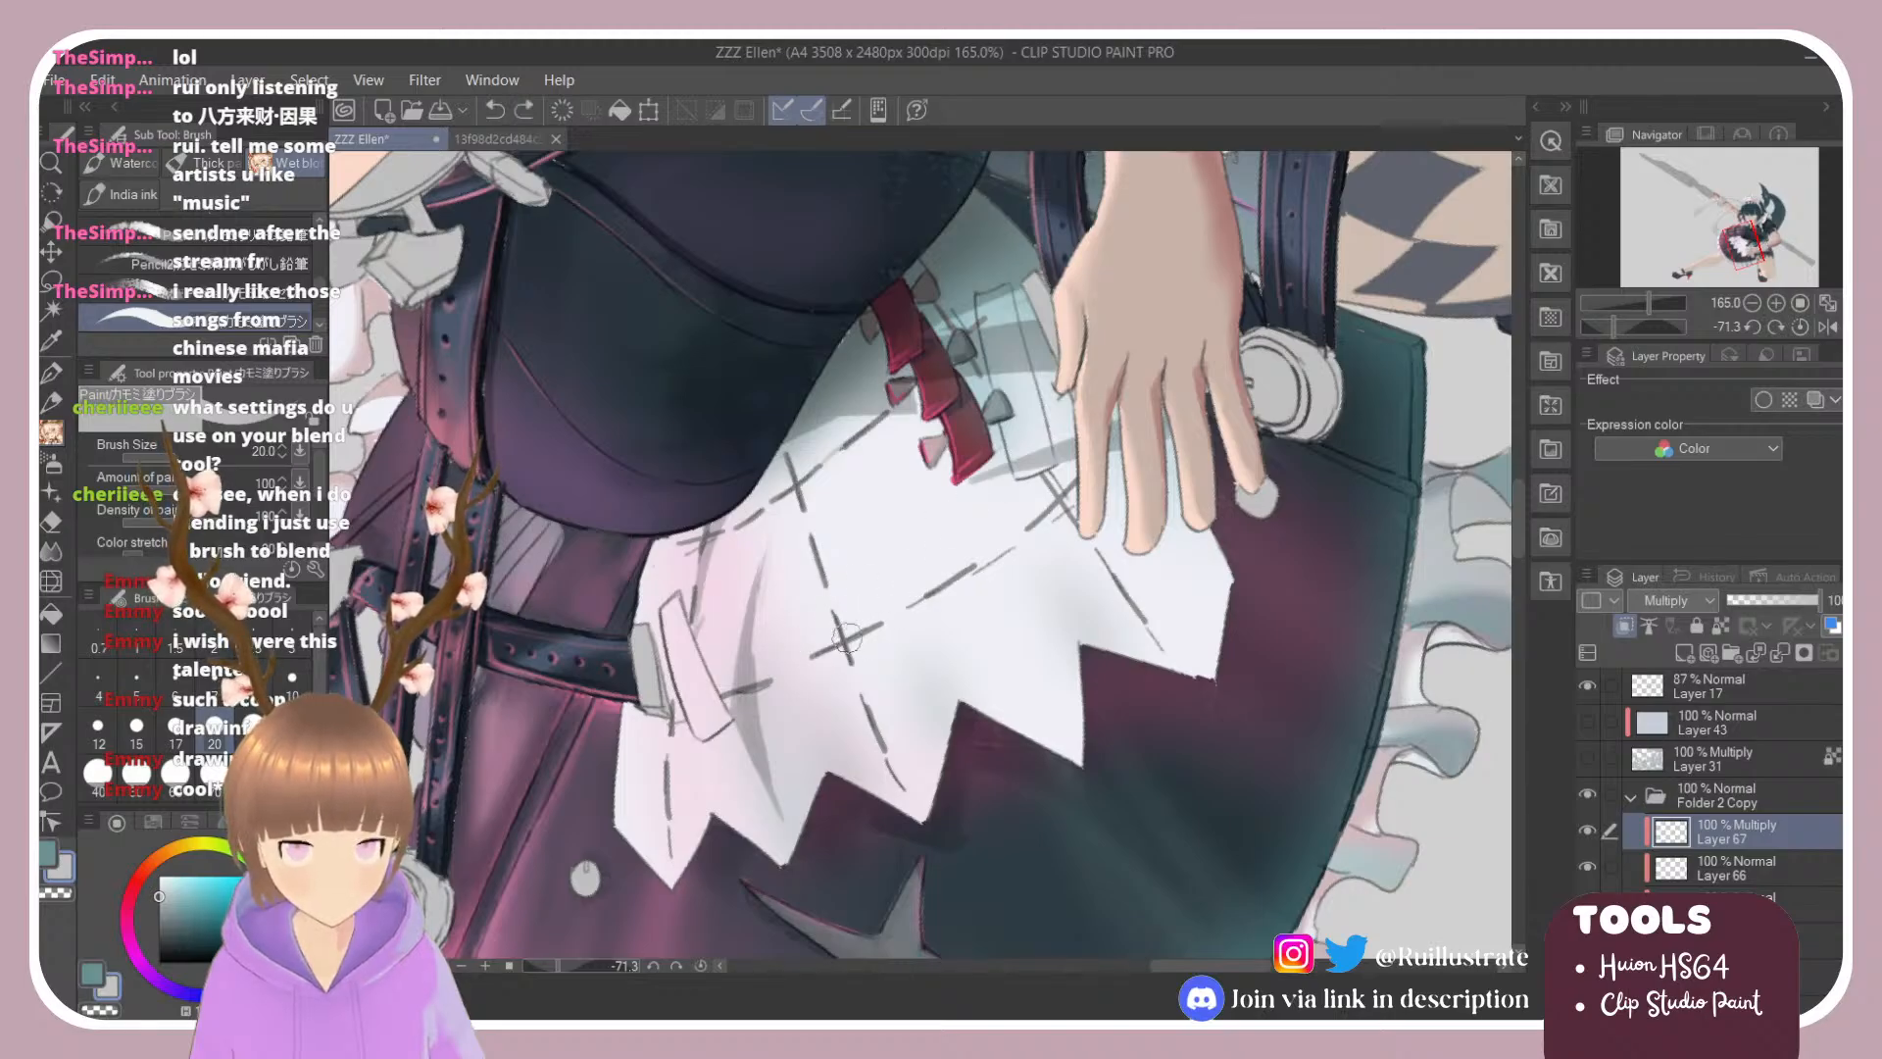
pyautogui.moveTo(836, 735); pyautogui.dragTo(888, 590)
pyautogui.hotkey('ctrl', 'z')
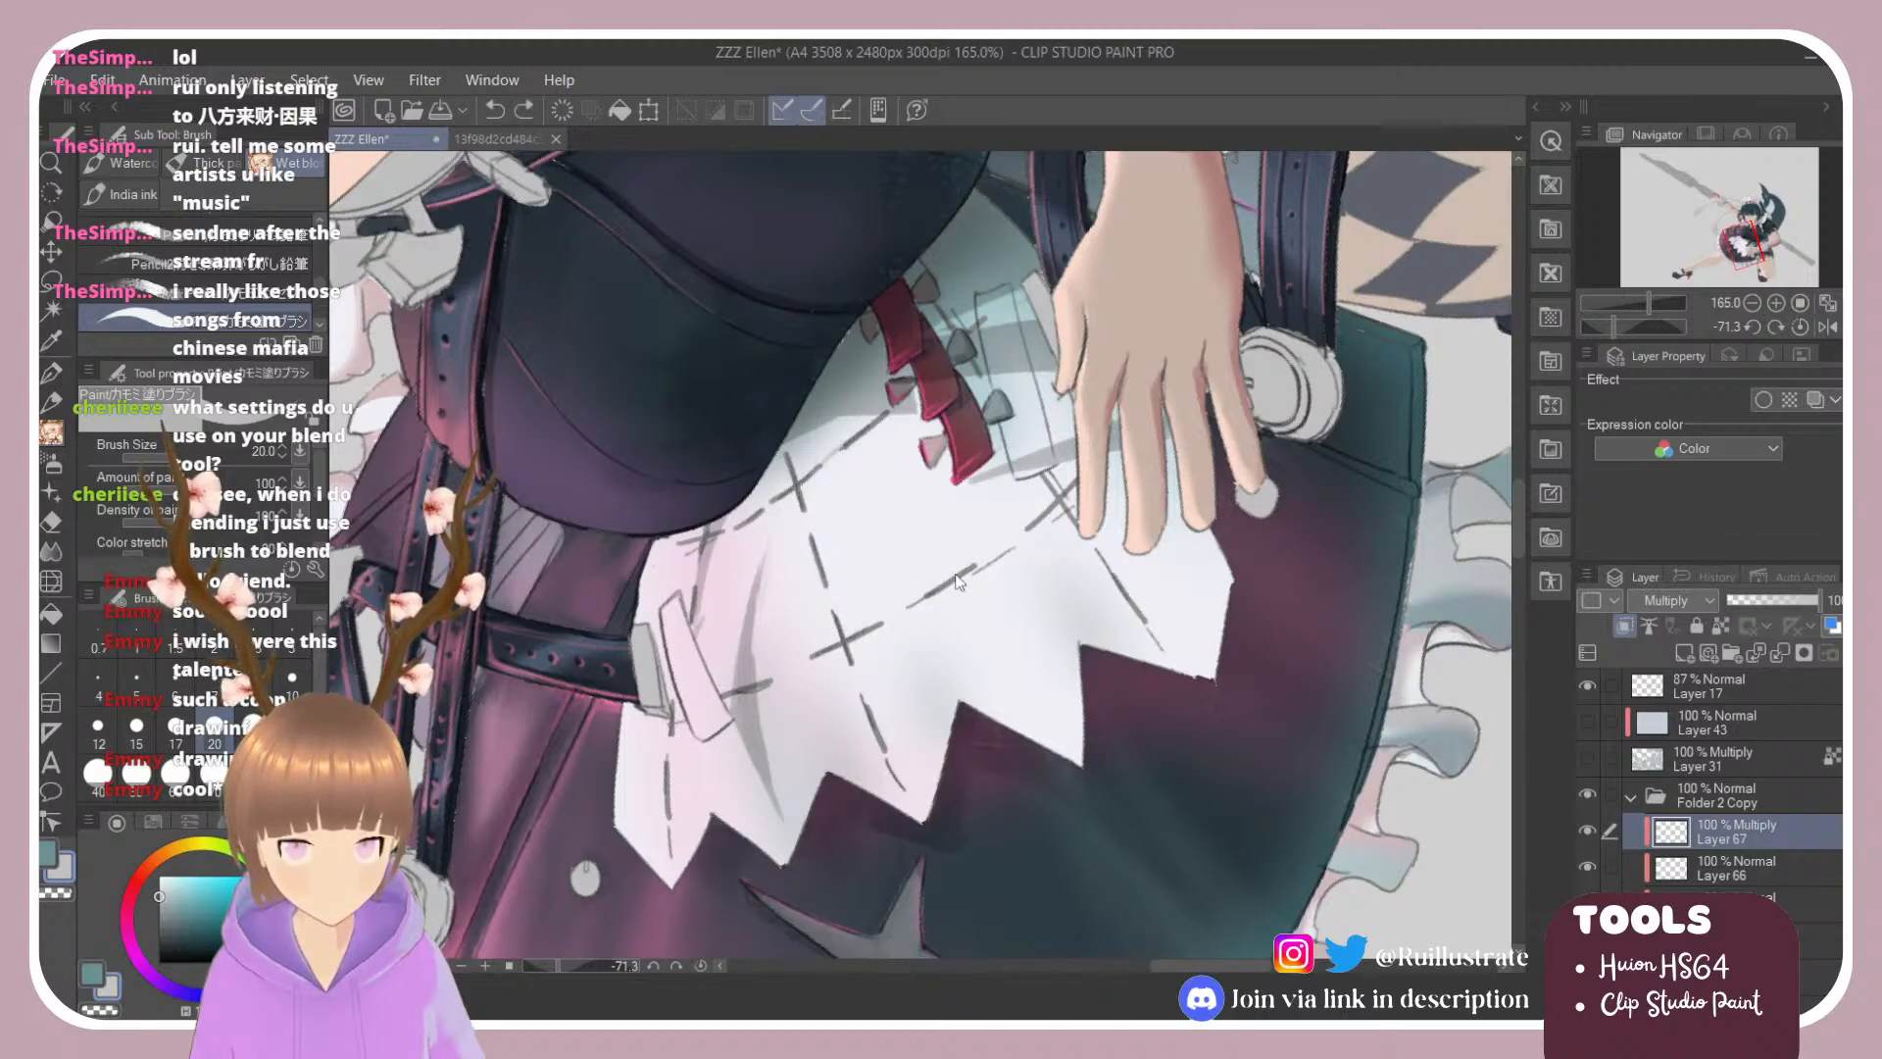
# Step: Paint a narrow, tapered grey fold shadow from the lower stitched line down to the apron's middle hem point
pyautogui.press('r')
pyautogui.moveTo(1262, 492); pyautogui.dragTo(1225, 725)
pyautogui.press('b')
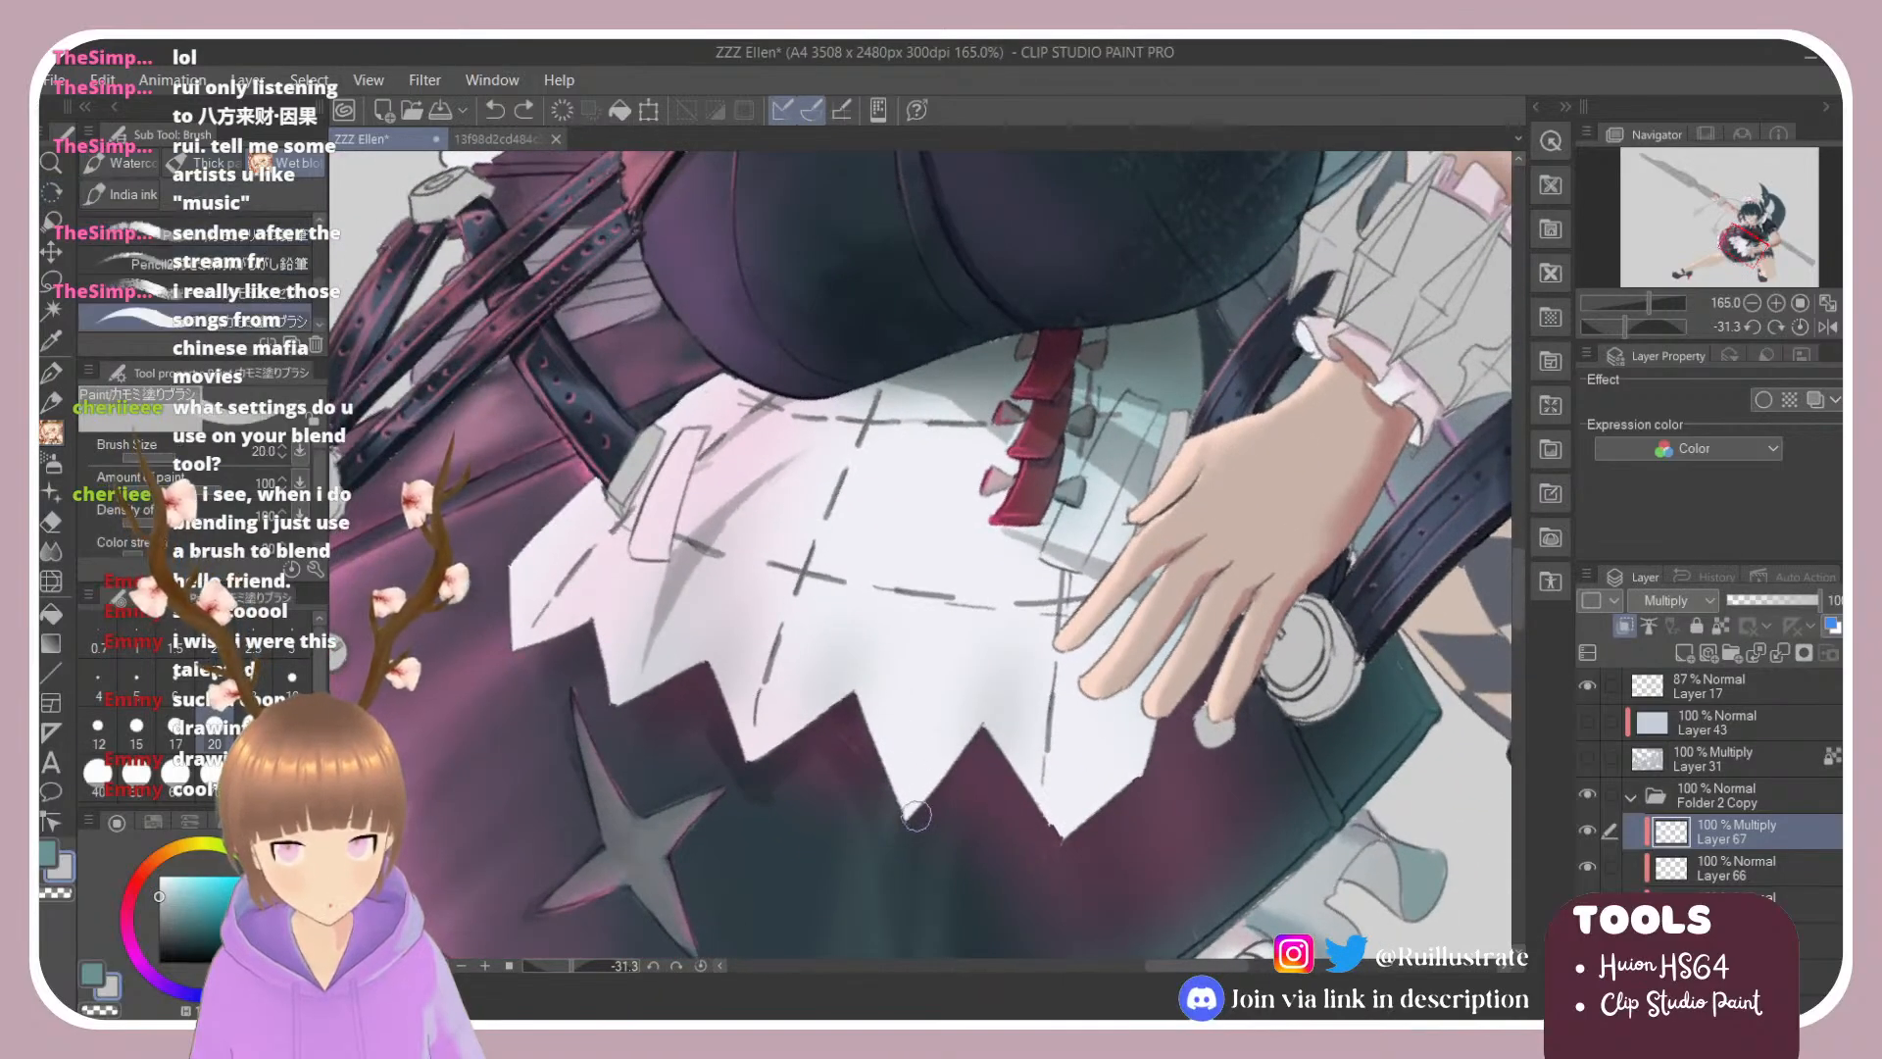
pyautogui.moveTo(909, 818)
pyautogui.mouseDown()
pyautogui.moveTo(894, 603)
pyautogui.moveTo(899, 774)
pyautogui.mouseUp()
pyautogui.hotkey('ctrl', 'z')
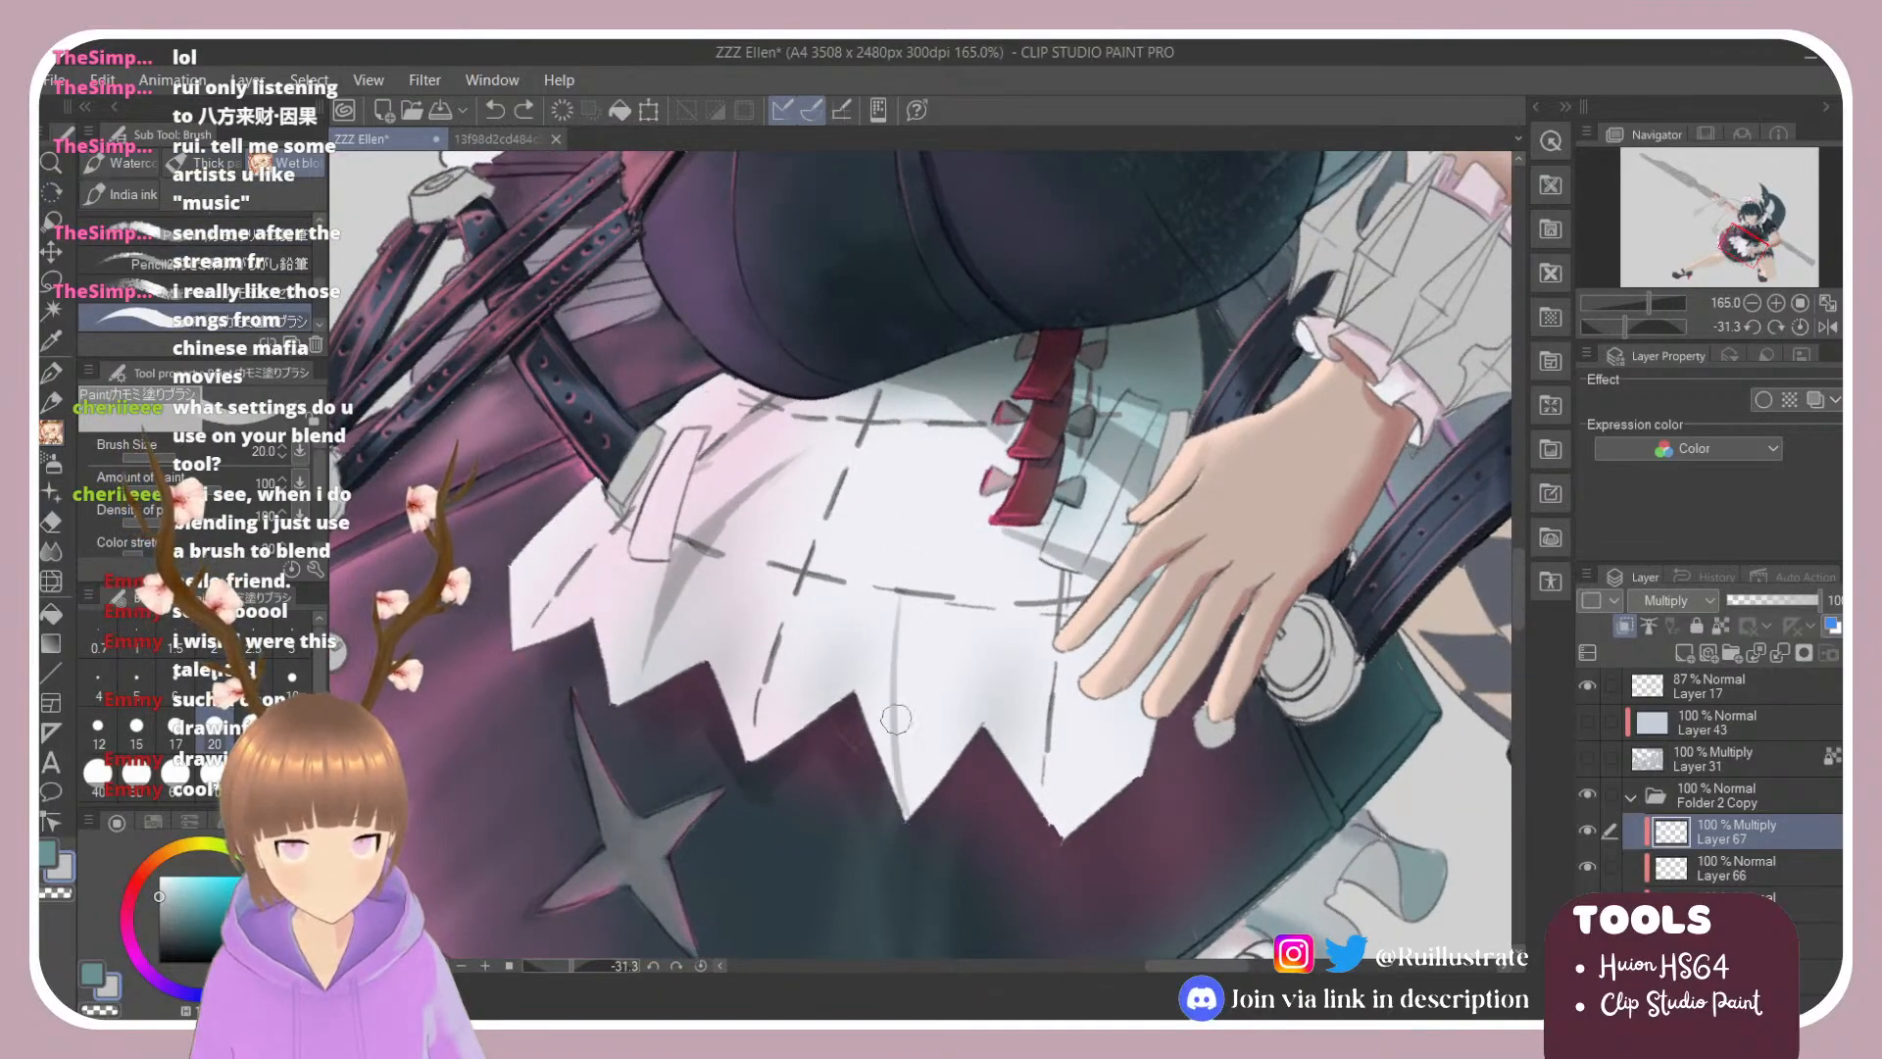
pyautogui.moveTo(895, 607); pyautogui.dragTo(913, 812)
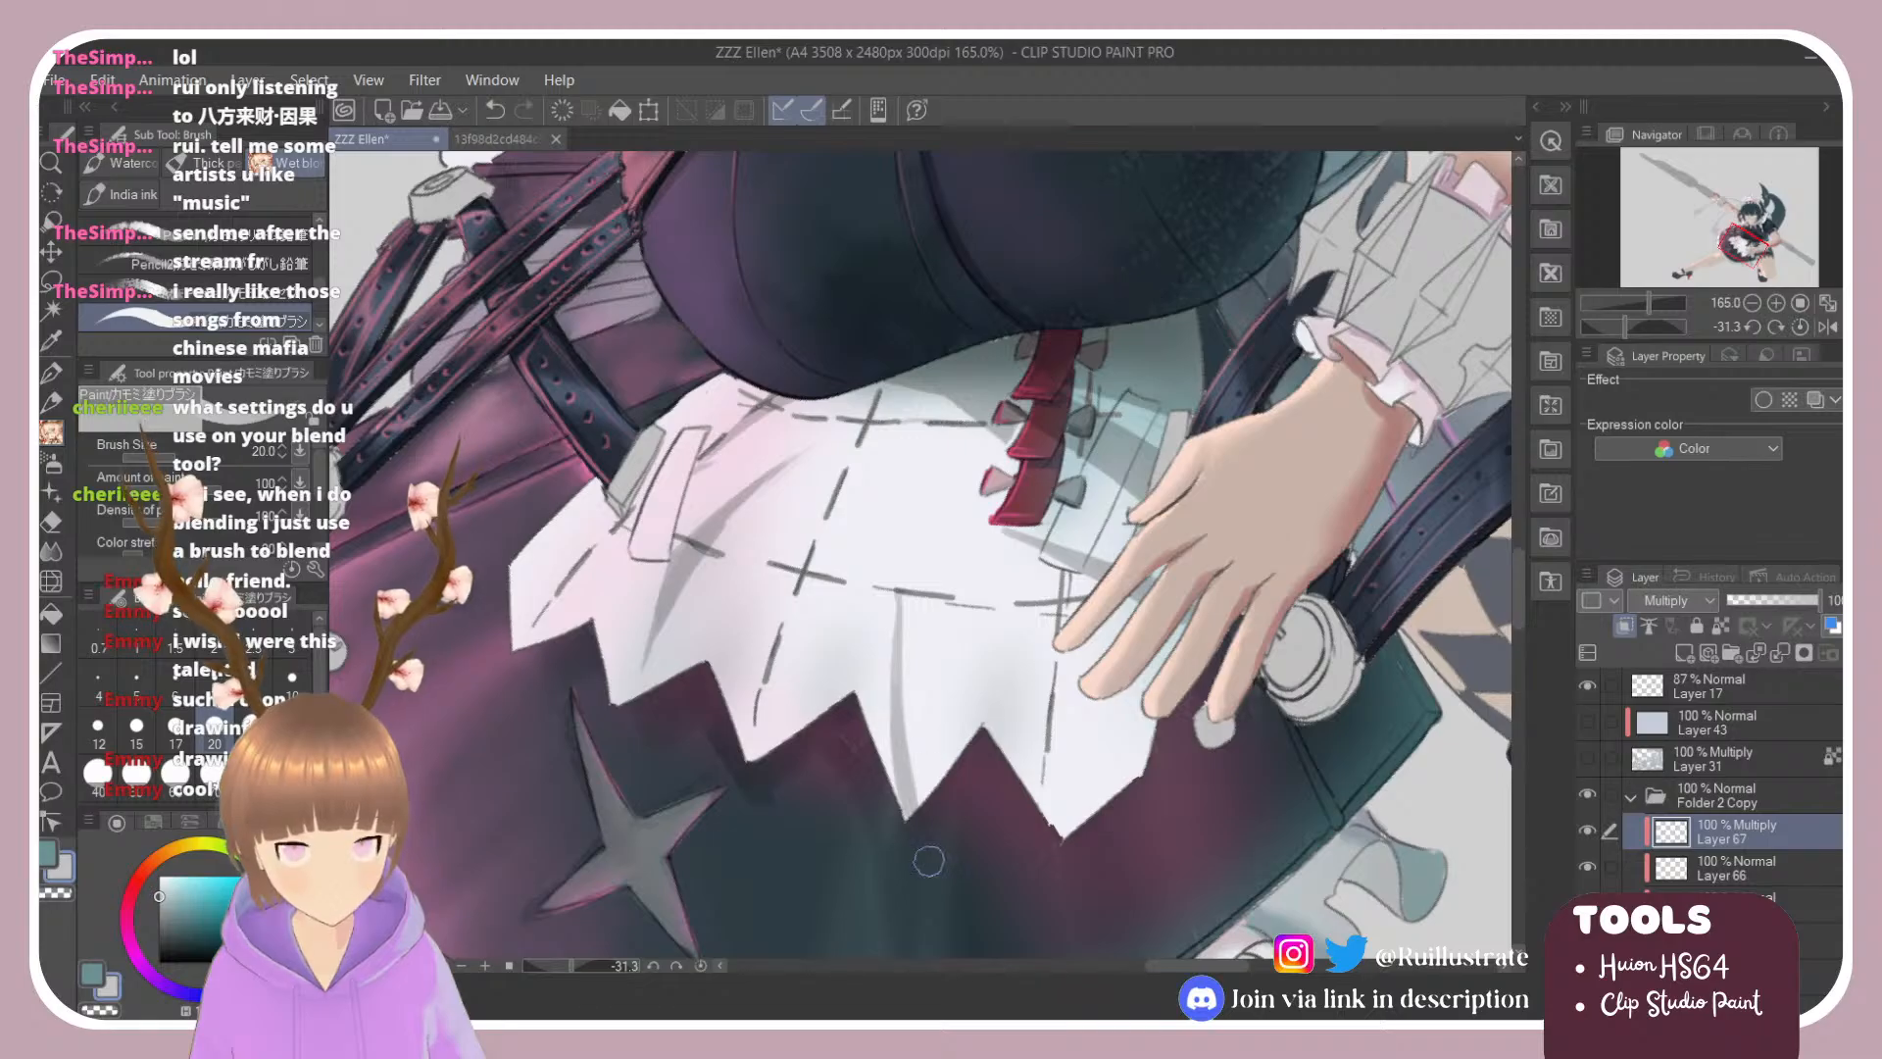
pyautogui.press('e')
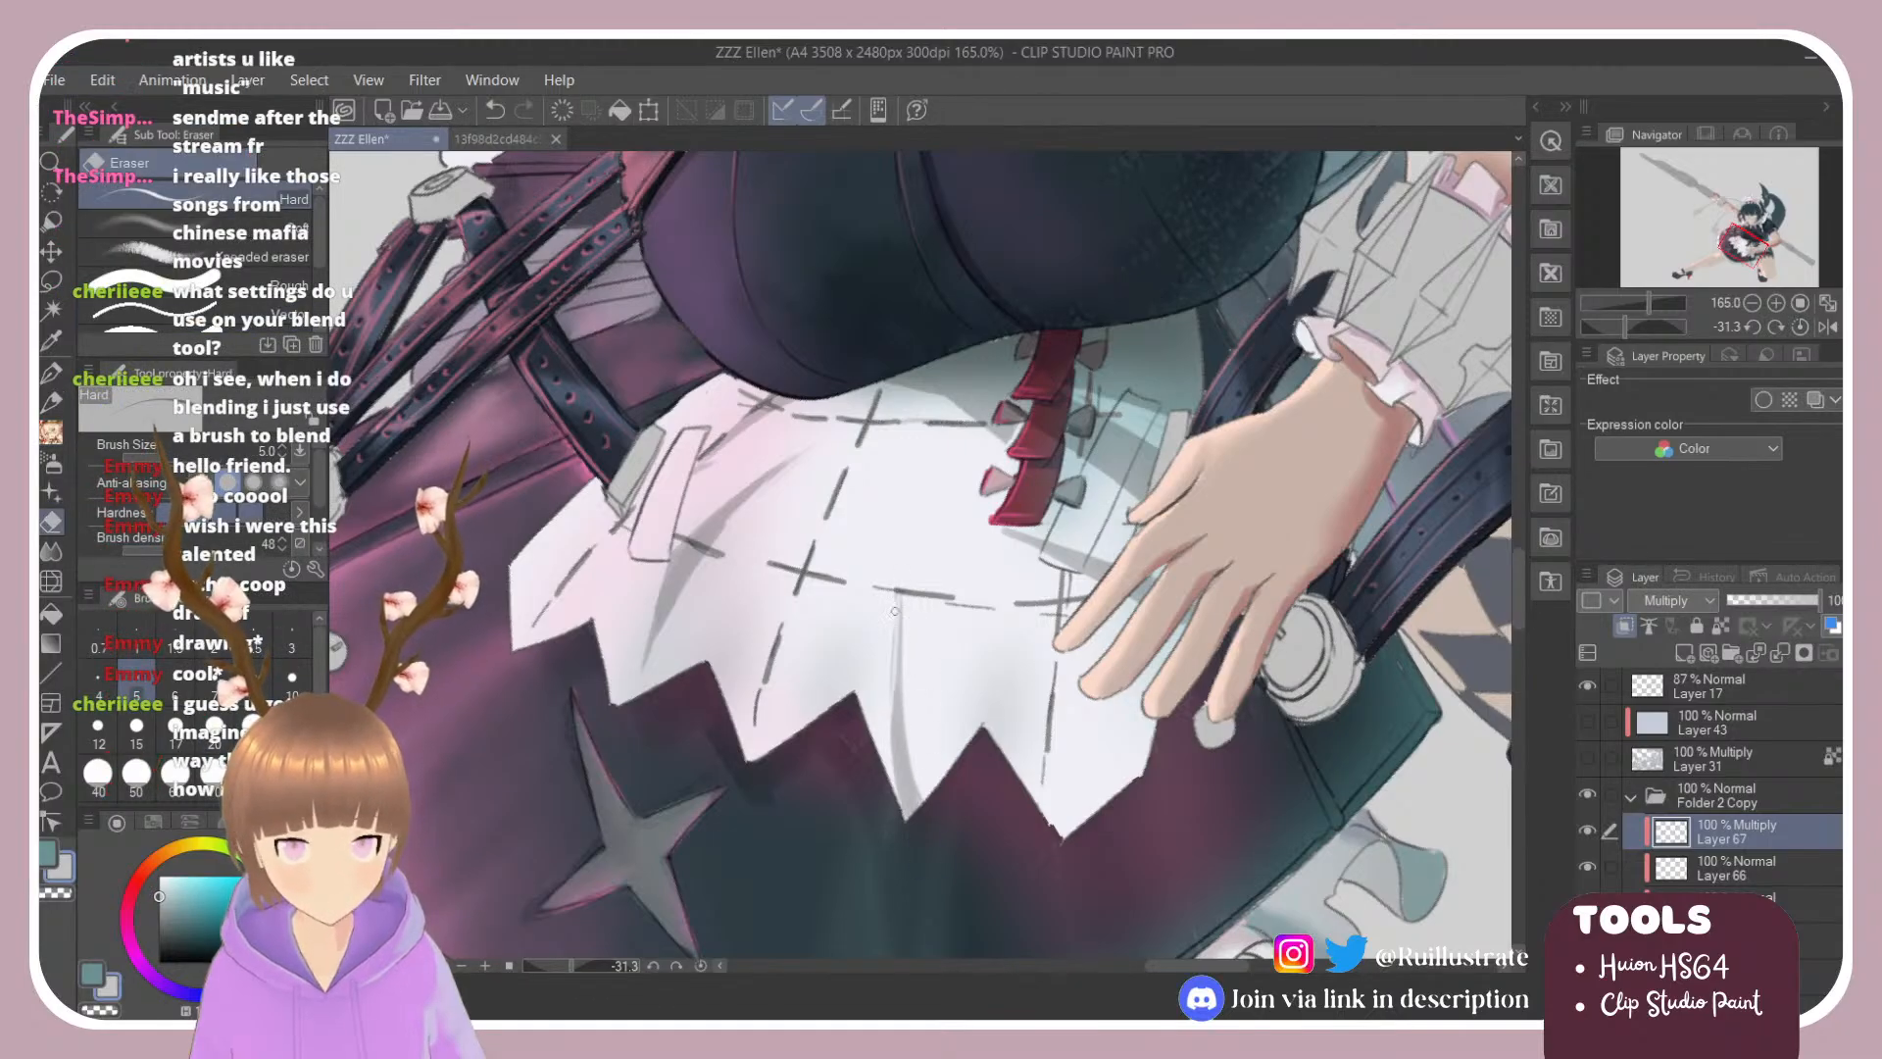
pyautogui.press('b')
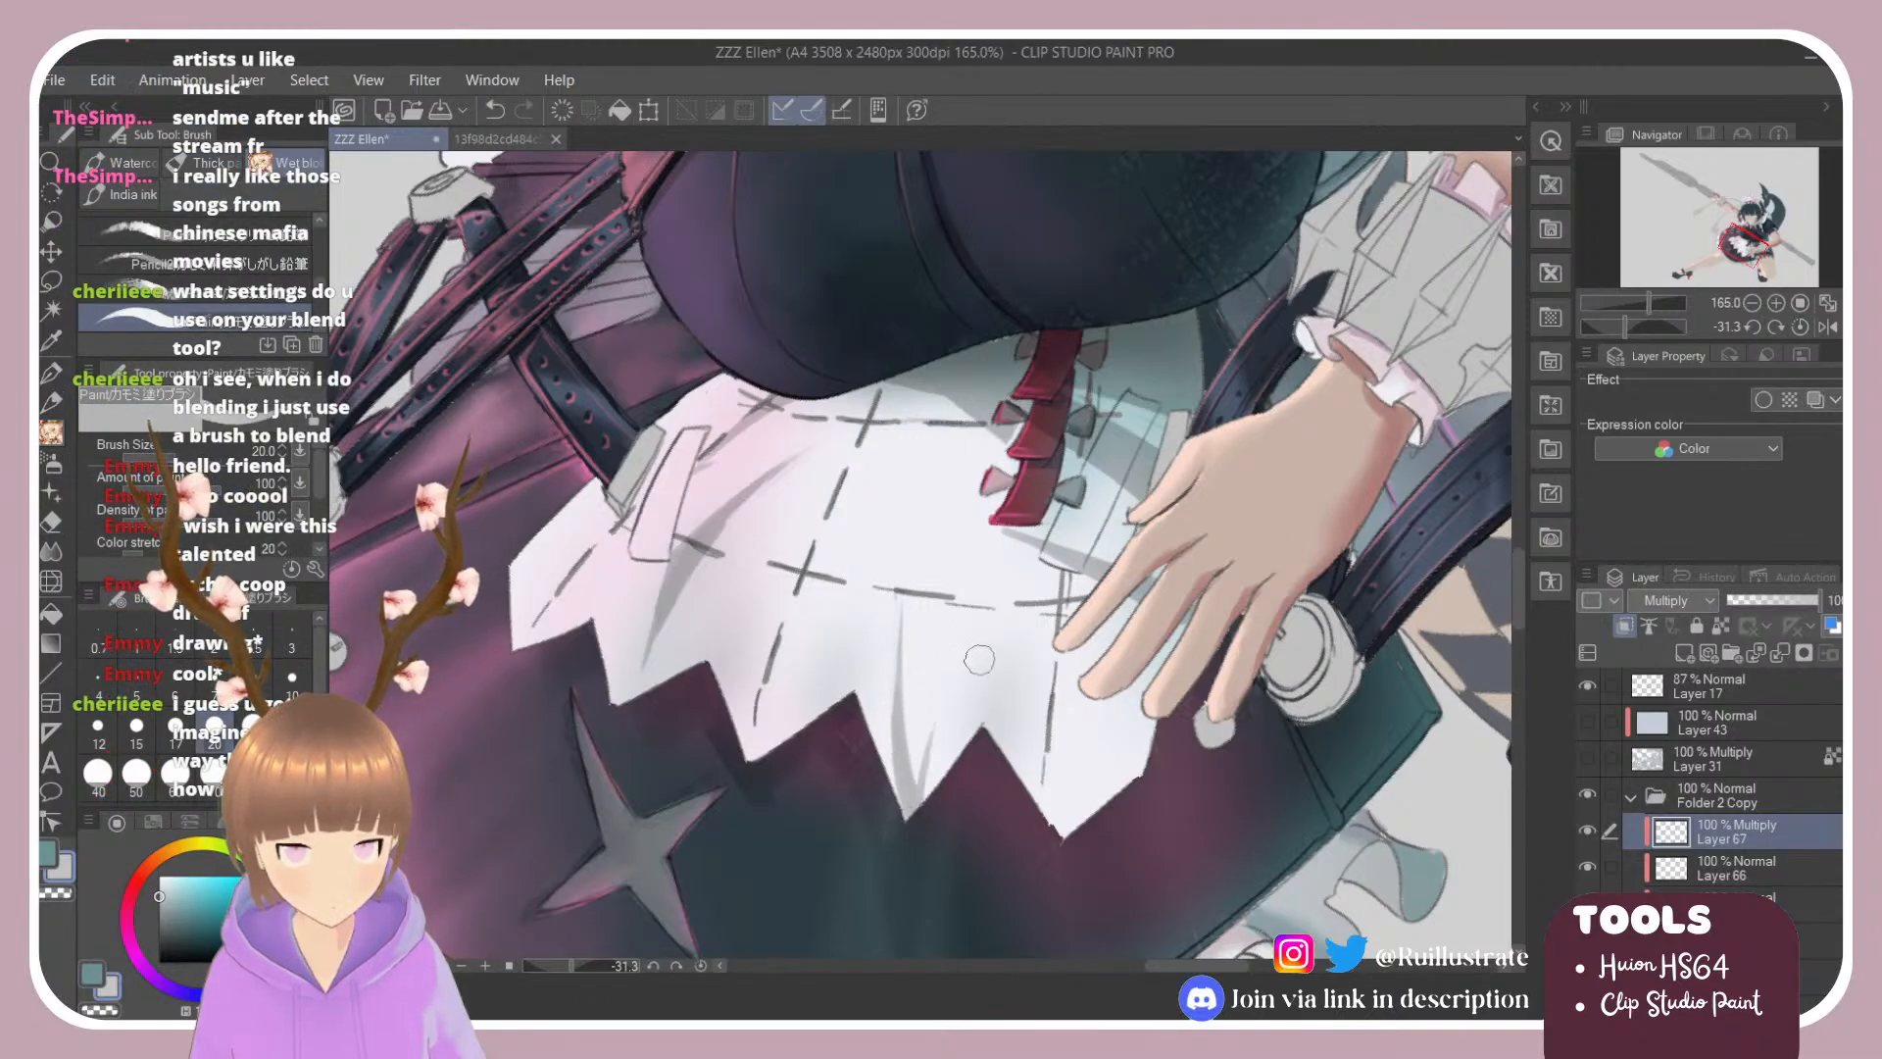
pyautogui.moveTo(917, 812); pyautogui.dragTo(914, 723)
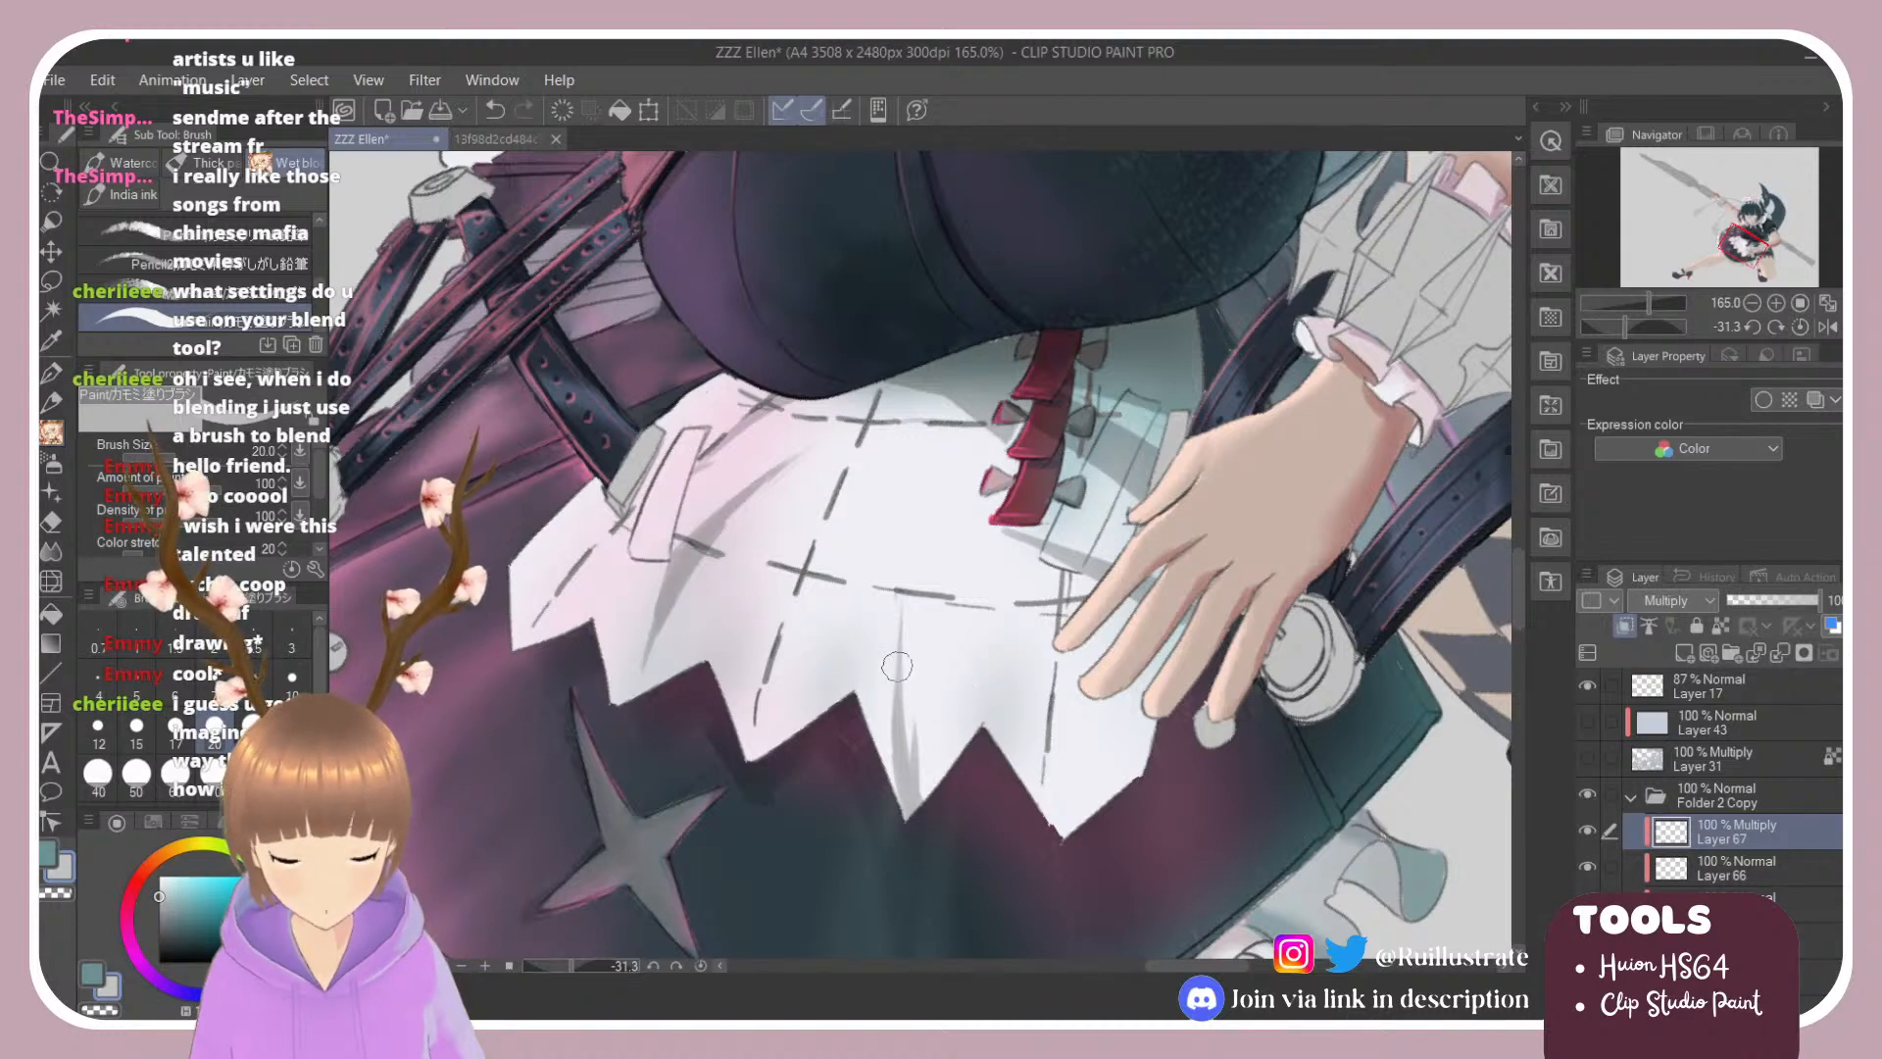
# Step: Select the middle fold shadow, transform it higher up across the lower stitched line, and erase its stray edge
pyautogui.press('m')
pyautogui.moveTo(892, 569)
pyautogui.mouseDown()
pyautogui.moveTo(893, 826)
pyautogui.moveTo(944, 578)
pyautogui.mouseUp()
pyautogui.hotkey('ctrl', 't')
pyautogui.moveTo(912, 743); pyautogui.dragTo(918, 588)
pyautogui.press('Return')
pyautogui.press('e')
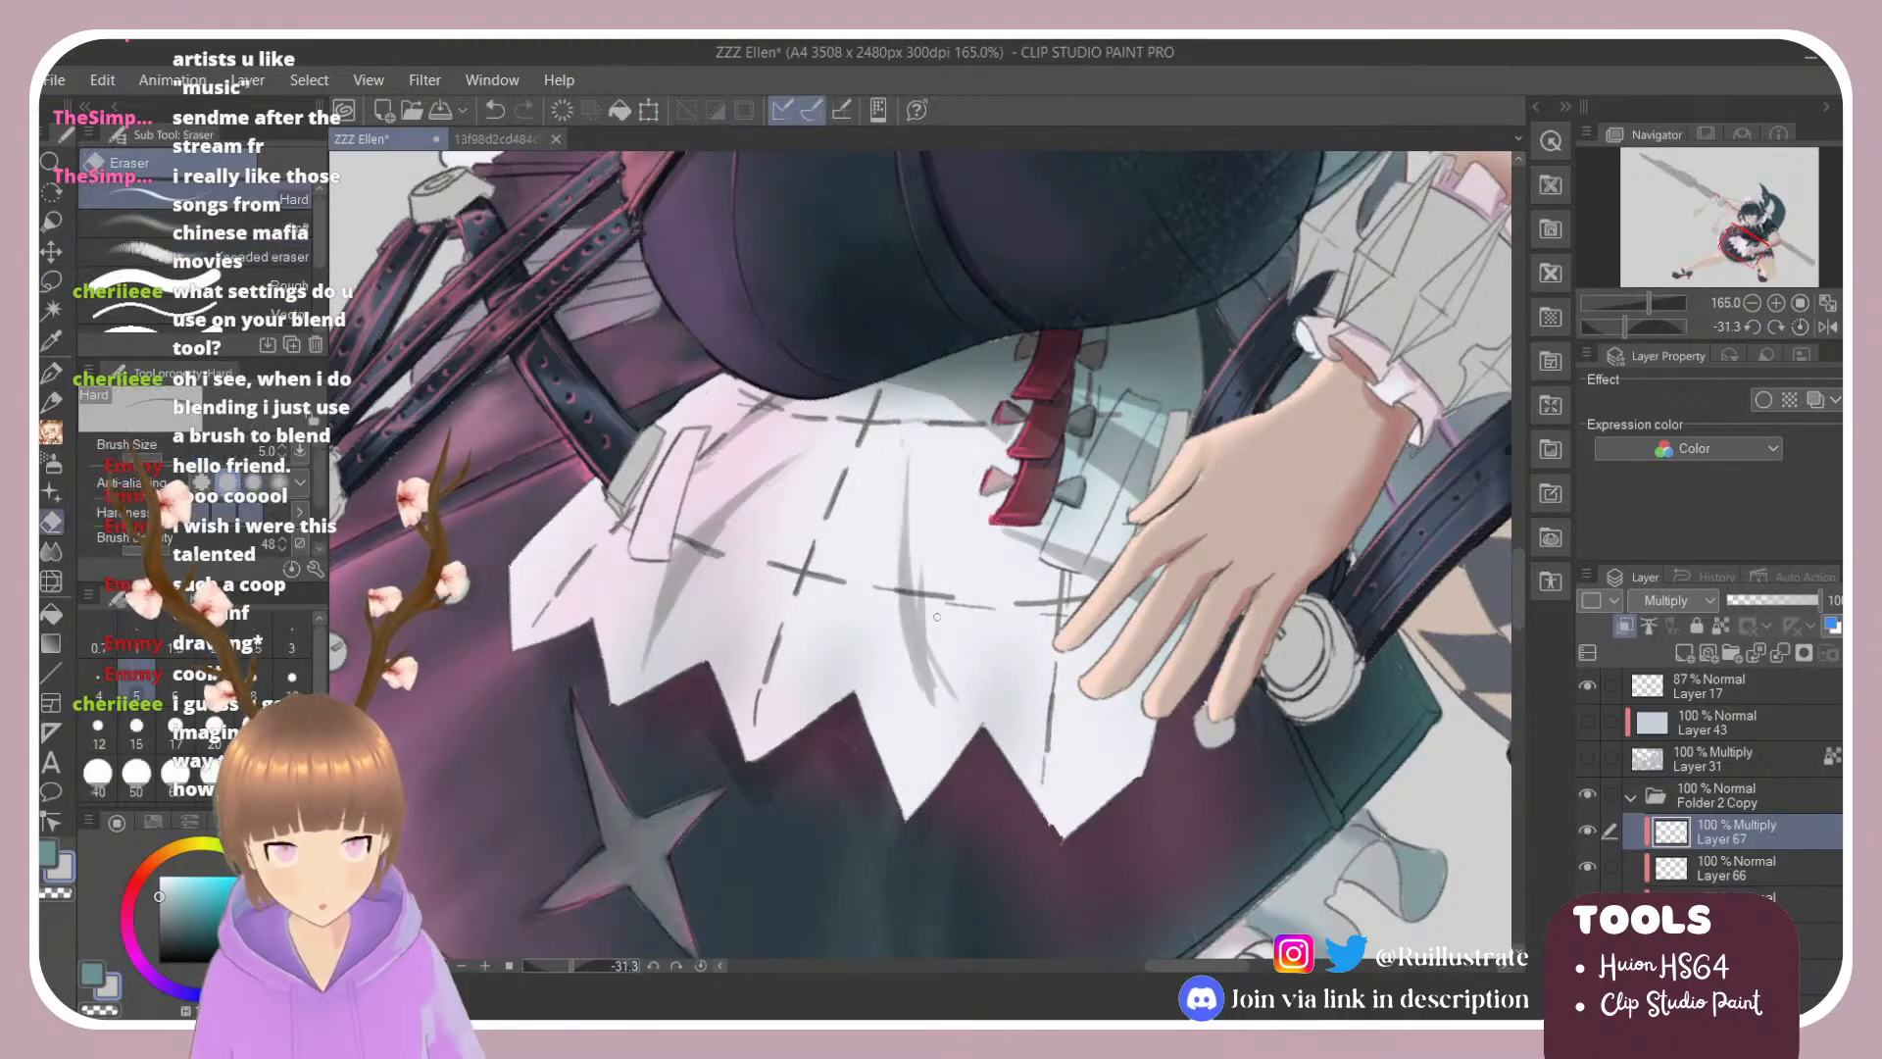
pyautogui.moveTo(926, 628); pyautogui.dragTo(935, 734)
pyautogui.press('b')
pyautogui.hotkey('ctrl', 'z')
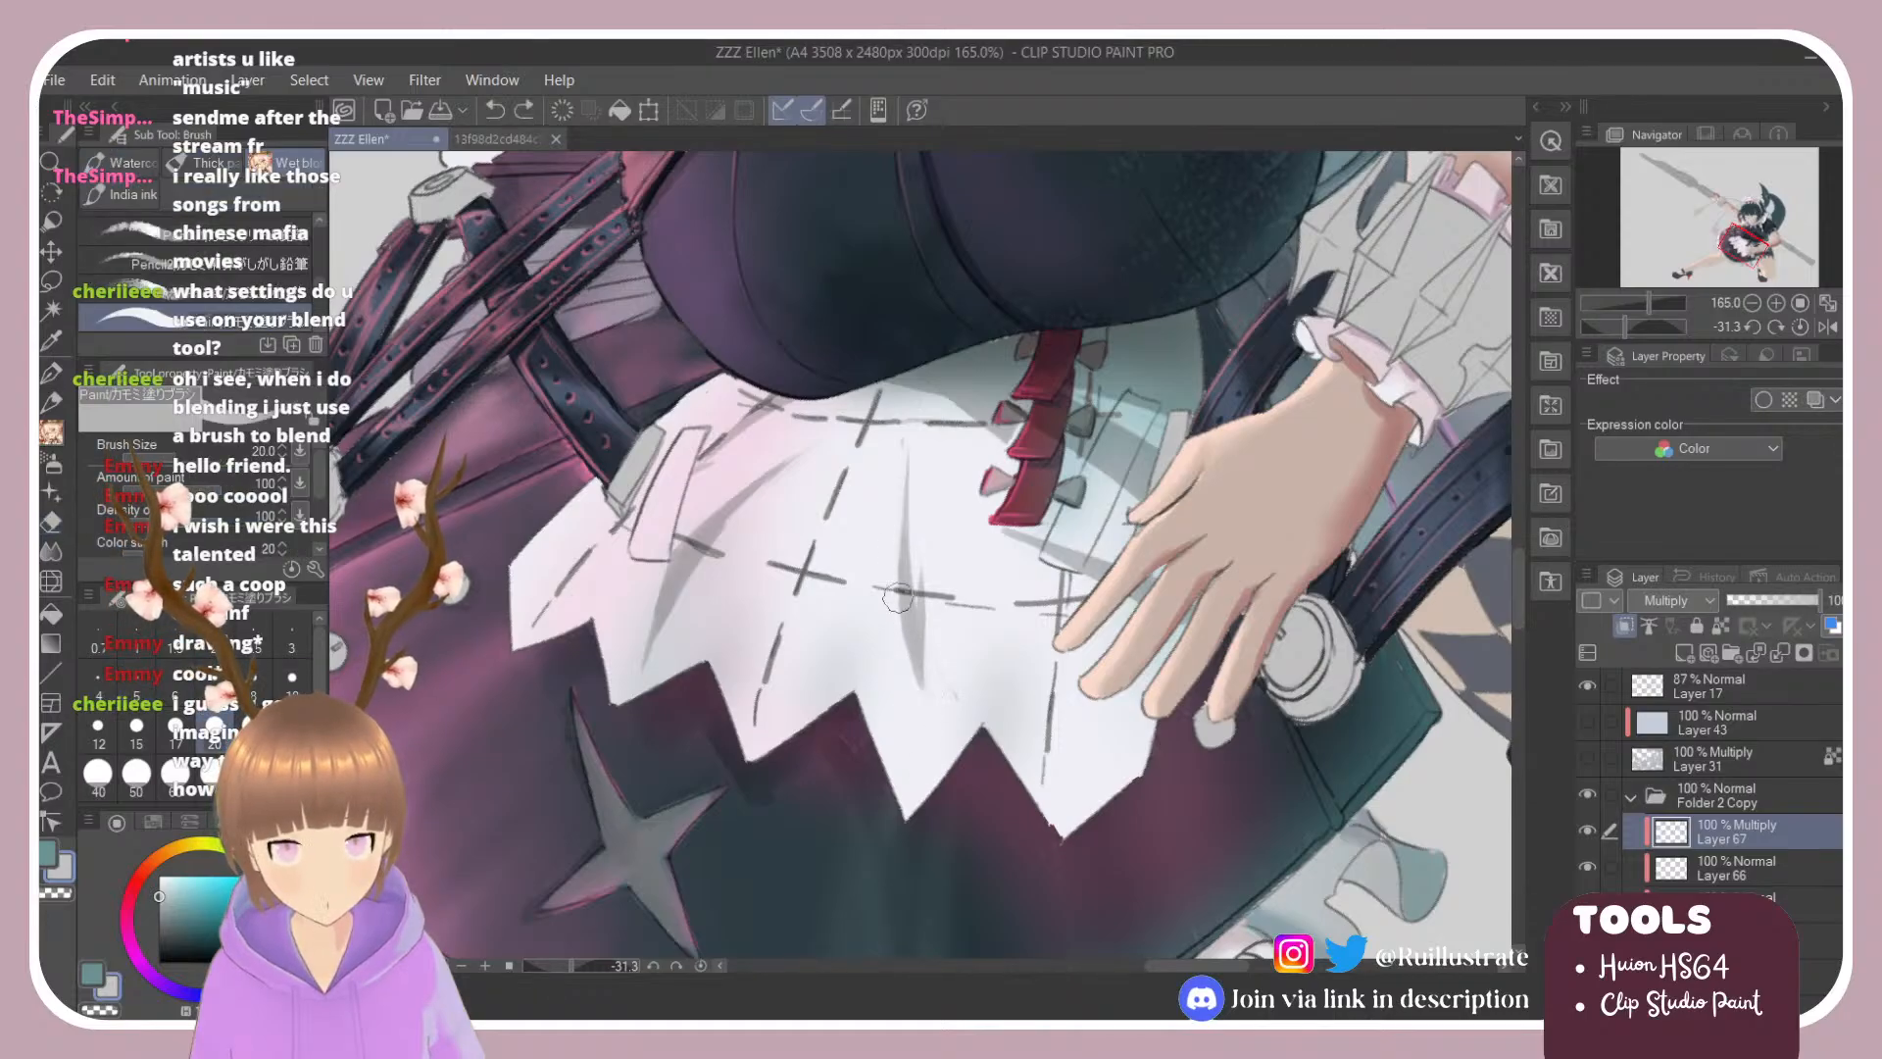
pyautogui.moveTo(894, 563); pyautogui.dragTo(899, 700)
pyautogui.hotkey('ctrl', 'z')
pyautogui.moveTo(897, 544); pyautogui.dragTo(923, 773)
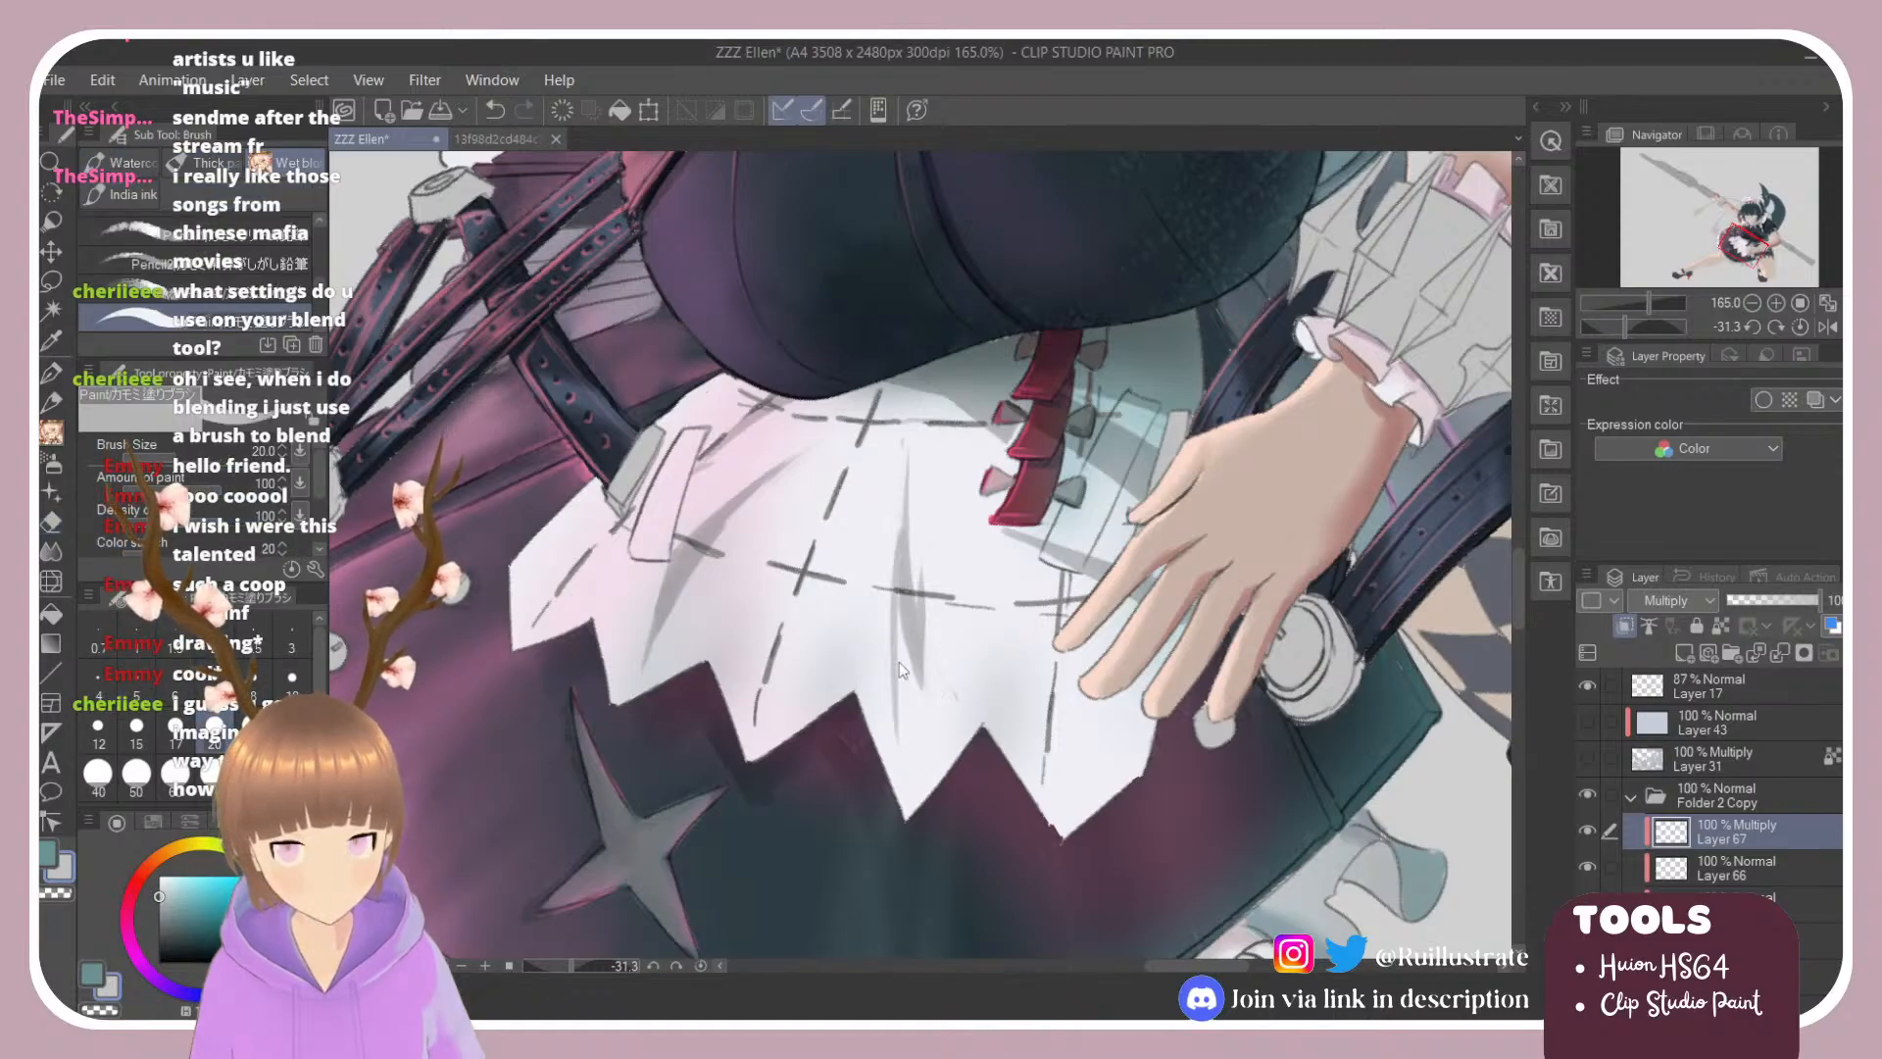
pyautogui.hotkey('ctrl', 'z')
pyautogui.press('e')
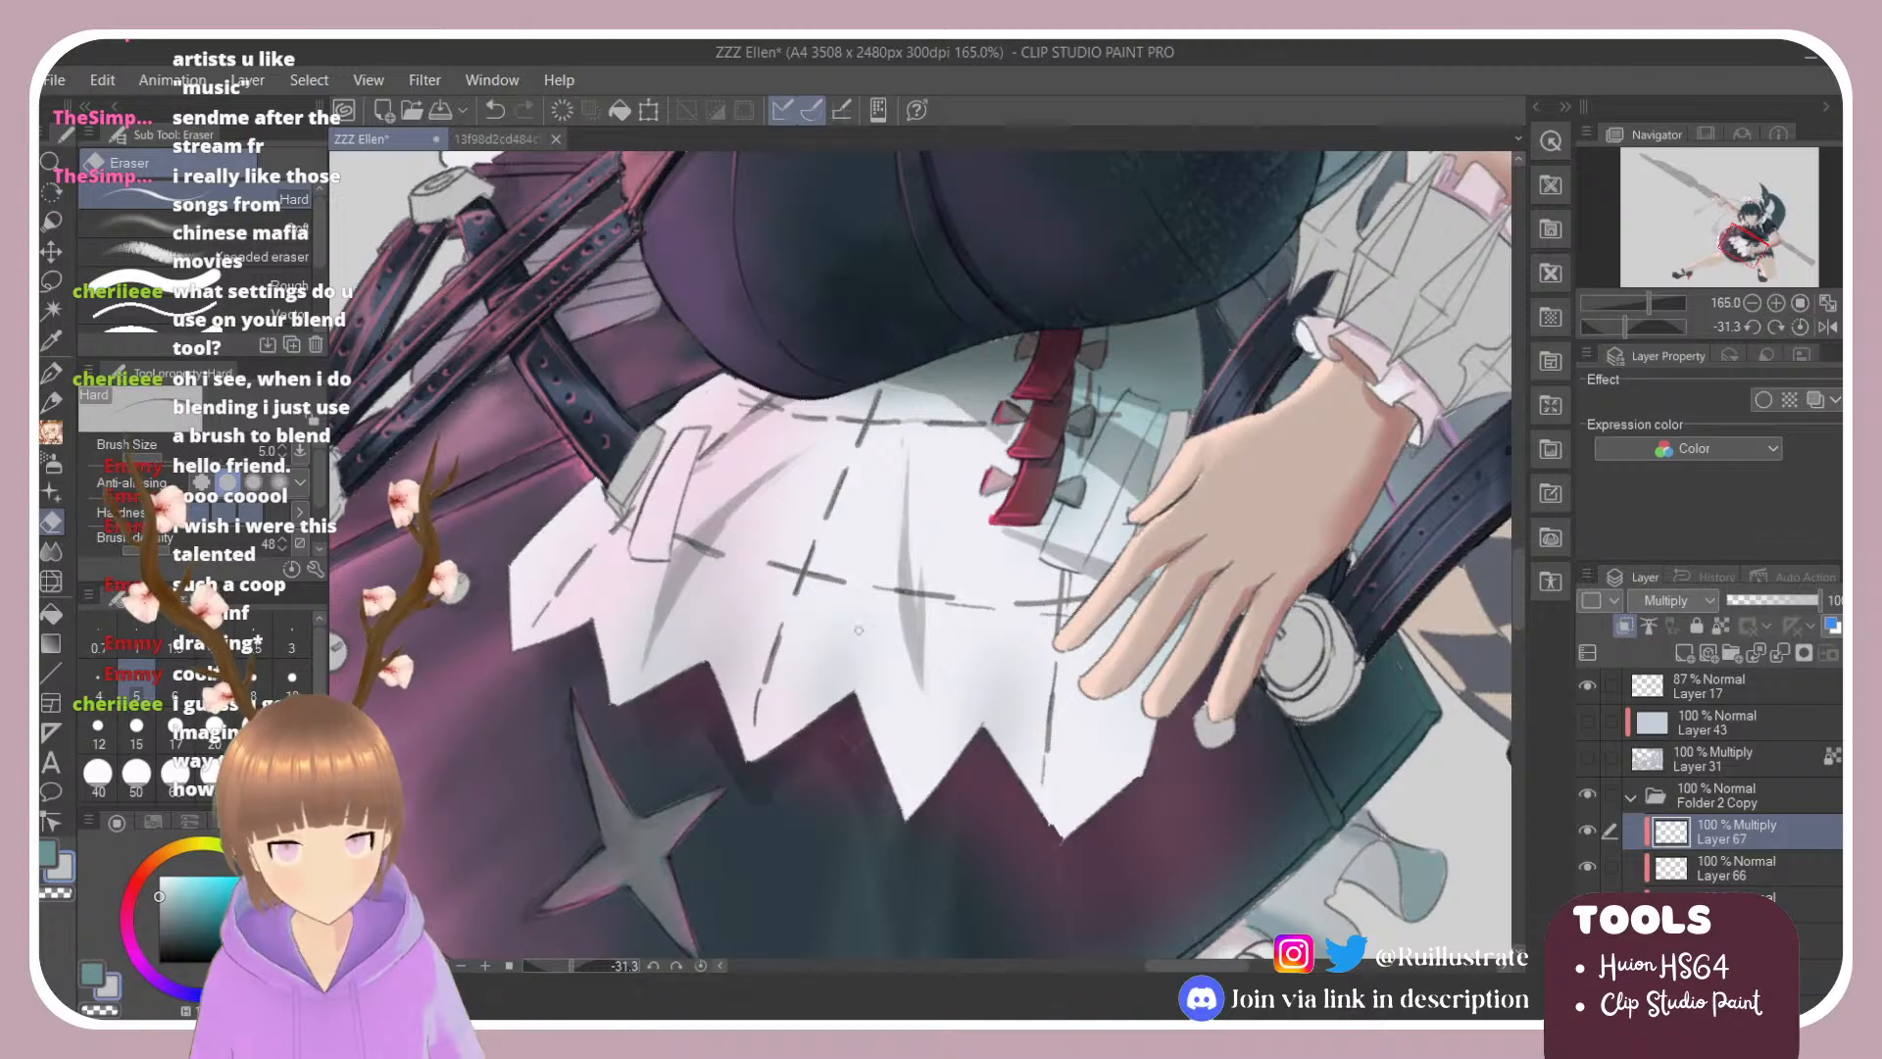
# Step: Extend the middle fold shadow up to the bust's lower edge with a soft grey brush stroke
pyautogui.press('b')
pyautogui.moveTo(914, 416); pyautogui.dragTo(907, 549)
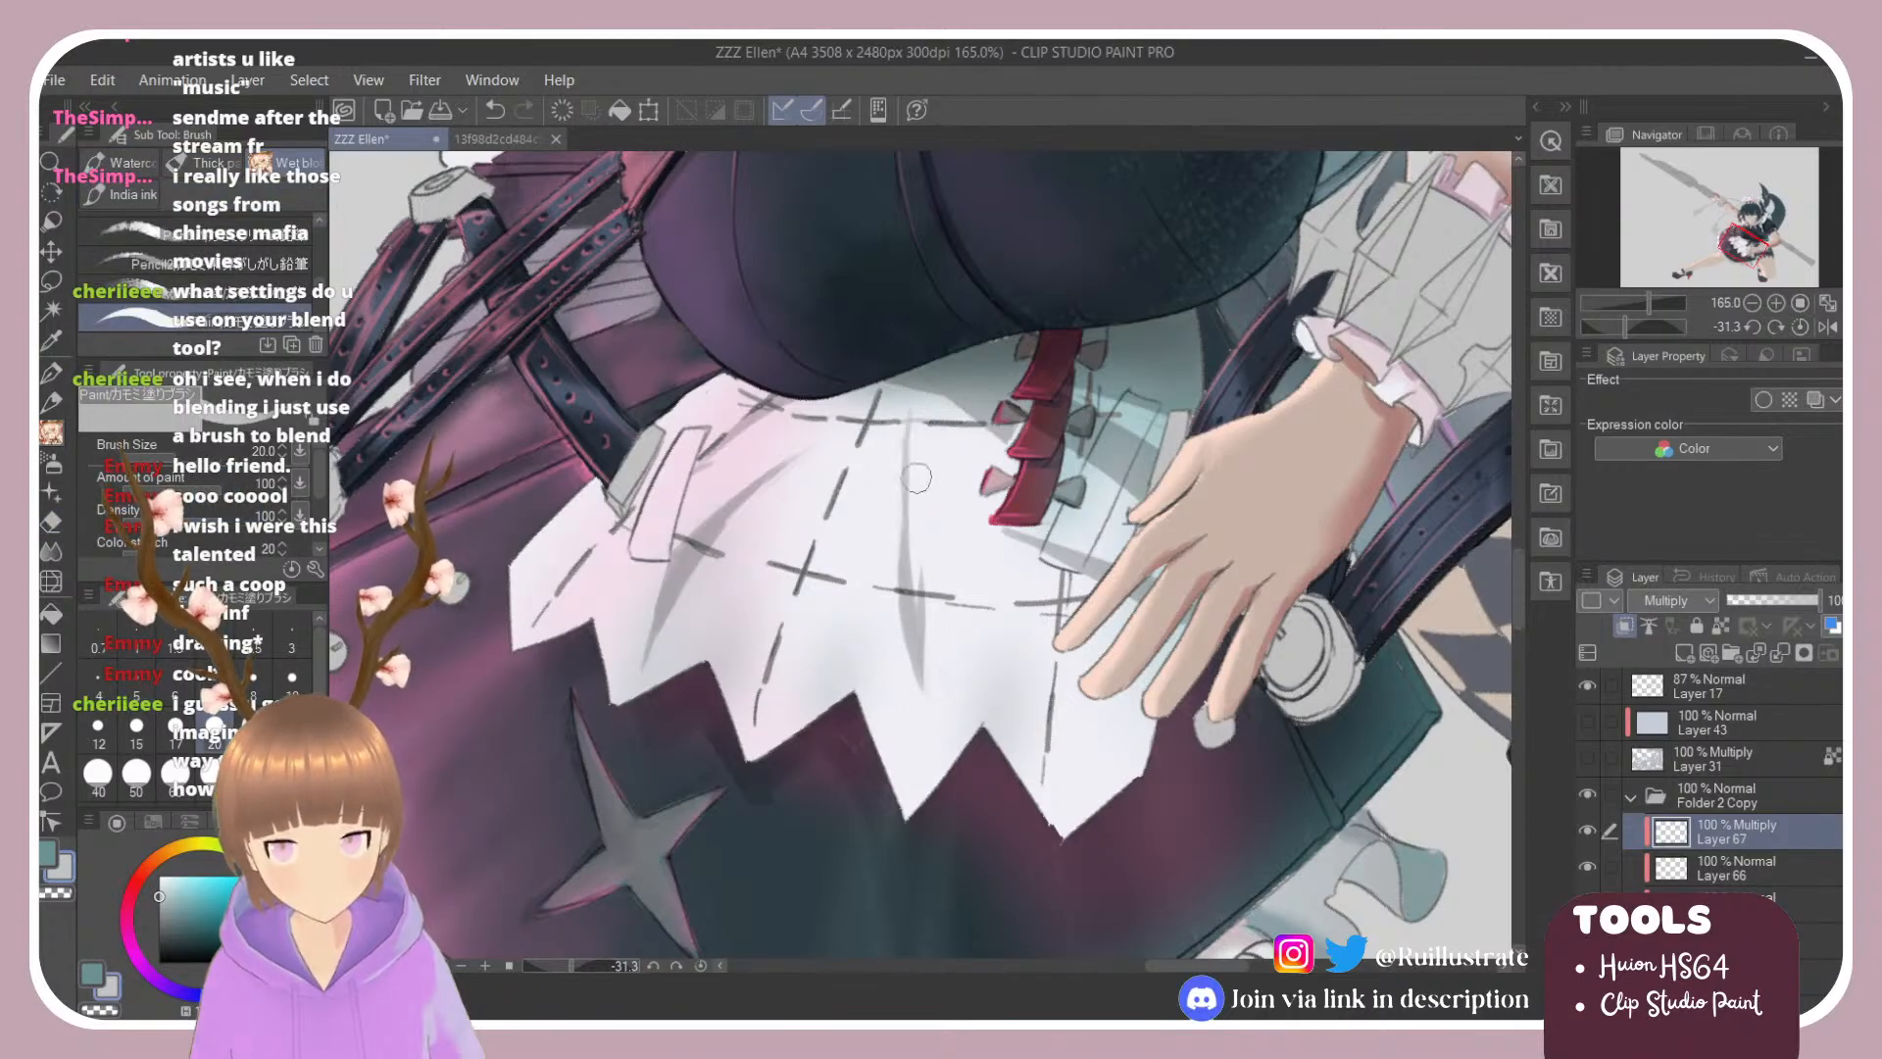
pyautogui.hotkey('ctrl', 'z')
pyautogui.moveTo(922, 380); pyautogui.dragTo(920, 592)
pyautogui.moveTo(930, 387); pyautogui.dragTo(914, 490)
pyautogui.hotkey('ctrl', 'z')
pyautogui.moveTo(926, 392); pyautogui.dragTo(922, 496)
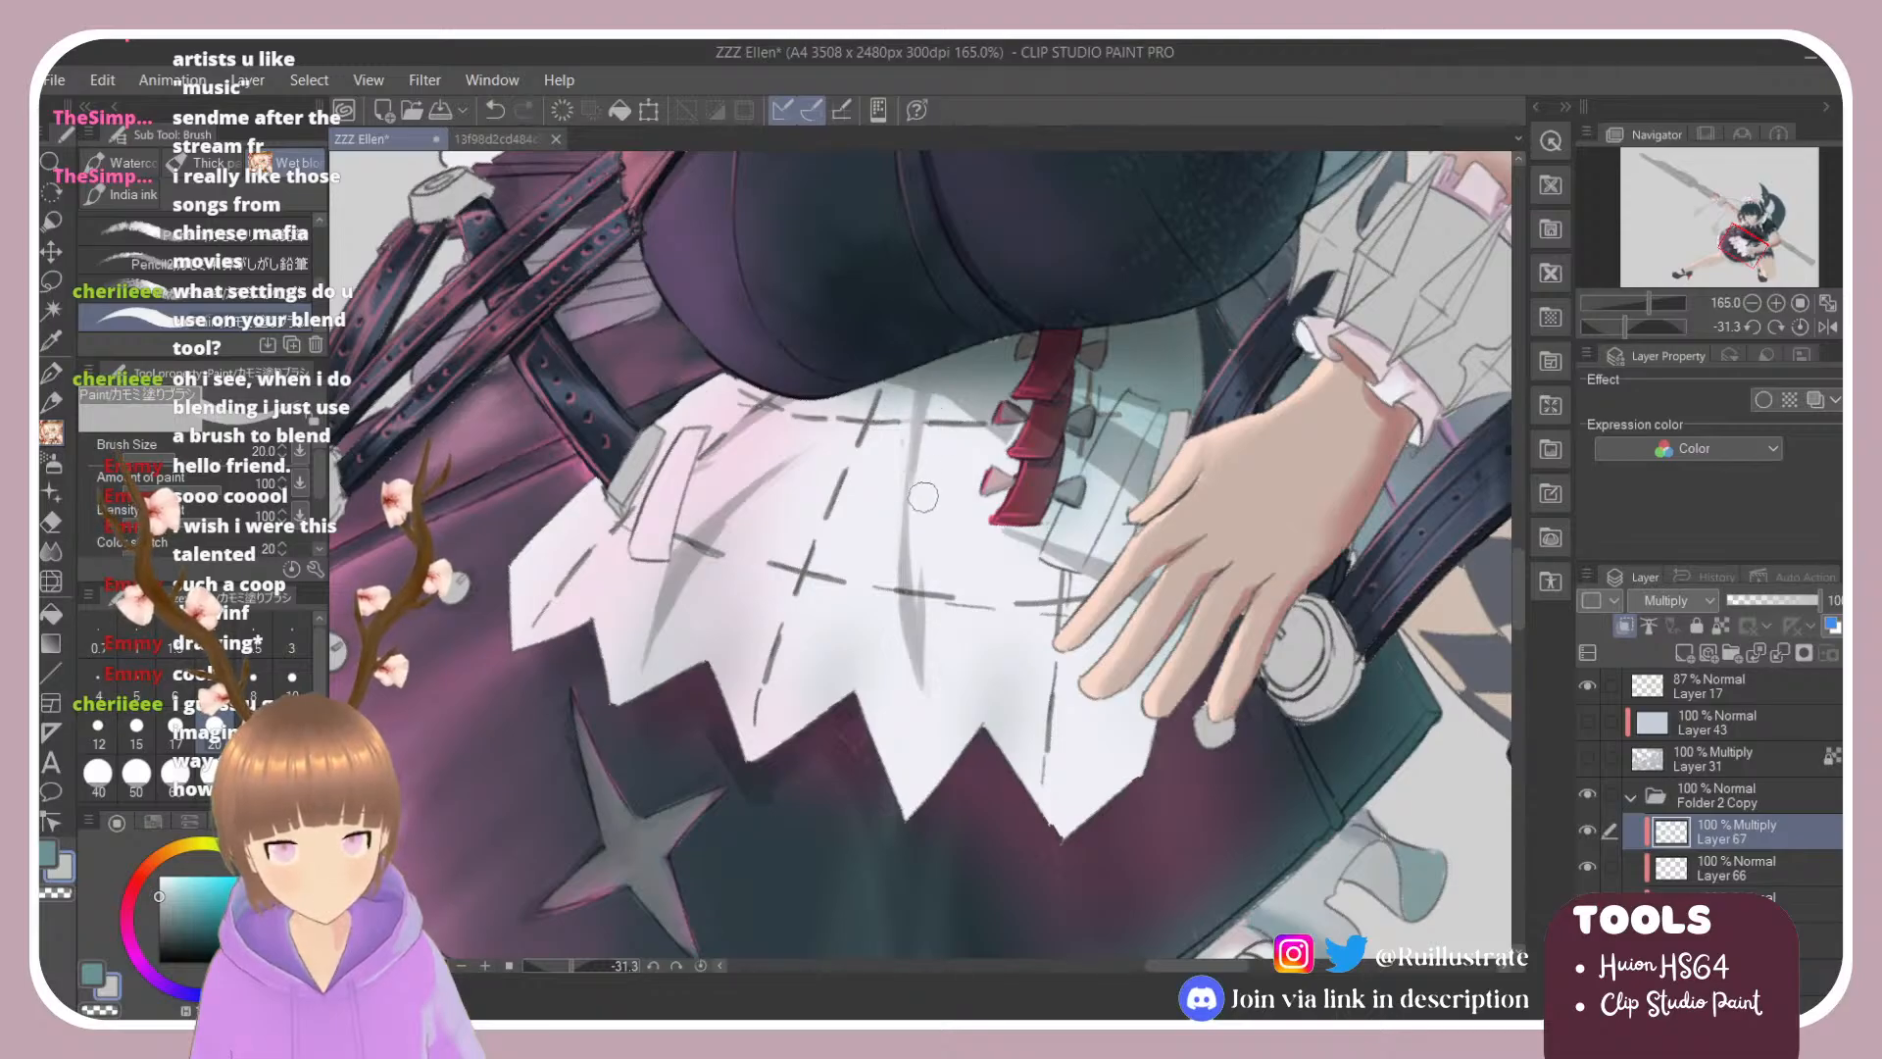
pyautogui.hotkey('ctrl', 'z')
pyautogui.moveTo(919, 400); pyautogui.dragTo(915, 495)
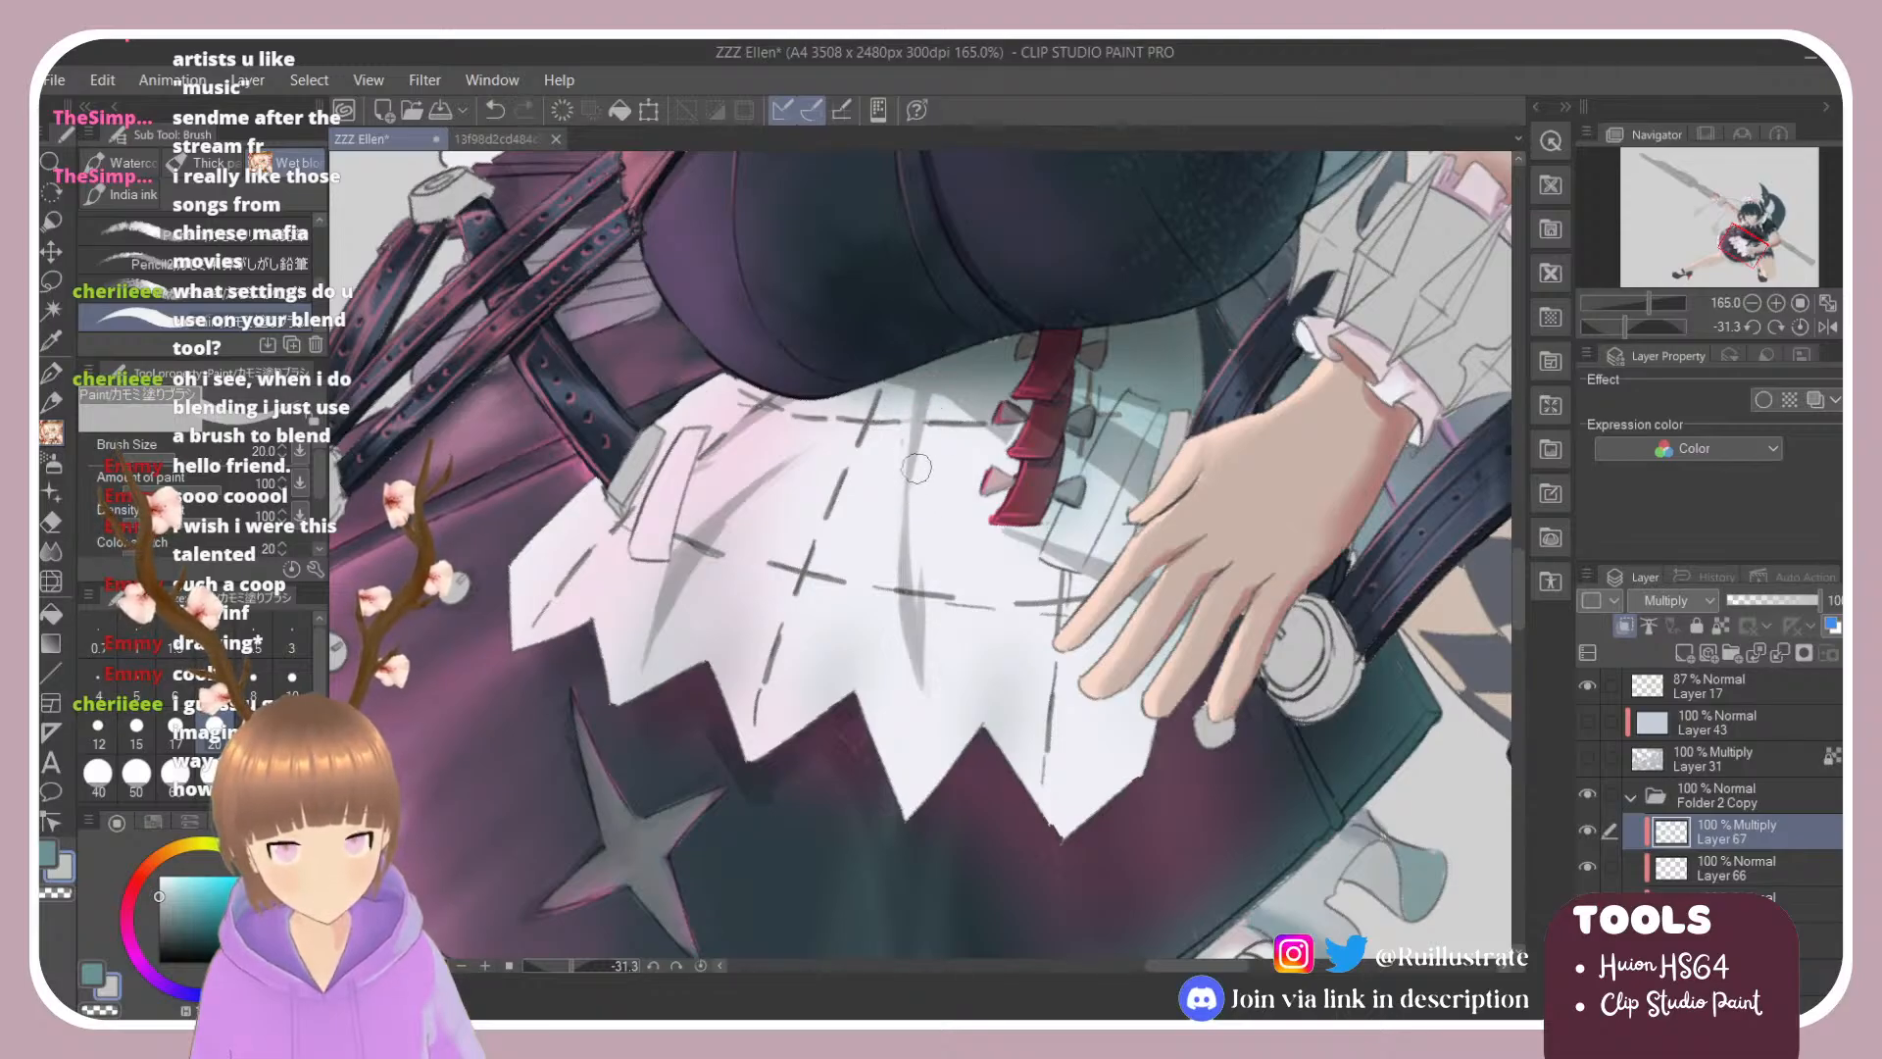
# Step: Paint a second thin fold shadow that branches from the middle fold under the bust and slants toward the hand-side hem
pyautogui.moveTo(921, 397)
pyautogui.mouseDown()
pyautogui.moveTo(938, 543)
pyautogui.moveTo(970, 615)
pyautogui.mouseUp()
pyautogui.hotkey('ctrl', 'z')
pyautogui.moveTo(923, 394)
pyautogui.mouseDown()
pyautogui.moveTo(967, 622)
pyautogui.moveTo(952, 599)
pyautogui.moveTo(952, 668)
pyautogui.mouseUp()
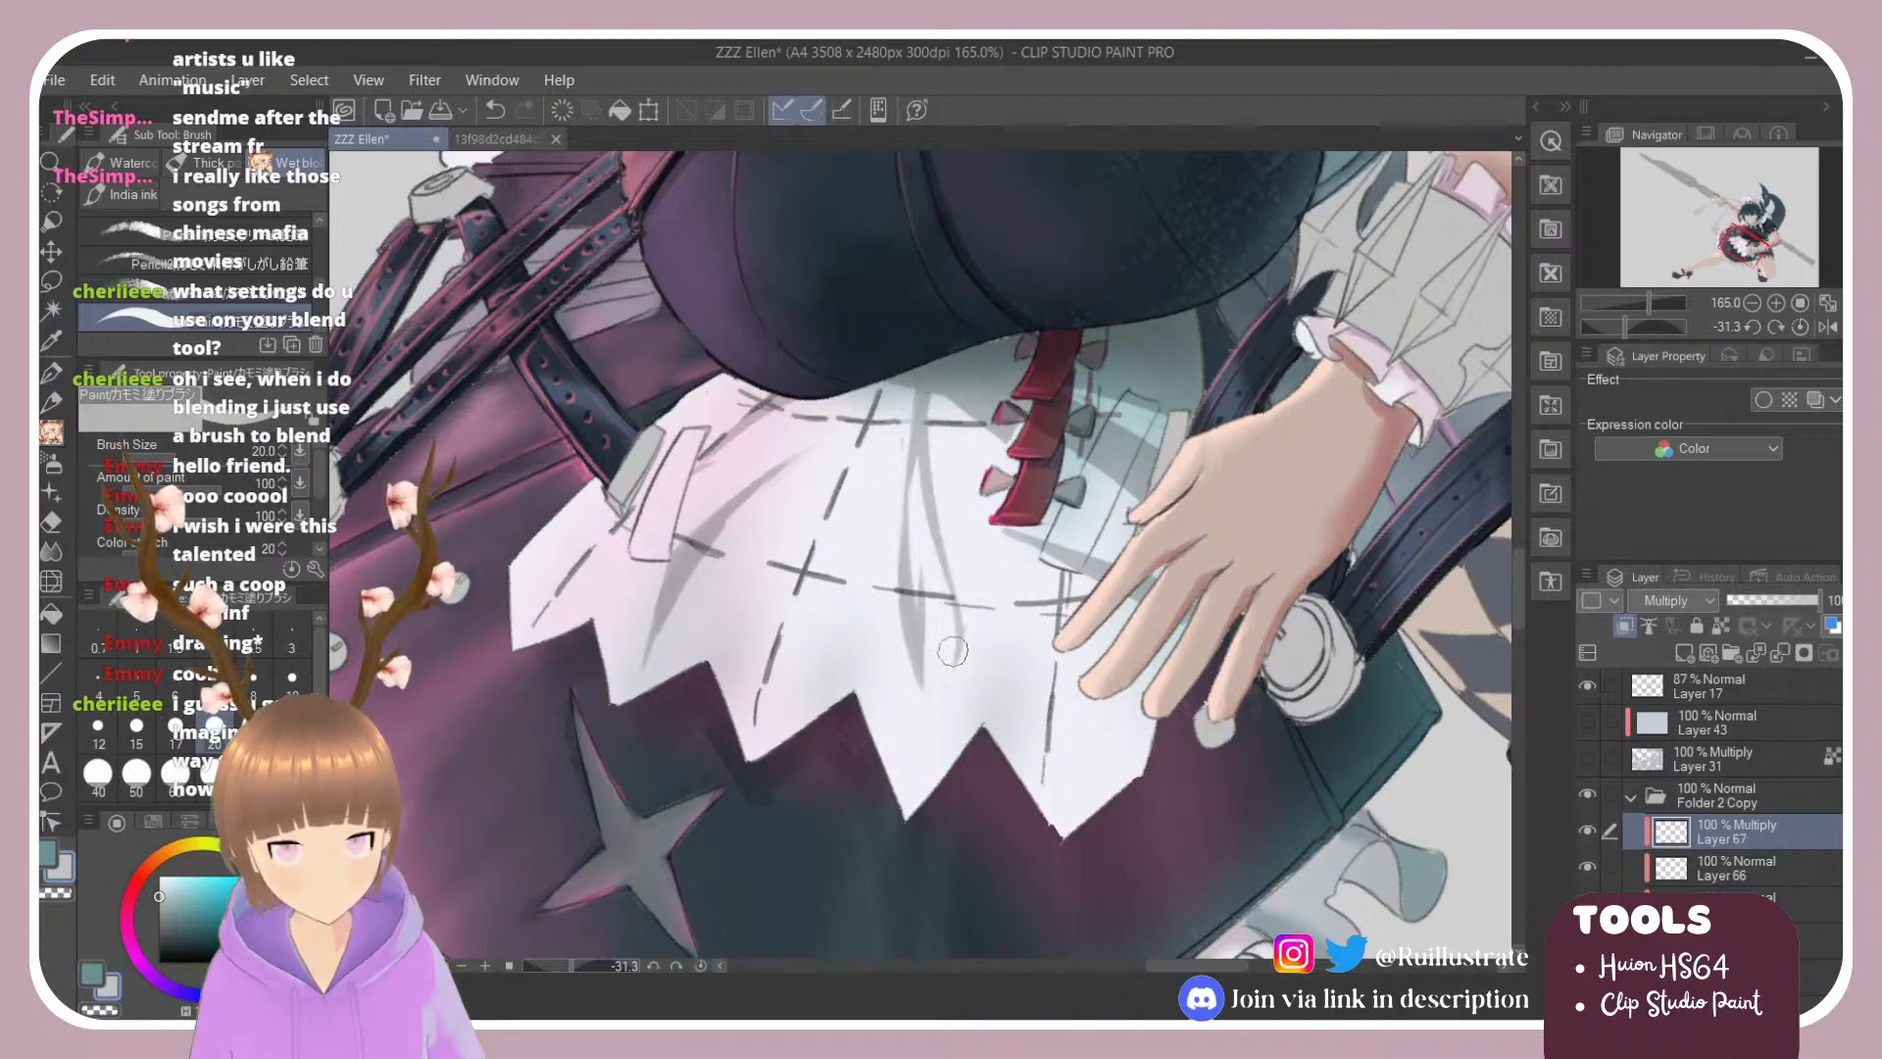
pyautogui.hotkey('ctrl', 'z')
pyautogui.moveTo(951, 594); pyautogui.dragTo(989, 677)
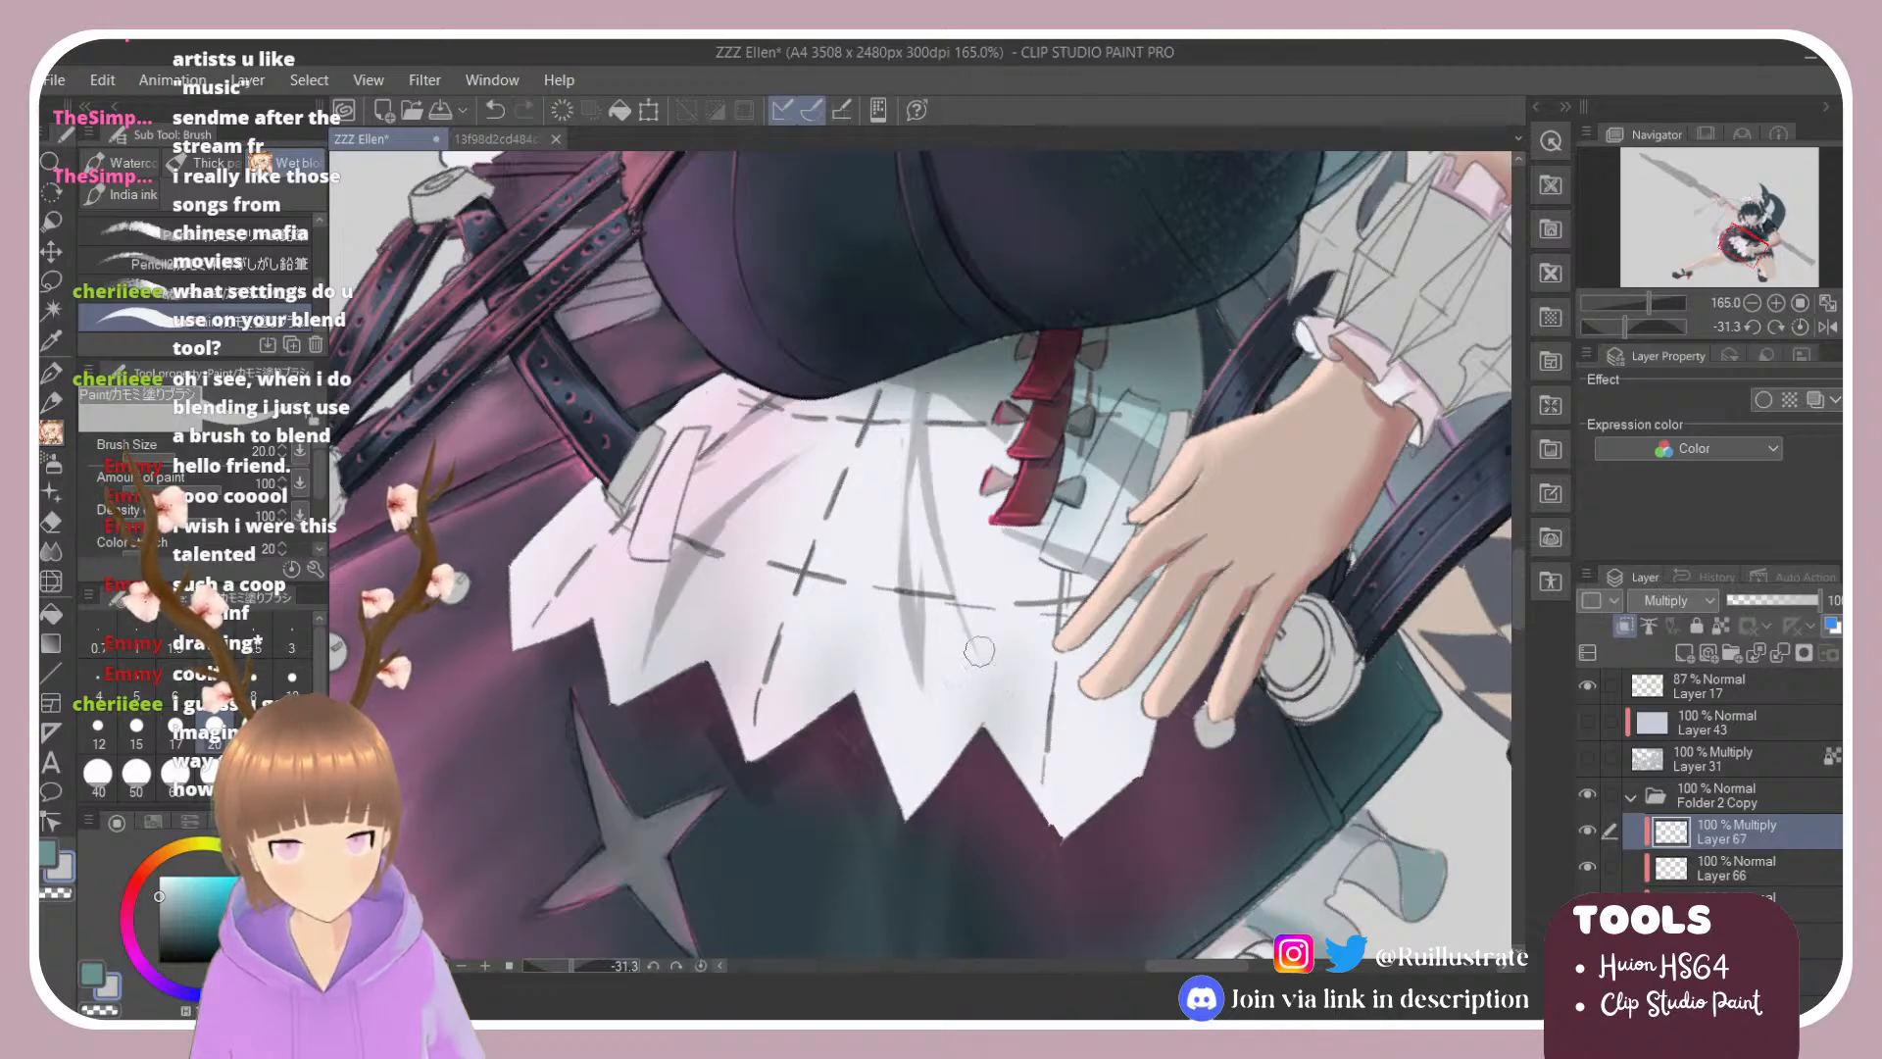
# Step: Paint fold shadows up from the hem point below the fingers and lightly along the stitched line beneath the bust
pyautogui.moveTo(1069, 841); pyautogui.dragTo(1034, 688)
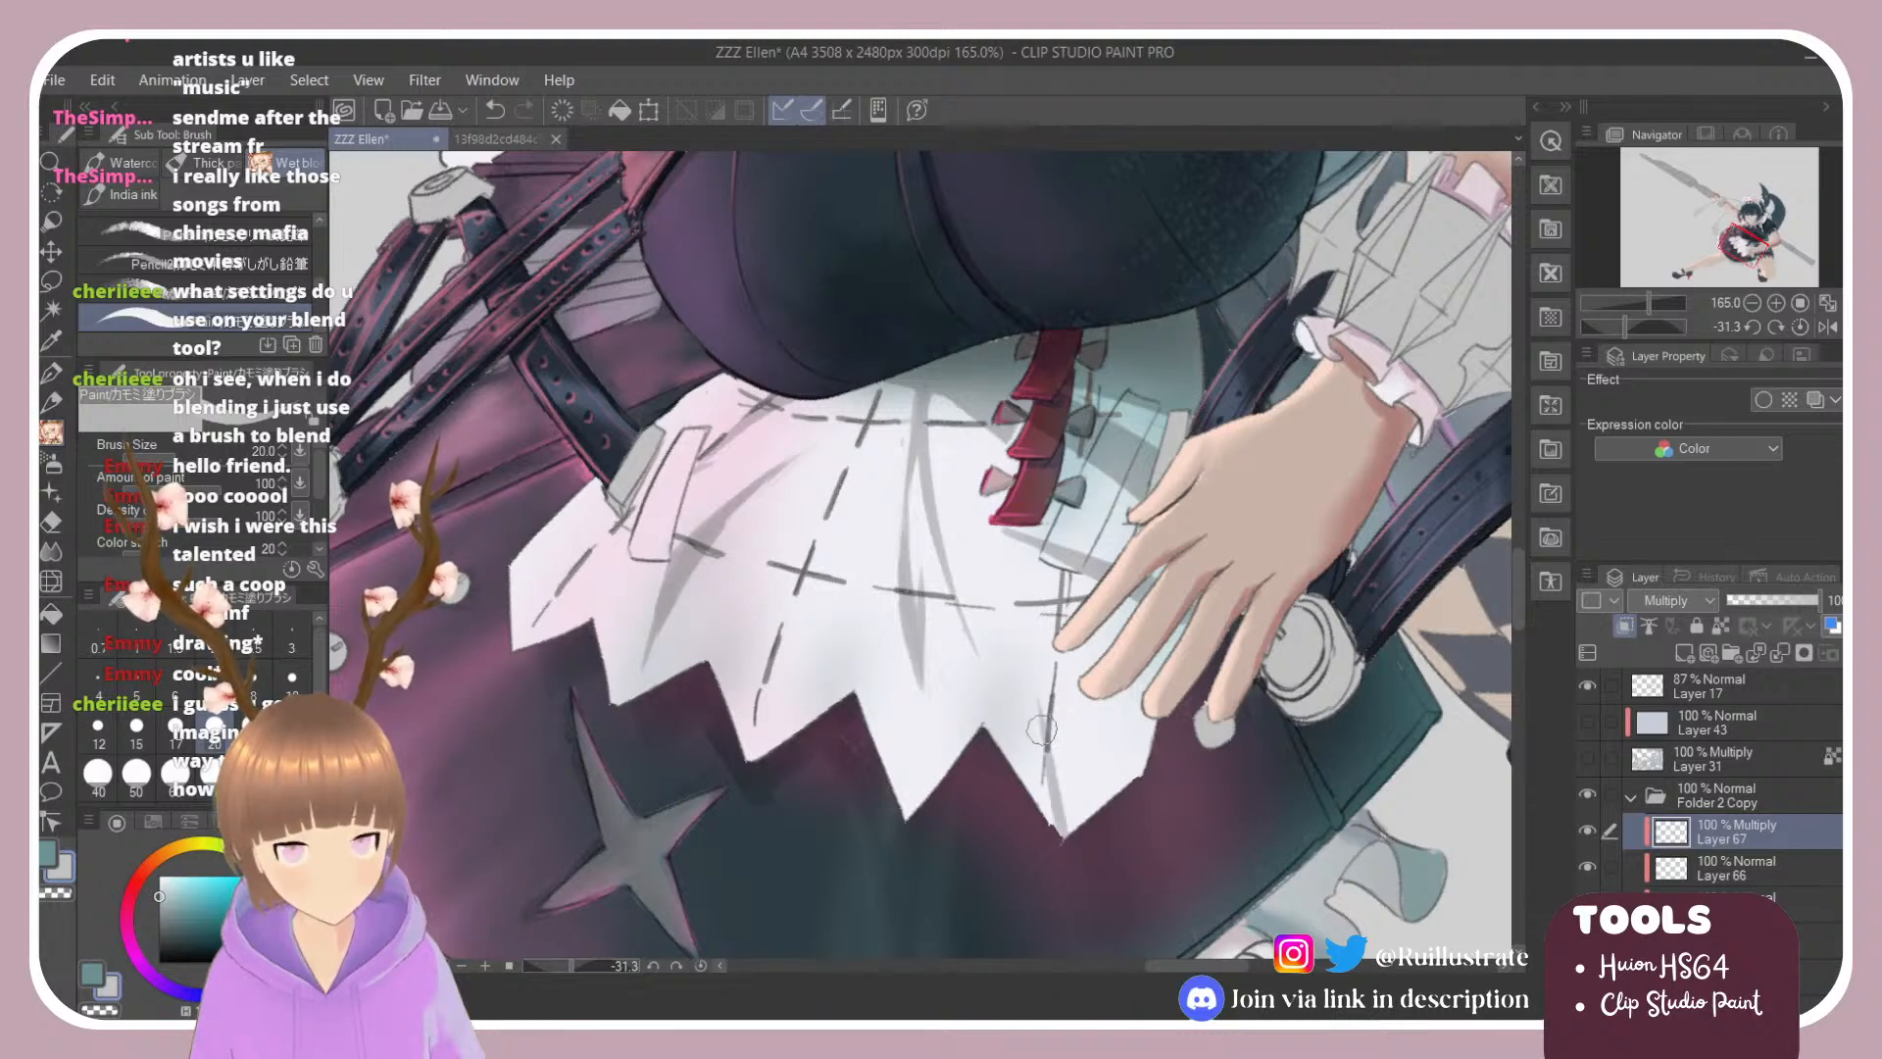
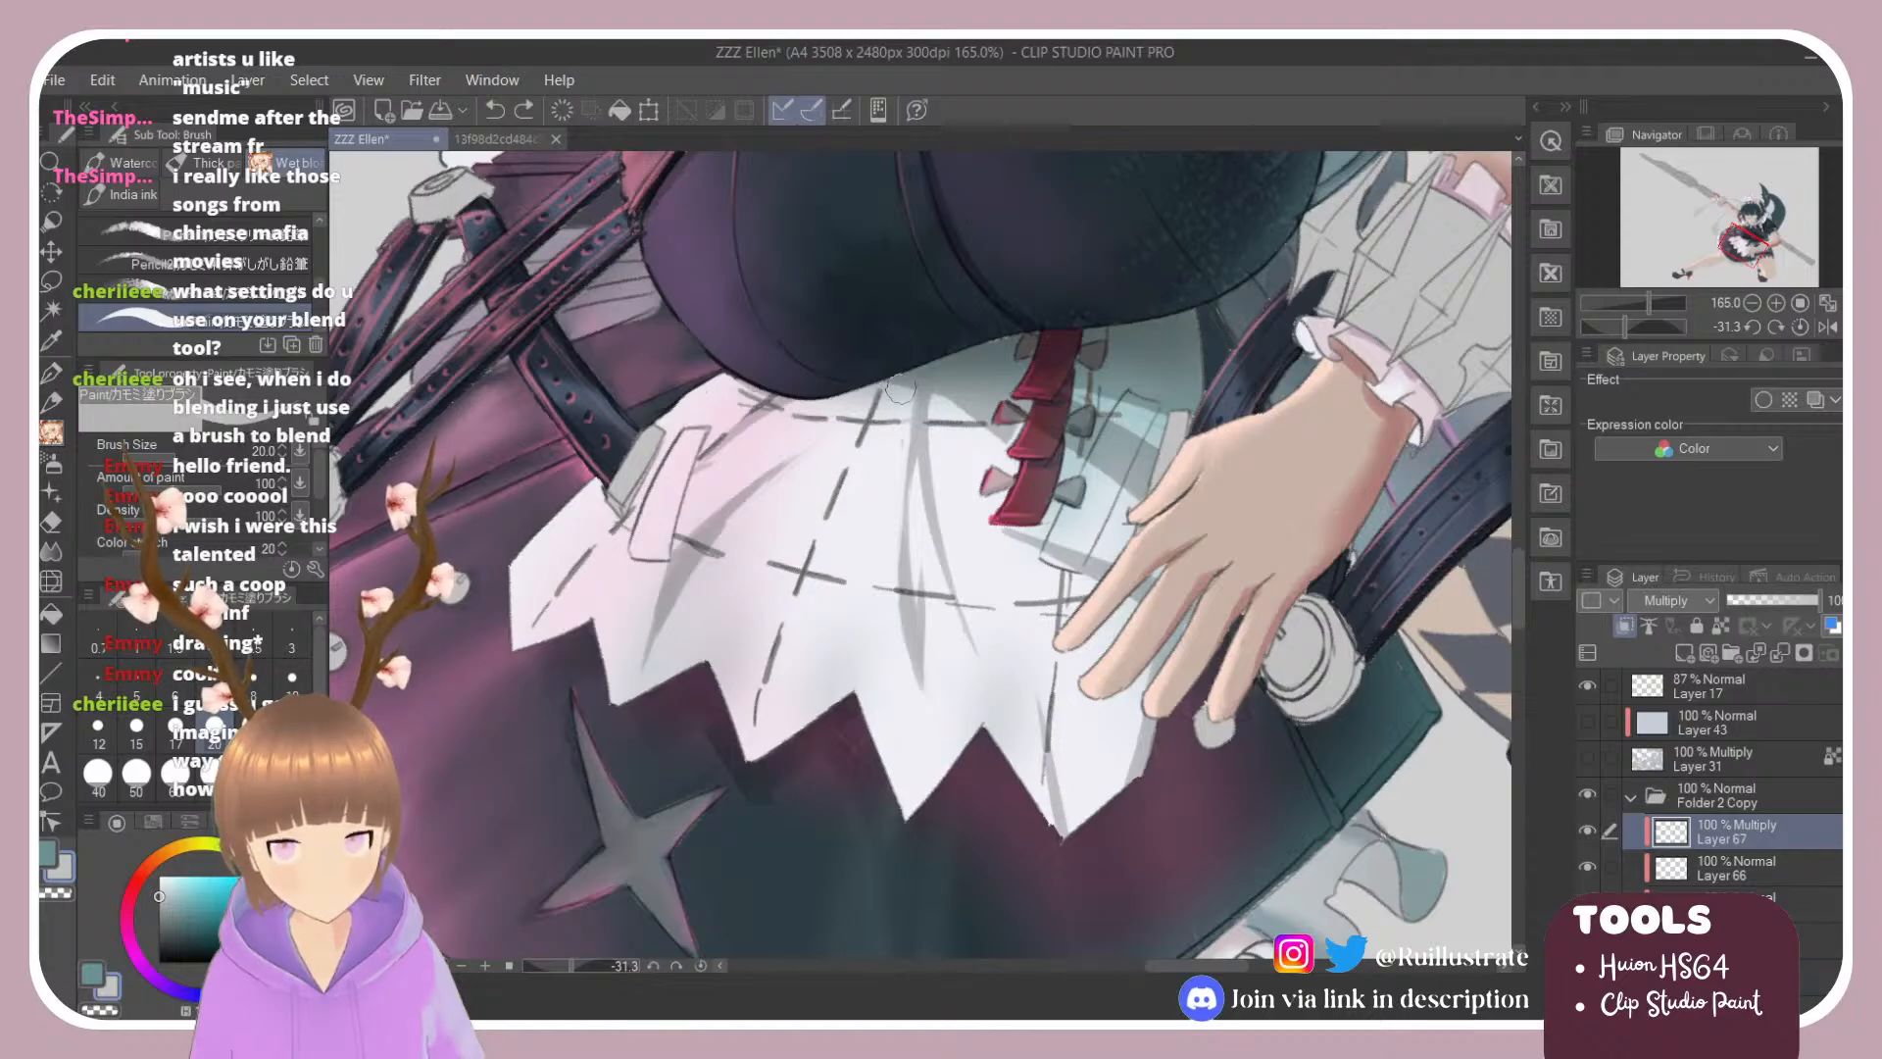
pyautogui.moveTo(900, 384); pyautogui.dragTo(859, 377)
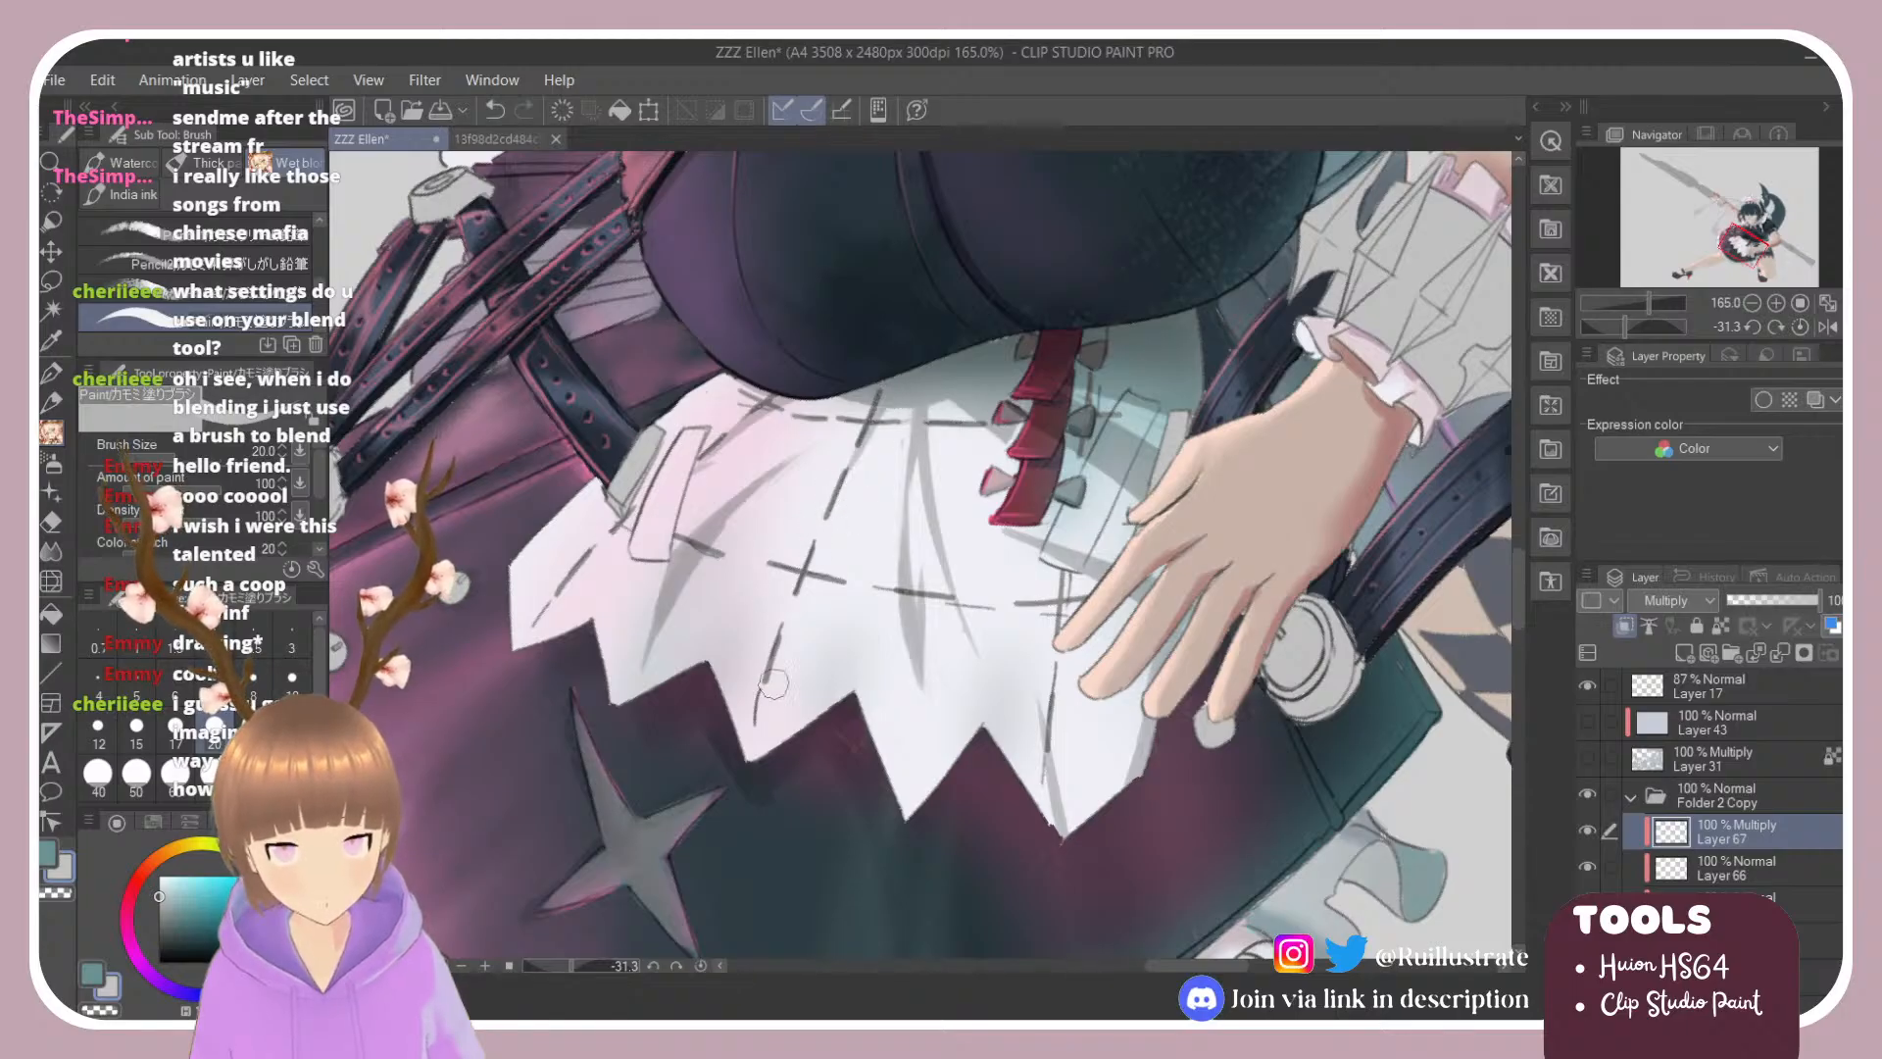
pyautogui.moveTo(773, 683); pyautogui.dragTo(855, 554)
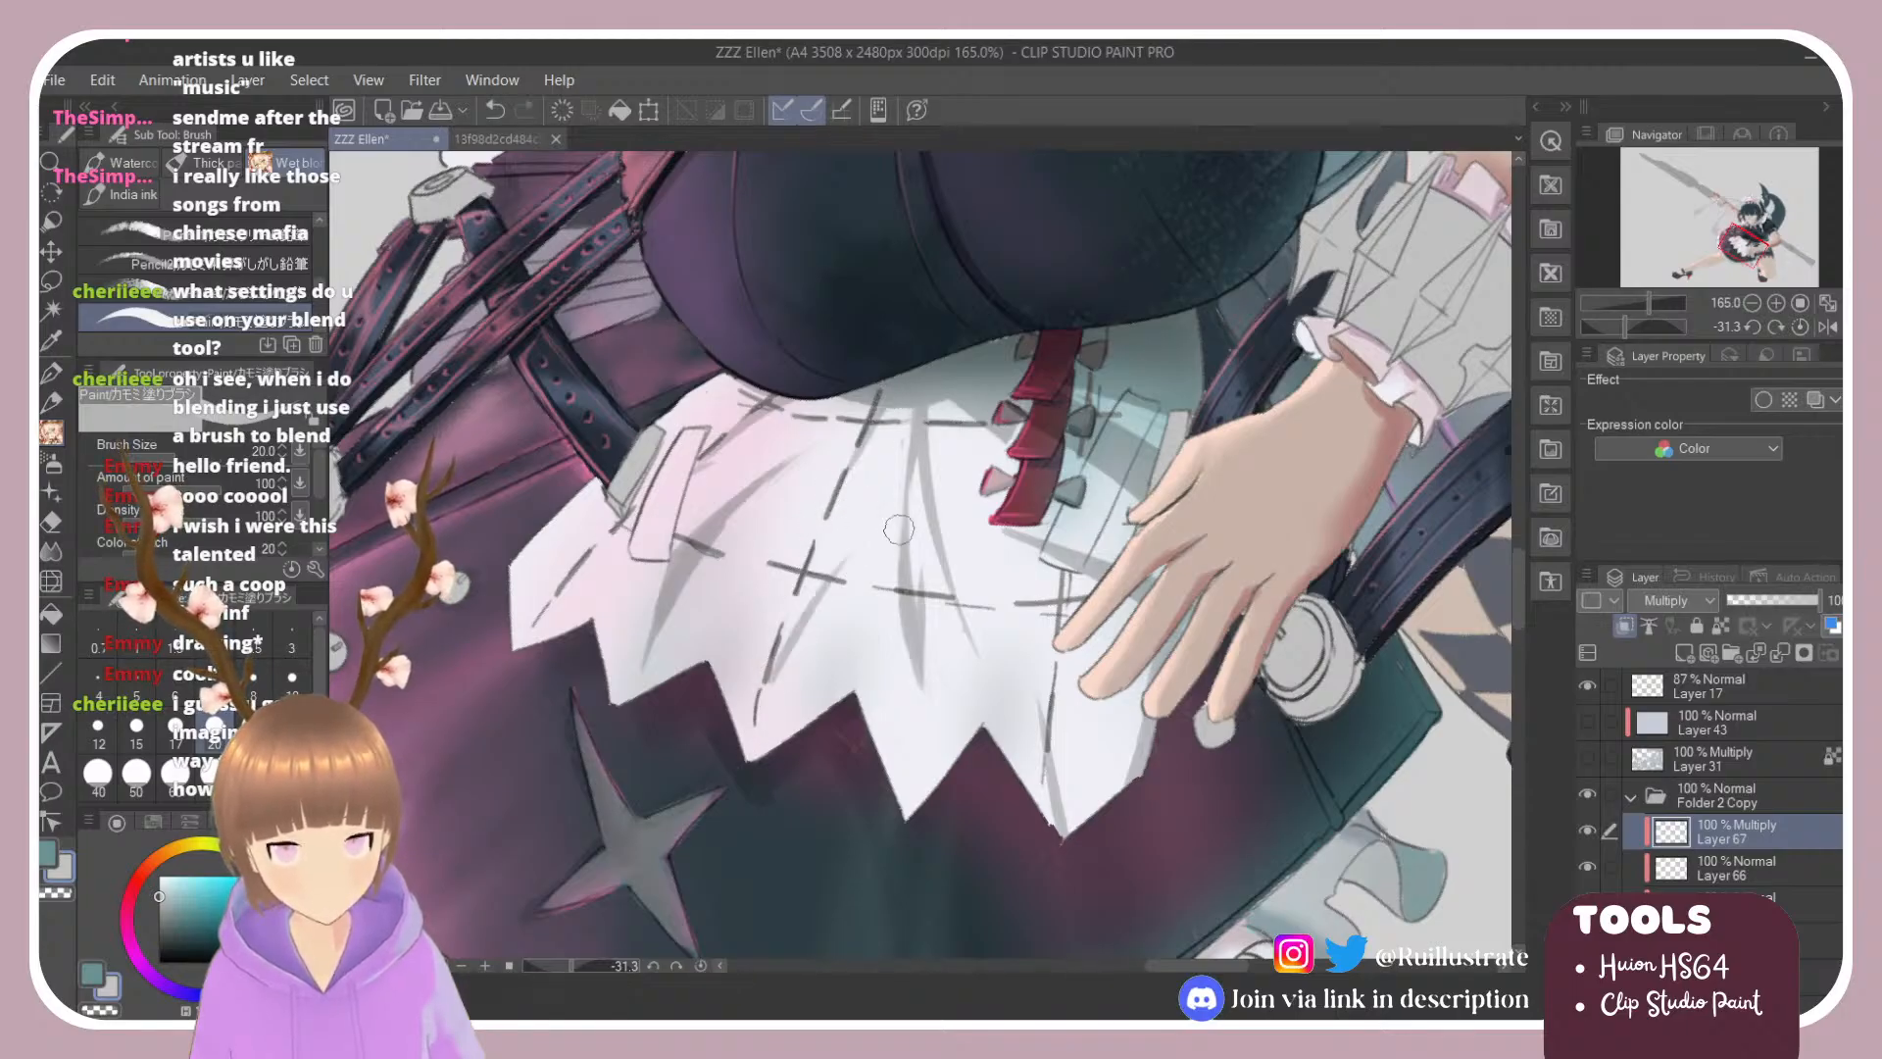
pyautogui.moveTo(779, 676); pyautogui.dragTo(858, 564)
pyautogui.moveTo(689, 569)
pyautogui.mouseDown()
pyautogui.moveTo(673, 706)
pyautogui.moveTo(702, 545)
pyautogui.moveTo(680, 744)
pyautogui.mouseUp()
pyautogui.hotkey('ctrl', 'z')
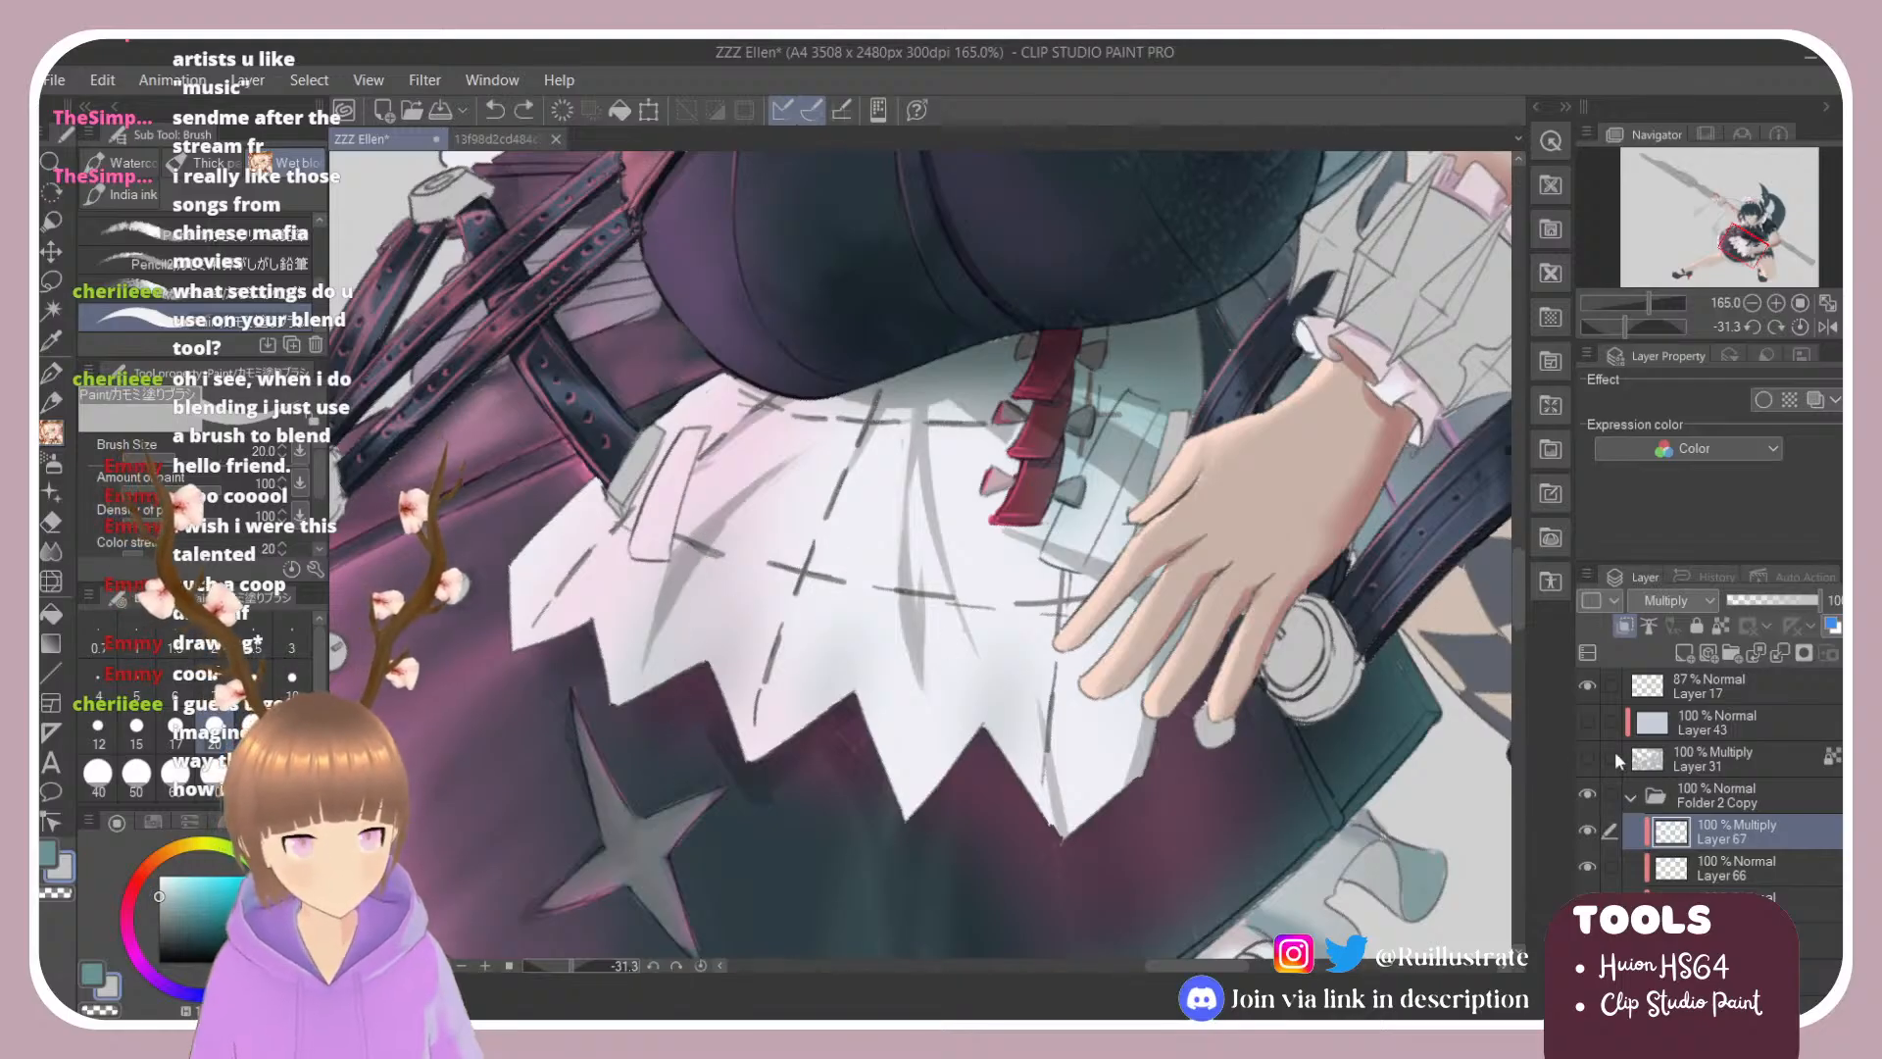
# Step: Hide the line art on Layer 17 and refine the apron's left fold shadow with a brush stroke and the hard eraser
pyautogui.click(1588, 688)
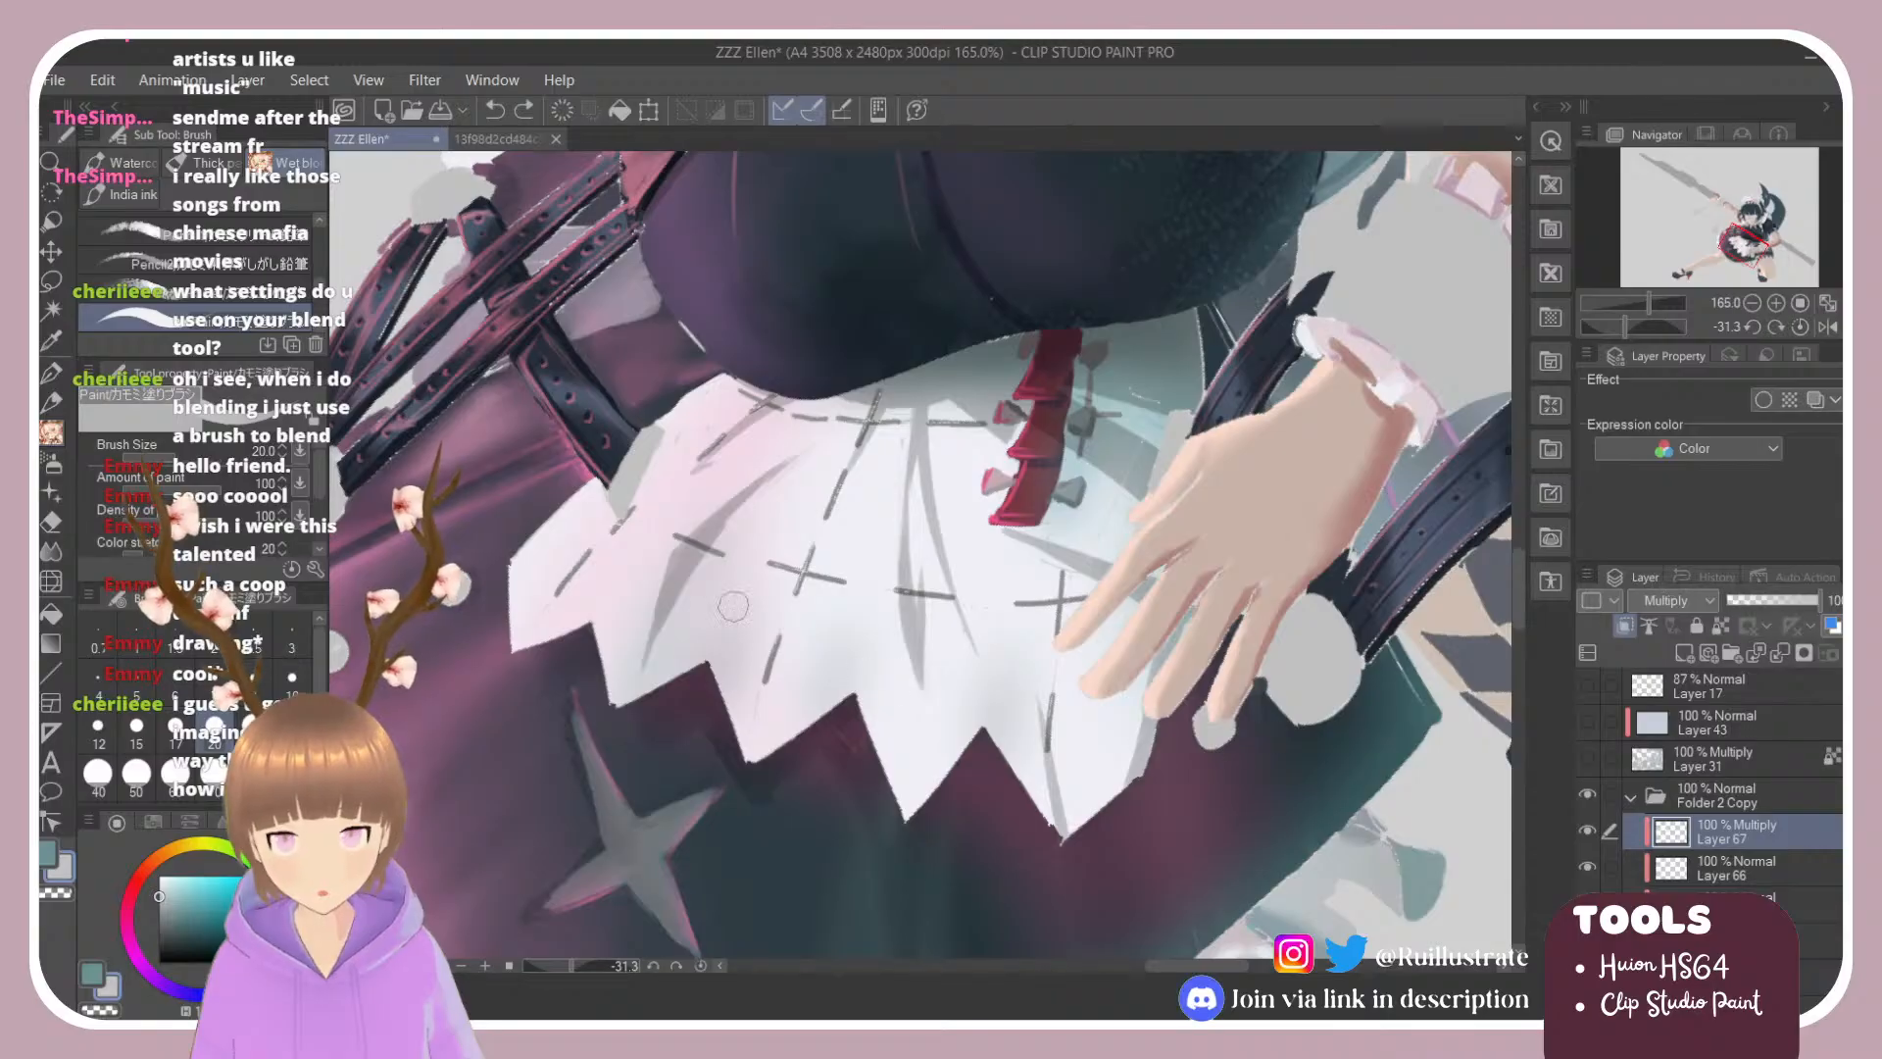
pyautogui.moveTo(677, 564); pyautogui.dragTo(721, 517)
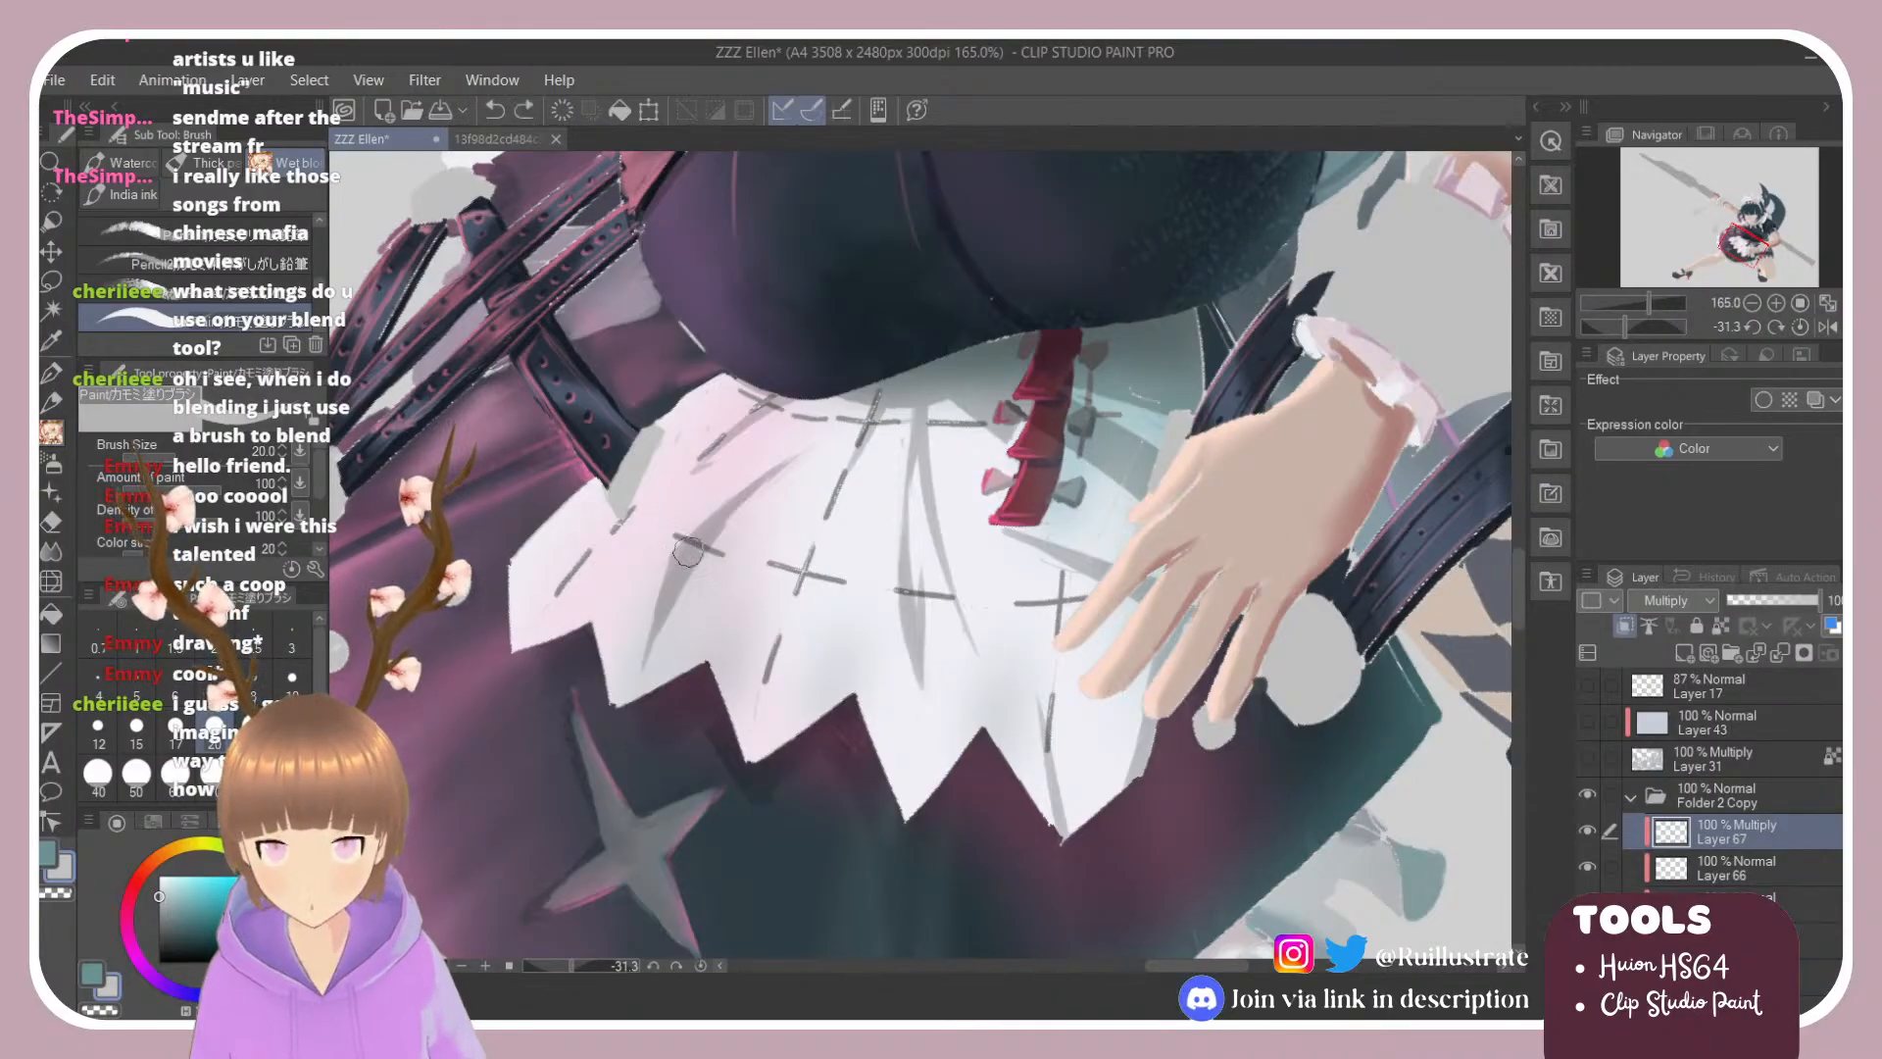
pyautogui.press('e')
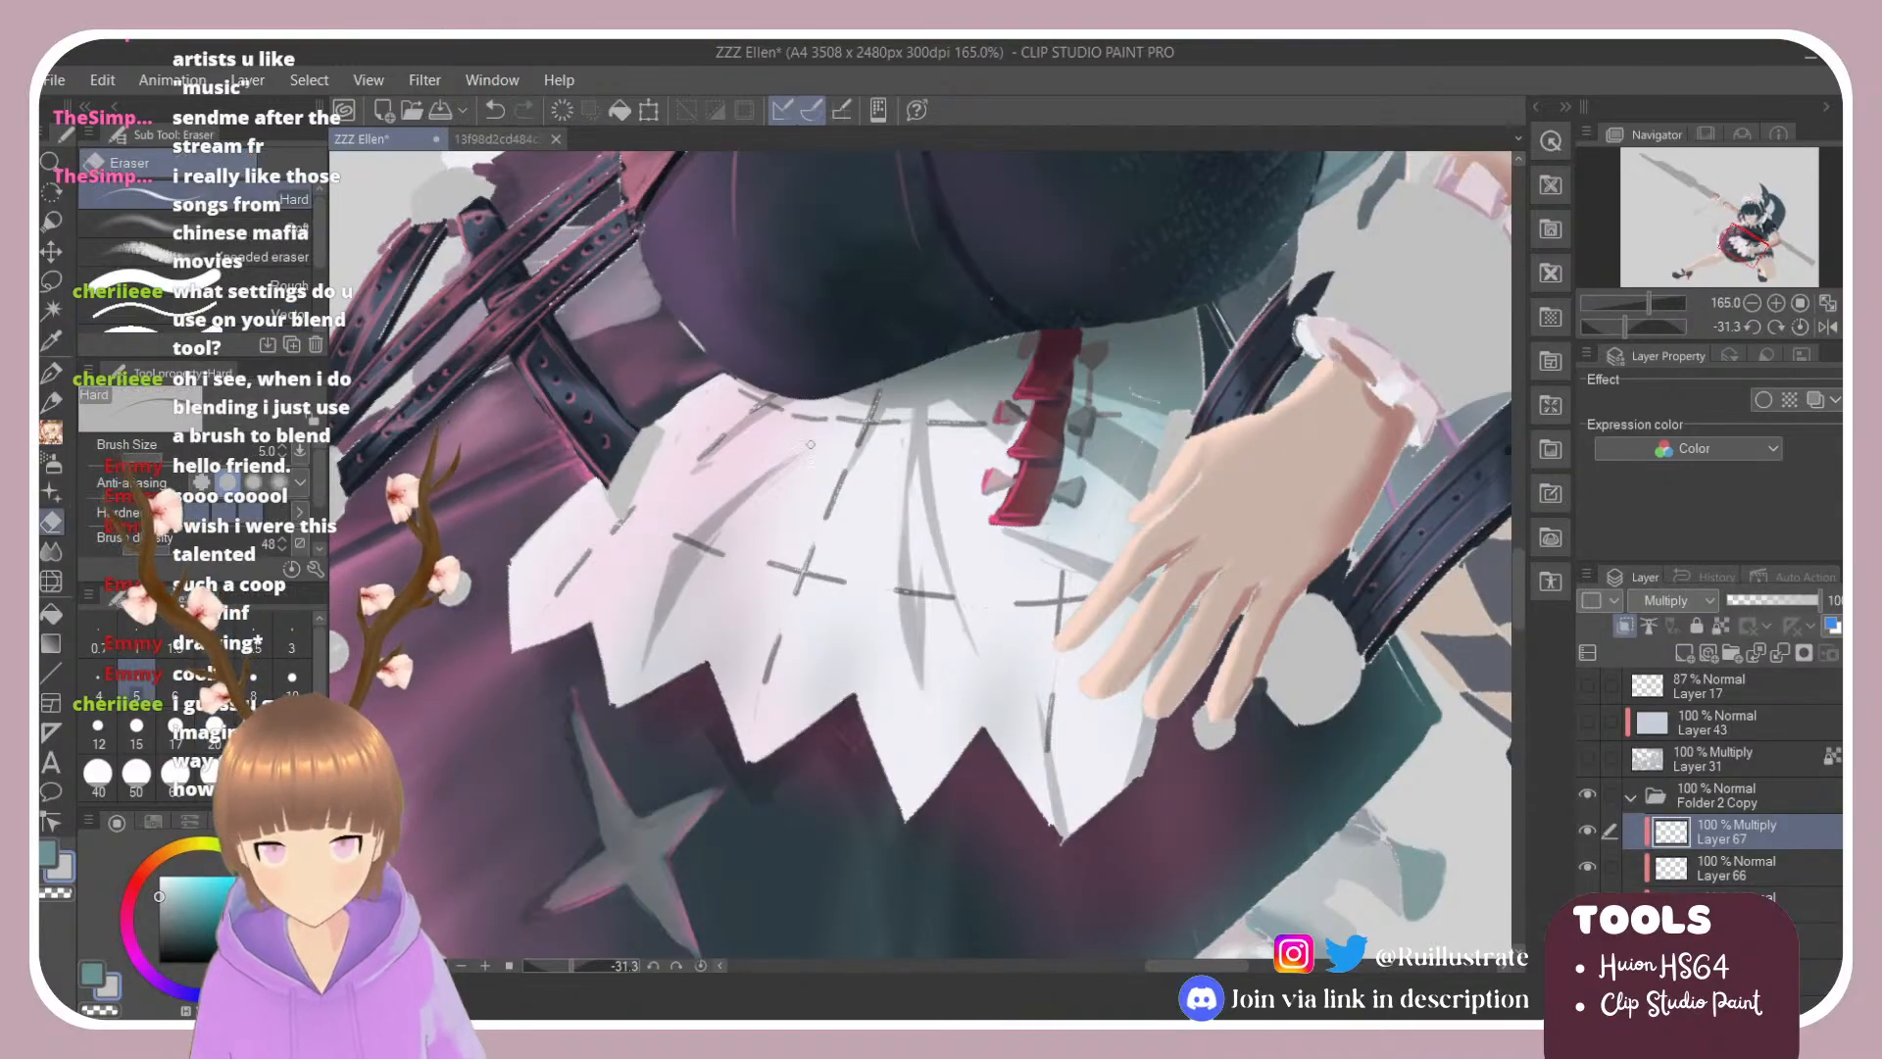
pyautogui.hotkey('ctrl', 'z')
pyautogui.moveTo(713, 539); pyautogui.dragTo(759, 684)
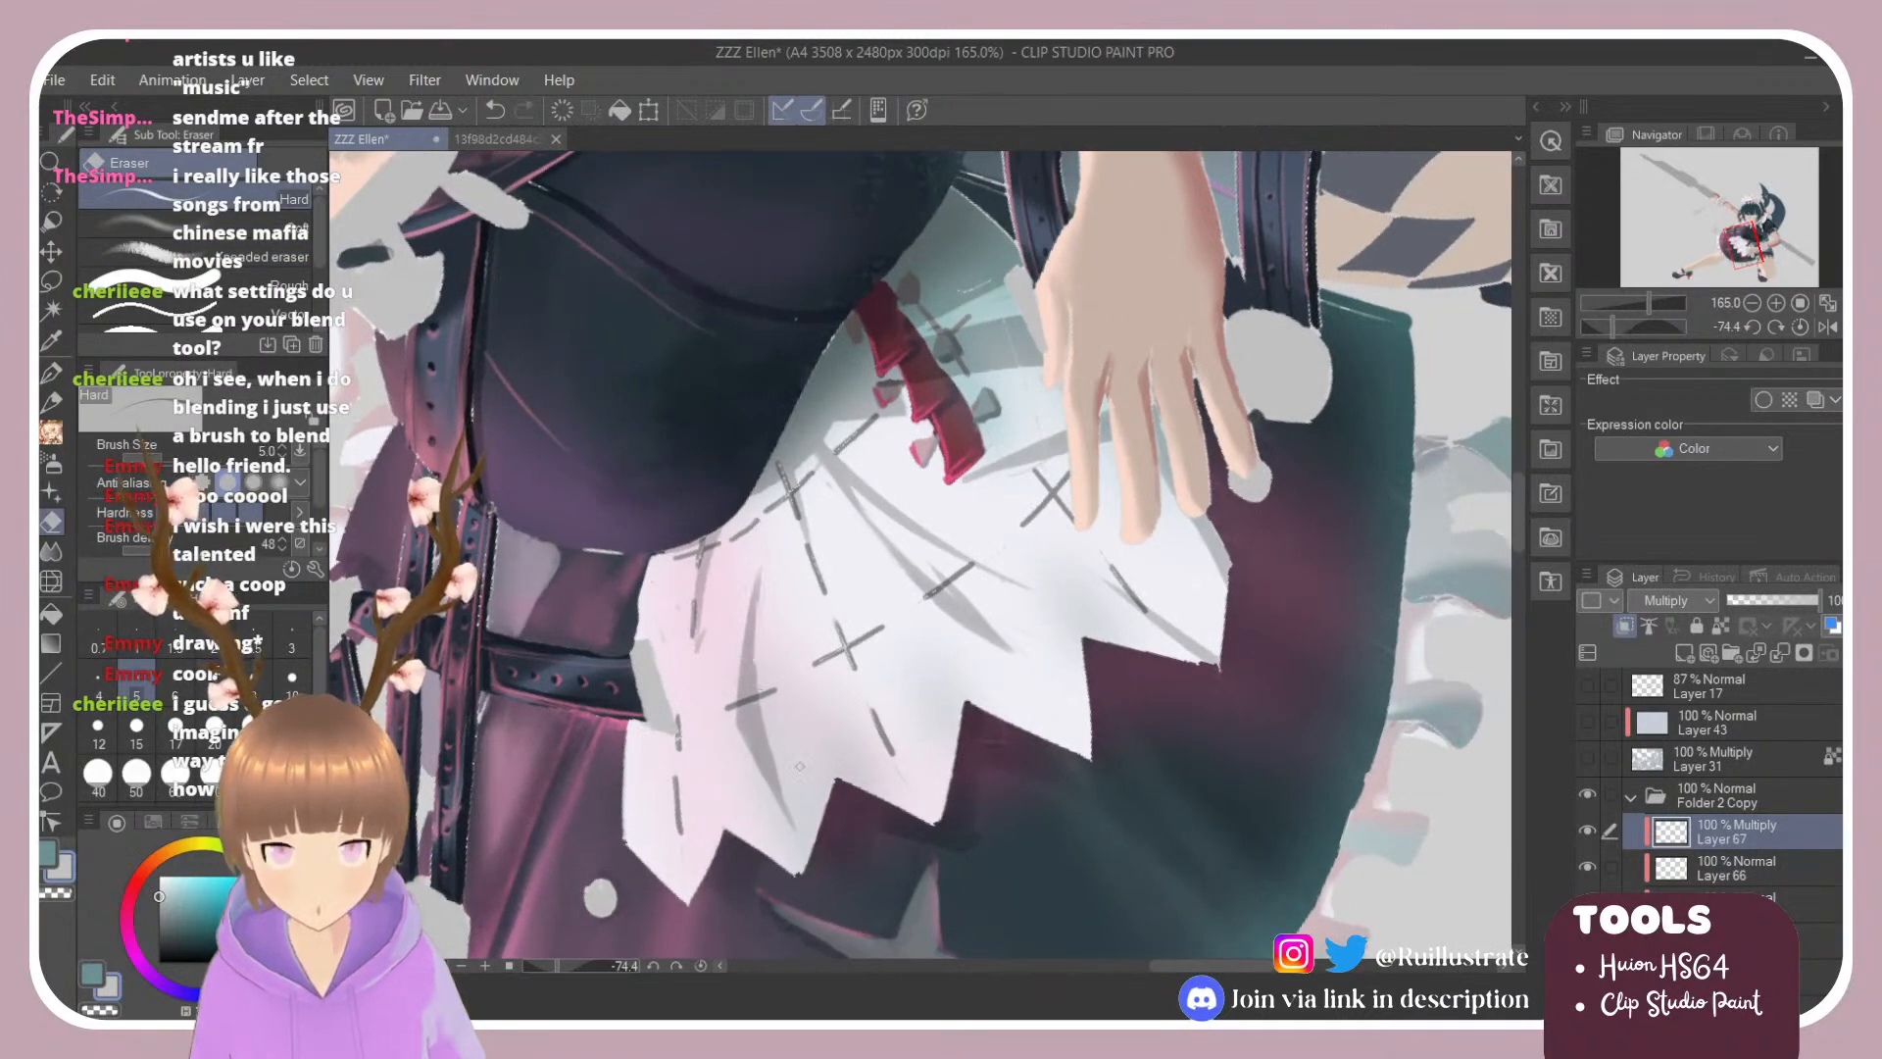
pyautogui.moveTo(724, 656)
pyautogui.mouseDown()
pyautogui.moveTo(700, 550)
pyautogui.moveTo(704, 601)
pyautogui.mouseUp()
pyautogui.press('b')
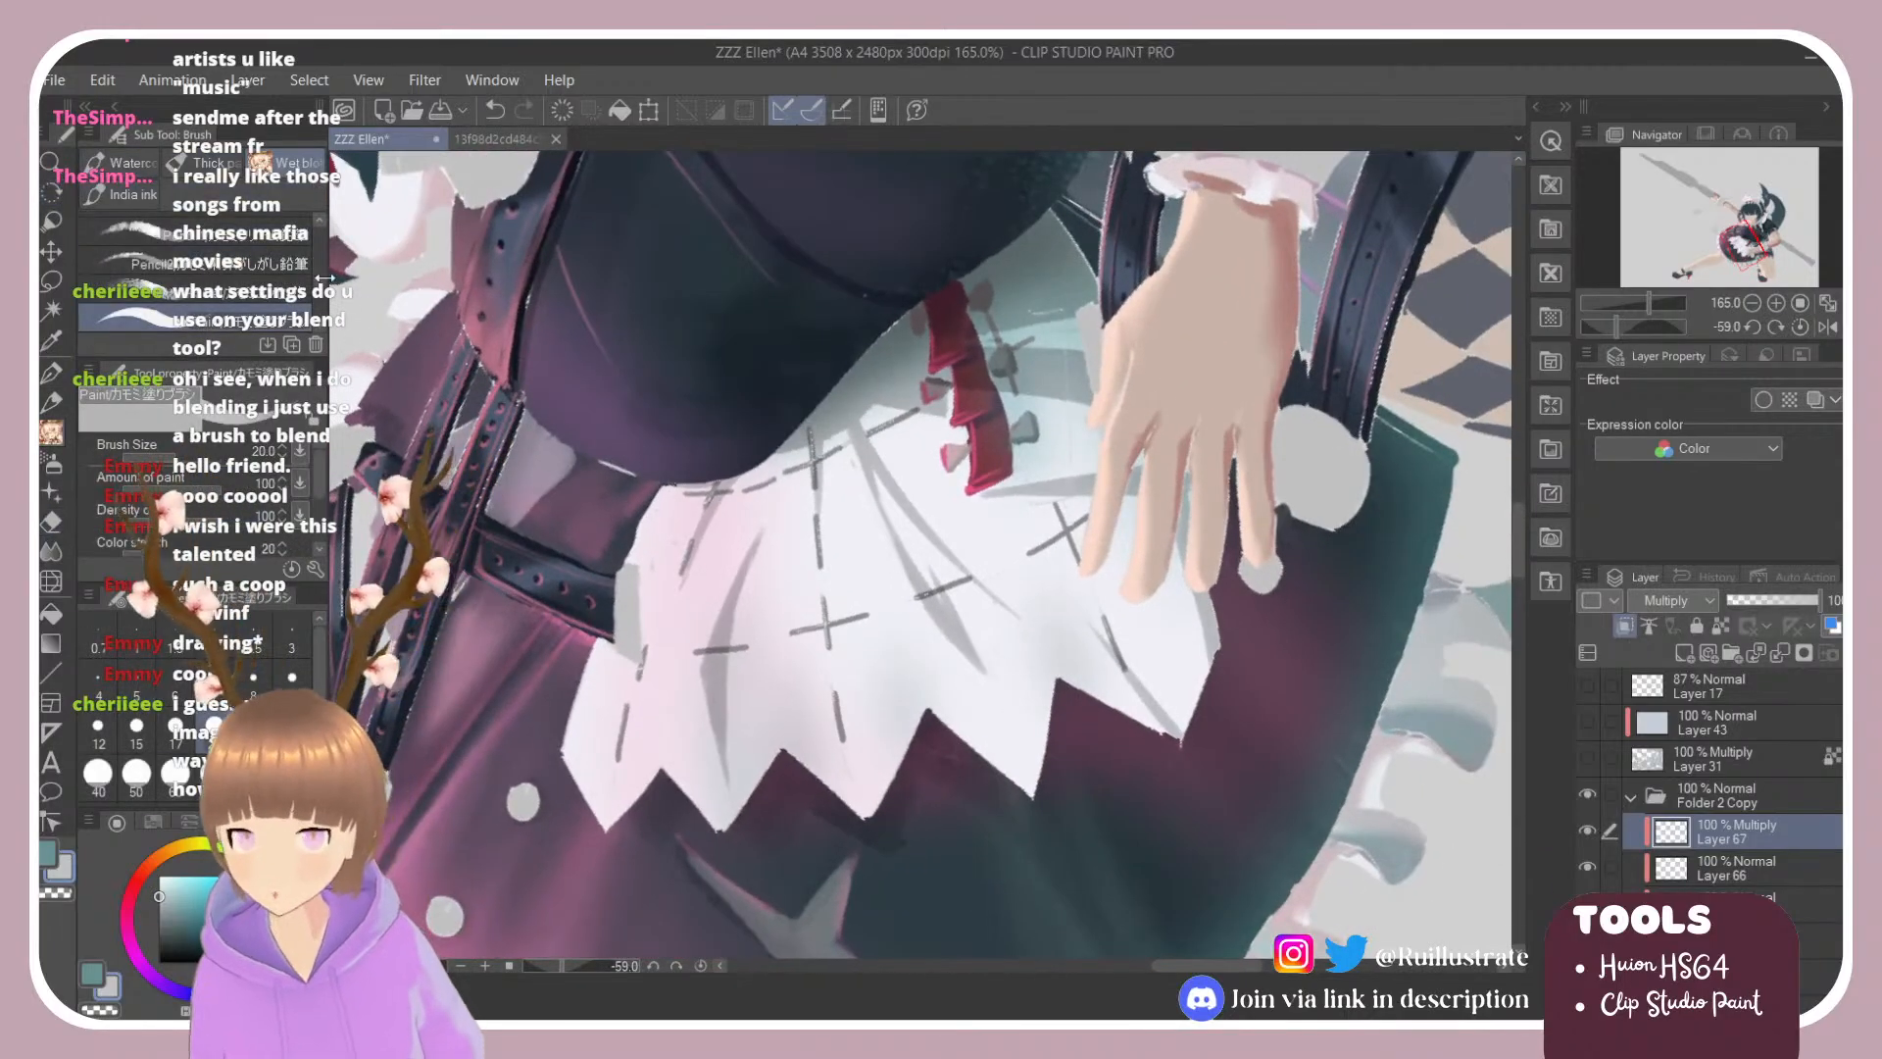
# Step: Soften the apron's left and middle fold shadows with the Blender brush at size 10
pyautogui.scroll(-2, 276, 257)
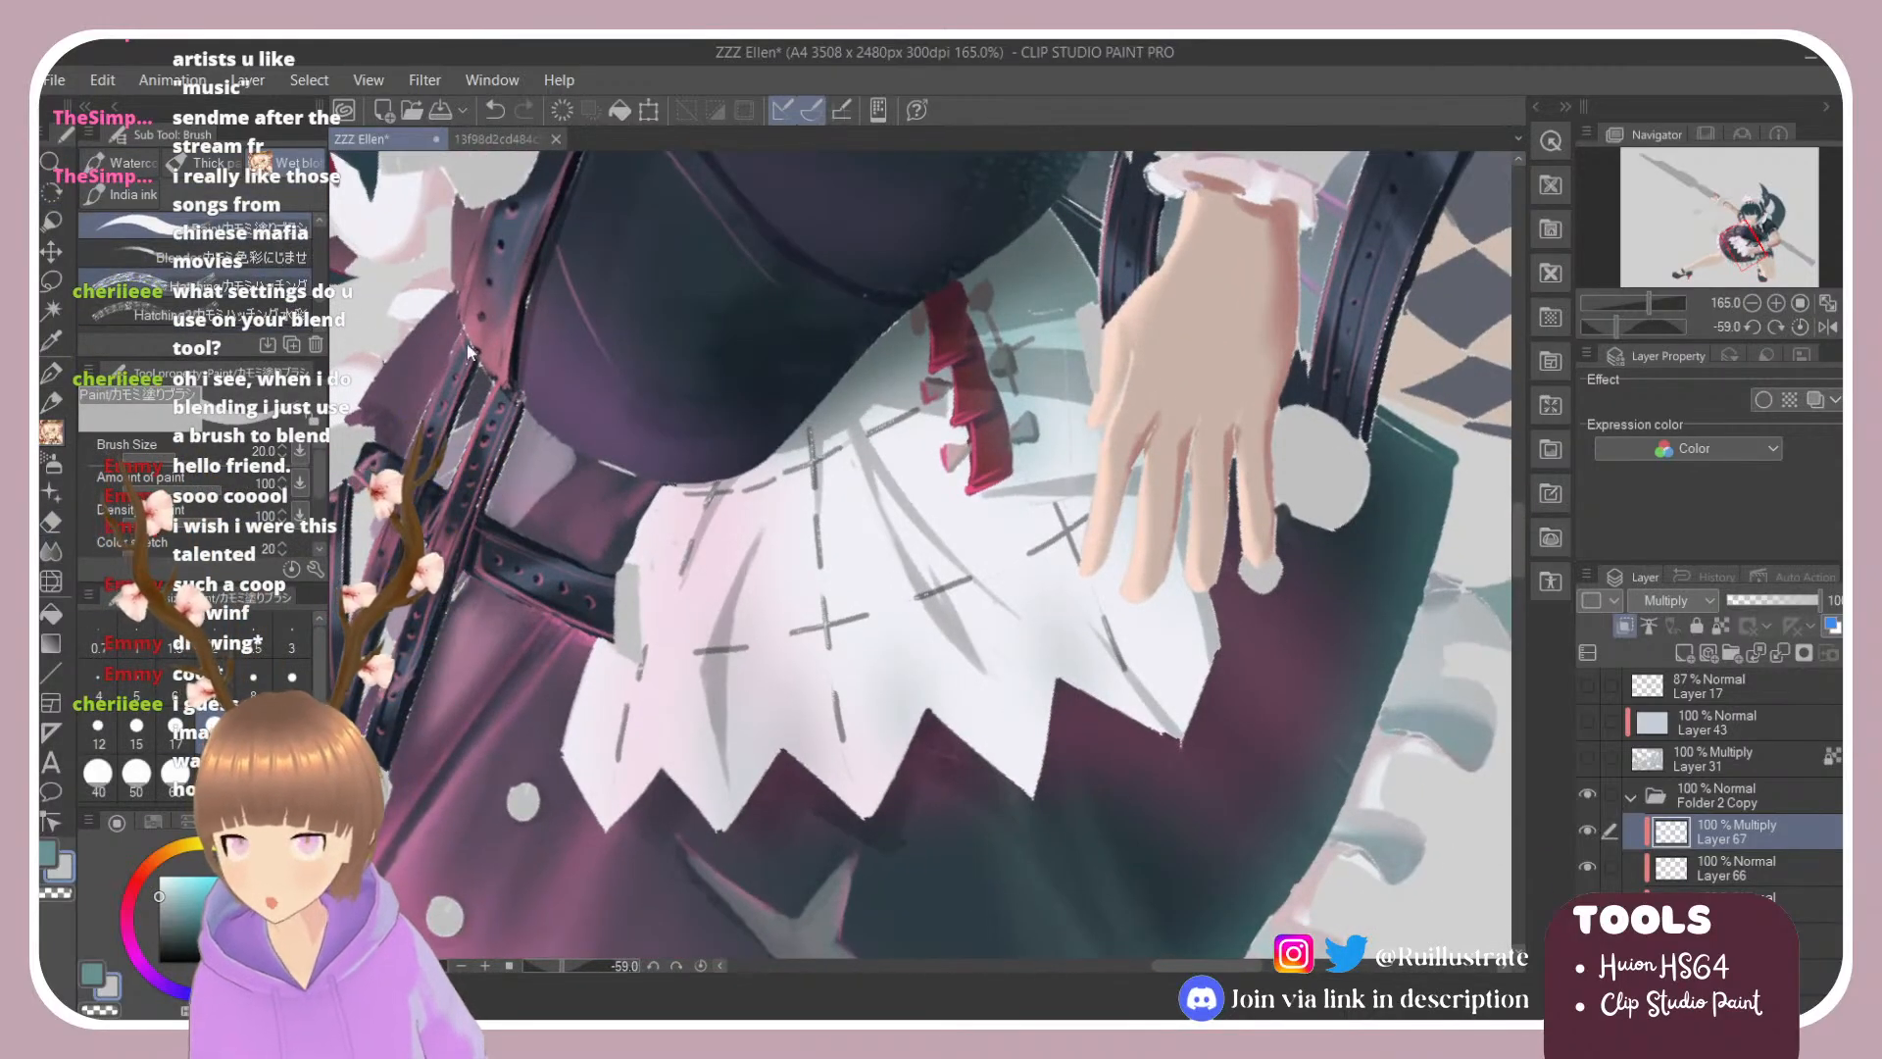
pyautogui.click(196, 257)
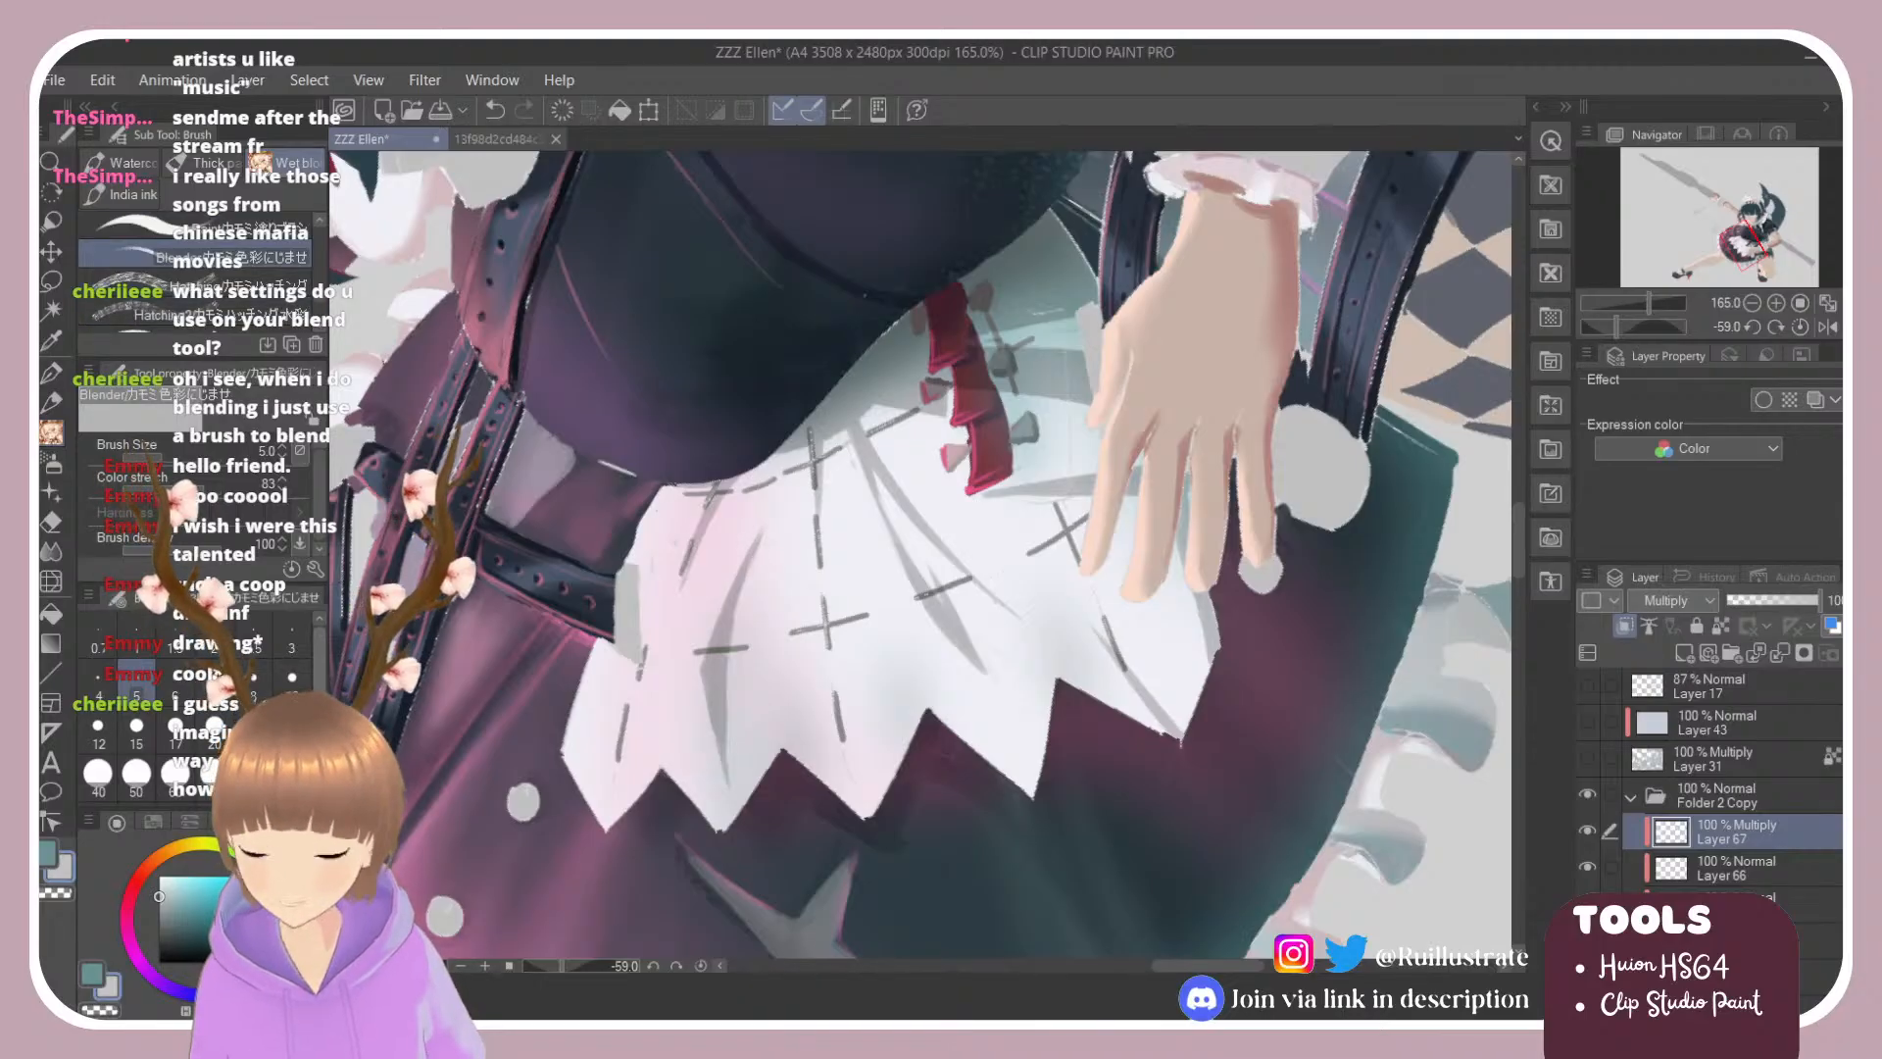
pyautogui.click(292, 680)
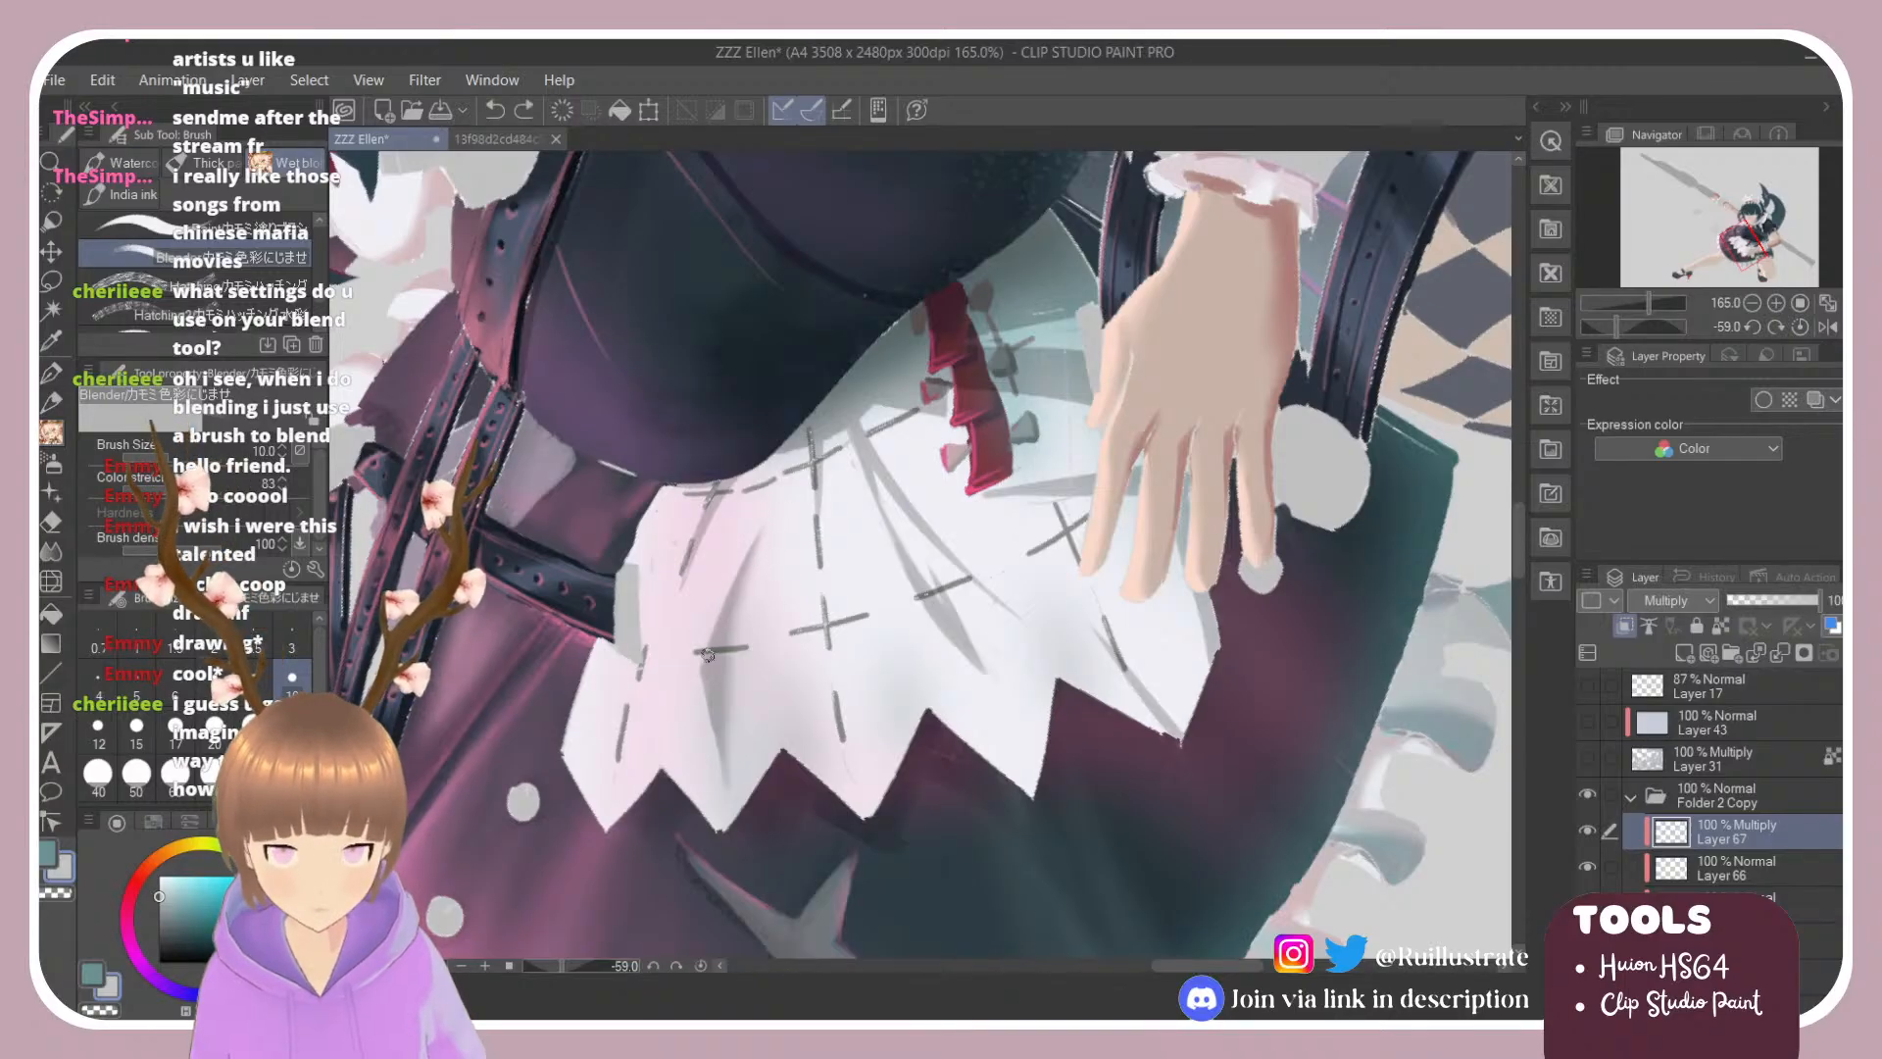
pyautogui.moveTo(701, 663); pyautogui.dragTo(764, 520)
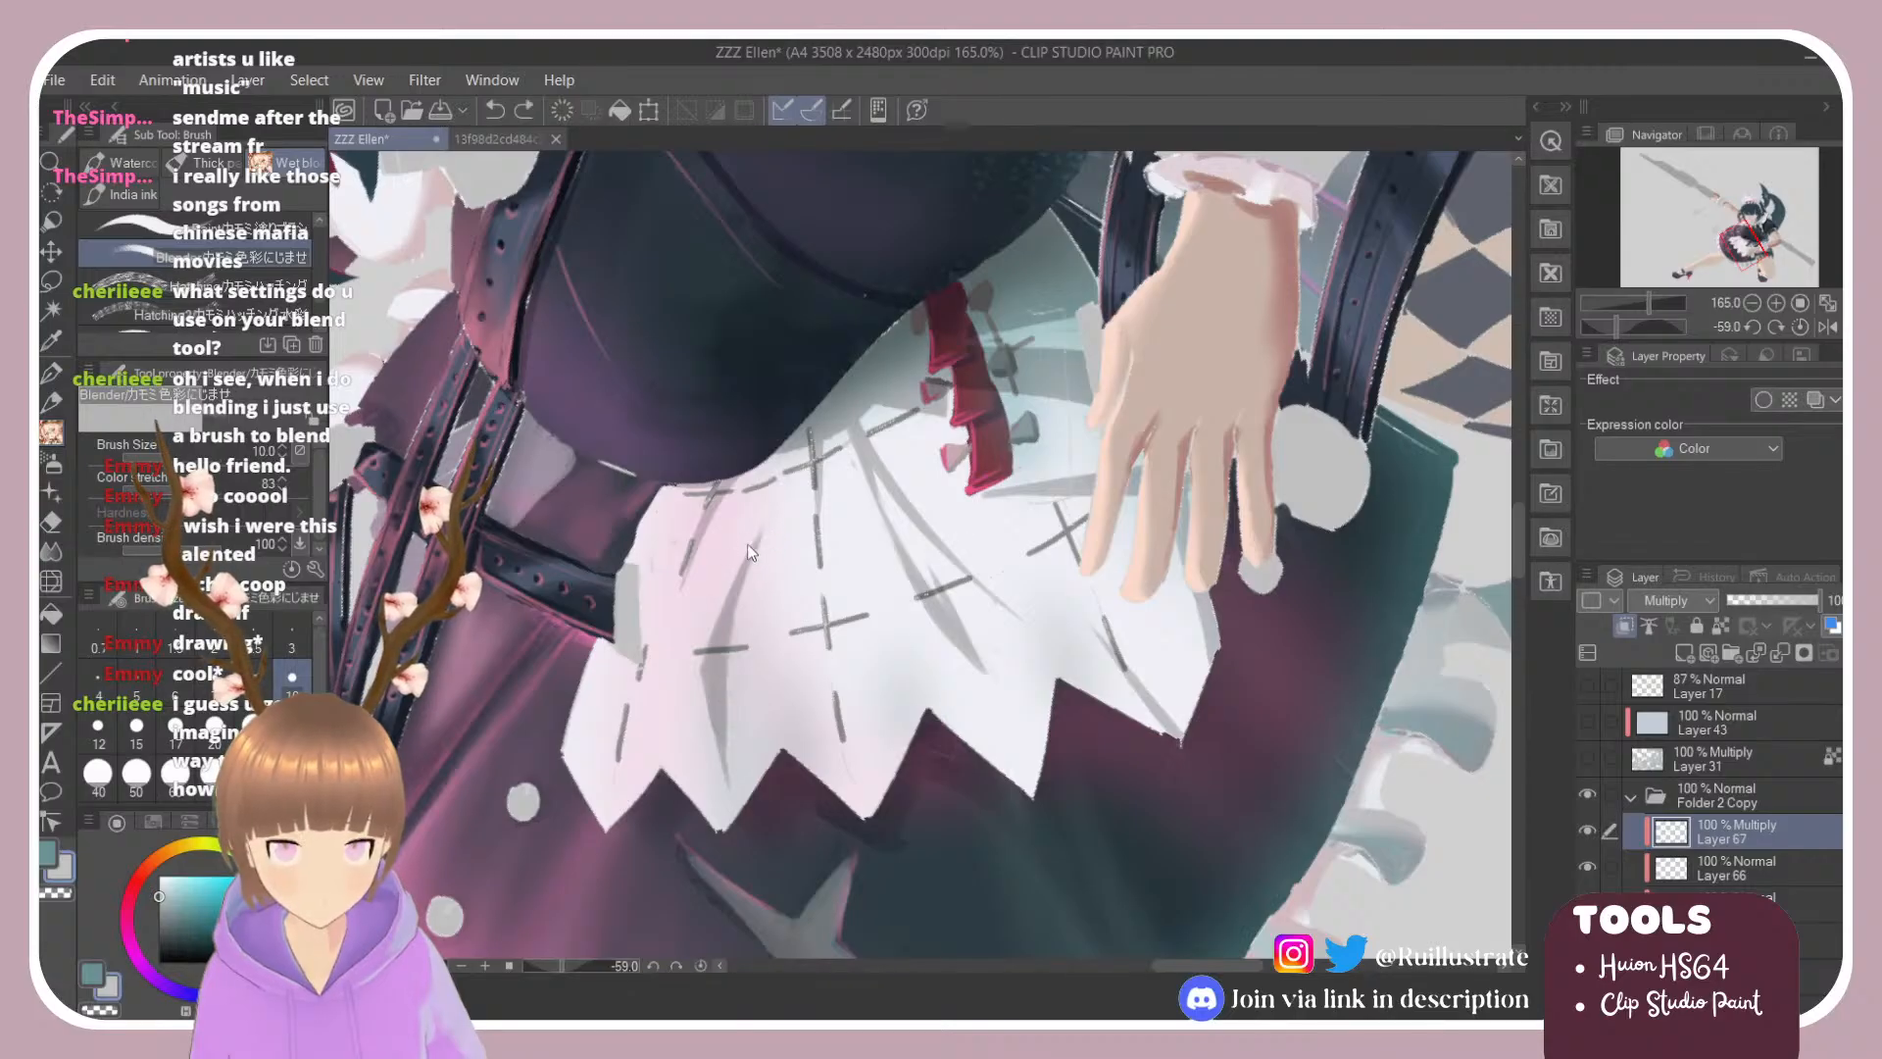
pyautogui.moveTo(701, 665); pyautogui.dragTo(776, 516)
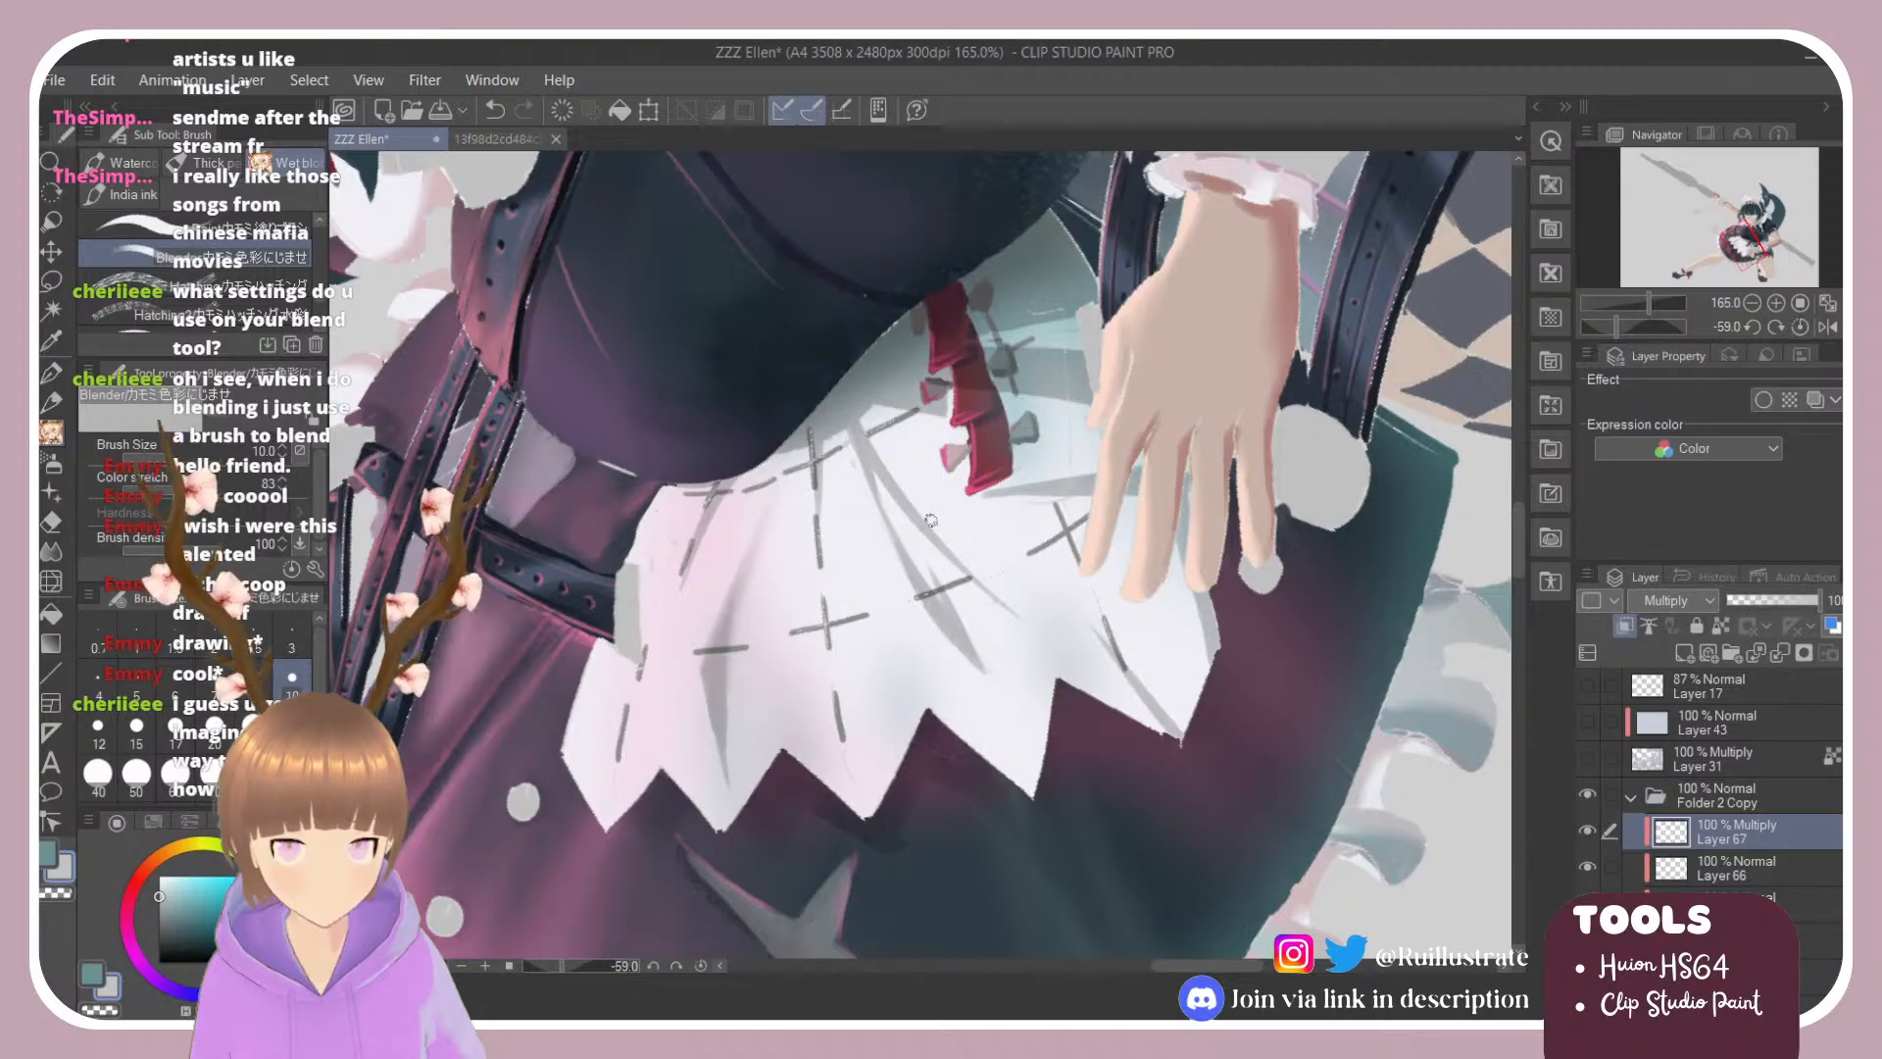
pyautogui.moveTo(872, 447)
pyautogui.mouseDown()
pyautogui.moveTo(932, 435)
pyautogui.moveTo(913, 626)
pyautogui.mouseUp()
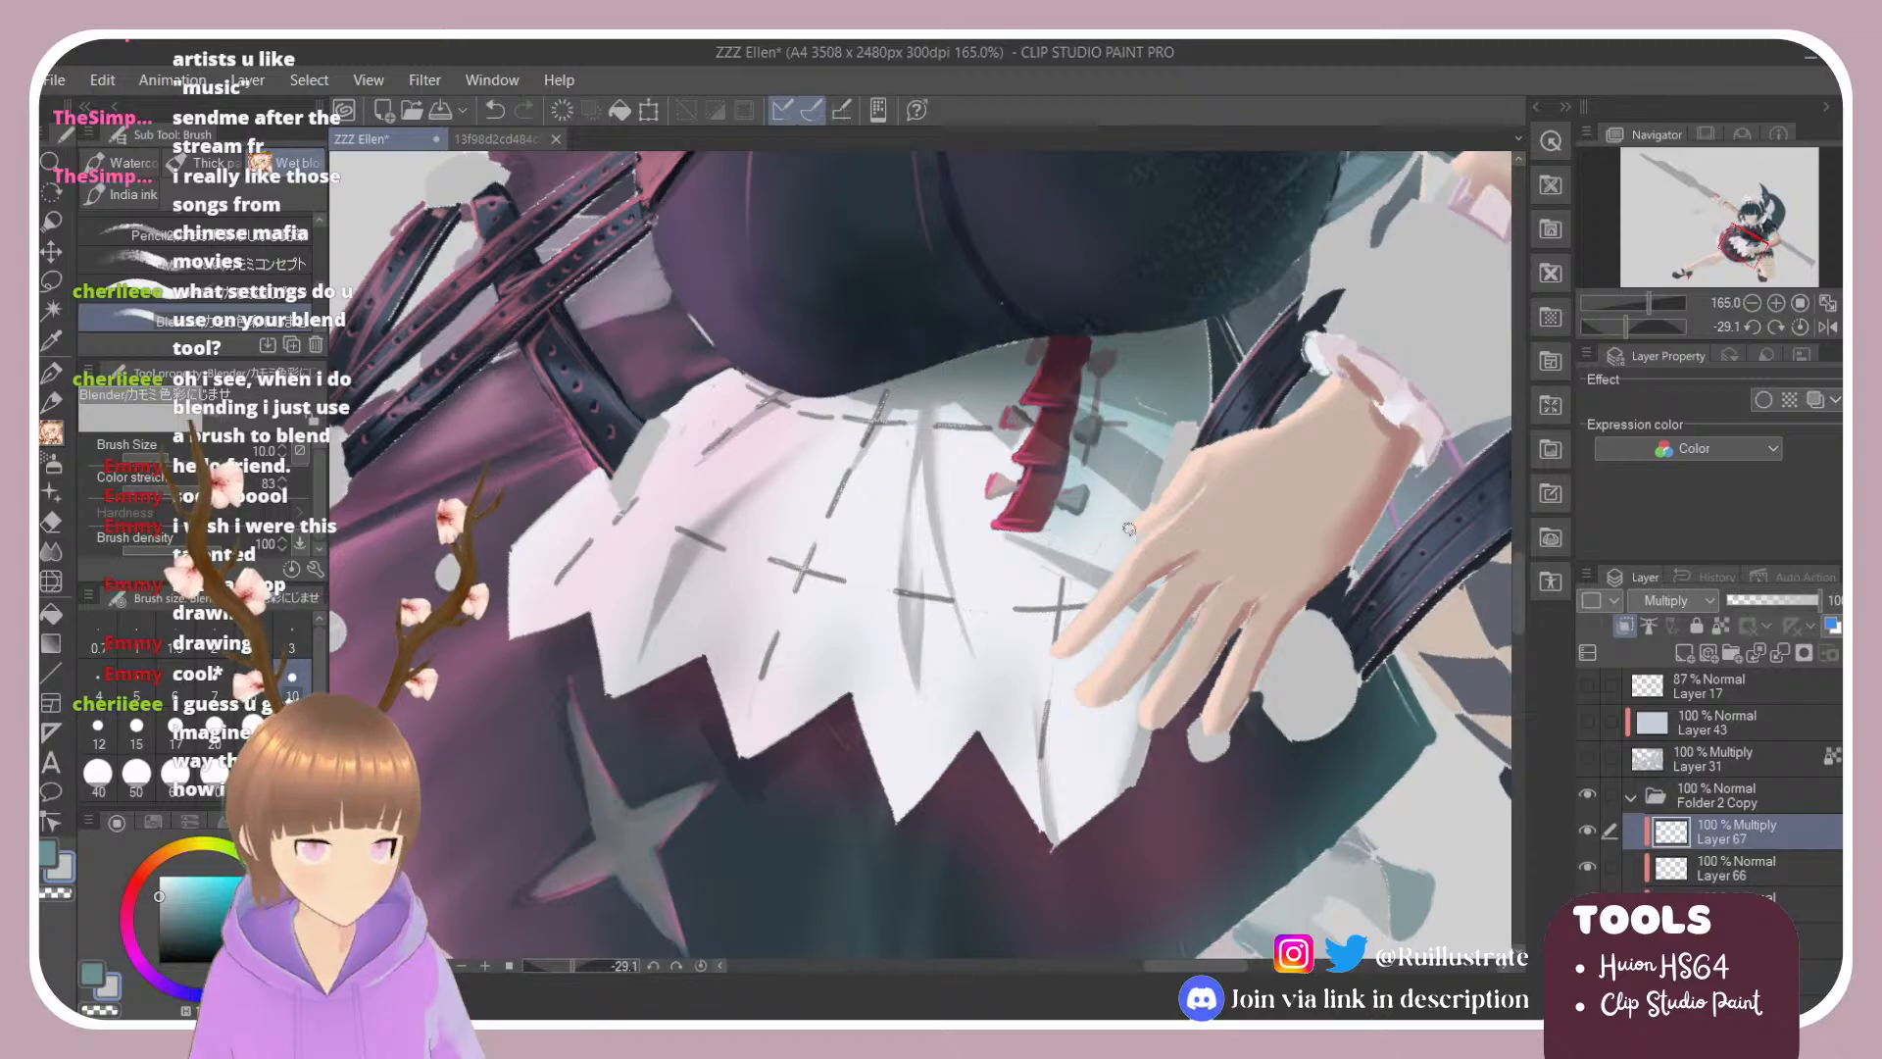
# Step: Blend the faint fold shadow running from the red ribbon's lower end toward the fingers
pyautogui.press('r')
pyautogui.moveTo(1129, 528)
pyautogui.mouseDown()
pyautogui.moveTo(1084, 586)
pyautogui.moveTo(1008, 617)
pyautogui.mouseUp()
pyautogui.press('e')
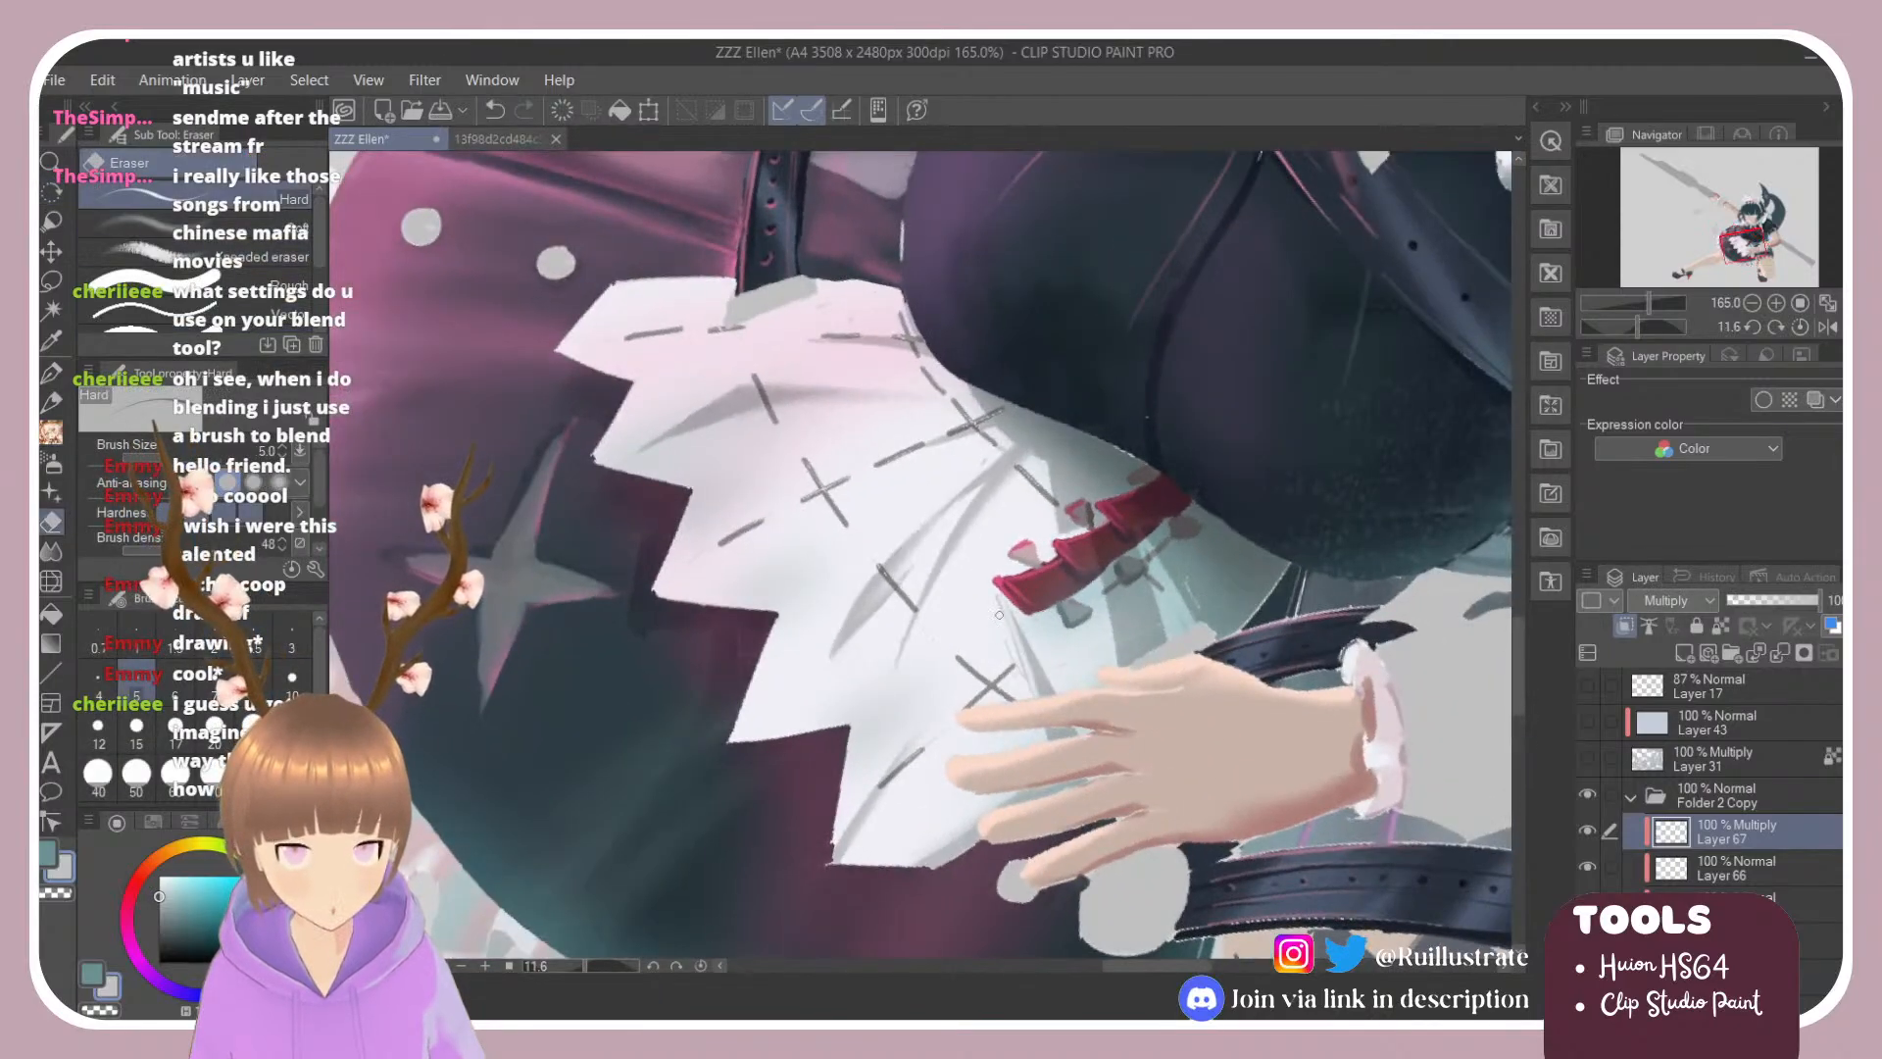
pyautogui.press('b')
pyautogui.moveTo(999, 626); pyautogui.dragTo(1056, 749)
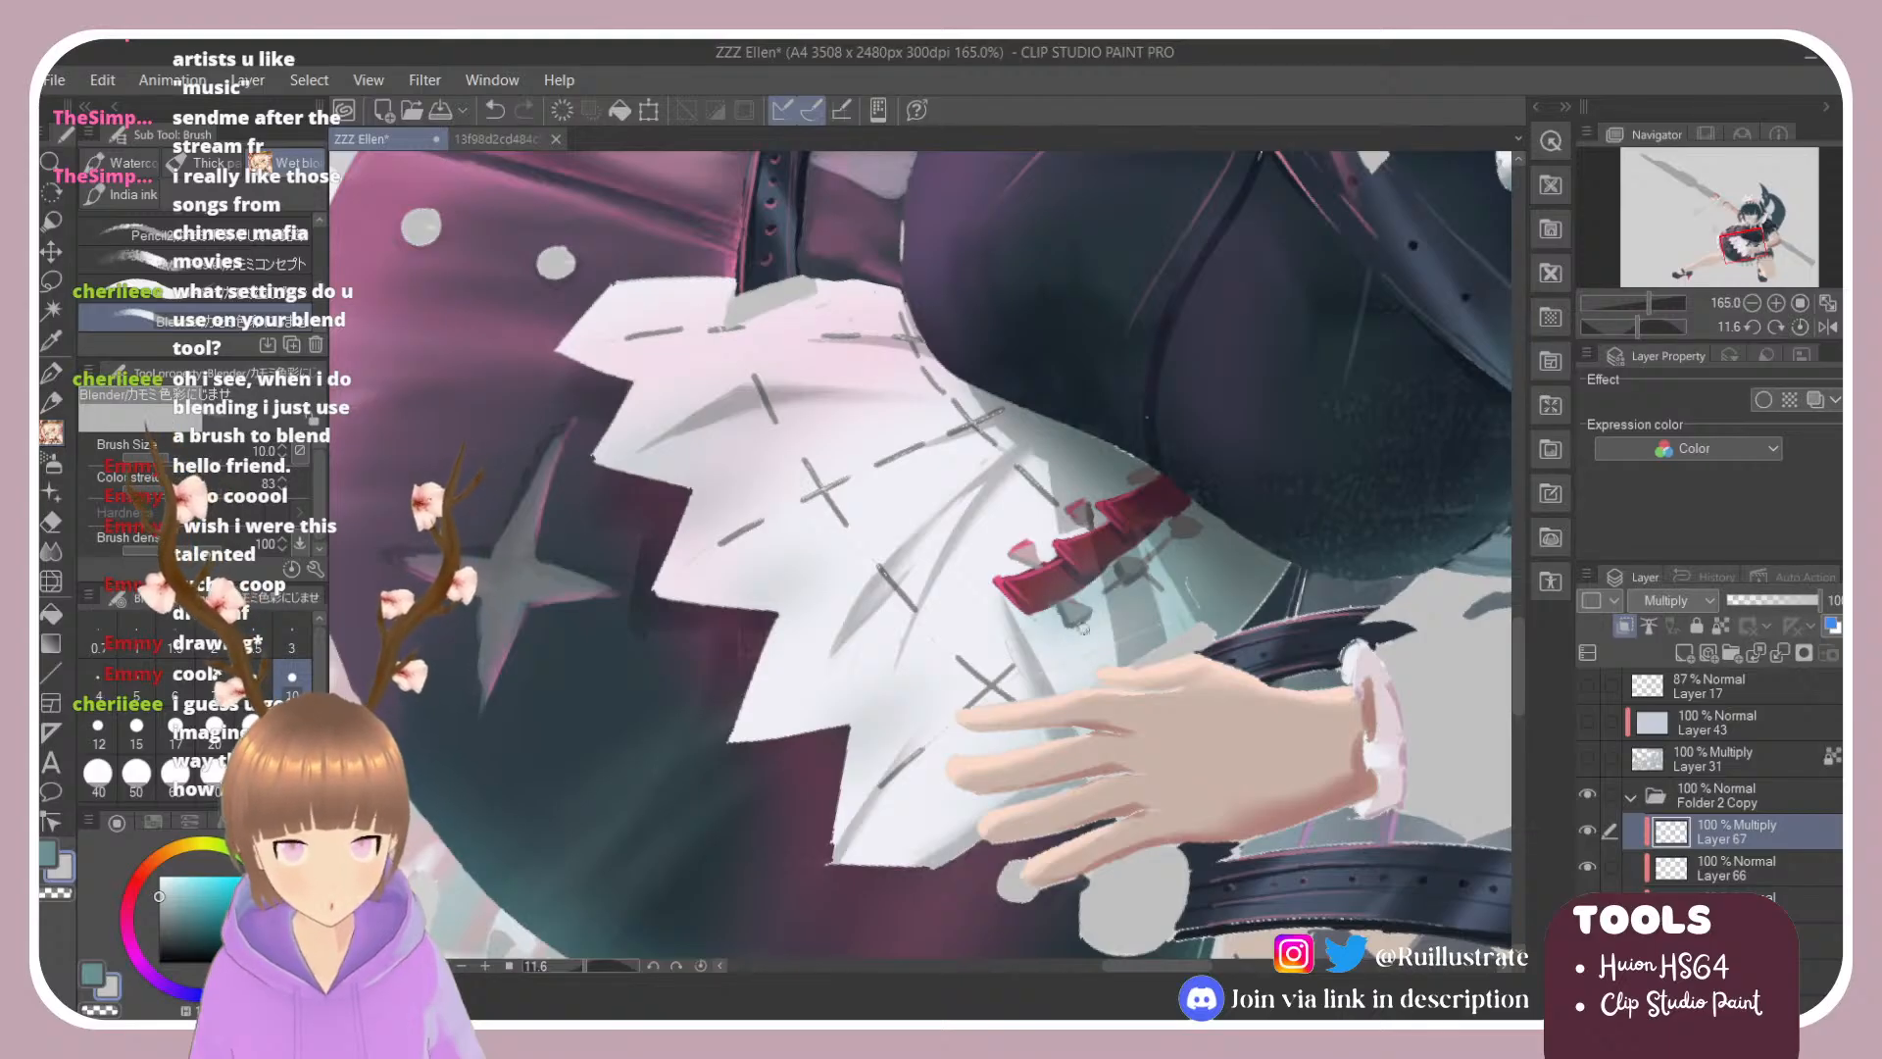
pyautogui.moveTo(999, 600)
pyautogui.mouseDown()
pyautogui.moveTo(1083, 739)
pyautogui.moveTo(1102, 546)
pyautogui.moveTo(1119, 714)
pyautogui.mouseUp()
pyautogui.hotkey('shift', 'space')
pyautogui.moveTo(1149, 470); pyautogui.dragTo(977, 317)
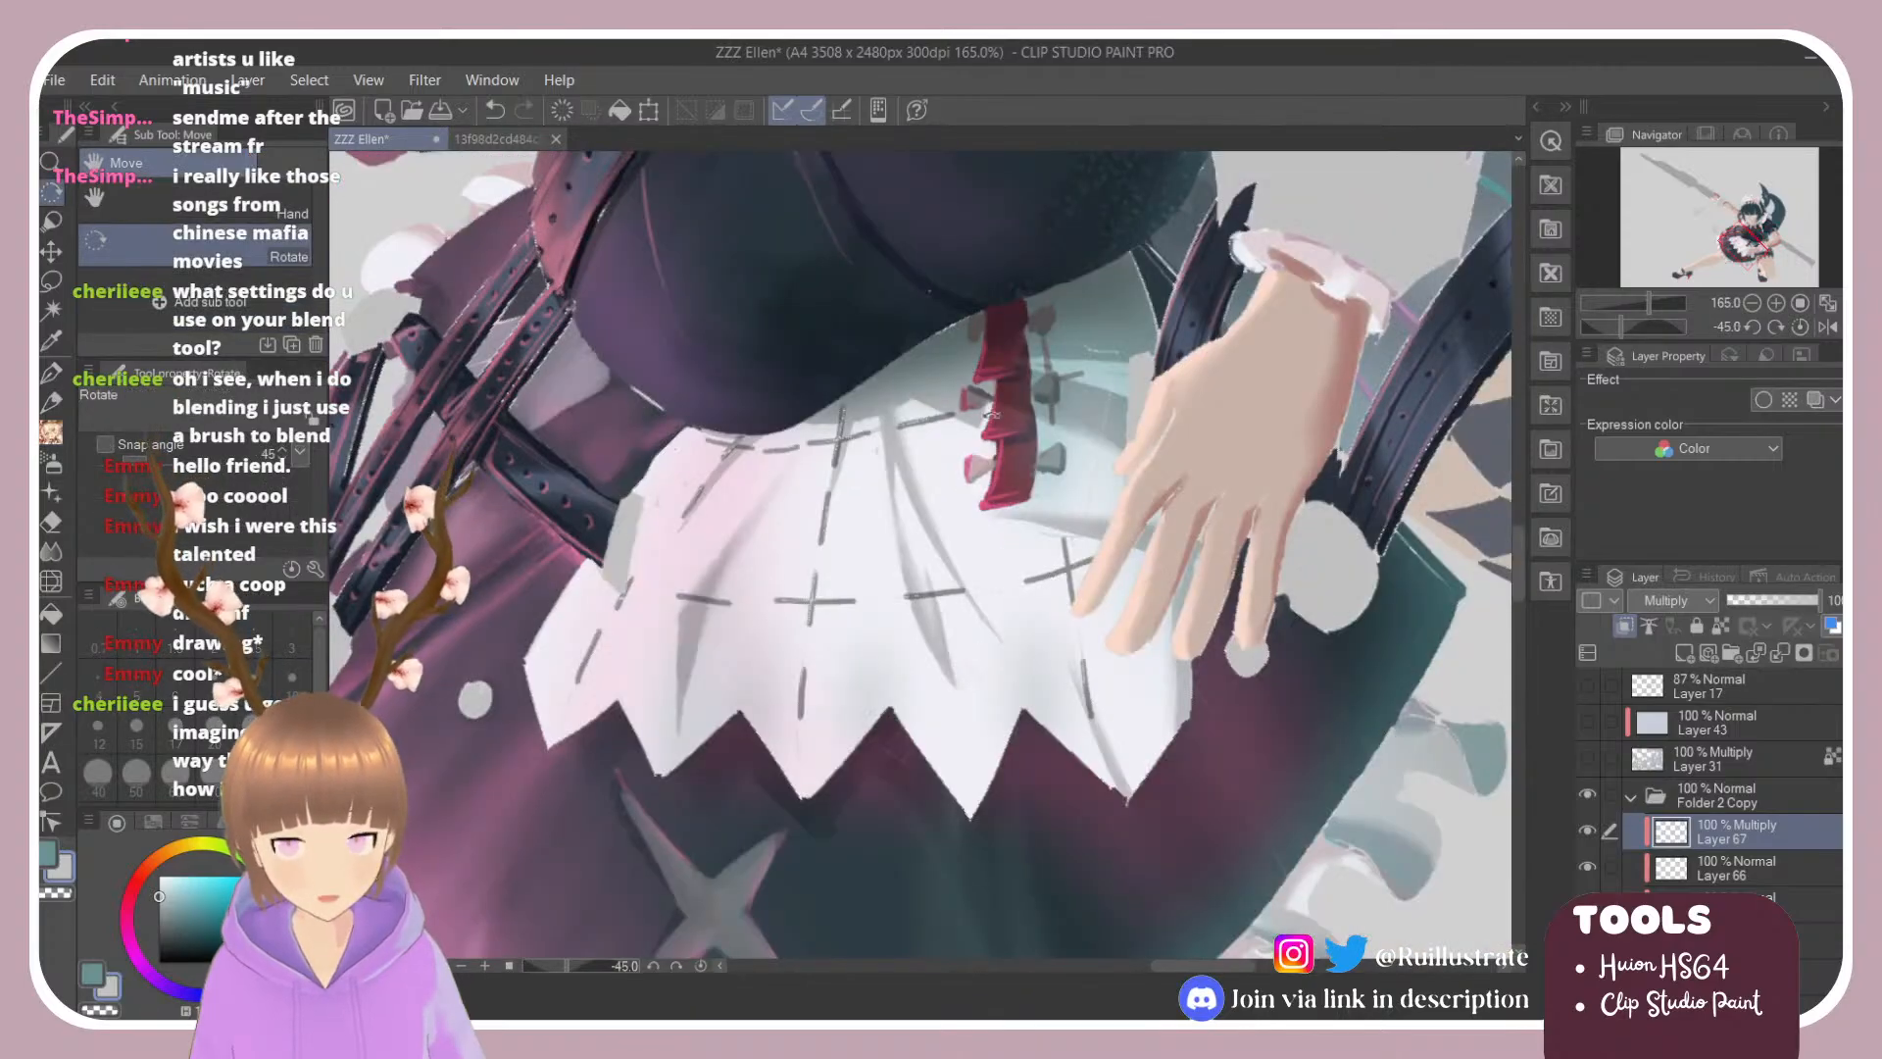
# Step: Clean up the apron shadow around the red ribbon with the hard eraser
pyautogui.press('e')
pyautogui.hotkey('shift', 'space')
pyautogui.moveTo(1192, 500); pyautogui.dragTo(1030, 576)
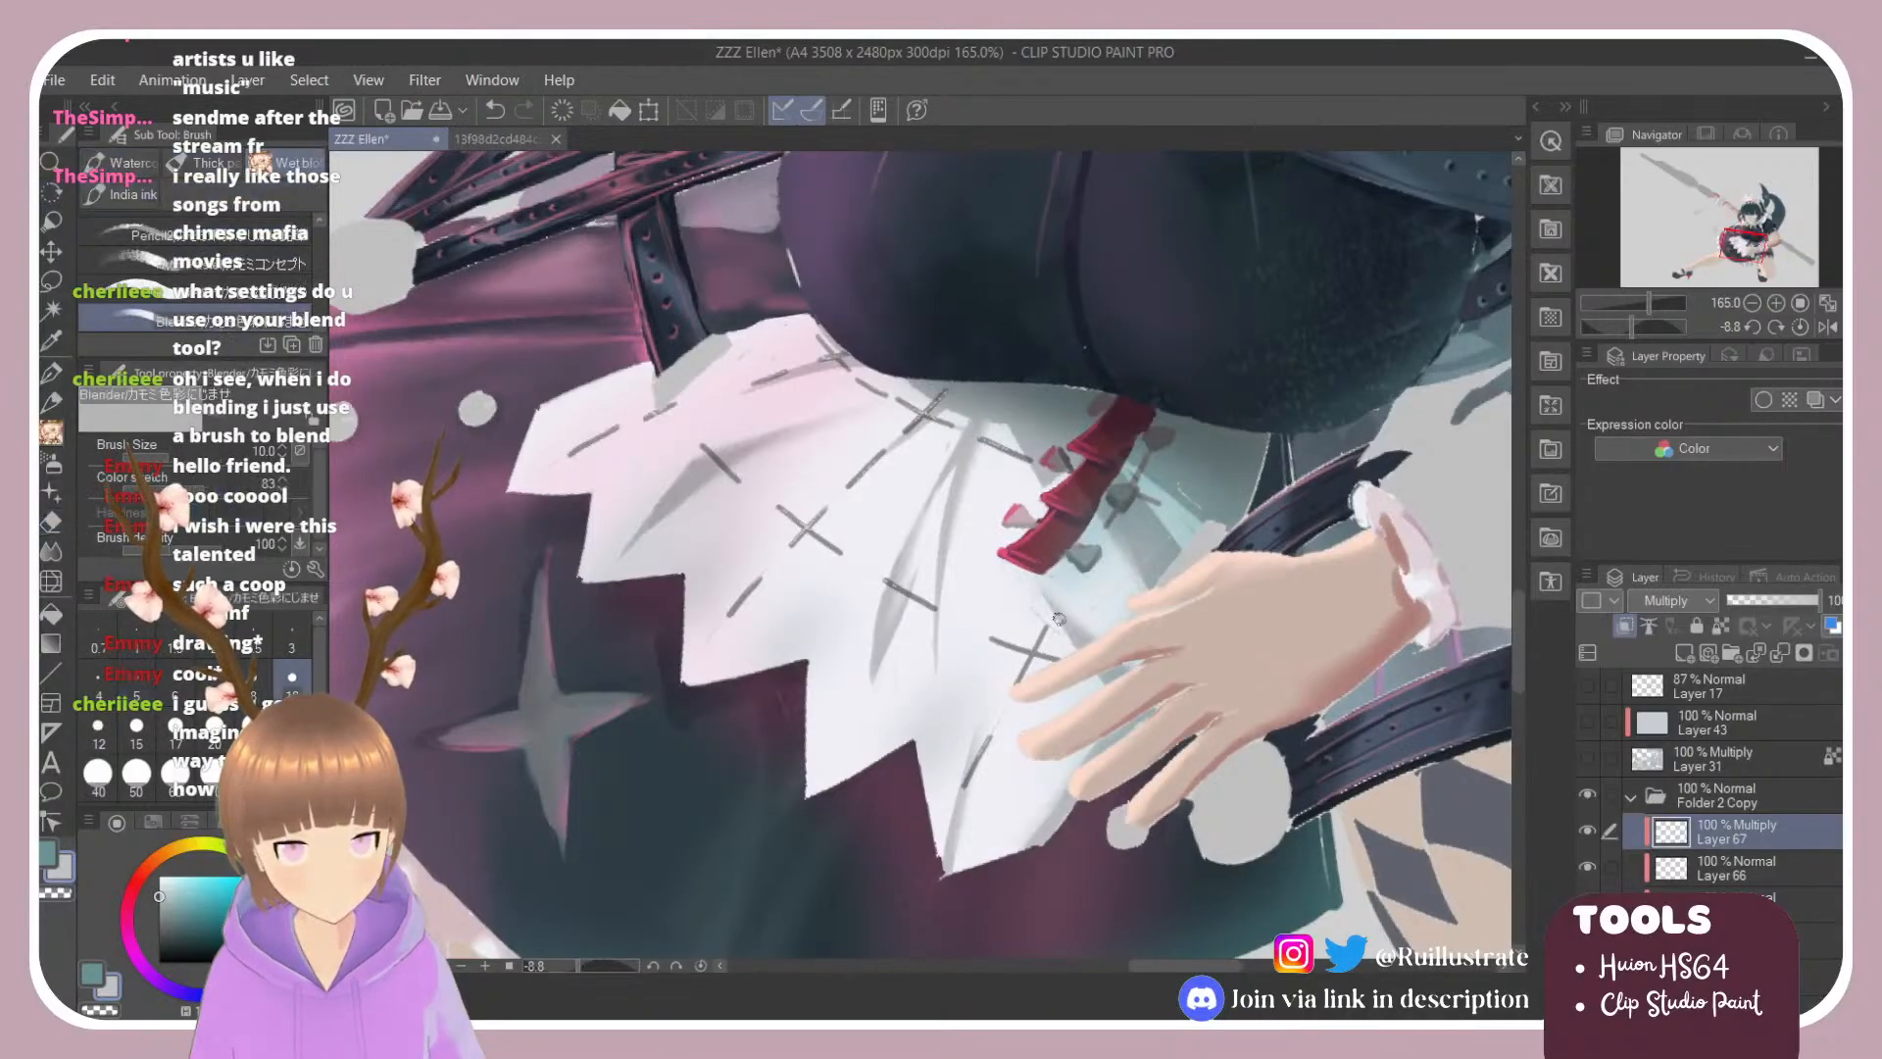
pyautogui.press('b')
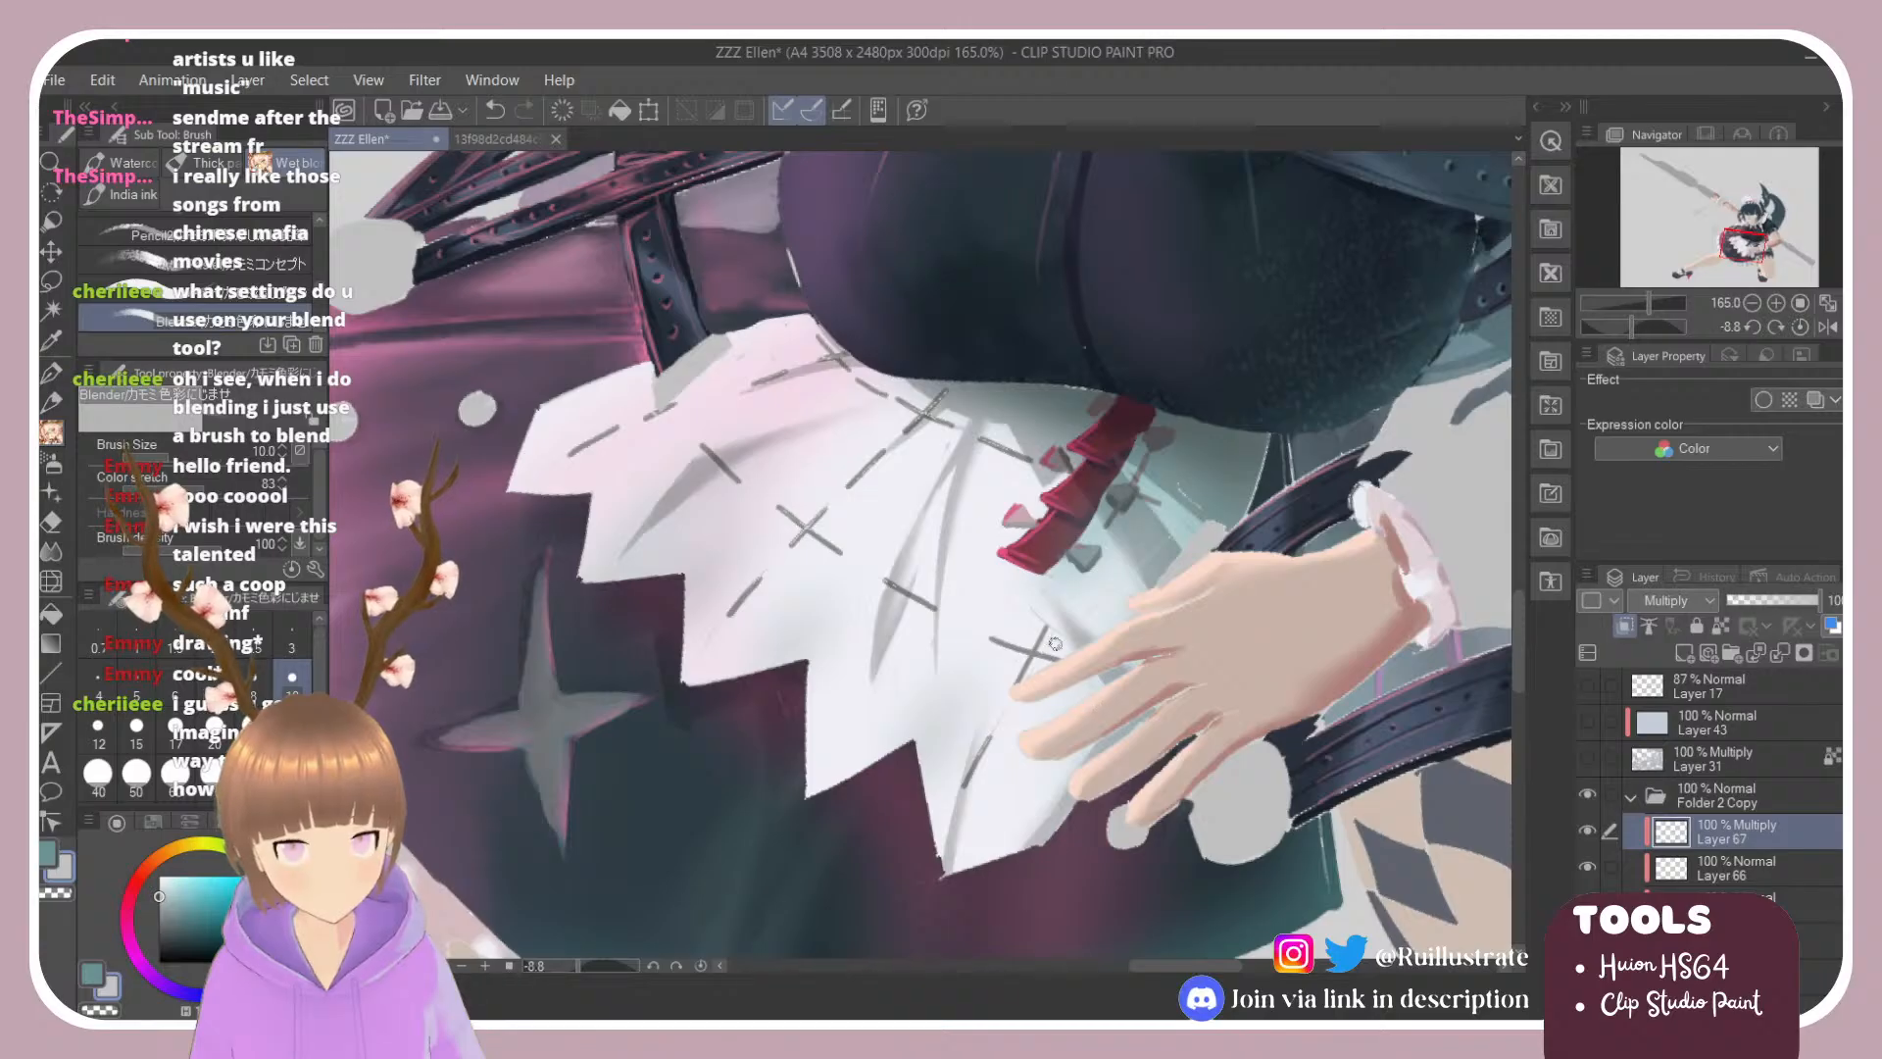
pyautogui.hotkey('shift', 'space')
pyautogui.moveTo(1245, 479)
pyautogui.mouseDown()
pyautogui.moveTo(1127, 403)
pyautogui.moveTo(1079, 529)
pyautogui.mouseUp()
pyautogui.press('e')
pyautogui.press('b')
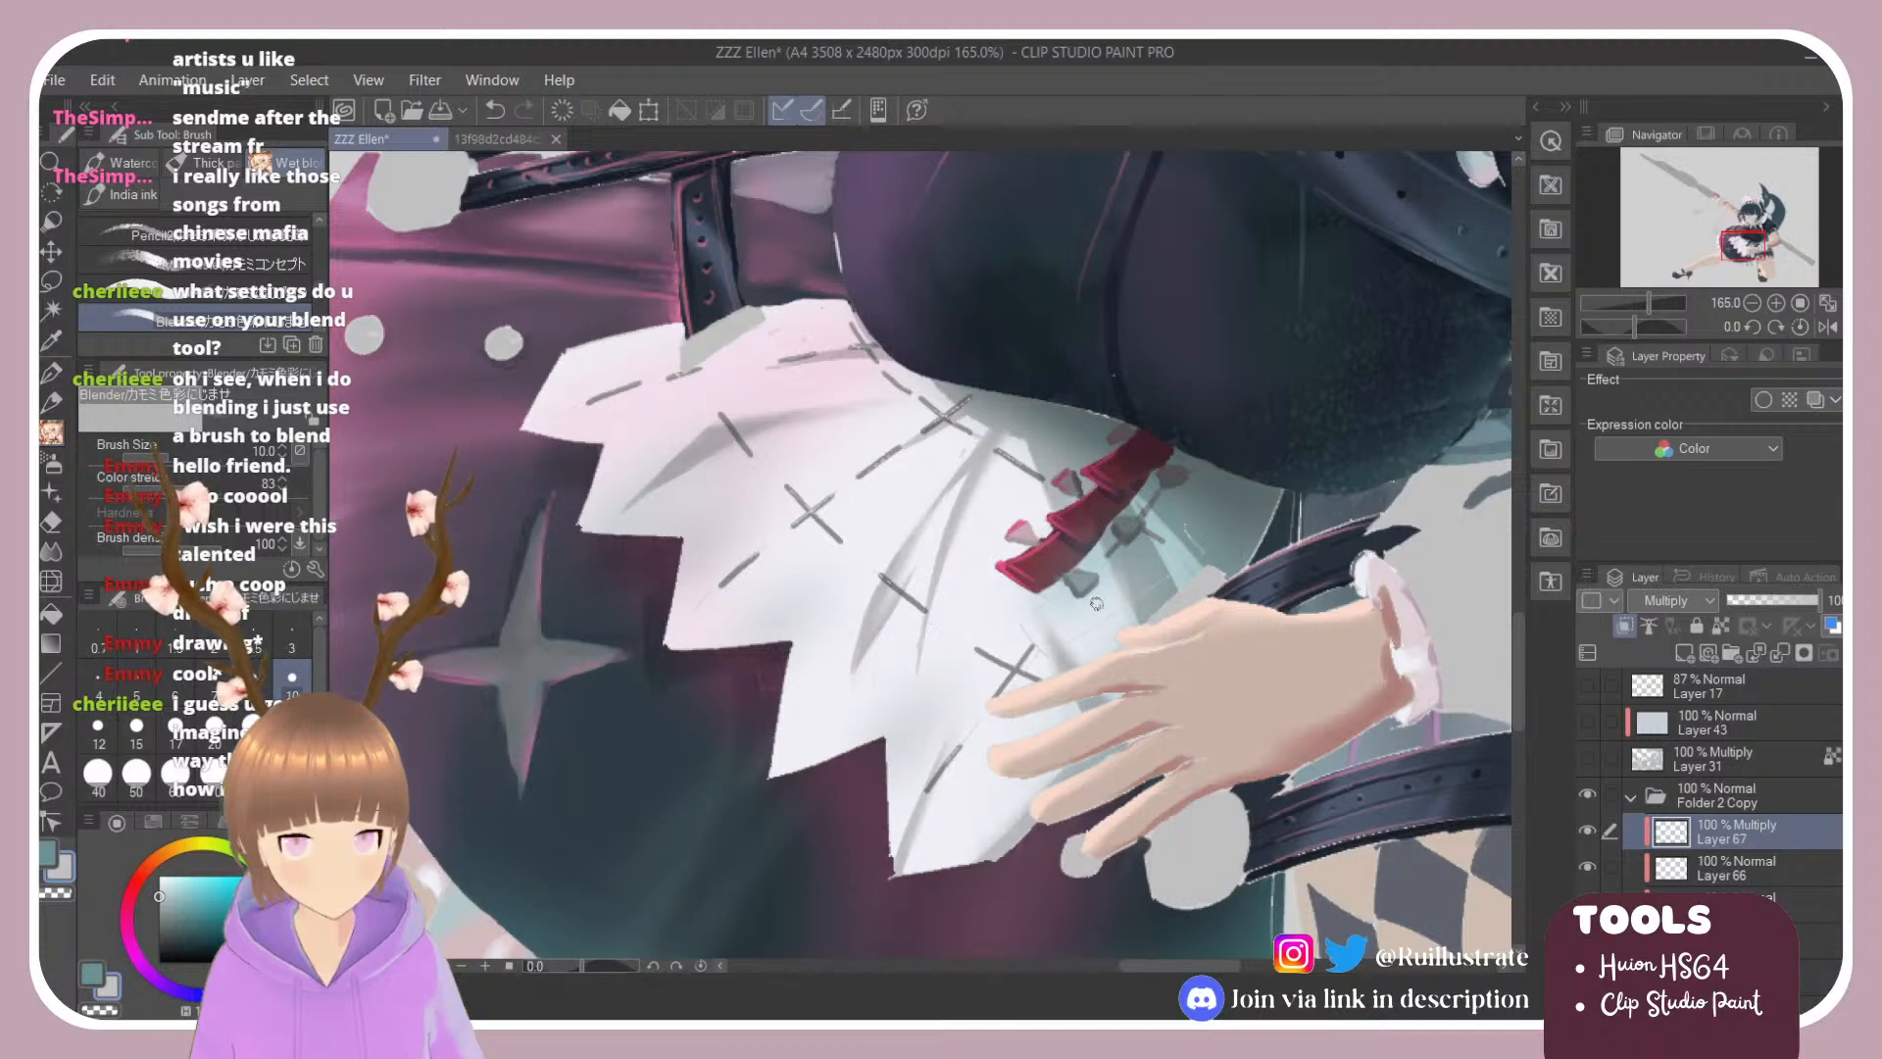
pyautogui.hotkey('shift', 'space')
pyautogui.moveTo(1115, 385); pyautogui.dragTo(1094, 372)
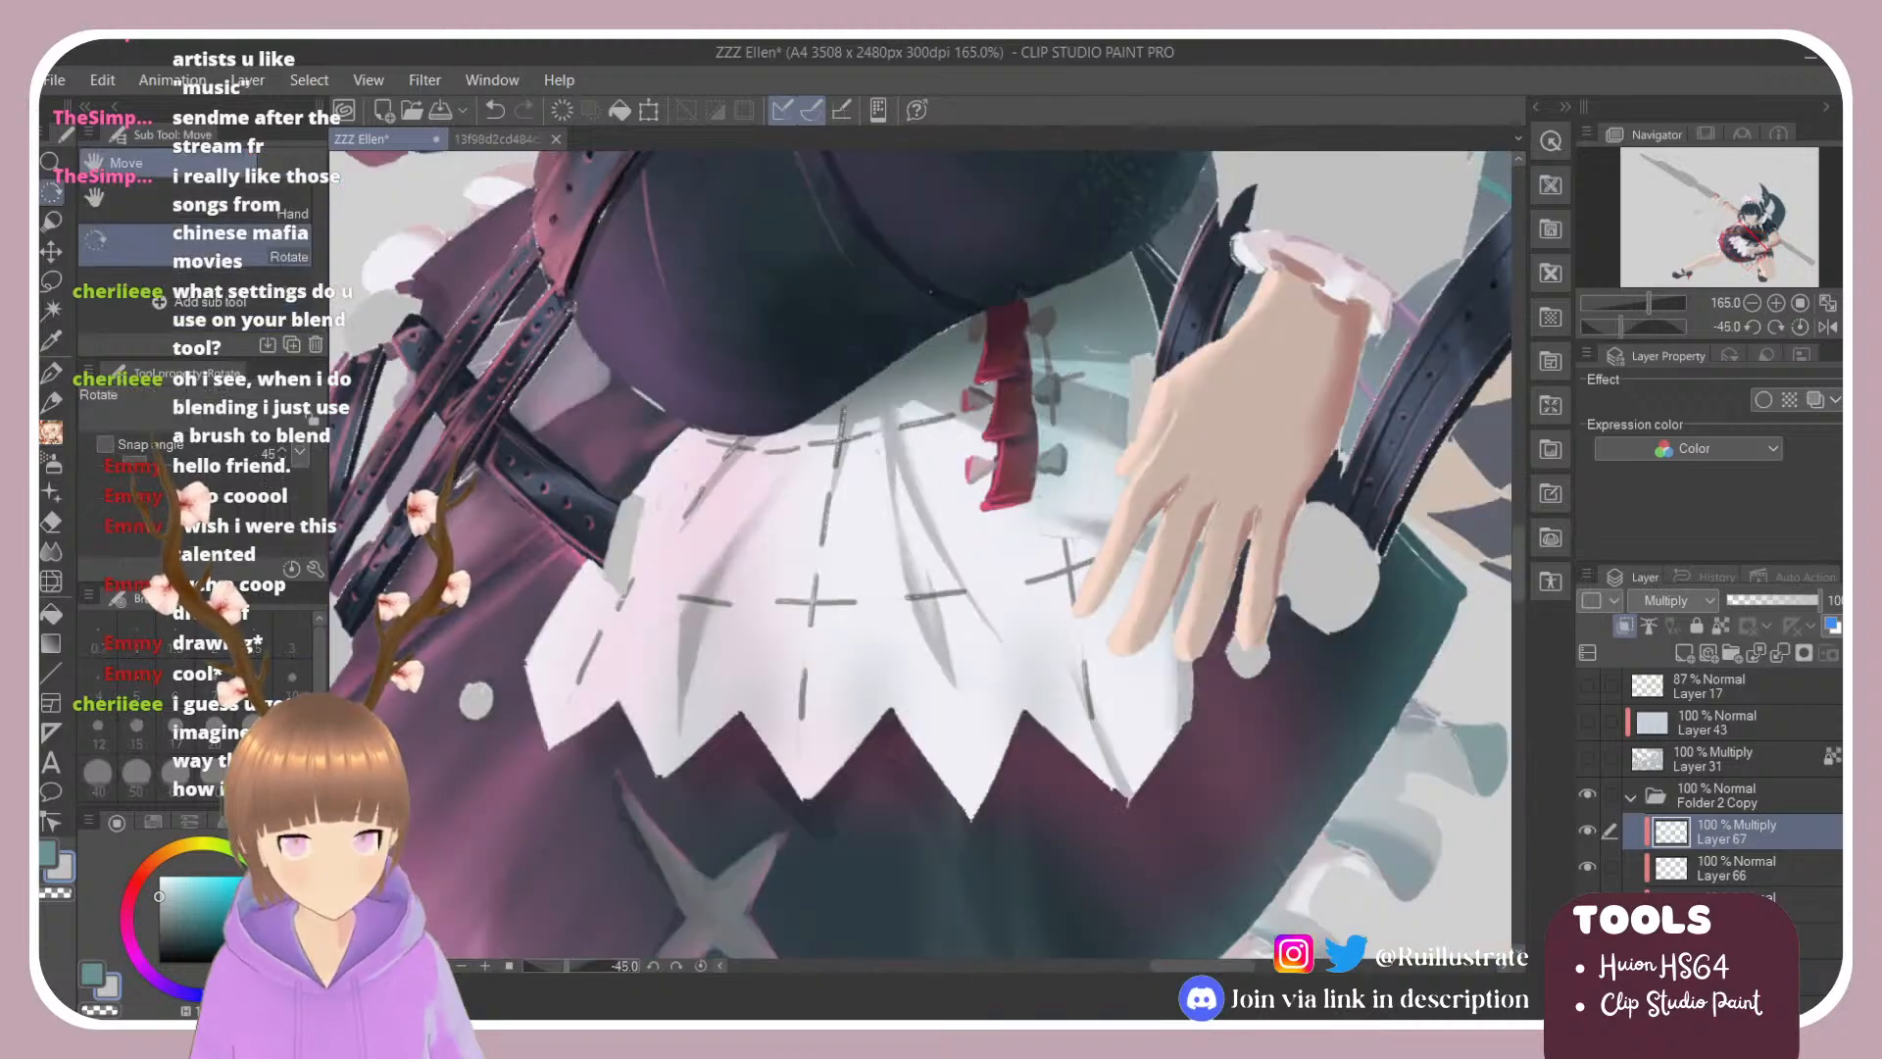
pyautogui.press('e')
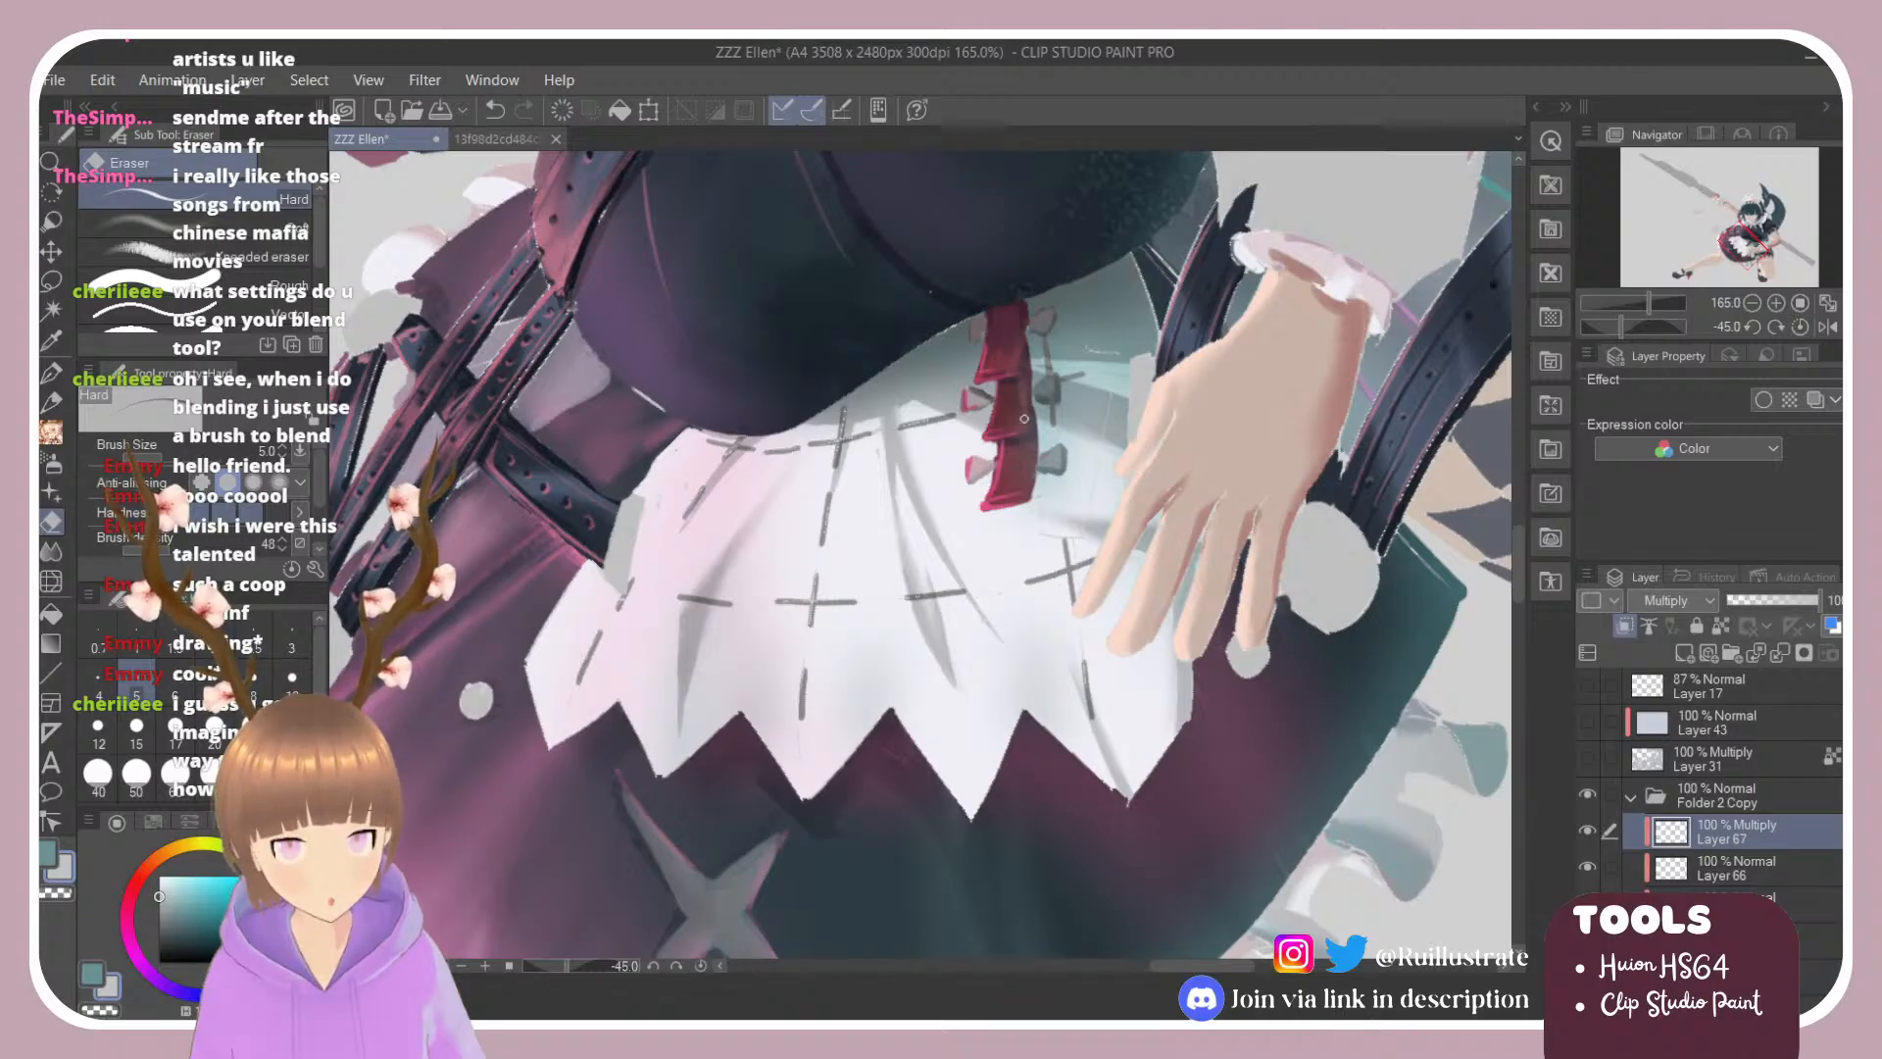
pyautogui.moveTo(1001, 379); pyautogui.dragTo(1004, 428)
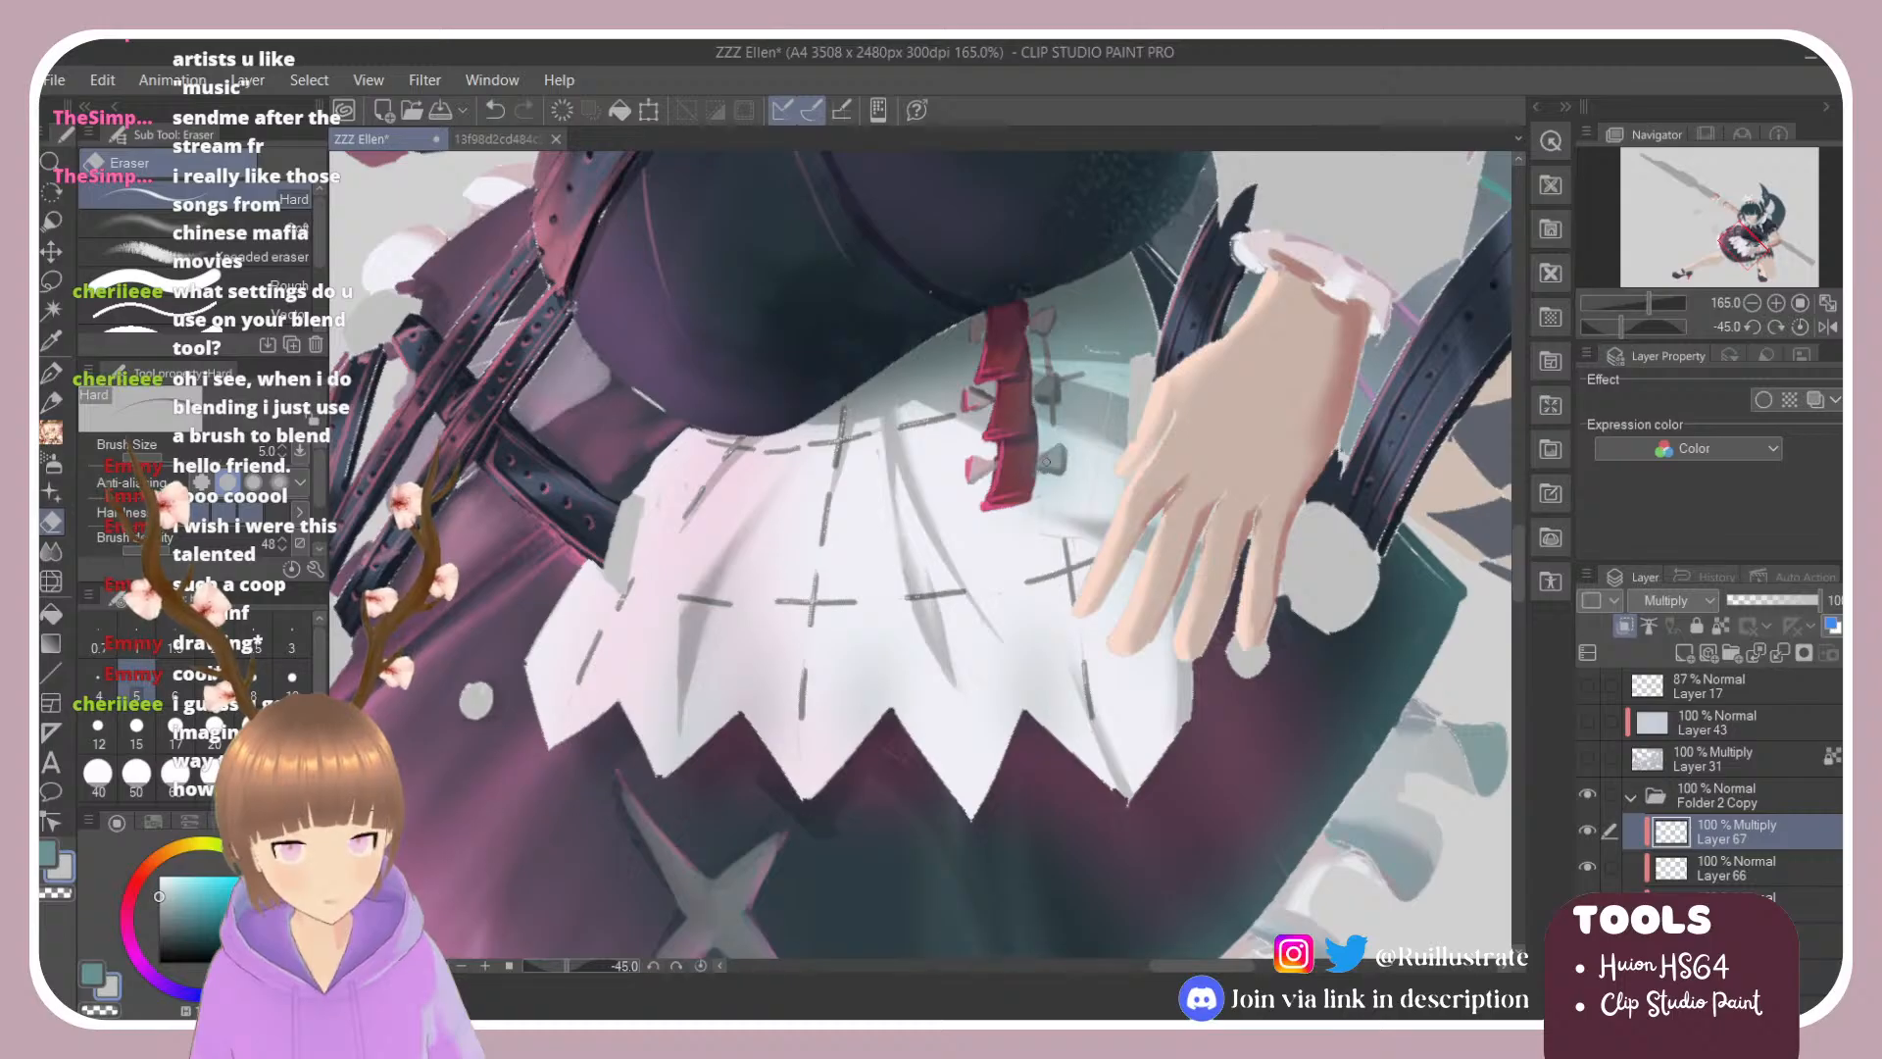
# Step: Show the line art on Layer 17 again and check the apron shading against the whole figure
pyautogui.hotkey('shift', 'space')
pyautogui.moveTo(1062, 466); pyautogui.dragTo(1093, 560)
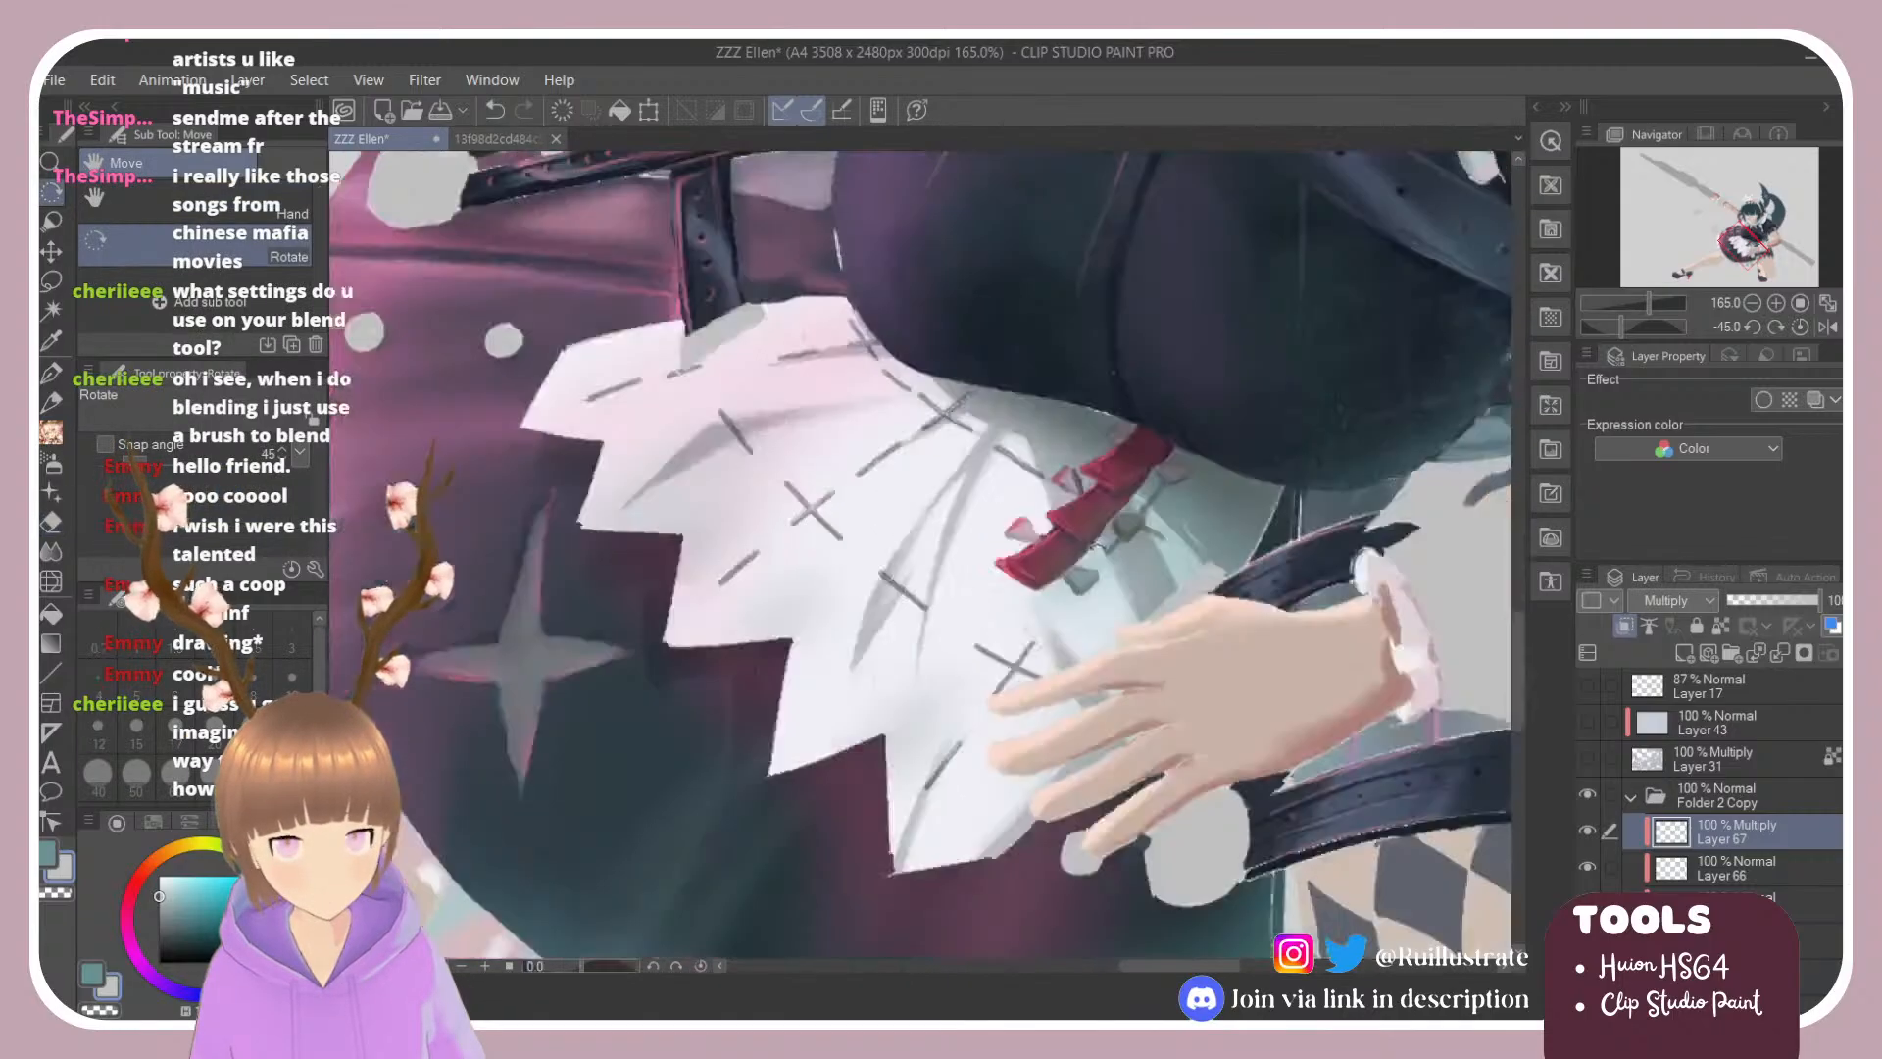
pyautogui.scroll(-6, 1054, 566)
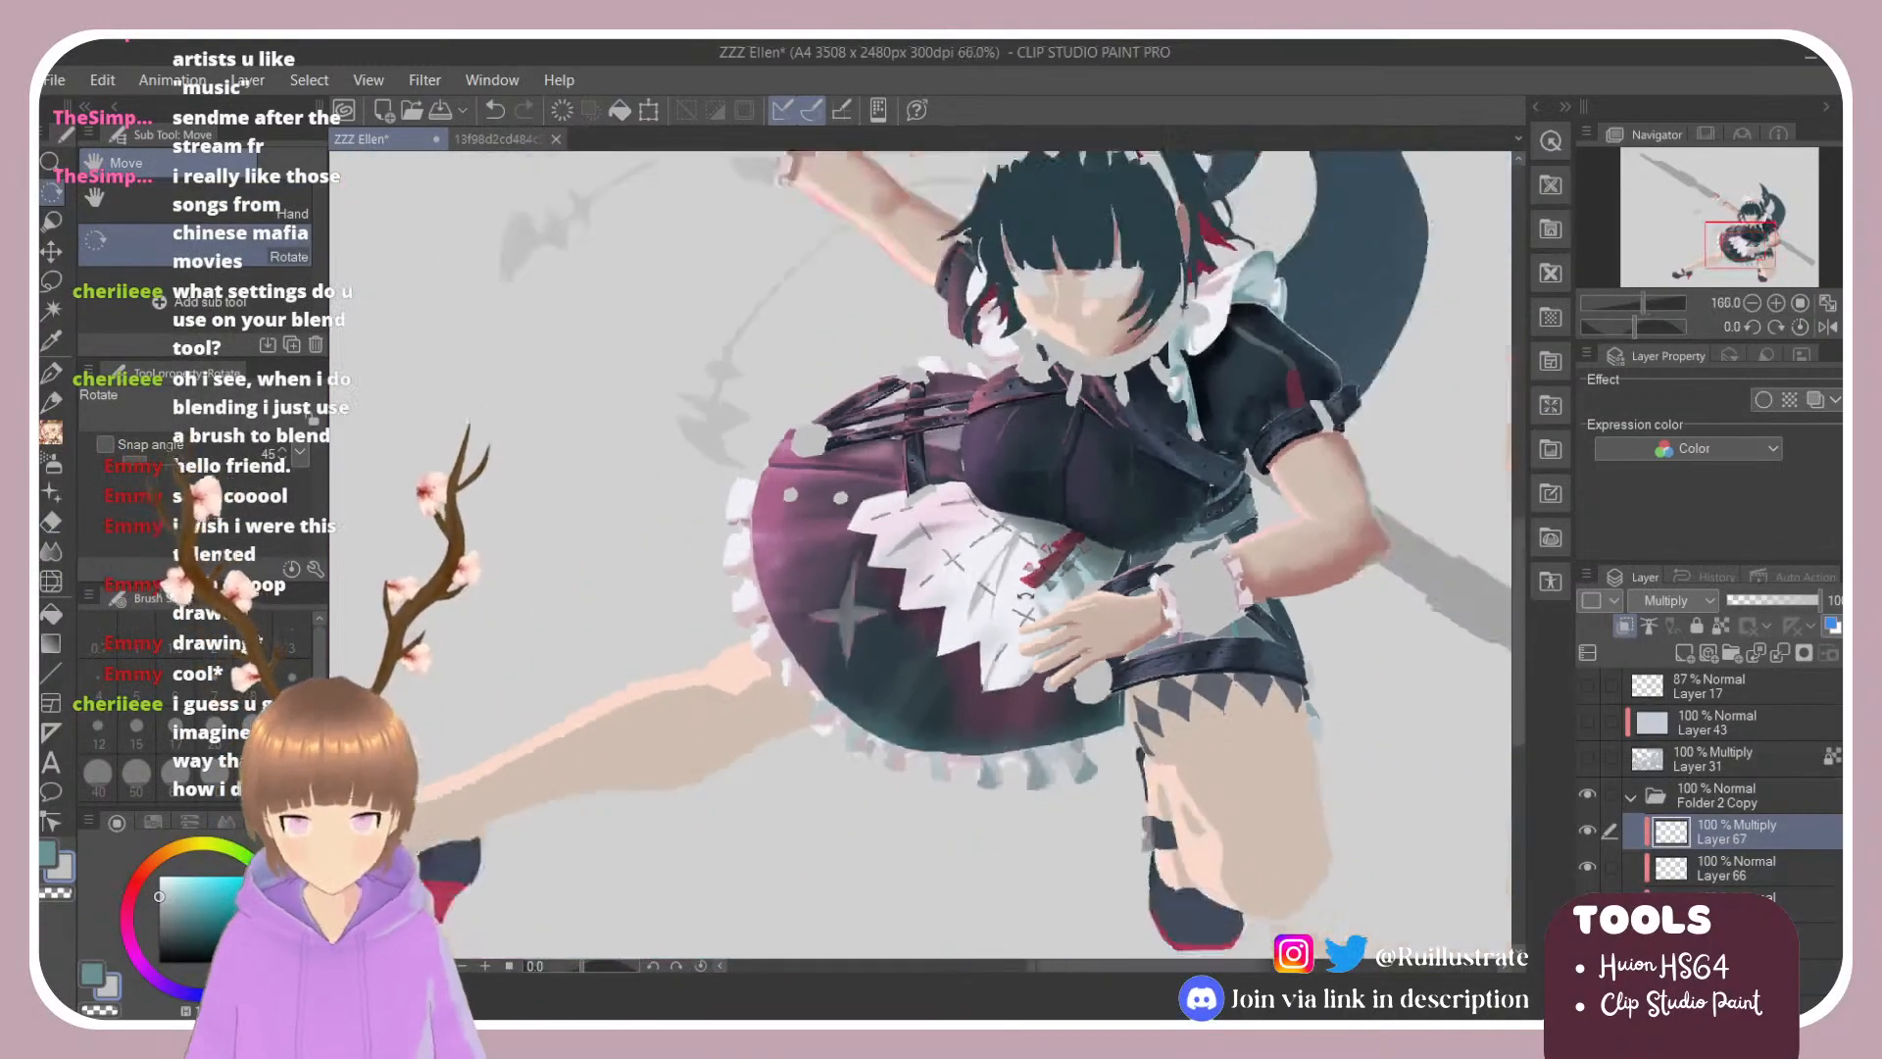
pyautogui.scroll(-3, 1474, 722)
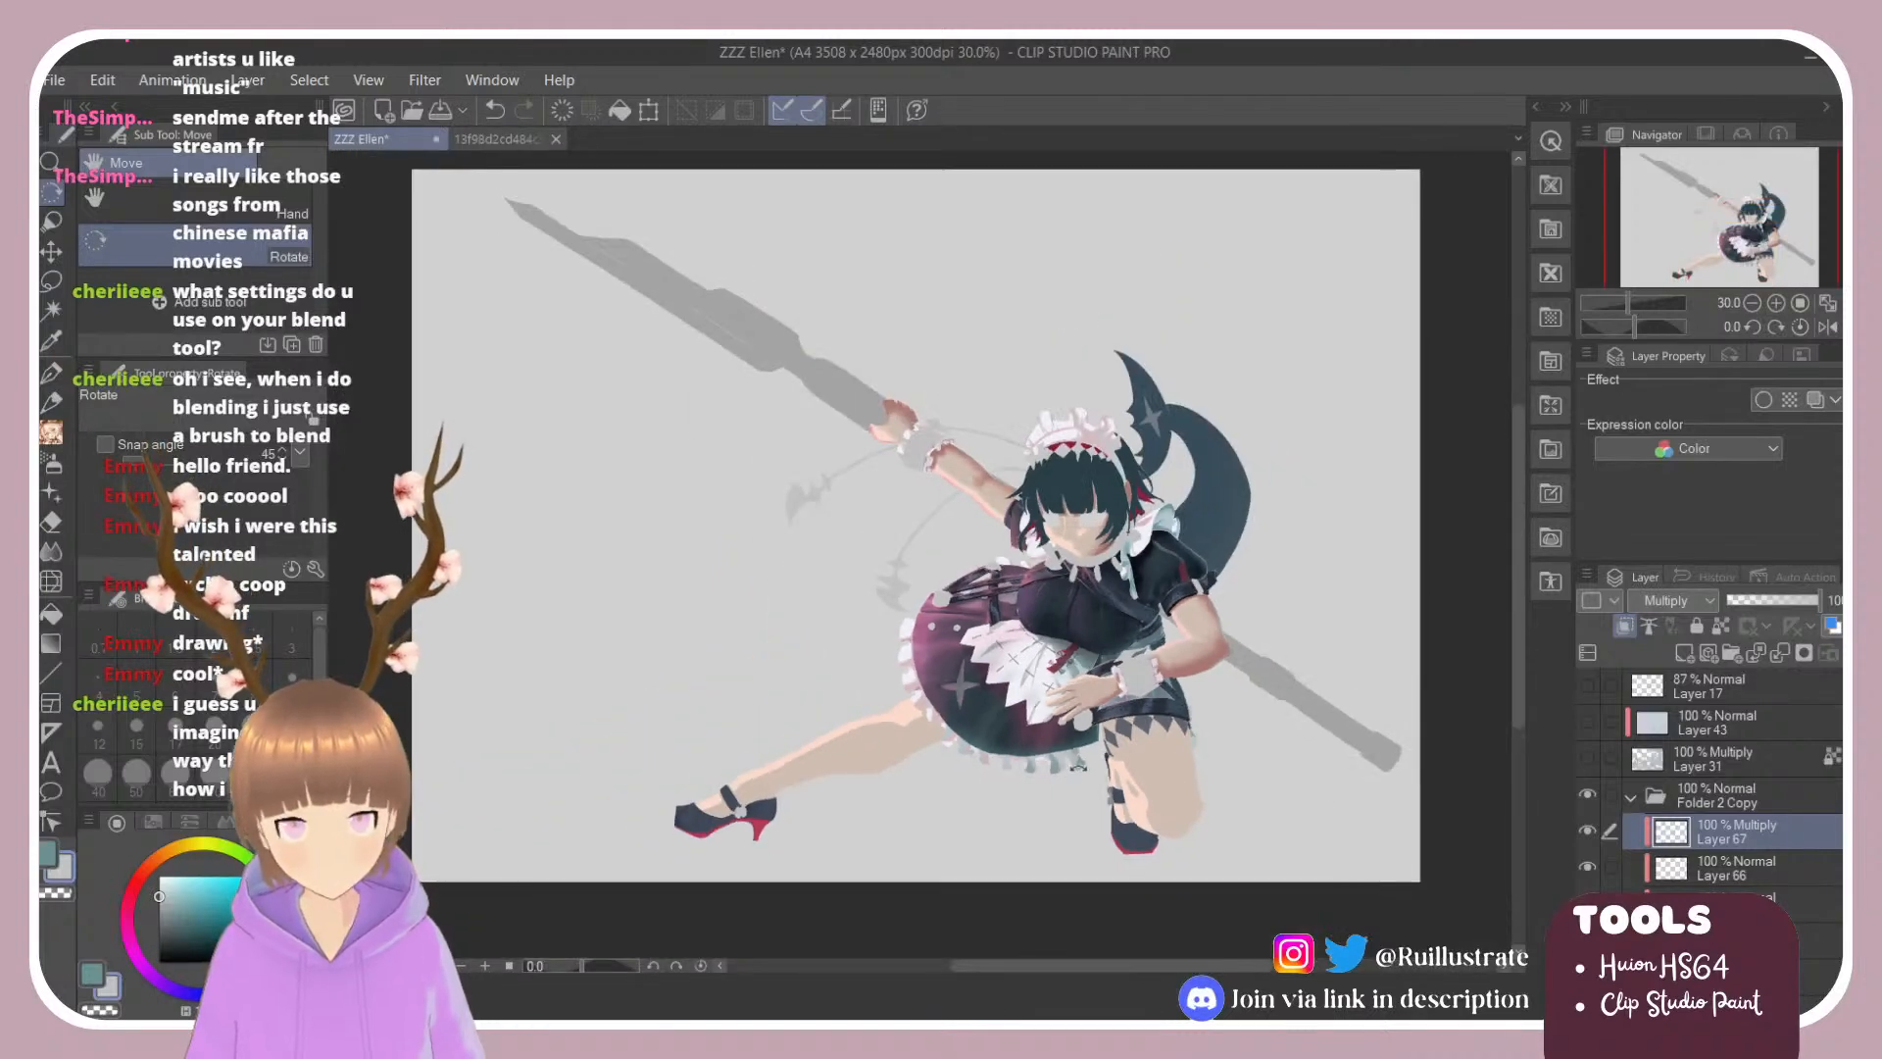
pyautogui.click(1593, 684)
pyautogui.click(1593, 685)
pyautogui.click(1593, 684)
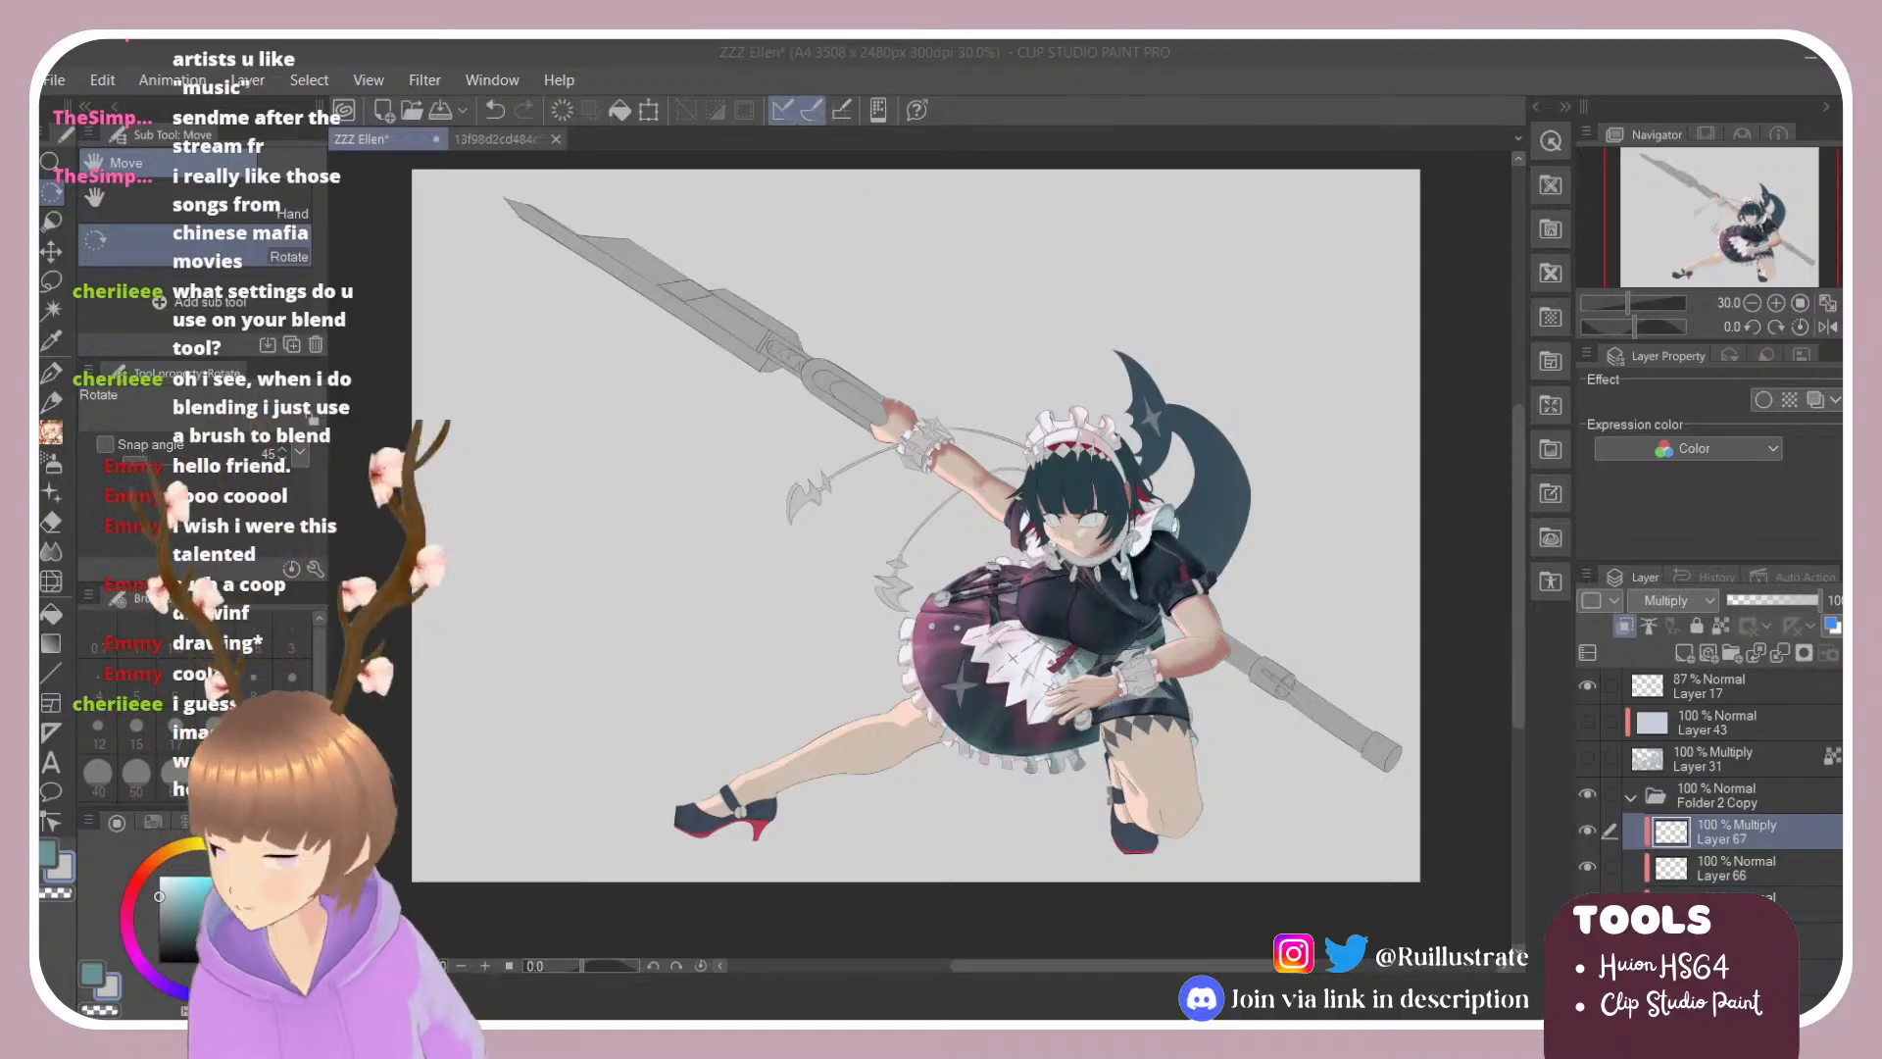
# Step: Erase across the middle of the apron on line art Layer 17 with the hard eraser at size 20
pyautogui.scroll(8, 1092, 641)
pyautogui.scroll(-3, 912, 553)
pyautogui.scroll(4, 882, 715)
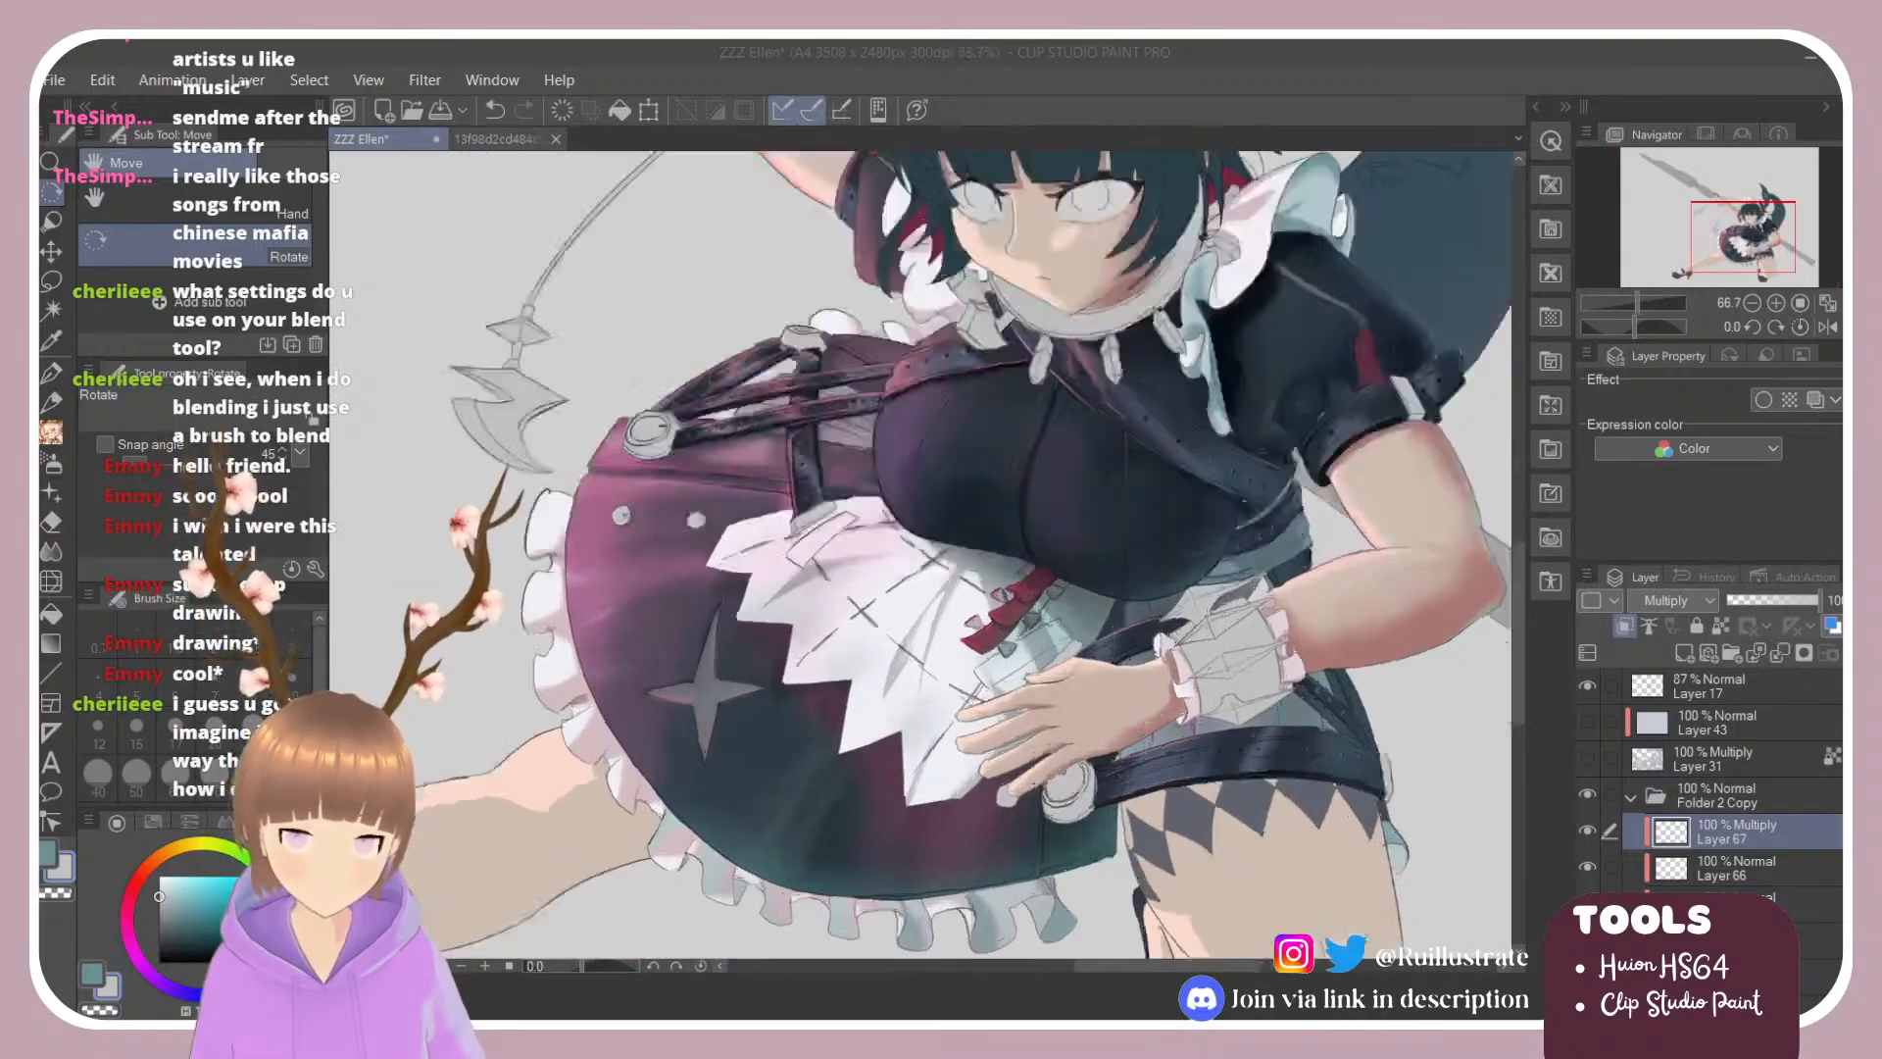
pyautogui.scroll(-1, 1711, 785)
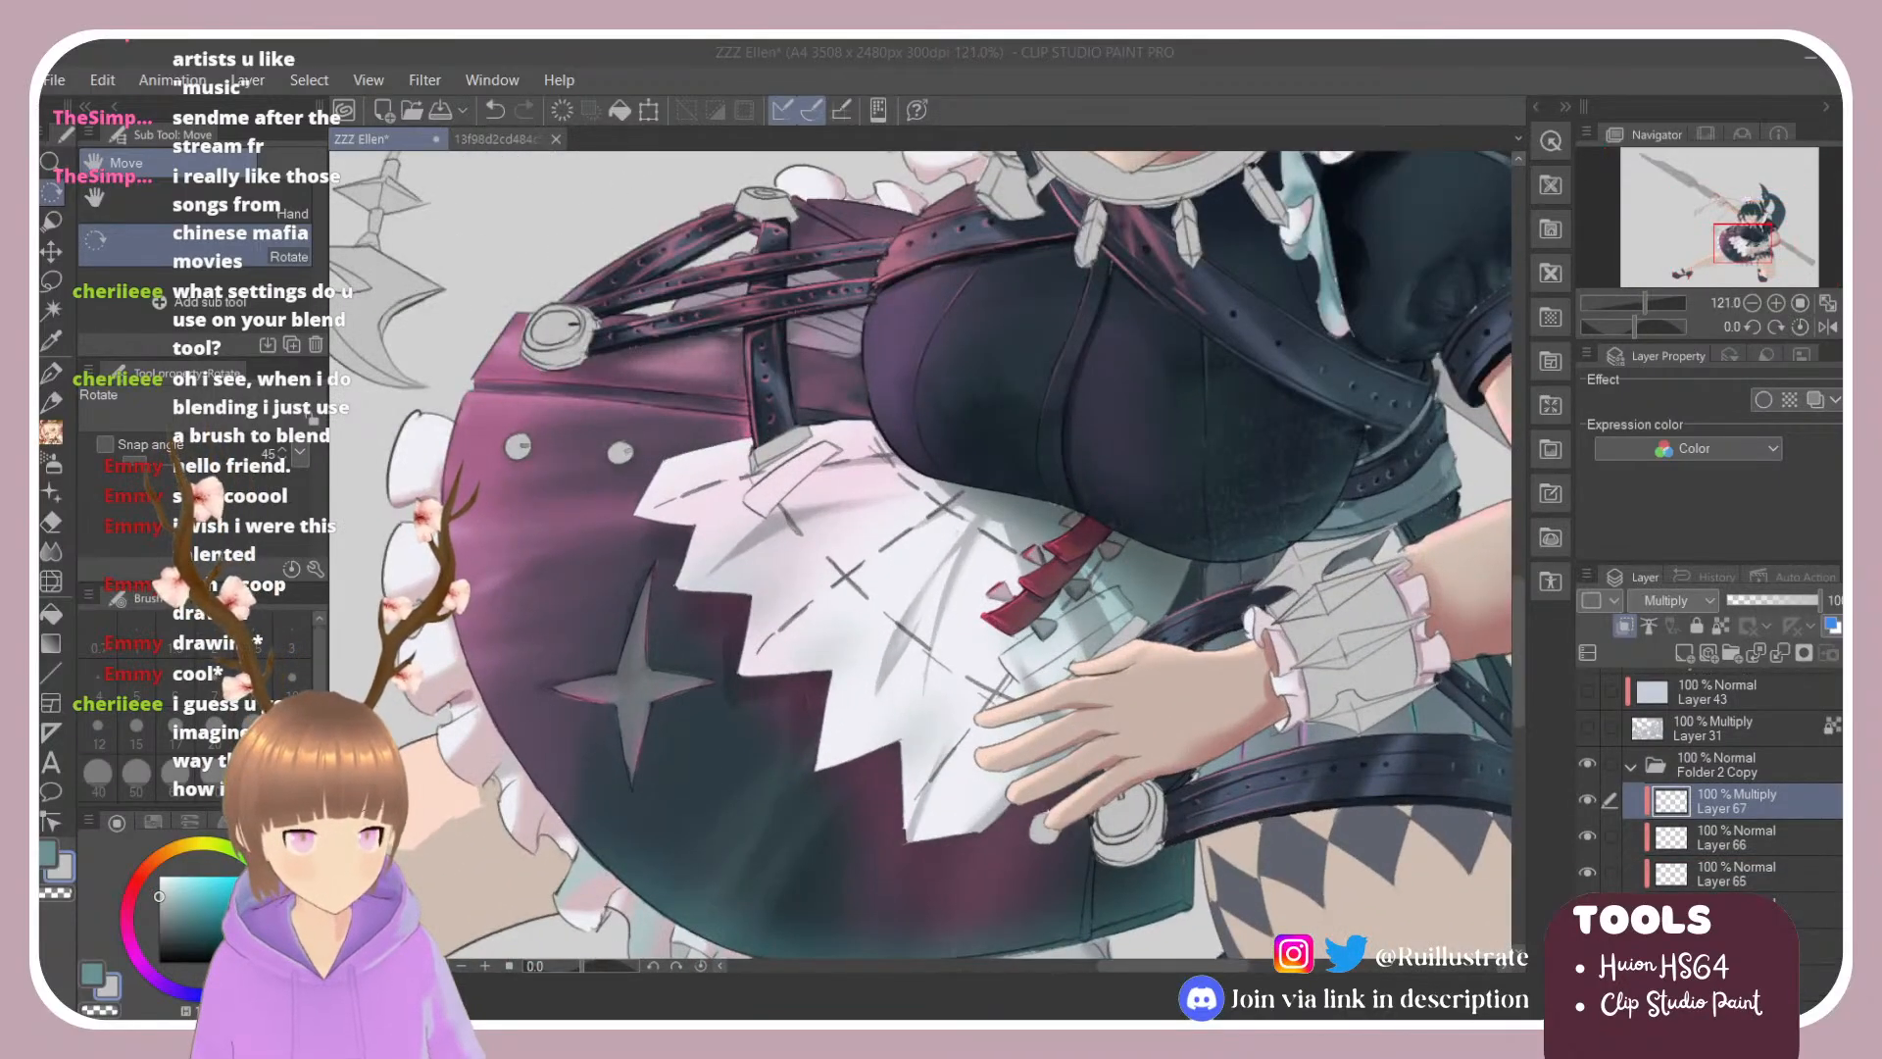
pyautogui.scroll(1, 1678, 711)
pyautogui.click(1678, 698)
pyautogui.press('e')
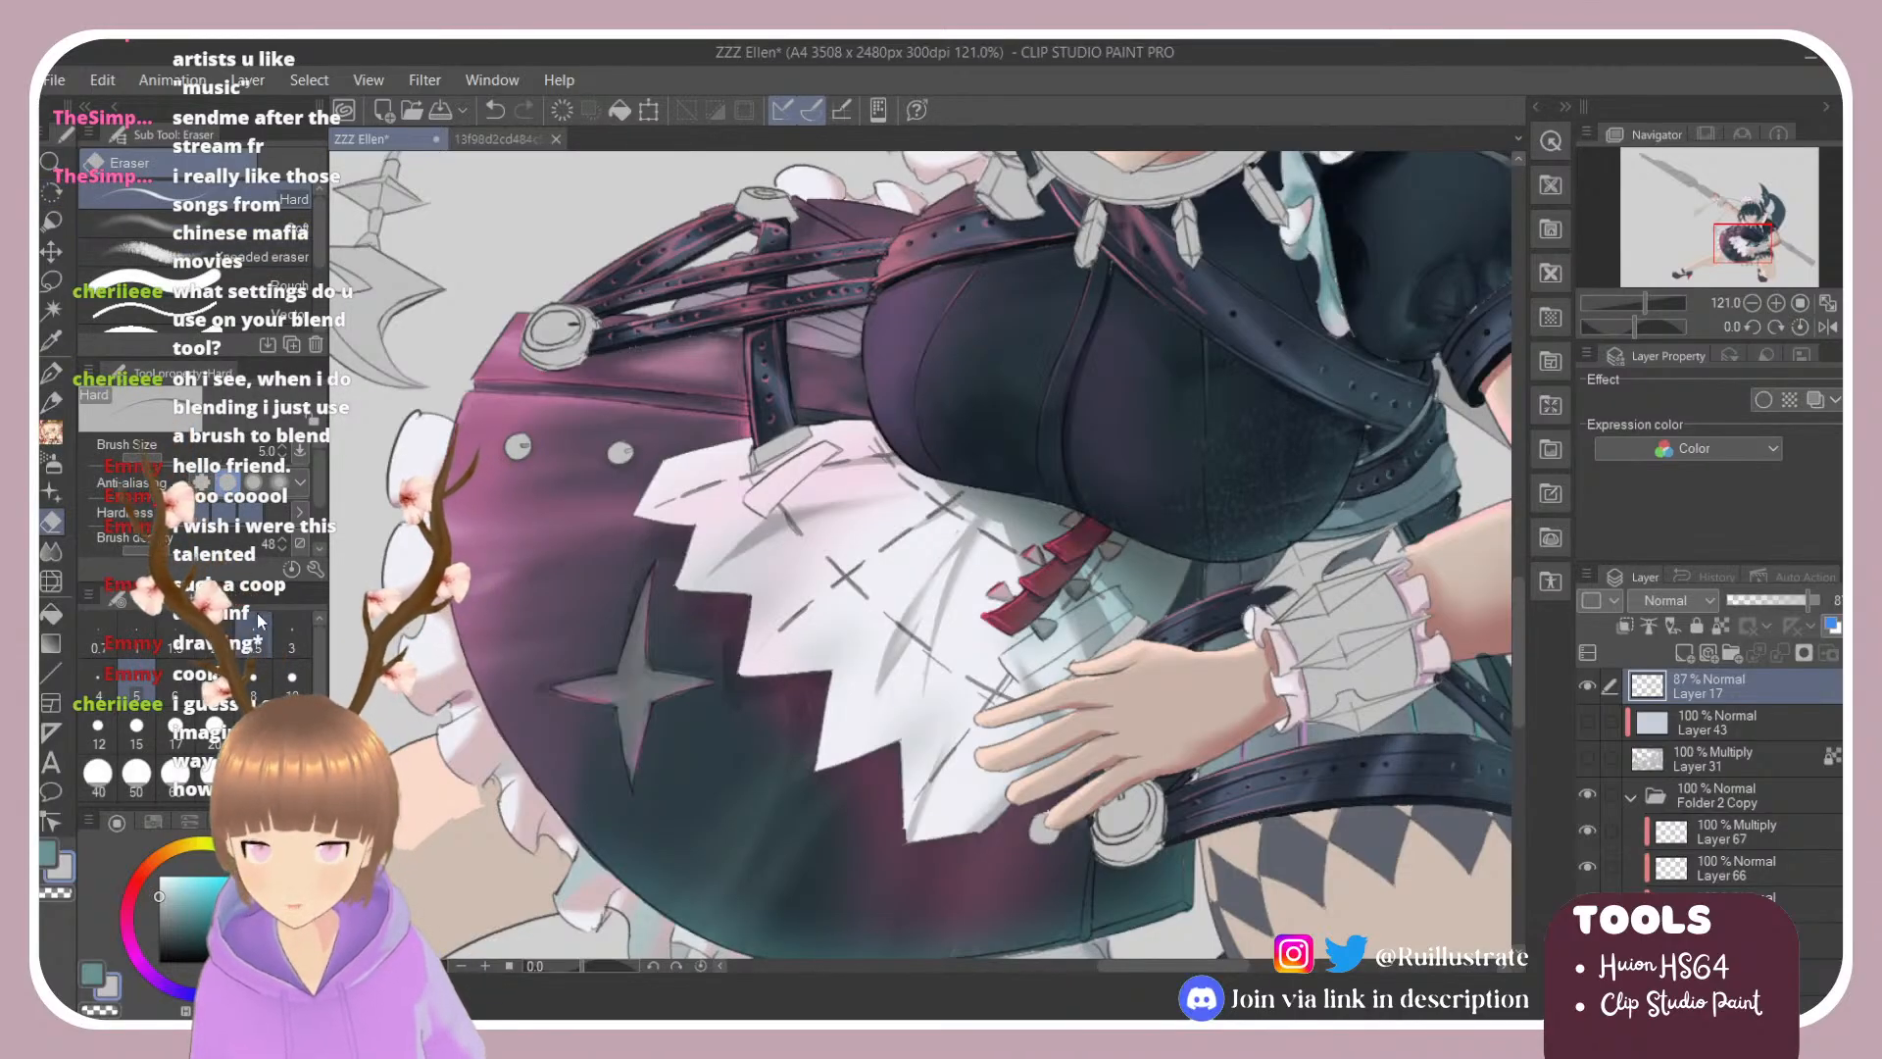
pyautogui.click(214, 731)
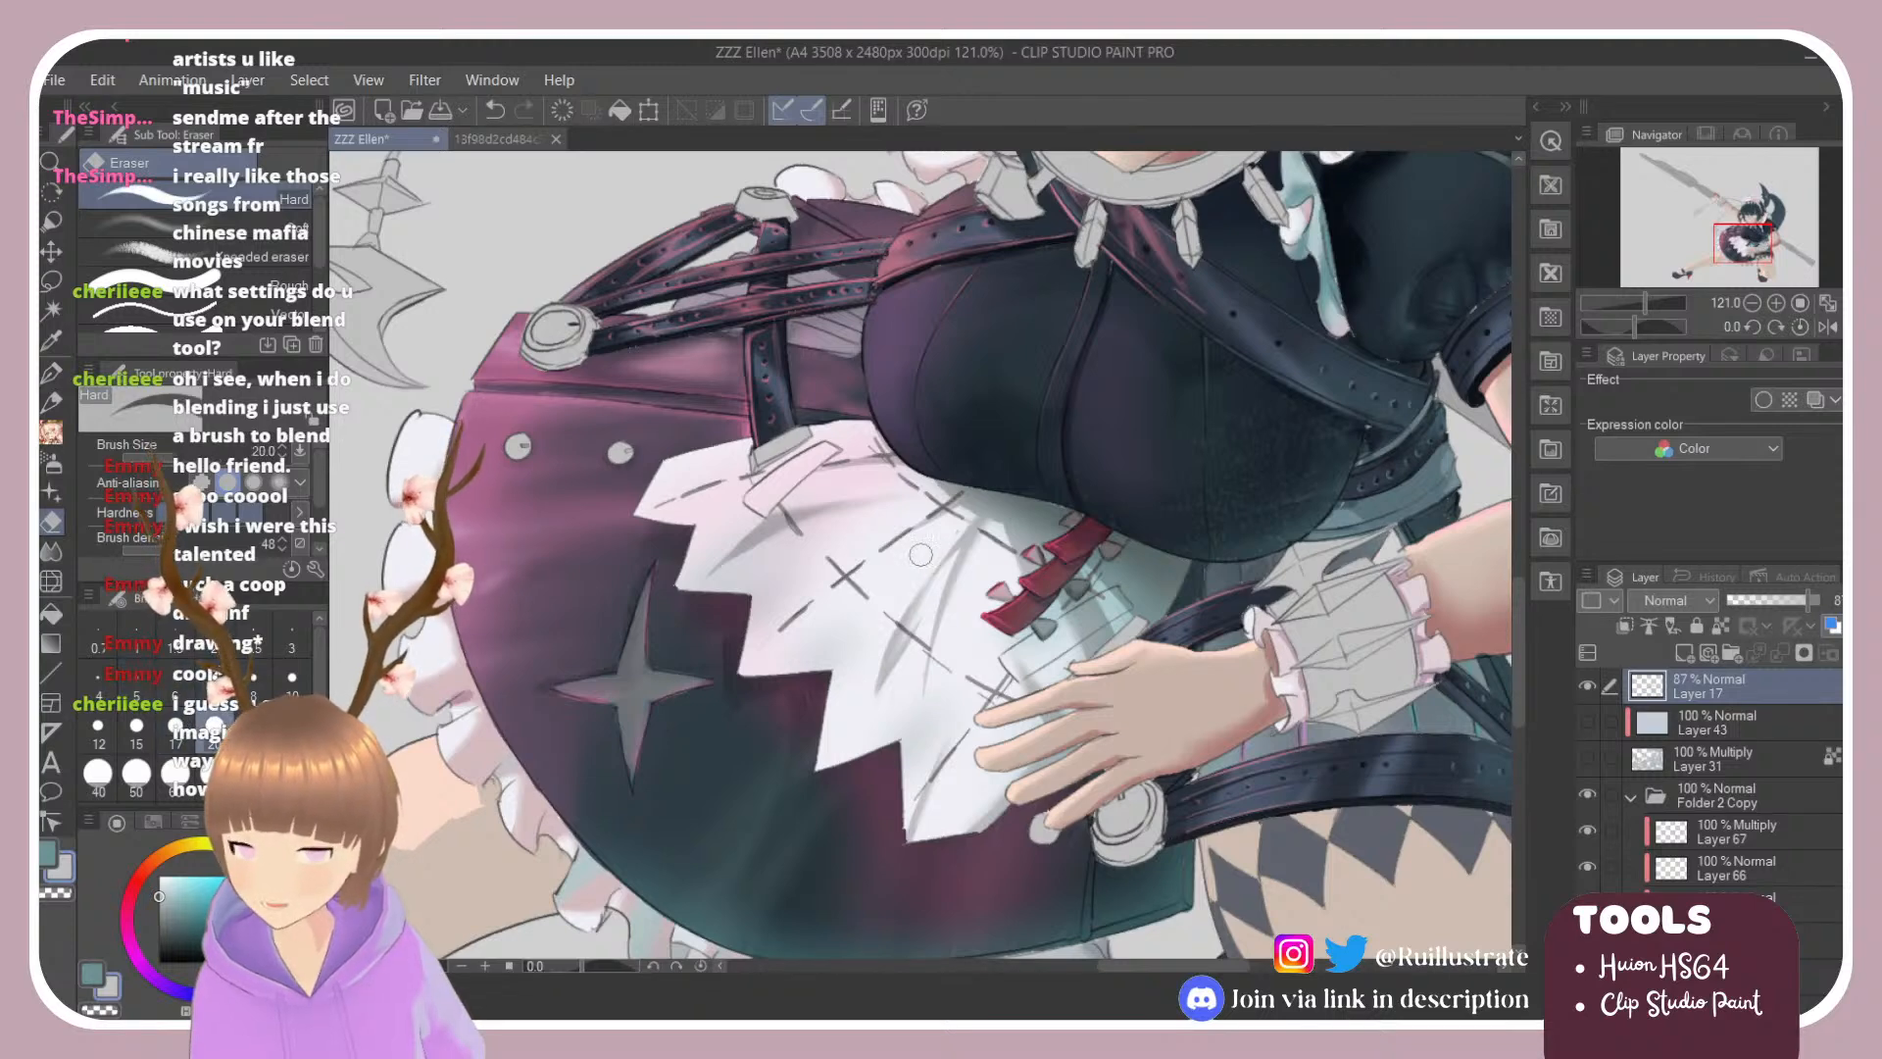
pyautogui.moveTo(792, 625); pyautogui.dragTo(894, 546)
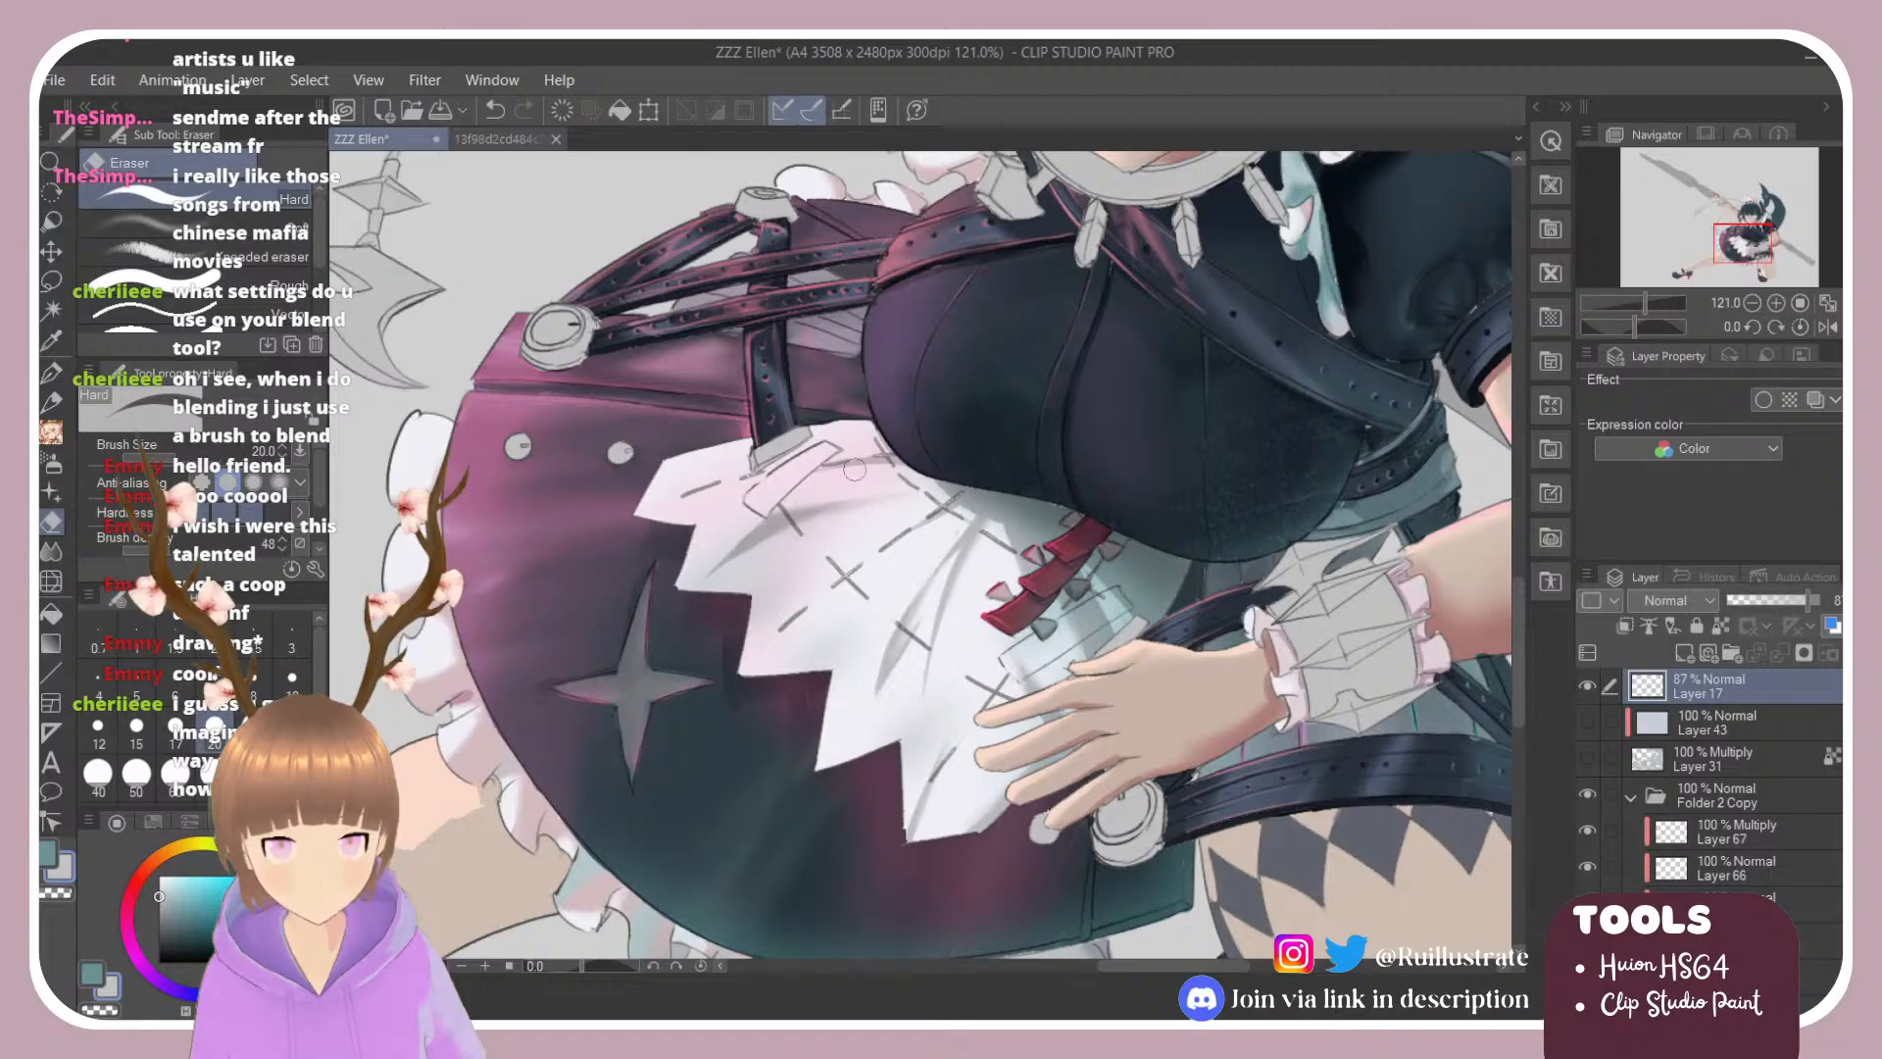
pyautogui.press('r')
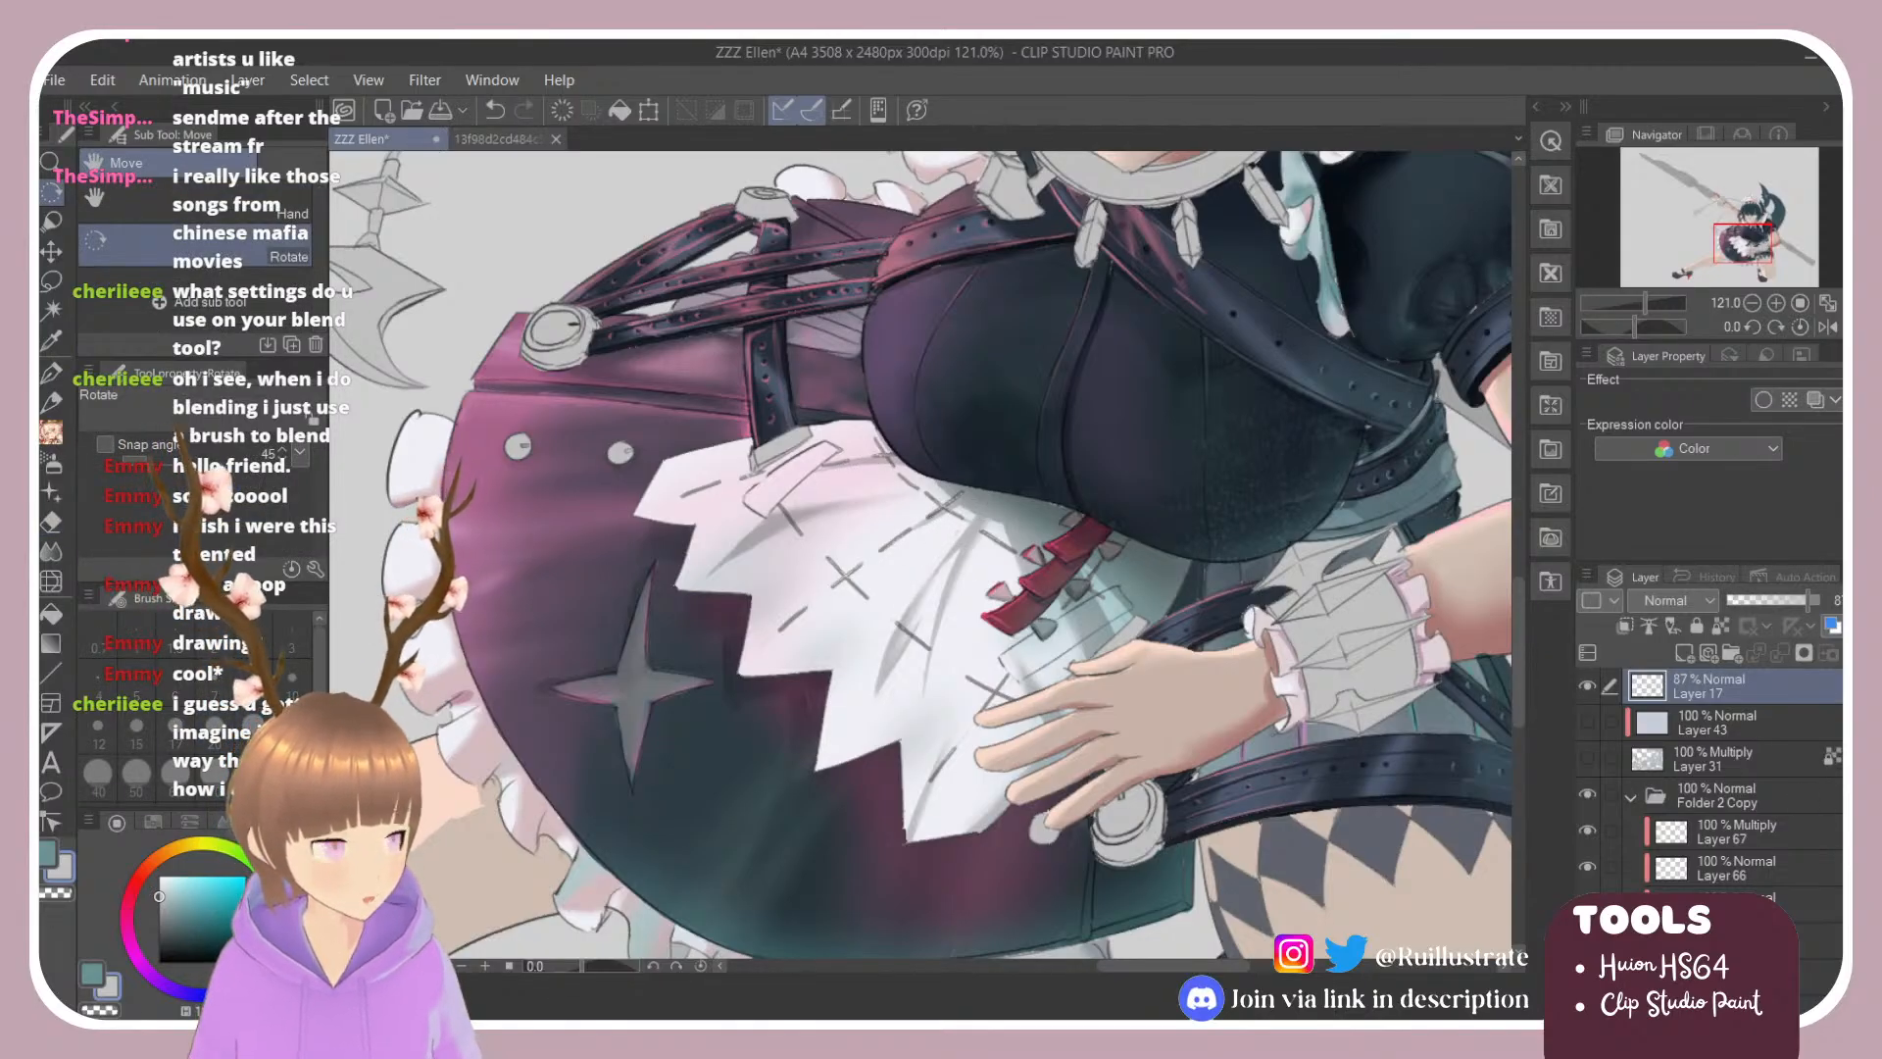
pyautogui.scroll(-5, 1769, 856)
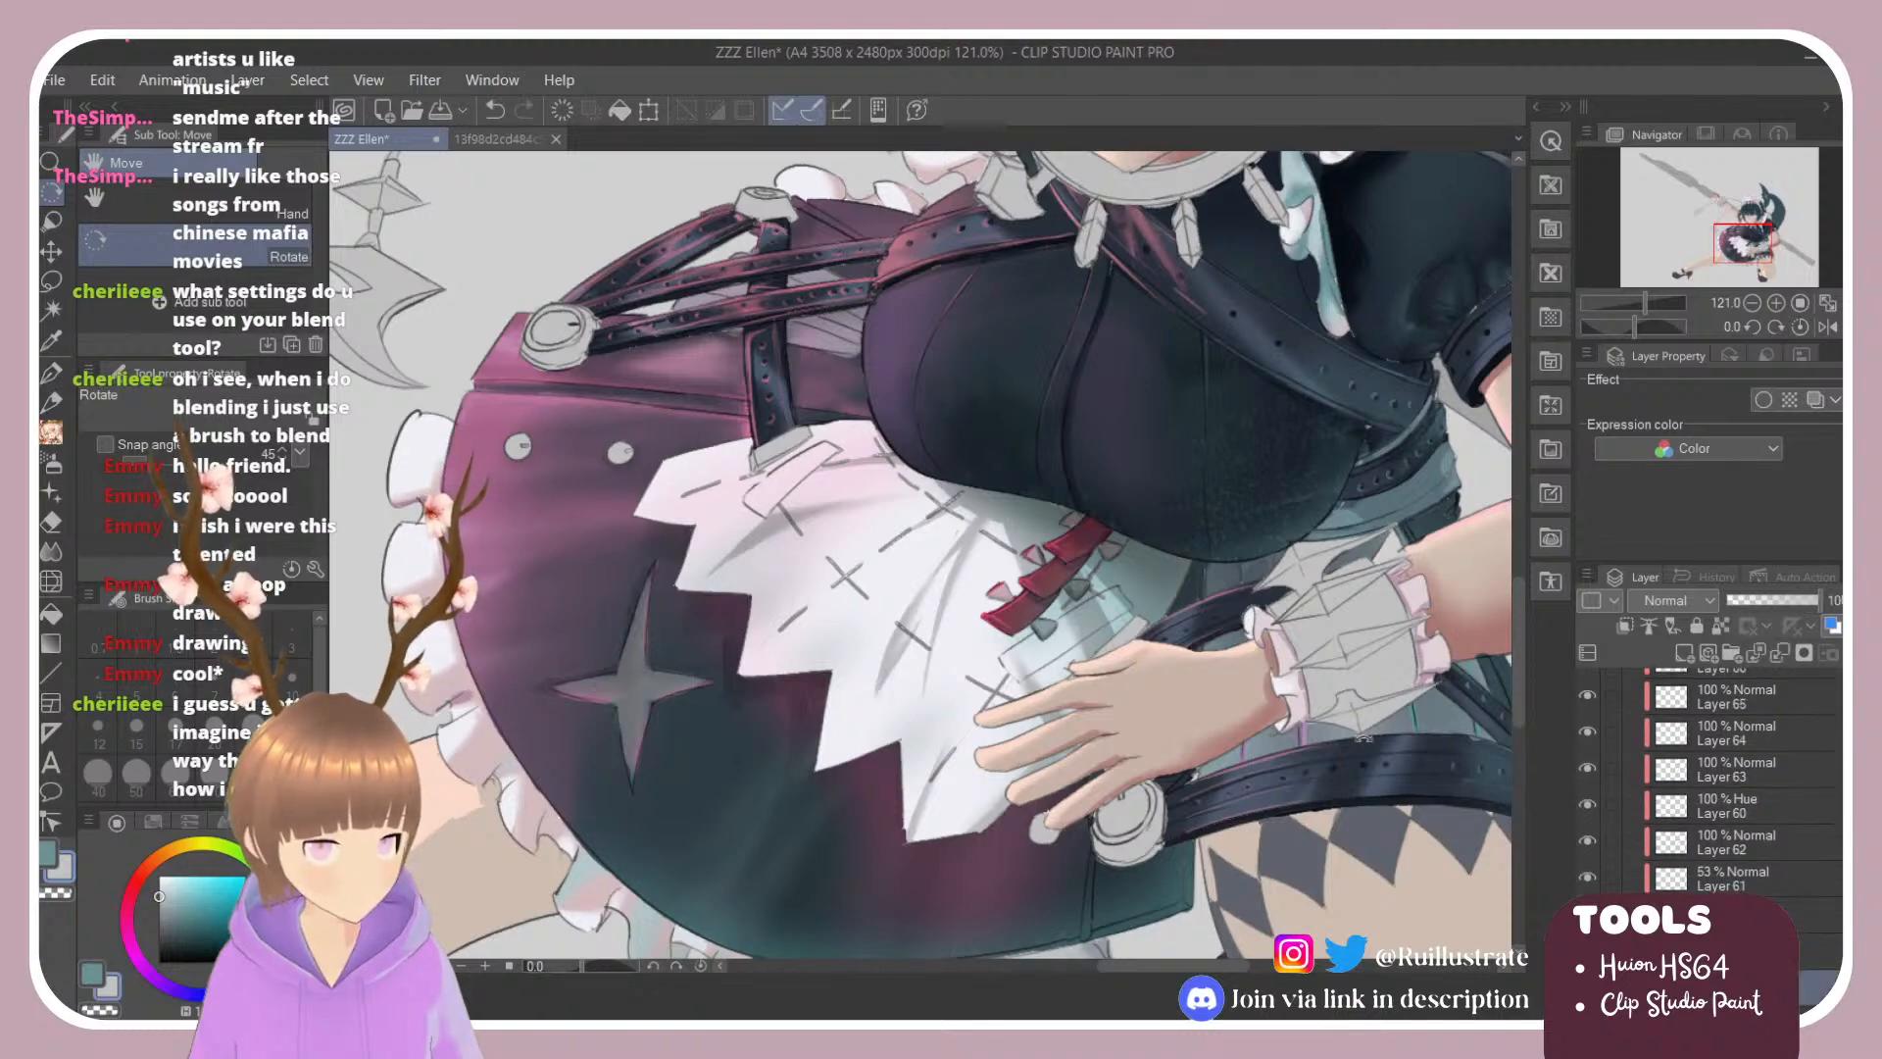
pyautogui.moveTo(1127, 607)
pyautogui.mouseDown()
pyautogui.moveTo(1019, 705)
pyautogui.moveTo(927, 580)
pyautogui.mouseUp()
pyautogui.press('b')
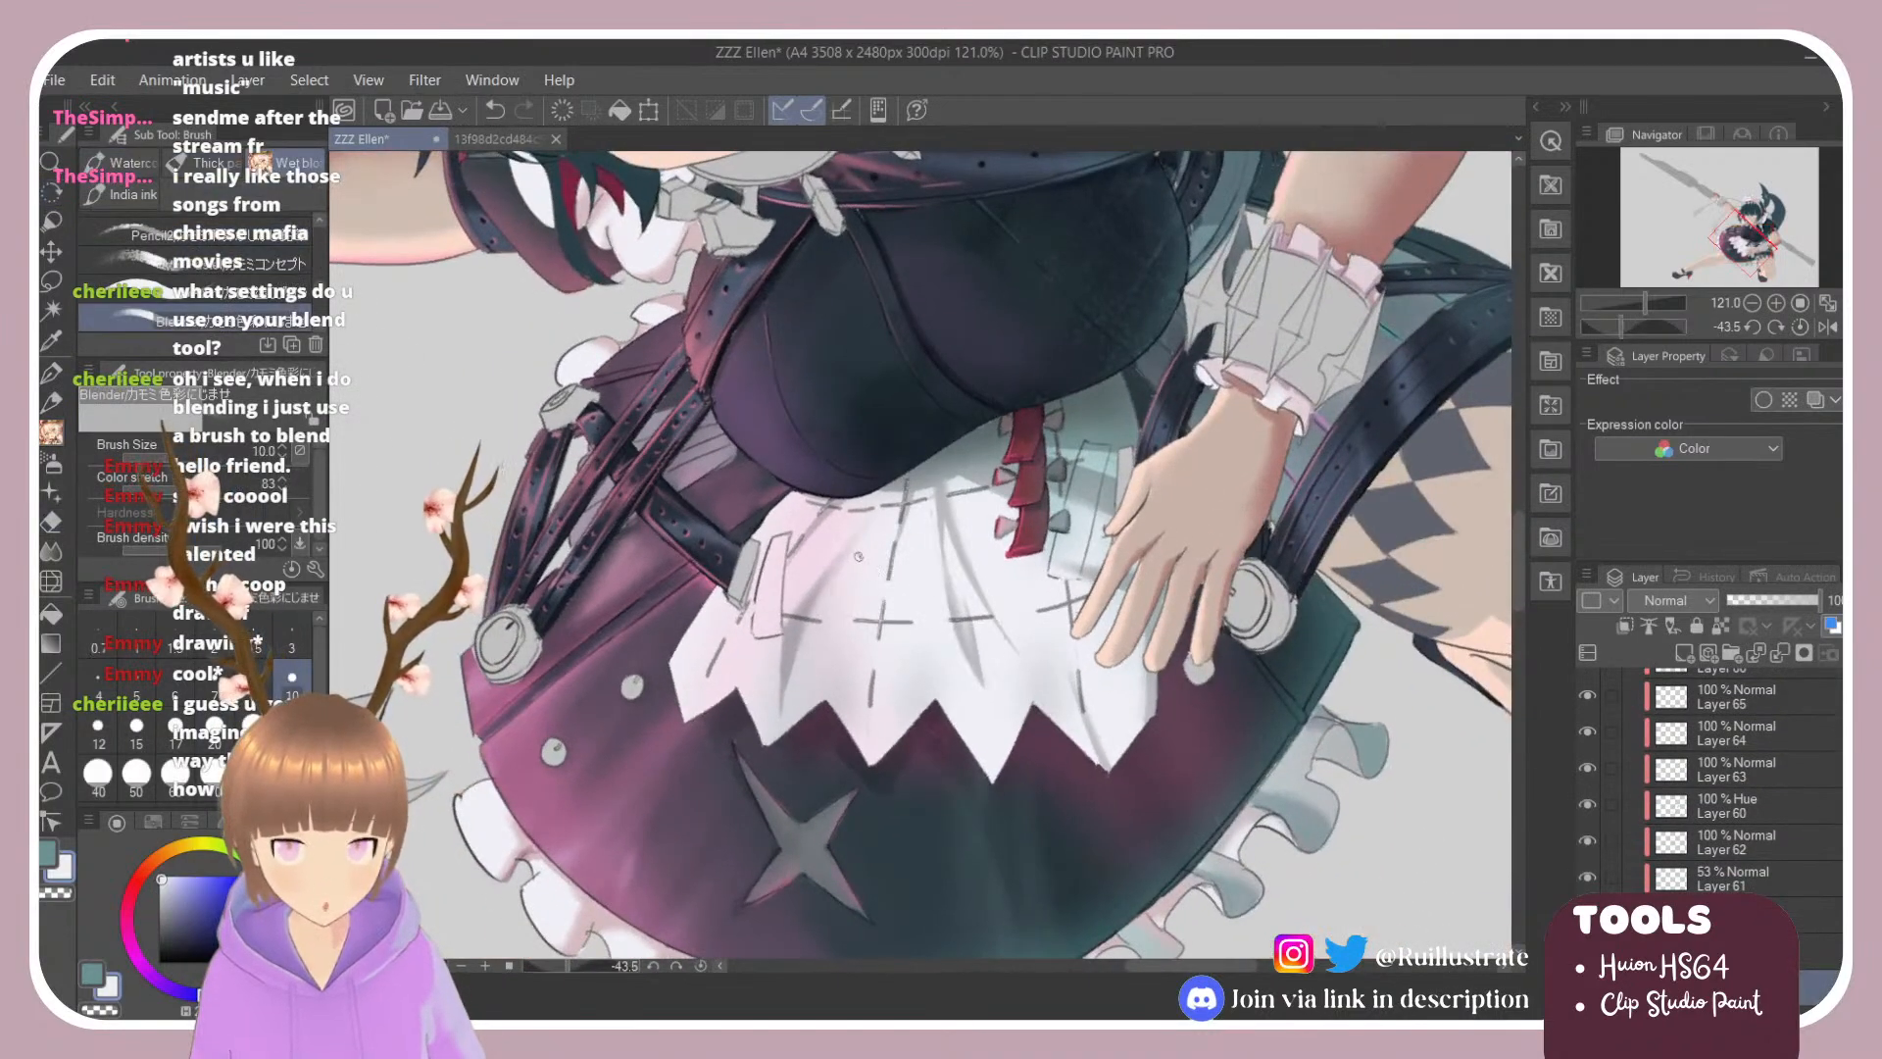
pyautogui.press('e')
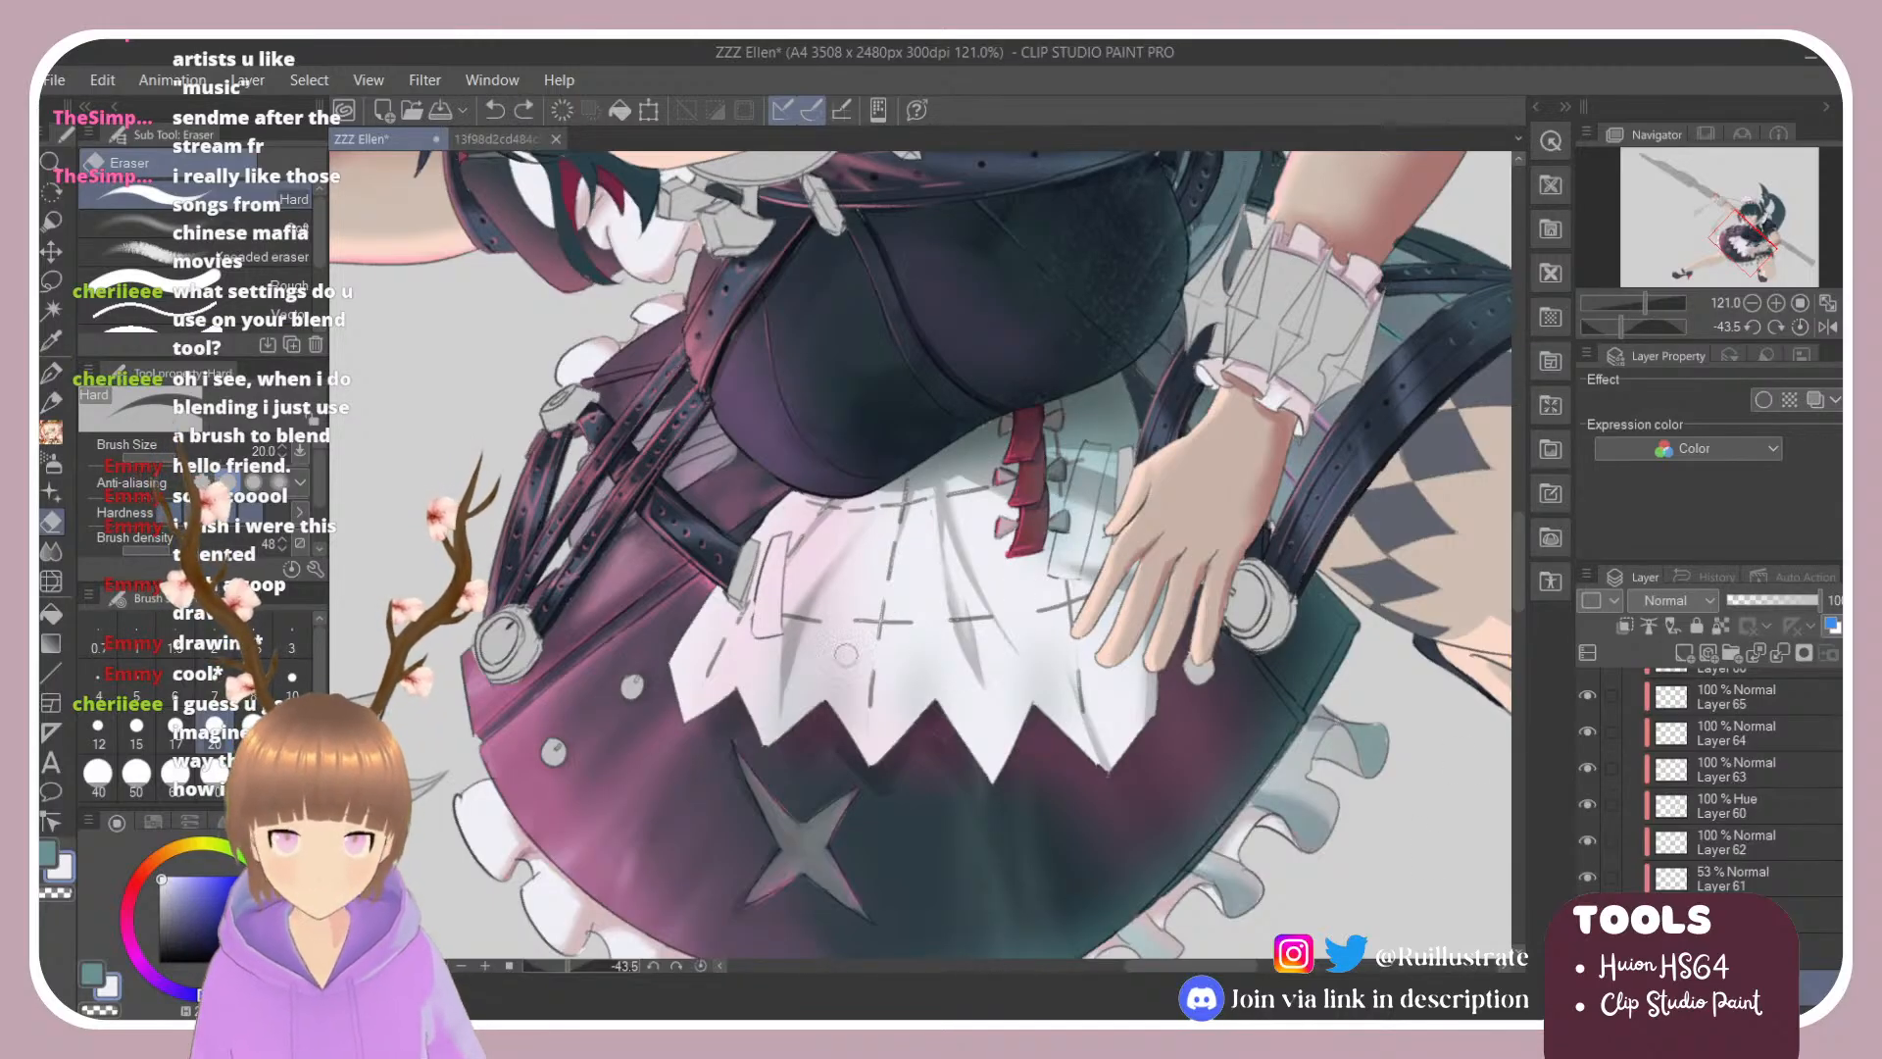
pyautogui.press('b')
pyautogui.click(212, 732)
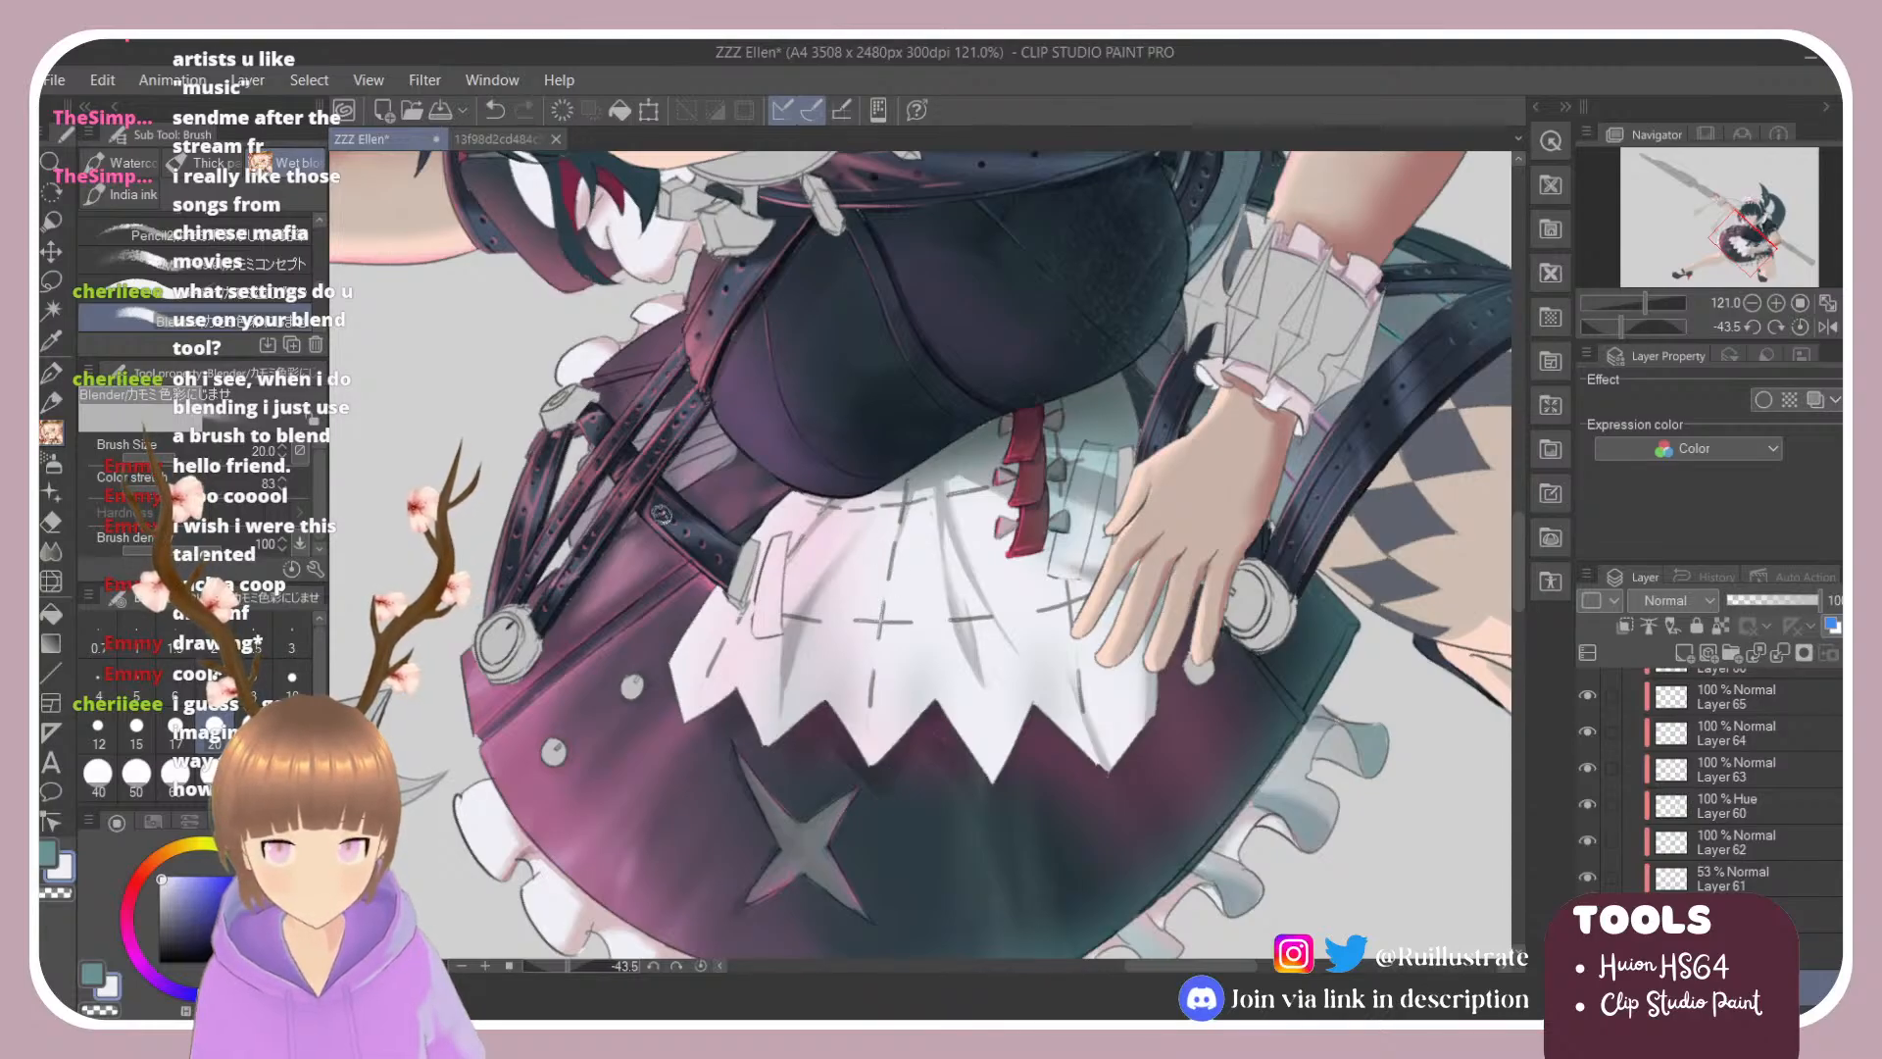
pyautogui.press('b')
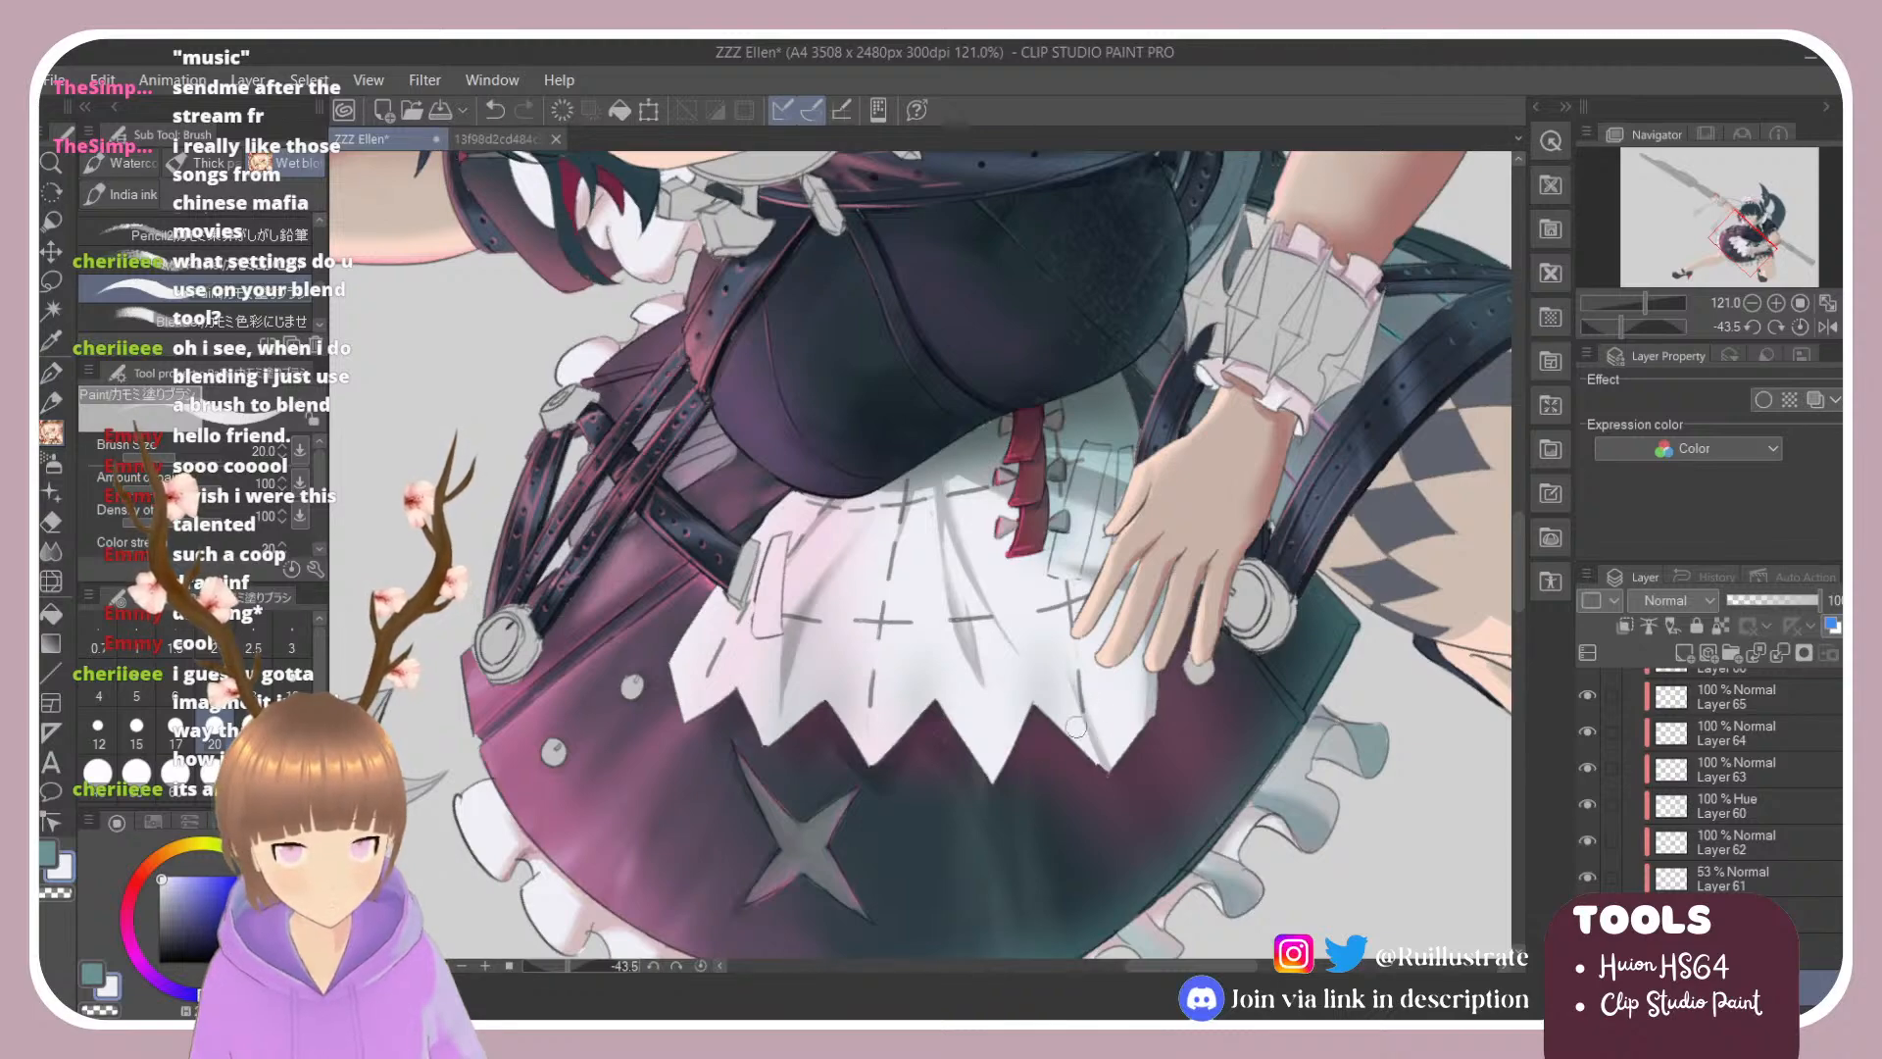
# Step: Check the apron against the whole figure and show the Multiply shadow on Layer 31 as a guide
pyautogui.press('r')
pyautogui.doubleClick(1154, 545)
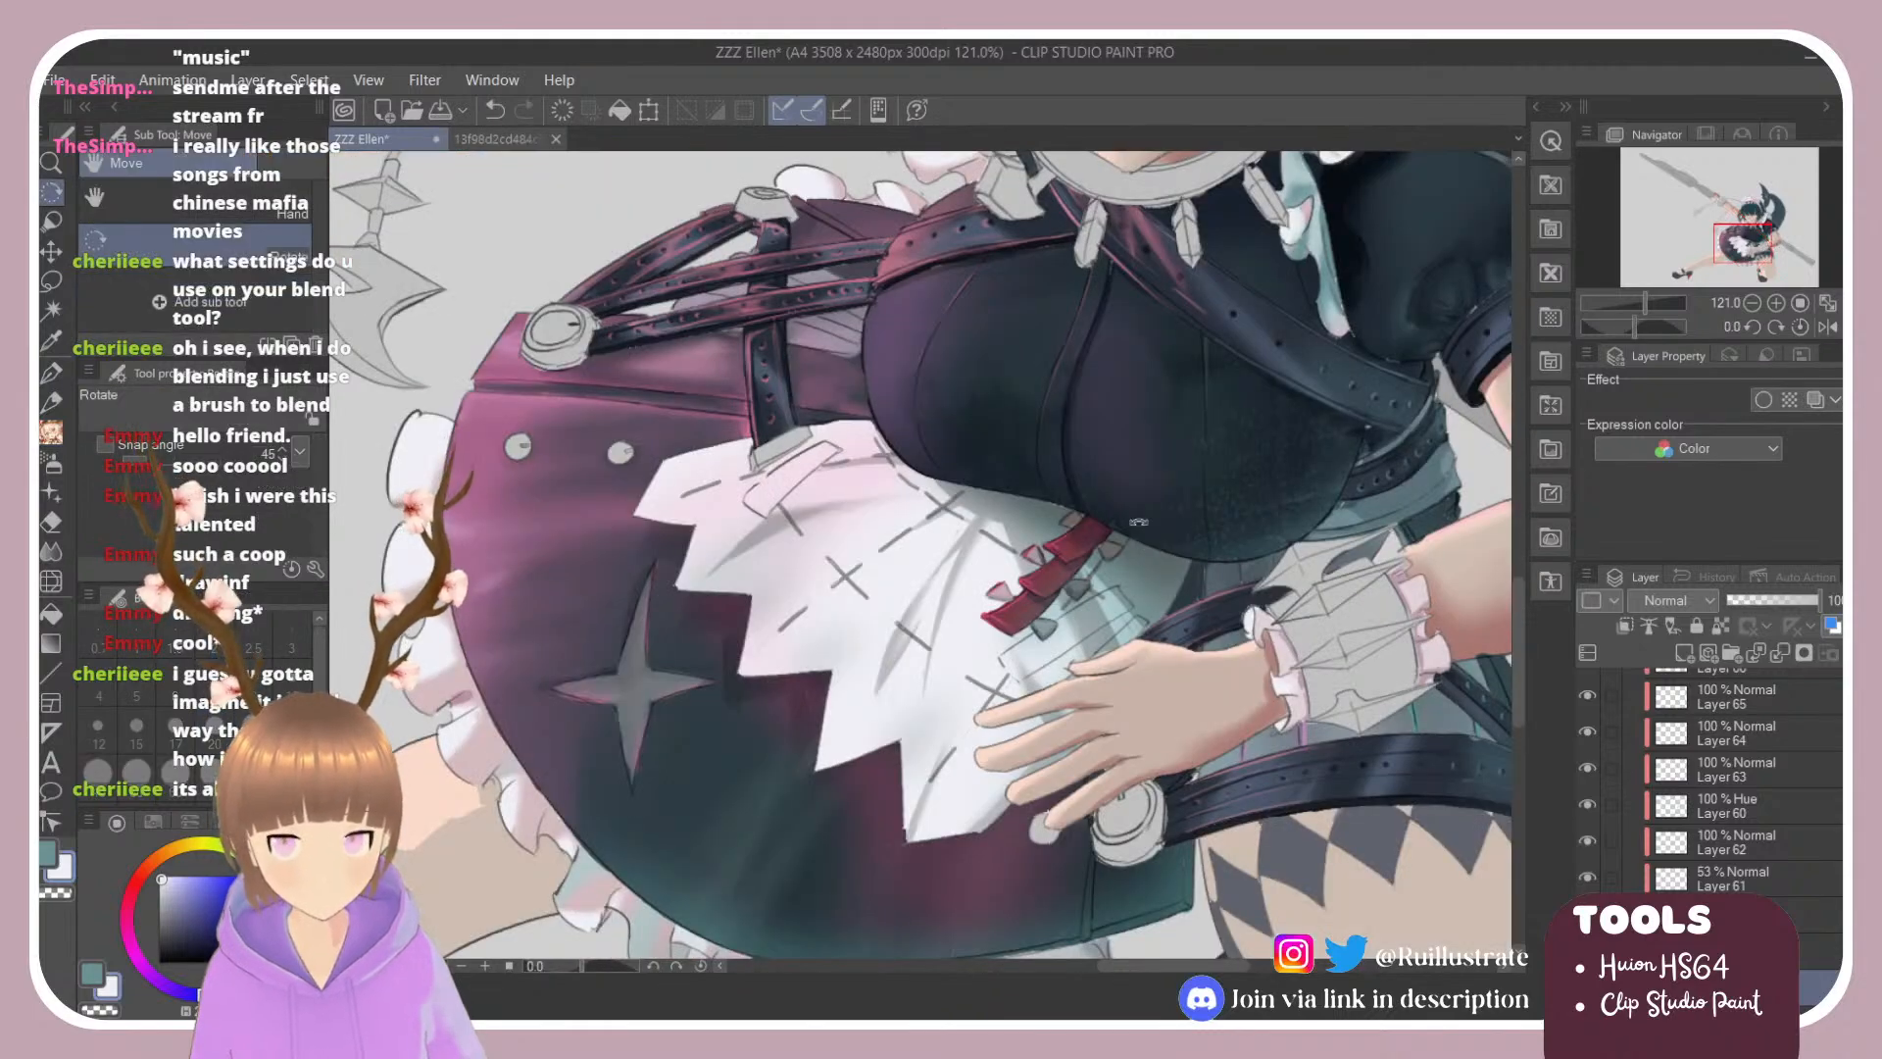
pyautogui.scroll(-5, 1138, 521)
pyautogui.scroll(3, 988, 636)
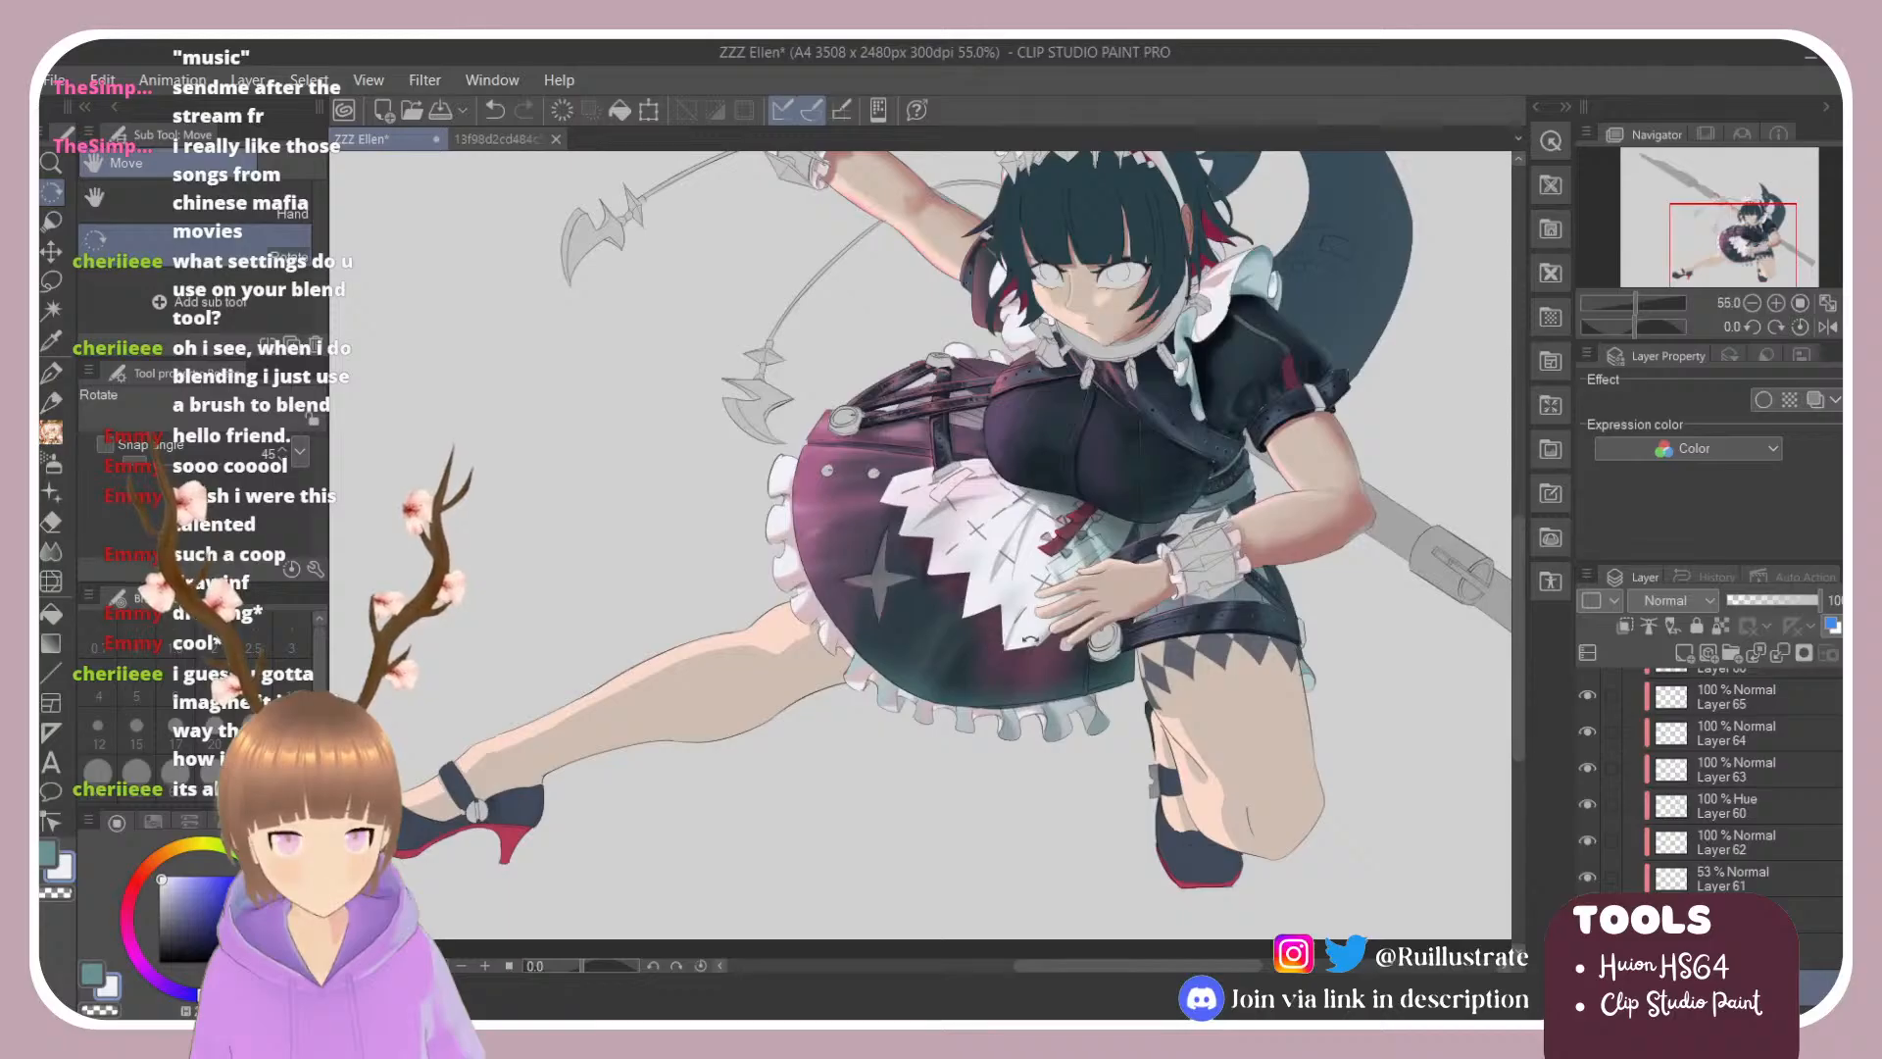
pyautogui.scroll(1, 1031, 637)
pyautogui.scroll(3, 1626, 773)
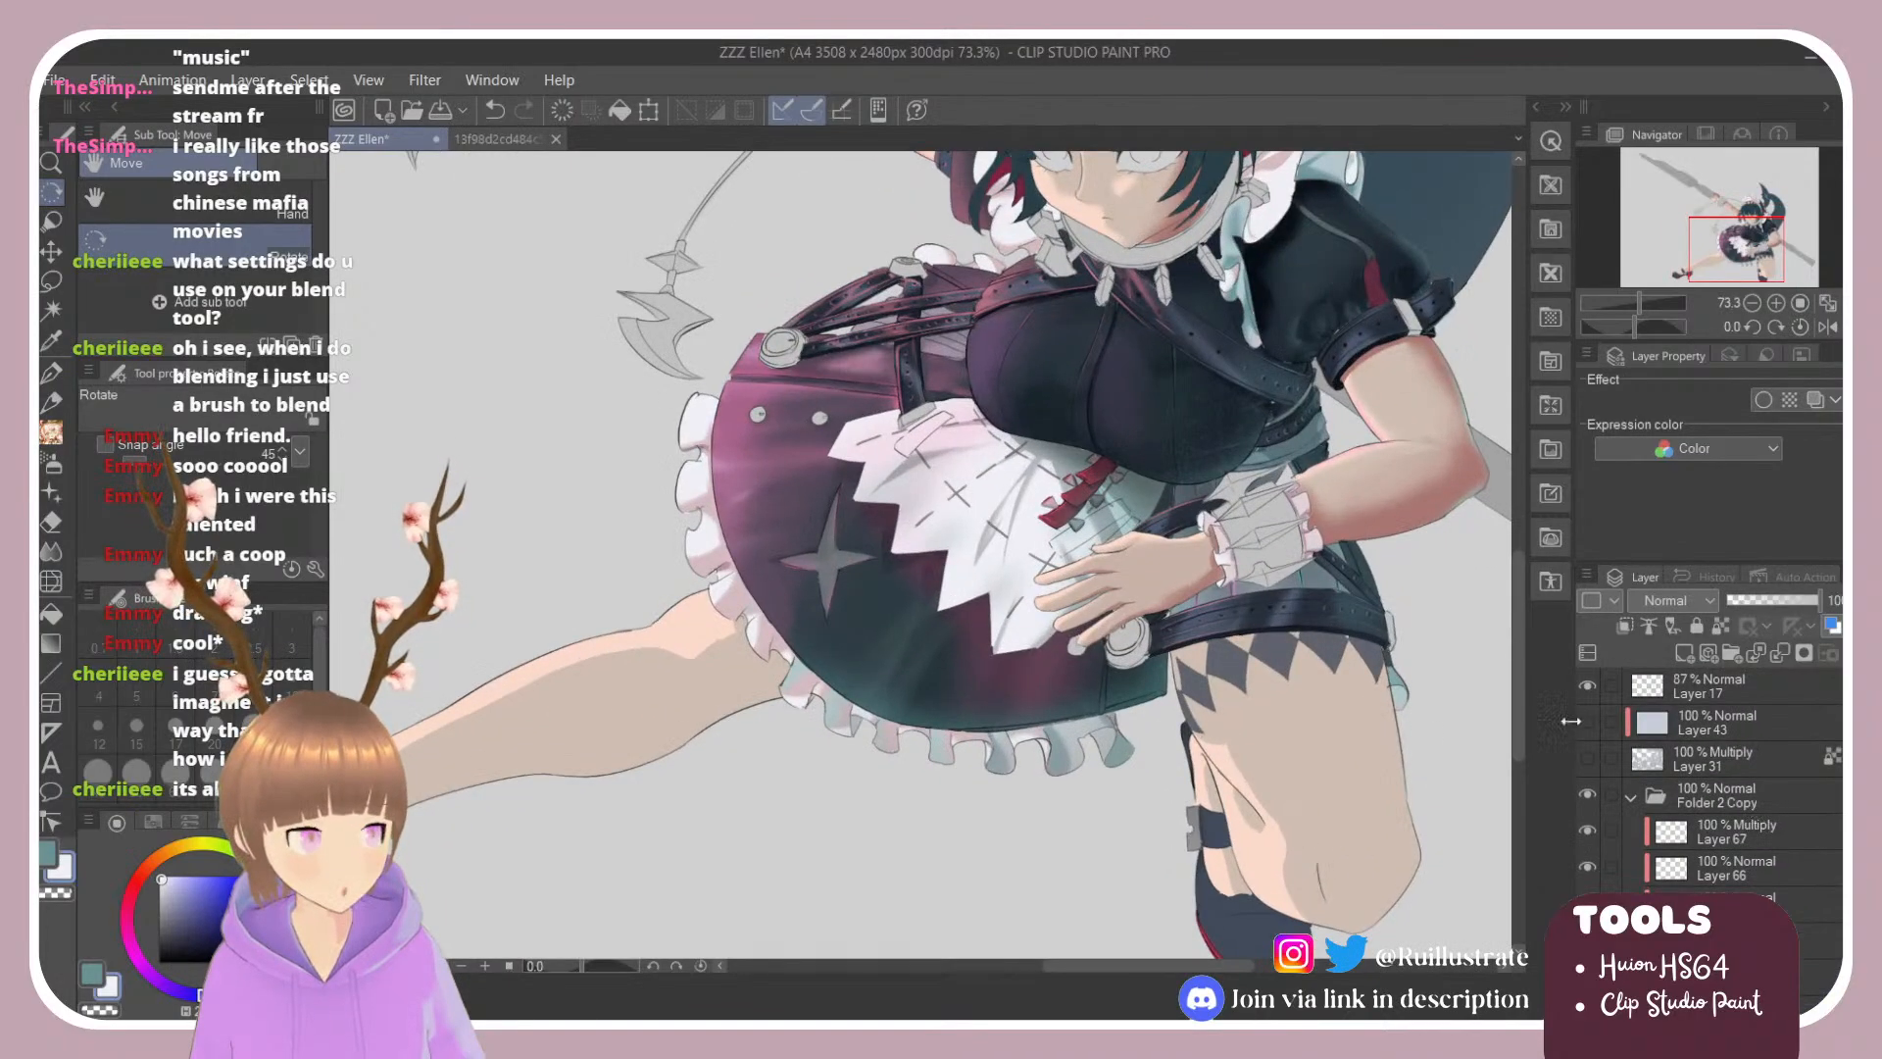
pyautogui.click(1589, 760)
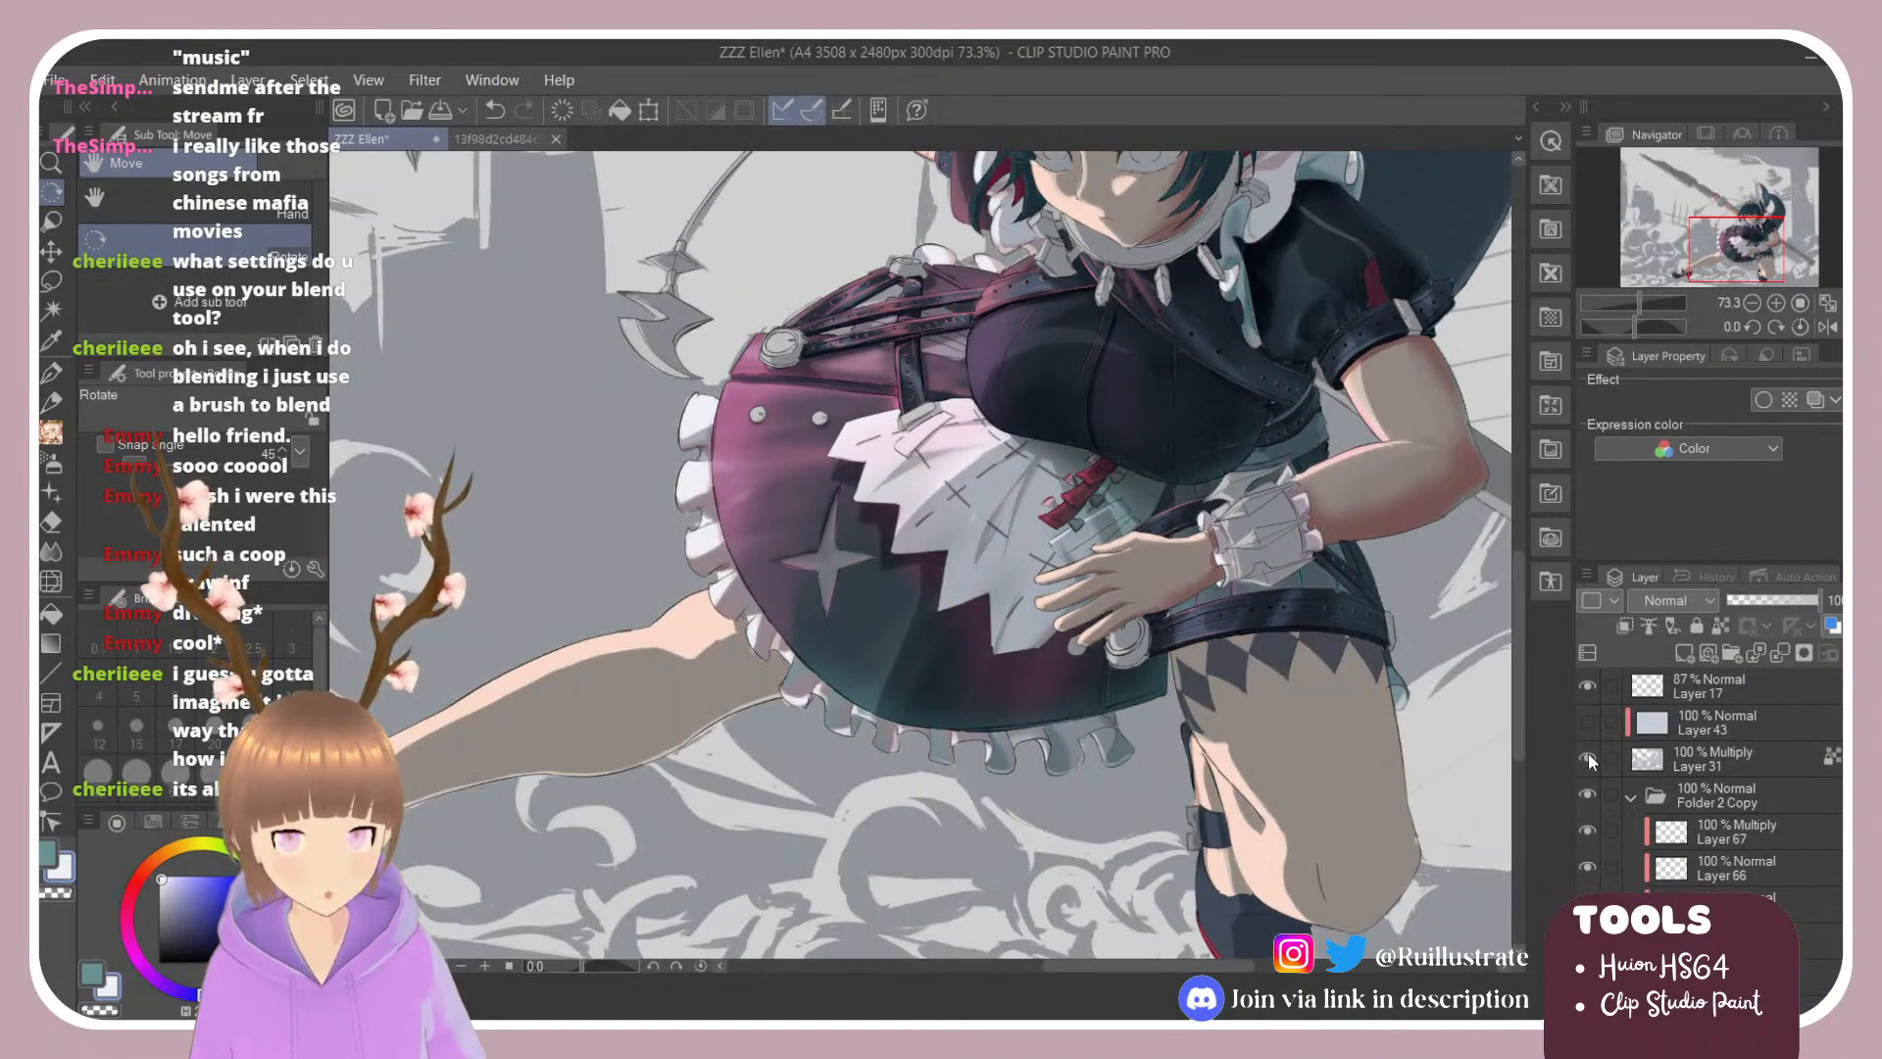
pyautogui.scroll(-1, 921, 554)
pyautogui.scroll(3, 989, 510)
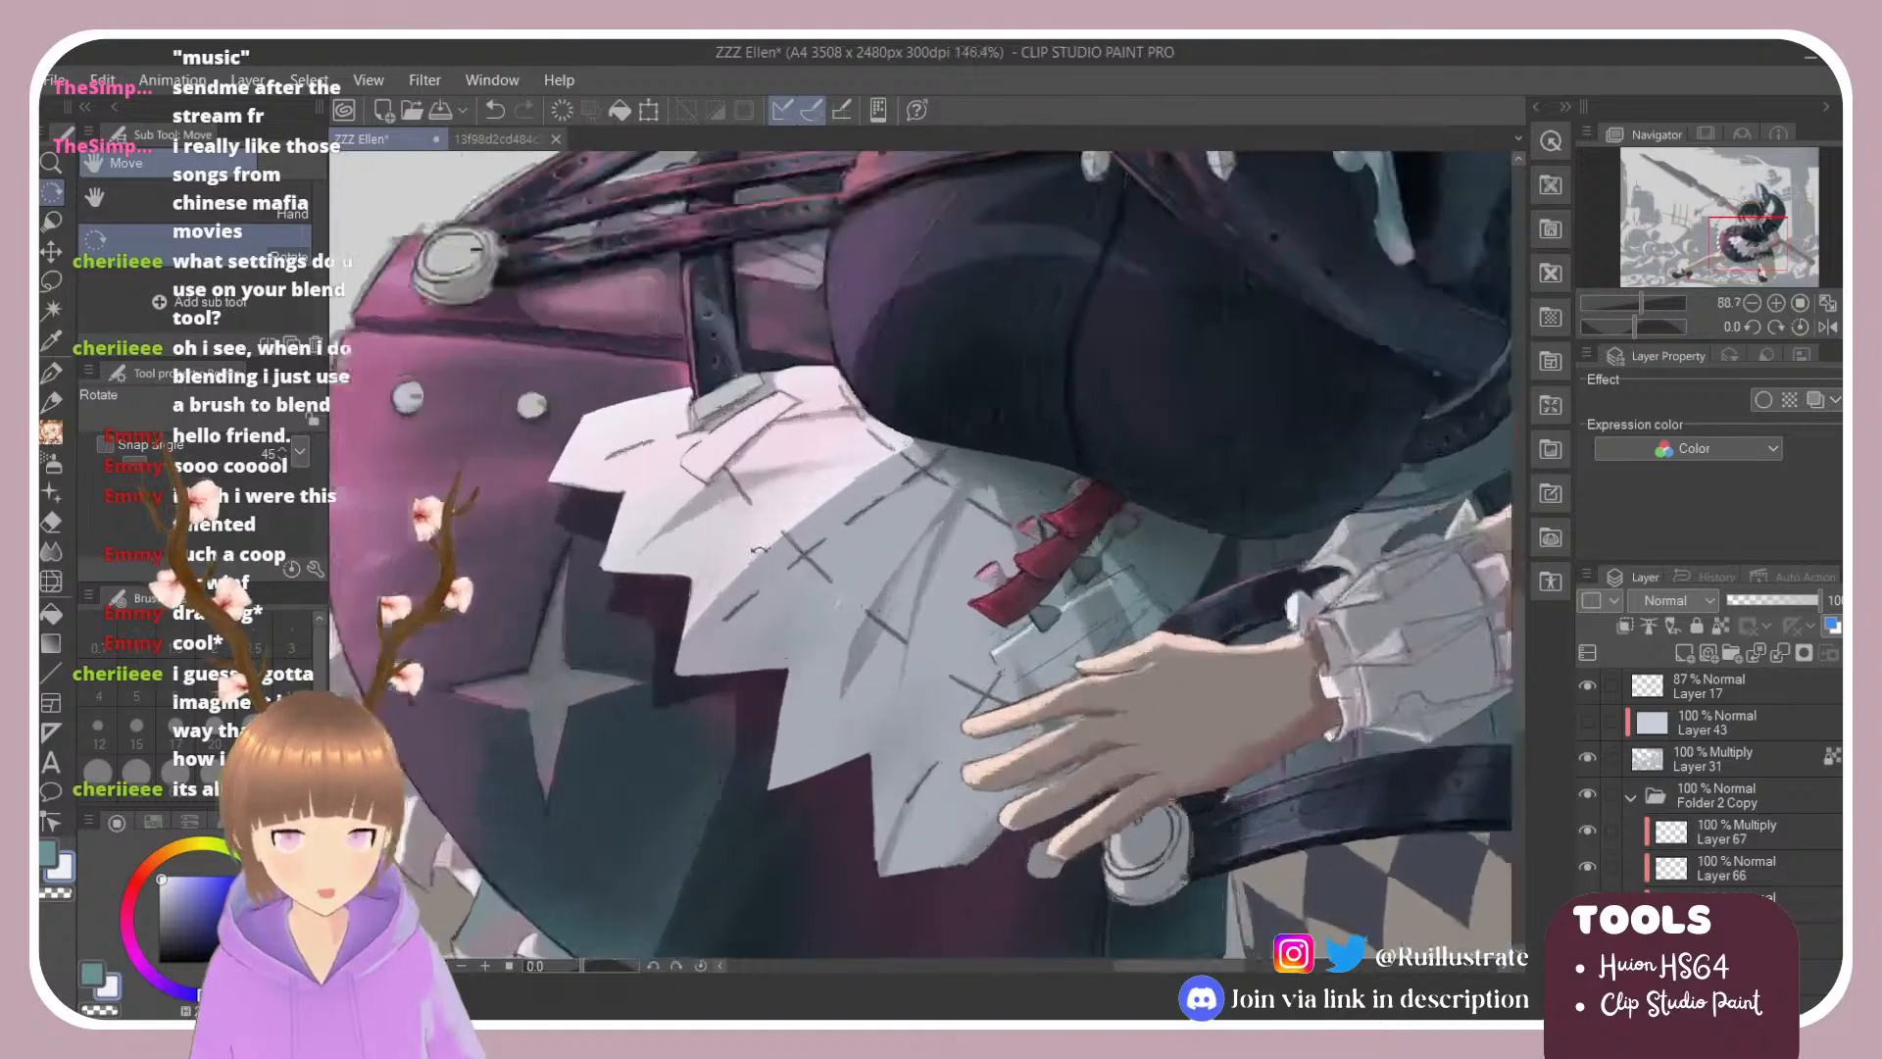
# Step: Add a new raster layer directly above Layer 66 for the apron's cast shadow
pyautogui.moveTo(1245, 375); pyautogui.dragTo(1068, 221)
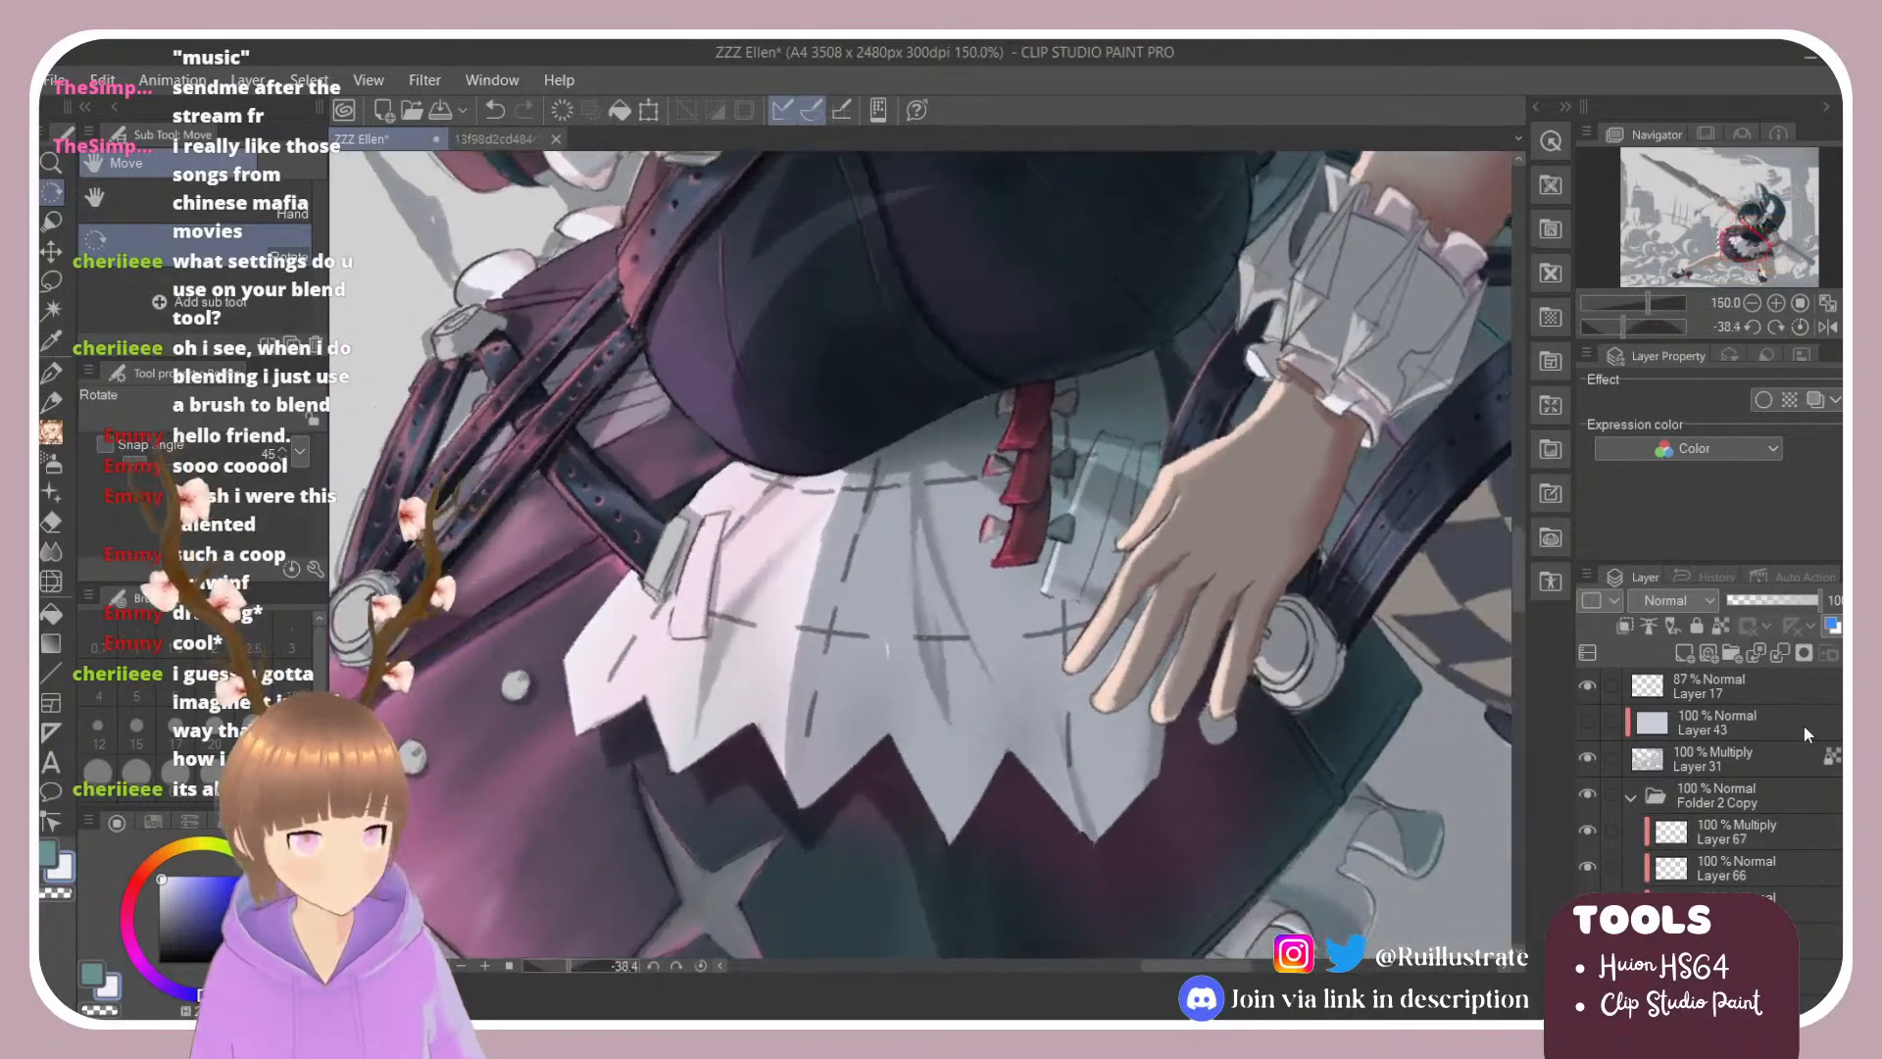
pyautogui.click(1769, 858)
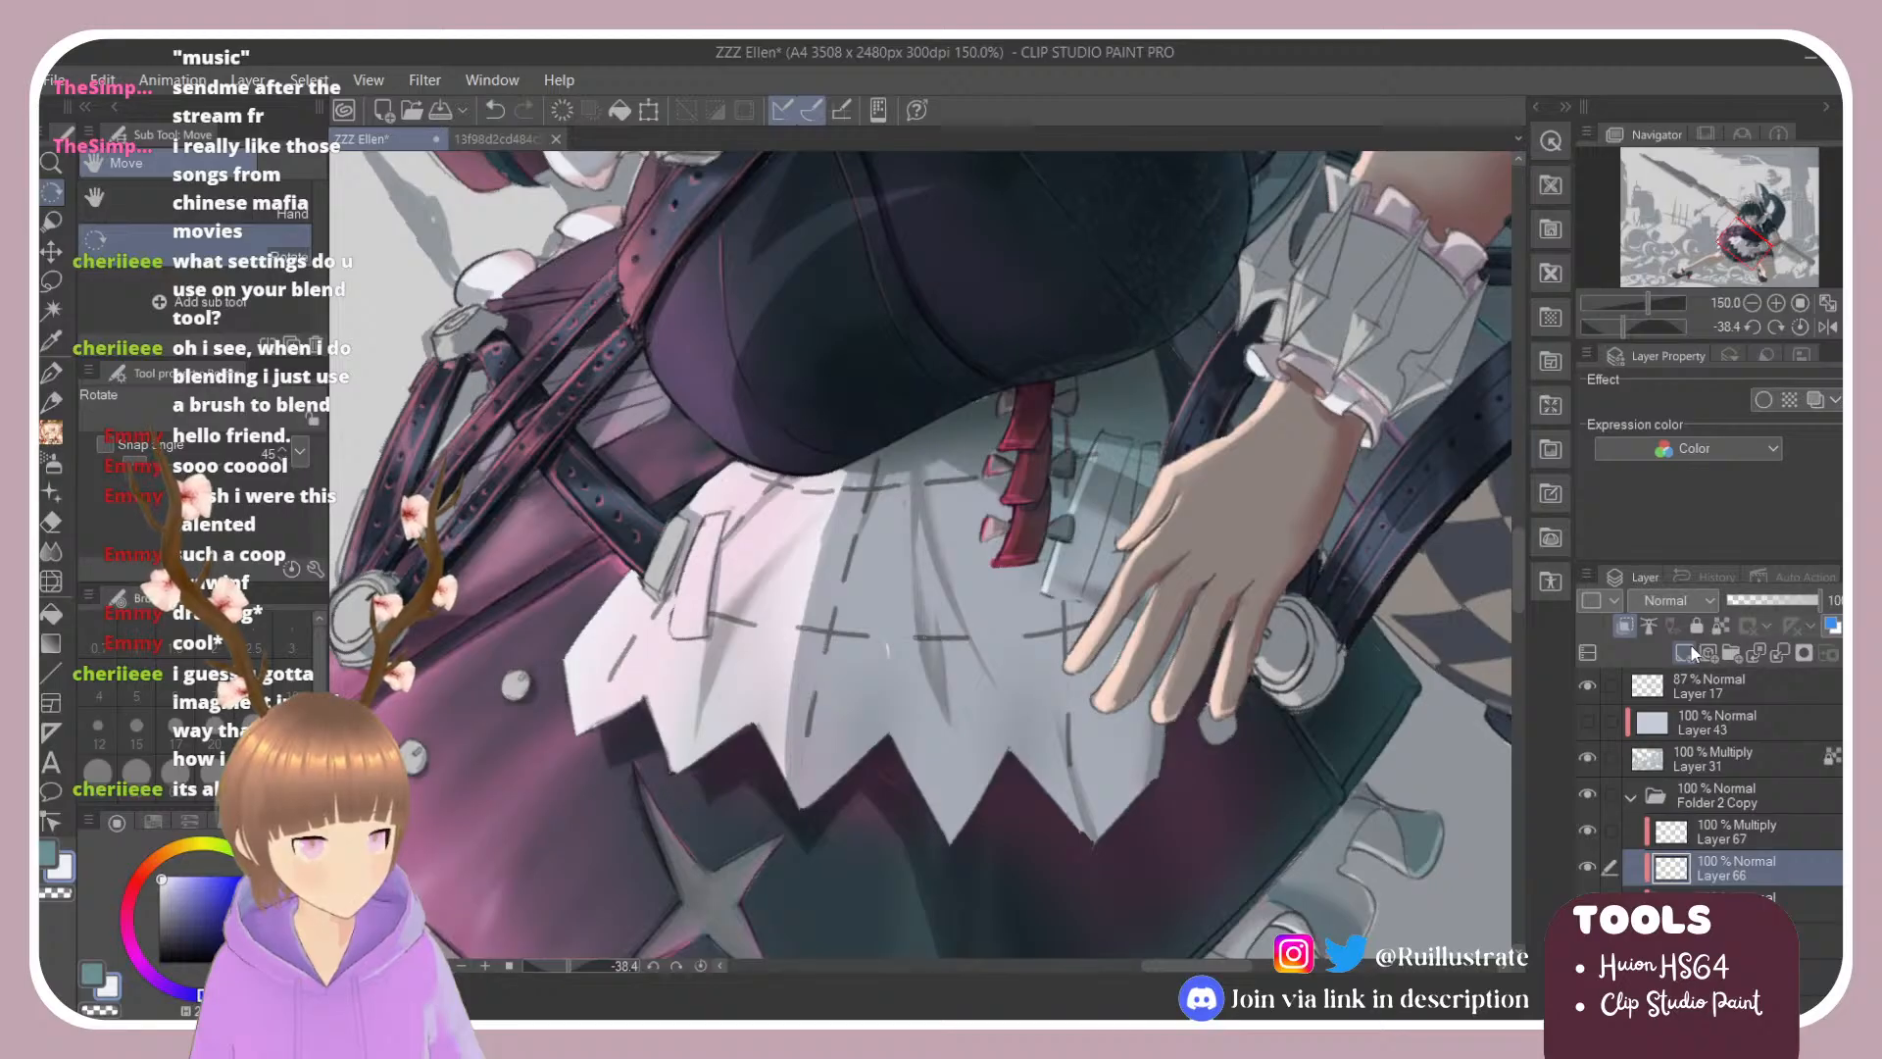
pyautogui.click(1685, 653)
pyautogui.moveTo(1225, 490)
pyautogui.mouseDown()
pyautogui.moveTo(1176, 373)
pyautogui.moveTo(1078, 294)
pyautogui.mouseUp()
pyautogui.press('b')
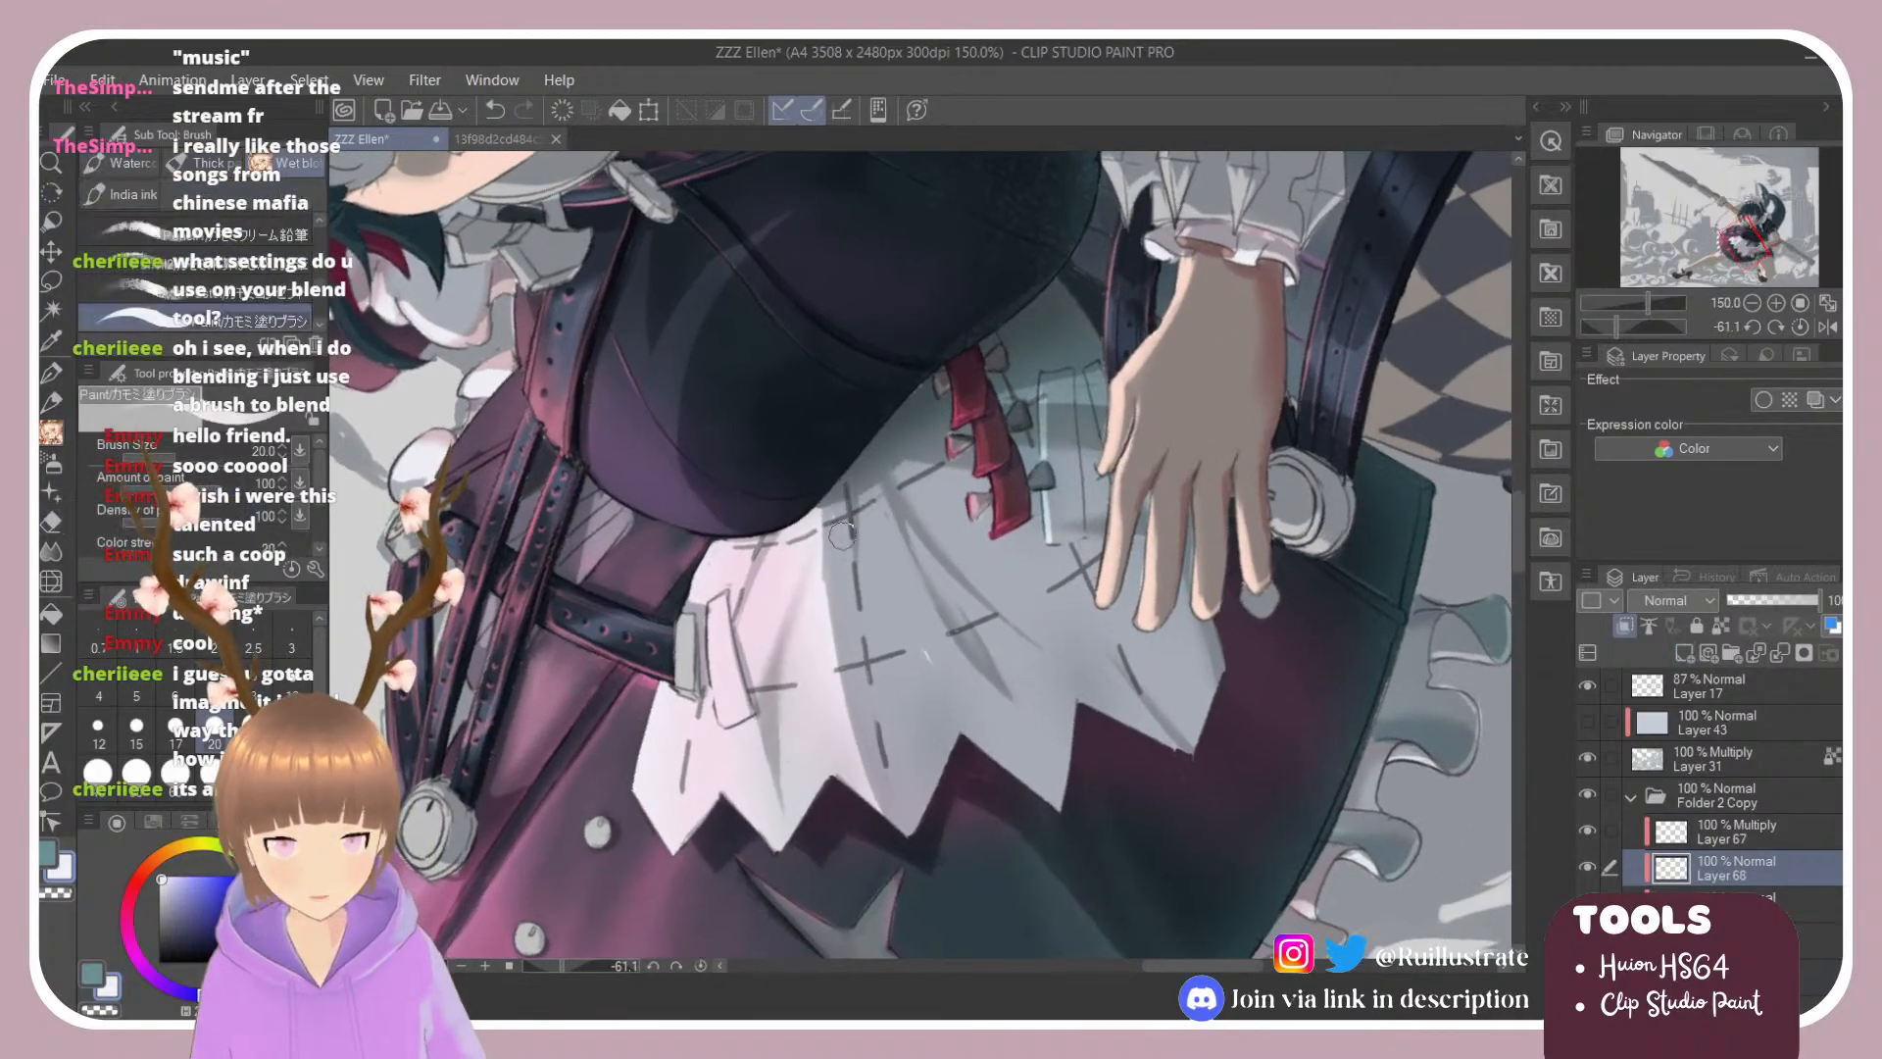
# Step: Paint textured grey shading over the shadowed part of the apron and around the red ribbon with the Pastel brush
pyautogui.click(196, 290)
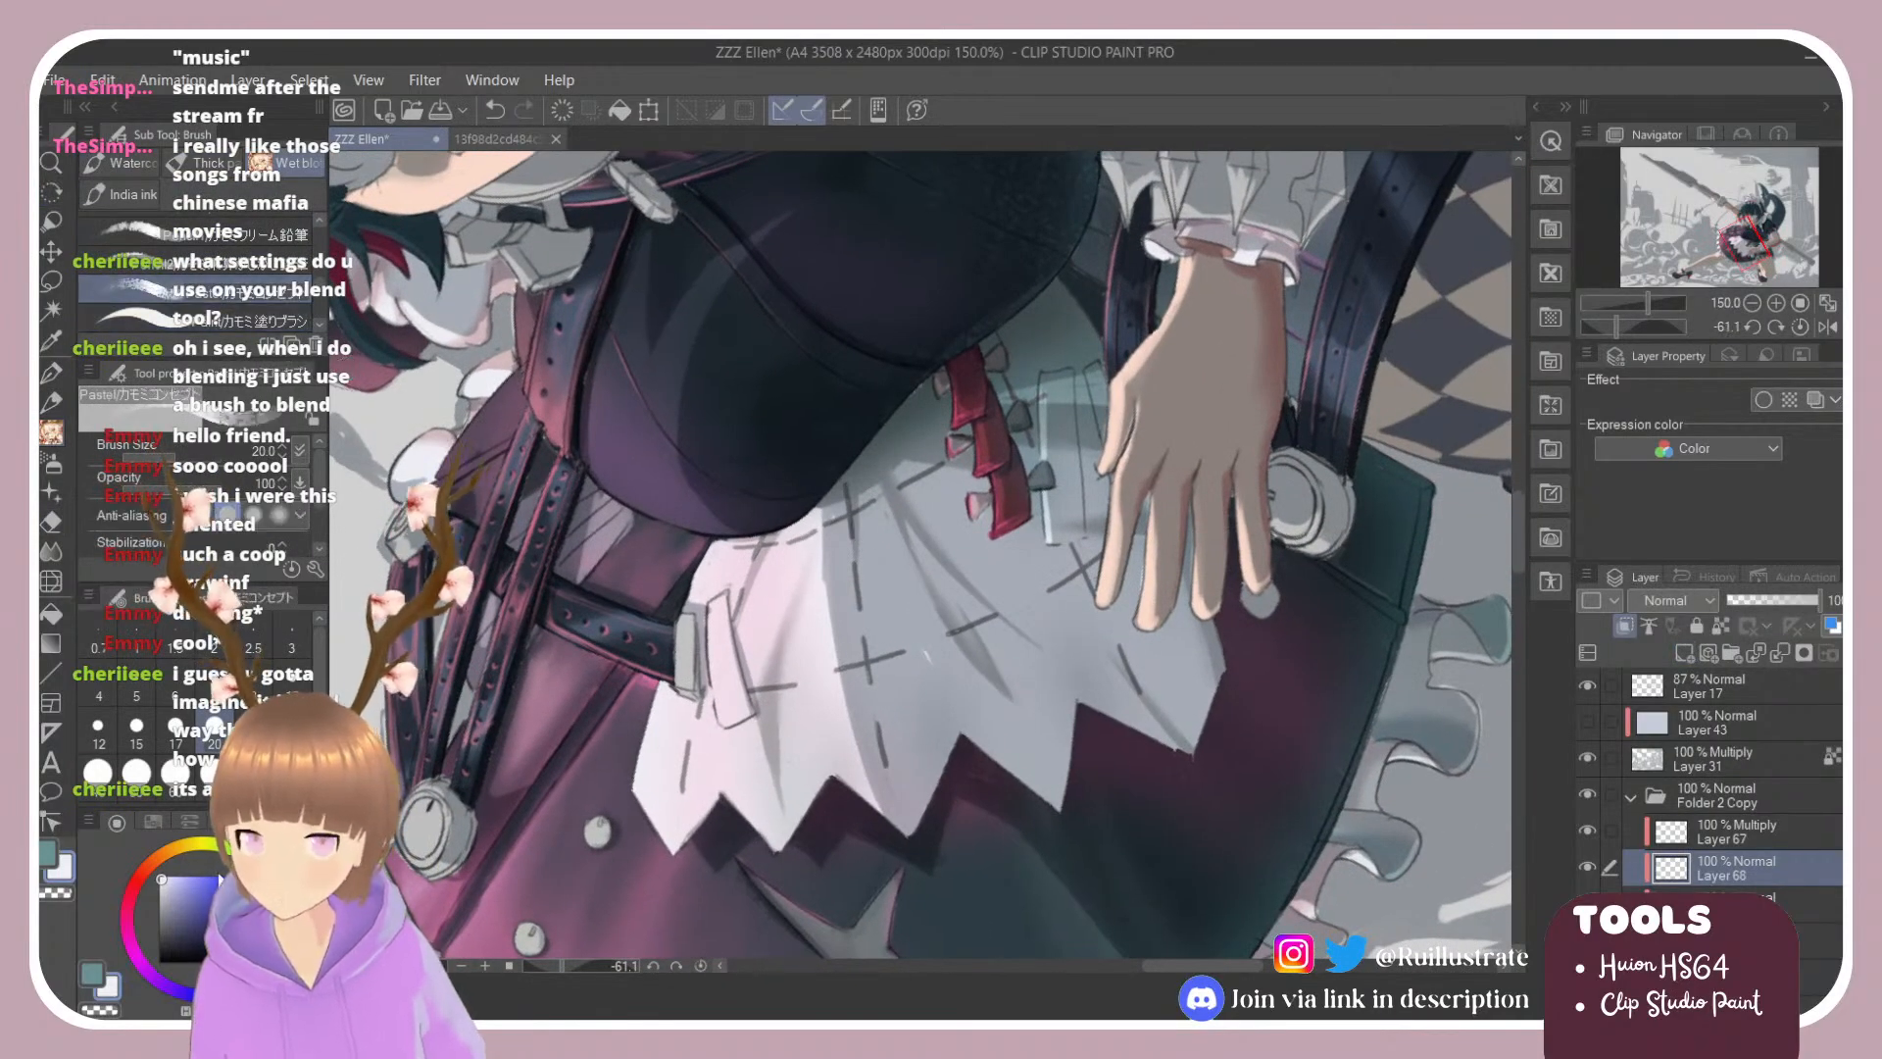
pyautogui.click(163, 895)
pyautogui.moveTo(858, 524)
pyautogui.mouseDown()
pyautogui.moveTo(841, 551)
pyautogui.moveTo(863, 808)
pyautogui.moveTo(828, 515)
pyautogui.moveTo(873, 803)
pyautogui.moveTo(912, 784)
pyautogui.moveTo(882, 530)
pyautogui.moveTo(916, 784)
pyautogui.moveTo(886, 485)
pyautogui.moveTo(923, 456)
pyautogui.moveTo(1020, 774)
pyautogui.moveTo(1034, 755)
pyautogui.moveTo(946, 392)
pyautogui.moveTo(1015, 466)
pyautogui.moveTo(1166, 774)
pyautogui.moveTo(1049, 470)
pyautogui.moveTo(1078, 441)
pyautogui.moveTo(1066, 324)
pyautogui.moveTo(1201, 676)
pyautogui.mouseUp()
pyautogui.moveTo(1117, 421); pyautogui.dragTo(1164, 576)
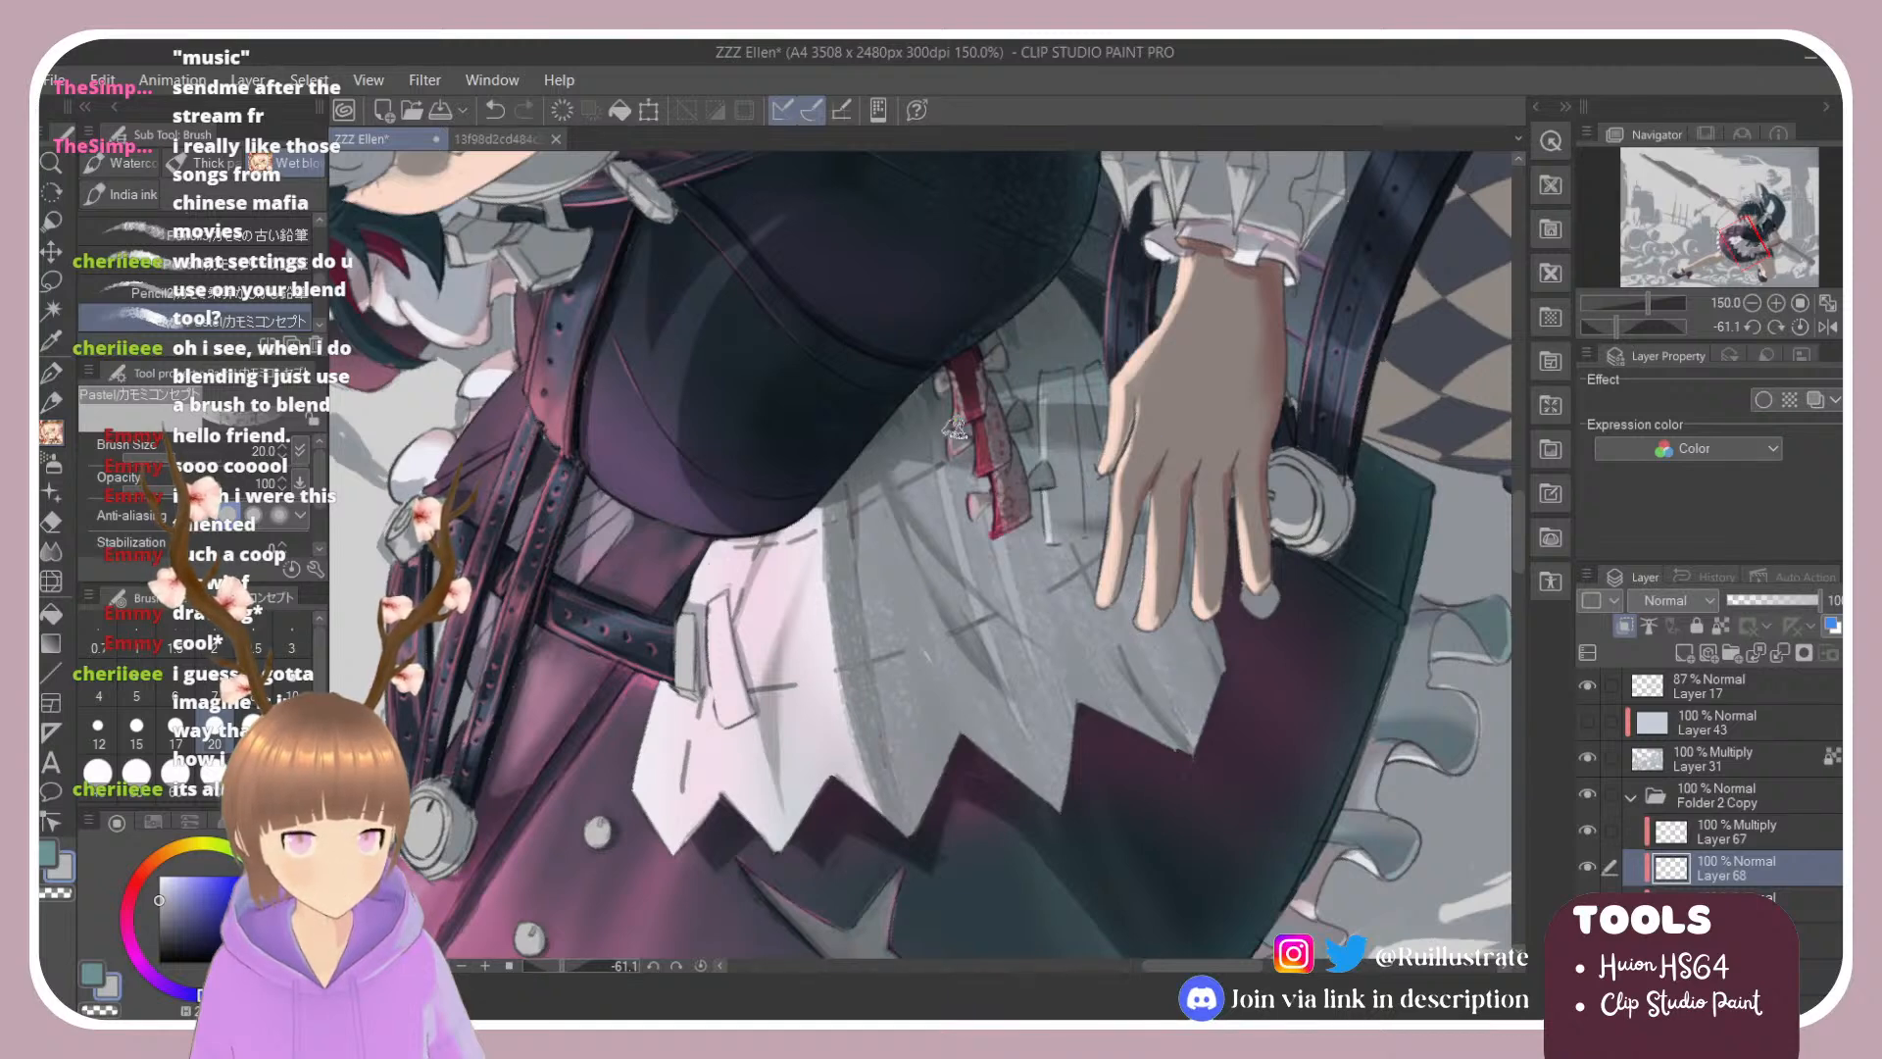
pyautogui.moveTo(953, 427); pyautogui.dragTo(1011, 749)
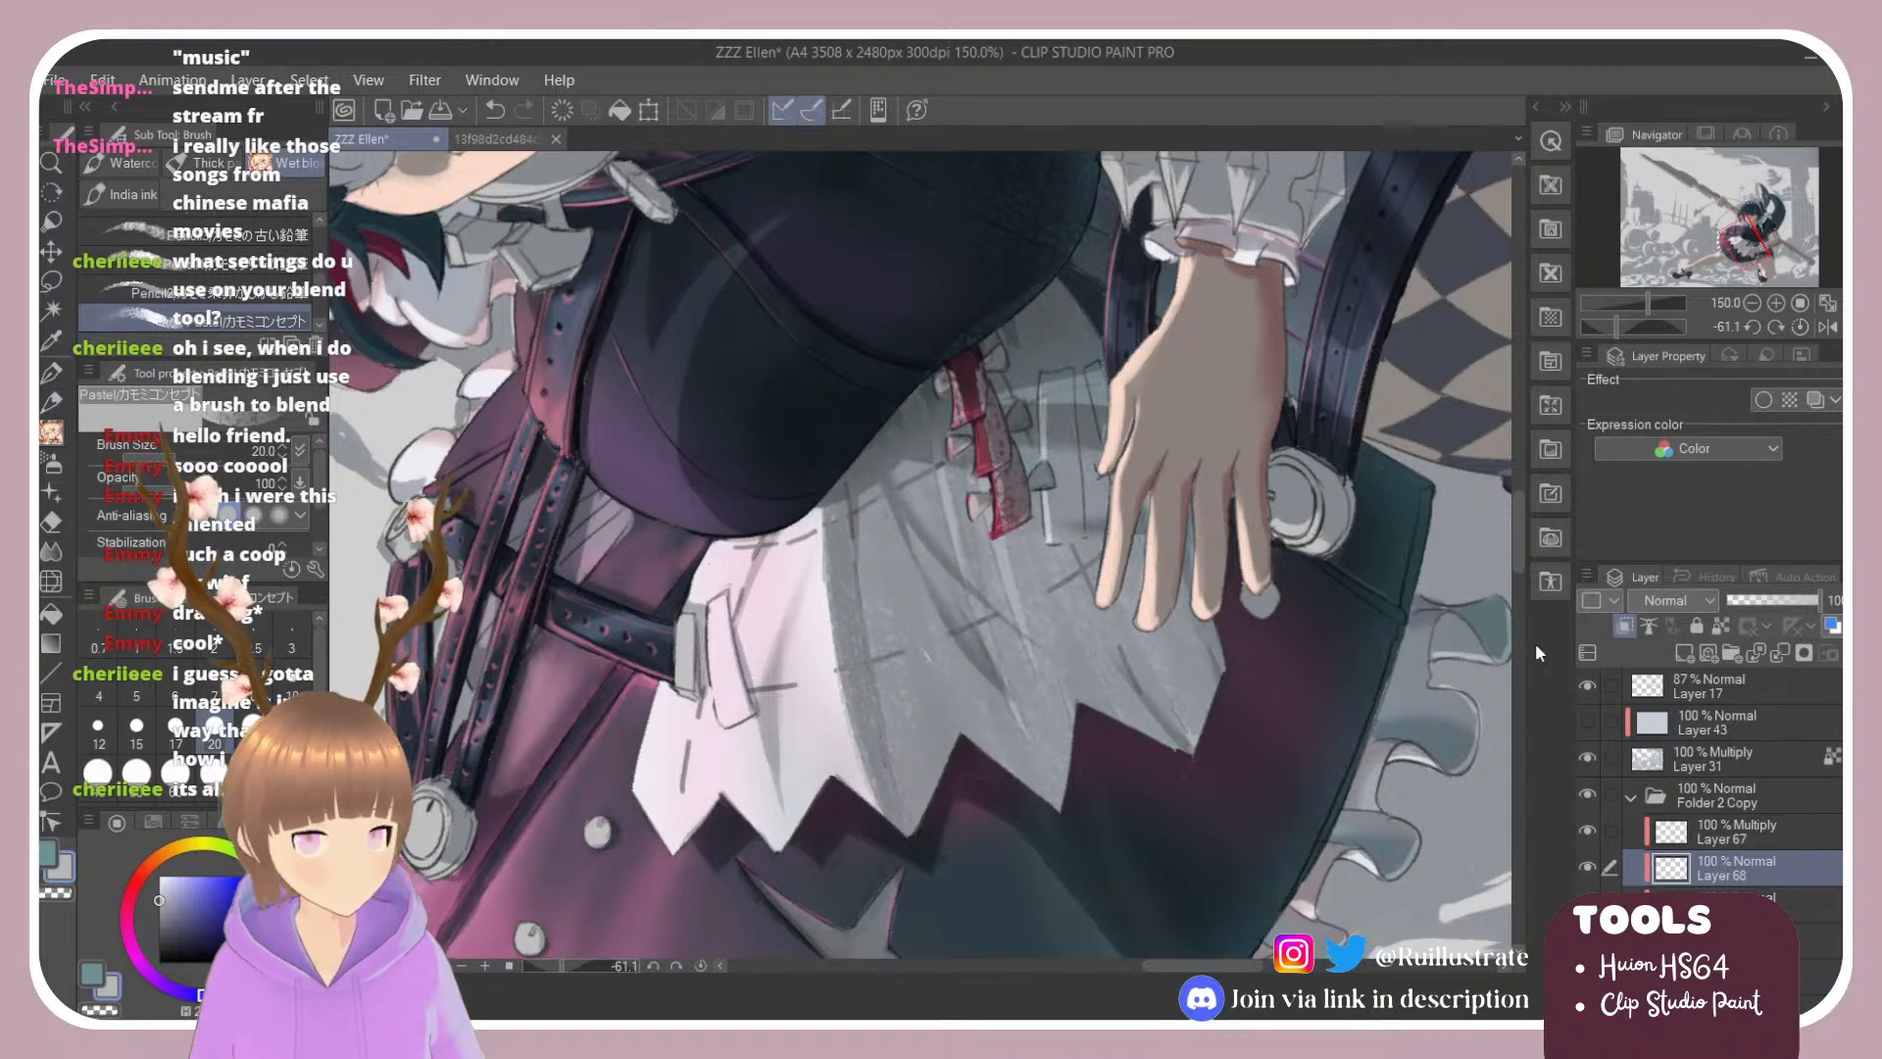
# Step: Set the new shading layer to Multiply at 56% opacity and hide Layer 31
pyautogui.click(1679, 106)
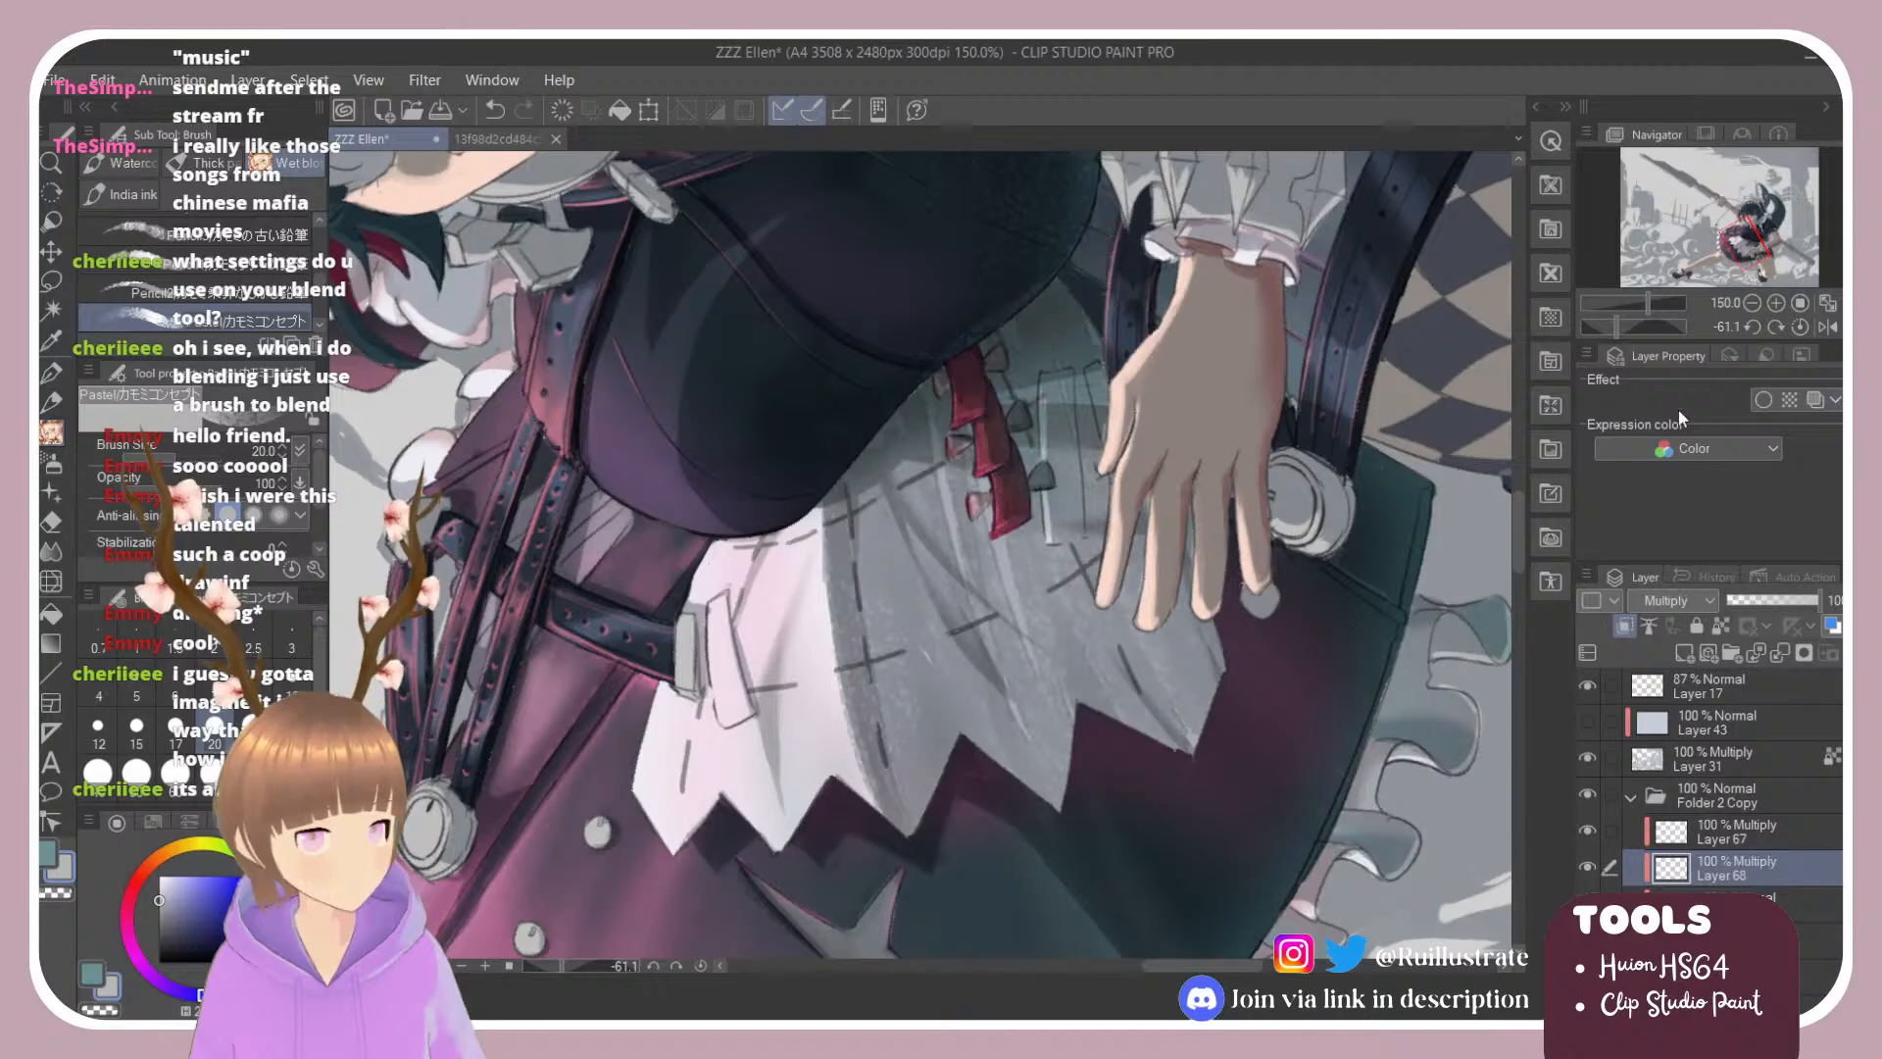
pyautogui.moveTo(1782, 607); pyautogui.dragTo(1770, 614)
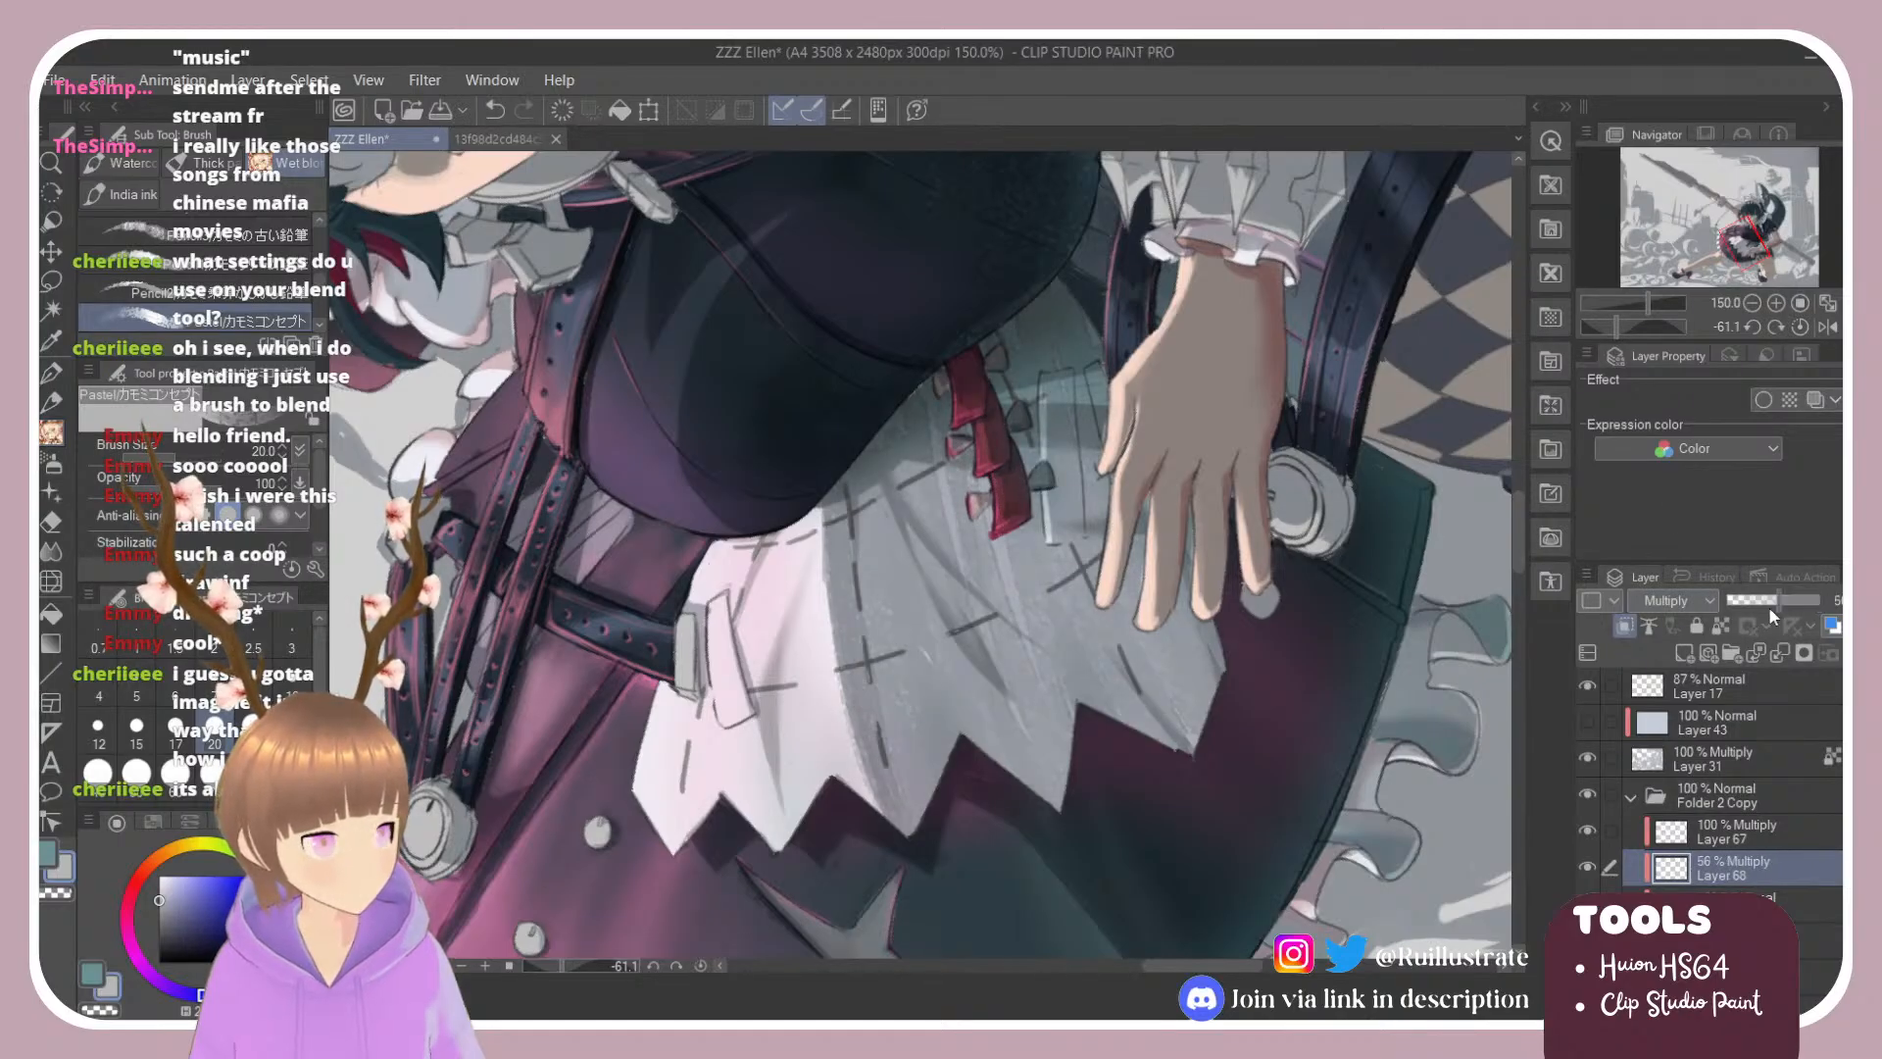
pyautogui.click(1587, 758)
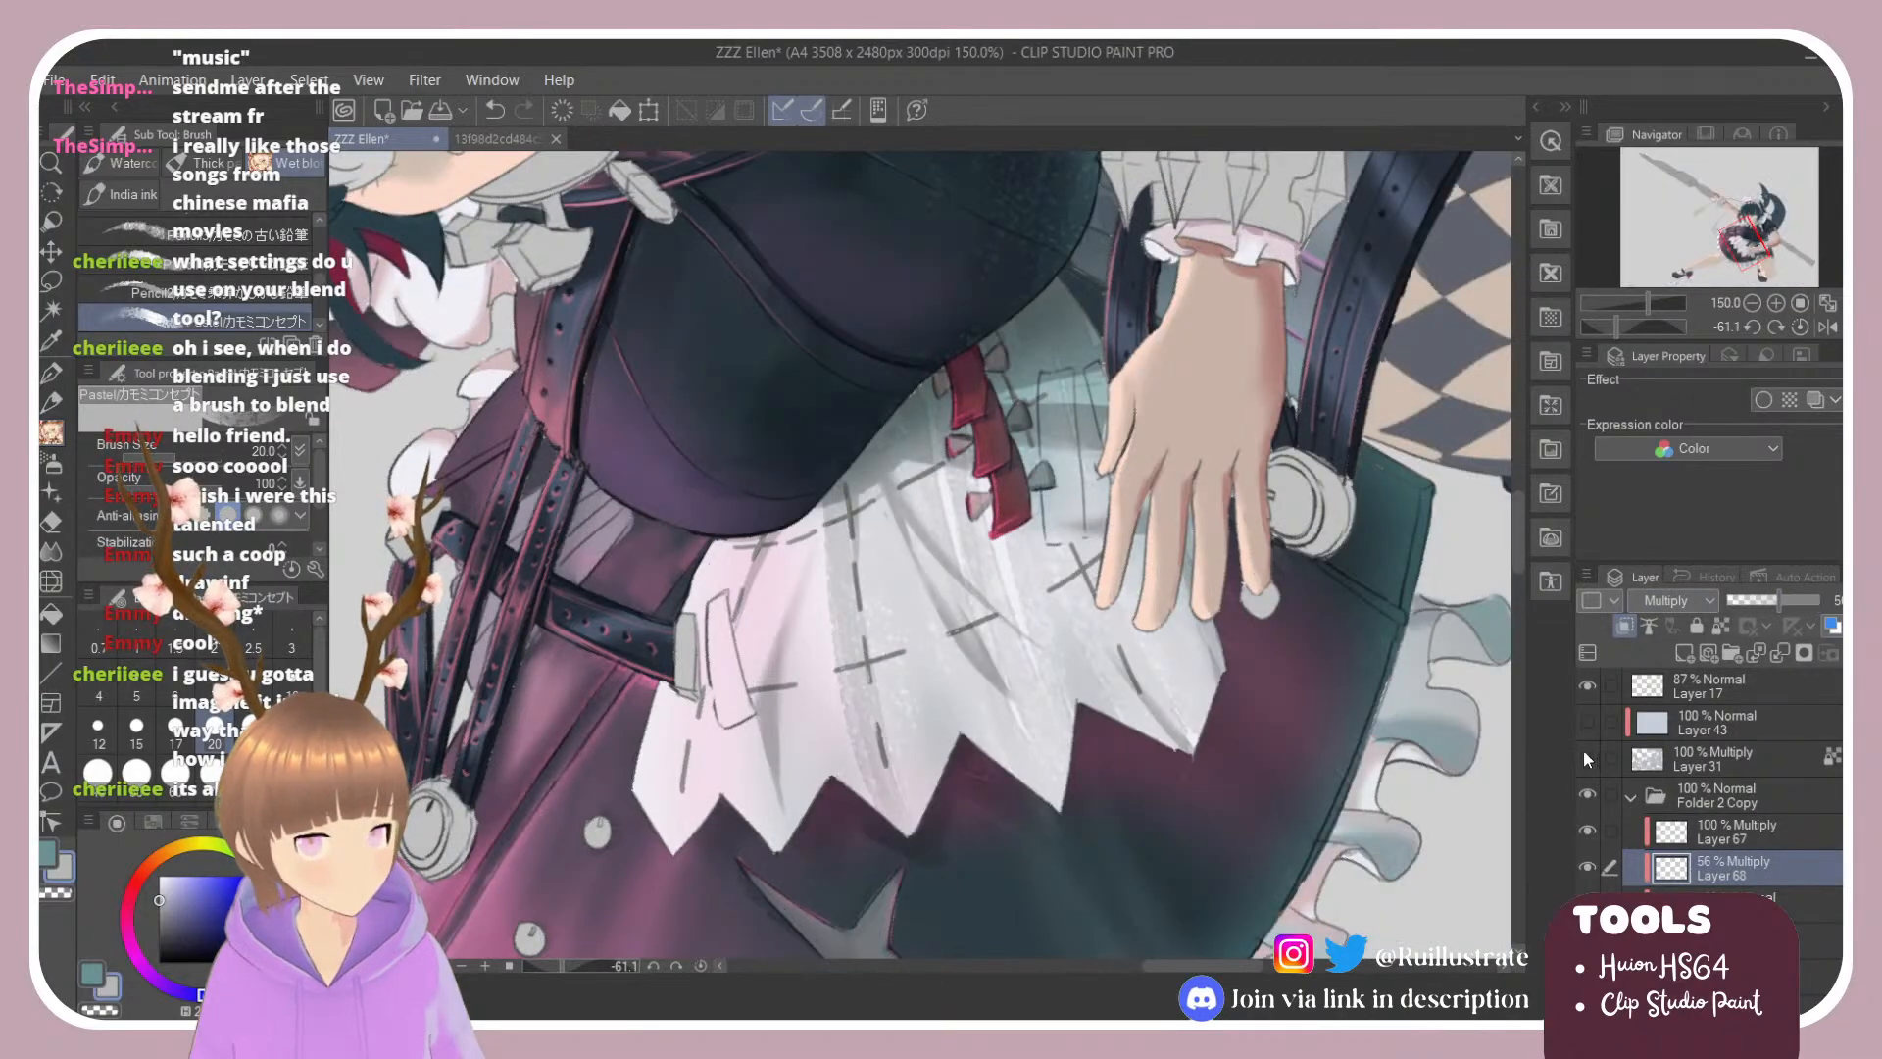
# Step: Smooth the textured shading across the middle of the apron with the Blender brush at size 30
pyautogui.press('r')
pyautogui.press('b')
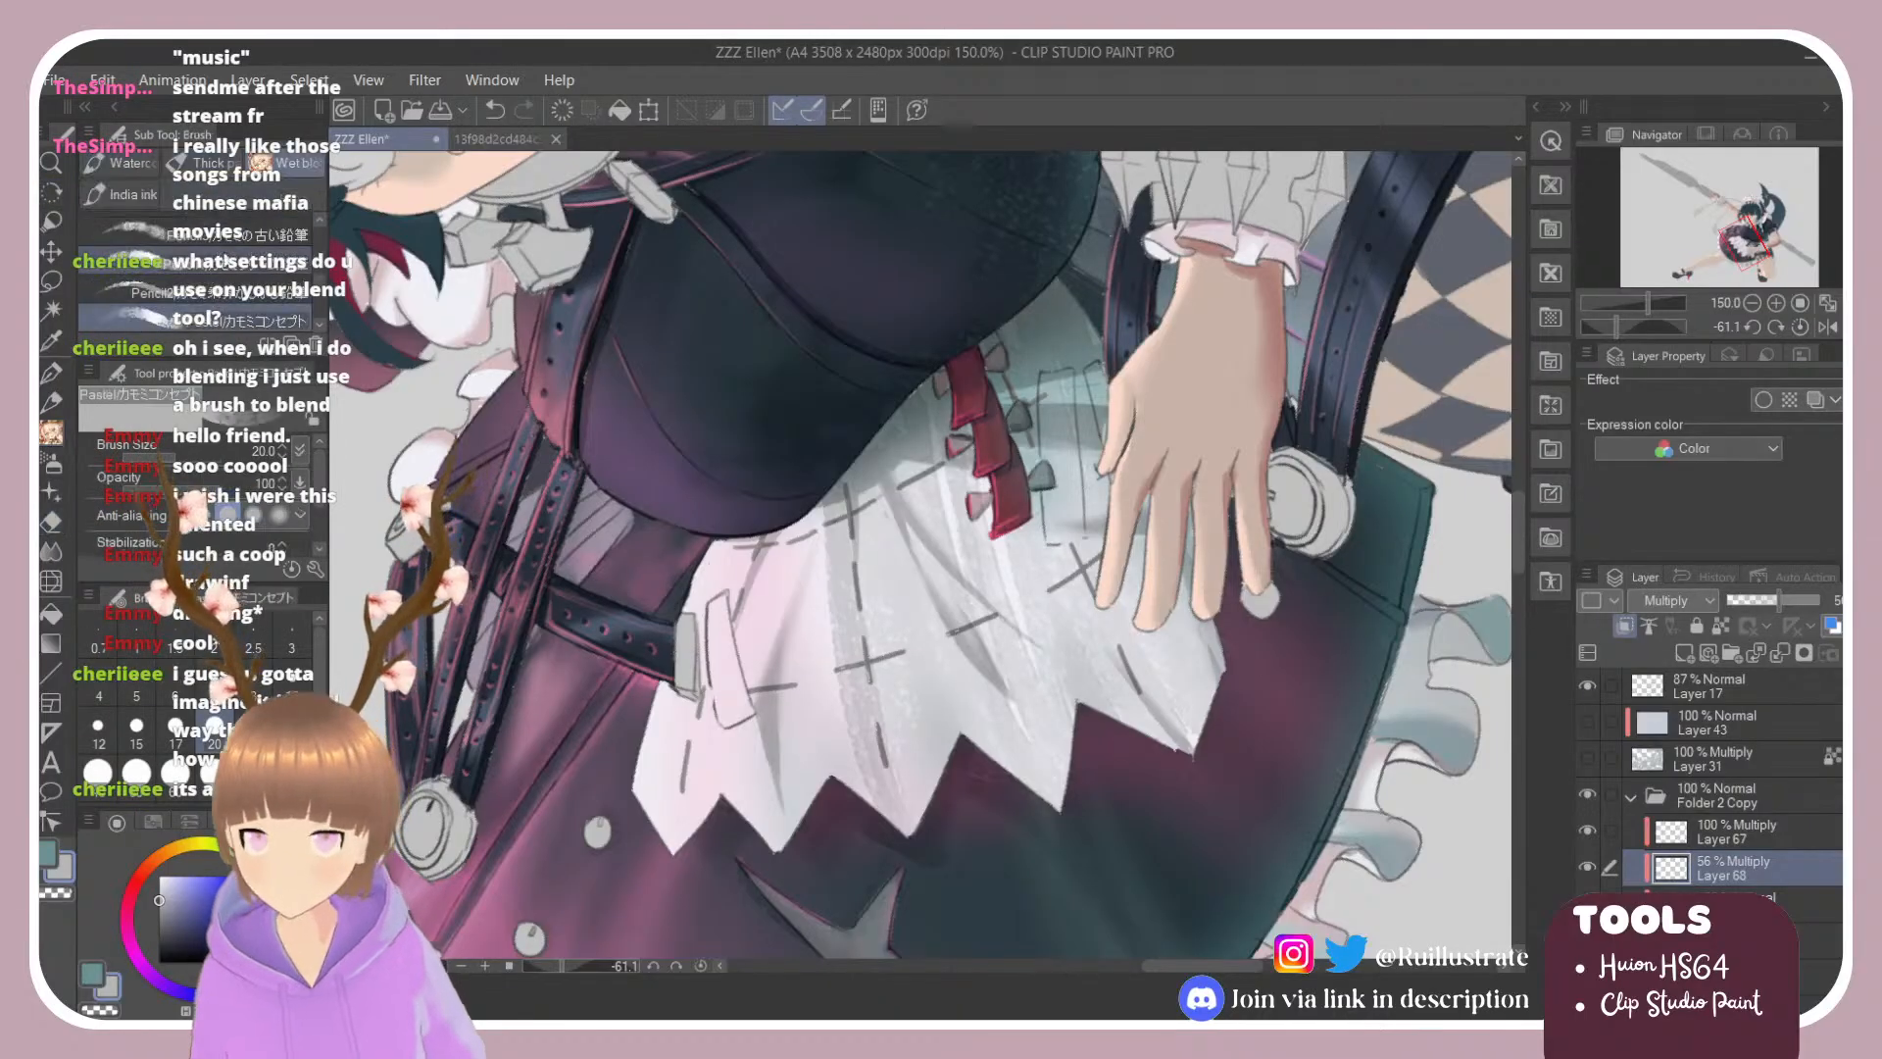
pyautogui.moveTo(321, 284); pyautogui.dragTo(321, 299)
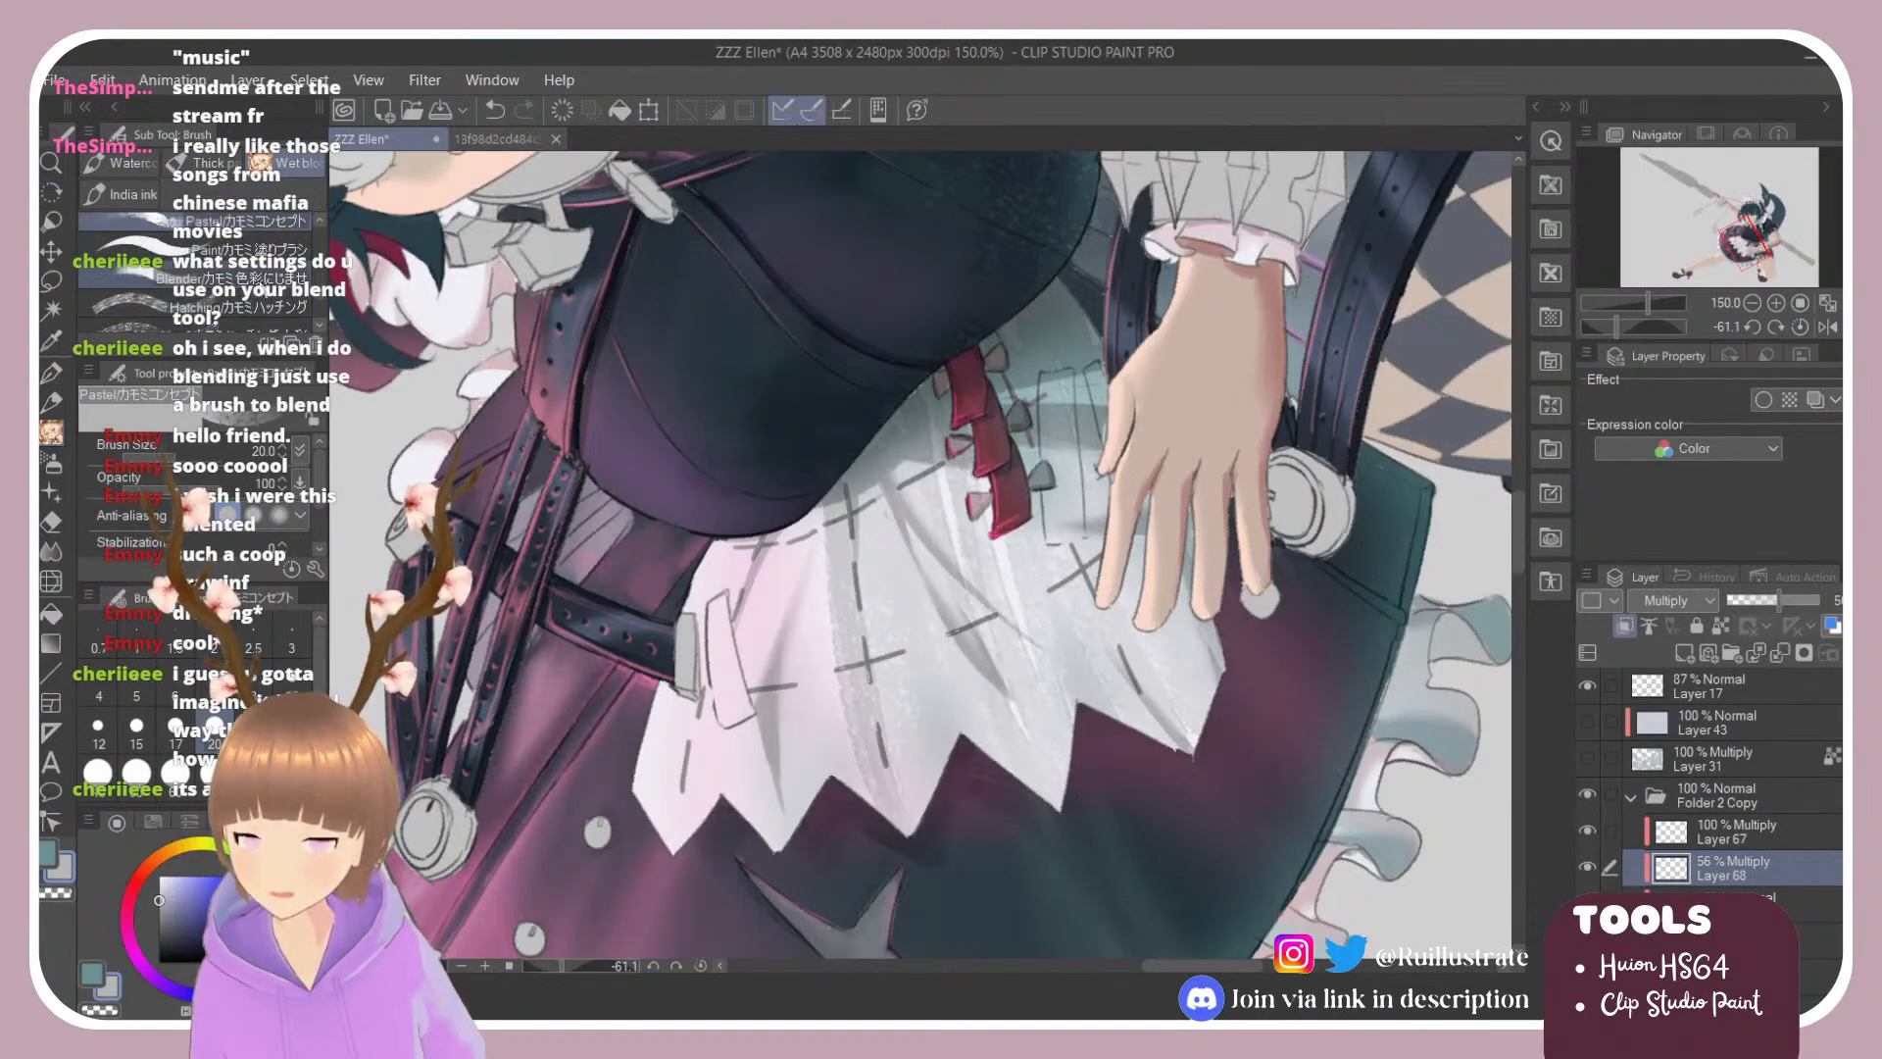
pyautogui.click(235, 278)
pyautogui.press(']')
pyautogui.press(']')
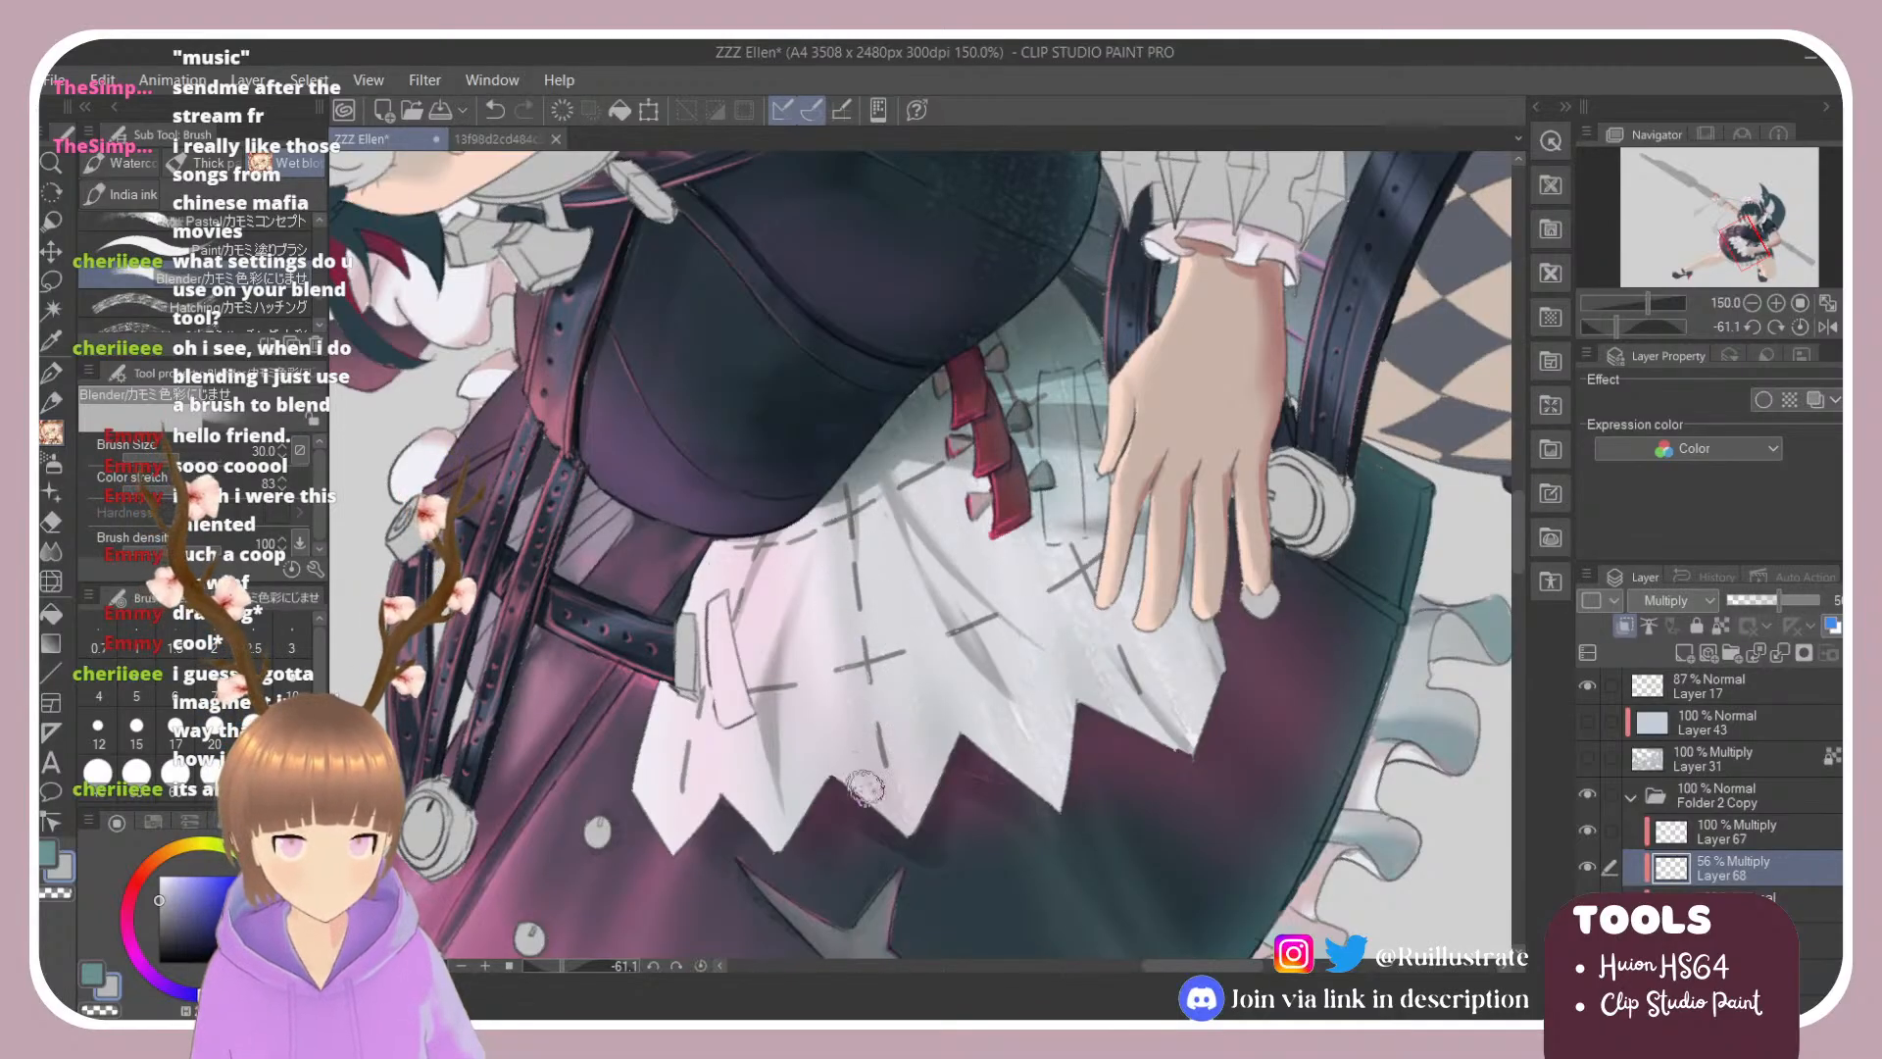
# Step: Blend the remaining rough shading along the apron's jagged hem near the fingers
pyautogui.press('r')
pyautogui.doubleClick(904, 373)
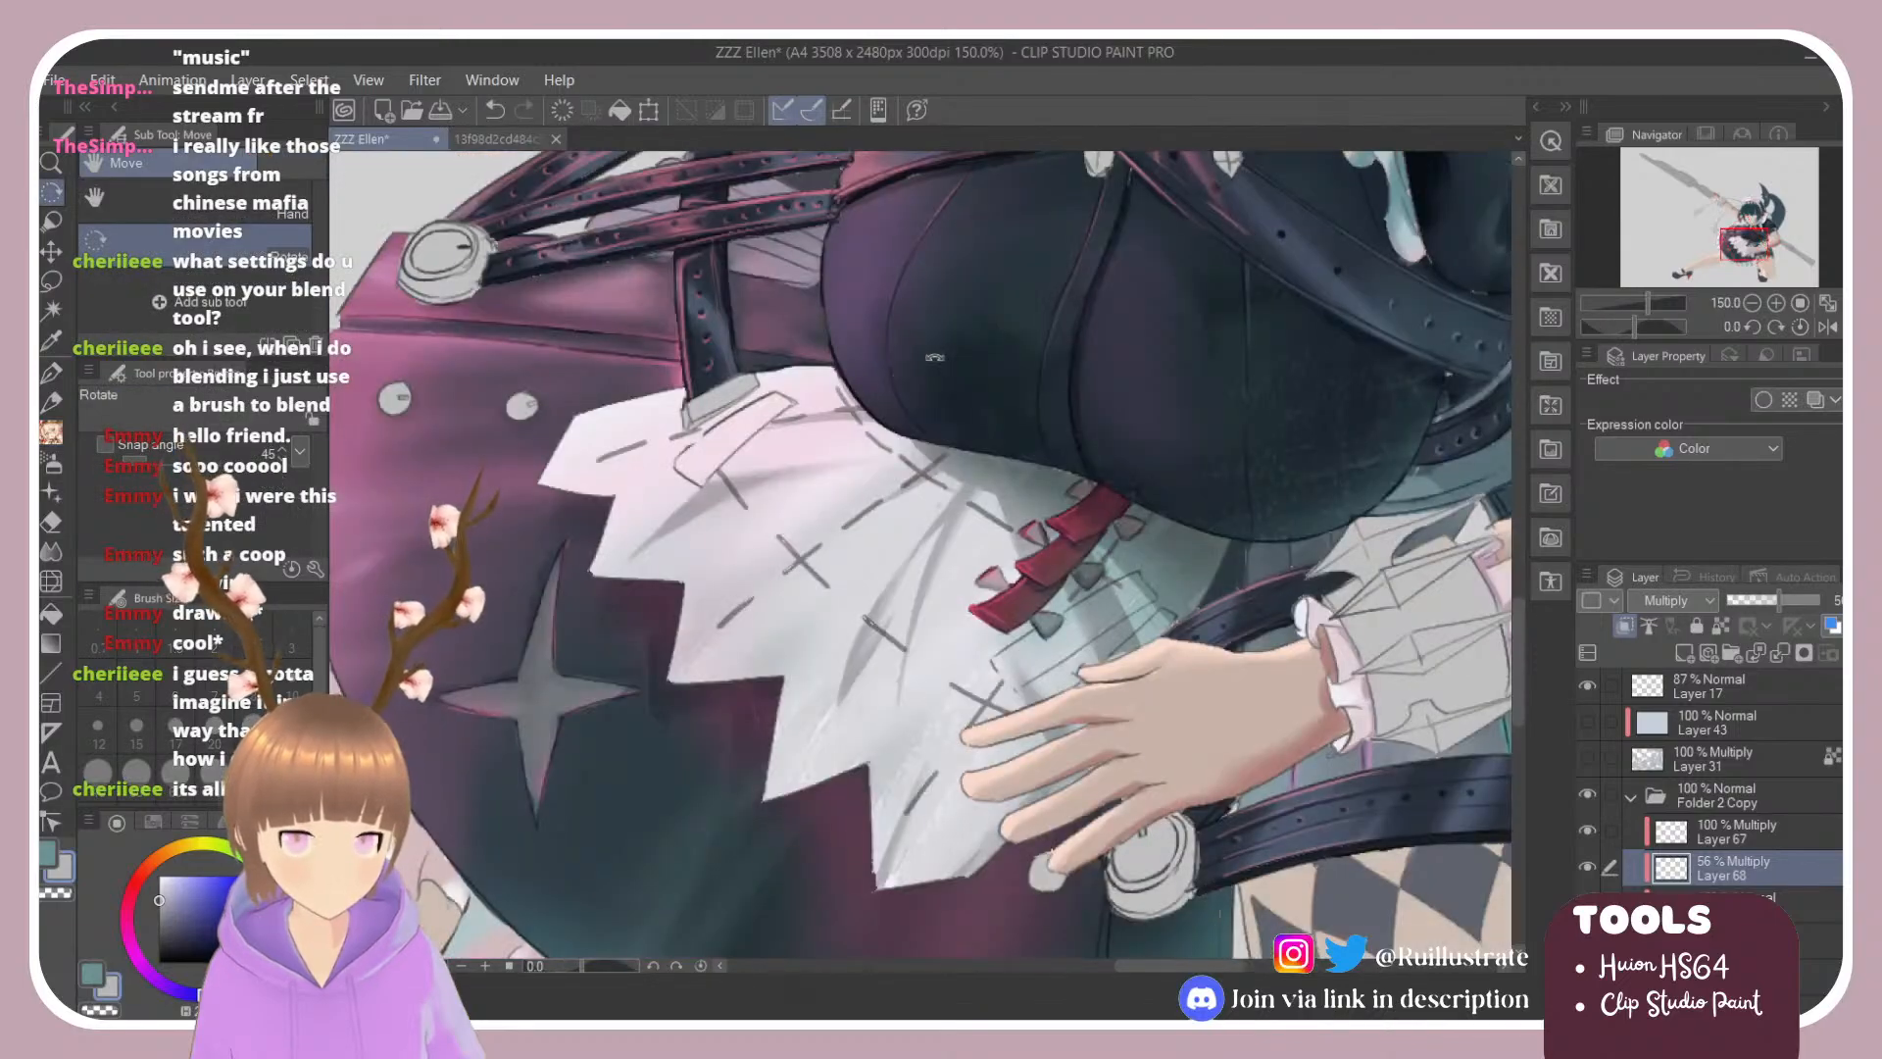
pyautogui.scroll(-1, 971, 421)
pyautogui.moveTo(763, 700)
pyautogui.mouseDown()
pyautogui.moveTo(833, 713)
pyautogui.moveTo(980, 692)
pyautogui.mouseUp()
pyautogui.press('b')
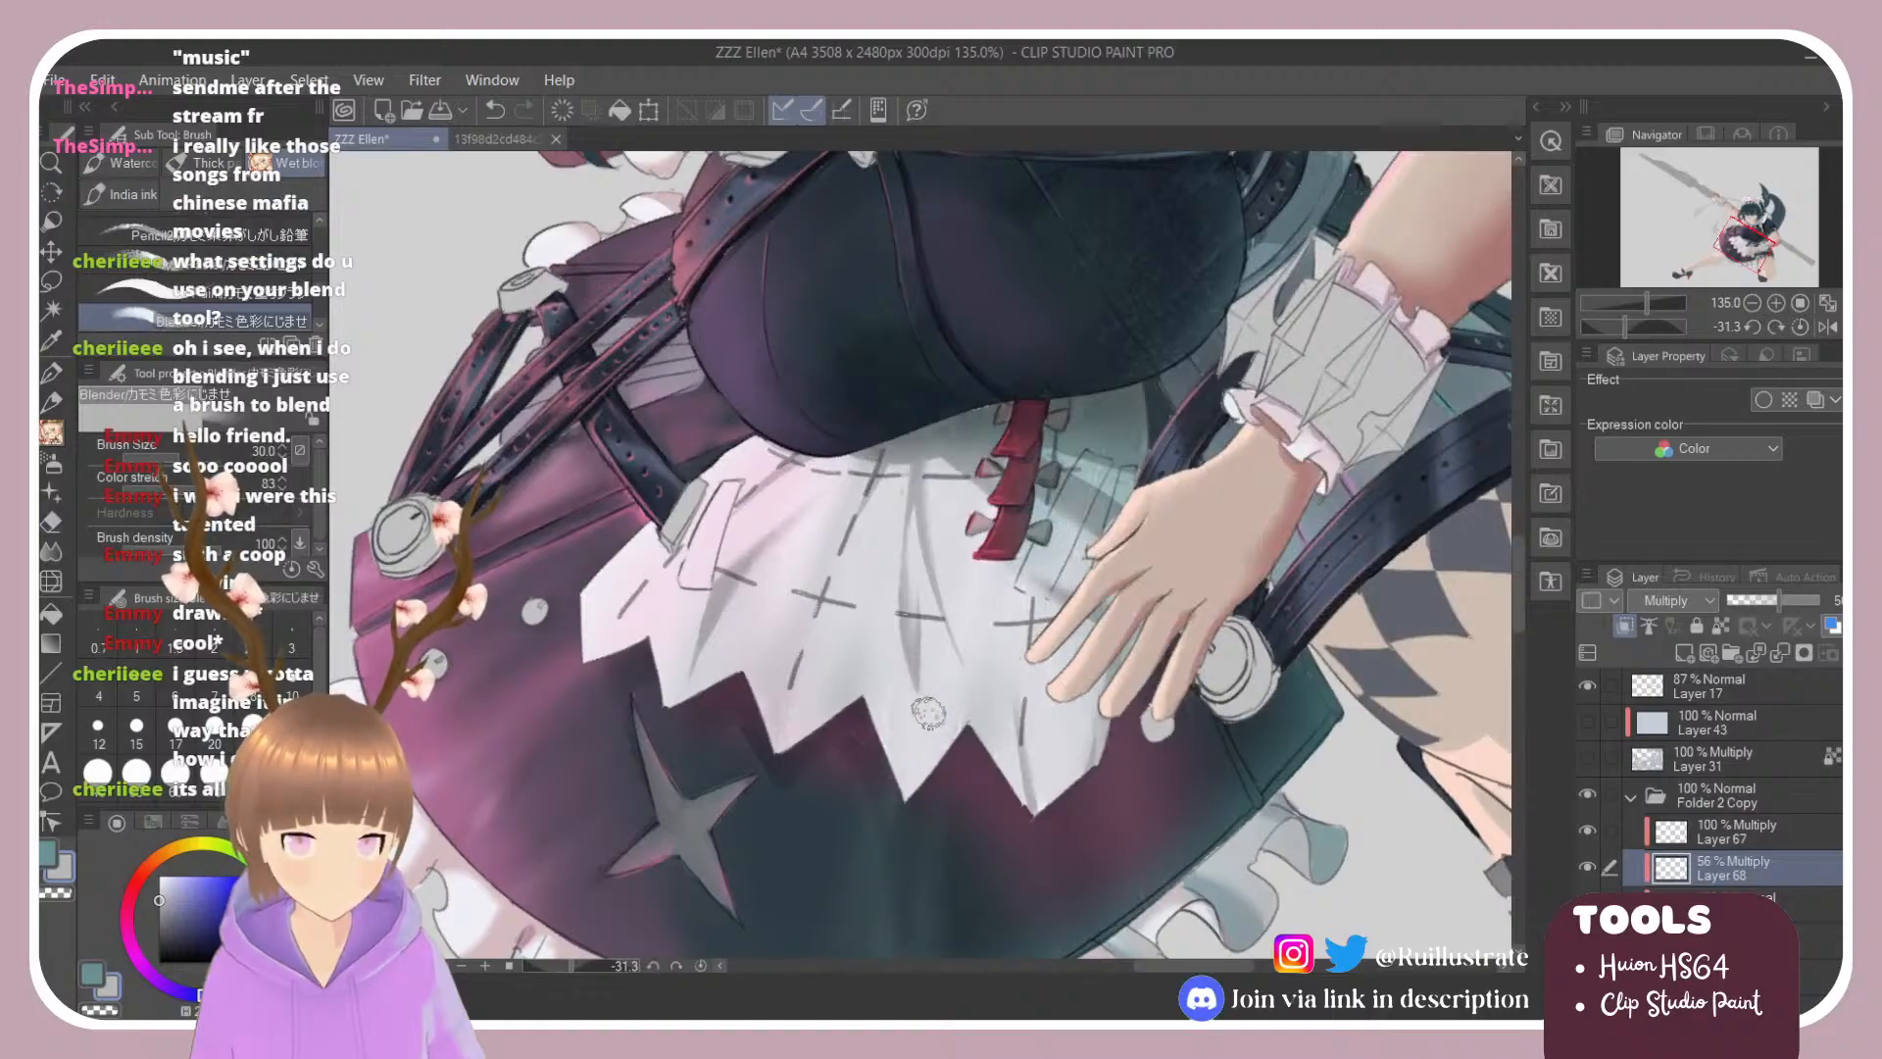
pyautogui.scroll(-2, 1025, 581)
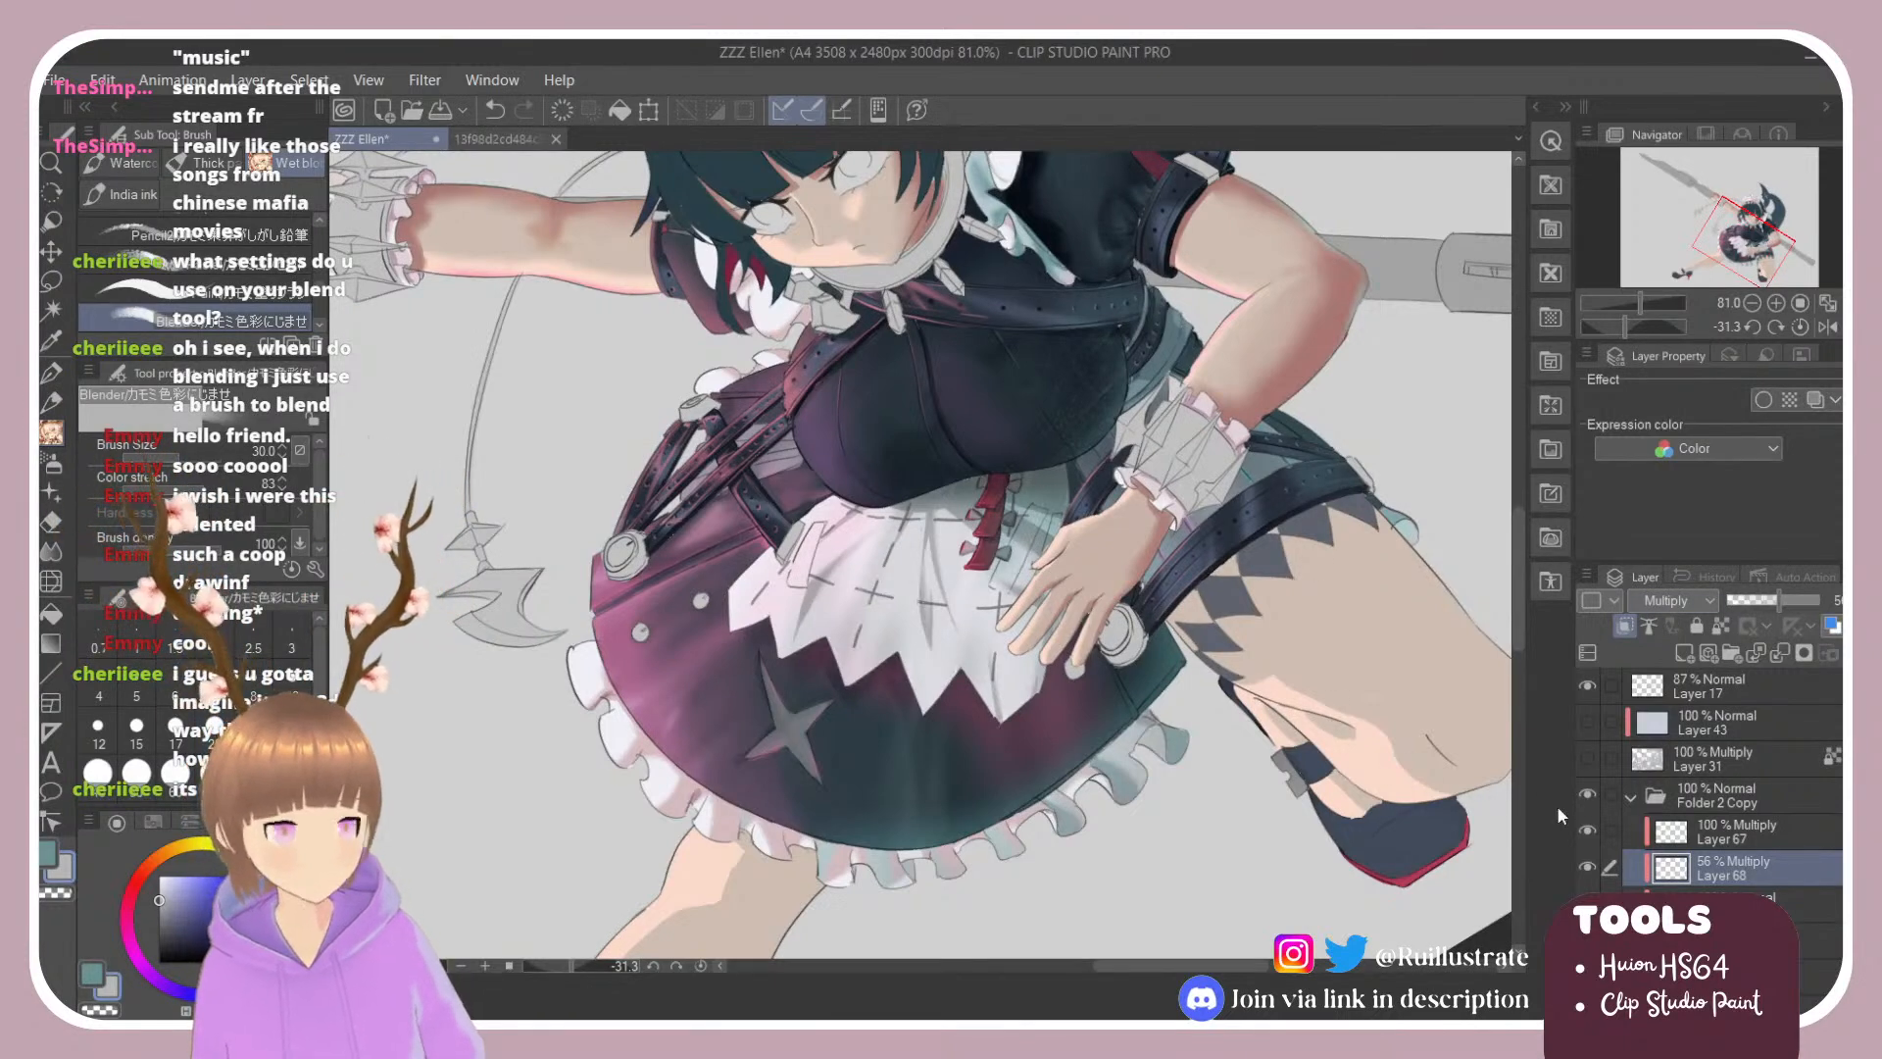
# Step: Add another new layer above the apron's Multiply shading and choose a magenta-purple colour
pyautogui.click(1685, 653)
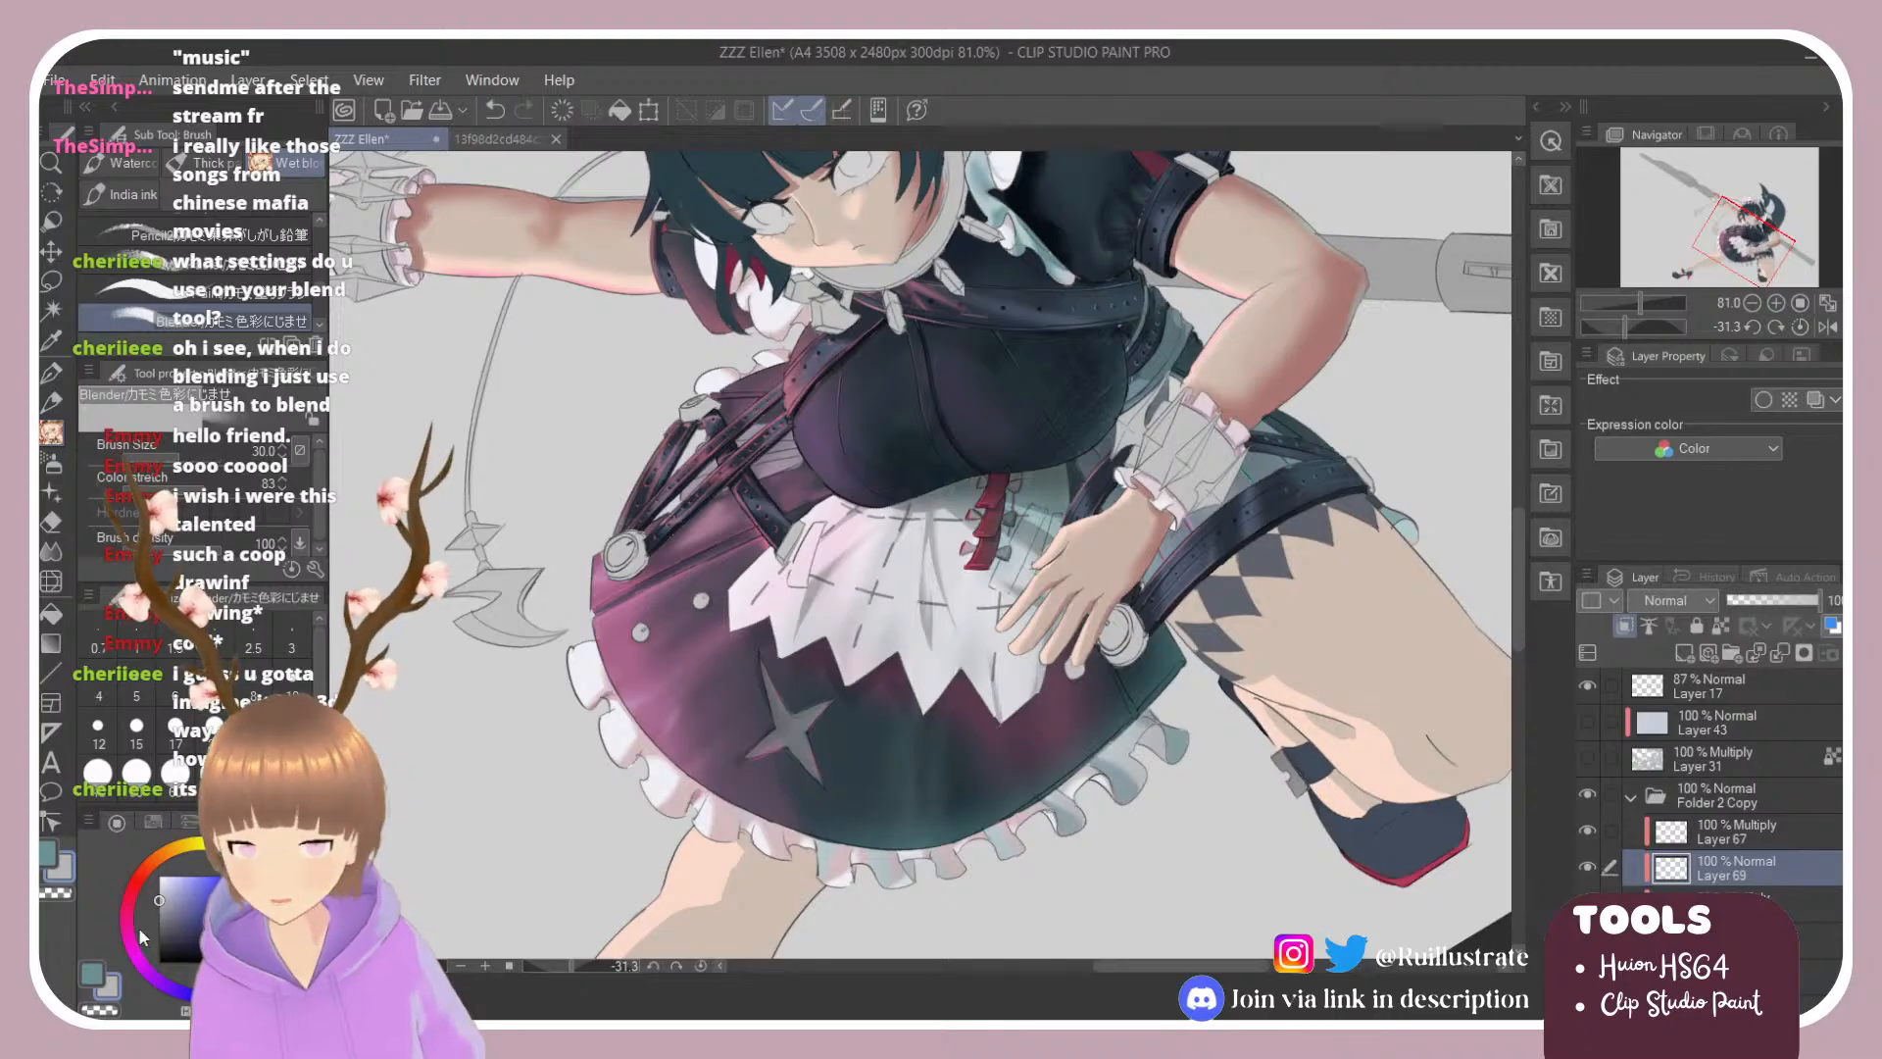
pyautogui.click(210, 881)
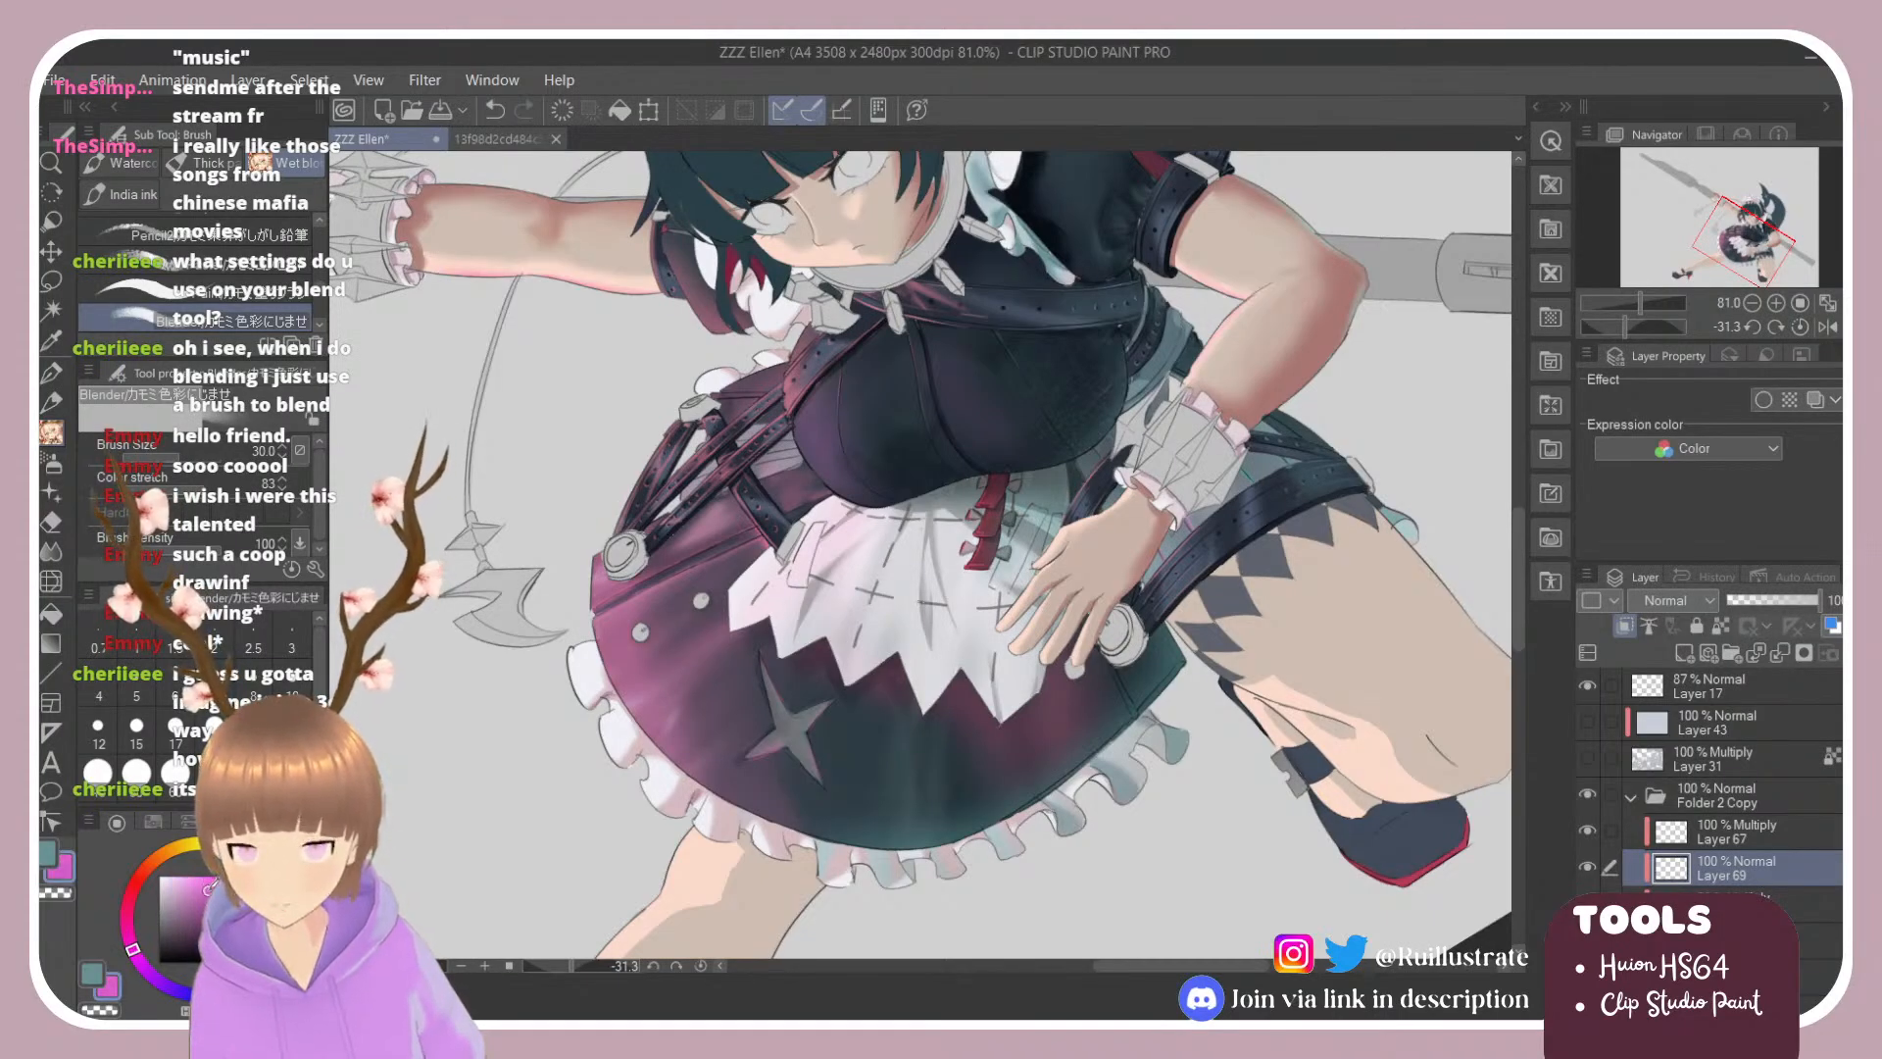
pyautogui.moveTo(1385, 305); pyautogui.dragTo(1127, 206)
# Step: Try a soft magenta airbrush tint on the apron edge nearest the waist straps
pyautogui.press('b')
pyautogui.moveTo(826, 544); pyautogui.dragTo(804, 722)
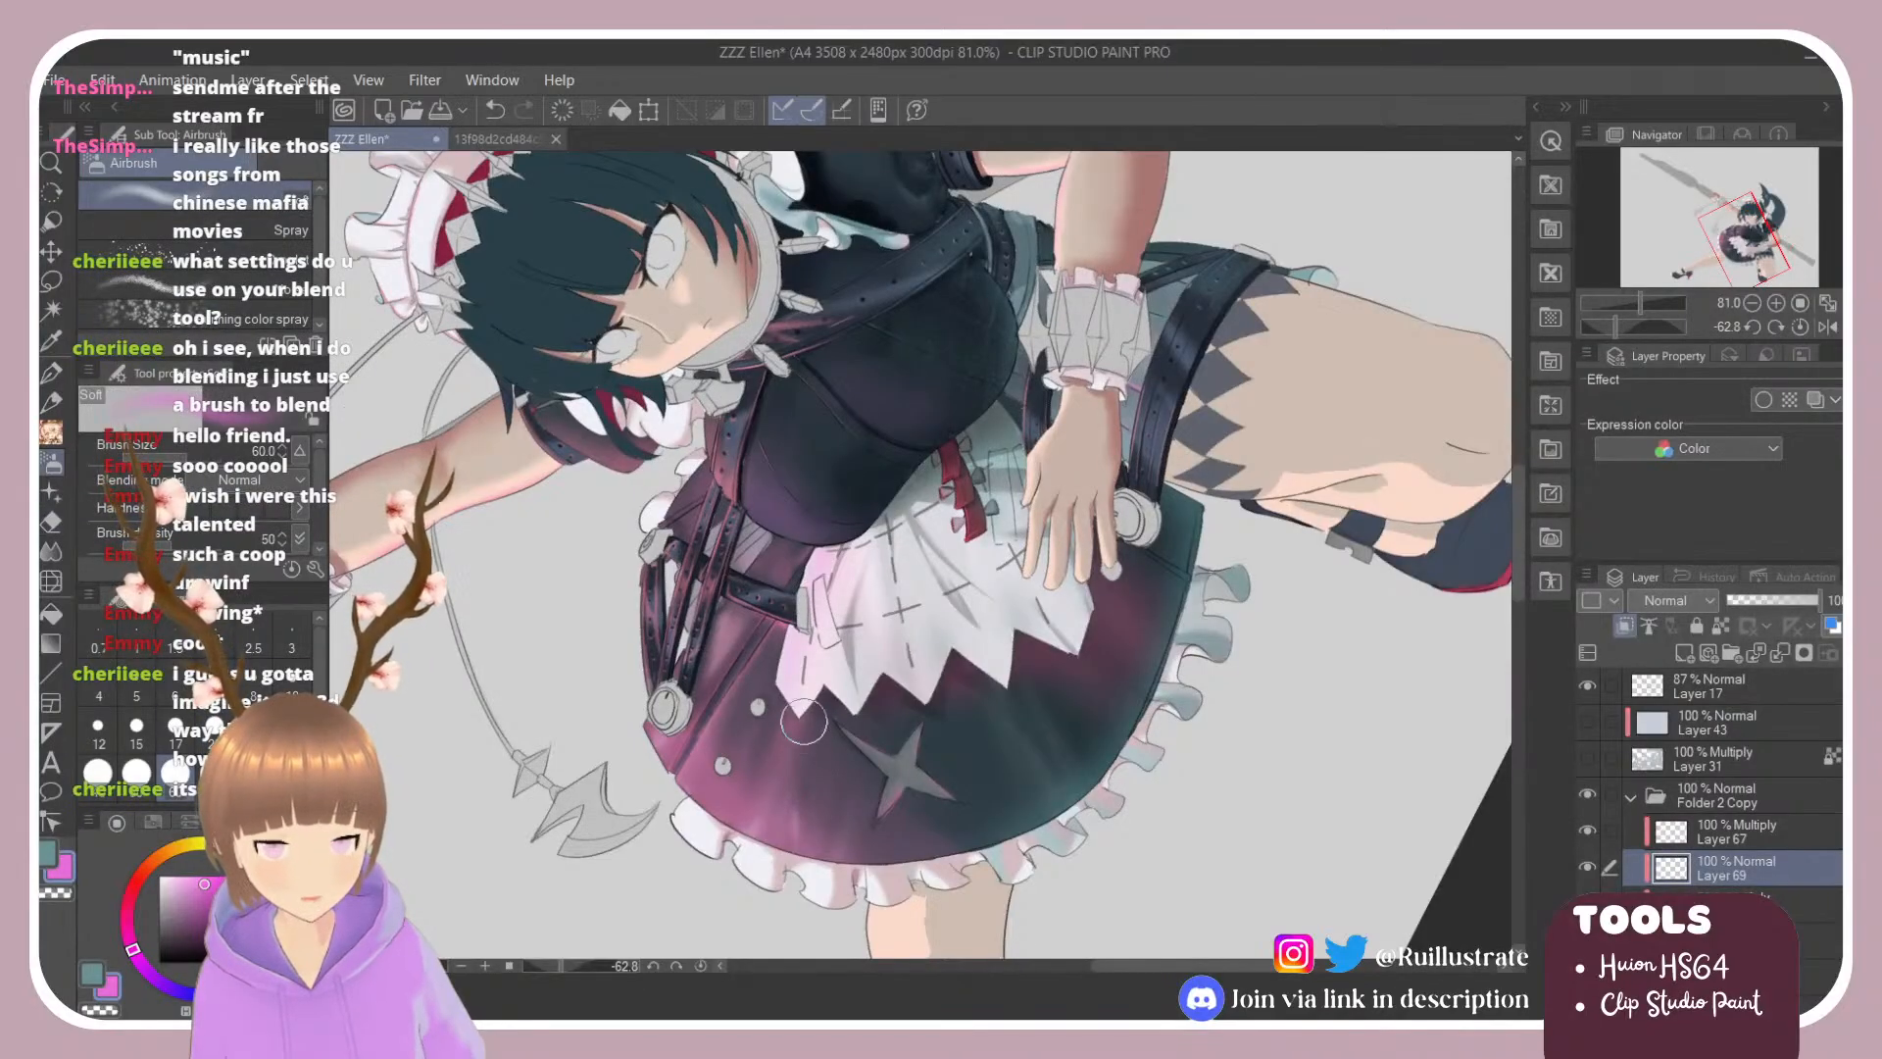
pyautogui.hotkey('ctrl', 'z')
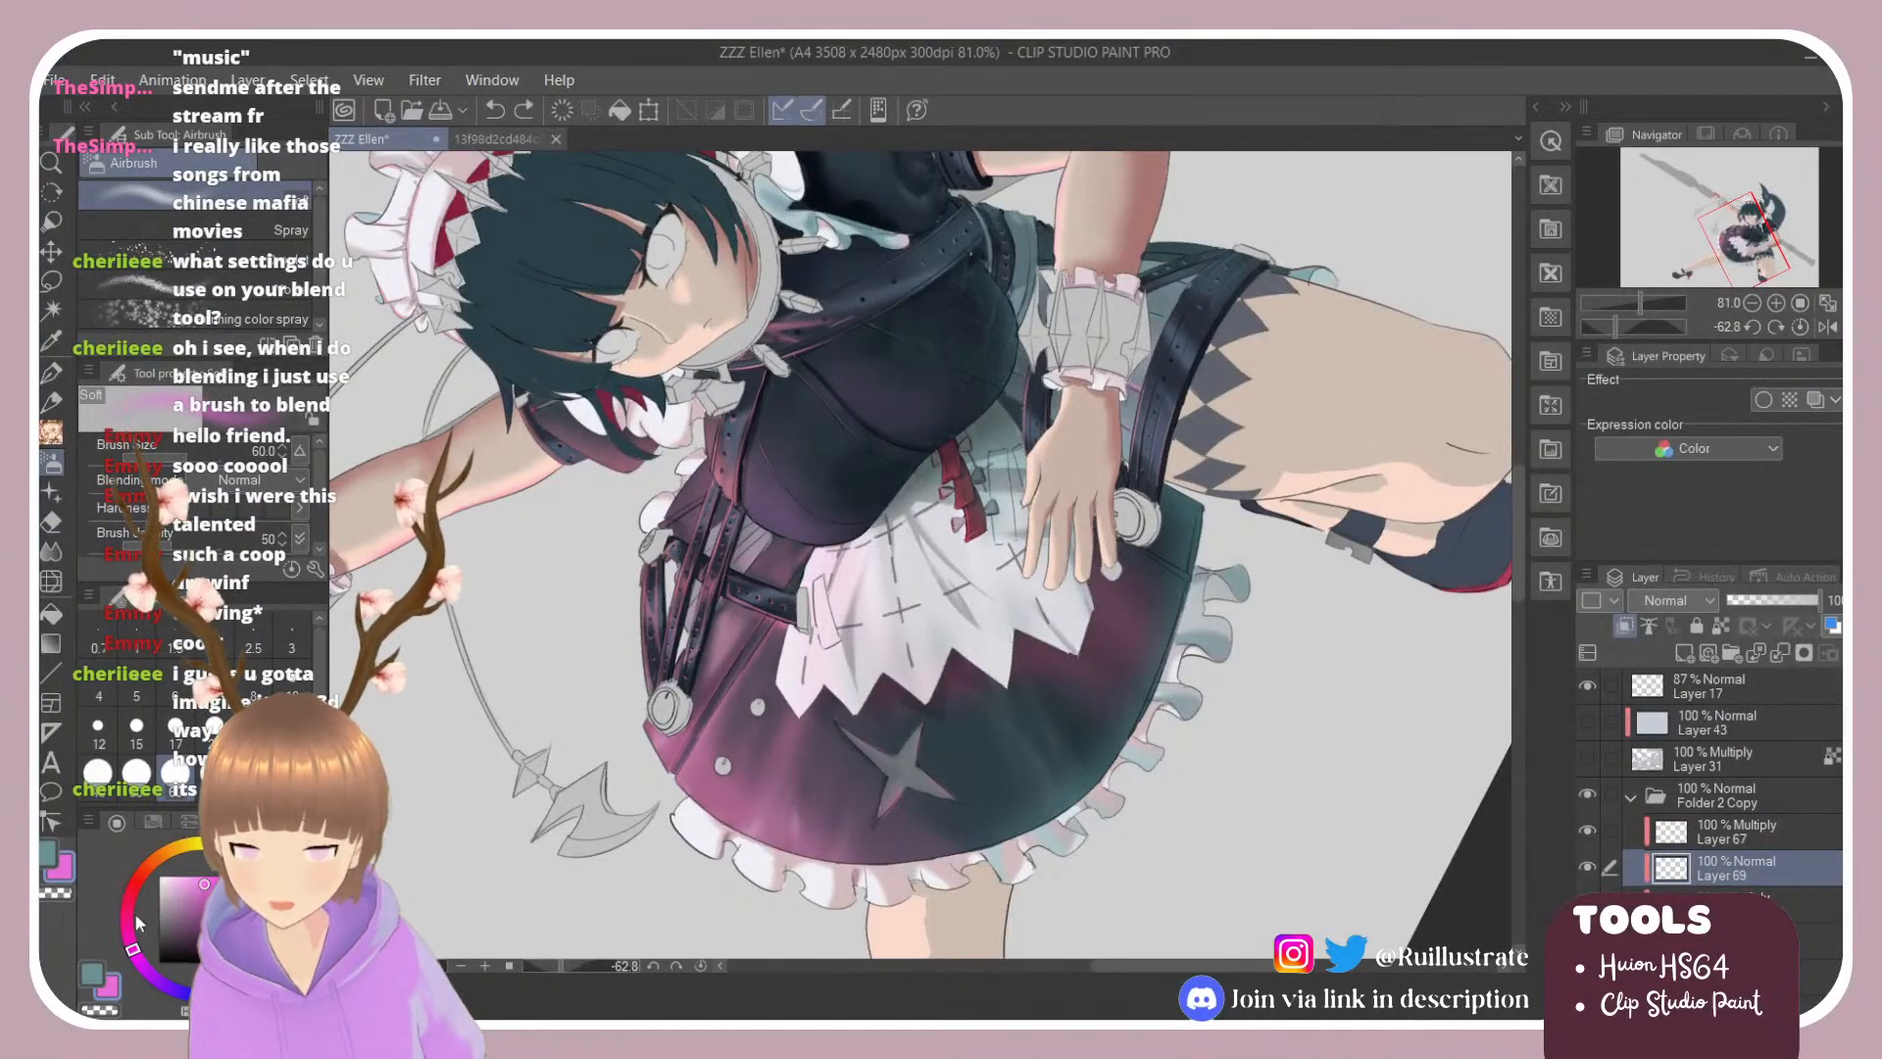
# Step: Airbrush a soft rose-pink tint over the apron side nearest the waist straps with the Soft airbrush at size 100
pyautogui.moveTo(138, 923); pyautogui.dragTo(129, 912)
pyautogui.press(']')
pyautogui.press(']')
pyautogui.press(']')
pyautogui.moveTo(825, 530); pyautogui.dragTo(806, 713)
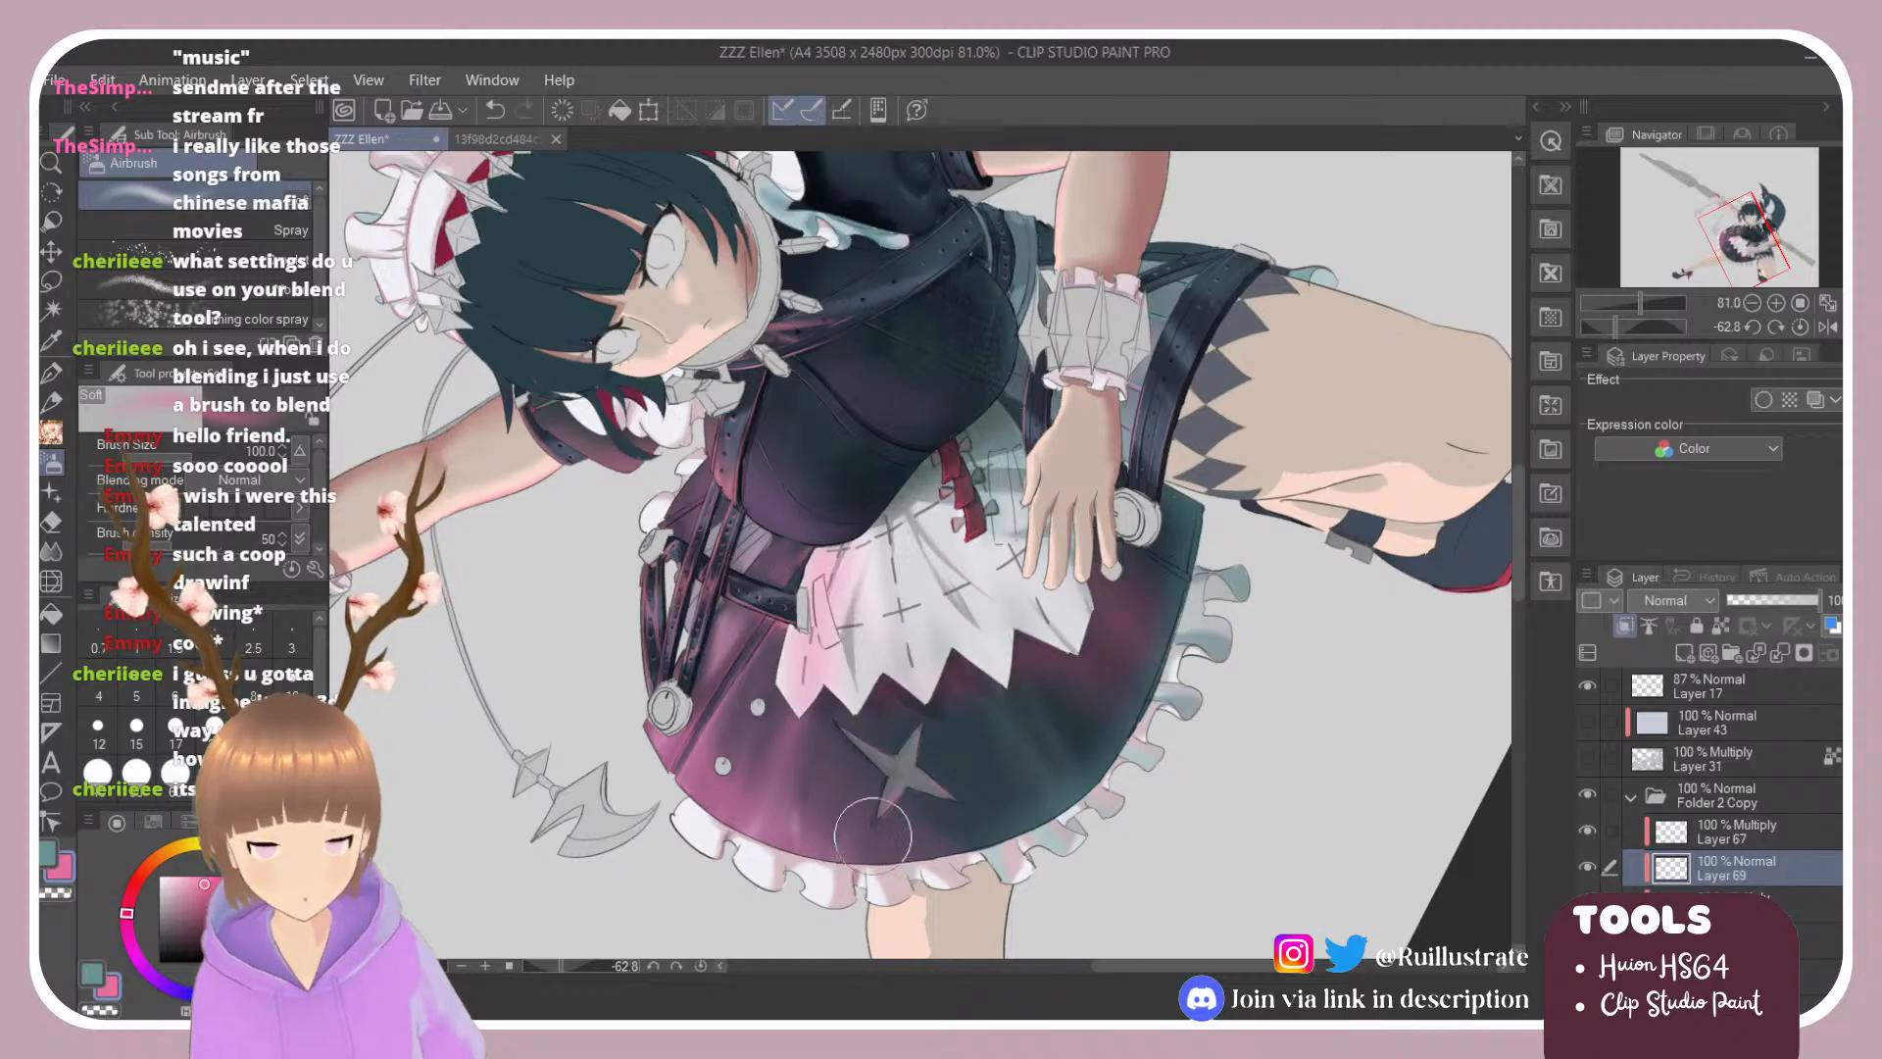
pyautogui.hotkey('ctrl', 'z')
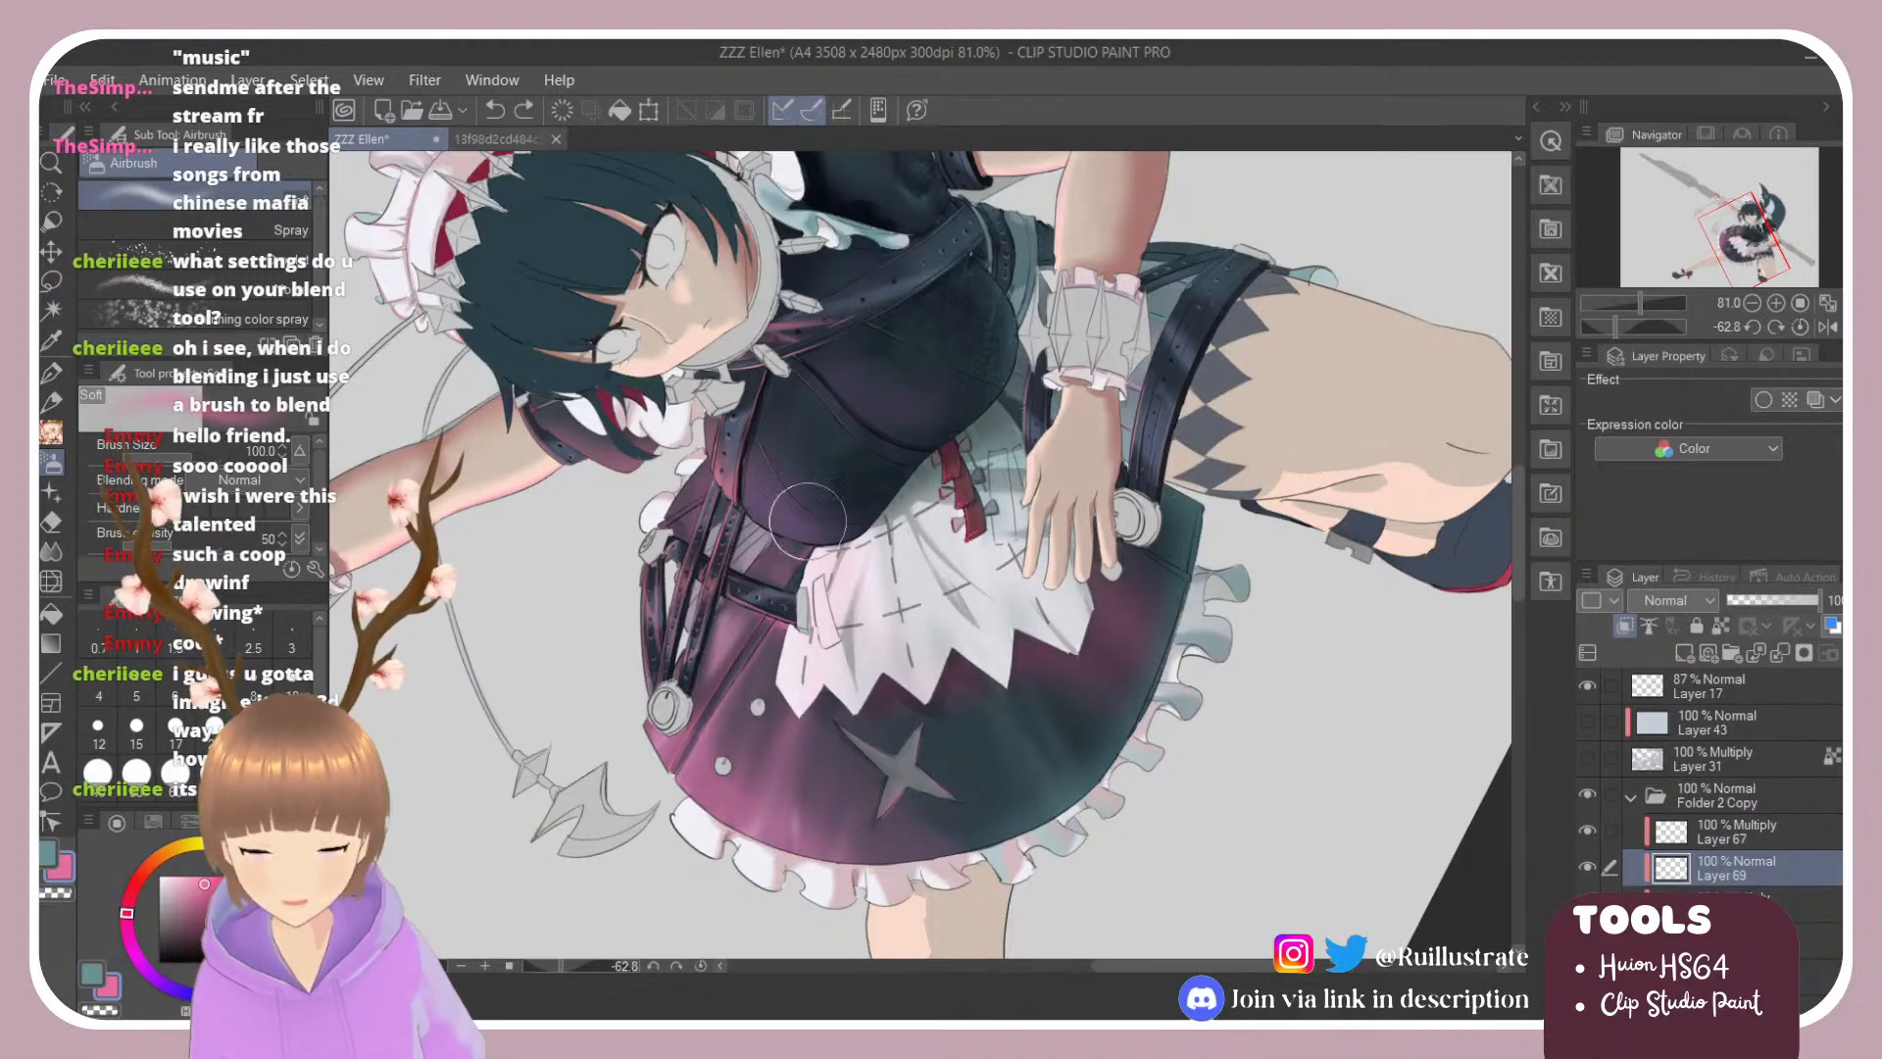
pyautogui.moveTo(807, 524); pyautogui.dragTo(823, 674)
pyautogui.moveTo(877, 551); pyautogui.dragTo(910, 771)
pyautogui.moveTo(839, 680); pyautogui.dragTo(768, 774)
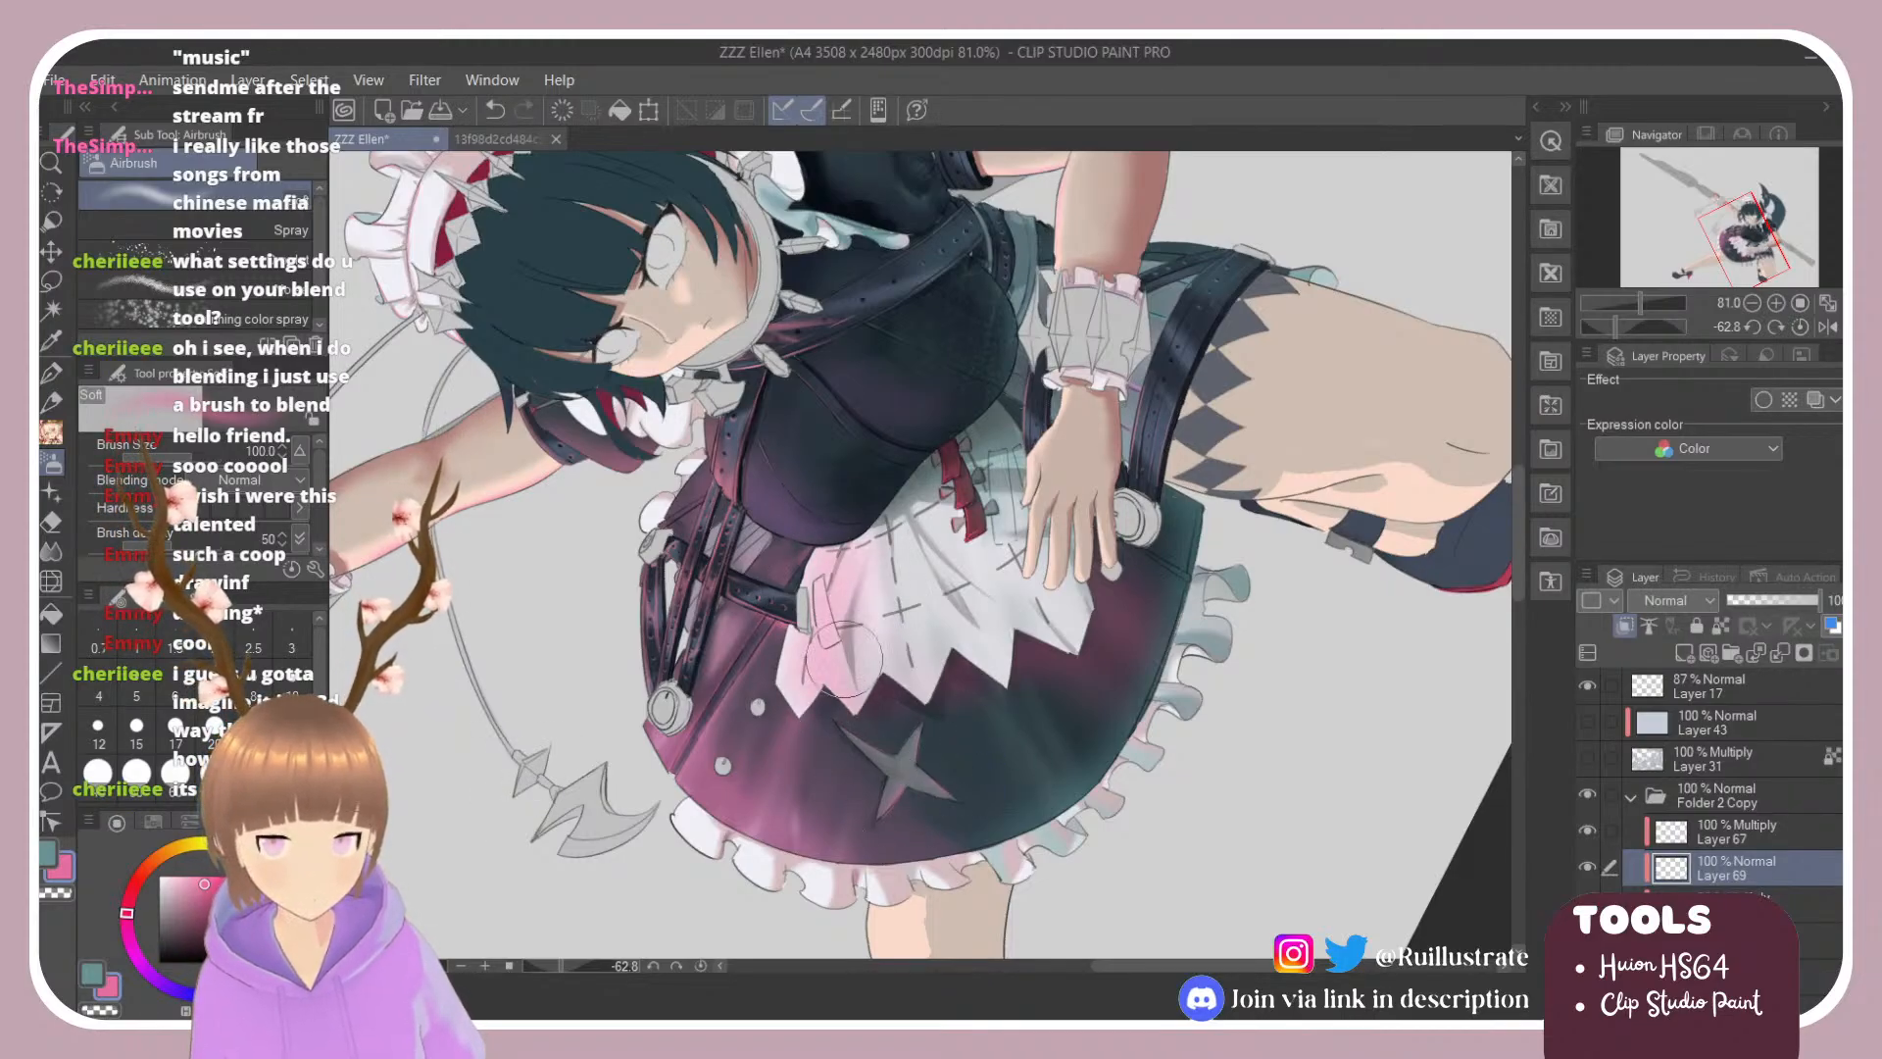
# Step: Airbrush a soft muted-teal tint over the apron side near the hand with the Soft airbrush
pyautogui.press('r')
pyautogui.moveTo(1056, 374)
pyautogui.mouseDown()
pyautogui.moveTo(1123, 658)
pyautogui.moveTo(1133, 479)
pyautogui.mouseUp()
pyautogui.click(267, 933)
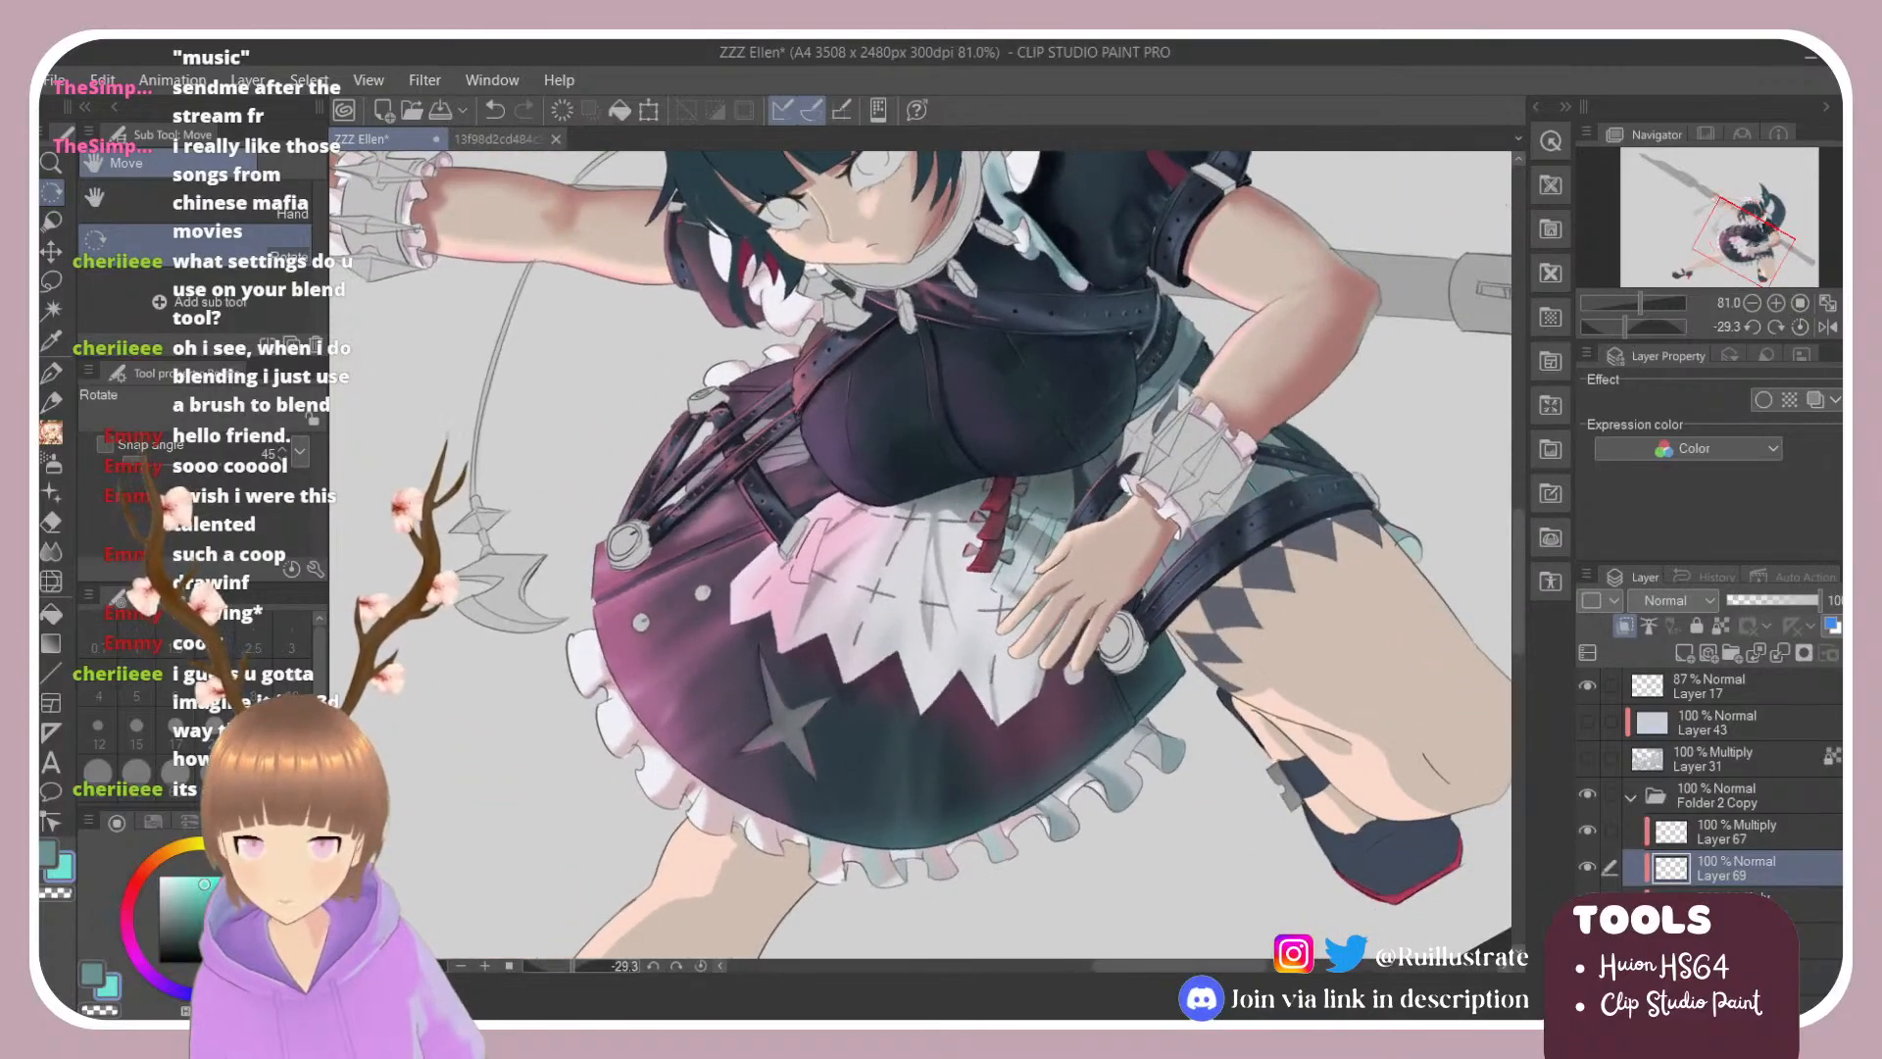
pyautogui.press('b')
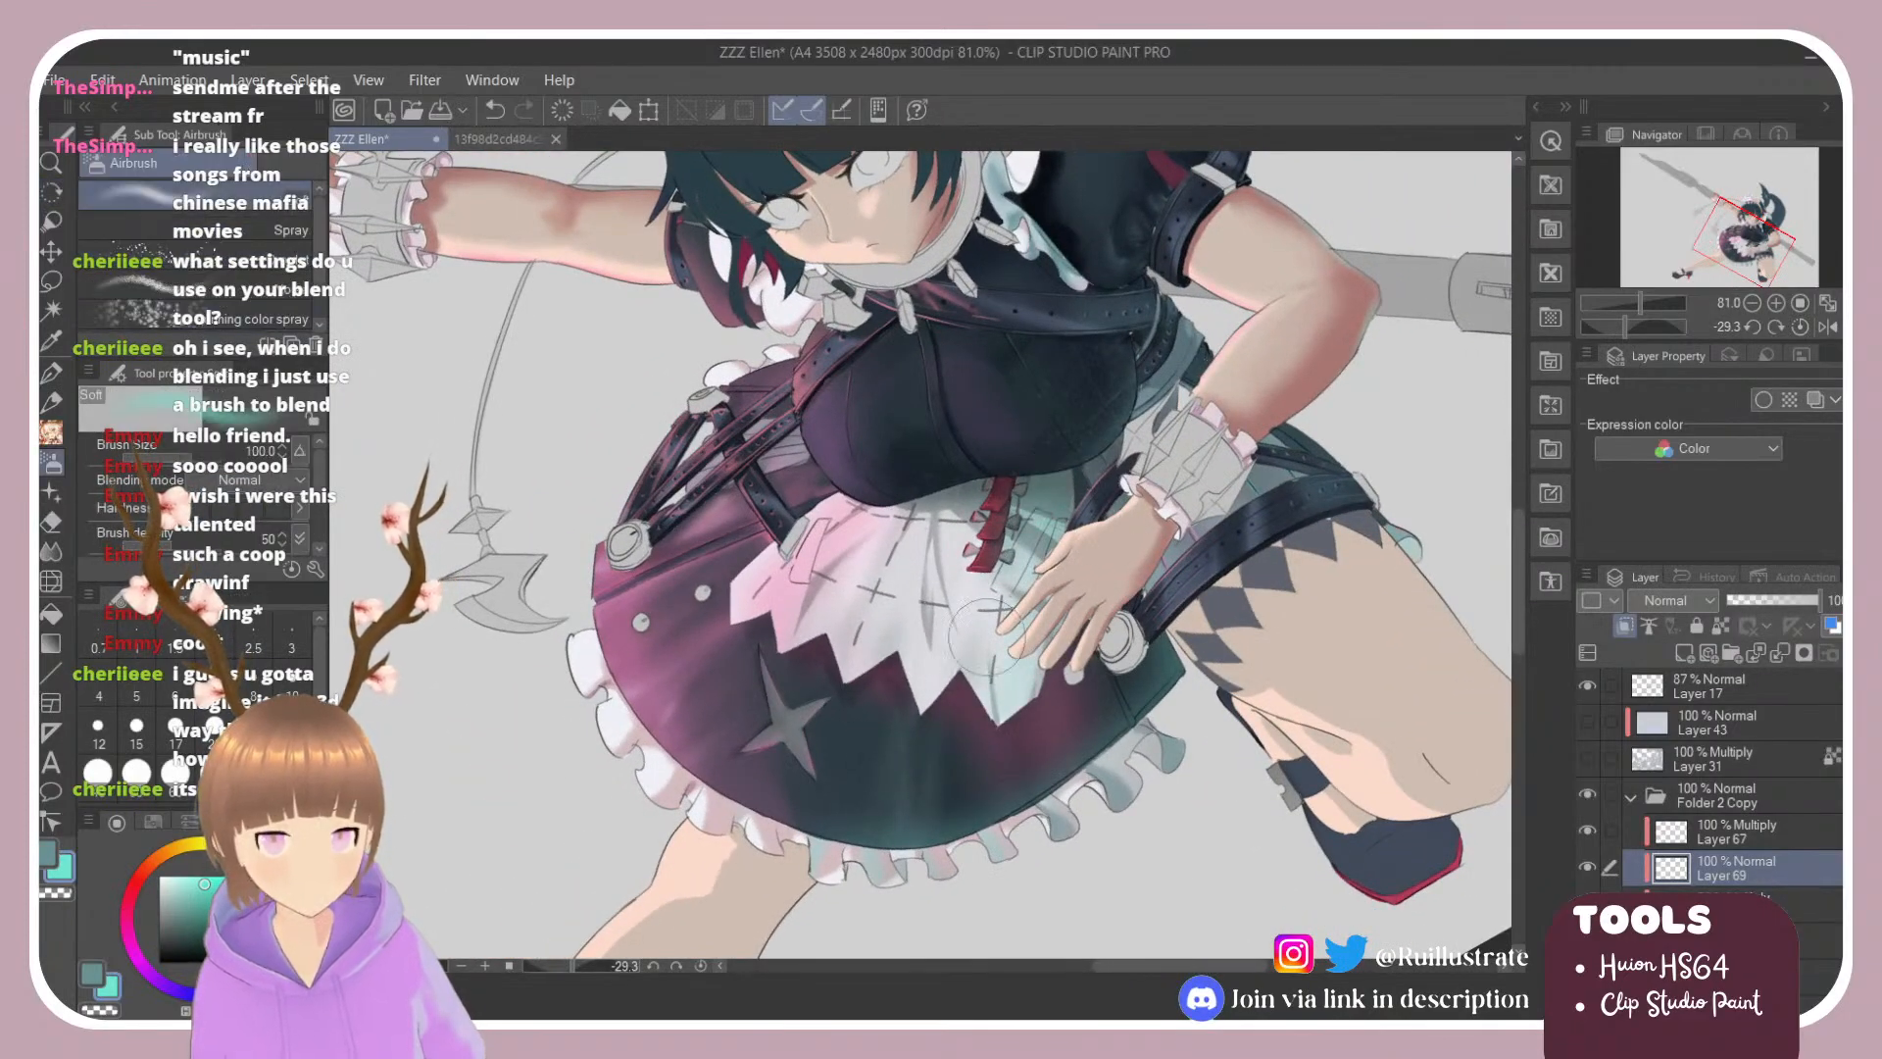
pyautogui.hotkey('ctrl', 'z')
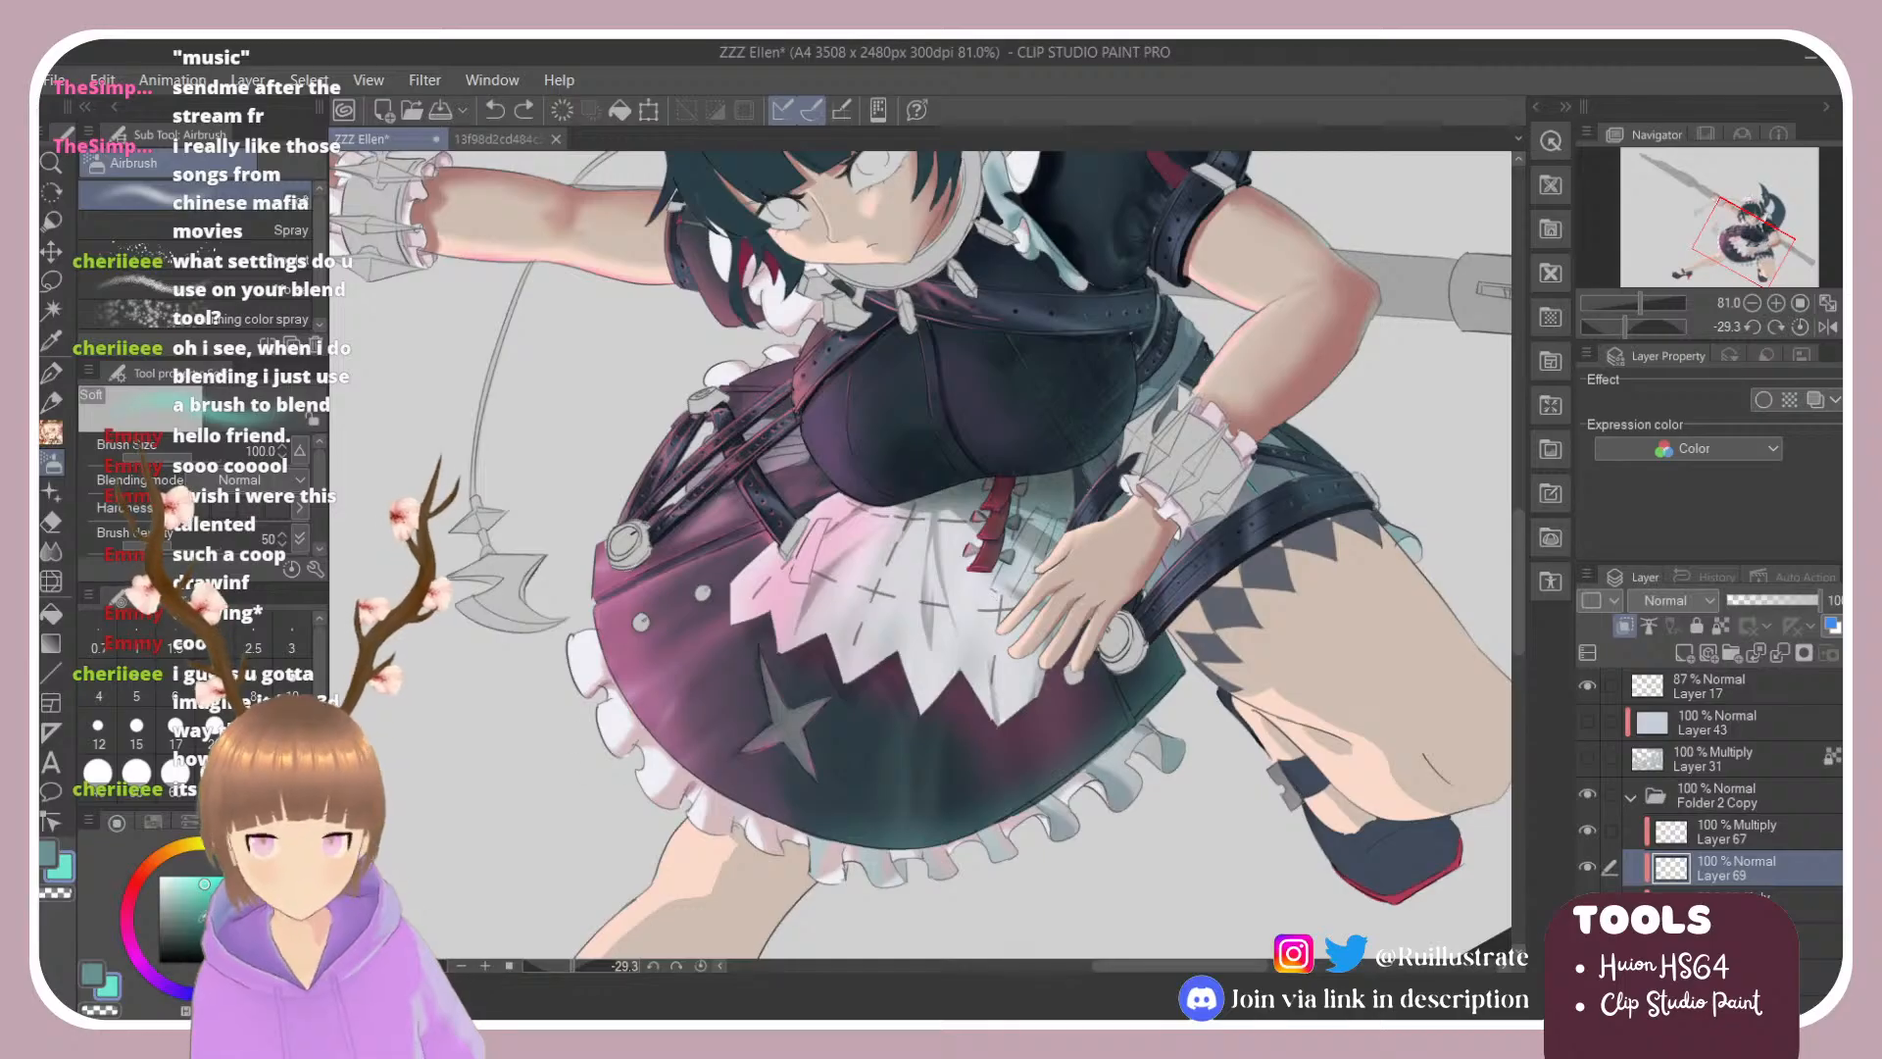
pyautogui.click(189, 905)
pyautogui.moveTo(1047, 504); pyautogui.dragTo(964, 688)
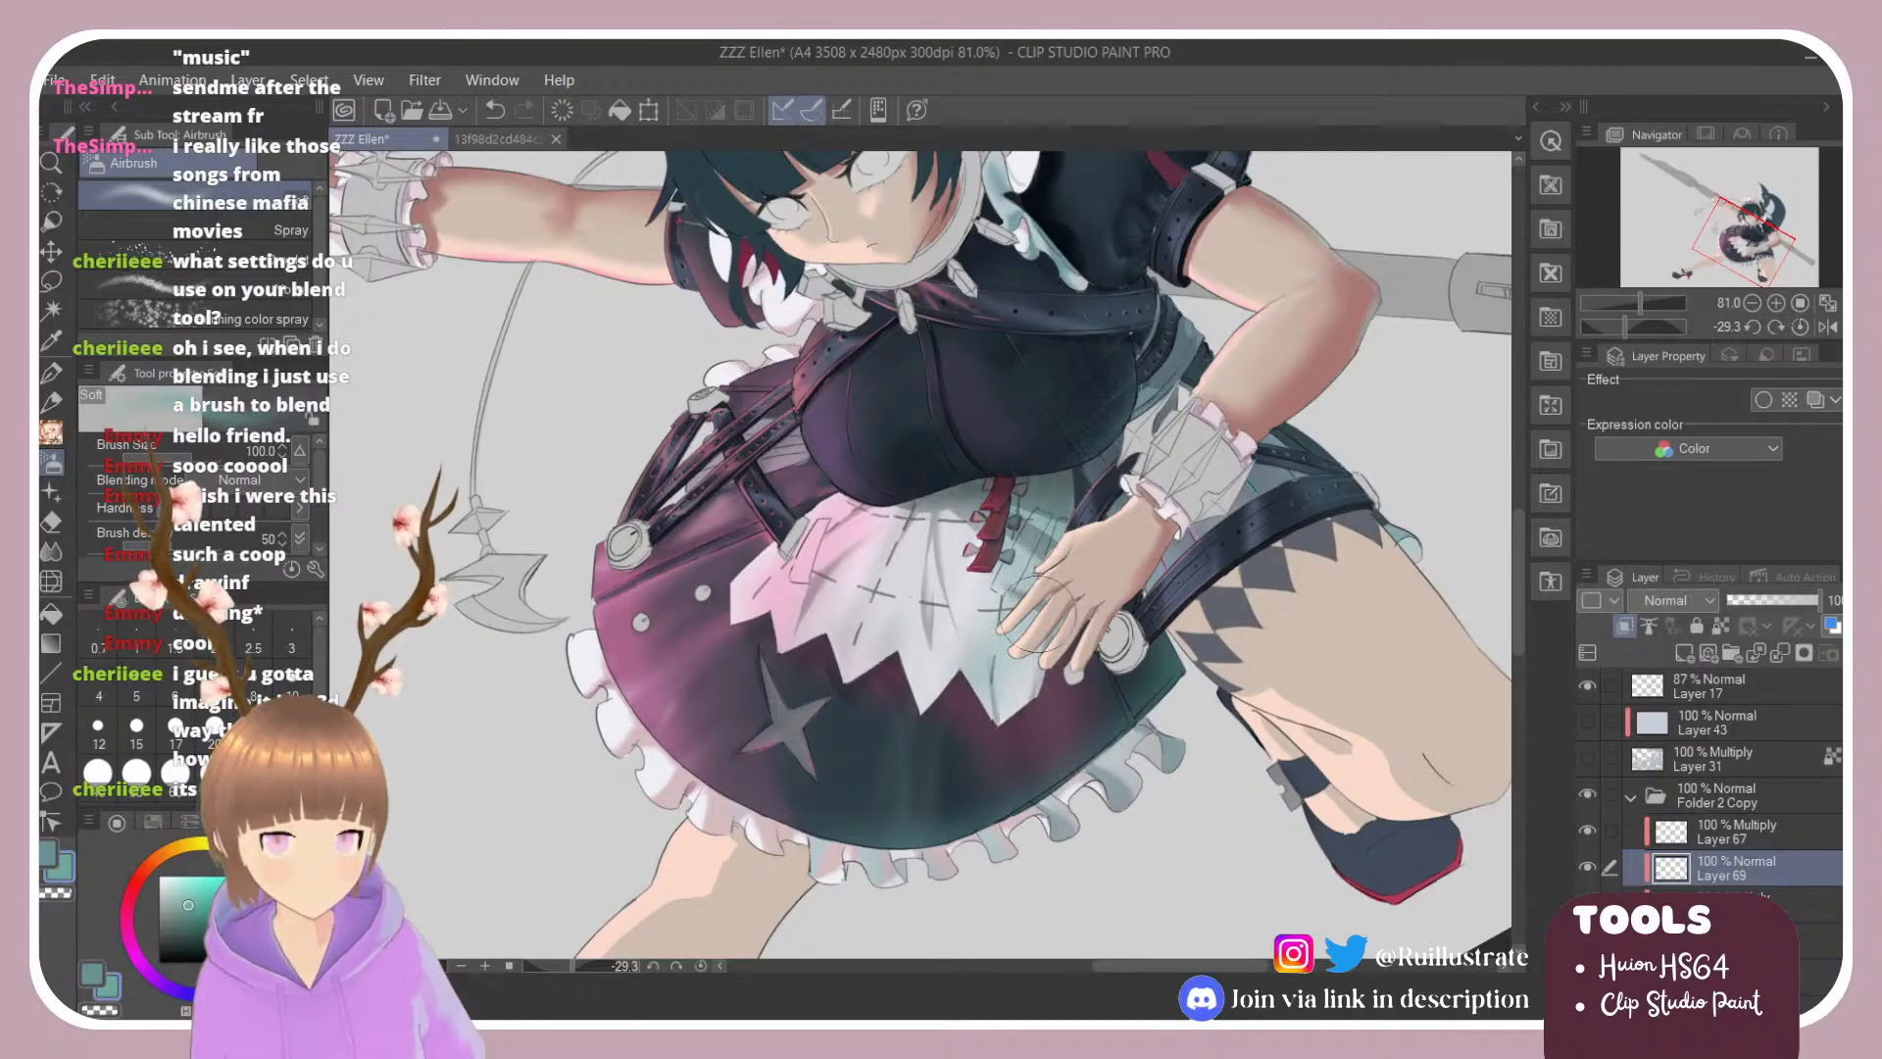
# Step: Set the opacity of the apron tint on Layer 69 to 52 percent and compare the illustration with the tint hidden and shown
pyautogui.click(1776, 602)
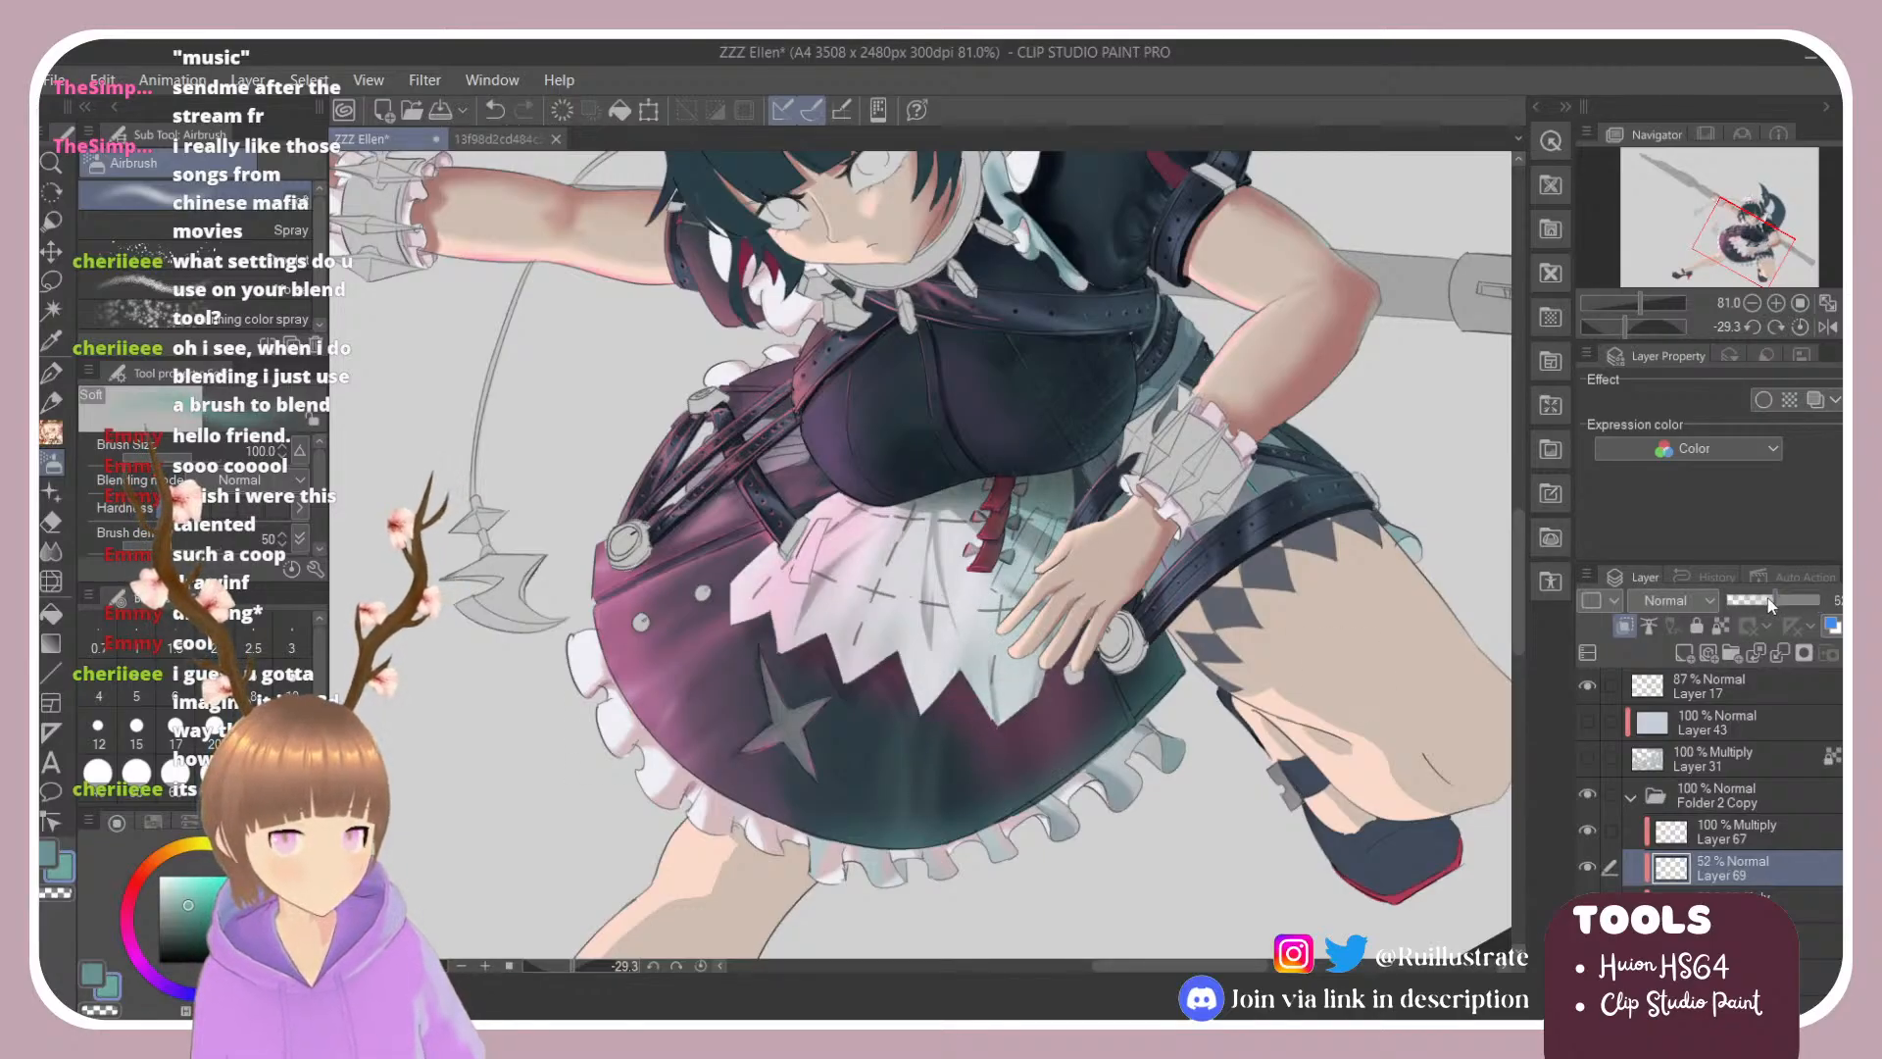
pyautogui.press('r')
pyautogui.moveTo(1237, 555); pyautogui.dragTo(1190, 693)
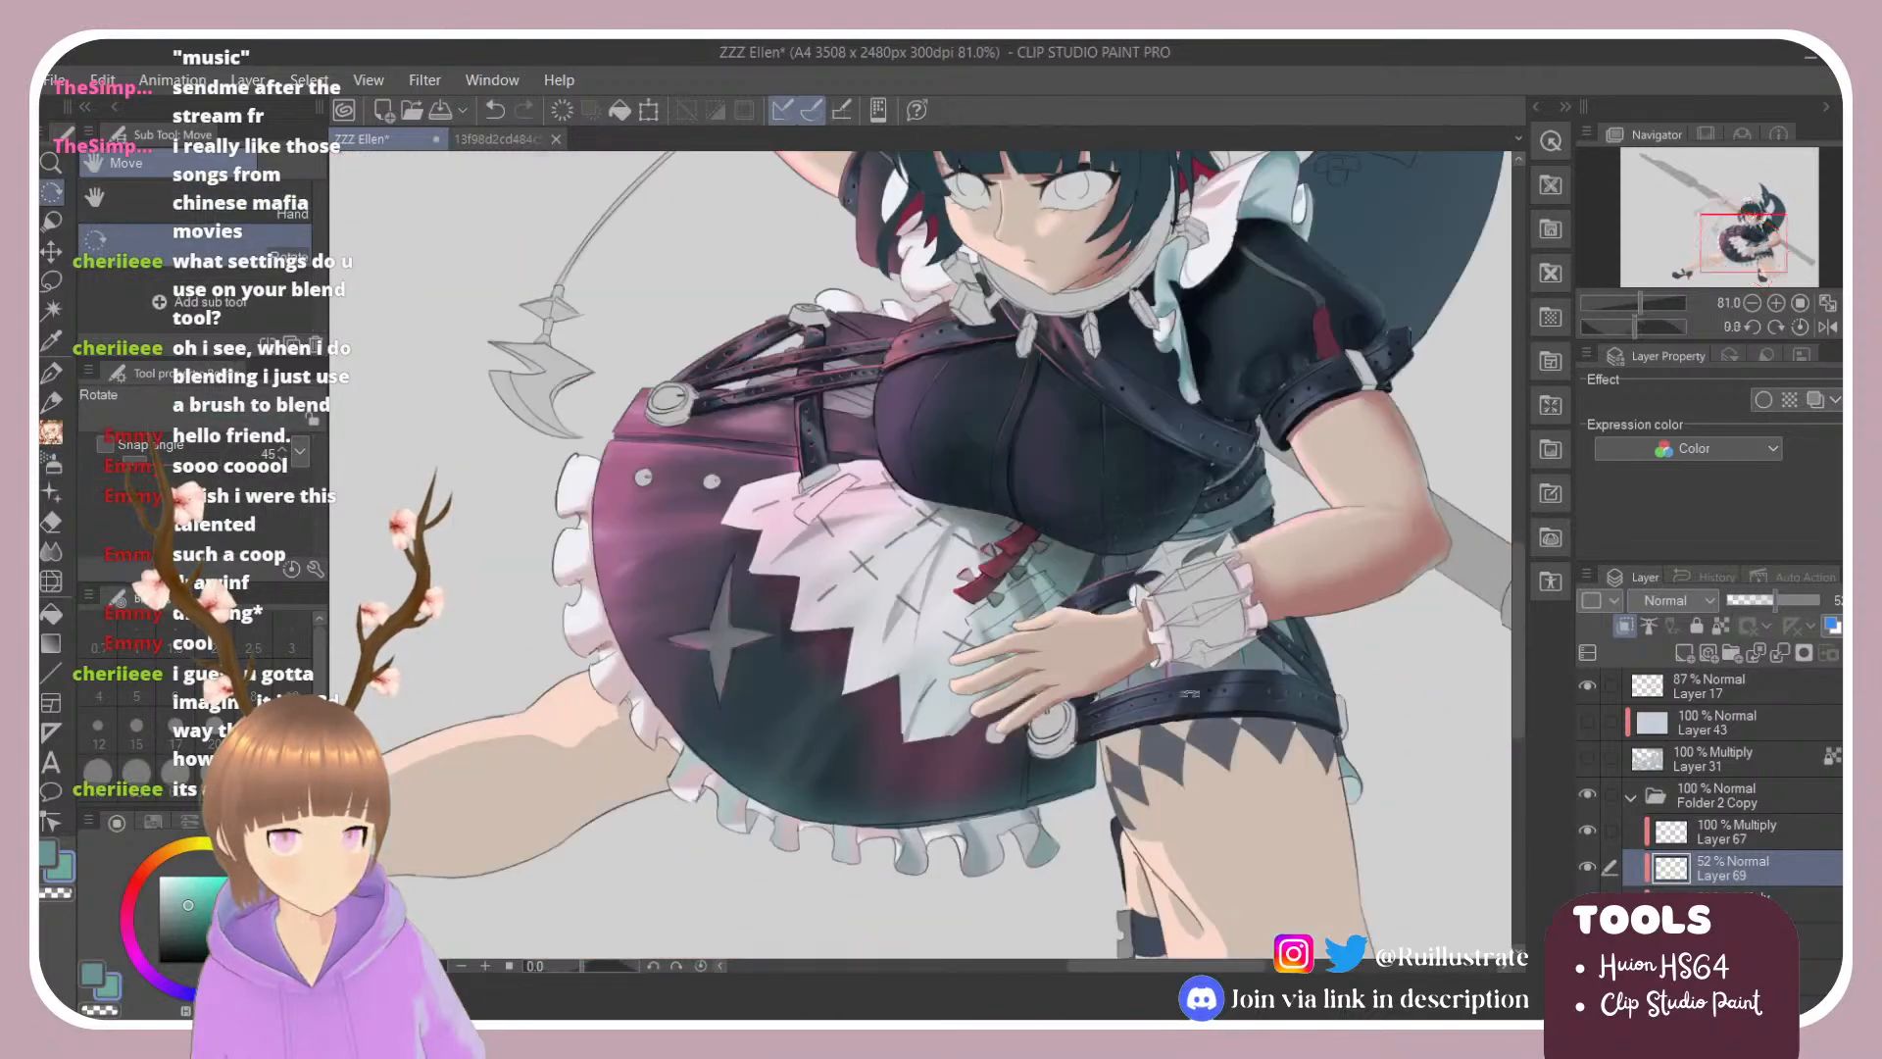
pyautogui.scroll(-4, 1161, 669)
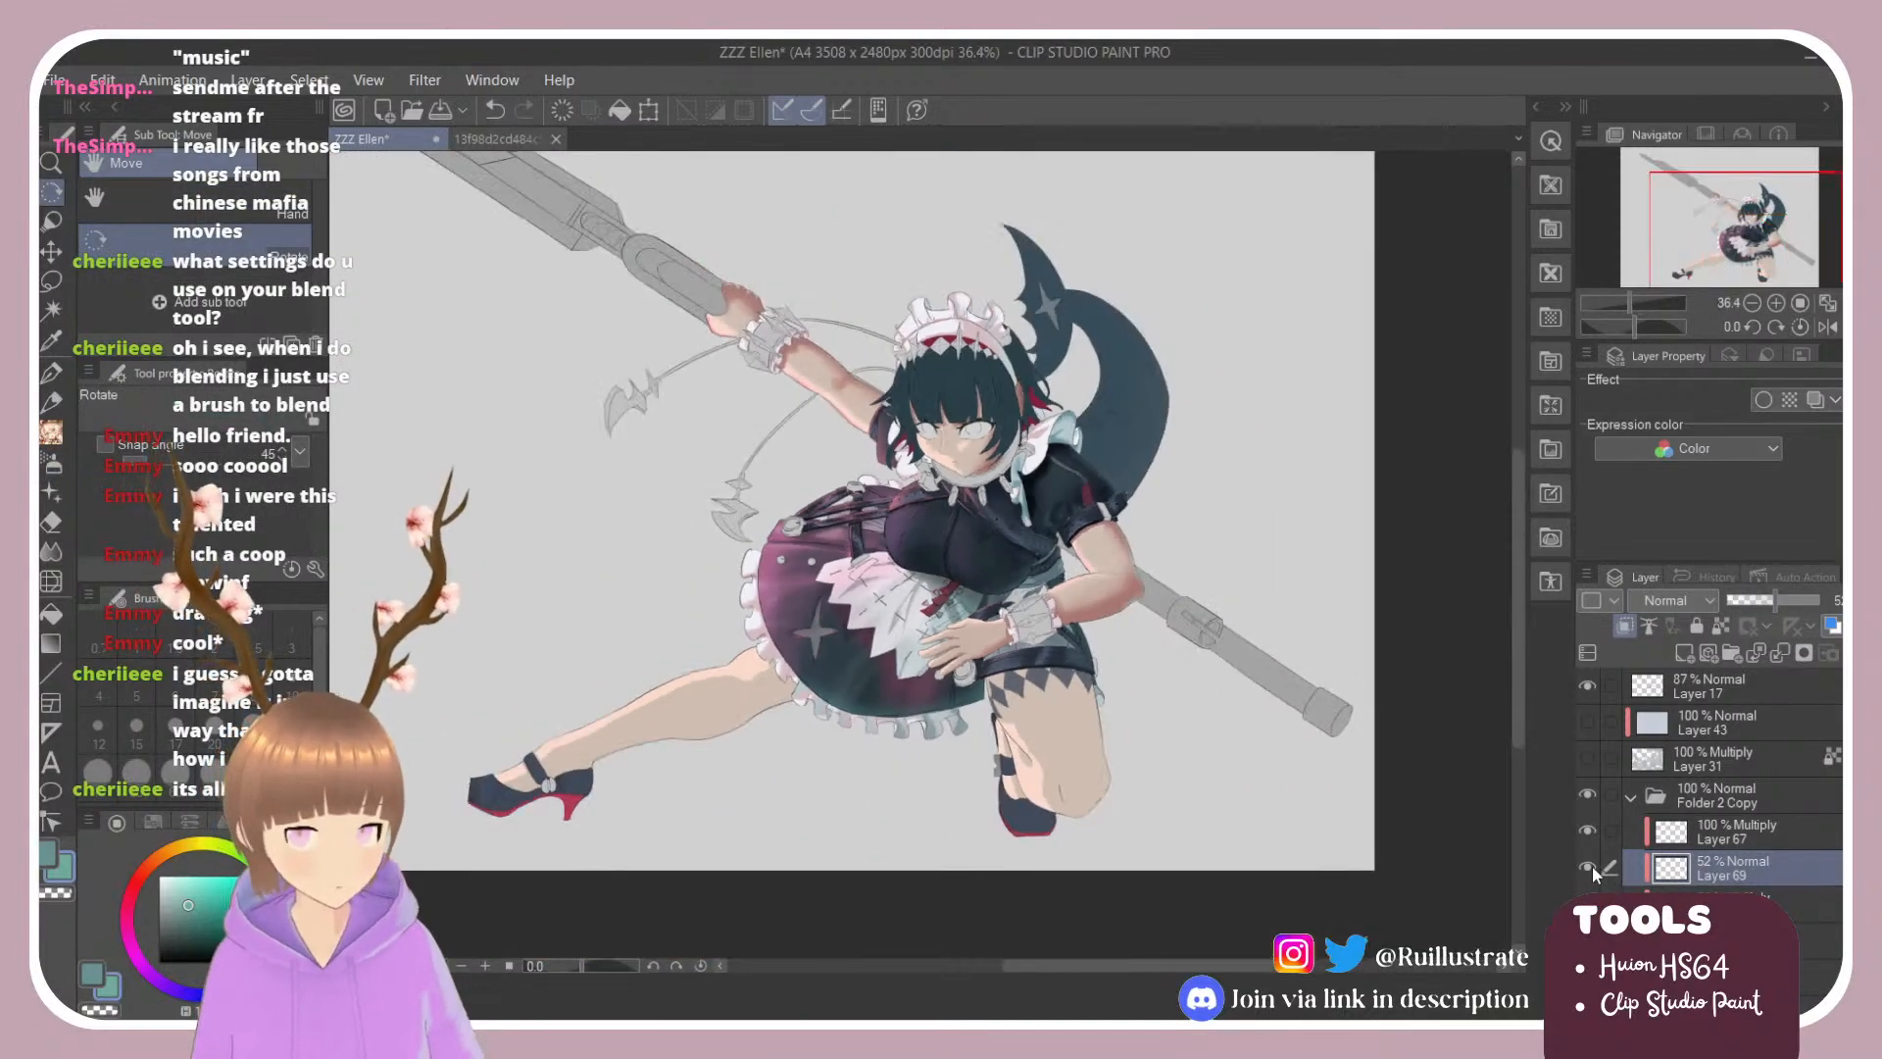
pyautogui.click(1587, 868)
pyautogui.click(1588, 867)
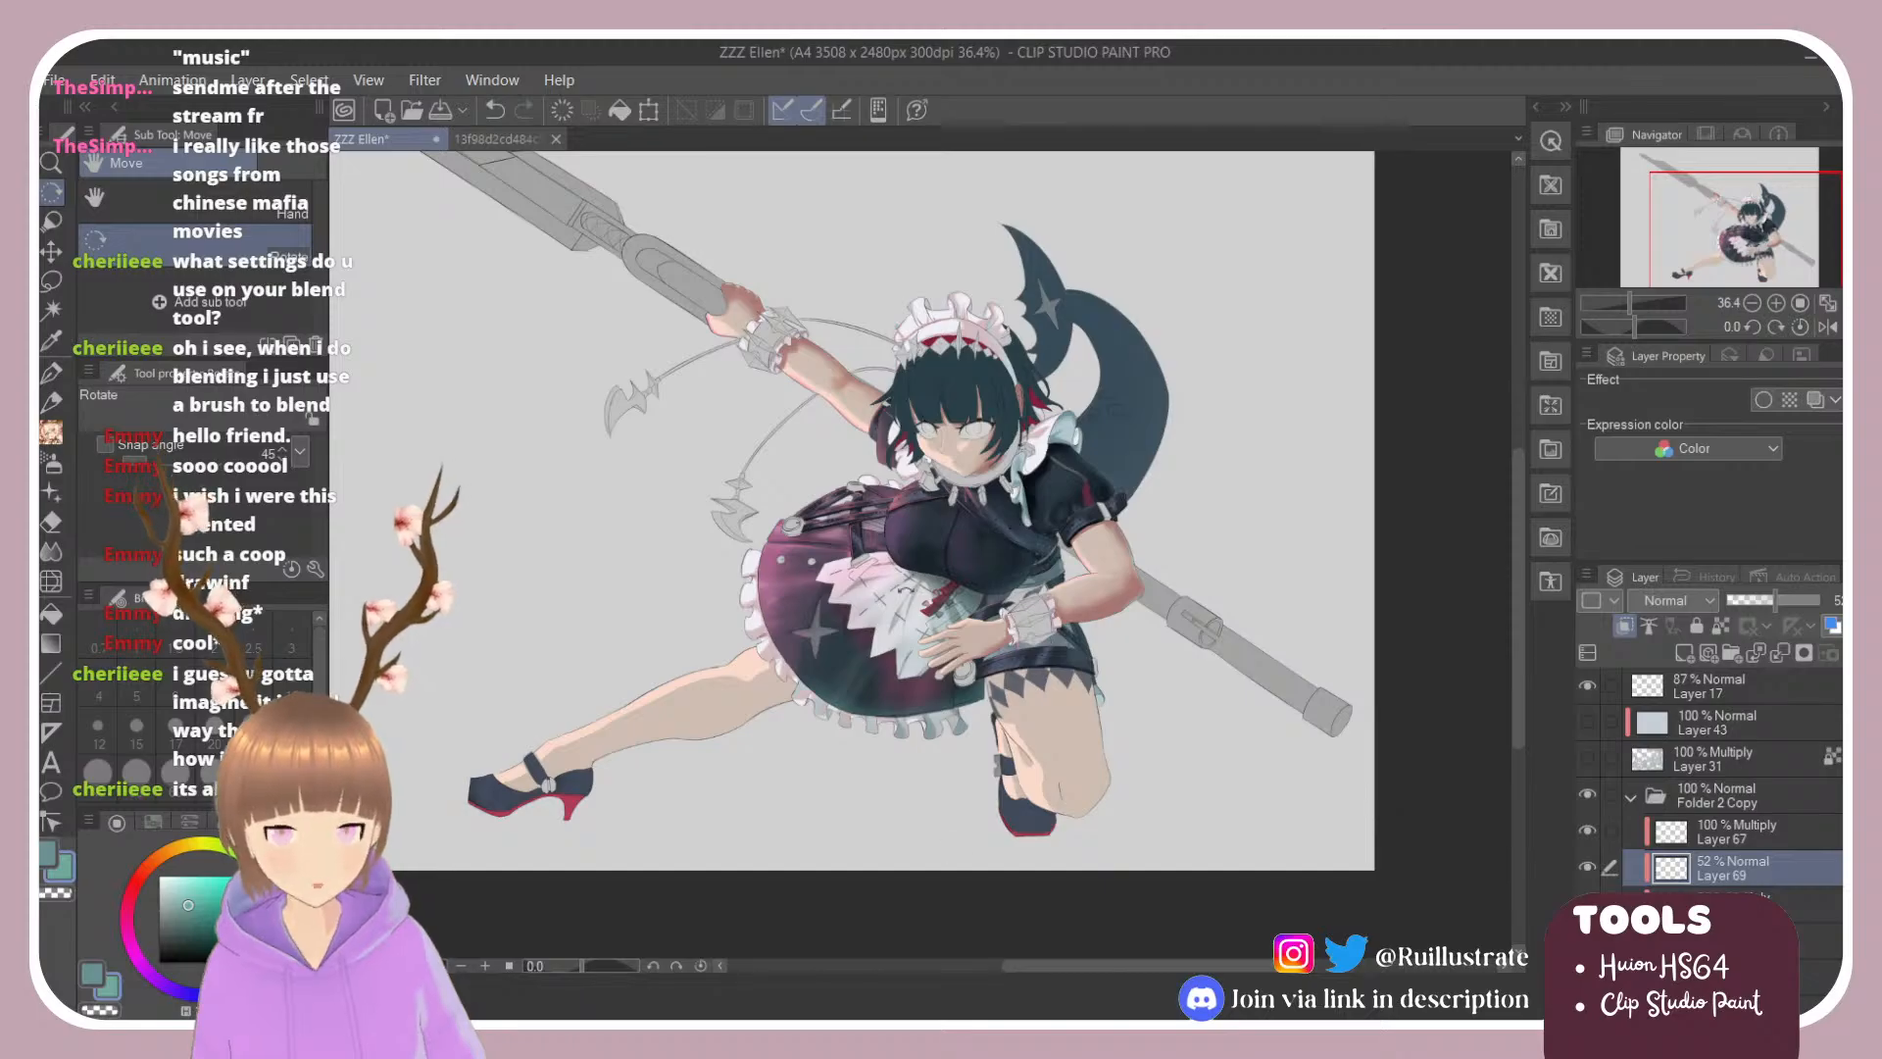
# Step: Examine the whole figure from several distances to judge how the apron's shading and tint fit the illustration
pyautogui.scroll(3, 906, 589)
pyautogui.scroll(-3, 957, 524)
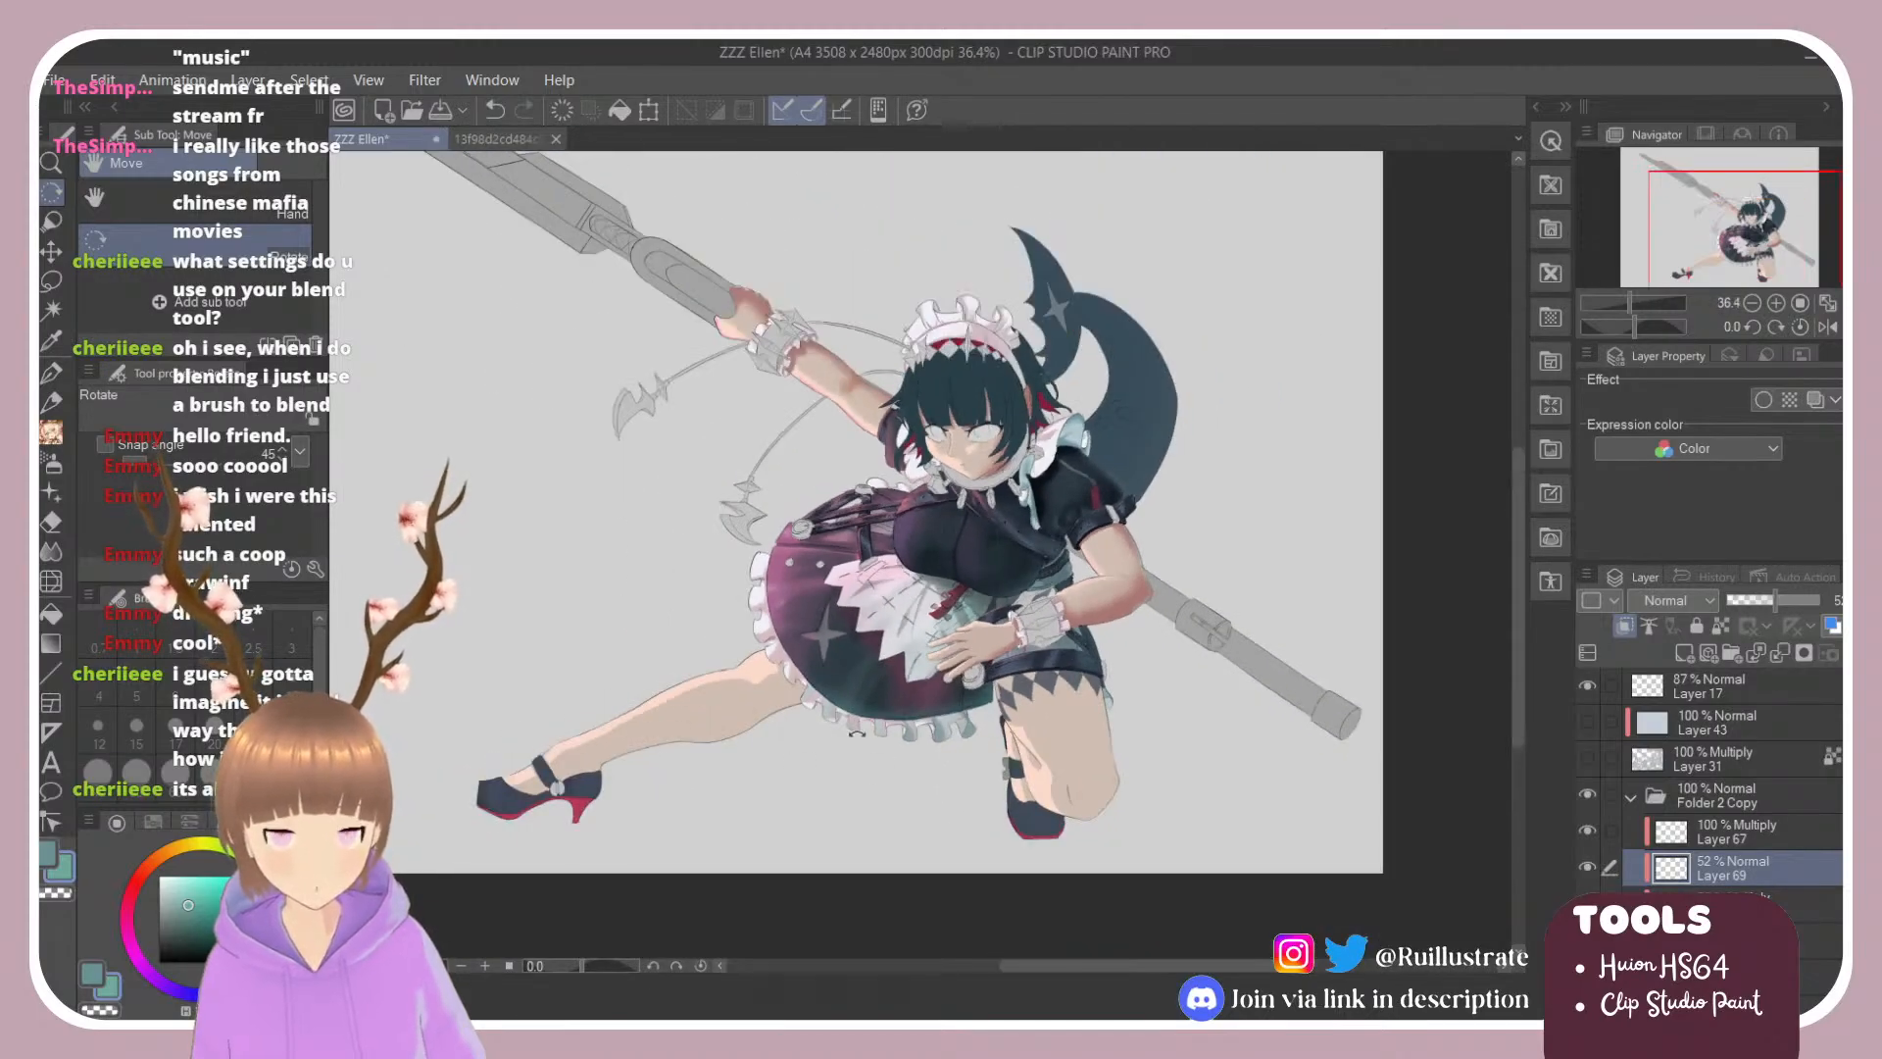
pyautogui.scroll(-2, 856, 732)
pyautogui.scroll(4, 924, 472)
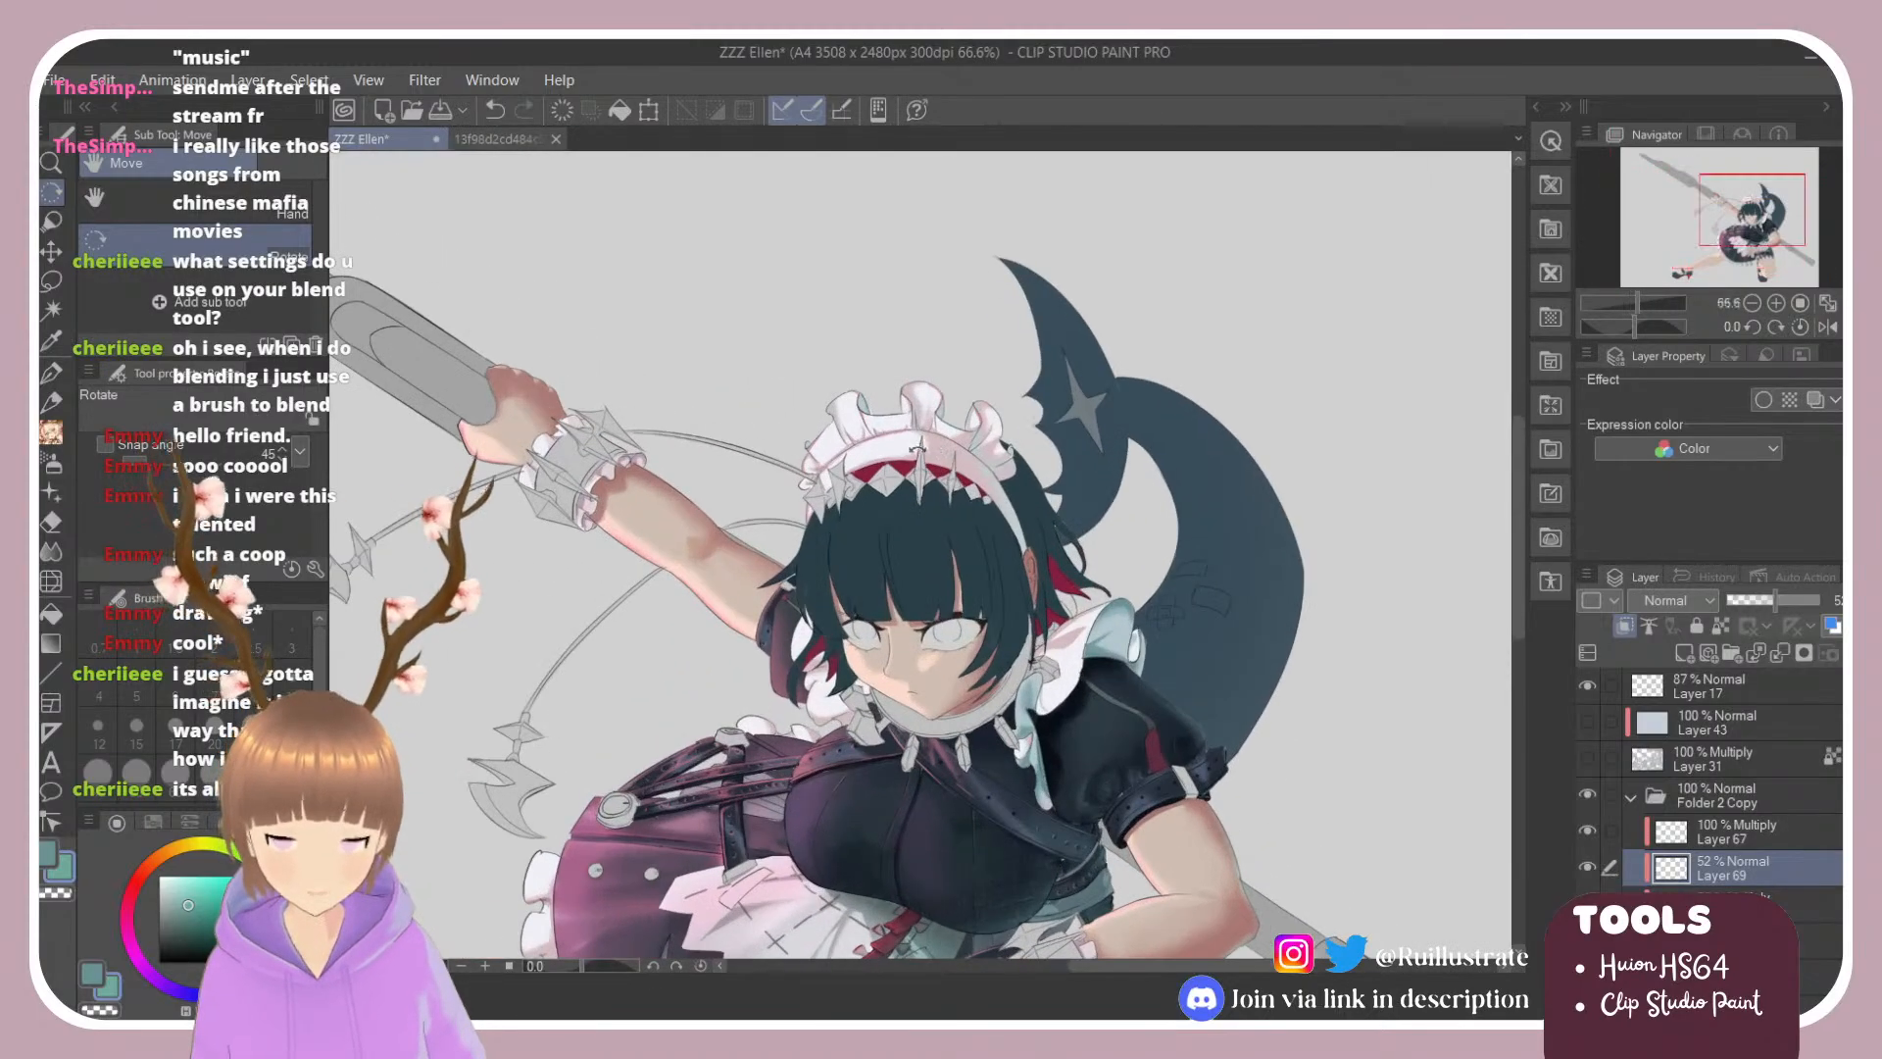
pyautogui.scroll(-2, 853, 500)
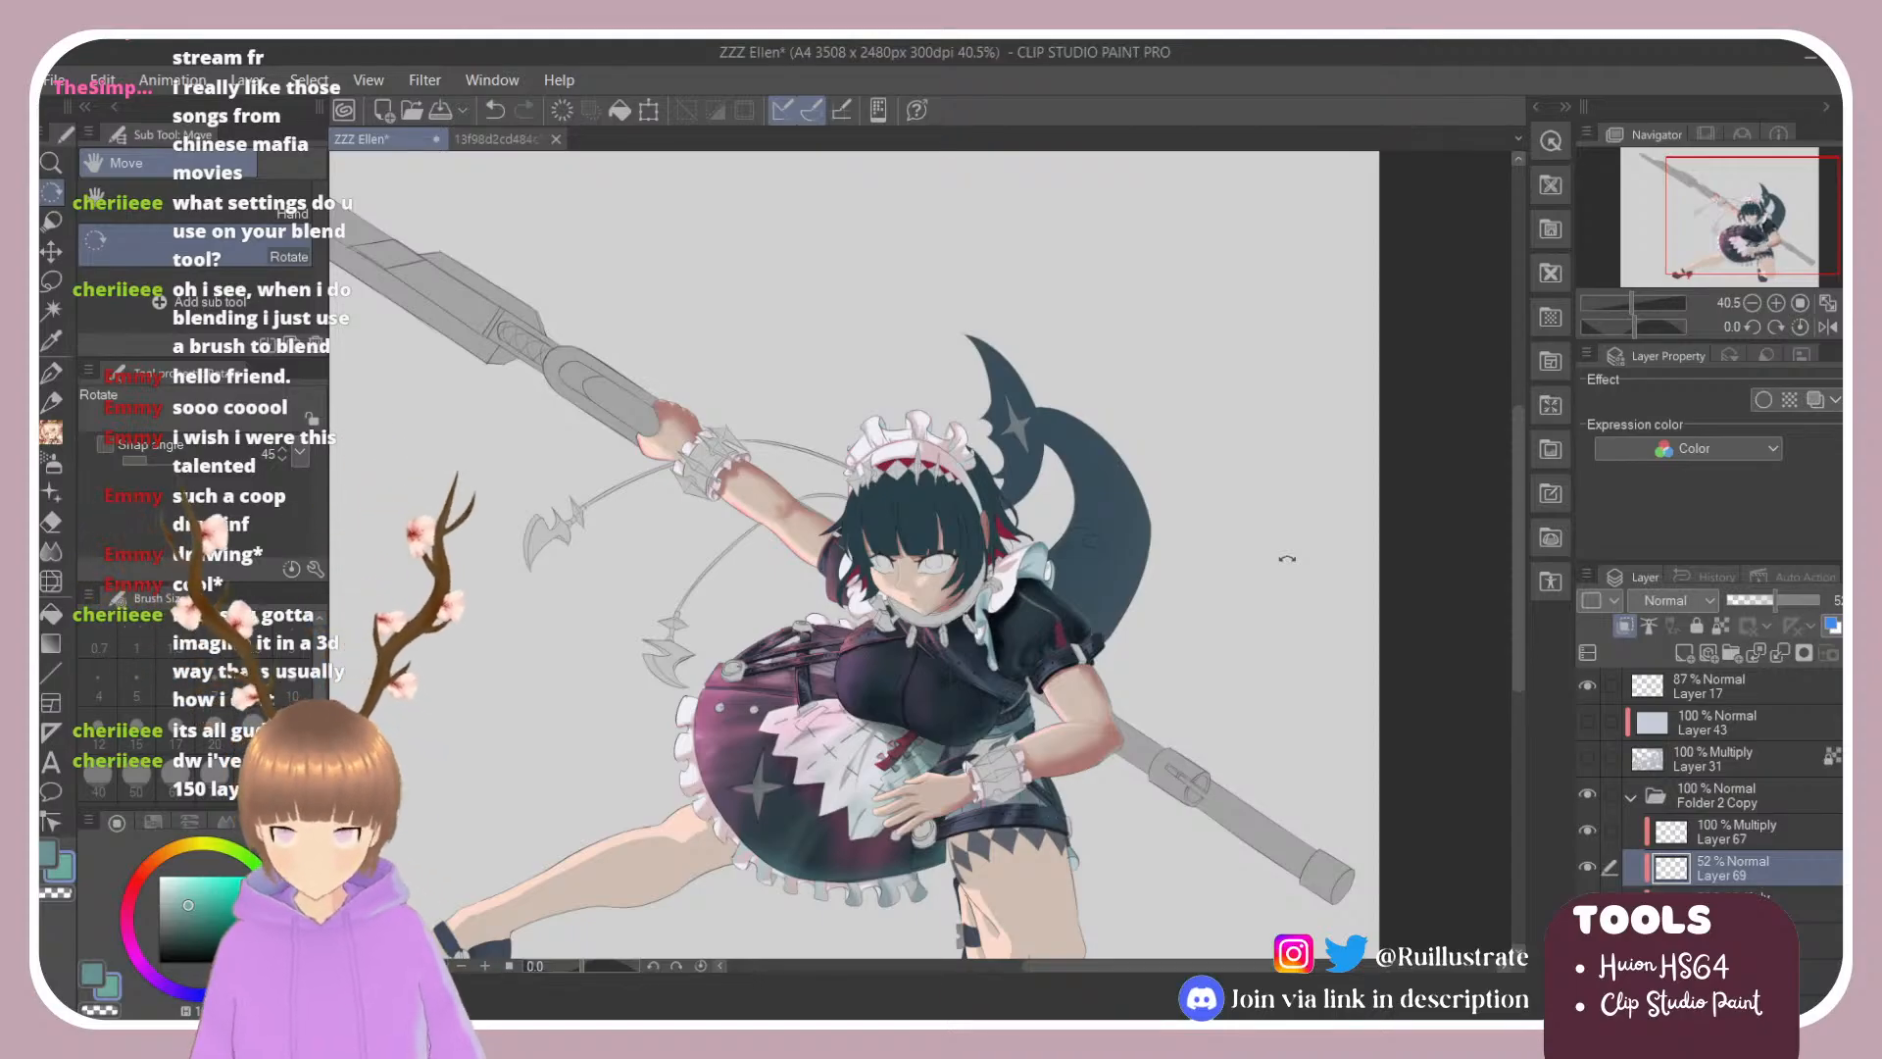
pyautogui.scroll(-3, 1183, 564)
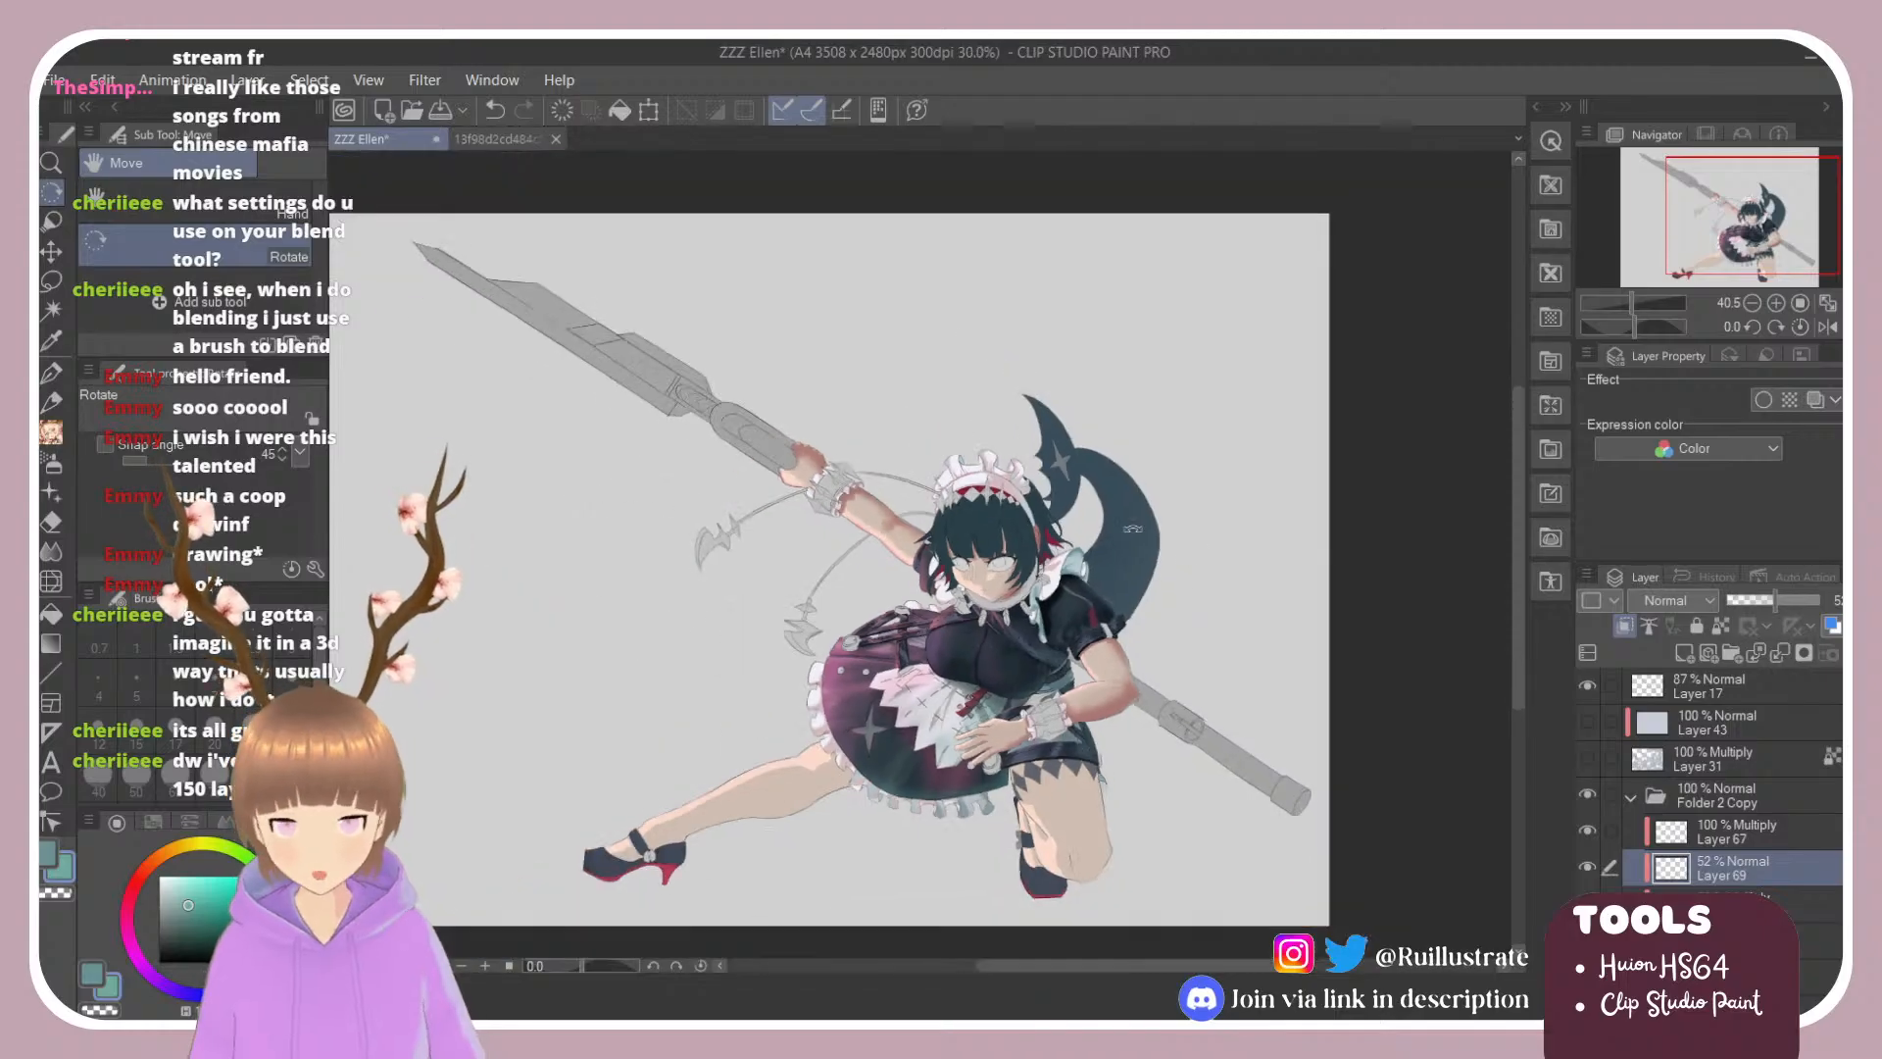
pyautogui.scroll(5, 667, 327)
pyautogui.scroll(-4, 668, 327)
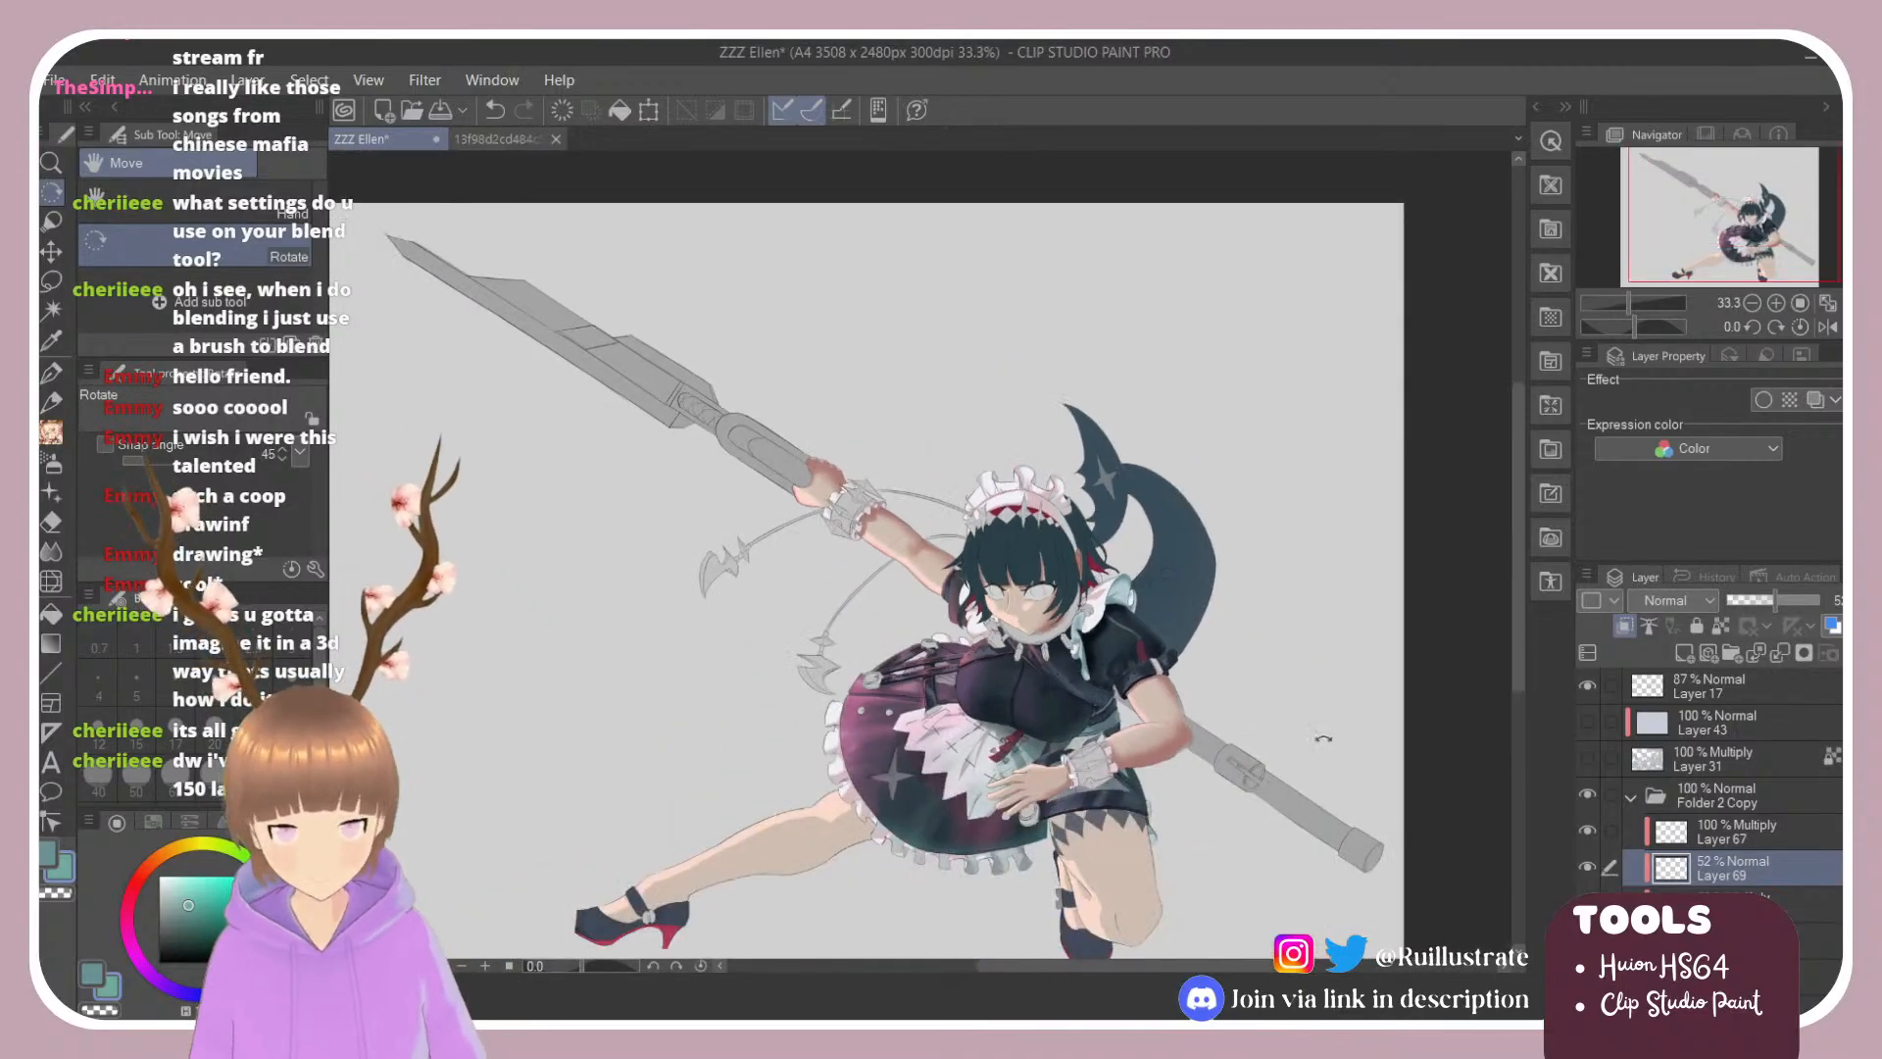
pyautogui.scroll(3, 1323, 737)
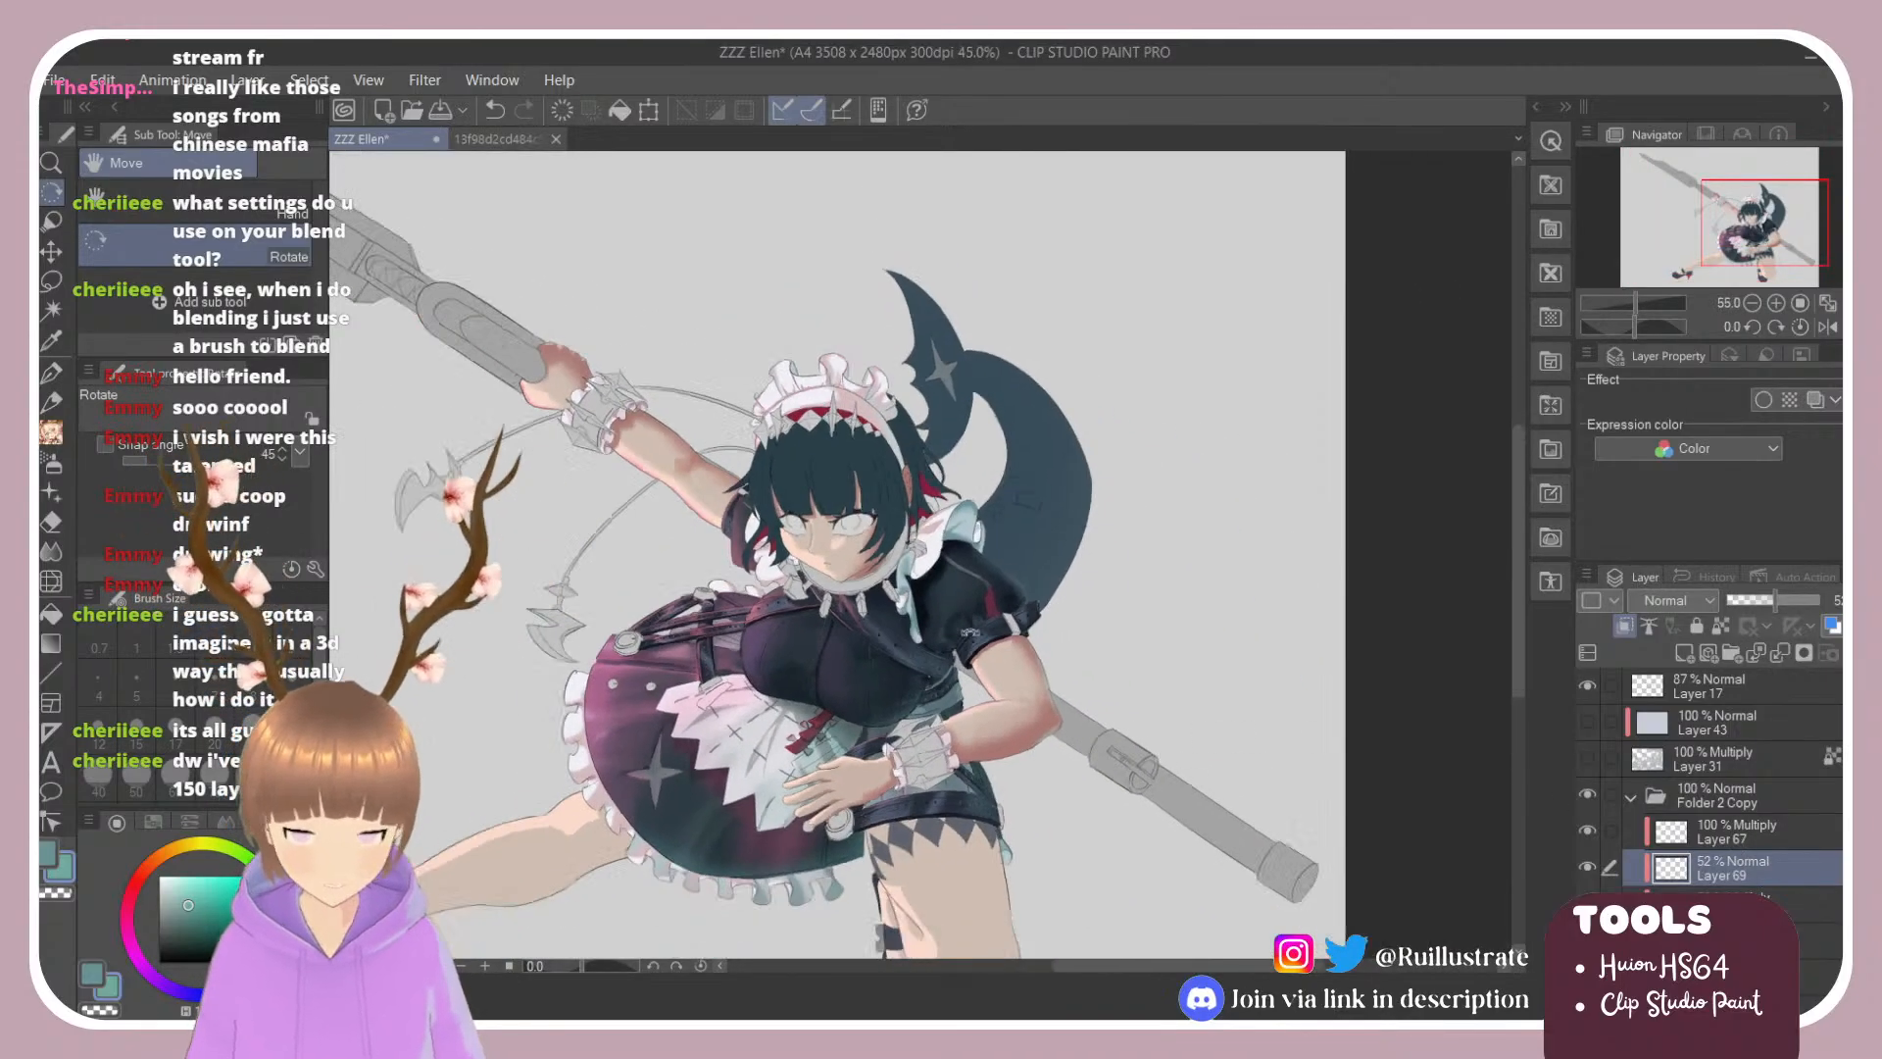
pyautogui.scroll(-4, 1153, 761)
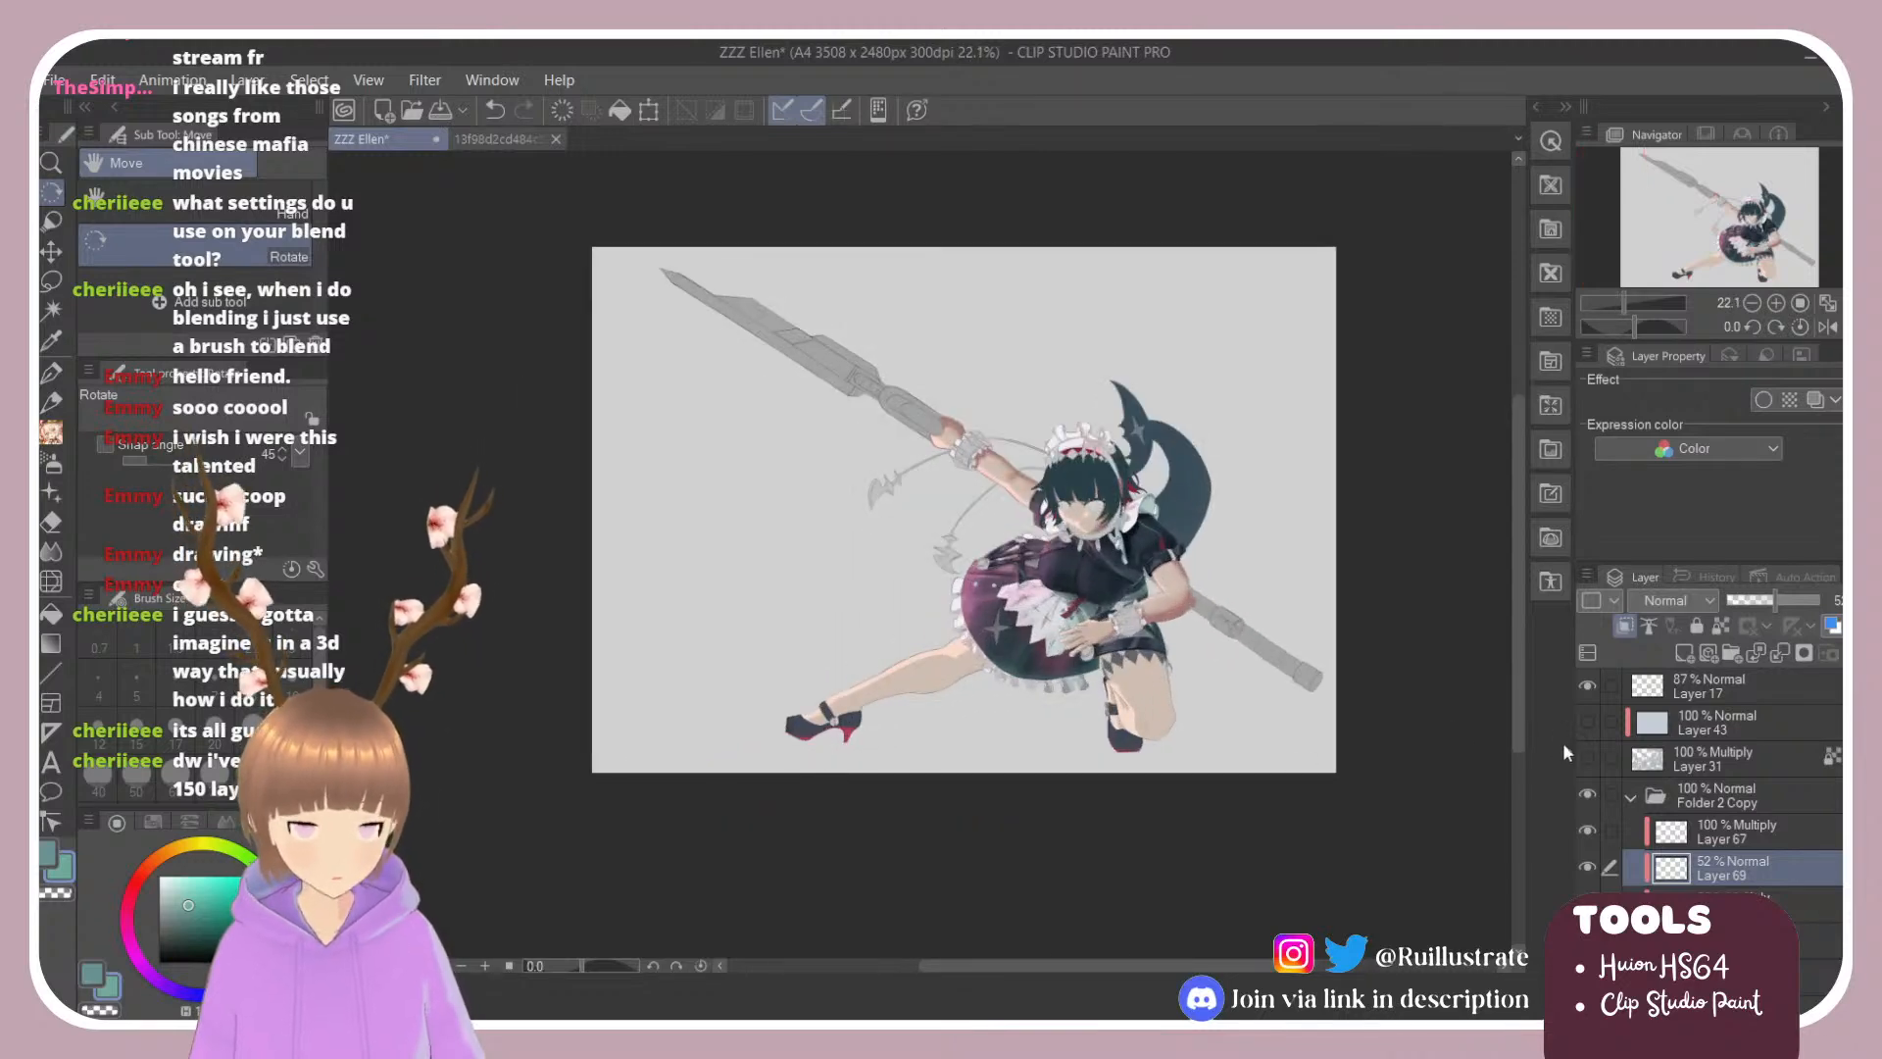
# Step: Preview the figure against the background sketch on Layer 31, hide the sketch again and save the illustration
pyautogui.click(1588, 758)
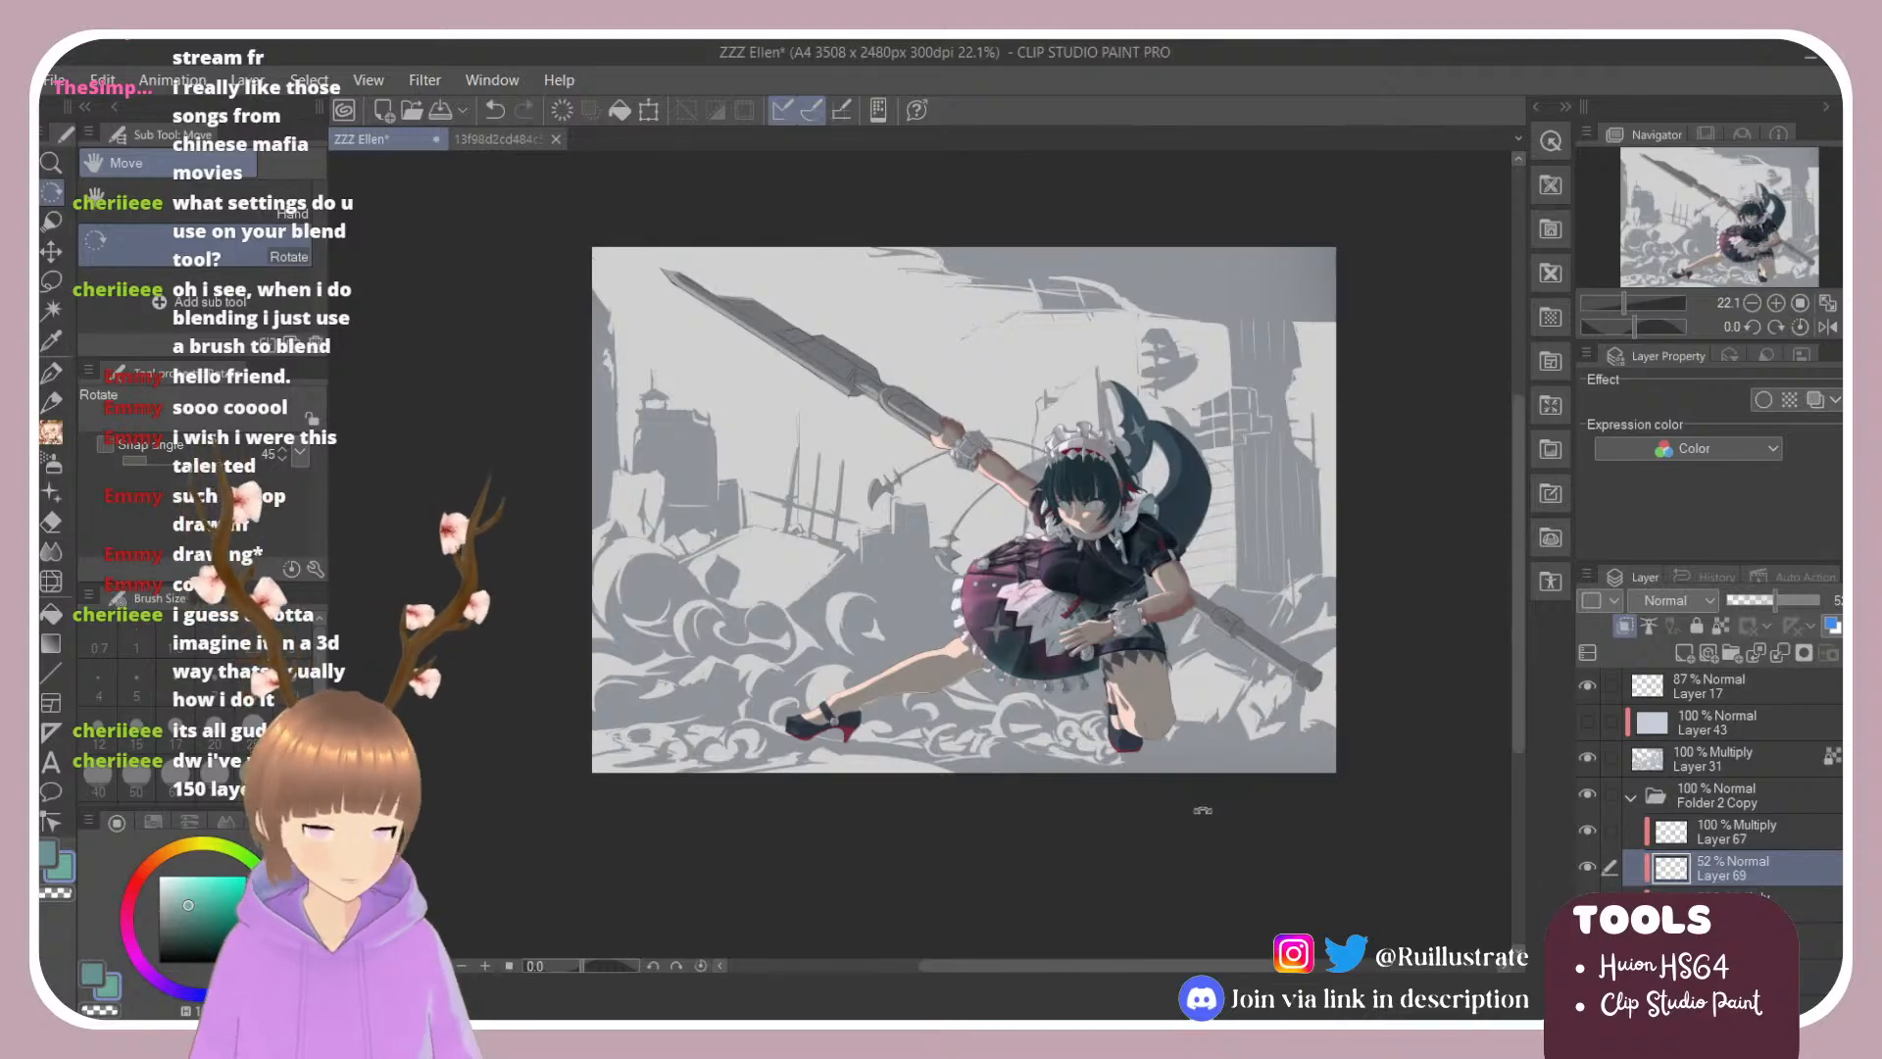
pyautogui.click(1588, 759)
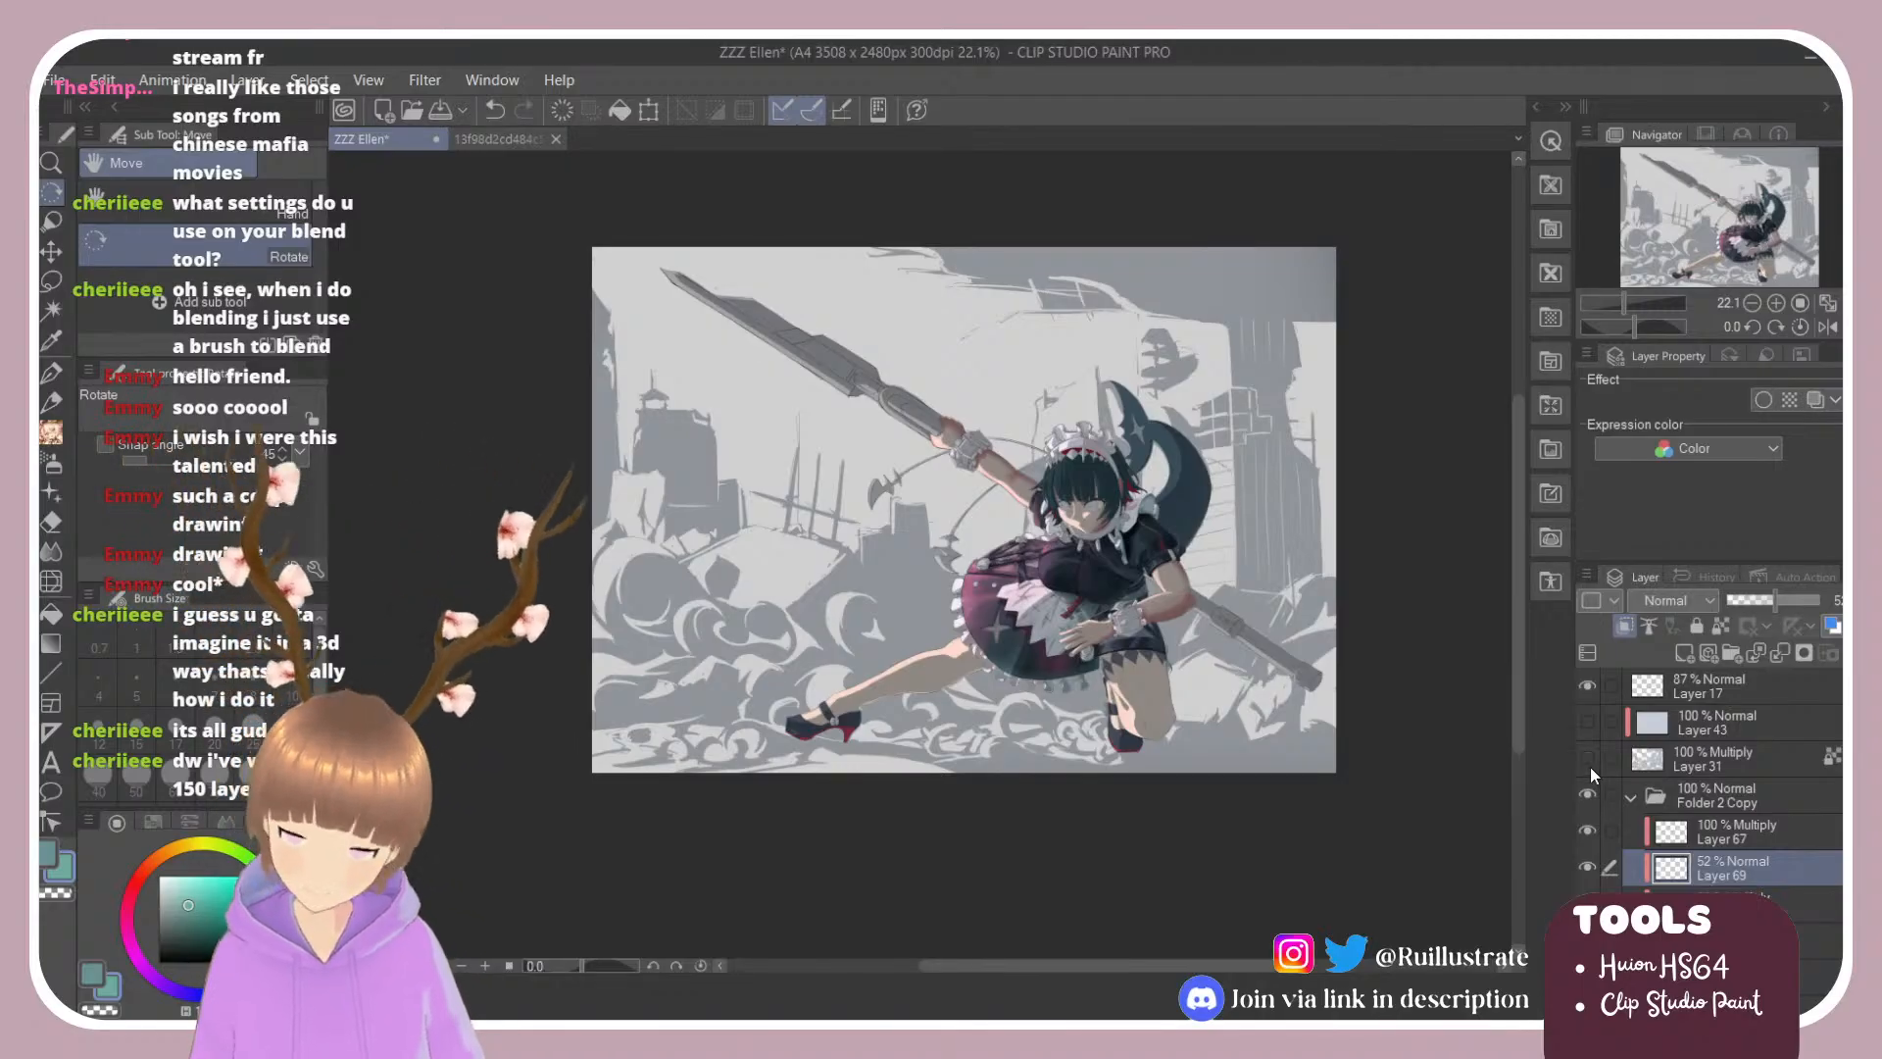
pyautogui.scroll(-10, 1648, 804)
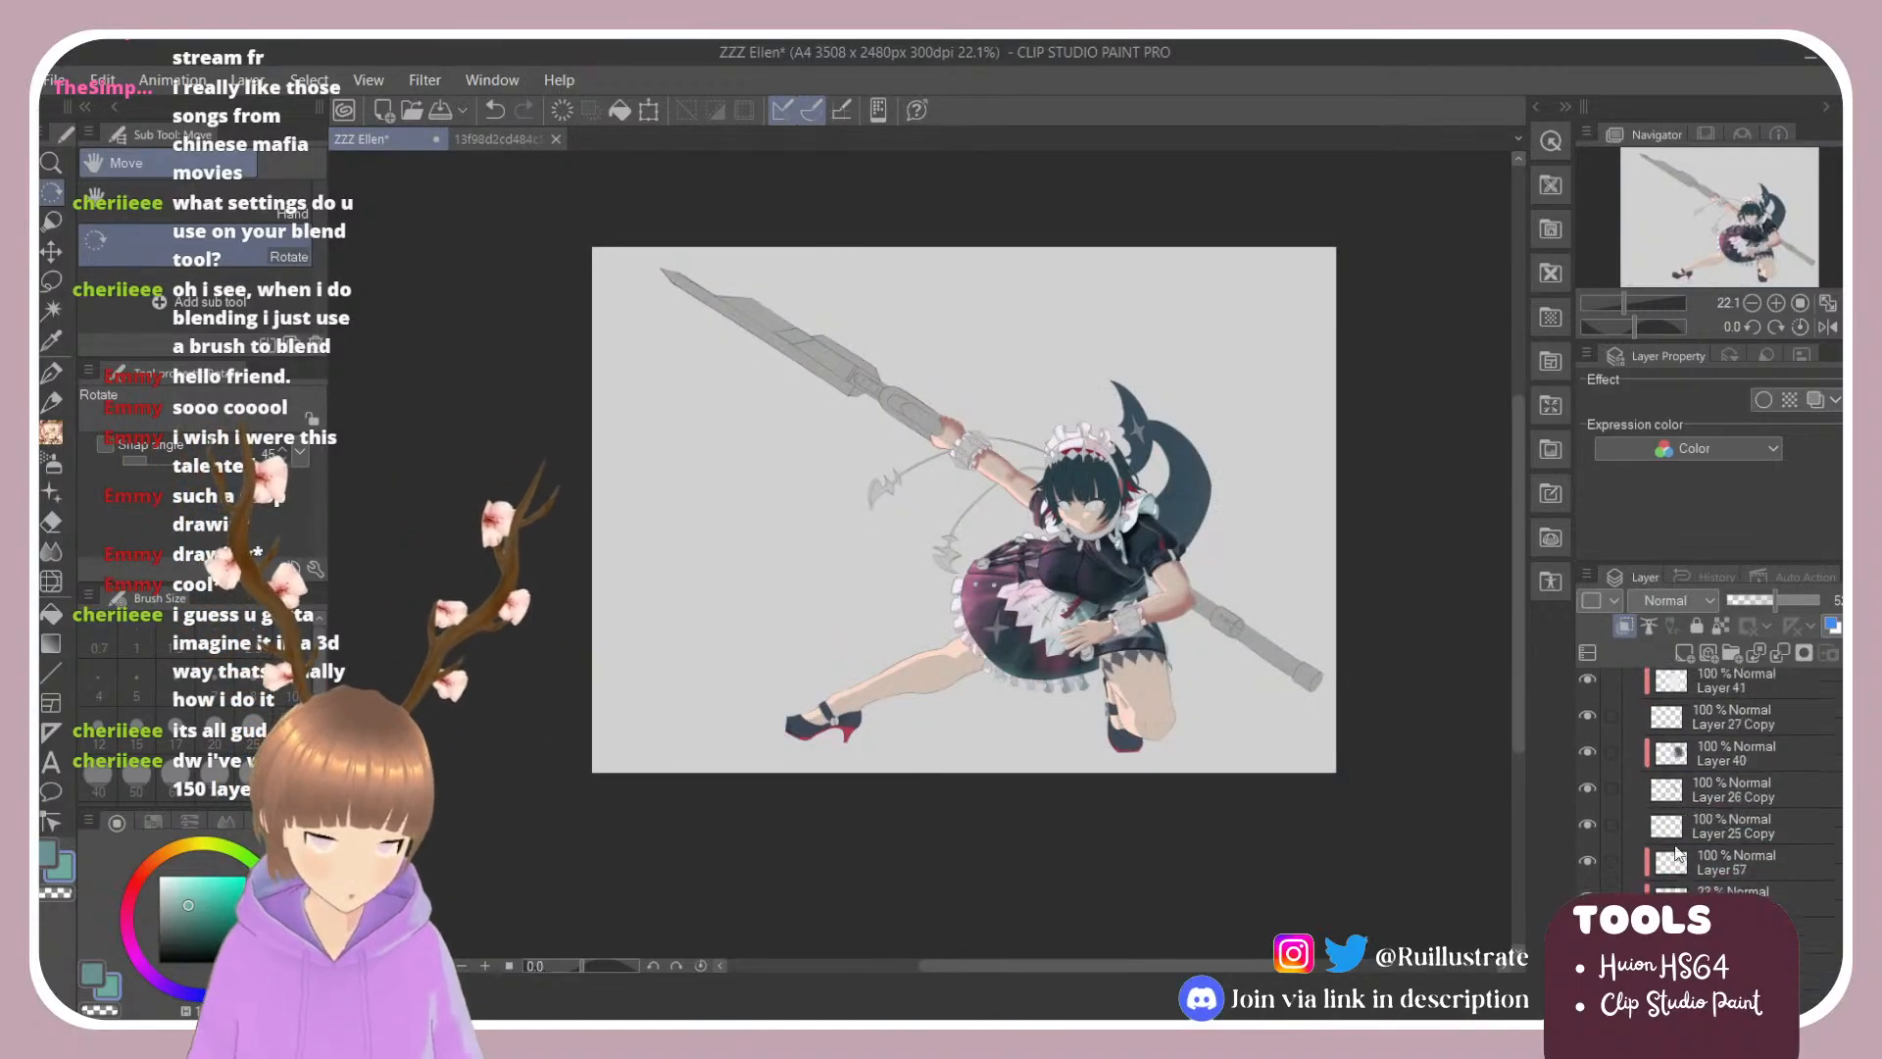
pyautogui.hotkey('ctrl', 's')
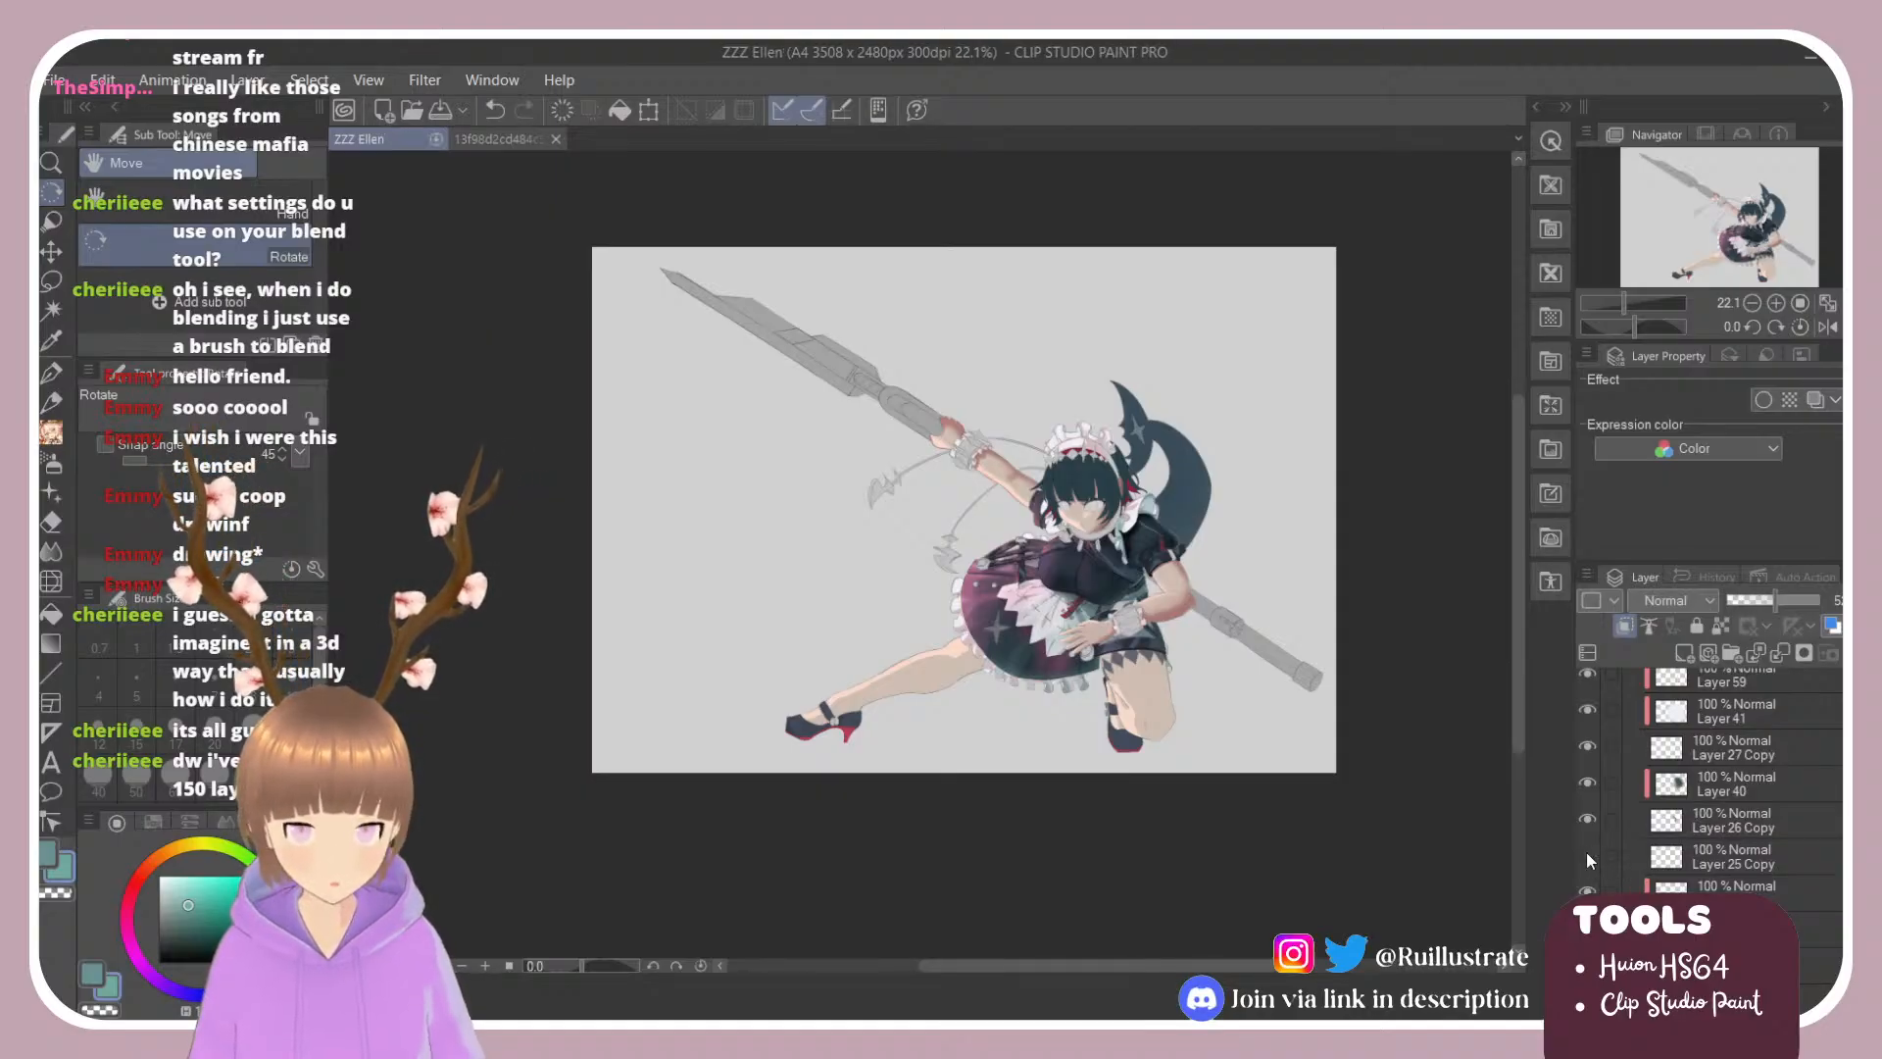
# Step: Examine the layers in Folder 2 Copy, hiding and reshowing some such as Layer 26 Copy to check which parts they hold
pyautogui.click(1589, 822)
pyautogui.click(1589, 822)
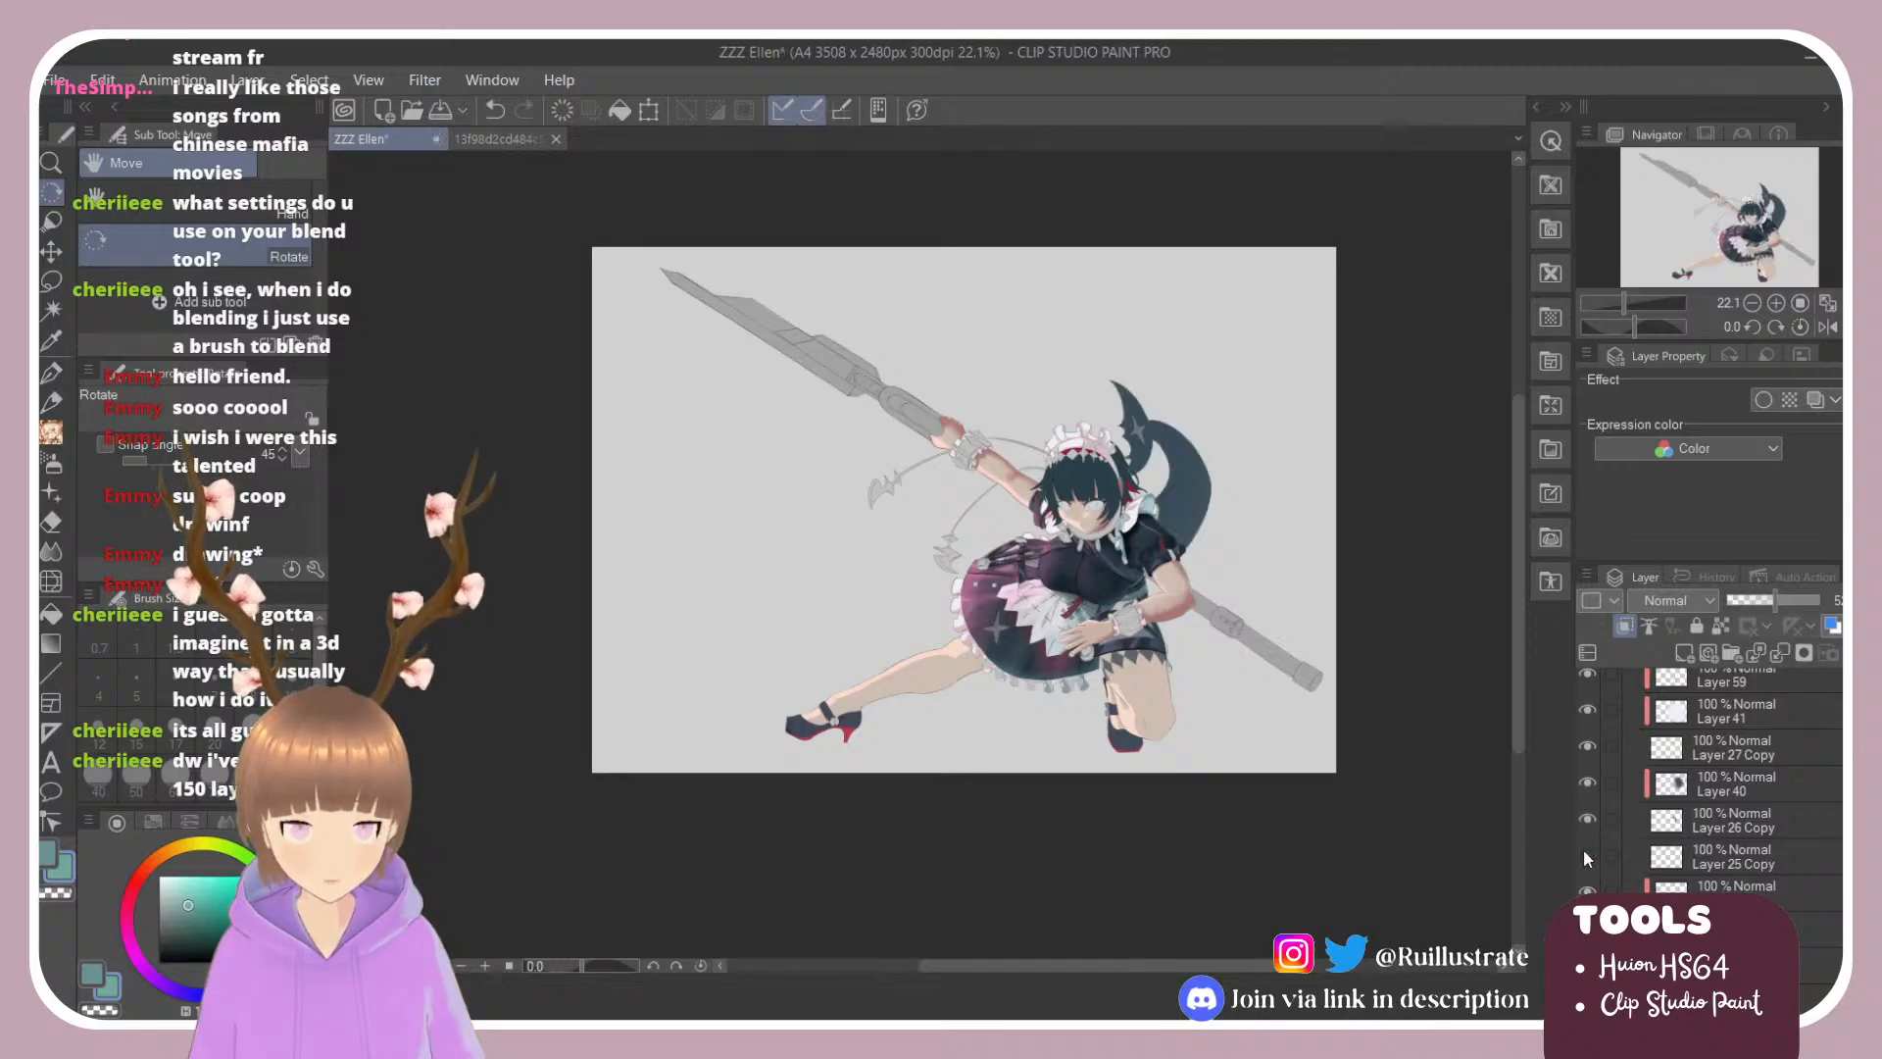
pyautogui.scroll(-3, 1597, 860)
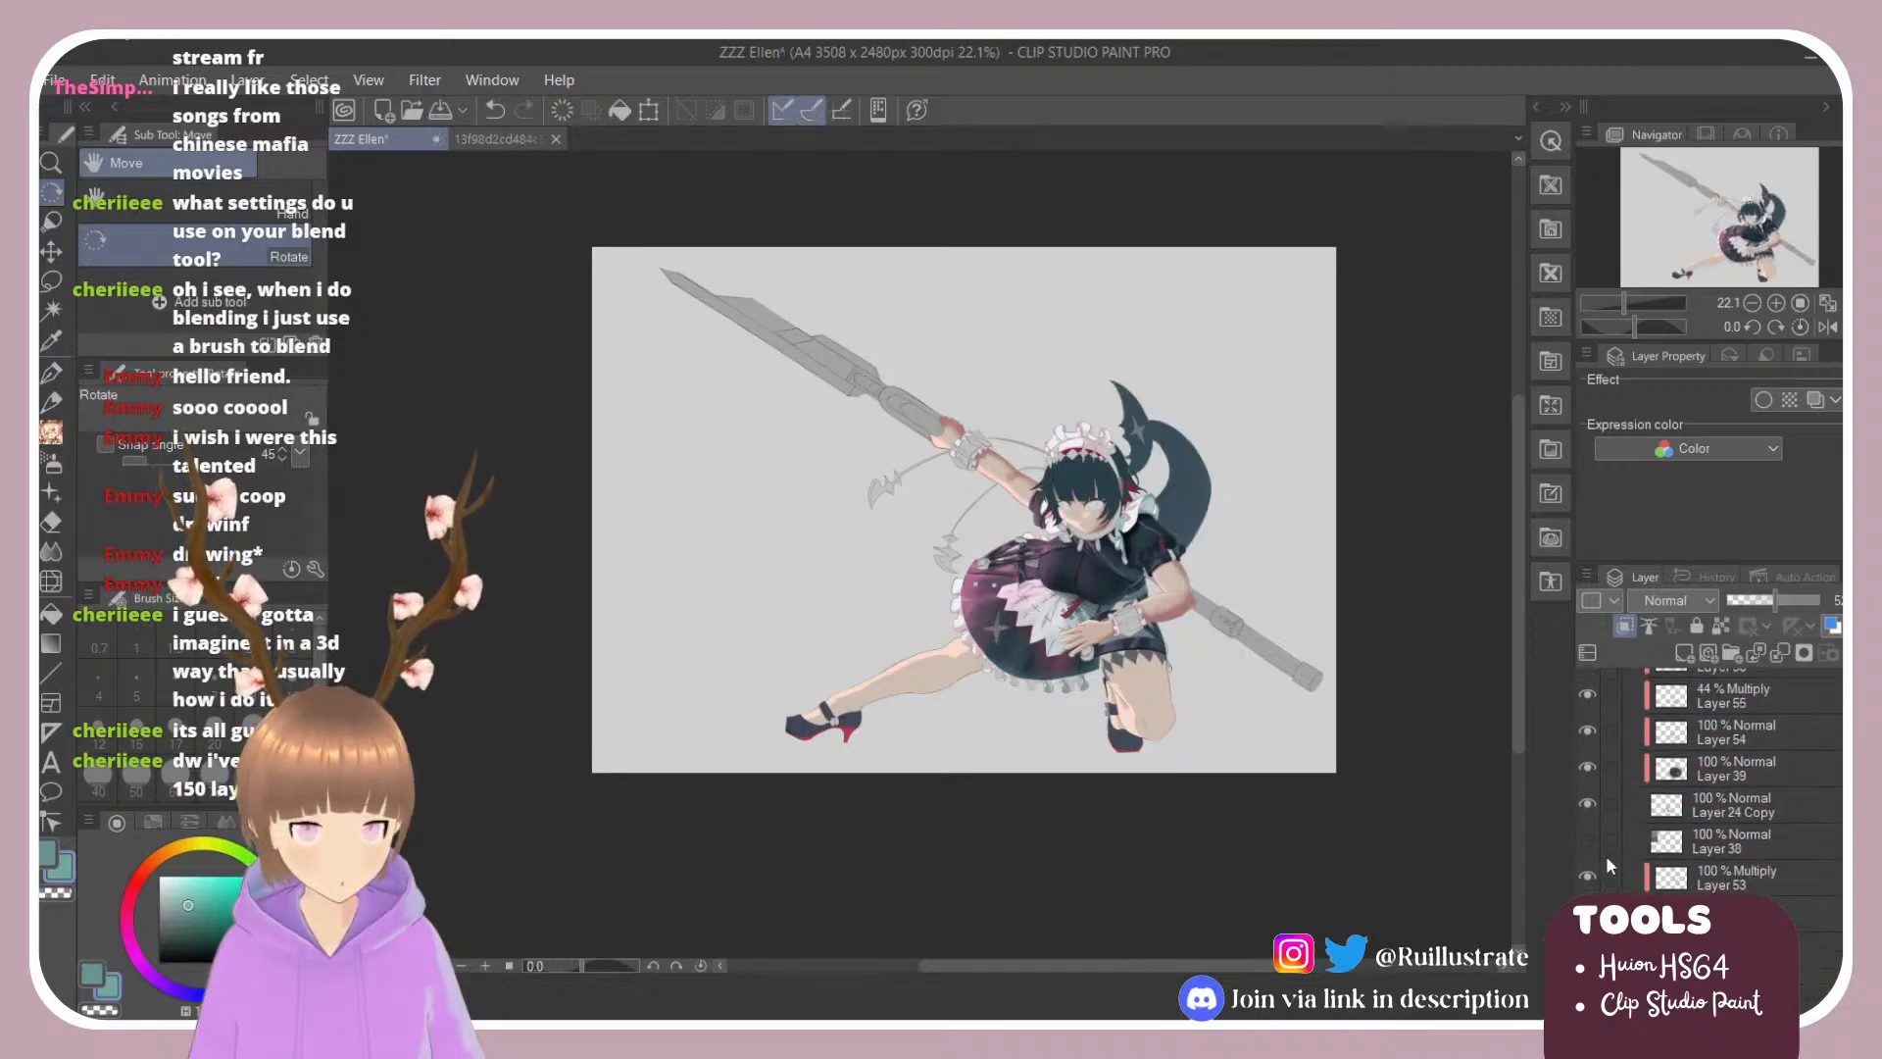
pyautogui.scroll(-4, 1608, 861)
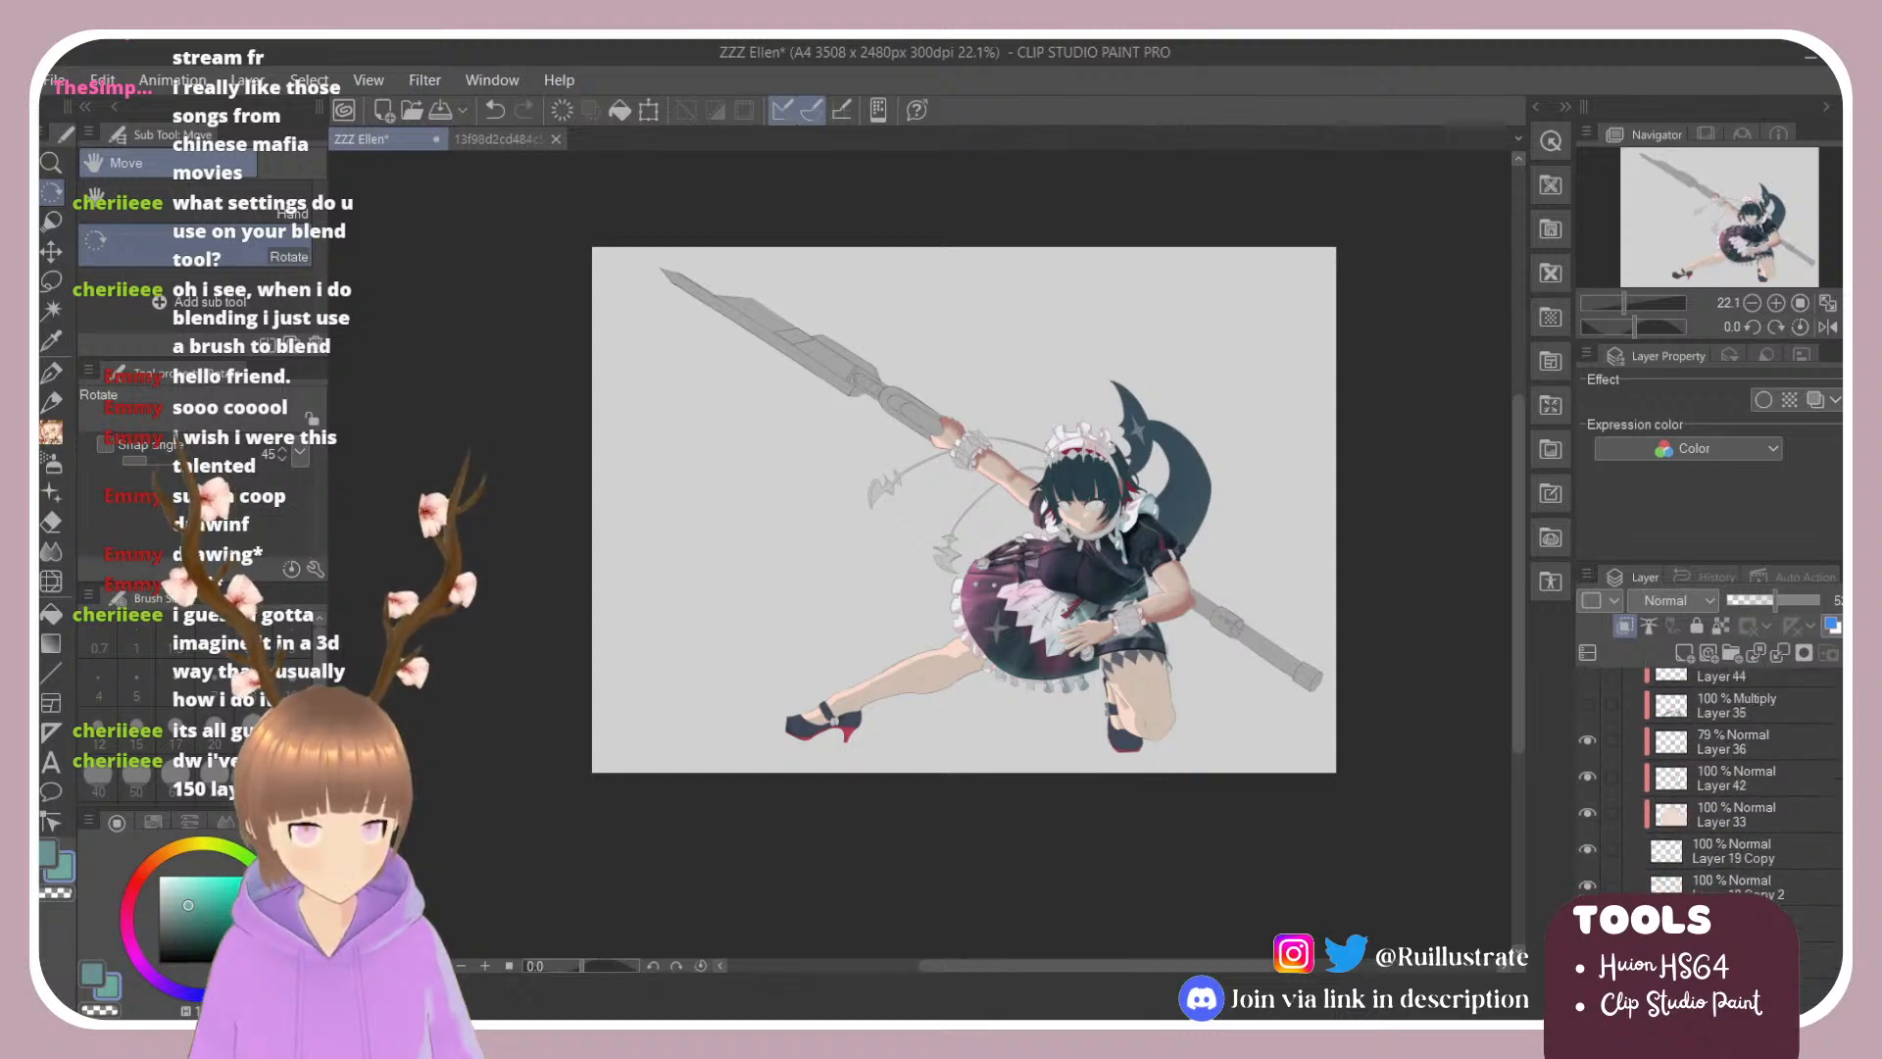
pyautogui.scroll(3, 1716, 784)
pyautogui.scroll(8, 1672, 880)
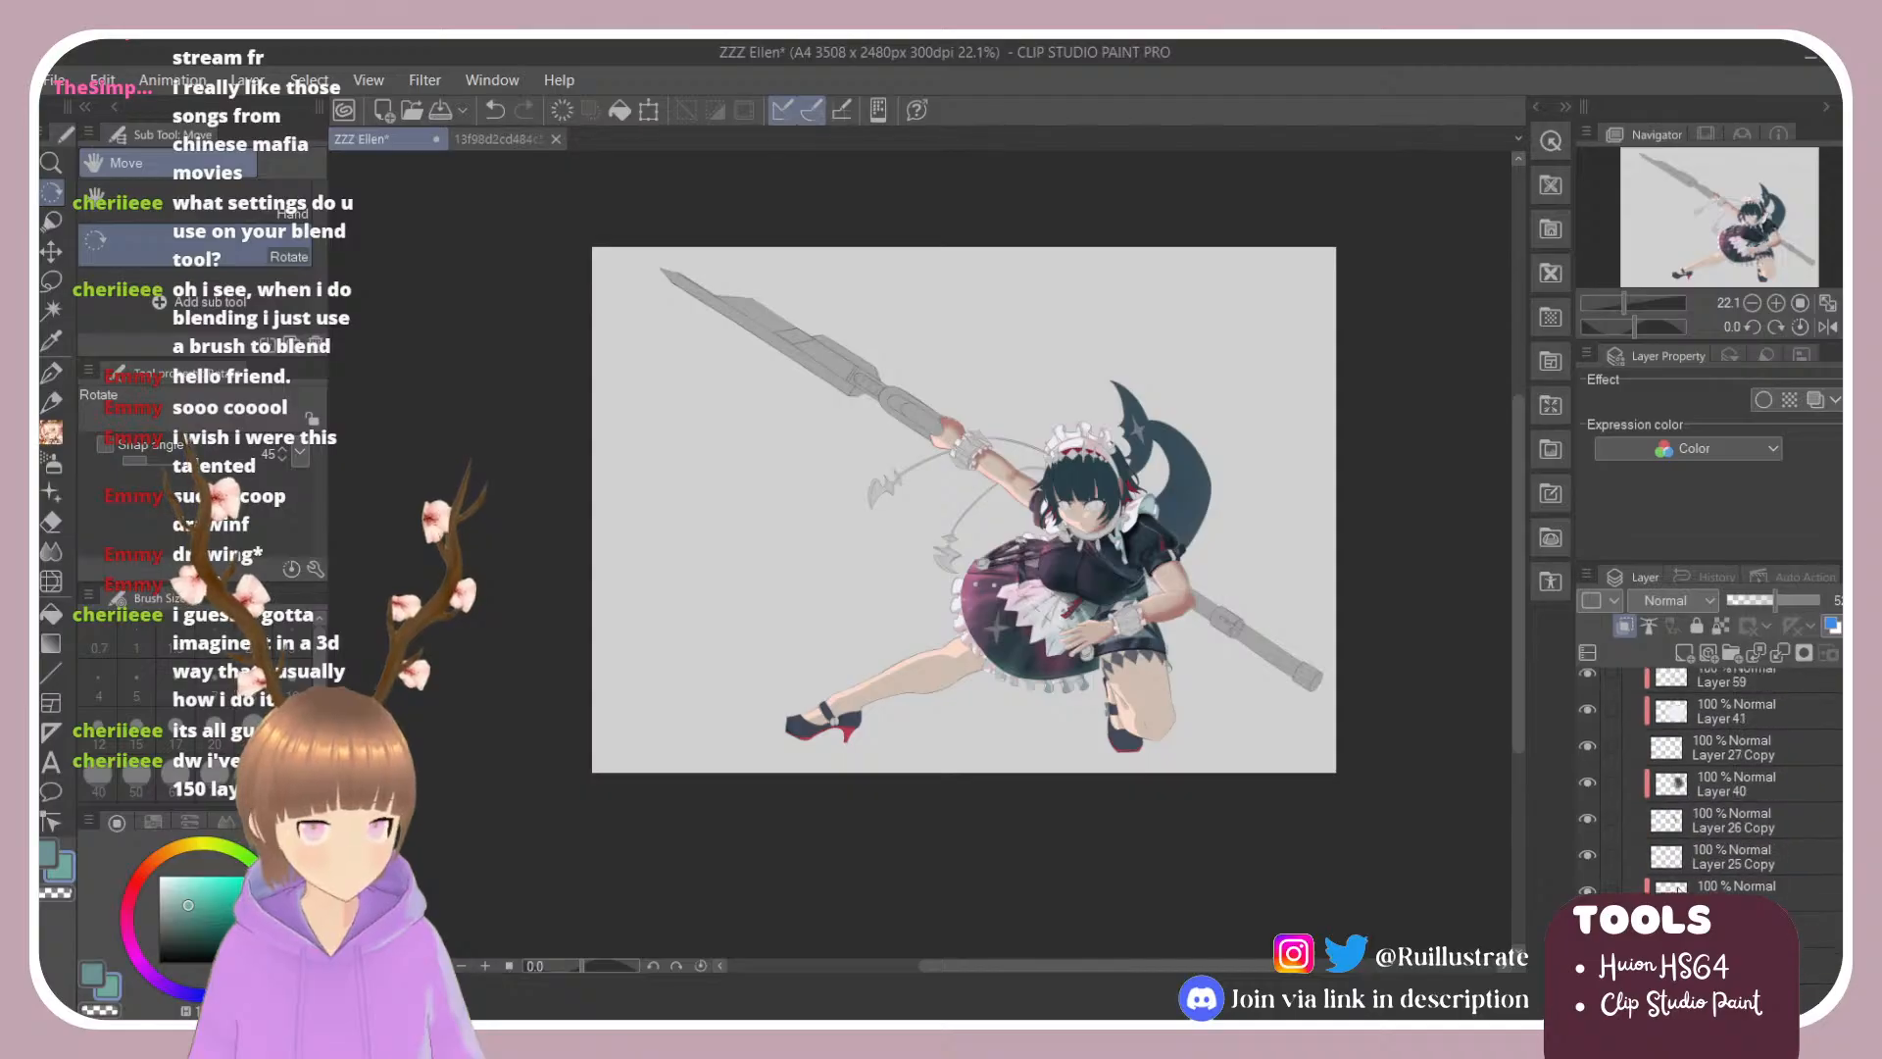
pyautogui.scroll(10, 1672, 880)
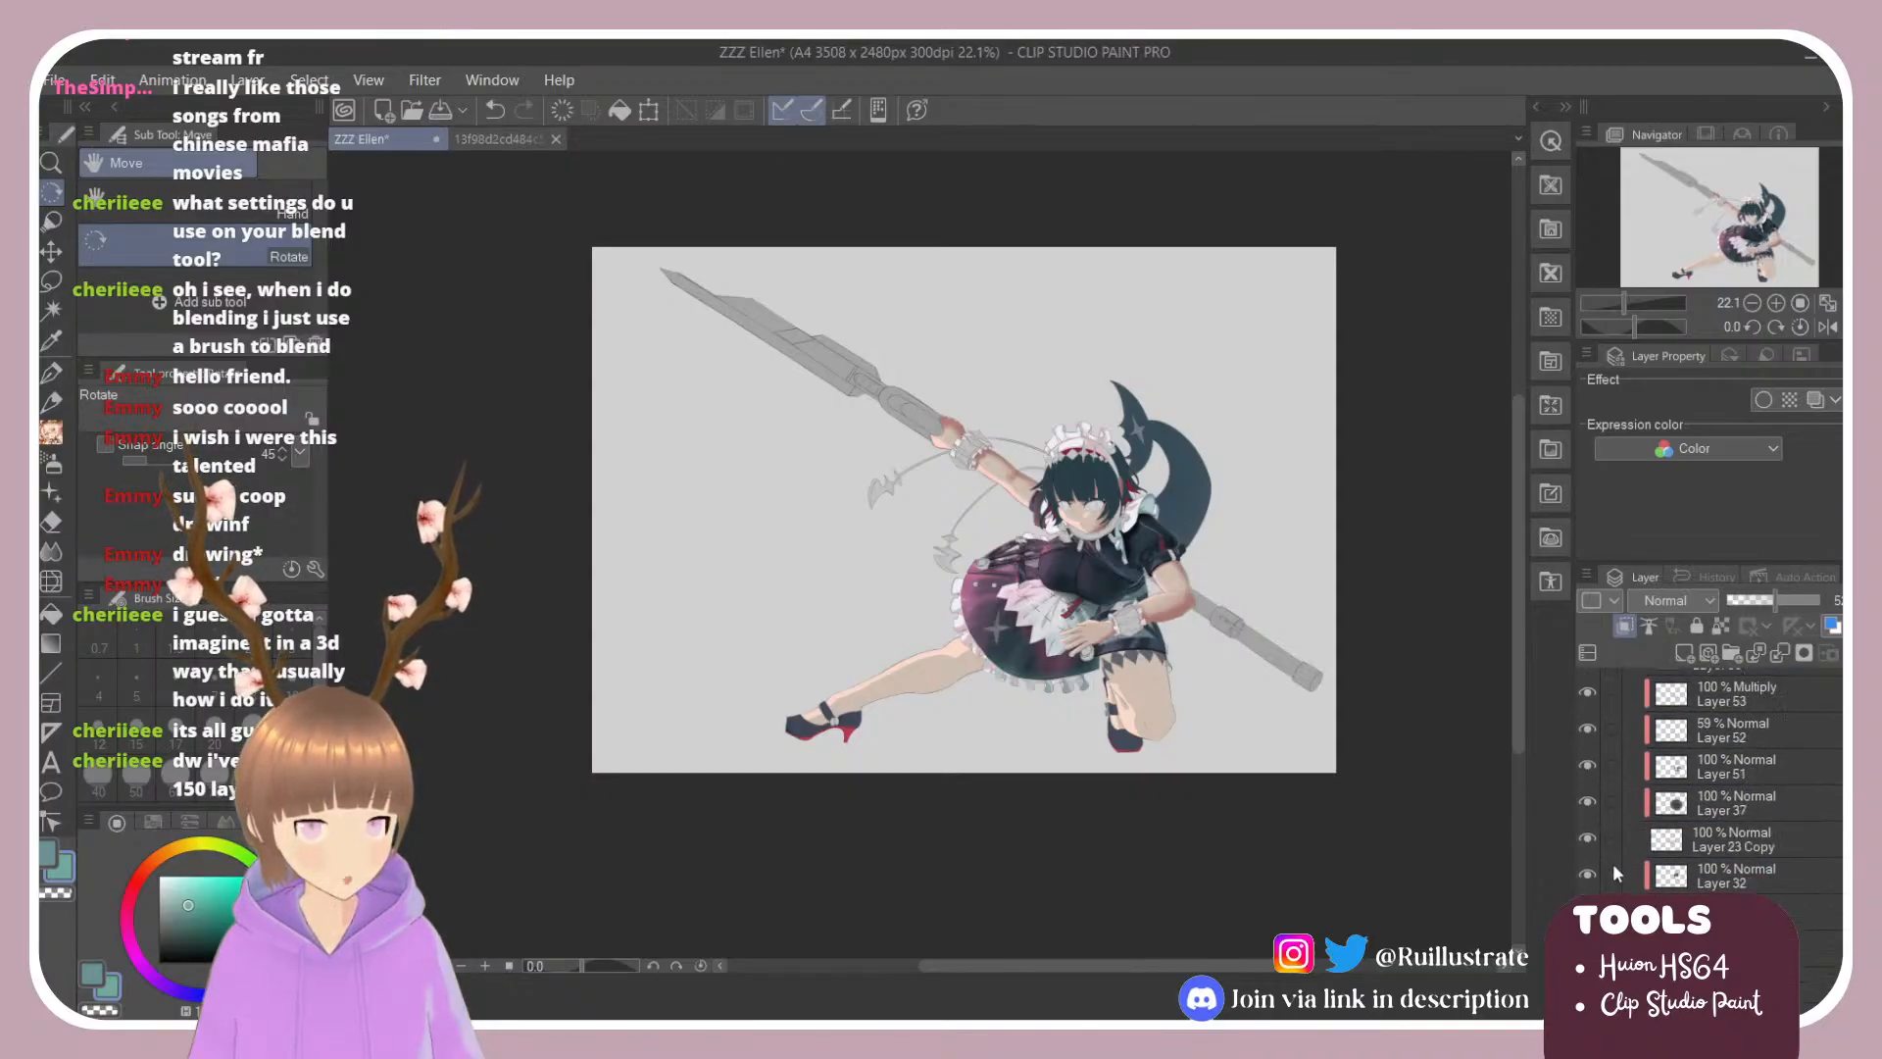
pyautogui.scroll(5, 1616, 872)
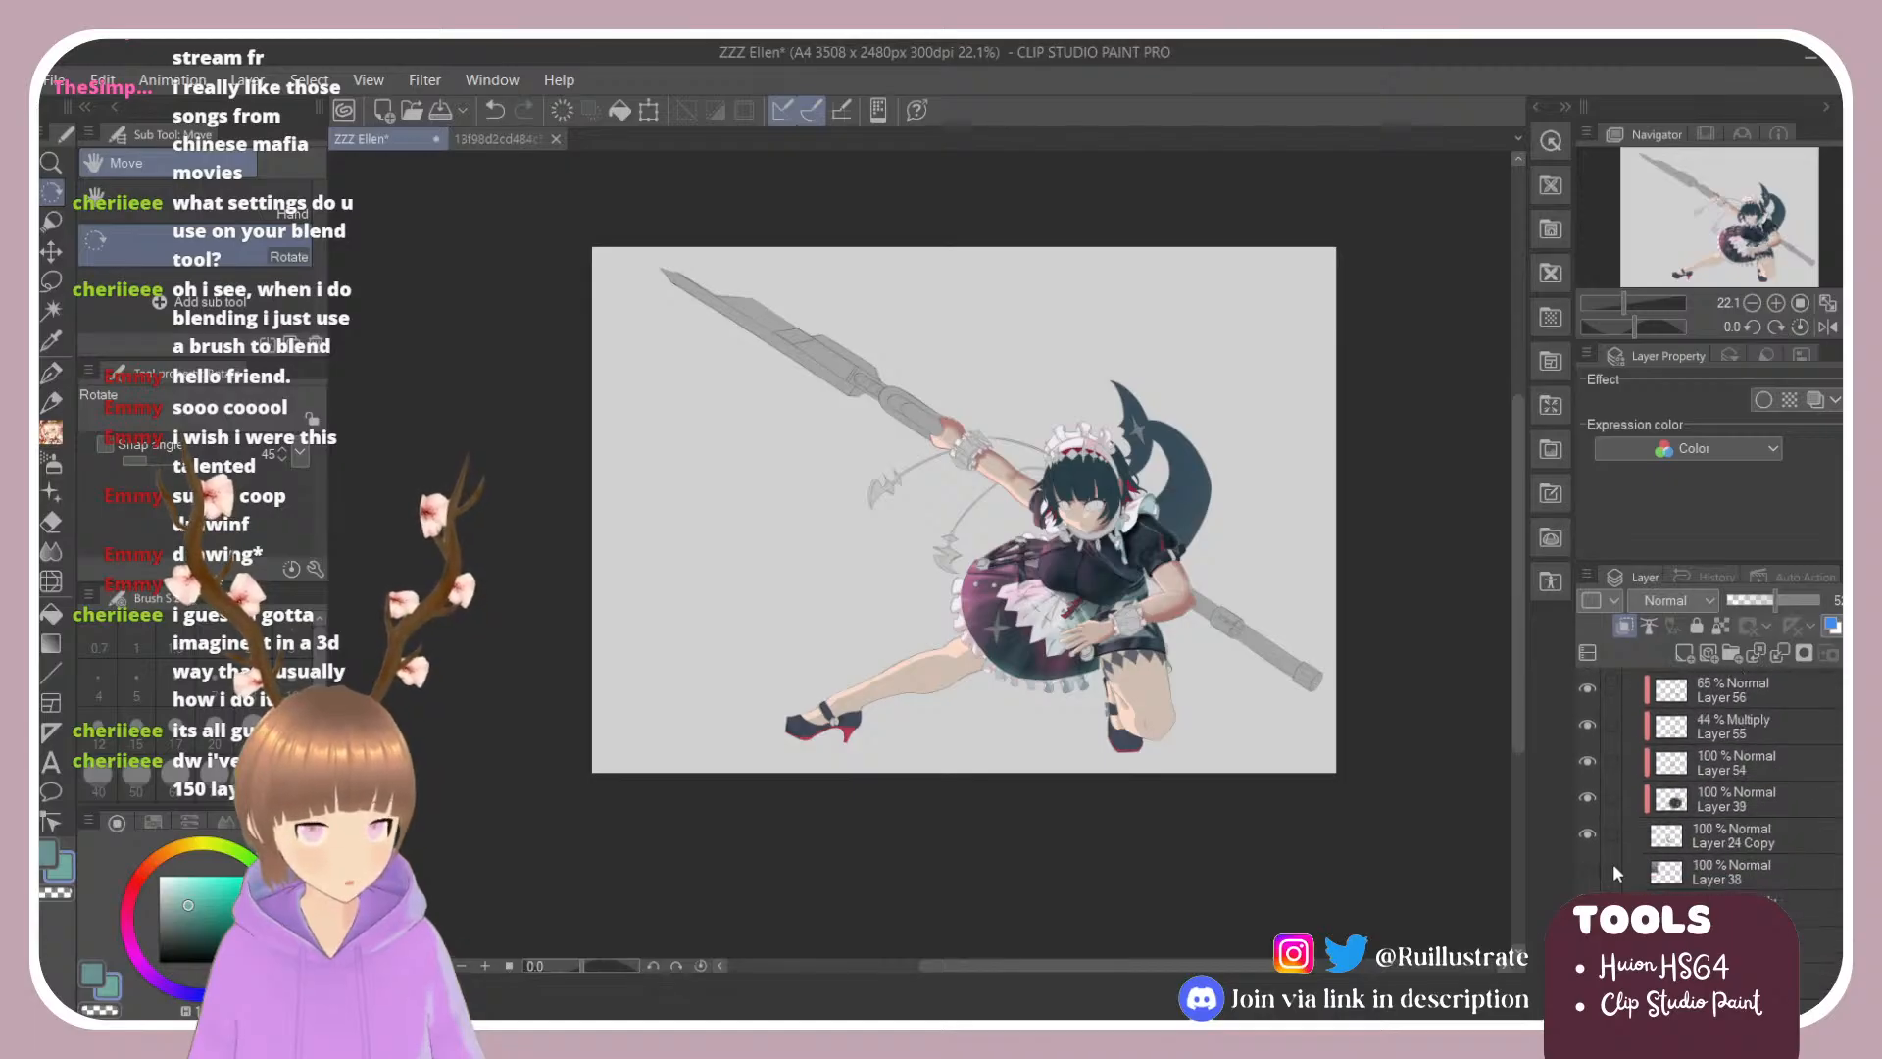
pyautogui.scroll(6, 1616, 872)
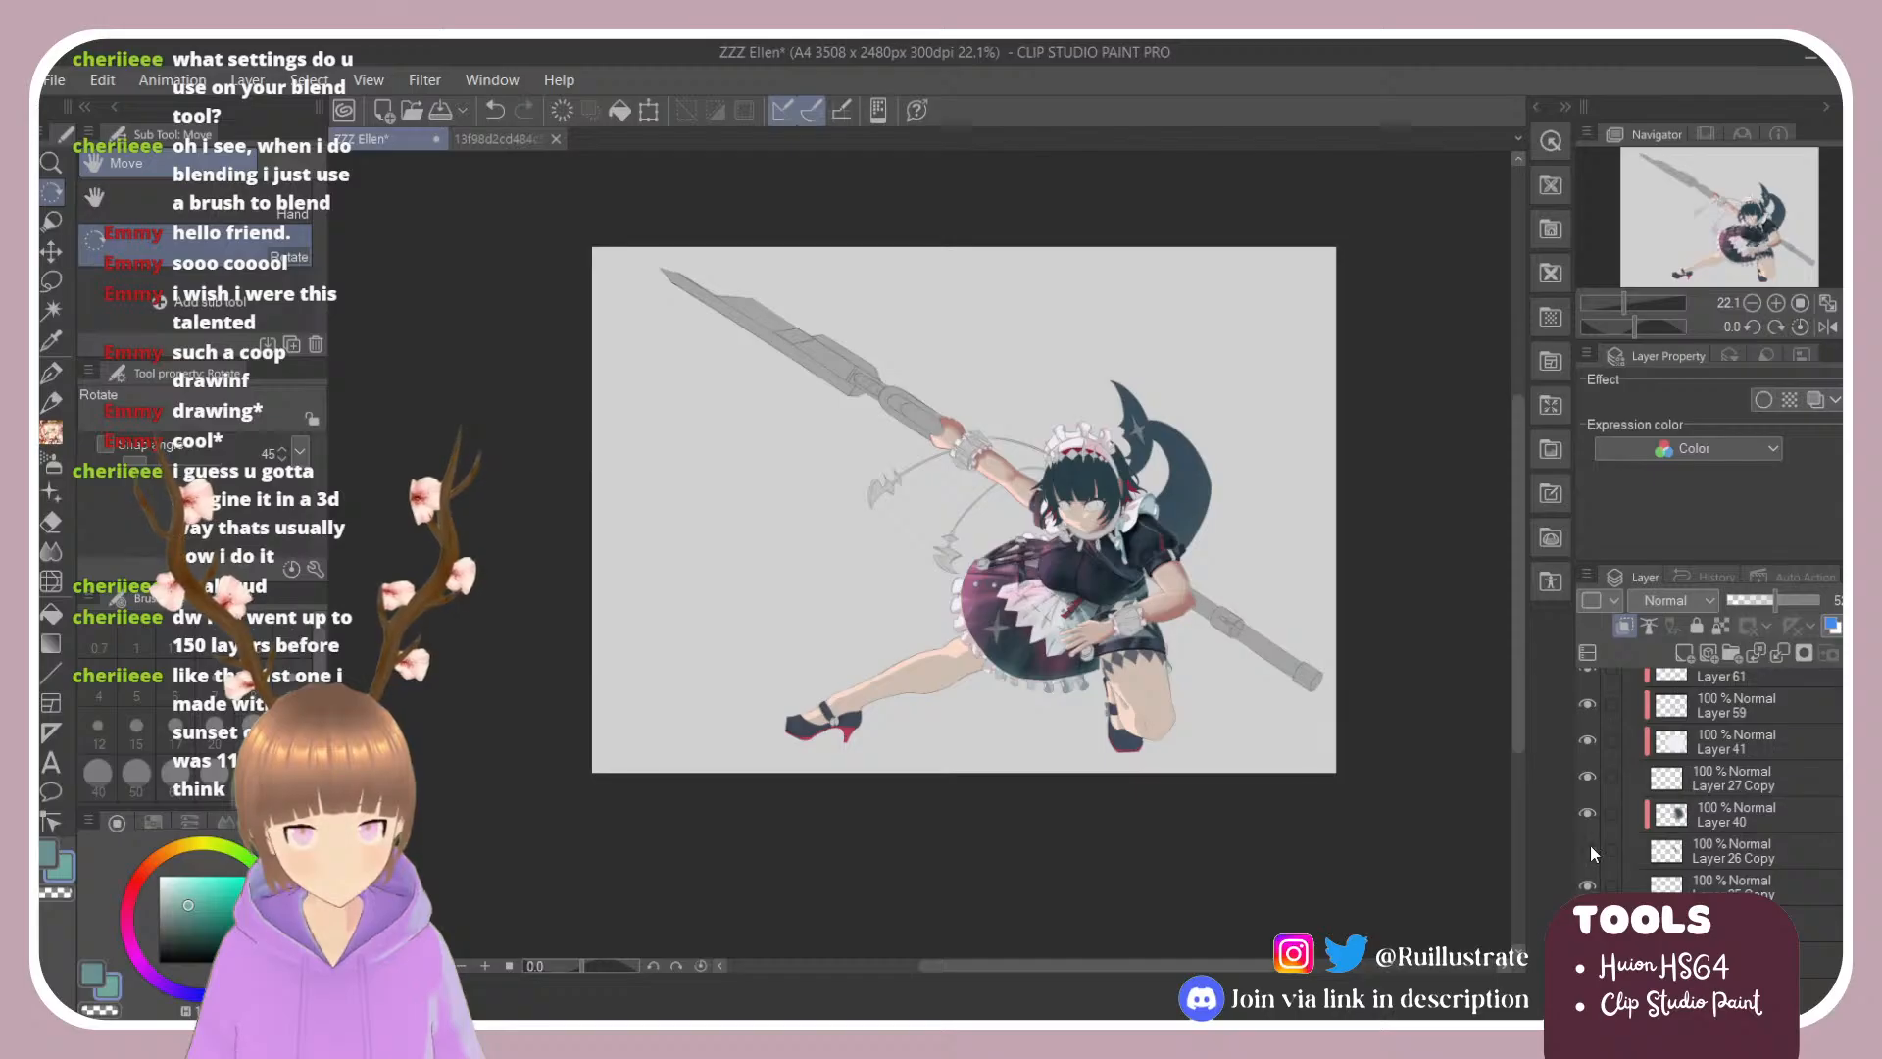
pyautogui.click(1587, 850)
pyautogui.click(1588, 849)
pyautogui.click(1587, 849)
pyautogui.click(1588, 850)
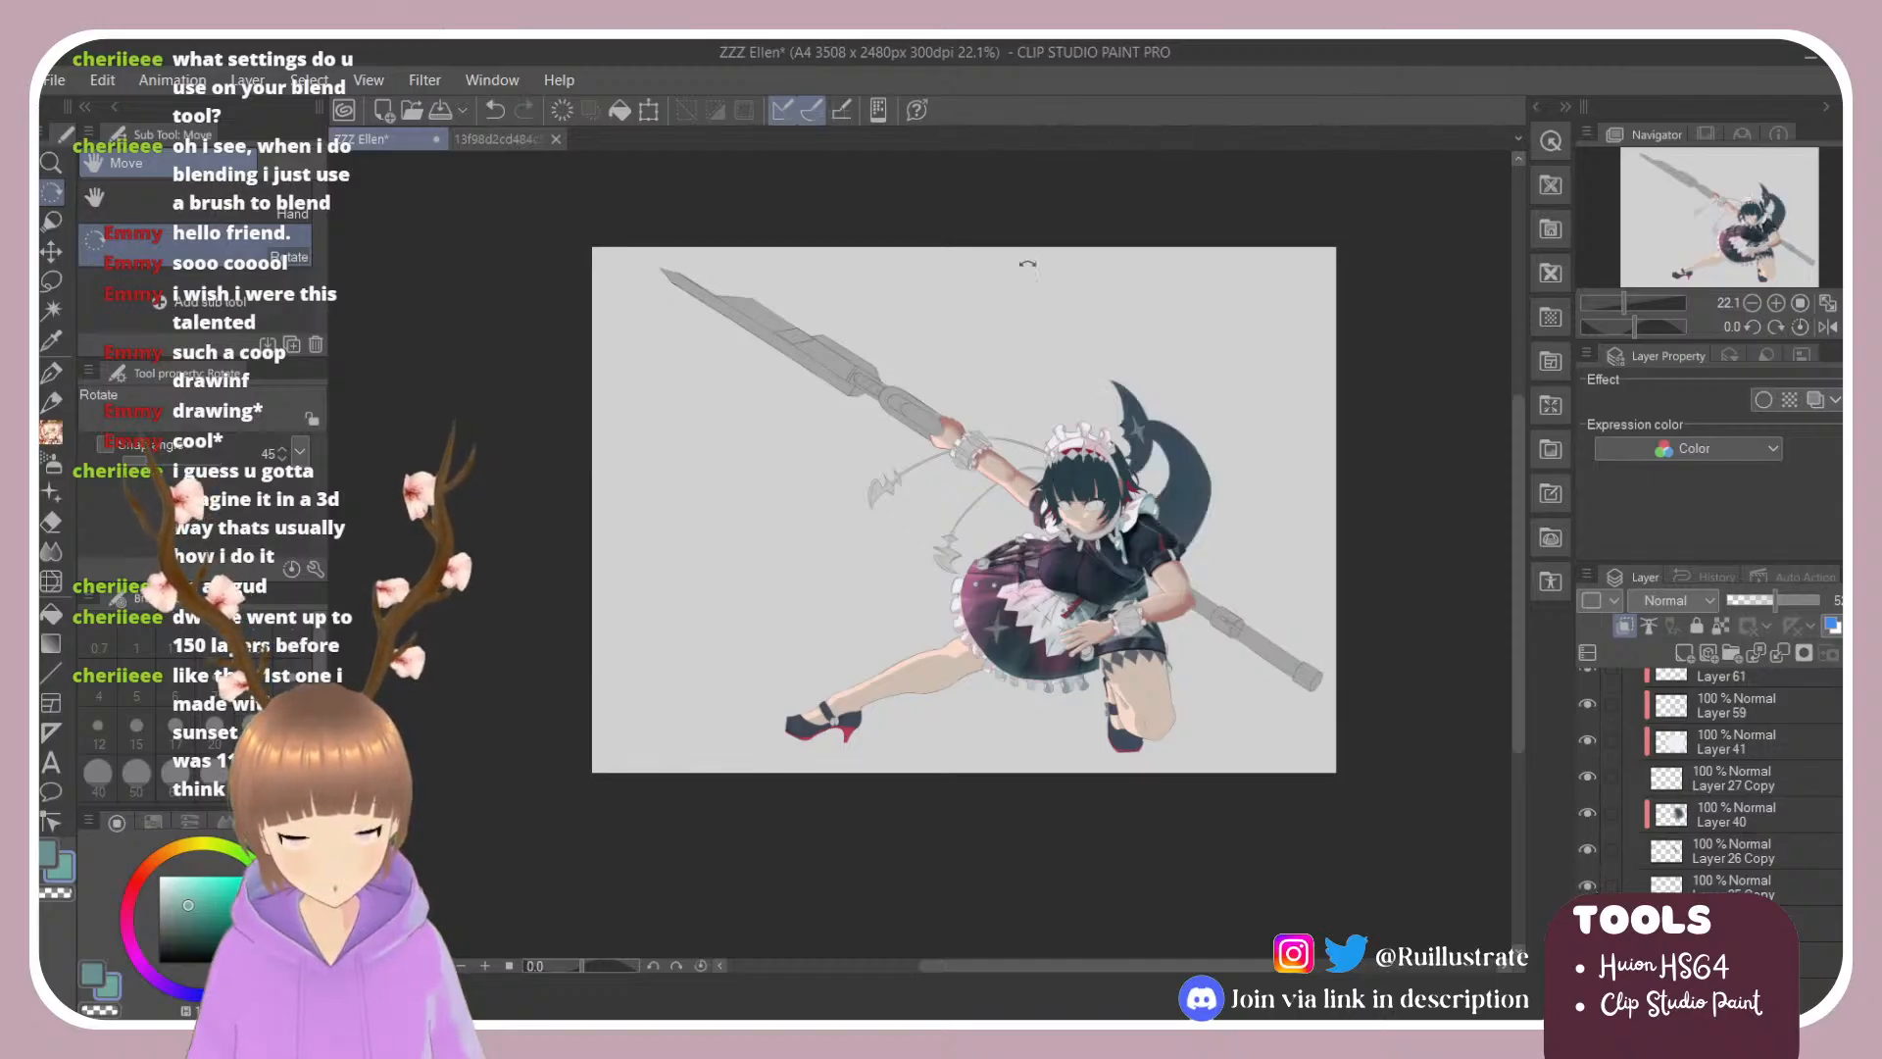
# Step: Find the weapon's grey base layer by hiding and reshowing its fill, and select Layer 18 Copy 2
pyautogui.scroll(2, 1069, 373)
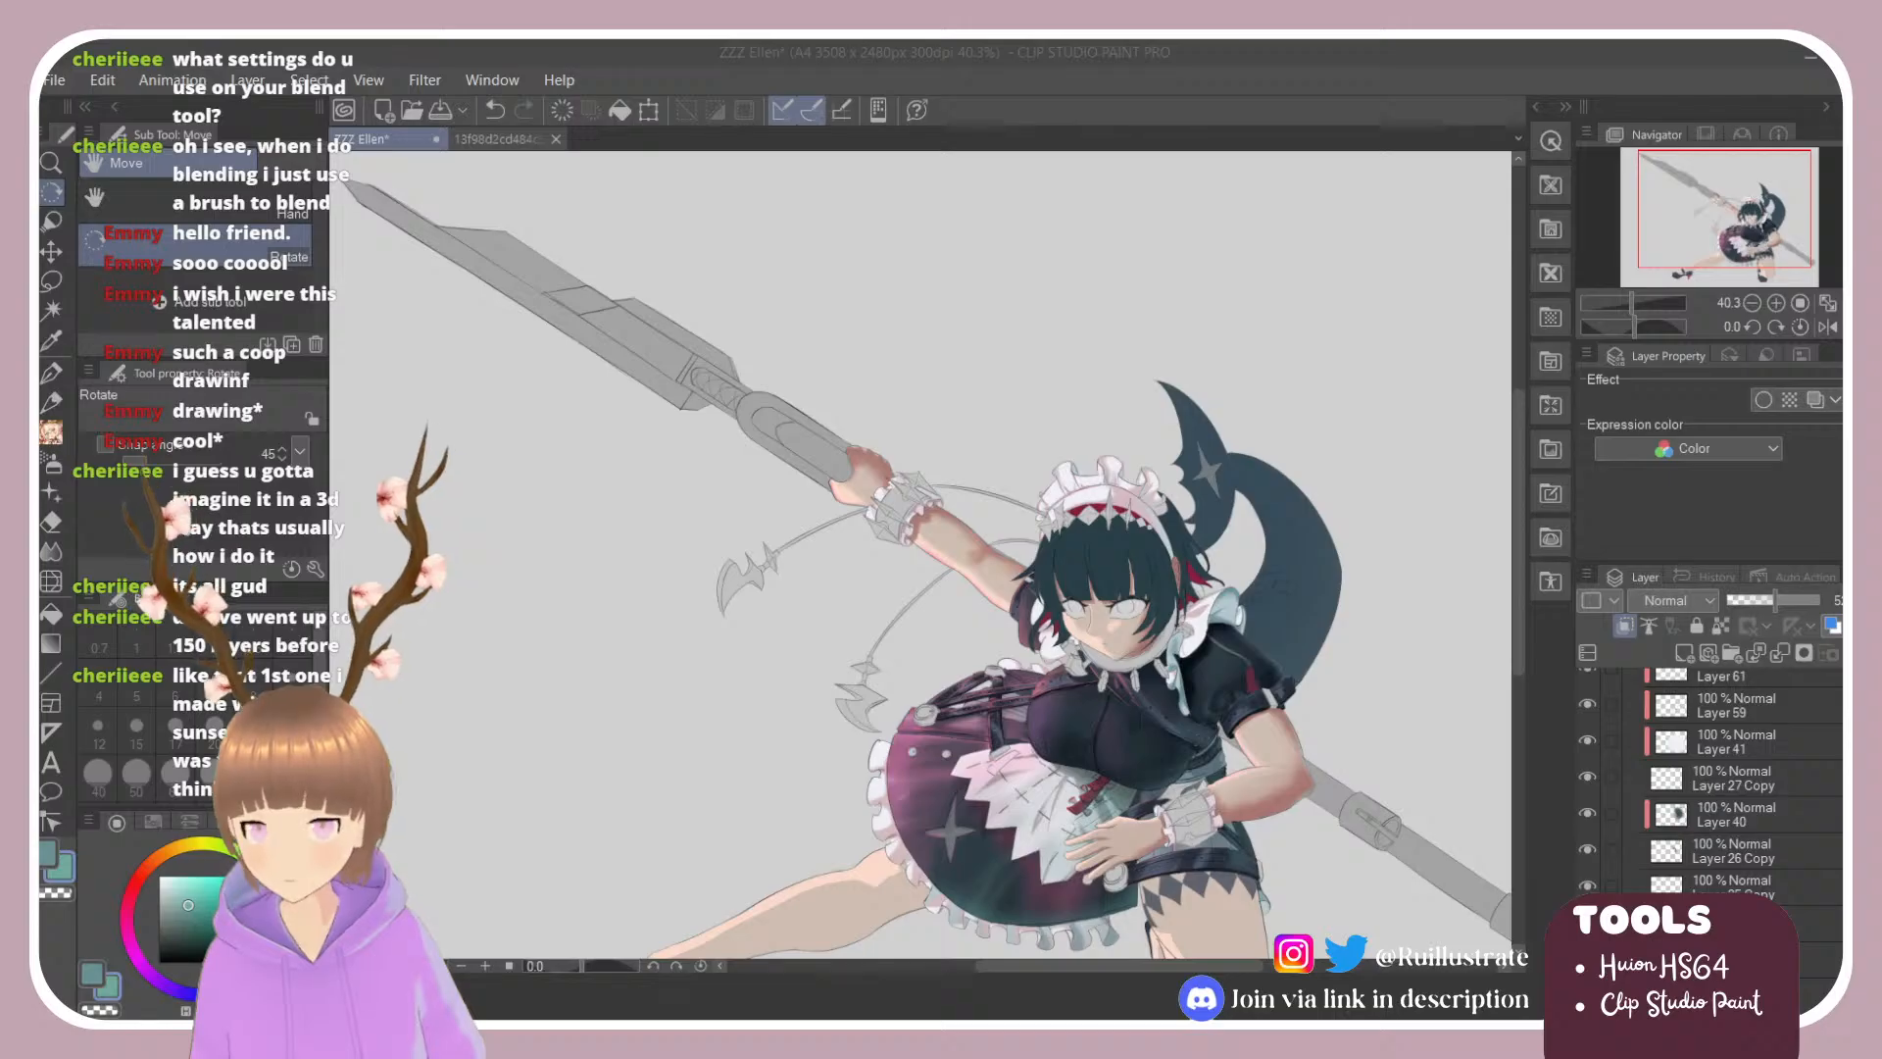
pyautogui.click(1004, 688)
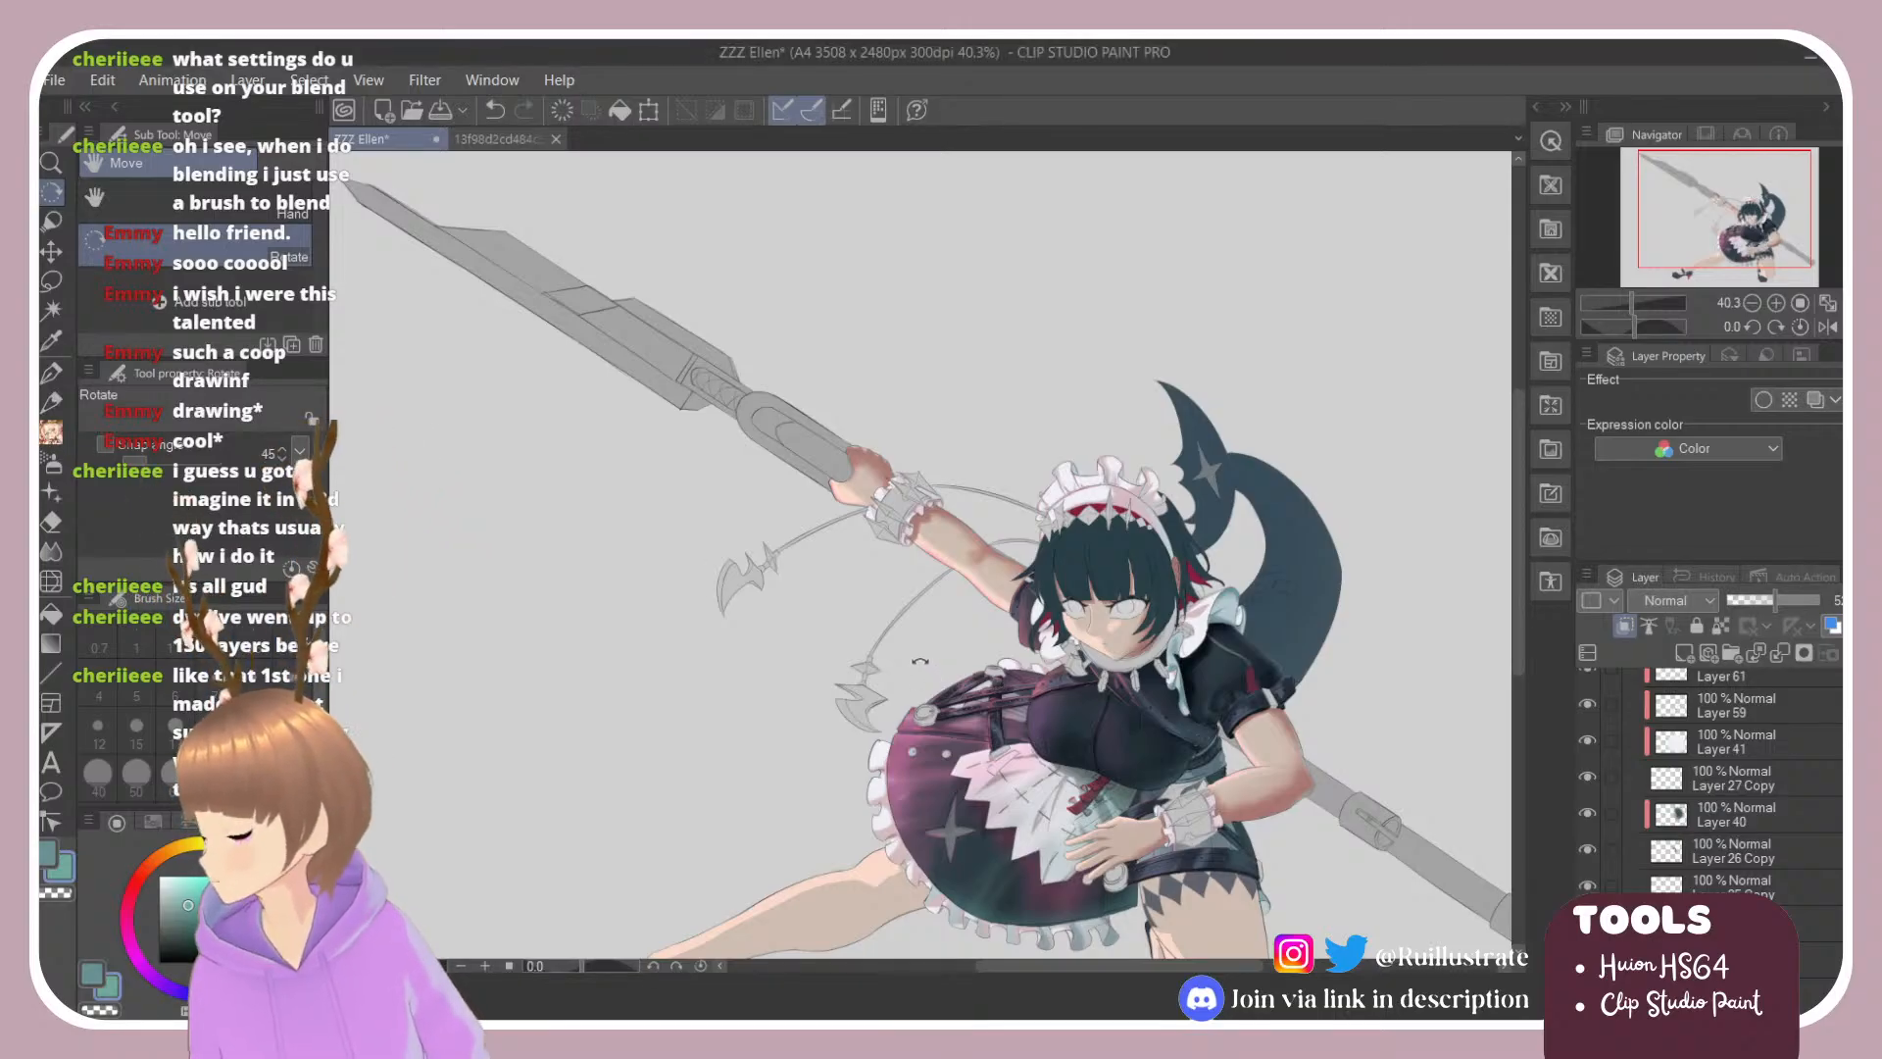
pyautogui.scroll(-3, 984, 649)
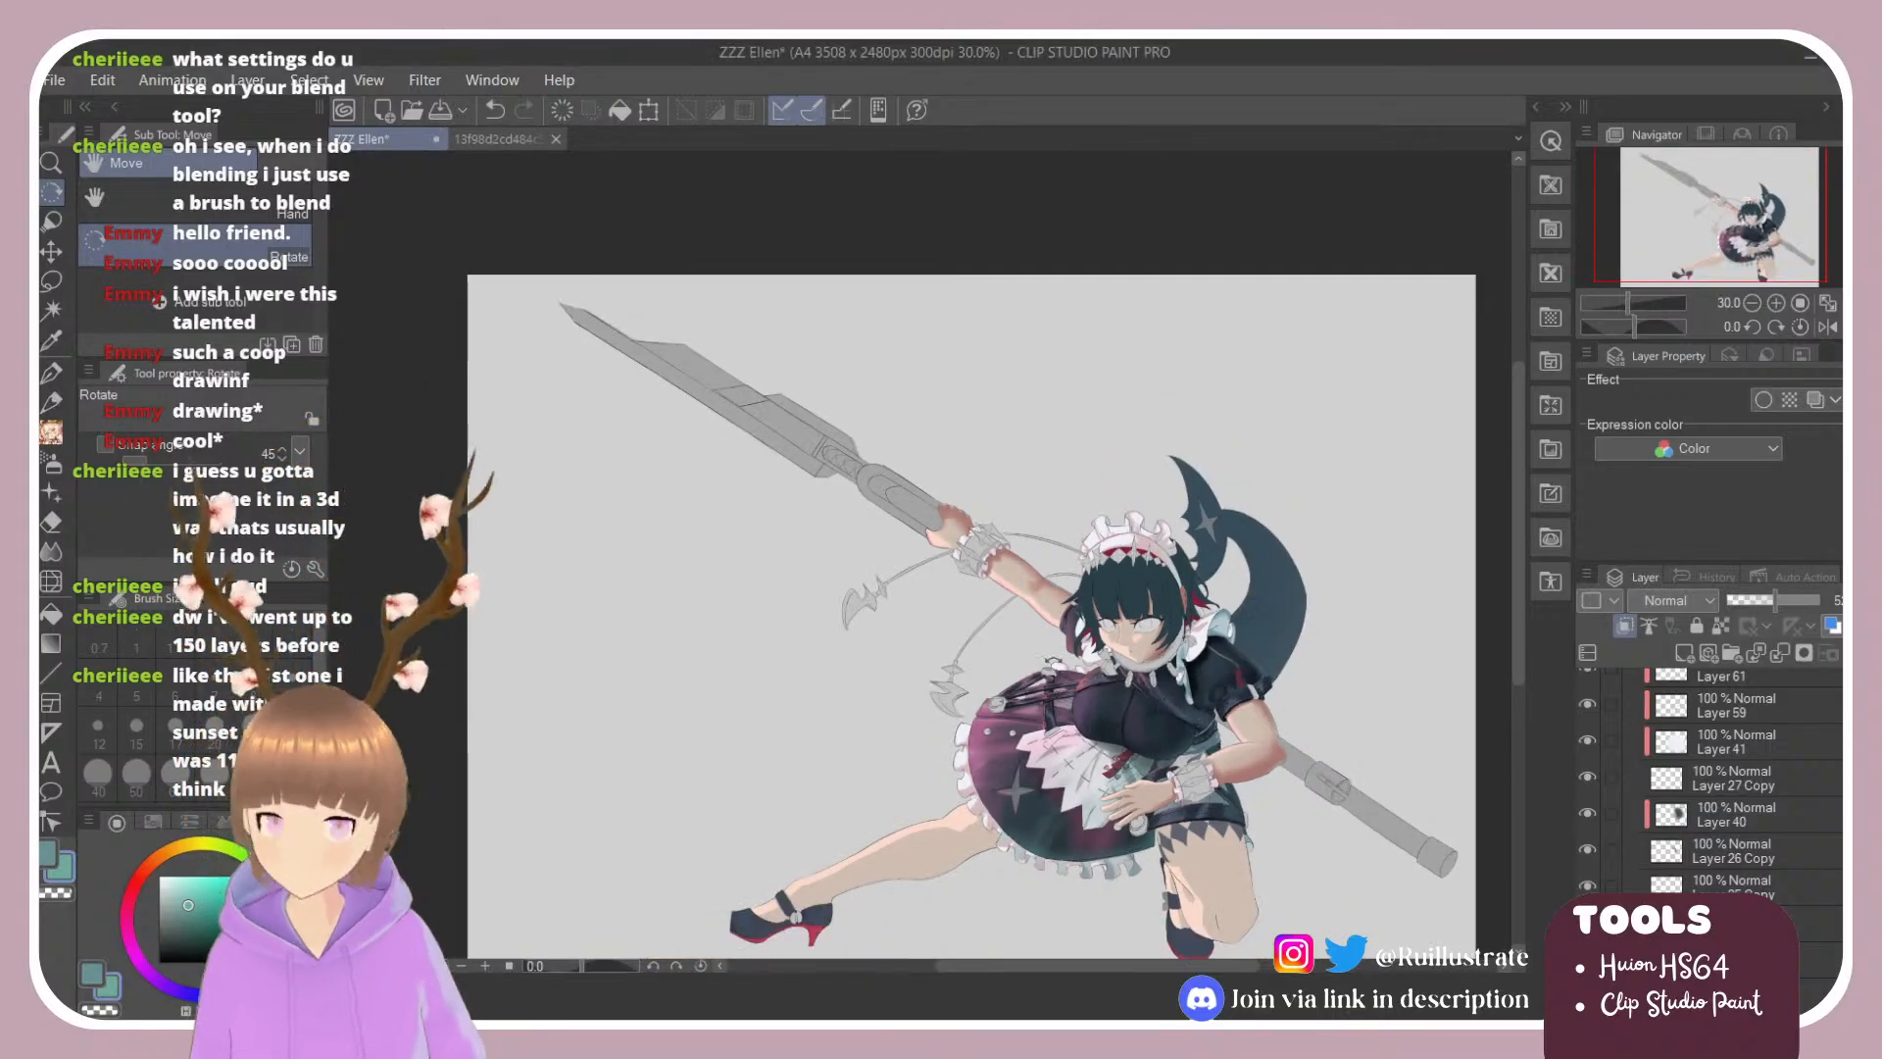
pyautogui.scroll(5, 721, 449)
pyautogui.scroll(1, 720, 450)
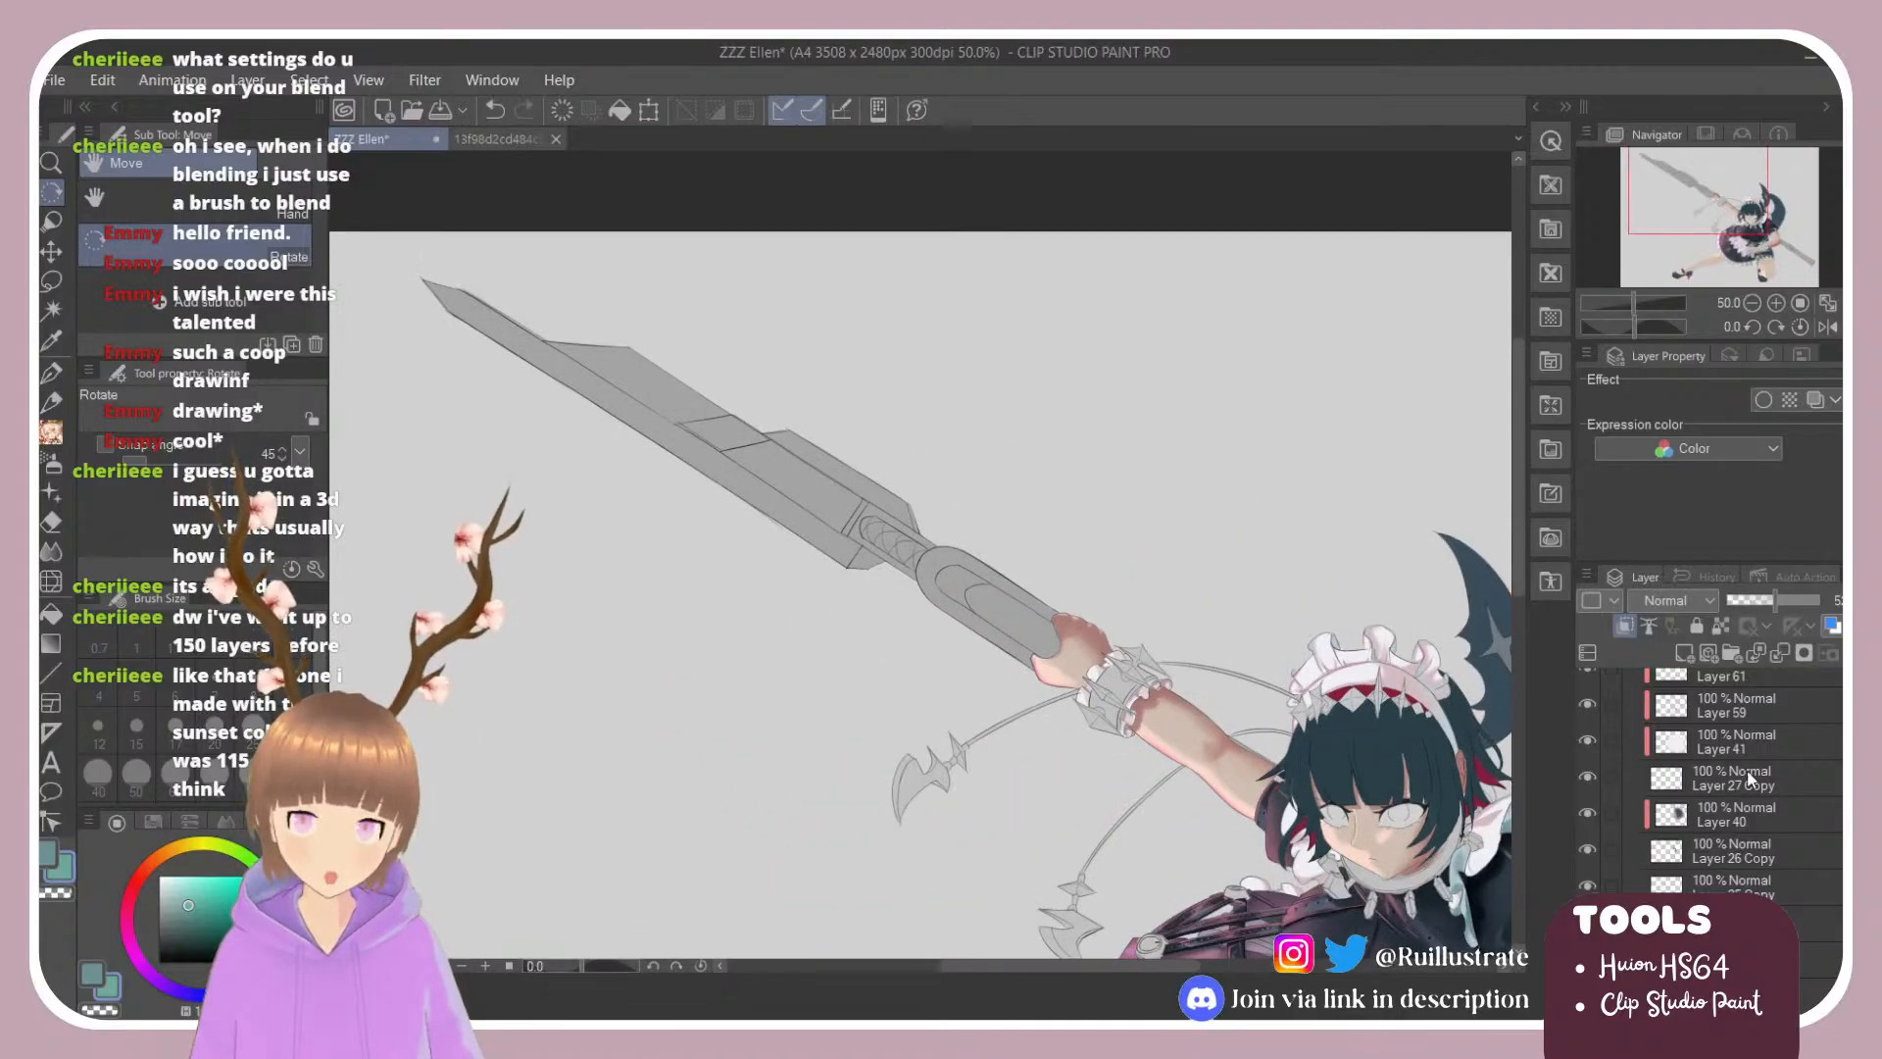
pyautogui.scroll(-5, 1750, 777)
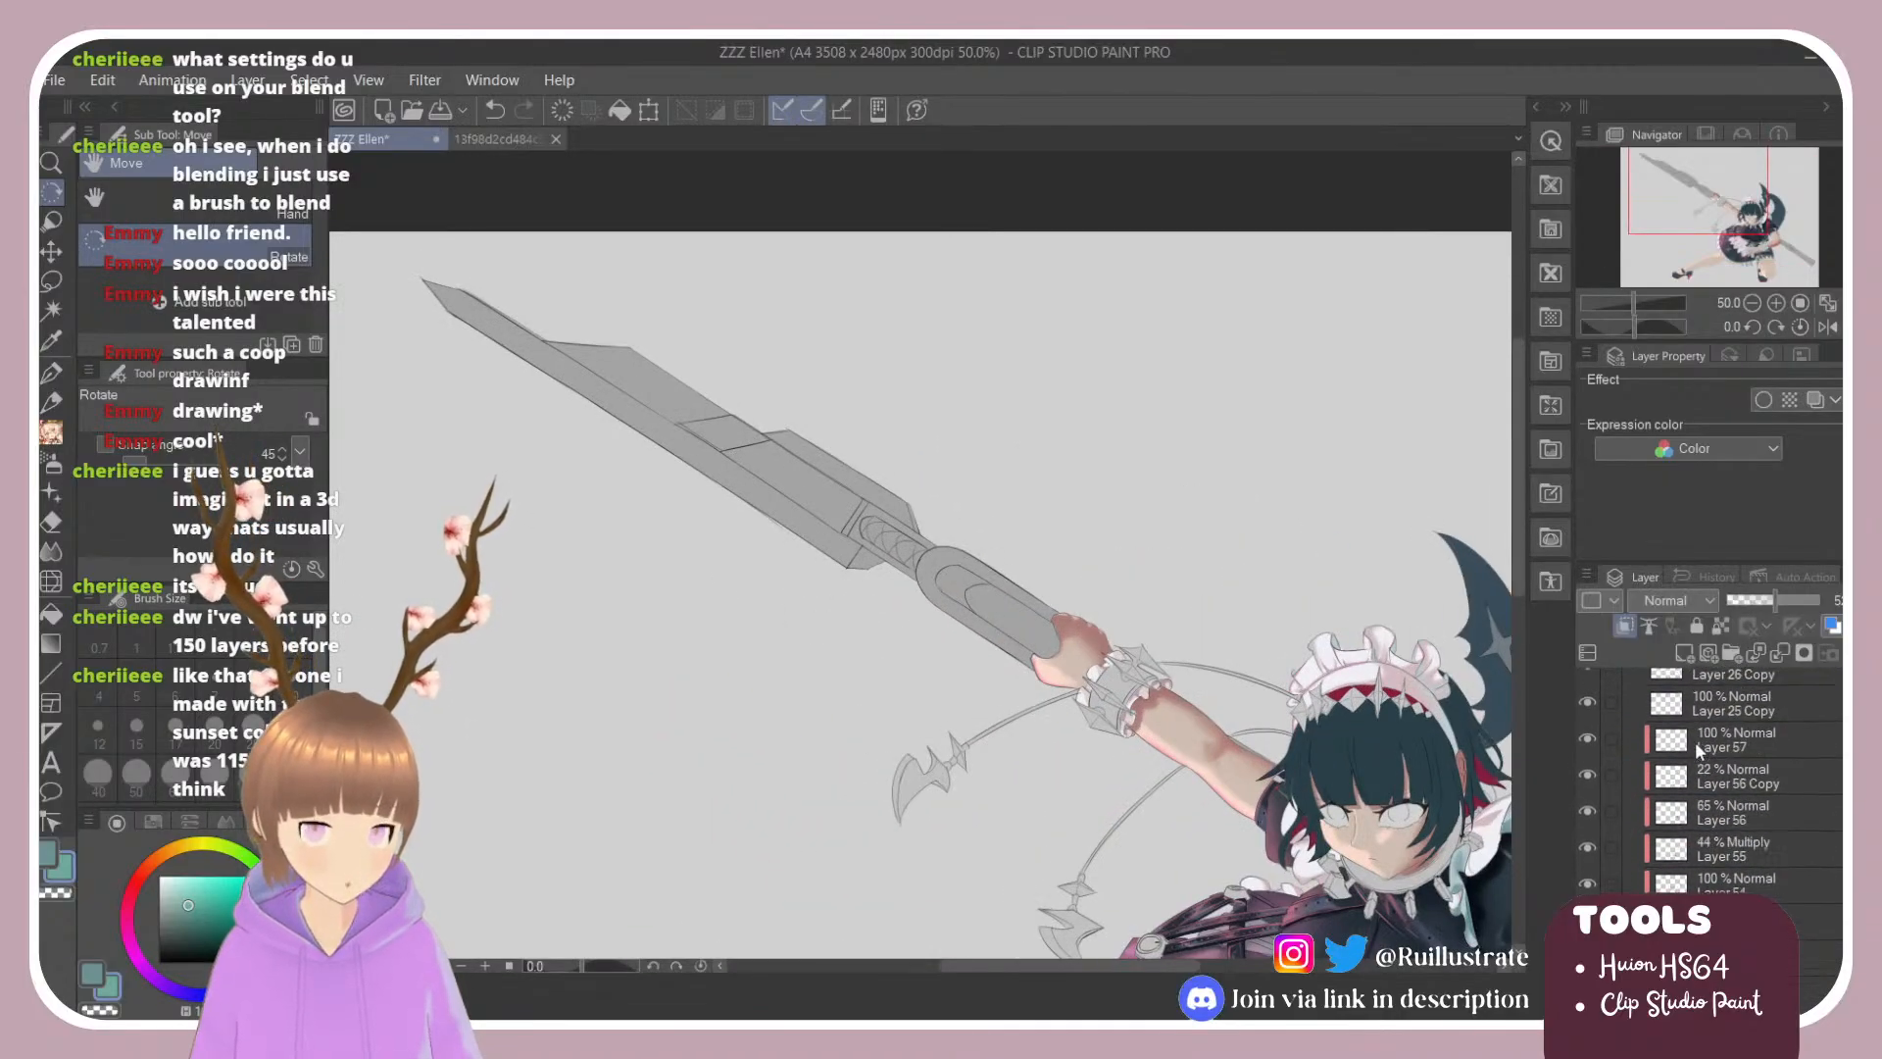
pyautogui.scroll(-5, 1696, 741)
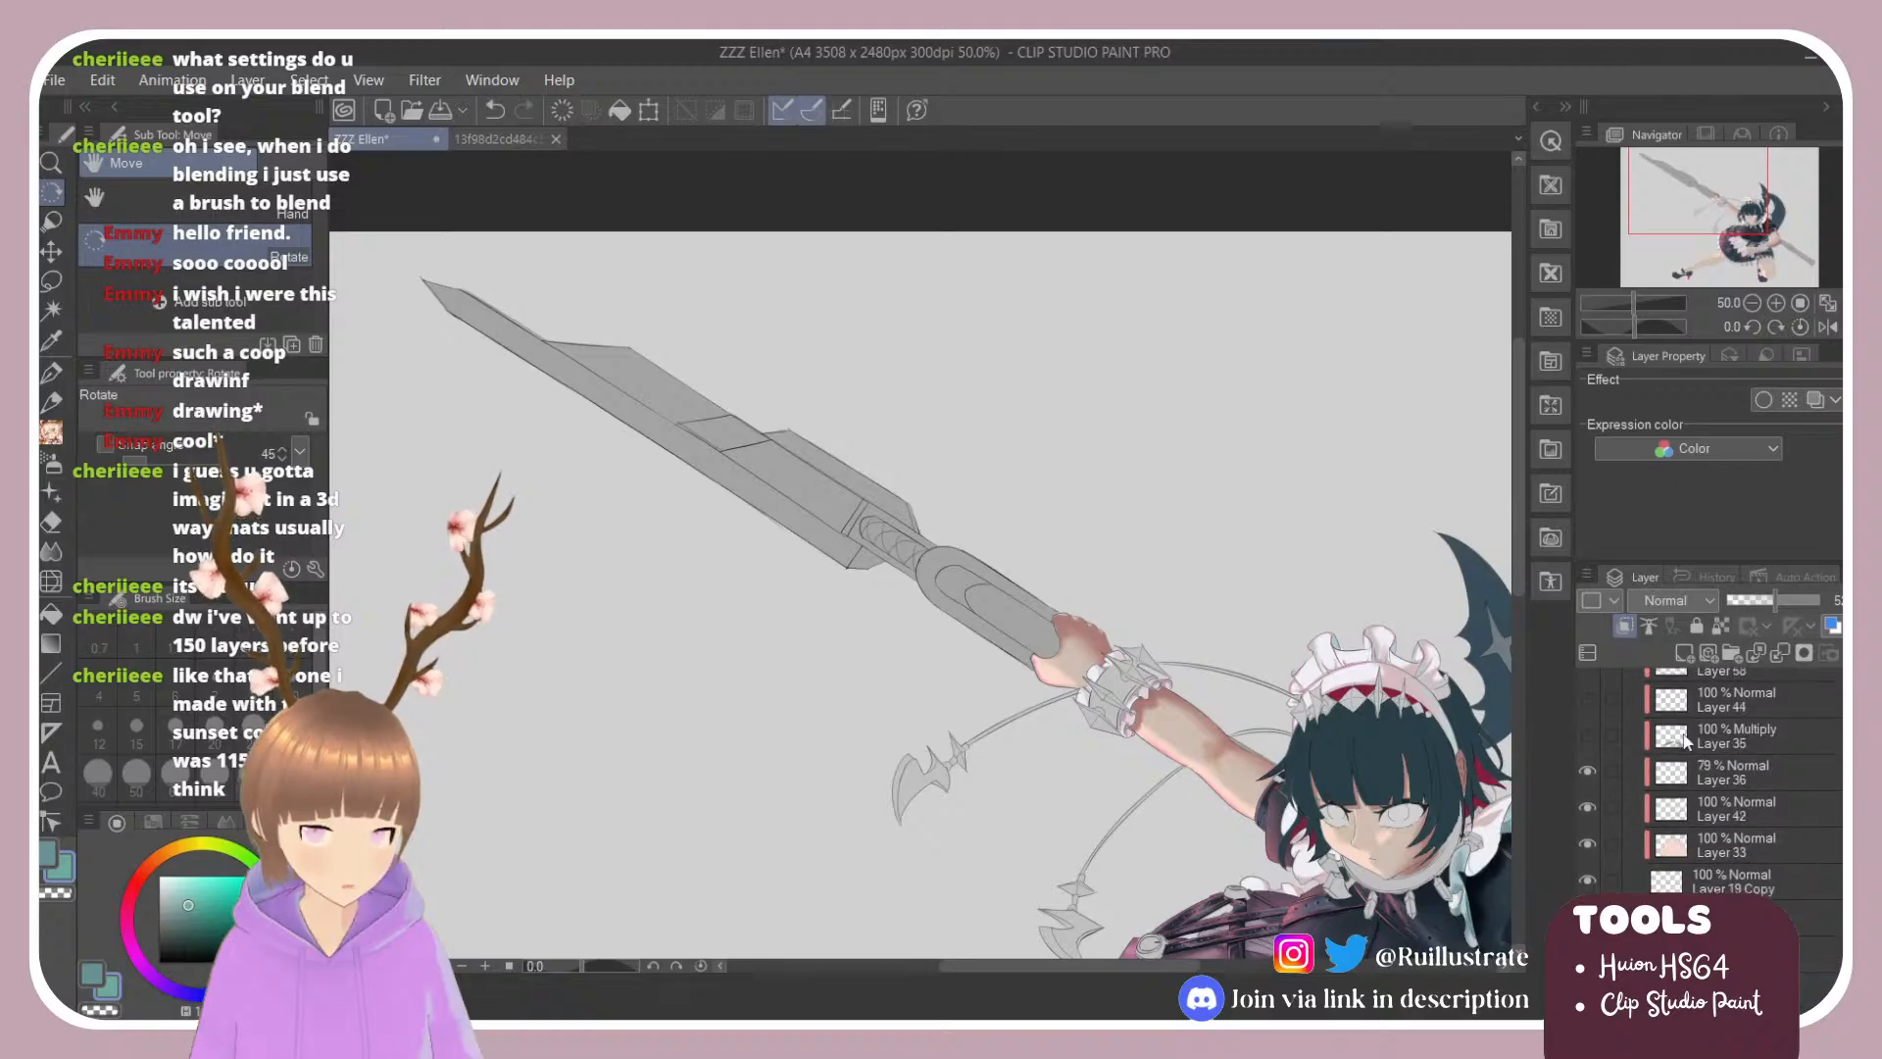
pyautogui.scroll(-3, 1676, 745)
pyautogui.click(1585, 761)
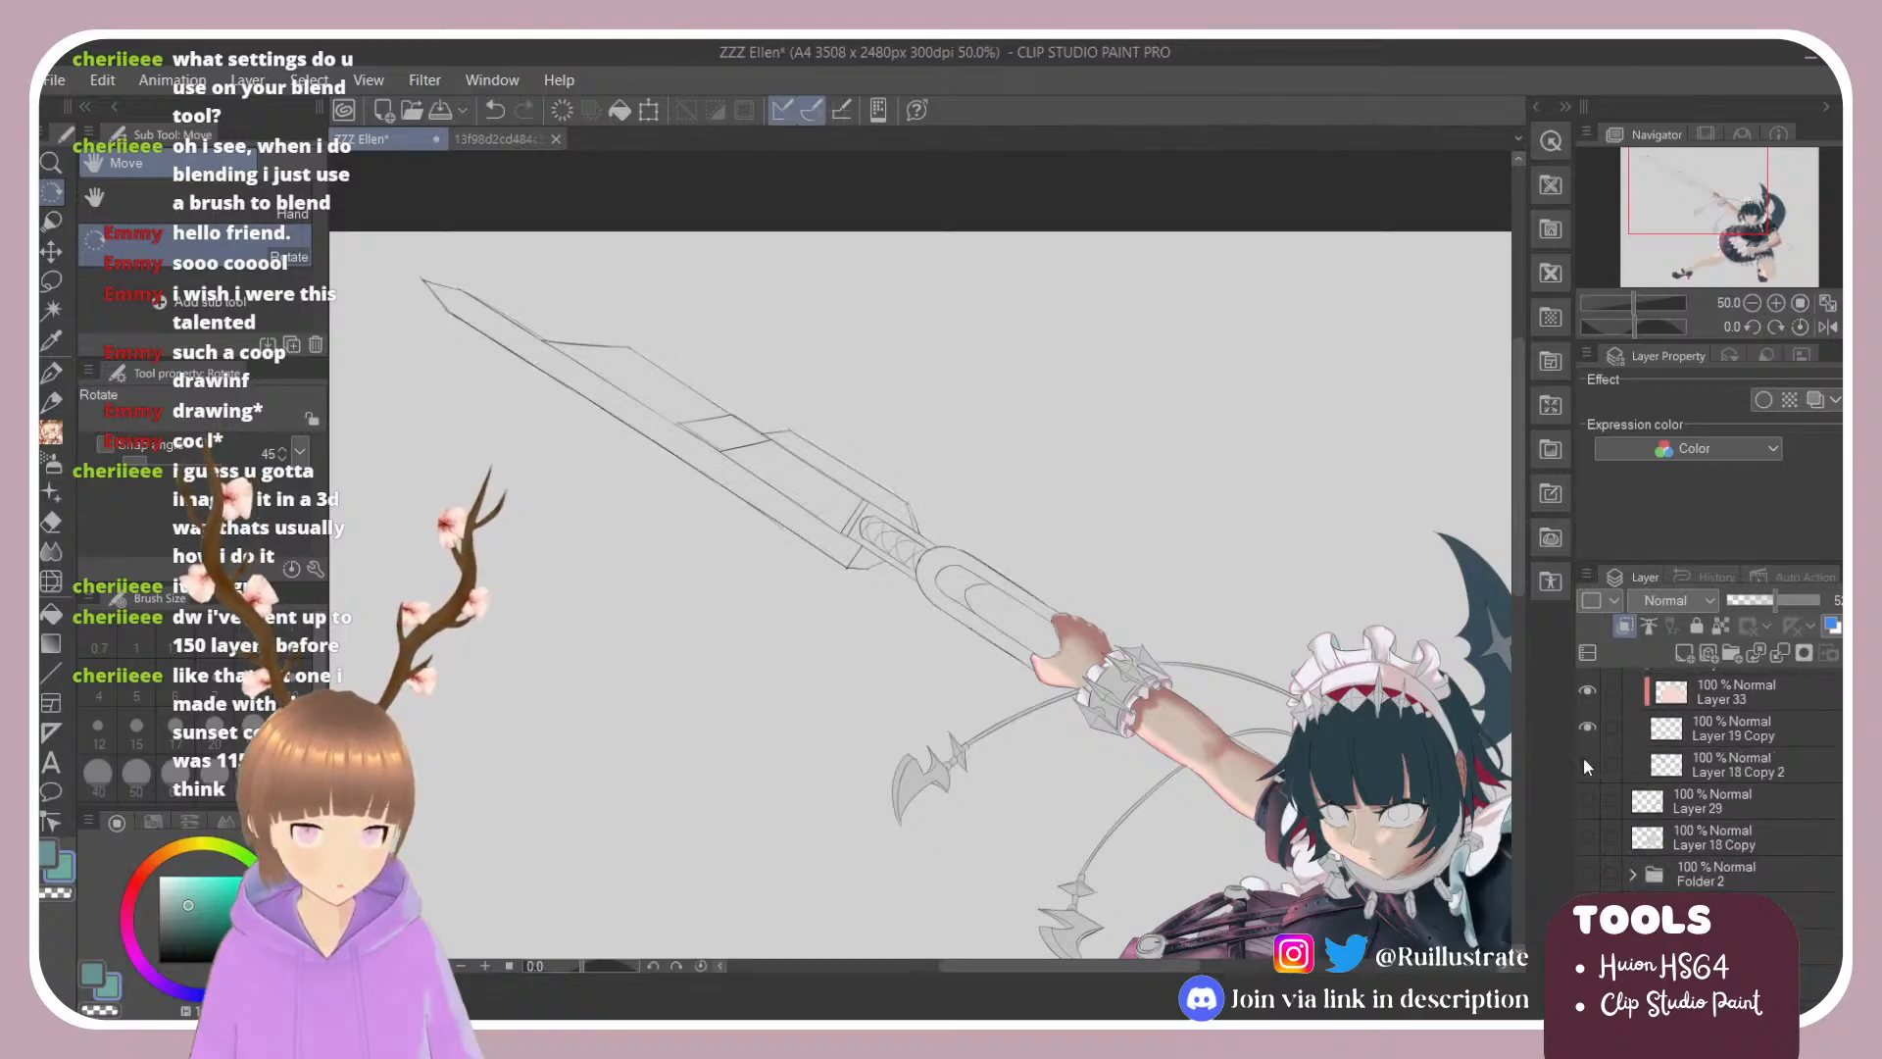
pyautogui.click(1585, 760)
pyautogui.click(1700, 761)
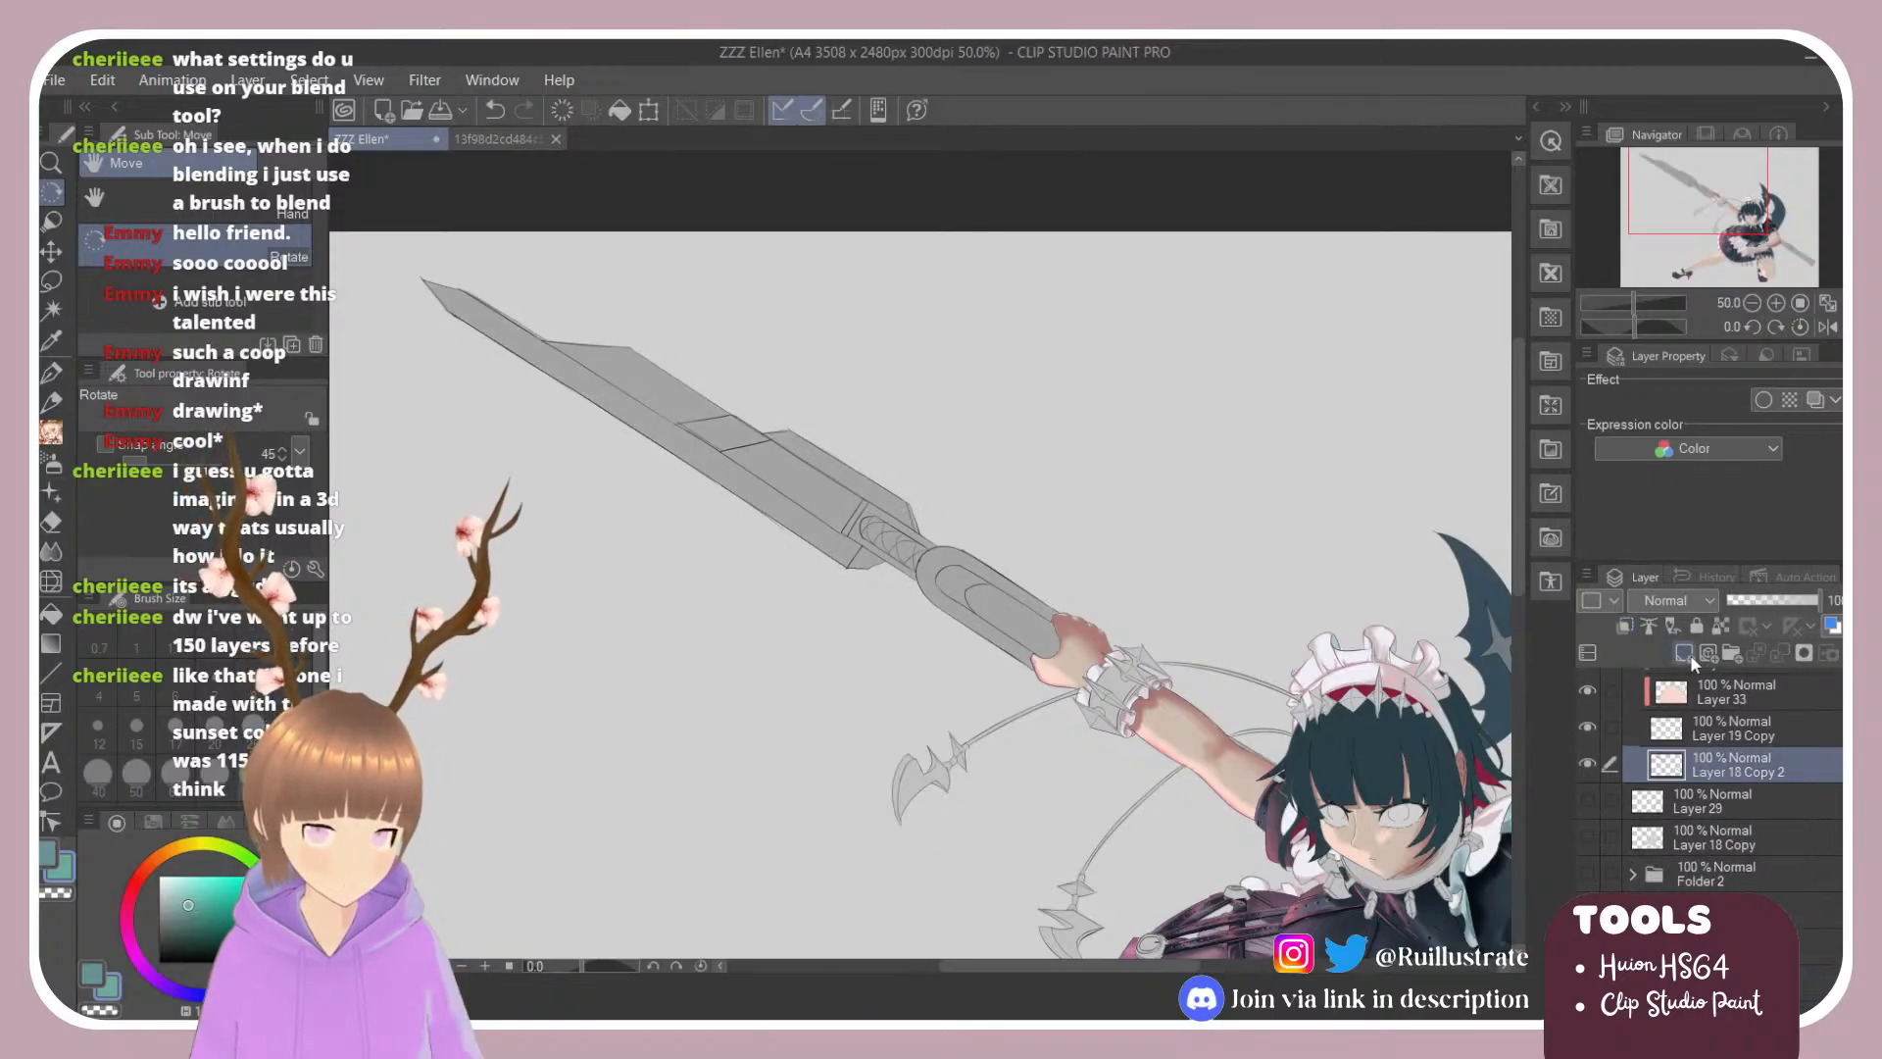
# Step: Add a clipped layer above Layer 18 Copy 2 and sample the weapon's red from the reference illustration
pyautogui.click(1685, 653)
pyautogui.hotkey('ctrl', 'alt', 'g')
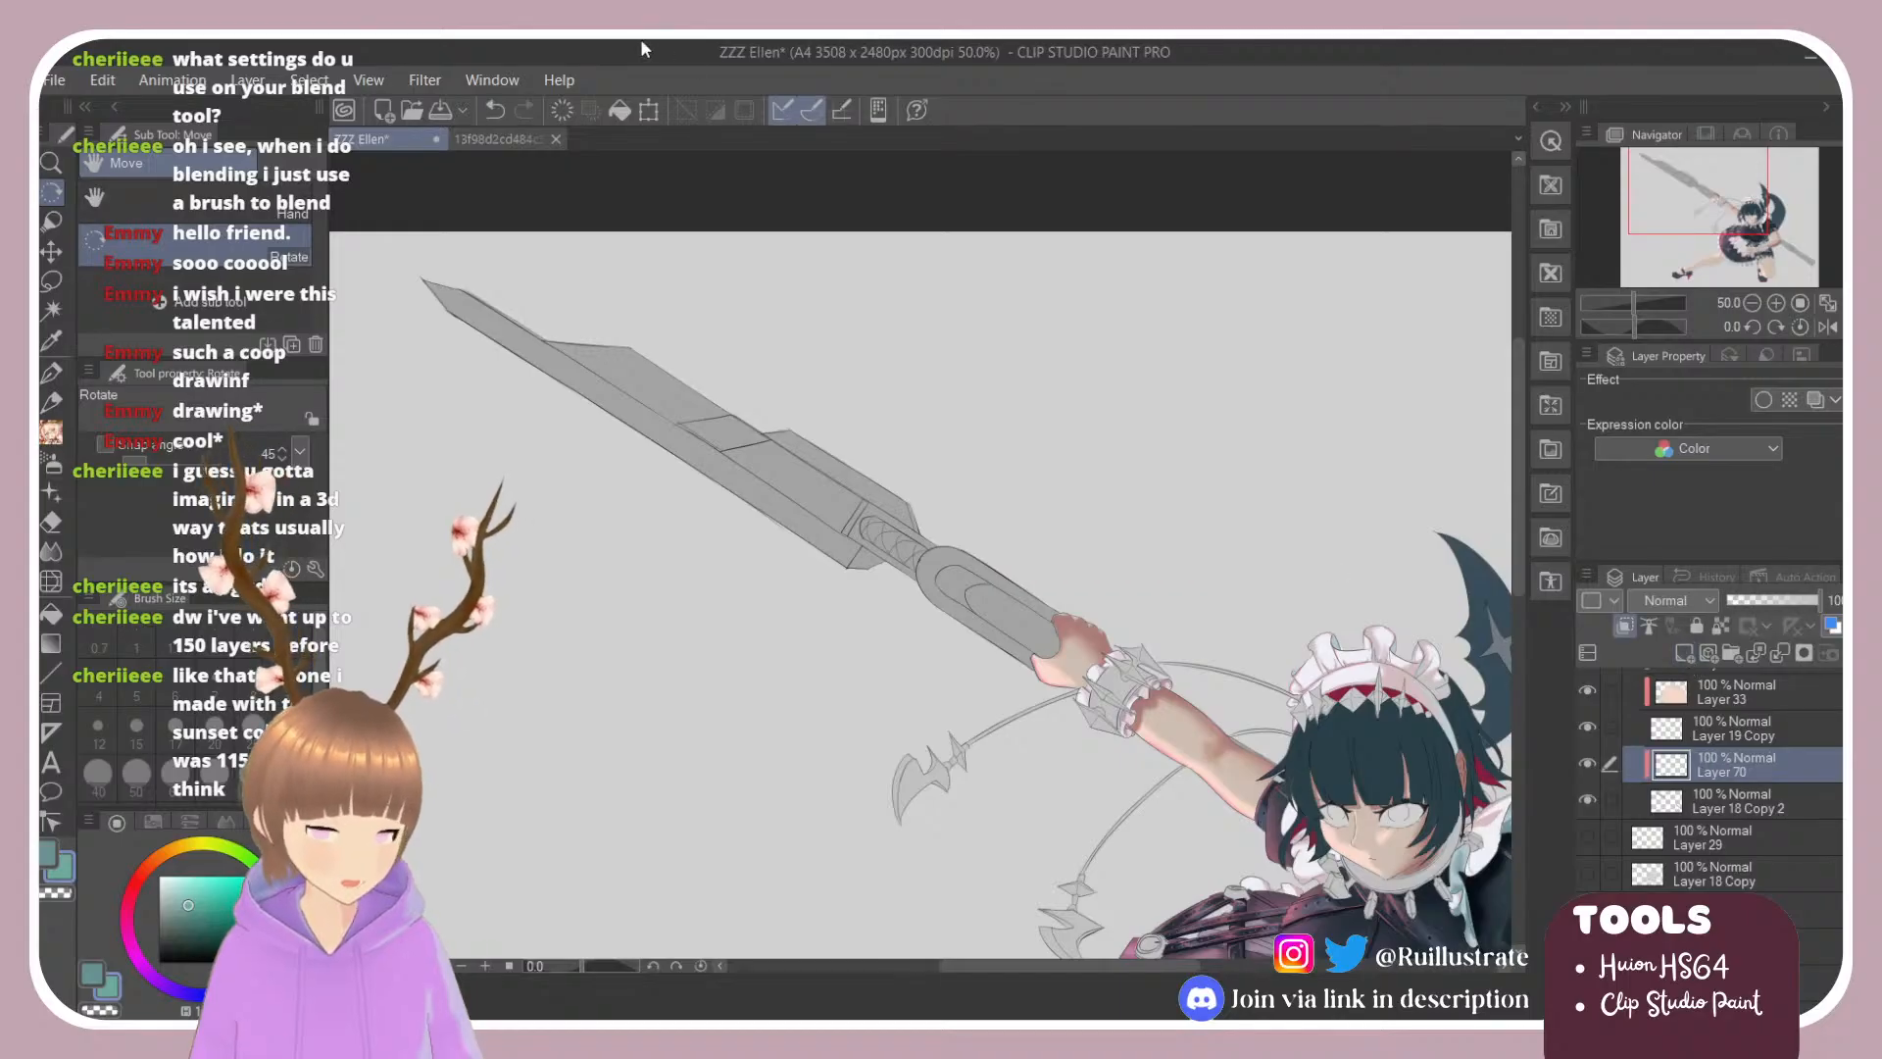
pyautogui.click(463, 138)
pyautogui.scroll(-3, 1137, 707)
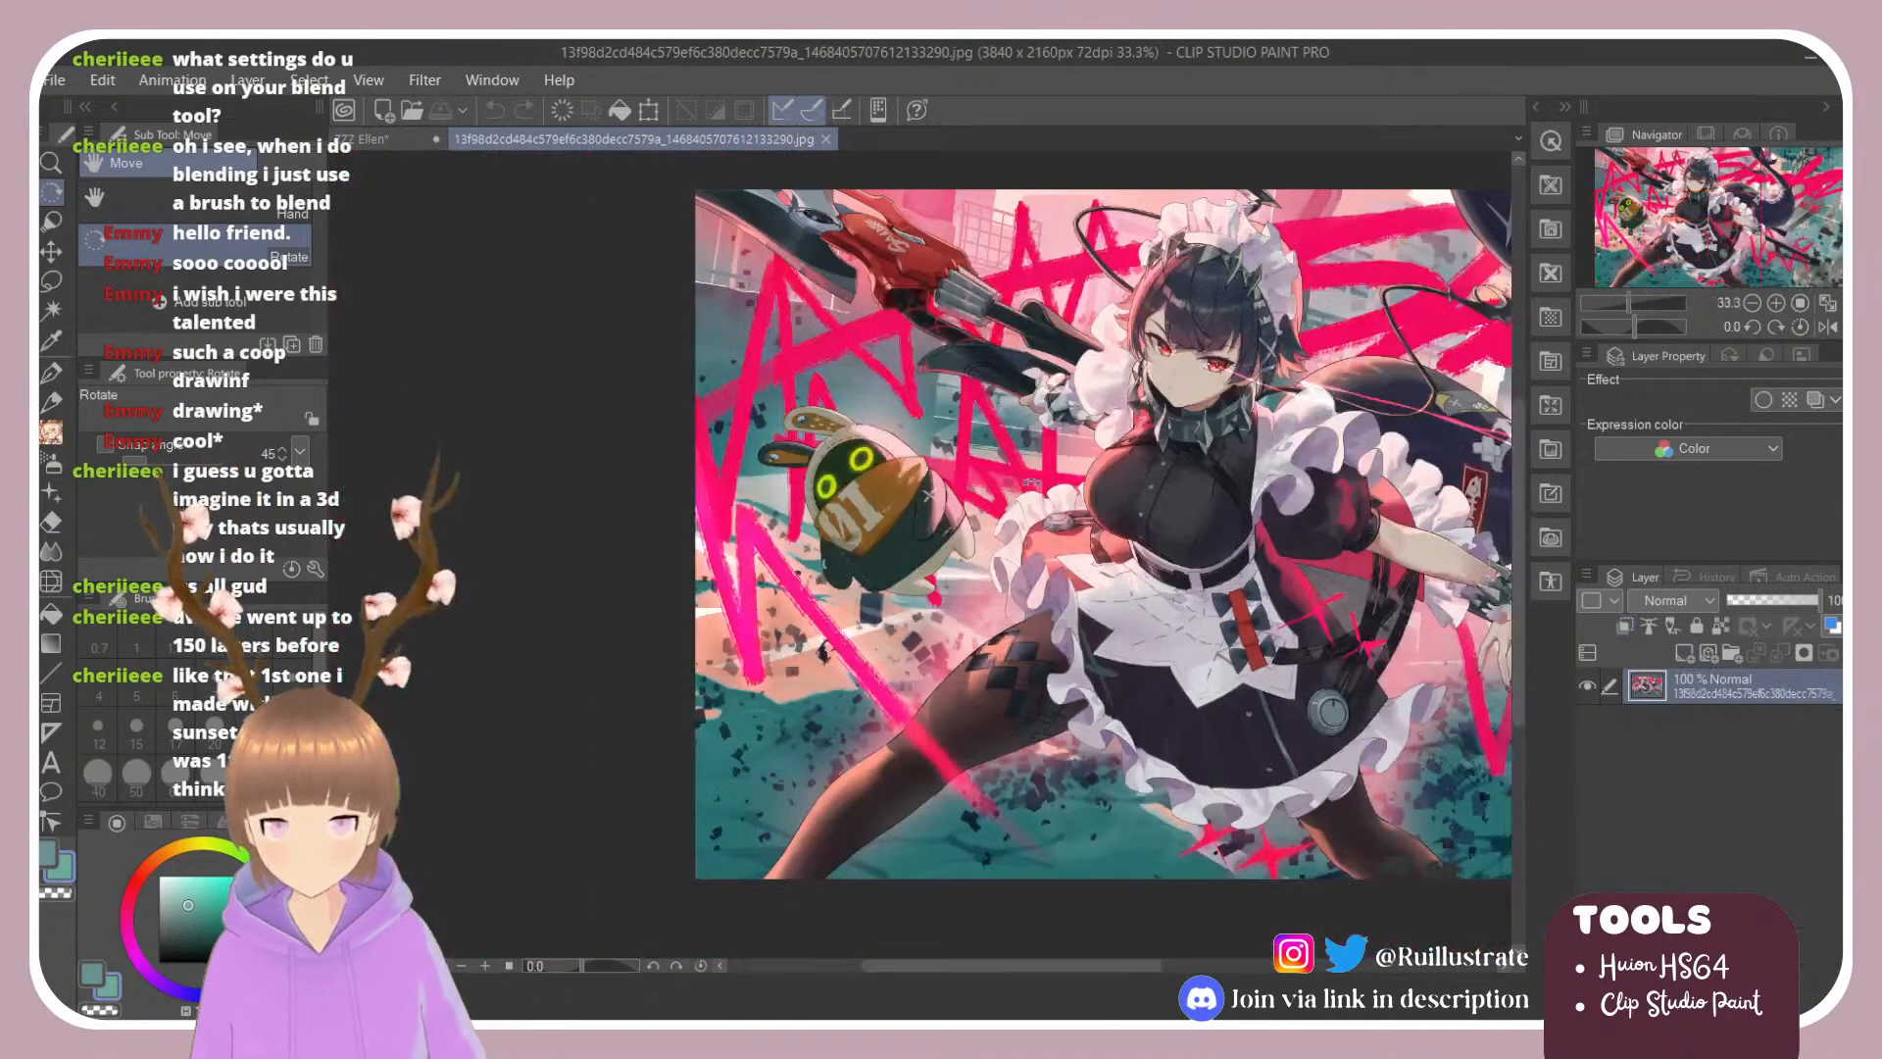
pyautogui.scroll(6, 876, 210)
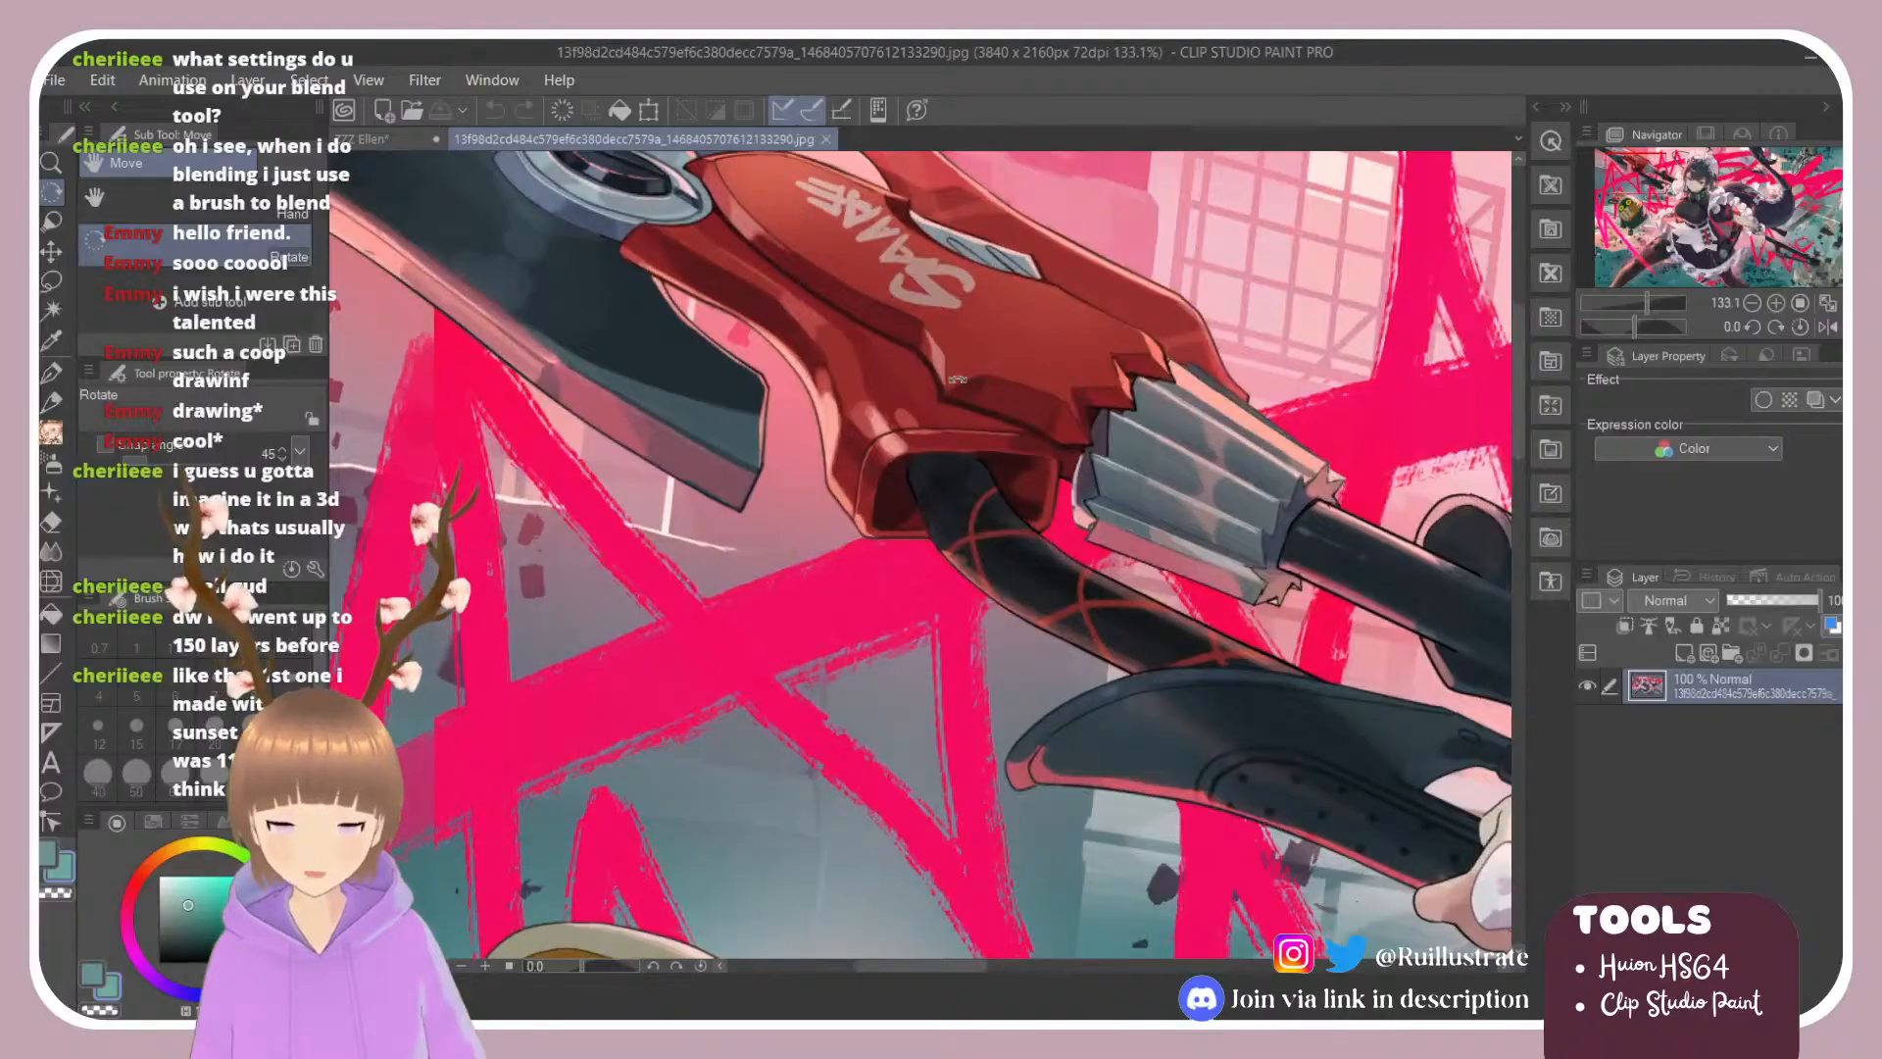
pyautogui.press('b')
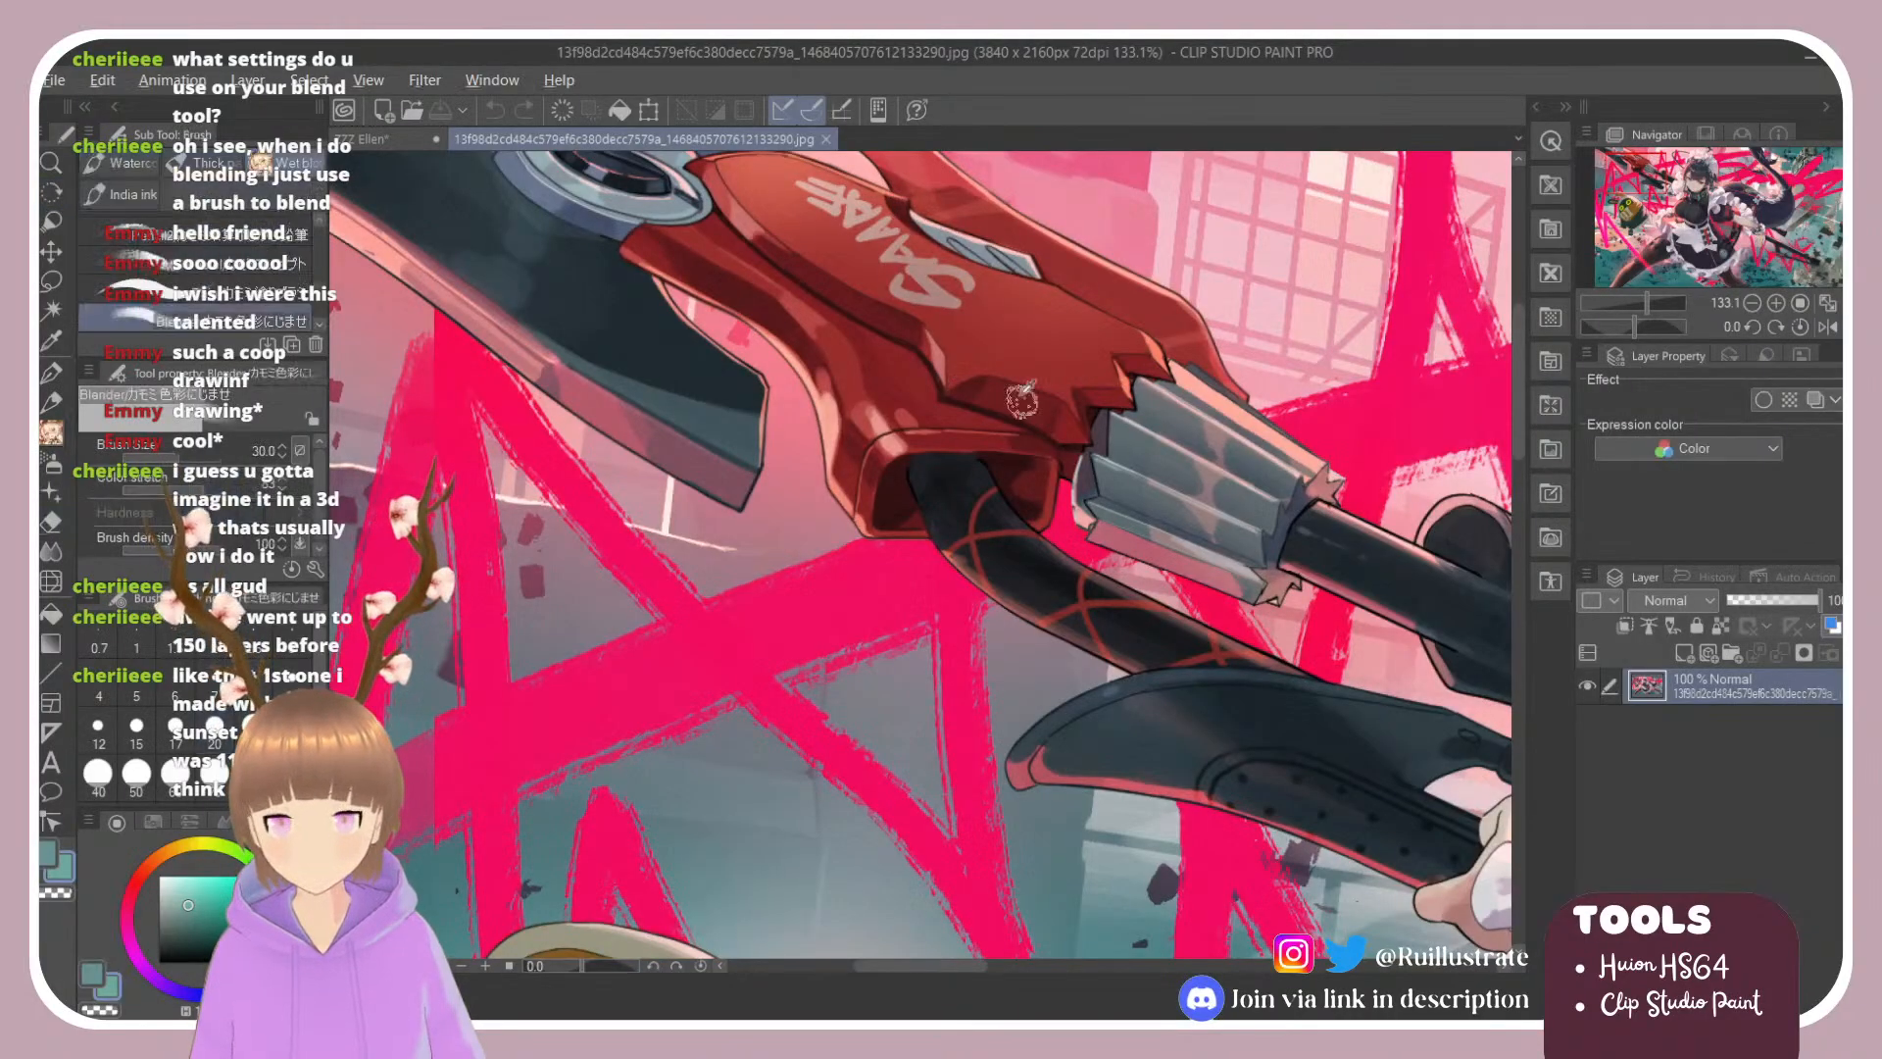
pyautogui.keyDown('alt'); pyautogui.click(953, 363); pyautogui.keyUp('alt')
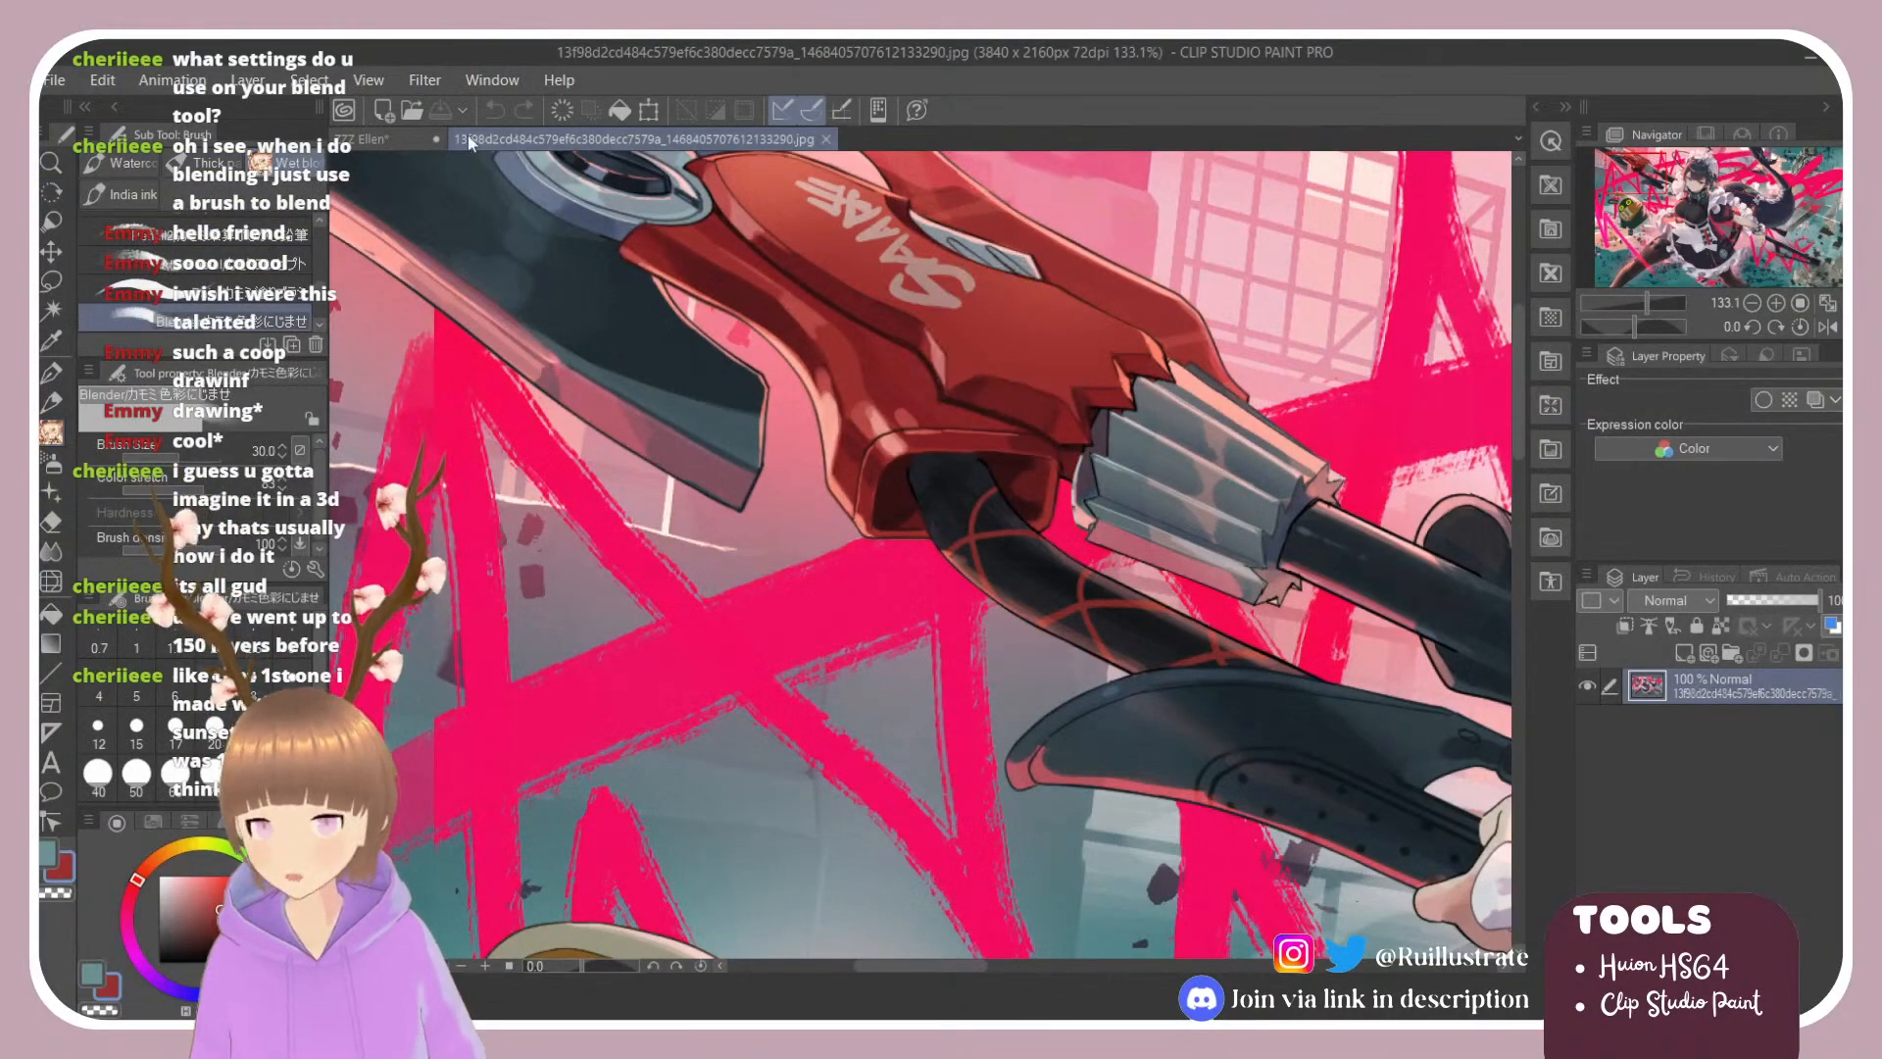
pyautogui.click(412, 138)
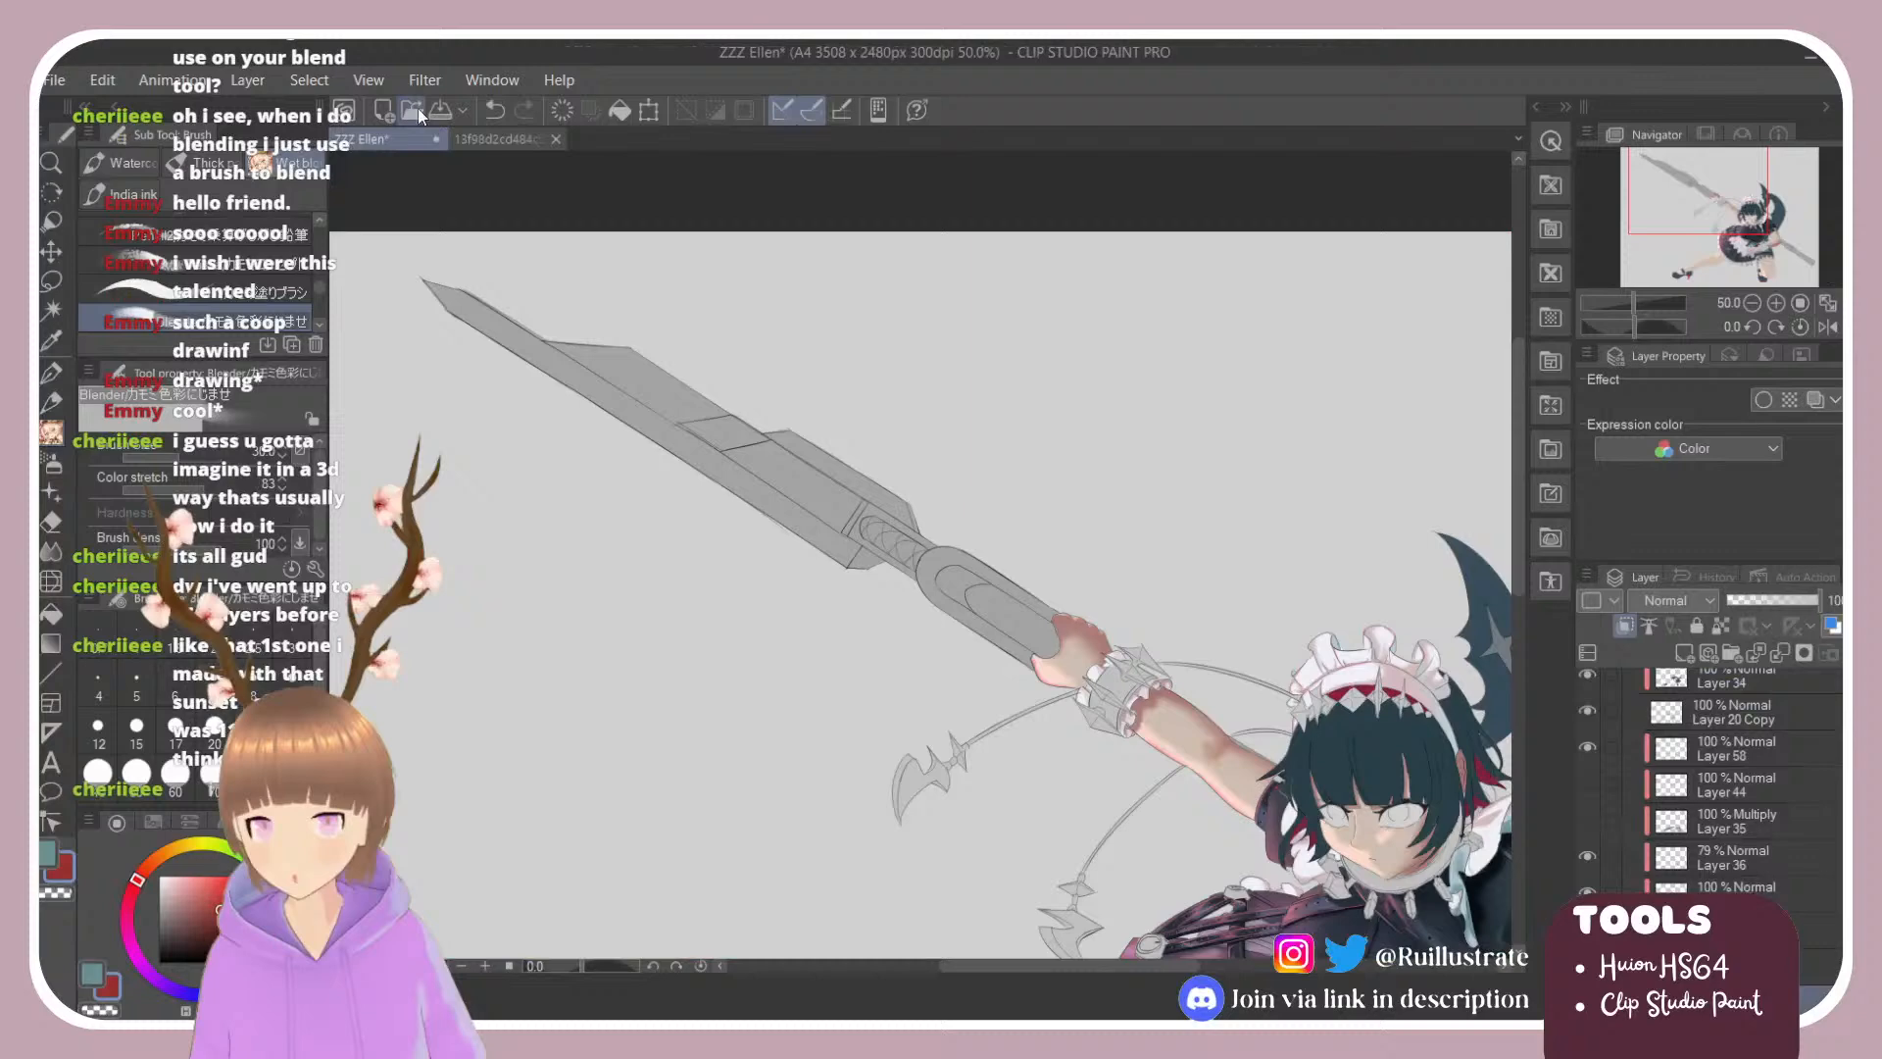
# Step: Fill the panel in the middle of the weapon's blade with the sampled red, with the canvas rotated so the weapon stands upright
pyautogui.click(496, 139)
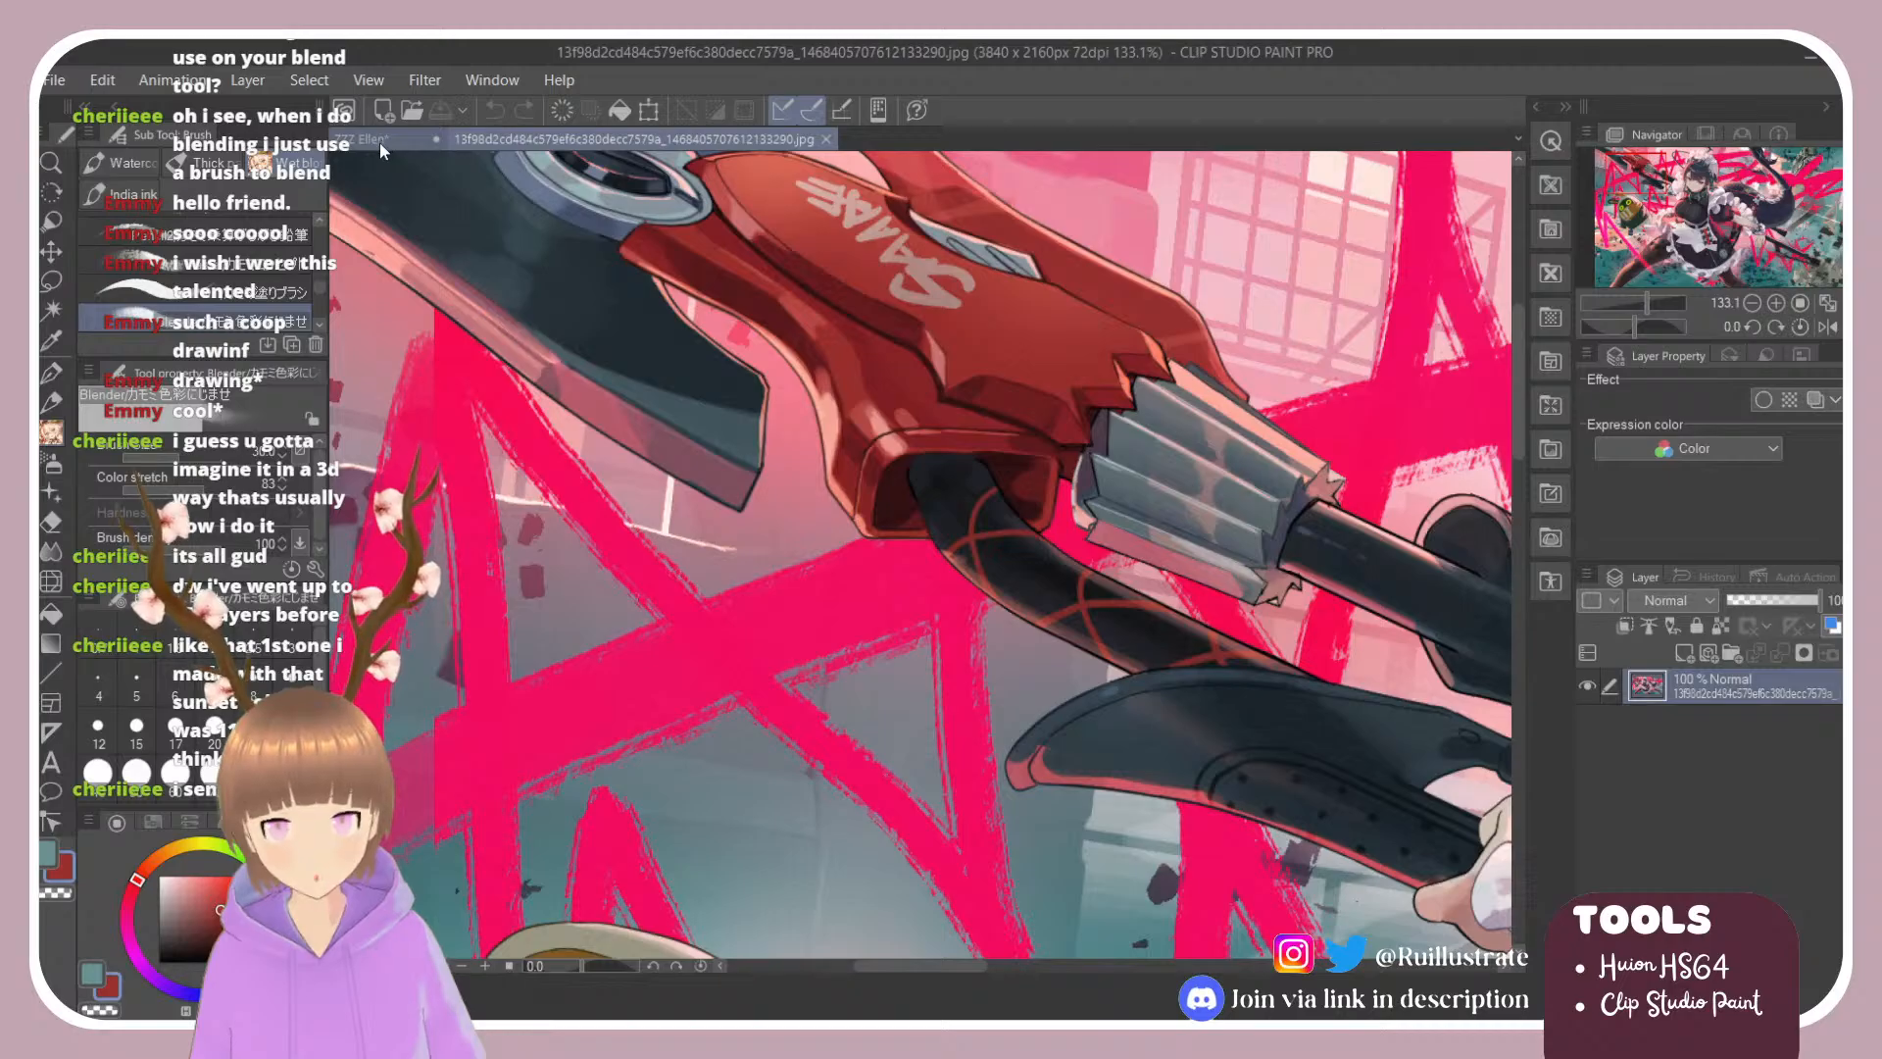
pyautogui.click(379, 143)
pyautogui.press('r')
pyautogui.moveTo(773, 292); pyautogui.dragTo(887, 255)
pyautogui.click(492, 139)
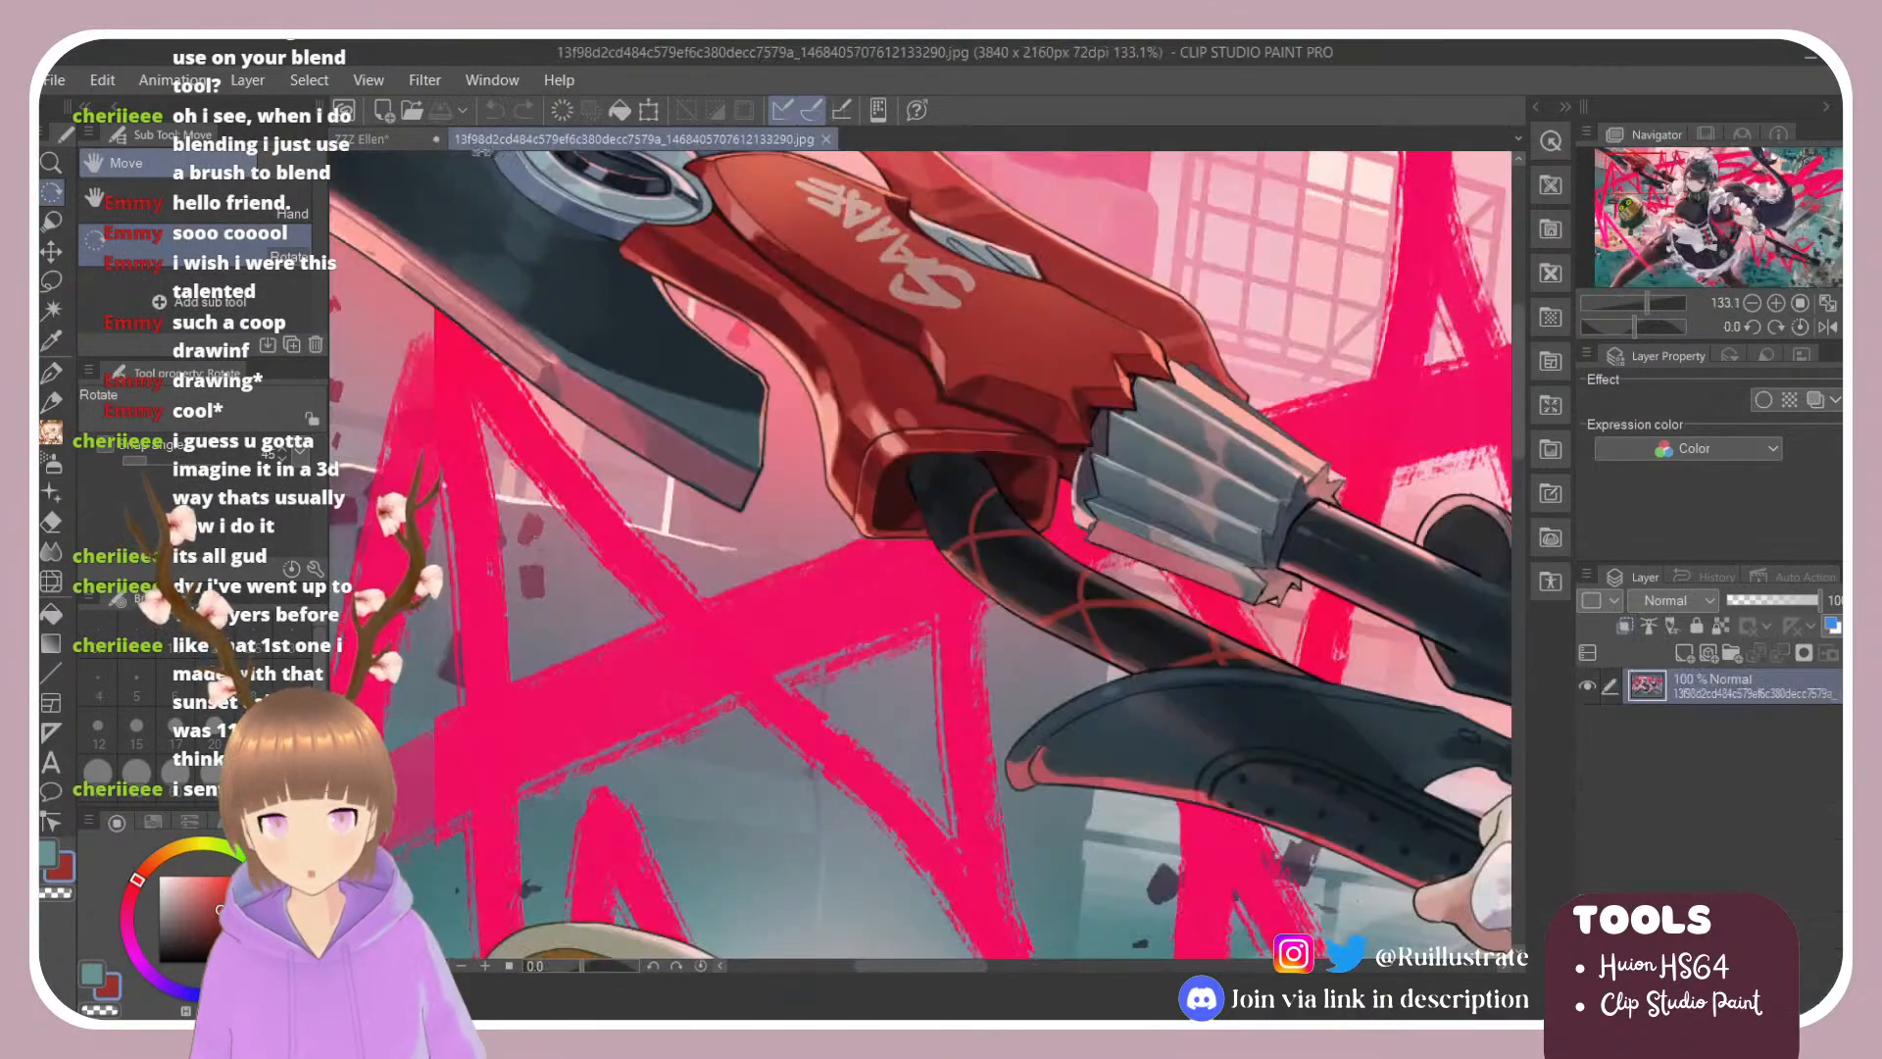
pyautogui.click(379, 142)
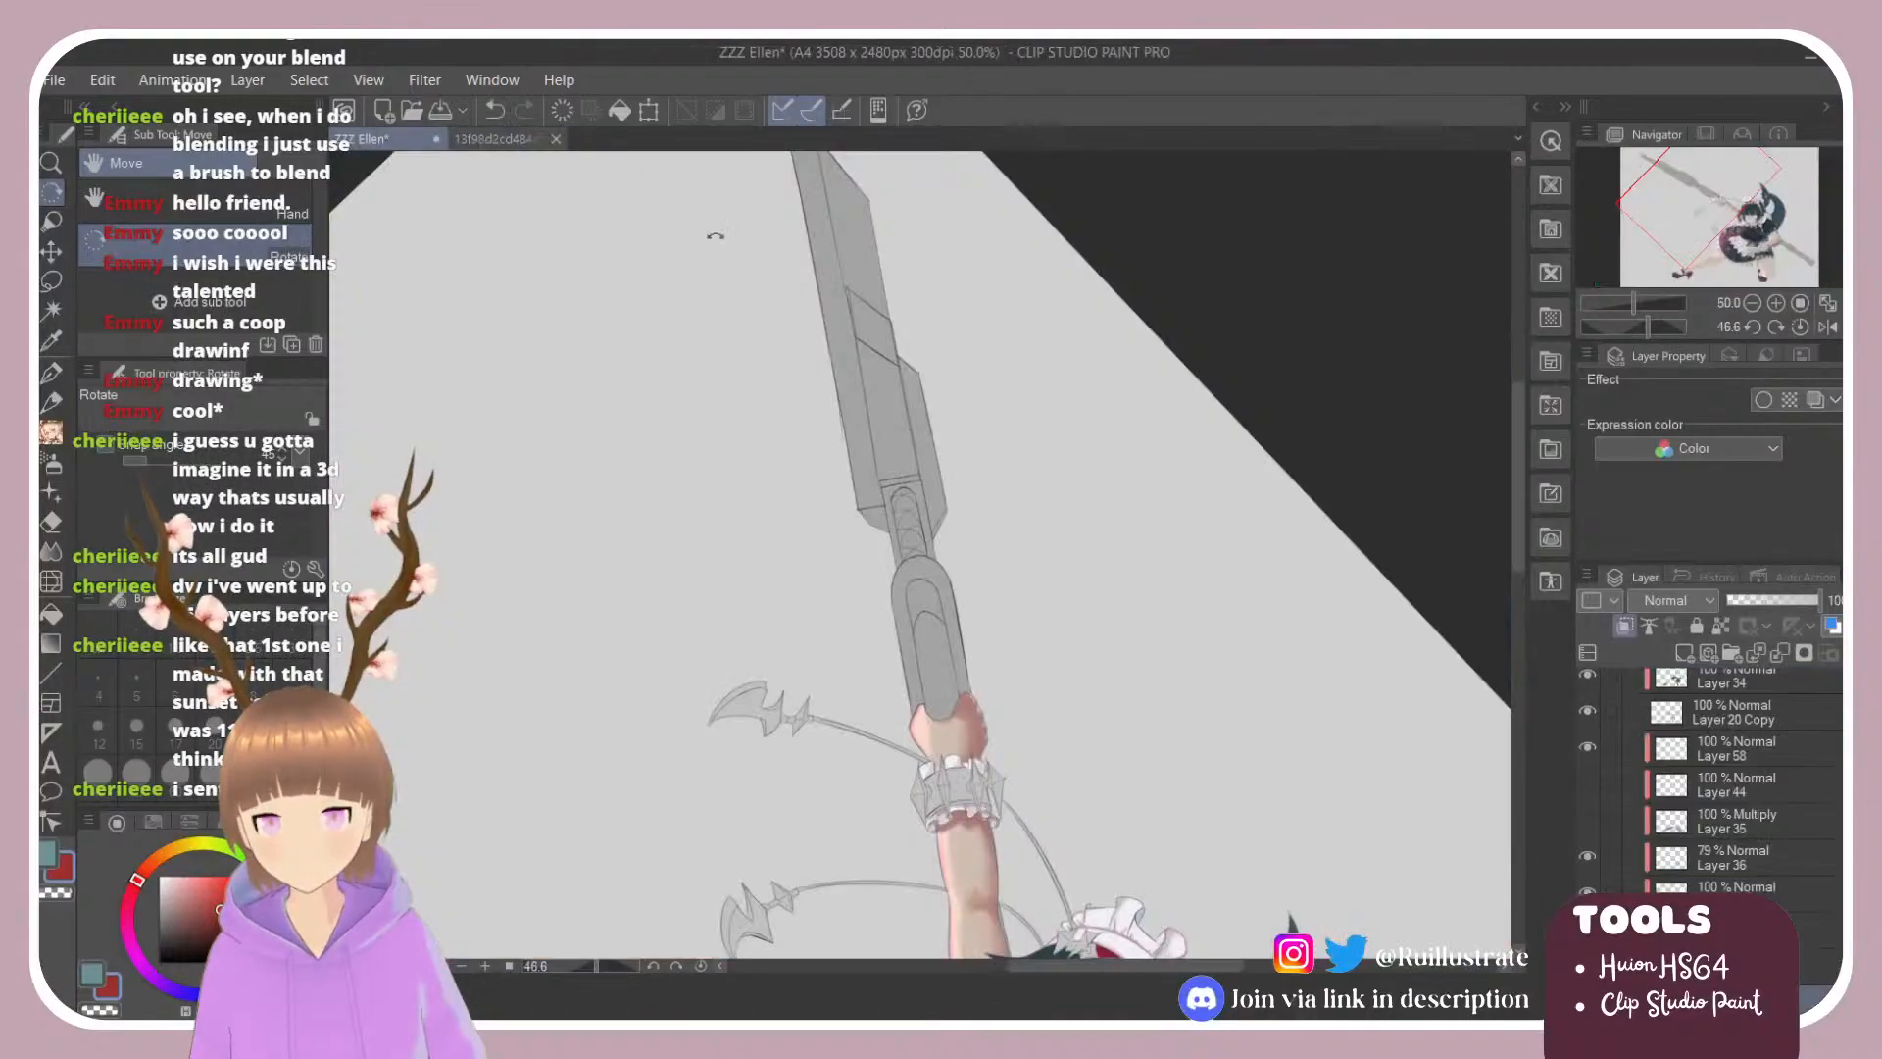
pyautogui.scroll(1, 895, 392)
pyautogui.press('g')
pyautogui.click(883, 382)
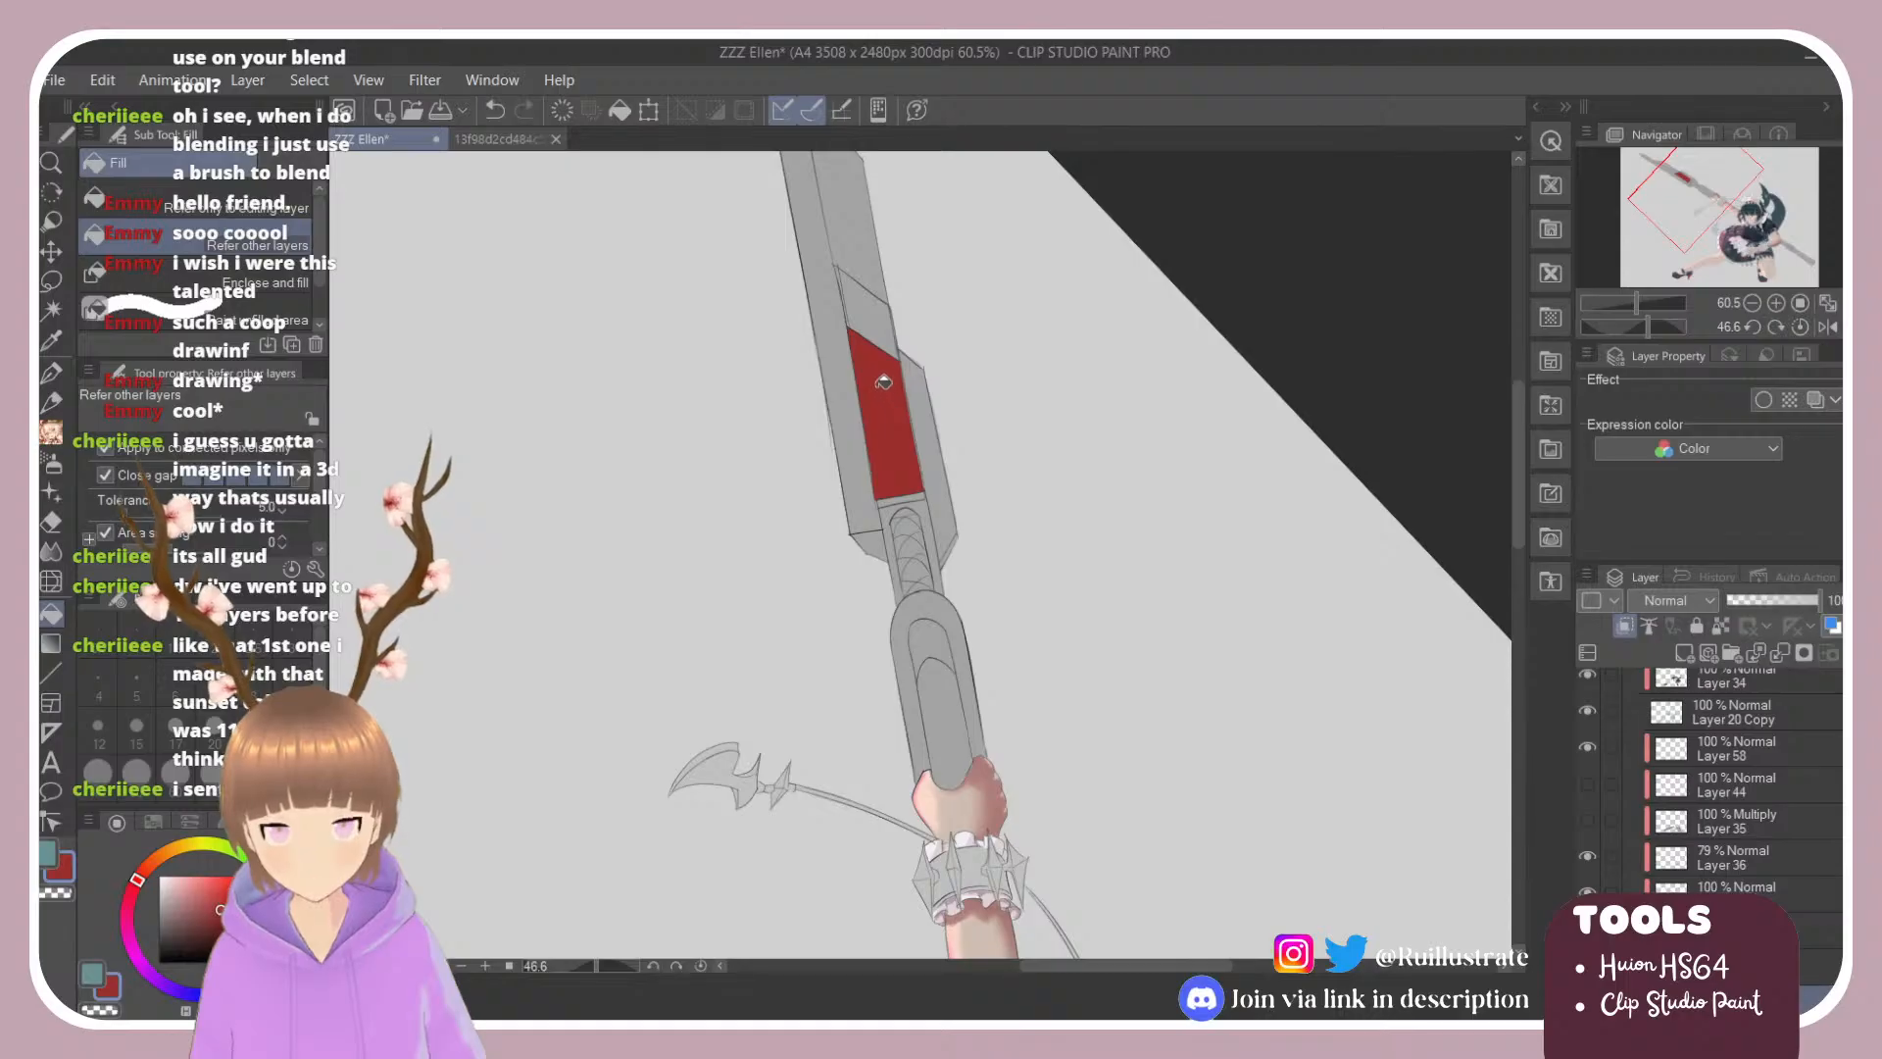
pyautogui.press('b')
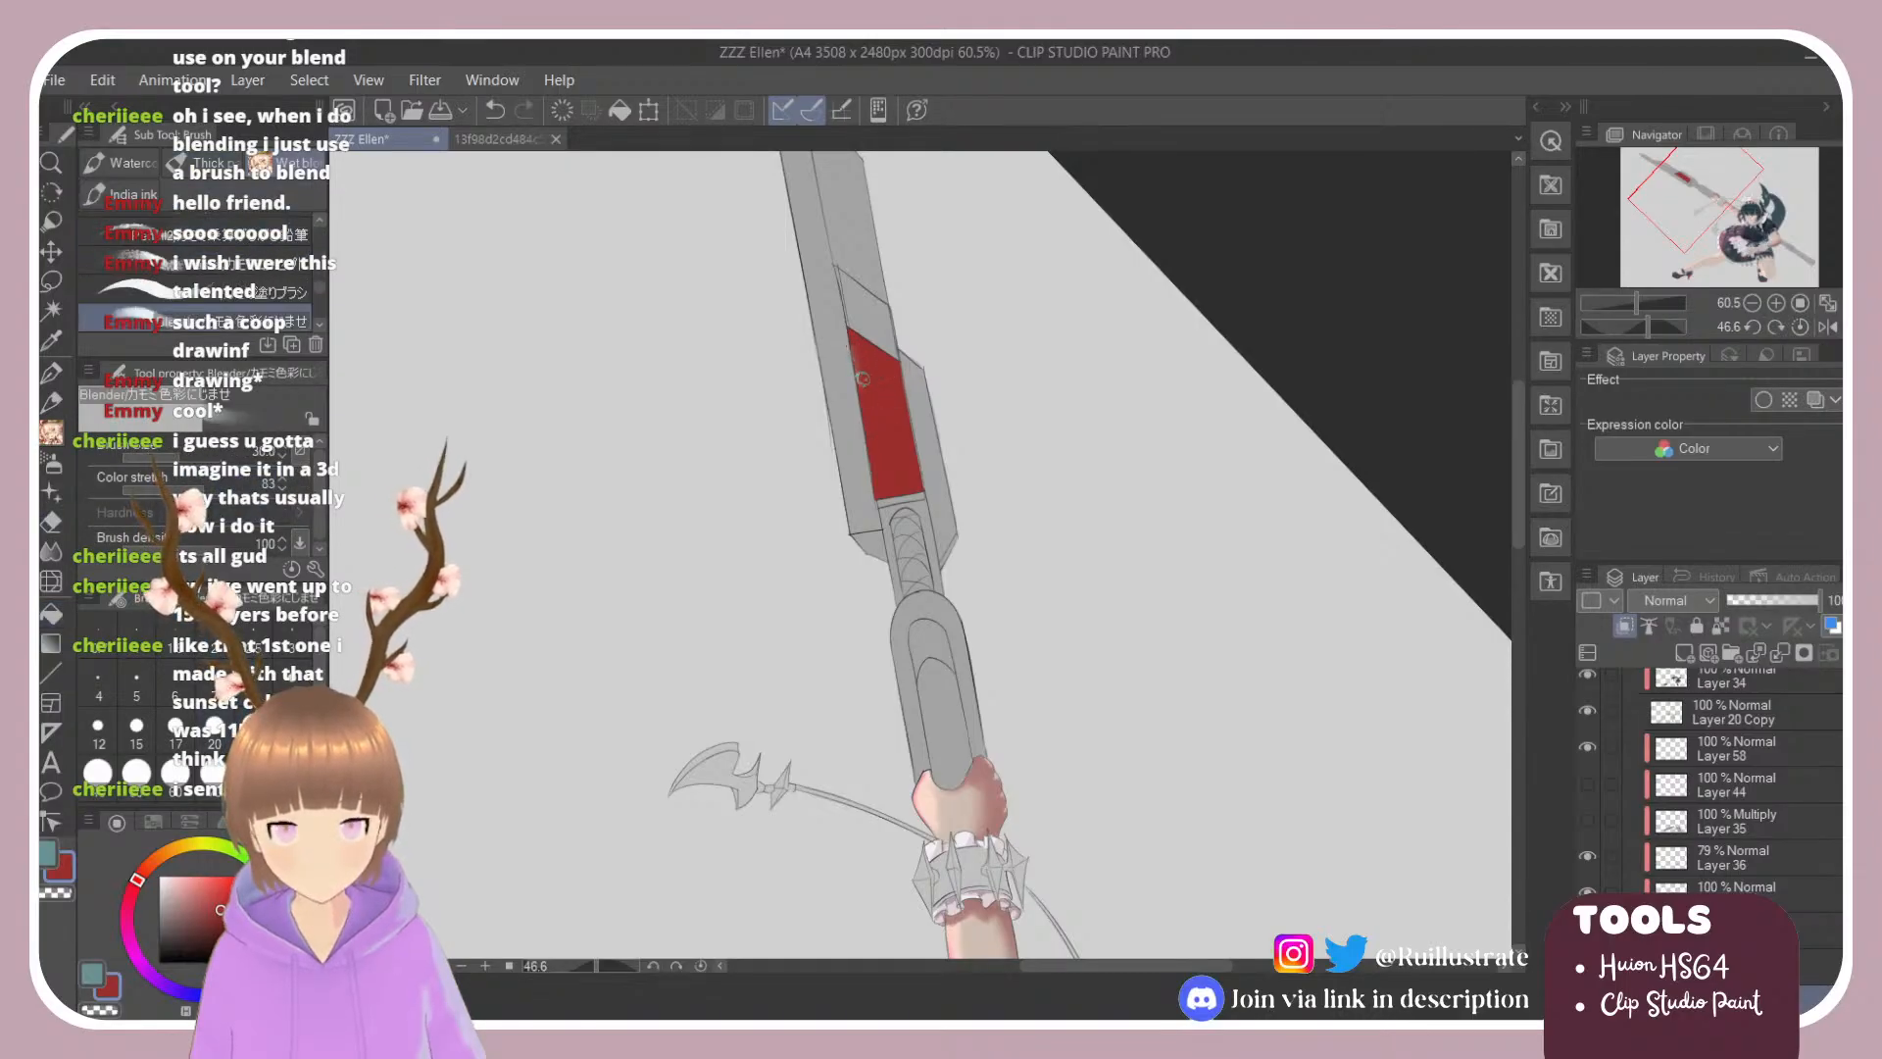
pyautogui.hotkey('ctrl', 'z')
# Step: Fill the narrow band and the frame around the weapon's shaft with red, and brush over the gaps at the band's ends
pyautogui.click(245, 291)
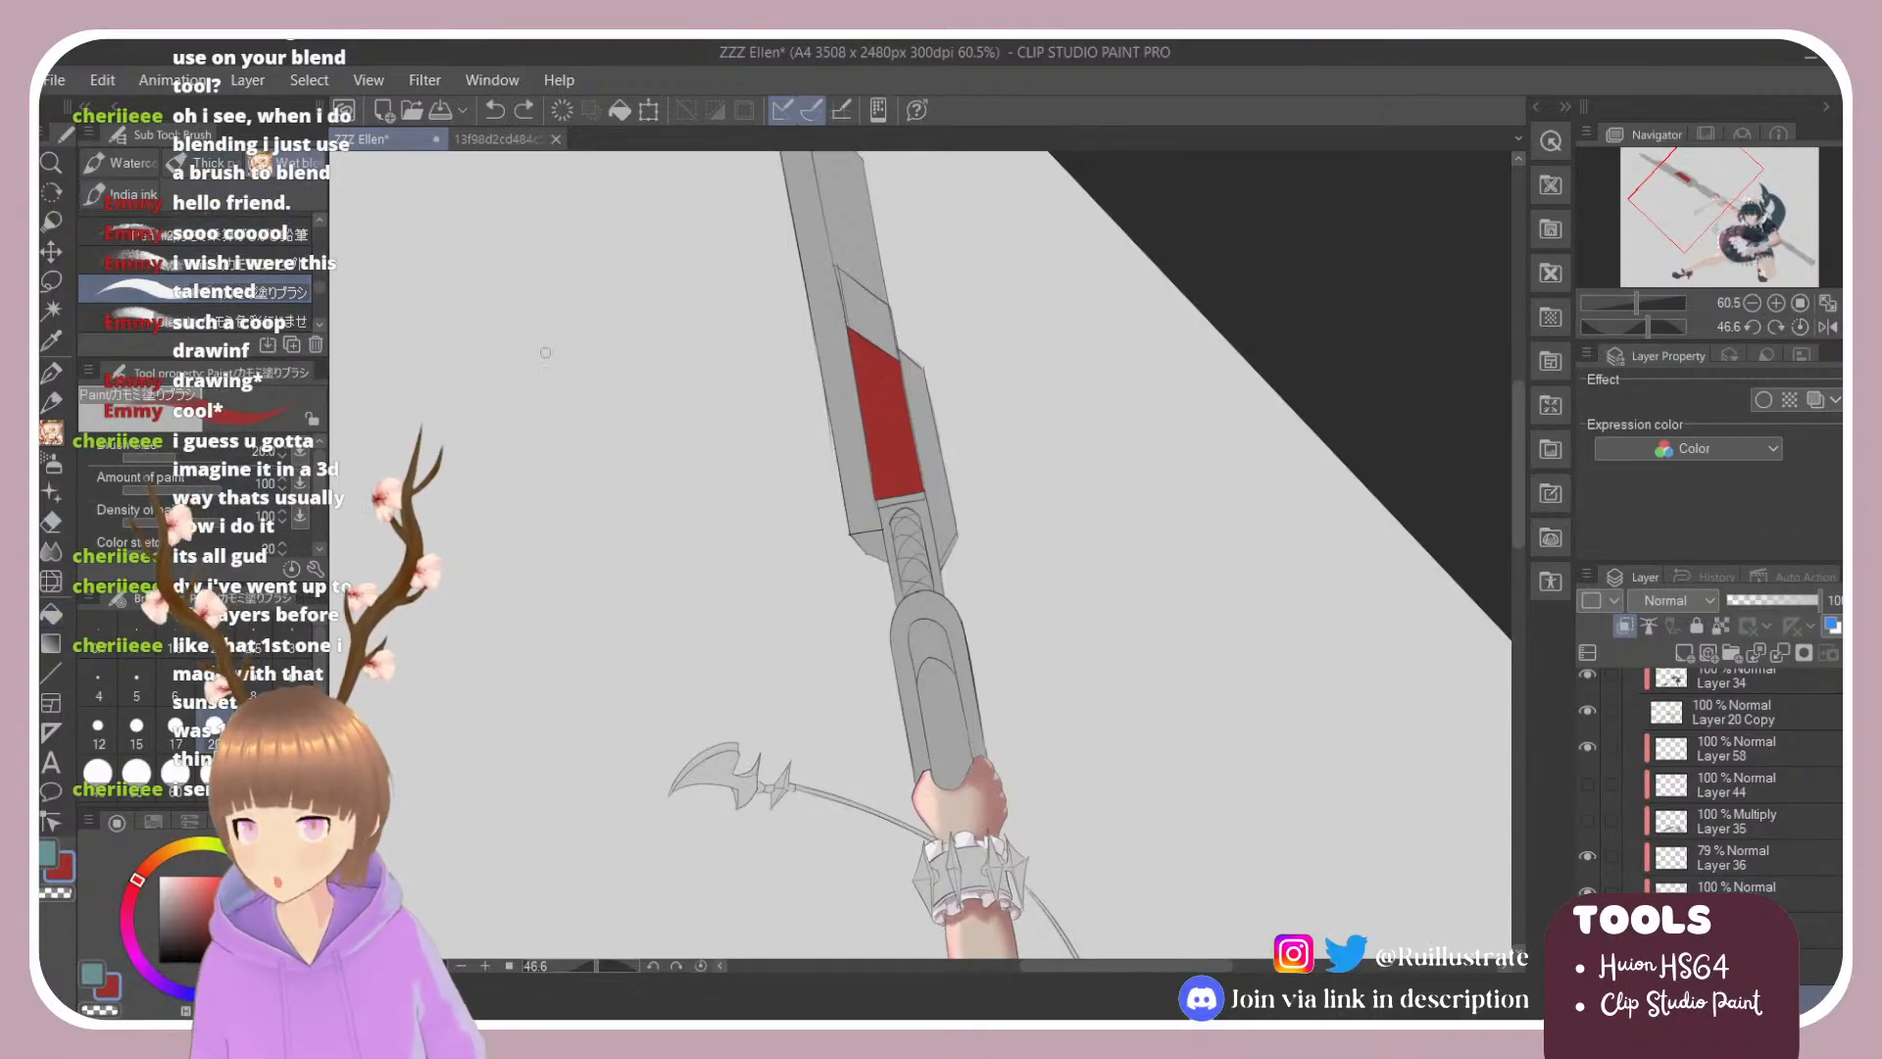
pyautogui.scroll(10, 873, 355)
pyautogui.press('g')
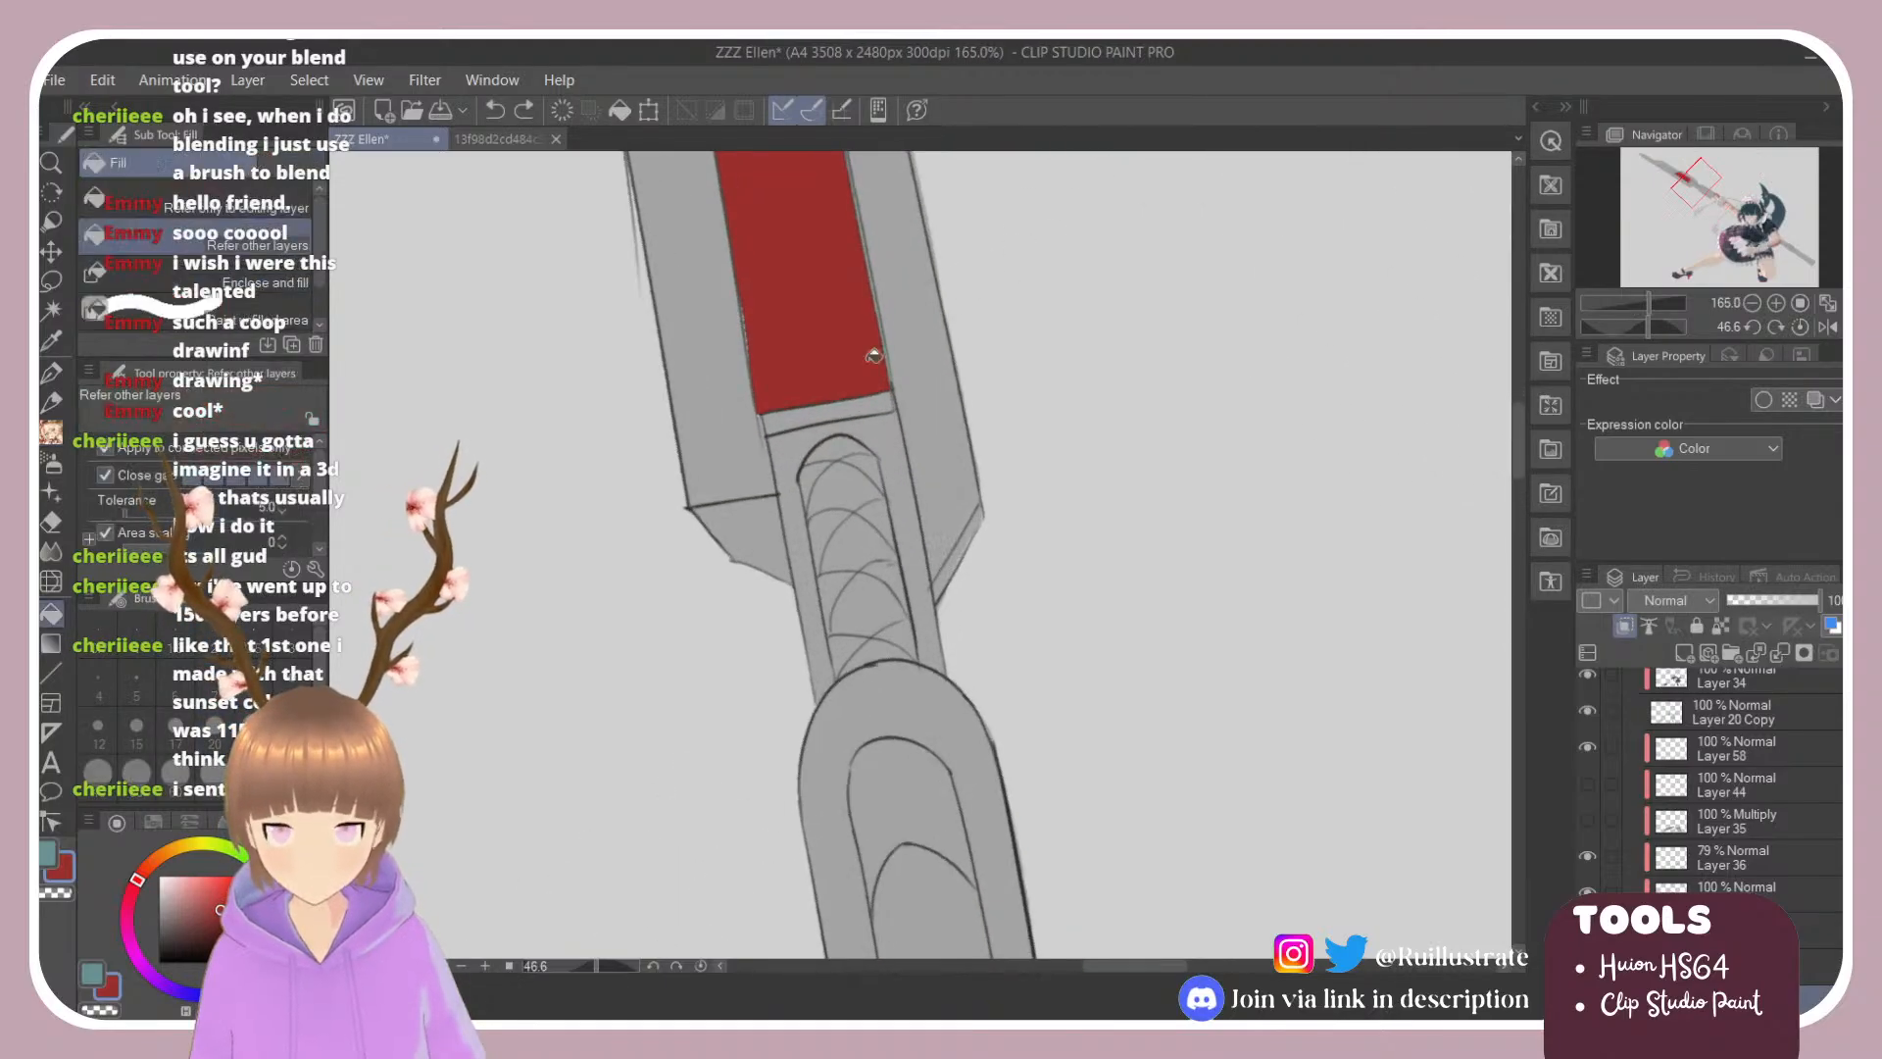
pyautogui.click(860, 406)
pyautogui.click(825, 432)
pyautogui.press('b')
pyautogui.moveTo(766, 420); pyautogui.dragTo(778, 478)
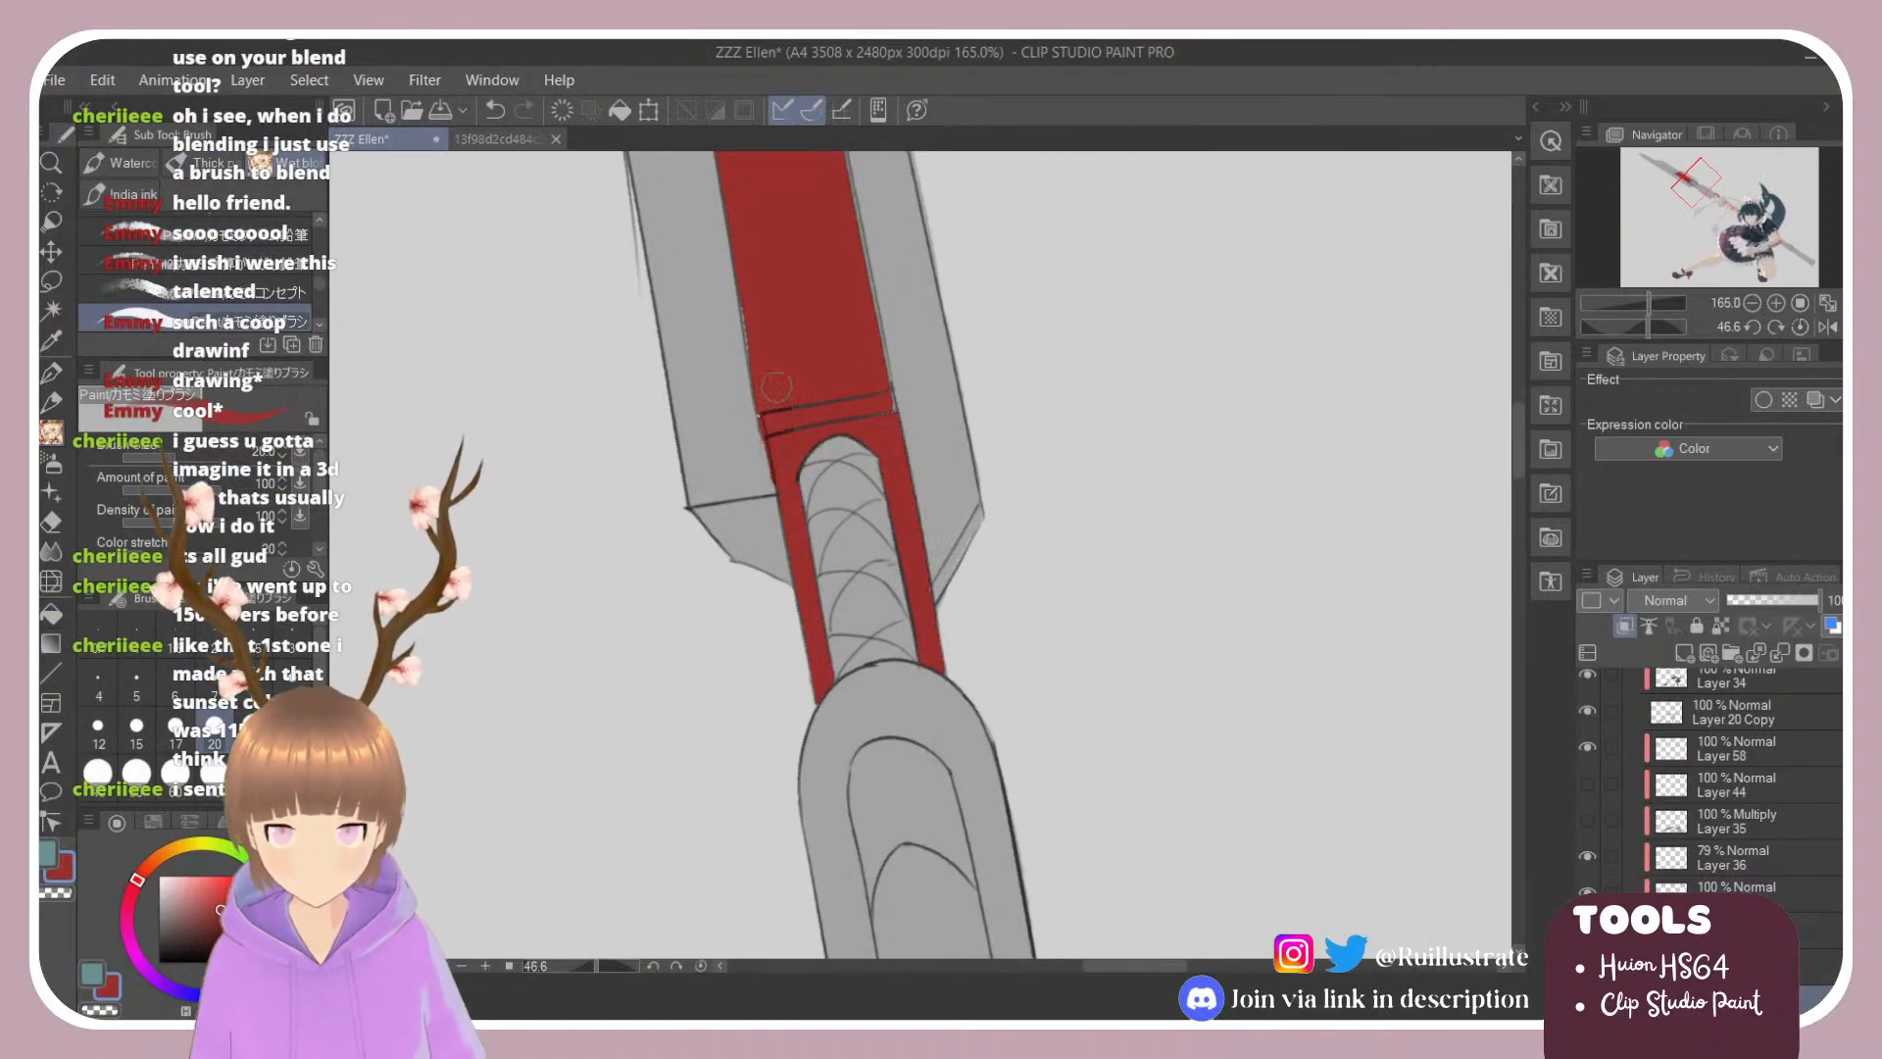
pyautogui.moveTo(877, 375); pyautogui.dragTo(886, 417)
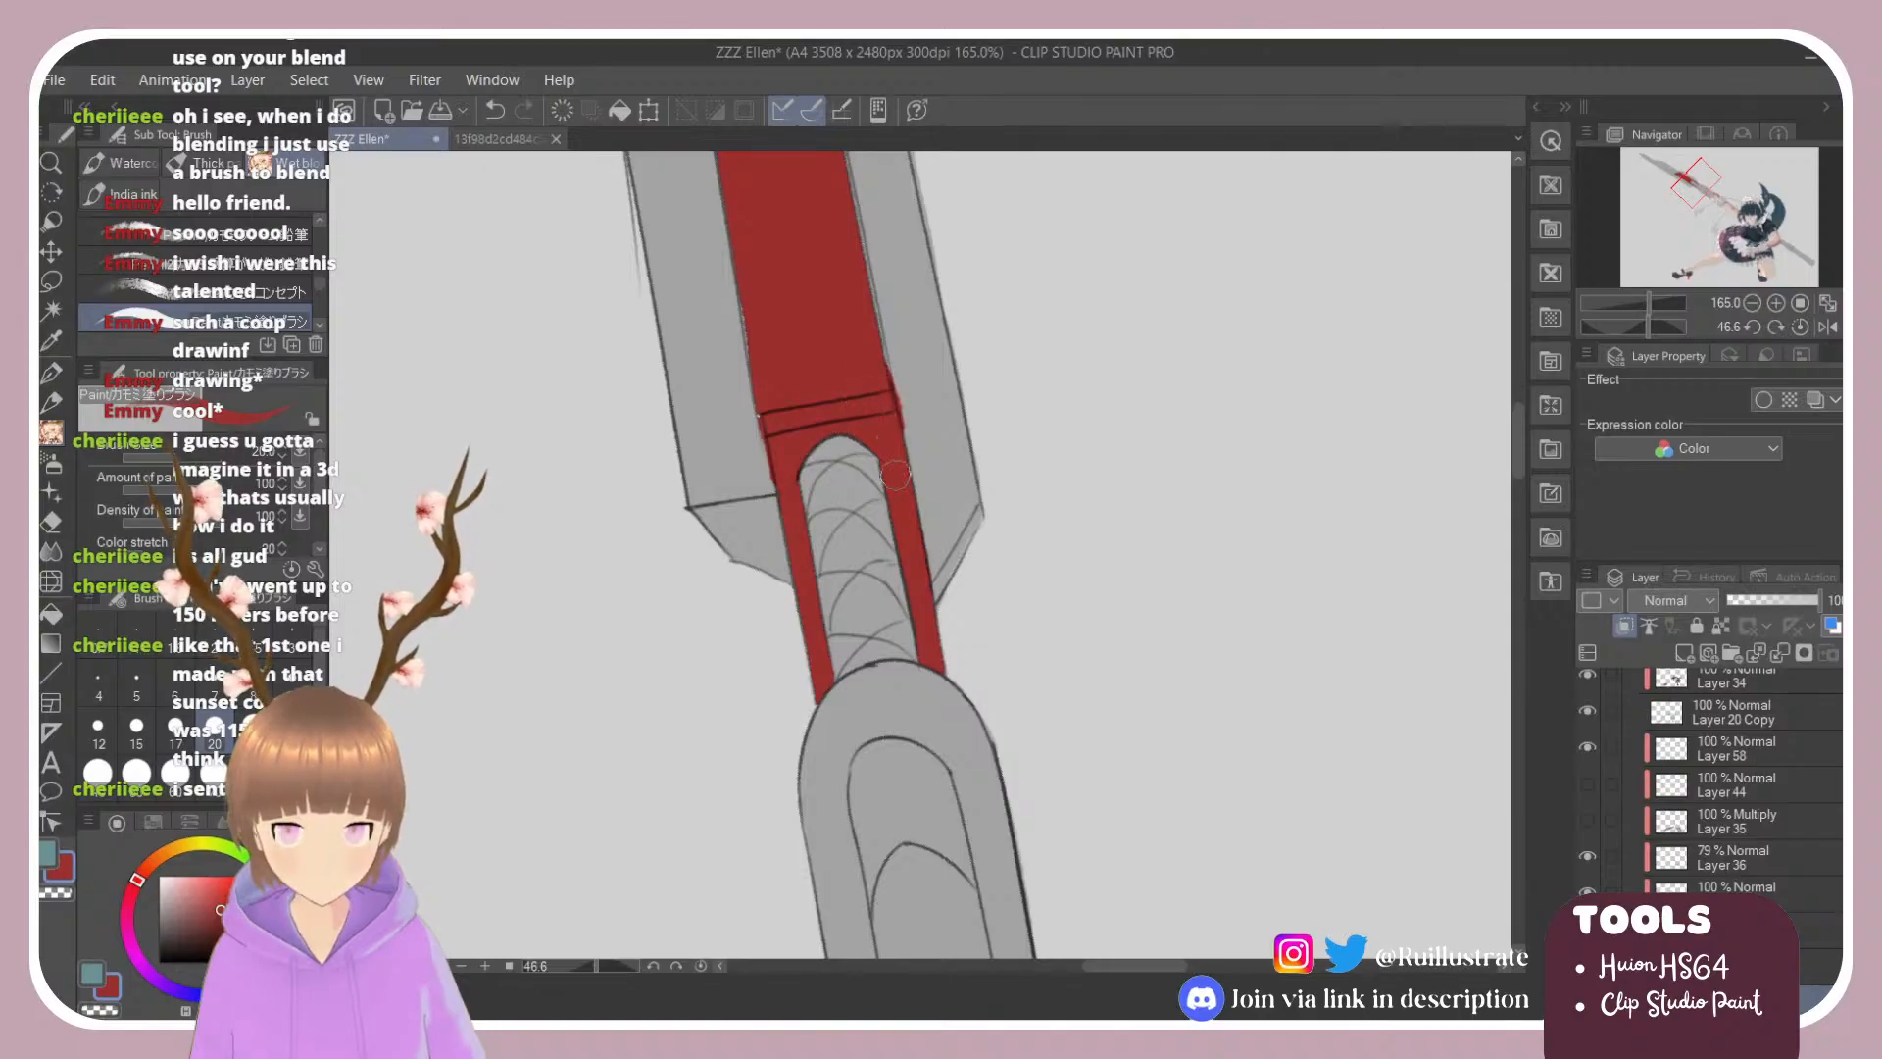
# Step: Paint the side panel beside the weapon's red middle section in the same red, down to its angled lower corner
pyautogui.scroll(-3, 203, 706)
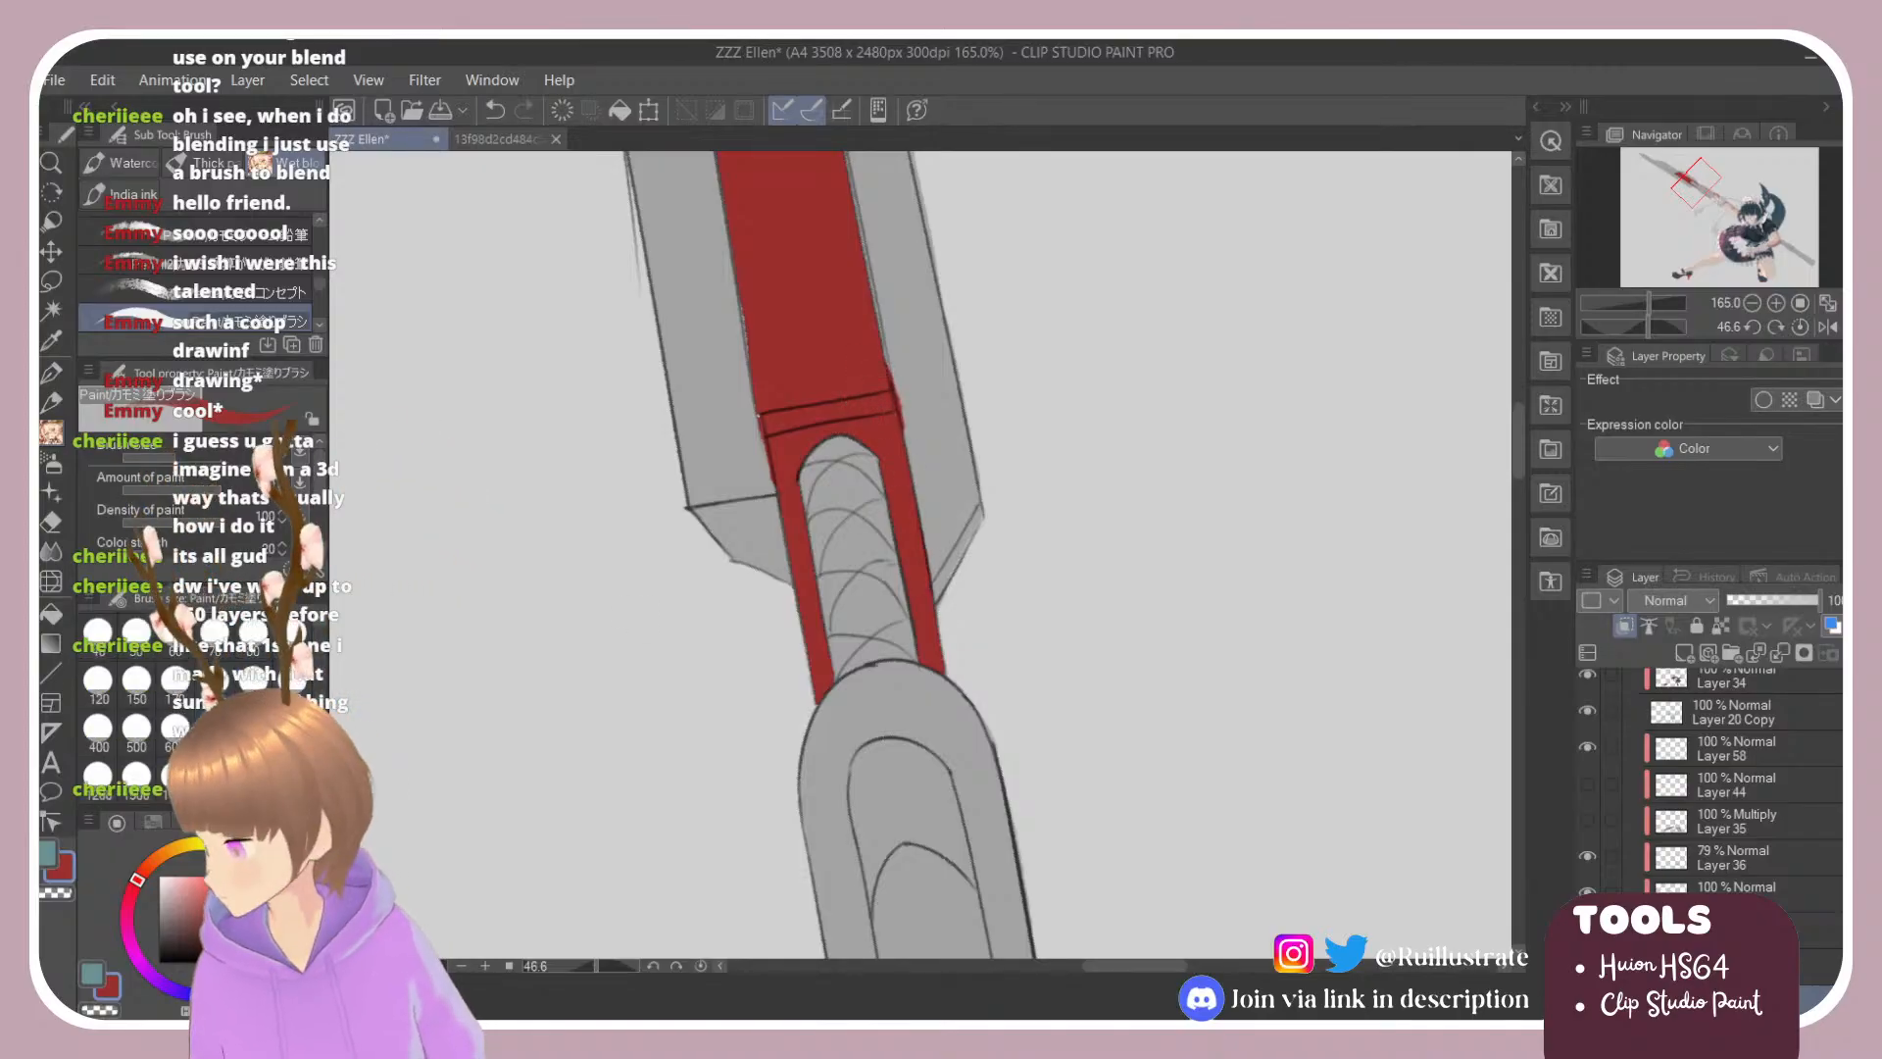
pyautogui.press('Tab')
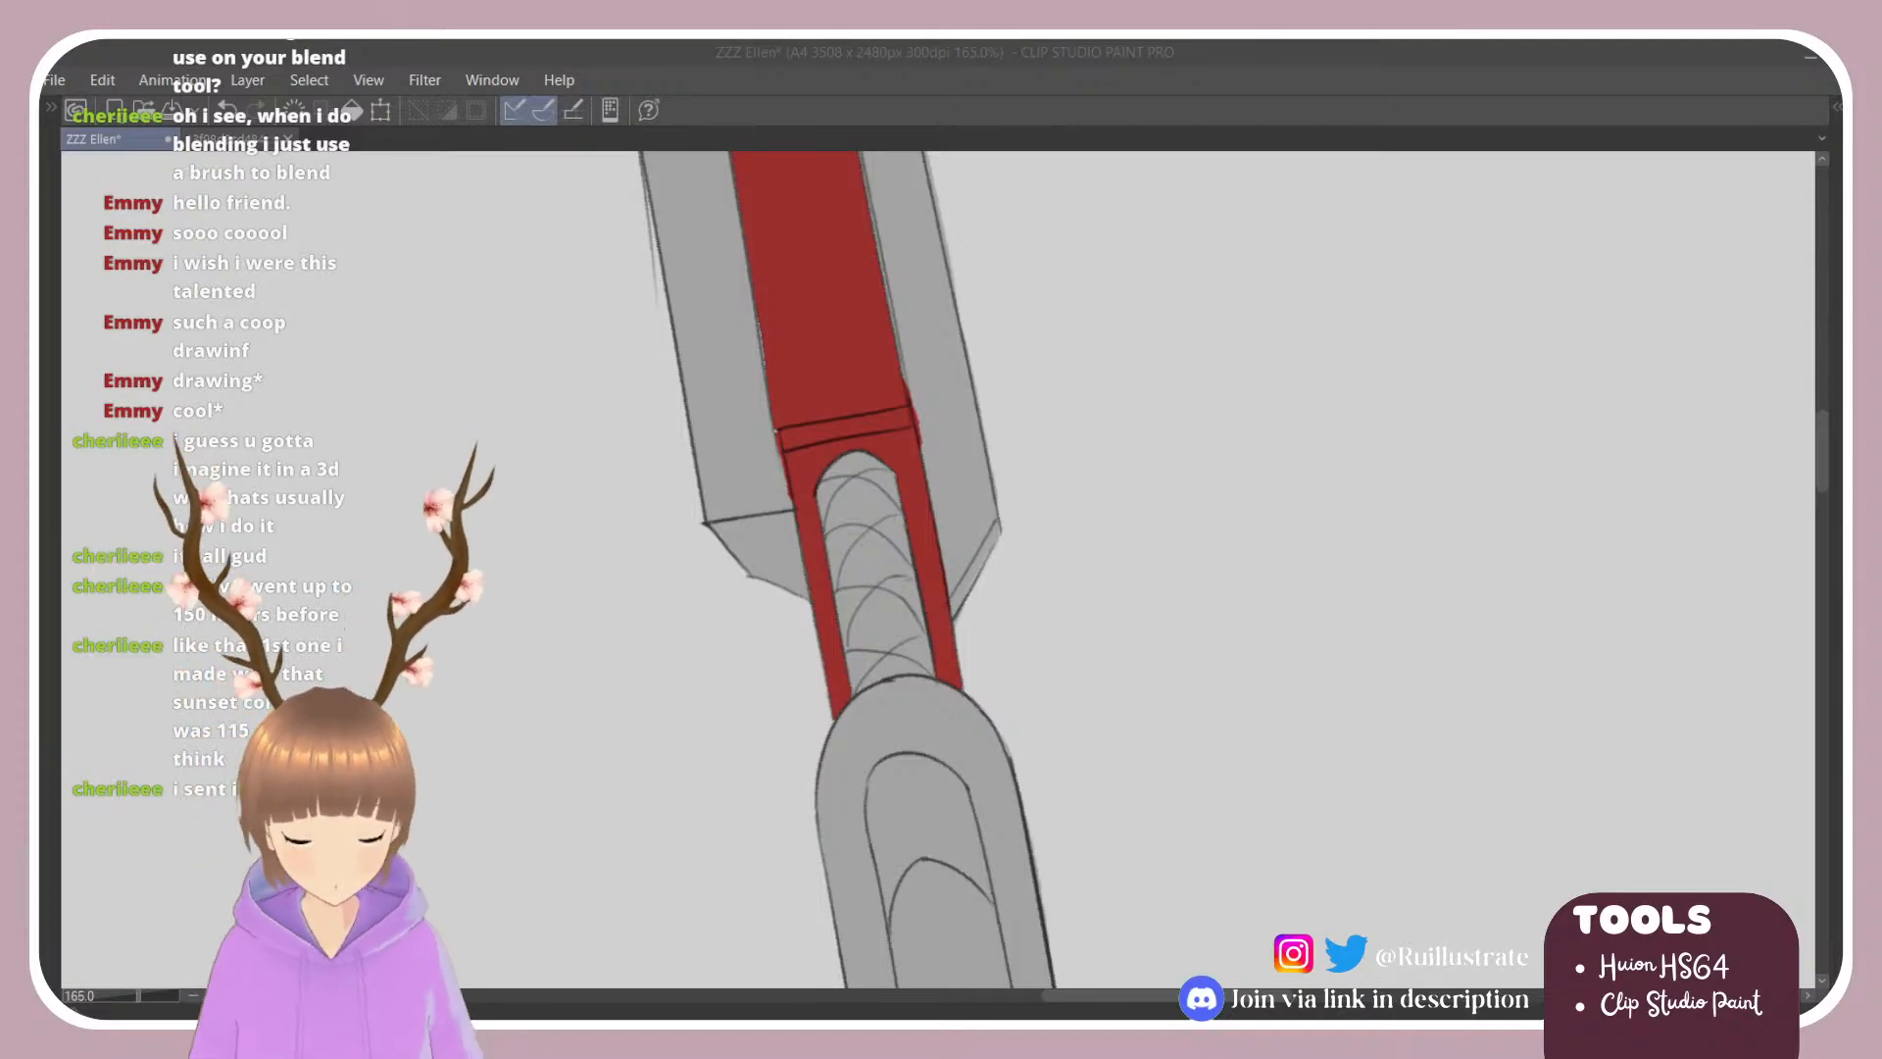
pyautogui.click(887, 762)
pyautogui.scroll(-4, 887, 761)
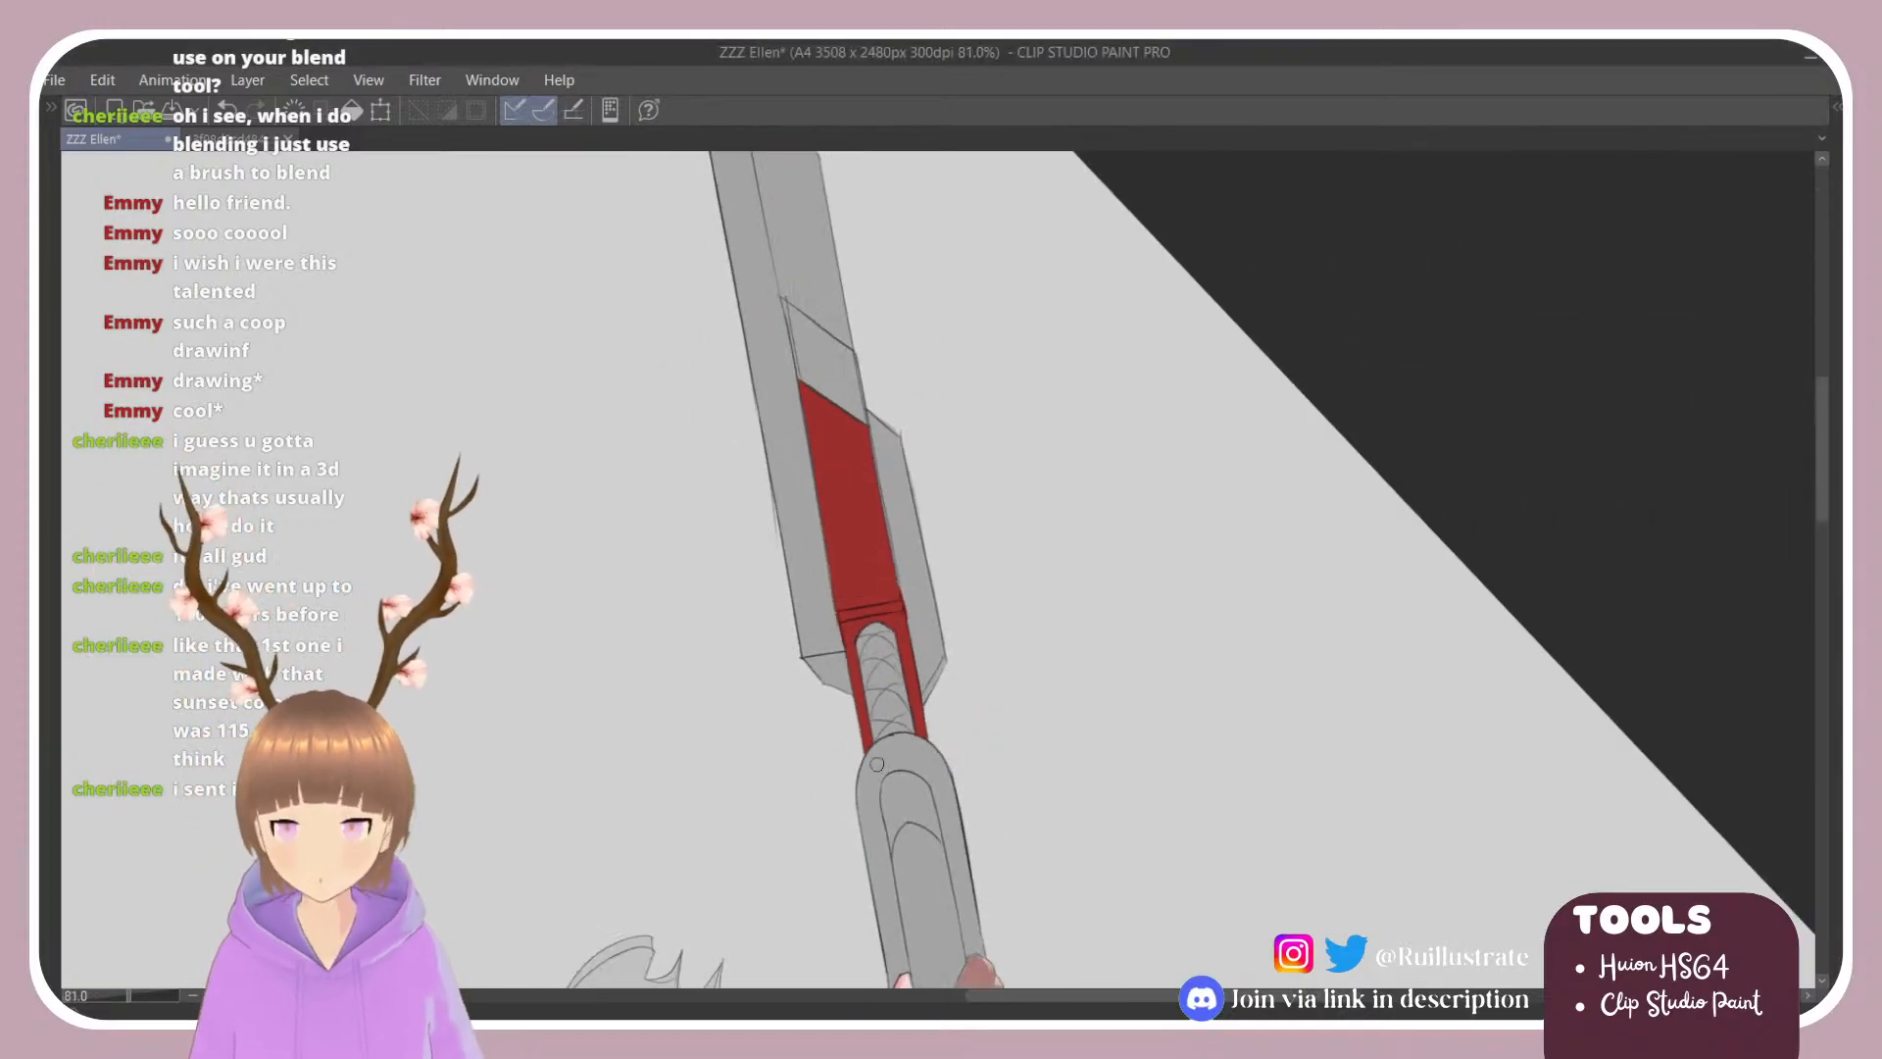
pyautogui.scroll(2, 947, 523)
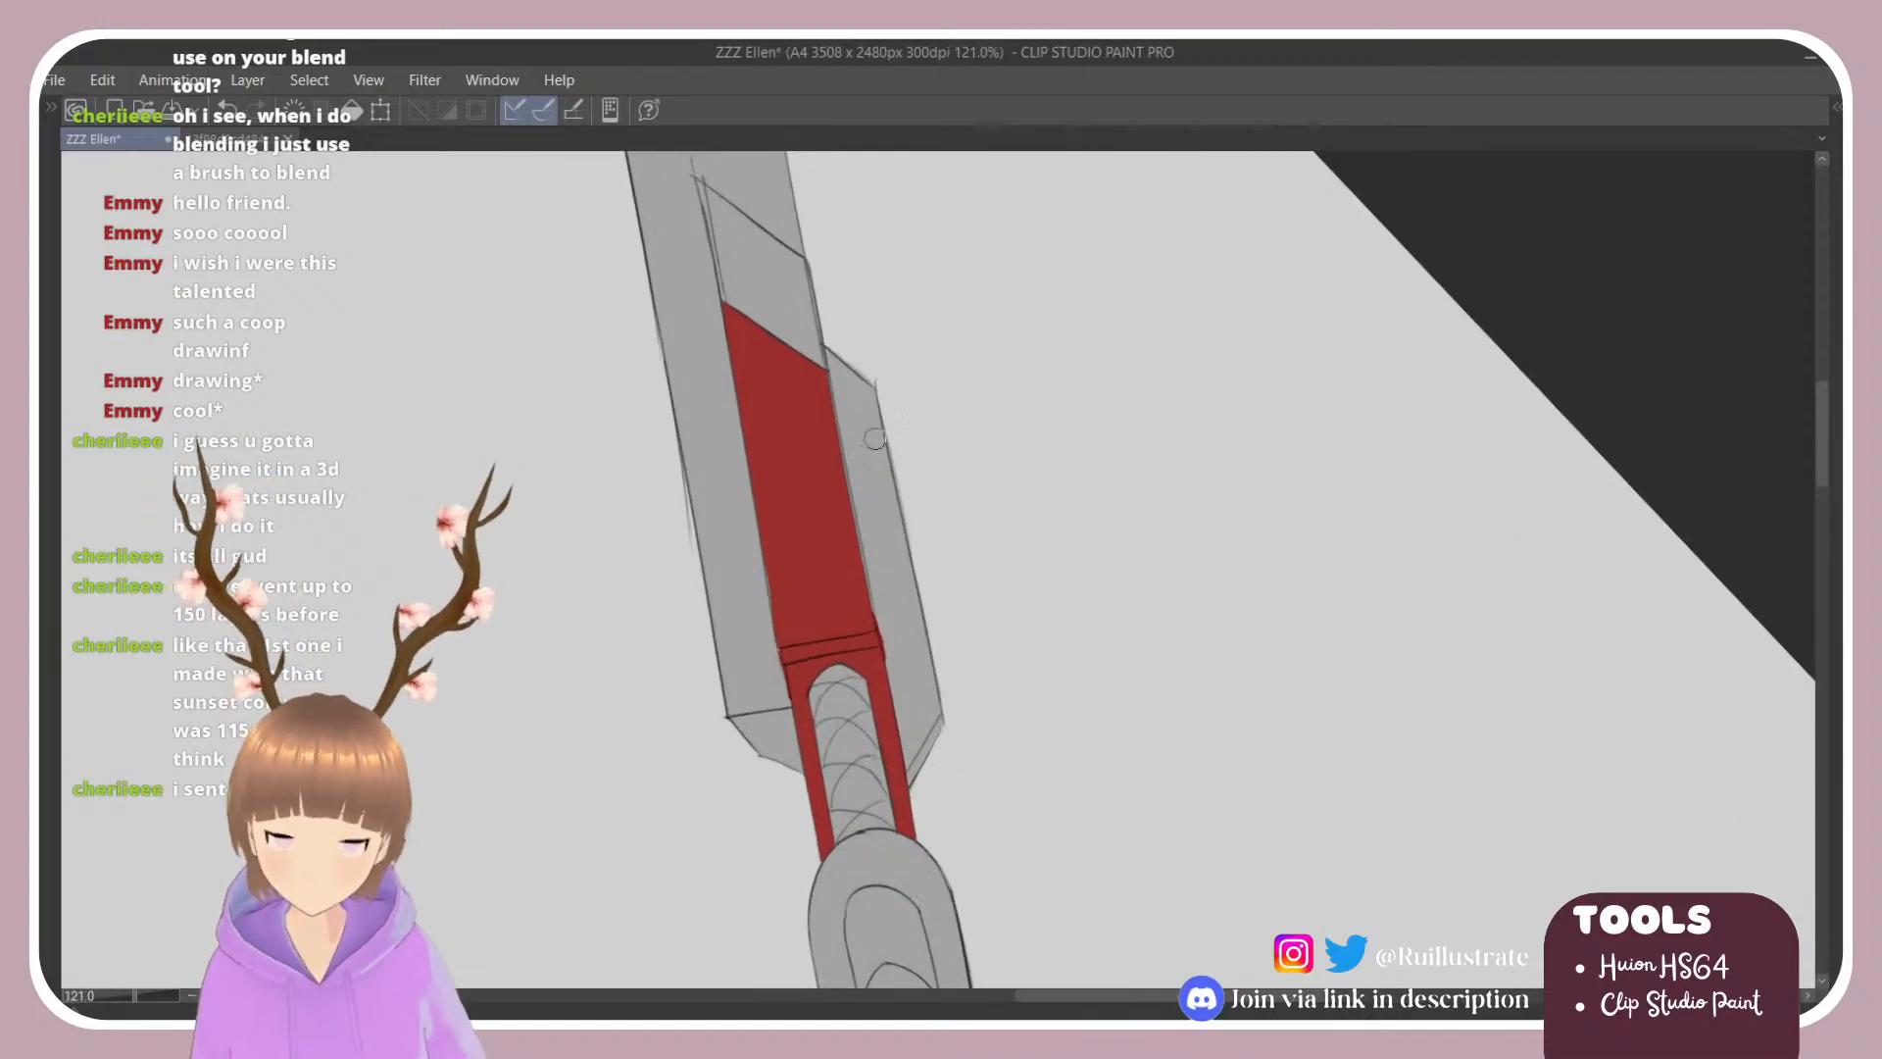
pyautogui.moveTo(835, 397)
pyautogui.mouseDown()
pyautogui.moveTo(840, 354)
pyautogui.moveTo(824, 379)
pyautogui.moveTo(859, 482)
pyautogui.mouseUp()
pyautogui.moveTo(829, 347); pyautogui.dragTo(876, 600)
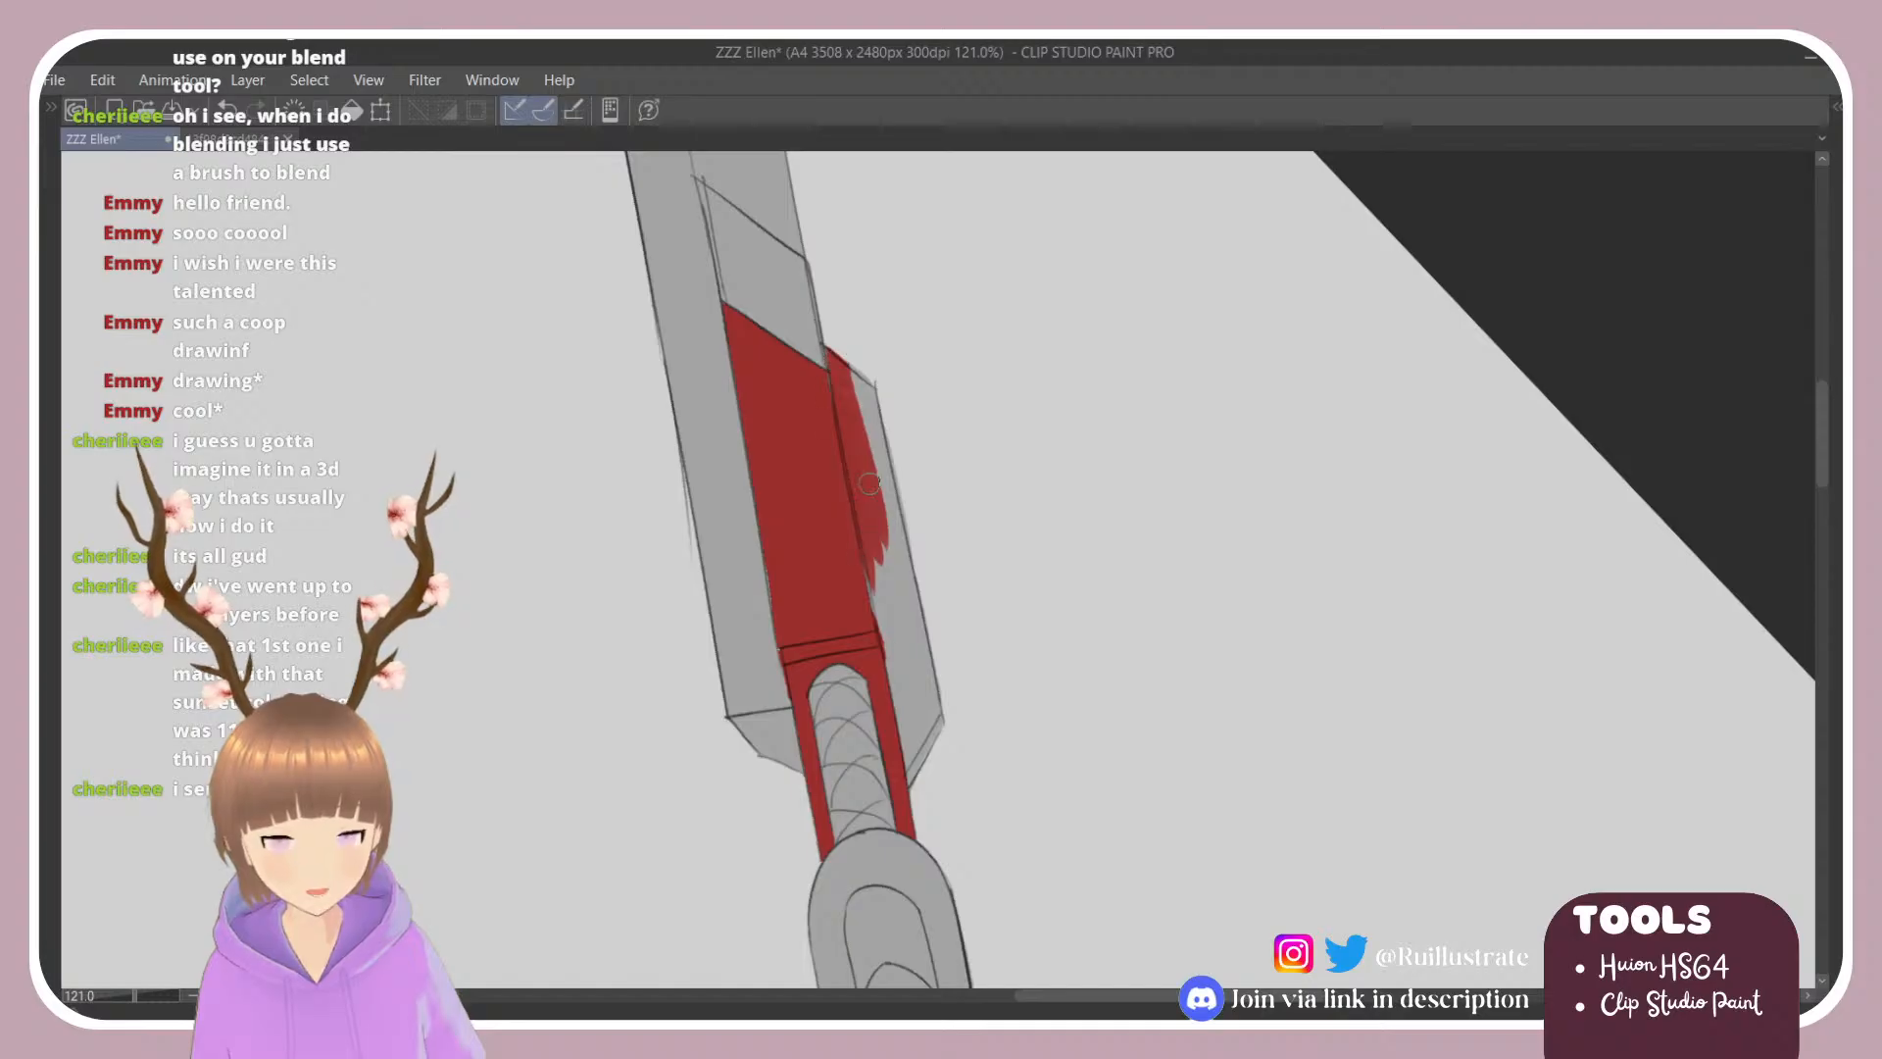
pyautogui.moveTo(870, 484)
pyautogui.mouseDown()
pyautogui.moveTo(909, 783)
pyautogui.moveTo(861, 503)
pyautogui.moveTo(907, 736)
pyautogui.moveTo(930, 750)
pyautogui.moveTo(911, 626)
pyautogui.moveTo(922, 714)
pyautogui.moveTo(942, 691)
pyautogui.moveTo(919, 561)
pyautogui.moveTo(905, 587)
pyautogui.moveTo(931, 623)
pyautogui.moveTo(861, 307)
pyautogui.mouseUp()
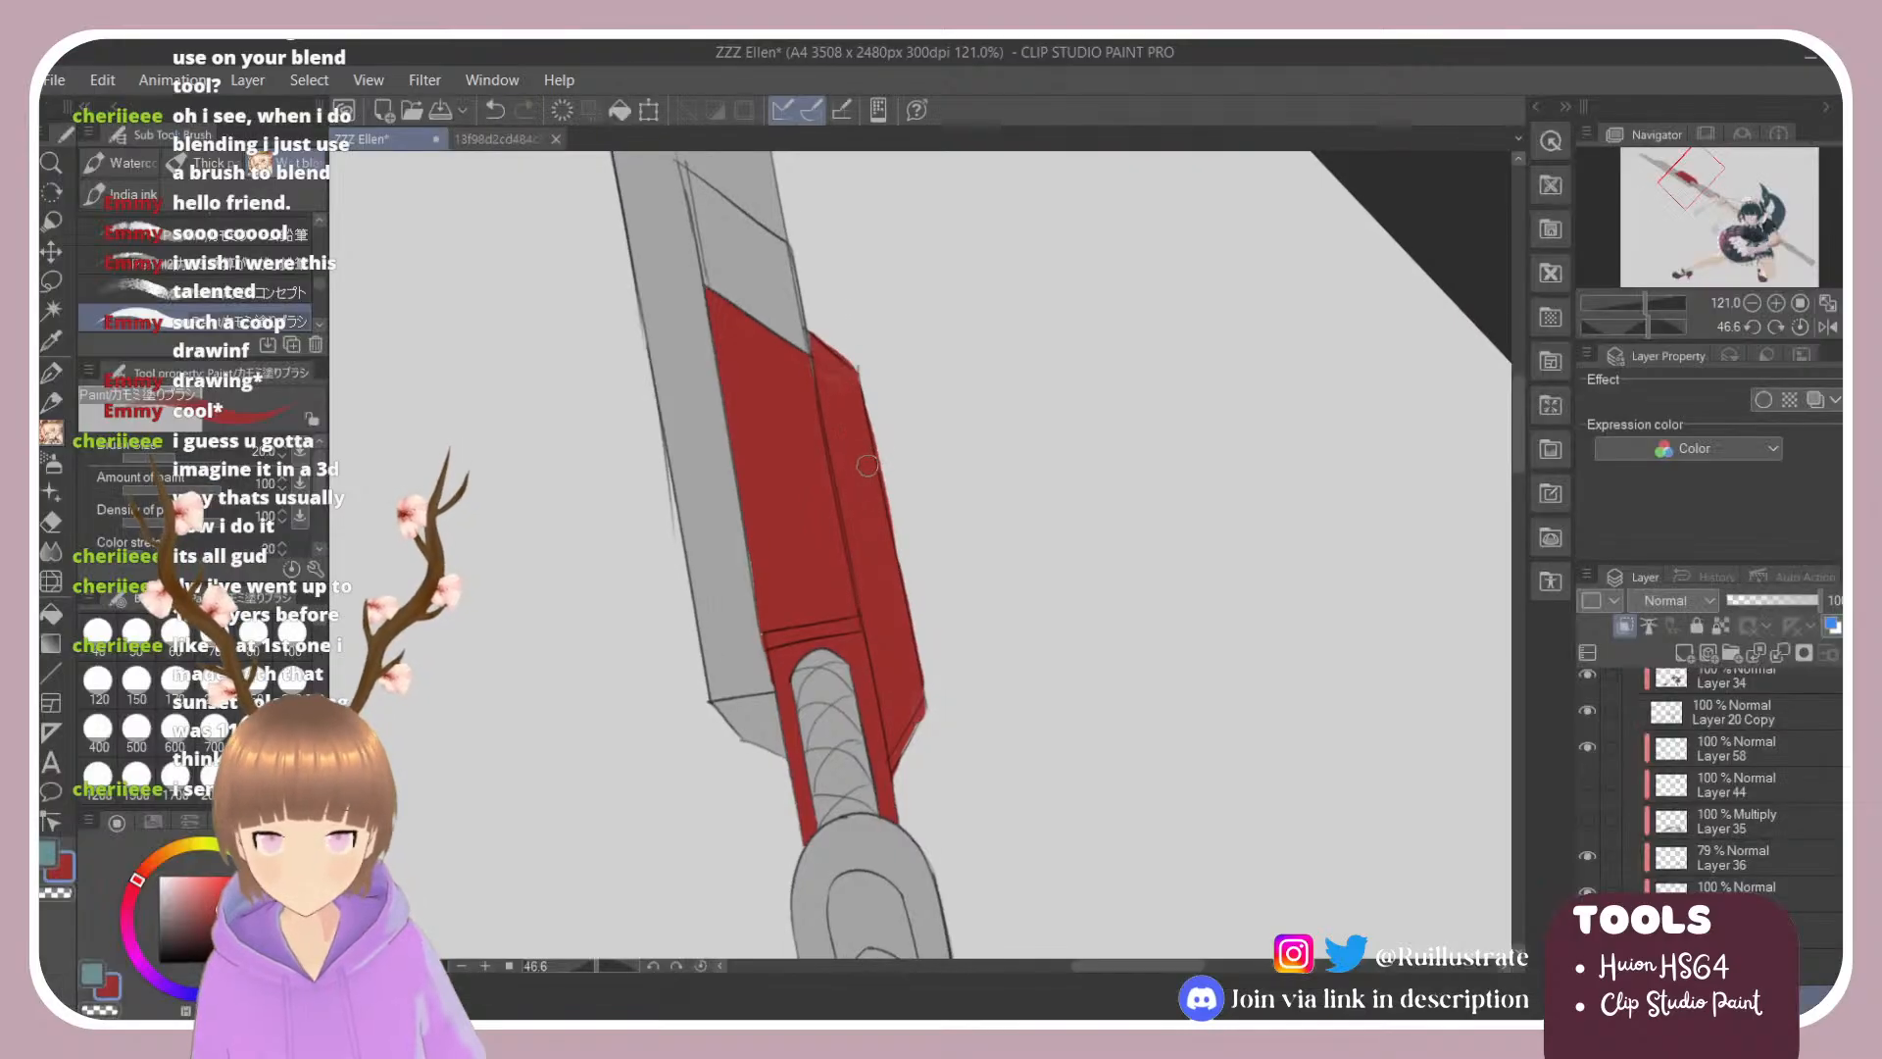
pyautogui.press('Tab')
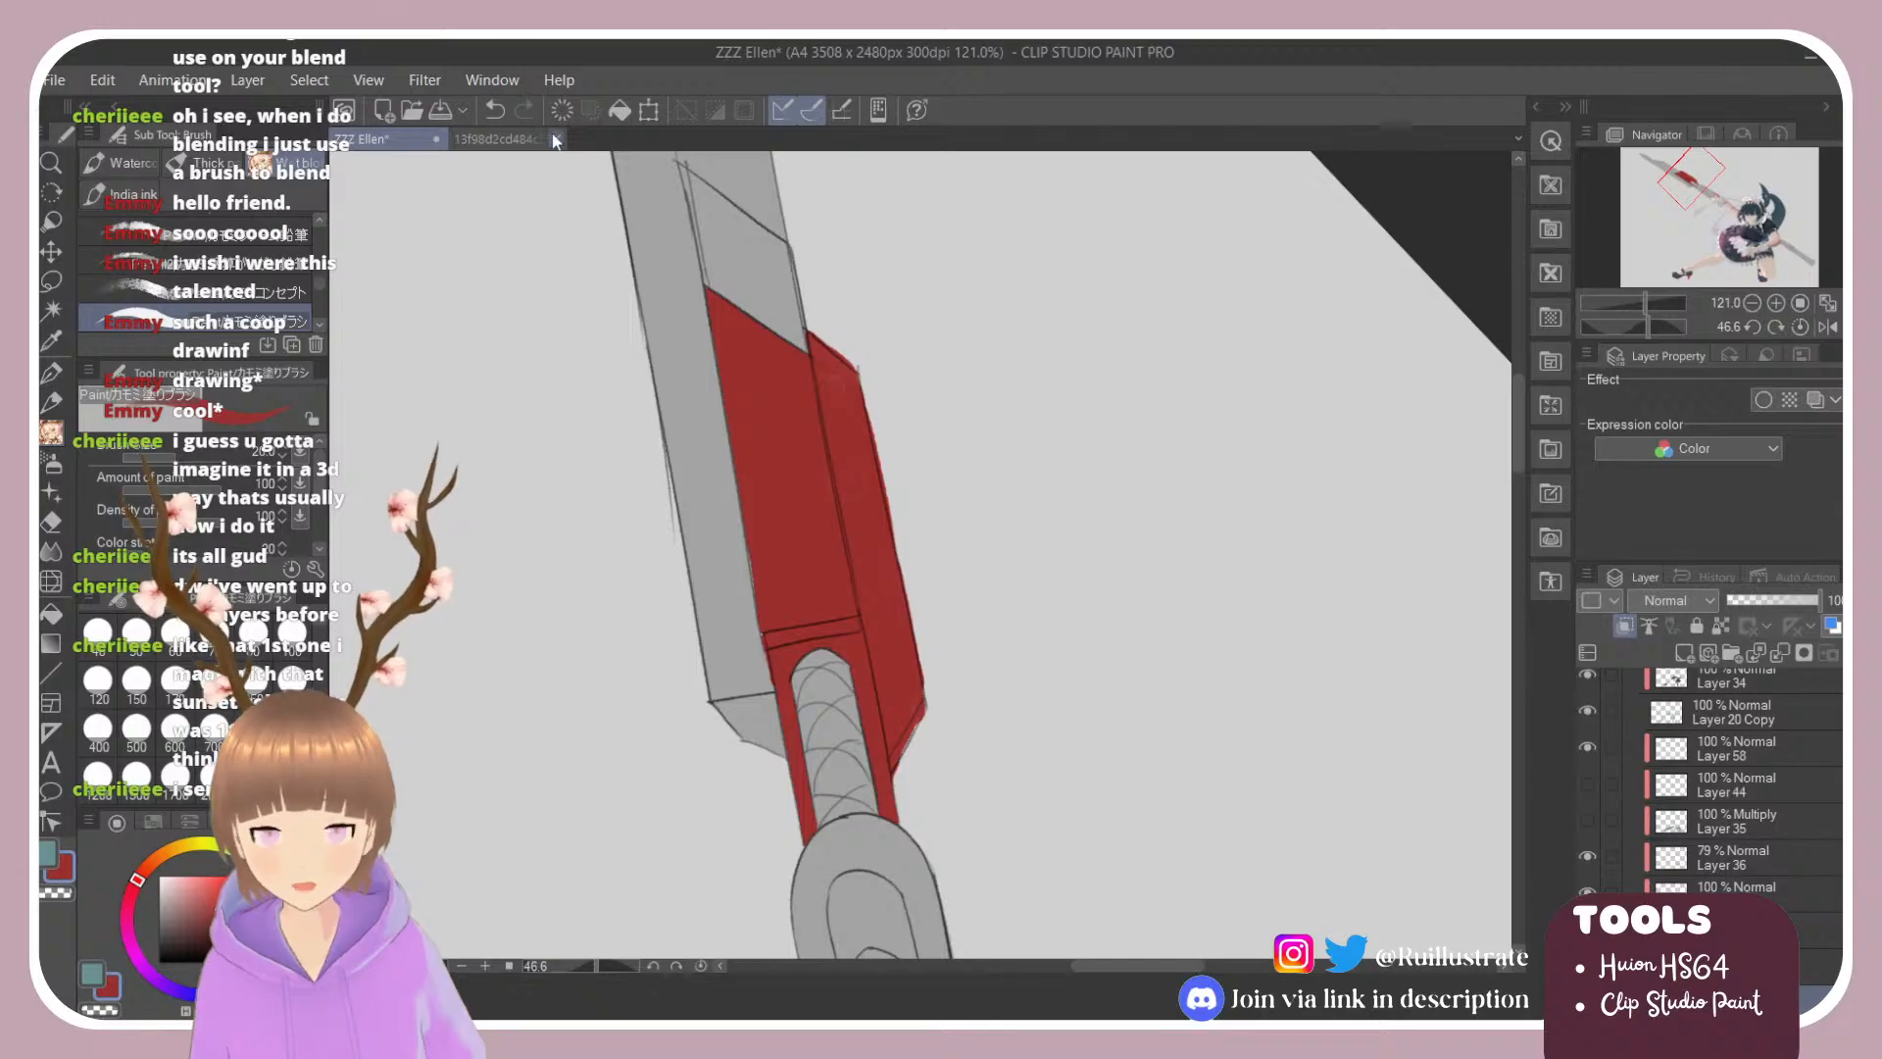
# Step: Check the reference illustration, and fill the outer casing of the weapon's handle with medium grey
pyautogui.click(500, 143)
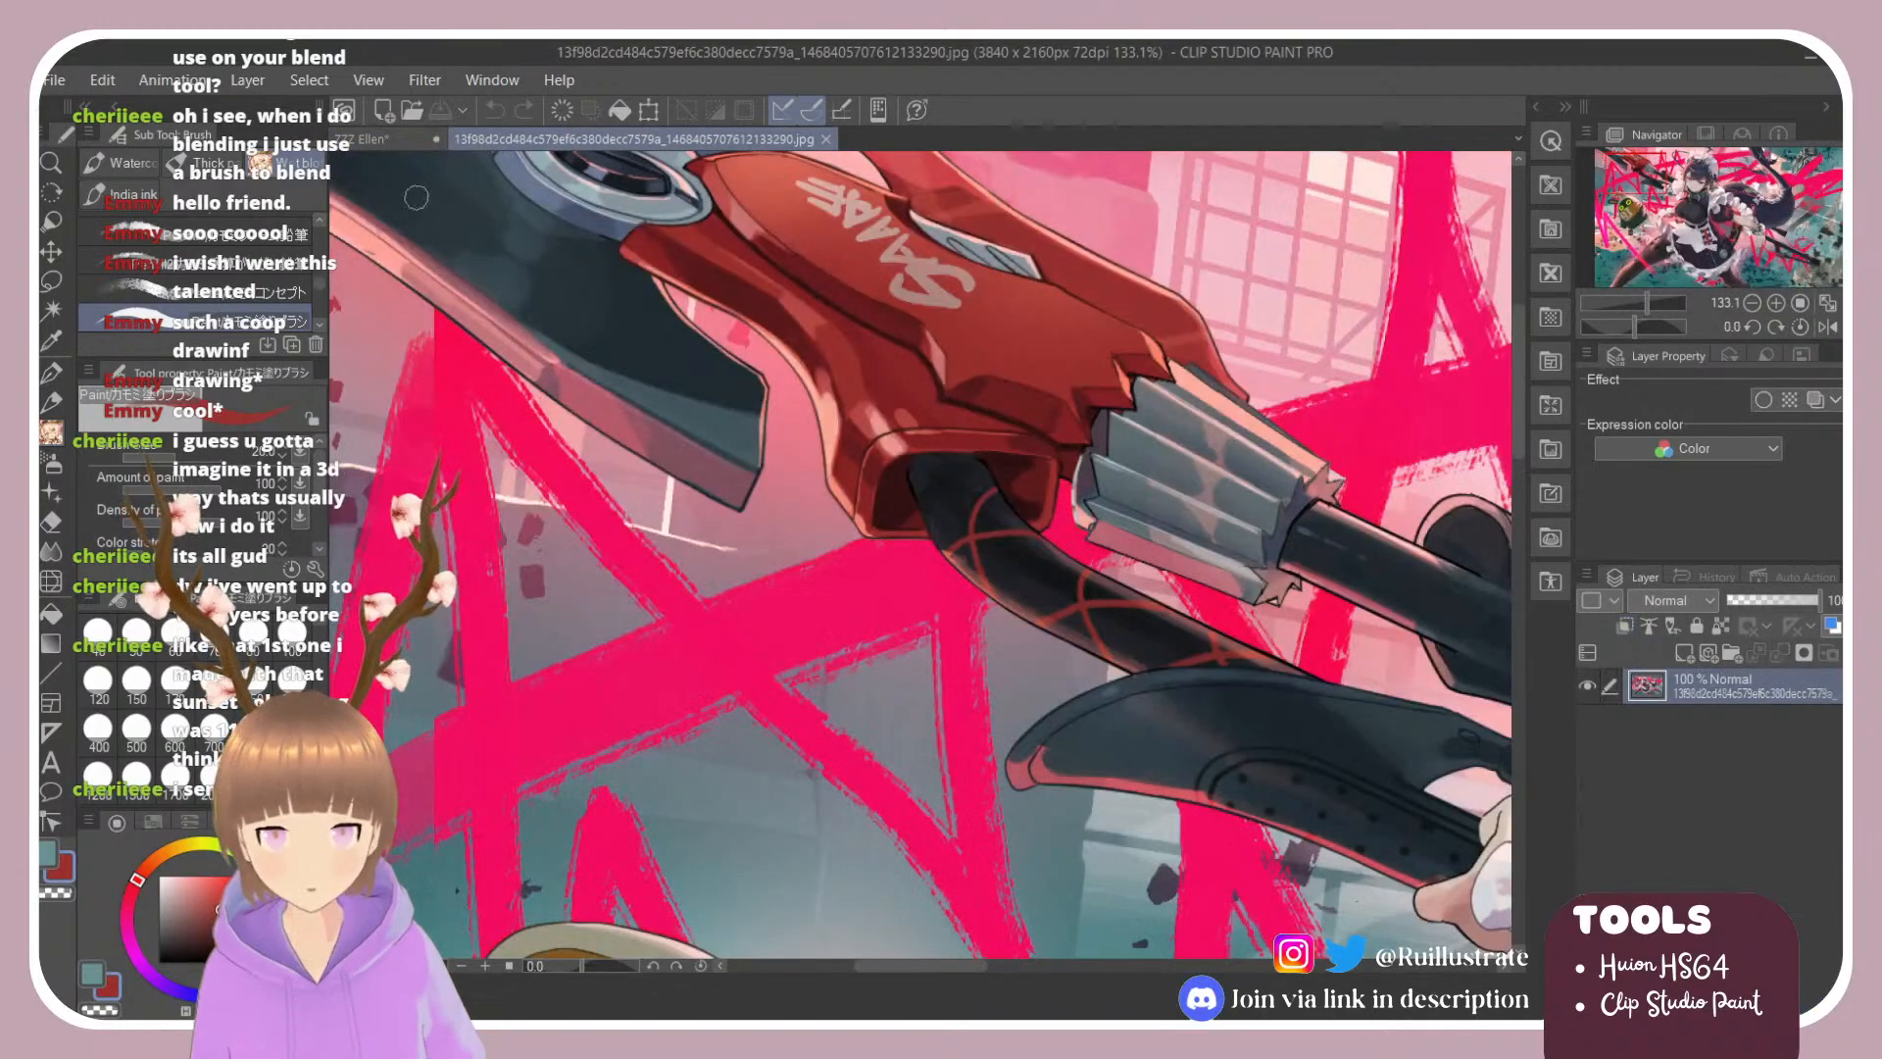
pyautogui.click(382, 147)
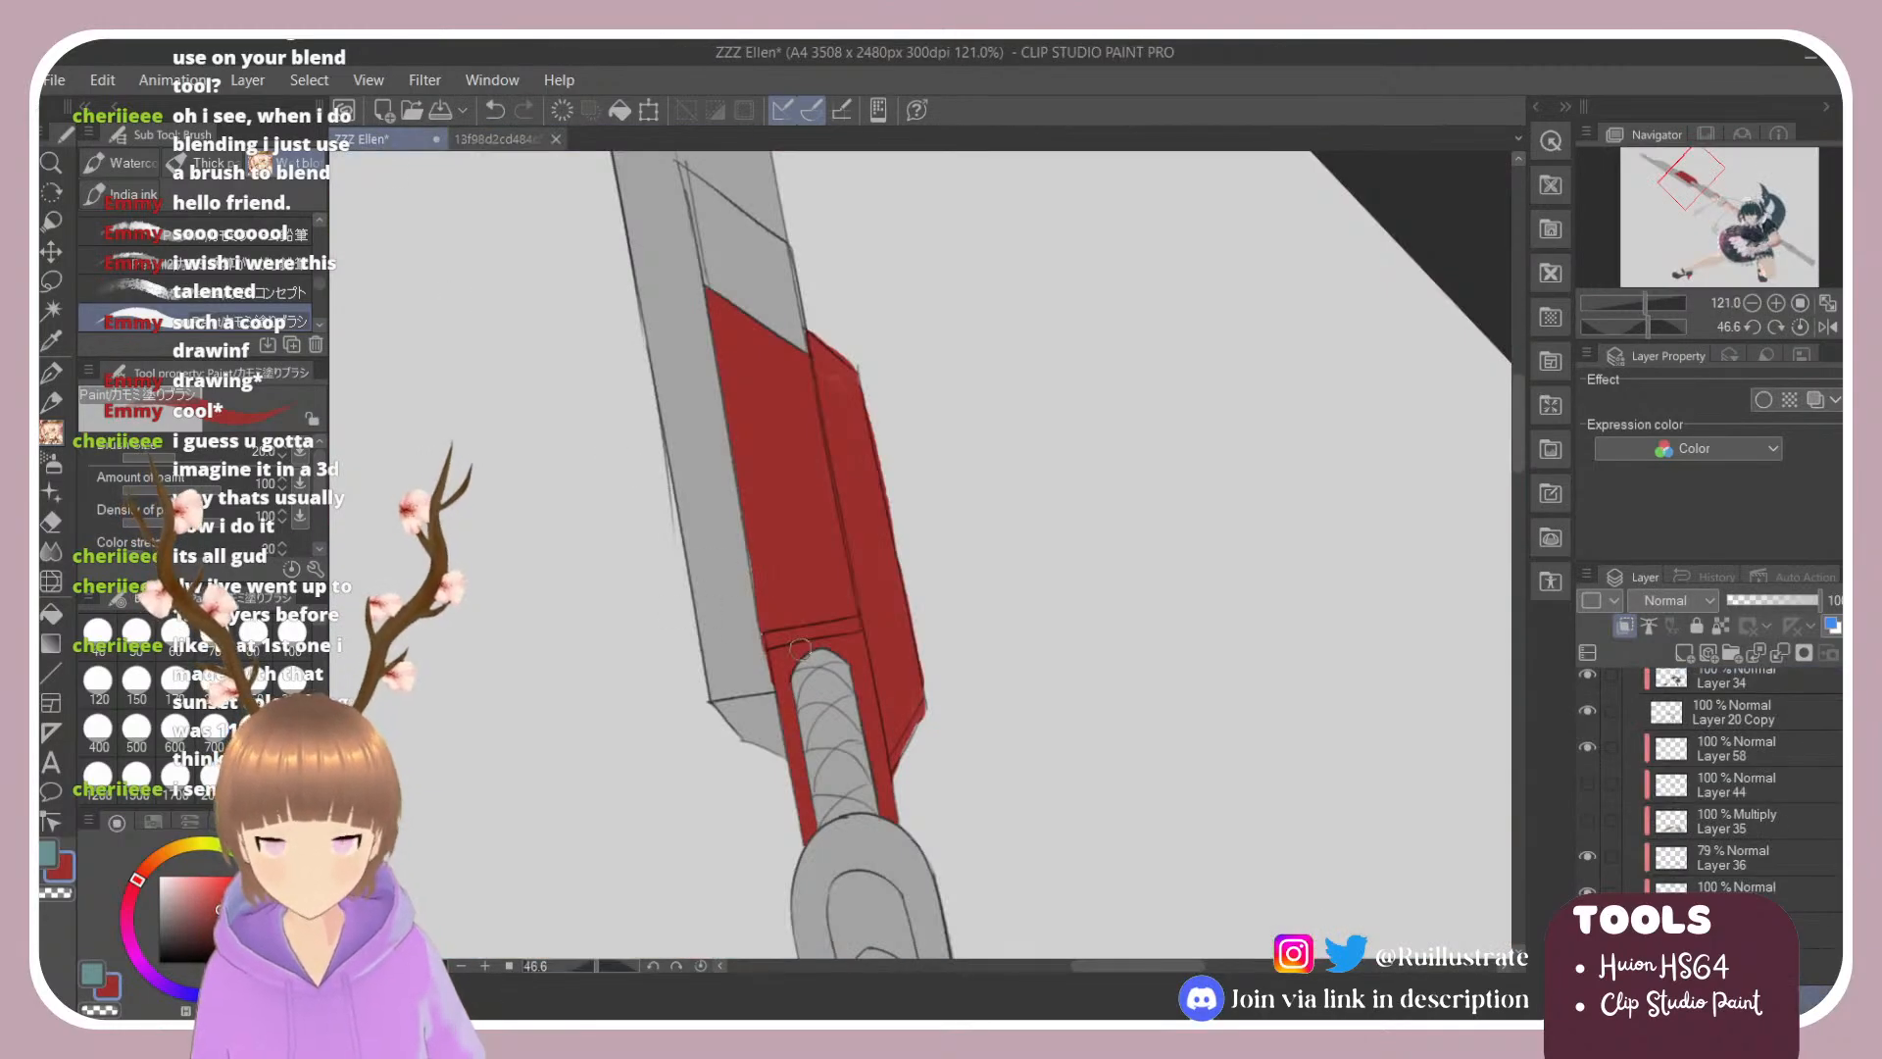
pyautogui.scroll(-3, 803, 706)
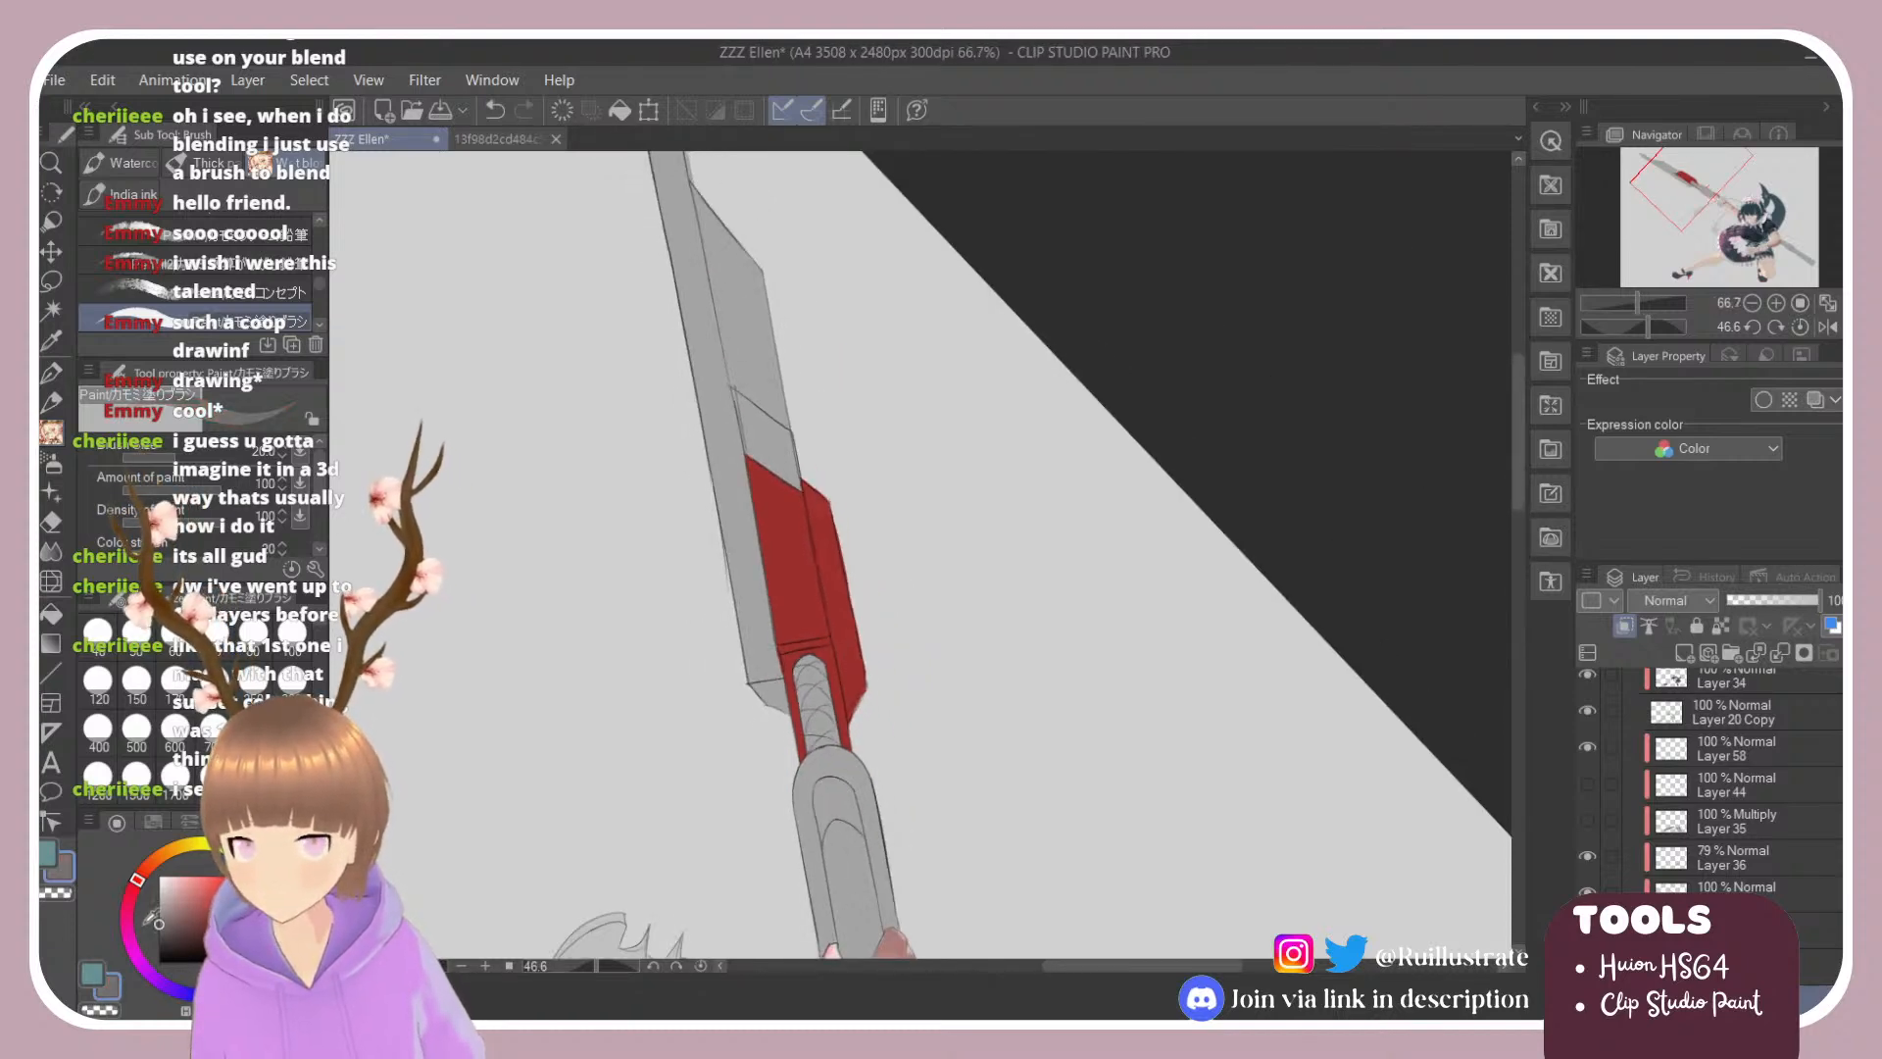
pyautogui.scroll(-5, 1076, 772)
pyautogui.scroll(10, 1059, 921)
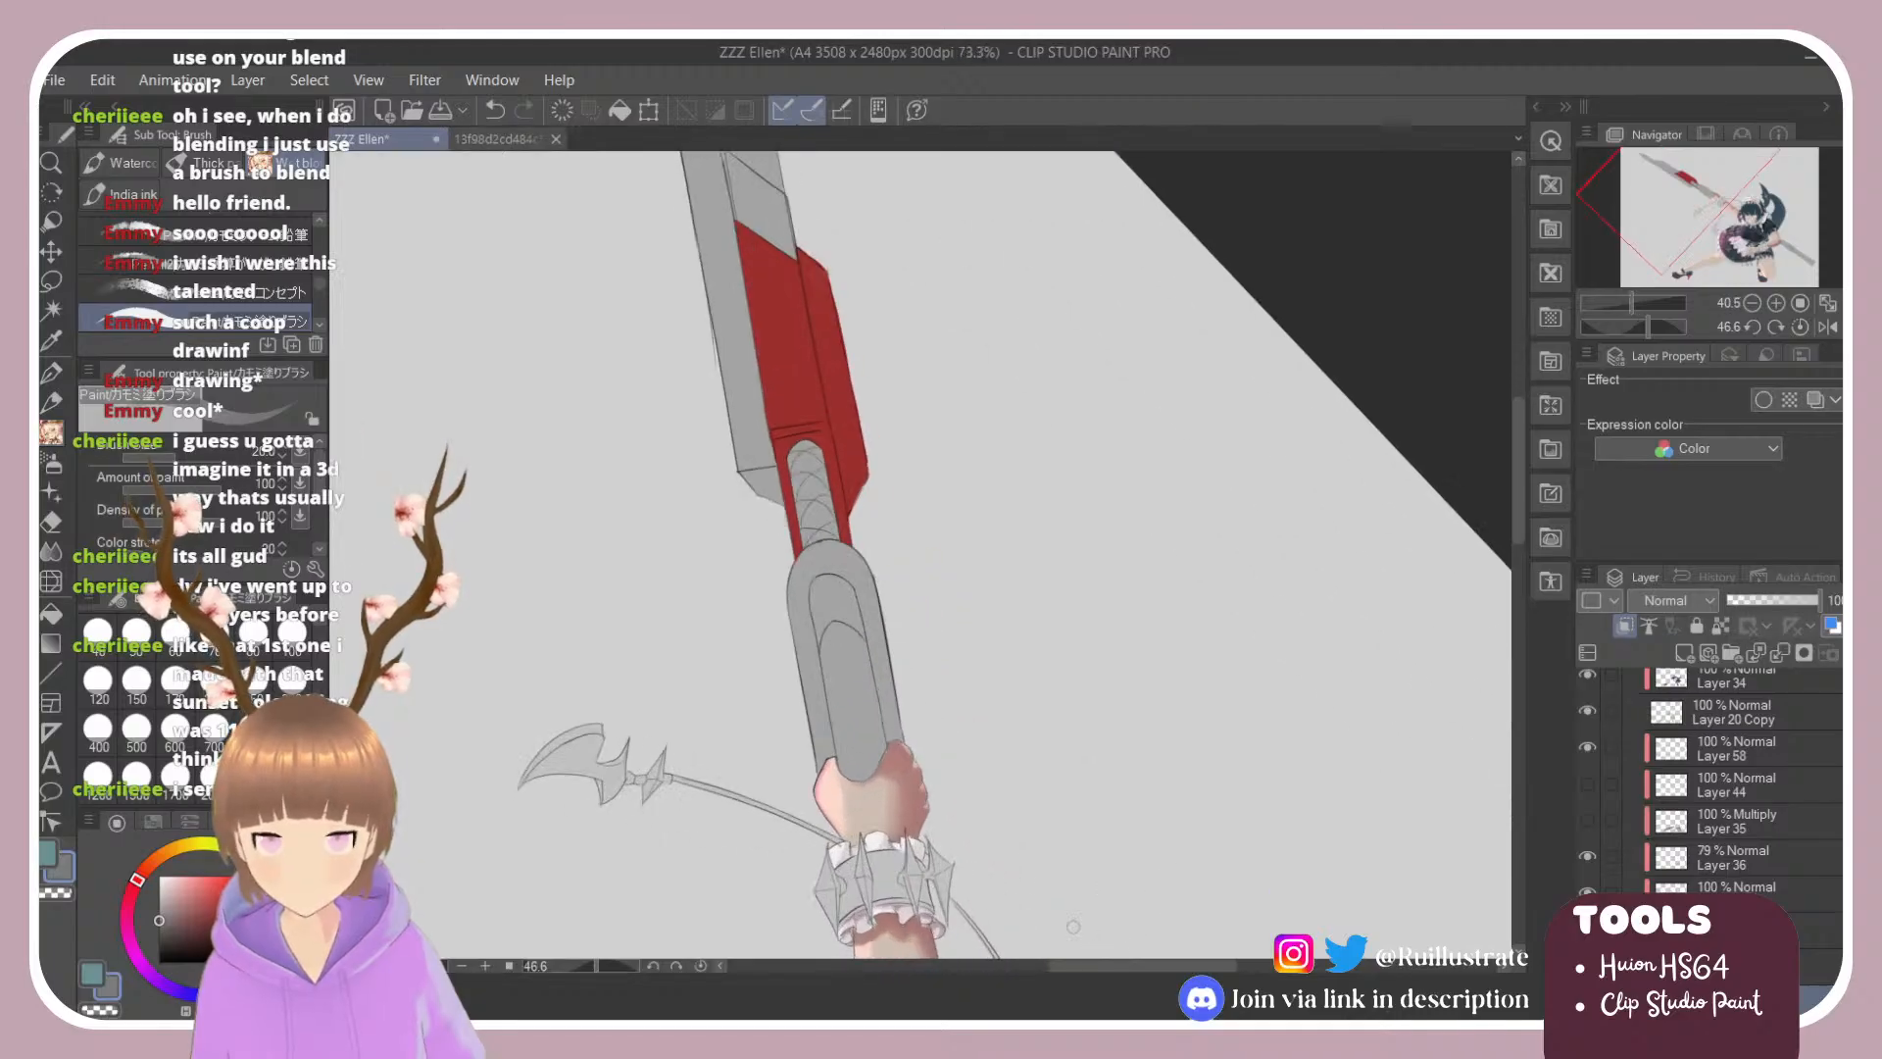
pyautogui.press('g')
pyautogui.press('g')
pyautogui.click(751, 402)
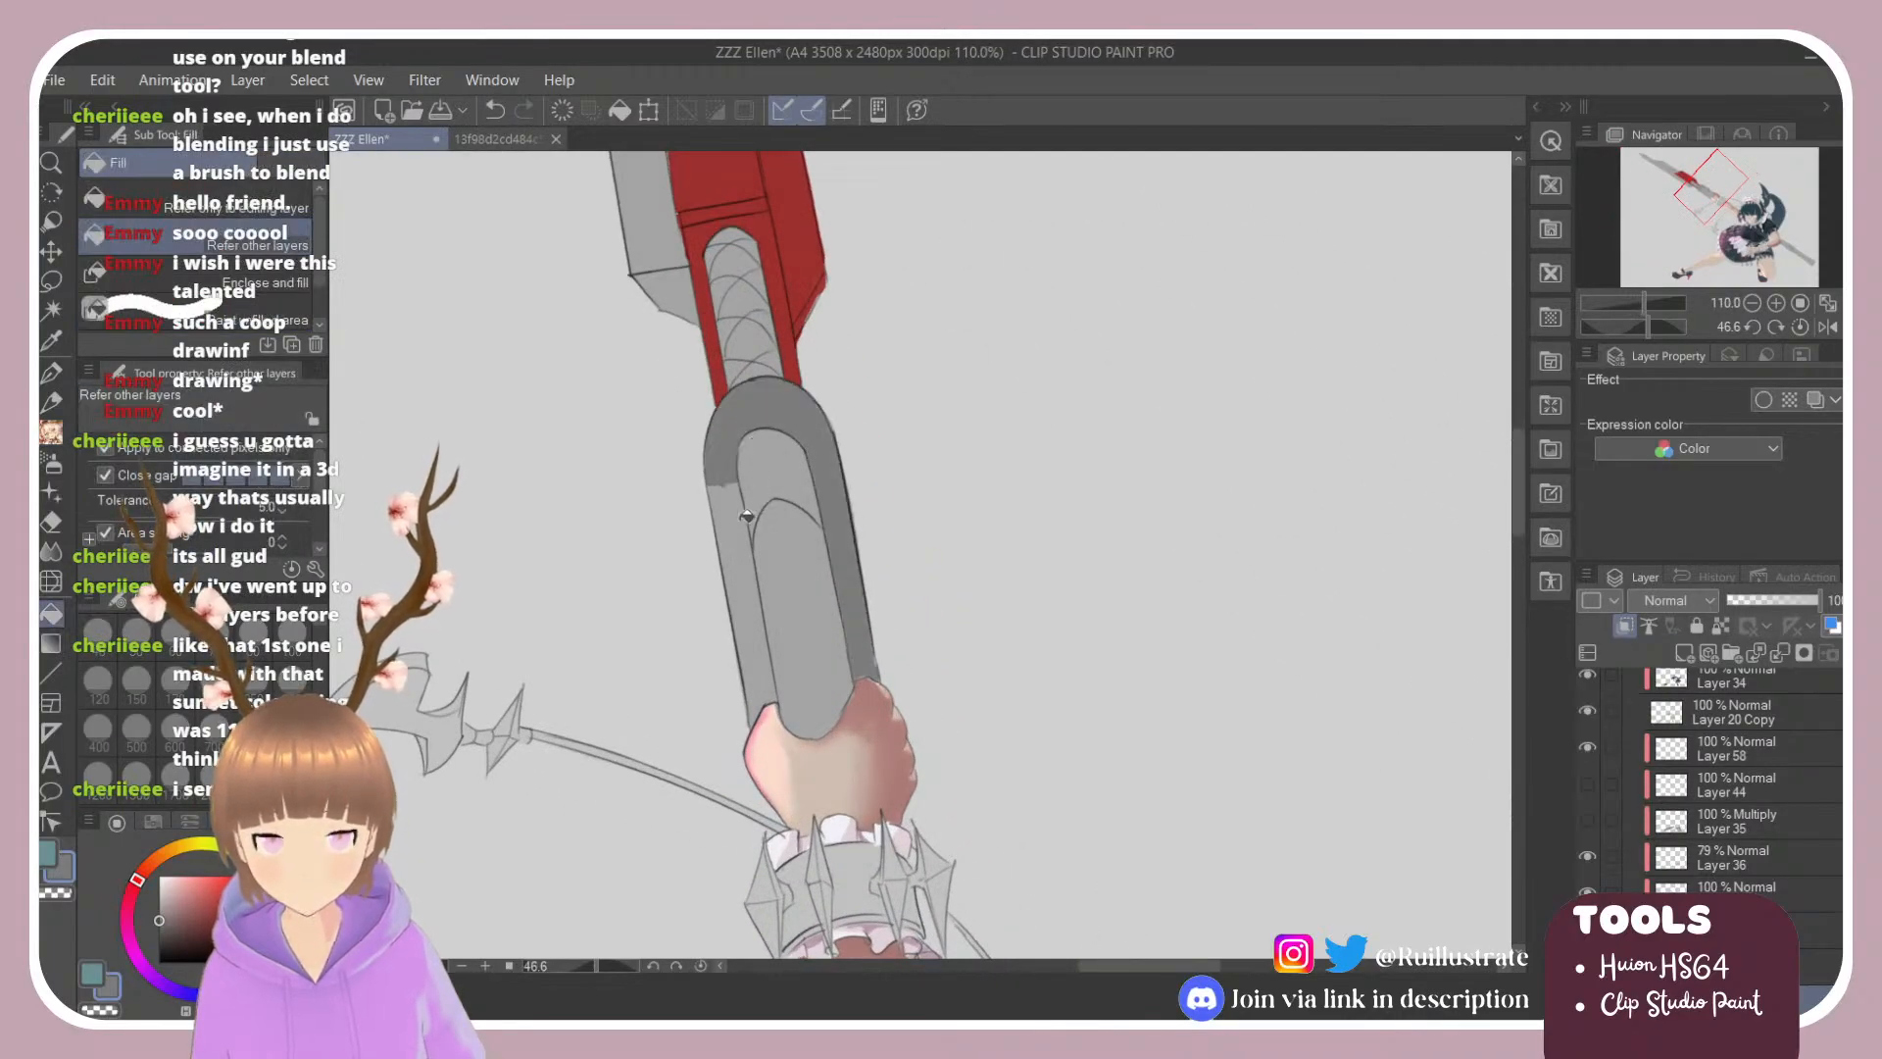
pyautogui.click(738, 490)
# Step: Refill the handle's outer casing with a darker, near-black grey
pyautogui.moveTo(172, 926); pyautogui.dragTo(159, 944)
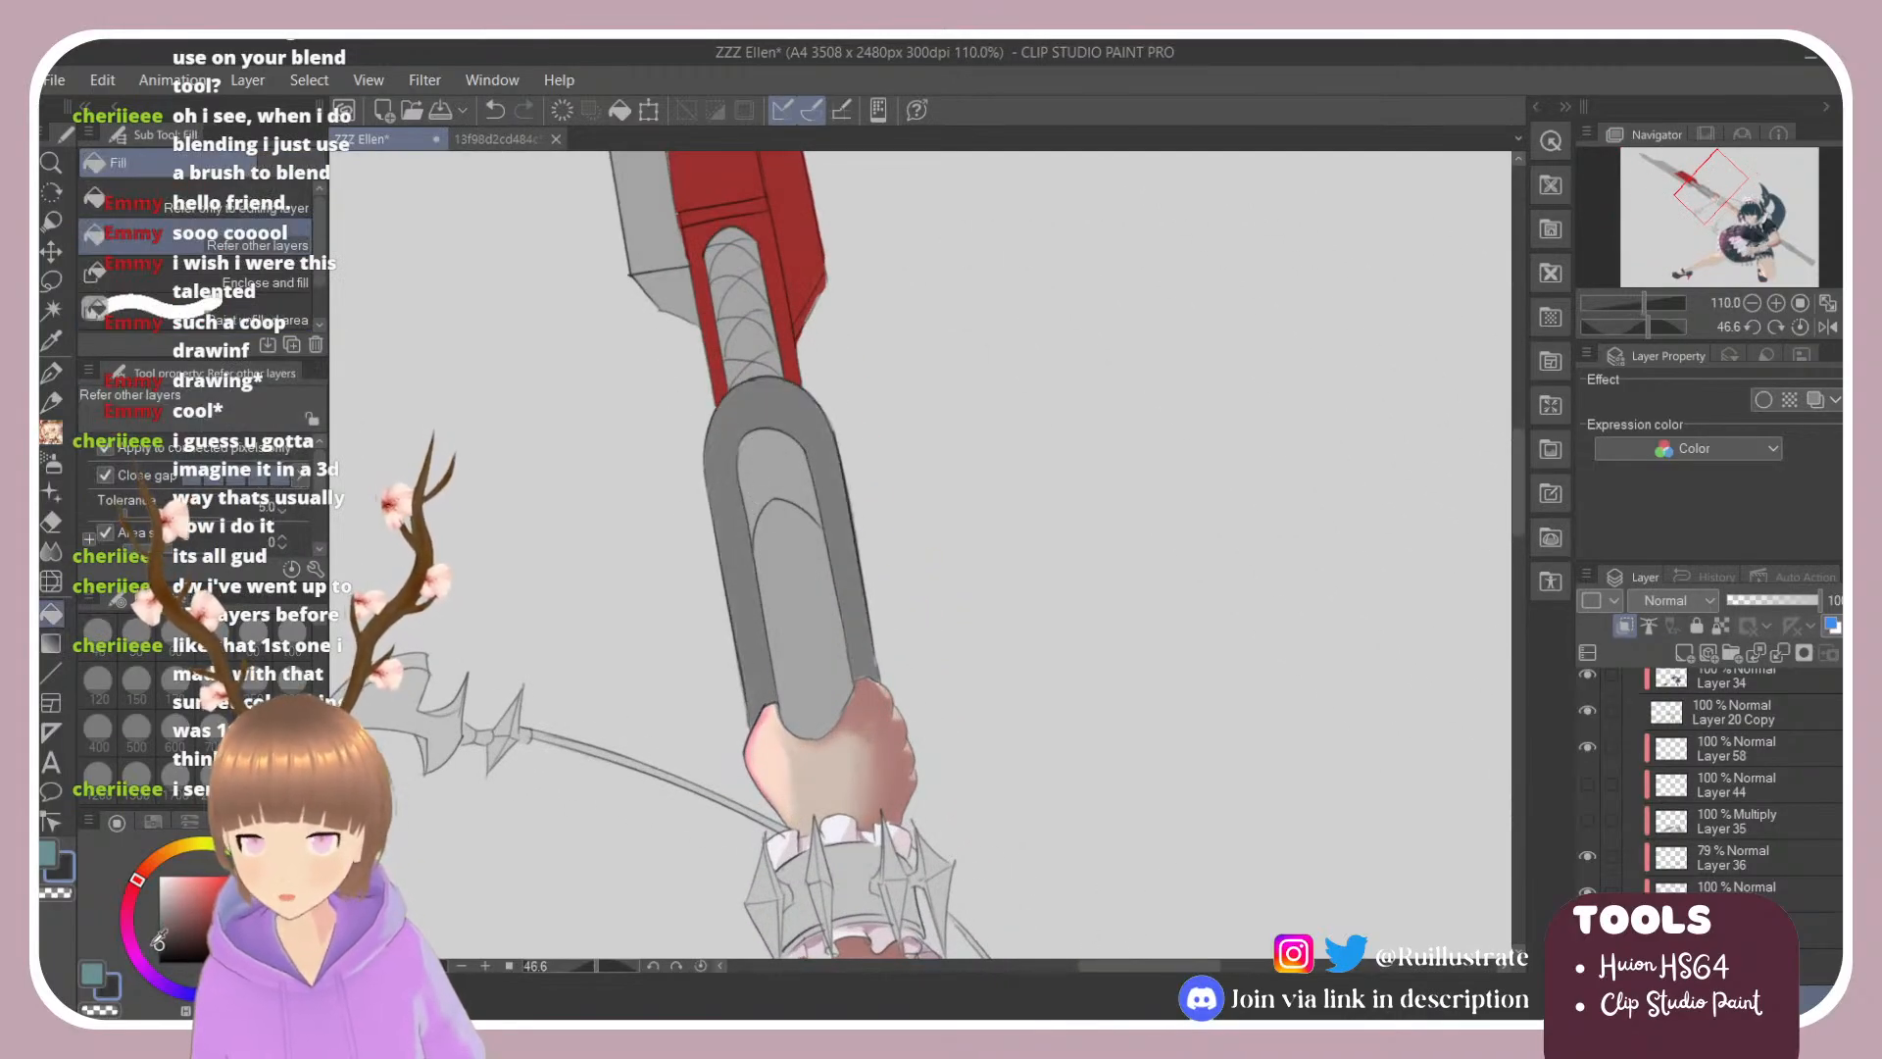
pyautogui.press('g')
pyautogui.press('g')
pyautogui.click(720, 443)
pyautogui.click(722, 514)
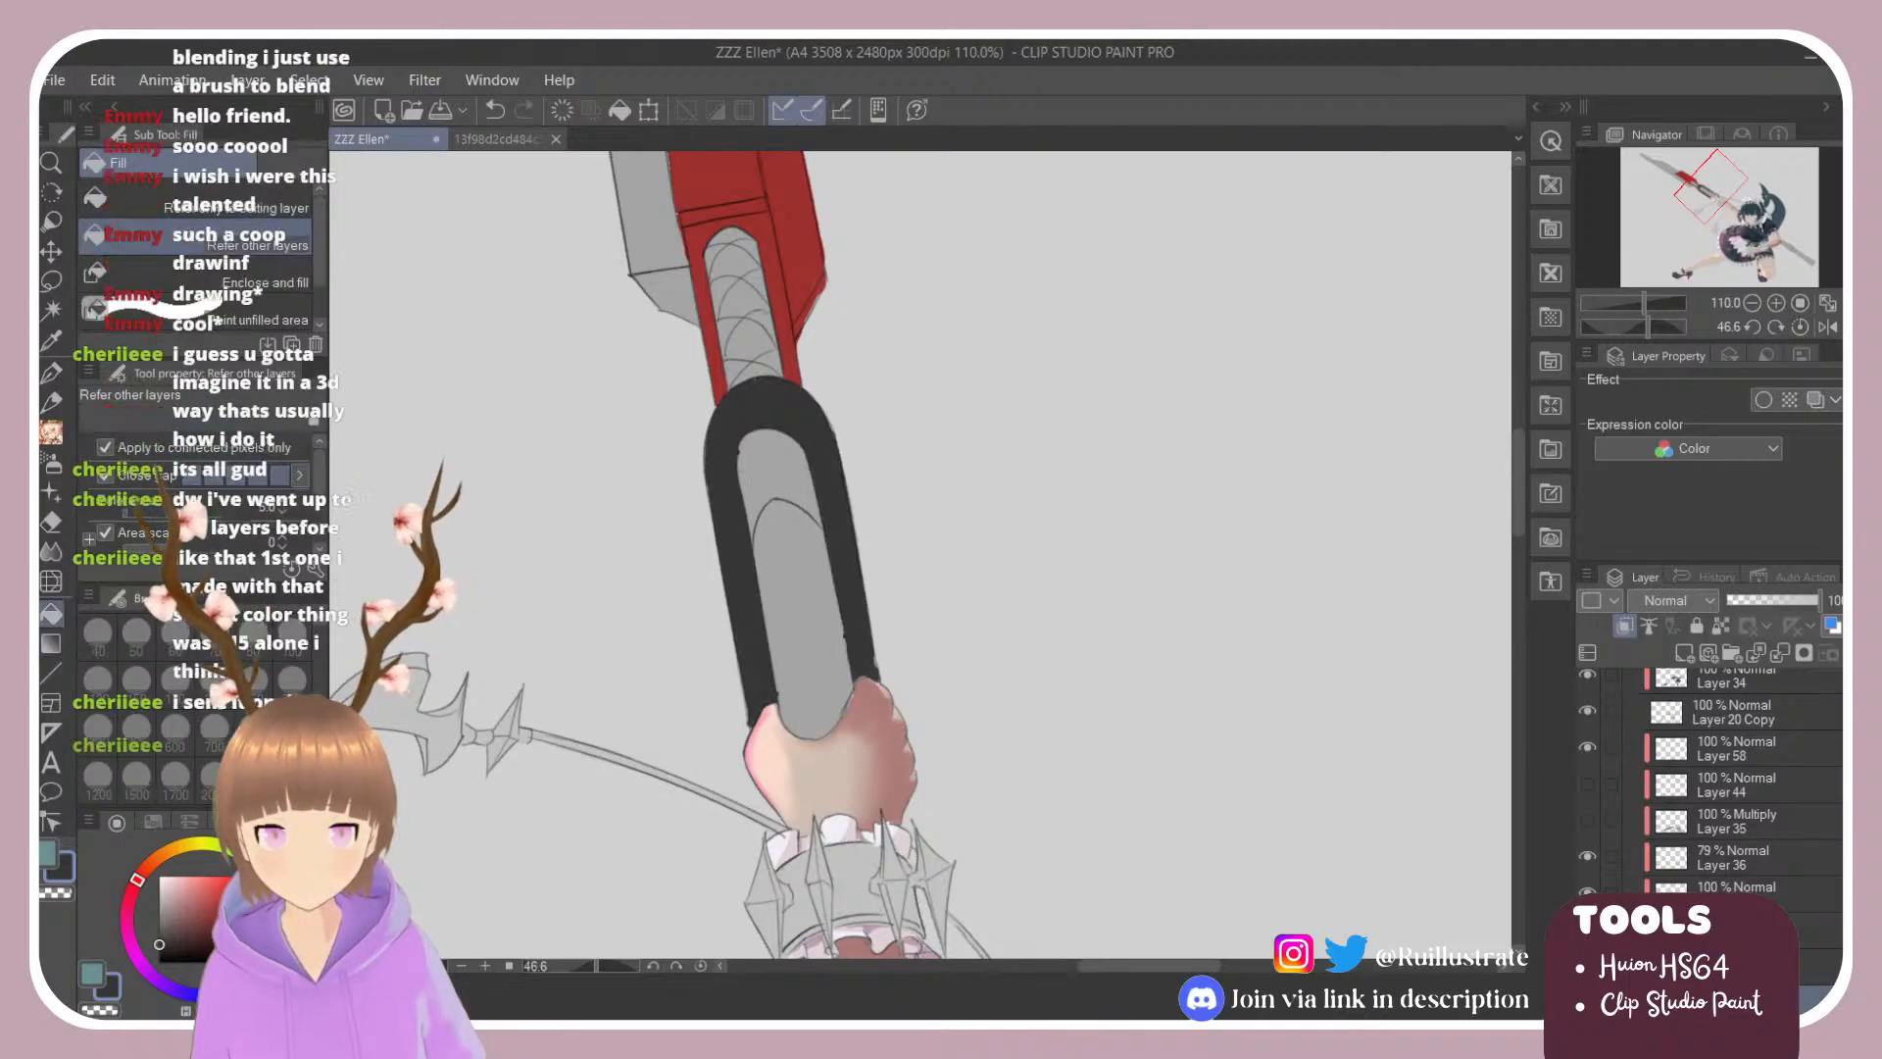
# Step: Paint the handle's inner area and the patterned shaft between the red frame bars in the near-black grey
pyautogui.press('b')
pyautogui.moveTo(747, 439)
pyautogui.mouseDown()
pyautogui.moveTo(739, 483)
pyautogui.moveTo(796, 653)
pyautogui.moveTo(806, 471)
pyautogui.moveTo(830, 712)
pyautogui.mouseUp()
pyautogui.moveTo(796, 618)
pyautogui.mouseDown()
pyautogui.moveTo(771, 641)
pyautogui.moveTo(822, 682)
pyautogui.moveTo(829, 649)
pyautogui.moveTo(847, 659)
pyautogui.mouseUp()
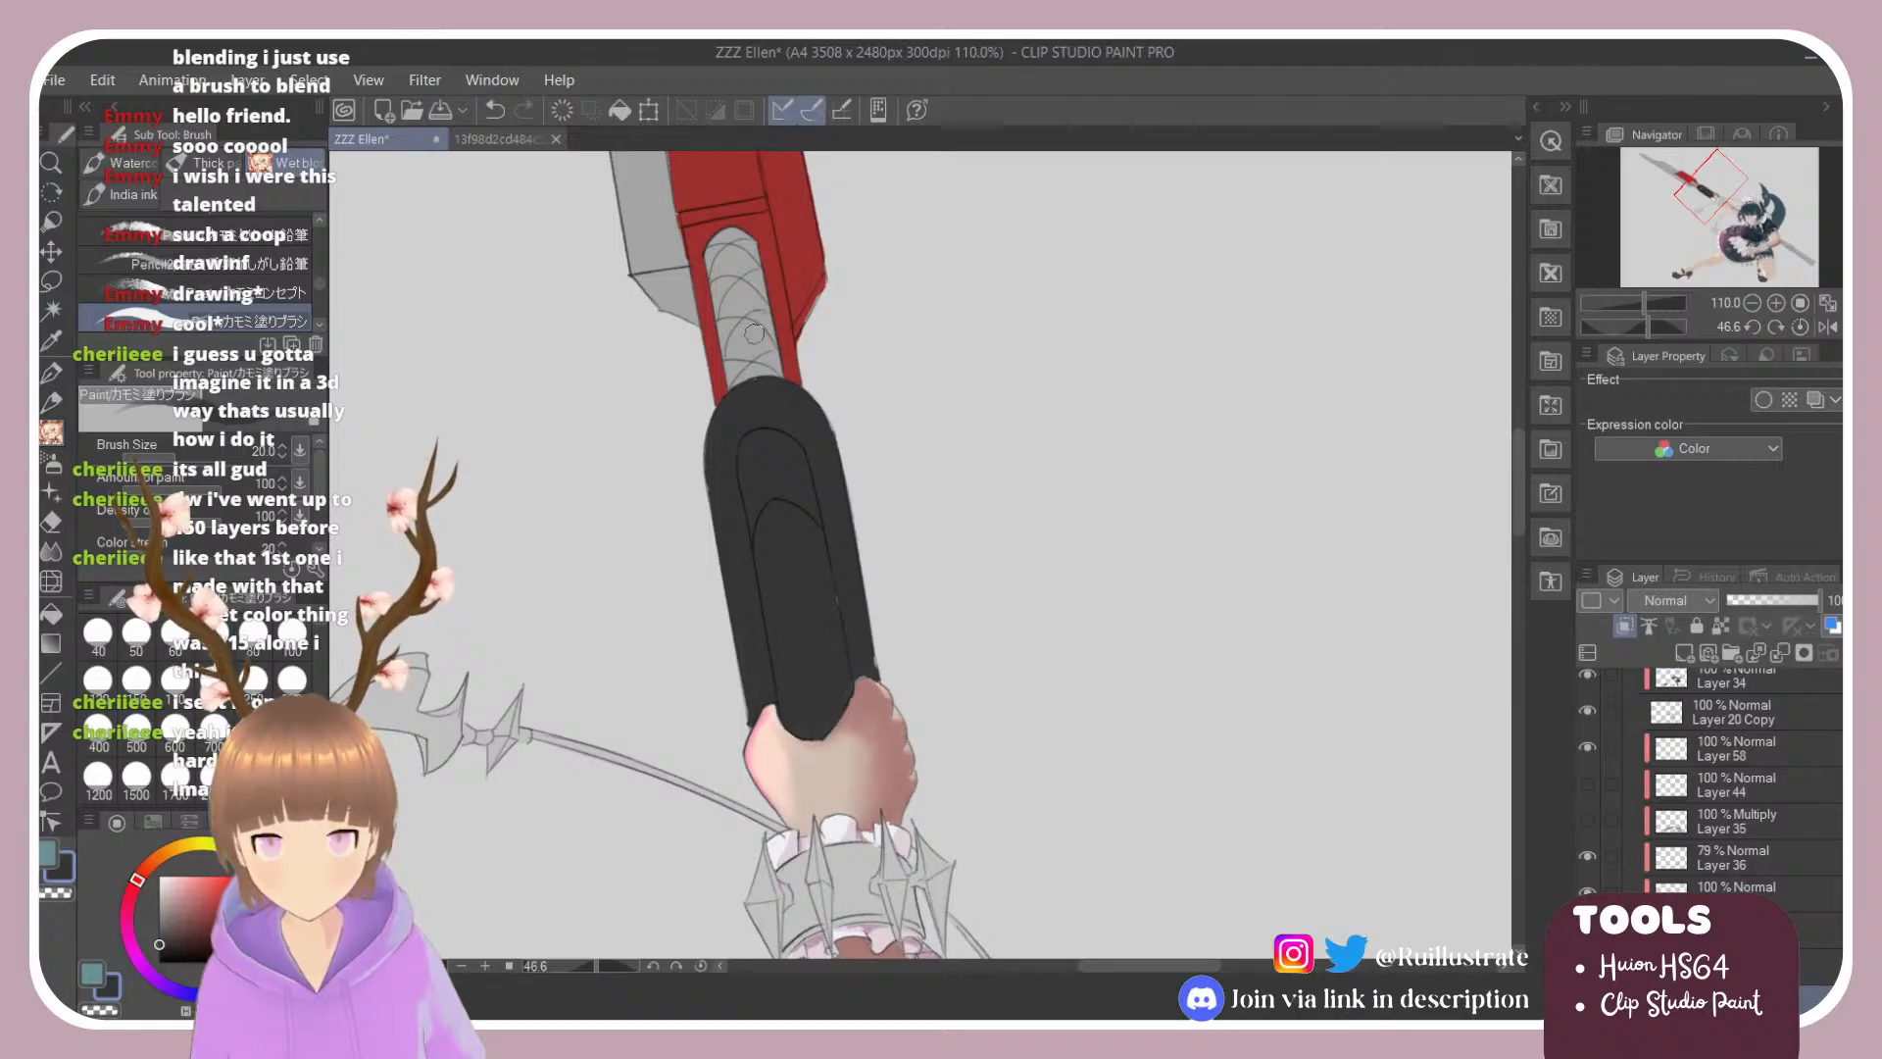
pyautogui.moveTo(725, 253); pyautogui.dragTo(739, 414)
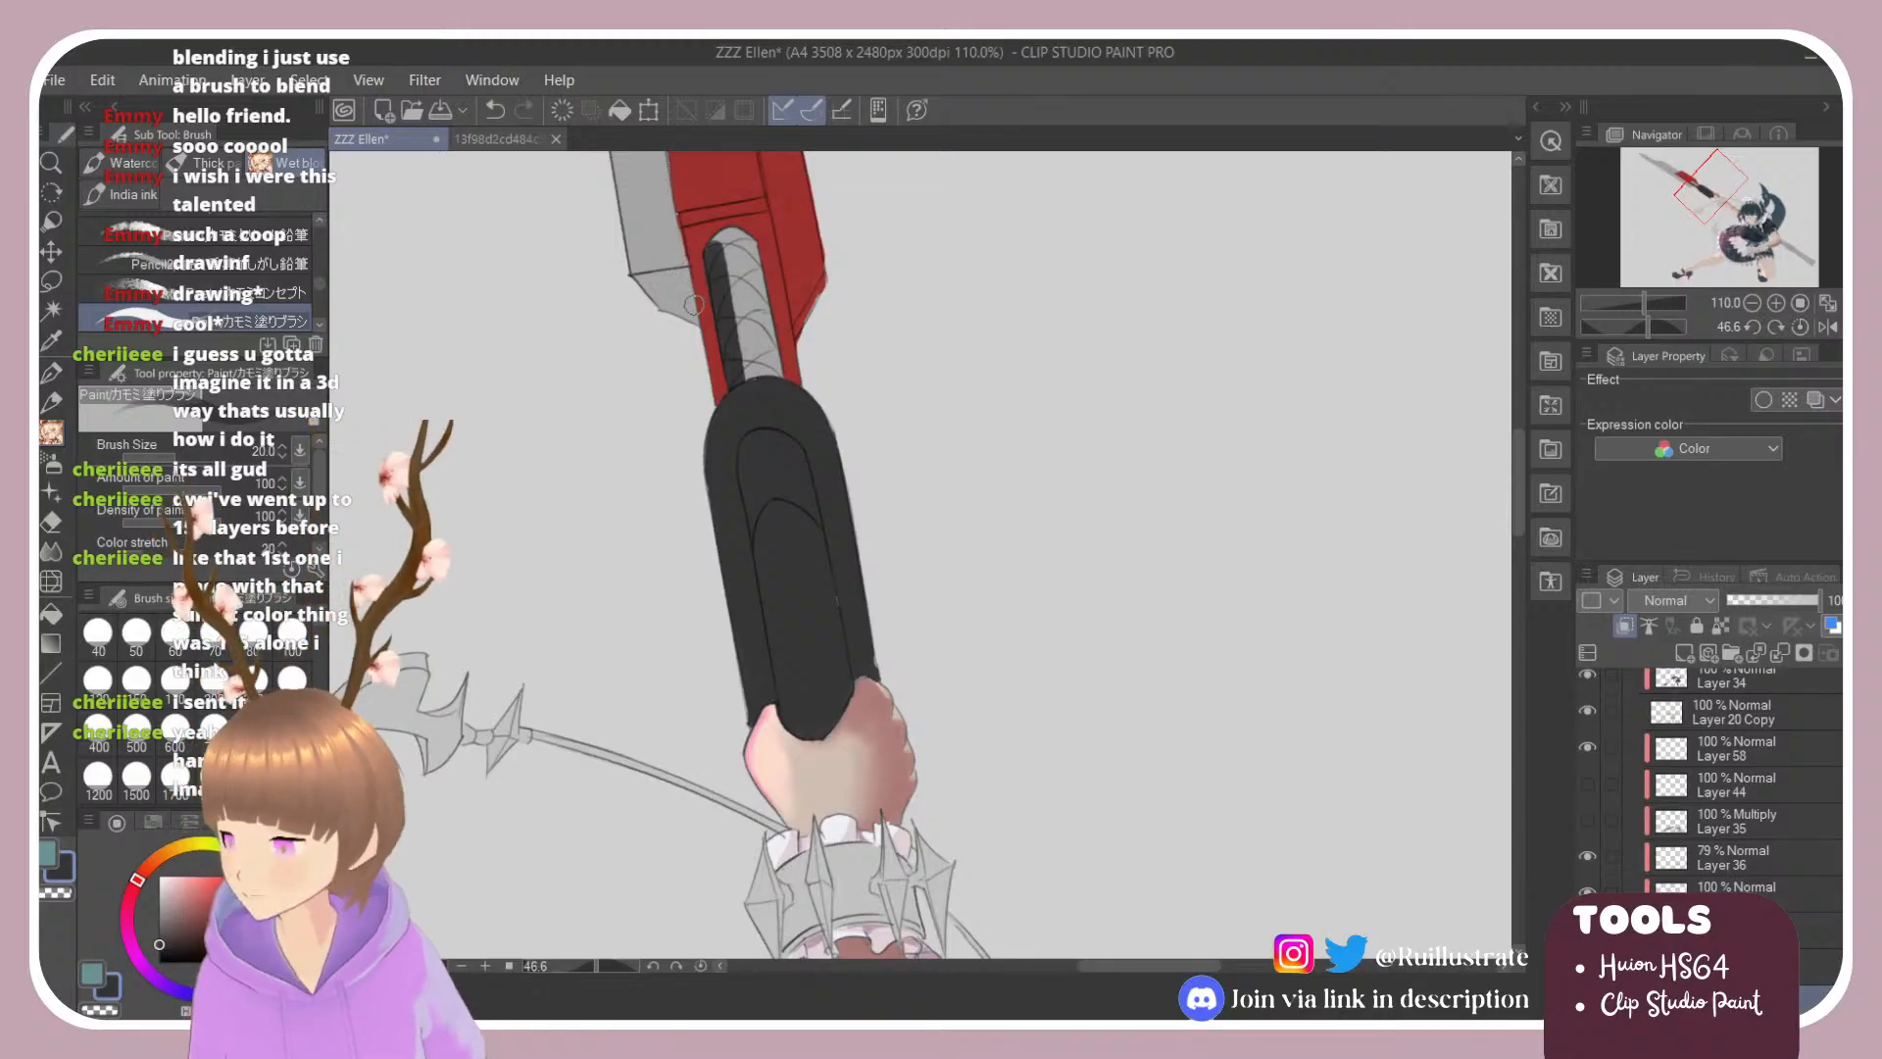
pyautogui.moveTo(727, 258)
pyautogui.mouseDown()
pyautogui.moveTo(721, 234)
pyautogui.moveTo(743, 246)
pyautogui.mouseUp()
pyautogui.moveTo(737, 235)
pyautogui.mouseDown()
pyautogui.moveTo(769, 347)
pyautogui.moveTo(745, 249)
pyautogui.moveTo(756, 349)
pyautogui.moveTo(725, 256)
pyautogui.moveTo(730, 307)
pyautogui.moveTo(751, 253)
pyautogui.moveTo(773, 395)
pyautogui.moveTo(742, 242)
pyautogui.moveTo(787, 377)
pyautogui.mouseUp()
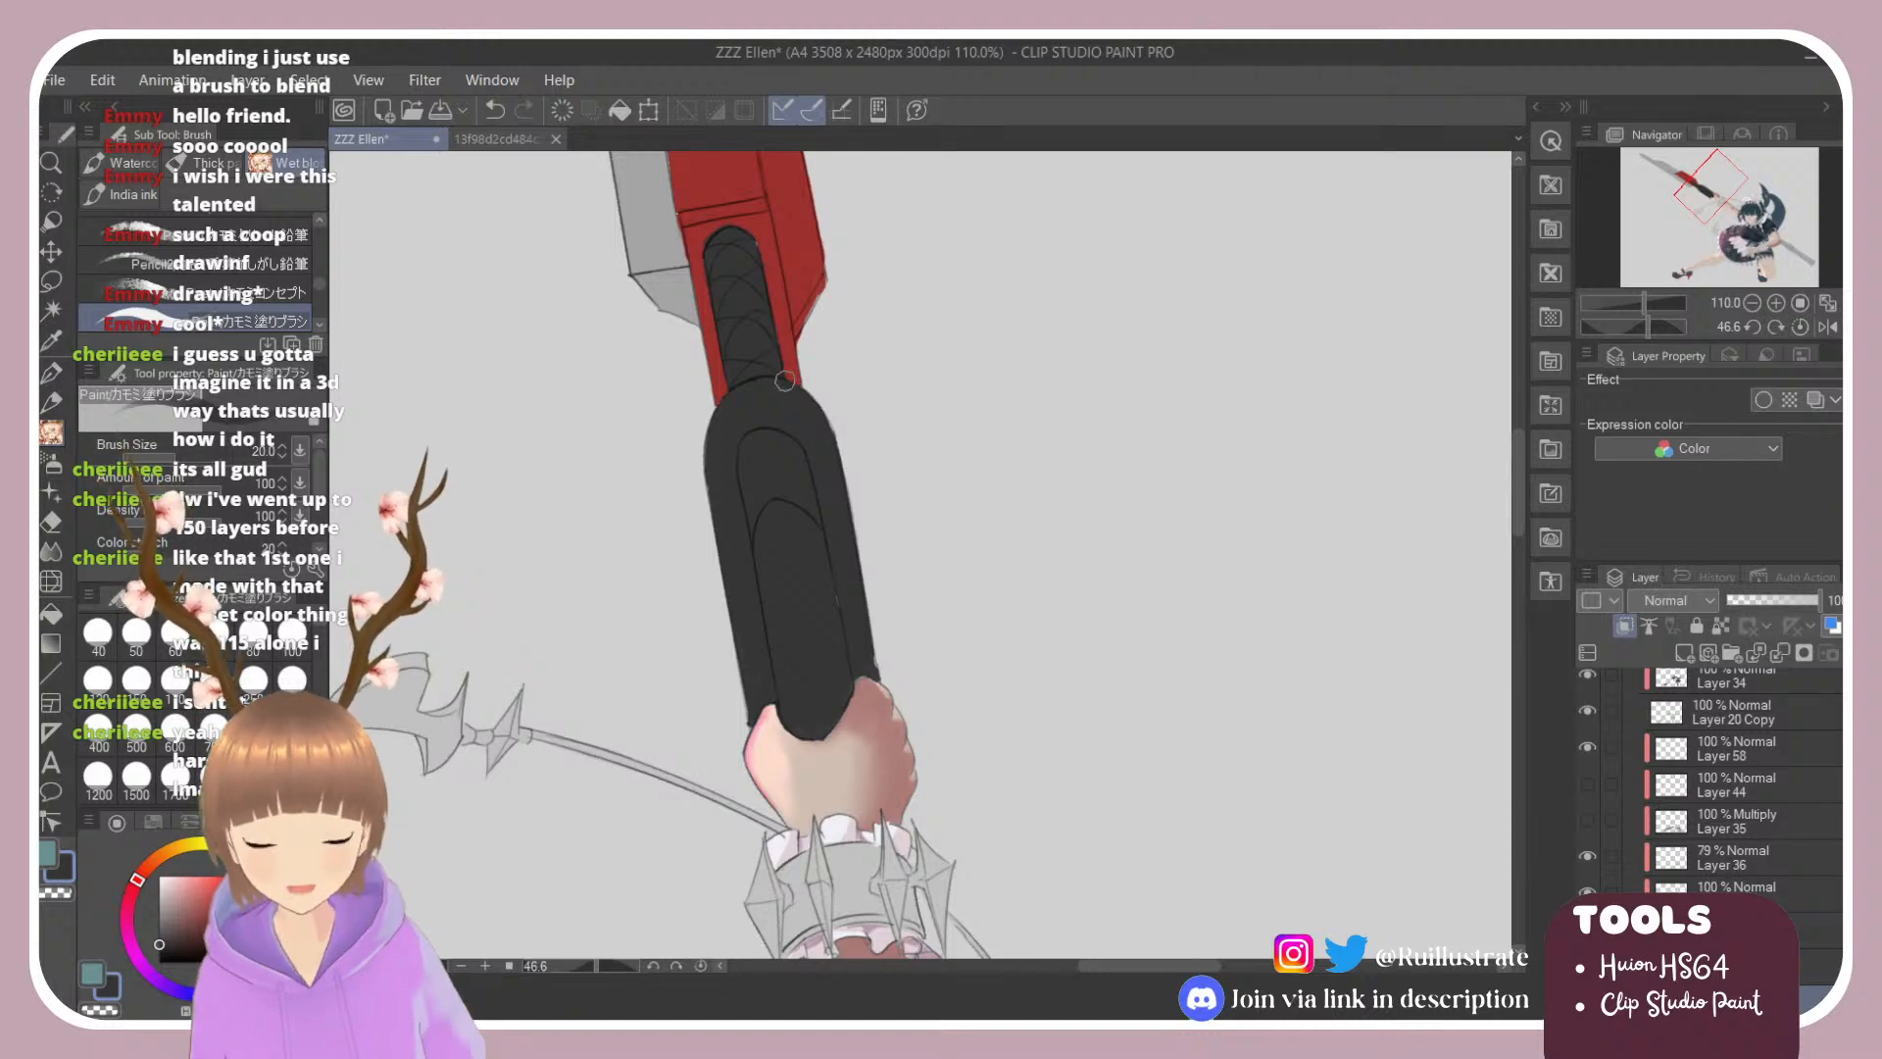
# Step: Examine the weapon's red and near-black colours from several distances against the whole figure
pyautogui.hotkey('ctrl', '-')
pyautogui.hotkey('ctrl', '-')
pyautogui.hotkey('ctrl', '-')
pyautogui.hotkey('ctrl', '-')
pyautogui.scroll(4, 788, 239)
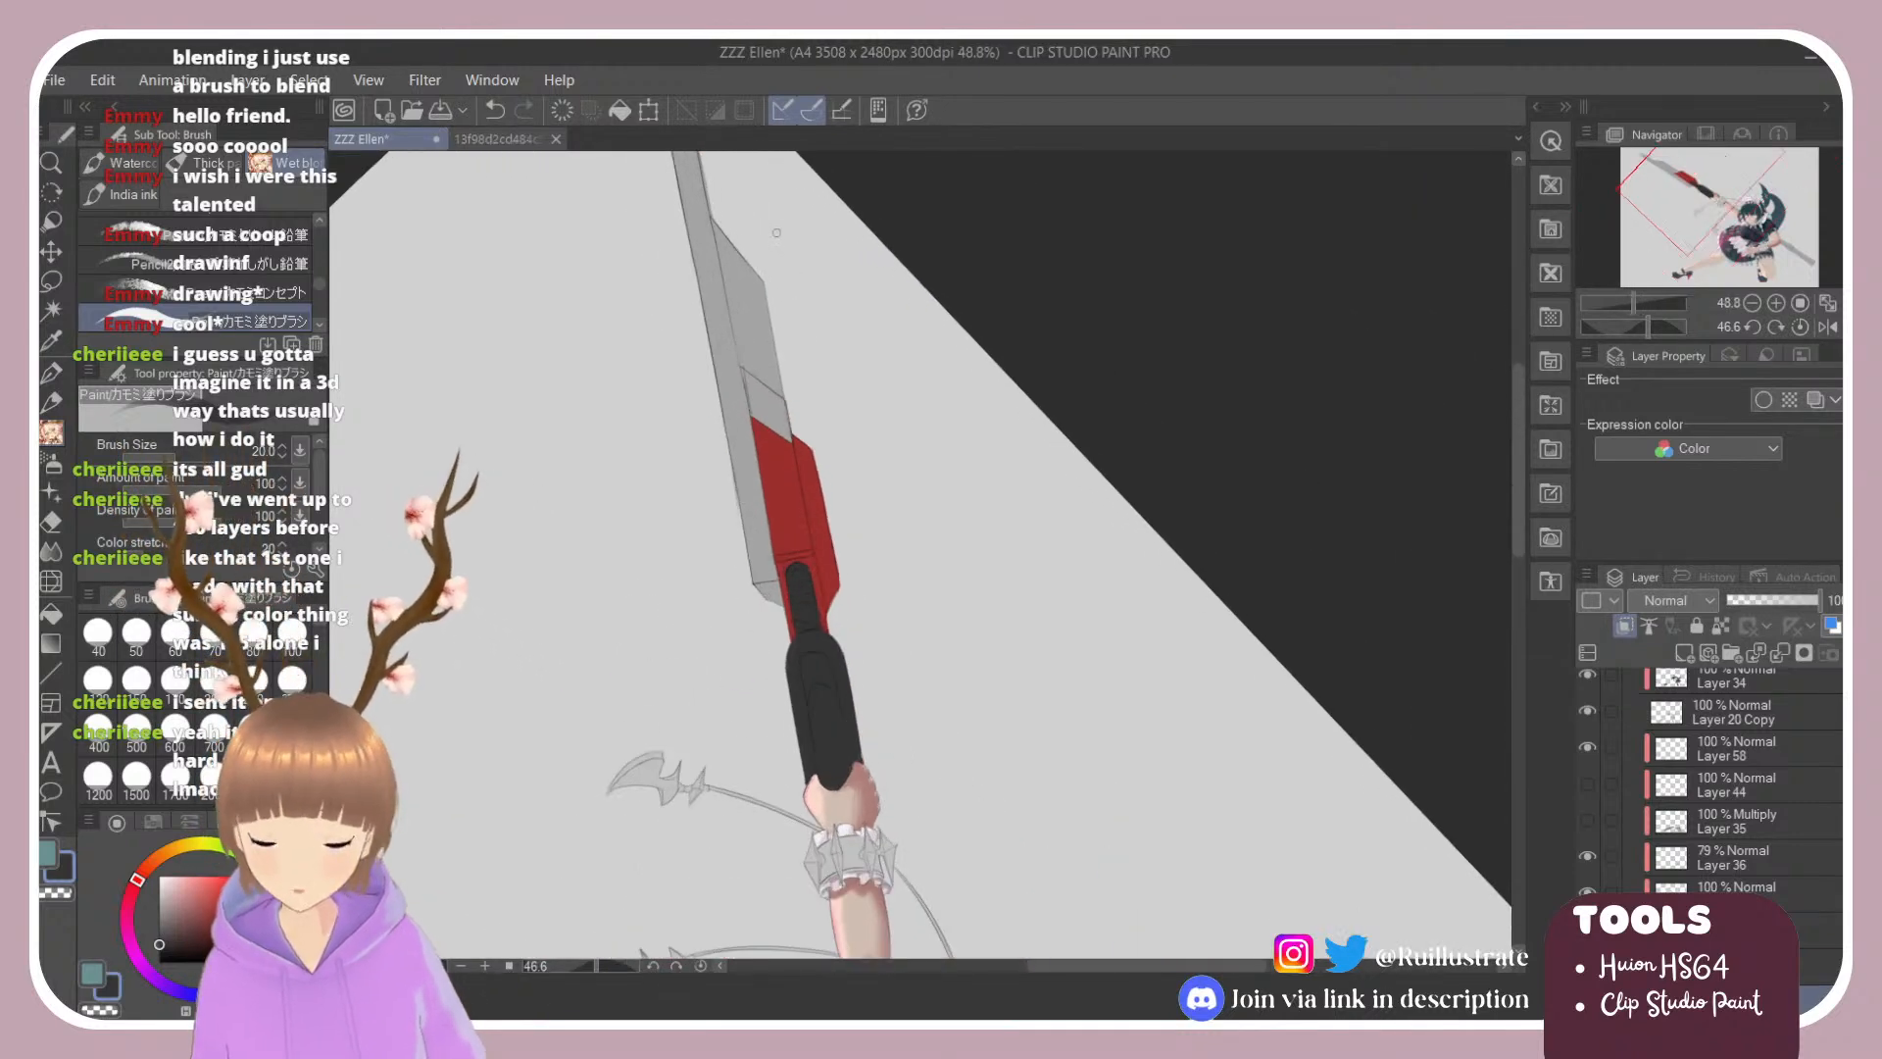
pyautogui.scroll(-2, 433, 380)
pyautogui.scroll(-3, 488, 394)
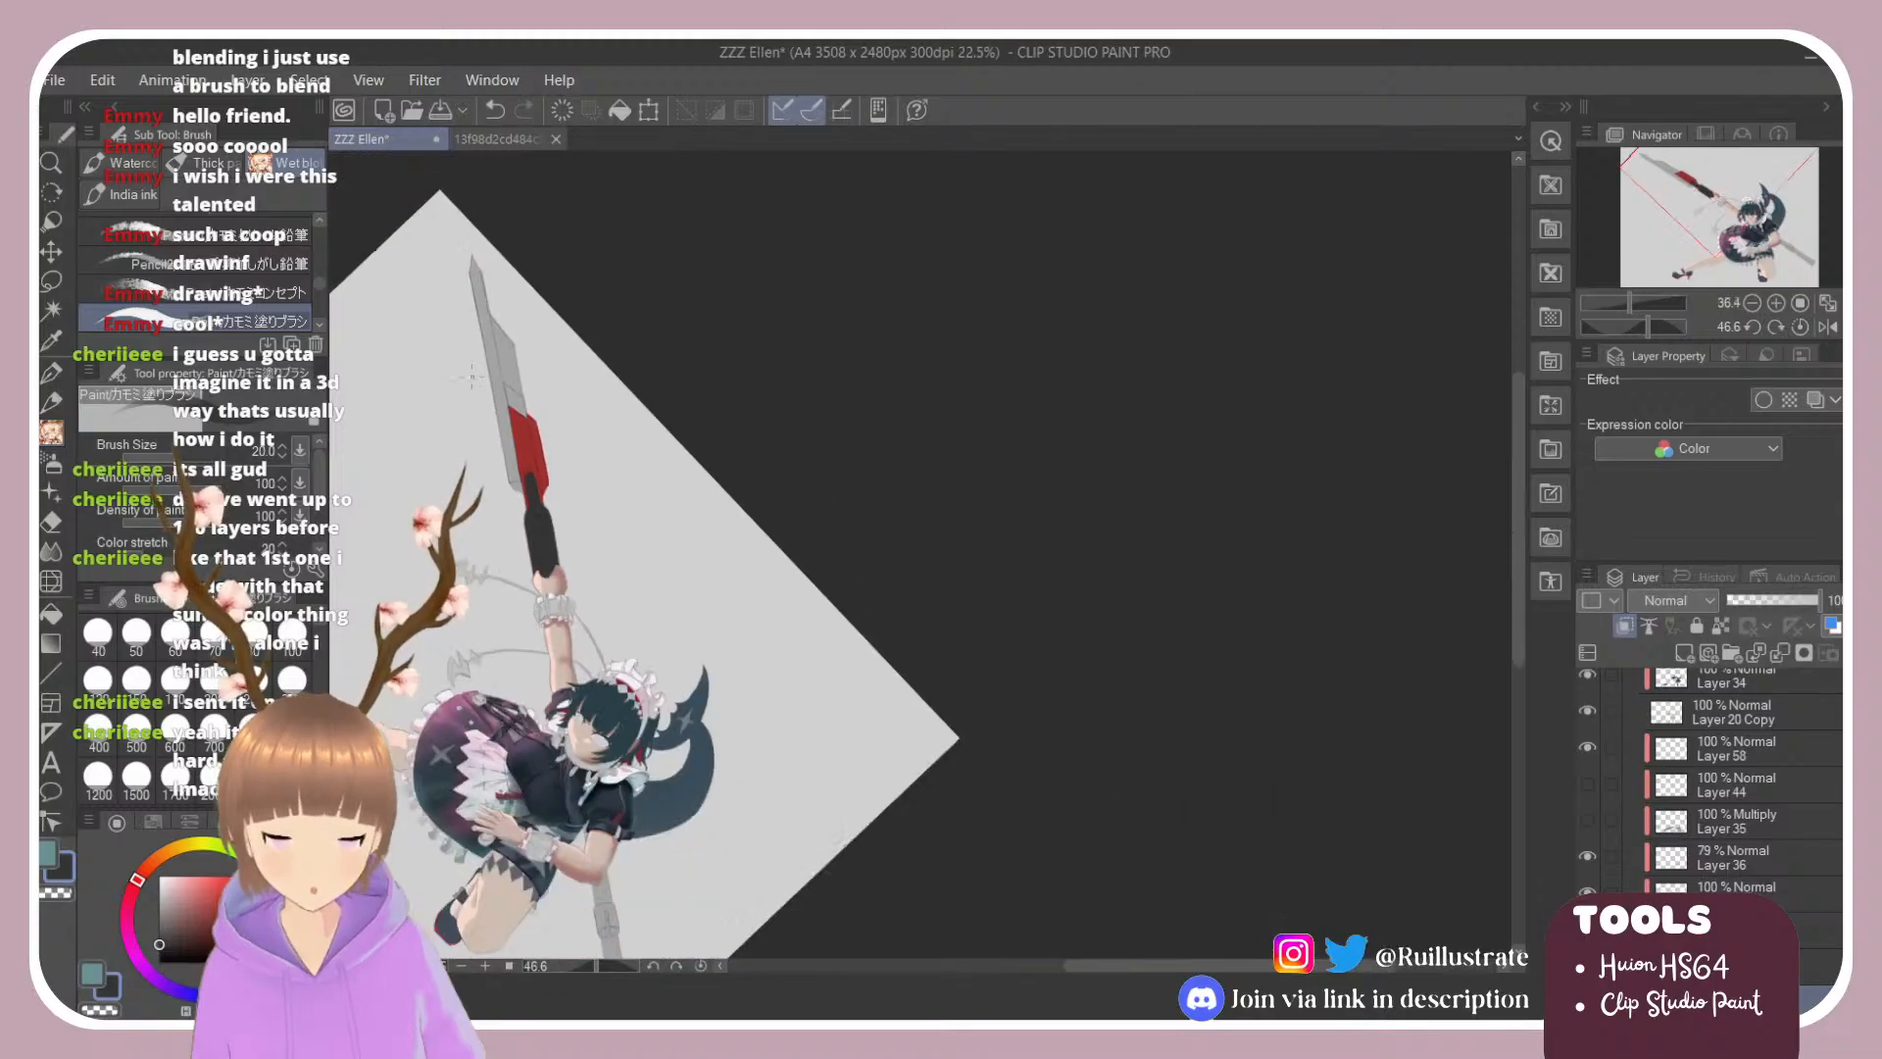
pyautogui.scroll(-2, 537, 294)
pyautogui.scroll(2, 668, 590)
pyautogui.scroll(1, 667, 596)
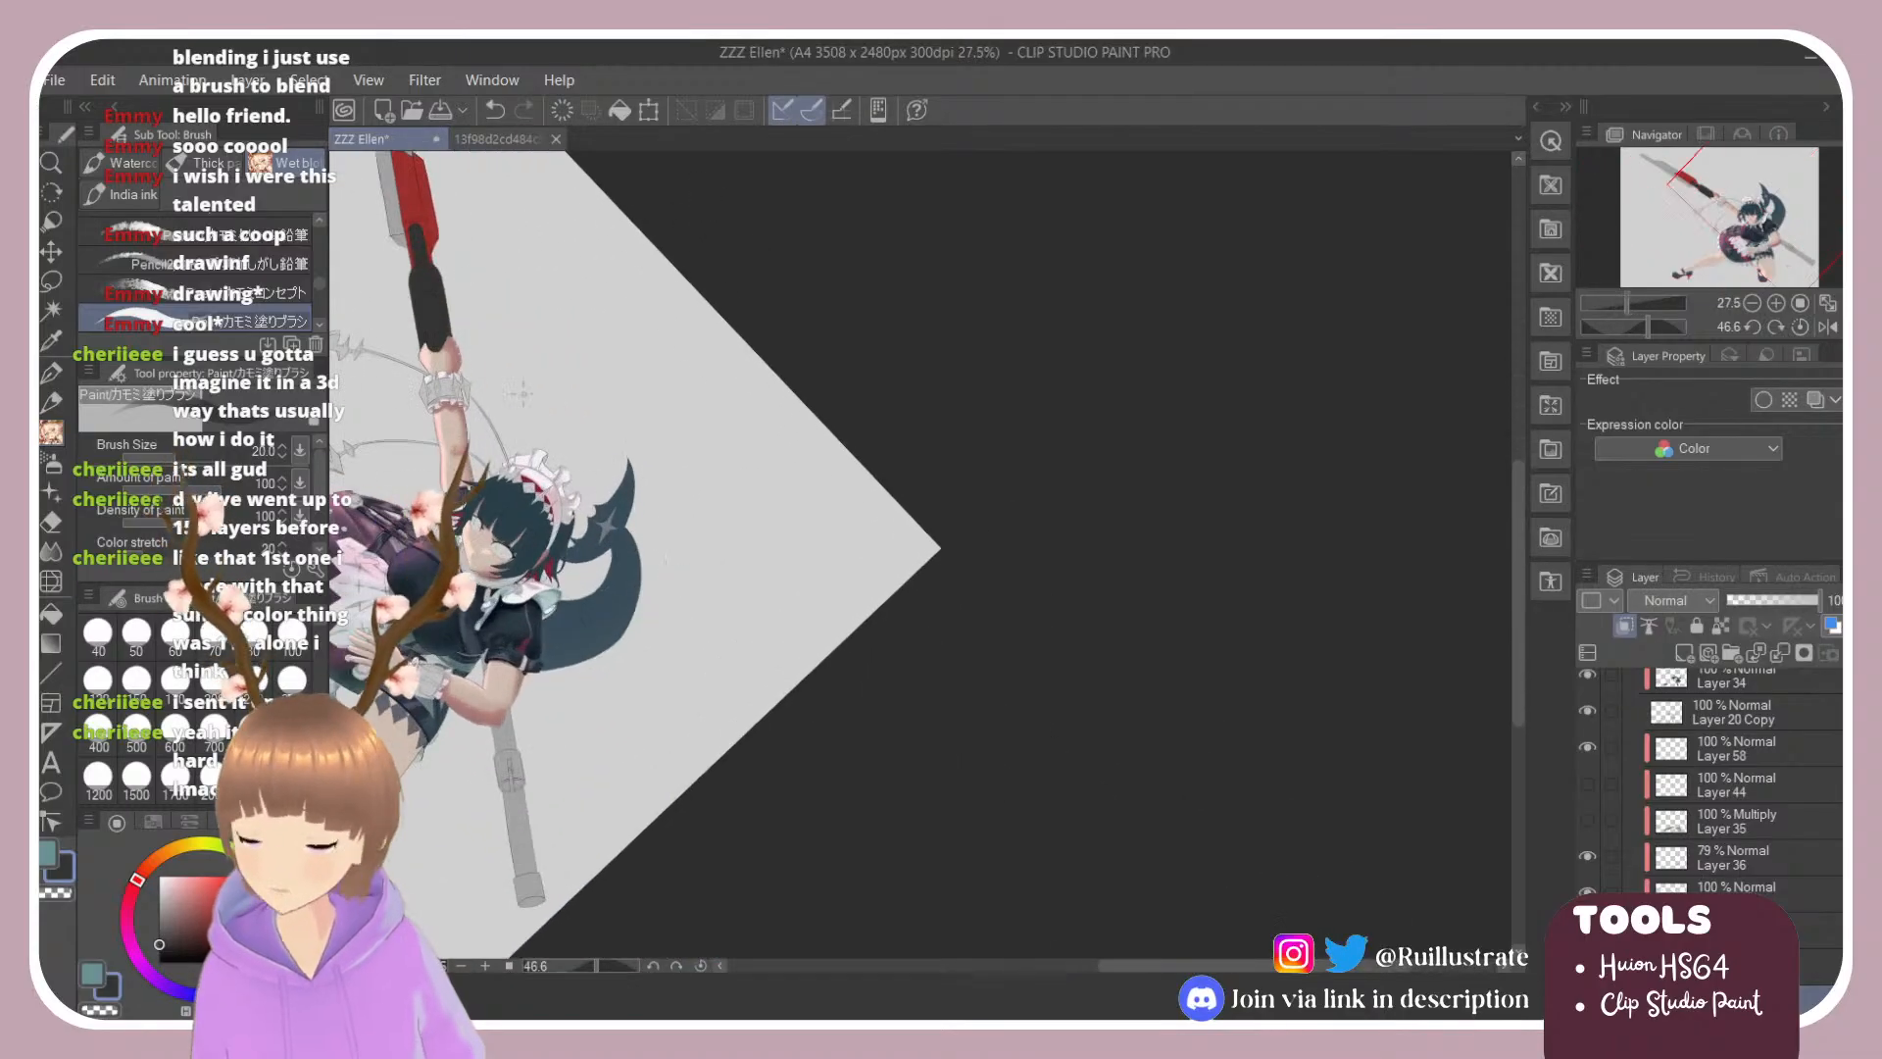
# Step: Examine the weapon's head and rear shaft in the reference illustration, and compare them with the weapon in the ZZZ Ellen drawing
pyautogui.click(497, 139)
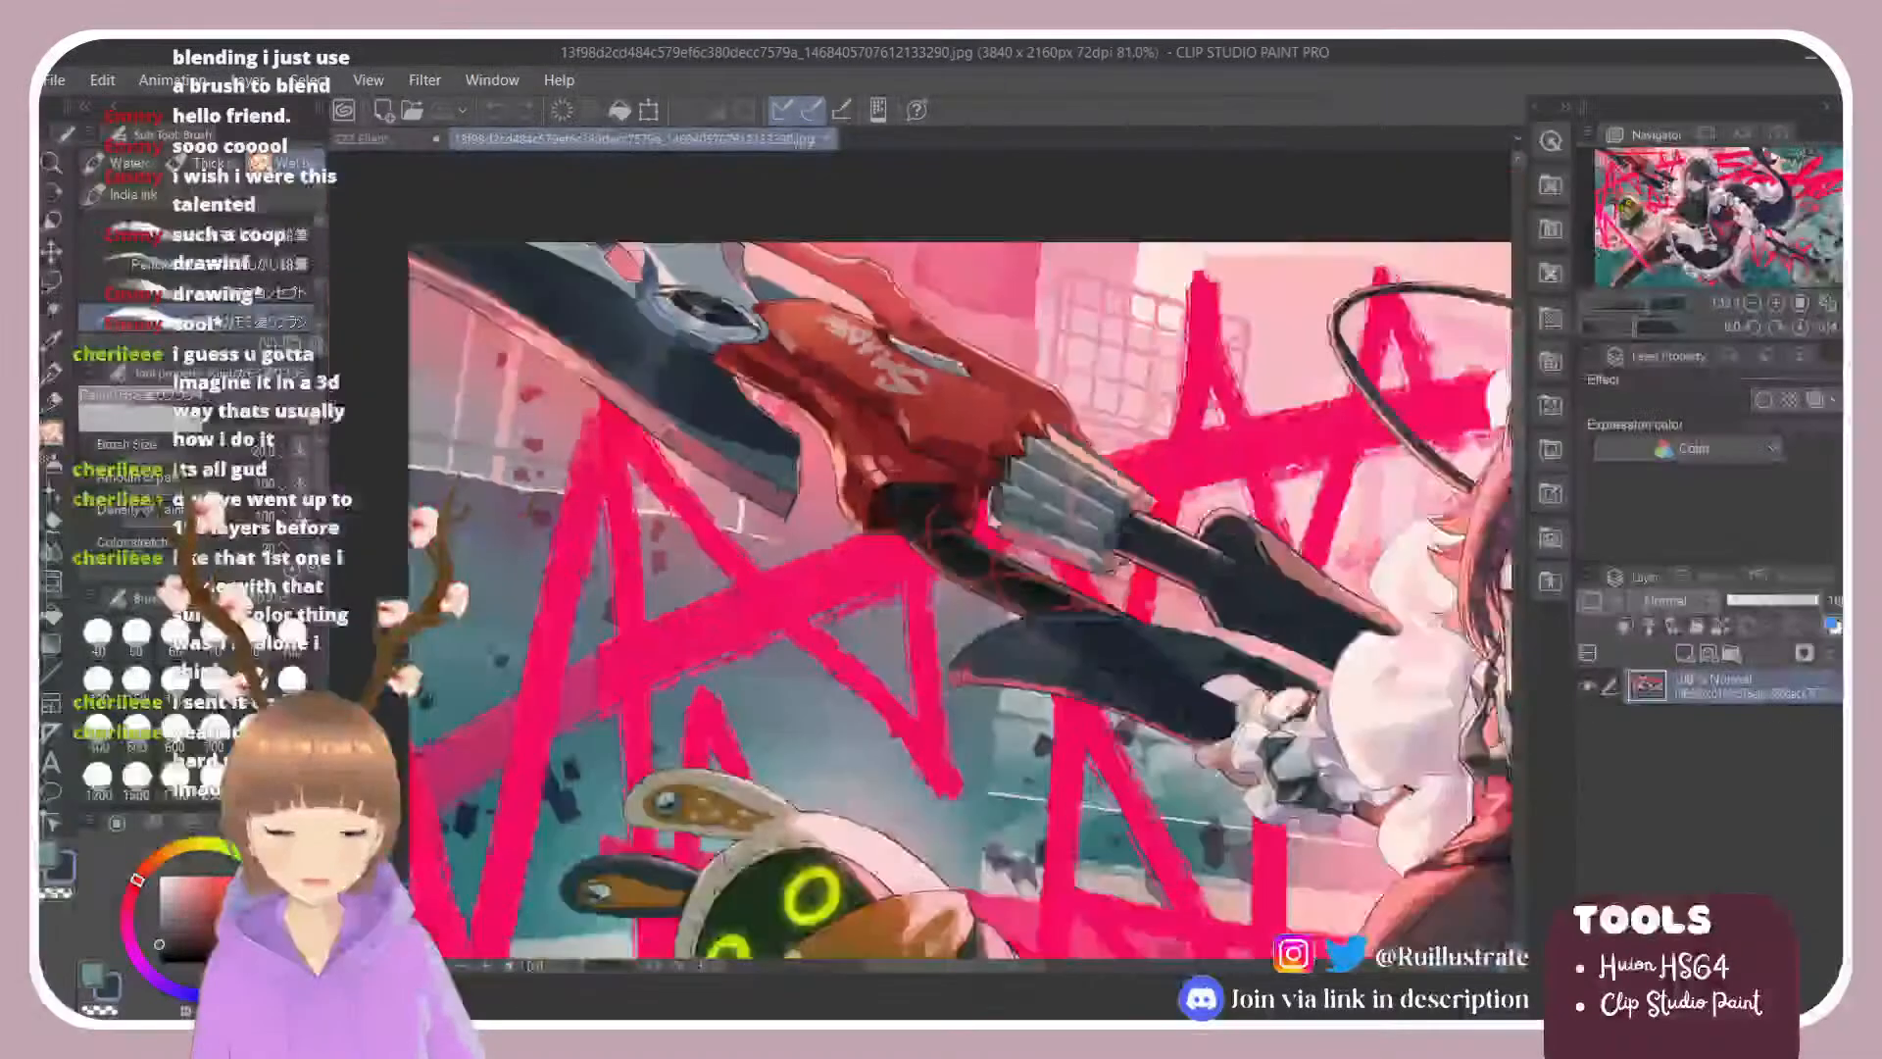
pyautogui.scroll(-4, 1019, 639)
pyautogui.scroll(3, 1225, 735)
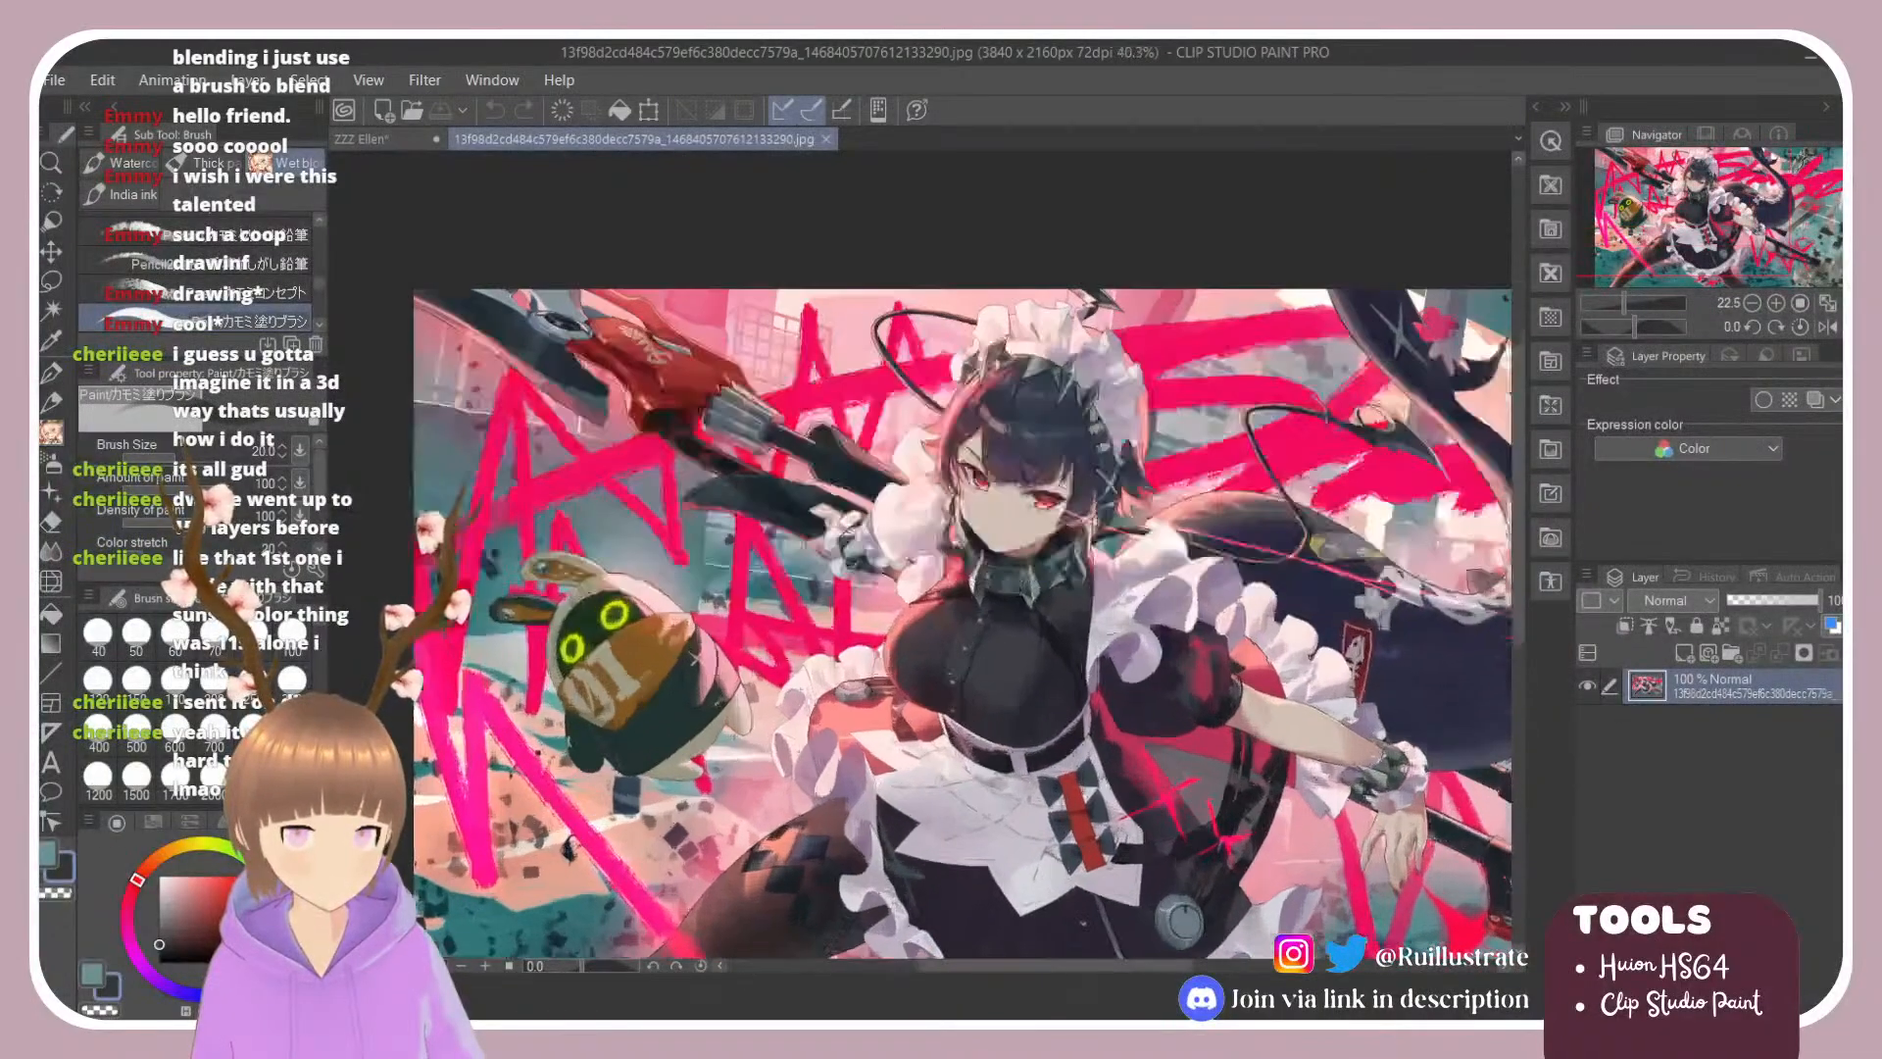
pyautogui.scroll(-3, 863, 571)
pyautogui.scroll(5, 1266, 731)
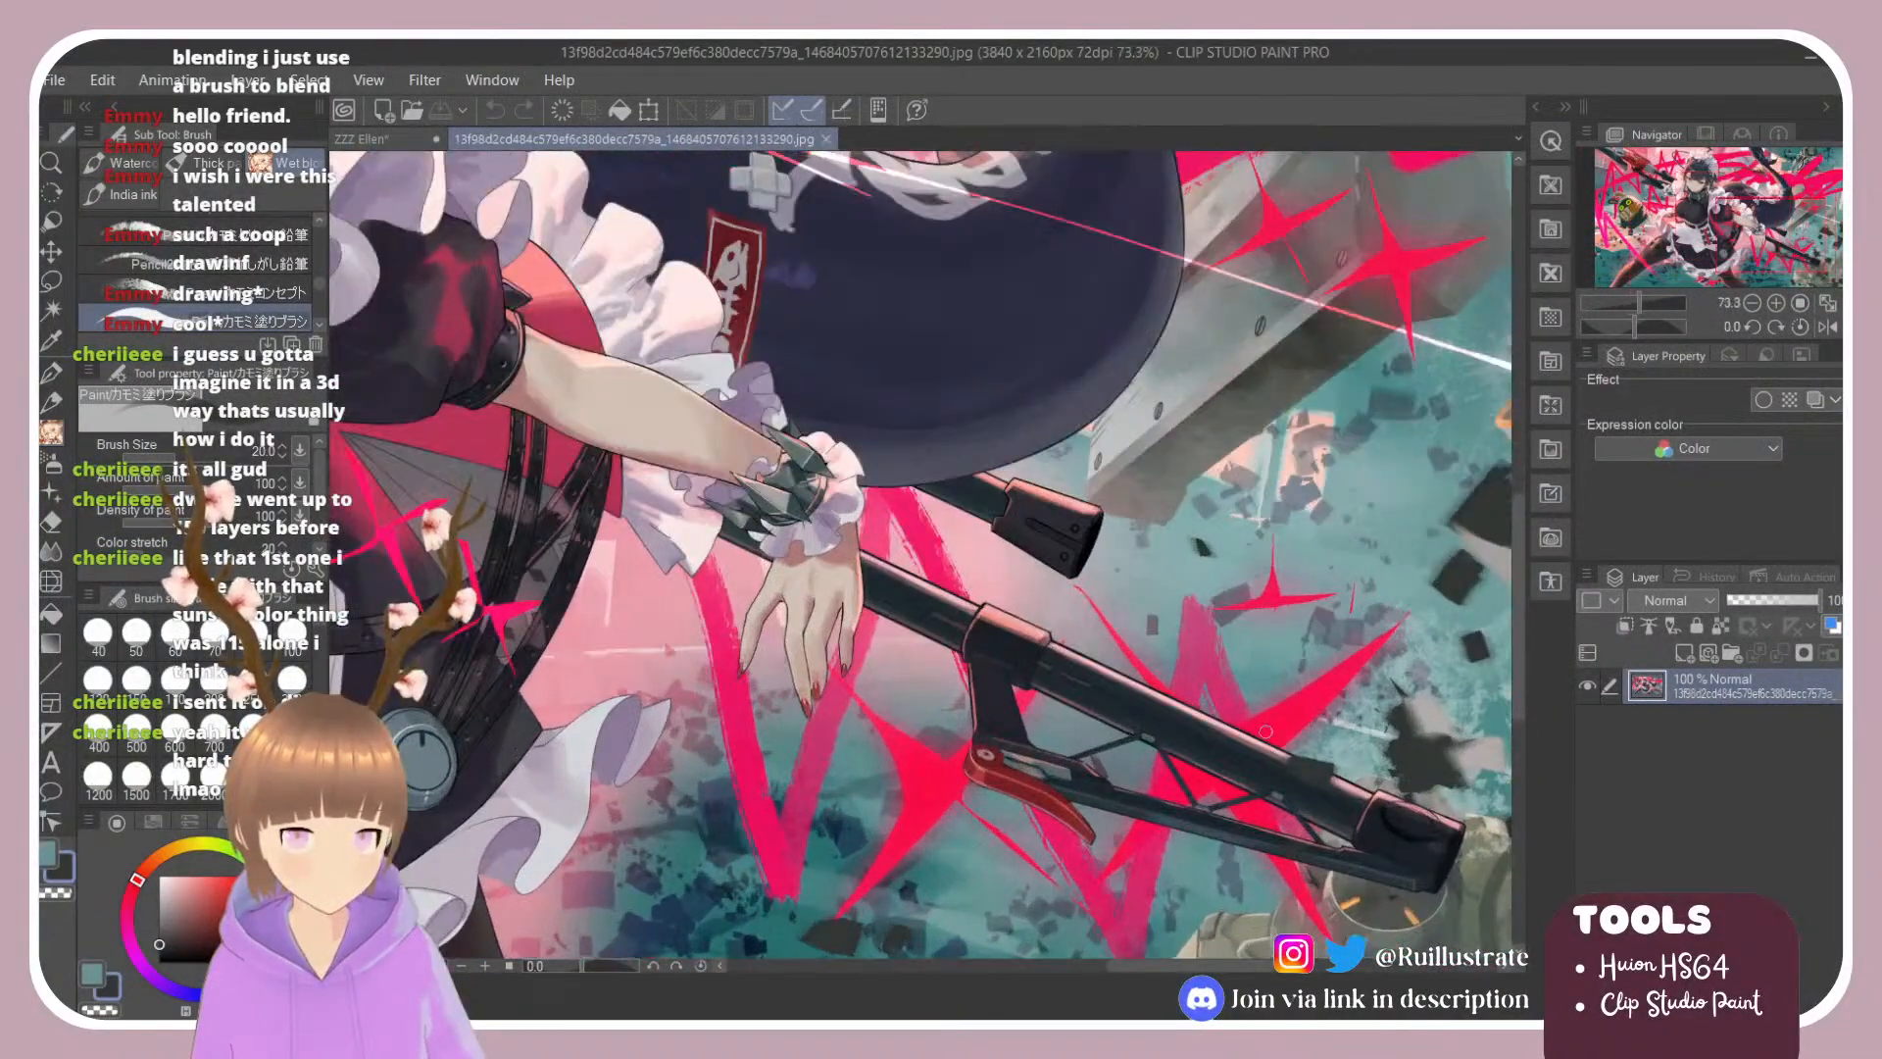
pyautogui.scroll(-2, 1238, 730)
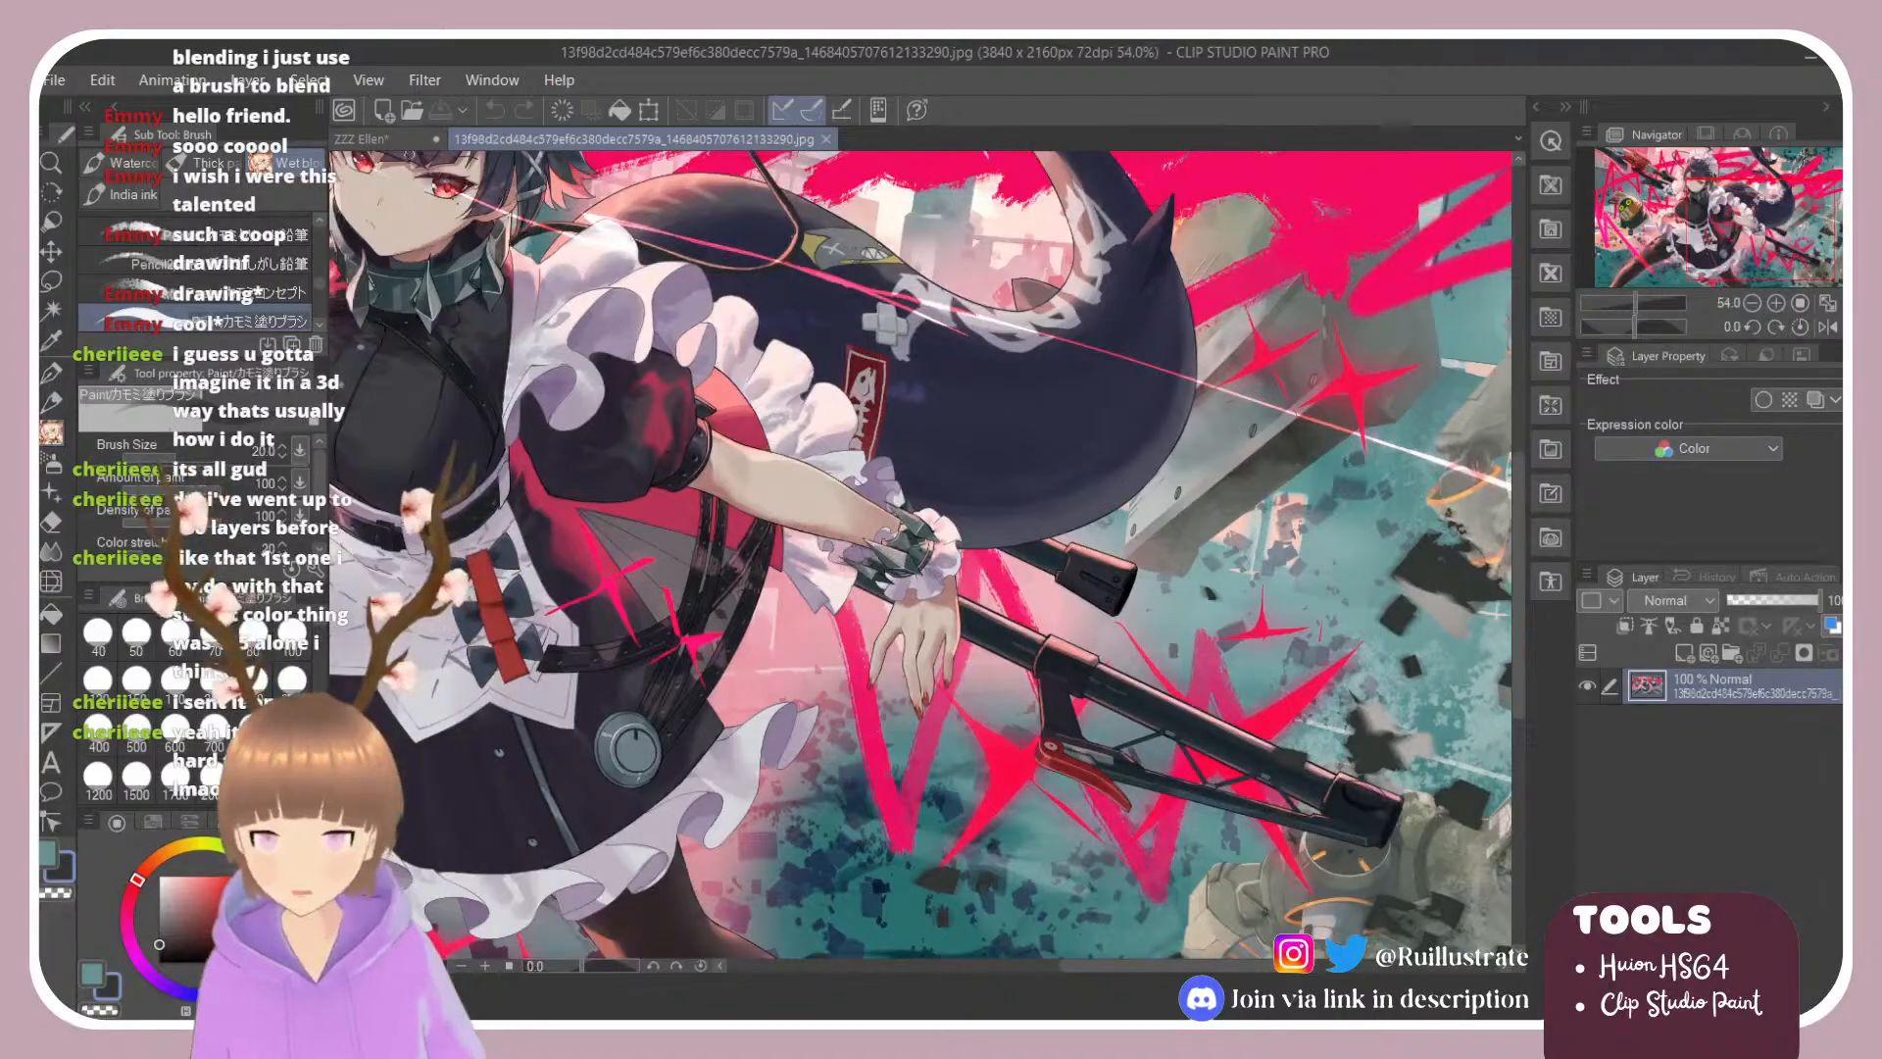
pyautogui.click(385, 133)
pyautogui.scroll(-2, 793, 641)
pyautogui.scroll(2, 794, 641)
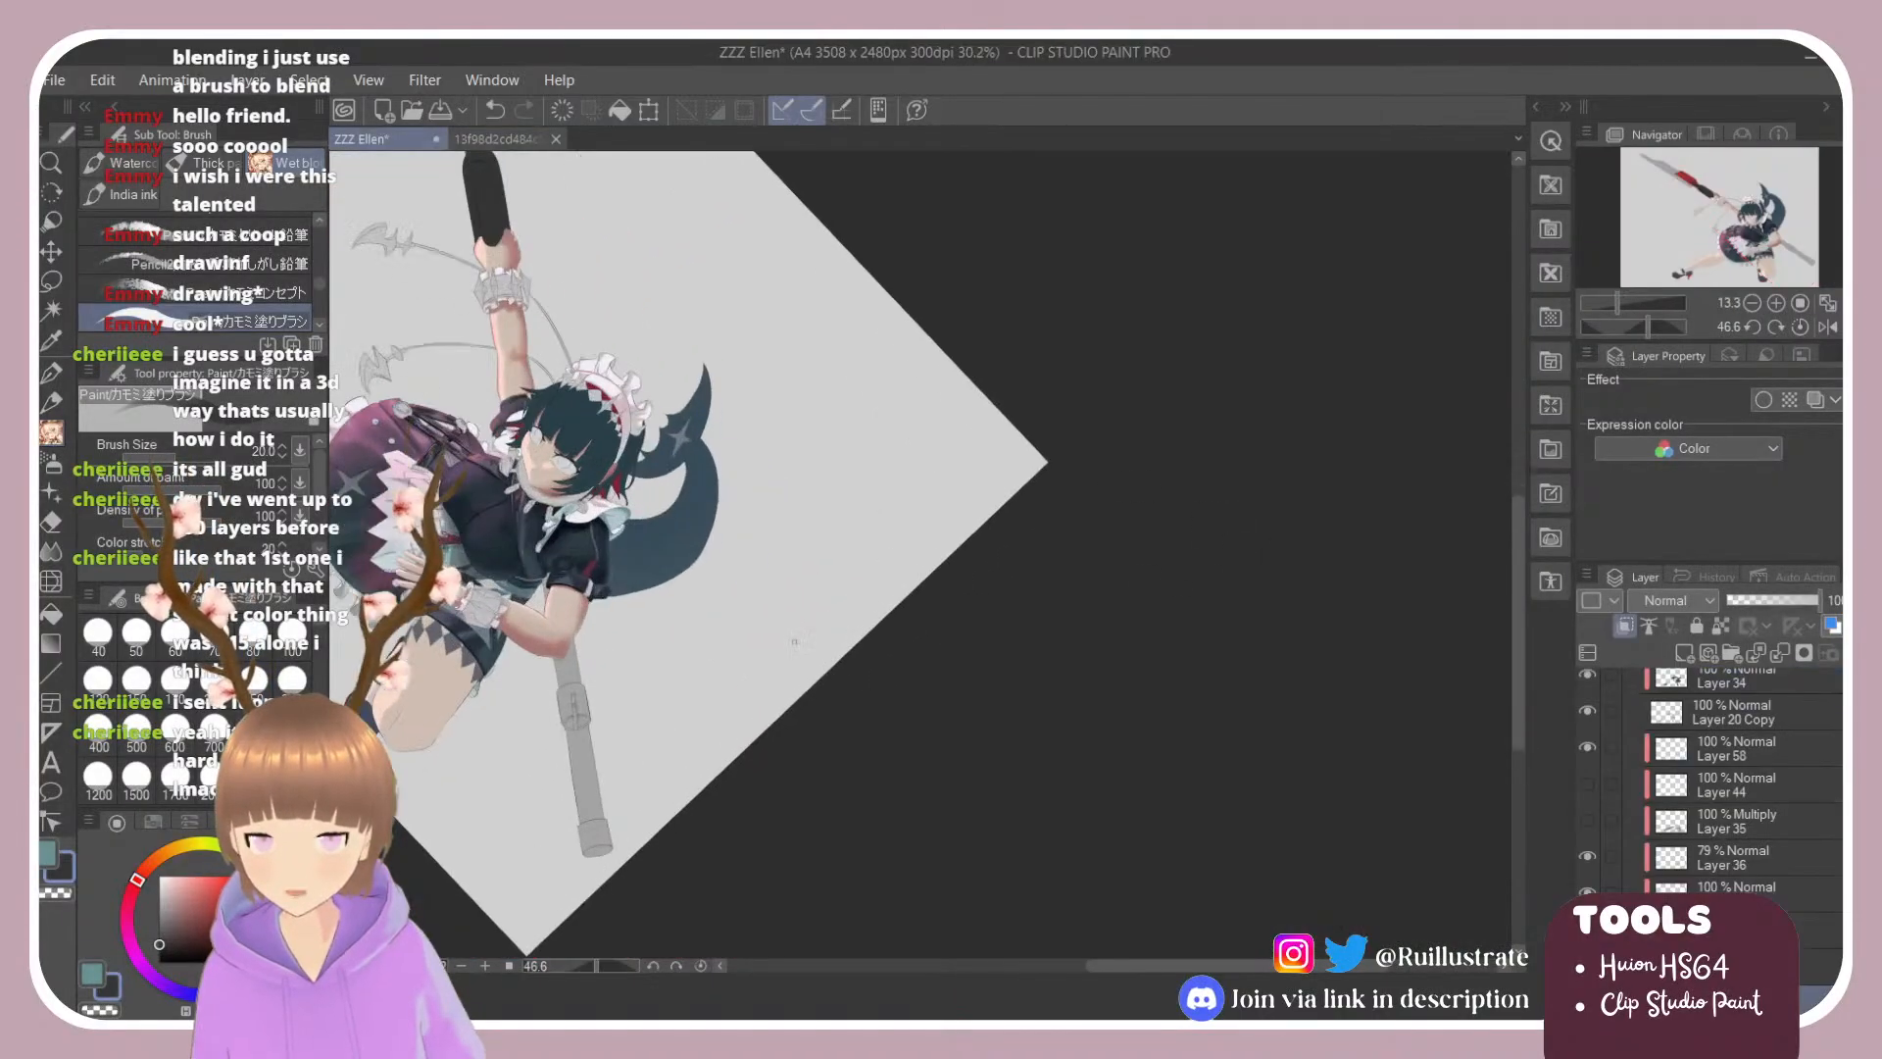
pyautogui.scroll(-2, 794, 641)
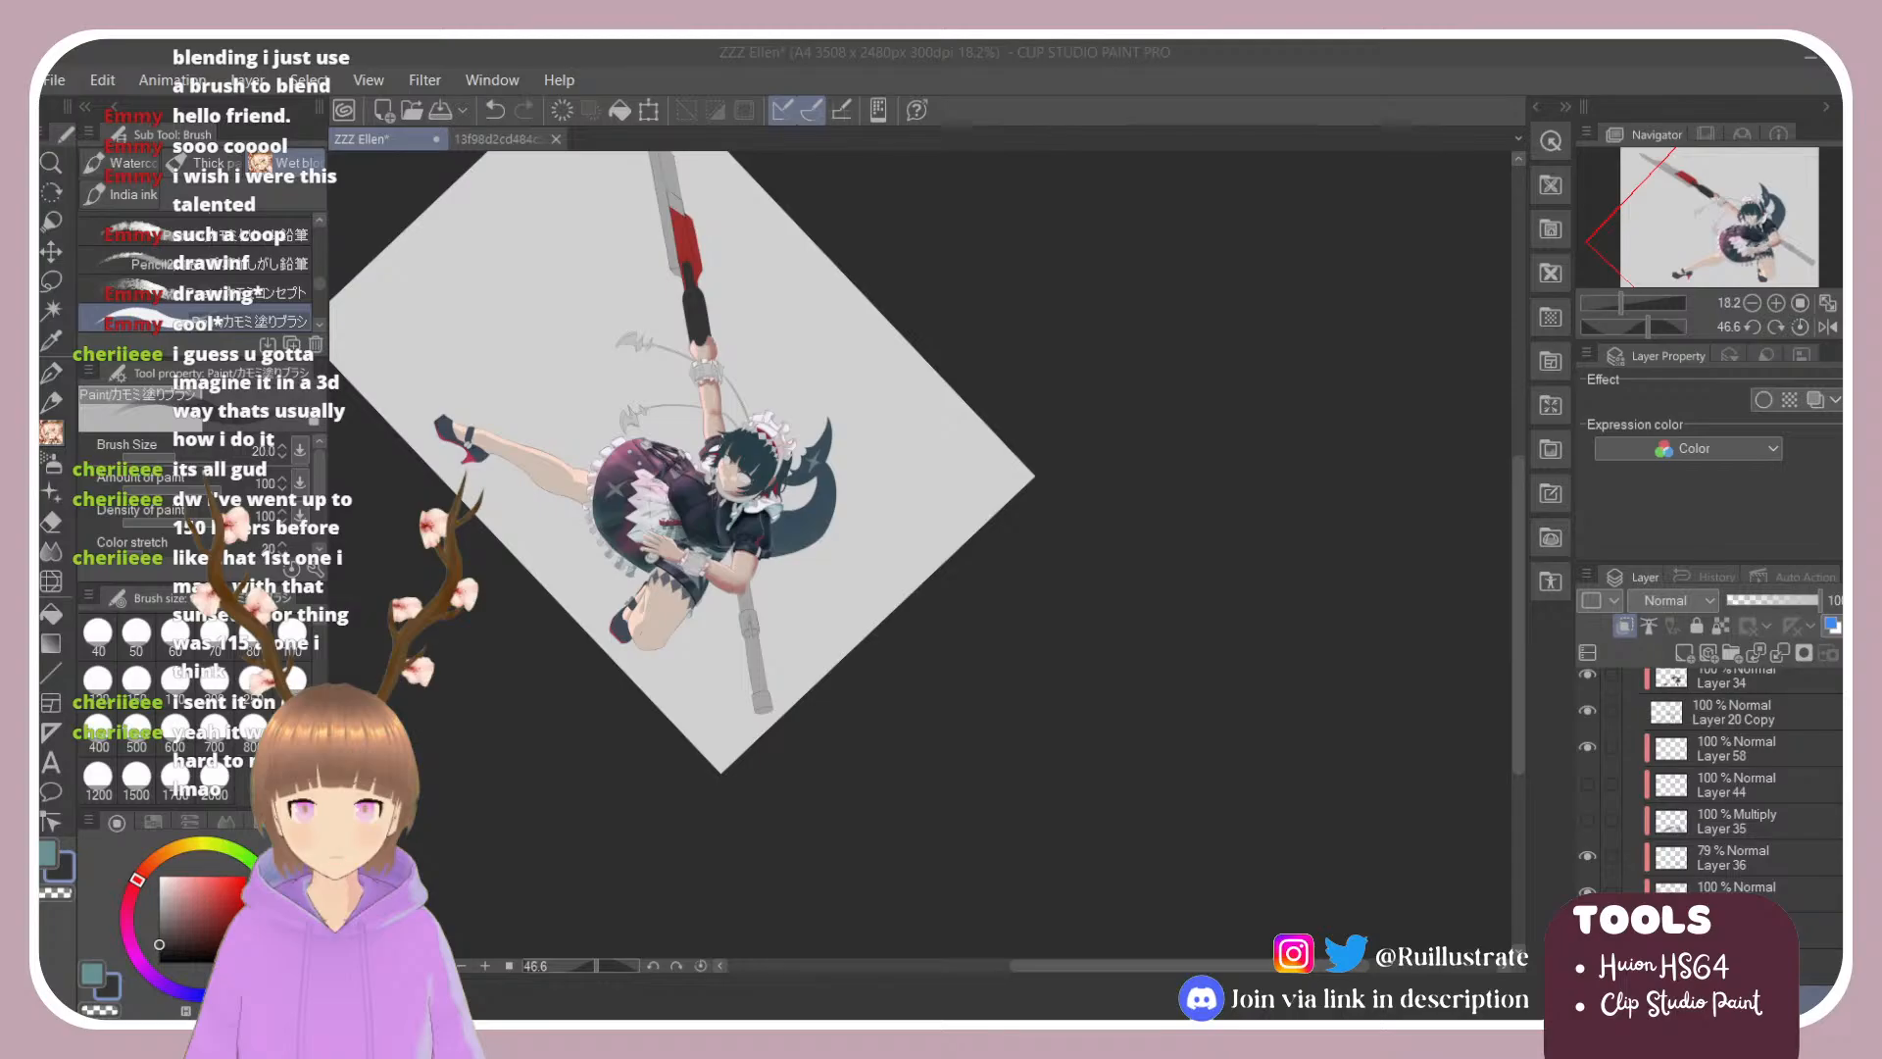
pyautogui.scroll(3, 921, 559)
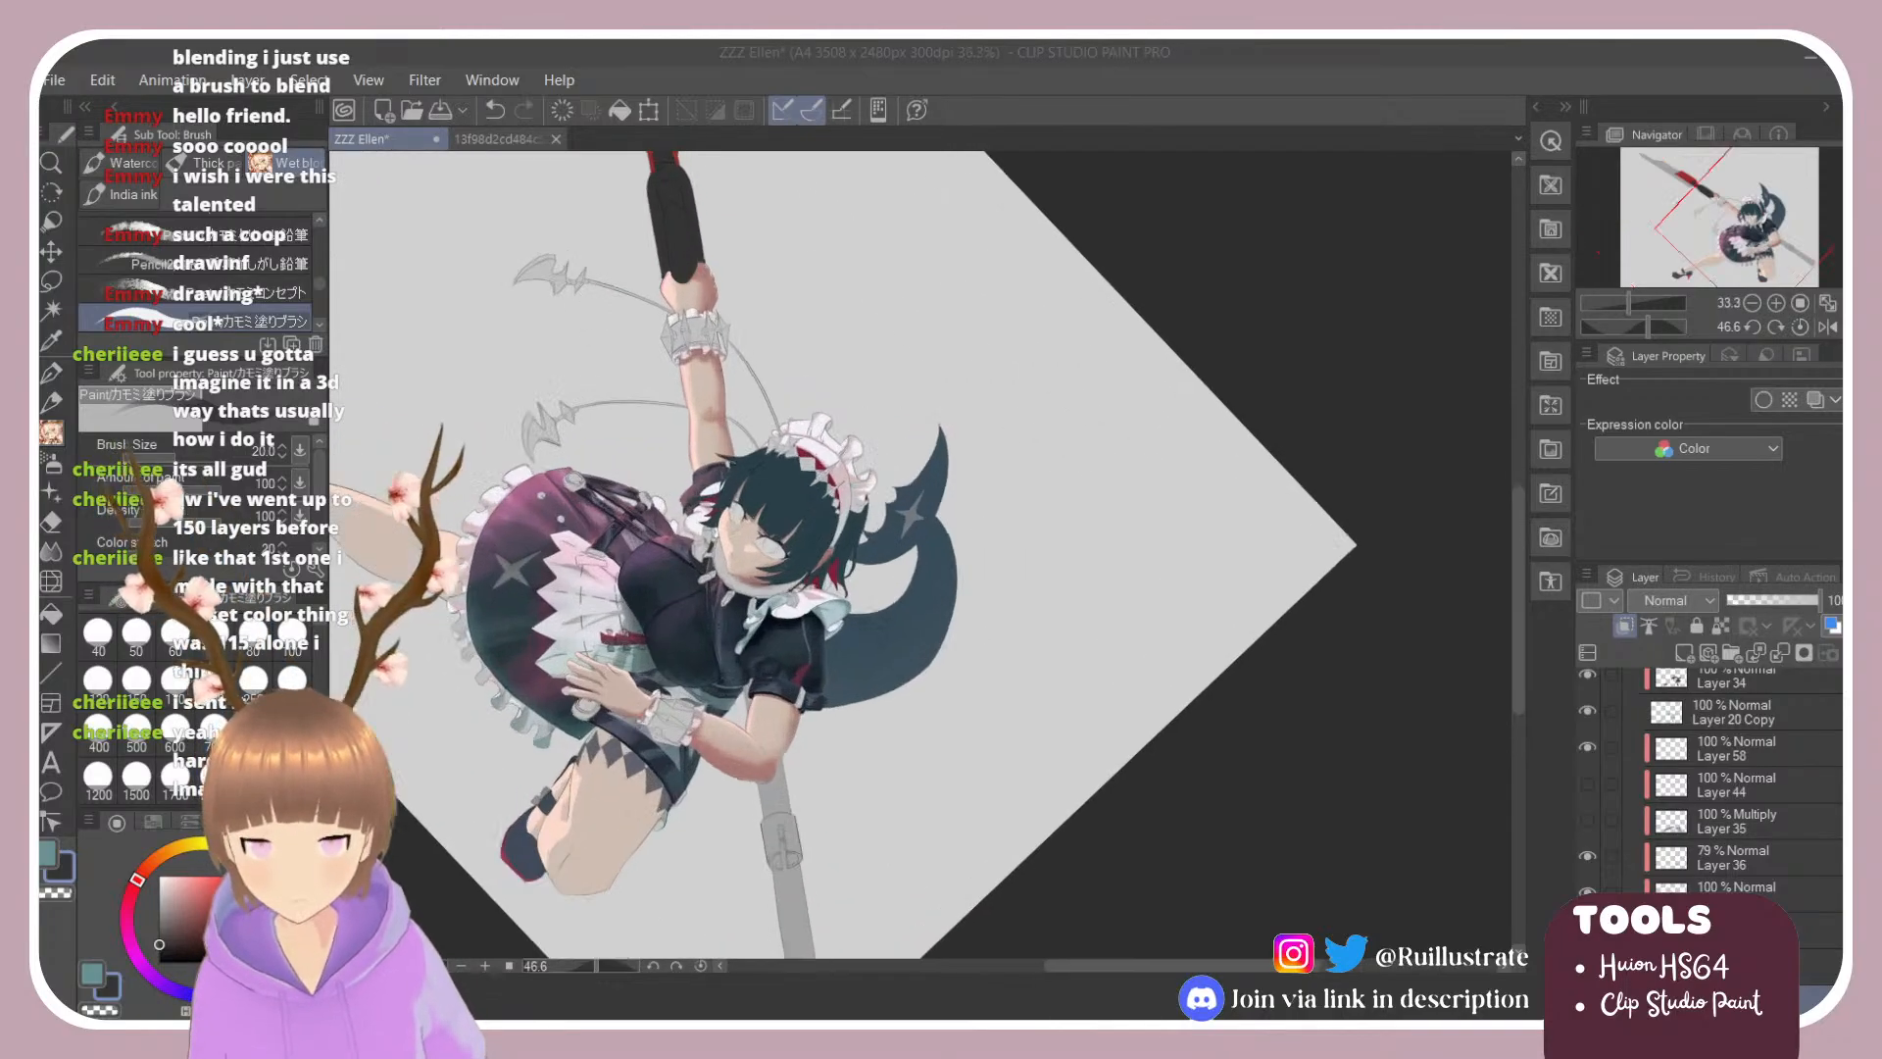
pyautogui.scroll(1, 728, 439)
pyautogui.scroll(-2, 676, 294)
pyautogui.scroll(3, 793, 578)
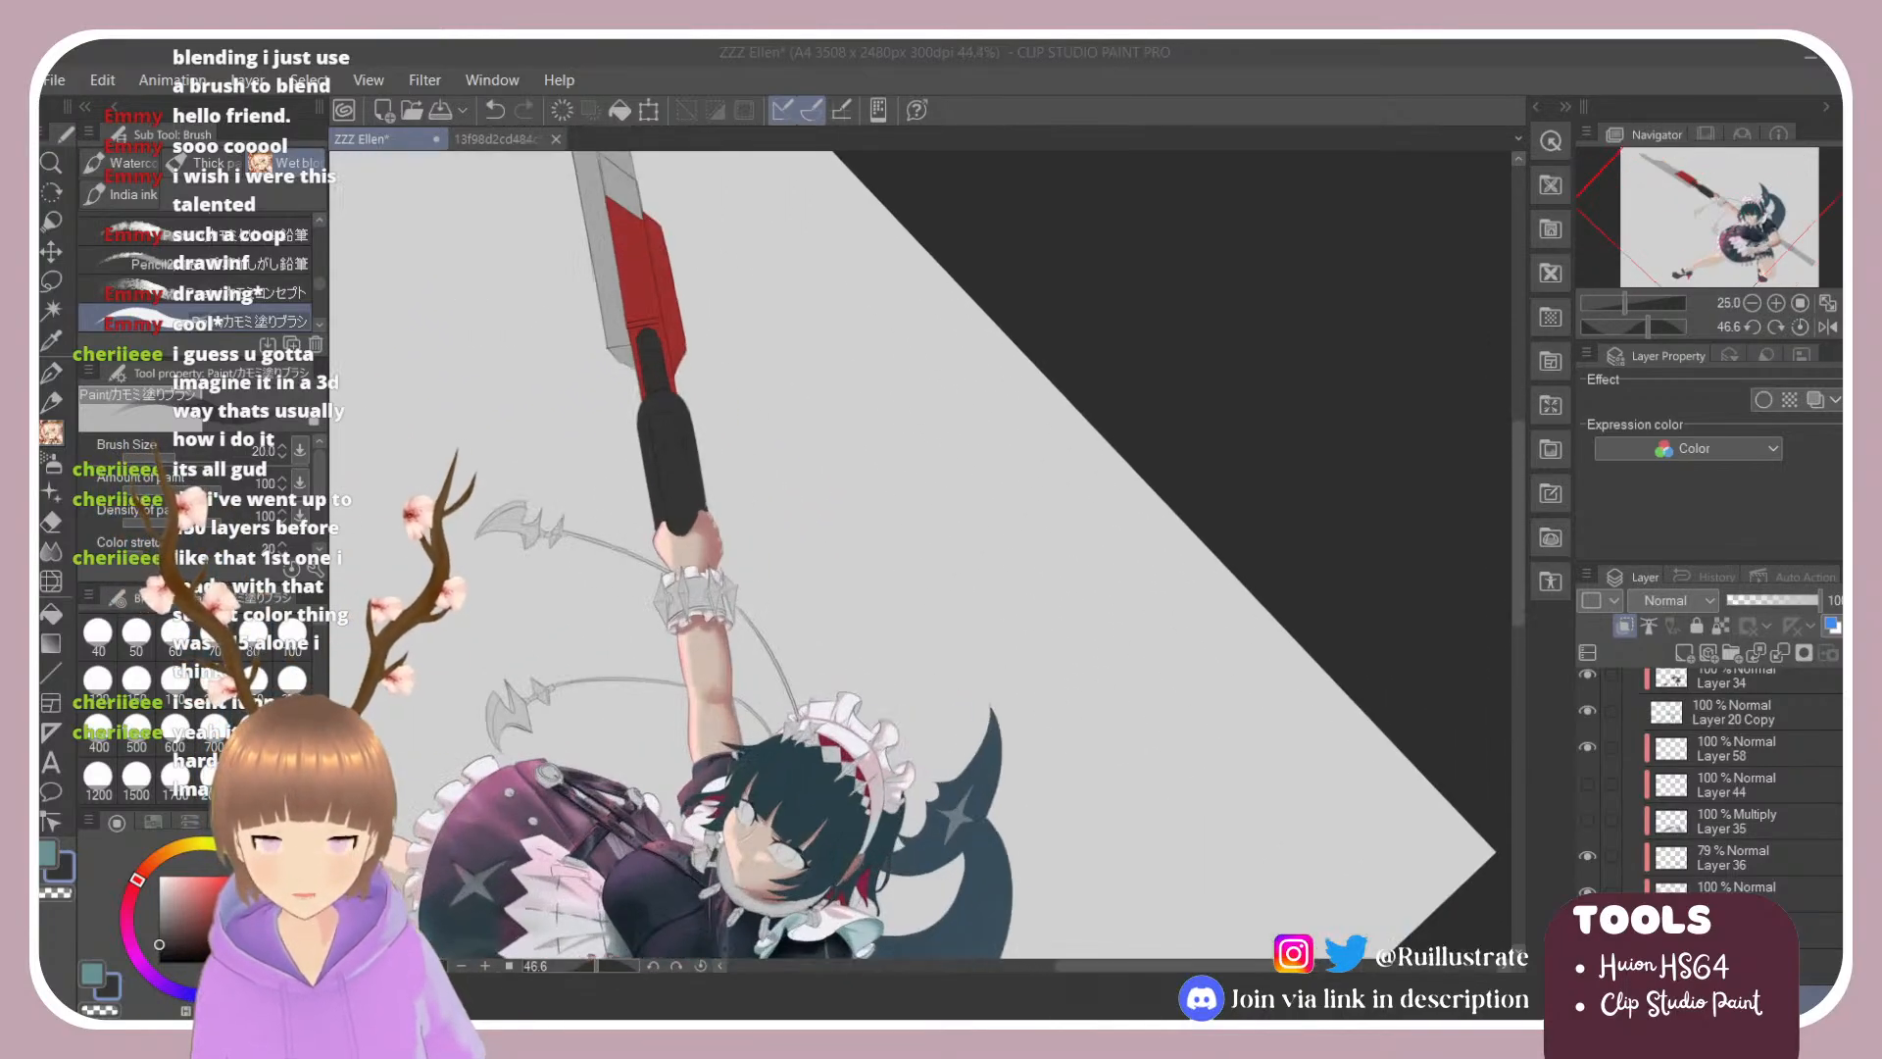
# Step: Repaint the weapon's handle and the patterned shaft between the red frame bars in a lighter, medium grey
pyautogui.click(733, 434)
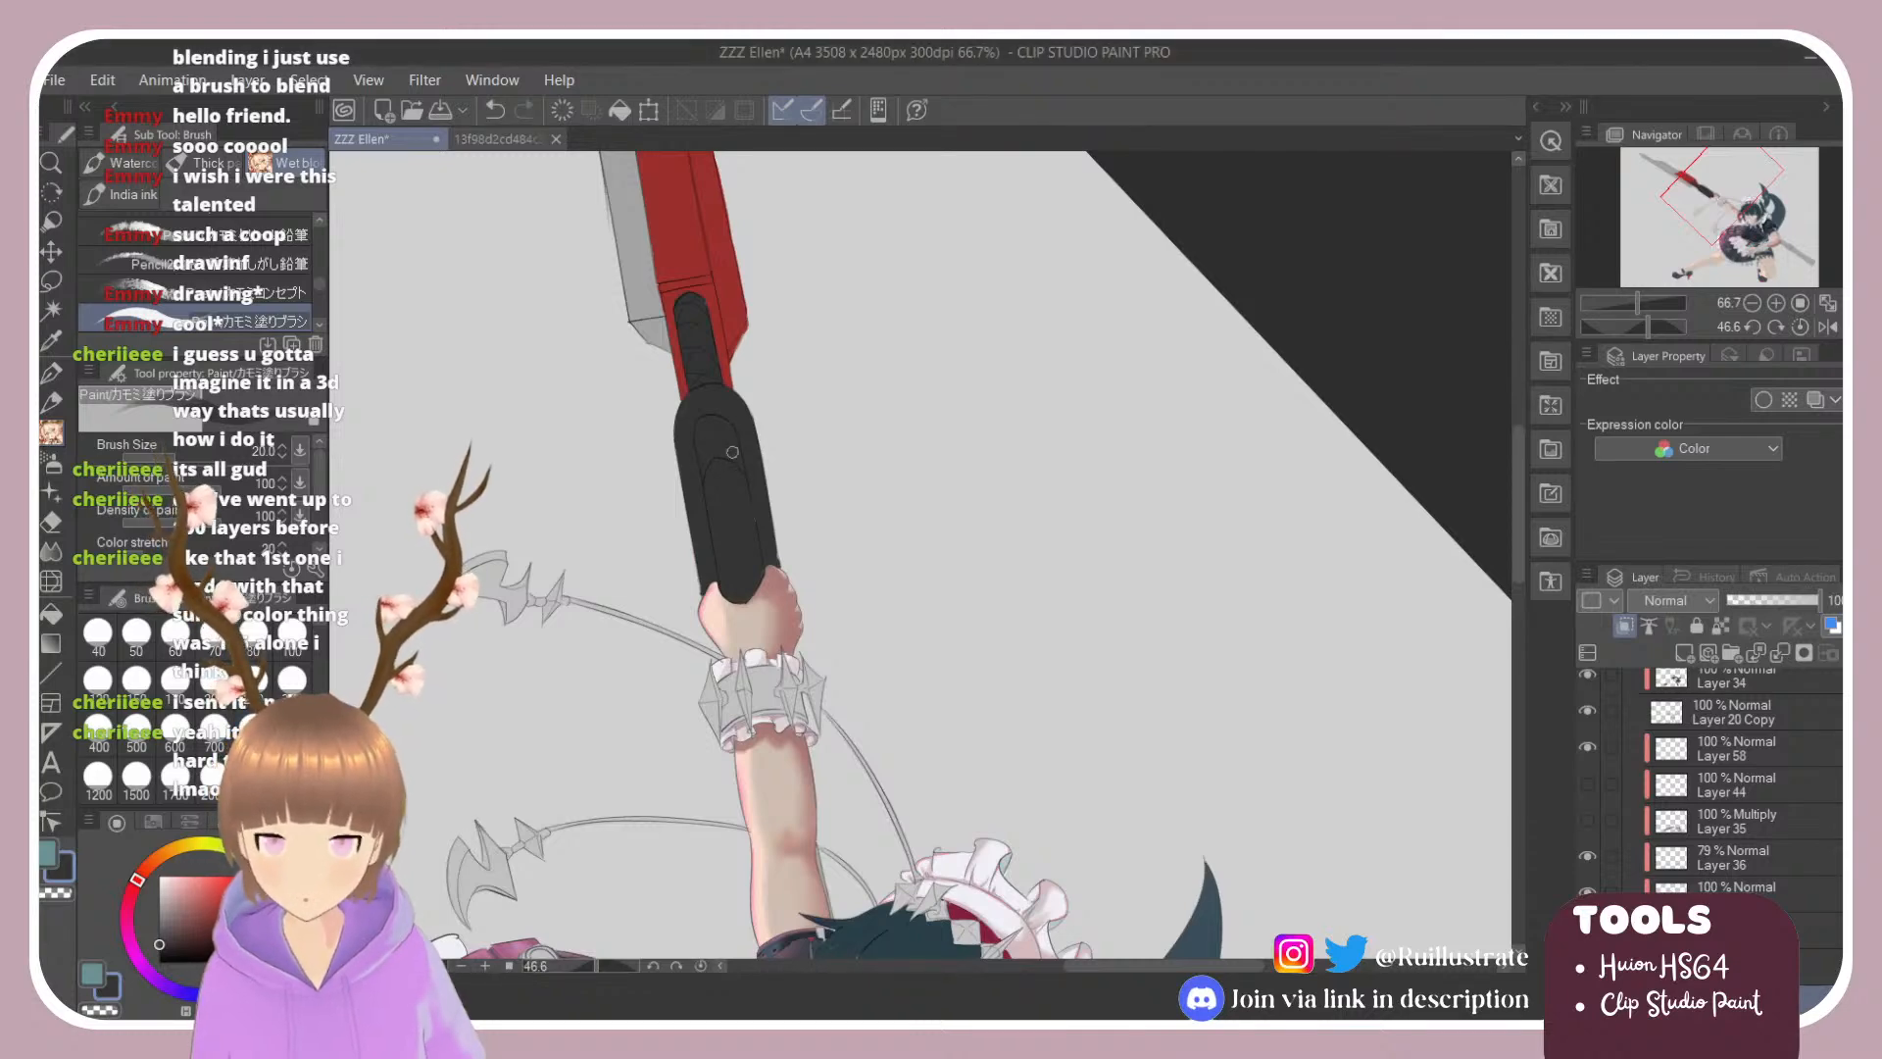
pyautogui.moveTo(695, 457); pyautogui.dragTo(747, 433)
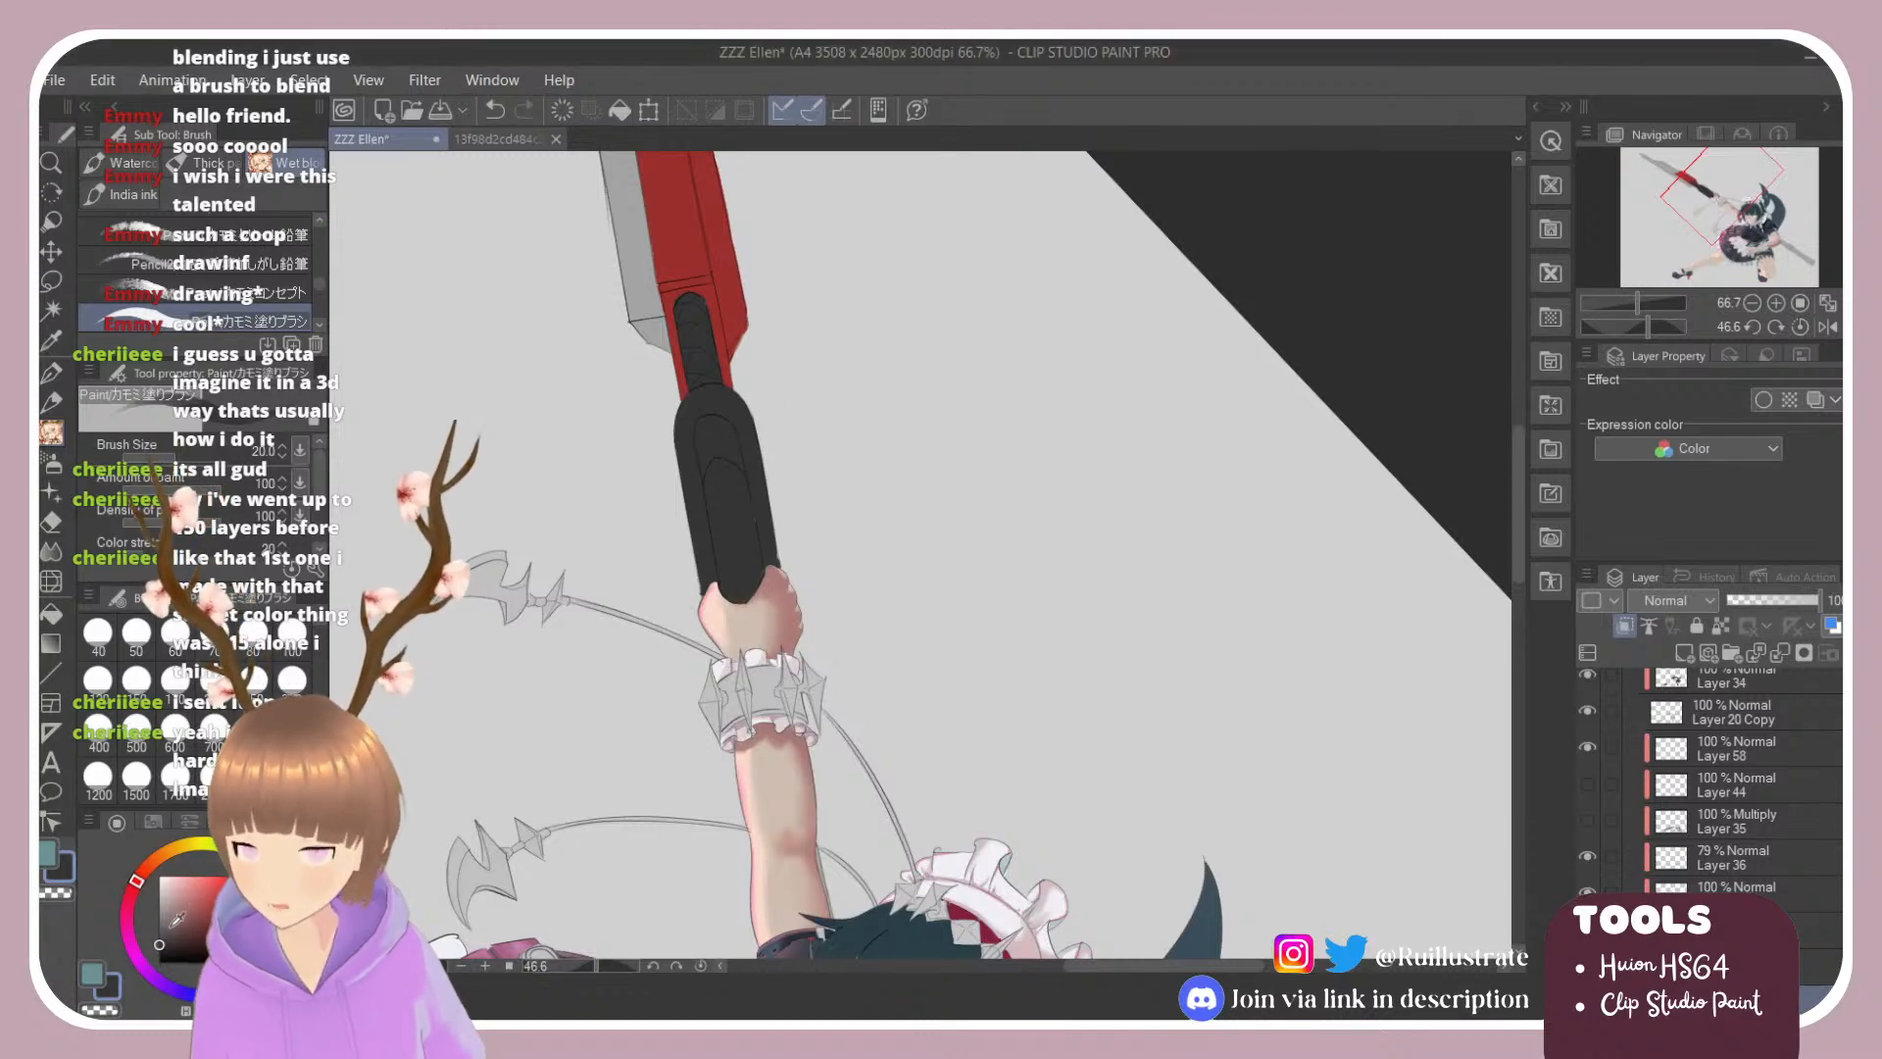
pyautogui.moveTo(177, 919); pyautogui.dragTo(163, 922)
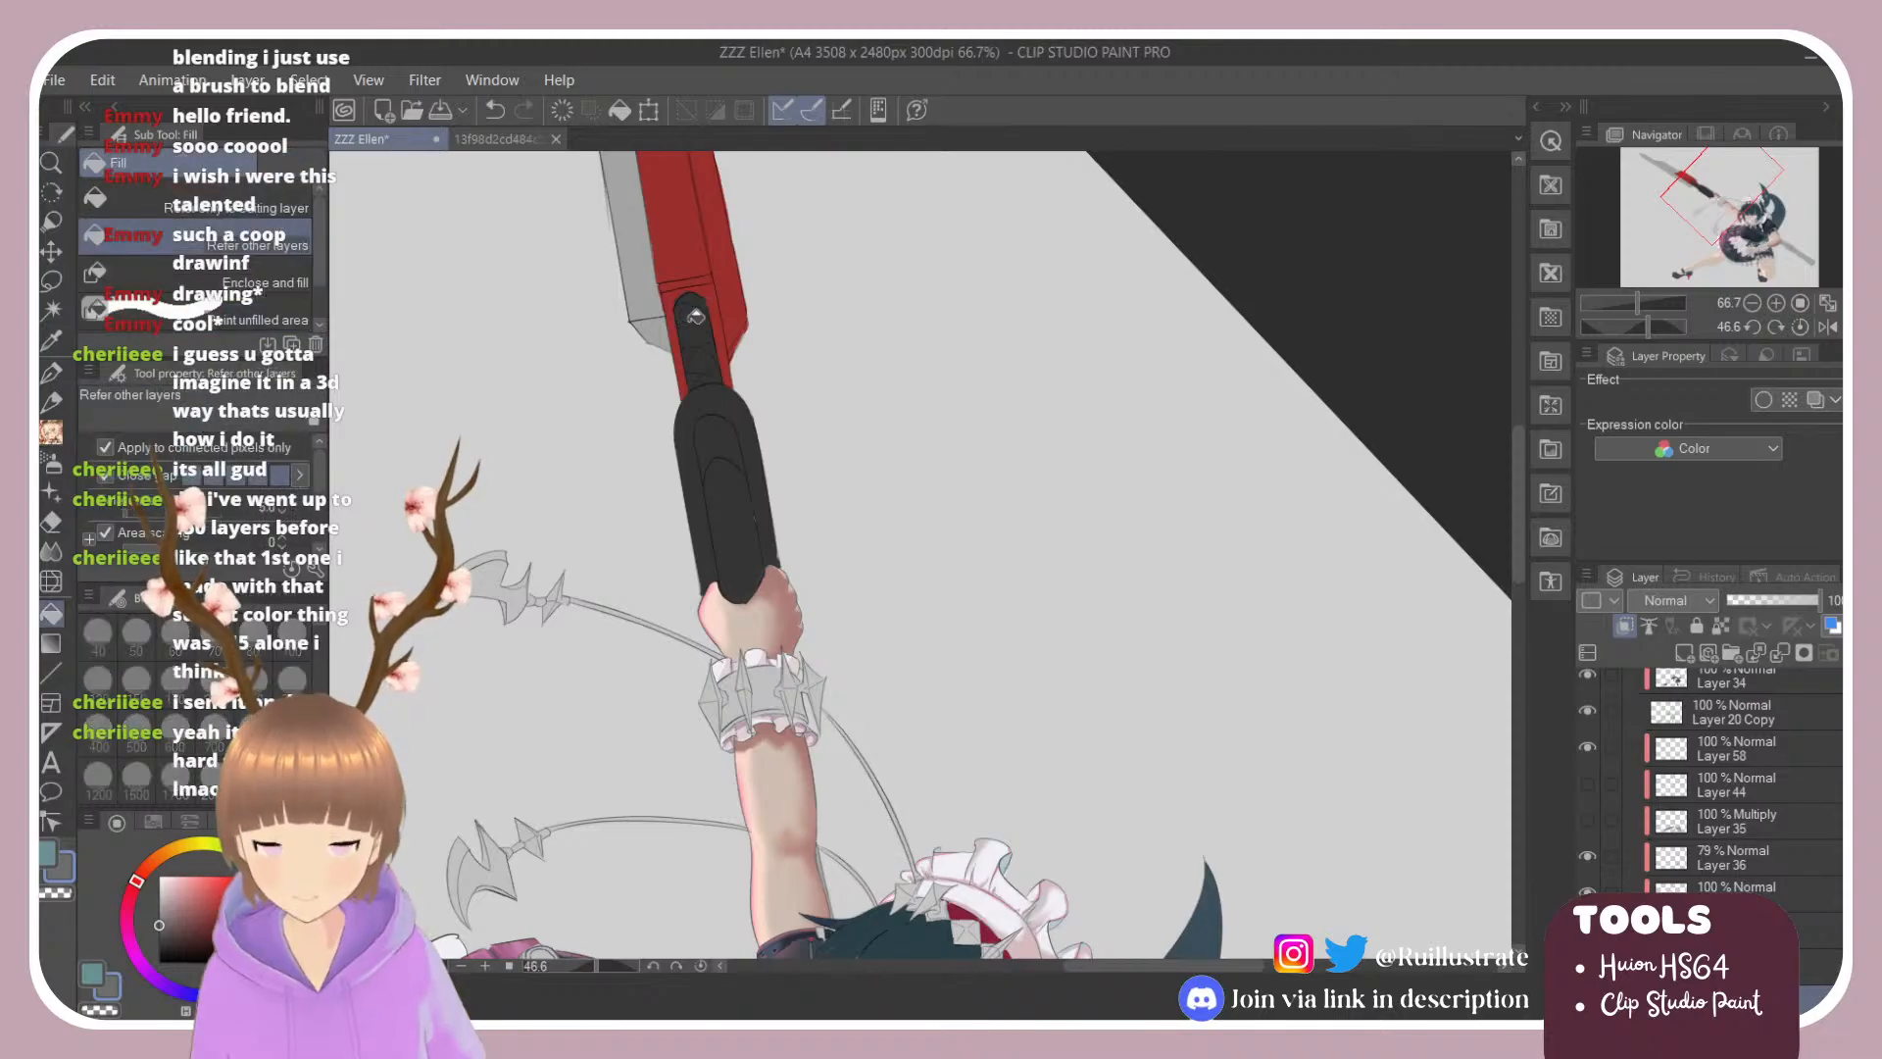
pyautogui.moveTo(692, 338)
pyautogui.mouseDown()
pyautogui.moveTo(678, 307)
pyautogui.moveTo(692, 390)
pyautogui.mouseUp()
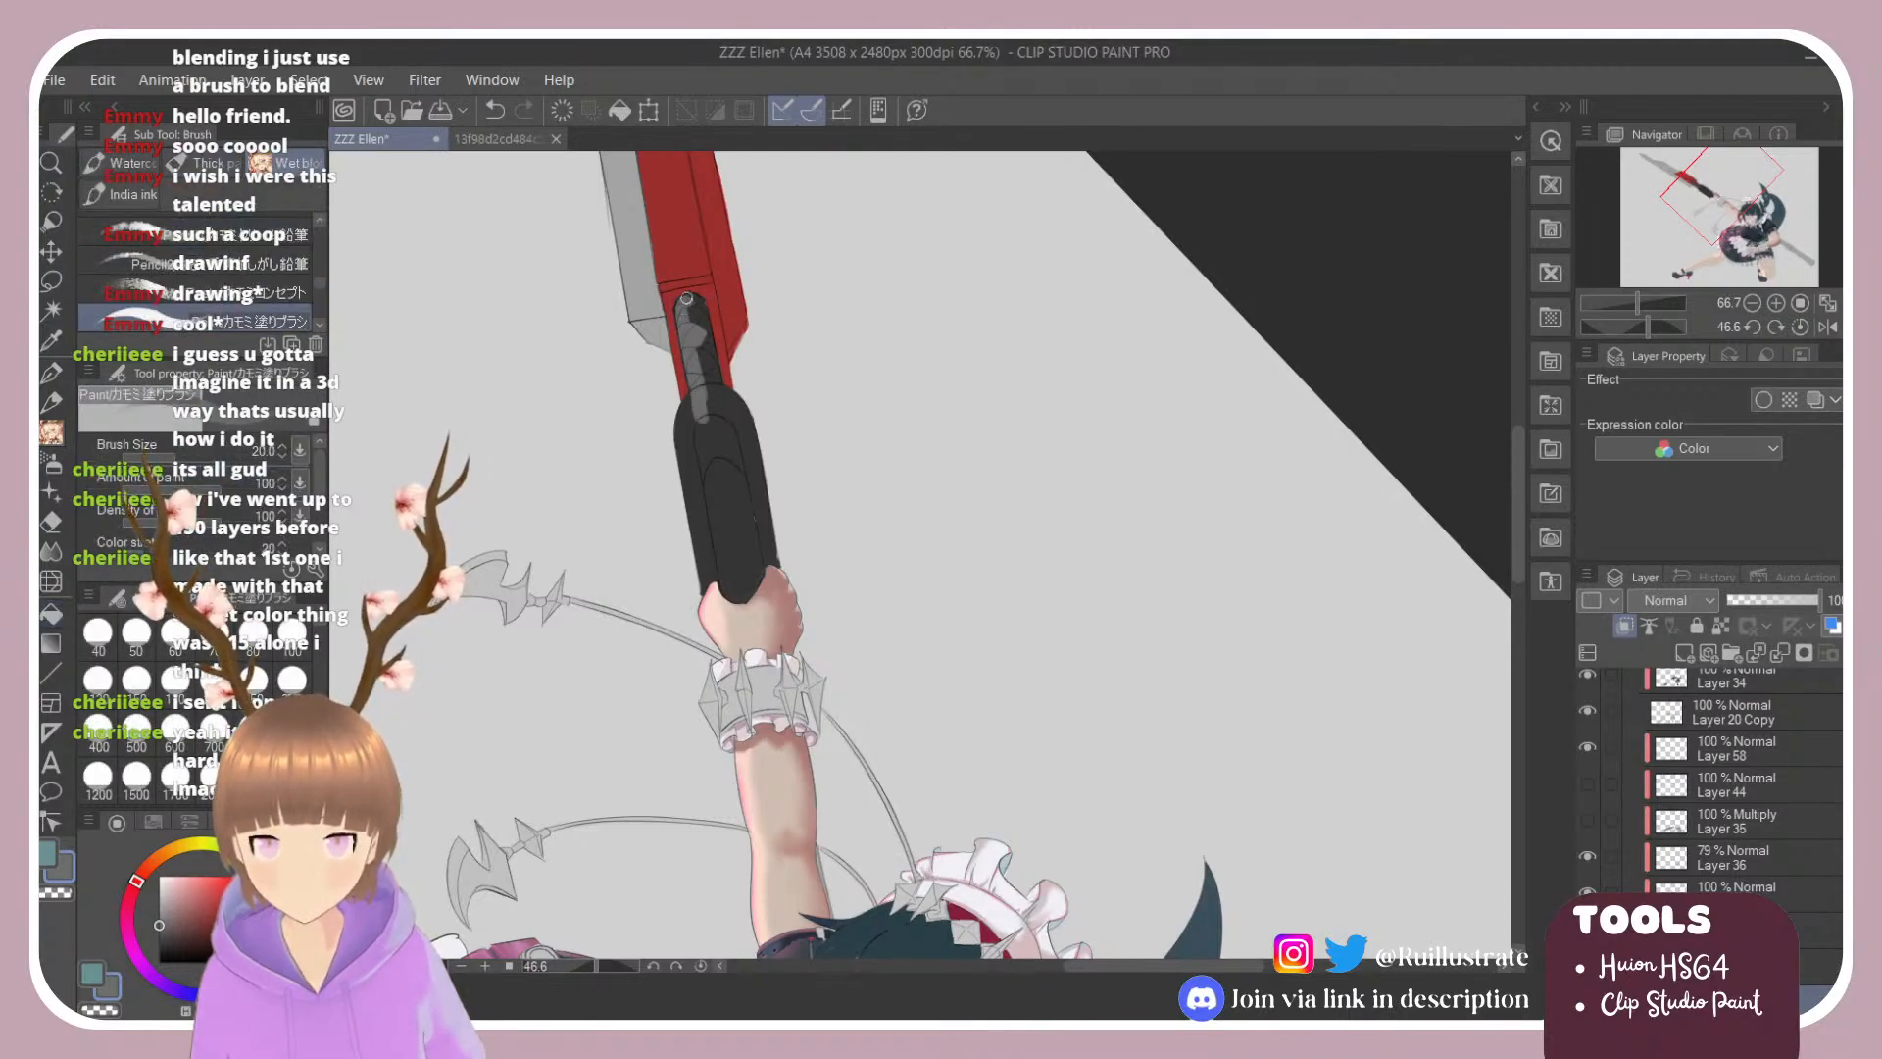
pyautogui.moveTo(691, 300)
pyautogui.mouseDown()
pyautogui.moveTo(715, 433)
pyautogui.moveTo(686, 412)
pyautogui.moveTo(685, 484)
pyautogui.moveTo(696, 567)
pyautogui.moveTo(730, 608)
pyautogui.moveTo(726, 441)
pyautogui.mouseUp()
pyautogui.moveTo(743, 593); pyautogui.dragTo(714, 507)
pyautogui.moveTo(723, 410); pyautogui.dragTo(754, 476)
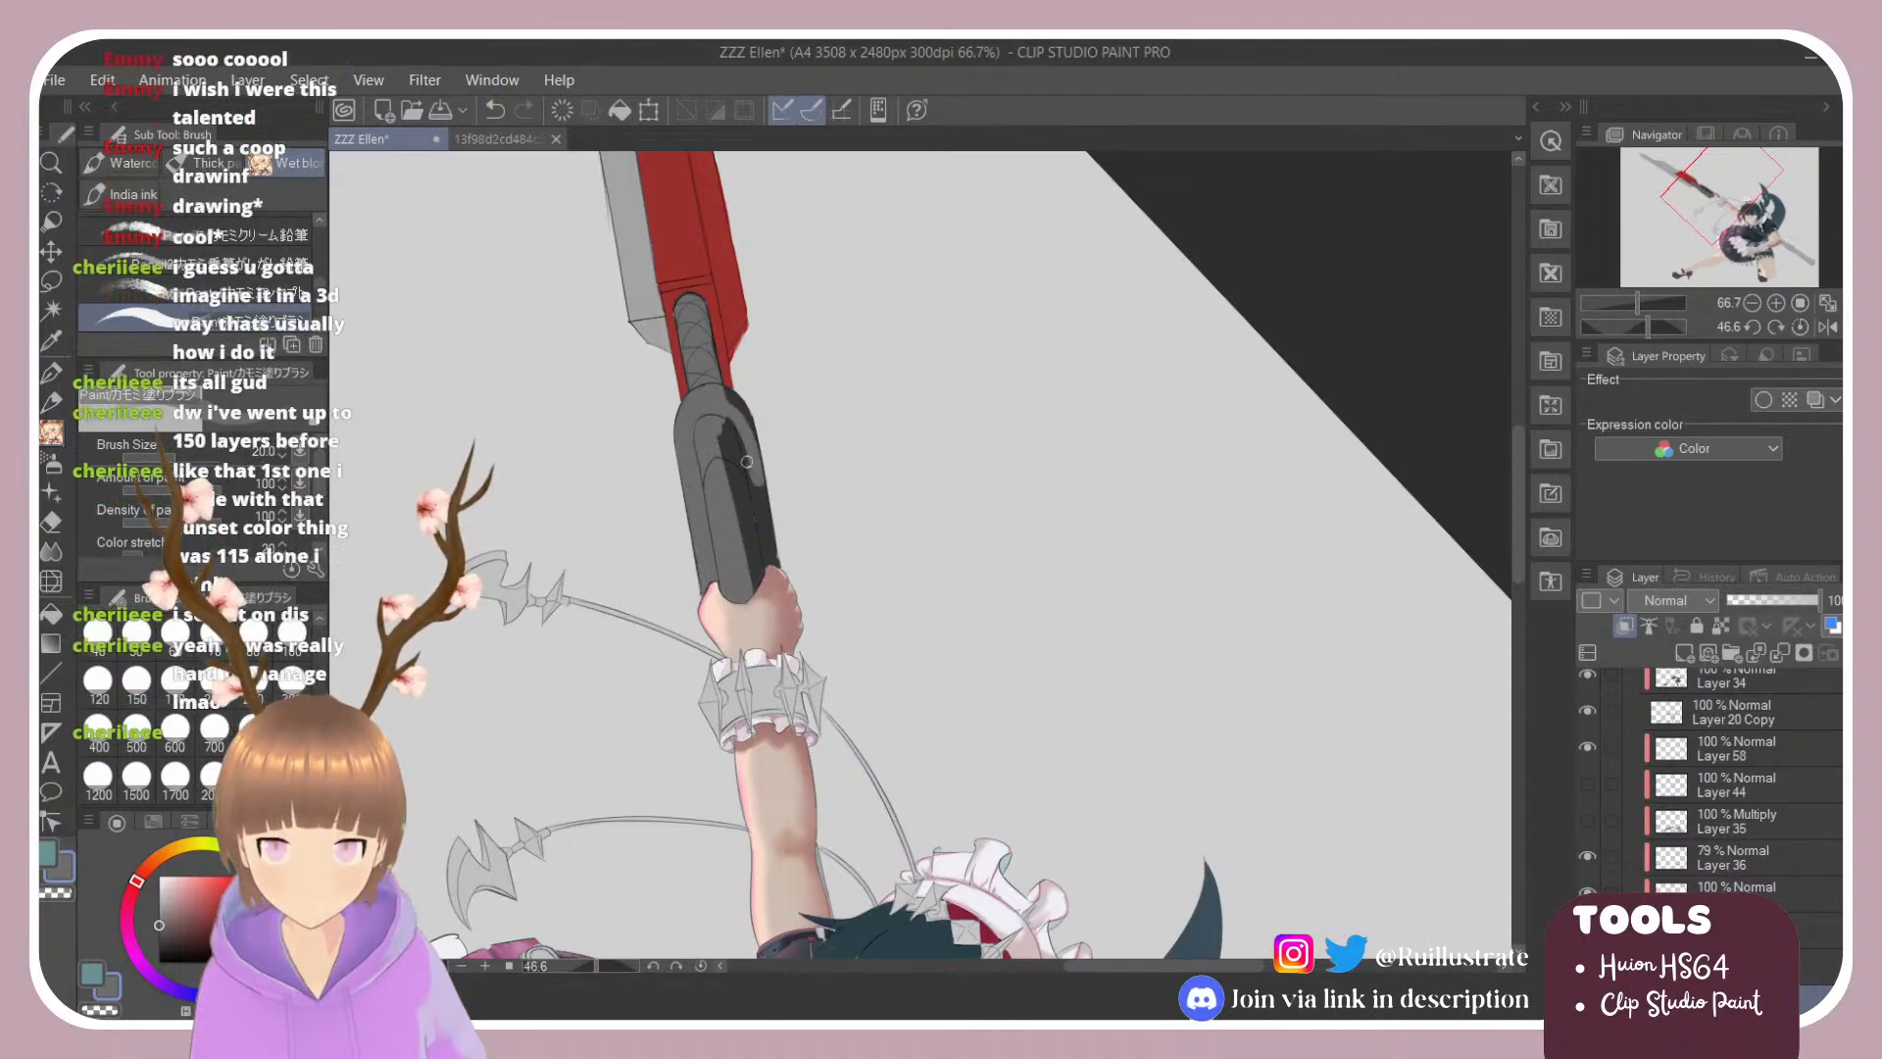
pyautogui.moveTo(727, 390)
pyautogui.mouseDown()
pyautogui.moveTo(768, 559)
pyautogui.moveTo(727, 407)
pyautogui.moveTo(739, 574)
pyautogui.mouseUp()
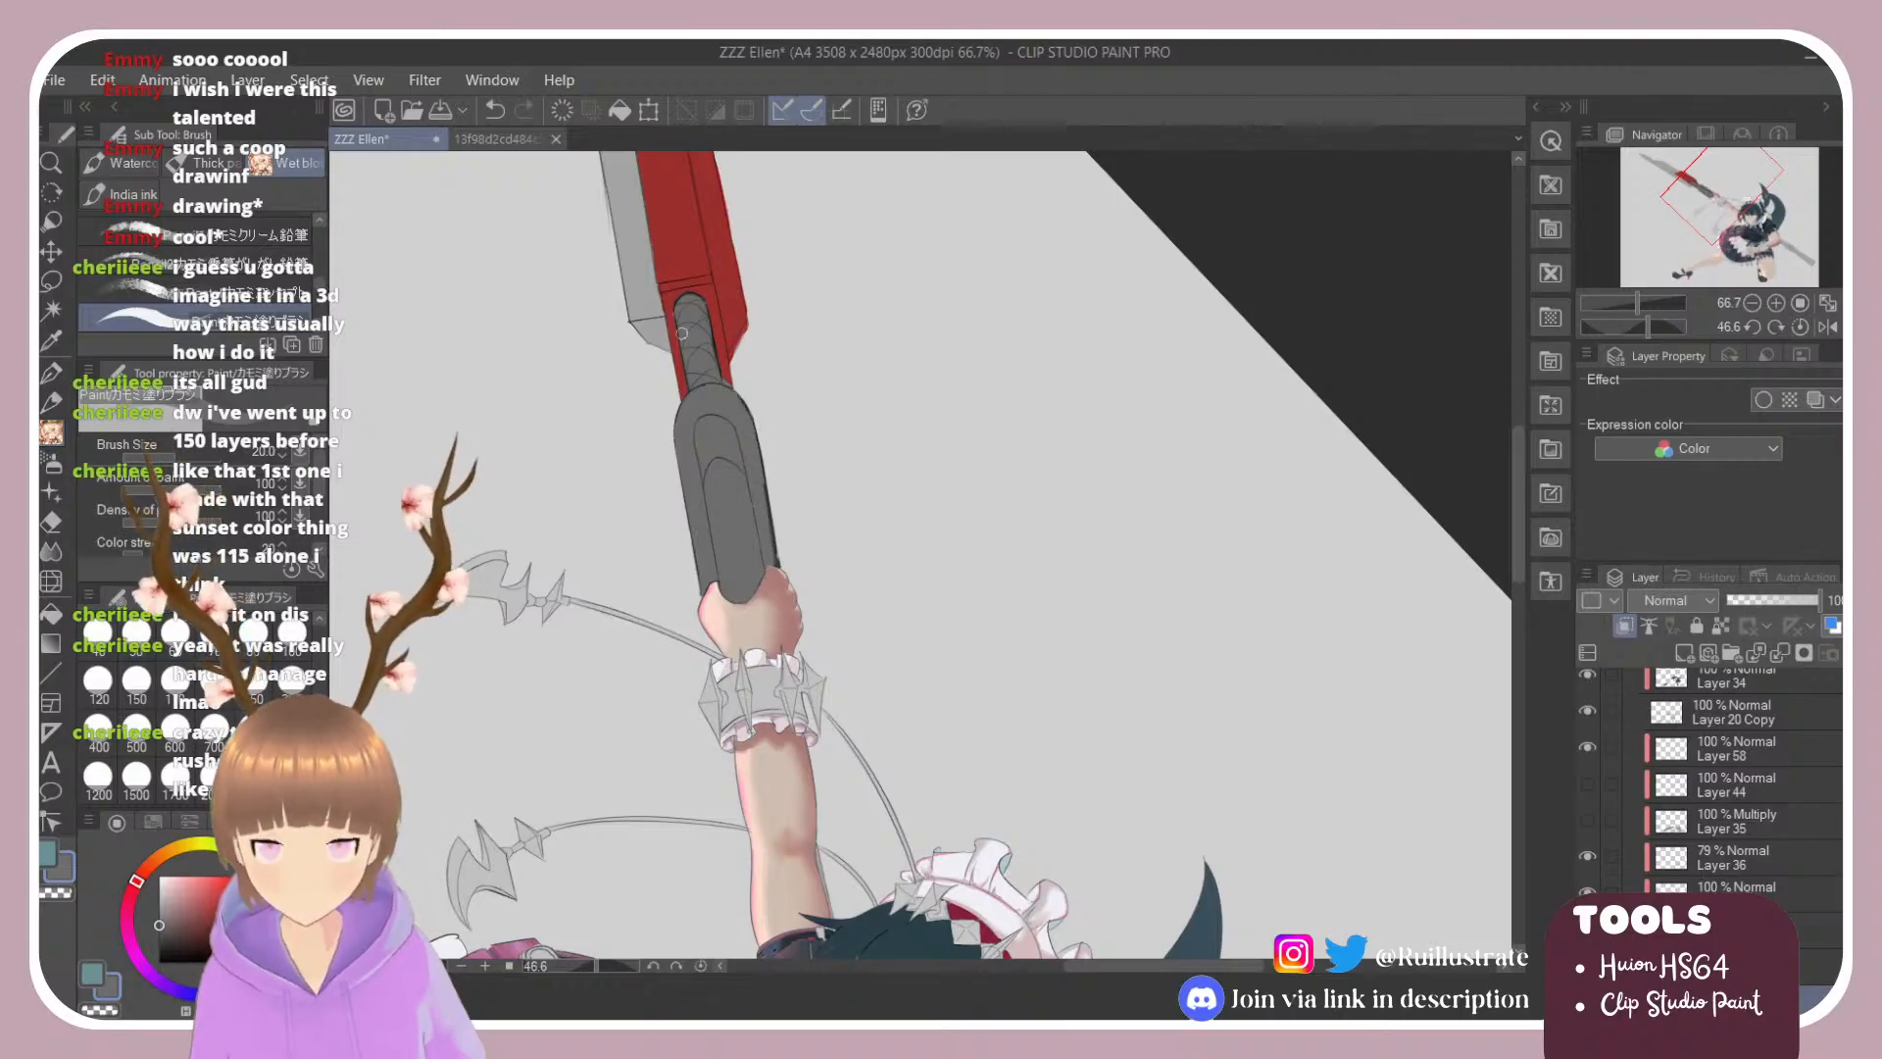
# Step: Touch up the red frame bars and the edges of the patterned shaft using red and grey sampled from the weapon
pyautogui.scroll(4, 682, 333)
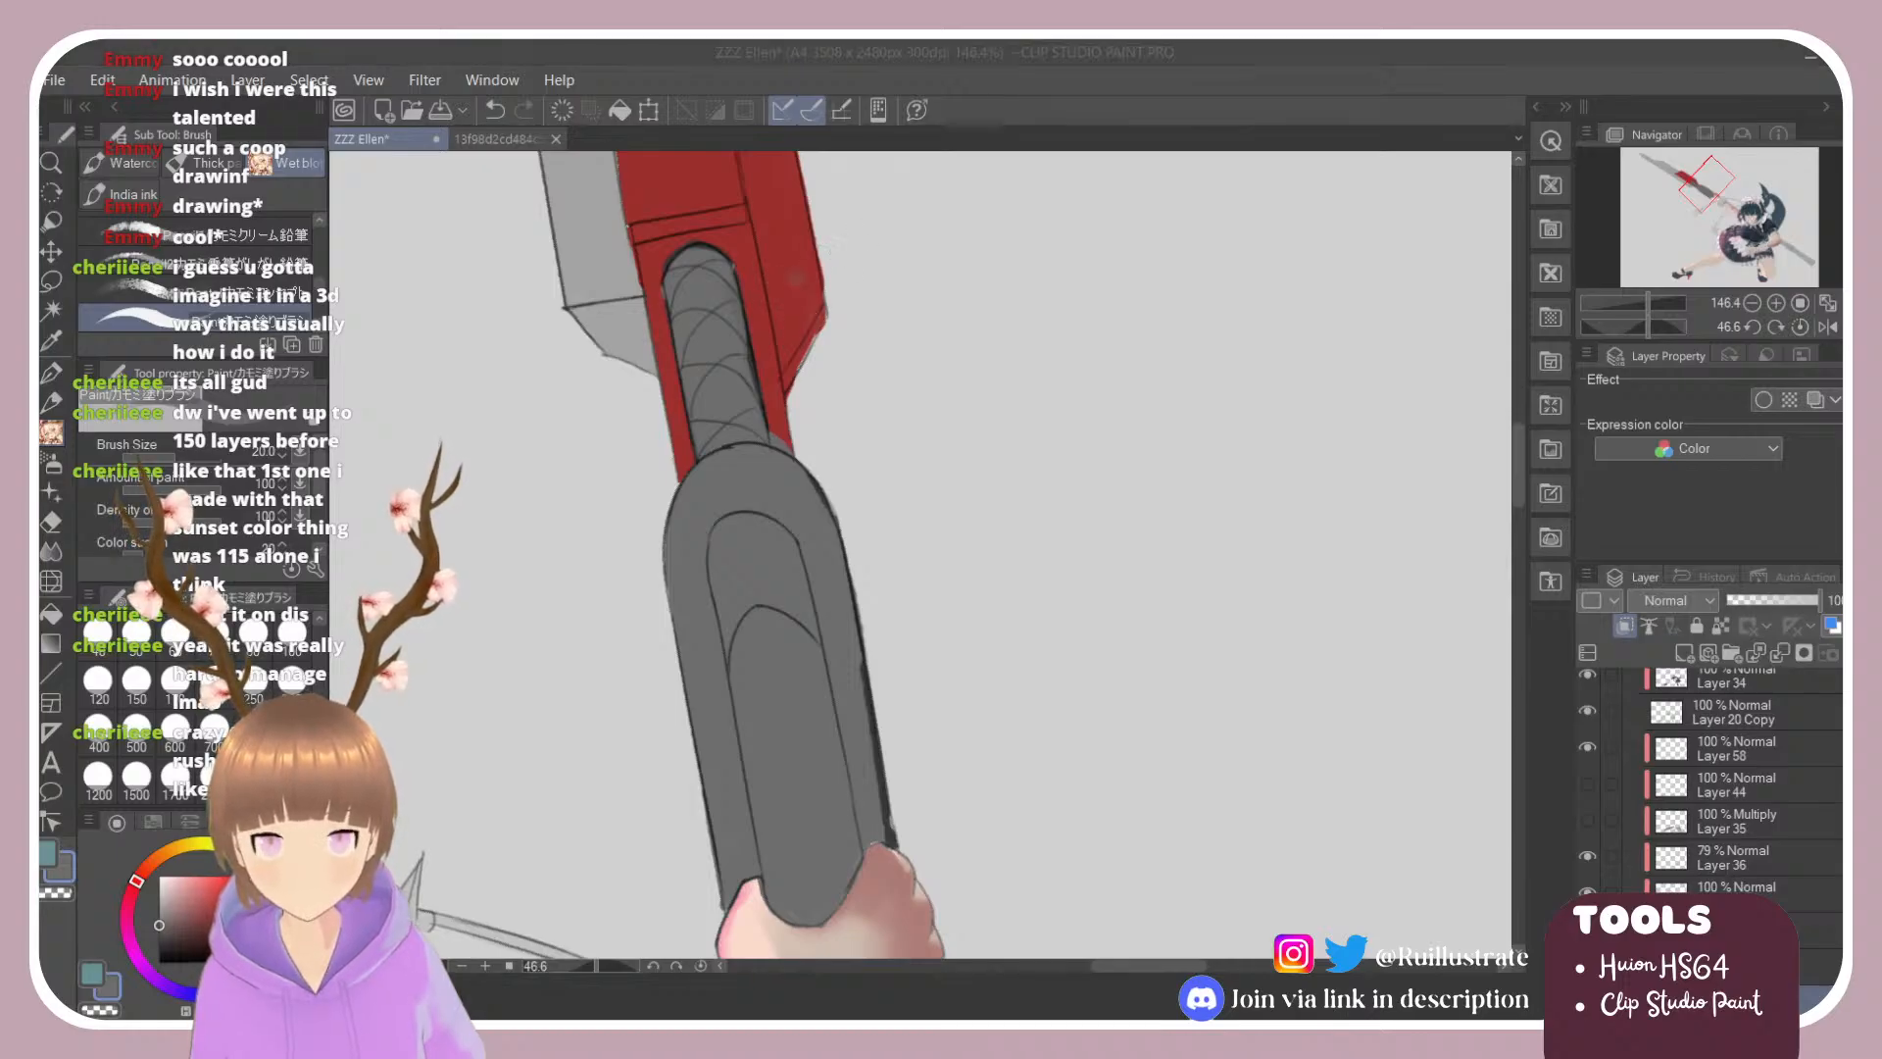
pyautogui.click(794, 273)
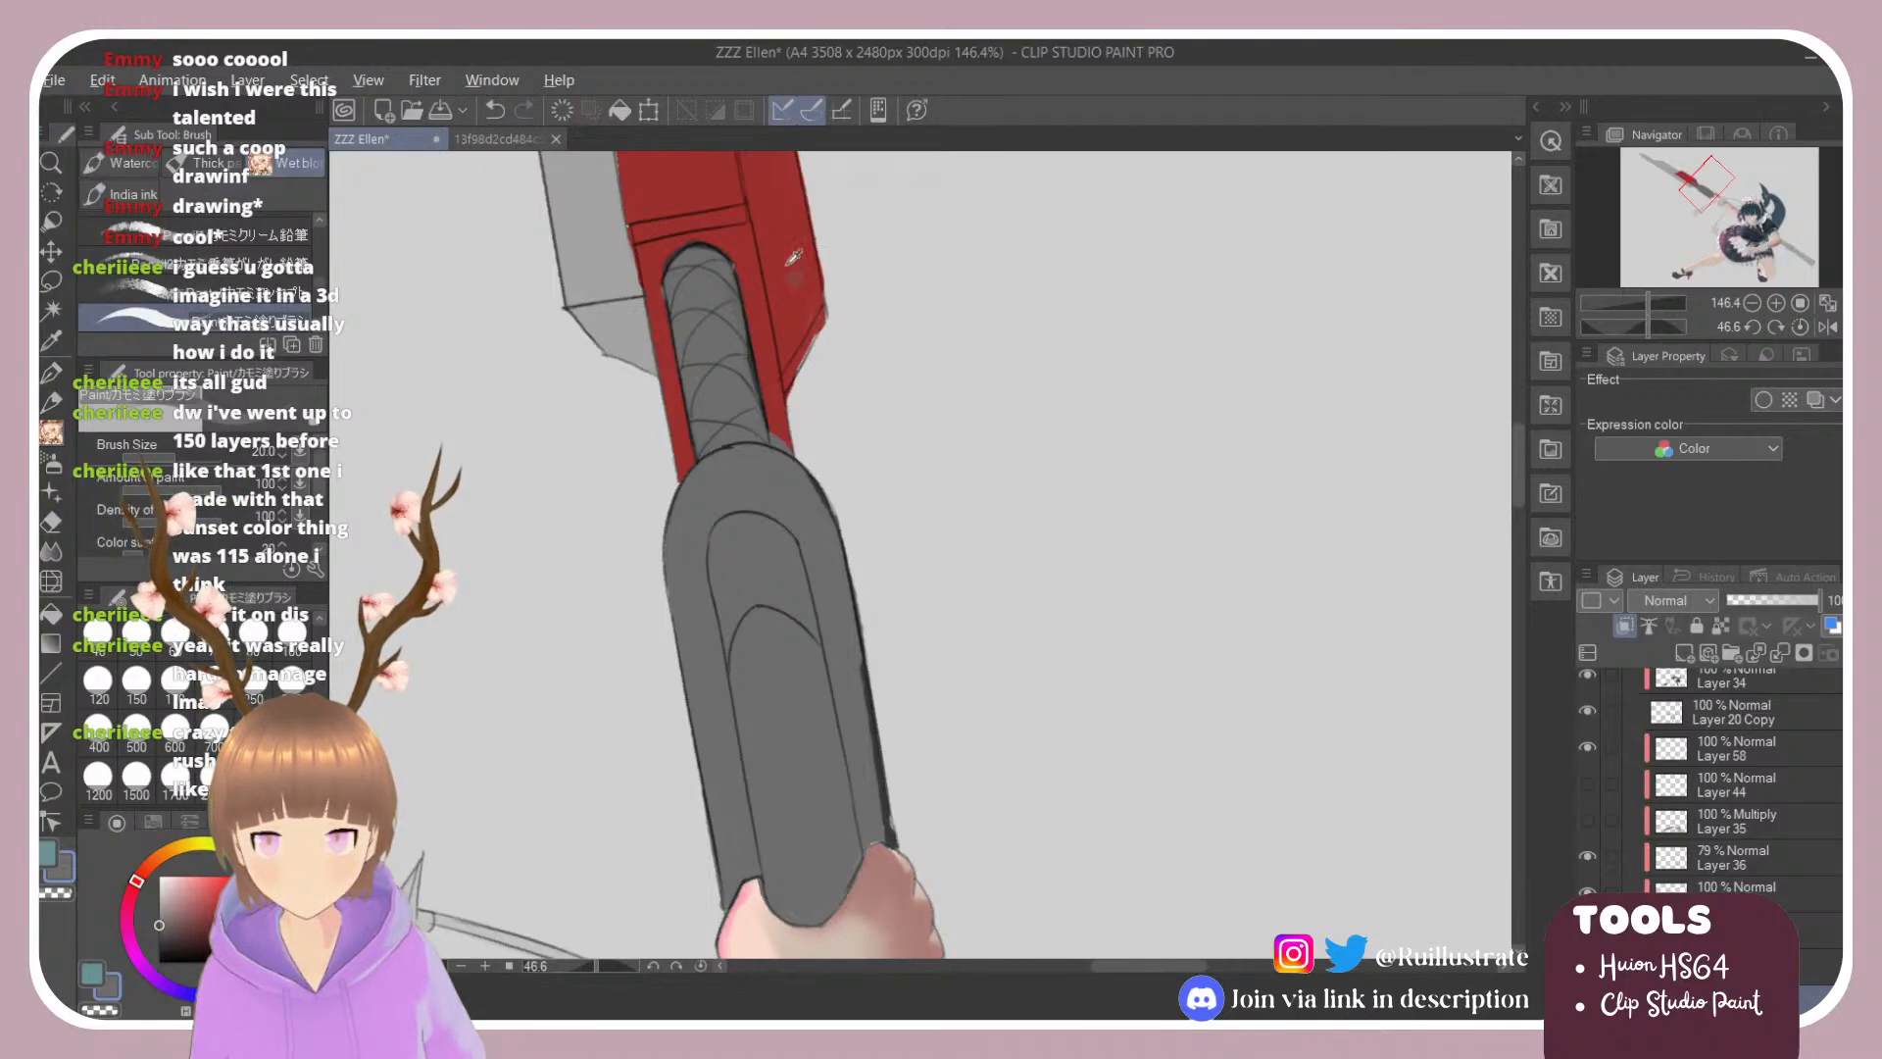
pyautogui.keyDown('alt'); pyautogui.click(802, 268); pyautogui.keyUp('alt')
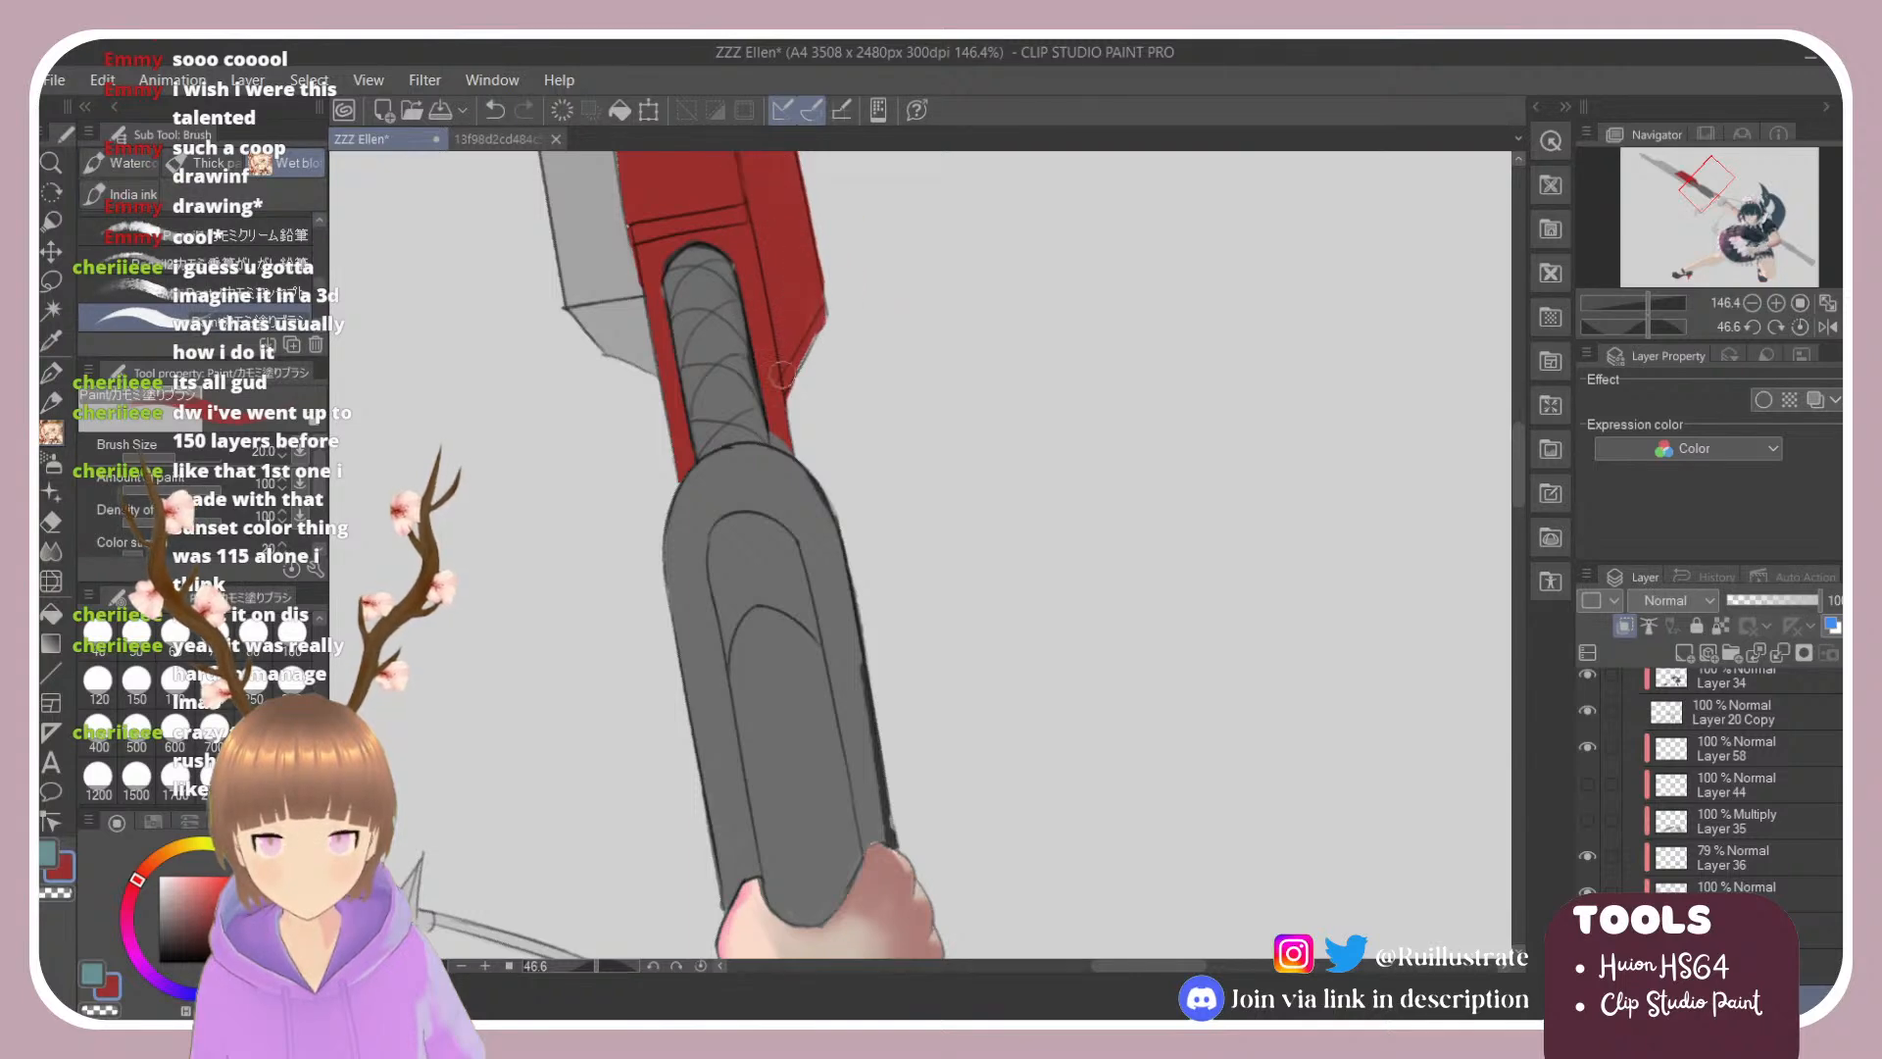
pyautogui.moveTo(781, 374)
pyautogui.mouseDown()
pyautogui.moveTo(776, 437)
pyautogui.moveTo(796, 448)
pyautogui.mouseUp()
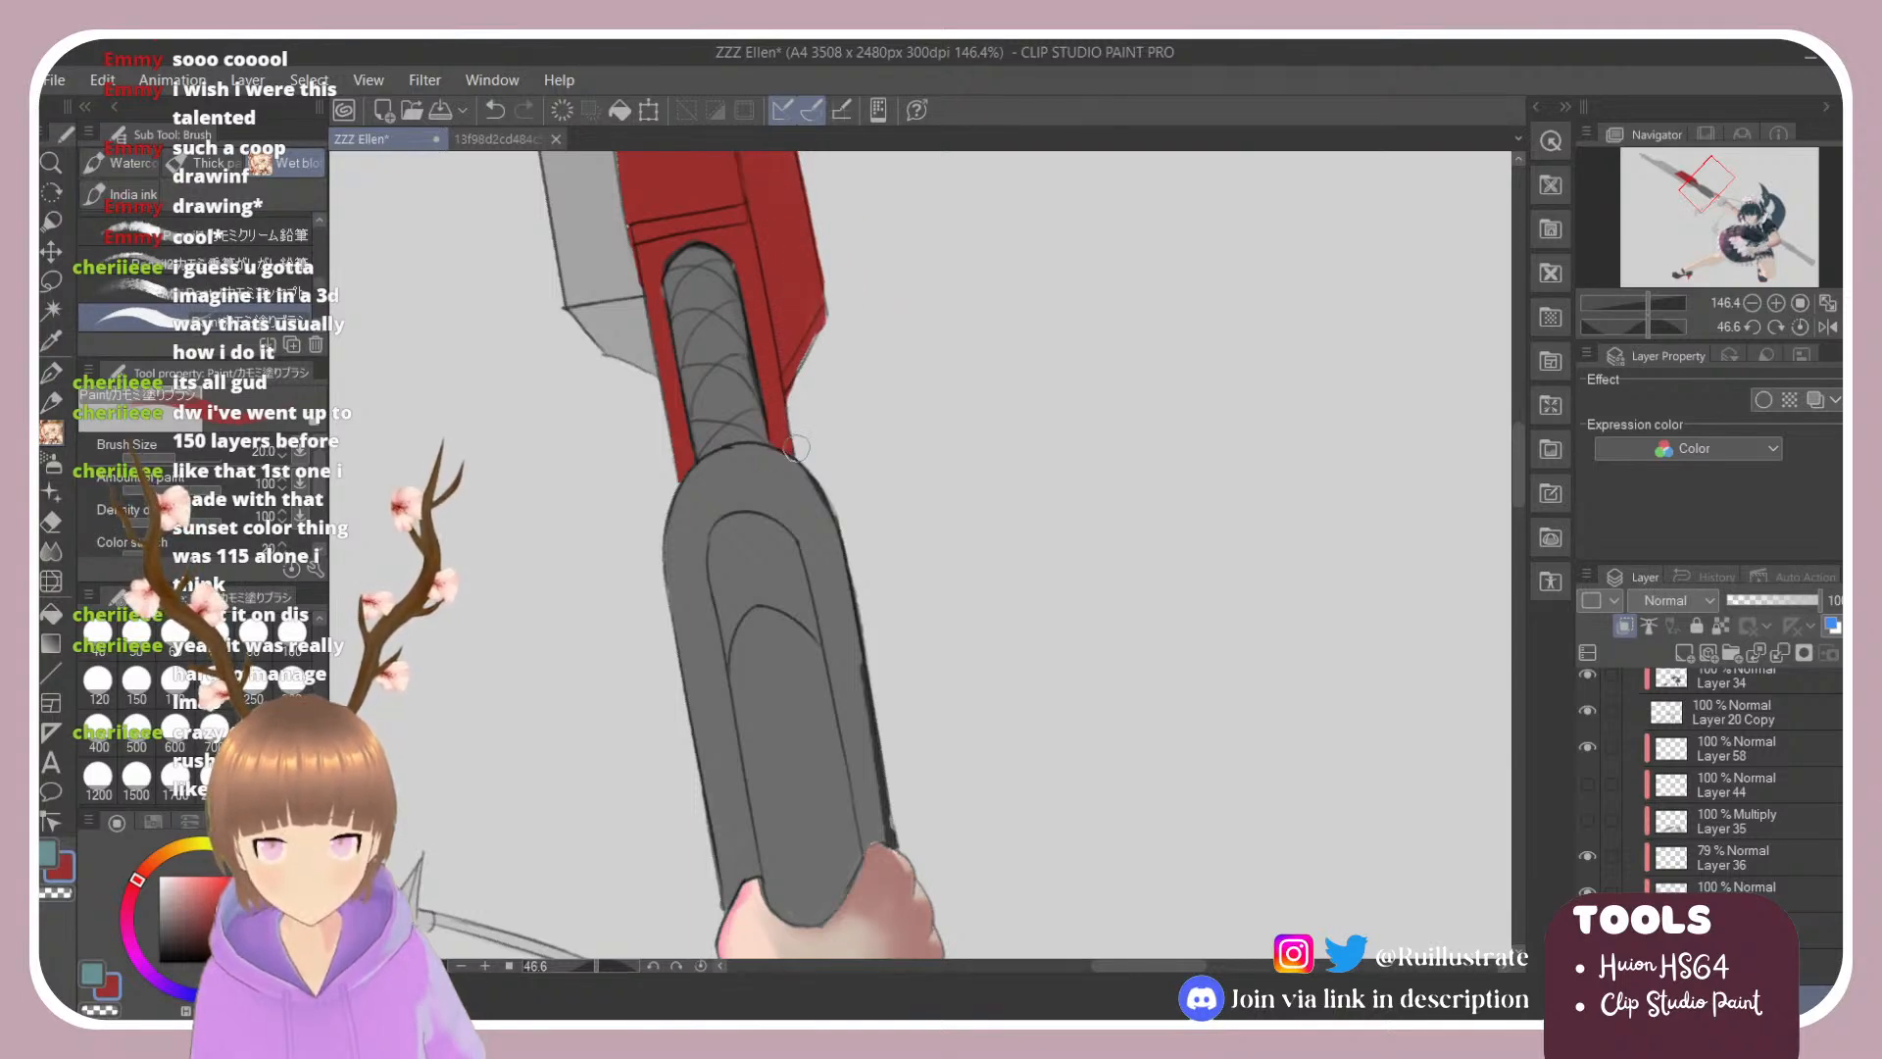
pyautogui.moveTo(650, 265); pyautogui.dragTo(679, 441)
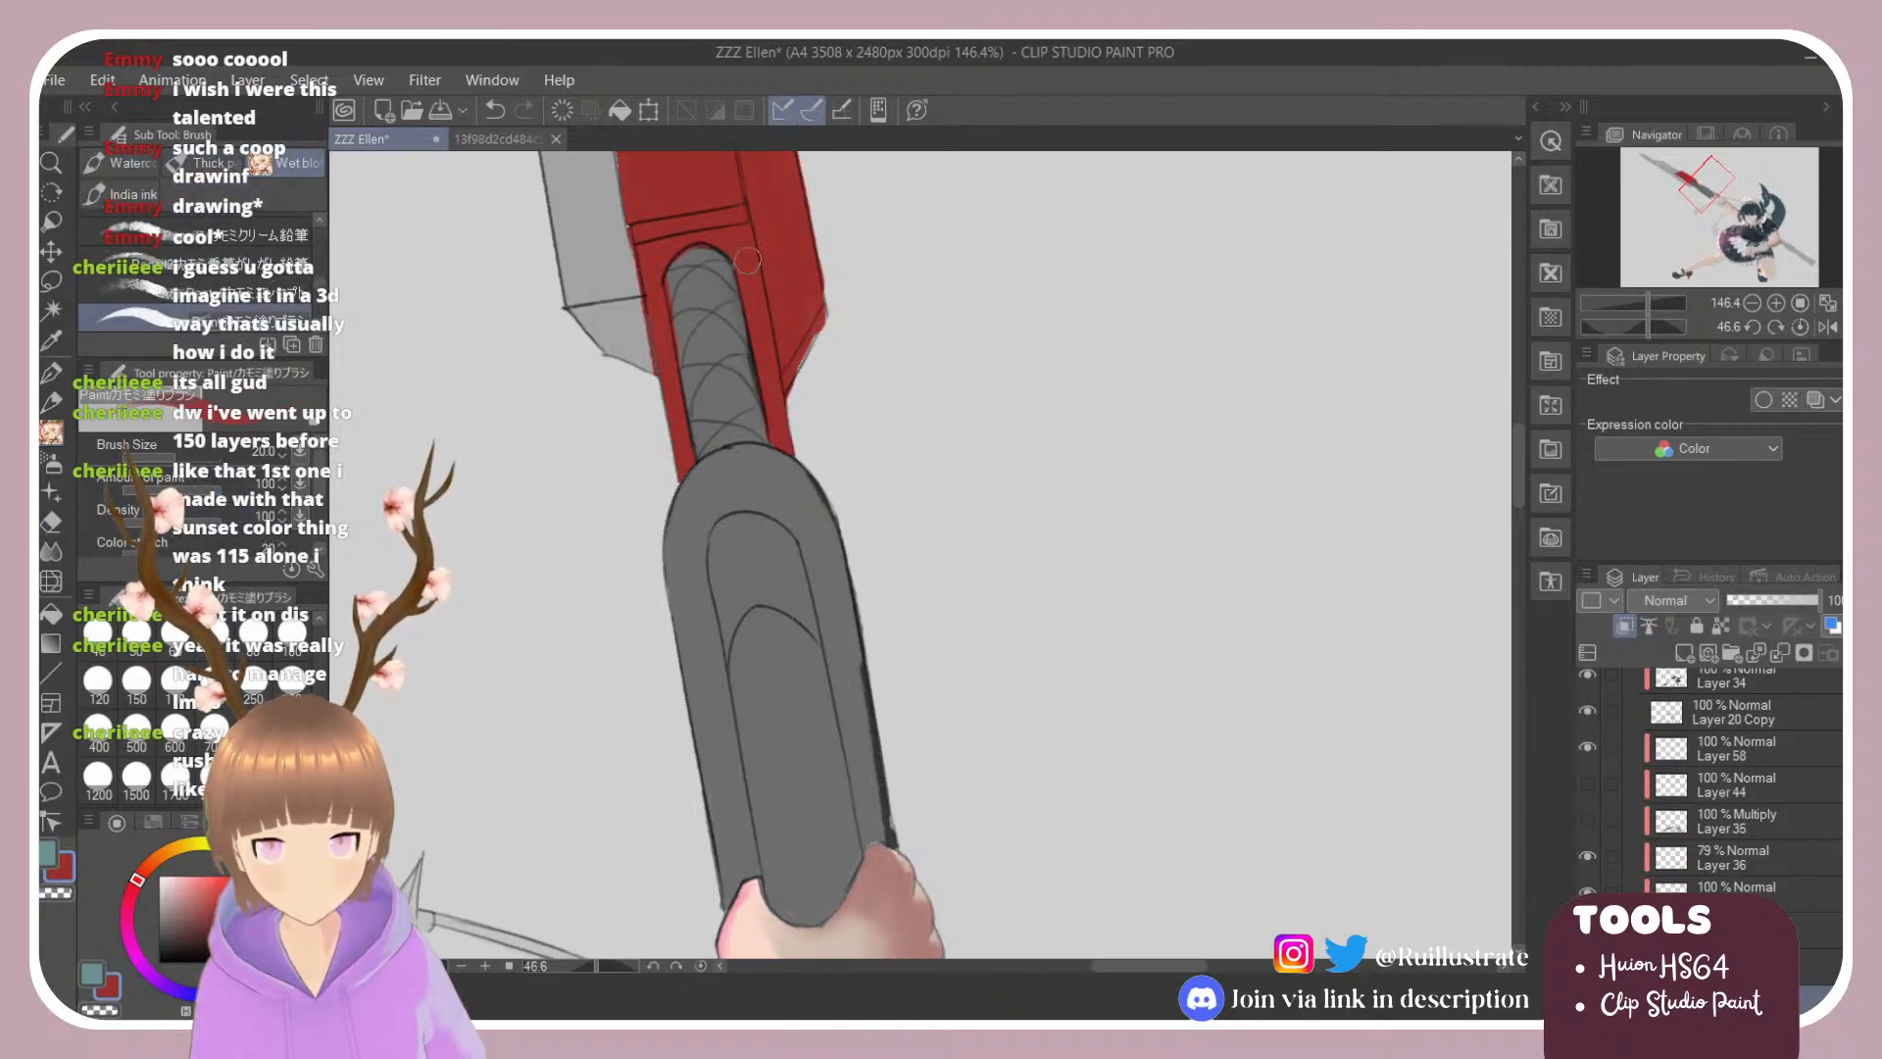
pyautogui.keyDown('alt'); pyautogui.click(764, 420); pyautogui.keyUp('alt')
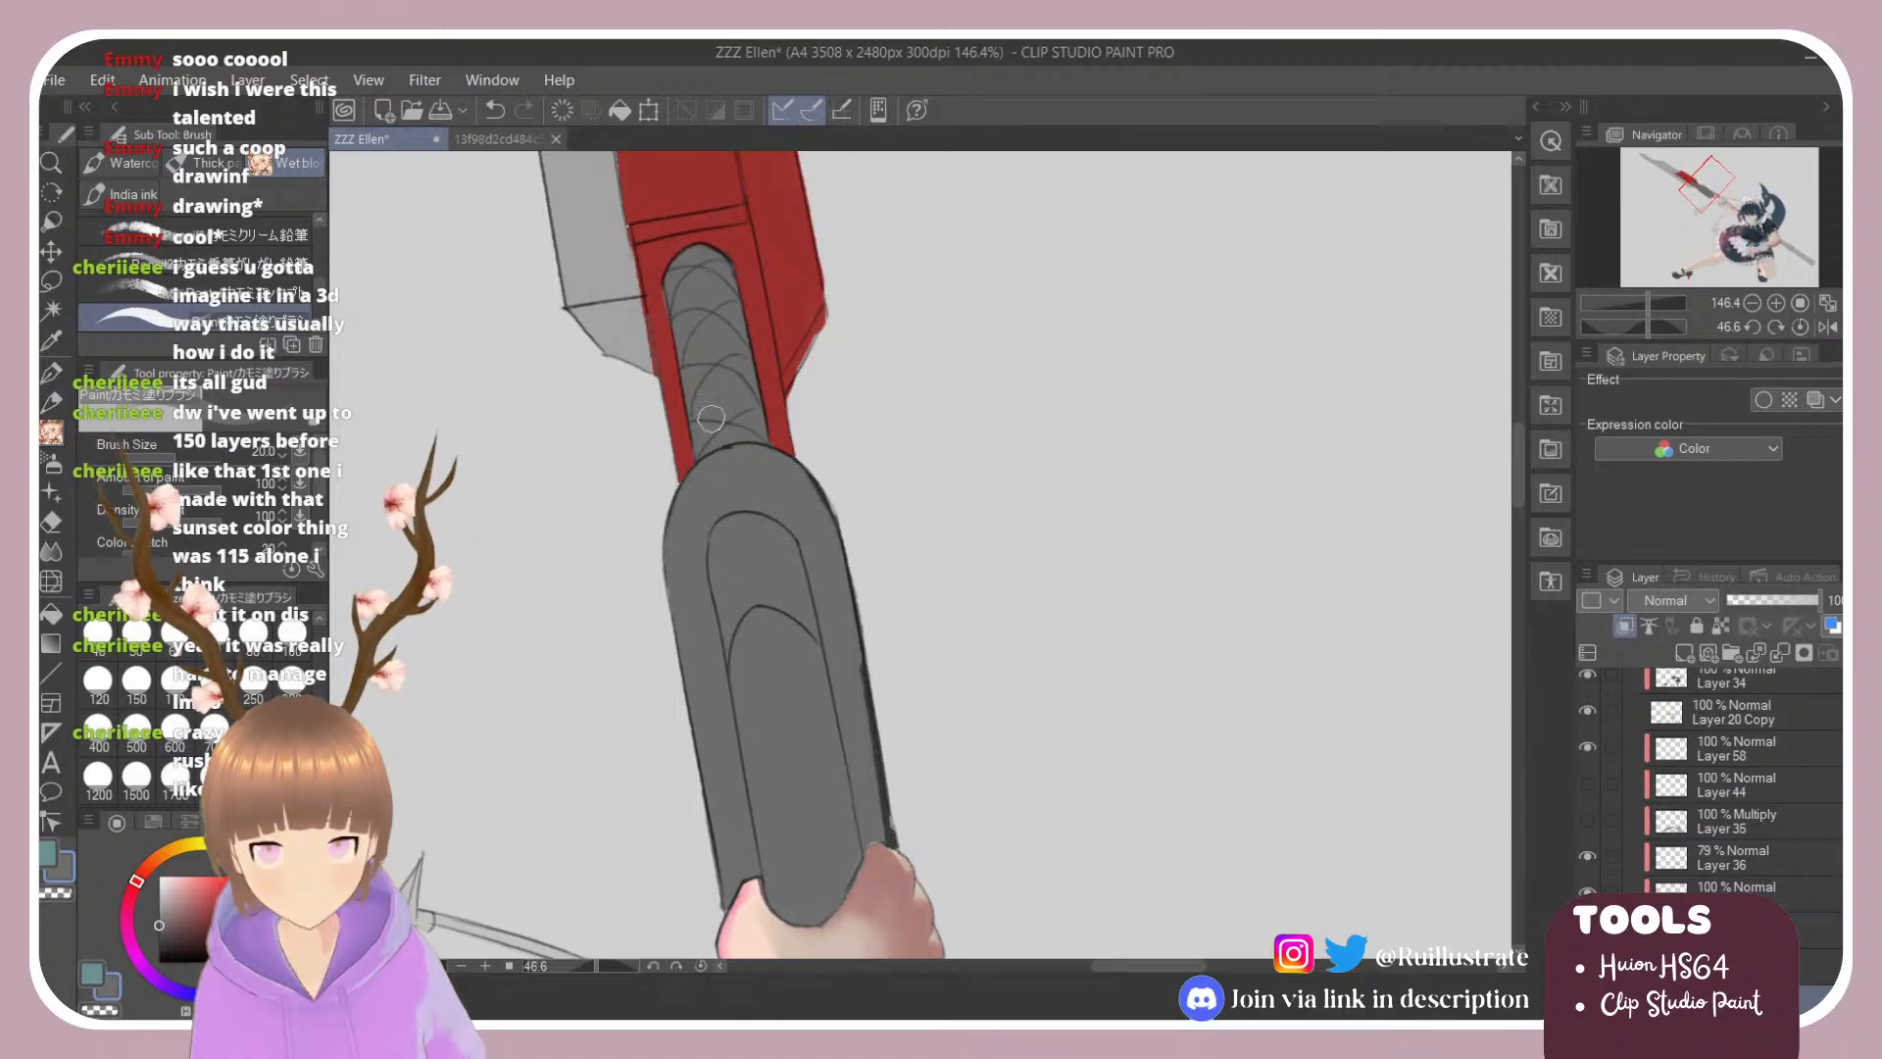
# Step: Paint the weapon's rear shaft behind the bent arm, including its collar and end cap, in the medium grey
pyautogui.scroll(-6, 774, 422)
pyautogui.scroll(2, 801, 862)
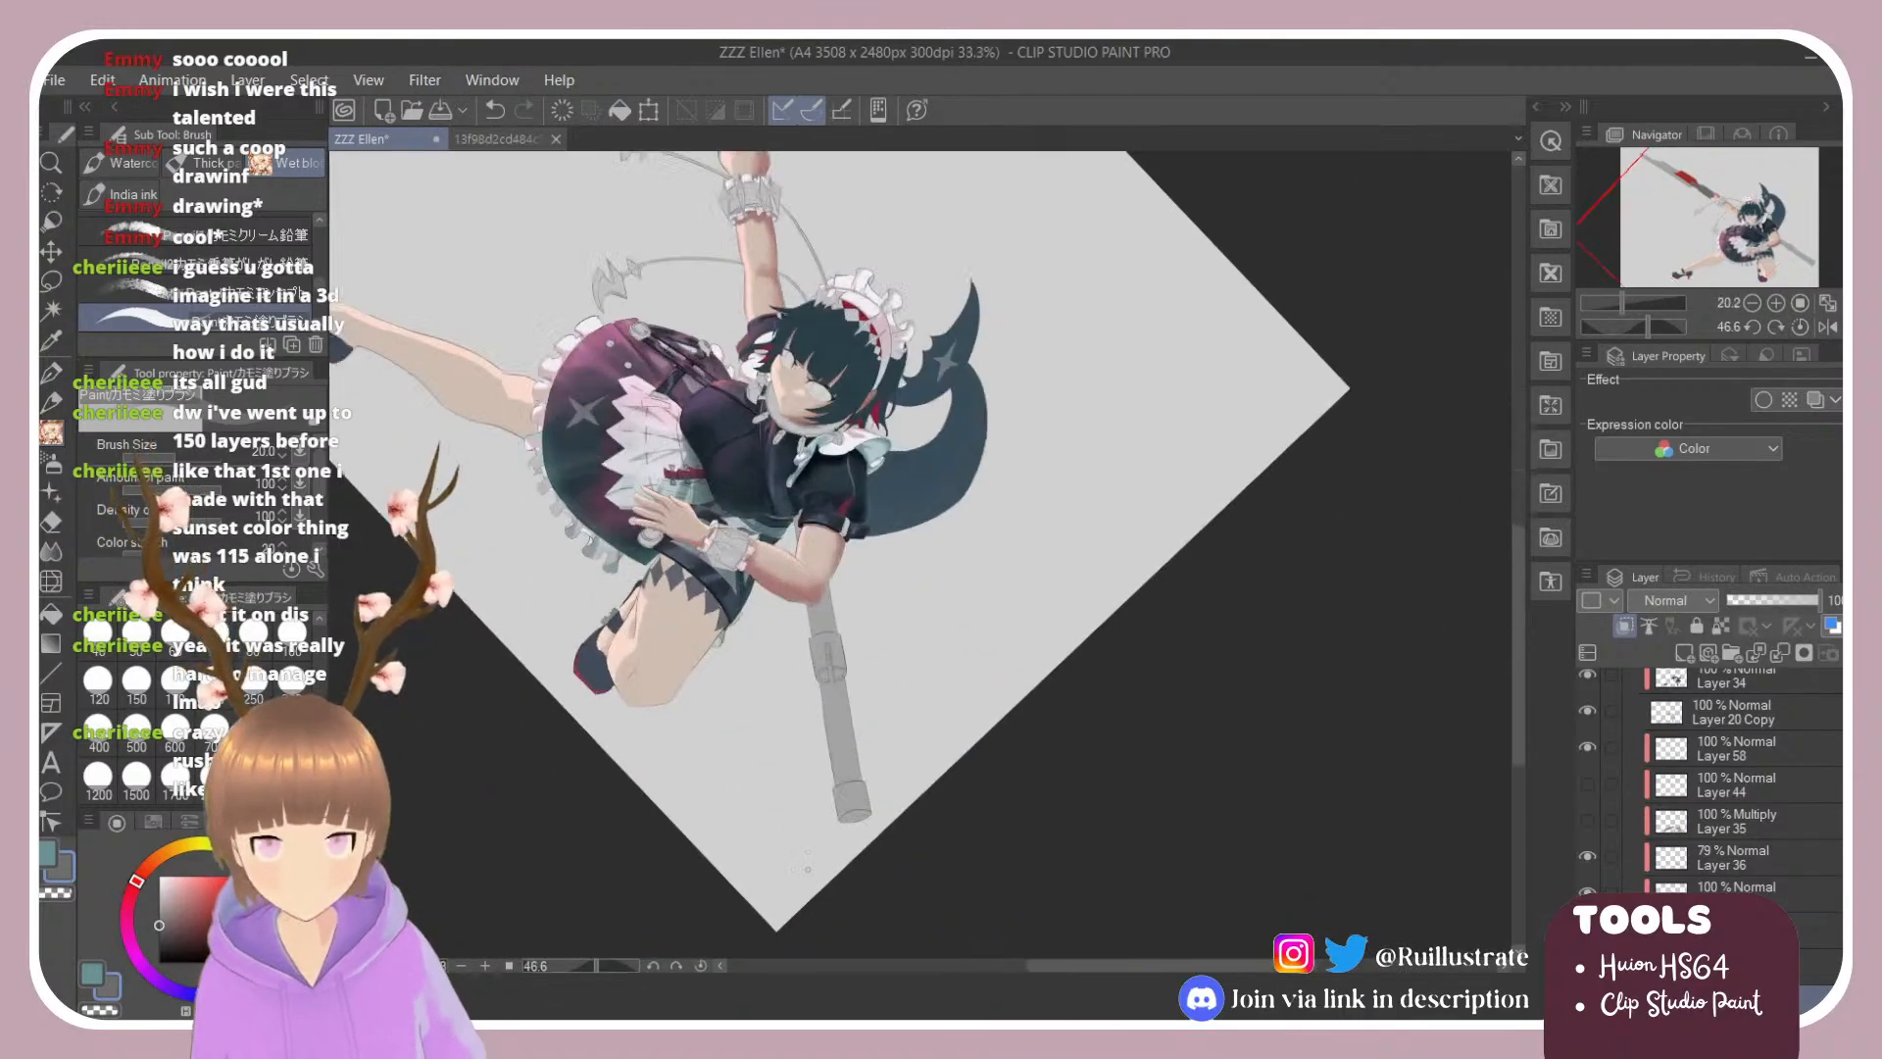
pyautogui.scroll(2, 807, 868)
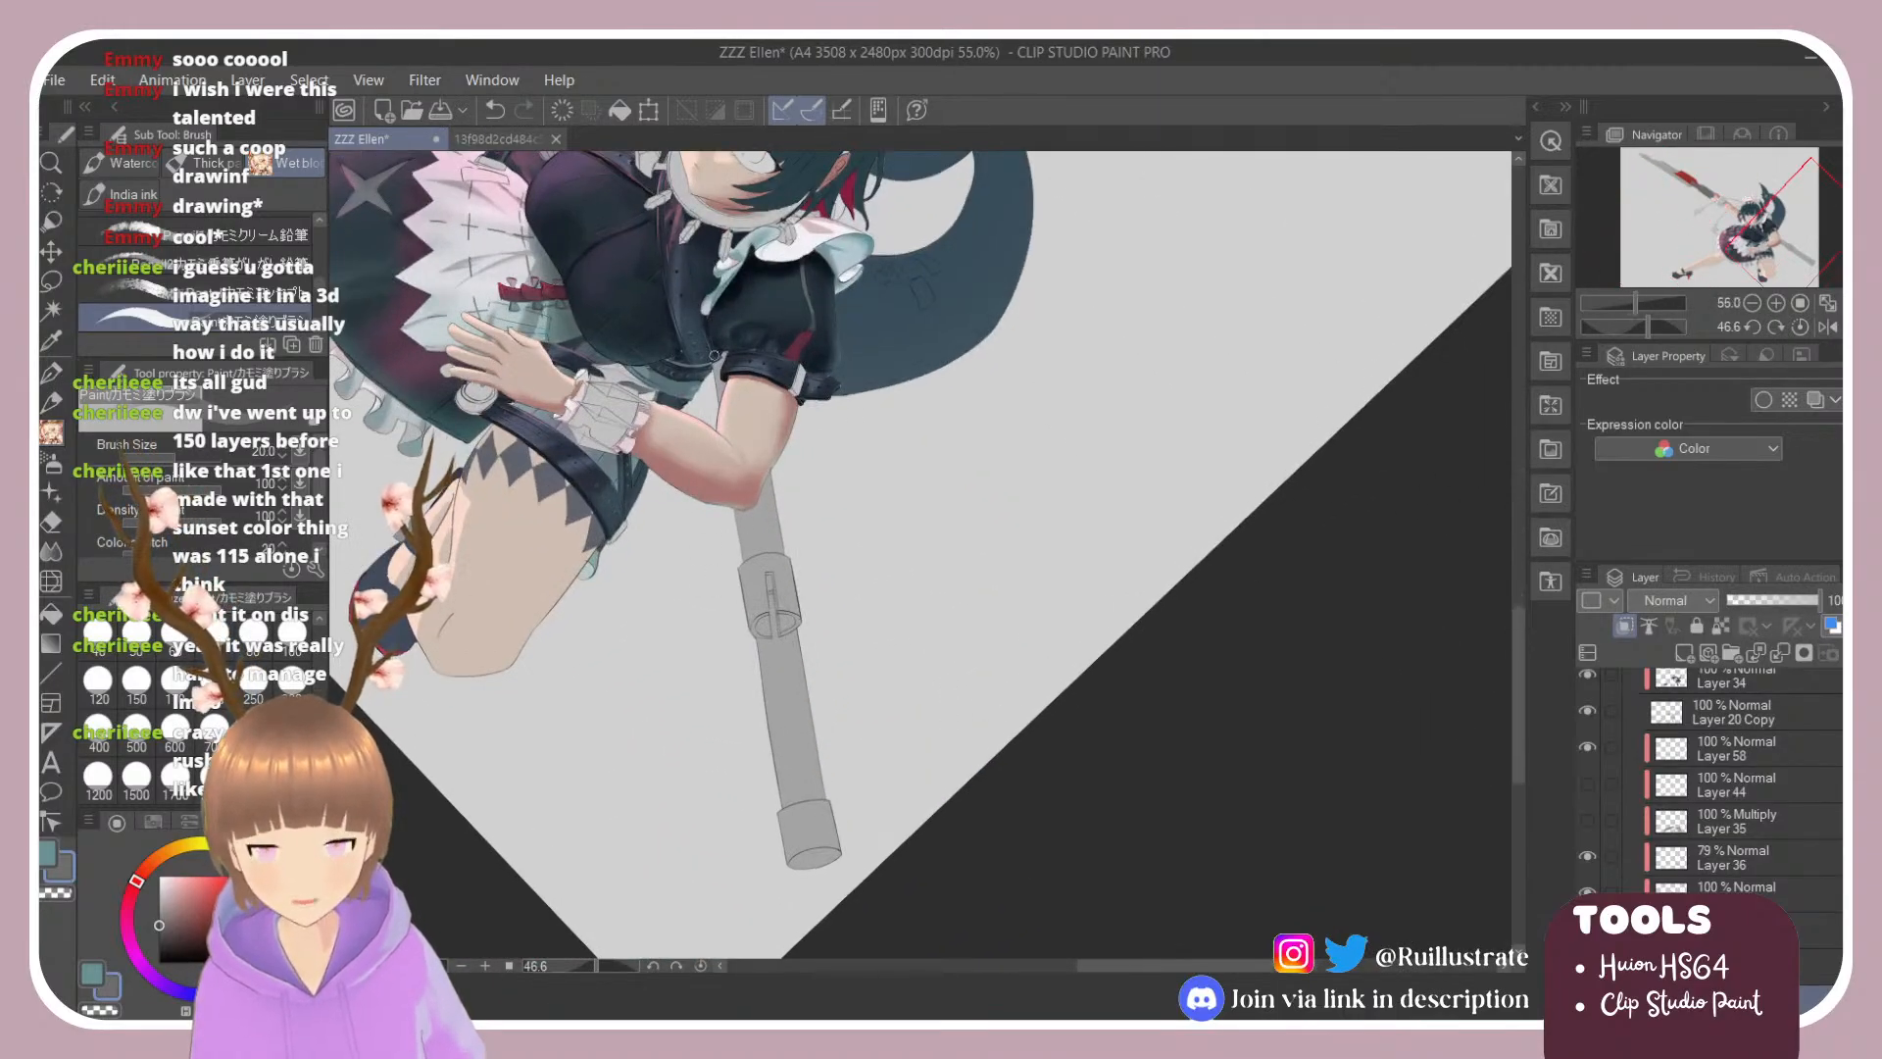
pyautogui.moveTo(713, 355)
pyautogui.mouseDown()
pyautogui.moveTo(779, 673)
pyautogui.moveTo(734, 440)
pyautogui.moveTo(763, 675)
pyautogui.moveTo(751, 406)
pyautogui.moveTo(789, 580)
pyautogui.moveTo(802, 865)
pyautogui.moveTo(786, 829)
pyautogui.mouseUp()
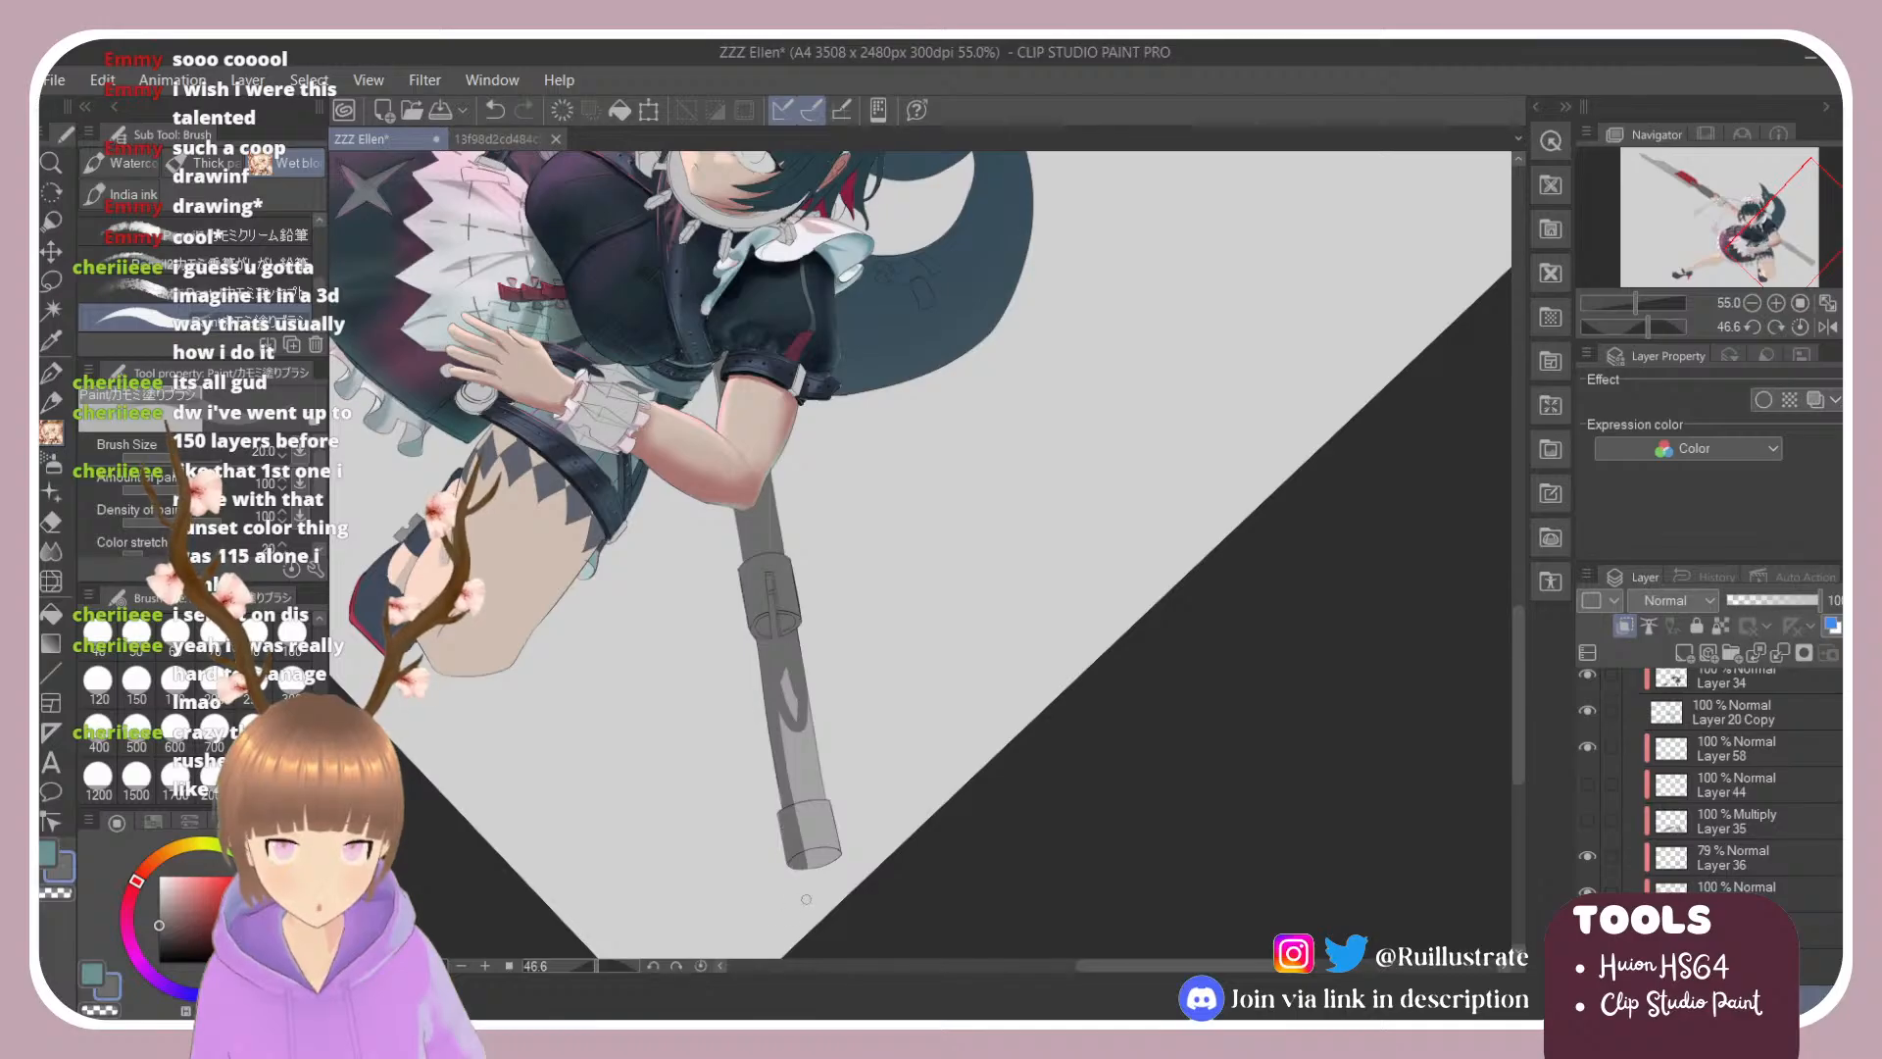
pyautogui.moveTo(805, 899)
pyautogui.mouseDown()
pyautogui.moveTo(788, 671)
pyautogui.moveTo(821, 853)
pyautogui.moveTo(817, 797)
pyautogui.moveTo(836, 826)
pyautogui.mouseUp()
# Step: Examine the weapon's red and grey colours from several distances, with the canvas rotation reset to 0 degrees
pyautogui.scroll(-4, 845, 862)
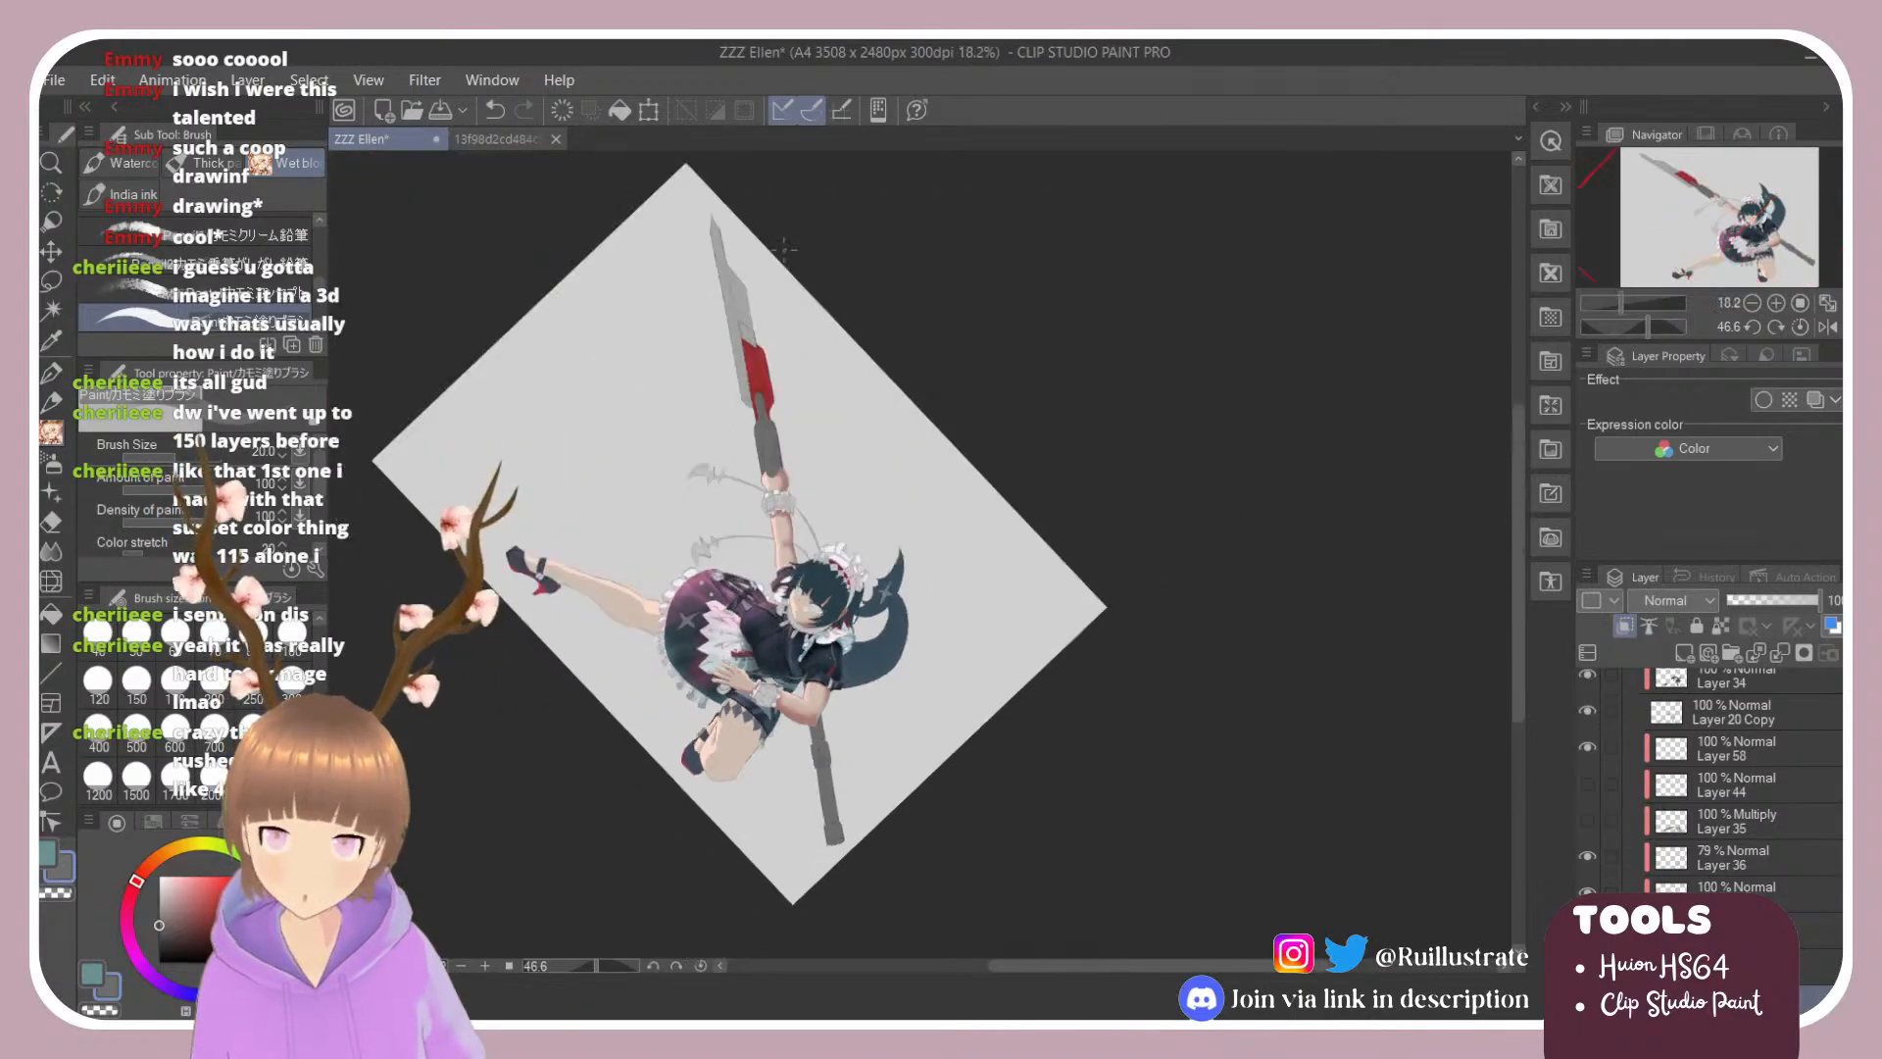
pyautogui.scroll(3, 780, 263)
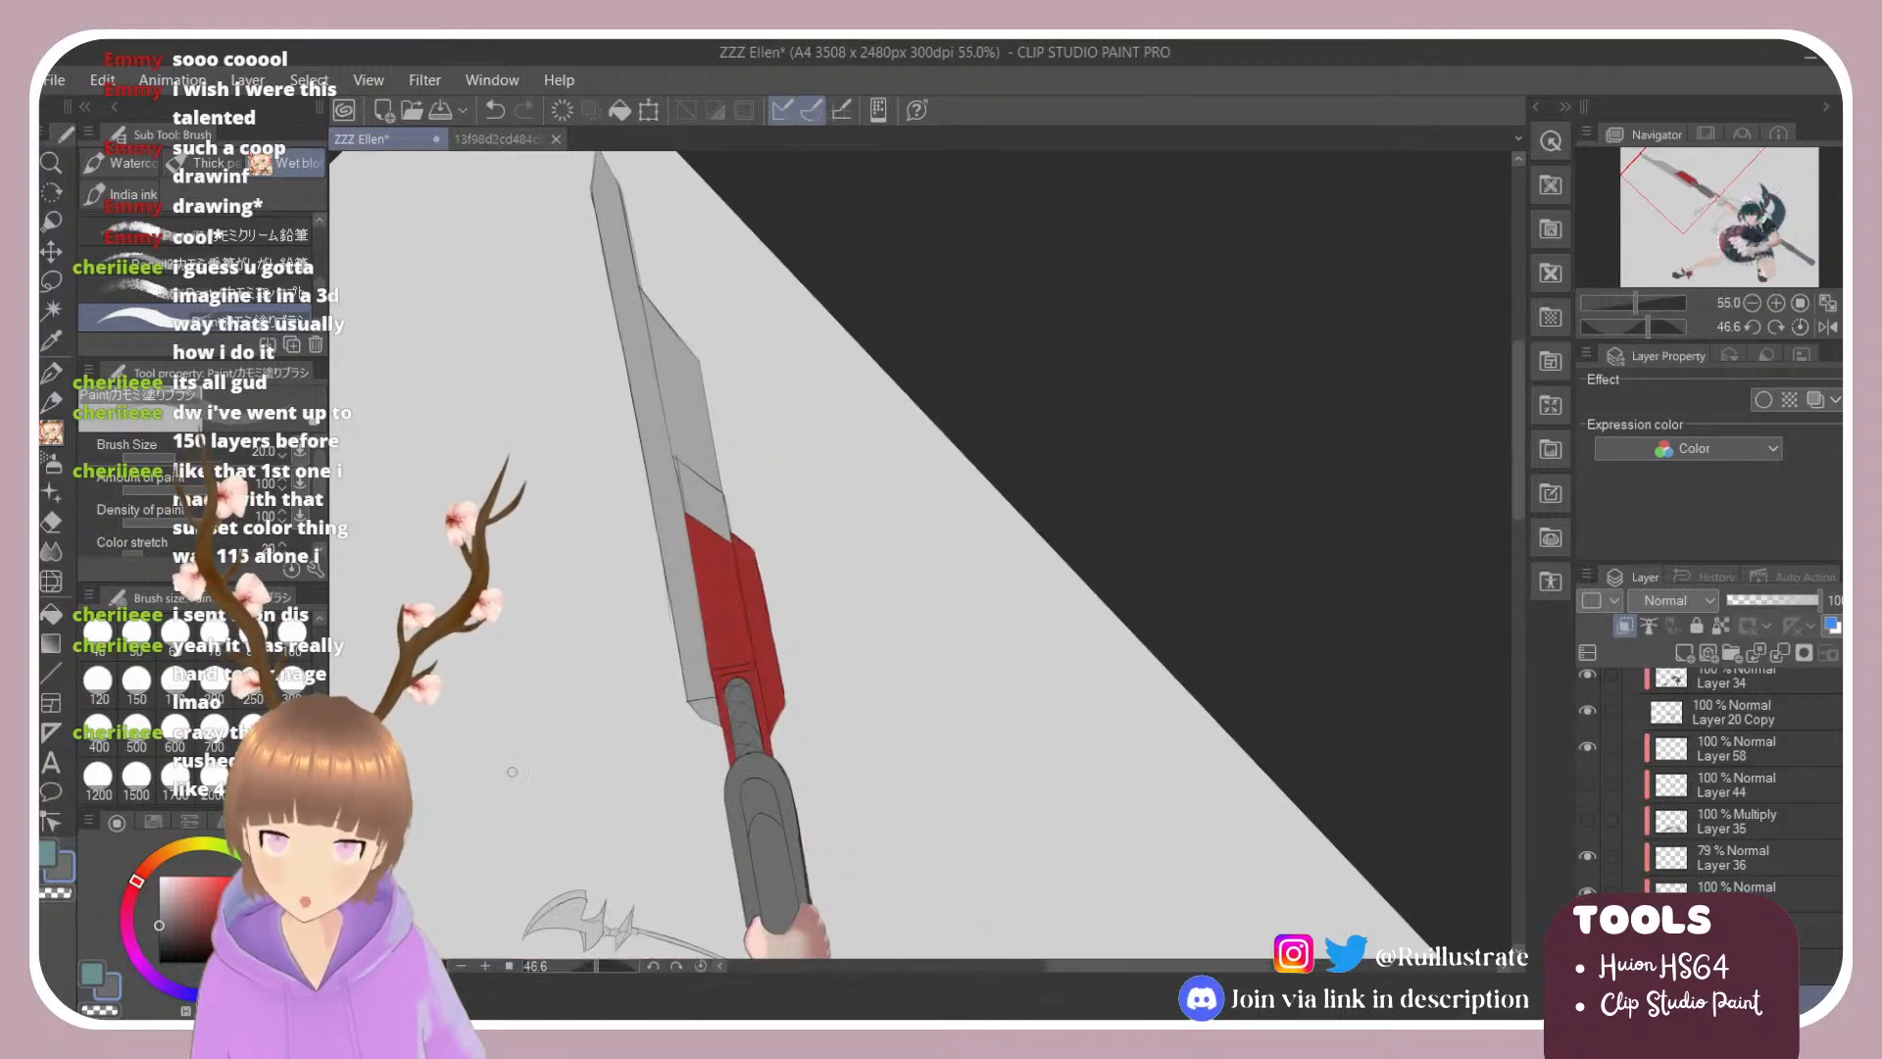
pyautogui.scroll(1, 627, 562)
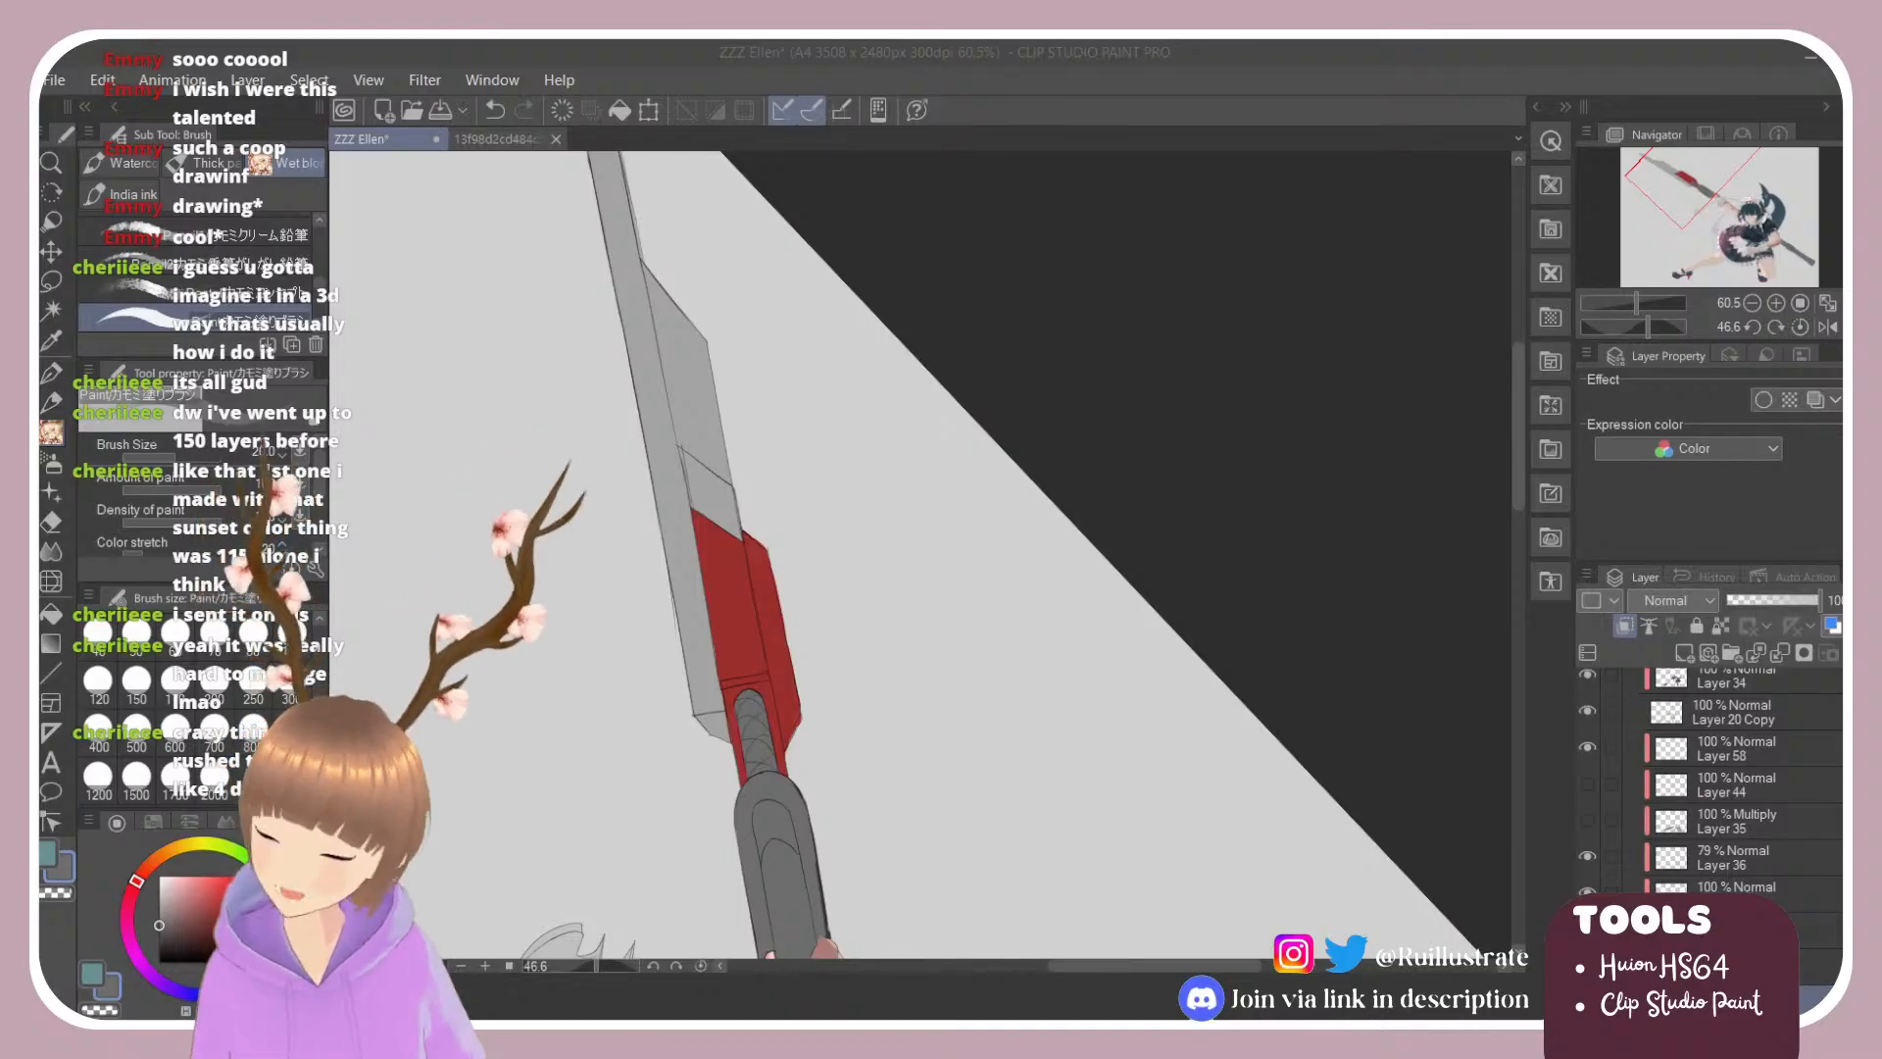
pyautogui.scroll(-2, 494, 635)
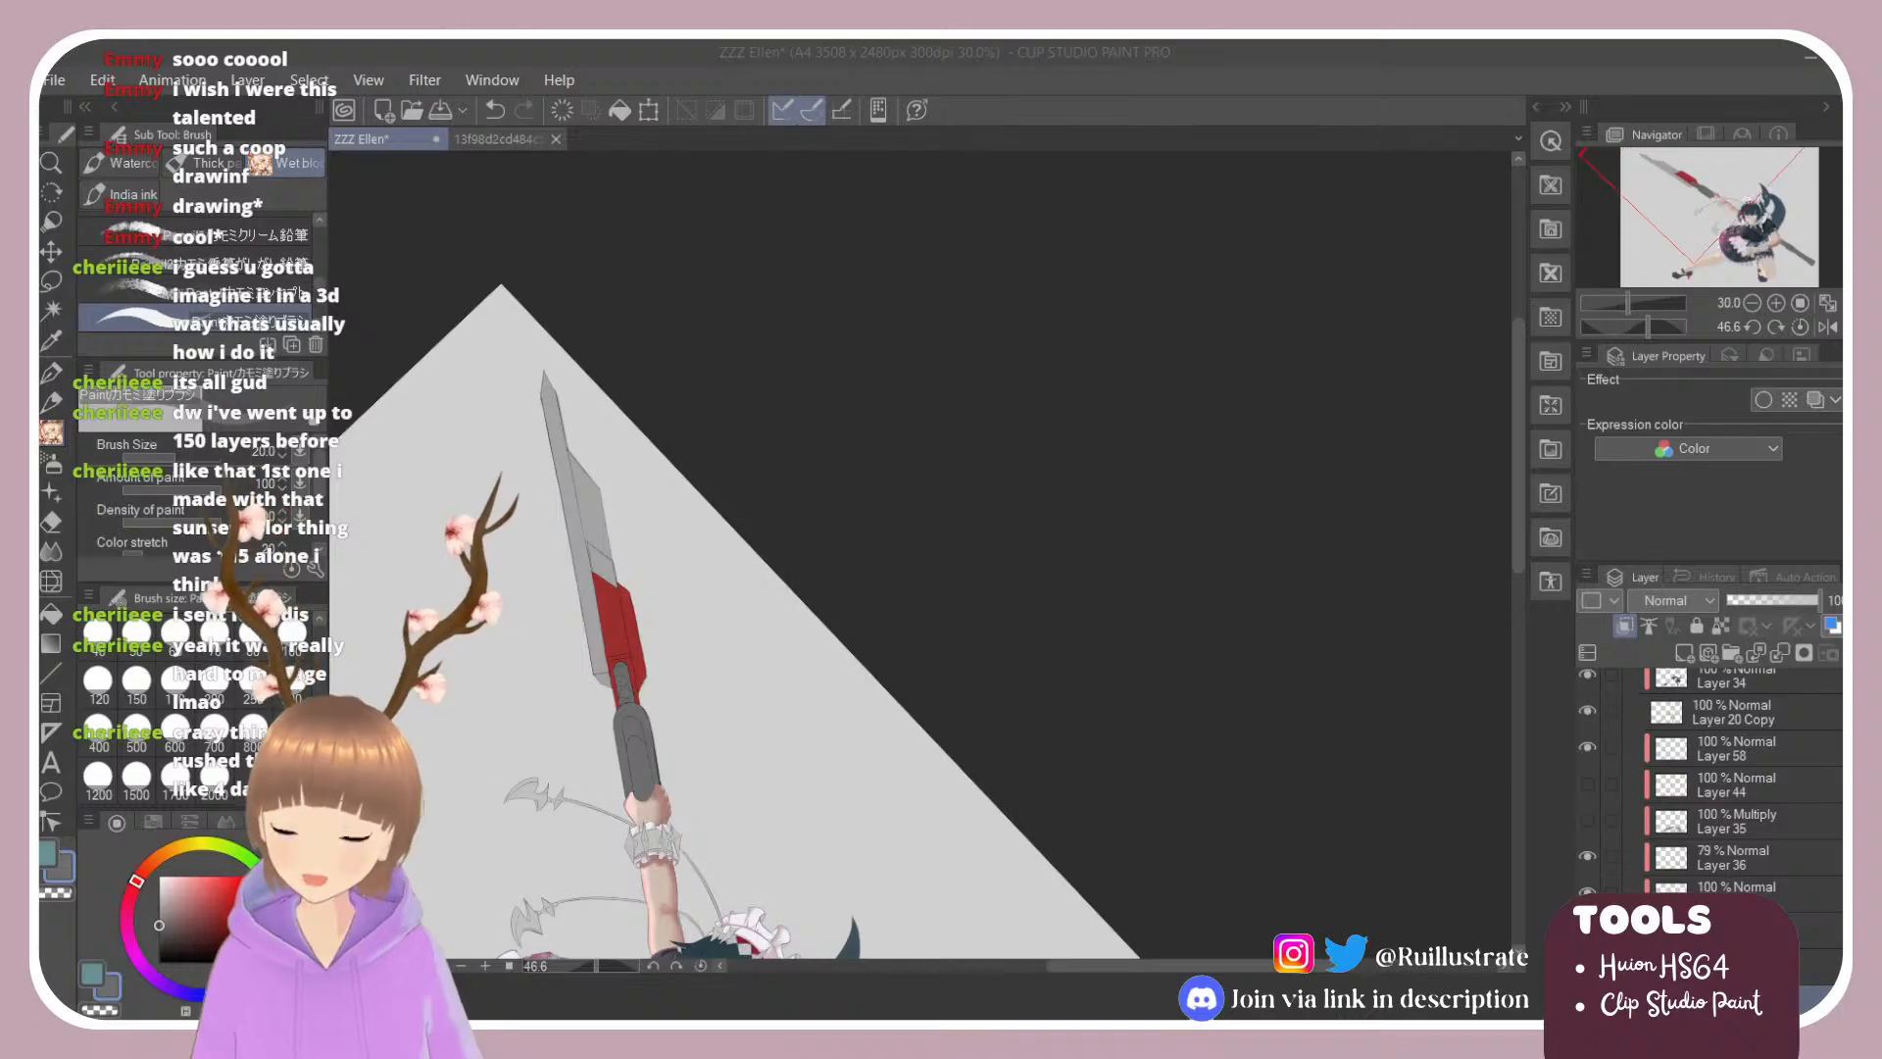
pyautogui.scroll(1, 721, 613)
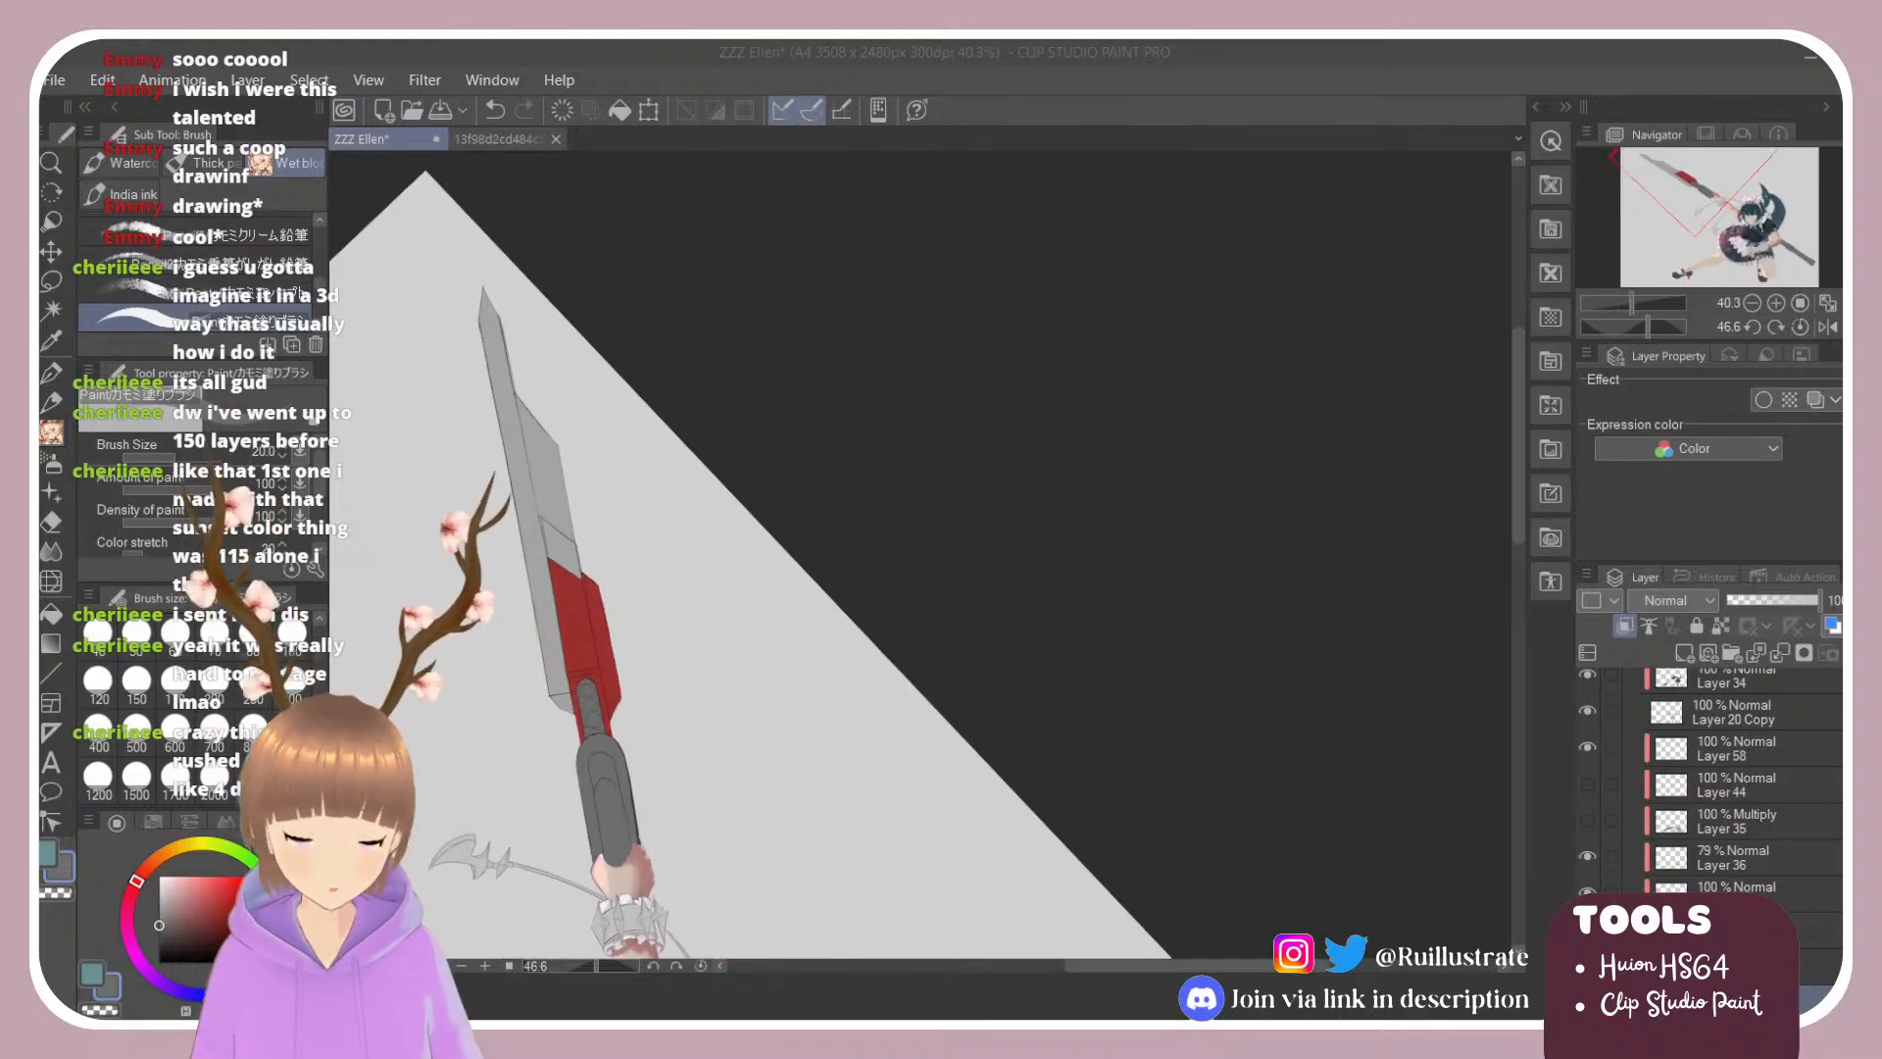
pyautogui.click(1058, 613)
pyautogui.press('r')
pyautogui.moveTo(1059, 614); pyautogui.dragTo(940, 493)
pyautogui.doubleClick(985, 468)
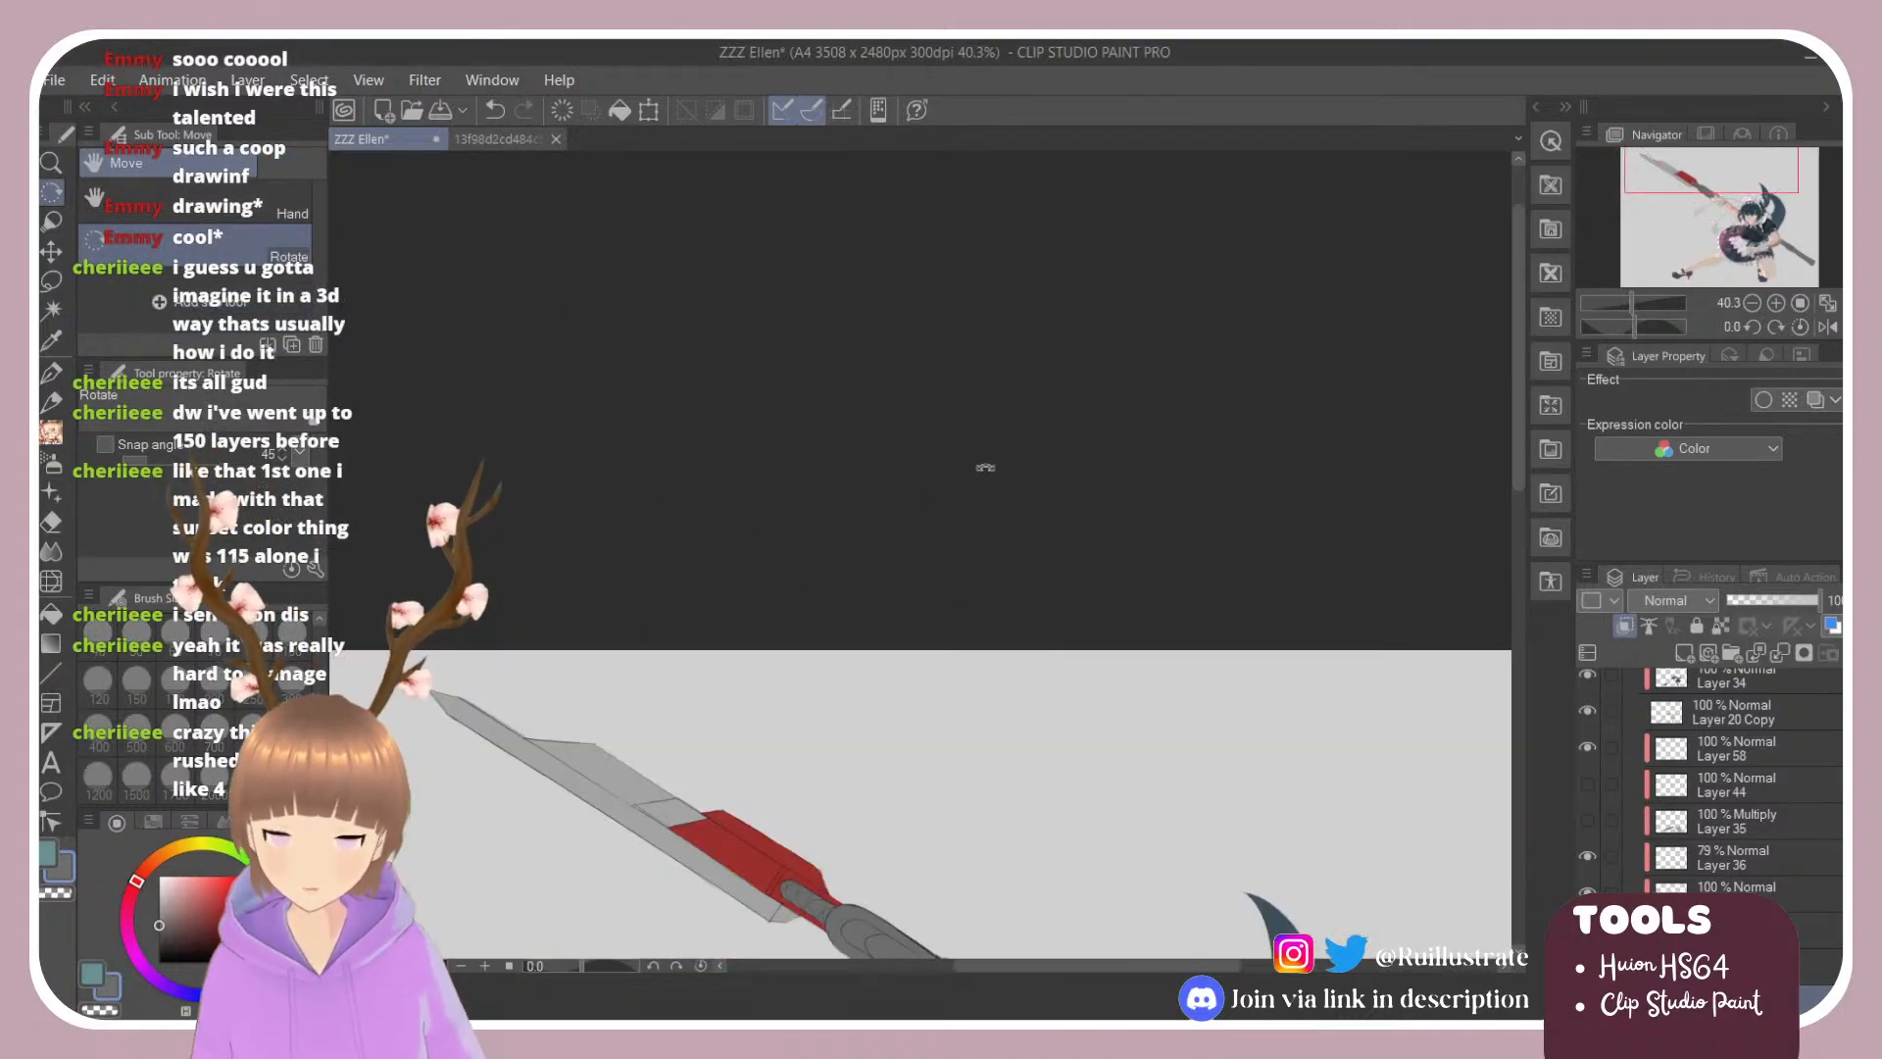
pyautogui.scroll(-3, 970, 475)
pyautogui.scroll(2, 883, 588)
pyautogui.scroll(-3, 820, 620)
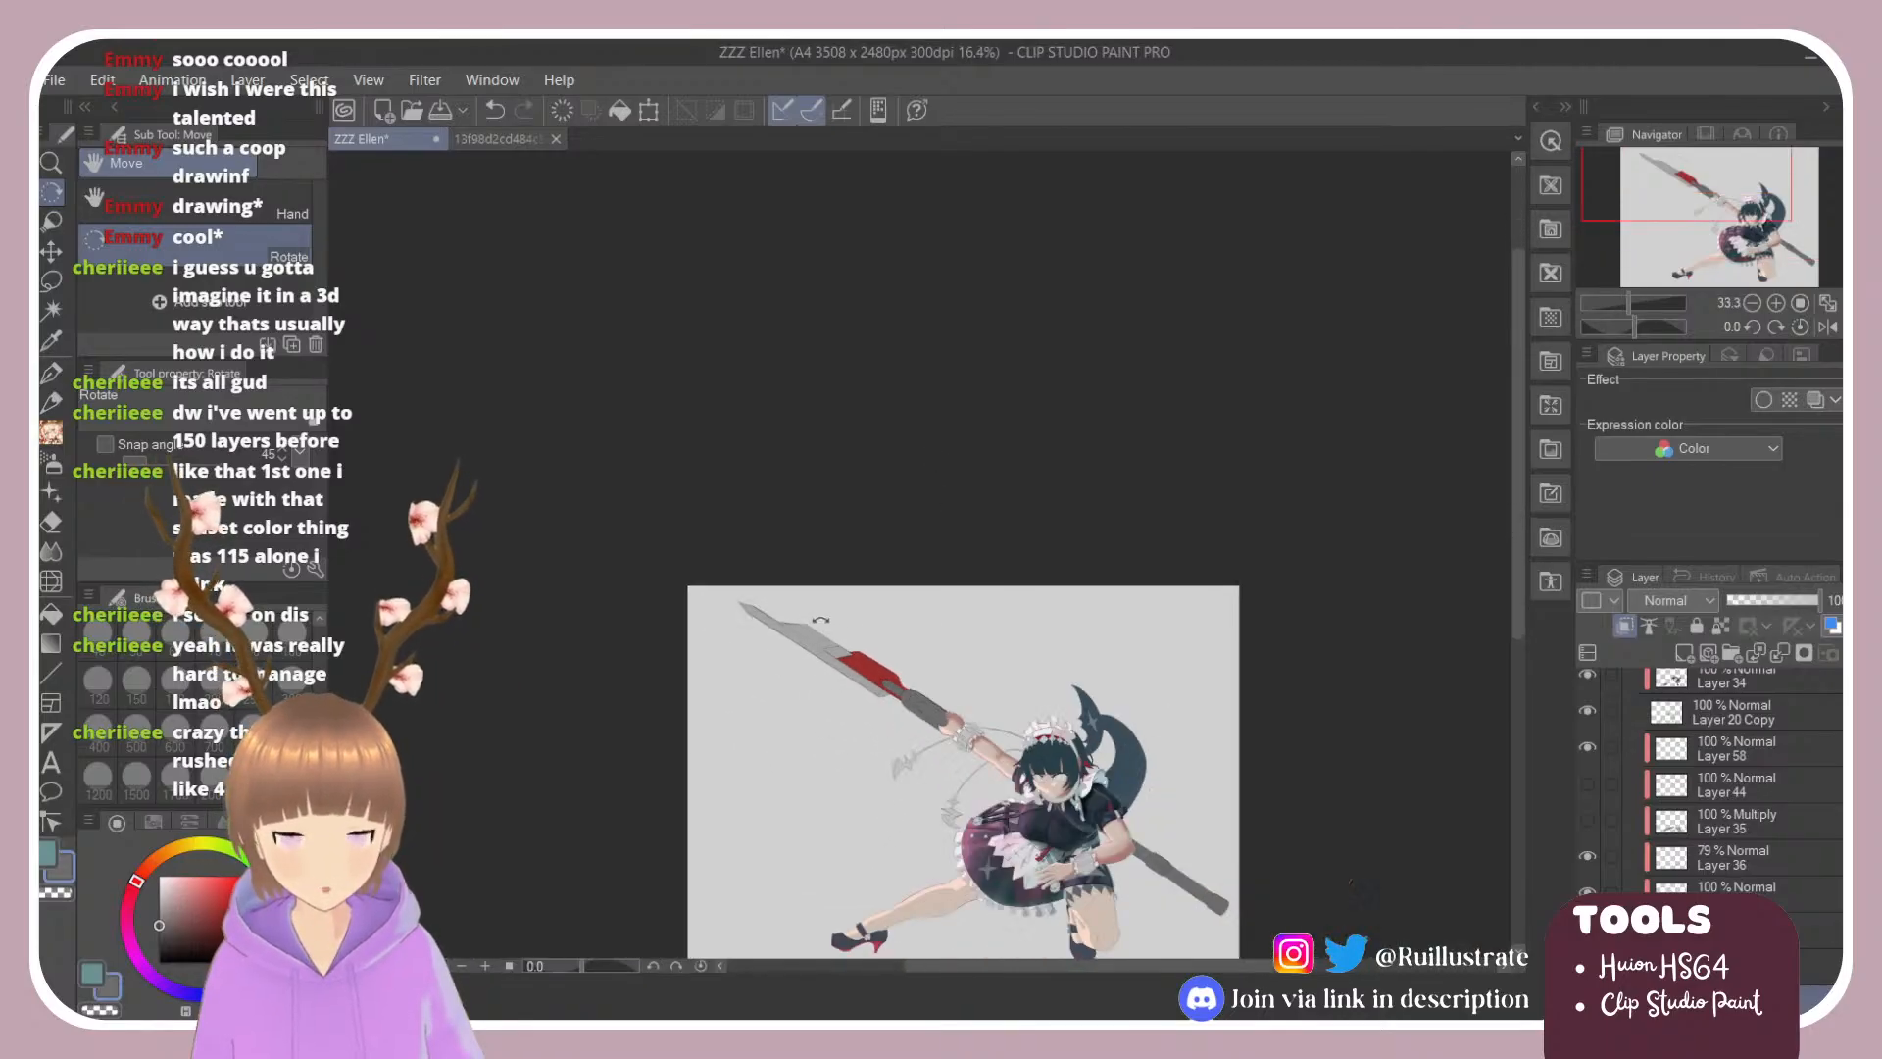
pyautogui.scroll(4, 820, 620)
pyautogui.scroll(-2, 686, 490)
pyautogui.scroll(2, 583, 363)
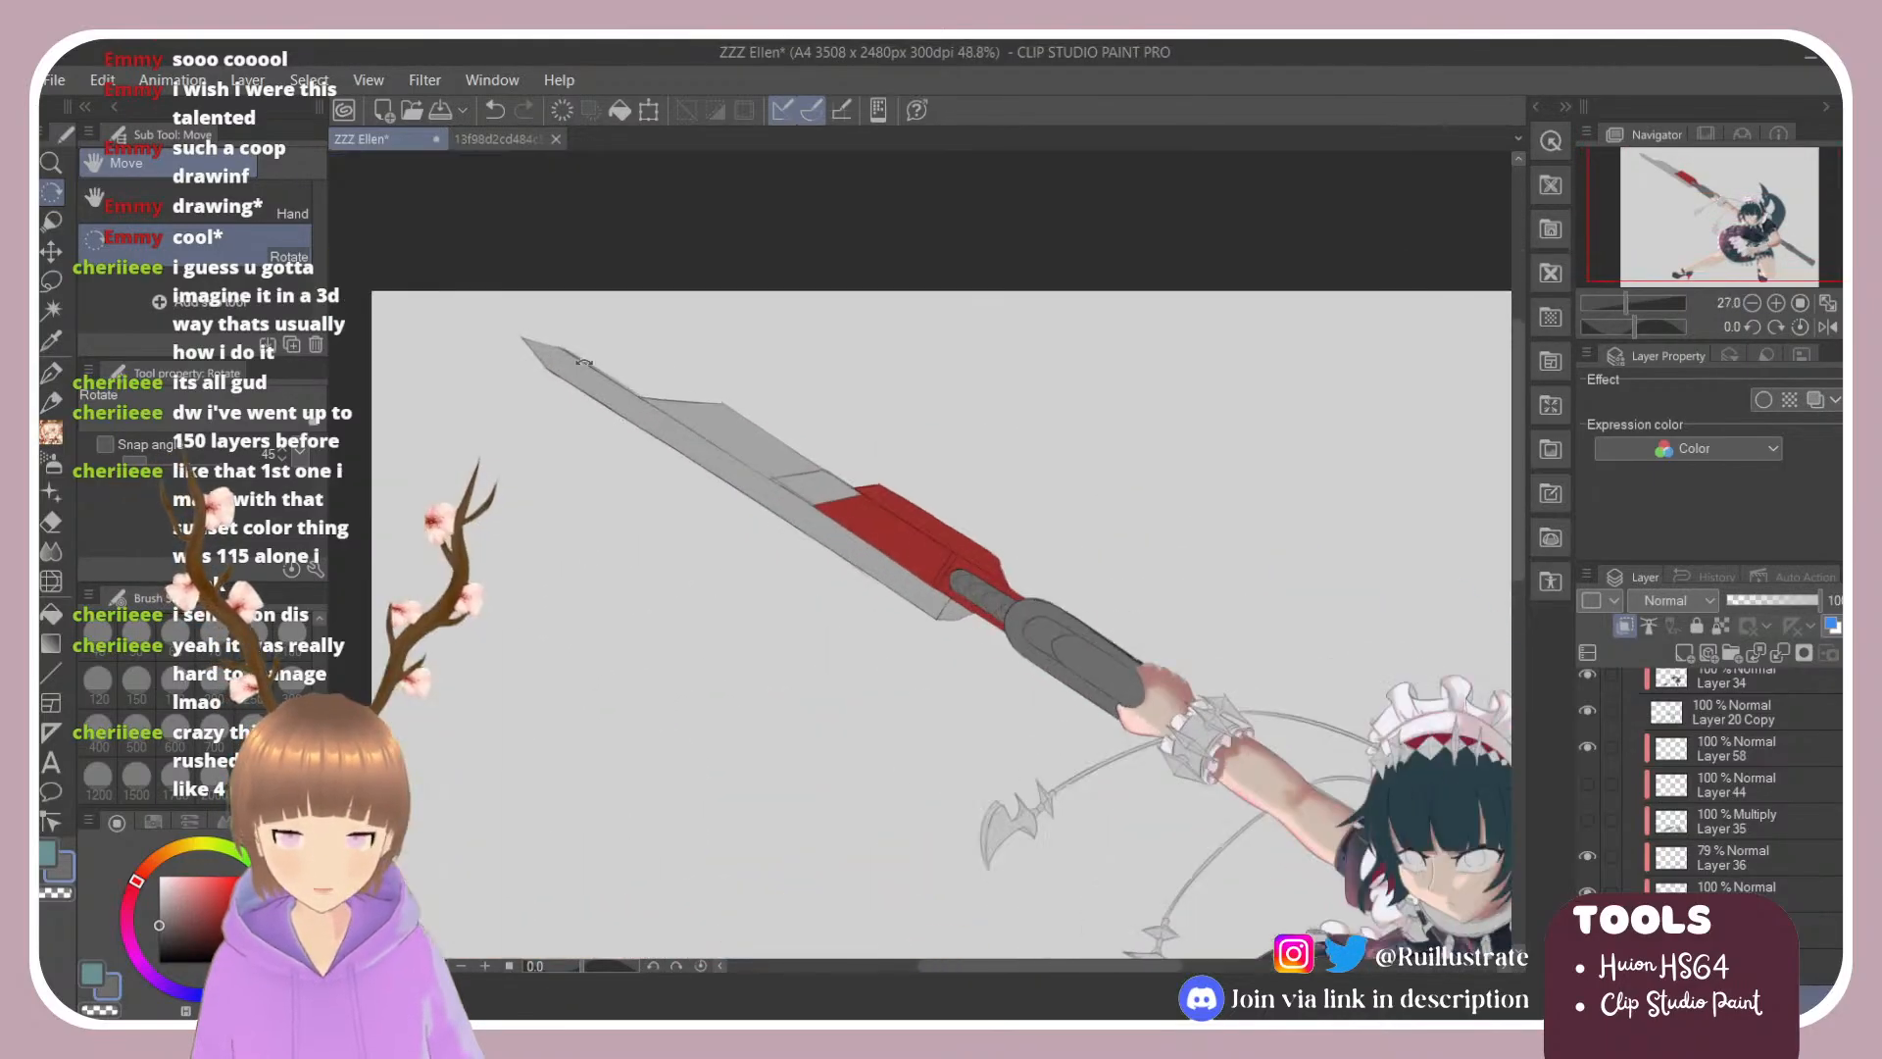
pyautogui.scroll(2, 584, 363)
pyautogui.scroll(-2, 525, 333)
pyautogui.scroll(2, 750, 446)
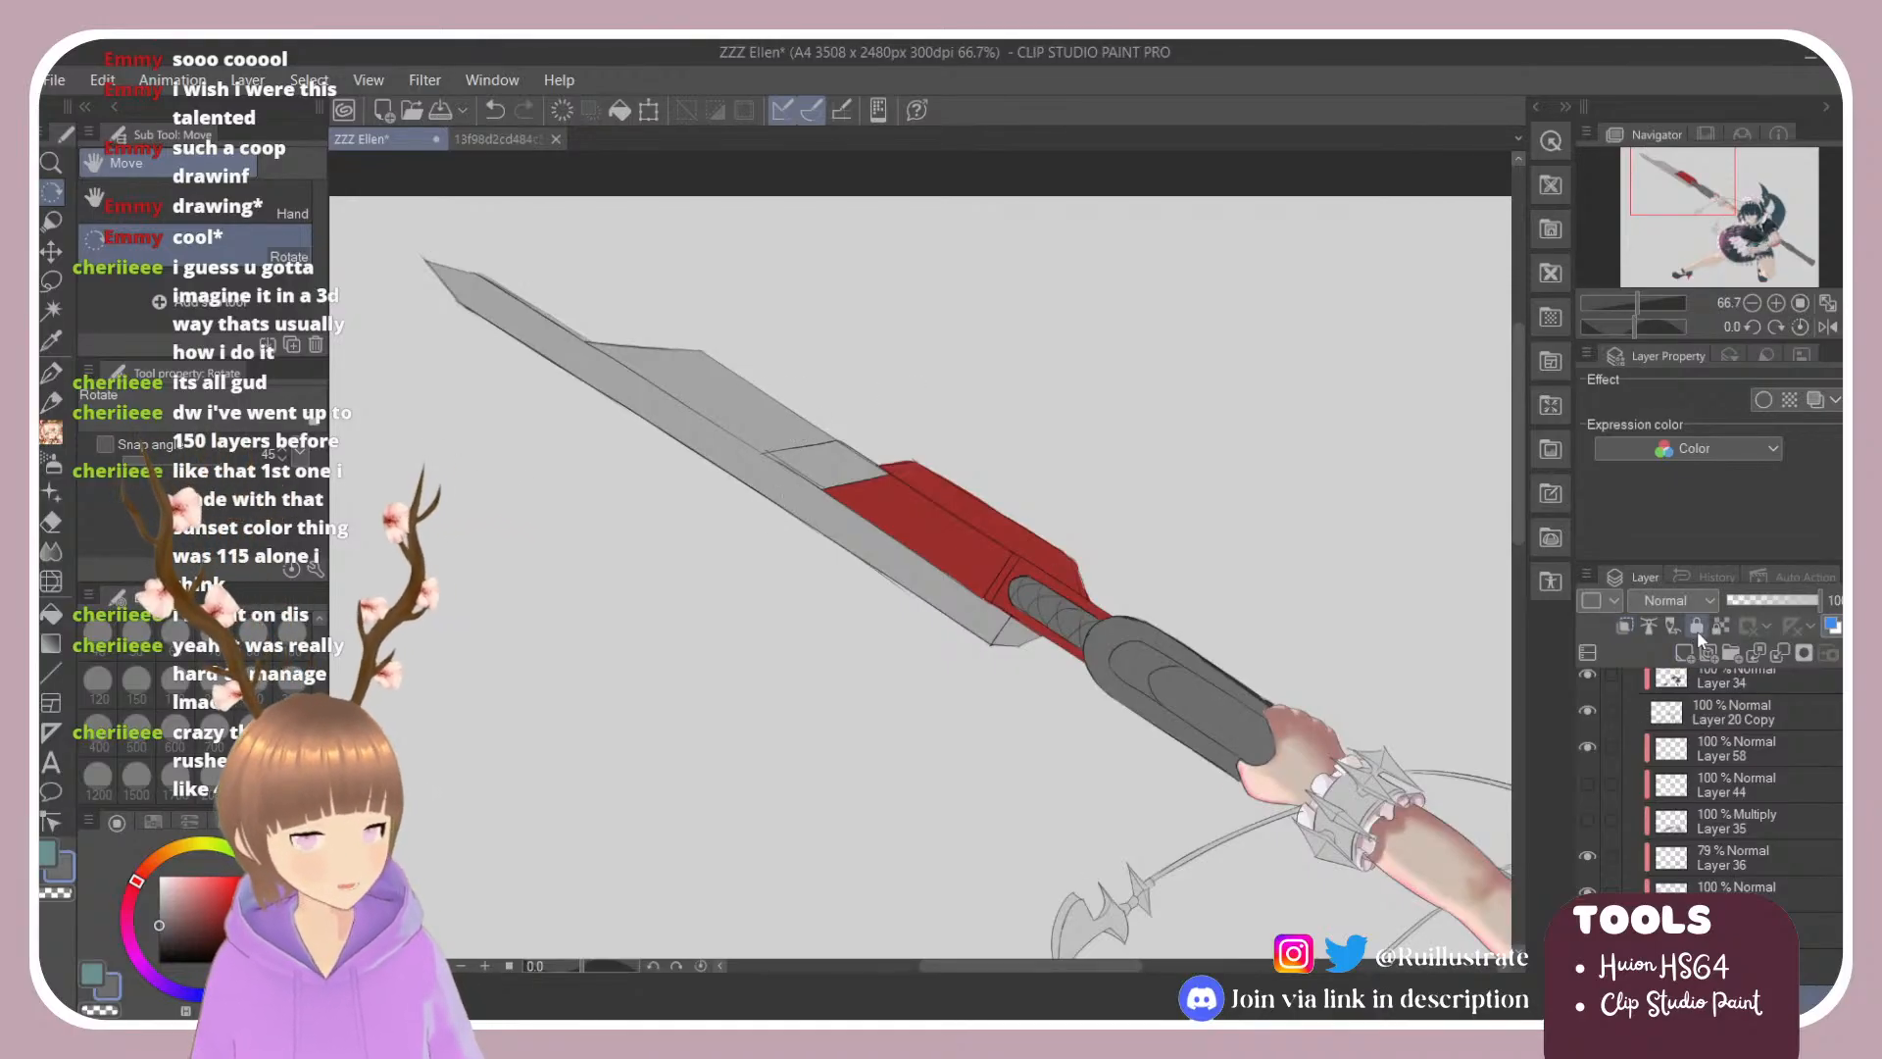
# Step: On Layer 70, fill the small blade panel next to the red section with a near-white grey
pyautogui.scroll(-4, 1811, 859)
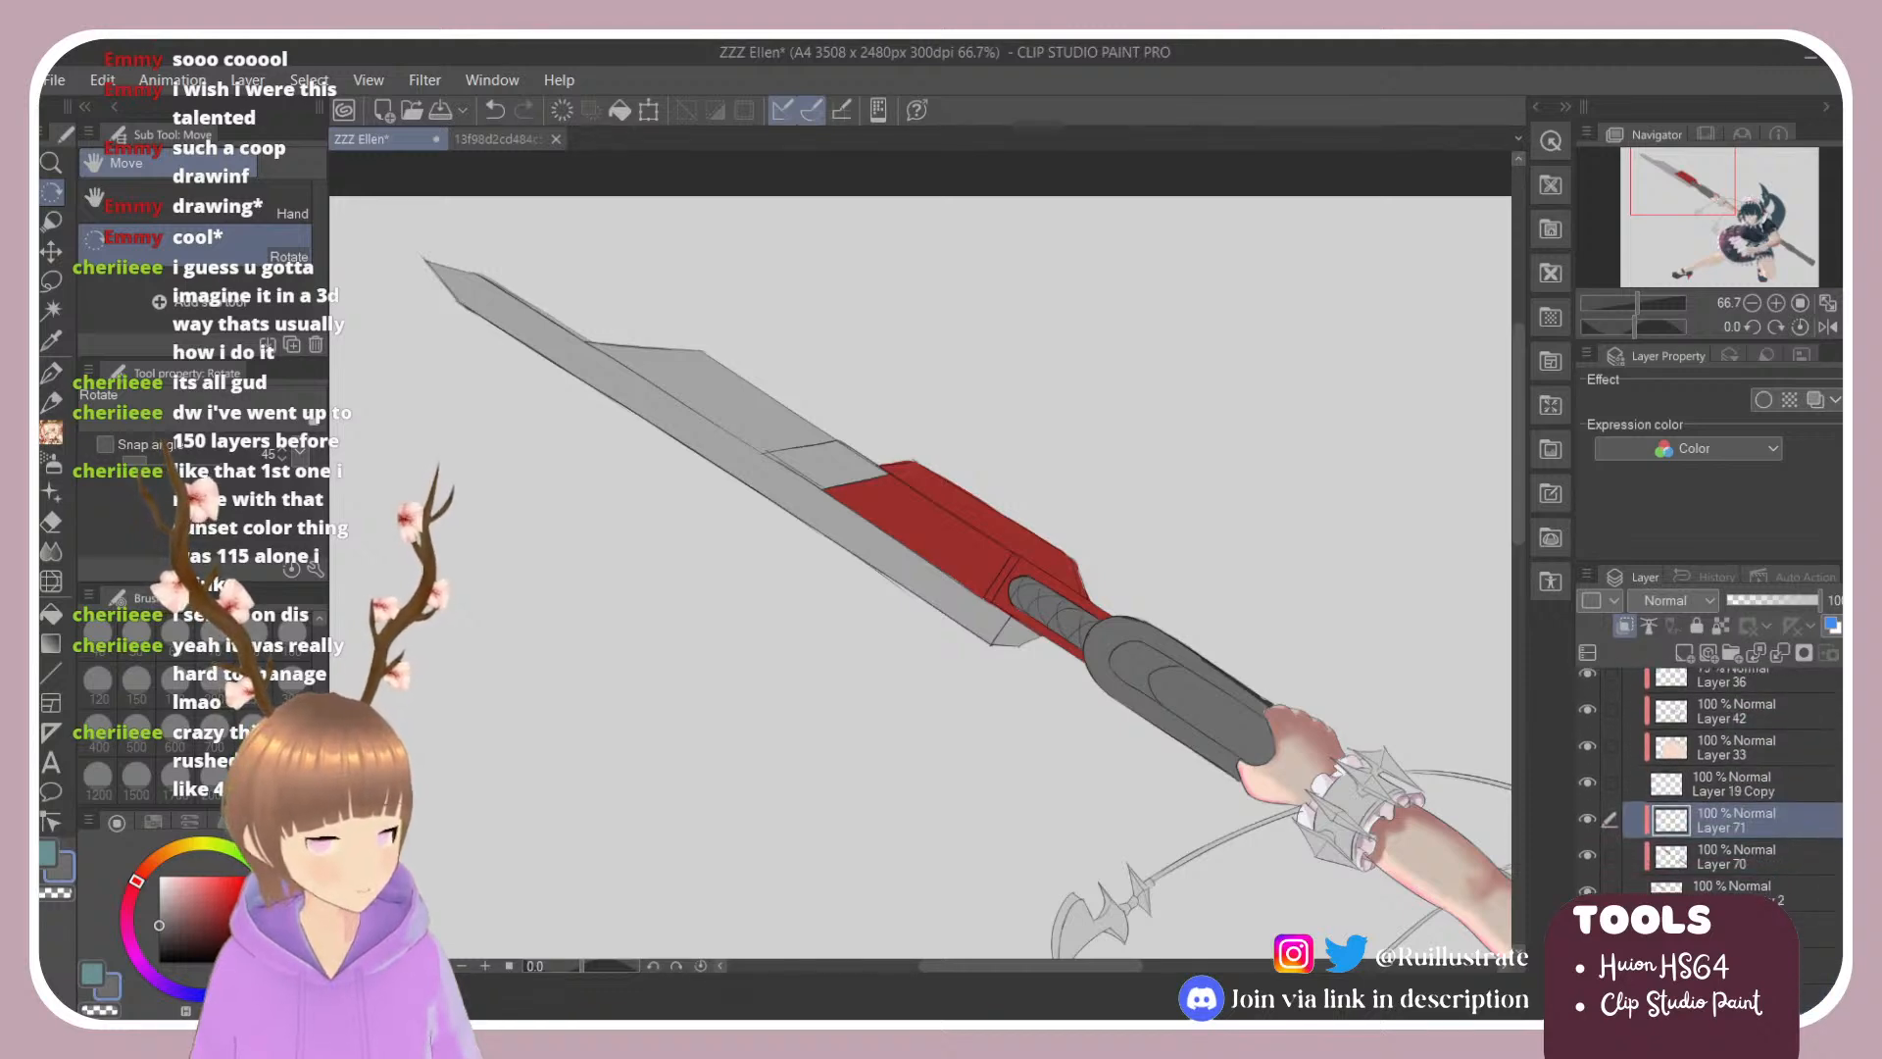
pyautogui.click(1769, 867)
pyautogui.moveTo(1008, 420); pyautogui.dragTo(890, 561)
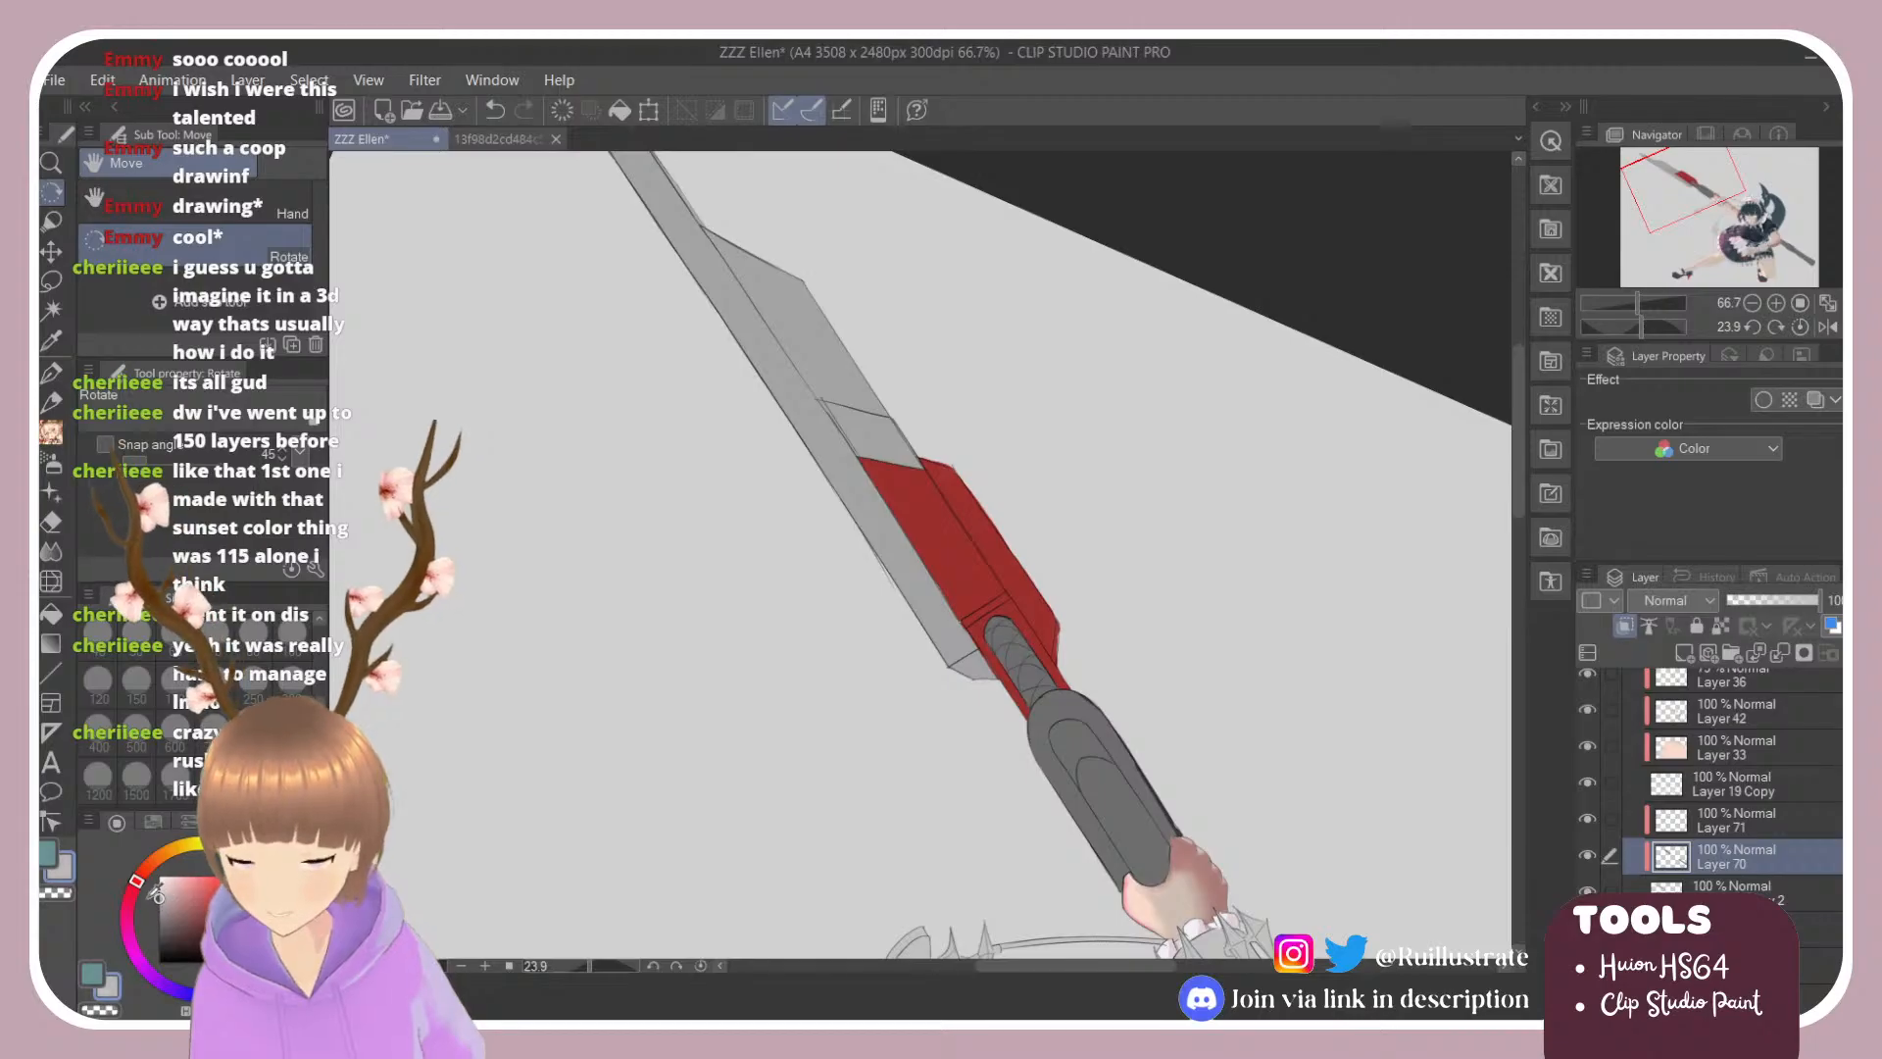
pyautogui.press('g')
pyautogui.click(894, 449)
pyautogui.press('b')
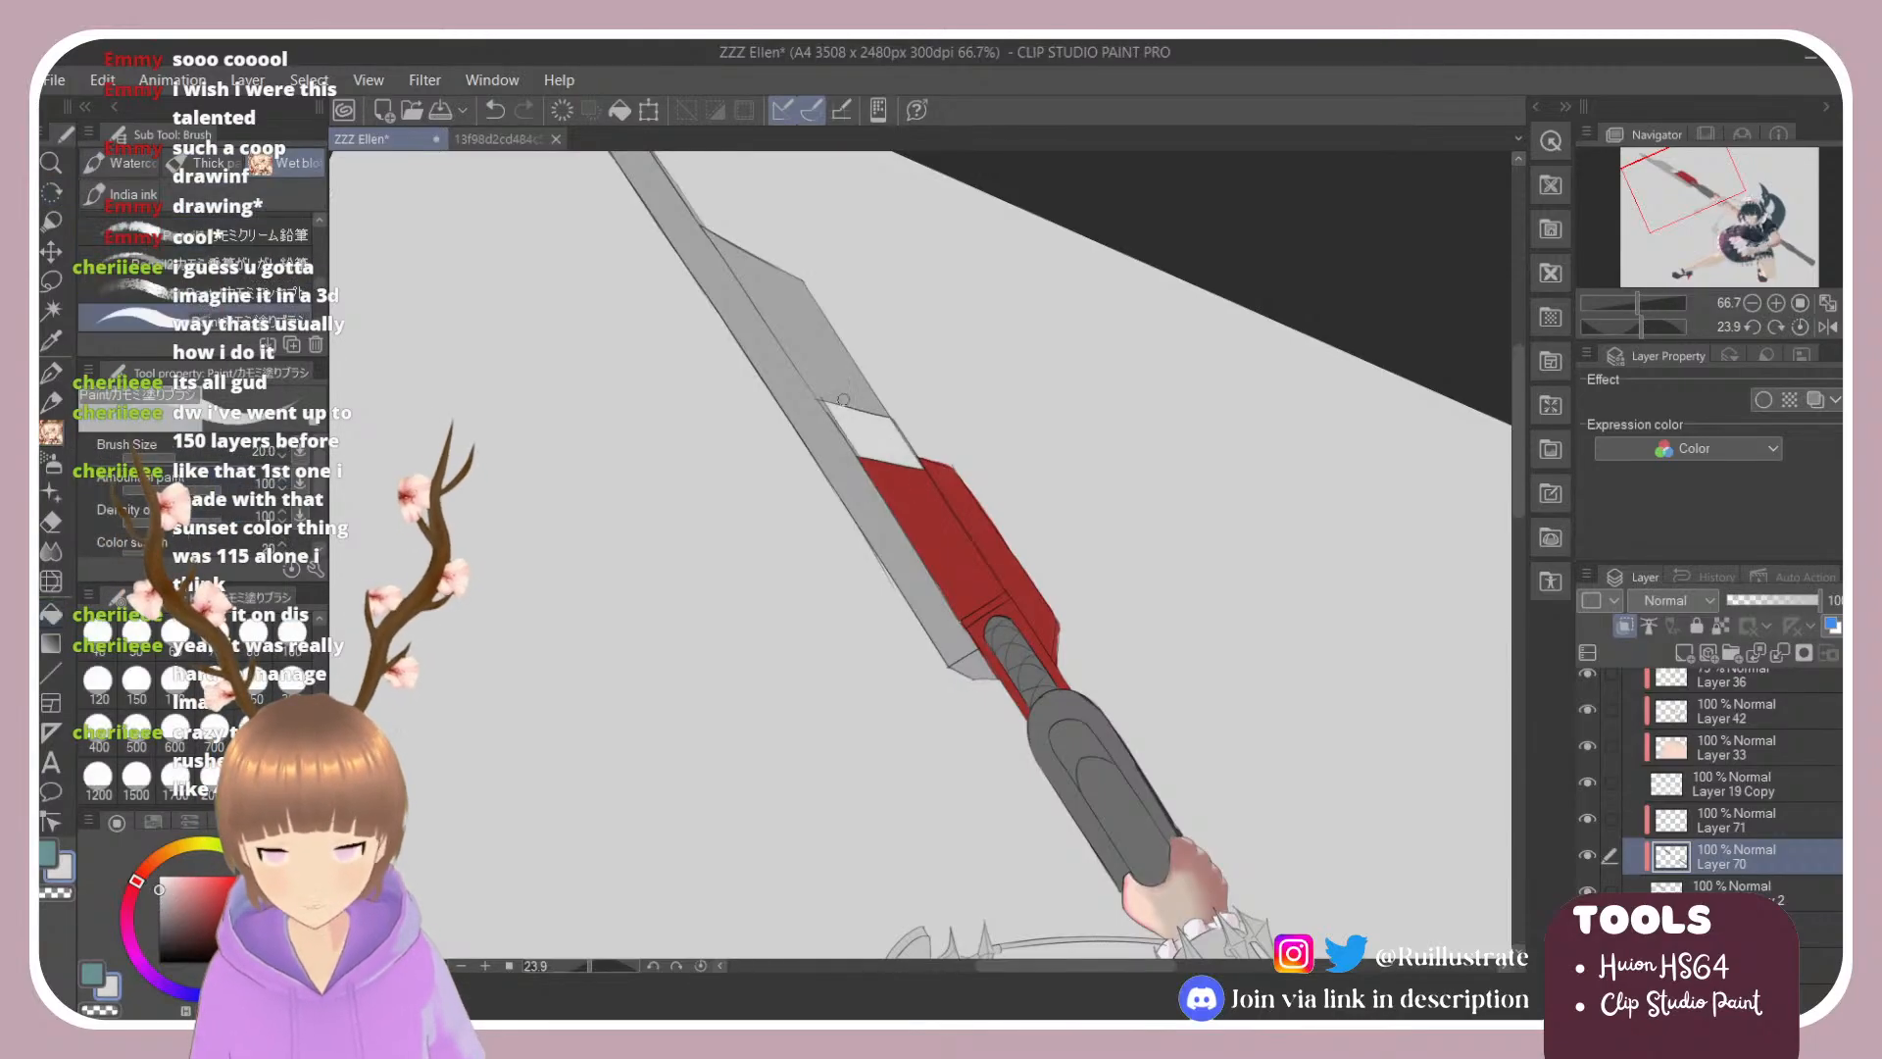
# Step: Clean up the near-white panel's edge on Layer 70 and shade the blade's small rear corner darker grey on Layer 71
pyautogui.press('e')
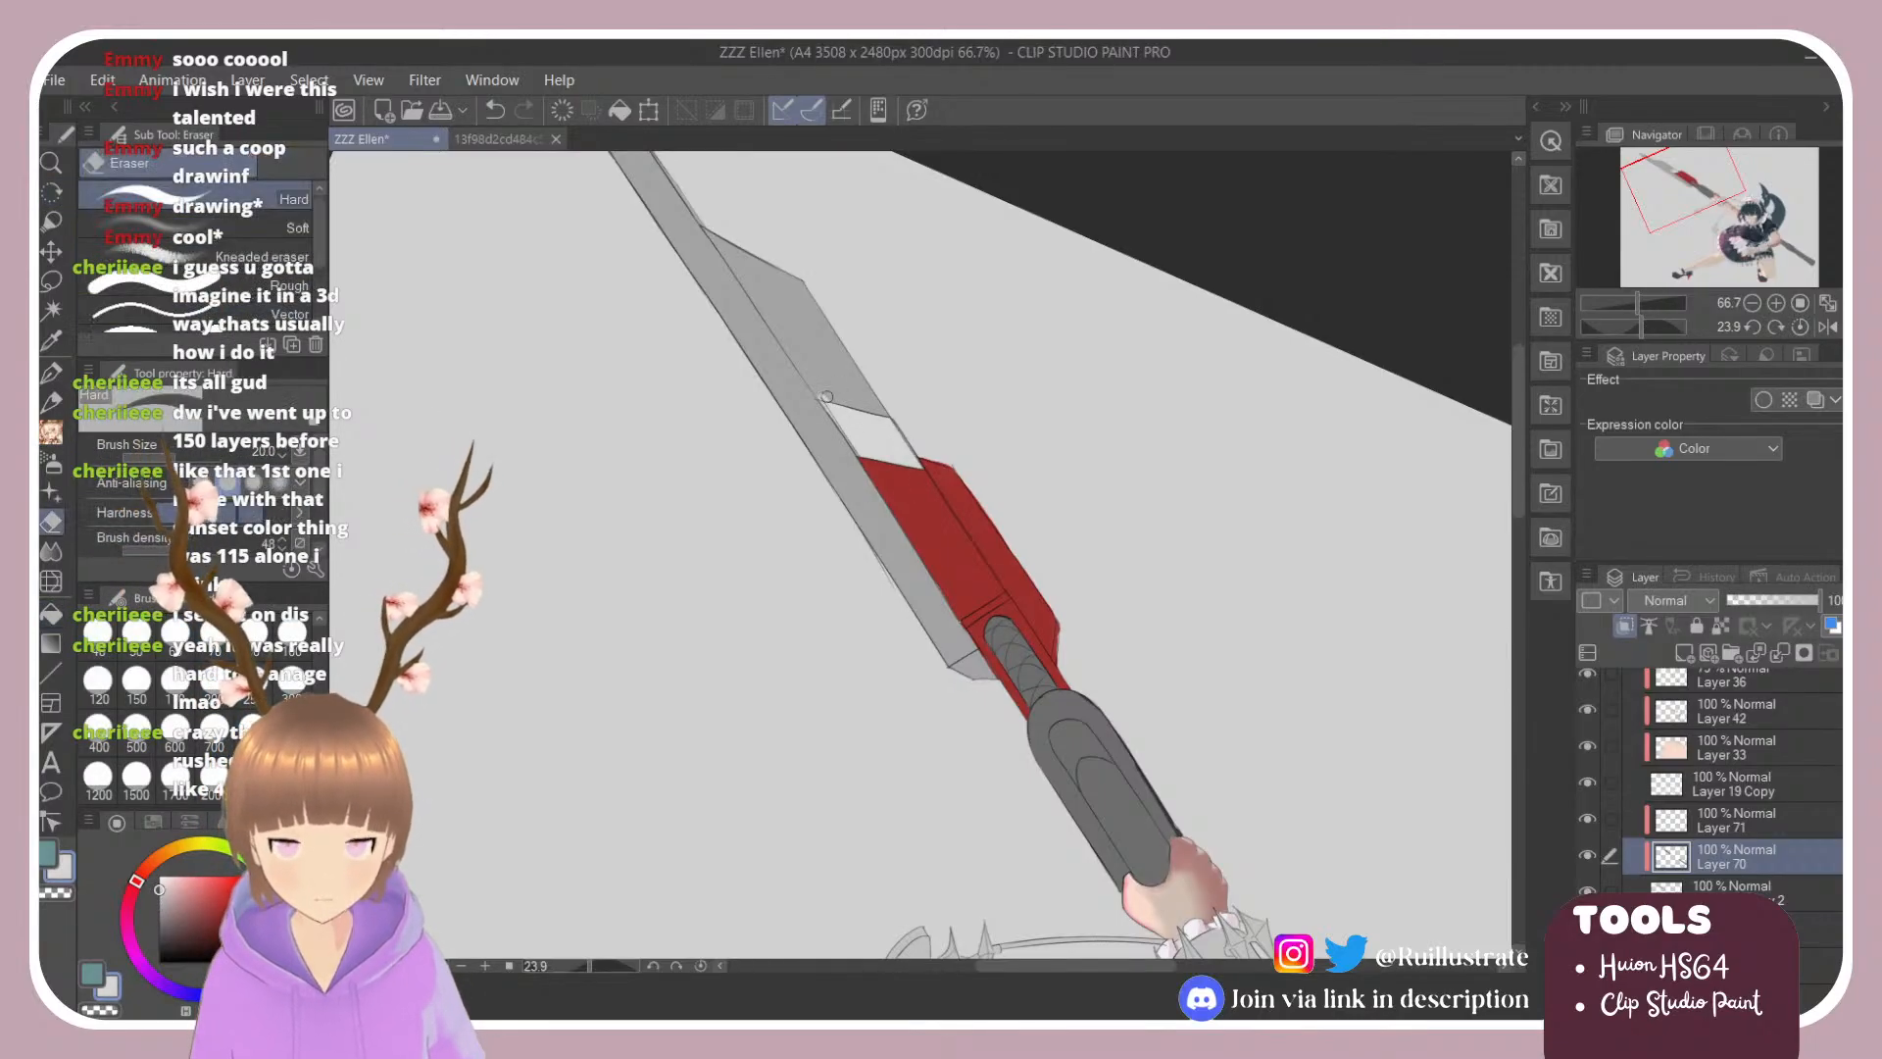
pyautogui.press('b')
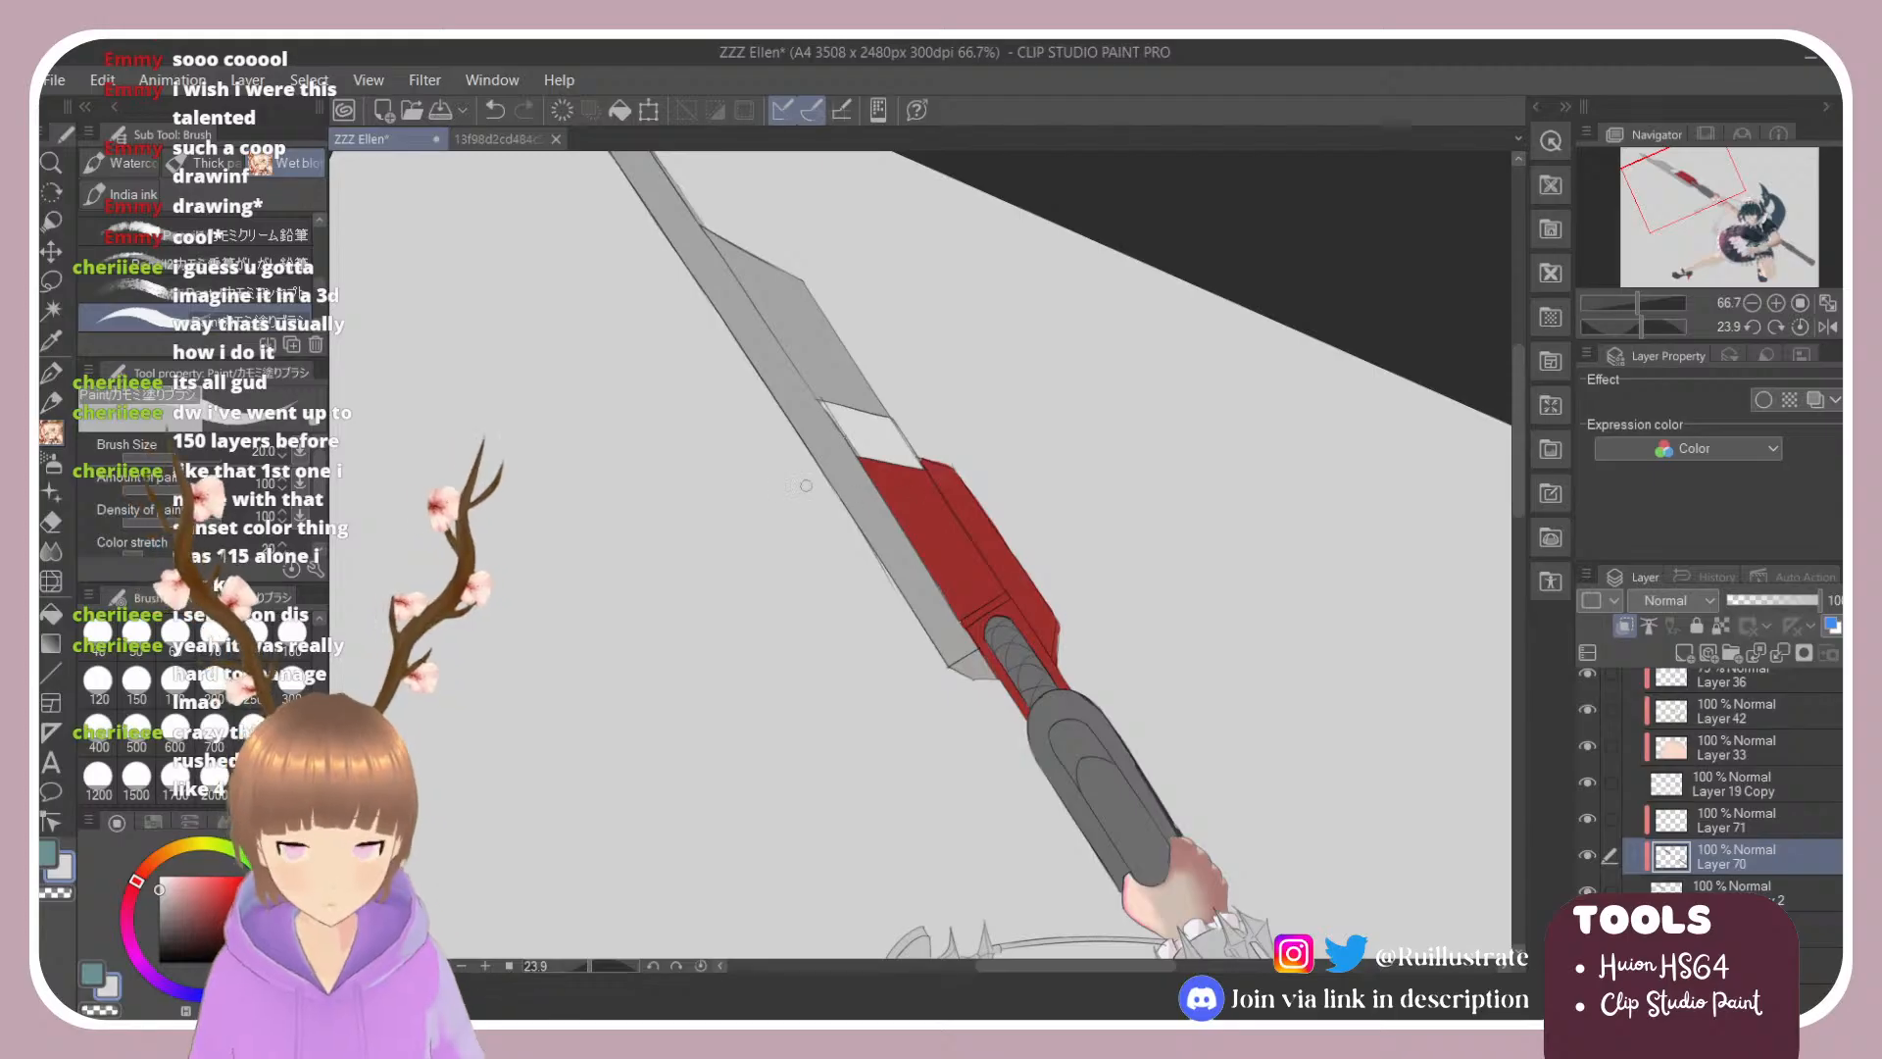
pyautogui.click(1746, 826)
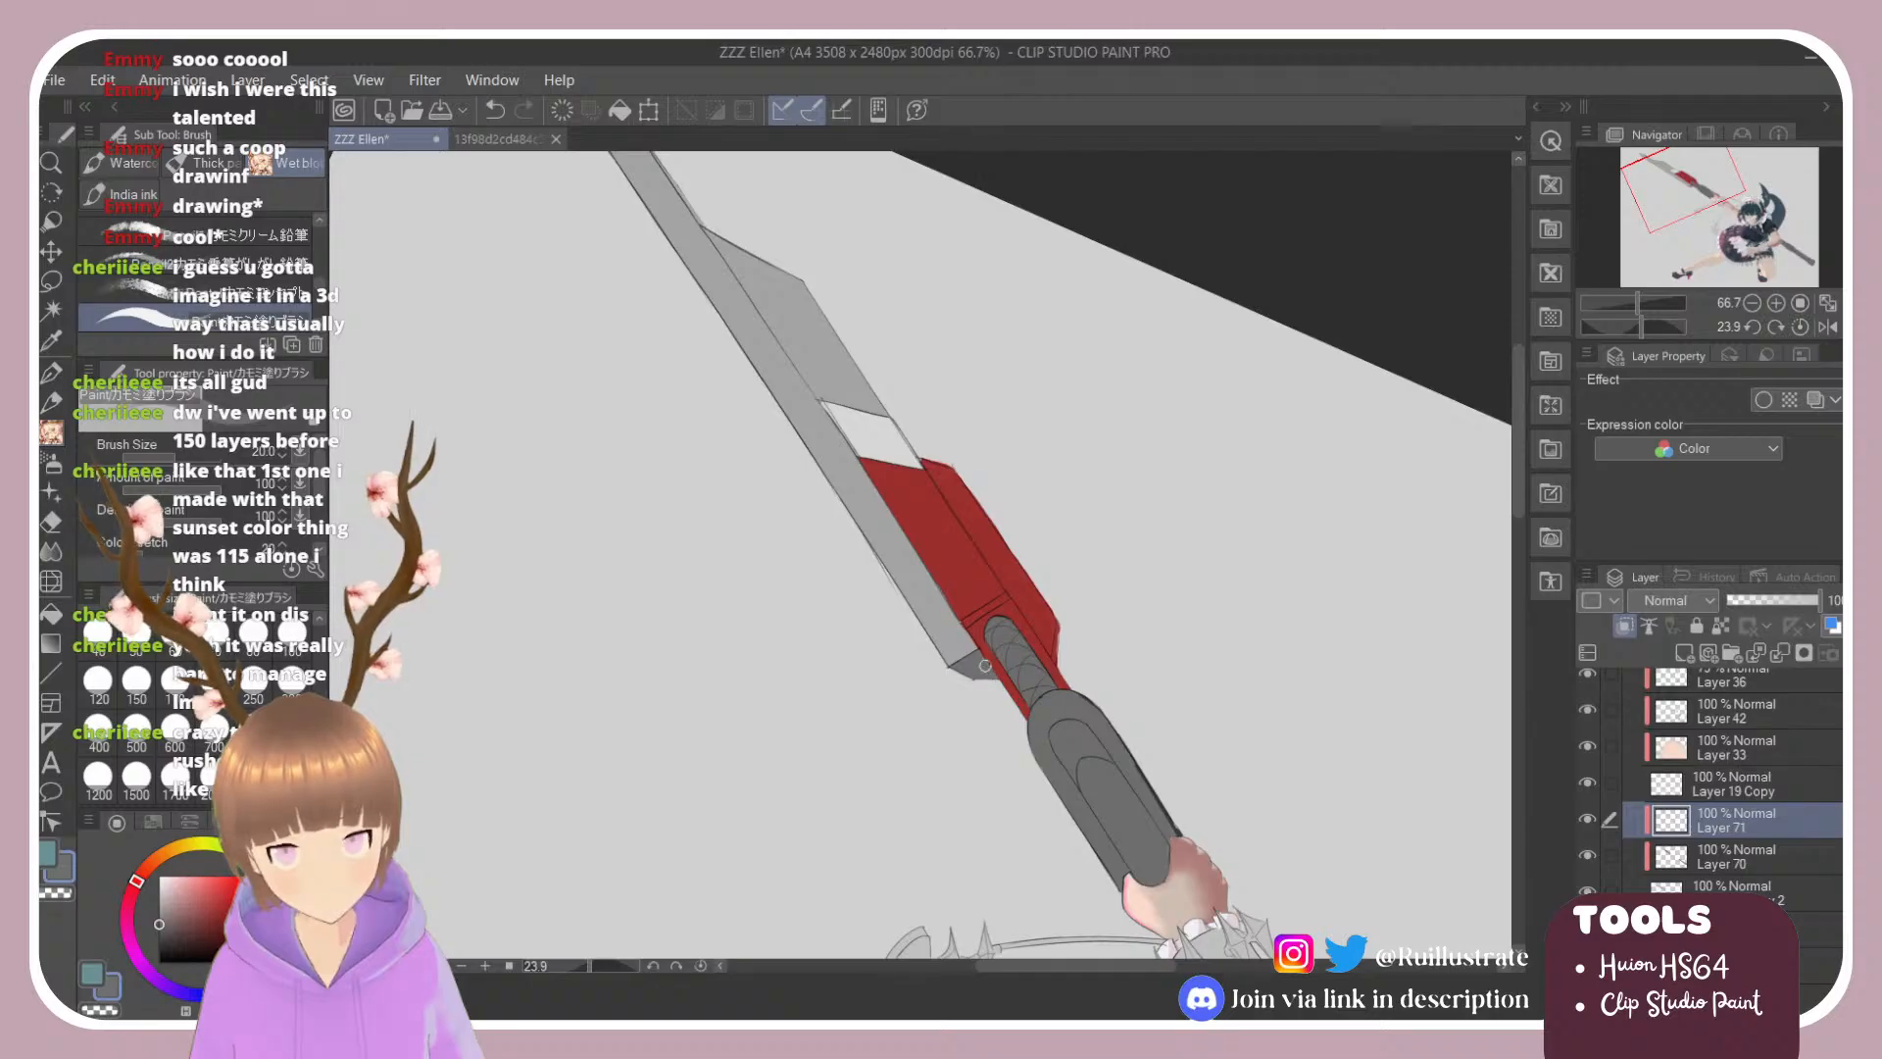
# Step: Show the Multiply Layer 31 to see the weapon under the scene's shading and background sketch
pyautogui.scroll(-2, 922, 619)
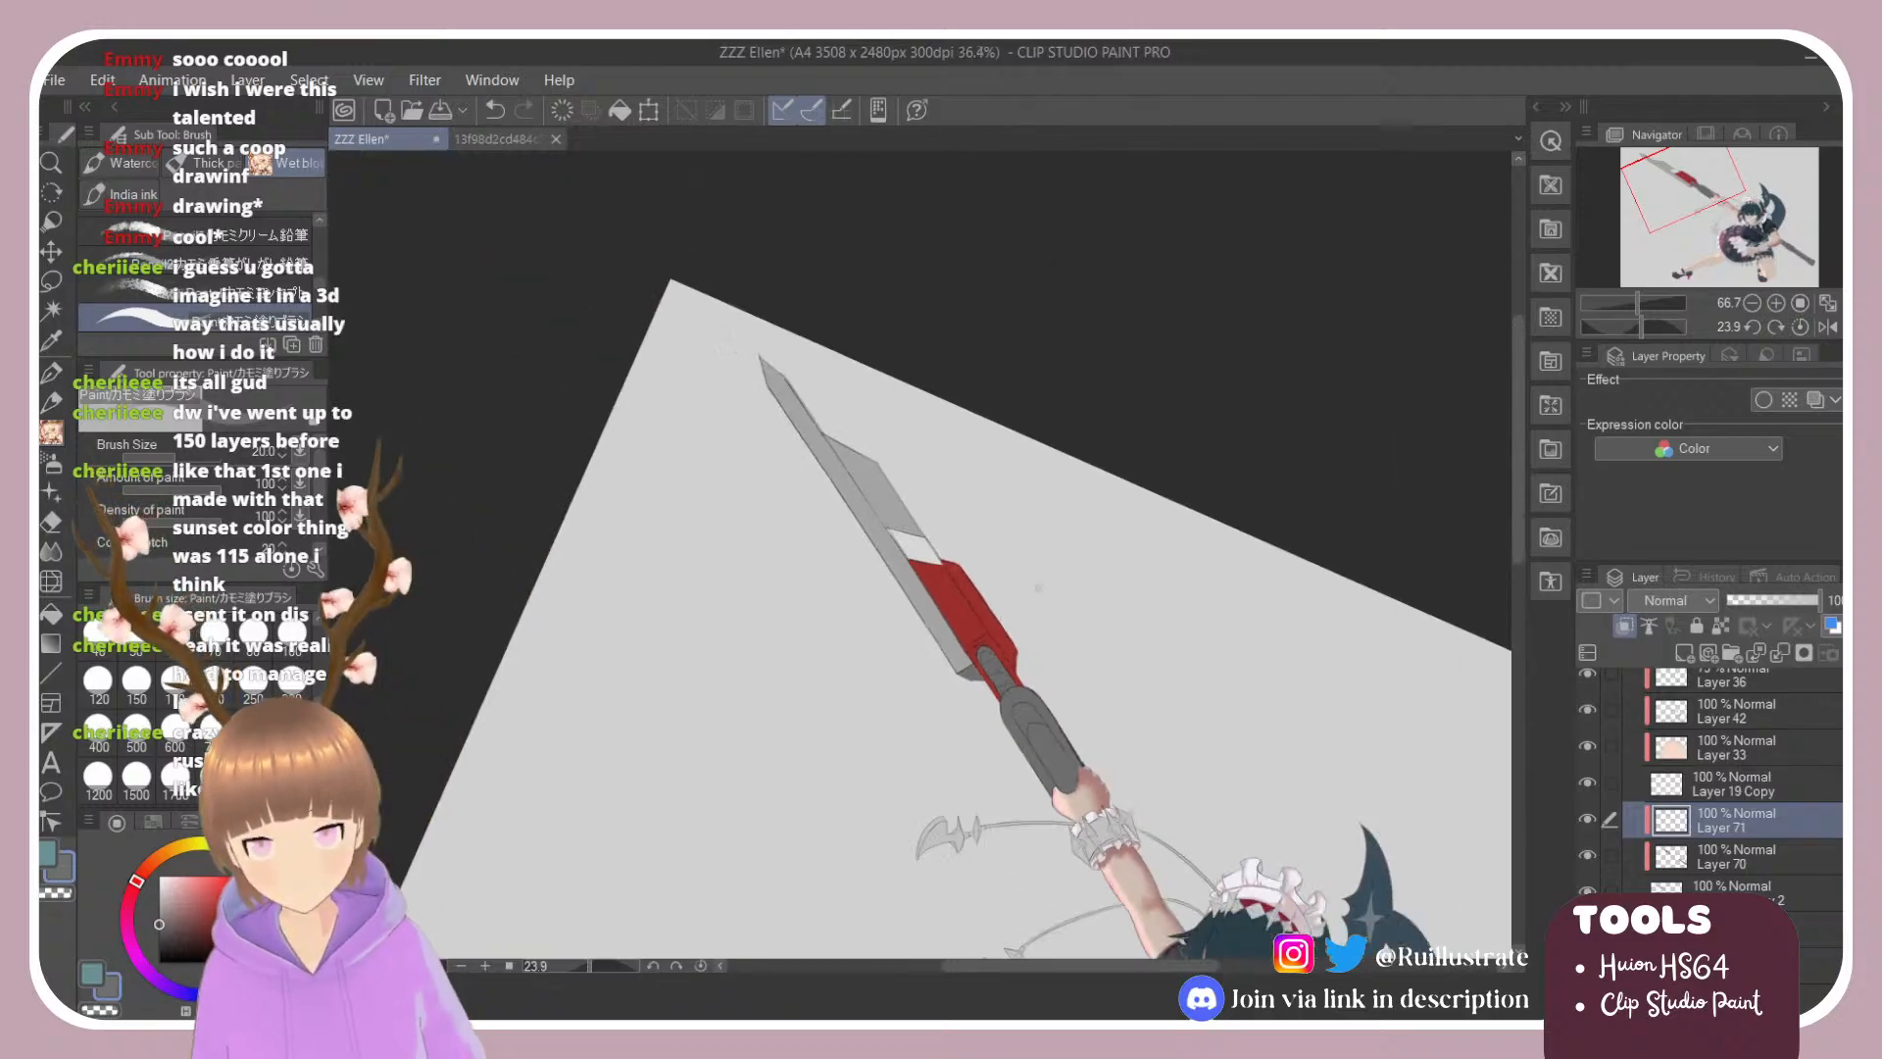
pyautogui.scroll(1, 976, 480)
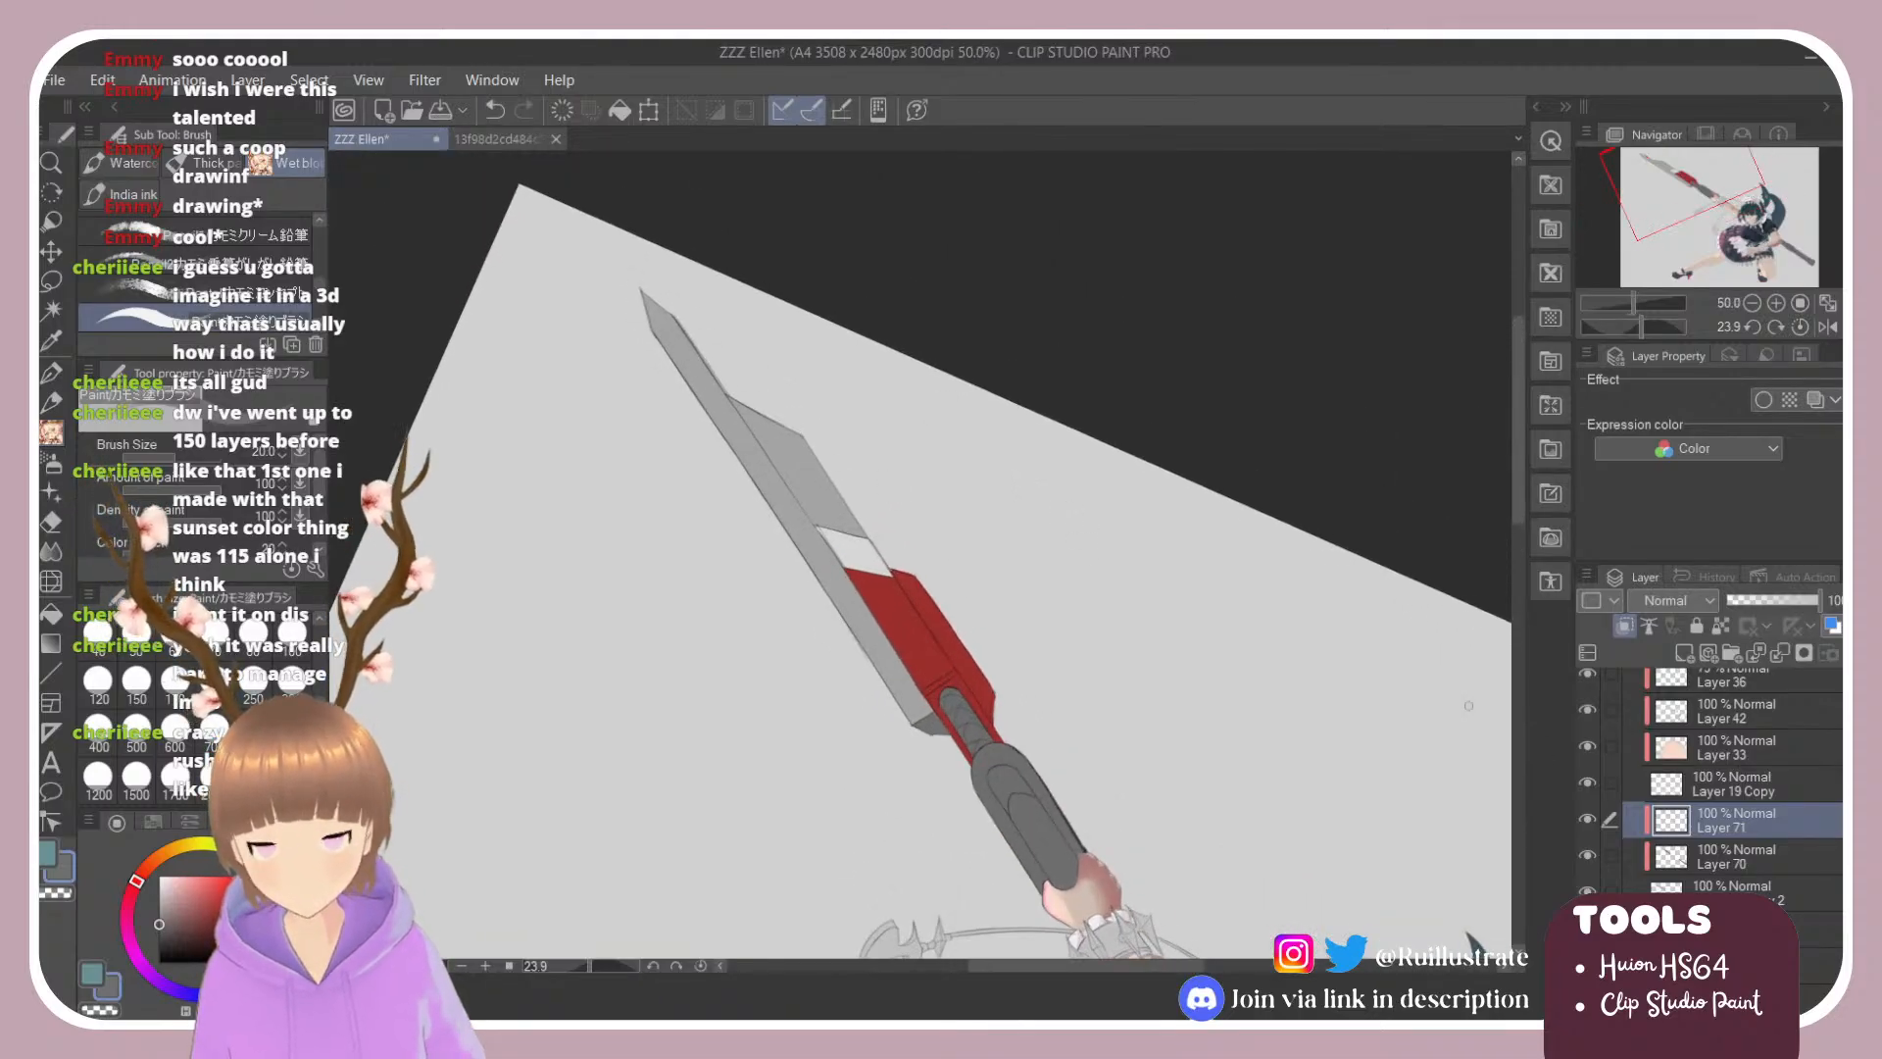
pyautogui.scroll(6, 1732, 783)
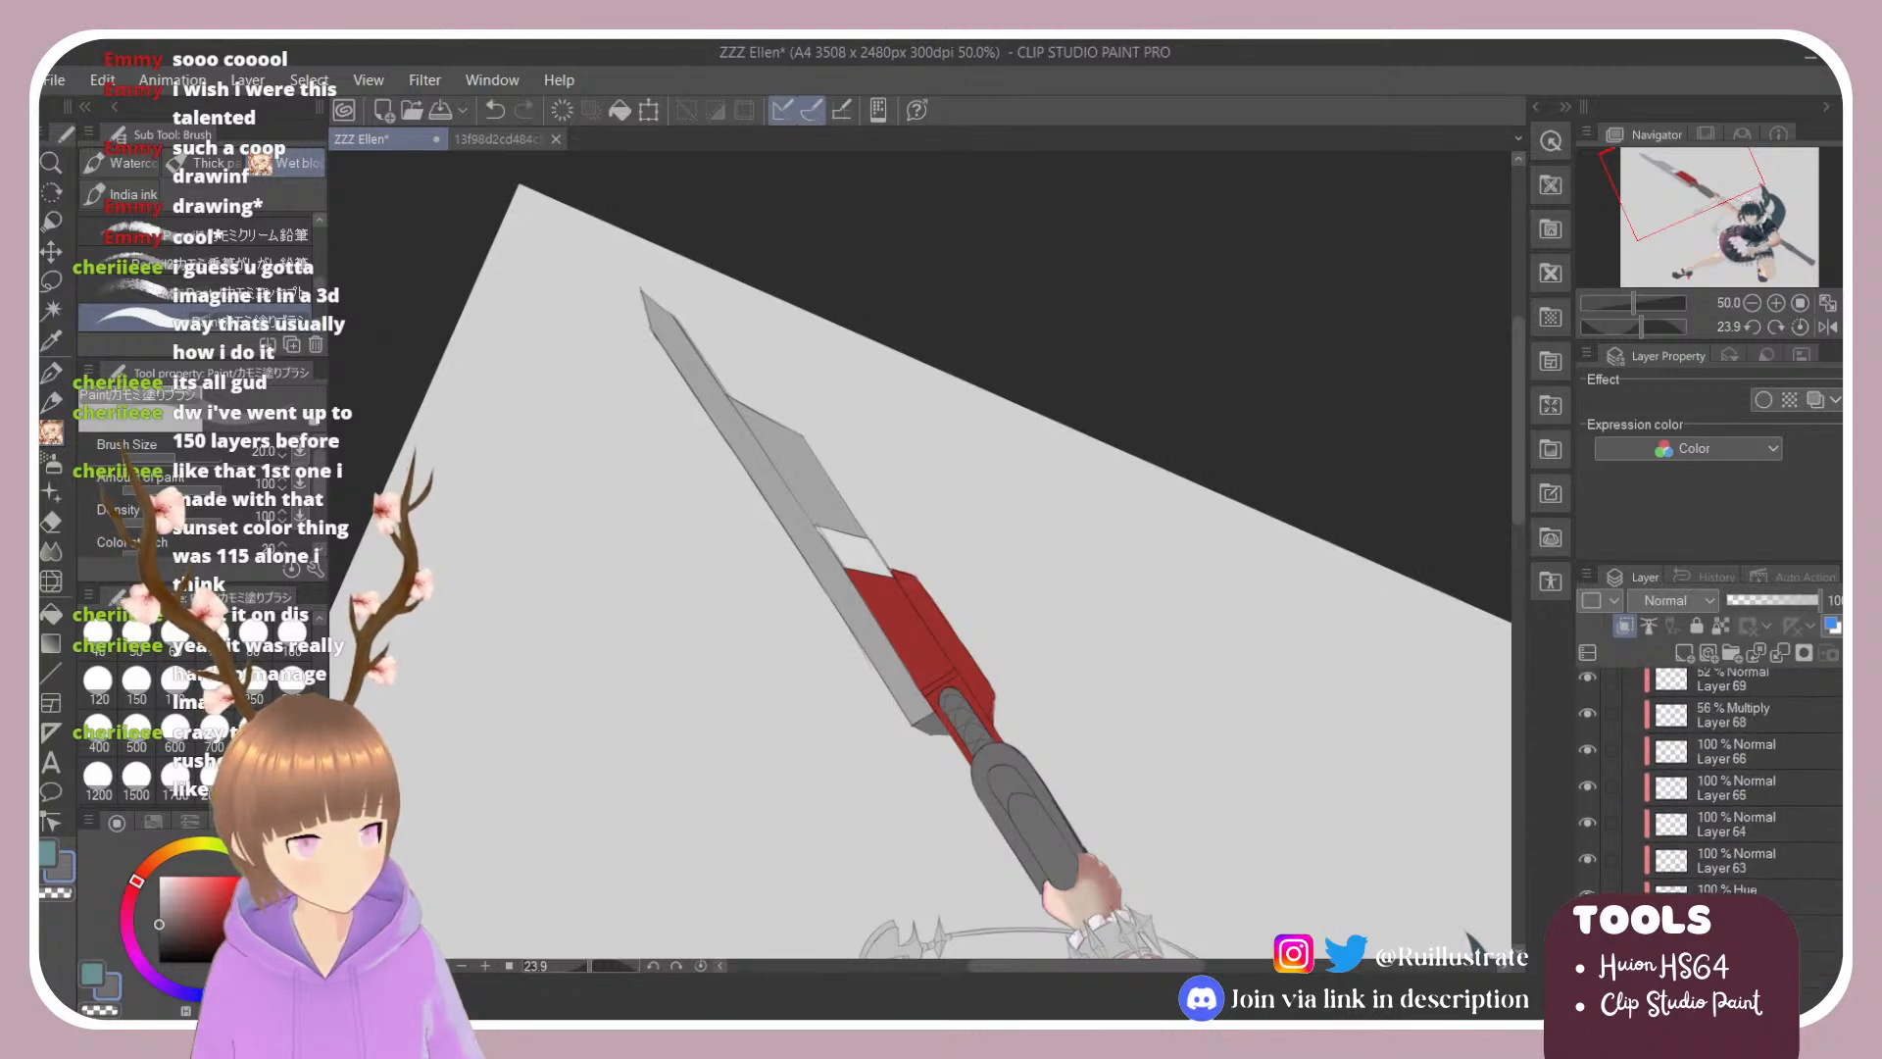
pyautogui.click(1588, 759)
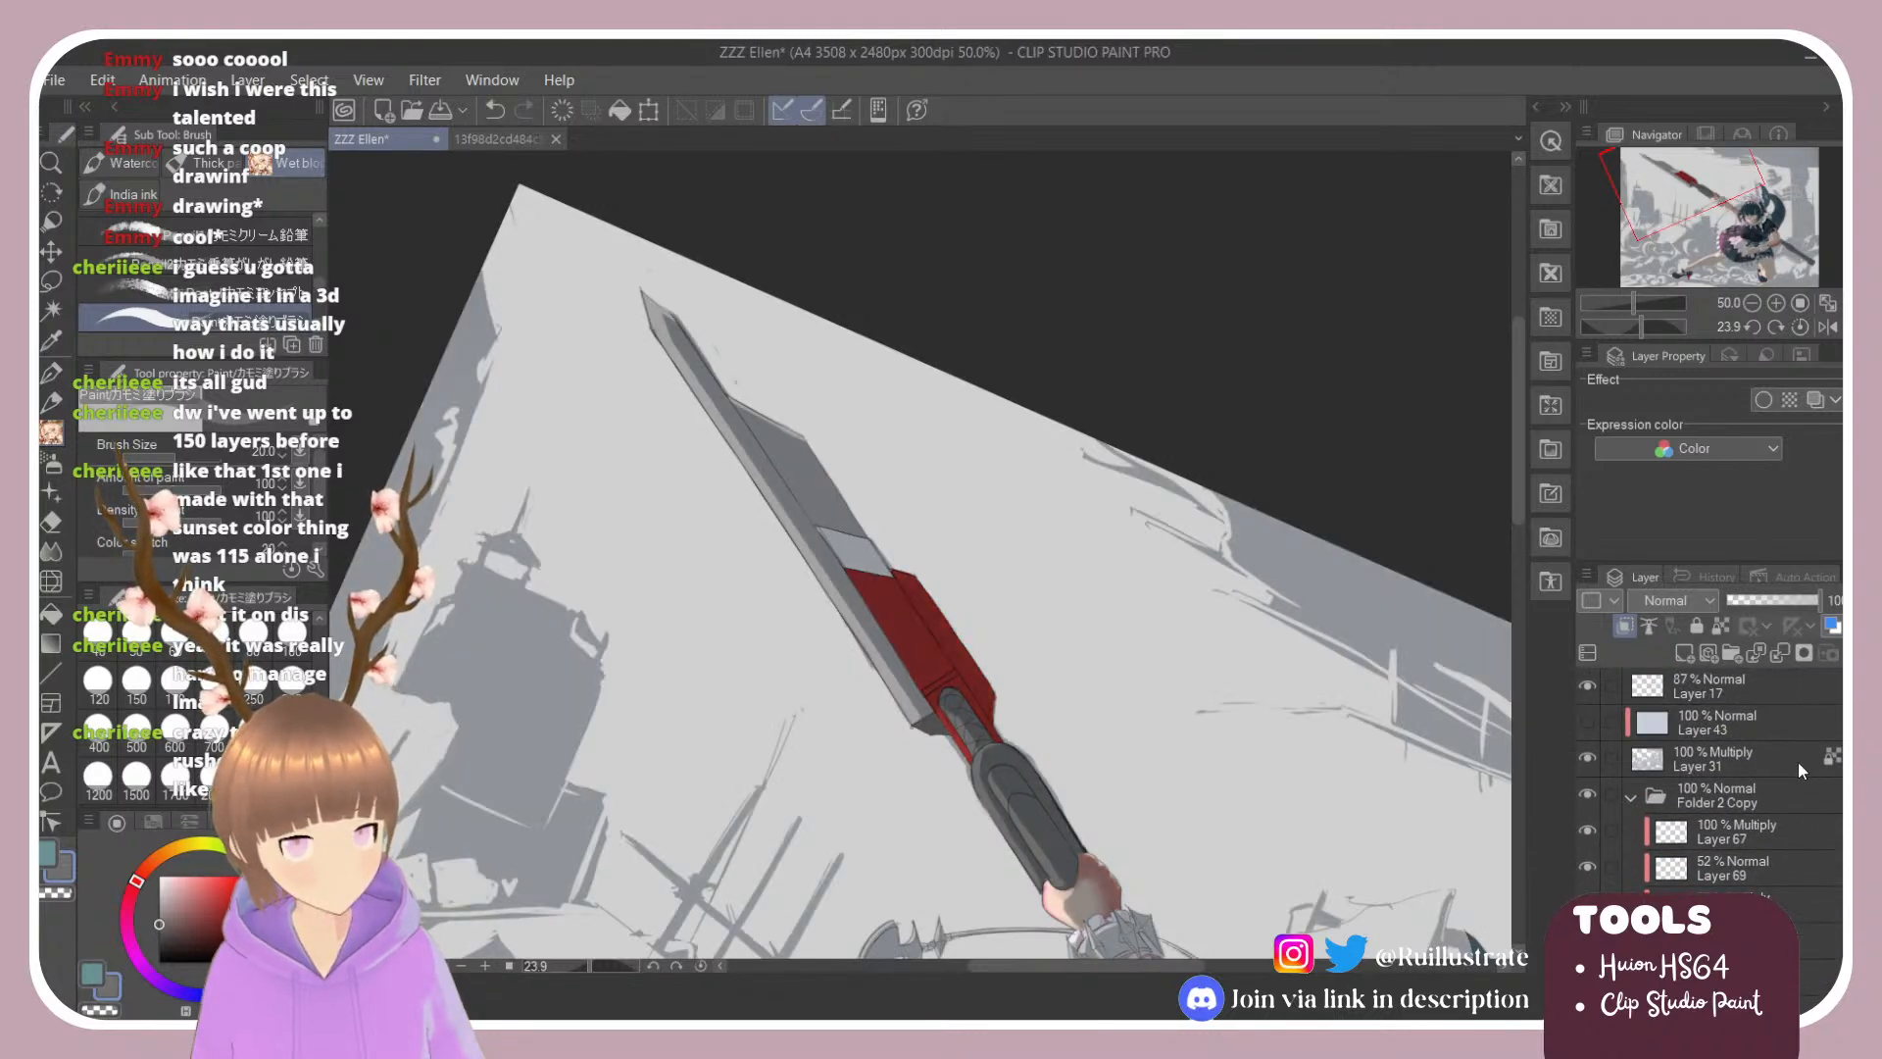
pyautogui.scroll(-10, 1836, 925)
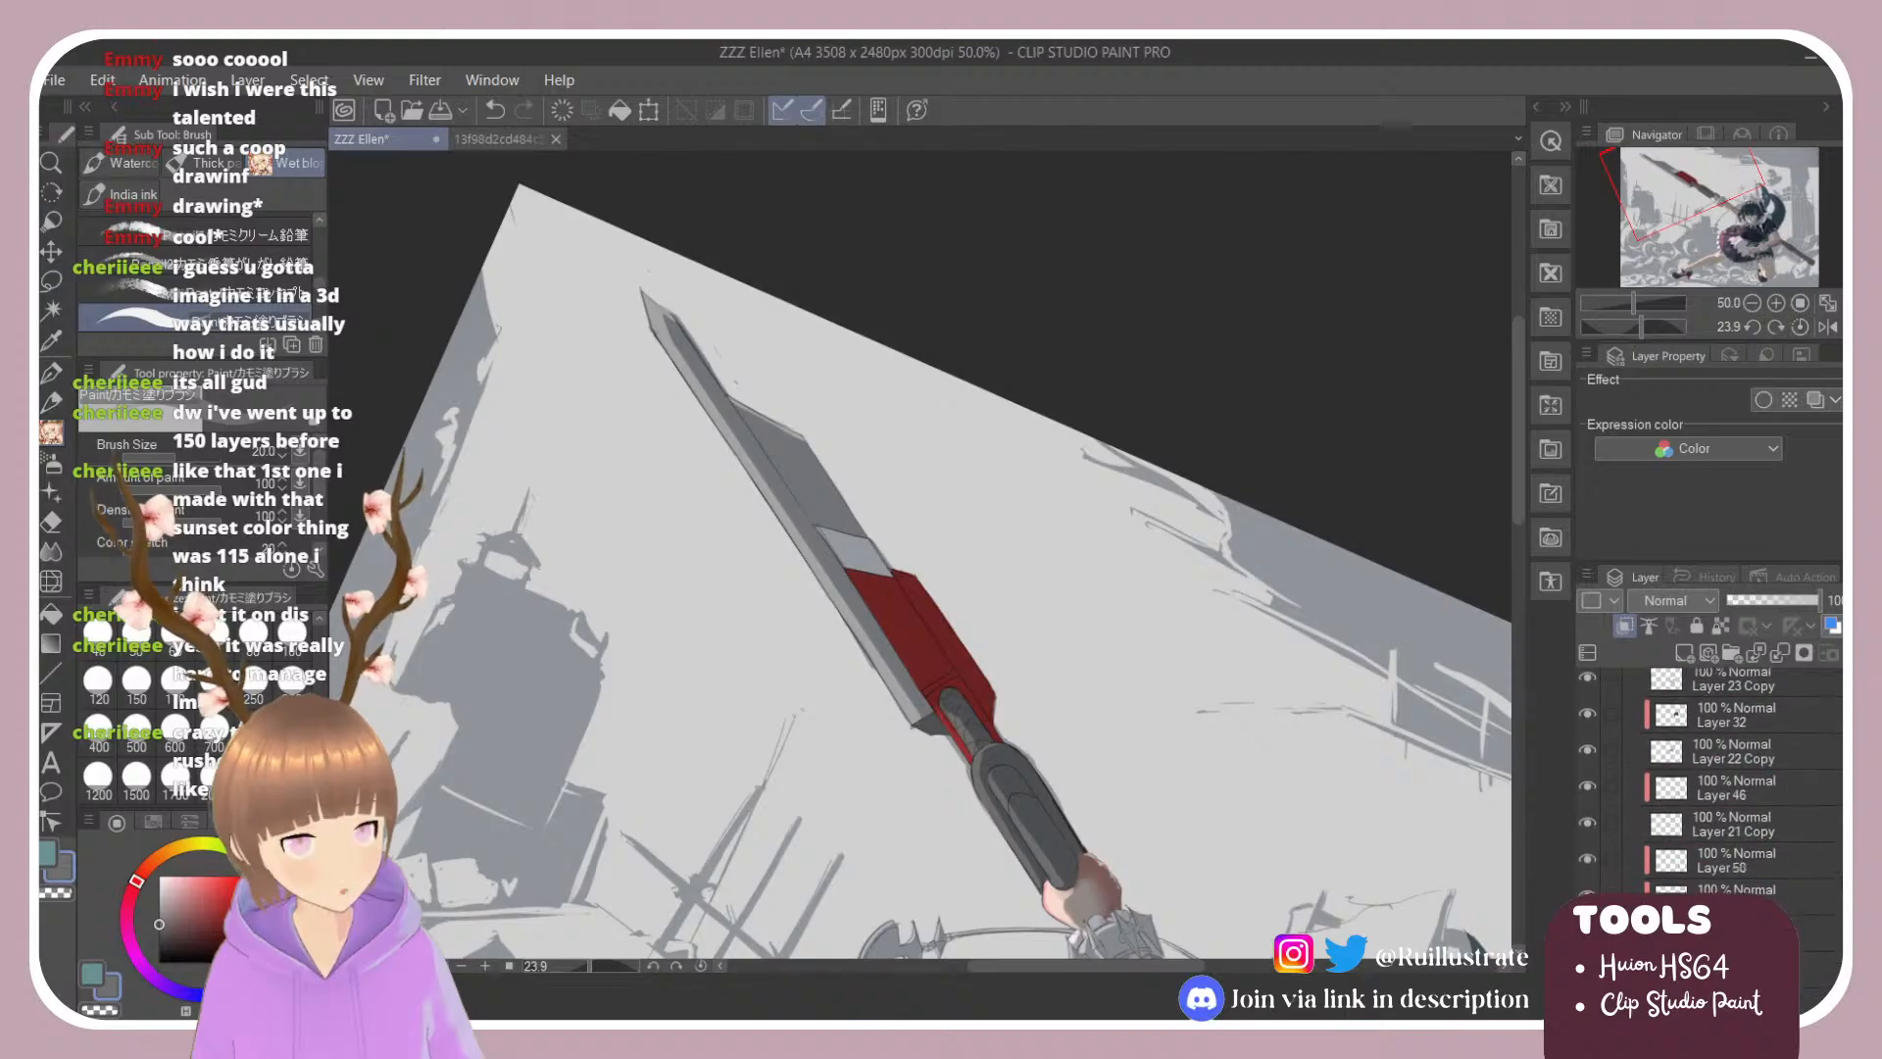
pyautogui.scroll(-5, 1836, 925)
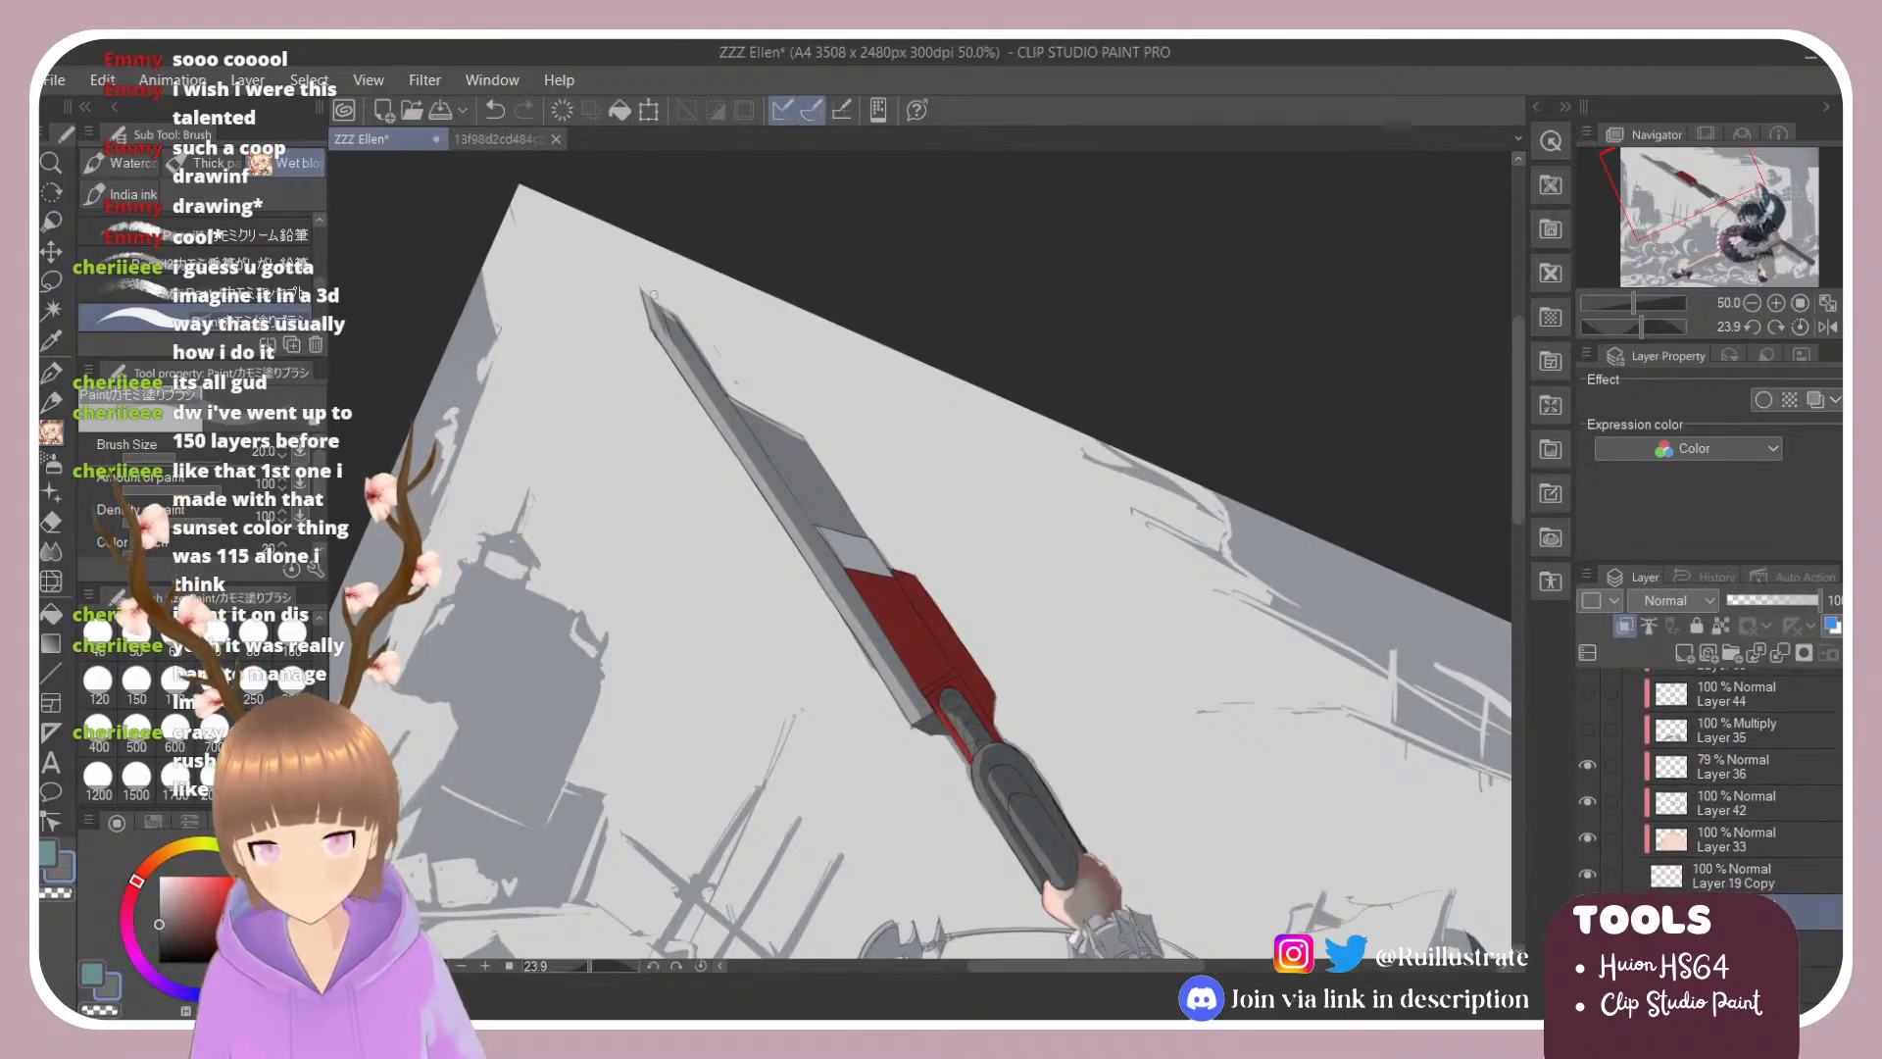
# Step: Paint a darker grey band along the inside of the long blade strip, from near the tip to its rear end
pyautogui.press('e')
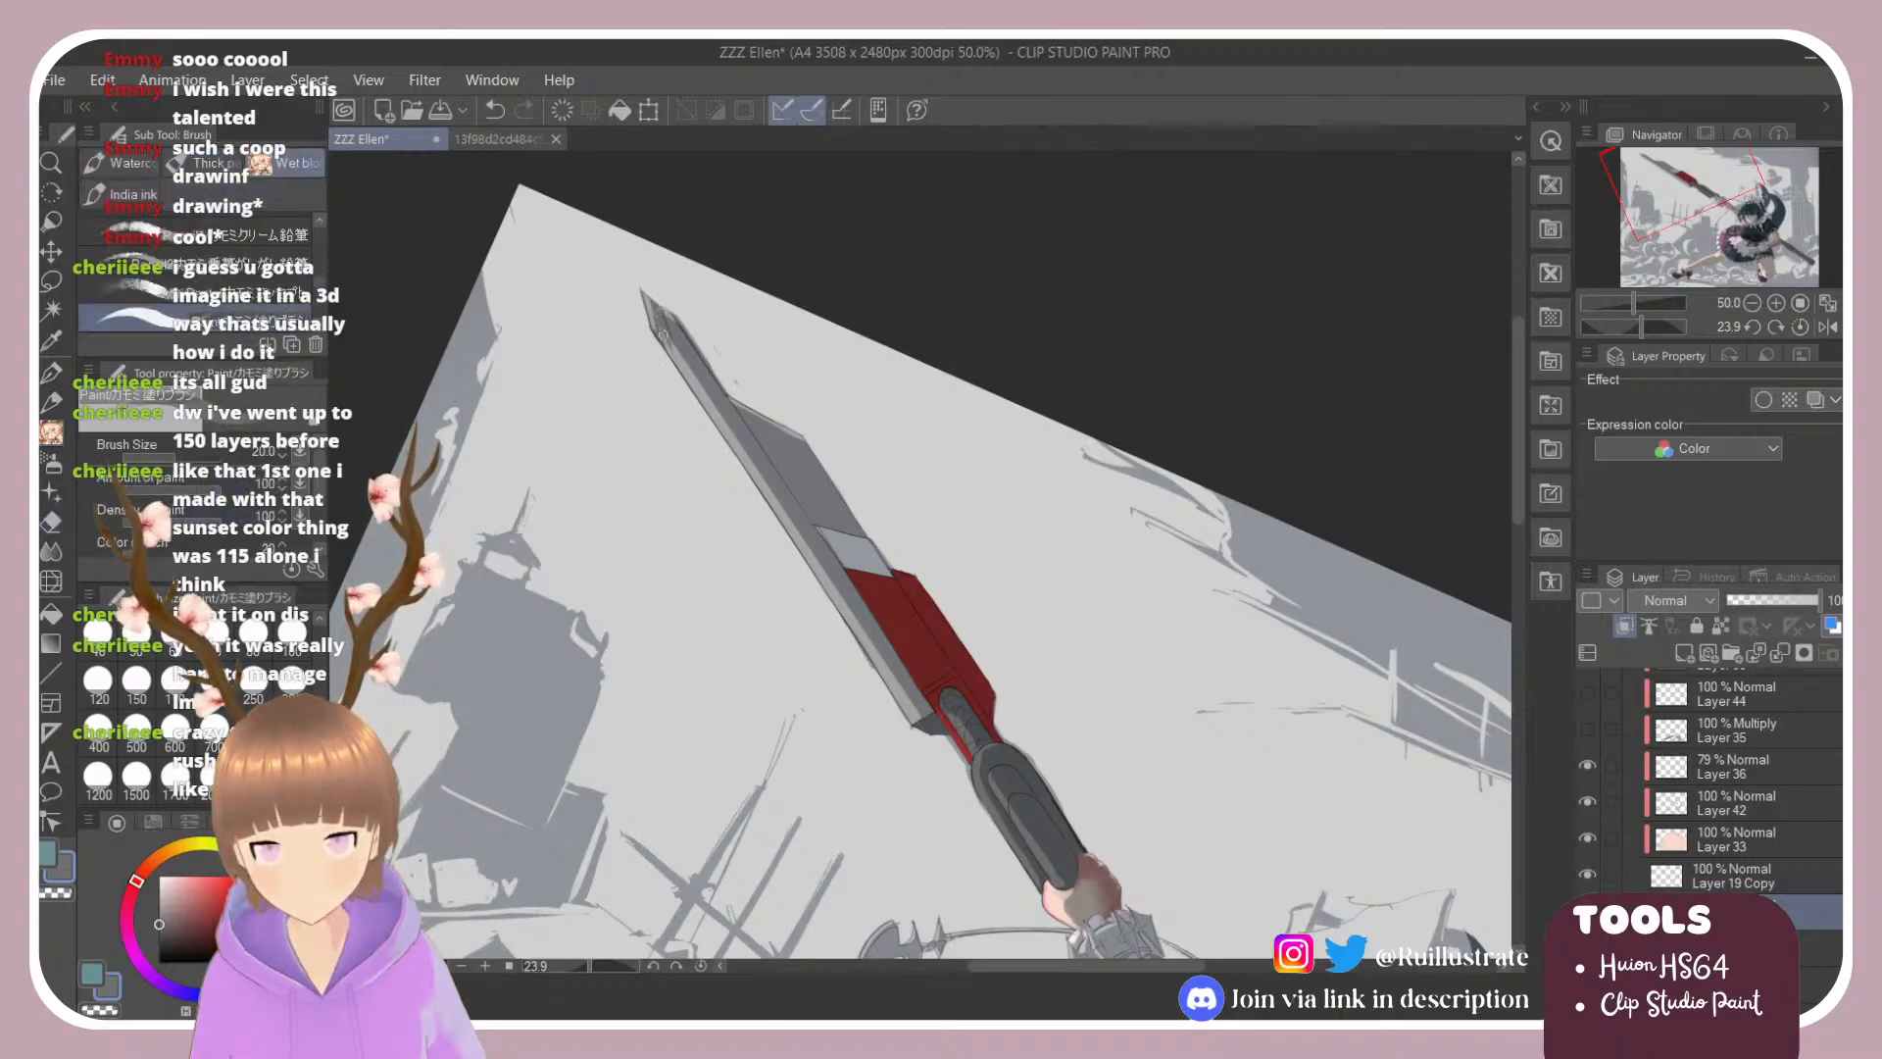
pyautogui.press('b')
pyautogui.moveTo(663, 331); pyautogui.dragTo(746, 458)
pyautogui.moveTo(662, 334); pyautogui.dragTo(822, 558)
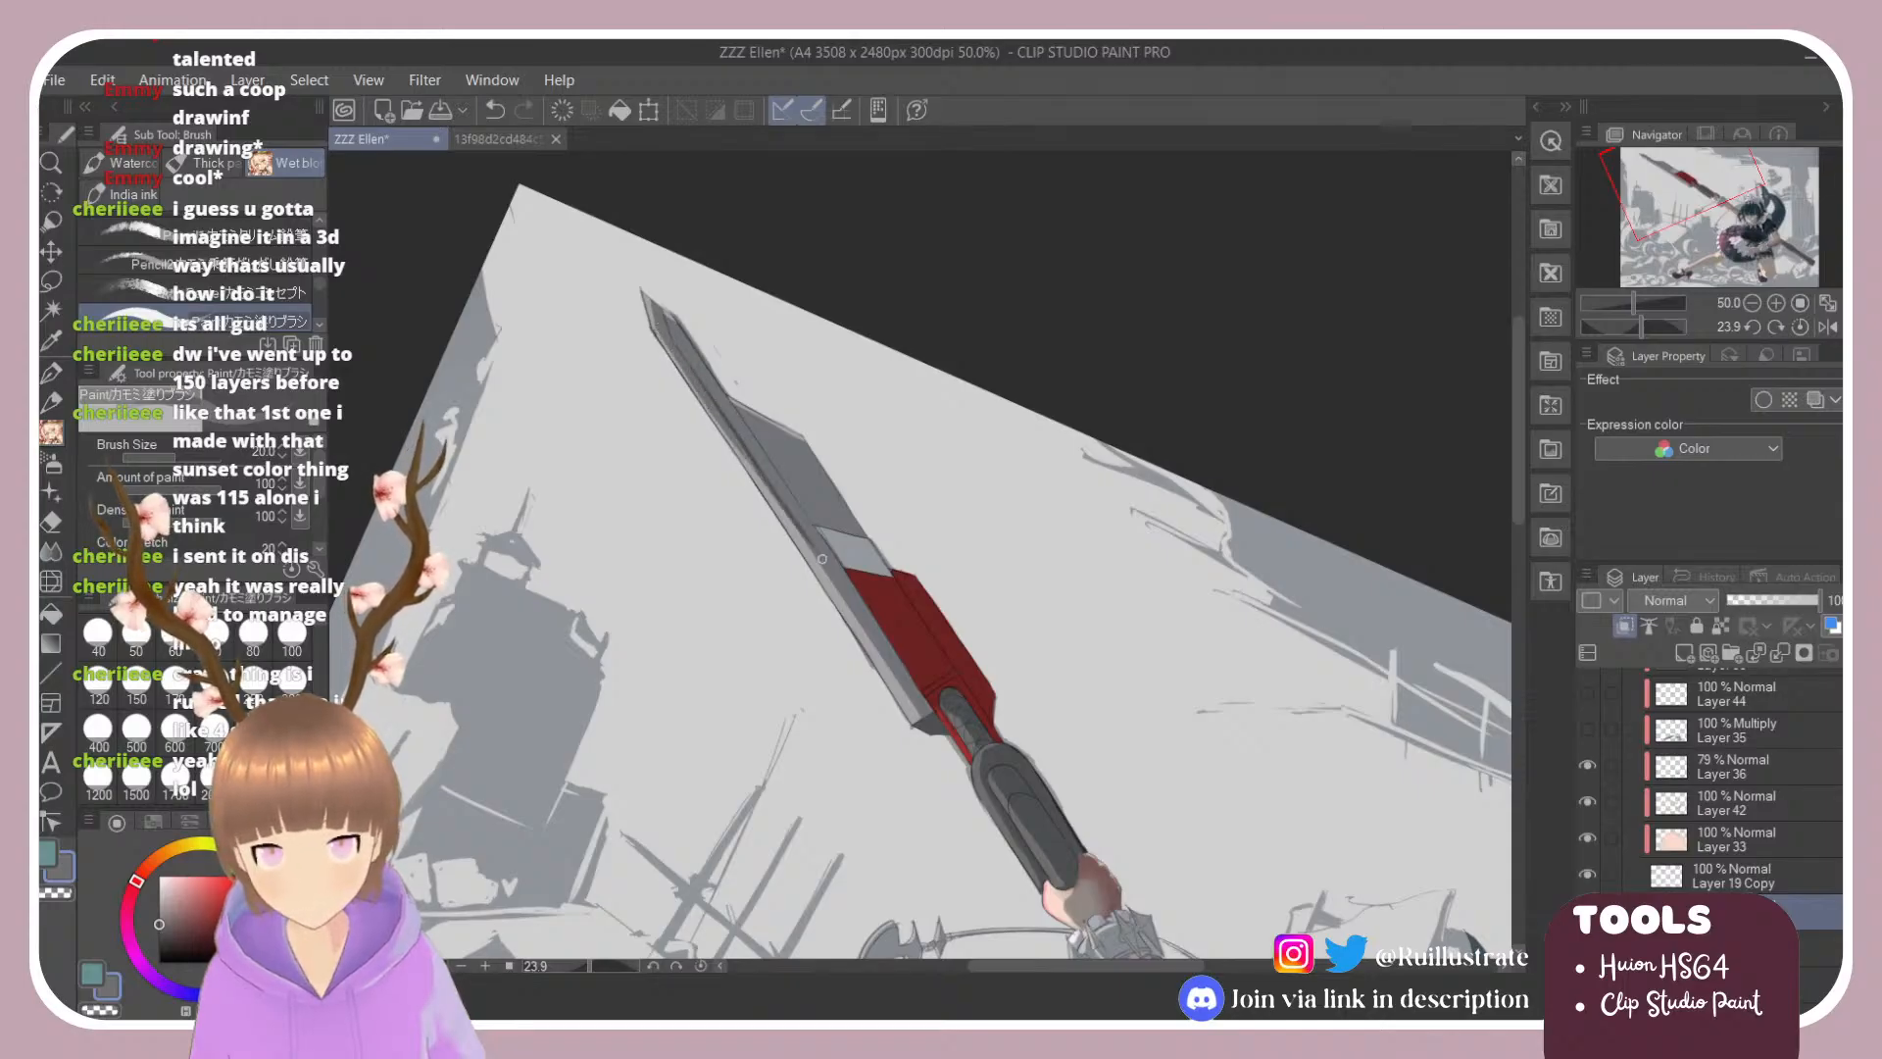
pyautogui.moveTo(735, 441); pyautogui.dragTo(815, 563)
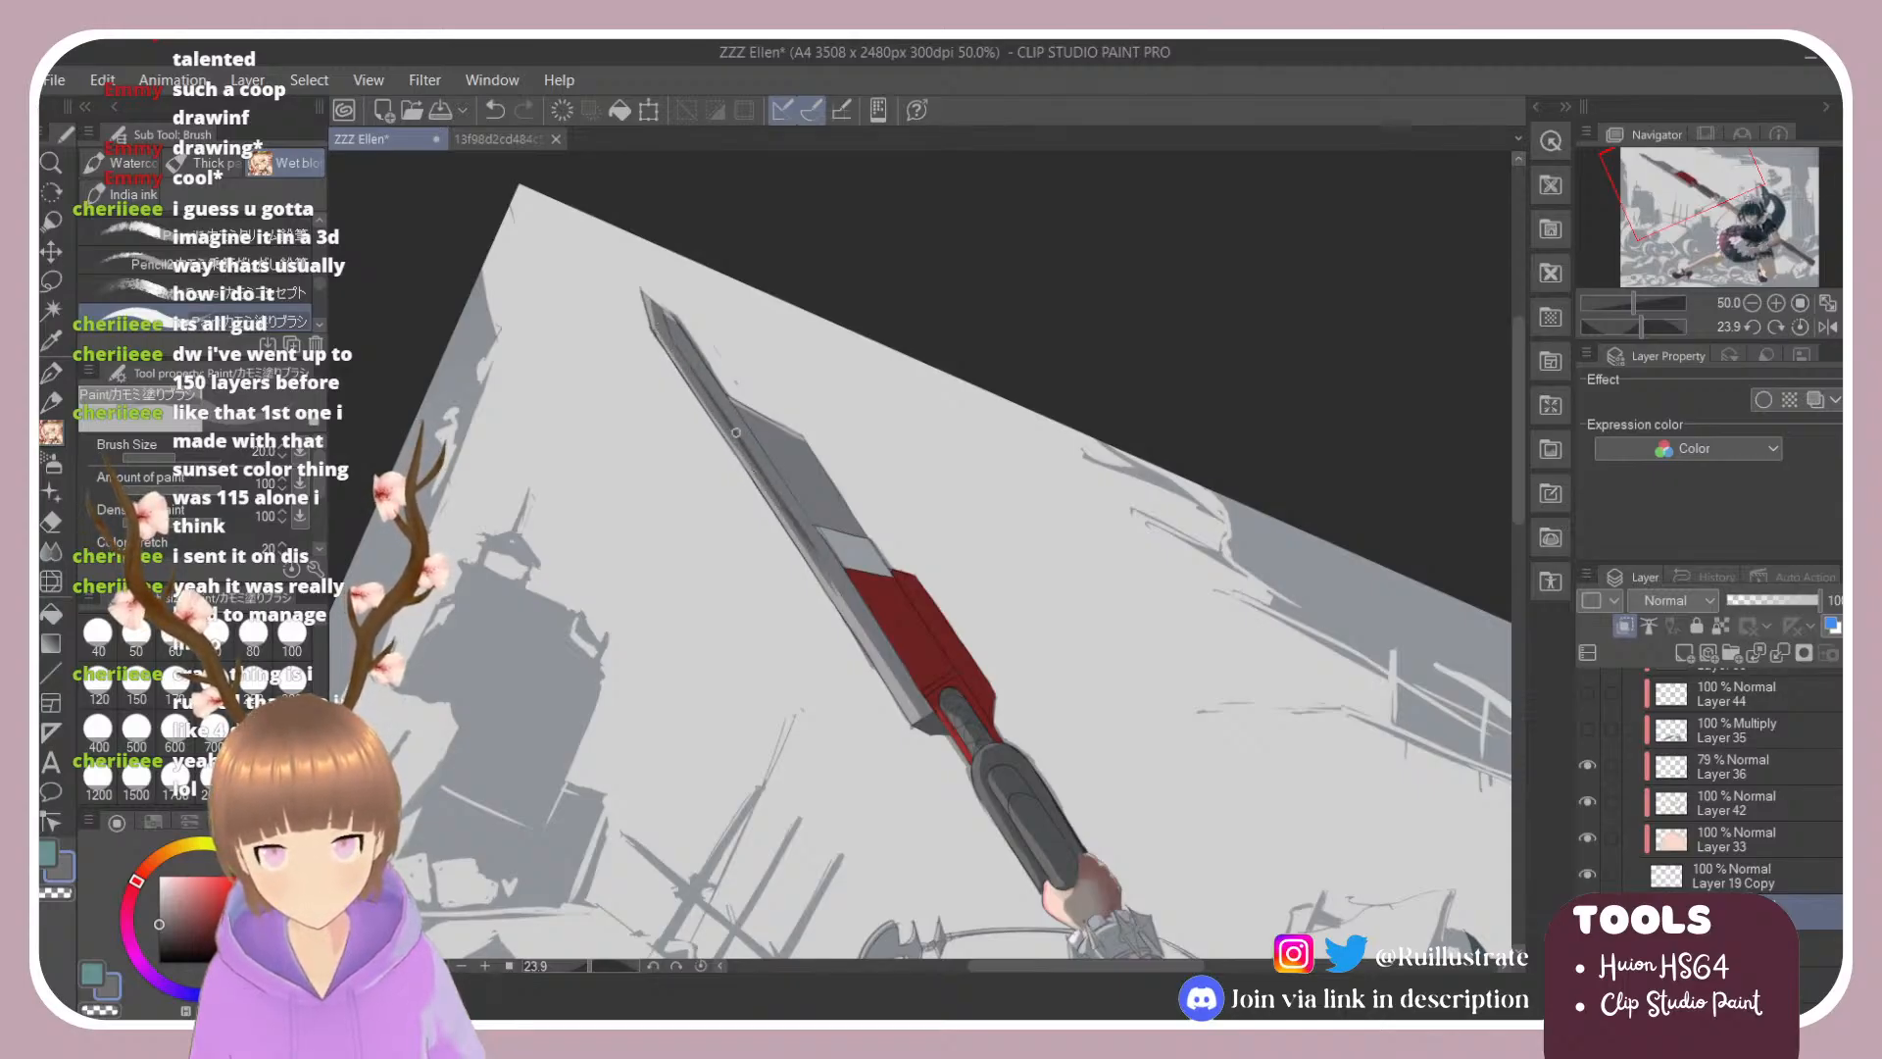
pyautogui.keyDown('shift'); pyautogui.click(921, 721); pyautogui.keyUp('shift')
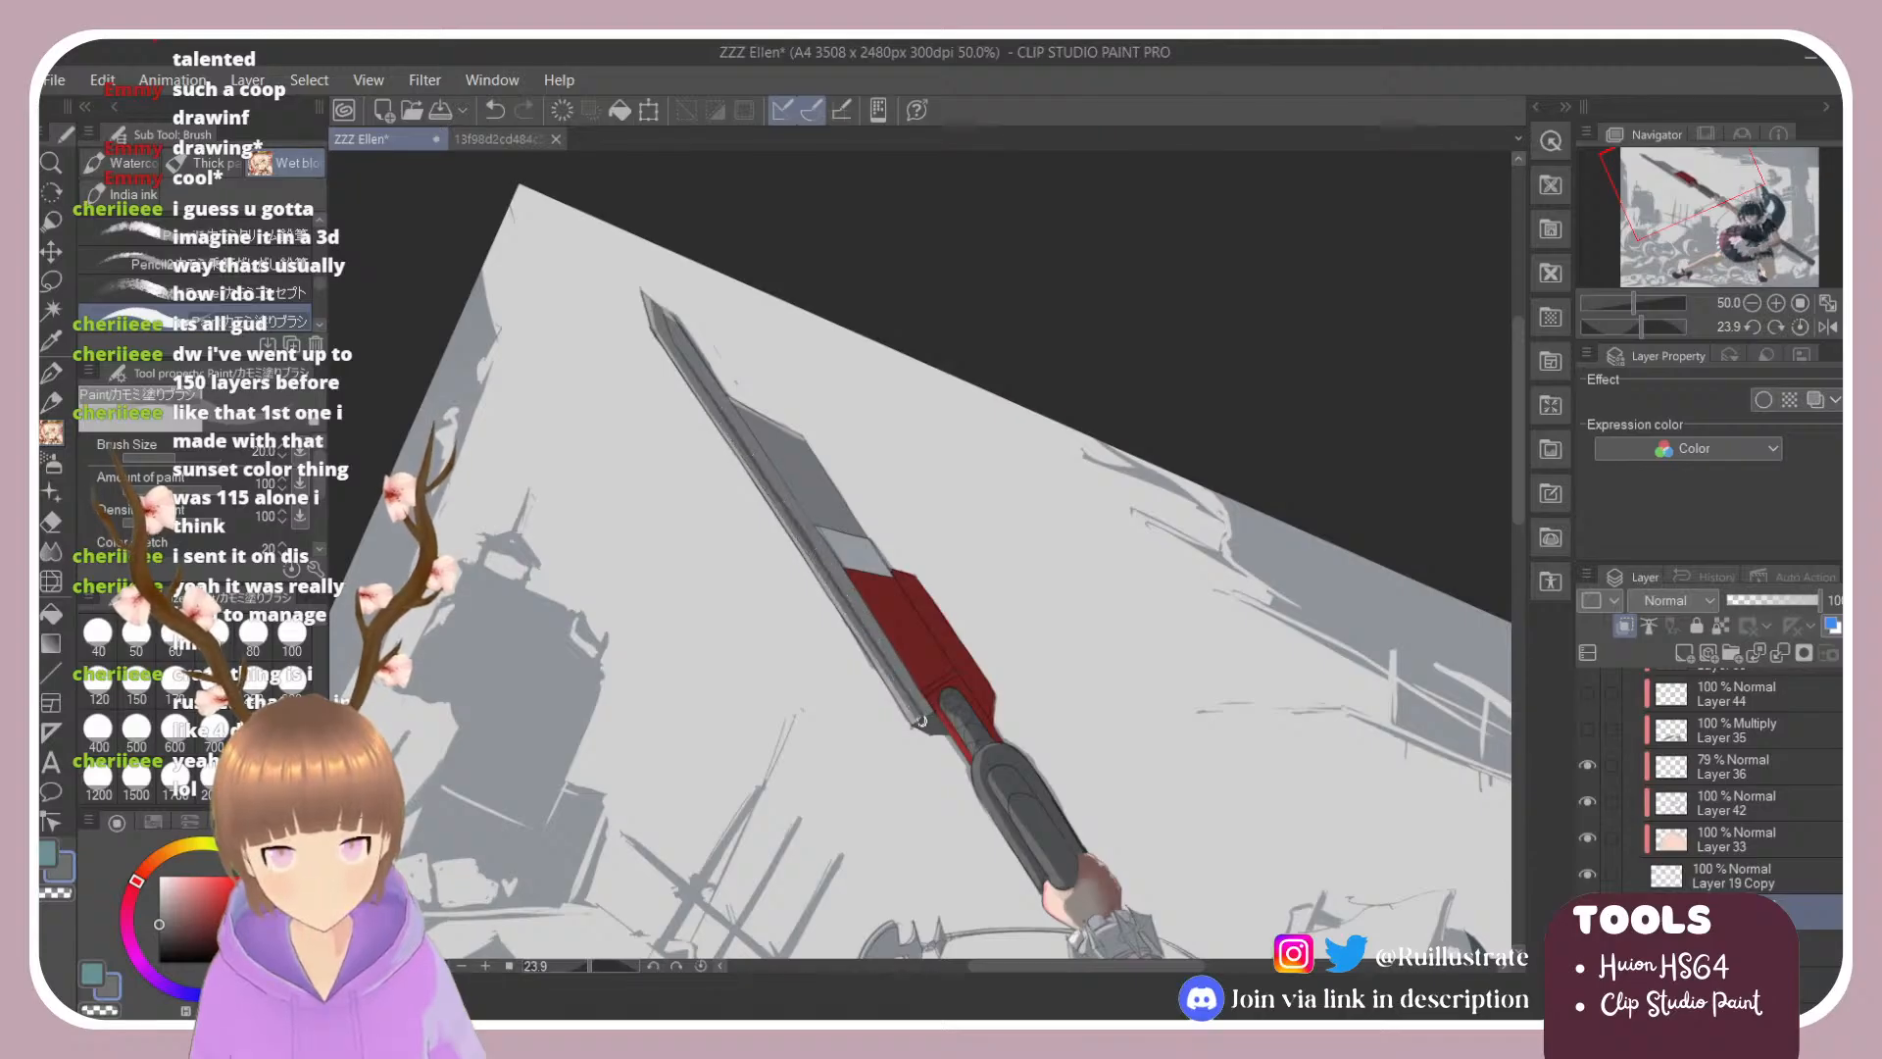
pyautogui.moveTo(893, 668)
pyautogui.mouseDown()
pyautogui.moveTo(935, 729)
pyautogui.moveTo(873, 635)
pyautogui.moveTo(926, 708)
pyautogui.mouseUp()
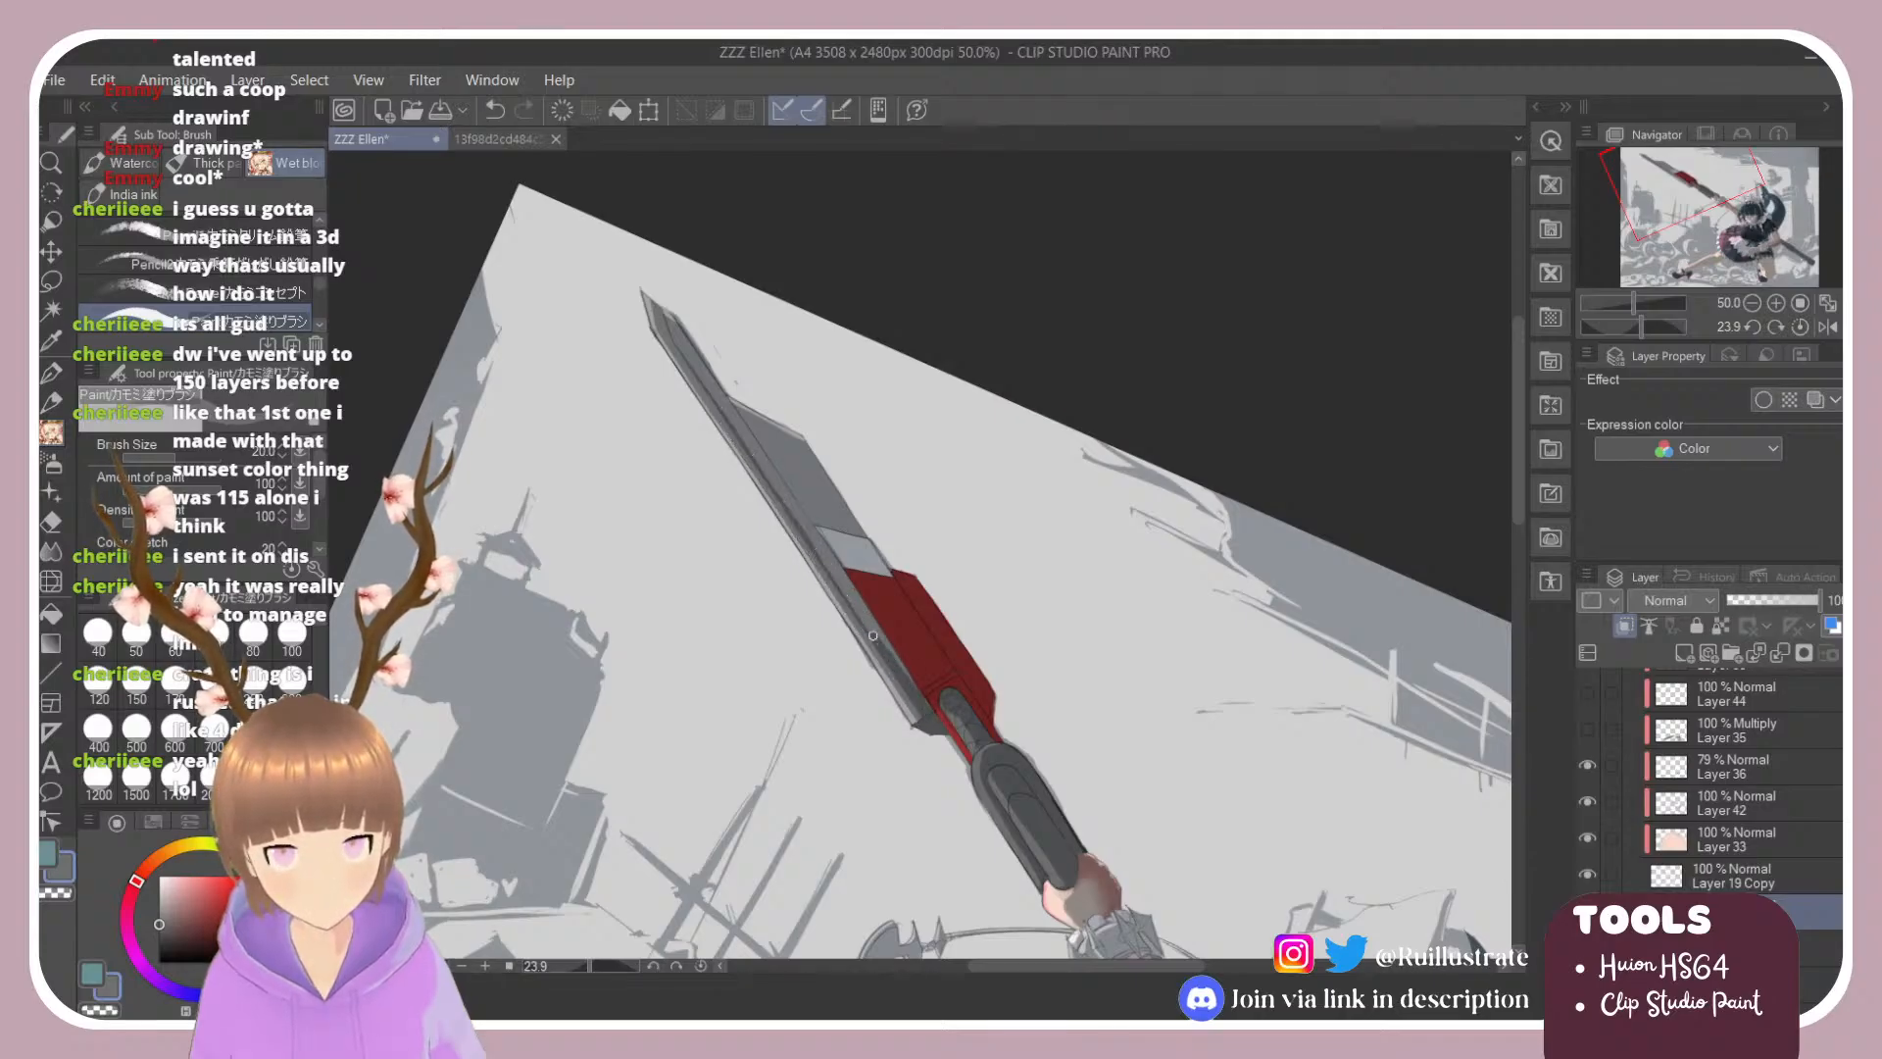
pyautogui.moveTo(814, 548); pyautogui.dragTo(903, 676)
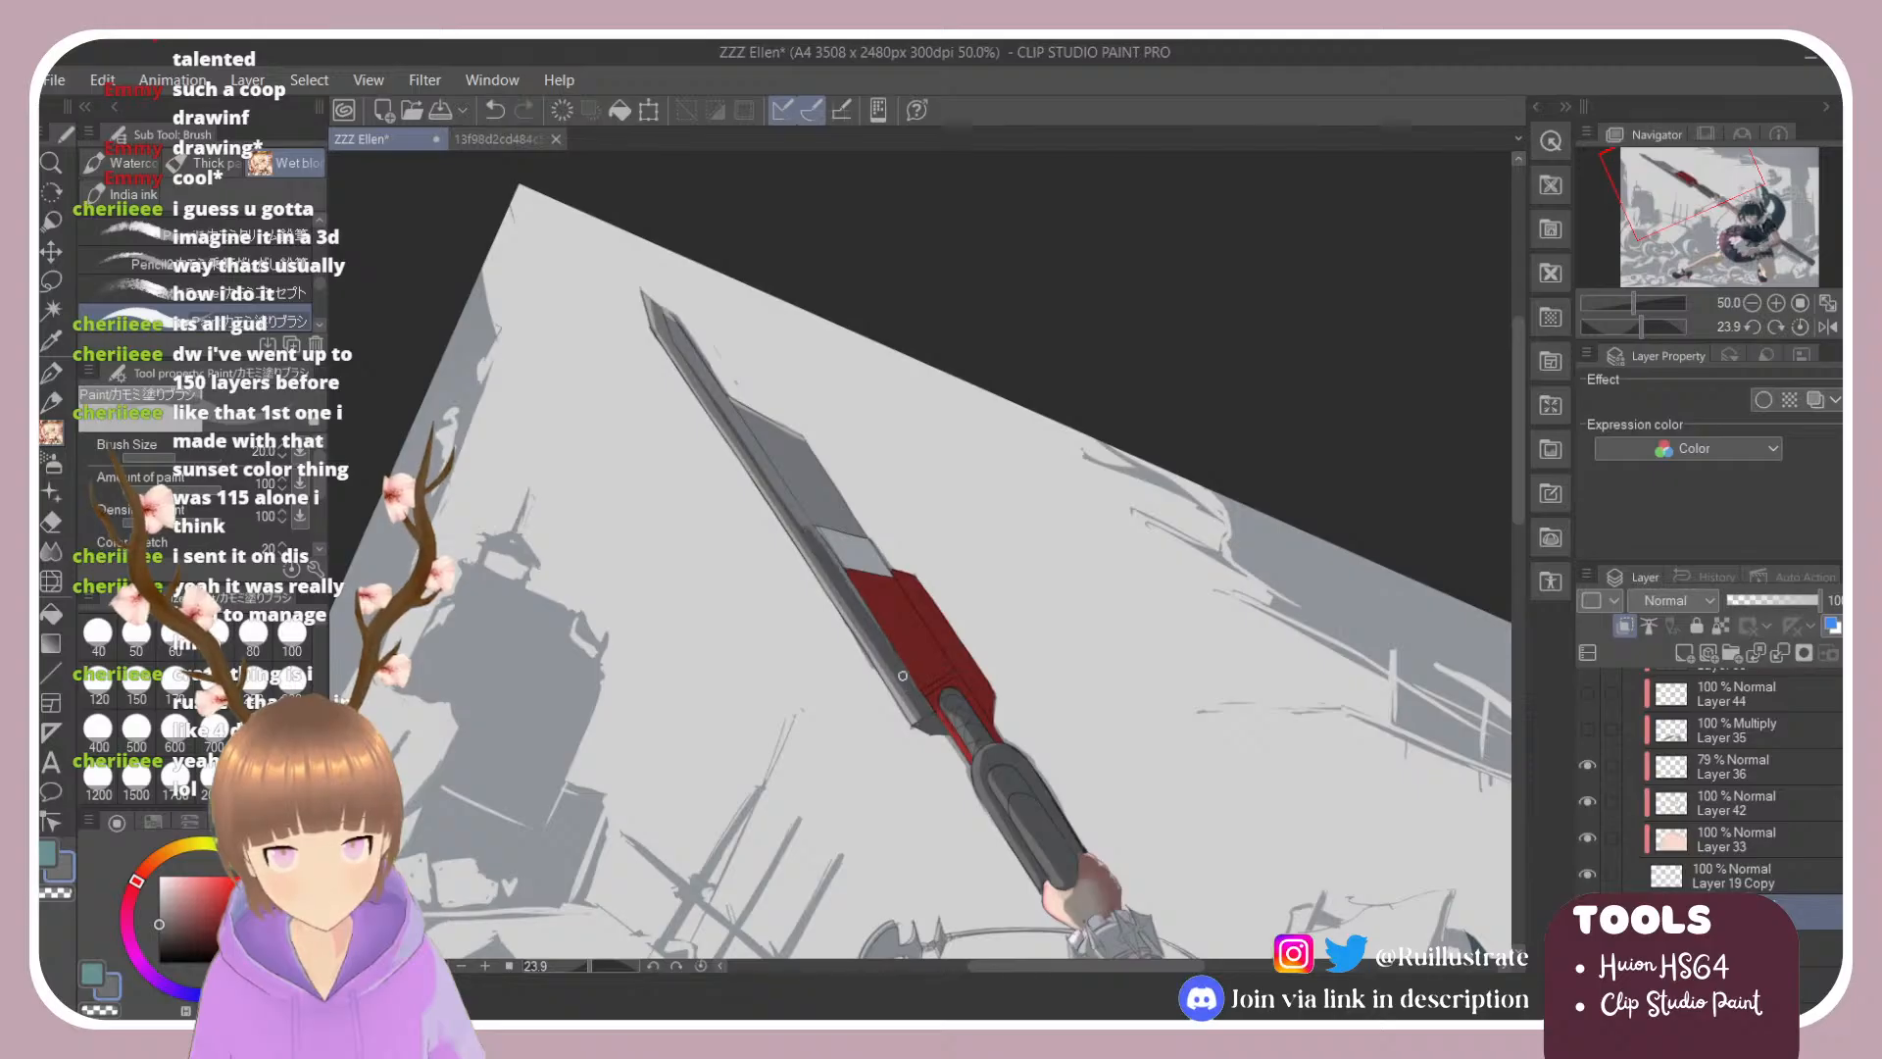
# Step: Fill the remaining upper part of the blade and its wide raised panel with the darker grey
pyautogui.moveTo(661, 311); pyautogui.dragTo(754, 462)
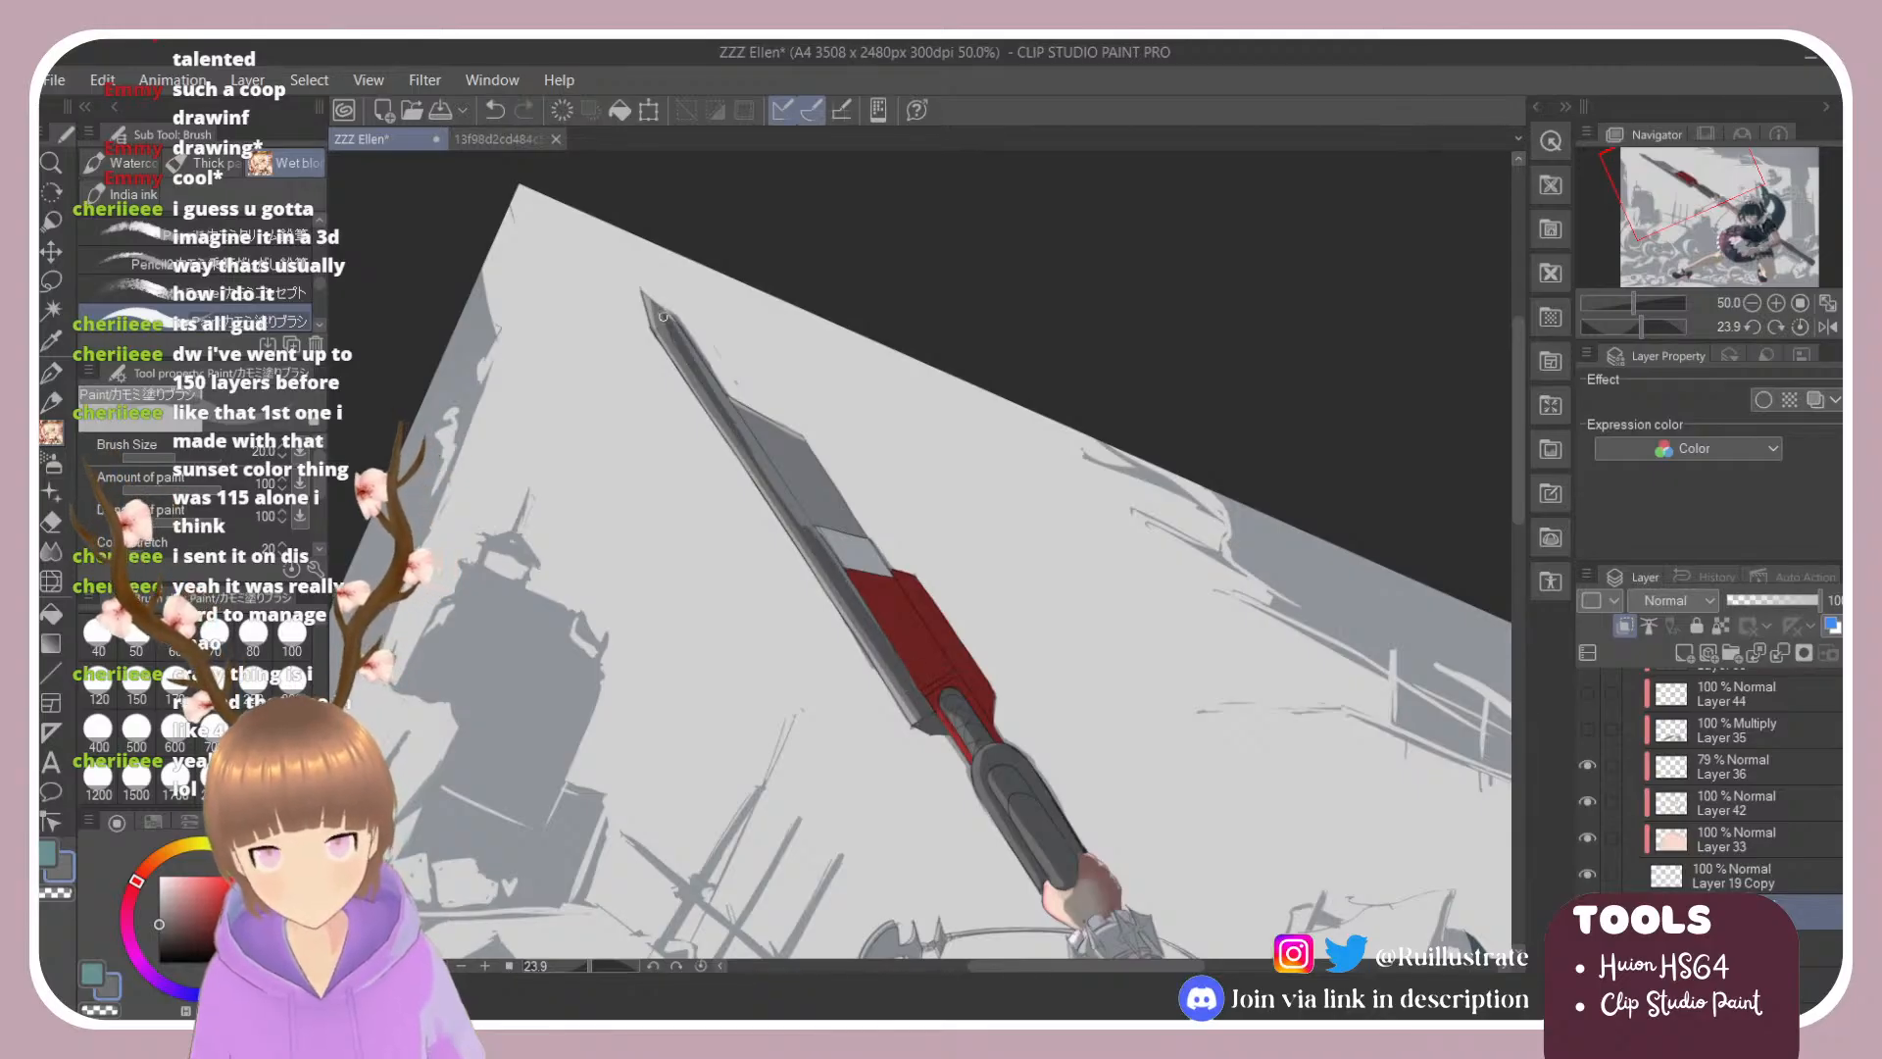
pyautogui.moveTo(678, 334)
pyautogui.mouseDown()
pyautogui.moveTo(755, 460)
pyautogui.moveTo(668, 319)
pyautogui.moveTo(810, 537)
pyautogui.moveTo(692, 348)
pyautogui.moveTo(793, 520)
pyautogui.mouseUp()
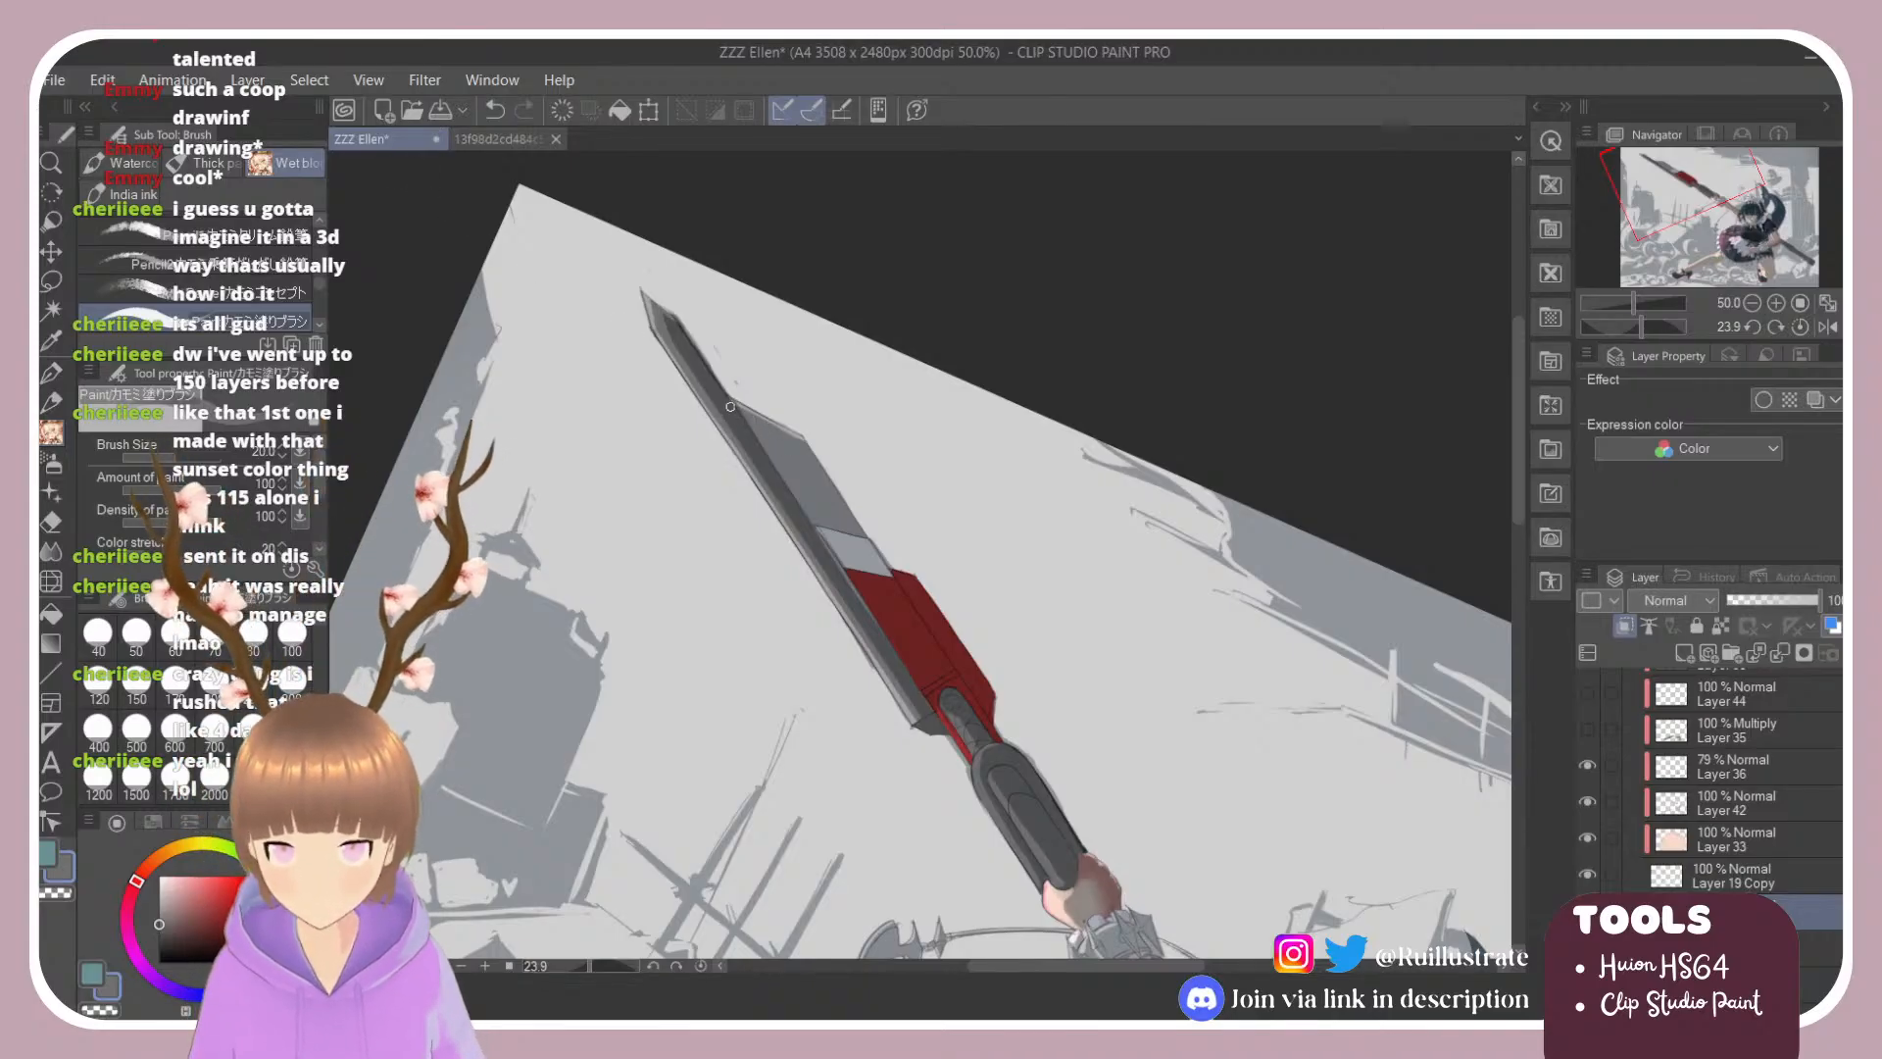
pyautogui.moveTo(735, 408)
pyautogui.mouseDown()
pyautogui.moveTo(848, 473)
pyautogui.moveTo(733, 411)
pyautogui.moveTo(843, 474)
pyautogui.moveTo(753, 431)
pyautogui.moveTo(786, 478)
pyautogui.moveTo(741, 420)
pyautogui.moveTo(862, 509)
pyautogui.moveTo(861, 535)
pyautogui.moveTo(815, 520)
pyautogui.mouseUp()
pyautogui.press('e')
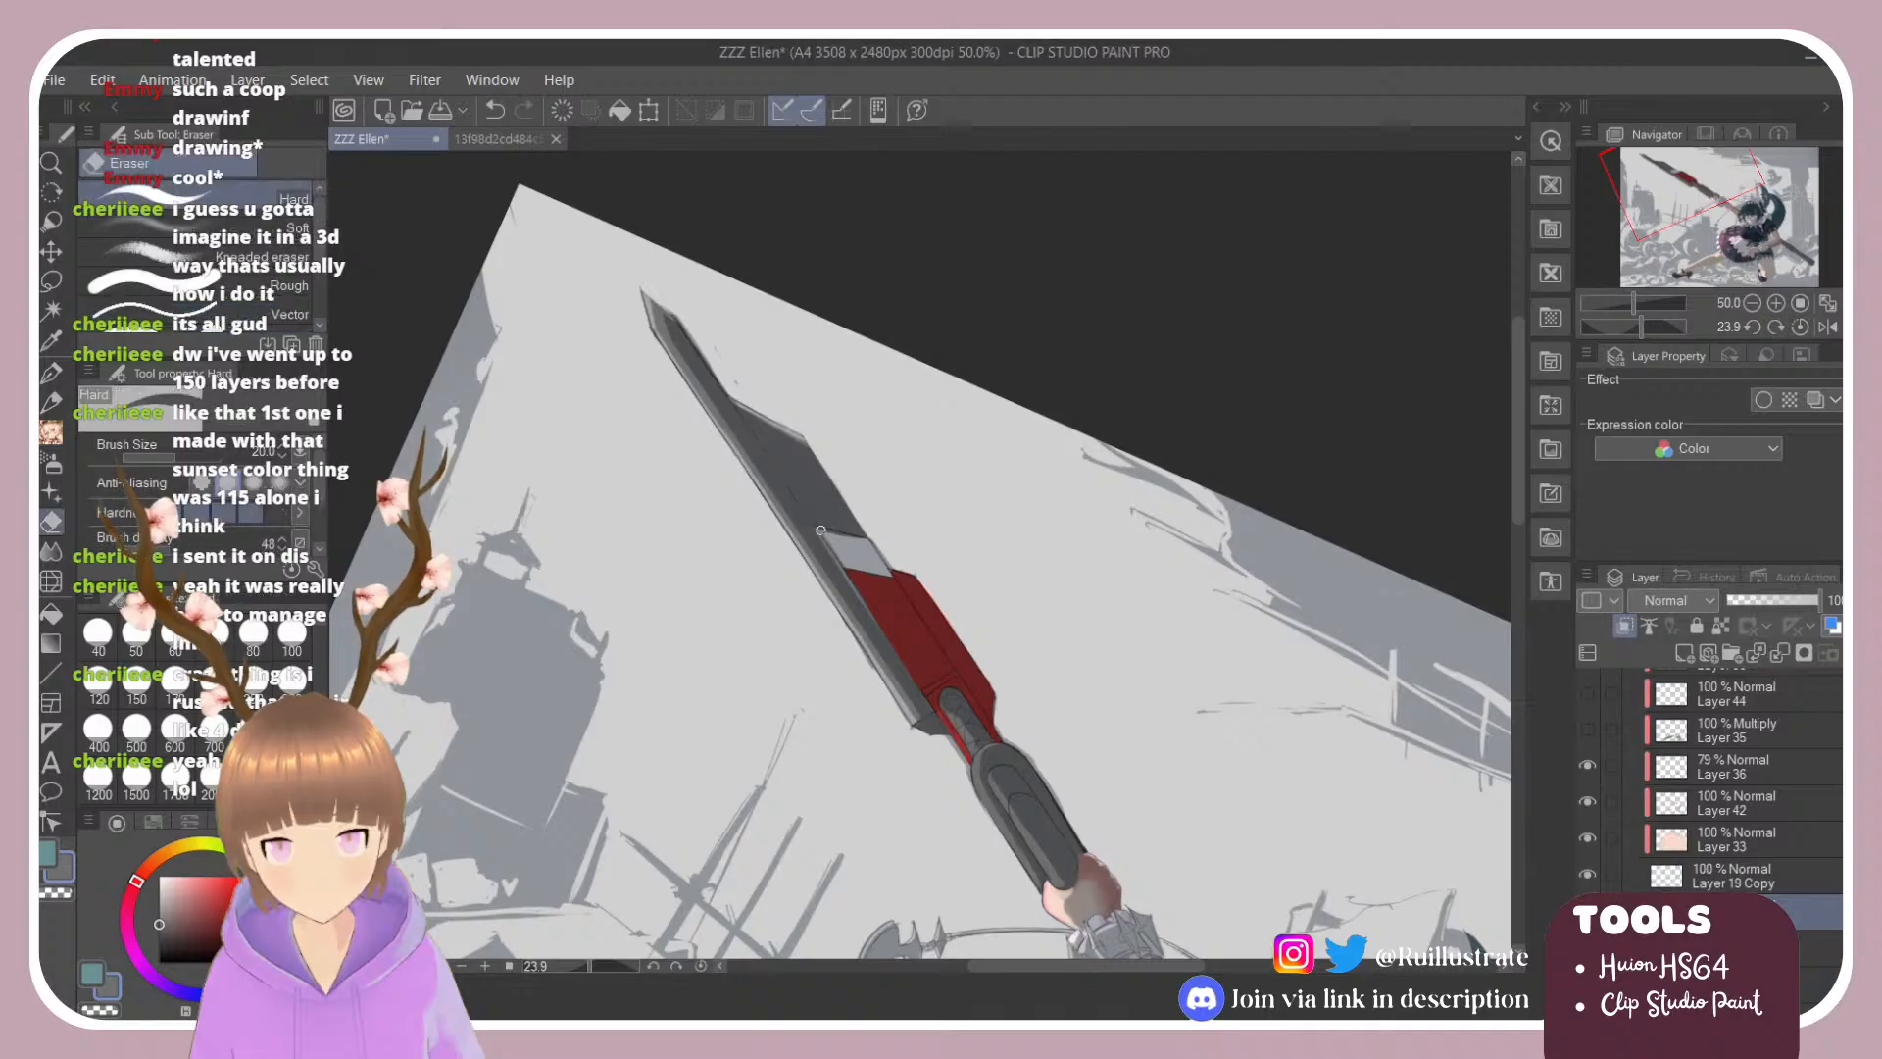
# Step: Review the darkened blade up close and within the full illustration, and hide the Multiply Layer 31
pyautogui.scroll(2, 847, 459)
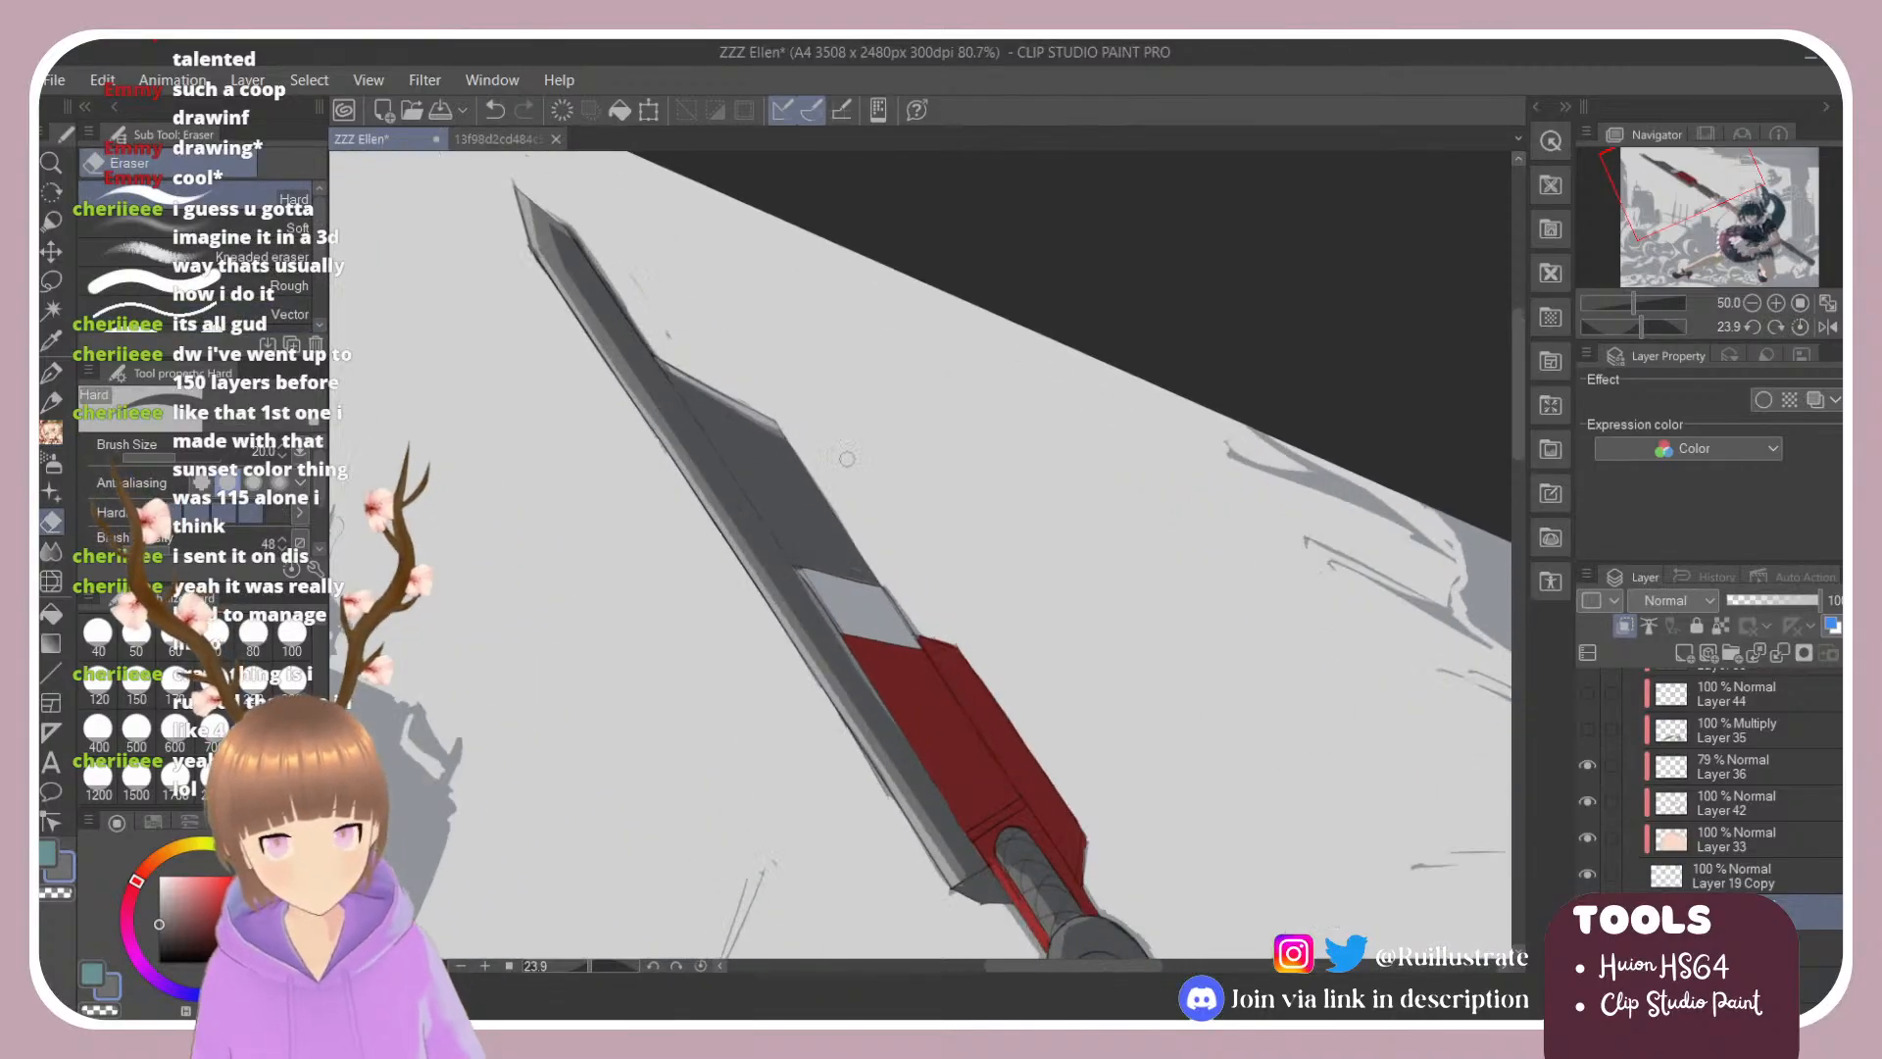
pyautogui.scroll(-2, 737, 527)
pyautogui.scroll(3, 890, 615)
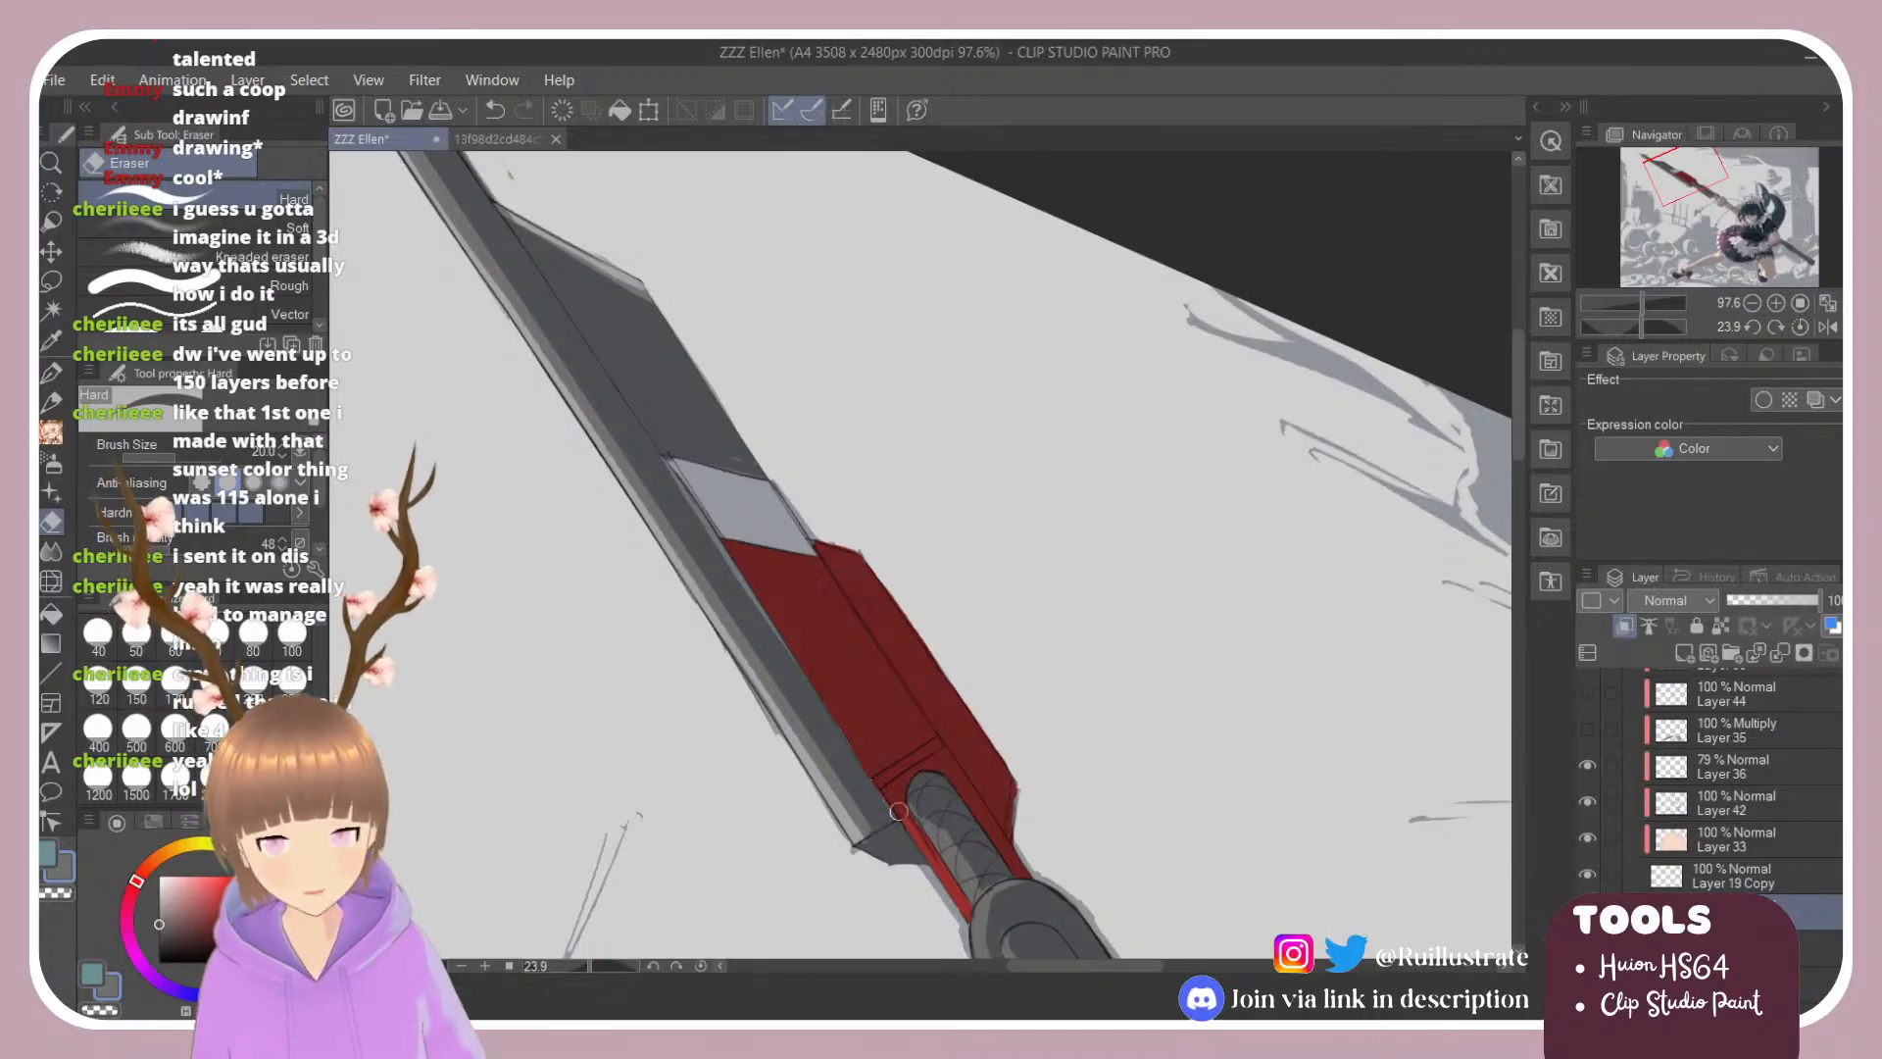
pyautogui.scroll(-8, 898, 811)
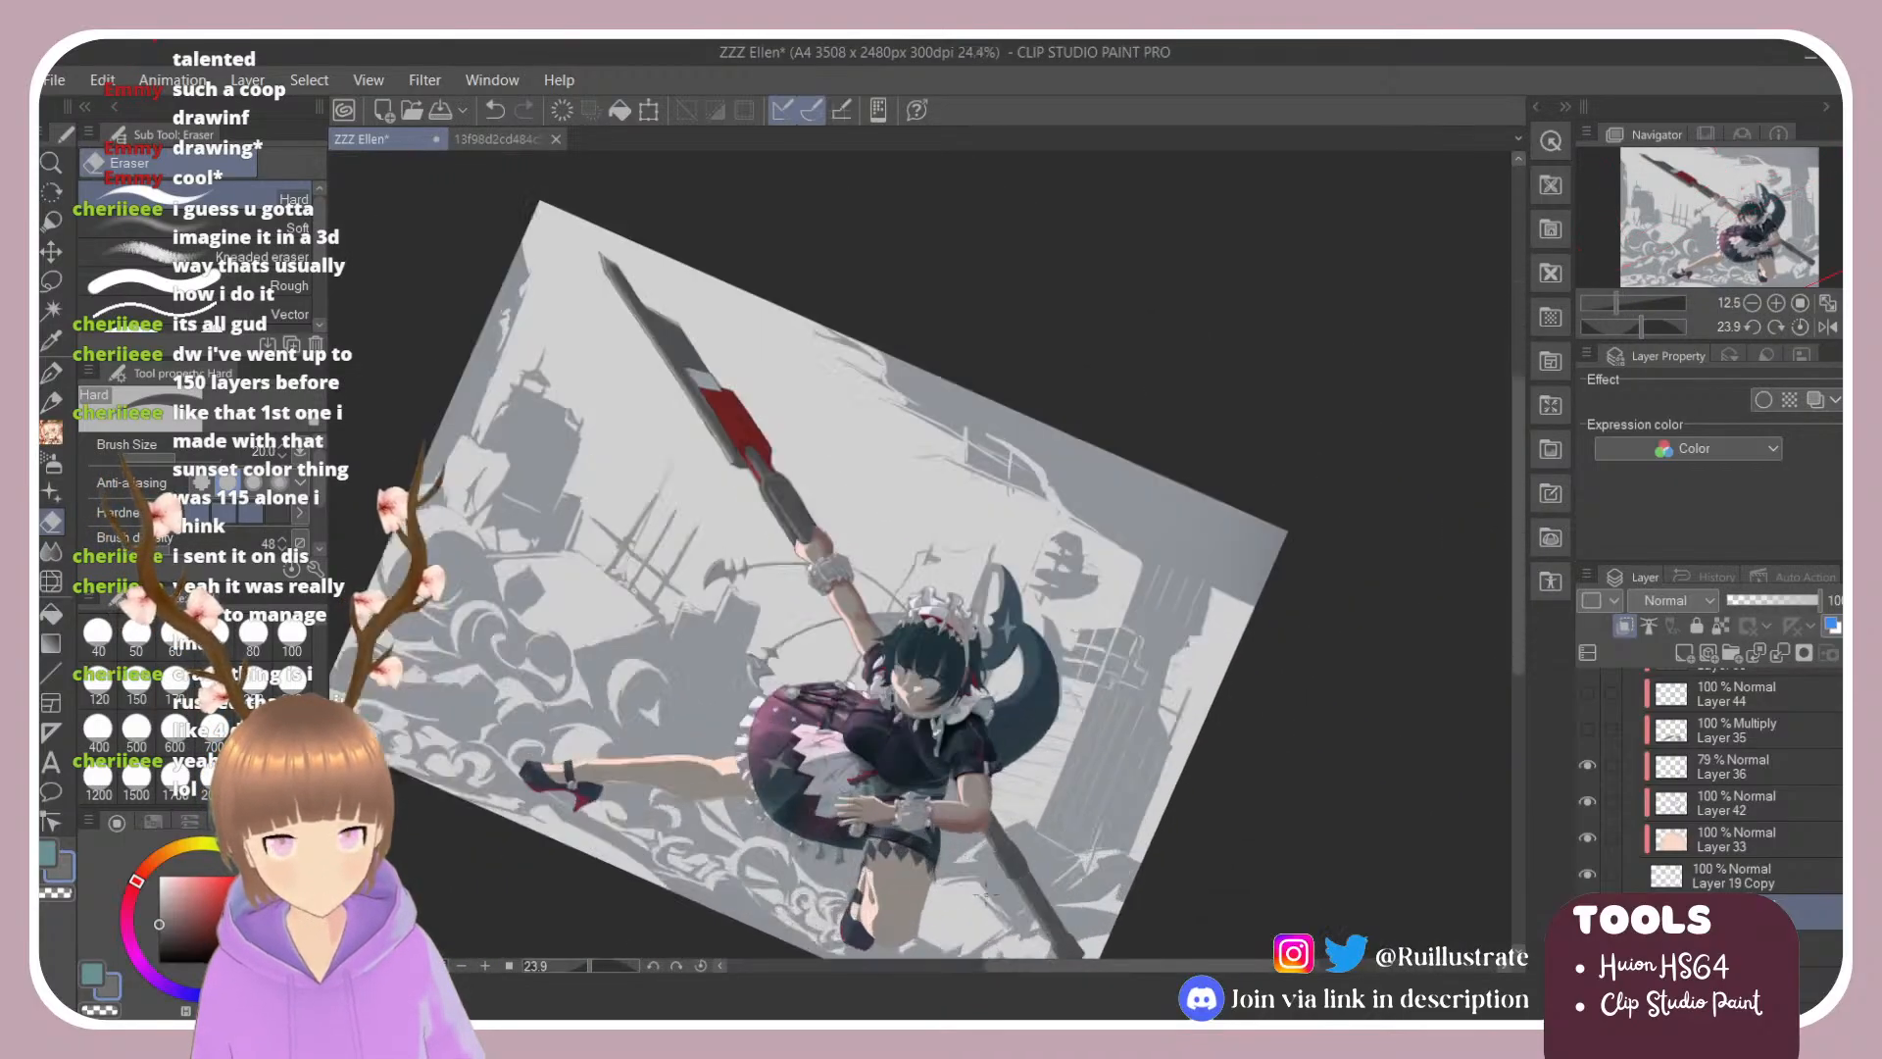
pyautogui.scroll(4, 985, 894)
pyautogui.scroll(-3, 953, 701)
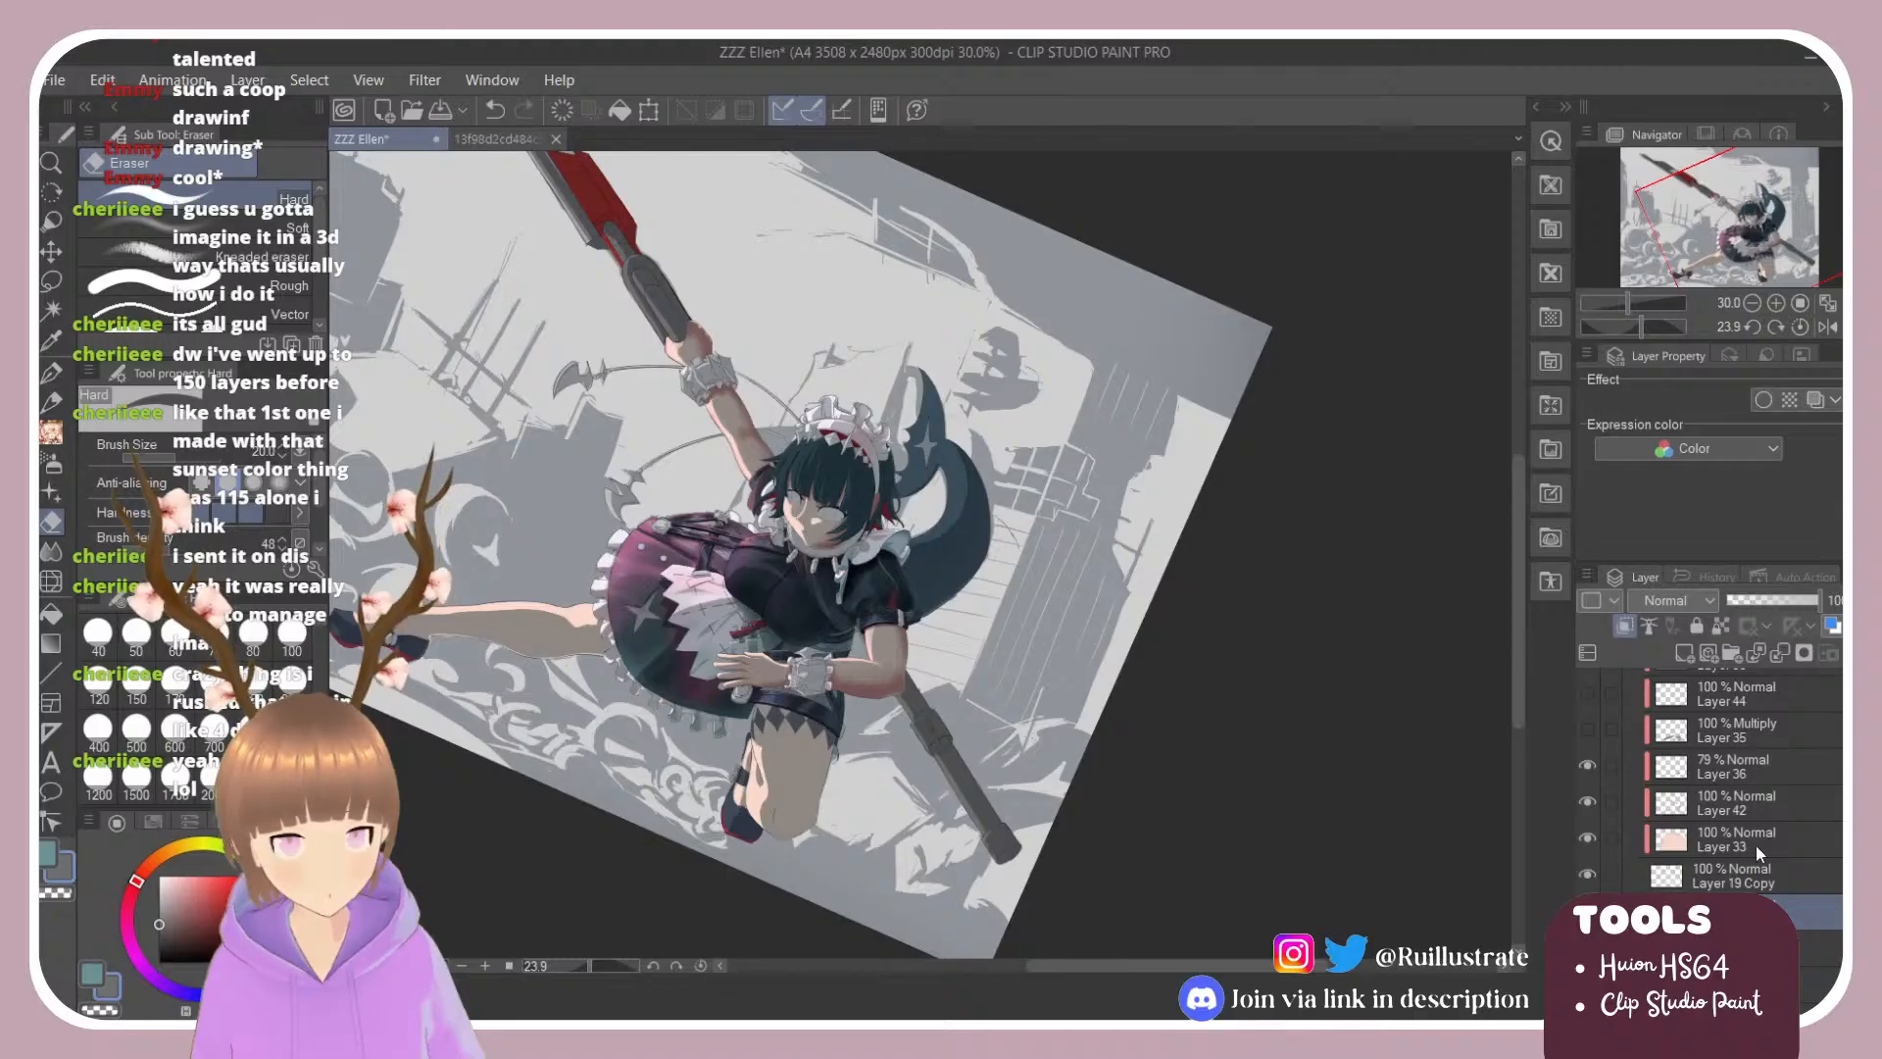
pyautogui.scroll(10, 1725, 784)
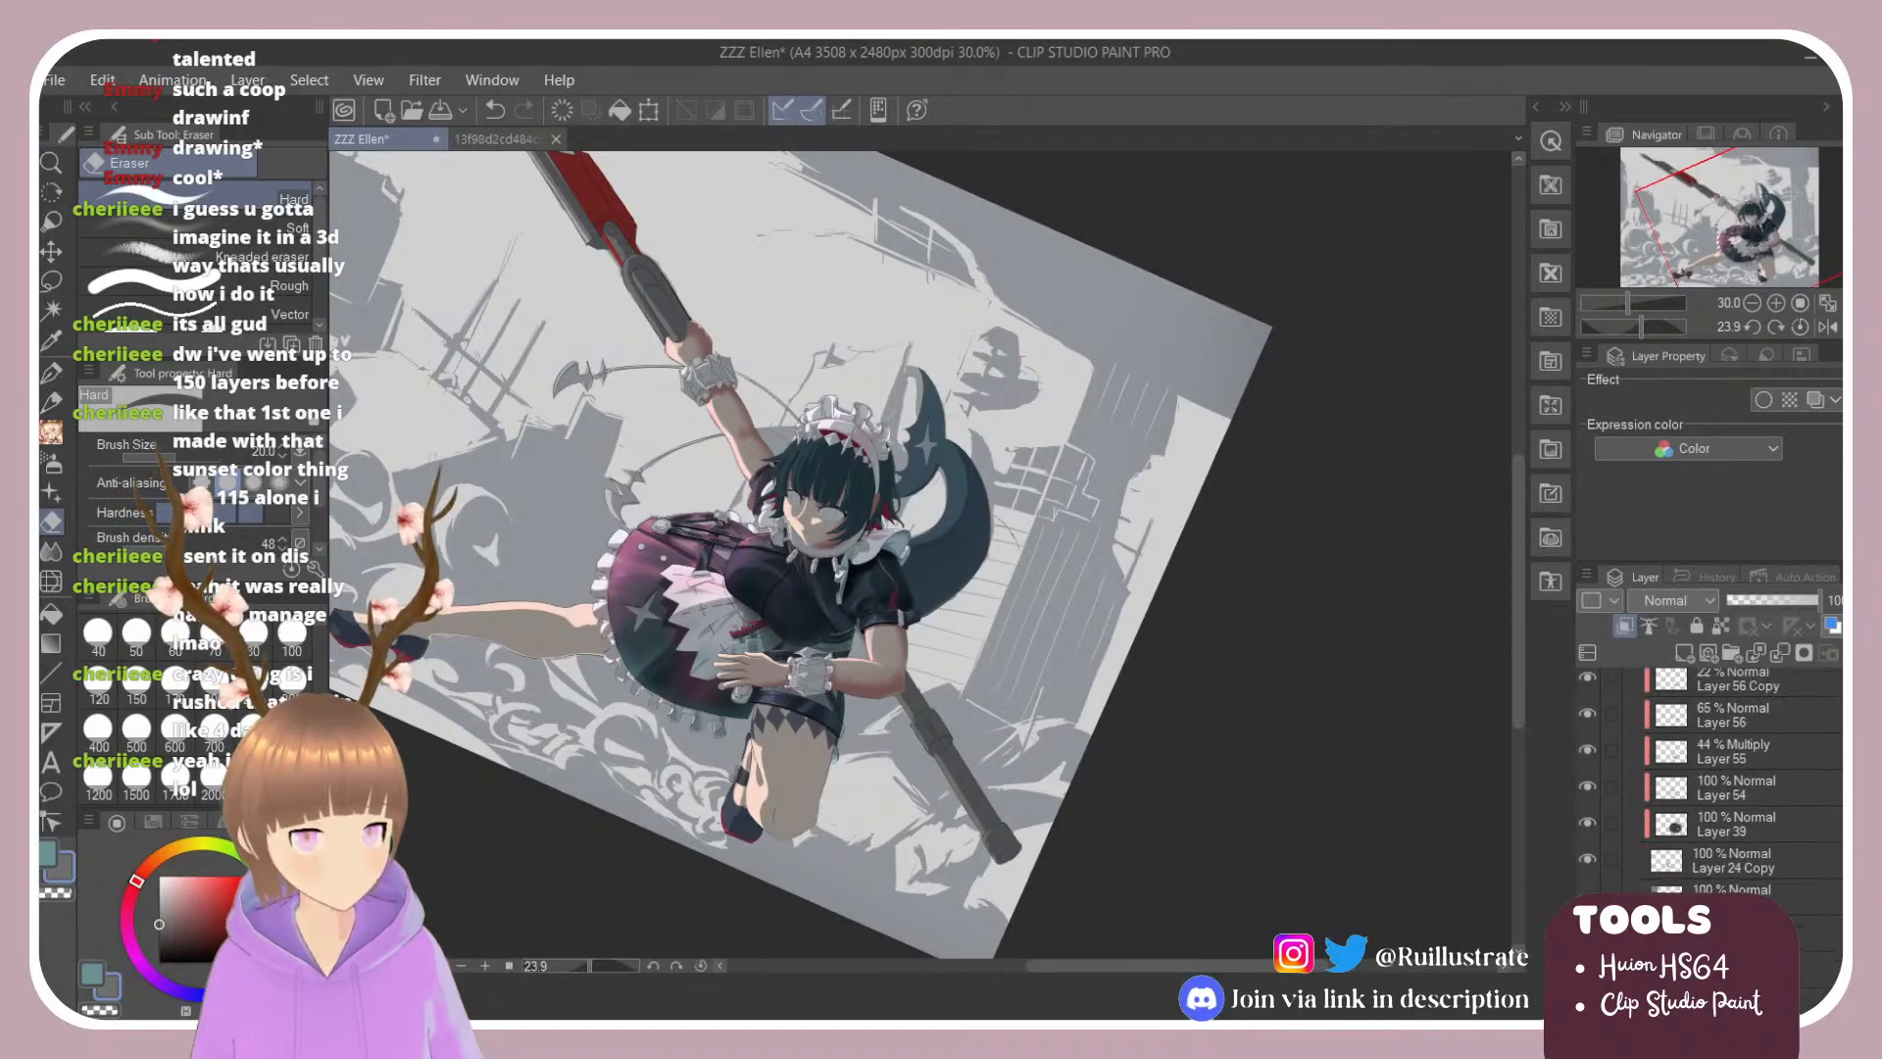
pyautogui.scroll(5, 1725, 774)
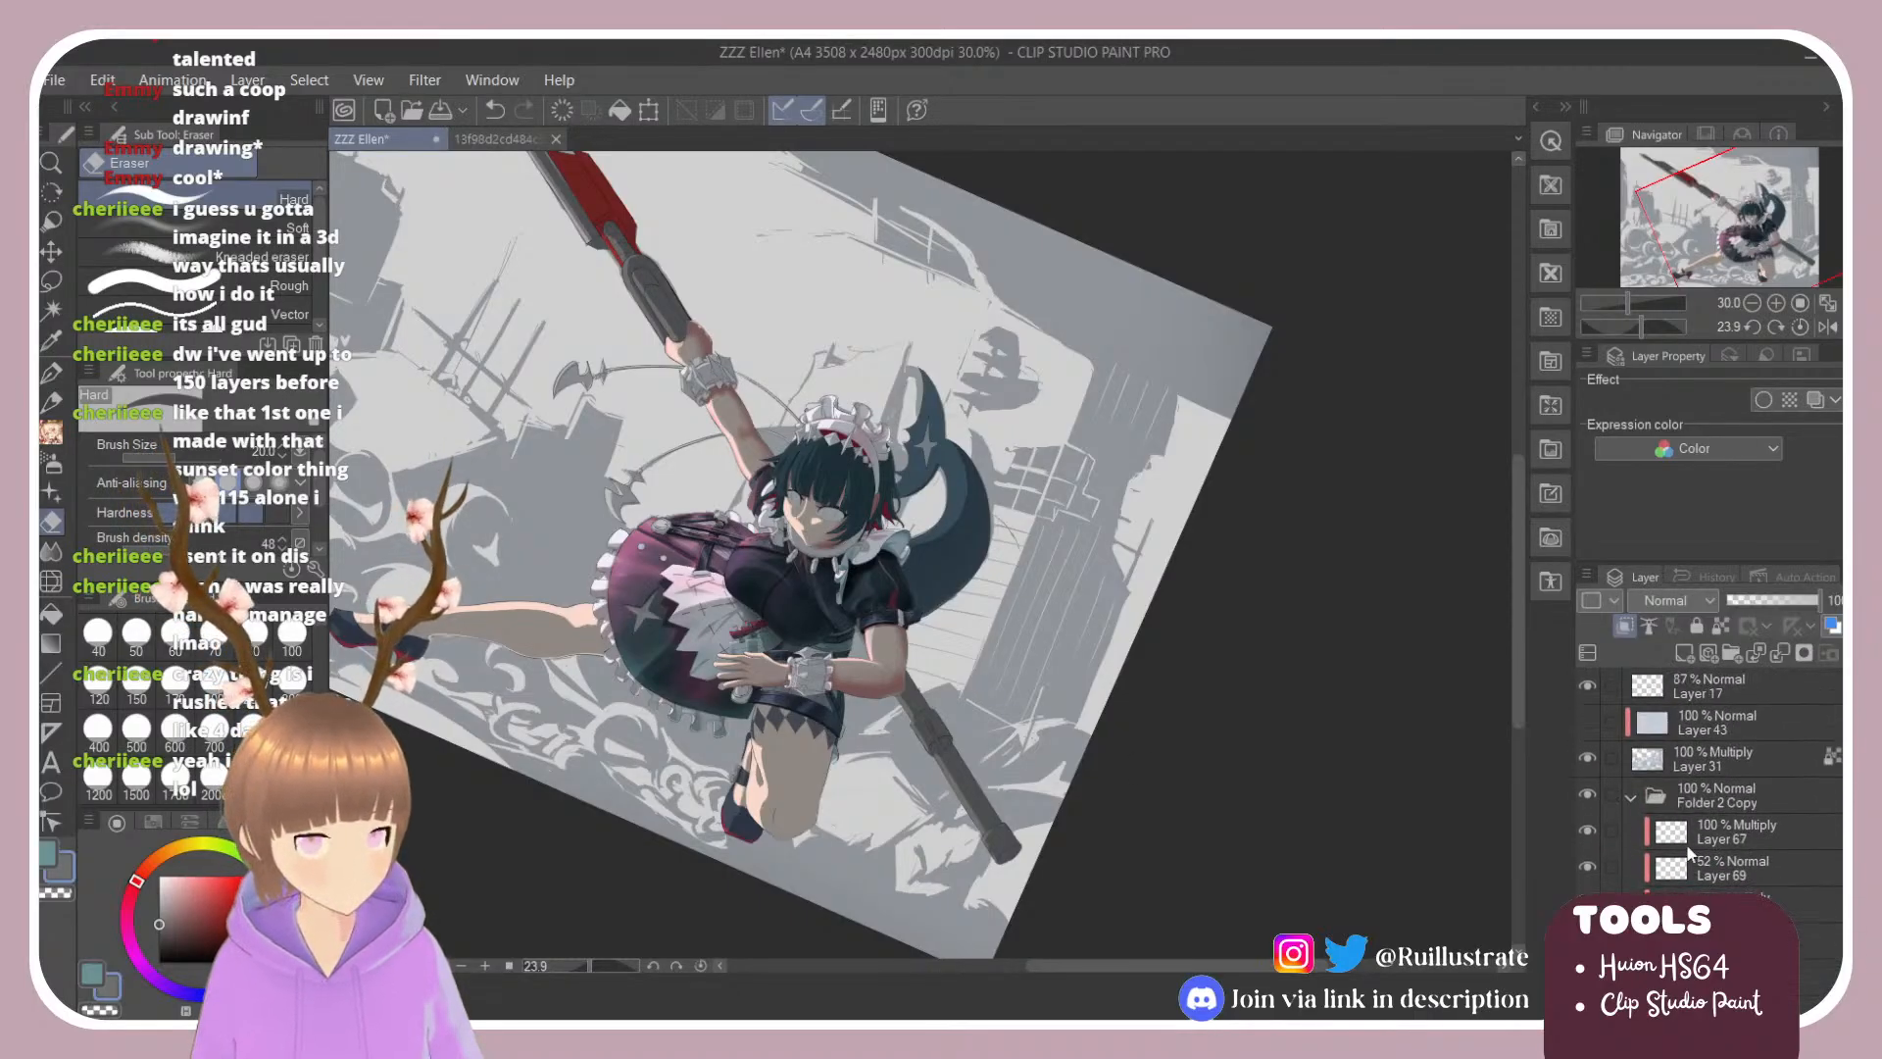
pyautogui.scroll(5, 508, 210)
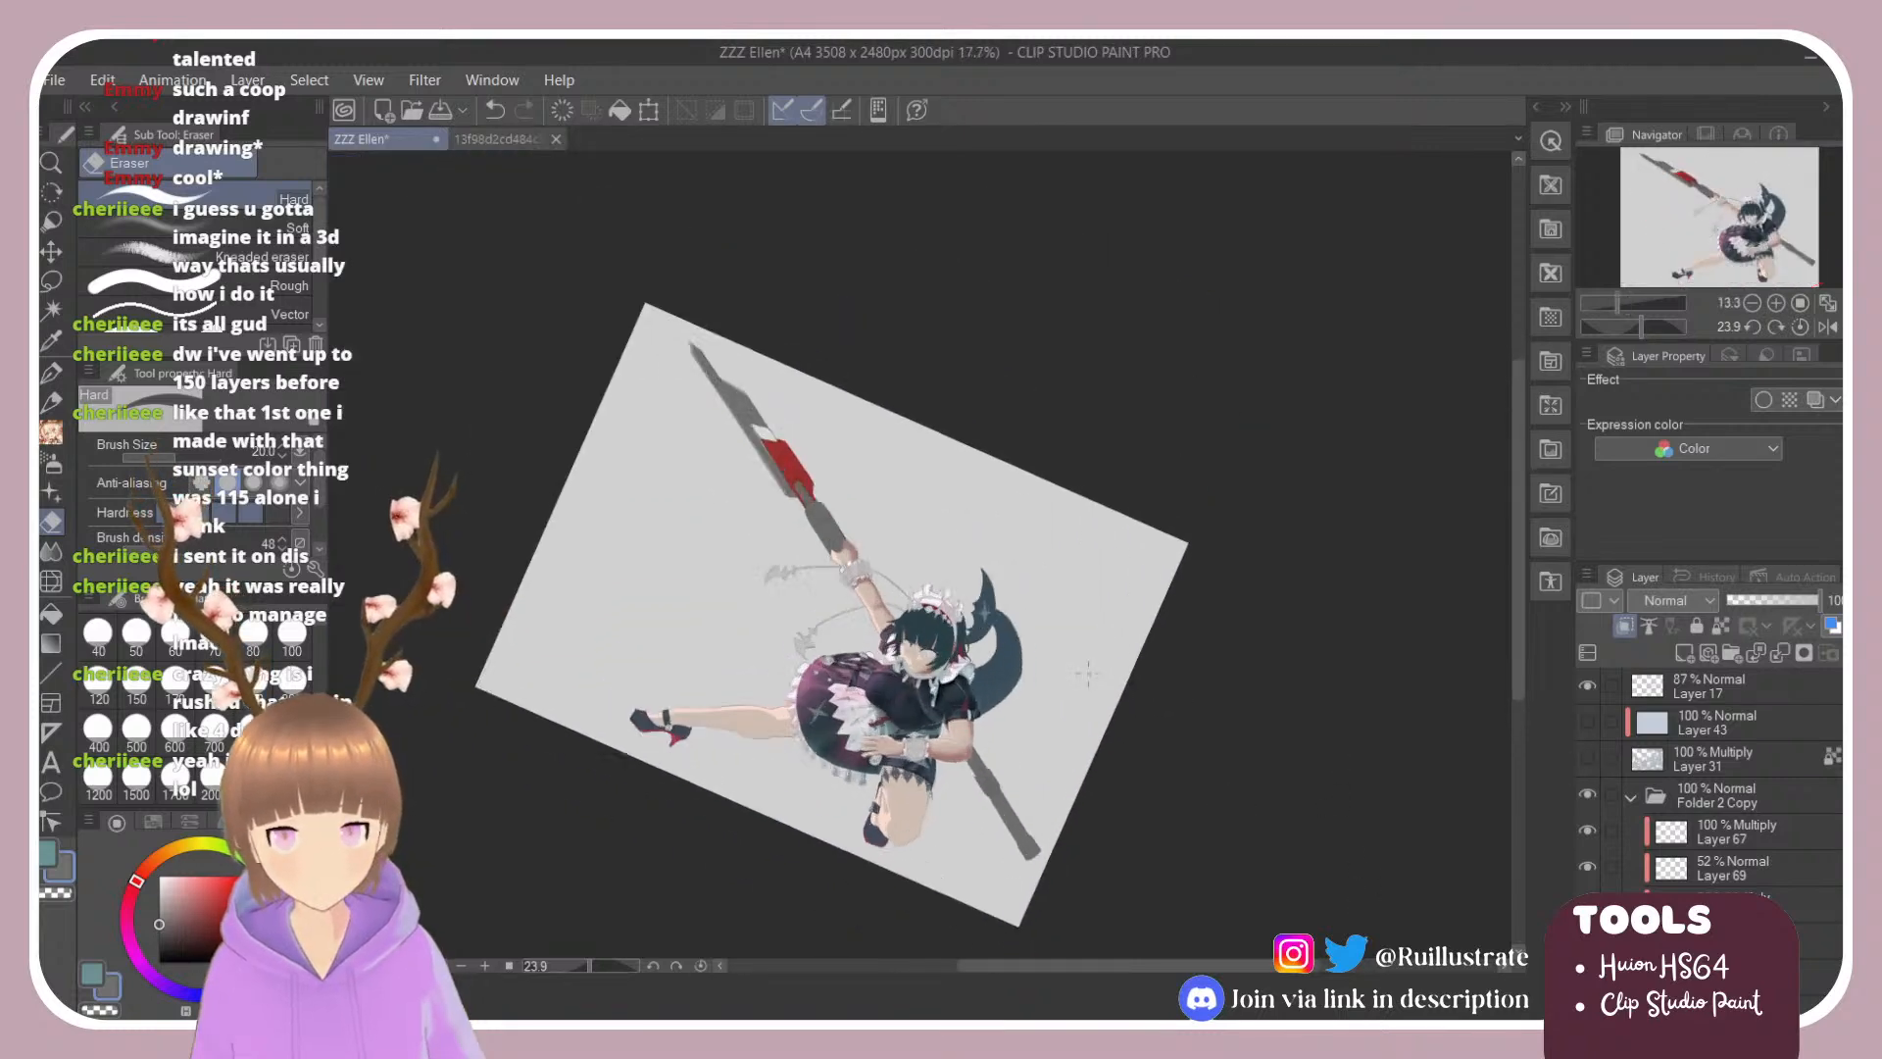
pyautogui.scroll(-3, 508, 210)
pyautogui.scroll(6, 686, 373)
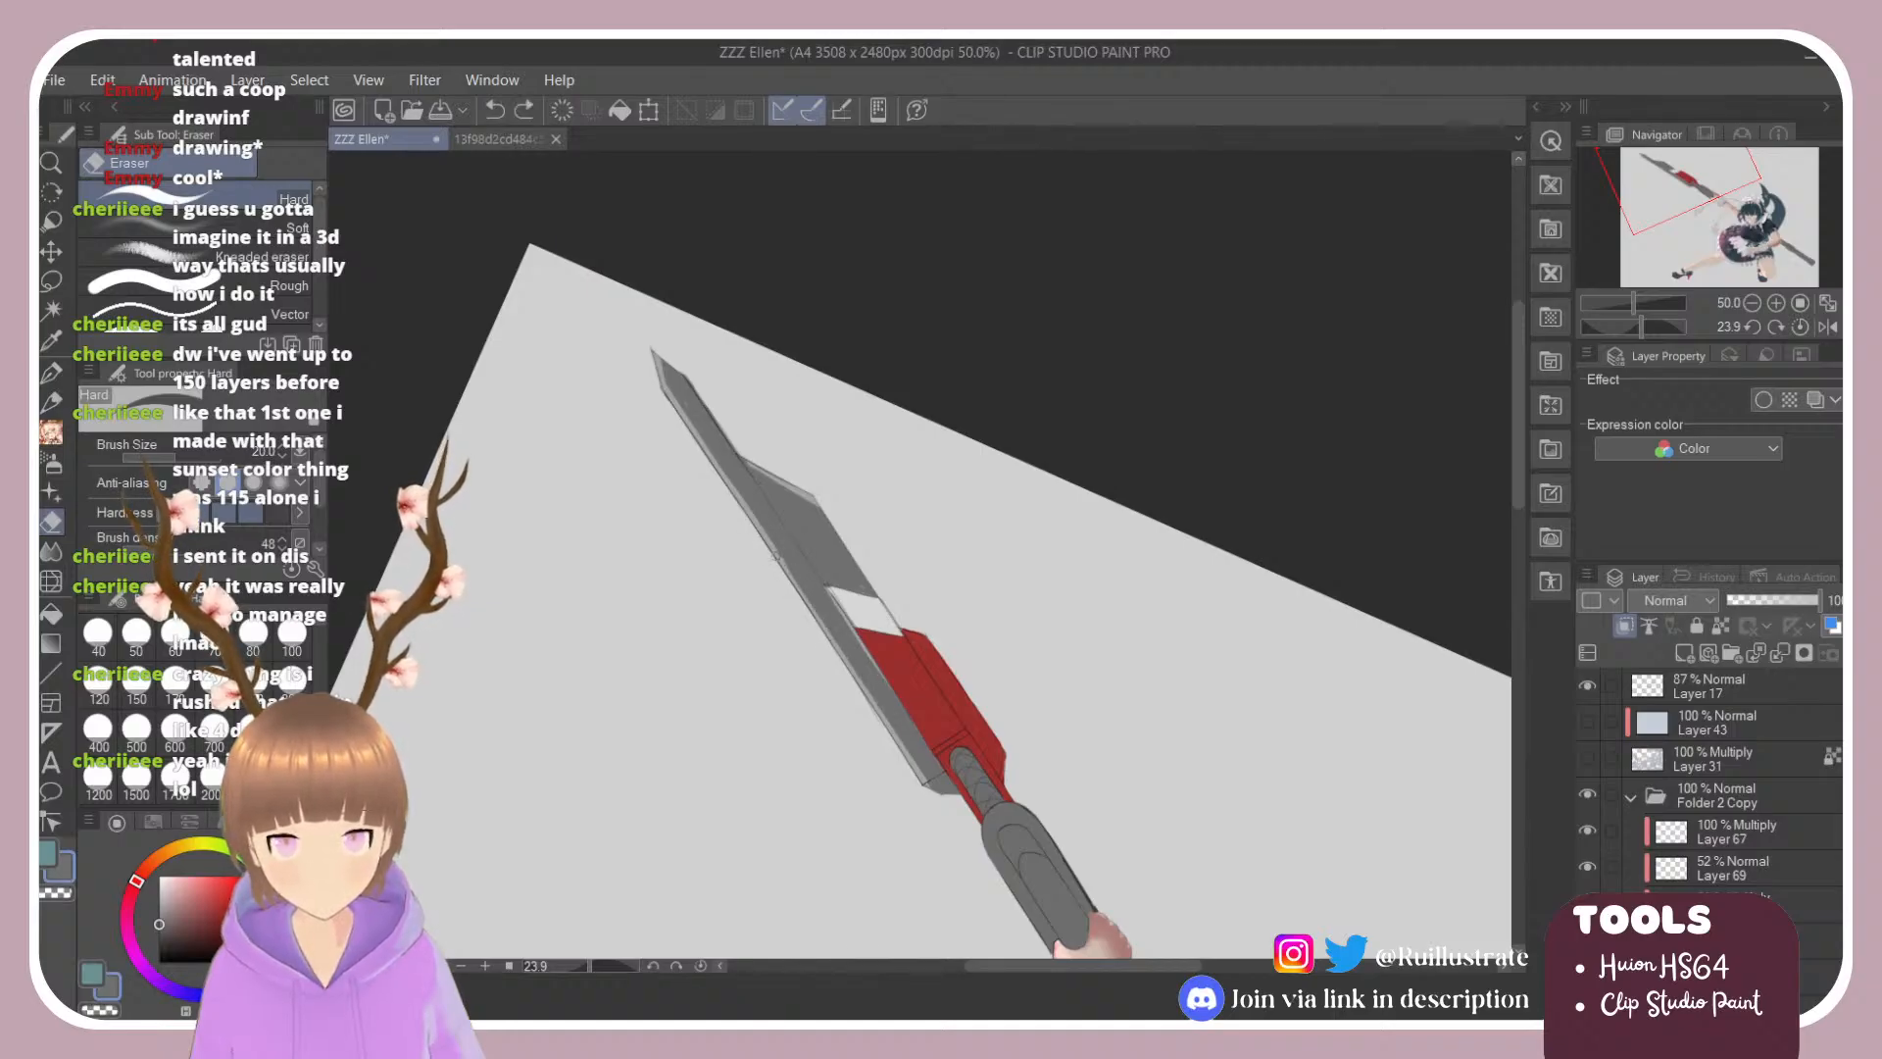
# Step: Erase the dark grey overlap along the blade's long cutting edge to clean up its lighter bevel
pyautogui.moveTo(792, 577); pyautogui.dragTo(881, 707)
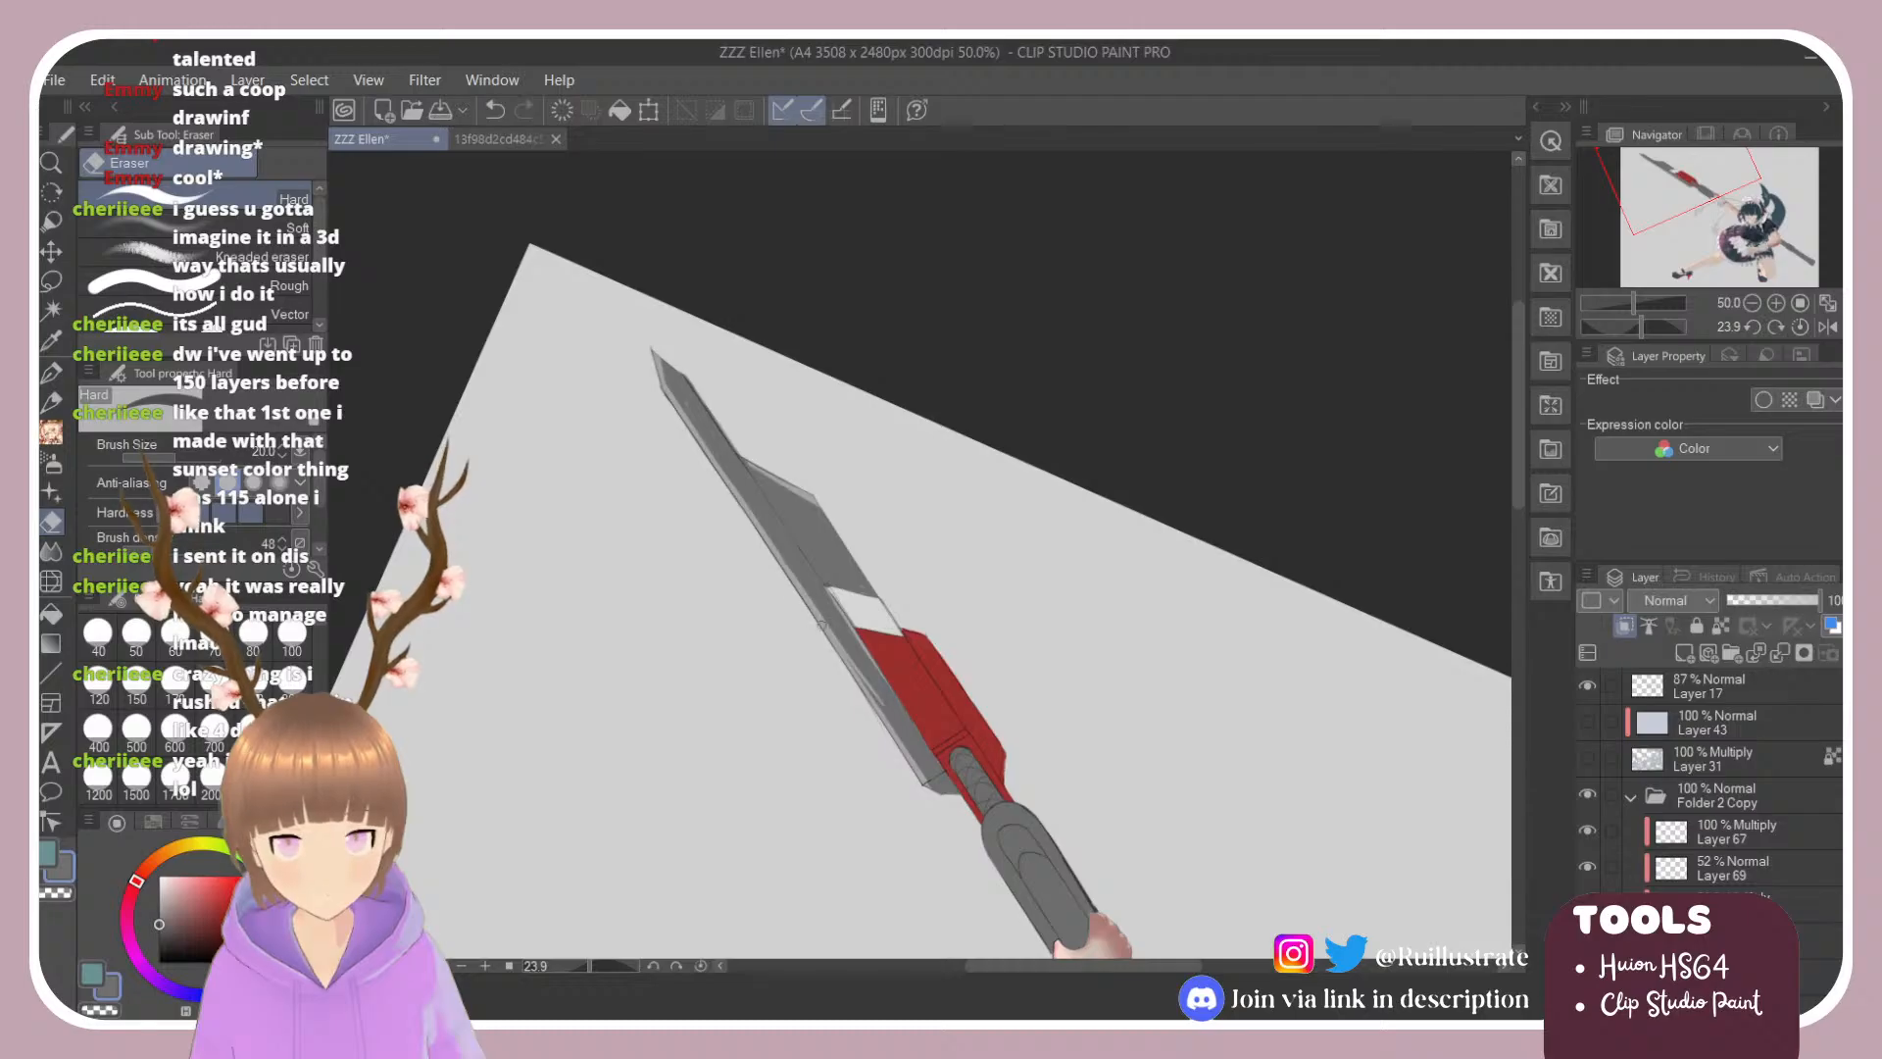
pyautogui.hotkey('ctrl', 'z')
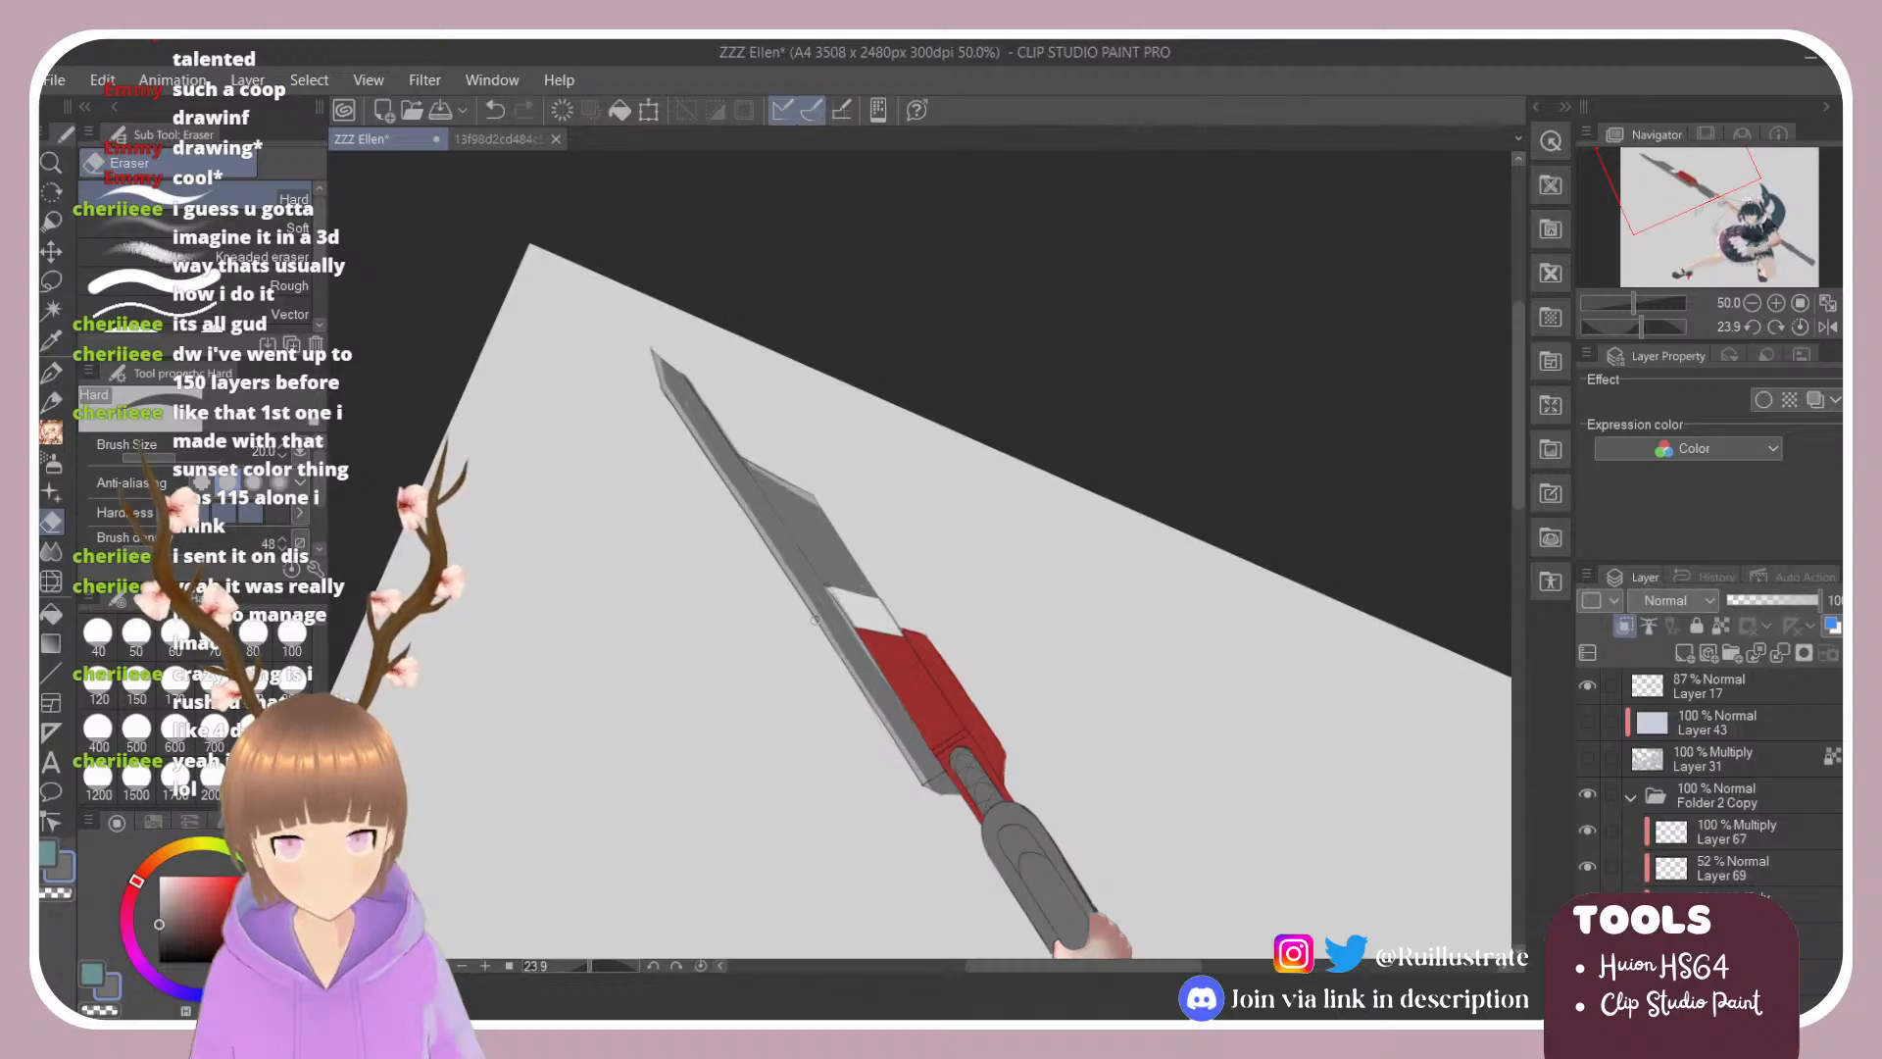
pyautogui.moveTo(812, 609); pyautogui.dragTo(856, 686)
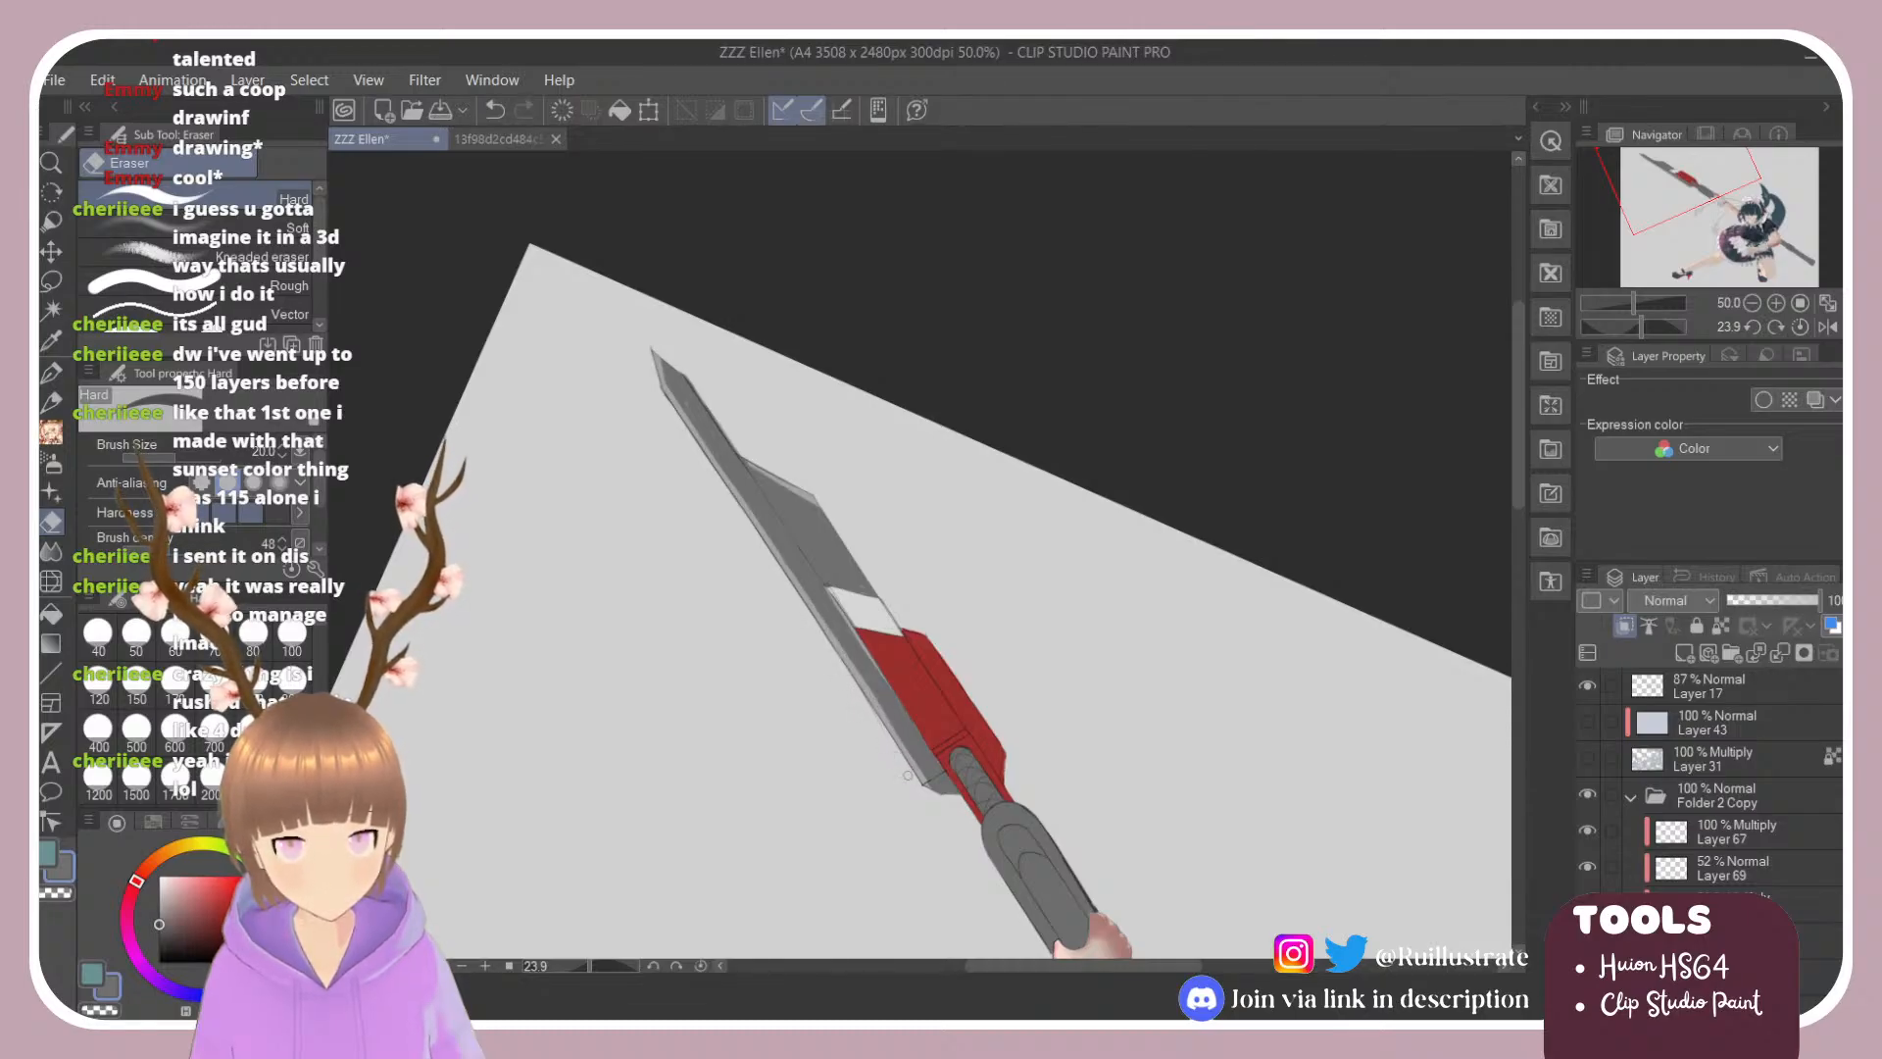
pyautogui.press('b')
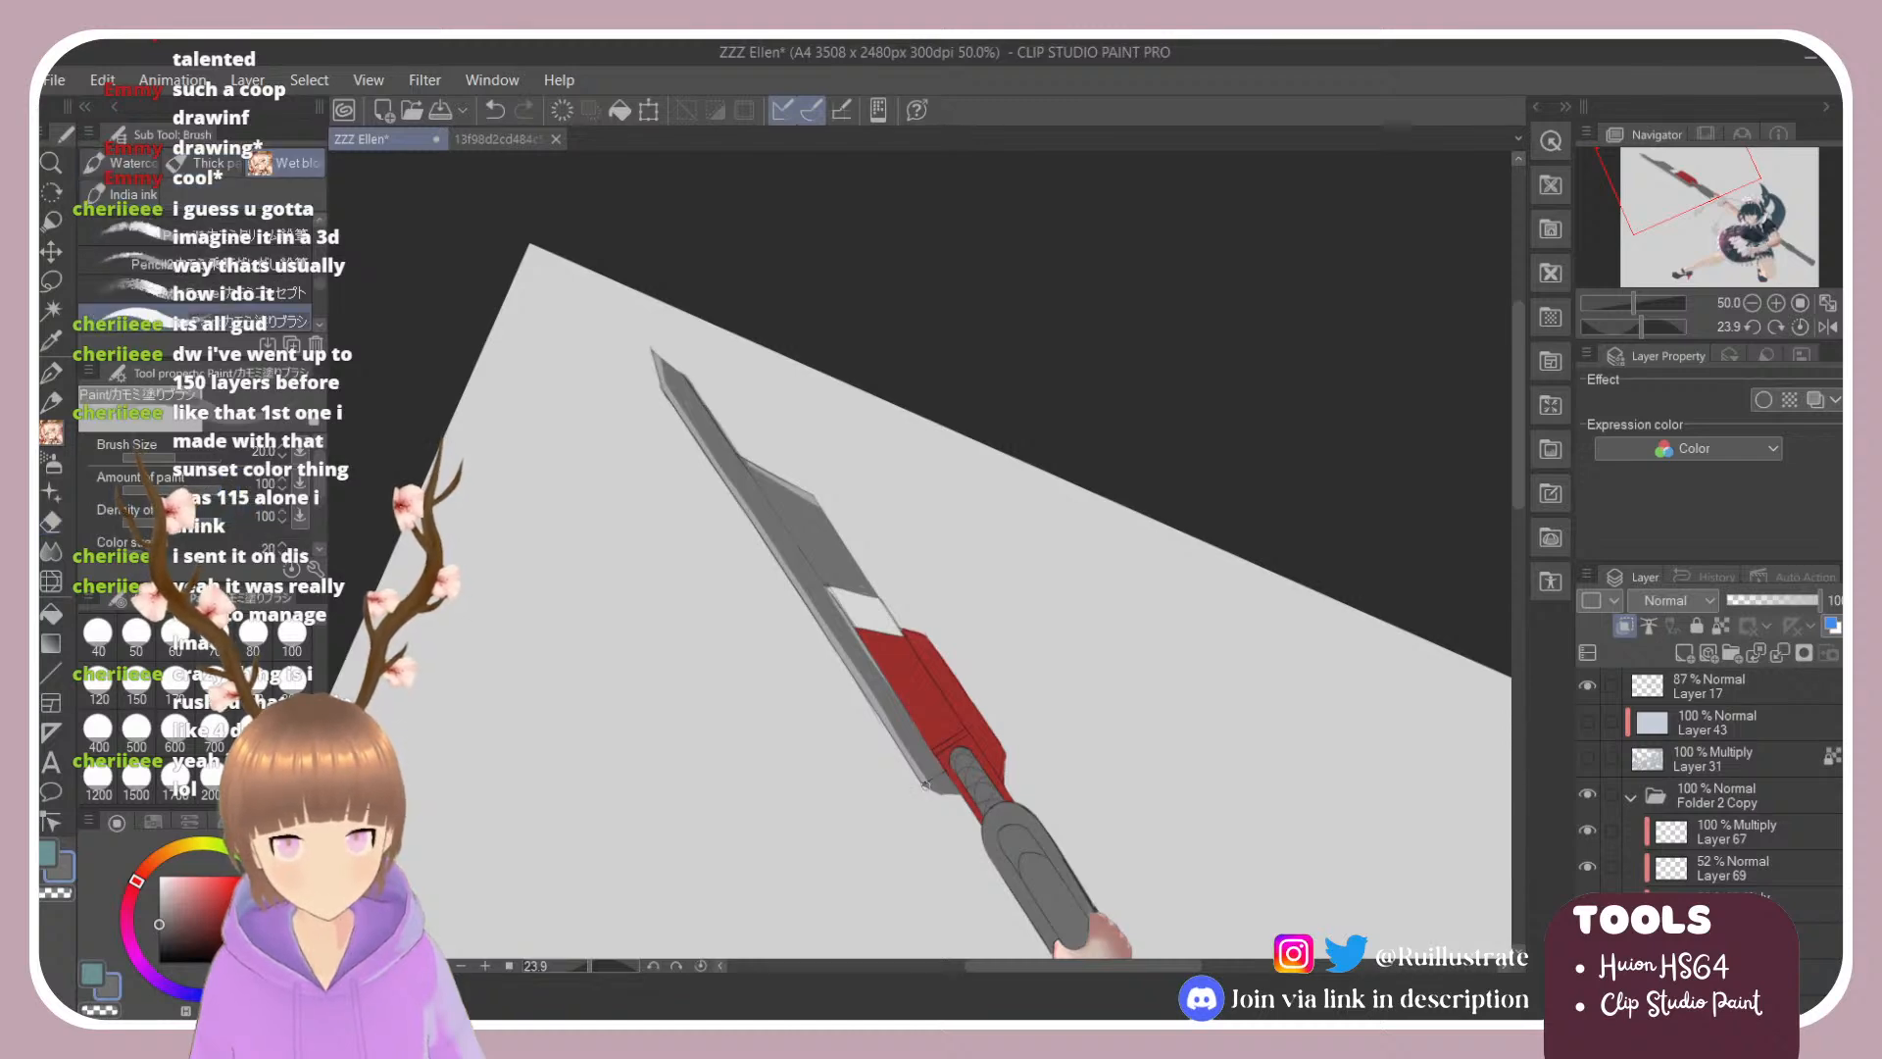
# Step: Add a new layer directly above Layer 71 and paint a pinkish-red accent along the edge of the blade's tip
pyautogui.scroll(-5, 1725, 784)
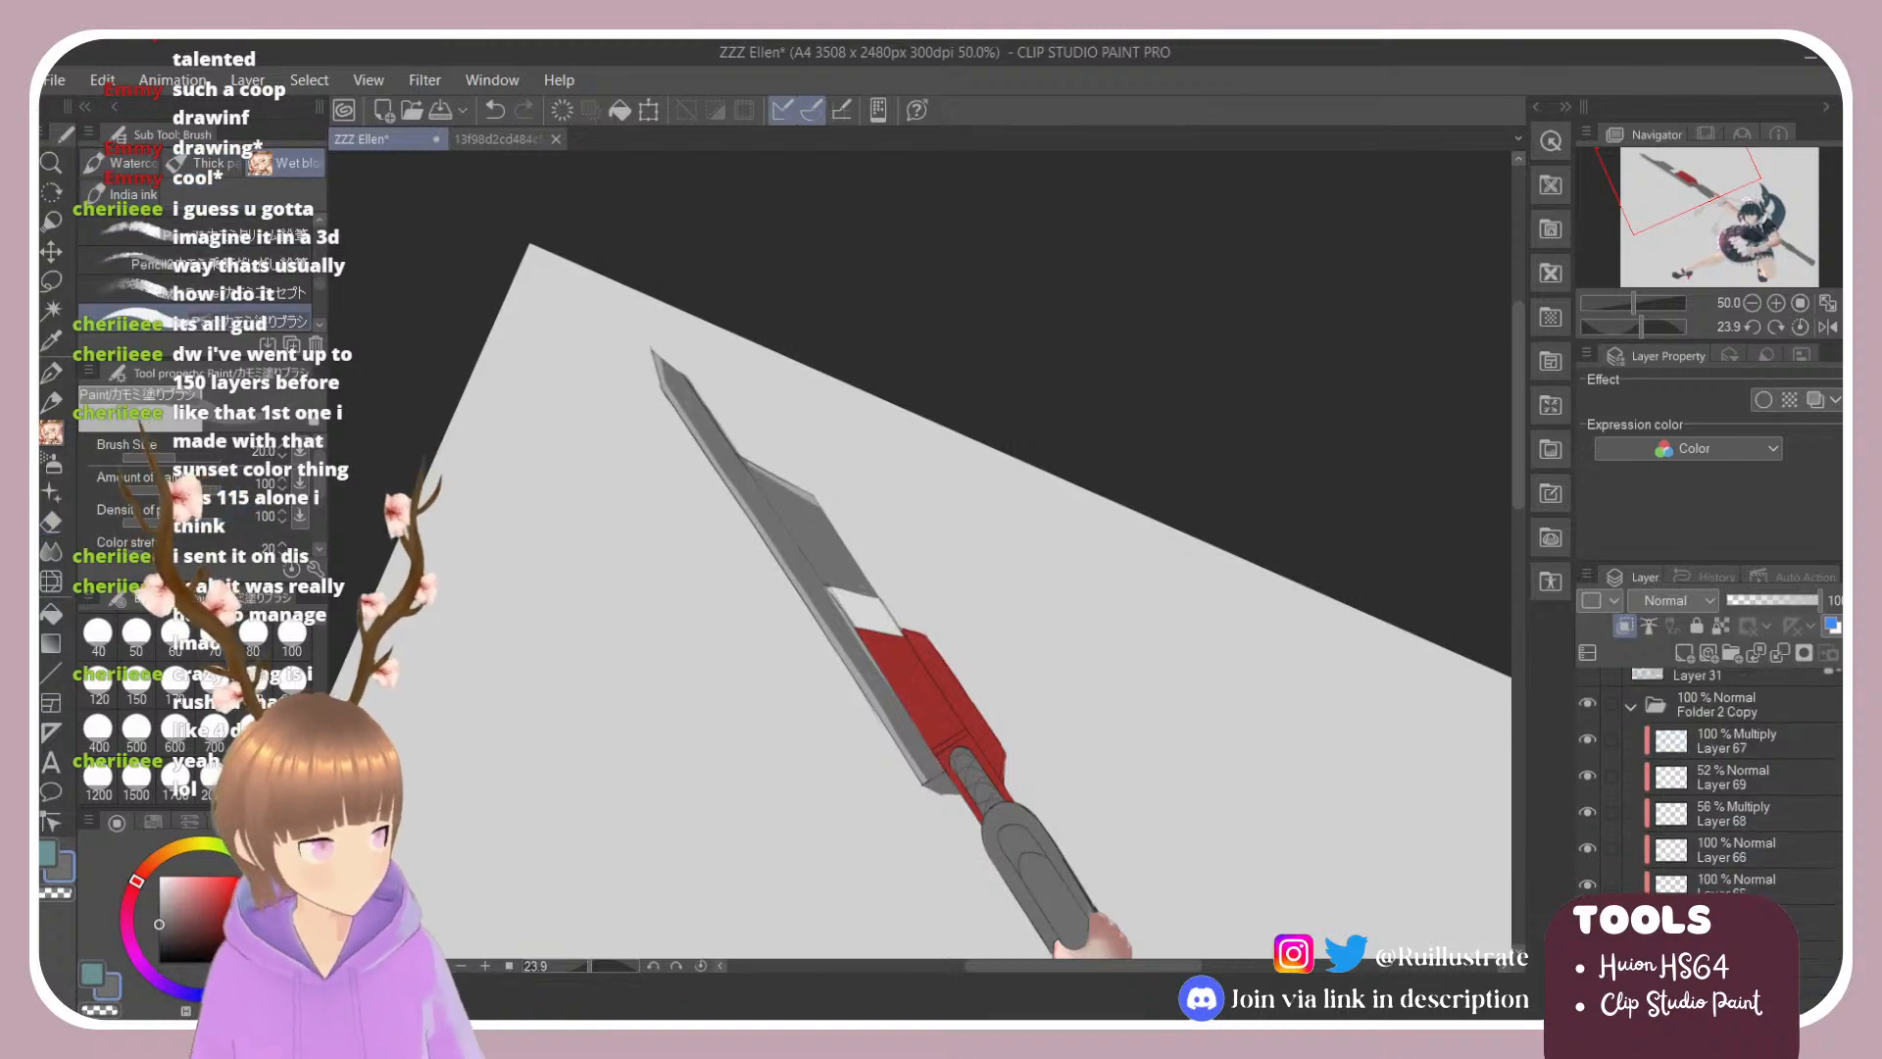
pyautogui.scroll(-5, 1725, 784)
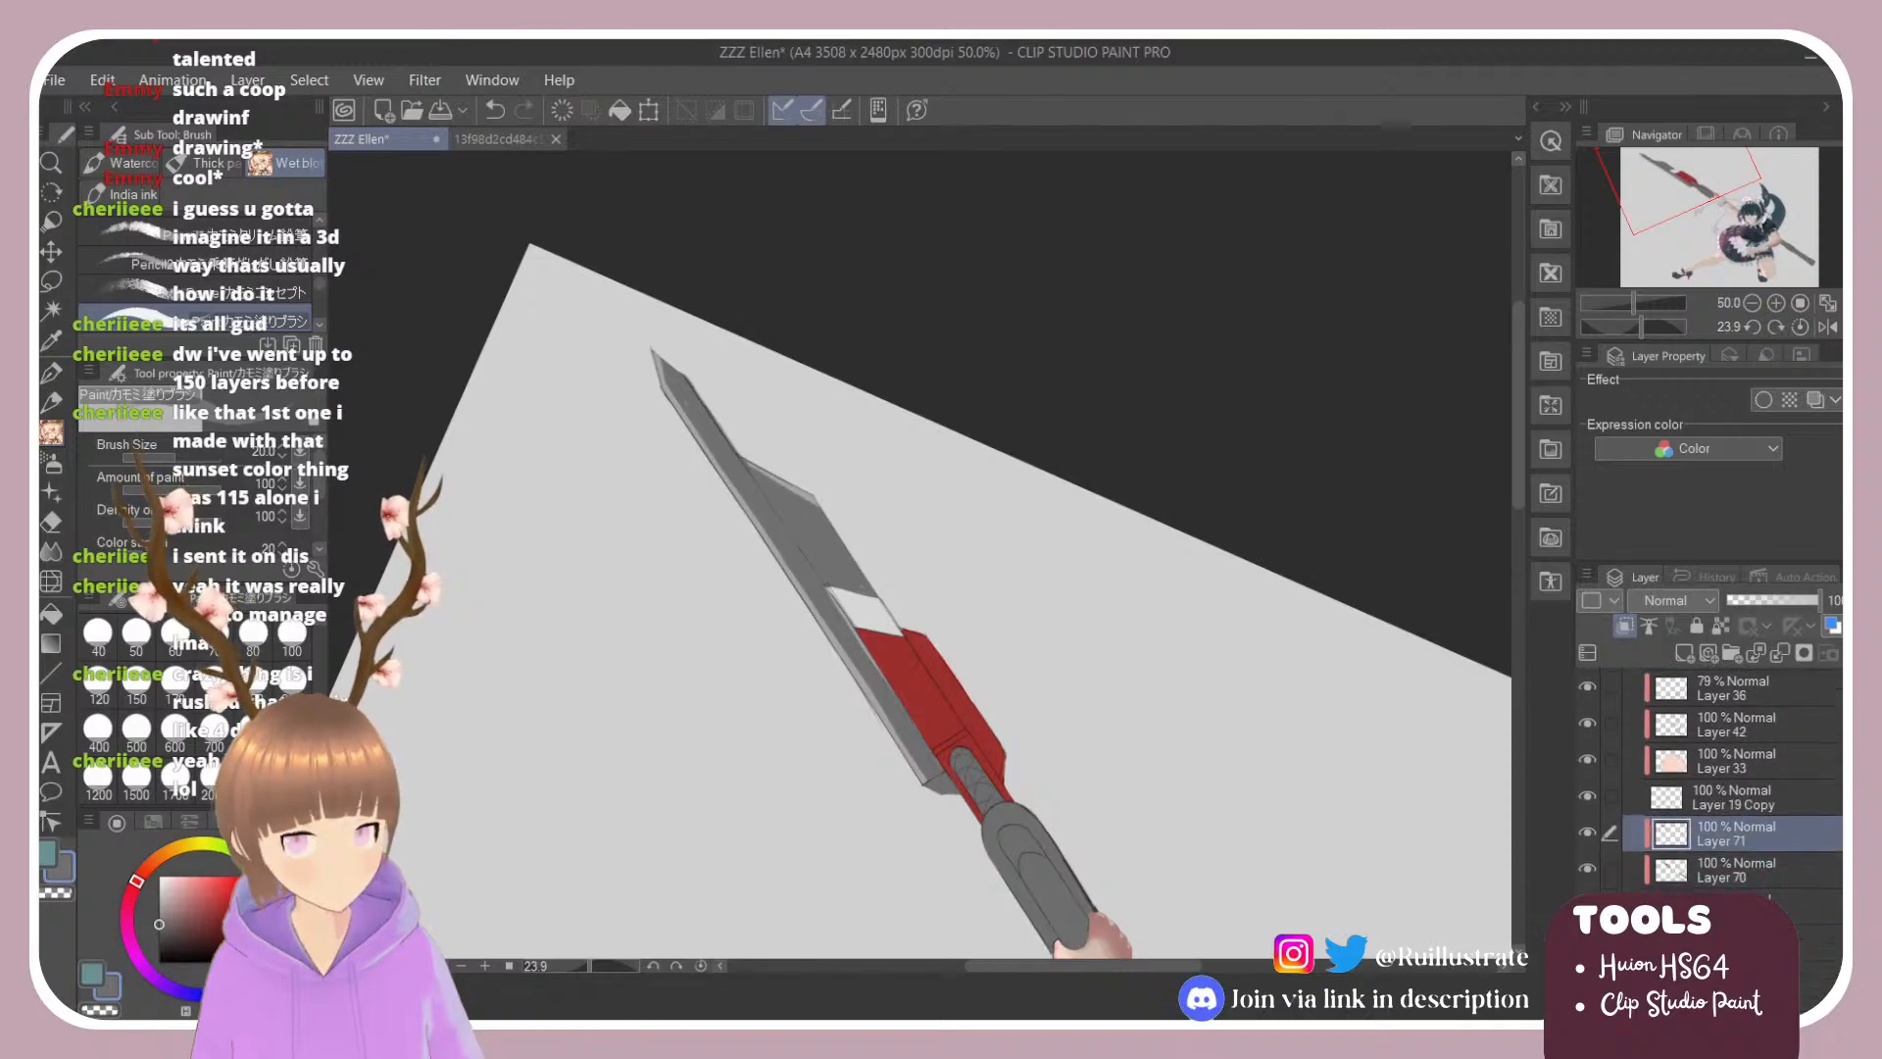
pyautogui.click(1686, 651)
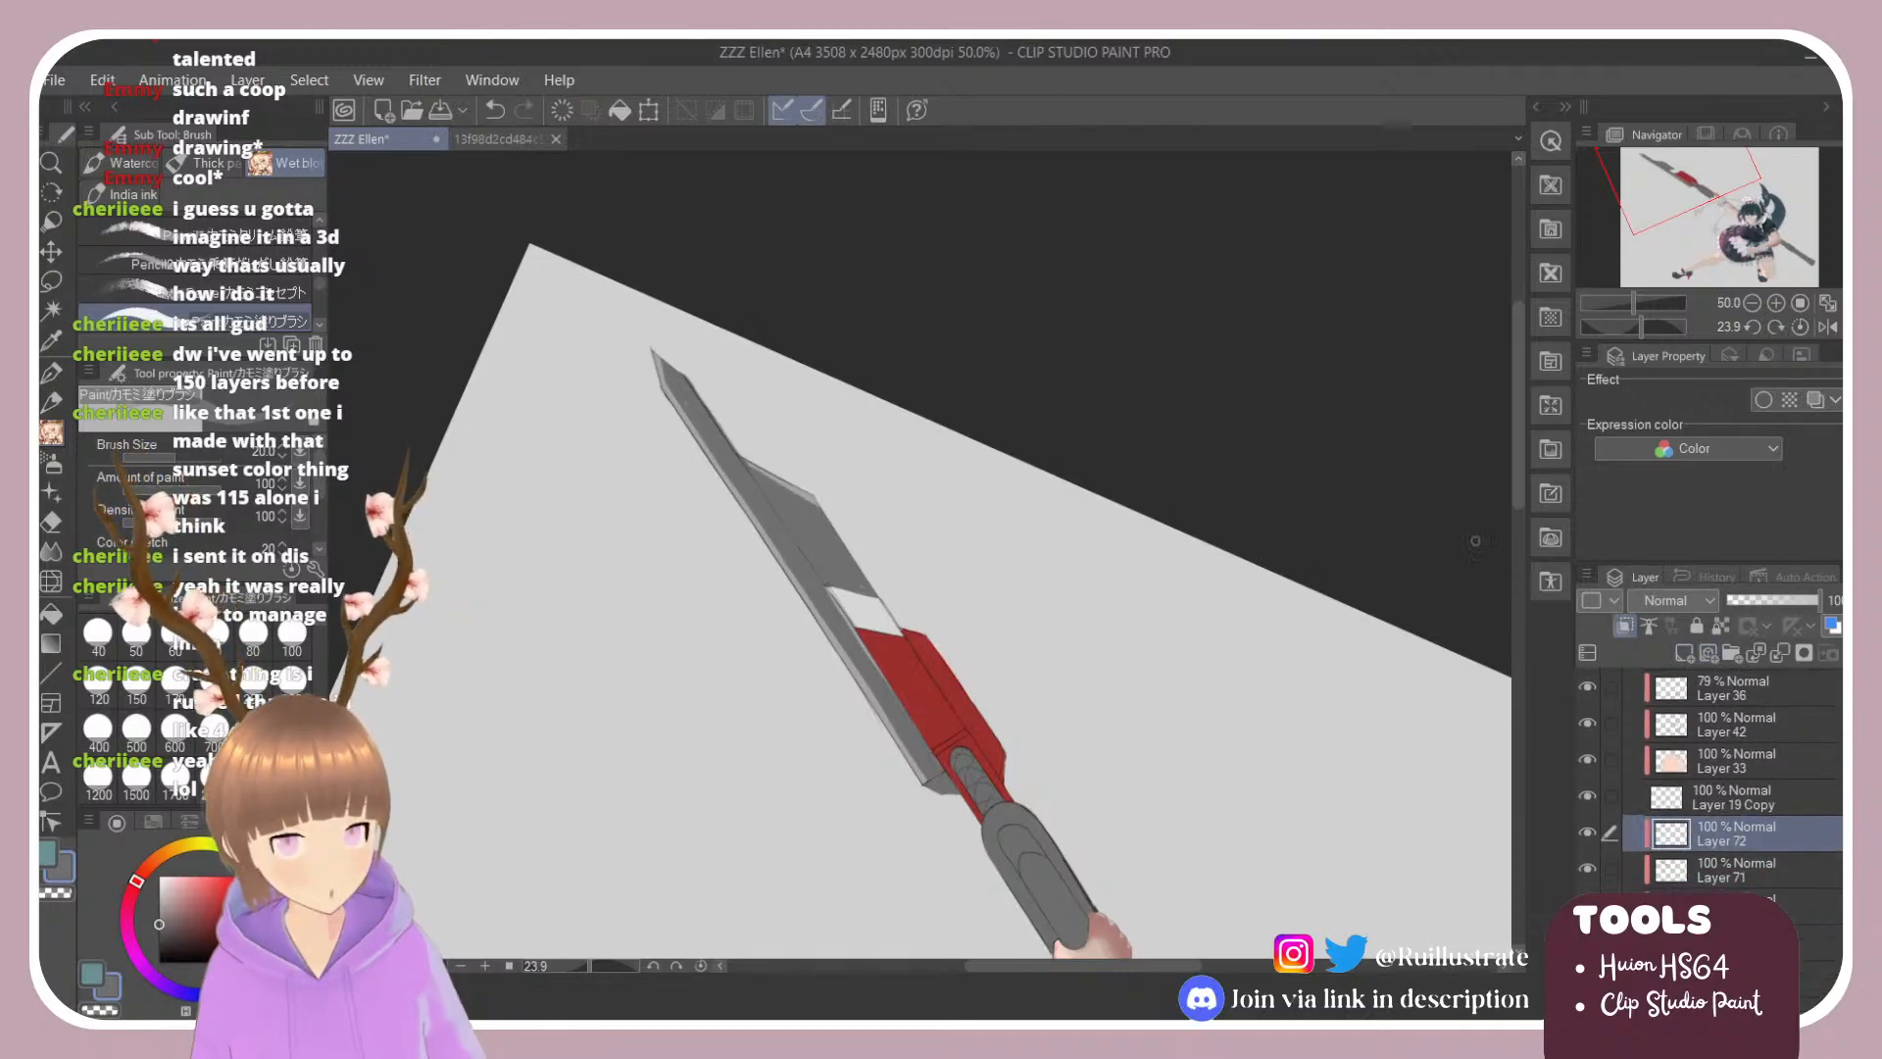
pyautogui.scroll(1, 1250, 574)
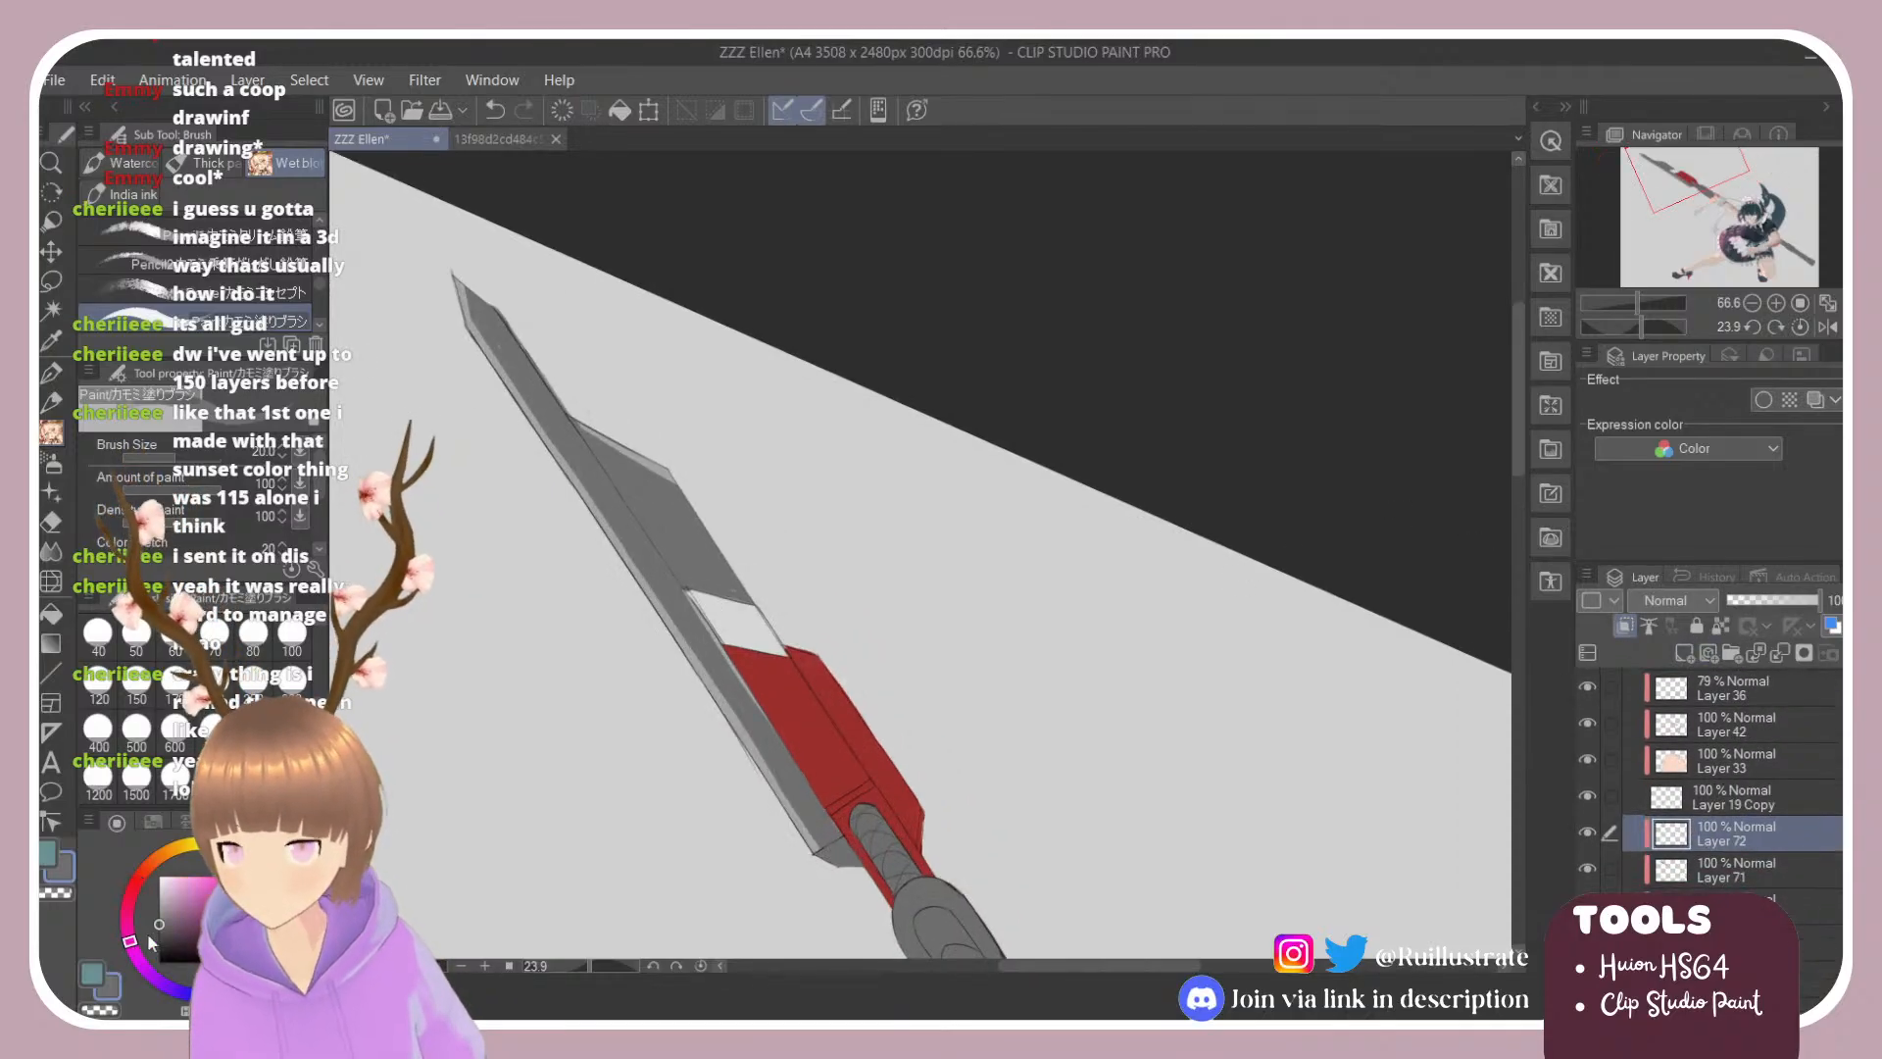
pyautogui.moveTo(183, 896); pyautogui.dragTo(194, 887)
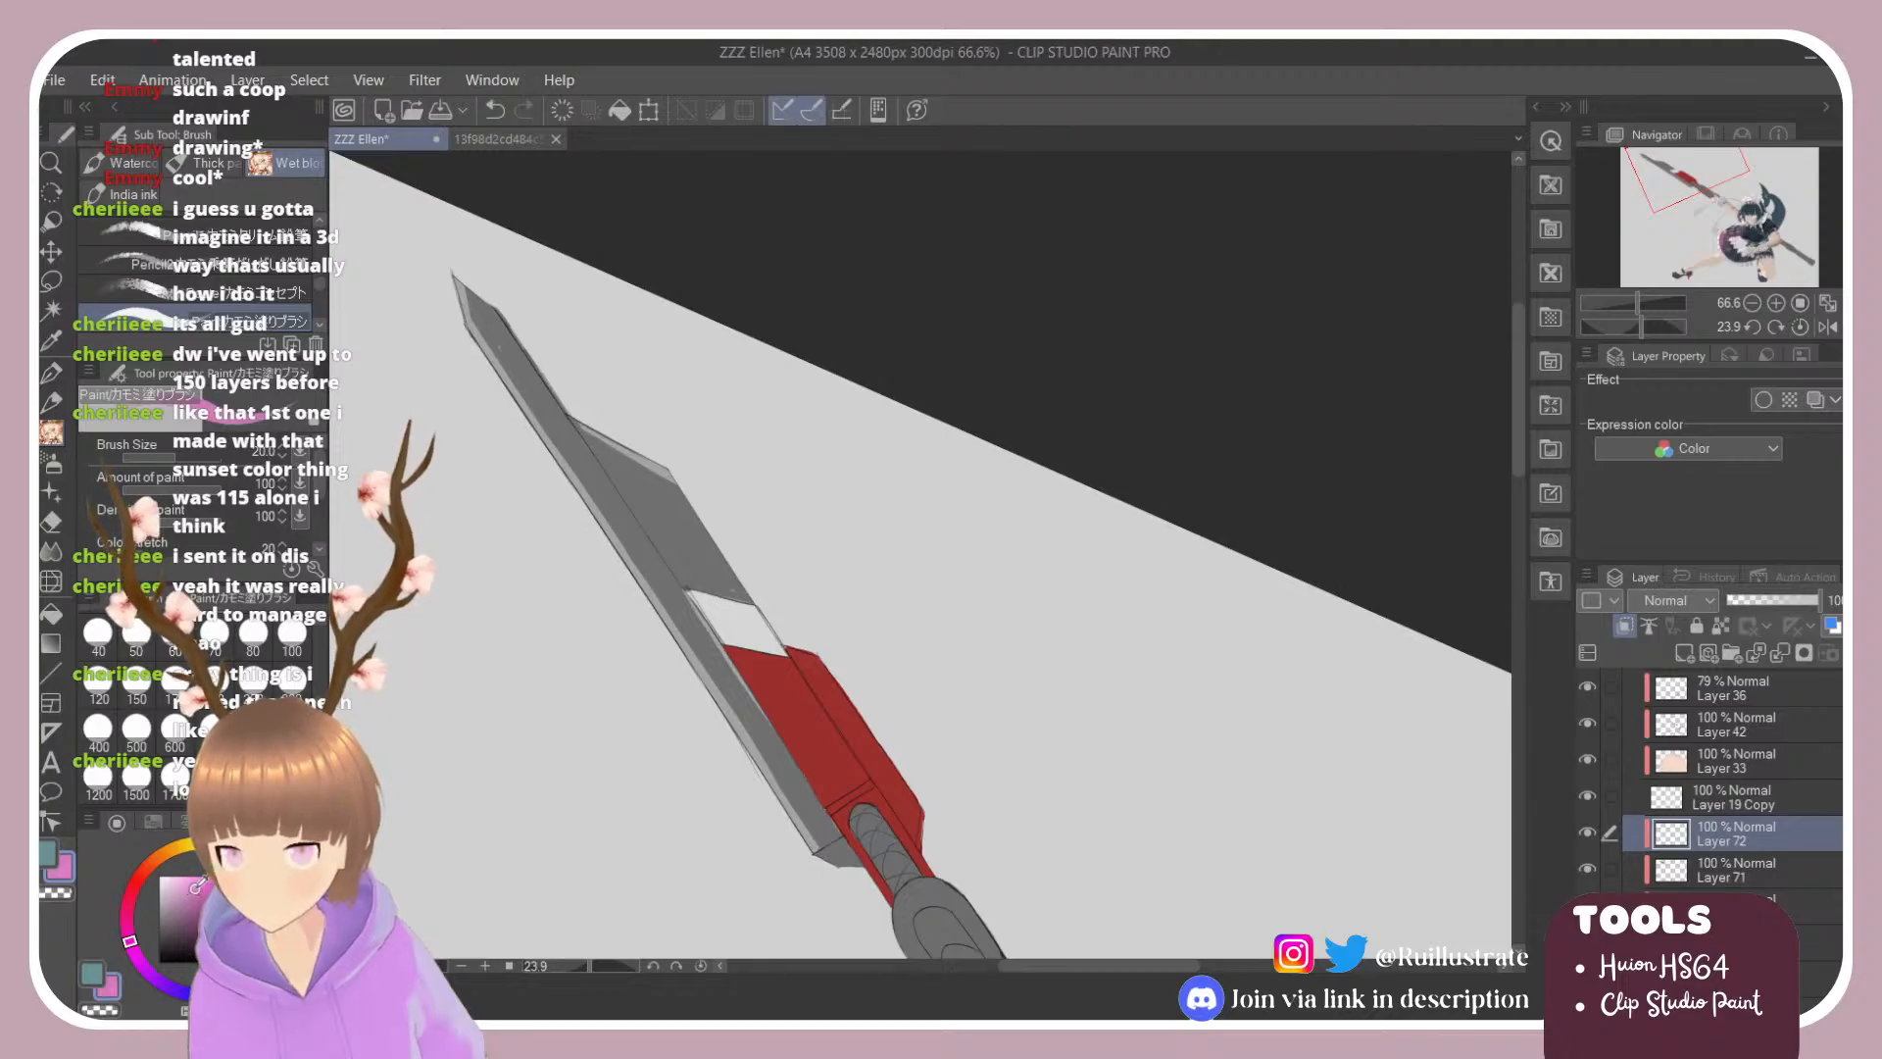
pyautogui.click(130, 895)
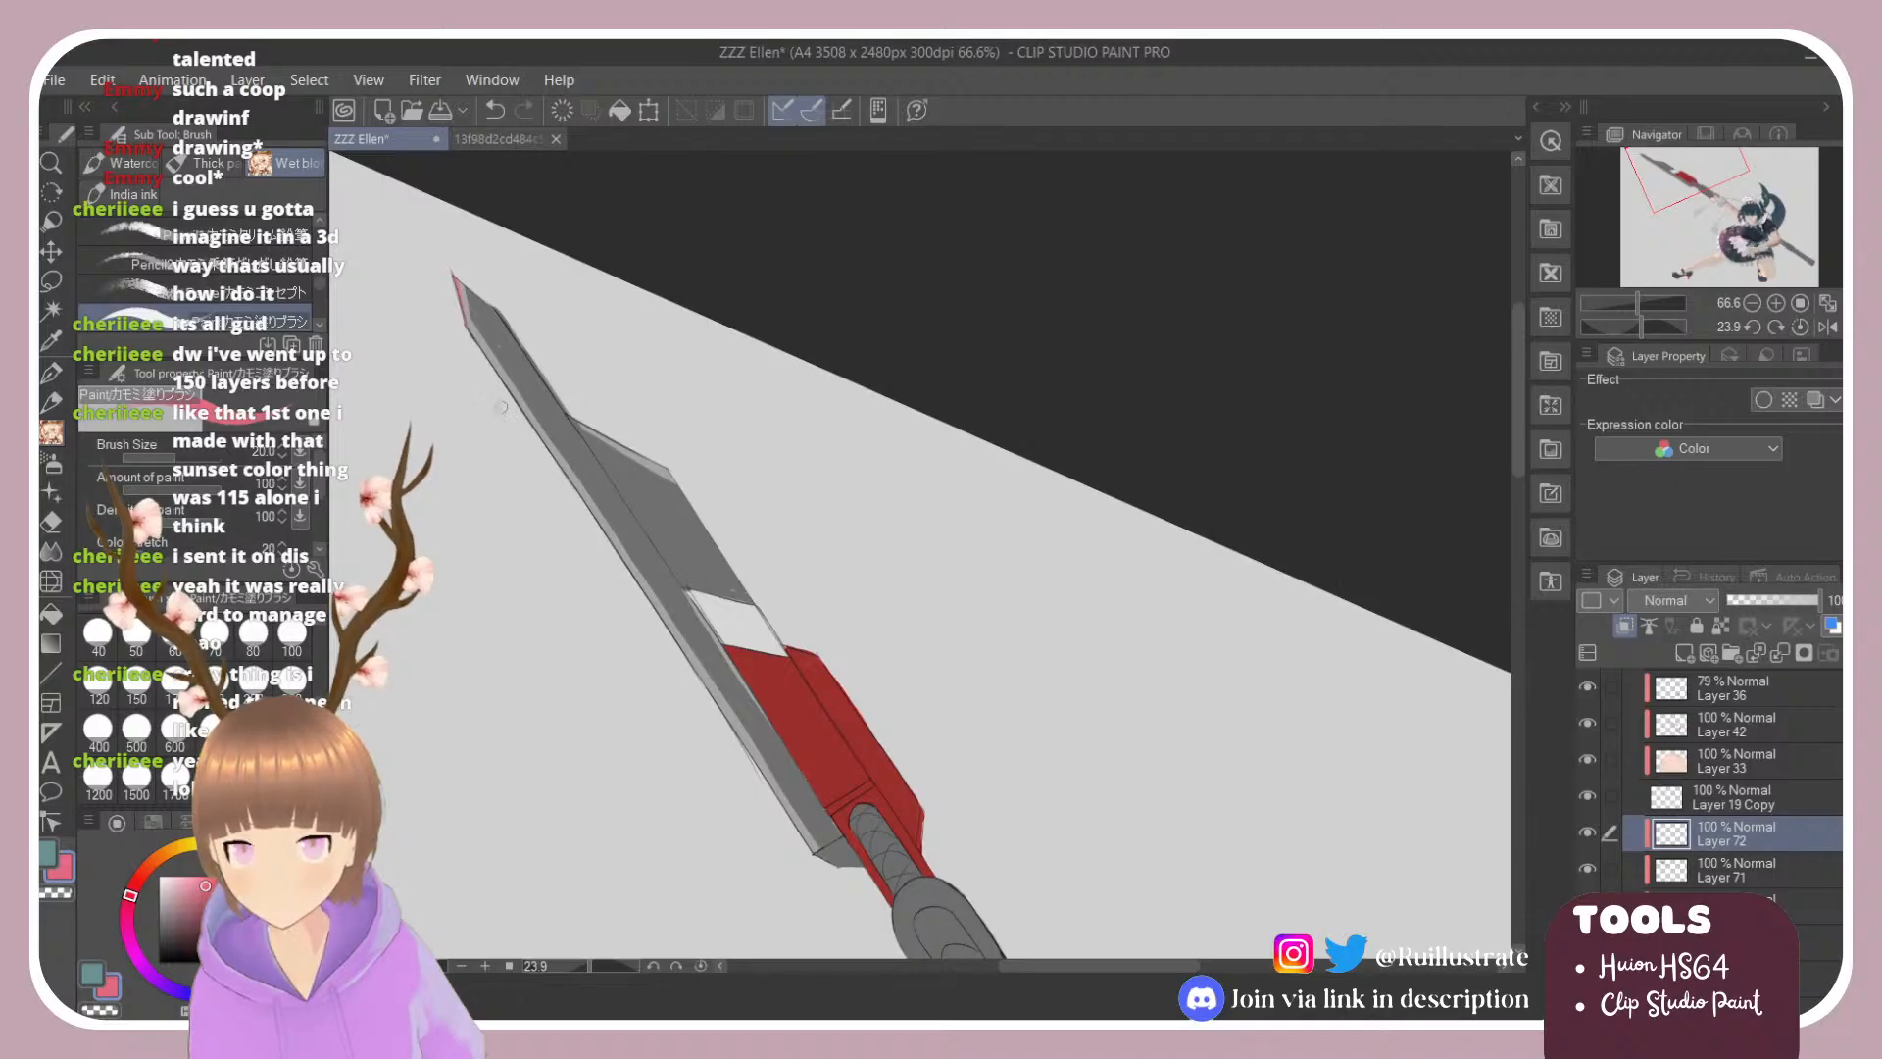
pyautogui.moveTo(453, 277); pyautogui.dragTo(466, 326)
# Step: Draw a thin magenta-pink line along the blade's long cutting edge, using the paint brush at size 5
pyautogui.click(126, 914)
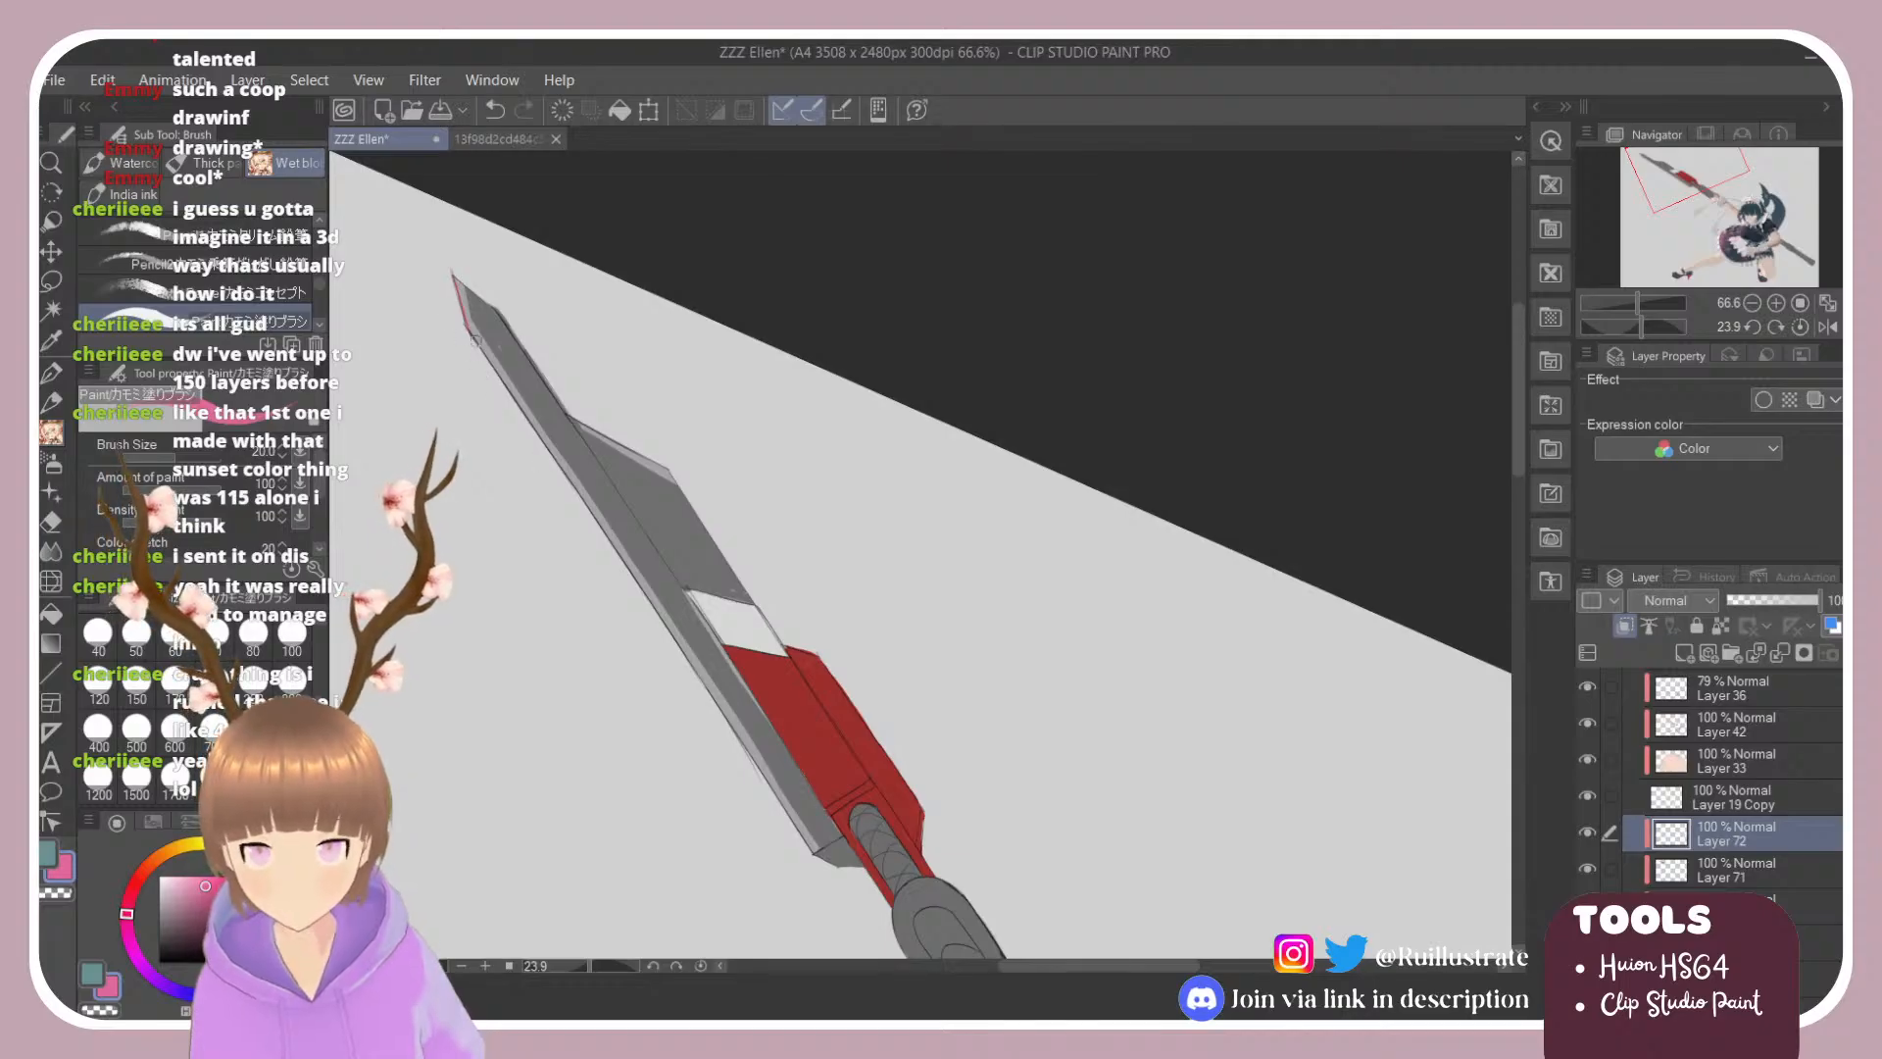
pyautogui.moveTo(466, 327)
pyautogui.mouseDown()
pyautogui.moveTo(545, 463)
pyautogui.moveTo(453, 311)
pyautogui.moveTo(633, 598)
pyautogui.moveTo(458, 324)
pyautogui.moveTo(632, 577)
pyautogui.mouseUp()
pyautogui.hotkey('ctrl', 'z')
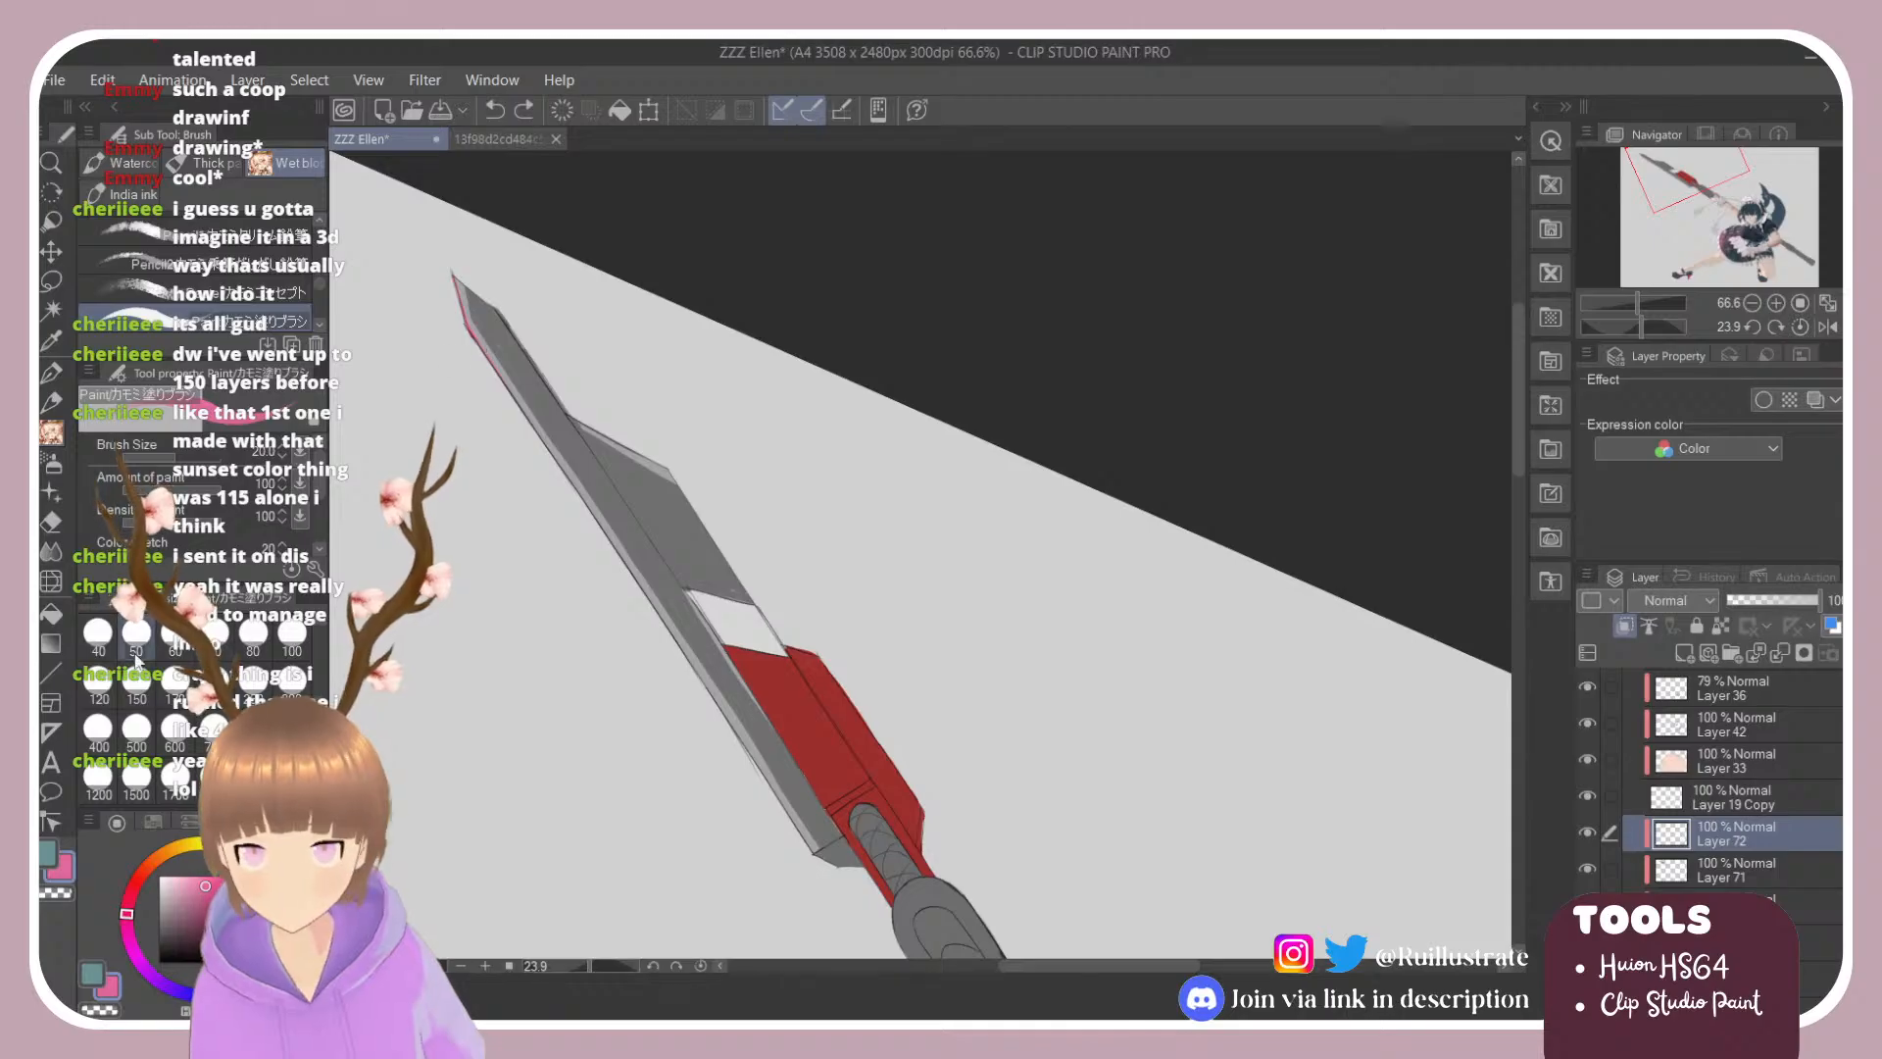
pyautogui.press('[')
pyautogui.press('[')
pyautogui.press('[')
pyautogui.press('[')
pyautogui.press('[')
pyautogui.press('[')
pyautogui.press('[')
pyautogui.press('[')
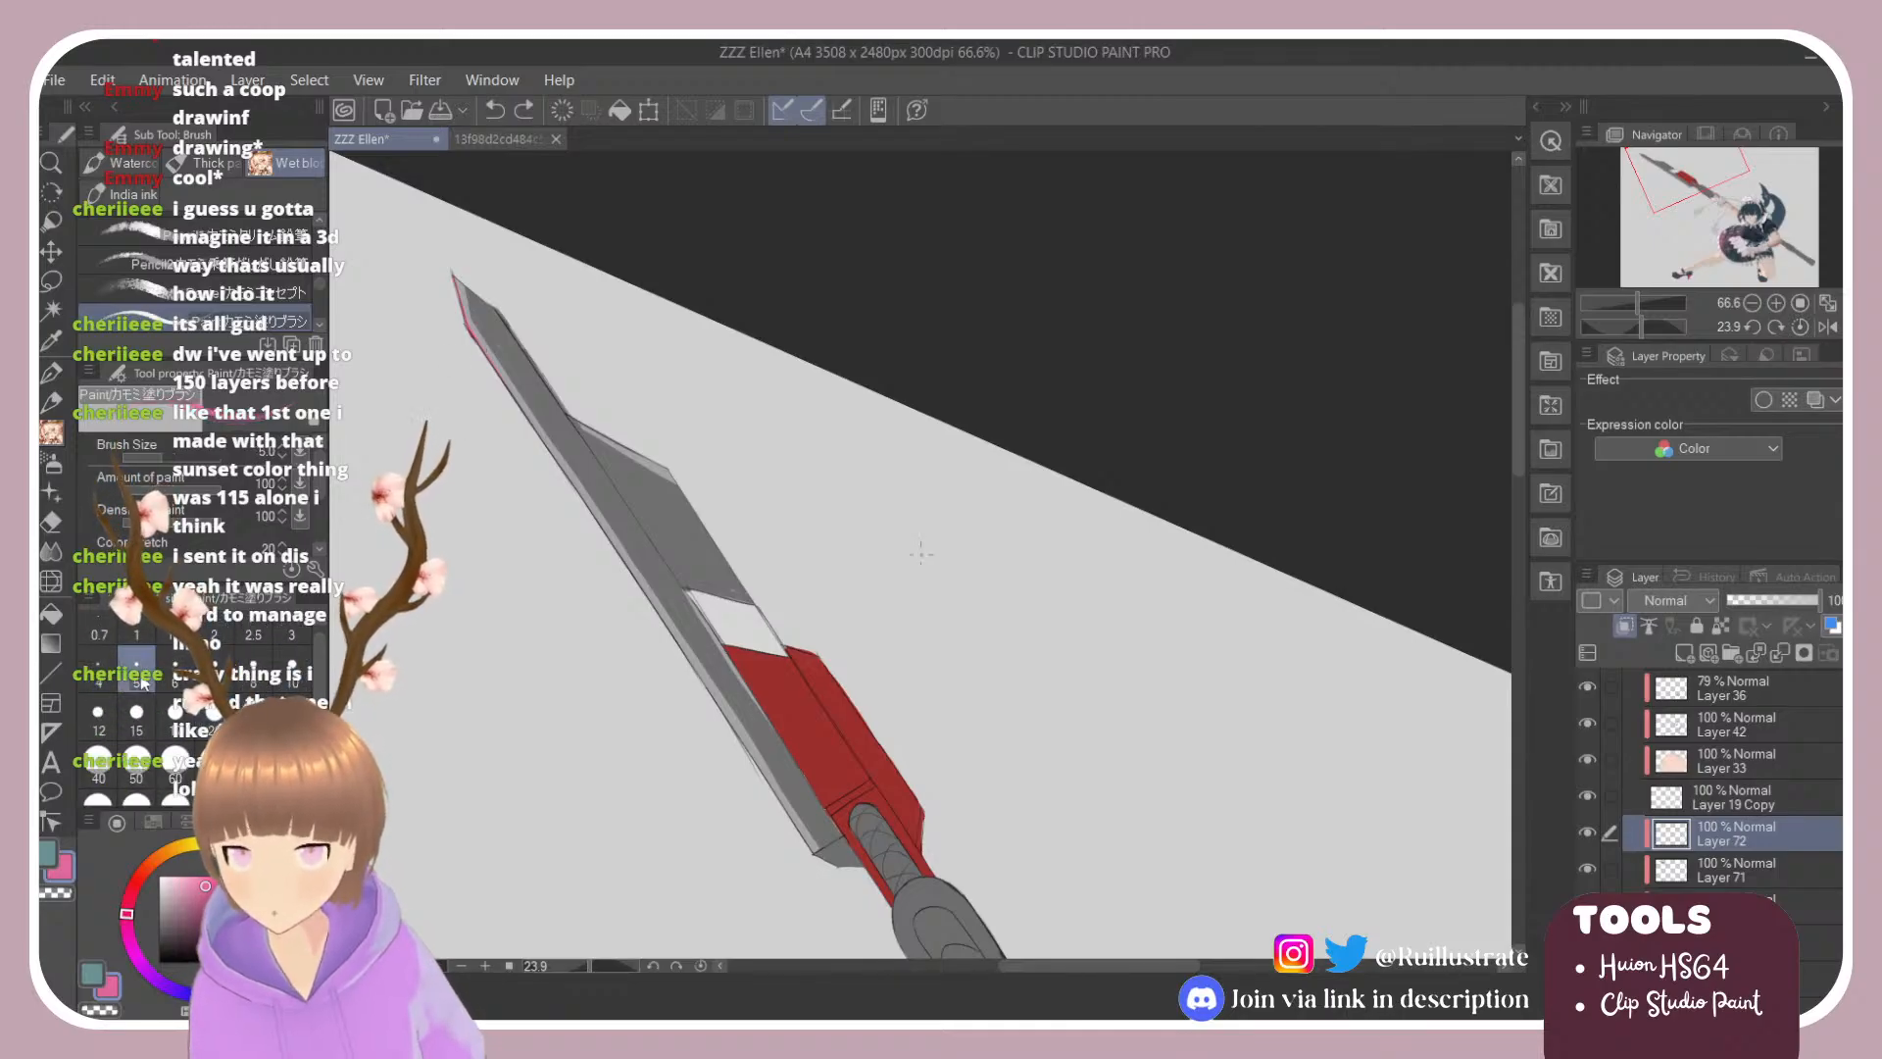
pyautogui.moveTo(480, 332); pyautogui.dragTo(816, 863)
pyautogui.keyDown('shift'); pyautogui.click(819, 865); pyautogui.keyUp('shift')
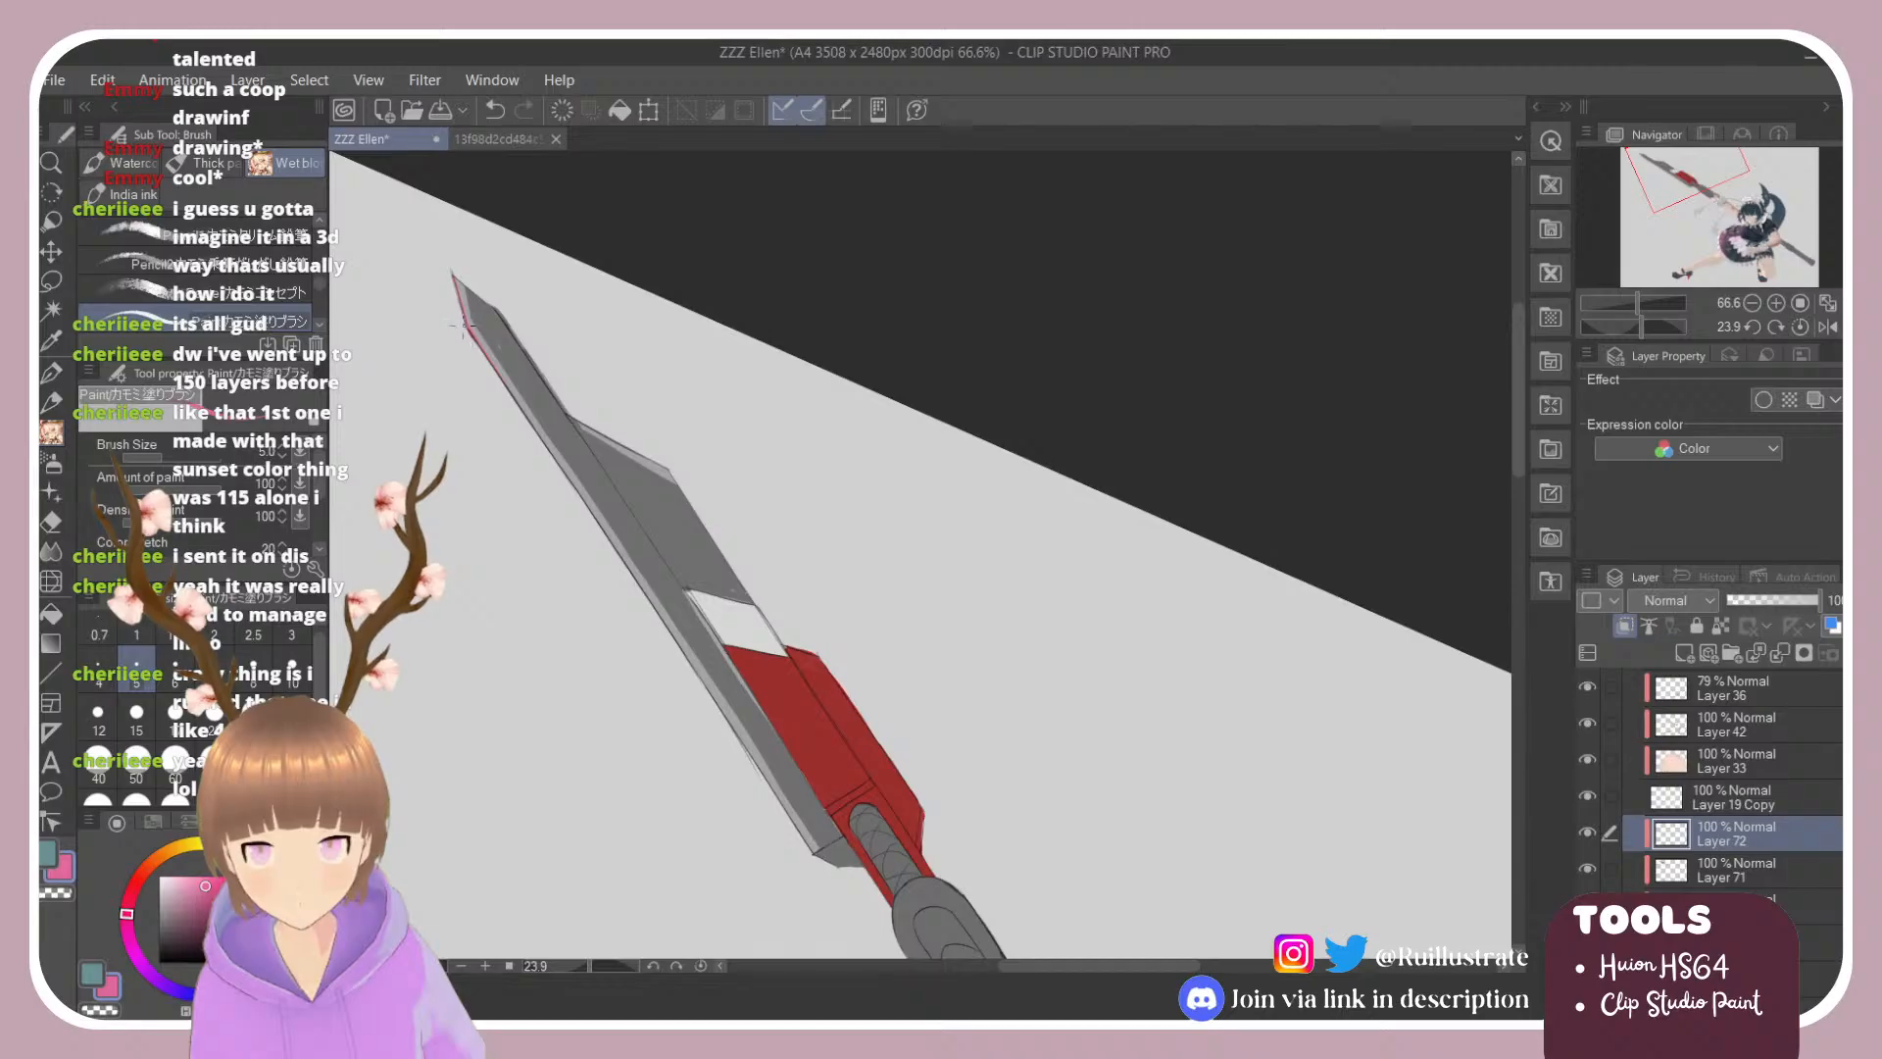
pyautogui.hotkey('ctrl', 'z')
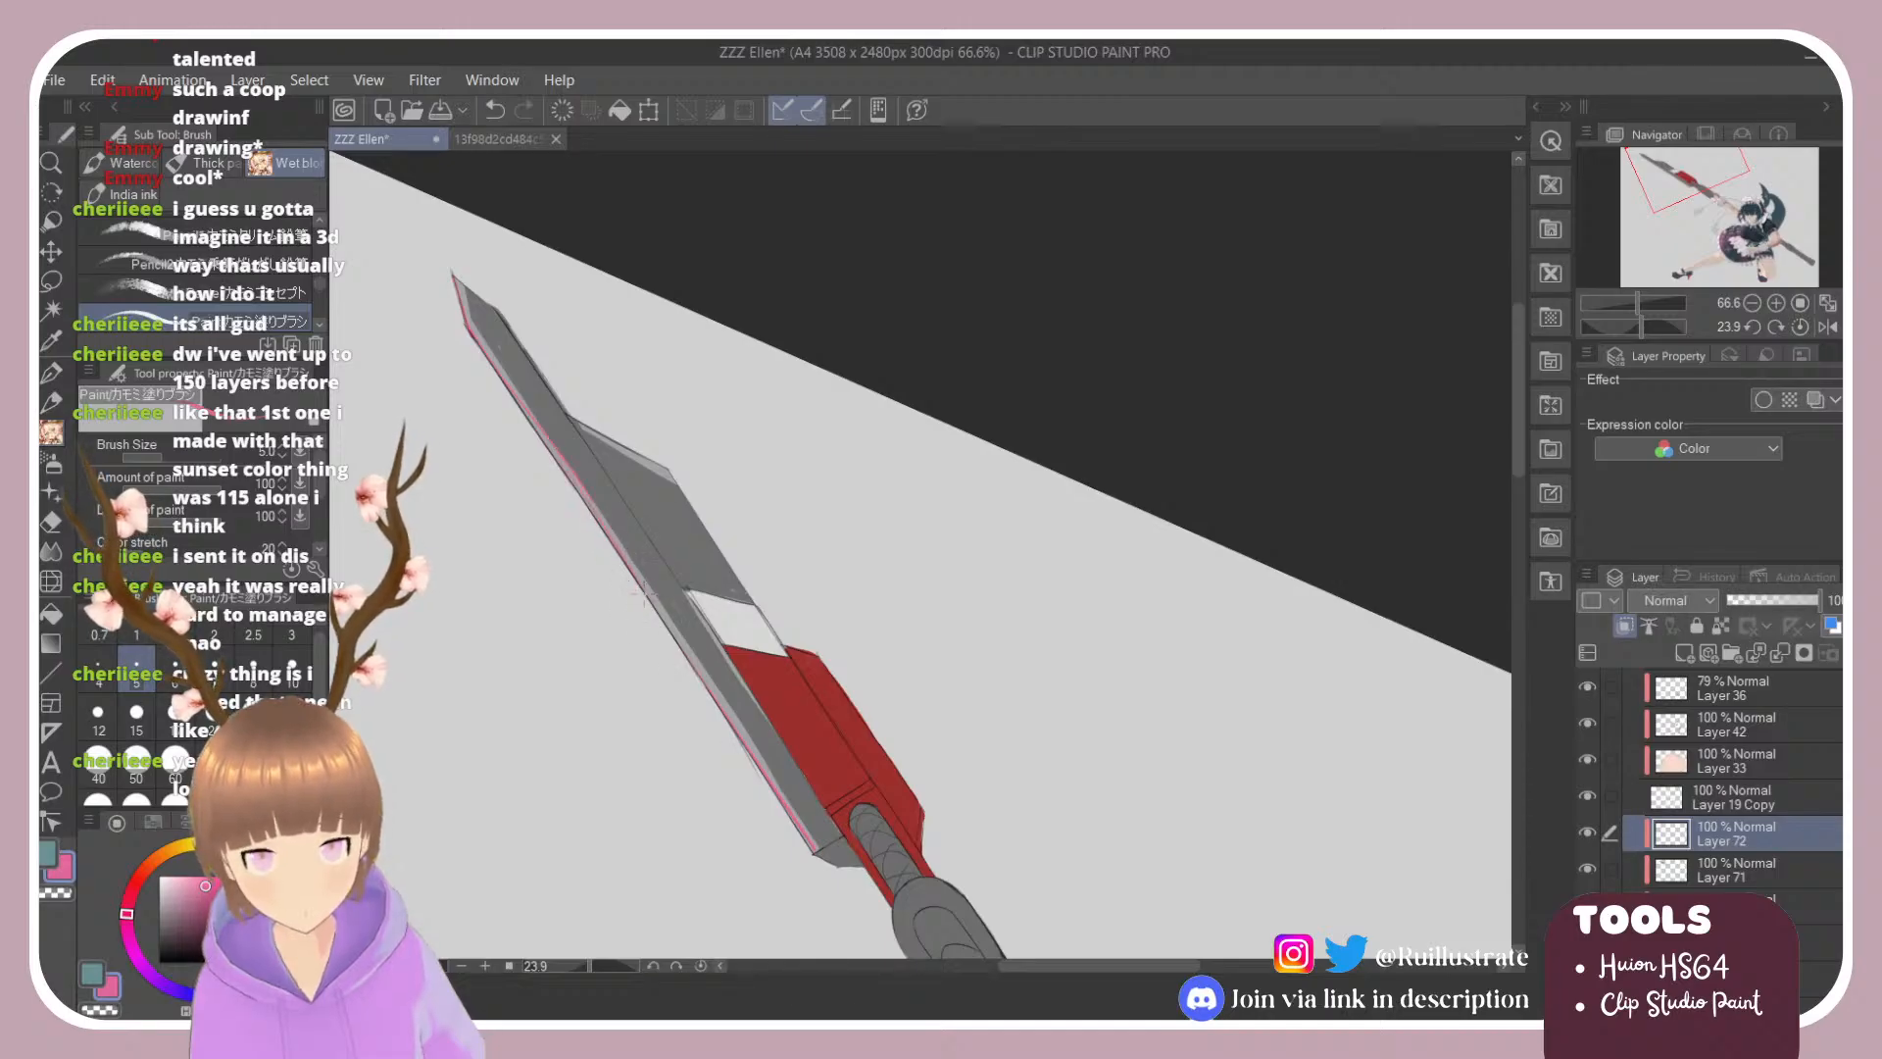
# Step: Soften the pink line along the blade's cutting edge with the Blender brush
pyautogui.press('e')
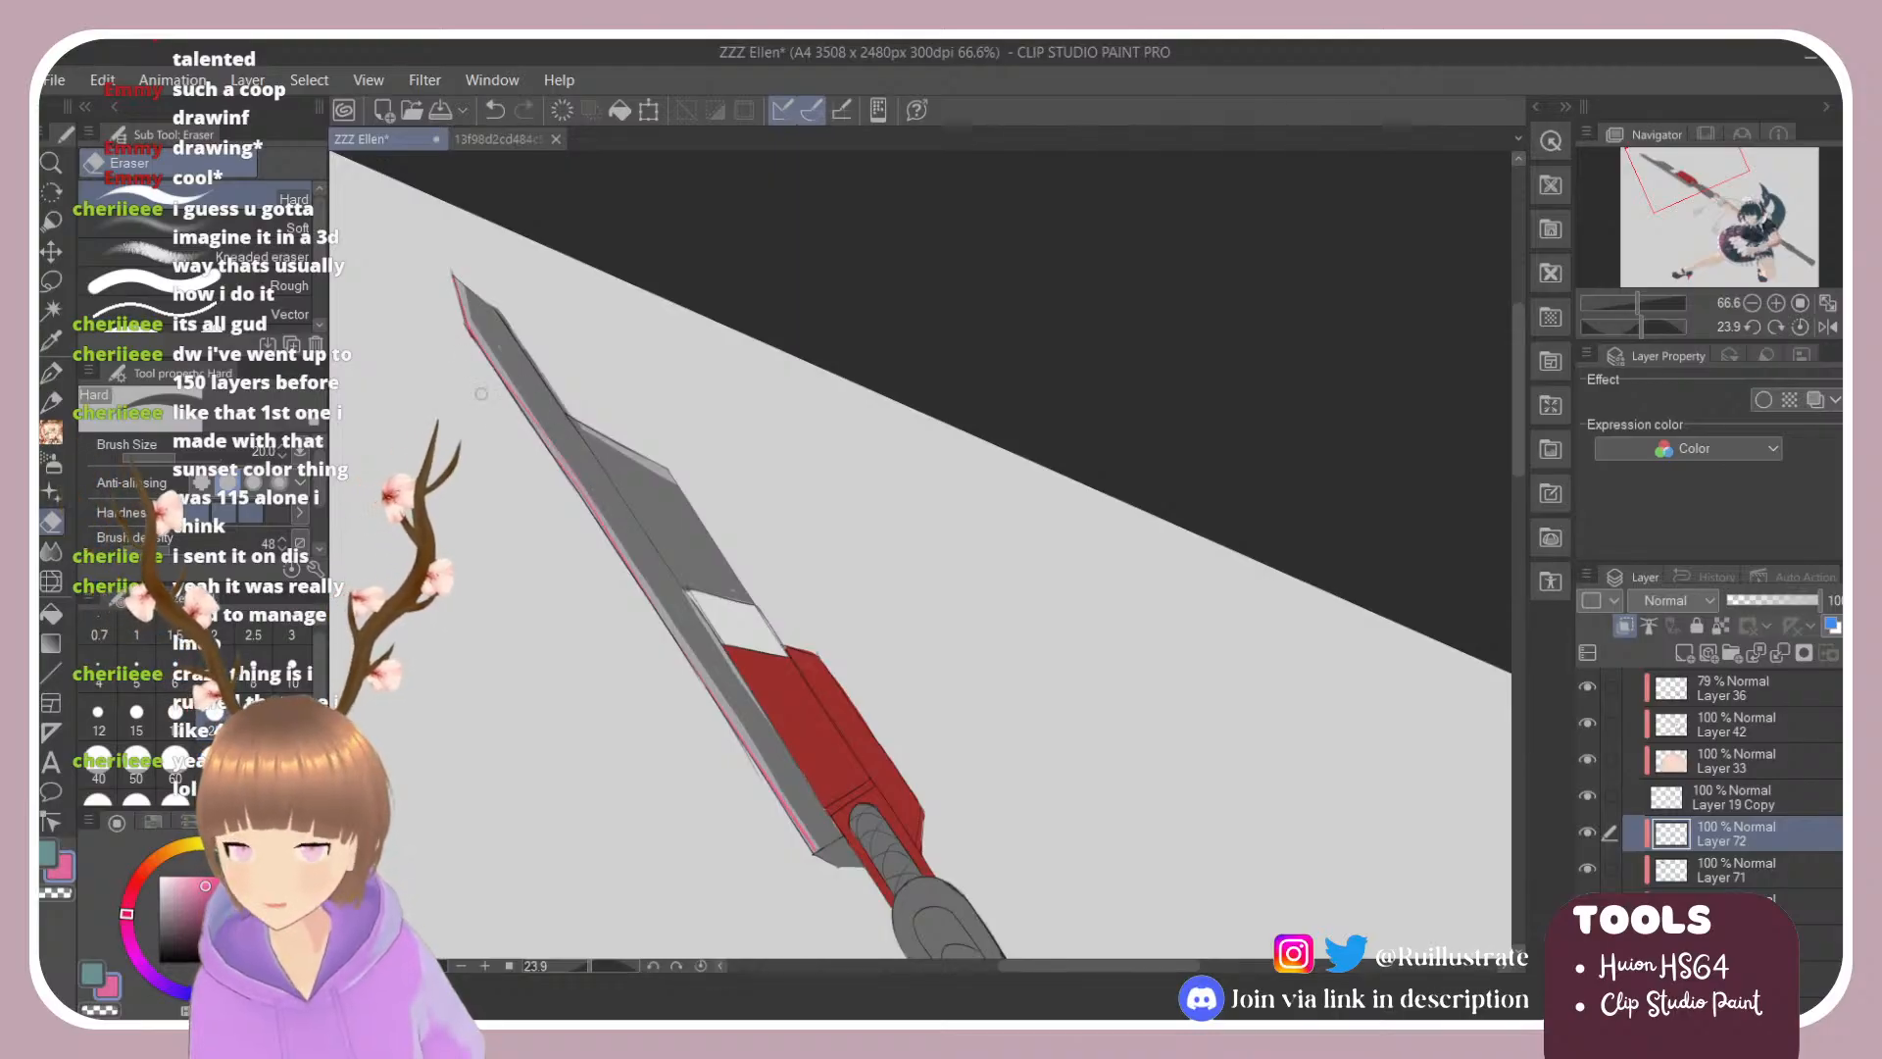
pyautogui.press('b')
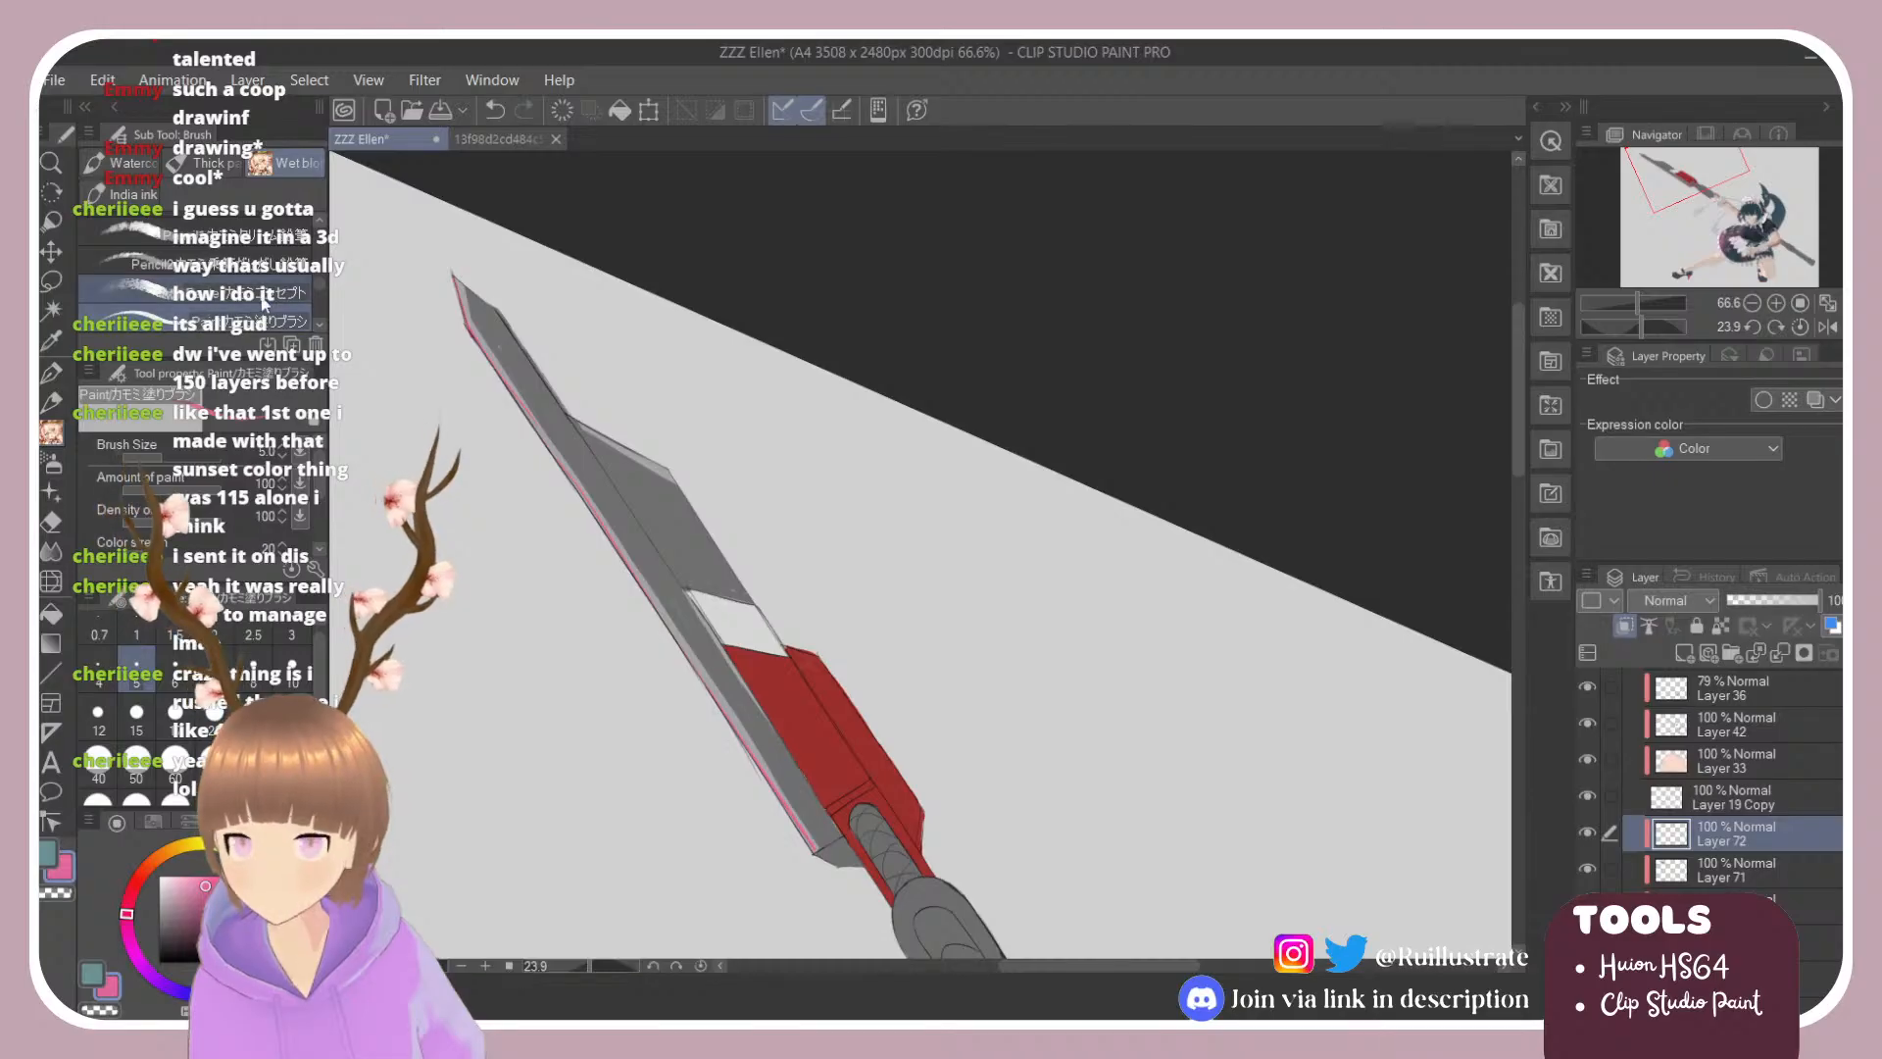
pyautogui.moveTo(320, 287); pyautogui.dragTo(320, 295)
pyautogui.click(235, 307)
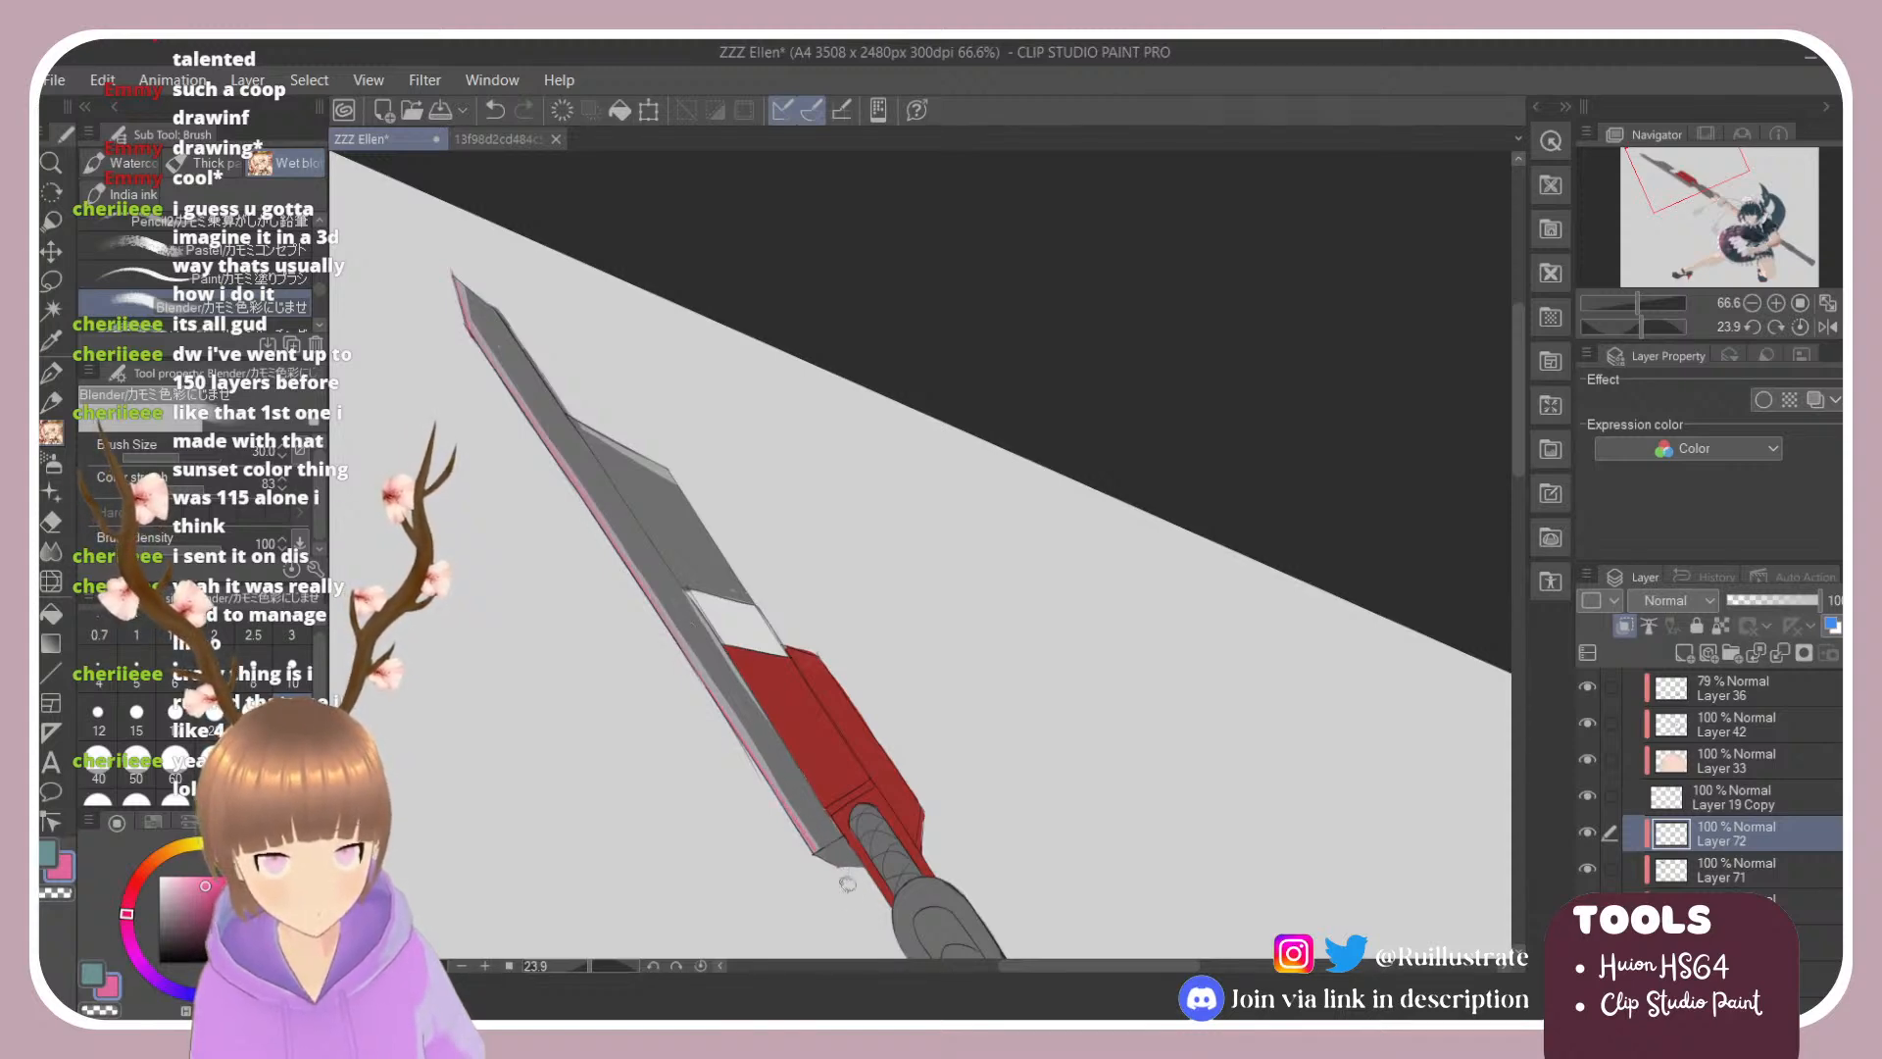
pyautogui.hotkey('shift', 'space')
pyautogui.moveTo(715, 860); pyautogui.dragTo(658, 666)
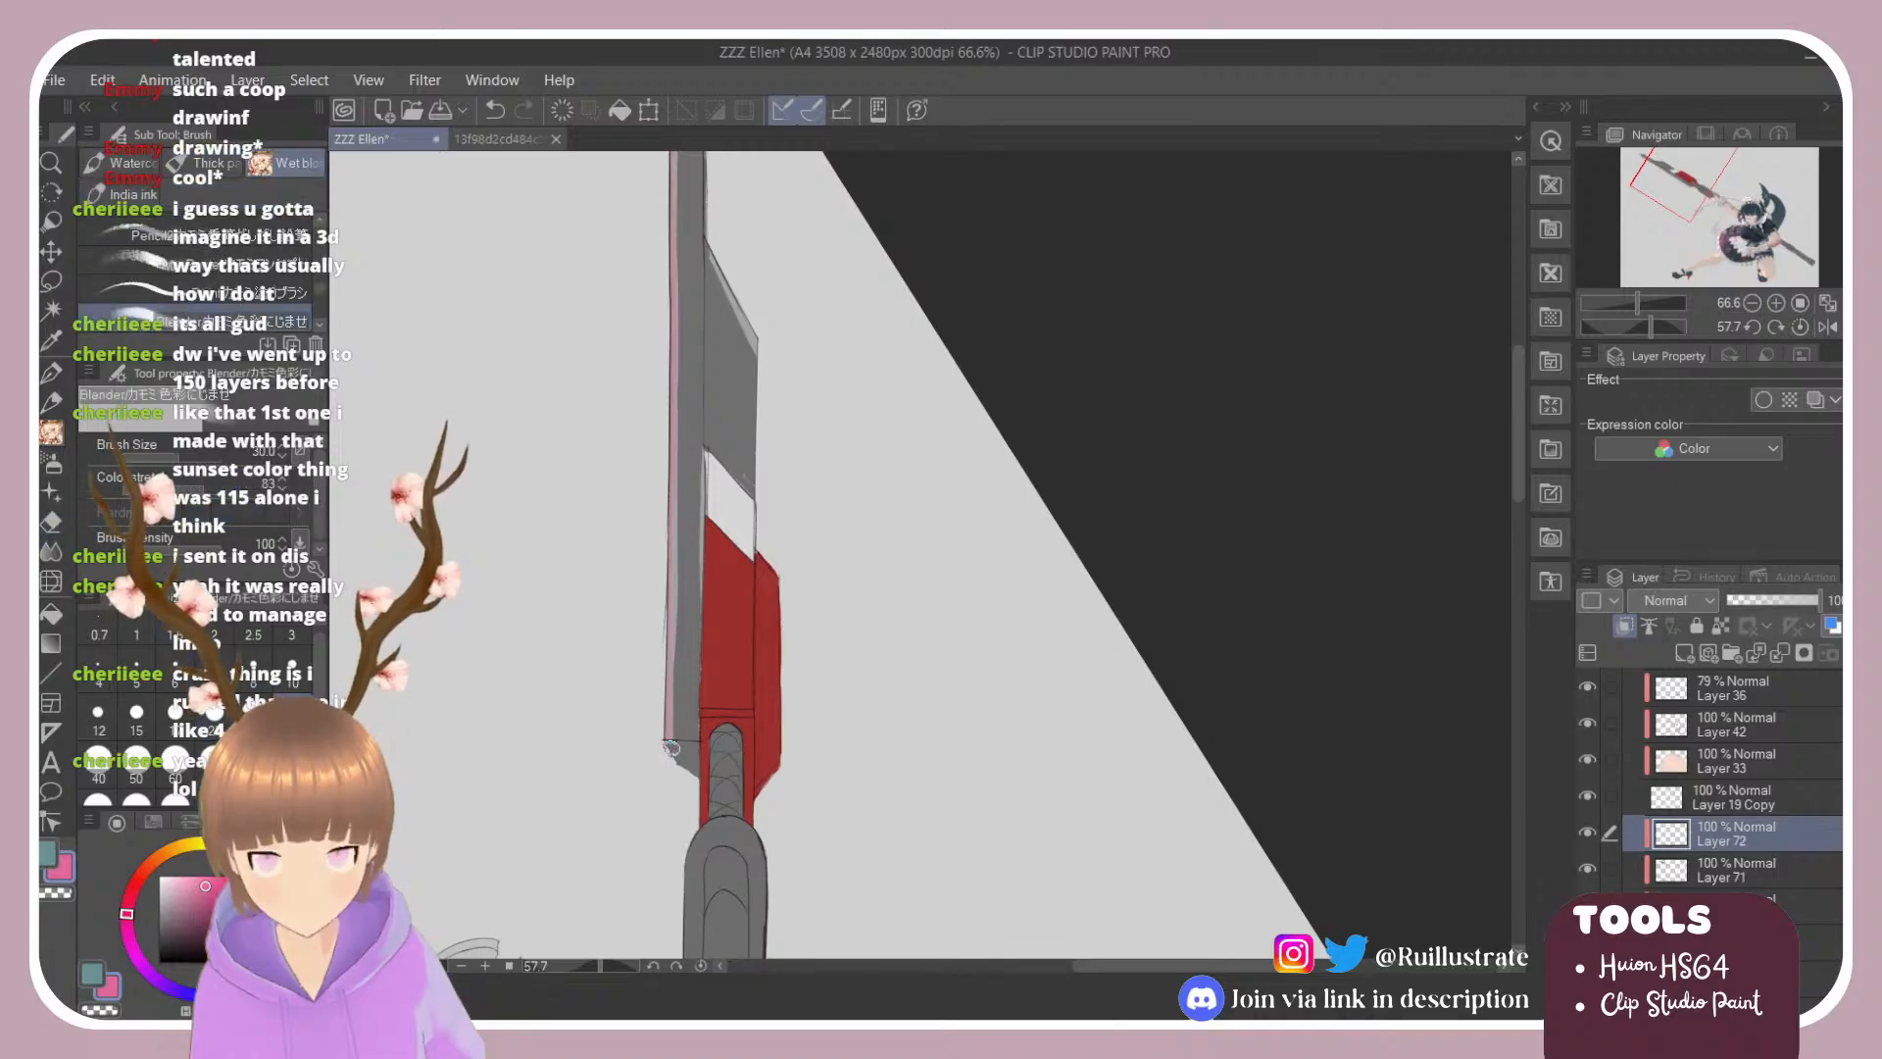
# Step: Continue the pink rim with the paint brush around the angled rear corner of the blade beside the handle
pyautogui.click(196, 290)
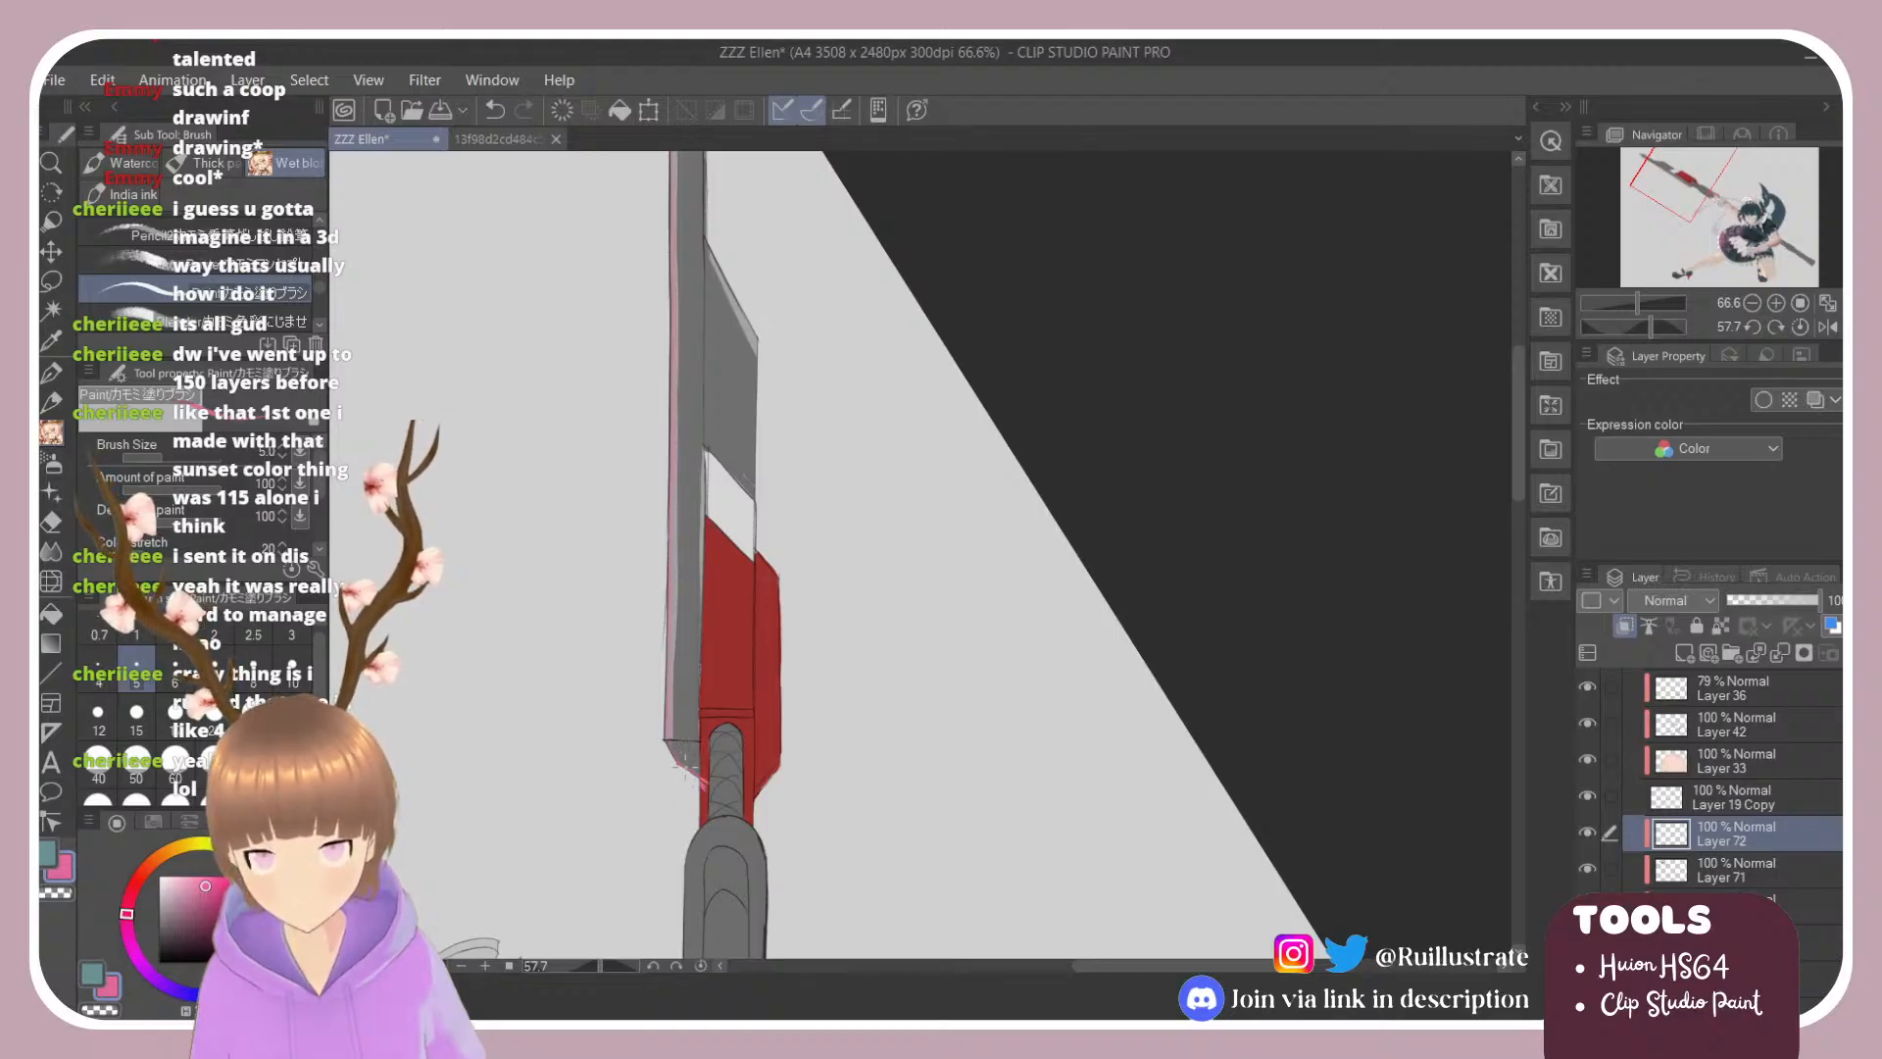
pyautogui.press('e')
pyautogui.press('r')
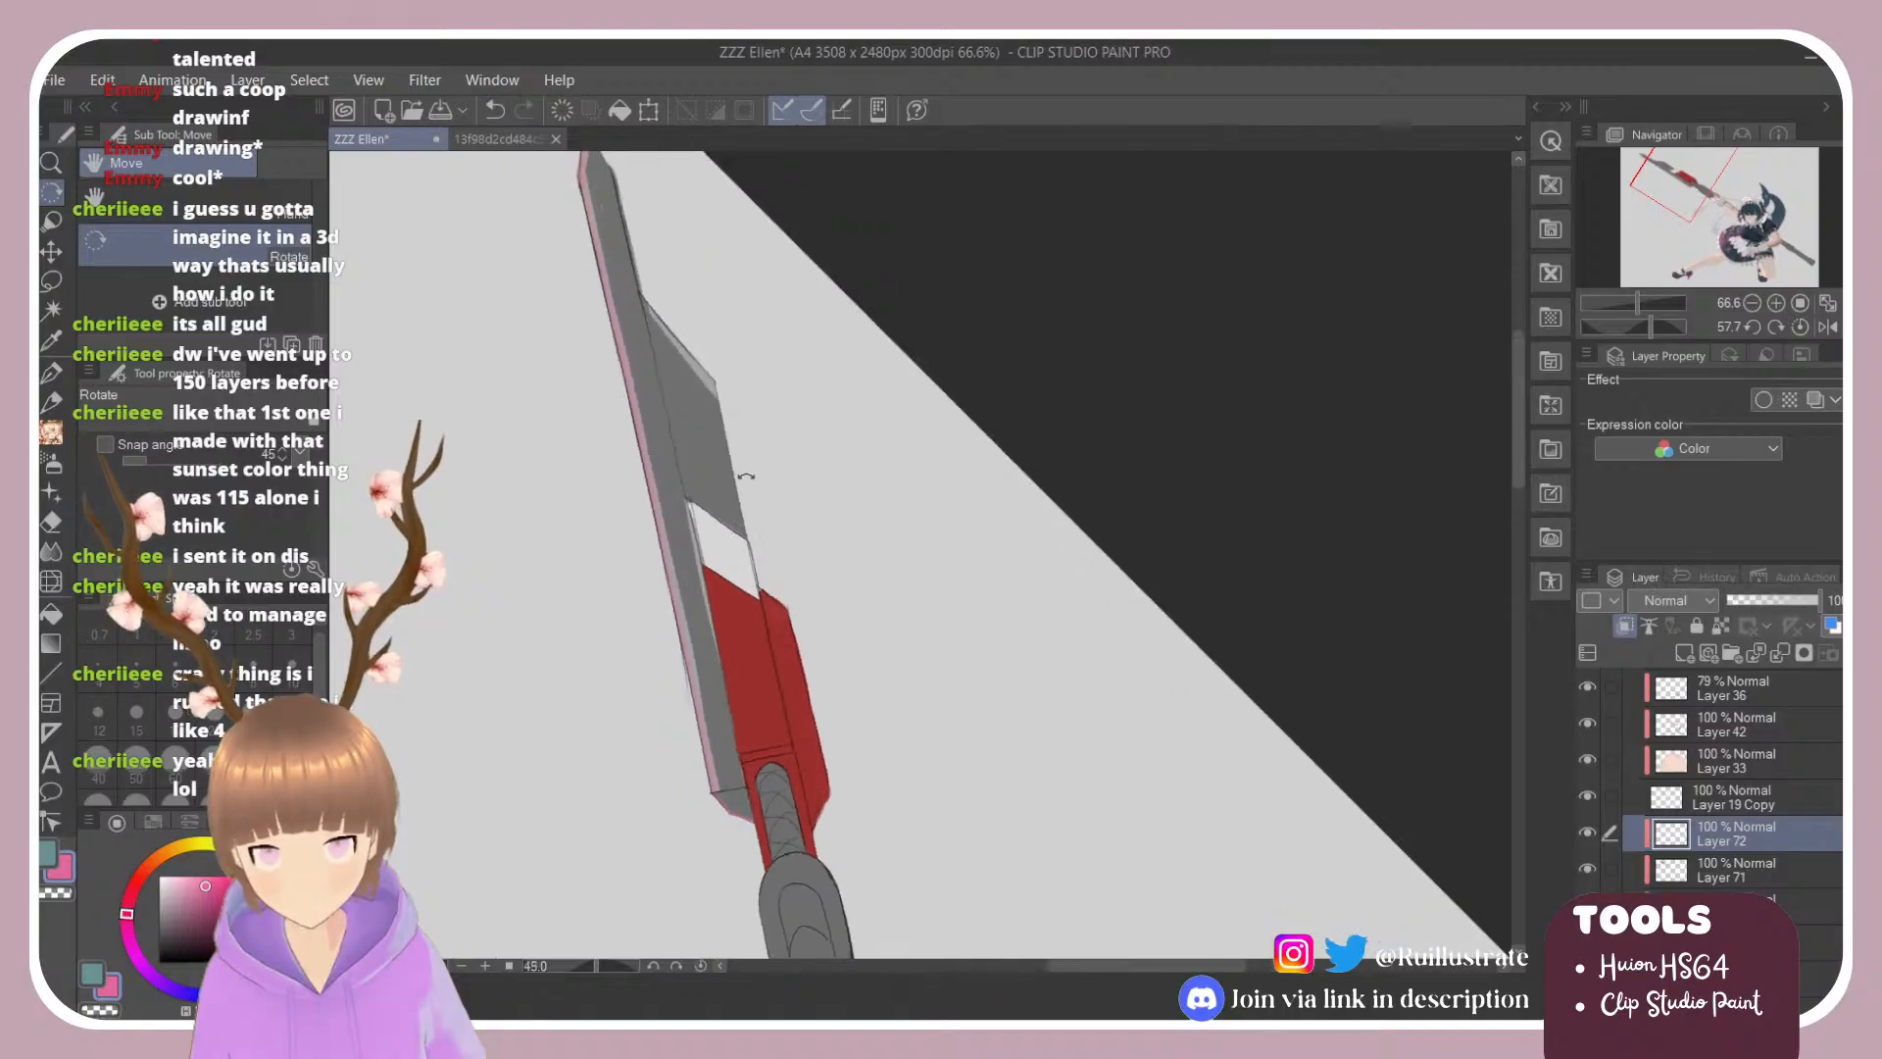
pyautogui.moveTo(845, 495); pyautogui.dragTo(709, 492)
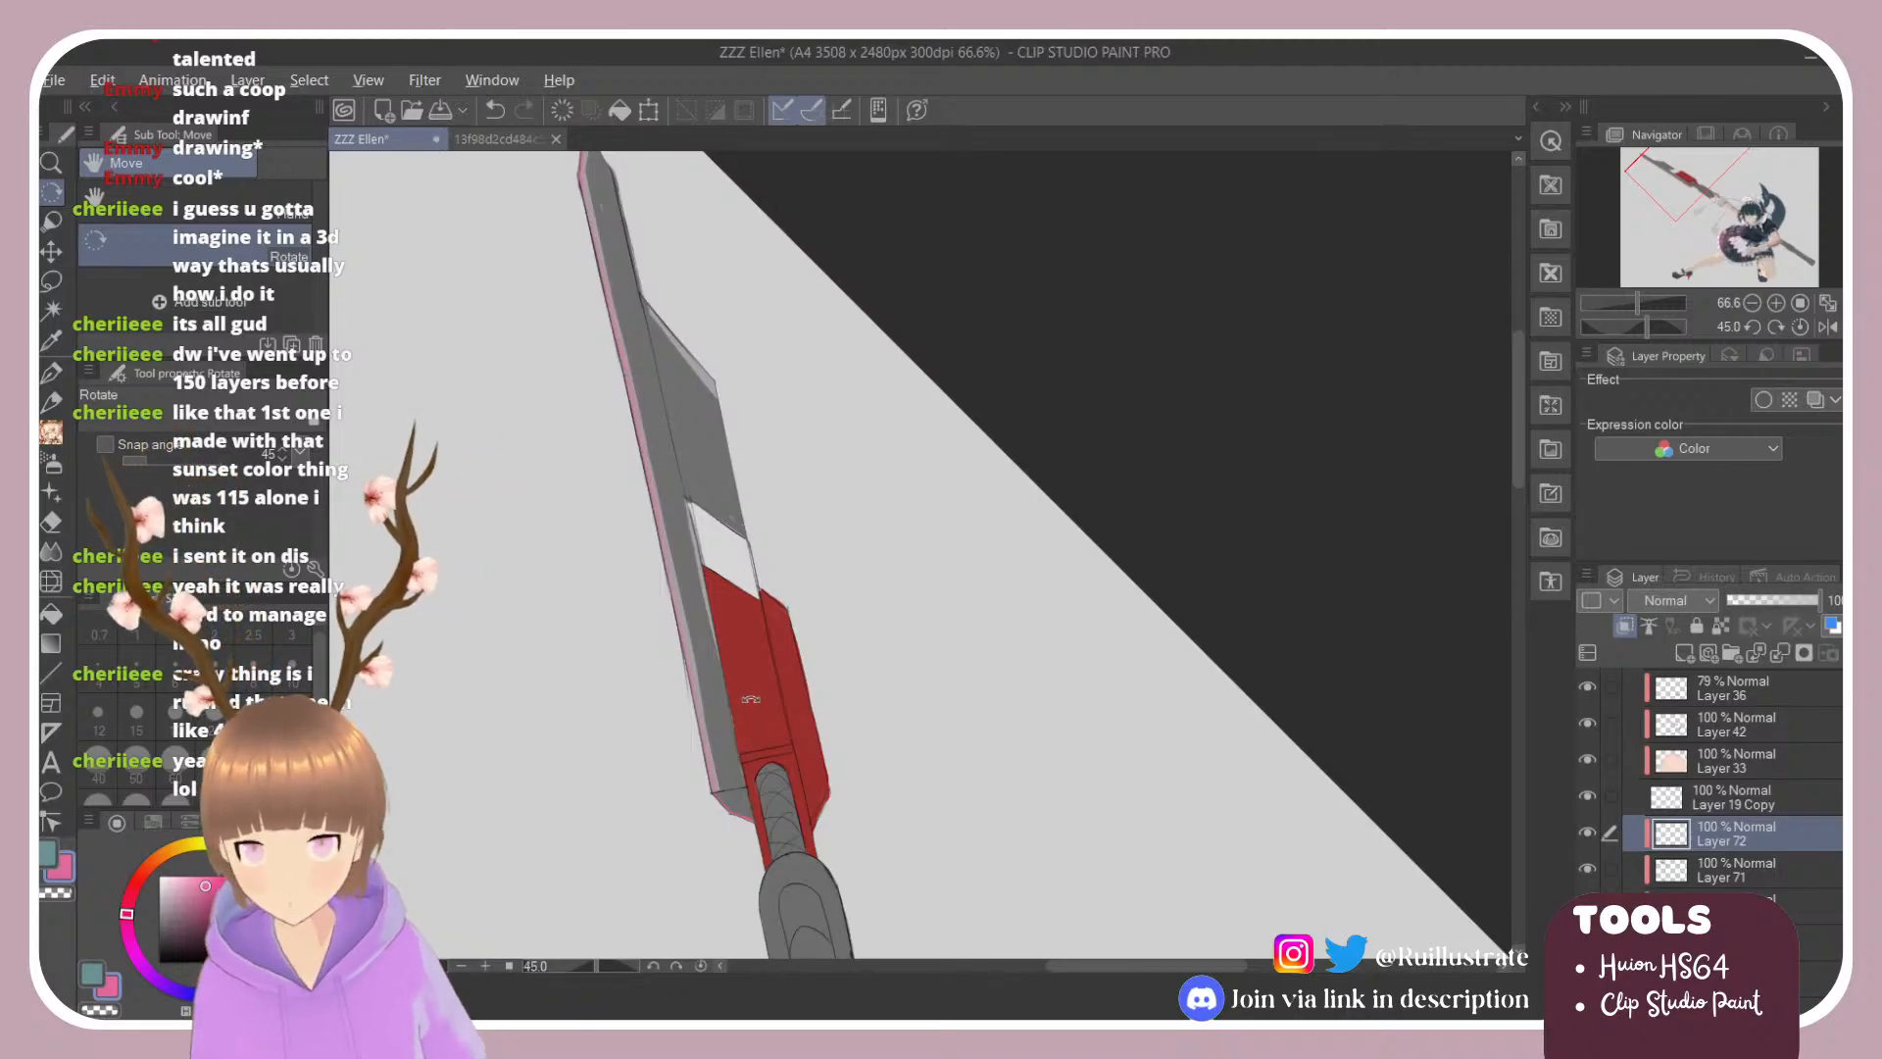
pyautogui.moveTo(751, 699); pyautogui.dragTo(790, 698)
pyautogui.press('b')
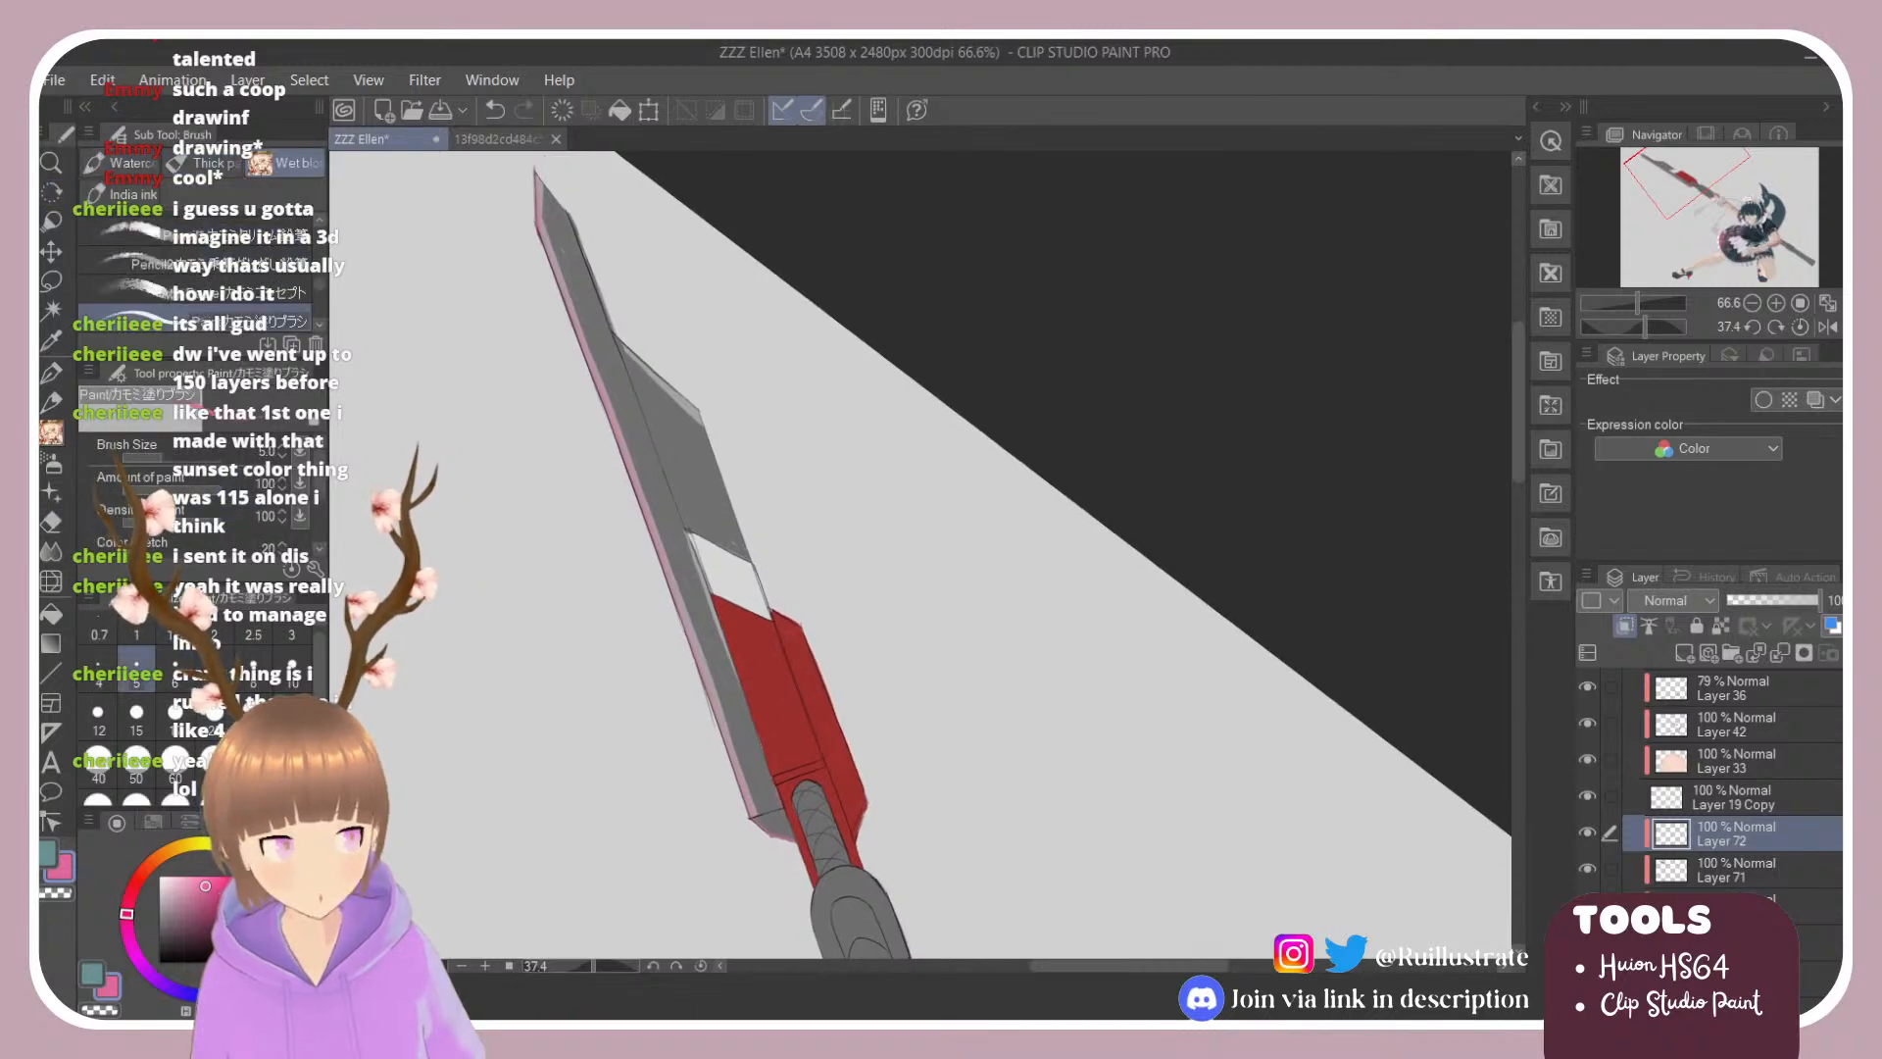
# Step: On Layer 71, paint dark maroon-purple shading at brush size 20 on the red strip between the blade's rear corner and the handle
pyautogui.hotkey('alt', '[')
pyautogui.keyDown('alt'); pyautogui.click(796, 741); pyautogui.keyUp('alt')
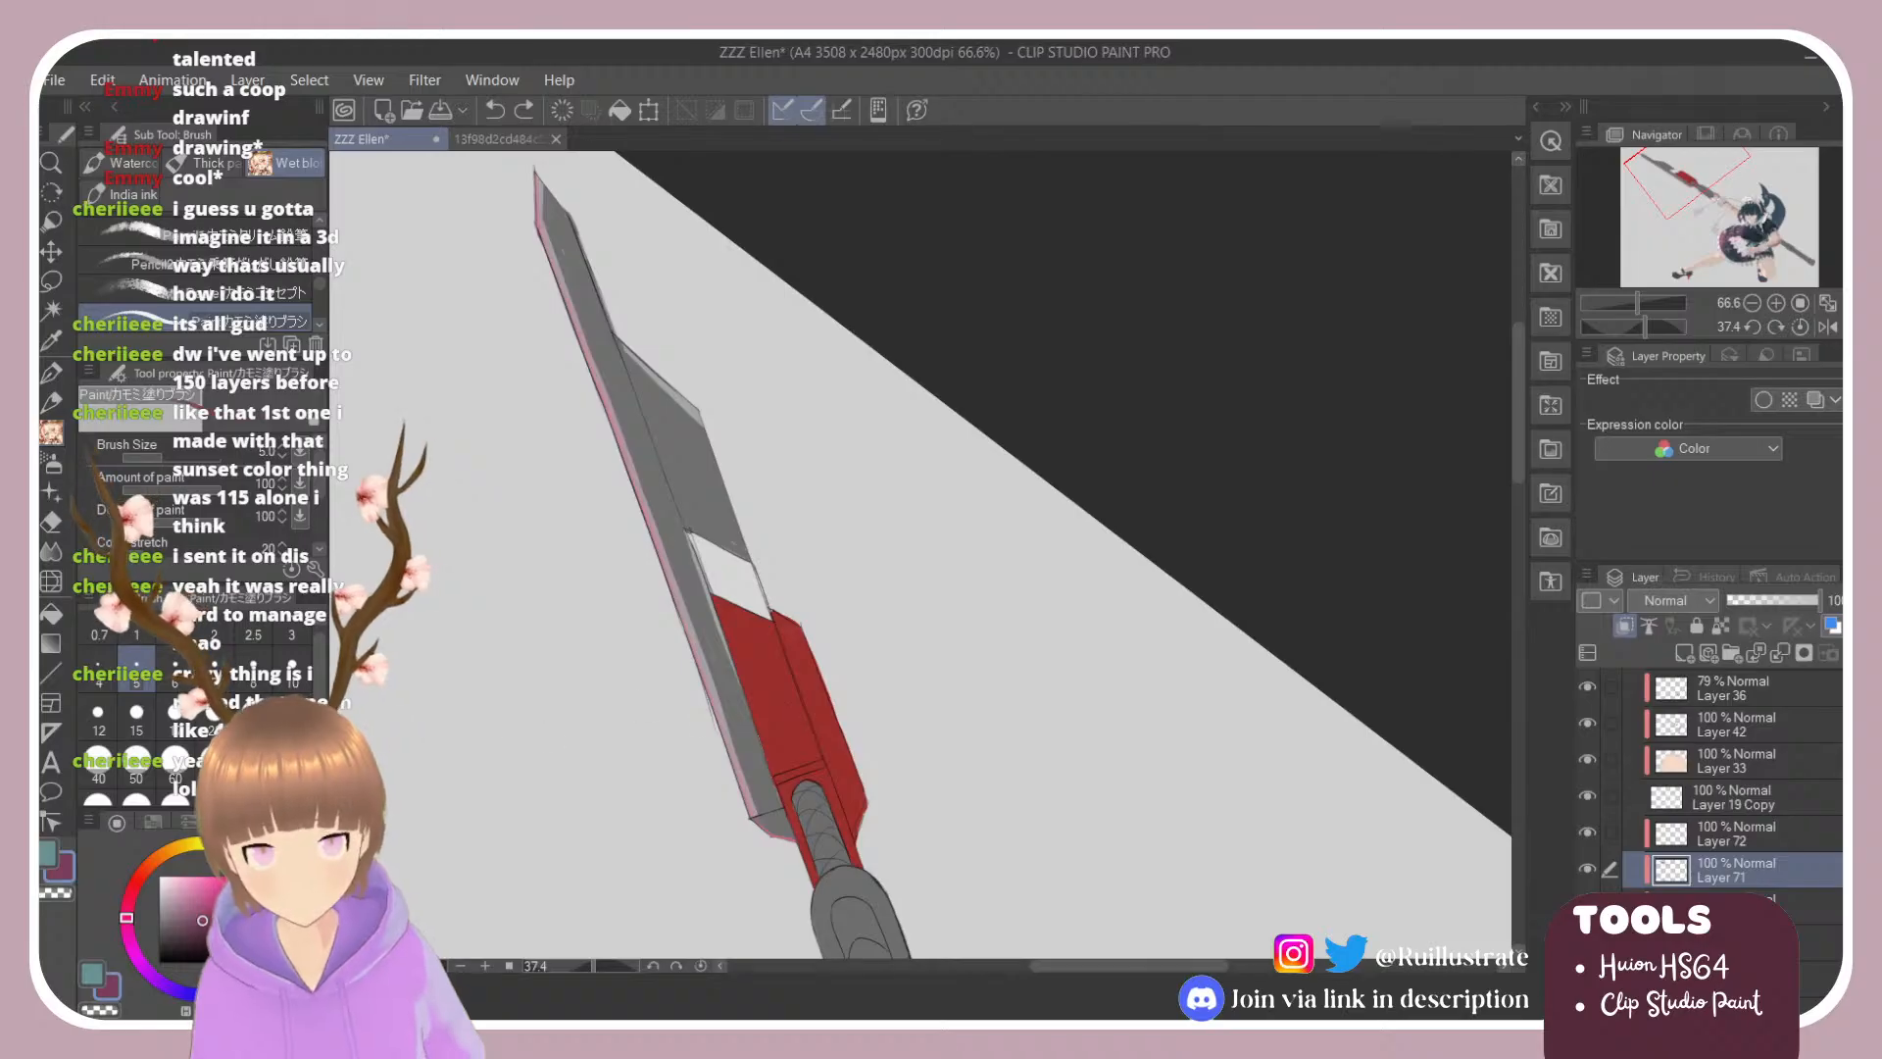
pyautogui.click(212, 713)
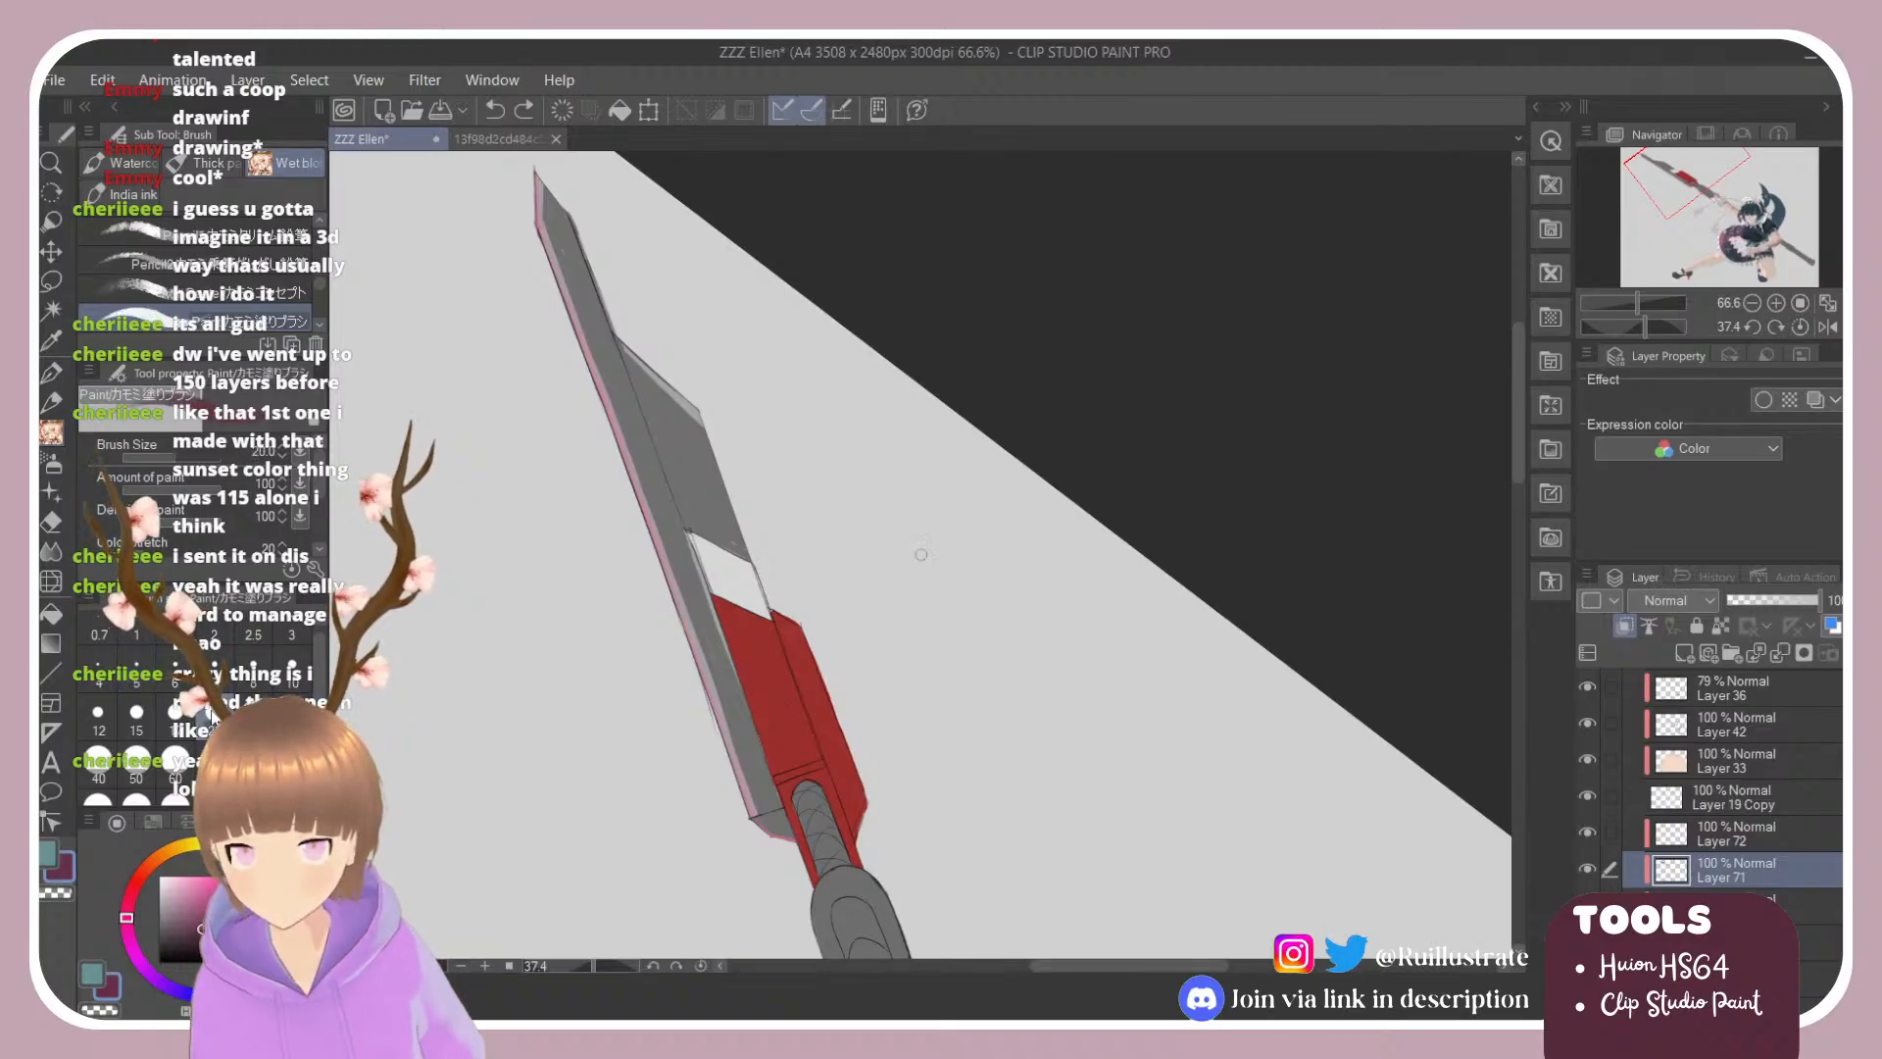
pyautogui.scroll(2, 838, 921)
pyautogui.press('r')
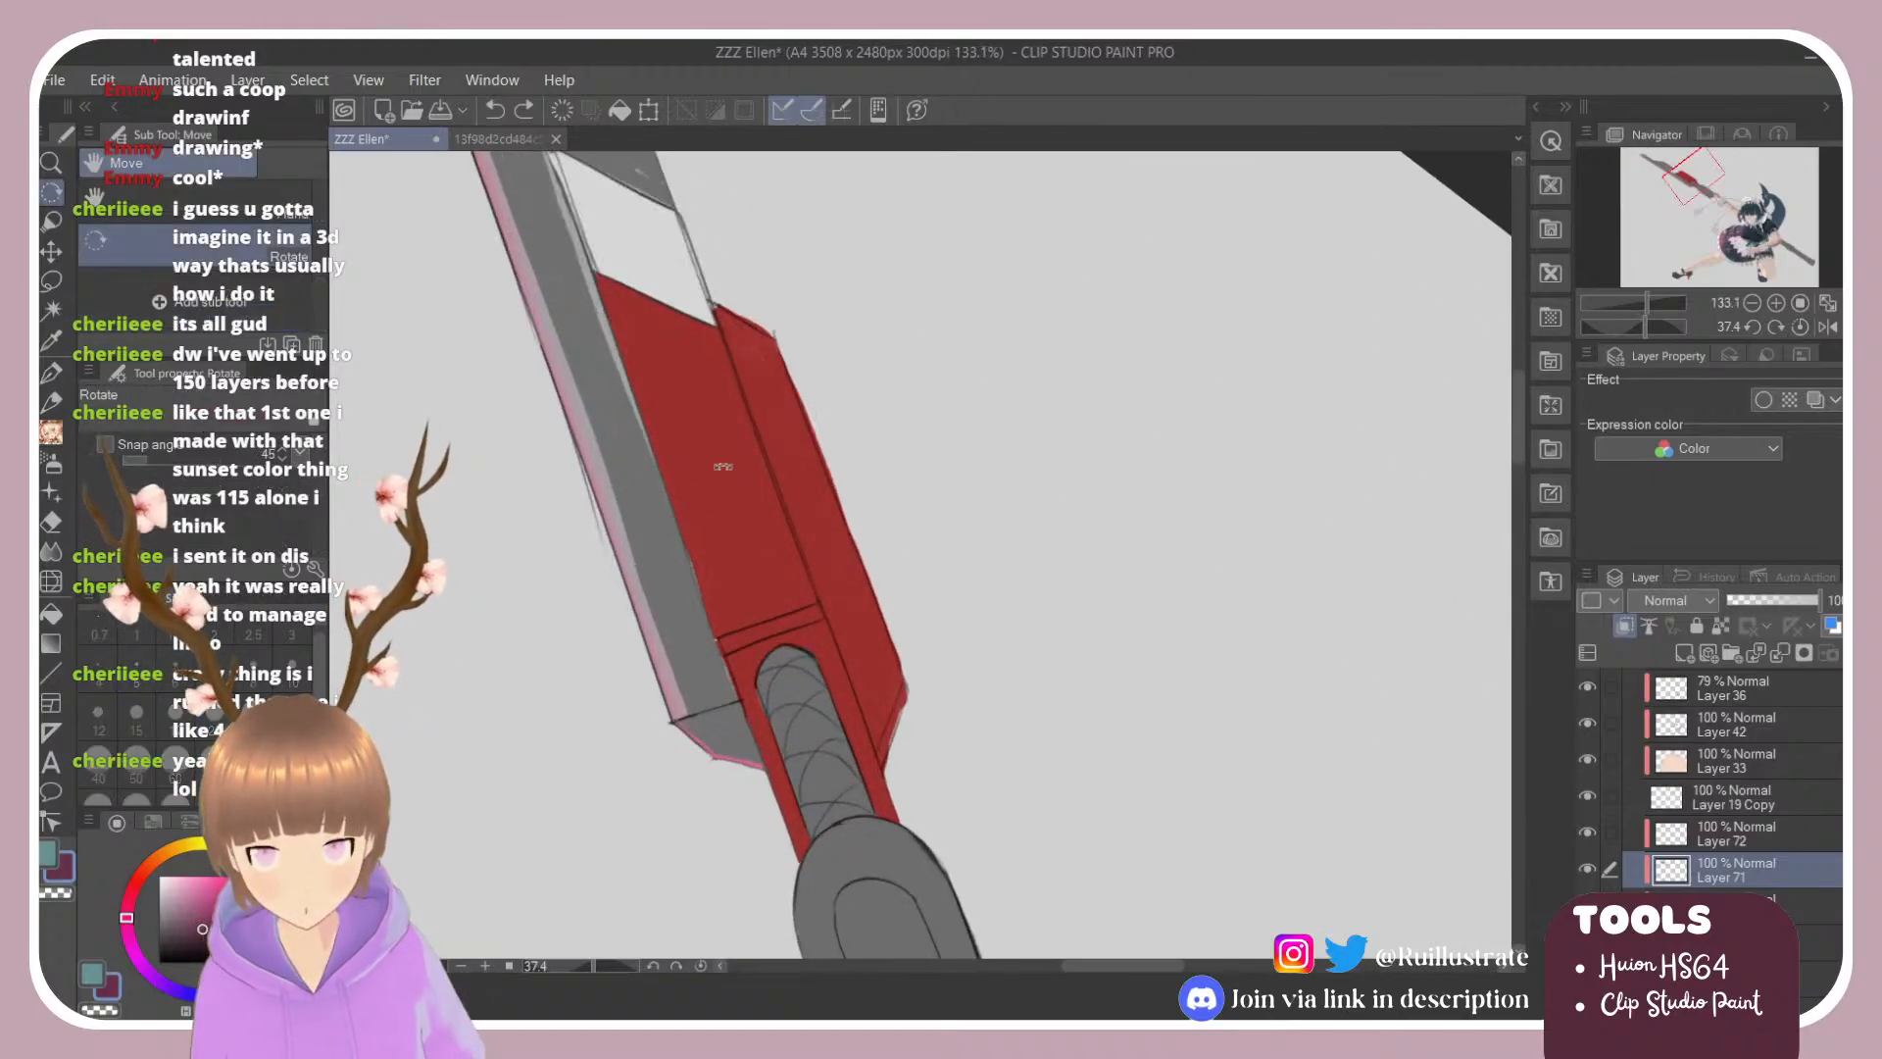
pyautogui.moveTo(614, 537); pyautogui.dragTo(642, 343)
pyautogui.press('b')
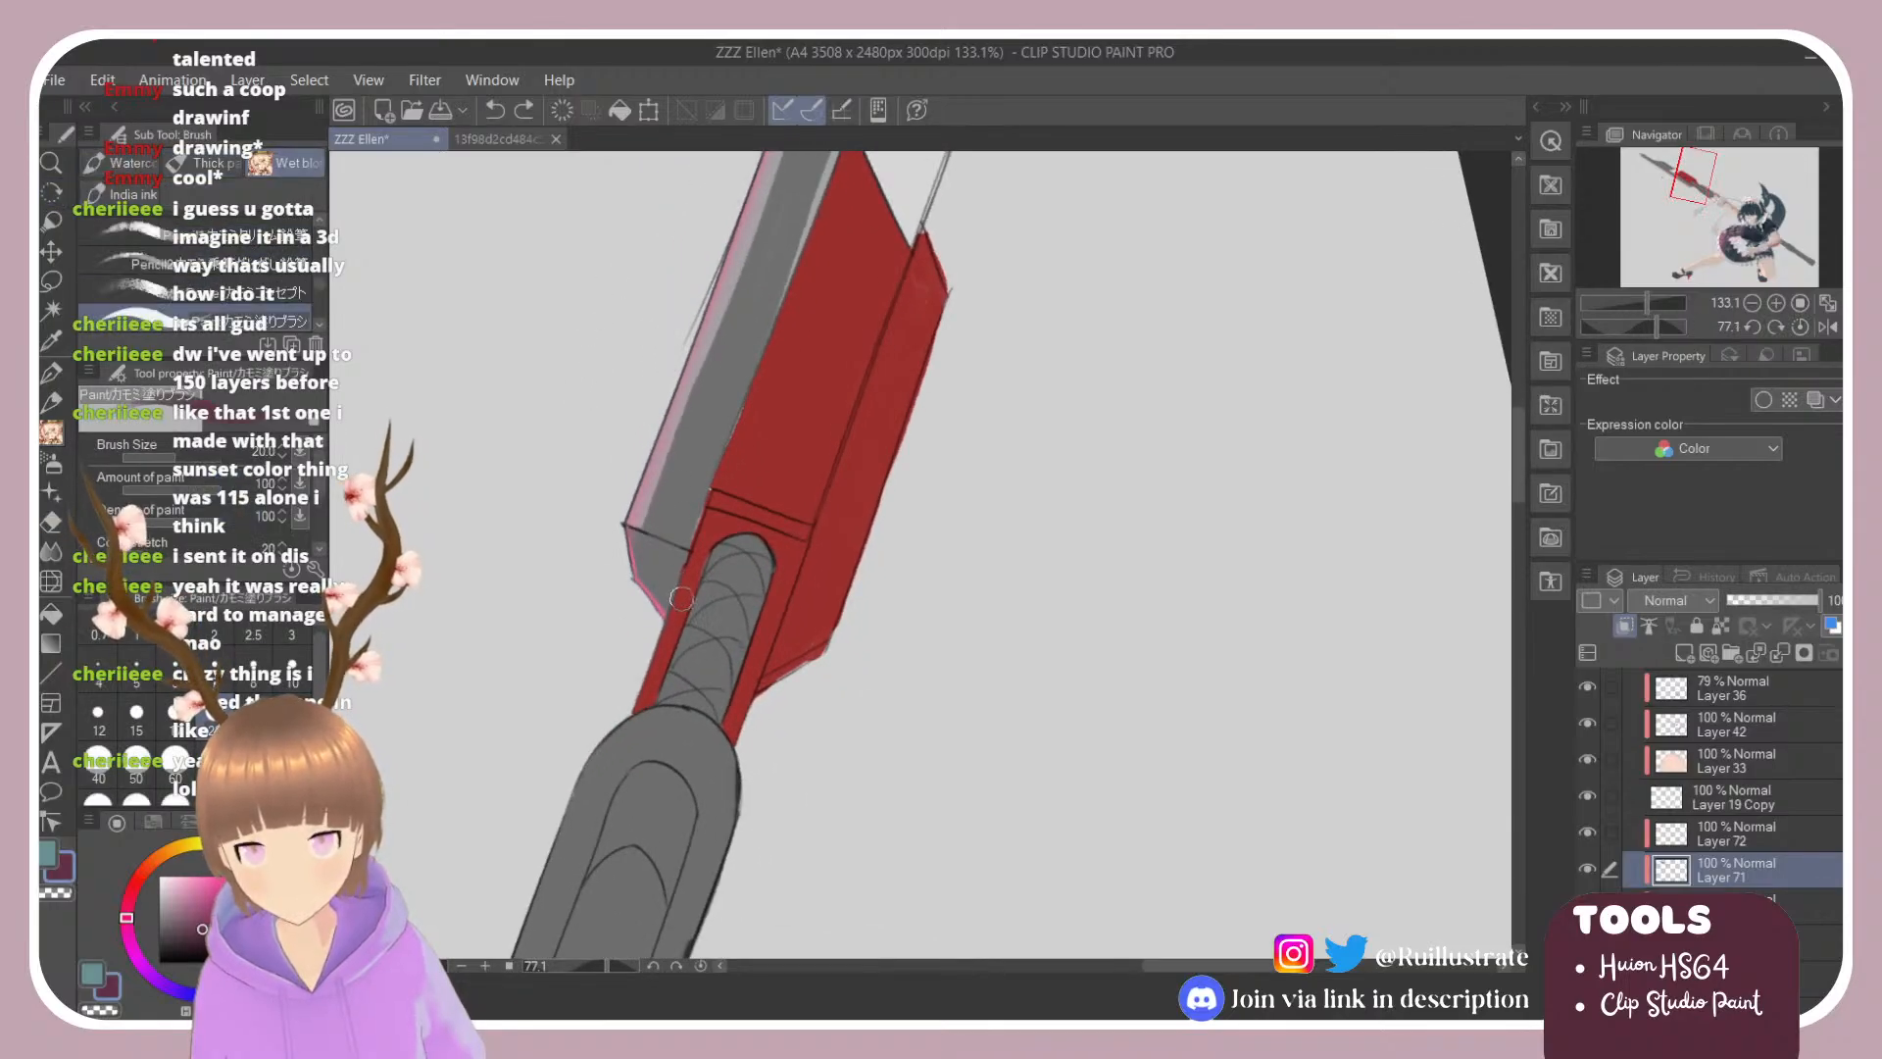
pyautogui.moveTo(686, 600)
pyautogui.mouseDown()
pyautogui.moveTo(709, 545)
pyautogui.moveTo(668, 594)
pyautogui.moveTo(700, 614)
pyautogui.mouseUp()
pyautogui.press('e')
pyautogui.hotkey('ctrl', 'z')
pyautogui.press('b')
pyautogui.press('e')
pyautogui.press('r')
pyautogui.moveTo(799, 385); pyautogui.dragTo(659, 421)
# Step: Paint dark maroon-purple over the upper part of the weapon's inner red panel, below the white band
pyautogui.press('b')
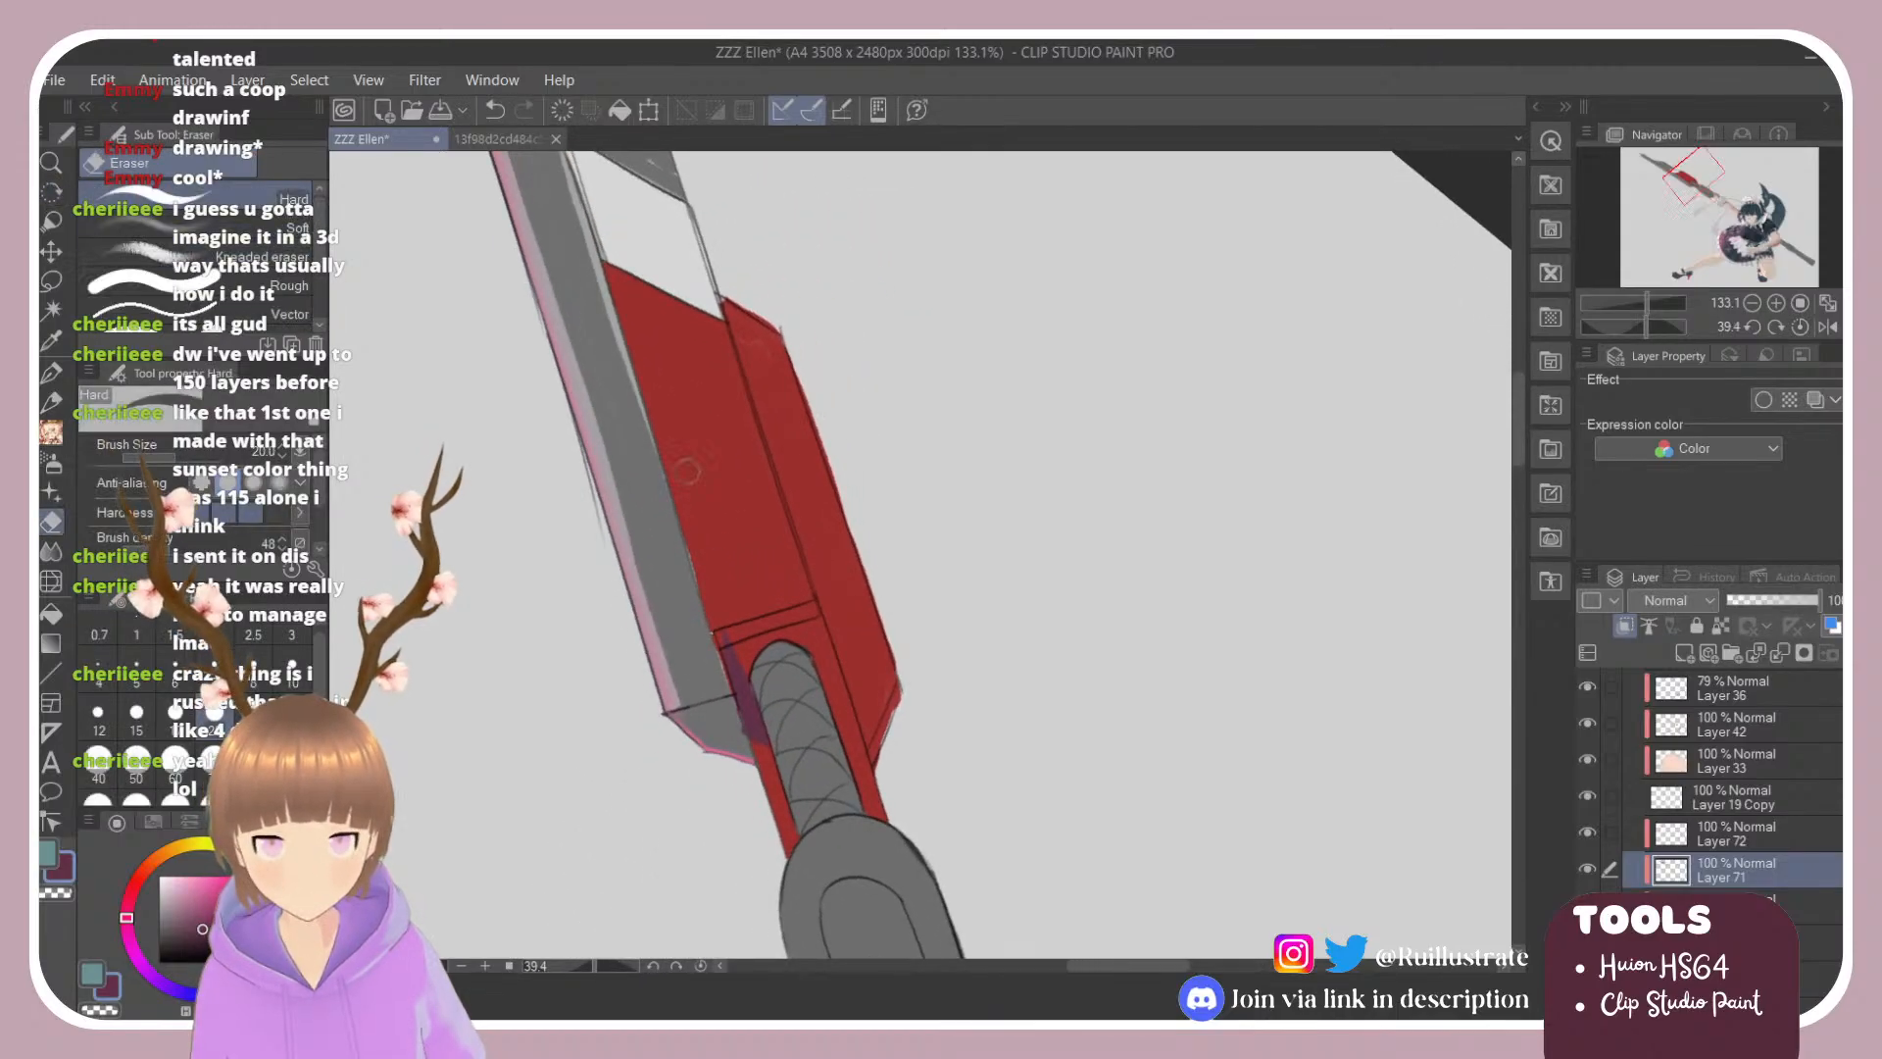
pyautogui.moveTo(614, 275); pyautogui.dragTo(676, 446)
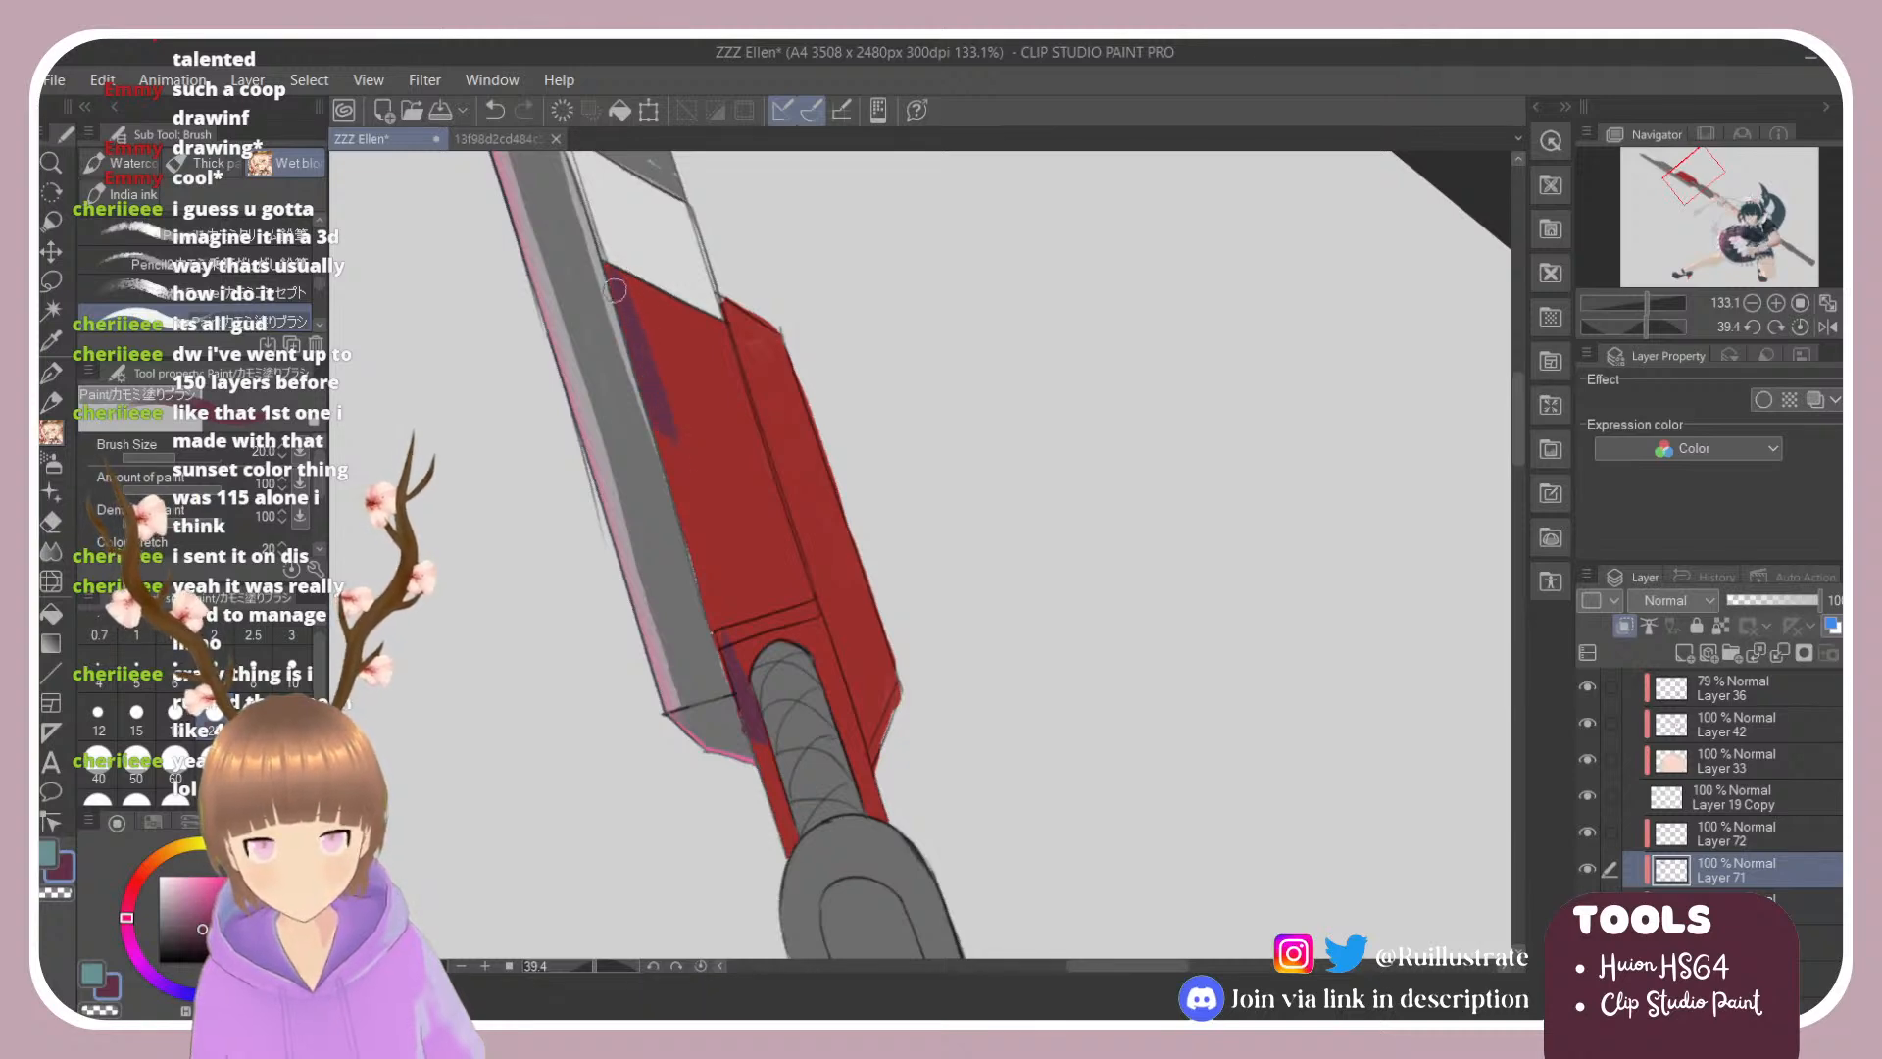
pyautogui.moveTo(615, 272)
pyautogui.mouseDown()
pyautogui.moveTo(693, 366)
pyautogui.moveTo(608, 275)
pyautogui.moveTo(715, 336)
pyautogui.moveTo(646, 298)
pyautogui.moveTo(643, 364)
pyautogui.moveTo(632, 306)
pyautogui.moveTo(702, 454)
pyautogui.mouseUp()
pyautogui.moveTo(650, 306); pyautogui.dragTo(745, 498)
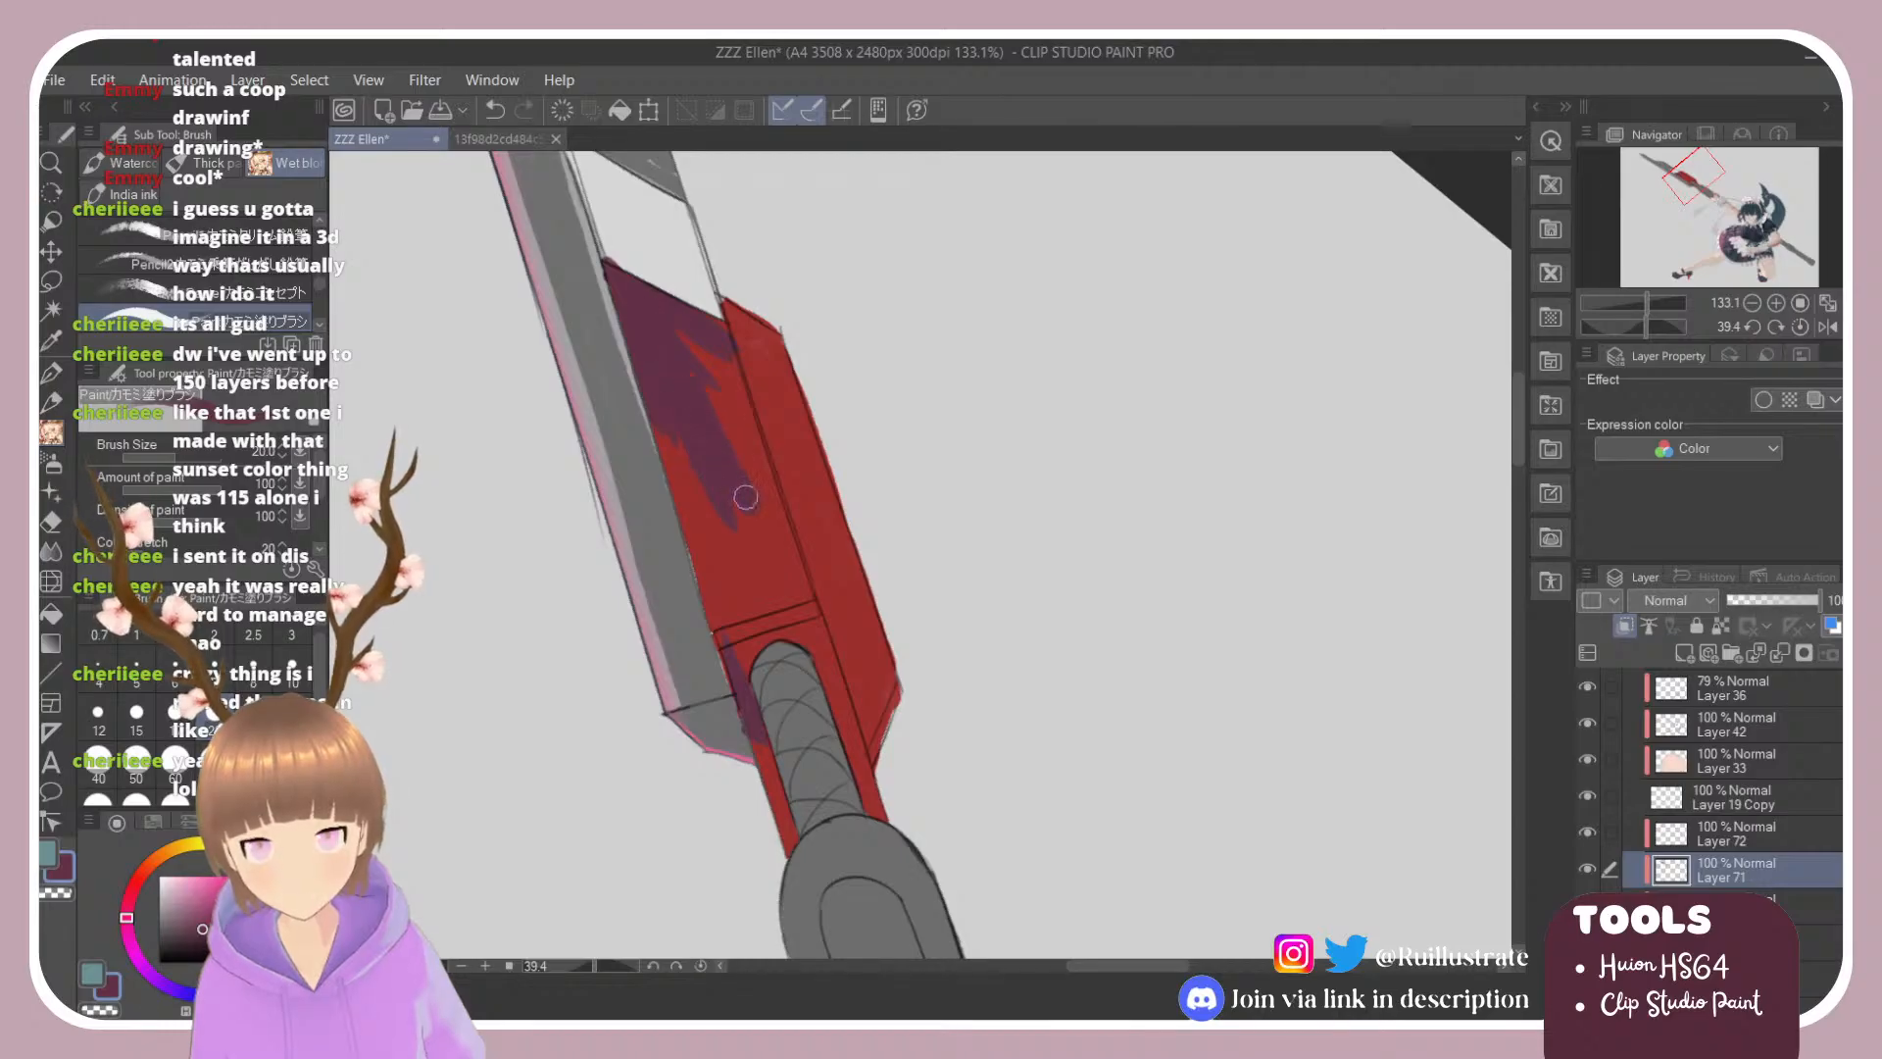
pyautogui.moveTo(700, 358); pyautogui.dragTo(762, 500)
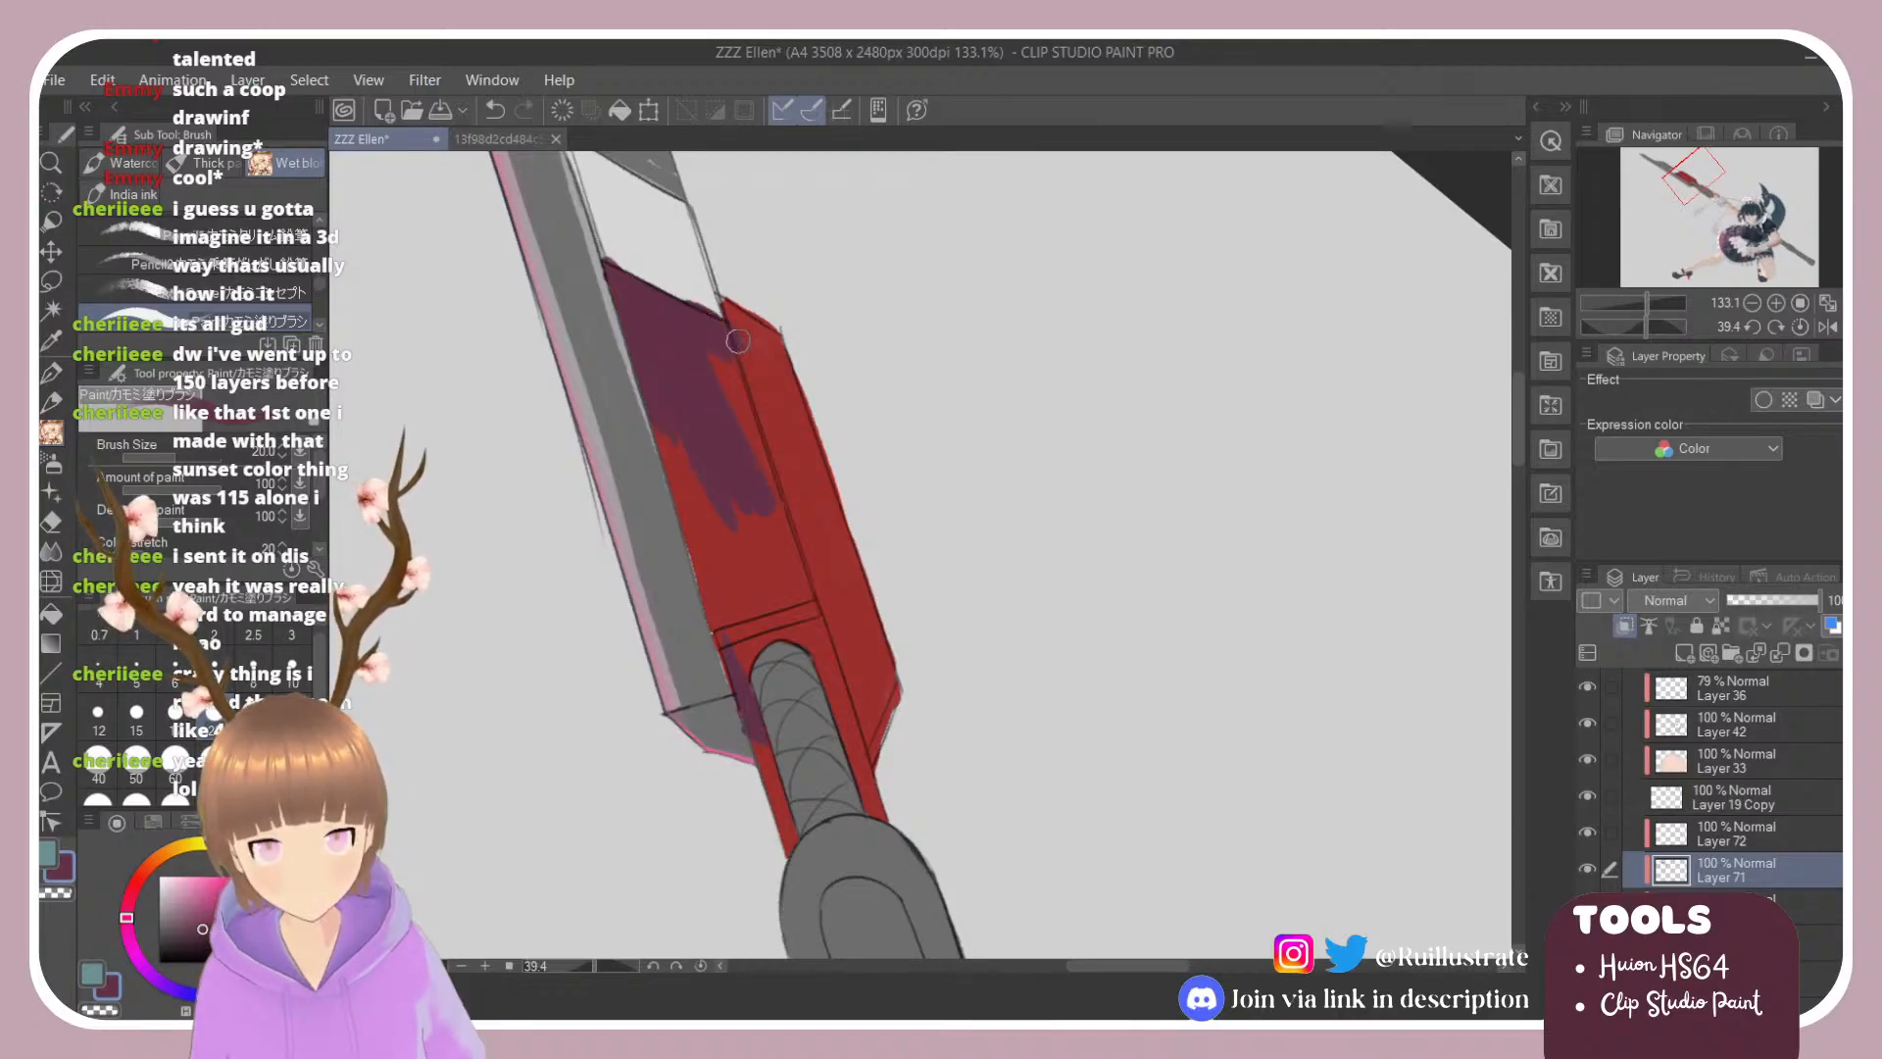
pyautogui.press('e')
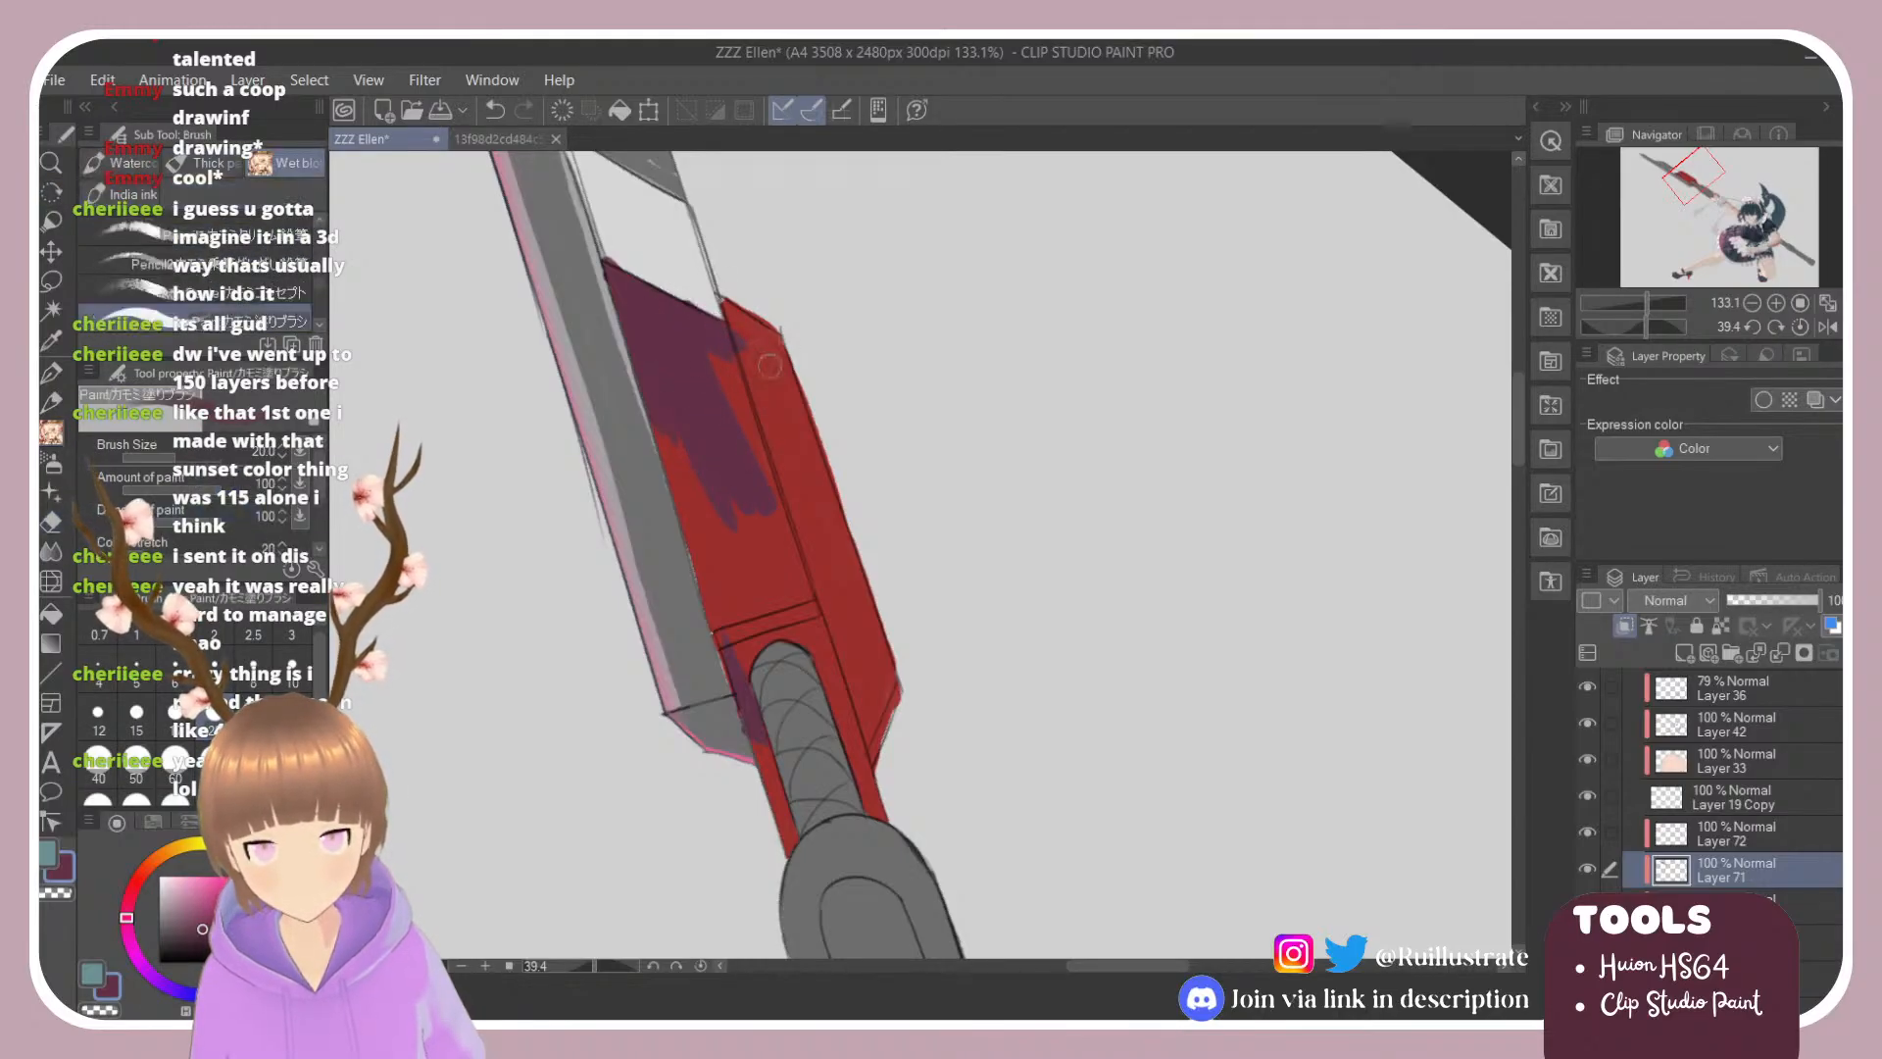
# Step: Cover the outer red strip of the weapon with dark maroon-purple down to the prong beside the handle
pyautogui.press('b')
pyautogui.moveTo(733, 316)
pyautogui.mouseDown()
pyautogui.moveTo(759, 411)
pyautogui.moveTo(729, 298)
pyautogui.moveTo(789, 480)
pyautogui.mouseUp()
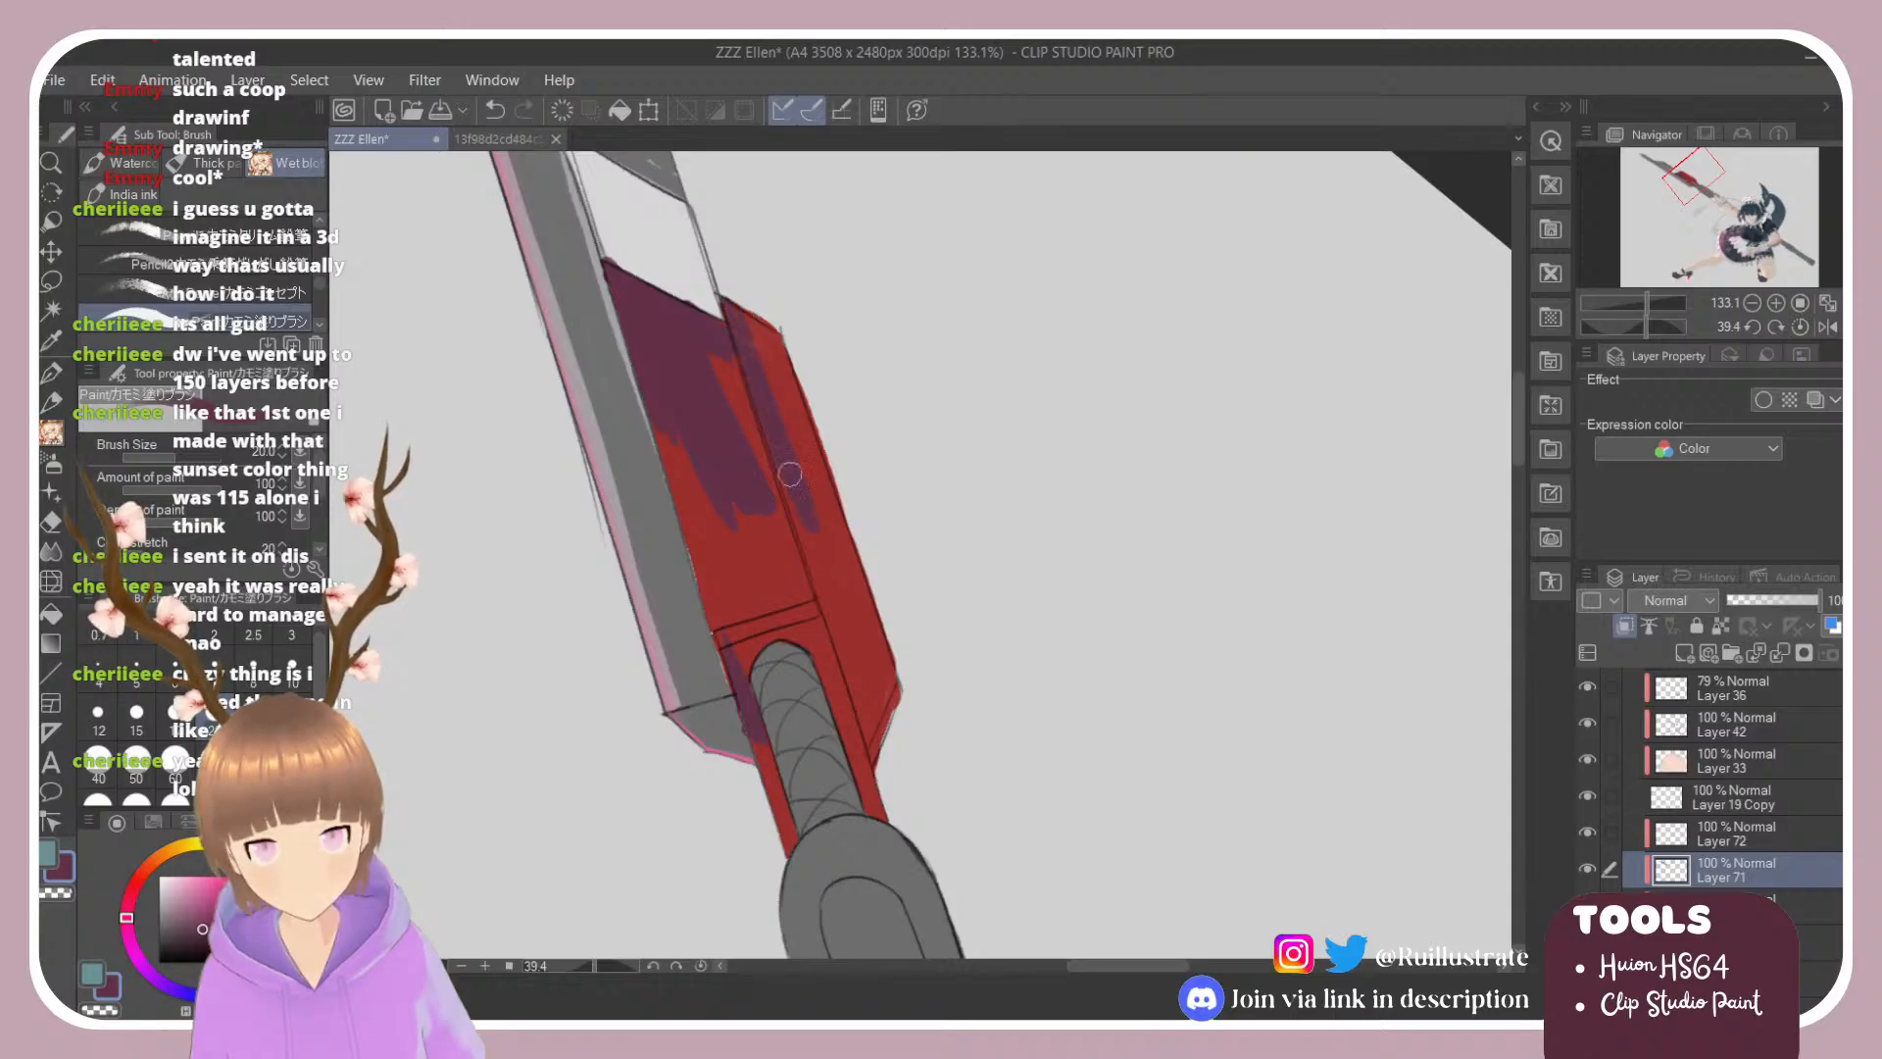
pyautogui.moveTo(770, 362)
pyautogui.mouseDown()
pyautogui.moveTo(753, 294)
pyautogui.moveTo(881, 598)
pyautogui.moveTo(832, 497)
pyautogui.moveTo(853, 569)
pyautogui.mouseUp()
pyautogui.moveTo(769, 415); pyautogui.dragTo(833, 627)
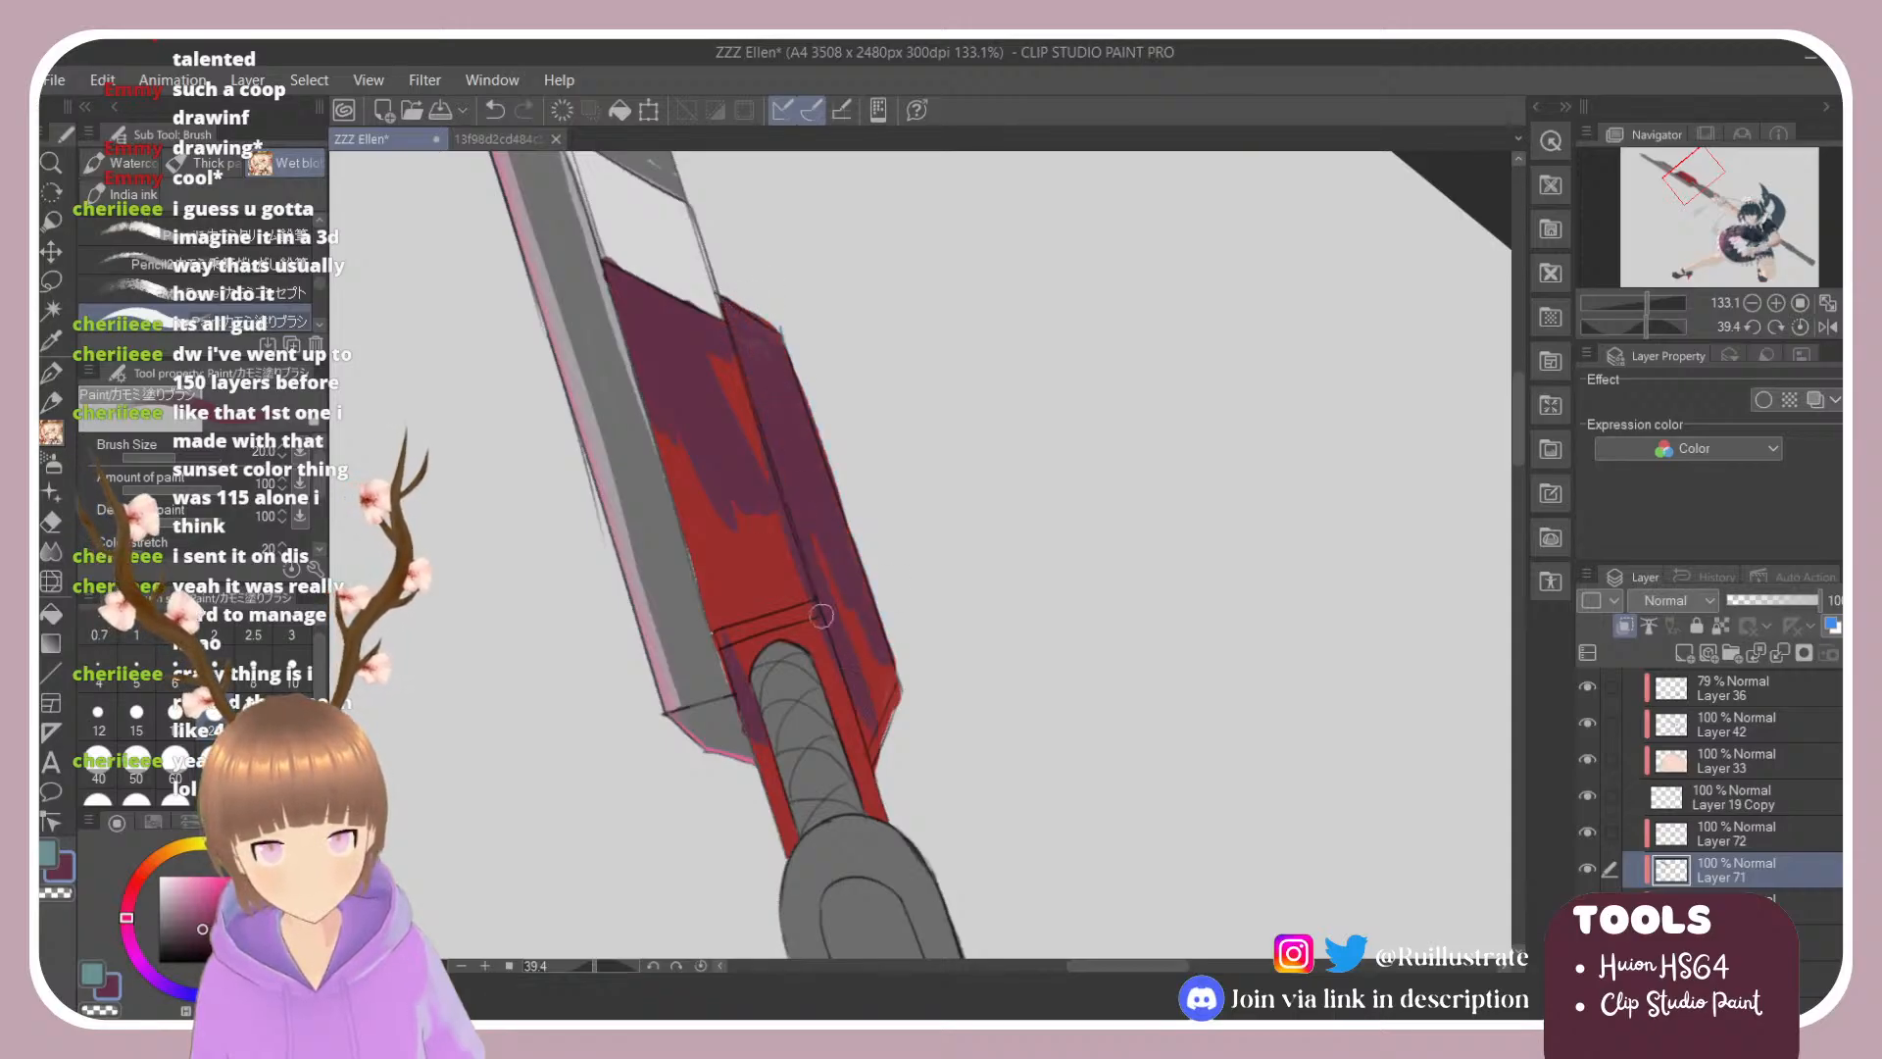
pyautogui.moveTo(789, 454)
pyautogui.mouseDown()
pyautogui.moveTo(857, 662)
pyautogui.moveTo(888, 689)
pyautogui.mouseUp()
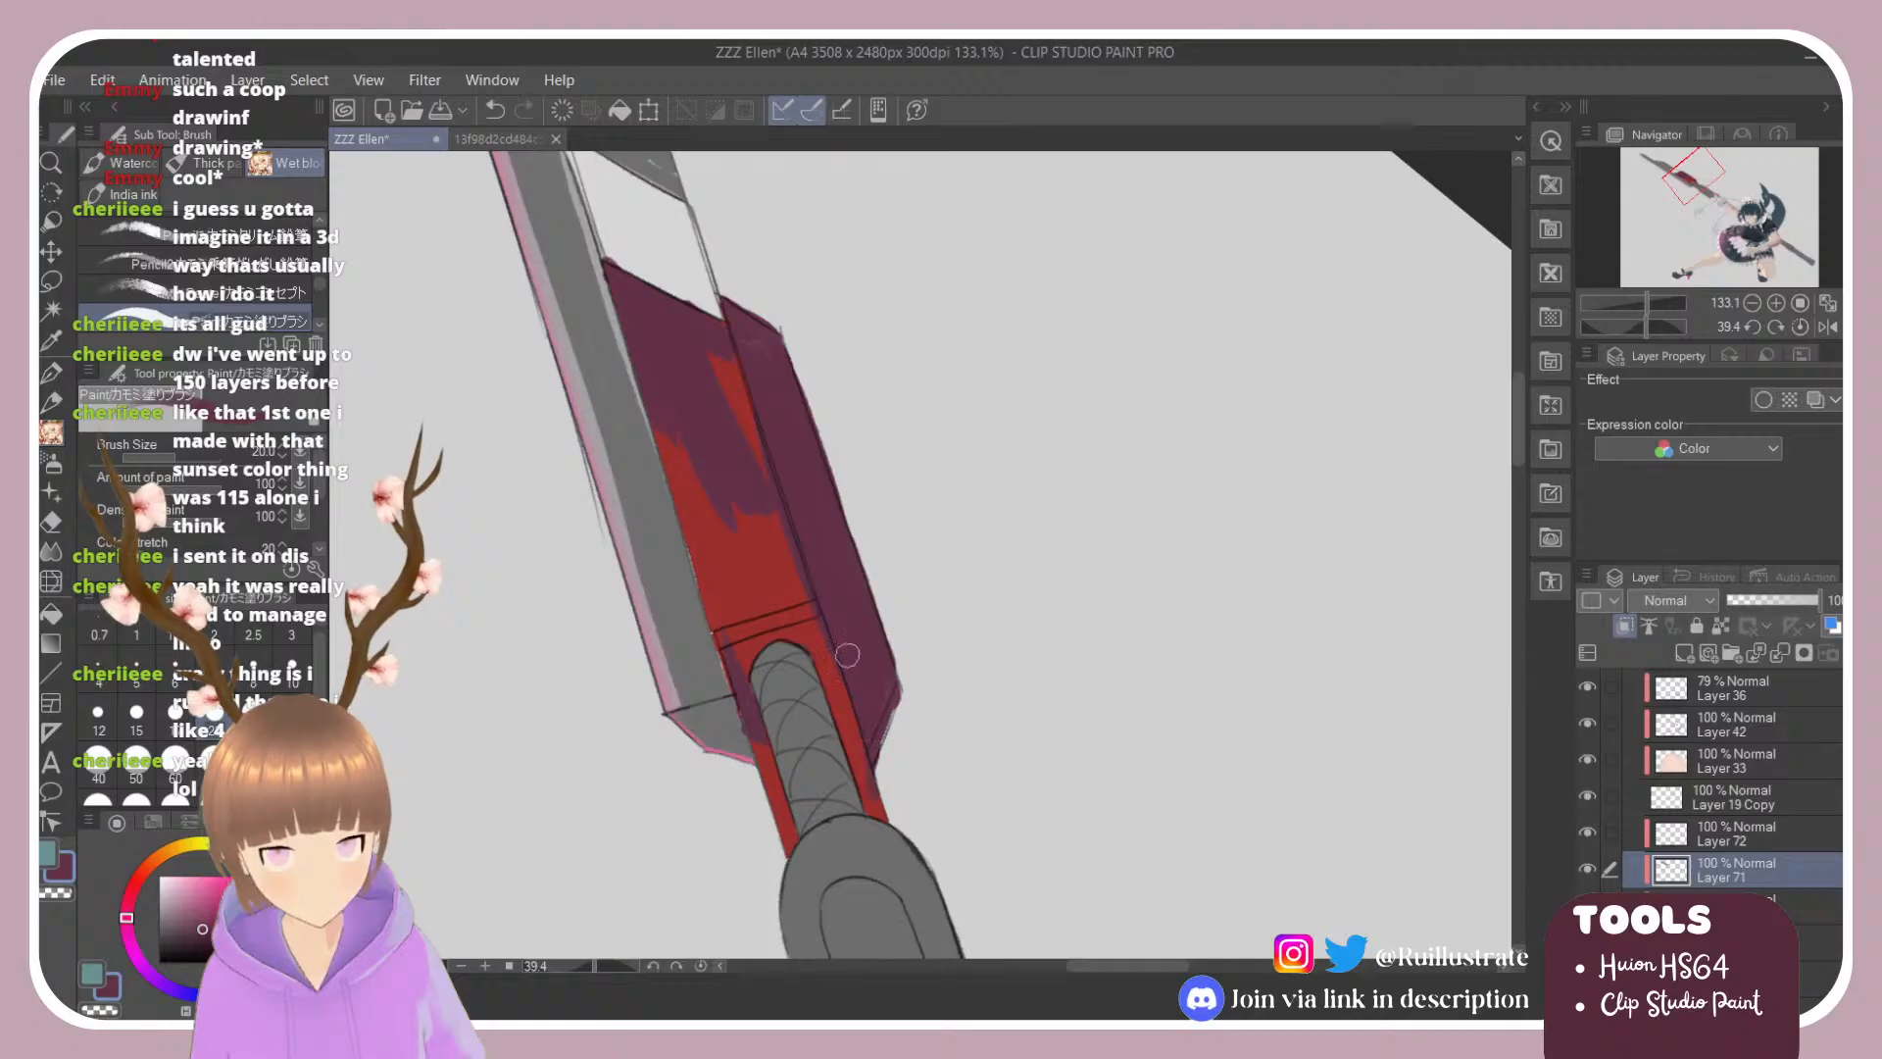
pyautogui.moveTo(867, 777)
pyautogui.mouseDown()
pyautogui.moveTo(802, 602)
pyautogui.moveTo(885, 814)
pyautogui.mouseUp()
pyautogui.press('e')
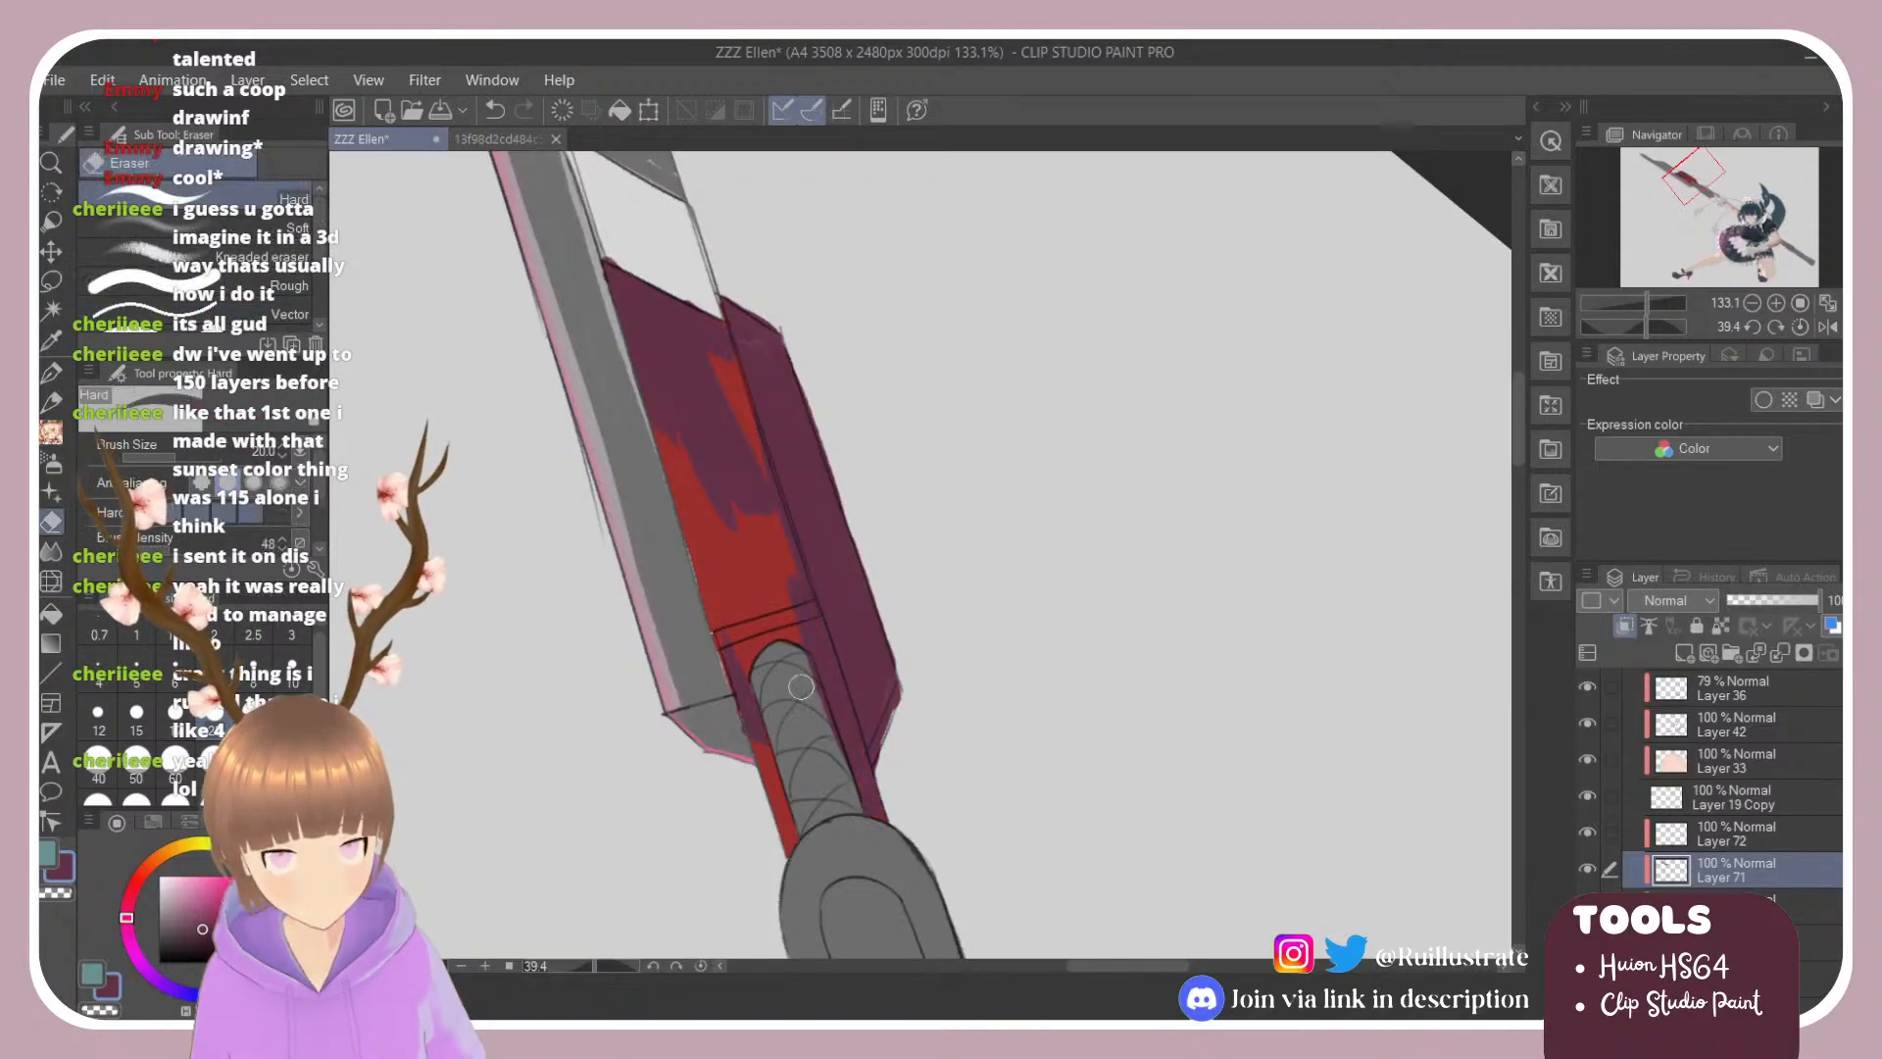
# Step: Fill the remaining red of the inner panel with dark maroon-purple and erase the shading from the outer prong's end
pyautogui.press('b')
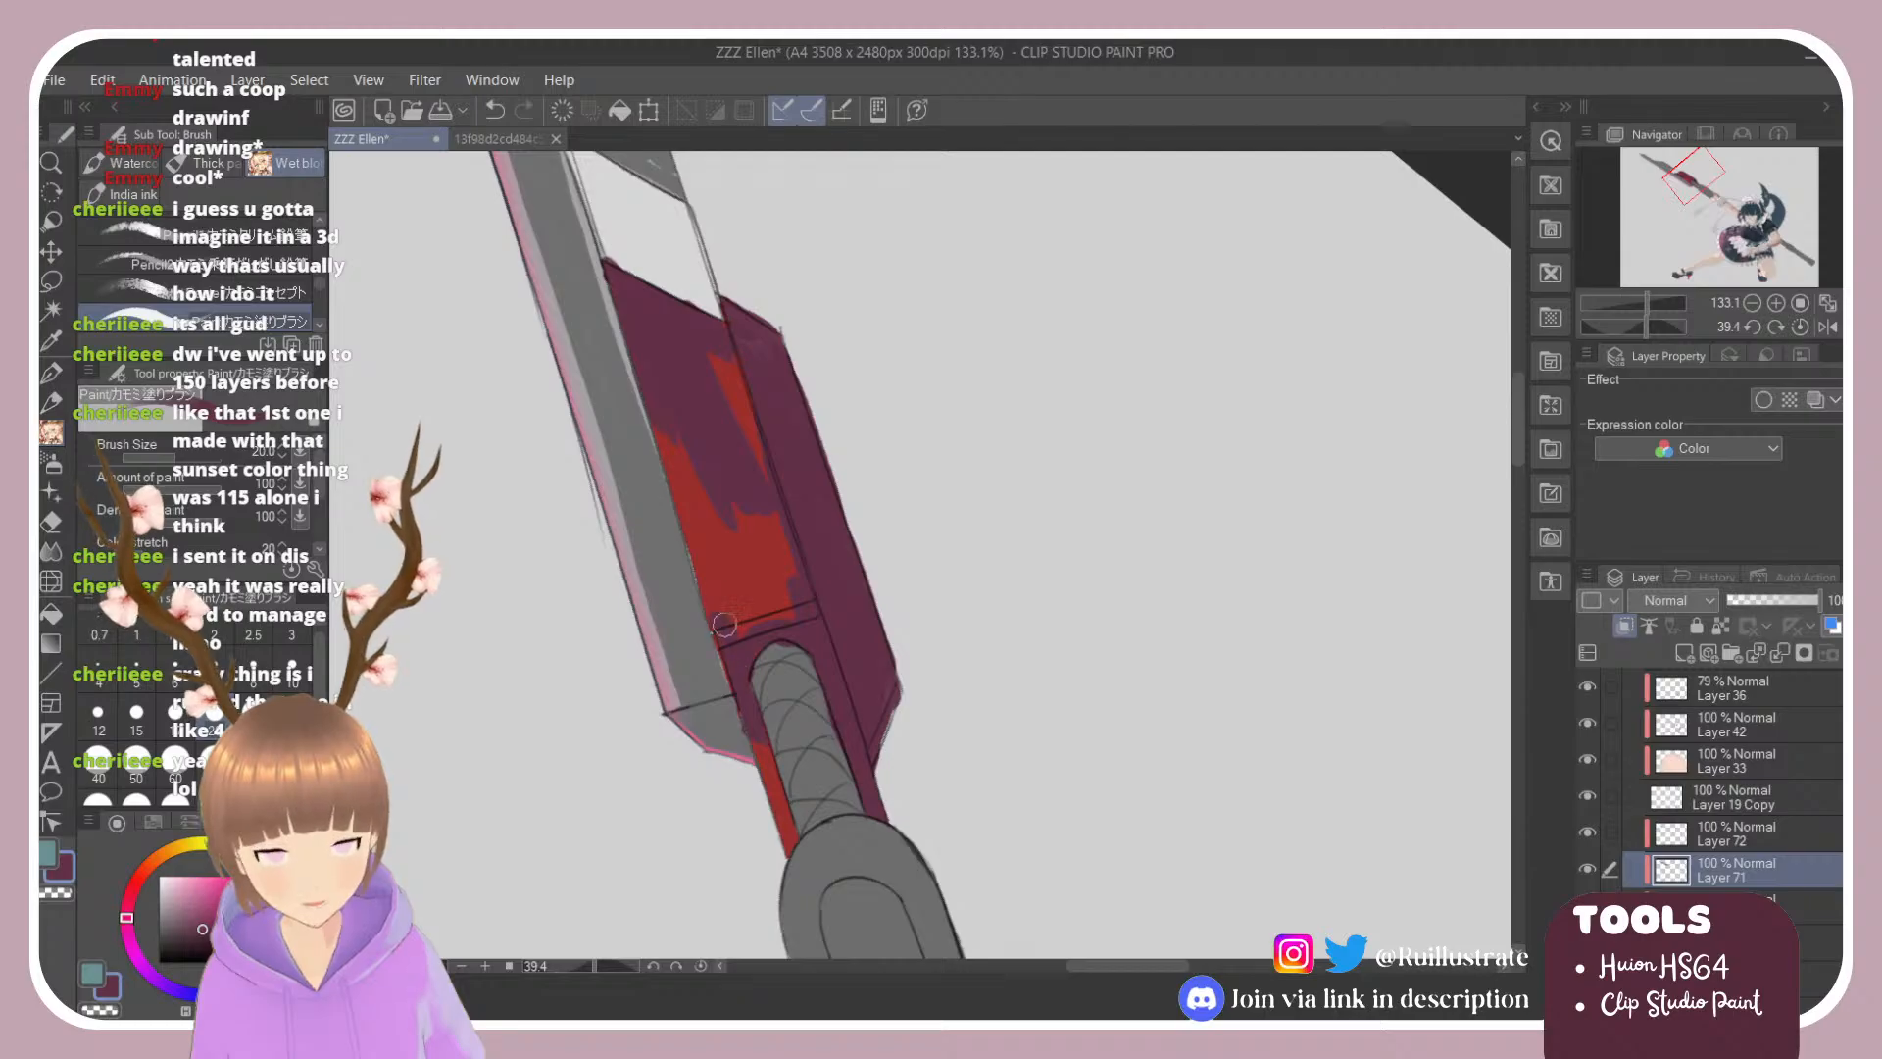
pyautogui.moveTo(722, 623)
pyautogui.mouseDown()
pyautogui.moveTo(662, 424)
pyautogui.moveTo(737, 673)
pyautogui.moveTo(685, 445)
pyautogui.moveTo(768, 617)
pyautogui.moveTo(783, 613)
pyautogui.moveTo(730, 427)
pyautogui.moveTo(762, 499)
pyautogui.mouseUp()
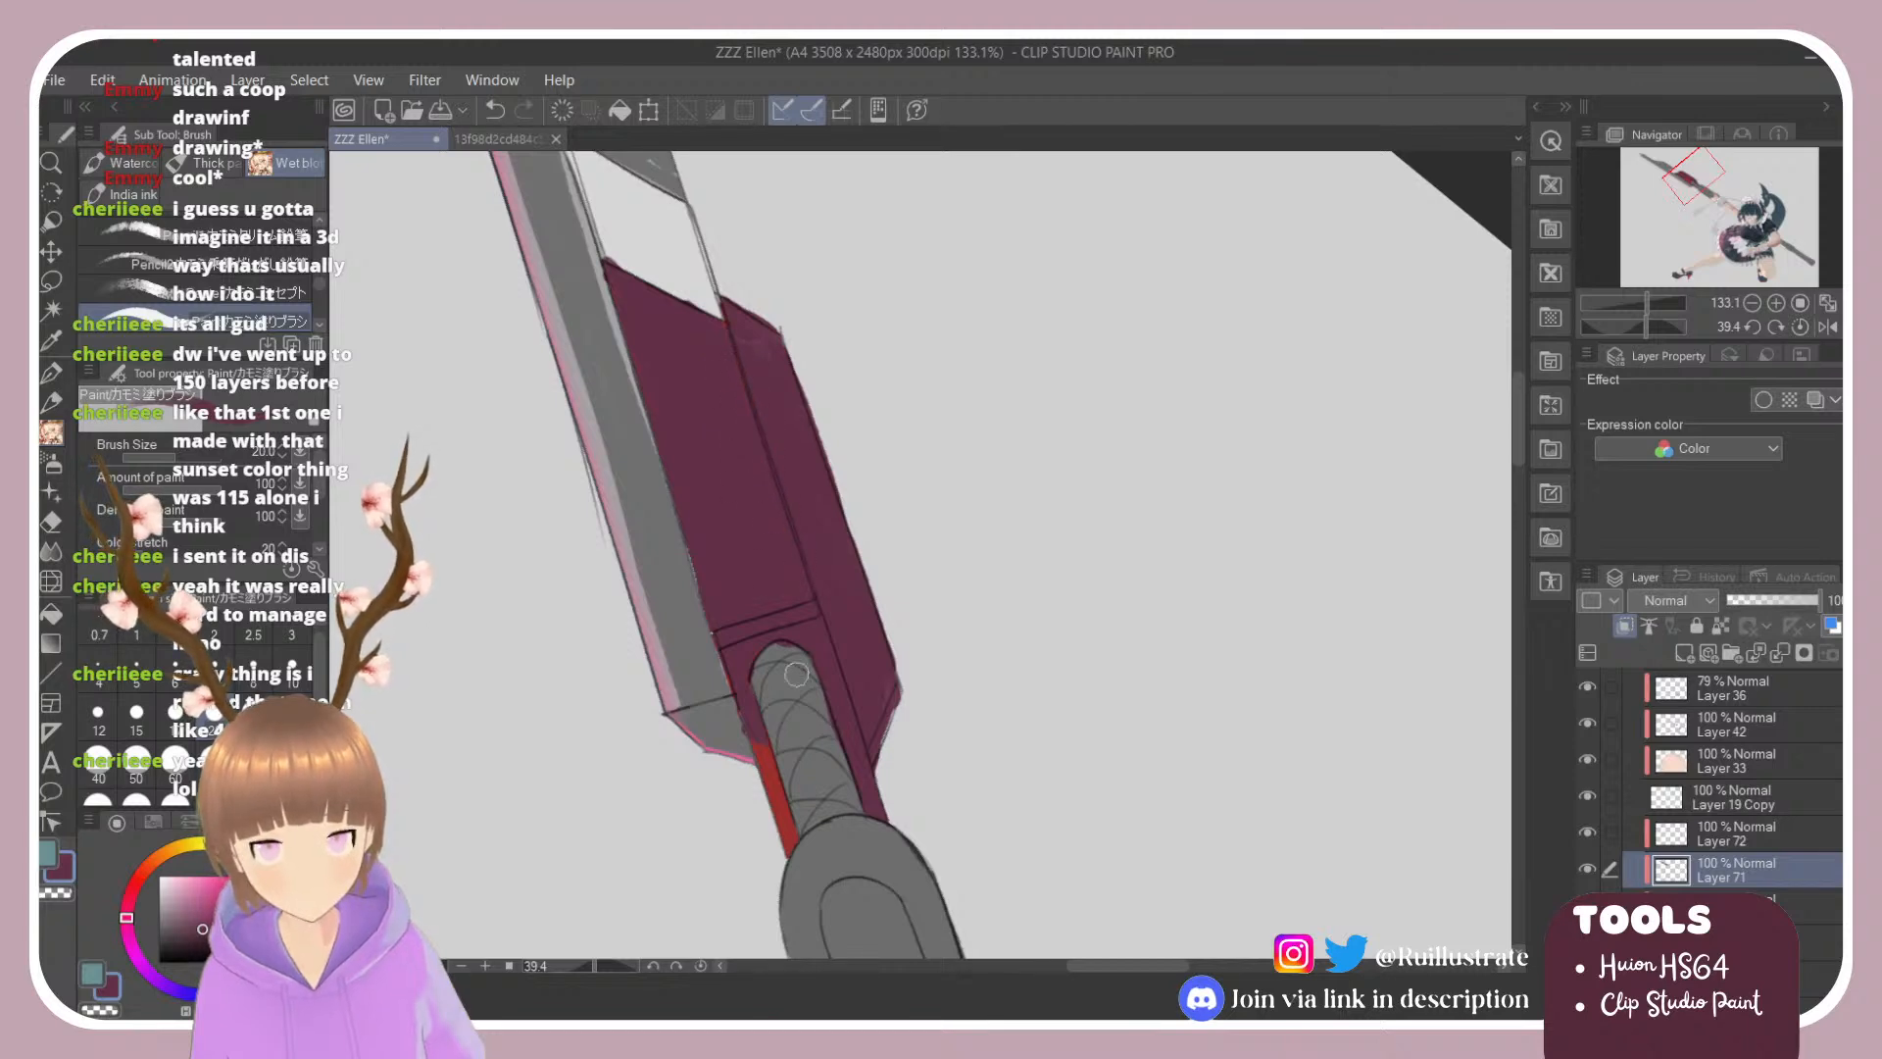
pyautogui.press('e')
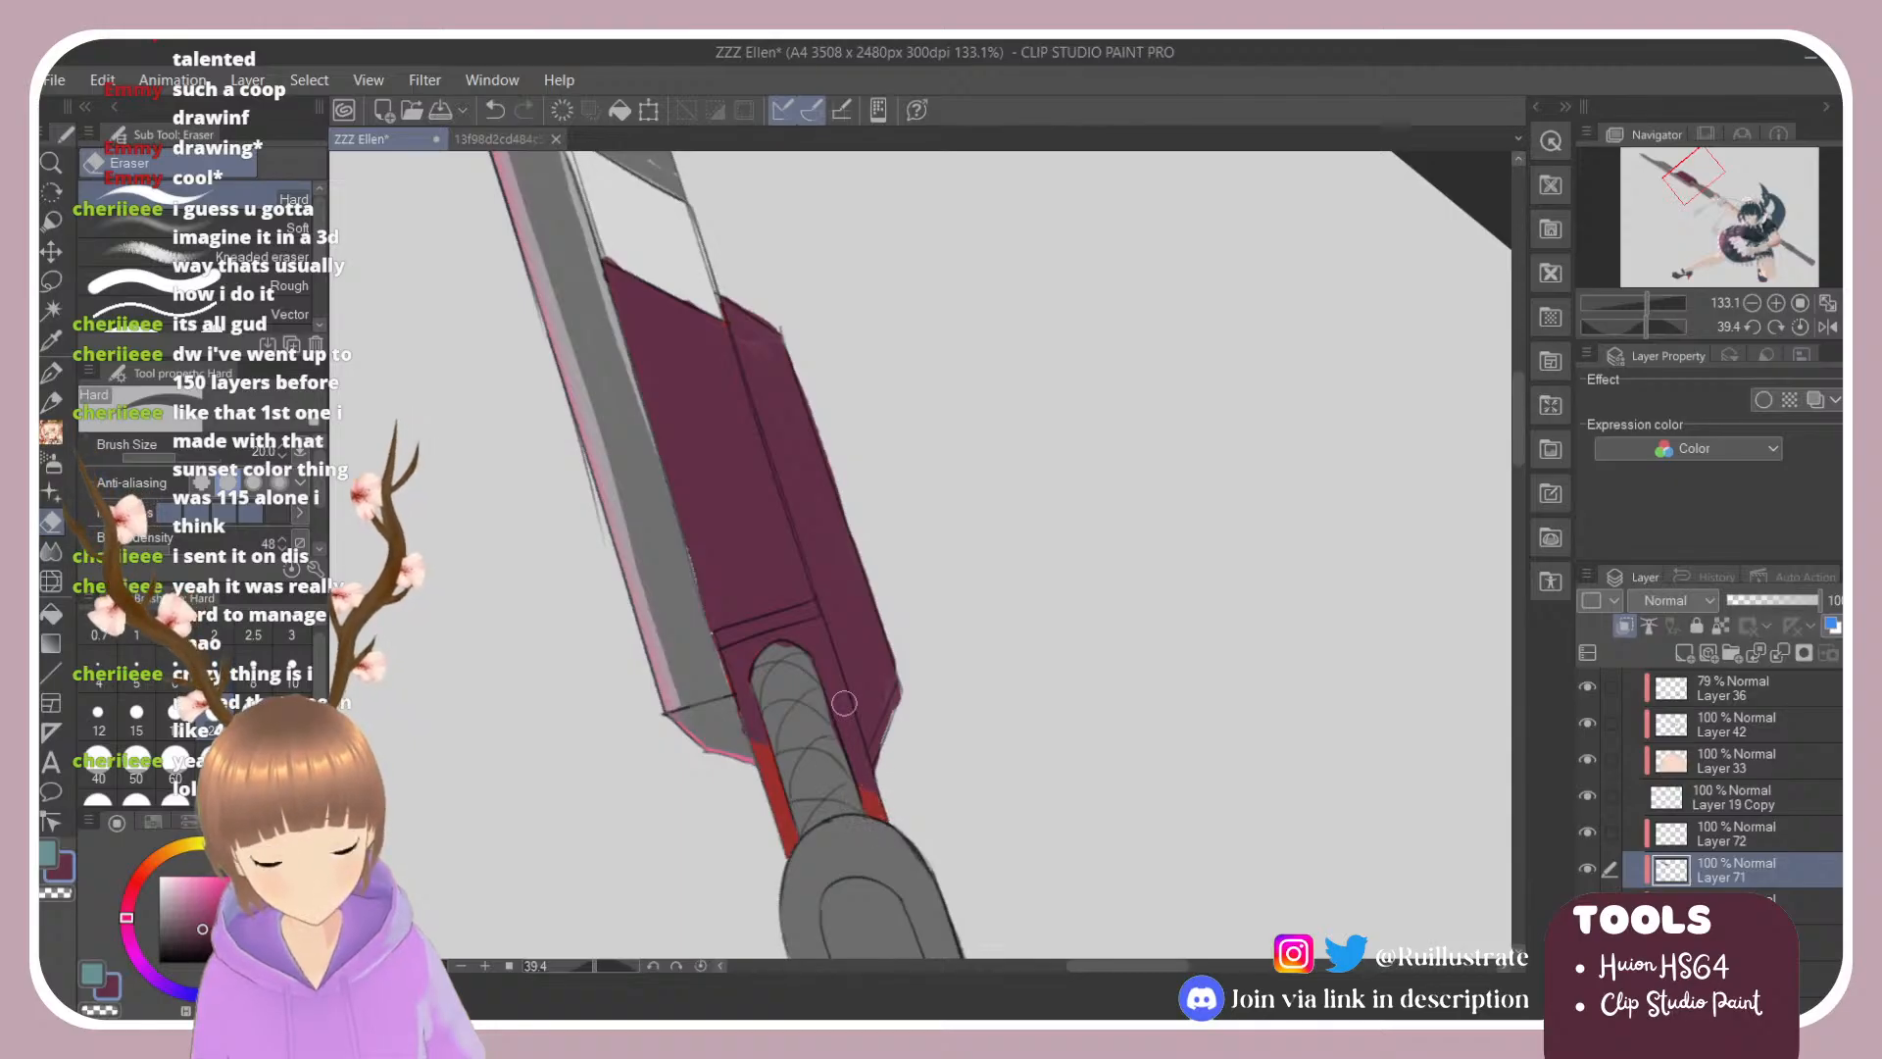
# Step: On Layer 71, repaint grey along the blade strip beside the white band and maroon panel, and touch up the panel's upper corner in maroon
pyautogui.scroll(-1, 844, 703)
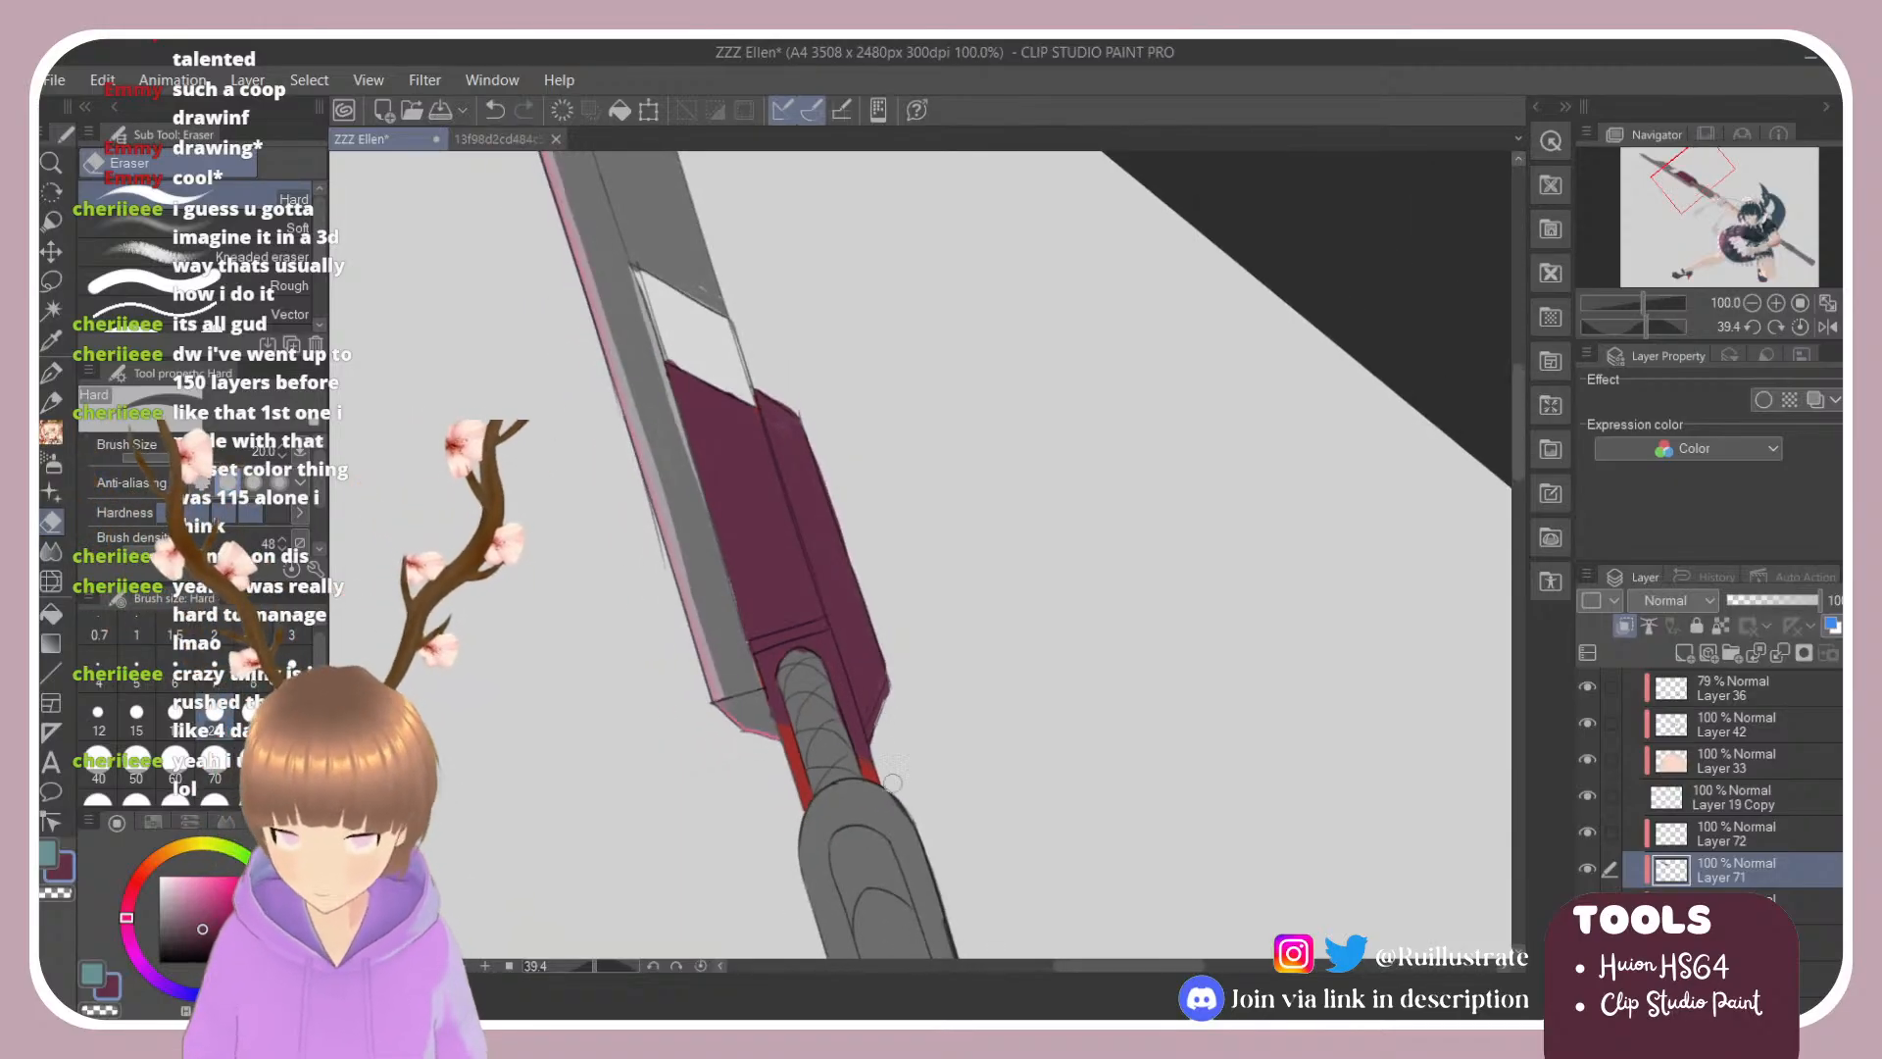
pyautogui.scroll(-2, 1013, 493)
pyautogui.hotkey('shift', 'space')
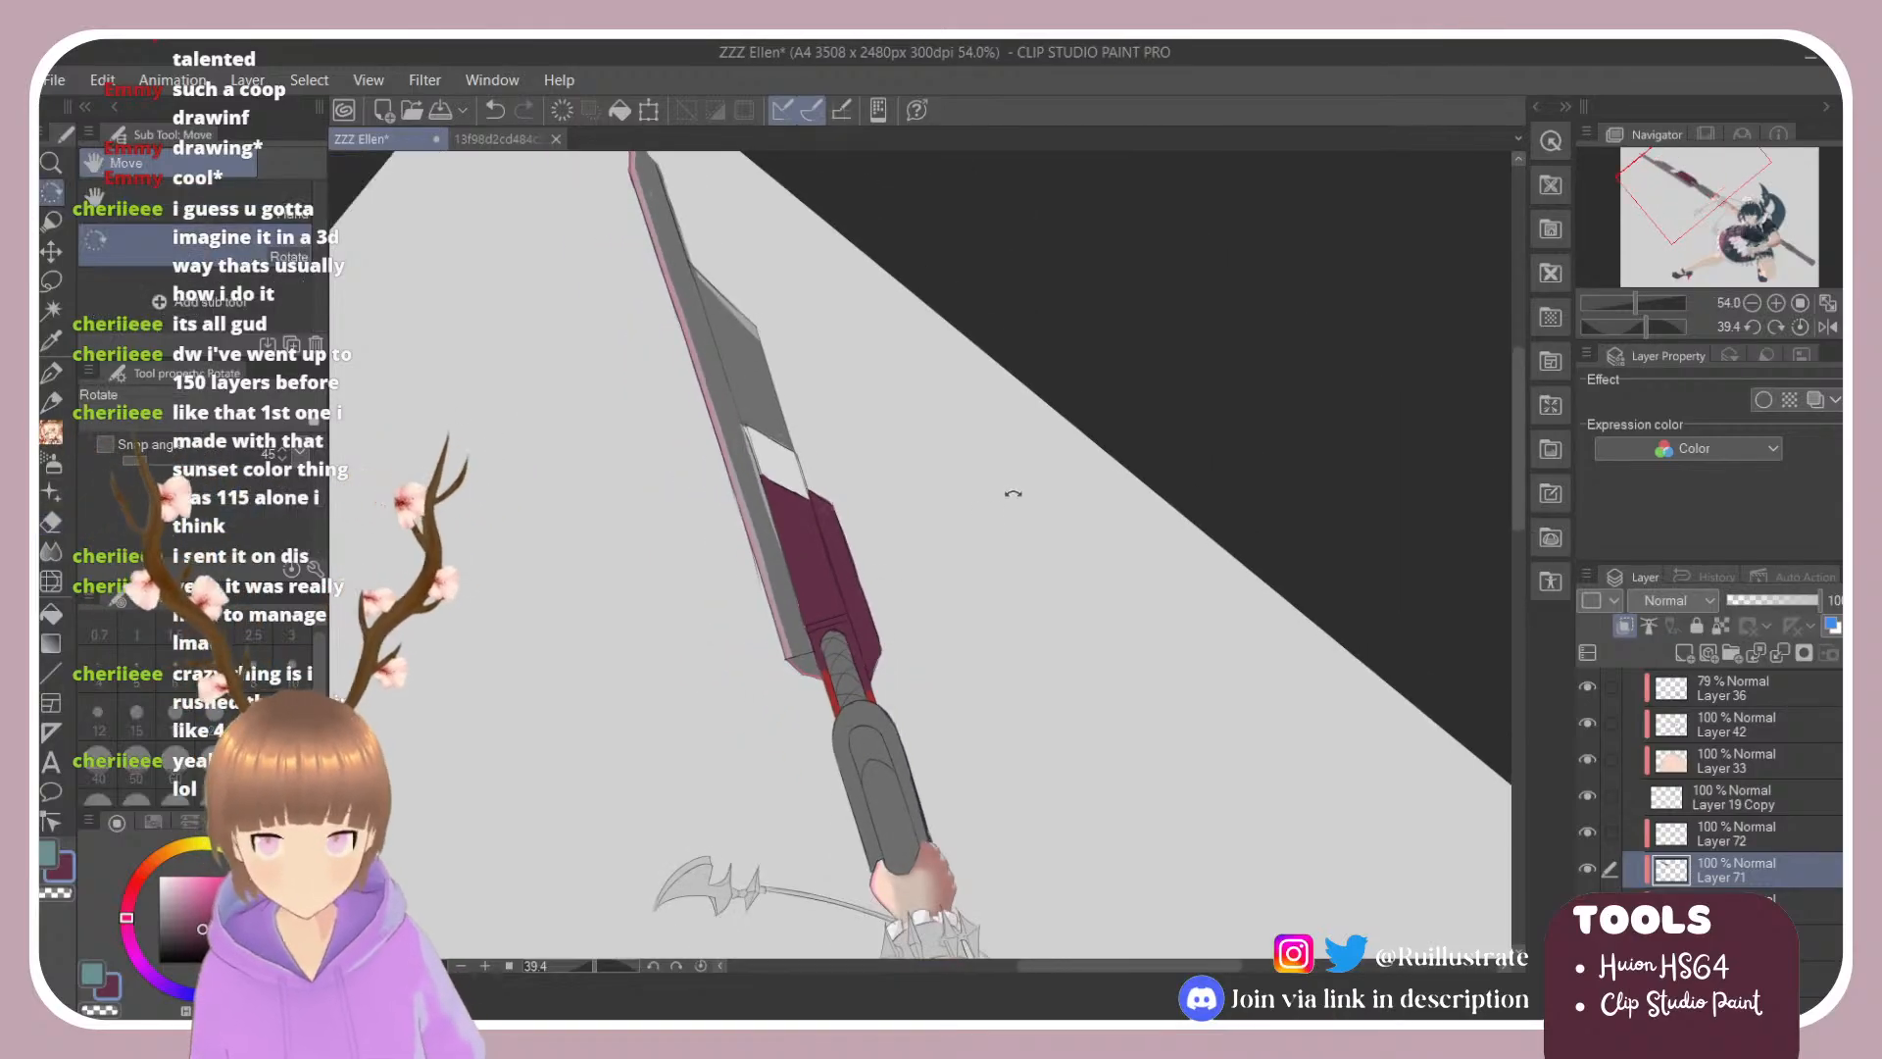
pyautogui.moveTo(1012, 493)
pyautogui.mouseDown()
pyautogui.moveTo(866, 449)
pyautogui.moveTo(966, 474)
pyautogui.moveTo(1029, 542)
pyautogui.moveTo(1000, 516)
pyautogui.mouseUp()
pyautogui.scroll(2, 798, 474)
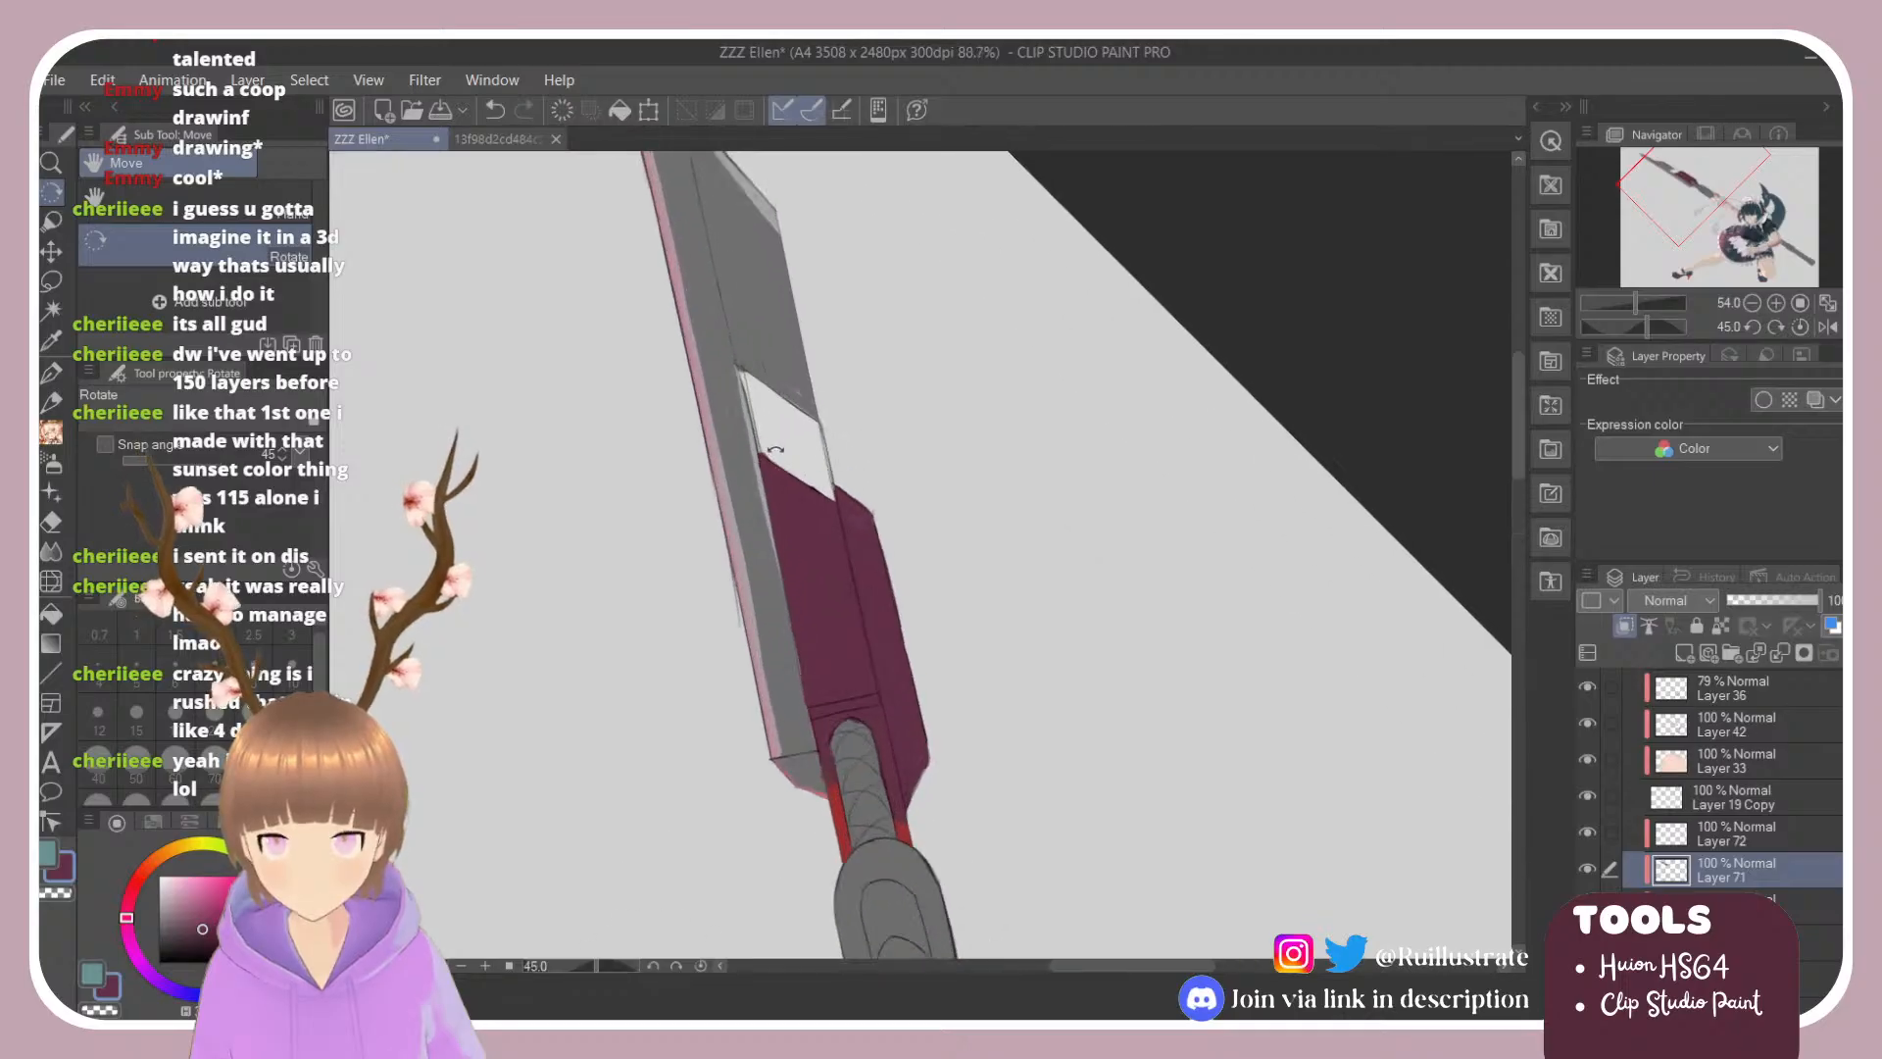
pyautogui.scroll(2, 775, 448)
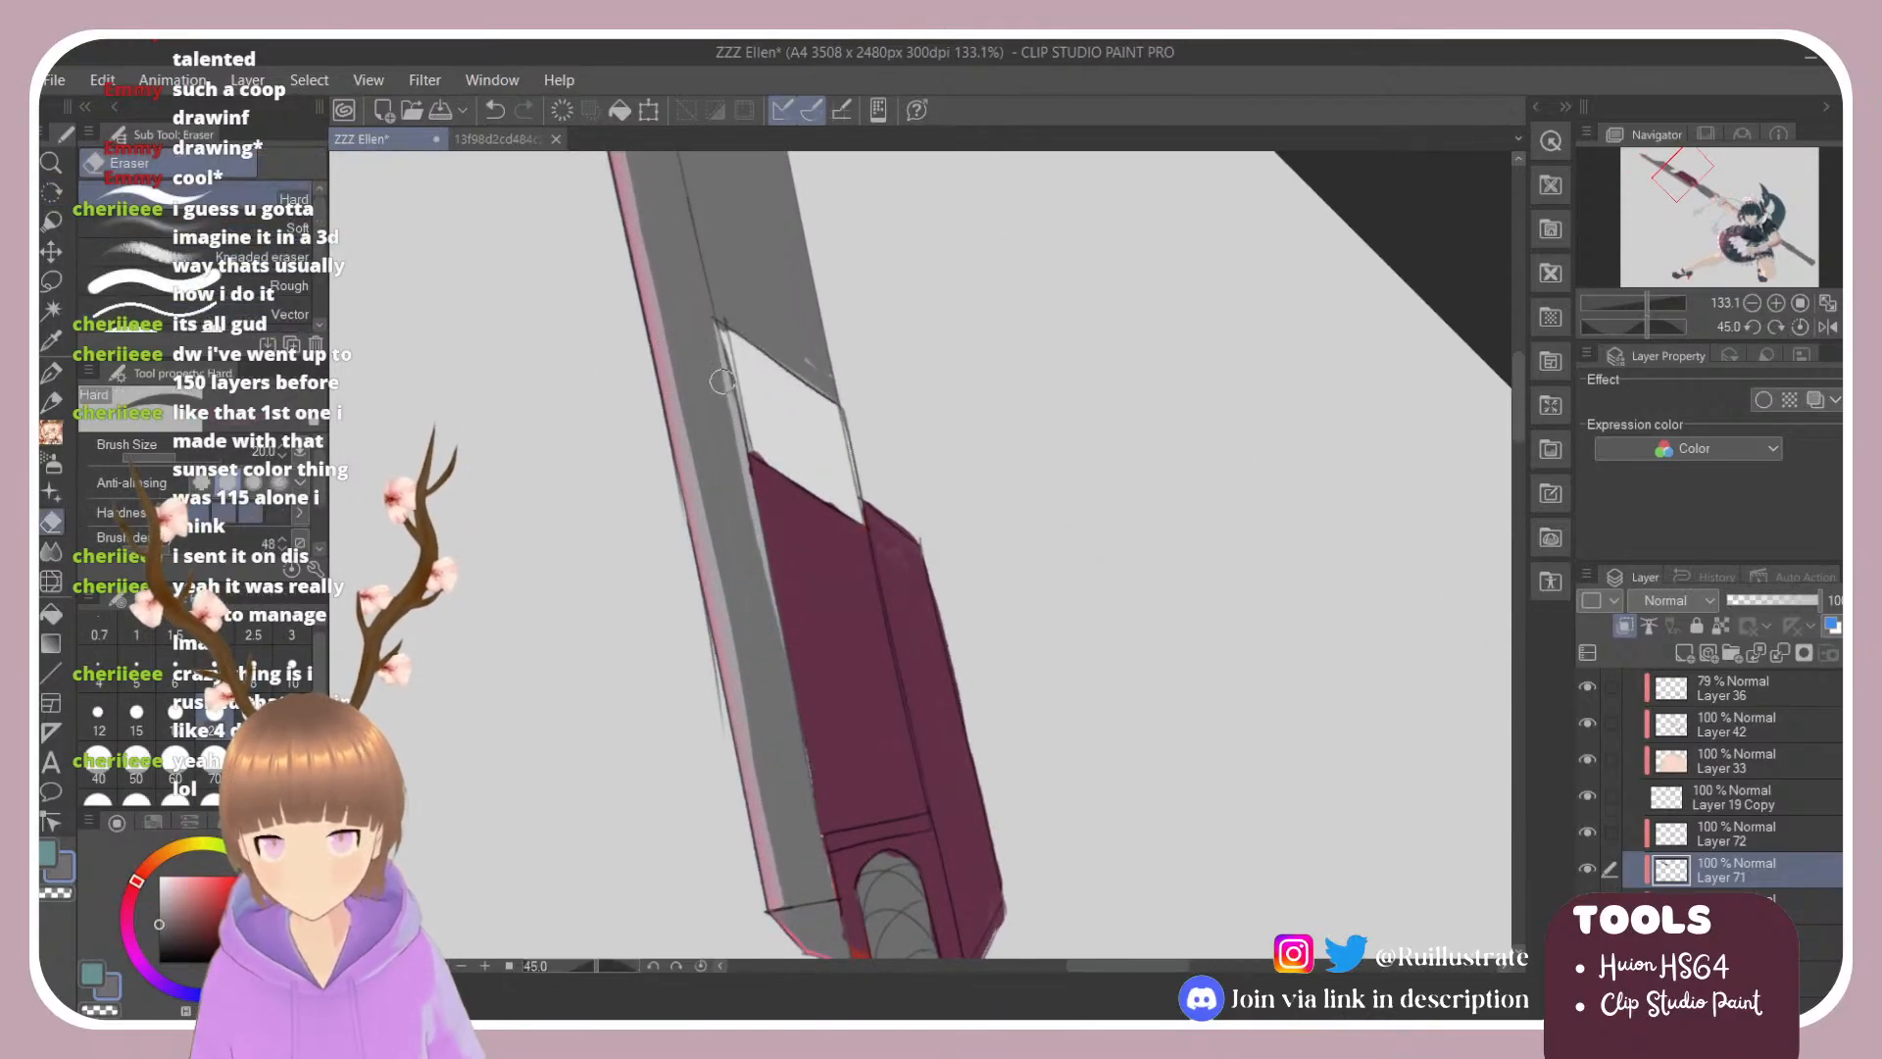
pyautogui.press('b')
pyautogui.moveTo(703, 306); pyautogui.dragTo(778, 596)
pyautogui.moveTo(745, 504); pyautogui.dragTo(778, 654)
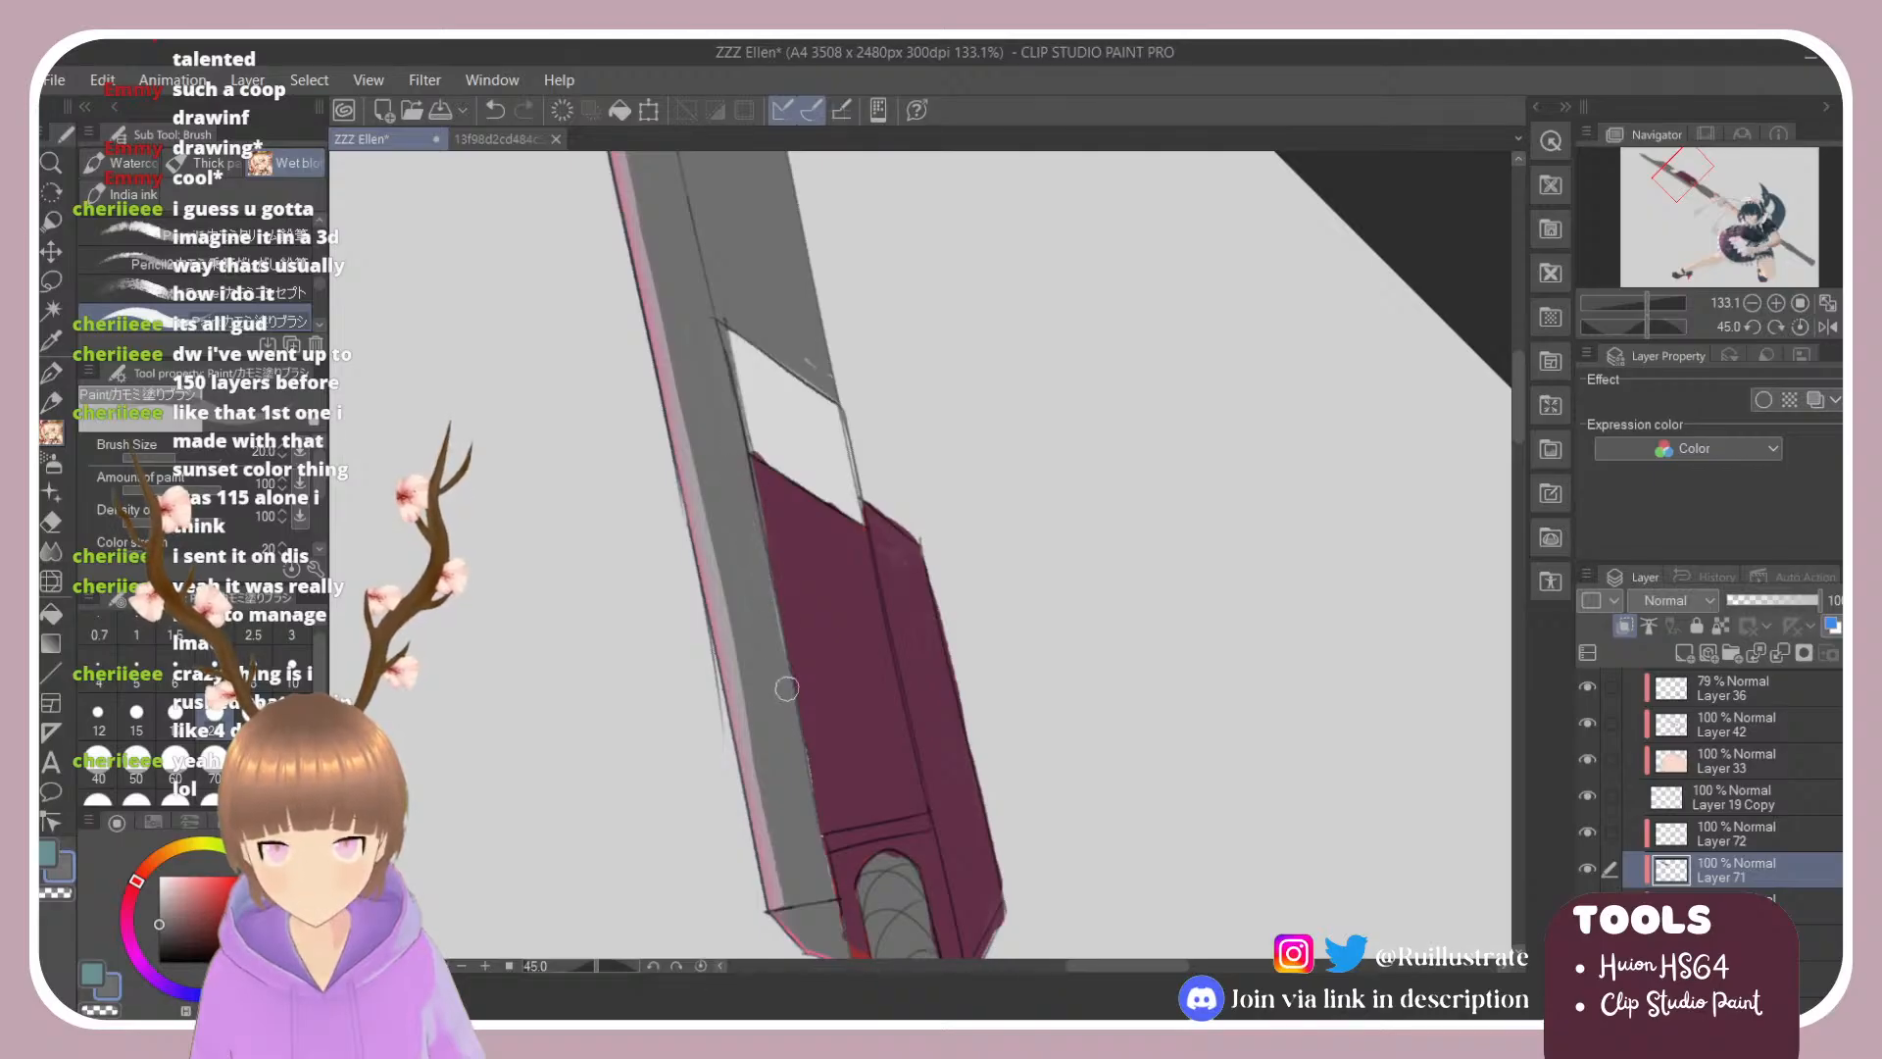
pyautogui.moveTo(753, 535); pyautogui.dragTo(800, 732)
pyautogui.keyDown('alt'); pyautogui.click(797, 648); pyautogui.keyUp('alt')
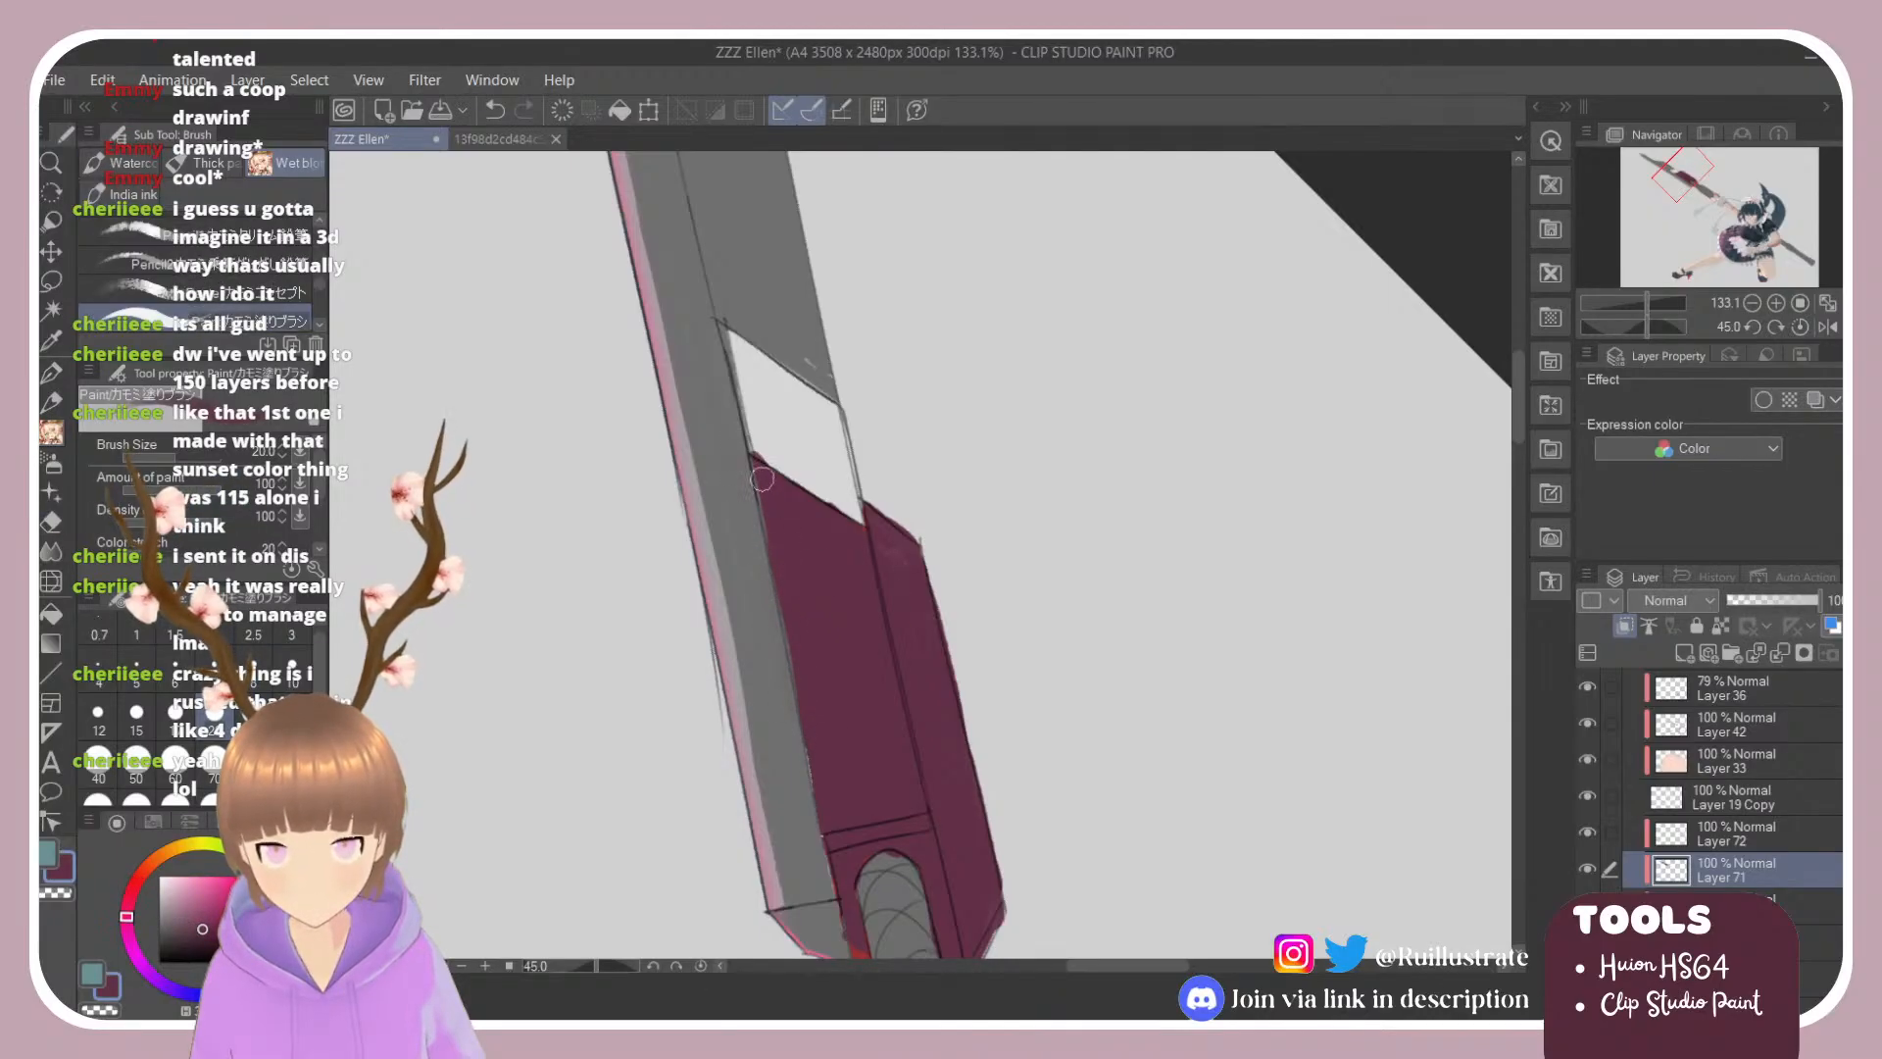
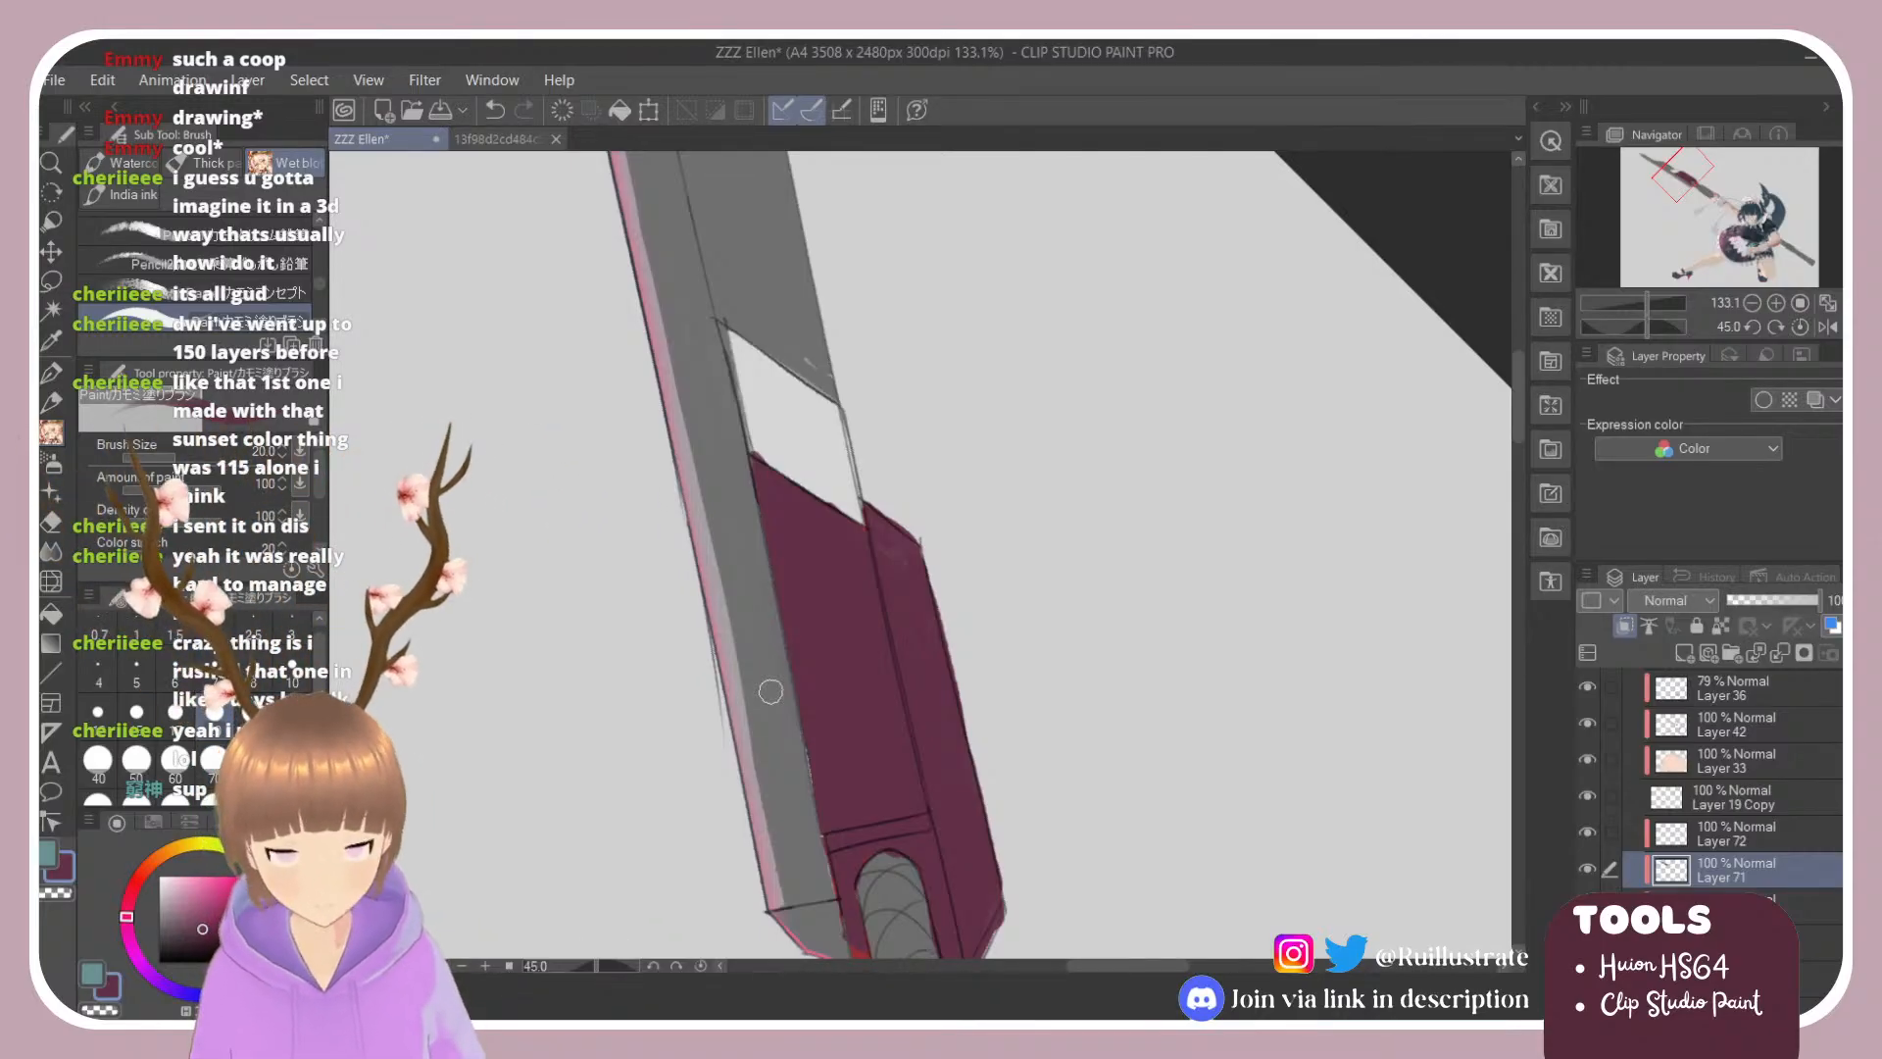
# Step: On the layer below Layer 71, paint grey over the stray light marks on the blade next to the white band
pyautogui.scroll(-3, 770, 691)
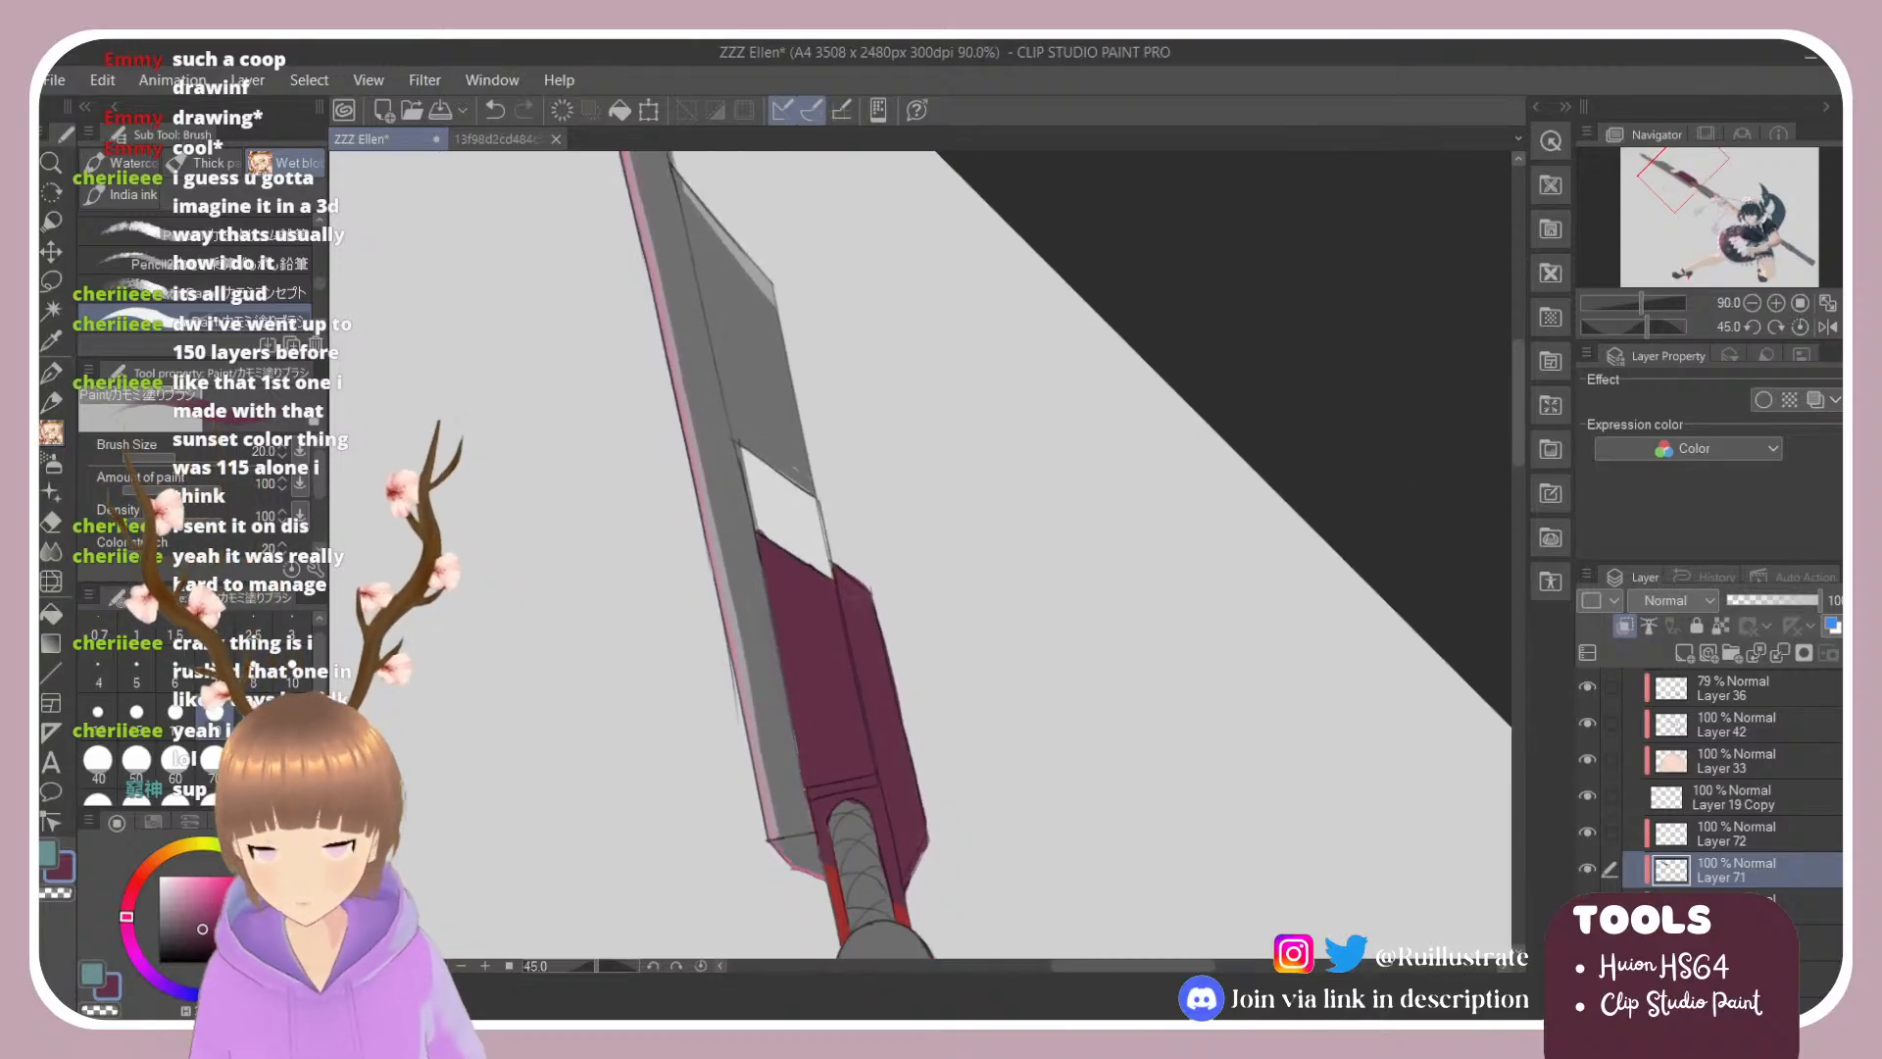
pyautogui.click(1725, 900)
pyautogui.scroll(-2, 854, 609)
pyautogui.scroll(4, 854, 609)
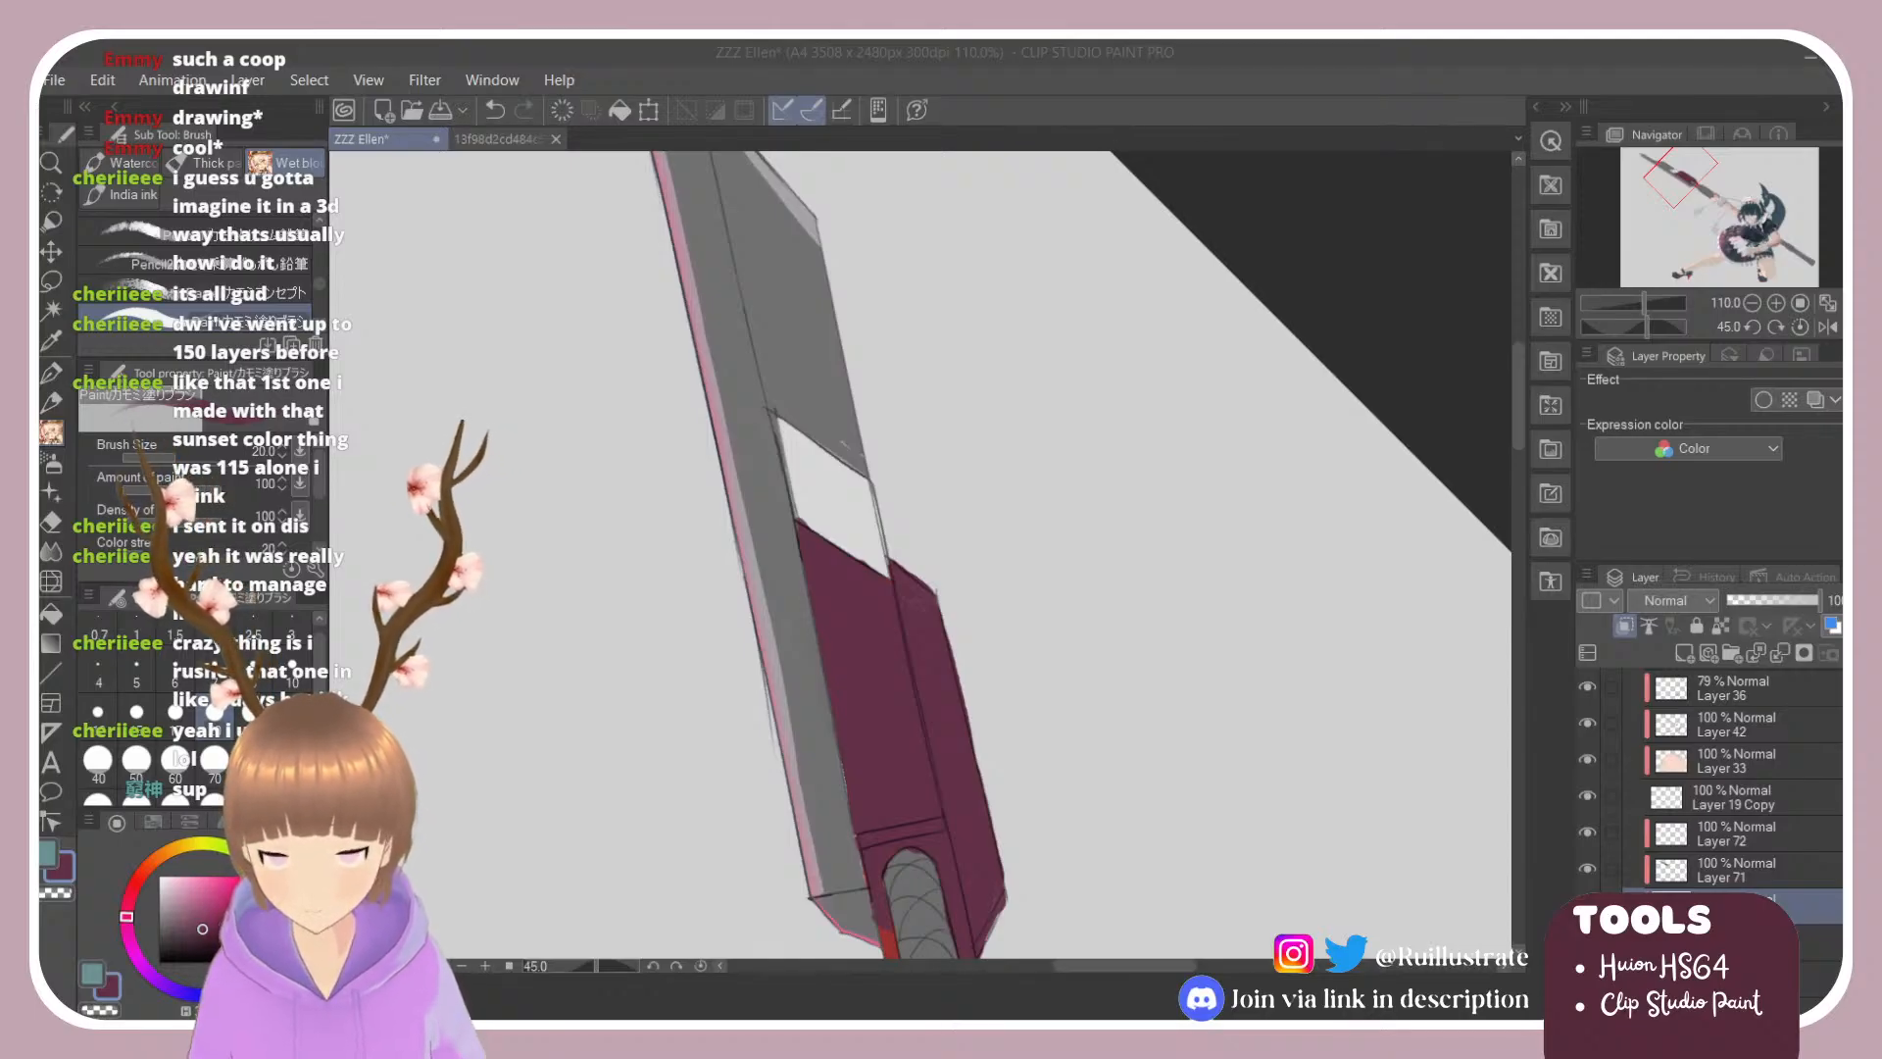
pyautogui.click(939, 667)
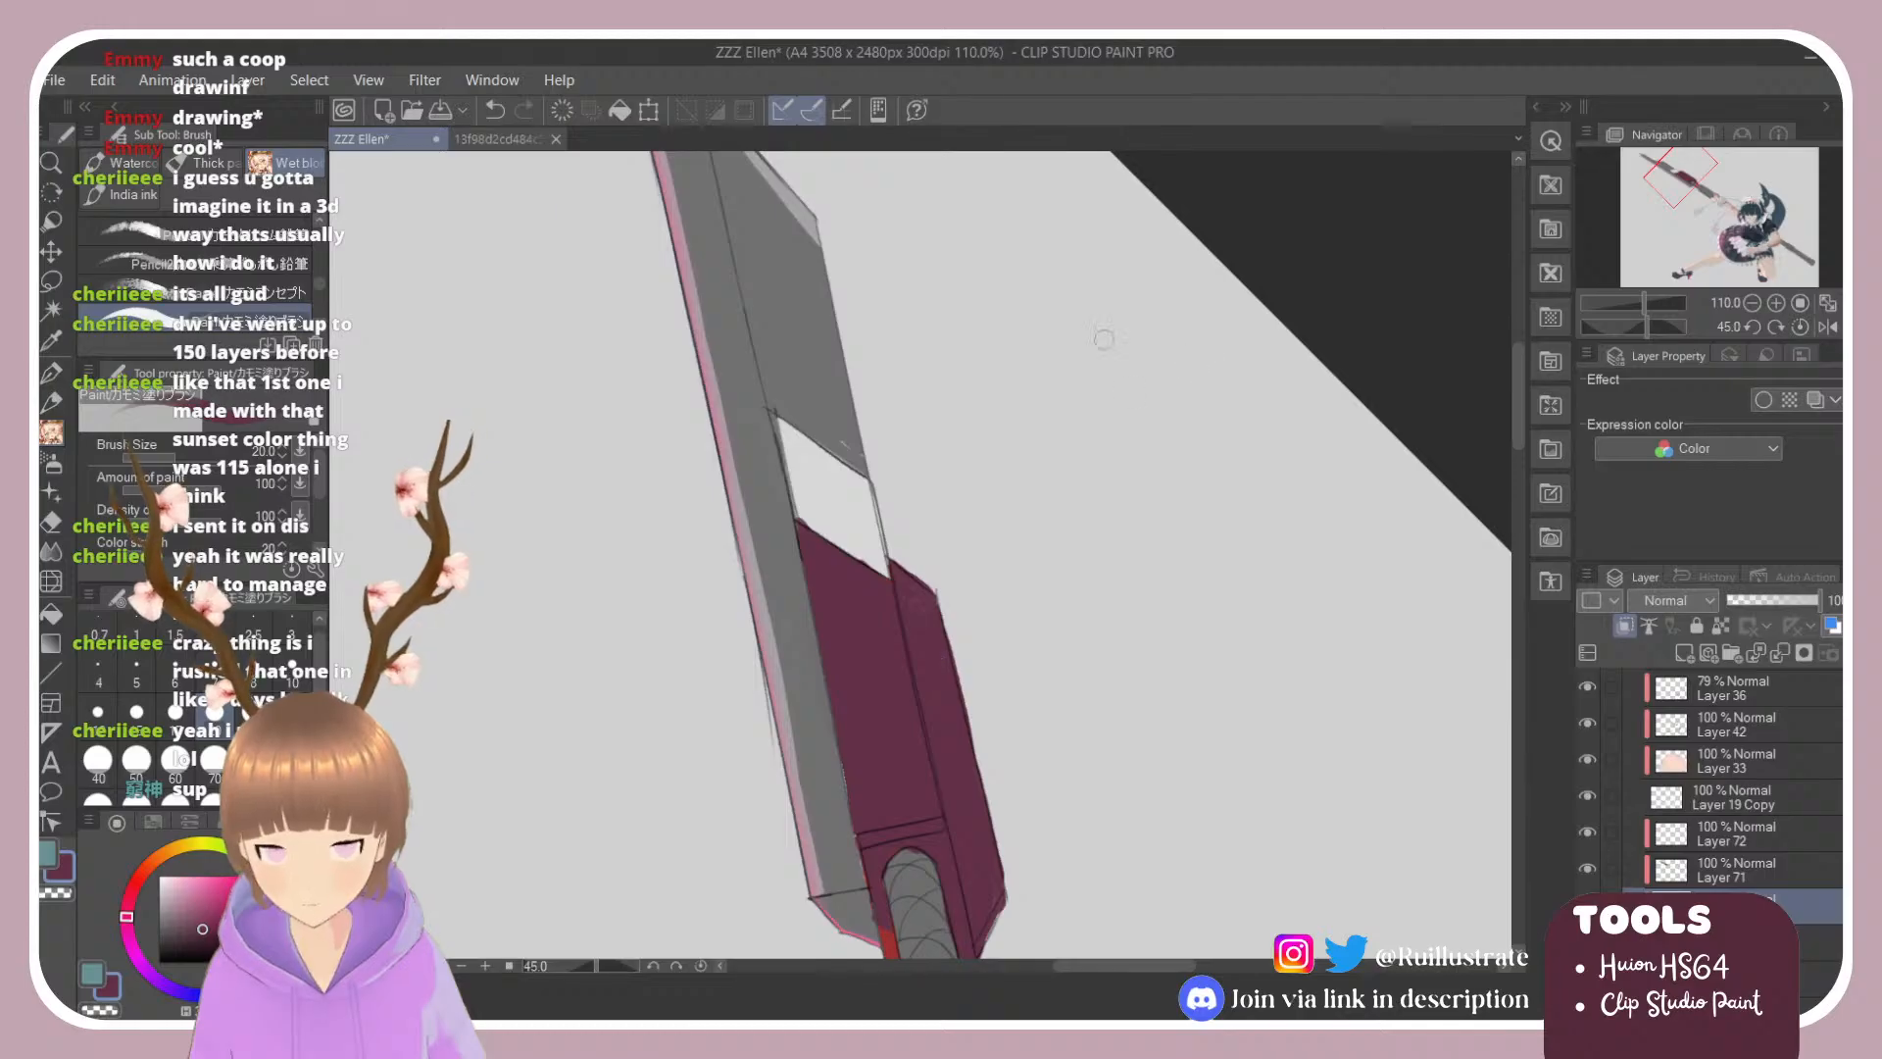
pyautogui.scroll(2, 1027, 343)
pyautogui.press('r')
pyautogui.moveTo(1067, 420); pyautogui.dragTo(836, 420)
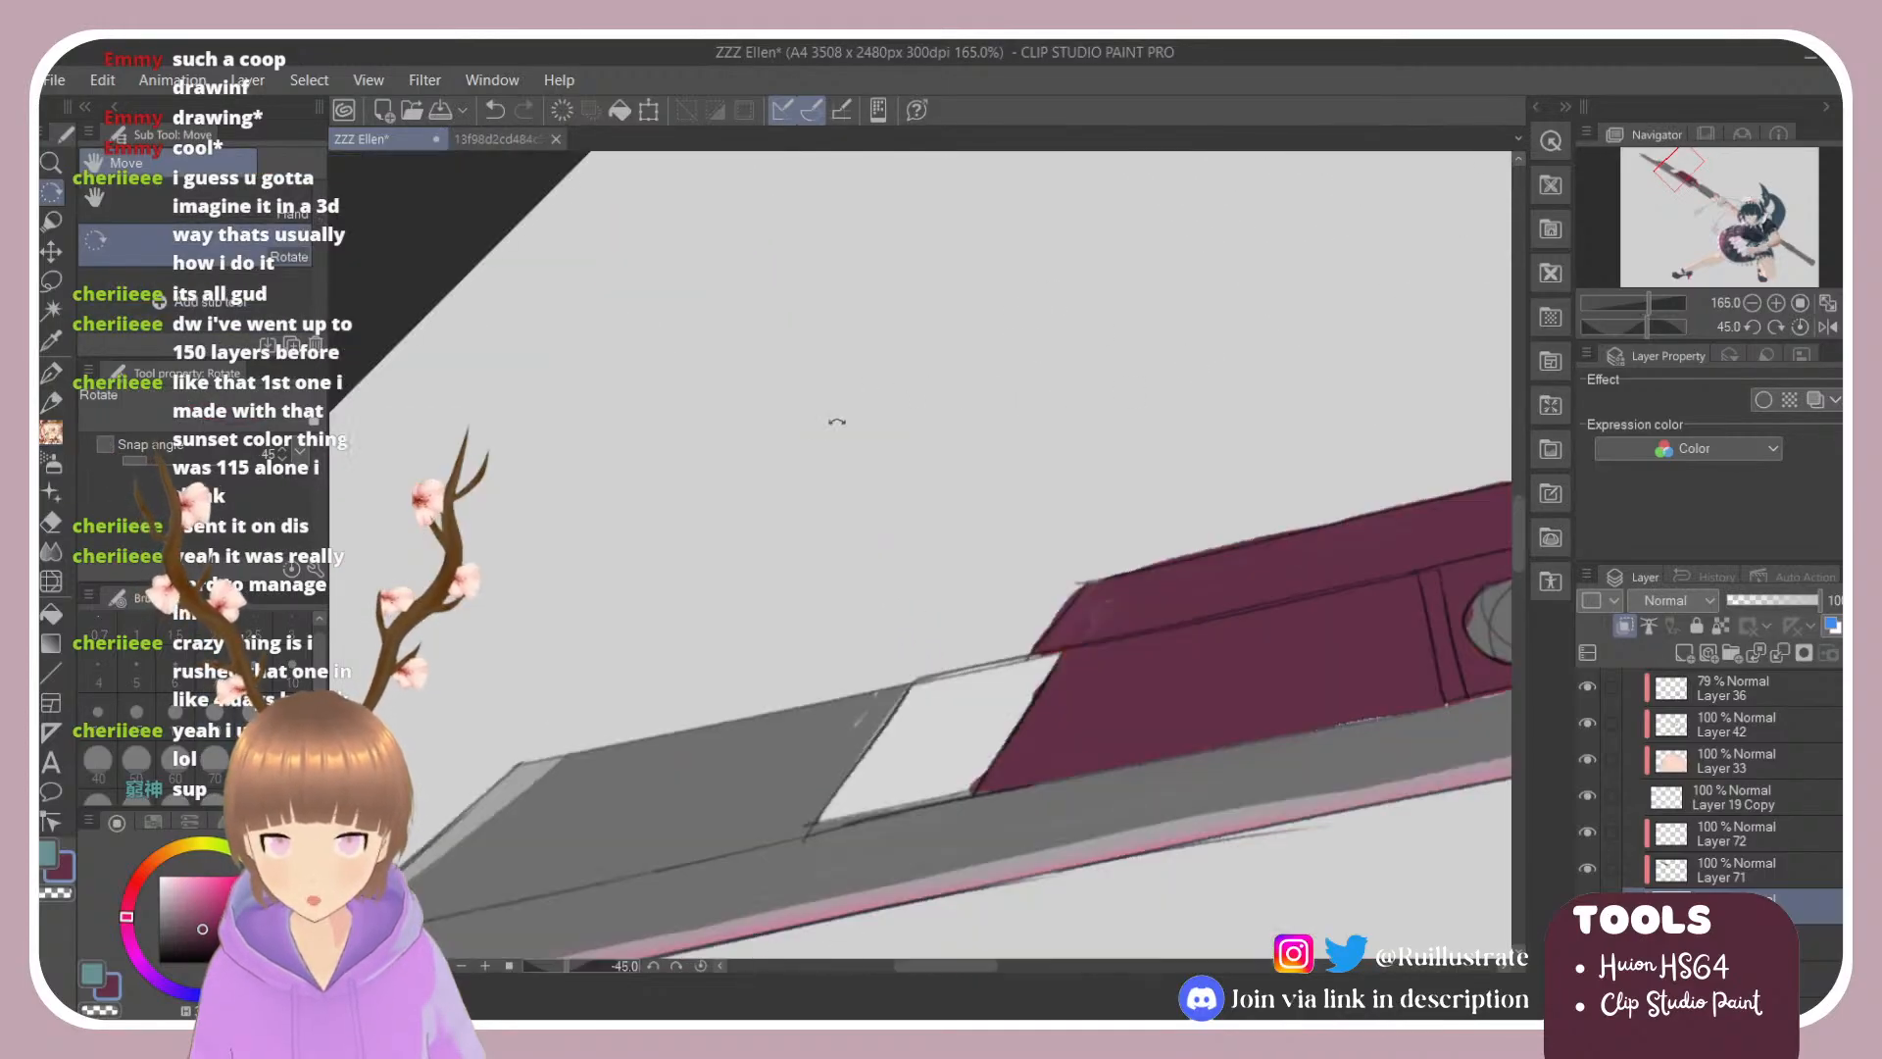
pyautogui.scroll(-5, 833, 458)
pyautogui.scroll(6, 957, 621)
pyautogui.press('b')
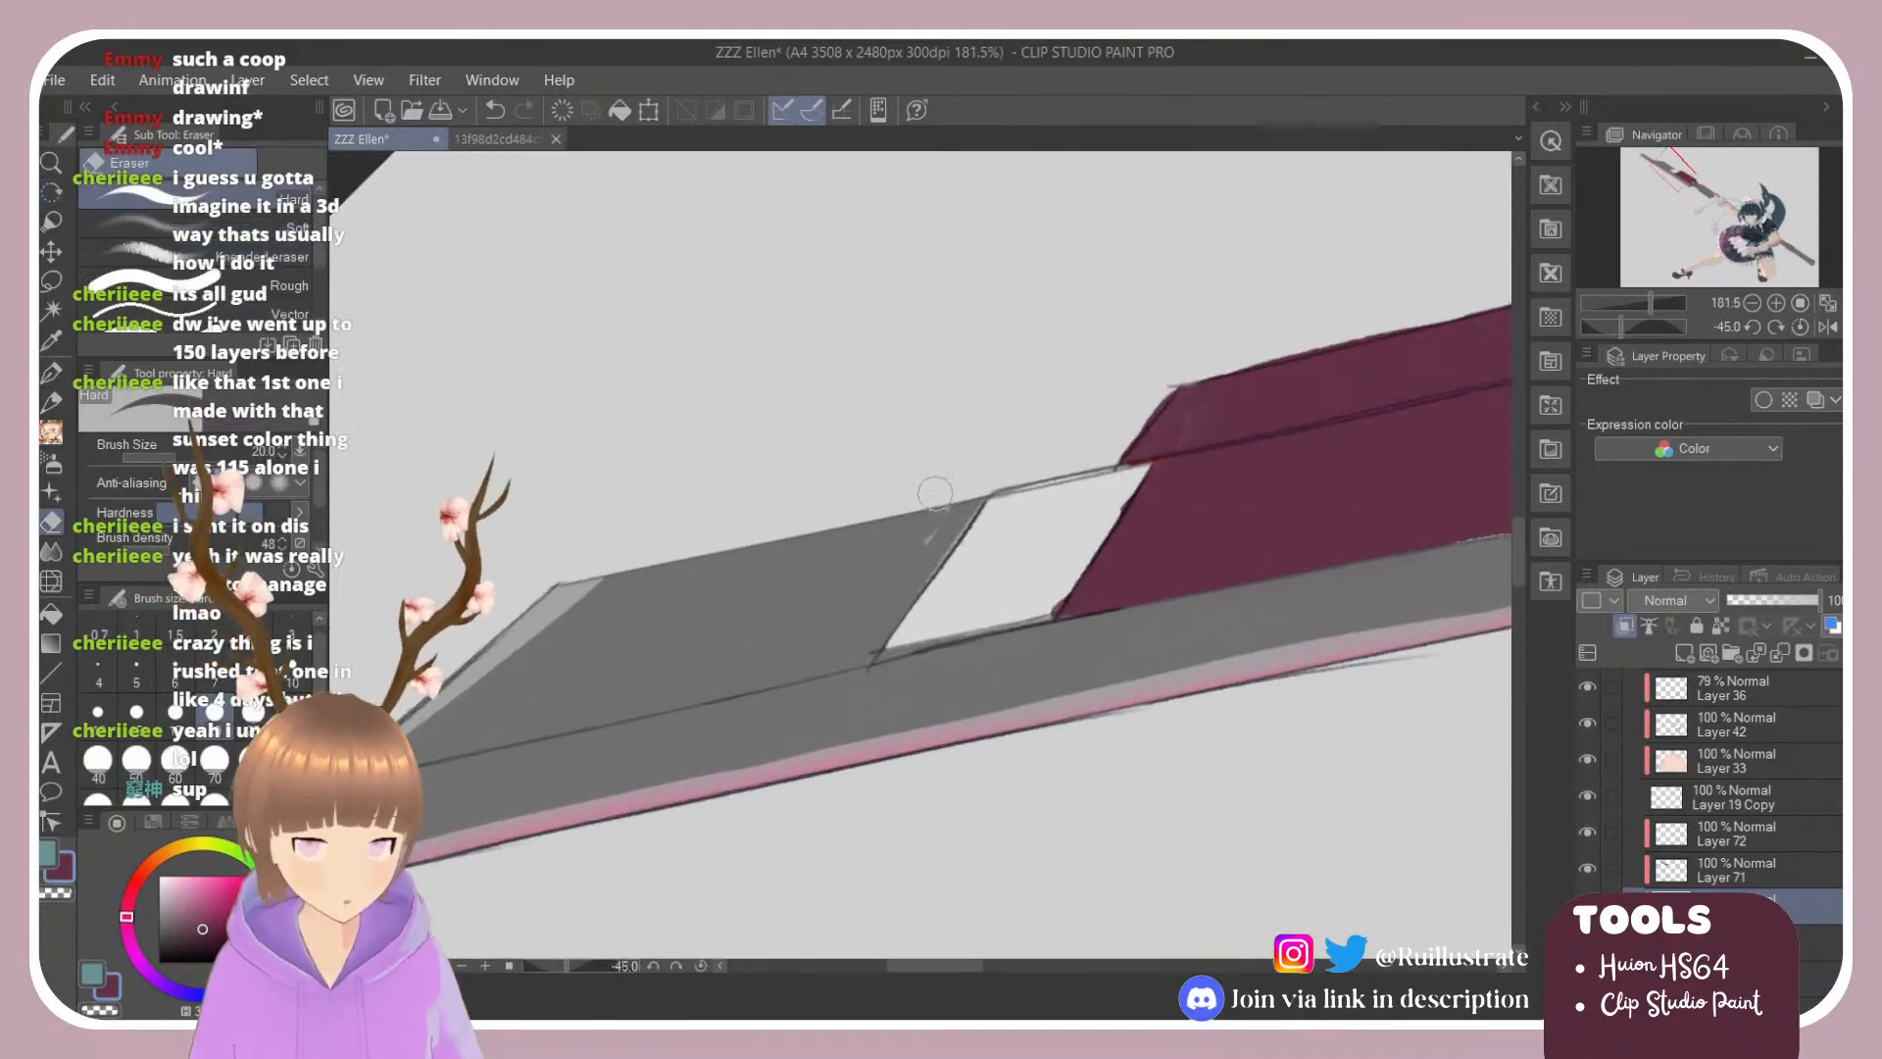
pyautogui.keyDown('alt'); pyautogui.click(910, 550); pyautogui.keyUp('alt')
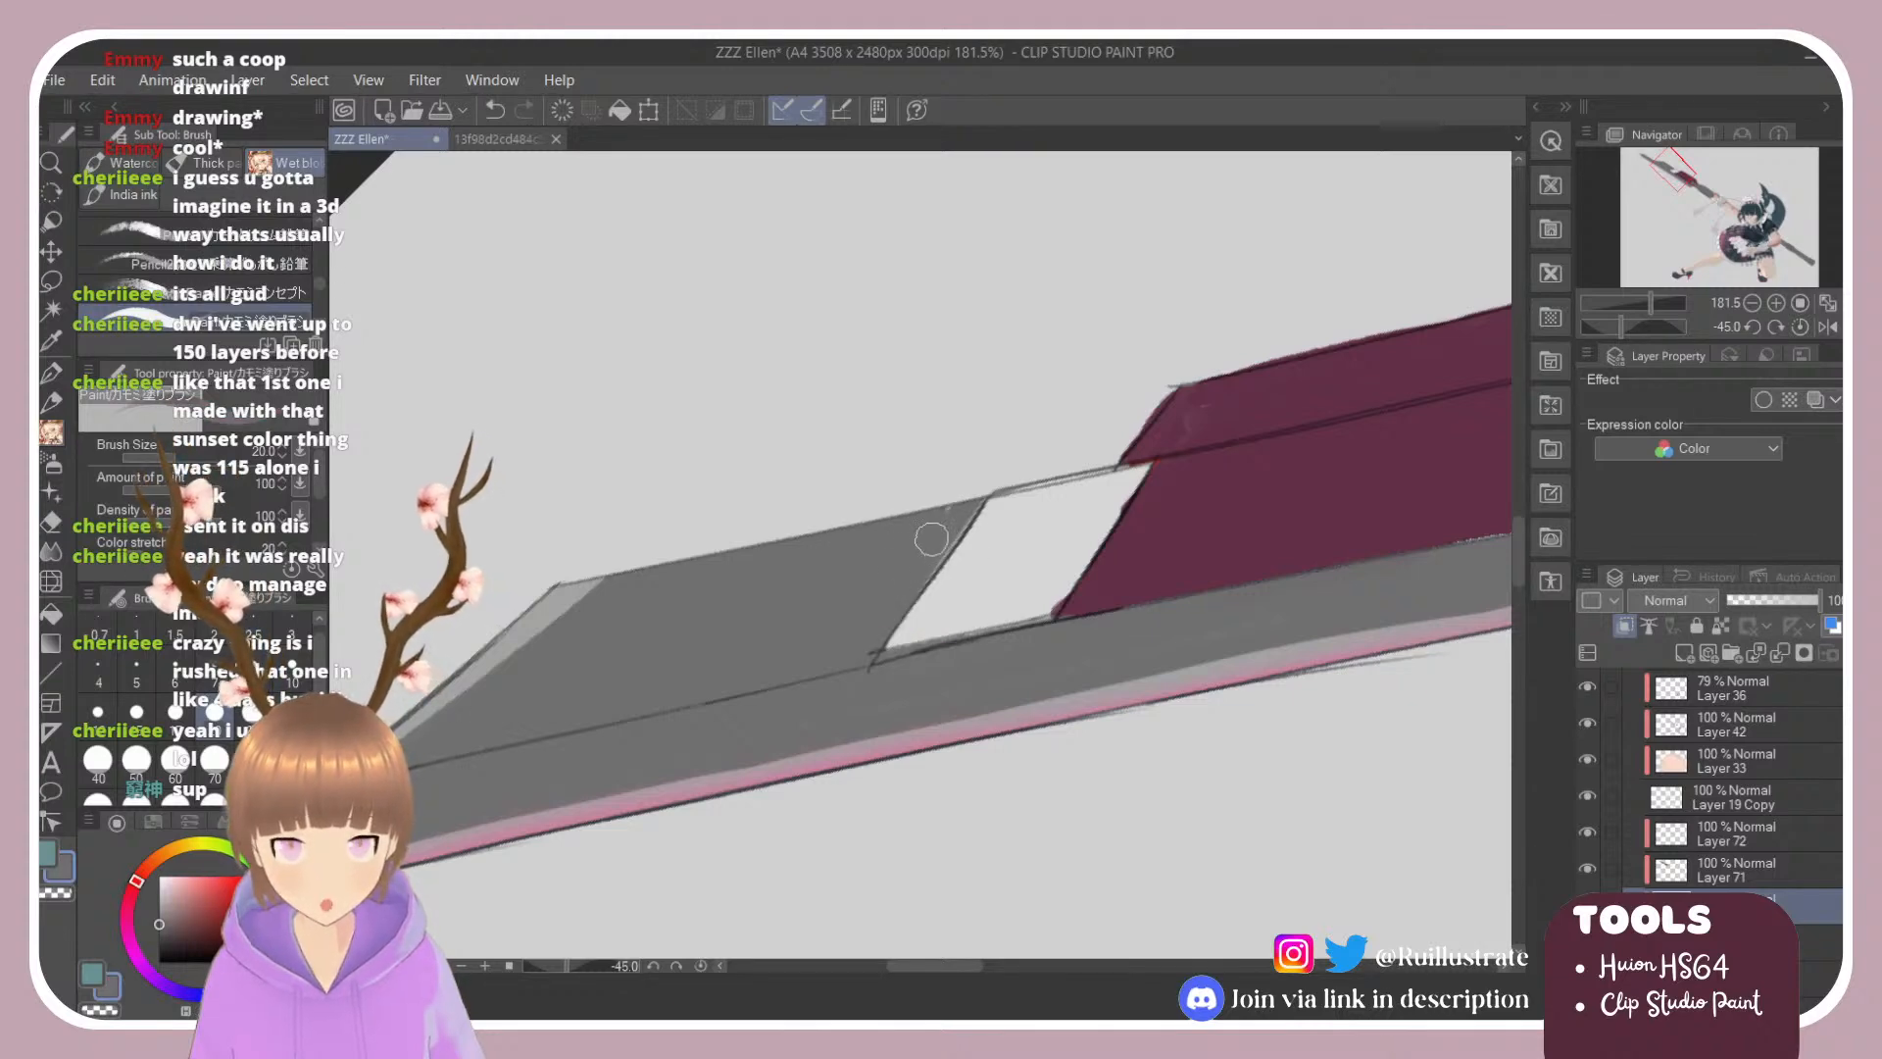
# Step: Restore the white band's pointed corner in its sampled light colour, and erase Layer 71's grey overlap along the band's blade-side edge
pyautogui.press('e')
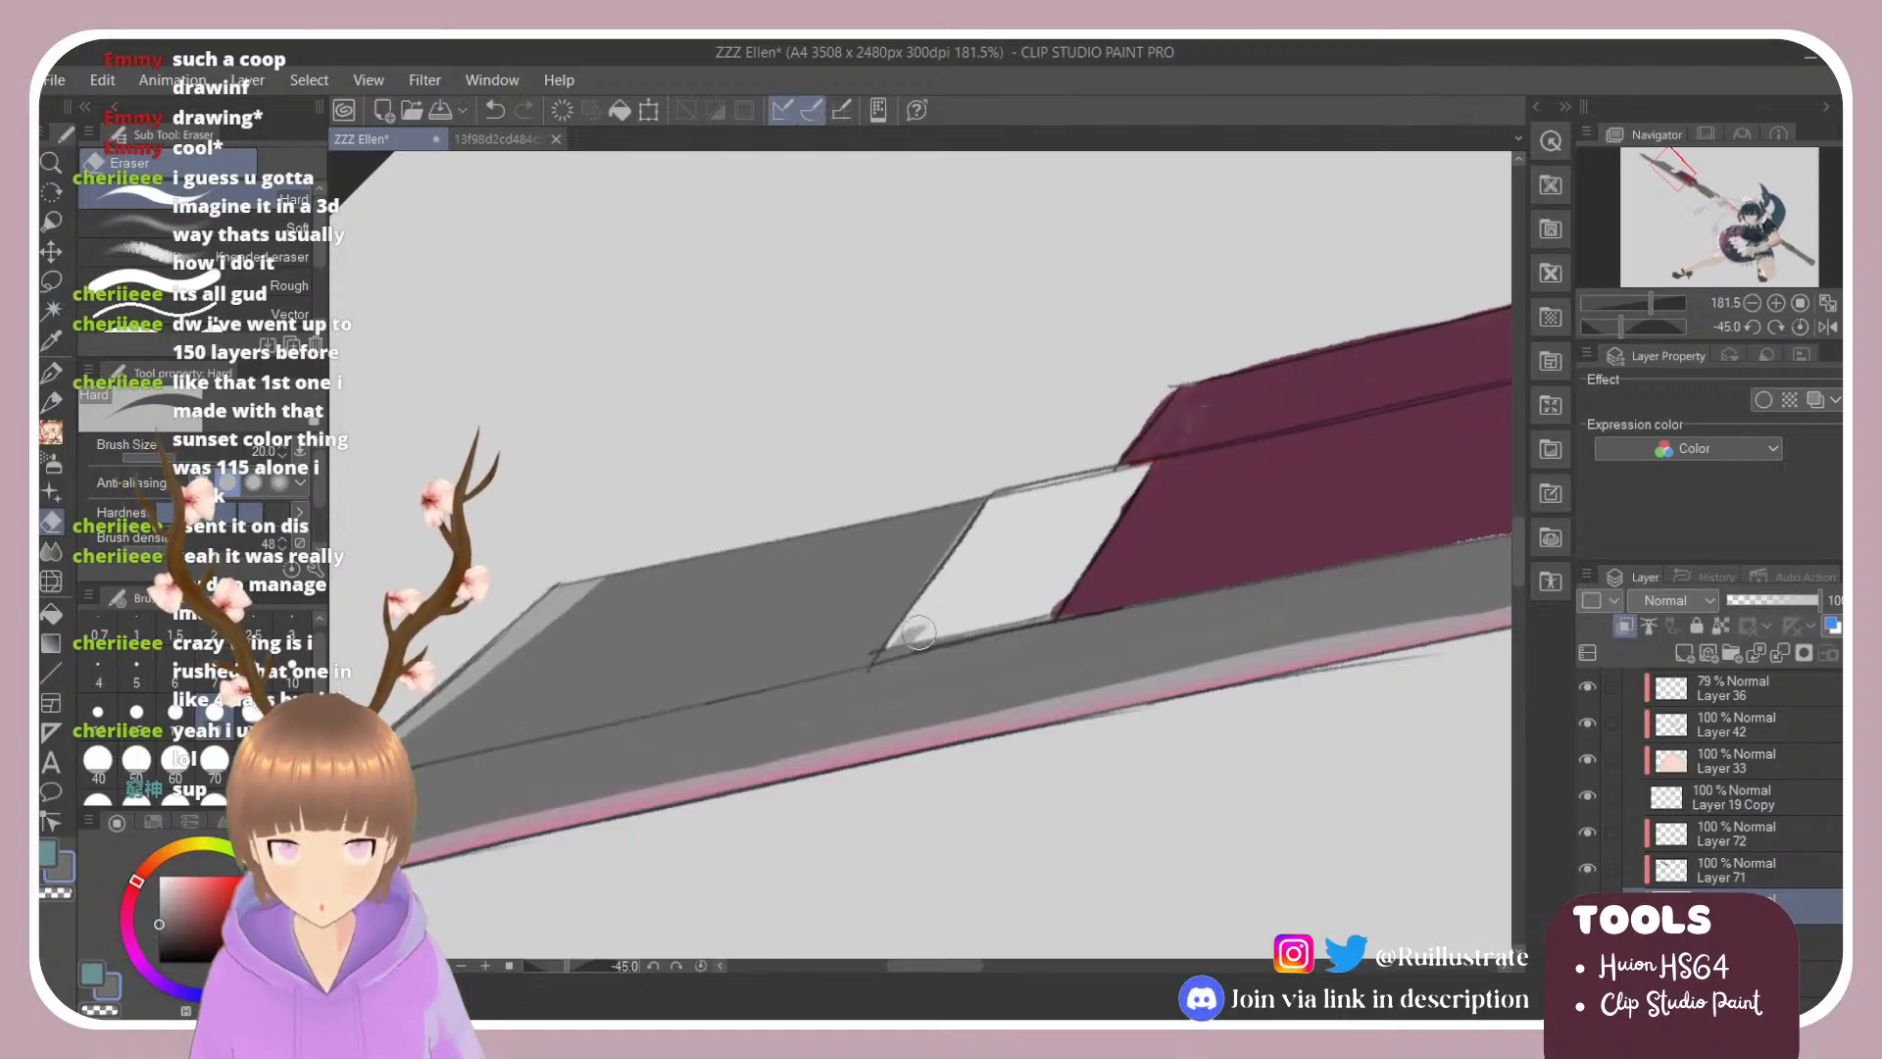
pyautogui.keyDown('alt'); pyautogui.click(1019, 606); pyautogui.keyUp('alt')
pyautogui.press('b')
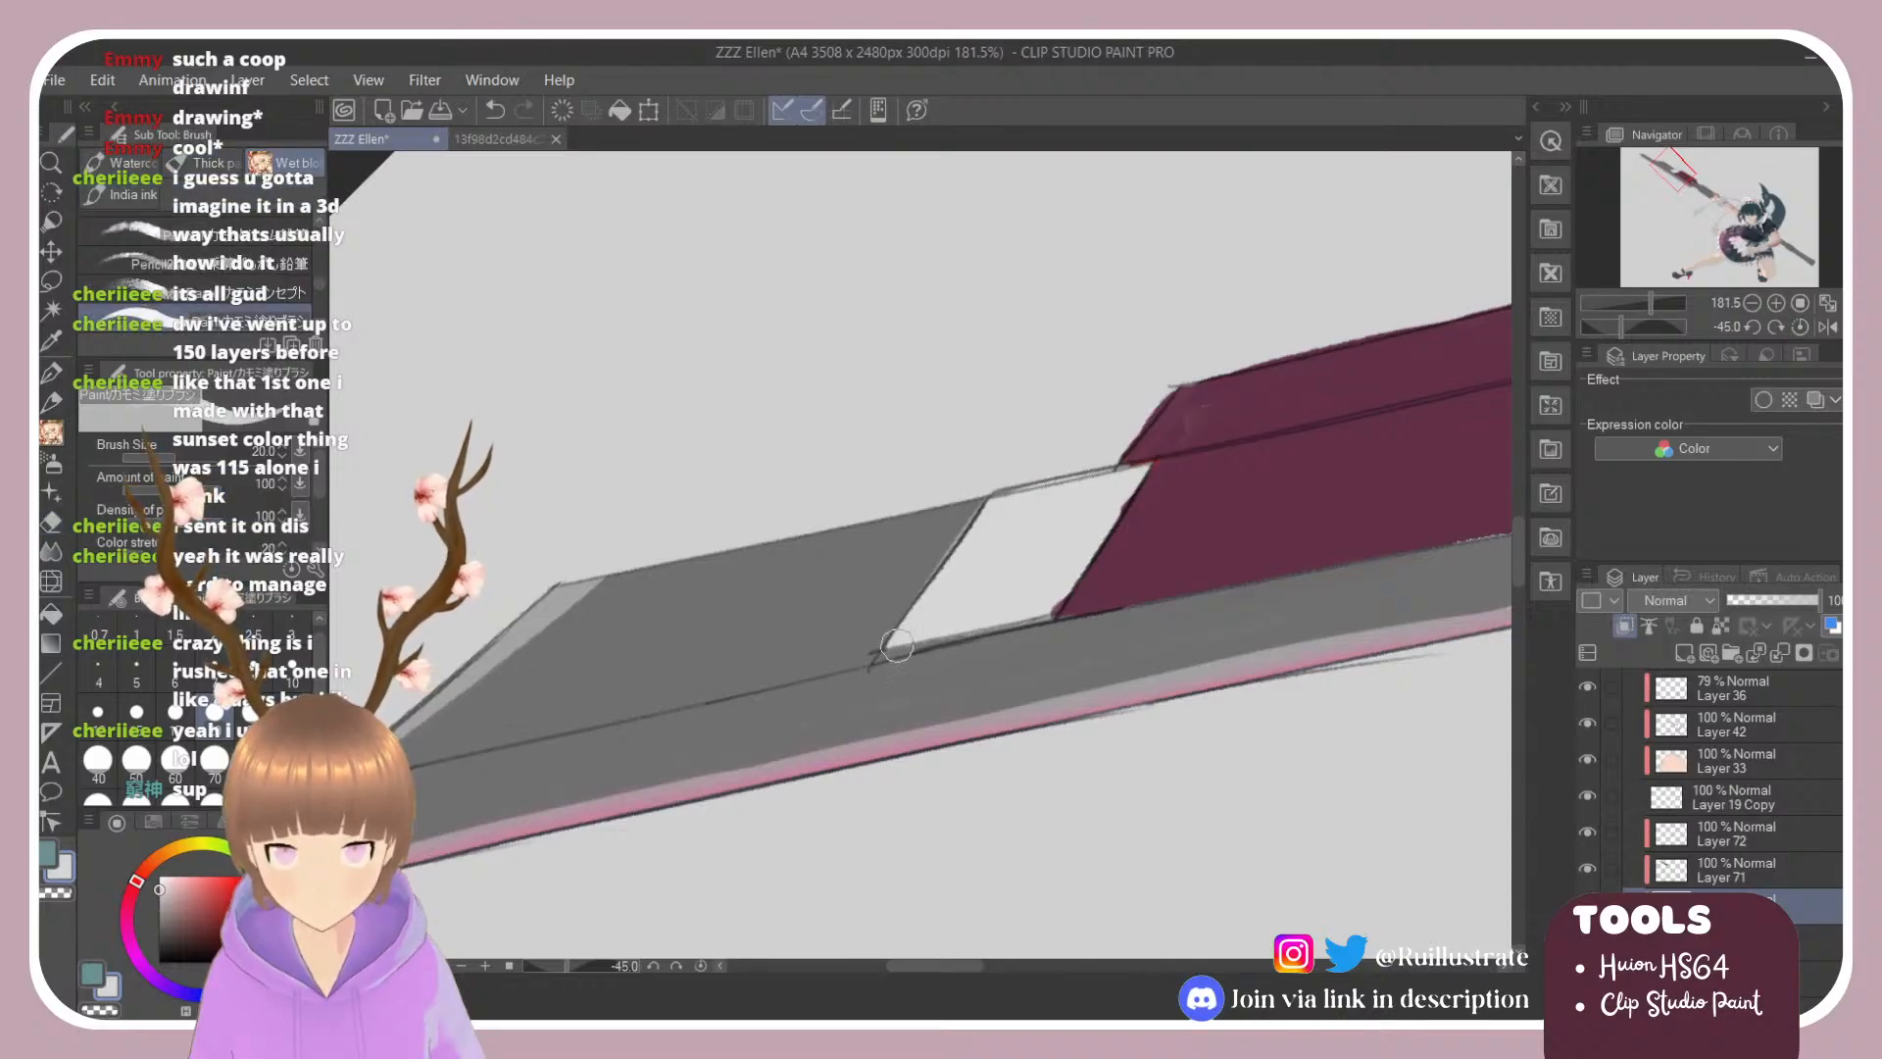
pyautogui.click(1725, 870)
pyautogui.press('e')
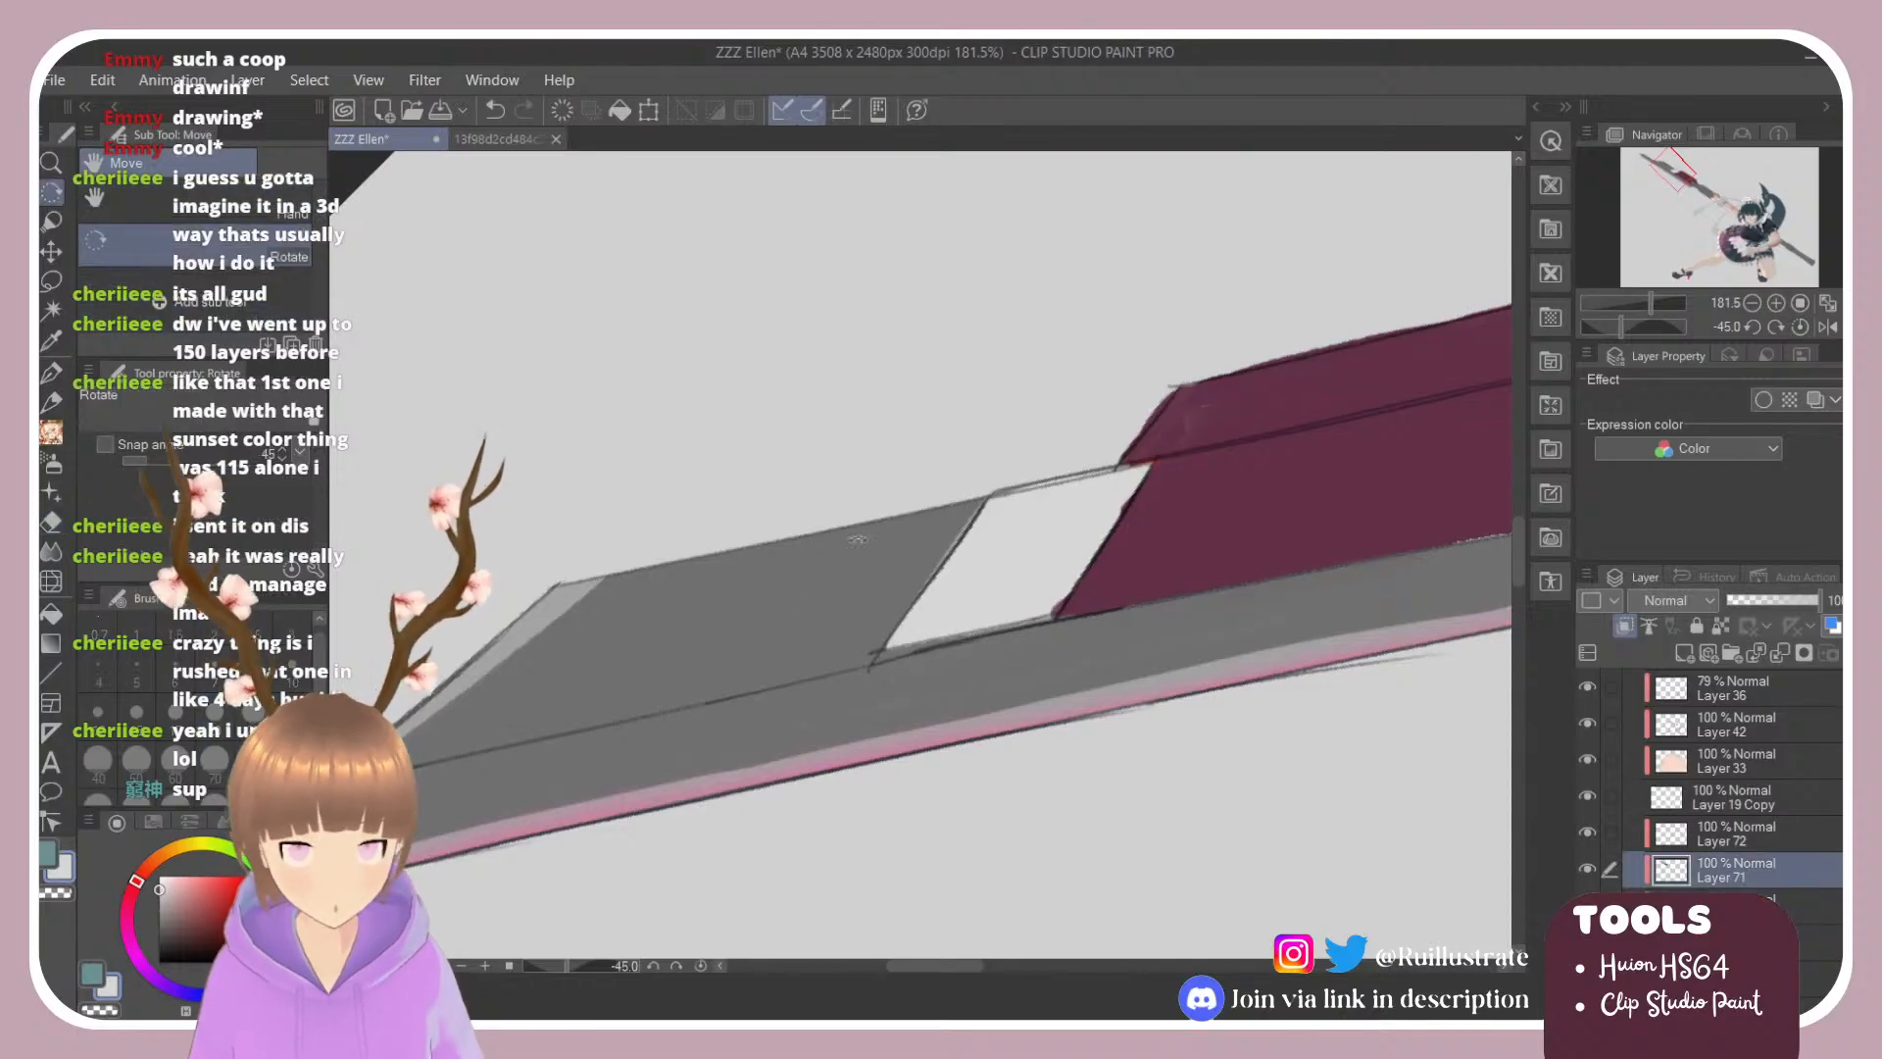
pyautogui.moveTo(1009, 764); pyautogui.dragTo(748, 608)
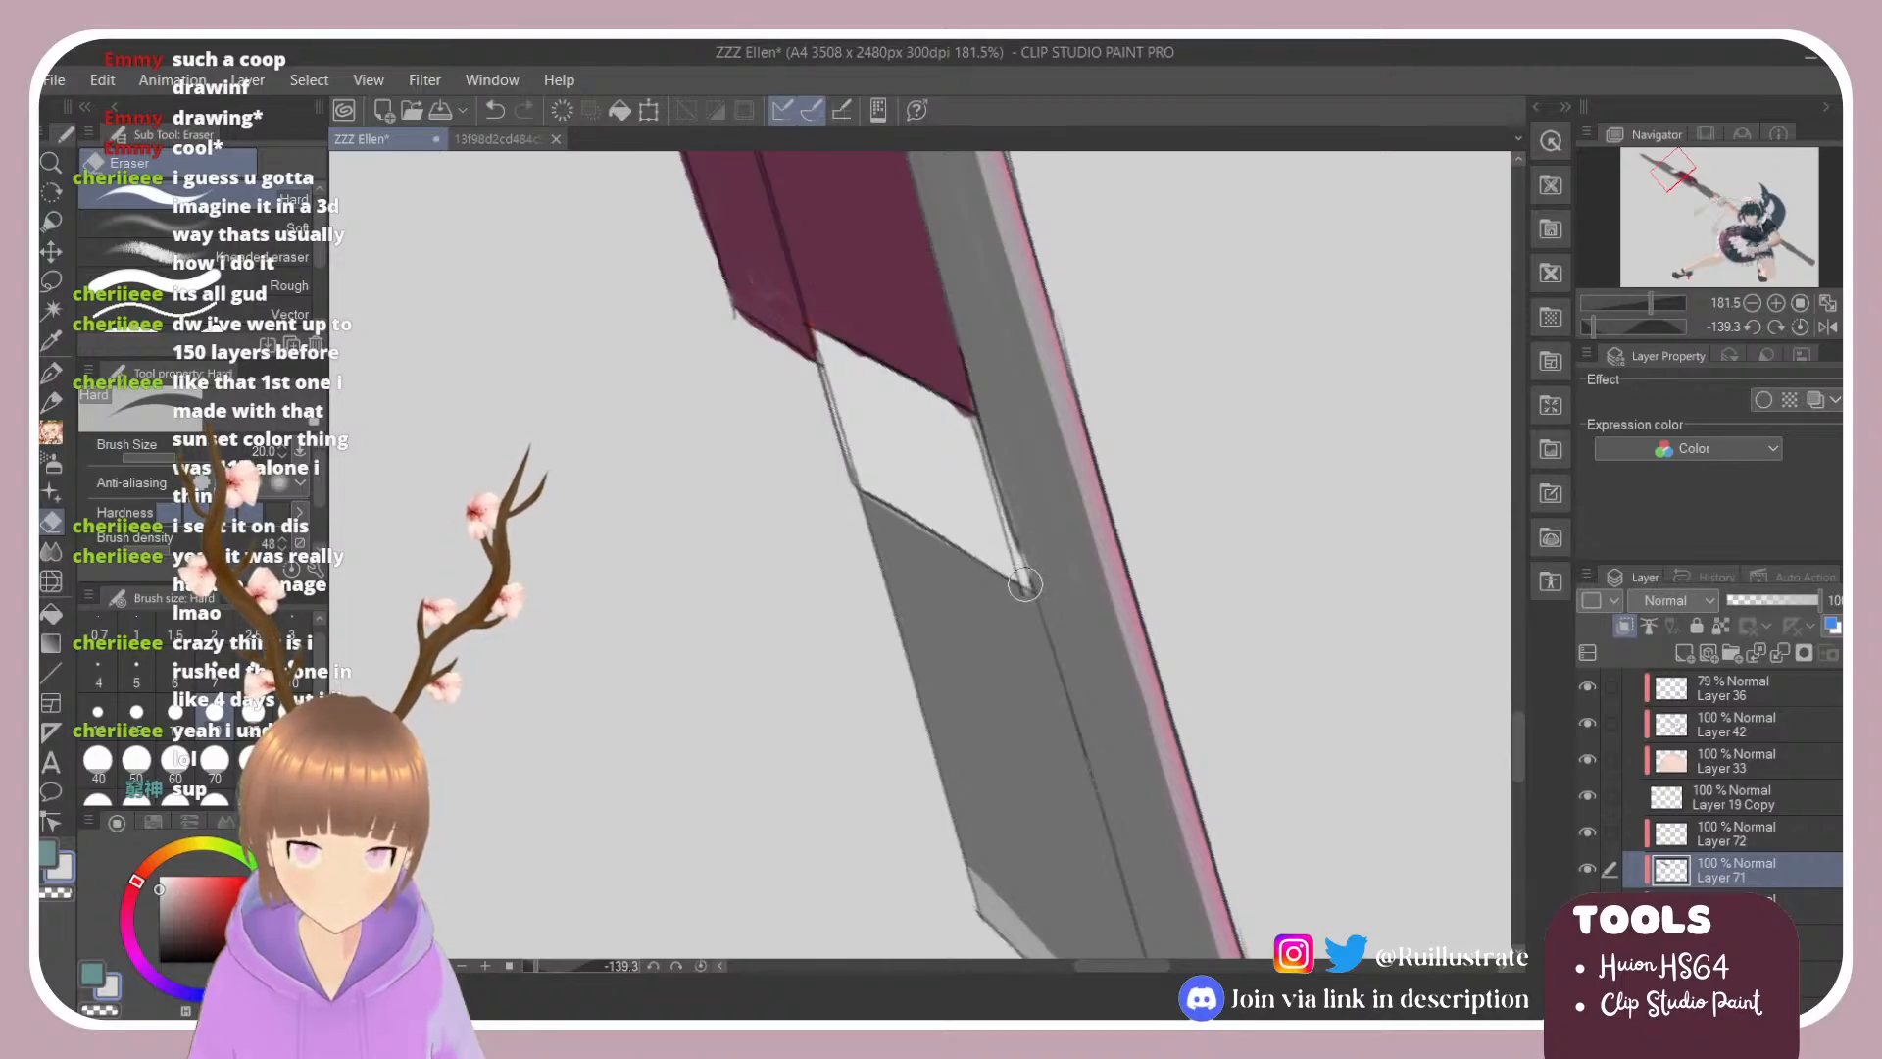
pyautogui.press('r')
pyautogui.moveTo(1032, 579)
pyautogui.mouseDown()
pyautogui.moveTo(979, 556)
pyautogui.moveTo(998, 547)
pyautogui.moveTo(921, 649)
pyautogui.moveTo(880, 667)
pyautogui.mouseUp()
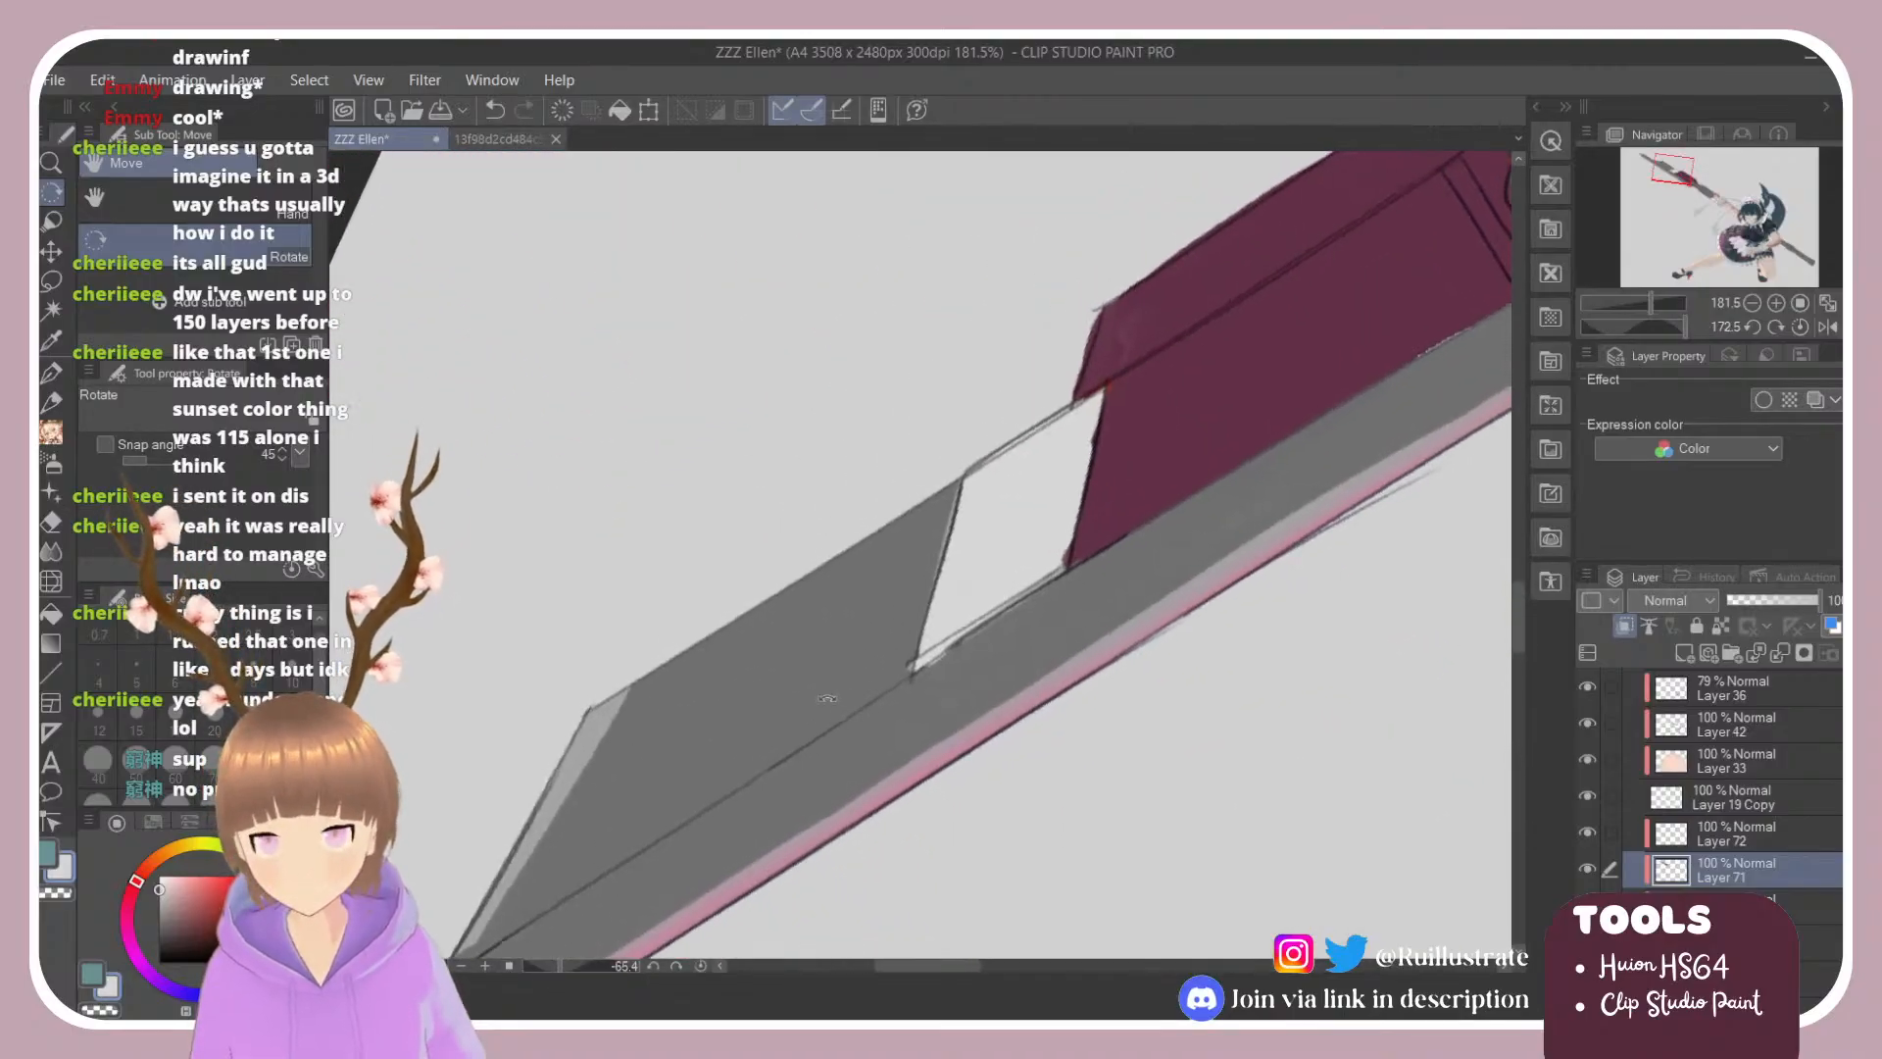
# Step: Paint light grey shading streaks across the white band on Layer 71, leaving a narrow bright highlight
pyautogui.press('b')
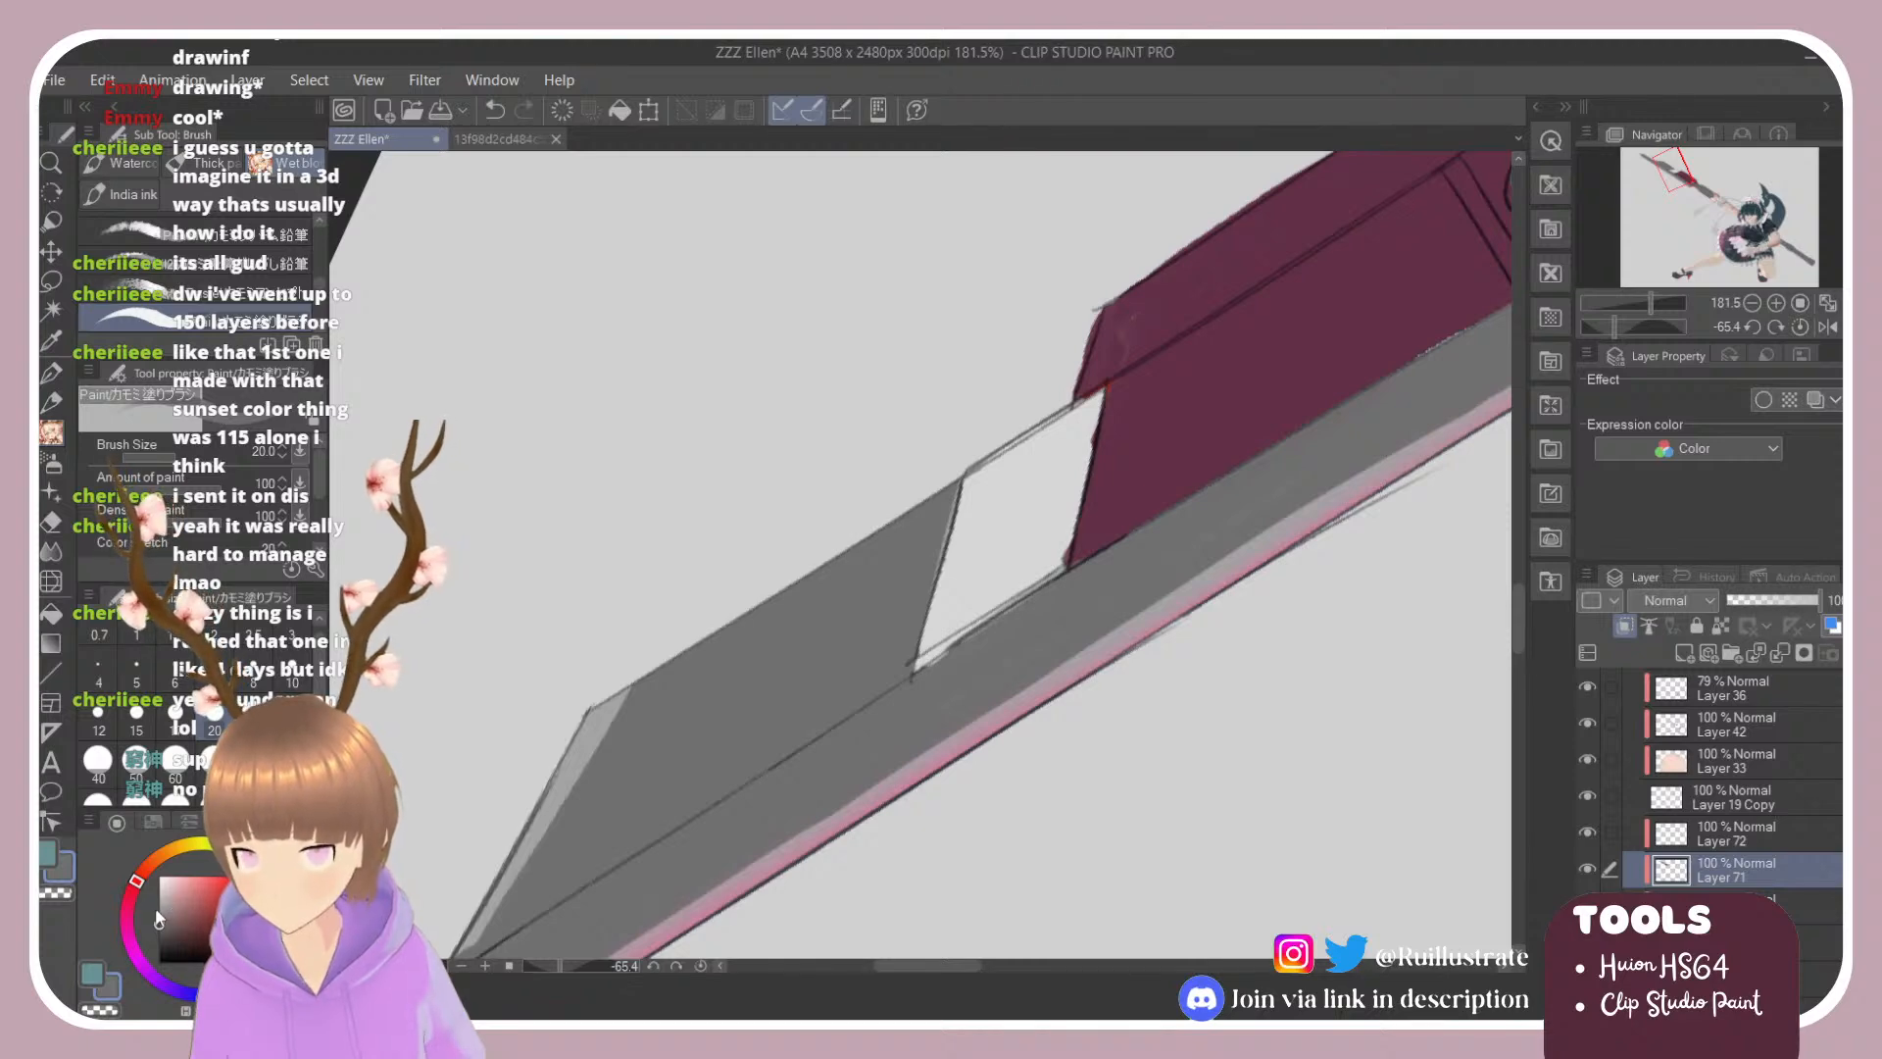
pyautogui.moveTo(157, 918); pyautogui.dragTo(159, 902)
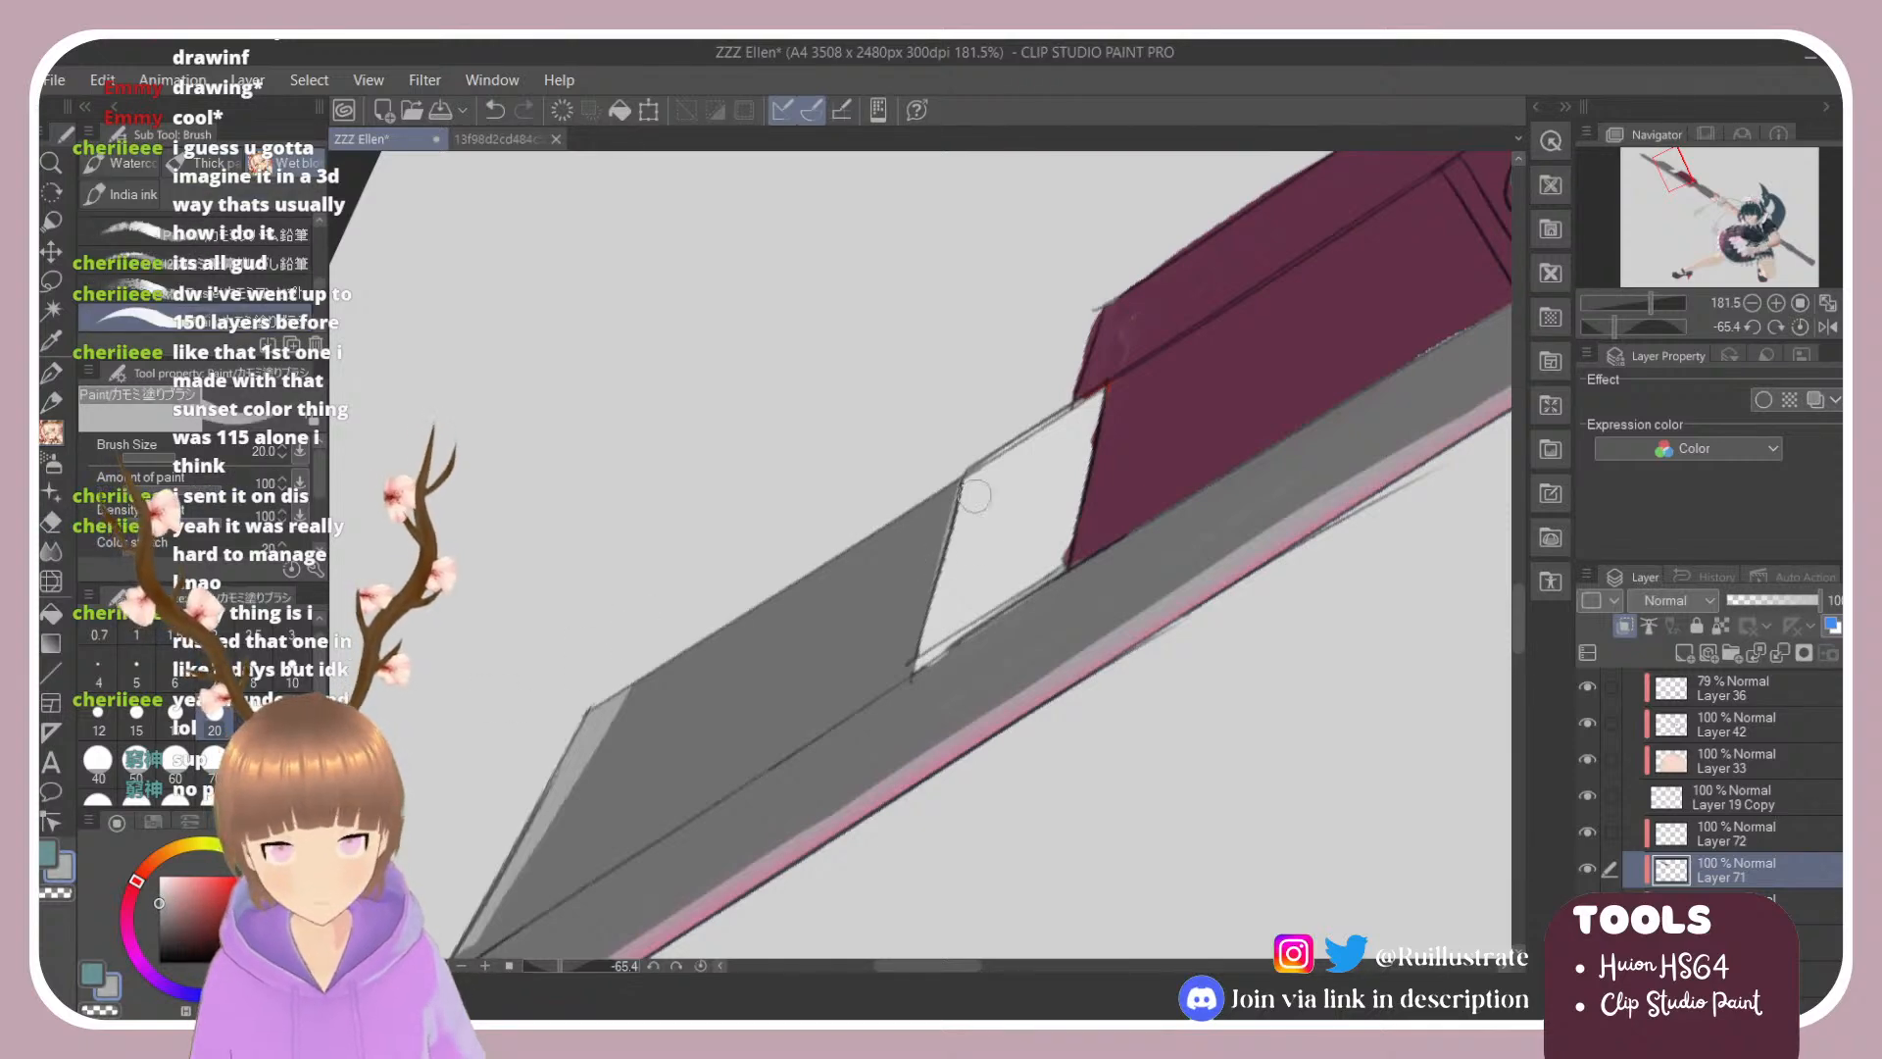
pyautogui.moveTo(973, 495)
pyautogui.mouseDown()
pyautogui.moveTo(941, 666)
pyautogui.moveTo(956, 505)
pyautogui.moveTo(921, 668)
pyautogui.moveTo(1043, 573)
pyautogui.moveTo(957, 622)
pyautogui.mouseUp()
pyautogui.moveTo(1027, 459)
pyautogui.mouseDown()
pyautogui.moveTo(985, 588)
pyautogui.moveTo(1013, 487)
pyautogui.mouseUp()
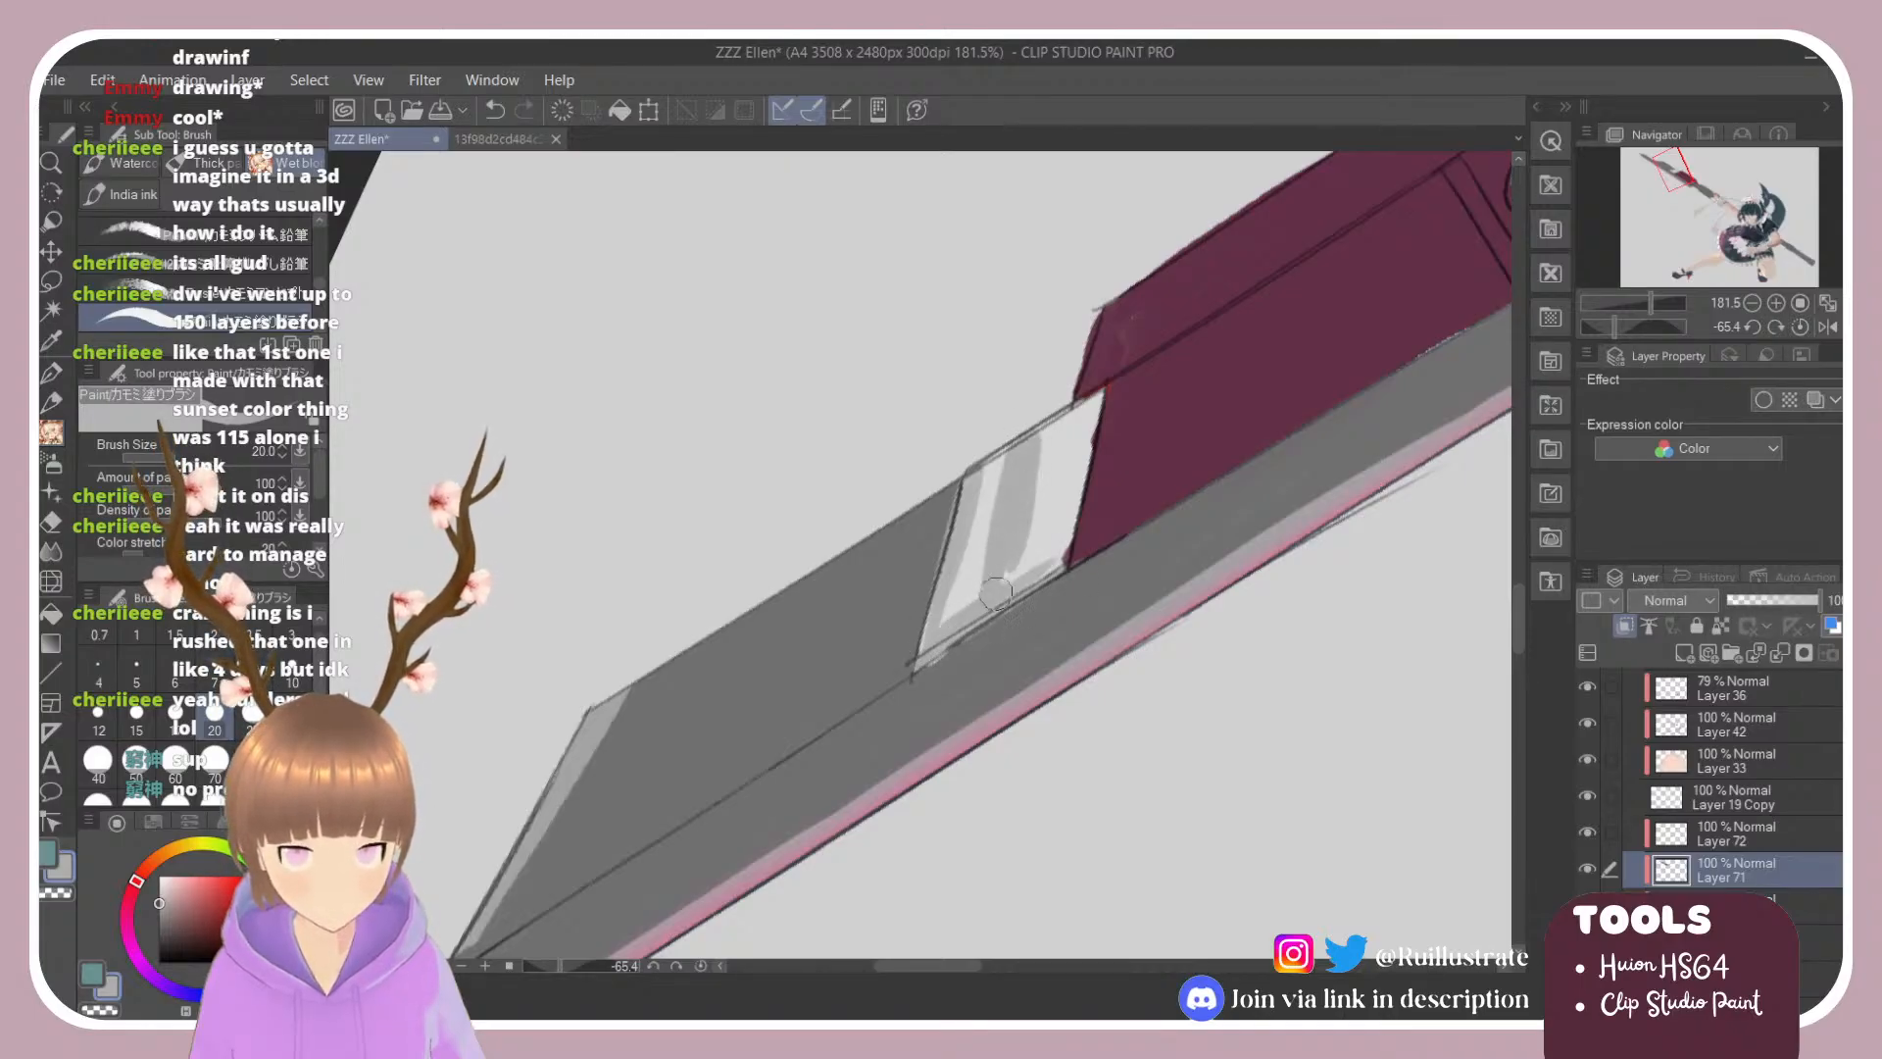
pyautogui.moveTo(995, 593)
pyautogui.mouseDown()
pyautogui.moveTo(1019, 566)
pyautogui.moveTo(1043, 431)
pyautogui.moveTo(1048, 508)
pyautogui.mouseUp()
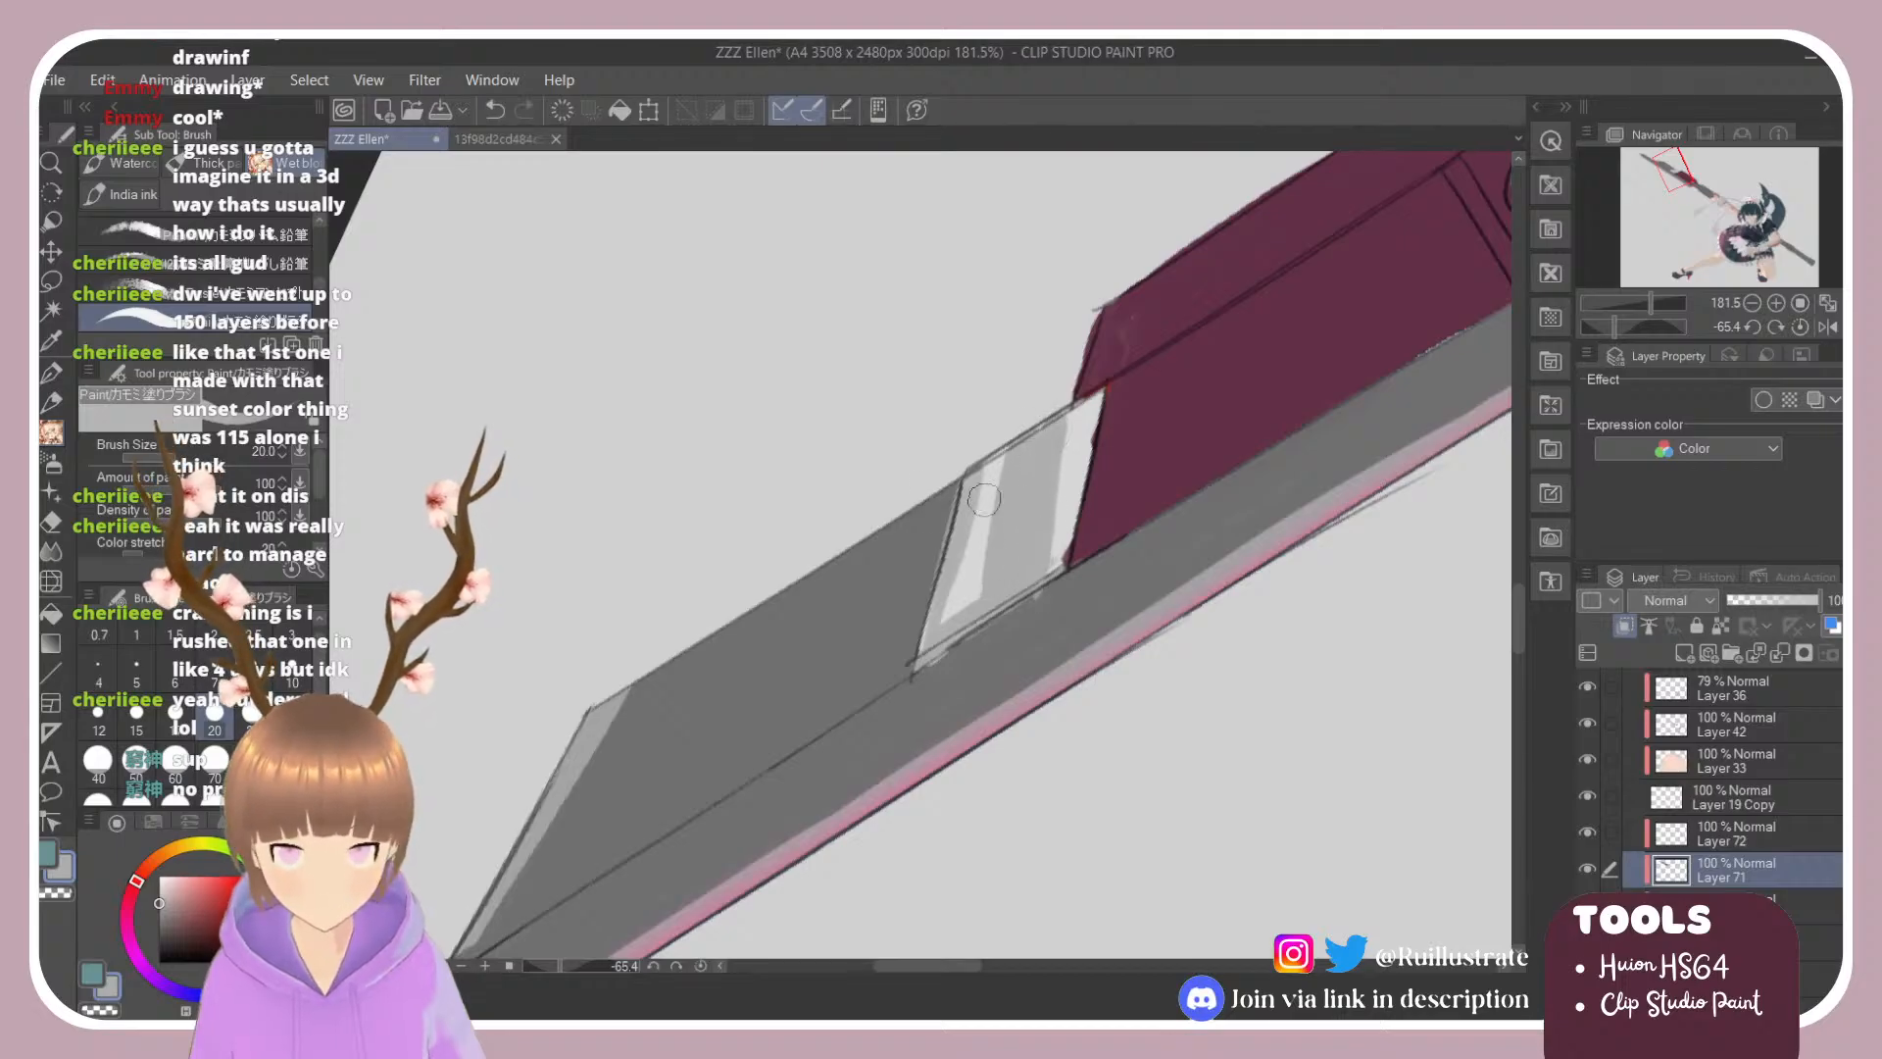
# Step: Soften the band's grey shading with the Blender brush at size 30
pyautogui.scroll(-2, 321, 279)
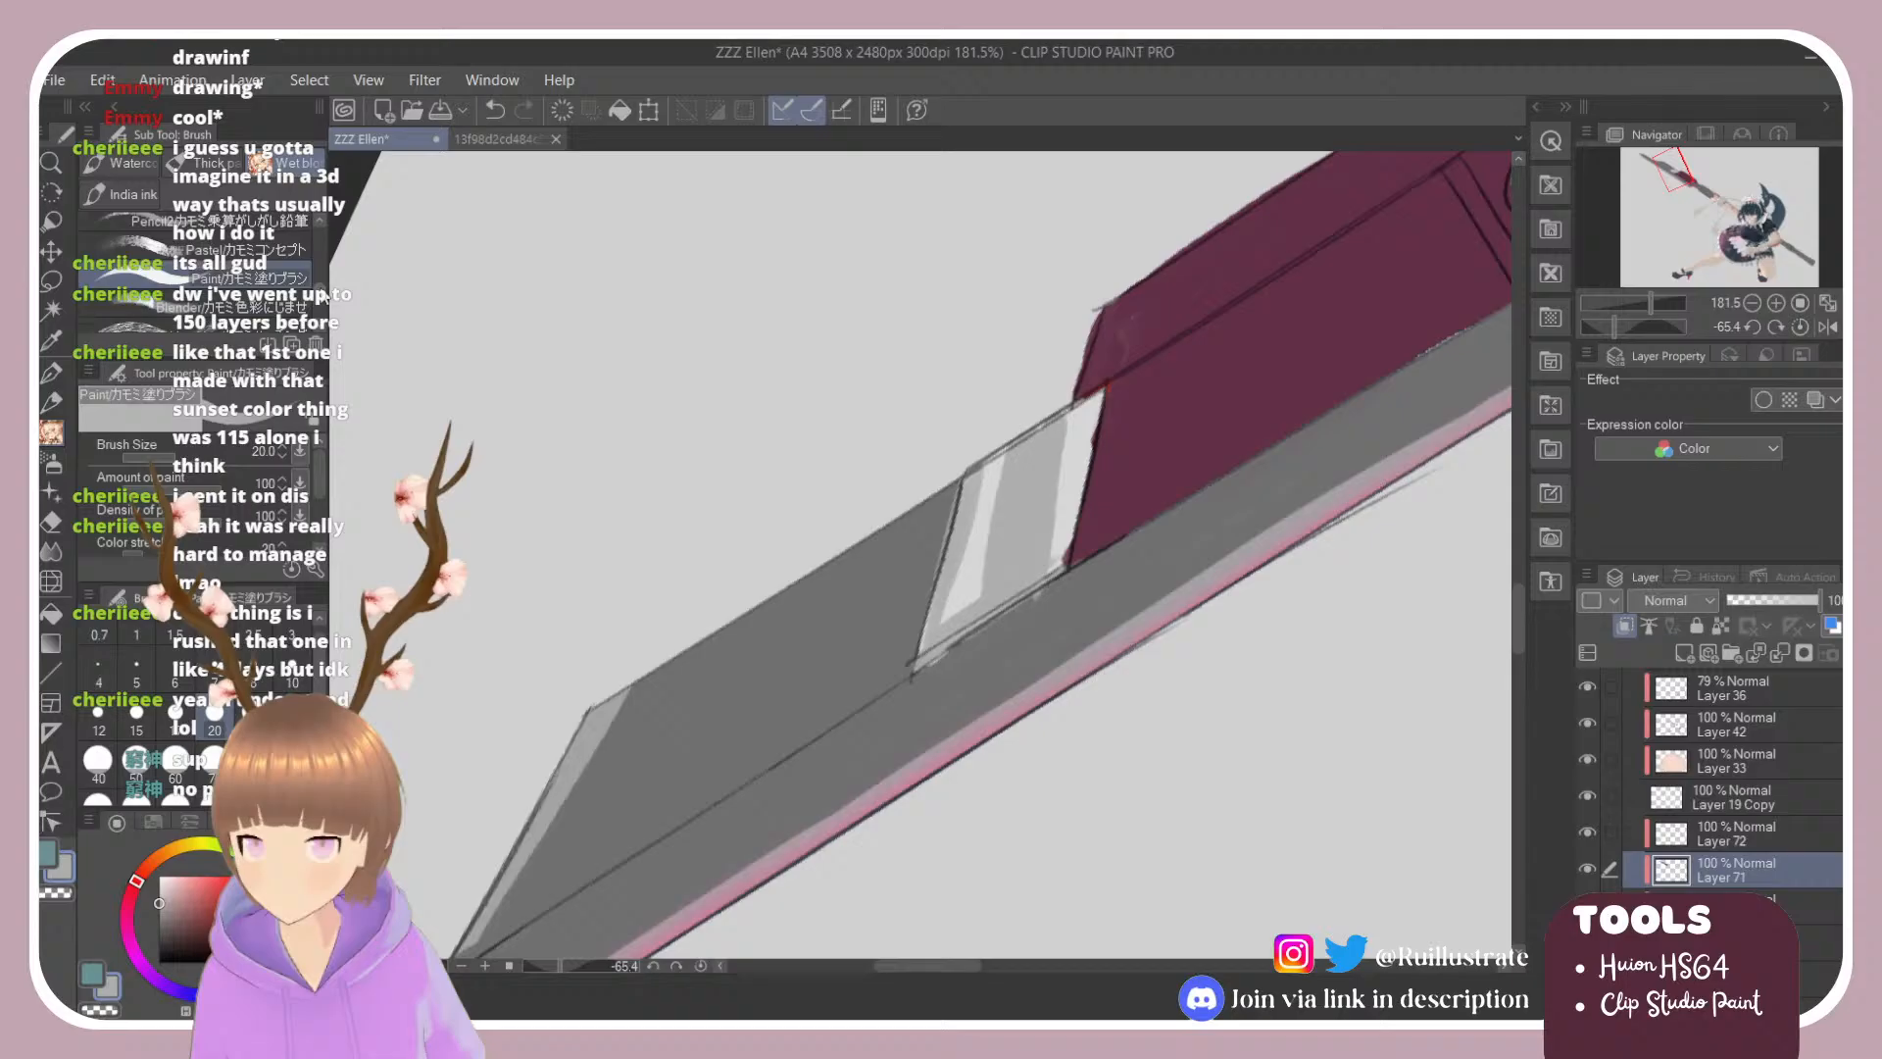
pyautogui.click(290, 291)
pyautogui.moveTo(996, 451)
pyautogui.mouseDown()
pyautogui.moveTo(953, 610)
pyautogui.moveTo(1076, 436)
pyautogui.moveTo(1042, 563)
pyautogui.moveTo(1084, 403)
pyautogui.moveTo(1042, 560)
pyautogui.moveTo(1084, 402)
pyautogui.moveTo(985, 521)
pyautogui.mouseUp()
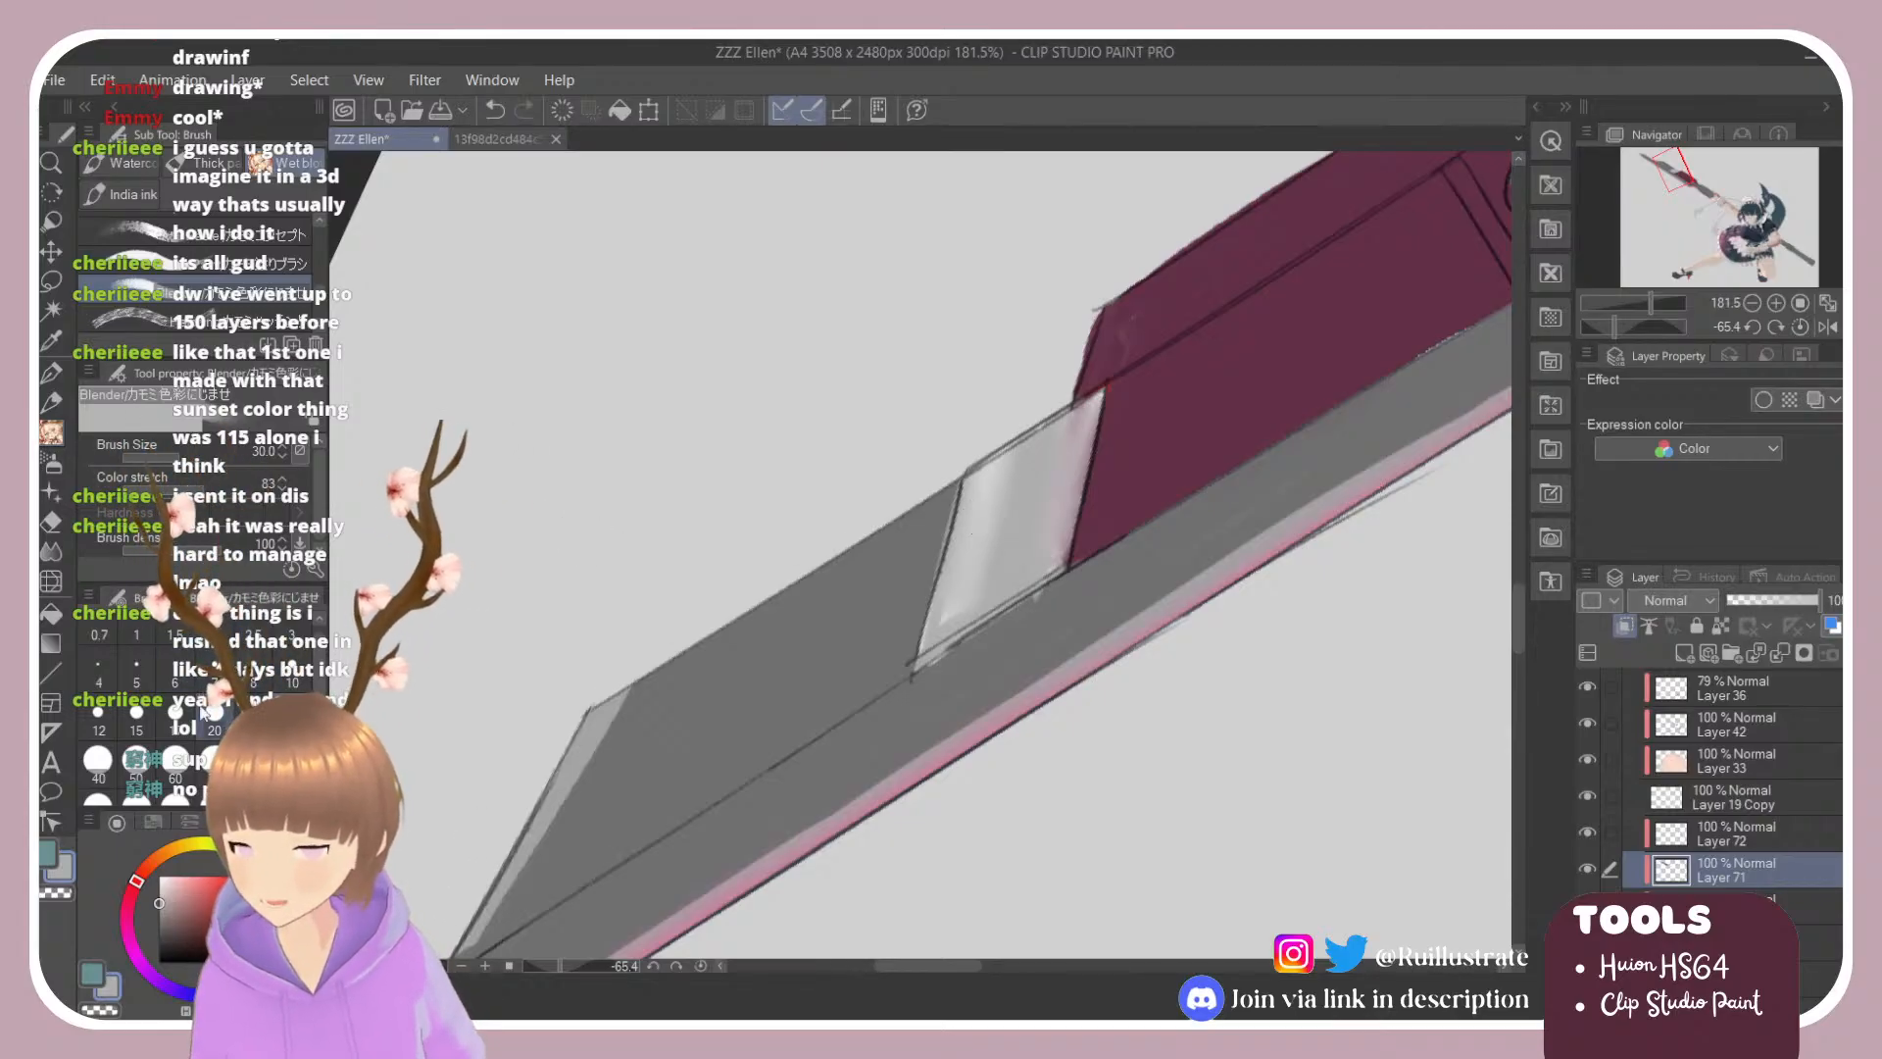
# Step: Paint a thin pink streak down the shaded white band with the Paint brush at size 10
pyautogui.press('r')
pyautogui.moveTo(980, 398); pyautogui.dragTo(946, 389)
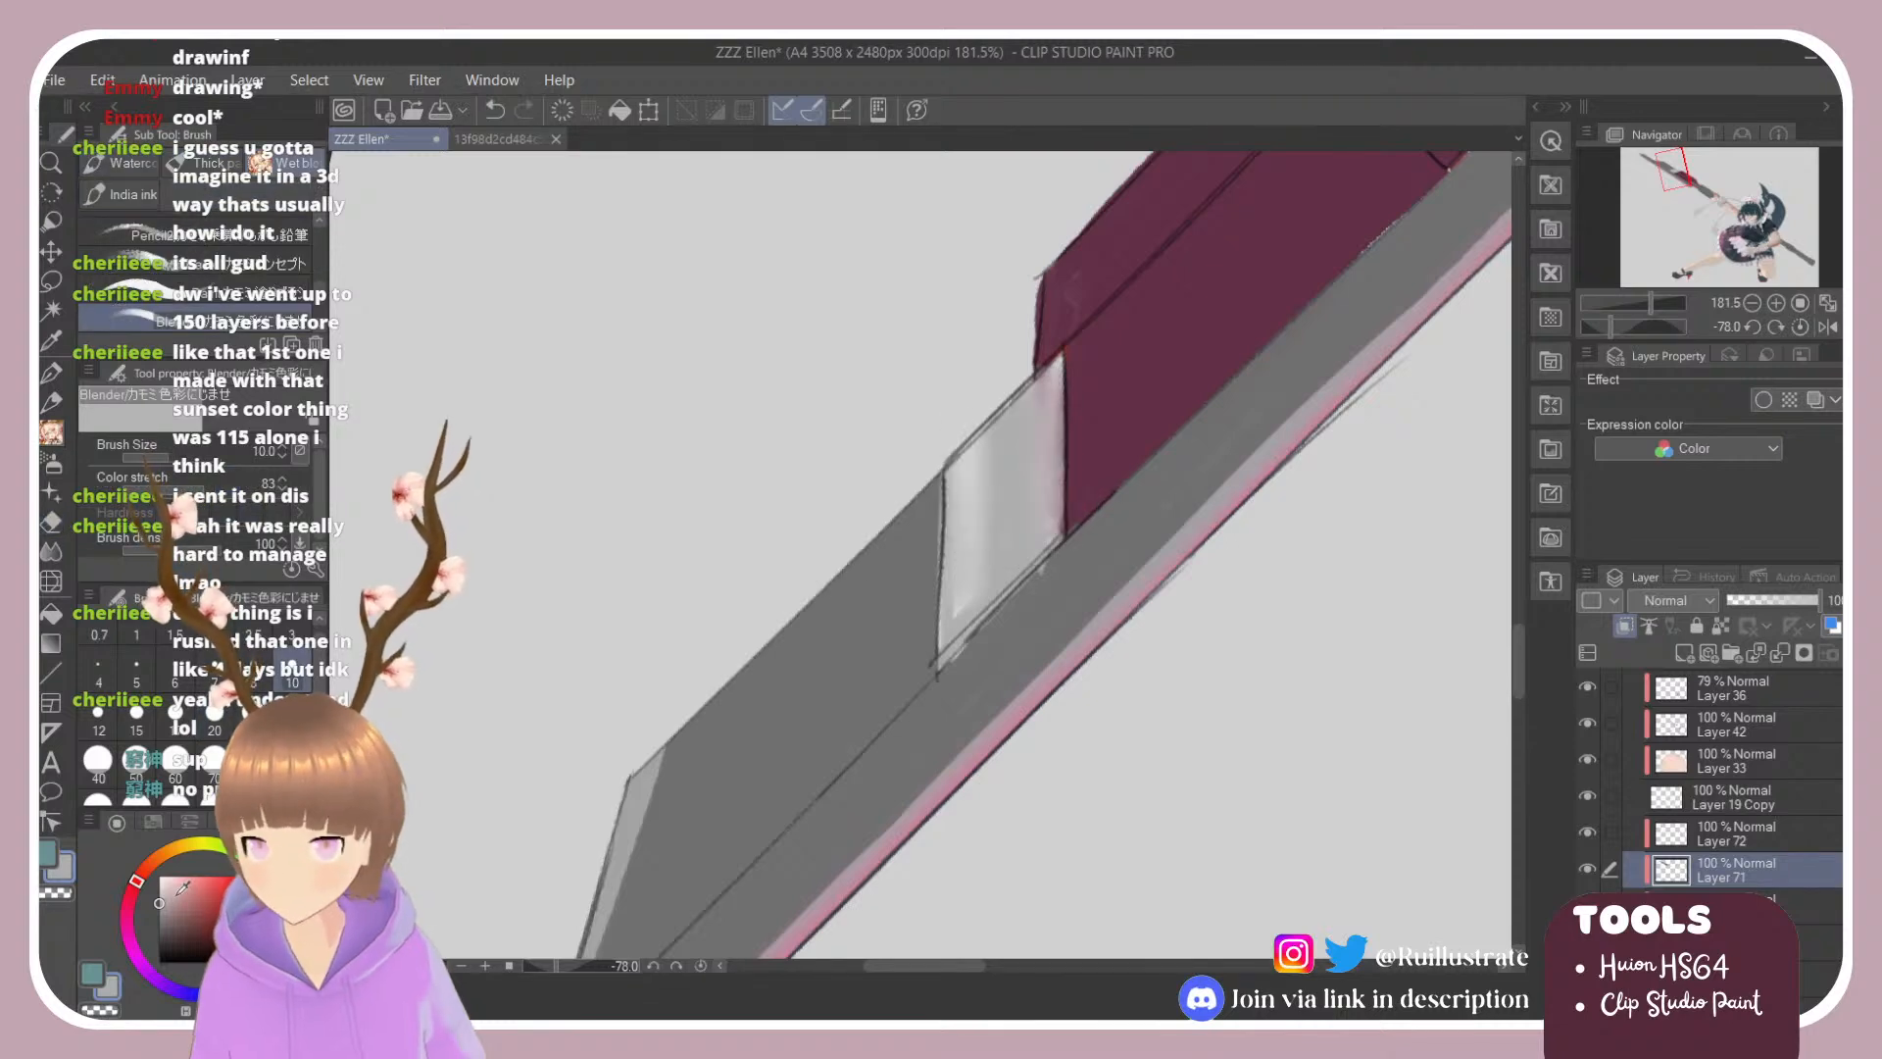
pyautogui.click(158, 890)
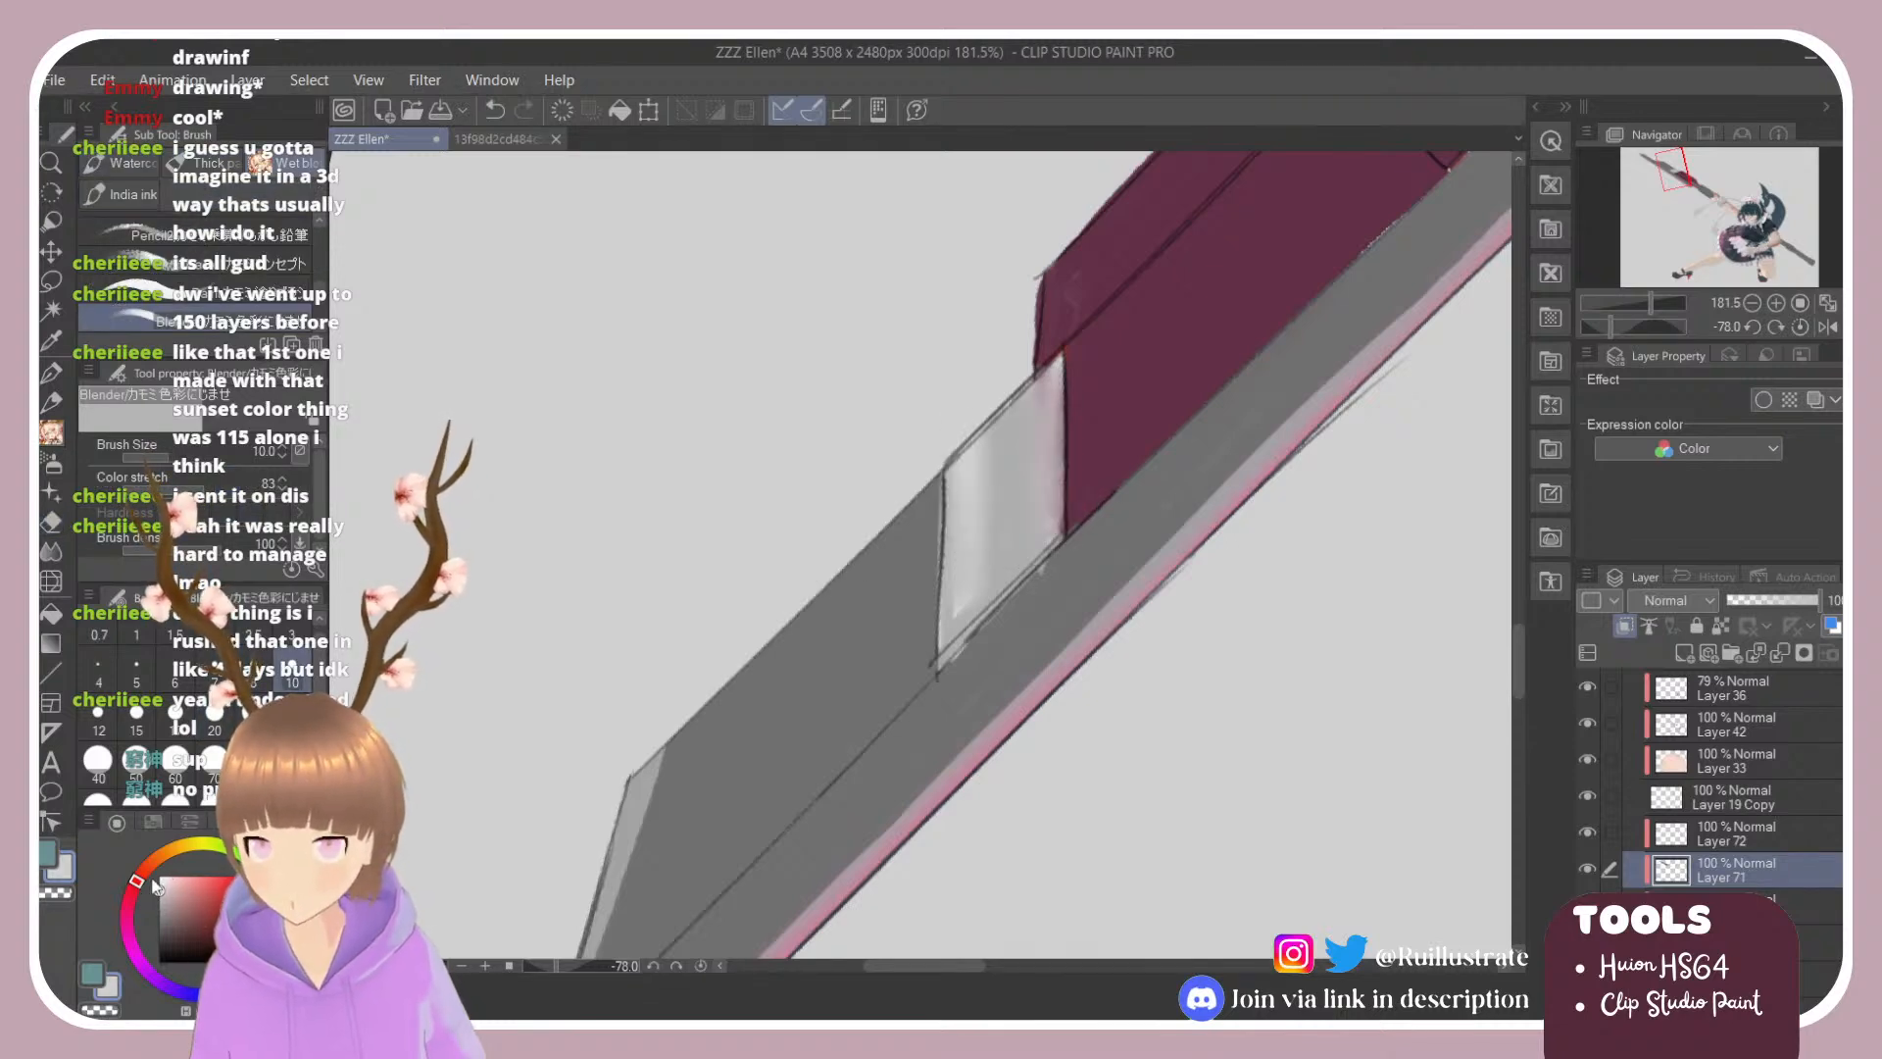
pyautogui.click(168, 884)
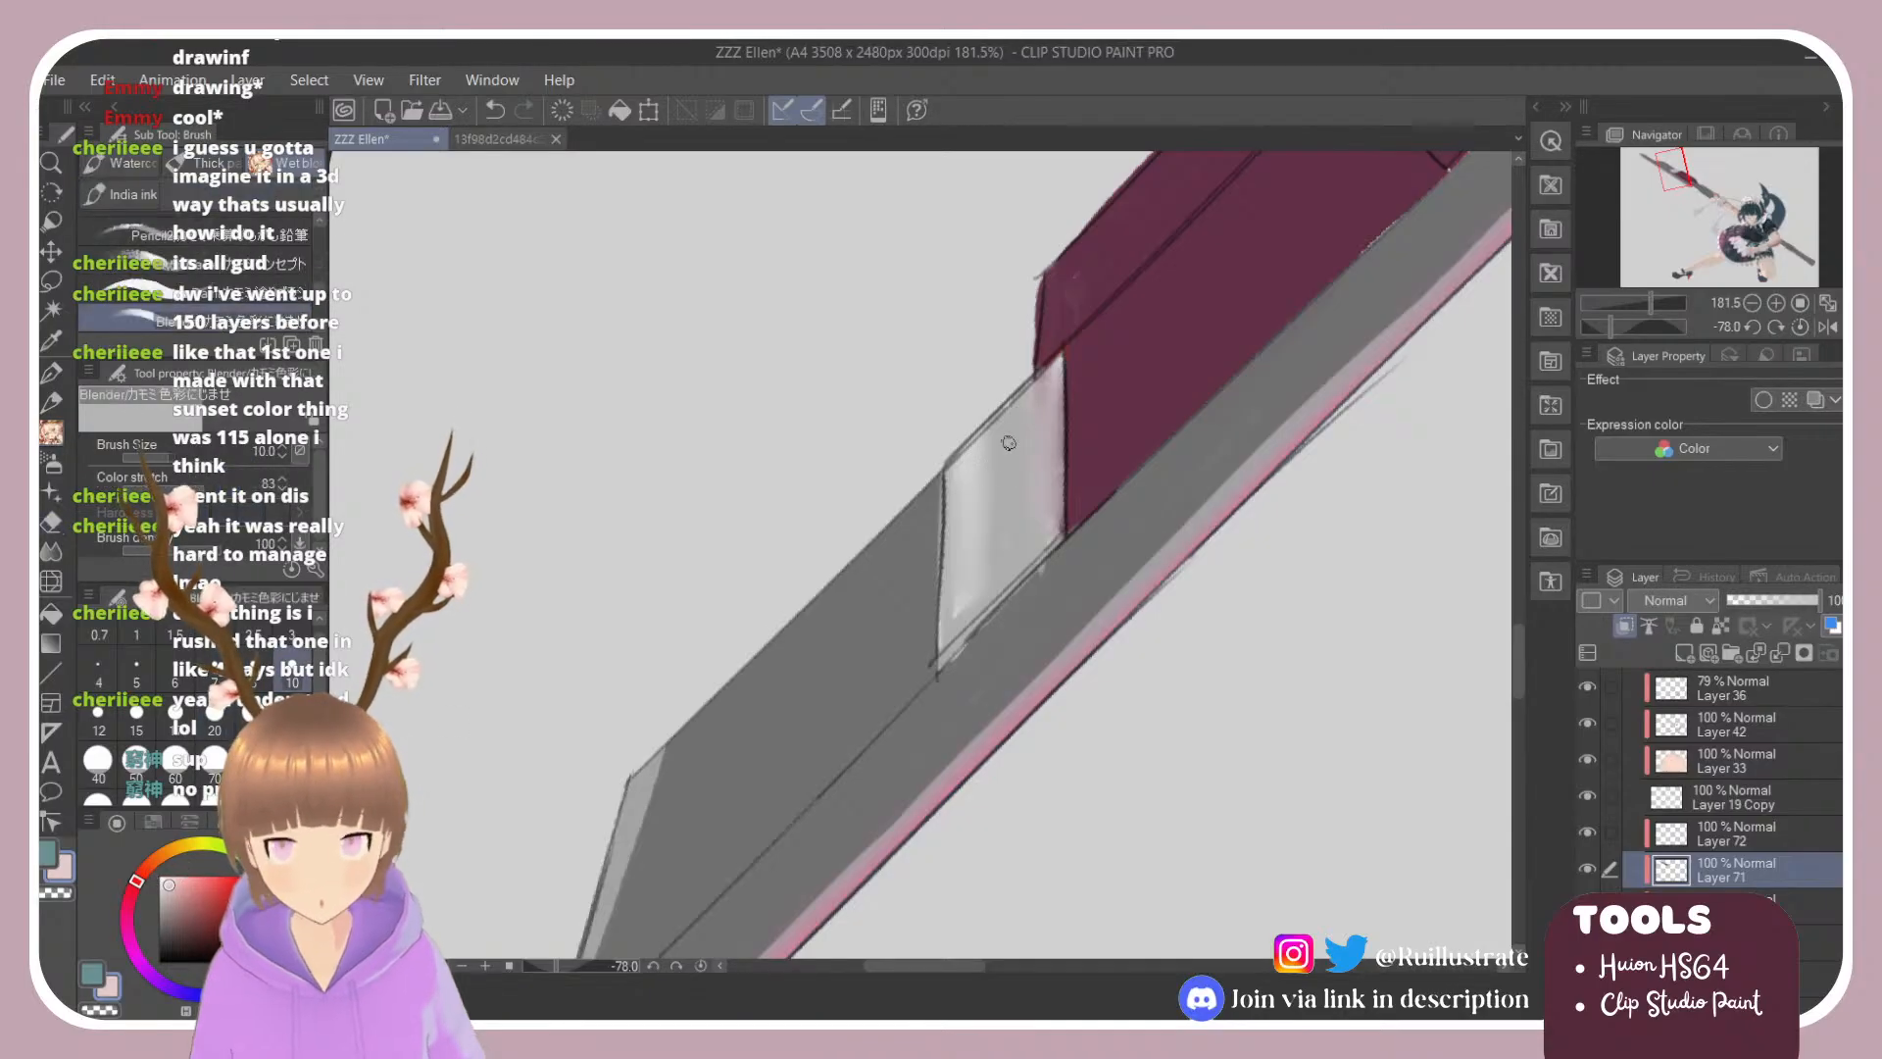
pyautogui.click(273, 299)
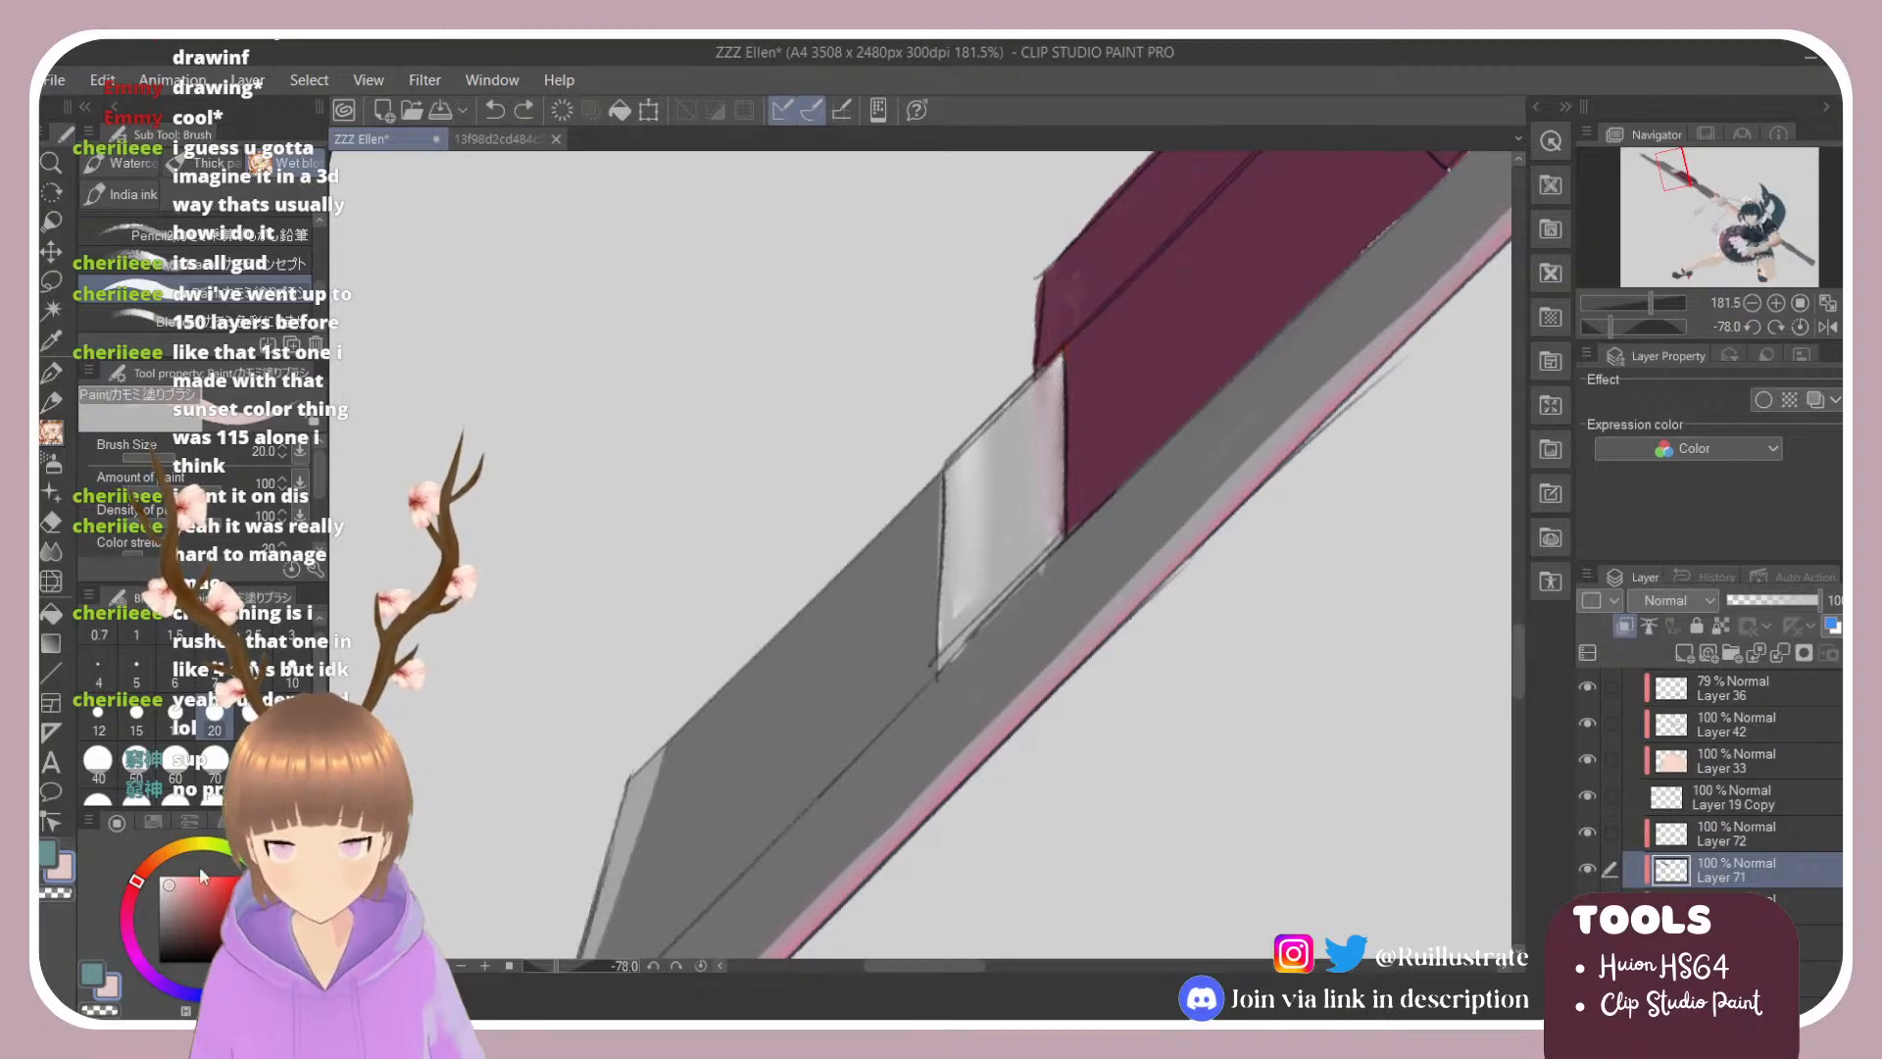
pyautogui.click(293, 680)
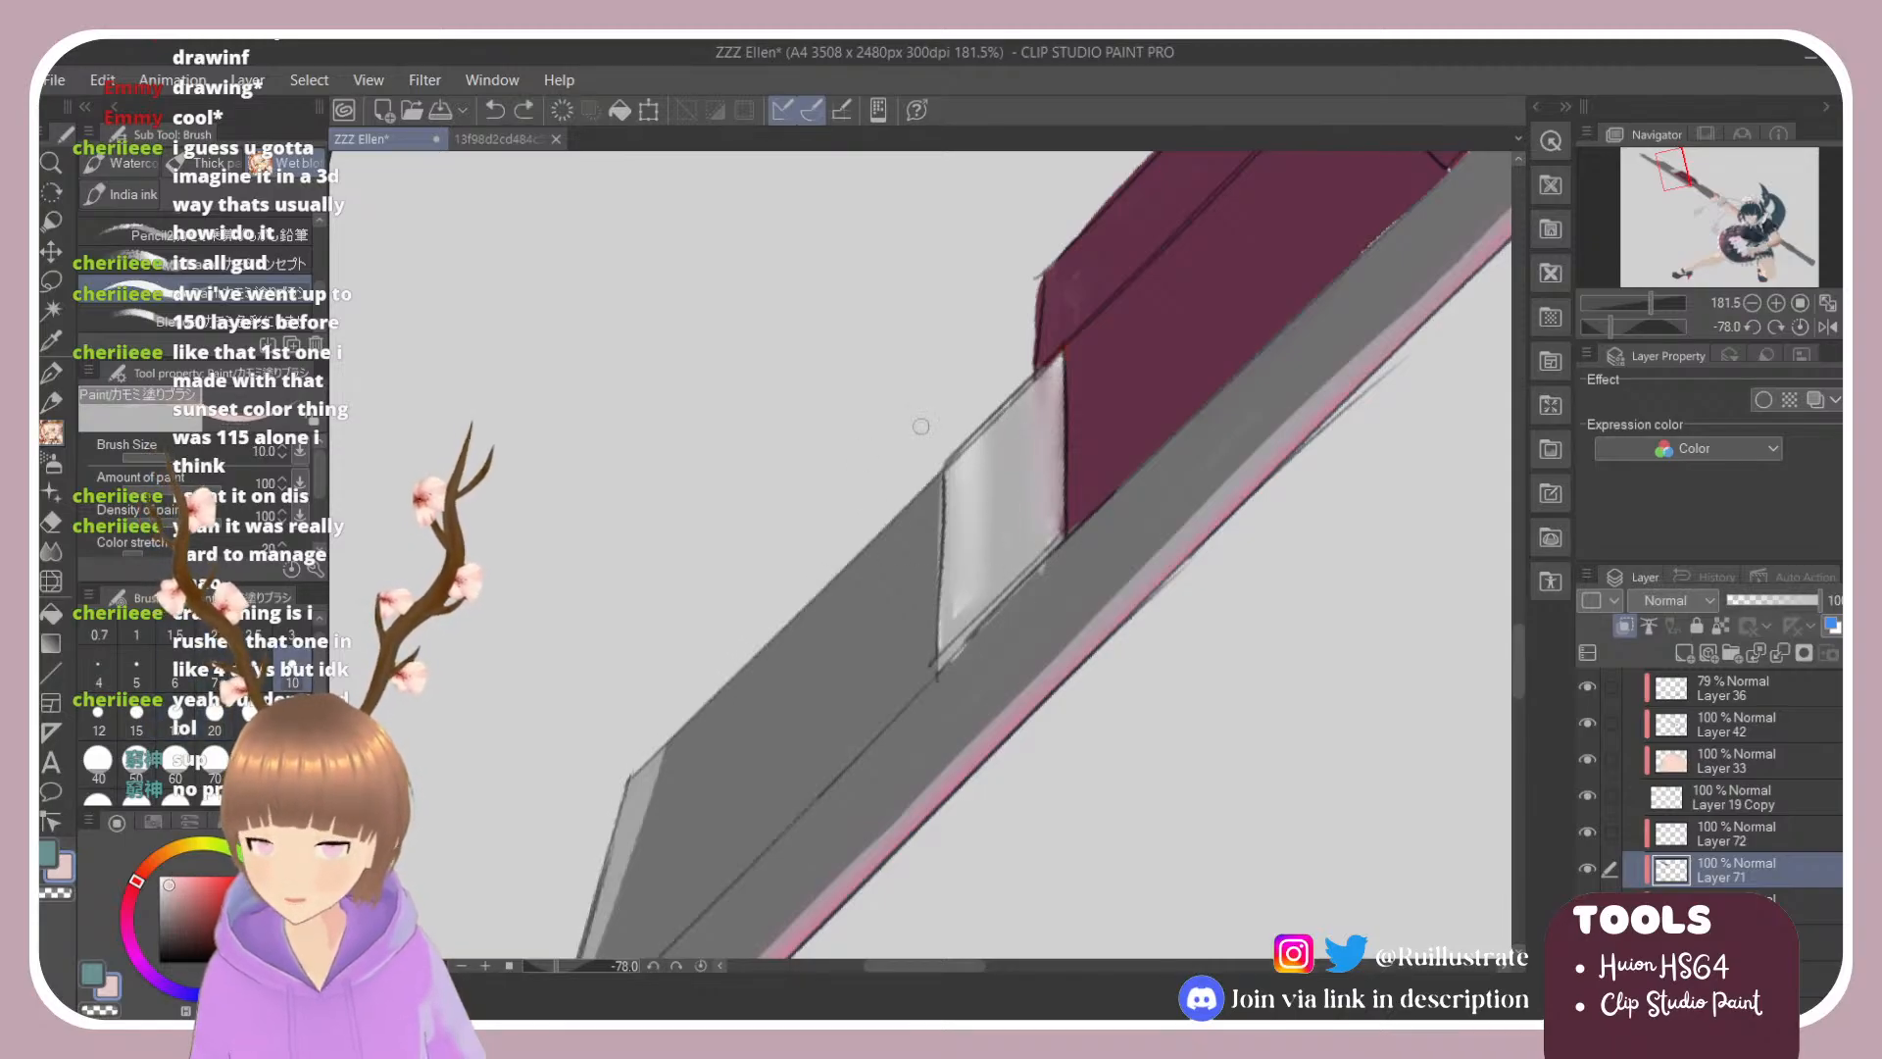
pyautogui.moveTo(1016, 402)
pyautogui.mouseDown()
pyautogui.moveTo(1014, 564)
pyautogui.moveTo(1012, 534)
pyautogui.mouseUp()
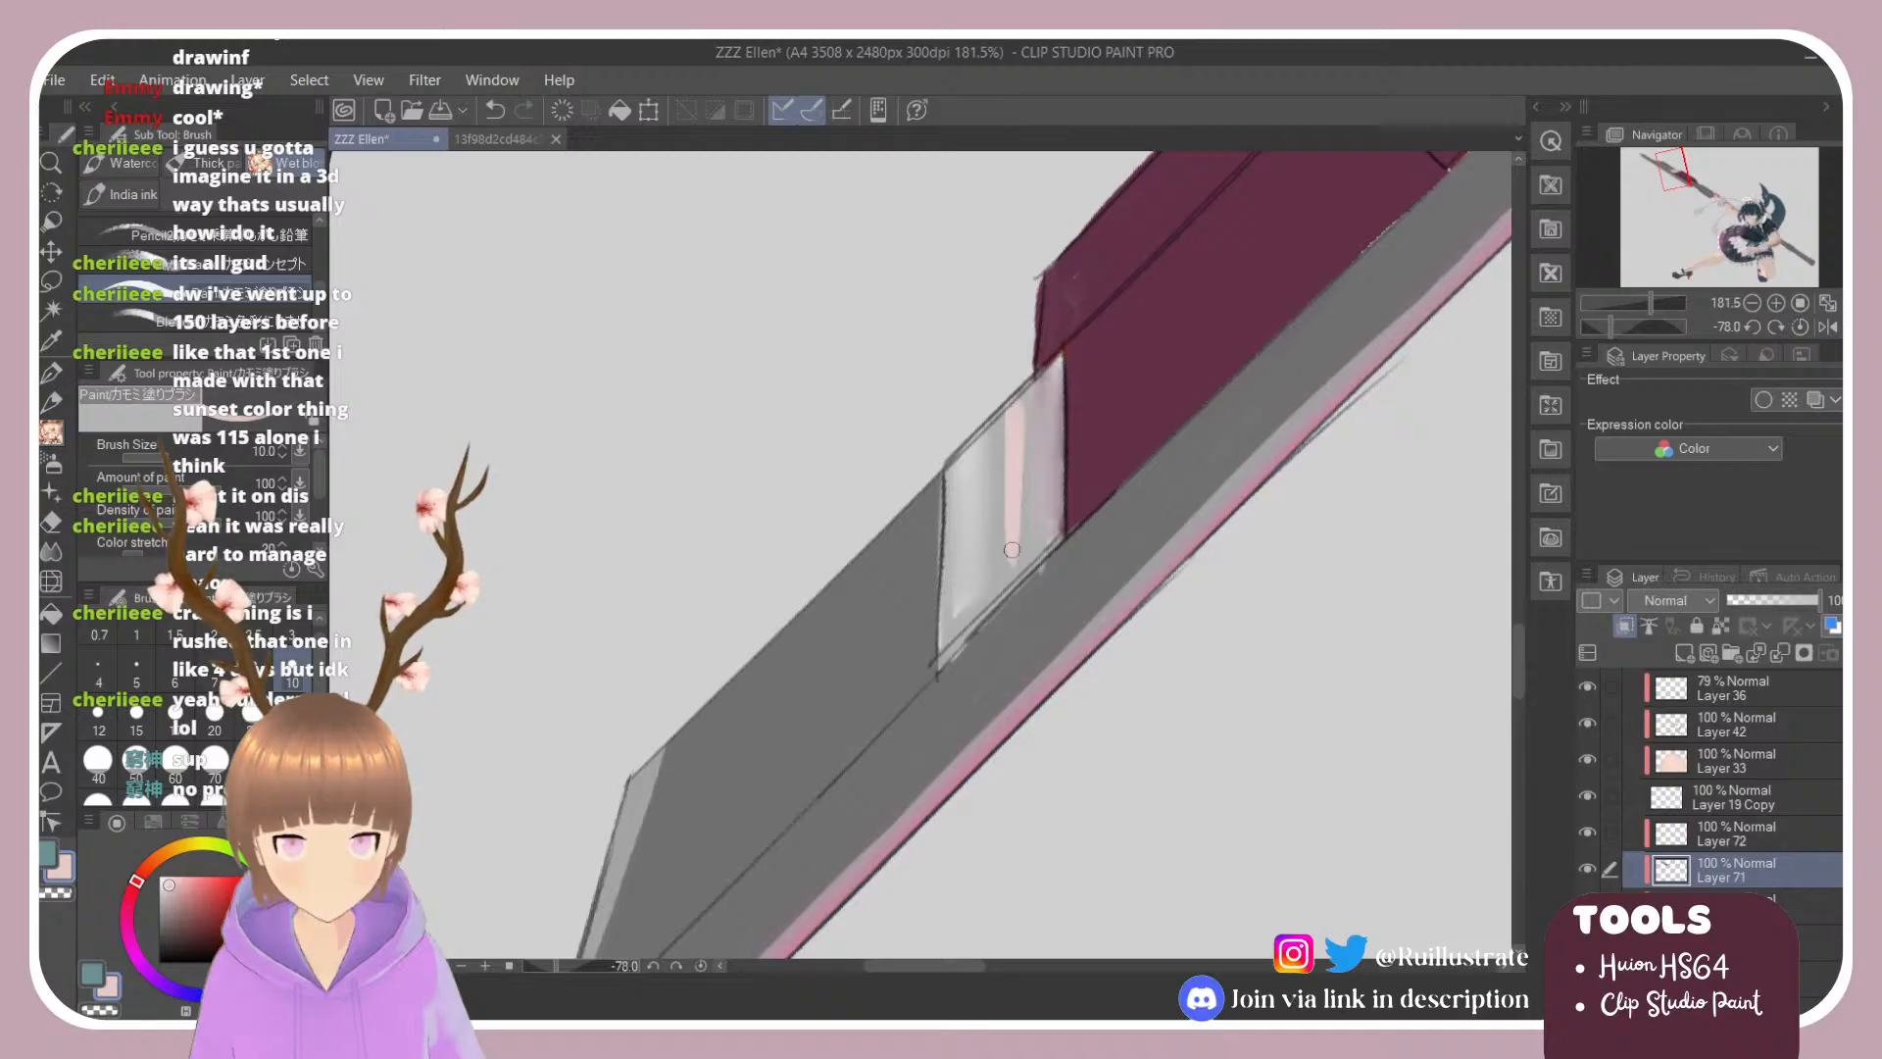
pyautogui.hotkey('ctrl', 'z')
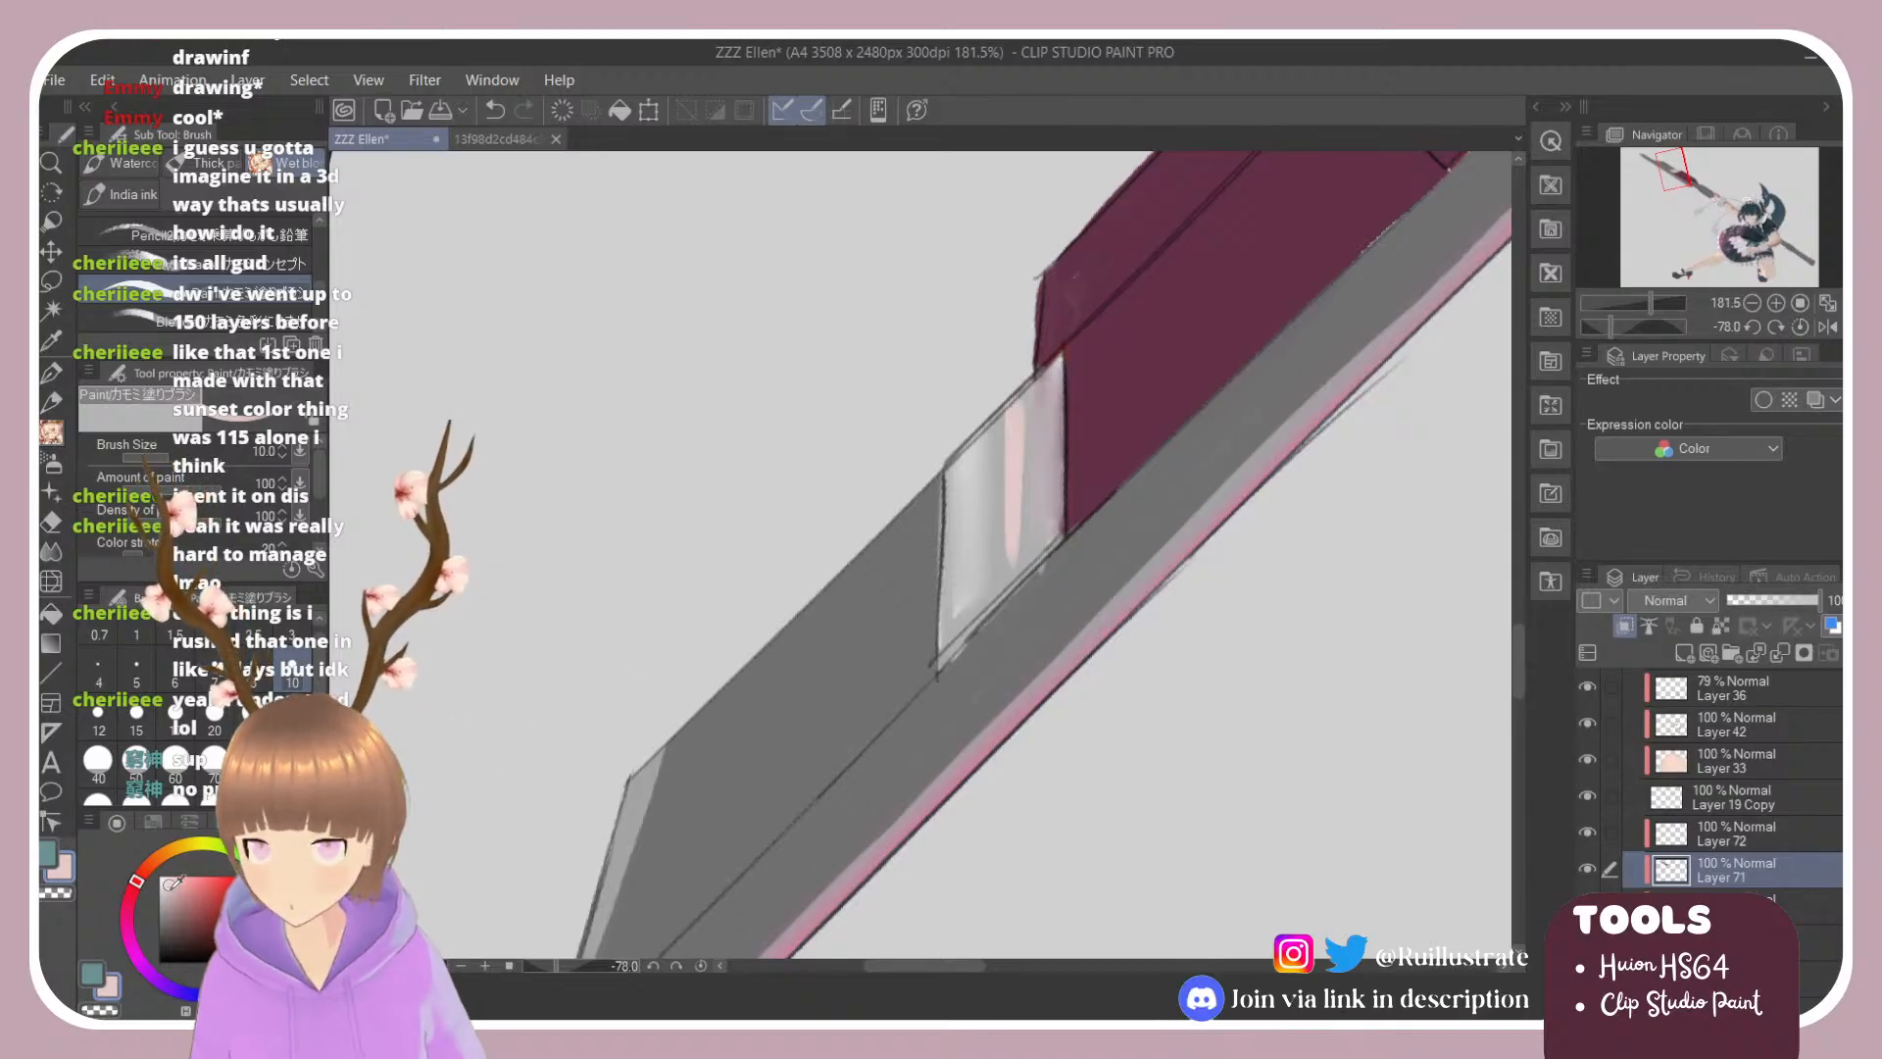
pyautogui.click(177, 875)
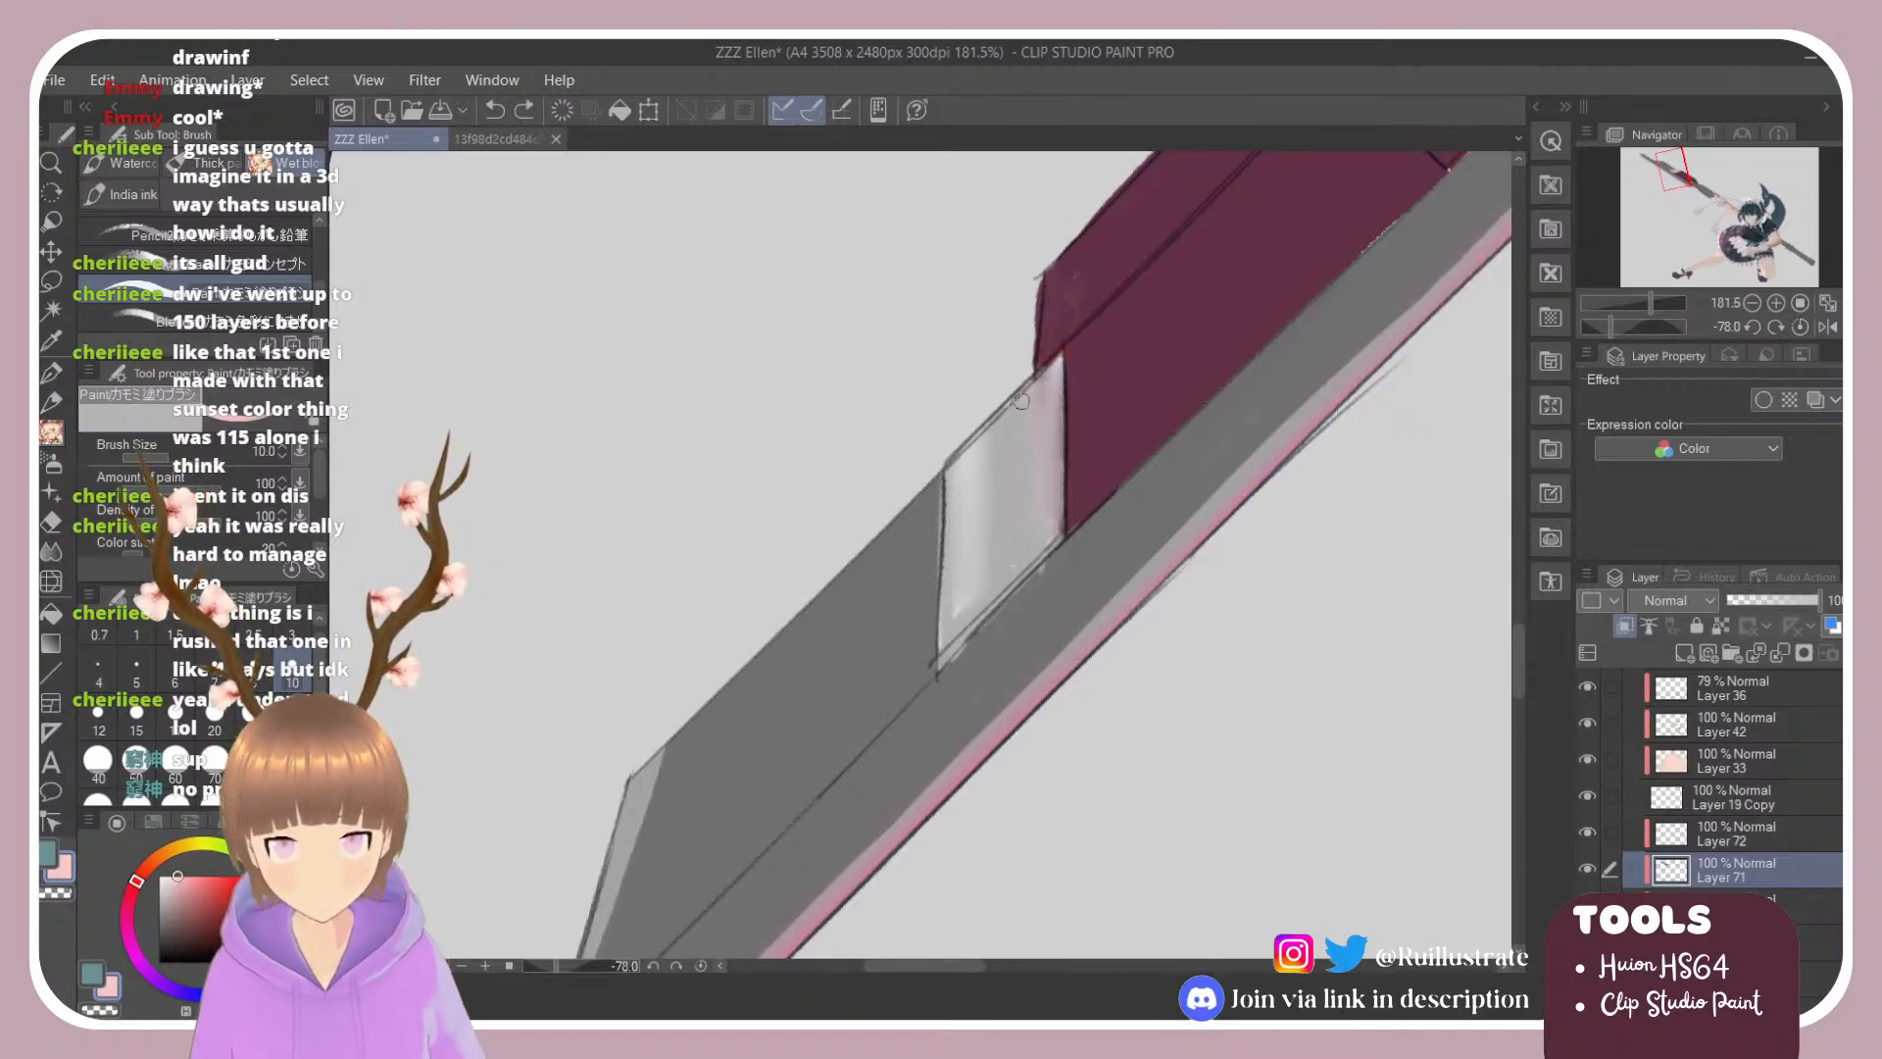
pyautogui.moveTo(1020, 402)
pyautogui.mouseDown()
pyautogui.moveTo(1019, 447)
pyautogui.moveTo(1016, 385)
pyautogui.moveTo(1015, 569)
pyautogui.mouseUp()
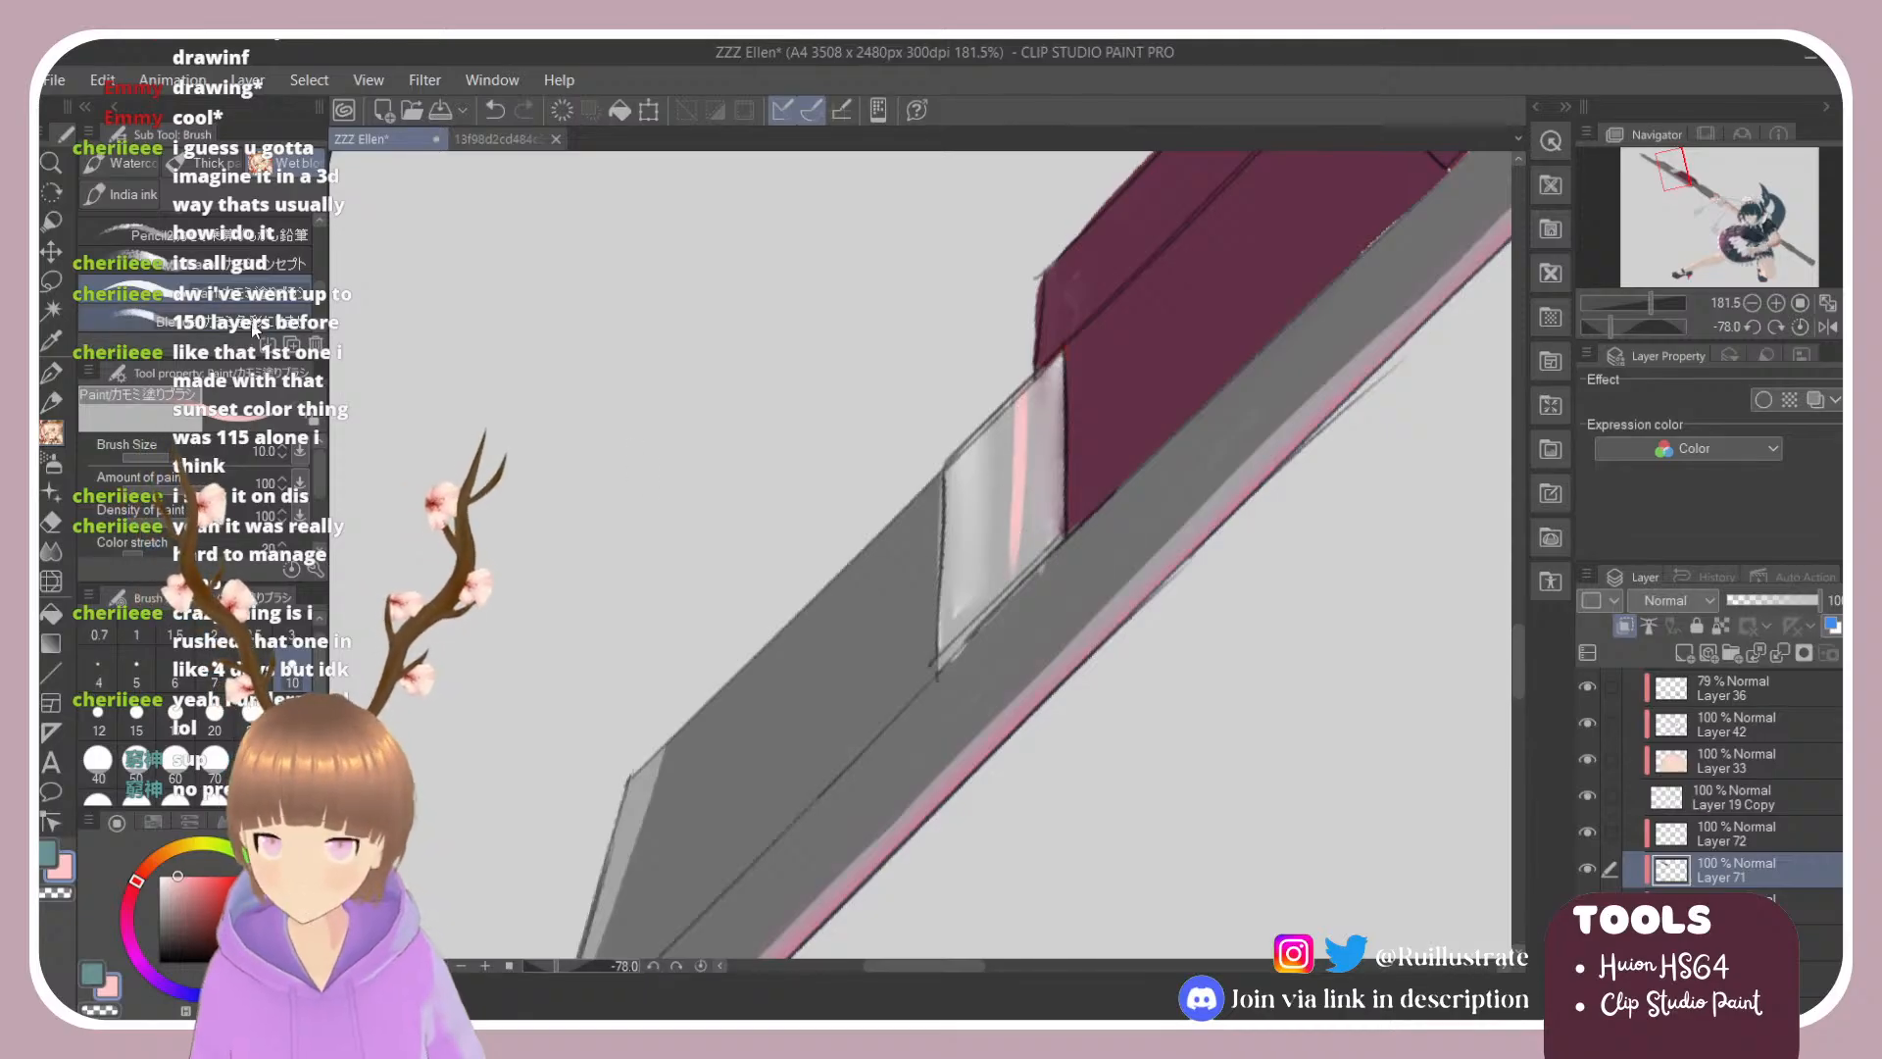
# Step: Blend the pink streak into the band's grey shading, and add a pink accent along the band's edge facing the blade tip
pyautogui.click(195, 320)
pyautogui.moveTo(1011, 399)
pyautogui.mouseDown()
pyautogui.moveTo(1018, 517)
pyautogui.moveTo(1019, 431)
pyautogui.moveTo(1018, 467)
pyautogui.mouseUp()
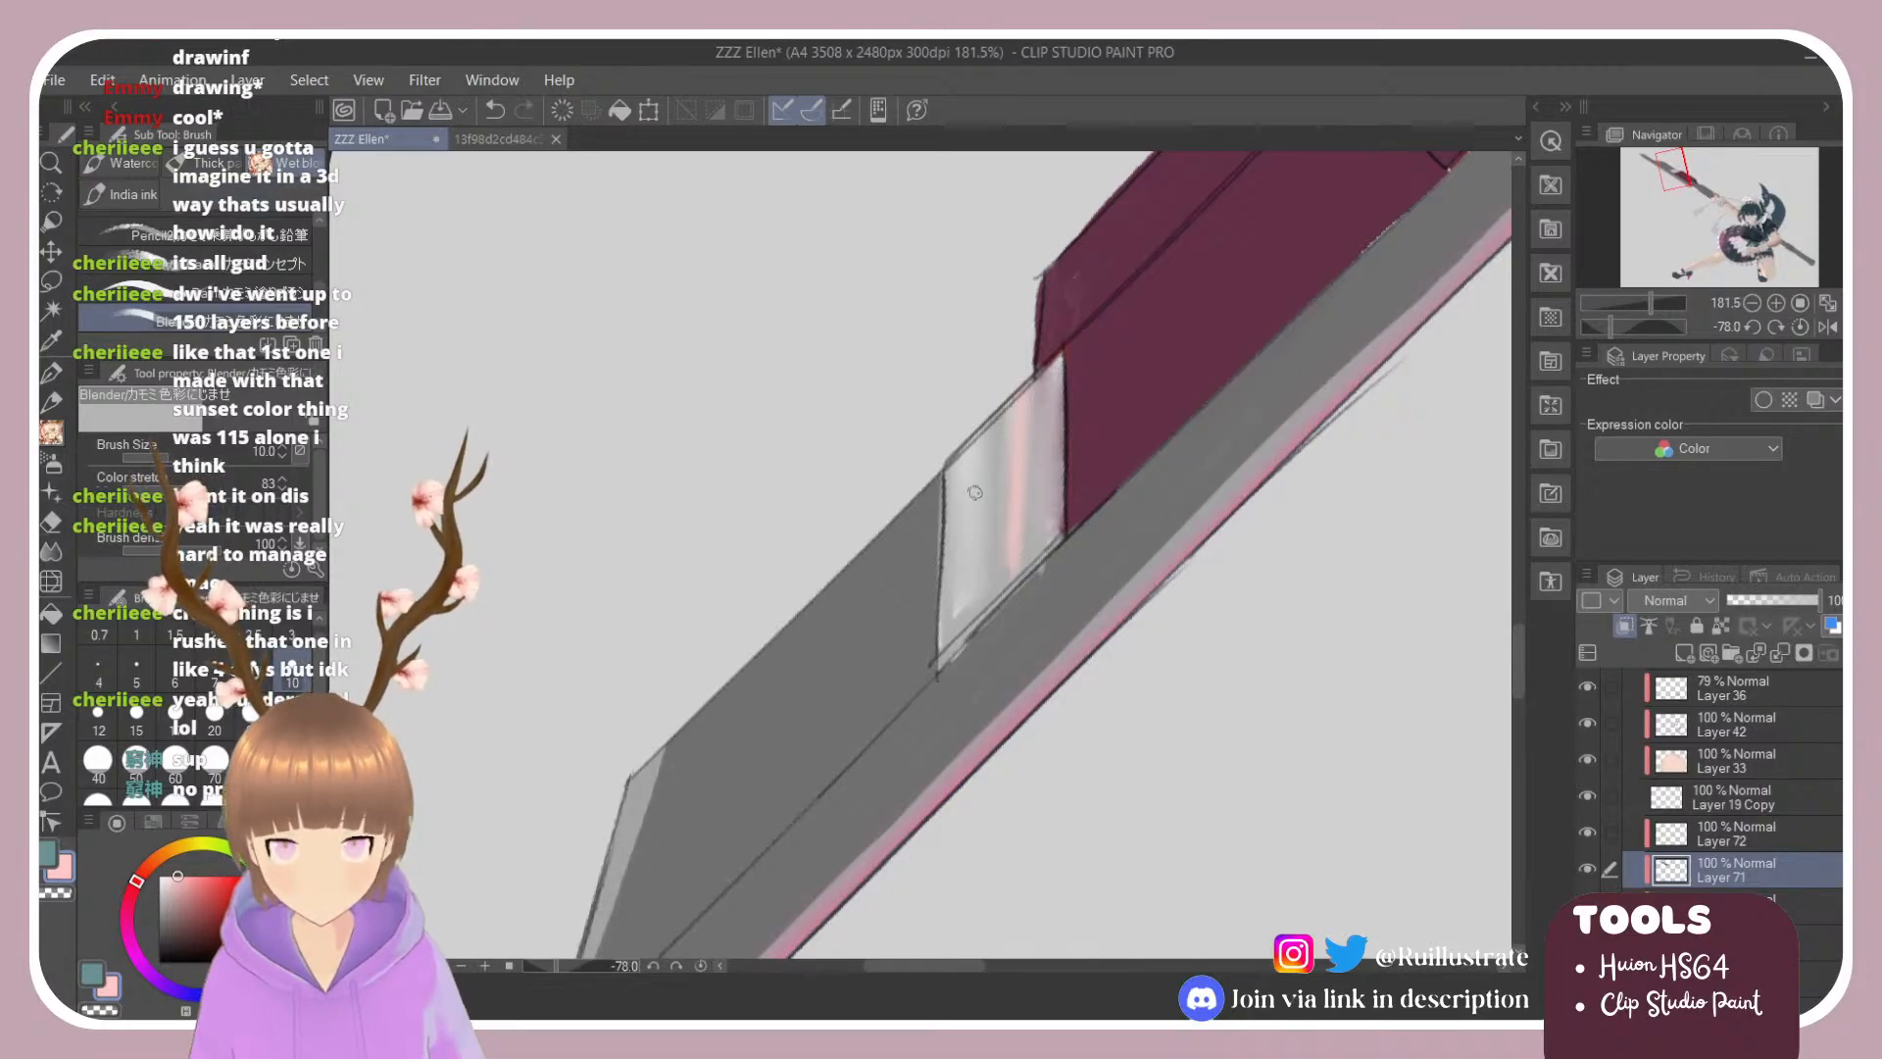
pyautogui.click(194, 293)
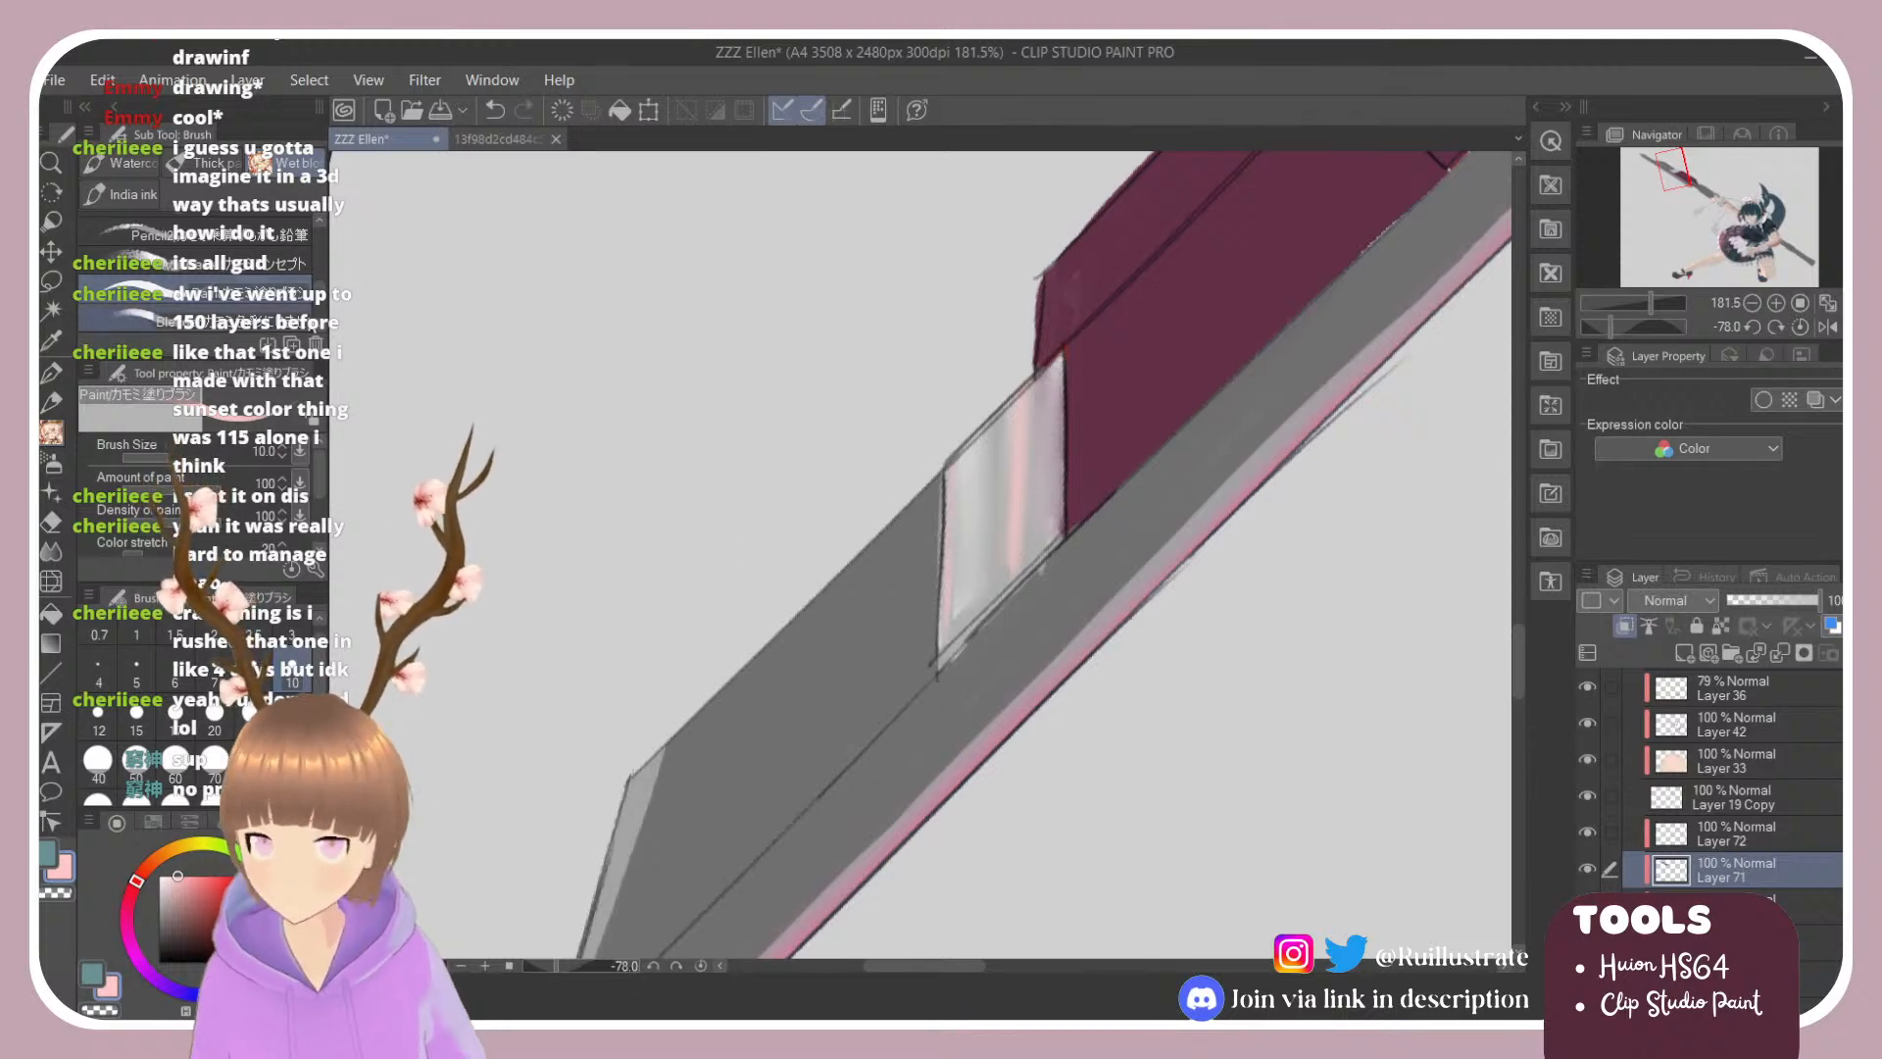
# Step: Blend the pink accent along the white band's edge into its shading with the Blender brush
pyautogui.click(197, 319)
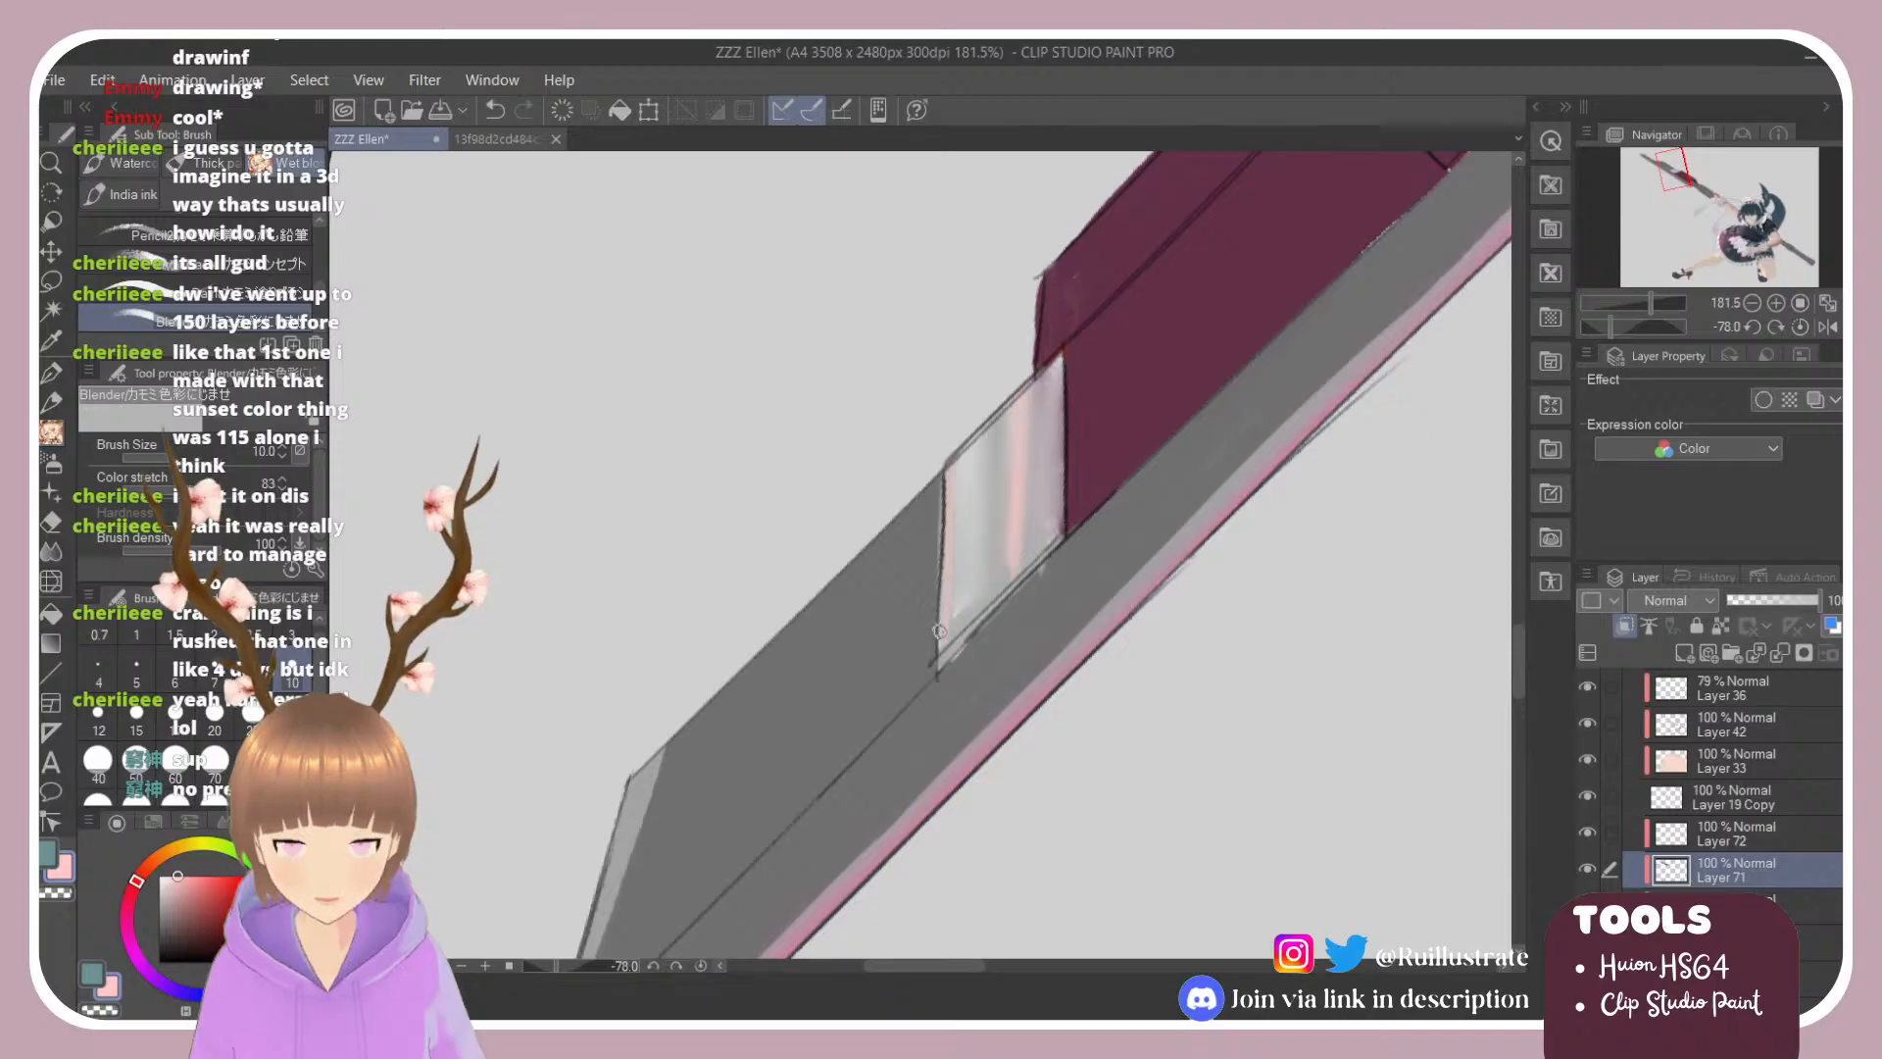
pyautogui.press('r')
pyautogui.moveTo(891, 437); pyautogui.dragTo(1160, 598)
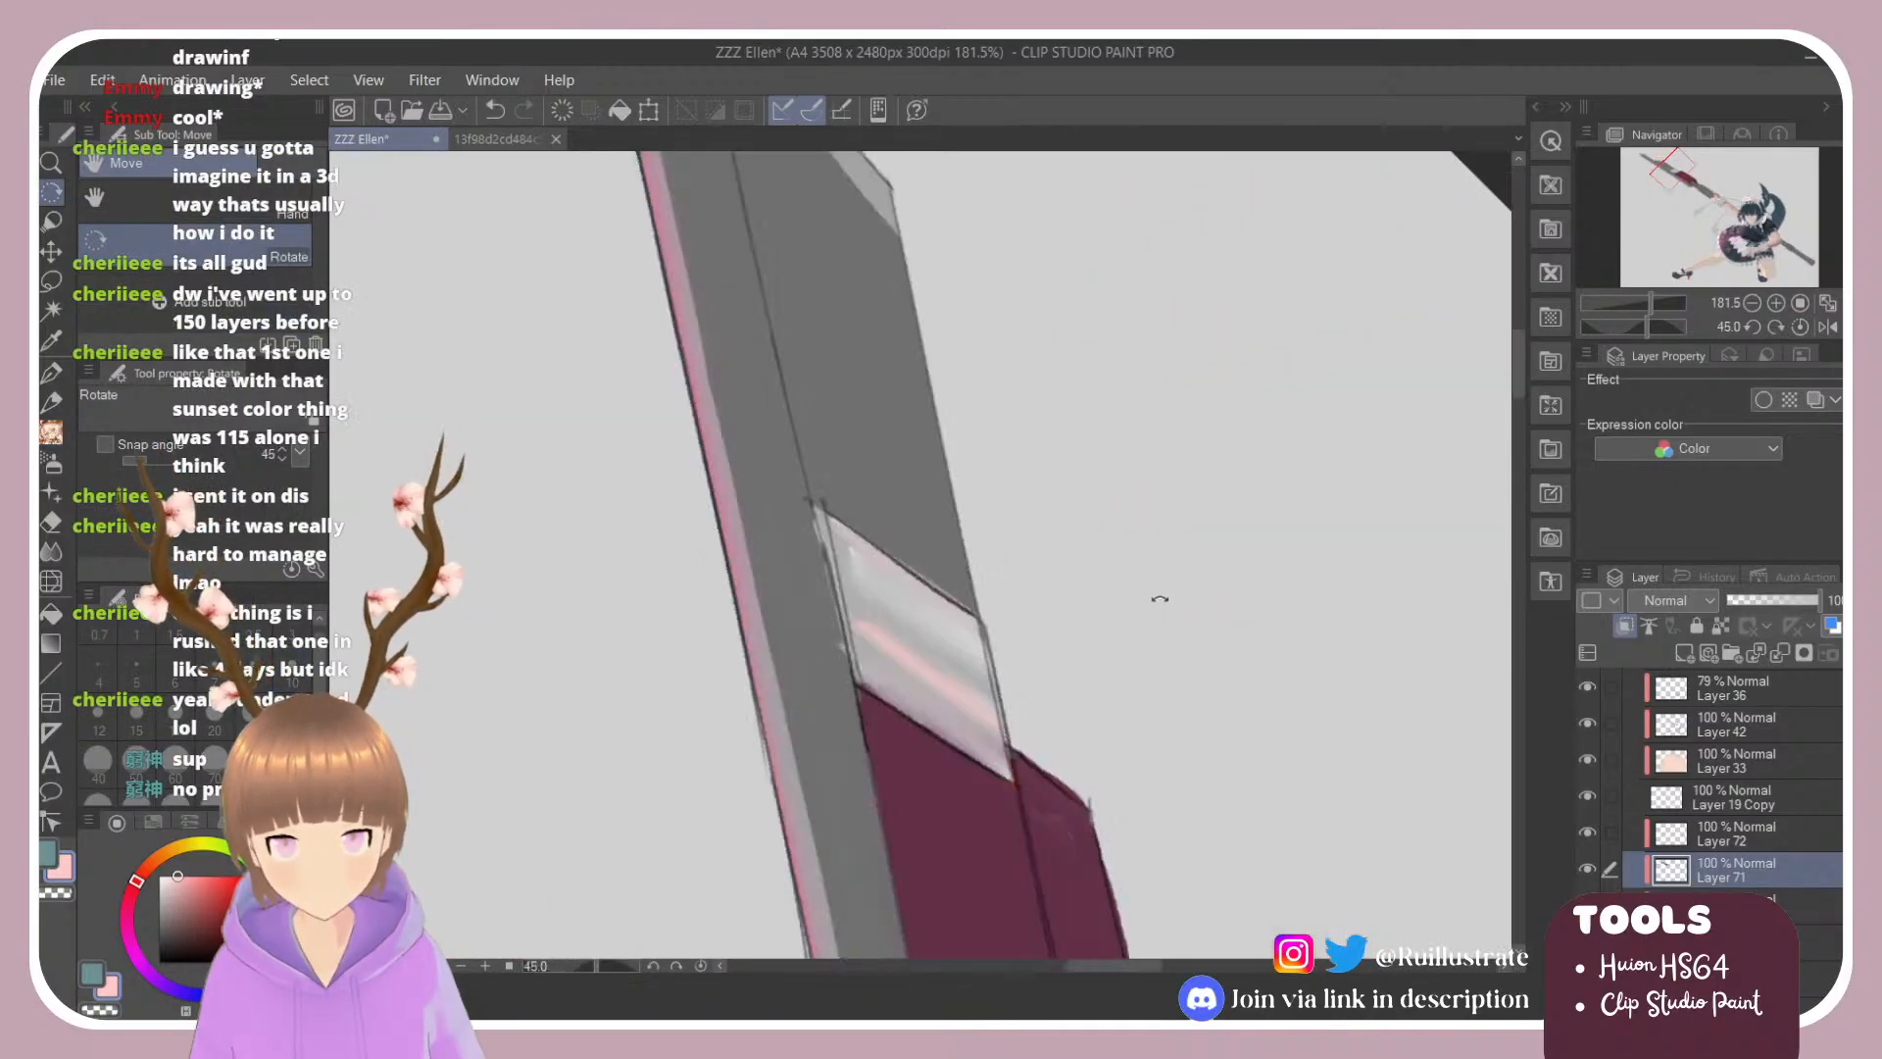
pyautogui.scroll(-5, 1076, 633)
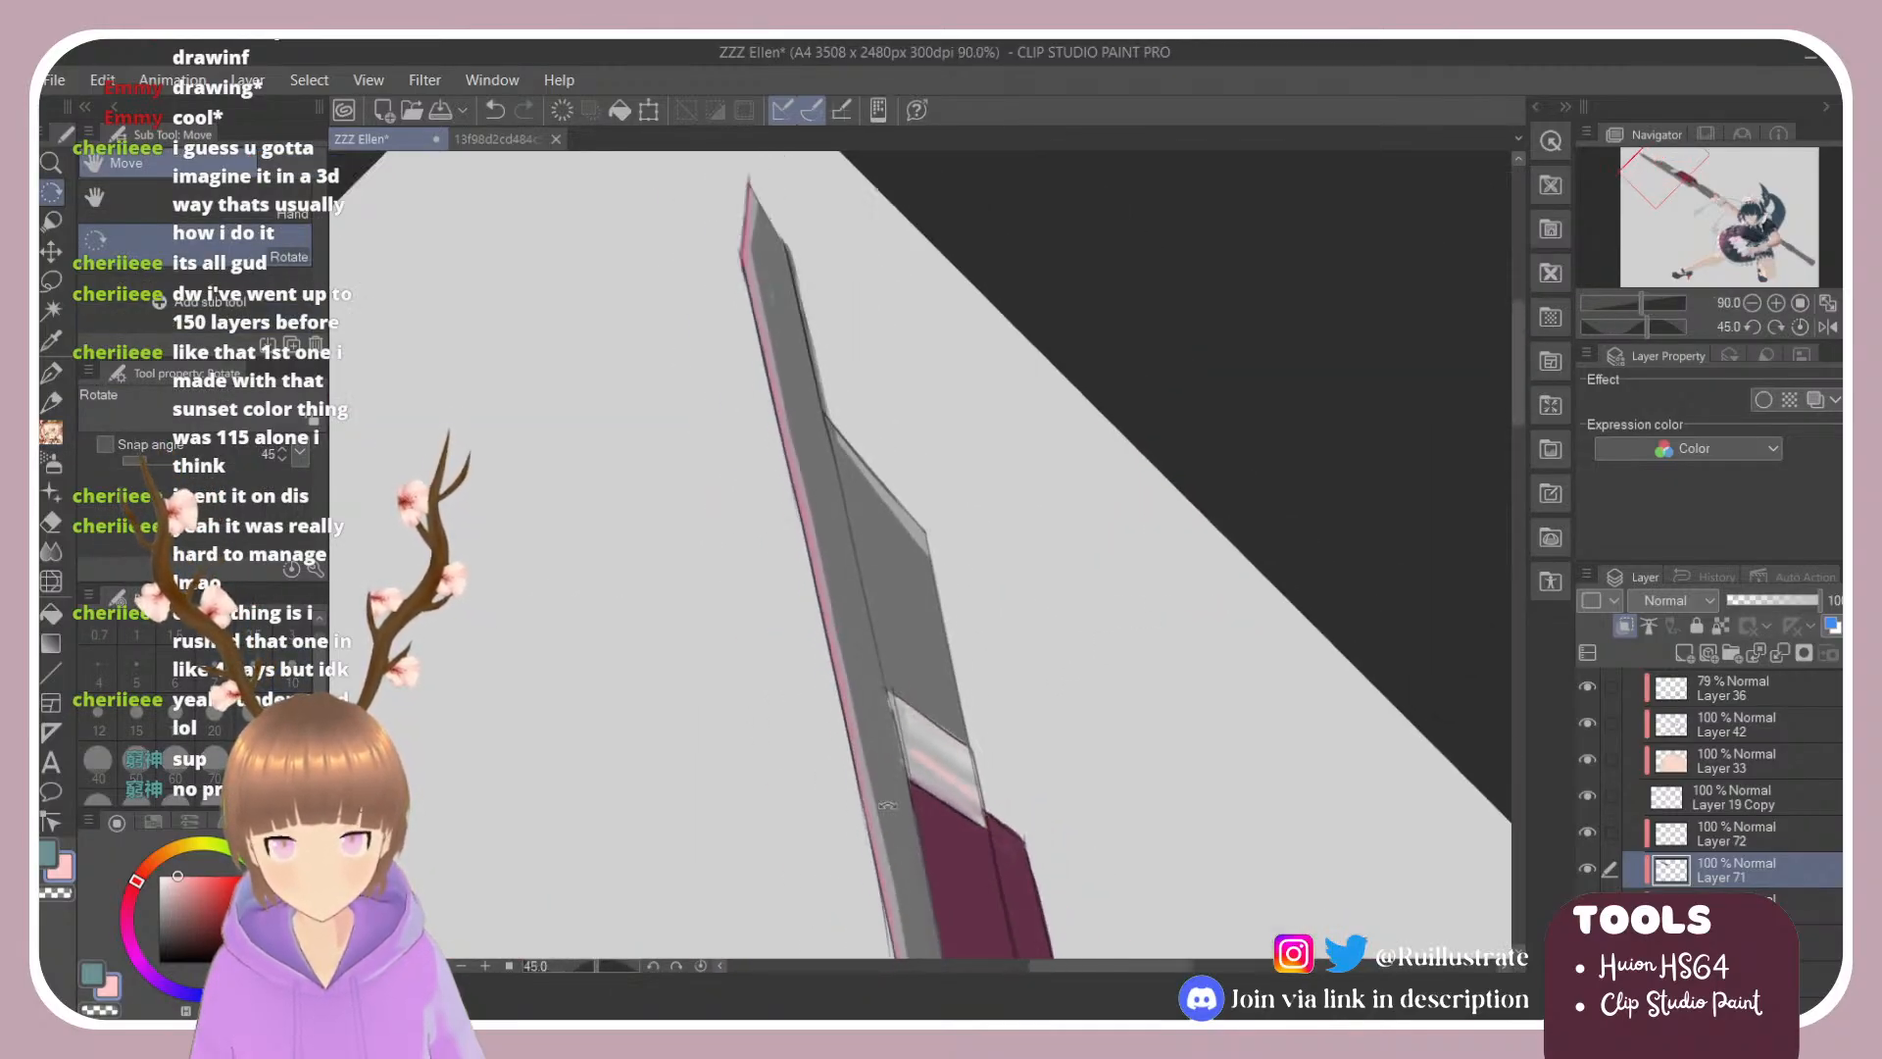
pyautogui.scroll(1, 915, 602)
pyautogui.scroll(-1, 916, 601)
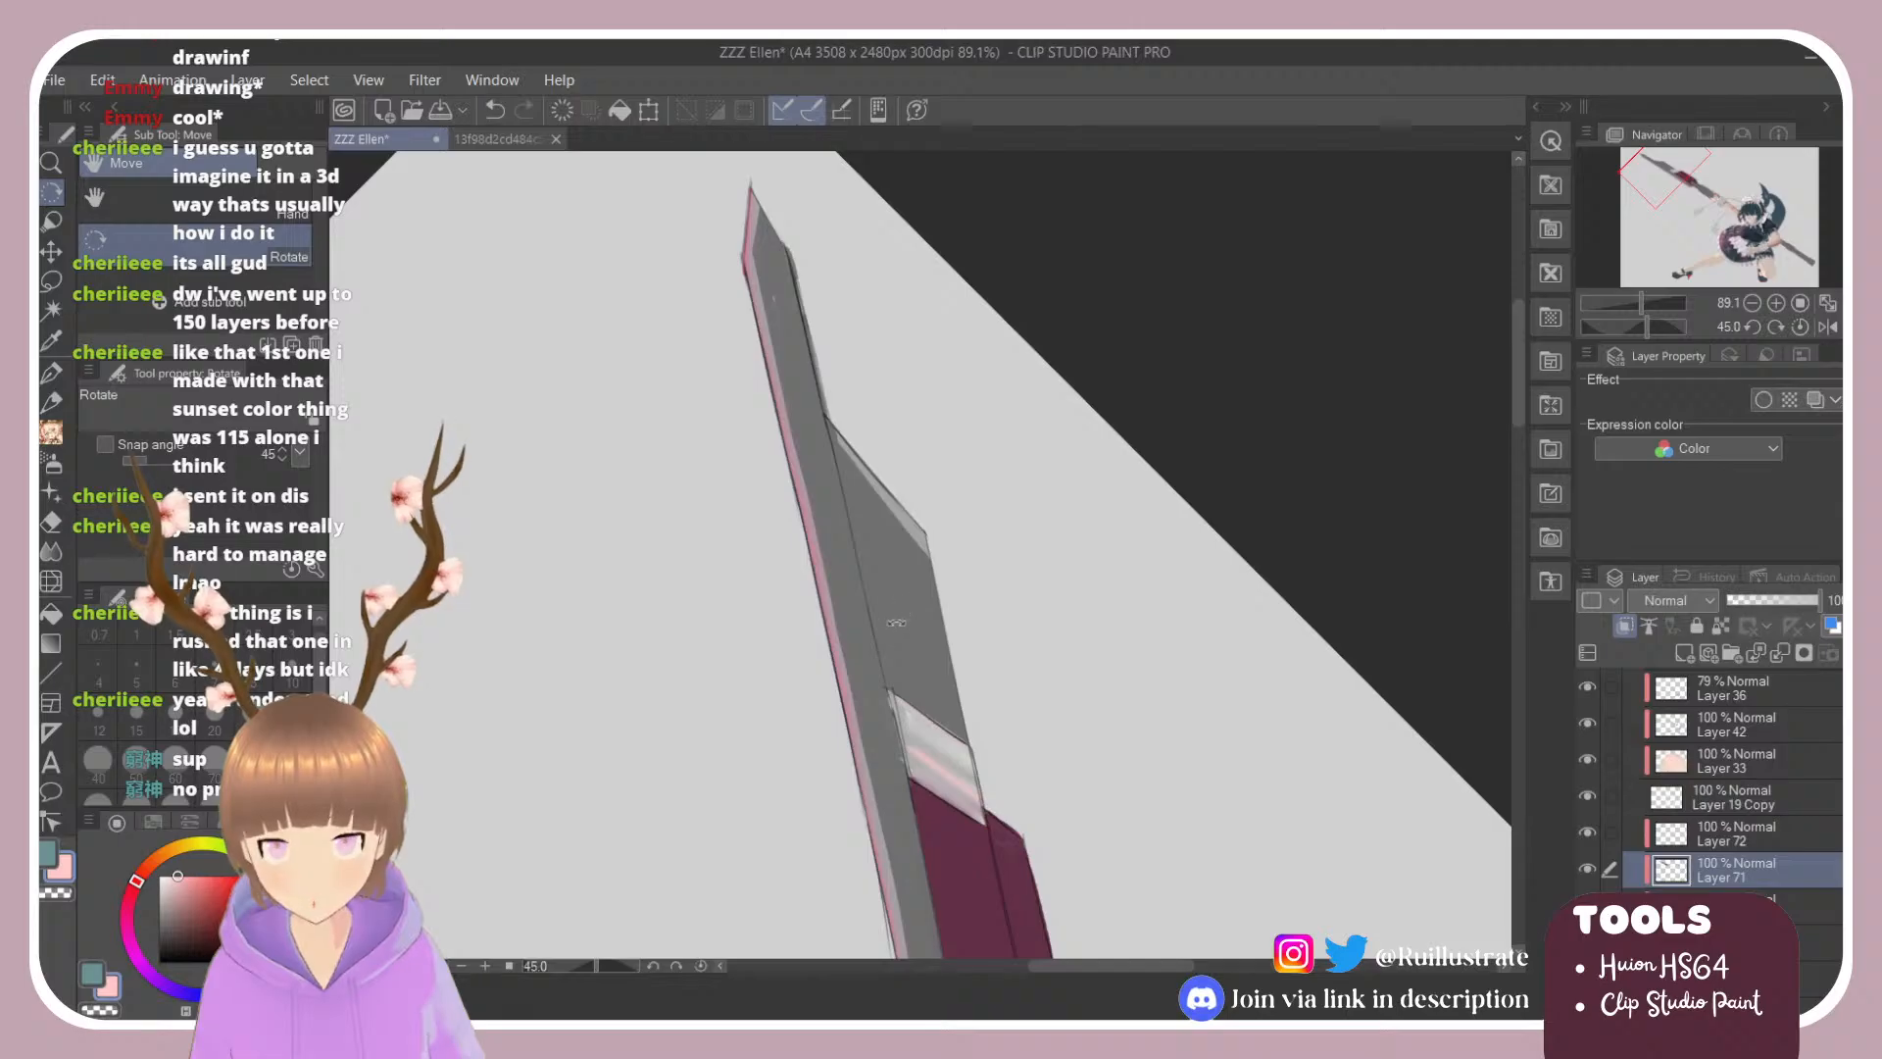
pyautogui.press('b')
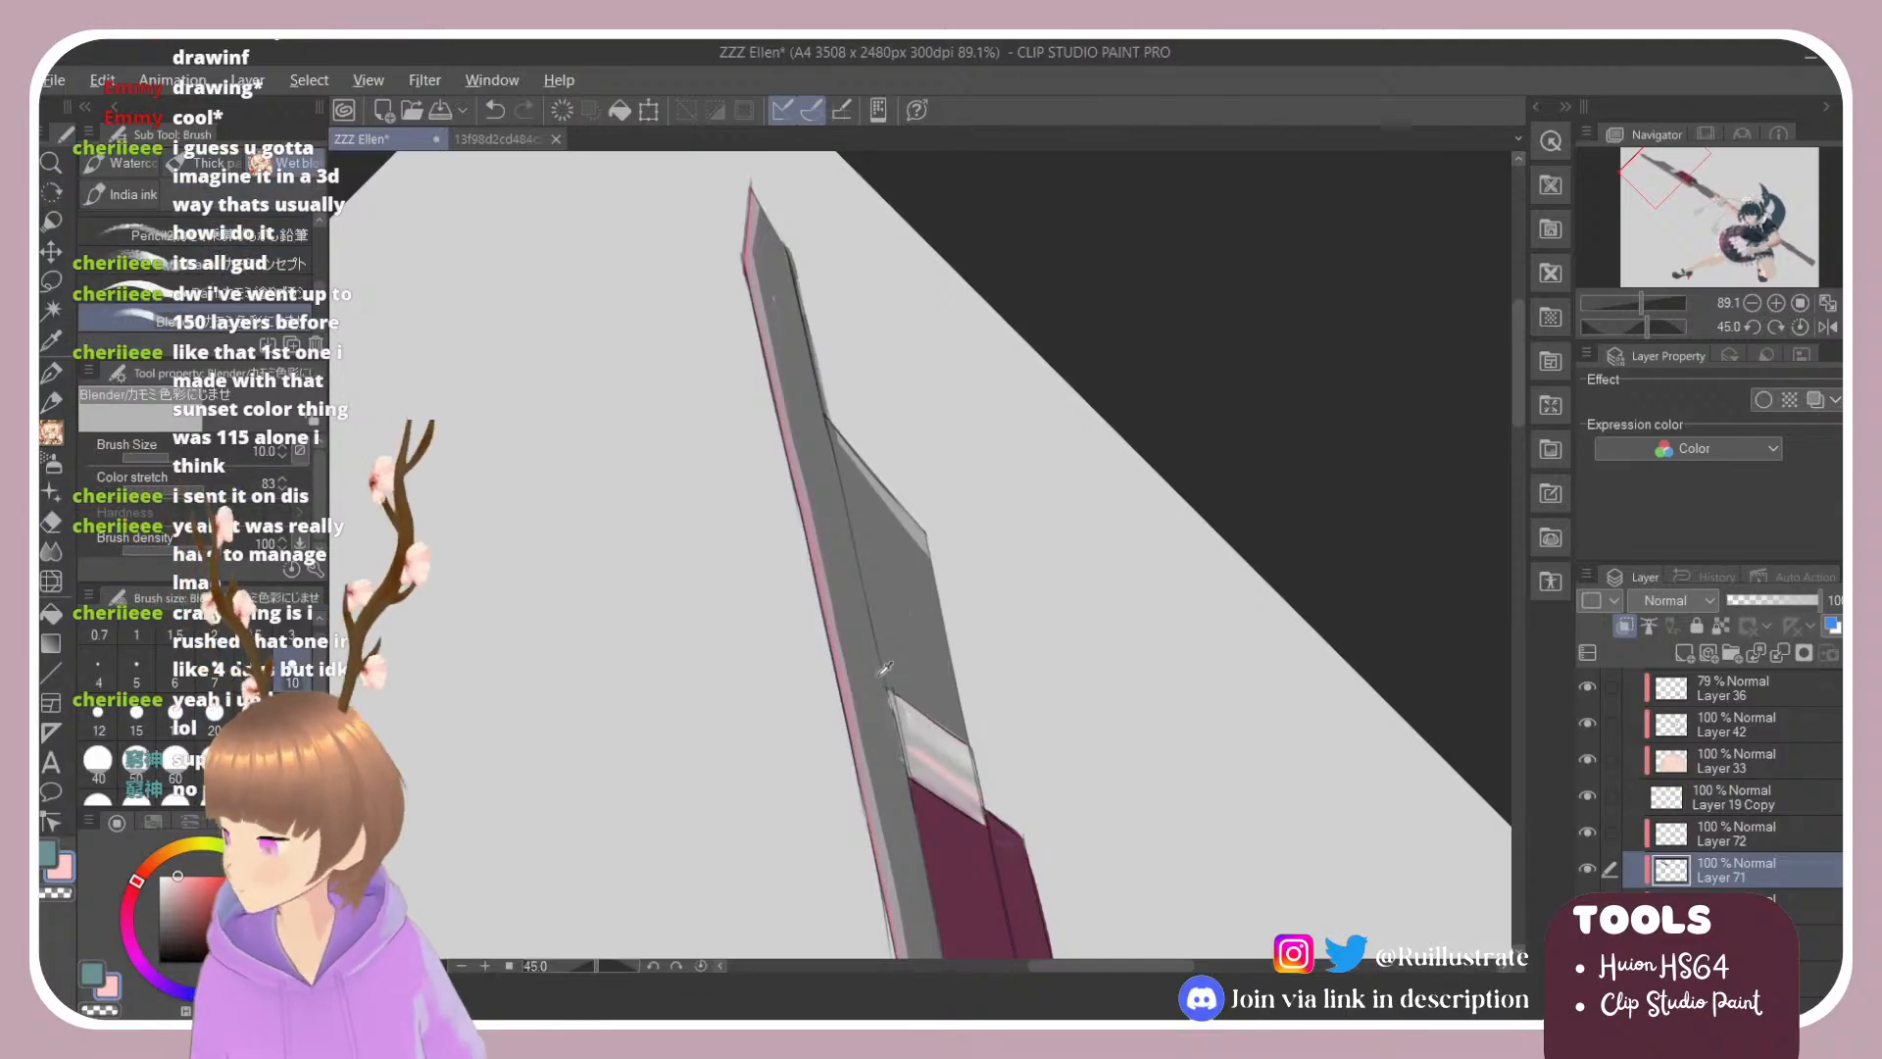
pyautogui.keyDown('alt'); pyautogui.click(867, 706); pyautogui.keyUp('alt')
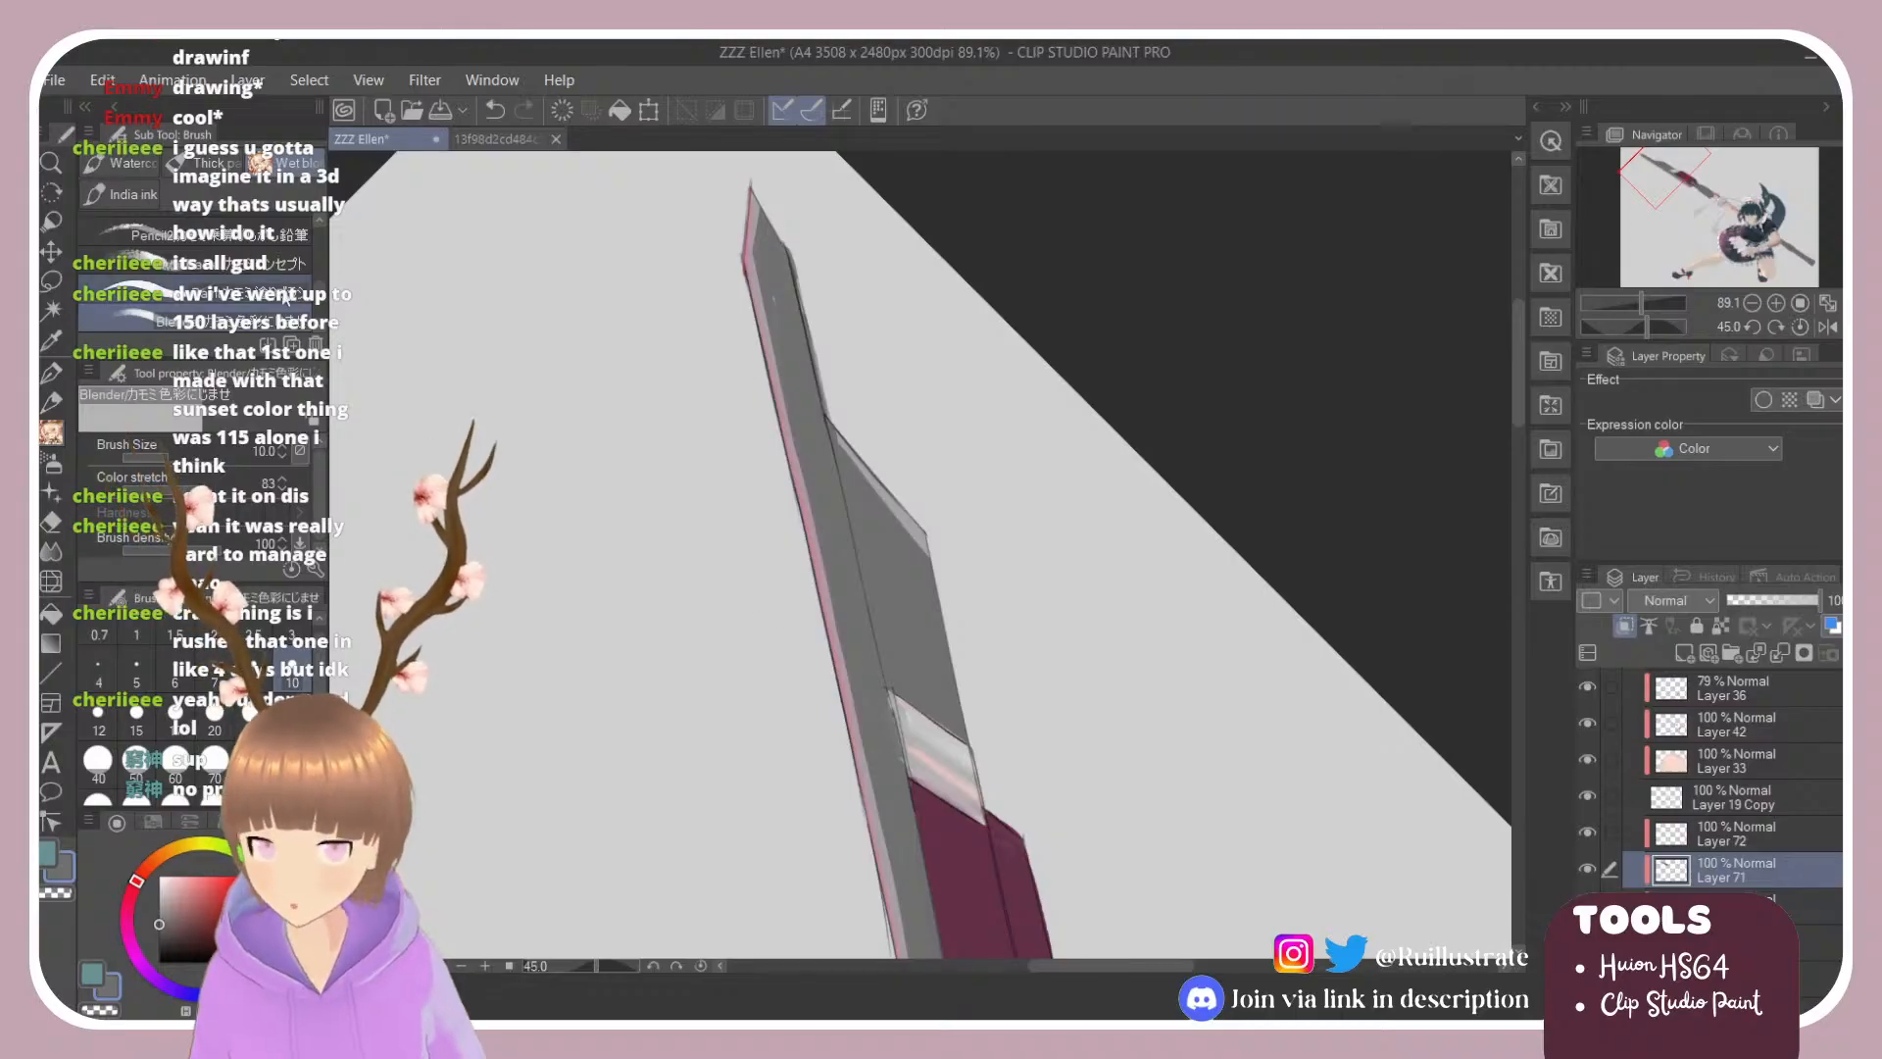
pyautogui.click(196, 291)
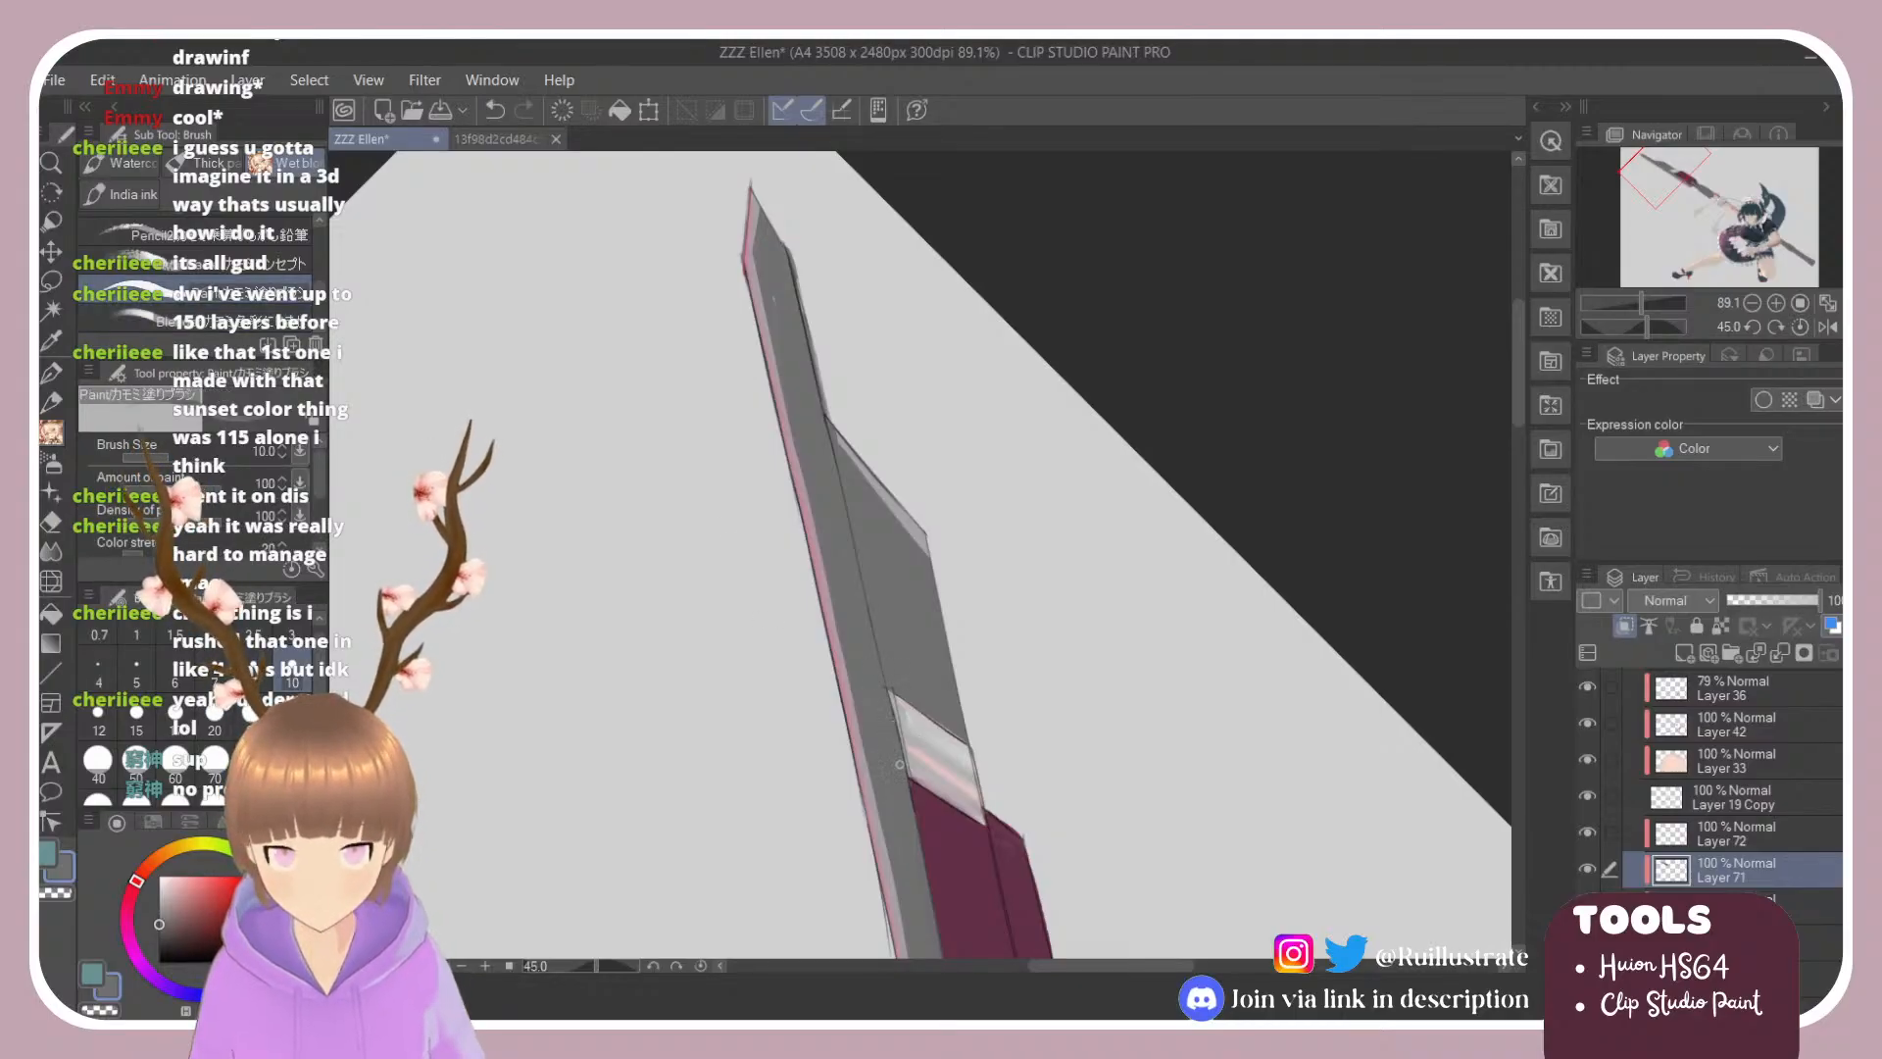
# Step: Soften the light grey and pink edge shading along the blade with the Blender brush at size 20
pyautogui.hotkey('shift', 'space')
pyautogui.moveTo(984, 573); pyautogui.dragTo(971, 434)
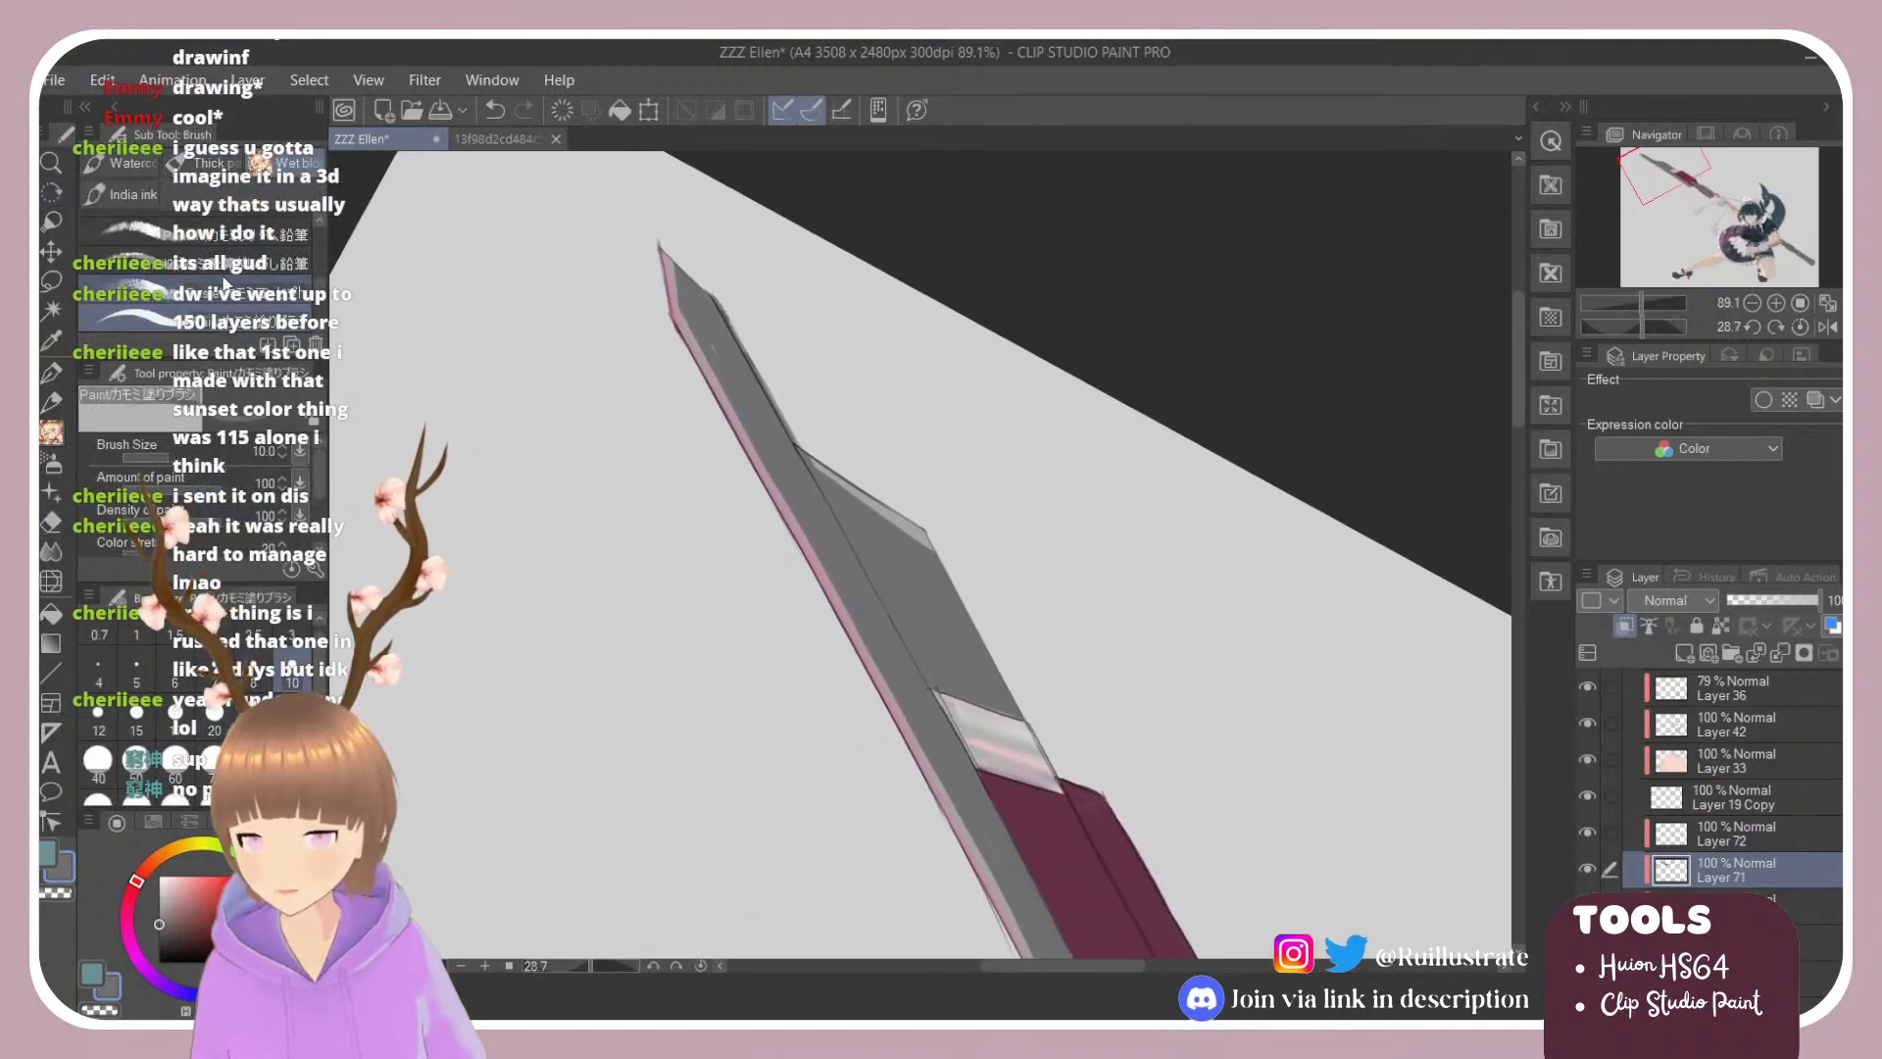
pyautogui.scroll(-3, 263, 310)
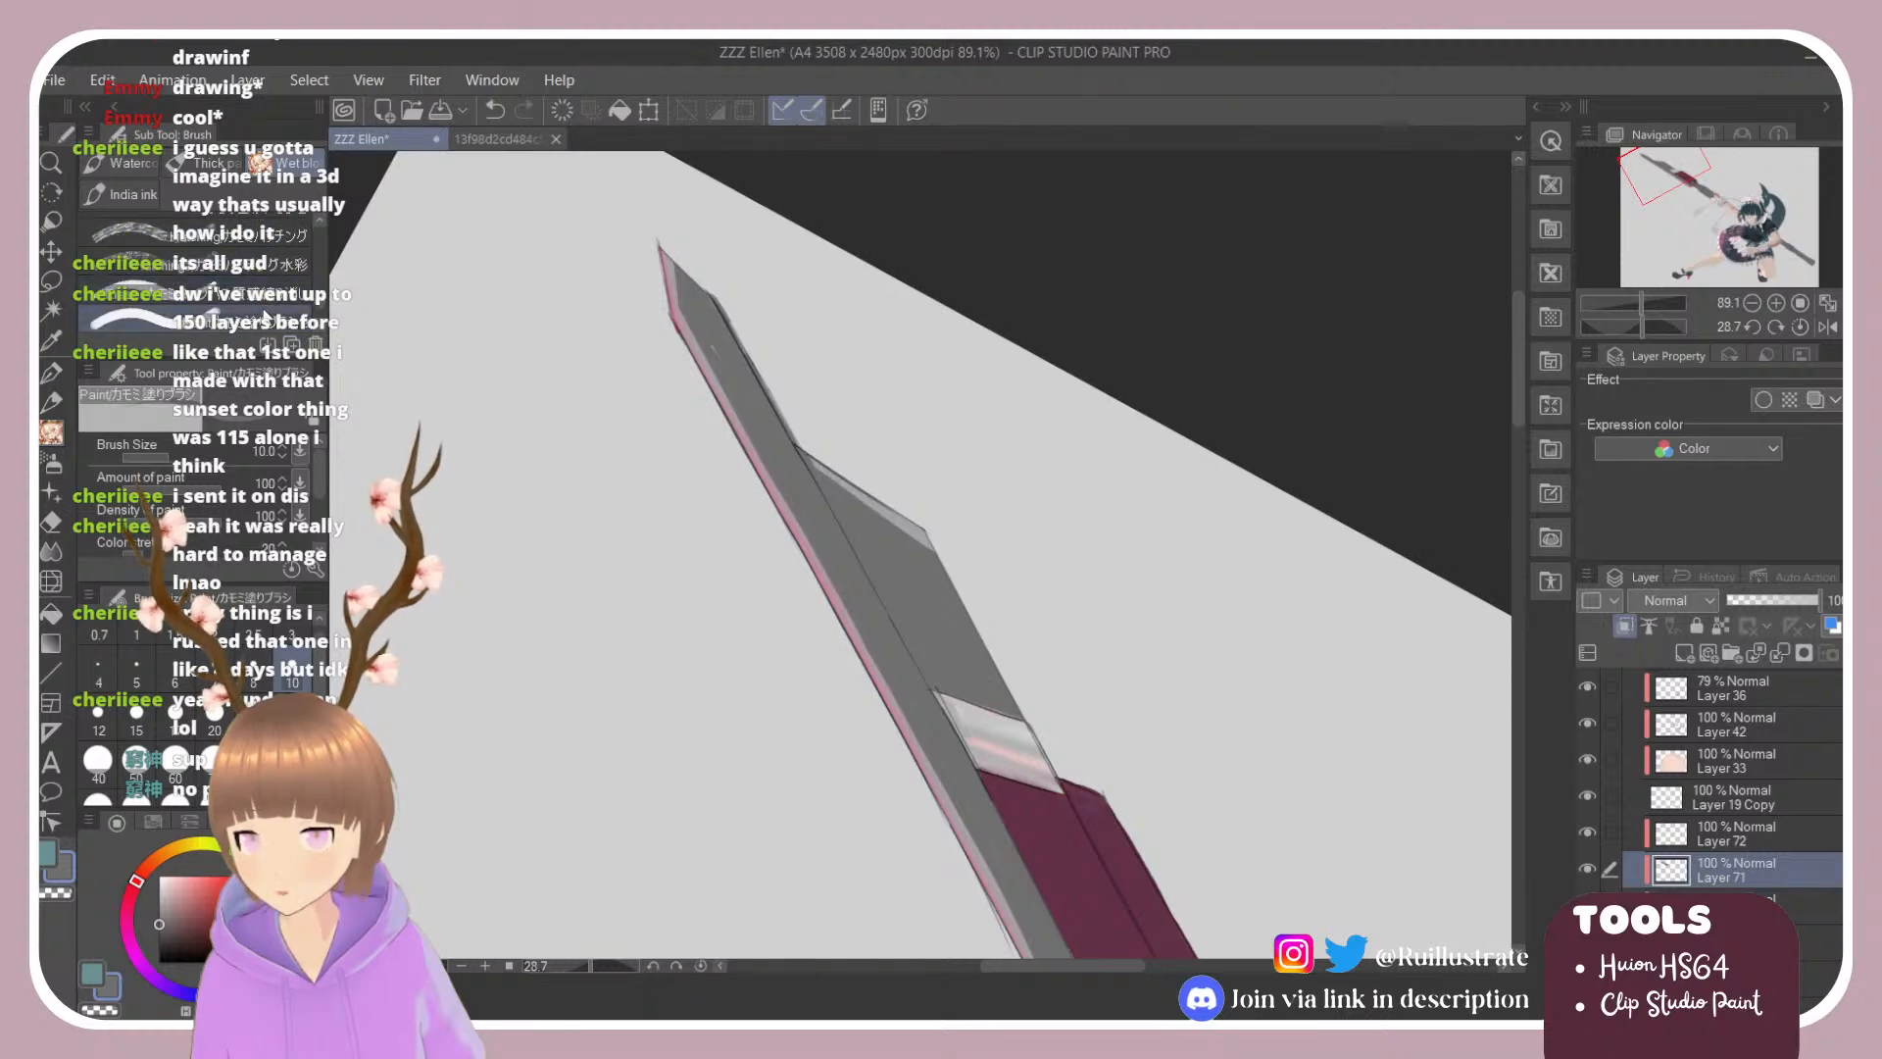
pyautogui.moveTo(320, 309); pyautogui.dragTo(319, 292)
pyautogui.click(274, 317)
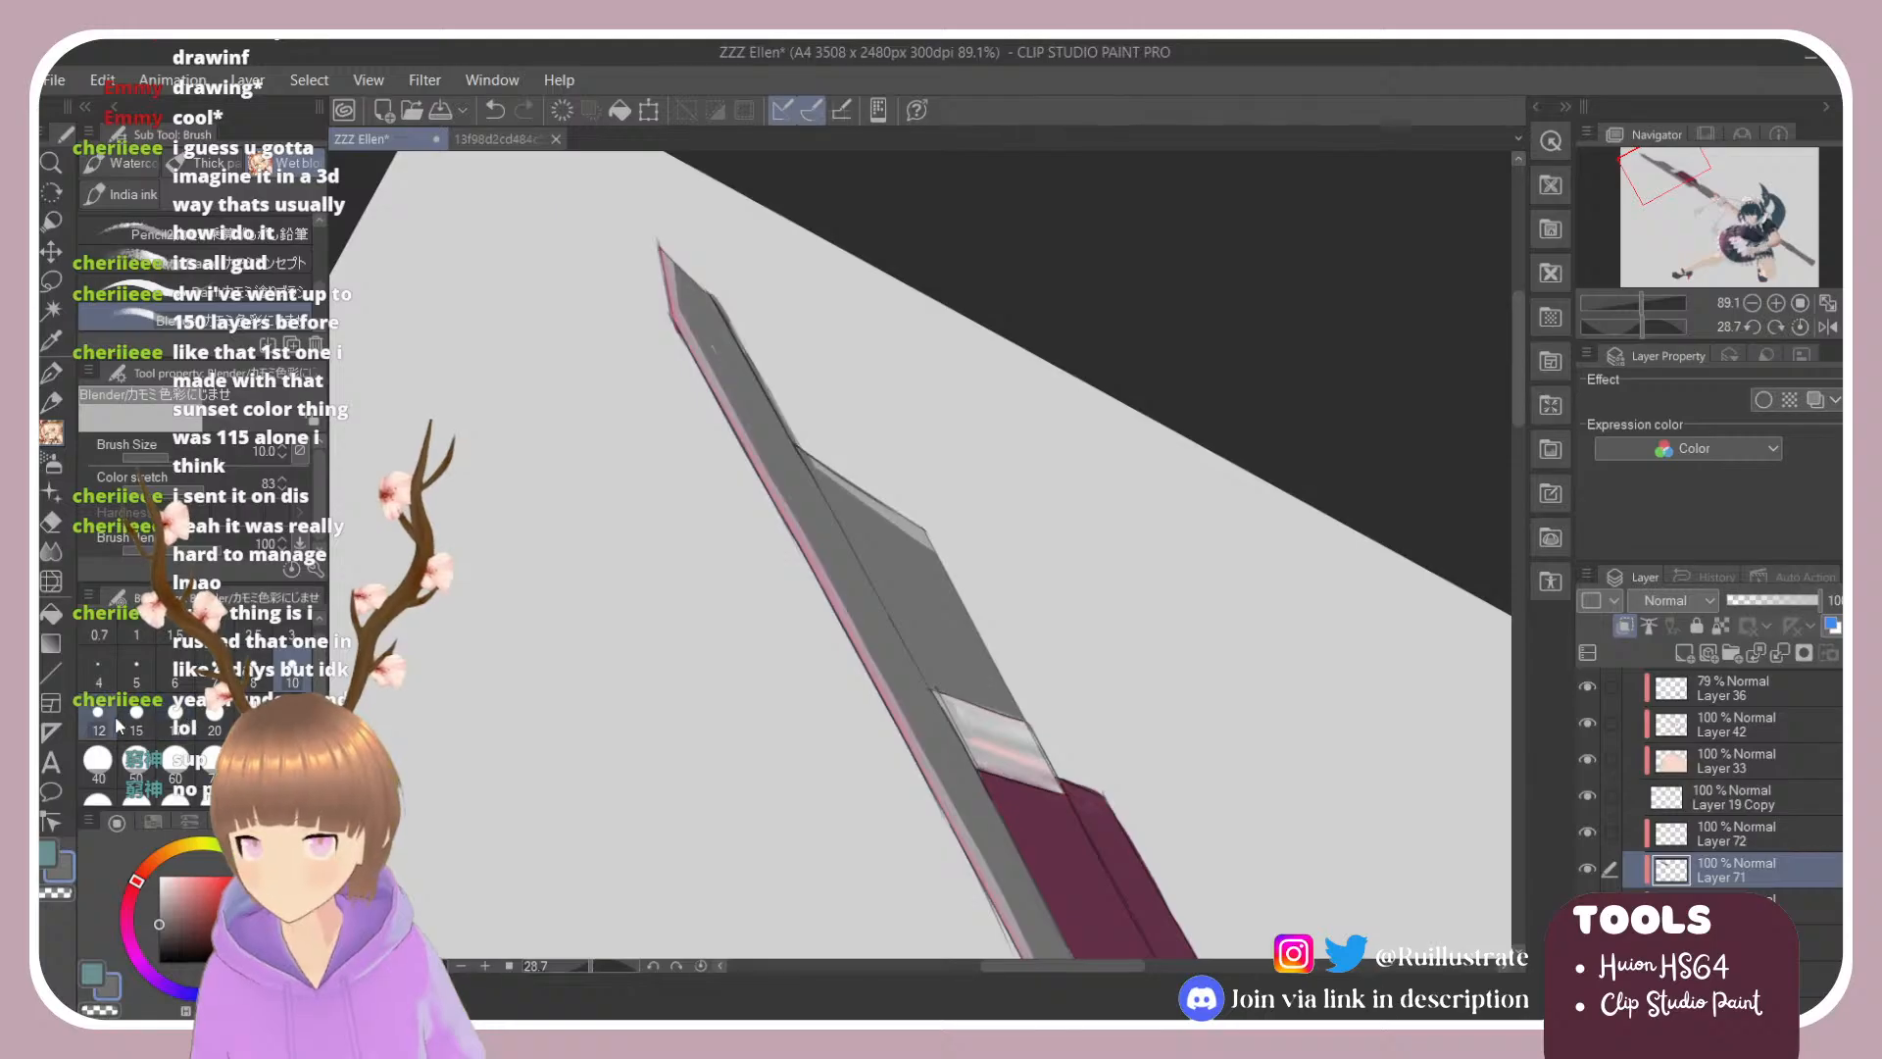
pyautogui.click(213, 721)
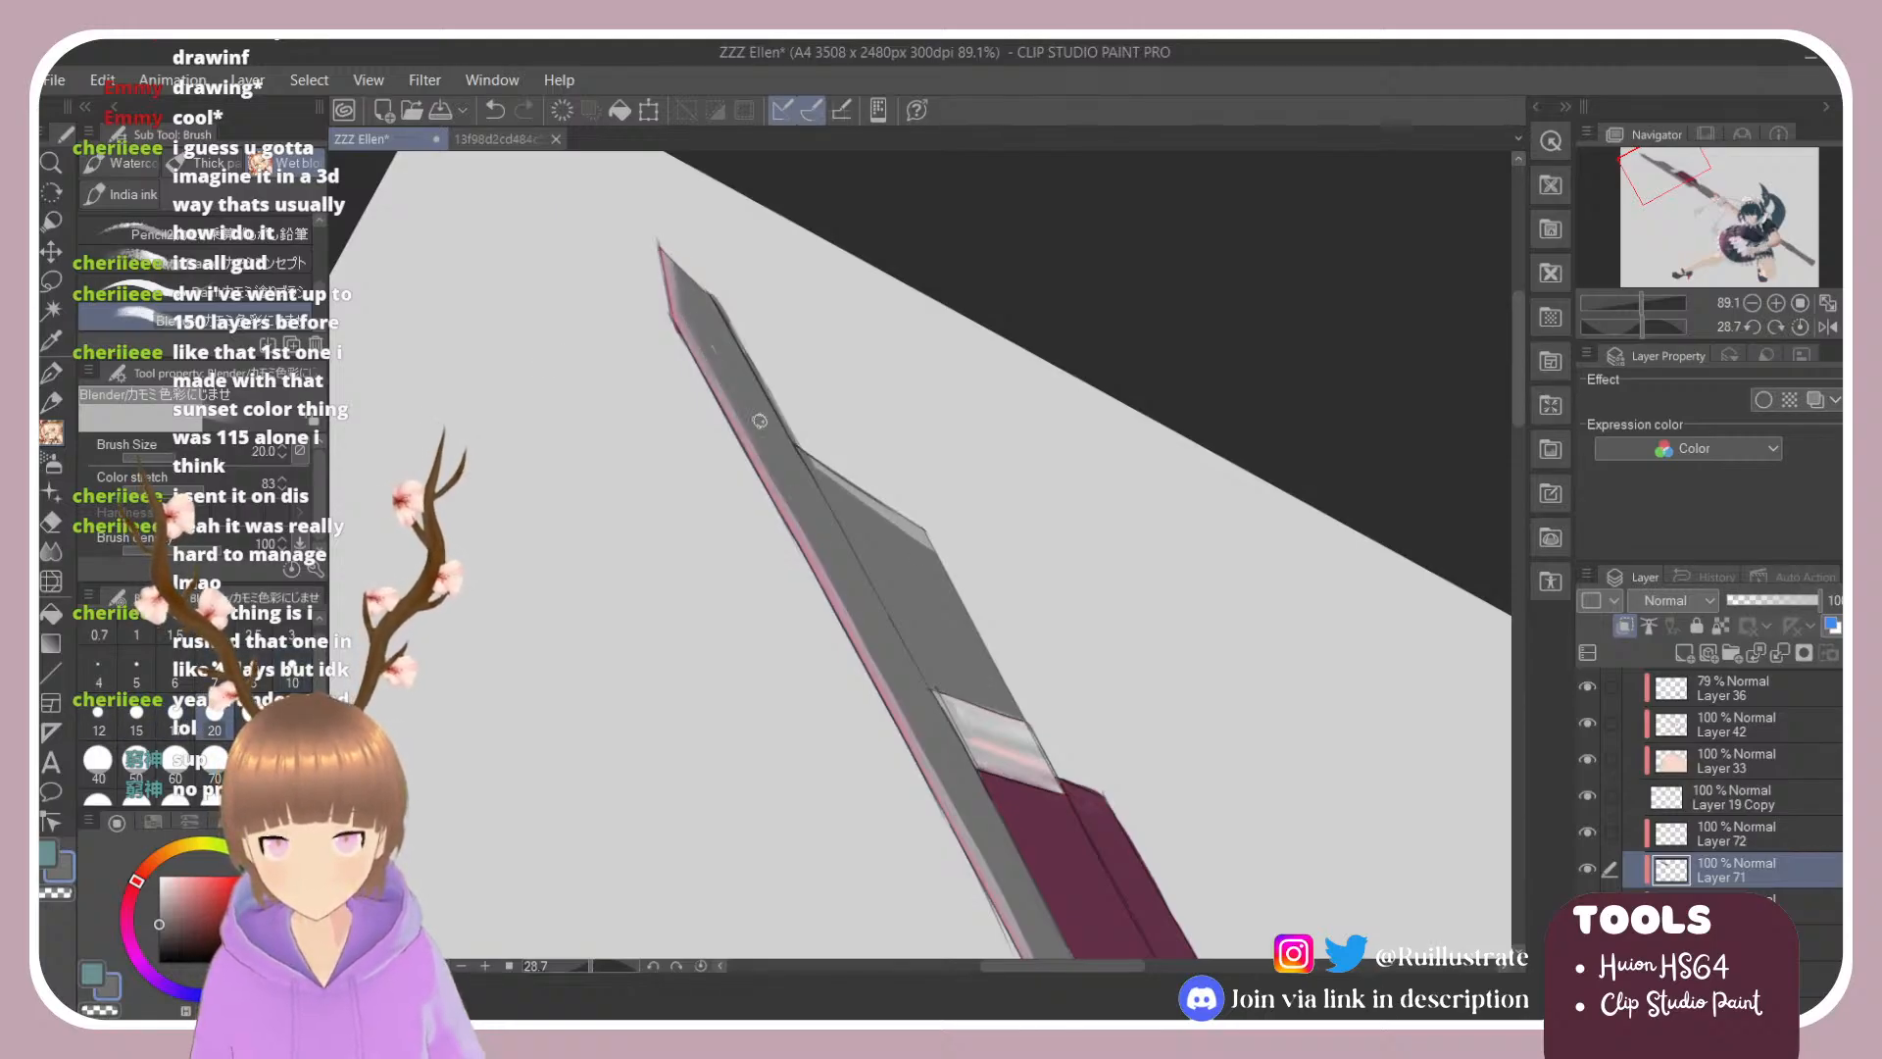
pyautogui.scroll(-5, 760, 420)
pyautogui.scroll(4, 819, 685)
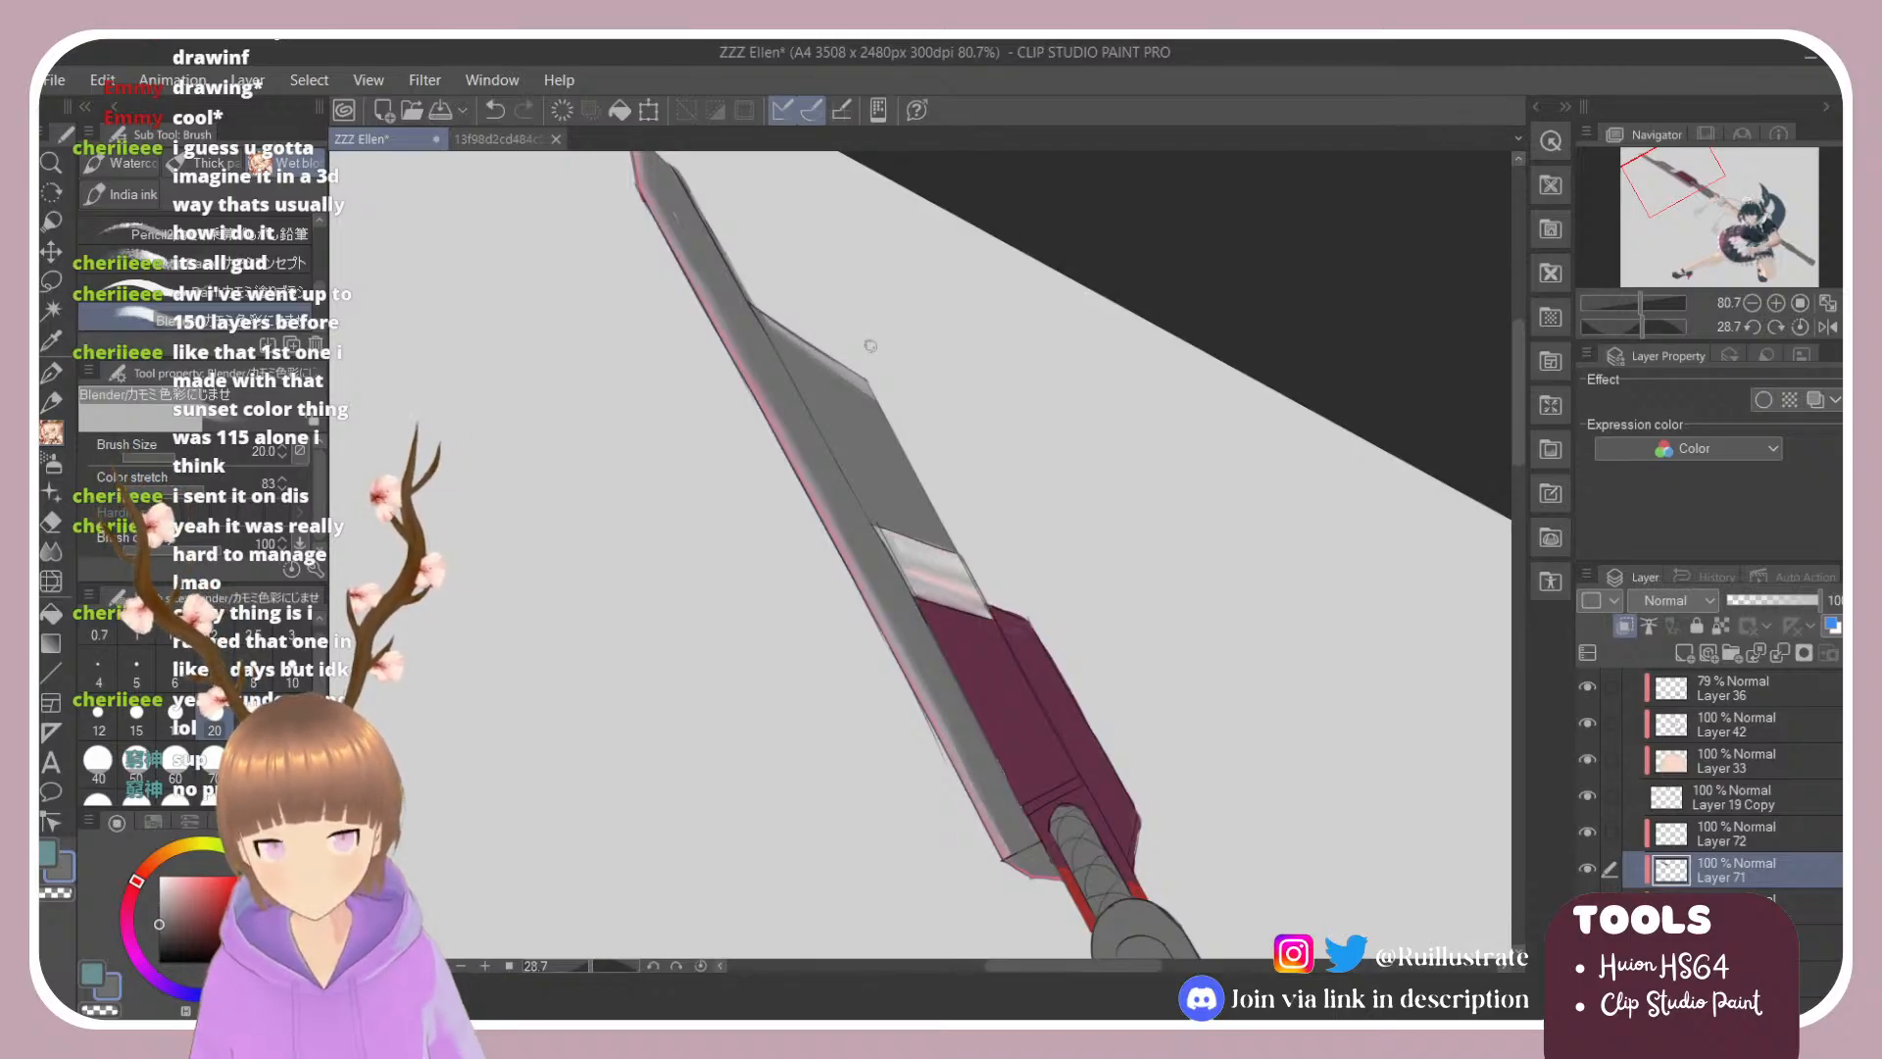
# Step: Erase the grey spill outside the blade's back edge near the tip, on the layer two below Layer 71
pyautogui.press('r')
pyautogui.moveTo(870, 346)
pyautogui.mouseDown()
pyautogui.moveTo(967, 294)
pyautogui.moveTo(862, 294)
pyautogui.moveTo(890, 292)
pyautogui.mouseUp()
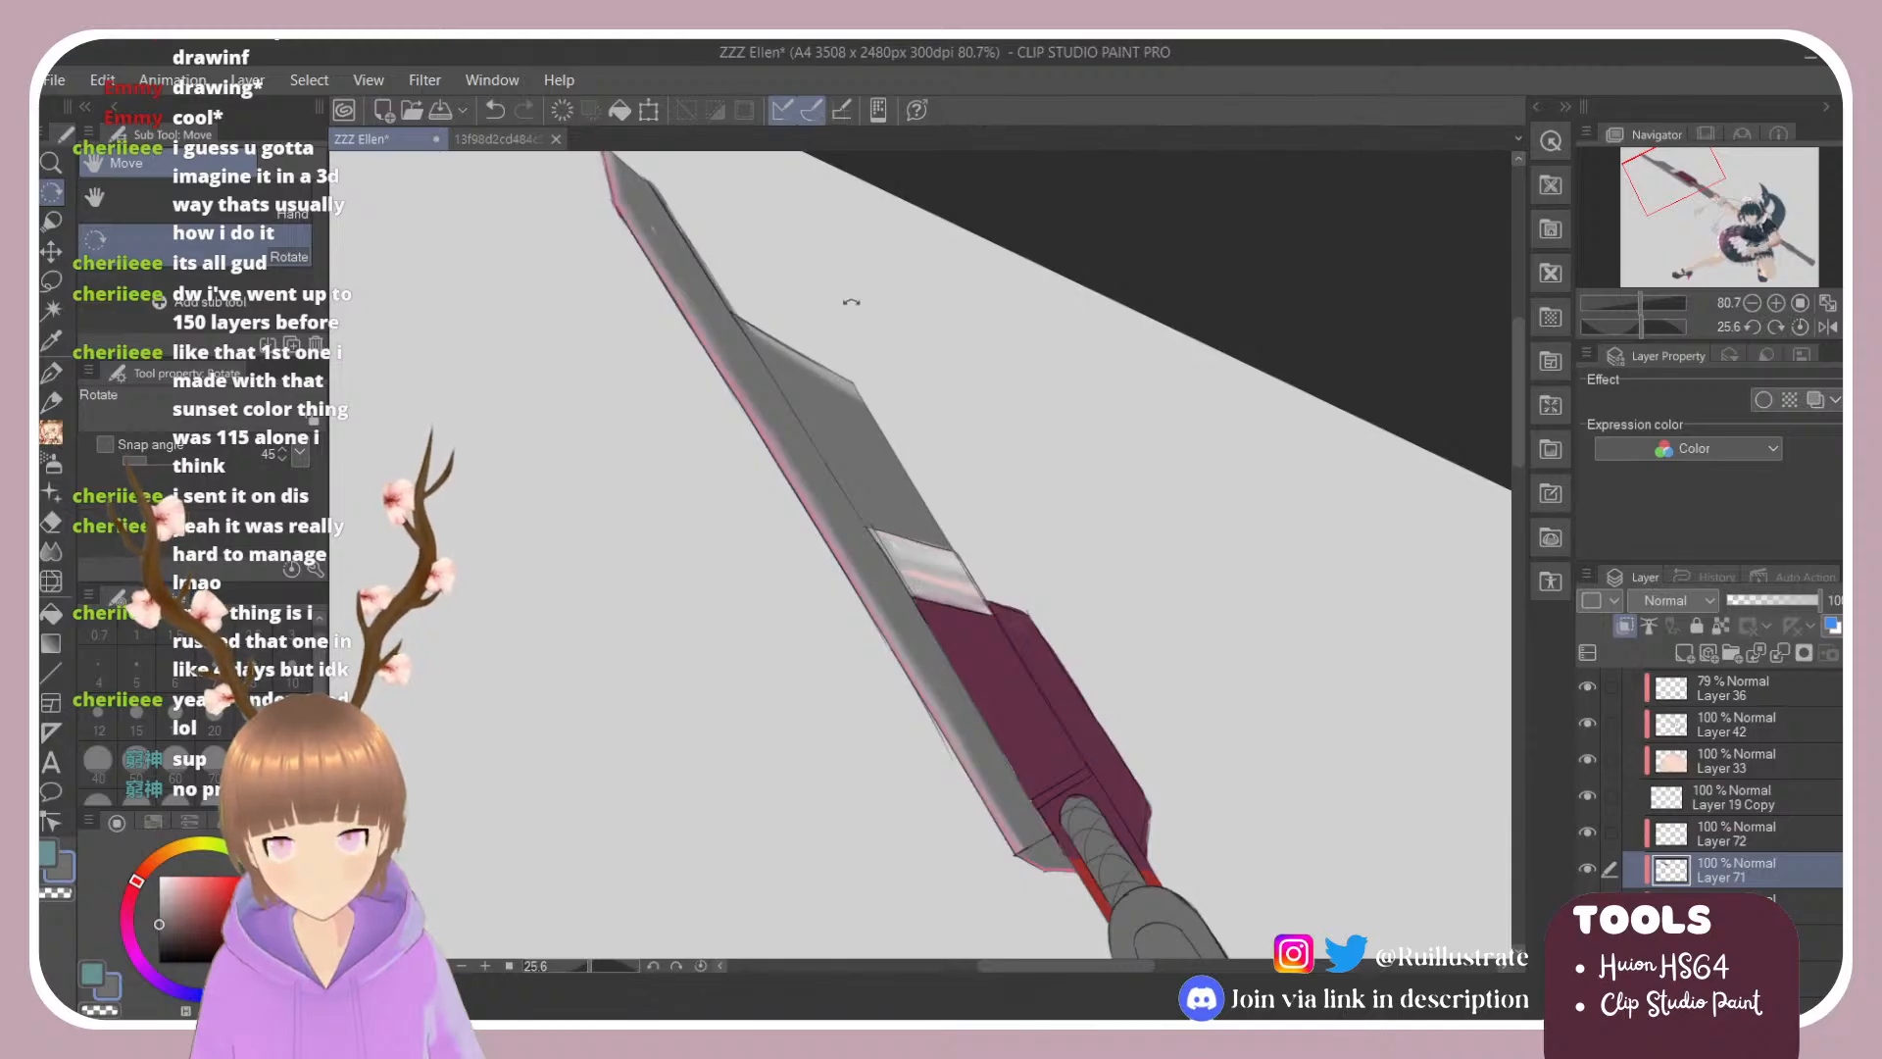
pyautogui.moveTo(835, 300); pyautogui.dragTo(711, 365)
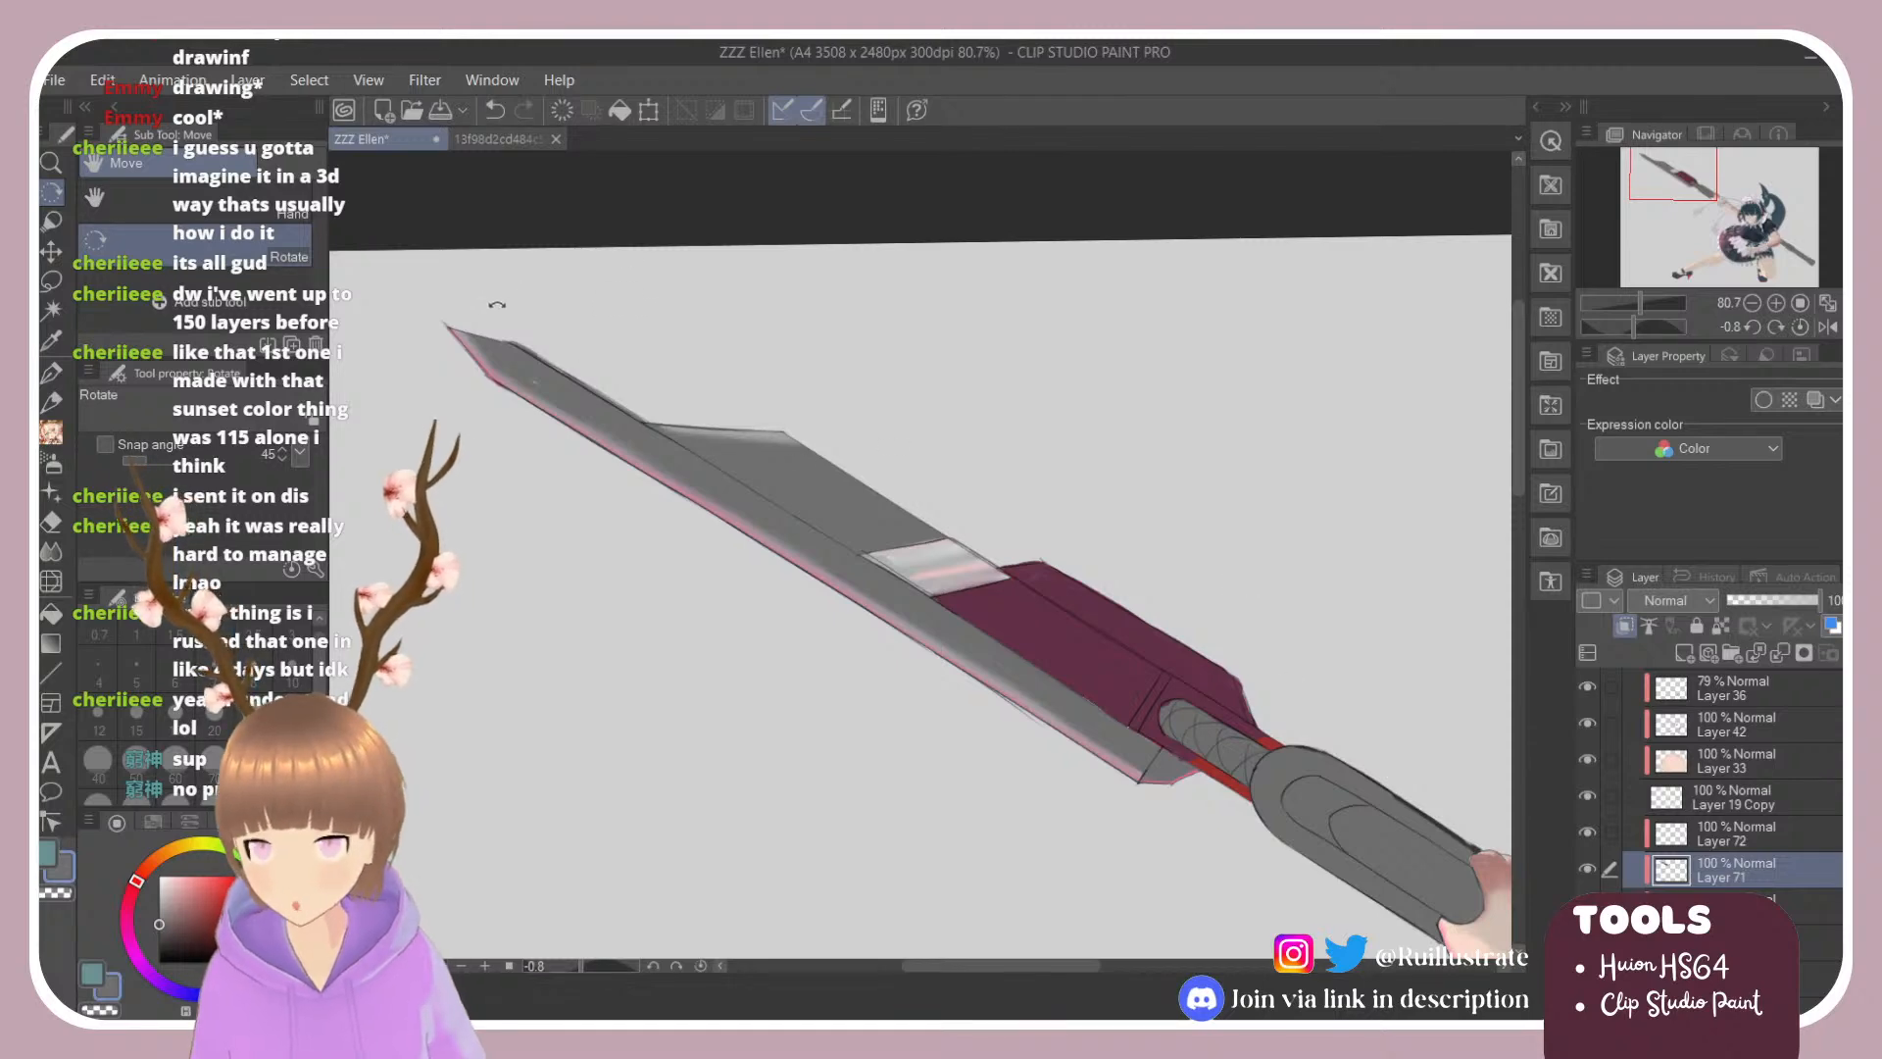
pyautogui.press('e')
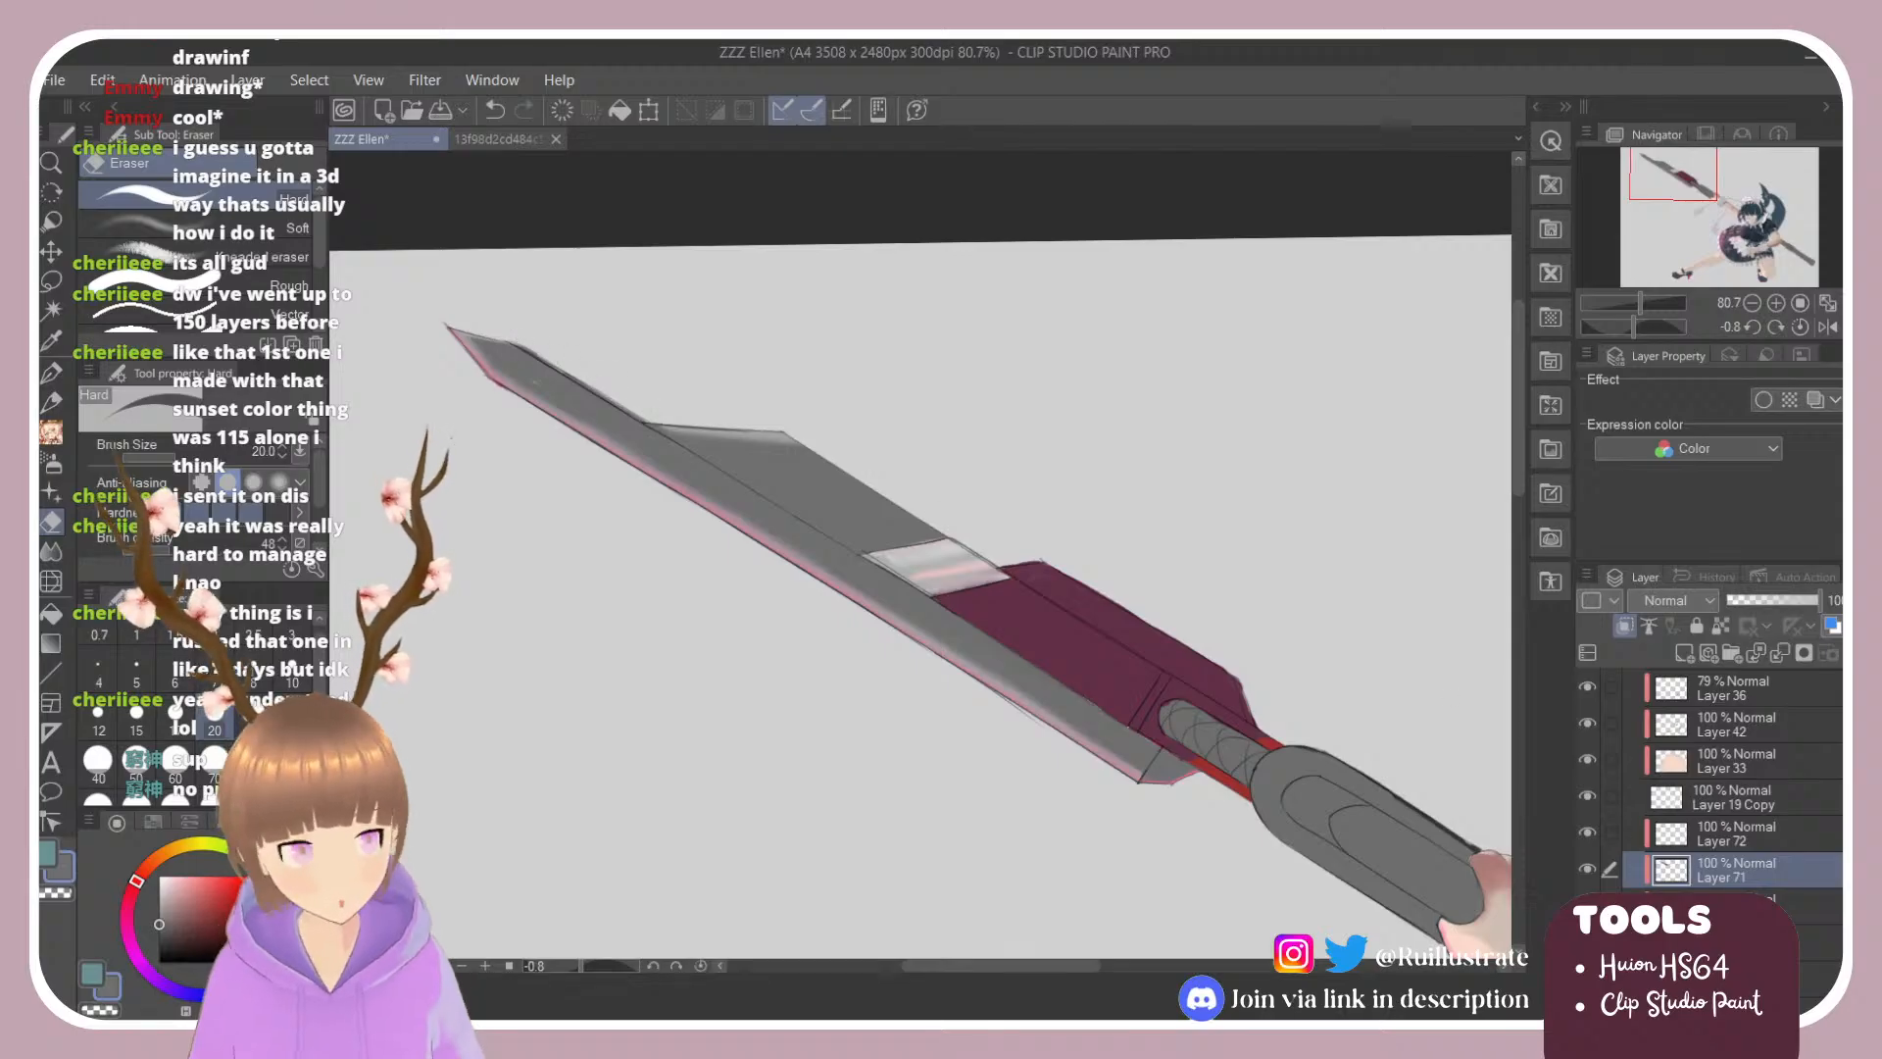
pyautogui.click(1715, 903)
pyautogui.click(1716, 939)
pyautogui.scroll(2, 588, 622)
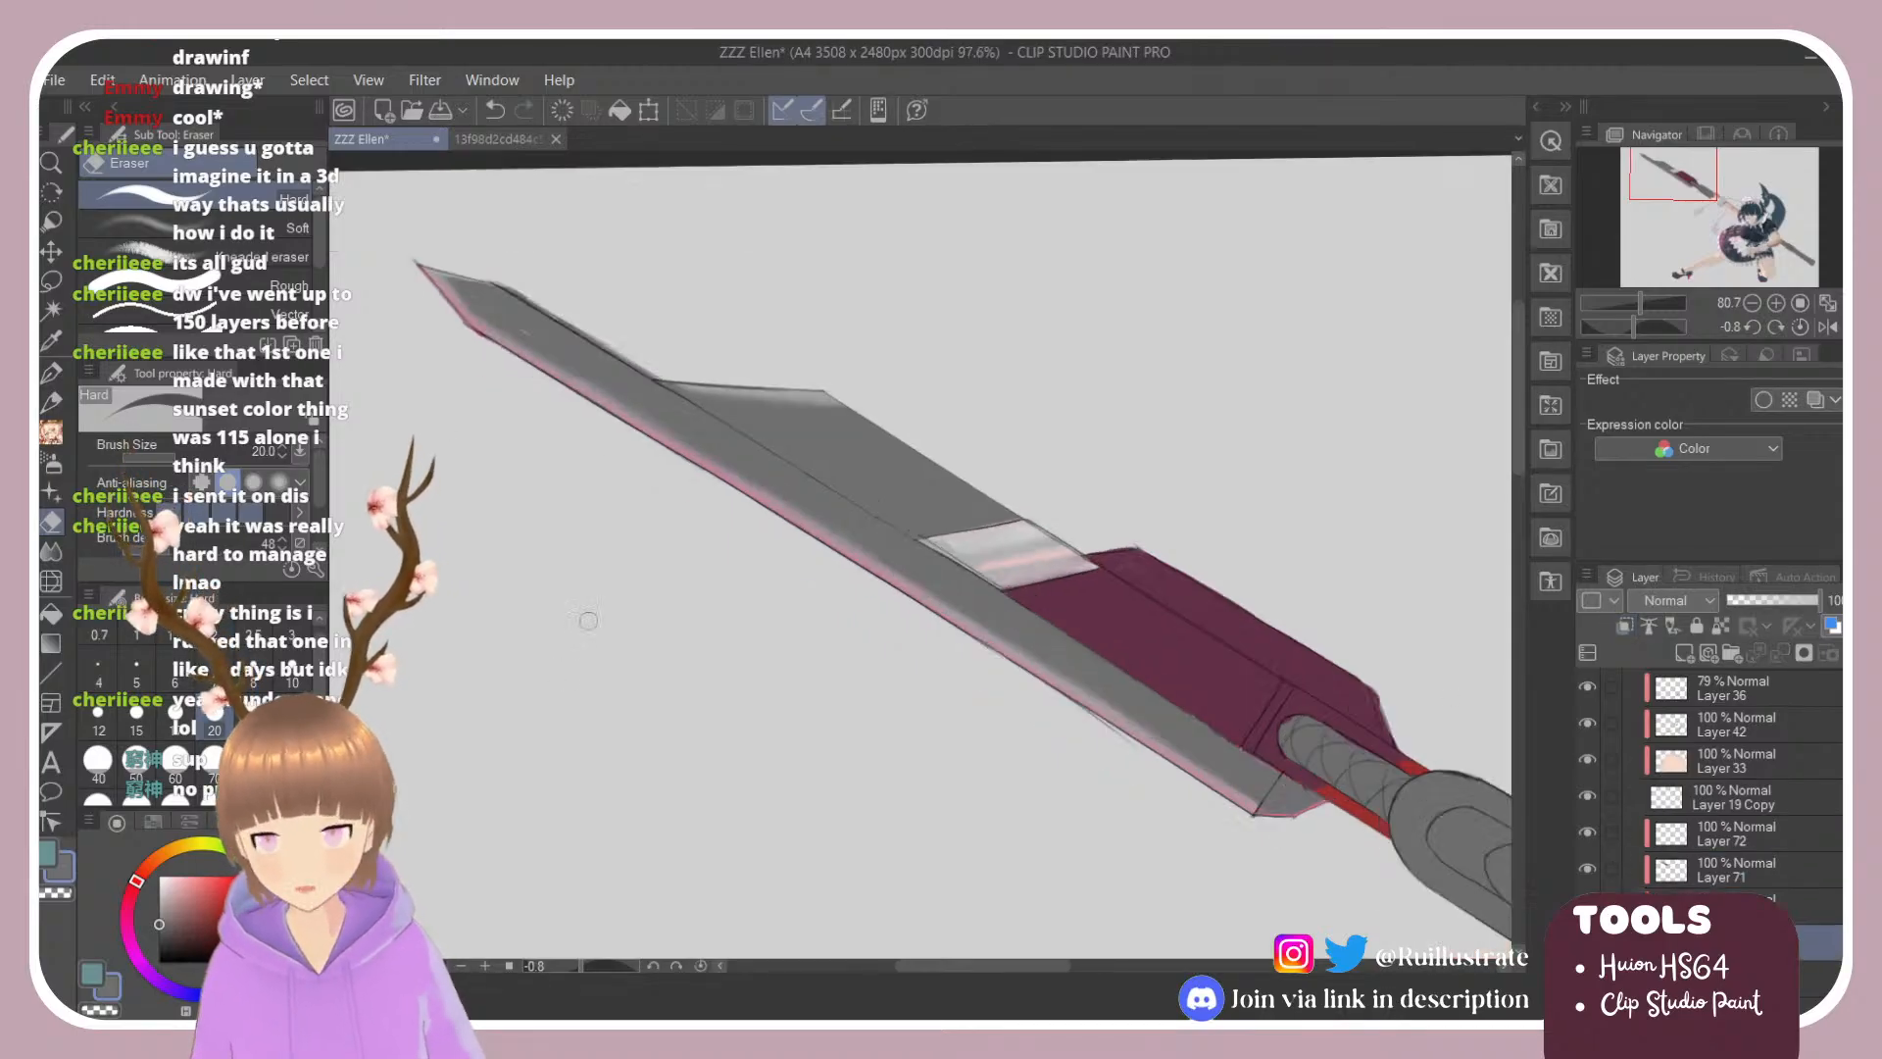
pyautogui.scroll(-2, 936, 755)
pyautogui.scroll(3, 759, 482)
pyautogui.press('r')
pyautogui.moveTo(664, 462)
pyautogui.mouseDown()
pyautogui.moveTo(790, 319)
pyautogui.moveTo(755, 204)
pyautogui.mouseUp()
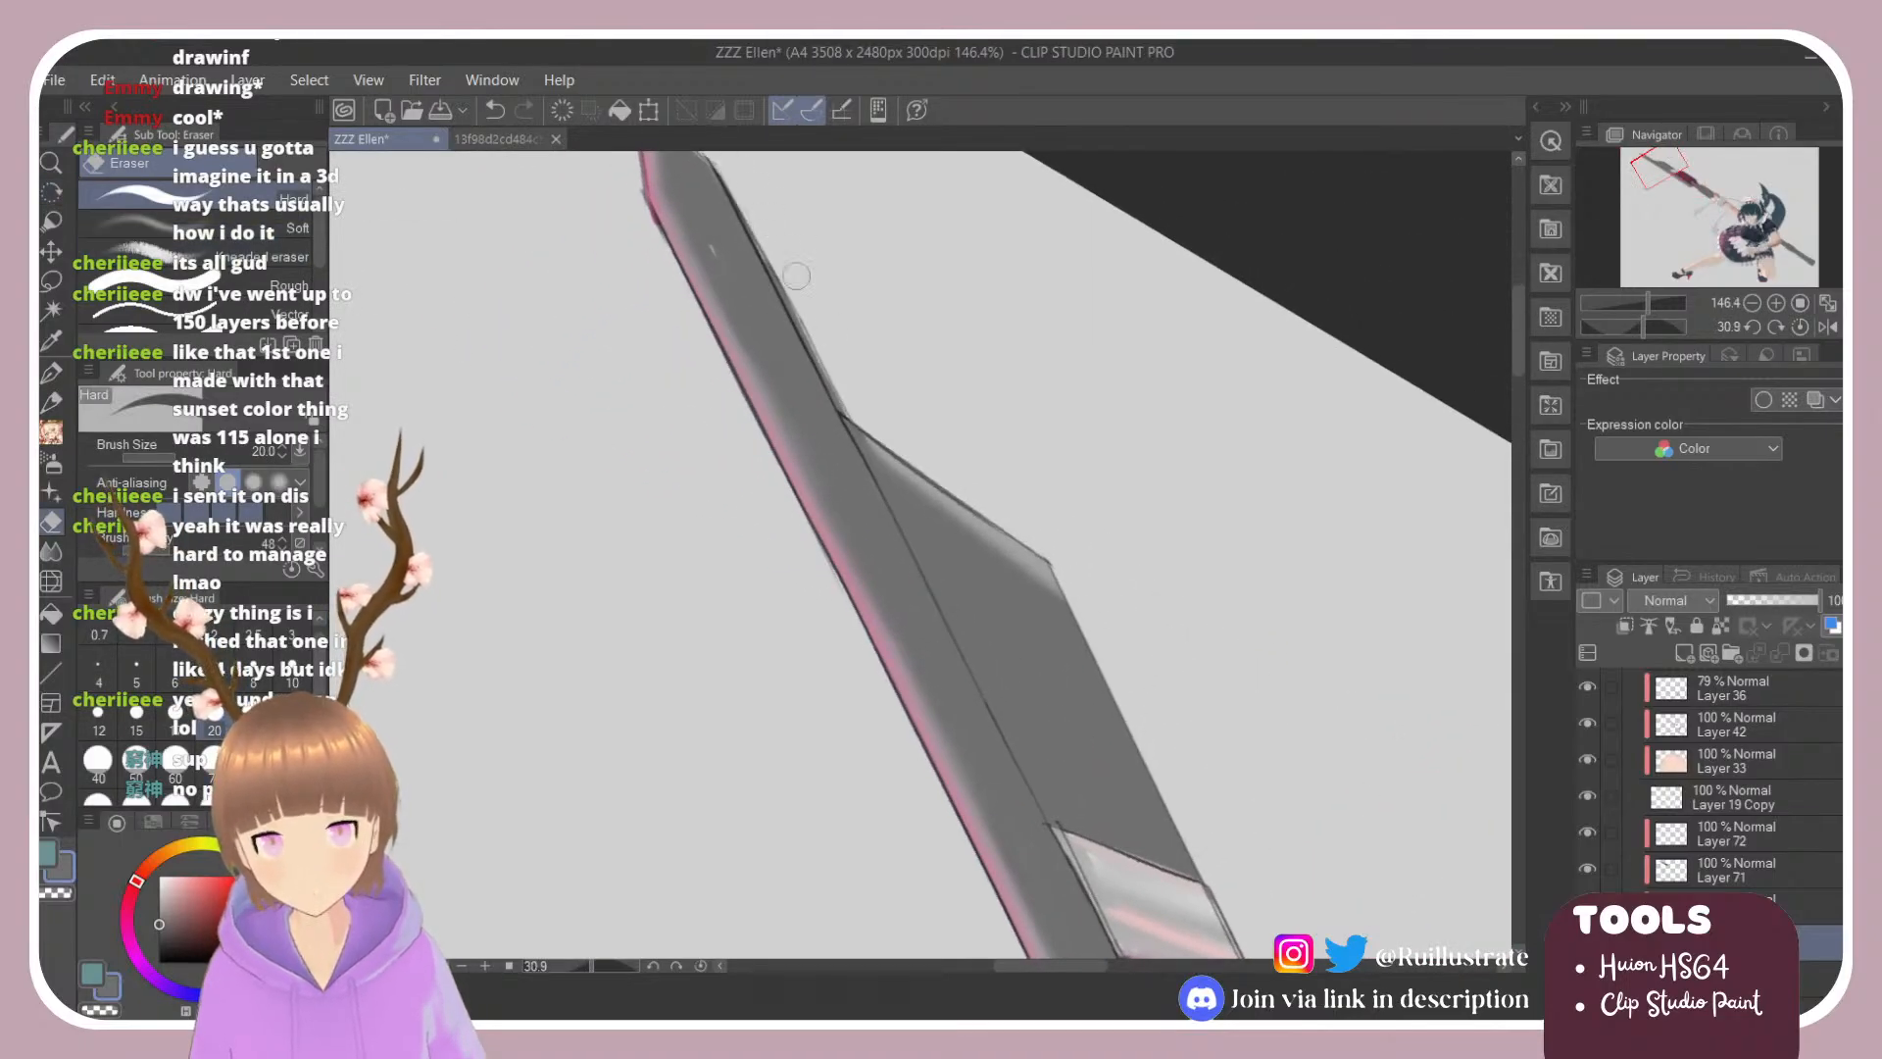
pyautogui.moveTo(796, 275)
pyautogui.mouseDown()
pyautogui.moveTo(846, 393)
pyautogui.moveTo(819, 342)
pyautogui.mouseUp()
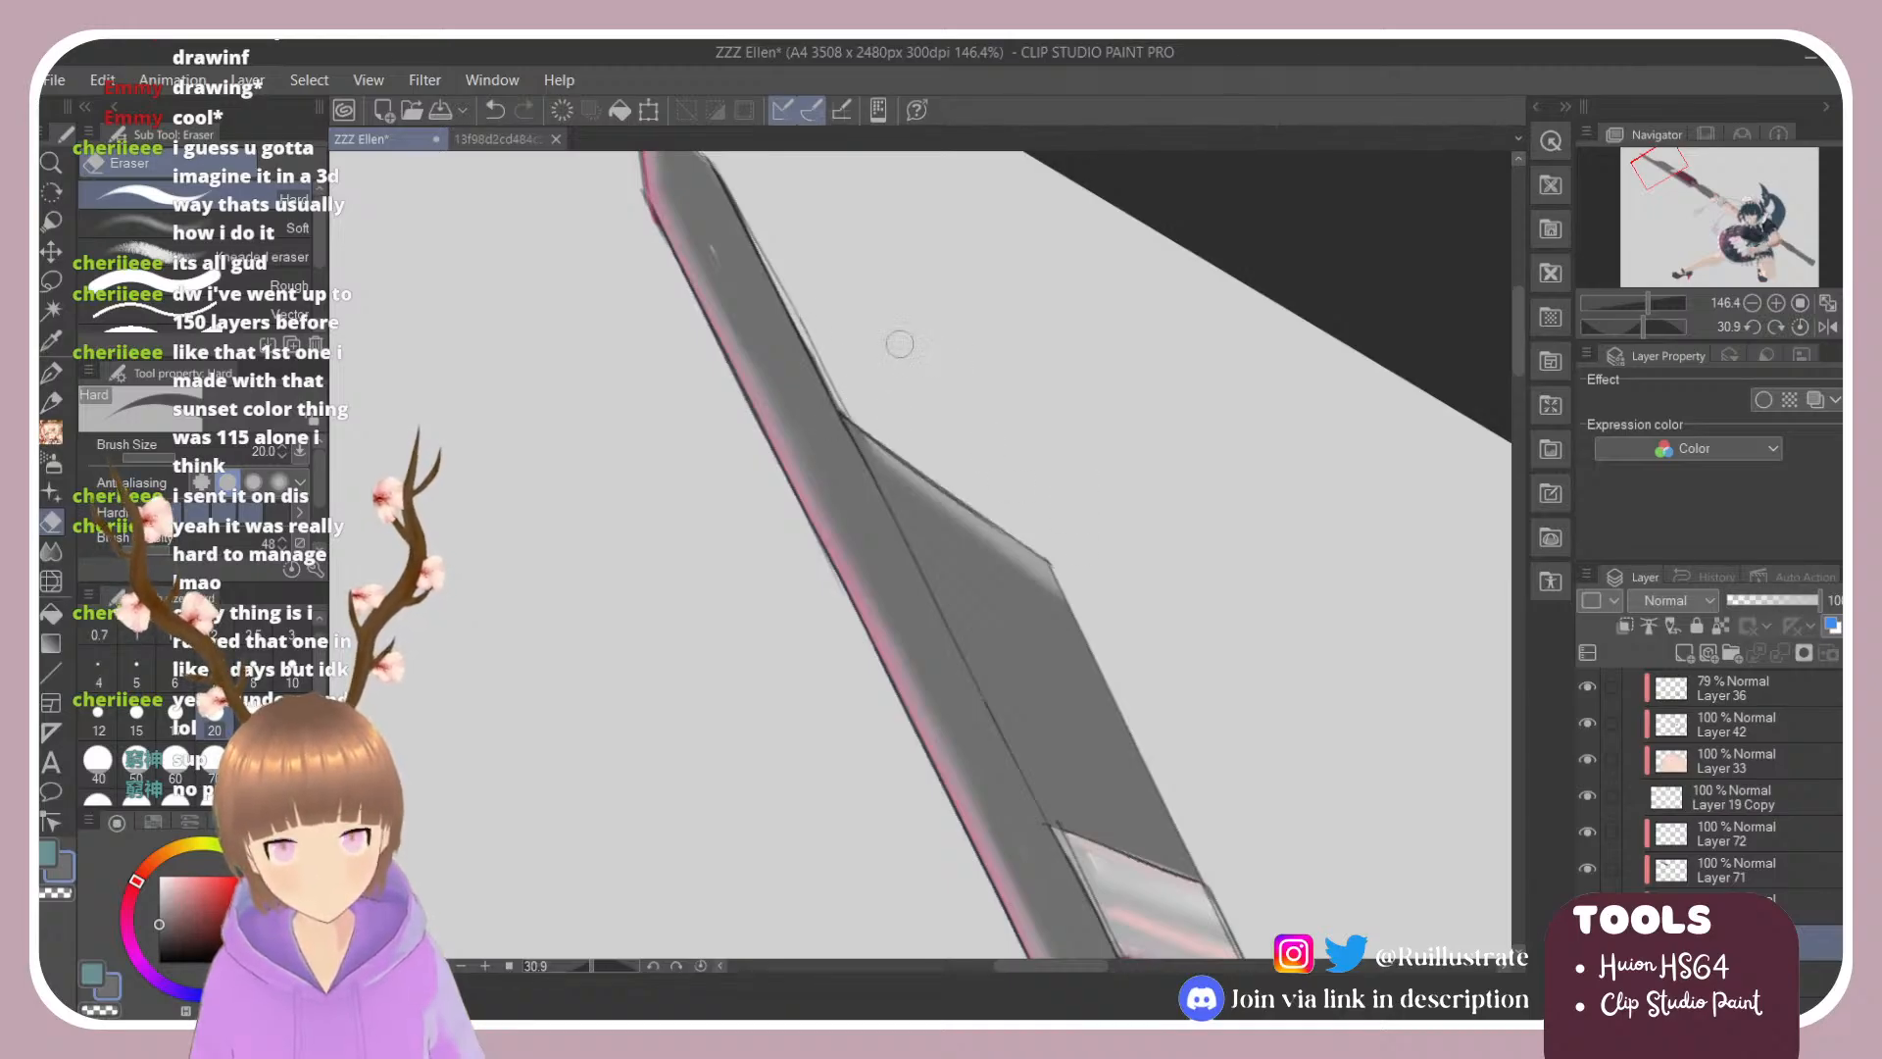
# Step: Examine the whole weapon with the canvas unrotated, and compare it with the weapon in the maid reference image
pyautogui.scroll(-3, 911, 379)
pyautogui.scroll(1, 1065, 605)
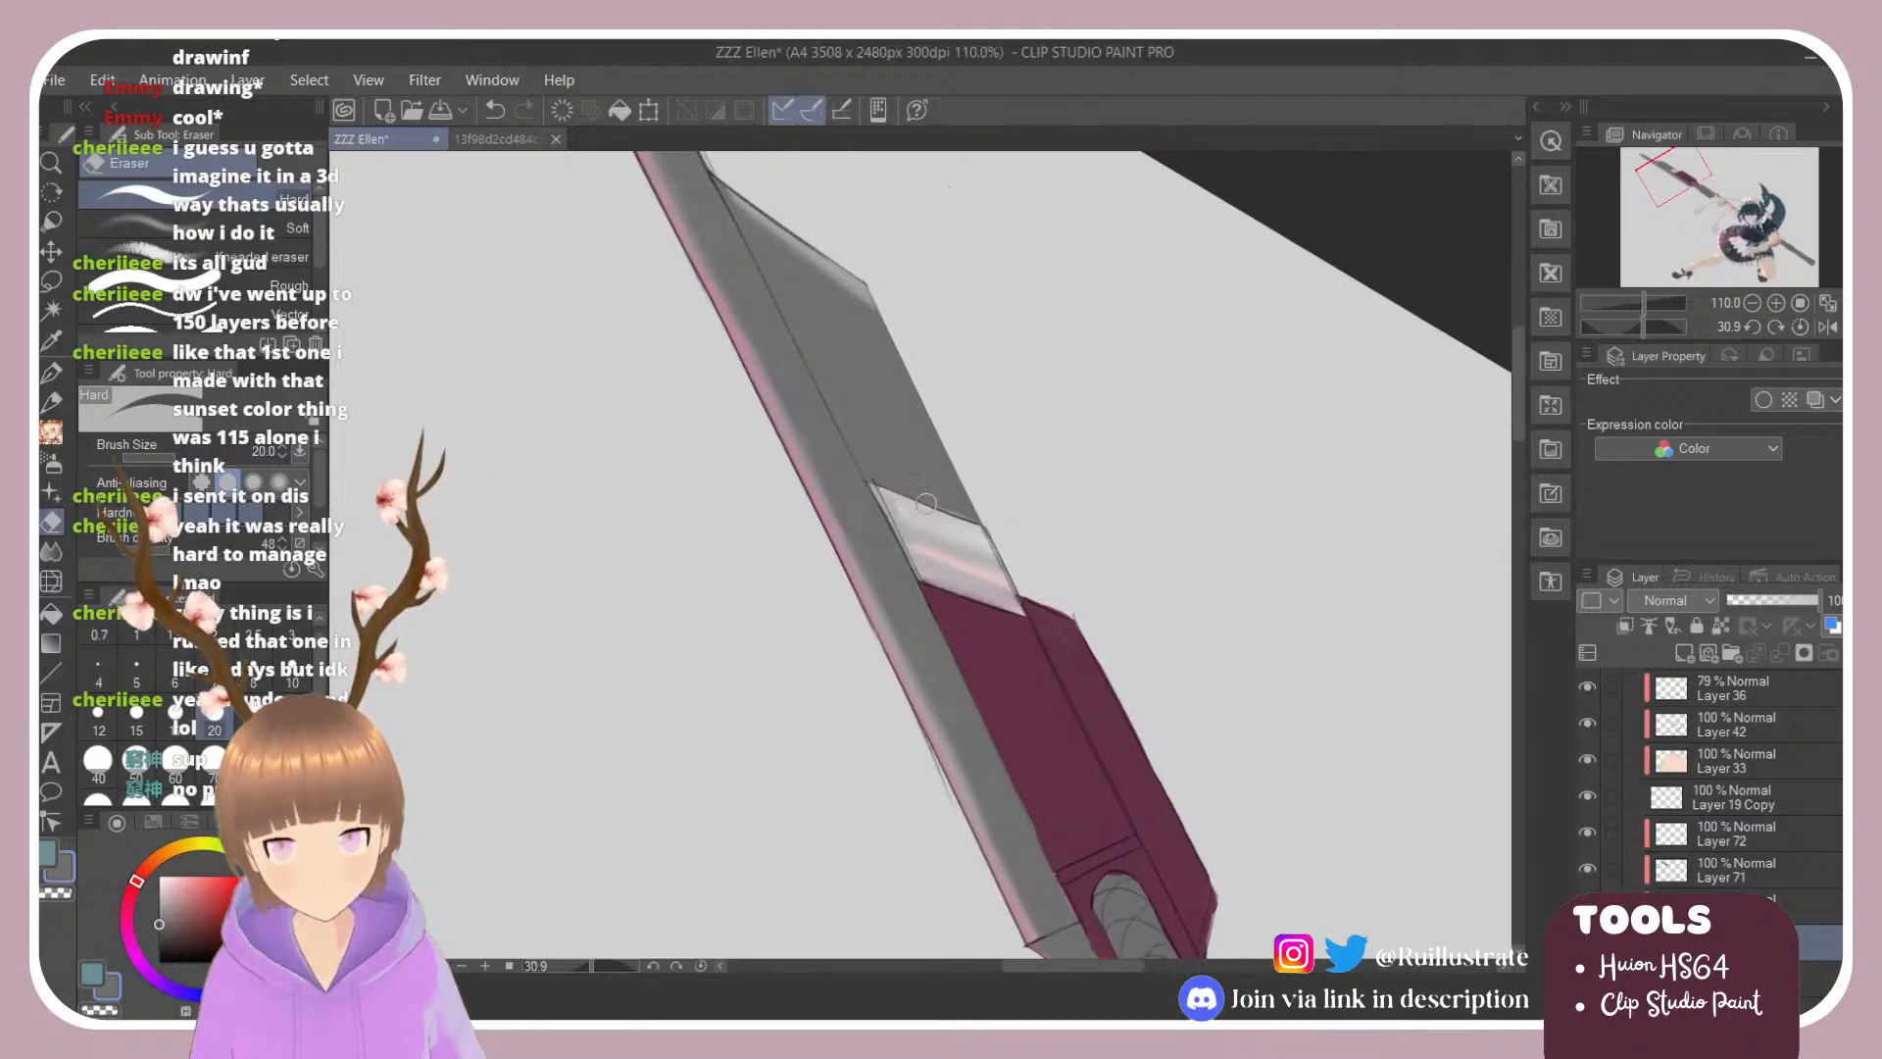
pyautogui.scroll(-2, 852, 469)
pyautogui.press('r')
pyautogui.doubleClick(1085, 468)
pyautogui.scroll(3, 1085, 468)
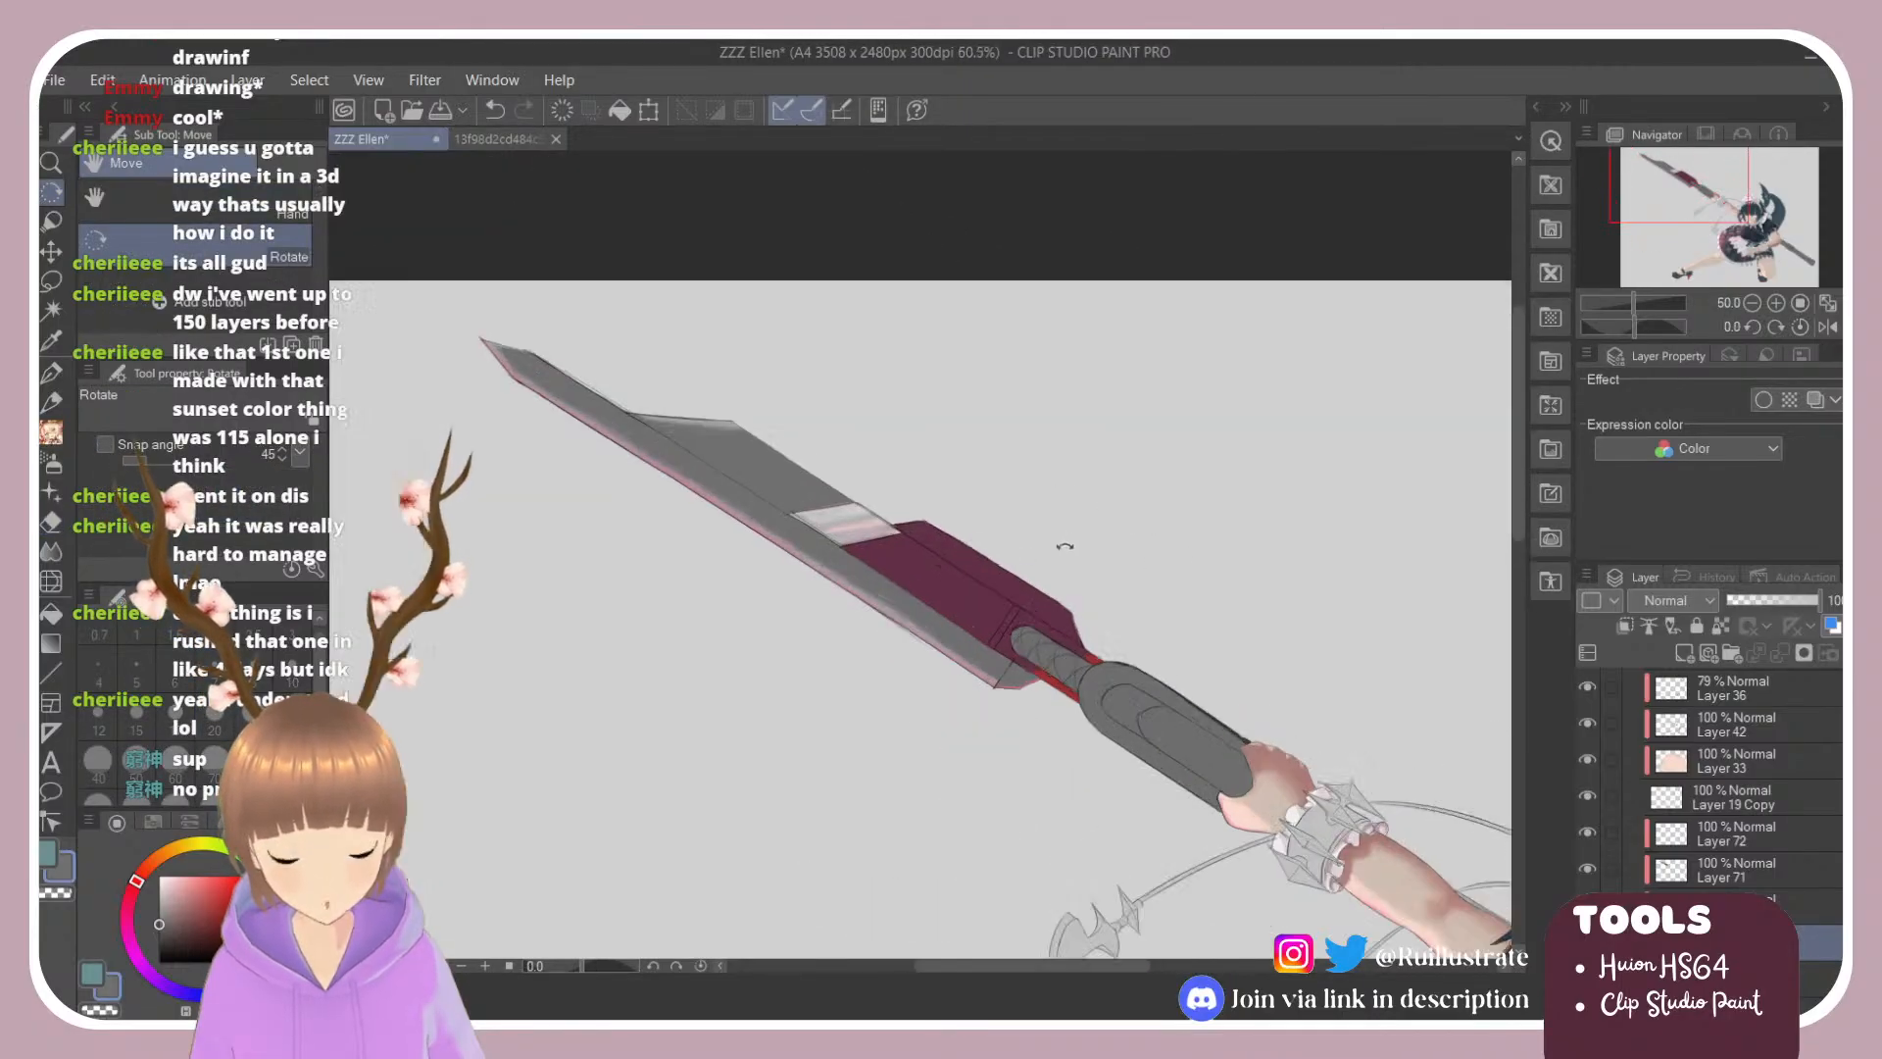
pyautogui.click(1770, 869)
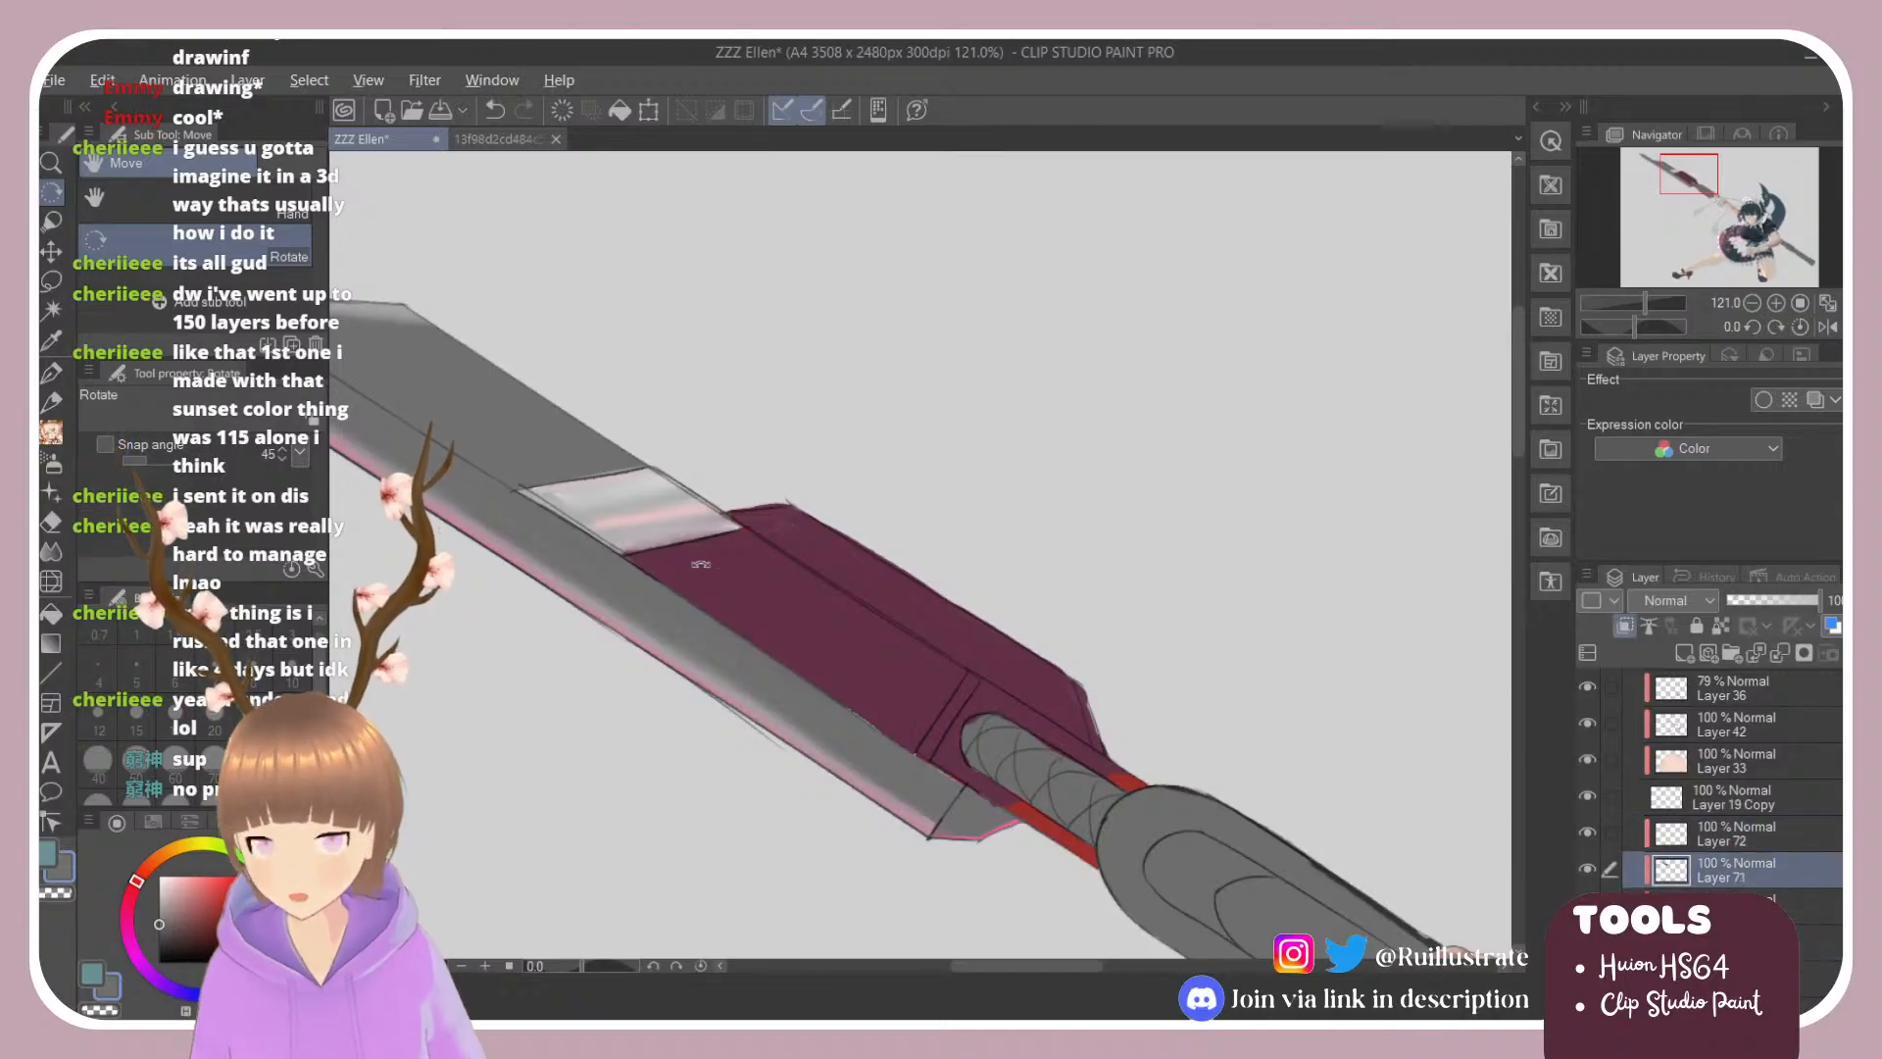
pyautogui.hotkey('alt', 'Tab')
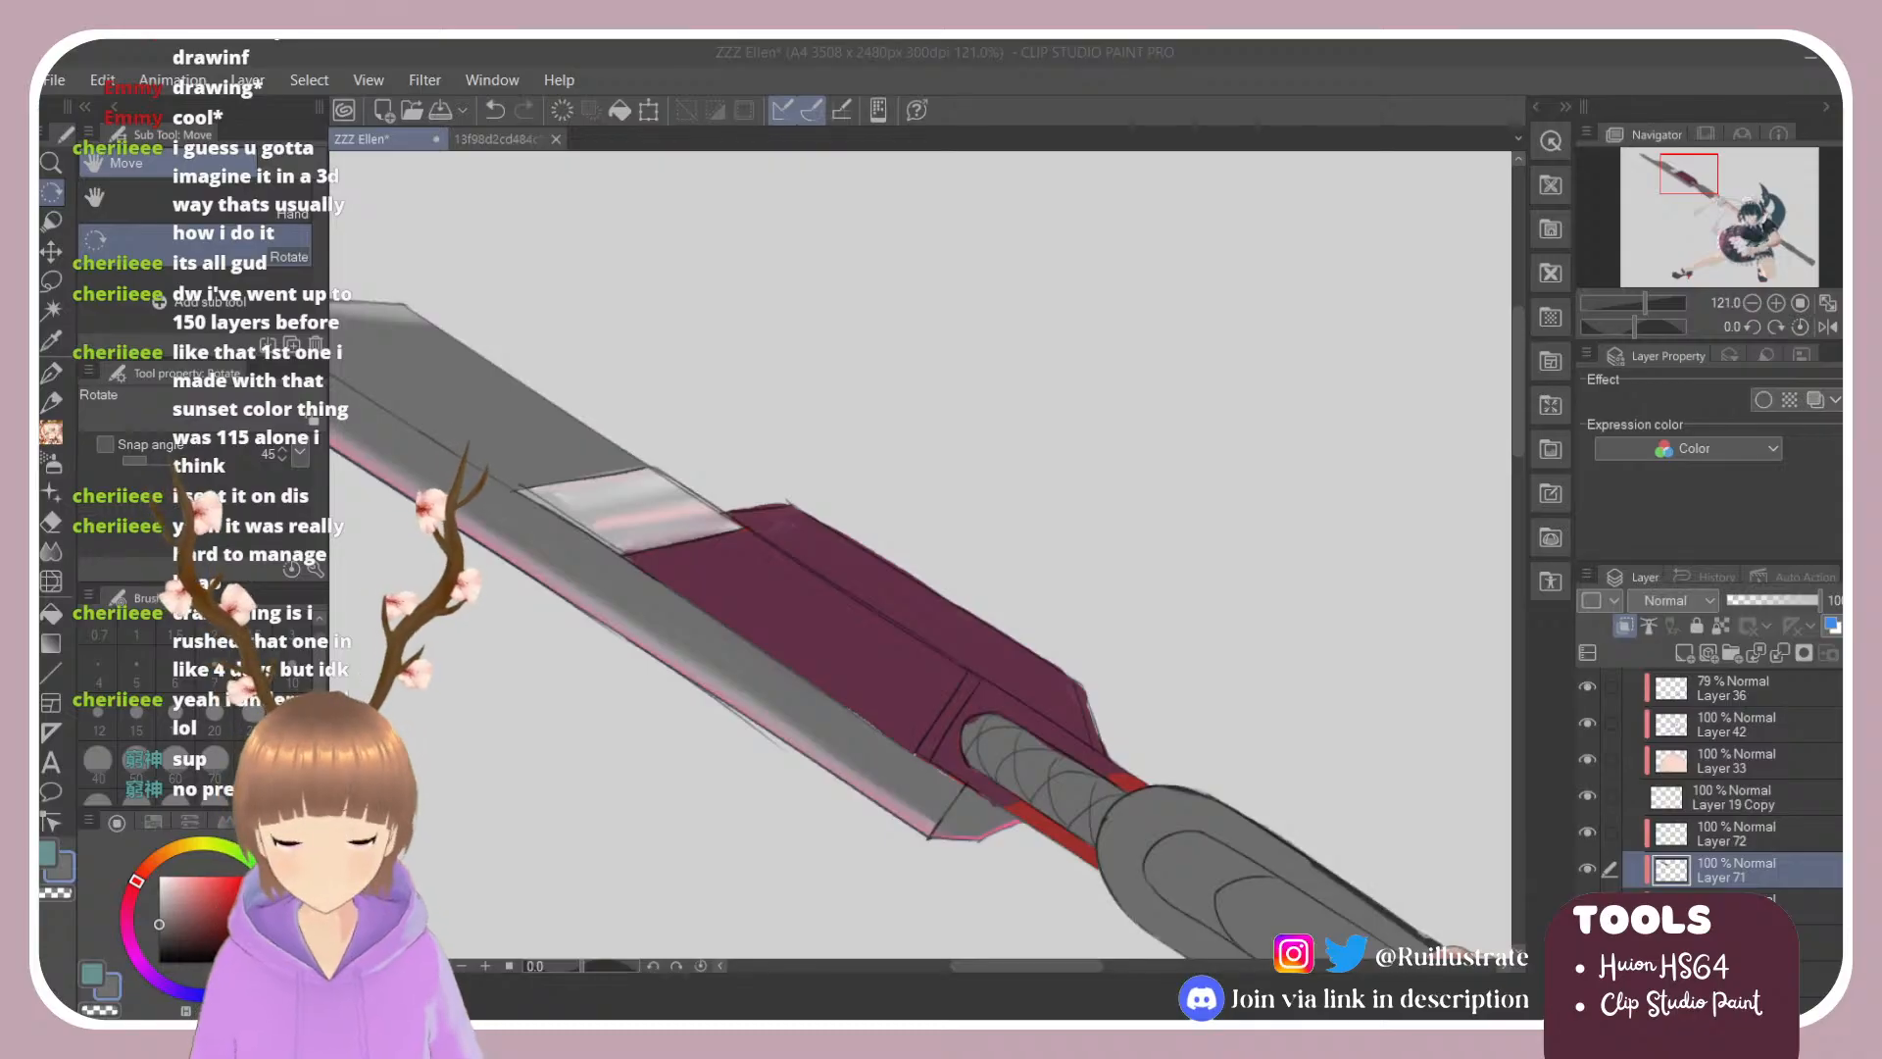
pyautogui.click(1016, 593)
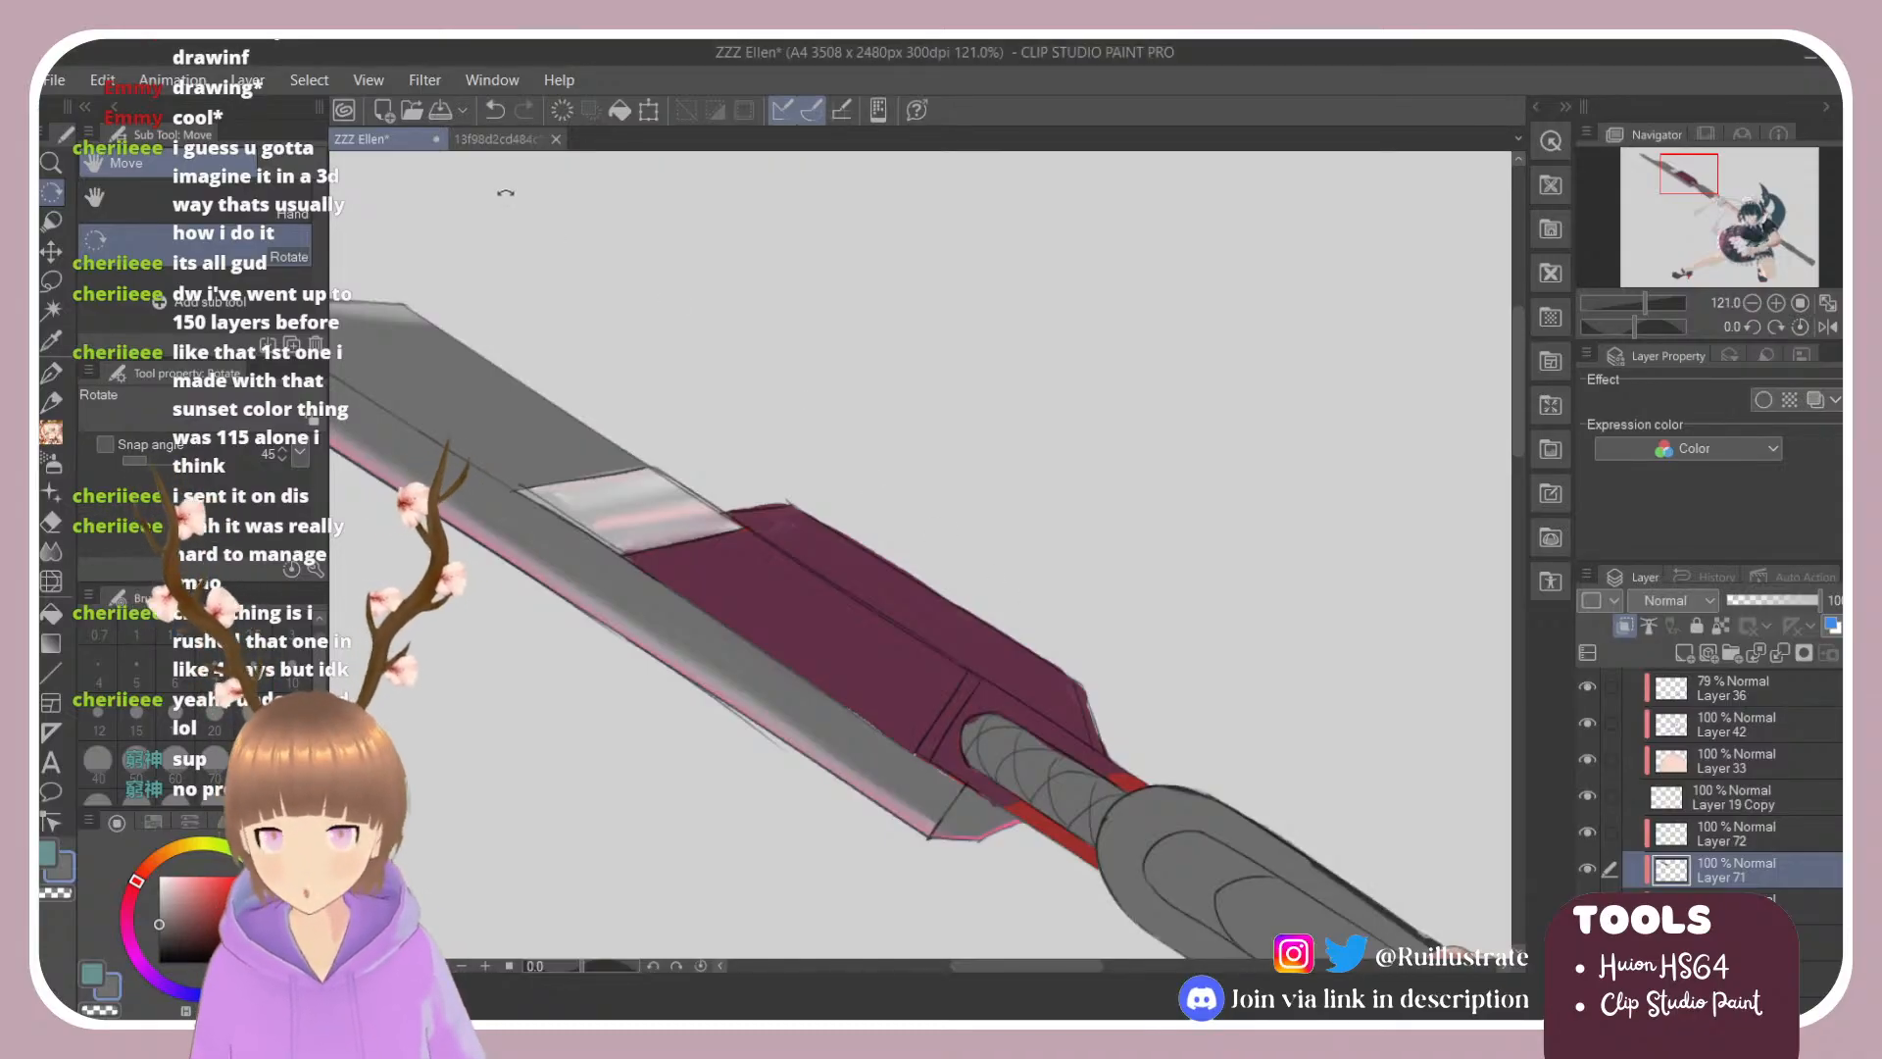
pyautogui.click(515, 138)
pyautogui.hotkey('ctrl', '0')
pyautogui.scroll(3, 926, 553)
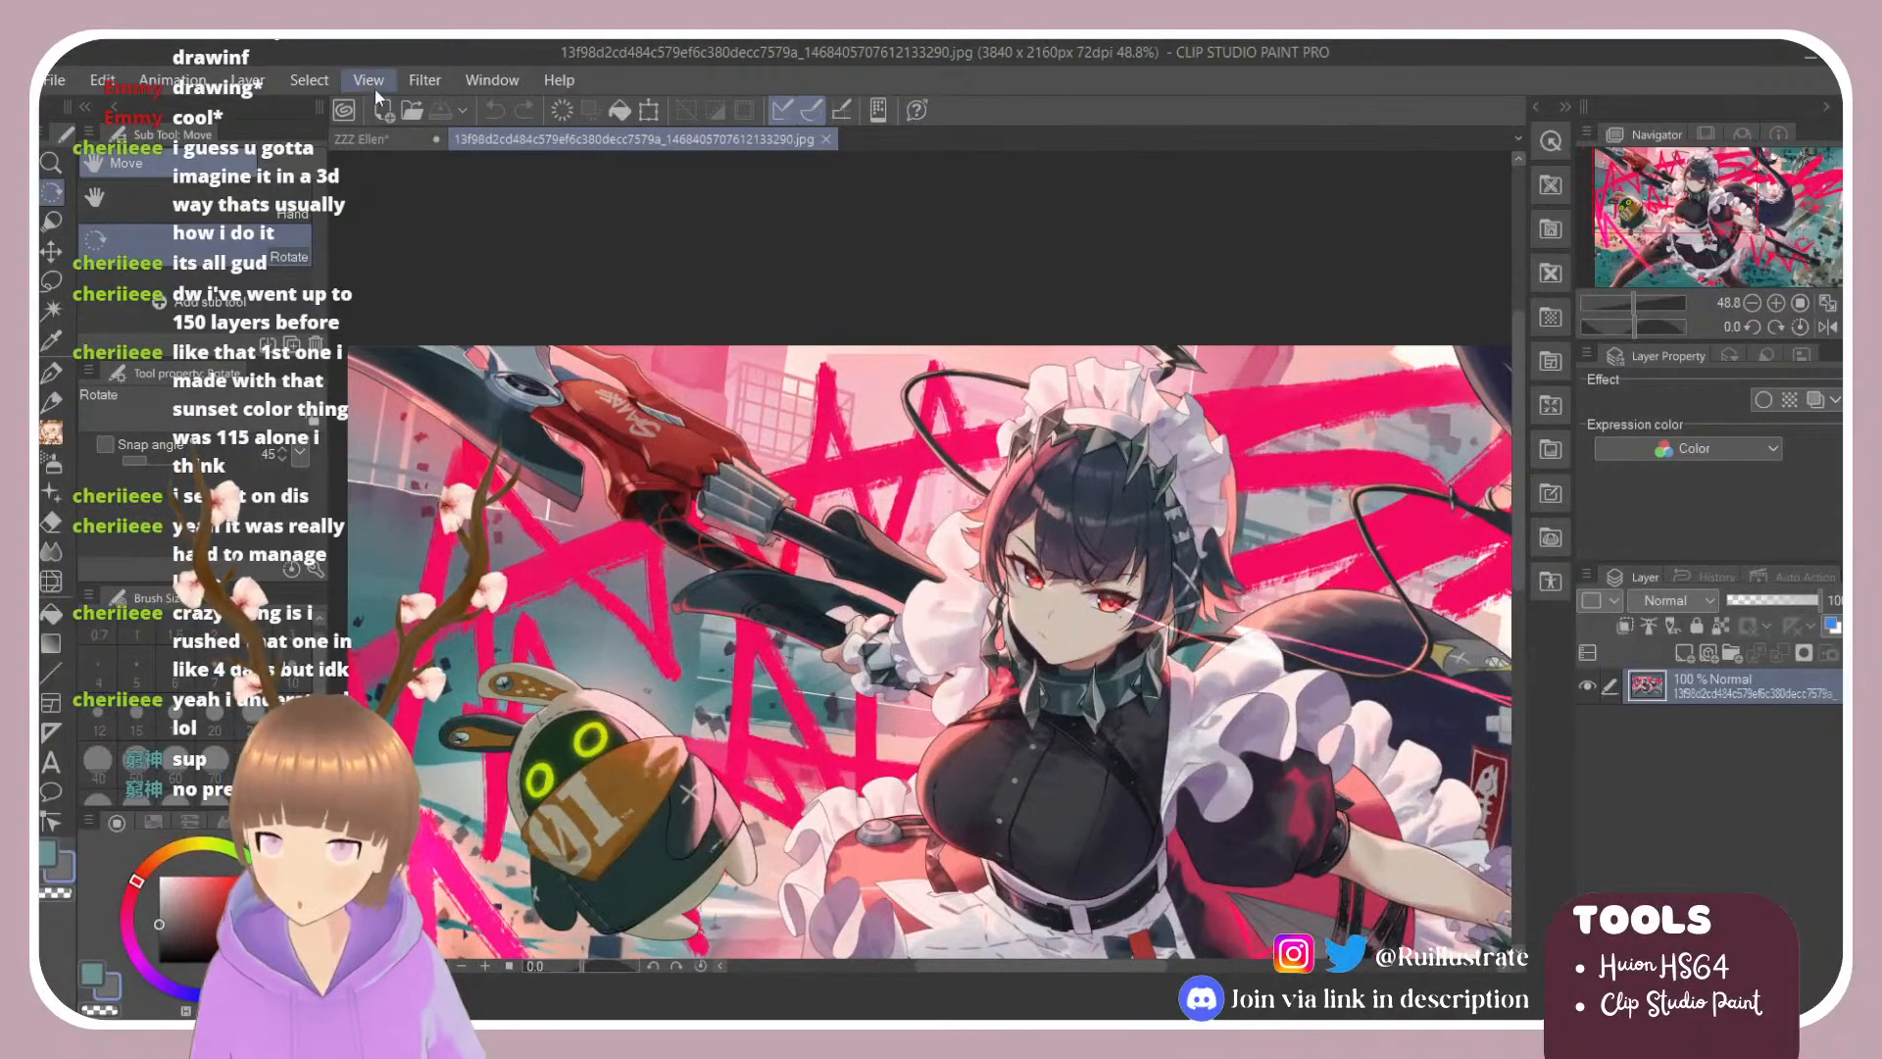
pyautogui.click(400, 140)
# Step: Erase the darker grey on Layer 71 along the inner edge of the blade's raised section with the Hard eraser
pyautogui.moveTo(563, 370); pyautogui.dragTo(735, 323)
pyautogui.scroll(-4, 651, 284)
pyautogui.scroll(3, 639, 240)
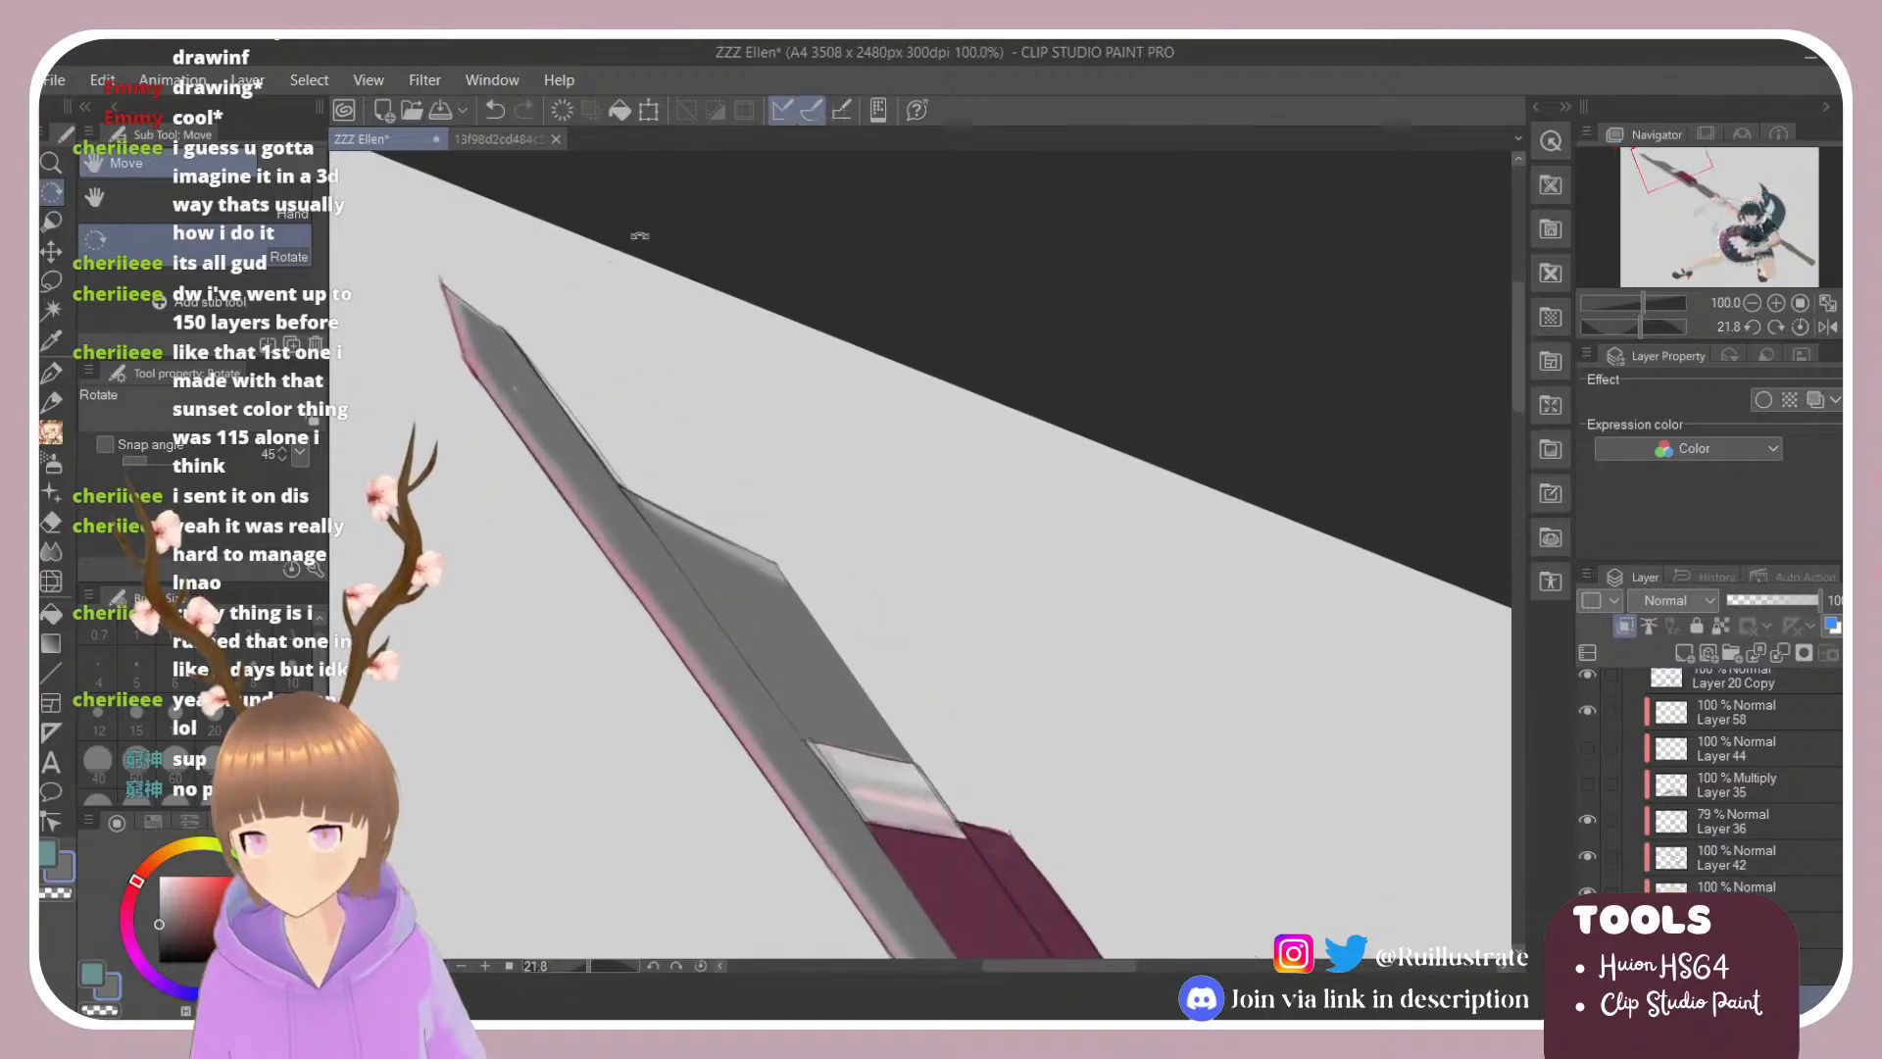
pyautogui.press('b')
pyautogui.keyDown('alt'); pyautogui.click(872, 756); pyautogui.keyUp('alt')
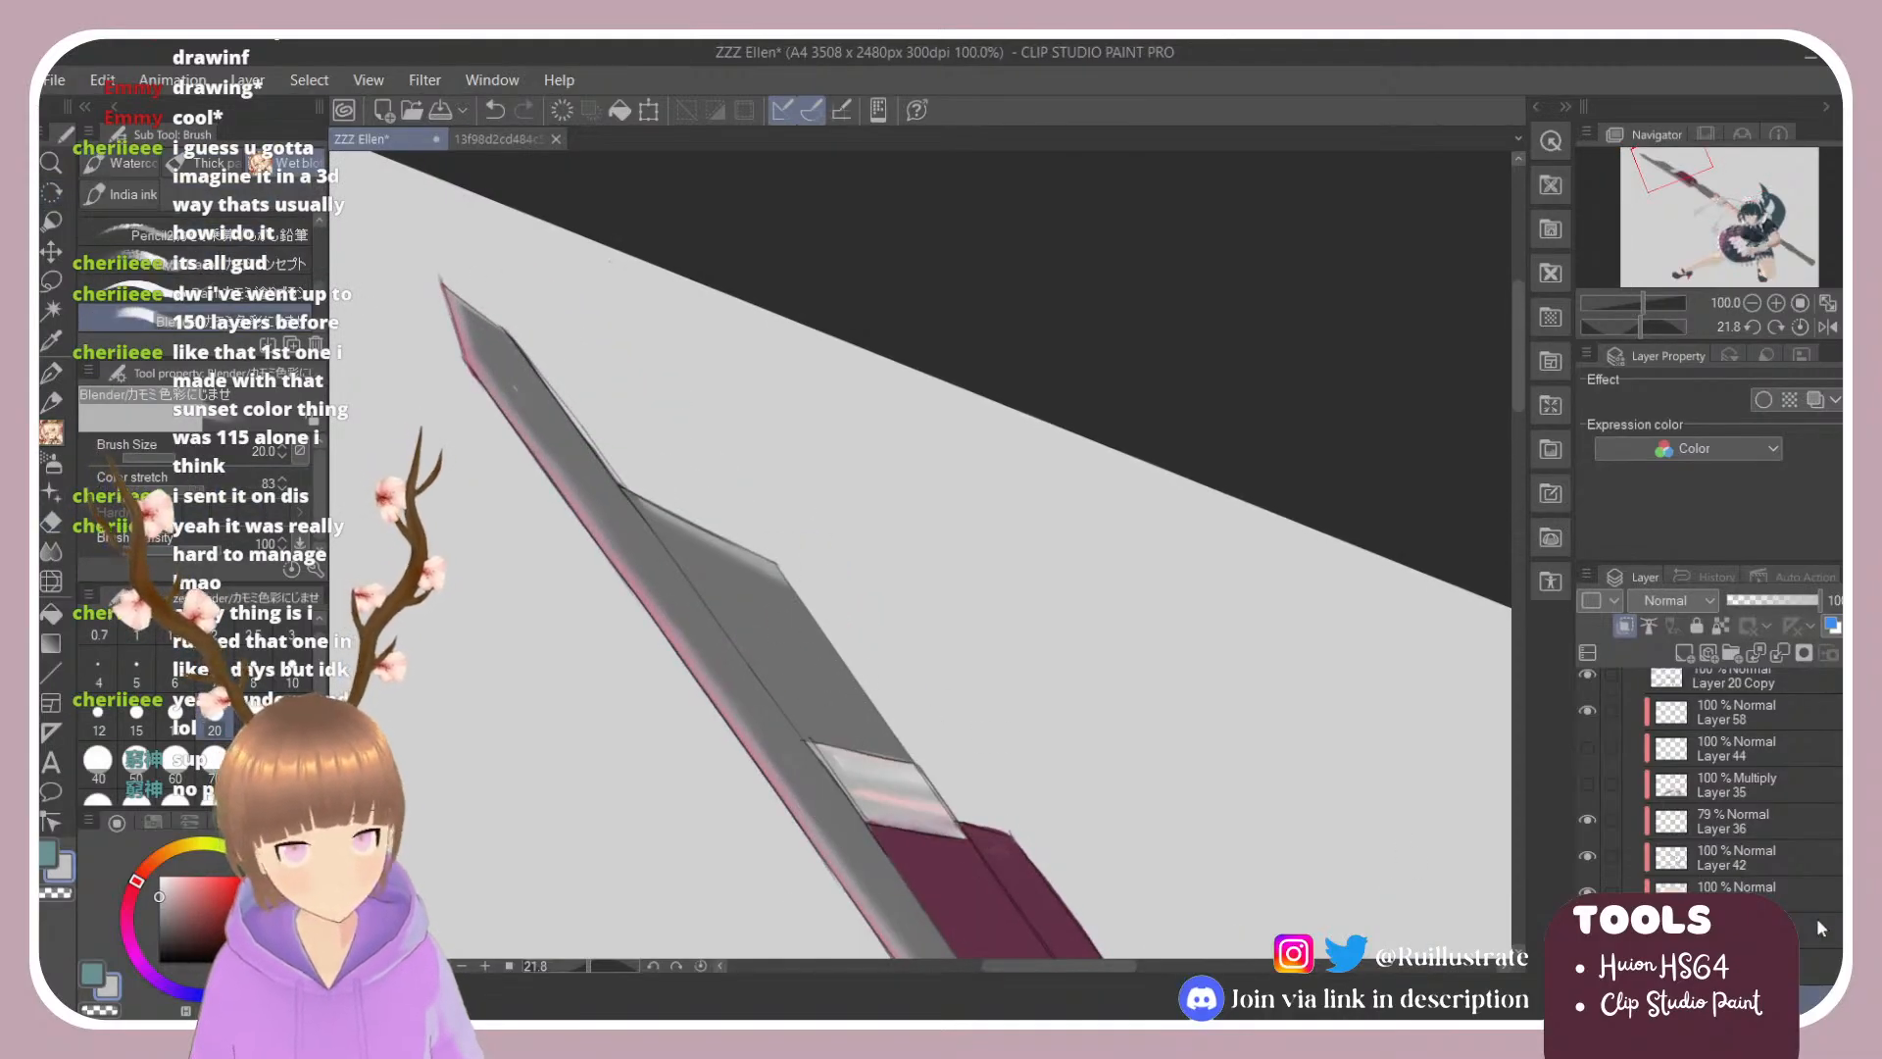
pyautogui.scroll(-4, 1813, 917)
pyautogui.click(1798, 893)
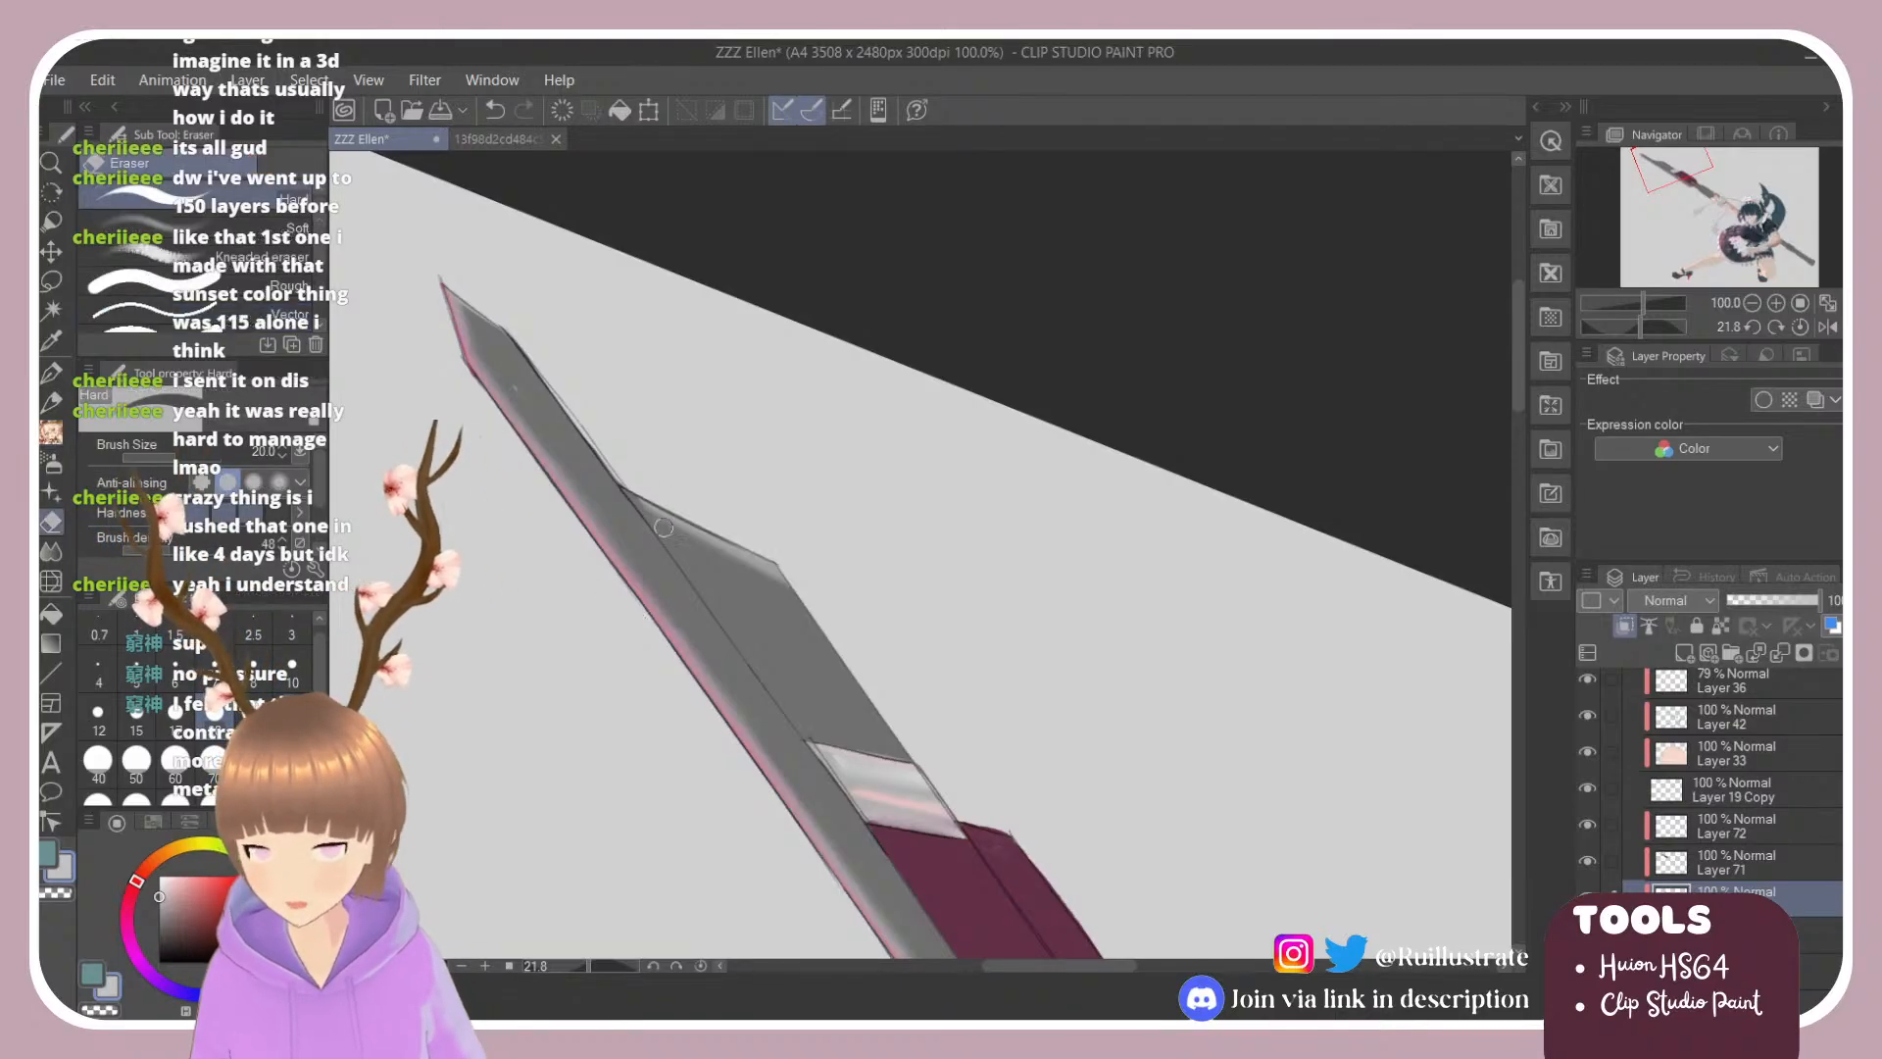
pyautogui.click(225, 287)
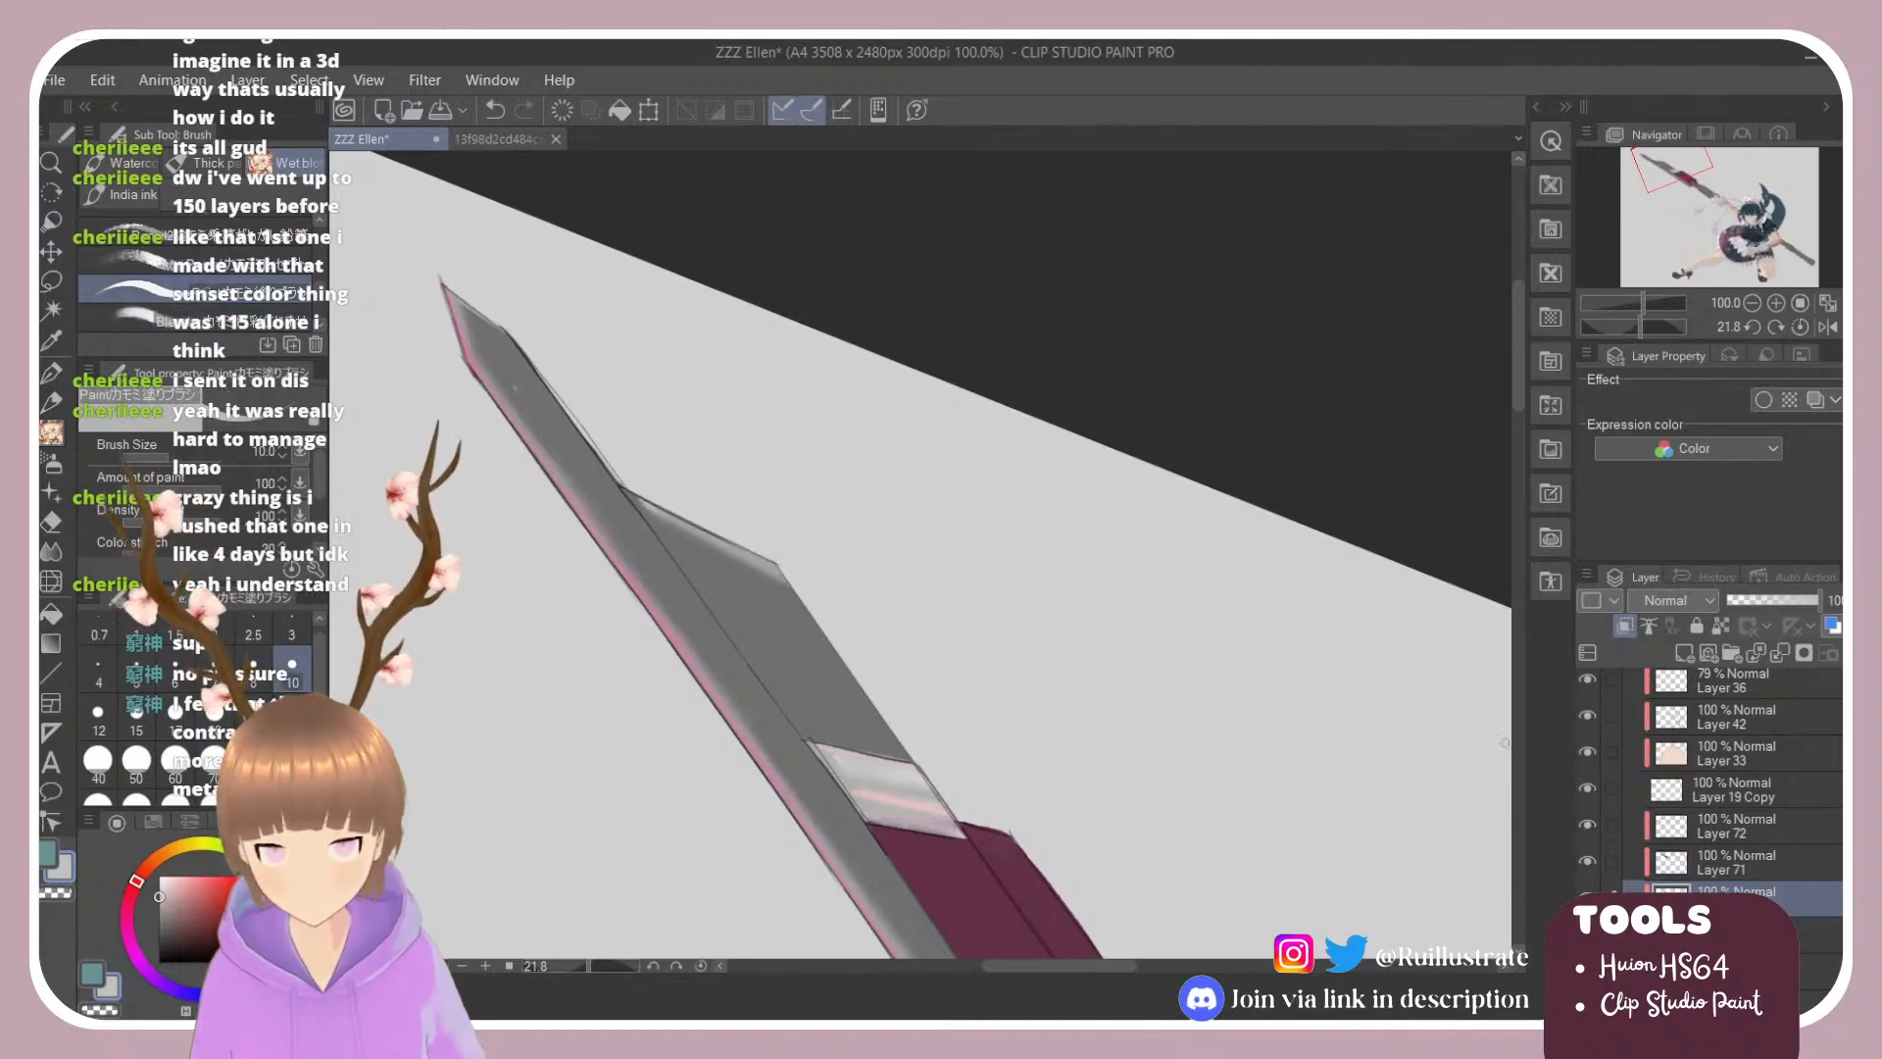
pyautogui.click(1649, 856)
pyautogui.press('e')
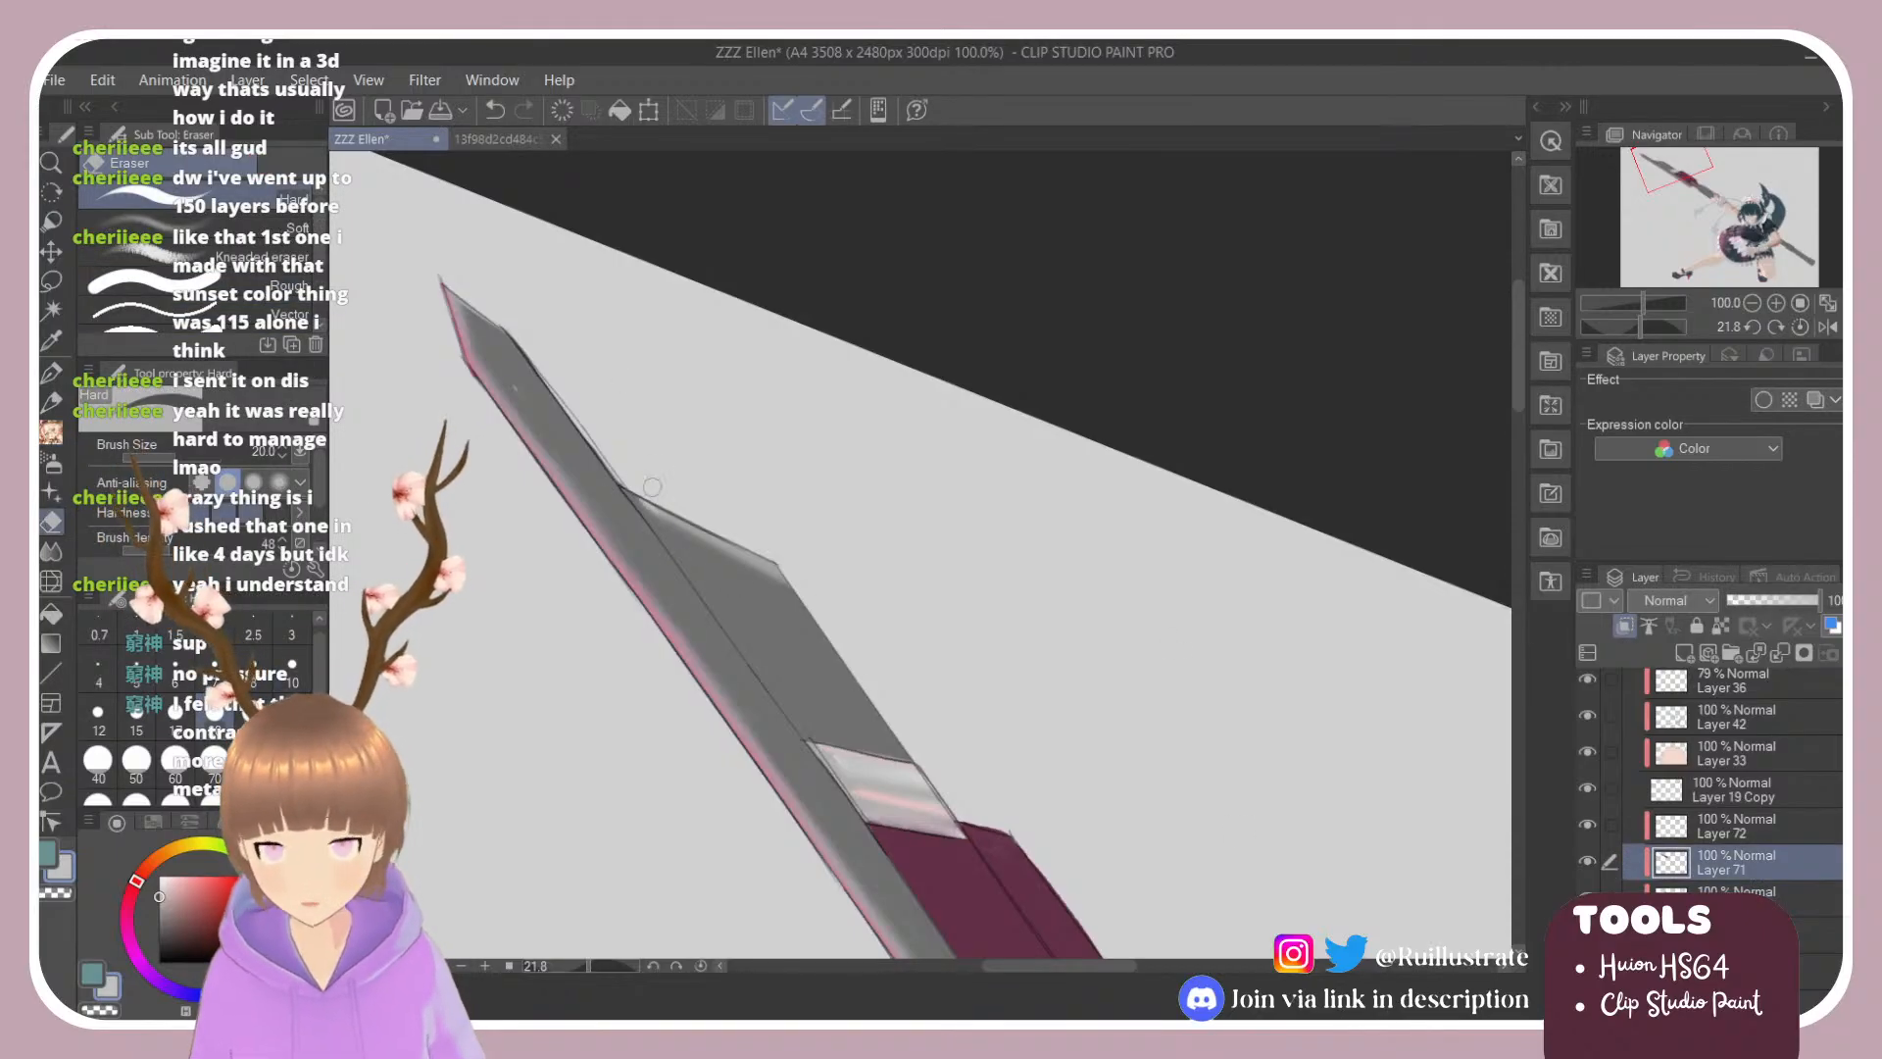
pyautogui.moveTo(647, 495)
pyautogui.mouseDown()
pyautogui.moveTo(812, 703)
pyautogui.moveTo(702, 621)
pyautogui.moveTo(682, 563)
pyautogui.moveTo(795, 704)
pyautogui.moveTo(683, 552)
pyautogui.moveTo(802, 726)
pyautogui.mouseUp()
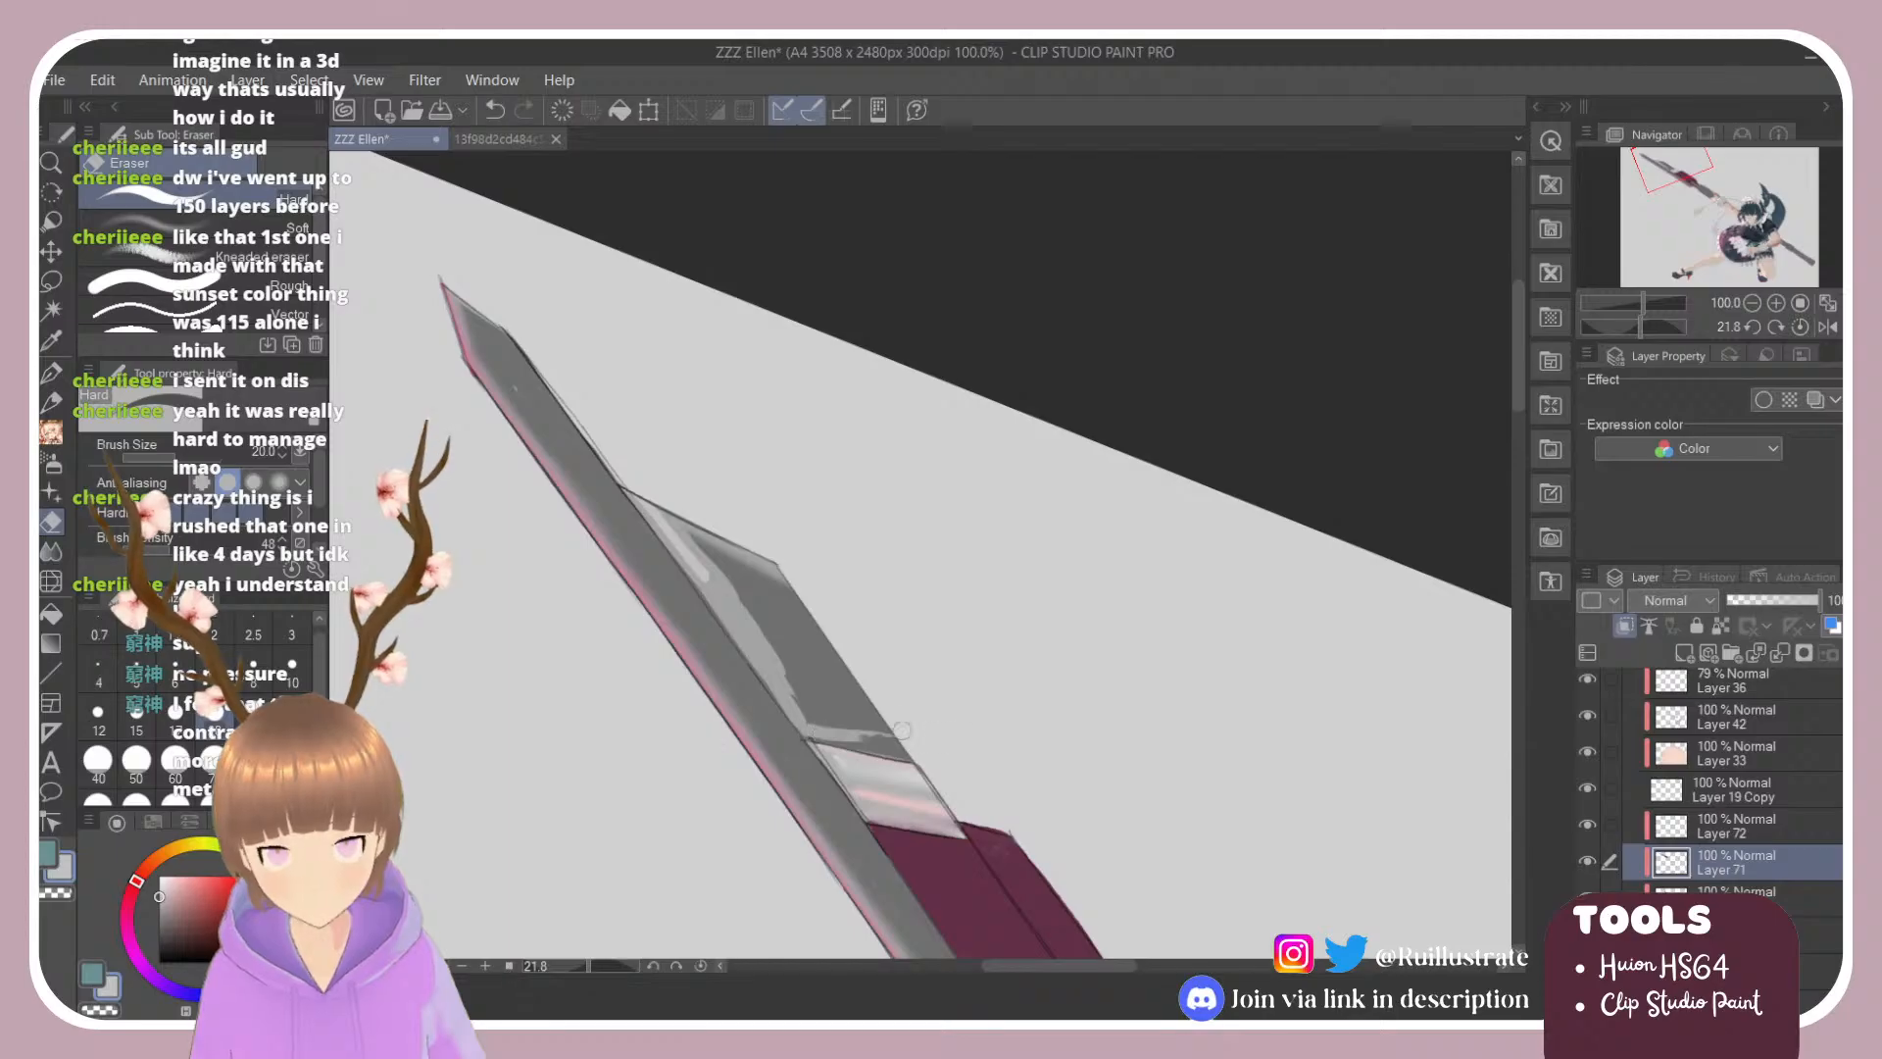
# Step: Erase most of the remaining dark grey across the raised section on Layer 71, up to the white band
pyautogui.press('r')
pyautogui.moveTo(895, 618)
pyautogui.mouseDown()
pyautogui.moveTo(966, 651)
pyautogui.moveTo(816, 609)
pyautogui.moveTo(764, 669)
pyautogui.moveTo(794, 706)
pyautogui.mouseUp()
pyautogui.press('e')
pyautogui.moveTo(753, 642)
pyautogui.mouseDown()
pyautogui.moveTo(796, 698)
pyautogui.moveTo(745, 617)
pyautogui.mouseUp()
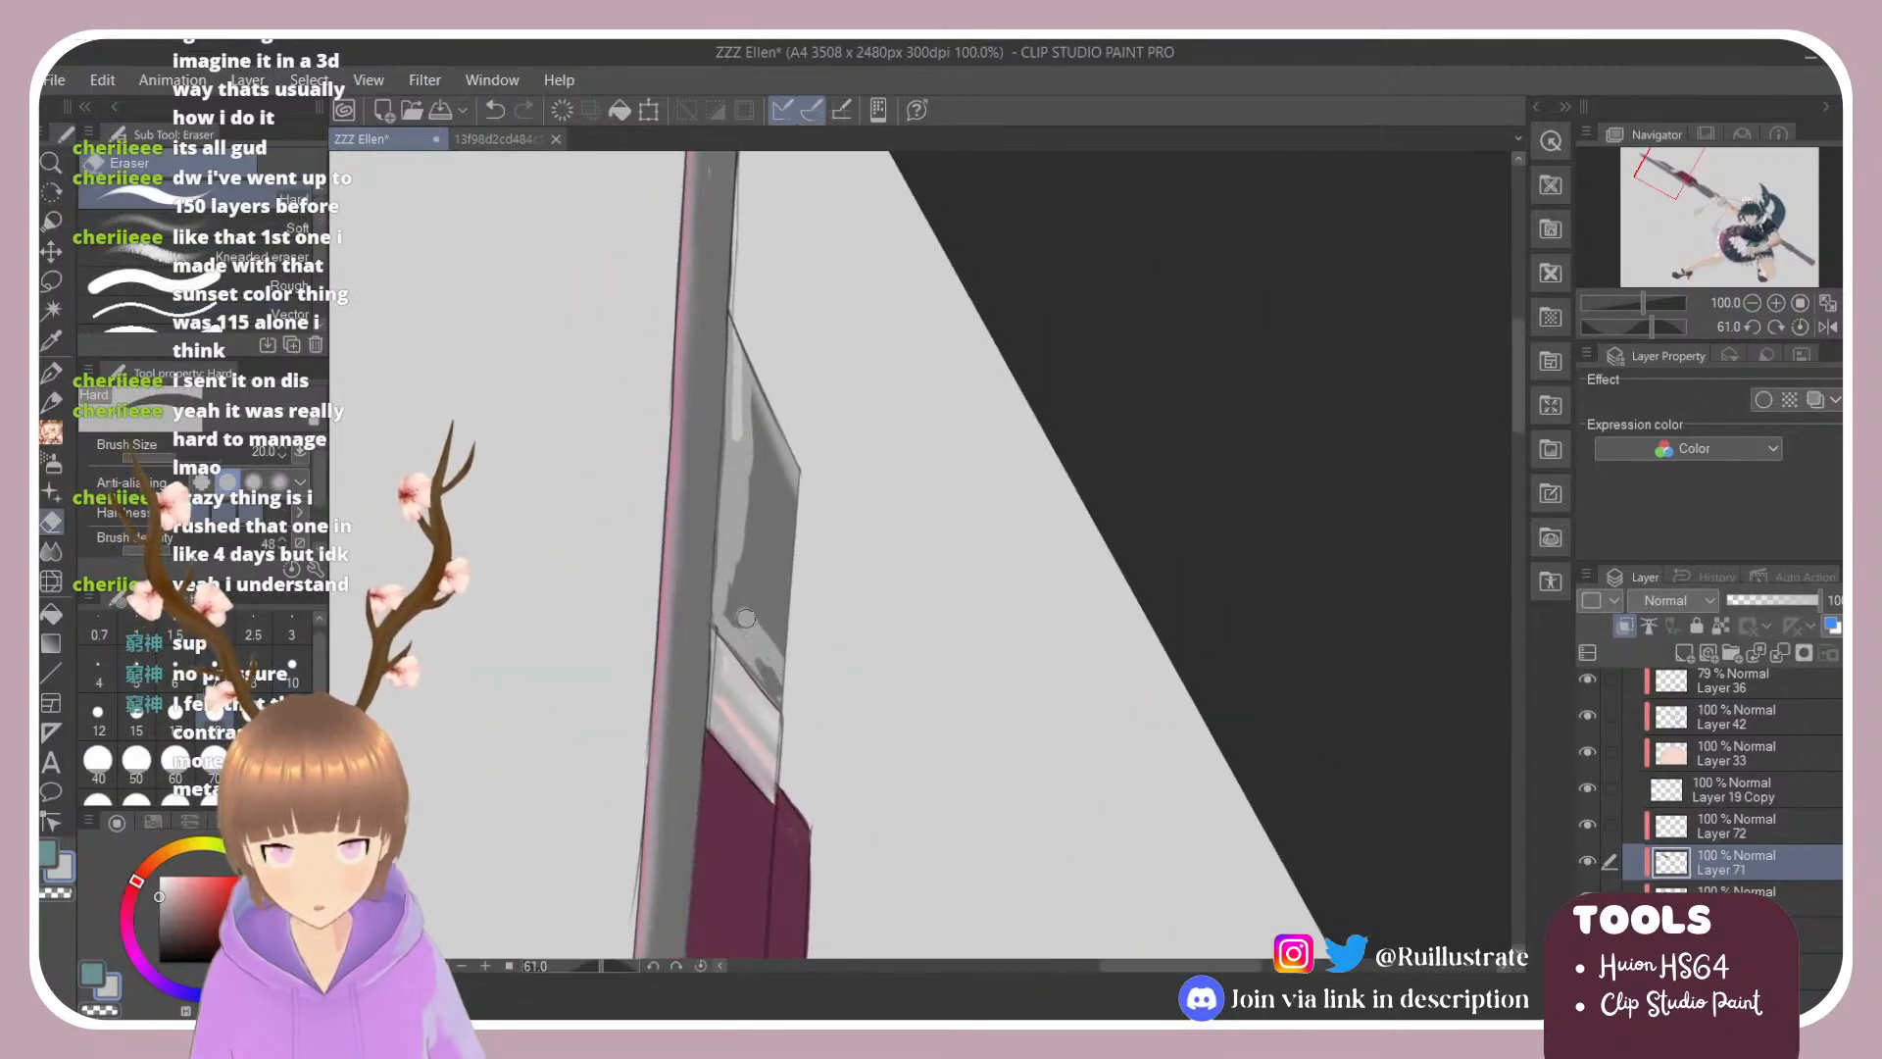
pyautogui.moveTo(735, 544)
pyautogui.mouseDown()
pyautogui.moveTo(793, 671)
pyautogui.moveTo(774, 621)
pyautogui.moveTo(779, 446)
pyautogui.mouseUp()
pyautogui.moveTo(775, 607)
pyautogui.mouseDown()
pyautogui.moveTo(803, 489)
pyautogui.moveTo(758, 387)
pyautogui.moveTo(735, 420)
pyautogui.mouseUp()
pyautogui.press('r')
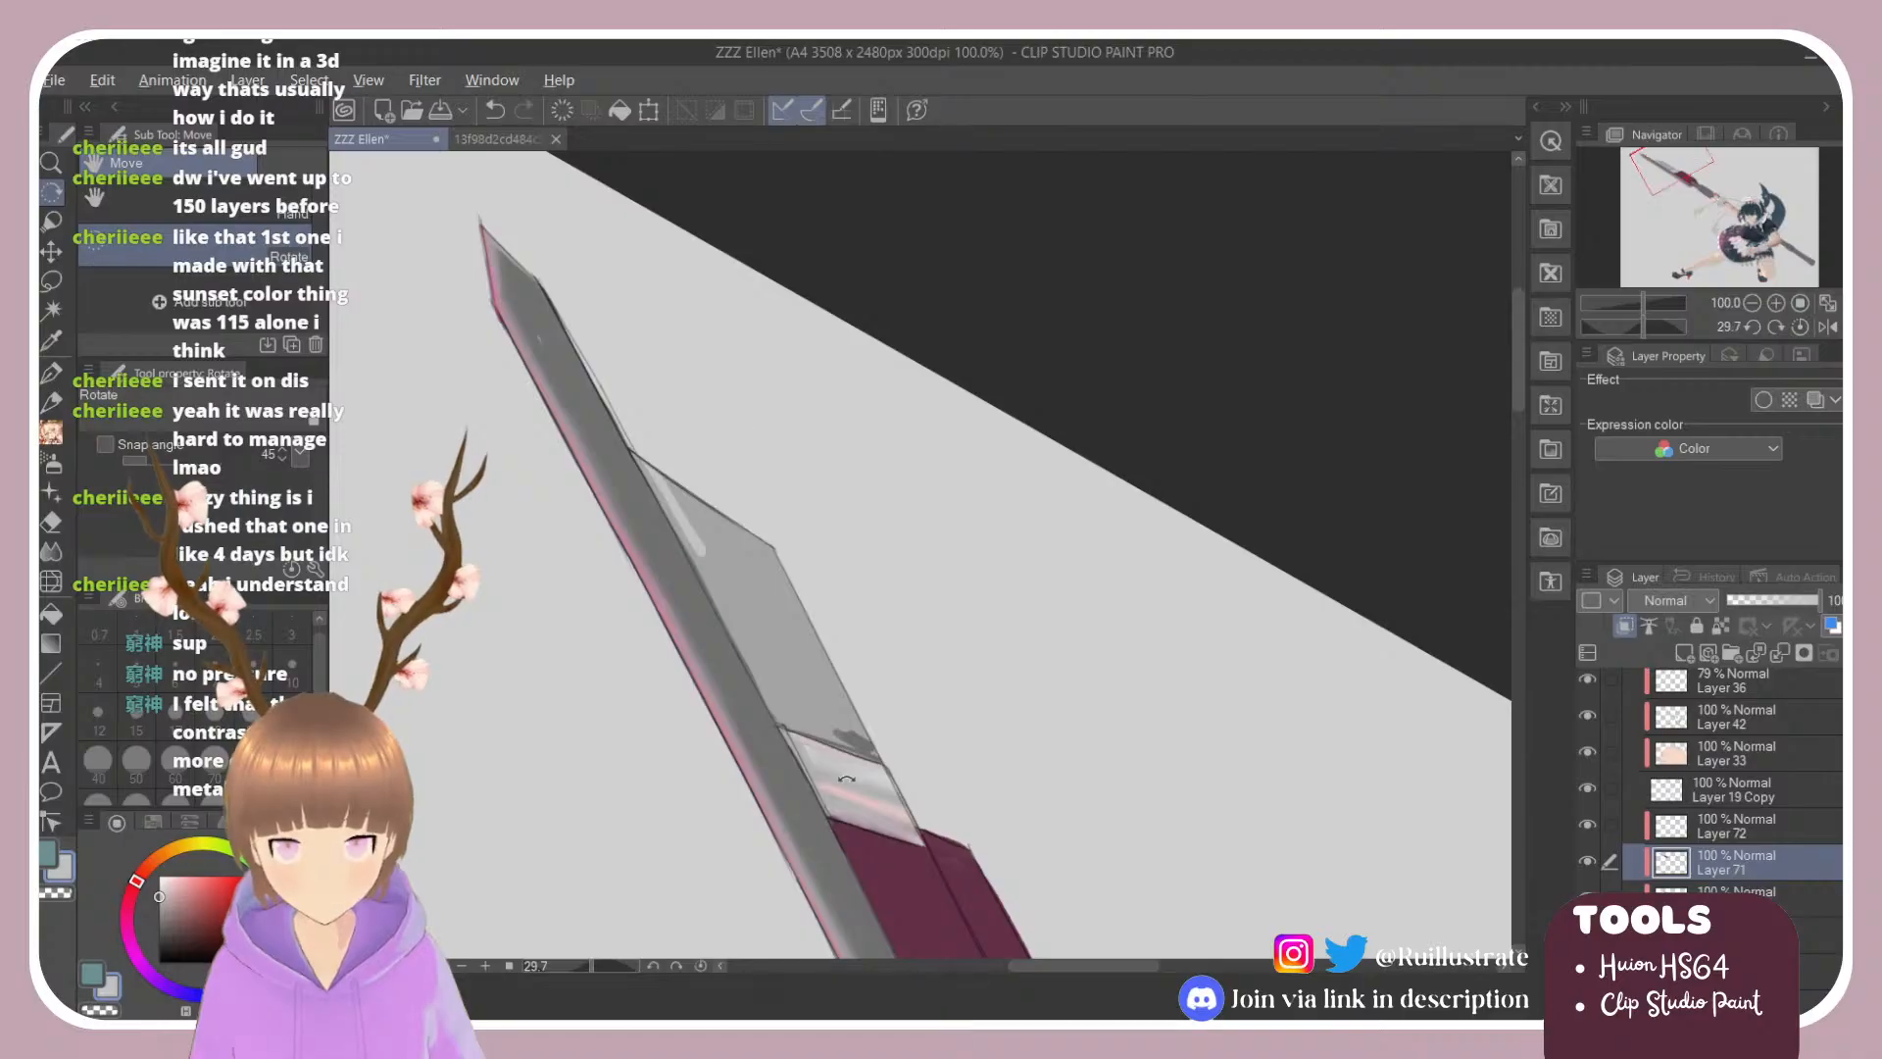
pyautogui.moveTo(854, 766); pyautogui.dragTo(861, 768)
# Step: Erase the raised section's light grey fill on the layer below Layer 71, keeping the line art
pyautogui.press('b')
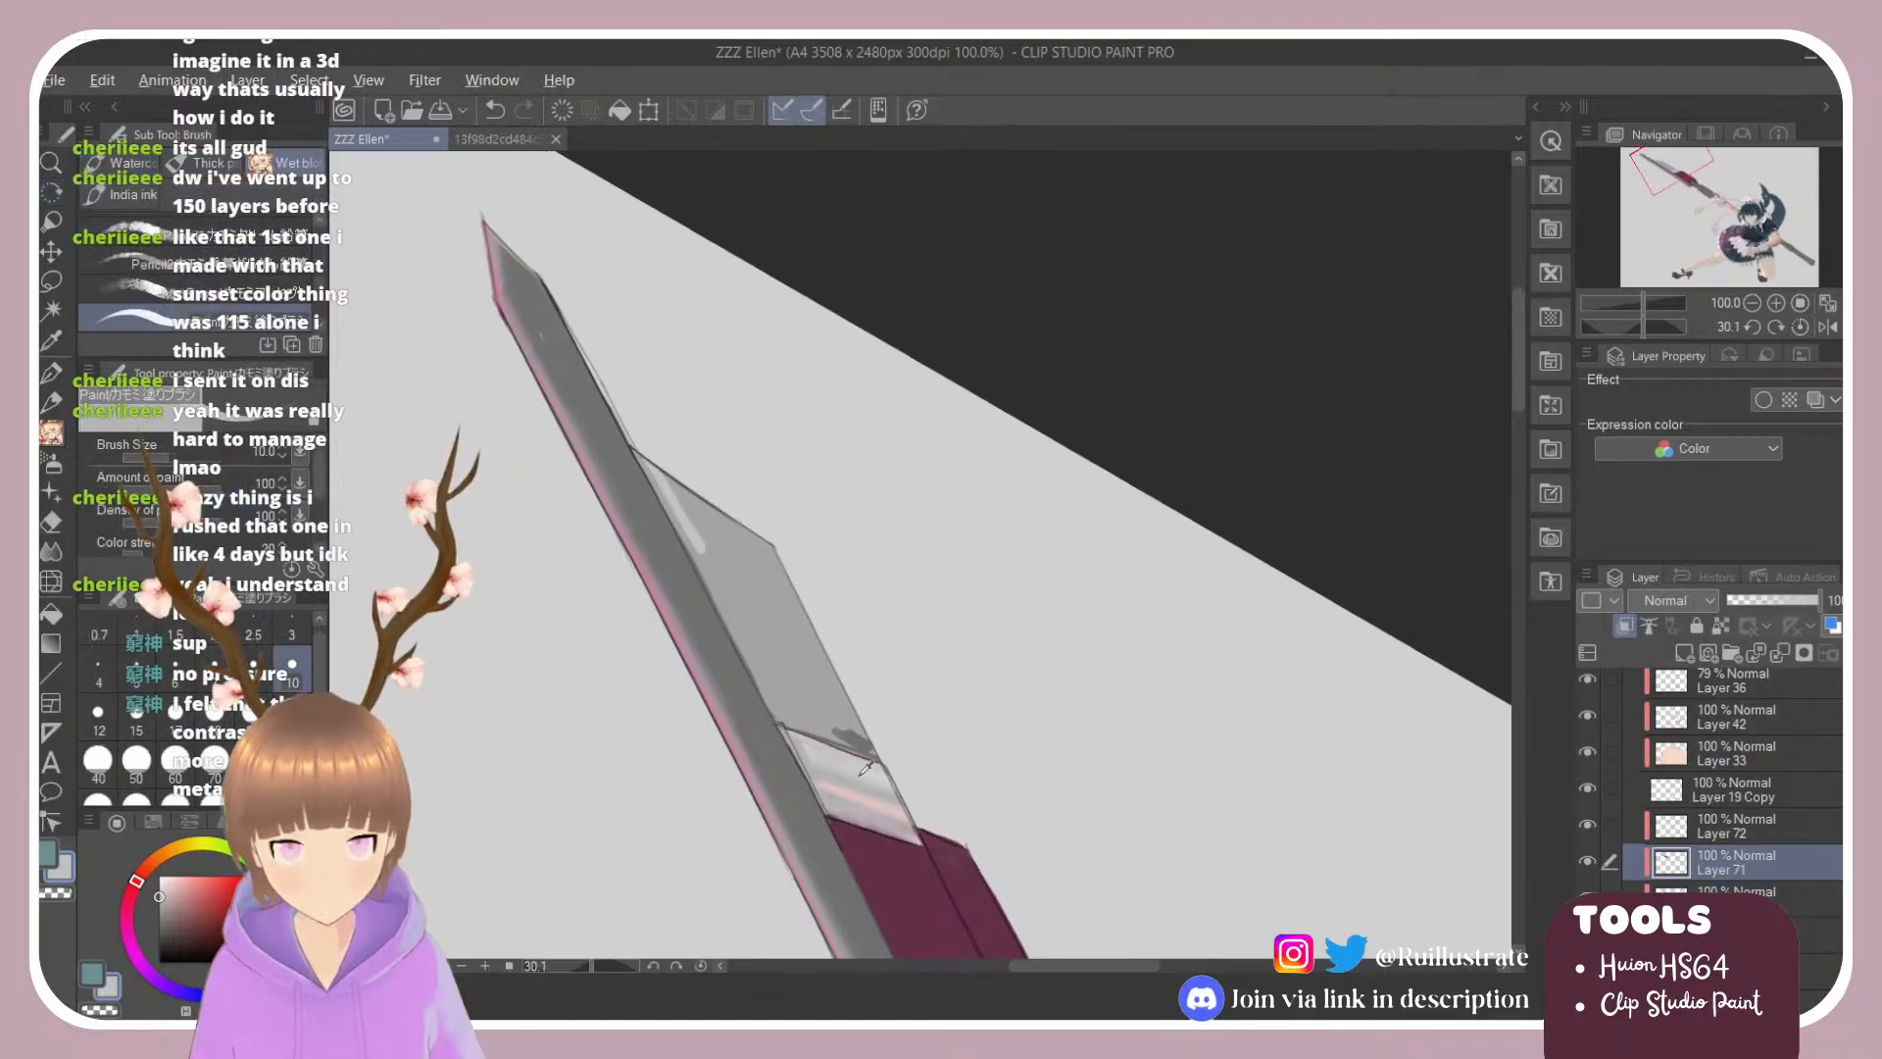
pyautogui.click(1758, 889)
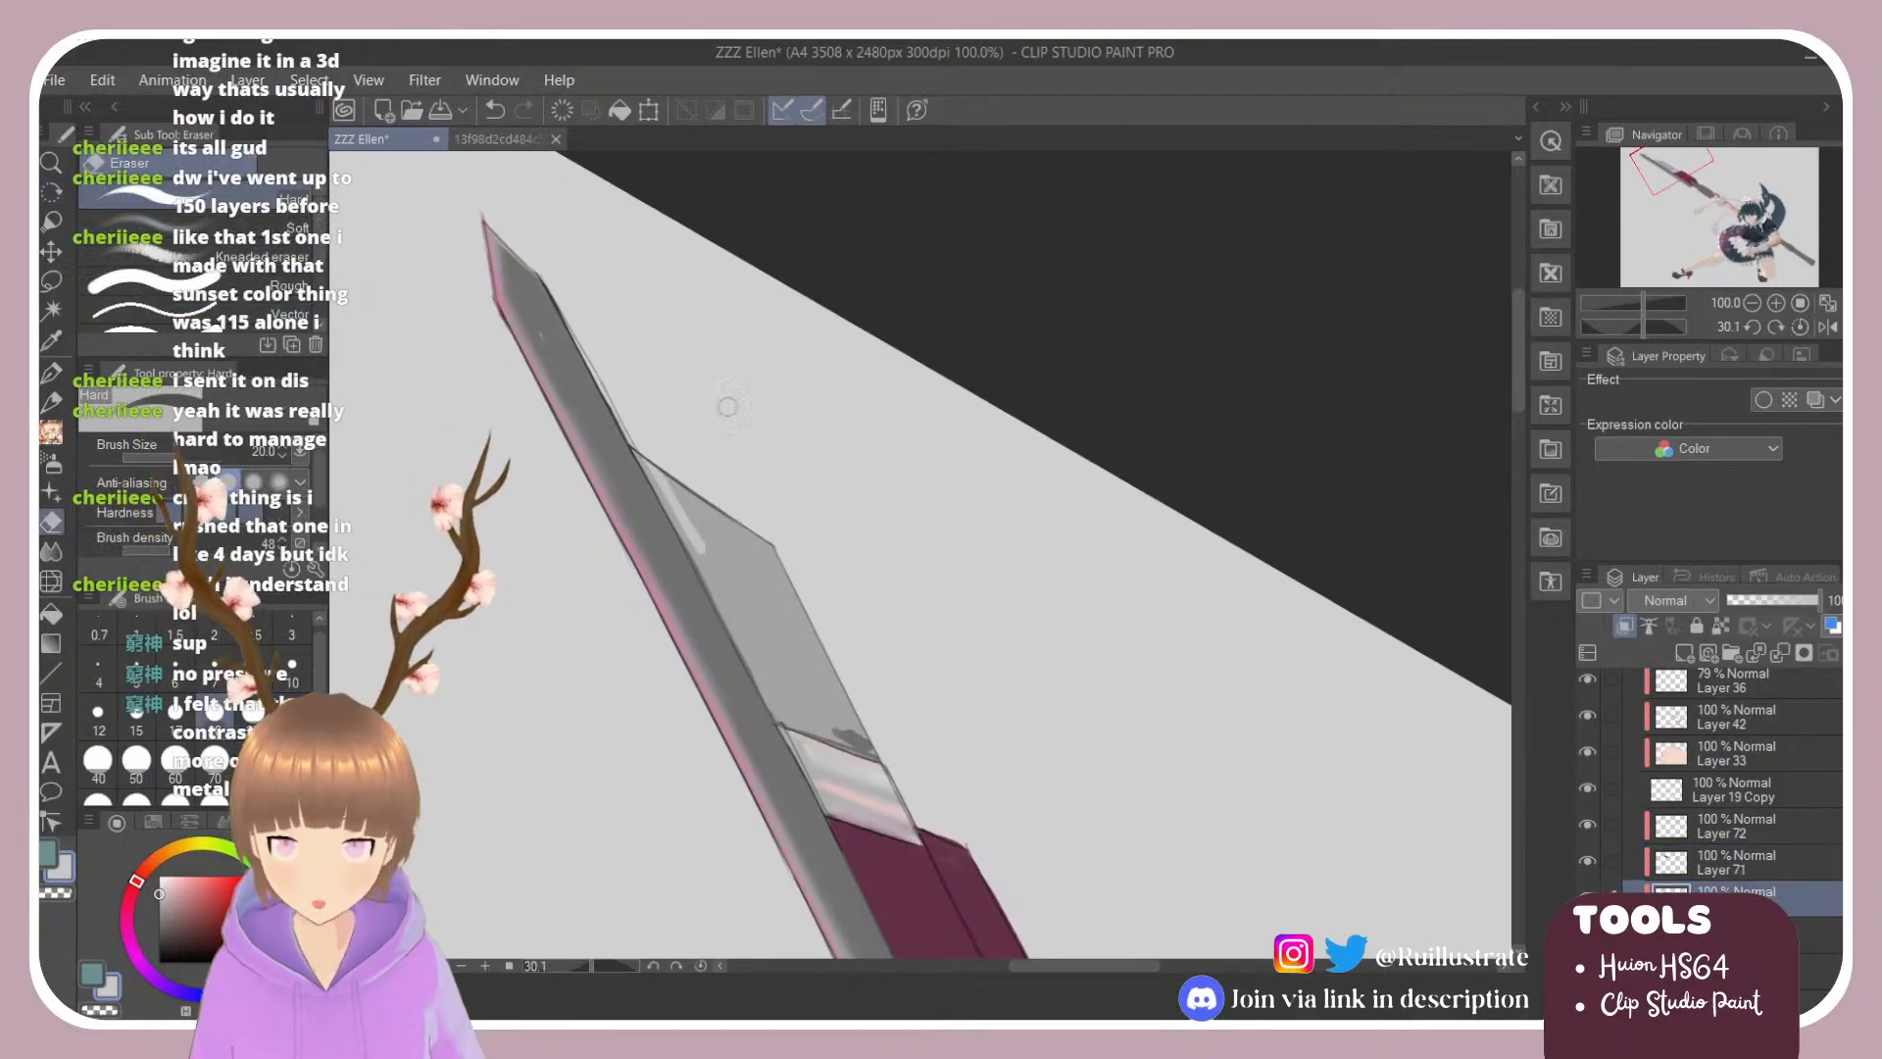
pyautogui.moveTo(663, 475)
pyautogui.mouseDown()
pyautogui.moveTo(714, 564)
pyautogui.moveTo(674, 497)
pyautogui.moveTo(745, 573)
pyautogui.mouseUp()
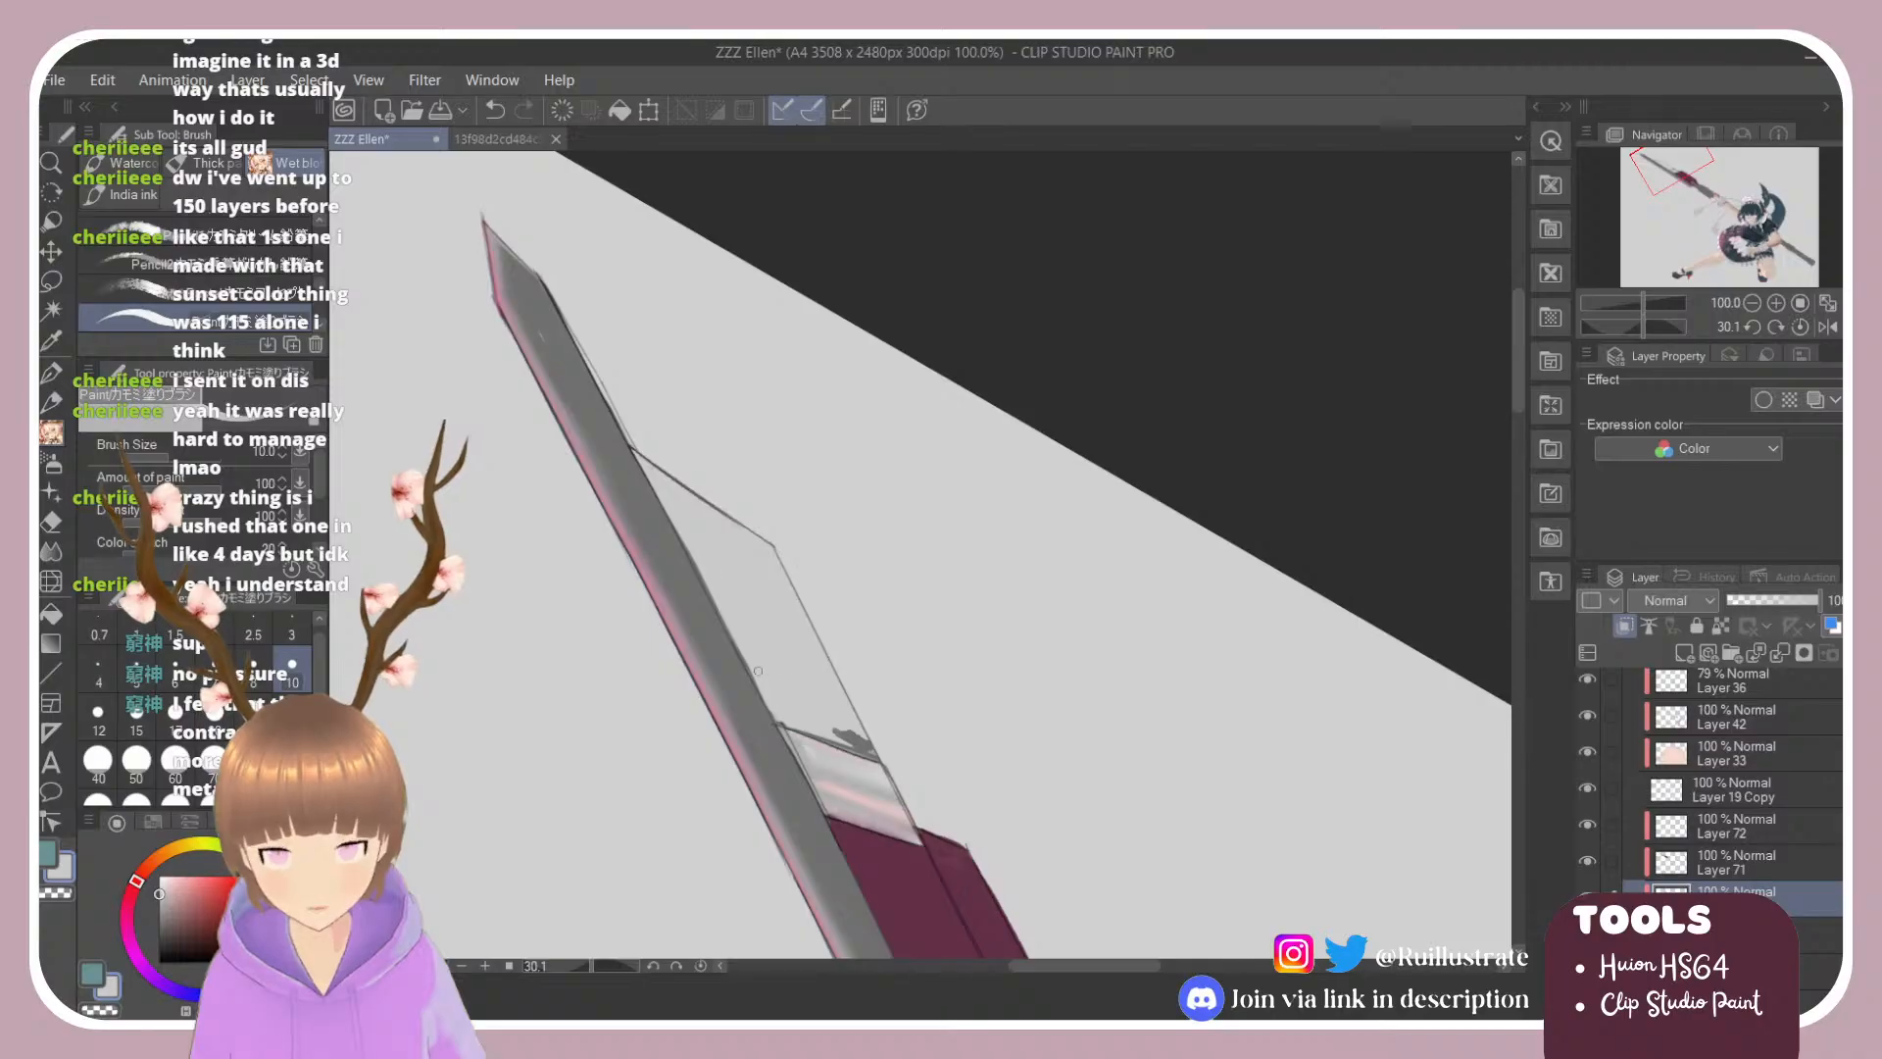
# Step: Erase the leftover grey marks on Layer 71 where the raised section meets the white band
pyautogui.press('r')
pyautogui.moveTo(787, 580)
pyautogui.mouseDown()
pyautogui.moveTo(781, 563)
pyautogui.moveTo(866, 609)
pyautogui.moveTo(718, 445)
pyautogui.moveTo(747, 447)
pyautogui.moveTo(721, 578)
pyautogui.mouseUp()
pyautogui.press('b')
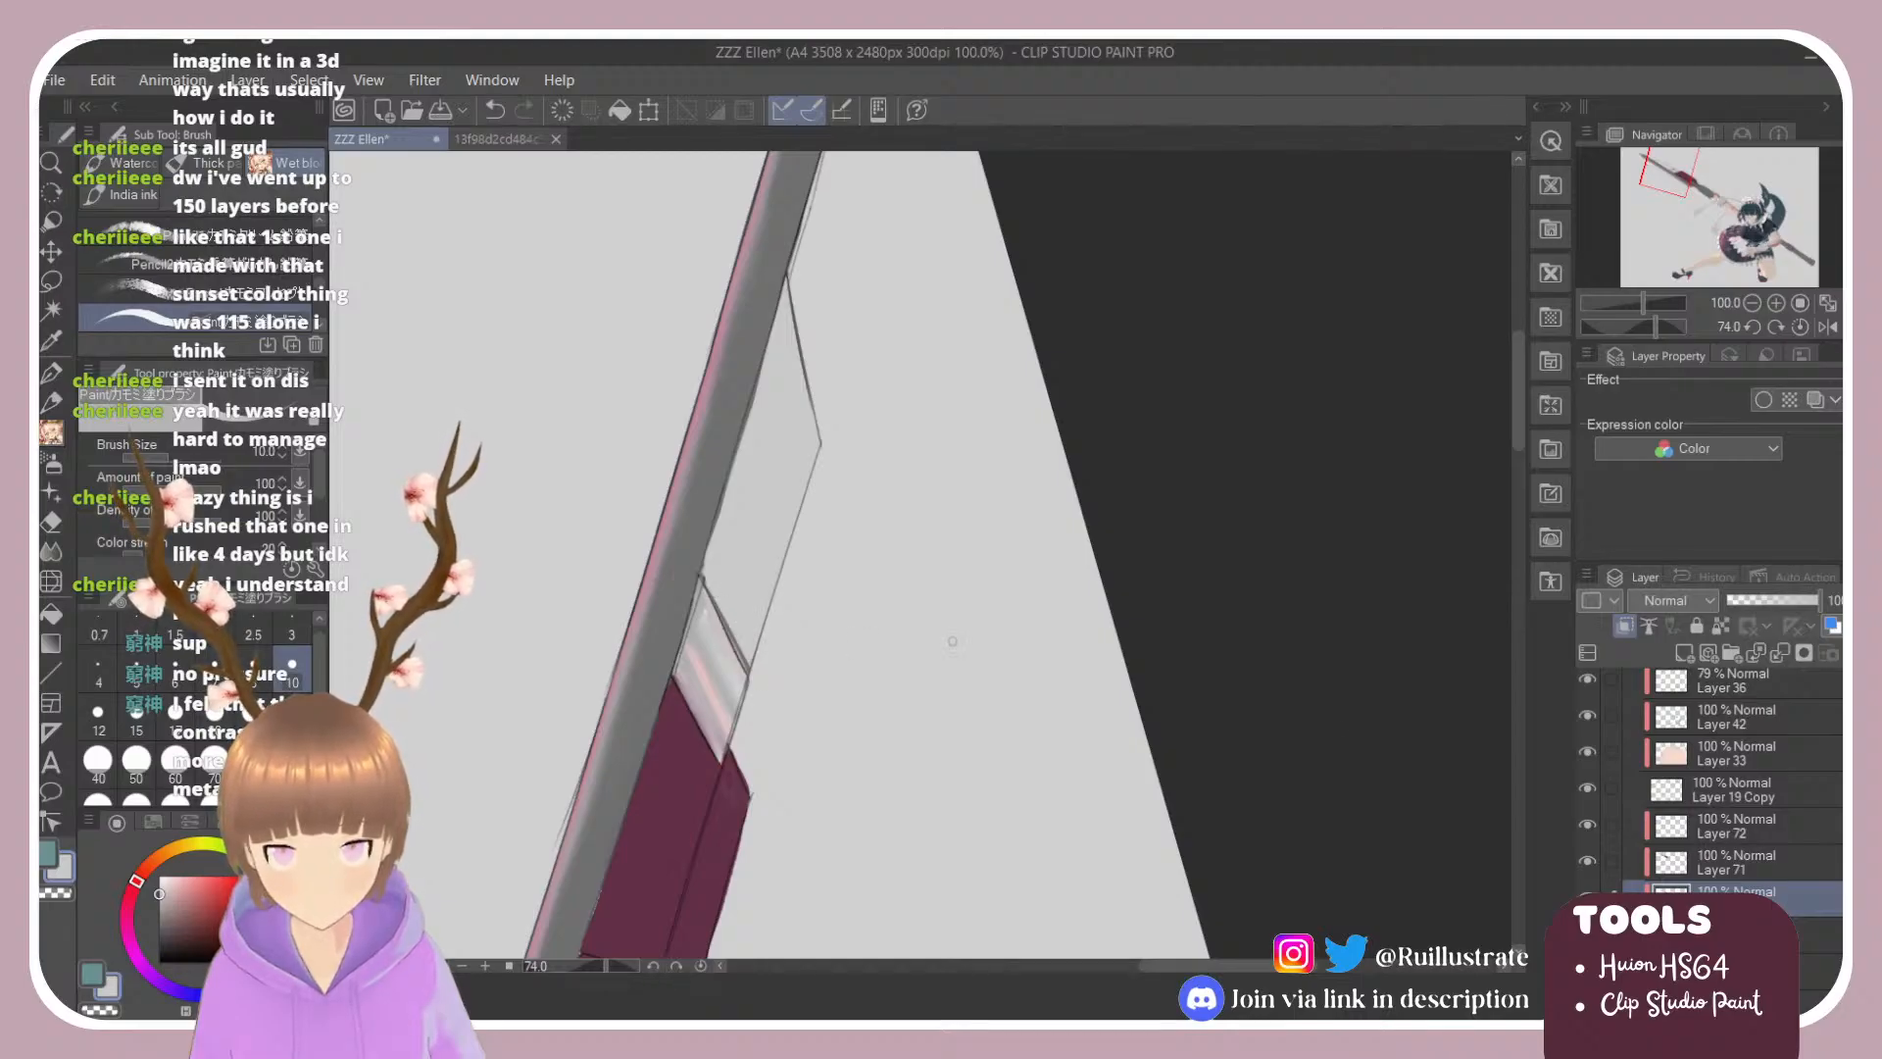
pyautogui.click(1656, 864)
pyautogui.press('e')
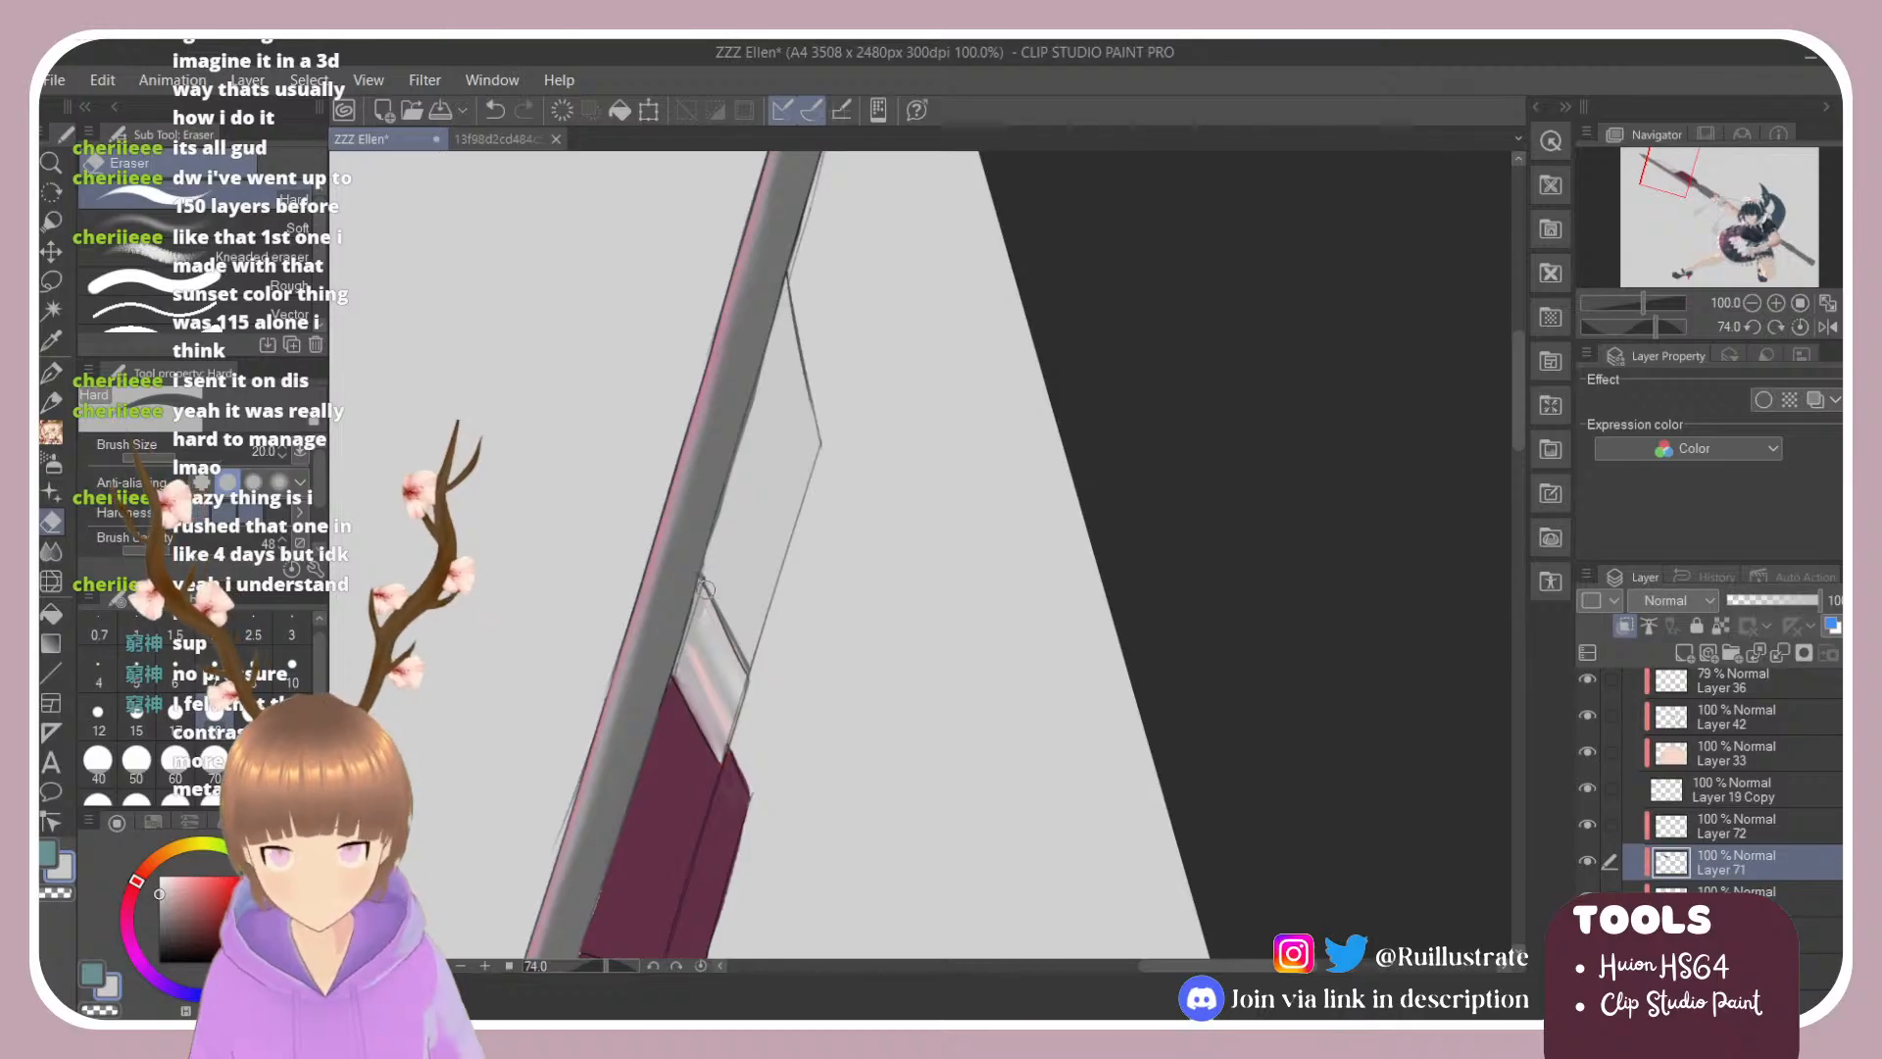
pyautogui.moveTo(718, 589)
pyautogui.mouseDown()
pyautogui.moveTo(751, 668)
pyautogui.moveTo(676, 474)
pyautogui.mouseUp()
pyautogui.press('r')
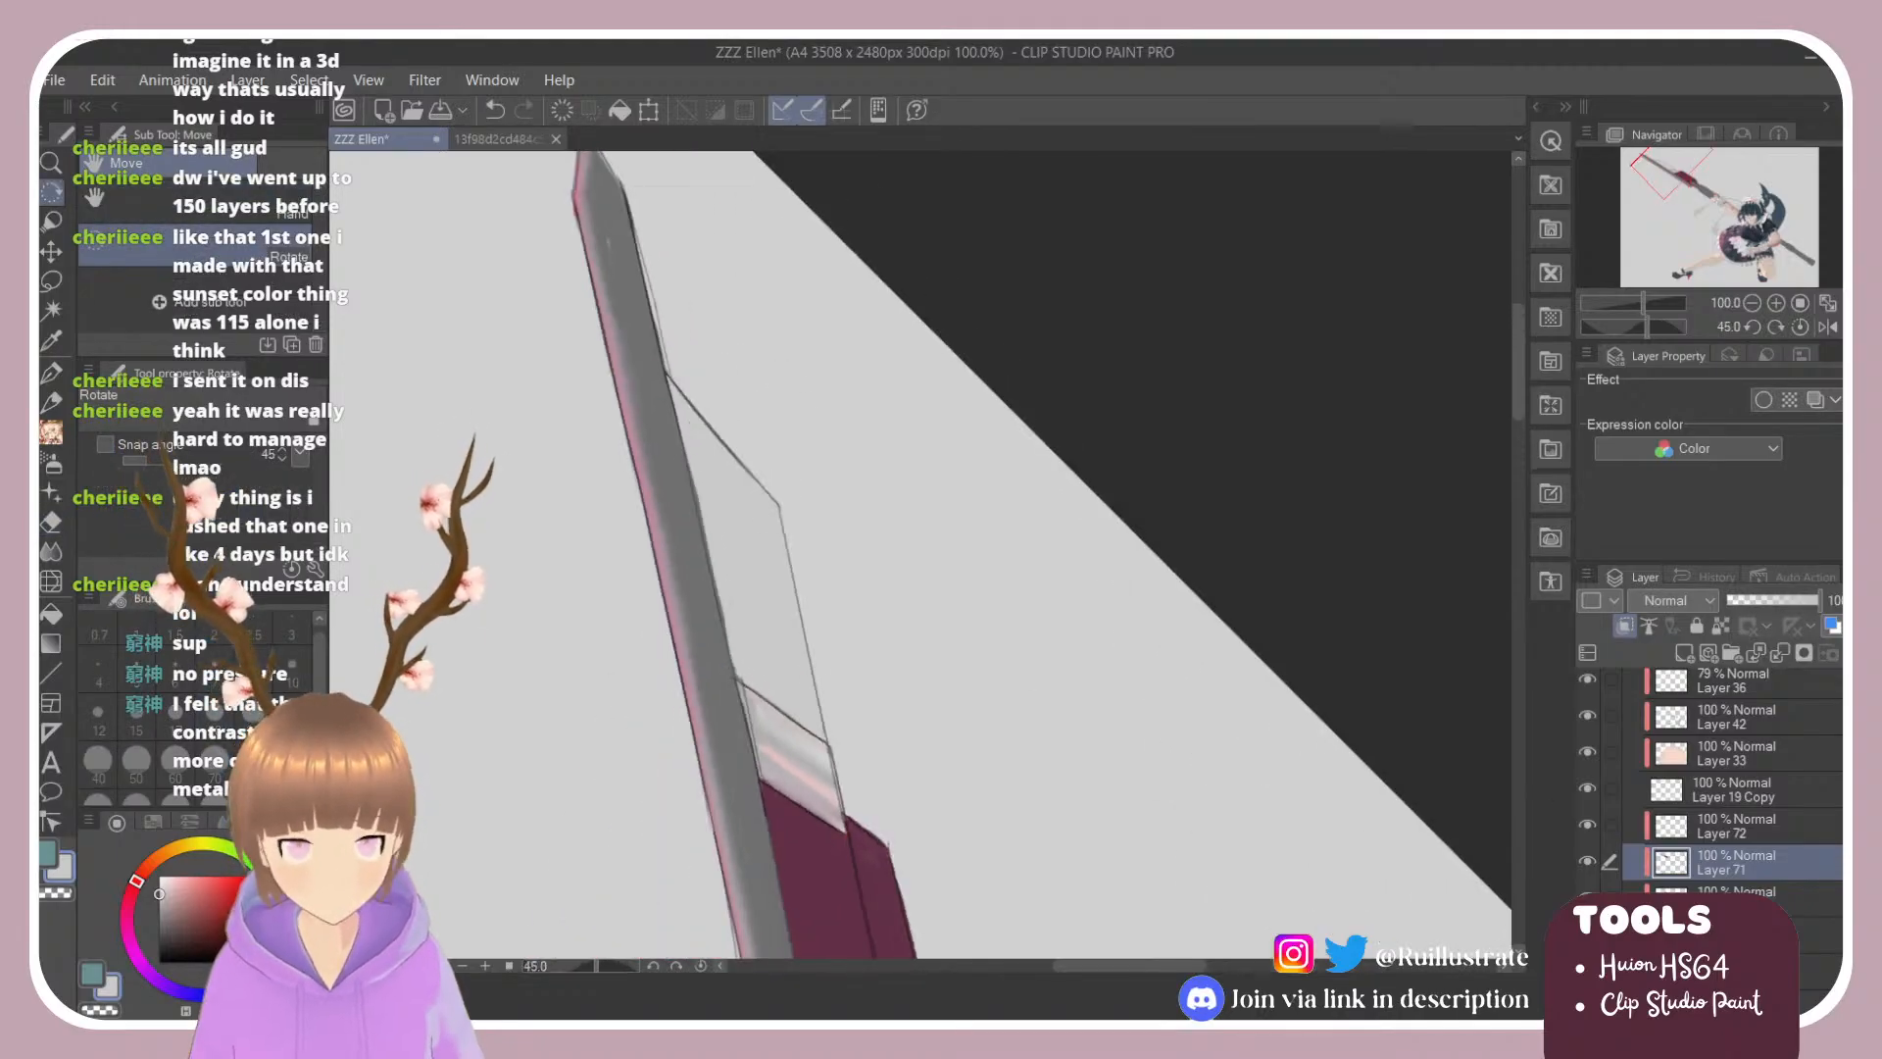
# Step: On Layer 71, paint grey over the light metal band next to the blade's maroon section with the size 30 paint brush
pyautogui.click(1797, 893)
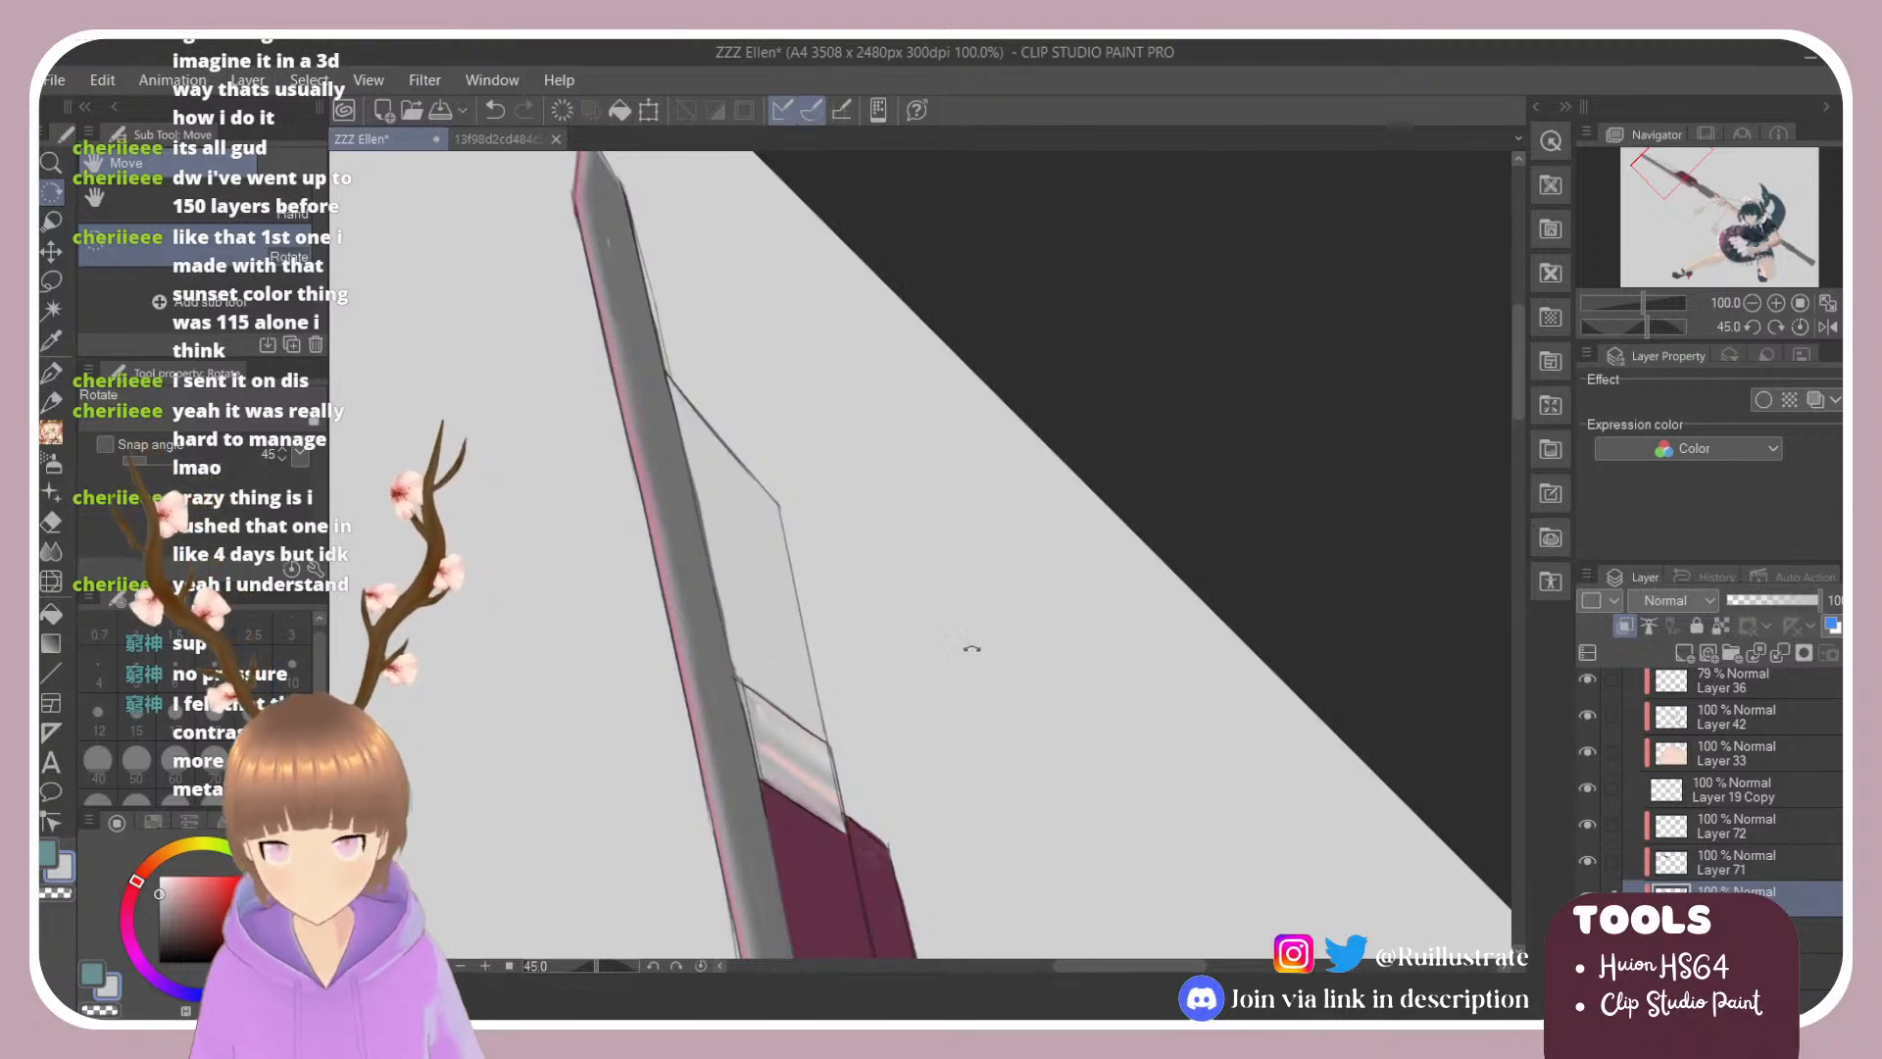
pyautogui.click(1698, 852)
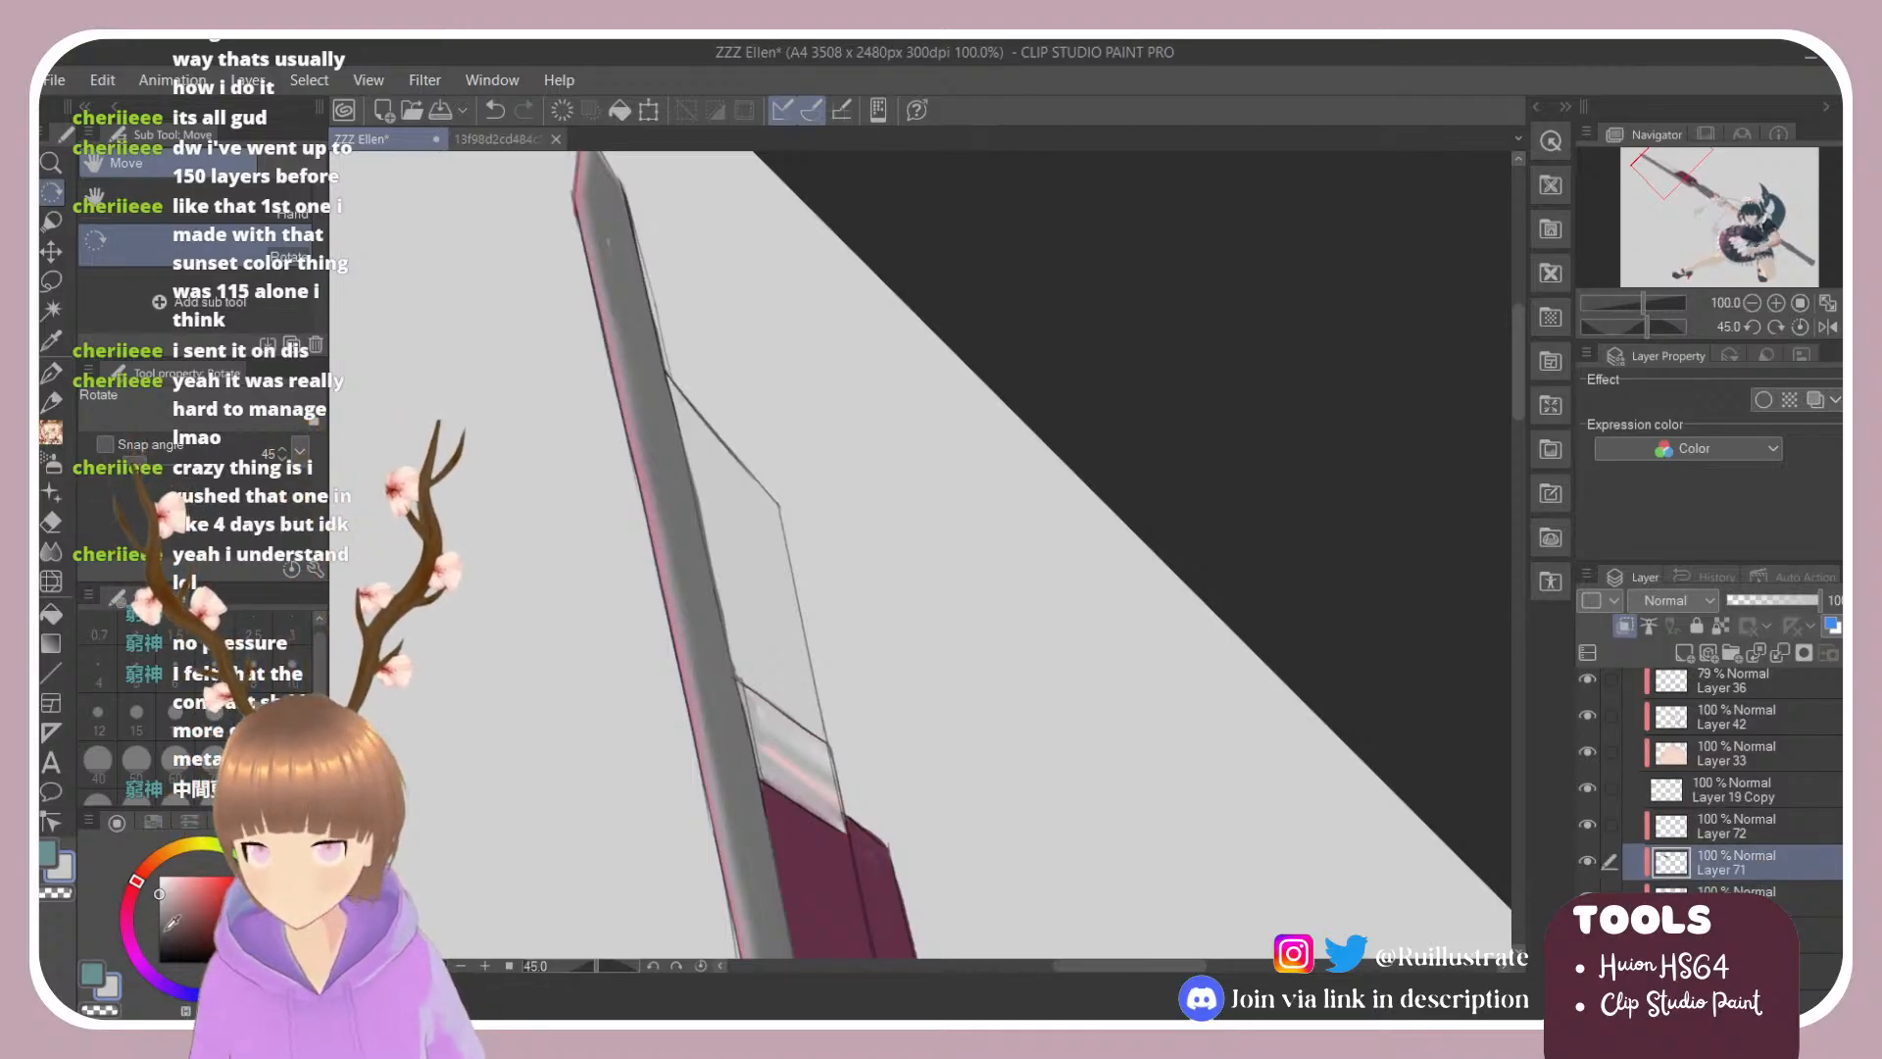
pyautogui.scroll(1, 727, 774)
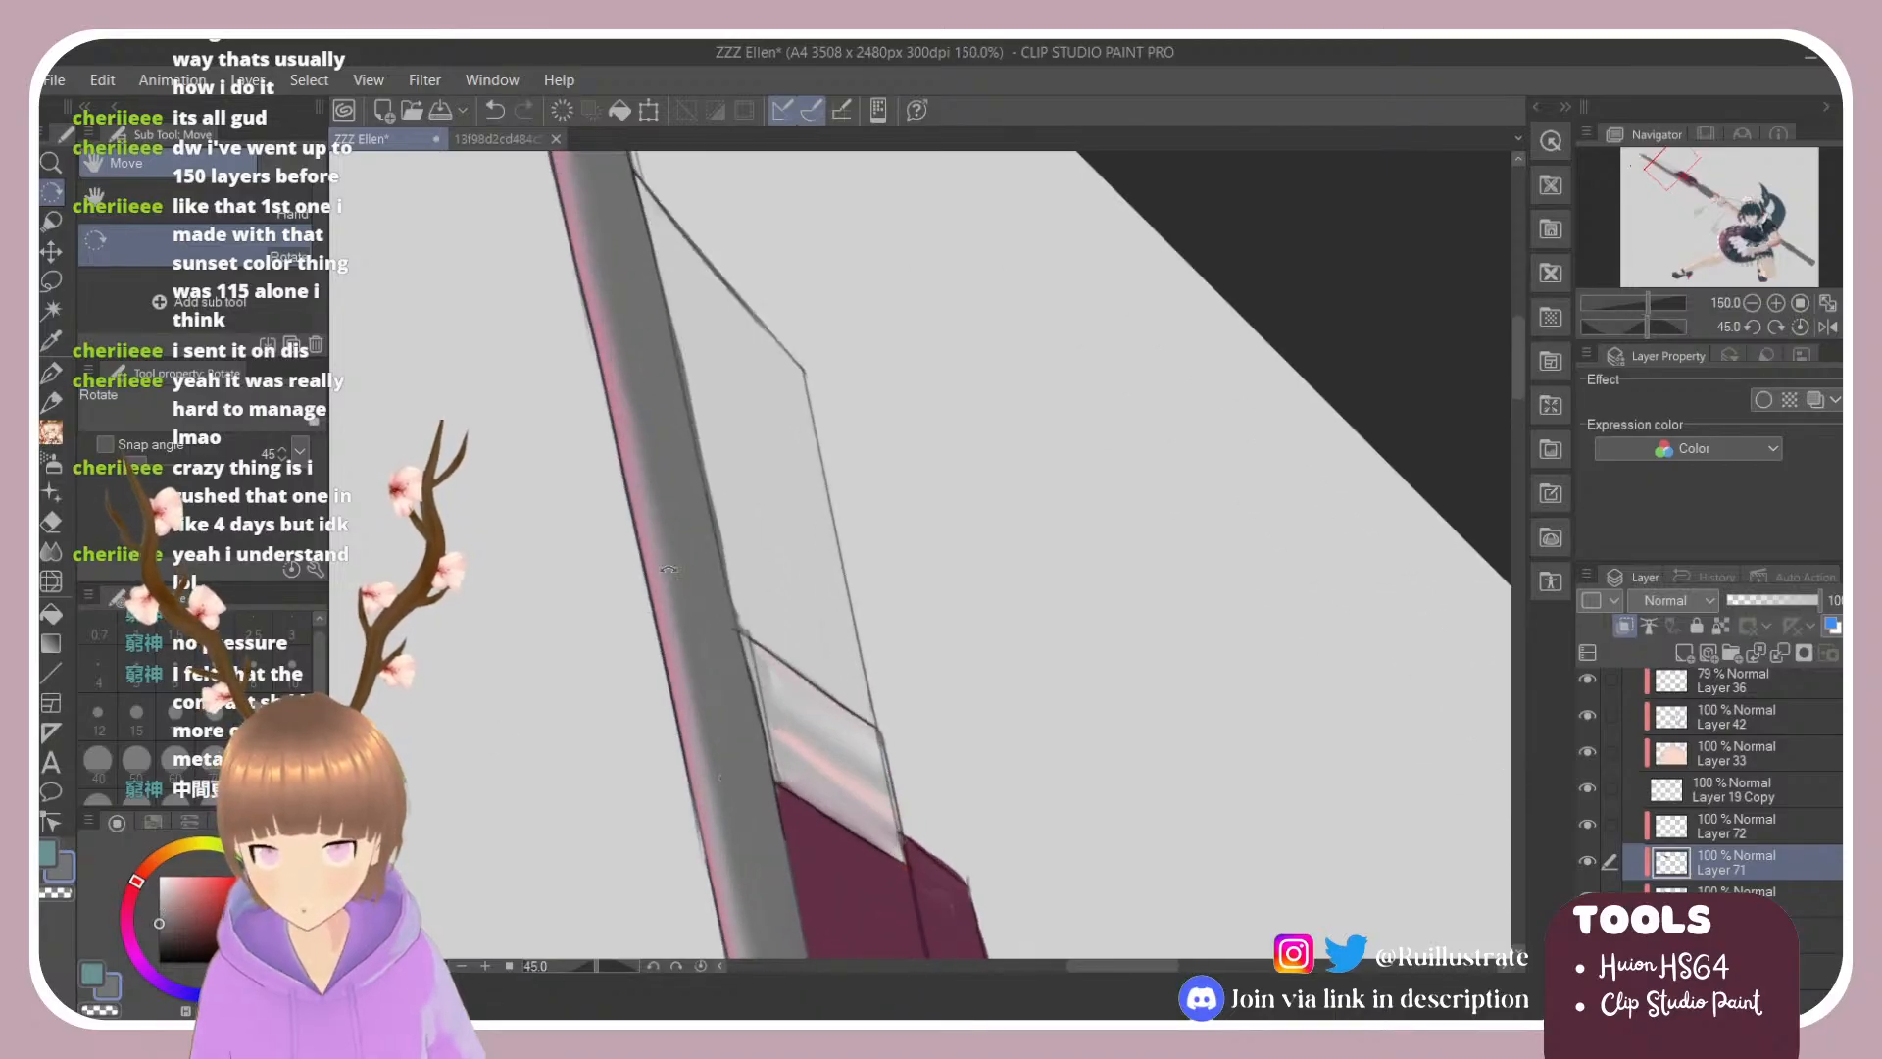
pyautogui.press('b')
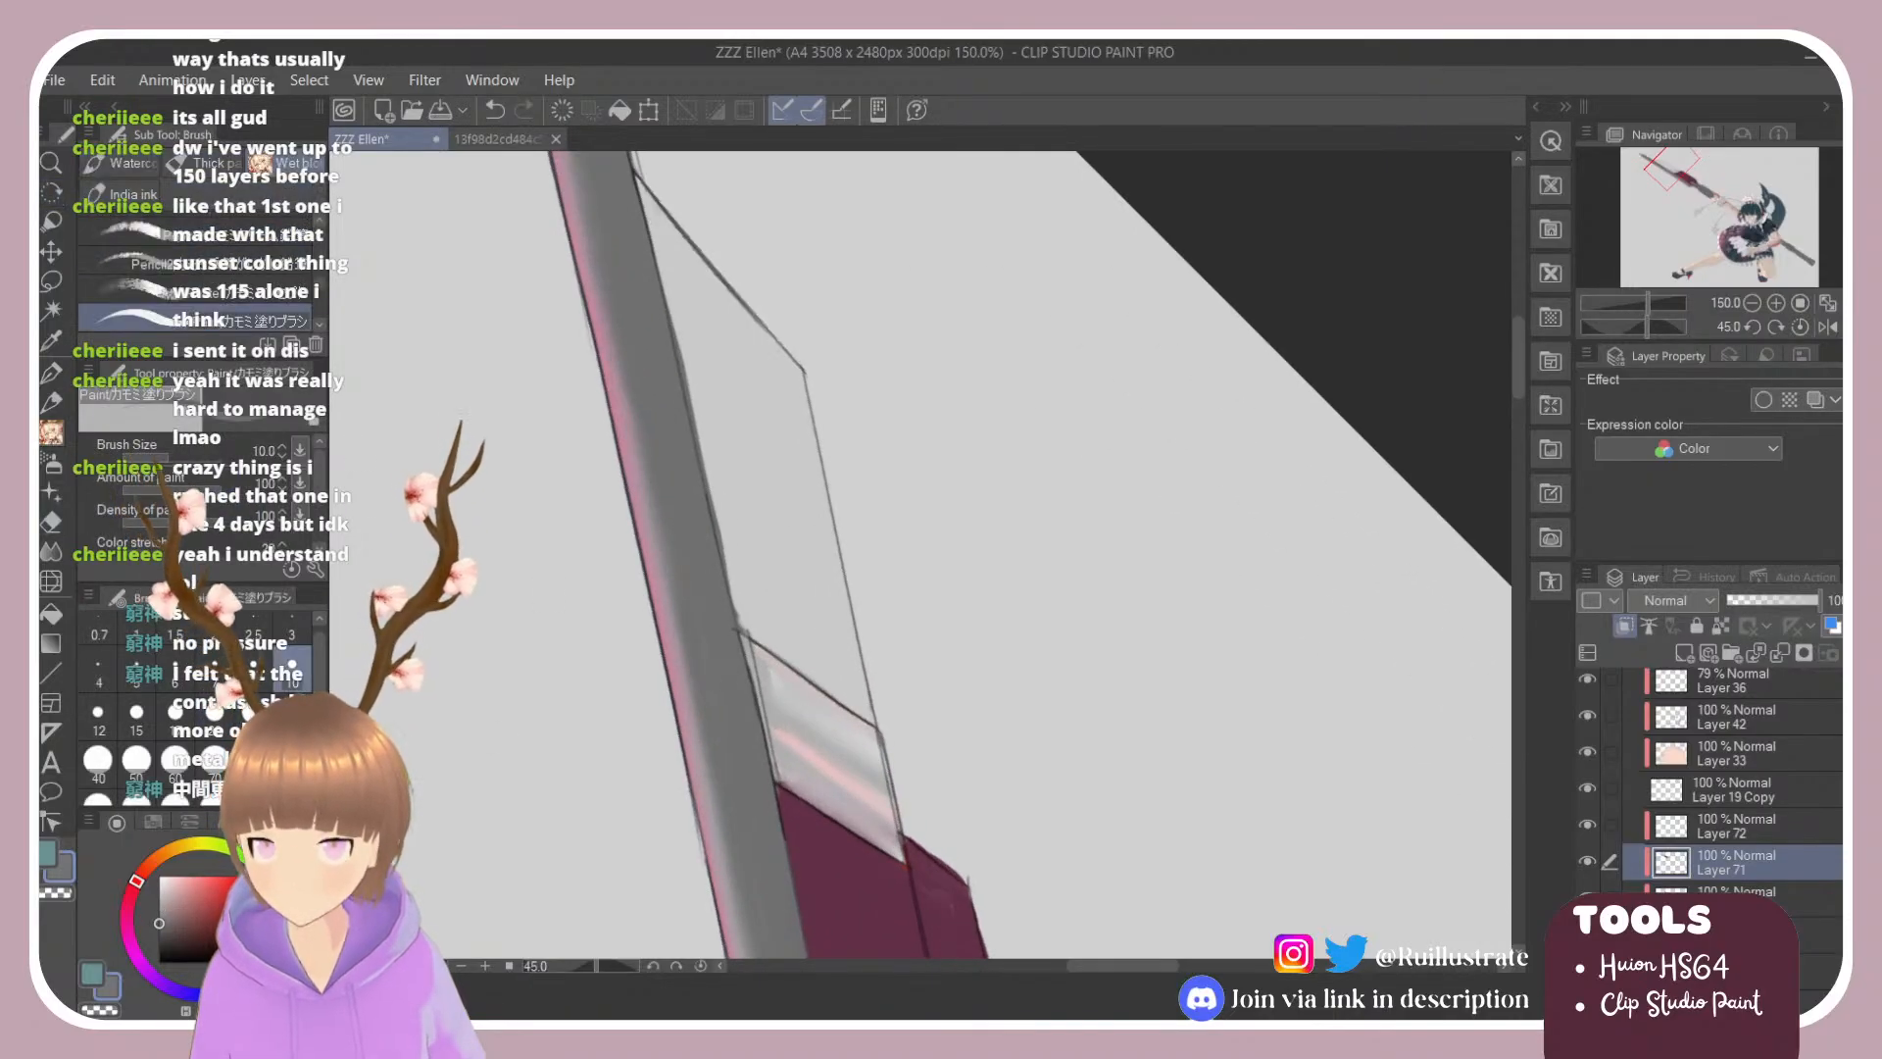
pyautogui.scroll(-1, 196, 710)
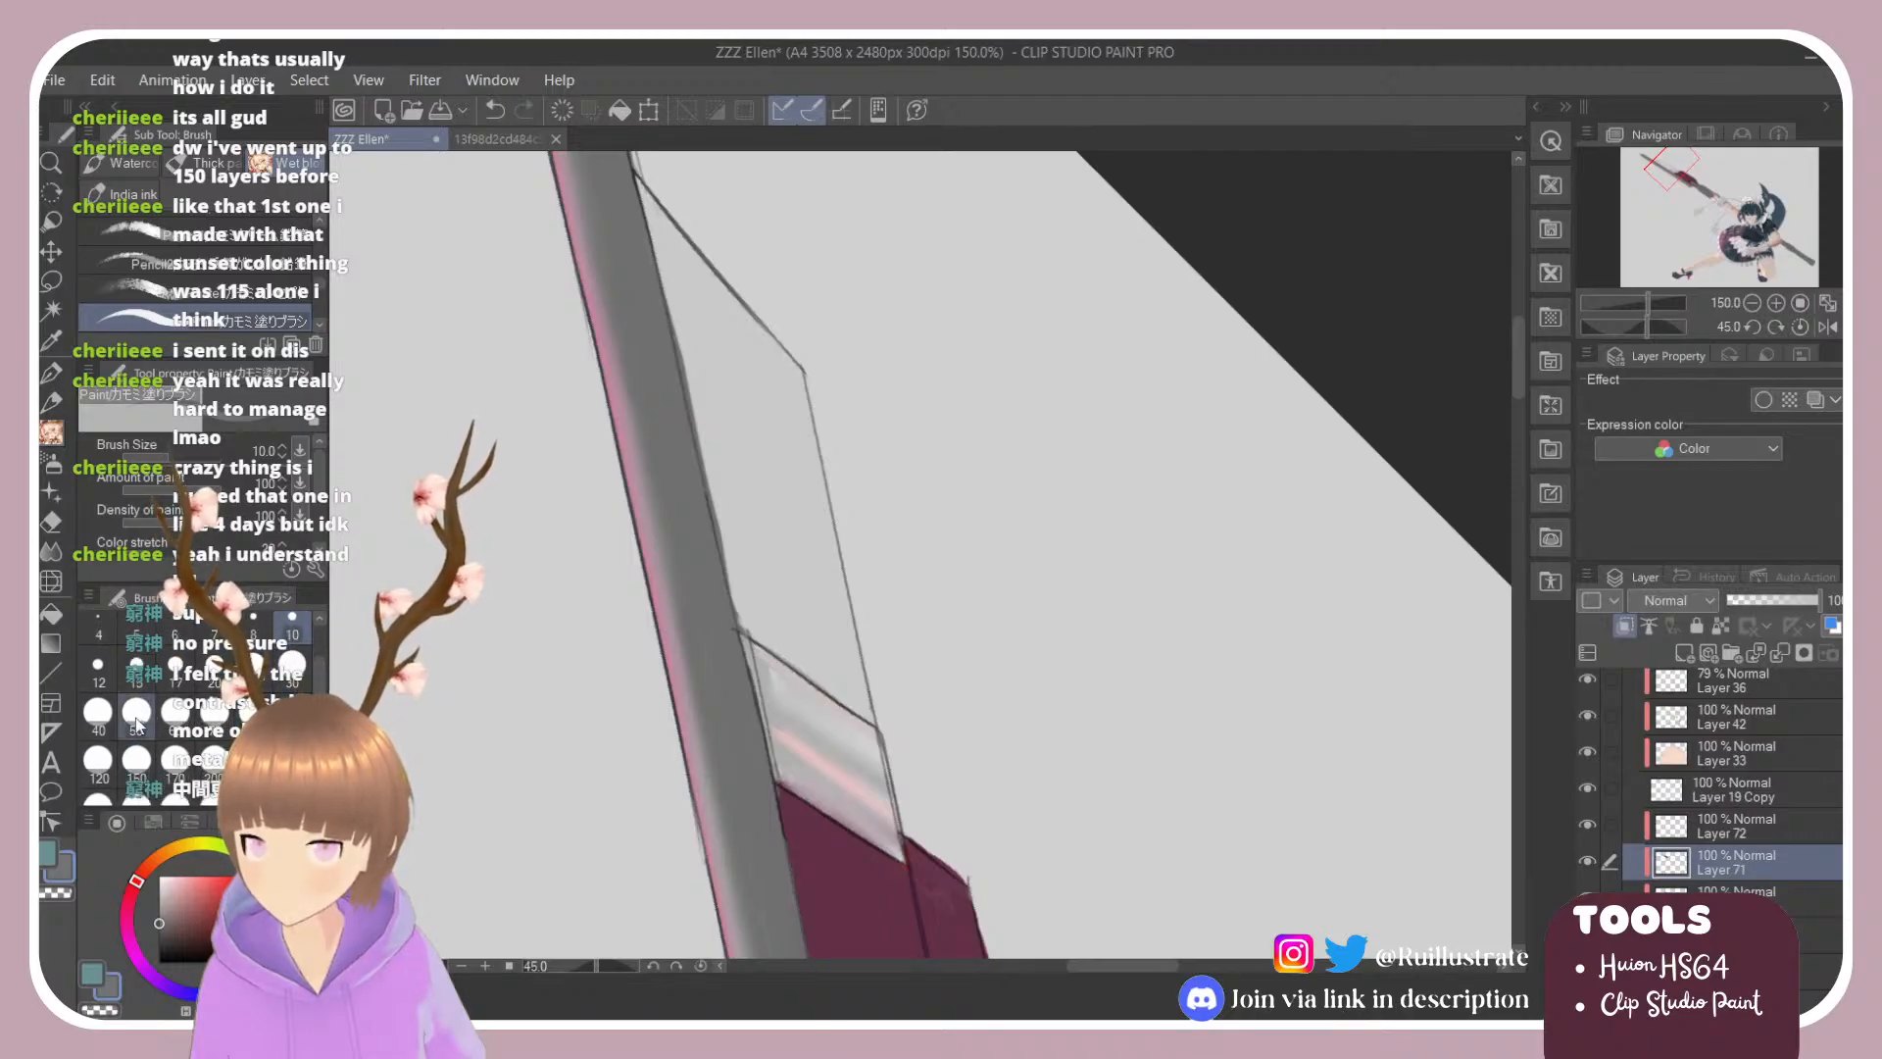
pyautogui.click(292, 666)
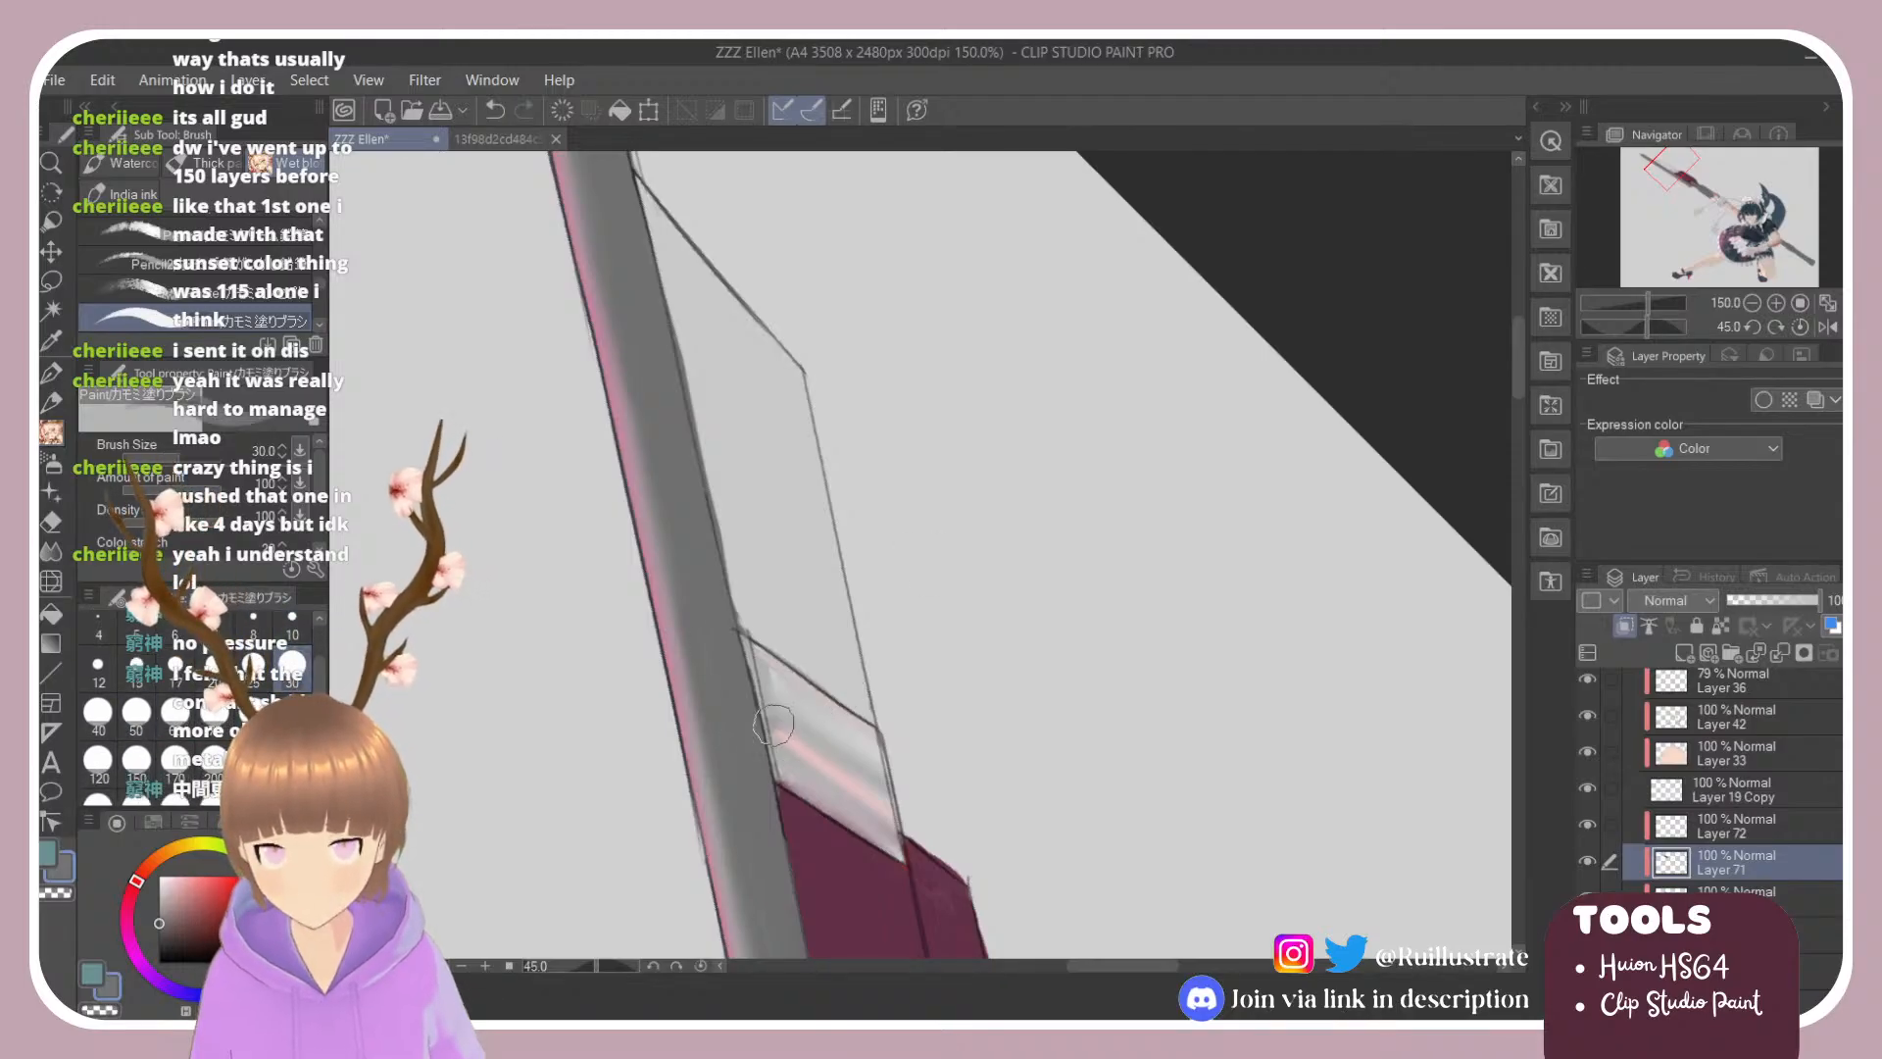
pyautogui.moveTo(771, 732)
pyautogui.mouseDown()
pyautogui.moveTo(859, 775)
pyautogui.moveTo(764, 729)
pyautogui.moveTo(899, 830)
pyautogui.moveTo(854, 767)
pyautogui.moveTo(784, 712)
pyautogui.moveTo(777, 728)
pyautogui.moveTo(764, 696)
pyautogui.moveTo(823, 757)
pyautogui.moveTo(761, 693)
pyautogui.moveTo(880, 786)
pyautogui.moveTo(762, 652)
pyautogui.moveTo(868, 733)
pyautogui.moveTo(762, 646)
pyautogui.moveTo(883, 738)
pyautogui.moveTo(751, 640)
pyautogui.moveTo(755, 656)
pyautogui.moveTo(854, 718)
pyautogui.moveTo(760, 615)
pyautogui.moveTo(852, 685)
pyautogui.mouseUp()
pyautogui.press('e')
pyautogui.press('b')
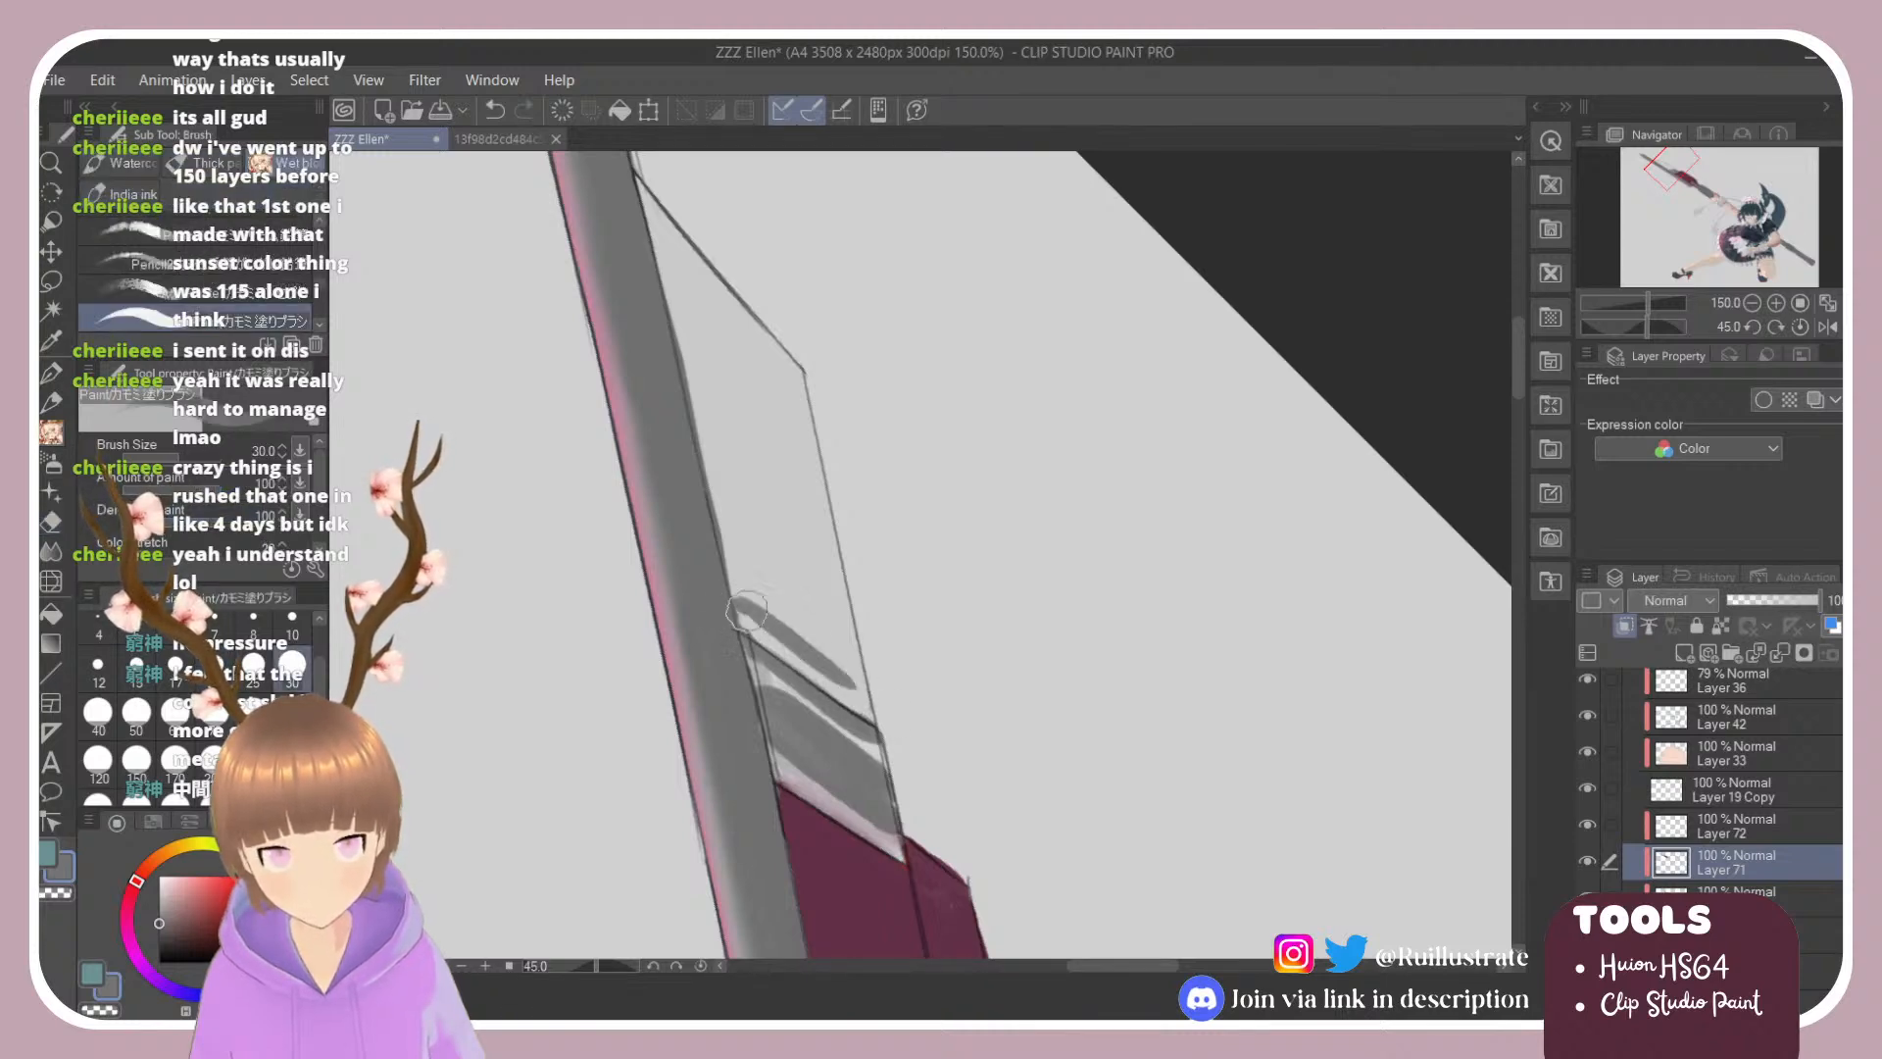
# Step: Fill the blade's unshaded side panel with broad diagonal grey strokes, leaving narrow light streaks between them
pyautogui.moveTo(745, 615); pyautogui.dragTo(883, 711)
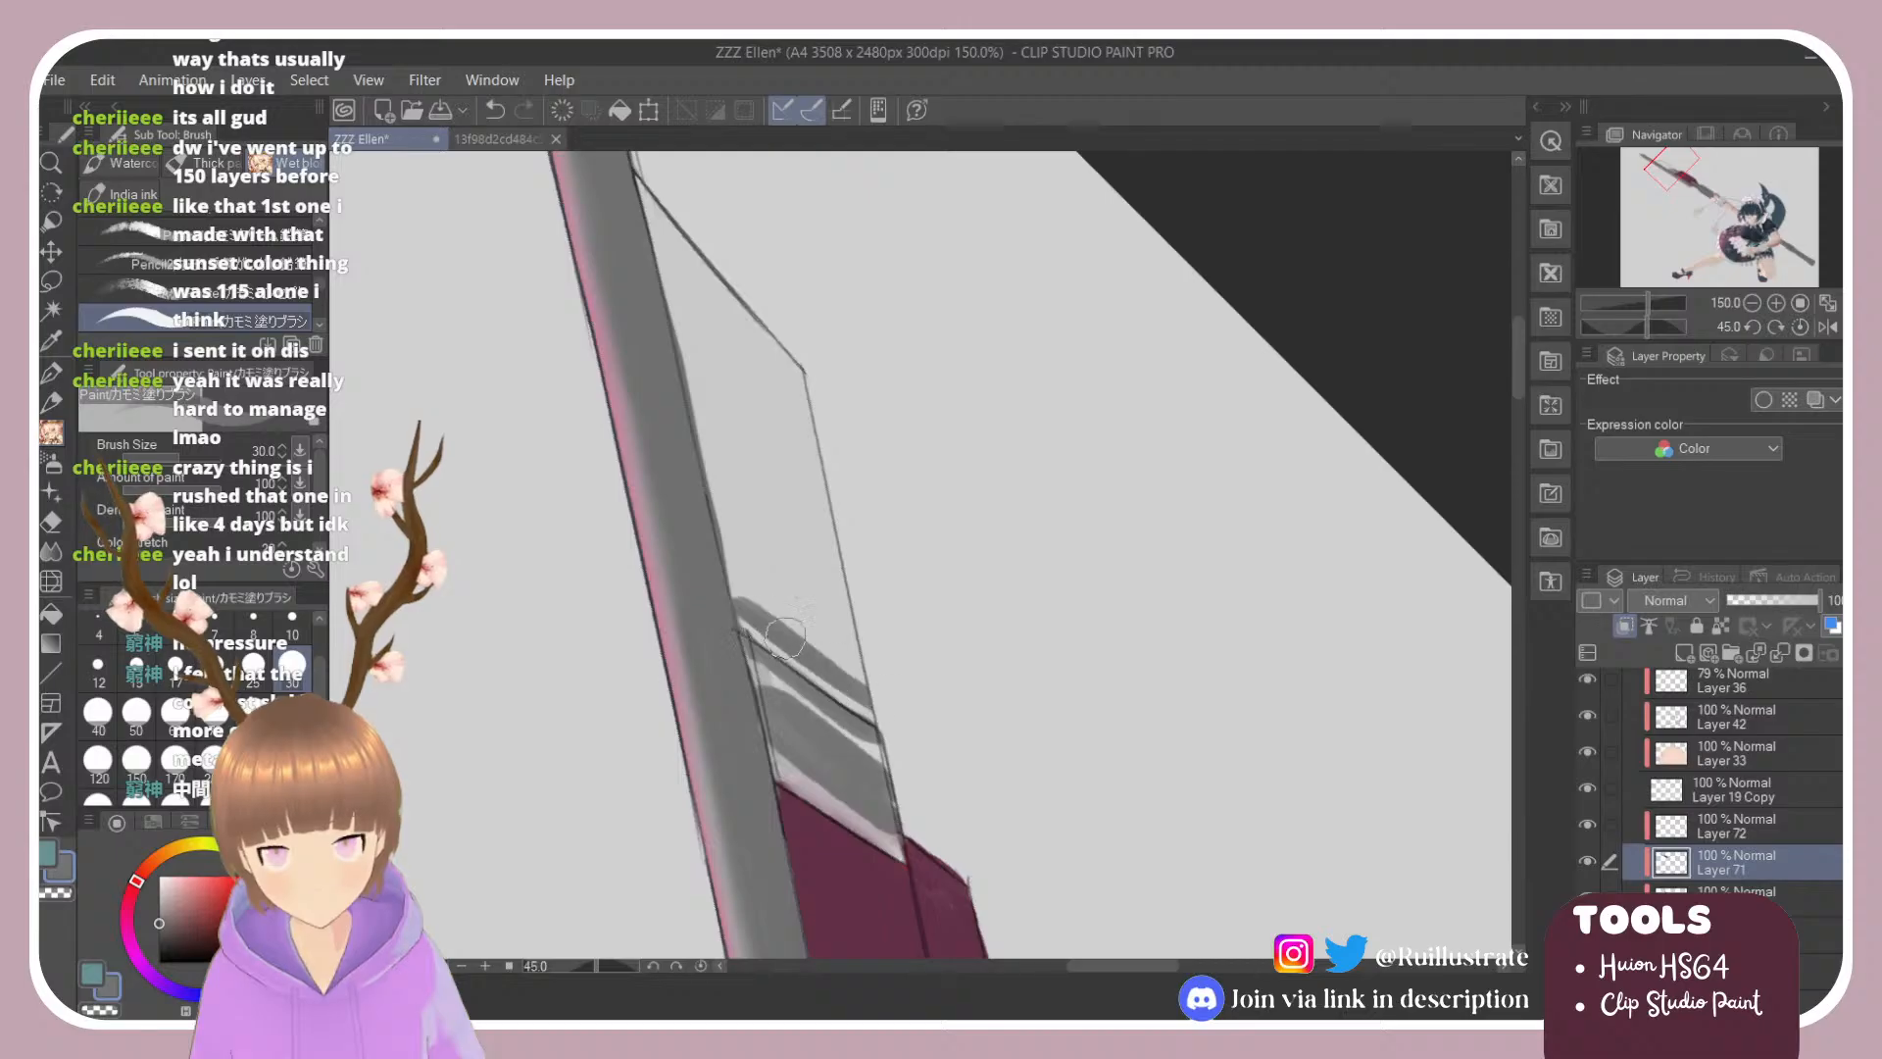
pyautogui.moveTo(748, 607); pyautogui.dragTo(694, 441)
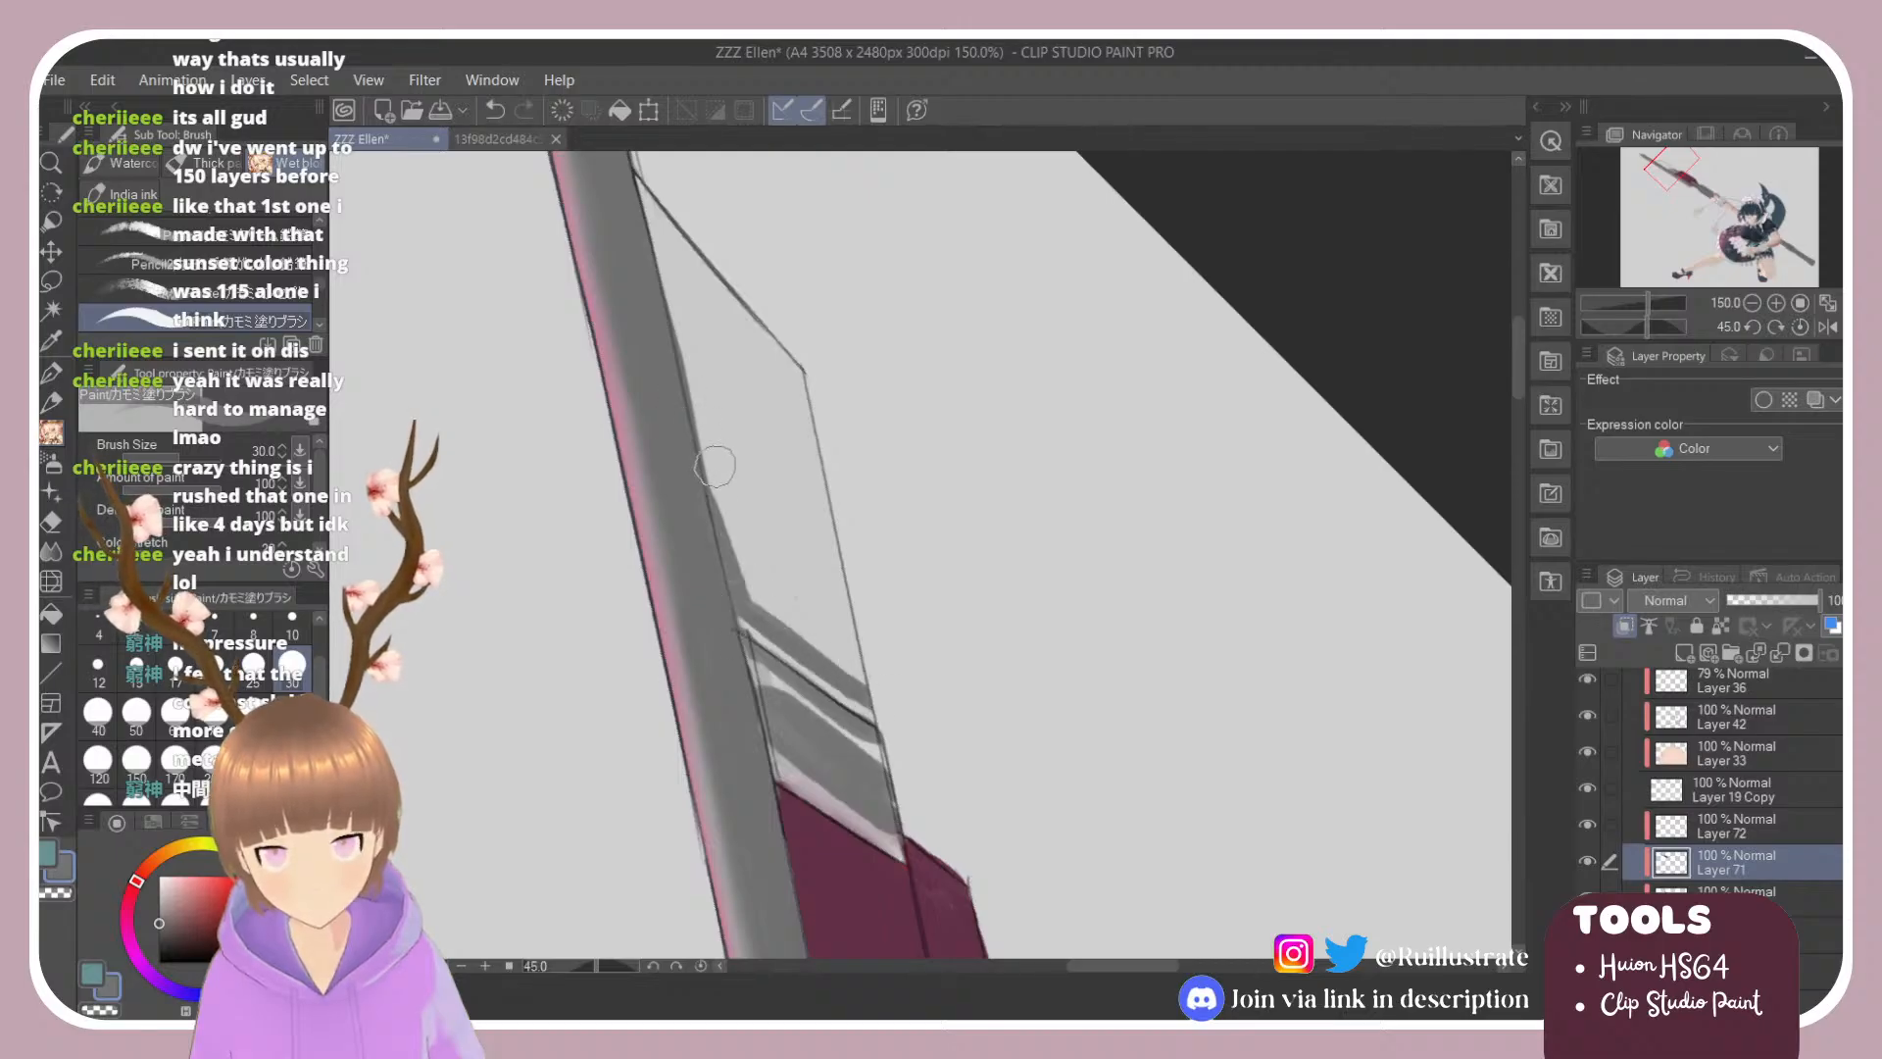
pyautogui.moveTo(652, 241); pyautogui.dragTo(794, 416)
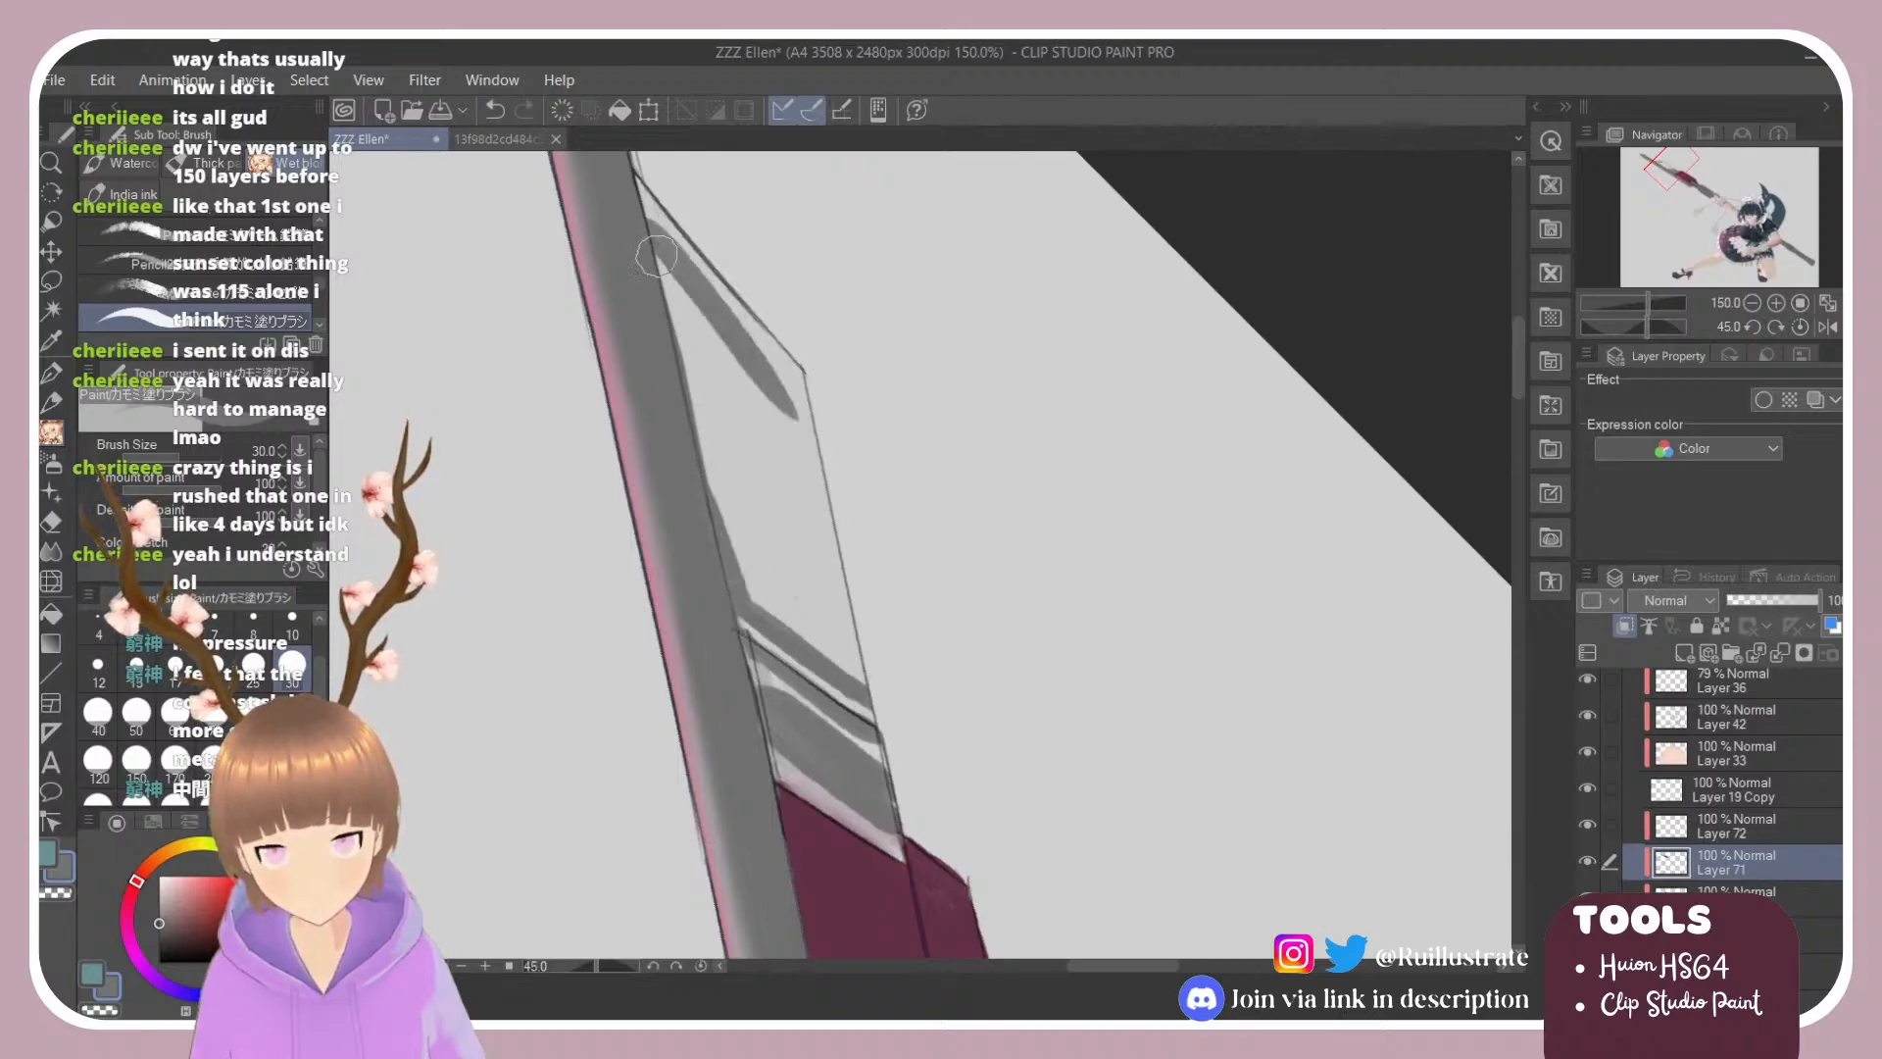
pyautogui.moveTo(639, 226); pyautogui.dragTo(744, 364)
pyautogui.moveTo(677, 282)
pyautogui.mouseDown()
pyautogui.moveTo(844, 479)
pyautogui.moveTo(724, 377)
pyautogui.moveTo(833, 529)
pyautogui.mouseUp()
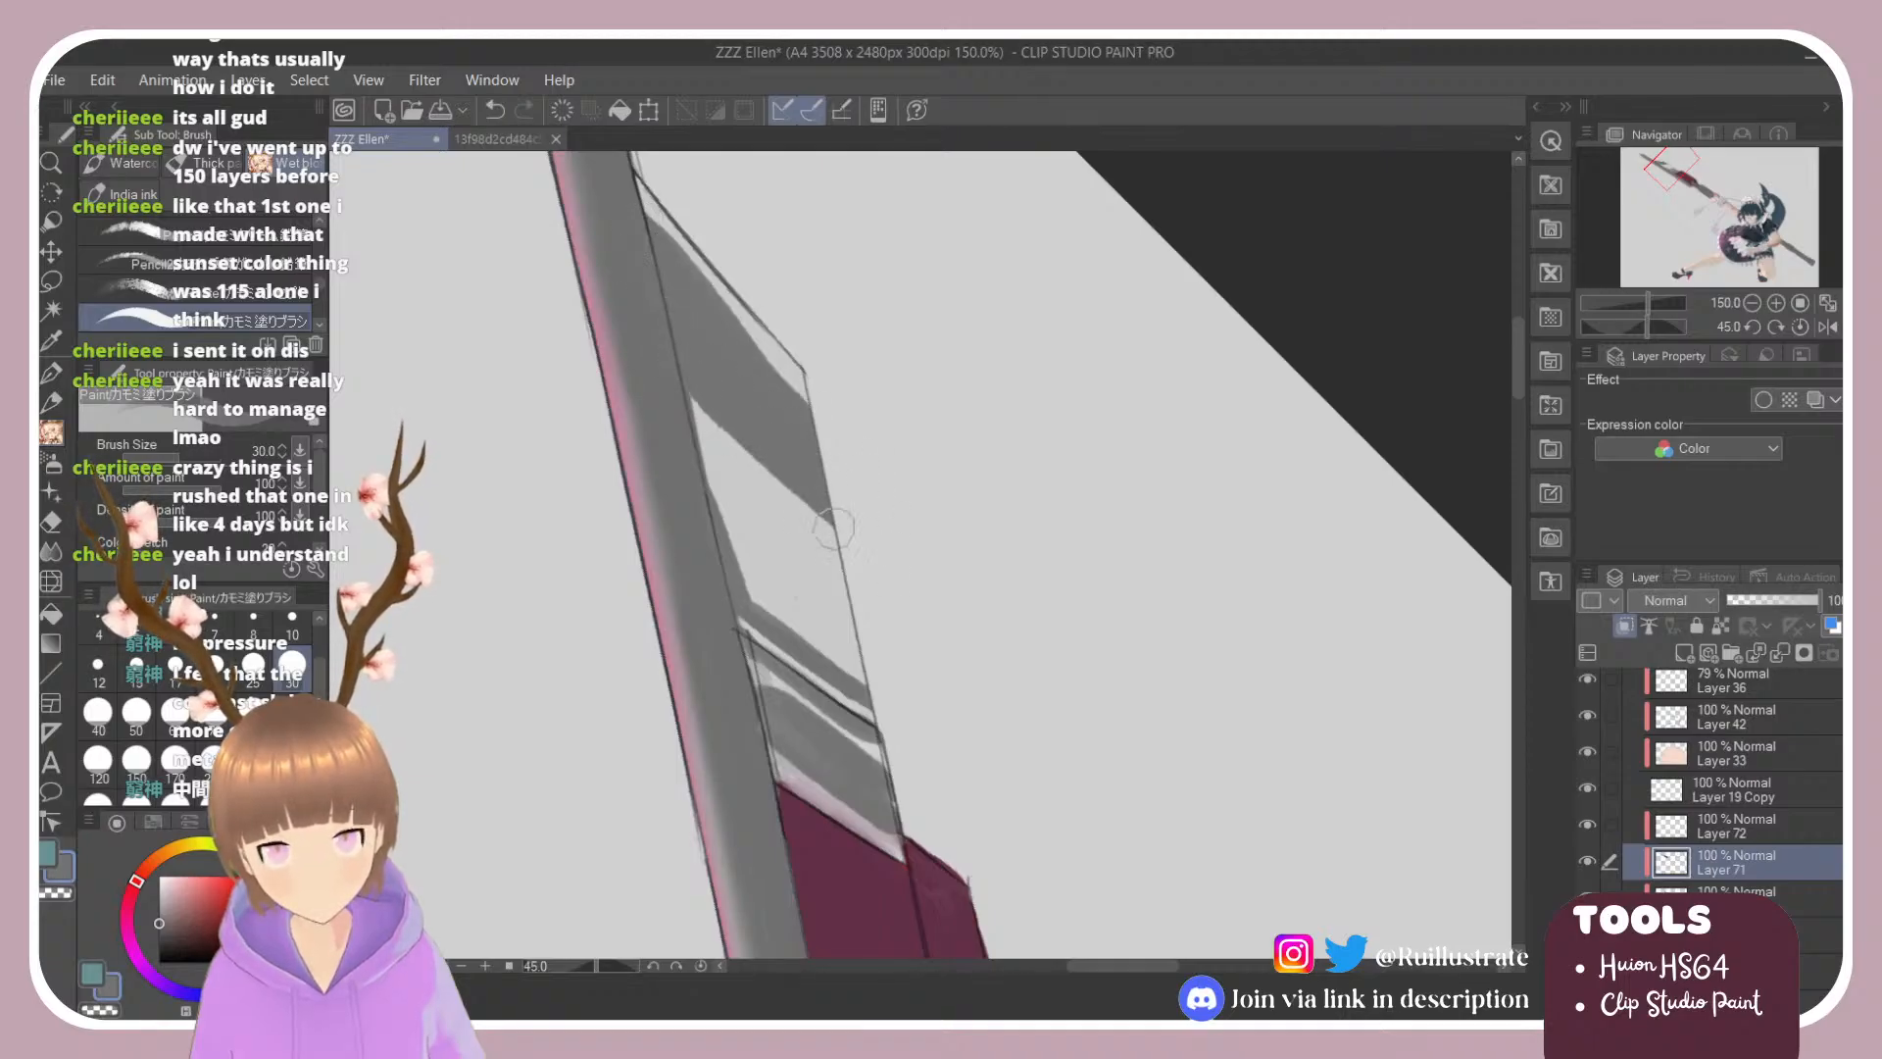
pyautogui.moveTo(701, 465)
pyautogui.mouseDown()
pyautogui.moveTo(821, 566)
pyautogui.moveTo(703, 468)
pyautogui.moveTo(838, 608)
pyautogui.mouseUp()
pyautogui.moveTo(737, 515); pyautogui.dragTo(833, 632)
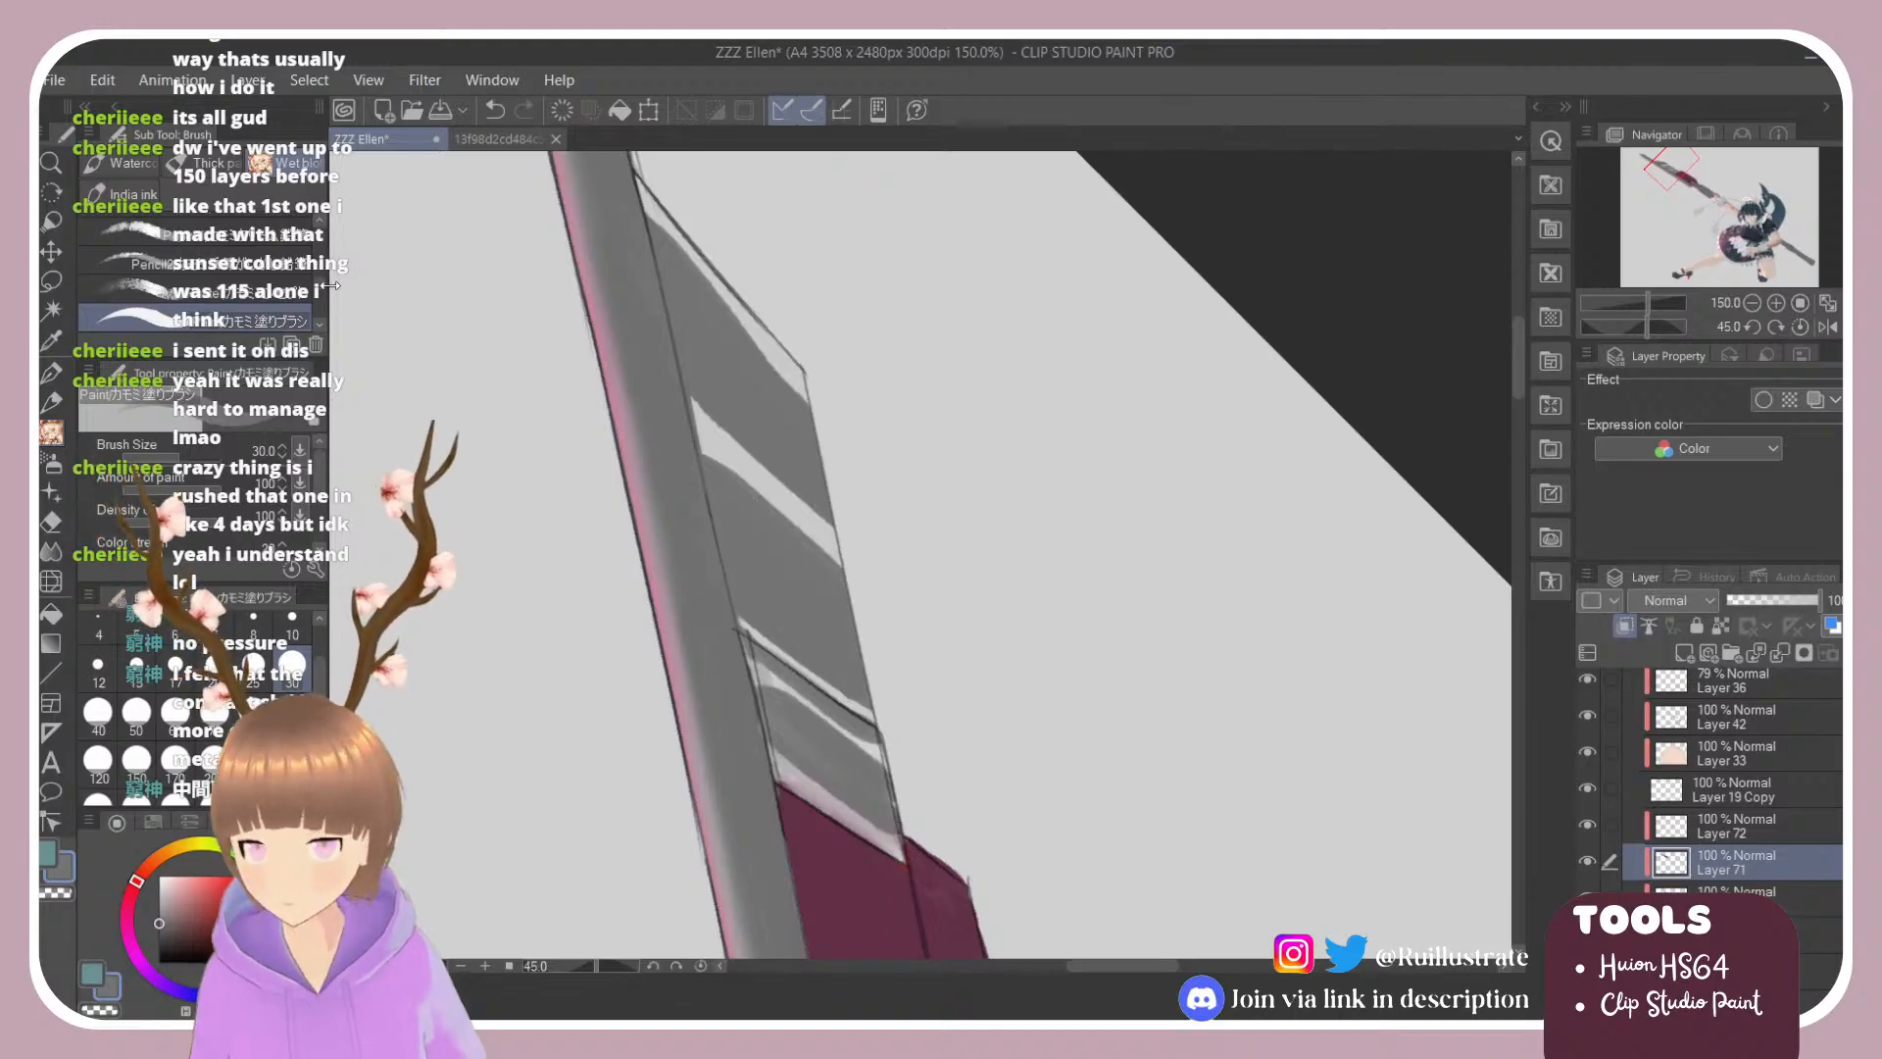
# Step: Soften the grey strokes on the side panel and metal band with the size 20 blender brush
pyautogui.scroll(-3, 314, 292)
pyautogui.click(294, 278)
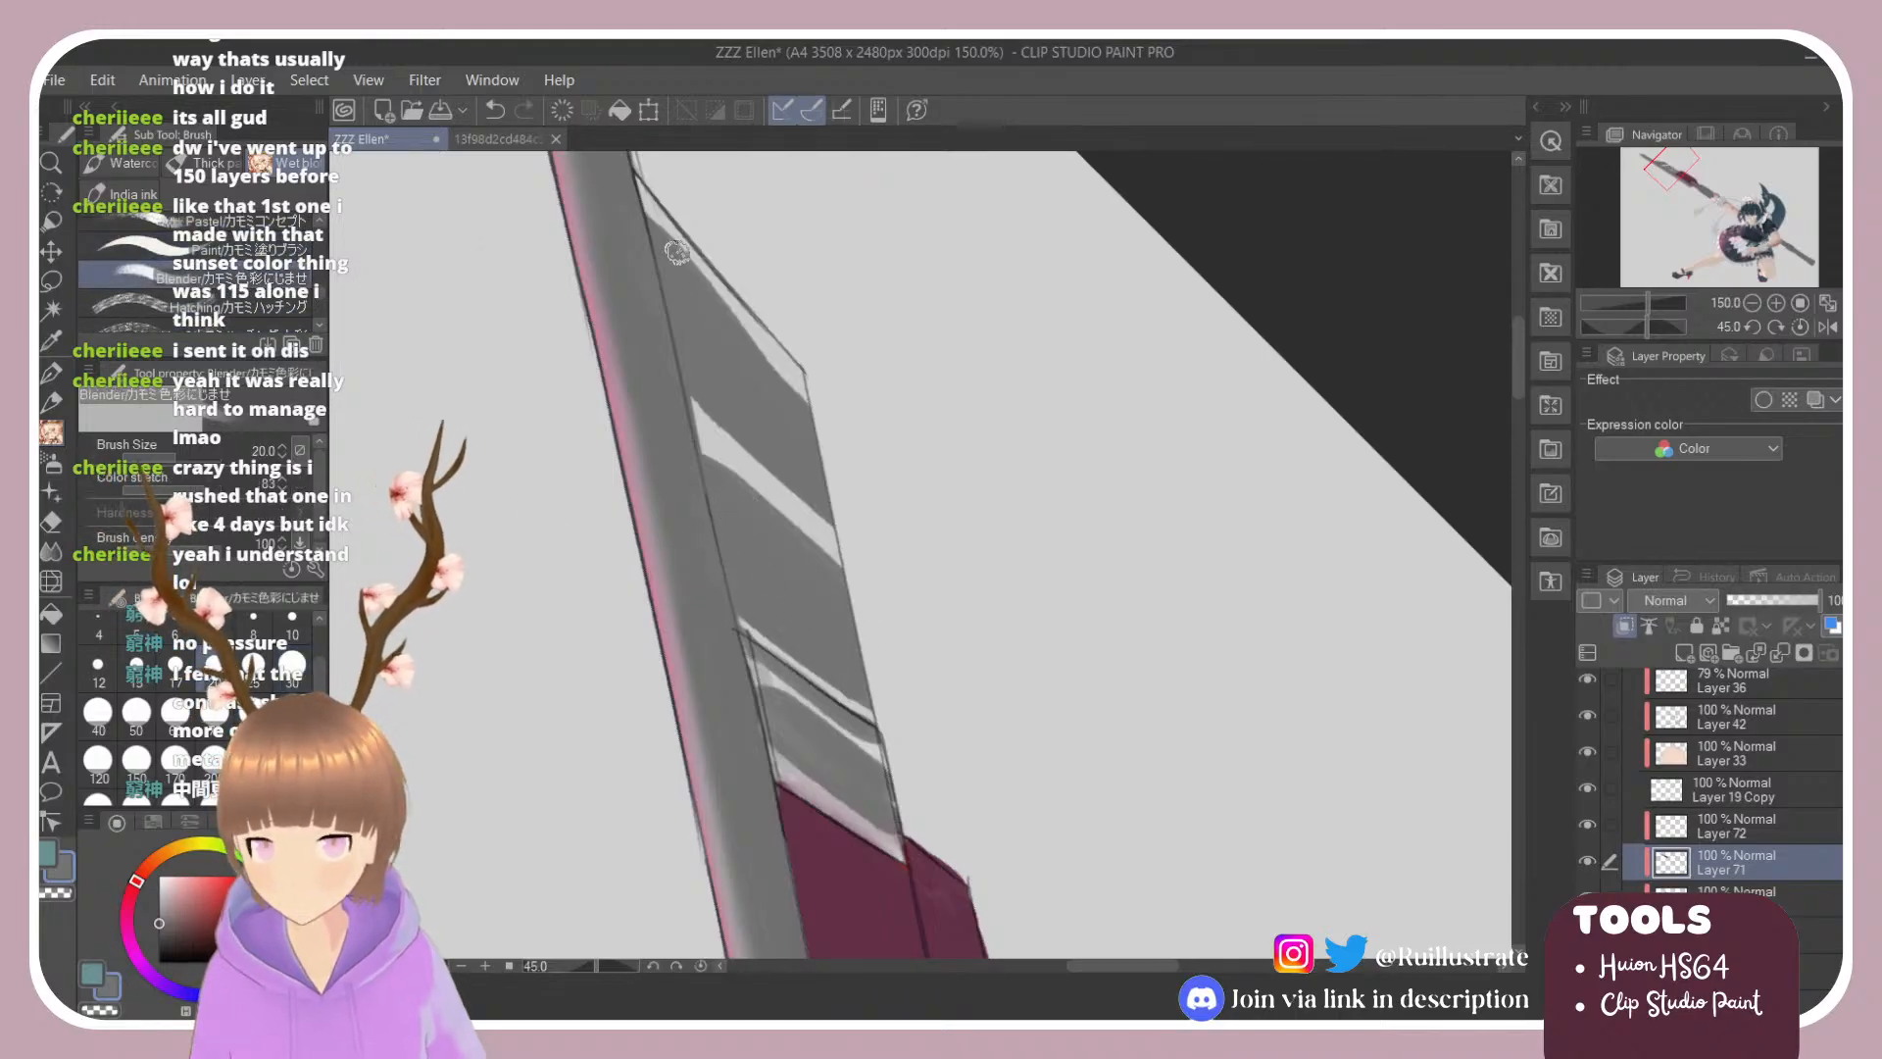
pyautogui.moveTo(676, 252)
pyautogui.mouseDown()
pyautogui.moveTo(770, 355)
pyautogui.moveTo(740, 323)
pyautogui.moveTo(750, 450)
pyautogui.moveTo(677, 394)
pyautogui.moveTo(856, 548)
pyautogui.moveTo(704, 428)
pyautogui.moveTo(774, 516)
pyautogui.moveTo(823, 544)
pyautogui.moveTo(694, 429)
pyautogui.moveTo(823, 623)
pyautogui.moveTo(786, 658)
pyautogui.moveTo(765, 638)
pyautogui.moveTo(868, 731)
pyautogui.mouseUp()
pyautogui.moveTo(772, 671)
pyautogui.mouseDown()
pyautogui.moveTo(862, 758)
pyautogui.moveTo(870, 808)
pyautogui.moveTo(778, 755)
pyautogui.moveTo(885, 838)
pyautogui.mouseUp()
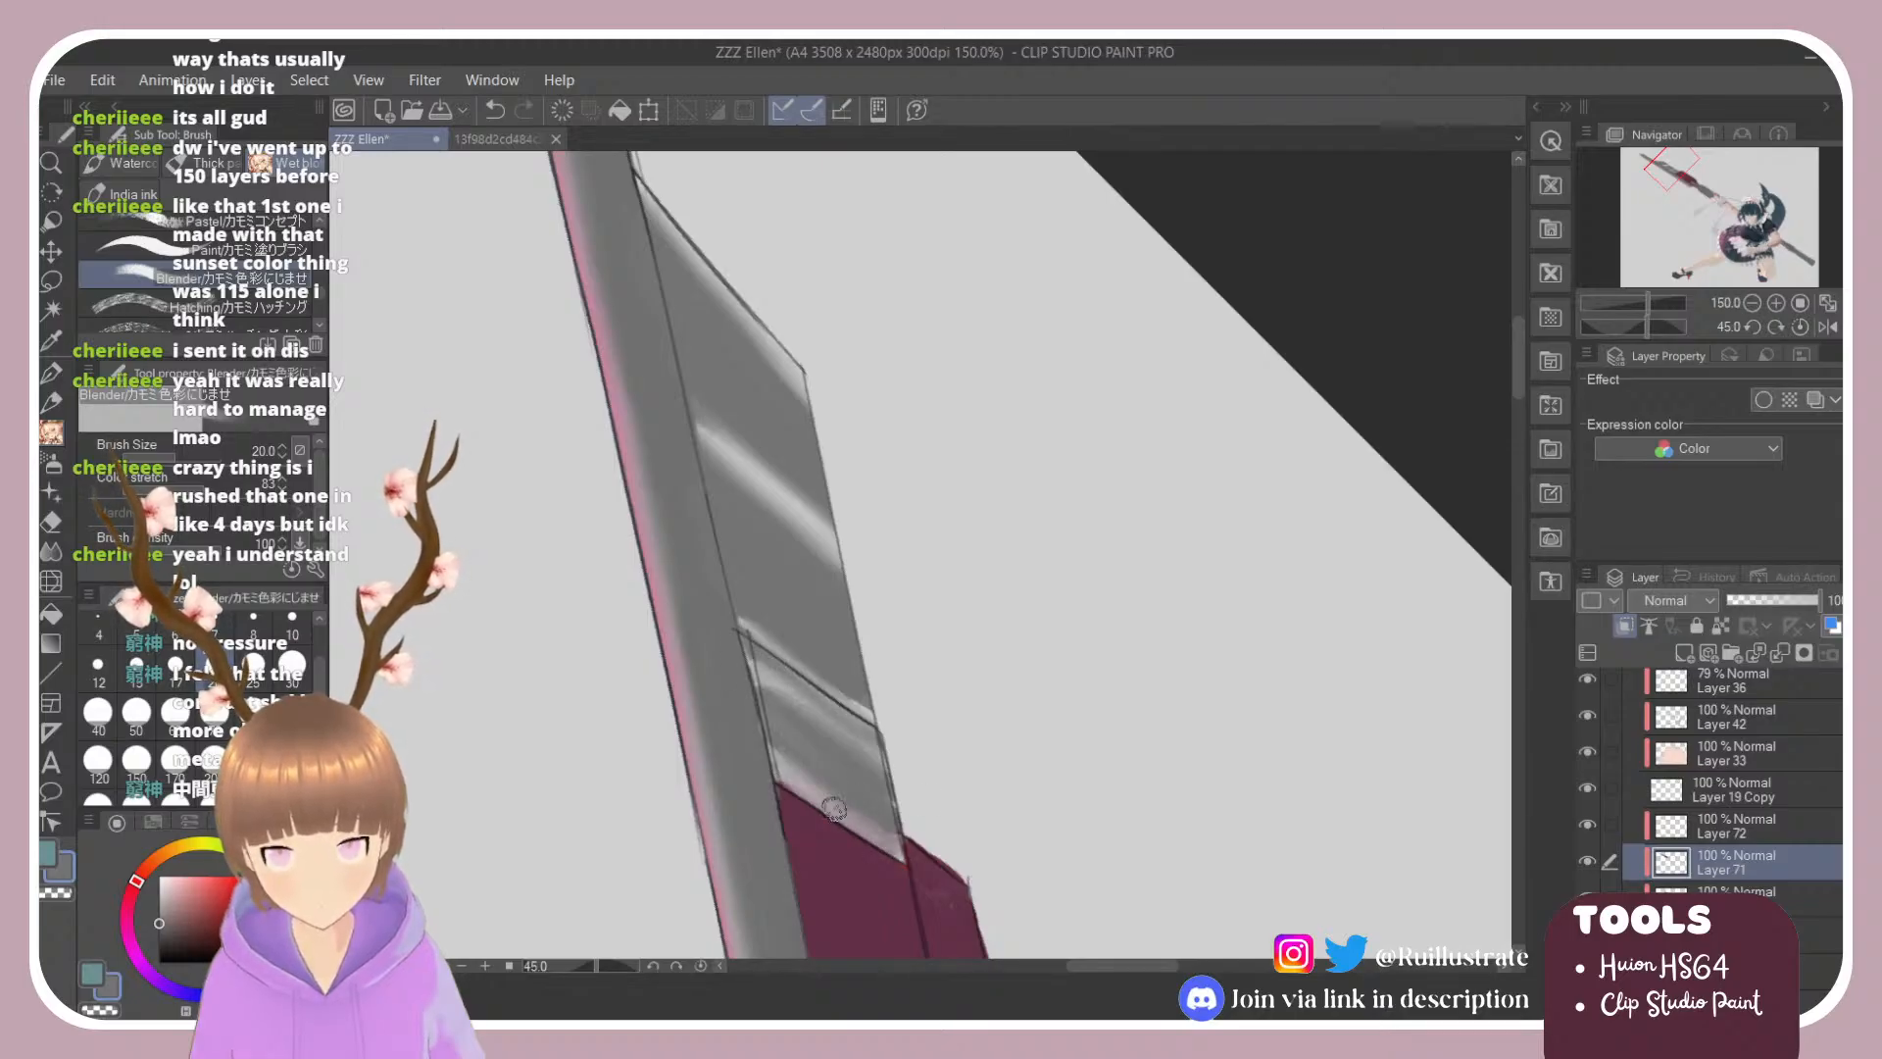
# Step: Blend the bright diagonal highlight in the middle of the side panel into thinner, fainter streaks
pyautogui.scroll(-3, 879, 721)
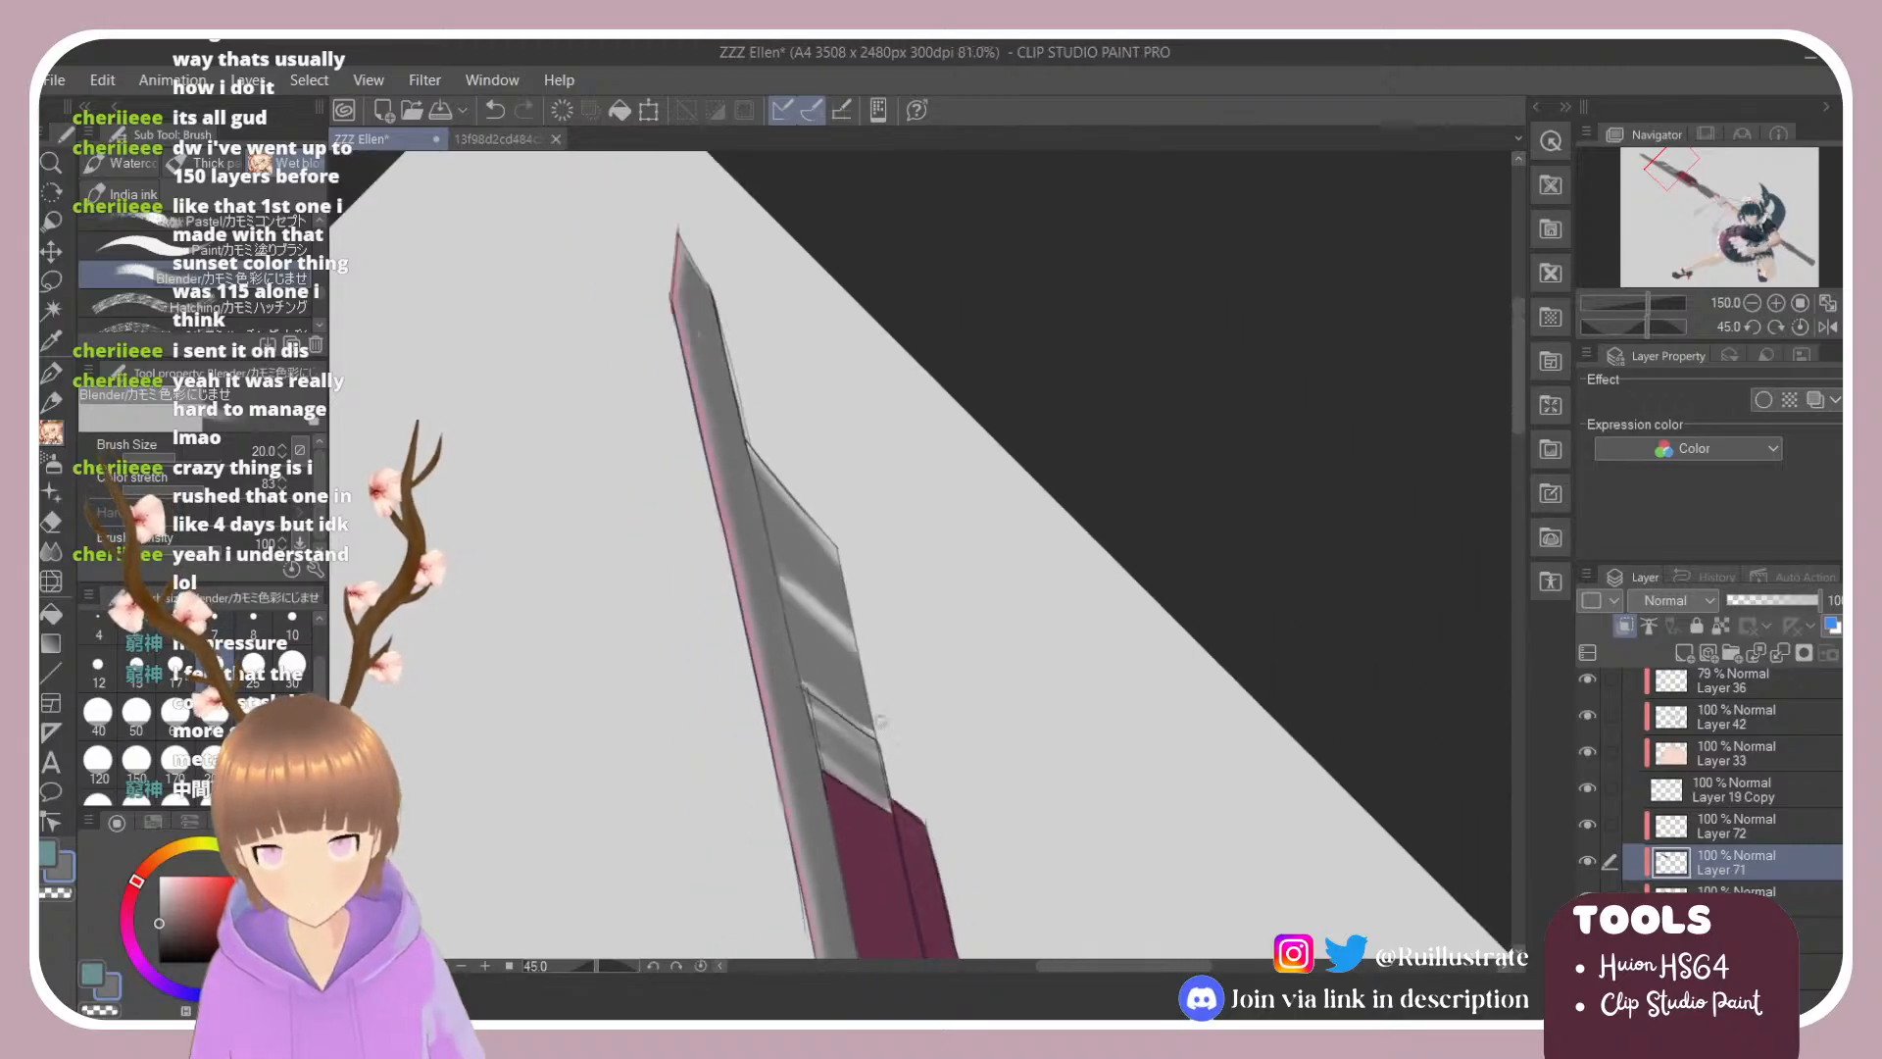
pyautogui.scroll(3, 879, 721)
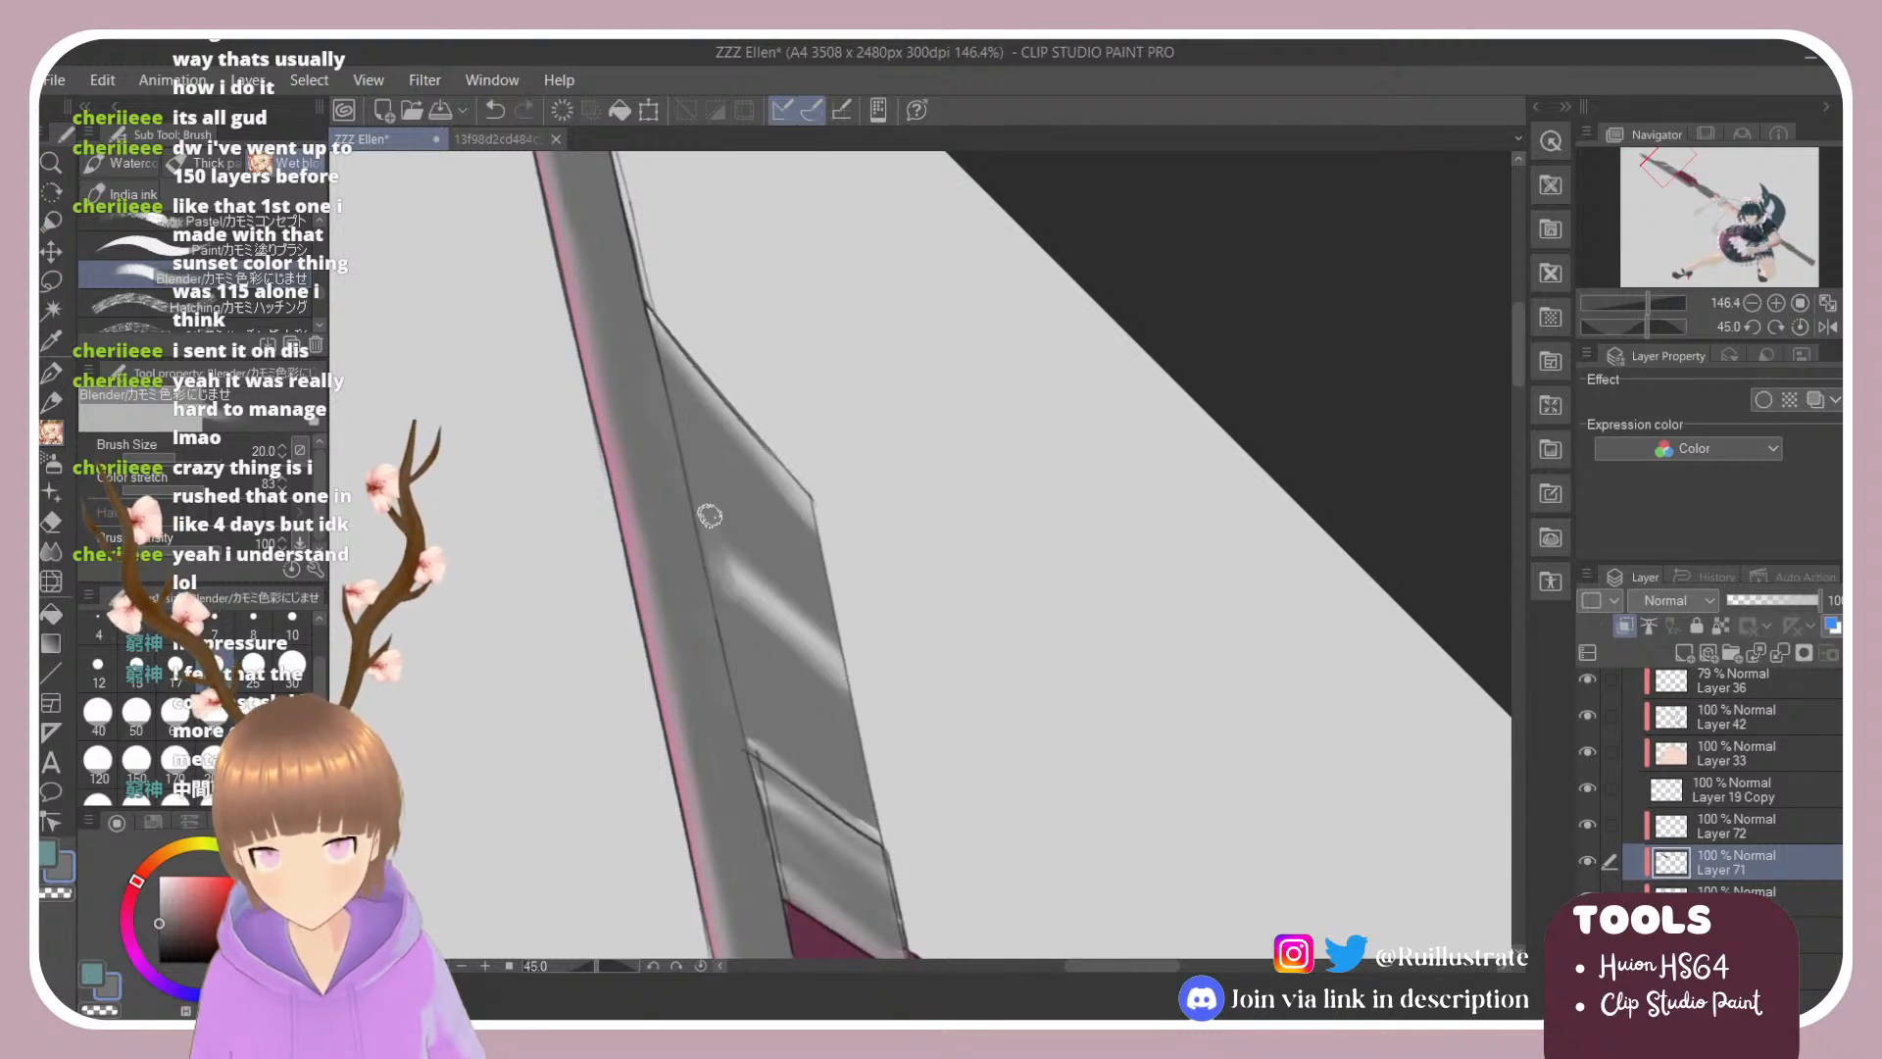
pyautogui.moveTo(710, 516)
pyautogui.mouseDown()
pyautogui.moveTo(789, 676)
pyautogui.moveTo(770, 552)
pyautogui.moveTo(731, 568)
pyautogui.moveTo(713, 551)
pyautogui.moveTo(787, 621)
pyautogui.moveTo(678, 528)
pyautogui.moveTo(840, 654)
pyautogui.moveTo(700, 538)
pyautogui.moveTo(814, 650)
pyautogui.mouseUp()
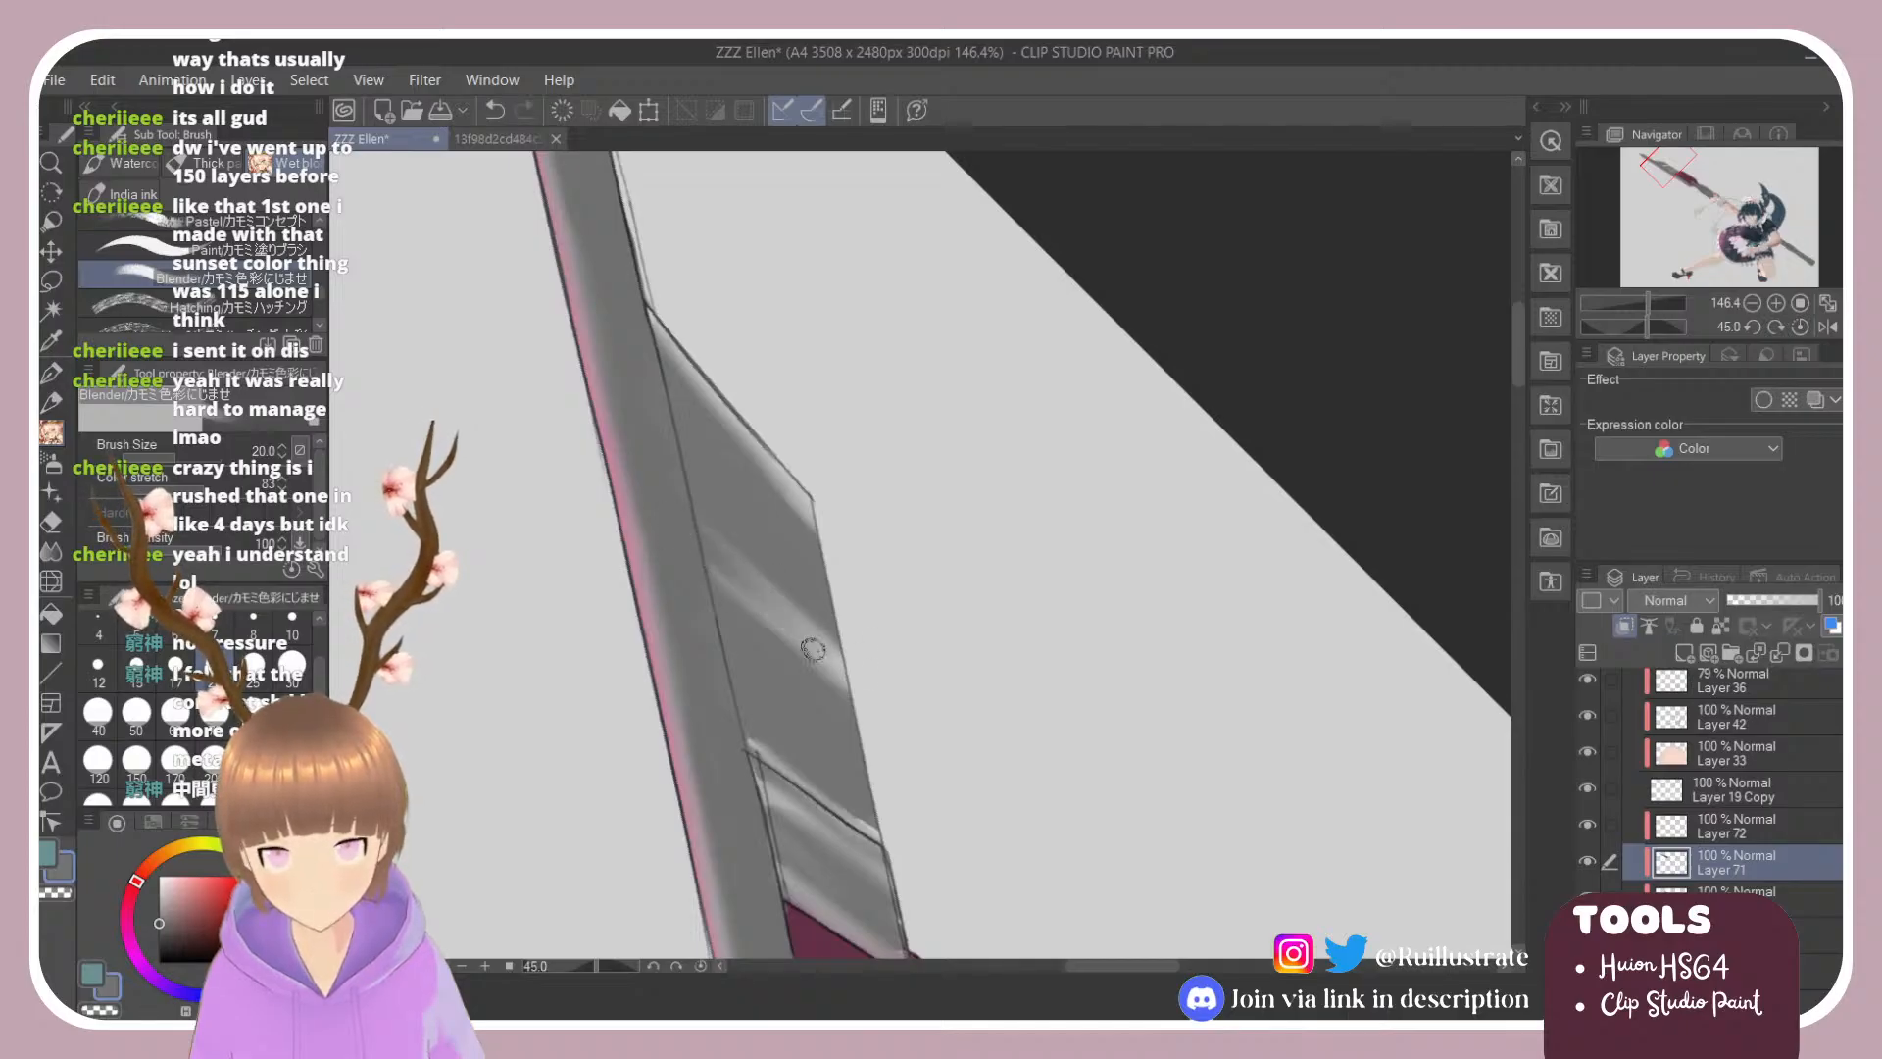
pyautogui.moveTo(727, 563); pyautogui.dragTo(823, 647)
pyautogui.moveTo(655, 500); pyautogui.dragTo(819, 672)
pyautogui.moveTo(710, 565); pyautogui.dragTo(869, 689)
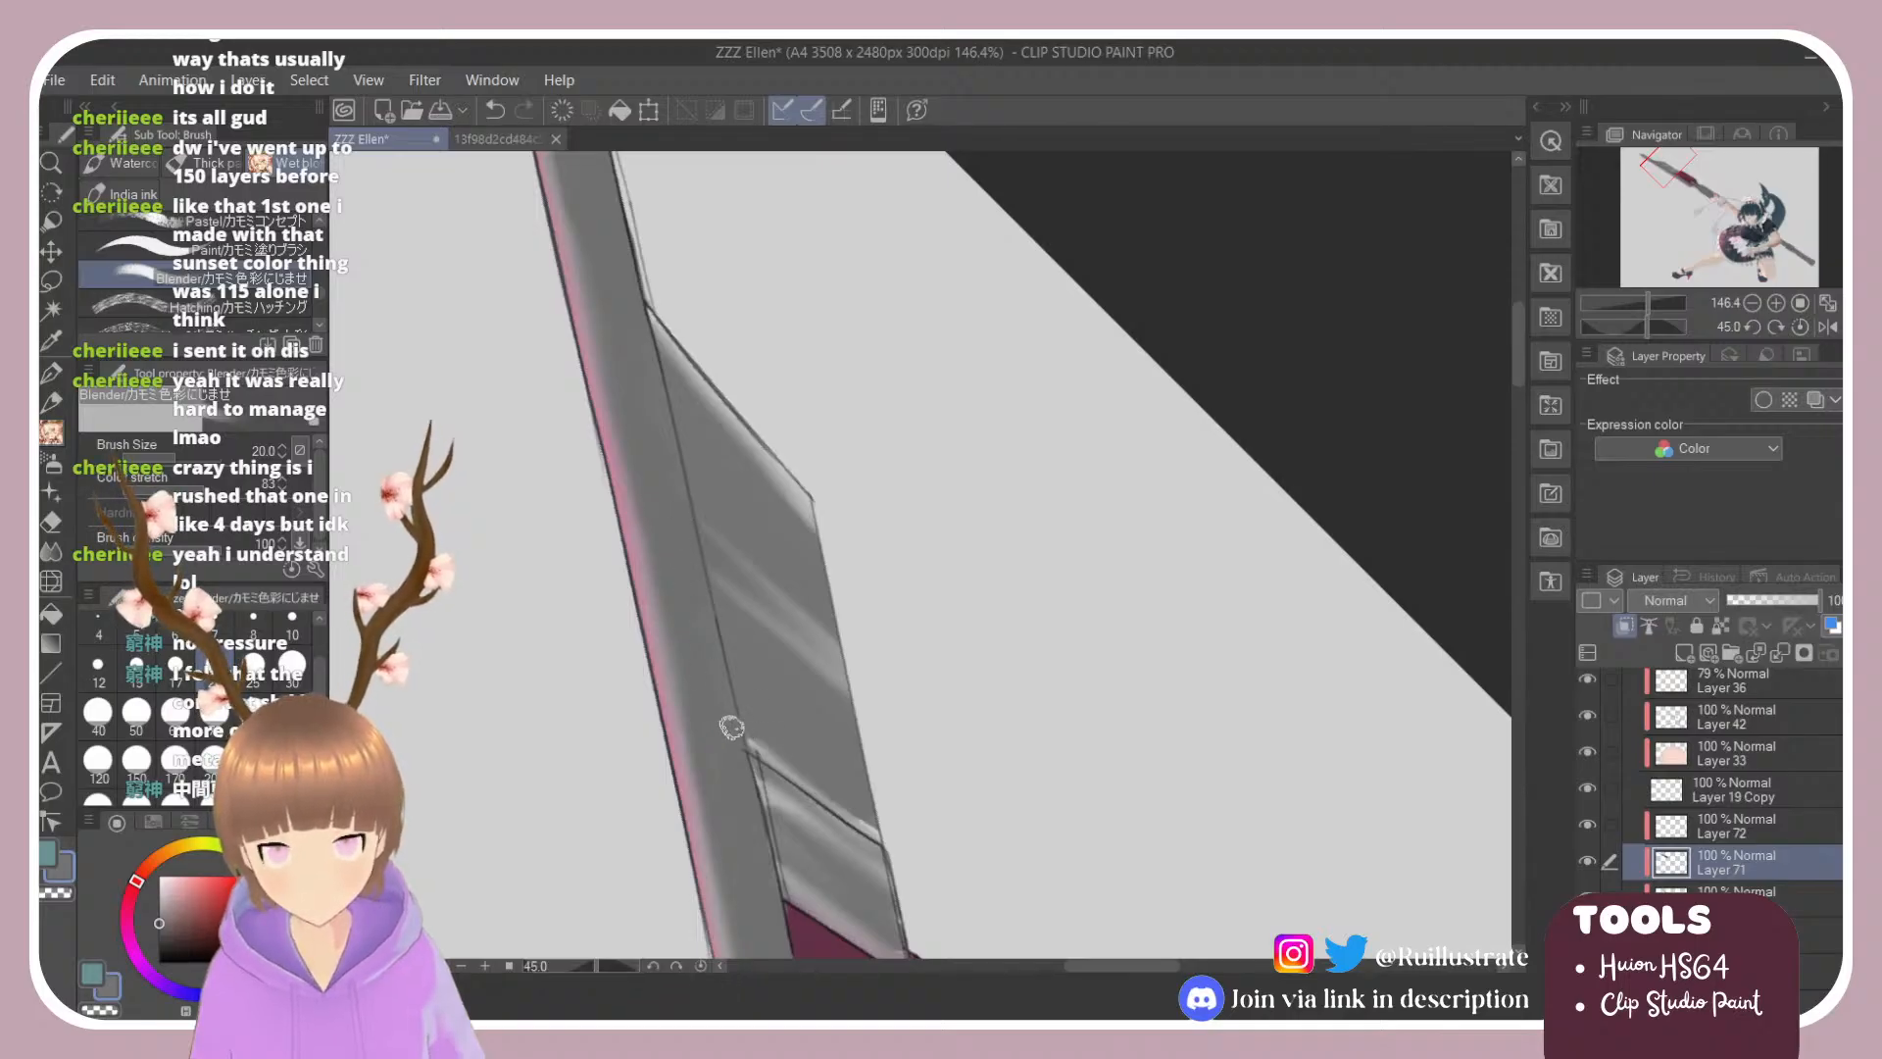
# Step: Paint additional subtle grey reflection streaks across the side panel with the size 30 paint brush, and save the file
pyautogui.press('r')
pyautogui.moveTo(881, 506); pyautogui.dragTo(965, 423)
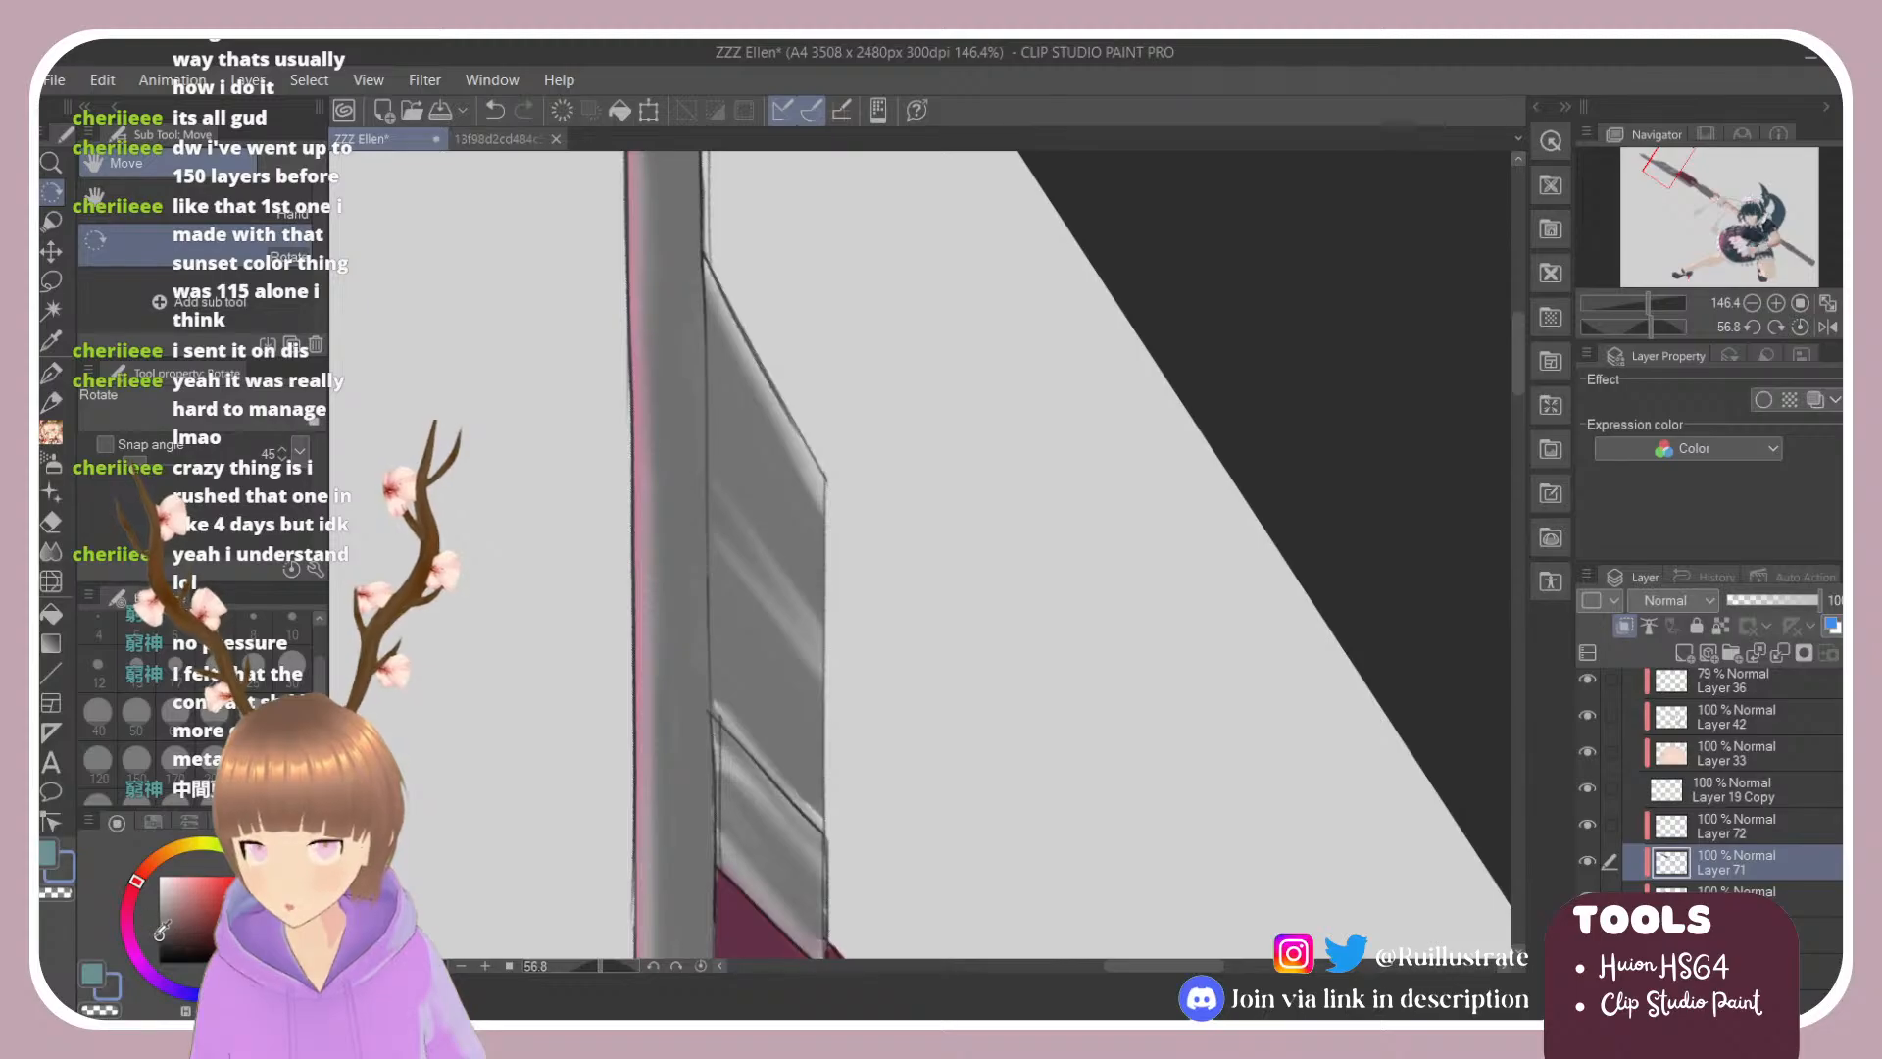
pyautogui.press('b')
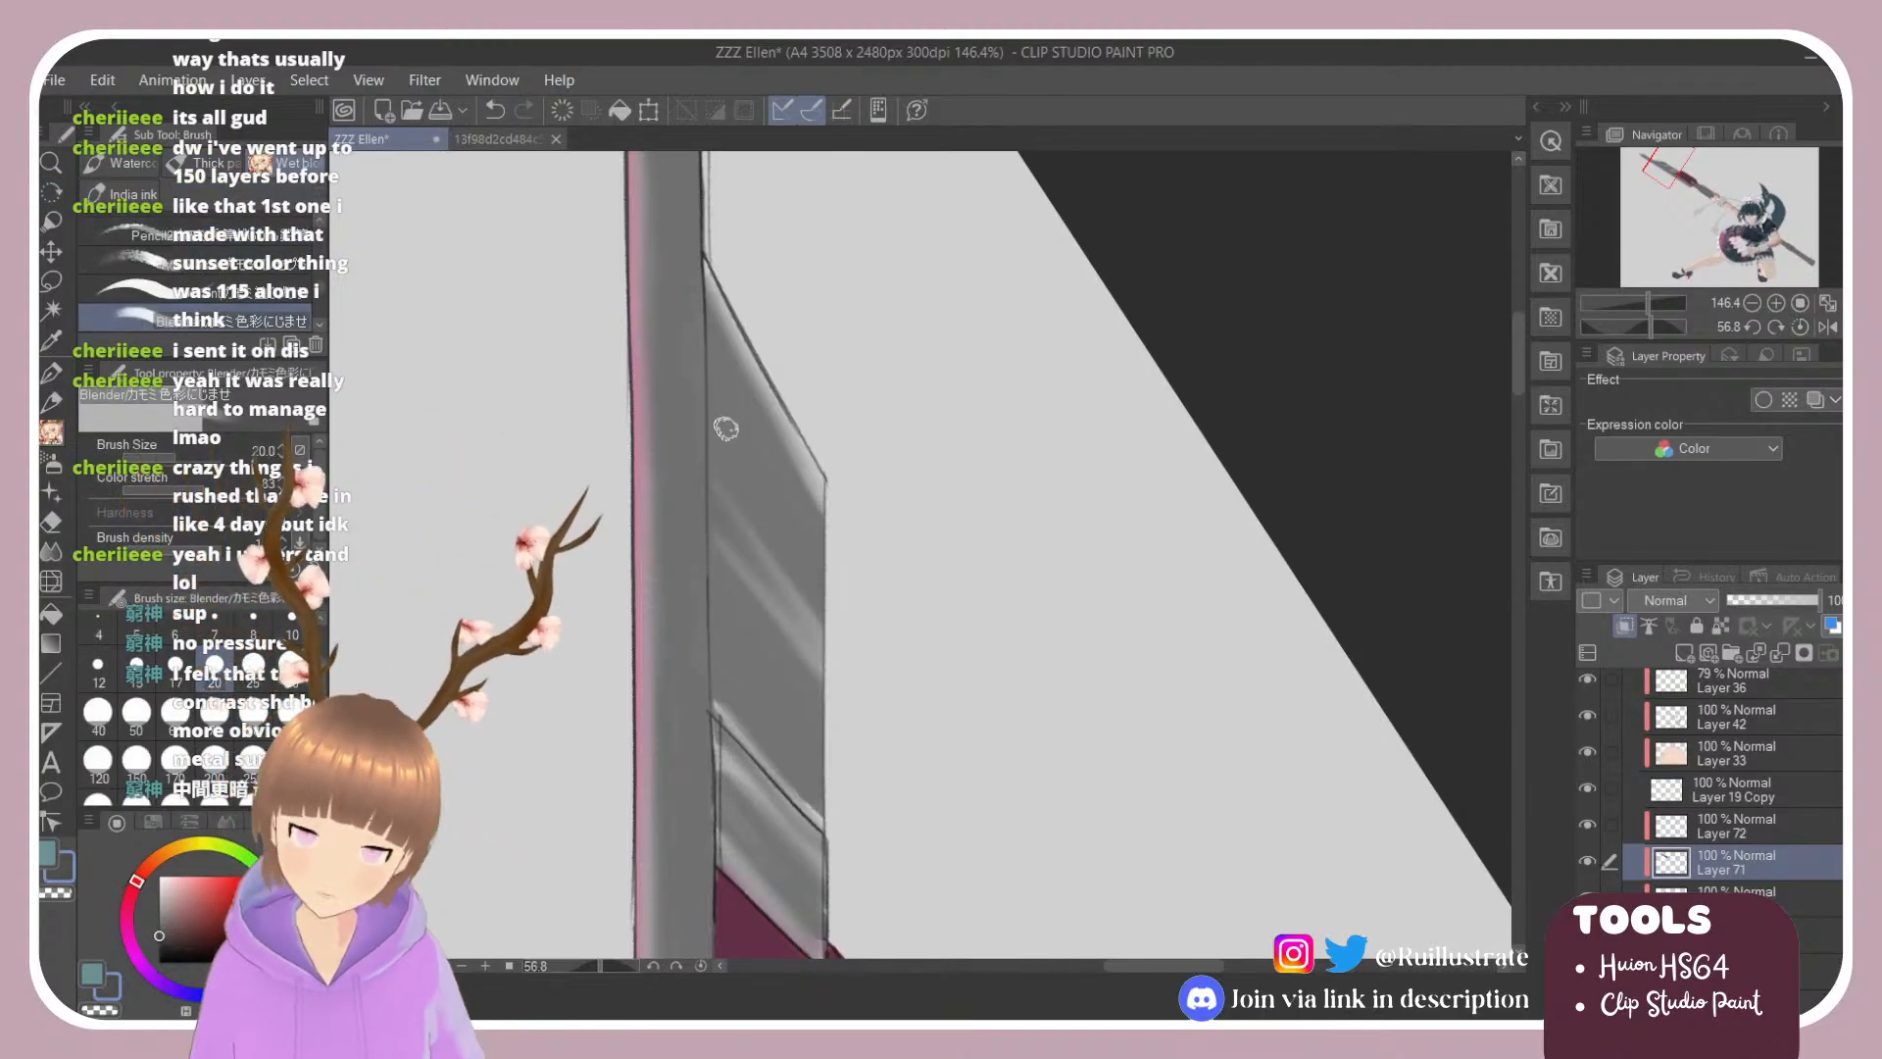
pyautogui.moveTo(159, 935)
pyautogui.mouseDown()
pyautogui.moveTo(158, 904)
pyautogui.moveTo(157, 921)
pyautogui.mouseUp()
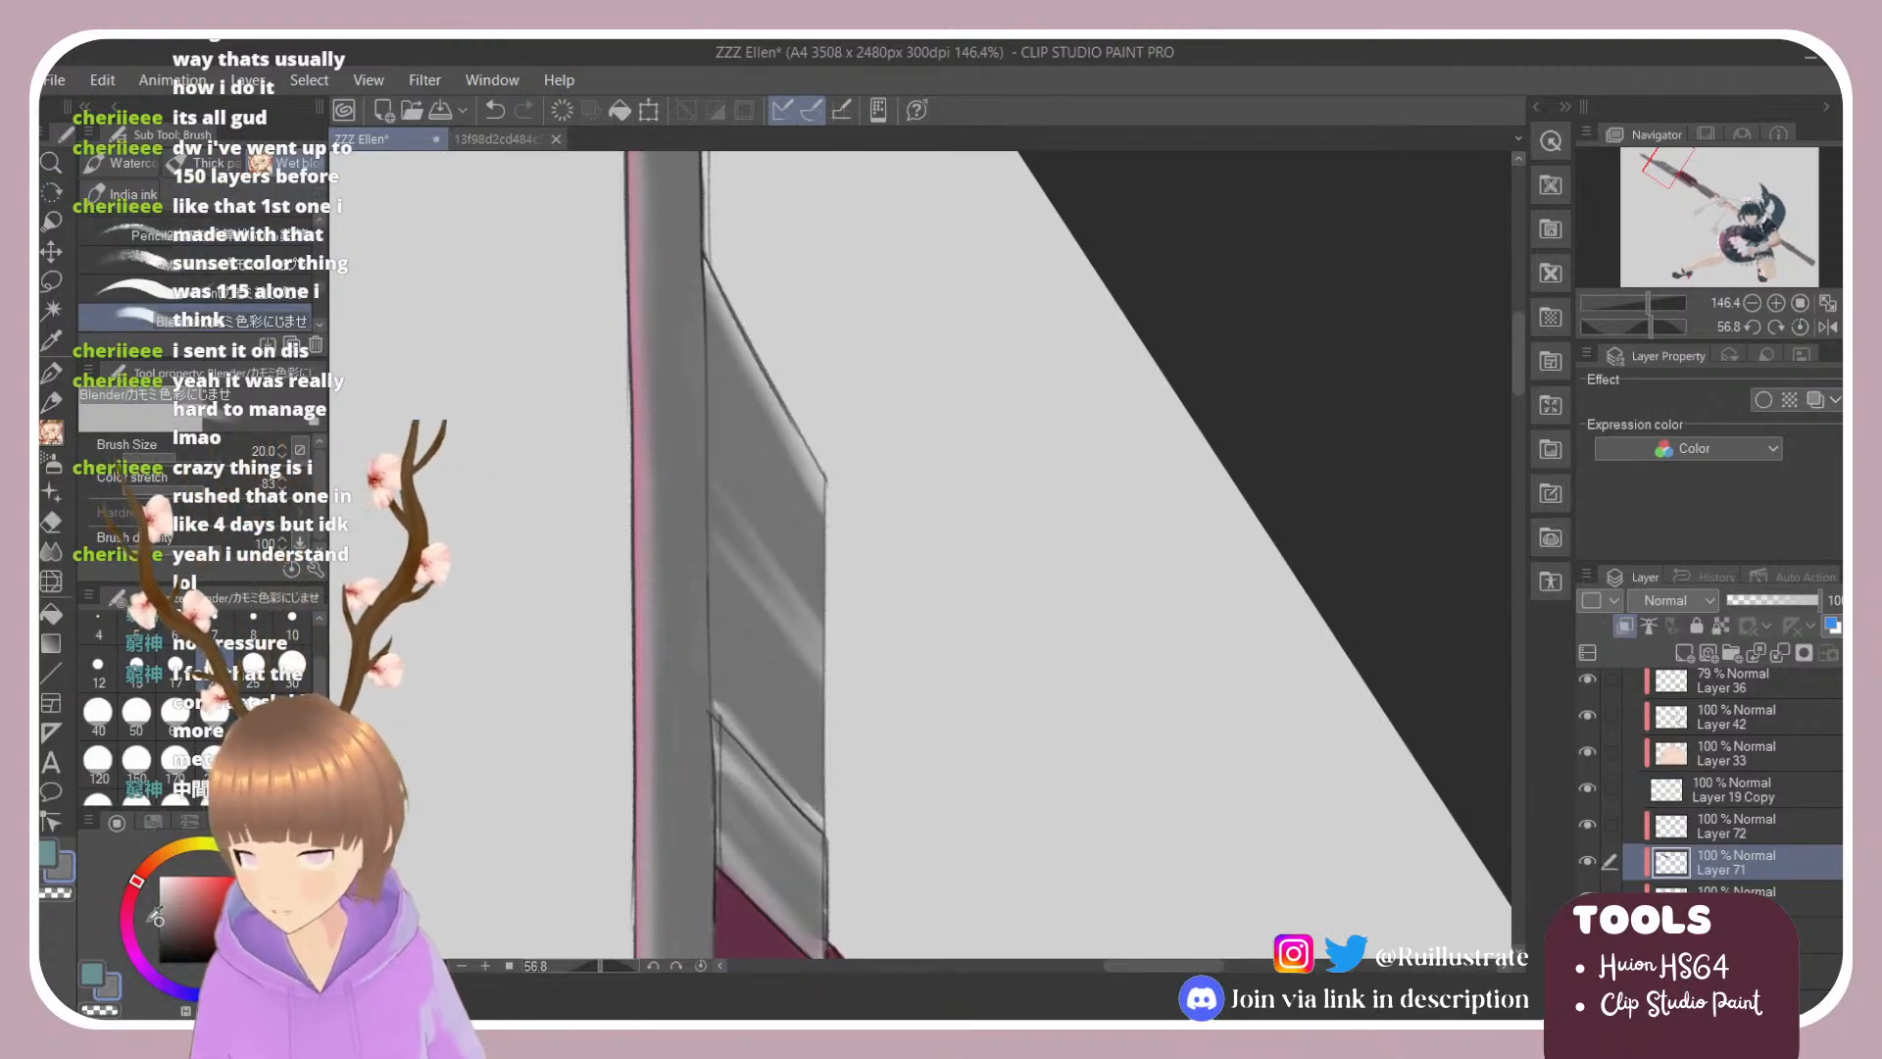
pyautogui.click(196, 290)
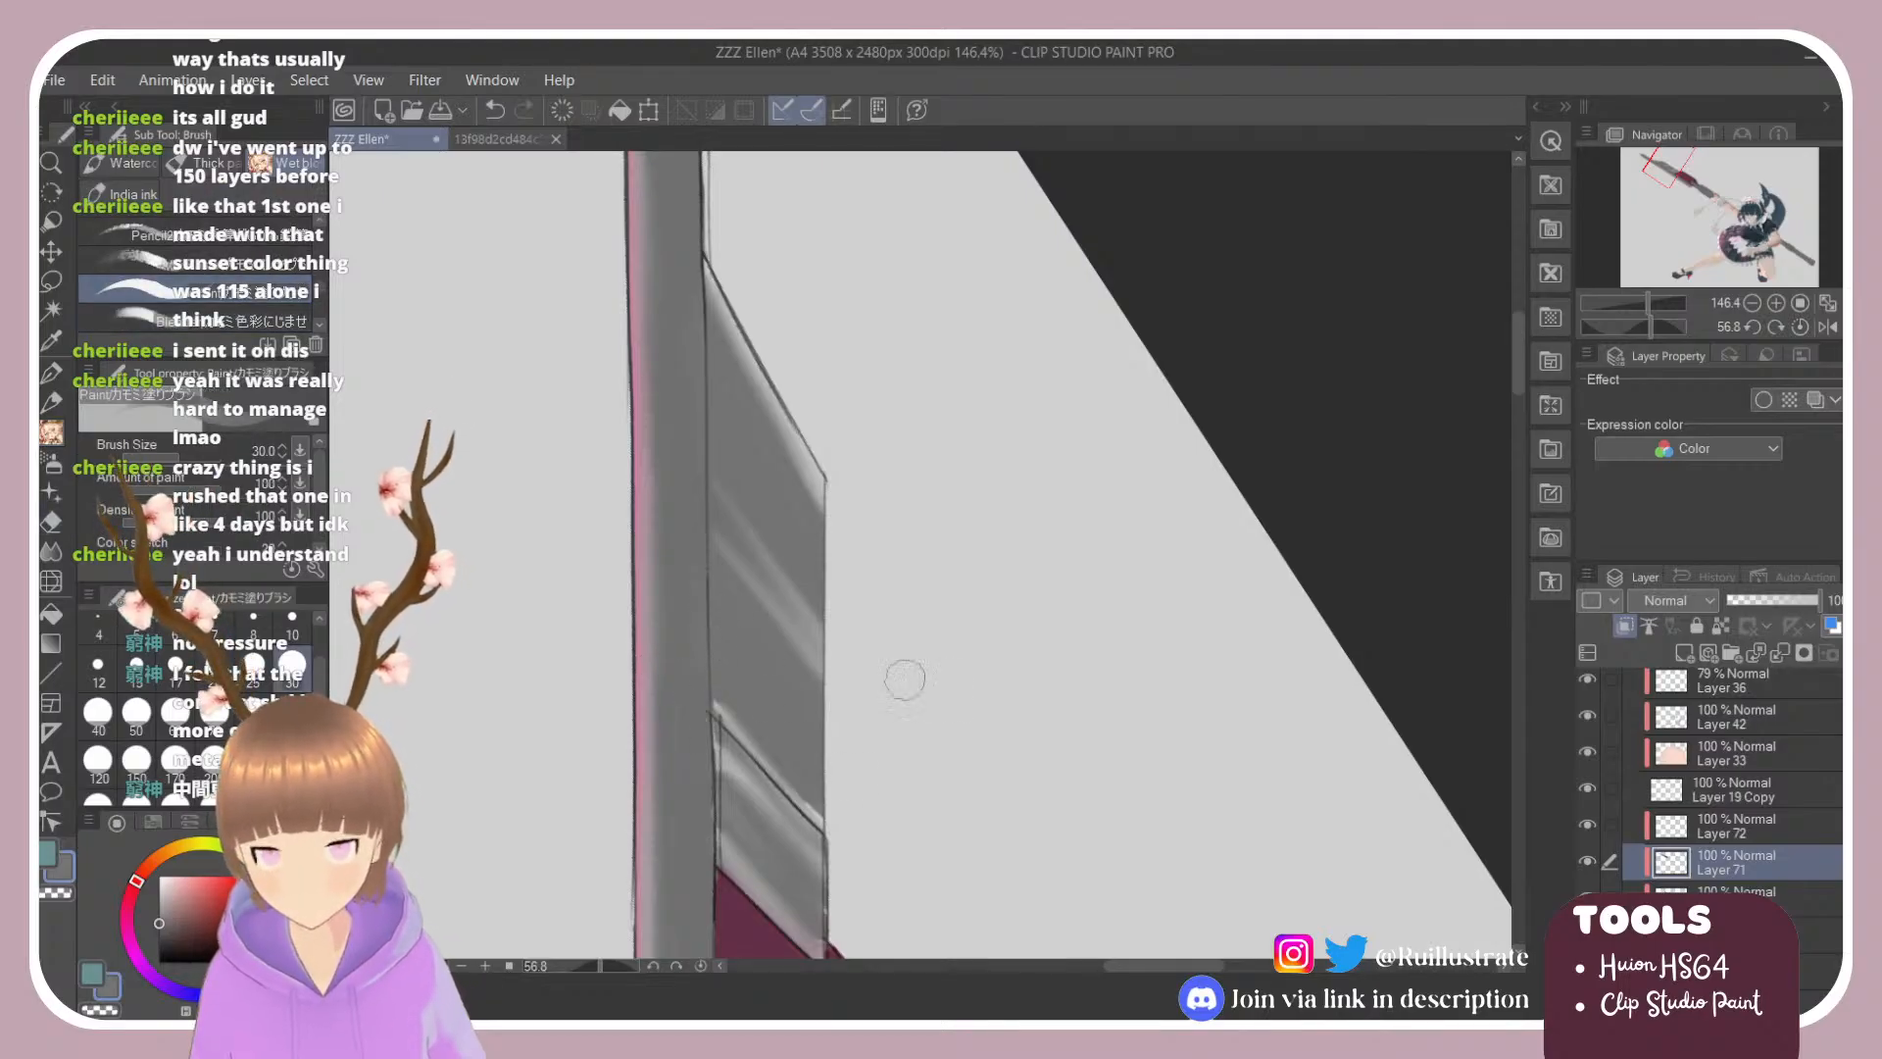
pyautogui.click(159, 908)
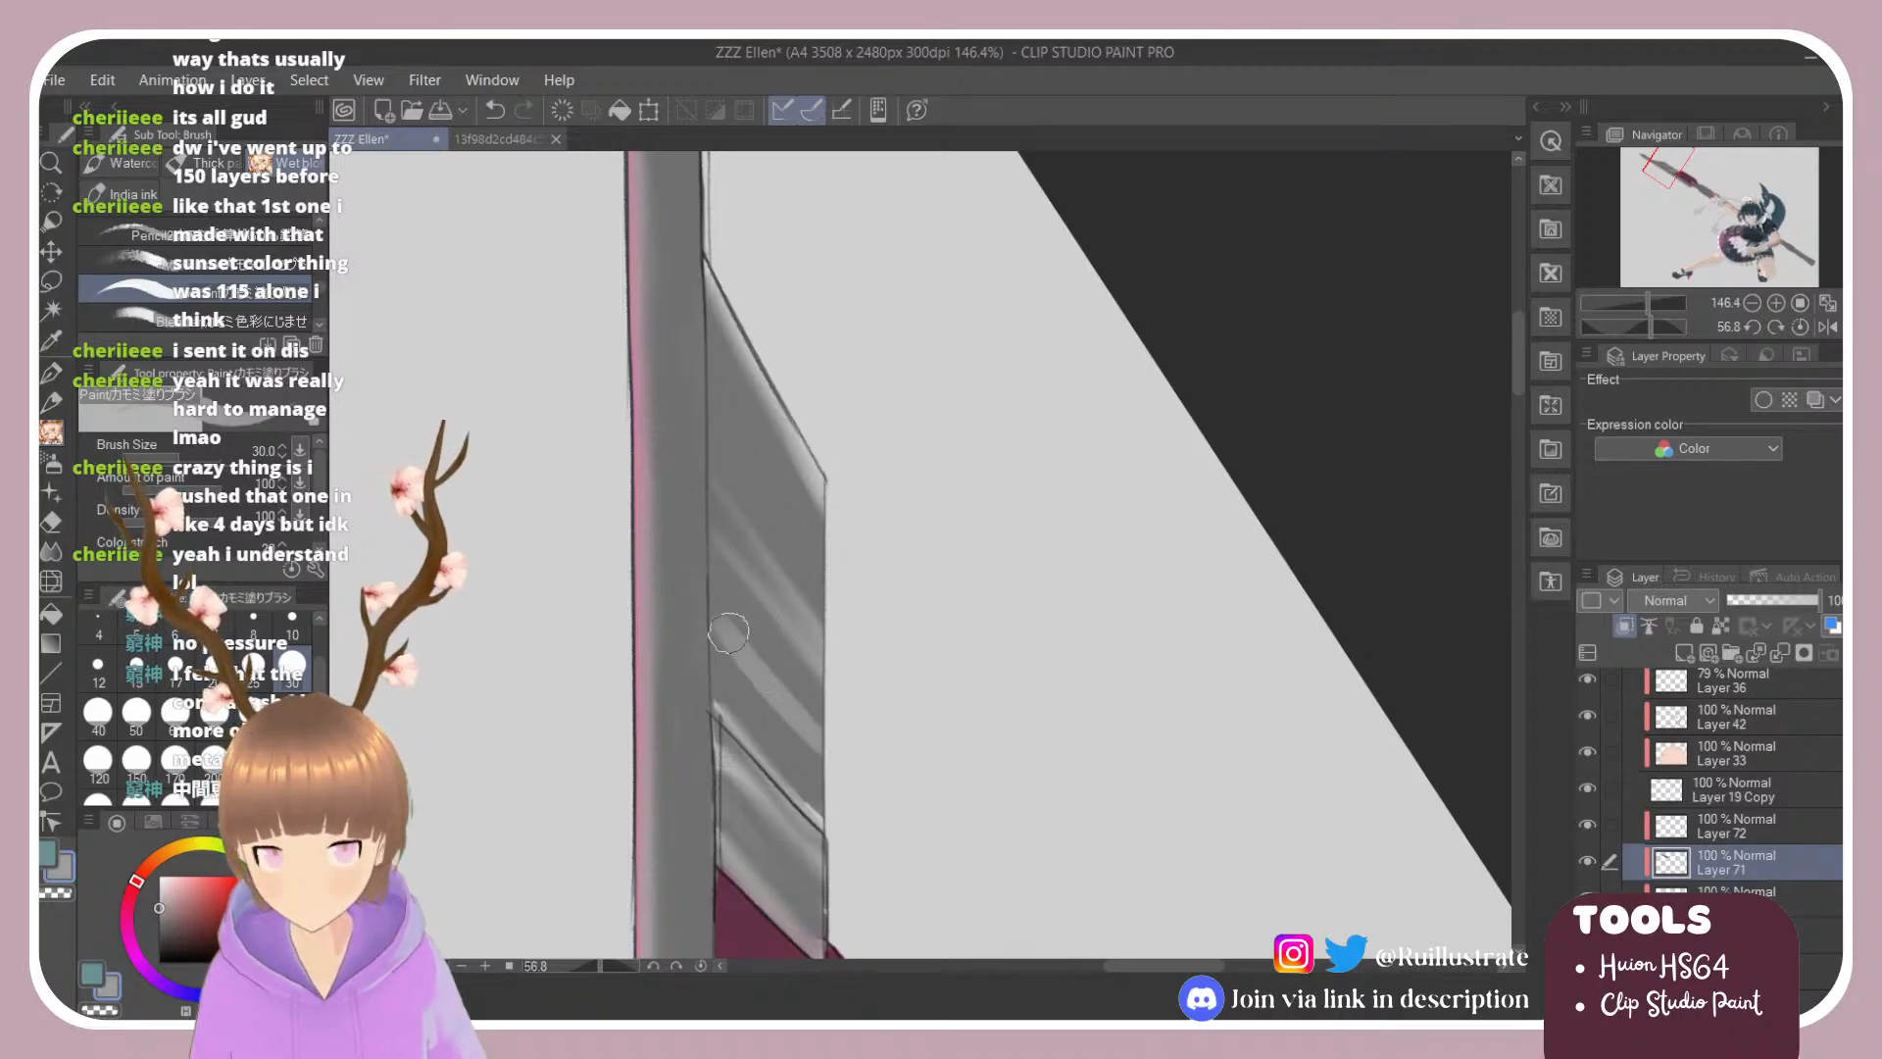
pyautogui.moveTo(728, 632)
pyautogui.mouseDown()
pyautogui.moveTo(717, 678)
pyautogui.moveTo(733, 653)
pyautogui.mouseUp()
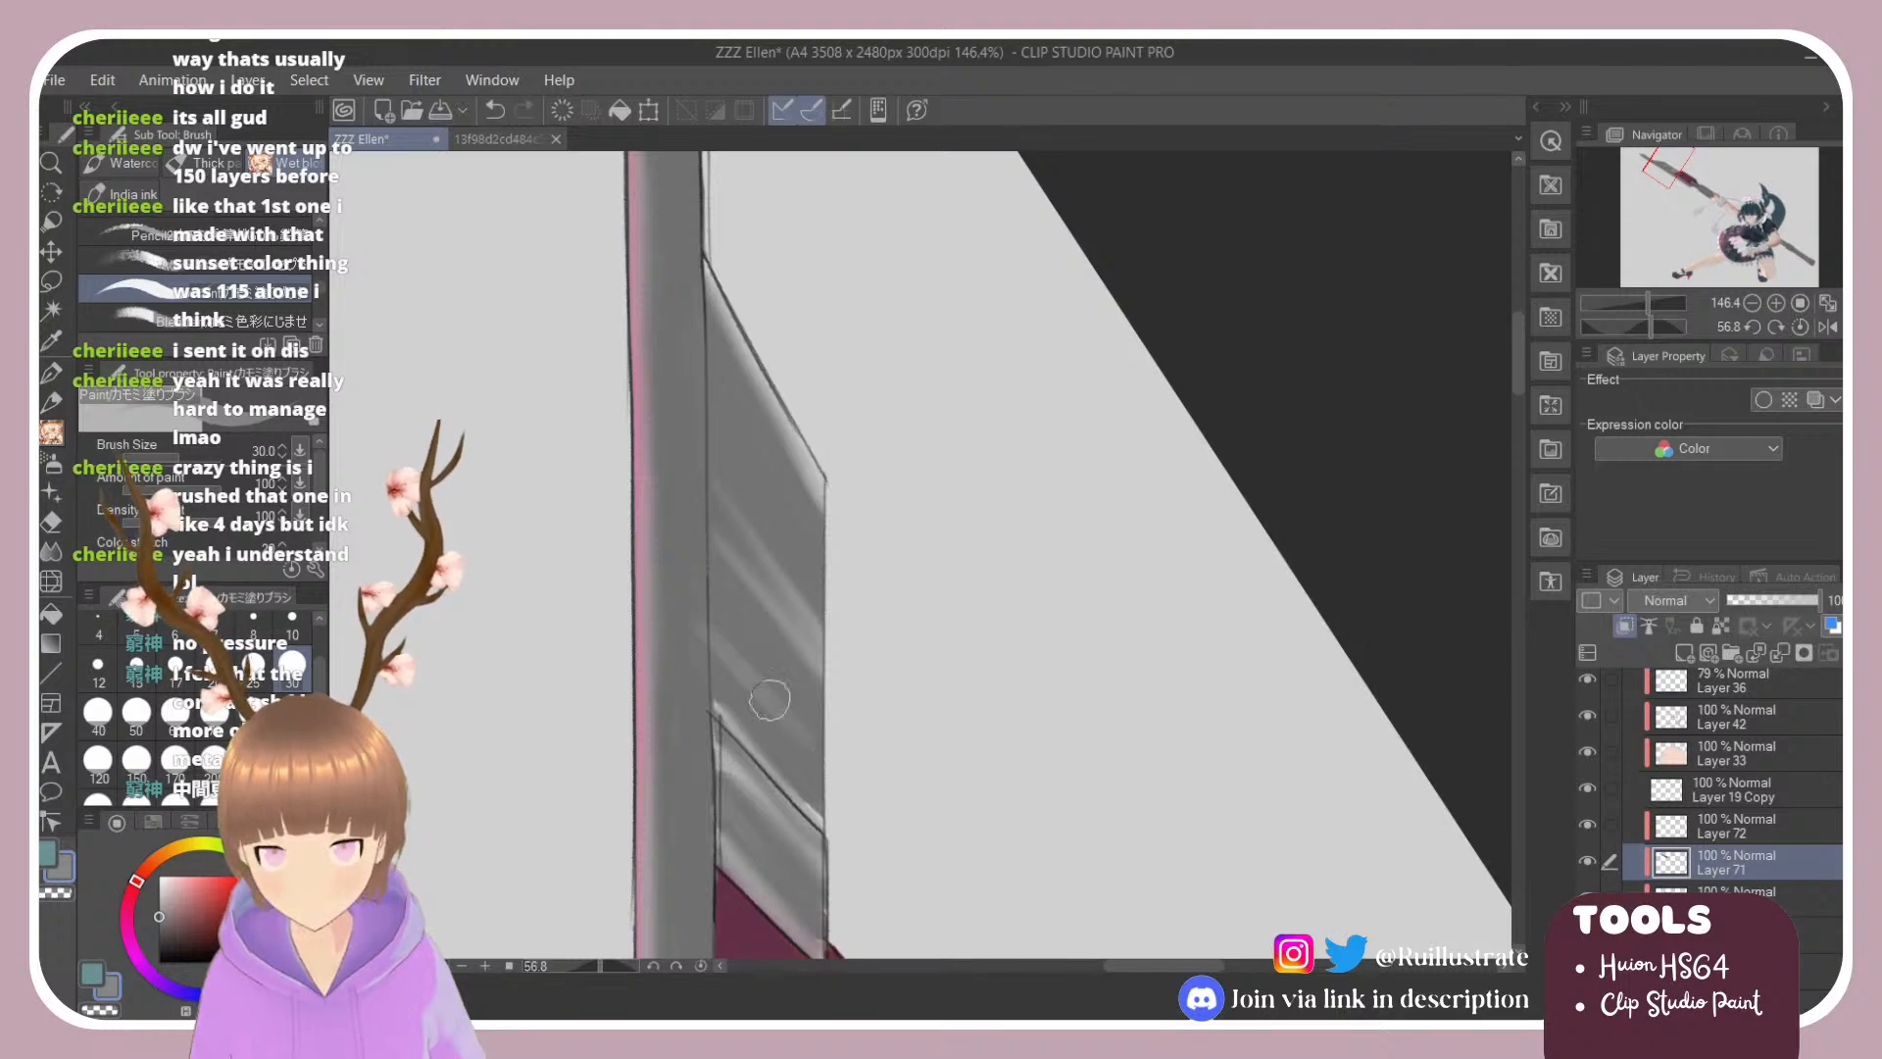
pyautogui.hotkey('ctrl', 's')
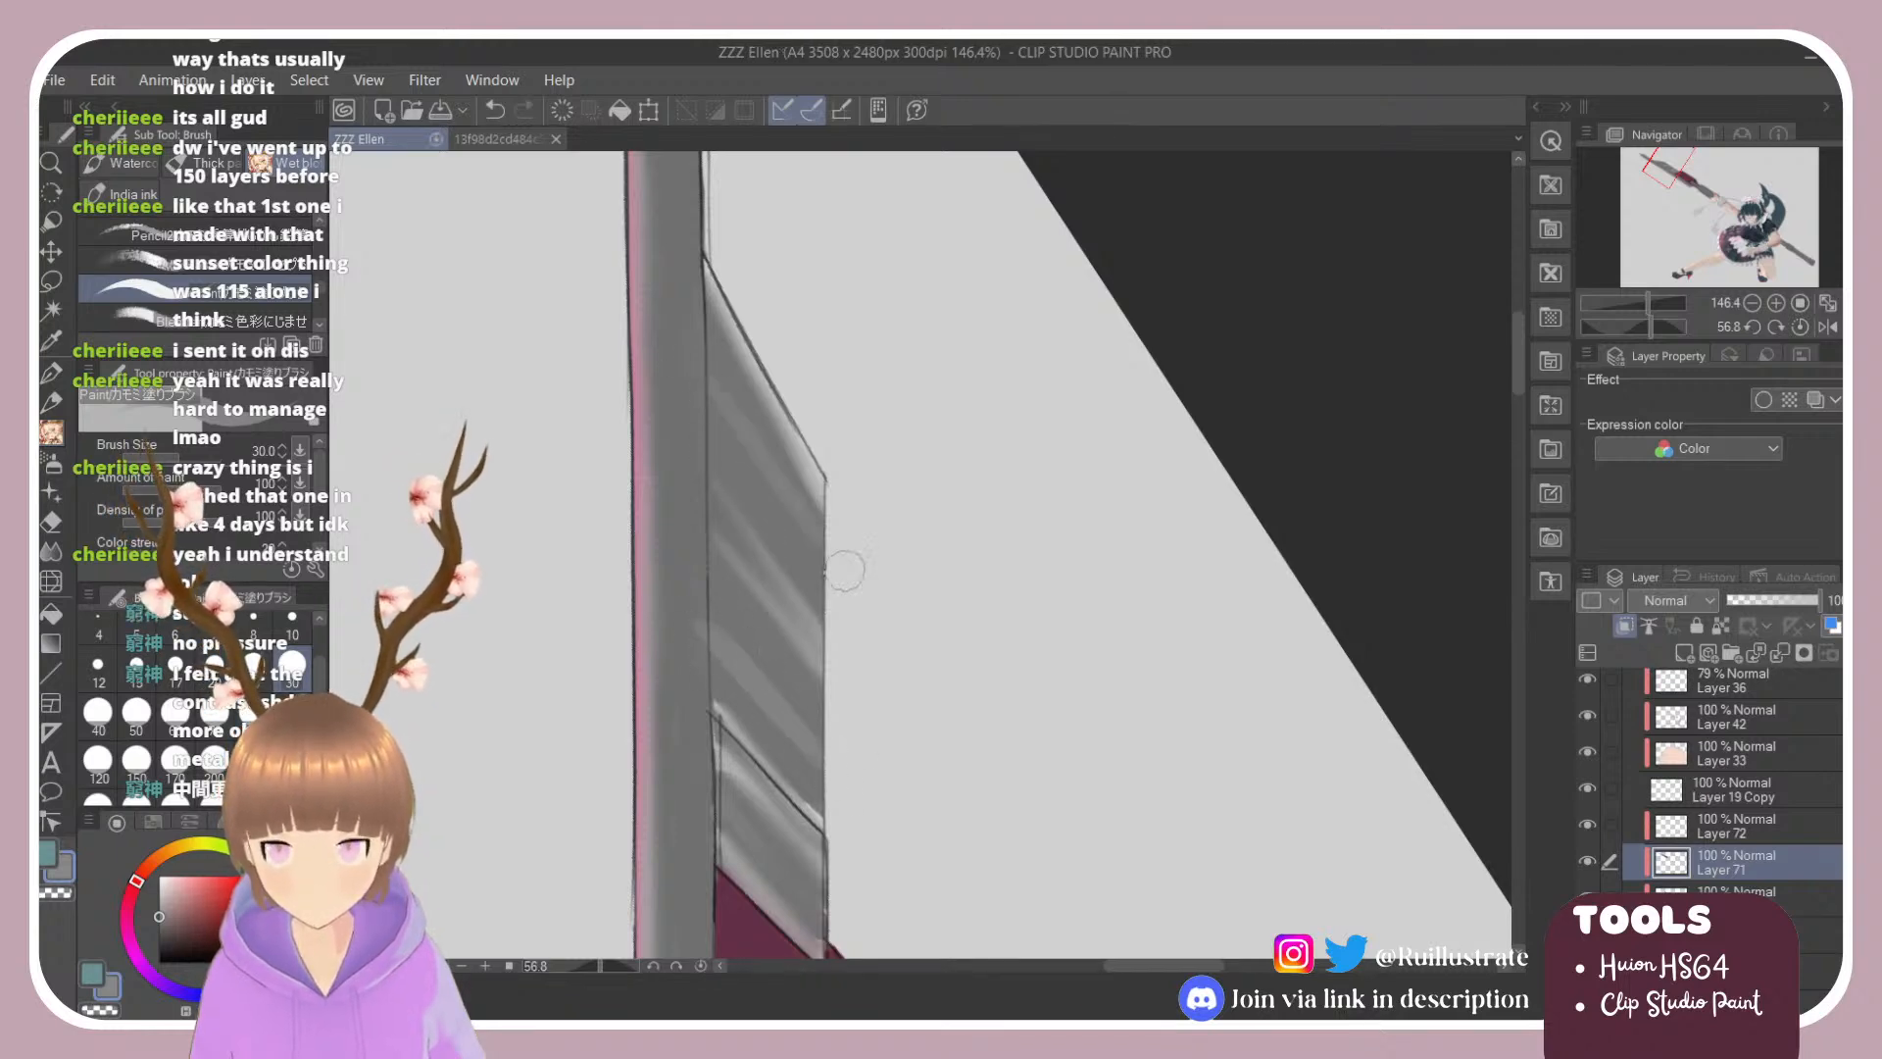
# Step: Blend the new reflection streaks smoothly into the side panel's grey metal with the size 20 blender brush
pyautogui.click(196, 321)
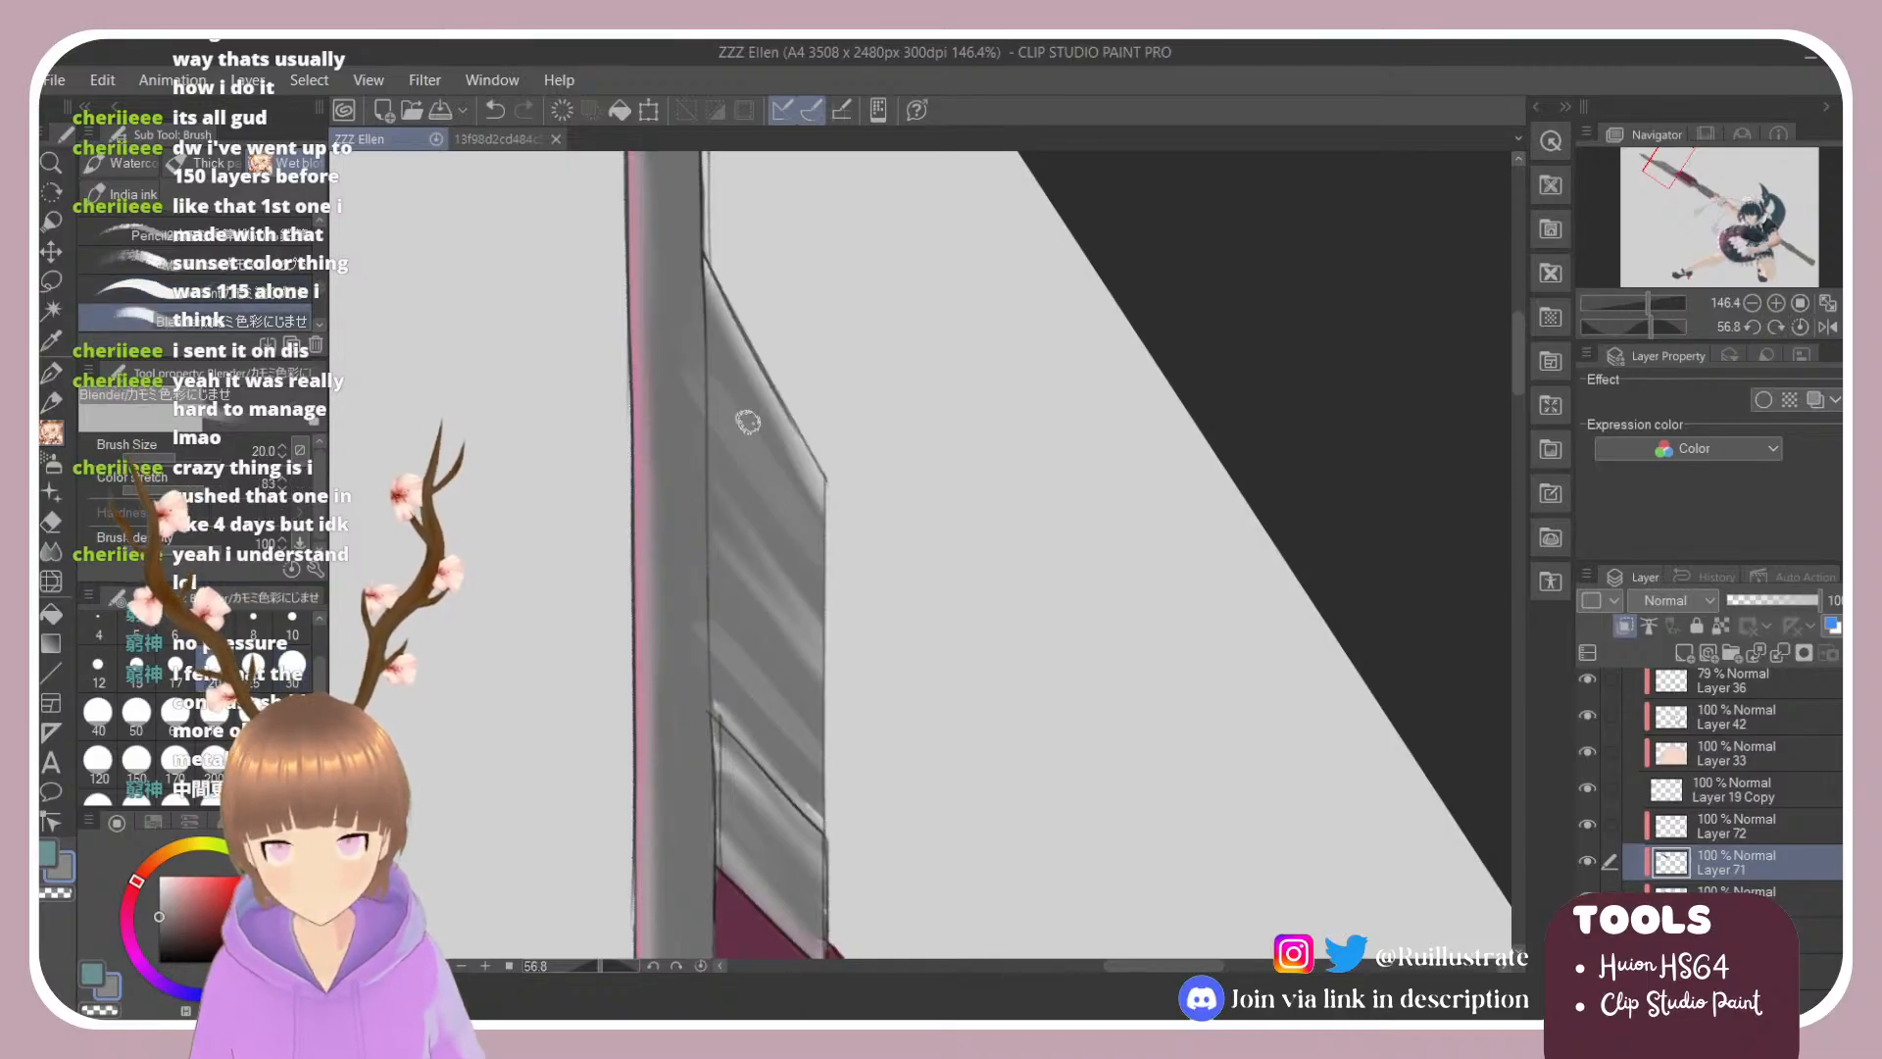
pyautogui.moveTo(712, 655); pyautogui.dragTo(763, 719)
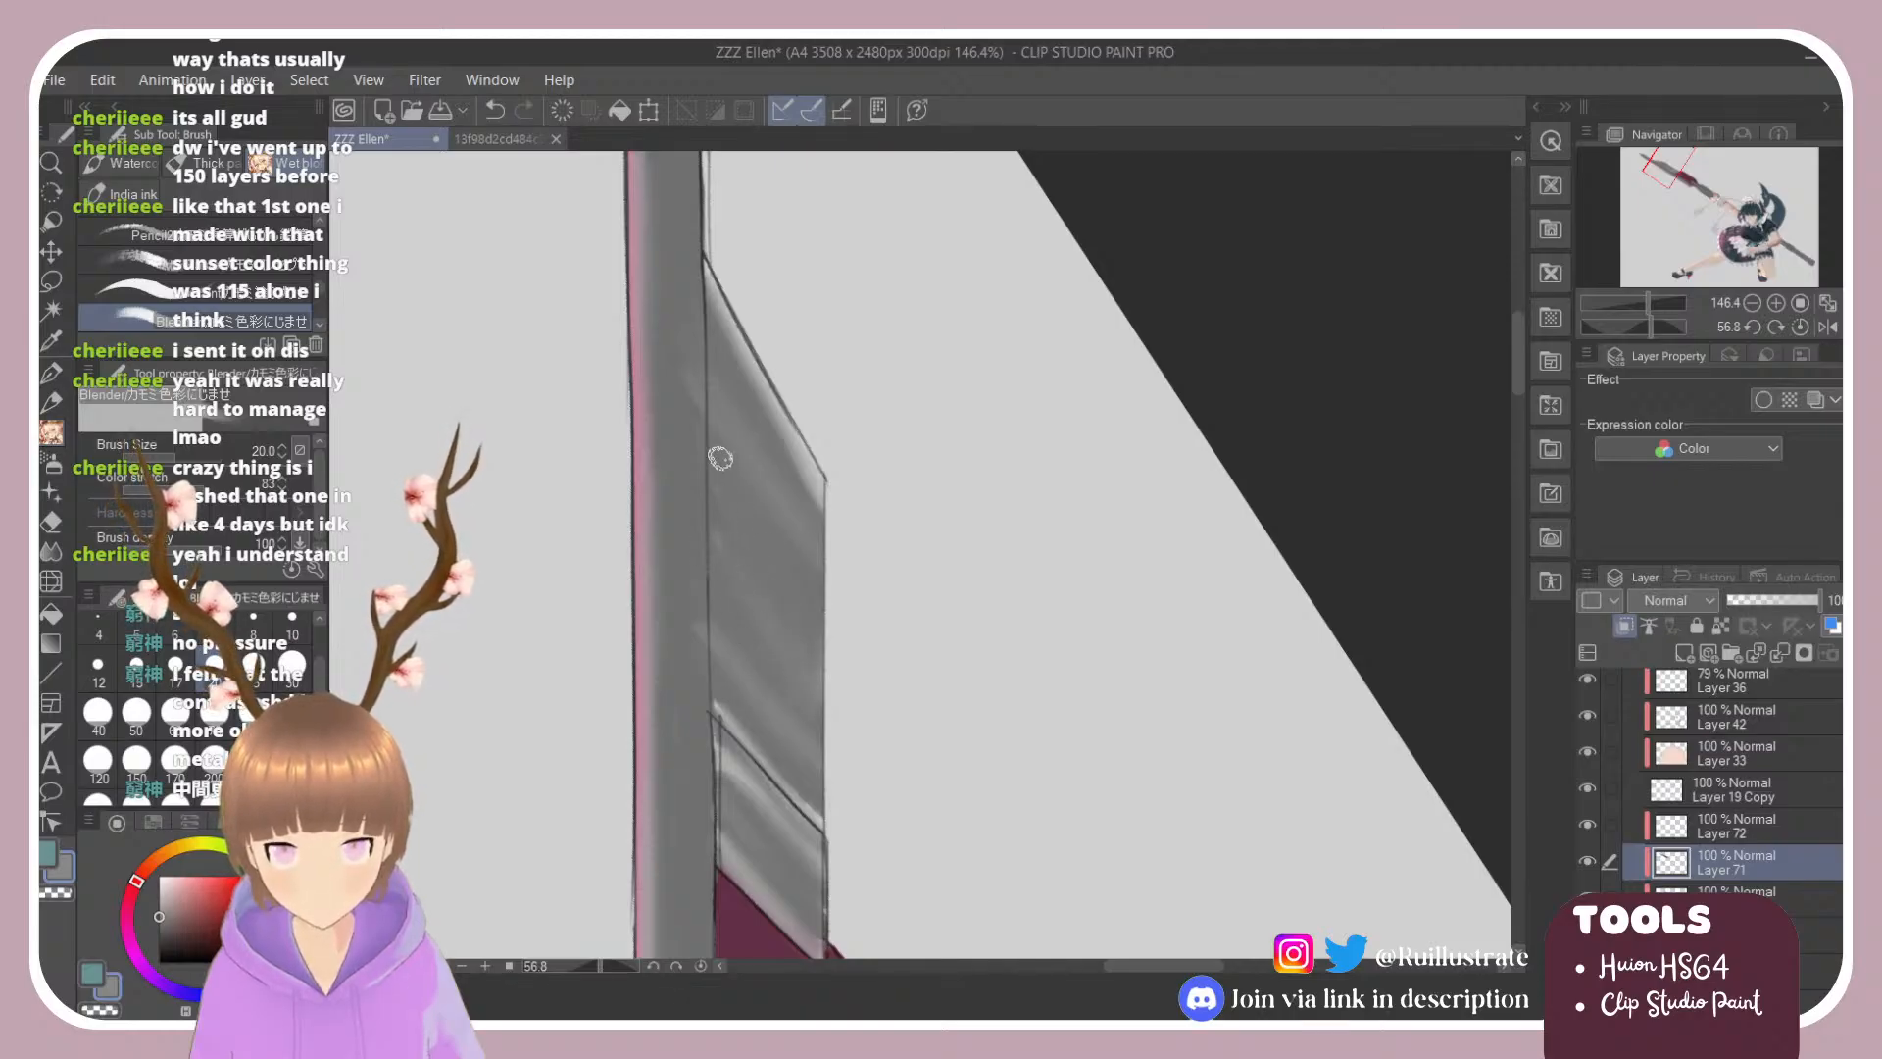
pyautogui.press('r')
pyautogui.moveTo(792, 654); pyautogui.dragTo(892, 330)
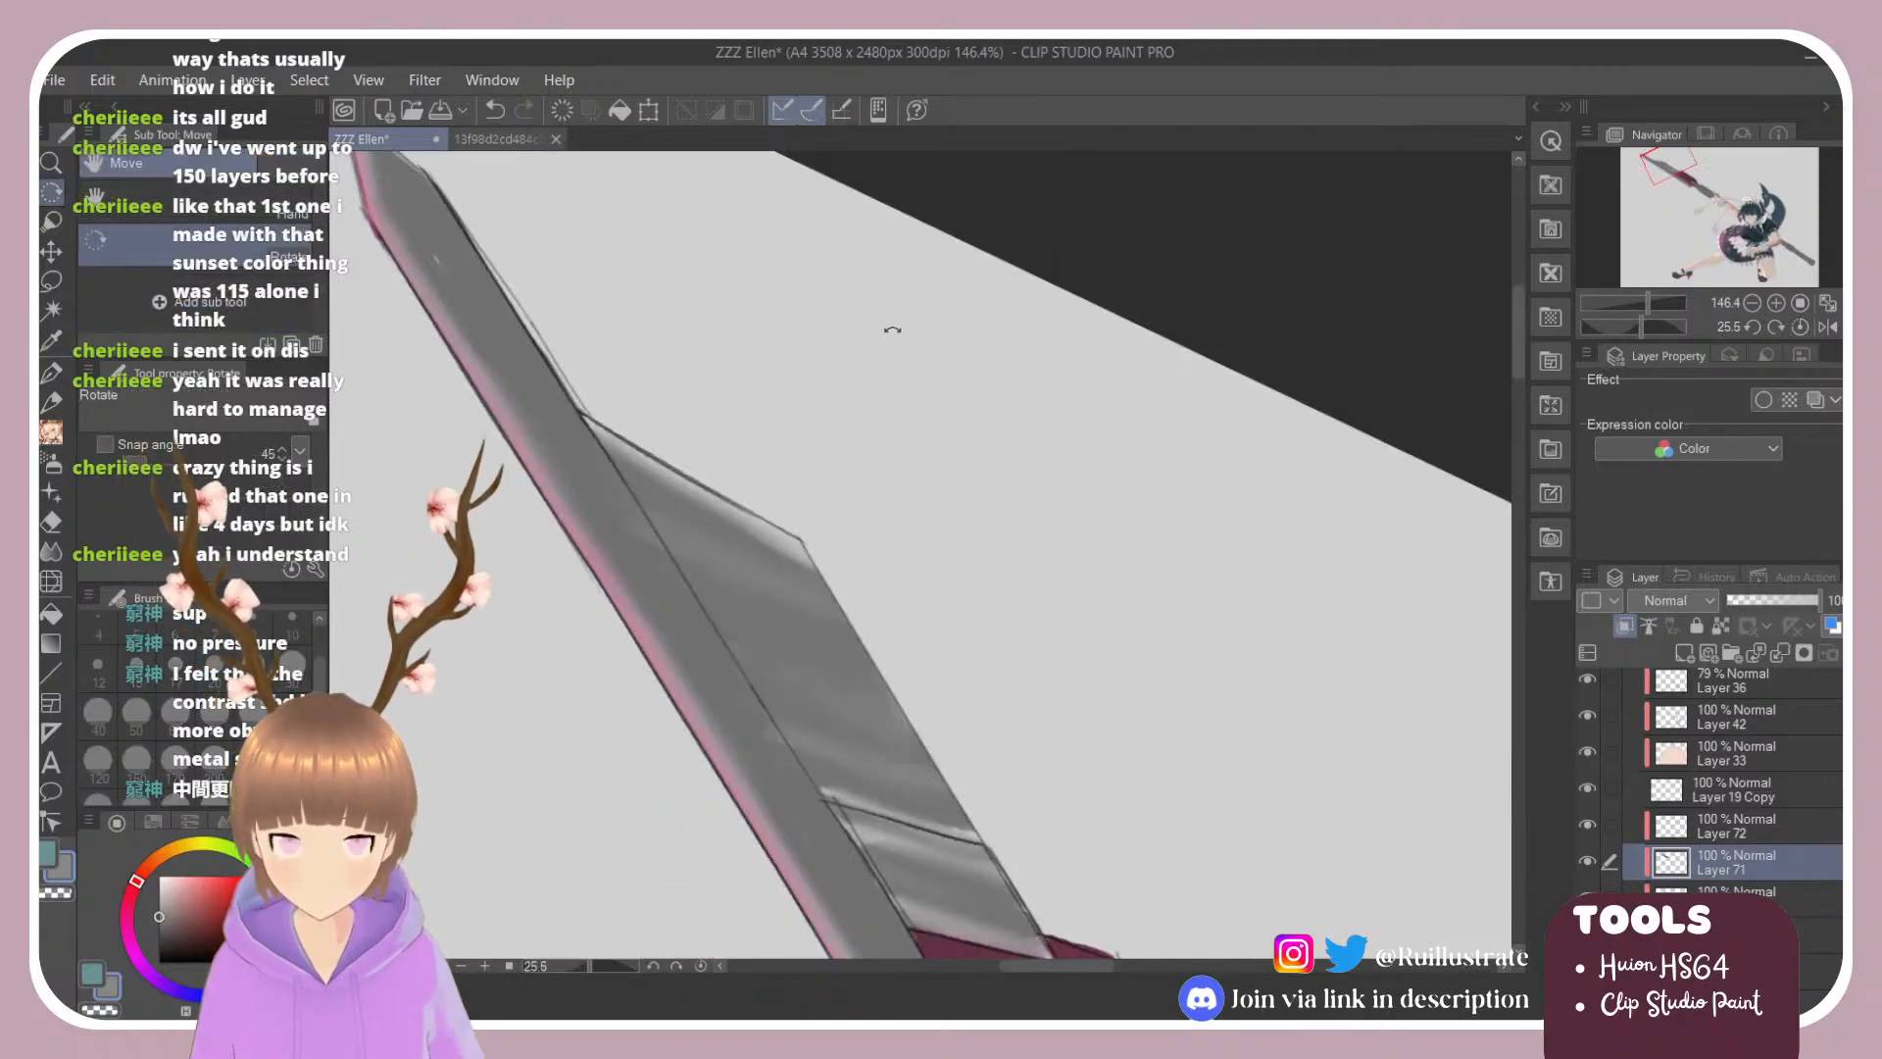
pyautogui.moveTo(817, 573)
pyautogui.mouseDown()
pyautogui.moveTo(903, 395)
pyautogui.moveTo(996, 408)
pyautogui.moveTo(852, 453)
pyautogui.mouseUp()
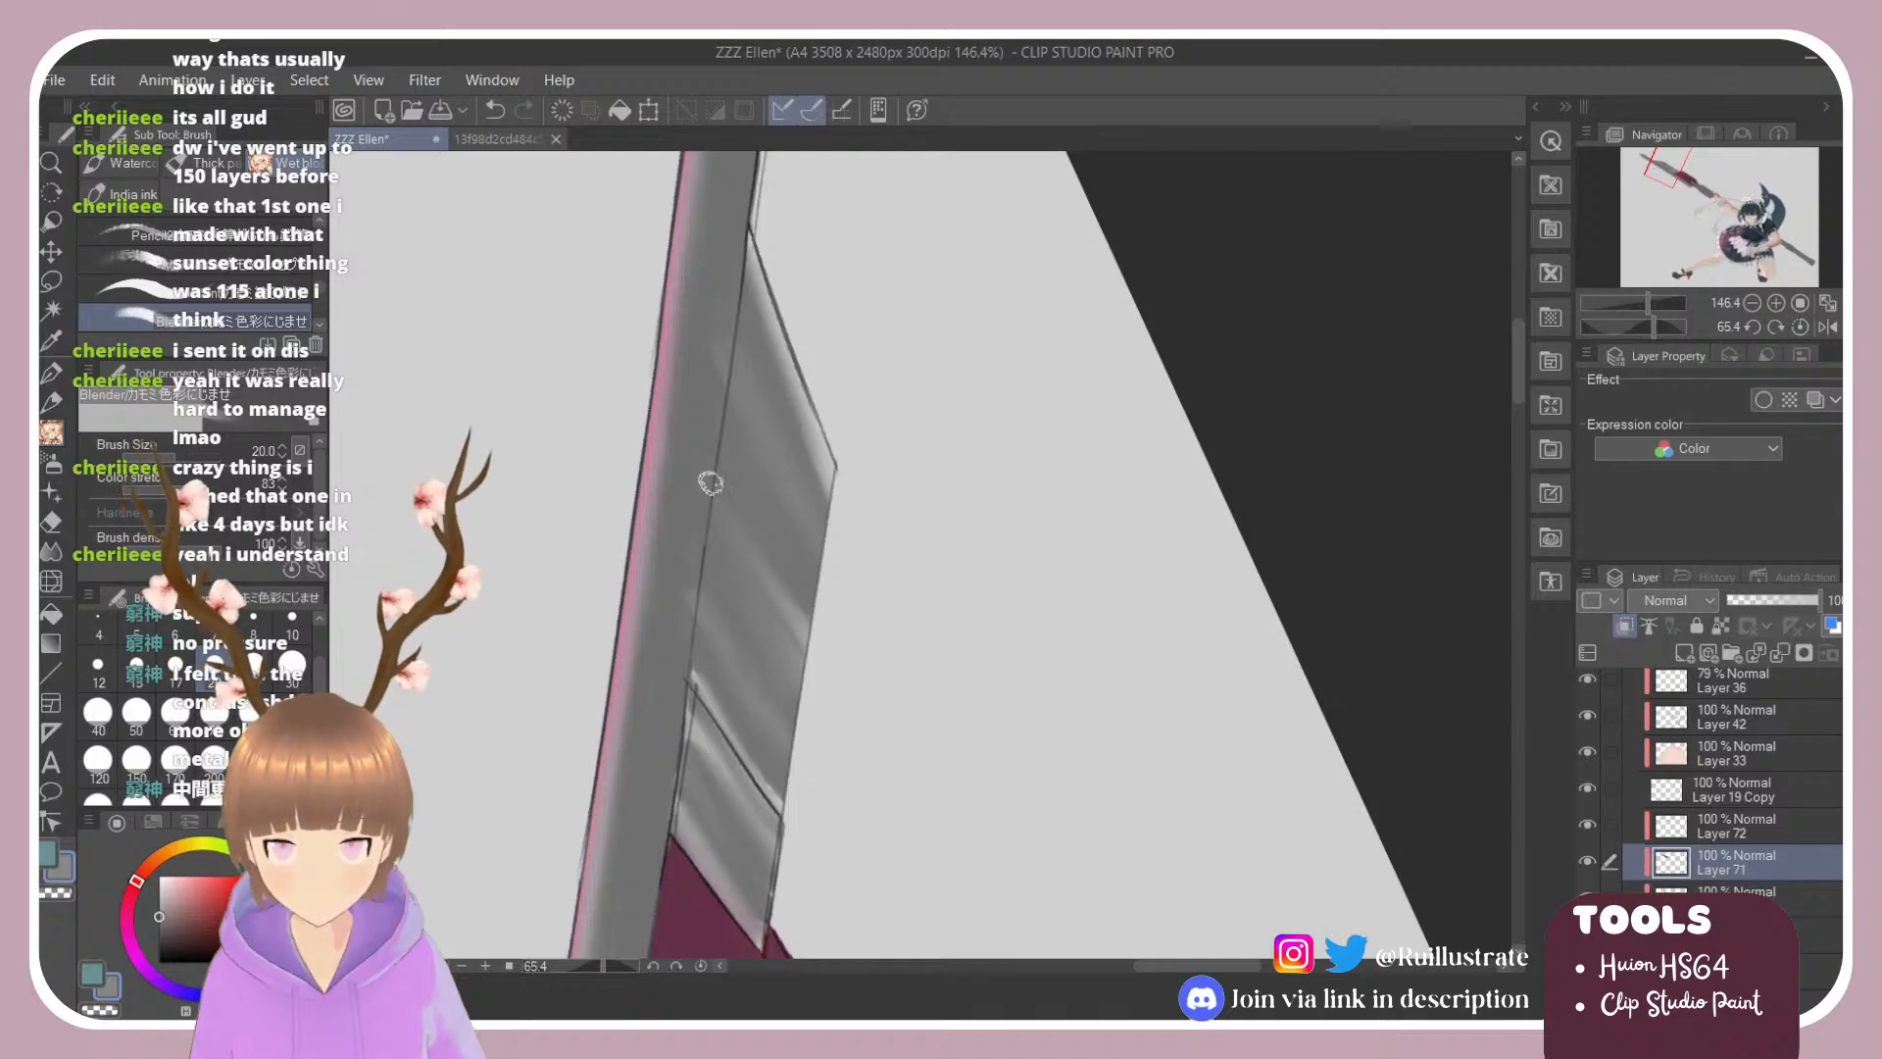
pyautogui.press('r')
pyautogui.moveTo(898, 400); pyautogui.dragTo(815, 445)
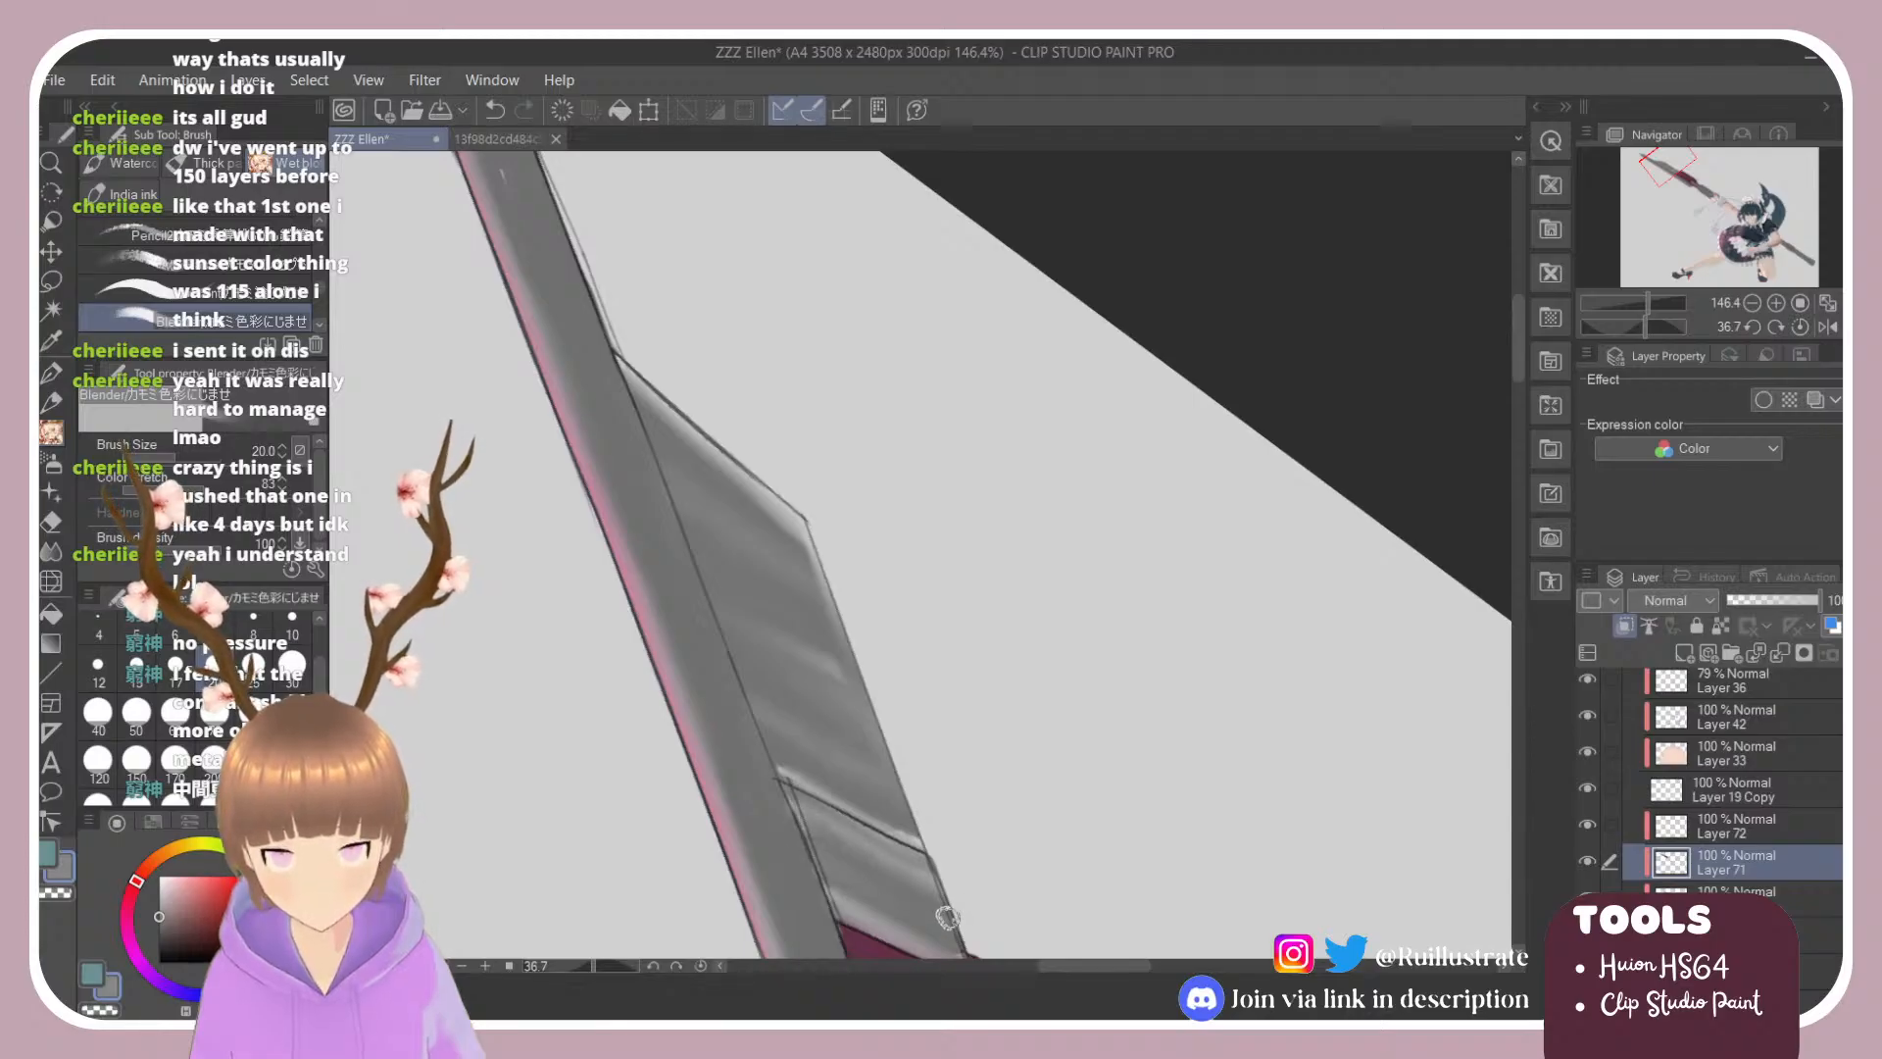
# Step: Sample the weapon's maroon, add a faint reflected tint along the diagonal seam between panel and metal band, and blend it
pyautogui.scroll(-4, 922, 681)
pyautogui.scroll(3, 802, 445)
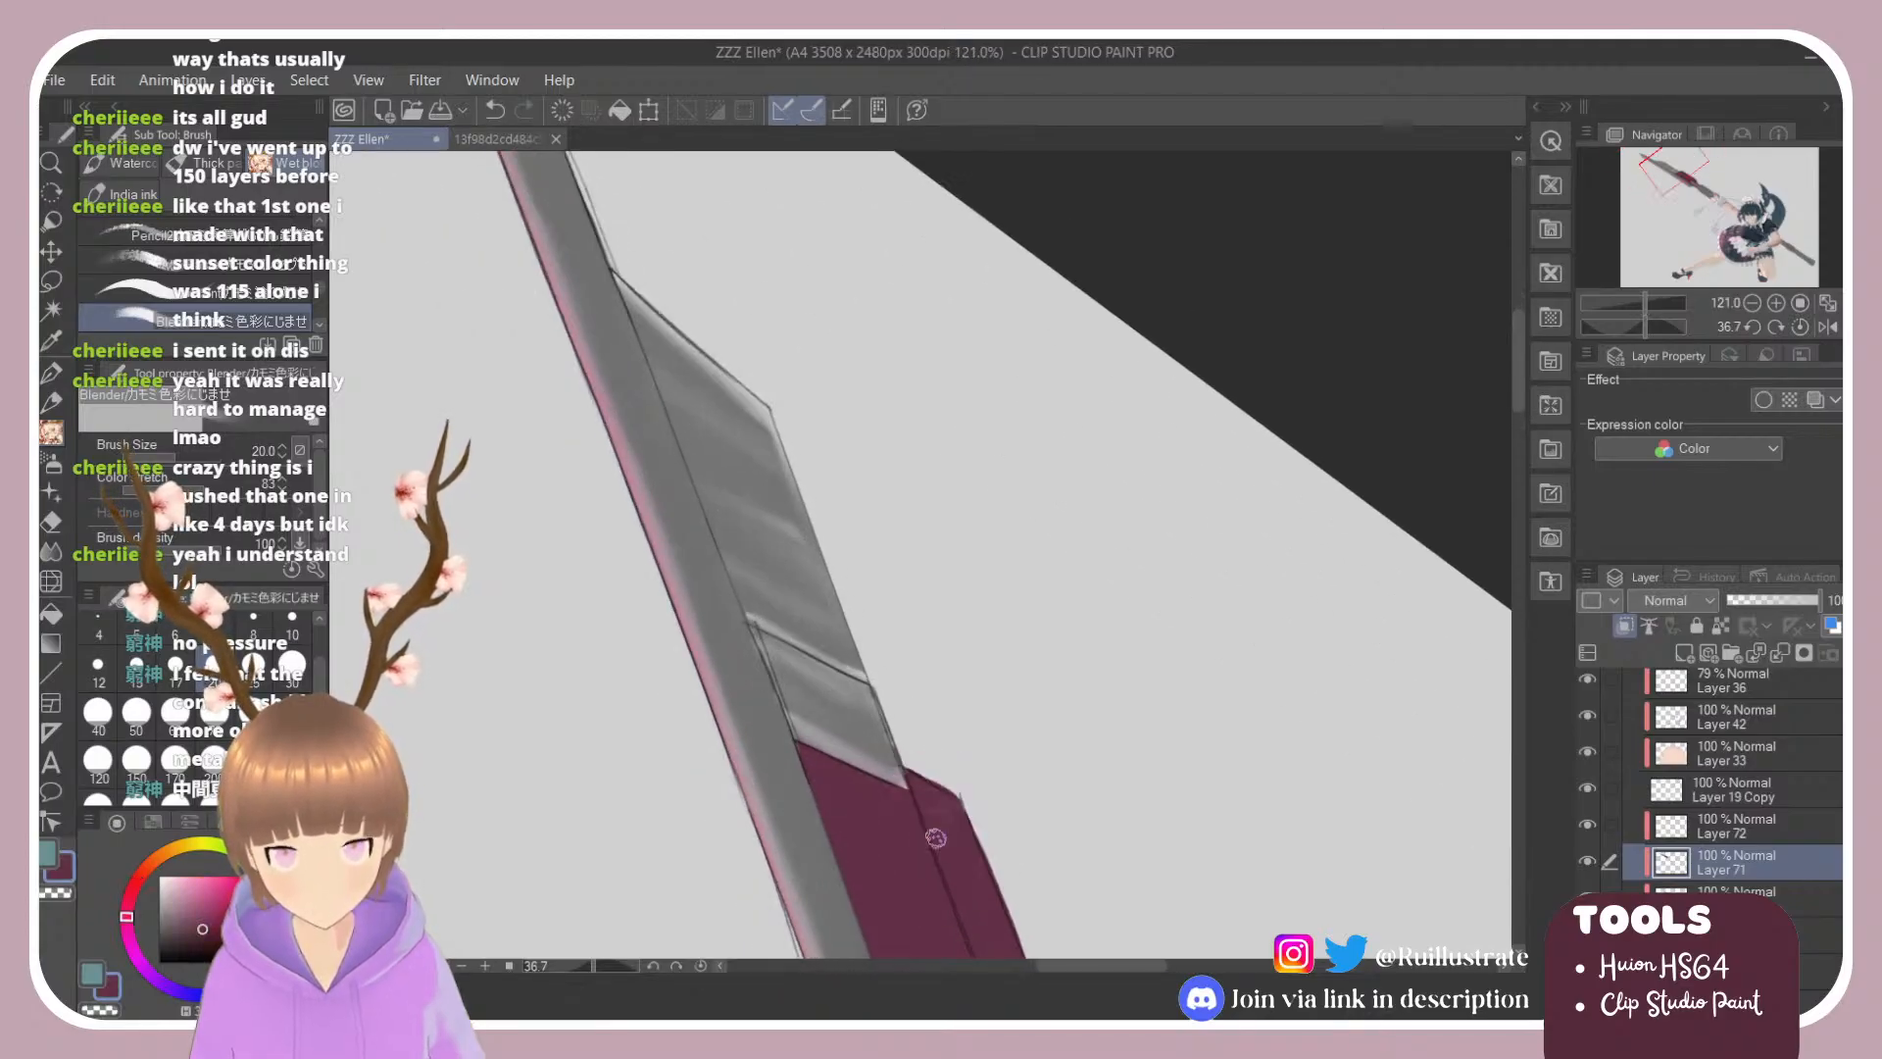
pyautogui.press('e')
pyautogui.press('b')
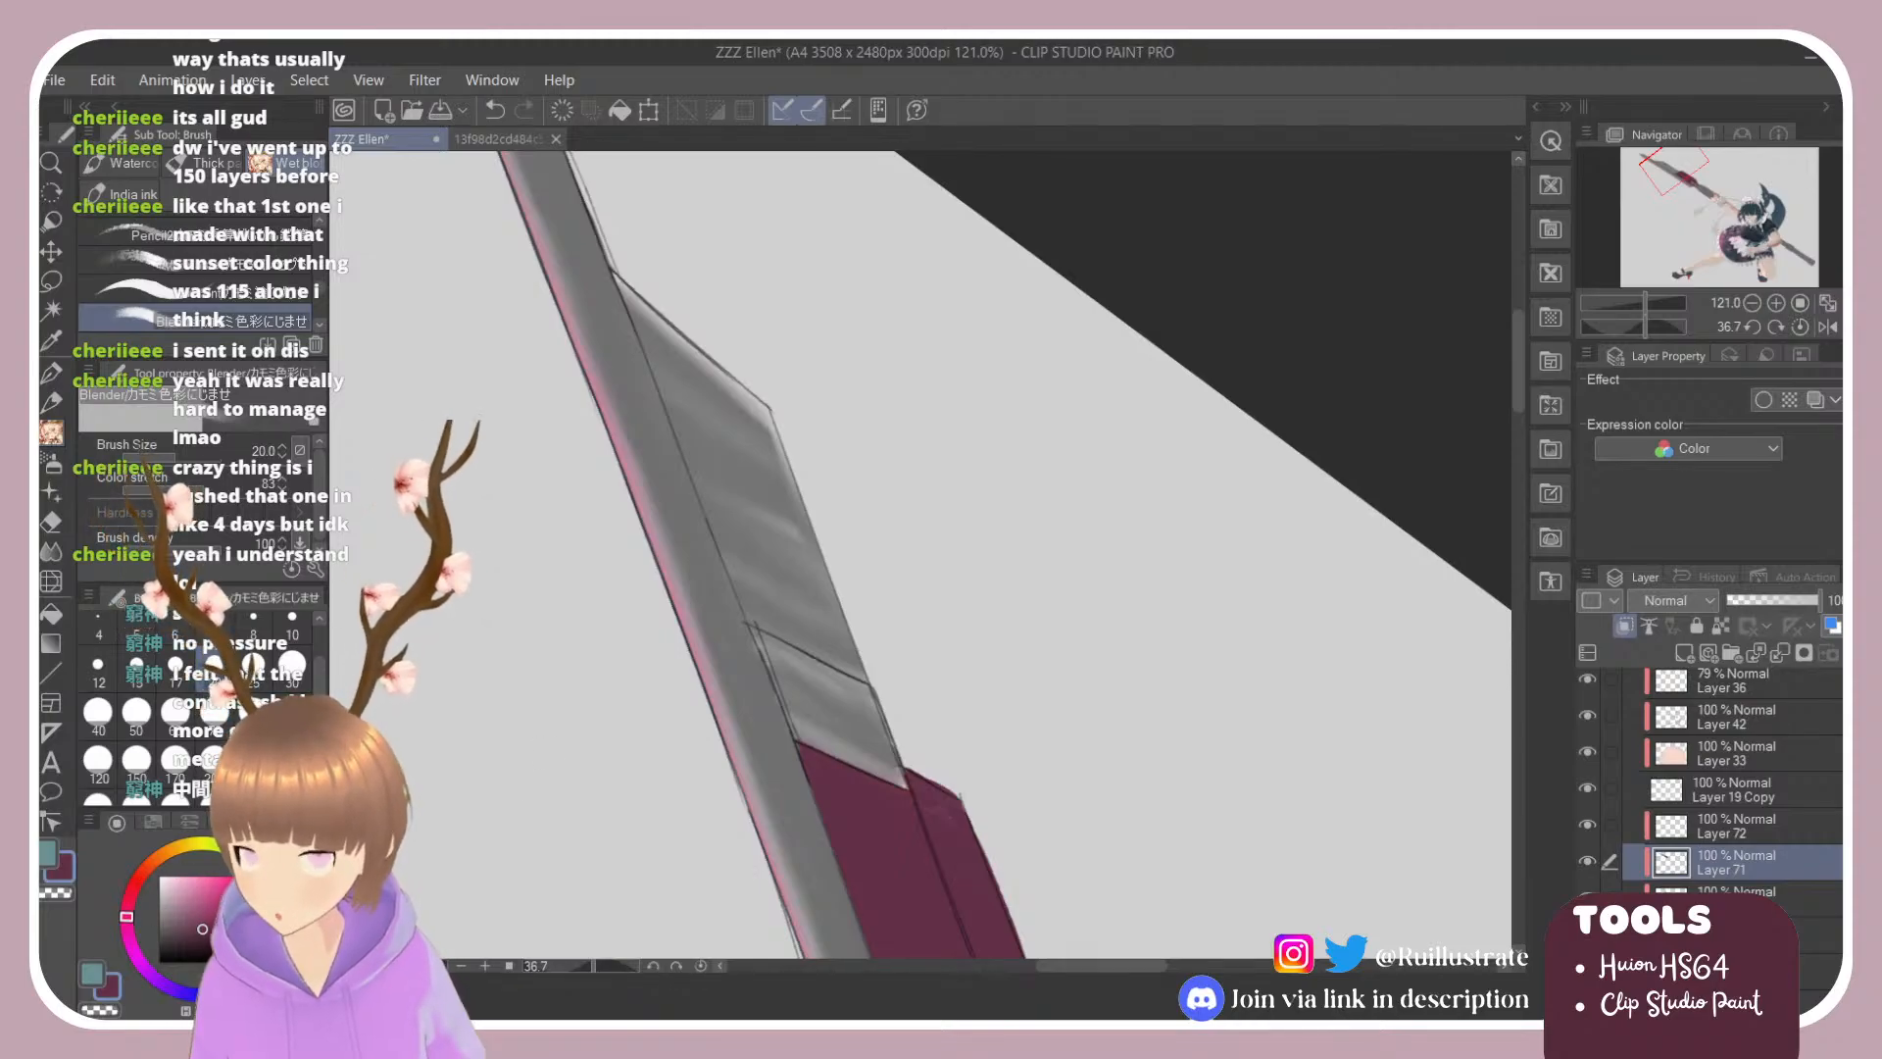
pyautogui.moveTo(916, 408)
pyautogui.mouseDown()
pyautogui.moveTo(828, 408)
pyautogui.moveTo(784, 594)
pyautogui.mouseUp()
pyautogui.press('e')
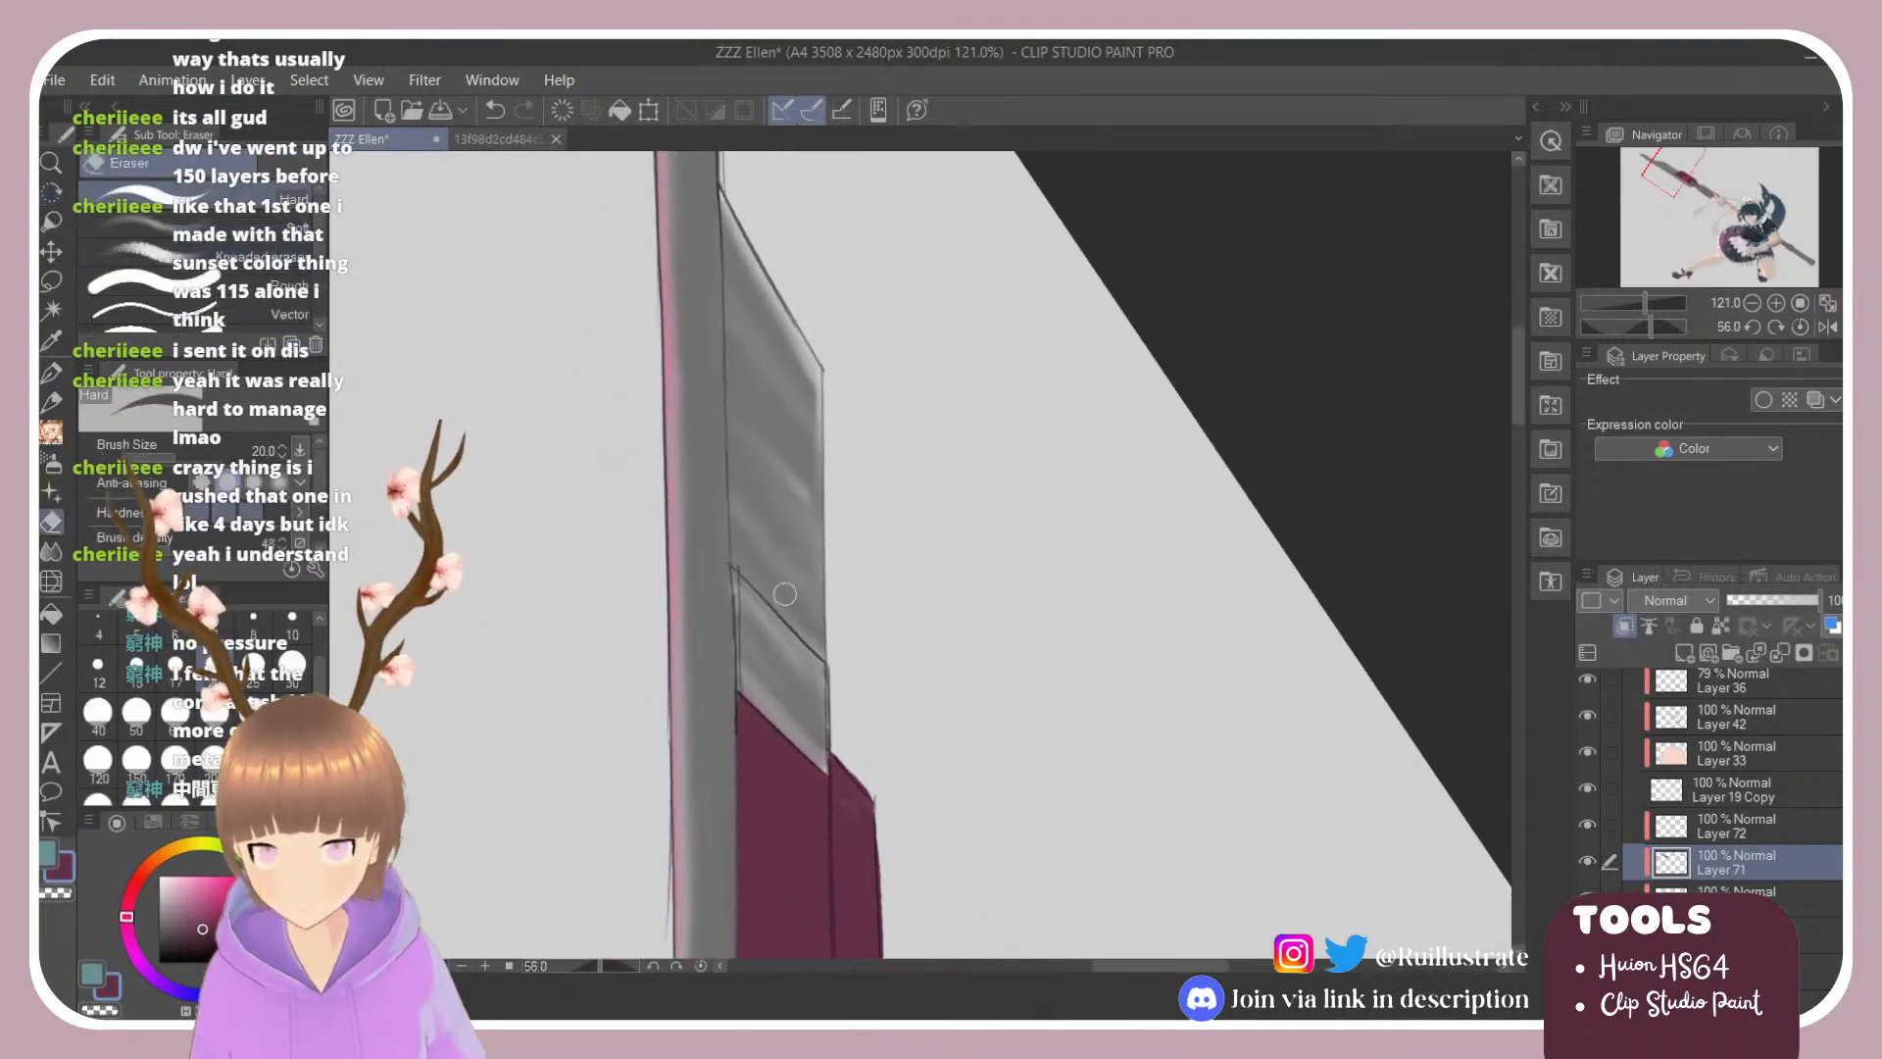
pyautogui.press('b')
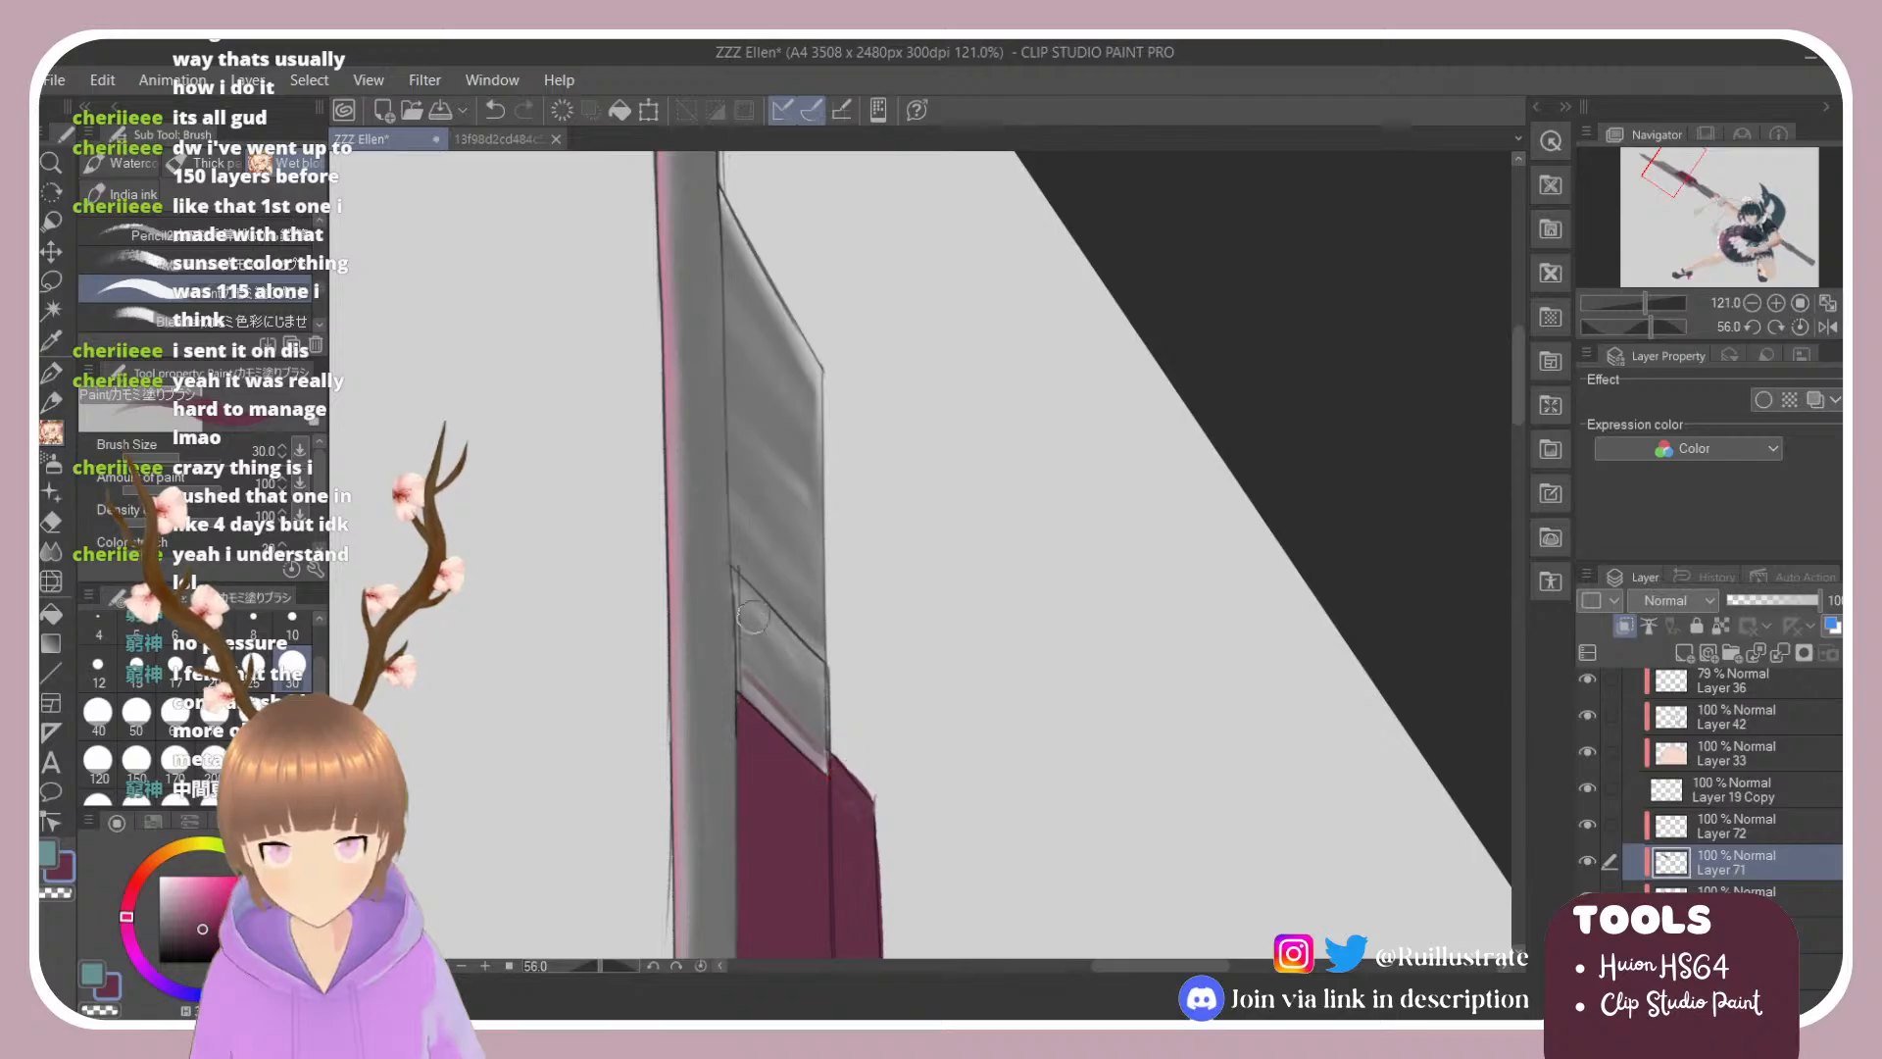
pyautogui.moveTo(727, 539); pyautogui.dragTo(828, 632)
pyautogui.click(278, 320)
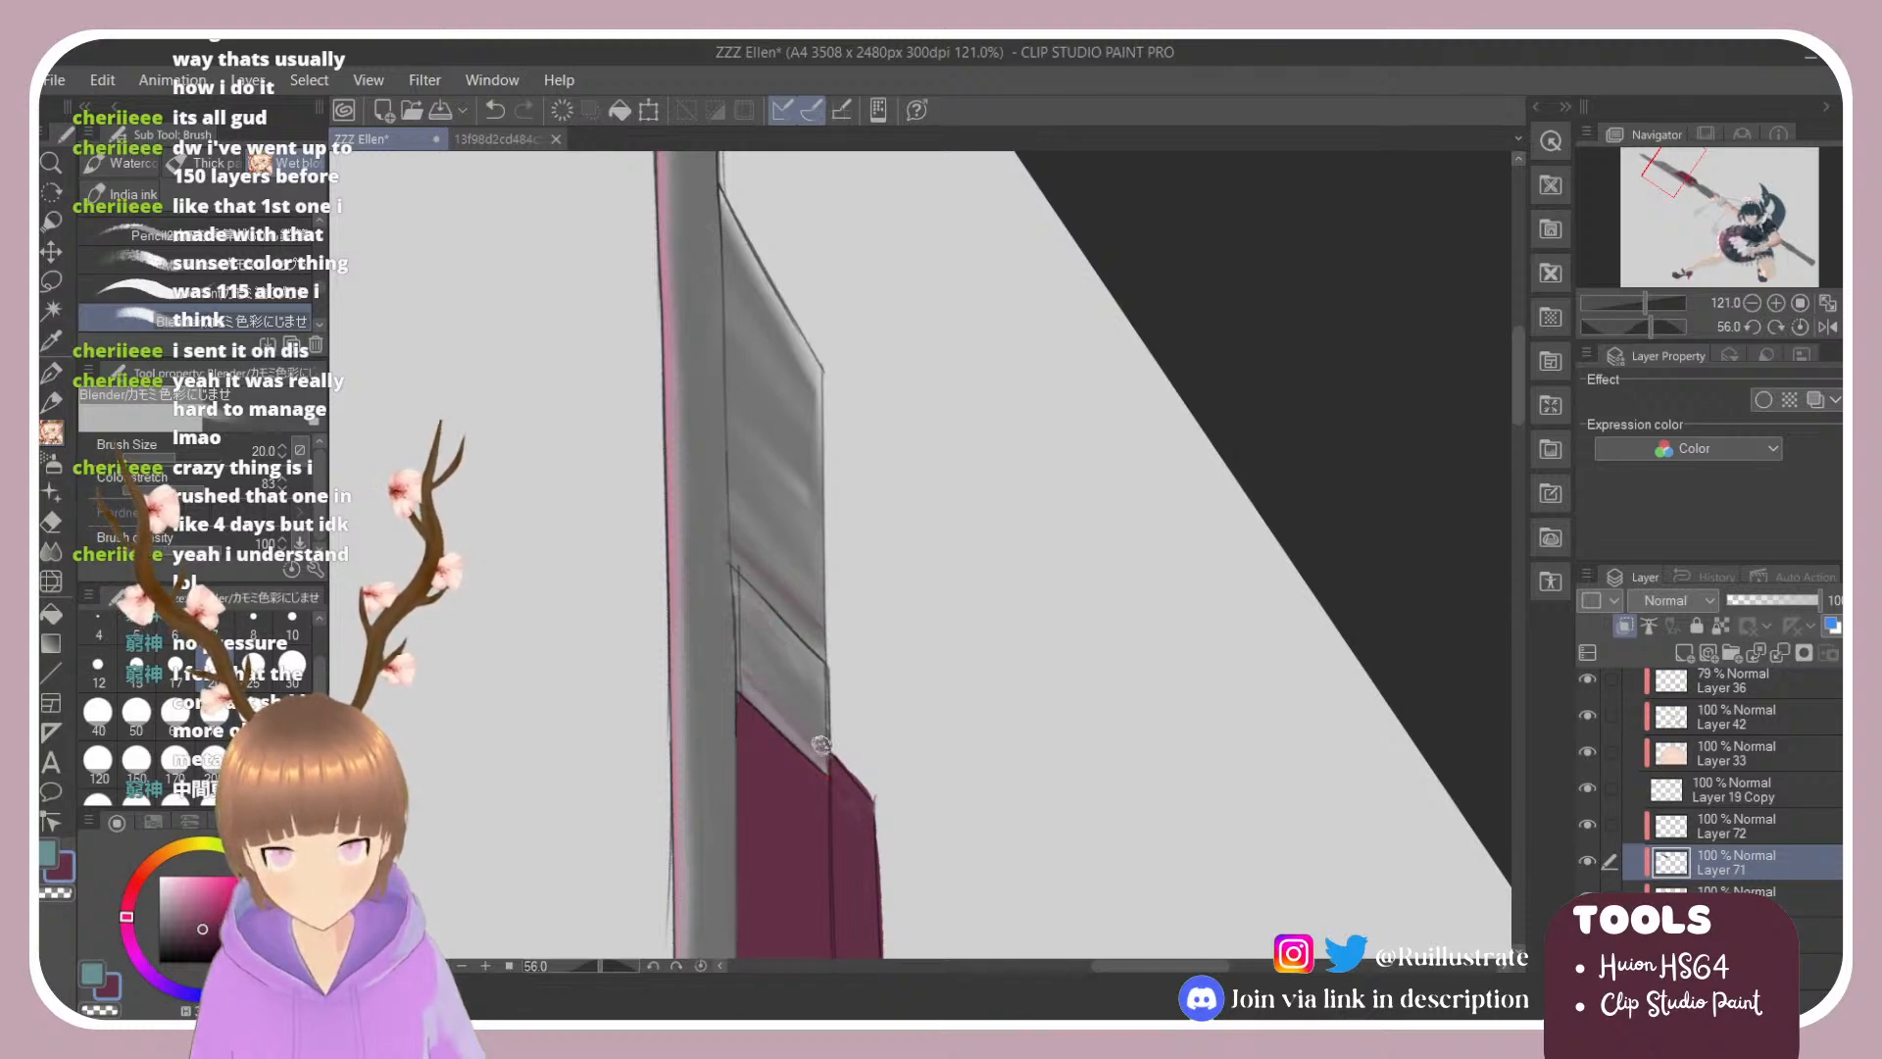
# Step: Select Layer 72 and paint a thin pink rim along the side panel's short slanted edge with the size 30 paint brush
pyautogui.press('r')
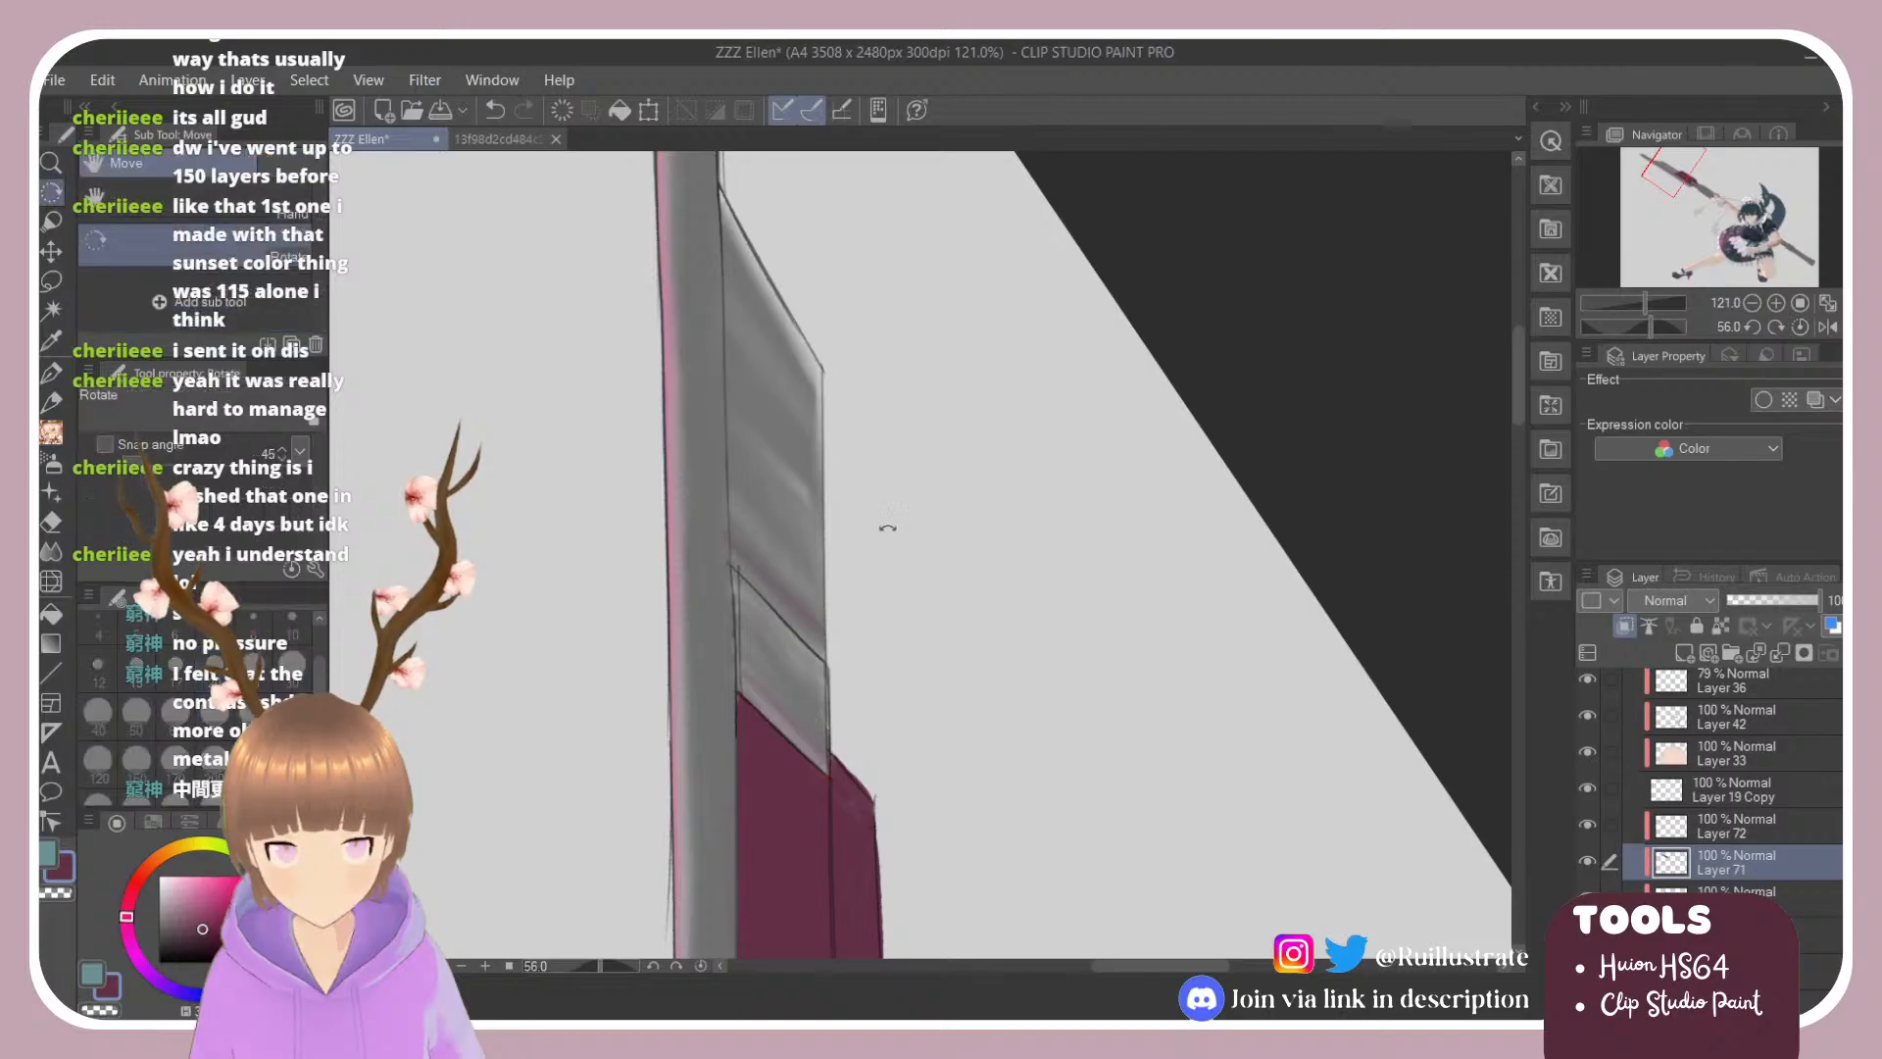
pyautogui.moveTo(886, 530); pyautogui.dragTo(834, 476)
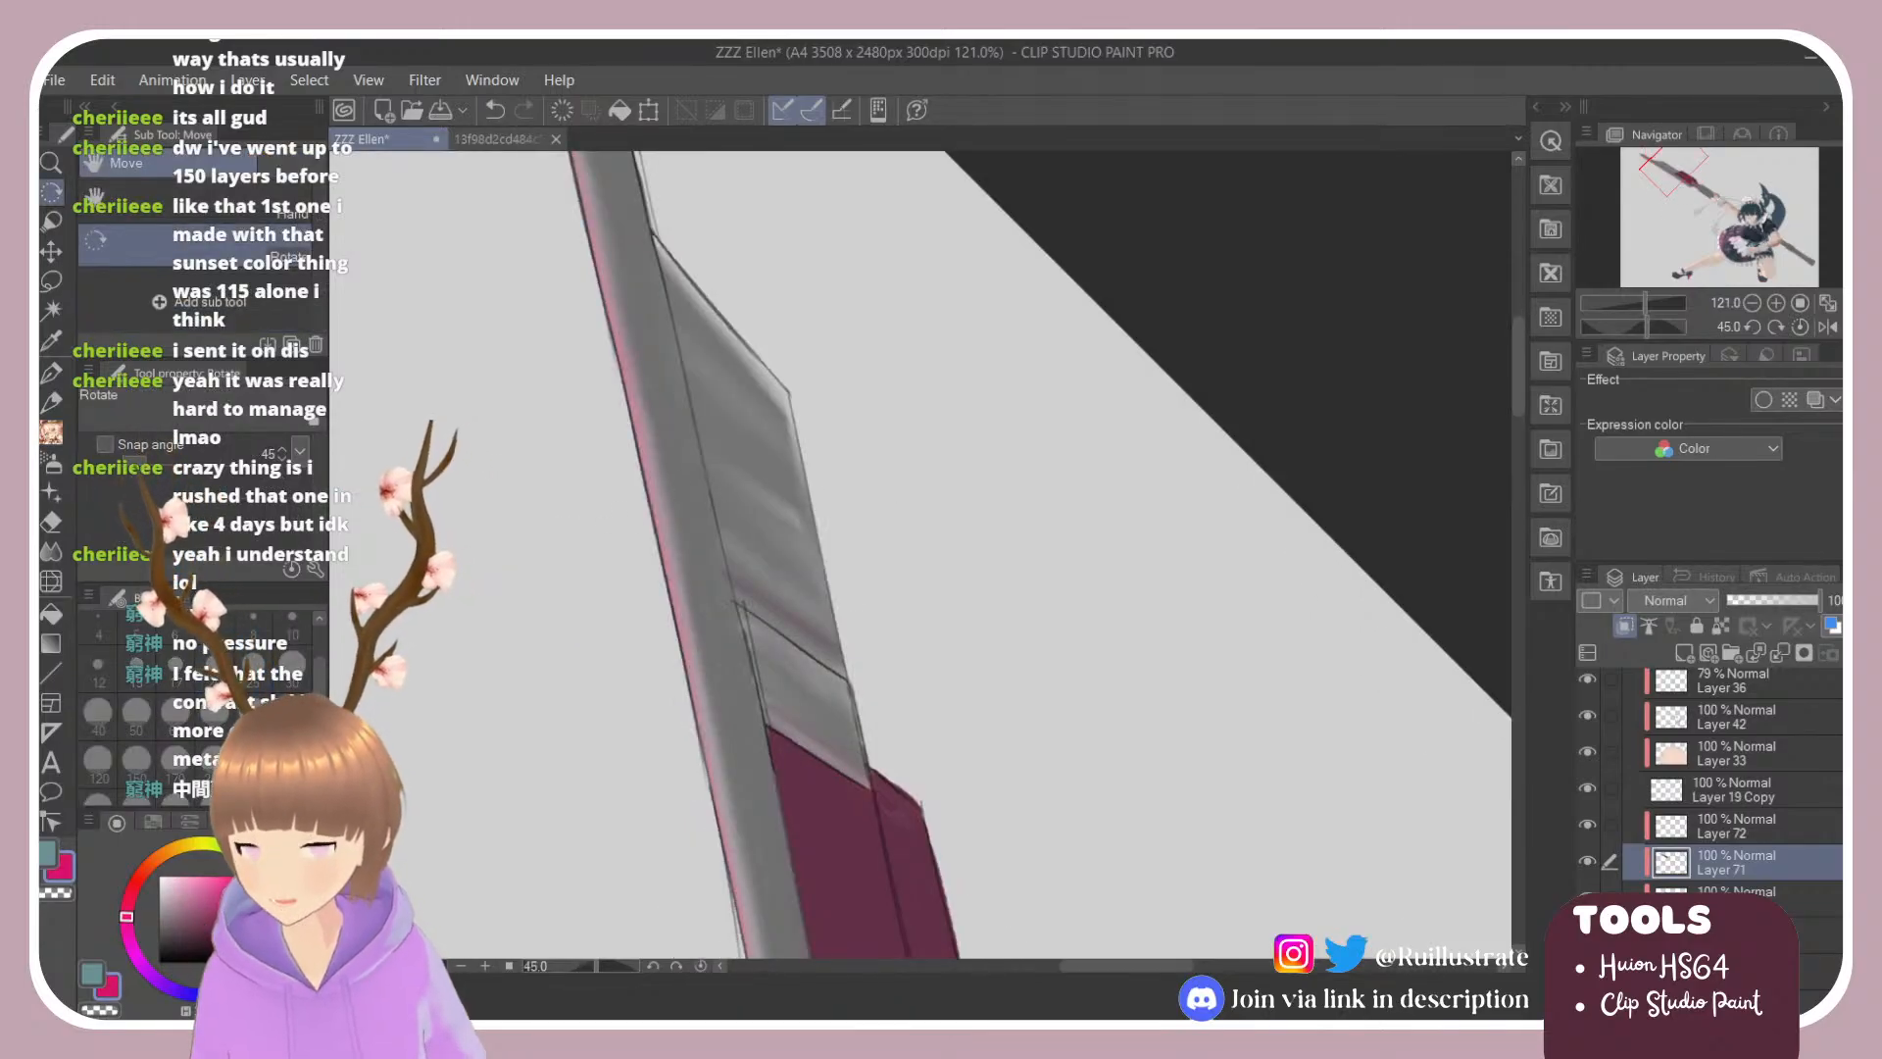
pyautogui.press('e')
pyautogui.press('b')
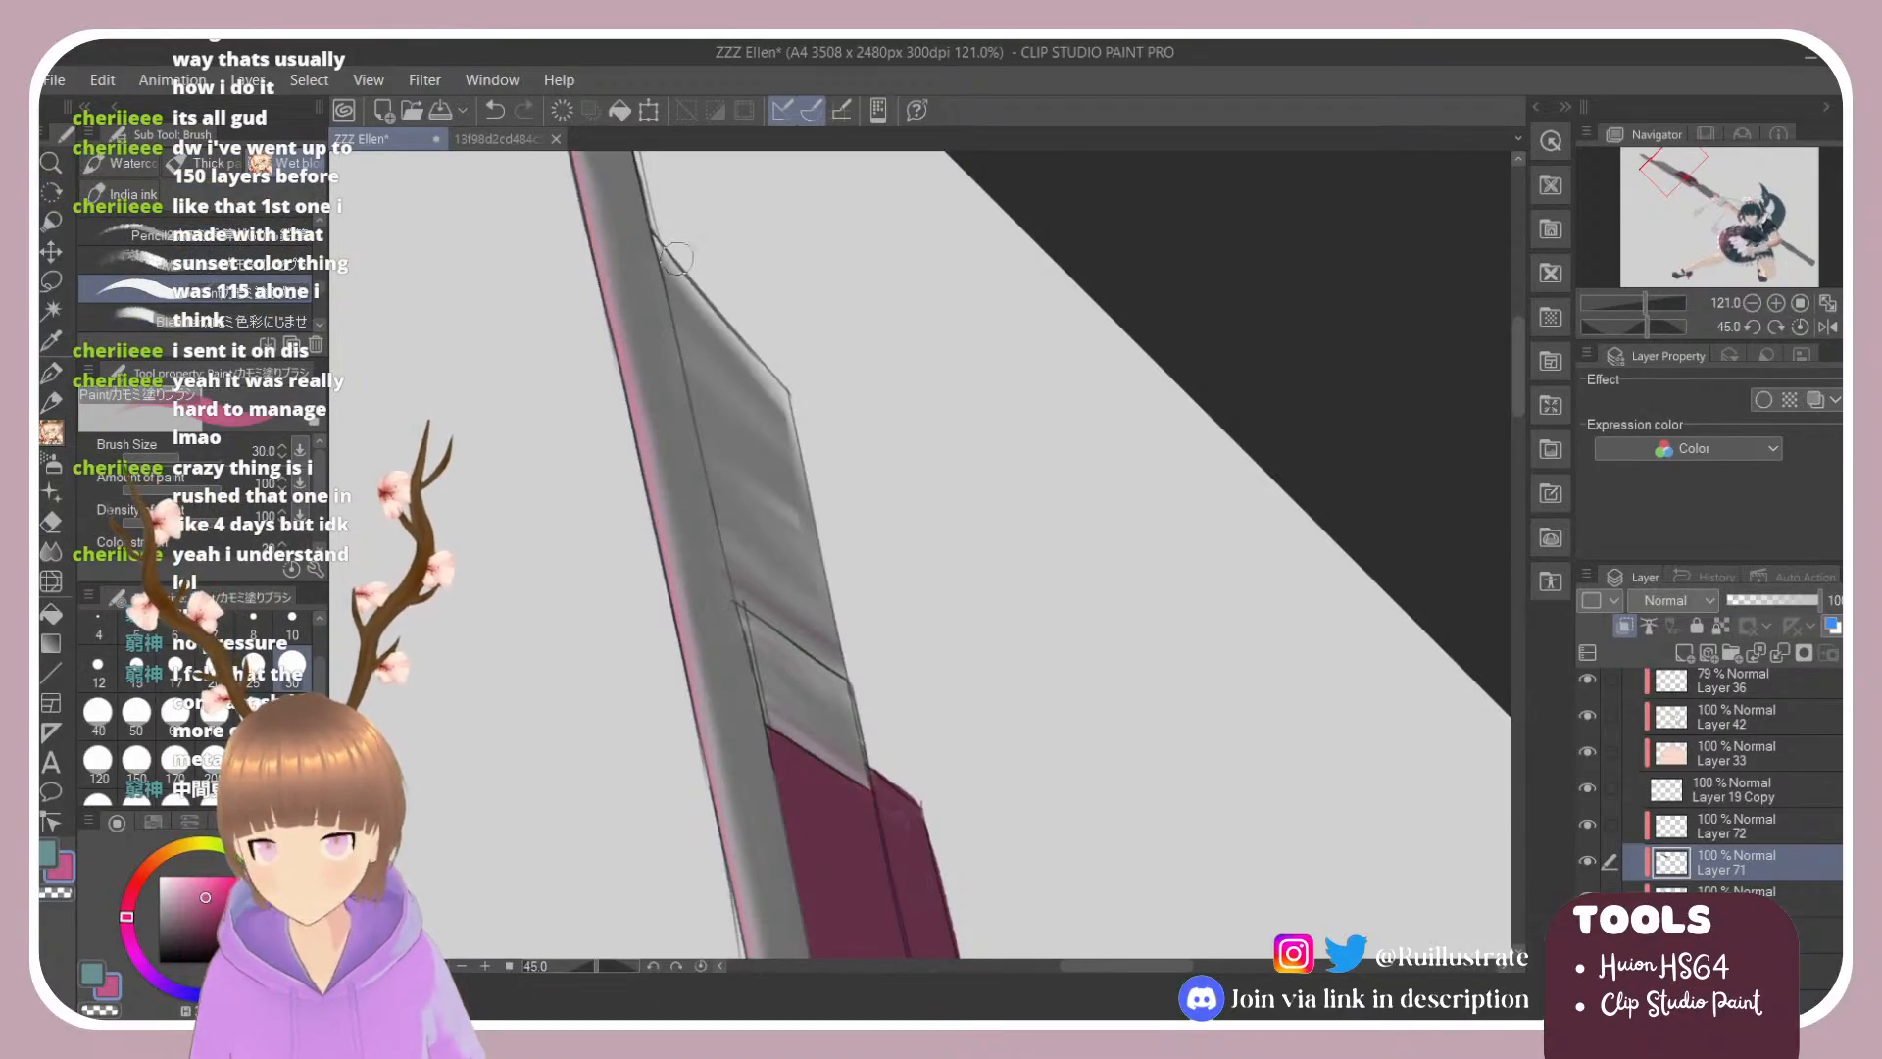
pyautogui.click(1727, 825)
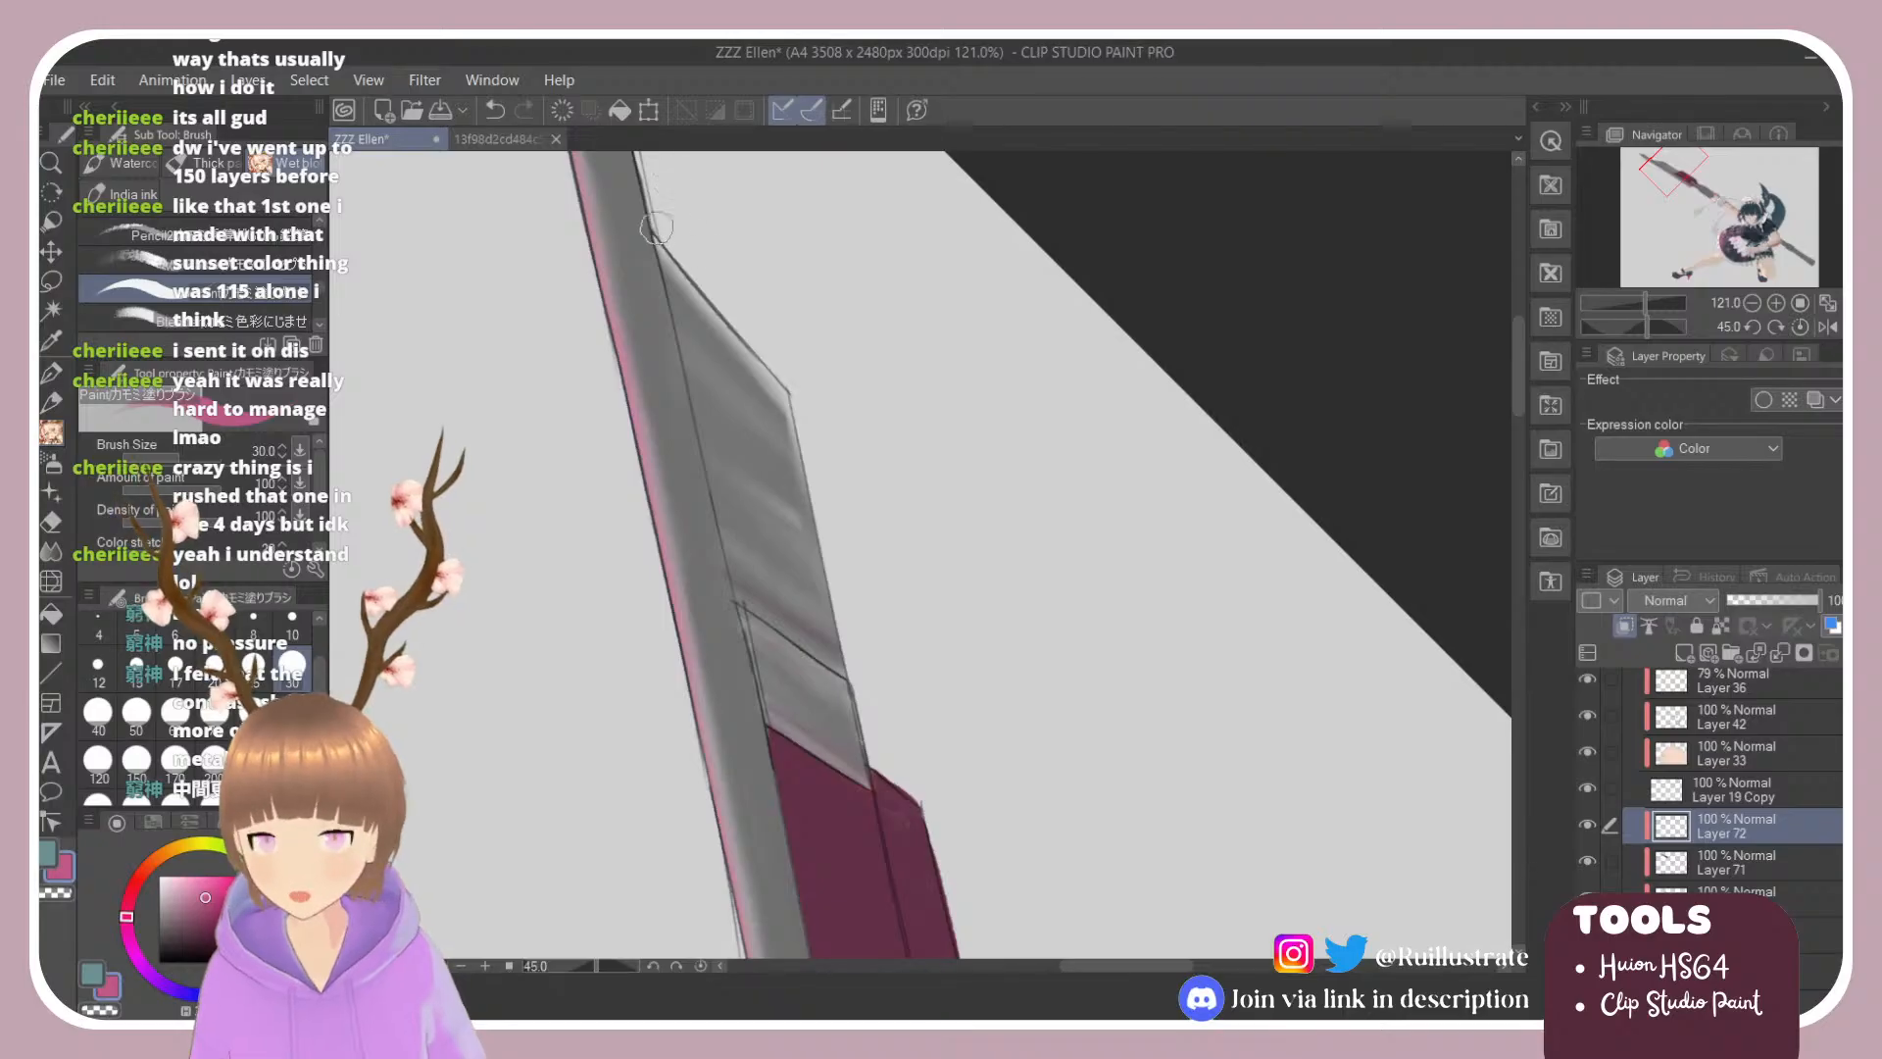
pyautogui.moveTo(684, 269)
pyautogui.mouseDown()
pyautogui.moveTo(730, 330)
pyautogui.moveTo(659, 247)
pyautogui.moveTo(791, 385)
pyautogui.mouseUp()
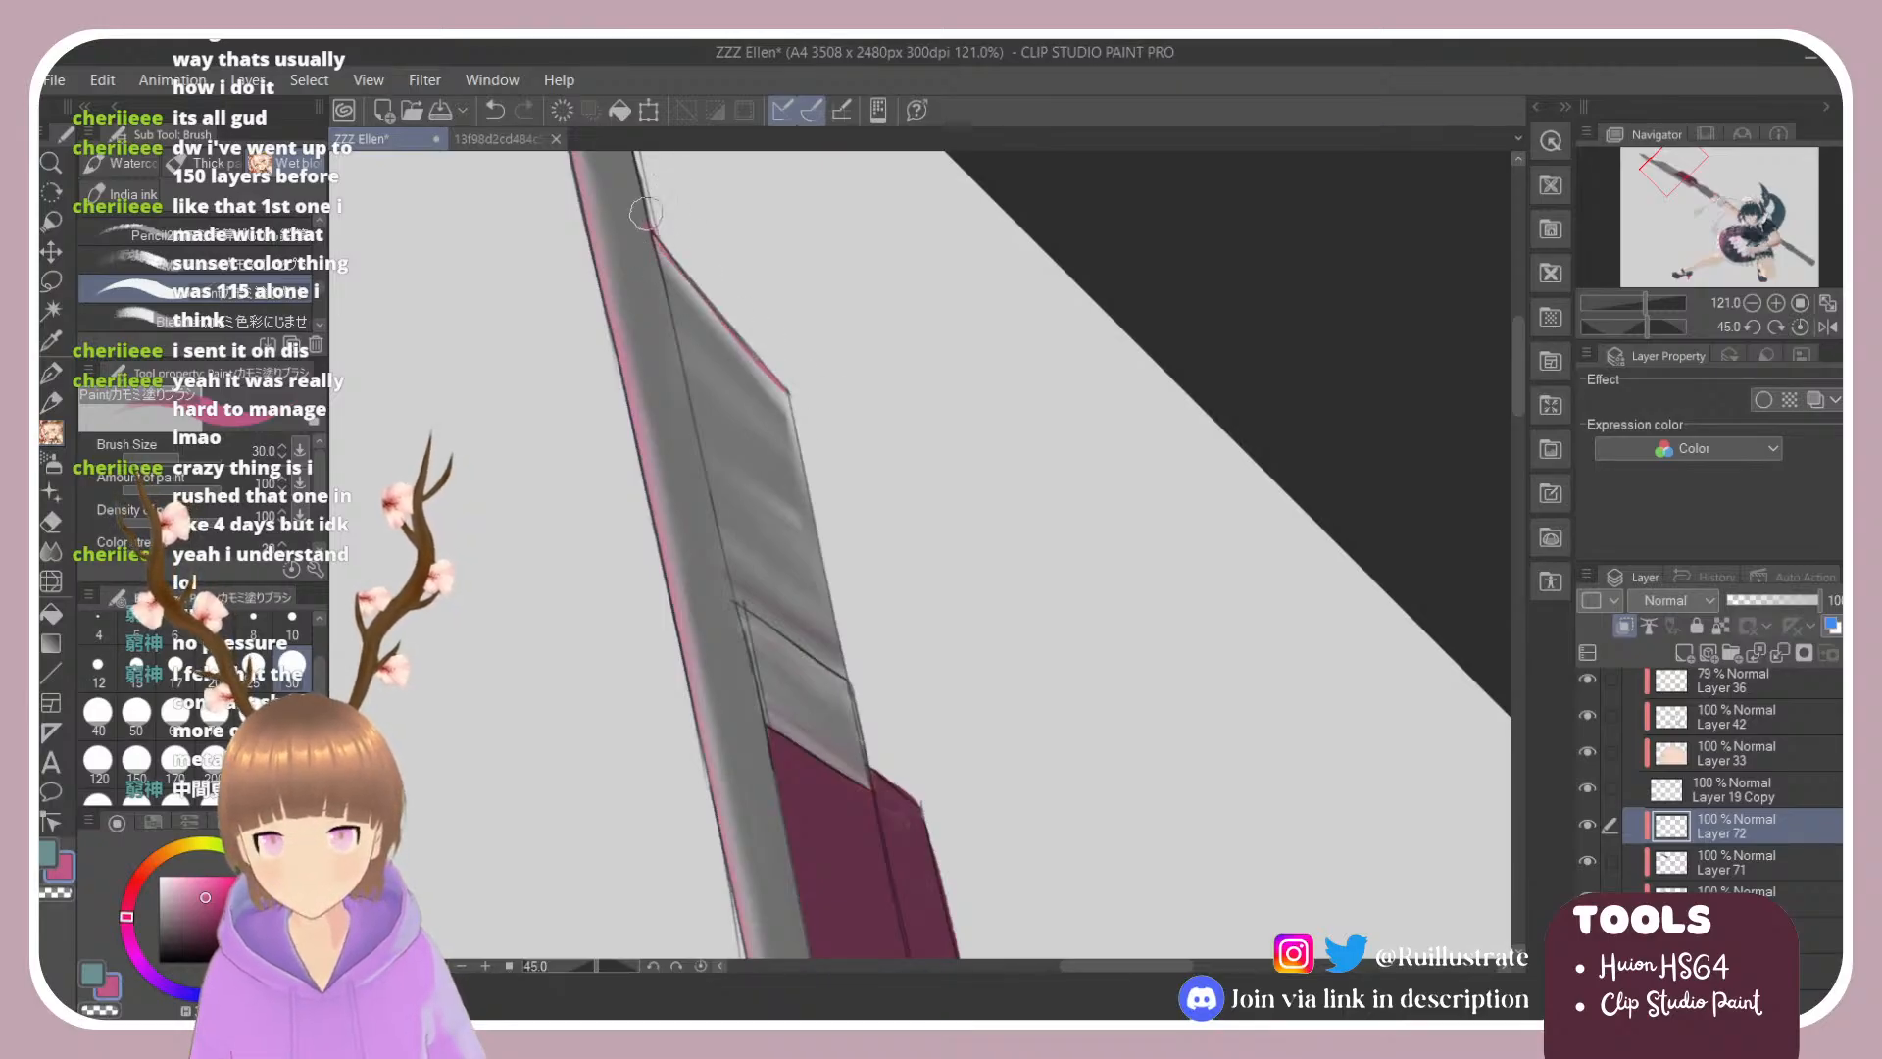
pyautogui.press('e')
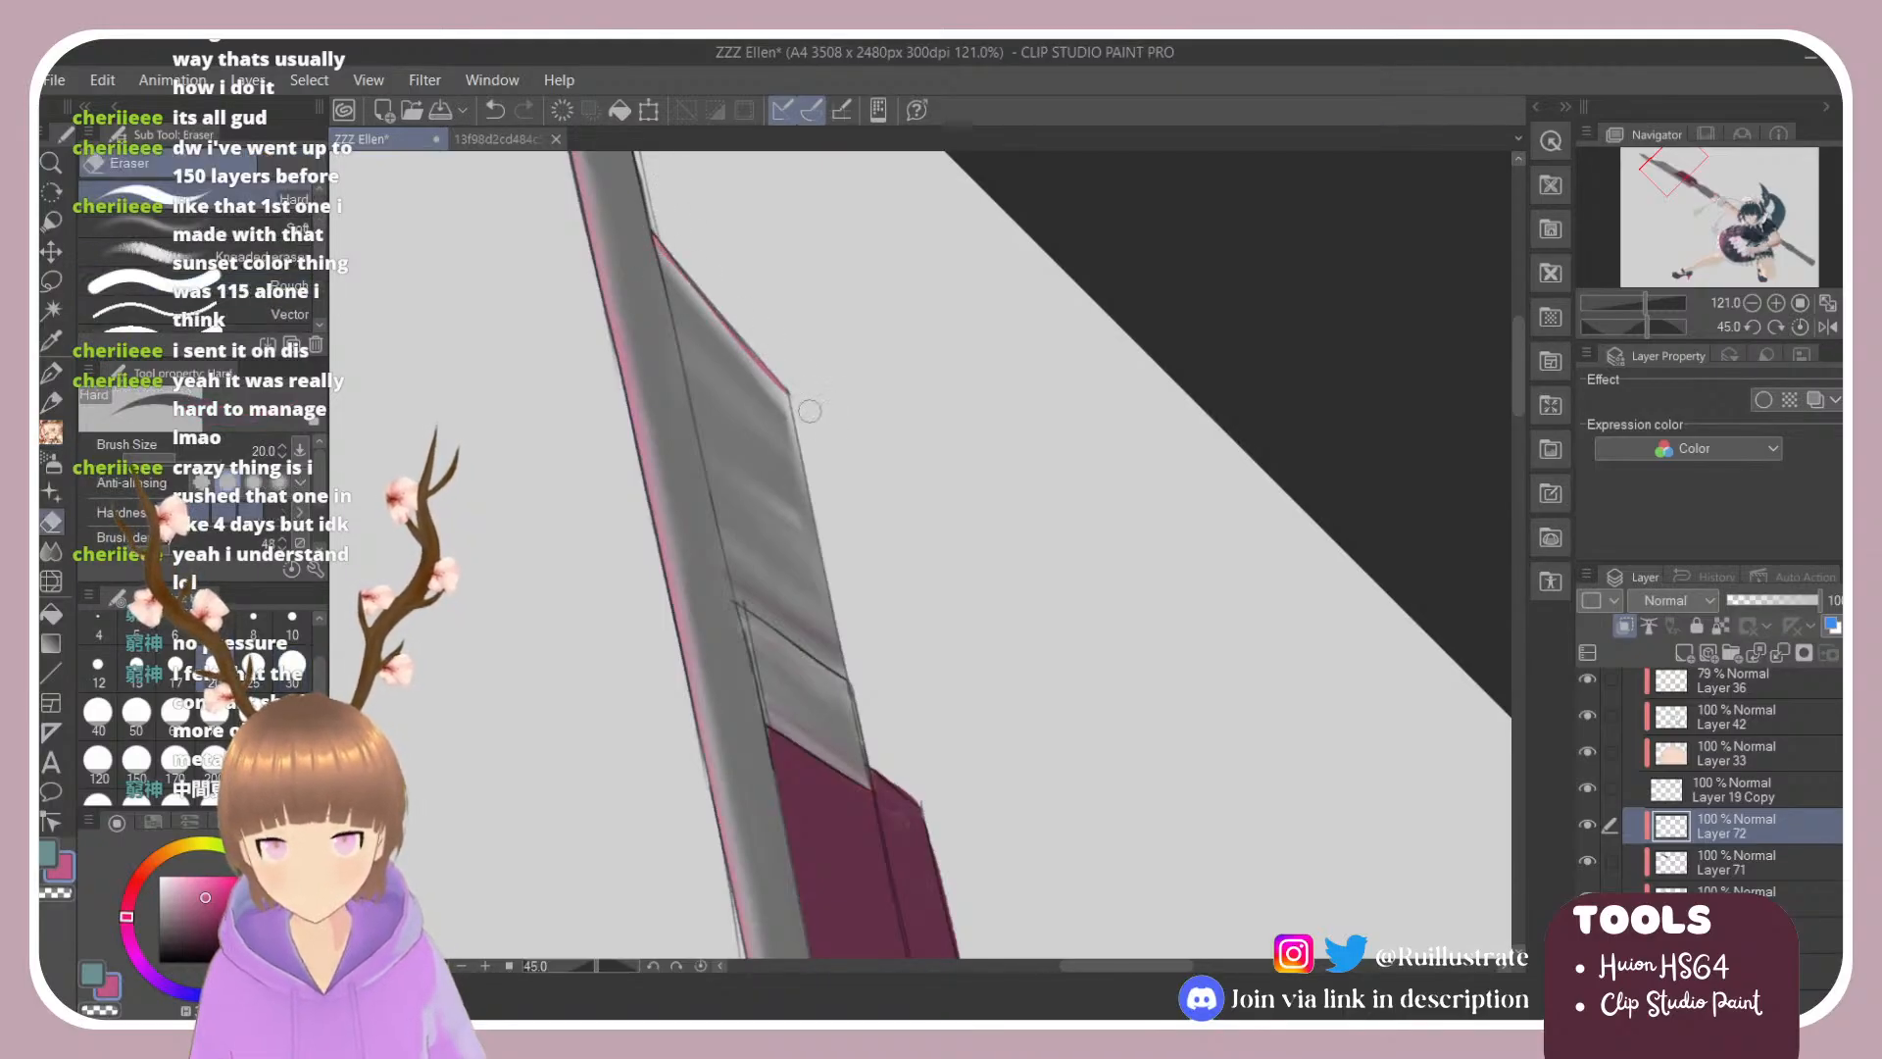
# Step: Change the paint colour to a muted teal and paint a thin rim along the side panel's long outer edge down to the maroon section
pyautogui.press('b')
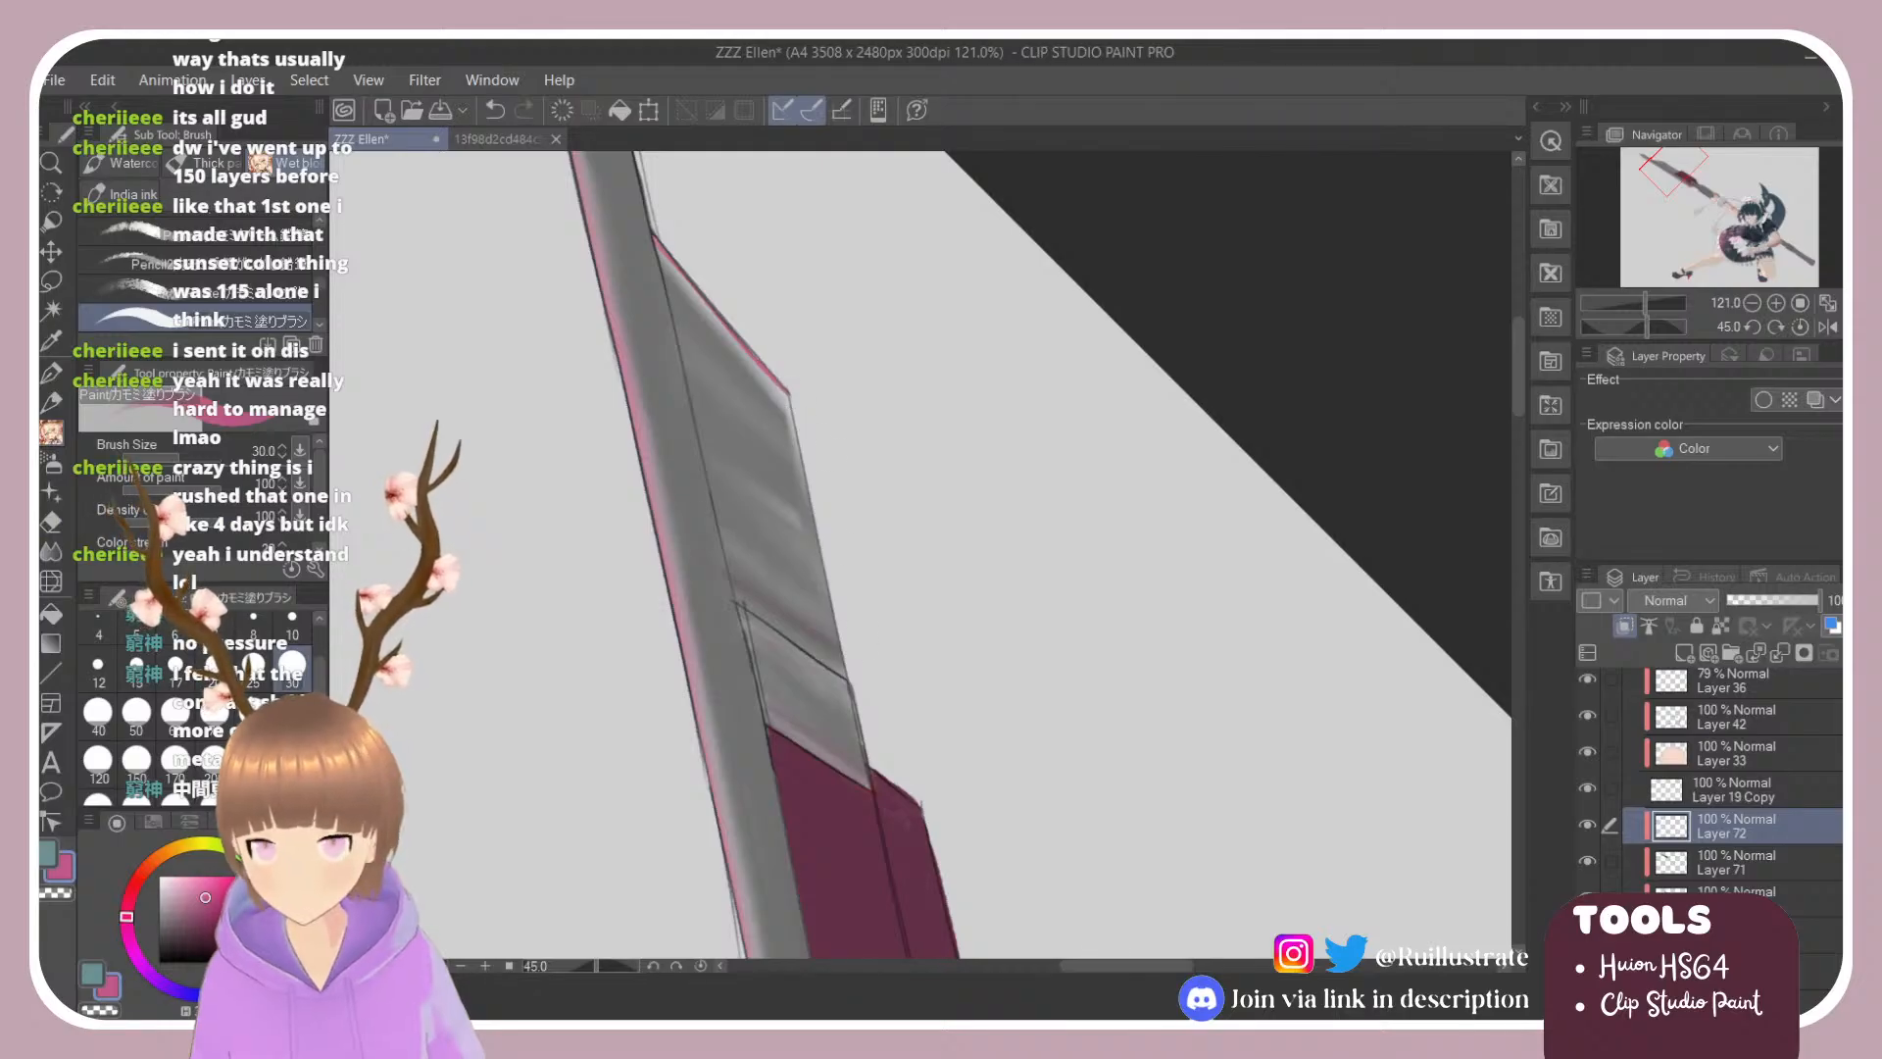
pyautogui.click(278, 939)
pyautogui.press('r')
pyautogui.moveTo(979, 382); pyautogui.dragTo(878, 353)
pyautogui.press('e')
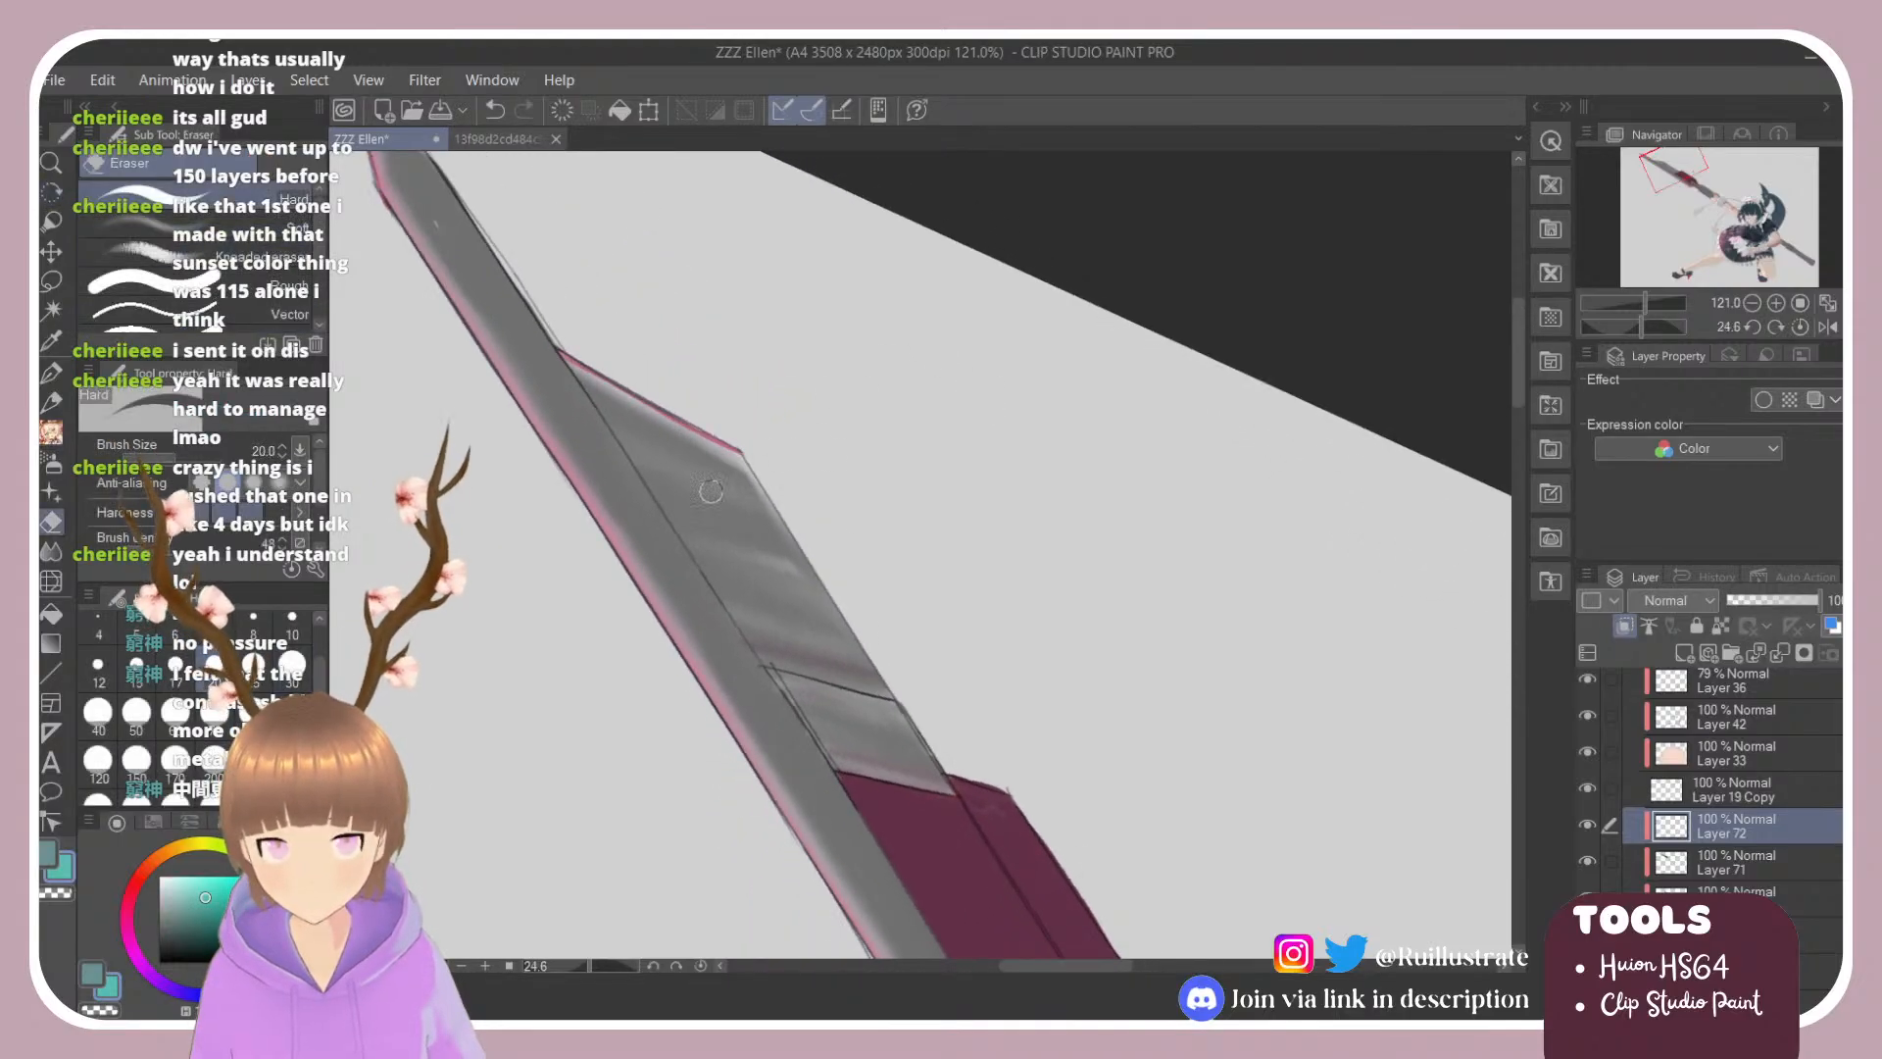
pyautogui.press('b')
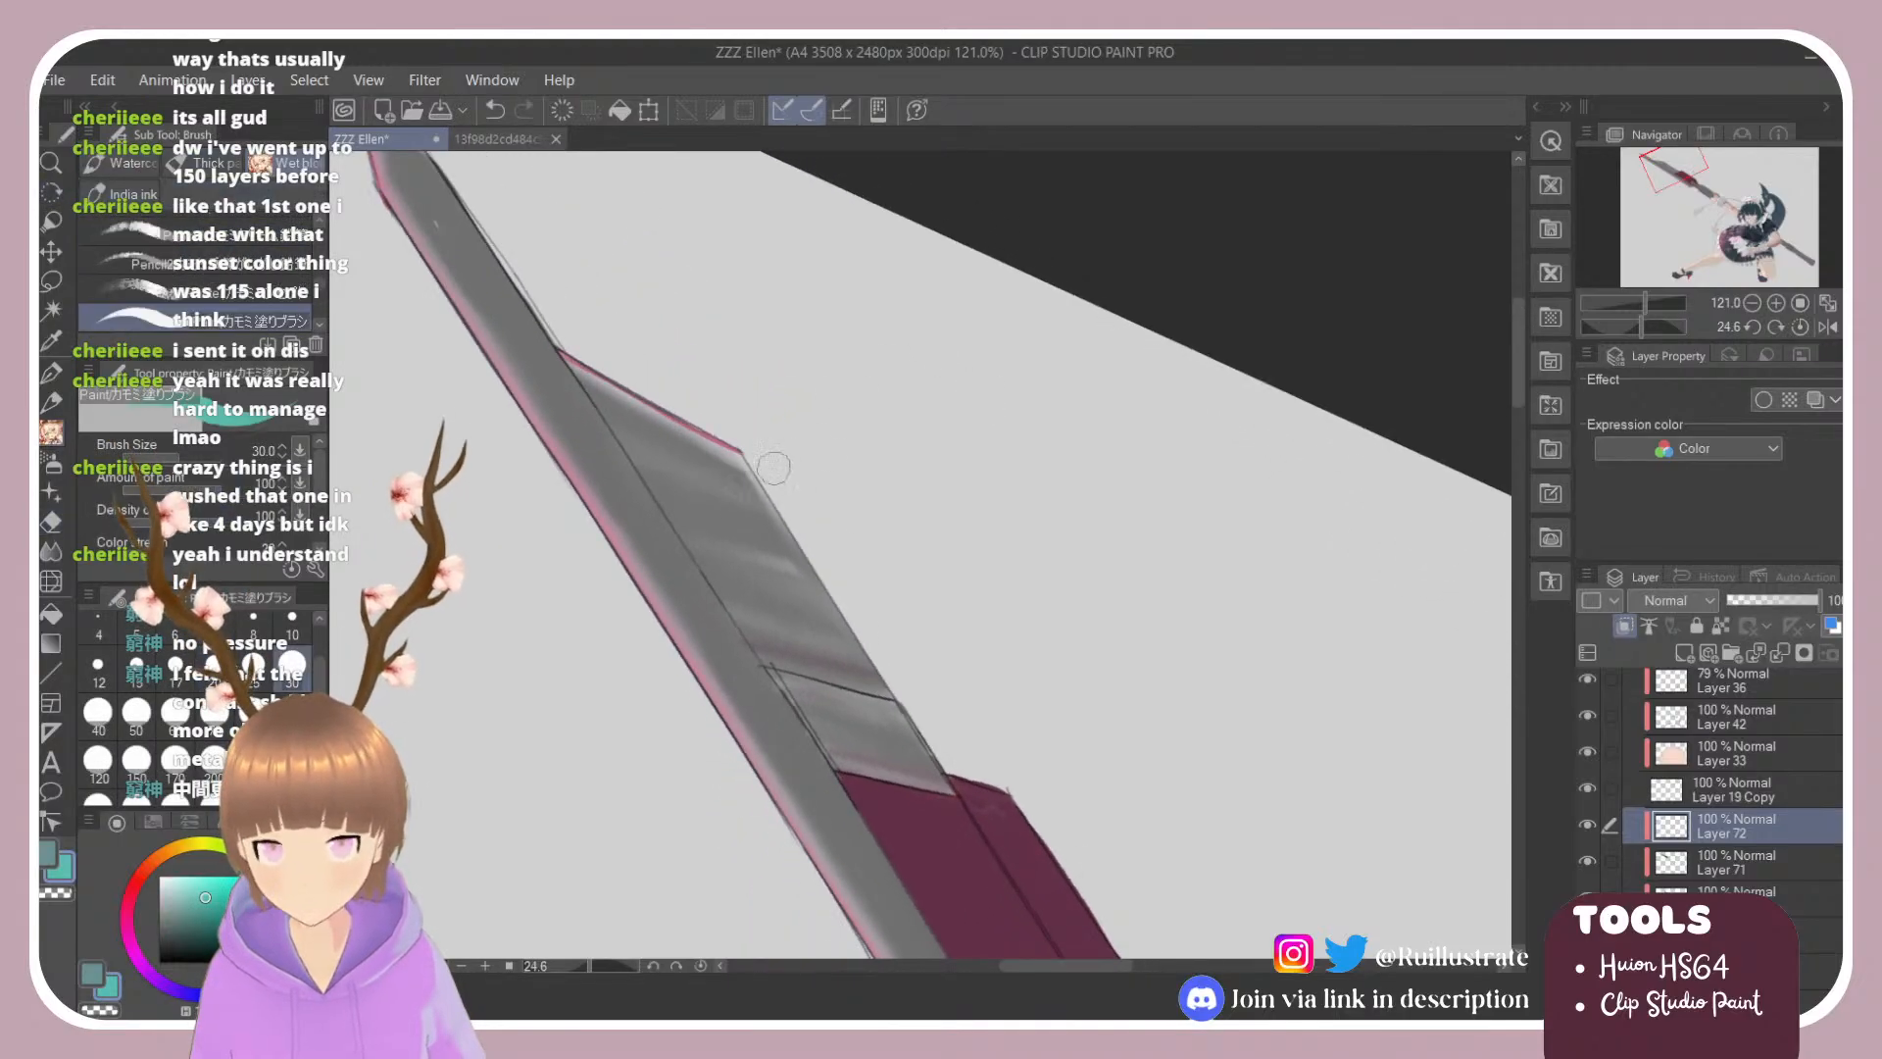
pyautogui.click(206, 911)
pyautogui.moveTo(741, 435); pyautogui.dragTo(882, 665)
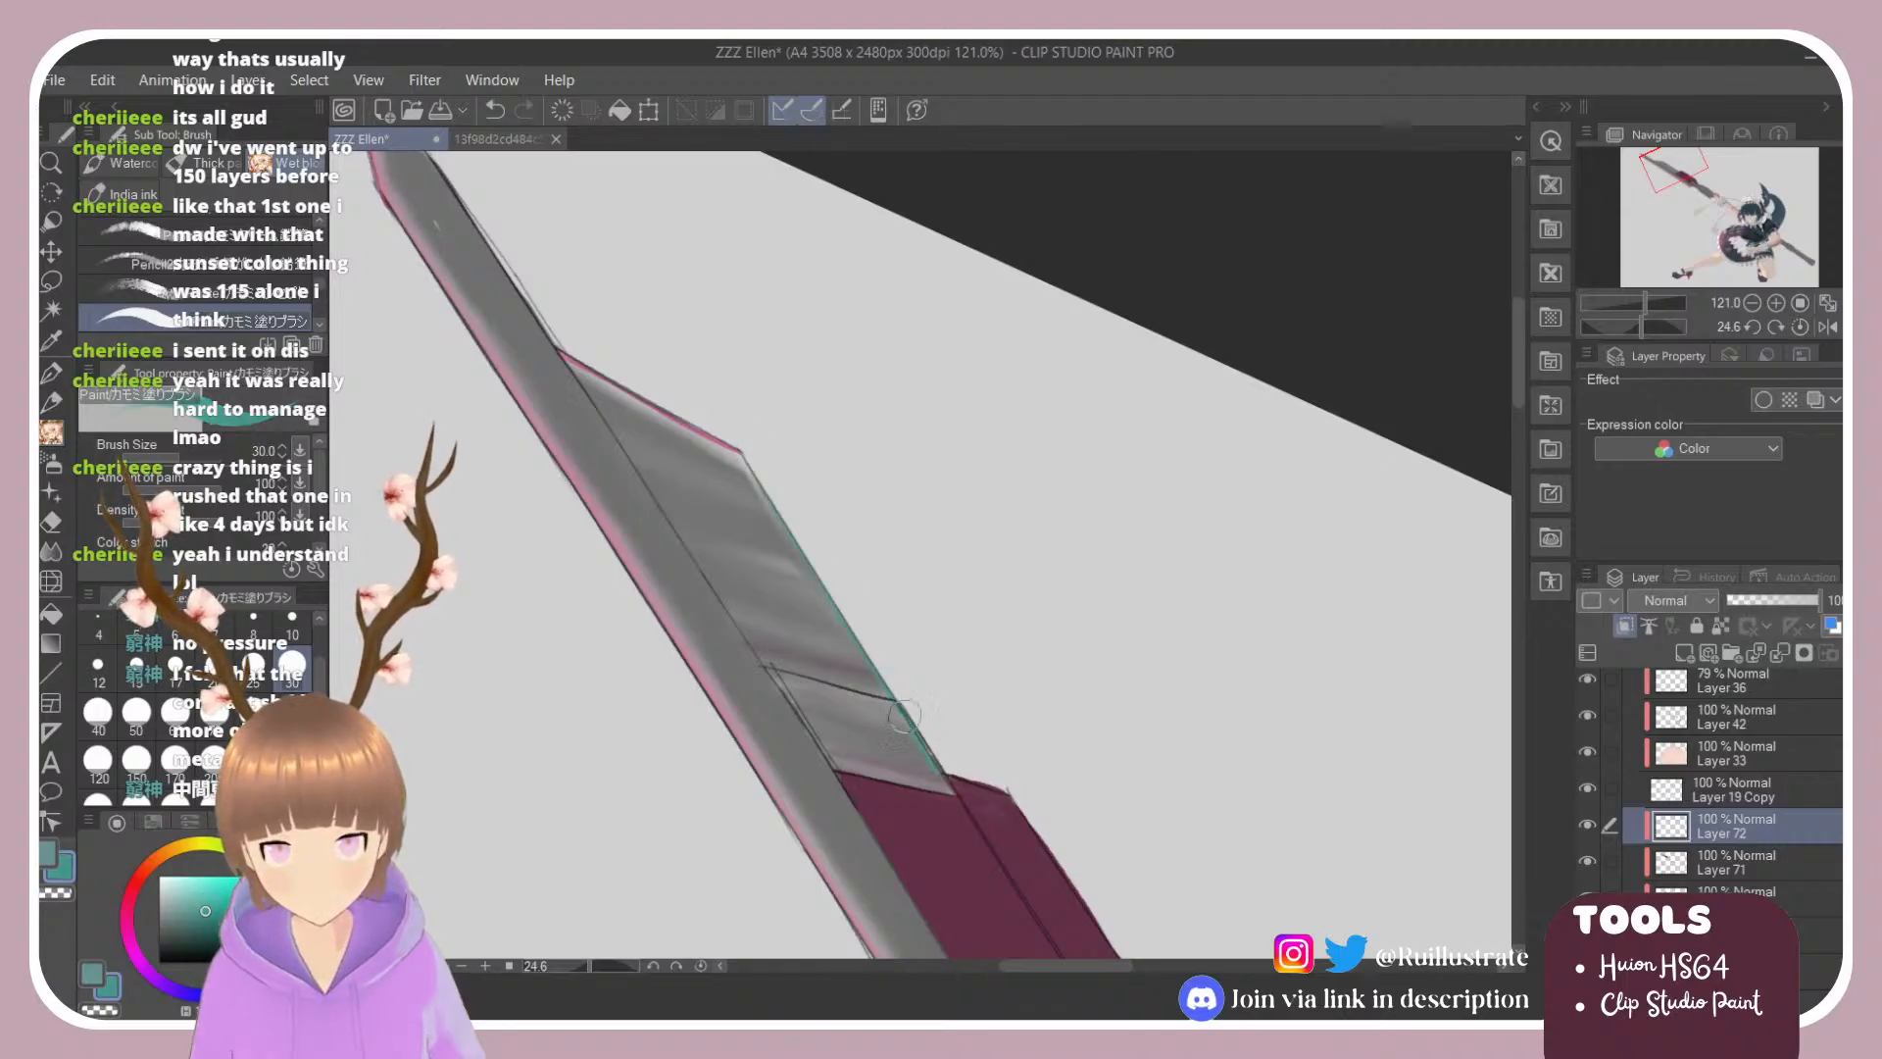
pyautogui.moveTo(904, 716); pyautogui.dragTo(949, 784)
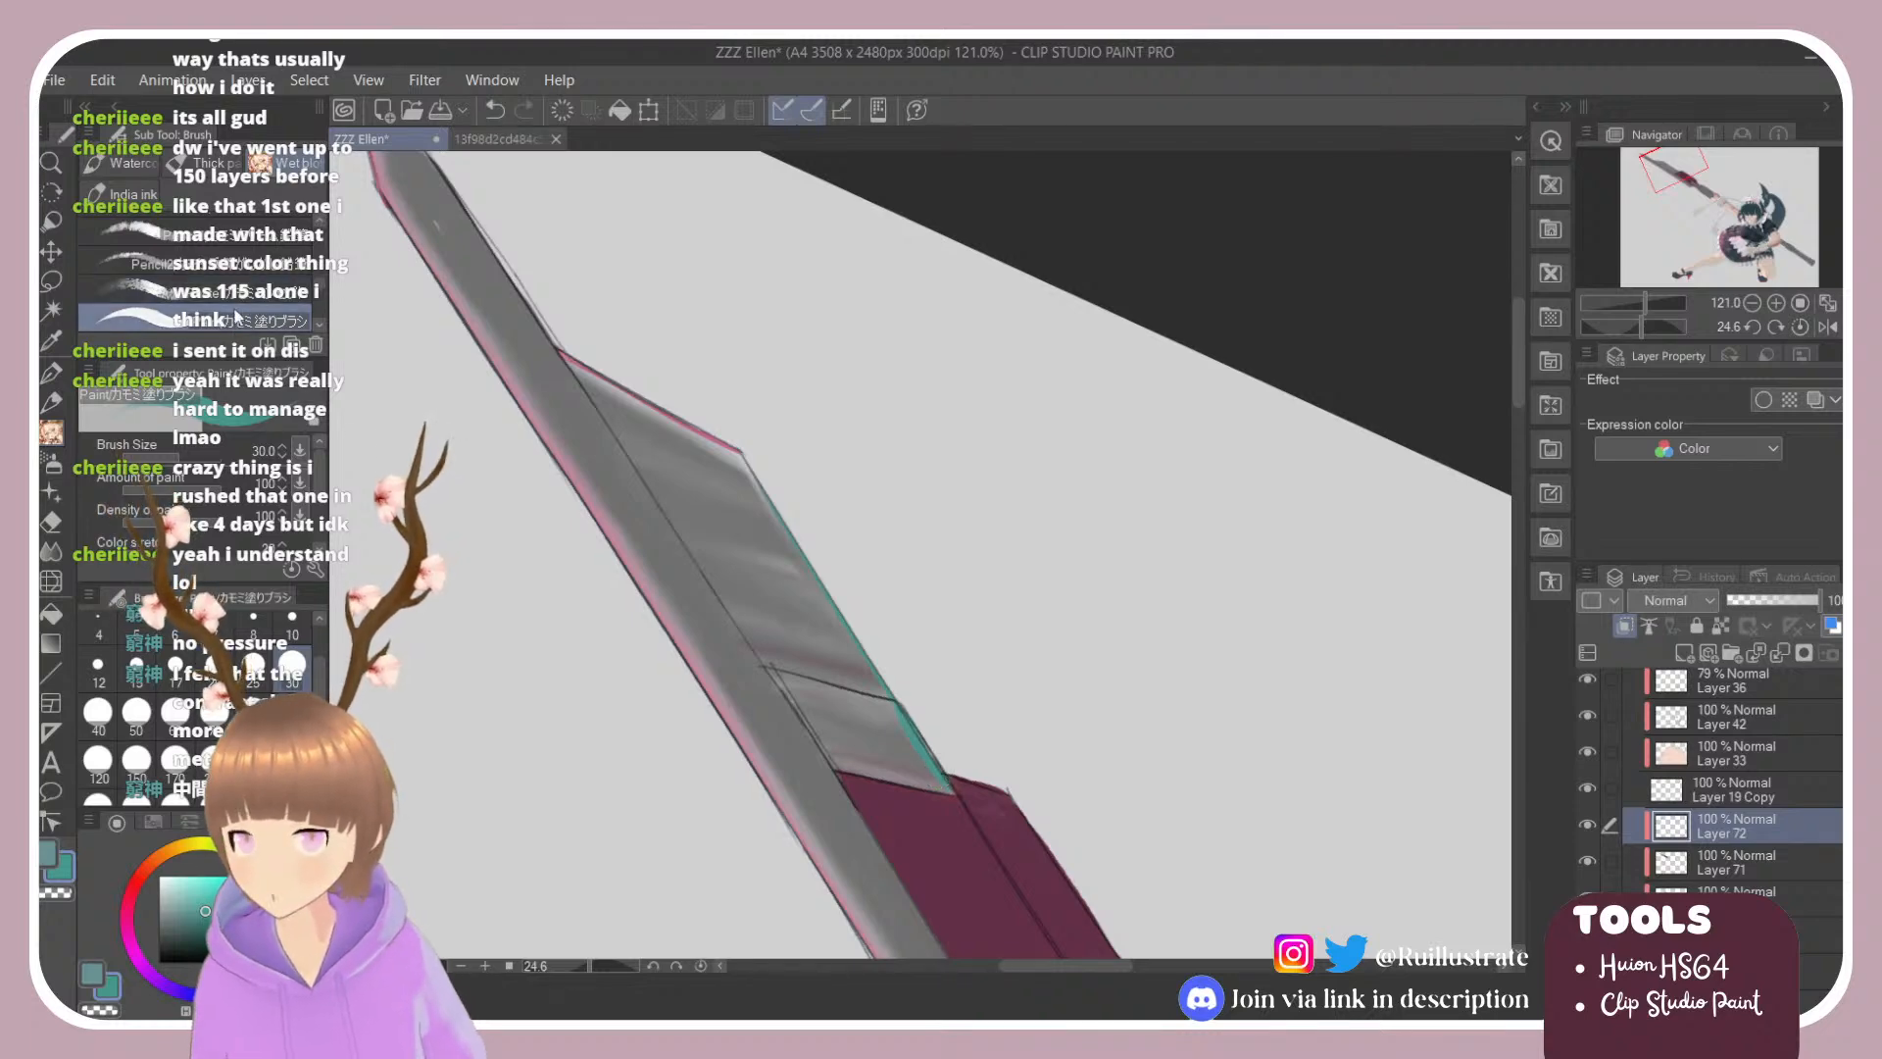
# Step: Blend the pink and teal rims softly into the side panel's grey metal with the blender brush at sizes 20 and 30
pyautogui.scroll(-1, 245, 294)
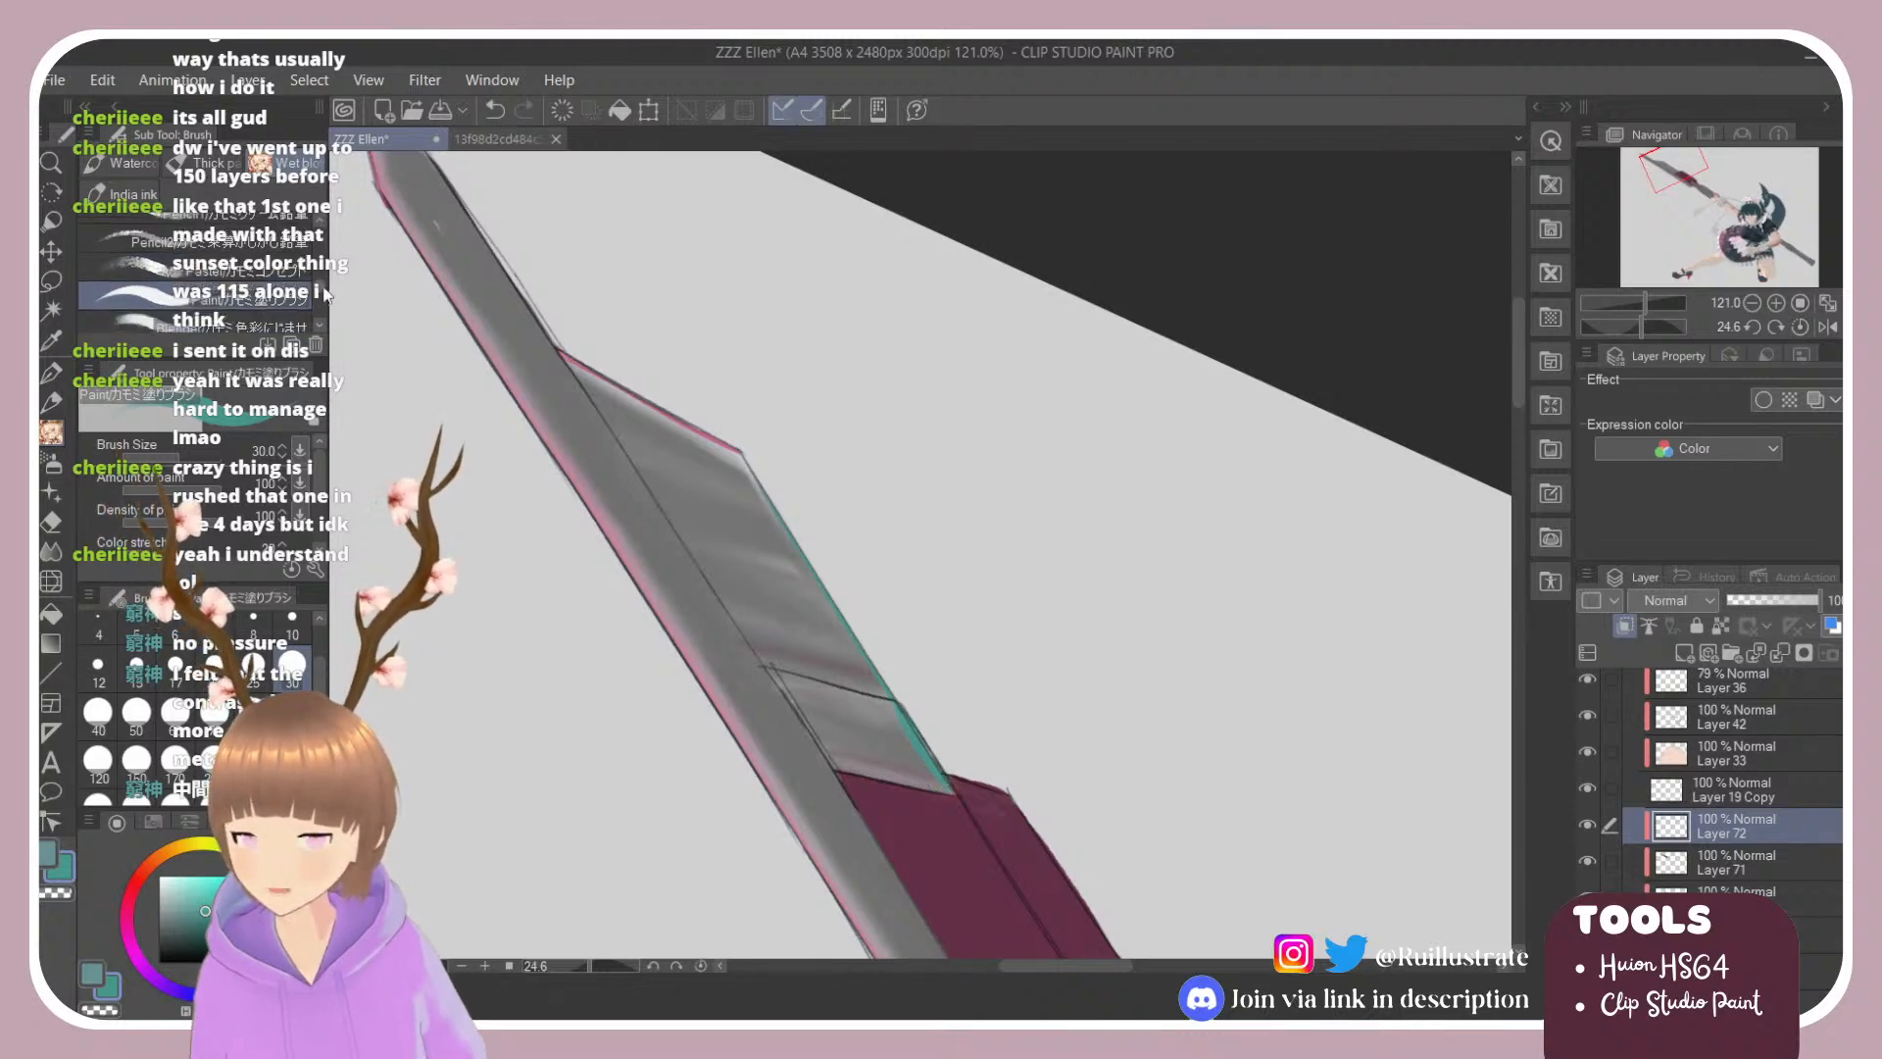
pyautogui.click(245, 320)
pyautogui.moveTo(573, 363); pyautogui.dragTo(731, 451)
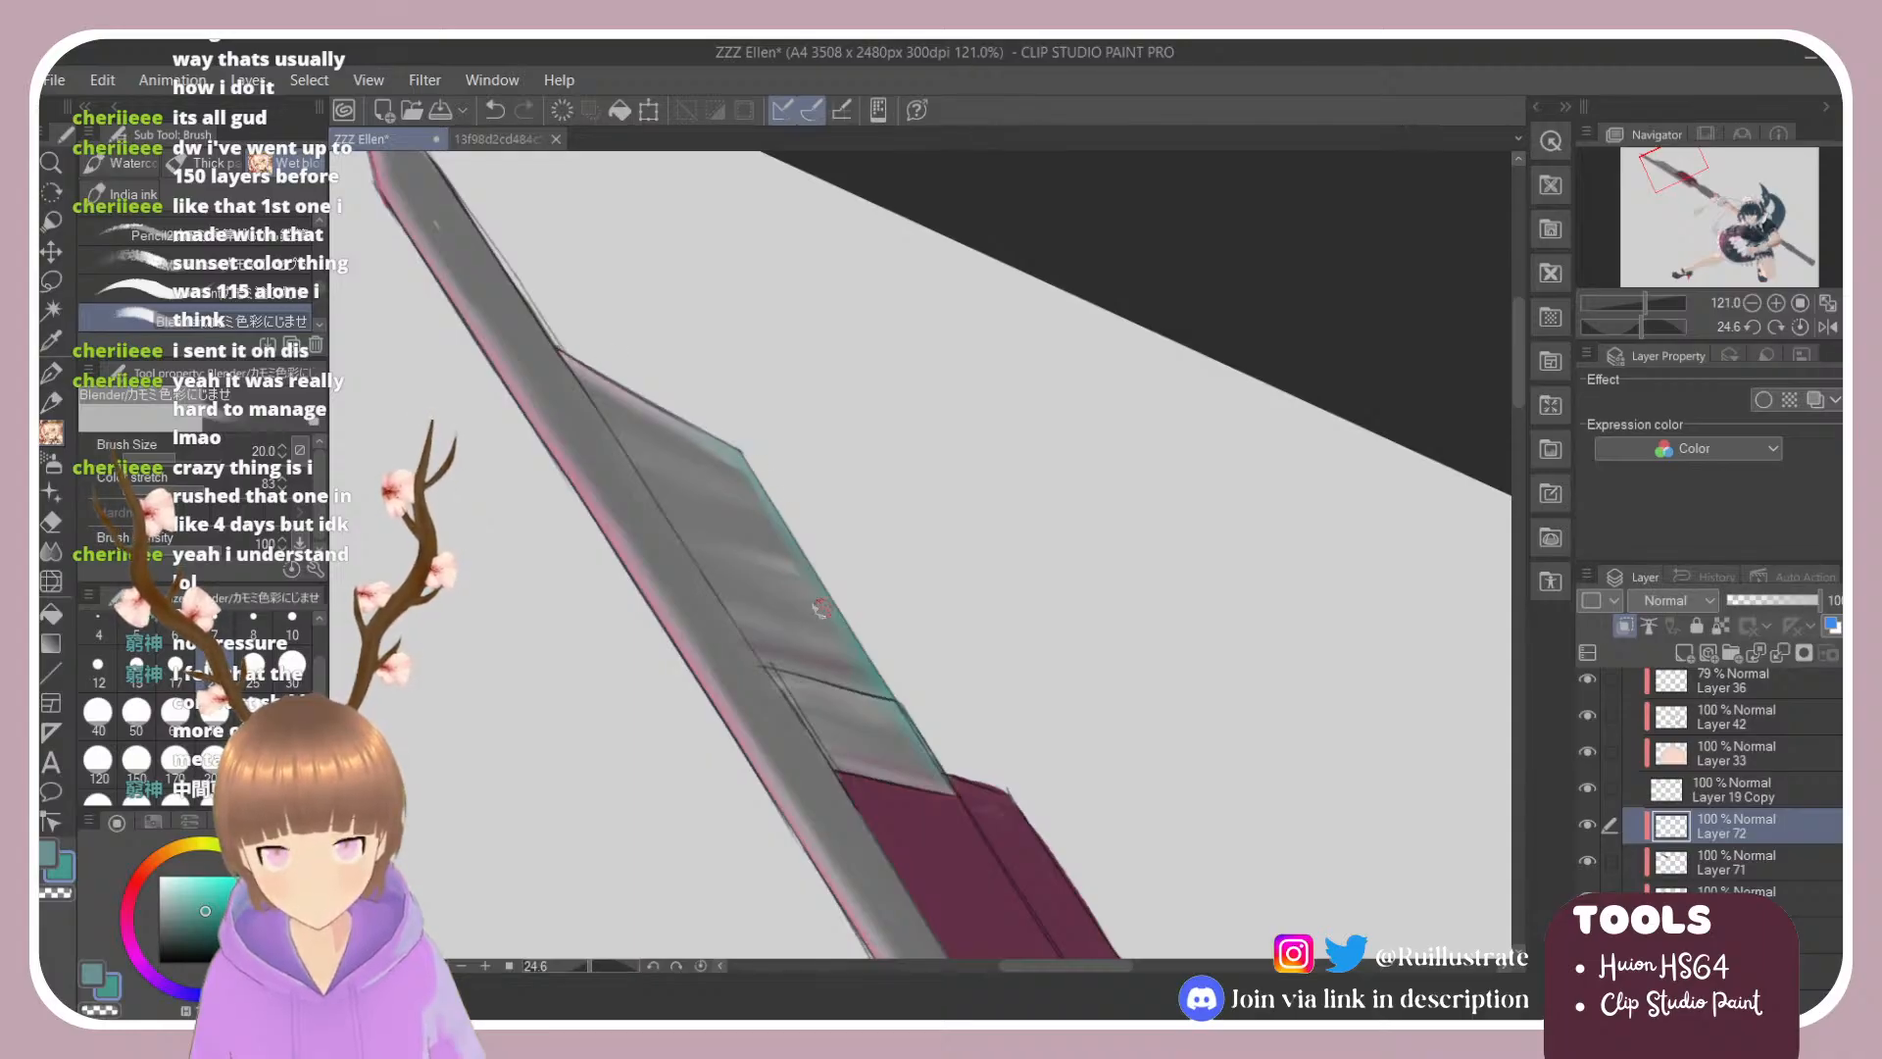
pyautogui.click(293, 667)
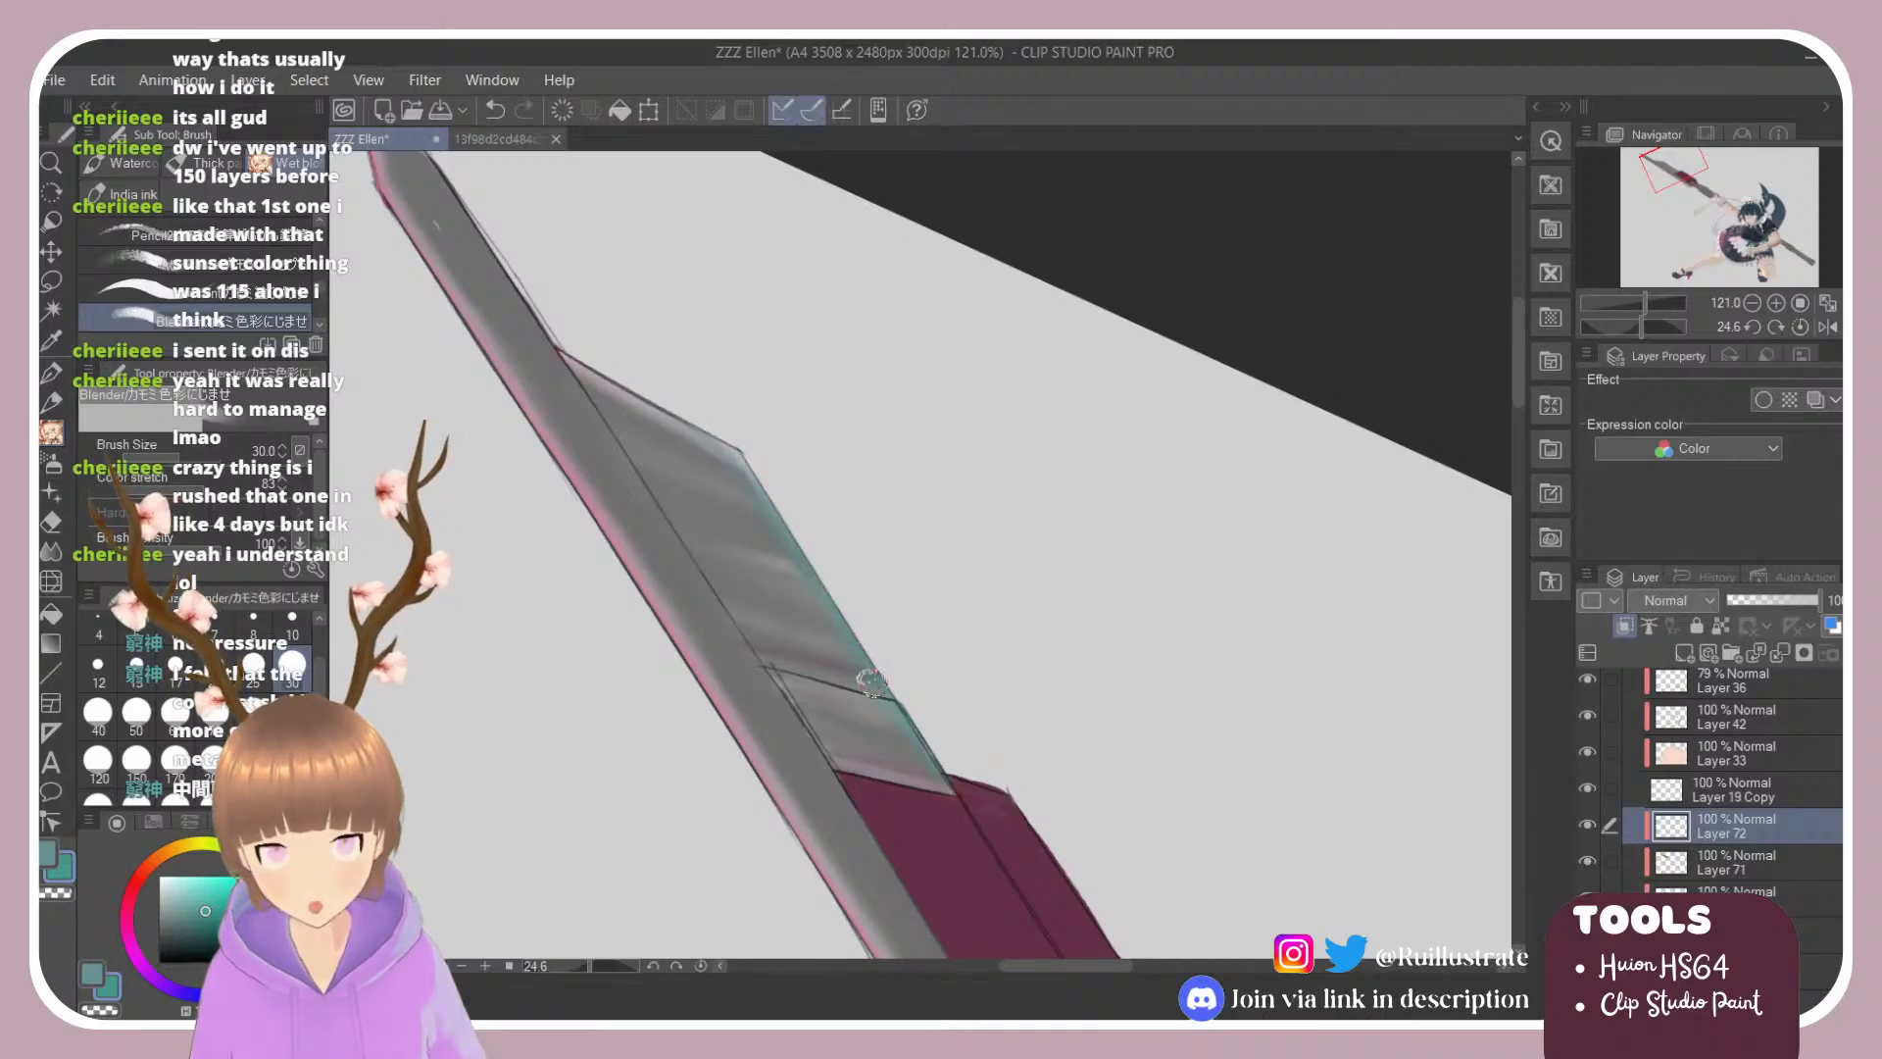
# Step: Try softening the side panel's teal rim further with the size 60 blender brush, and undo the blending
pyautogui.hotkey('ctrl', 'alt', '0')
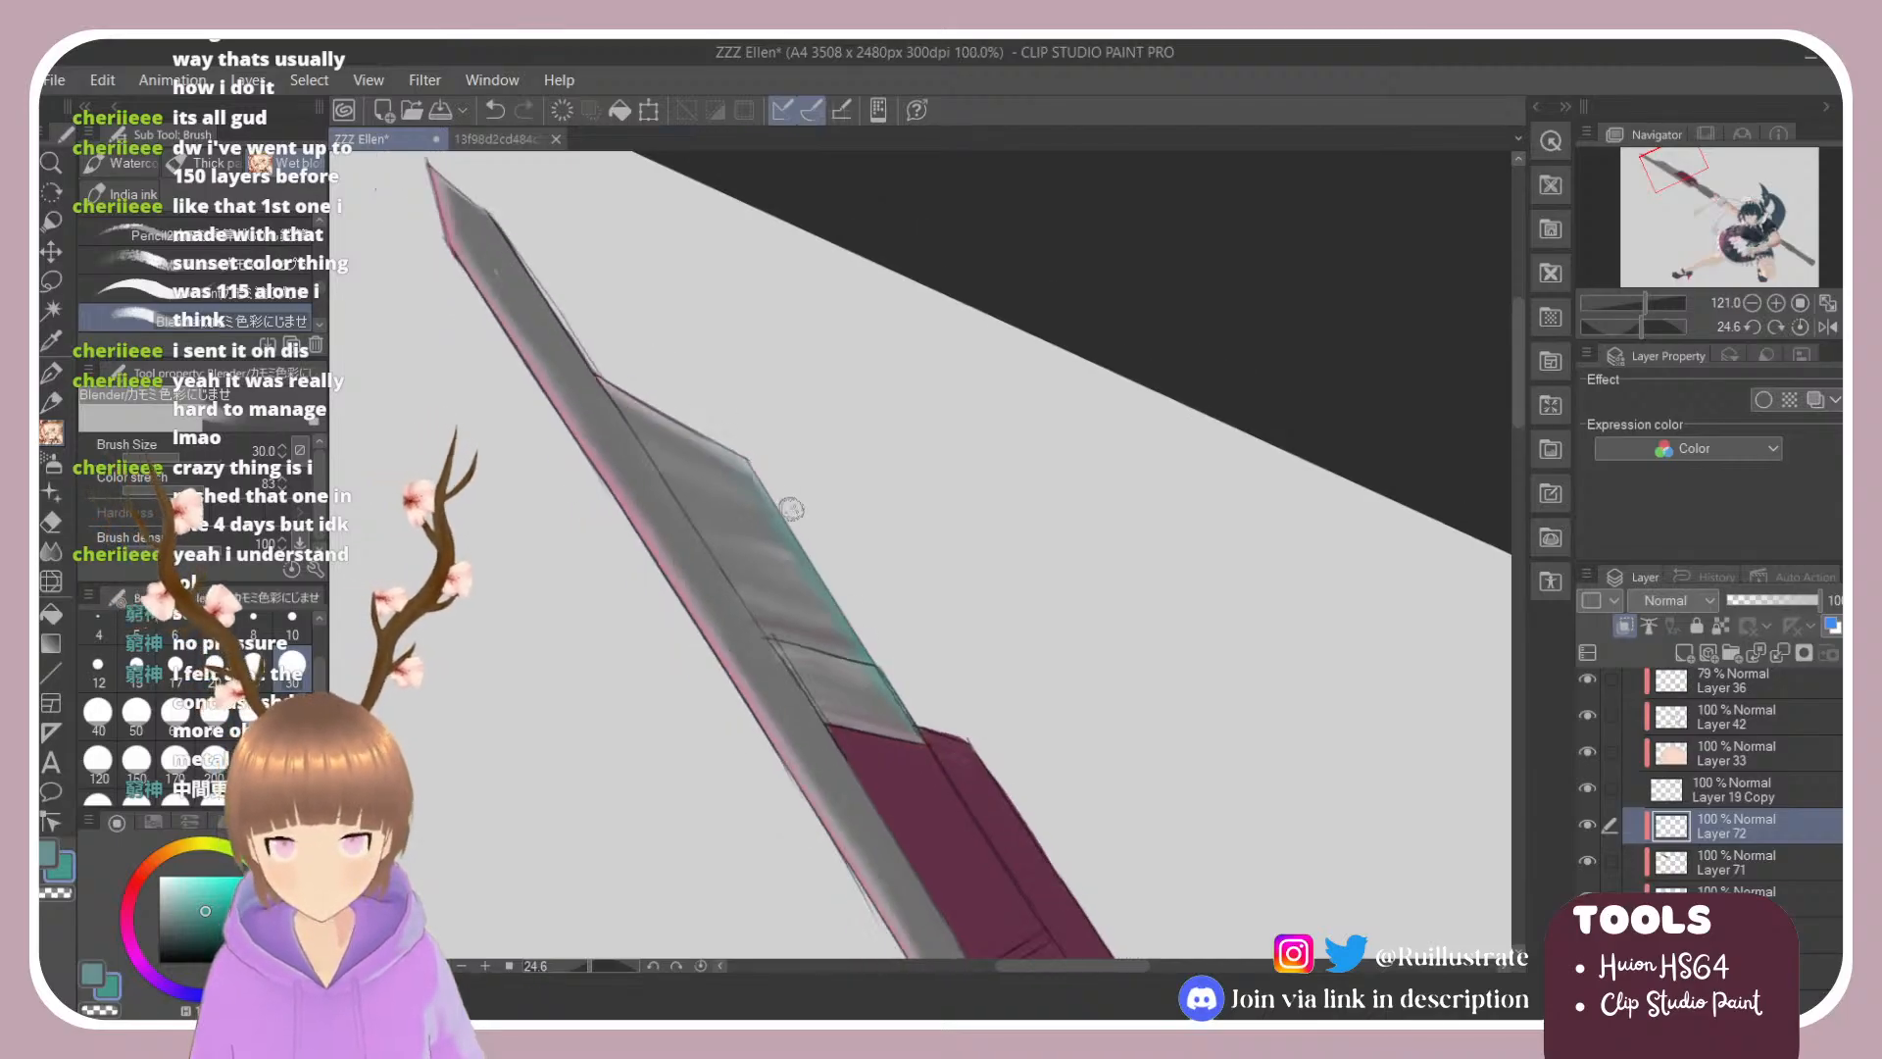
pyautogui.scroll(-3, 900, 571)
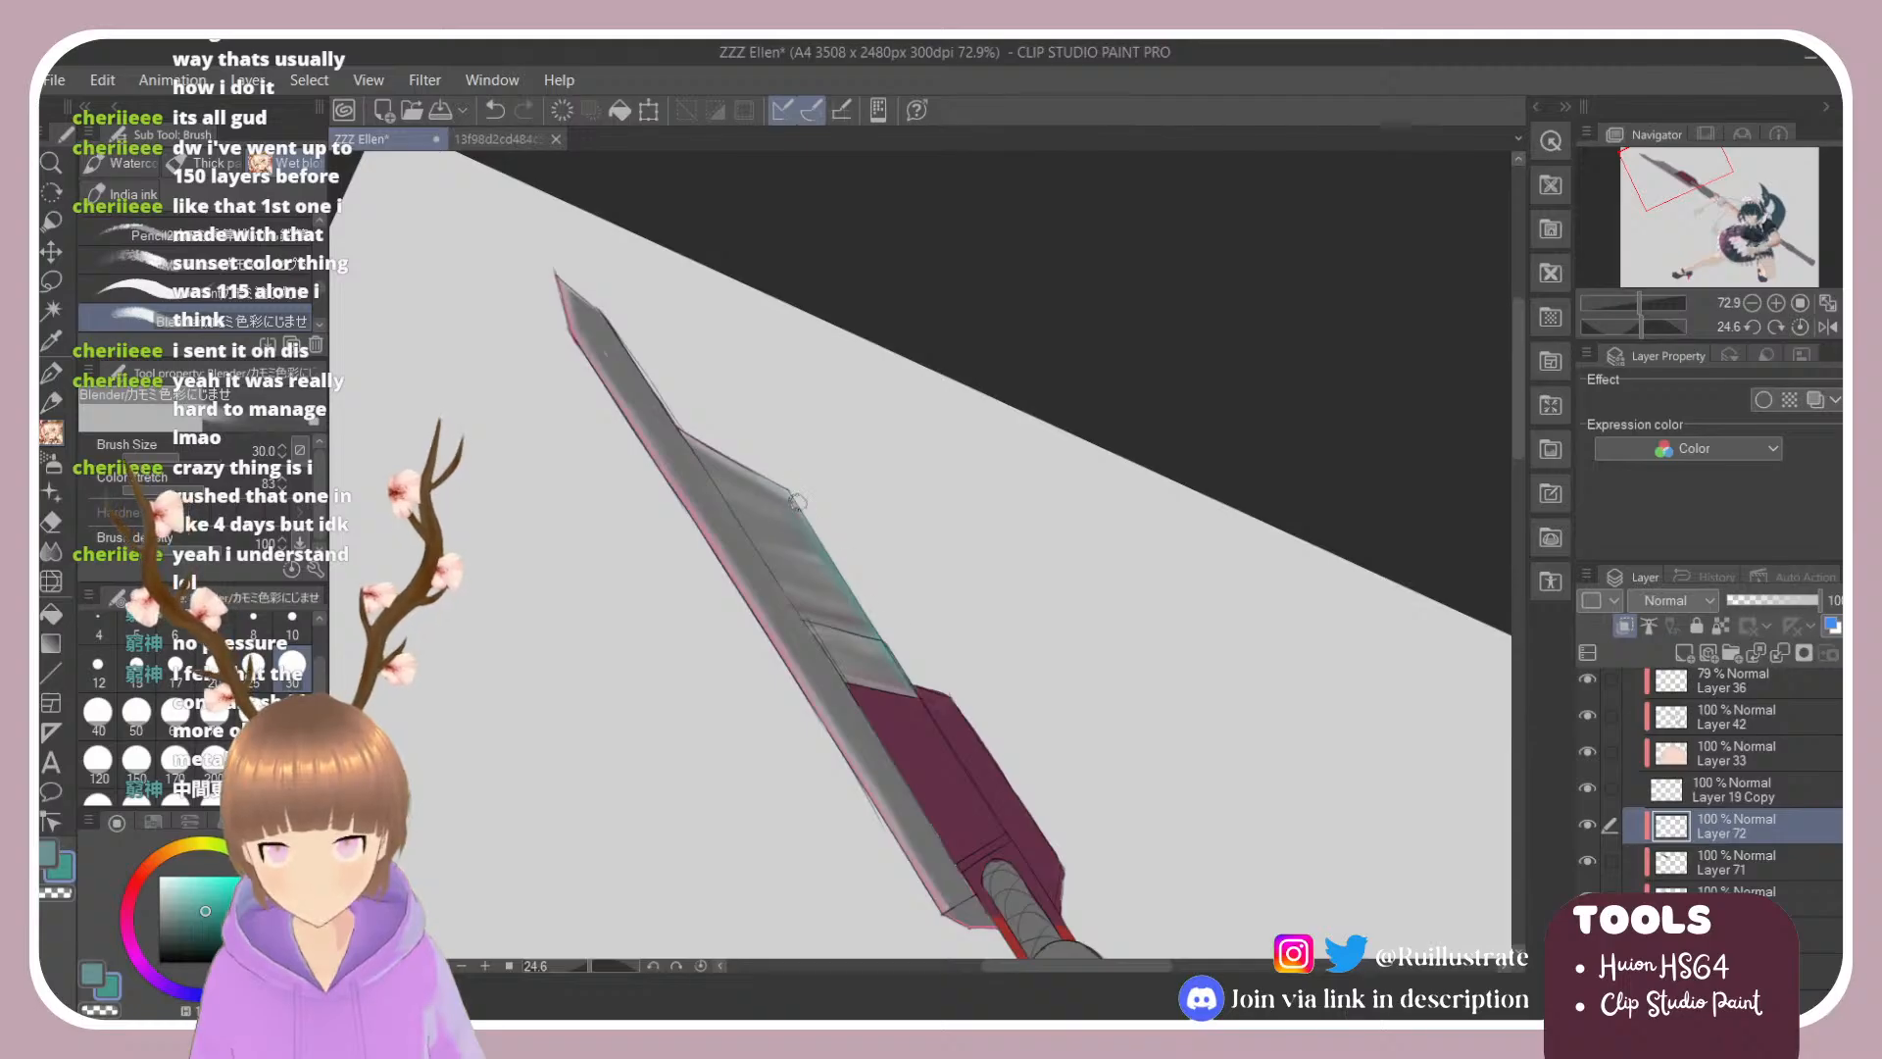
pyautogui.click(192, 724)
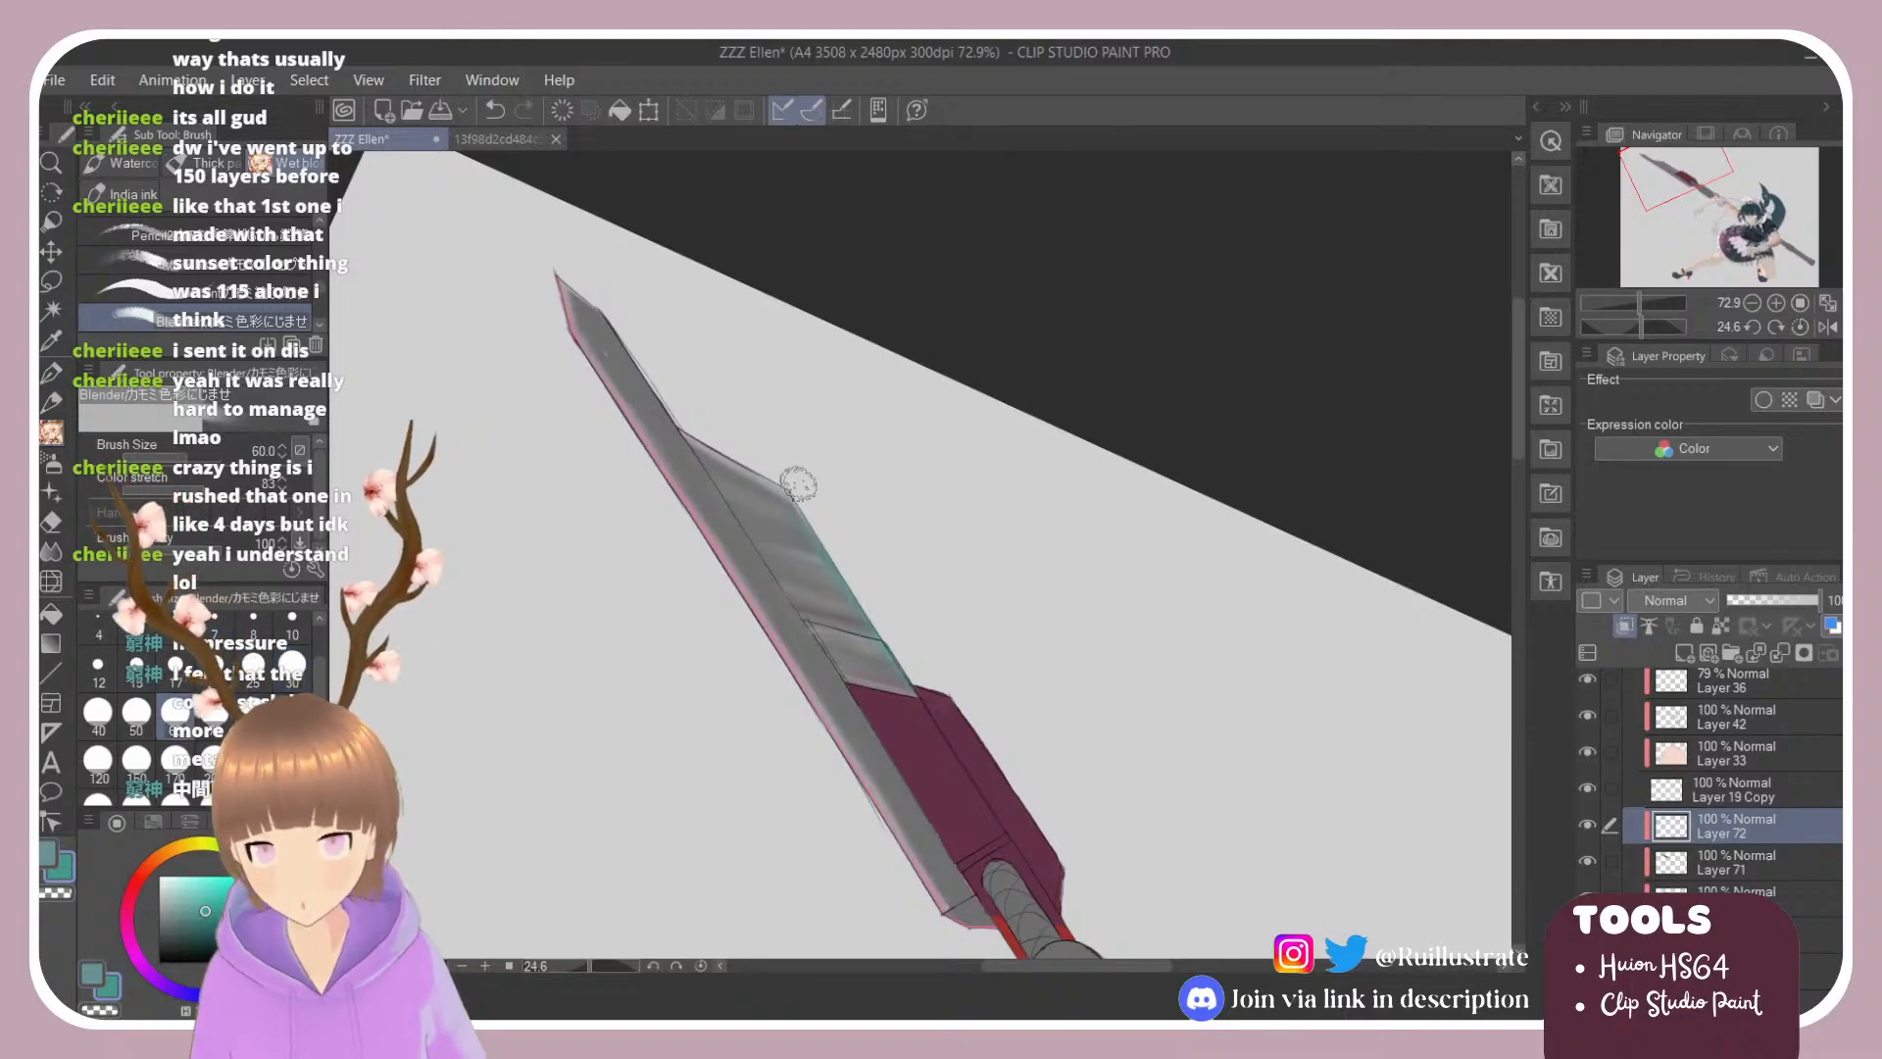
pyautogui.moveTo(799, 483)
pyautogui.mouseDown()
pyautogui.moveTo(884, 660)
pyautogui.moveTo(773, 464)
pyautogui.moveTo(870, 626)
pyautogui.mouseUp()
pyautogui.moveTo(835, 561); pyautogui.dragTo(922, 687)
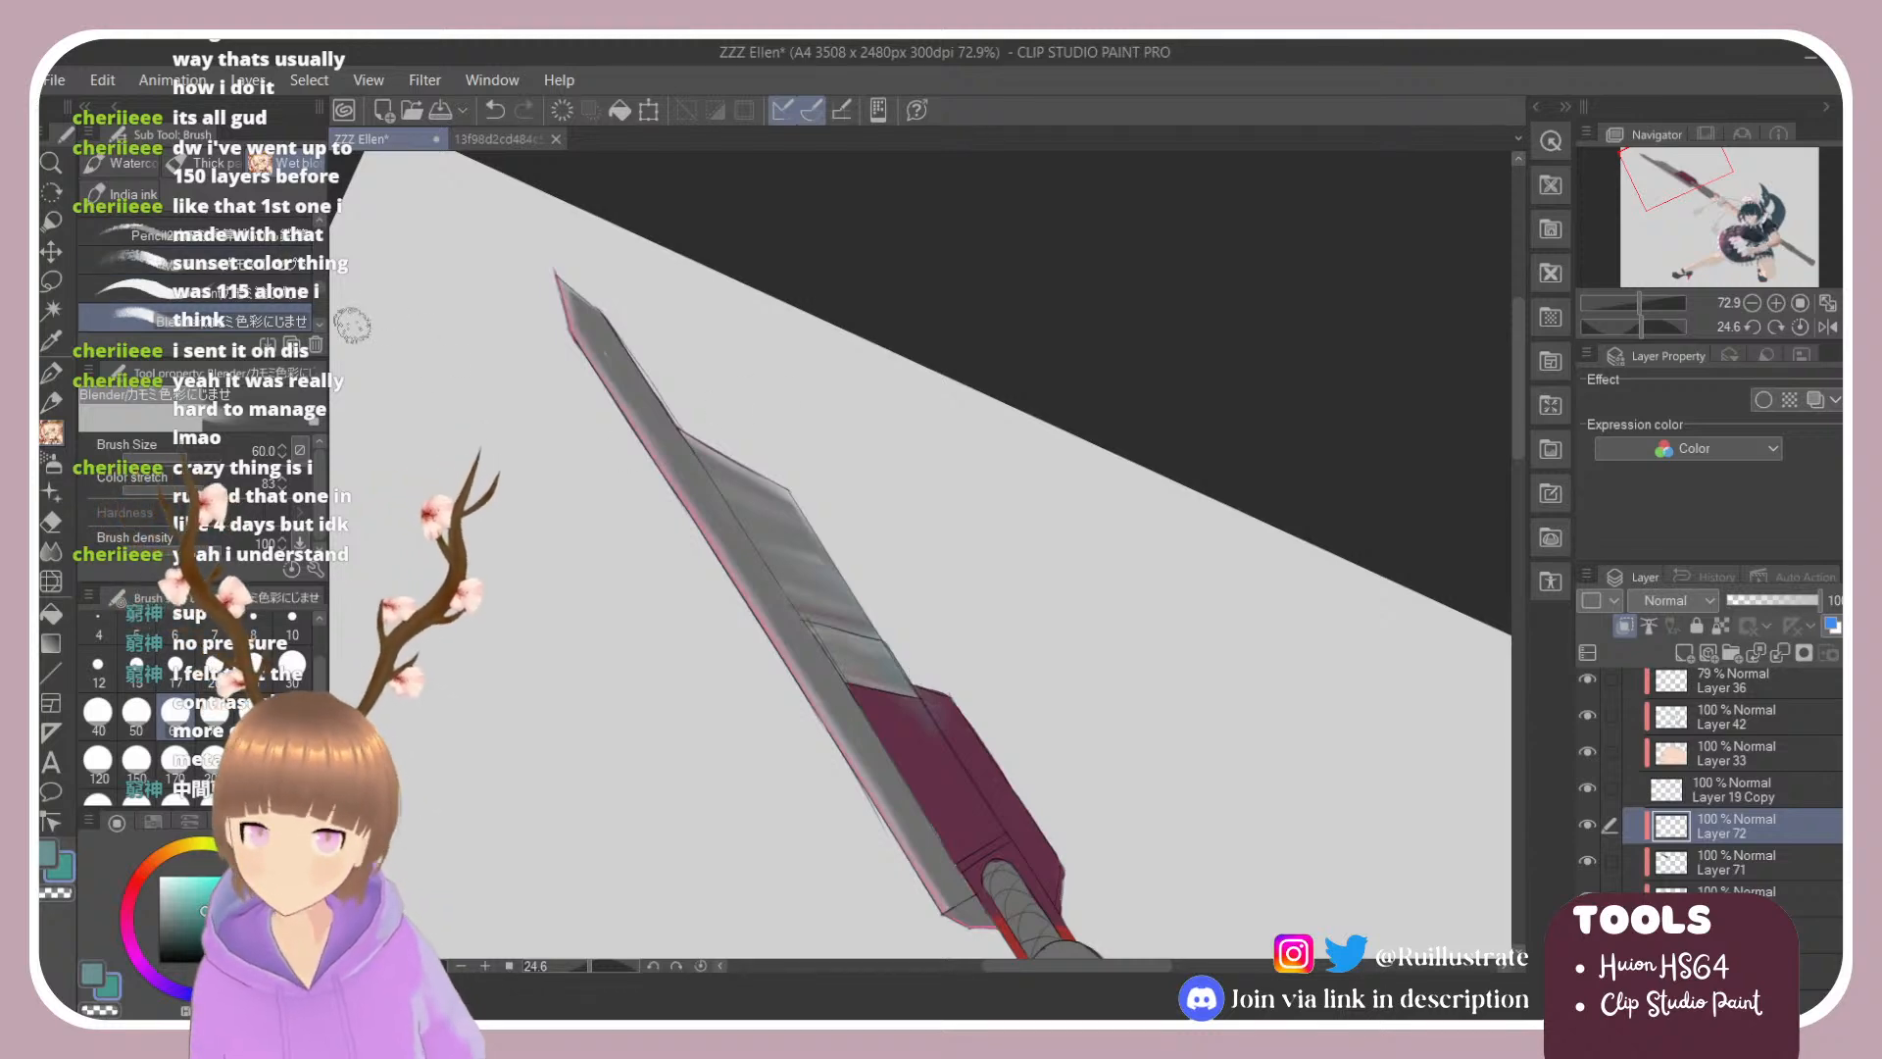
pyautogui.press('r')
pyautogui.doubleClick(1176, 559)
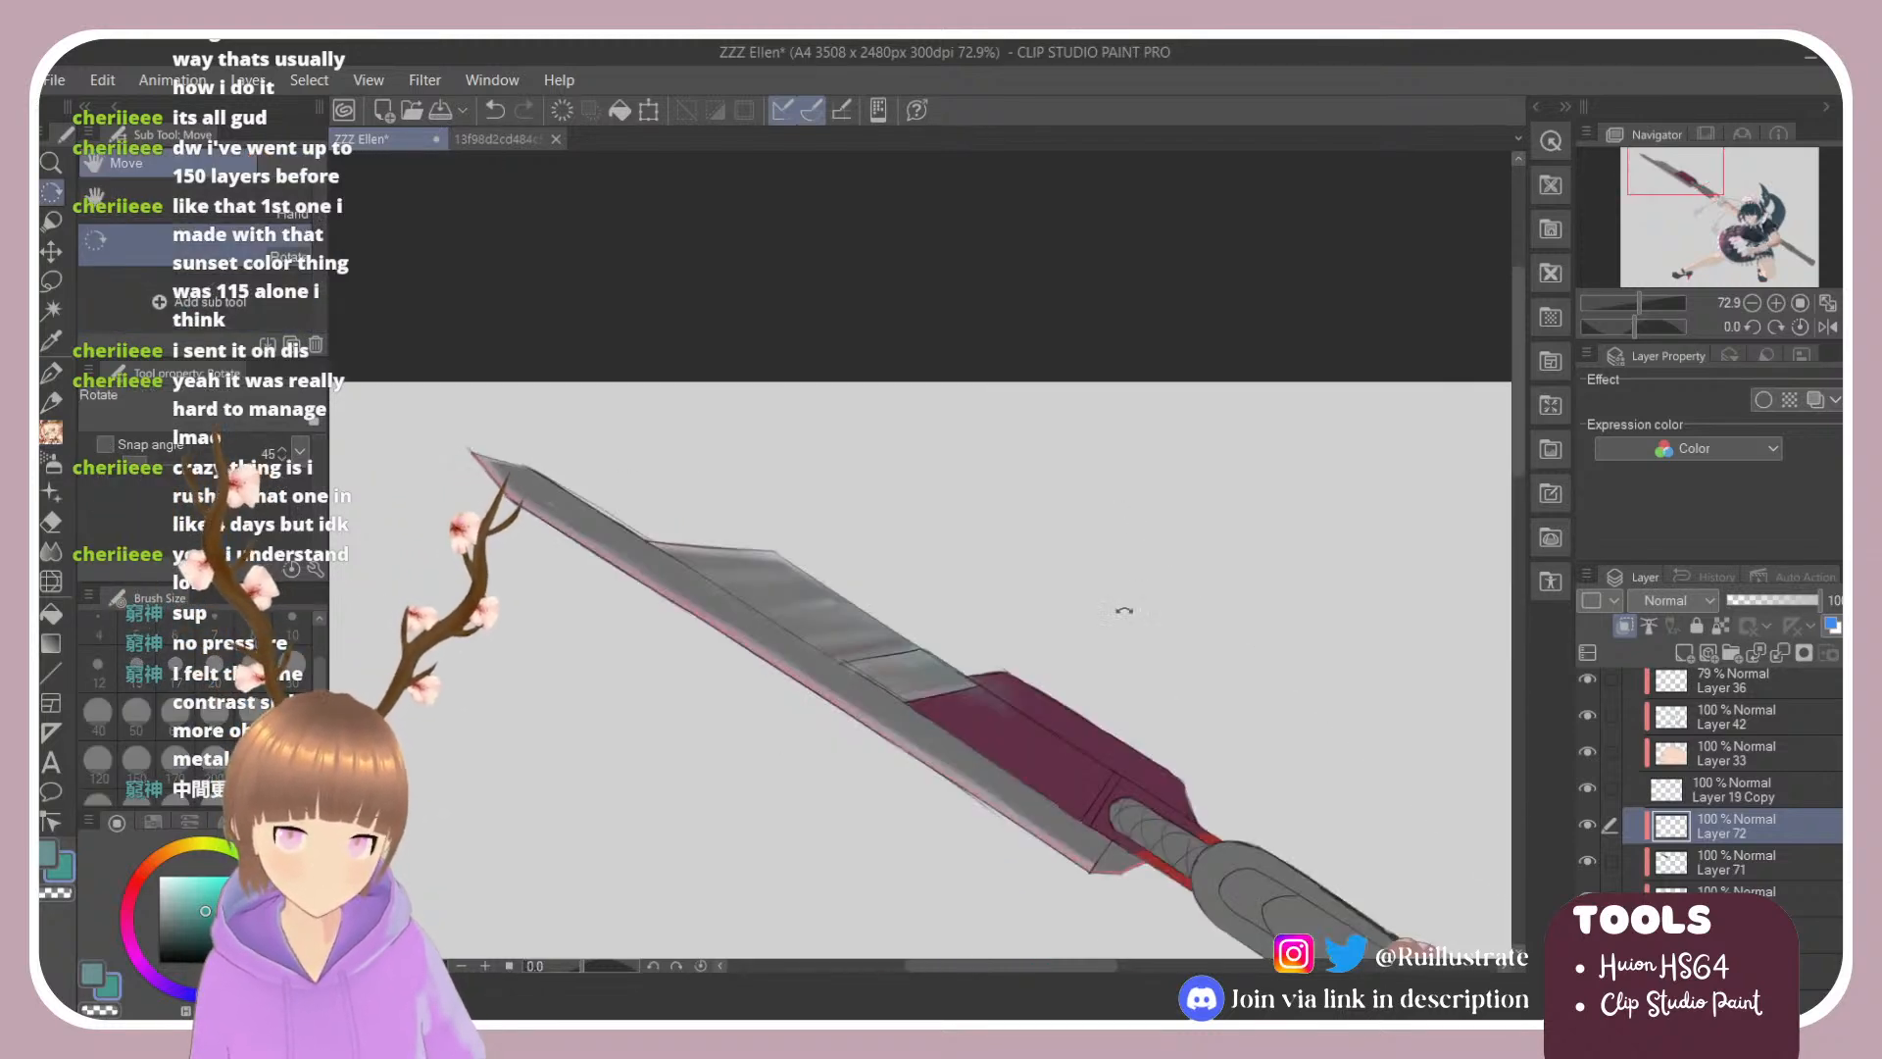
pyautogui.hotkey('ctrl', 'z')
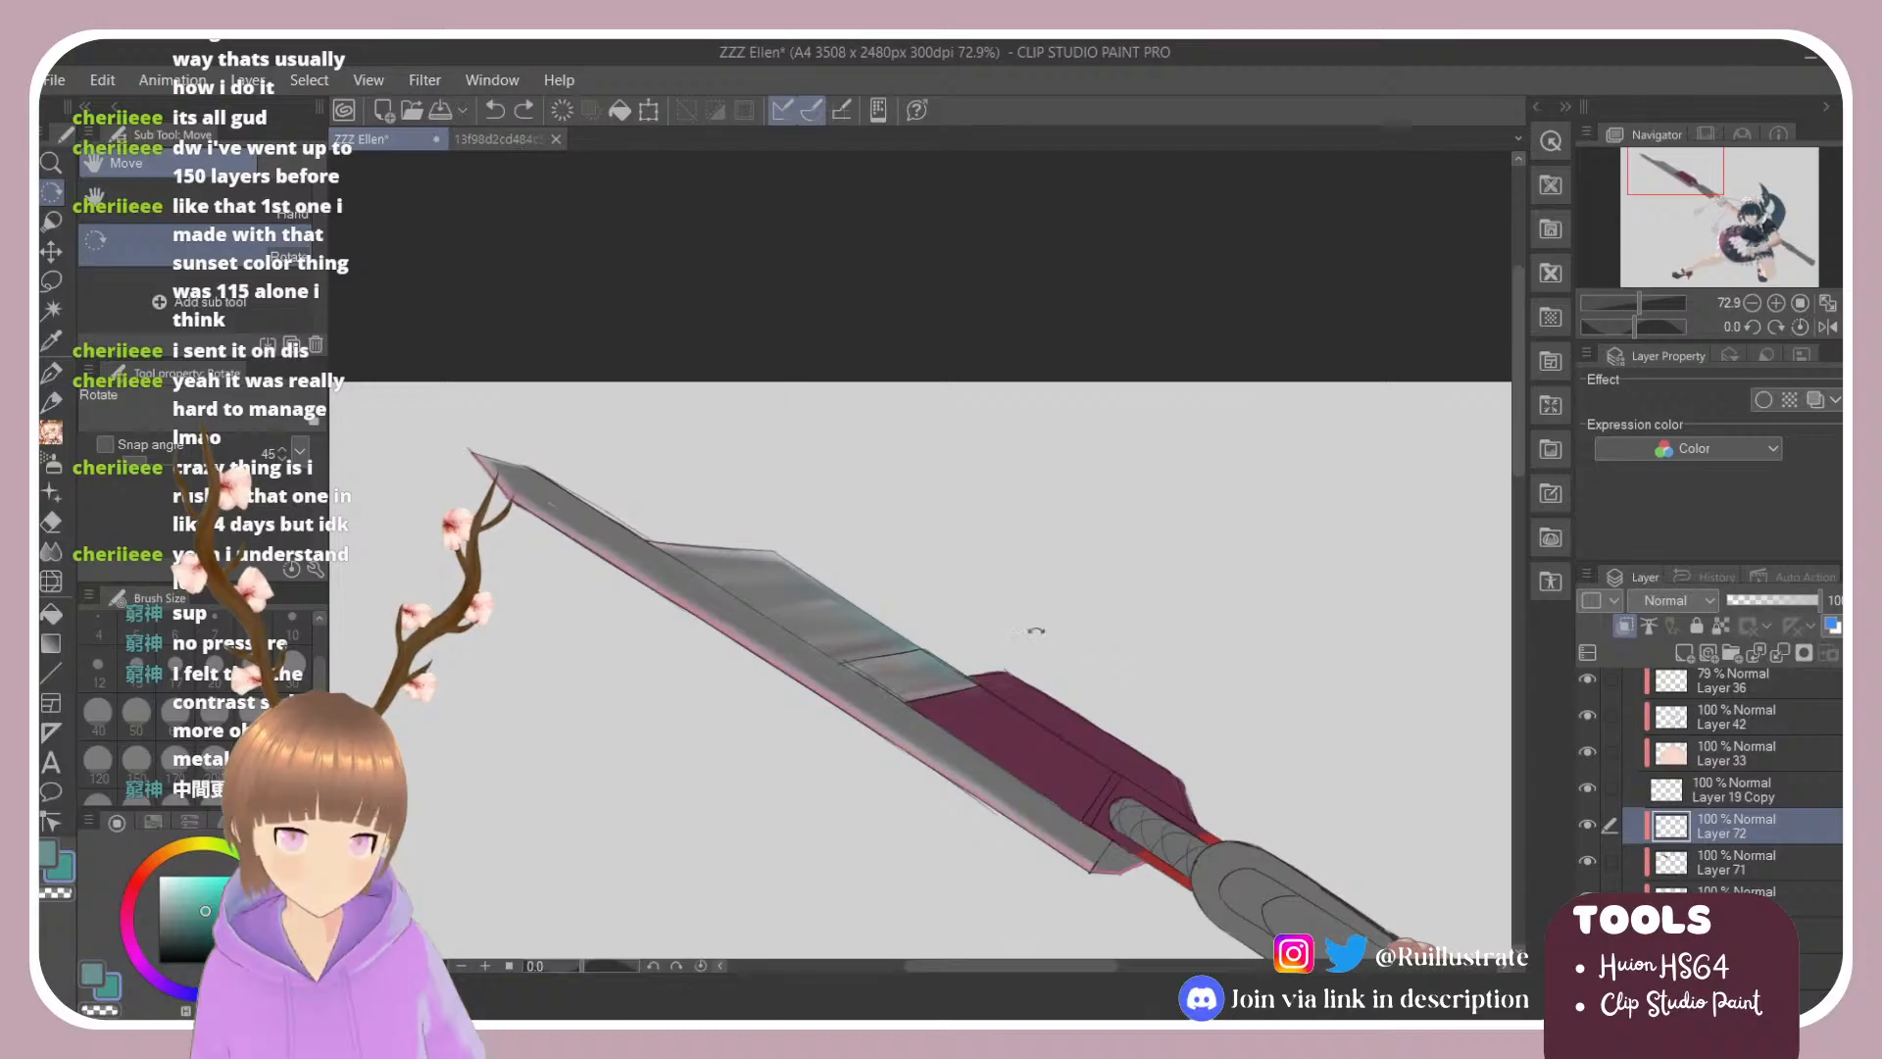
# Step: Paint teal rim light along the maroon section's outer edge and around the notch beside the grip with the size 30 paint brush
pyautogui.scroll(-3, 1036, 631)
pyautogui.scroll(4, 1291, 877)
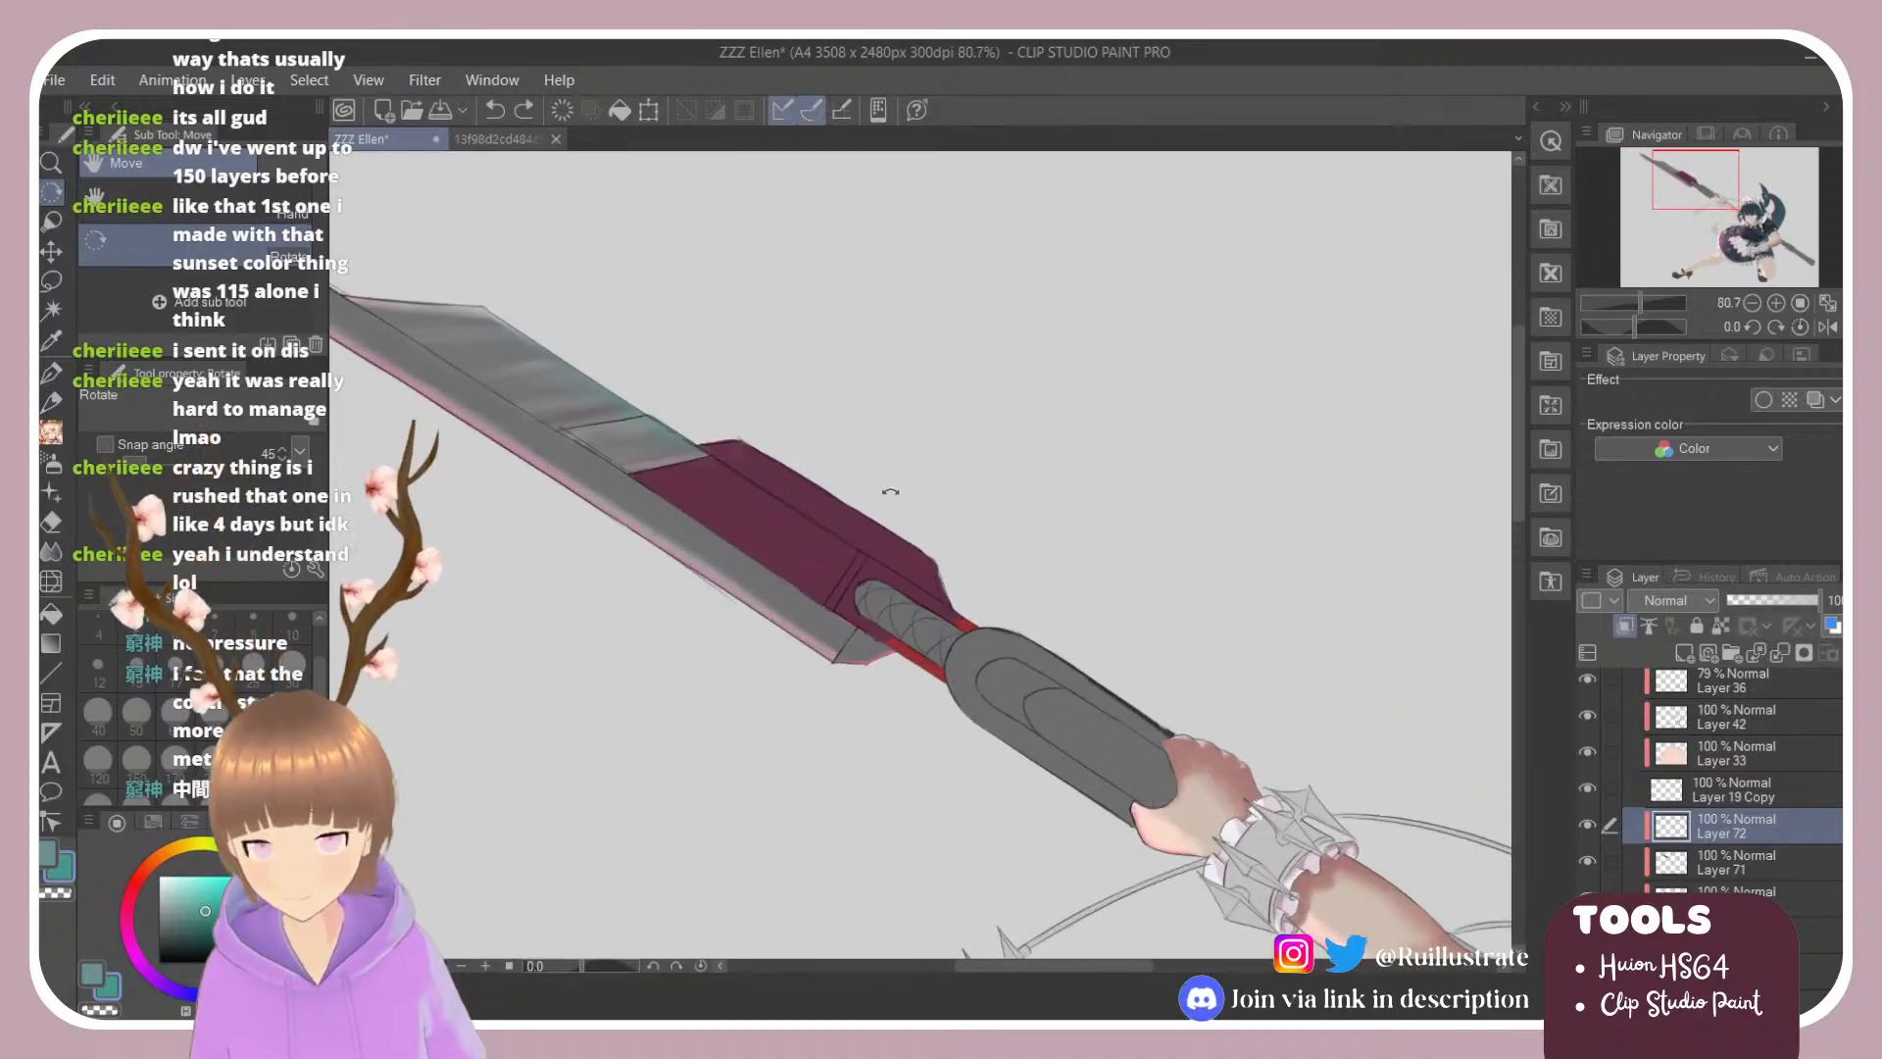
pyautogui.moveTo(947, 455)
pyautogui.mouseDown()
pyautogui.moveTo(1009, 432)
pyautogui.moveTo(1039, 446)
pyautogui.mouseUp()
pyautogui.press('b')
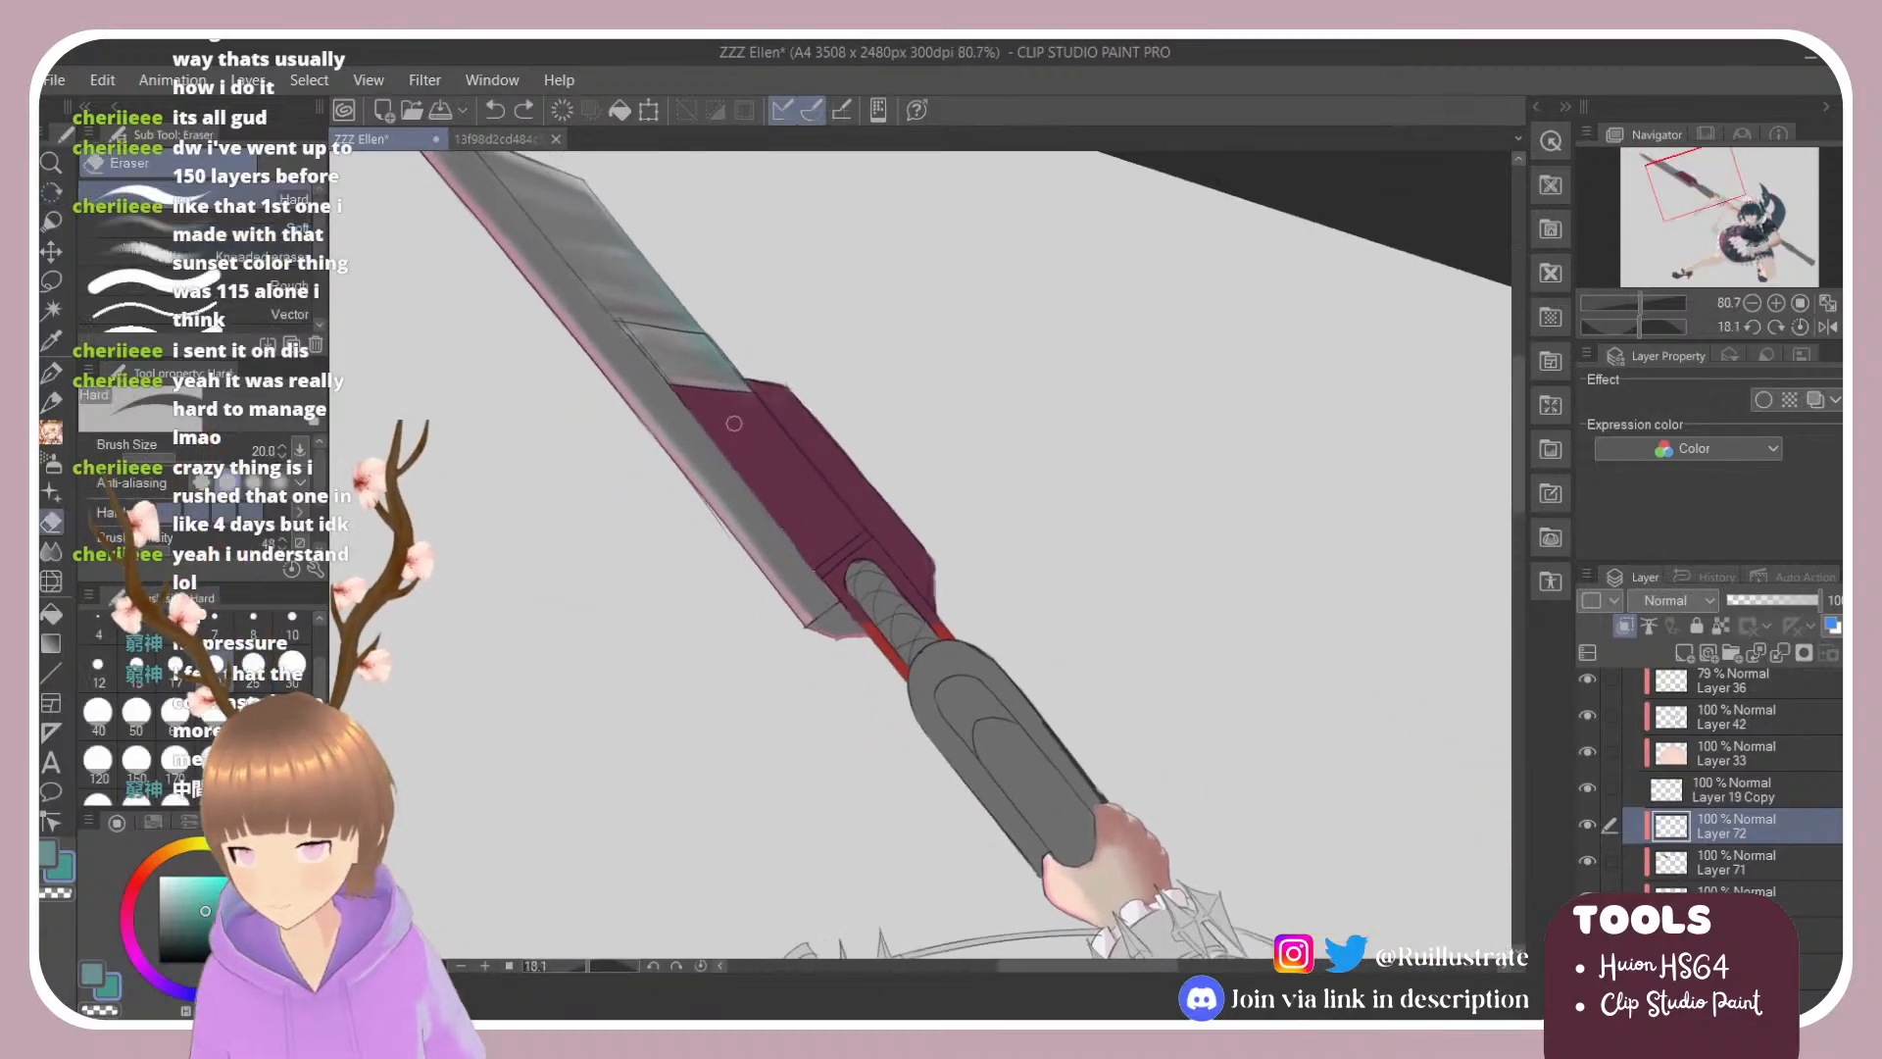
pyautogui.click(194, 289)
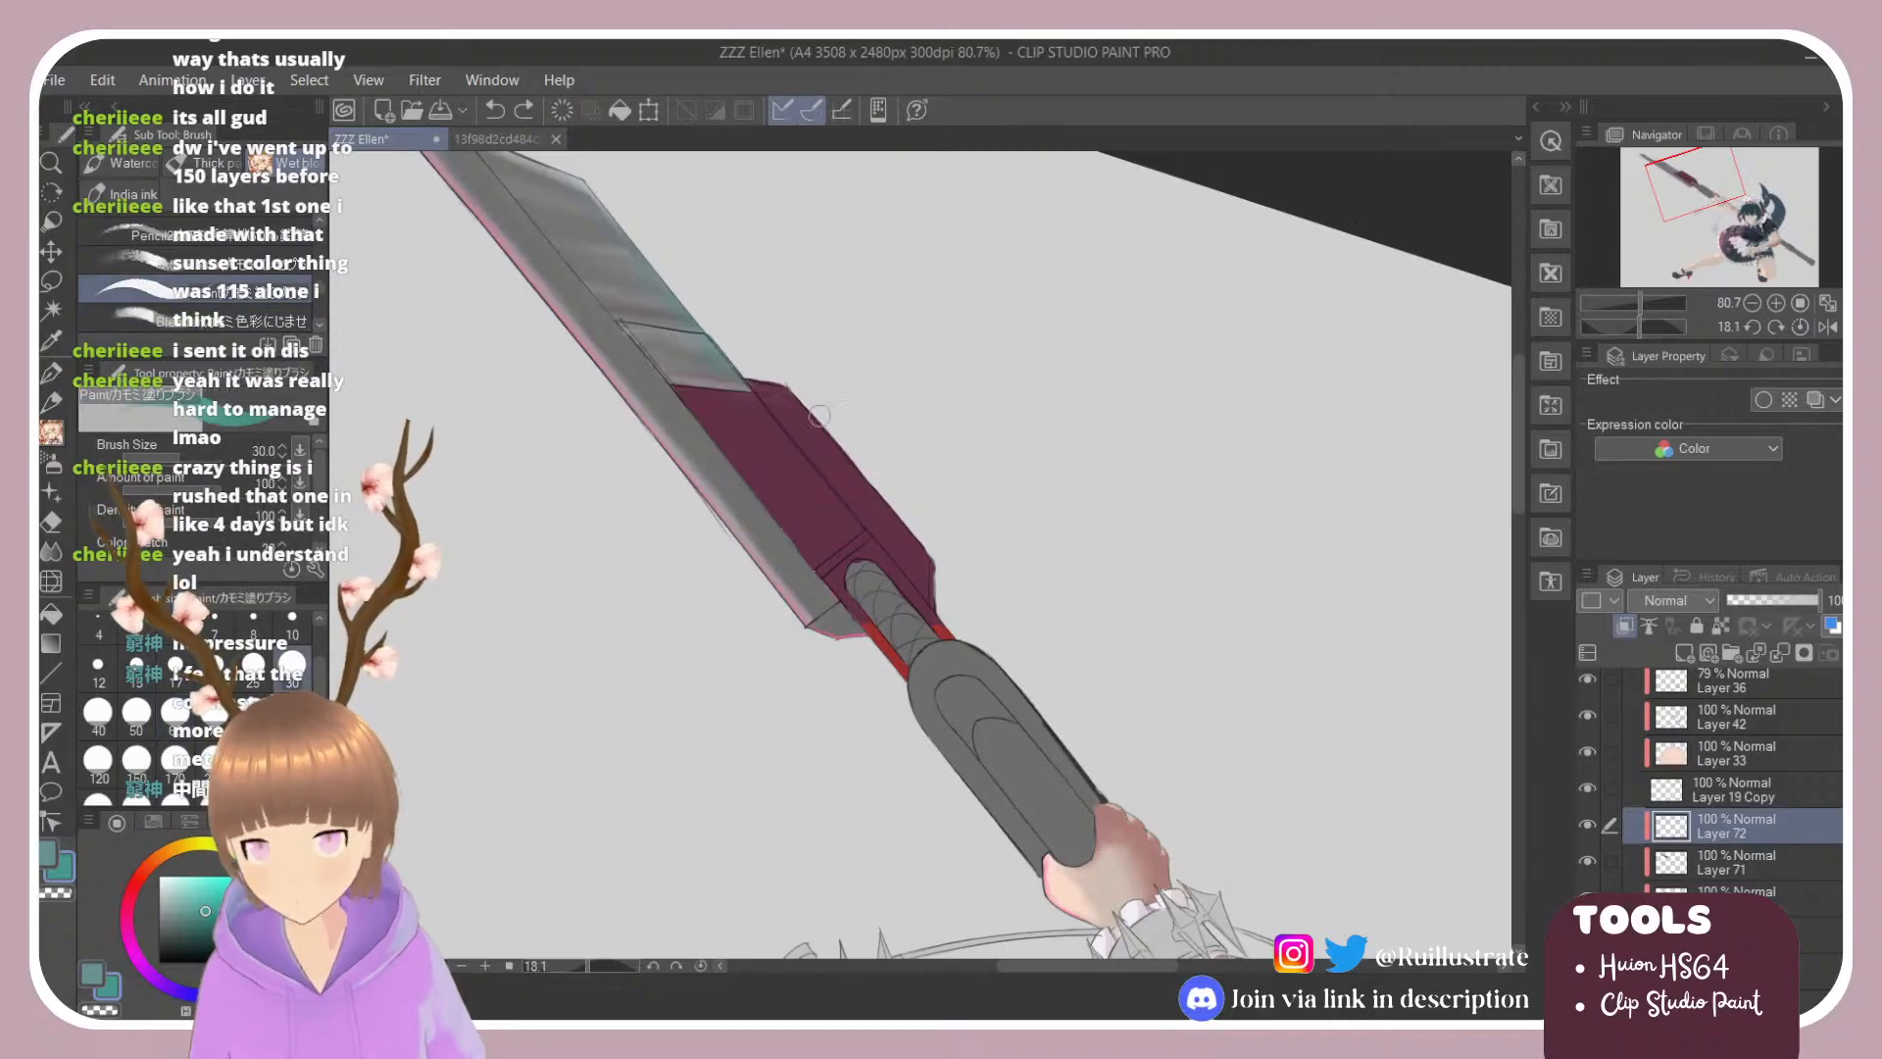
pyautogui.moveTo(848, 446); pyautogui.dragTo(933, 567)
pyautogui.moveTo(779, 369); pyautogui.dragTo(813, 422)
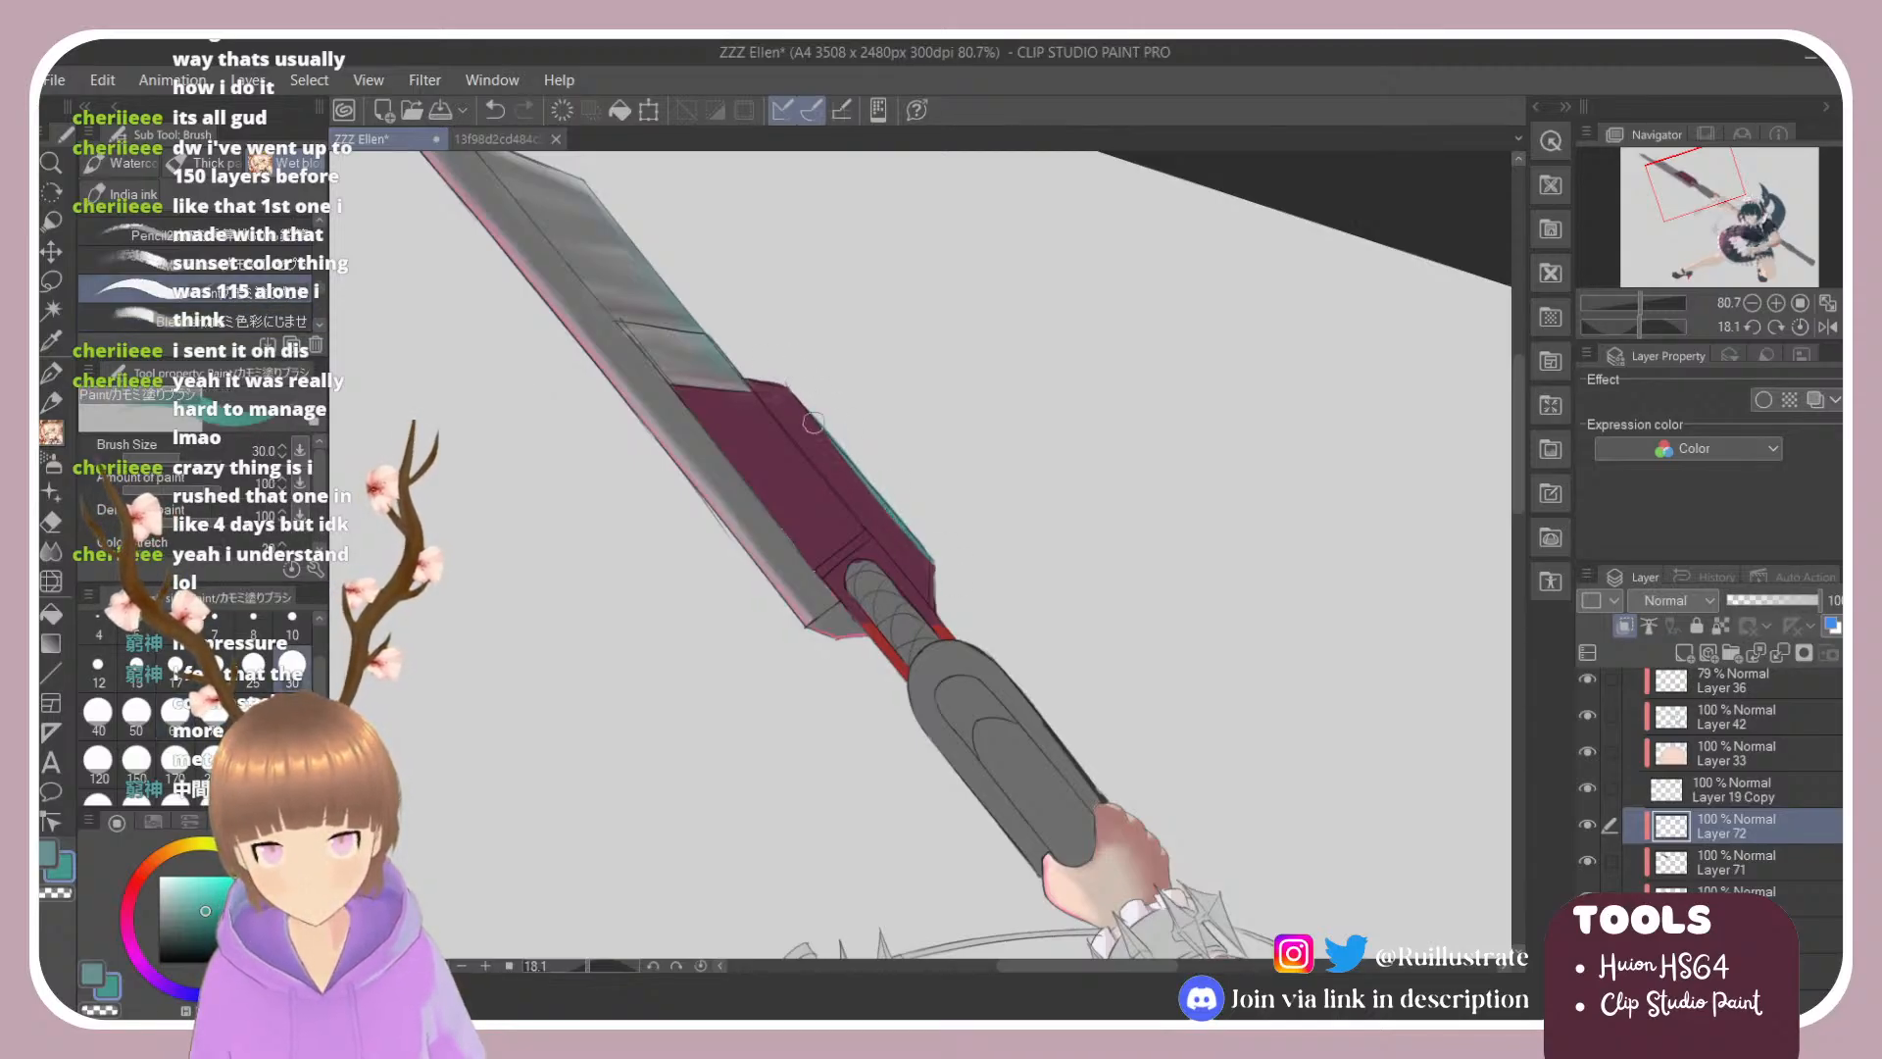
pyautogui.moveTo(931, 556)
pyautogui.mouseDown()
pyautogui.moveTo(913, 594)
pyautogui.moveTo(929, 613)
pyautogui.mouseUp()
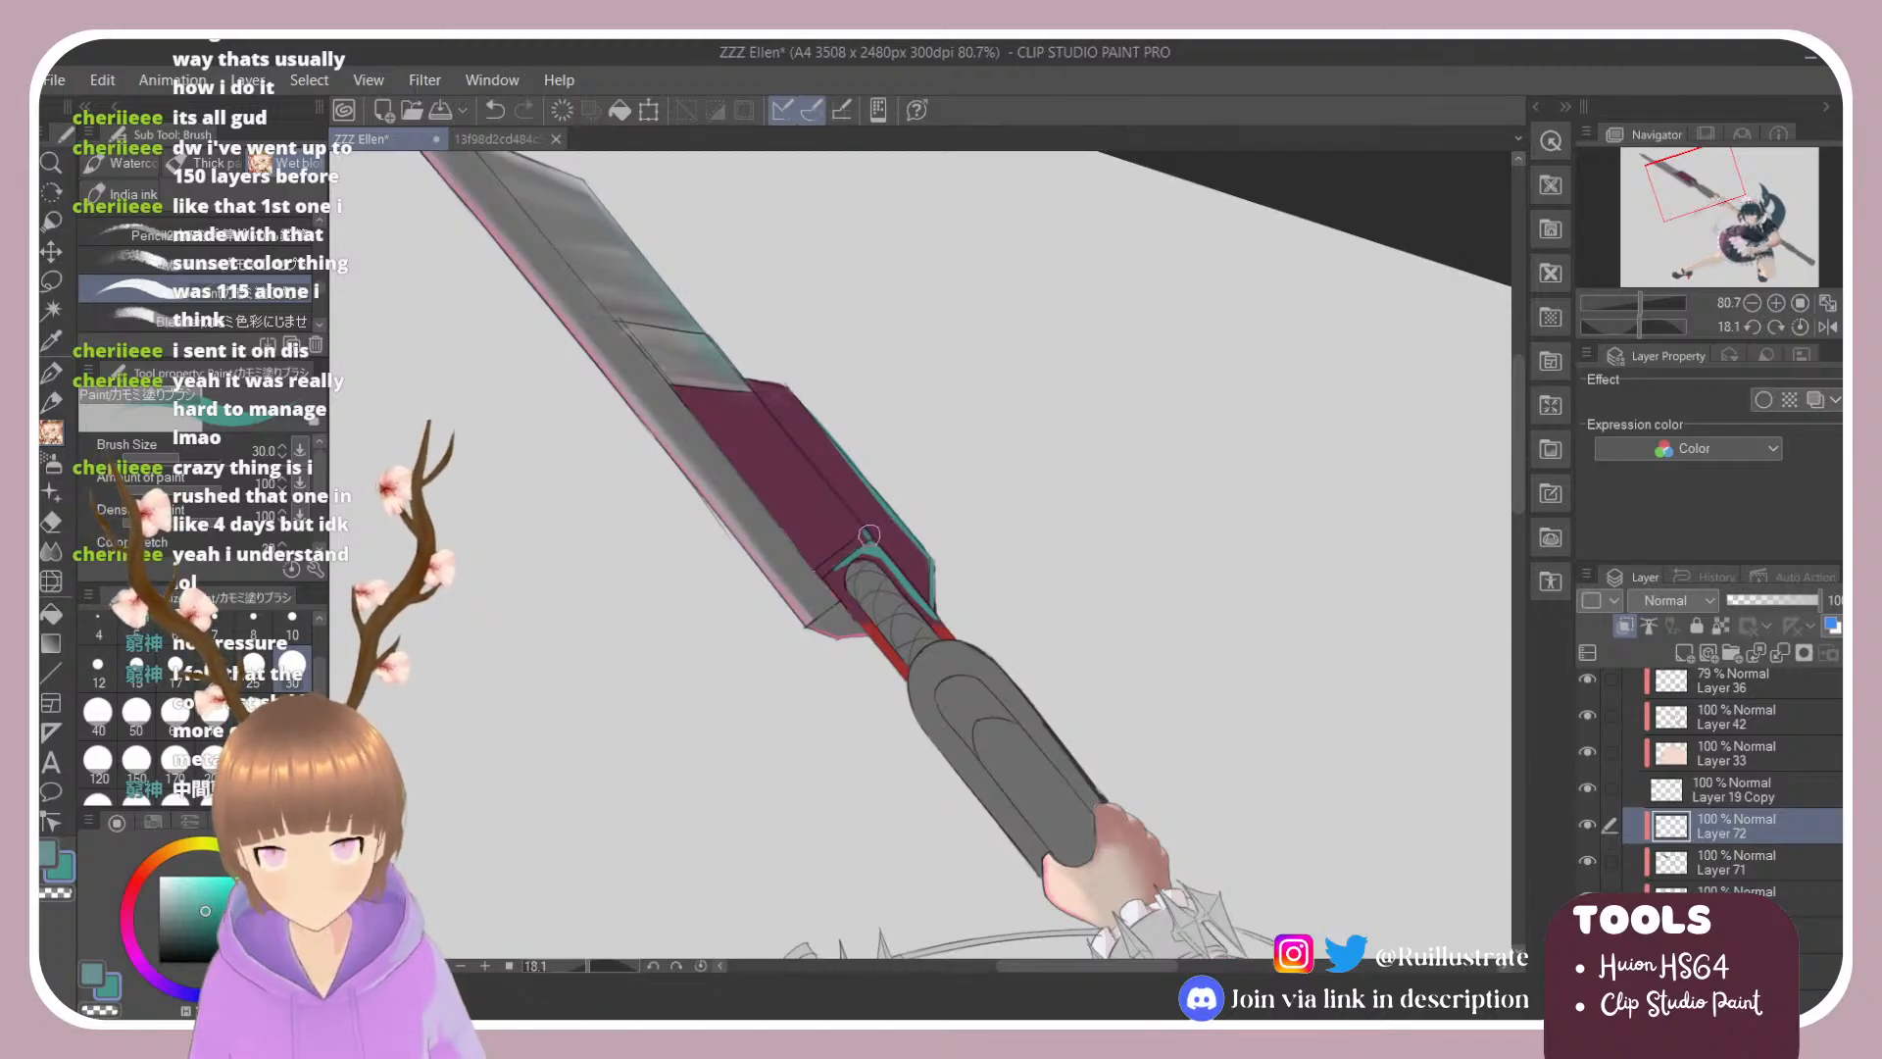
# Step: Paint a thin teal line along the lengthwise seam of the maroon section, undoing and redrawing the first stroke
pyautogui.moveTo(745, 385); pyautogui.dragTo(844, 514)
pyautogui.hotkey('ctrl', 'z')
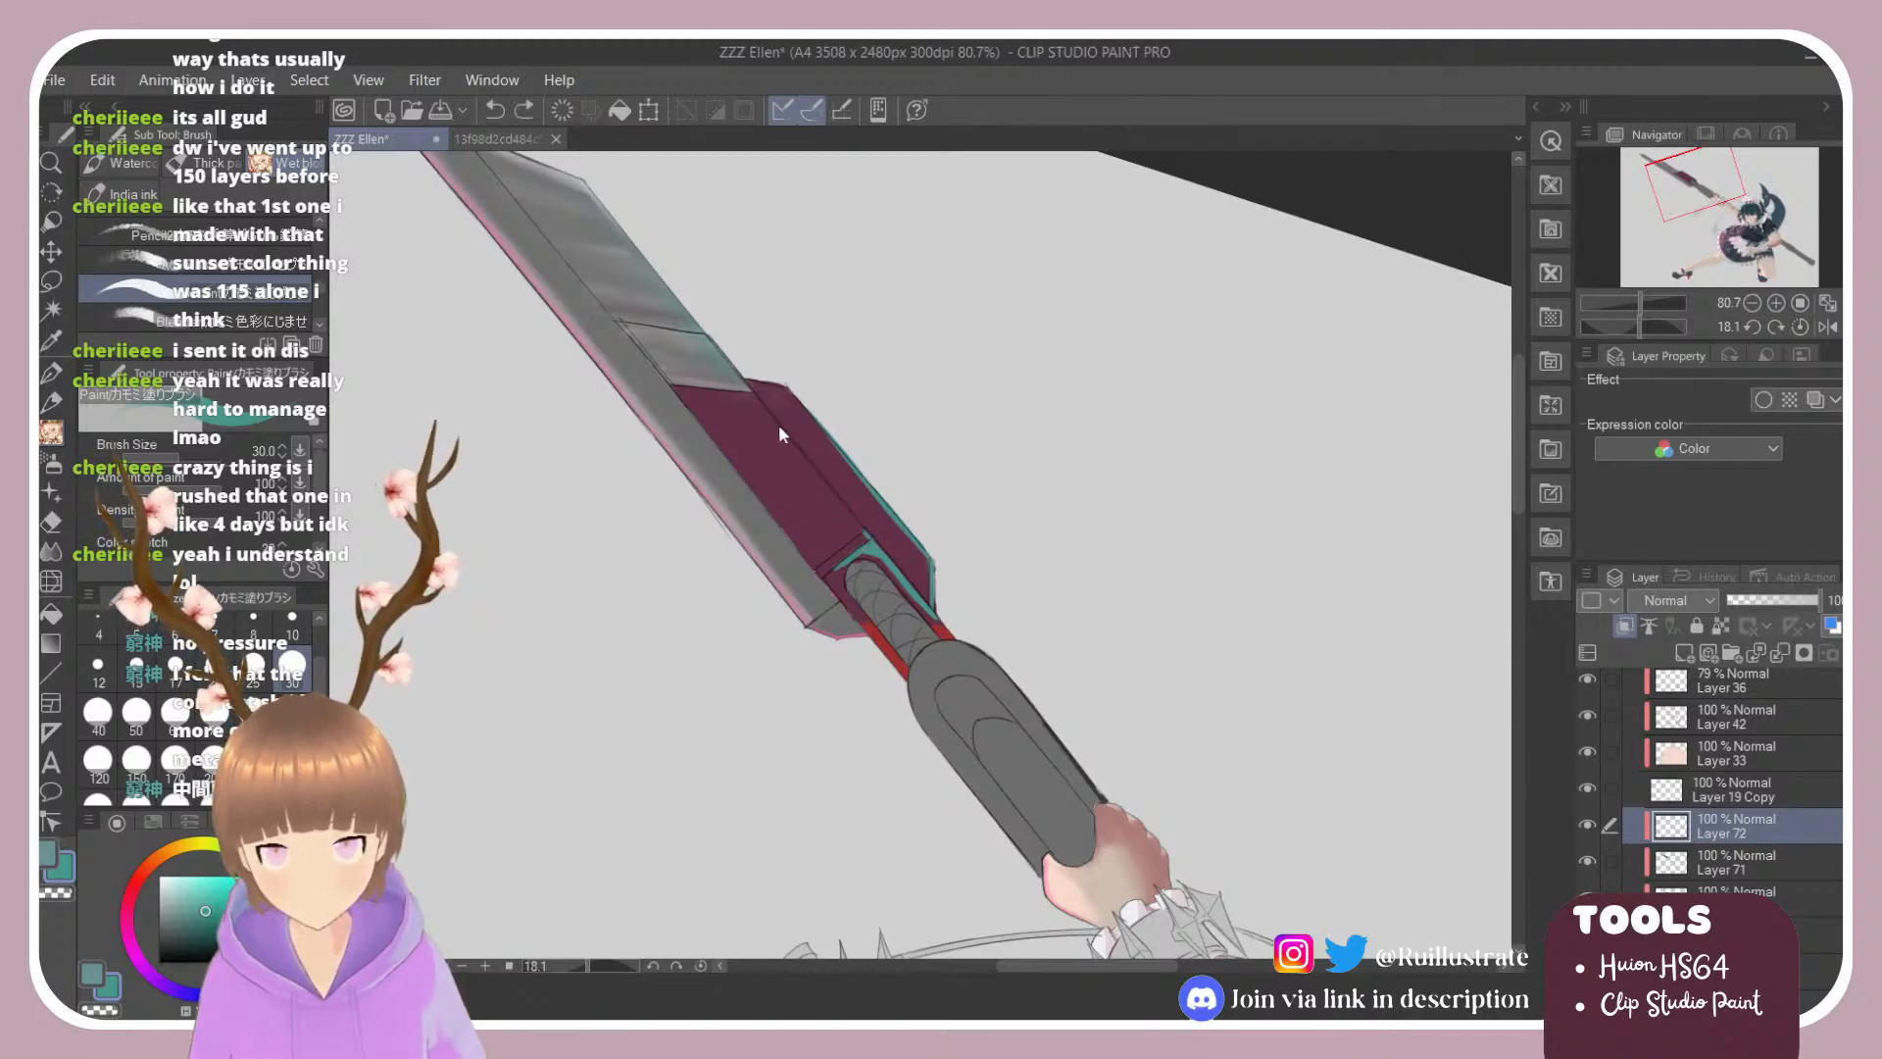
pyautogui.moveTo(751, 395); pyautogui.dragTo(839, 501)
# Step: Blend the teal strokes on the maroon section's seam, outer edge and grip notch into the base with the size 20 blender brush
pyautogui.click(289, 321)
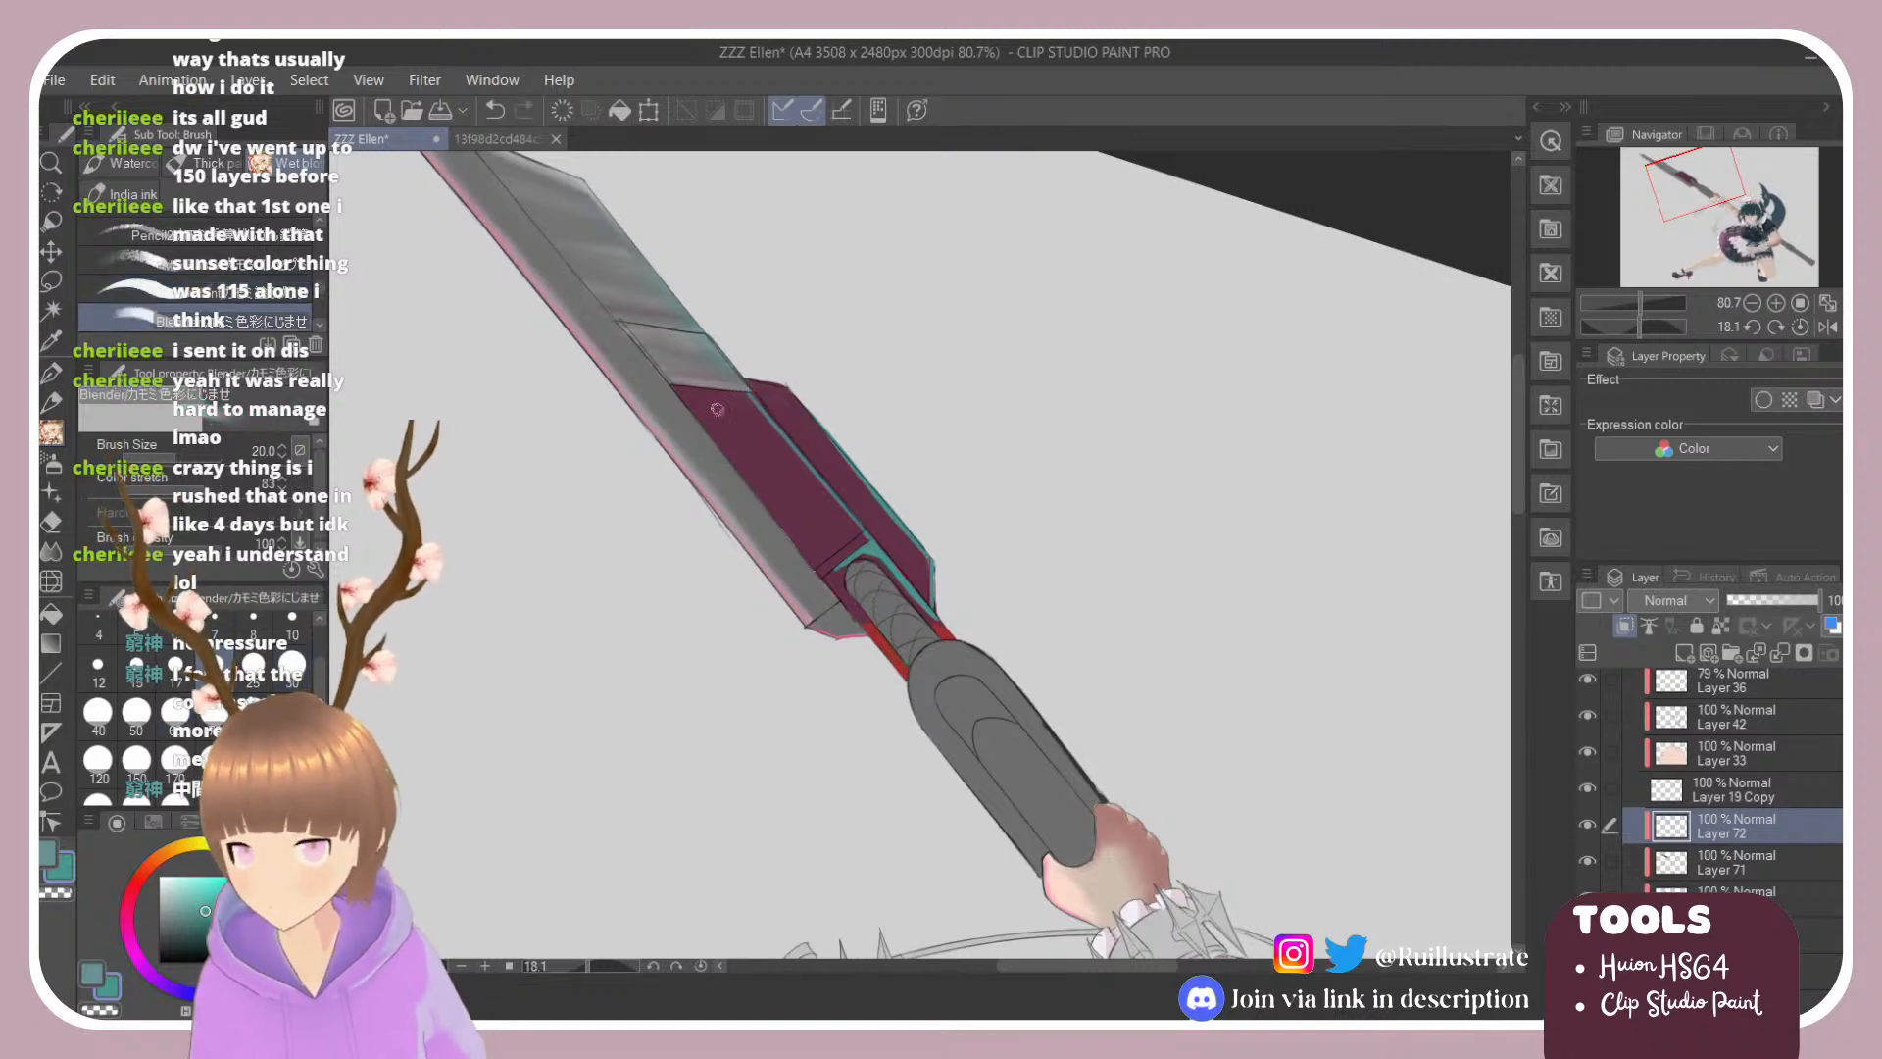
pyautogui.moveTo(745, 389); pyautogui.dragTo(850, 513)
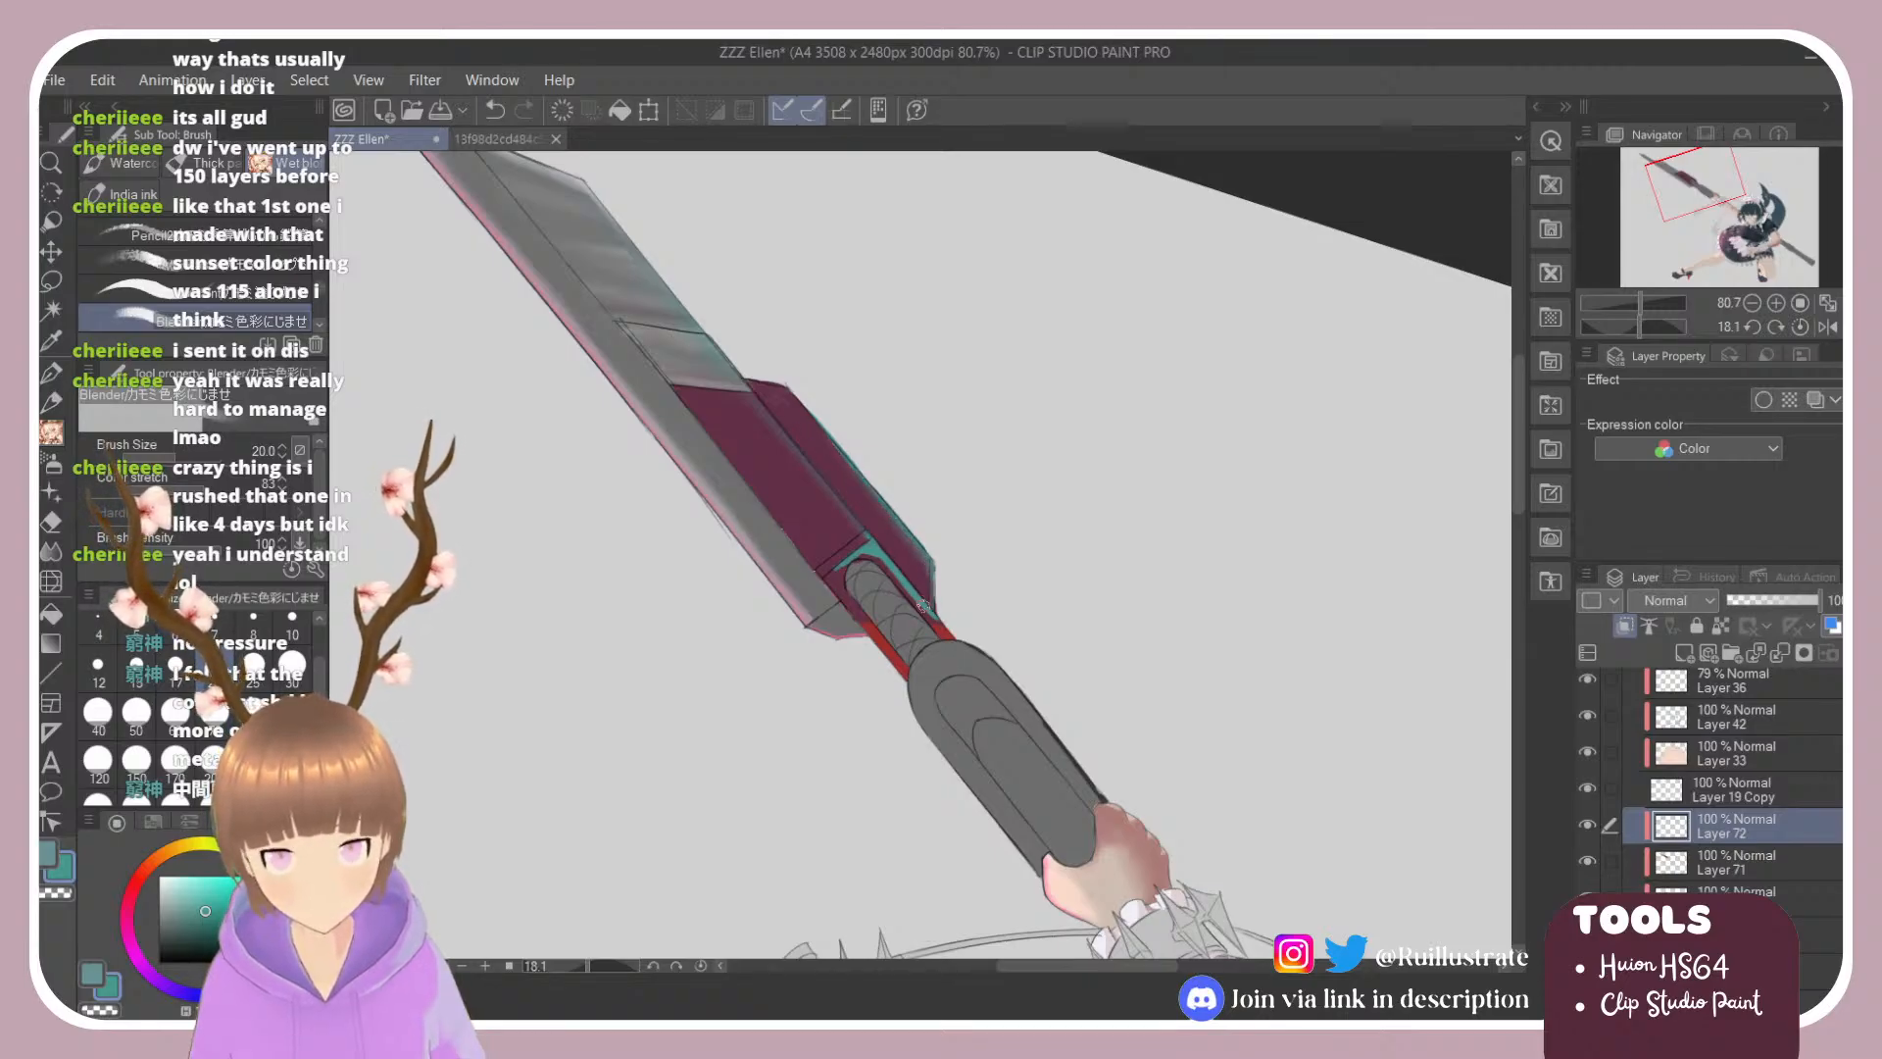
pyautogui.moveTo(878, 561); pyautogui.dragTo(879, 563)
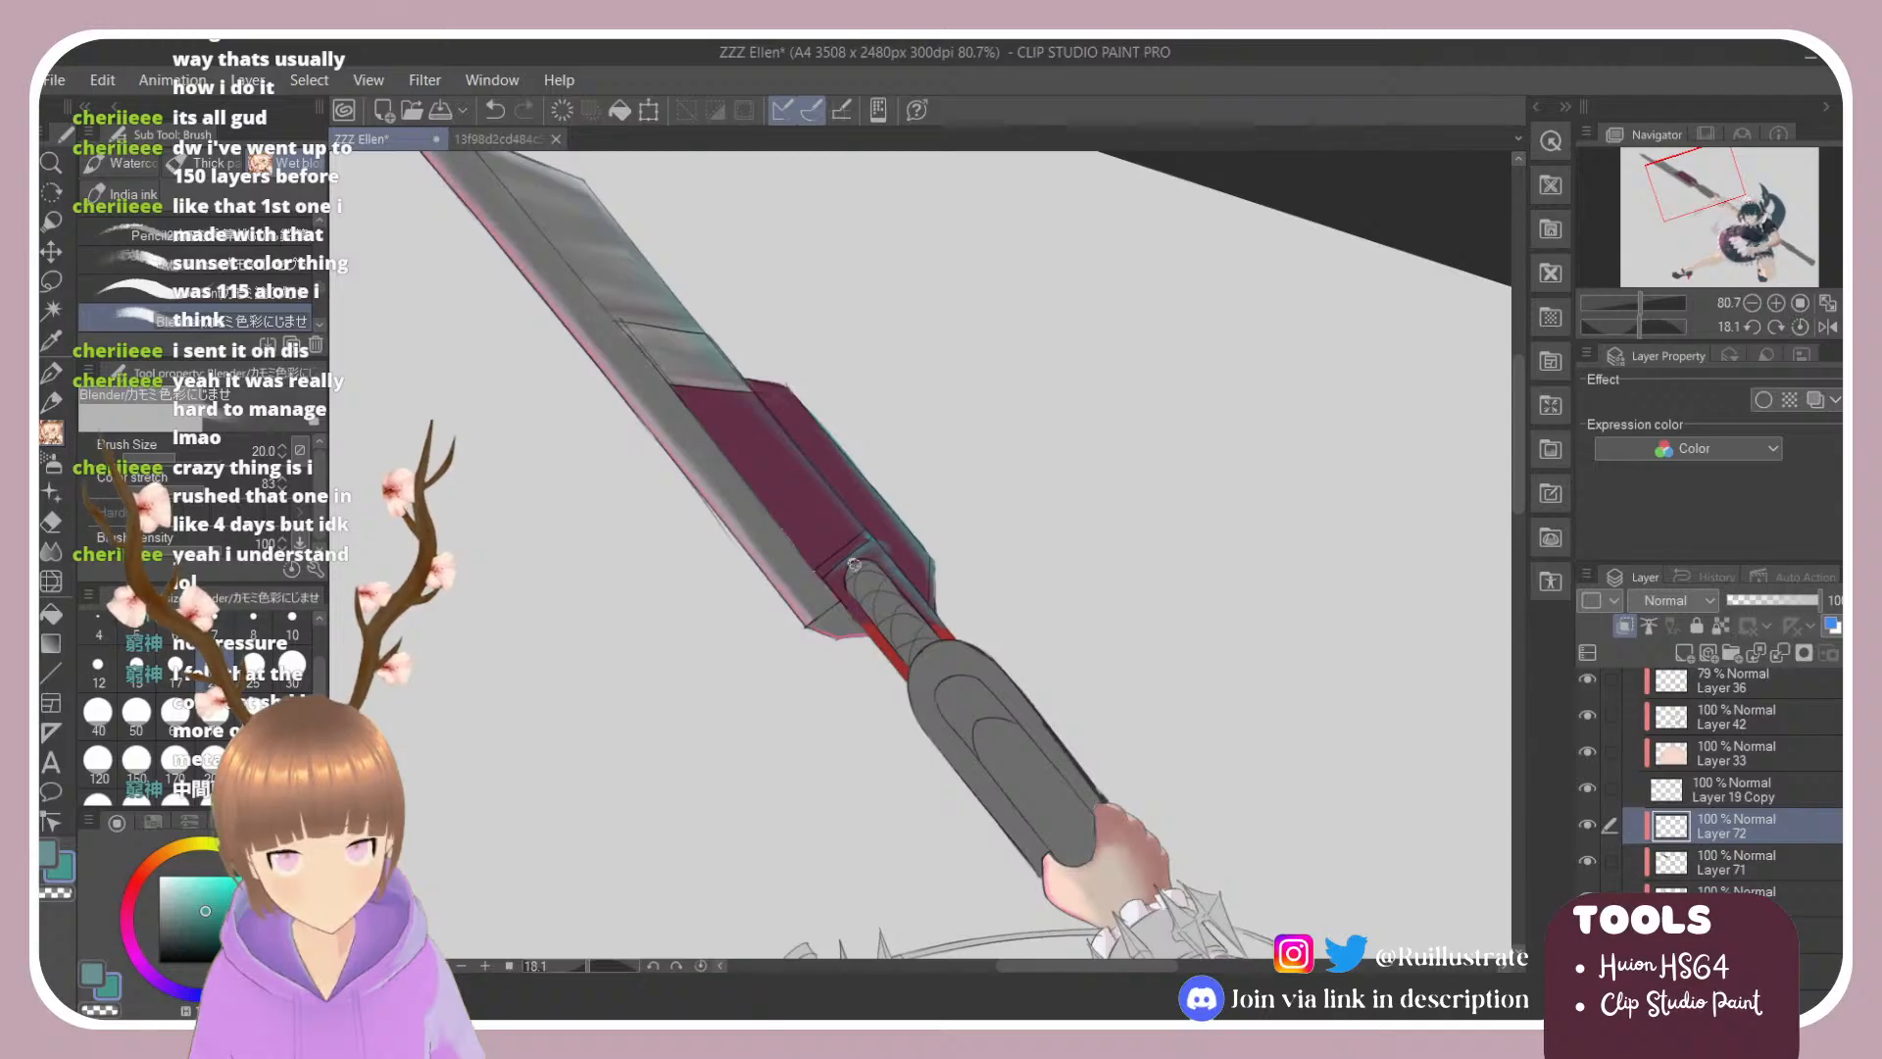
pyautogui.press('e')
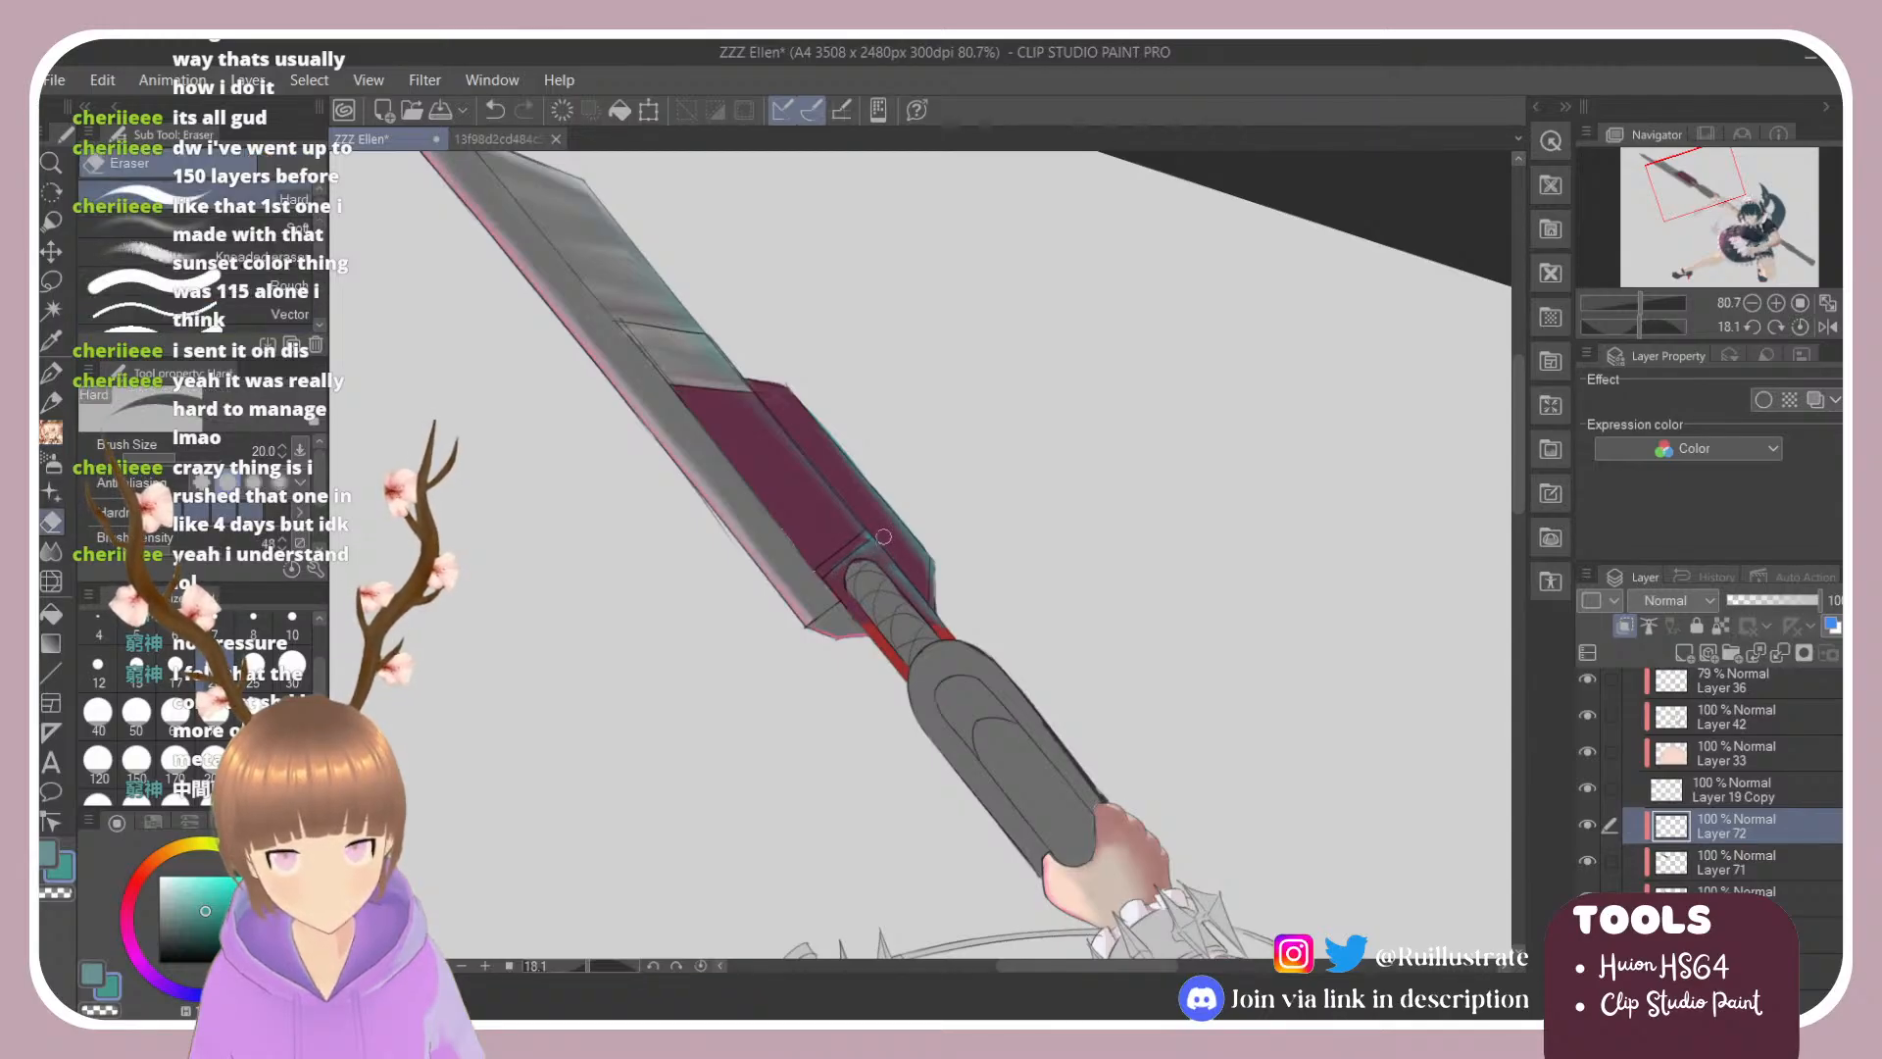
pyautogui.press('b')
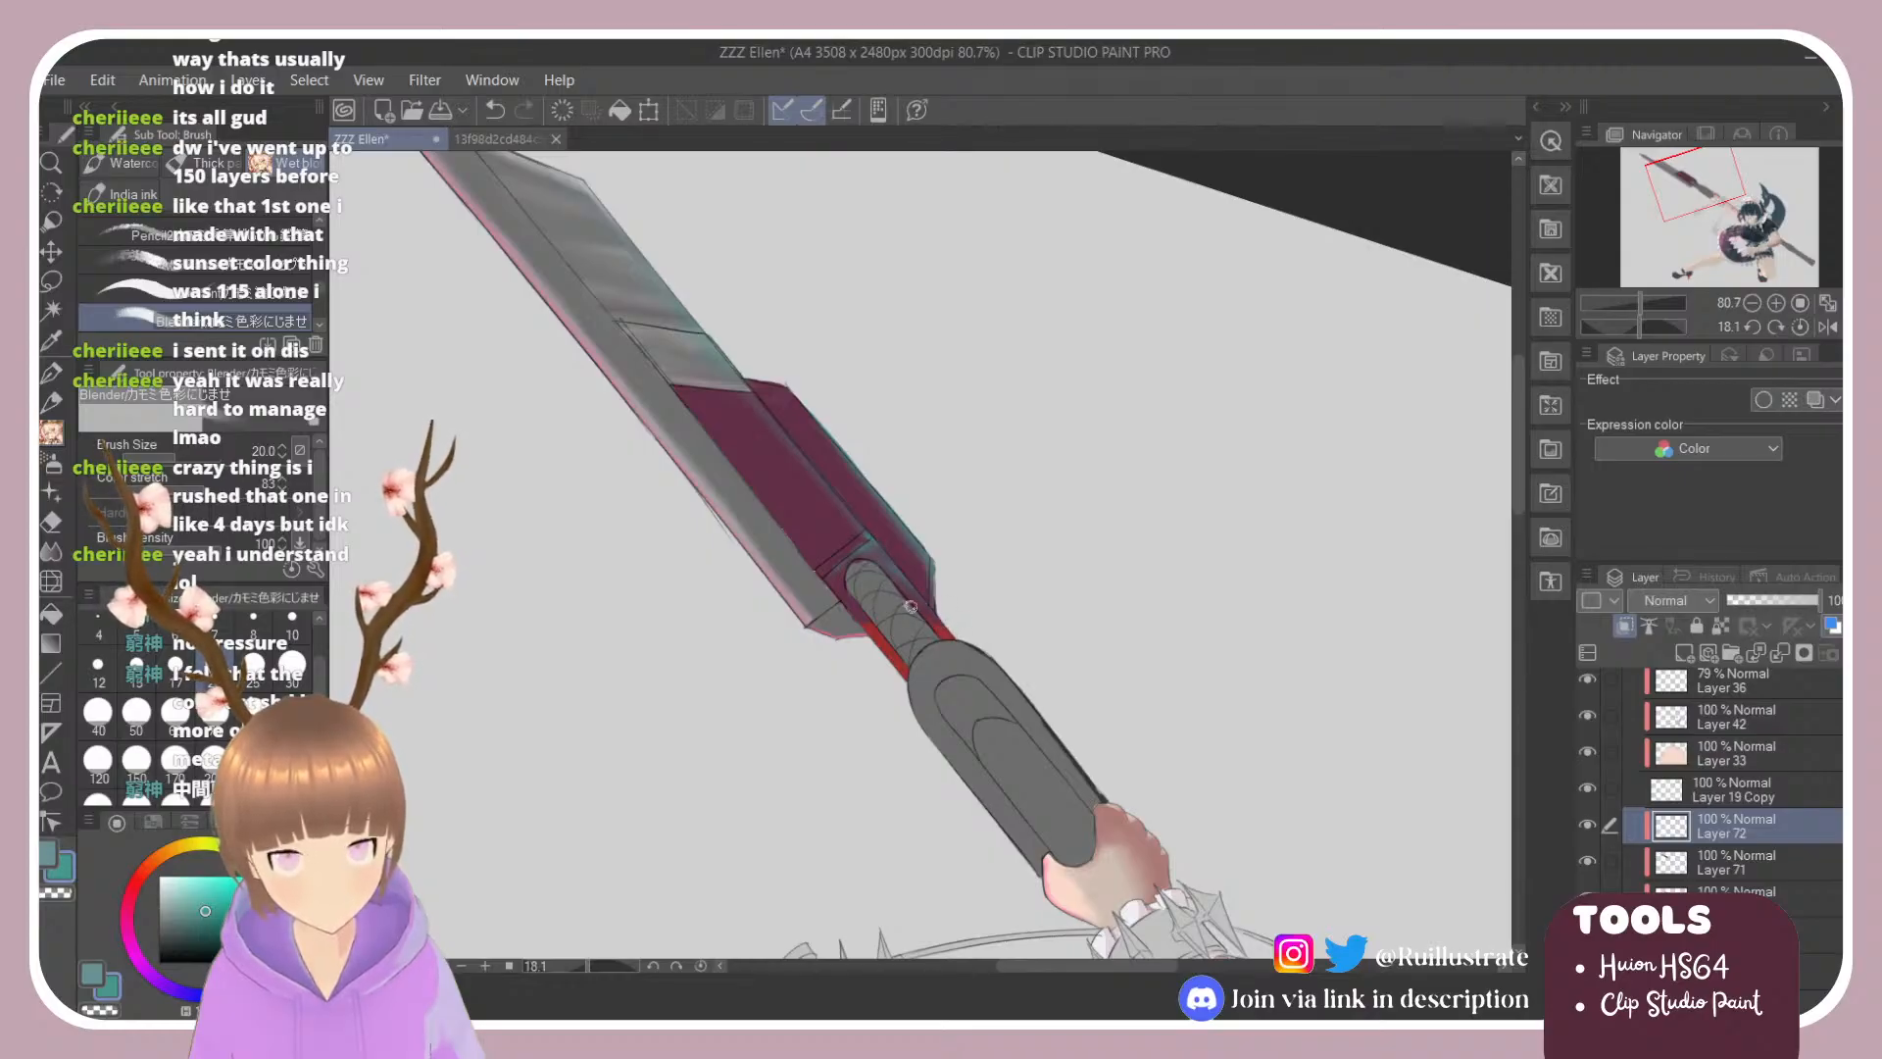
# Step: Review the weapon's rim lighting against the full illustration, and inspect the figure and the weapon's rear shaft
pyautogui.scroll(-6, 899, 526)
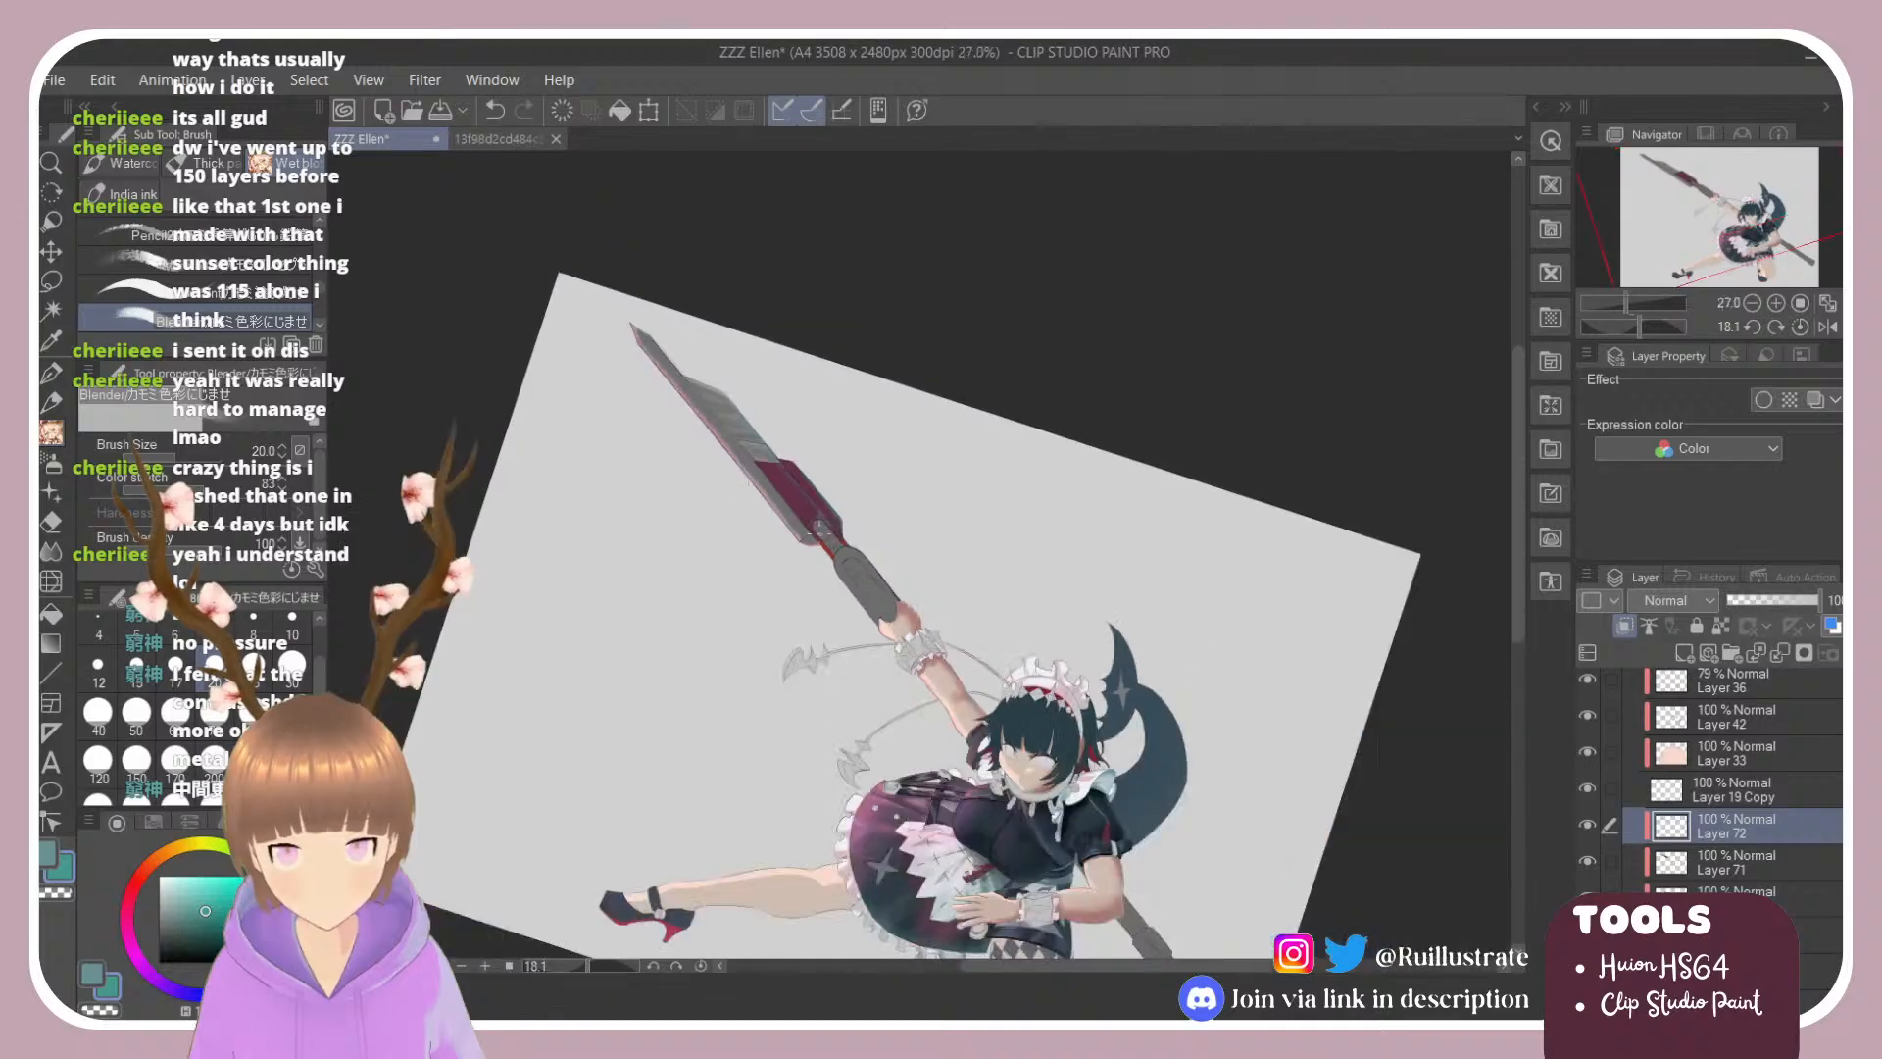
pyautogui.press('r')
pyautogui.doubleClick(1058, 485)
pyautogui.scroll(-2, 980, 453)
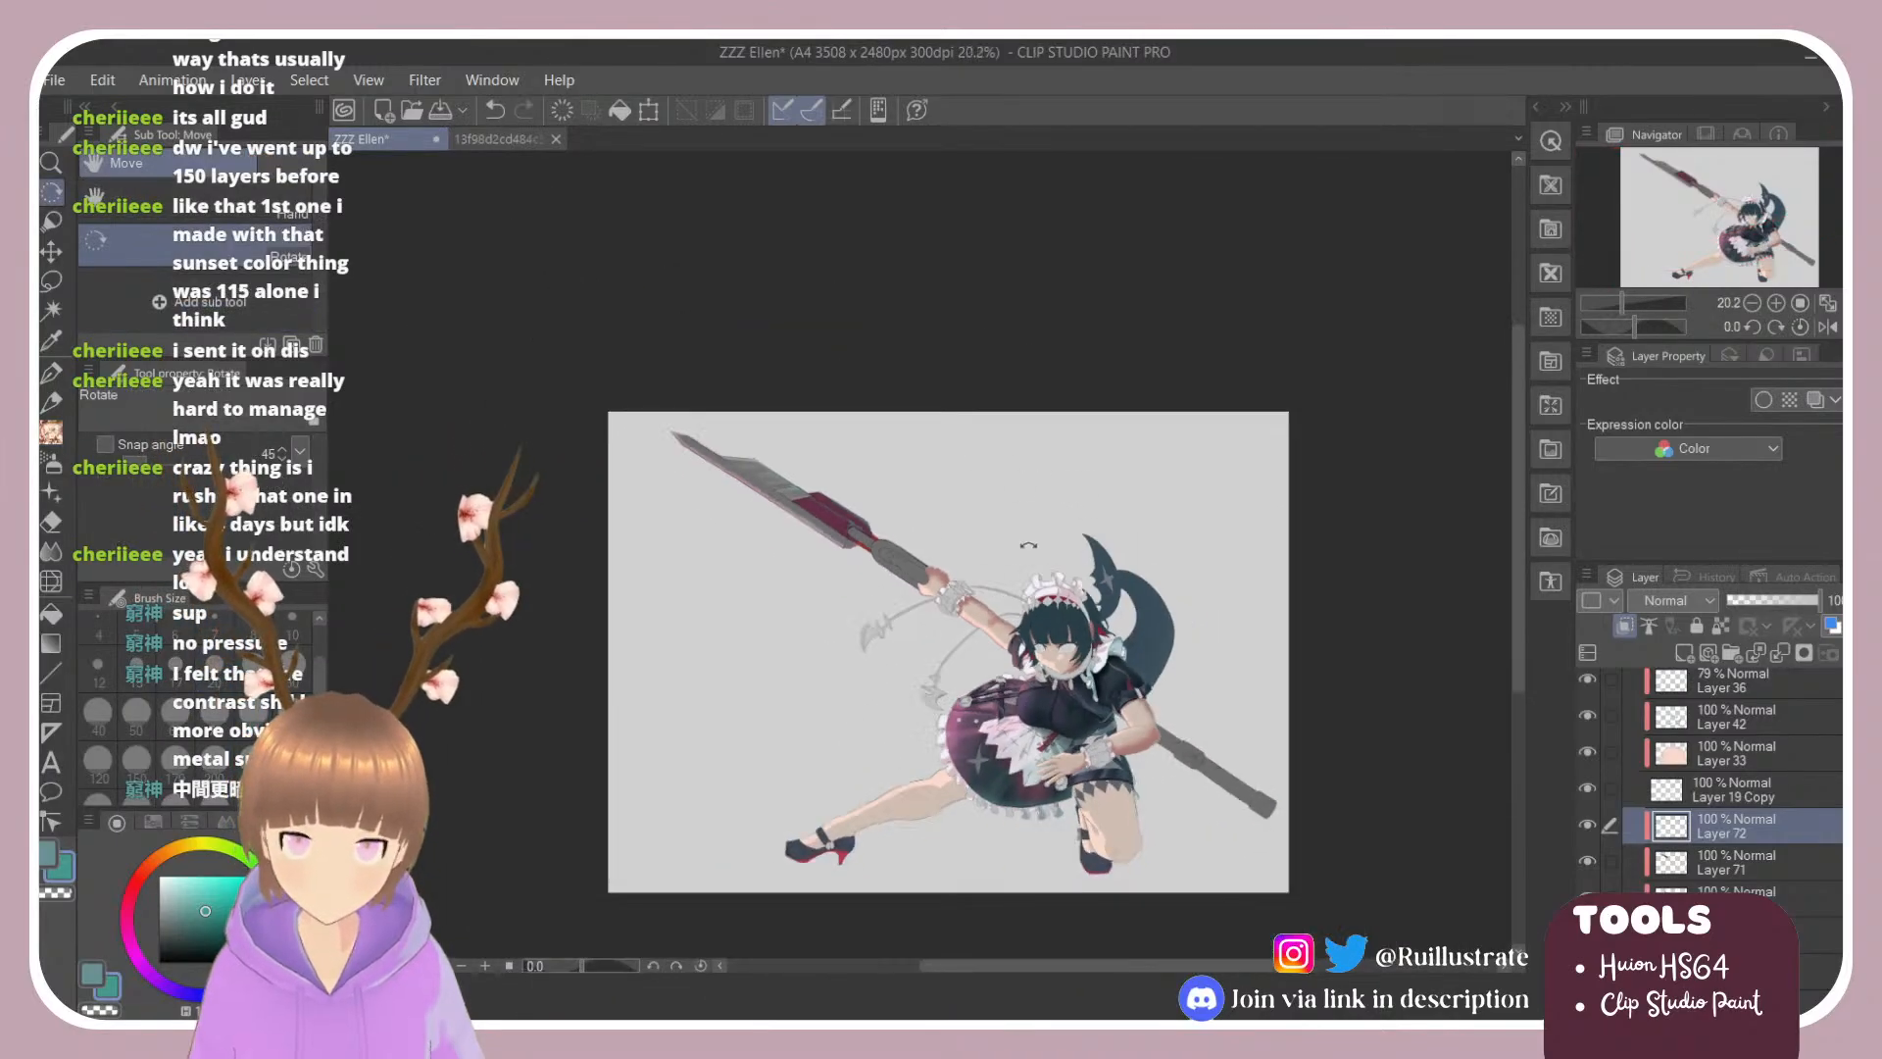
pyautogui.scroll(3, 1188, 718)
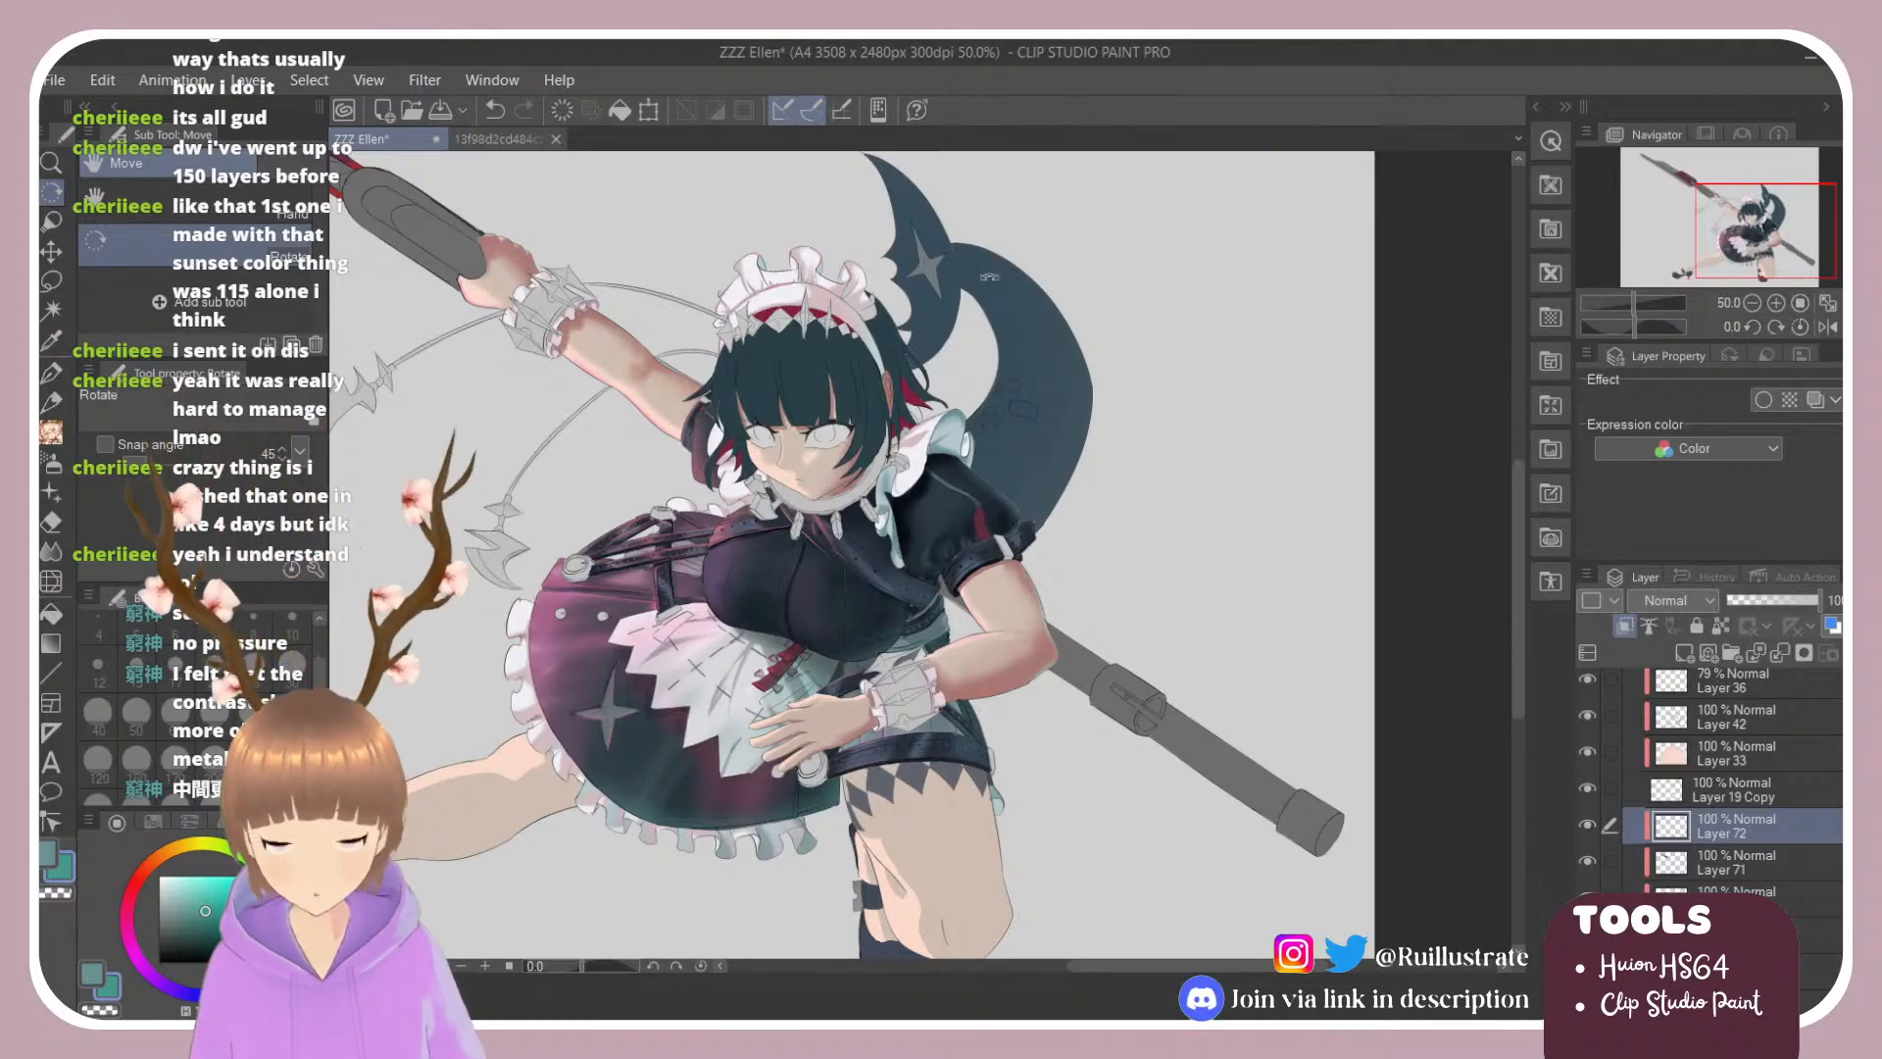
pyautogui.moveTo(1044, 324); pyautogui.dragTo(886, 349)
pyautogui.moveTo(953, 499); pyautogui.dragTo(824, 499)
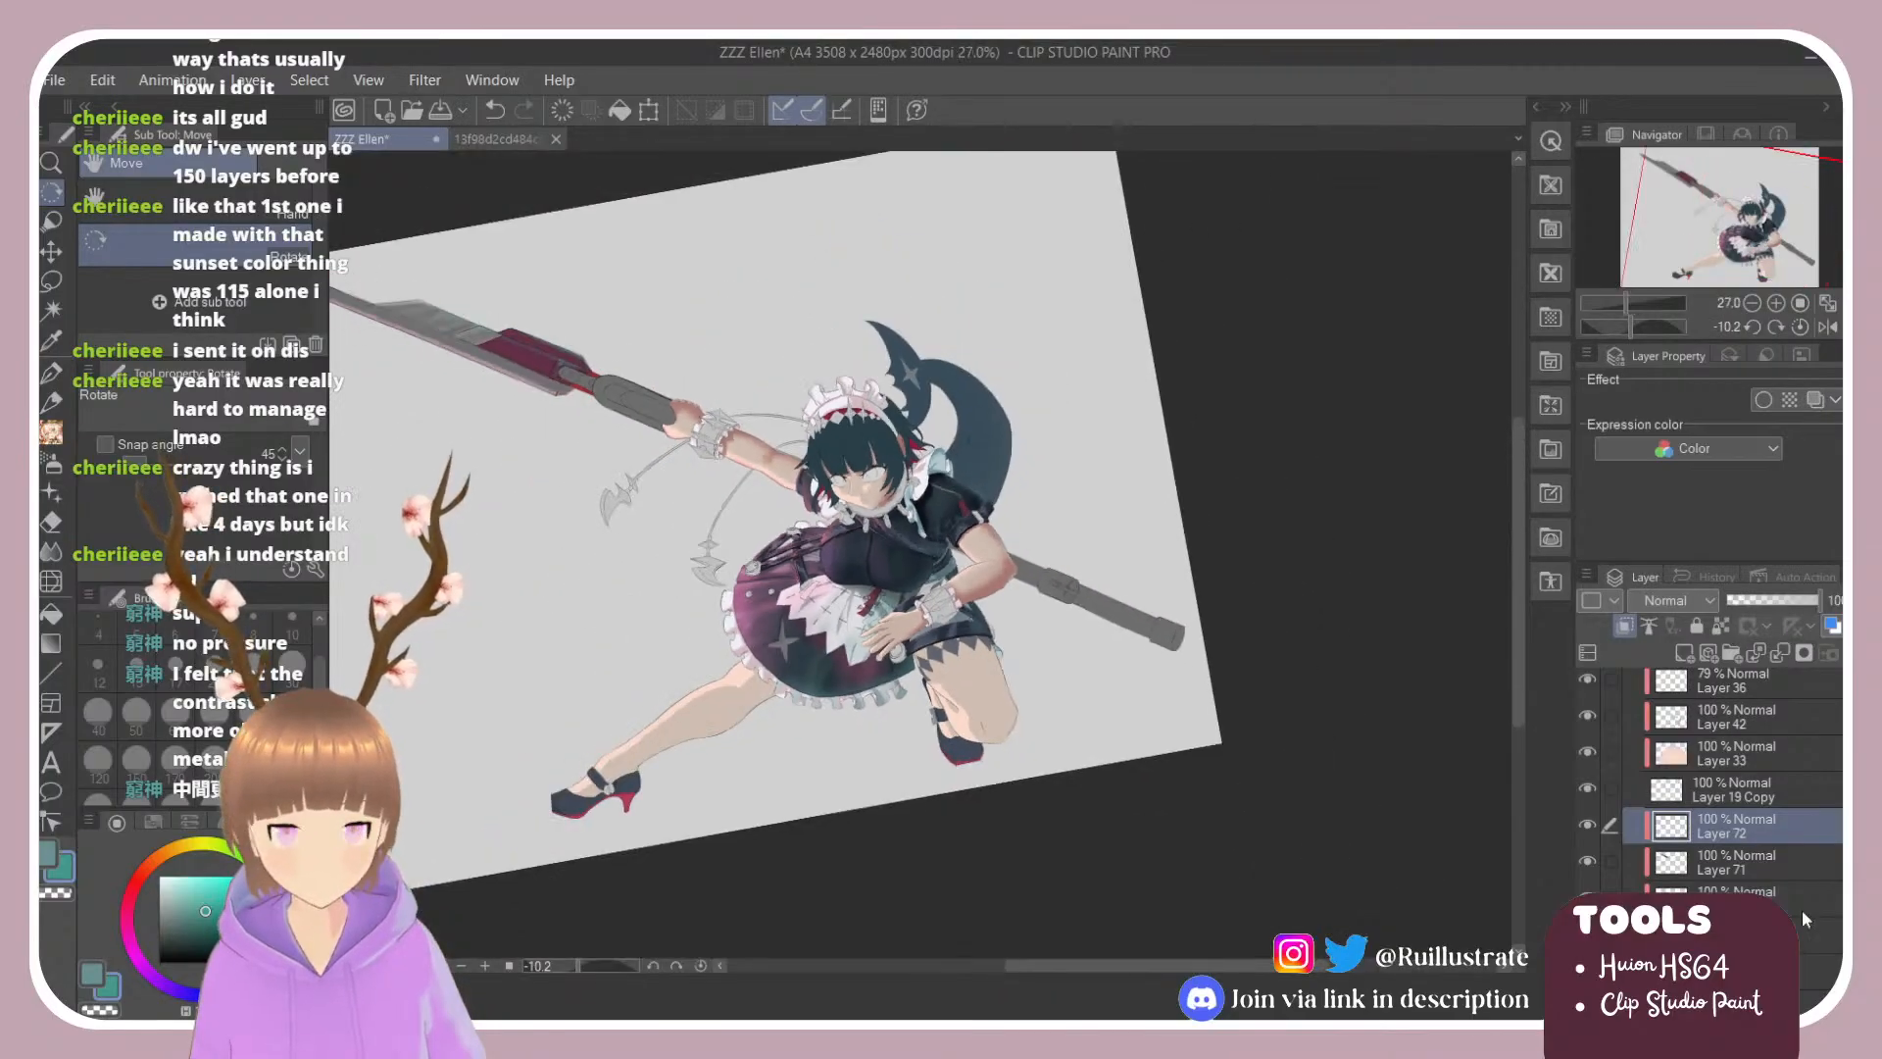
# Step: Paint dark blue-grey shadow along the outer edge of the oval handle guard on Layer 71 with the size 30 paint brush
pyautogui.click(1738, 862)
pyautogui.scroll(5, 560, 342)
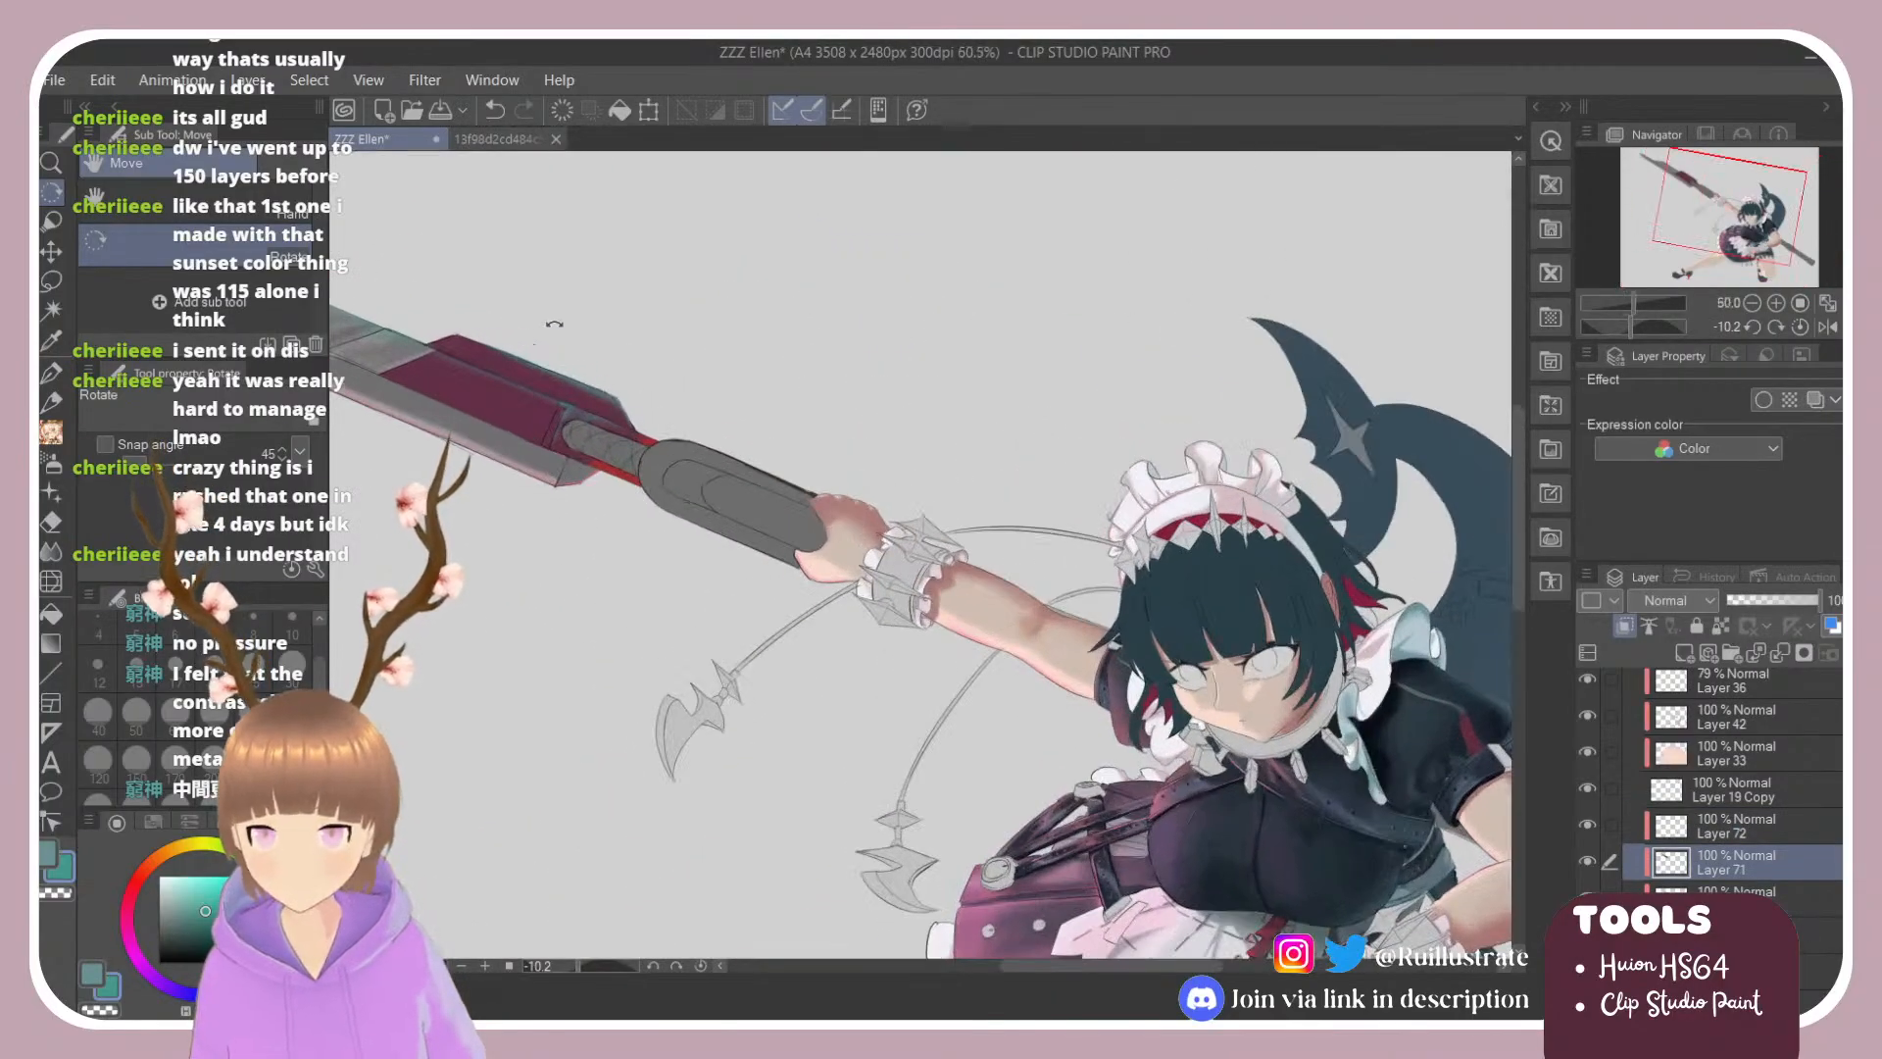
pyautogui.moveTo(753, 285); pyautogui.dragTo(957, 277)
pyautogui.press('b')
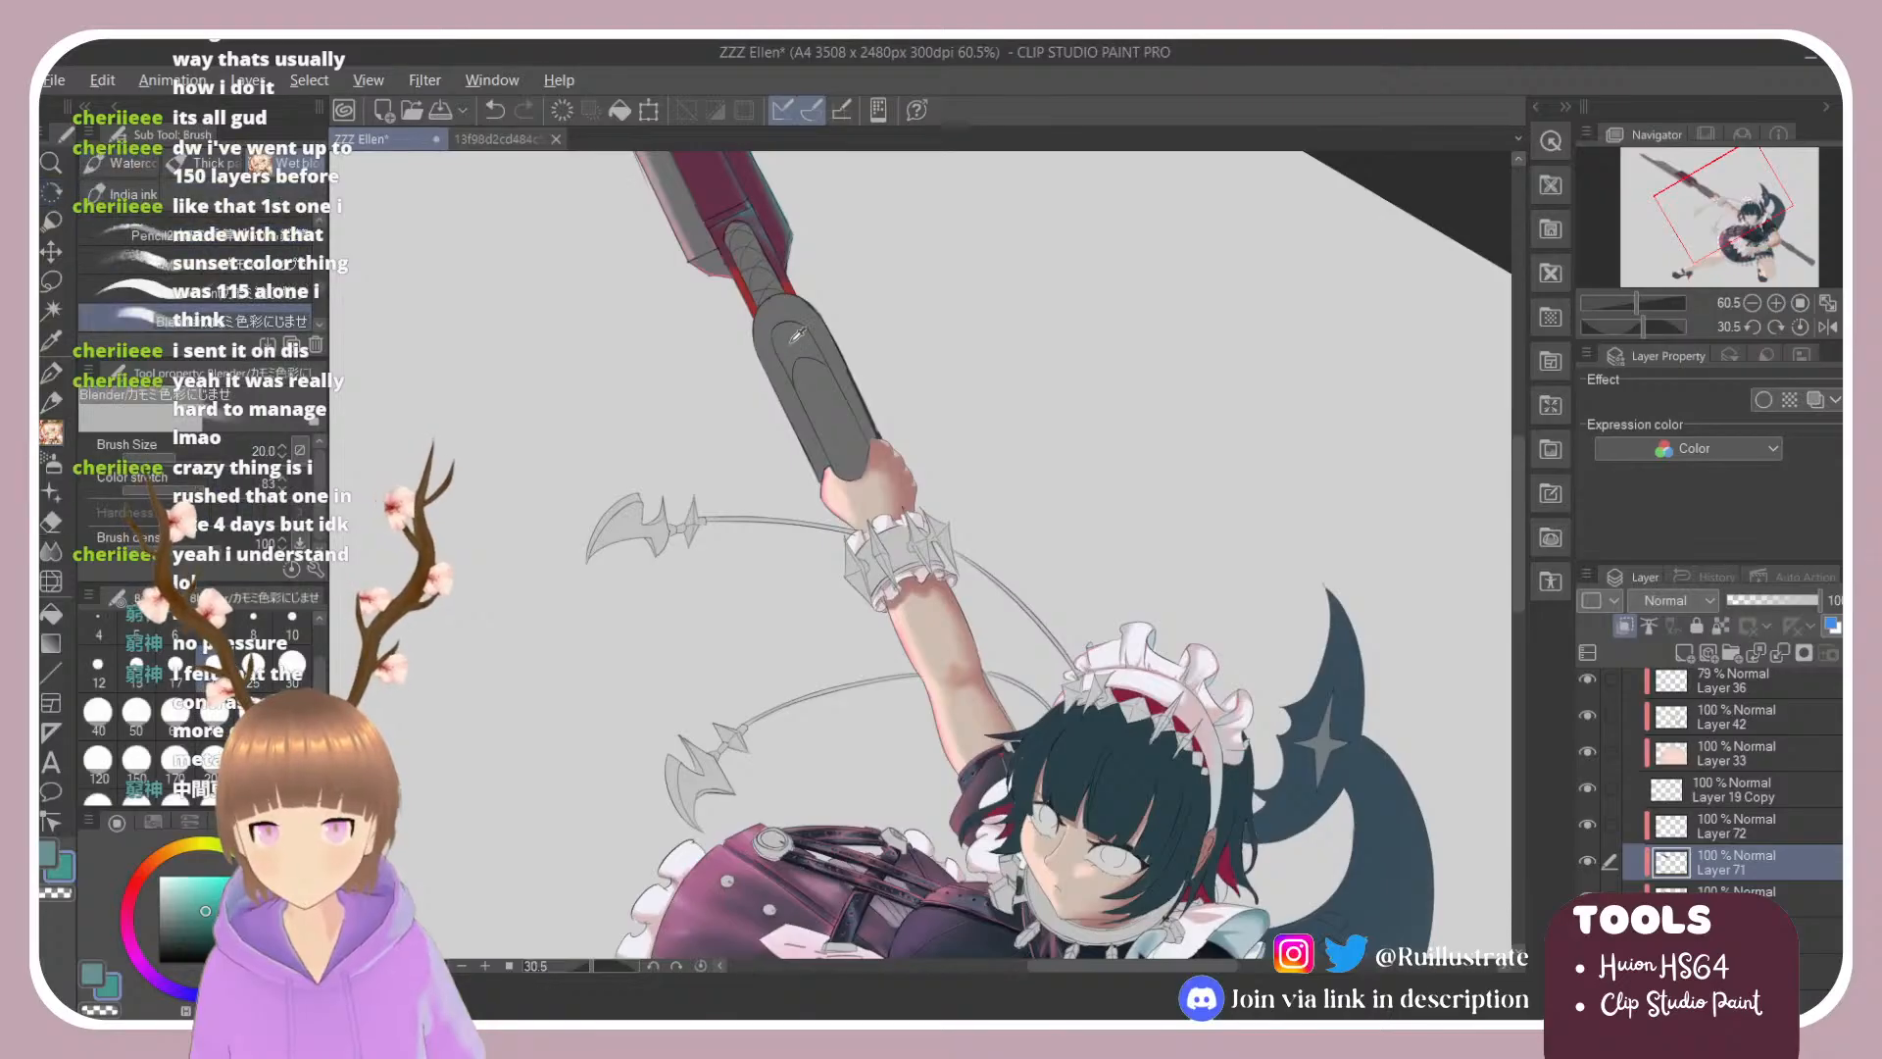
pyautogui.click(182, 924)
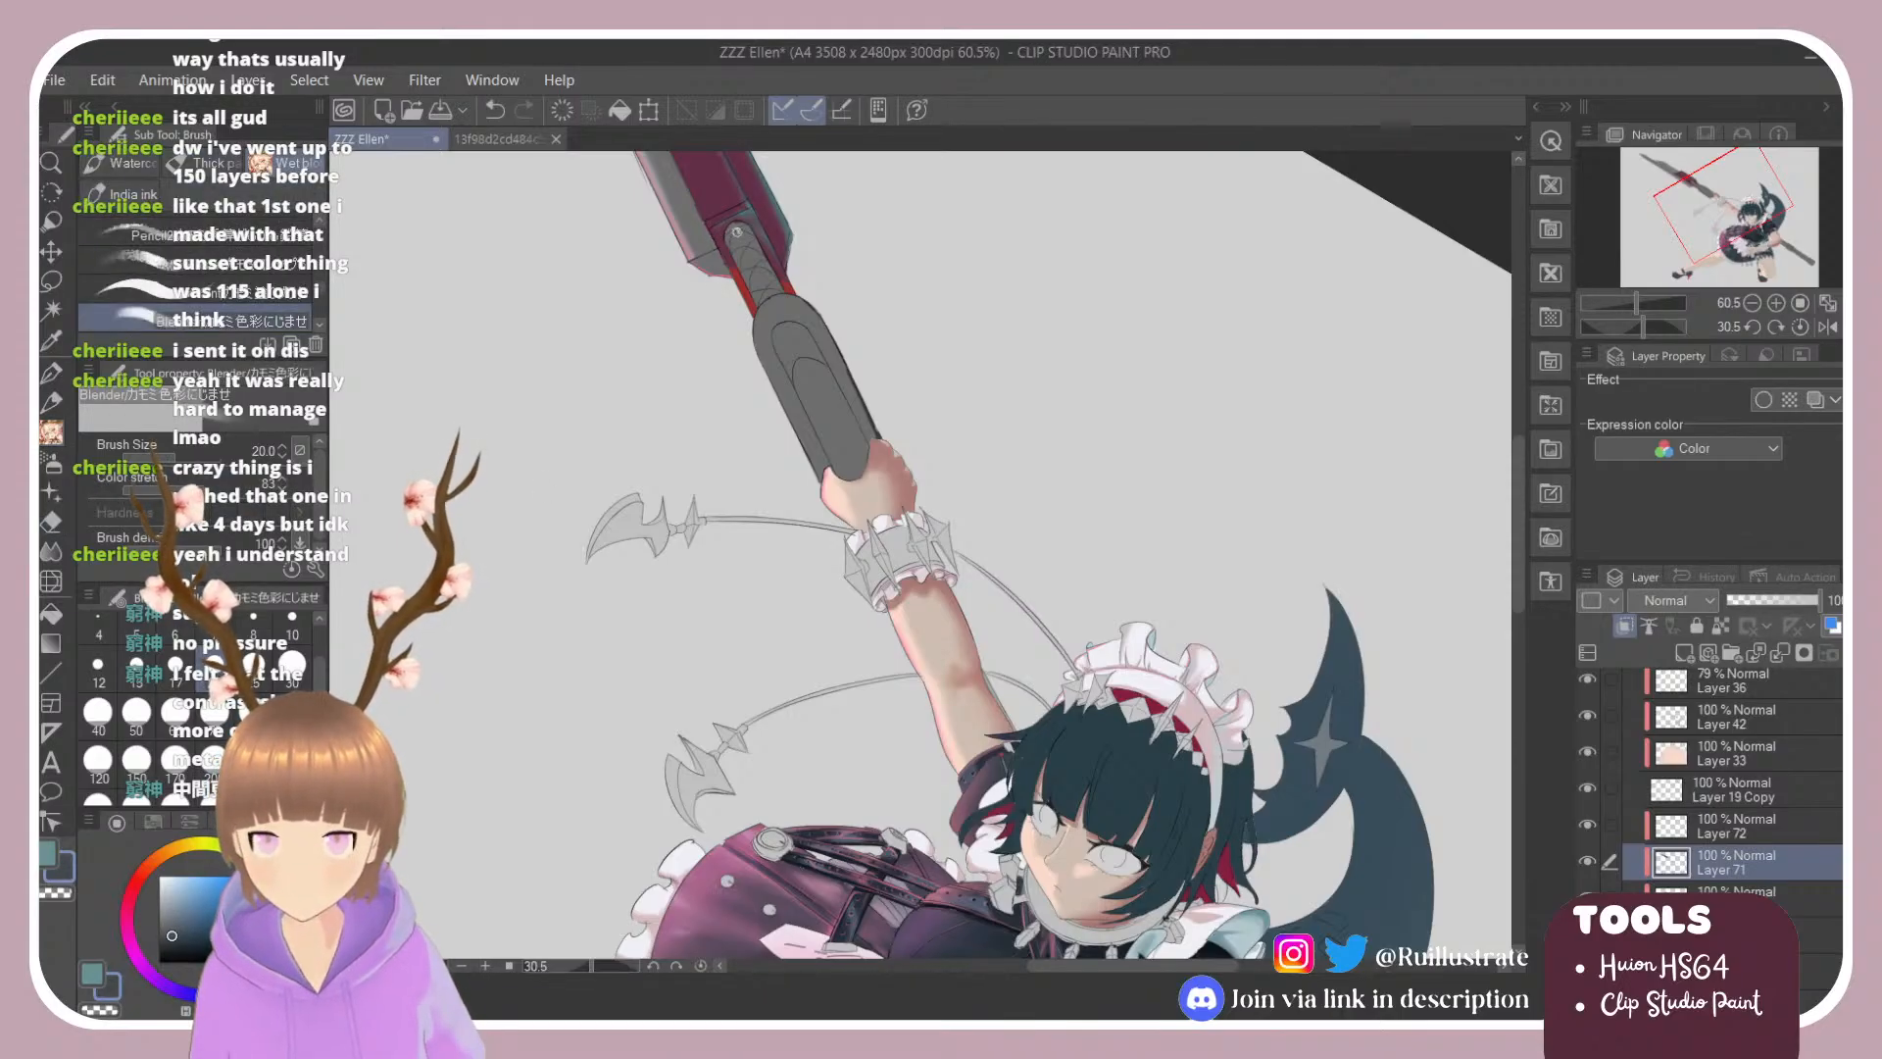
pyautogui.click(196, 290)
pyautogui.scroll(3, 823, 208)
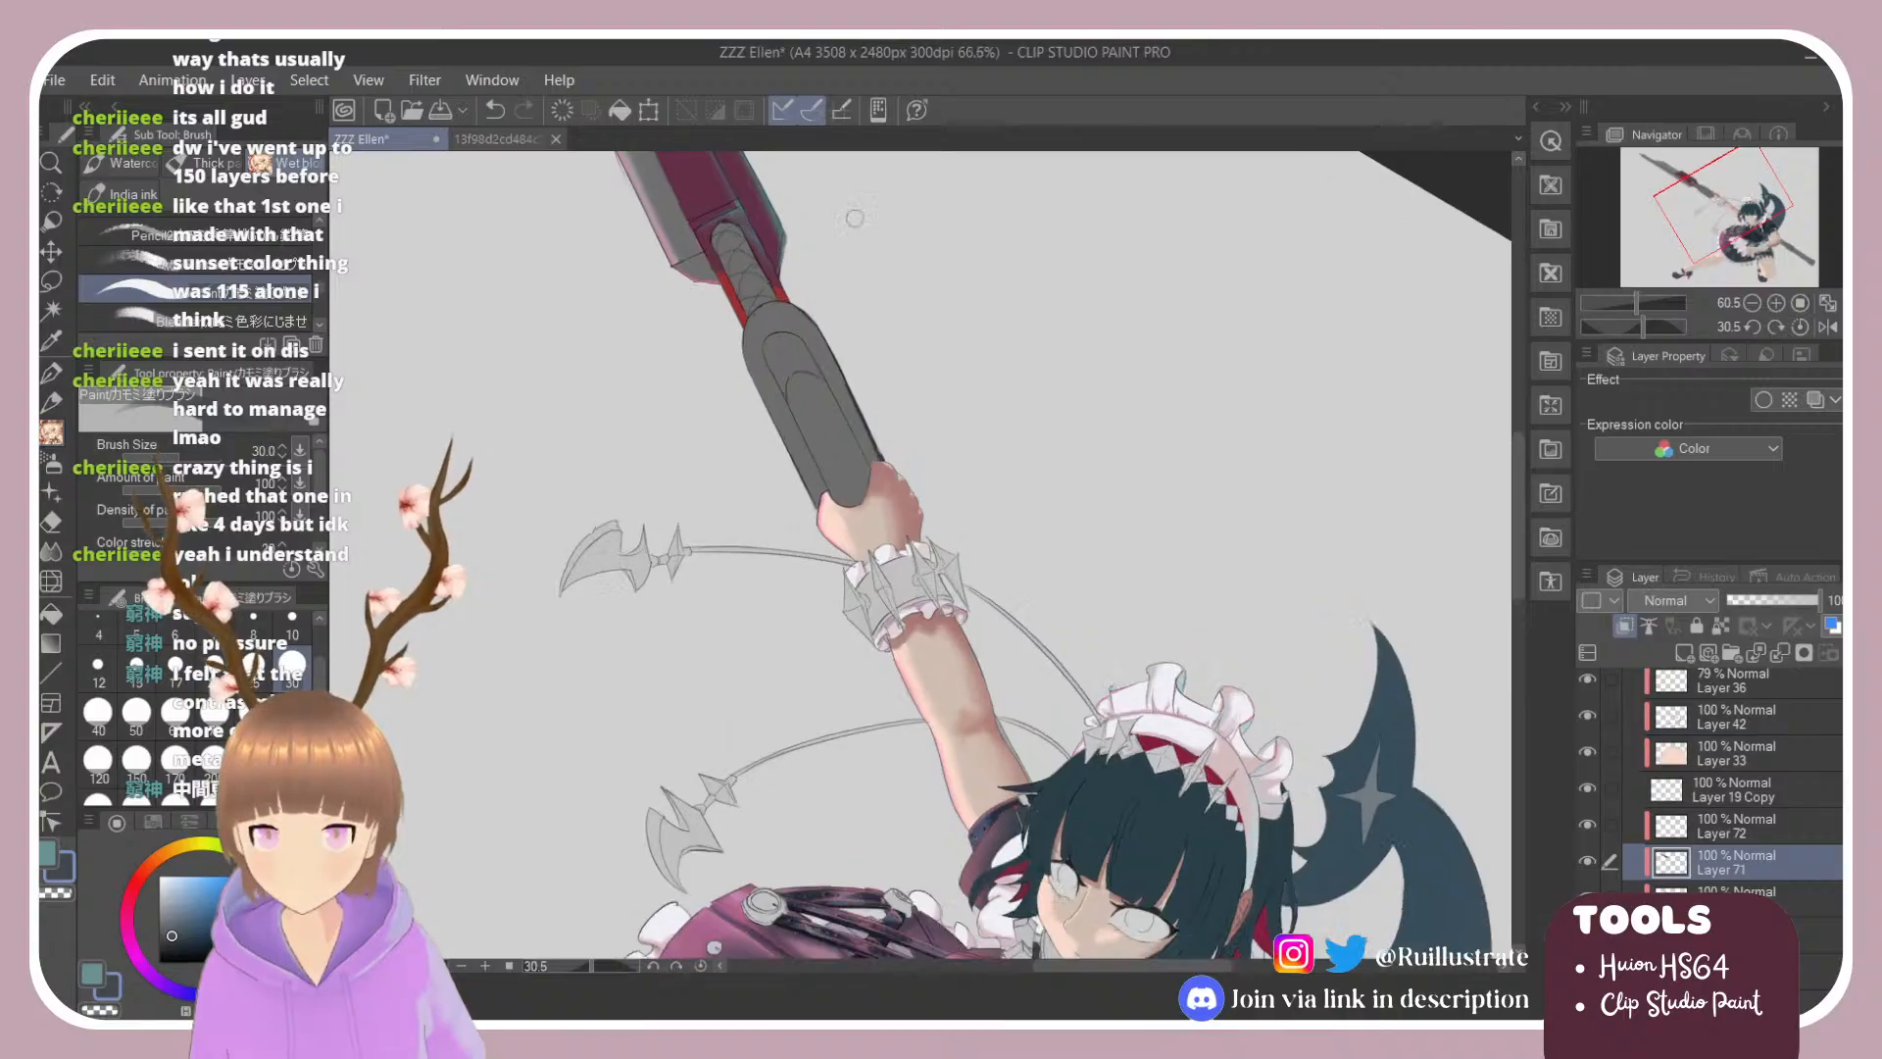
pyautogui.moveTo(647, 239)
pyautogui.mouseDown()
pyautogui.moveTo(694, 359)
pyautogui.moveTo(647, 237)
pyautogui.moveTo(702, 354)
pyautogui.moveTo(719, 359)
pyautogui.moveTo(707, 328)
pyautogui.moveTo(724, 349)
pyautogui.moveTo(703, 450)
pyautogui.moveTo(711, 380)
pyautogui.moveTo(718, 490)
pyautogui.moveTo(698, 392)
pyautogui.moveTo(766, 588)
pyautogui.moveTo(696, 448)
pyautogui.moveTo(824, 683)
pyautogui.moveTo(710, 466)
pyautogui.moveTo(801, 675)
pyautogui.mouseUp()
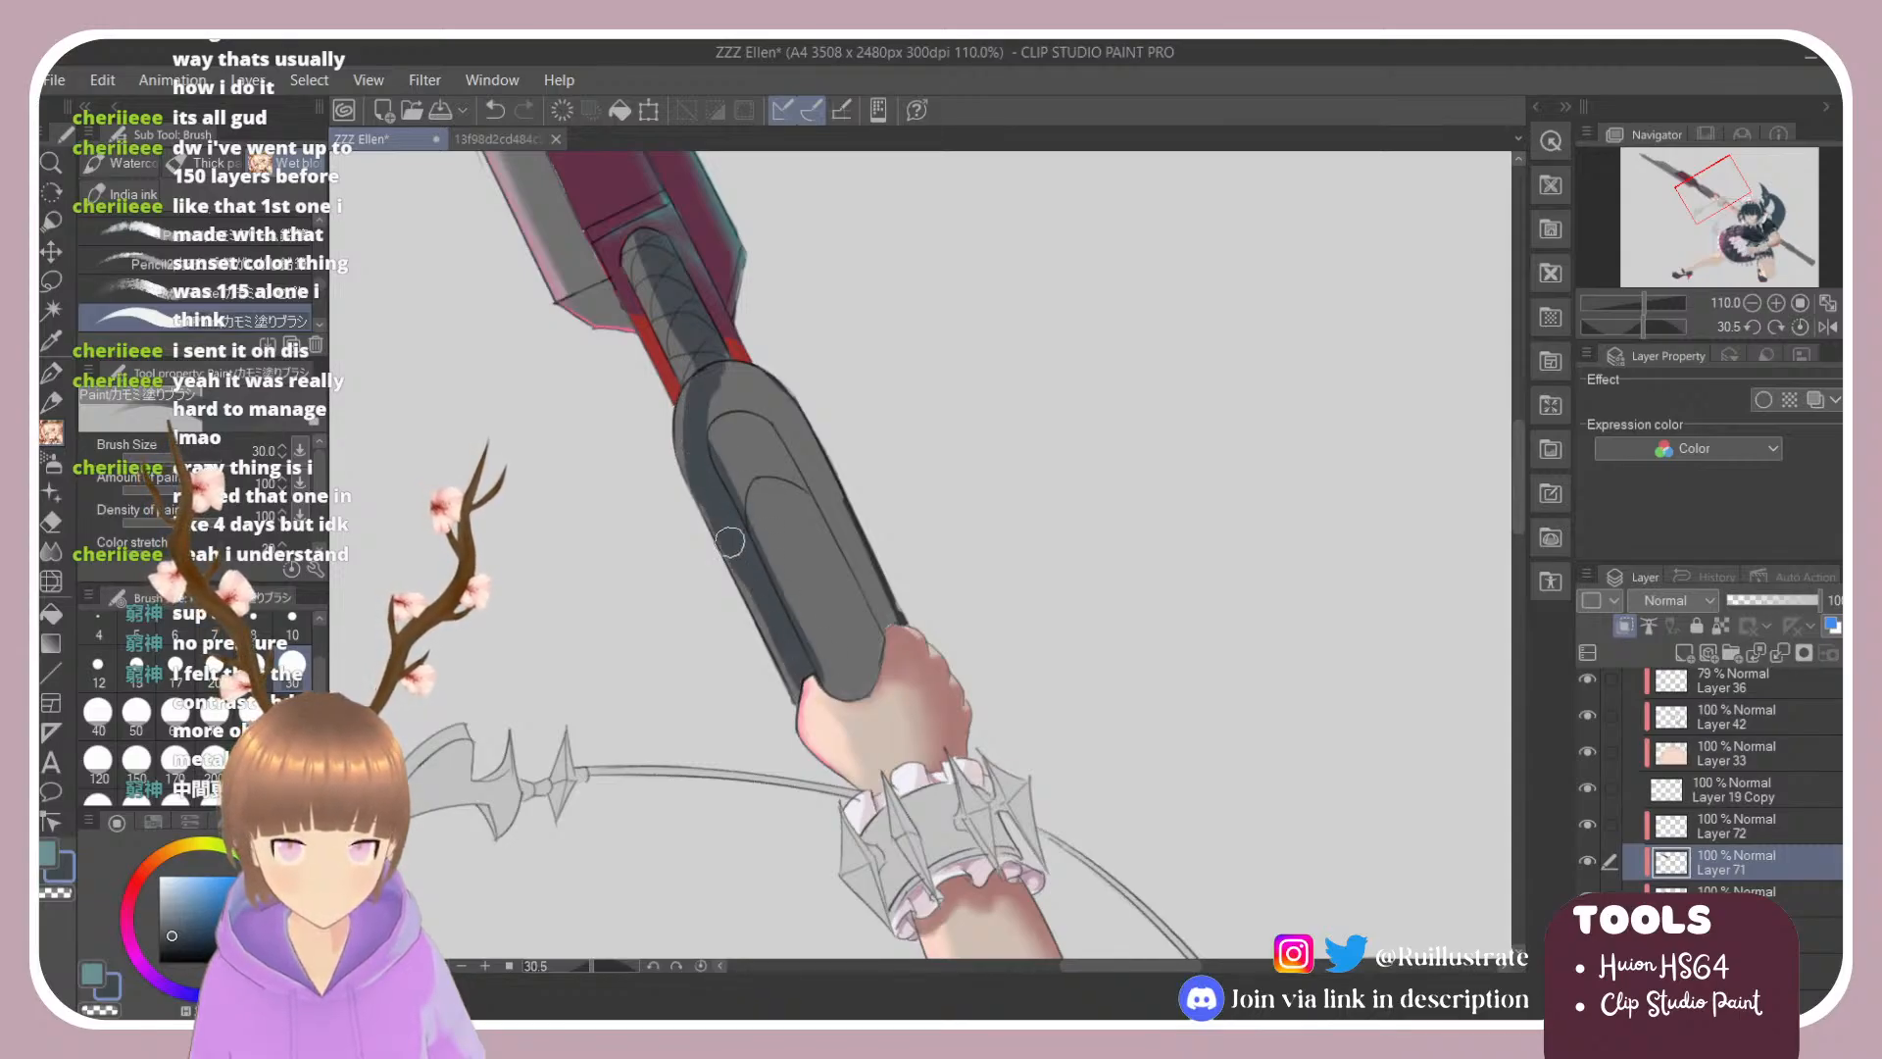
# Step: Extend the dark blue-grey shadow around the handle guard's rounded end and down its opposite side to the hand
pyautogui.press('e')
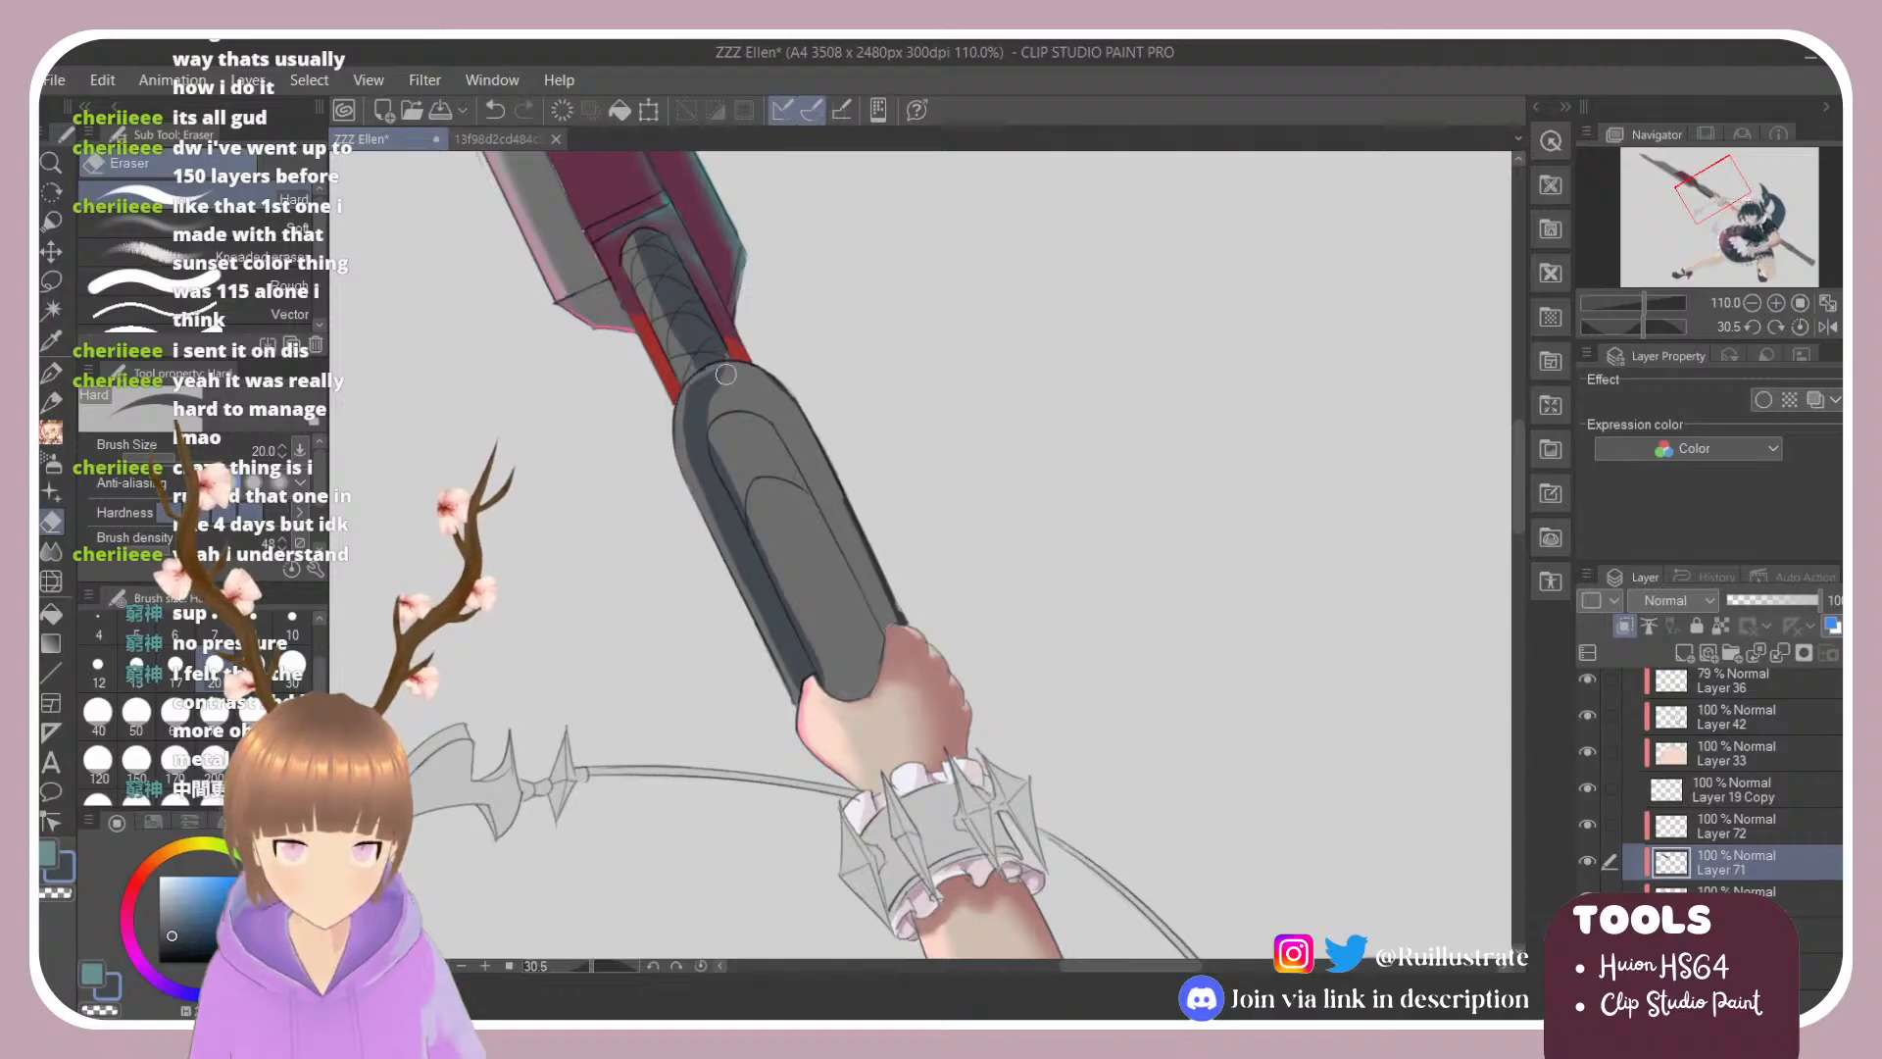
pyautogui.press('b')
pyautogui.hotkey('ctrl', 'z')
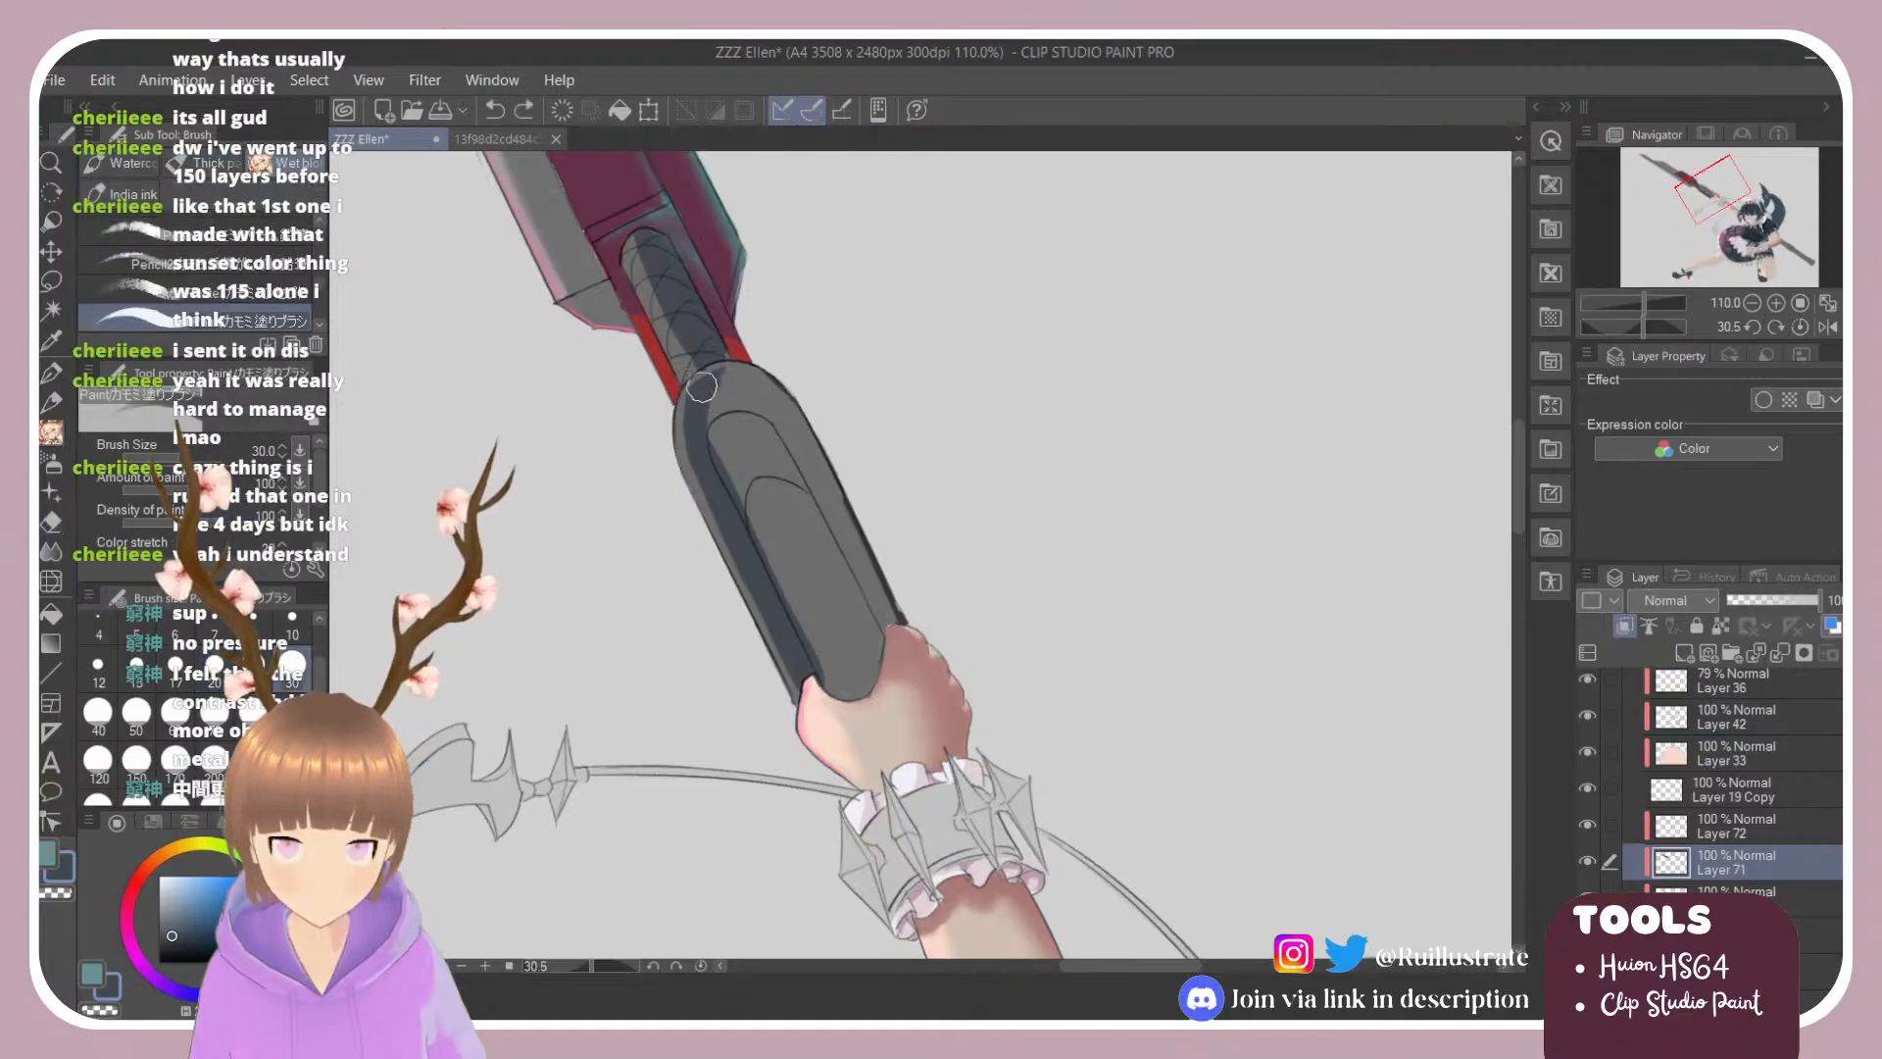
pyautogui.moveTo(701, 388)
pyautogui.mouseDown()
pyautogui.moveTo(750, 382)
pyautogui.moveTo(715, 421)
pyautogui.moveTo(740, 407)
pyautogui.moveTo(724, 398)
pyautogui.mouseUp()
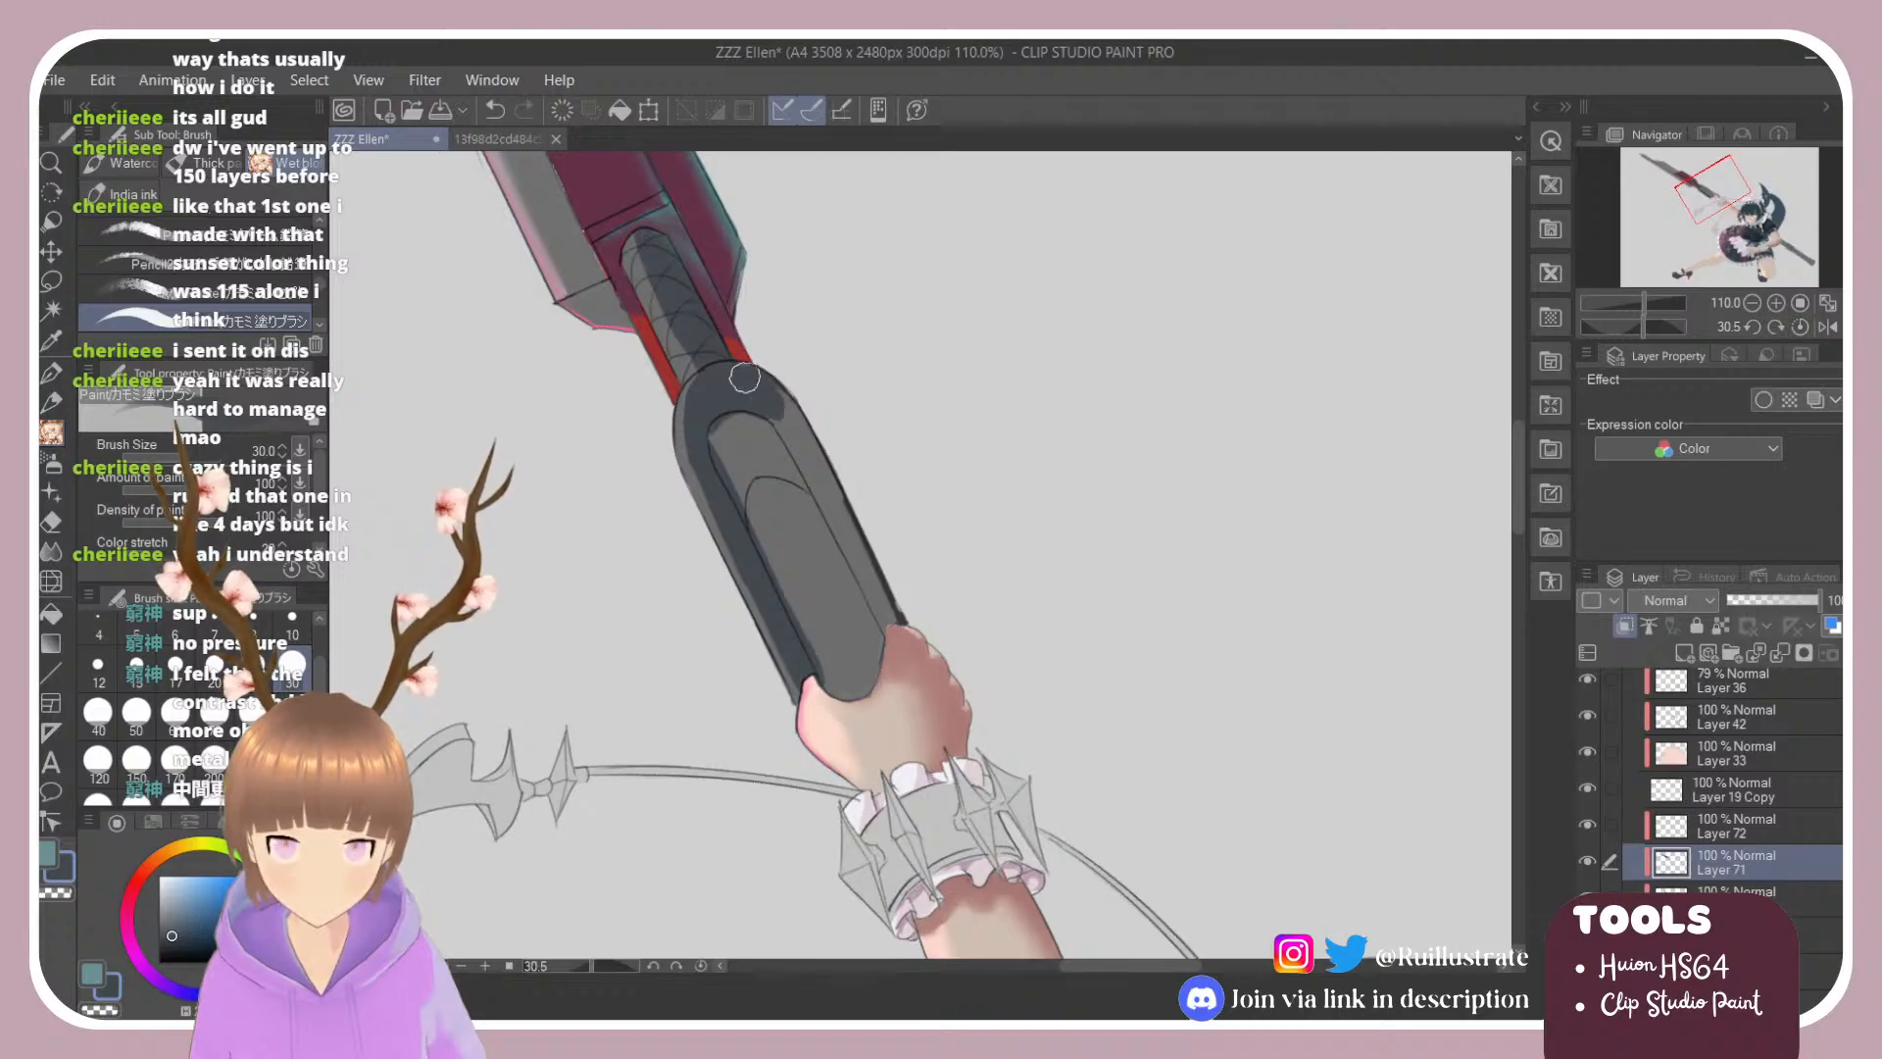
pyautogui.moveTo(775, 404)
pyautogui.mouseDown()
pyautogui.moveTo(830, 509)
pyautogui.moveTo(776, 400)
pyautogui.moveTo(892, 622)
pyautogui.mouseUp()
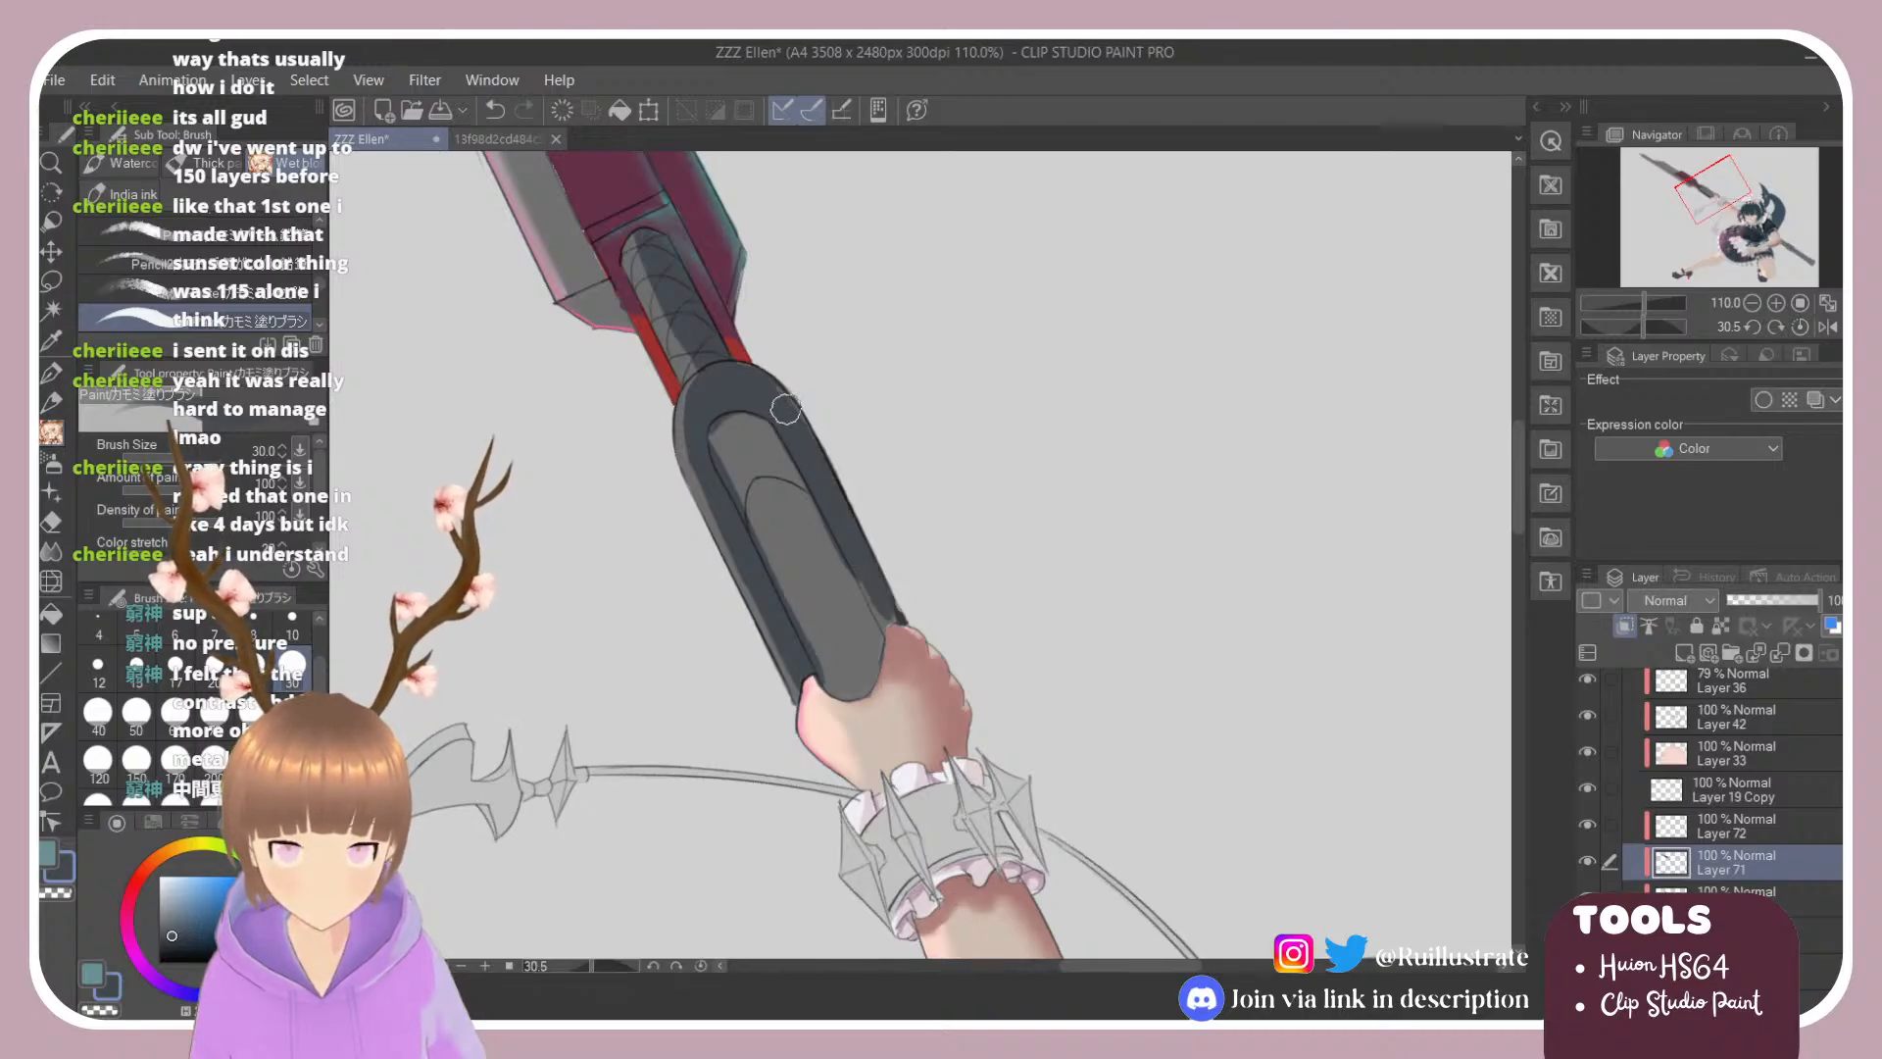
# Step: Erase excess shadow along the guard's inset panel with the size 20 hard eraser, and paint dark shading inside the panel
pyautogui.press('e')
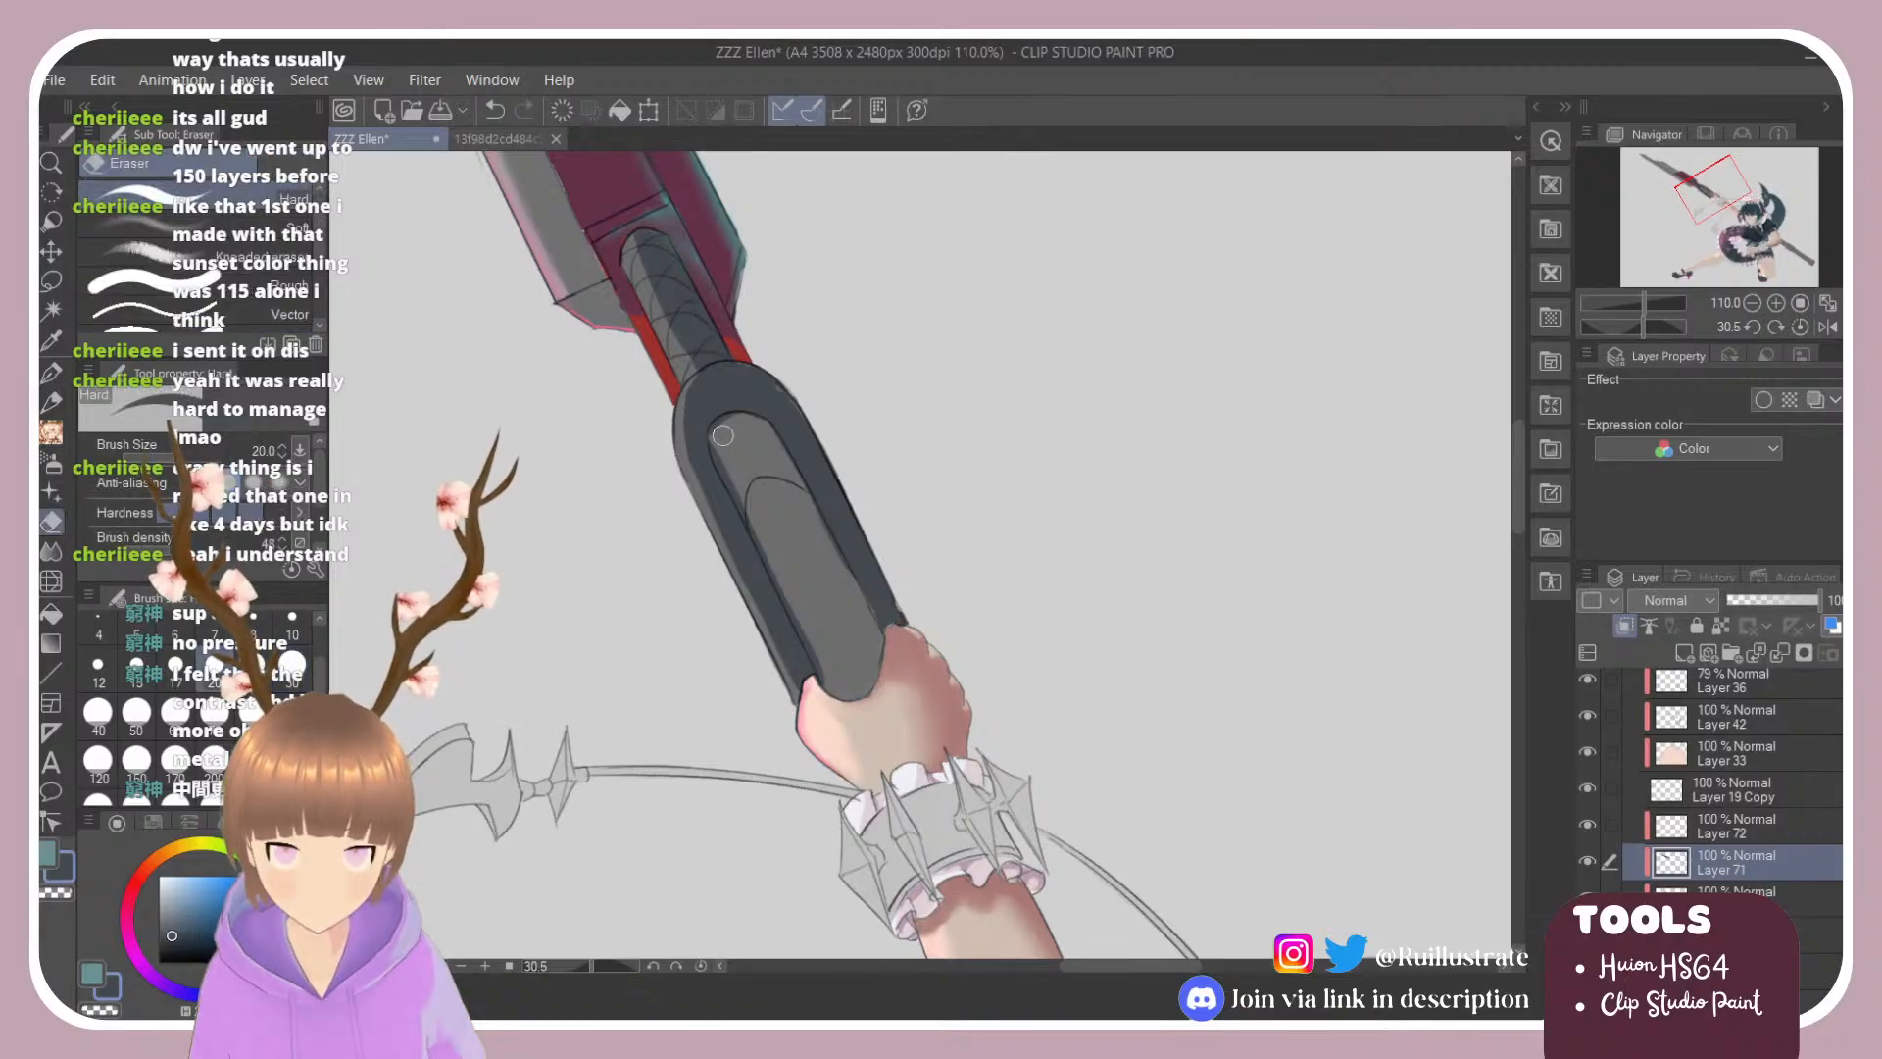
pyautogui.moveTo(717, 443); pyautogui.dragTo(832, 697)
pyautogui.press('b')
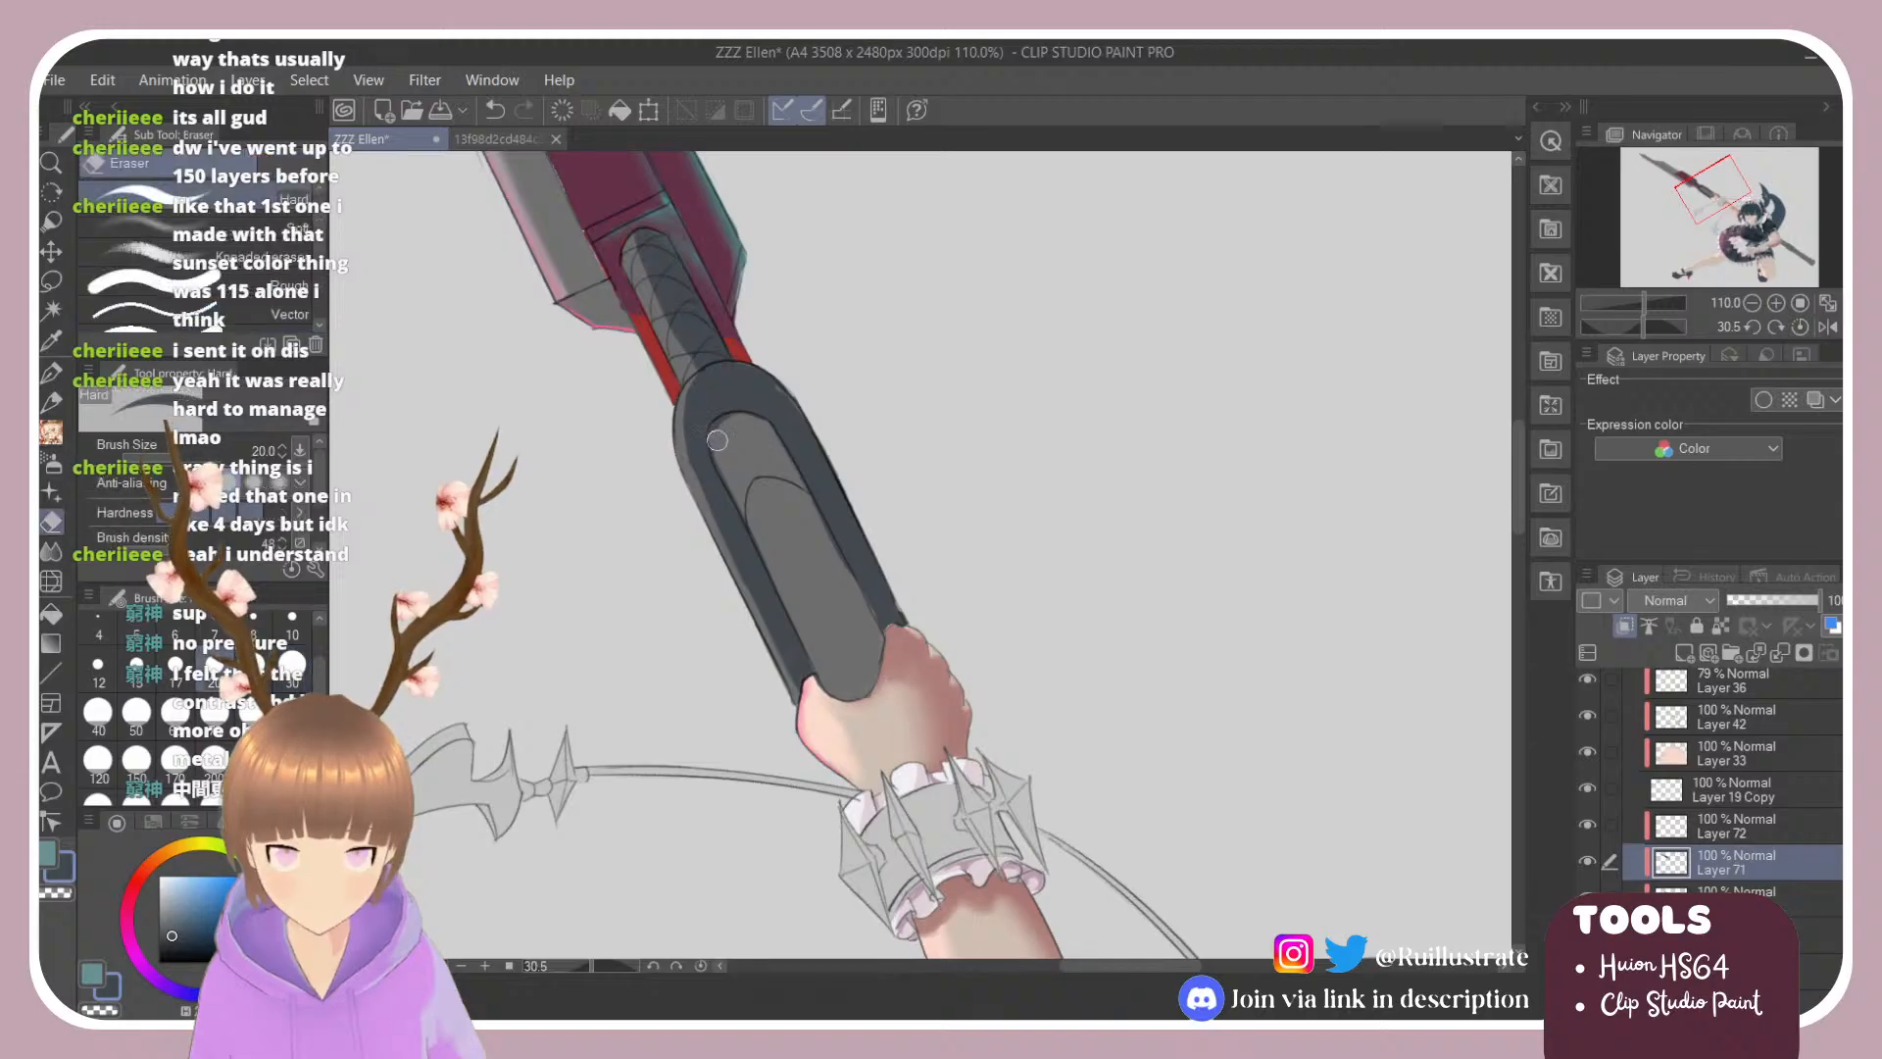
pyautogui.moveTo(712, 467)
pyautogui.mouseDown()
pyautogui.moveTo(726, 428)
pyautogui.moveTo(770, 432)
pyautogui.moveTo(724, 420)
pyautogui.moveTo(789, 480)
pyautogui.moveTo(836, 608)
pyautogui.mouseUp()
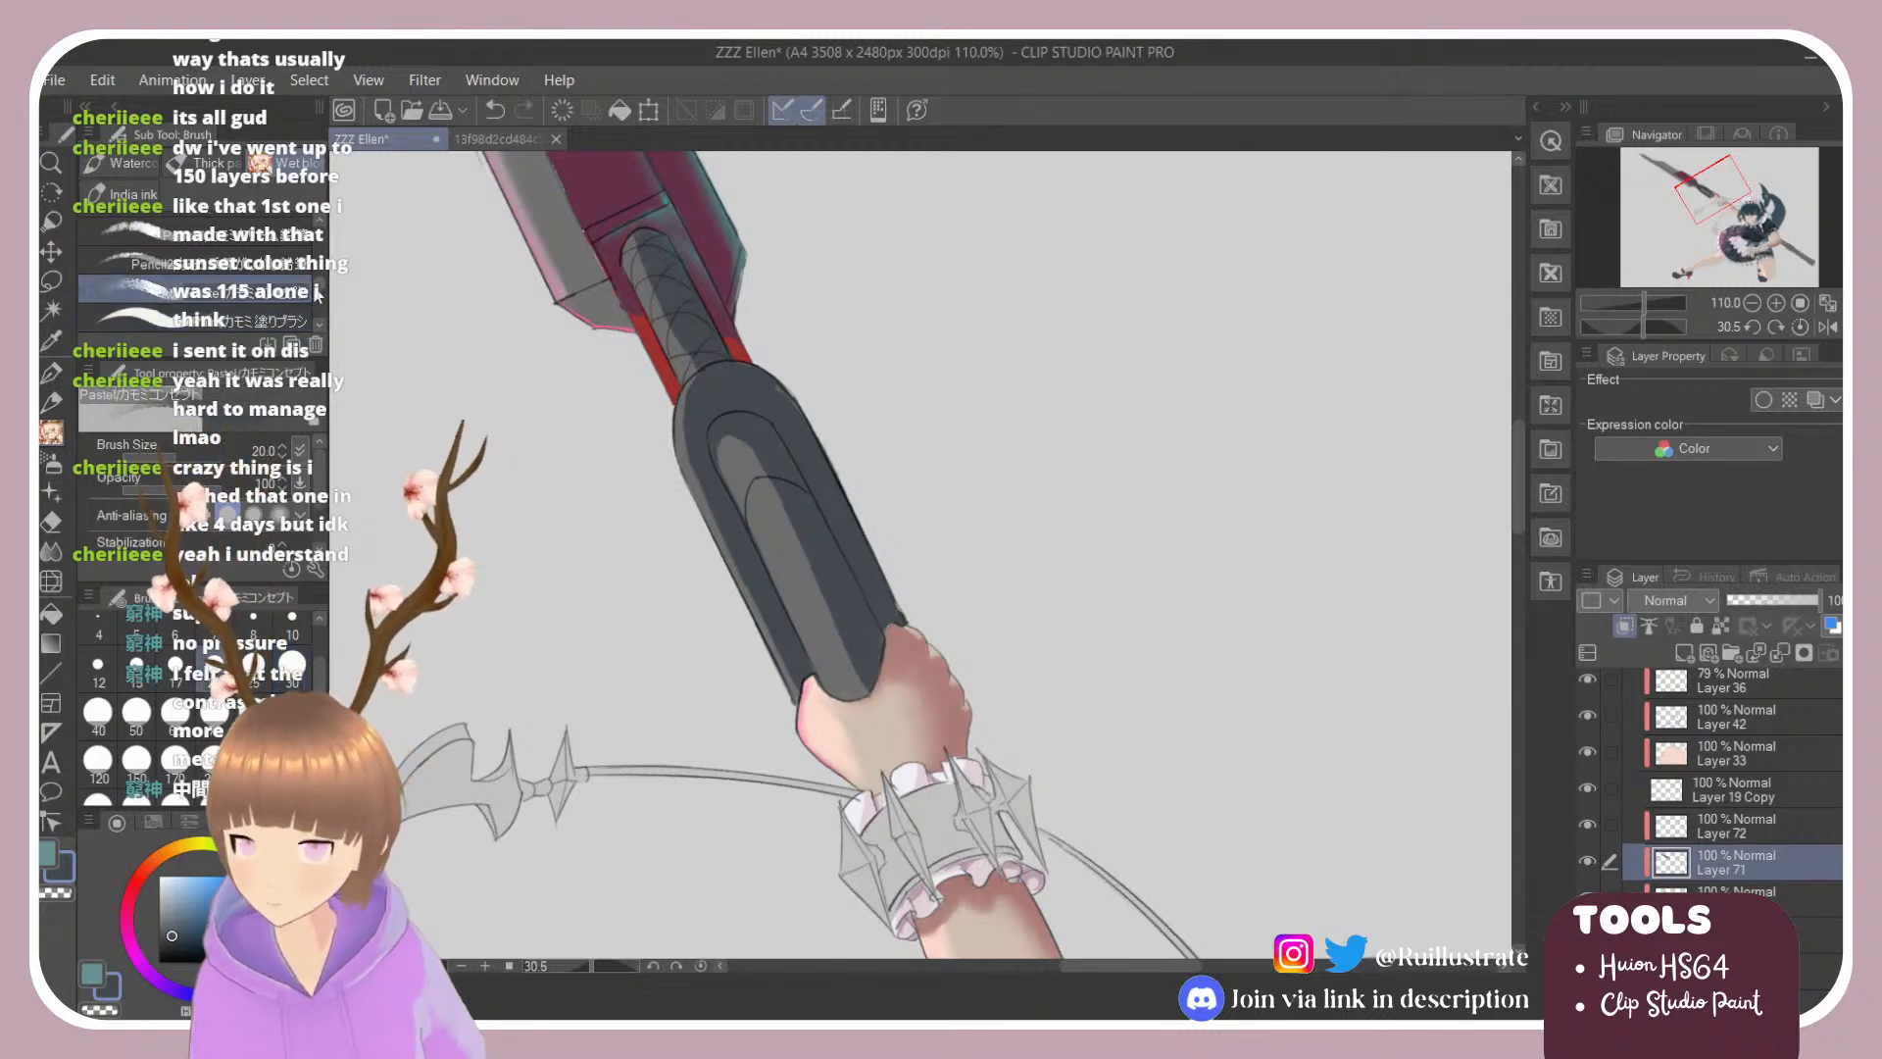
# Step: Blend the dark shading on the handle guard and its inset panel into the grey base with the size 20 blender brush
pyautogui.scroll(-1, 250, 314)
pyautogui.click(196, 318)
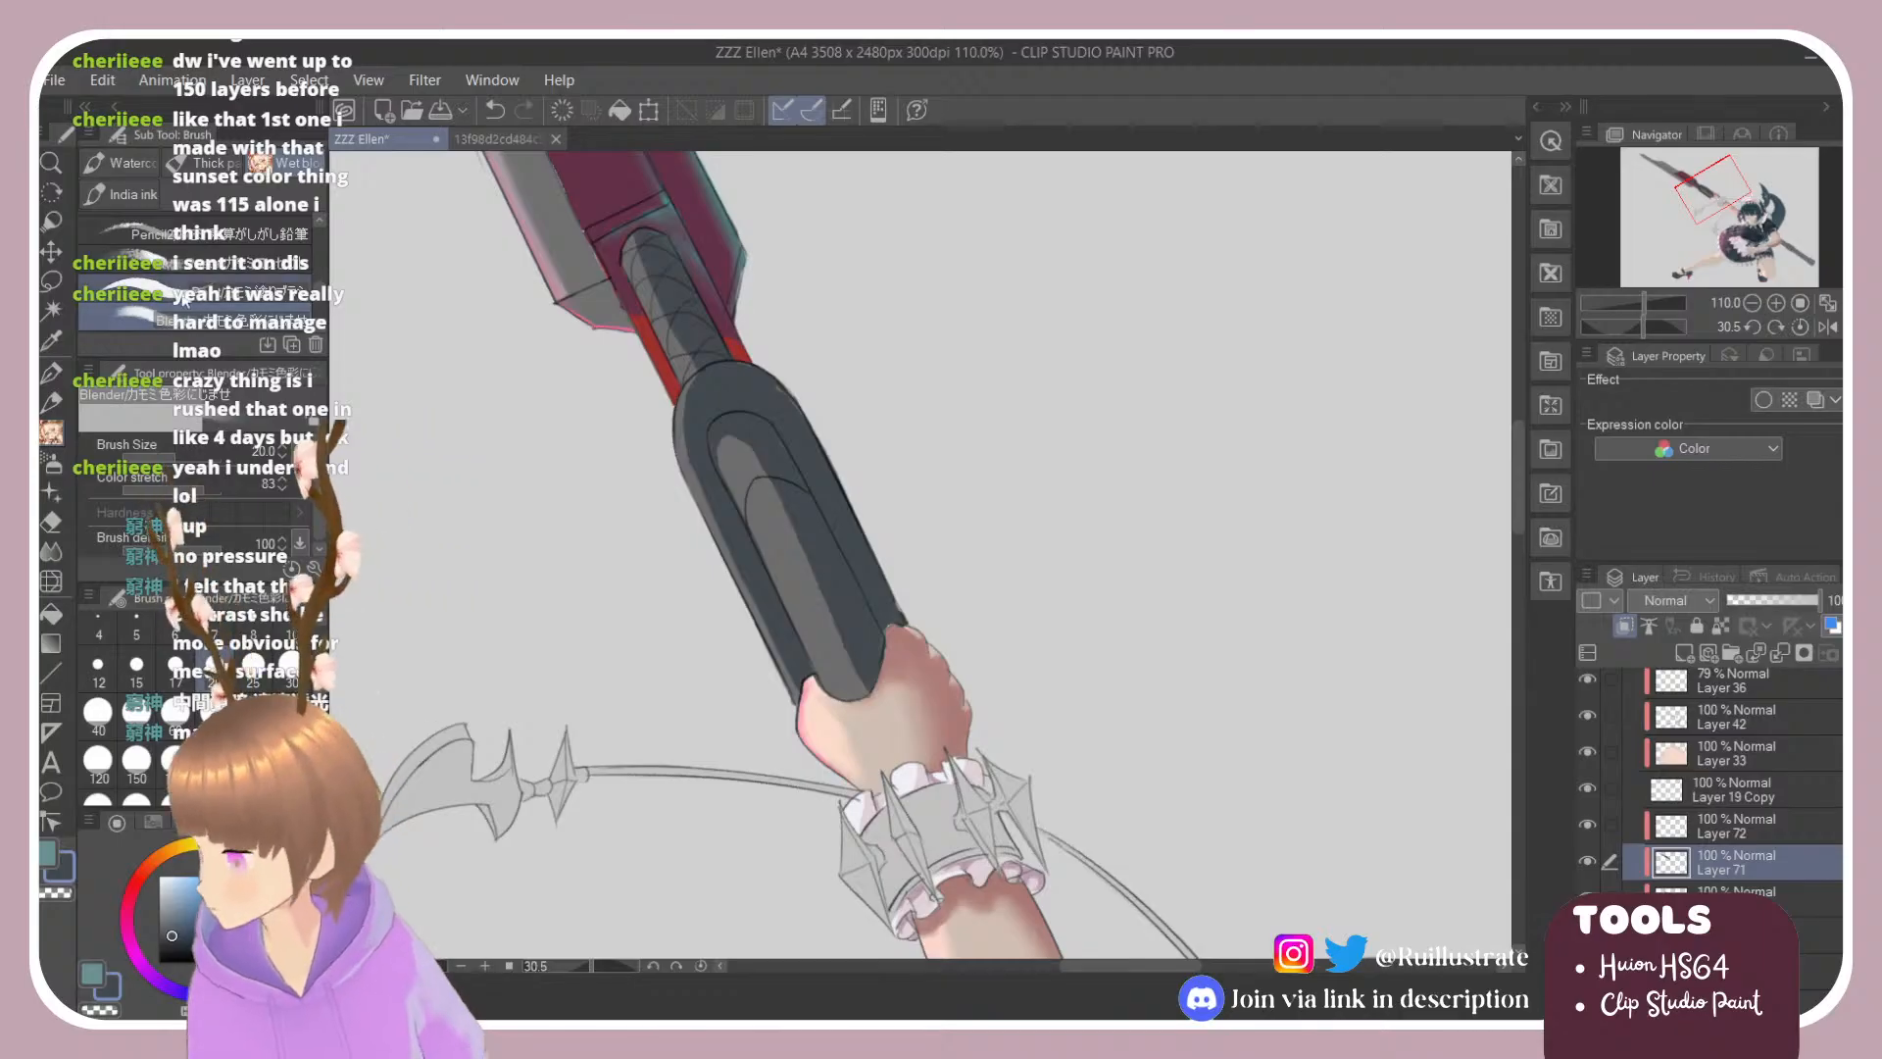
pyautogui.click(196, 315)
pyautogui.moveTo(706, 456)
pyautogui.mouseDown()
pyautogui.moveTo(817, 570)
pyautogui.moveTo(754, 454)
pyautogui.moveTo(848, 676)
pyautogui.mouseUp()
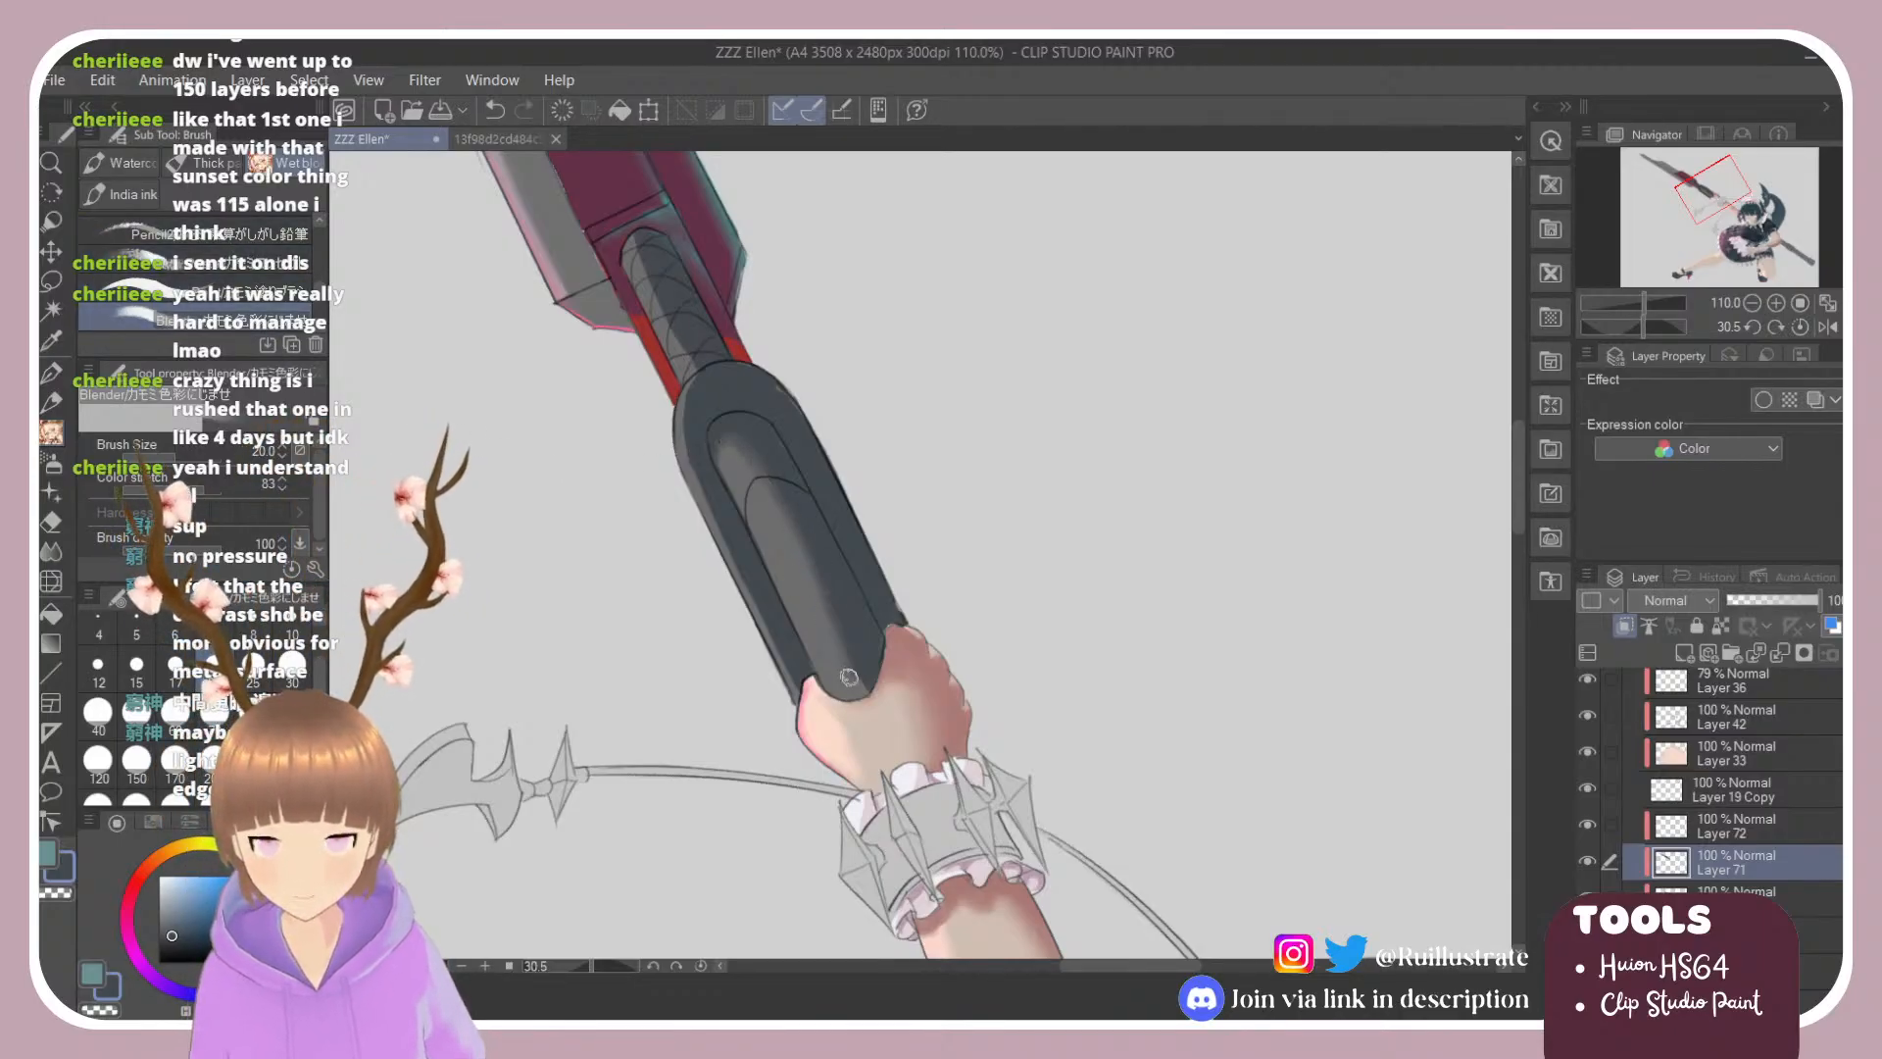
pyautogui.moveTo(784, 525); pyautogui.dragTo(850, 679)
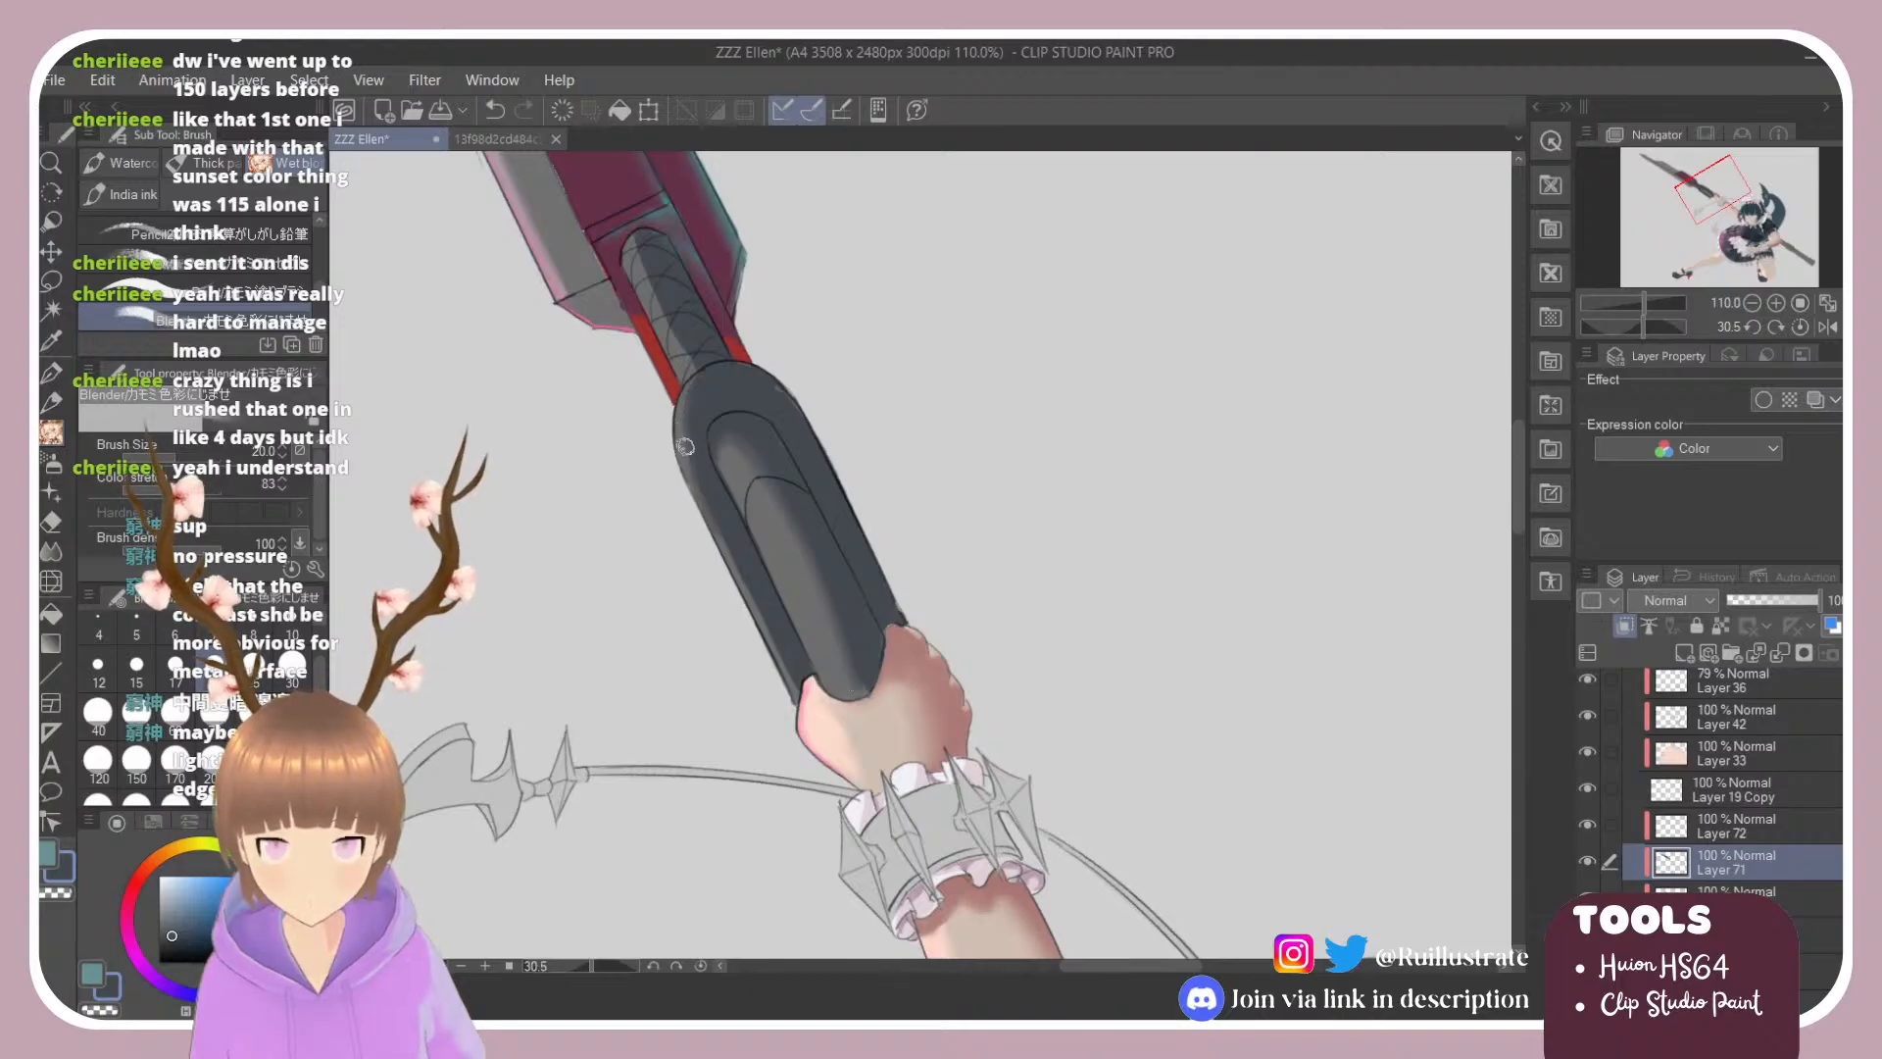
pyautogui.moveTo(685, 447); pyautogui.dragTo(722, 557)
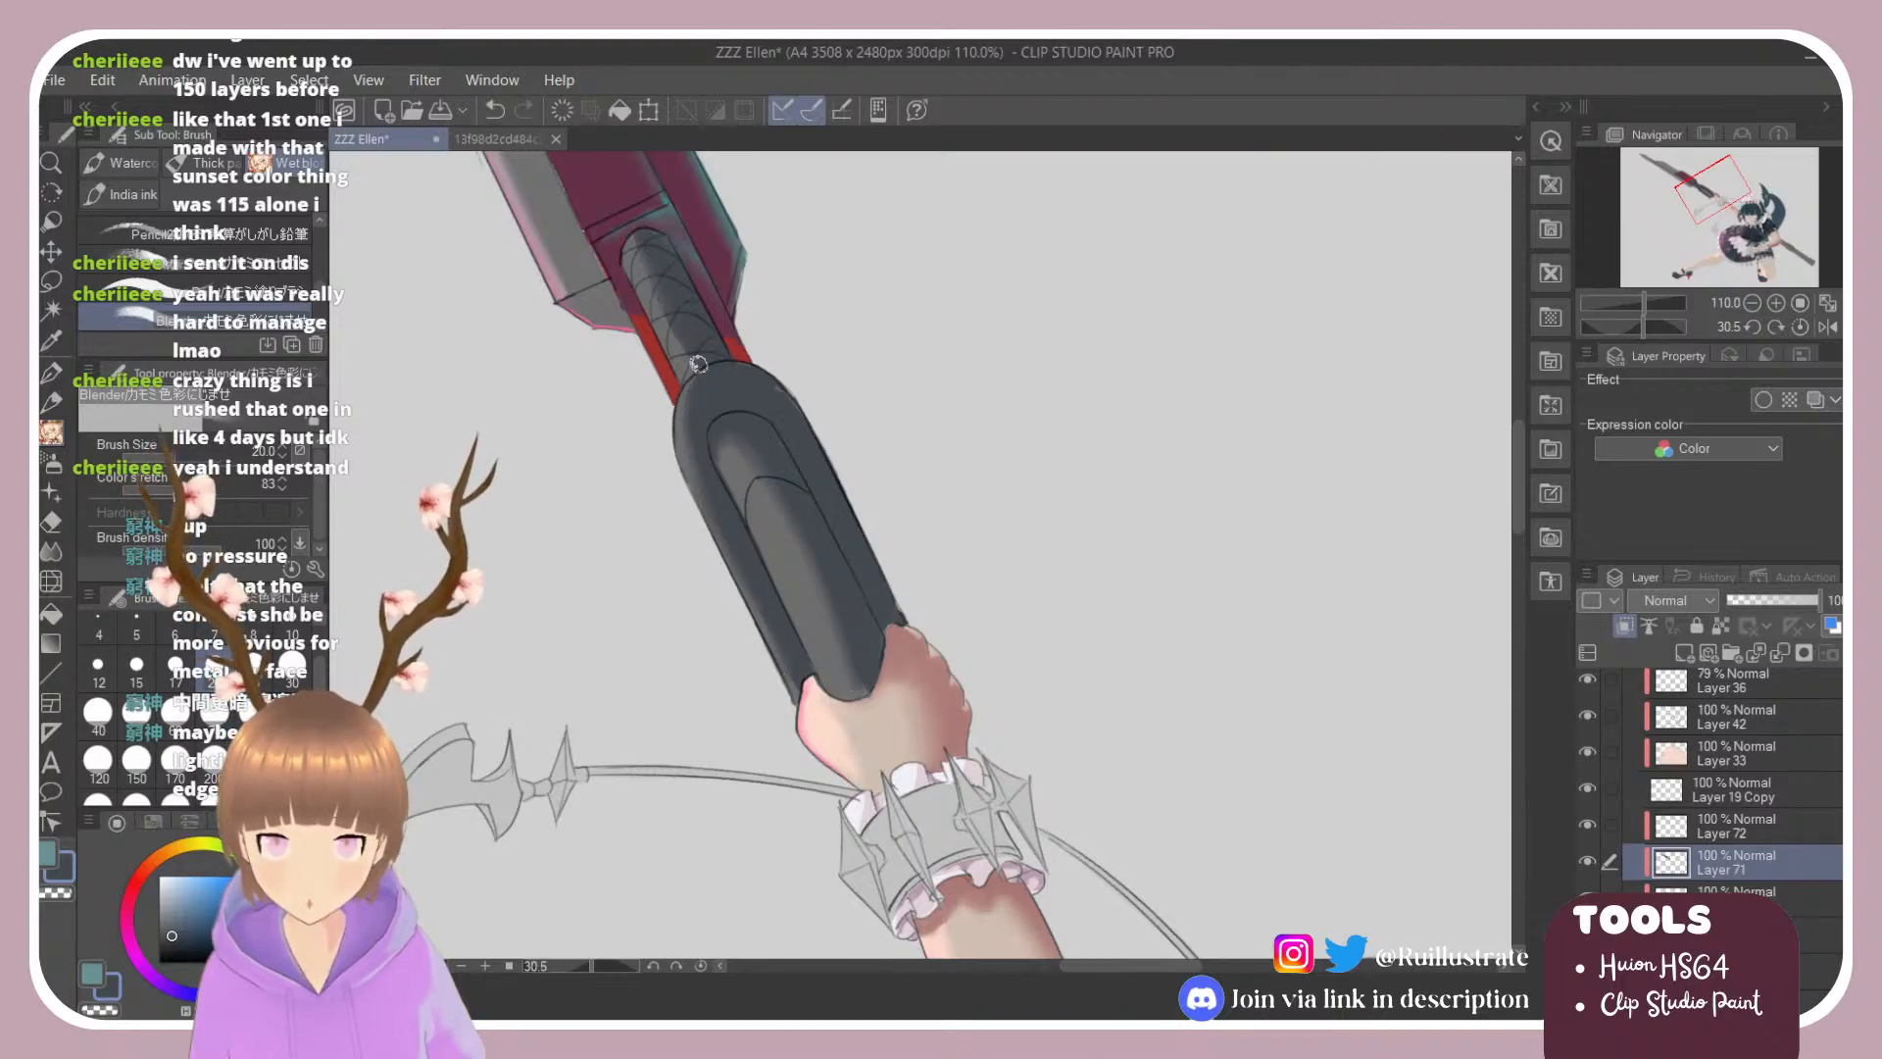
# Step: Paint bright pink rim light along the blade's cutting edge from tip to base on Layer 72 with the size 30 paint brush
pyautogui.scroll(-2, 759, 458)
pyautogui.scroll(-5, 803, 470)
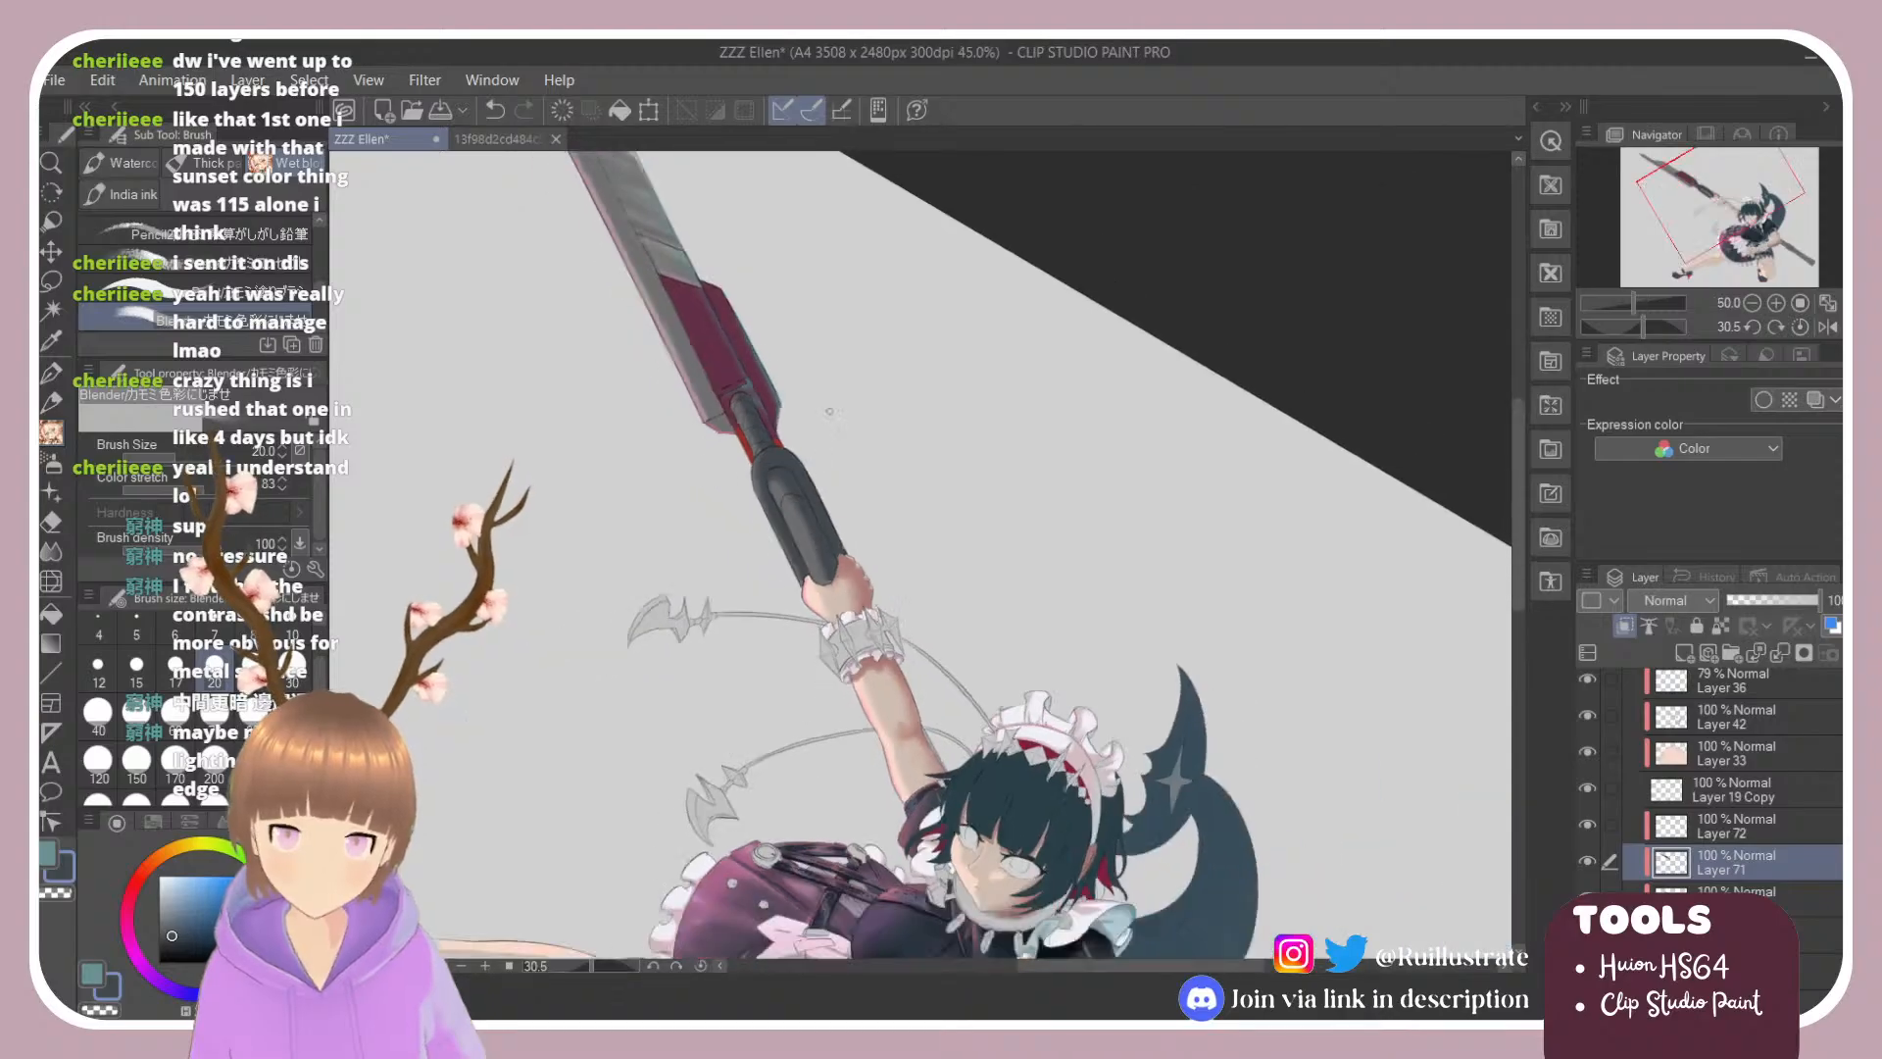
pyautogui.press('r')
pyautogui.moveTo(824, 277); pyautogui.dragTo(663, 248)
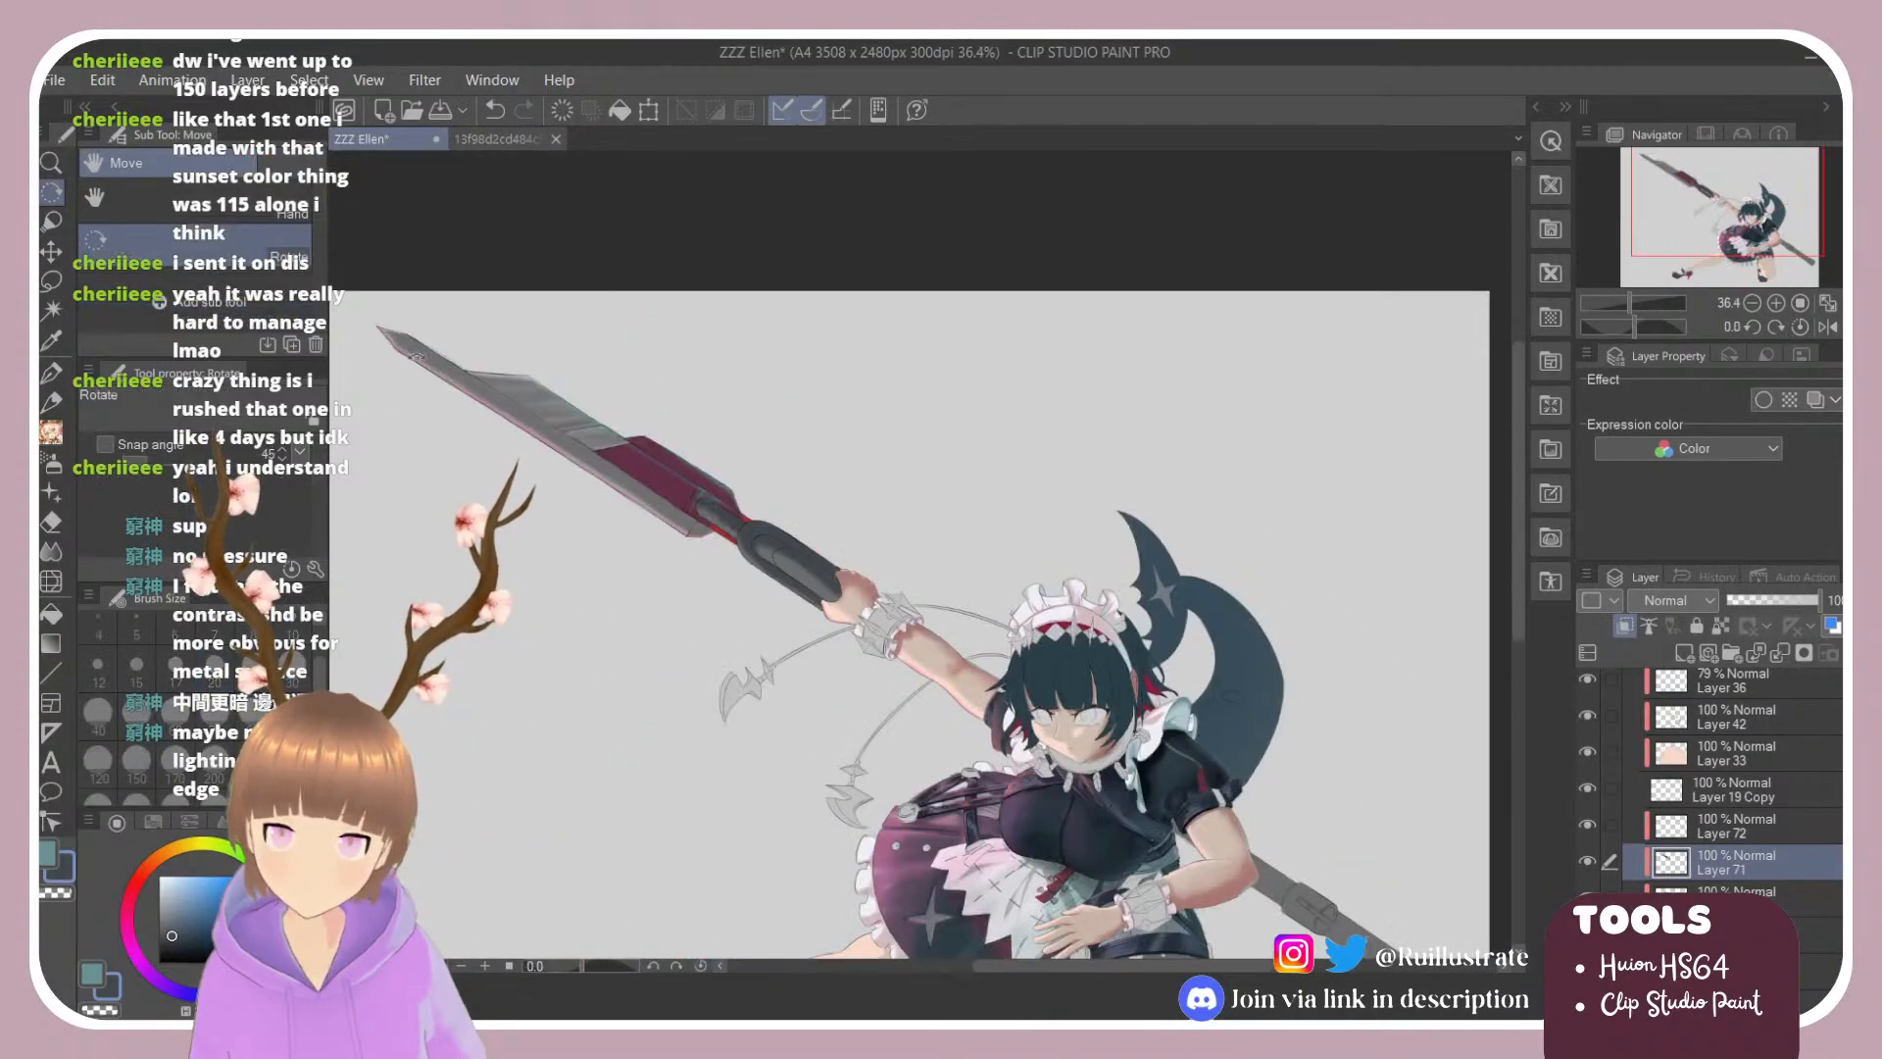
pyautogui.scroll(4, 824, 619)
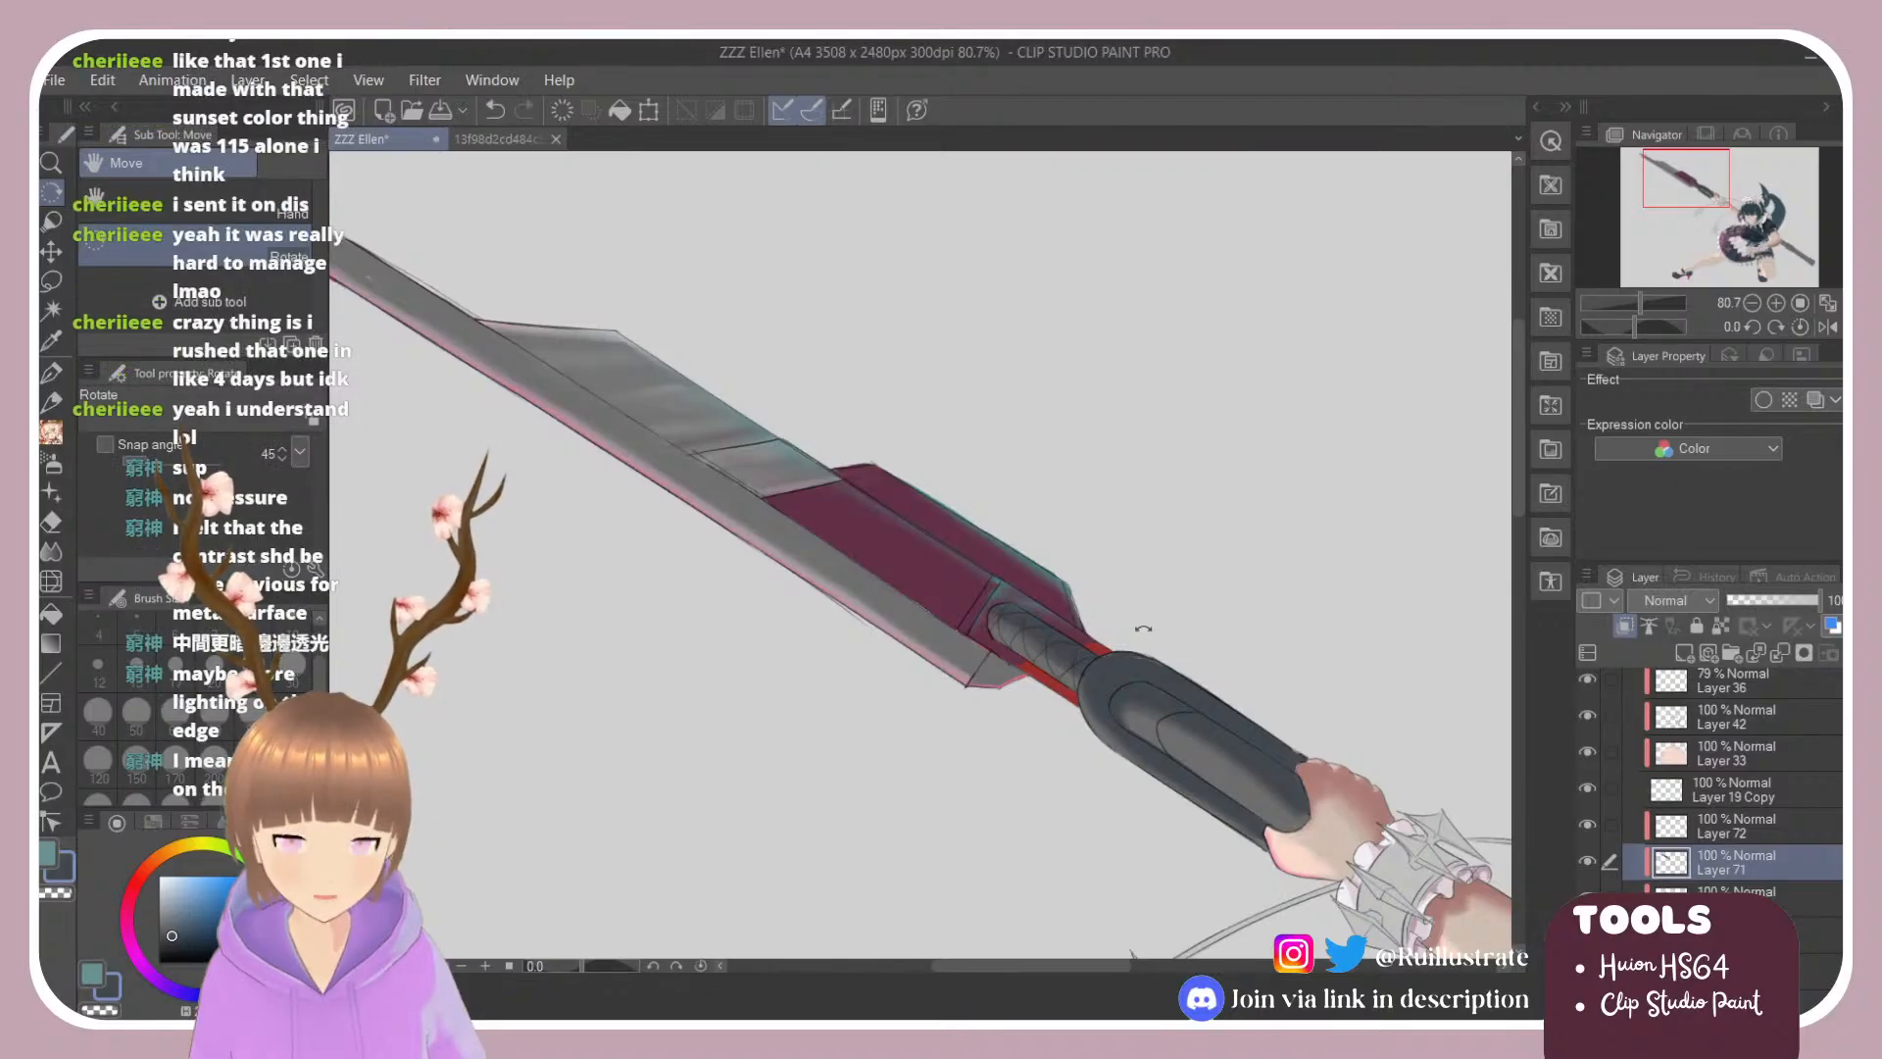
pyautogui.scroll(-2, 1137, 580)
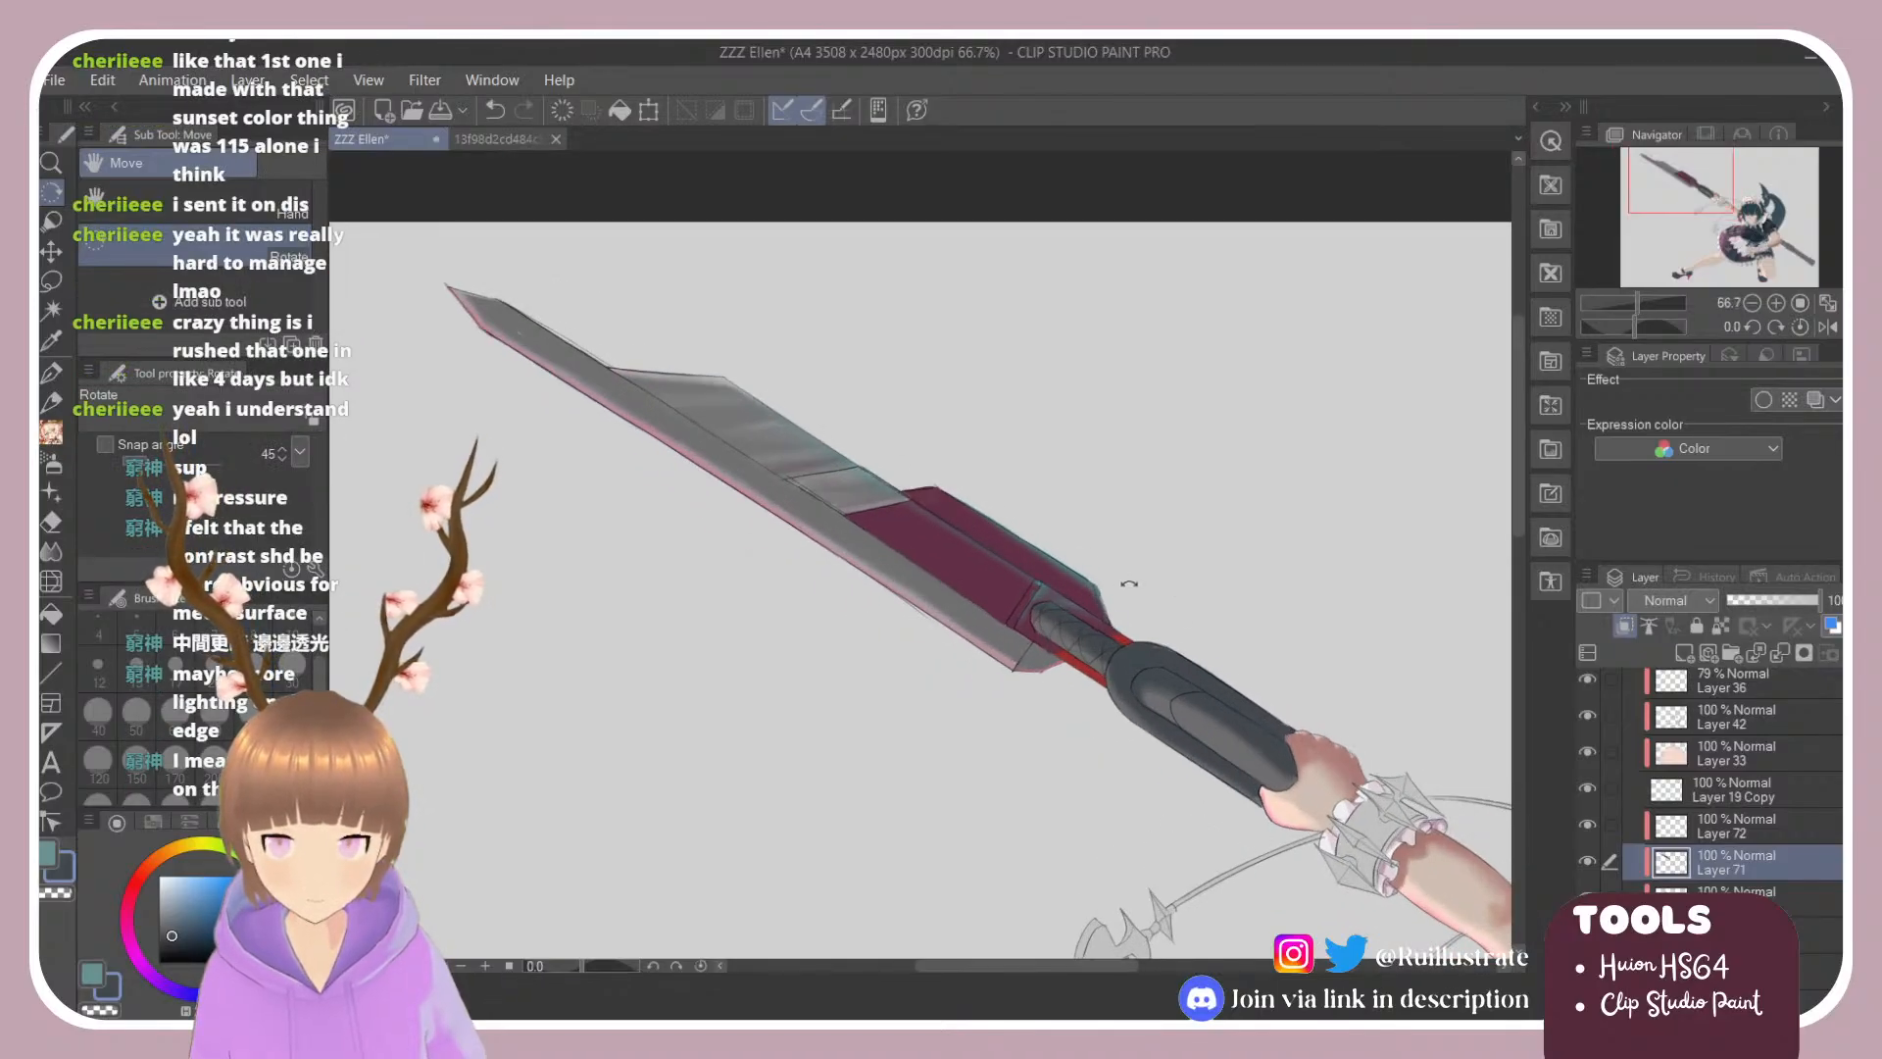
pyautogui.click(1751, 831)
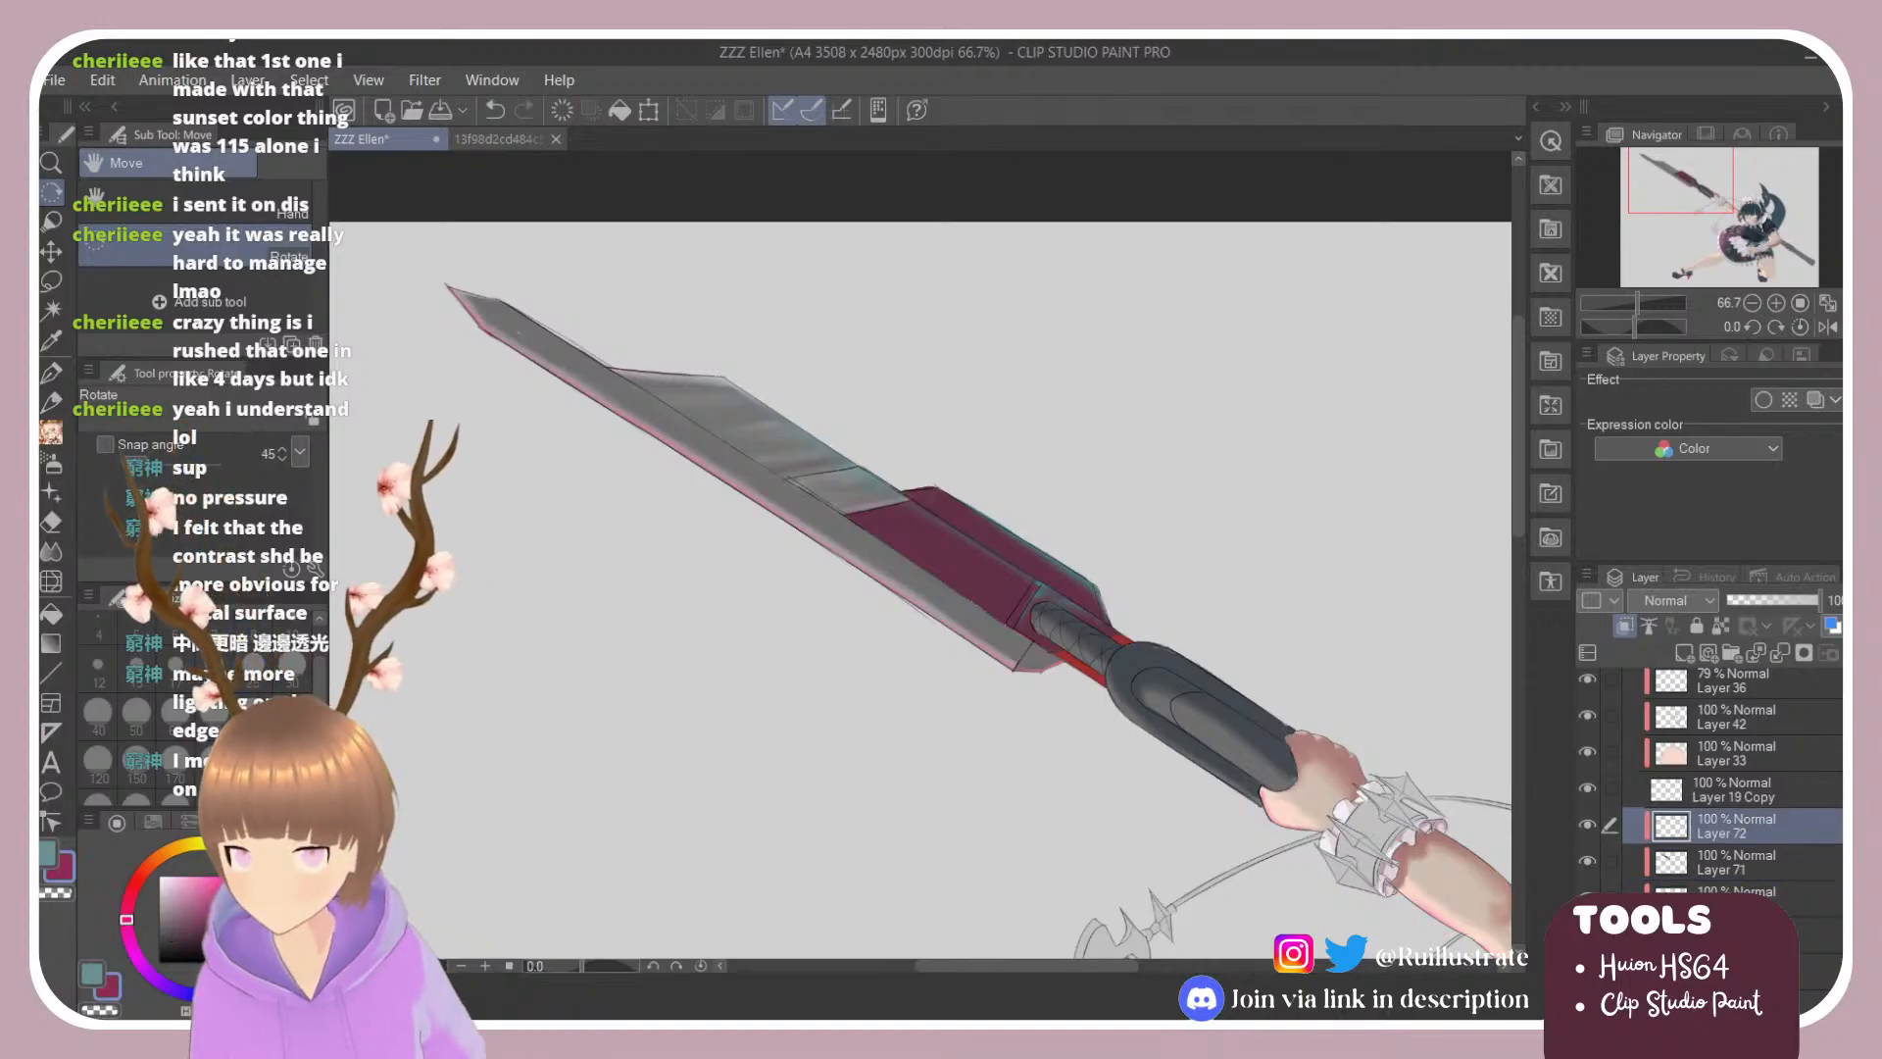
pyautogui.click(206, 888)
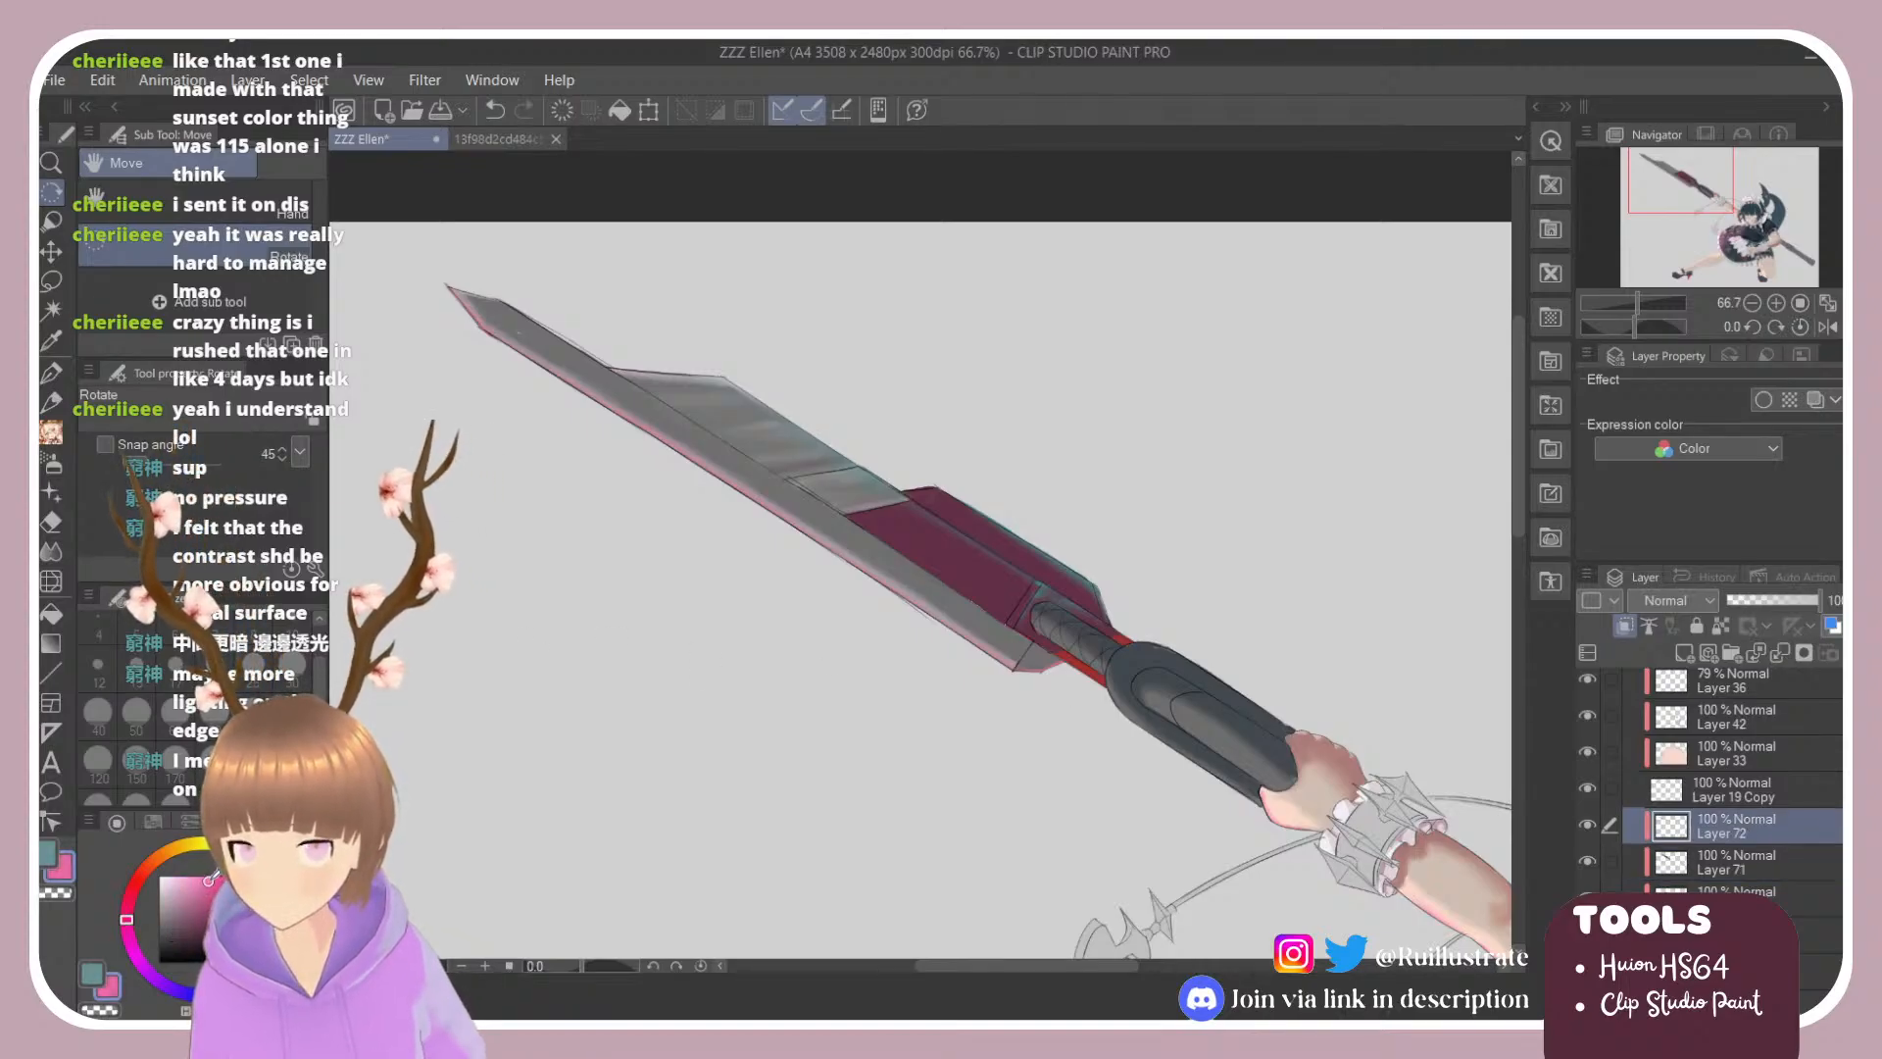
pyautogui.press('b')
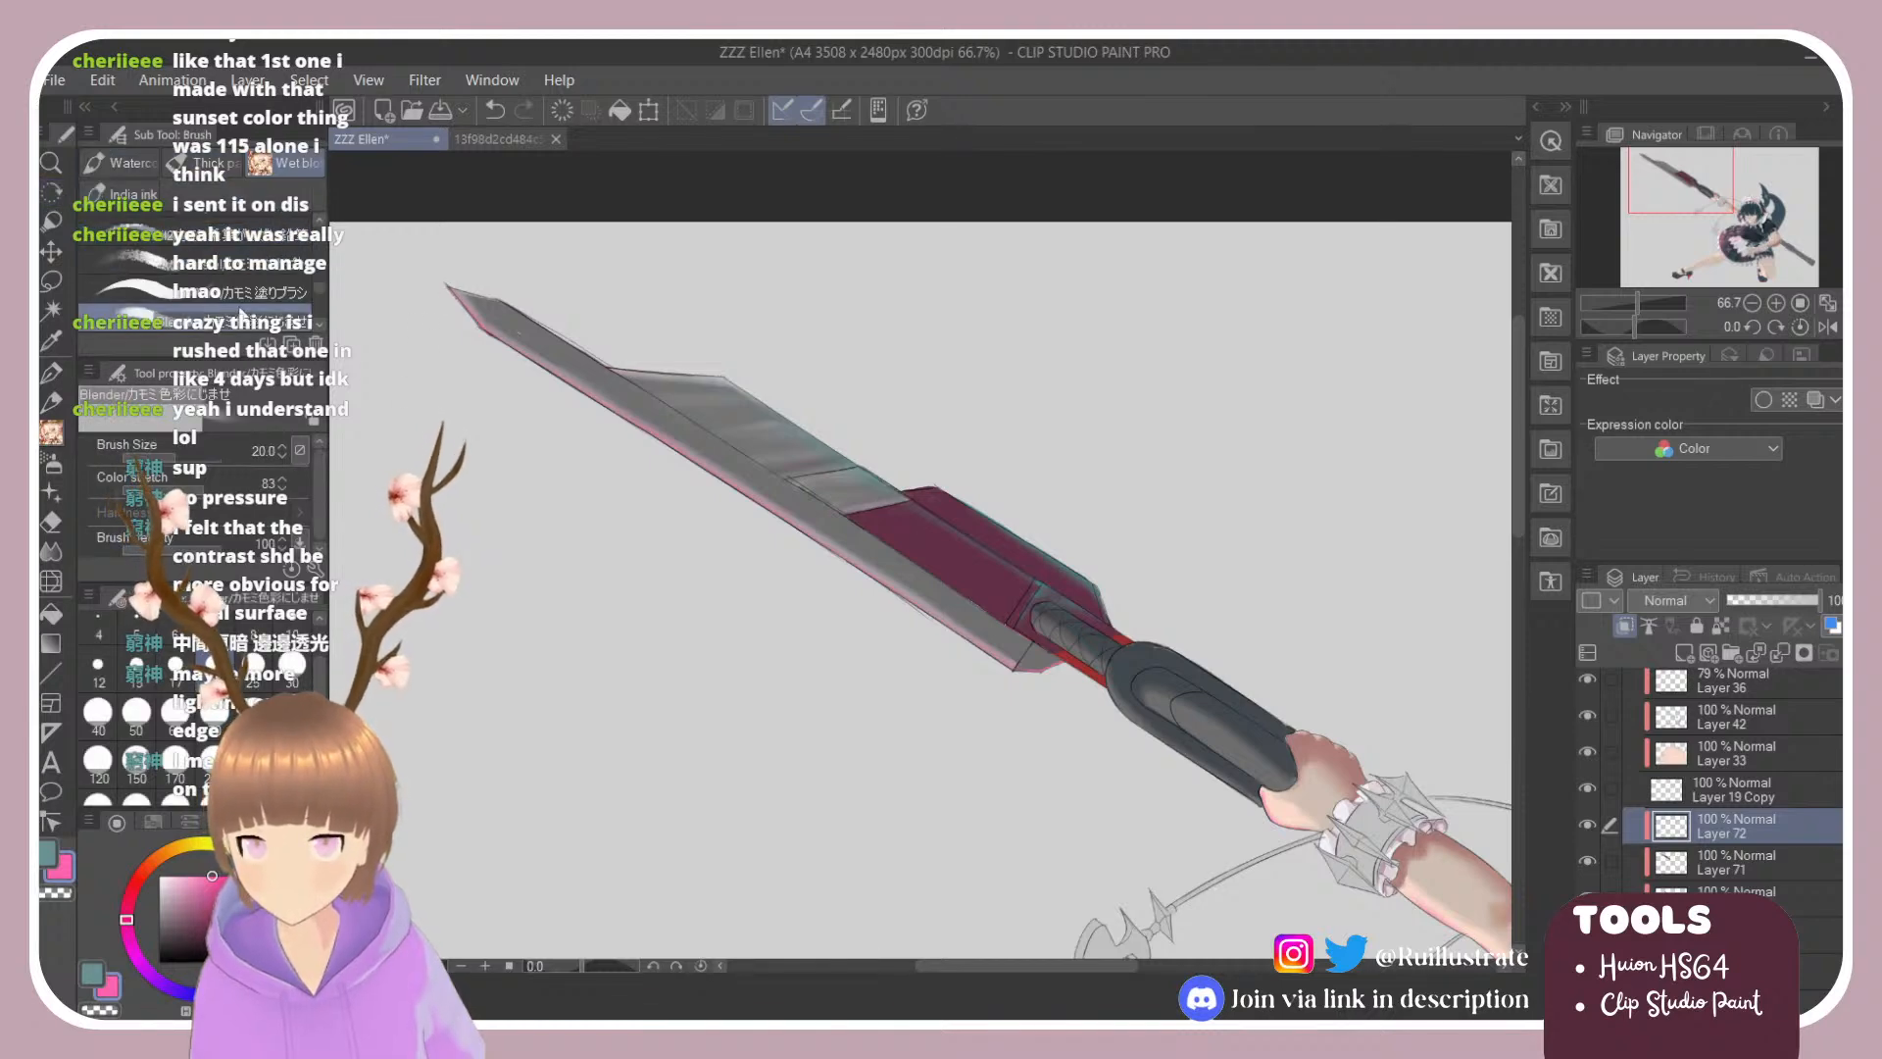
pyautogui.click(251, 292)
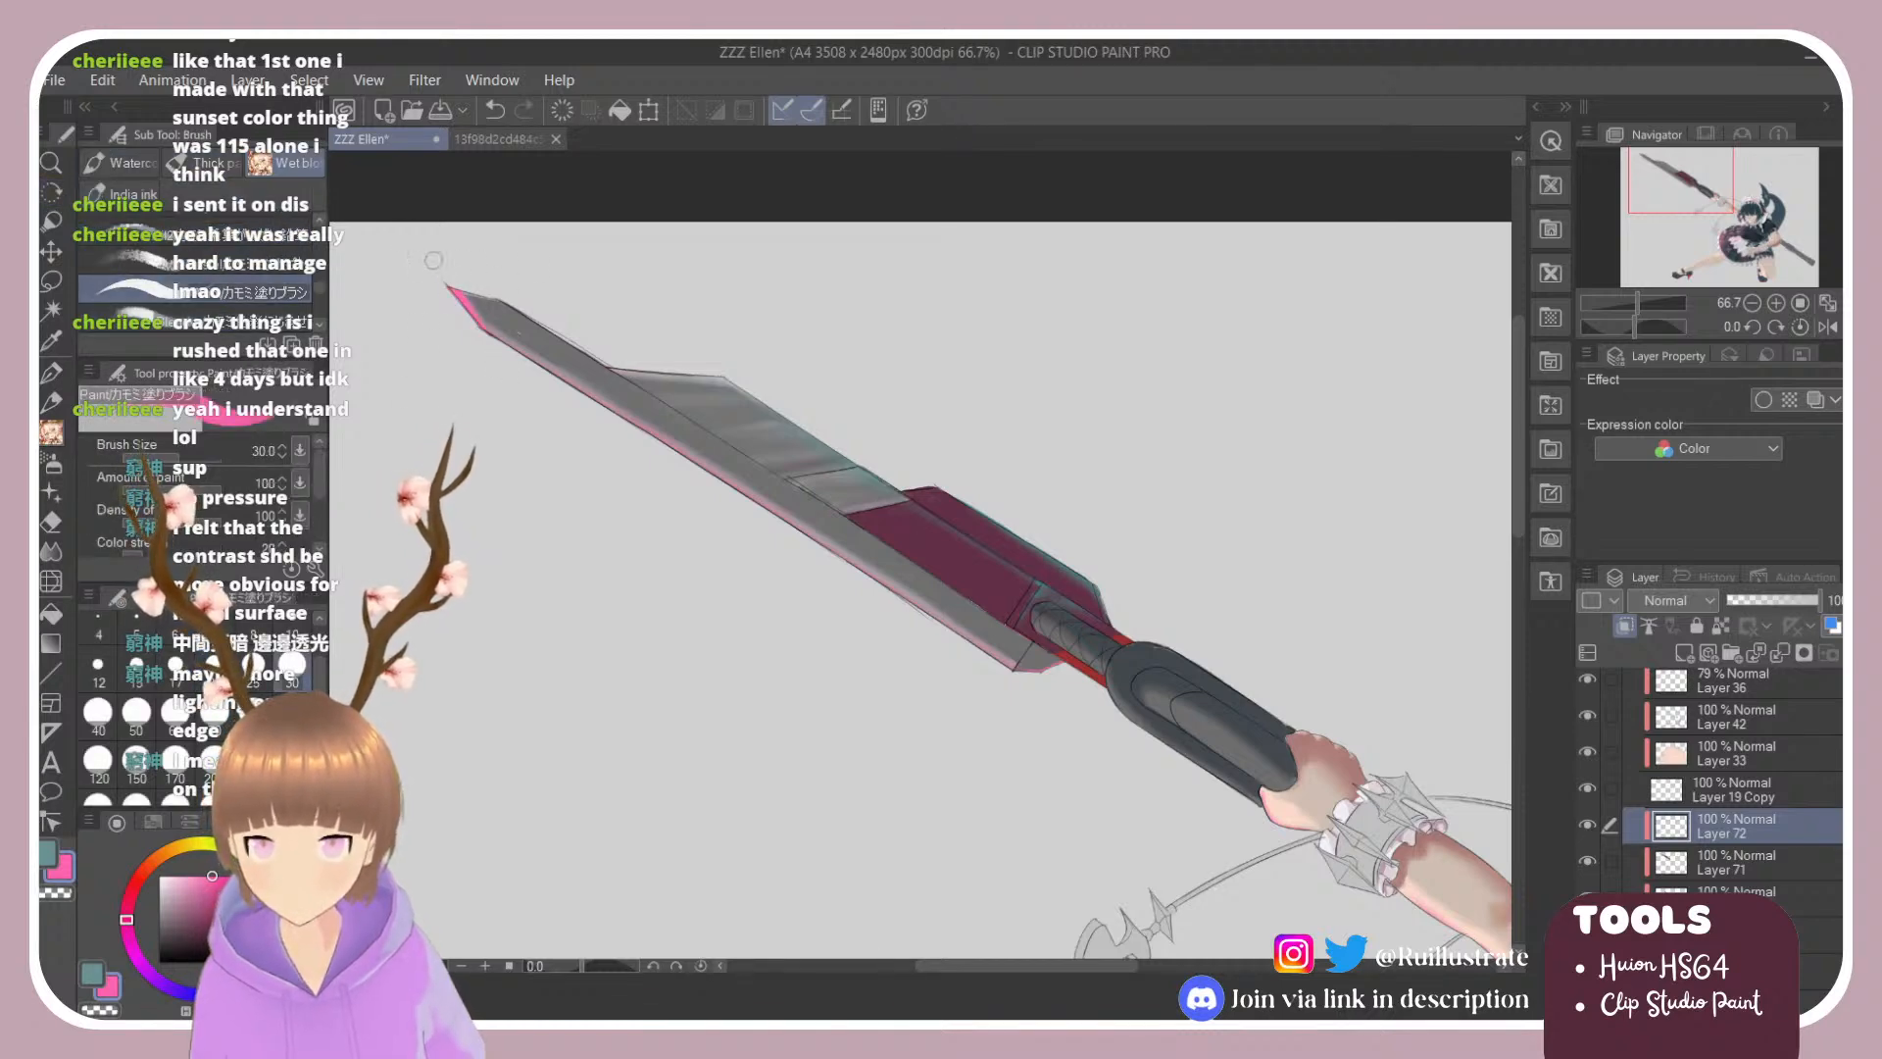
pyautogui.moveTo(527, 376); pyautogui.dragTo(533, 212)
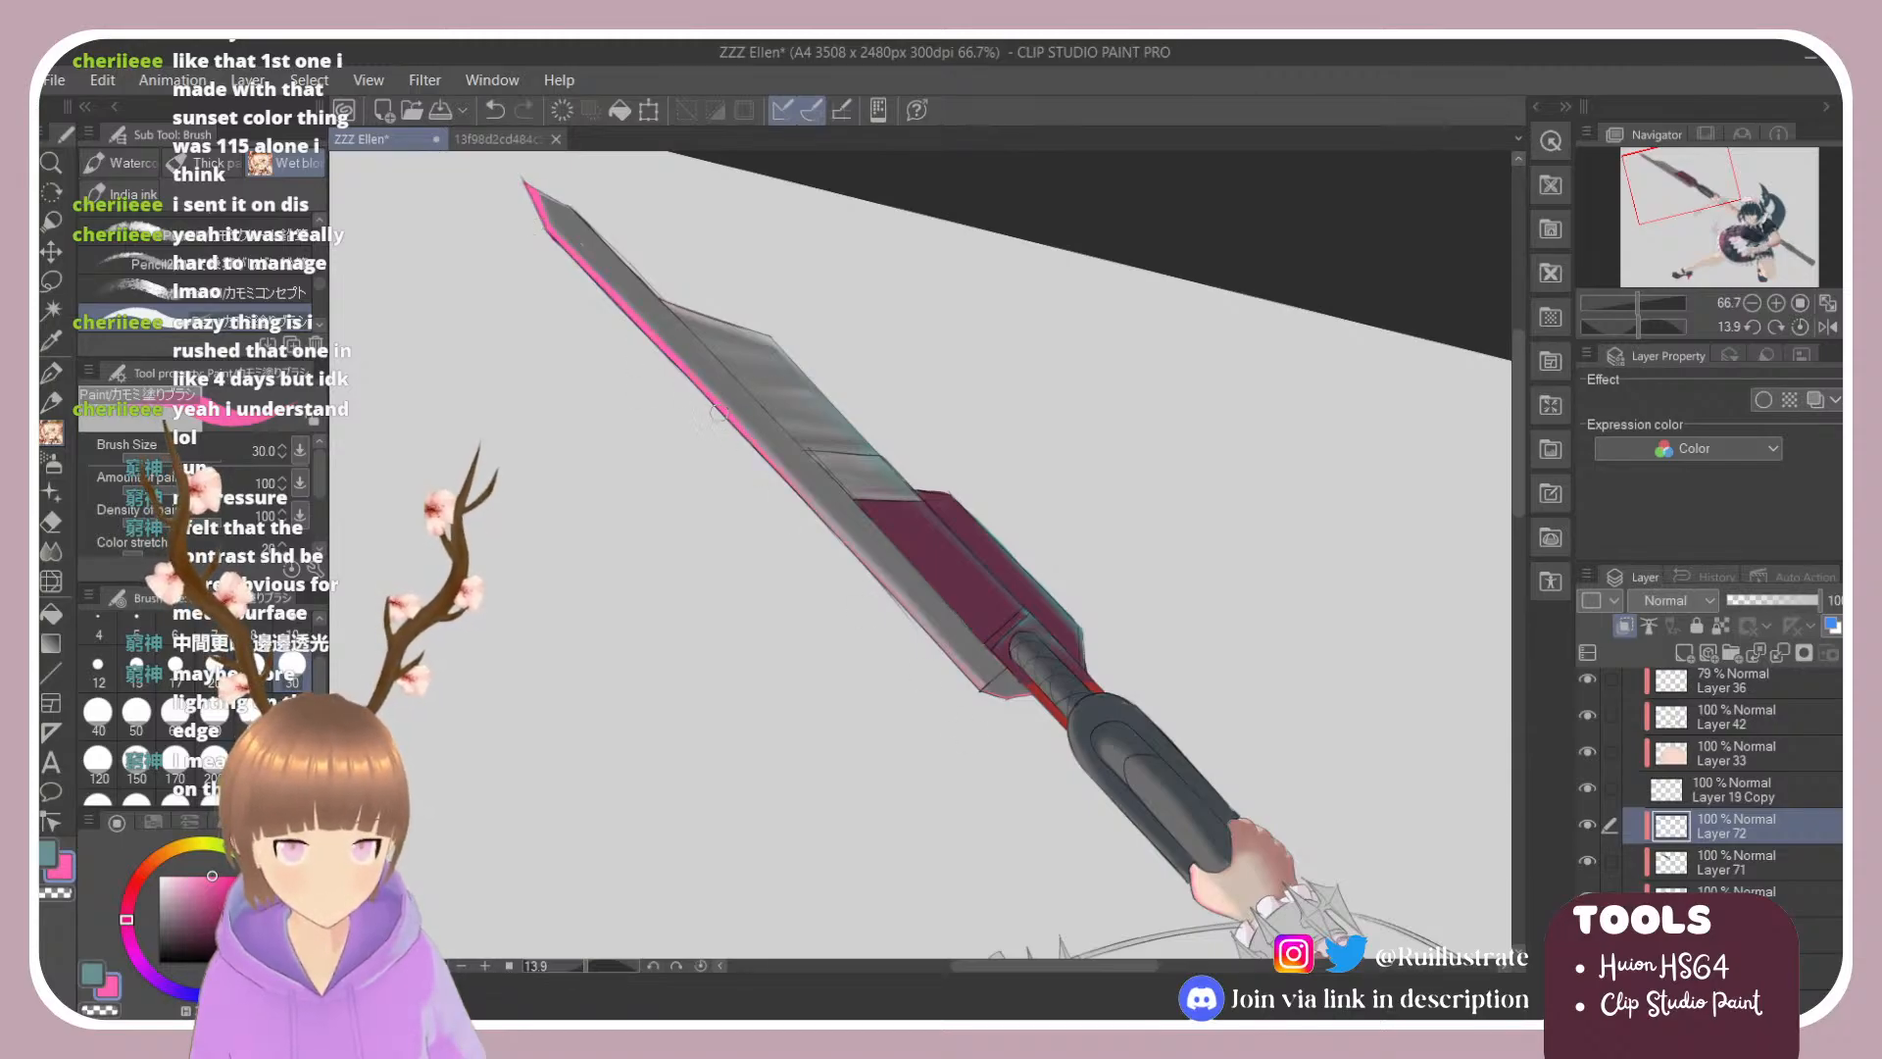
pyautogui.hotkey('ctrl', 'z')
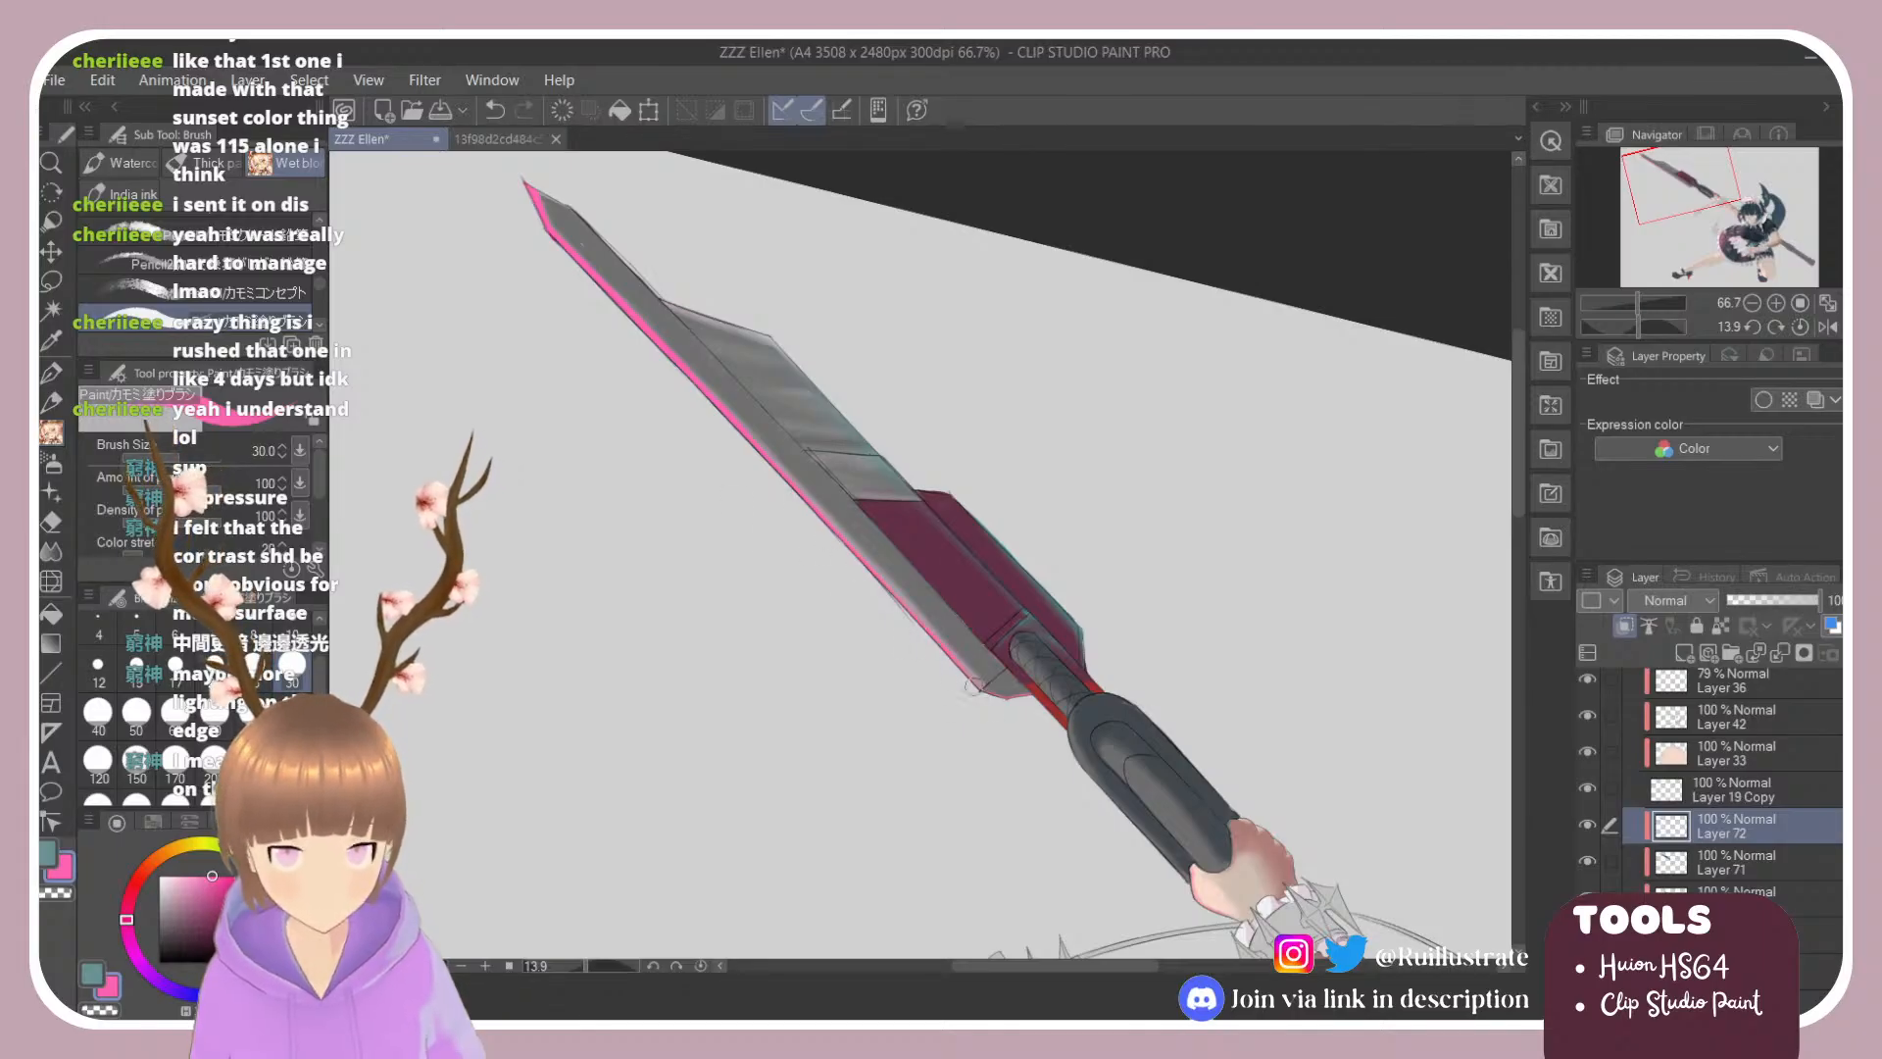
# Step: Blend the pink rim light along the blade's cutting edge into the grey metal with the size 30 blender brush
pyautogui.moveTo(316, 273); pyautogui.dragTo(318, 271)
pyautogui.scroll(-5, 275, 284)
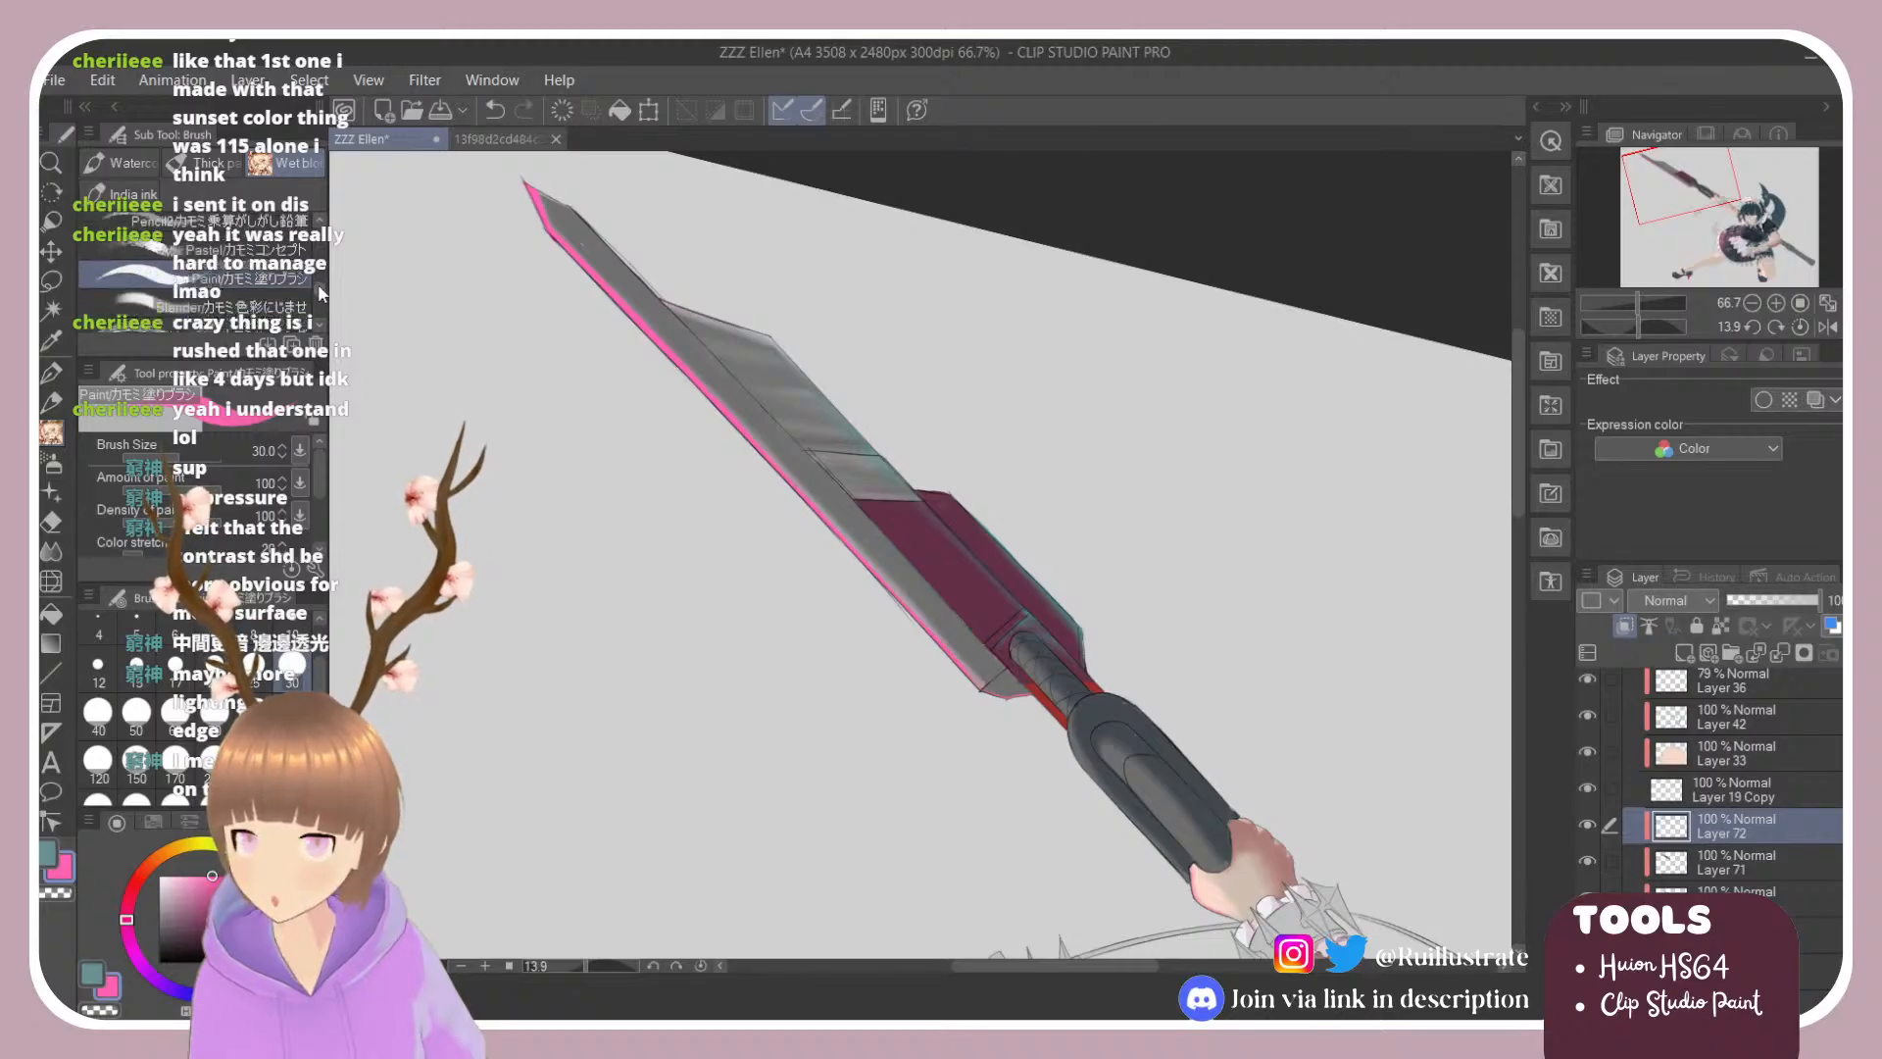
pyautogui.click(269, 283)
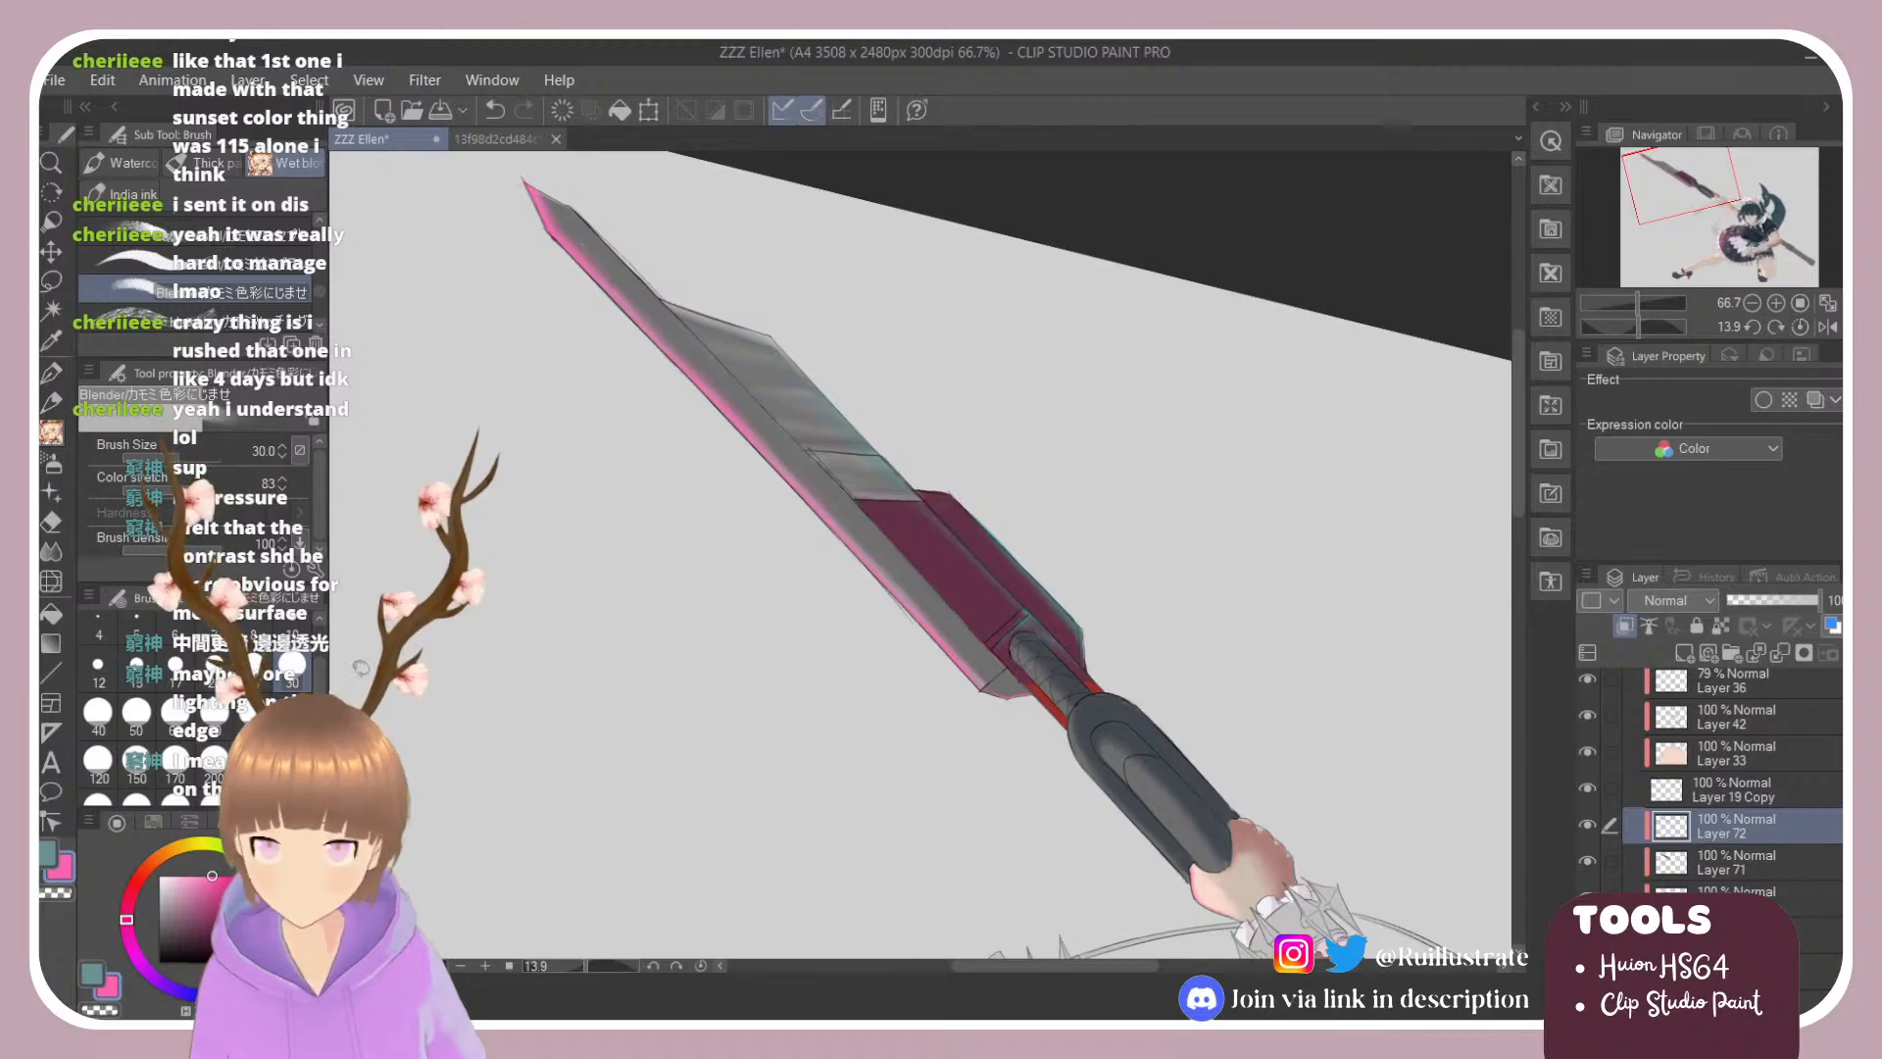
# Step: Review the blade's pink rim light and the handle guard's shading up close and against the full illustration
pyautogui.scroll(-4, 691, 626)
pyautogui.press('r')
pyautogui.doubleClick(1042, 562)
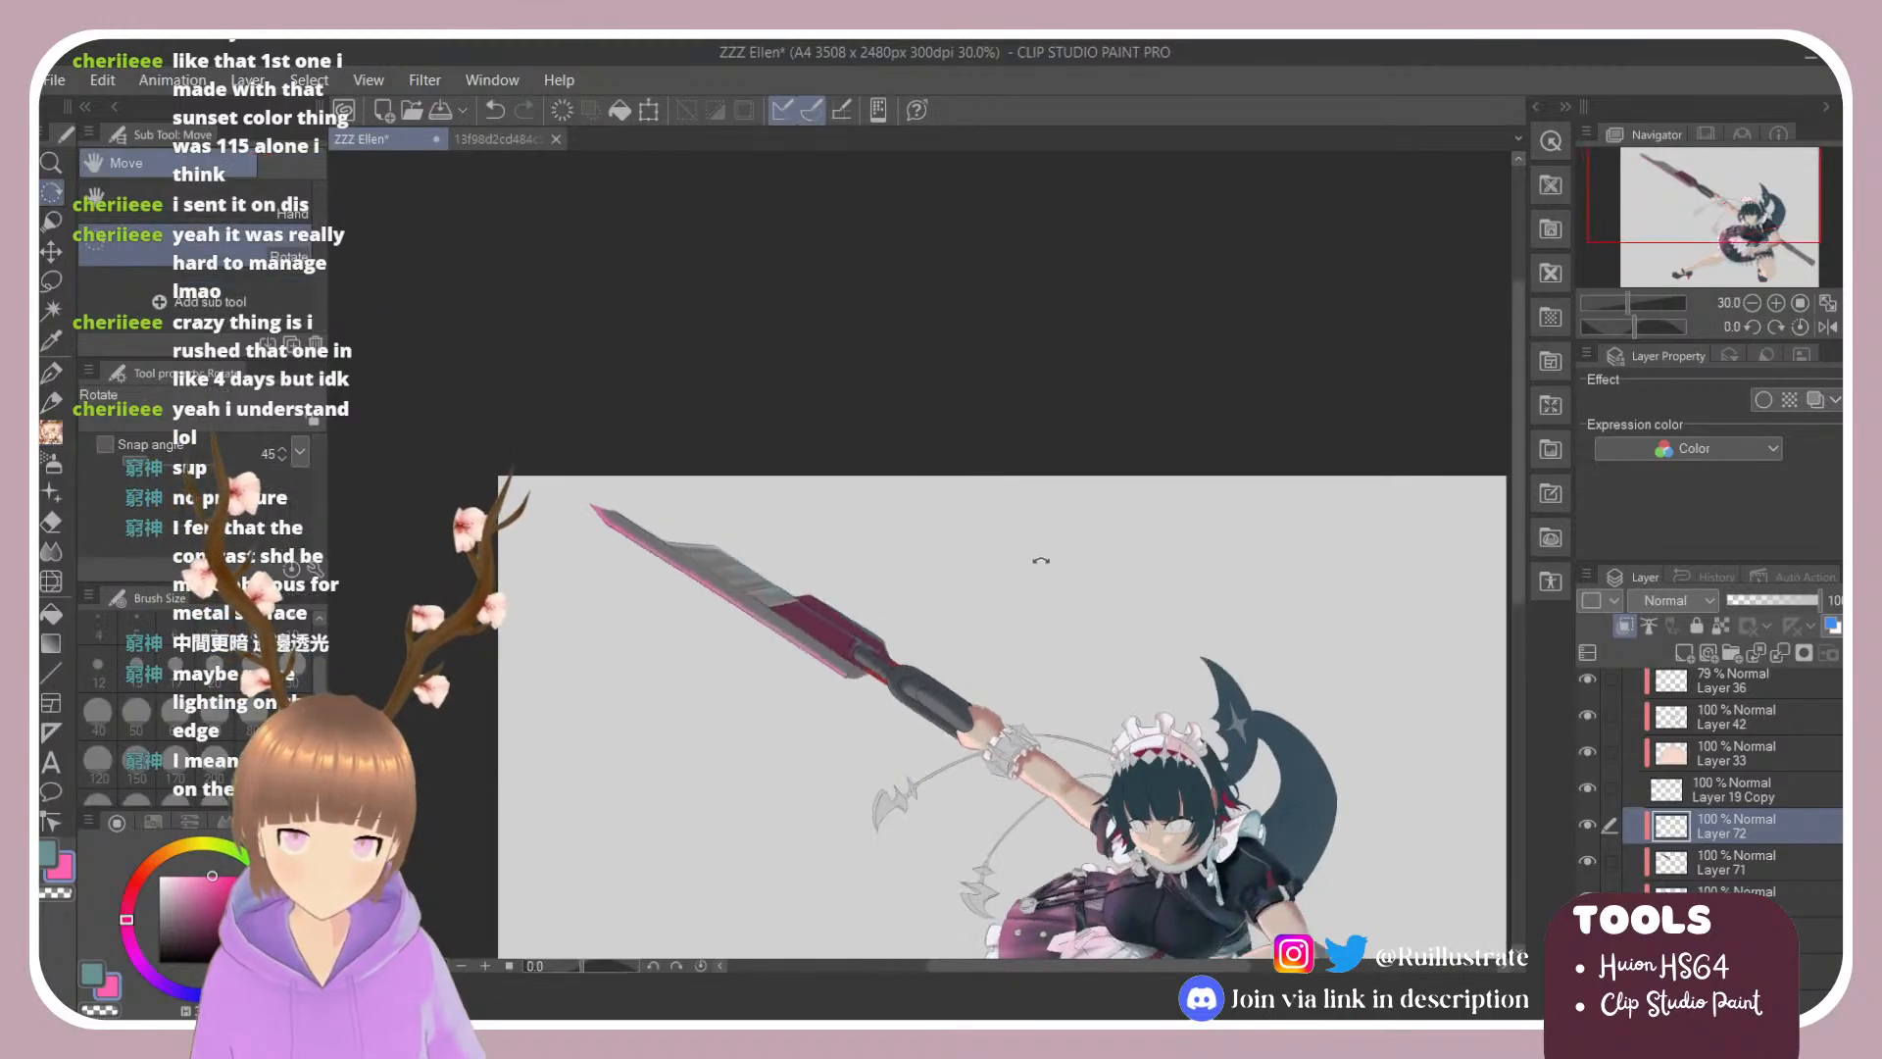
pyautogui.scroll(-1, 859, 564)
pyautogui.scroll(2, 875, 681)
pyautogui.scroll(-1, 872, 613)
pyautogui.scroll(3, 875, 667)
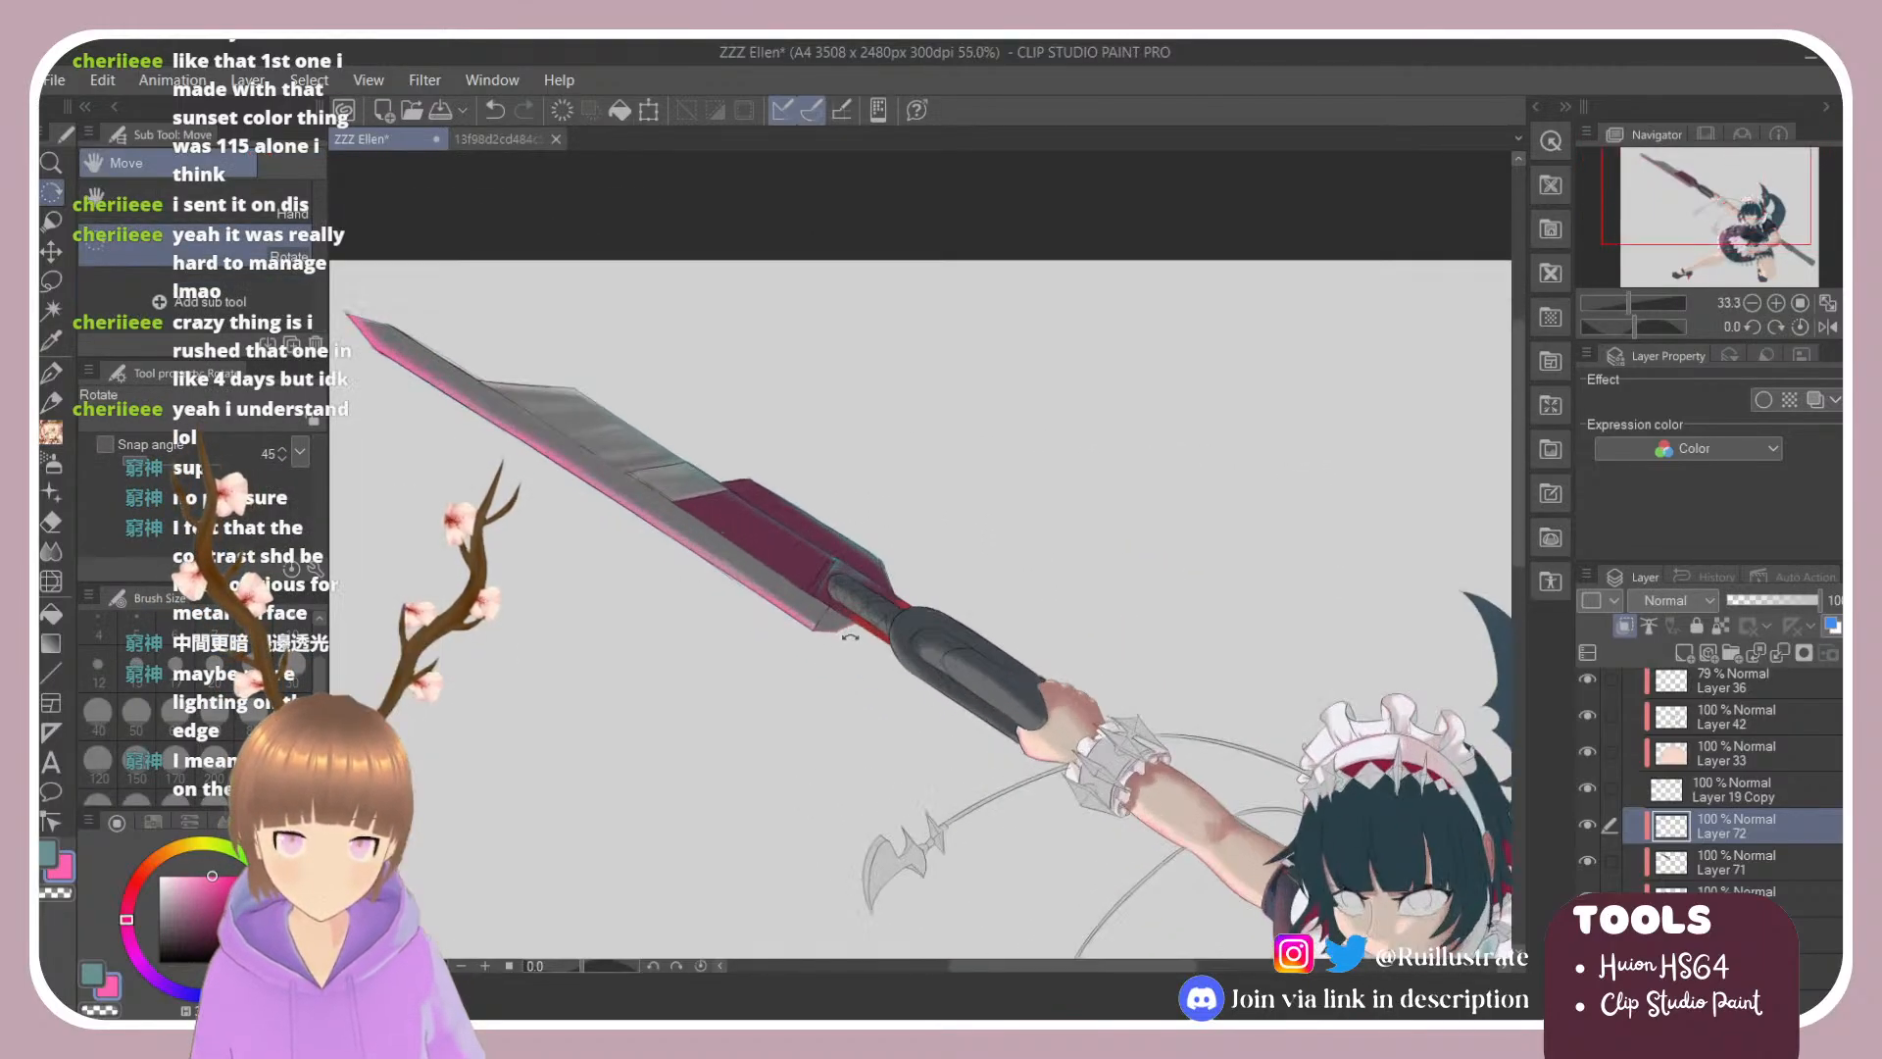
pyautogui.press('b')
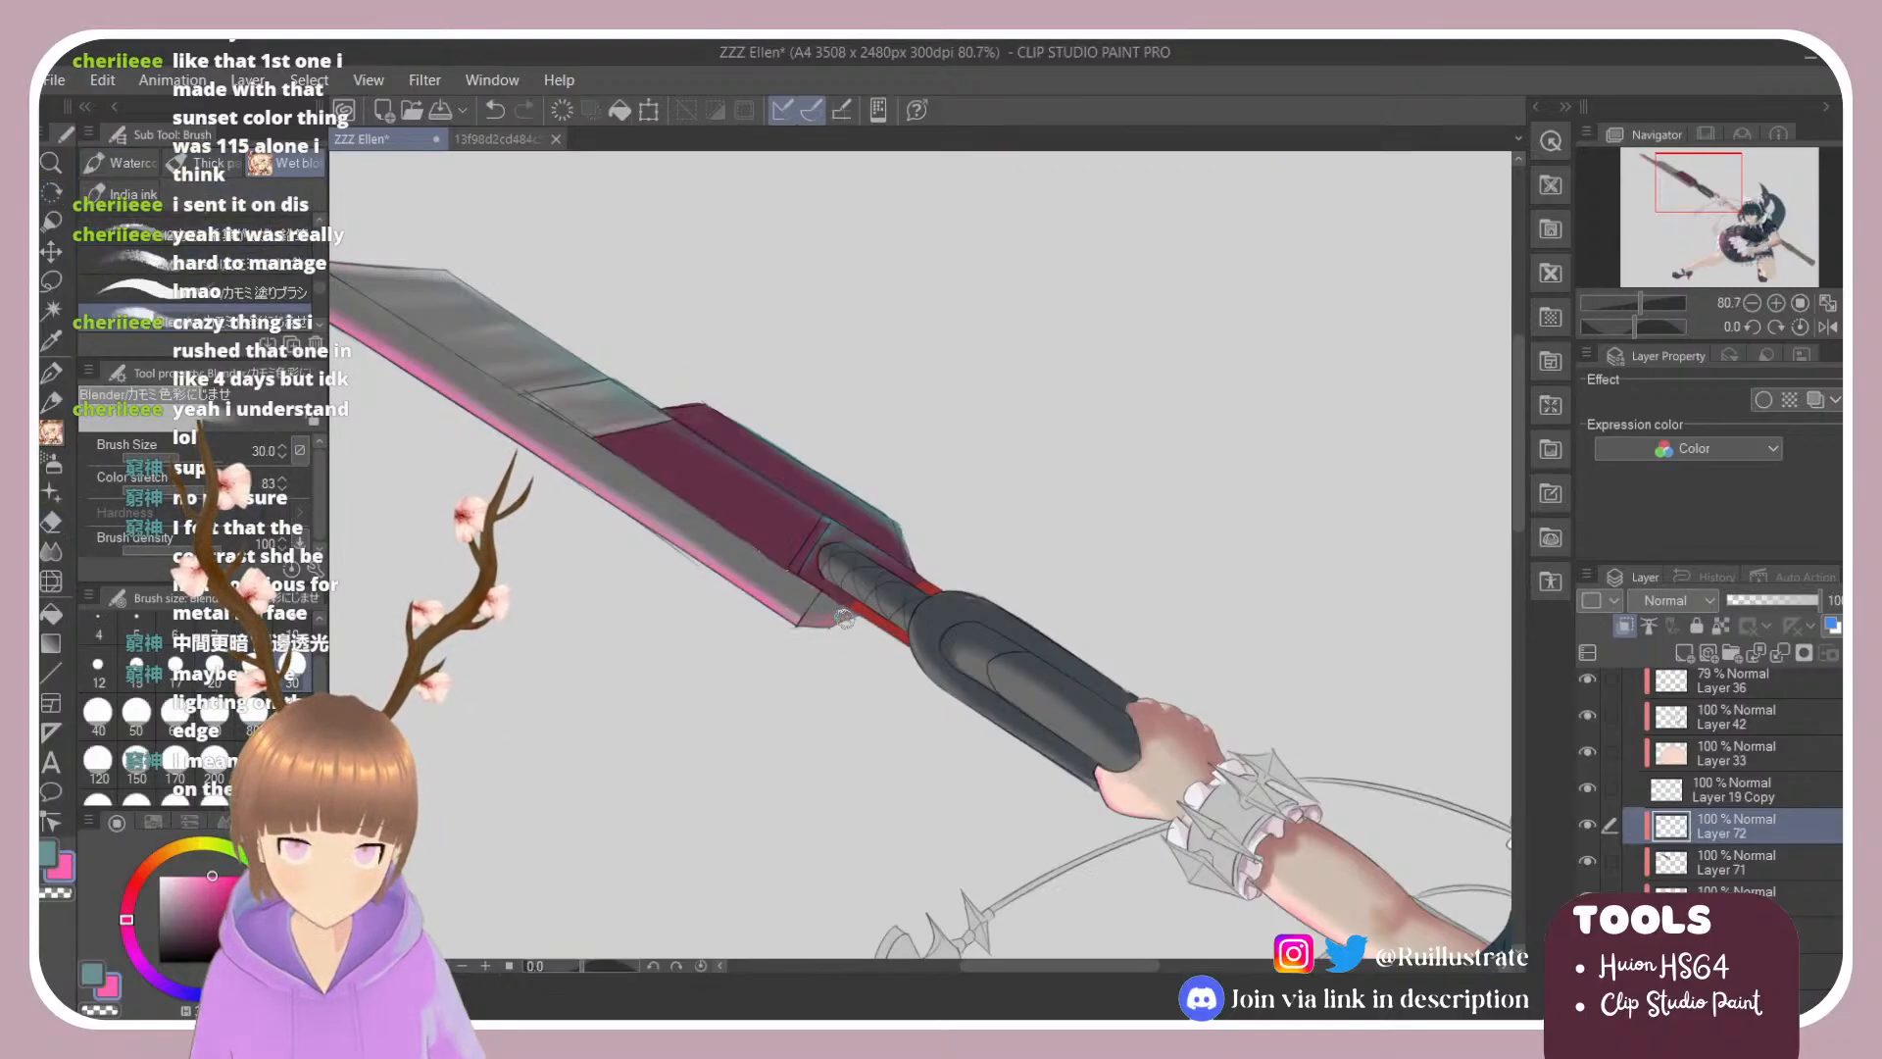
pyautogui.press('r')
pyautogui.moveTo(949, 627)
pyautogui.mouseDown()
pyautogui.moveTo(920, 487)
pyautogui.moveTo(937, 478)
pyautogui.mouseUp()
pyautogui.scroll(-3, 958, 391)
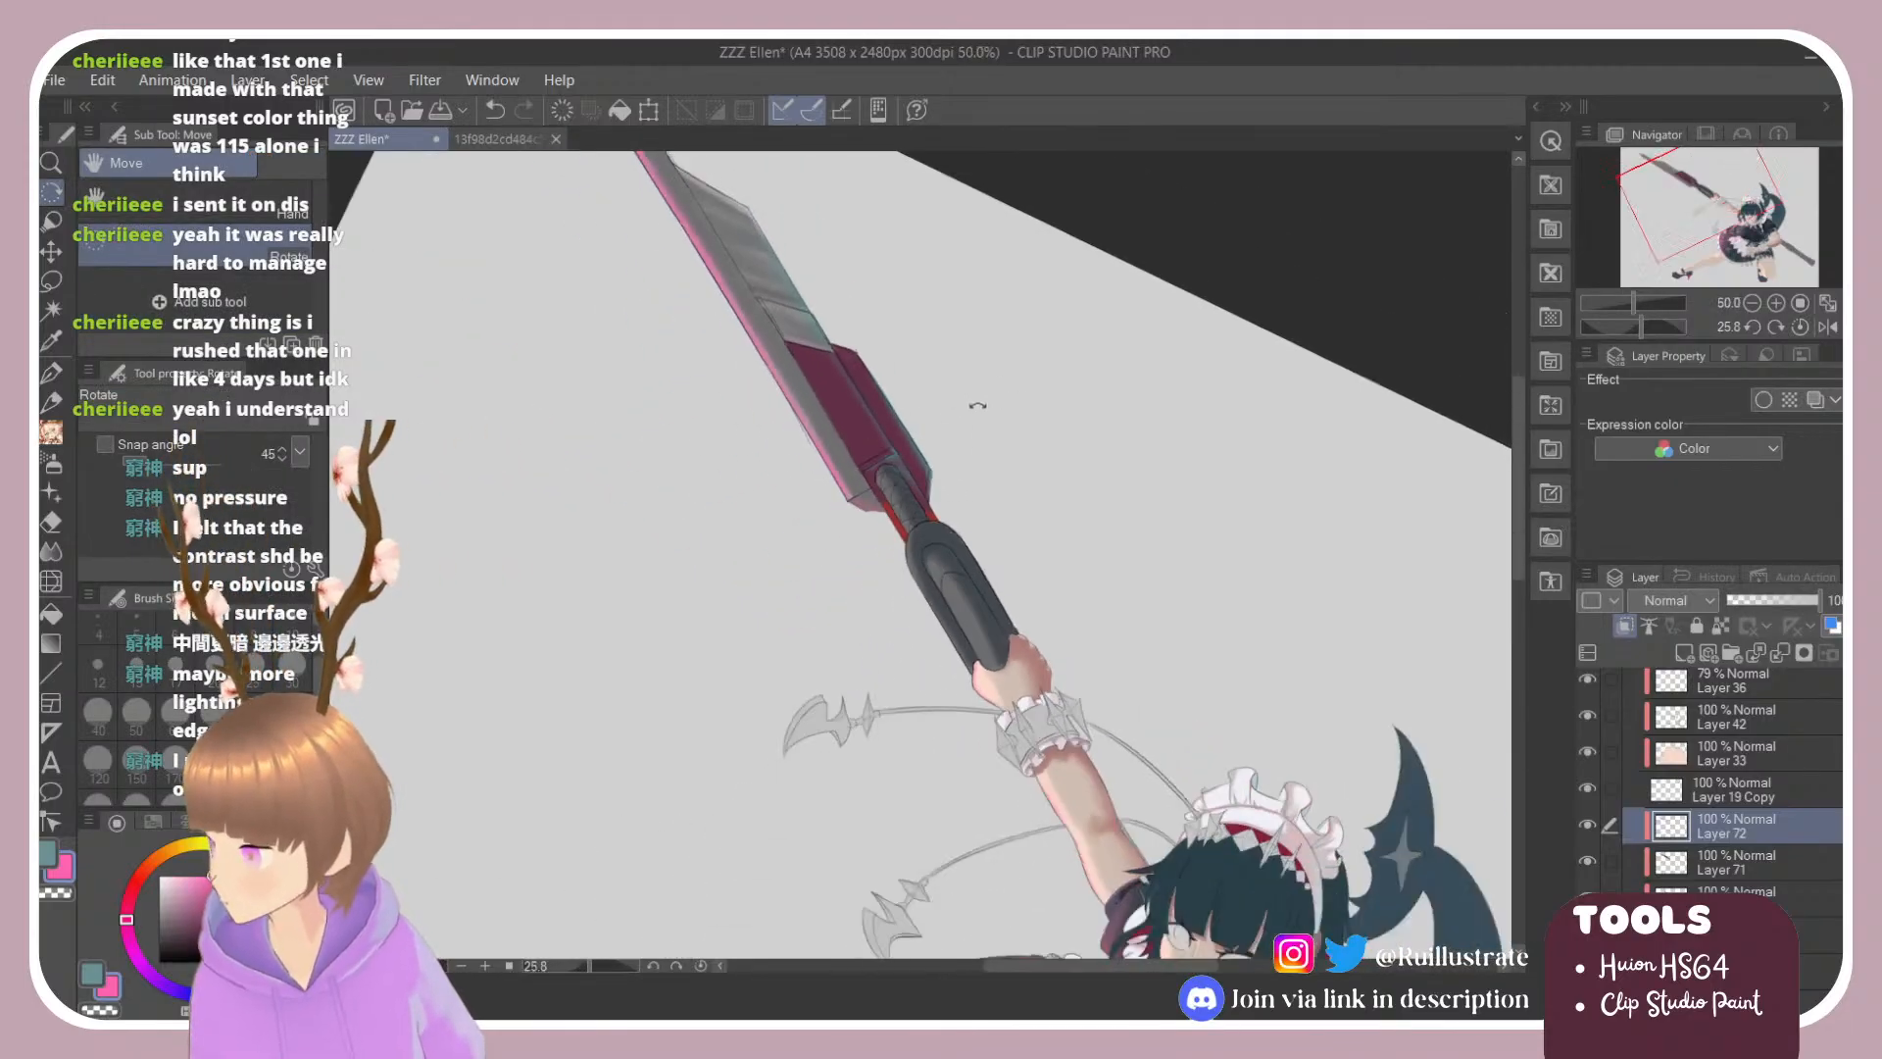
pyautogui.moveTo(989, 345); pyautogui.dragTo(909, 332)
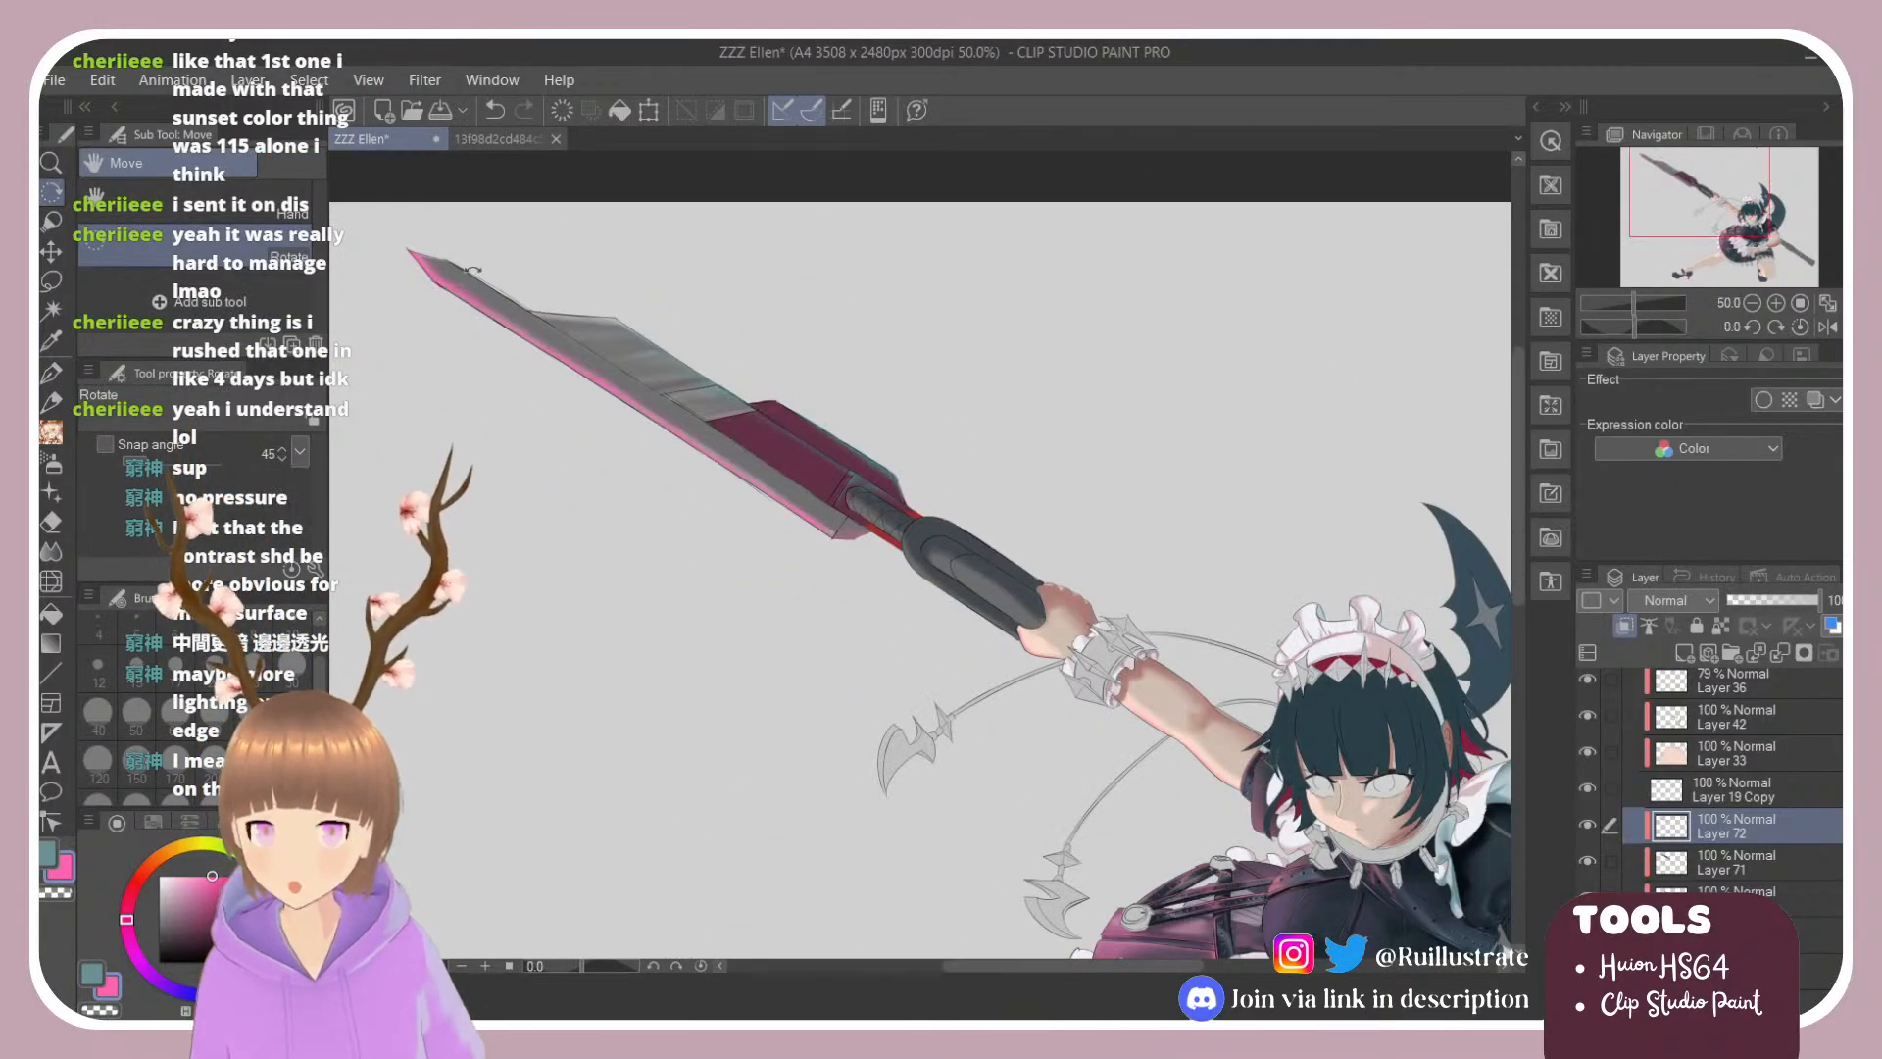
pyautogui.scroll(-2, 465, 267)
pyautogui.scroll(5, 520, 280)
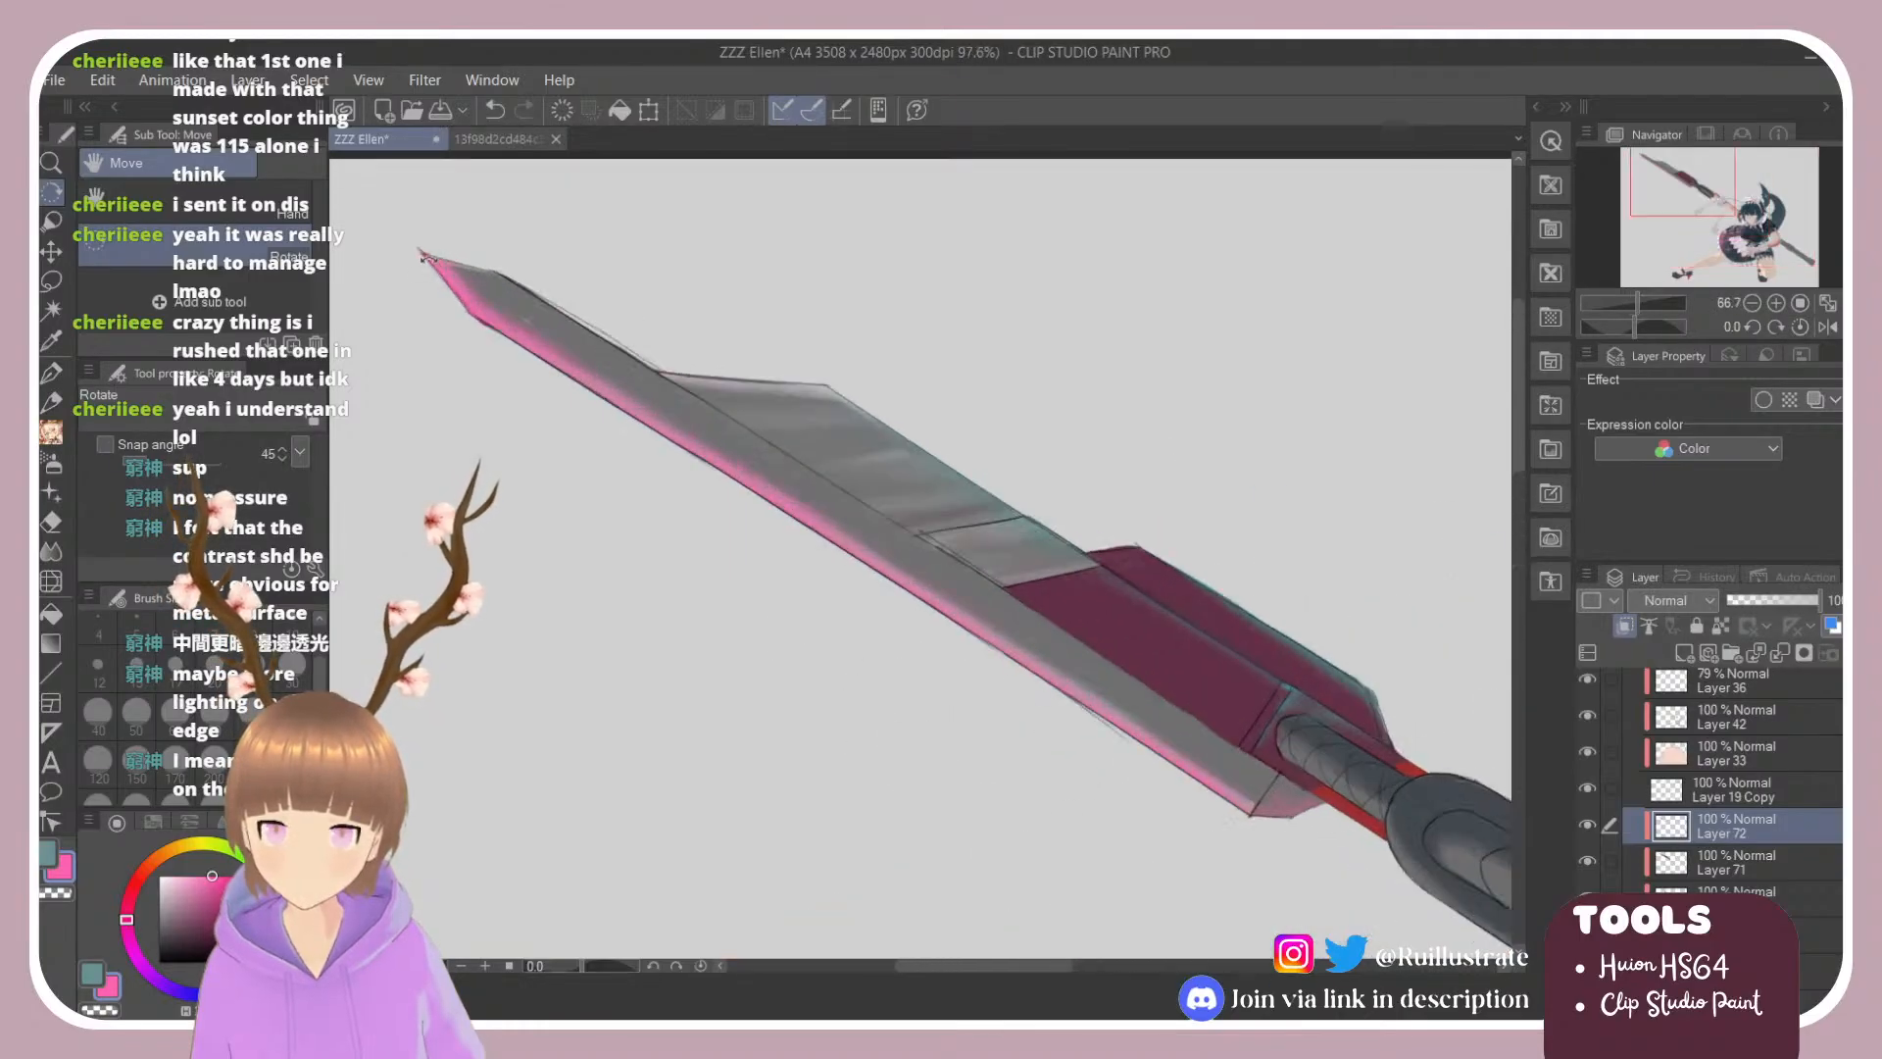
pyautogui.scroll(-2, 573, 290)
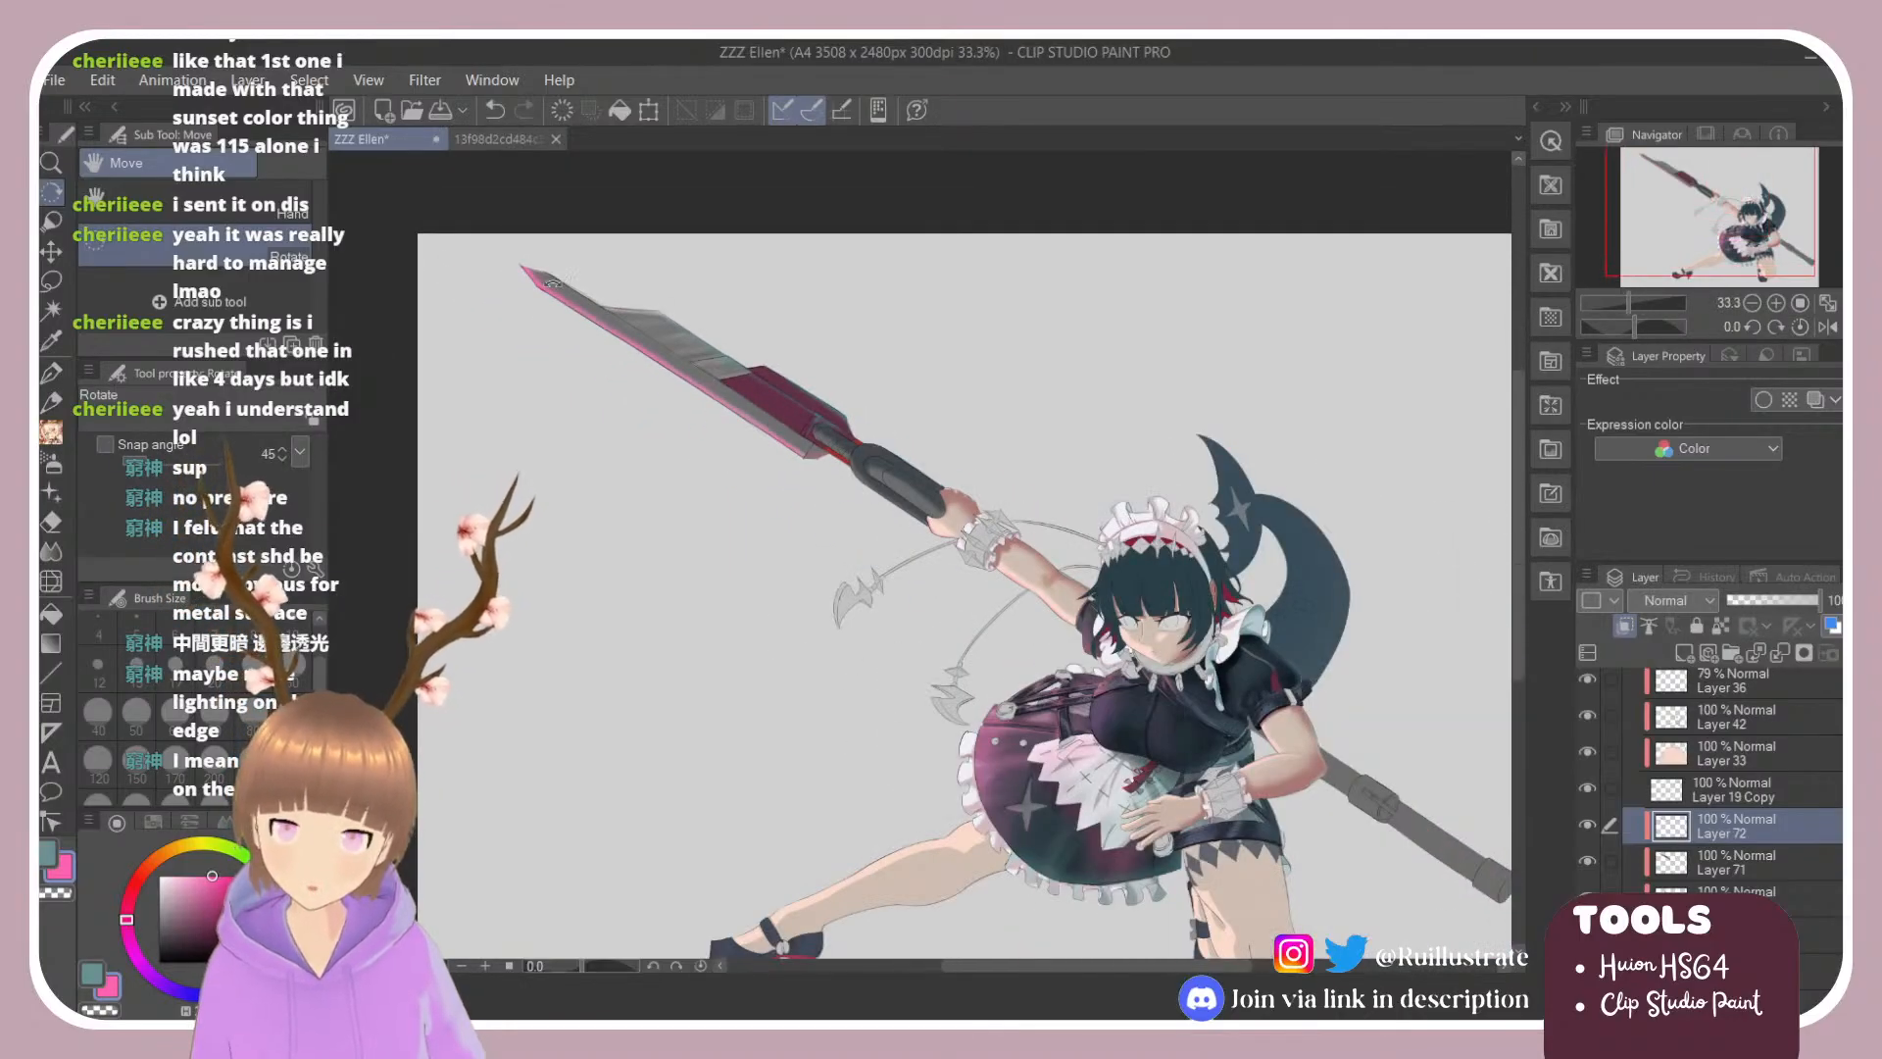
# Step: Review the rendered weapon against the full illustration, showing the background sketch on Layer 31 for comparison and hiding it again
pyautogui.scroll(-1, 552, 282)
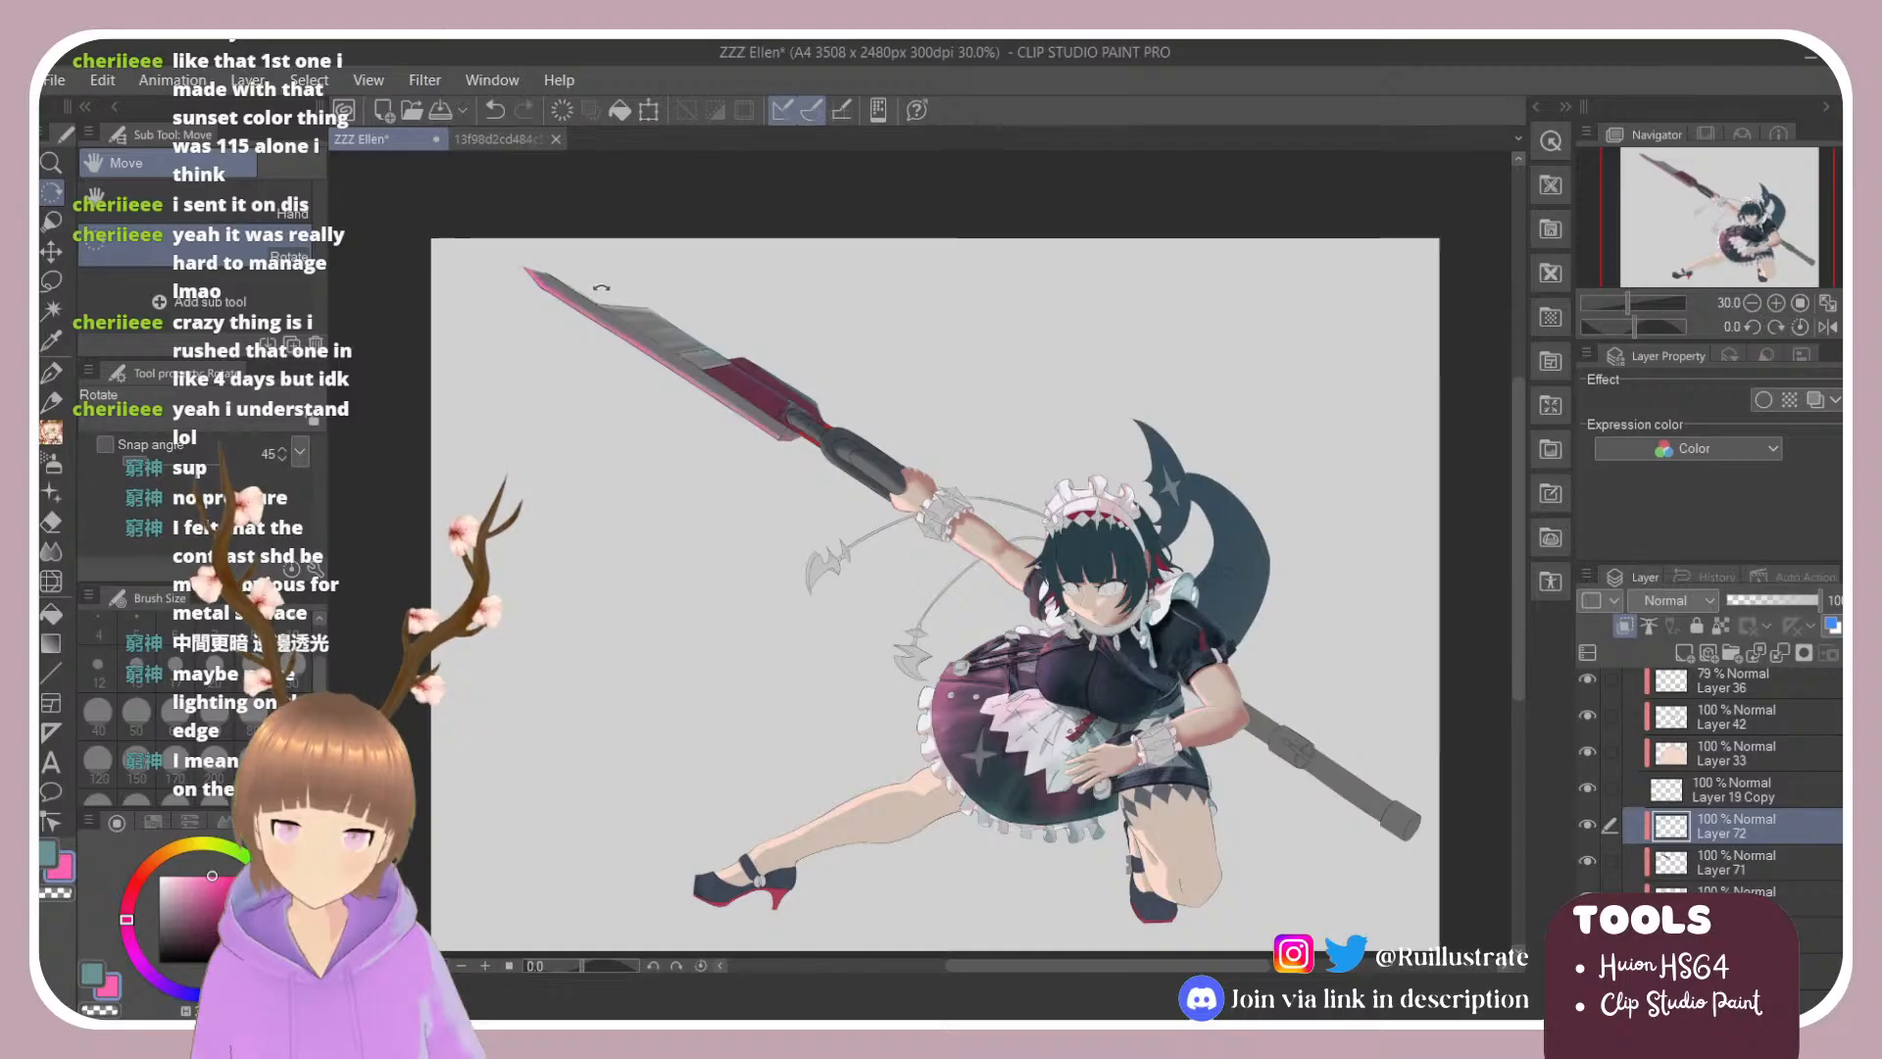
pyautogui.scroll(1, 510, 314)
pyautogui.scroll(-2, 473, 351)
pyautogui.scroll(1, 474, 351)
pyautogui.scroll(-1, 473, 351)
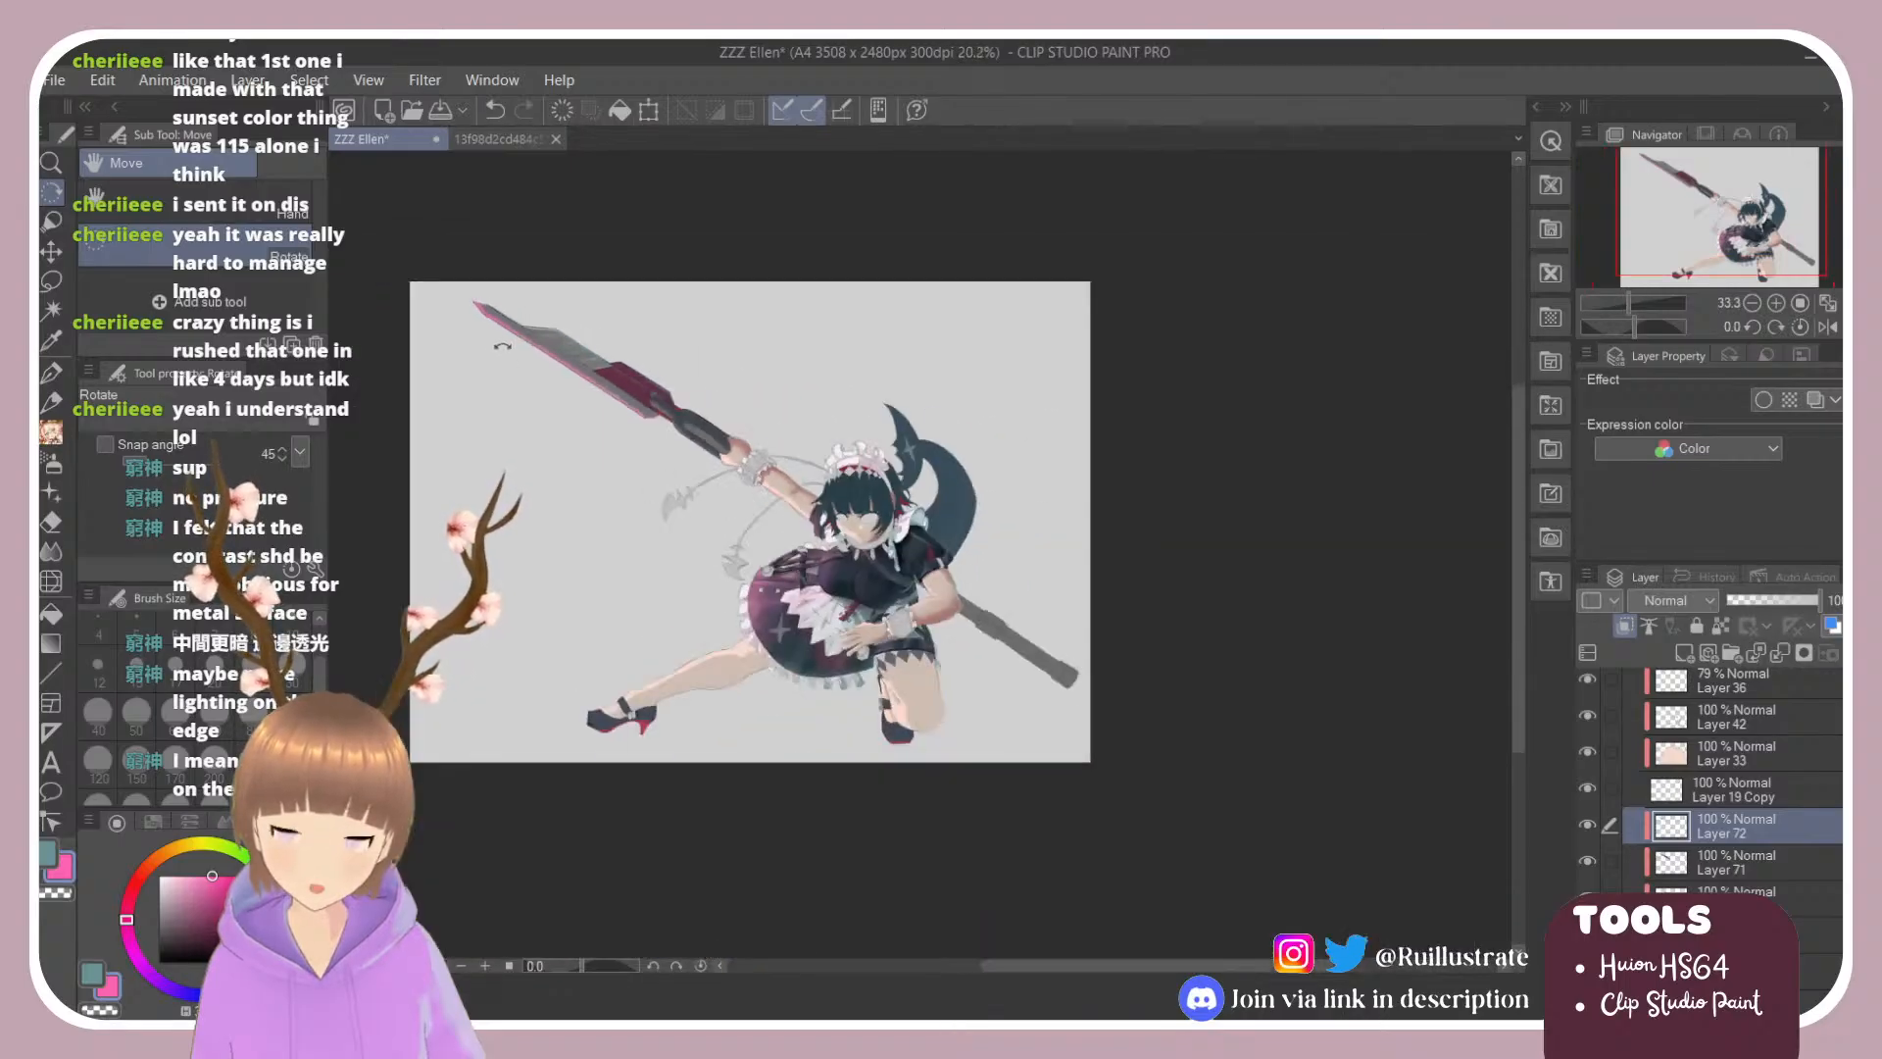
pyautogui.scroll(1, 1358, 700)
pyautogui.hotkey('ctrl', '0')
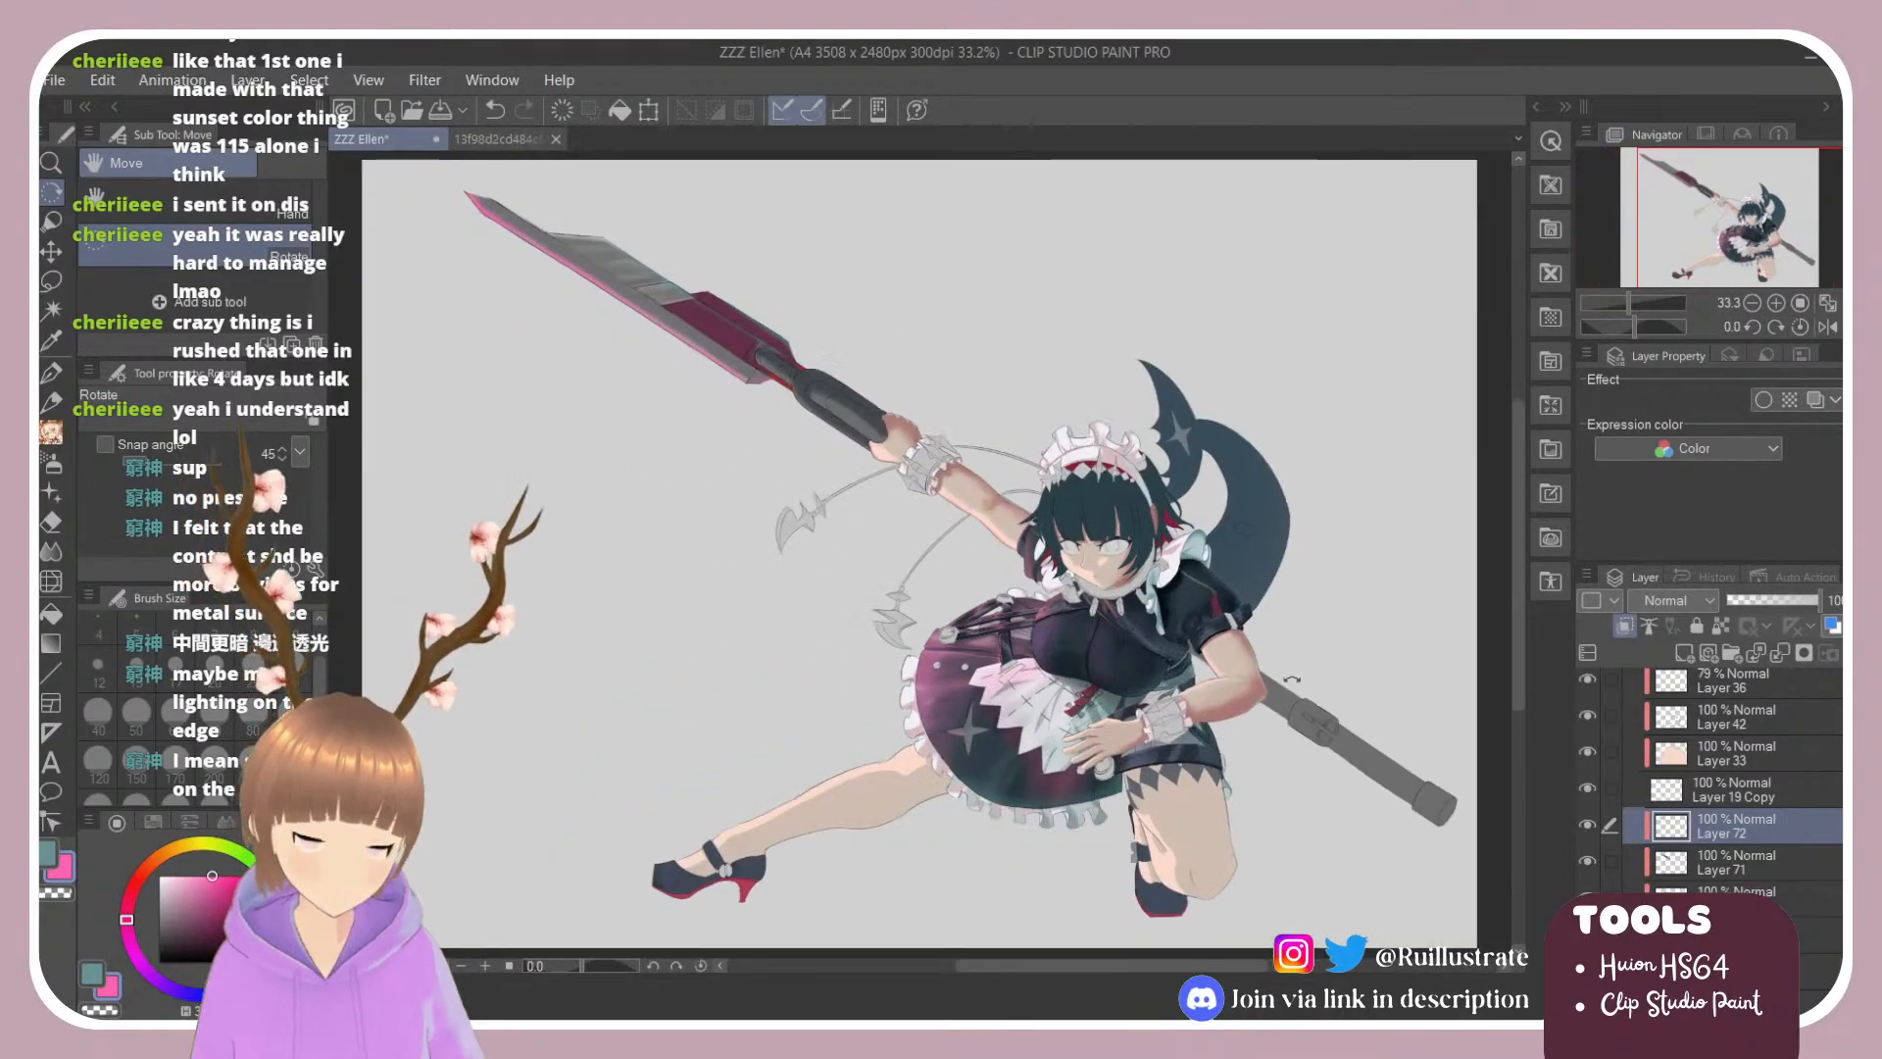
pyautogui.scroll(-6, 1749, 786)
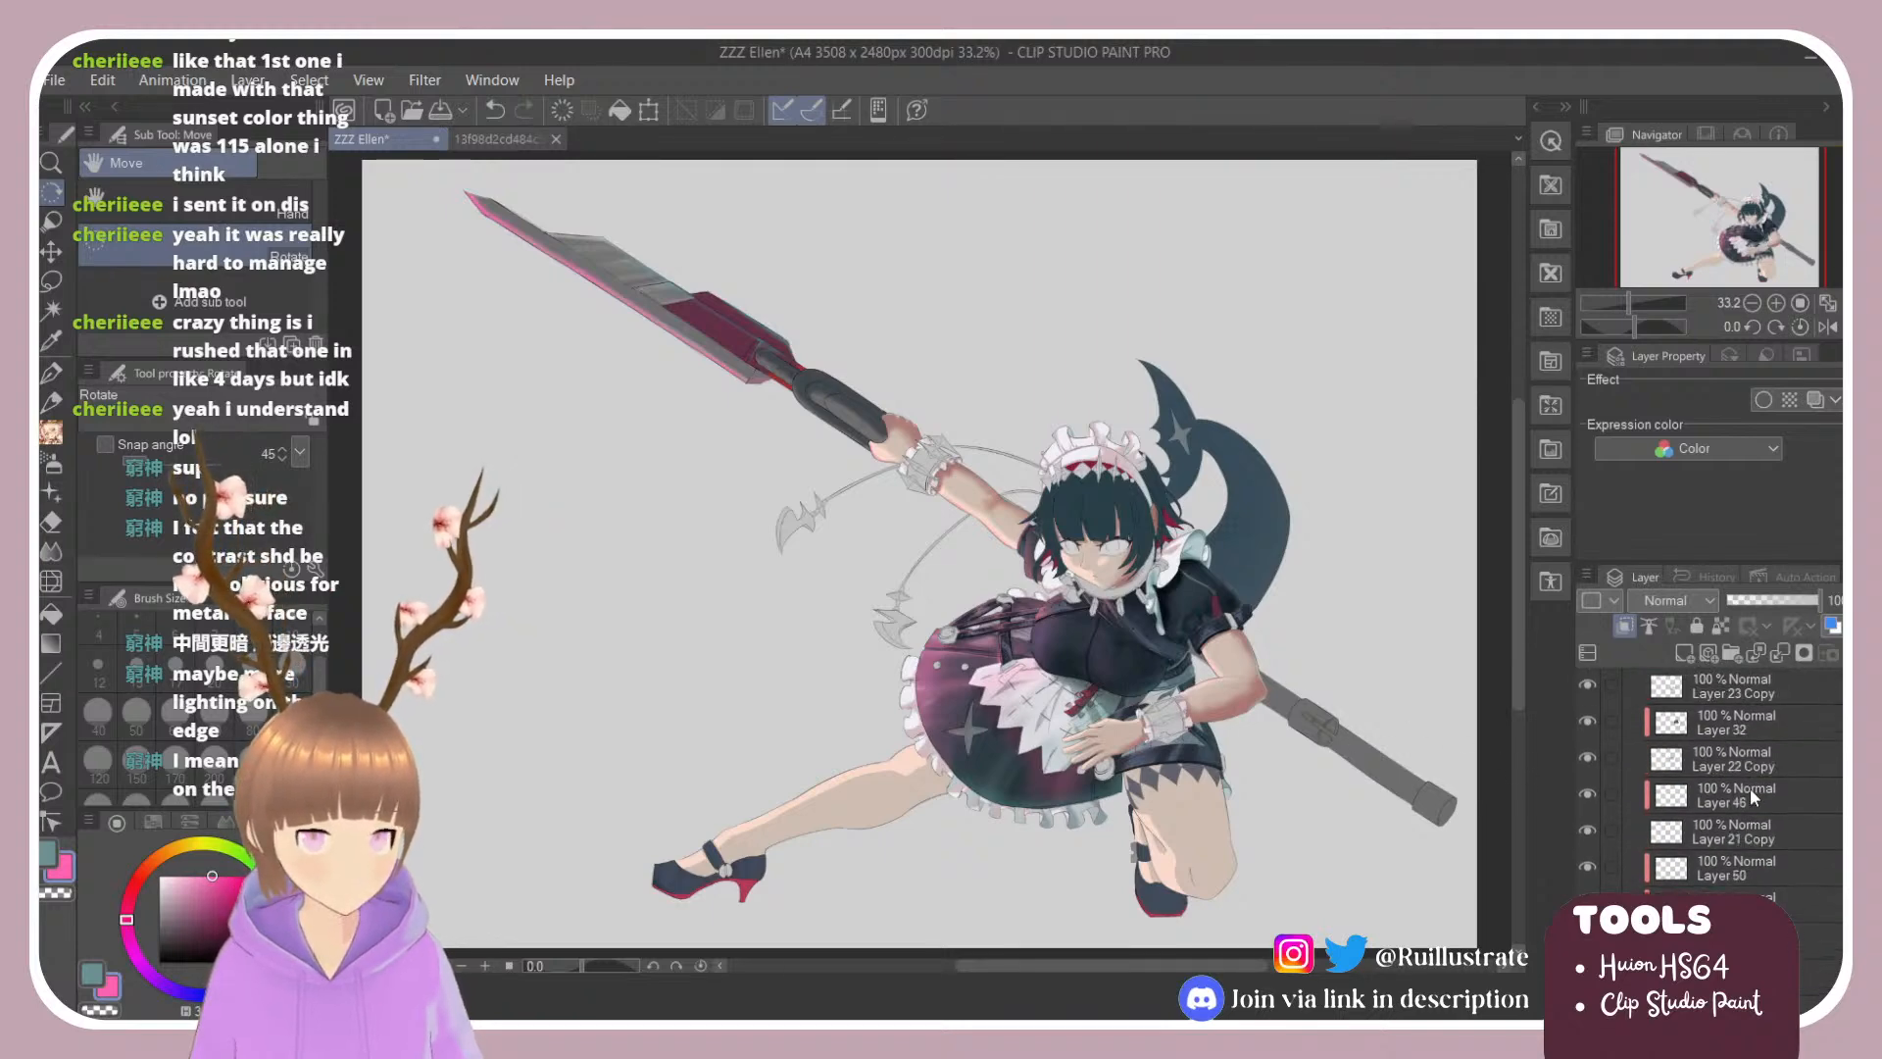
pyautogui.scroll(-3, 1762, 796)
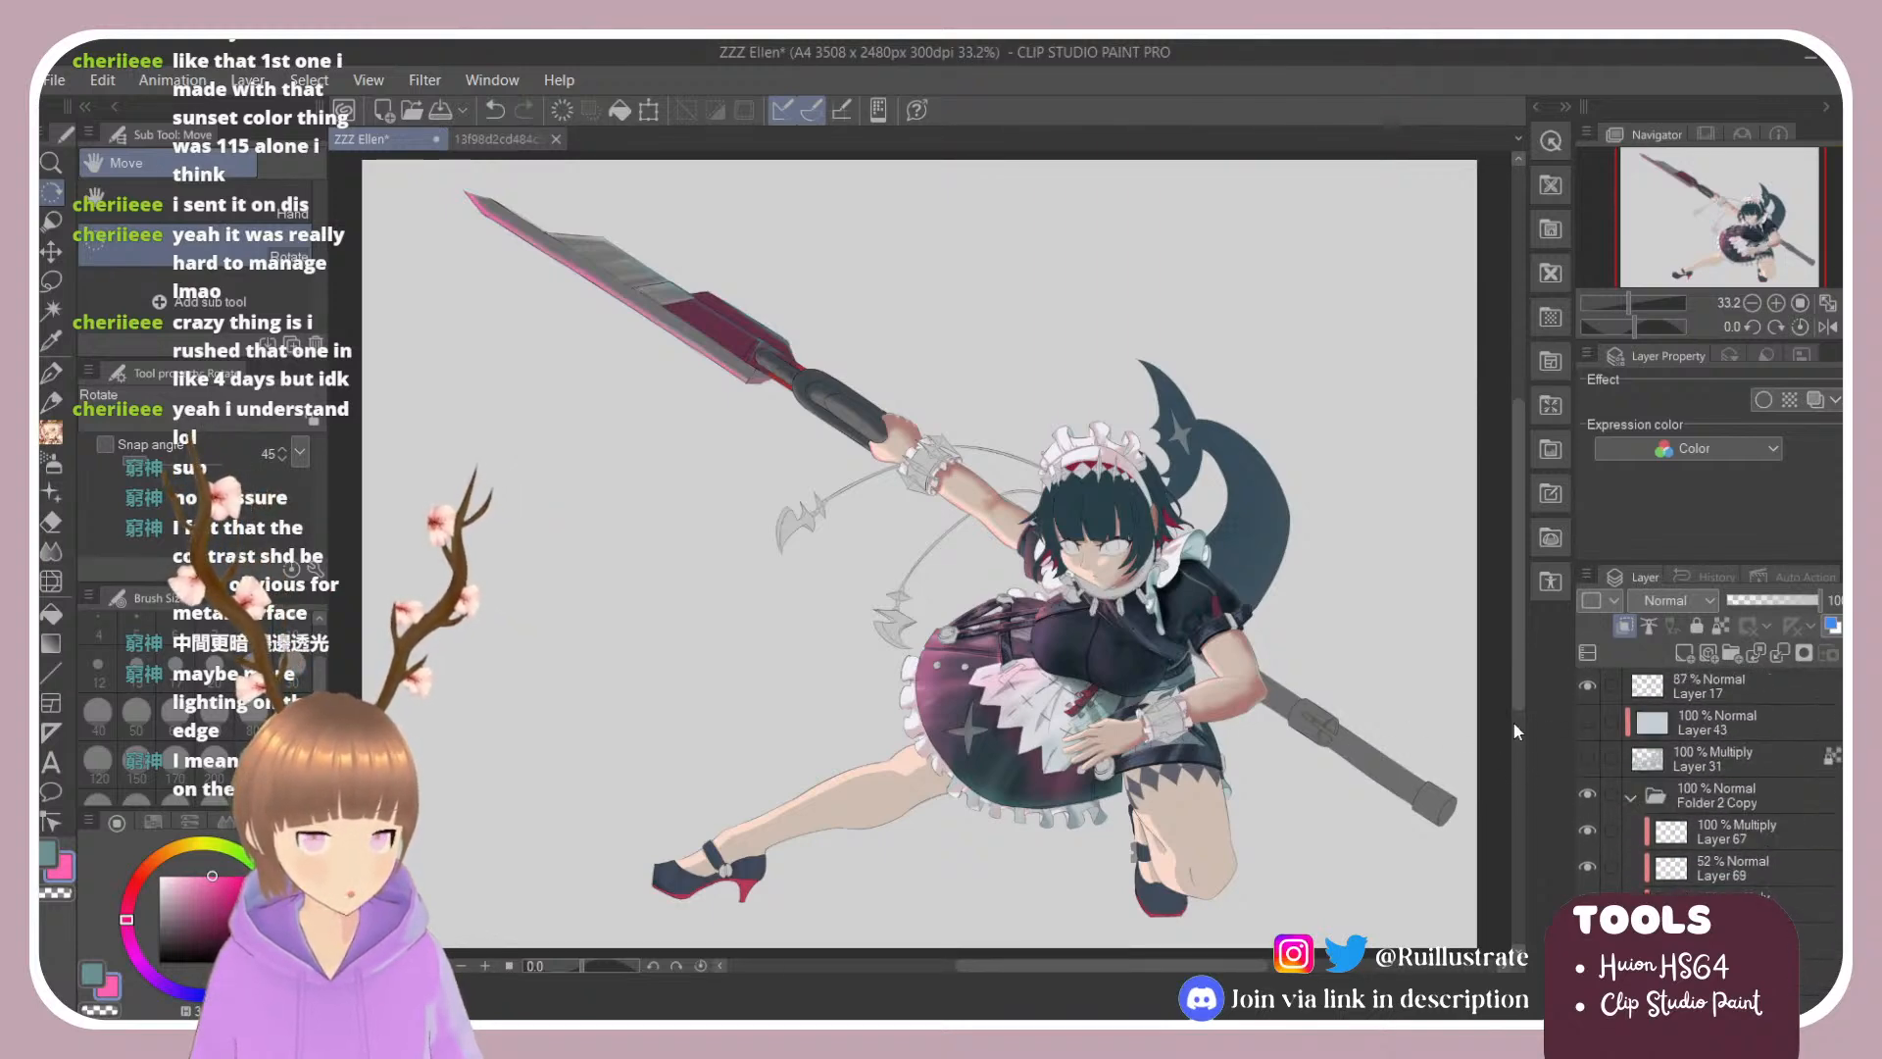
pyautogui.click(1586, 757)
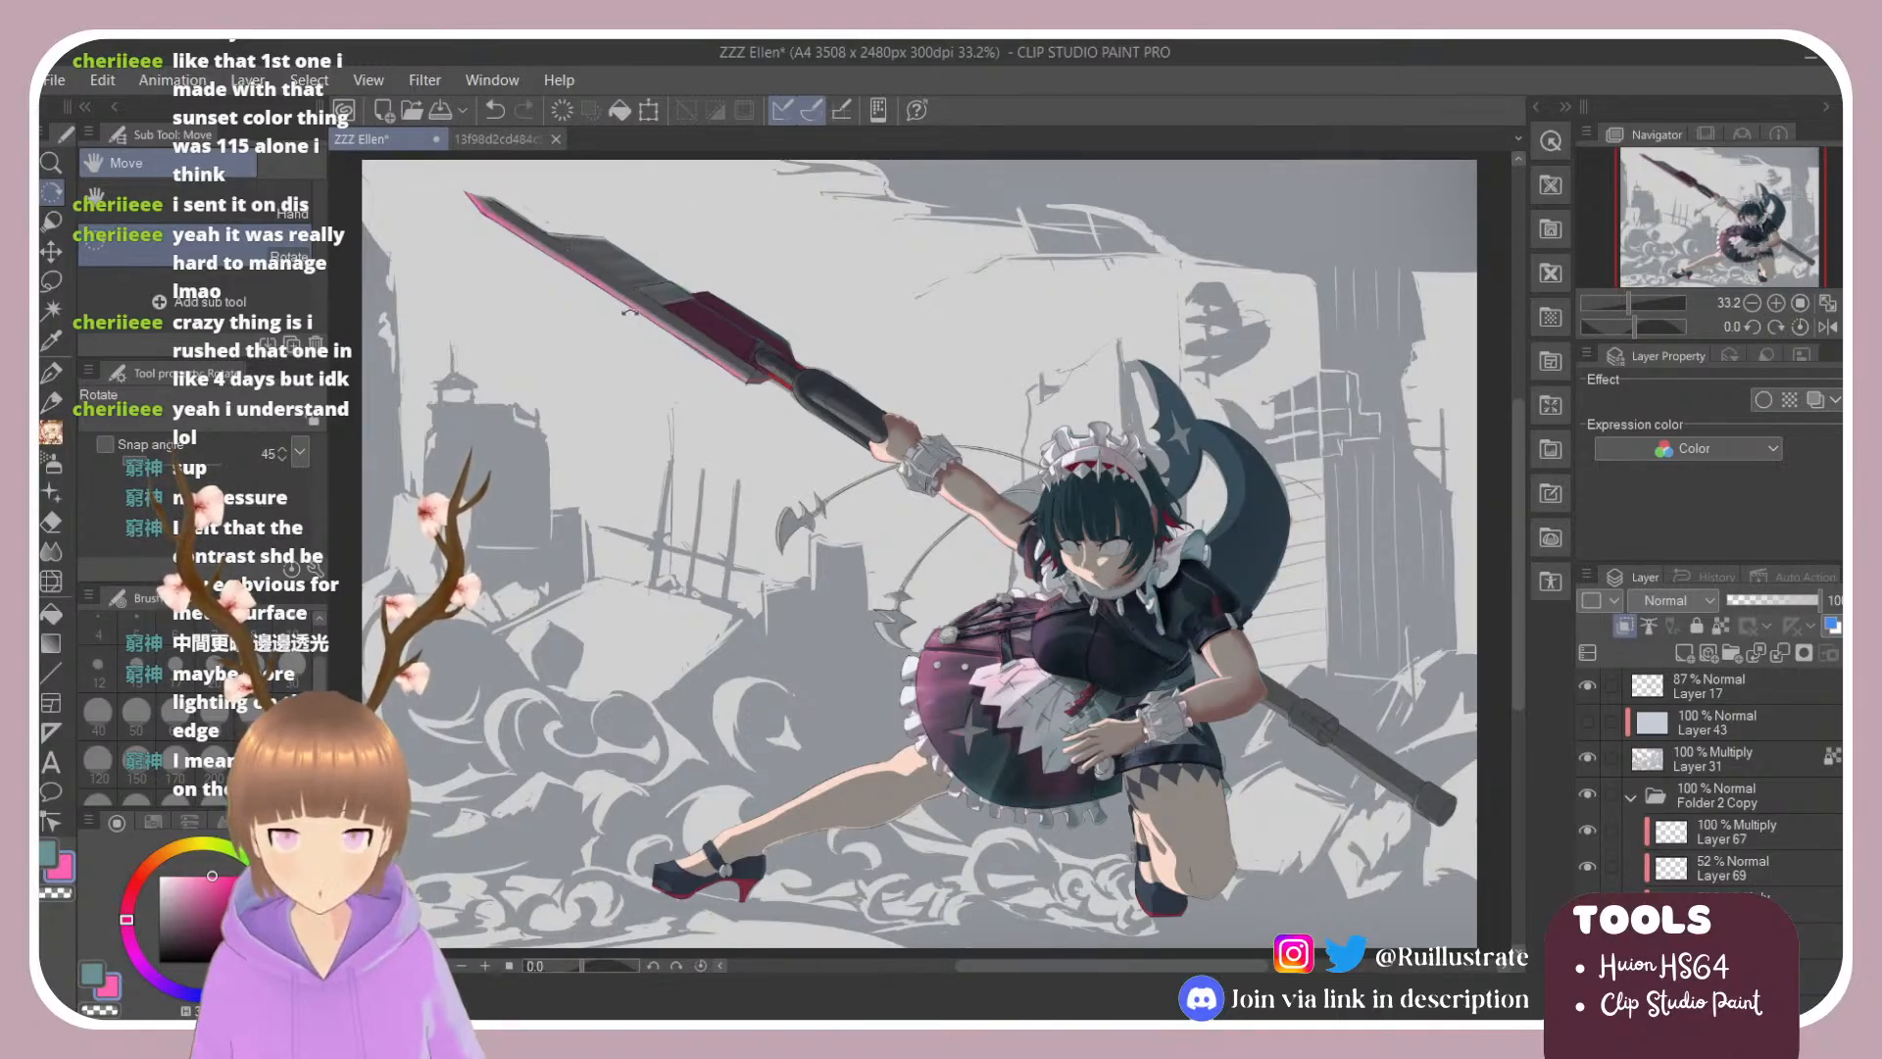
pyautogui.scroll(-2, 627, 312)
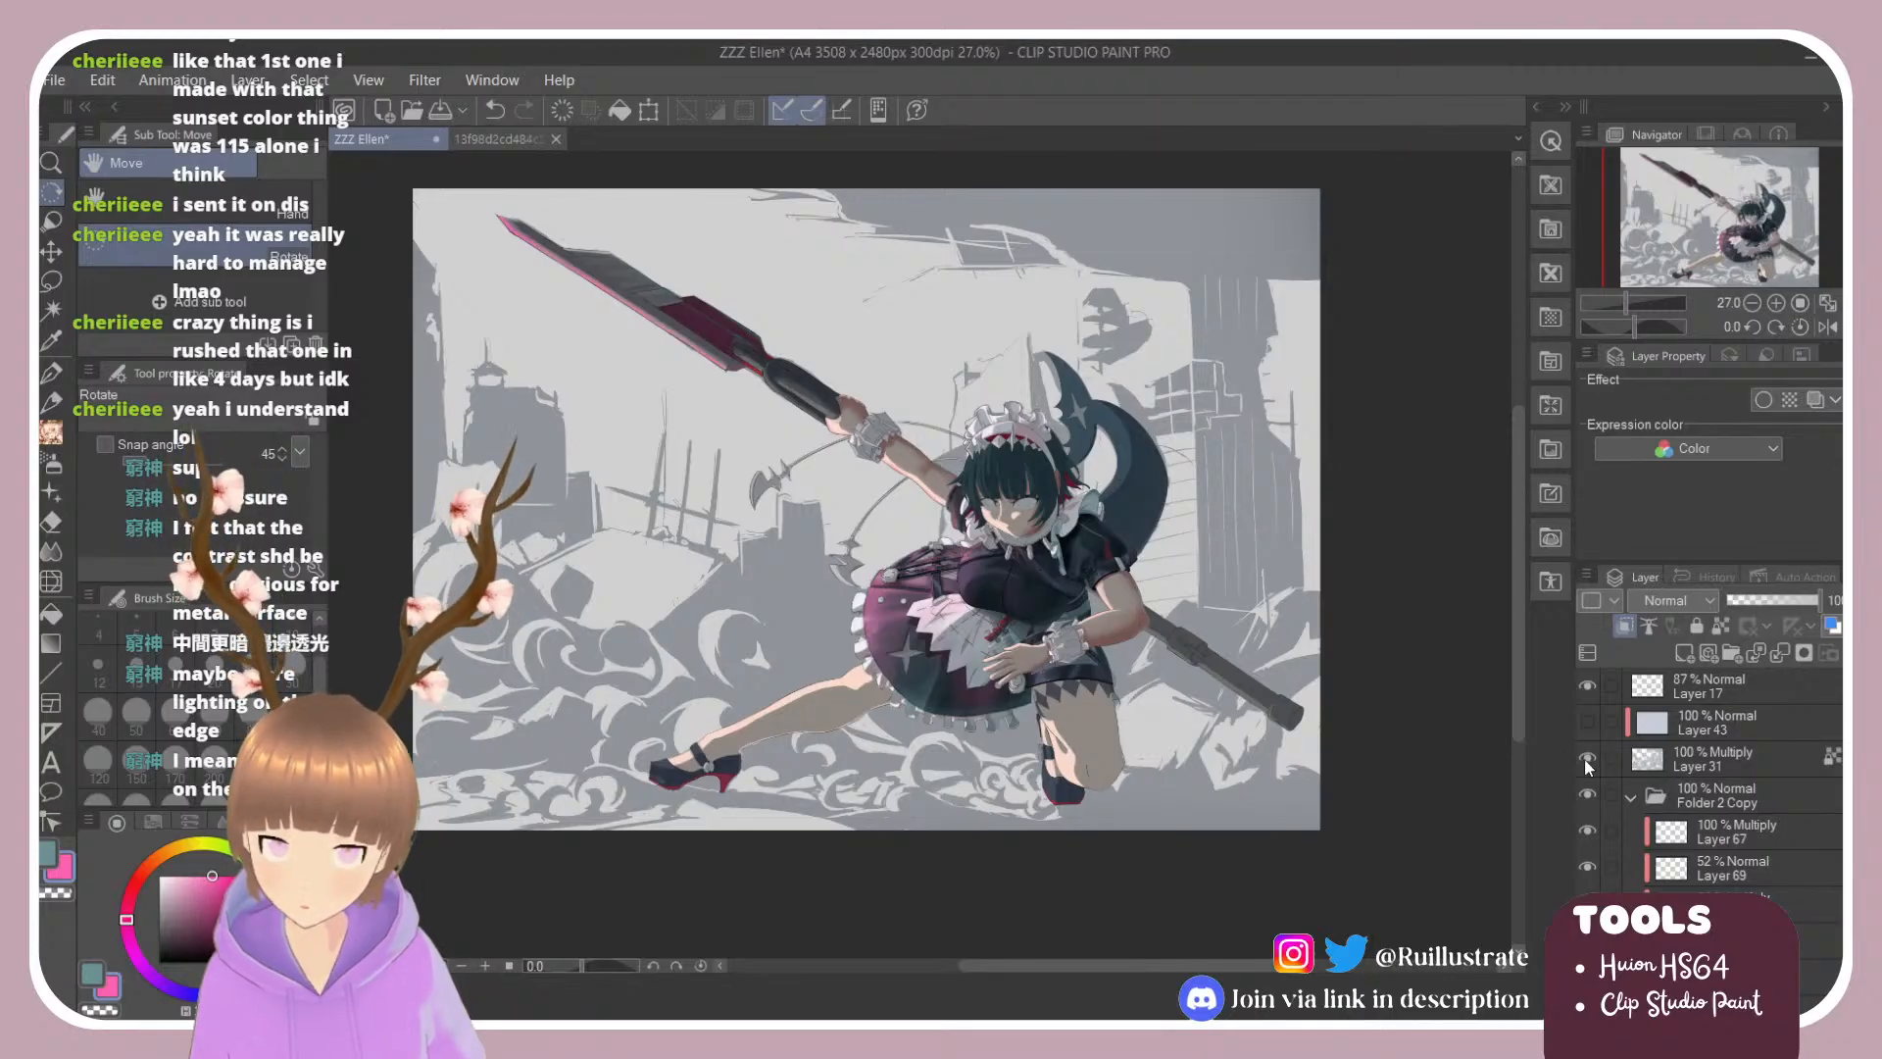
pyautogui.click(1587, 760)
# Step: Paint a lengthwise row of small dark dots on the handle guard's inset panel on Layer 71 with the size 30 paint brush
pyautogui.scroll(3, 813, 400)
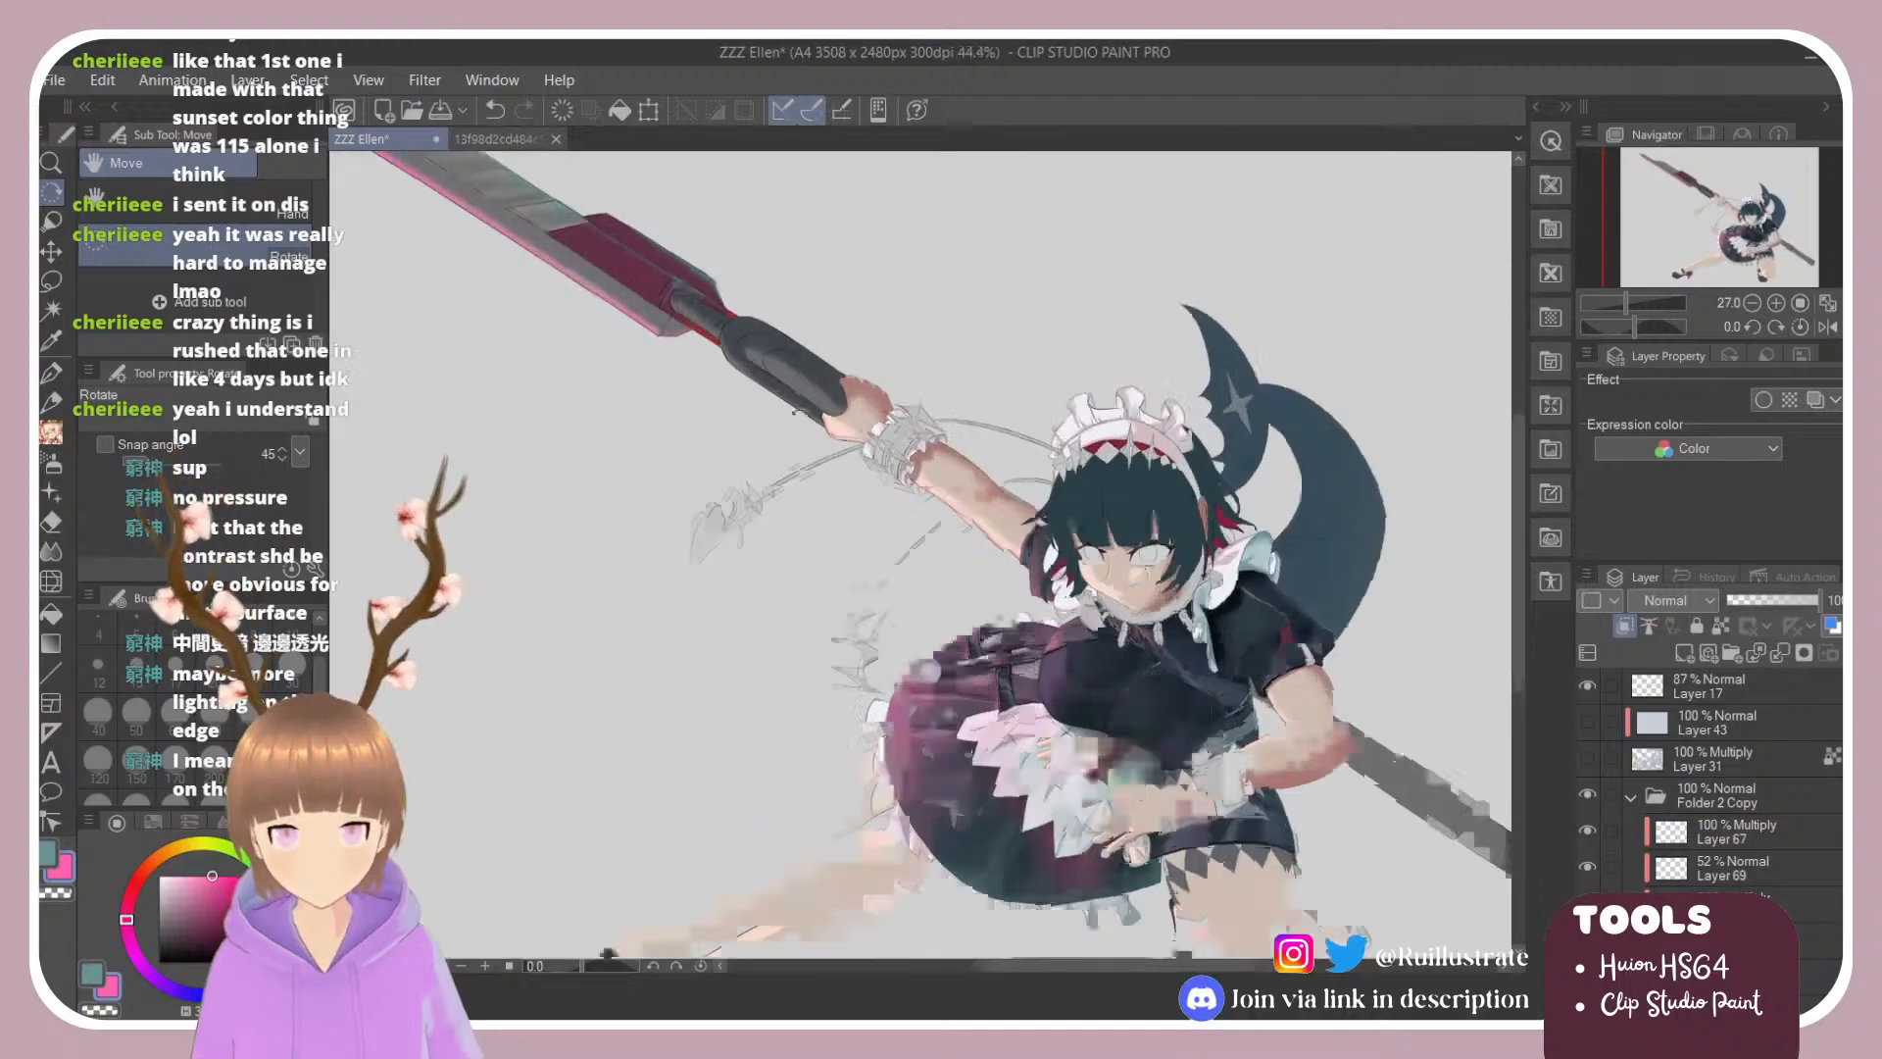
pyautogui.moveTo(845, 387); pyautogui.dragTo(986, 381)
pyautogui.press('b')
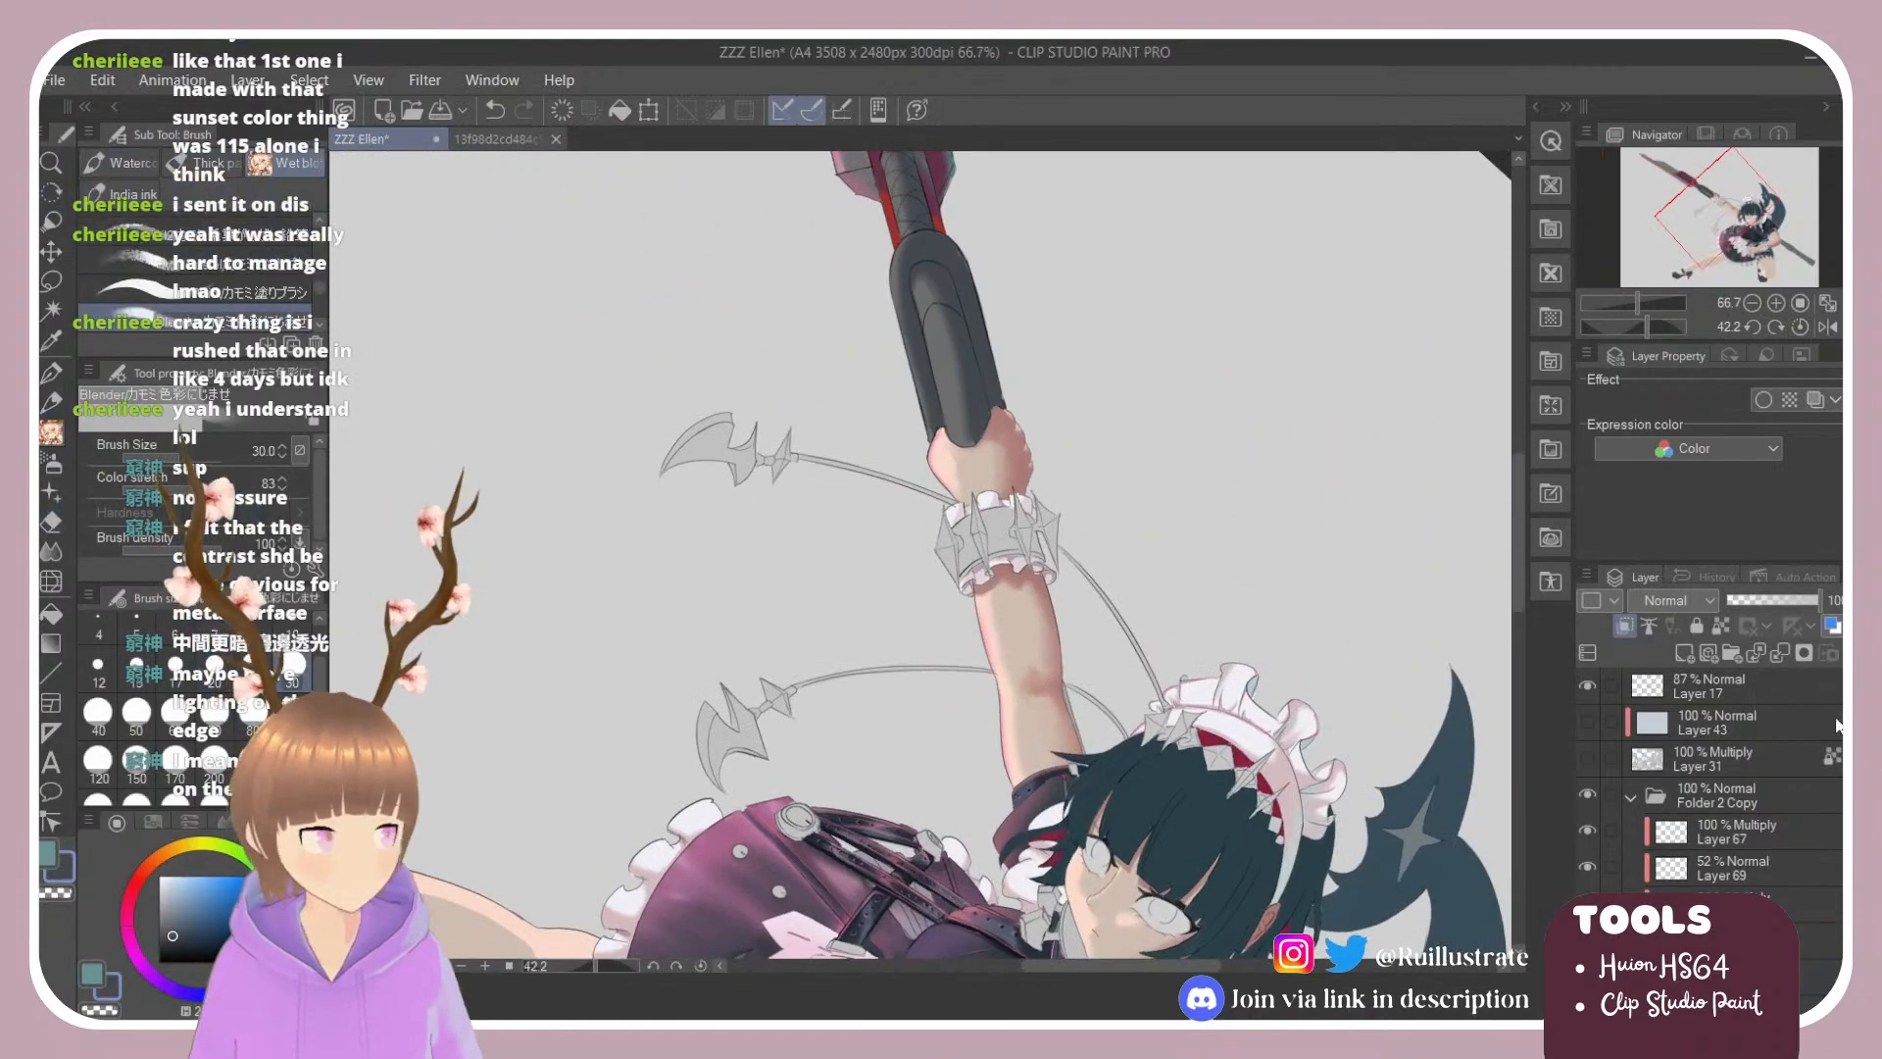
pyautogui.moveTo(1836, 726); pyautogui.dragTo(1841, 985)
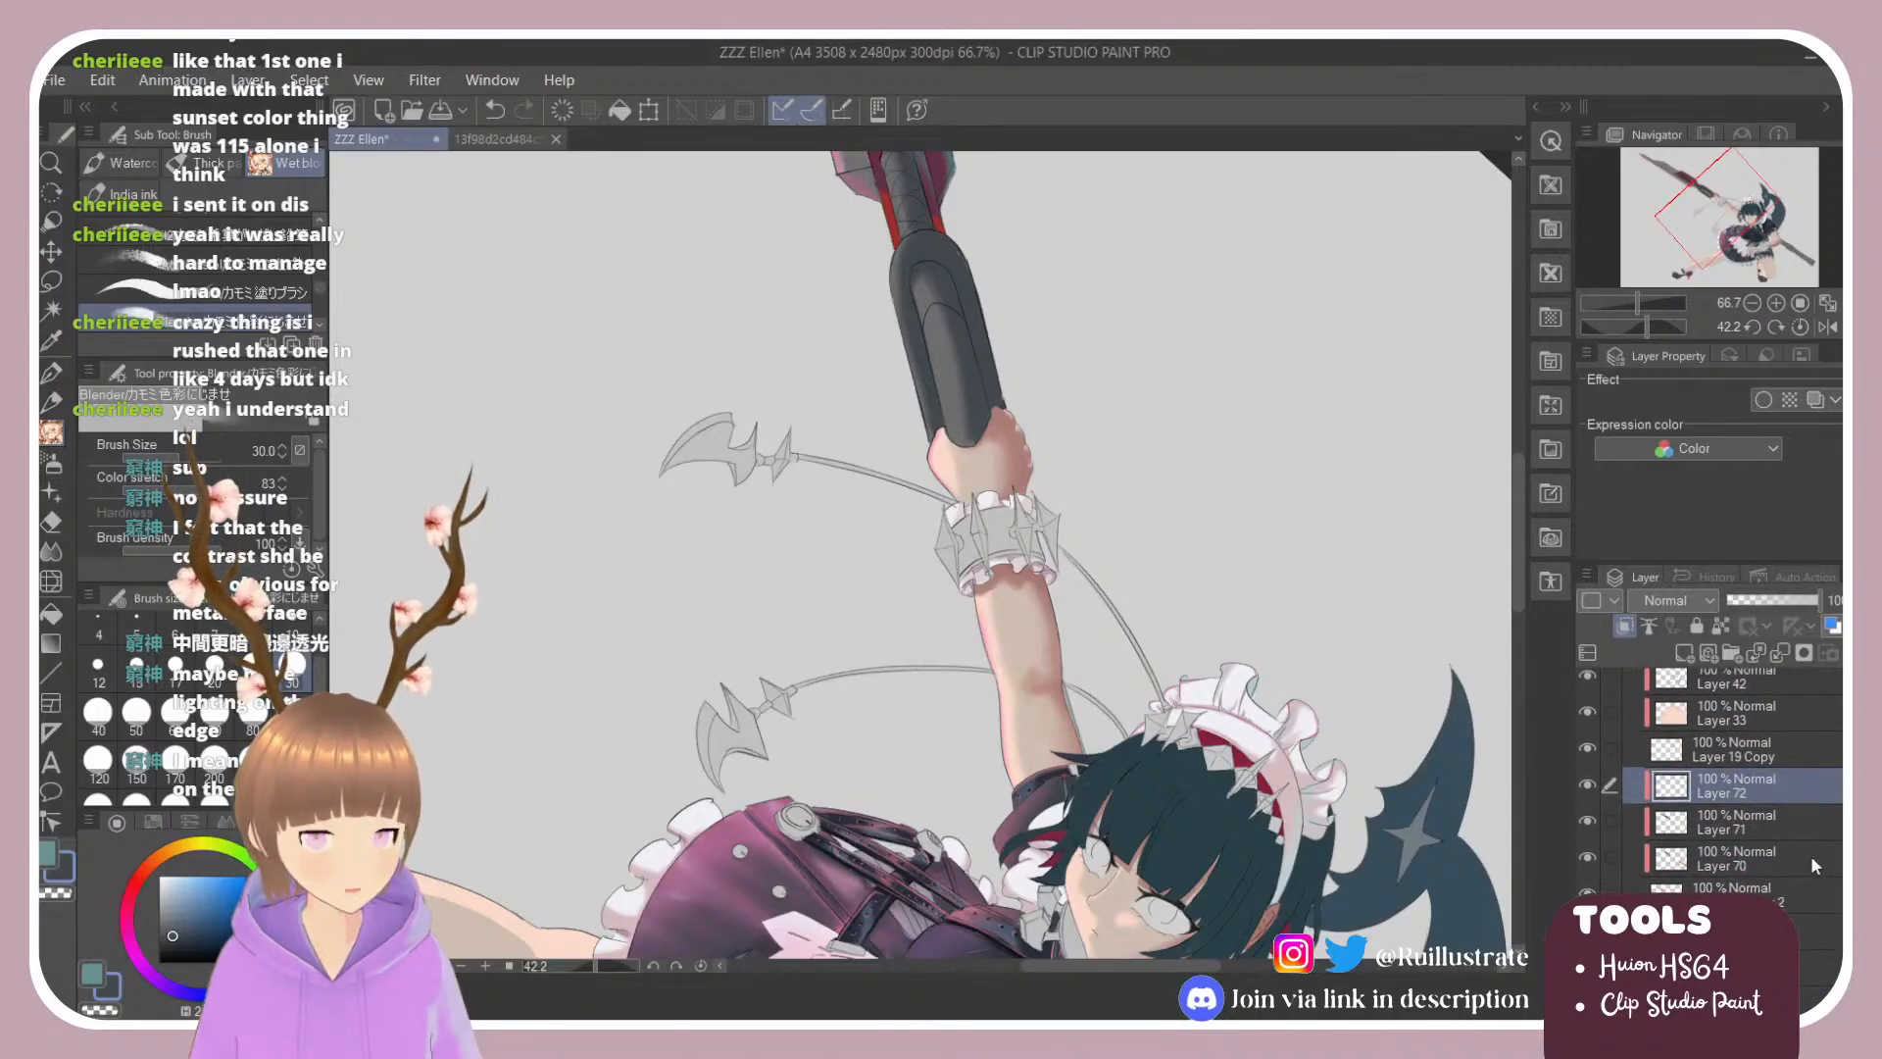
pyautogui.click(1796, 828)
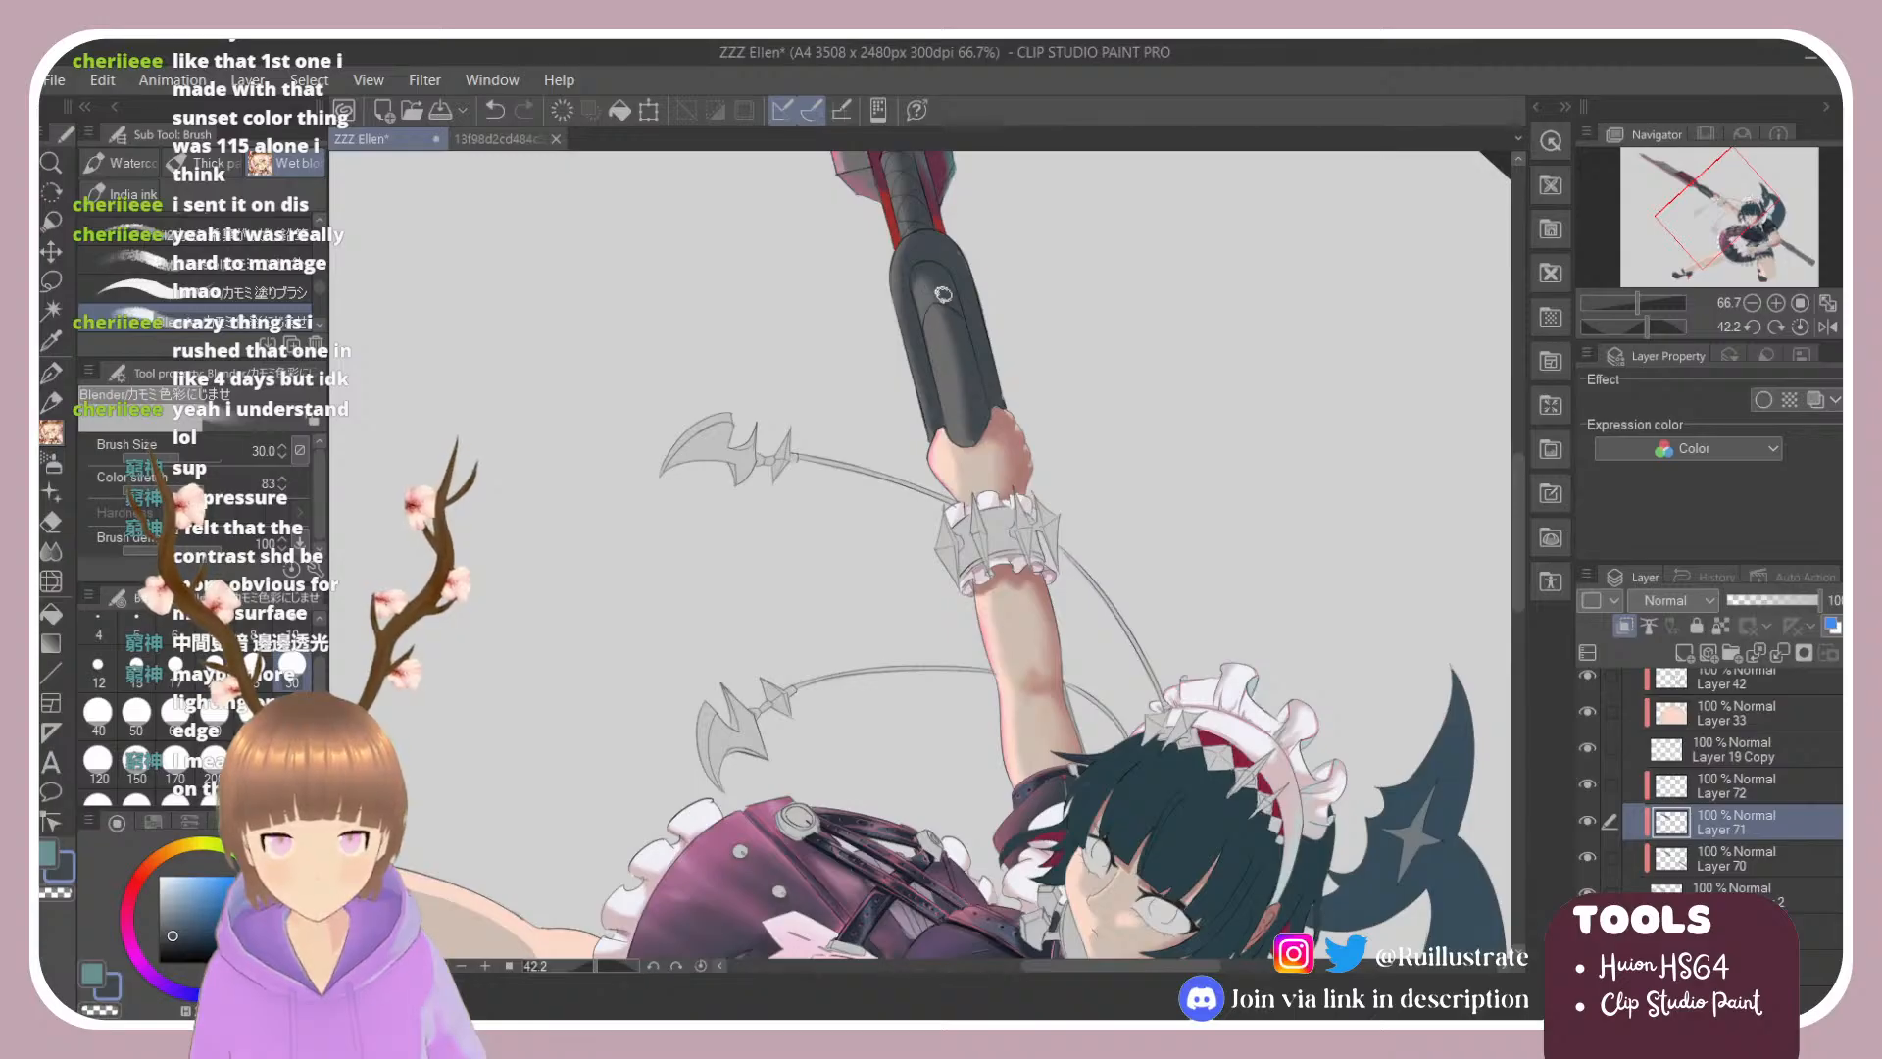
pyautogui.scroll(3, 943, 294)
pyautogui.click(276, 292)
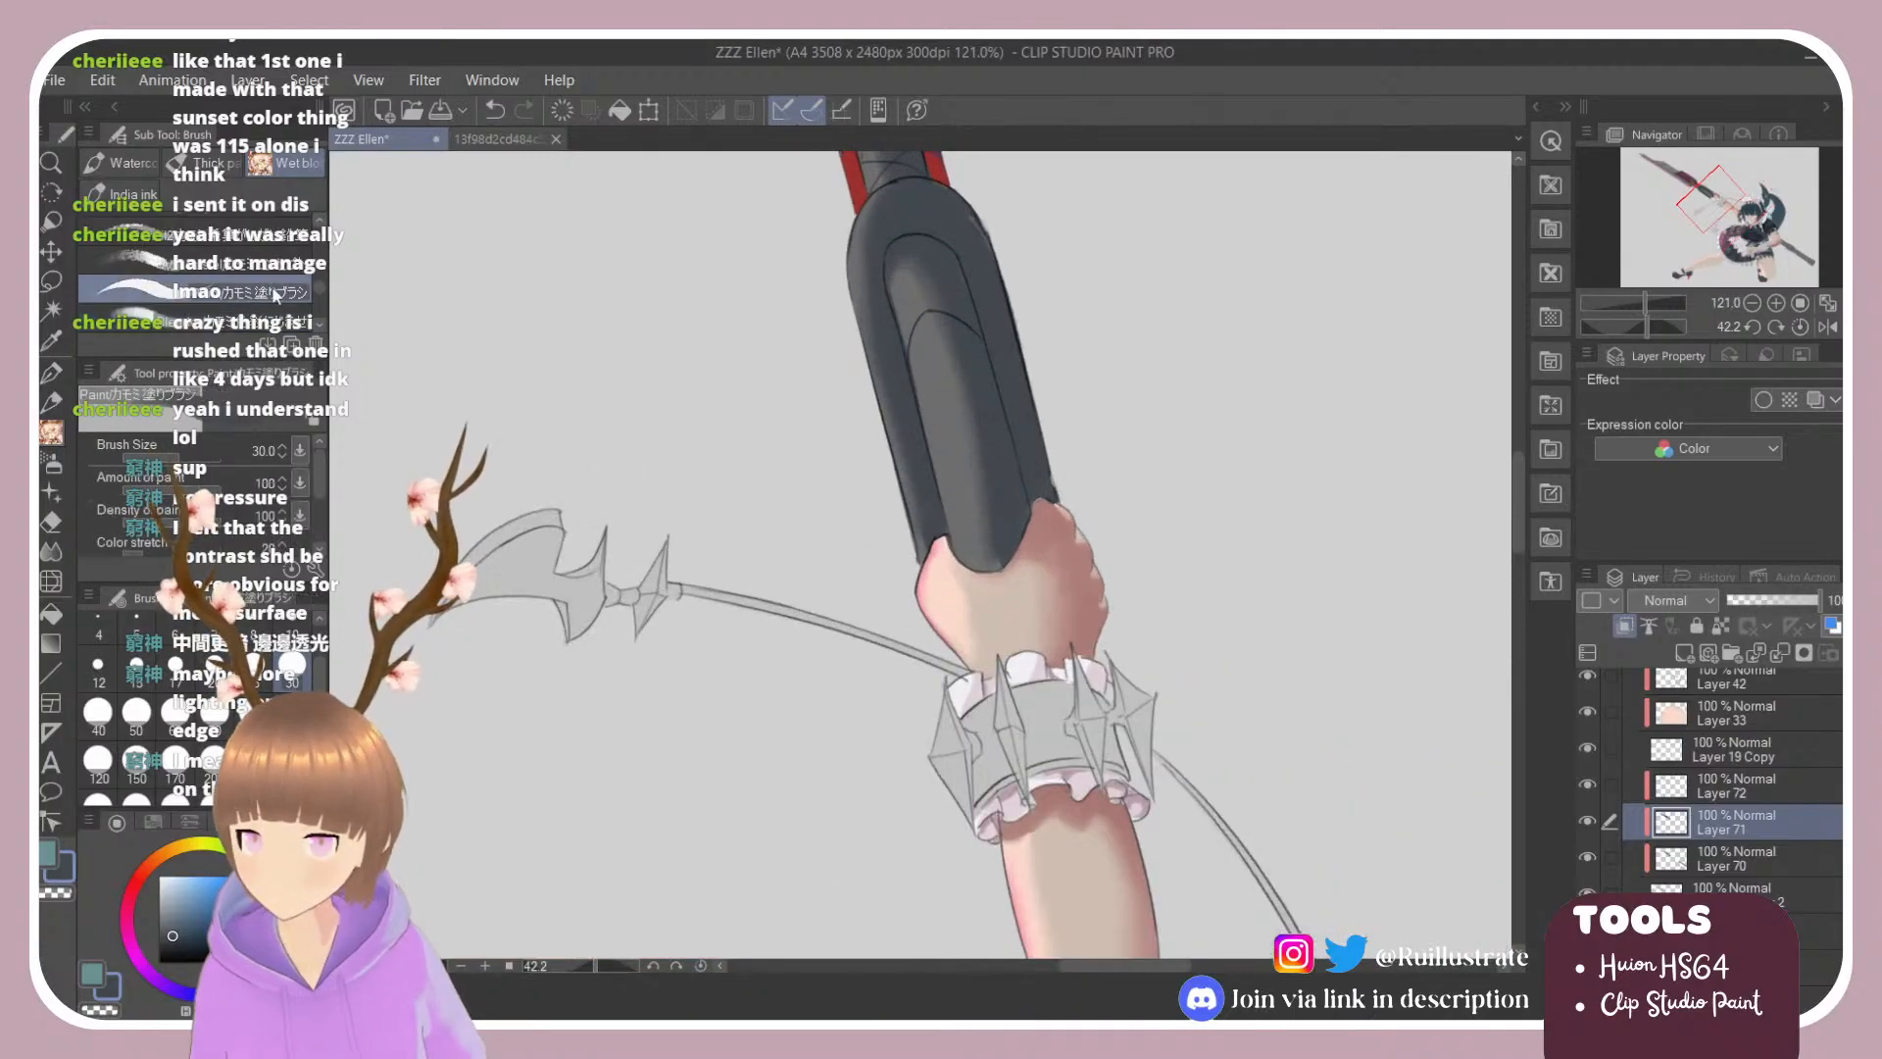
pyautogui.click(924, 354)
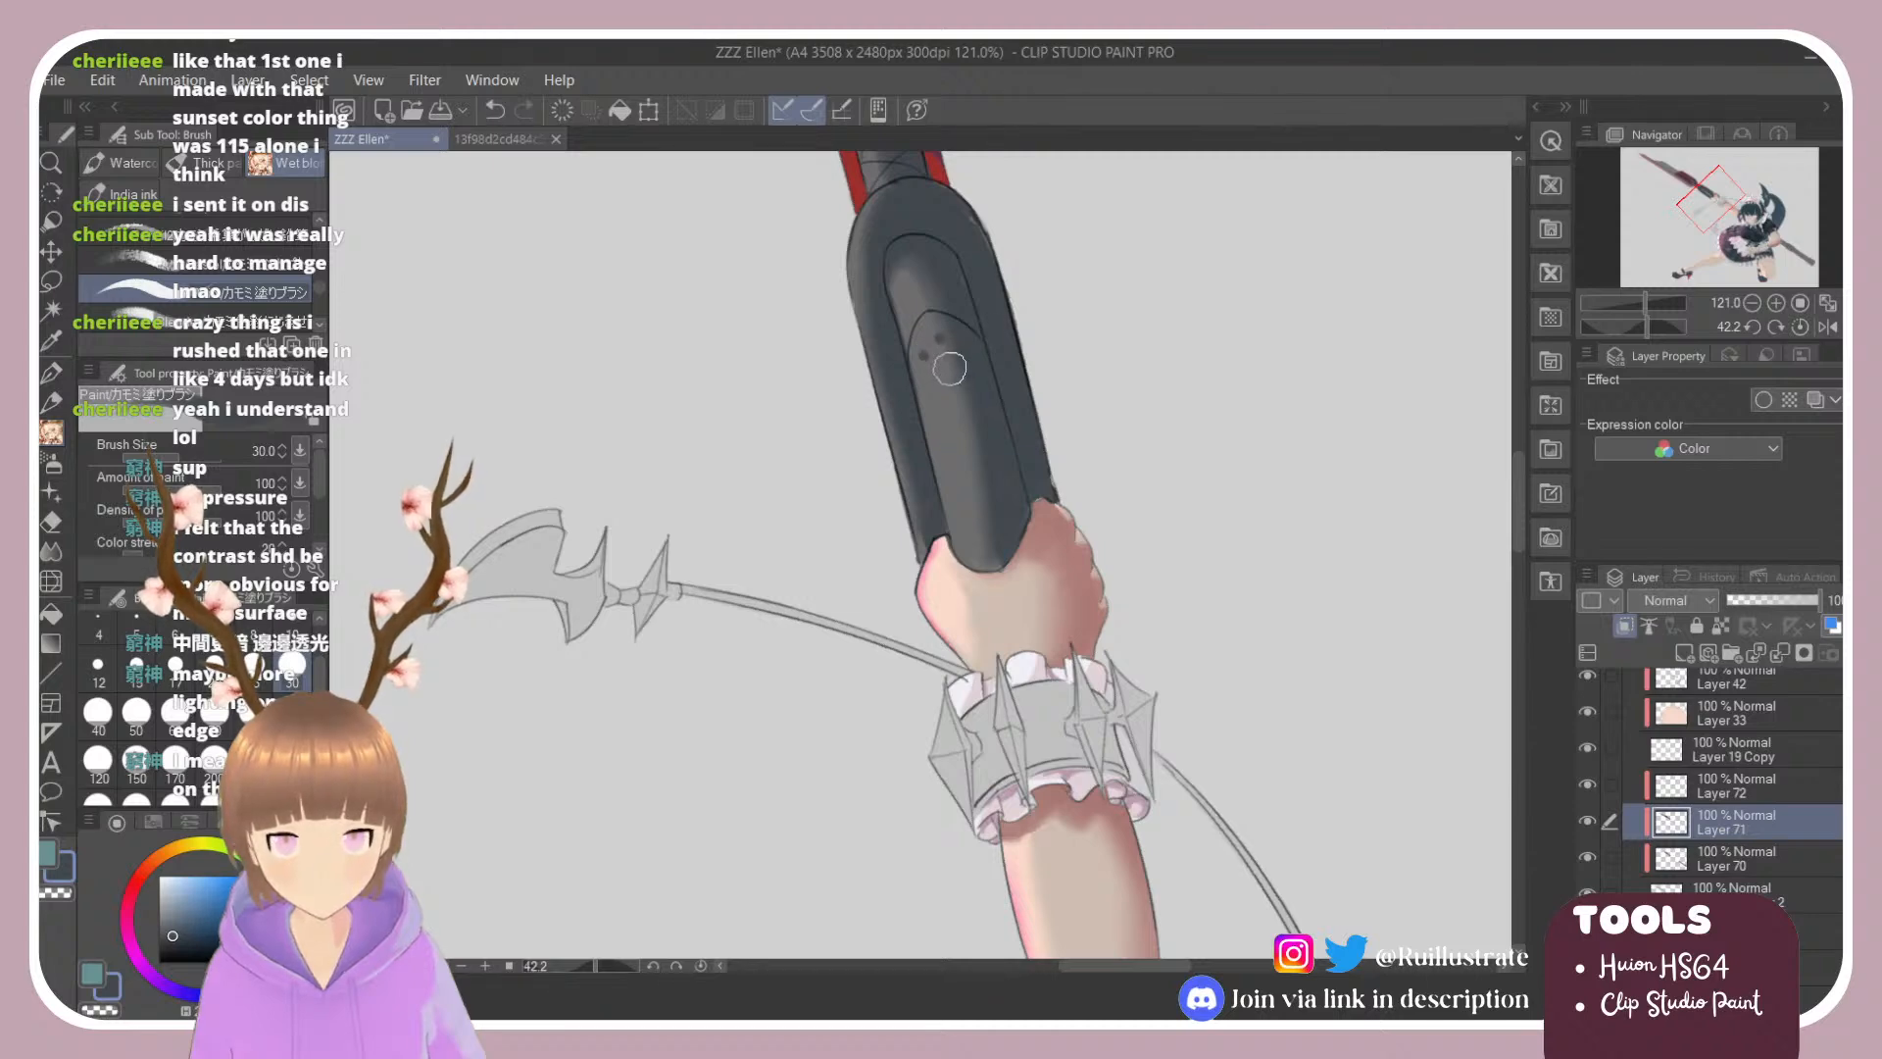
pyautogui.click(947, 356)
pyautogui.click(950, 370)
pyautogui.hotkey('ctrl', 'z')
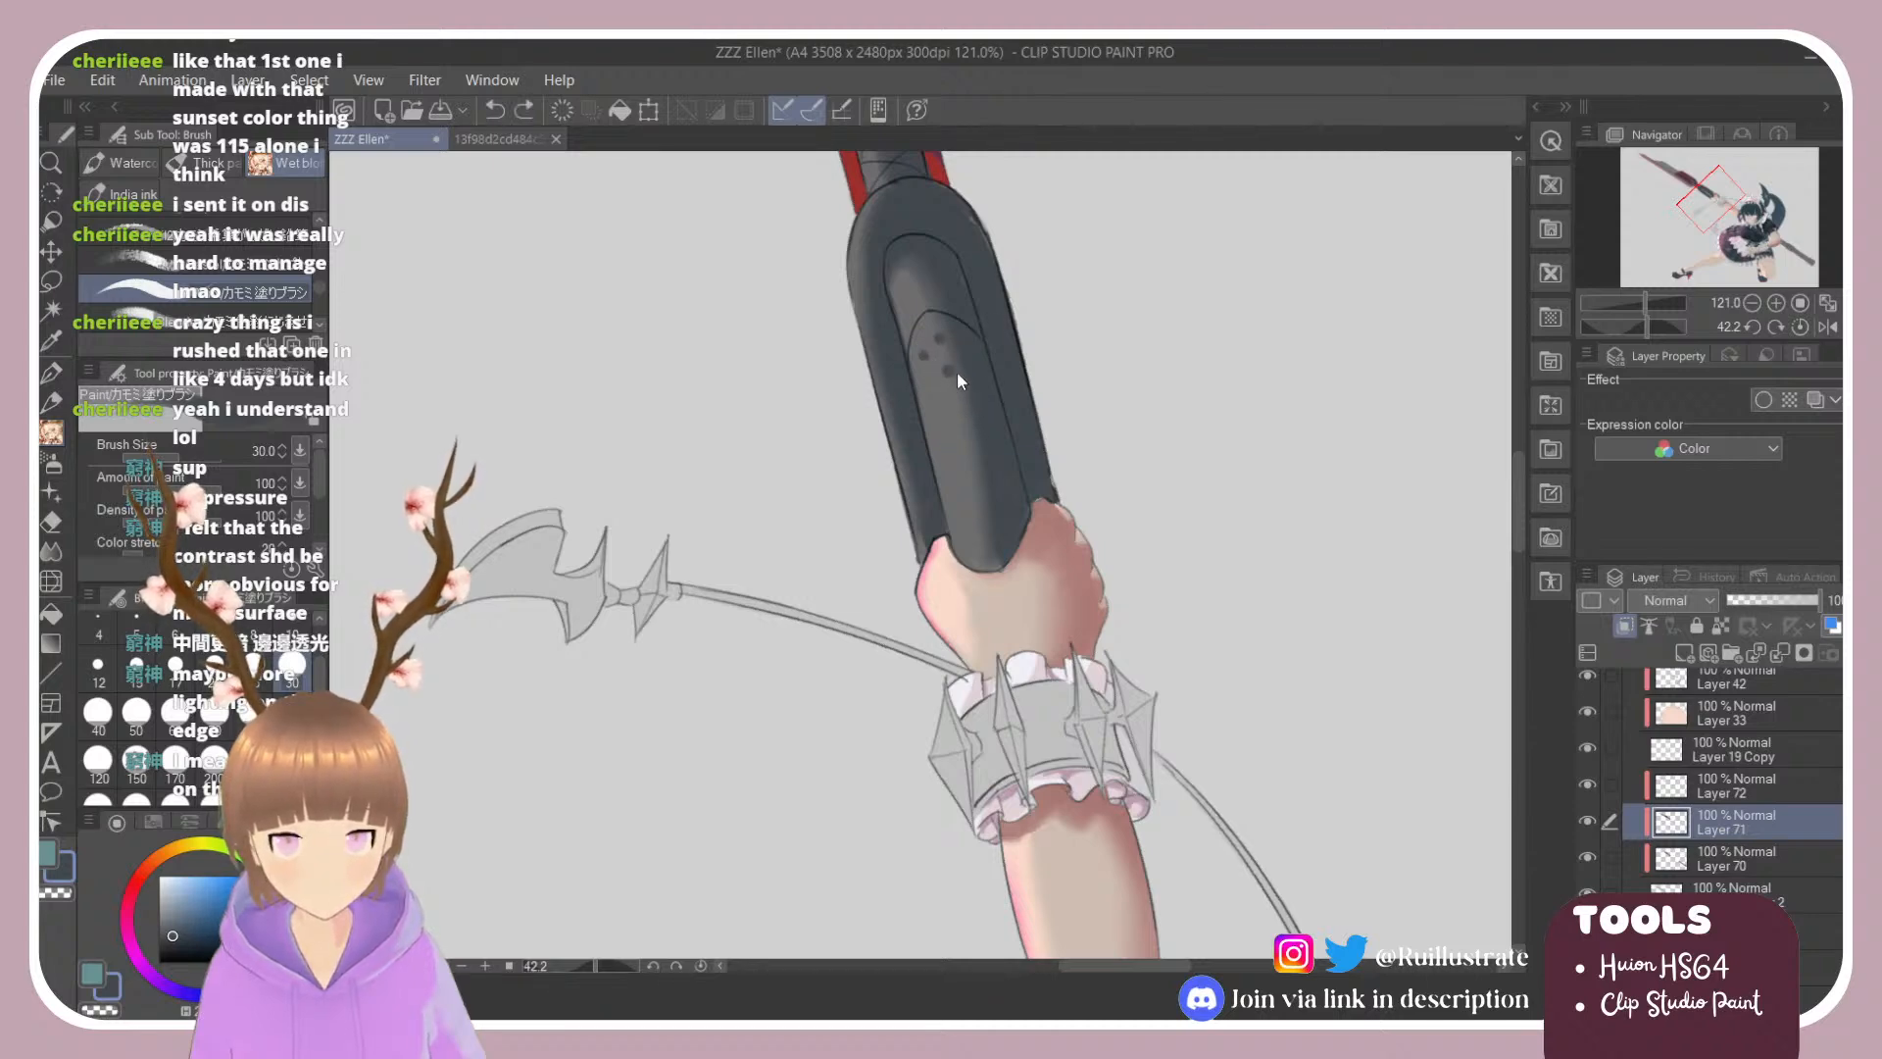
pyautogui.click(949, 371)
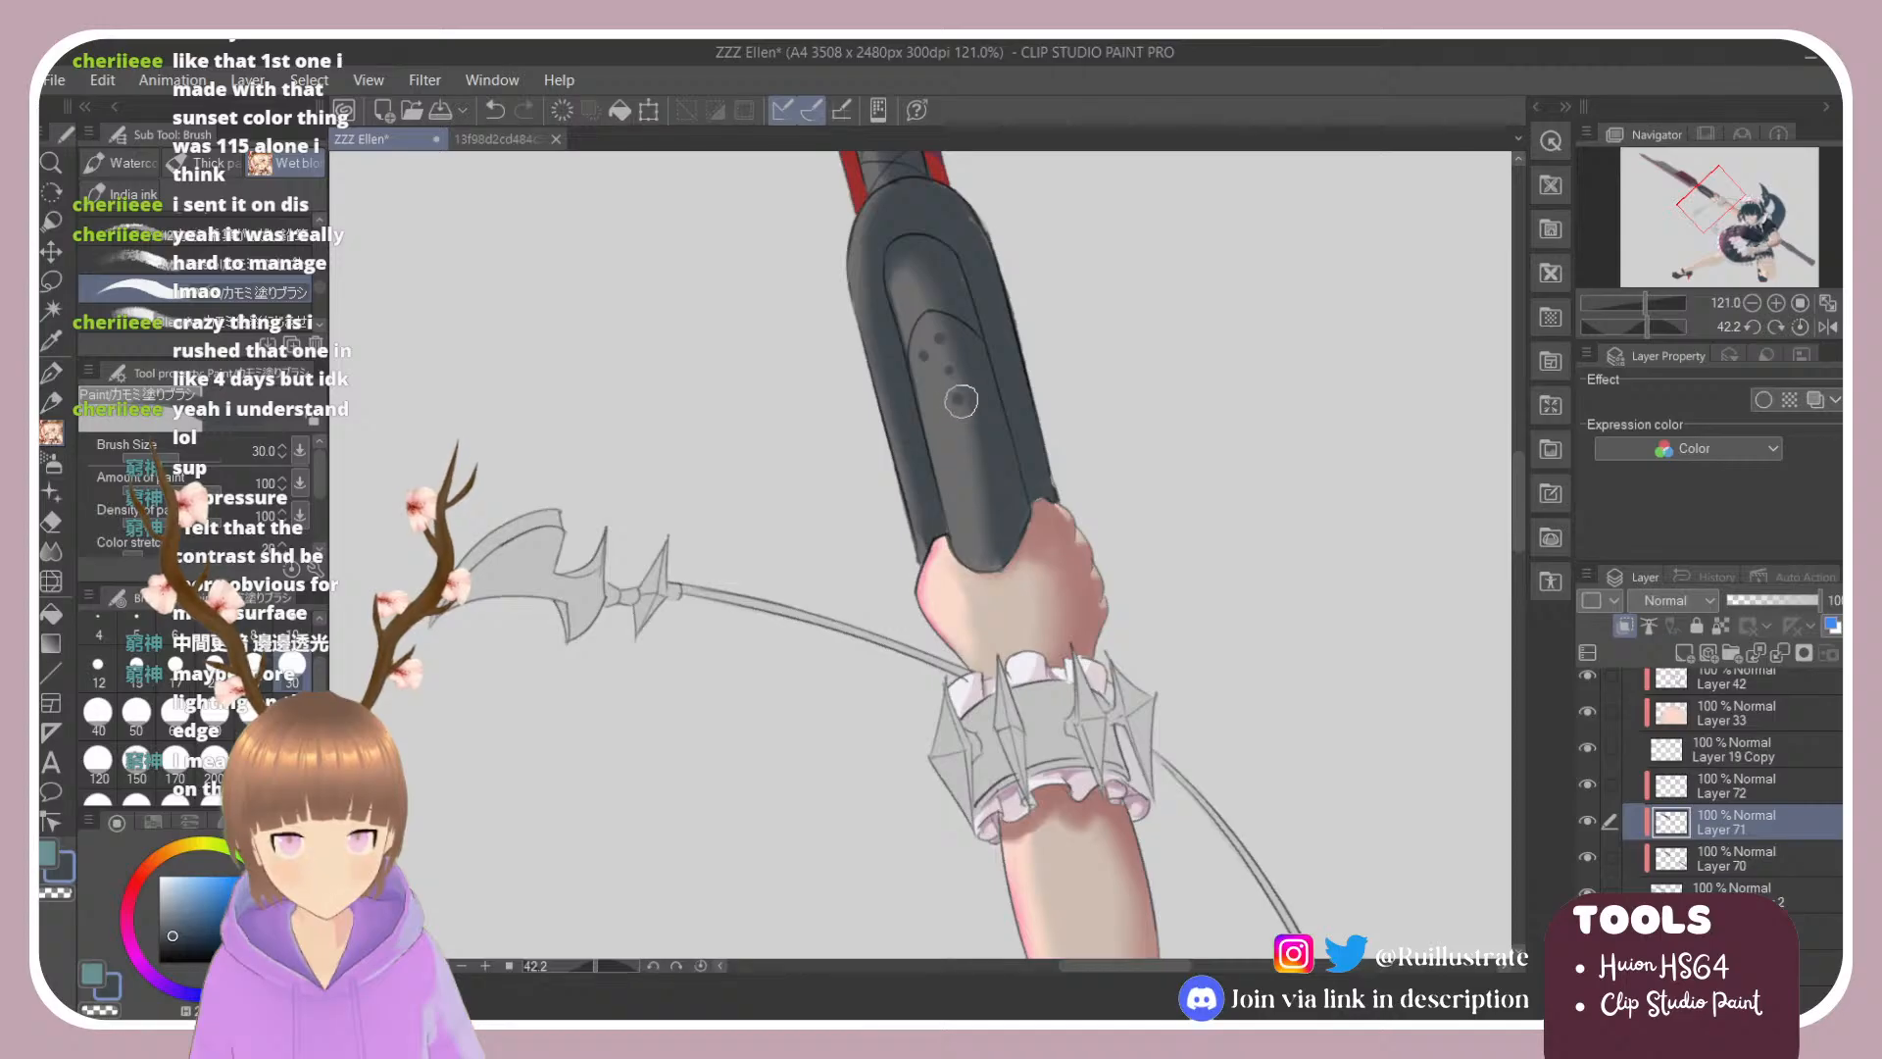
pyautogui.click(960, 398)
pyautogui.click(967, 432)
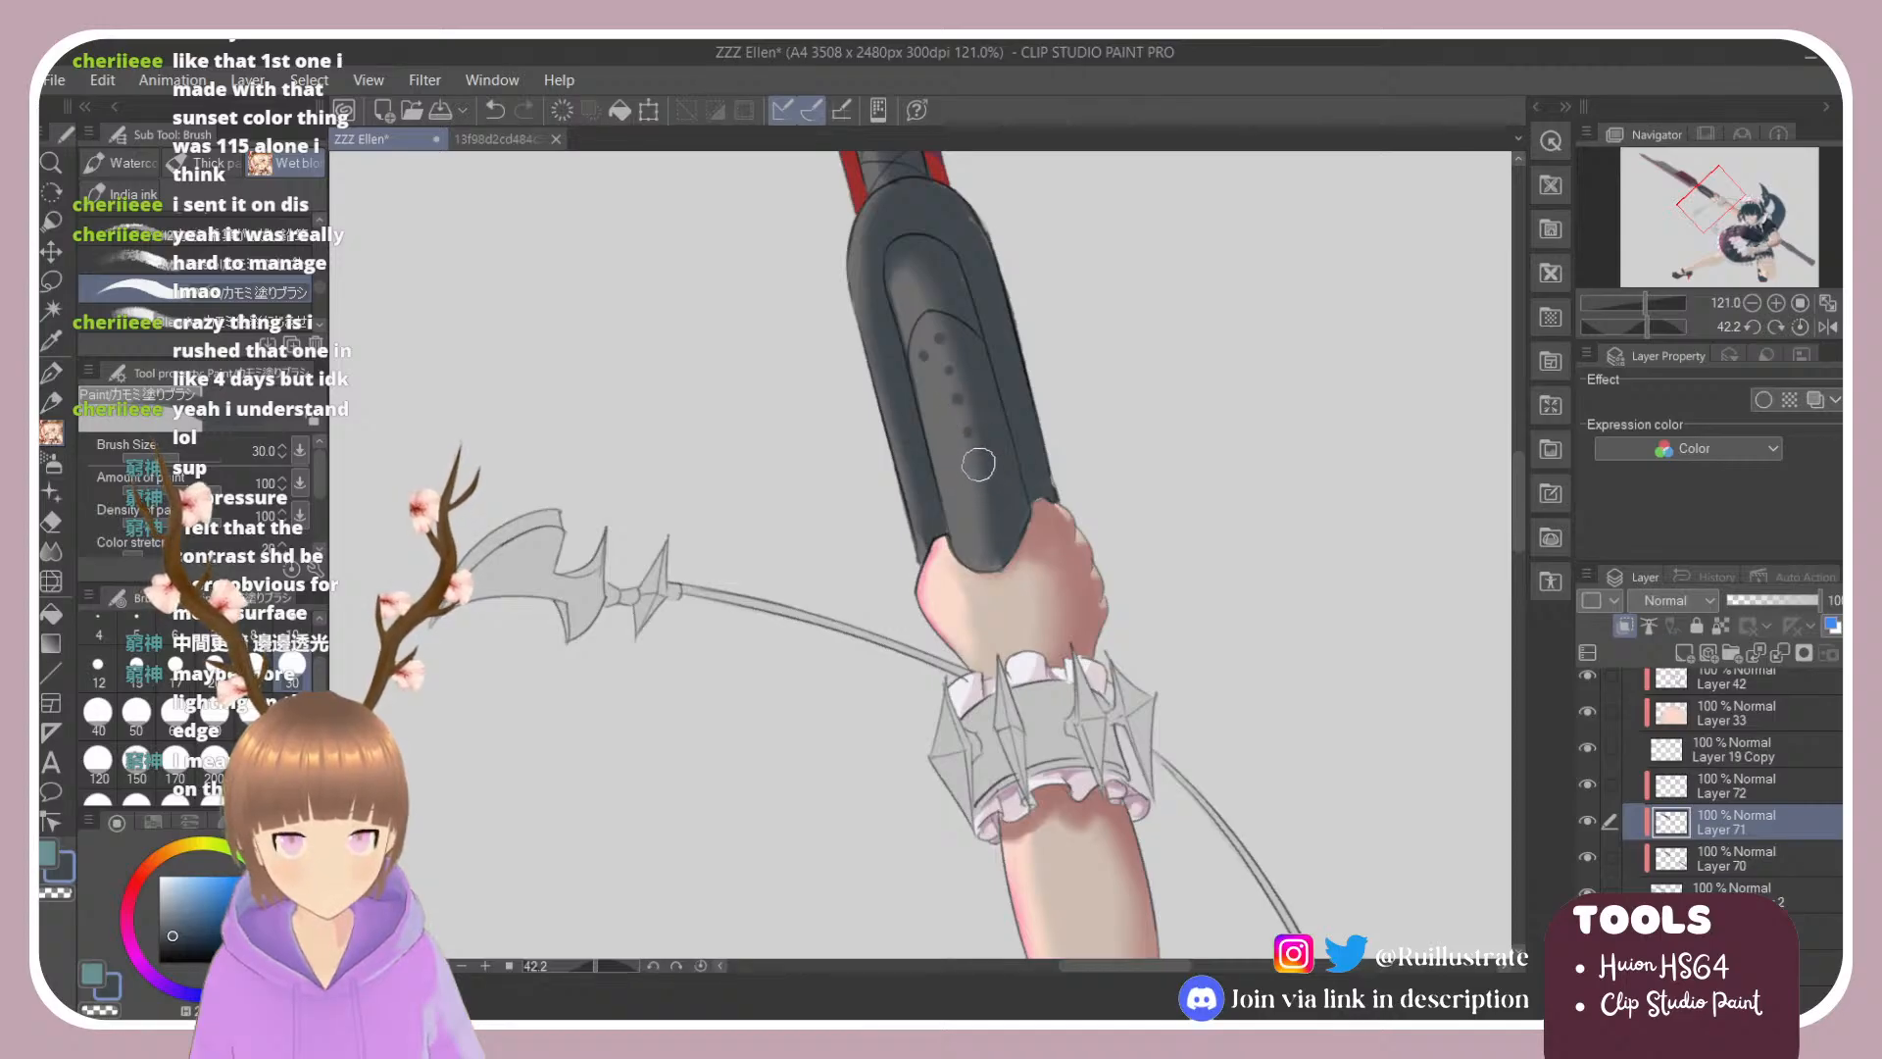
pyautogui.click(976, 464)
pyautogui.click(983, 499)
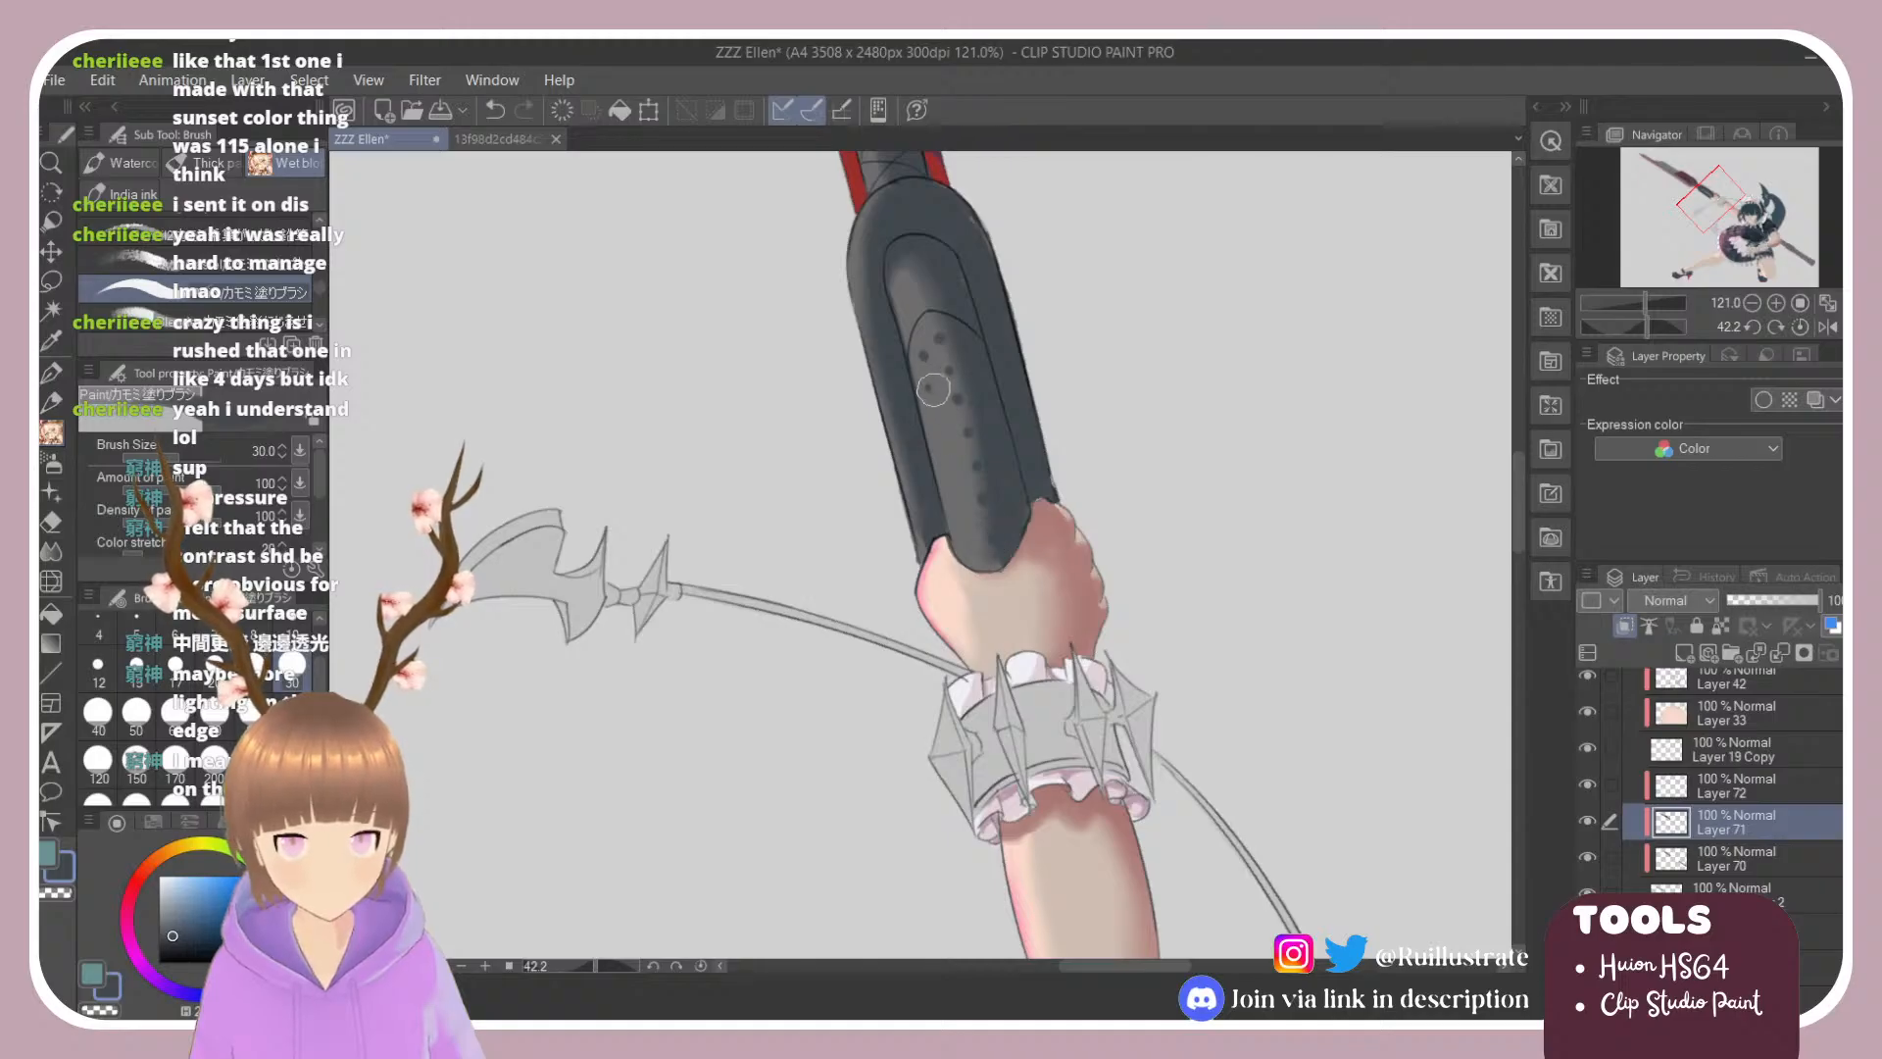
# Step: Fill the rest of the inset panel with parallel rows of dots, using a darker tone for the shaded side, and tidy them with the size 20 hard eraser
pyautogui.click(929, 384)
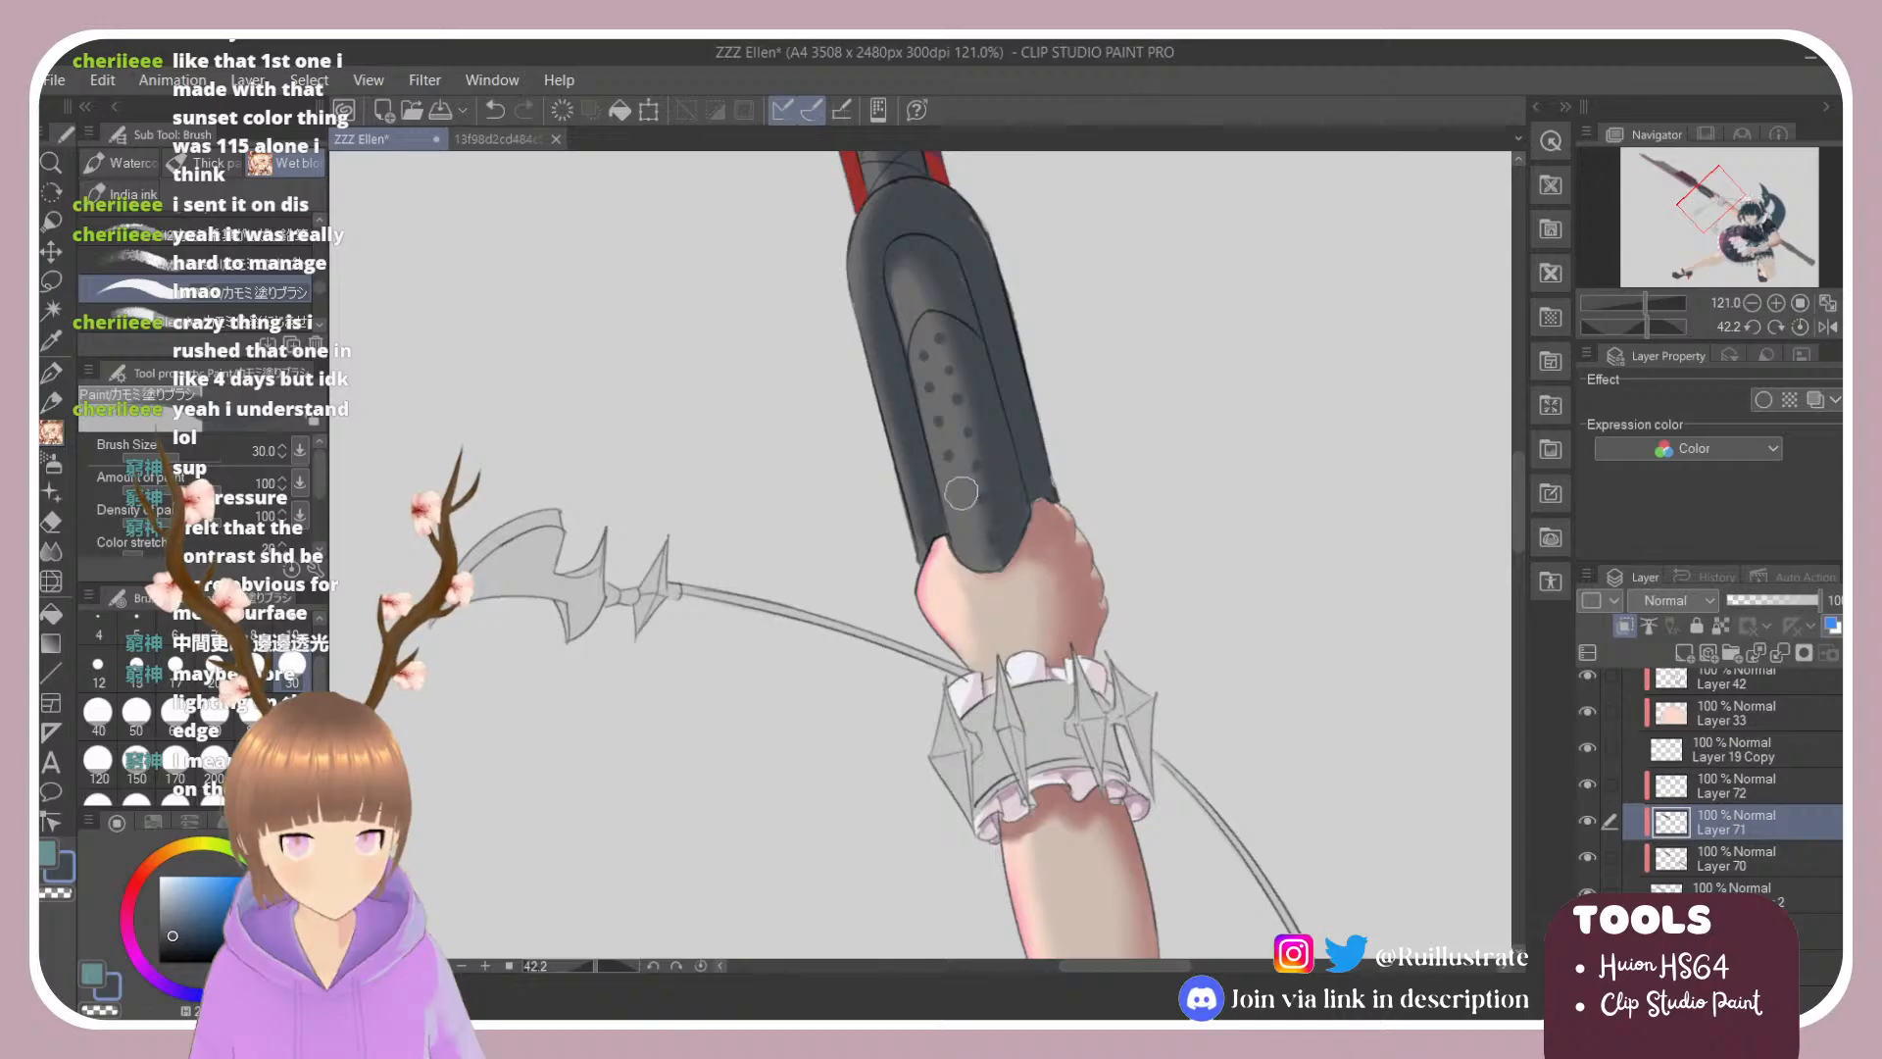
pyautogui.hotkey('ctrl', 'z')
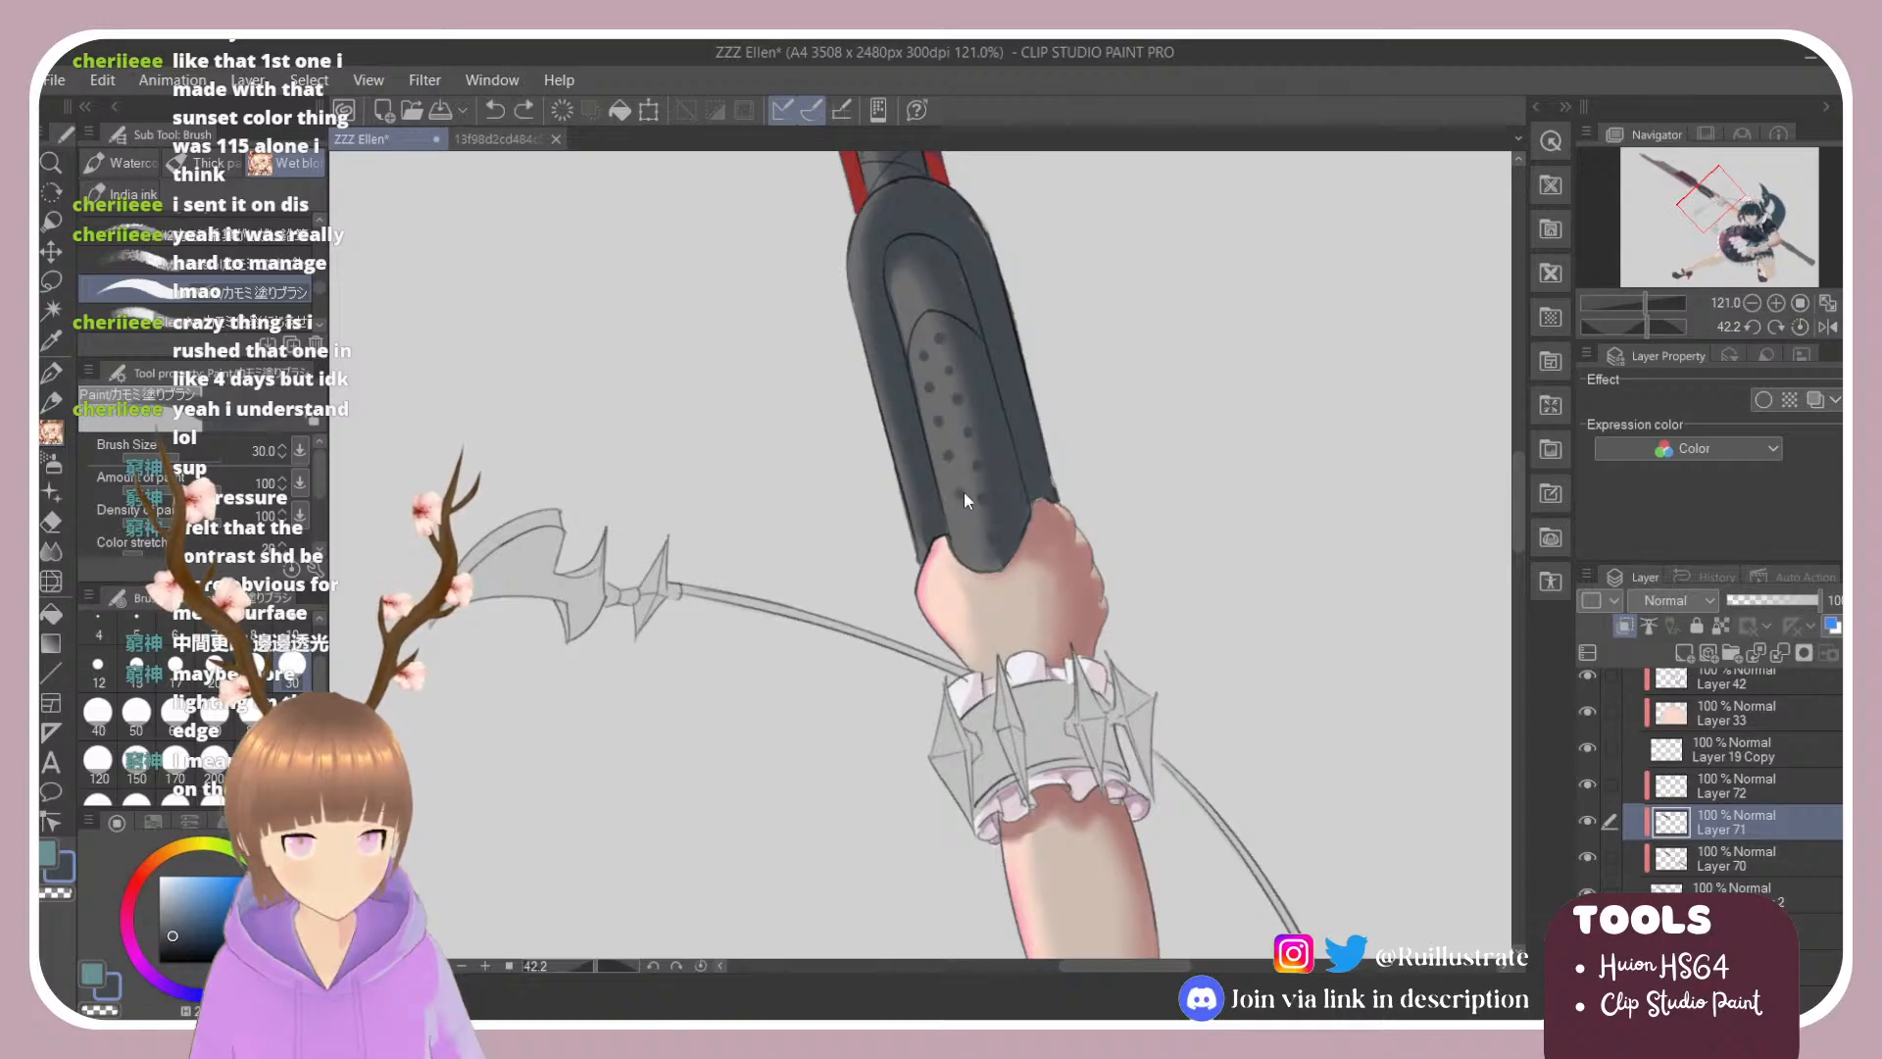
pyautogui.click(964, 496)
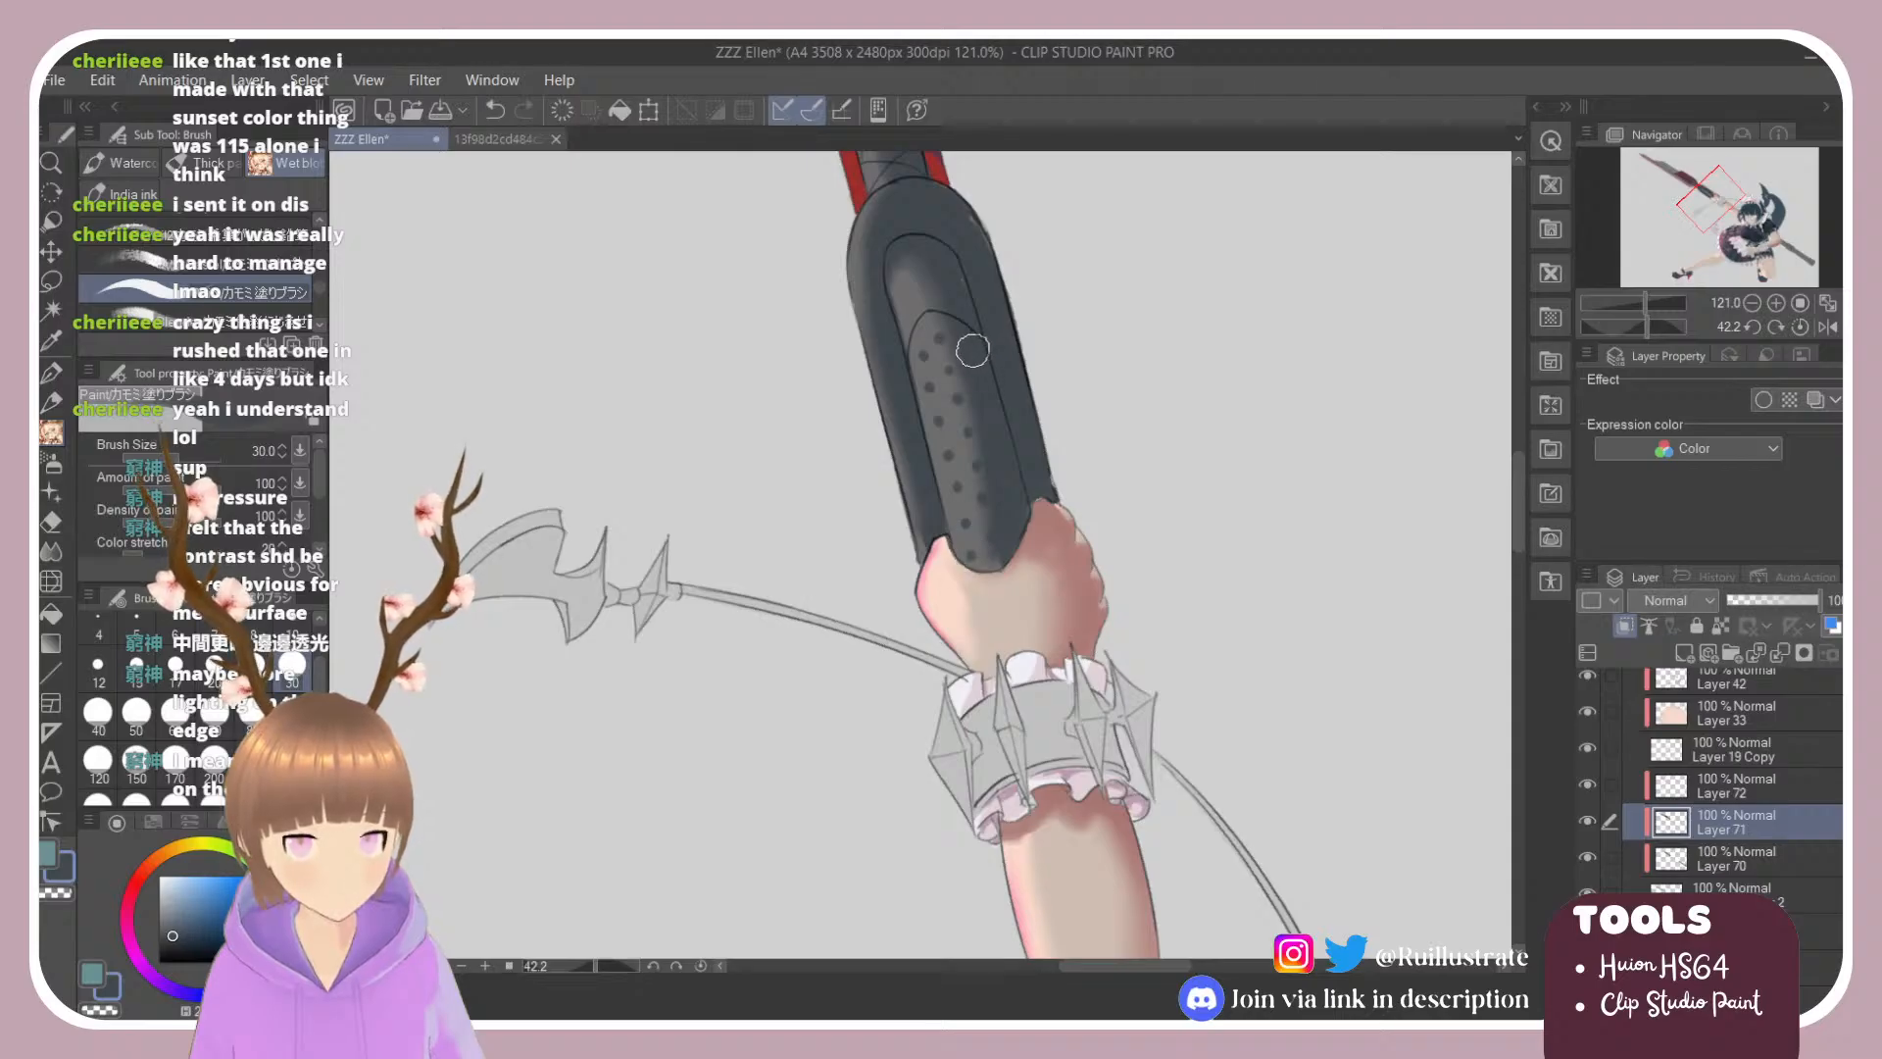
pyautogui.click(175, 945)
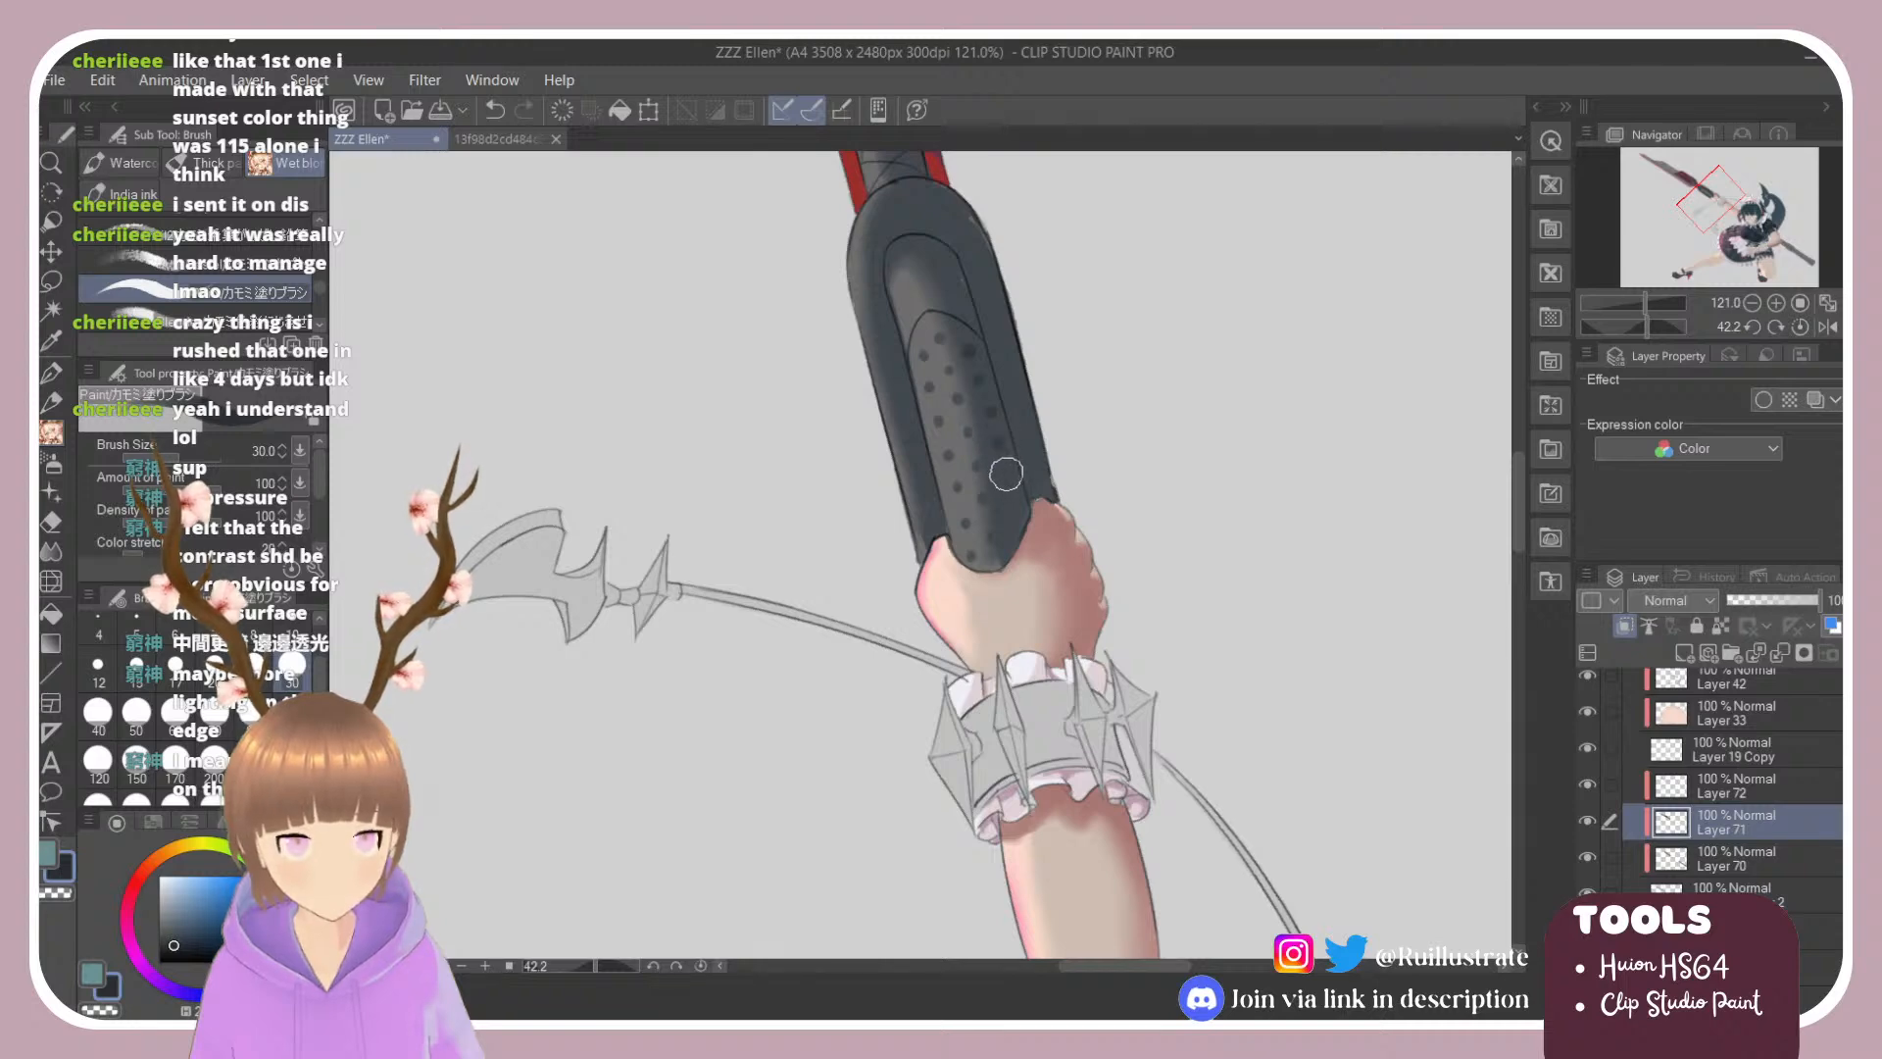
pyautogui.press('e')
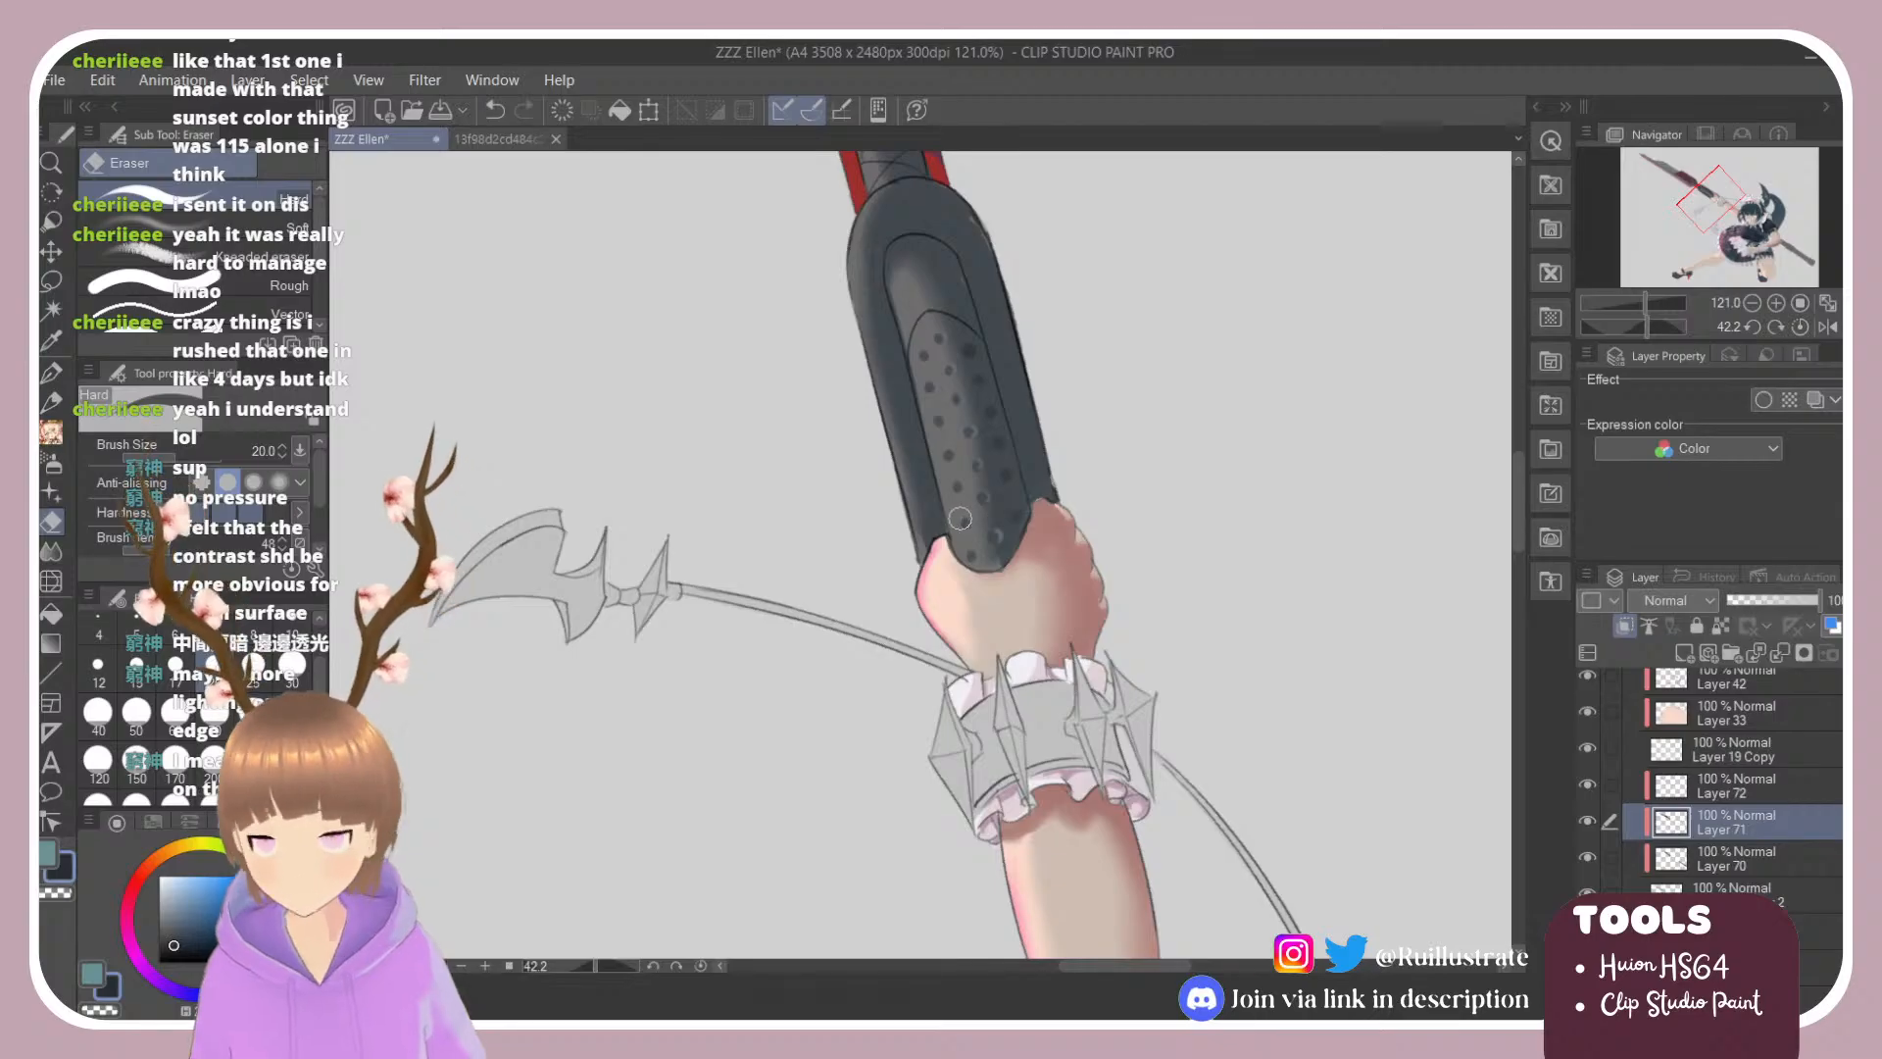
# Step: Paint soft pink rim light along the lower edge of the handle guard and red strip on Layer 72 with the size 30 paint brush
pyautogui.scroll(-2, 995, 522)
pyautogui.press('r')
pyautogui.moveTo(991, 520)
pyautogui.mouseDown()
pyautogui.moveTo(983, 403)
pyautogui.moveTo(835, 412)
pyautogui.mouseUp()
pyautogui.doubleClick(975, 412)
pyautogui.scroll(1, 817, 424)
pyautogui.scroll(3, 817, 424)
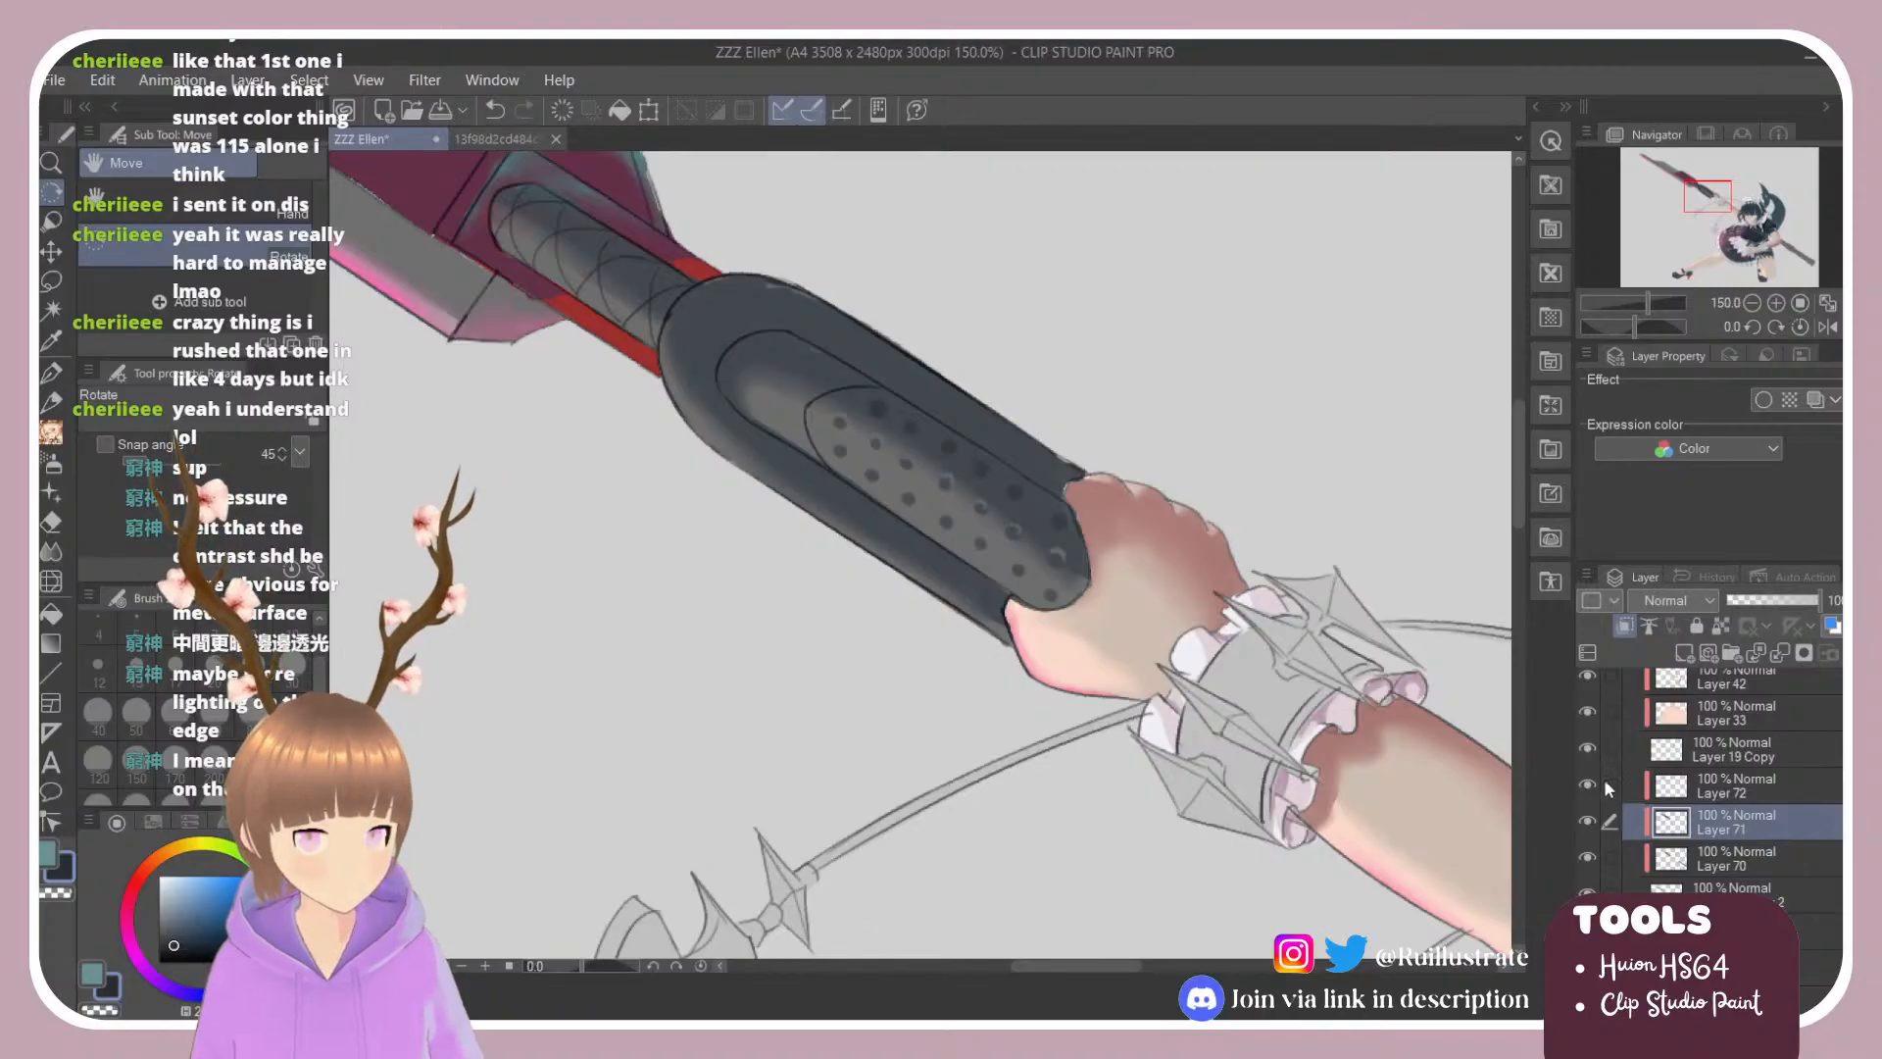
pyautogui.click(1671, 787)
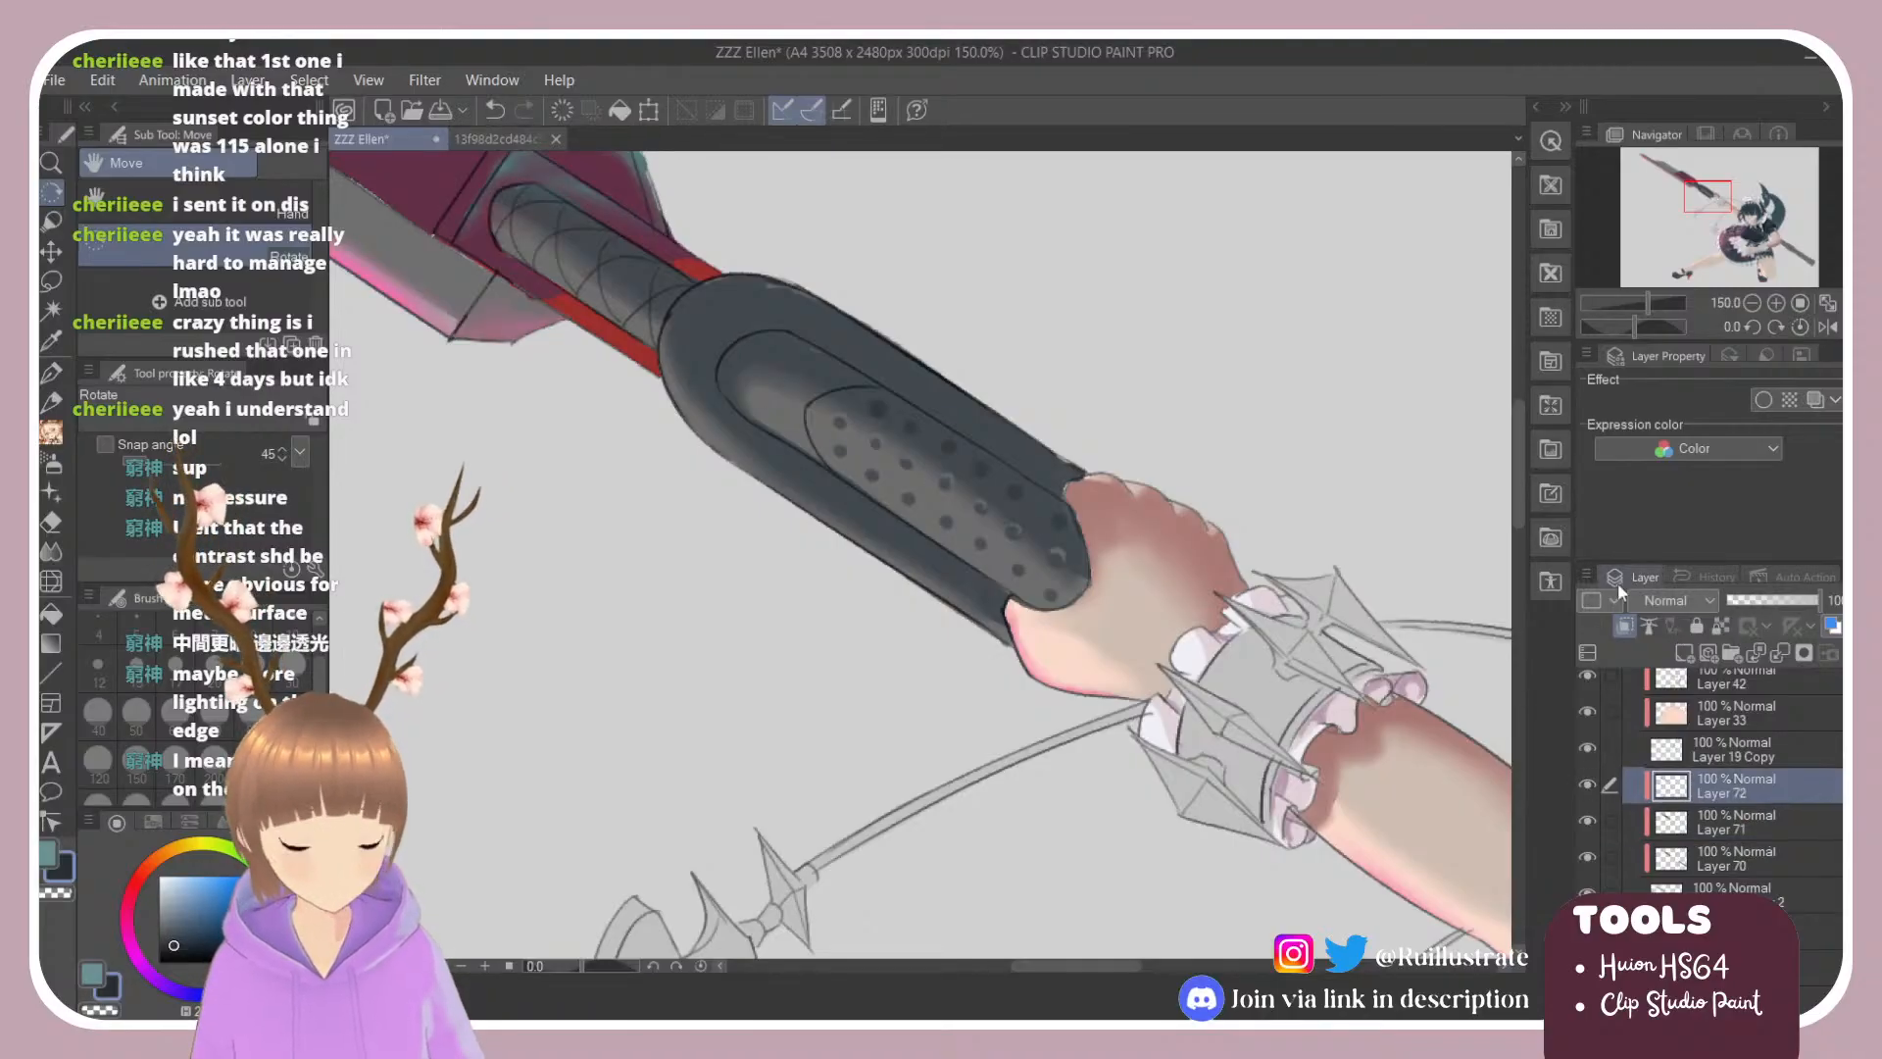
pyautogui.scroll(-1, 925, 284)
pyautogui.moveTo(925, 284); pyautogui.dragTo(1011, 299)
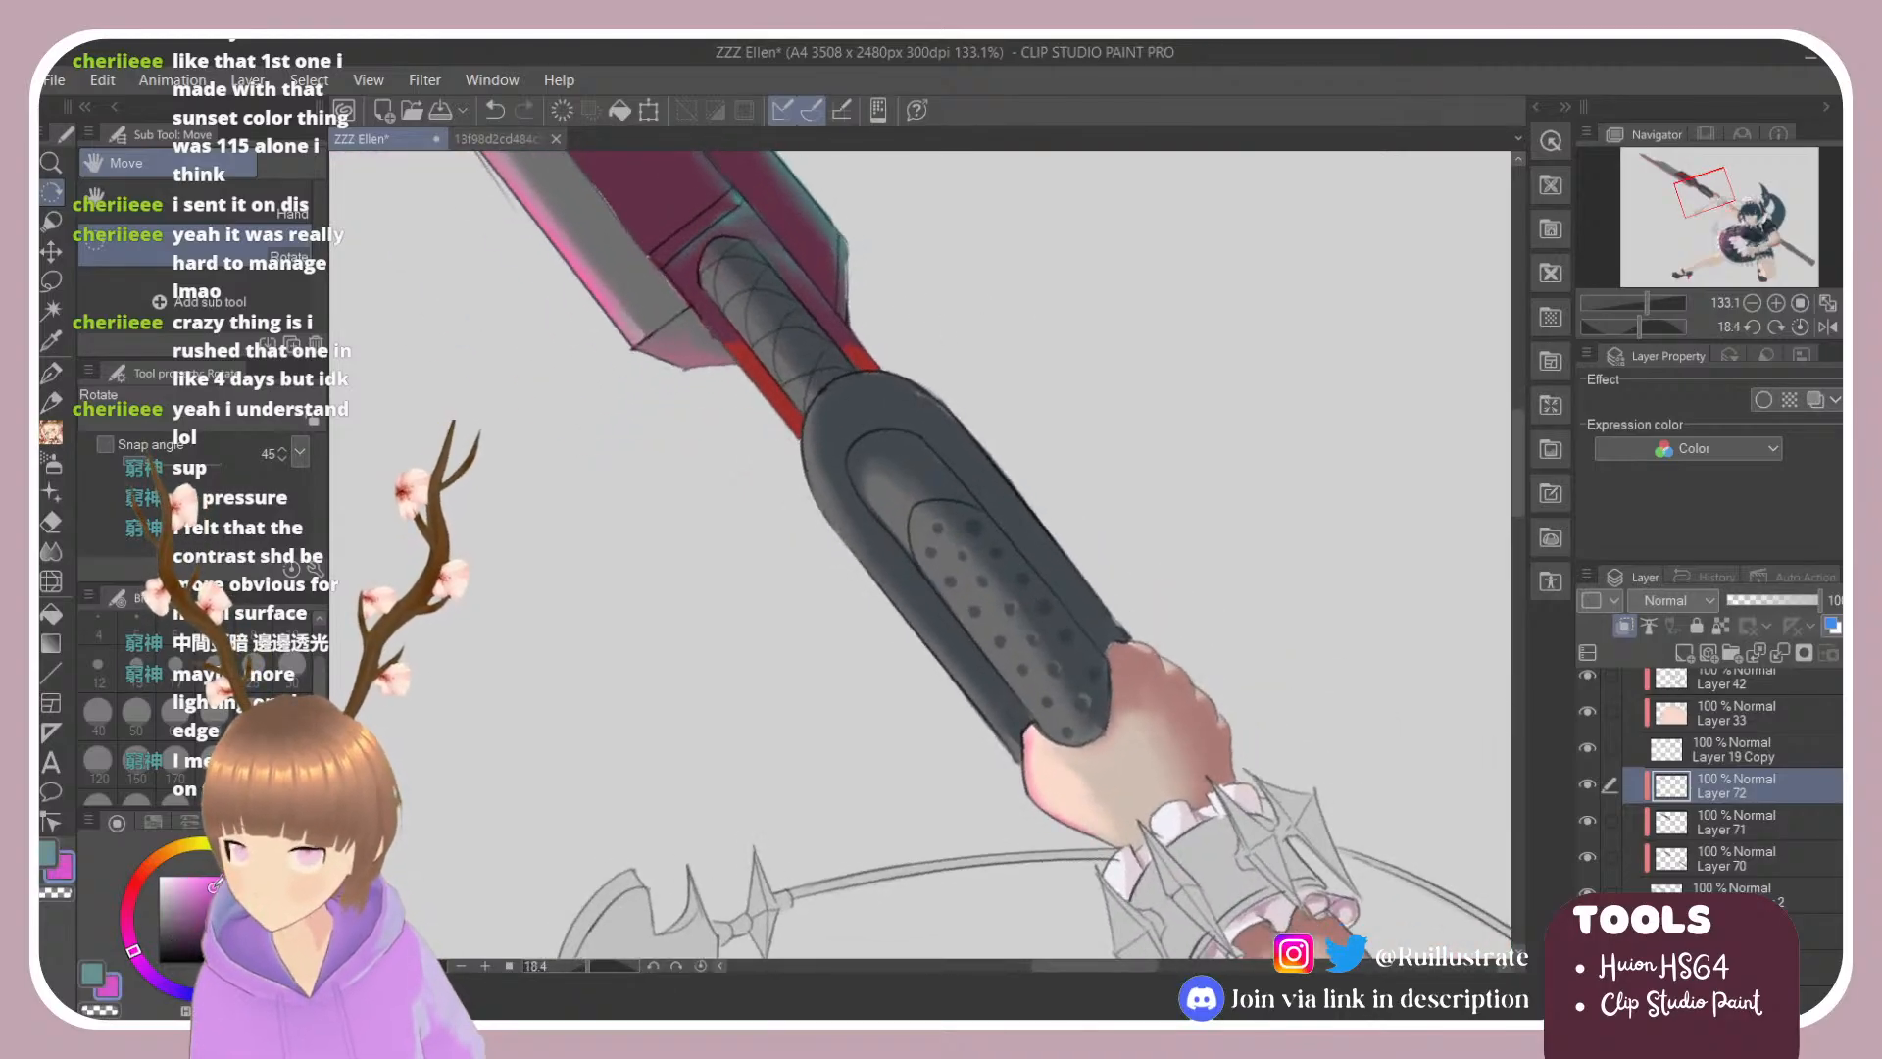
pyautogui.click(186, 886)
pyautogui.click(131, 898)
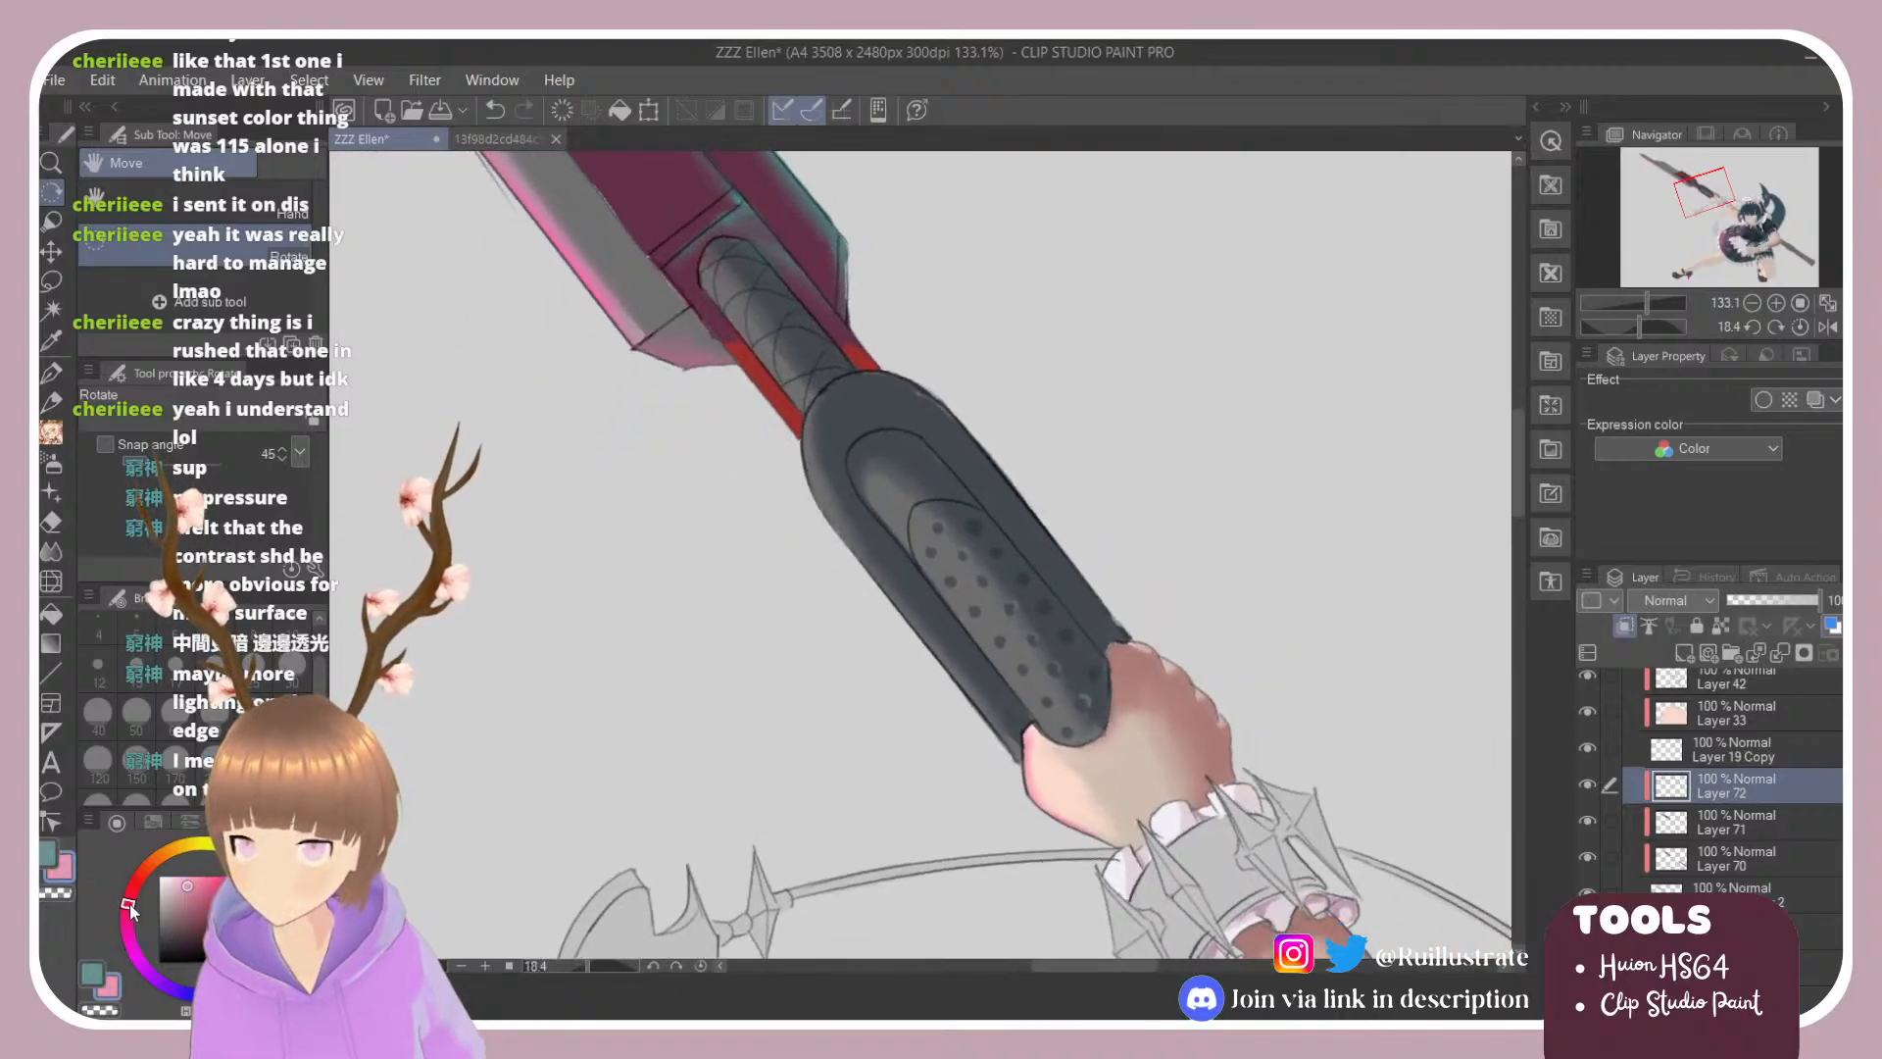
pyautogui.moveTo(130, 910); pyautogui.dragTo(125, 918)
pyautogui.press('b')
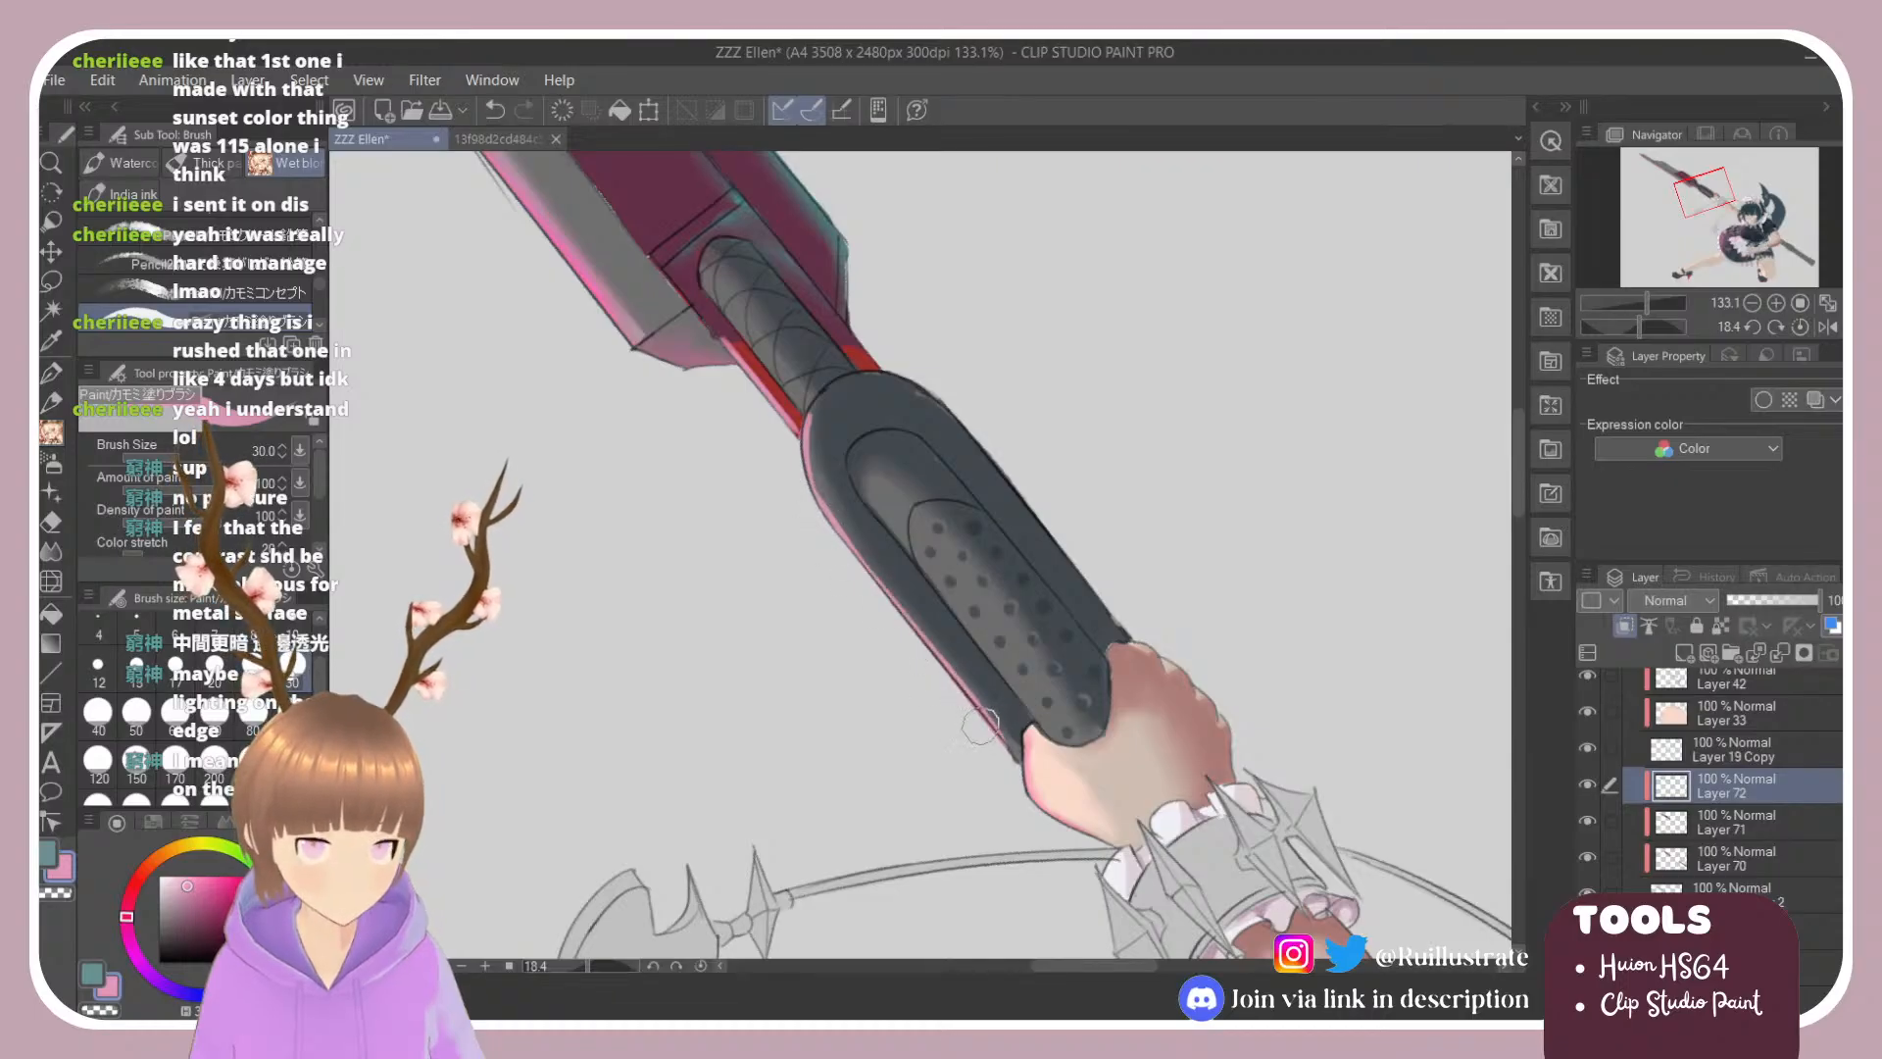
# Step: Blend the pink rim light along the handle's red strip and guard edge with the blender brush reduced to size 10
pyautogui.scroll(-3, 819, 555)
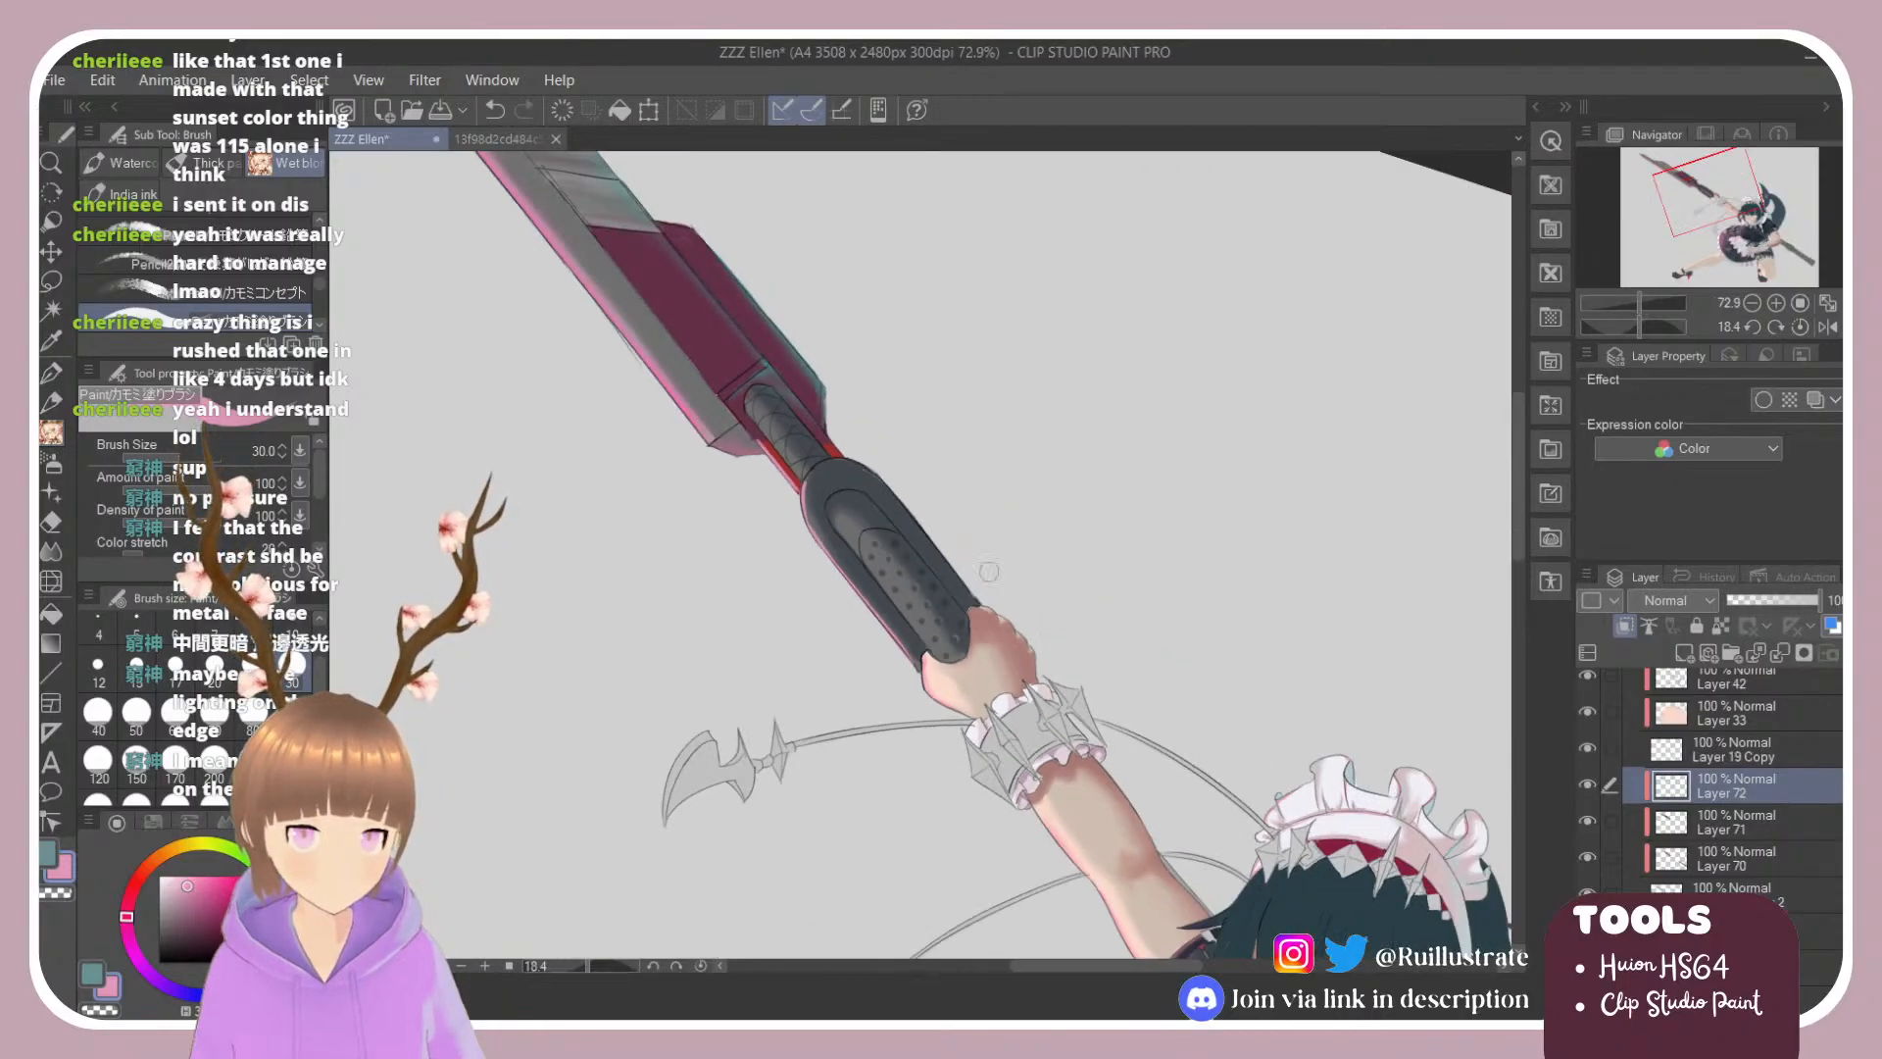
pyautogui.scroll(-3, 989, 571)
pyautogui.scroll(2, 888, 484)
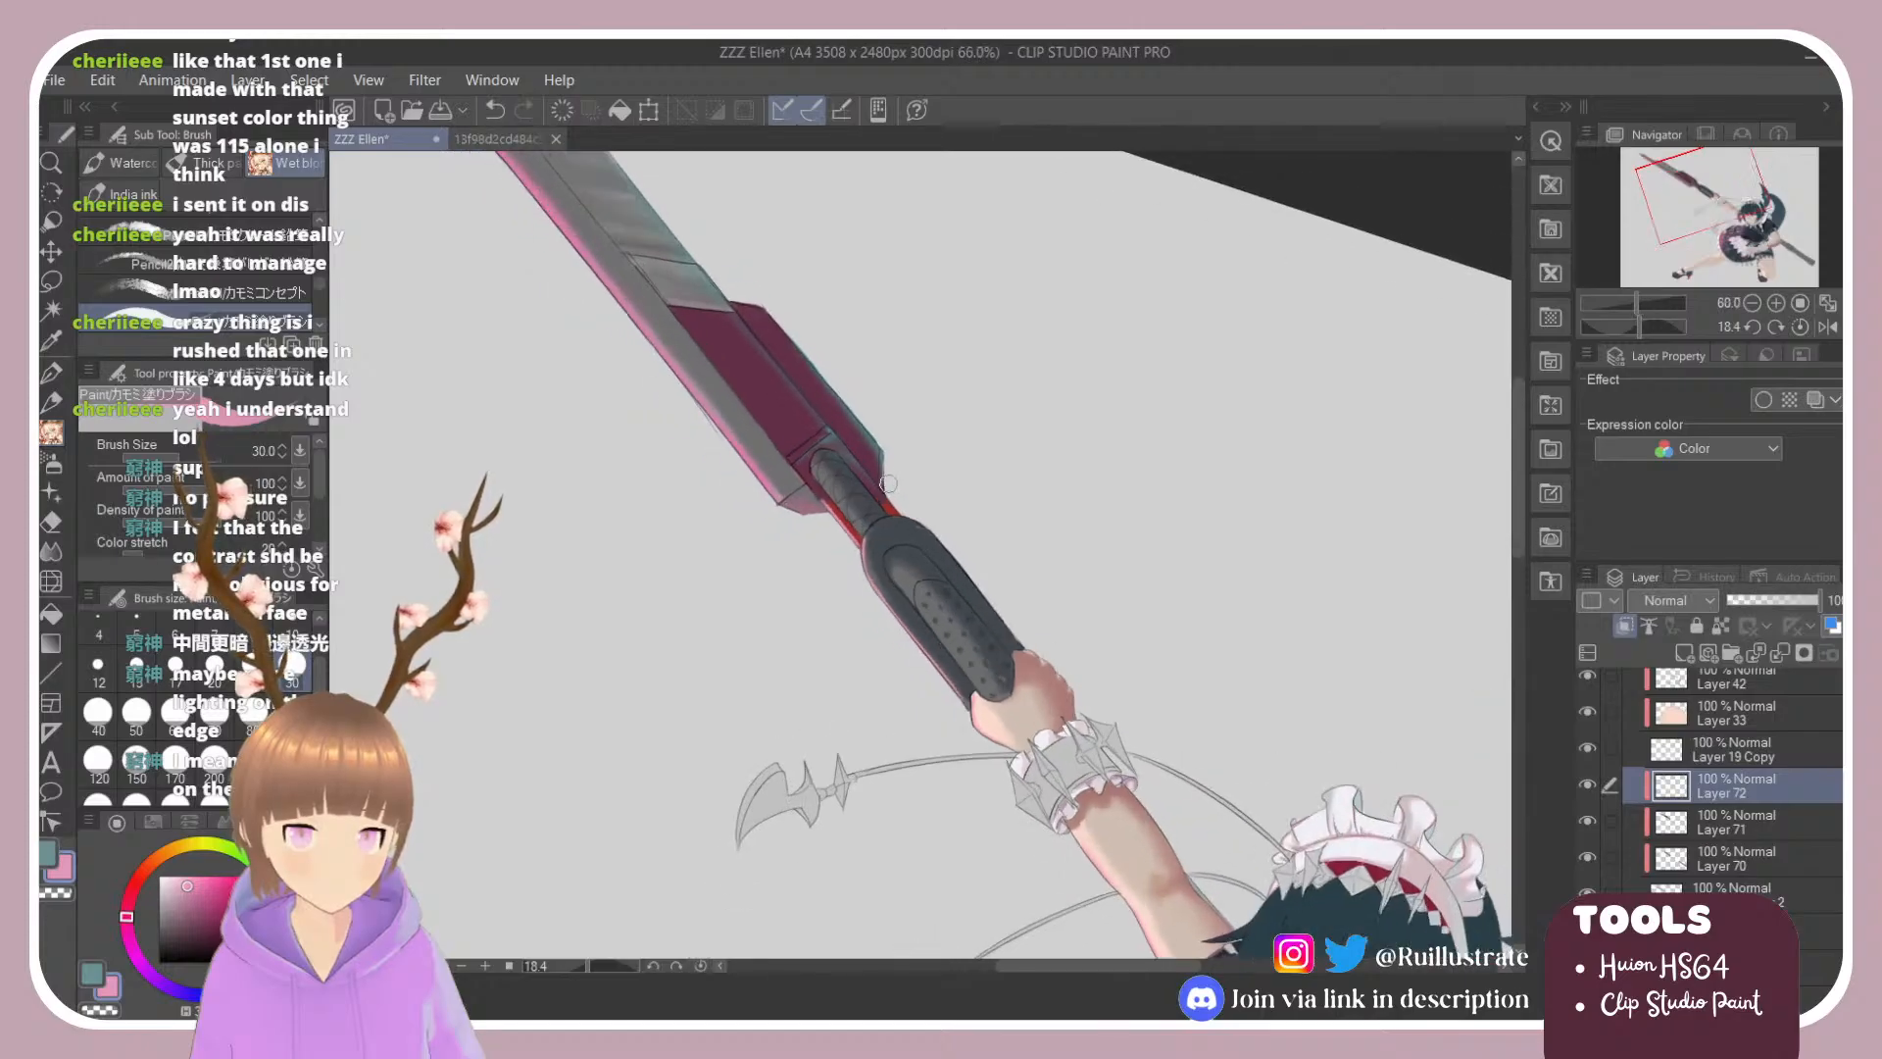
pyautogui.scroll(2, 888, 483)
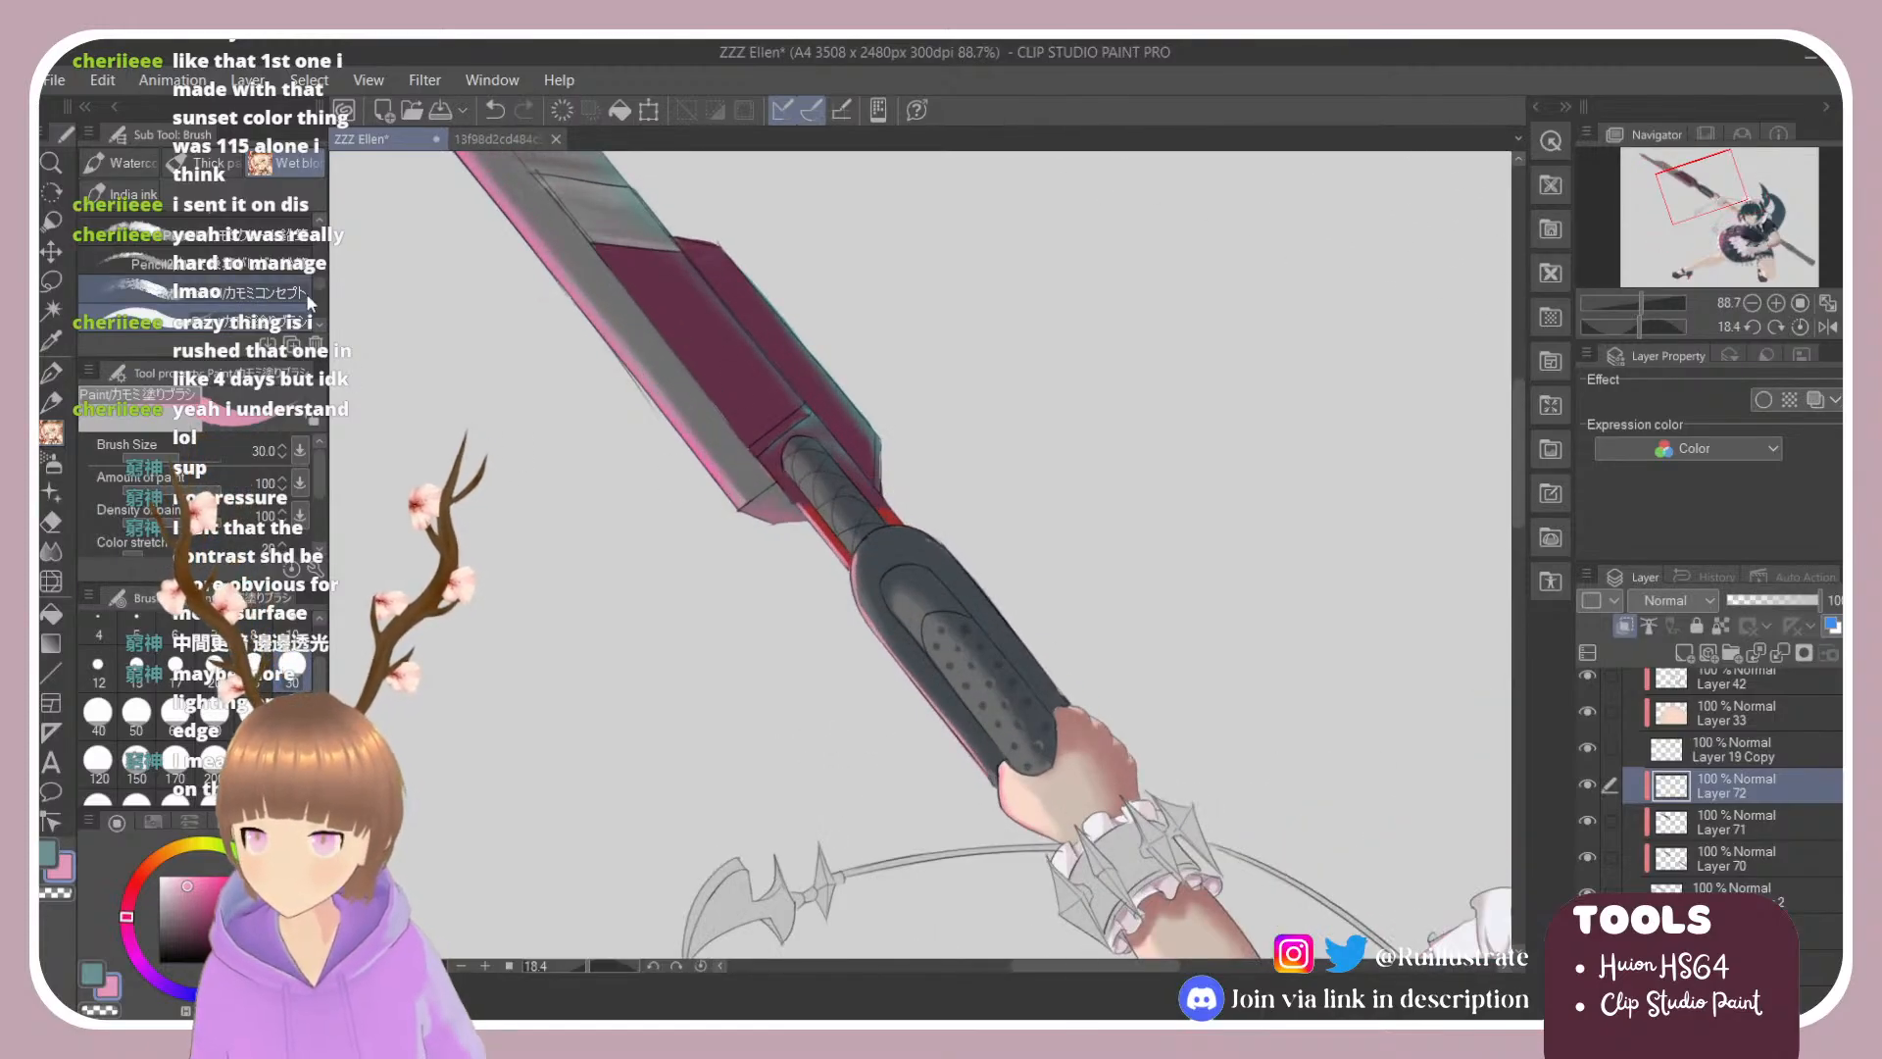
pyautogui.scroll(-1, 305, 292)
pyautogui.click(245, 313)
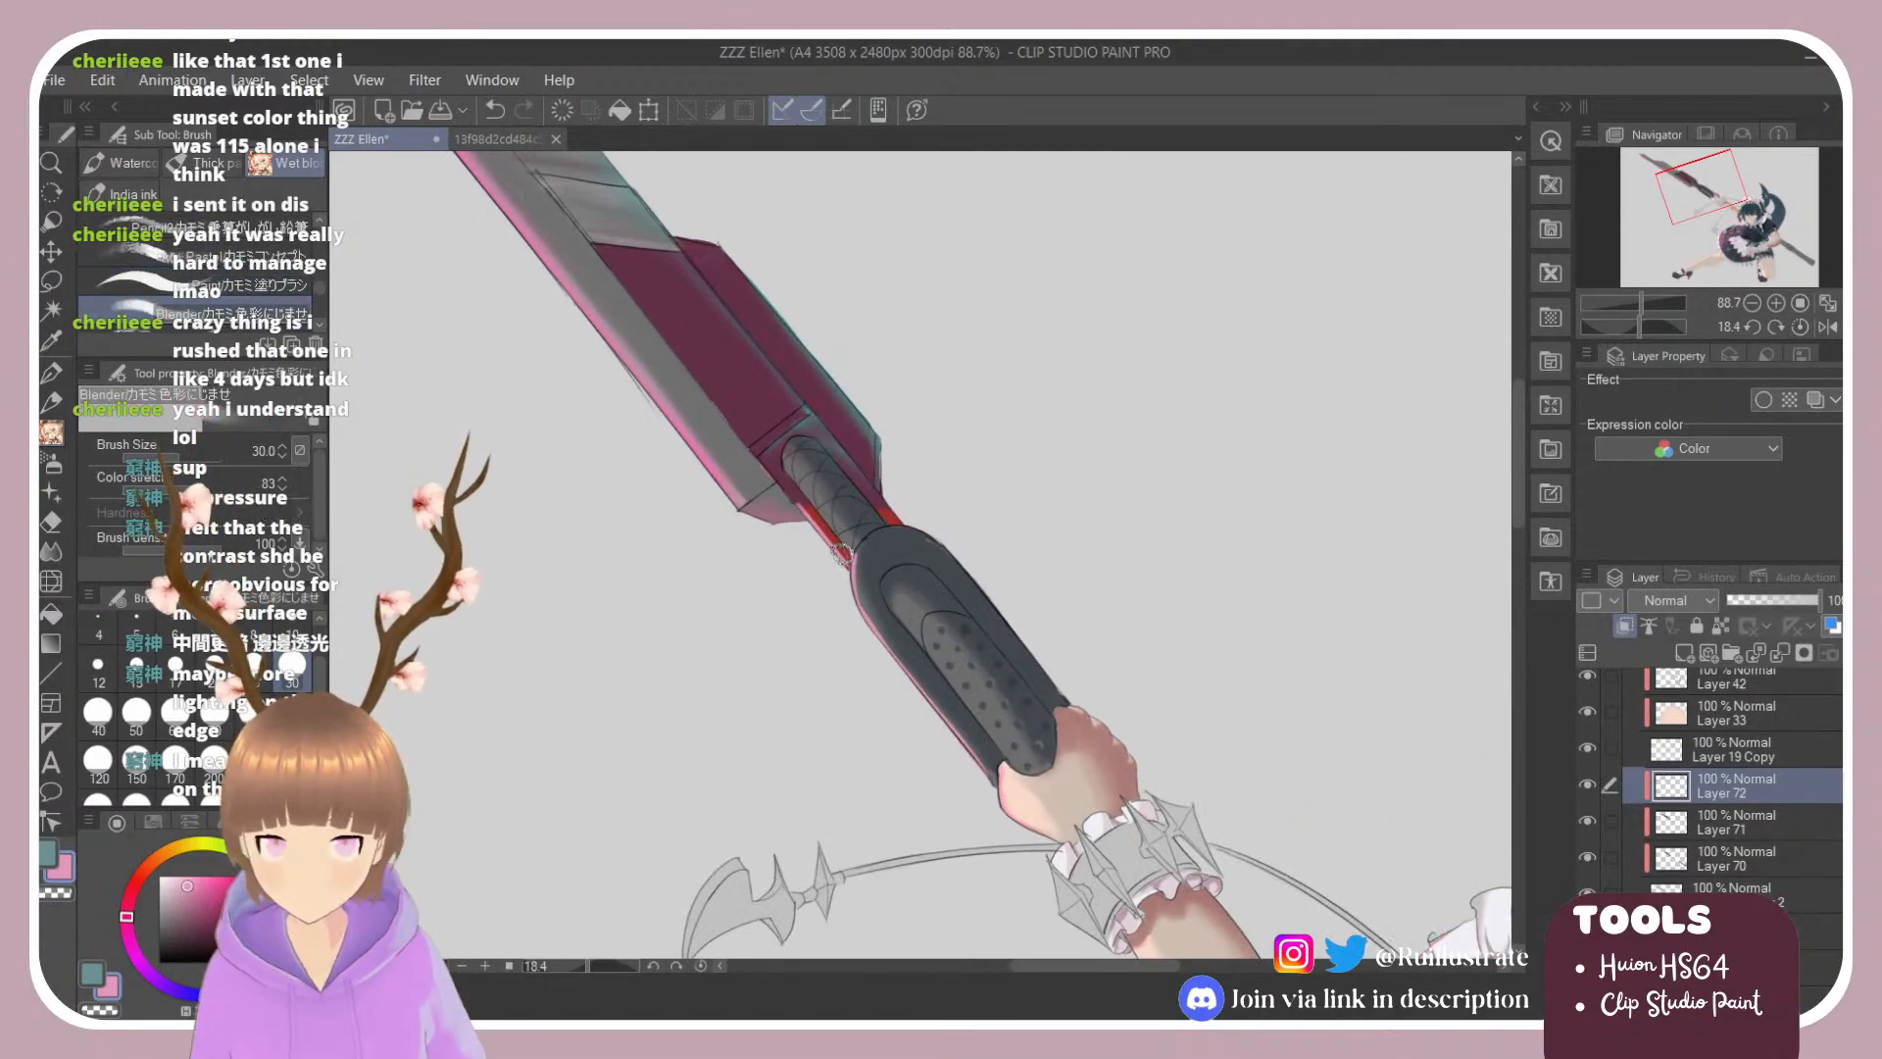
pyautogui.moveTo(841, 554)
pyautogui.mouseDown()
pyautogui.moveTo(810, 510)
pyautogui.moveTo(826, 524)
pyautogui.mouseUp()
pyautogui.hotkey('ctrl', 'z')
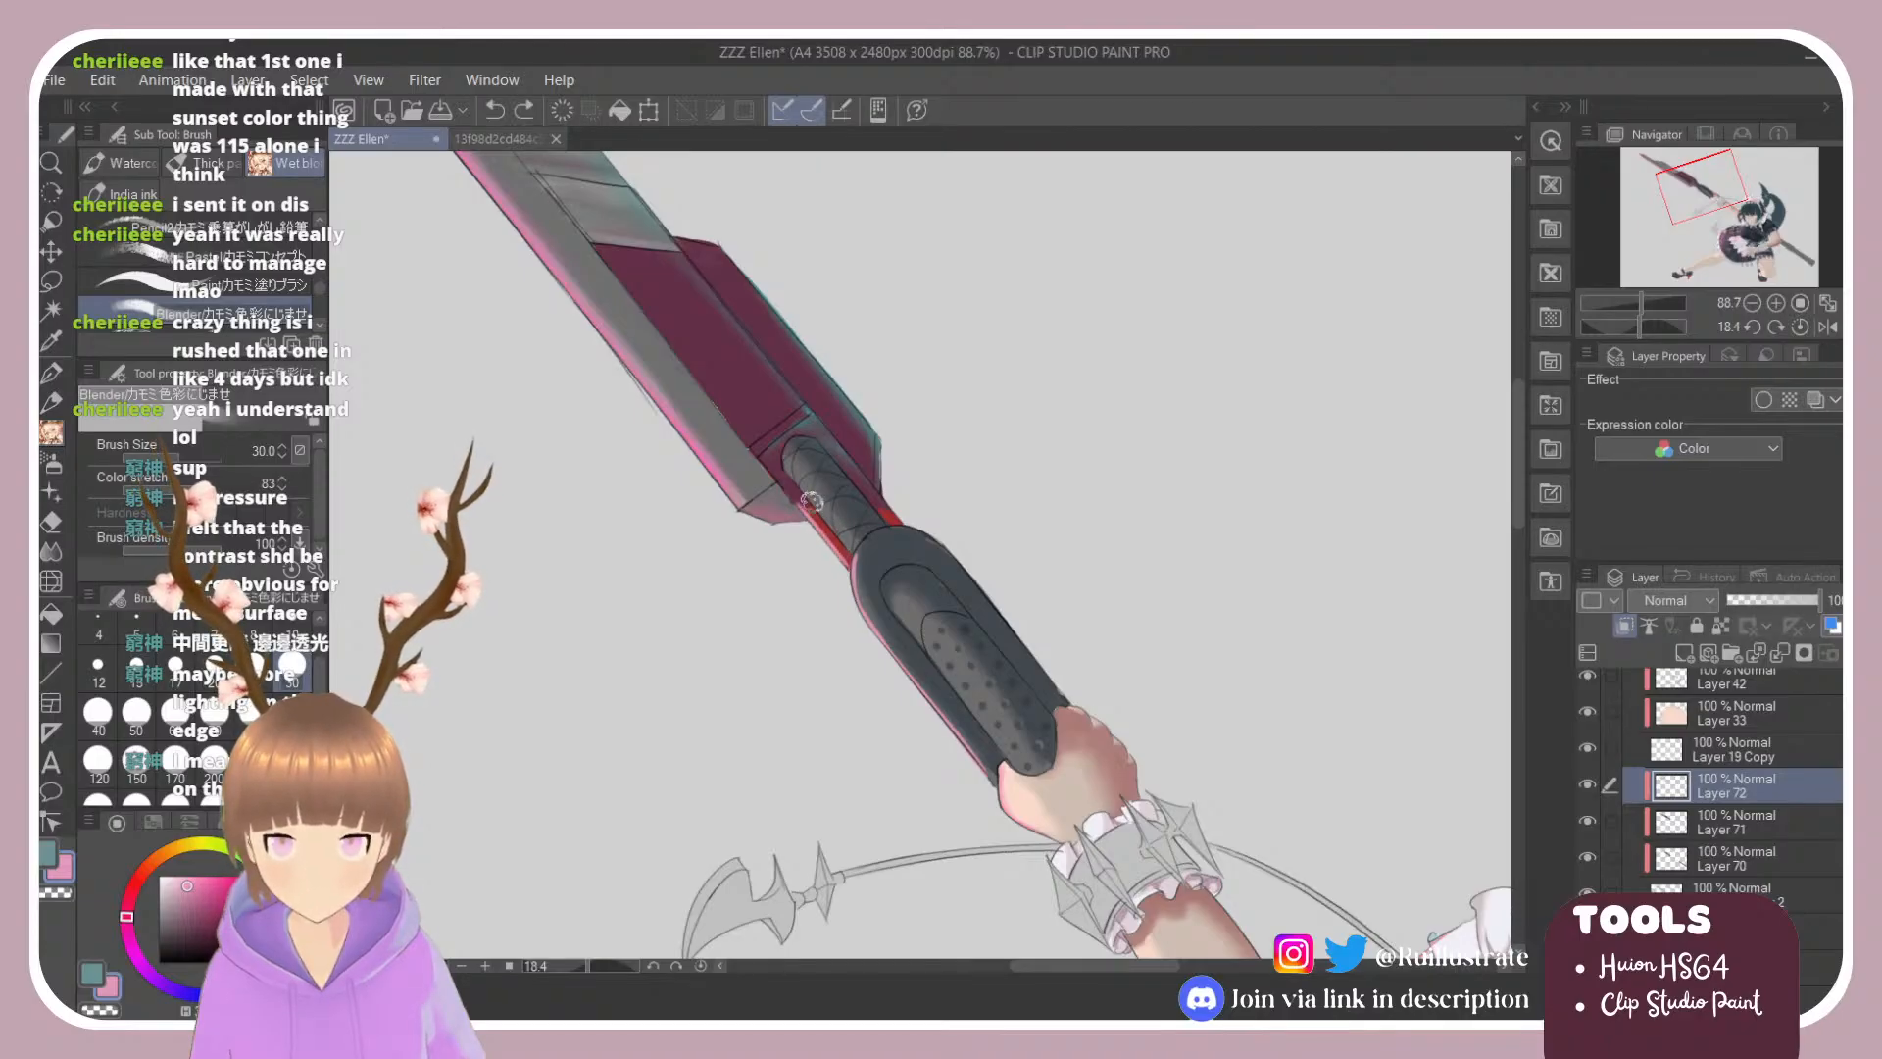
pyautogui.click(292, 623)
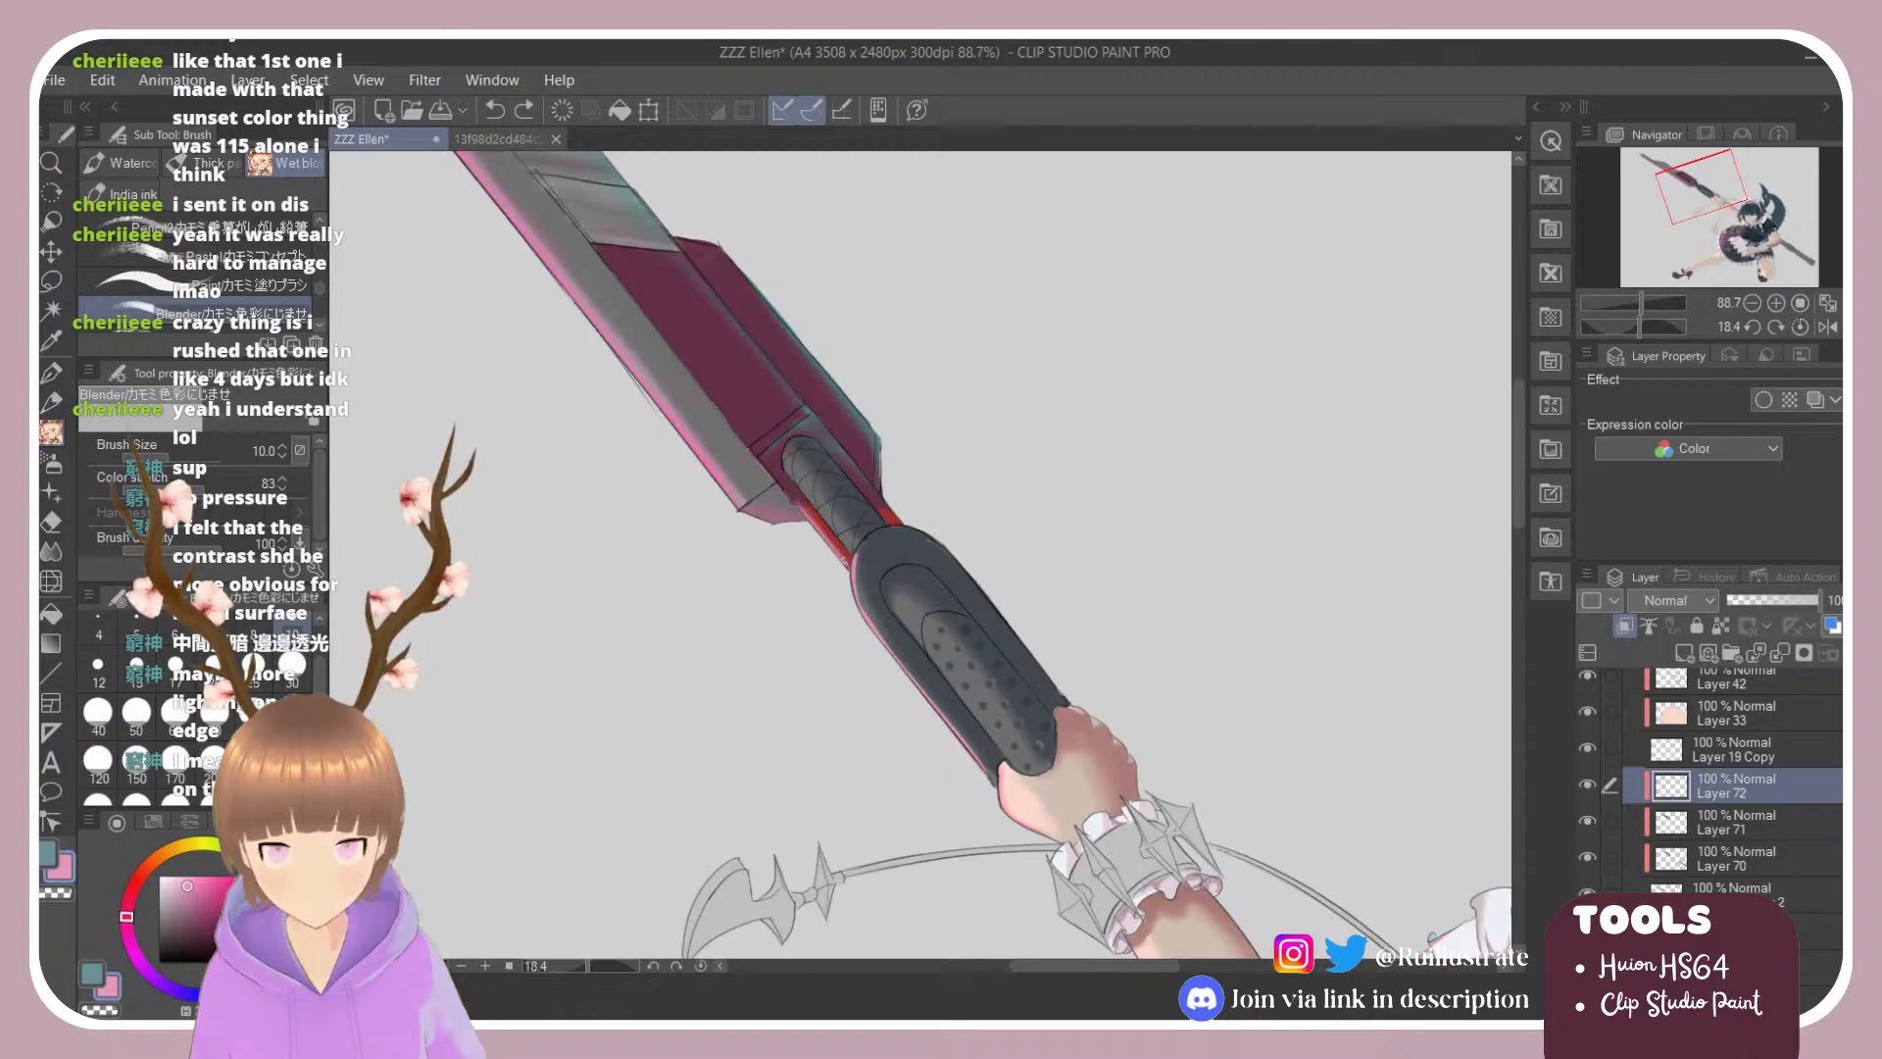
pyautogui.scroll(-3, 847, 497)
pyautogui.scroll(4, 863, 549)
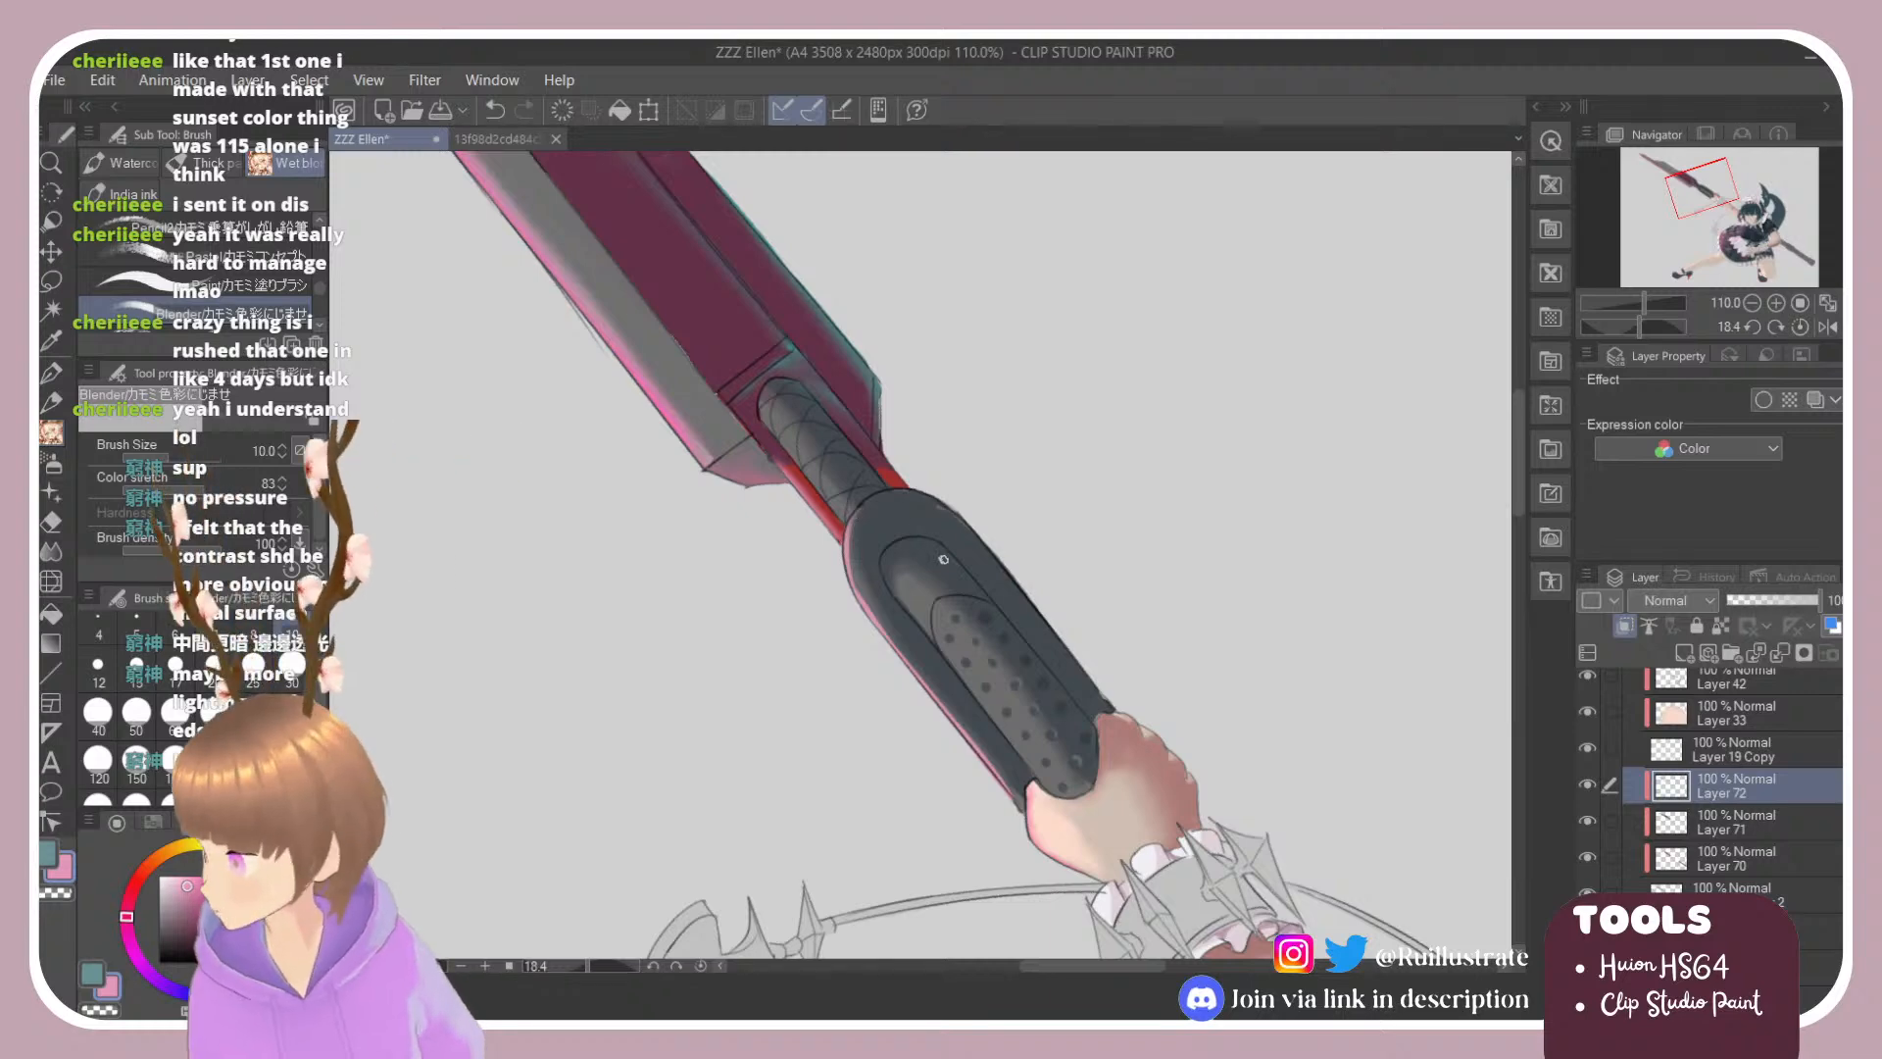
pyautogui.scroll(-4, 943, 560)
pyautogui.press('r')
pyautogui.moveTo(1122, 401); pyautogui.dragTo(1071, 369)
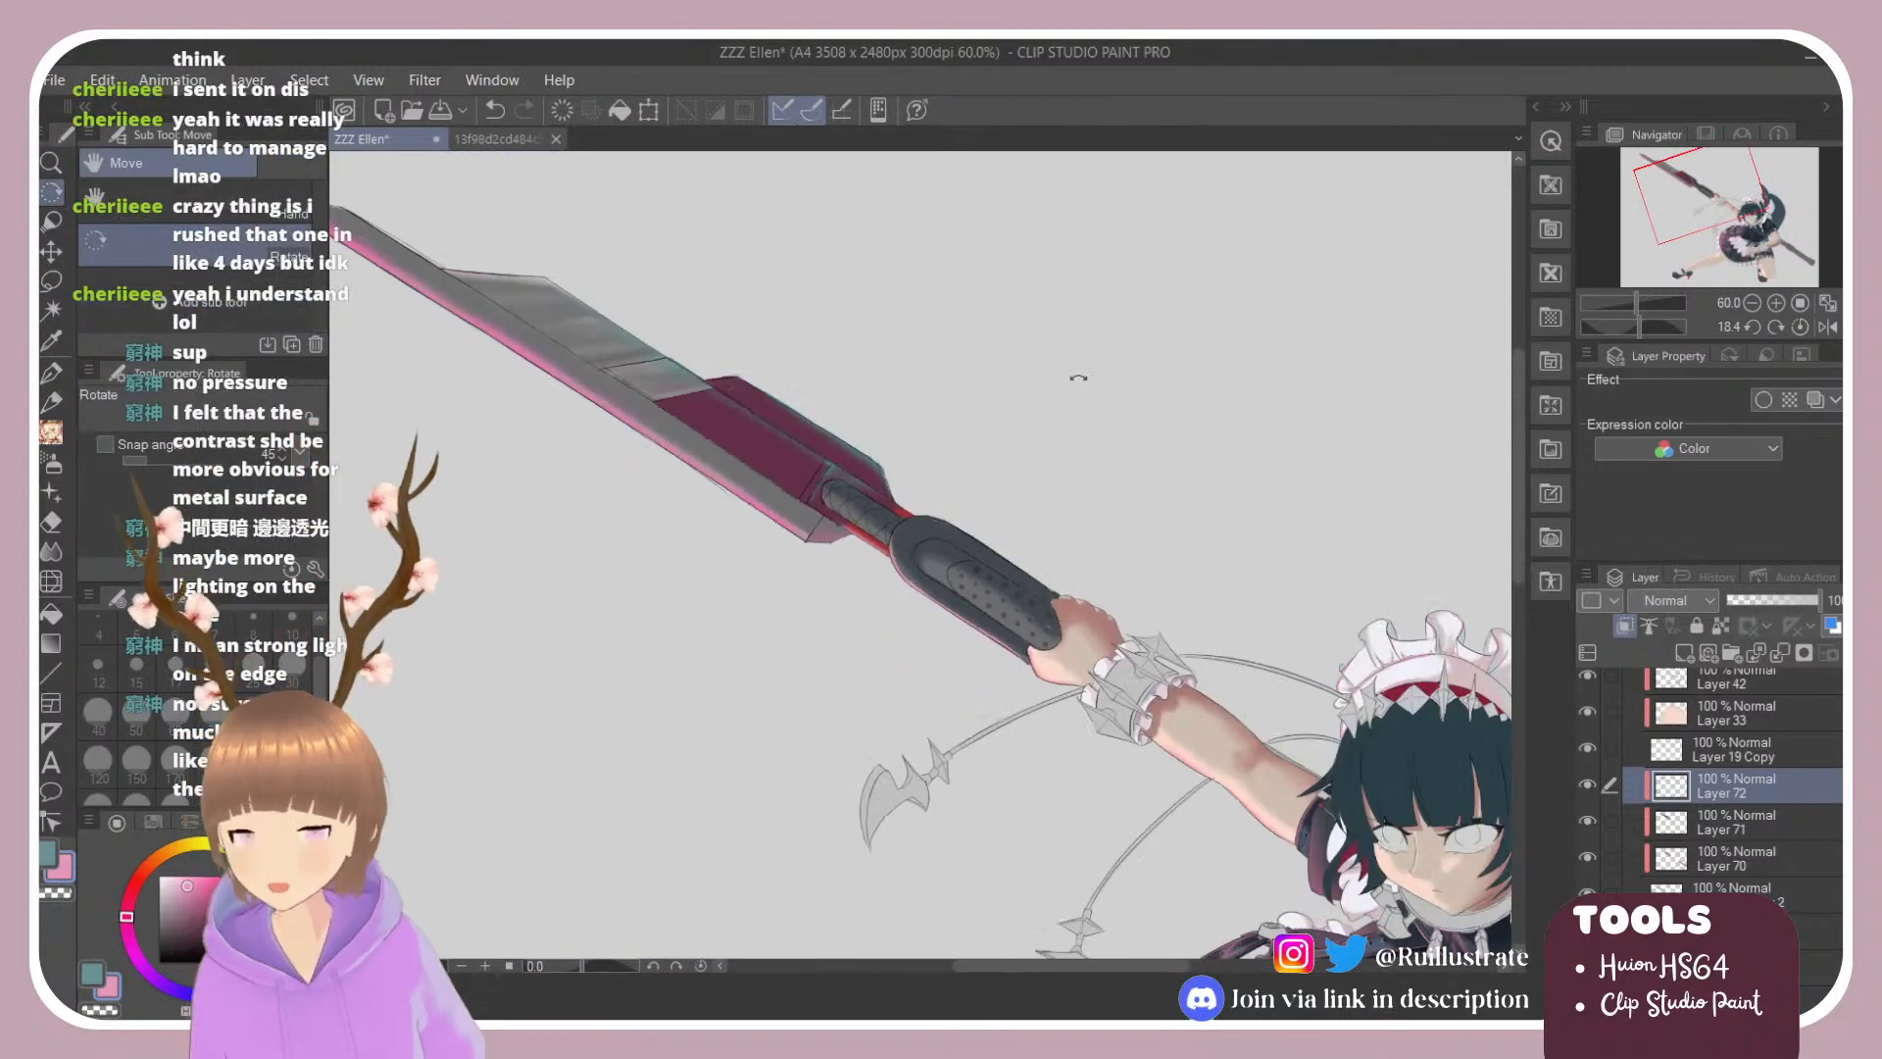
# Step: Review the whole illustration and compare it with the Layer 17 line work hidden and shown
pyautogui.scroll(-6, 784, 490)
pyautogui.scroll(5, 762, 517)
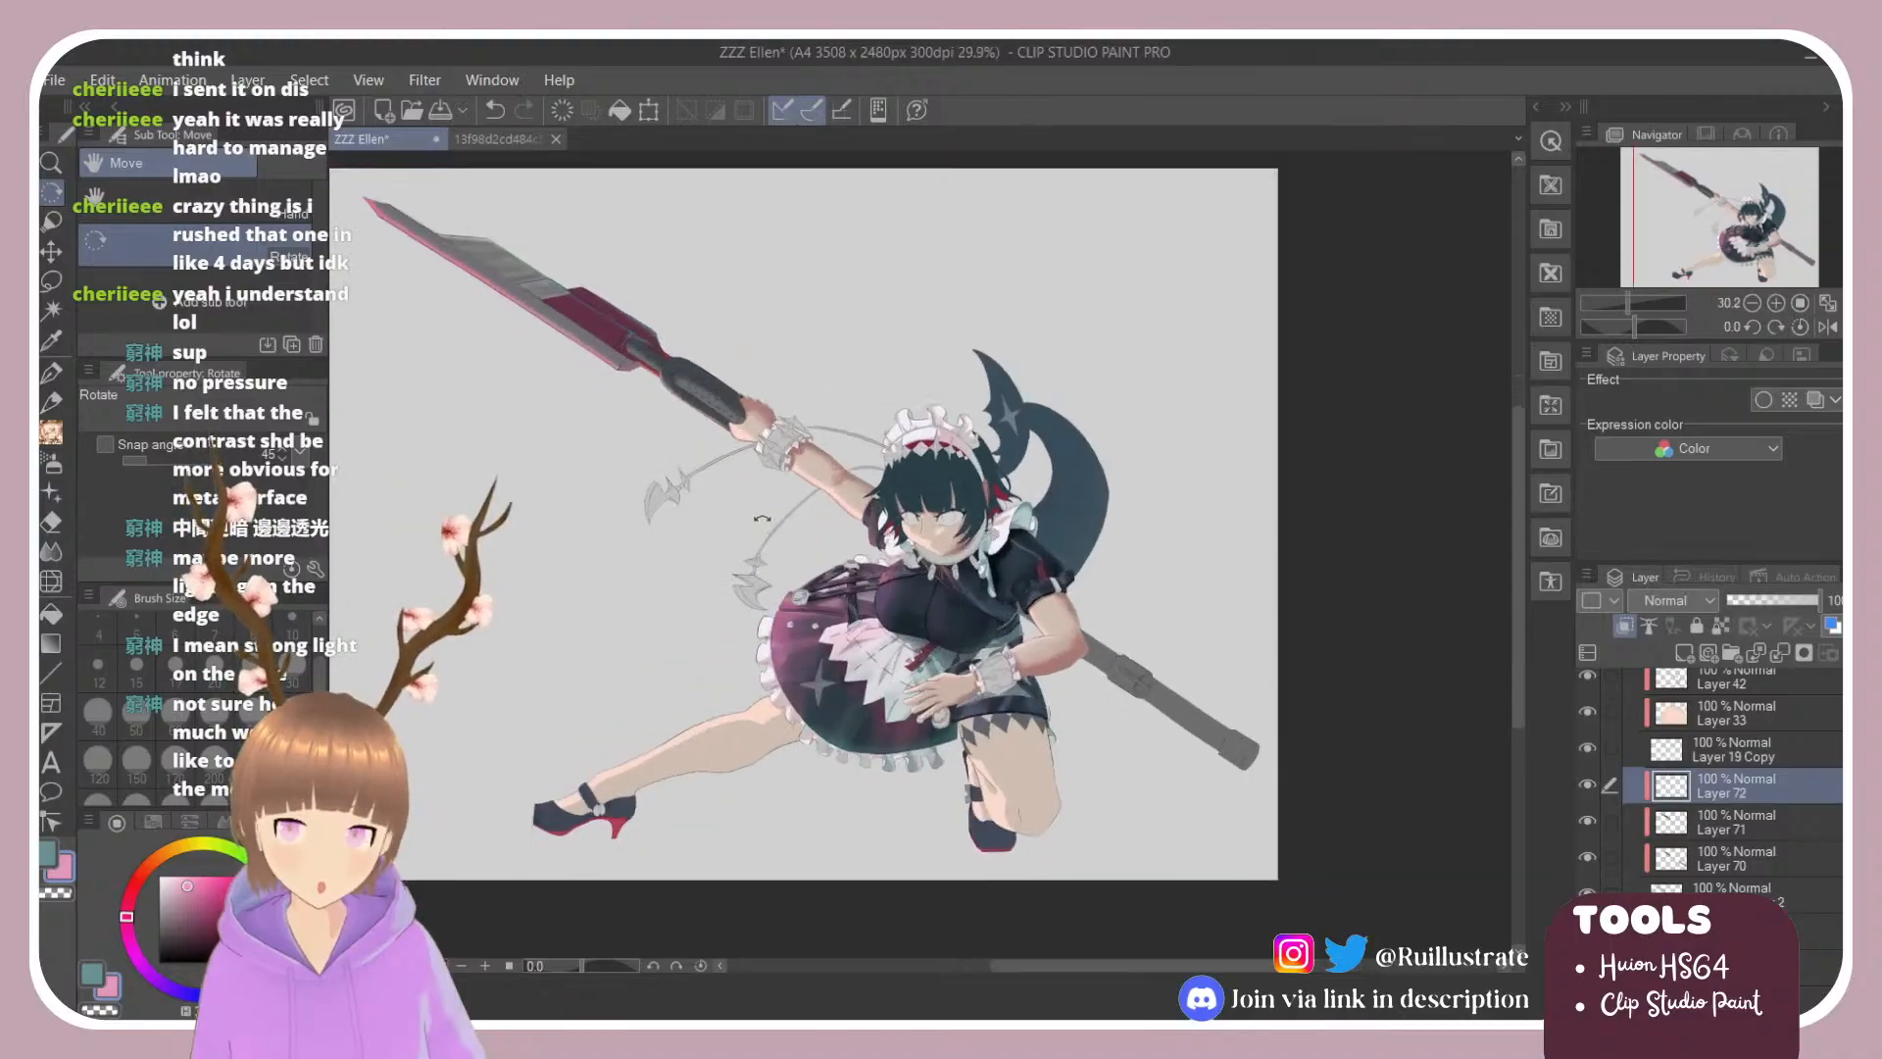
pyautogui.scroll(-3, 676, 519)
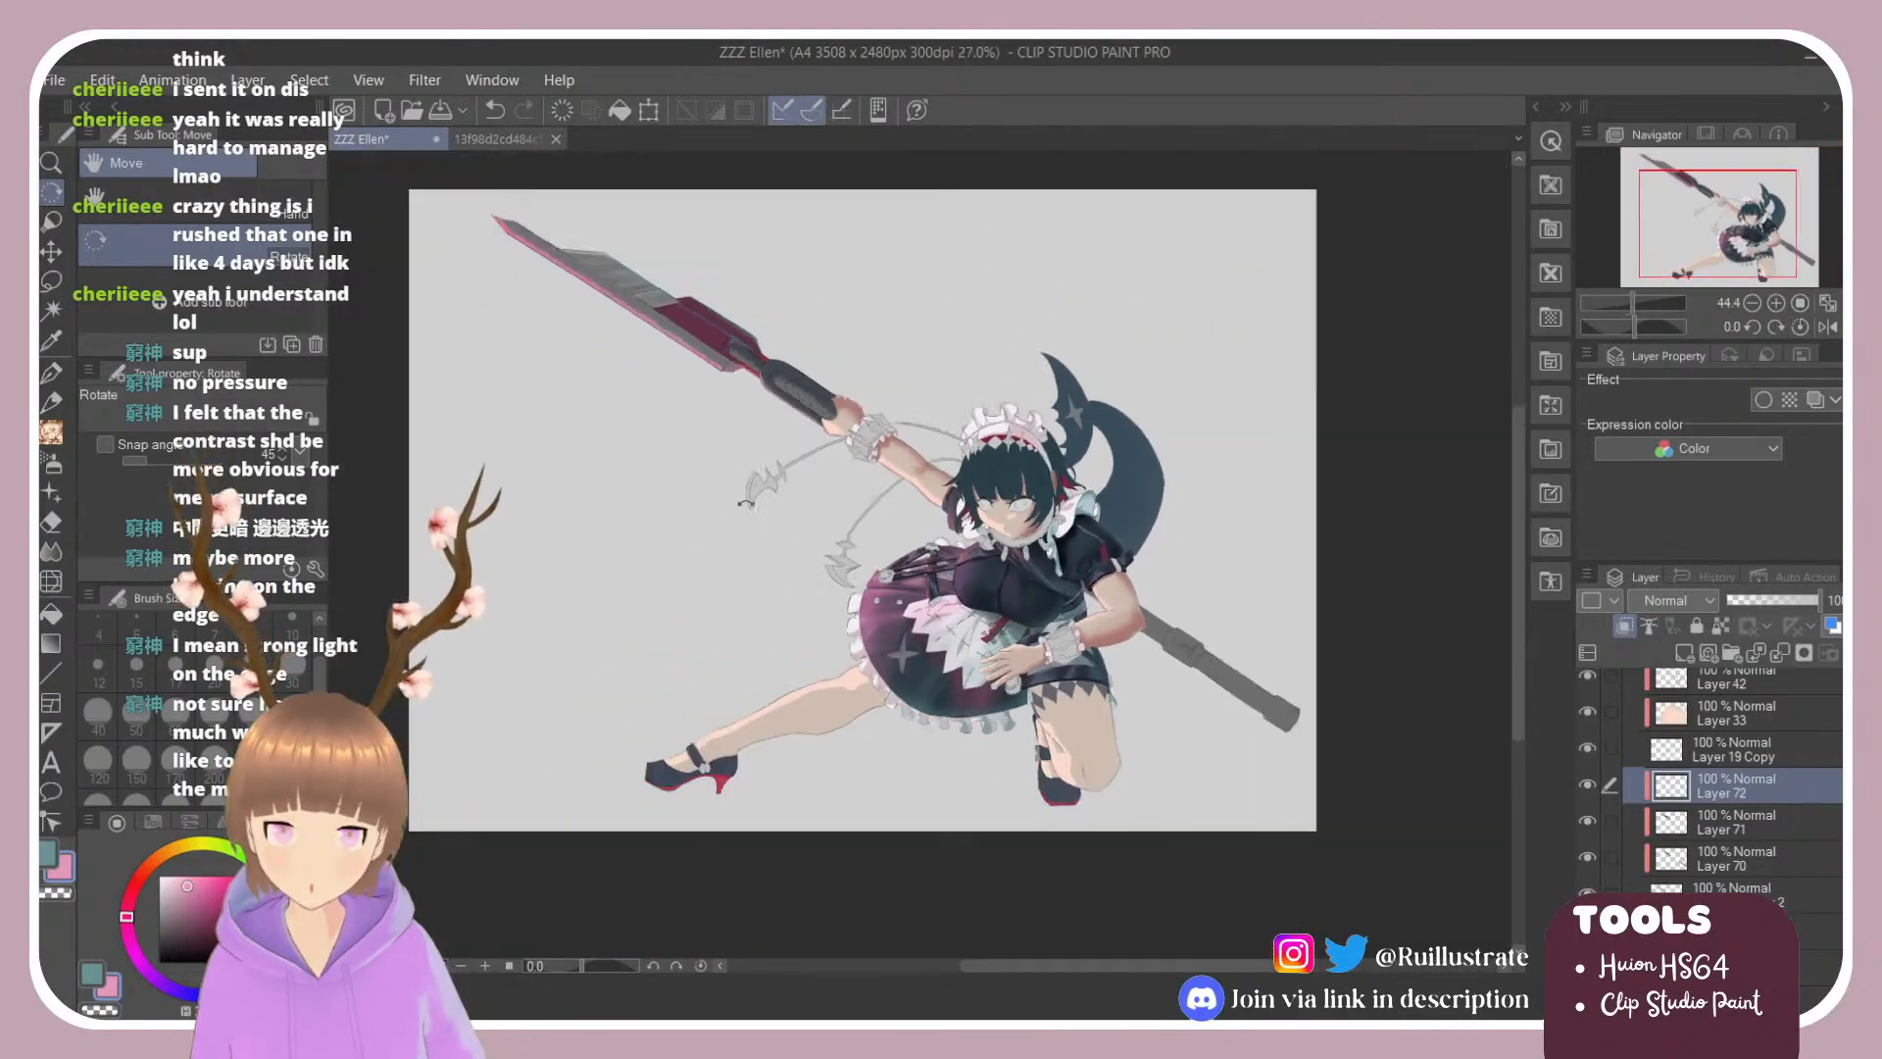
pyautogui.scroll(2, 774, 582)
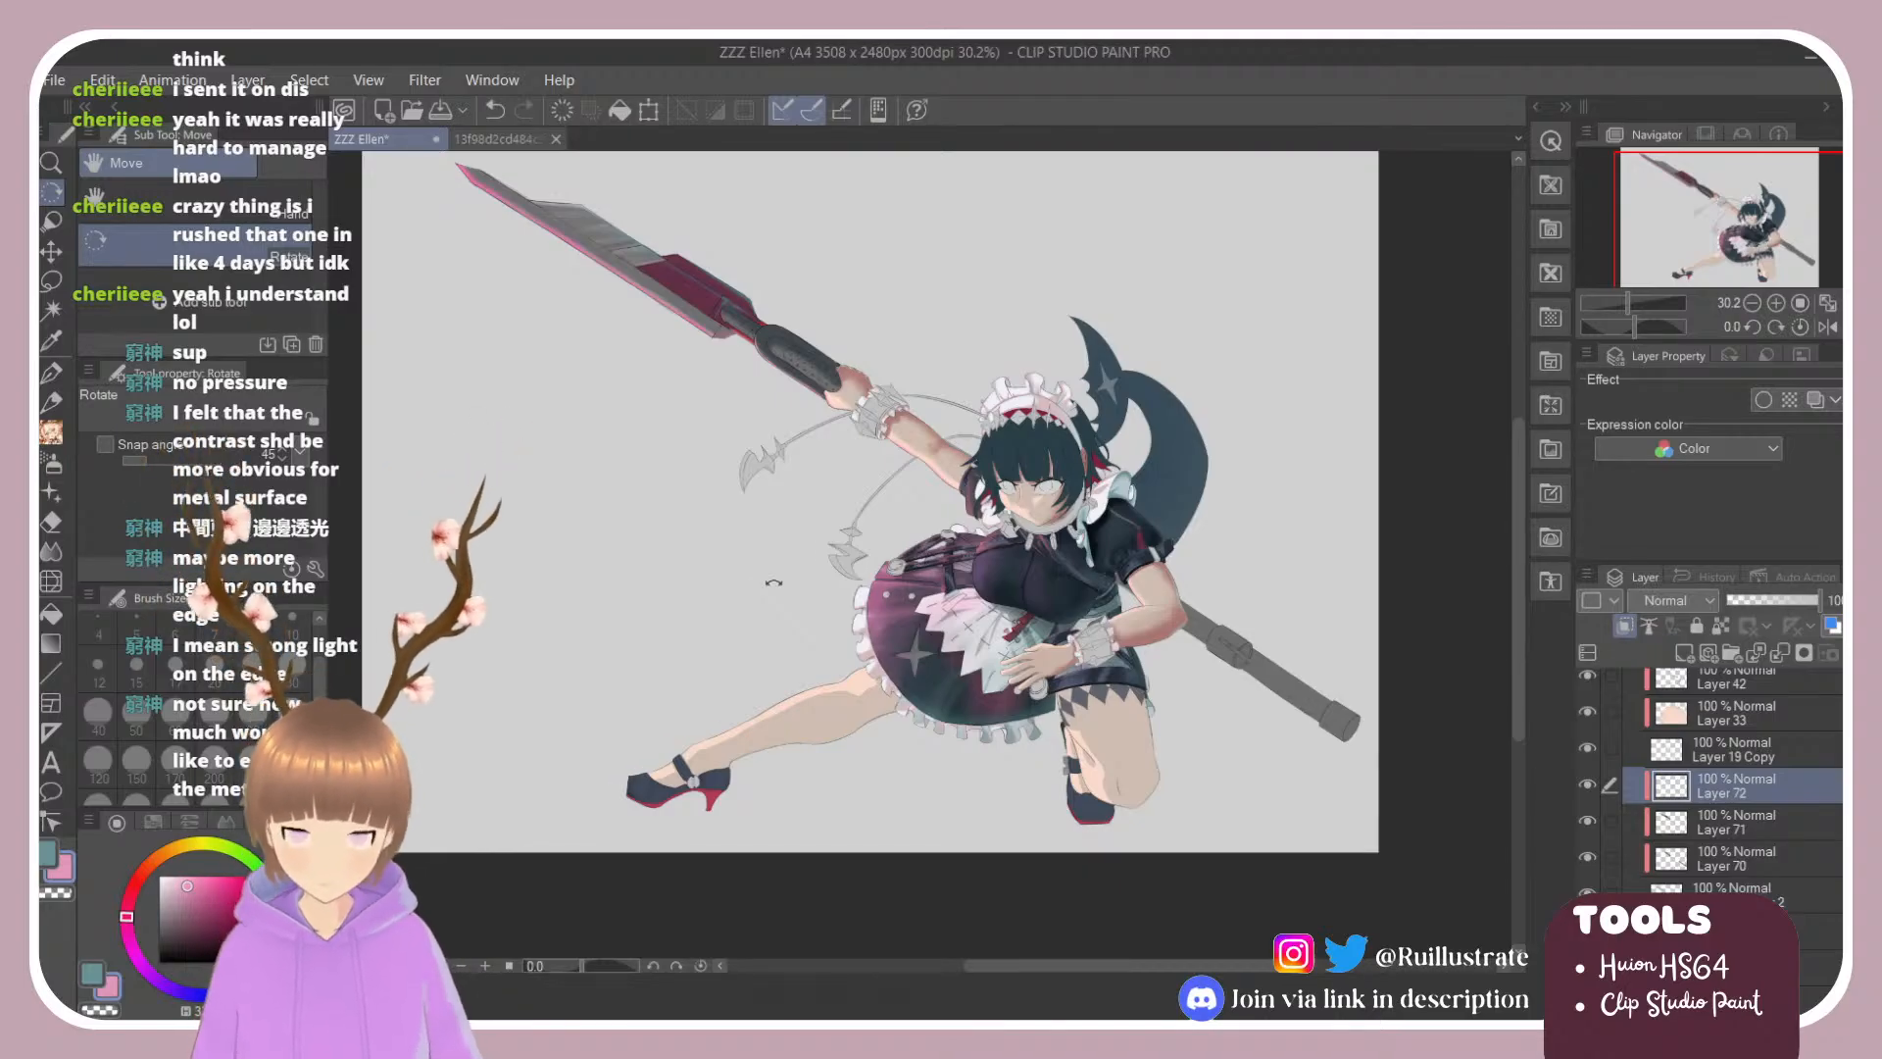
pyautogui.scroll(-10, 1715, 837)
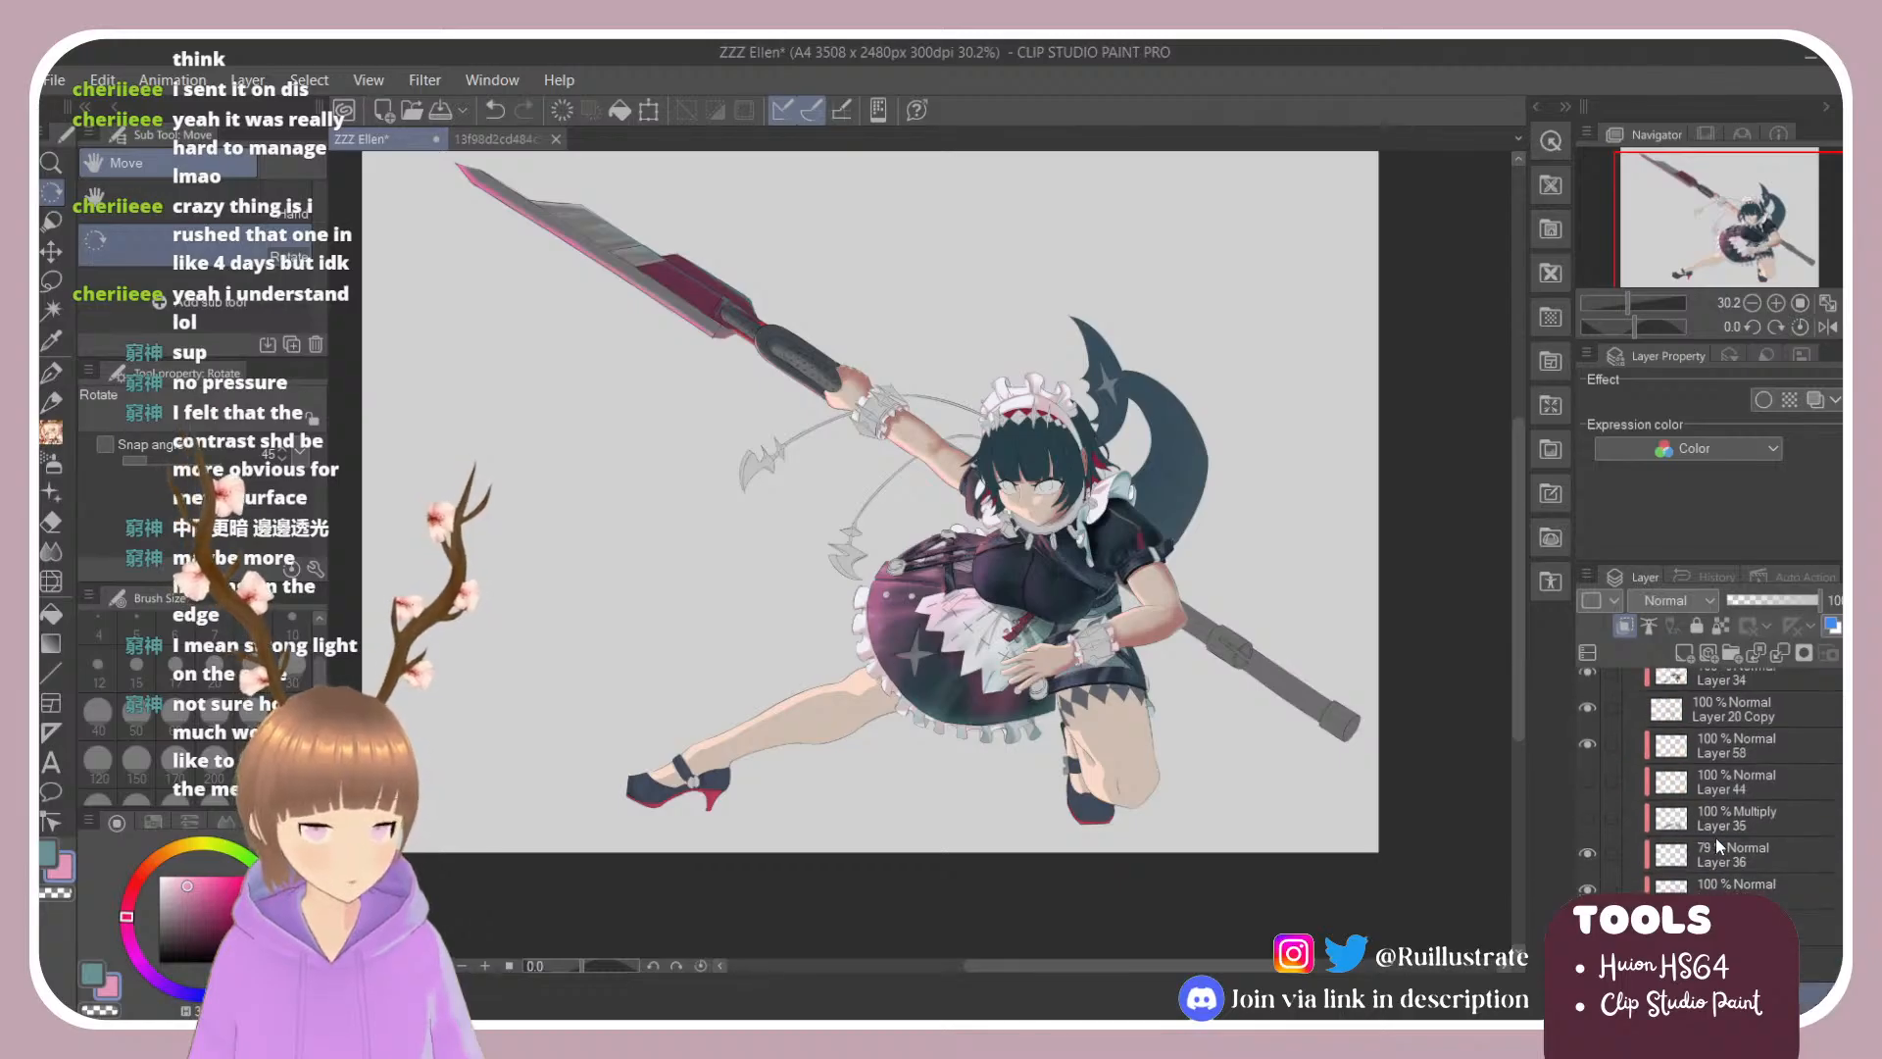
pyautogui.scroll(-5, 1716, 837)
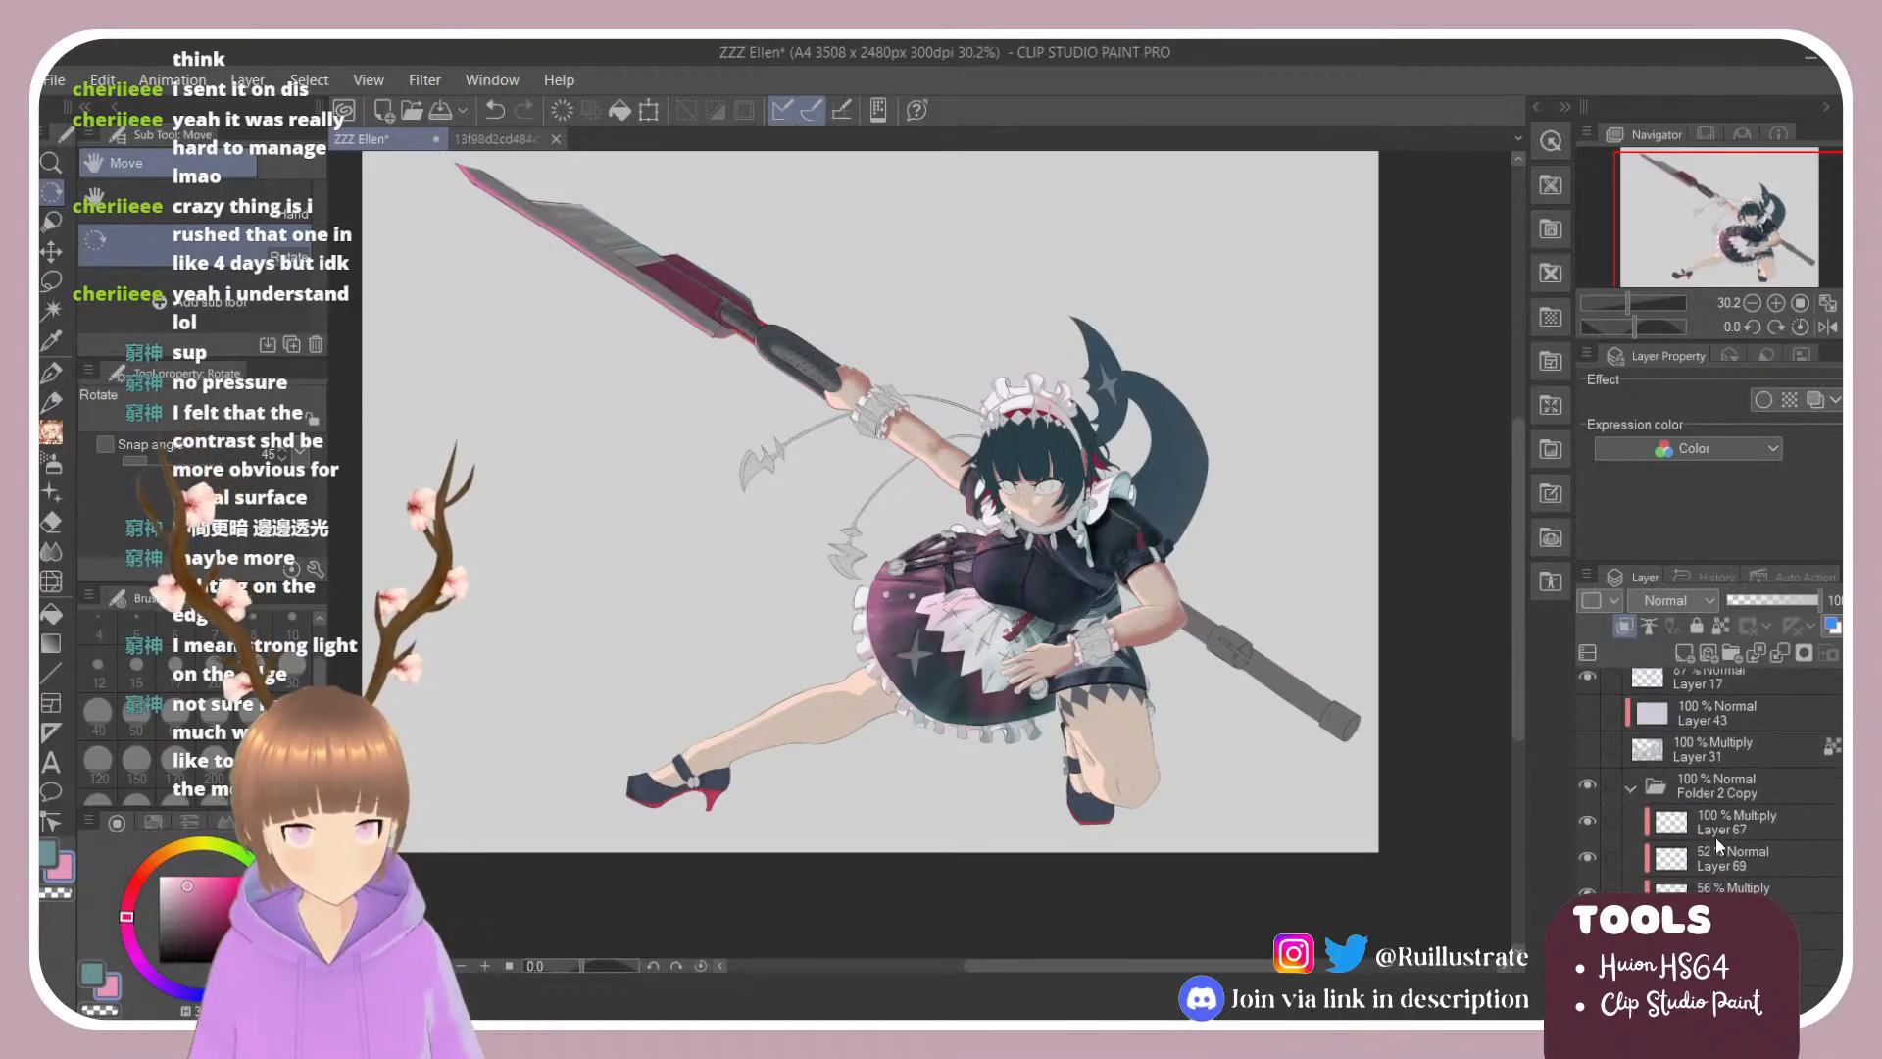
pyautogui.click(1590, 684)
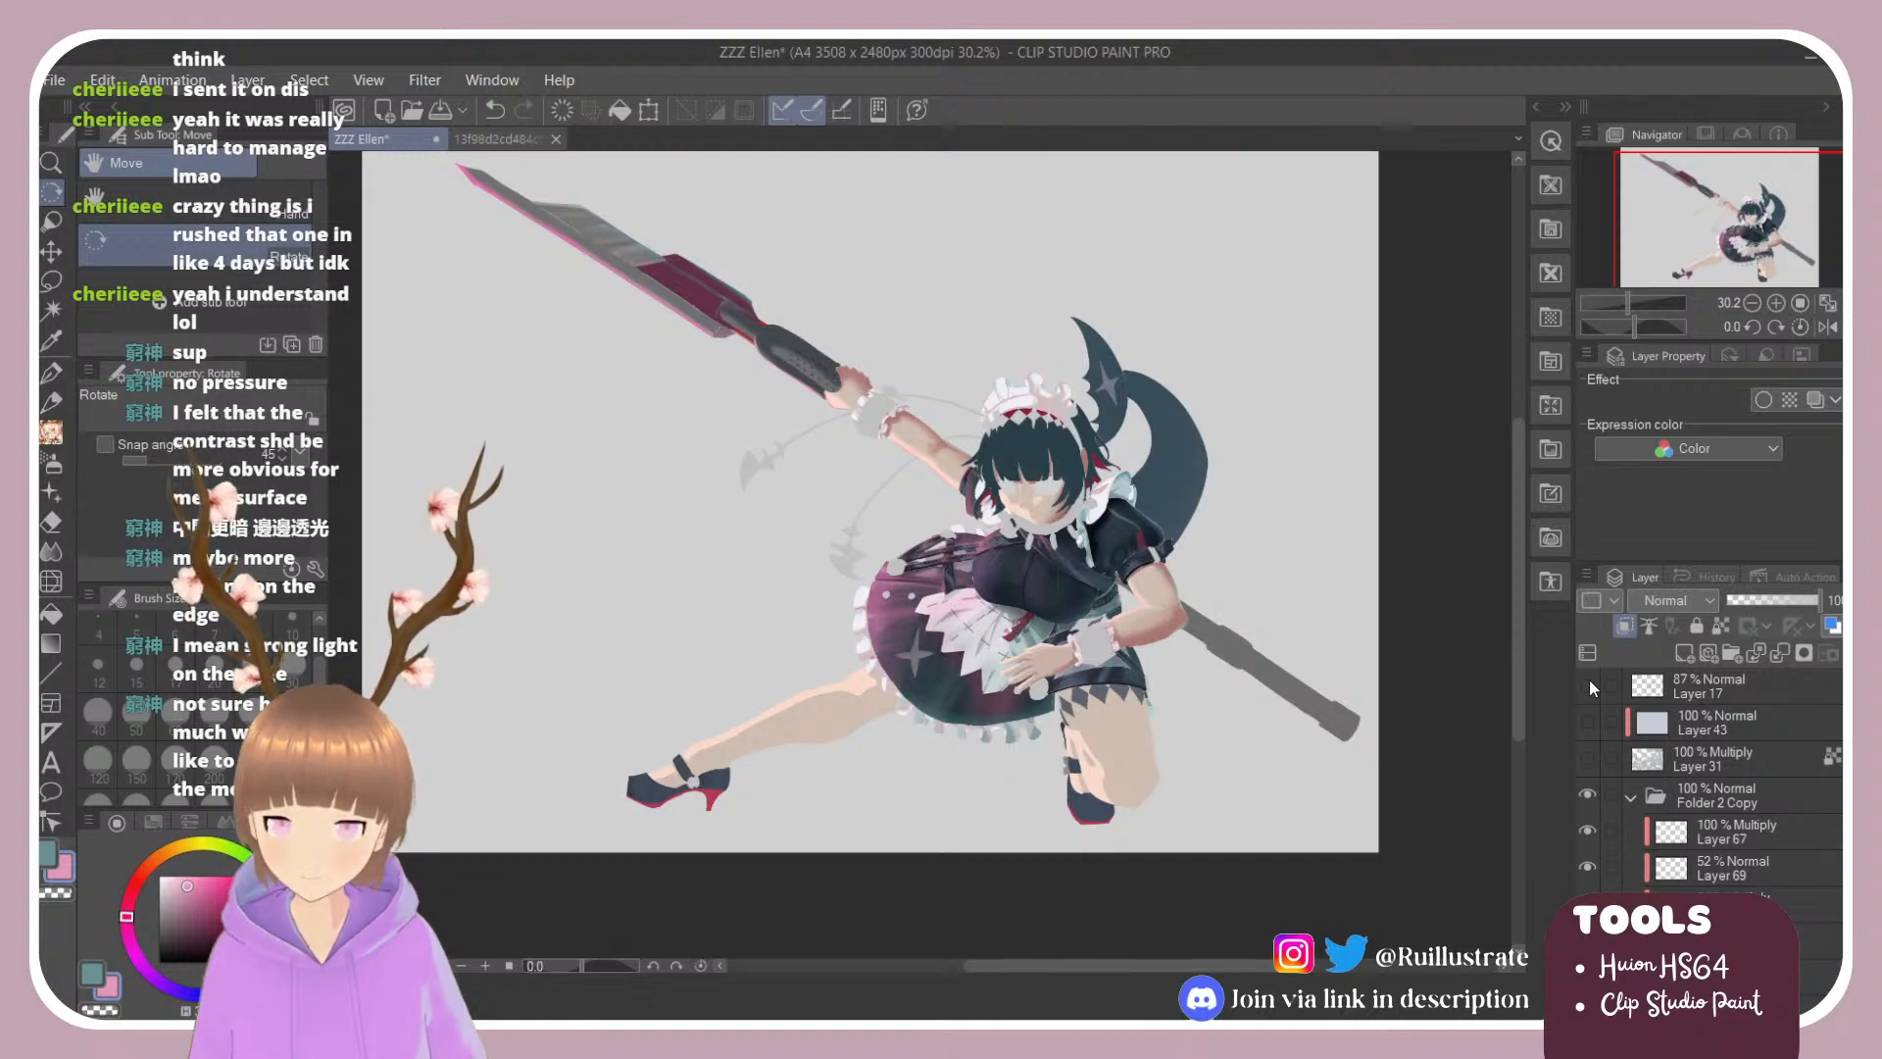
pyautogui.click(1587, 683)
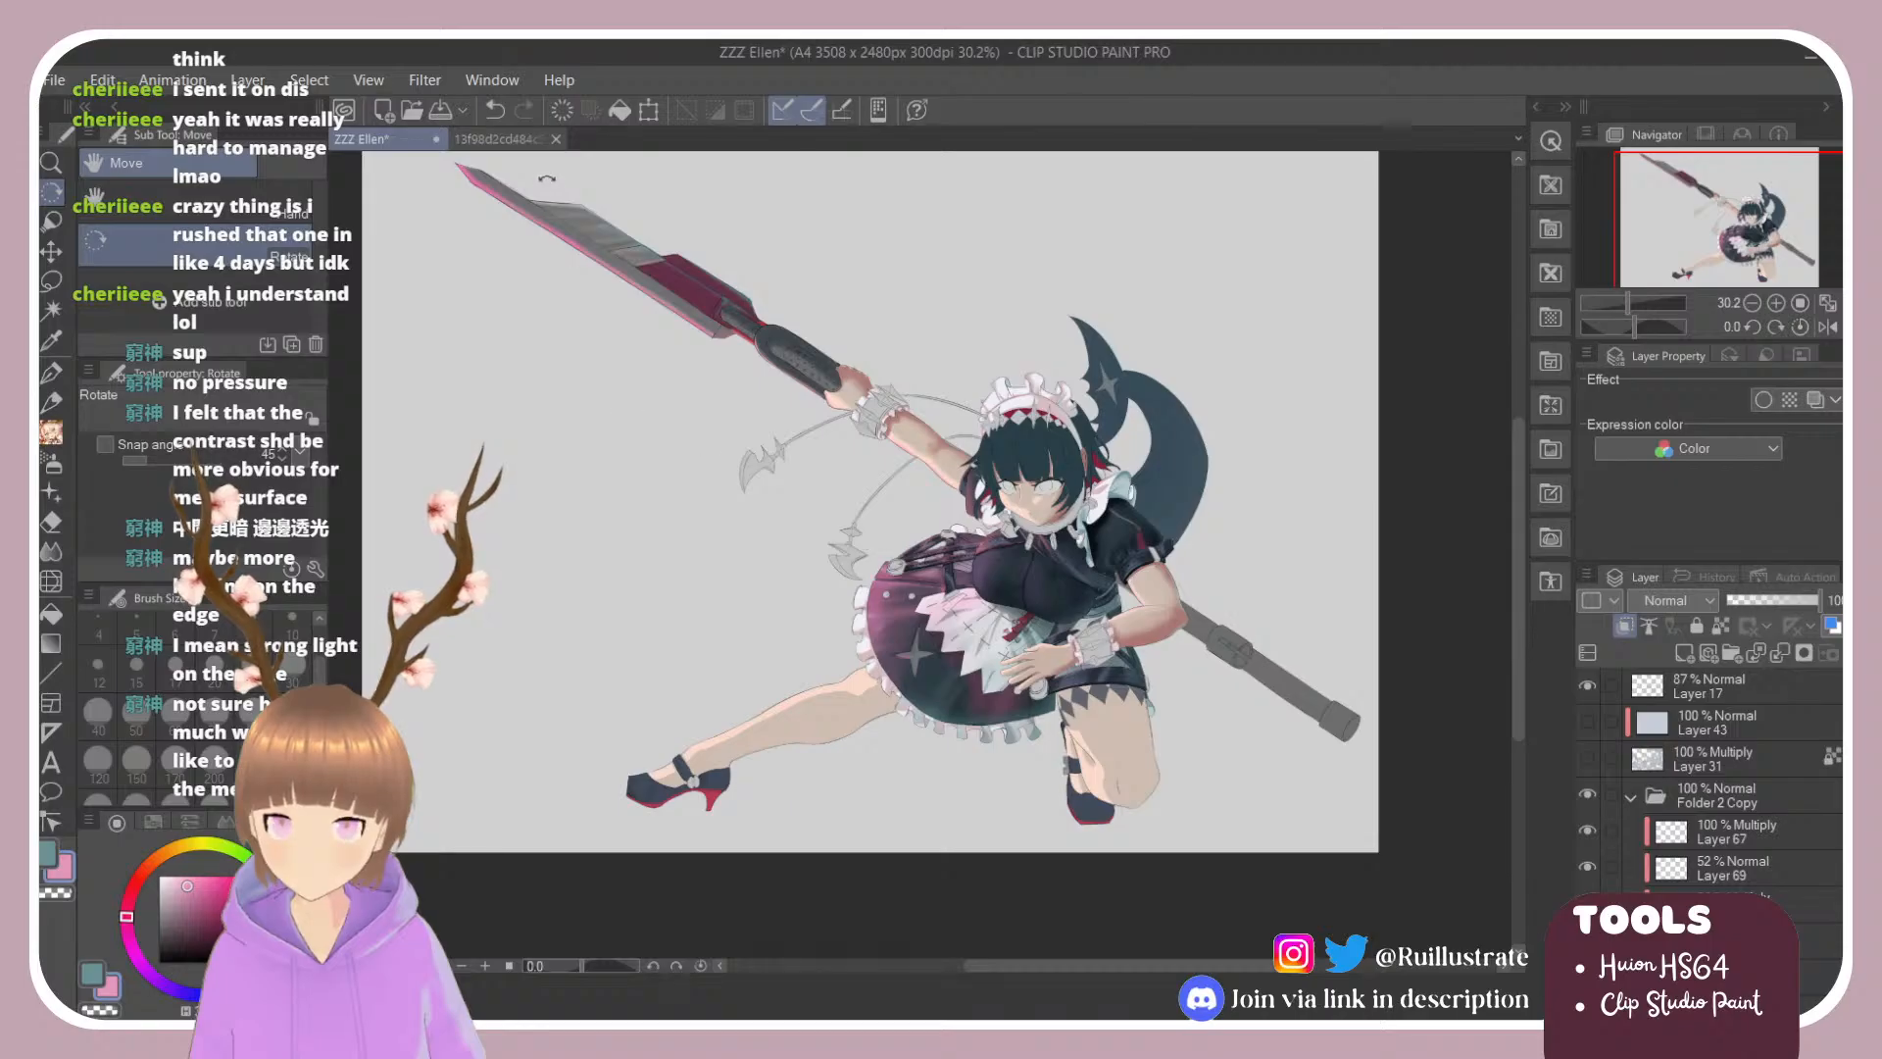
# Step: Add a new raster layer directly above Layer 71 for the blade's extra metal shading
pyautogui.scroll(5, 547, 179)
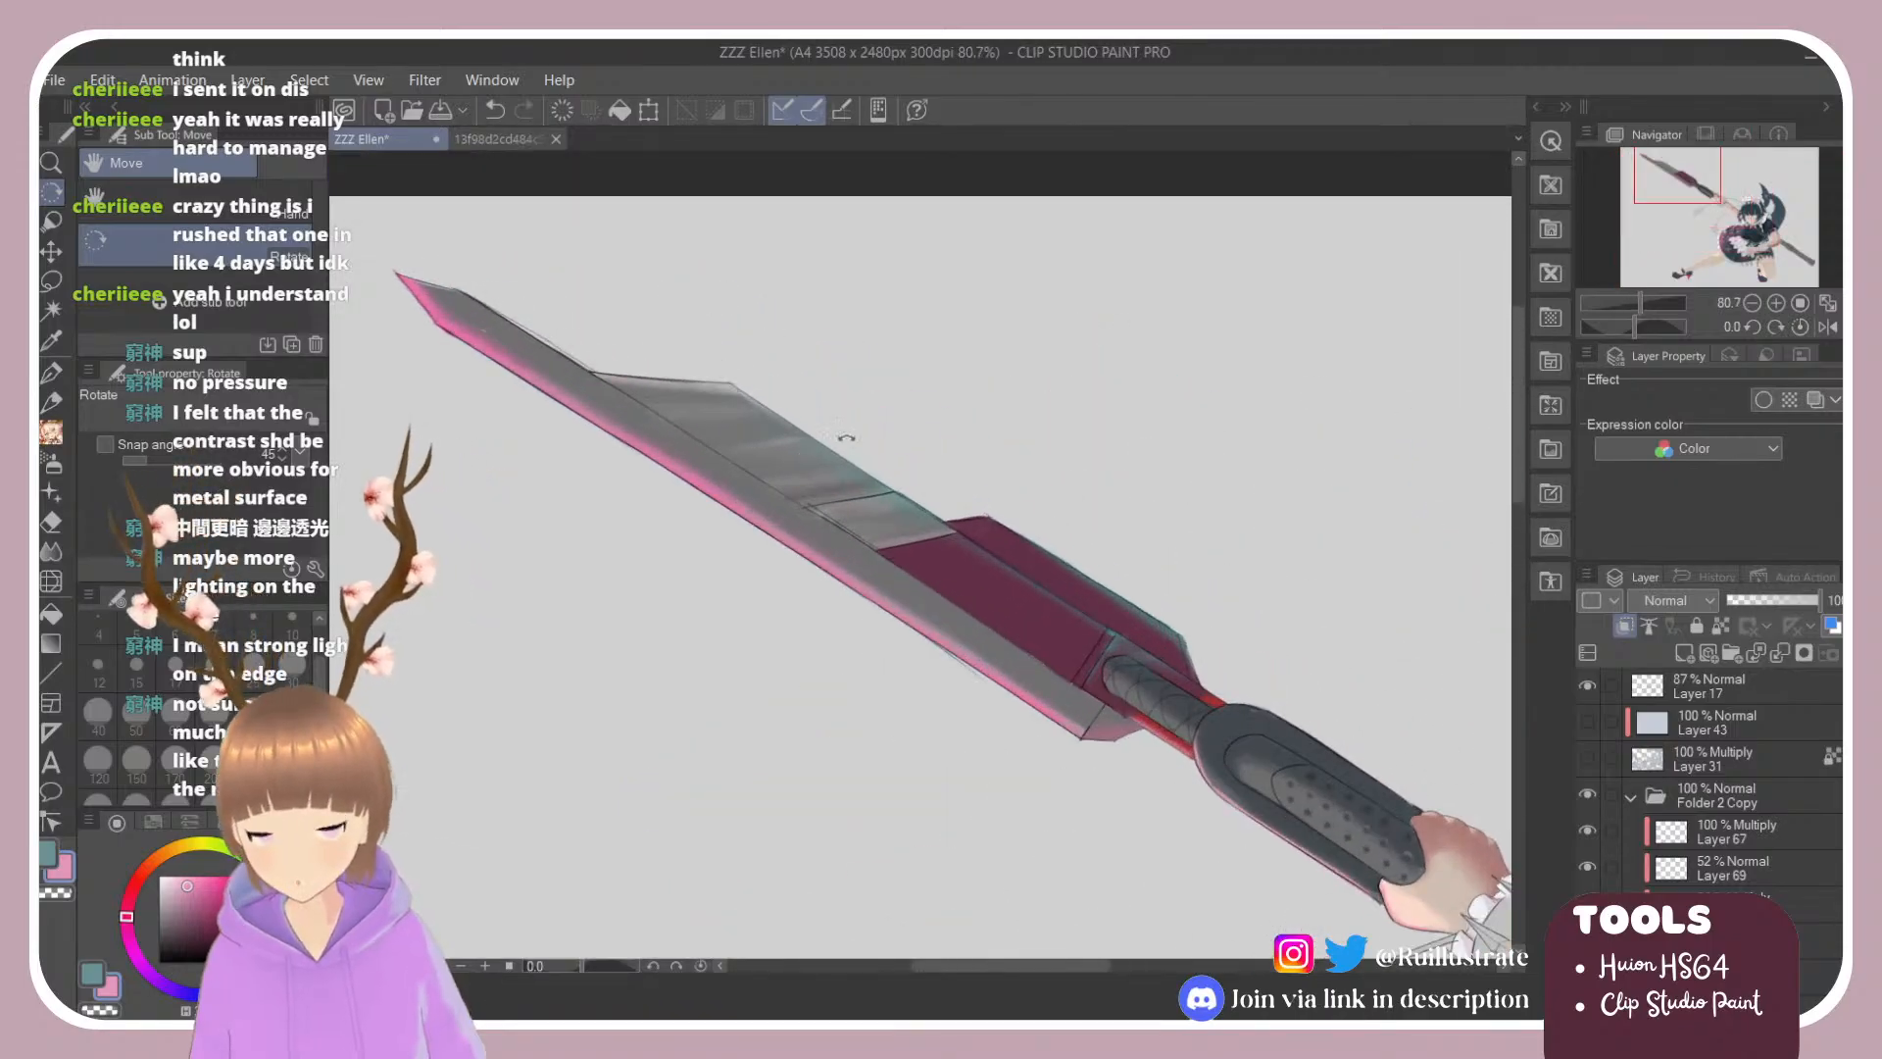
pyautogui.moveTo(846, 438); pyautogui.dragTo(836, 331)
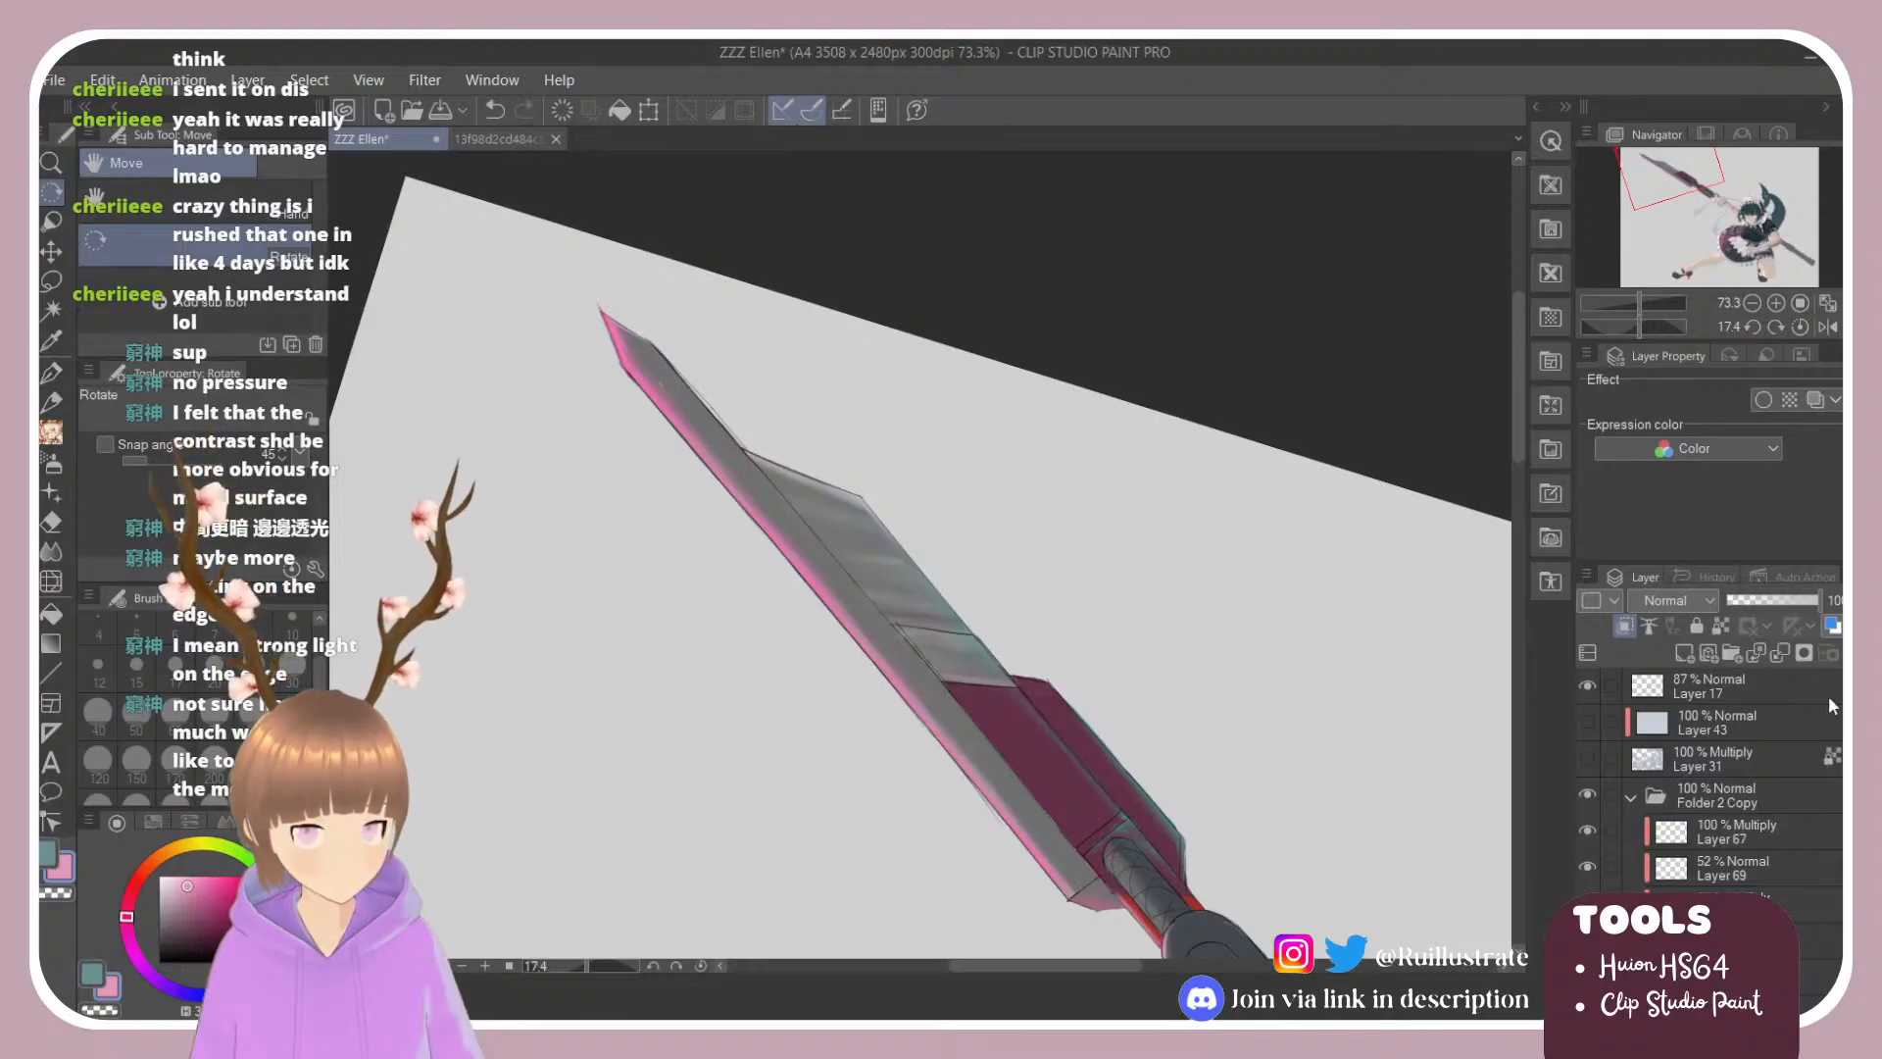
pyautogui.scroll(-10, 1710, 784)
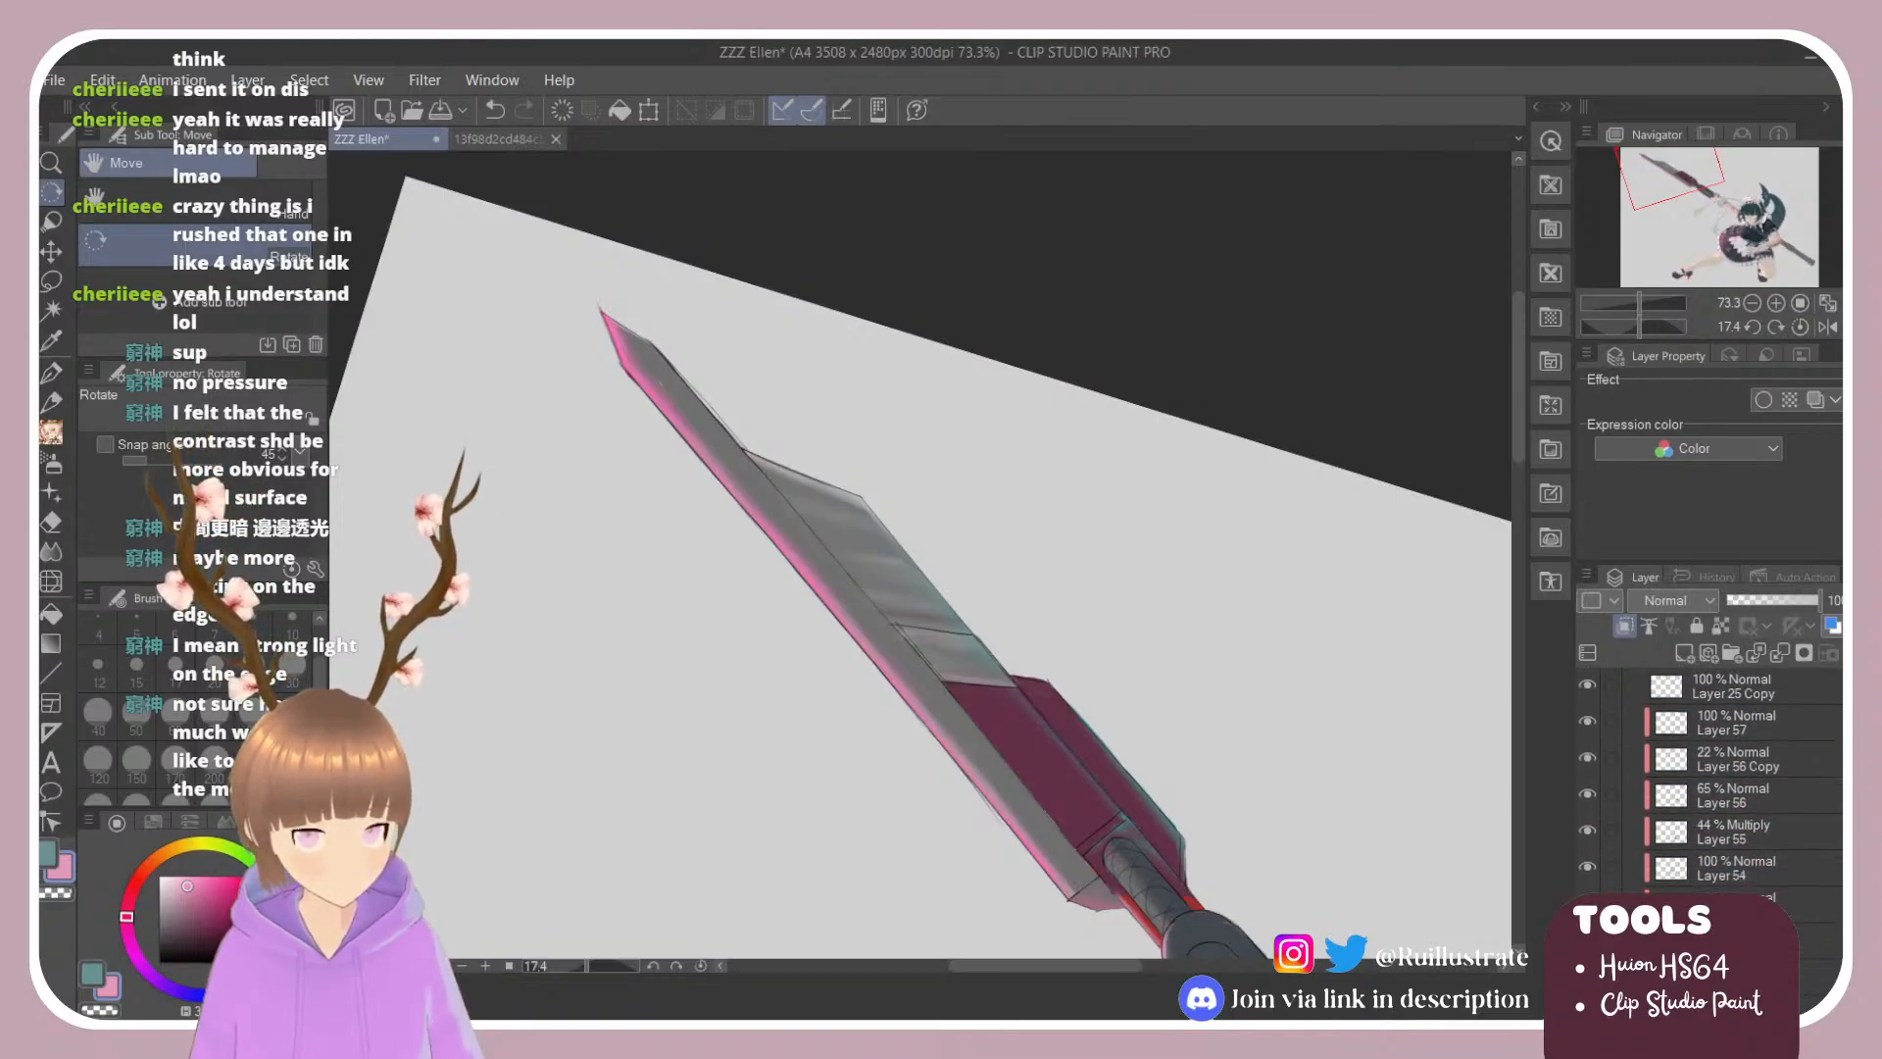
pyautogui.scroll(-10, 1711, 784)
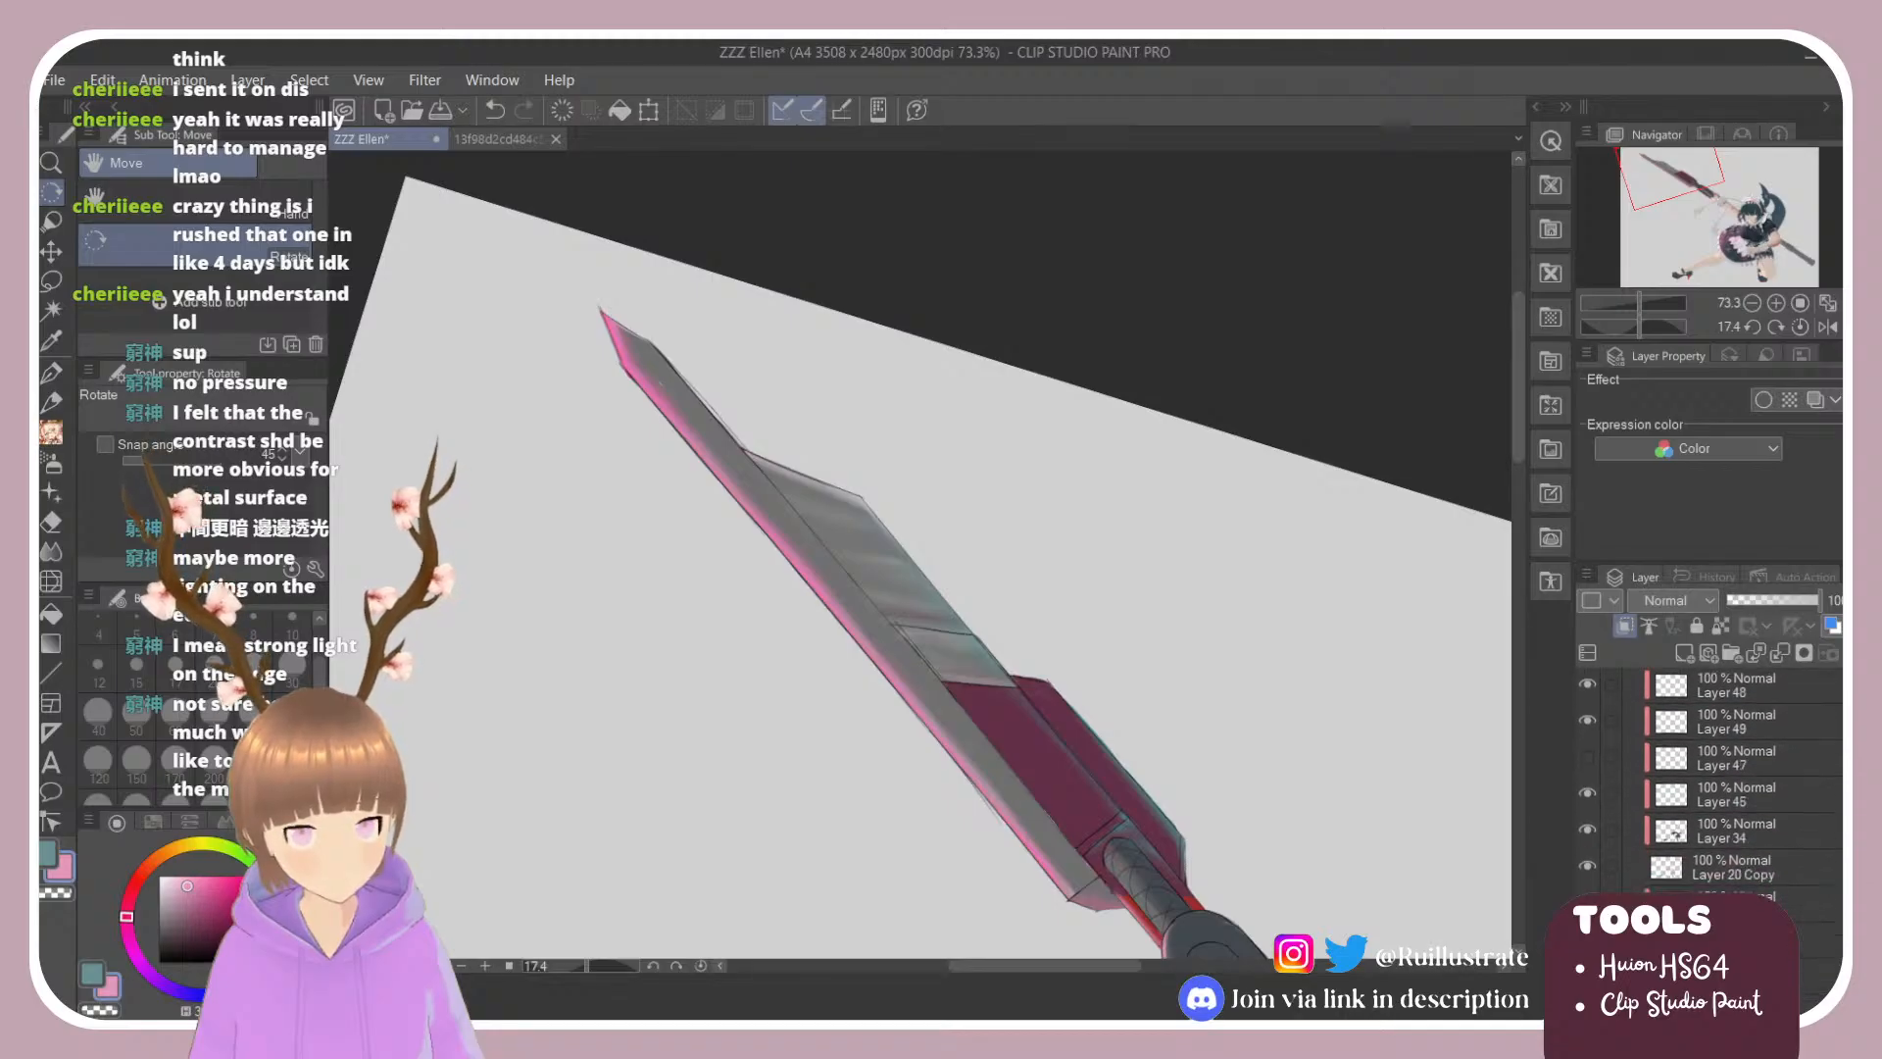
pyautogui.scroll(-10, 1784, 908)
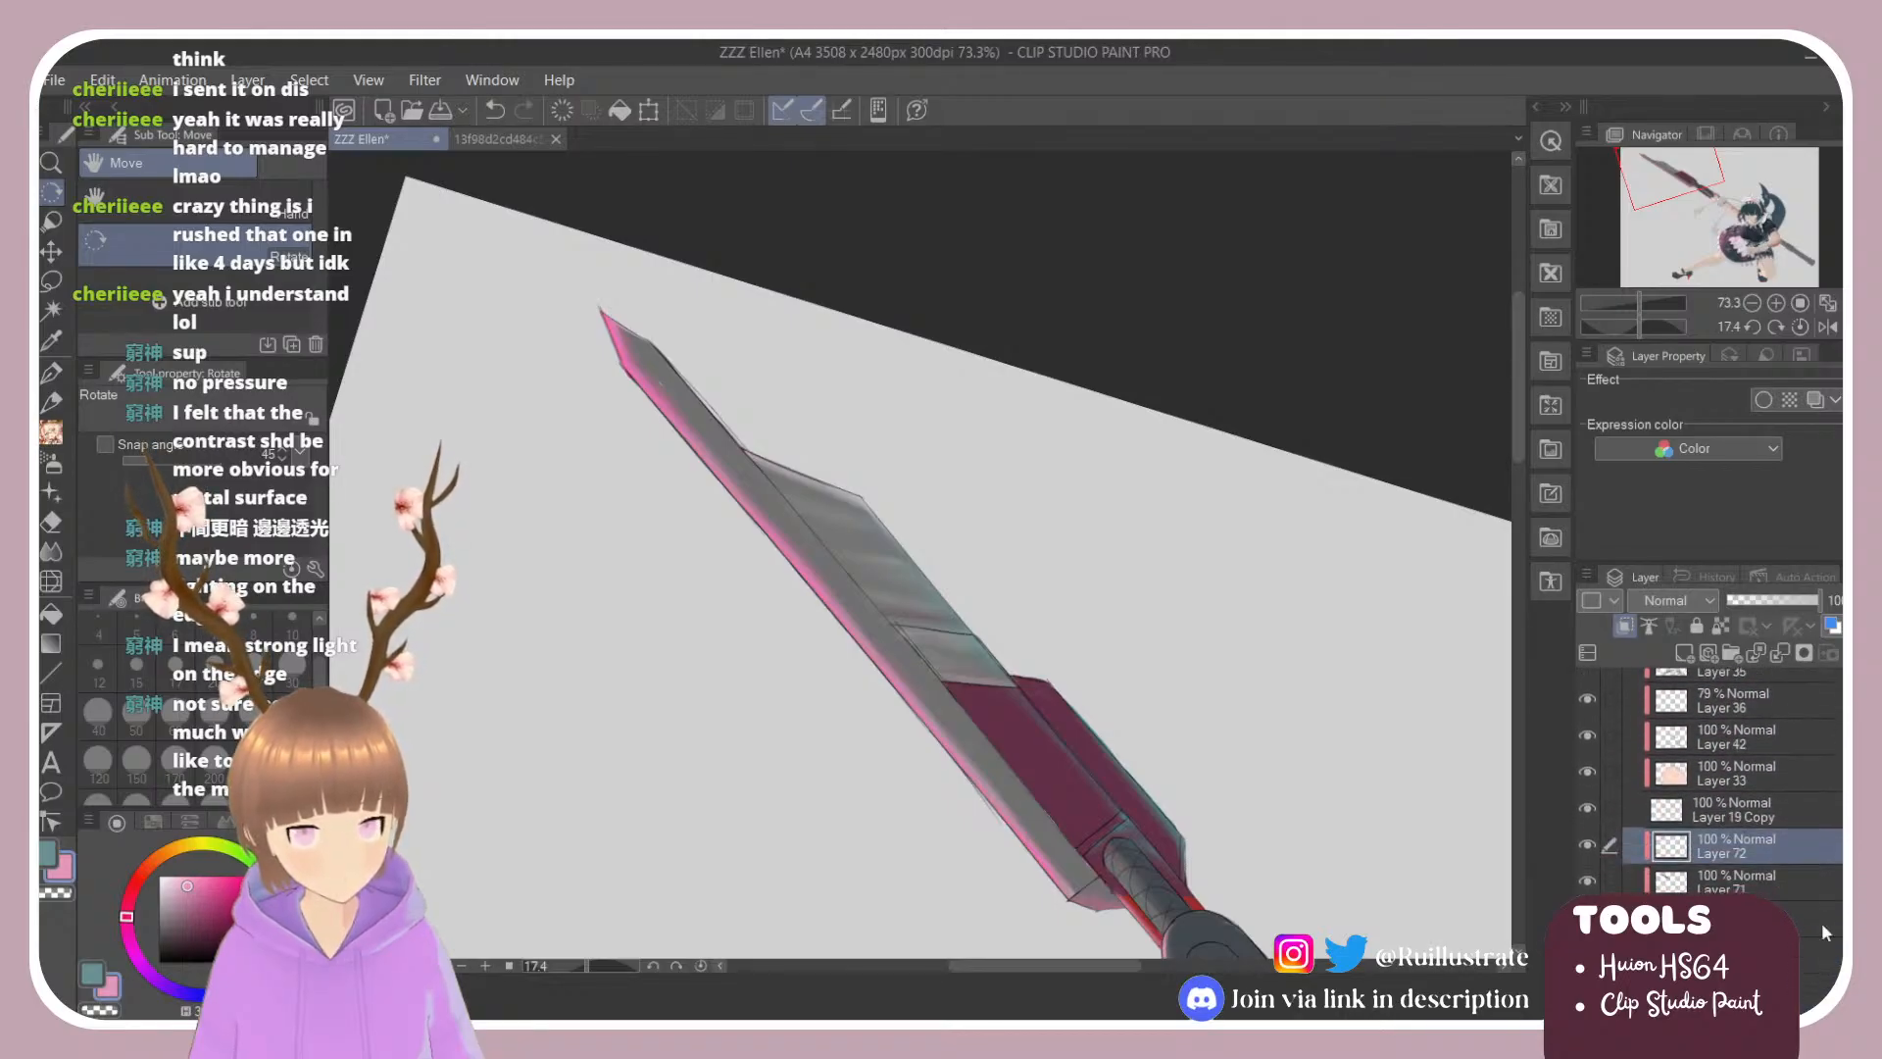
pyautogui.click(1768, 882)
pyautogui.click(1684, 653)
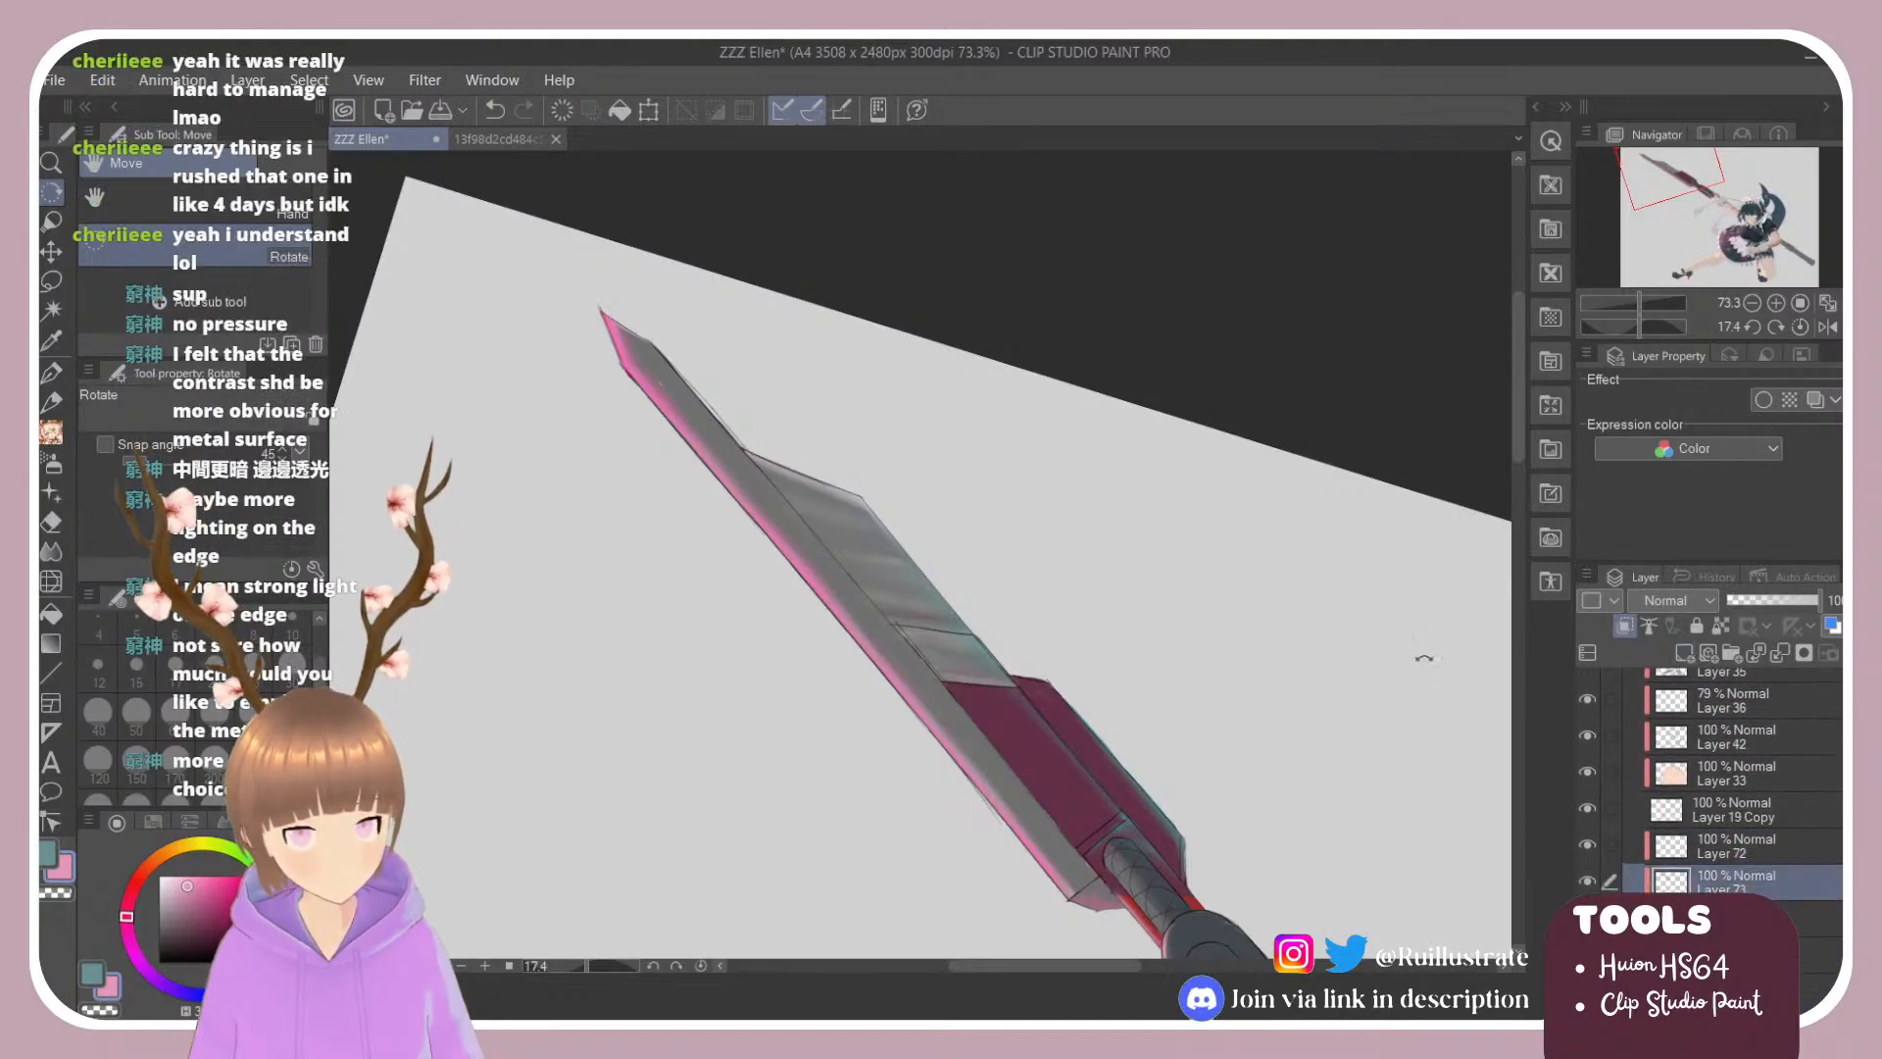
# Step: Lasso-select the light grey plate on the blade's back edge, down to where the red section starts
pyautogui.moveTo(996, 601)
pyautogui.mouseDown()
pyautogui.moveTo(1012, 550)
pyautogui.moveTo(1007, 617)
pyautogui.moveTo(949, 579)
pyautogui.mouseUp()
pyautogui.press('m')
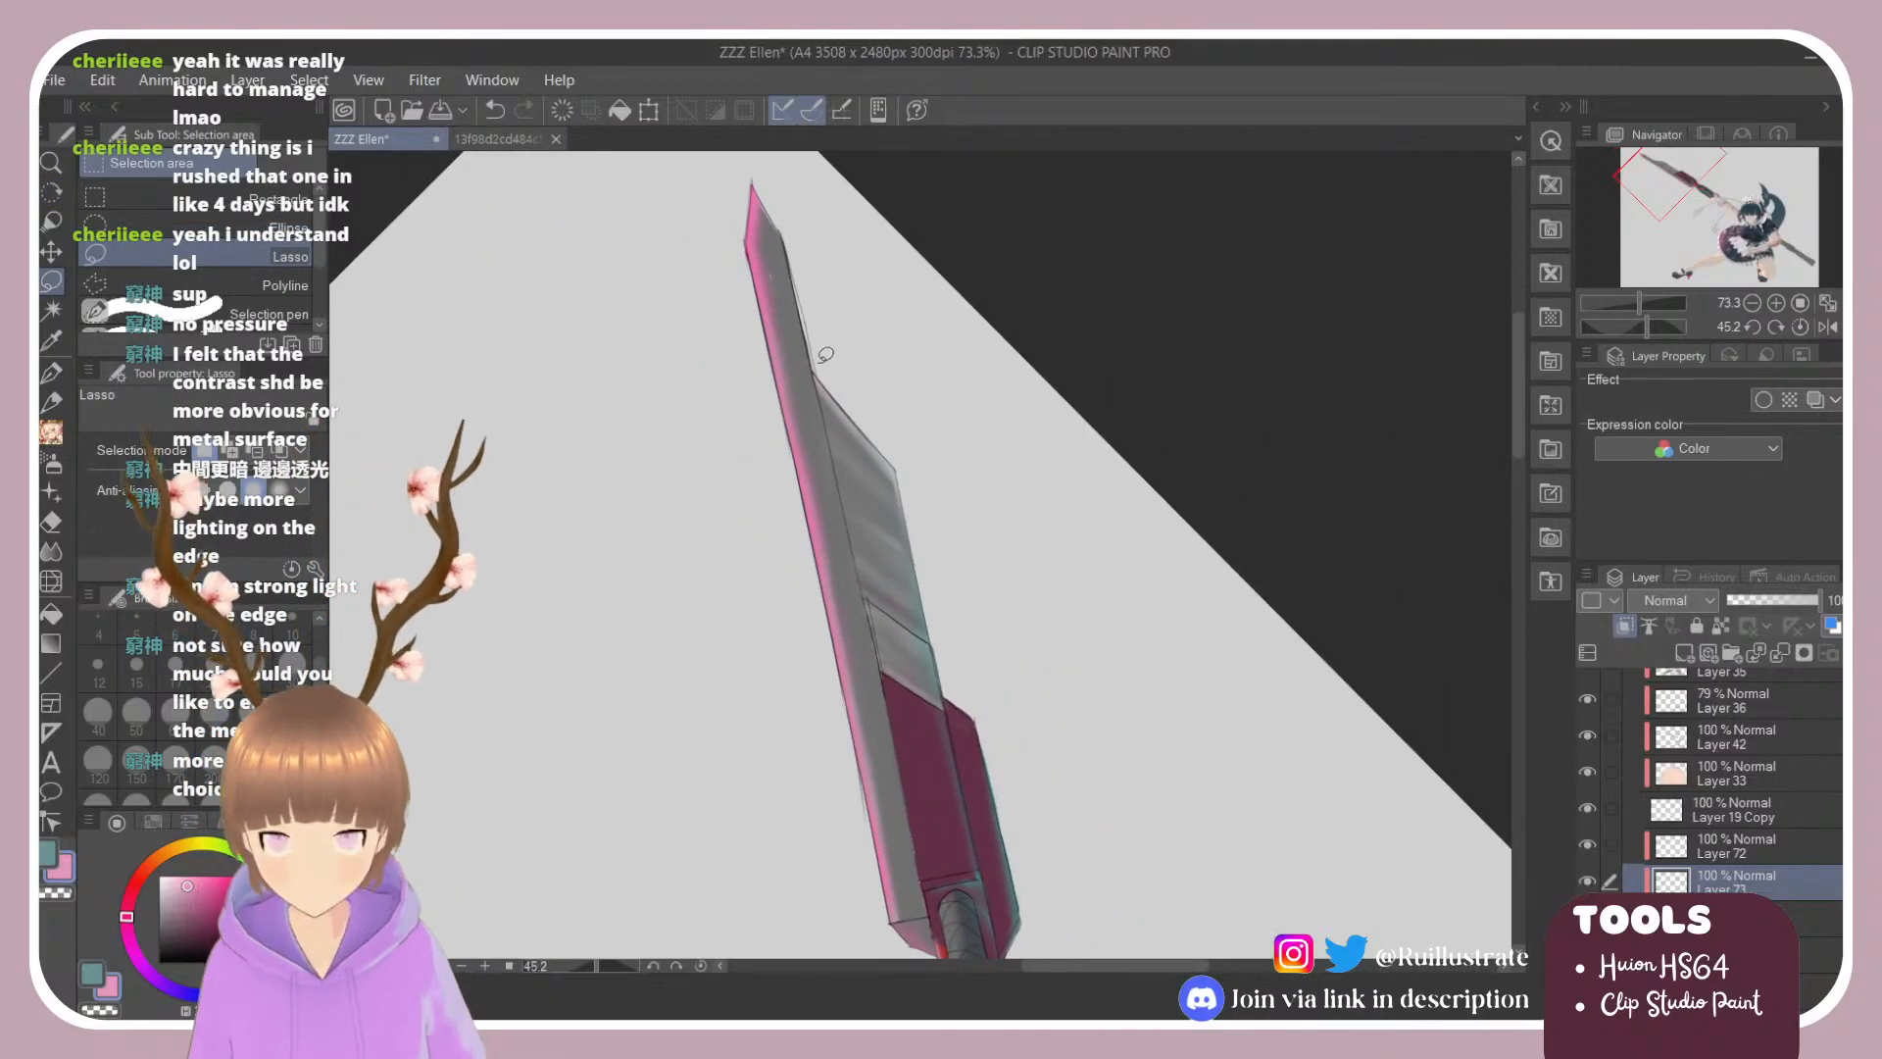
pyautogui.moveTo(820, 364)
pyautogui.mouseDown()
pyautogui.moveTo(861, 385)
pyautogui.moveTo(946, 518)
pyautogui.moveTo(948, 620)
pyautogui.mouseUp()
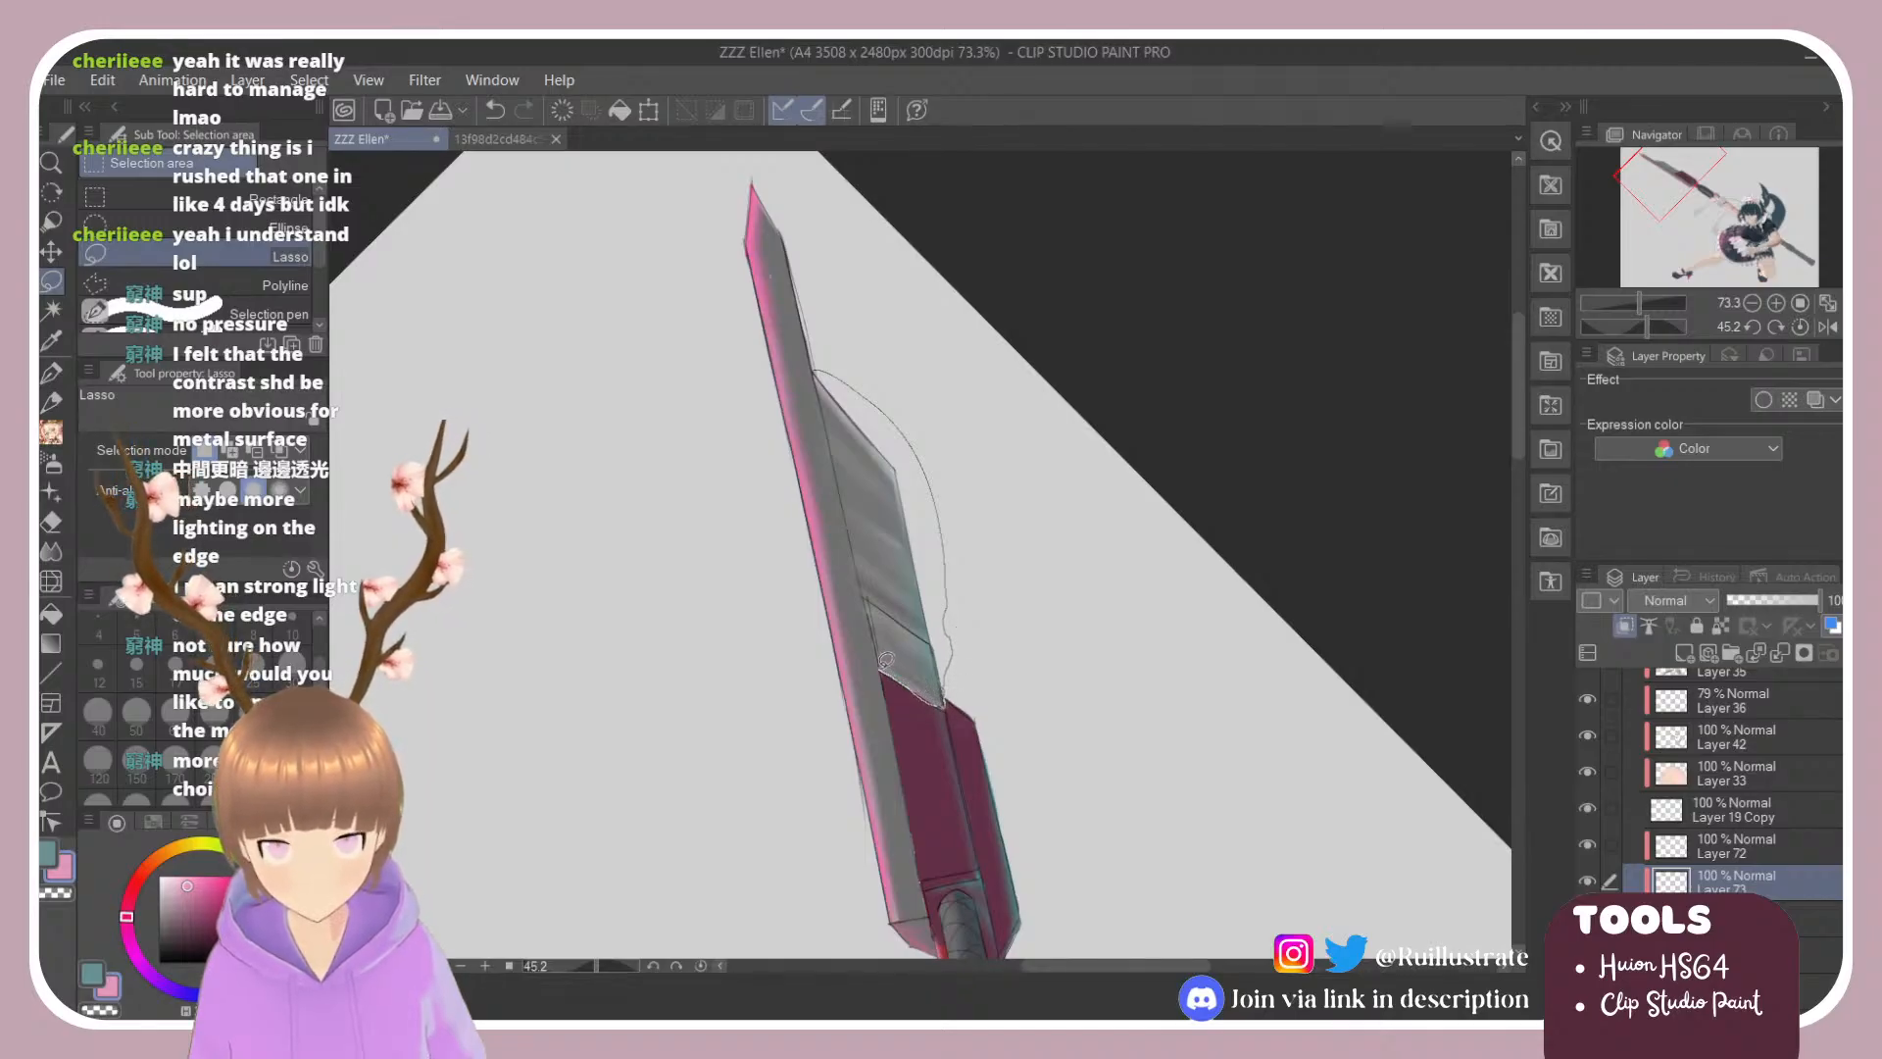
pyautogui.moveTo(885, 660); pyautogui.dragTo(884, 659)
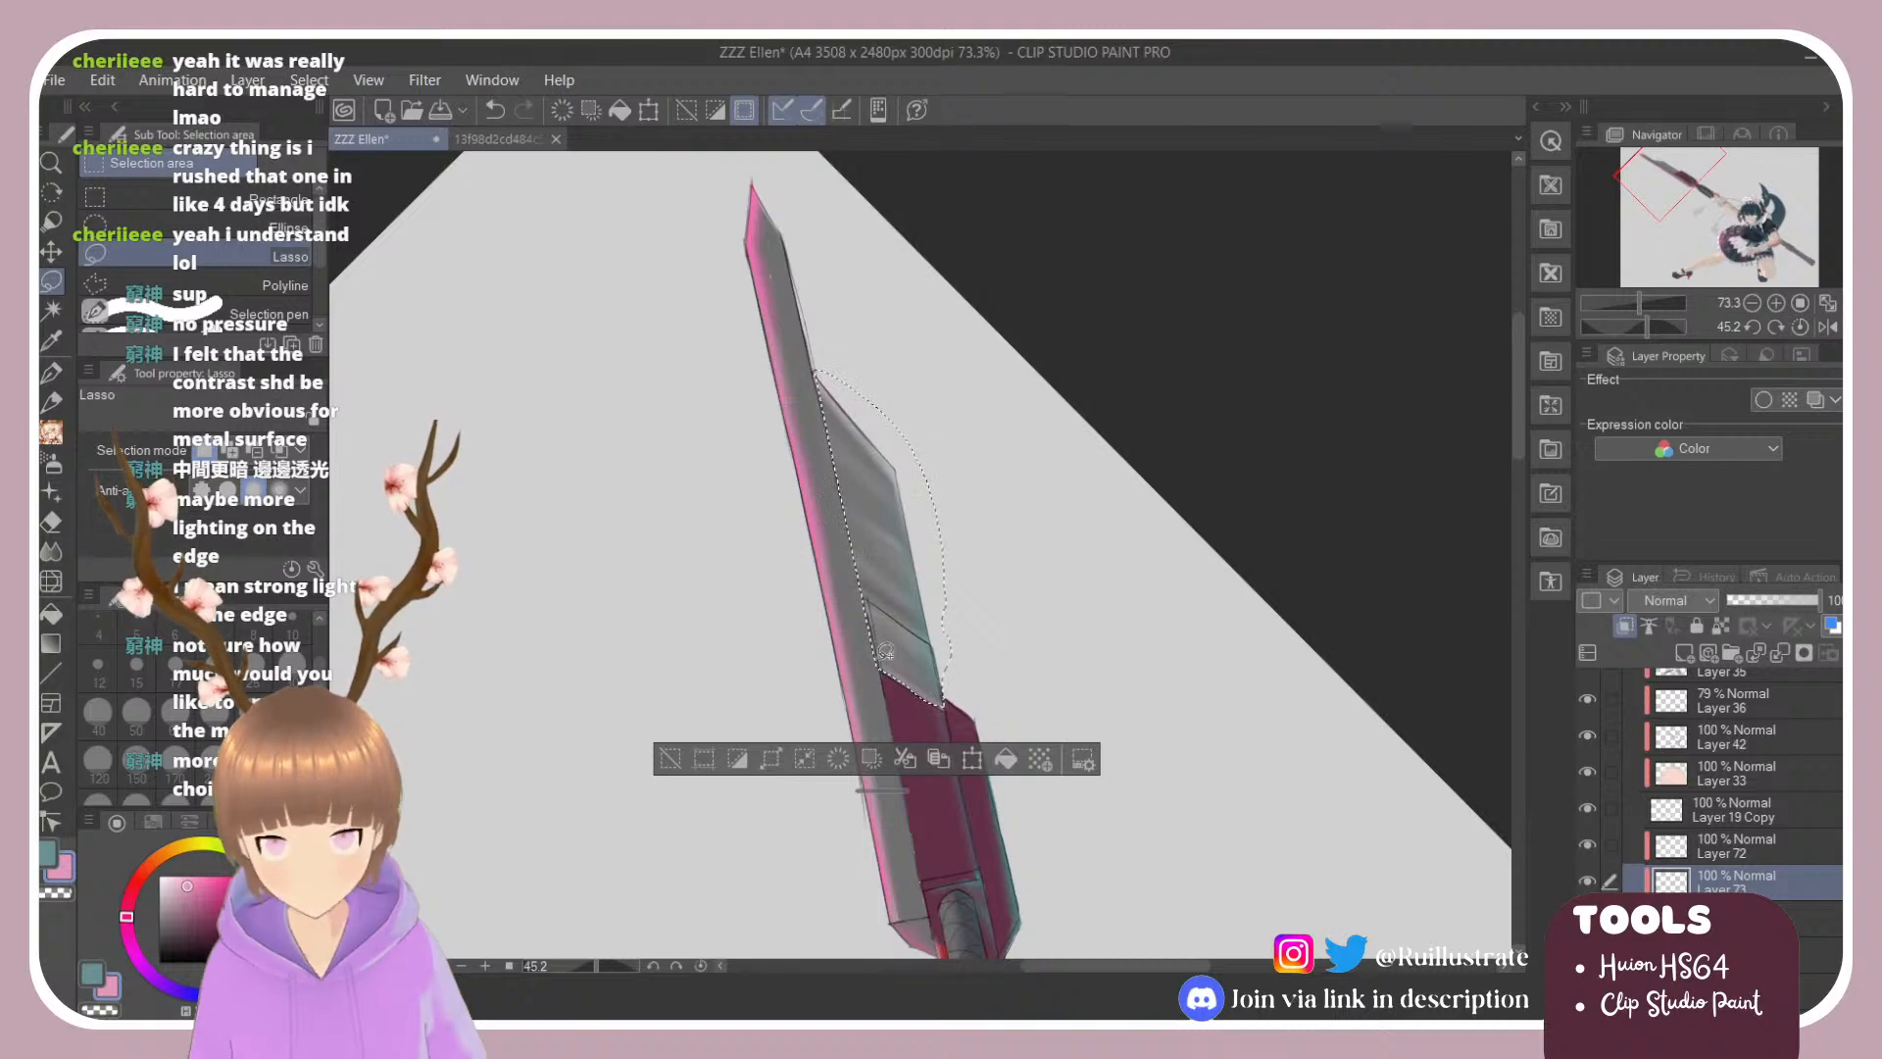
pyautogui.click(880, 654)
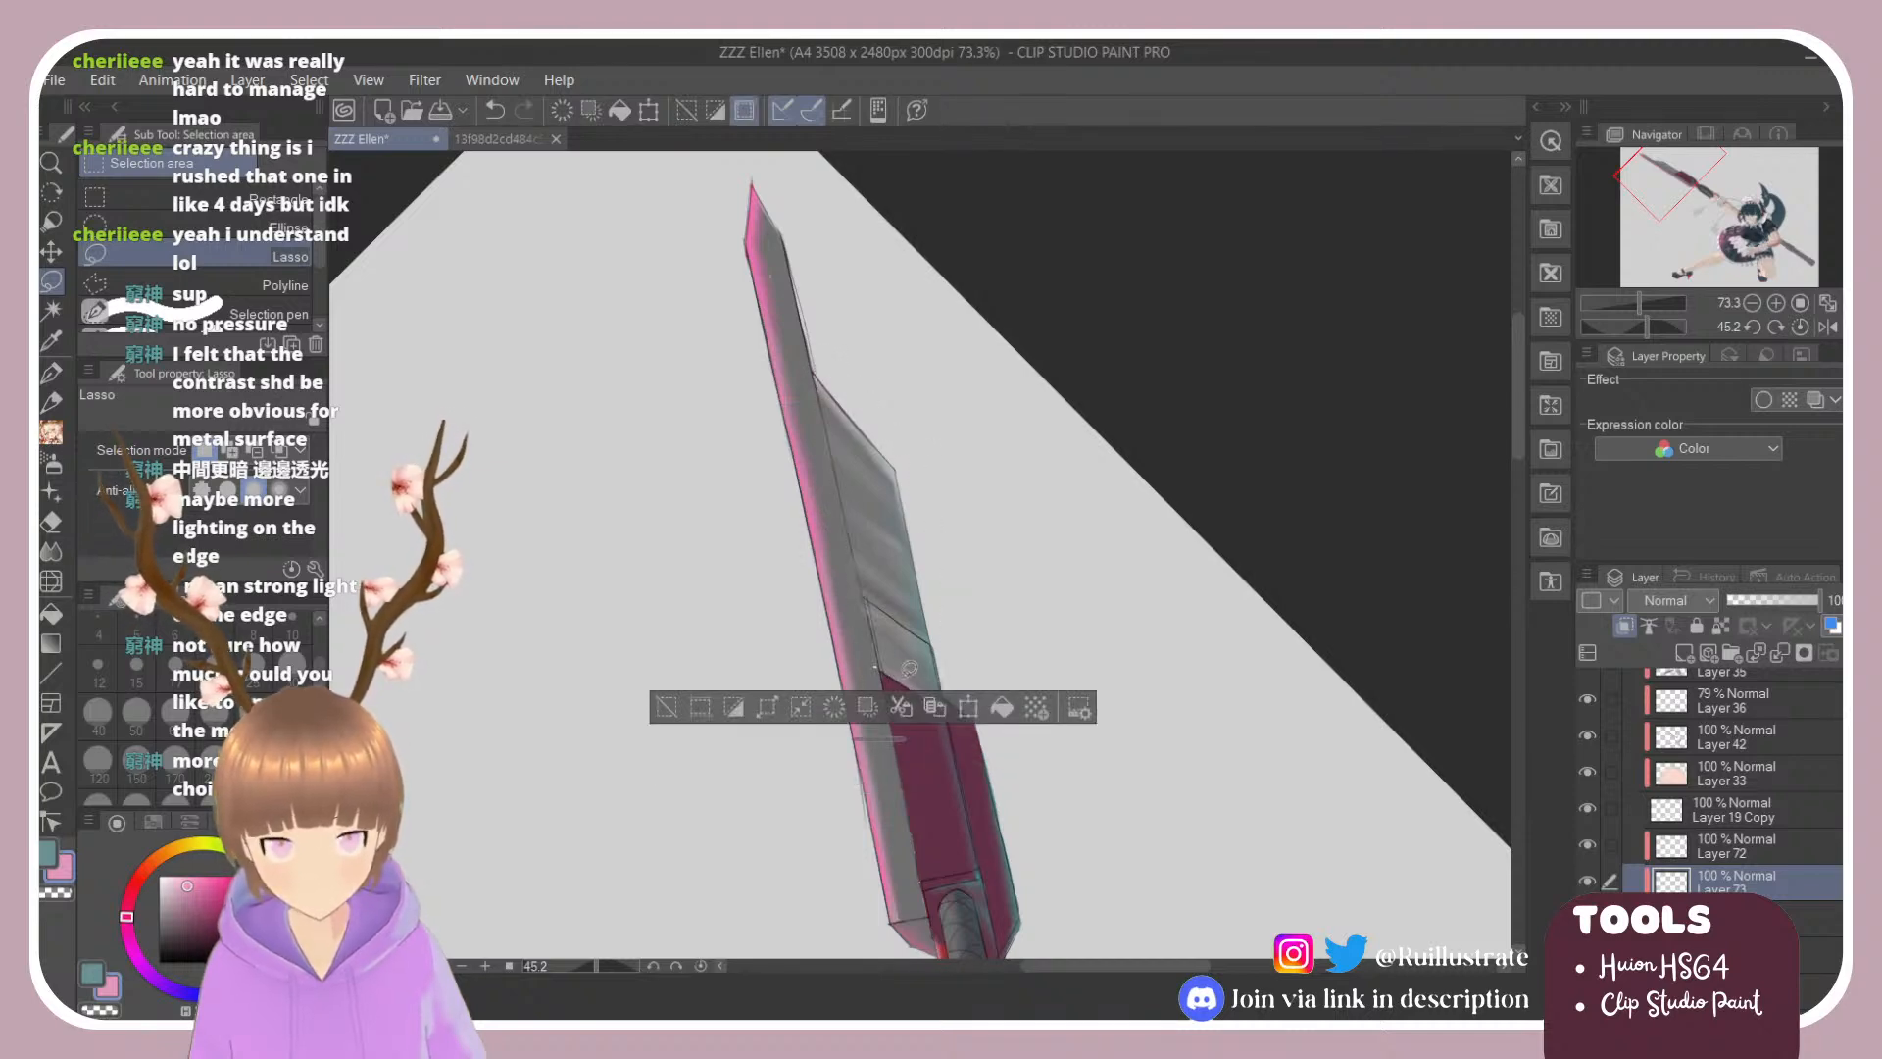
pyautogui.hotkey('ctrl', 'z')
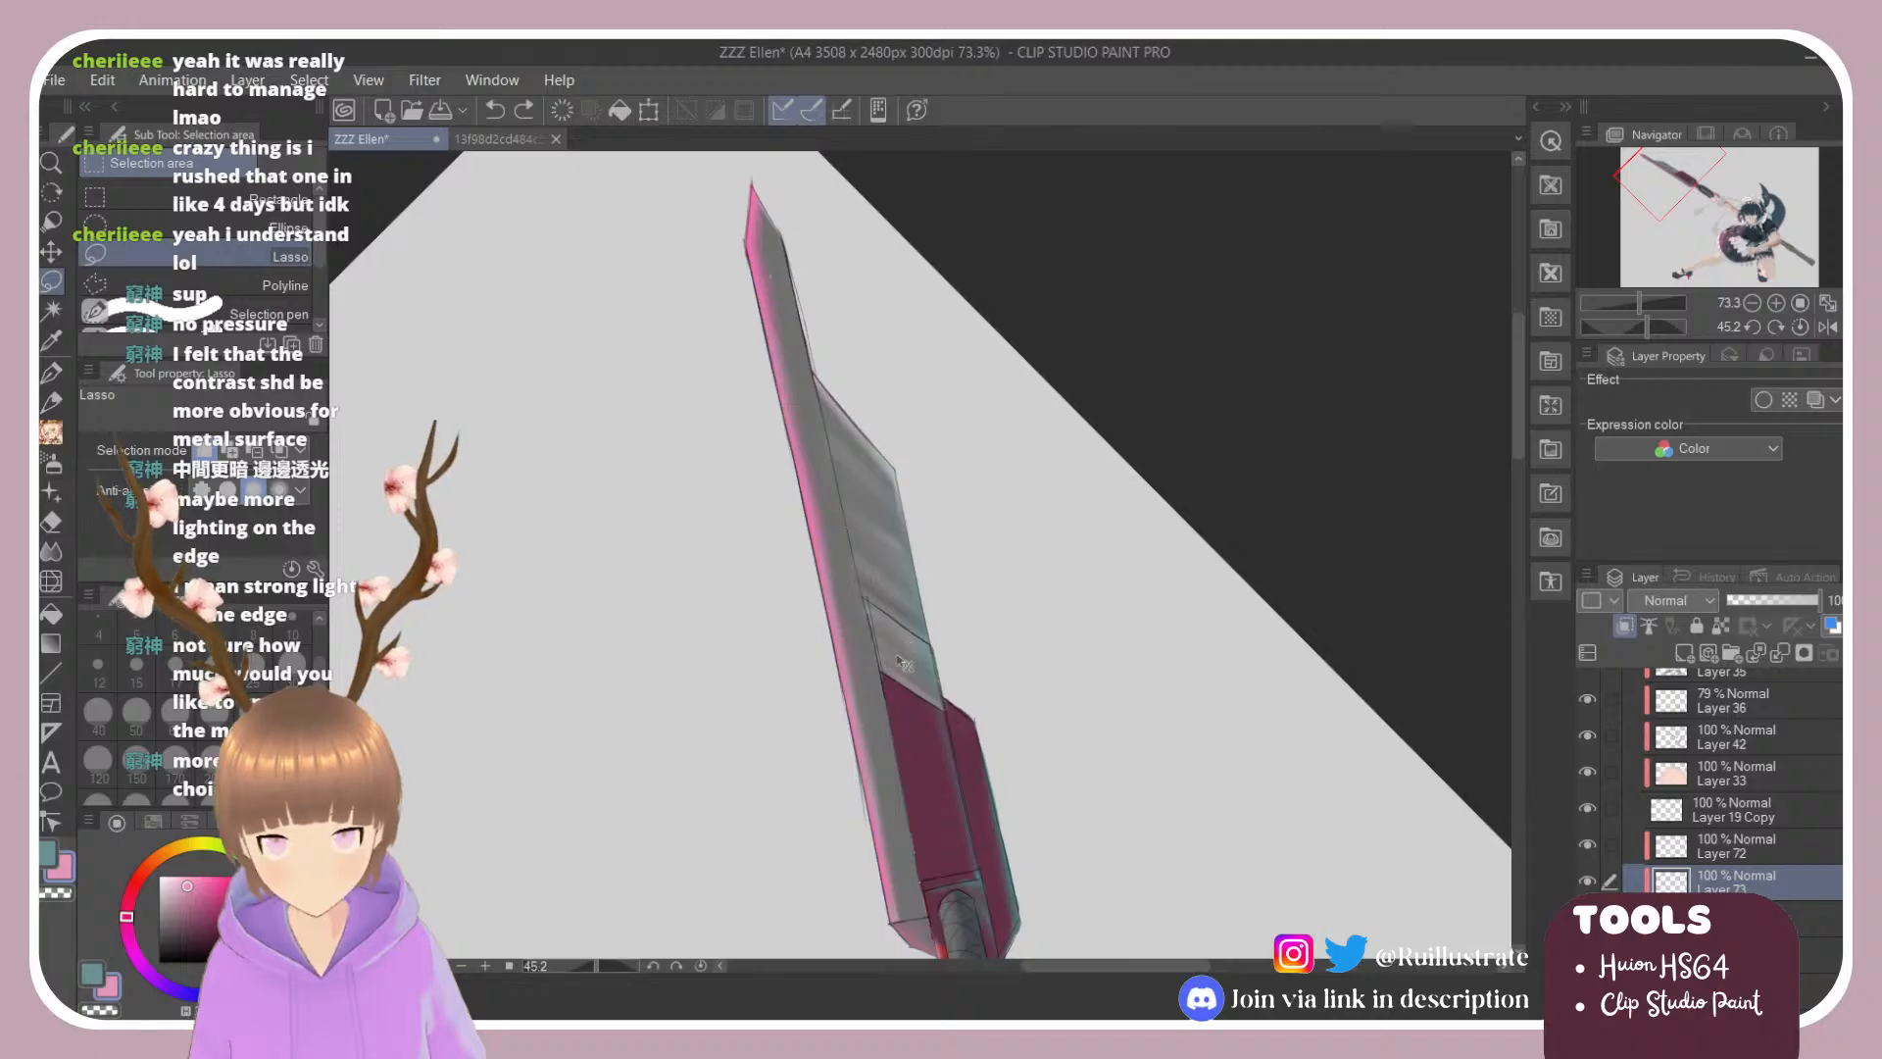
pyautogui.hotkey('ctrl', 'z')
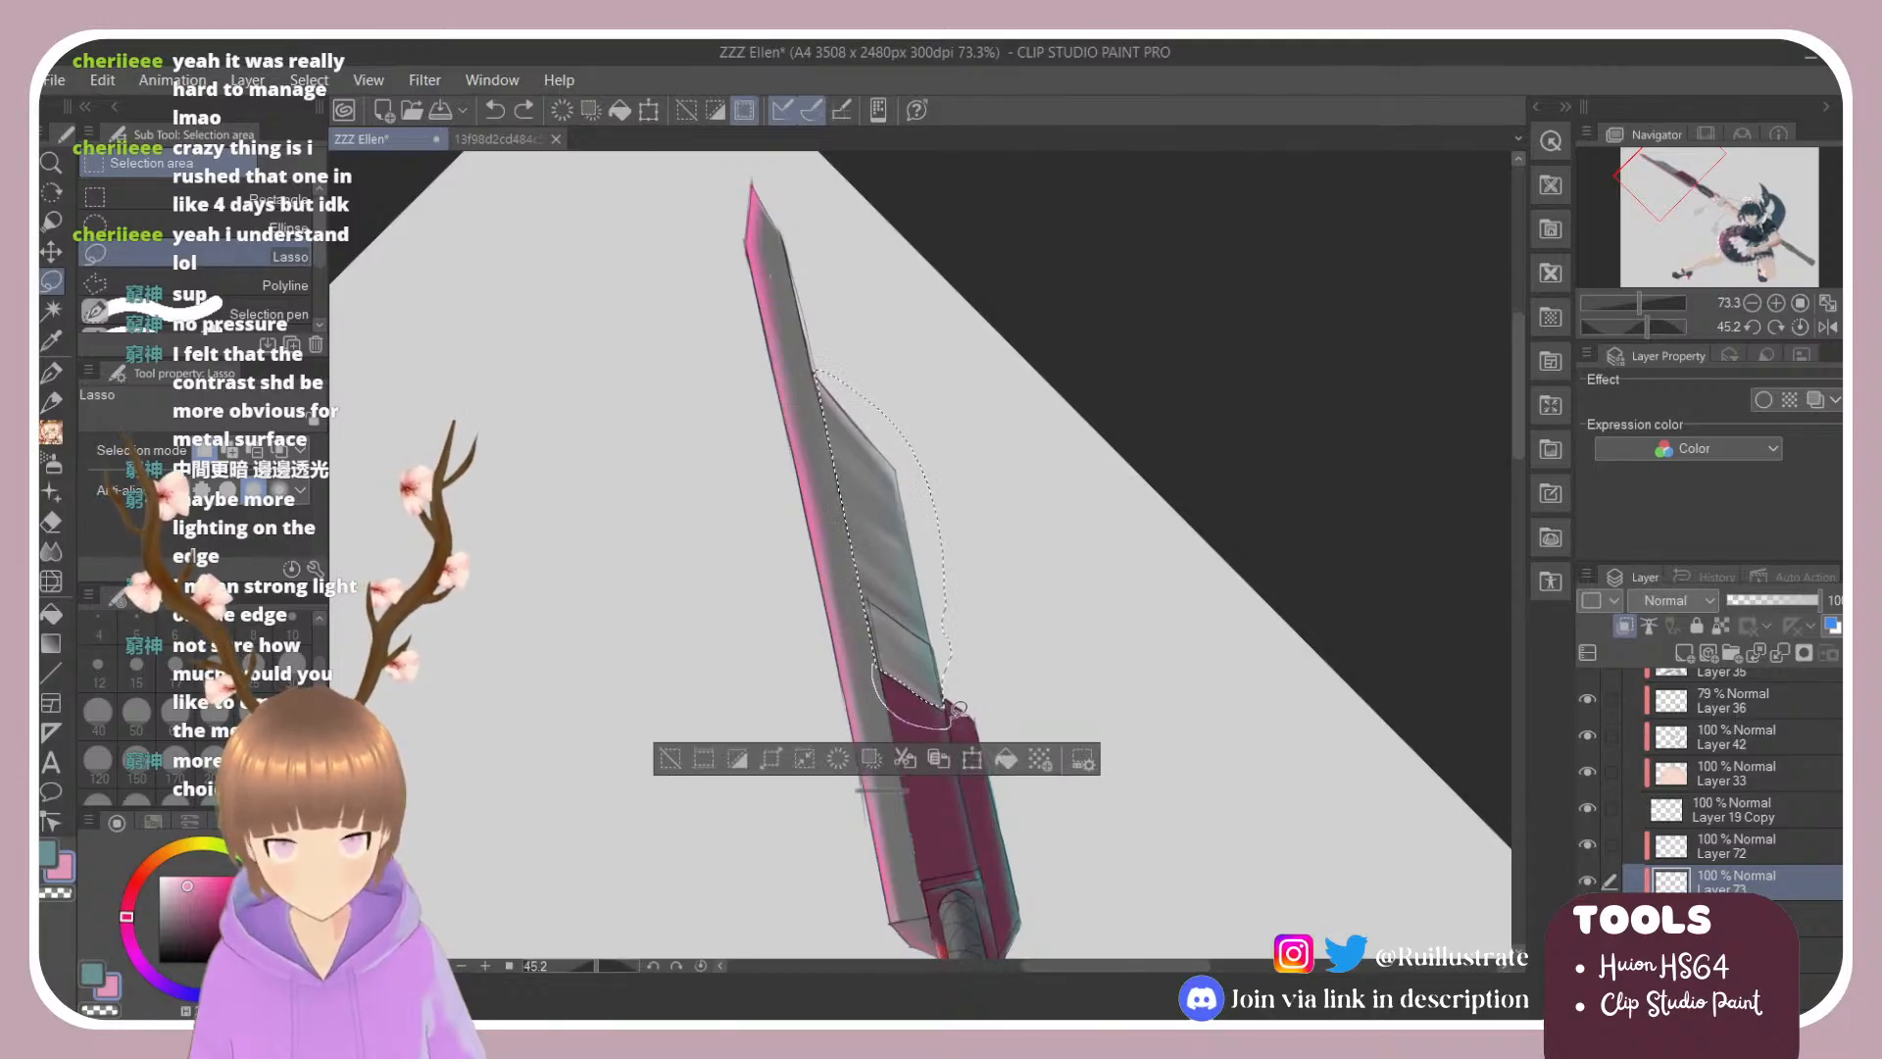
pyautogui.hotkey('ctrl', 'y')
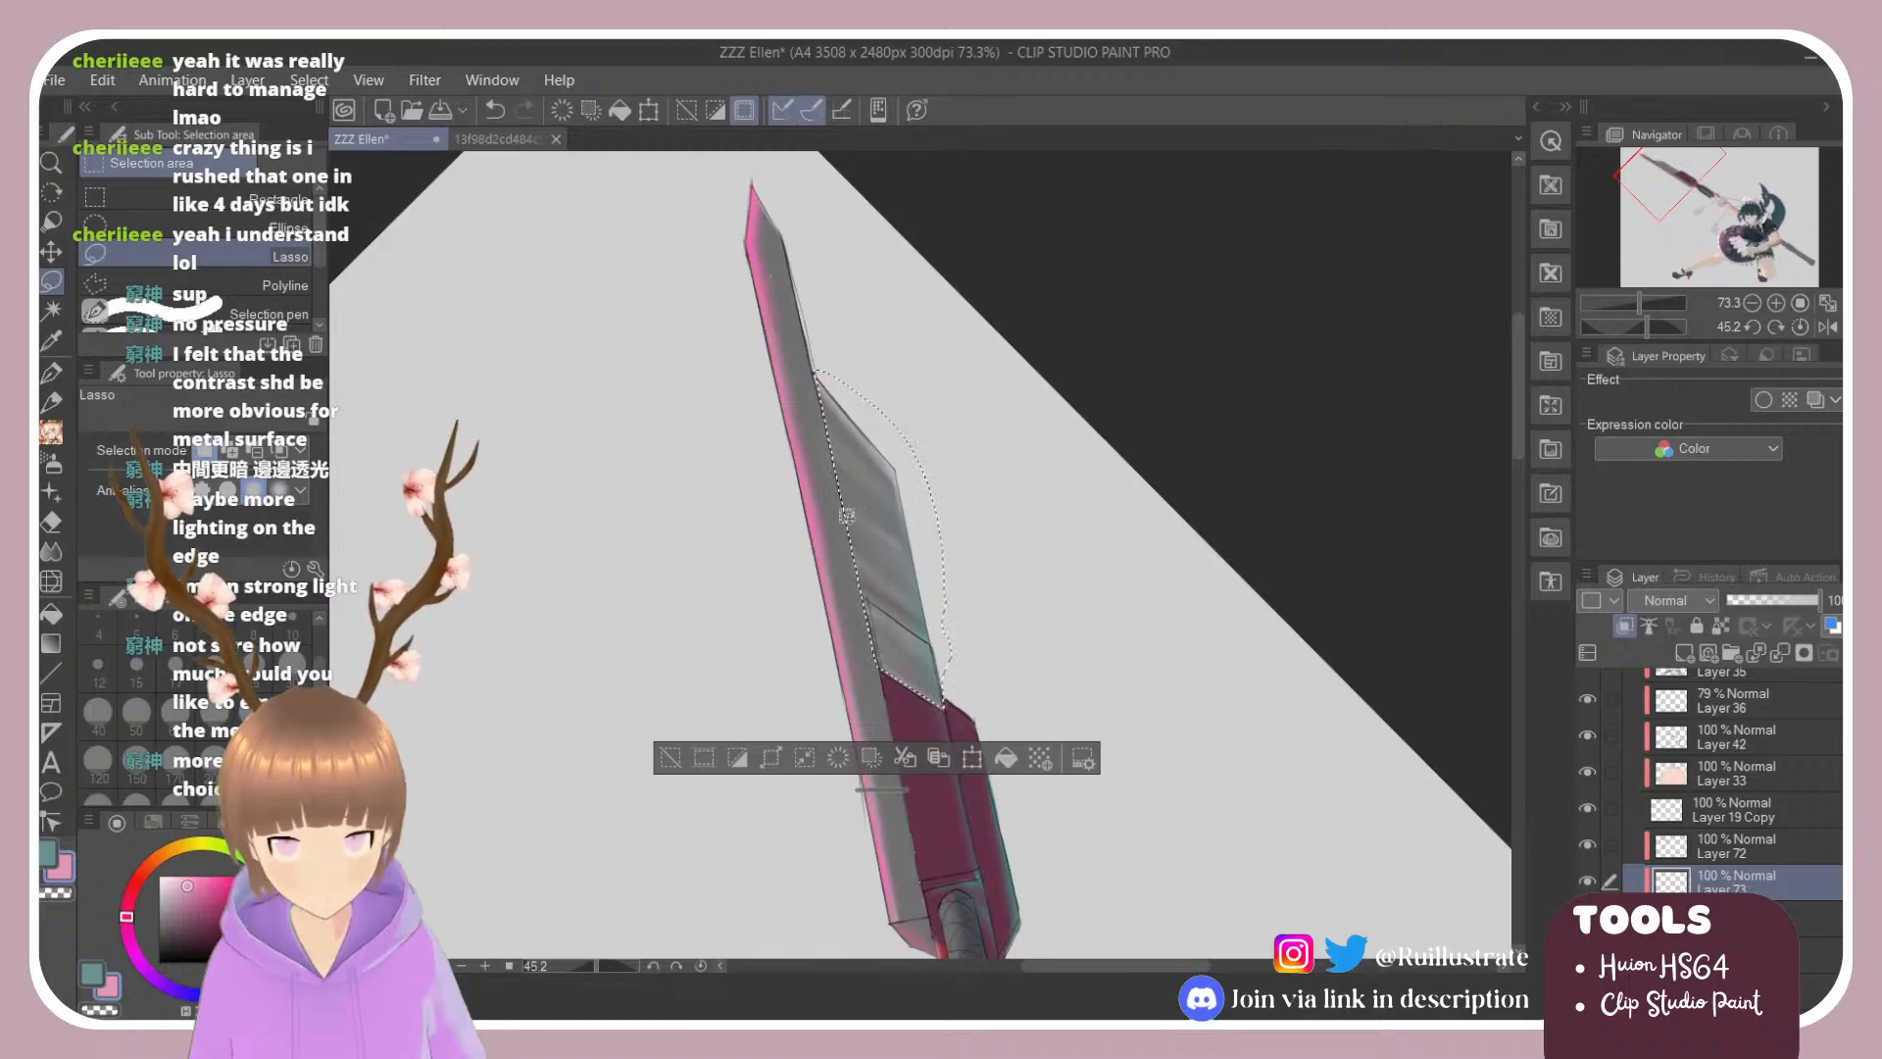
# Step: Shade the selected grey plate with dark grey on Layer 73 using the Soft airbrush at size 100
pyautogui.press('b')
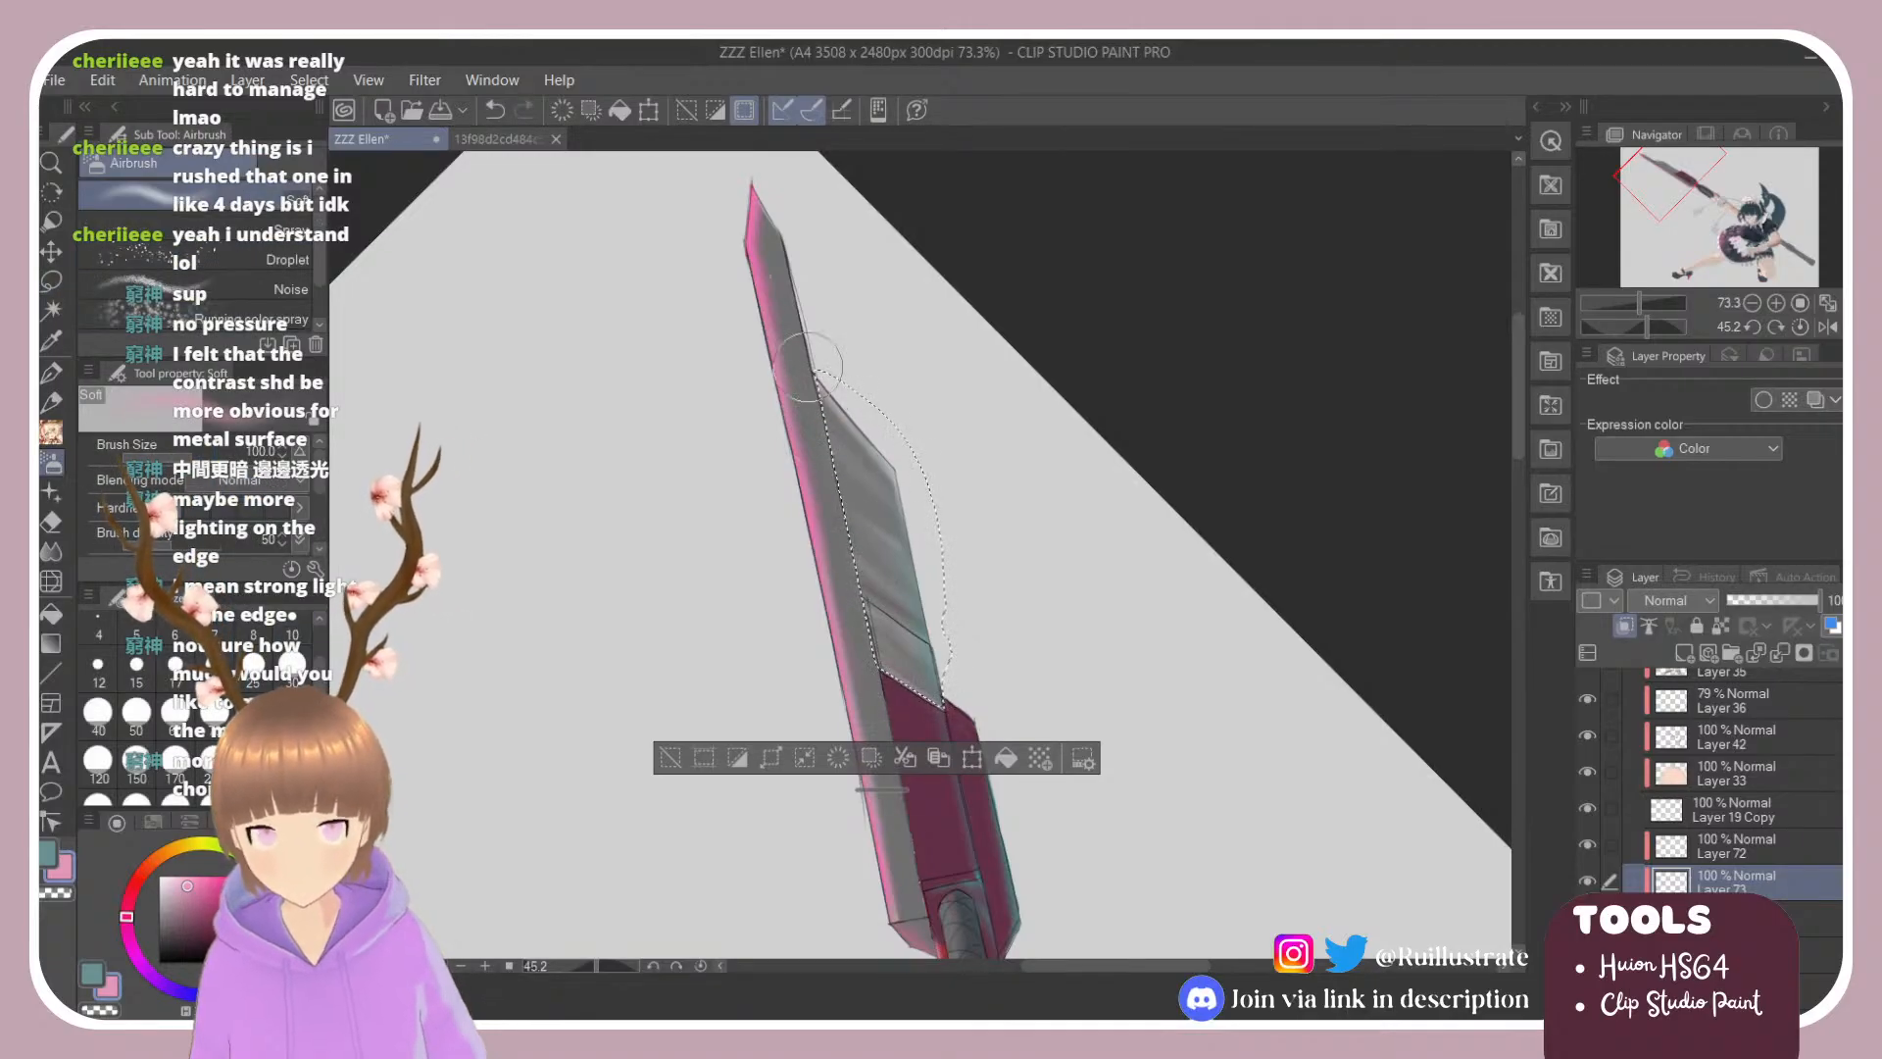
pyautogui.click(168, 912)
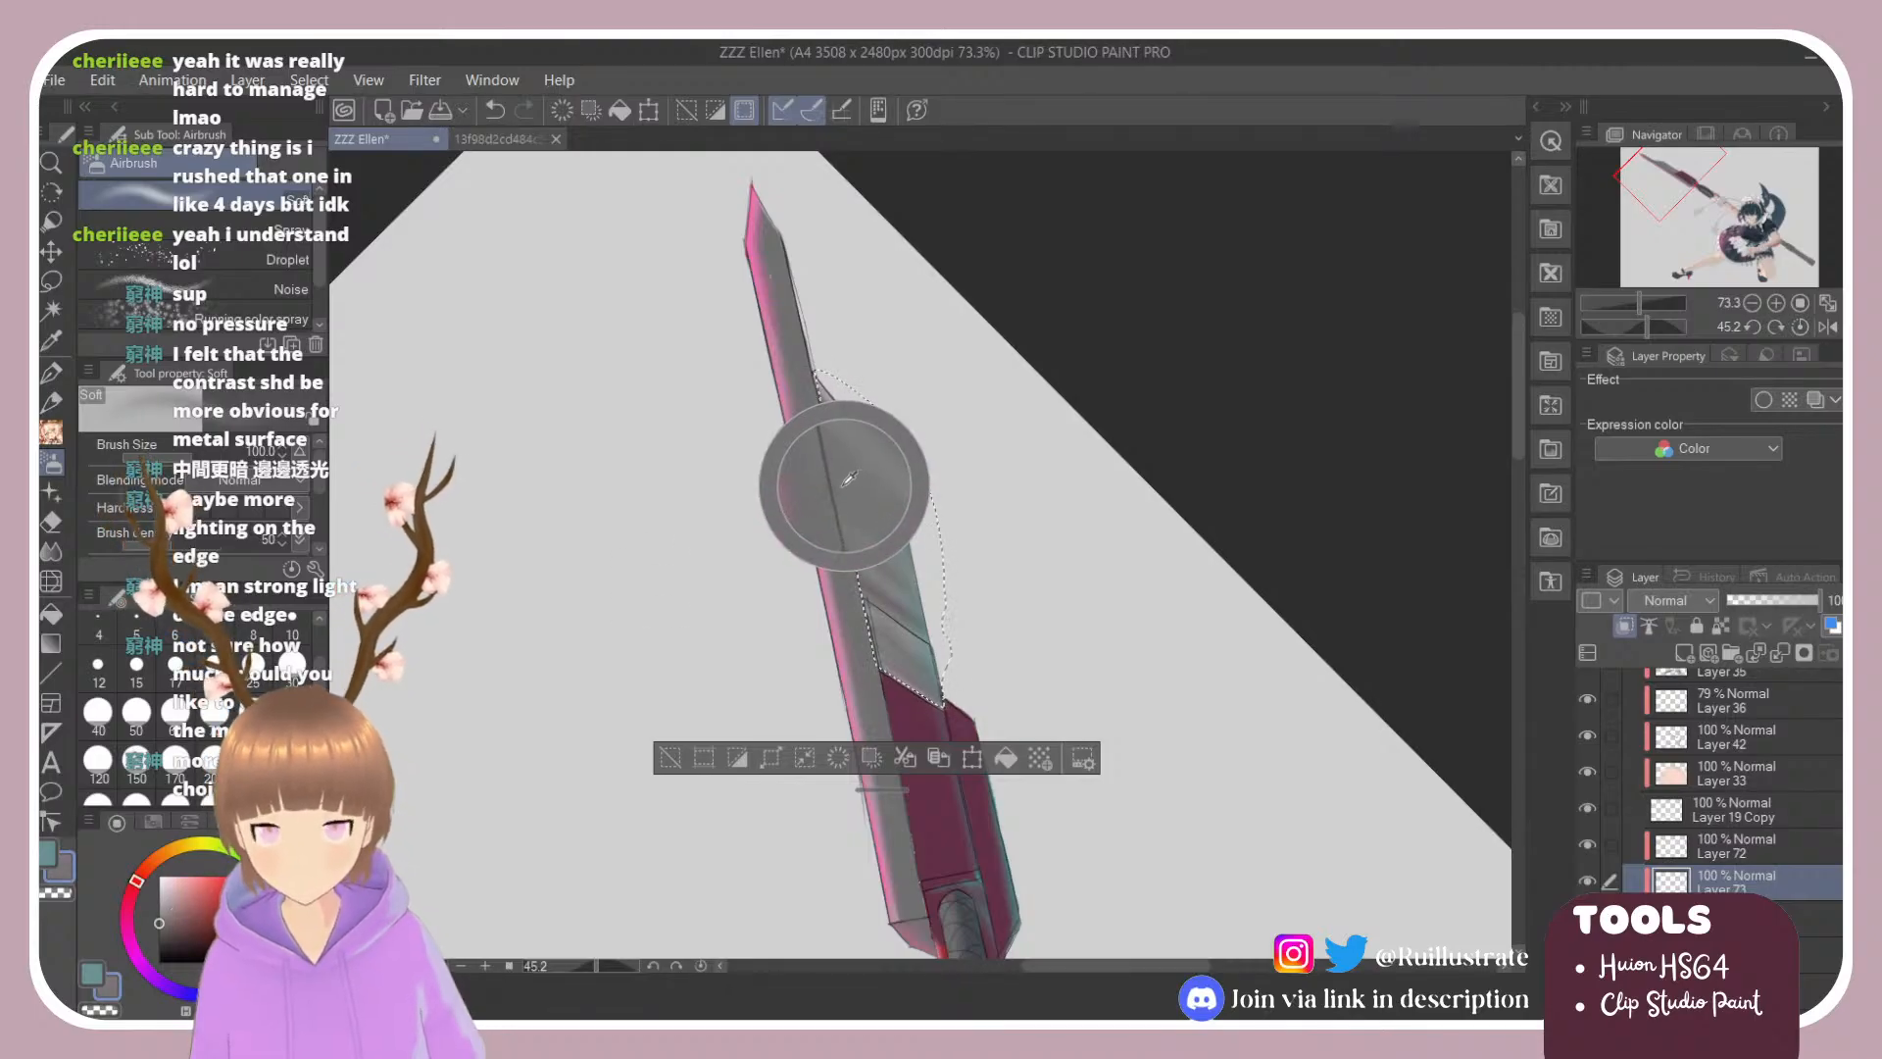
pyautogui.click(159, 928)
pyautogui.click(159, 932)
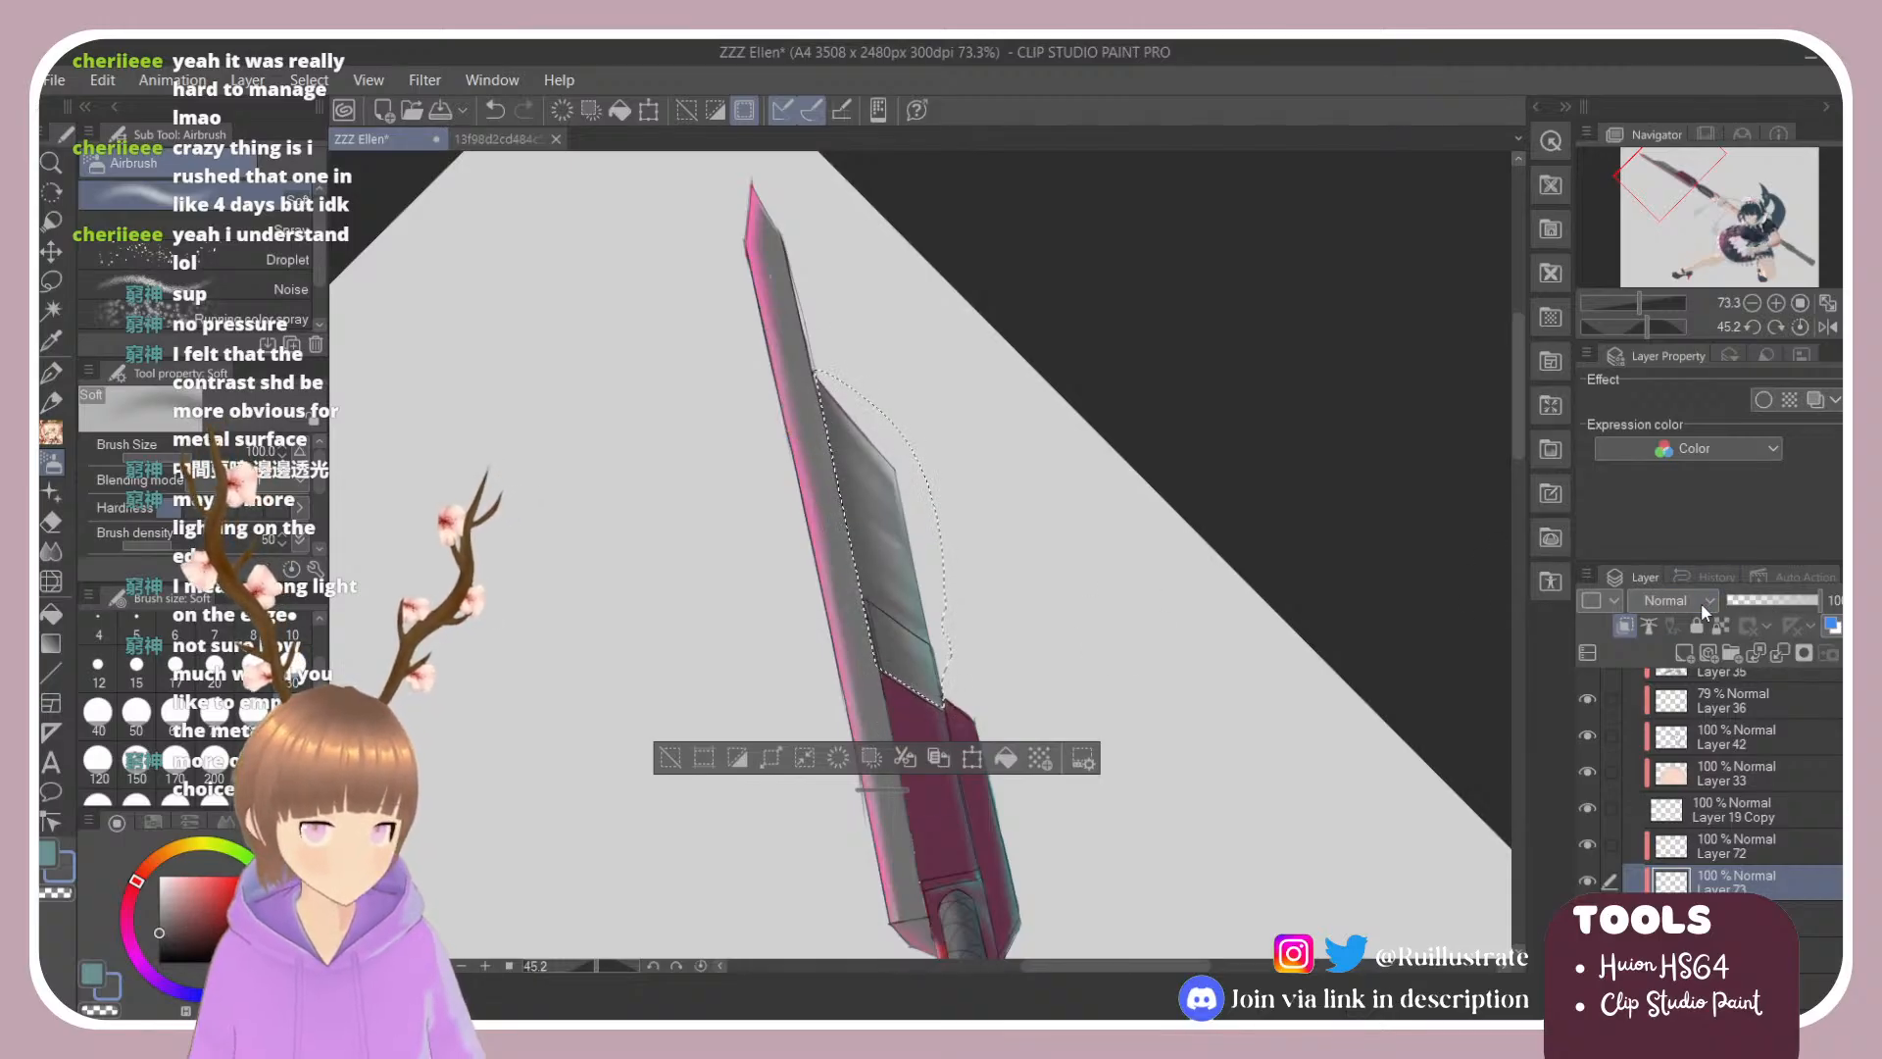
# Step: Set Layer 73 to Multiply blending at 40% opacity and clear the selection
pyautogui.click(1678, 96)
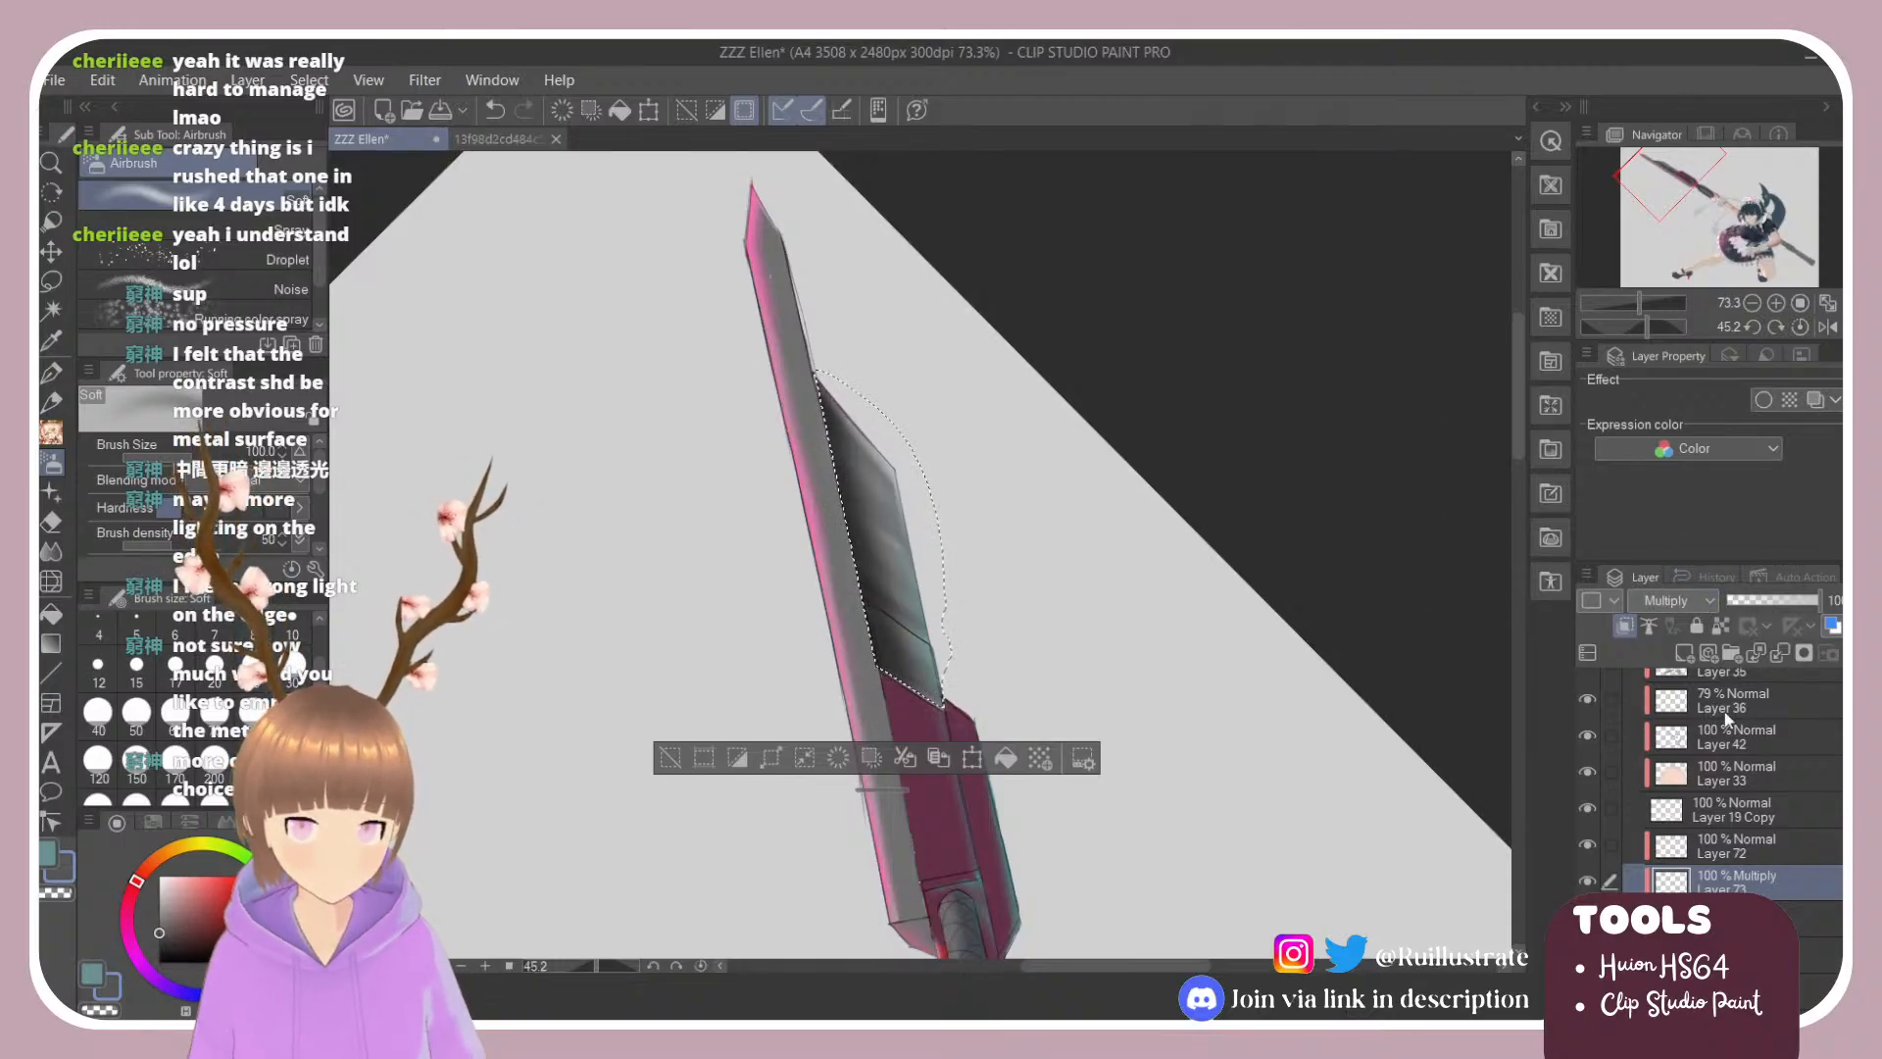
pyautogui.click(1755, 598)
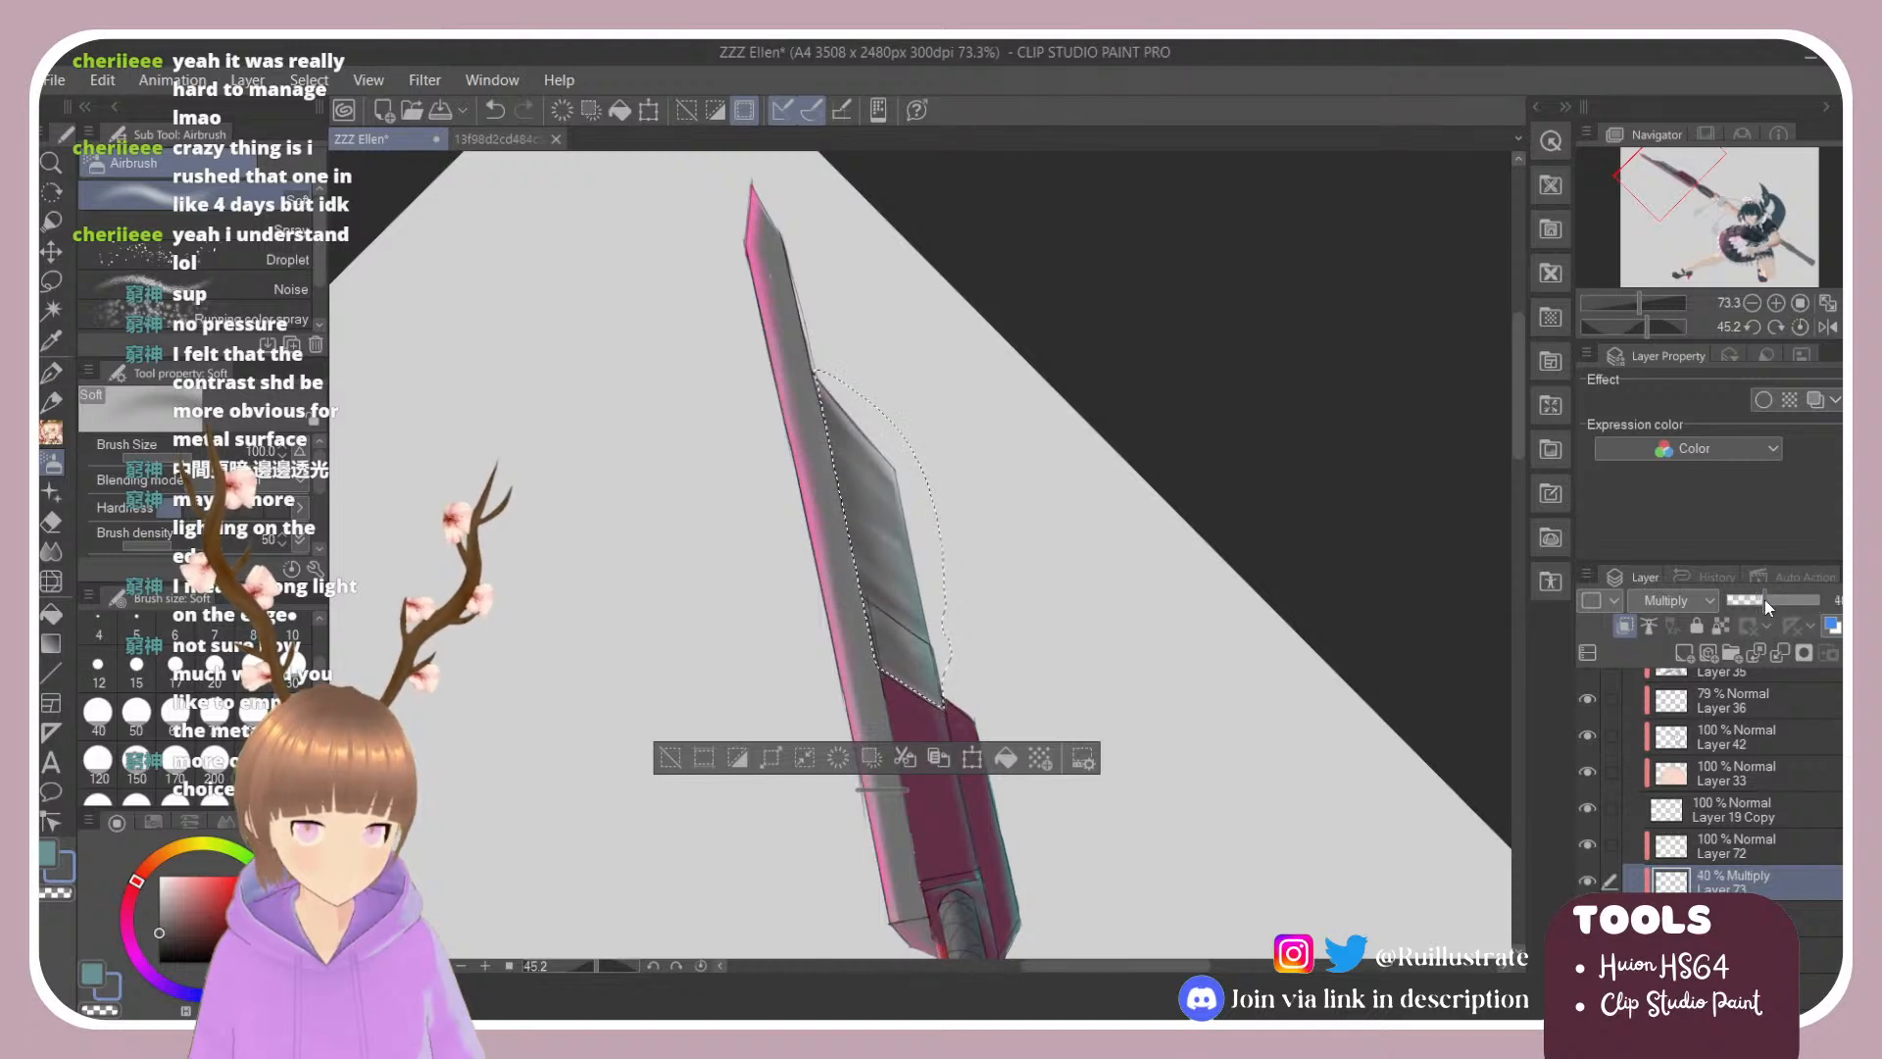
pyautogui.hotkey('ctrl', 'd')
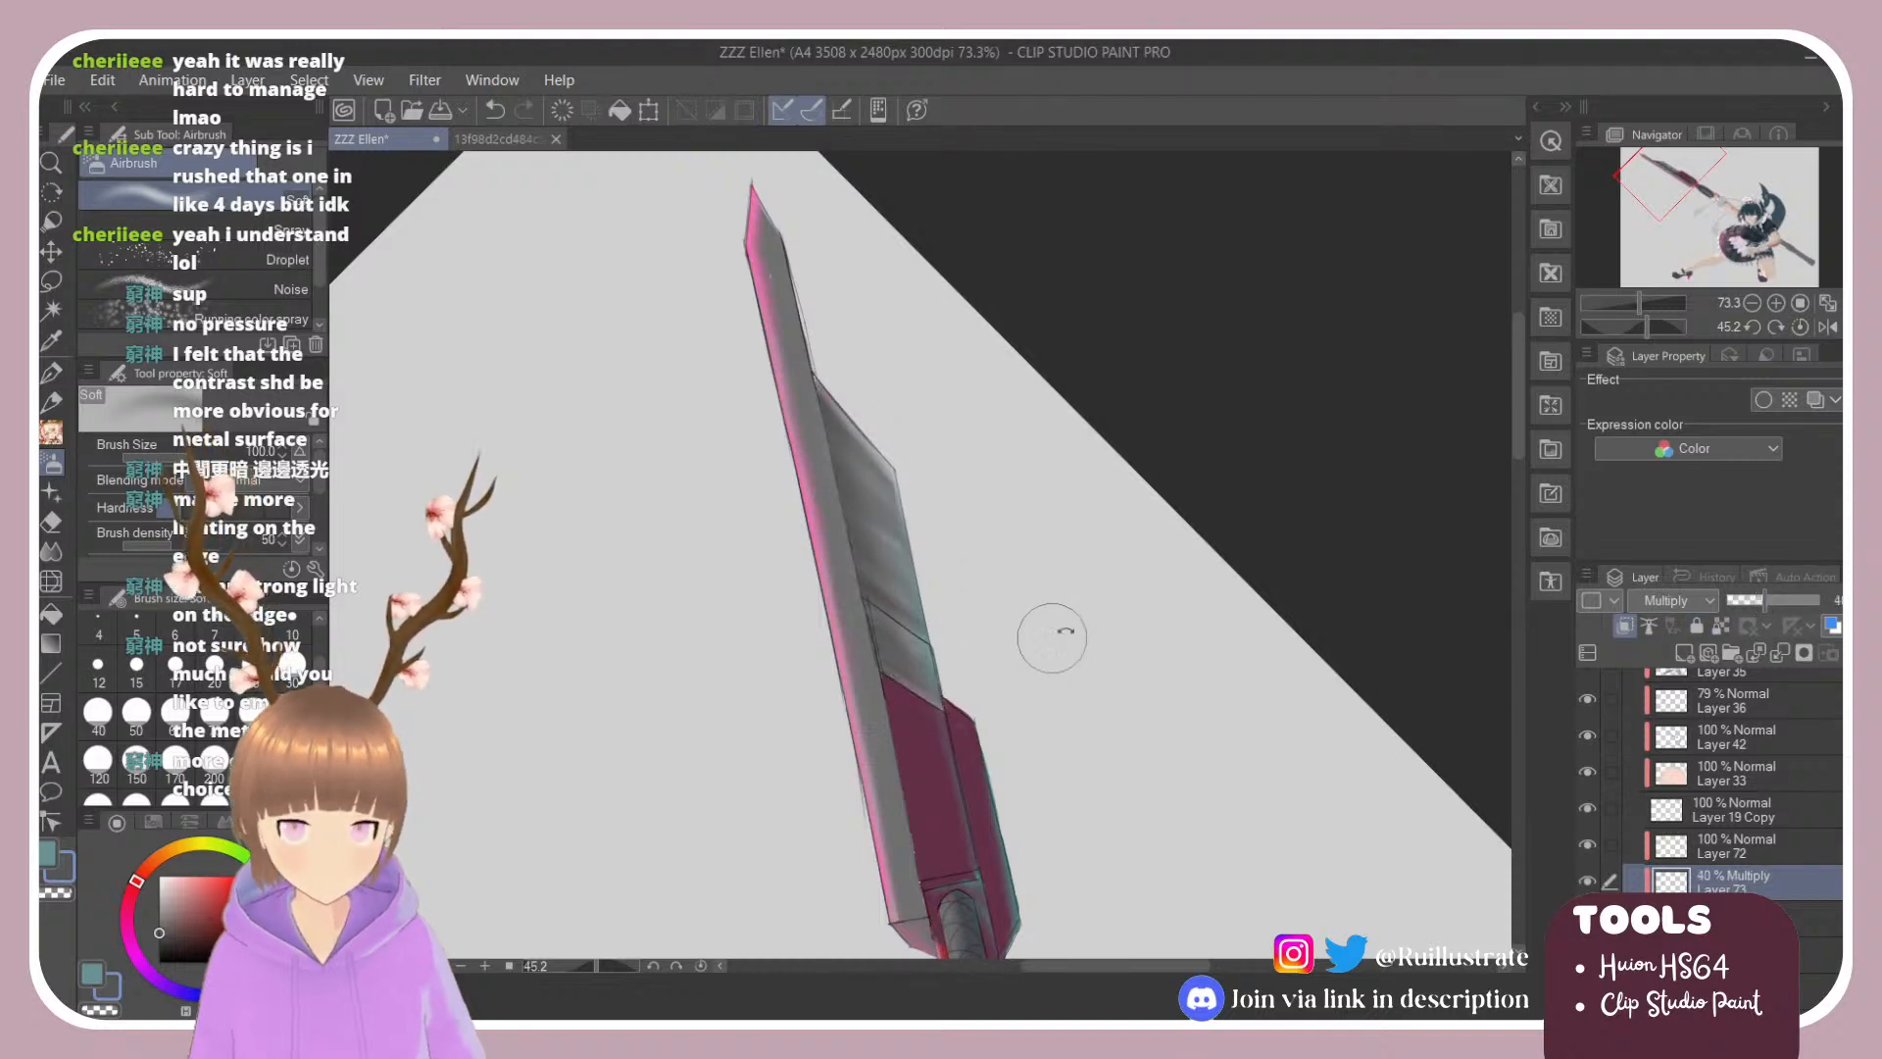
# Step: Auto-select the blade's long grey cutting strip, limited to connected pixels, with the weapon's shading layers hidden temporarily
pyautogui.press('r')
pyautogui.moveTo(1013, 454)
pyautogui.mouseDown()
pyautogui.moveTo(895, 513)
pyautogui.moveTo(1025, 450)
pyautogui.mouseUp()
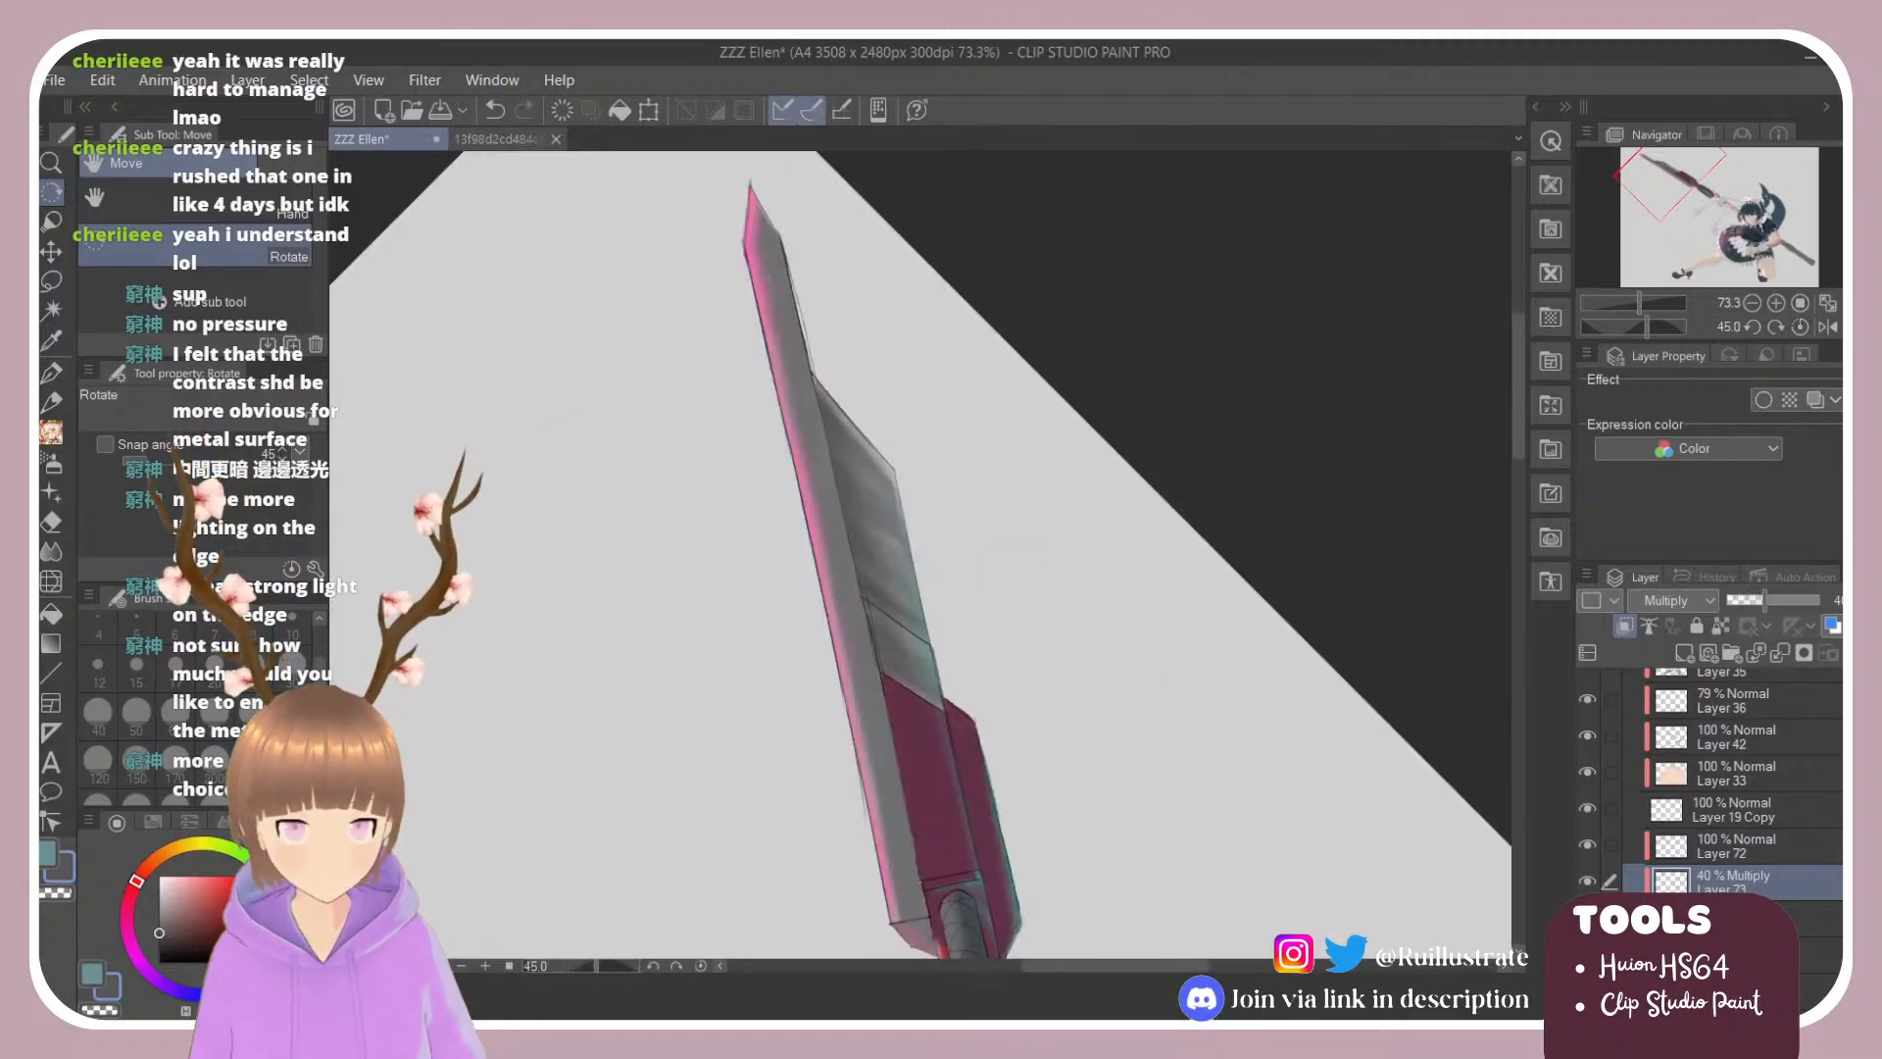
pyautogui.click(1587, 917)
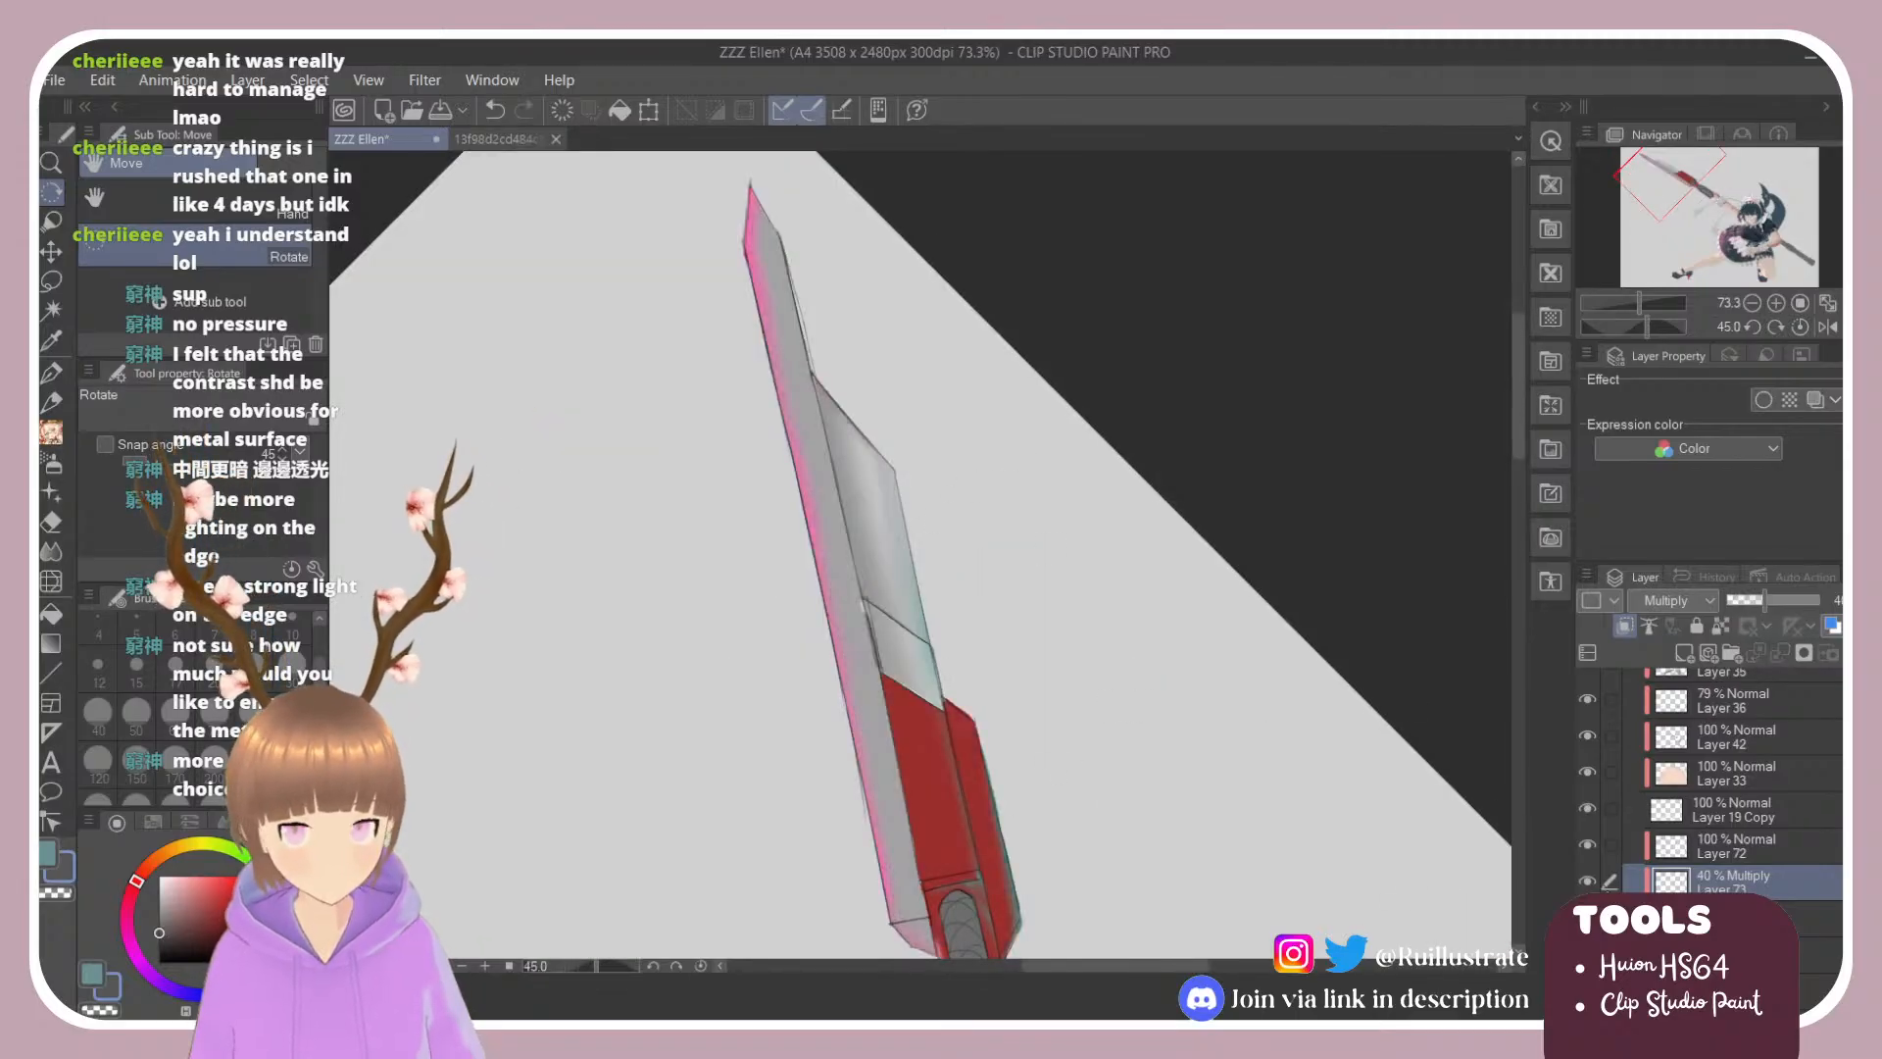
pyautogui.click(1586, 880)
pyautogui.click(1586, 844)
pyautogui.press('w')
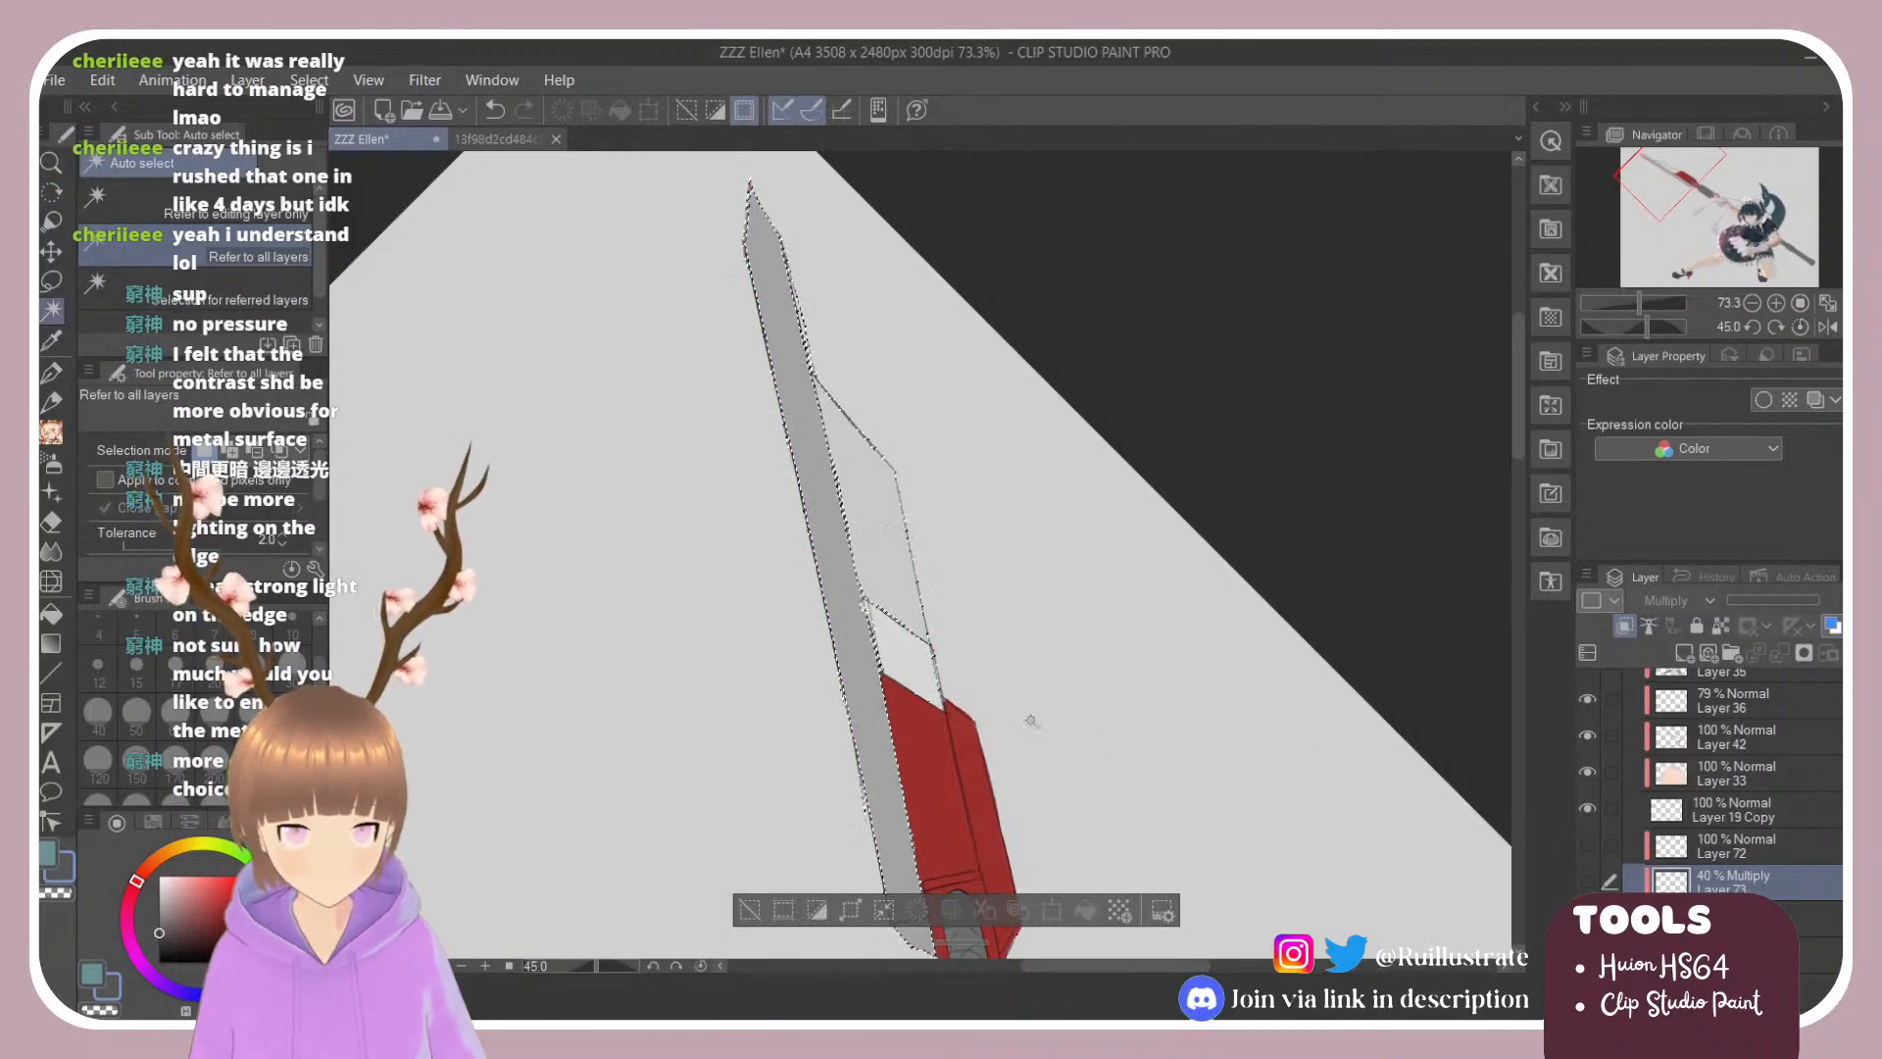
pyautogui.click(161, 485)
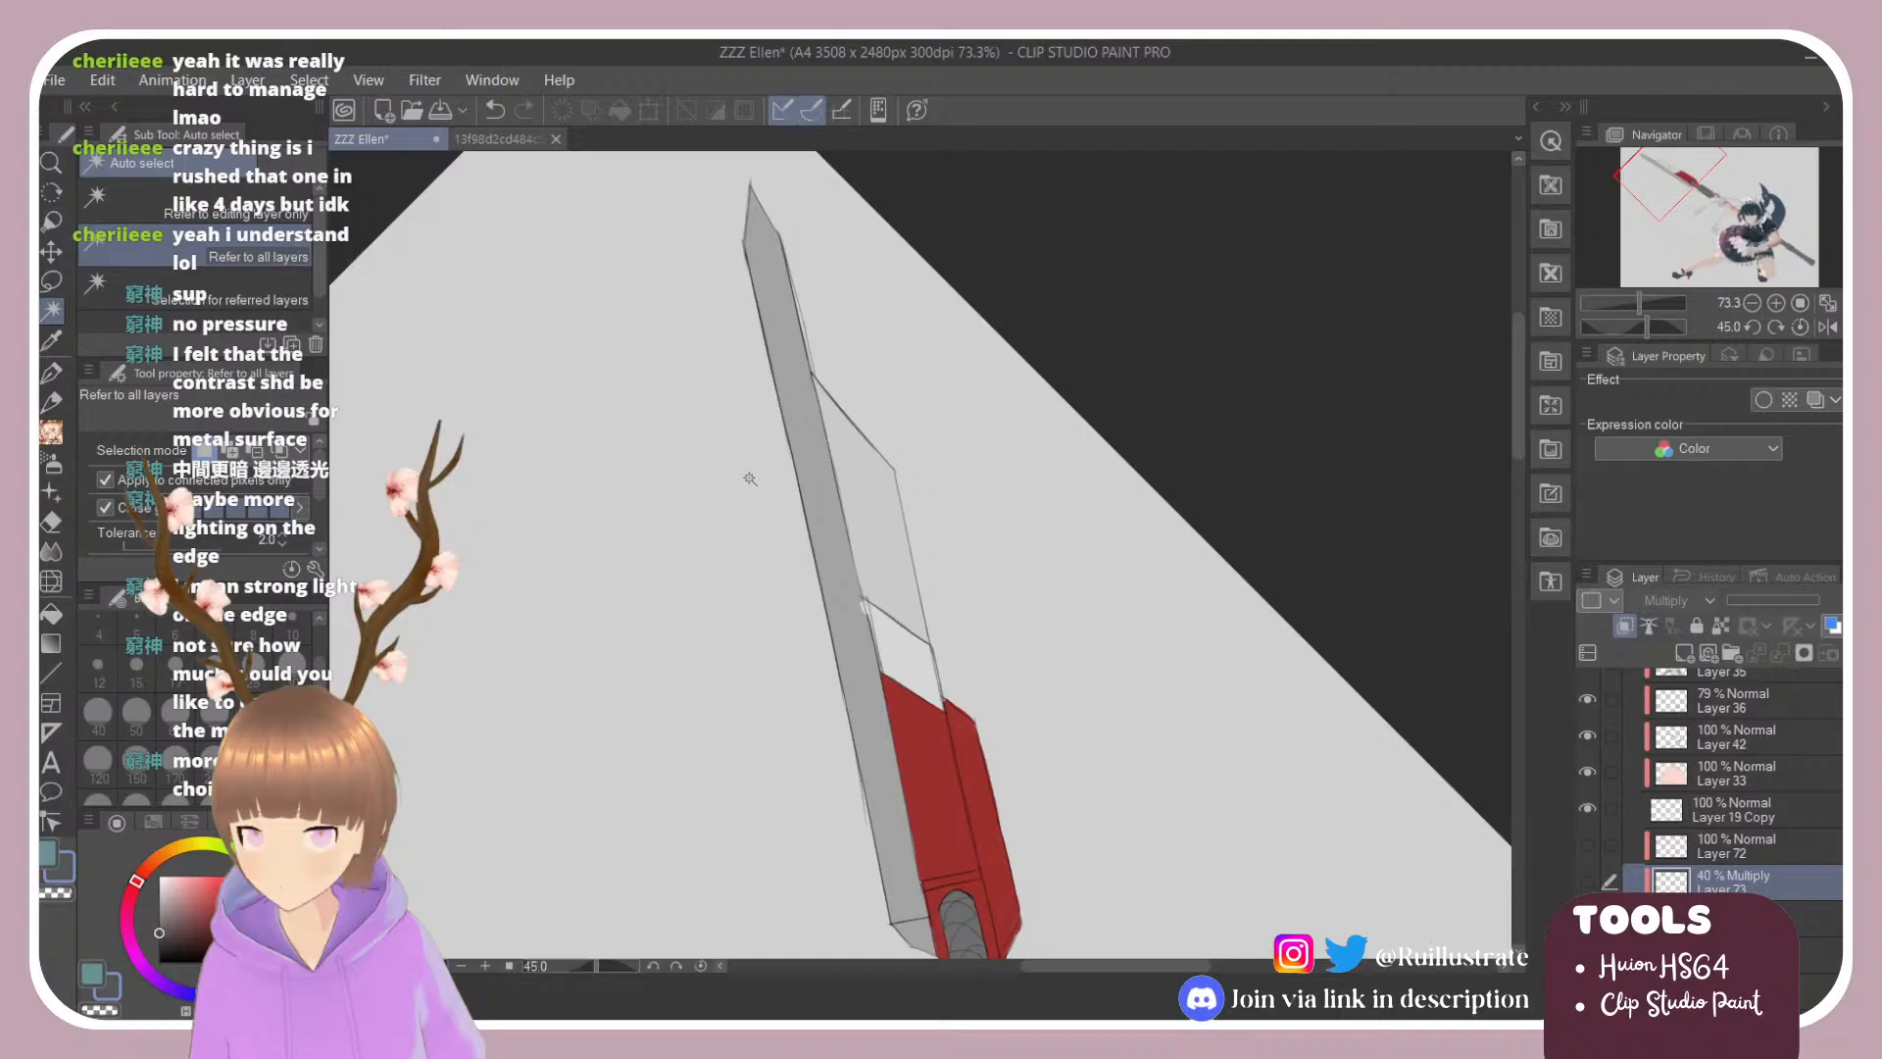
pyautogui.click(830, 459)
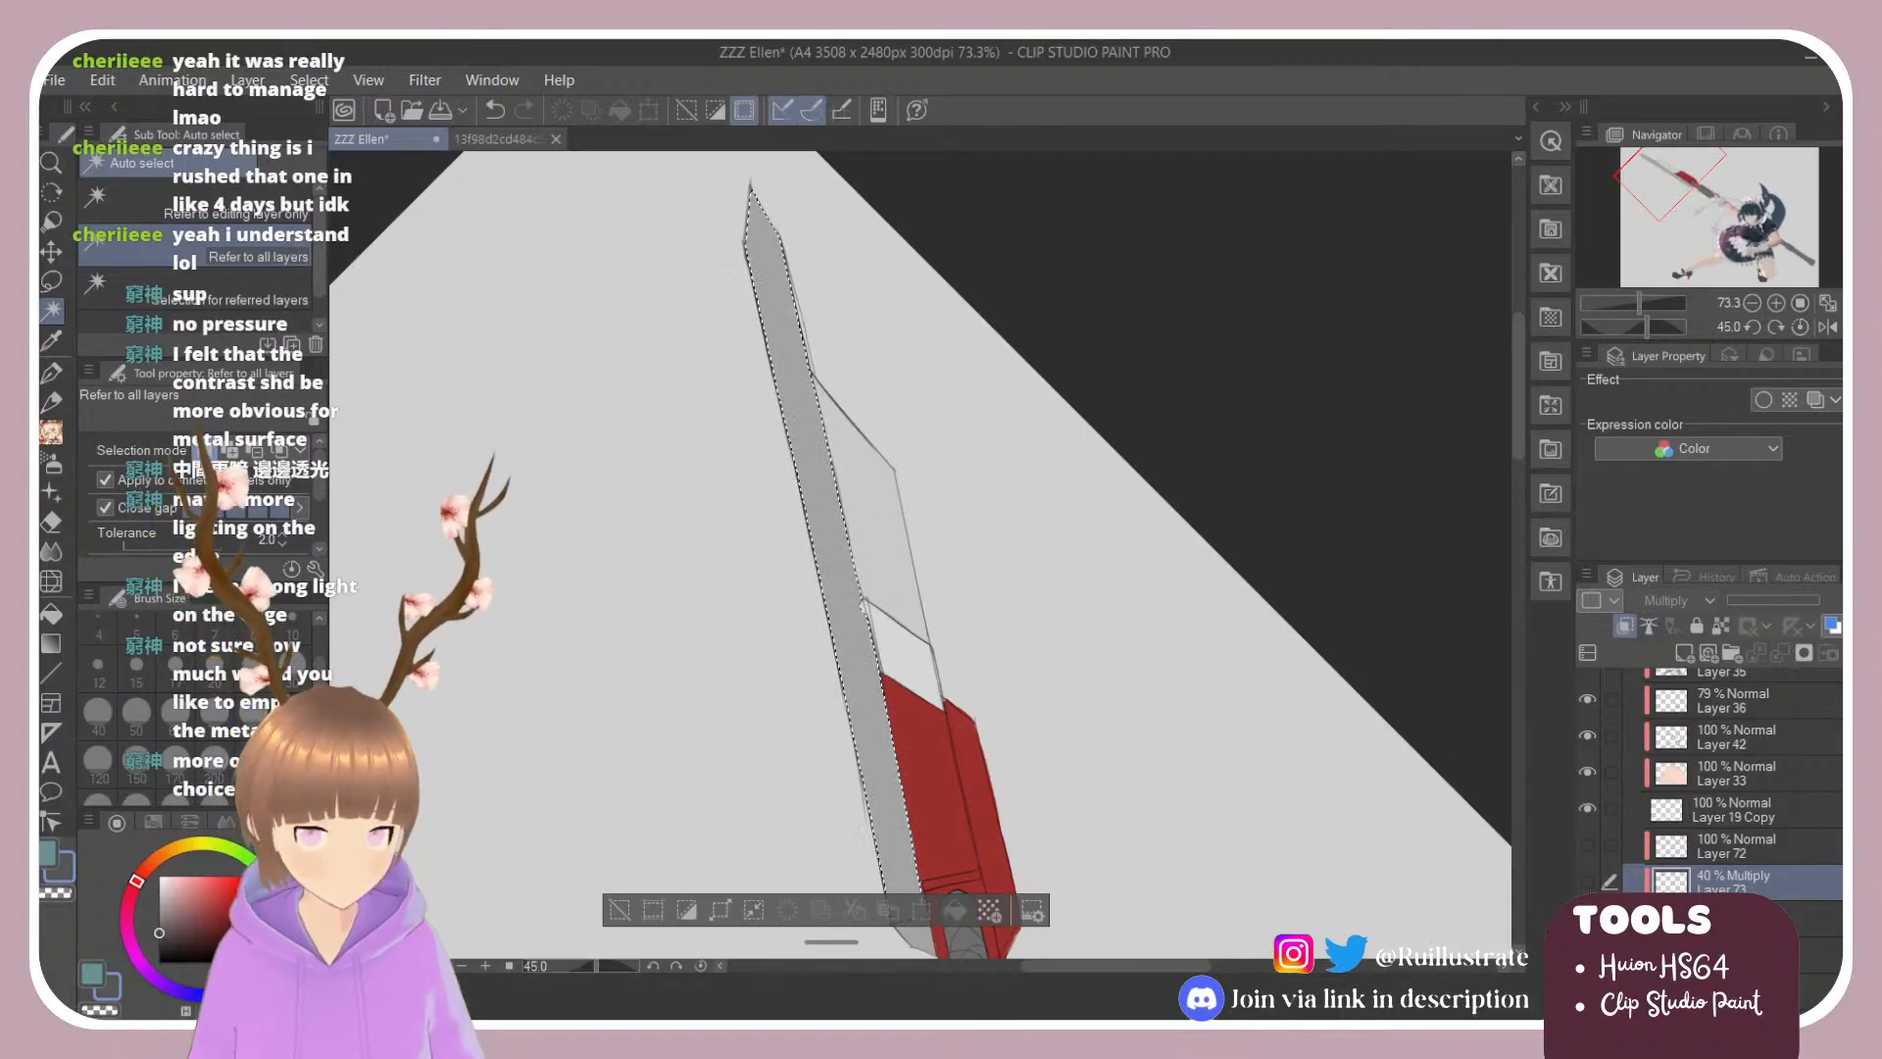
pyautogui.click(1588, 841)
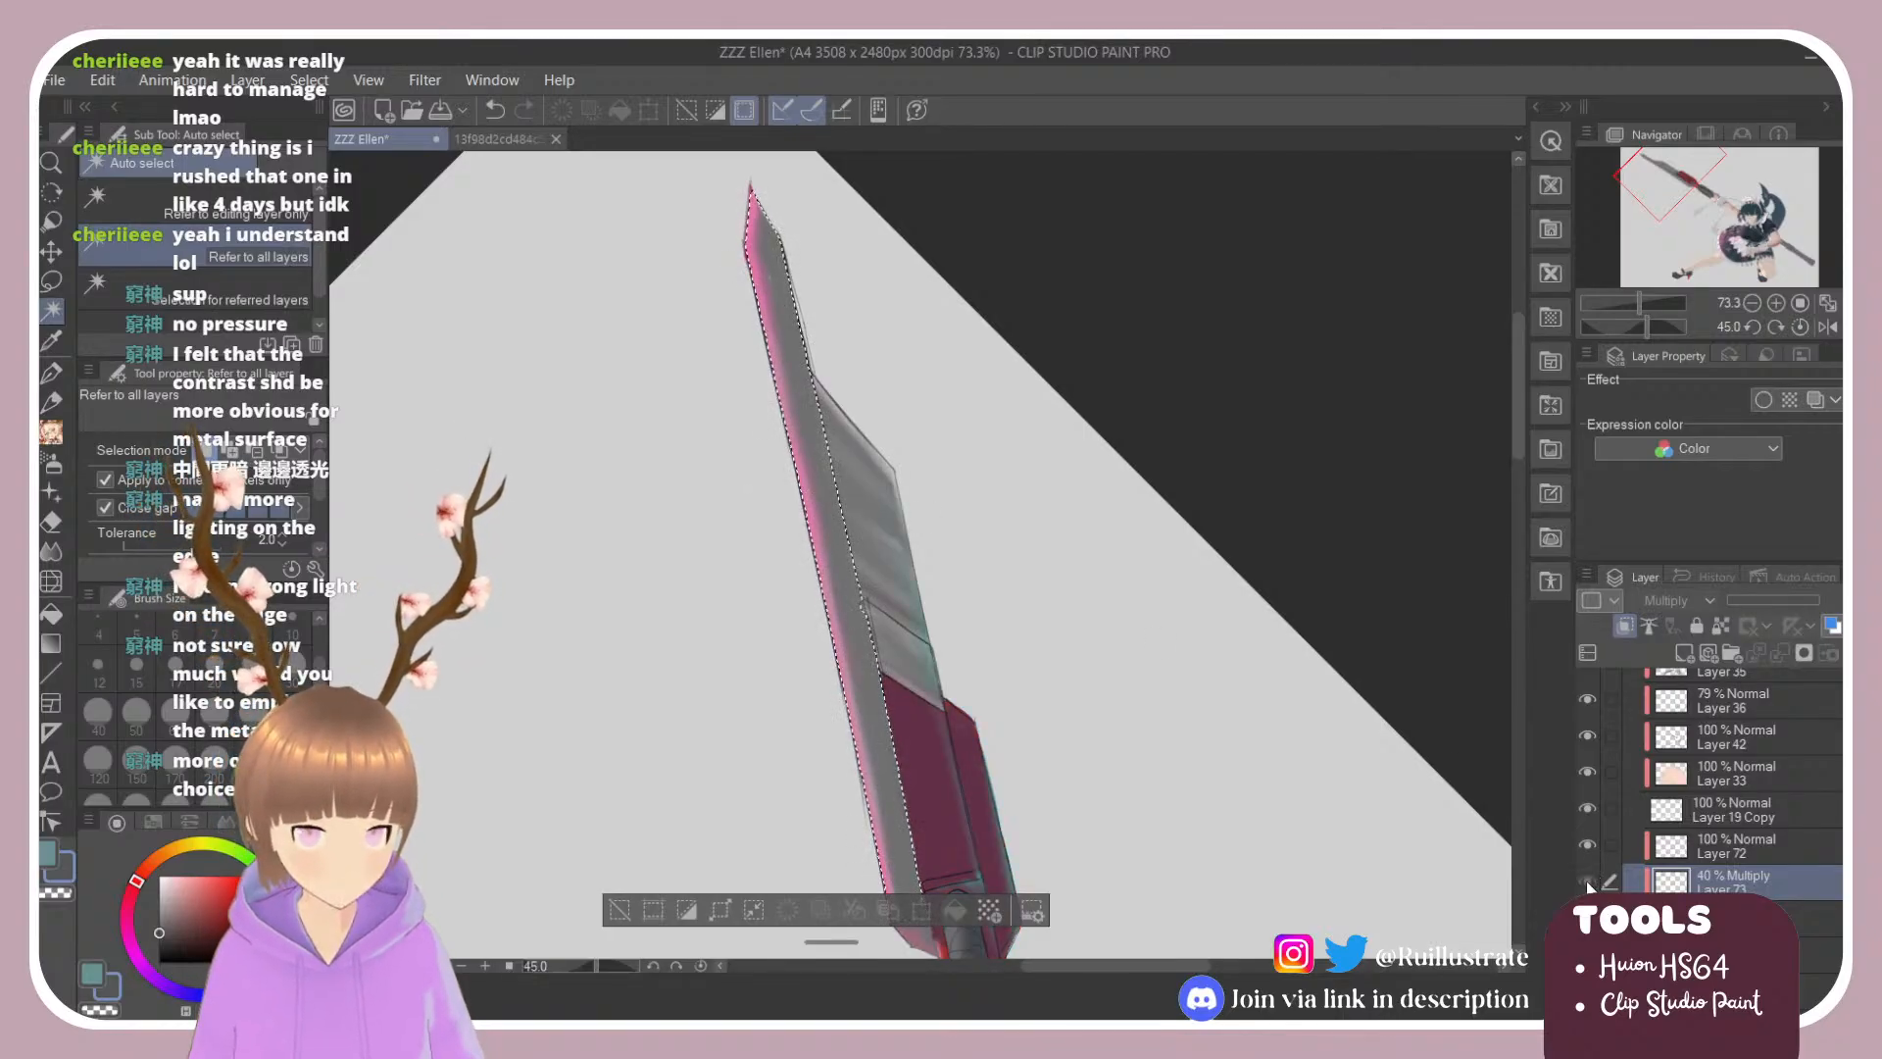
# Step: Clear the selection on the blade's cutting strip and lower Layer 73's opacity to 26%
pyautogui.scroll(-3, 790, 690)
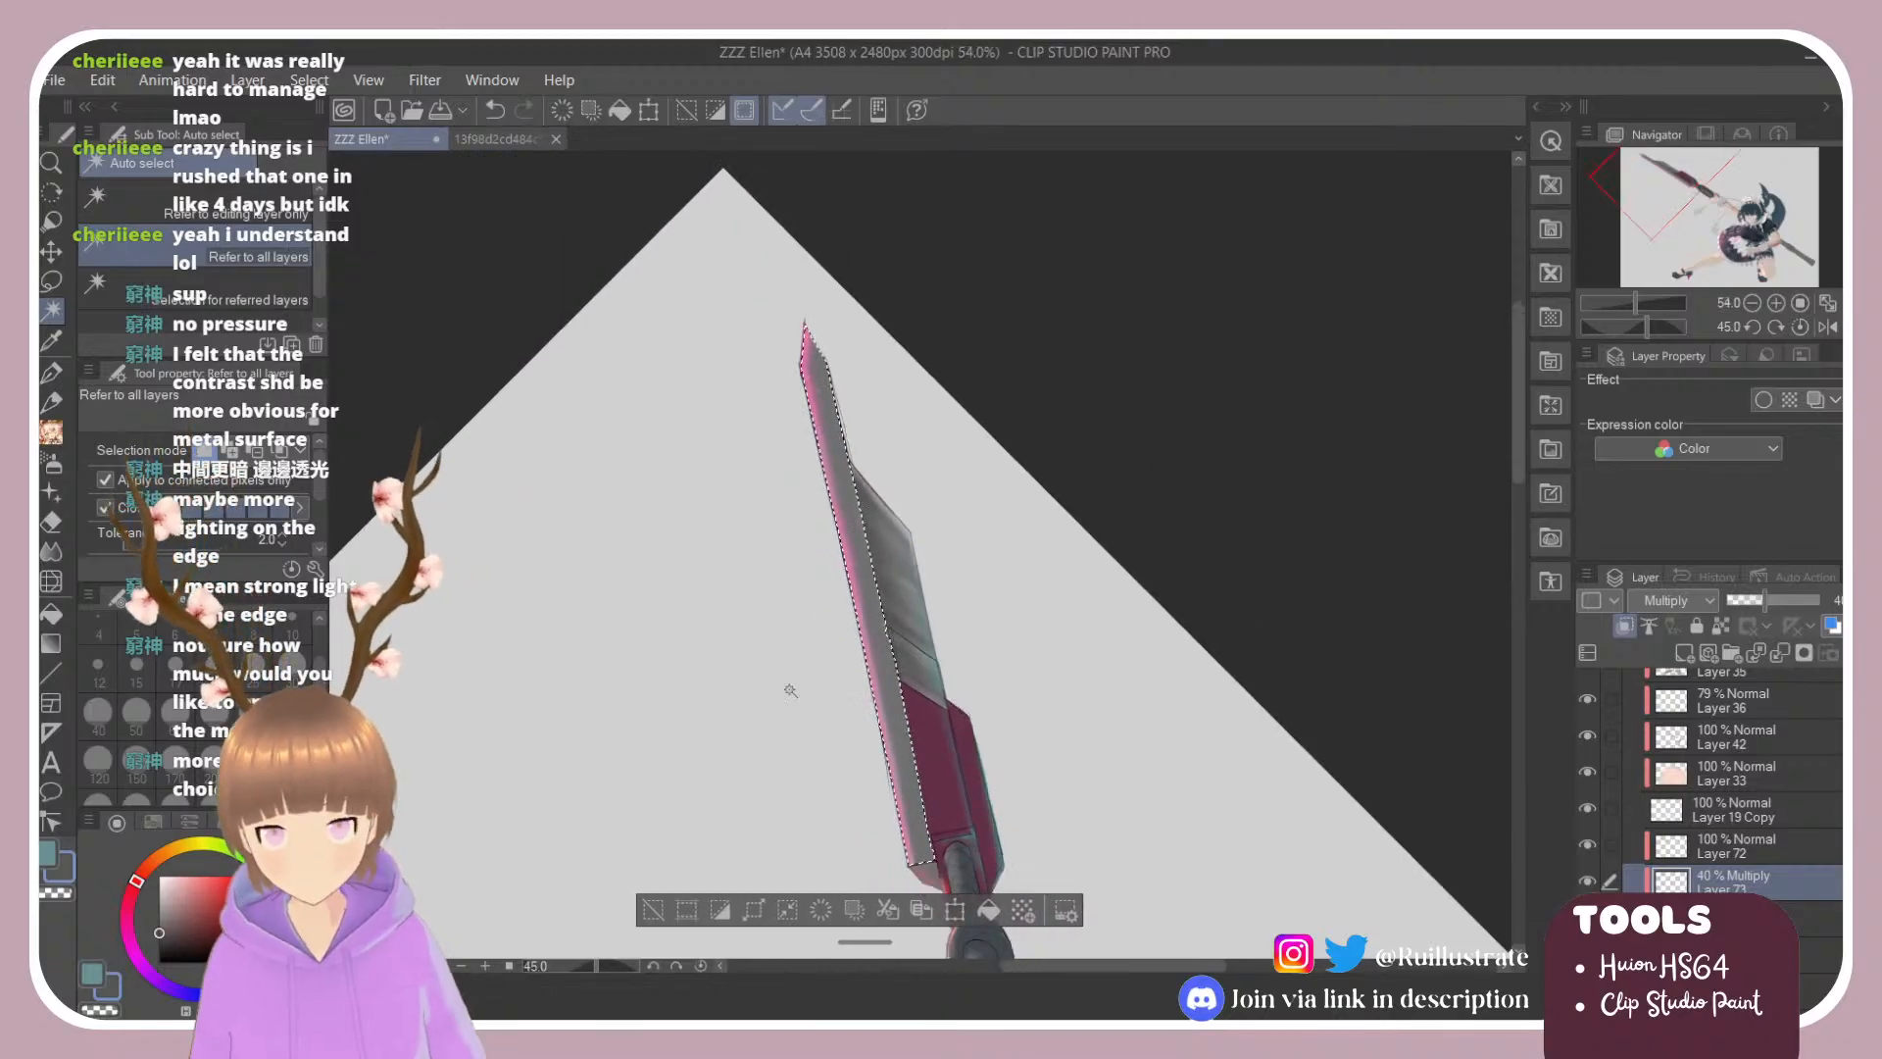
pyautogui.scroll(-2, 790, 690)
pyautogui.scroll(1, 856, 735)
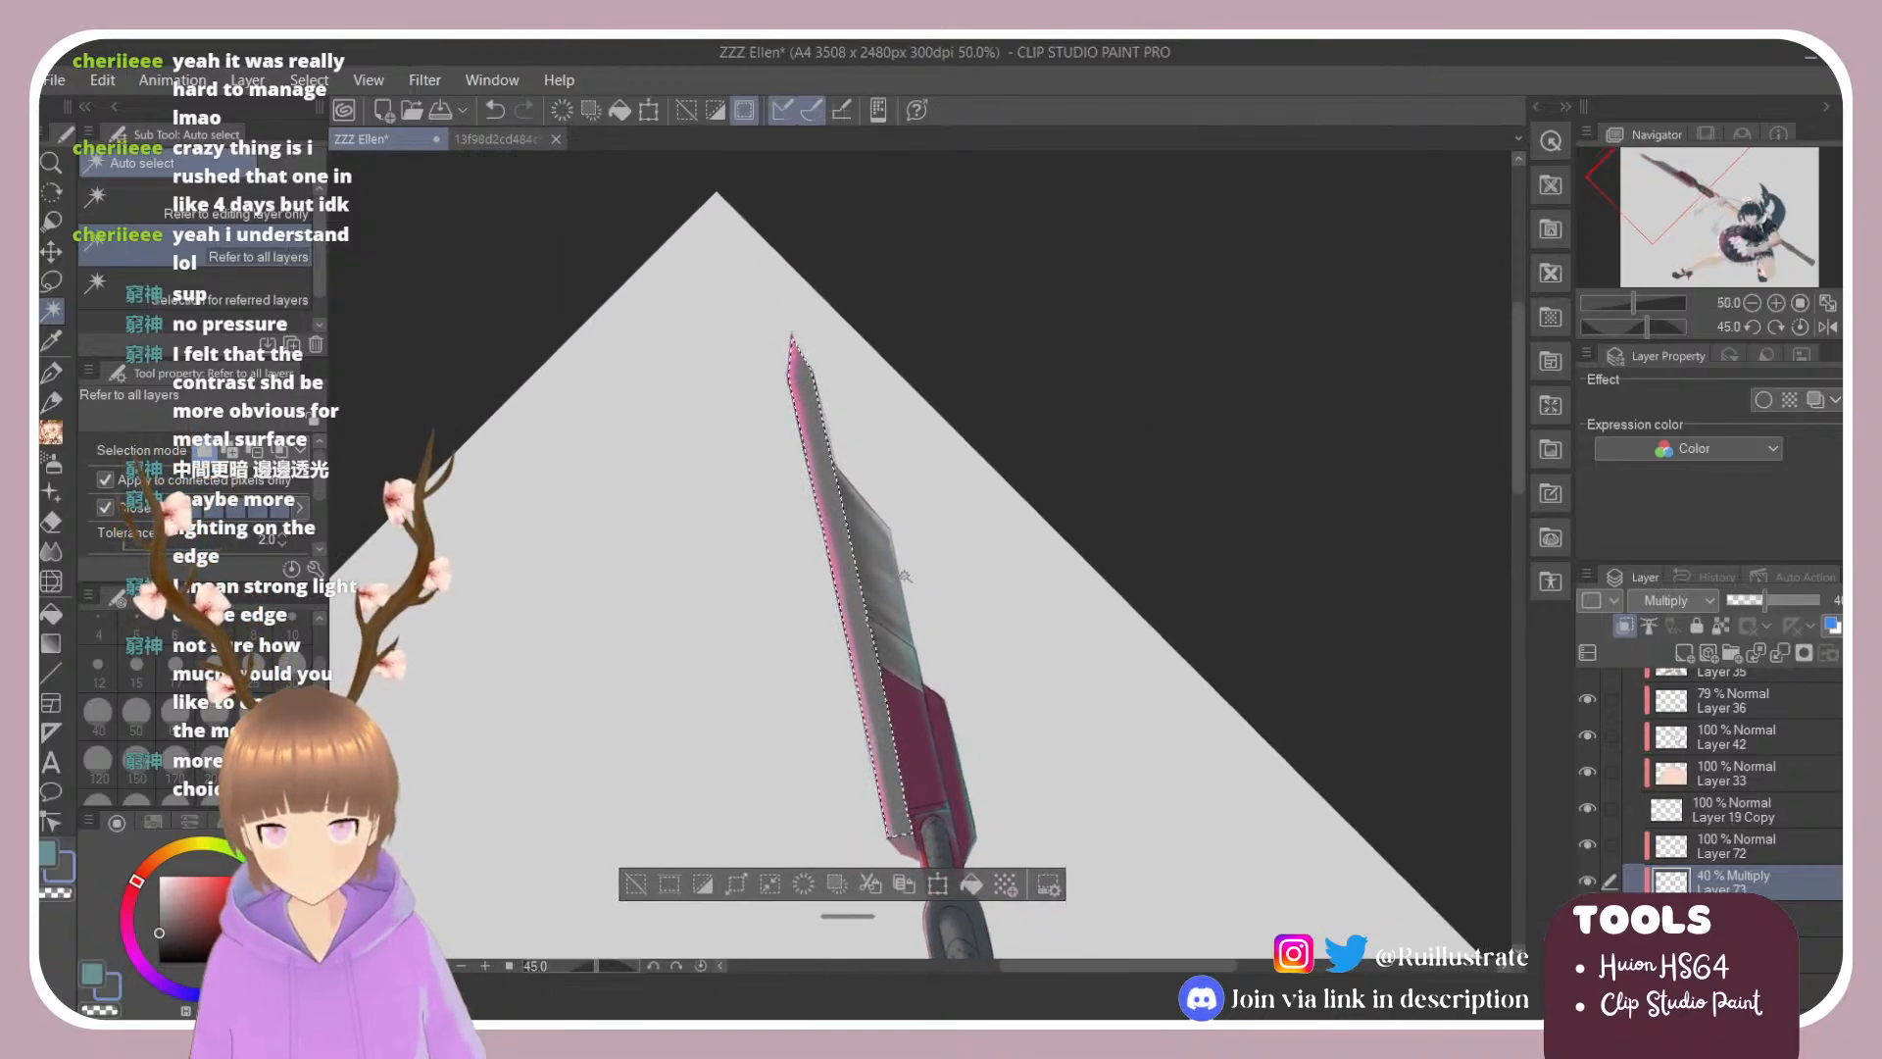
pyautogui.press('b')
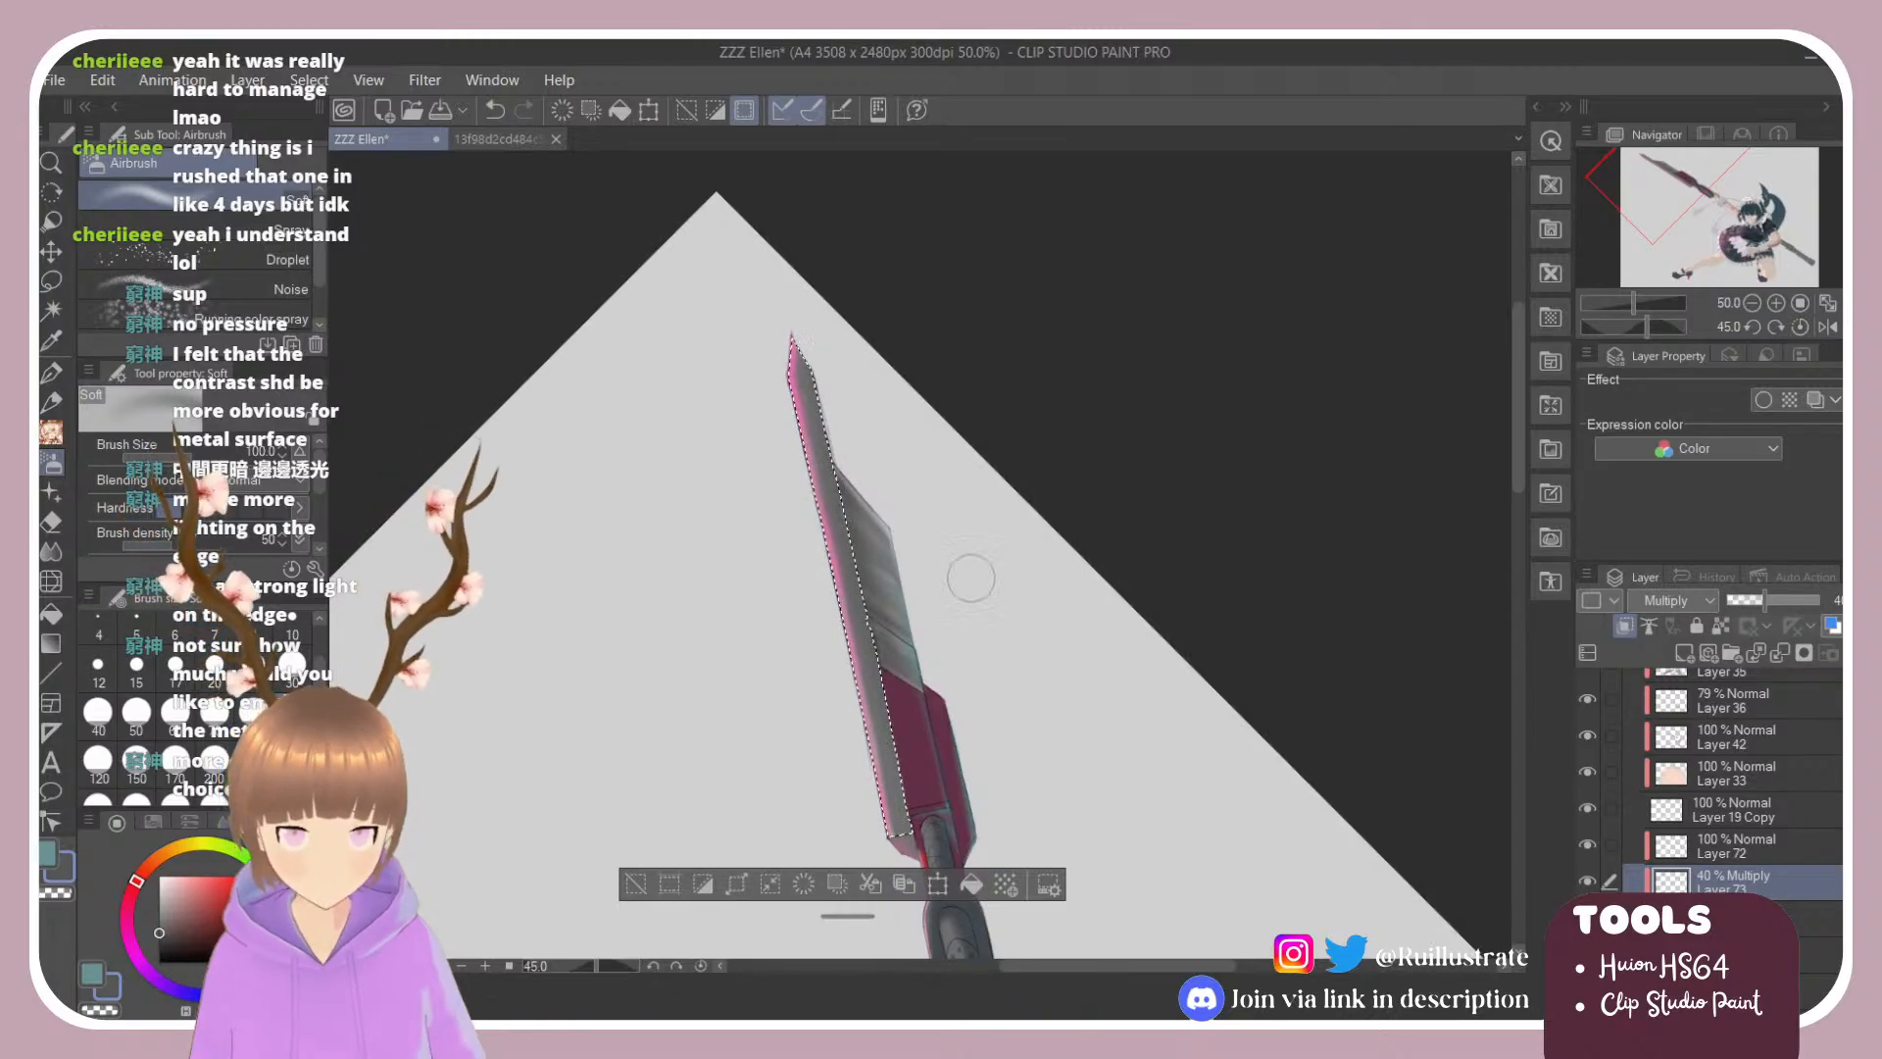
pyautogui.hotkey('ctrl', 'd')
pyautogui.press('r')
pyautogui.moveTo(1180, 534); pyautogui.dragTo(962, 434)
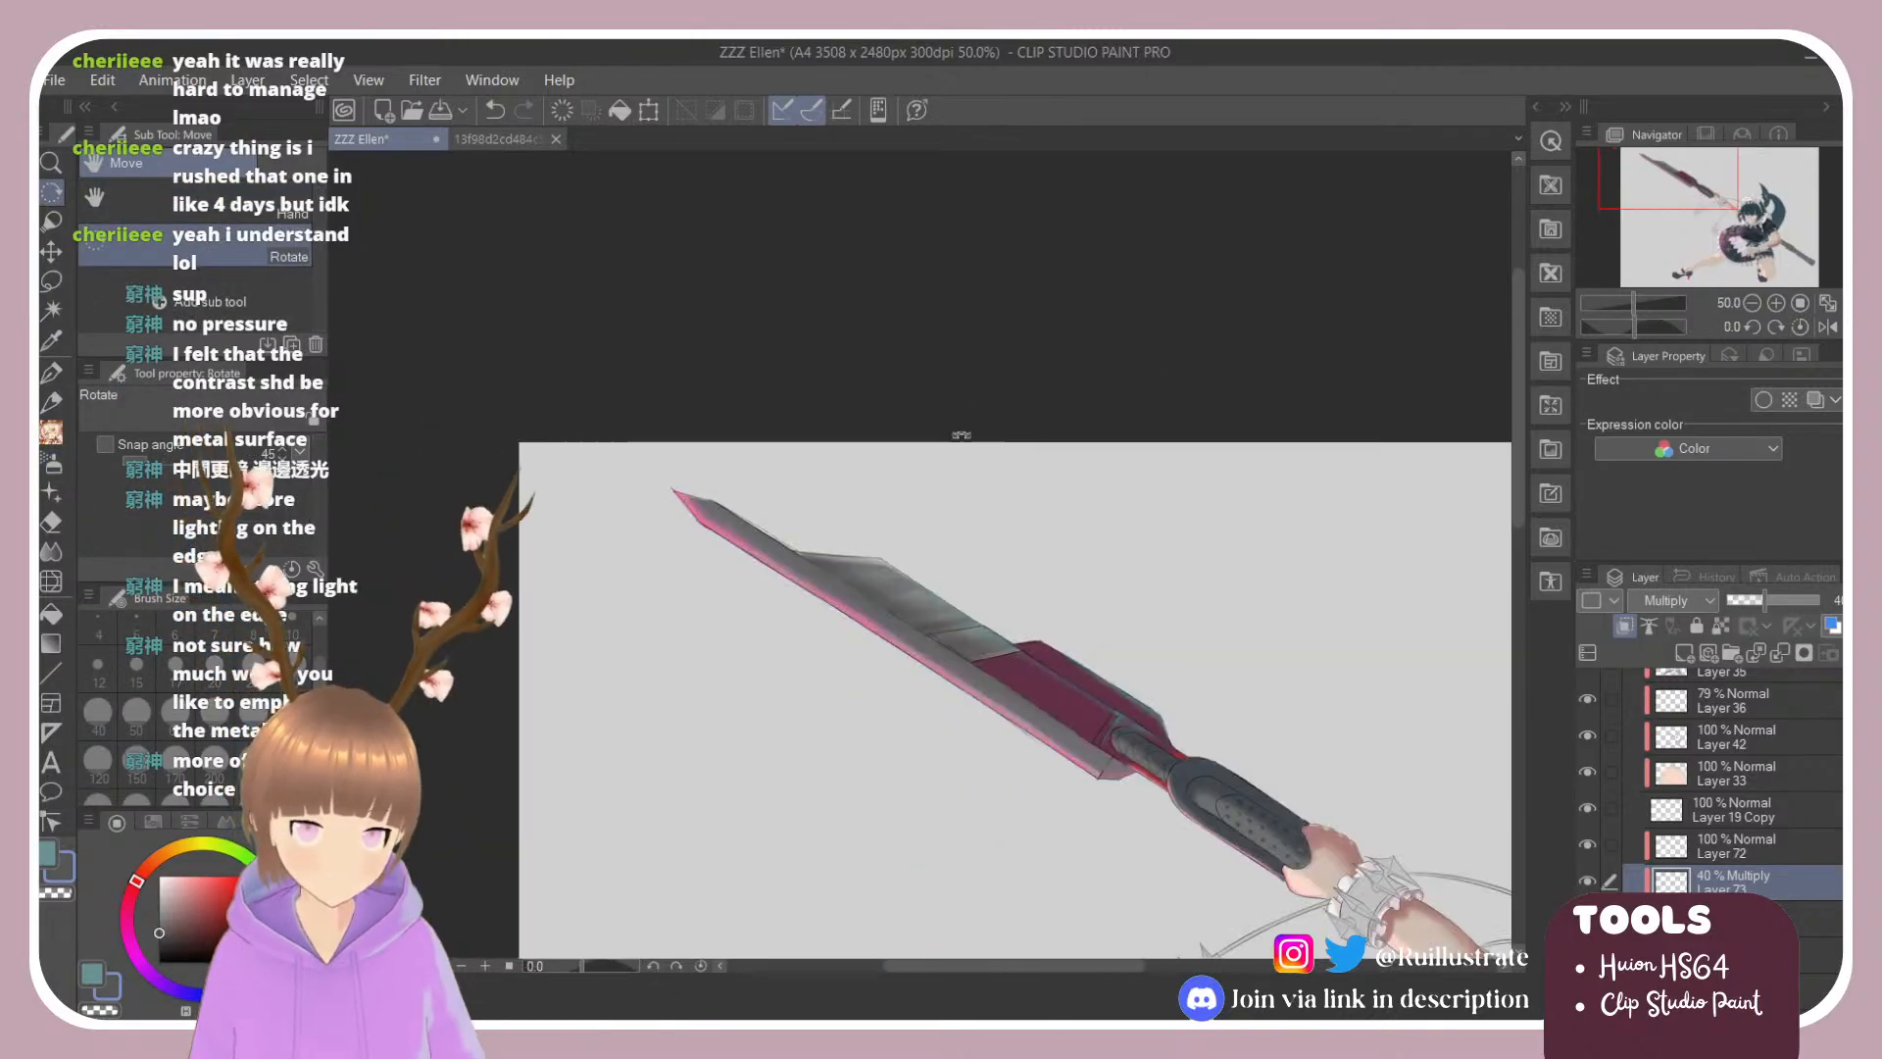
pyautogui.hotkey('ctrl', '0')
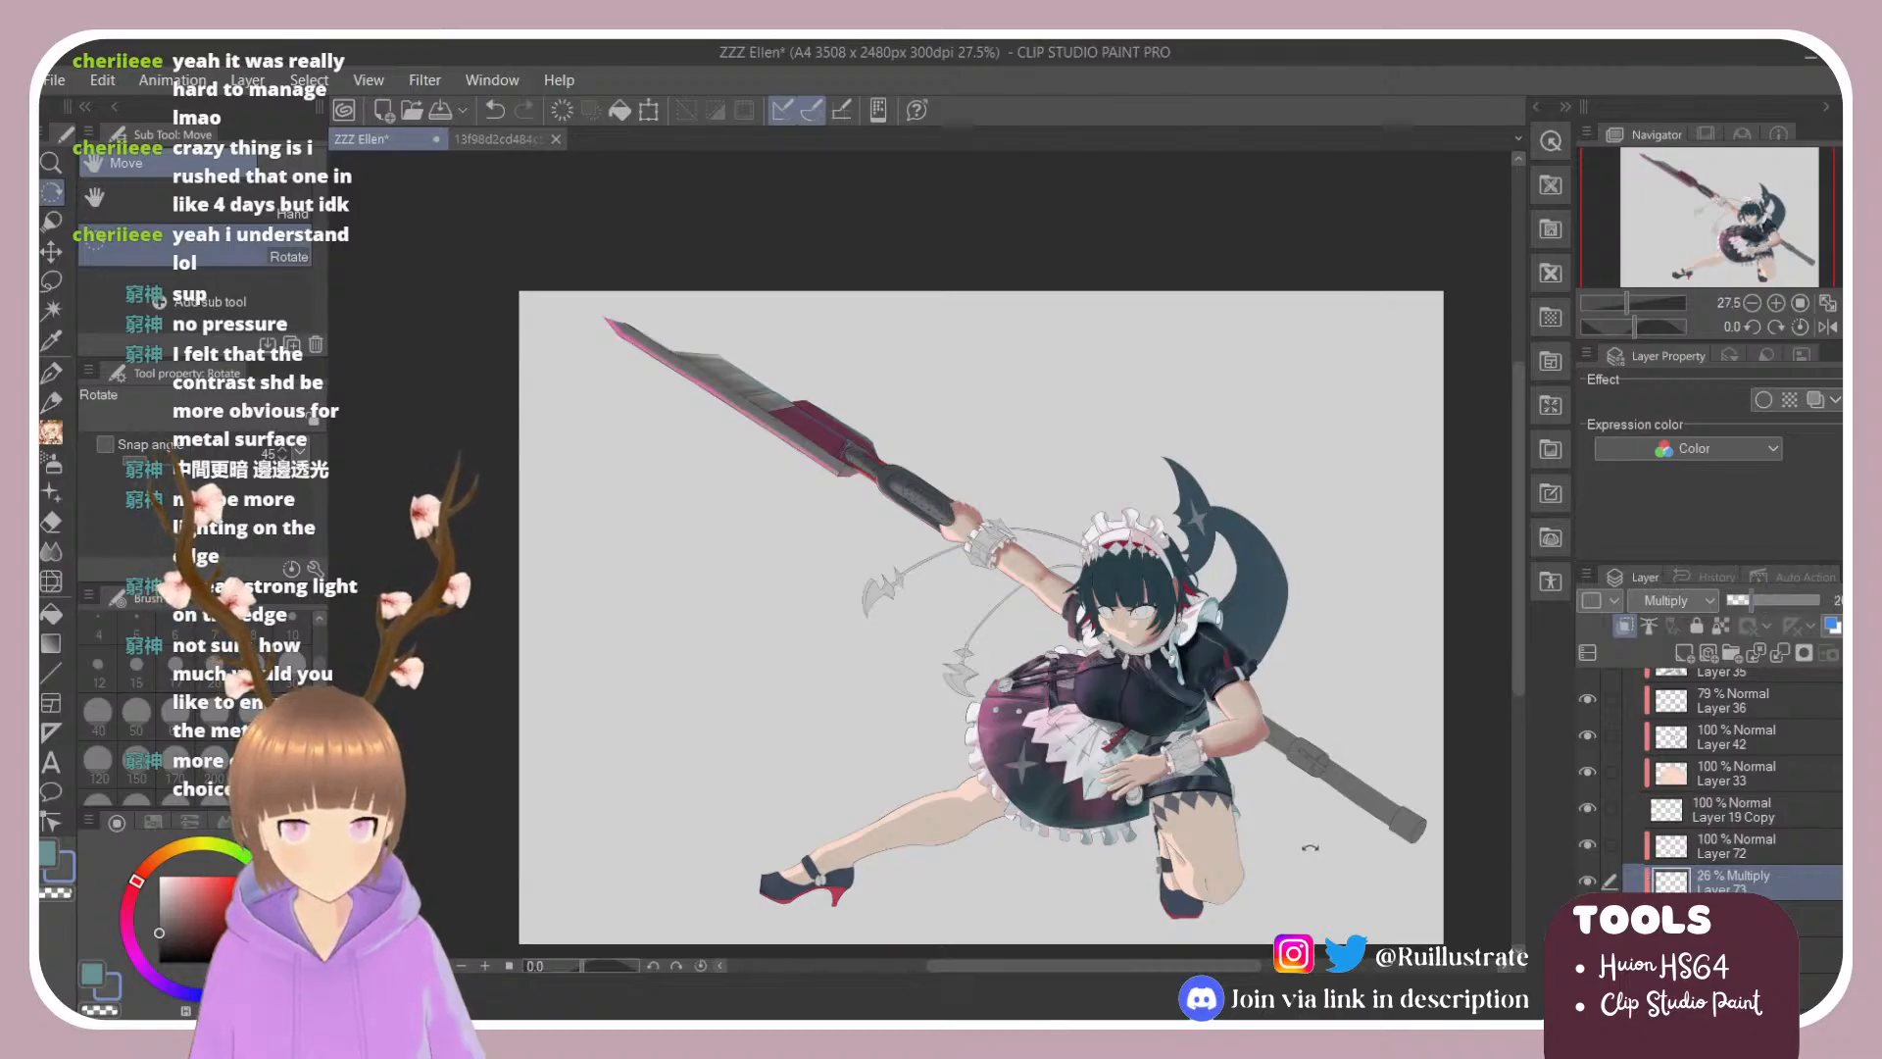
# Step: Activate the layer just below Layer 73 and sample the dark slate colour from the weapon's handle grip
pyautogui.scroll(3, 1406, 880)
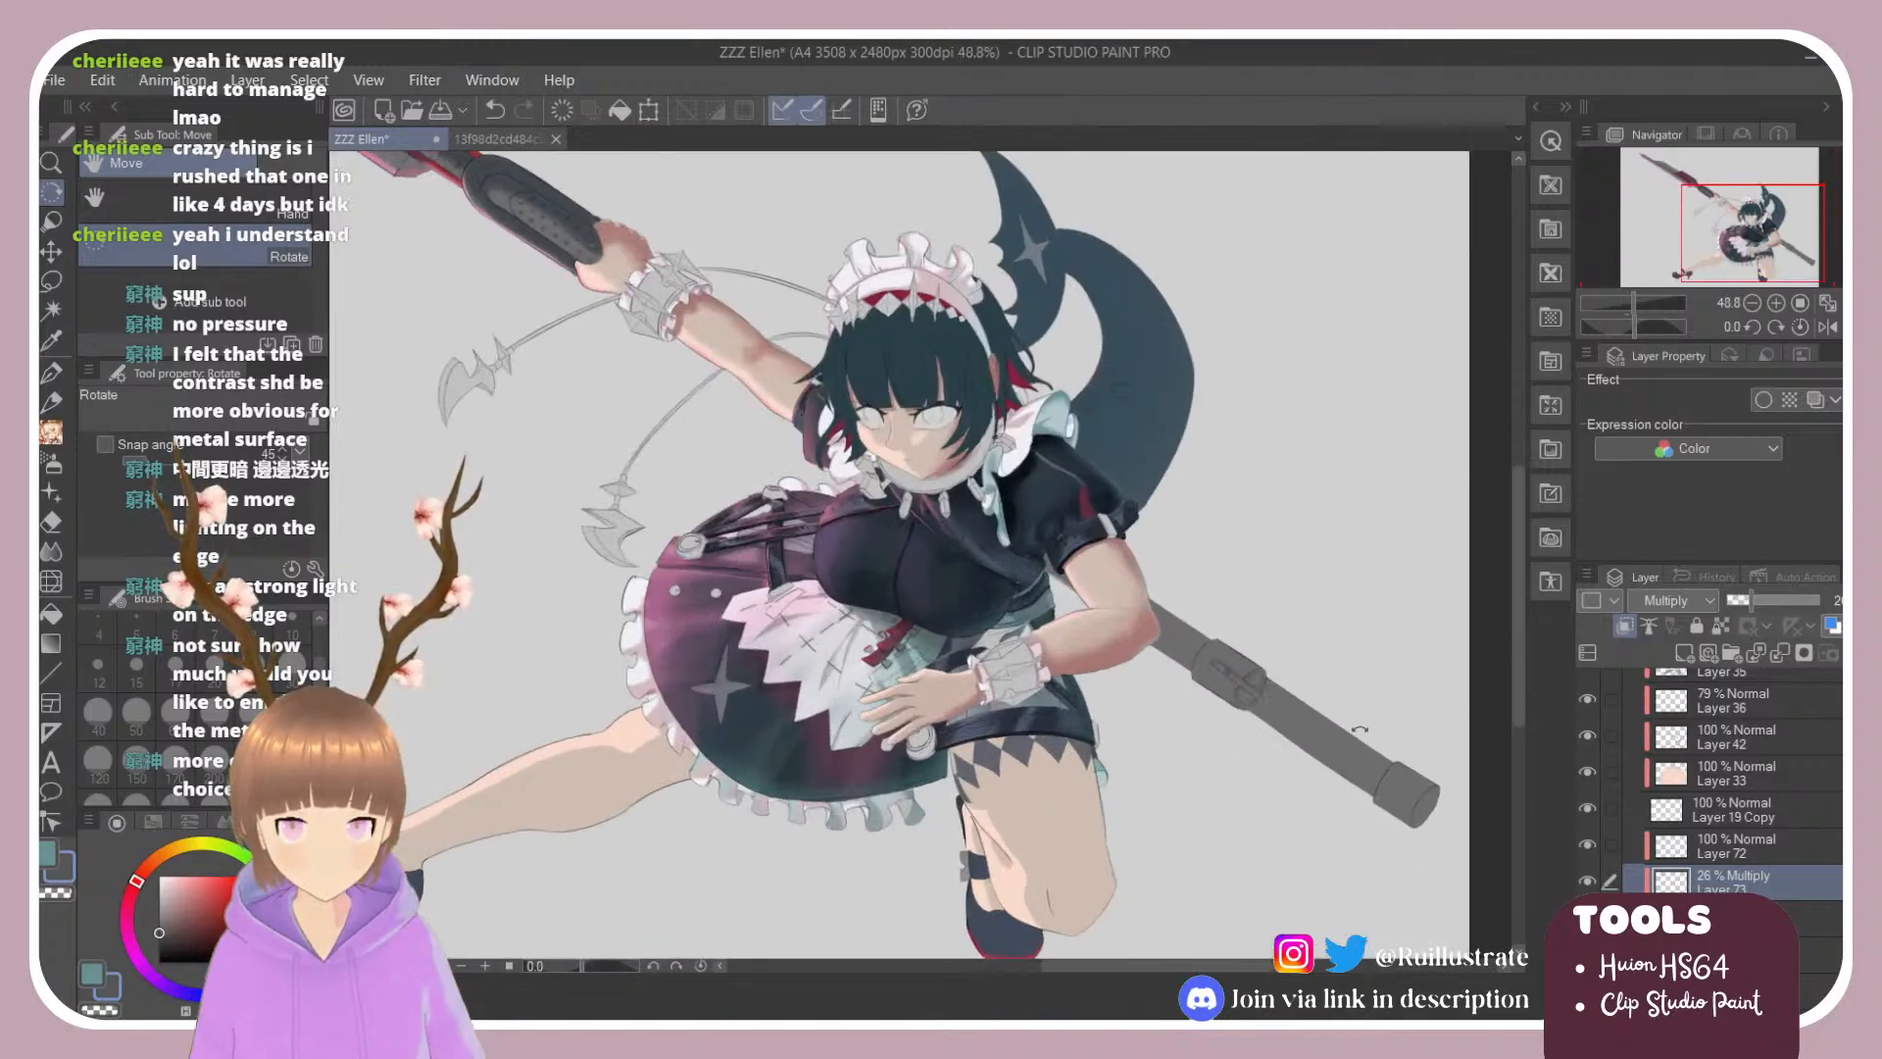
pyautogui.click(1733, 917)
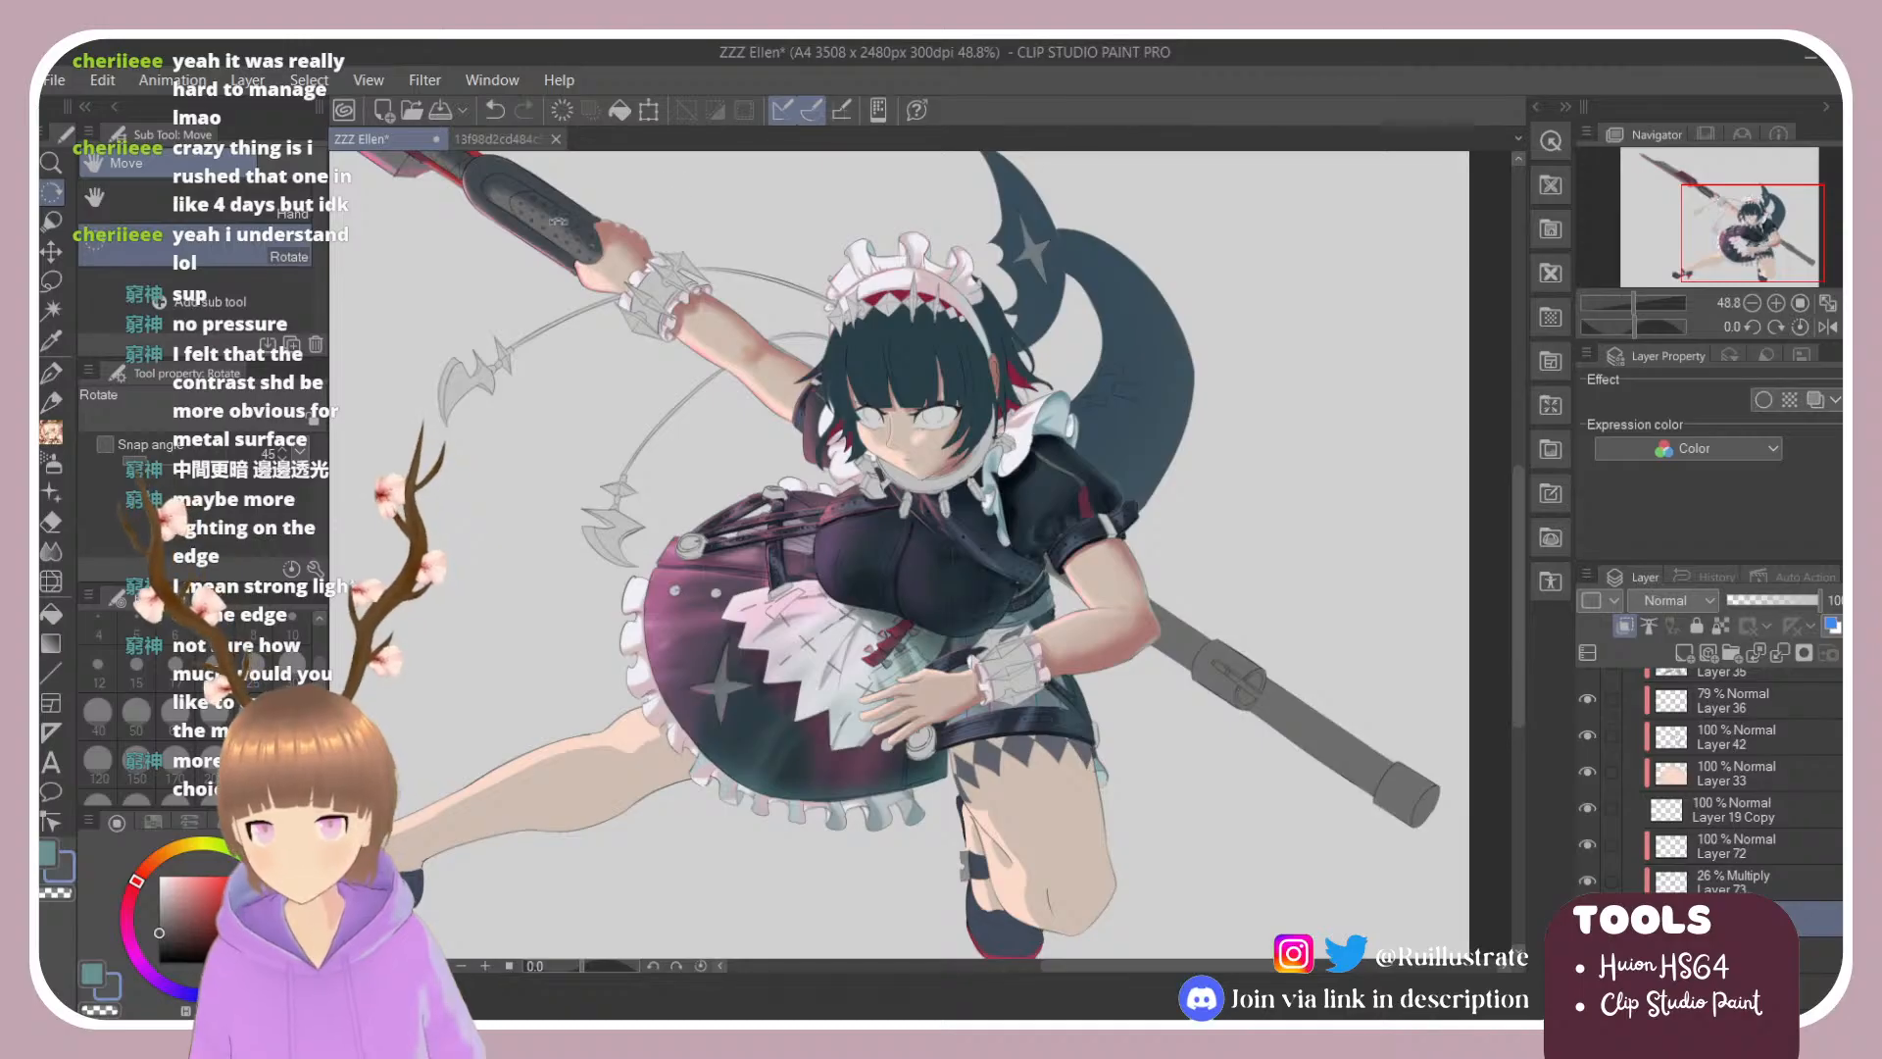
pyautogui.moveTo(557, 221); pyautogui.dragTo(595, 208)
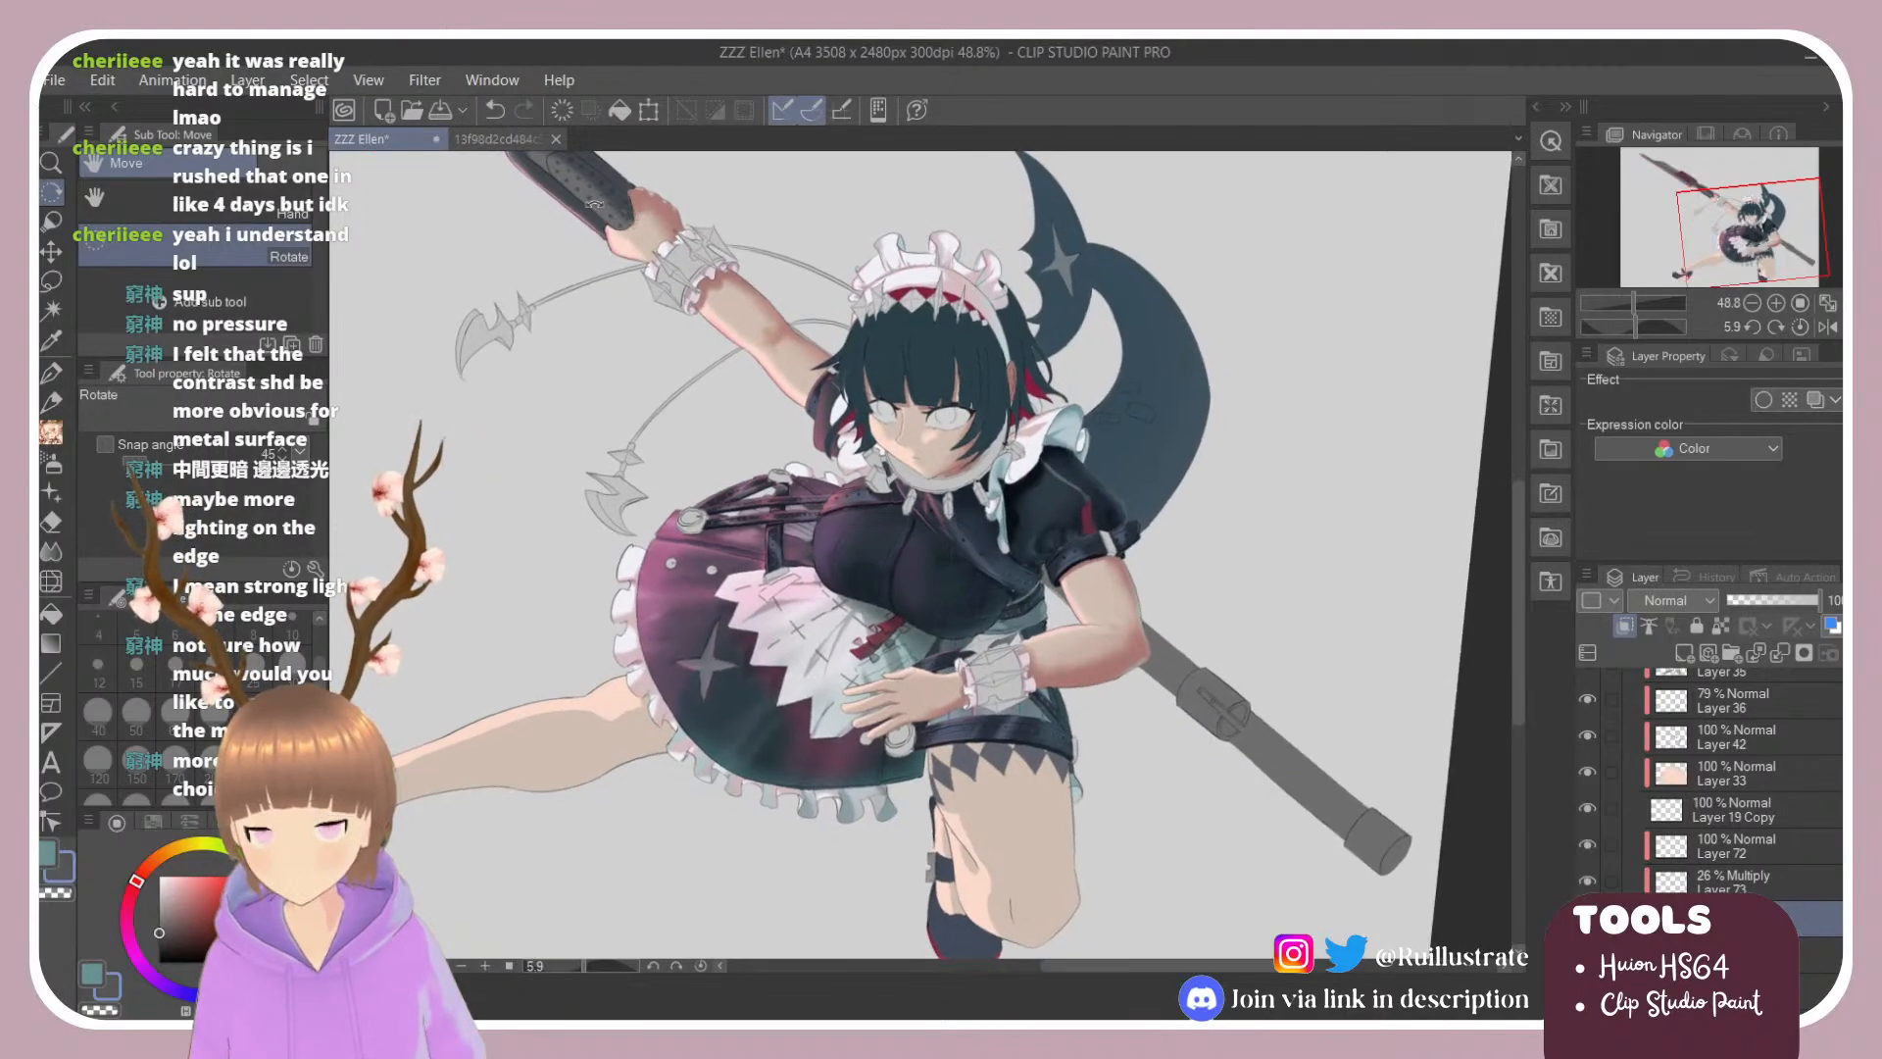
pyautogui.press('b')
pyautogui.keyDown('alt'); pyautogui.click(581, 203); pyautogui.keyUp('alt')
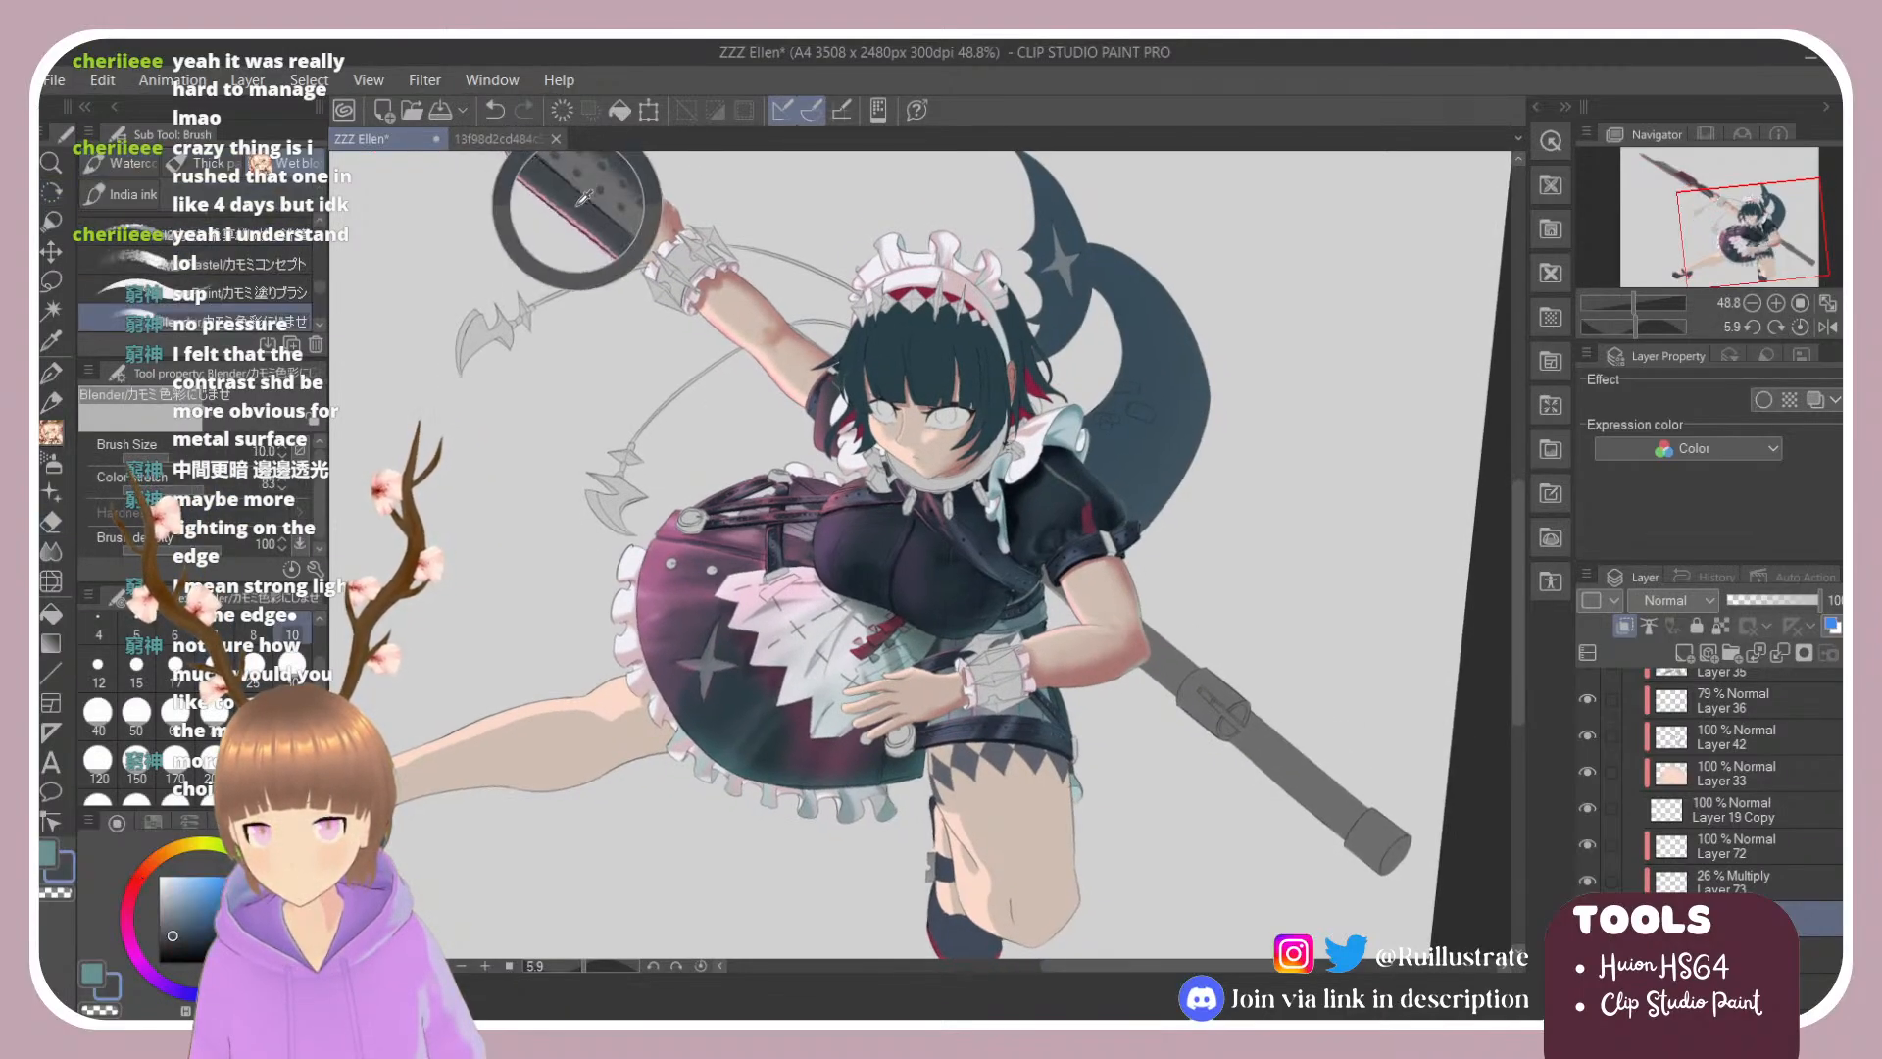
# Step: Paint the weapon's rear shaft and end cap dark slate using the Paint brush at size 30
pyautogui.press('r')
pyautogui.moveTo(1025, 401); pyautogui.dragTo(1078, 457)
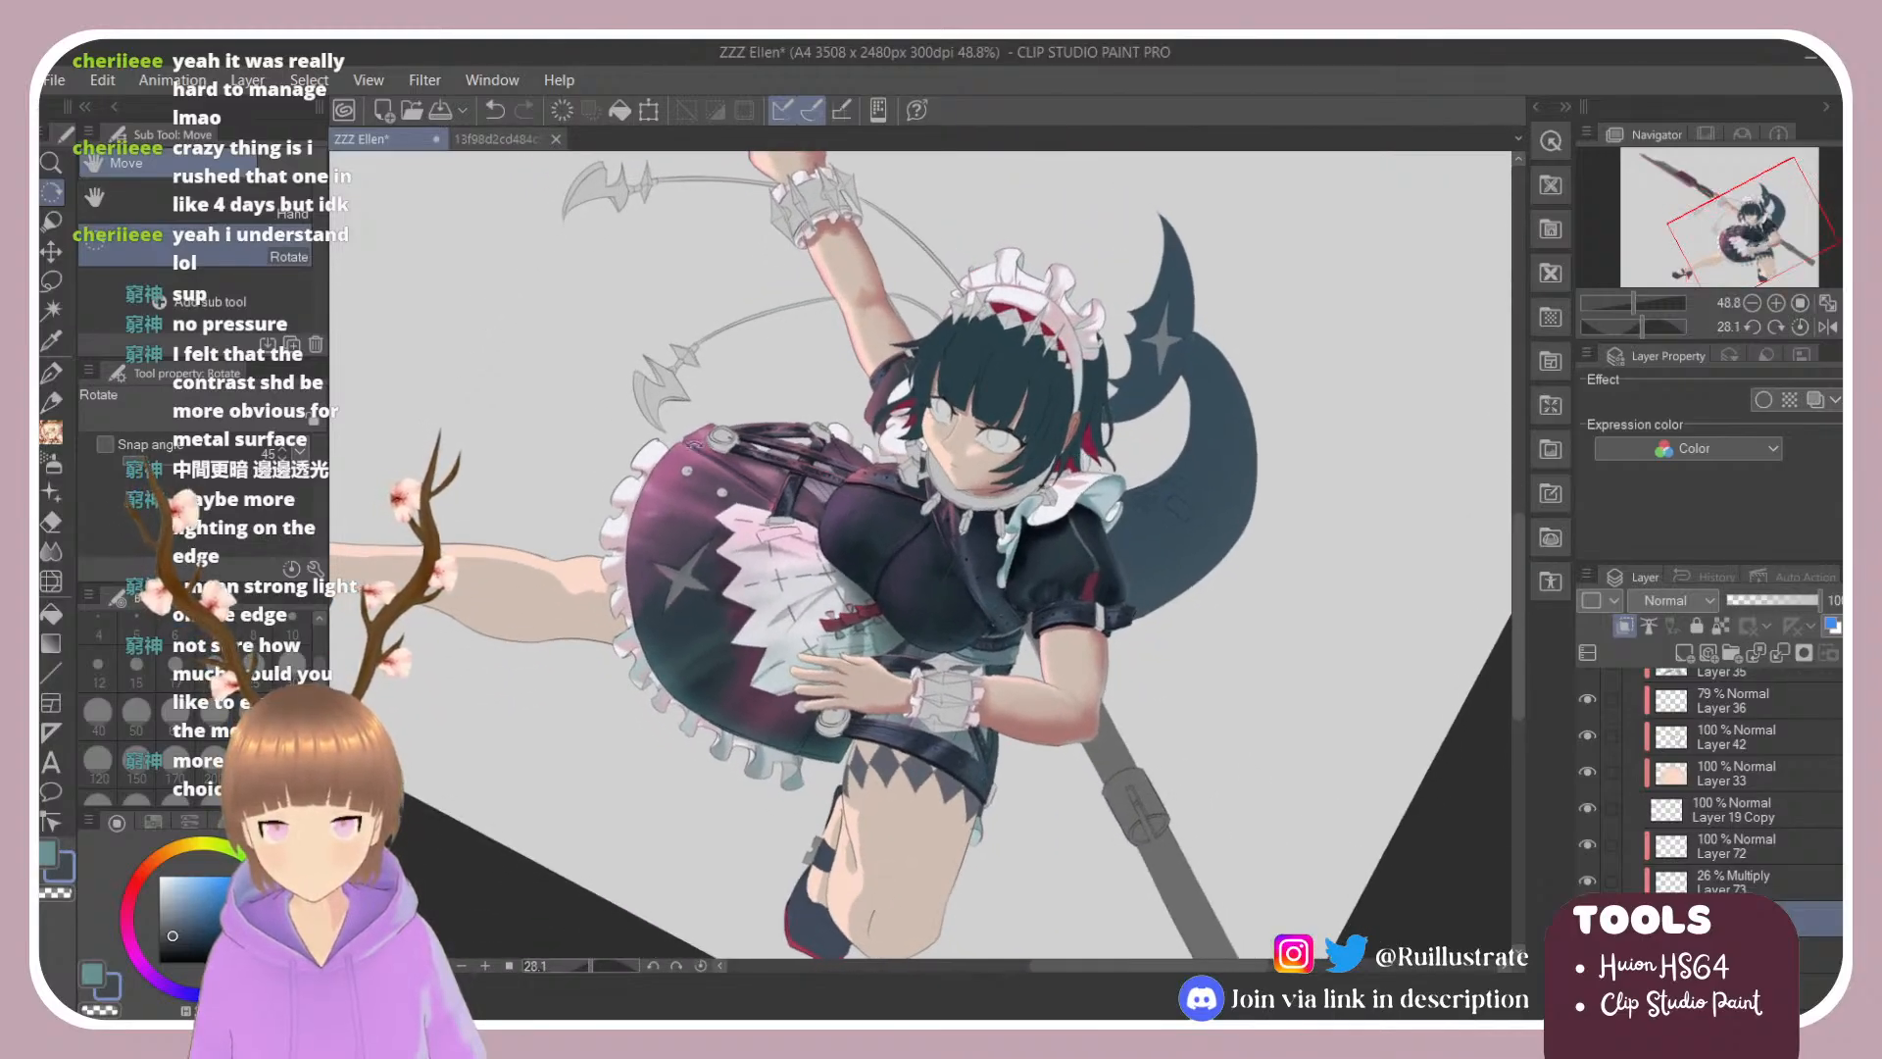
pyautogui.scroll(-3, 694, 446)
pyautogui.scroll(4, 880, 723)
pyautogui.moveTo(879, 722); pyautogui.dragTo(855, 715)
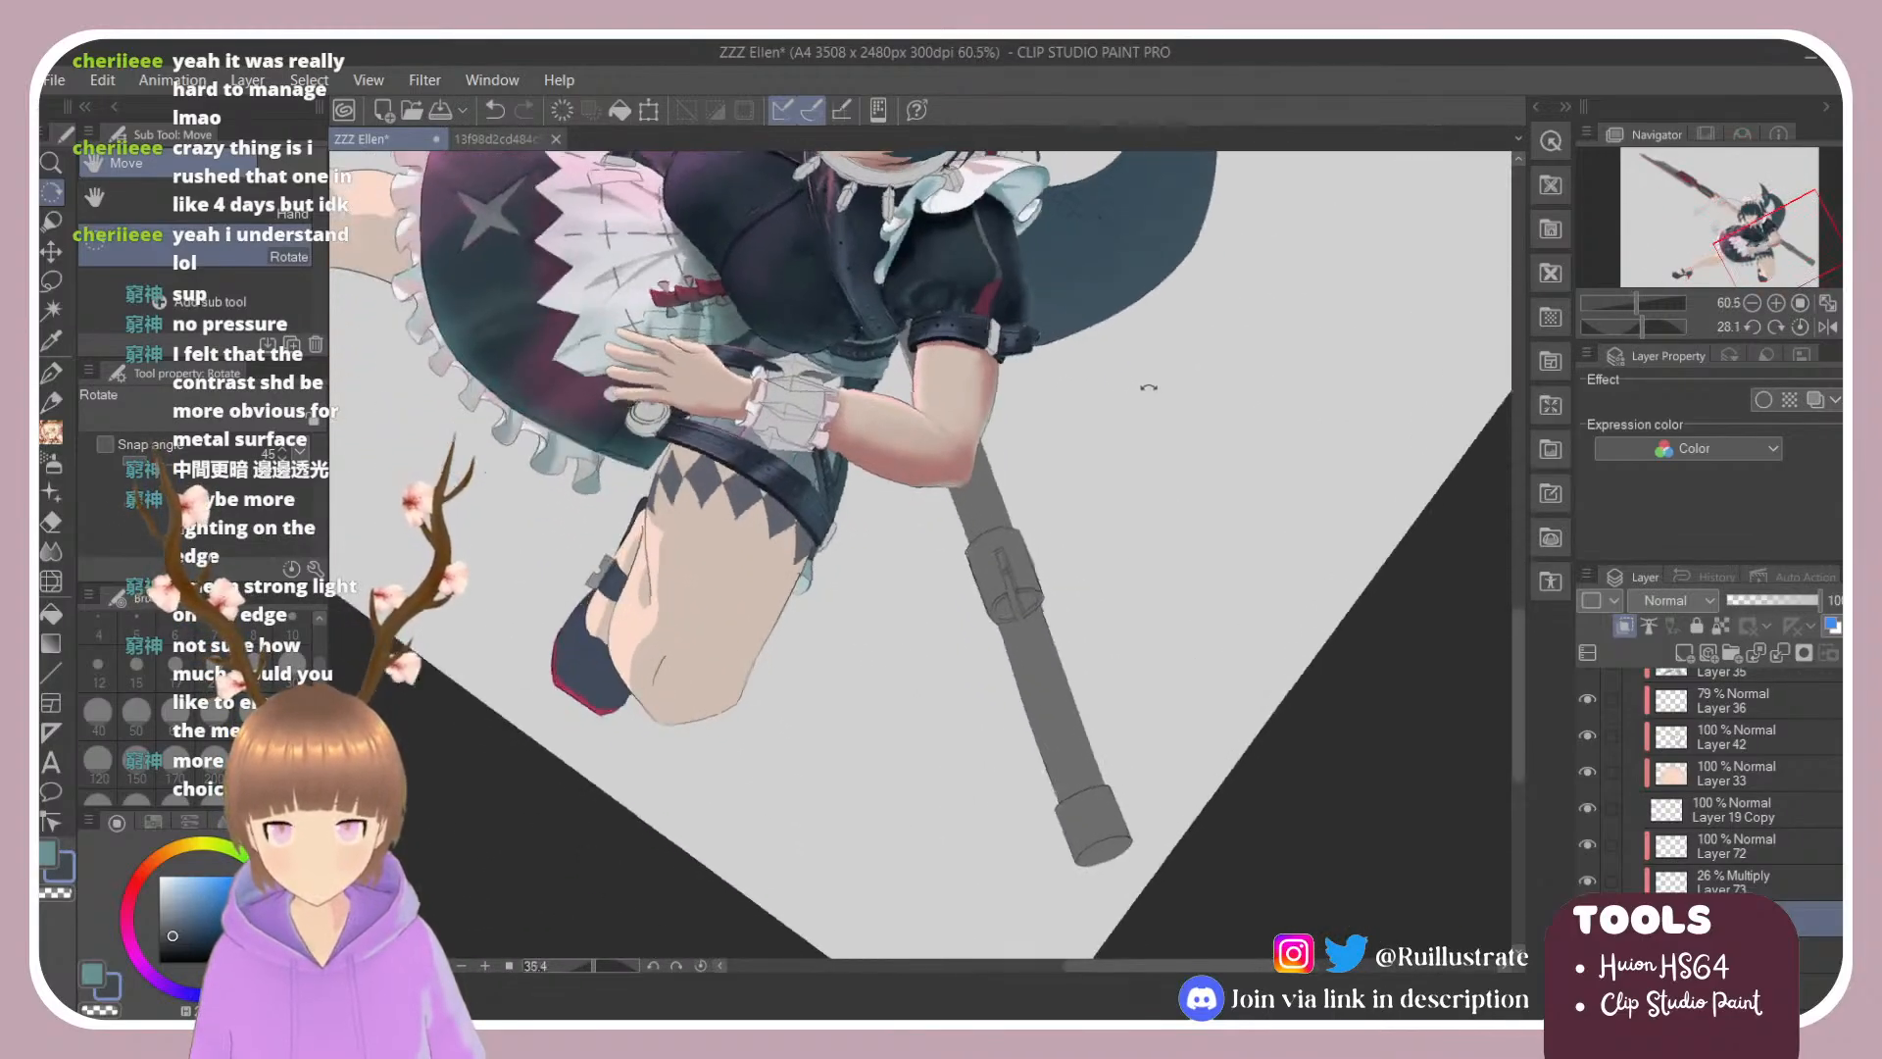
pyautogui.press('b')
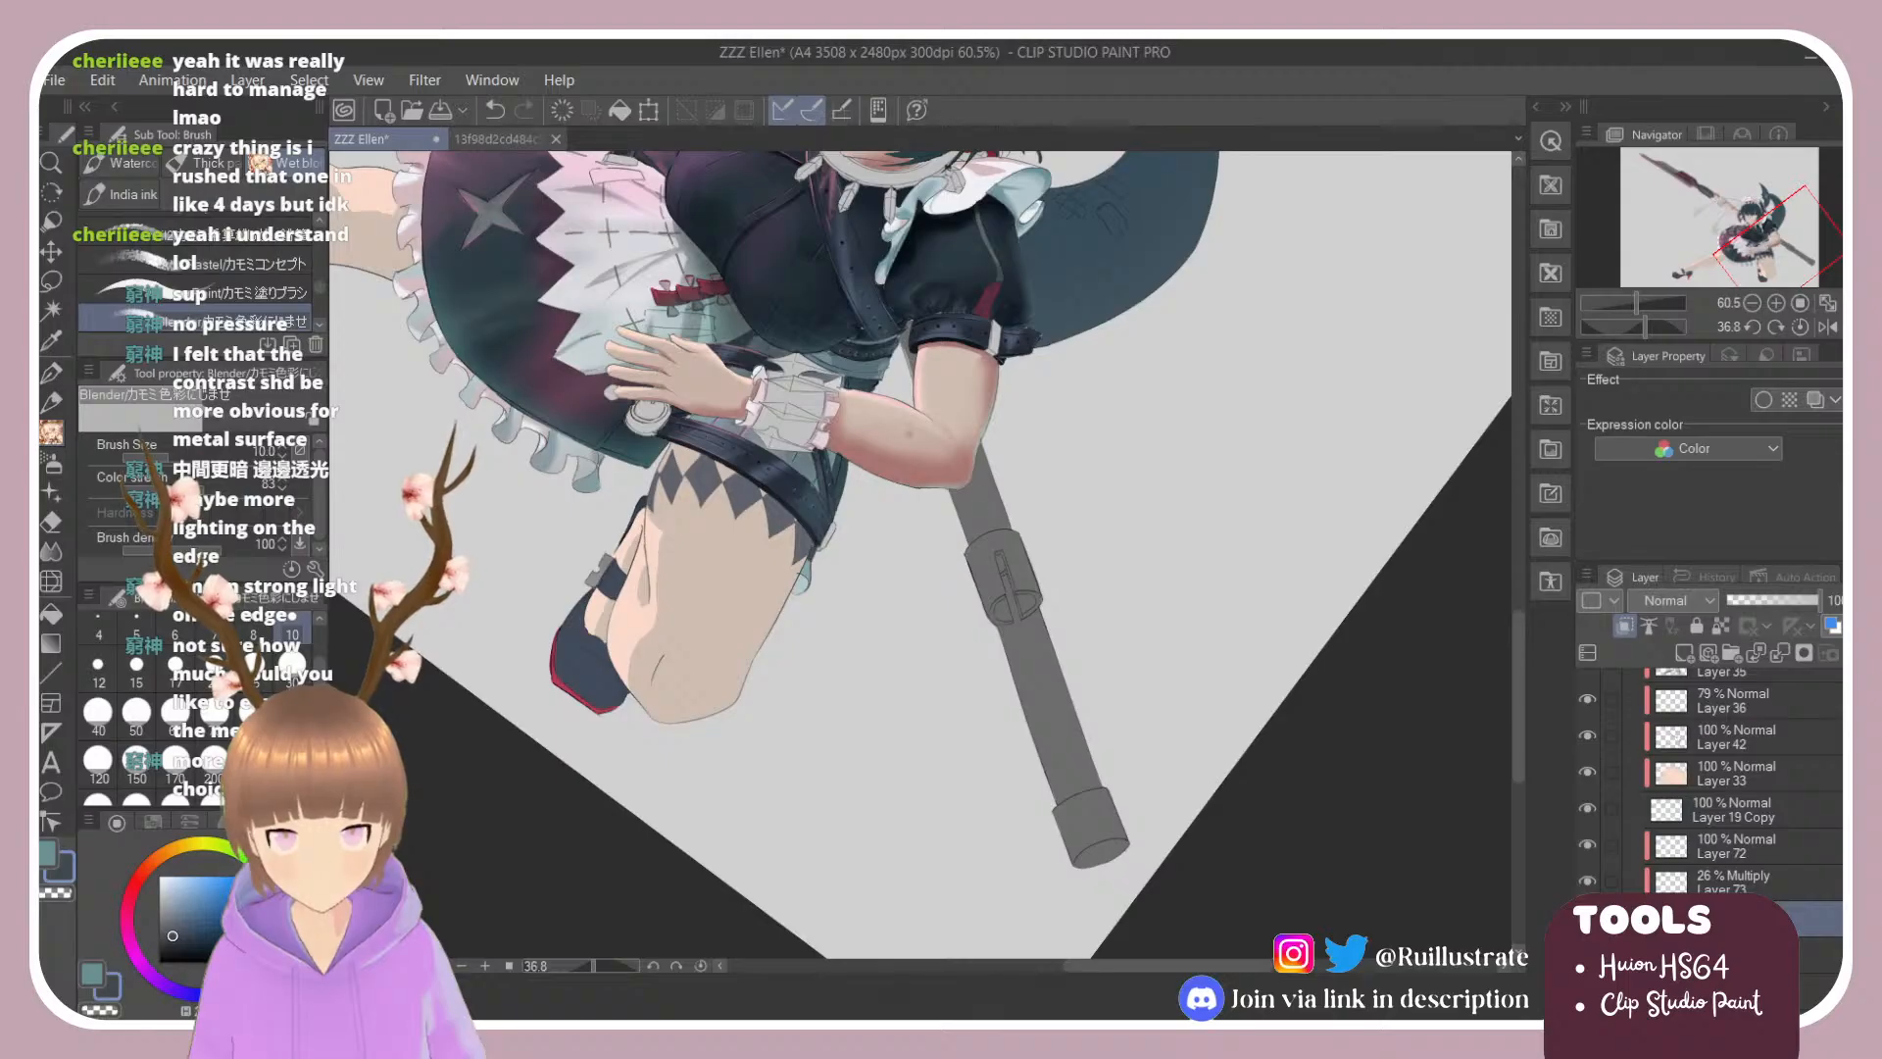
pyautogui.click(147, 292)
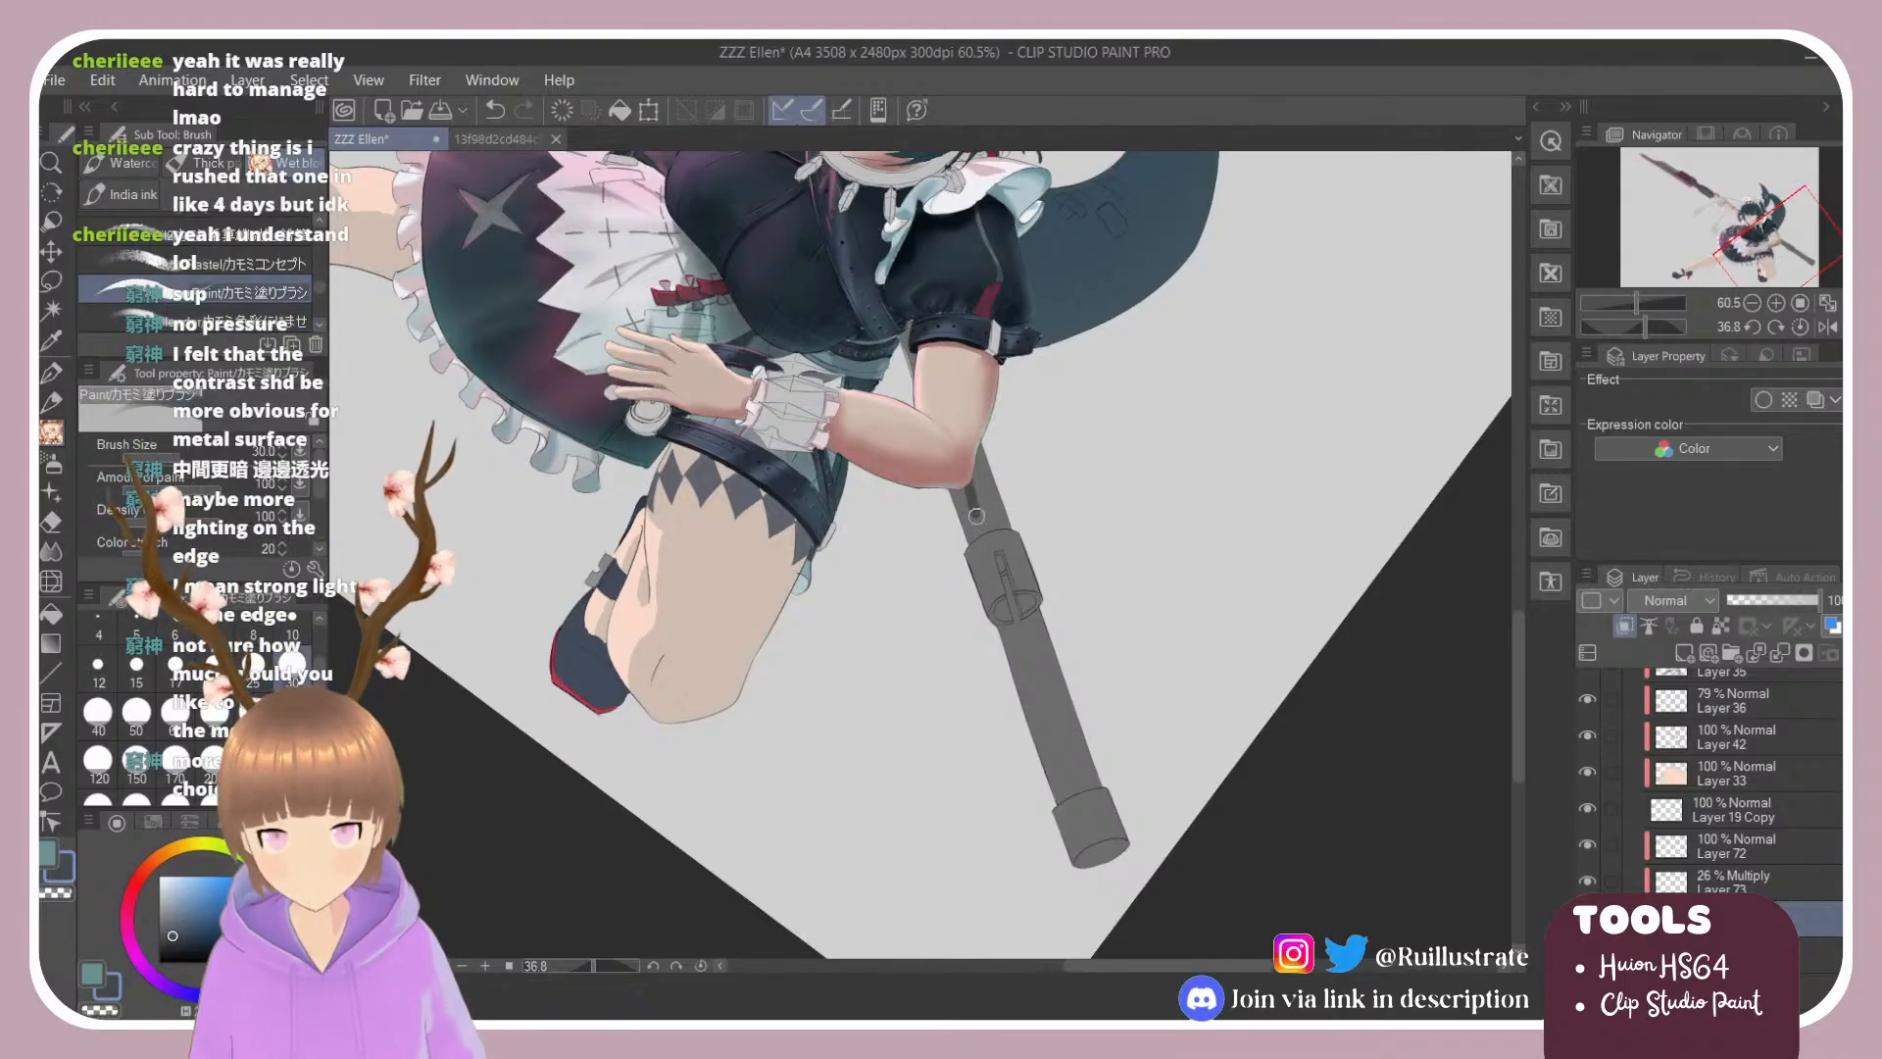
pyautogui.moveTo(976, 516)
pyautogui.mouseDown()
pyautogui.moveTo(1002, 567)
pyautogui.moveTo(964, 445)
pyautogui.moveTo(1093, 848)
pyautogui.moveTo(999, 529)
pyautogui.moveTo(1115, 852)
pyautogui.moveTo(1086, 773)
pyautogui.moveTo(1081, 835)
pyautogui.moveTo(1073, 805)
pyautogui.moveTo(1088, 840)
pyautogui.mouseUp()
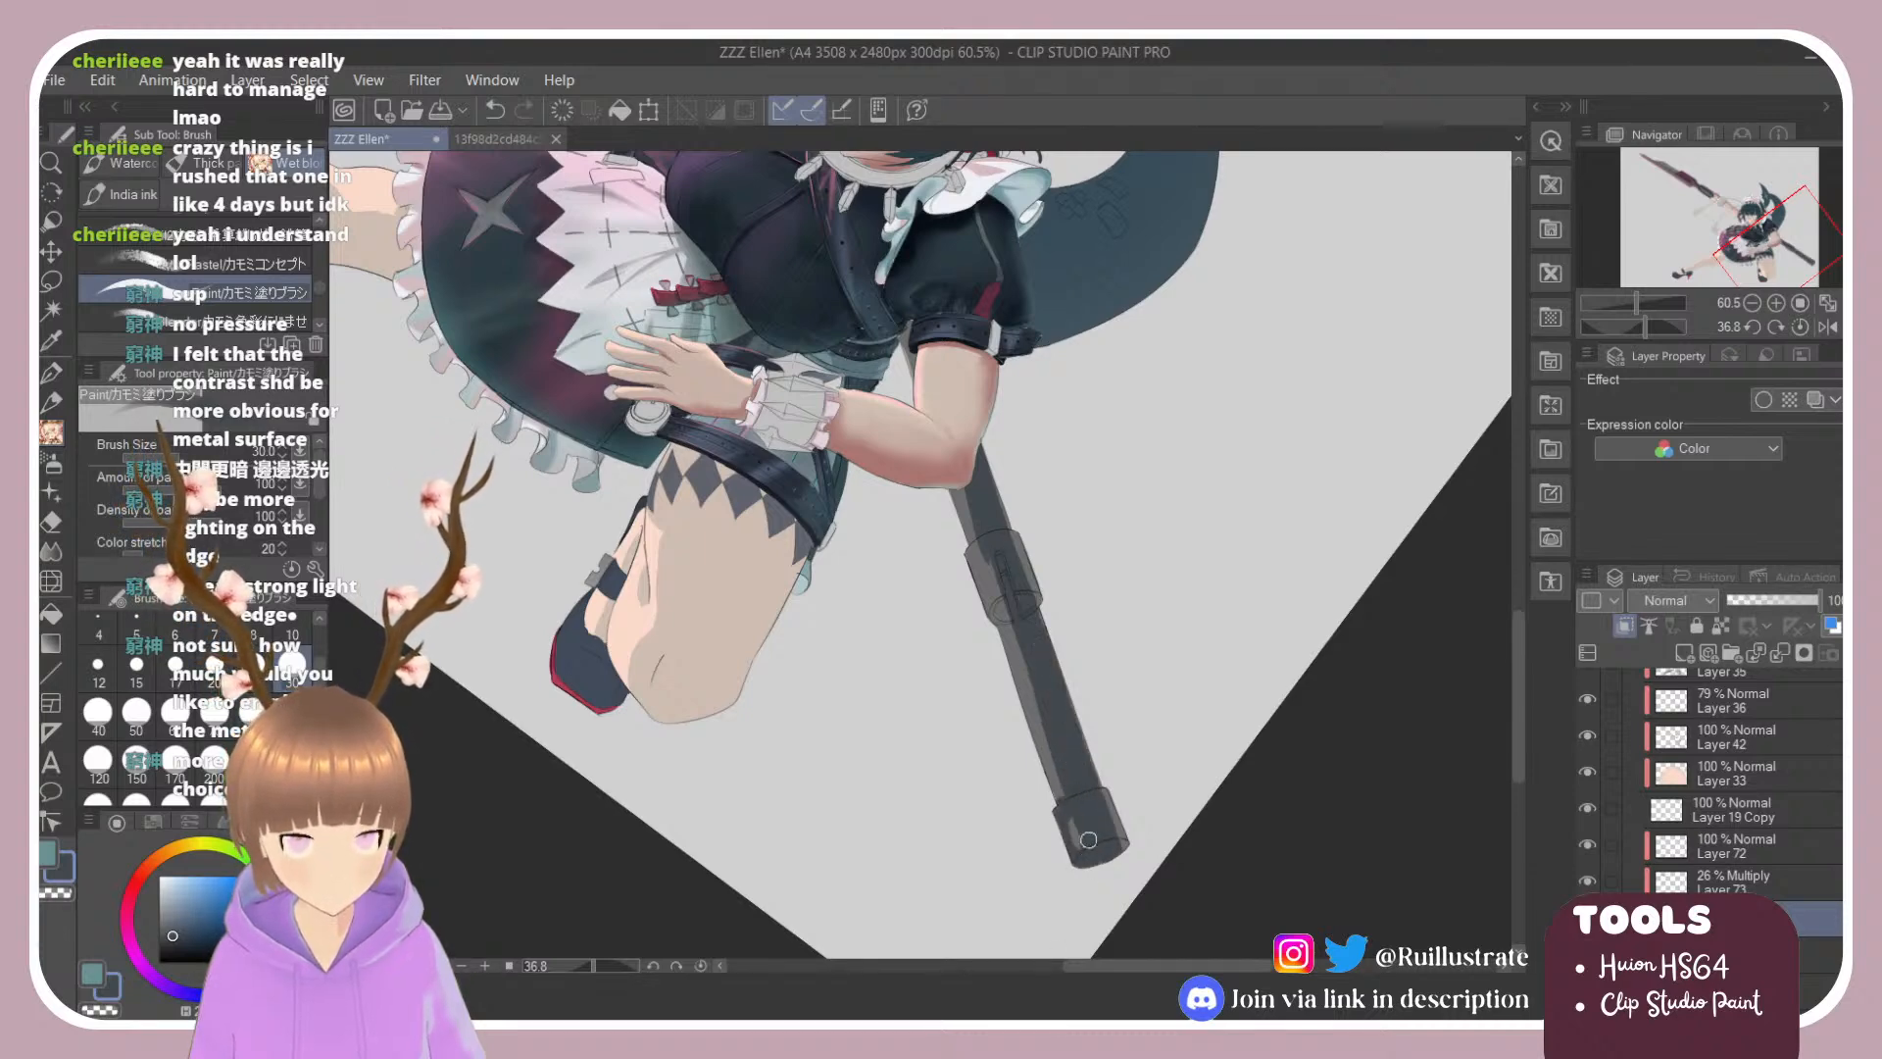
# Step: Erase the dark paint along one long edge of the rear shaft and end cap with the Hard eraser, leaving a lighter grey strip
pyautogui.press('e')
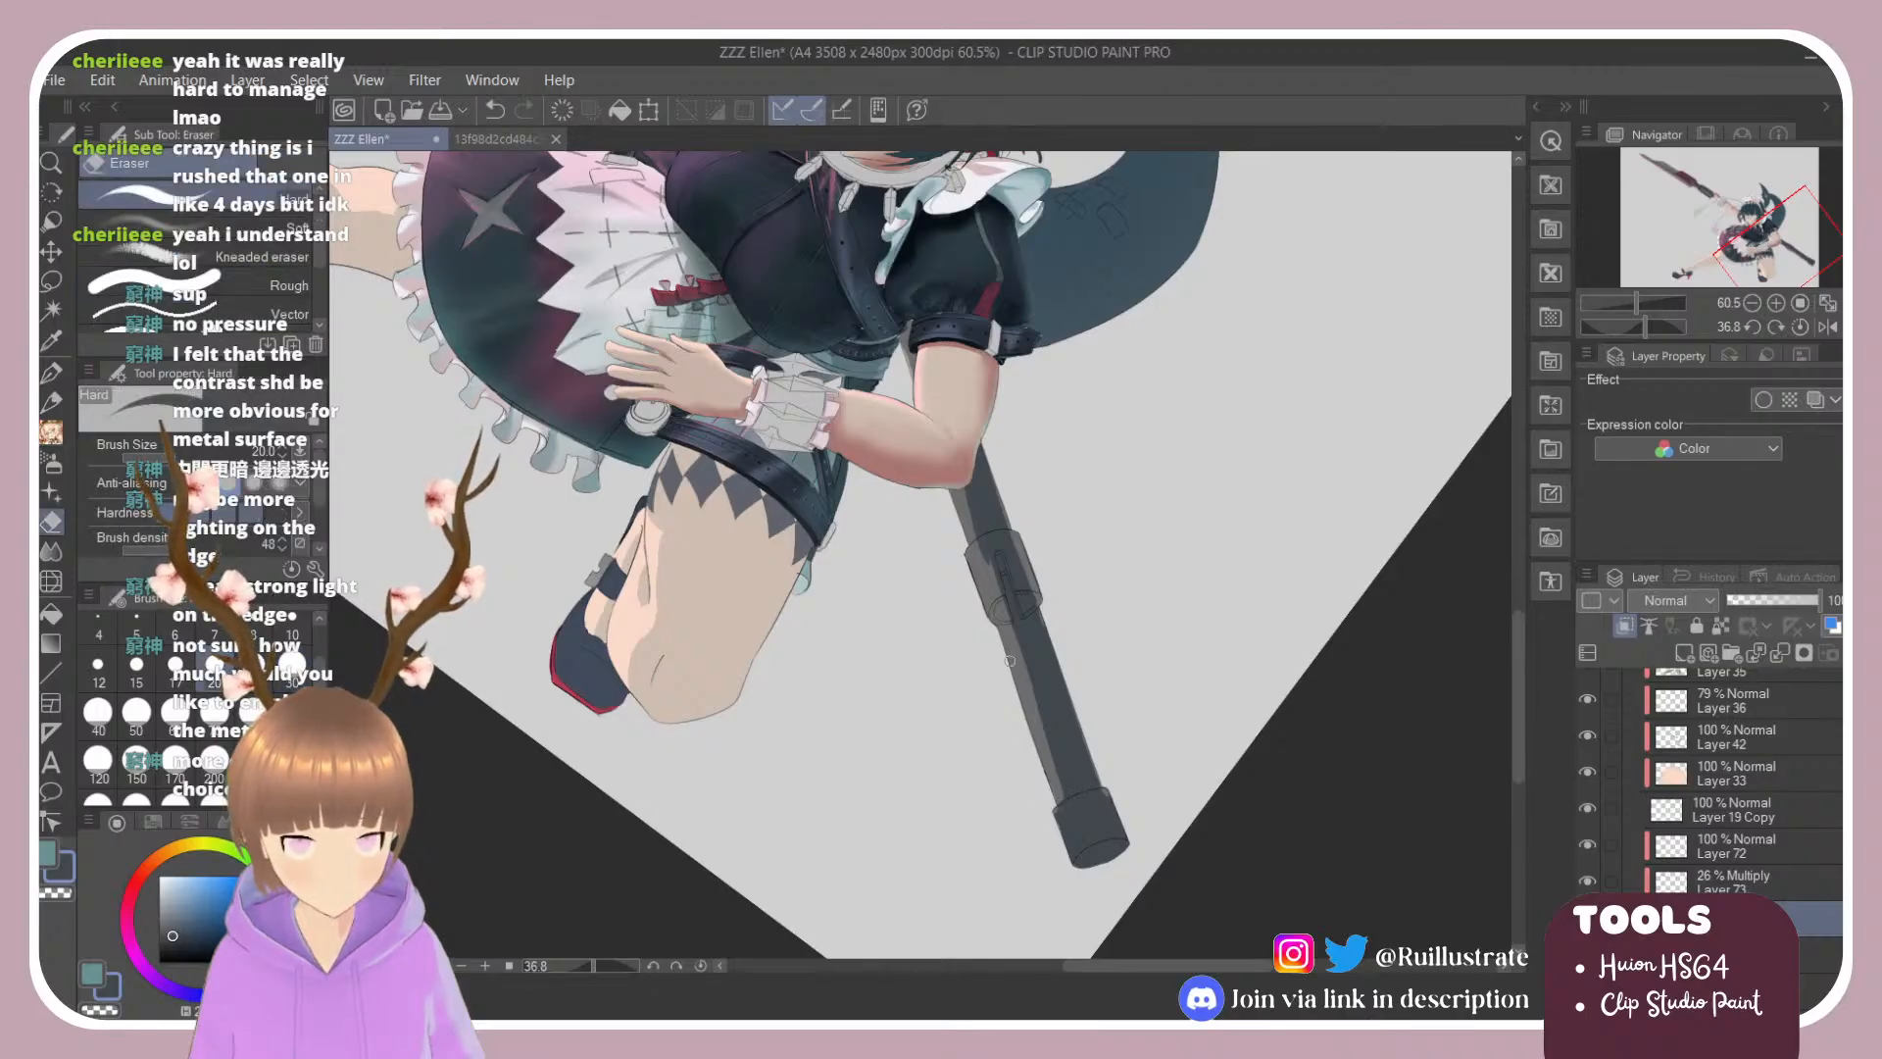
pyautogui.moveTo(1005, 634); pyautogui.dragTo(1059, 780)
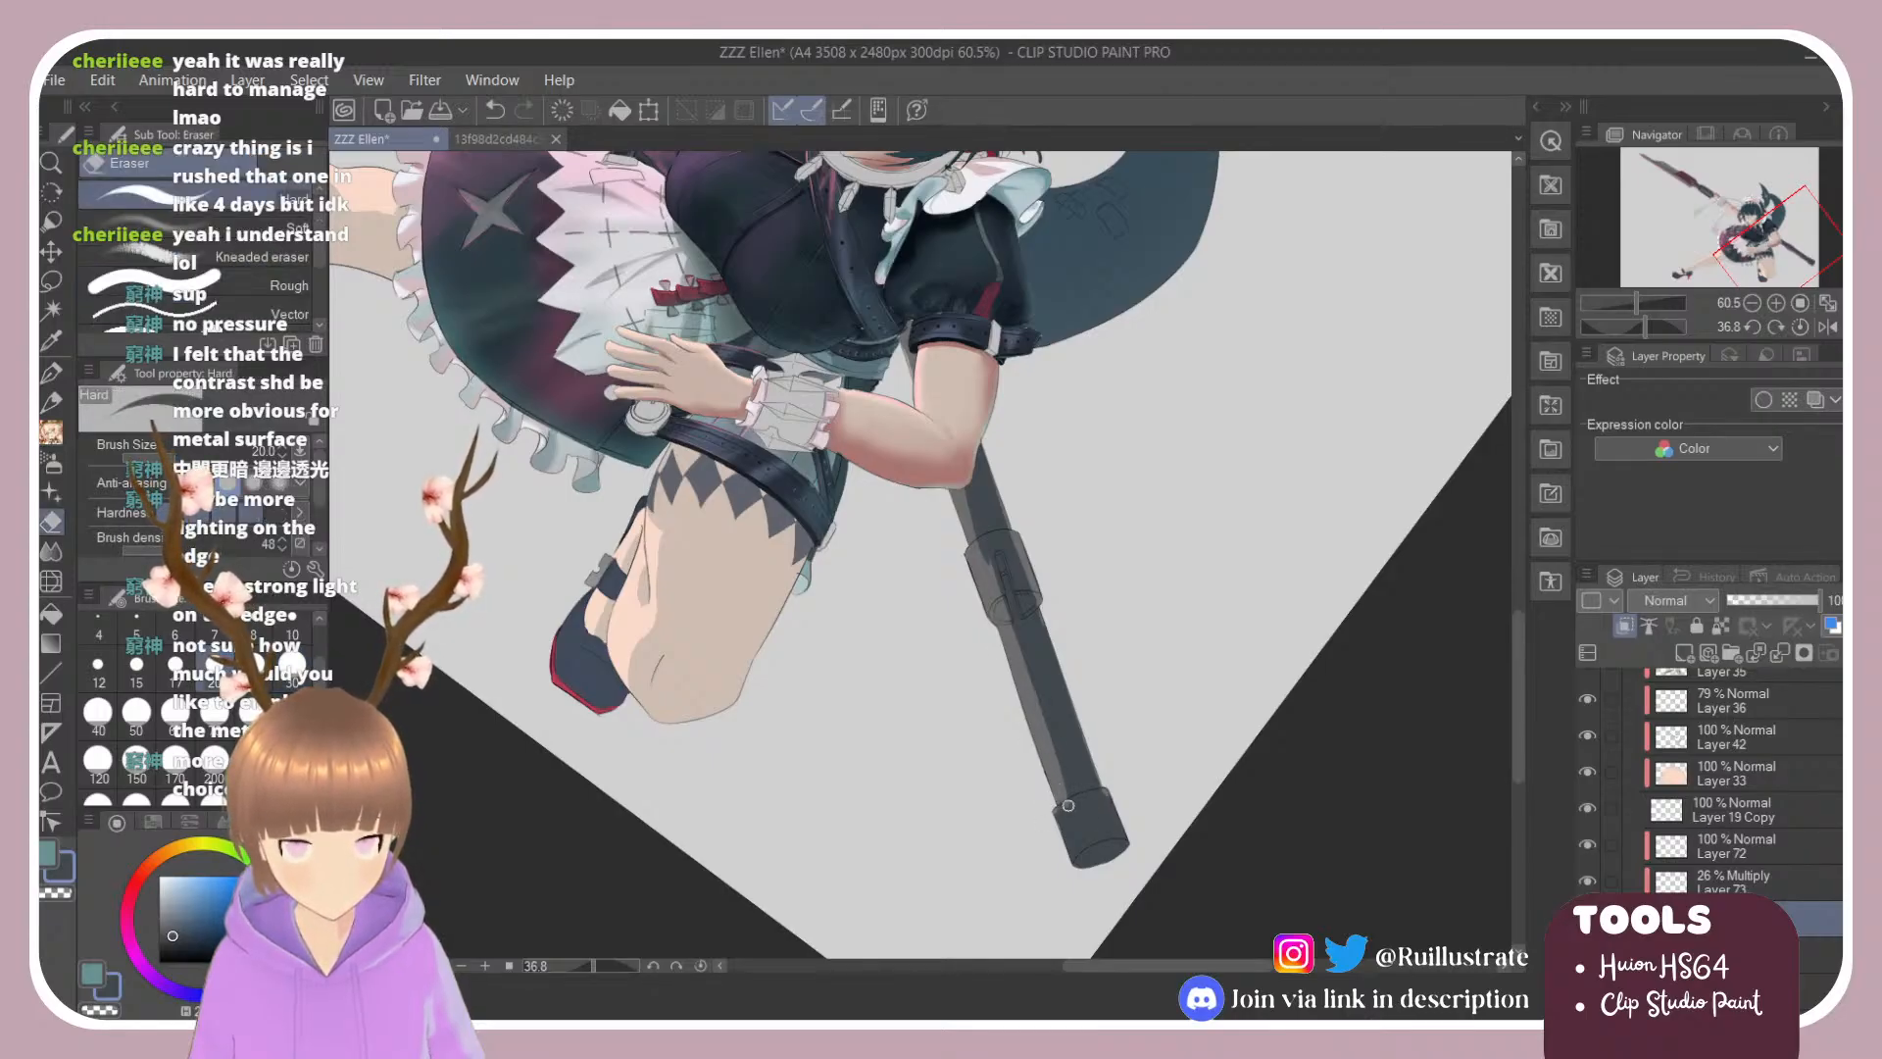
pyautogui.press('b')
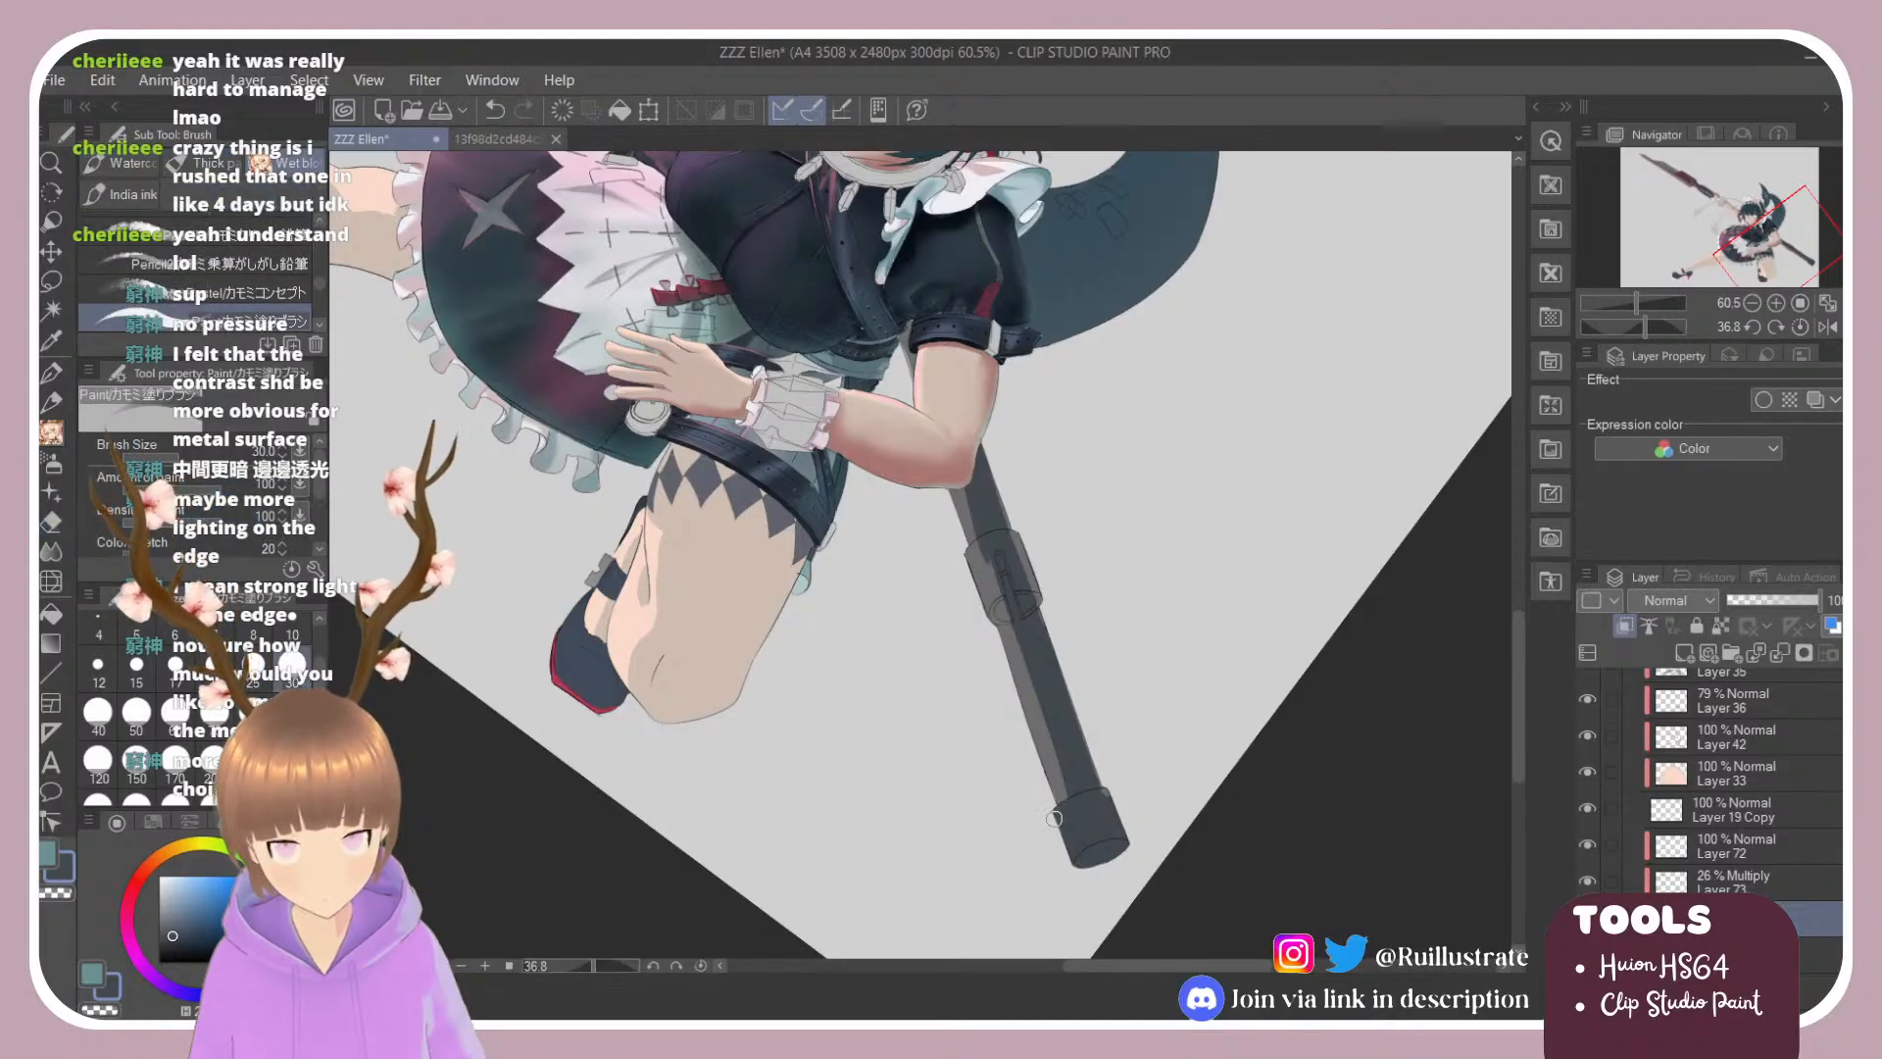
pyautogui.press('e')
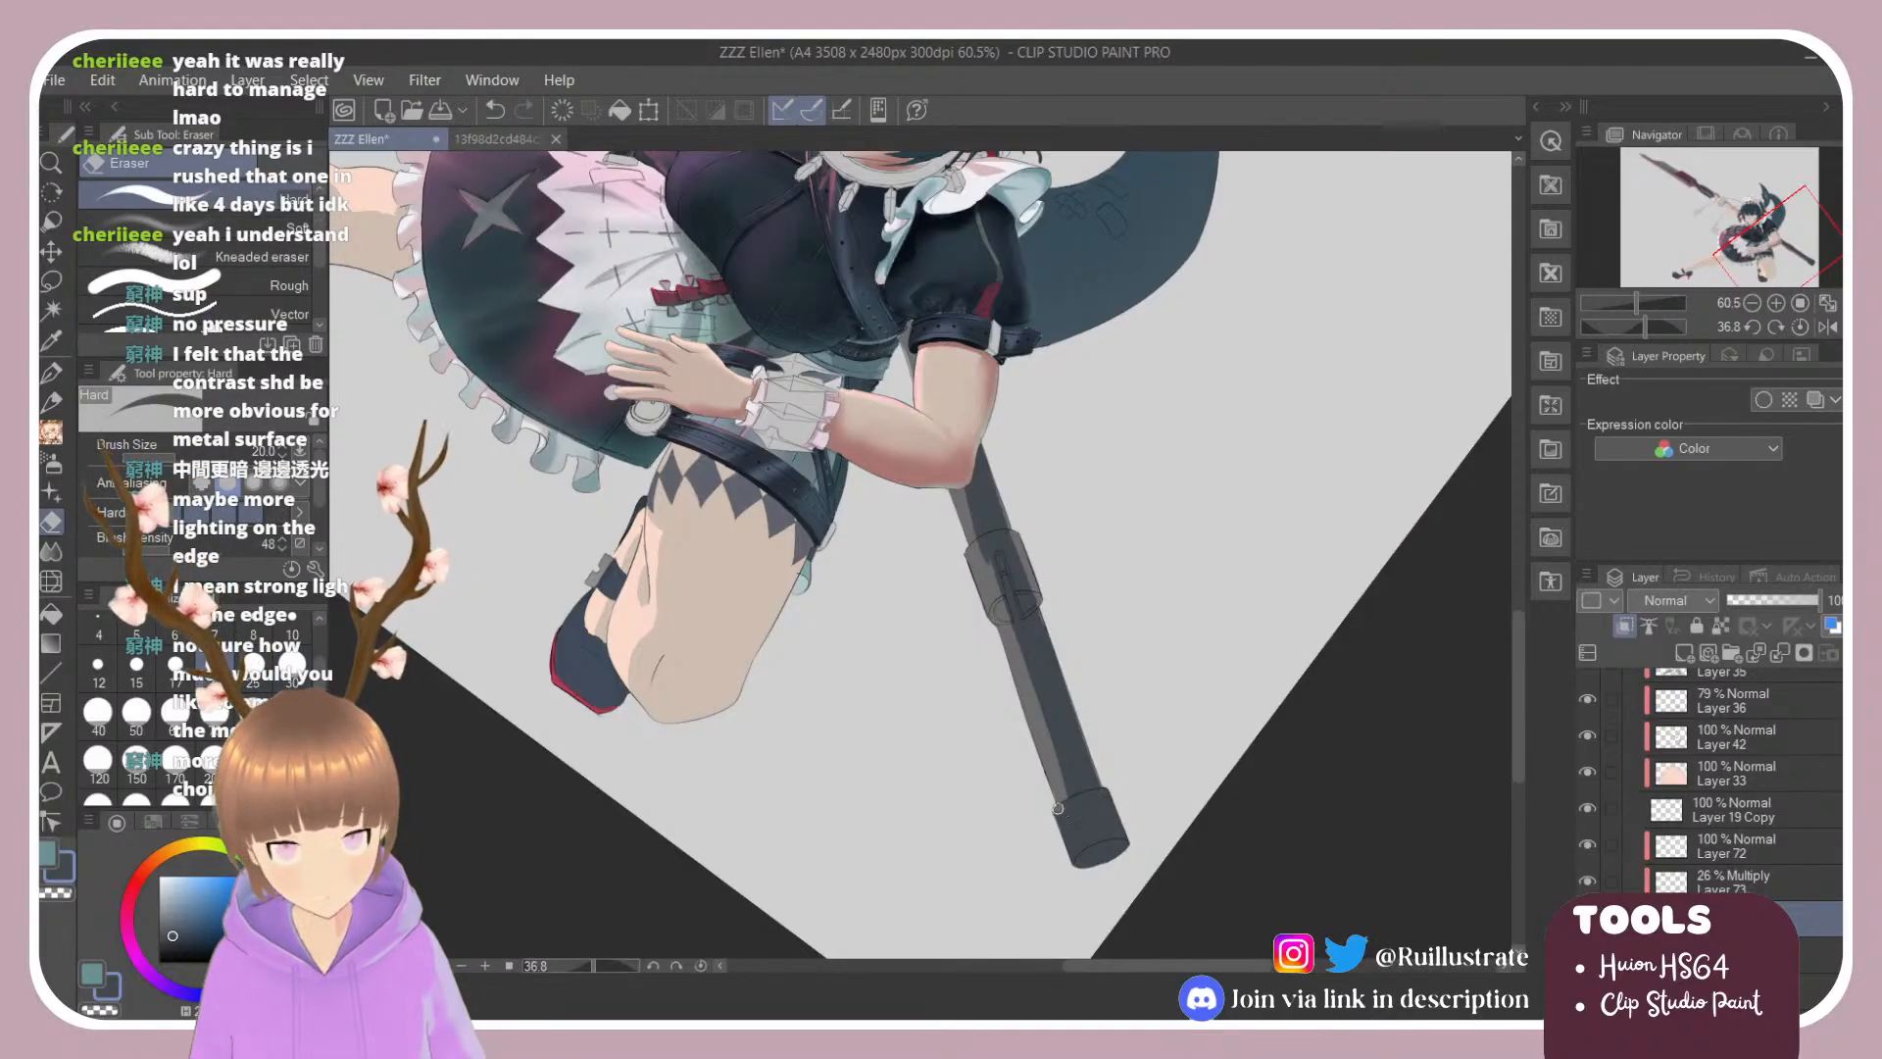
pyautogui.moveTo(1058, 809); pyautogui.dragTo(1073, 865)
pyautogui.press('b')
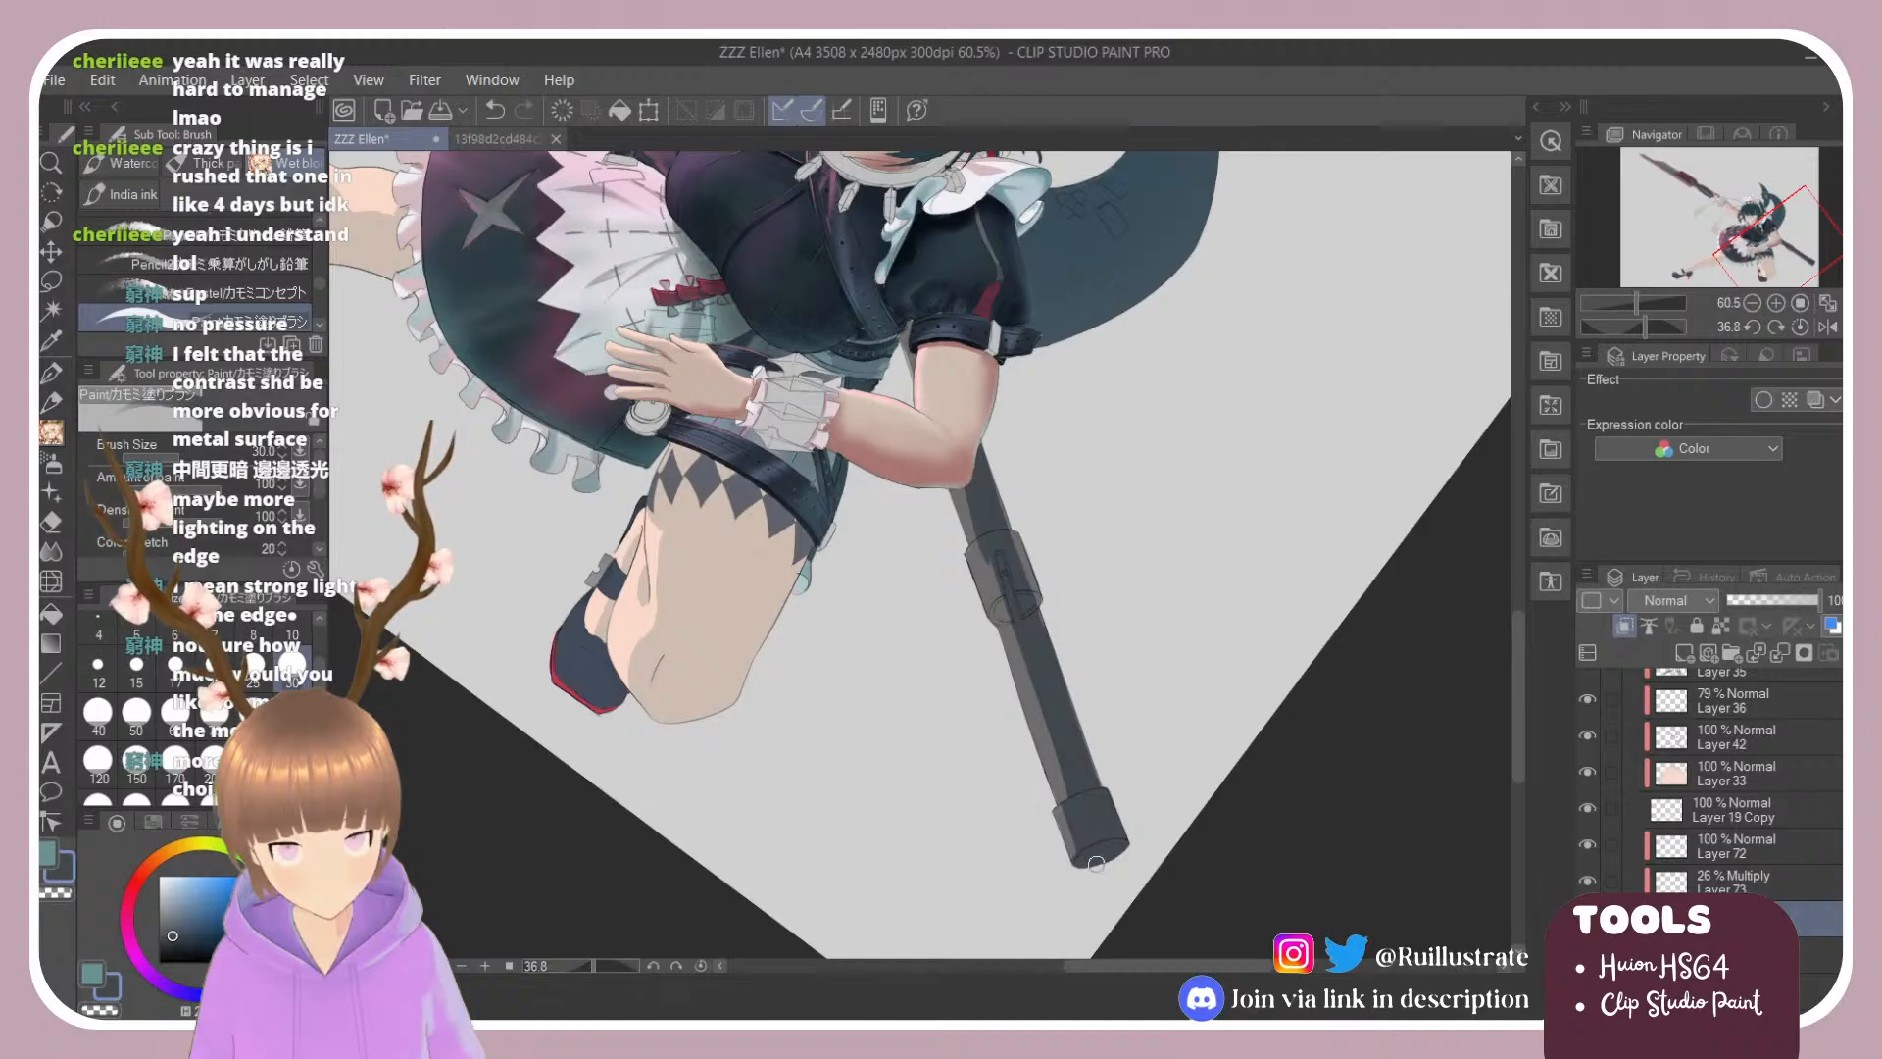
# Step: Paint the collar around the rear shaft dark slate on both sides of its slot and refine the shading with the Hard eraser
pyautogui.scroll(5, 1105, 632)
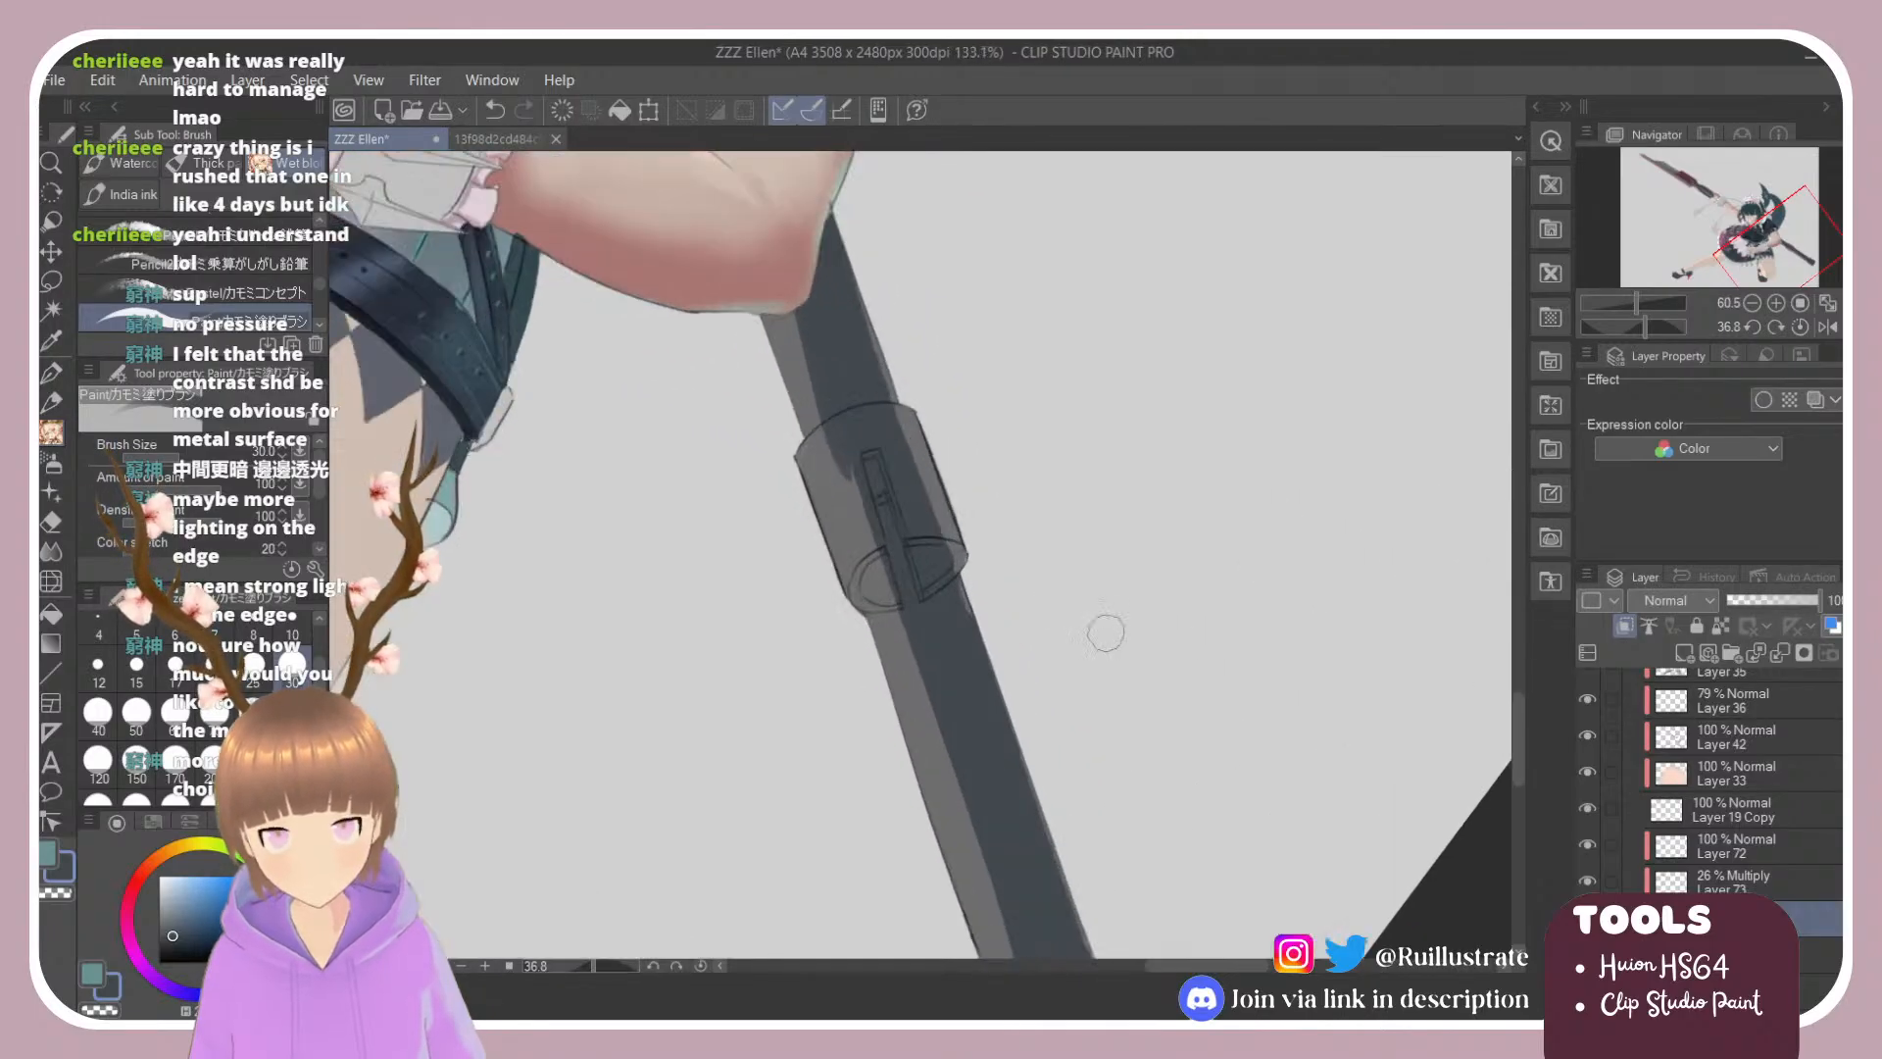
pyautogui.press('e')
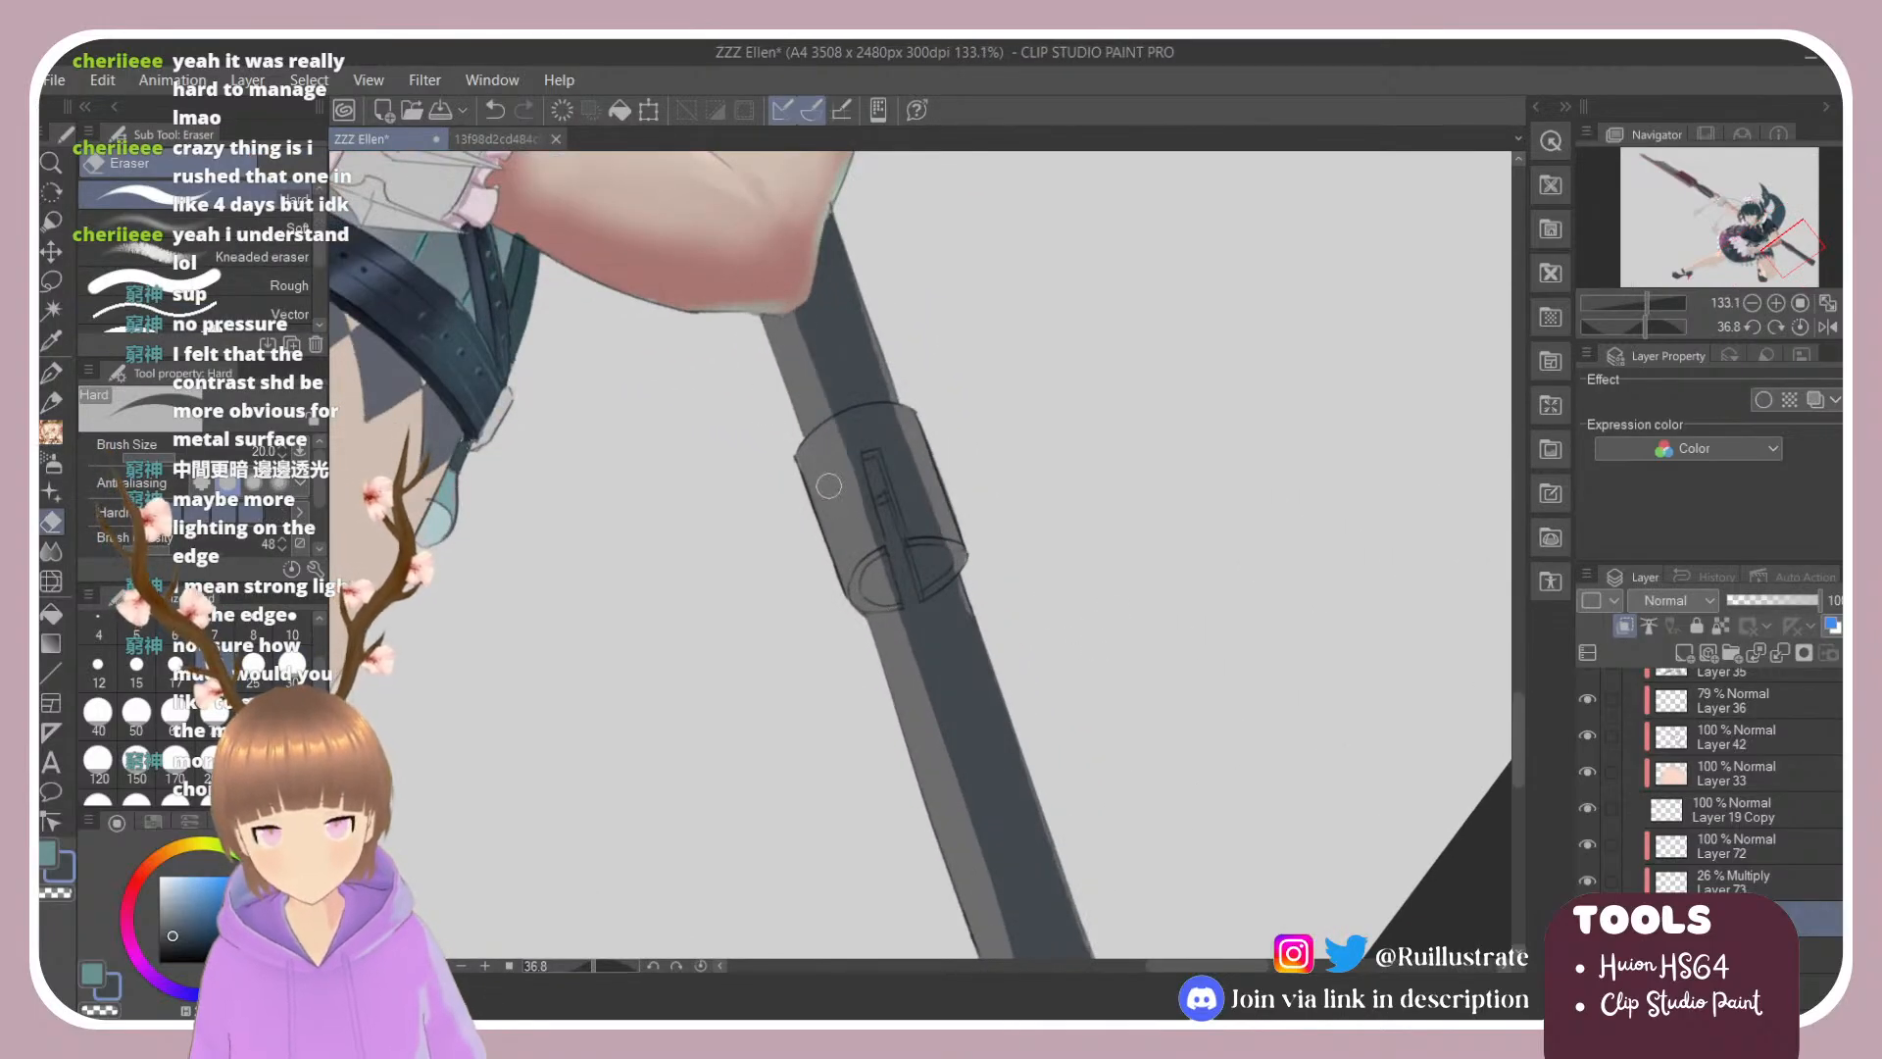
pyautogui.press('b')
pyautogui.moveTo(829, 436); pyautogui.dragTo(861, 541)
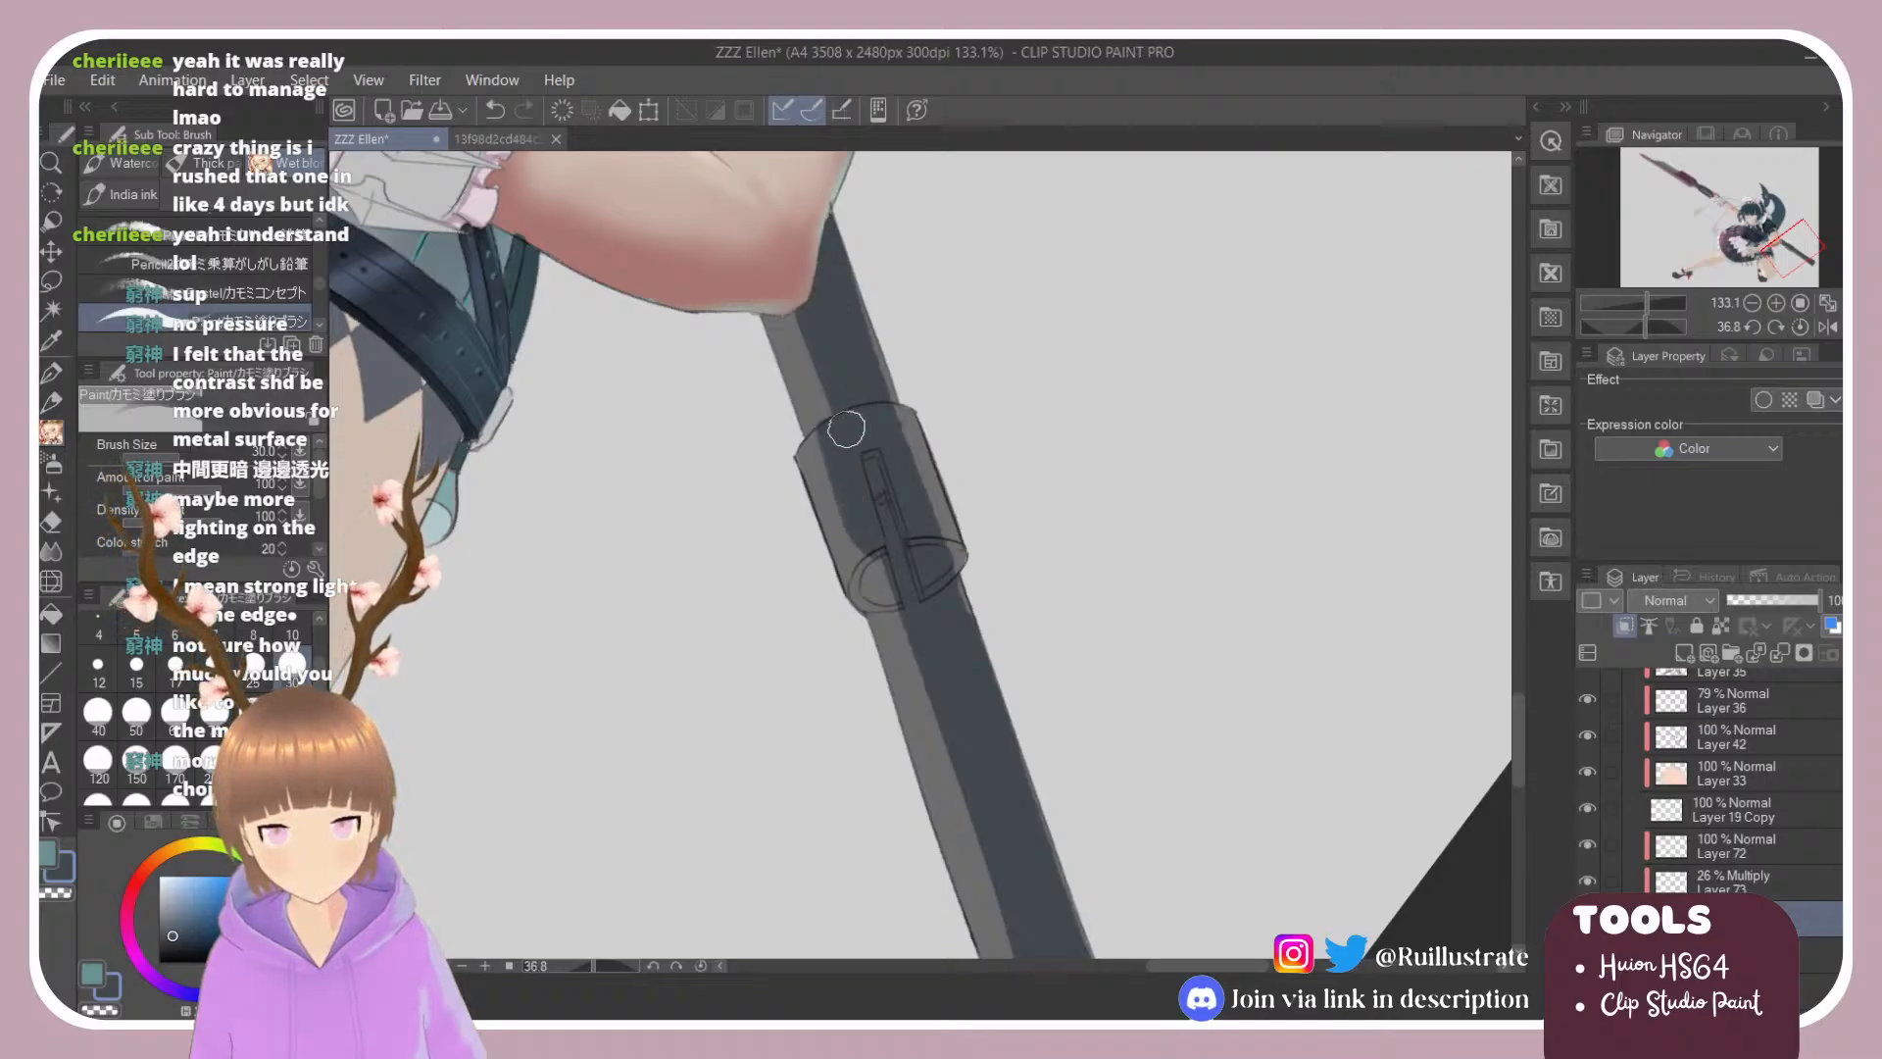
pyautogui.moveTo(906, 417); pyautogui.dragTo(956, 549)
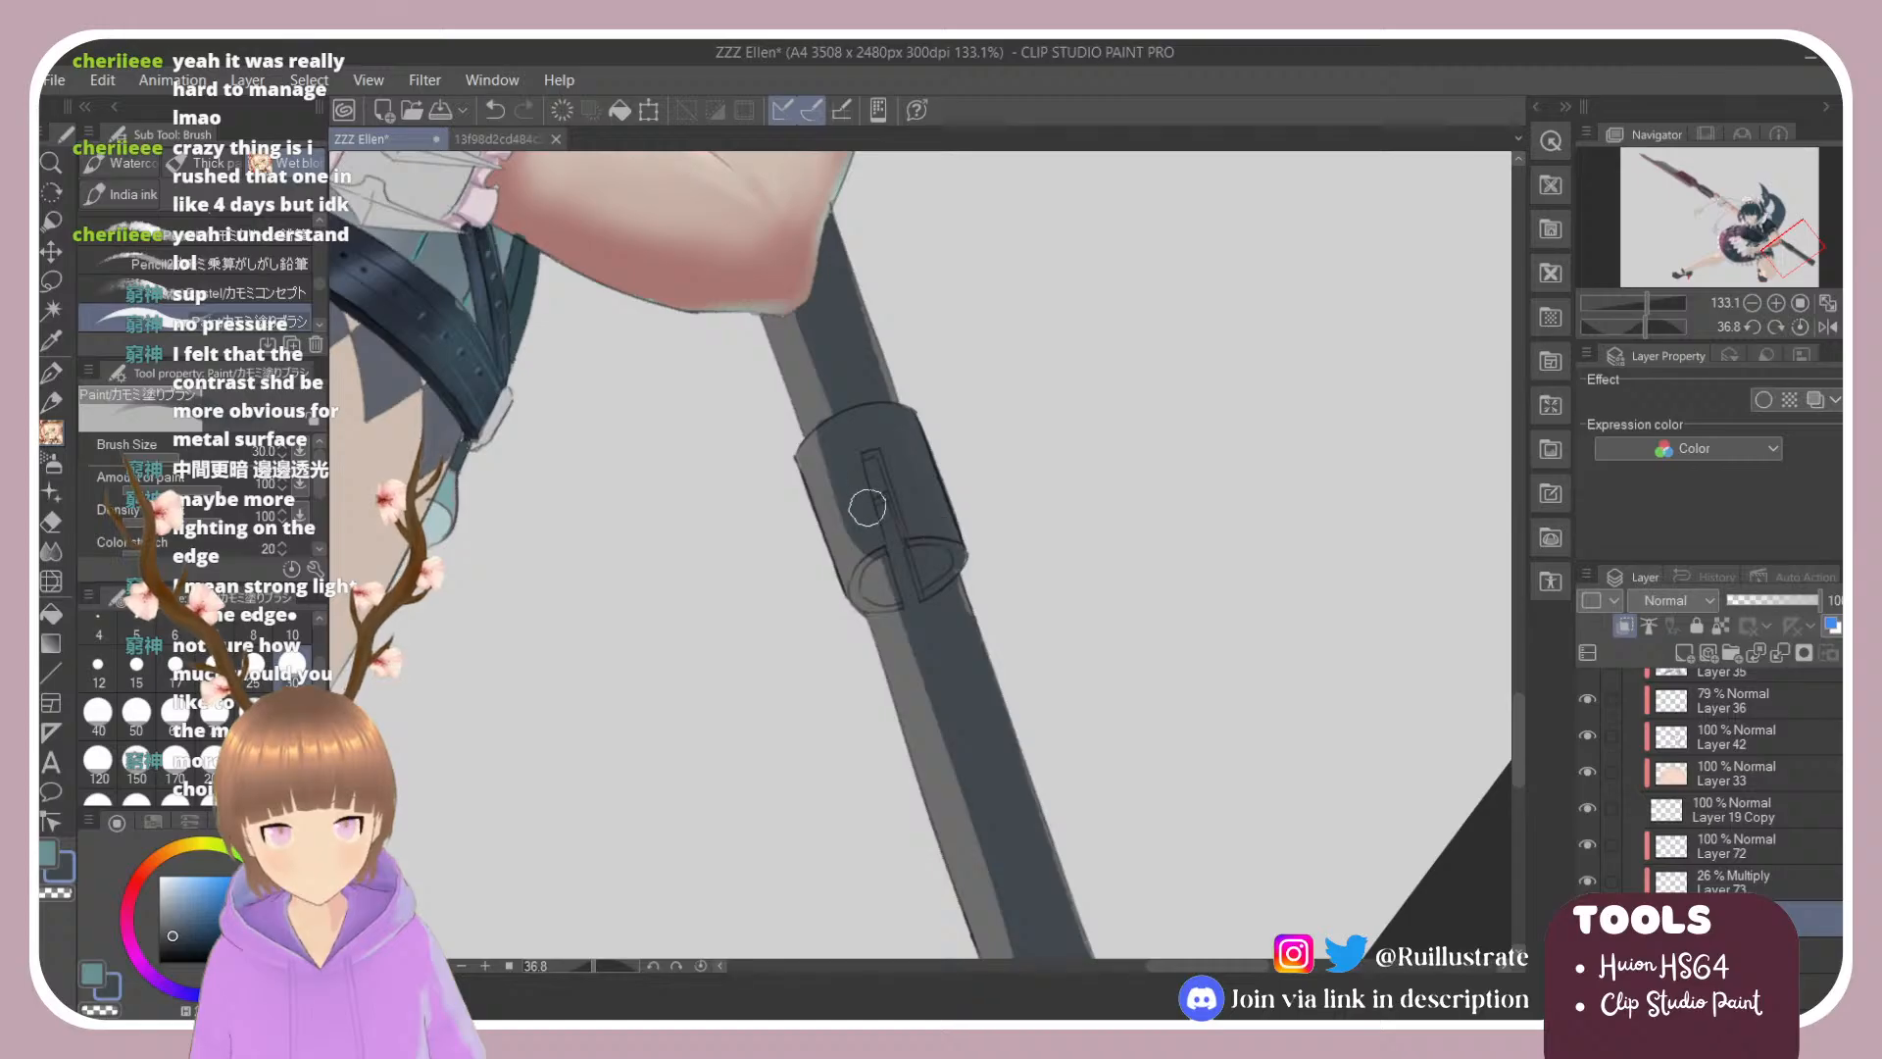
pyautogui.moveTo(867, 507); pyautogui.dragTo(863, 513)
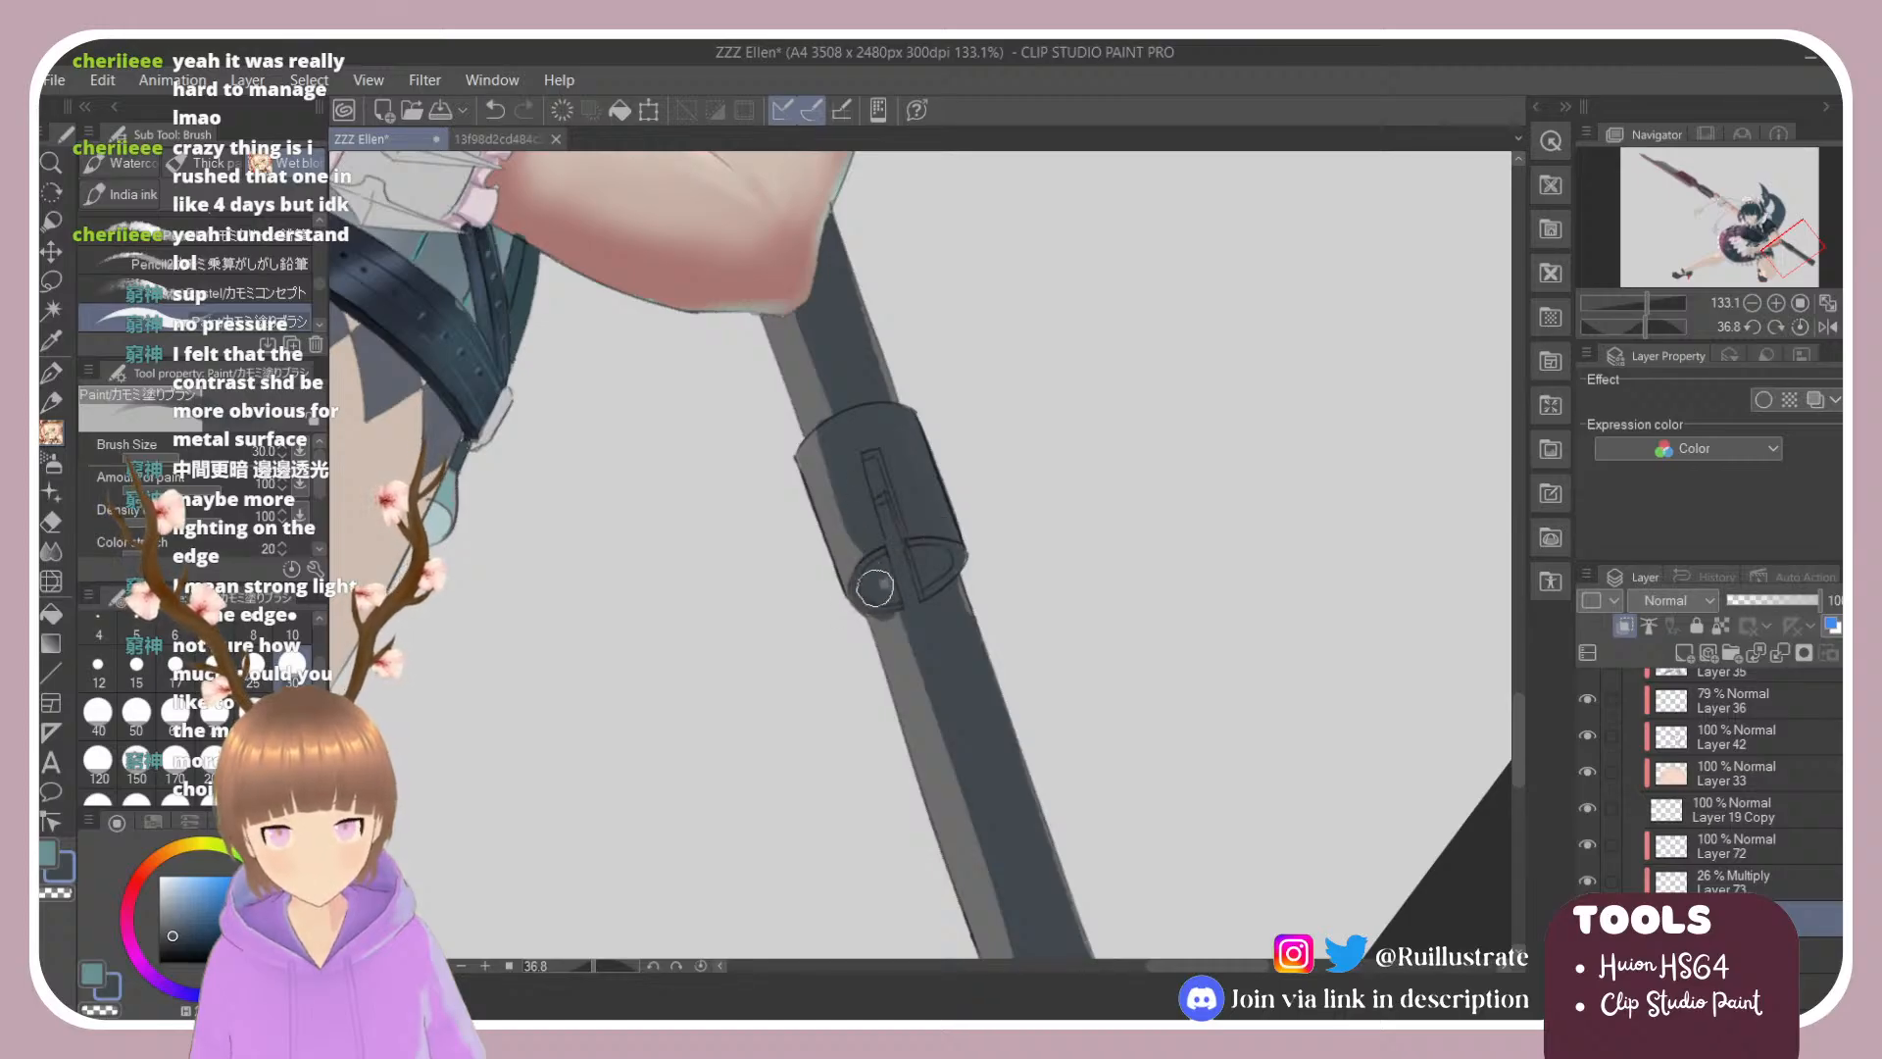
pyautogui.press('e')
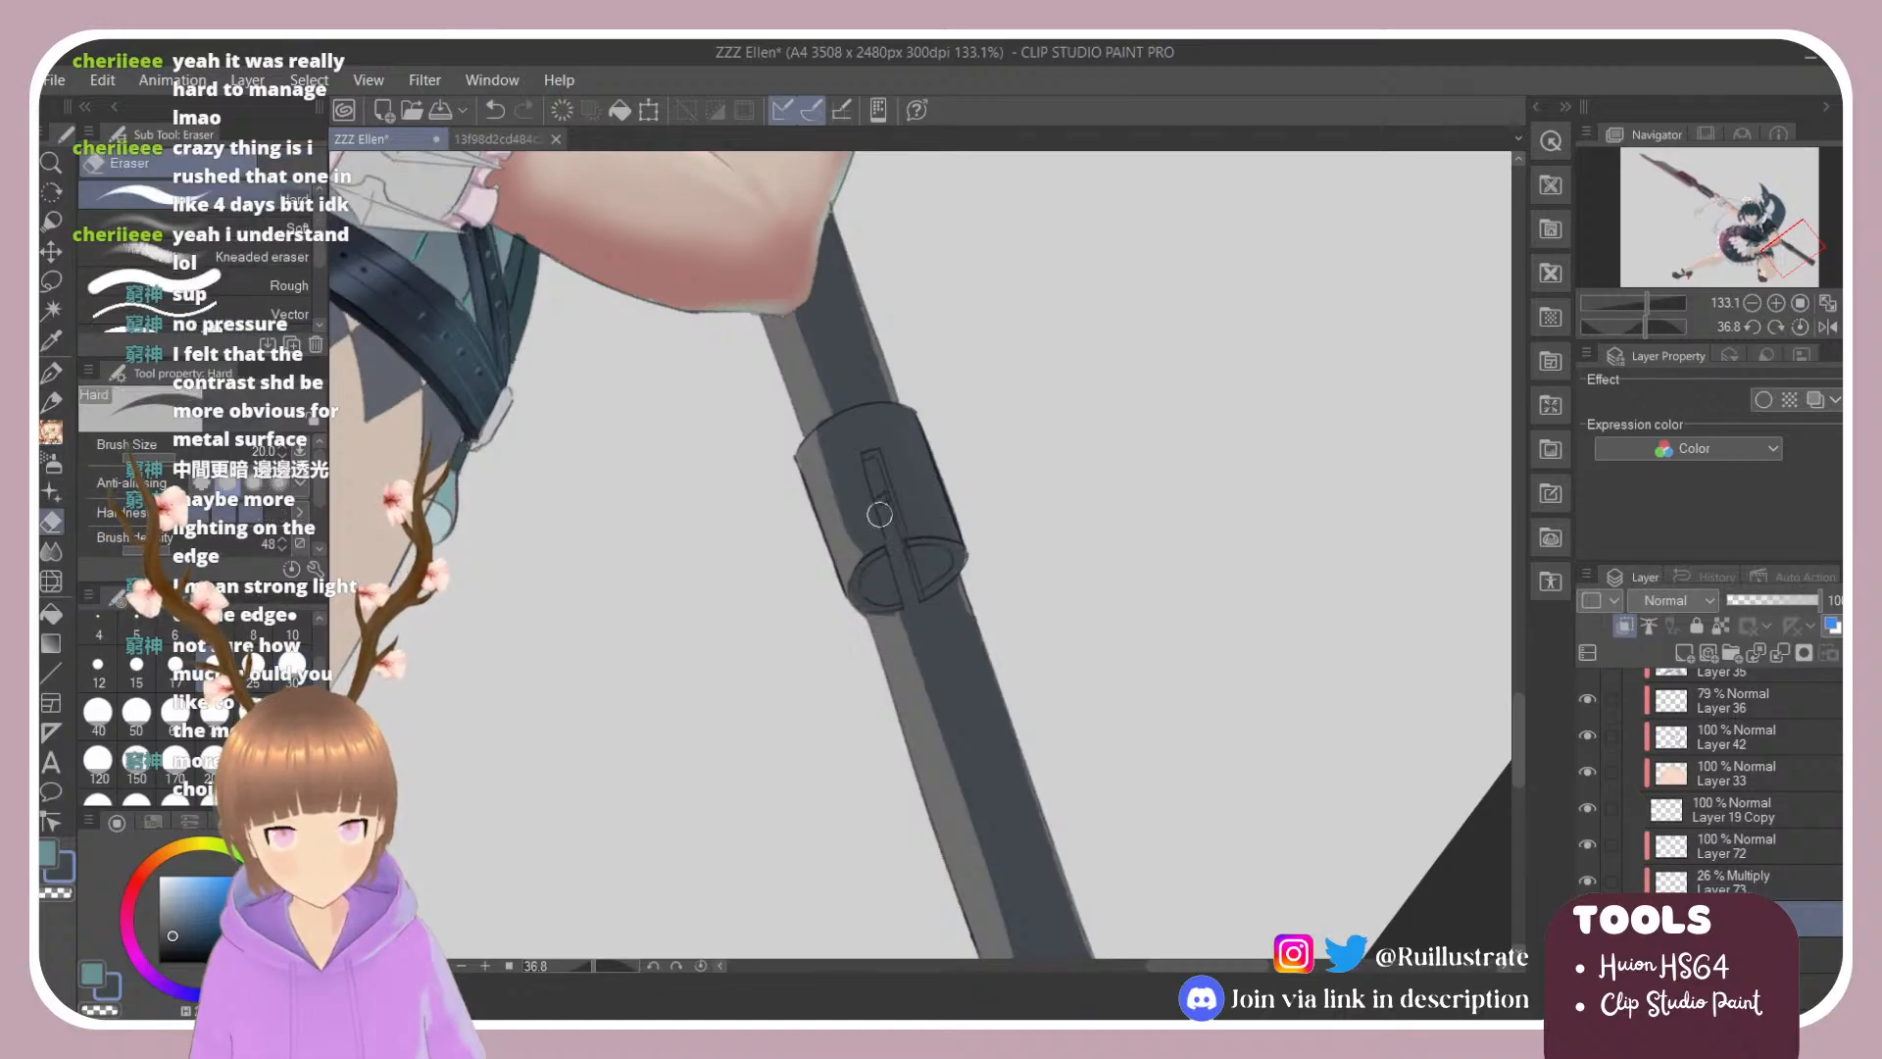
pyautogui.press('b')
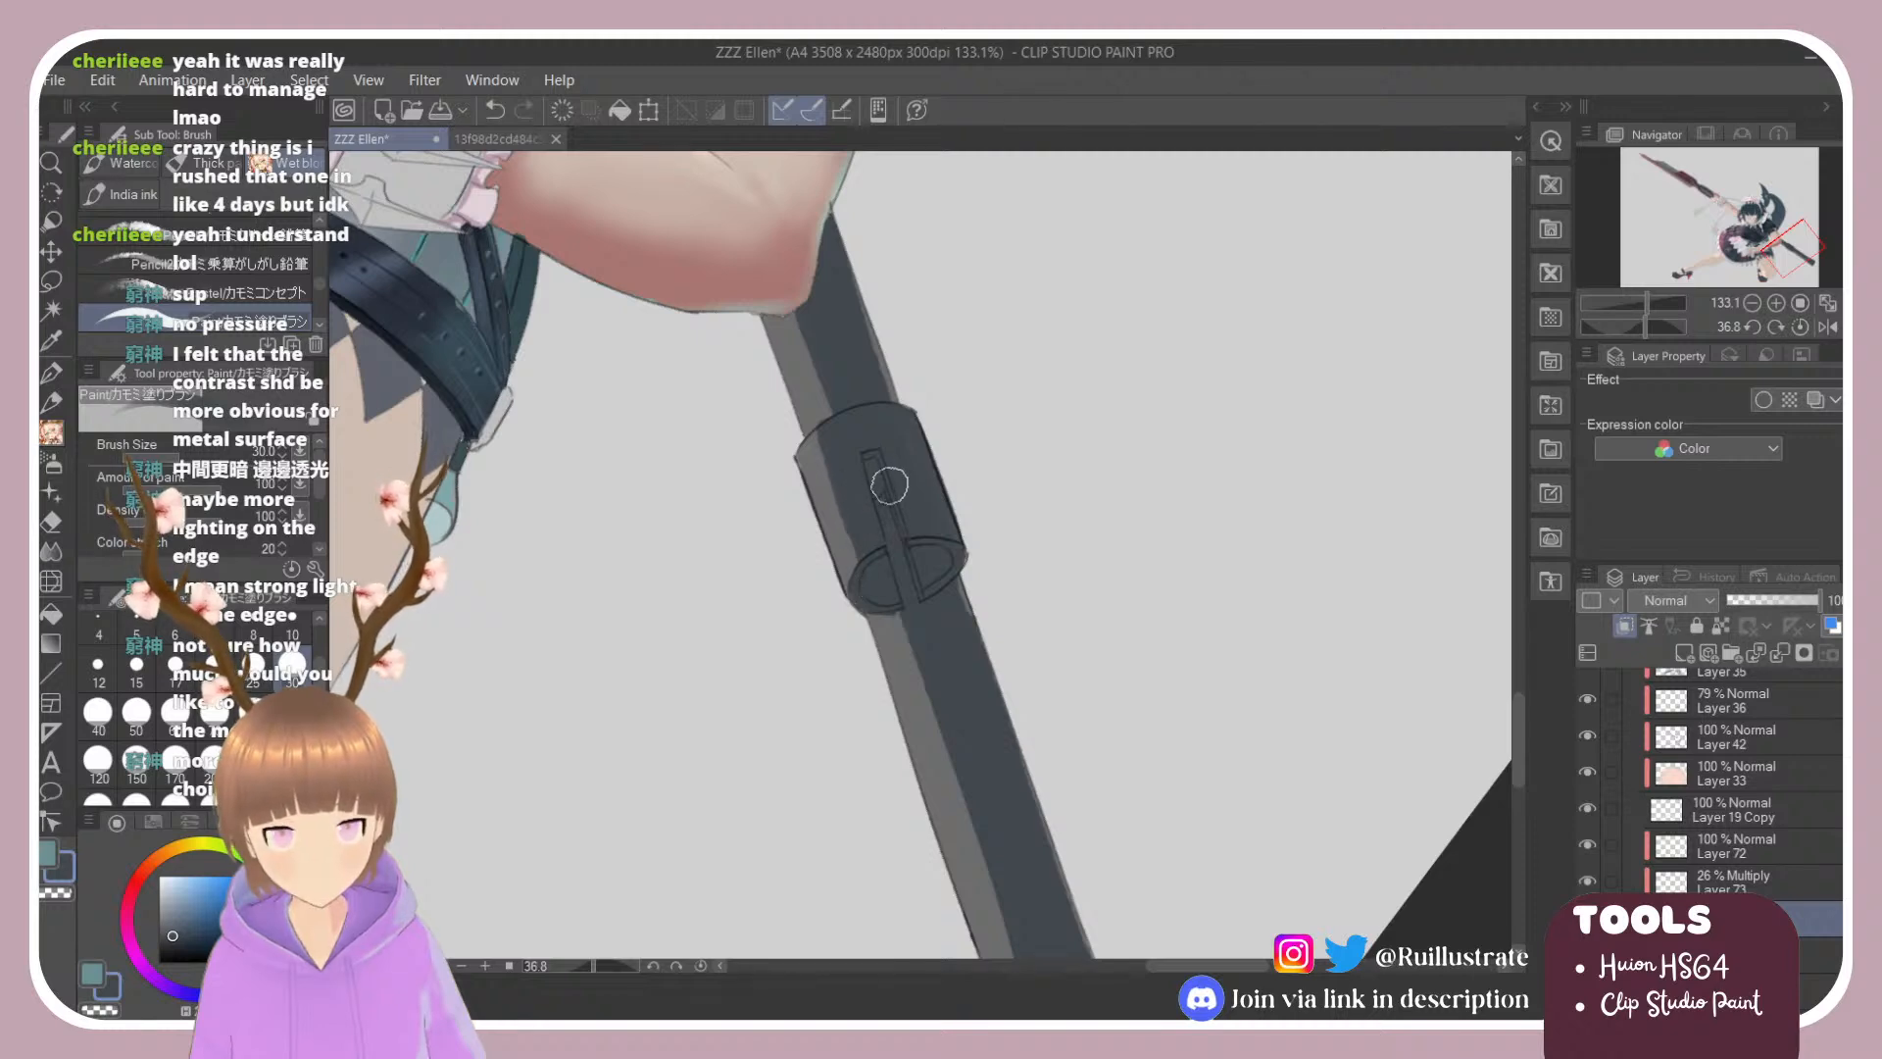
pyautogui.press('e')
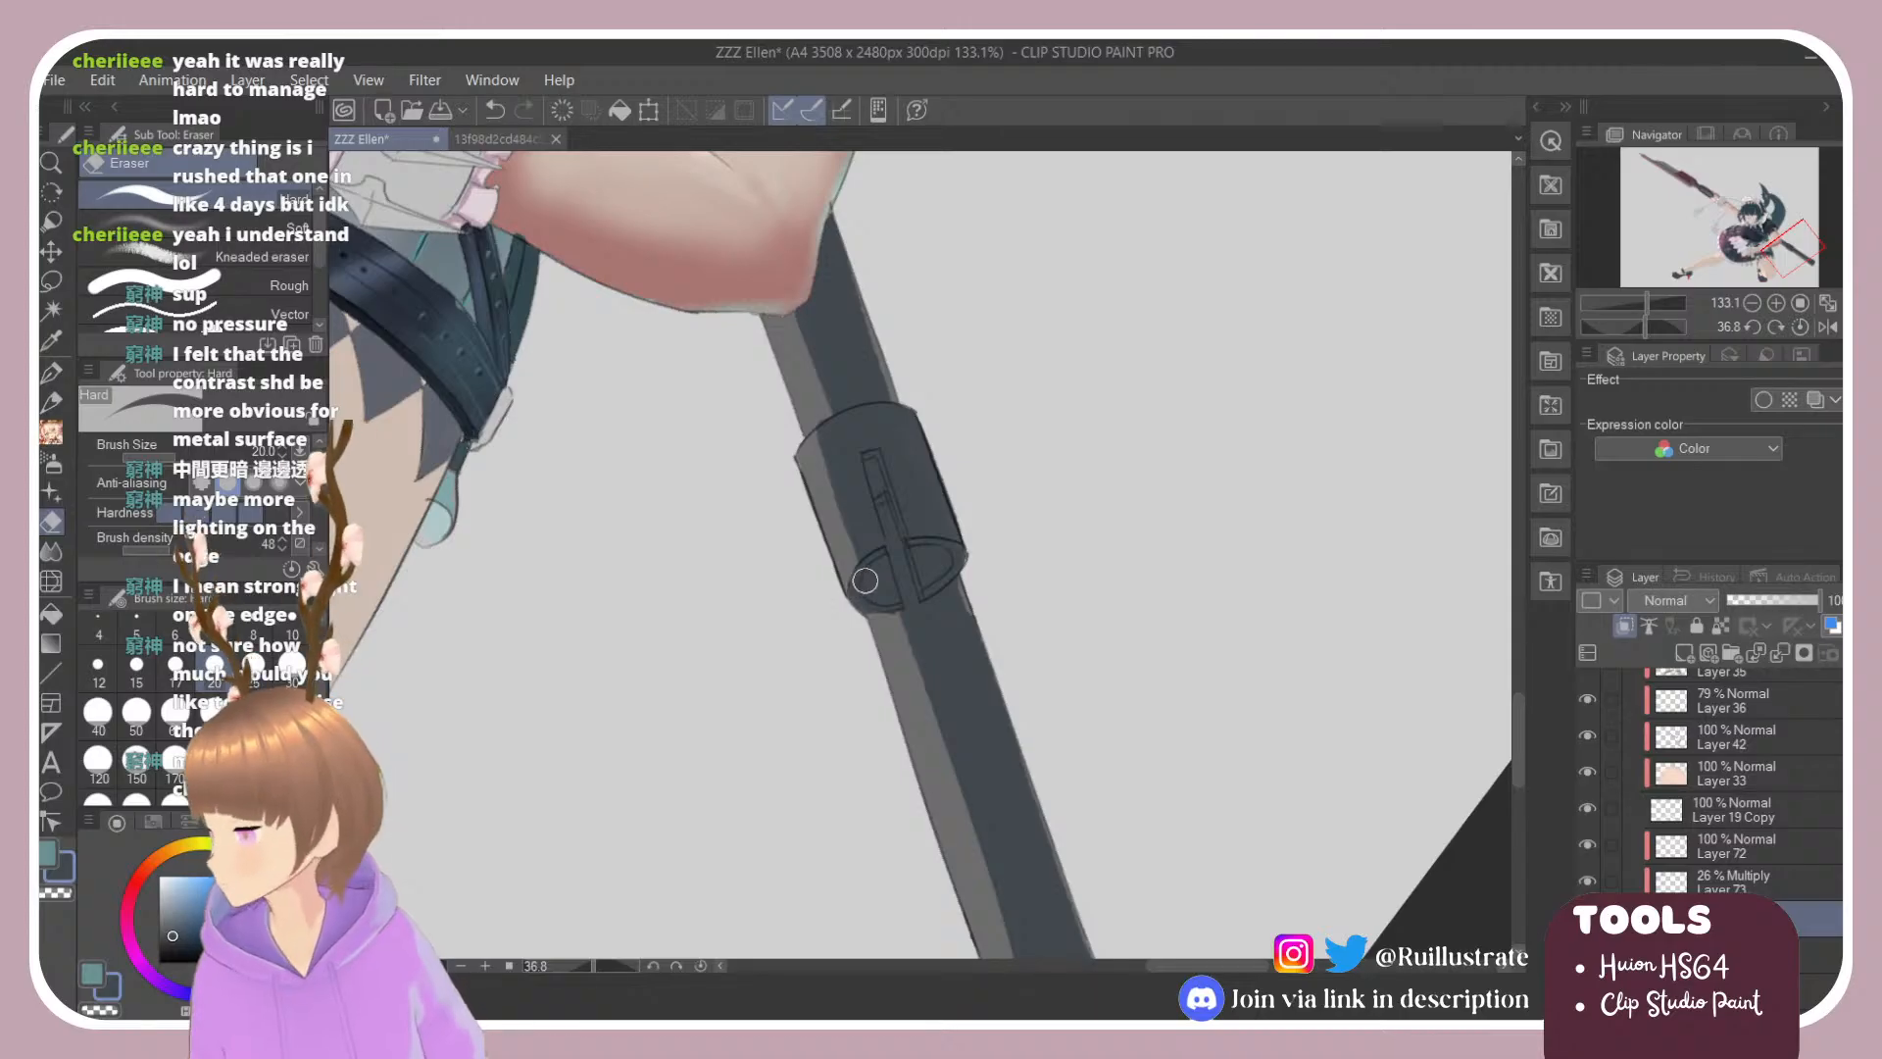
# Step: Blend the edge between the dark and light grey on the shaft above the collar using the Blender brush at size 20
pyautogui.scroll(-3, 864, 580)
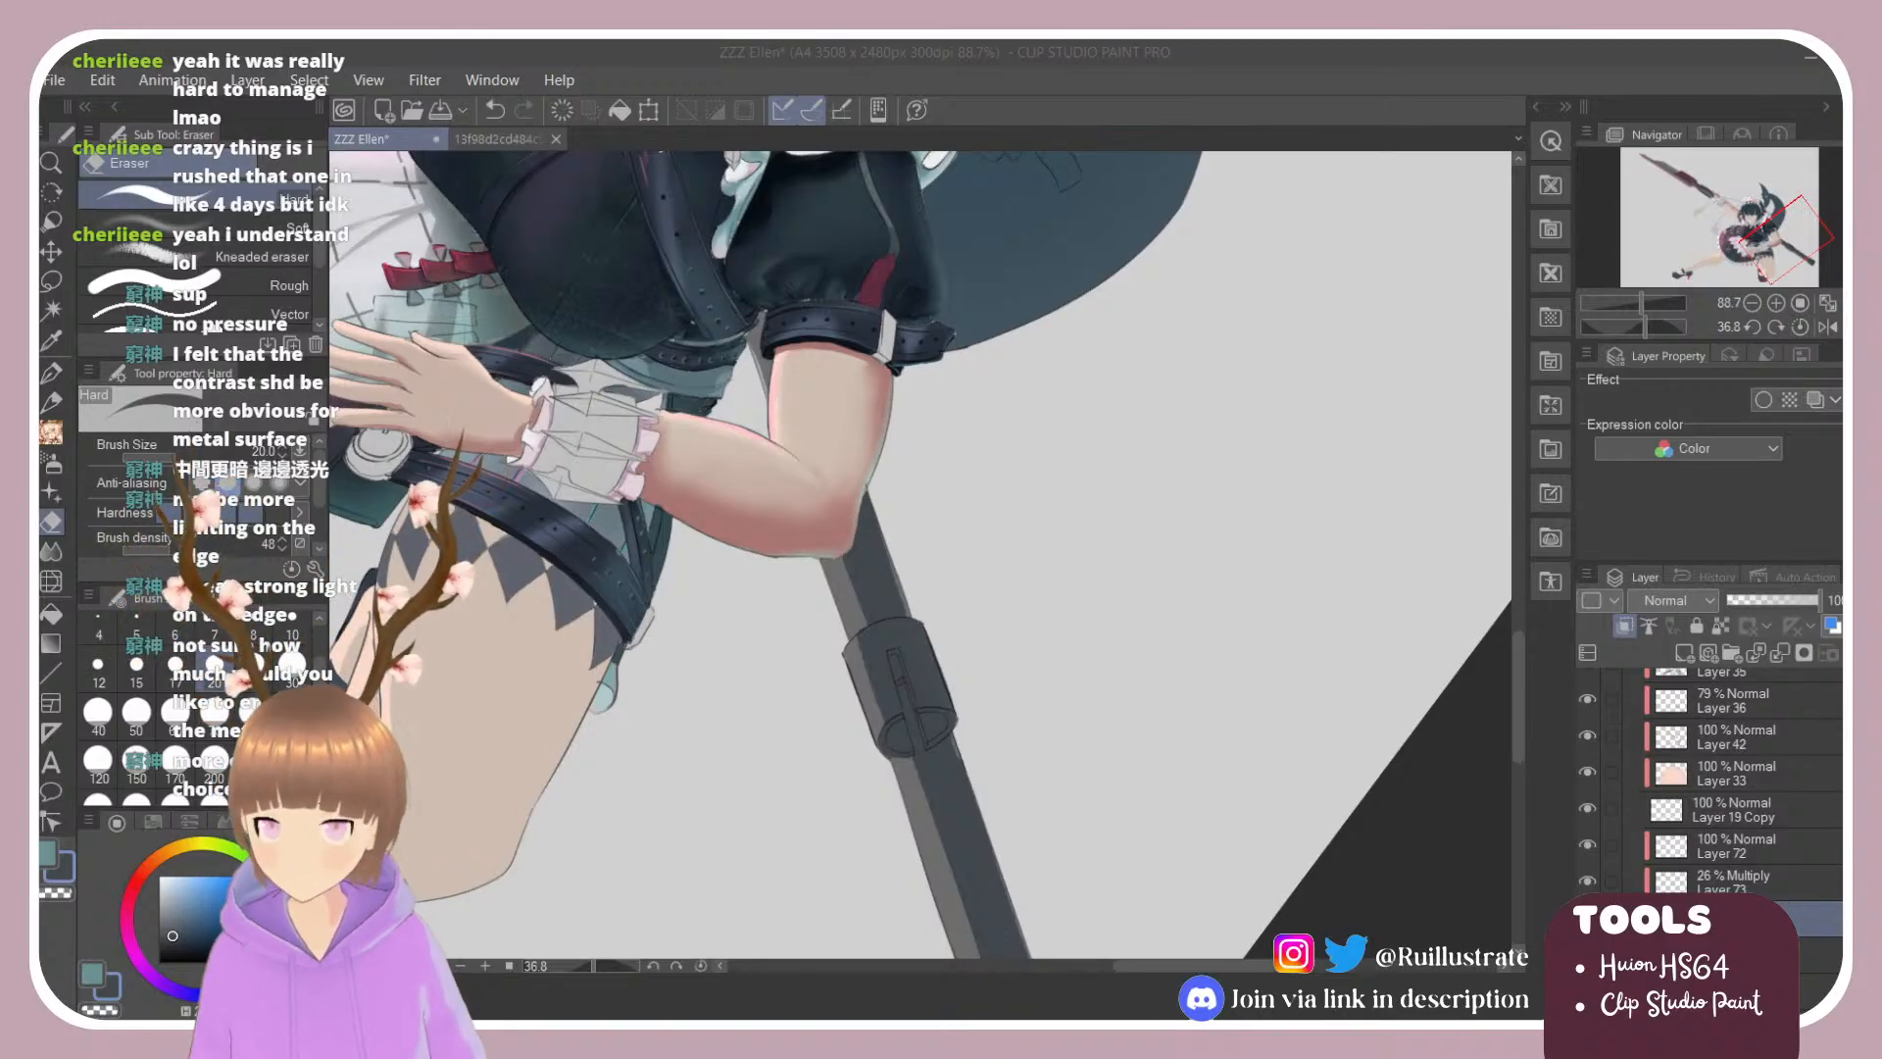
pyautogui.click(789, 427)
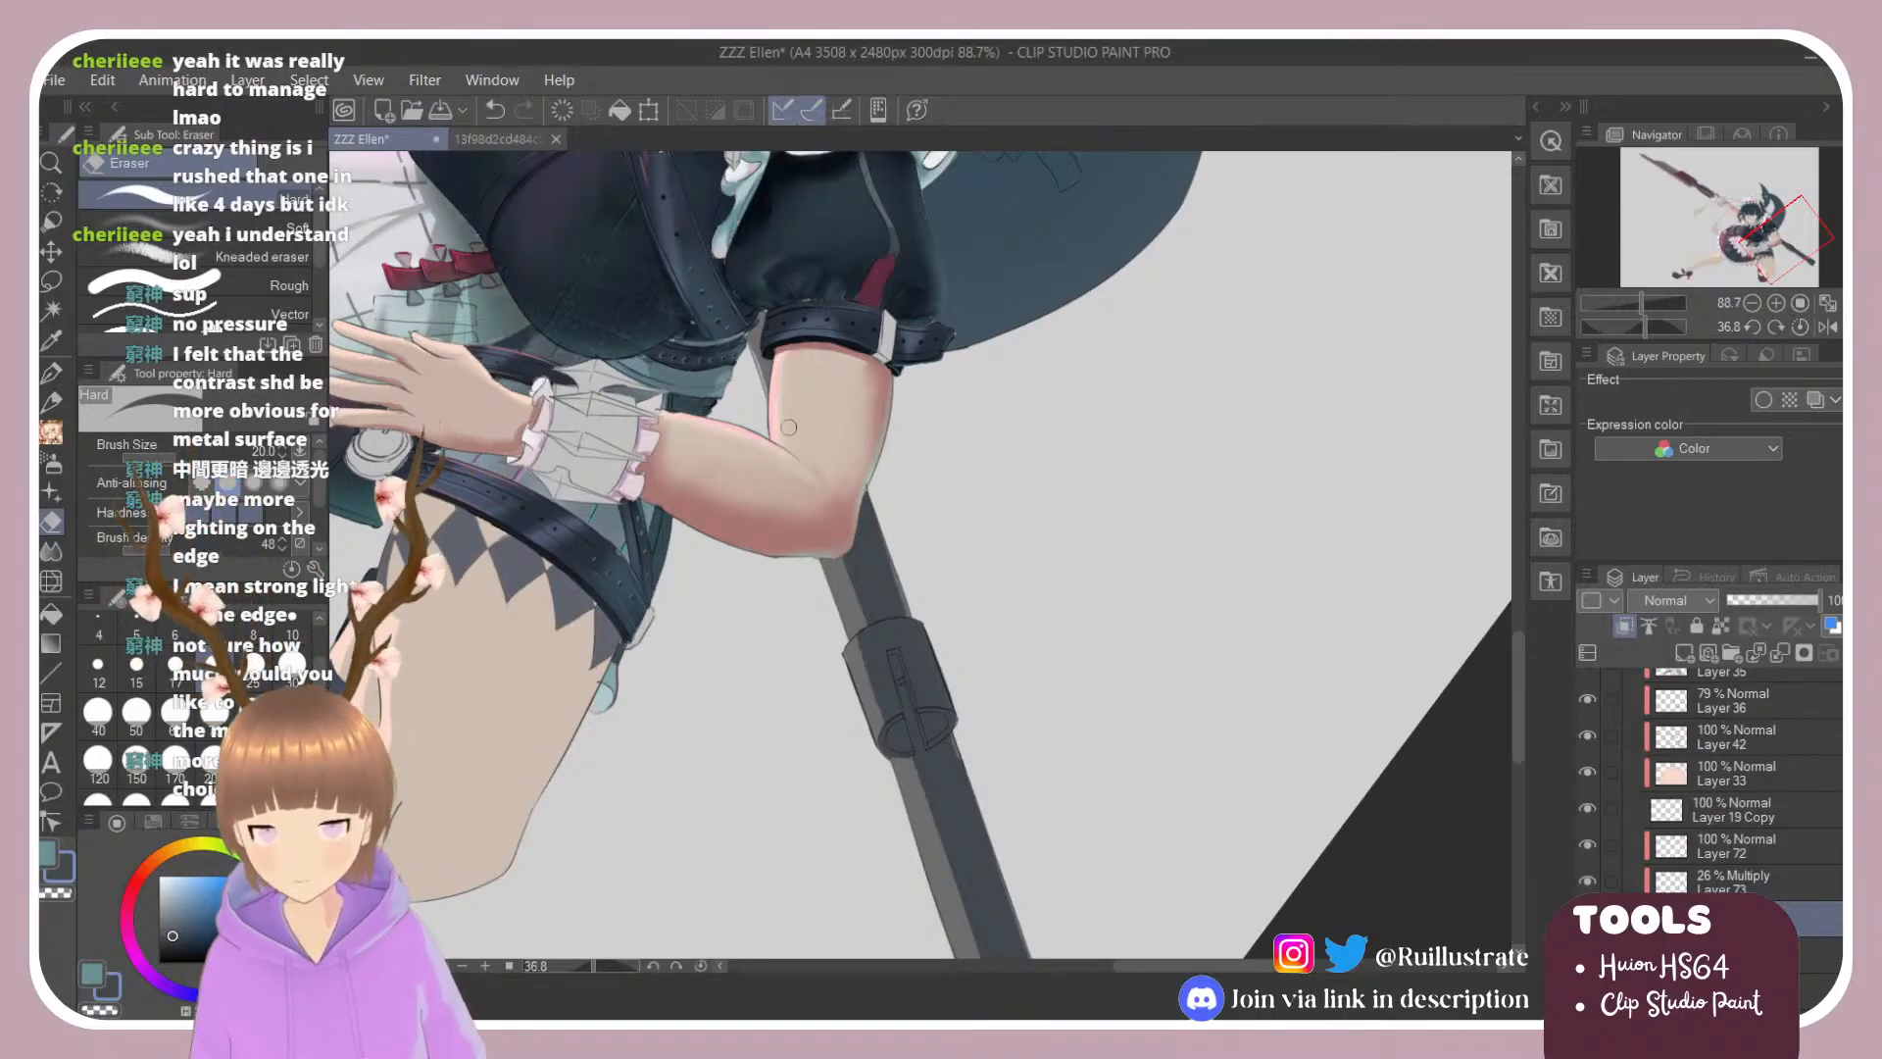
pyautogui.scroll(3, 1024, 691)
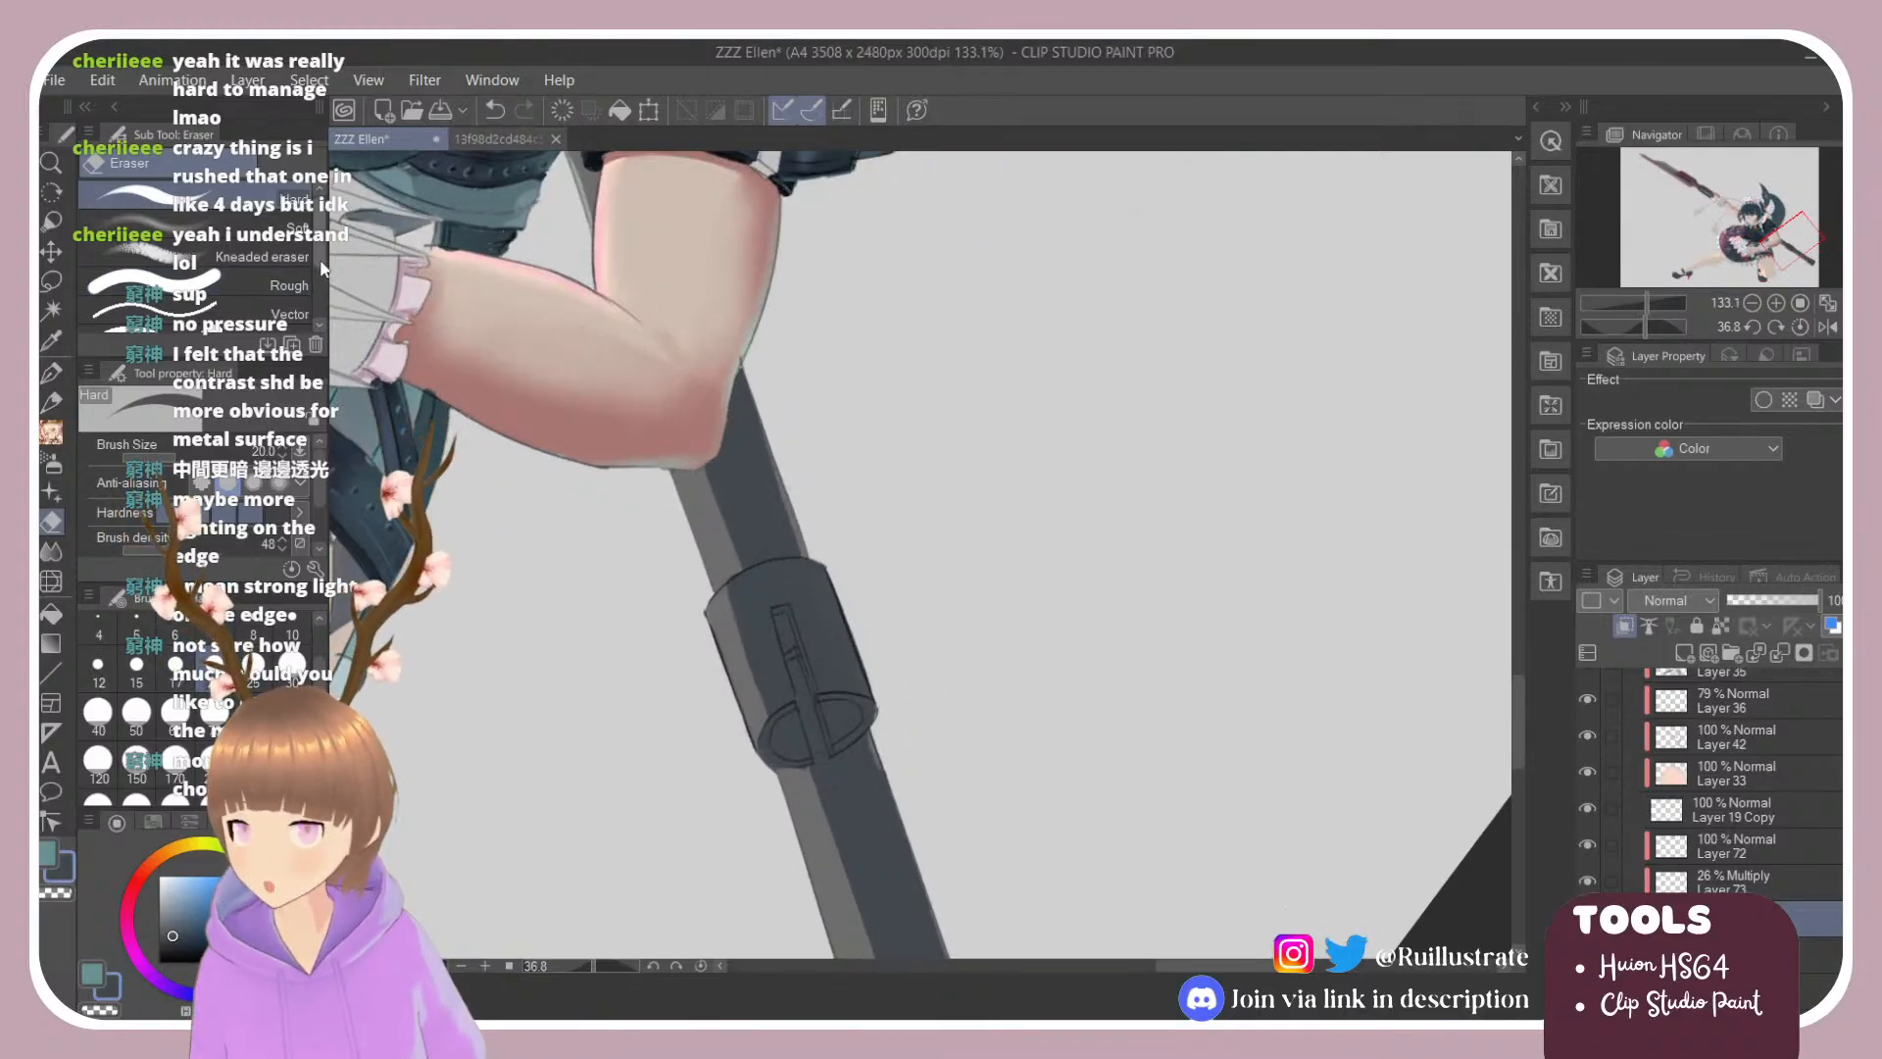
pyautogui.moveTo(320, 217); pyautogui.dragTo(323, 293)
pyautogui.scroll(3, 324, 299)
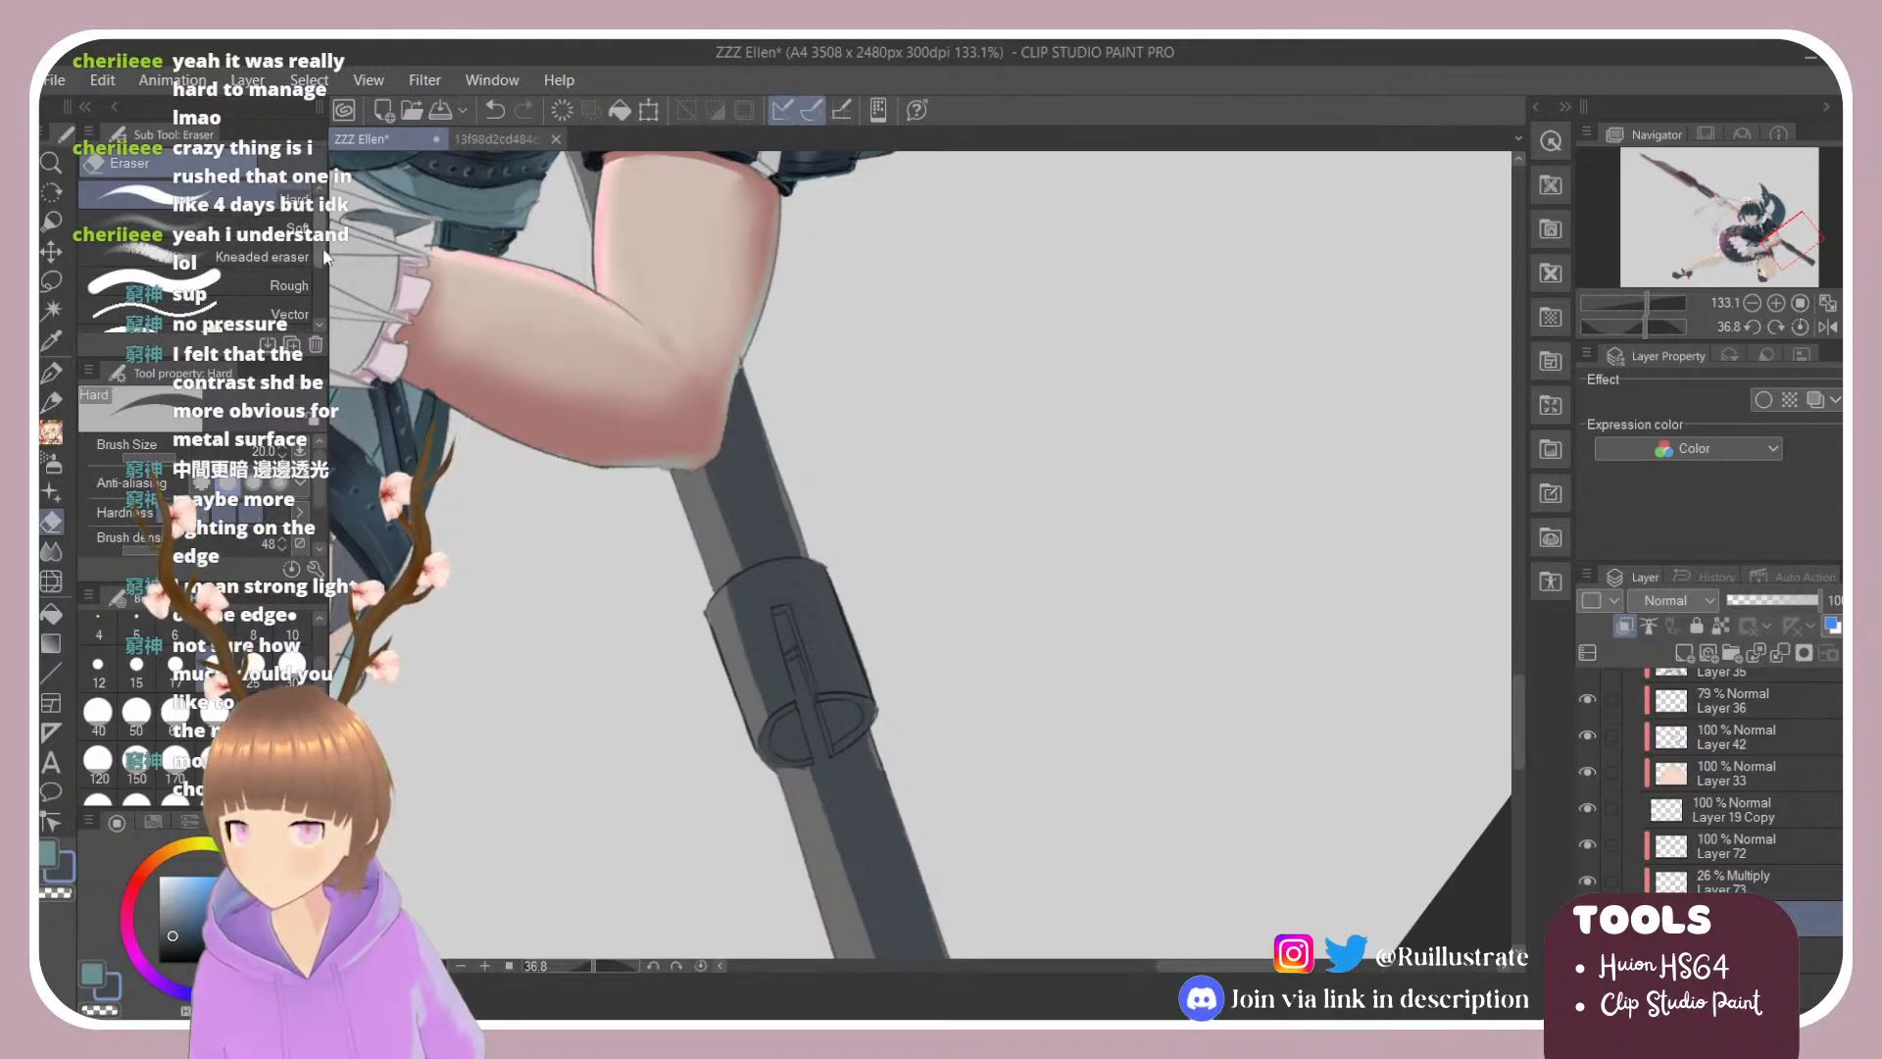
pyautogui.press('b')
pyautogui.scroll(-1, 323, 287)
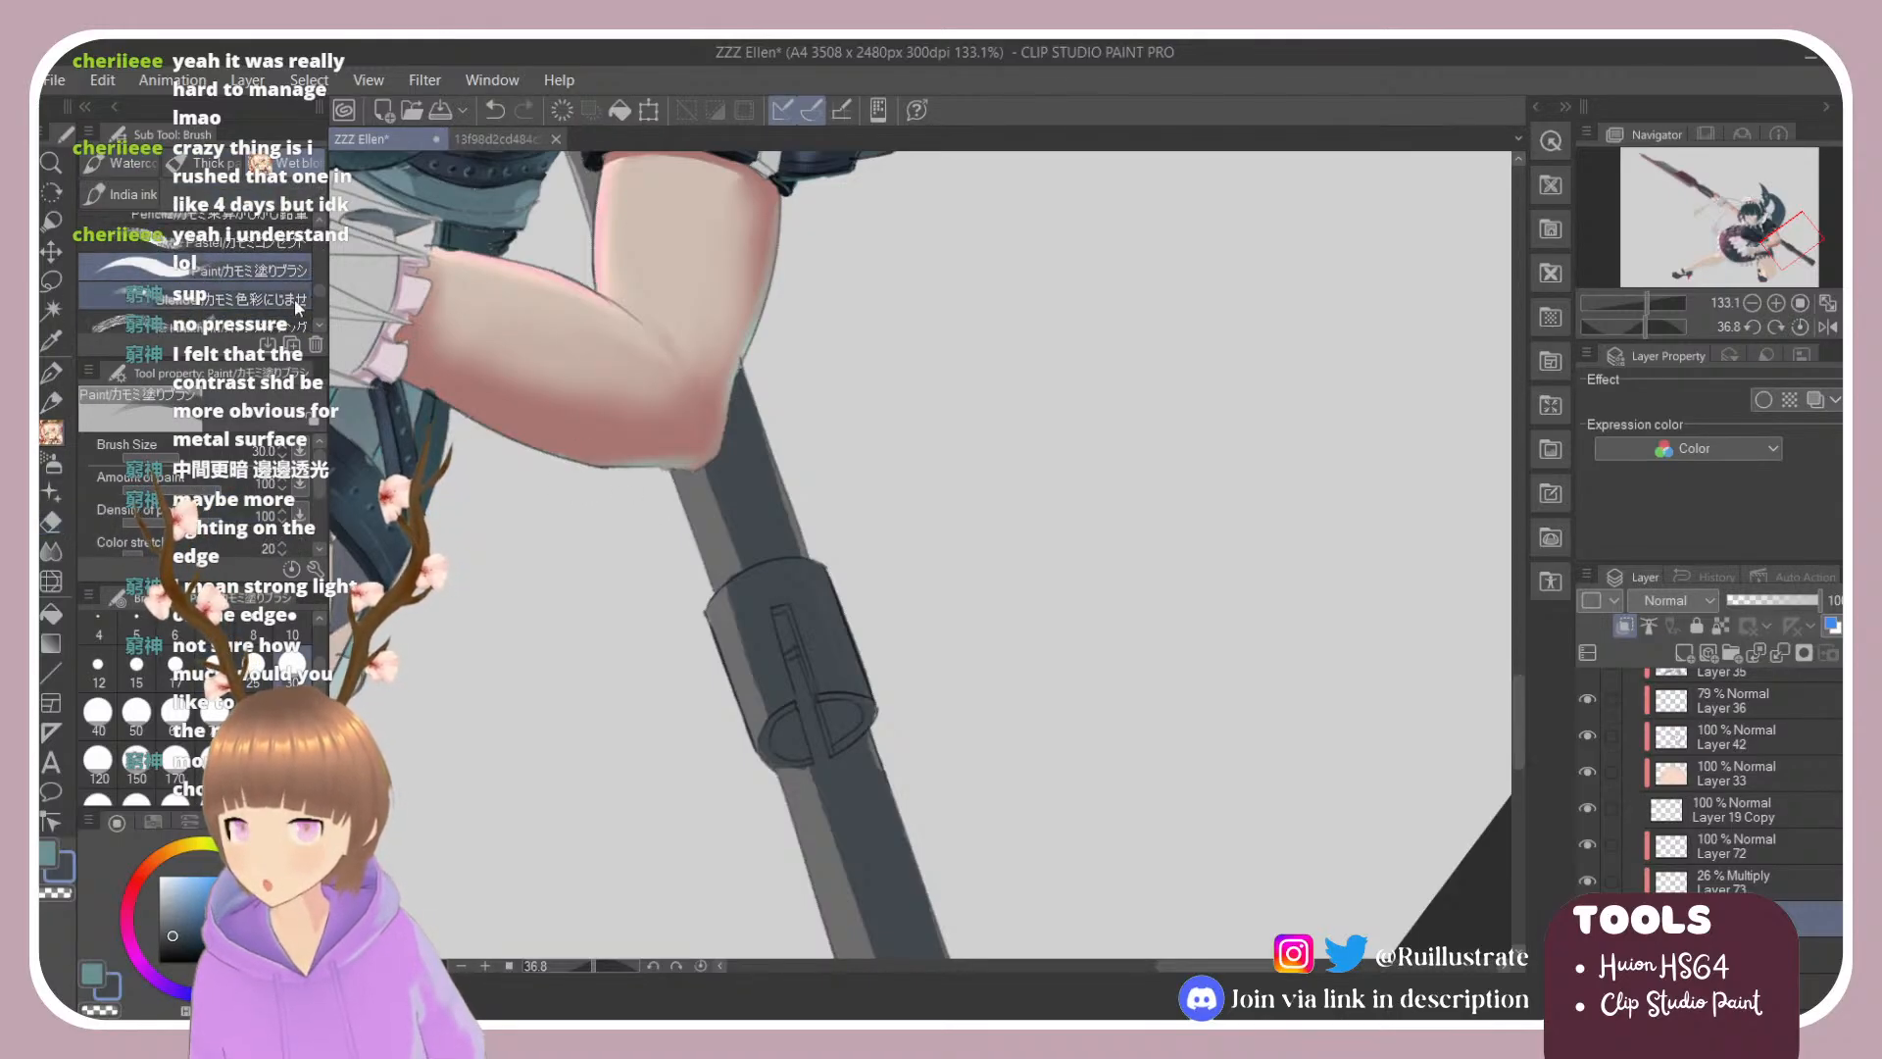
pyautogui.click(196, 298)
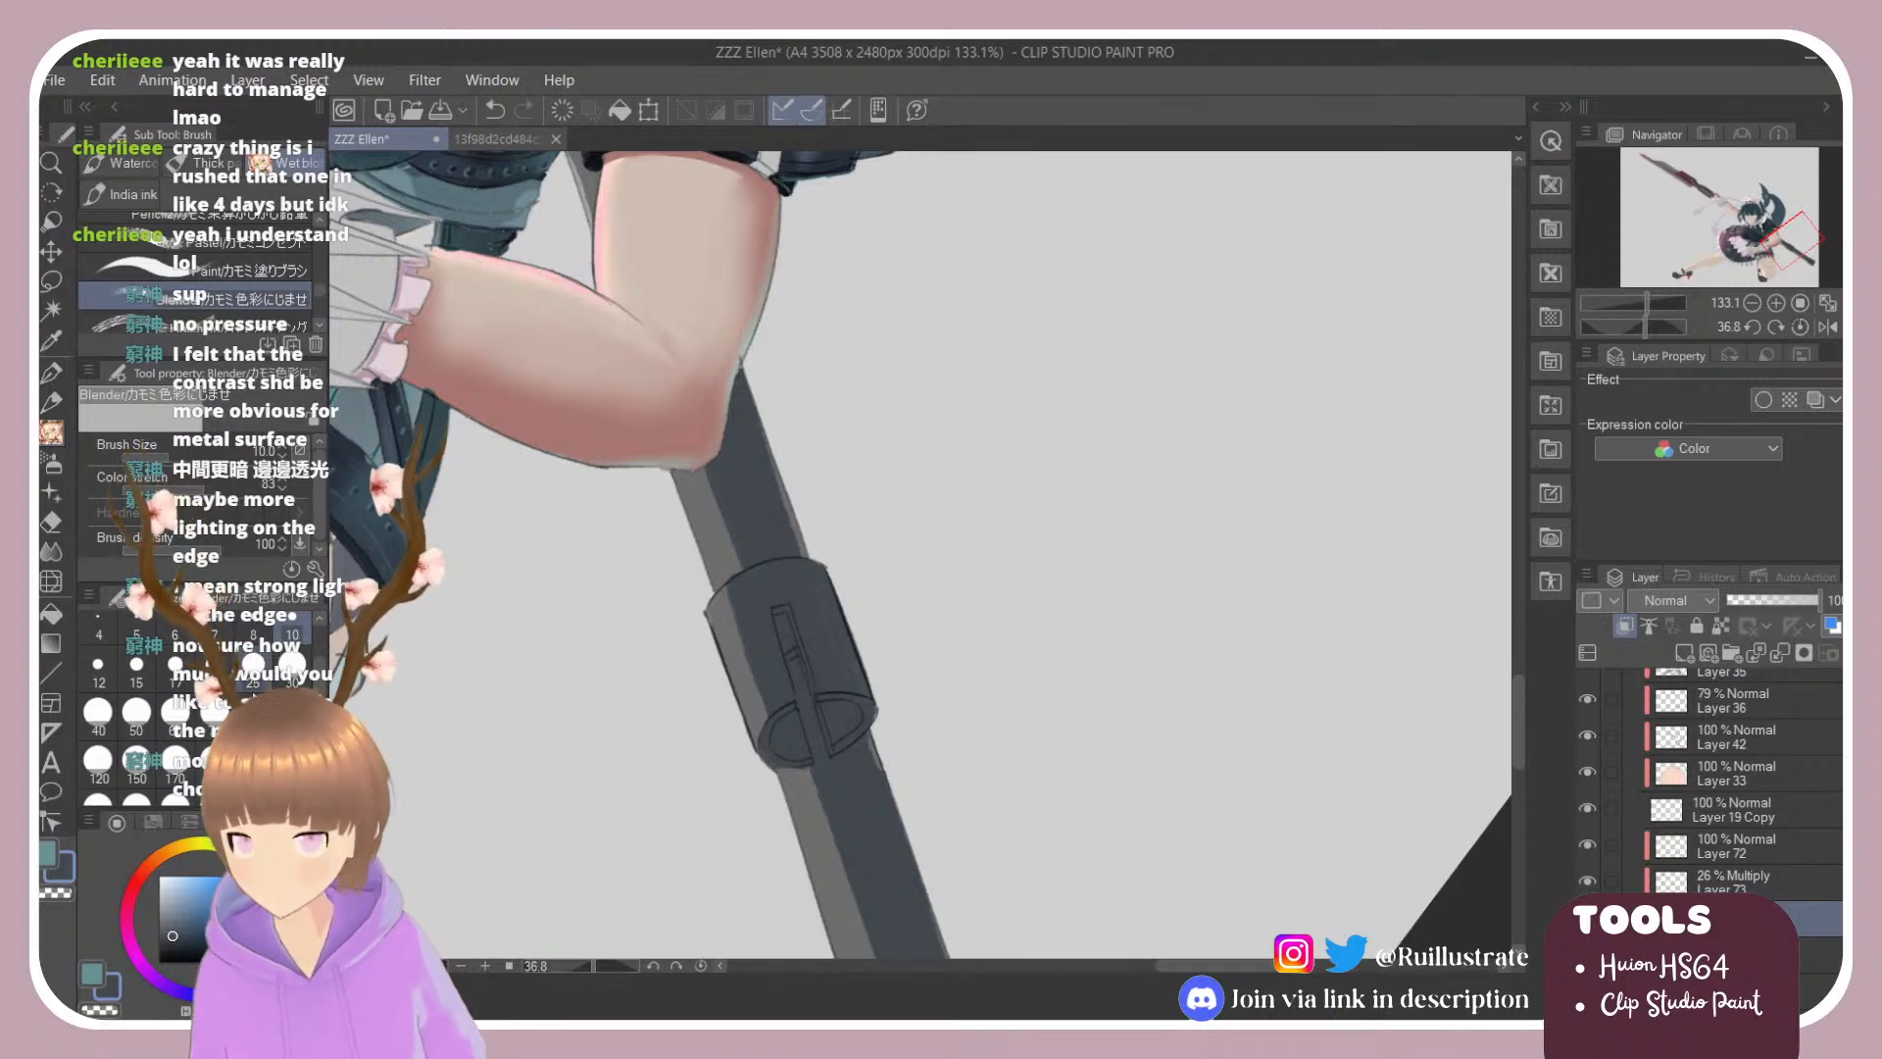
pyautogui.click(214, 671)
pyautogui.moveTo(692, 446)
pyautogui.mouseDown()
pyautogui.moveTo(762, 723)
pyautogui.moveTo(723, 579)
pyautogui.mouseUp()
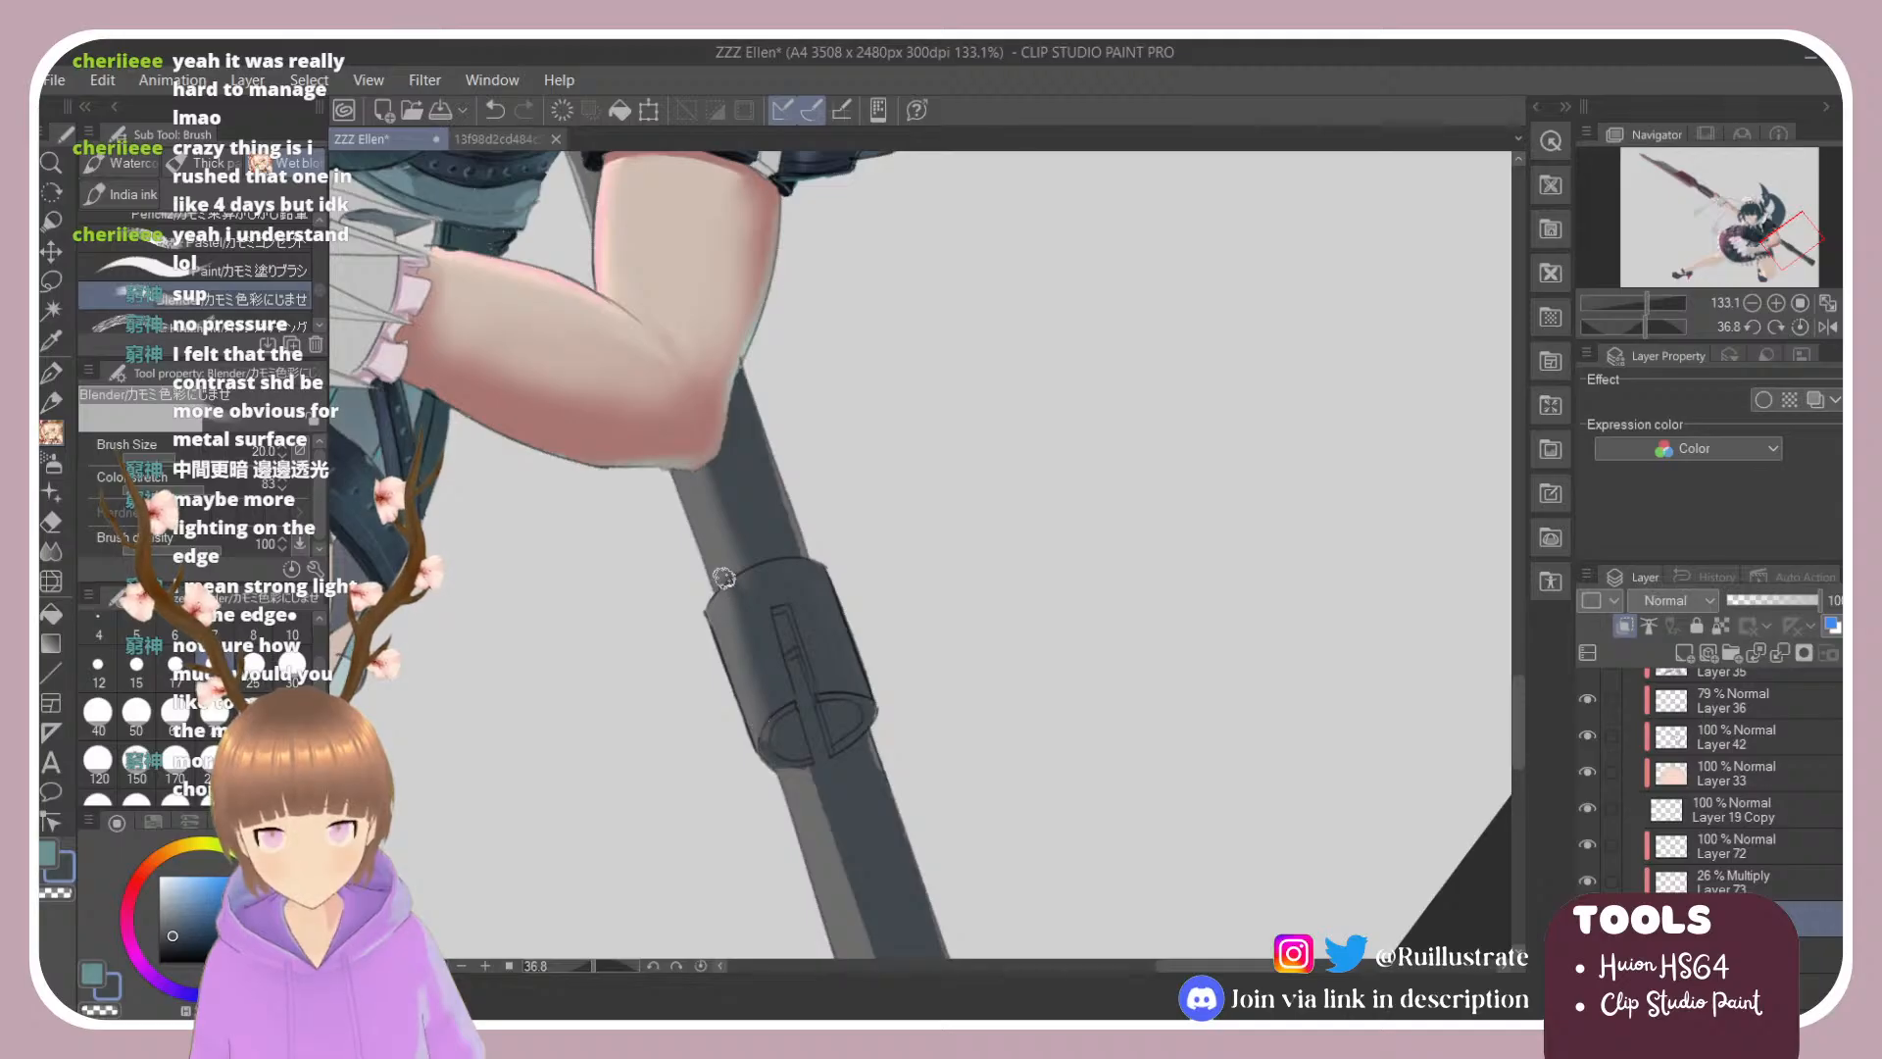
pyautogui.press('b')
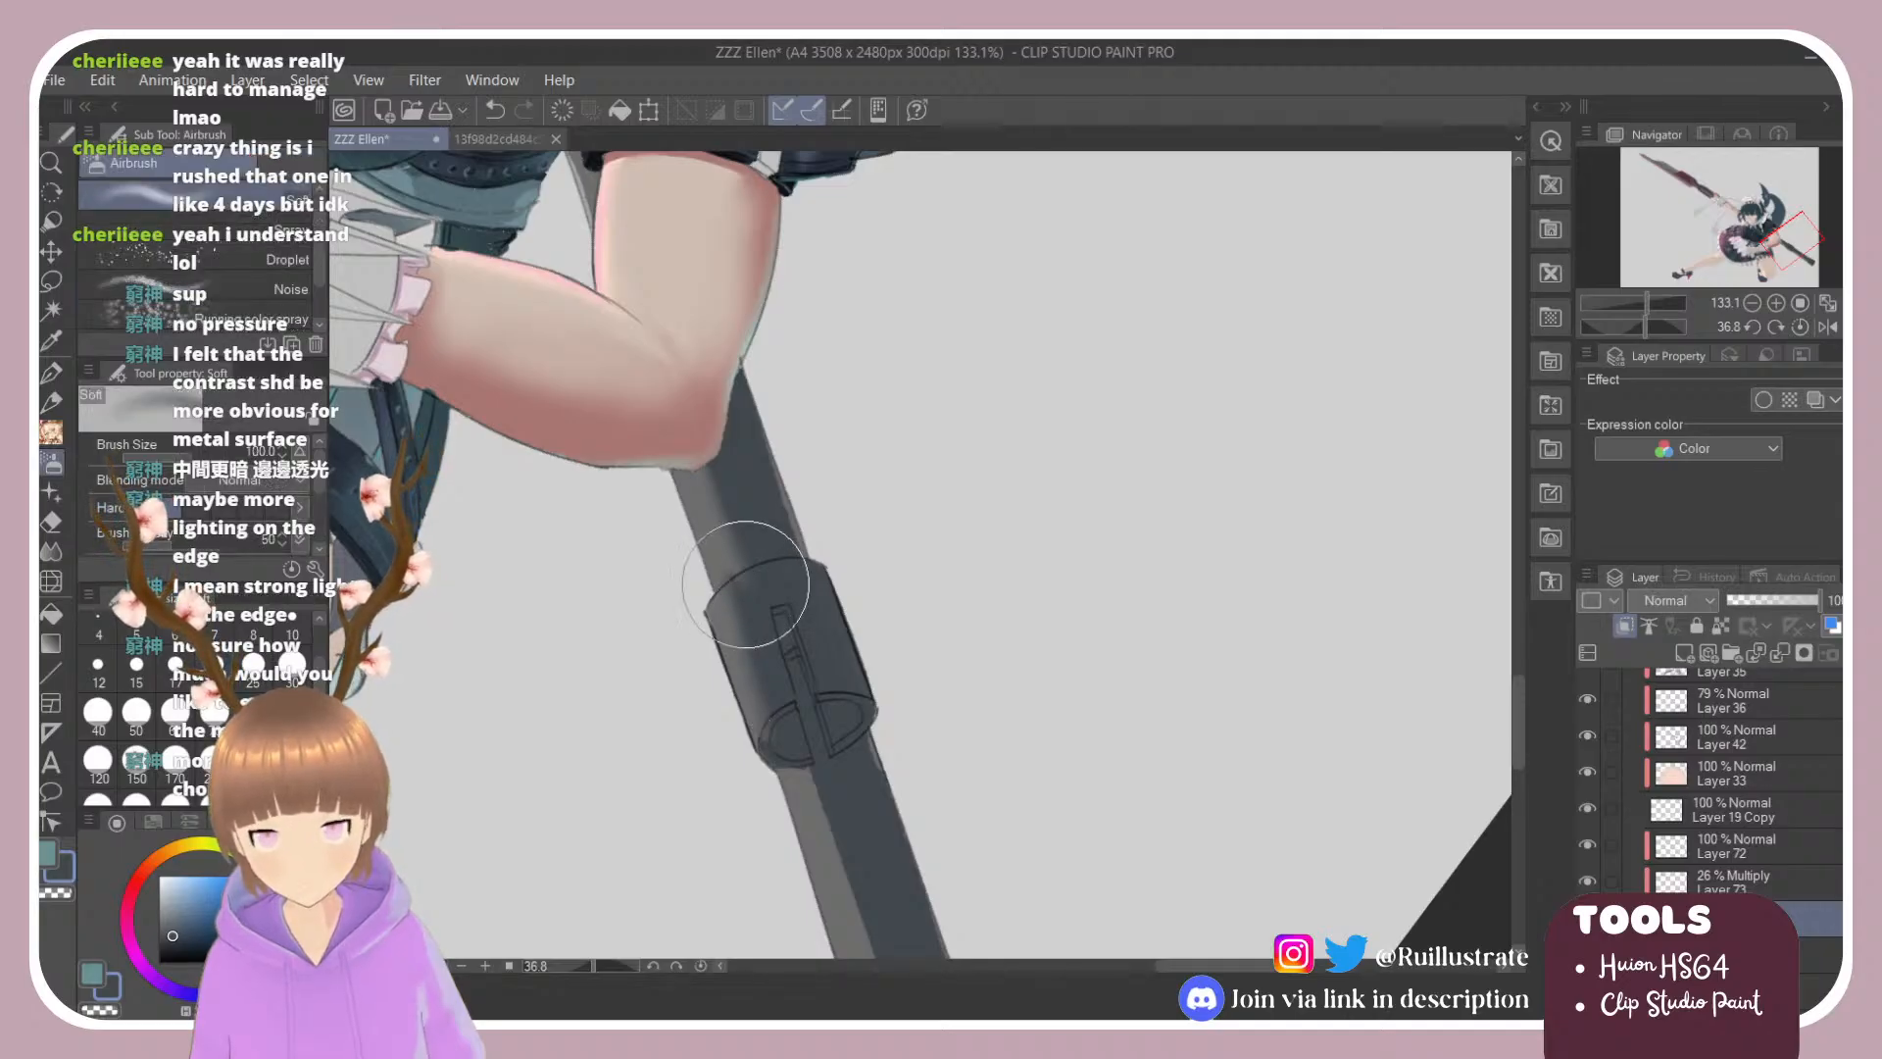
# Step: Blend the edge between the dark and light grey on the shaft below the collar and on the end cap with the size 20 Blender brush
pyautogui.press('b')
pyautogui.click(256, 290)
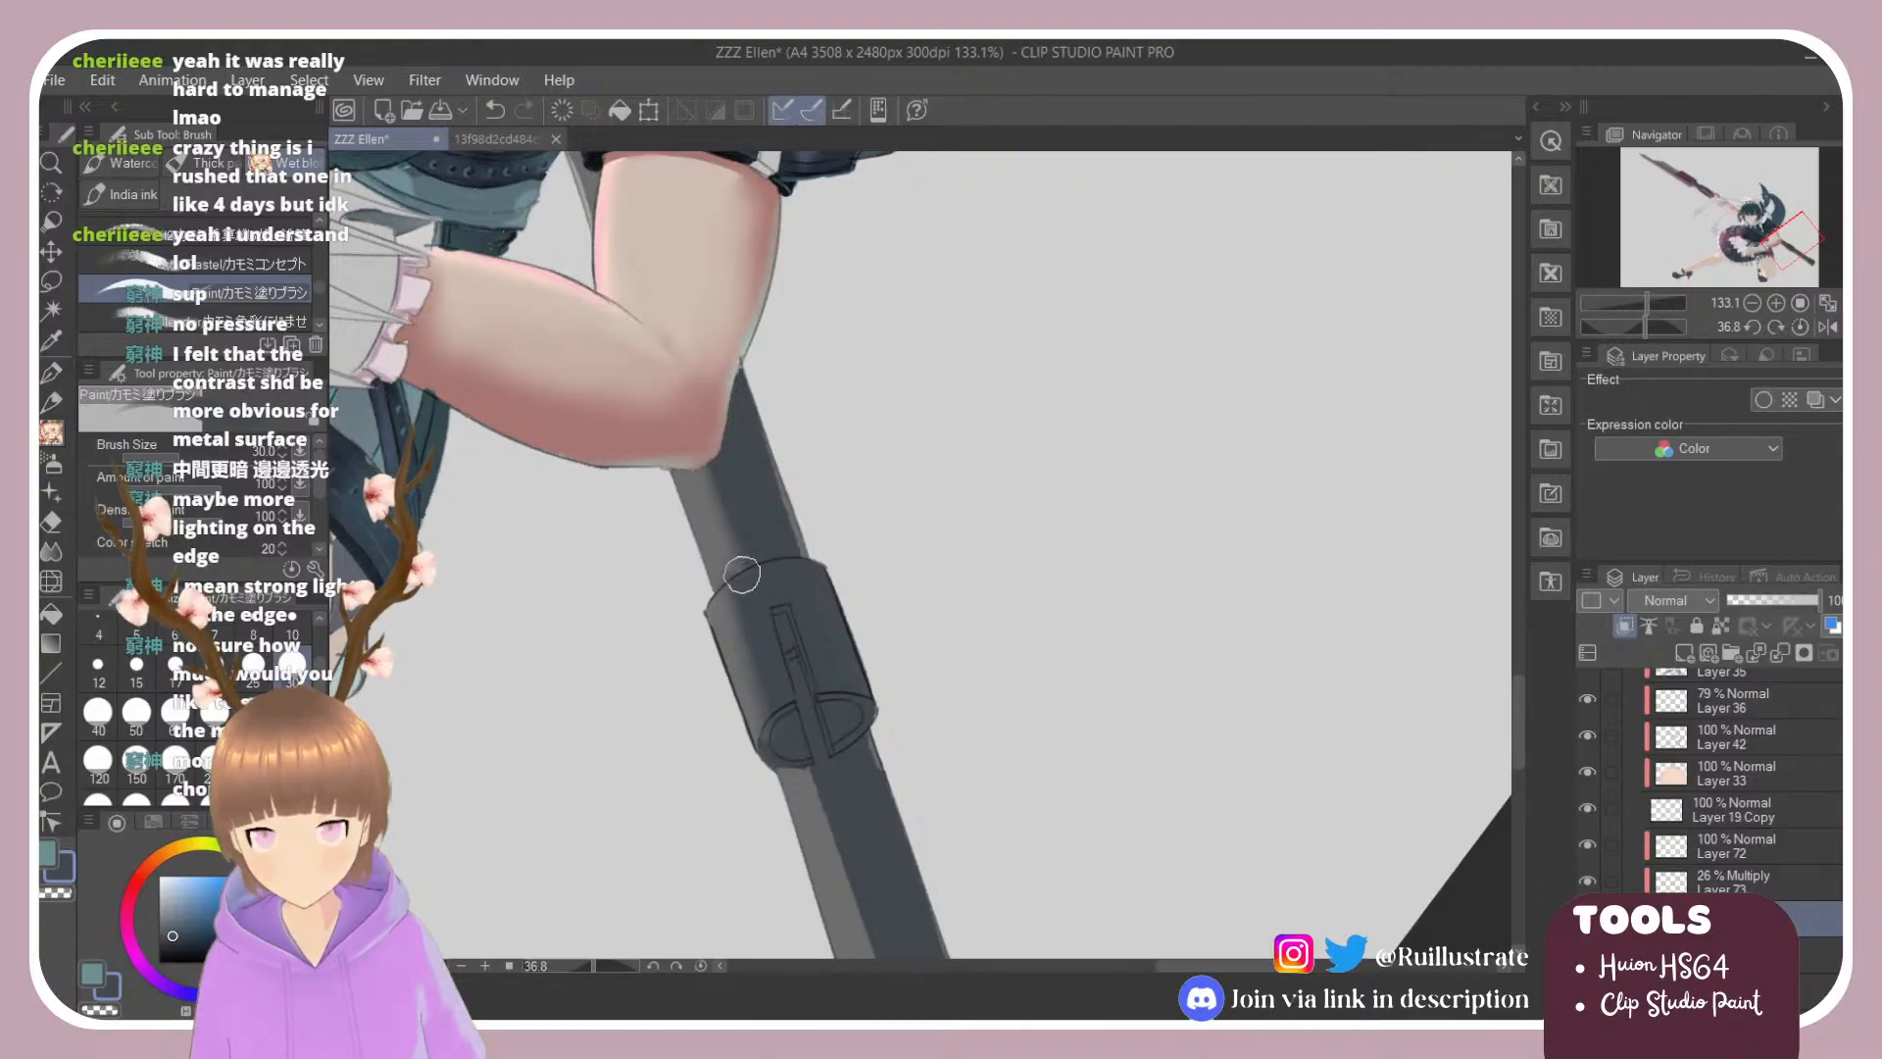
pyautogui.press('e')
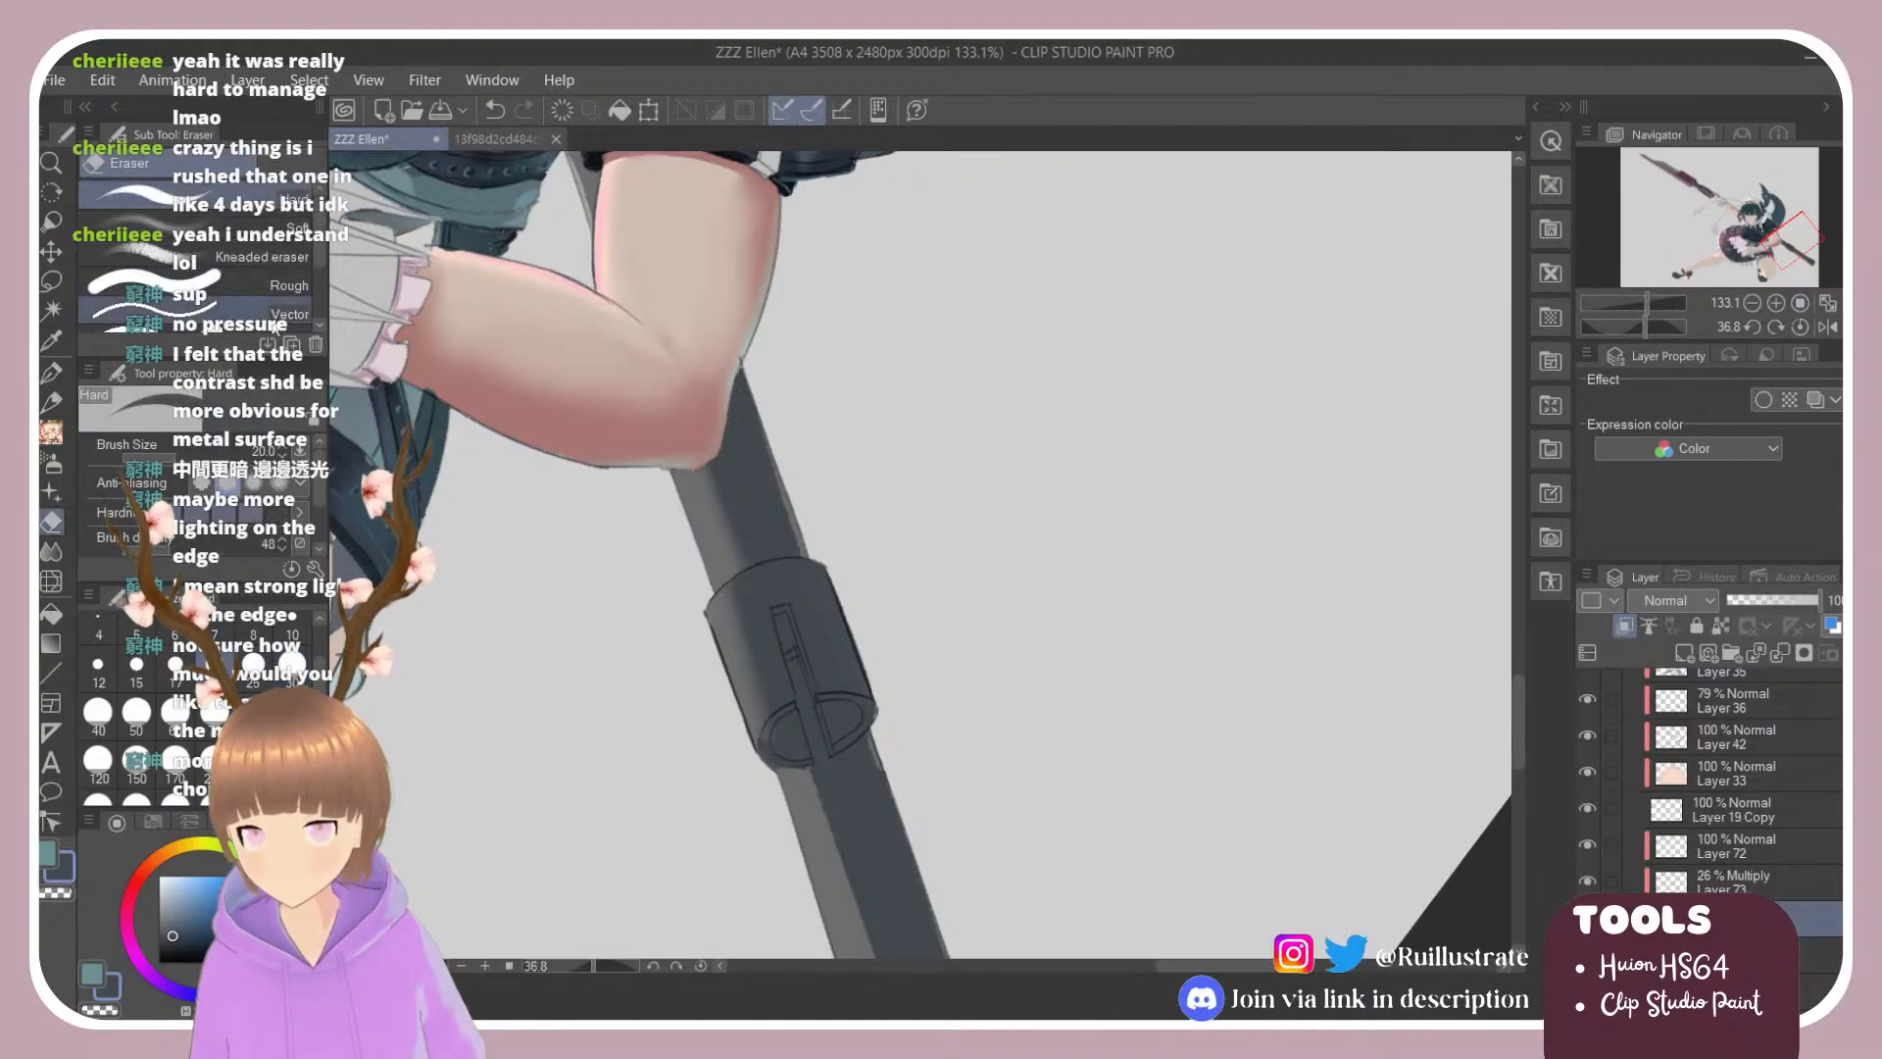
pyautogui.press('b')
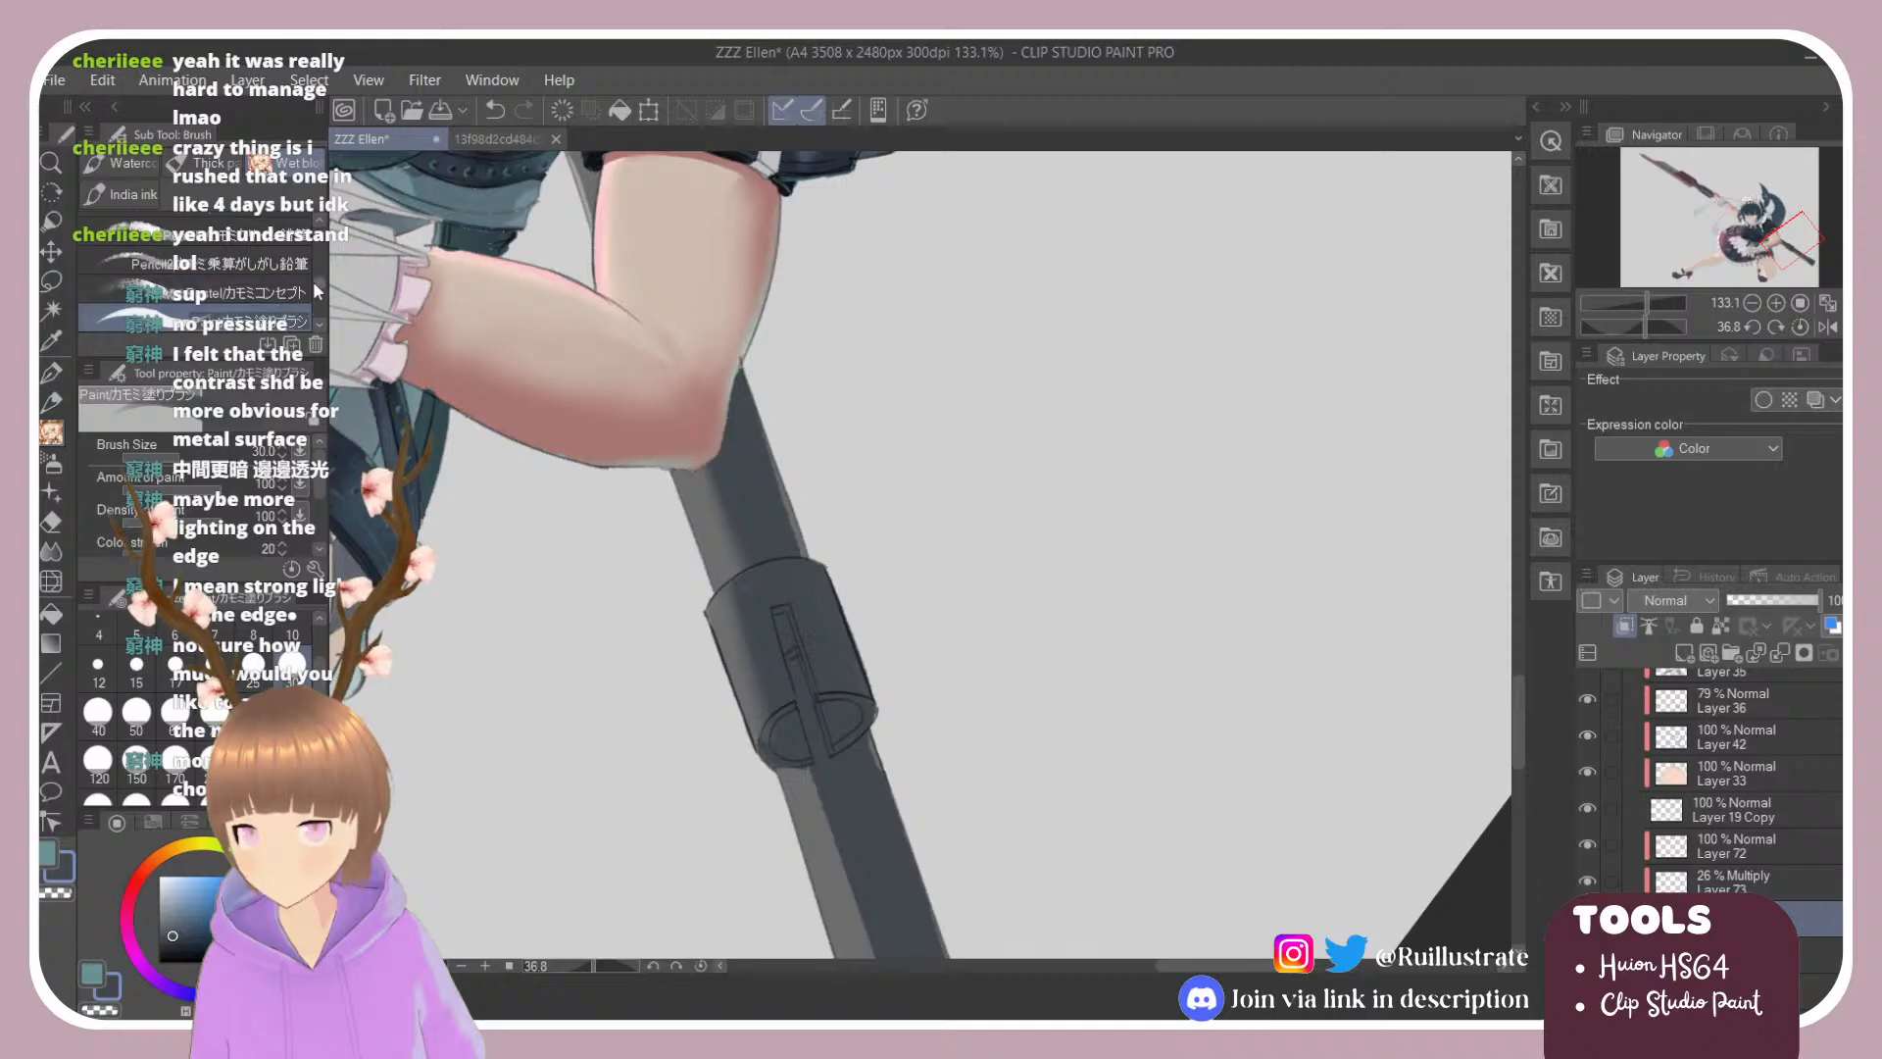
pyautogui.scroll(-1, 314, 285)
pyautogui.click(306, 310)
pyautogui.scroll(-2, 1031, 490)
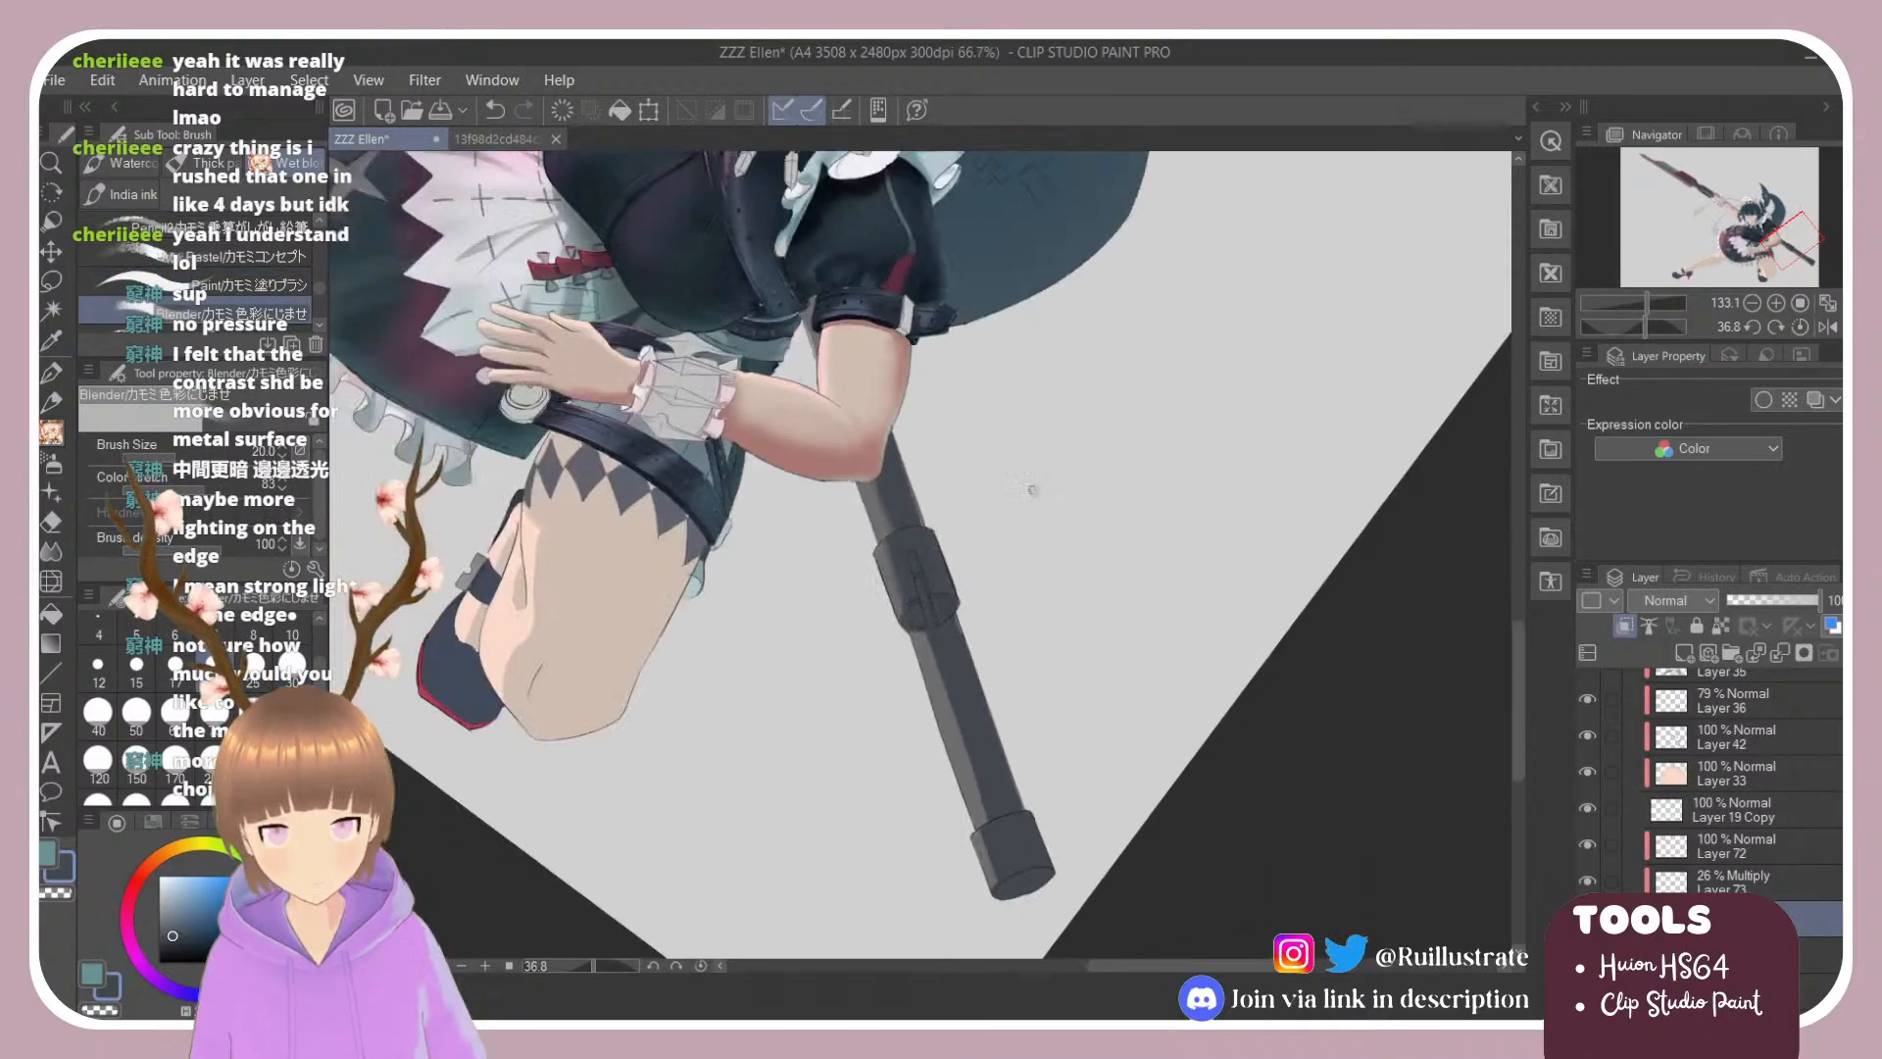
pyautogui.scroll(1, 1127, 862)
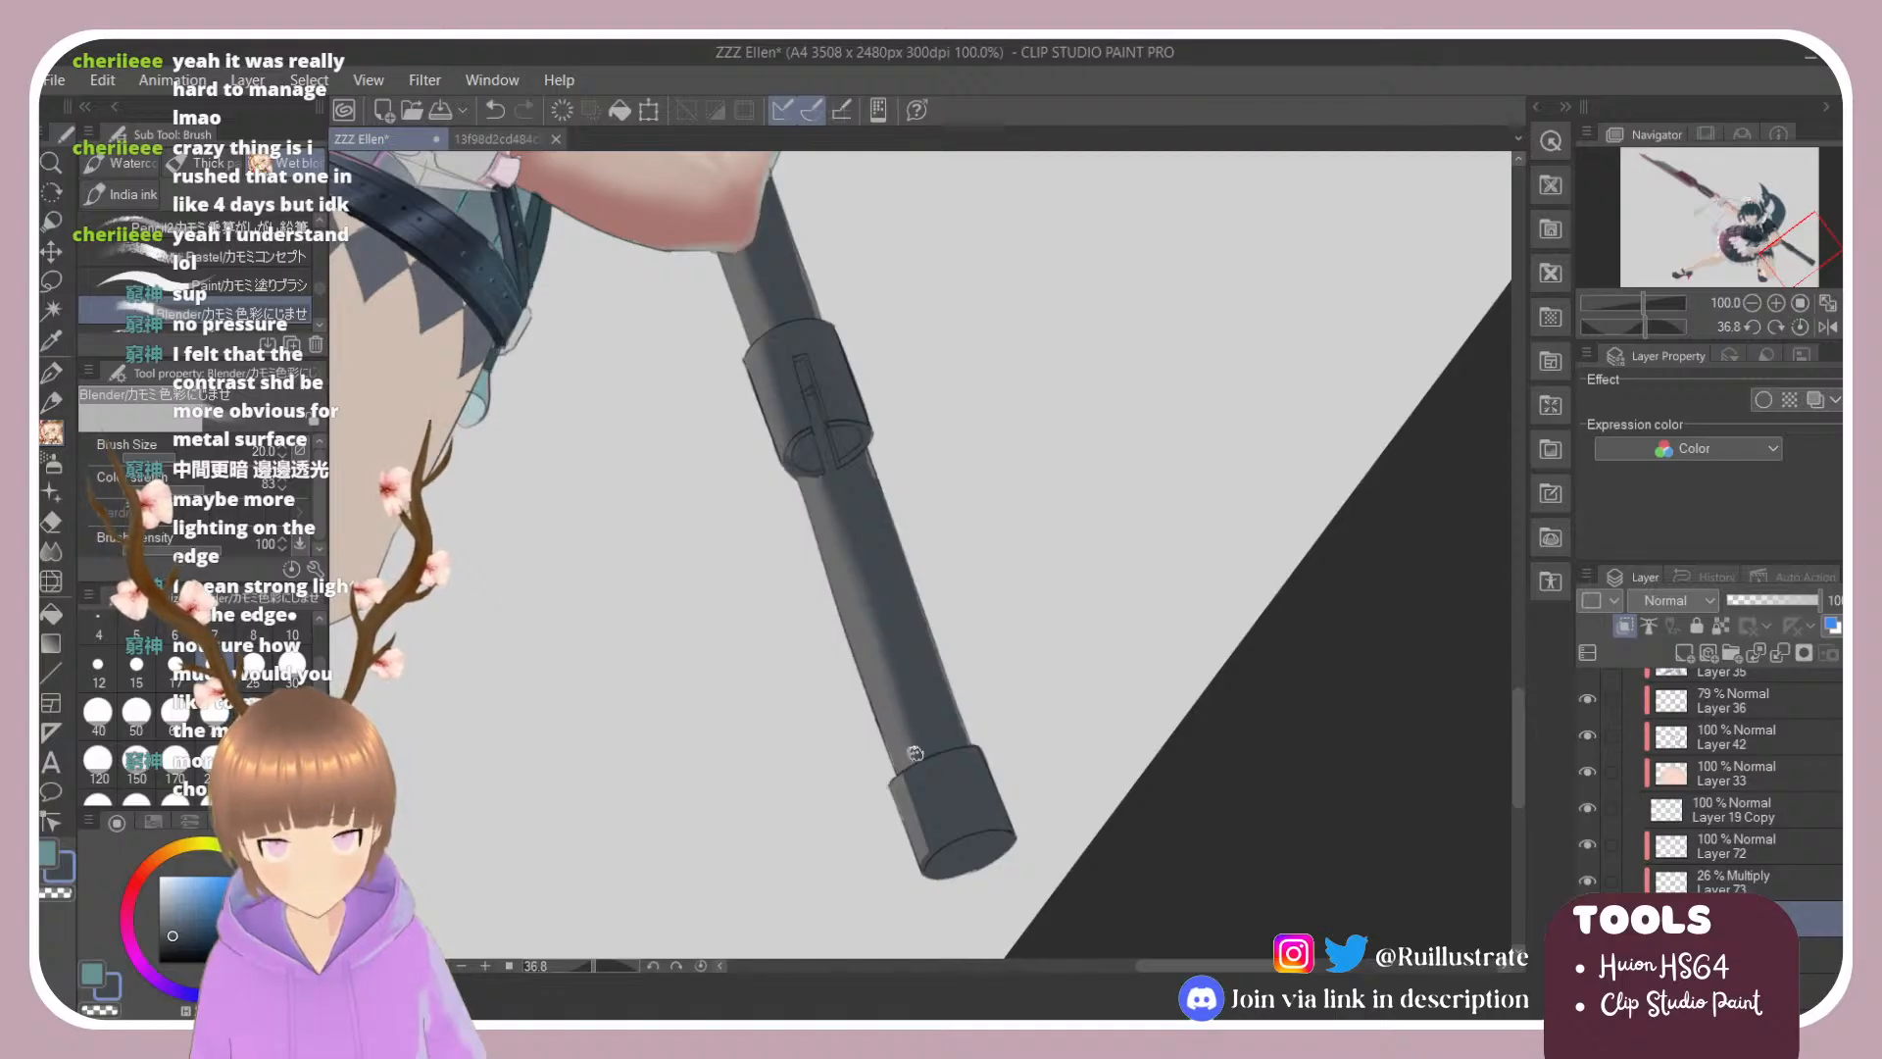
pyautogui.moveTo(907, 788); pyautogui.dragTo(926, 852)
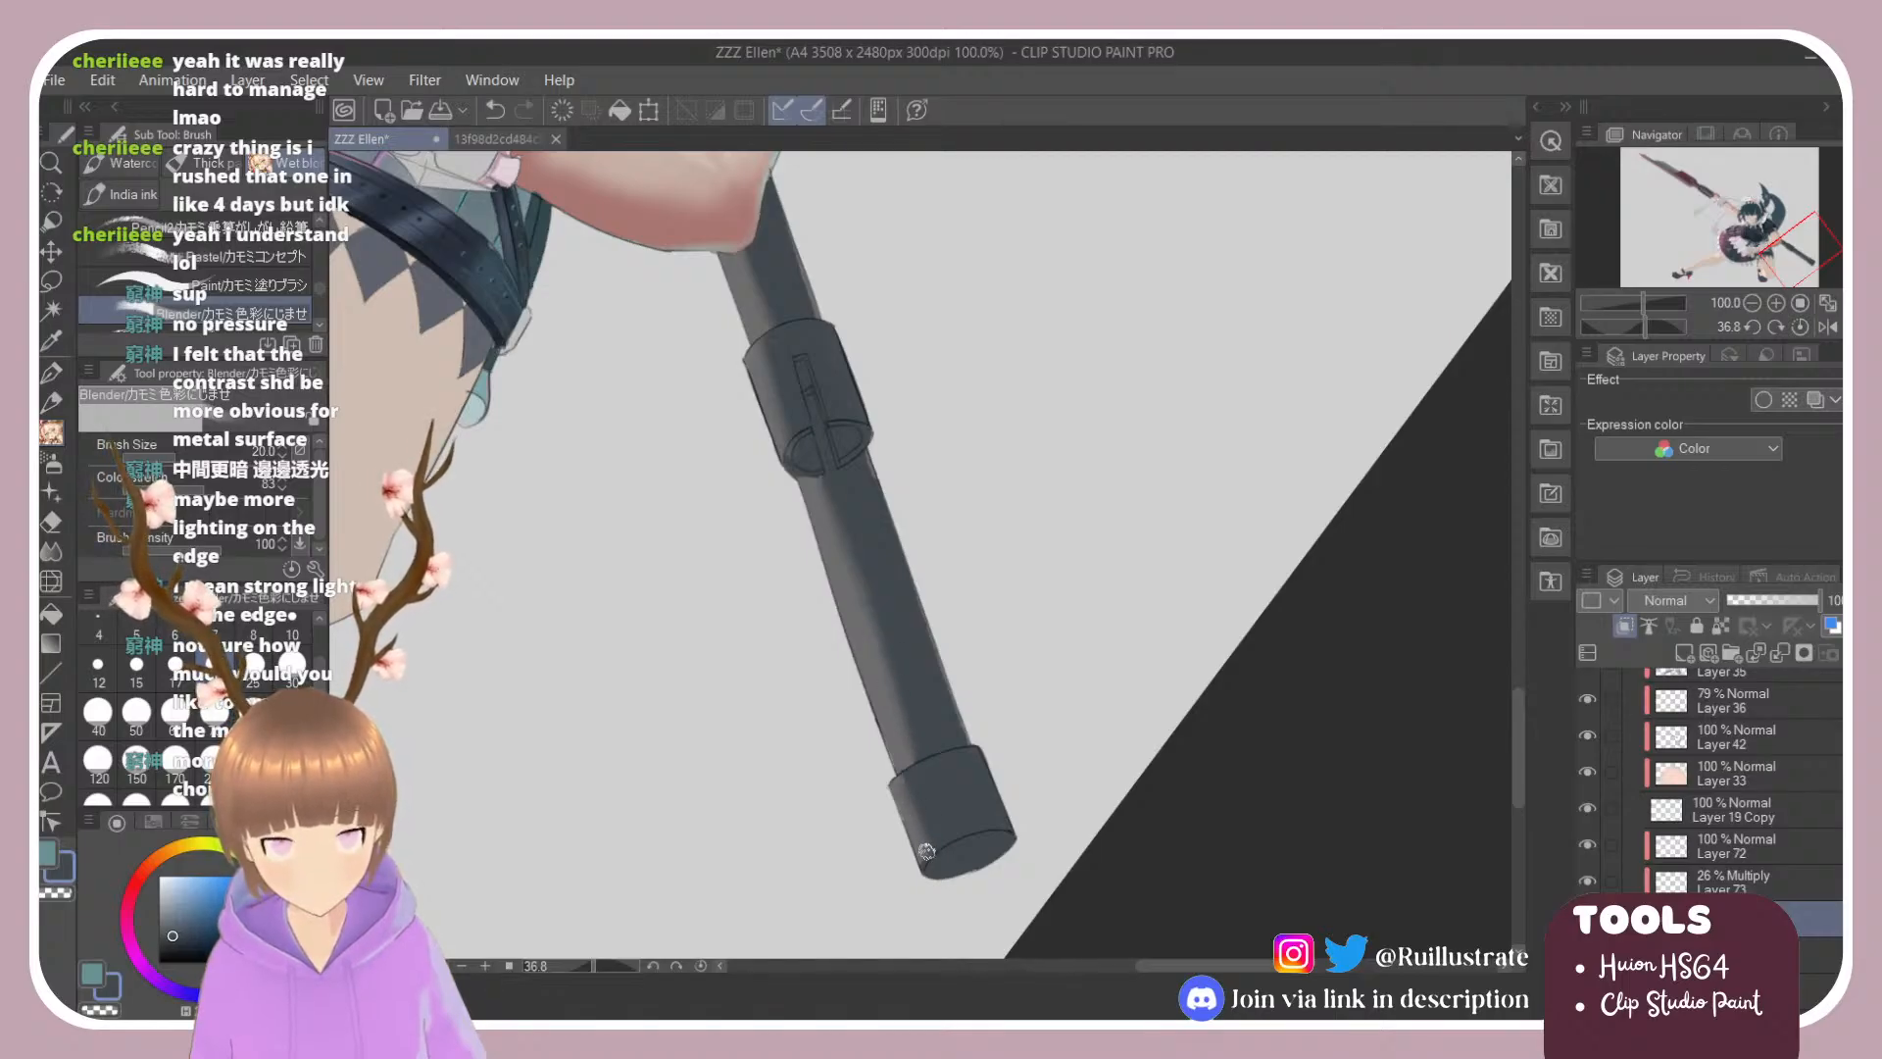
# Step: On Layer 72, paint a pink rim light along one long edge of the rear shaft, collar and end cap, and soften it with the Blender brush
pyautogui.click(1725, 877)
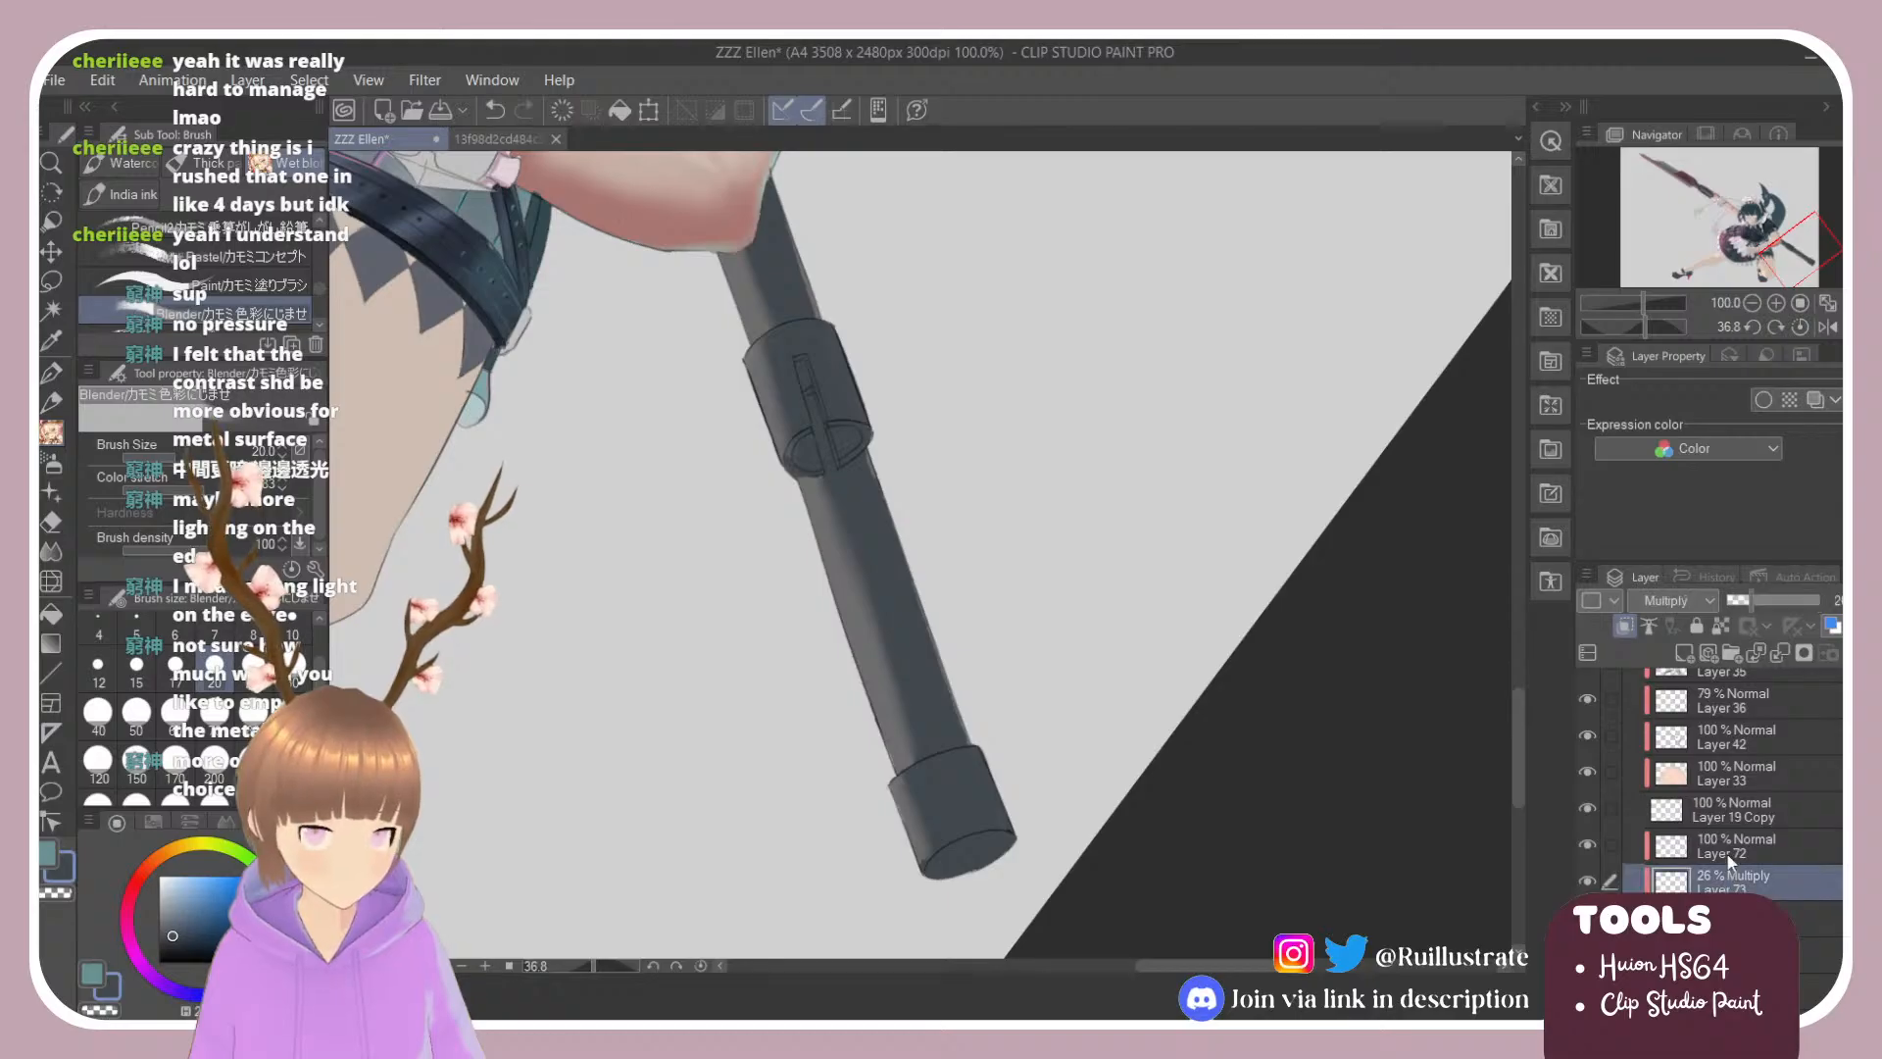
pyautogui.click(1727, 858)
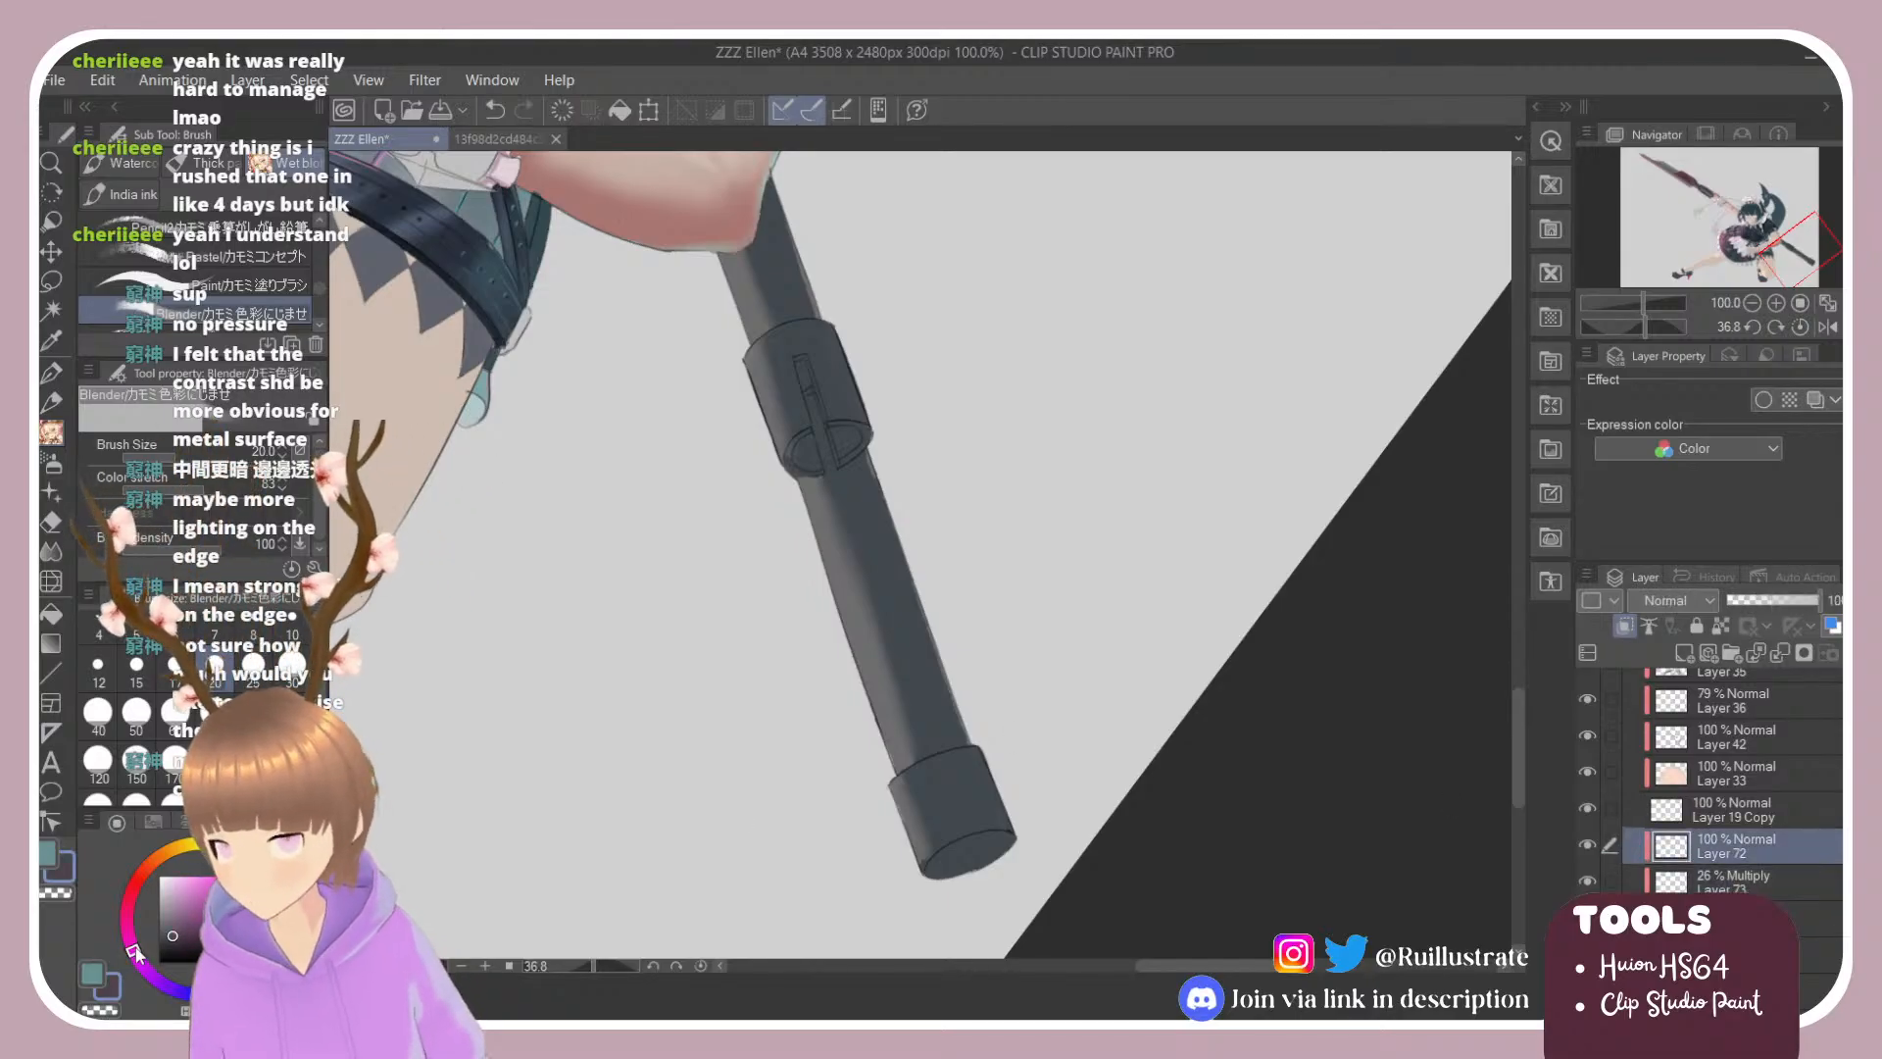
pyautogui.click(193, 884)
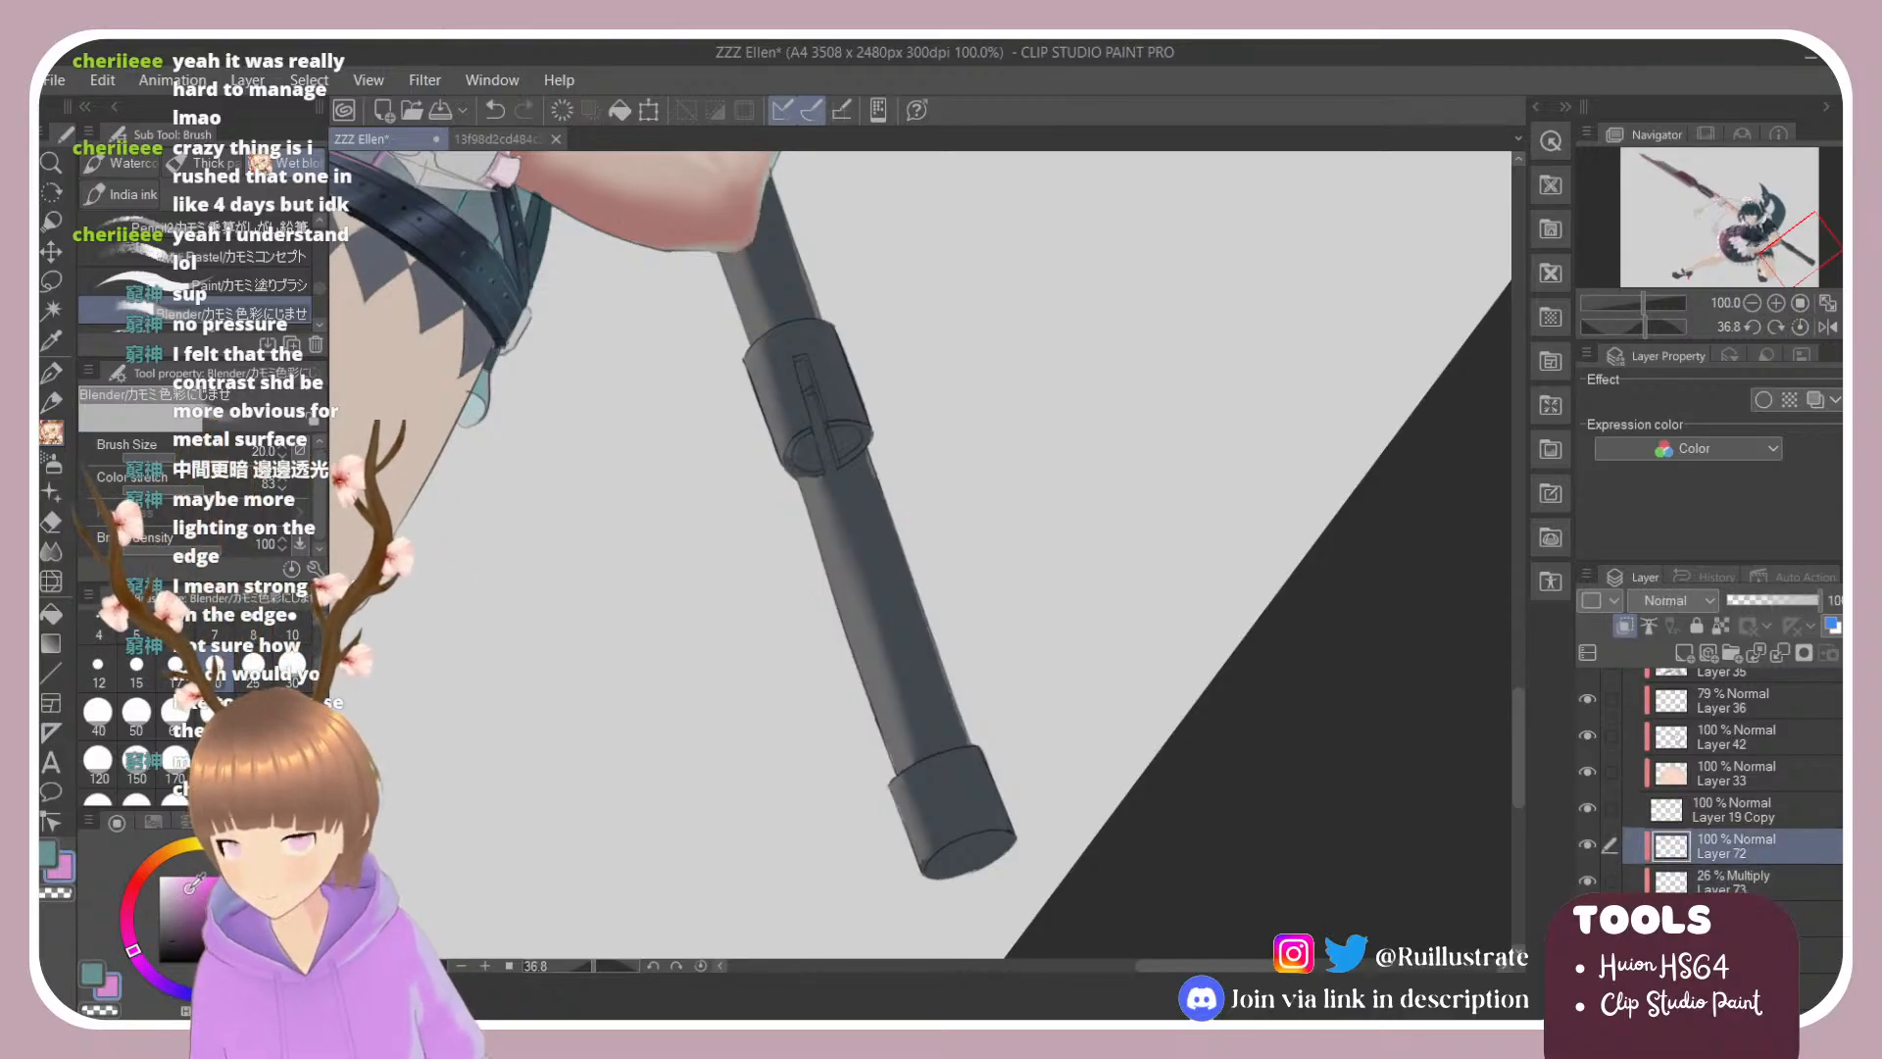
pyautogui.click(129, 904)
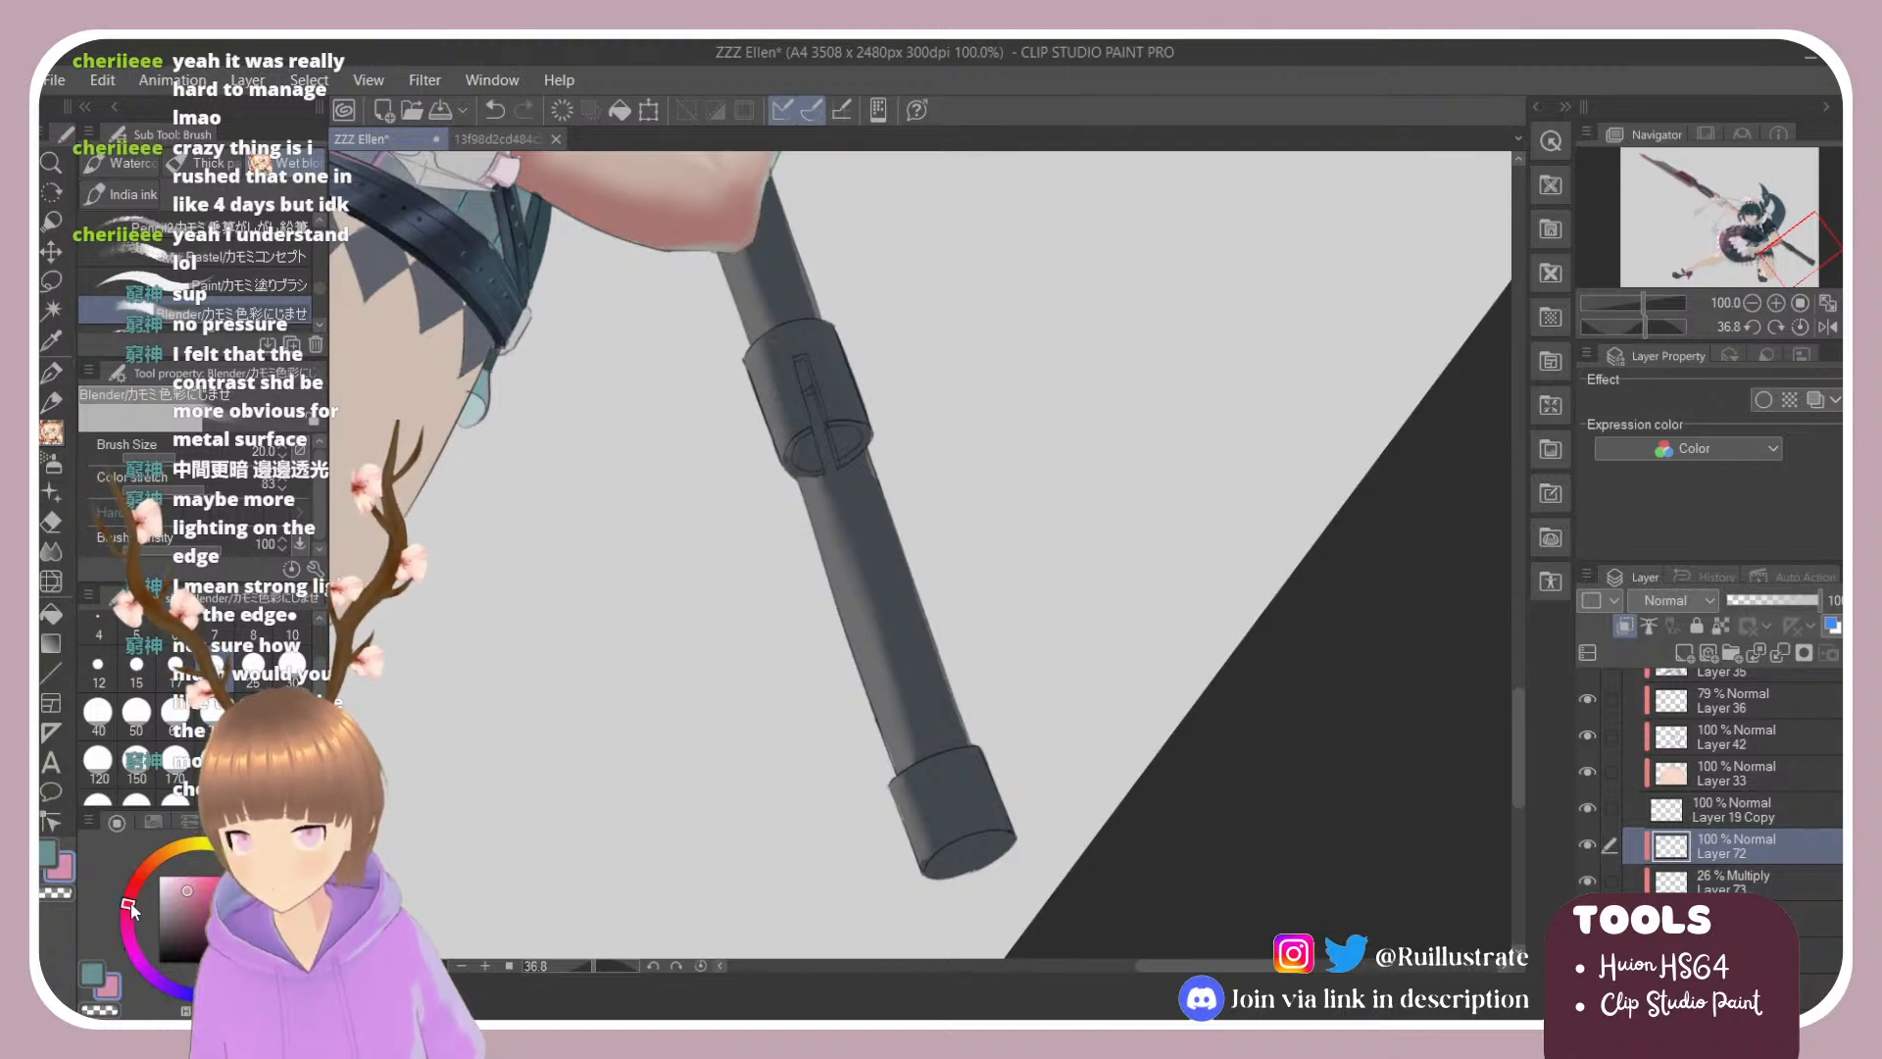
pyautogui.scroll(-2, 740, 530)
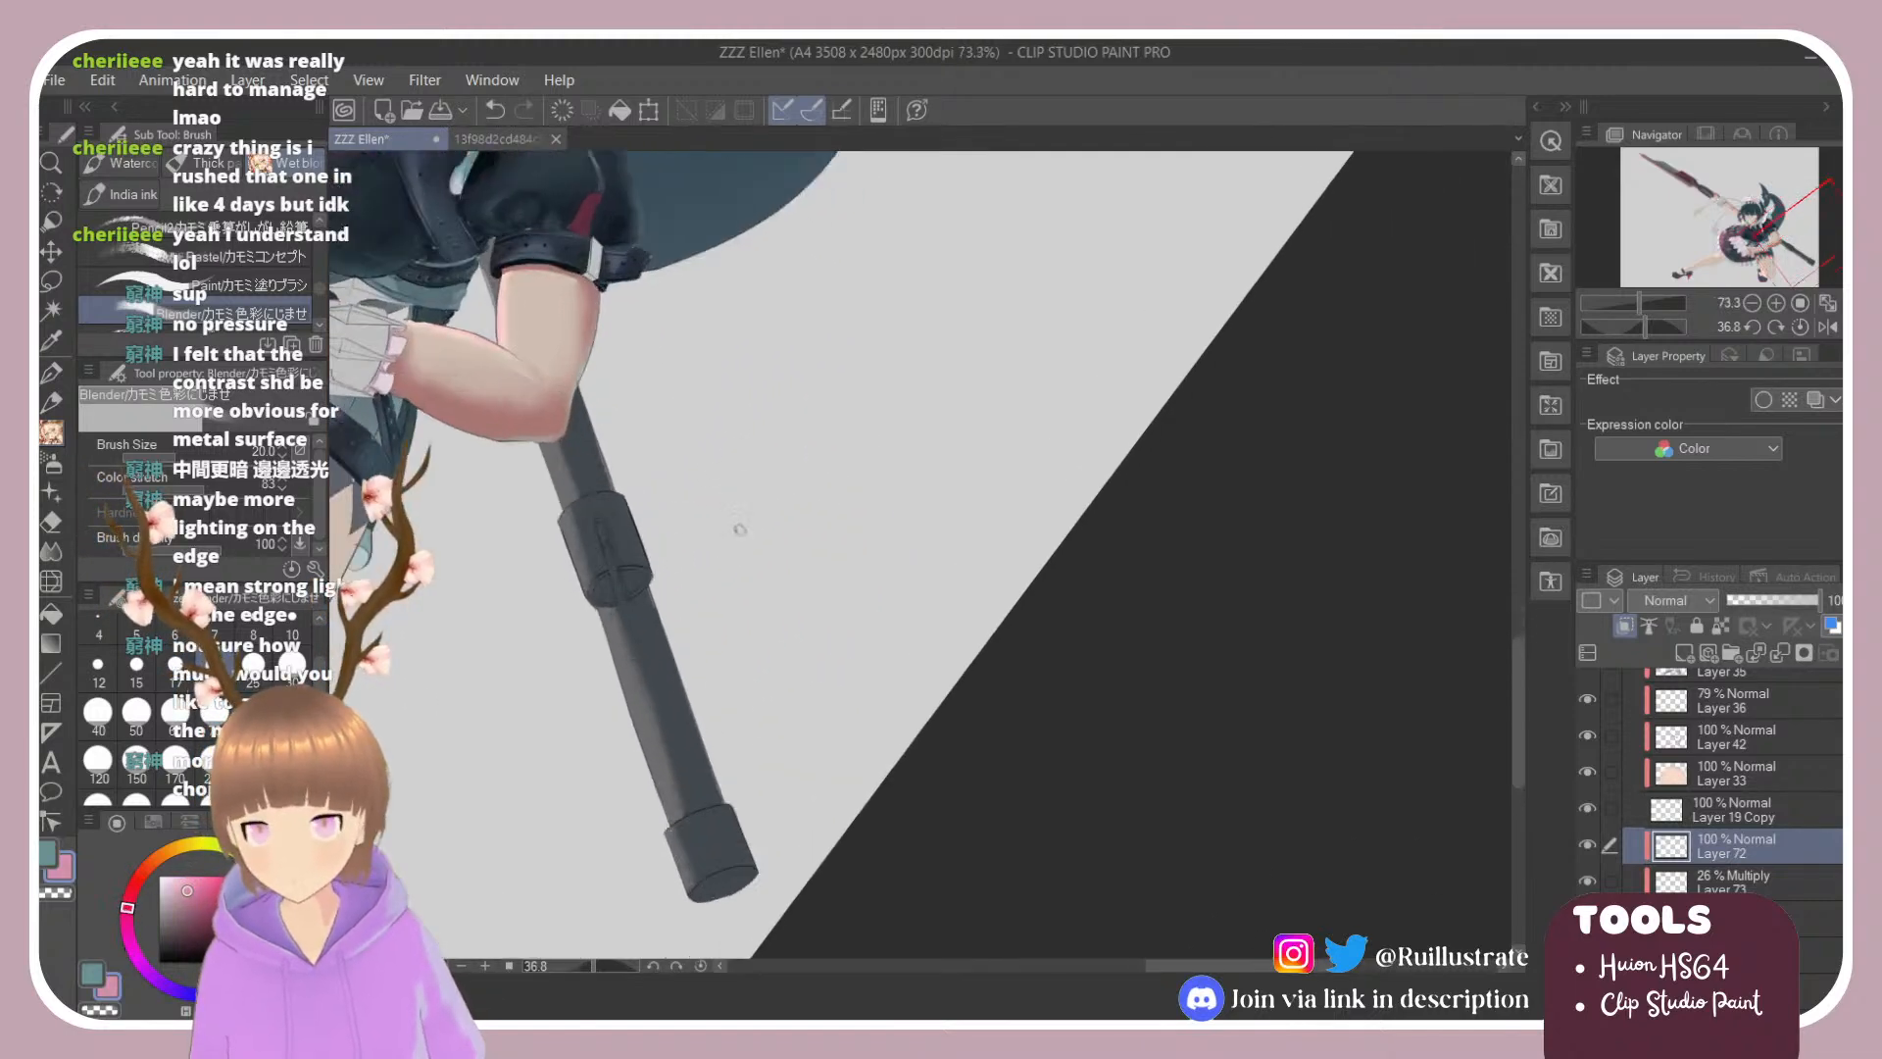
pyautogui.click(263, 287)
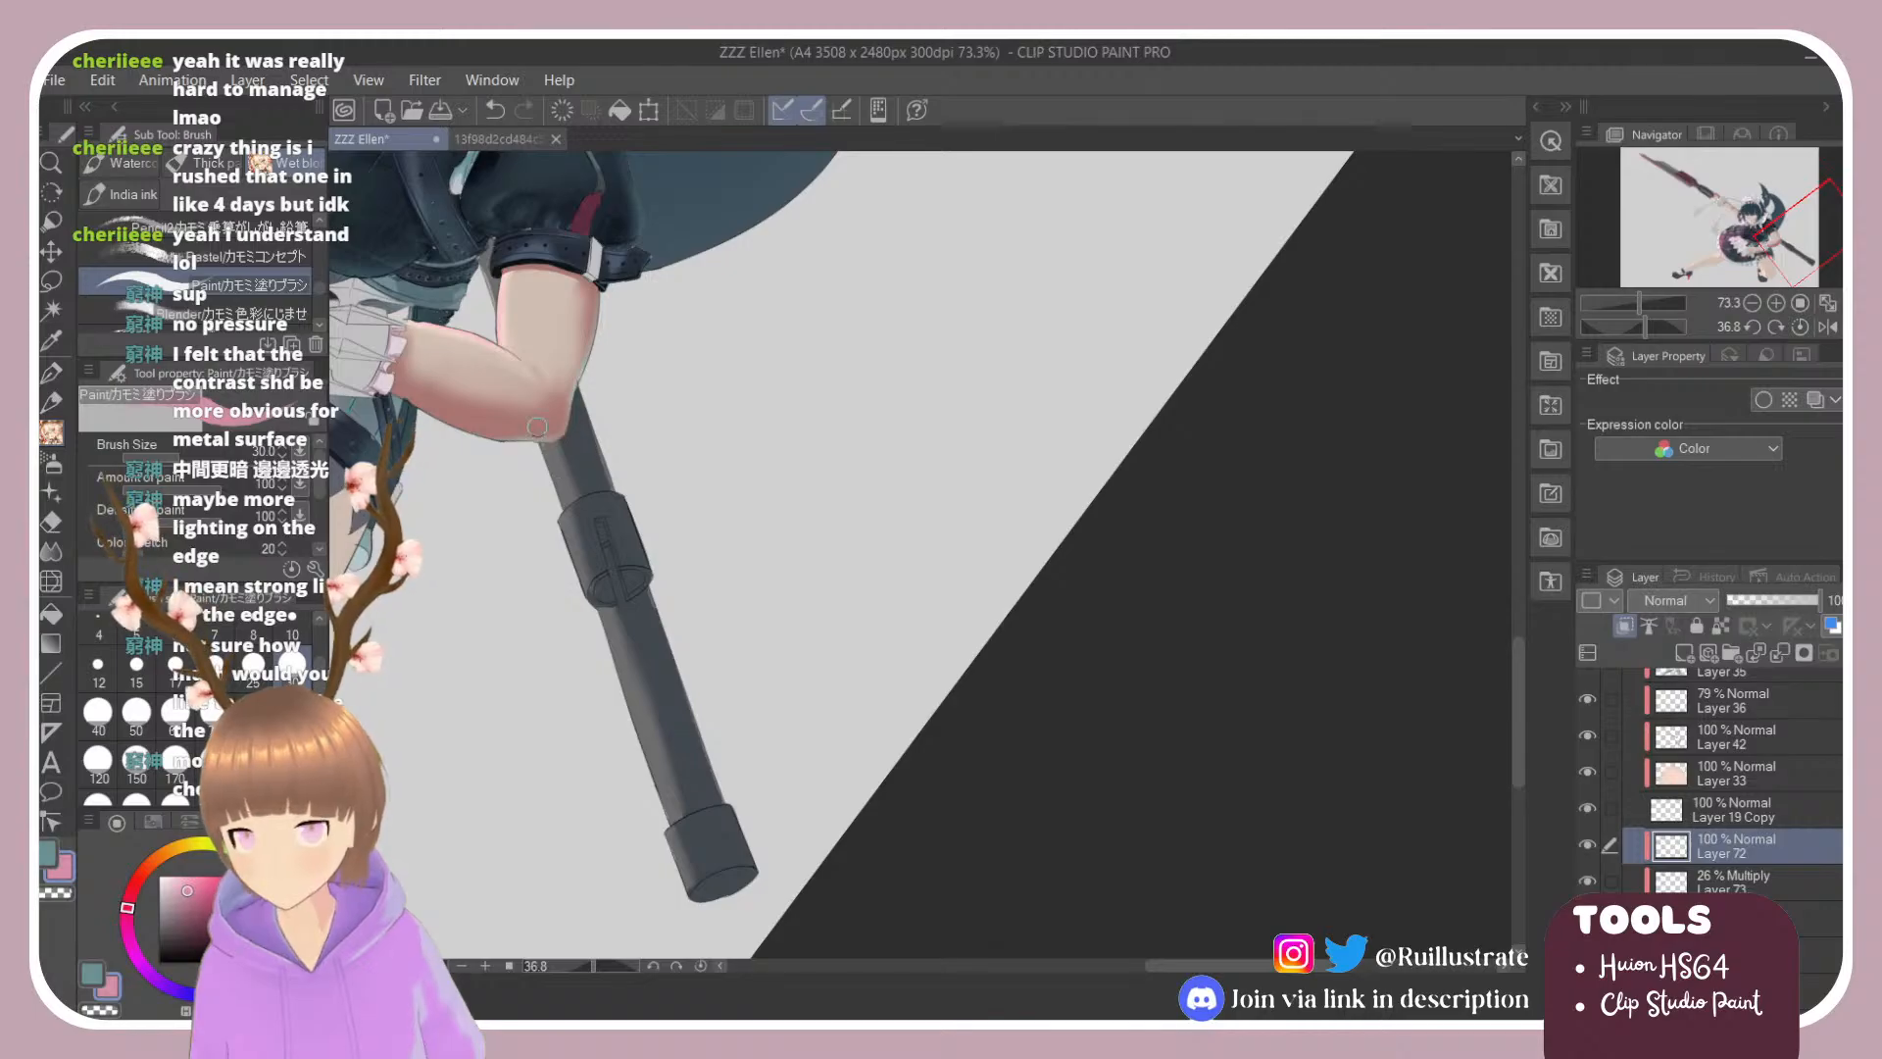
pyautogui.moveTo(539, 436); pyautogui.dragTo(578, 537)
pyautogui.hotkey('ctrl', 'z')
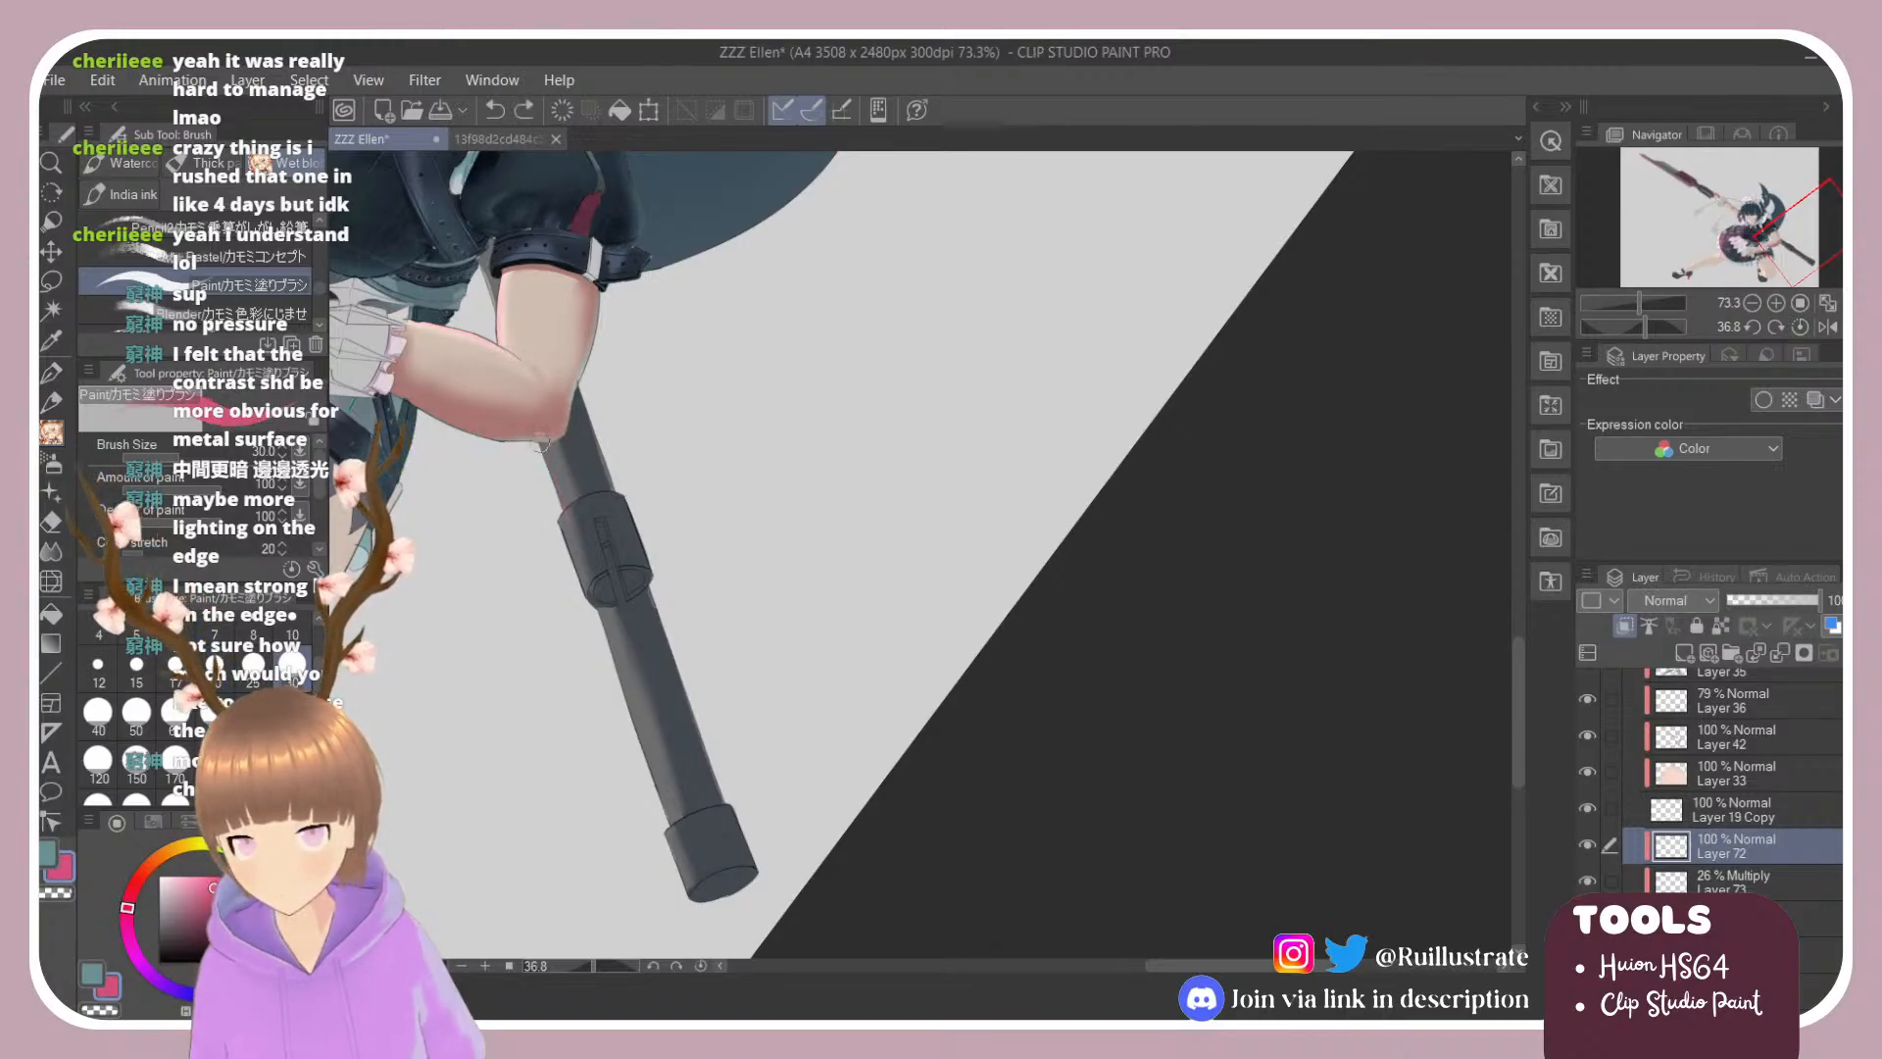
pyautogui.moveTo(568, 505)
pyautogui.mouseDown()
pyautogui.moveTo(539, 431)
pyautogui.moveTo(562, 503)
pyautogui.mouseUp()
pyautogui.hotkey('ctrl', 'z')
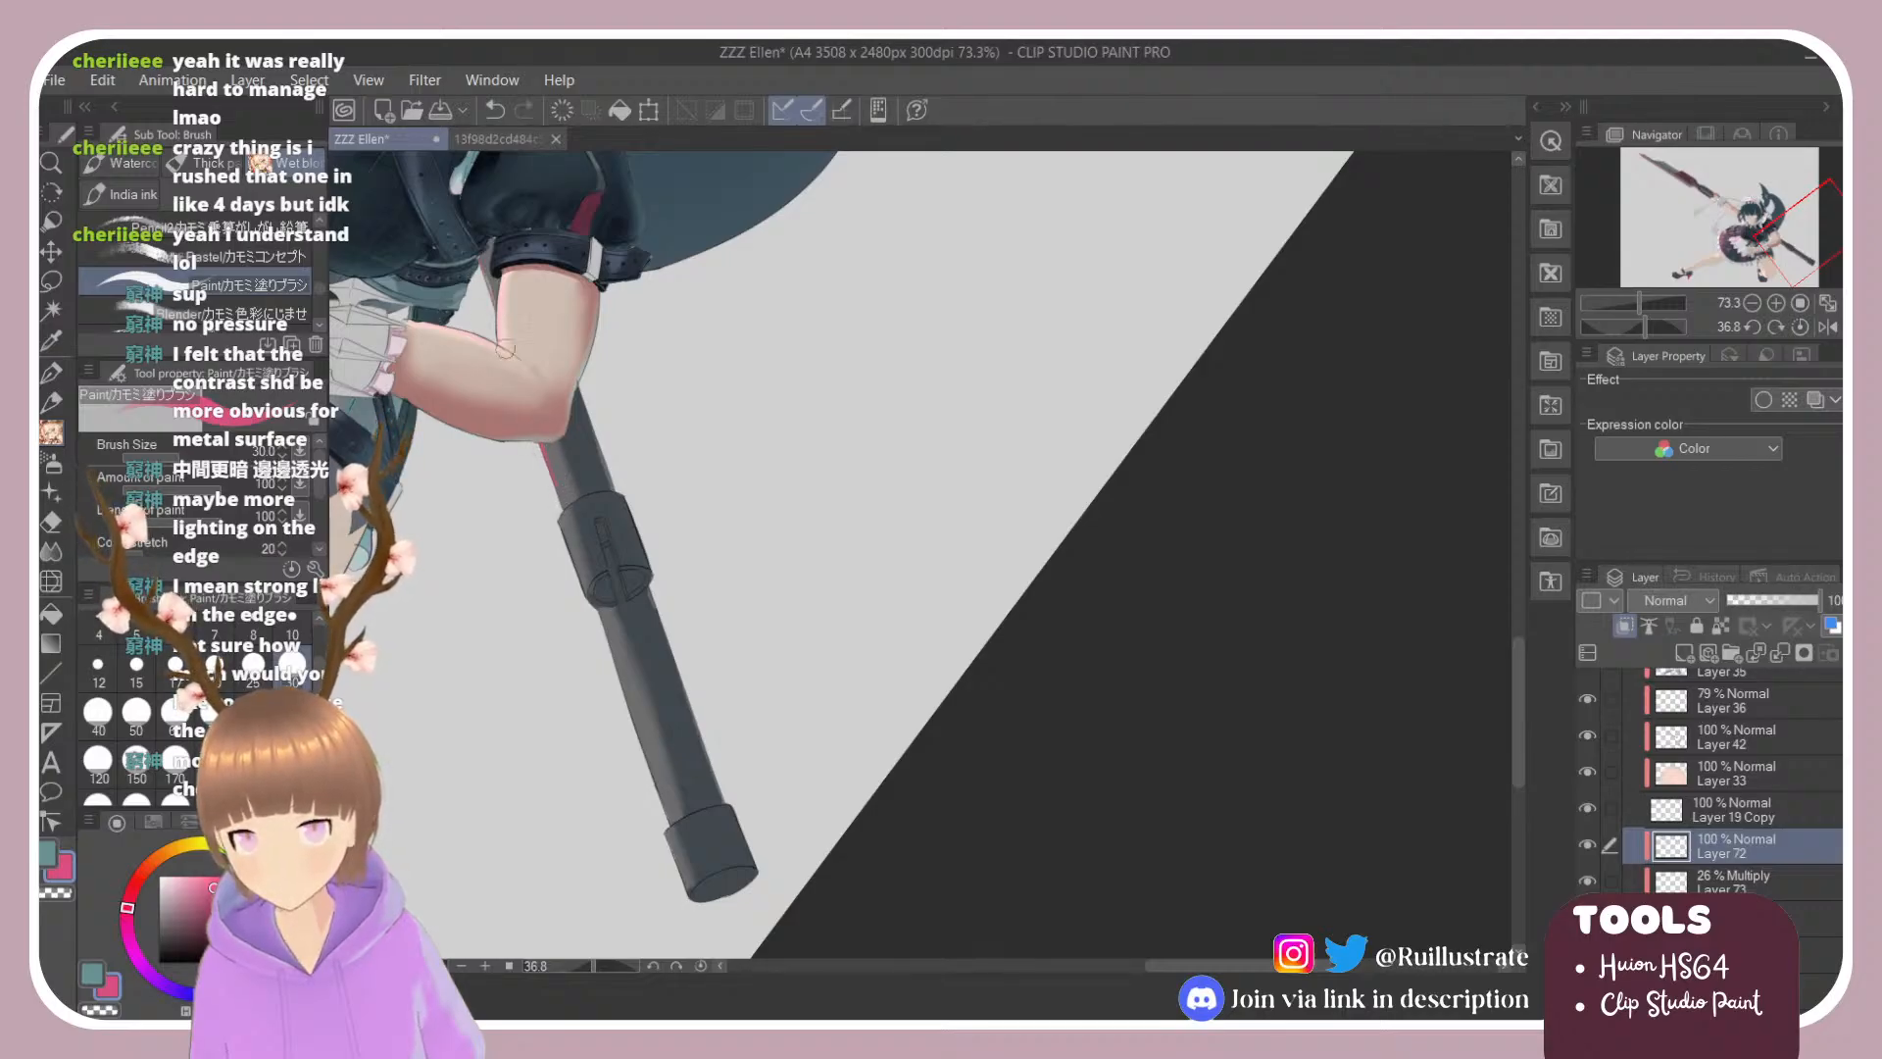
pyautogui.moveTo(481, 262); pyautogui.dragTo(500, 324)
pyautogui.moveTo(560, 522)
pyautogui.mouseDown()
pyautogui.moveTo(579, 567)
pyautogui.moveTo(578, 505)
pyautogui.mouseUp()
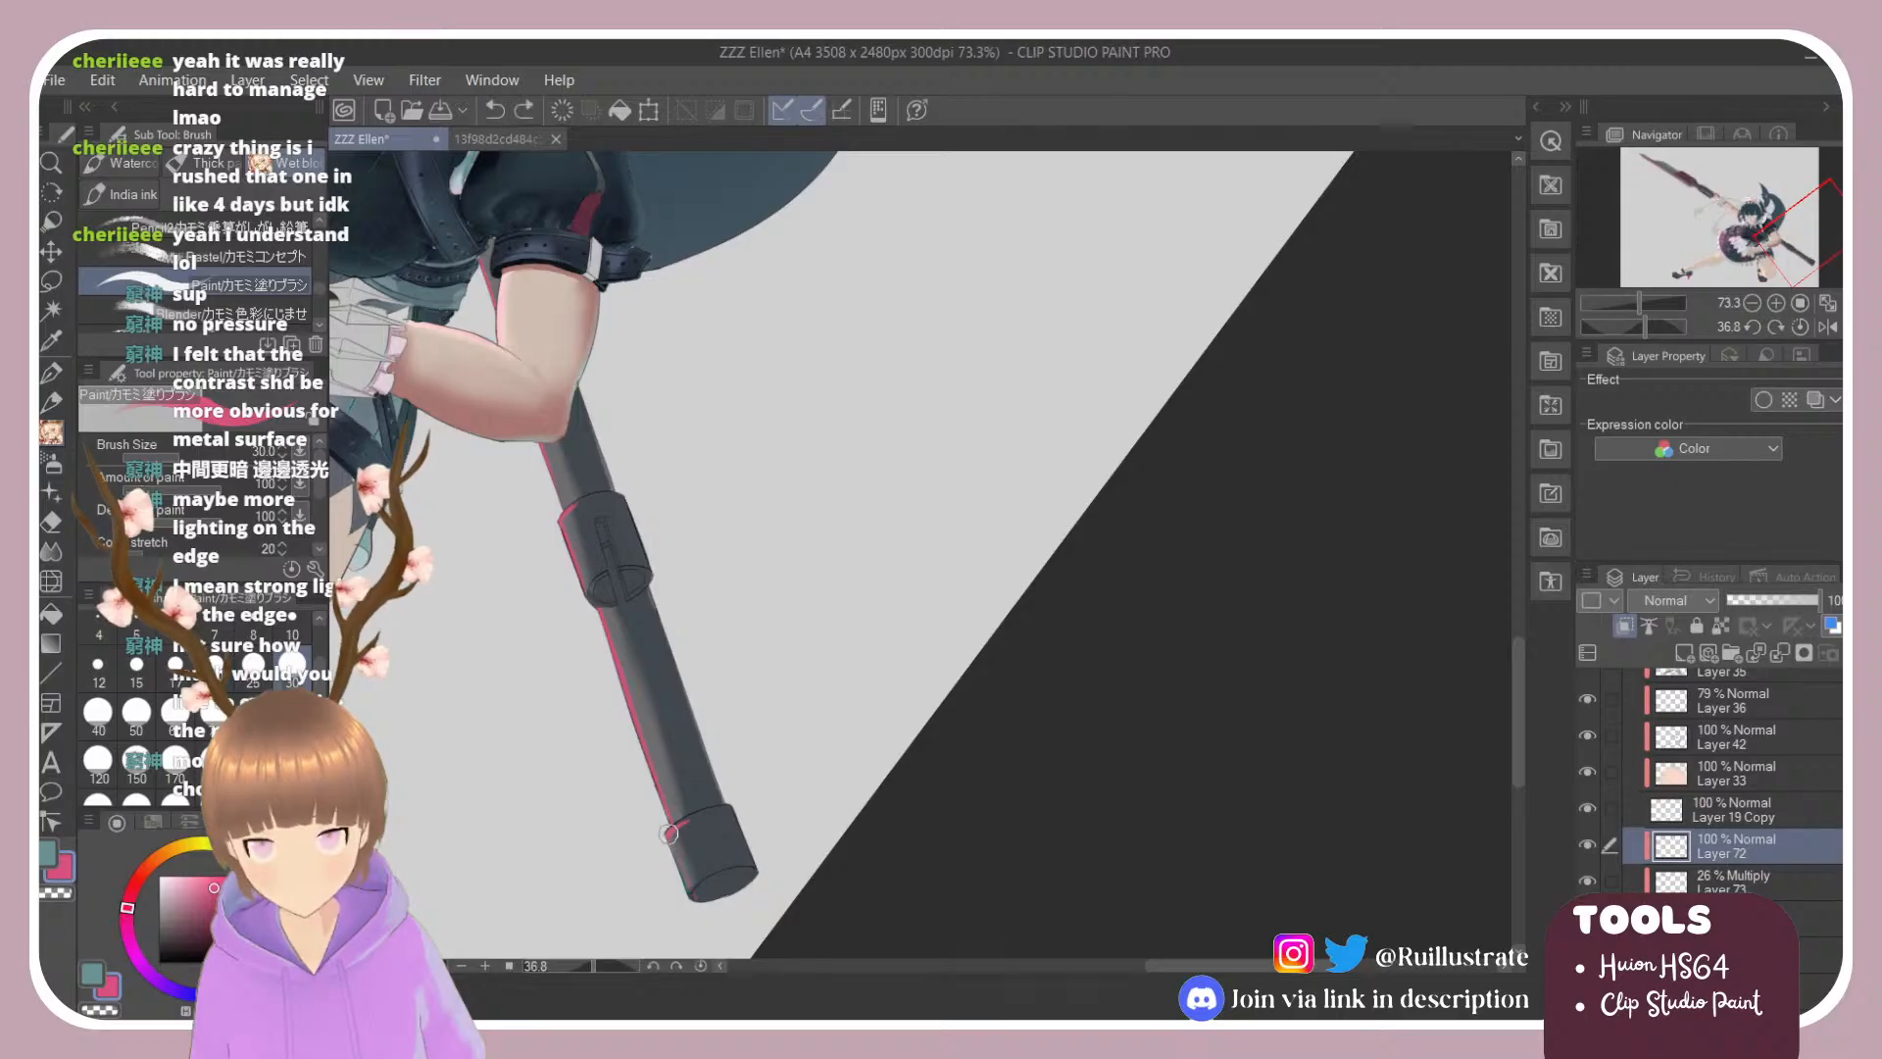
pyautogui.click(221, 314)
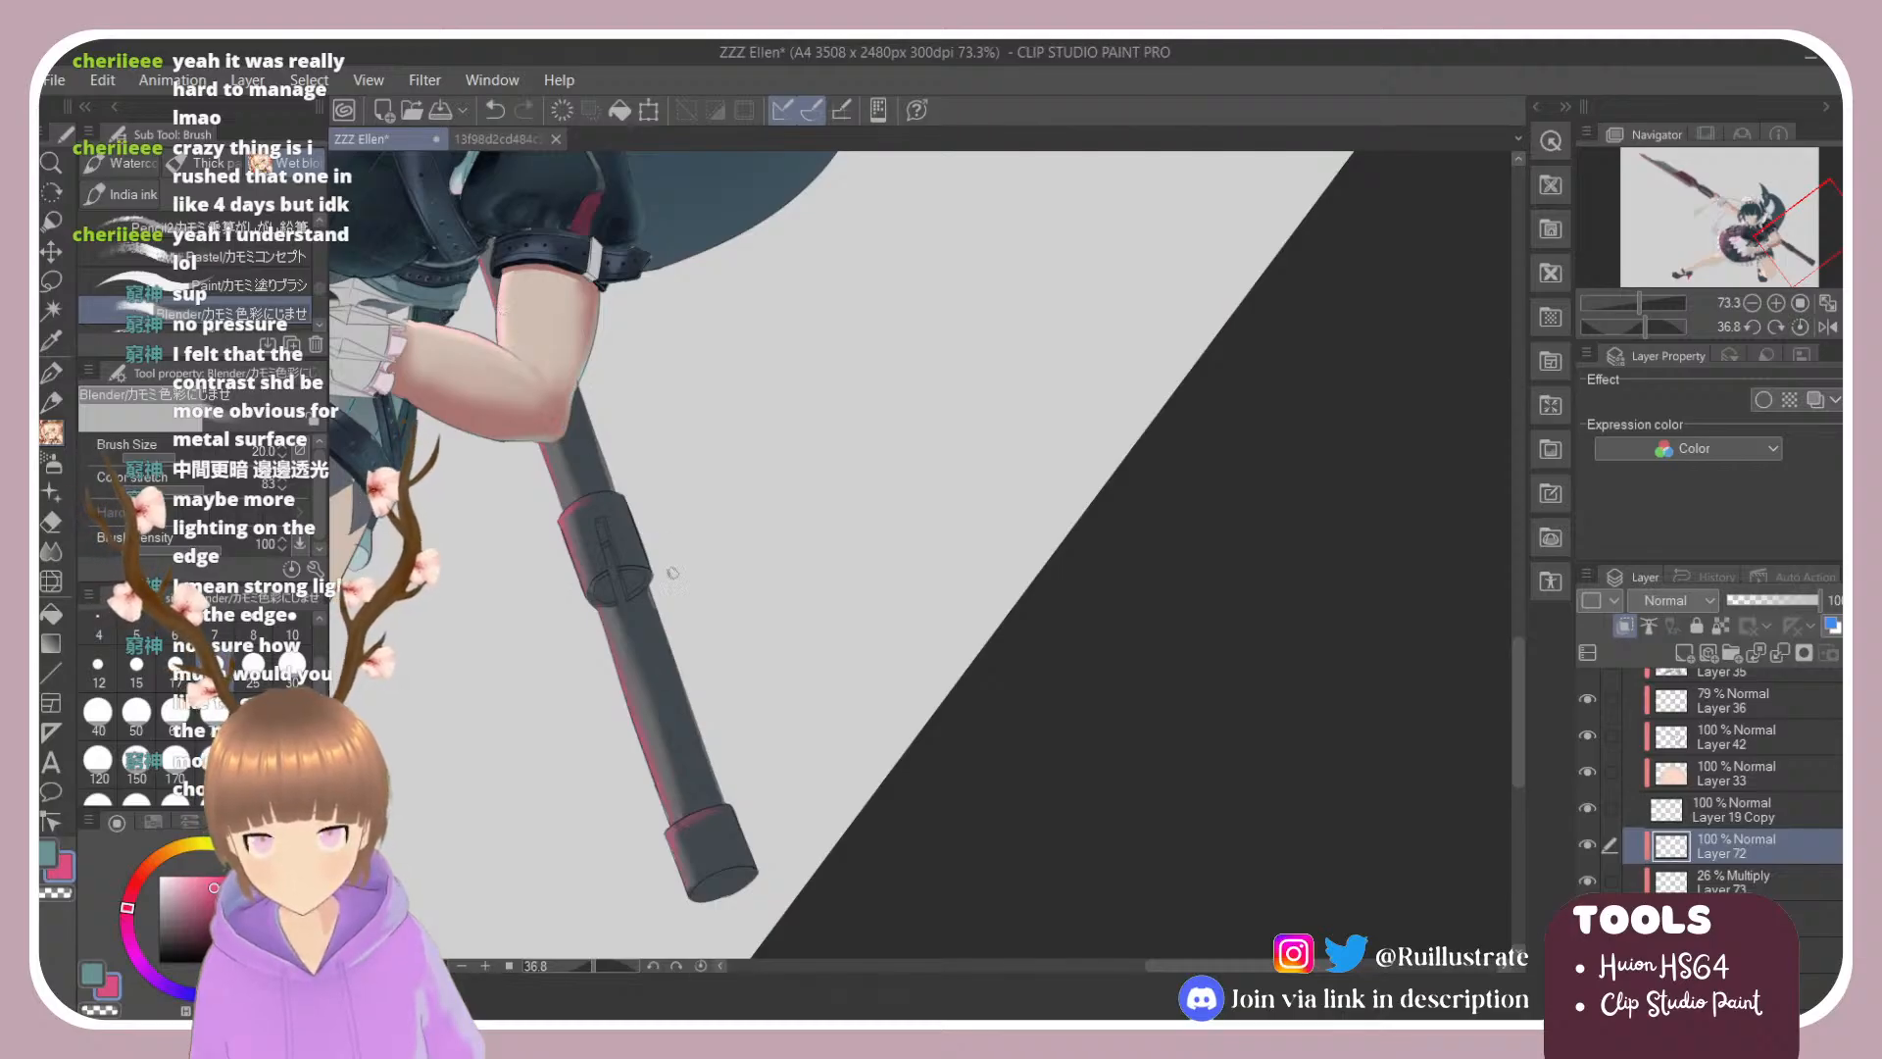
# Step: Paint a teal rim light along the opposite edge of the shaft, collar and end cap, and blend it with the Blender brush at size 20
pyautogui.click(263, 949)
pyautogui.press('alt')
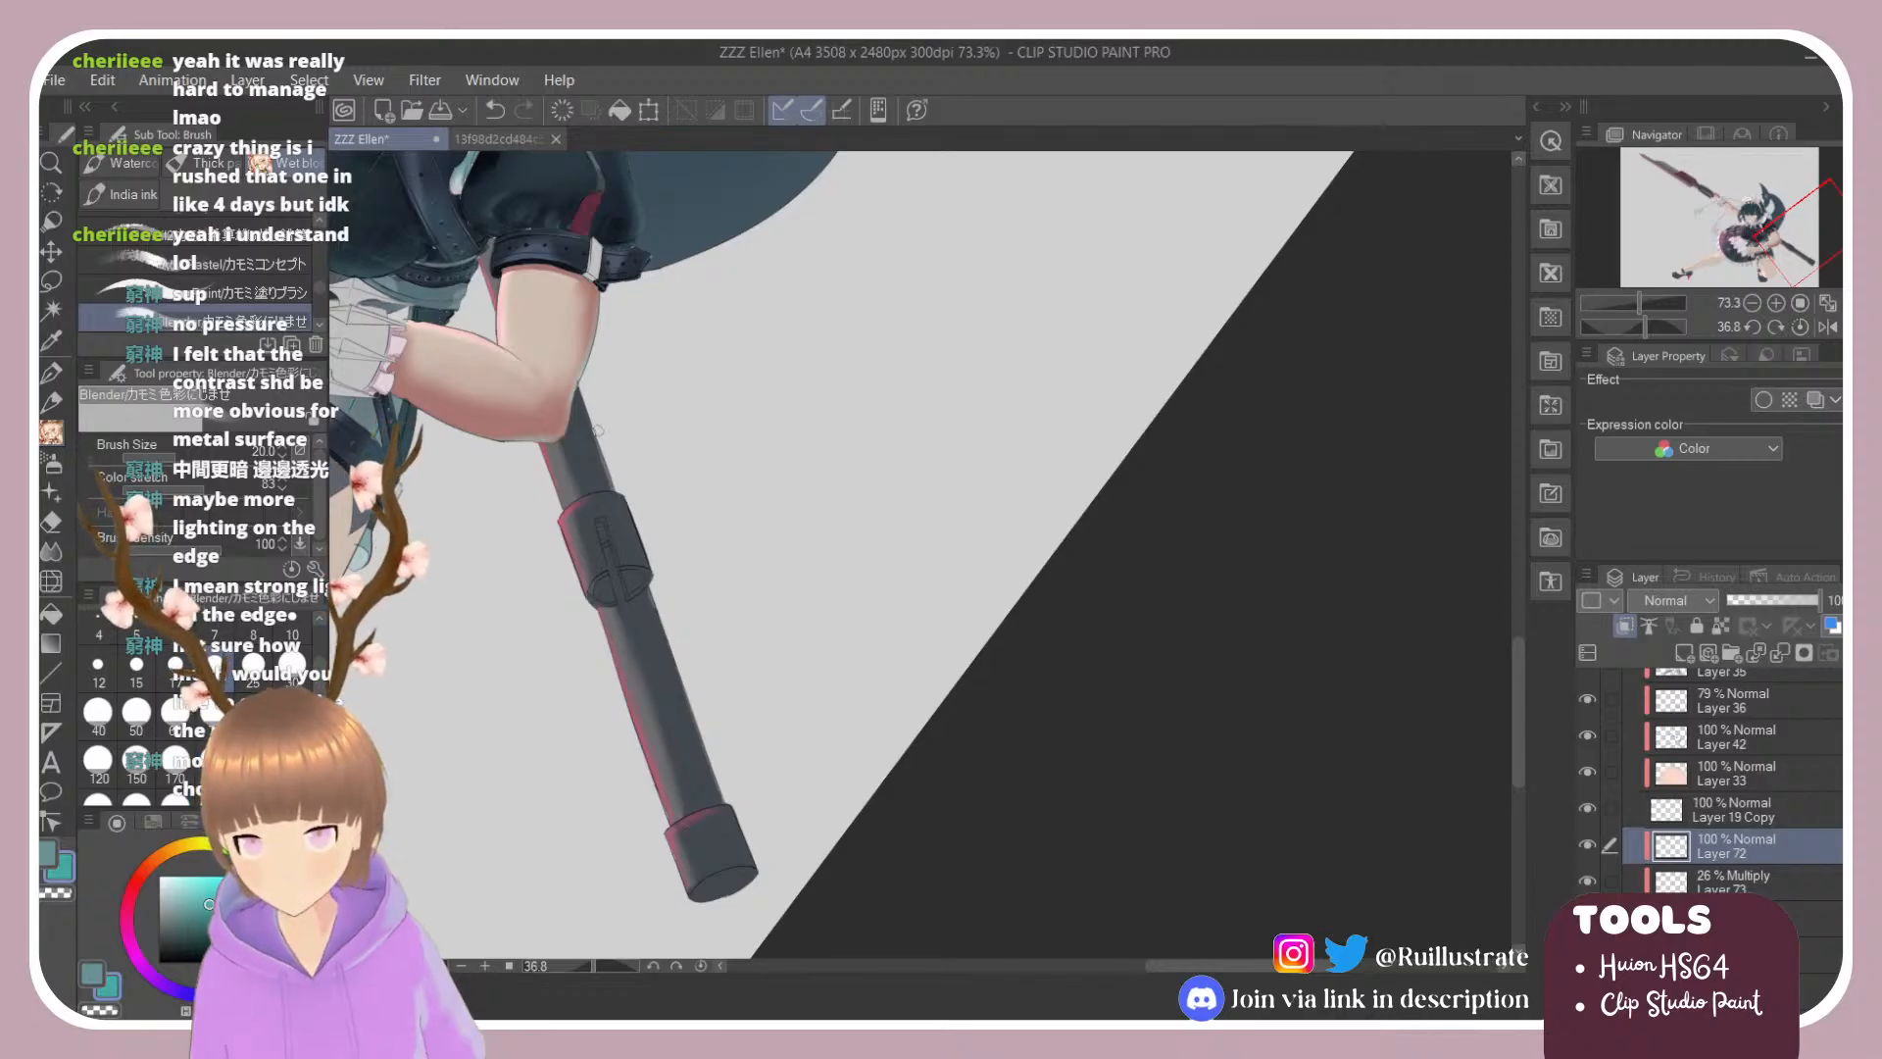
pyautogui.click(269, 294)
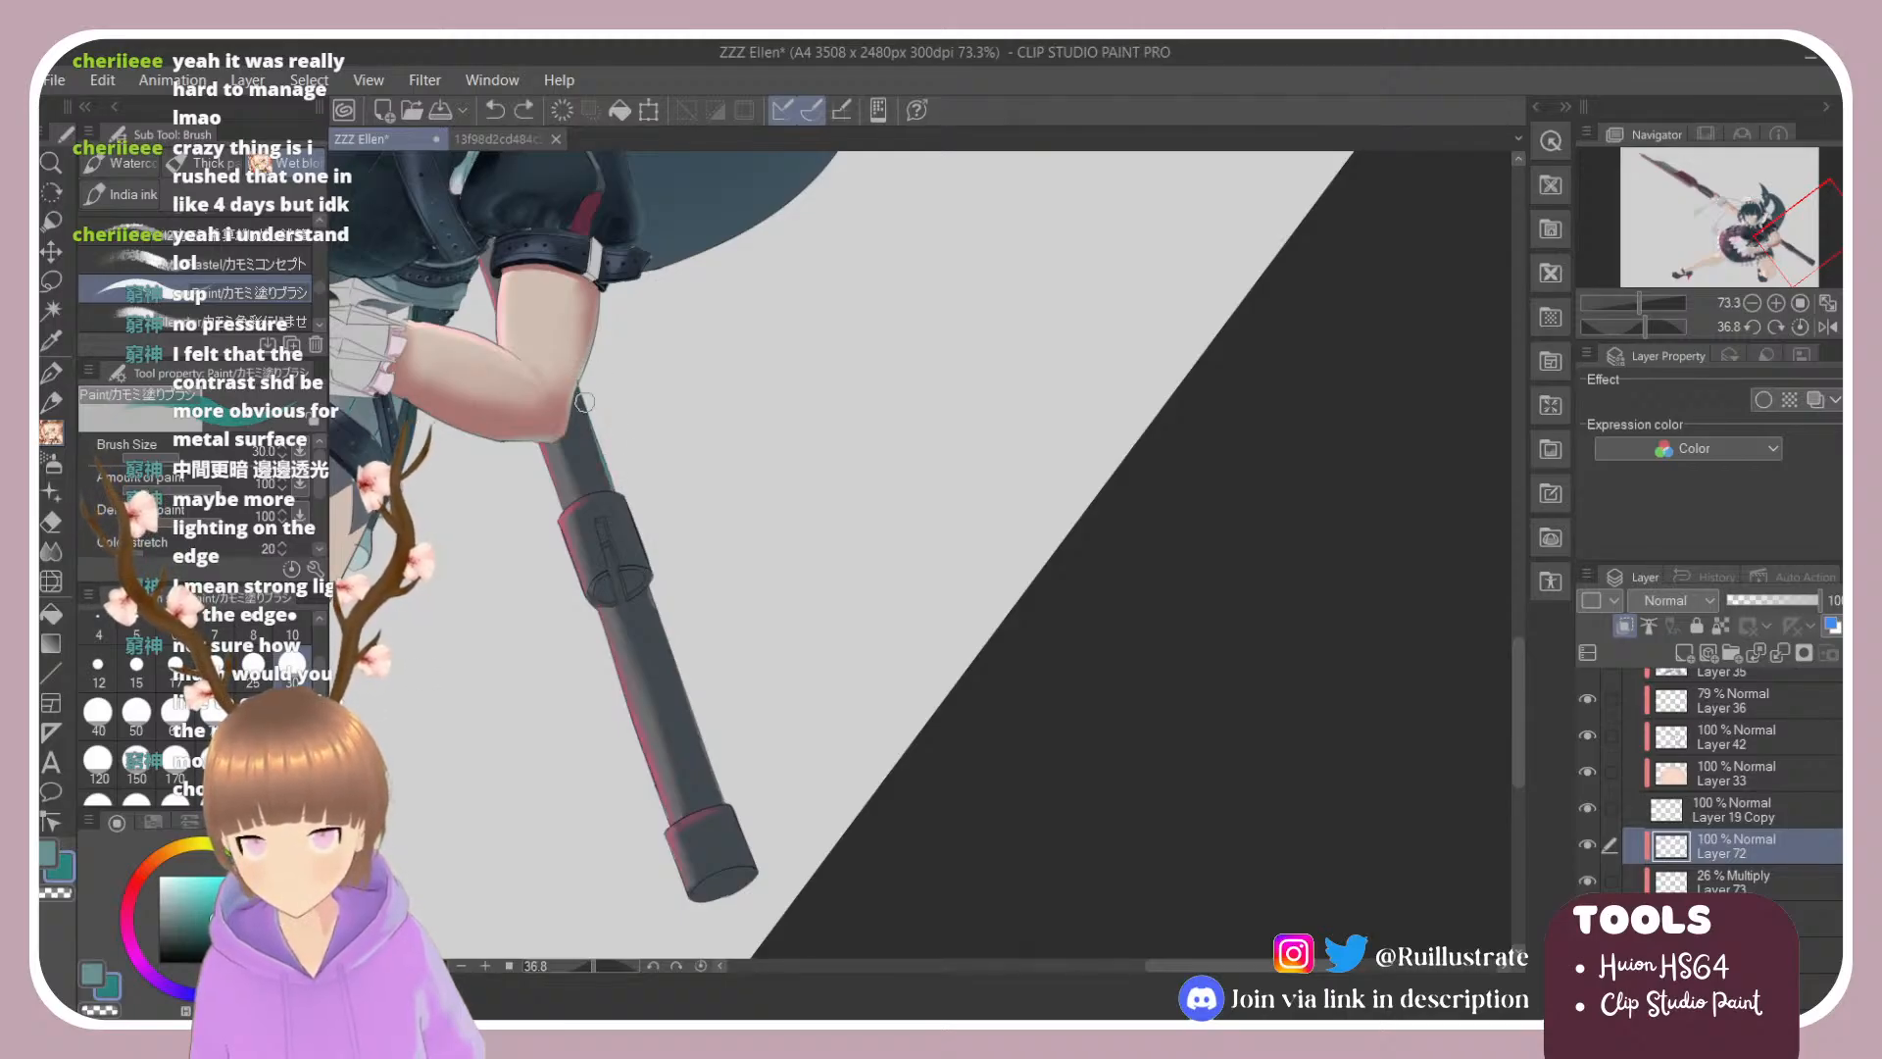
pyautogui.moveTo(575, 375); pyautogui.dragTo(618, 488)
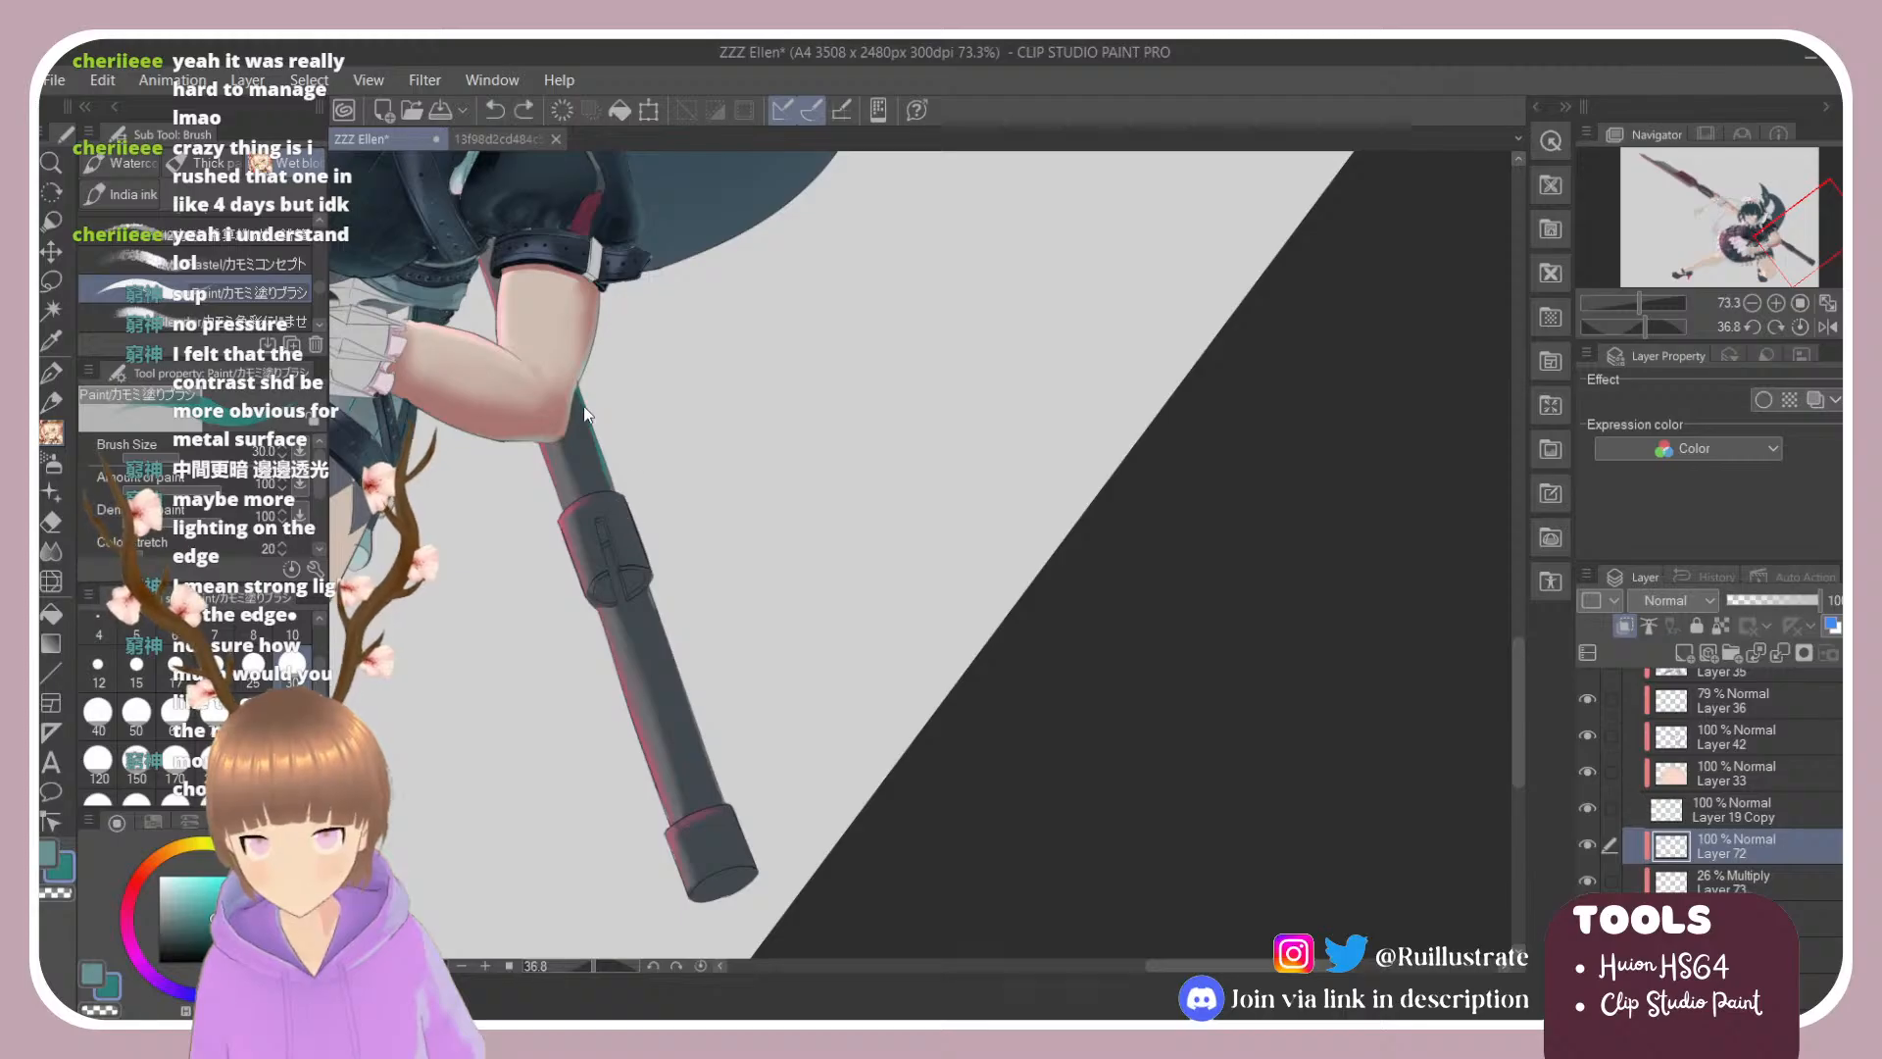
pyautogui.moveTo(586, 412); pyautogui.dragTo(643, 580)
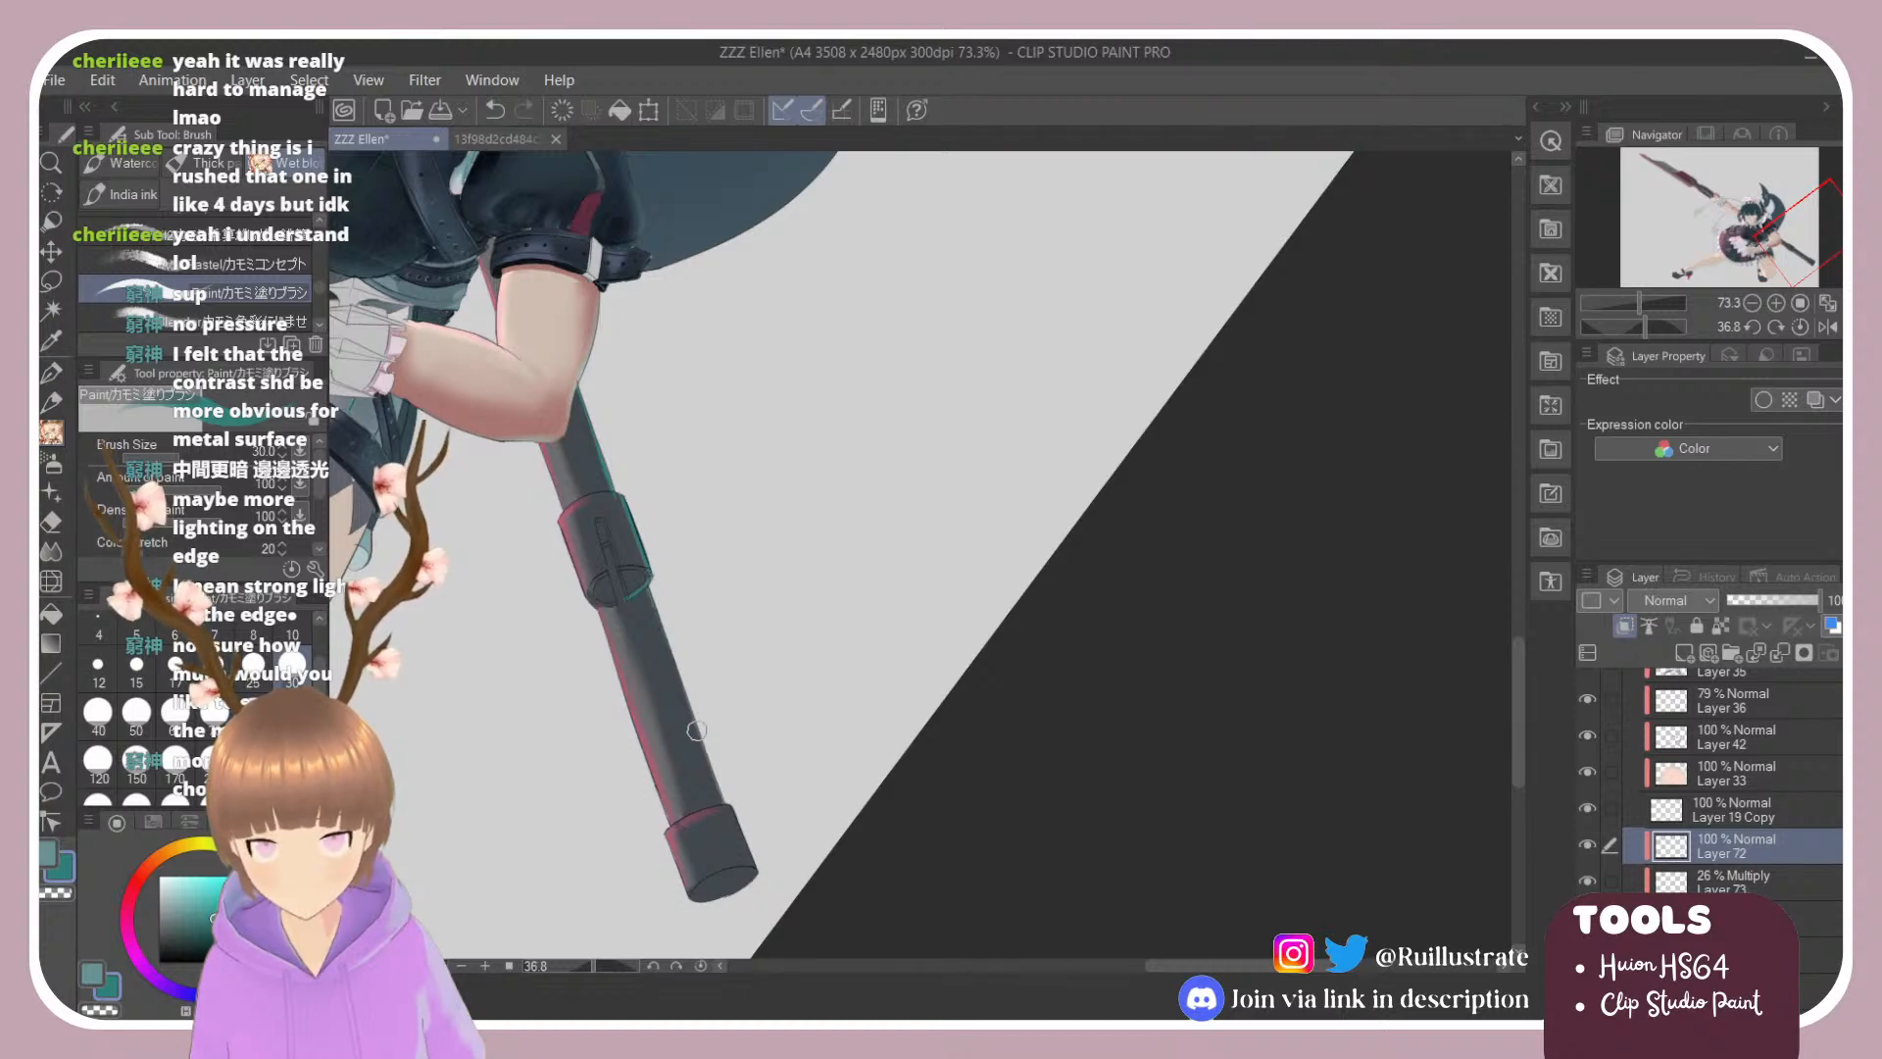
pyautogui.moveTo(685, 700); pyautogui.dragTo(716, 784)
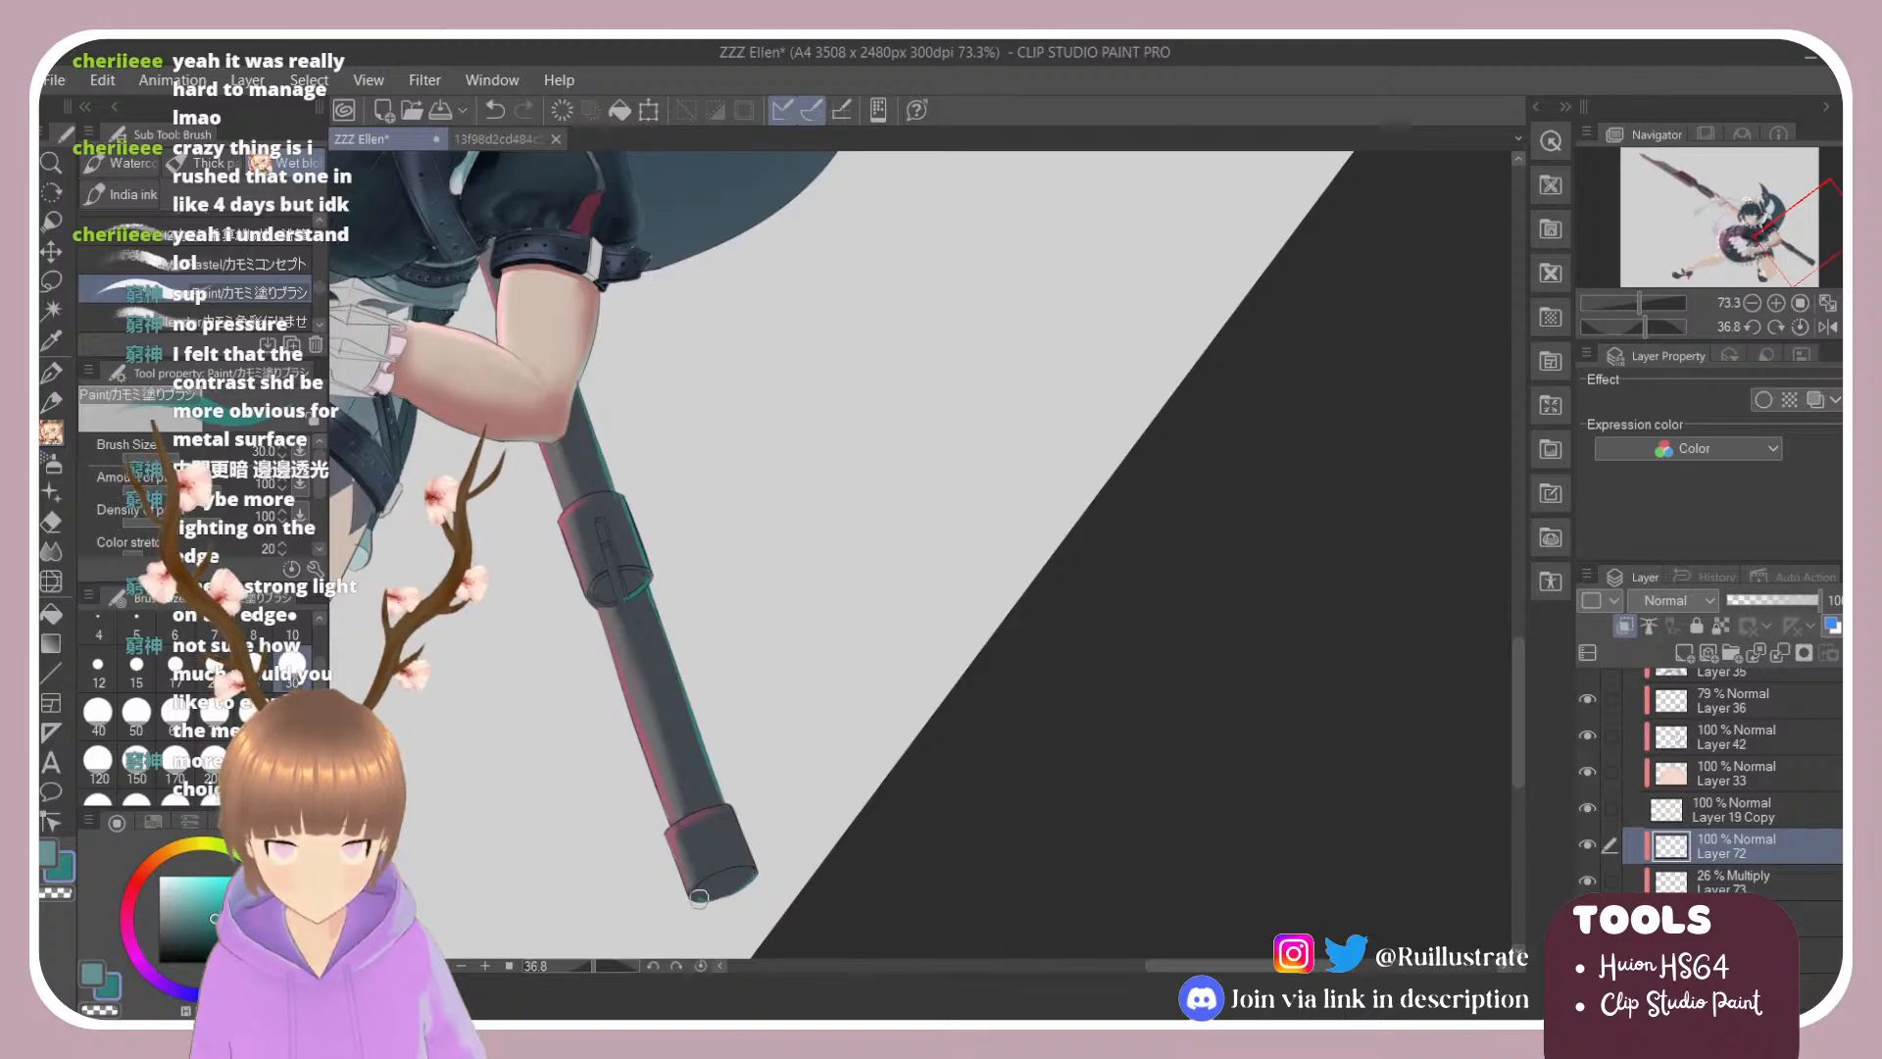
pyautogui.moveTo(702, 898); pyautogui.dragTo(756, 866)
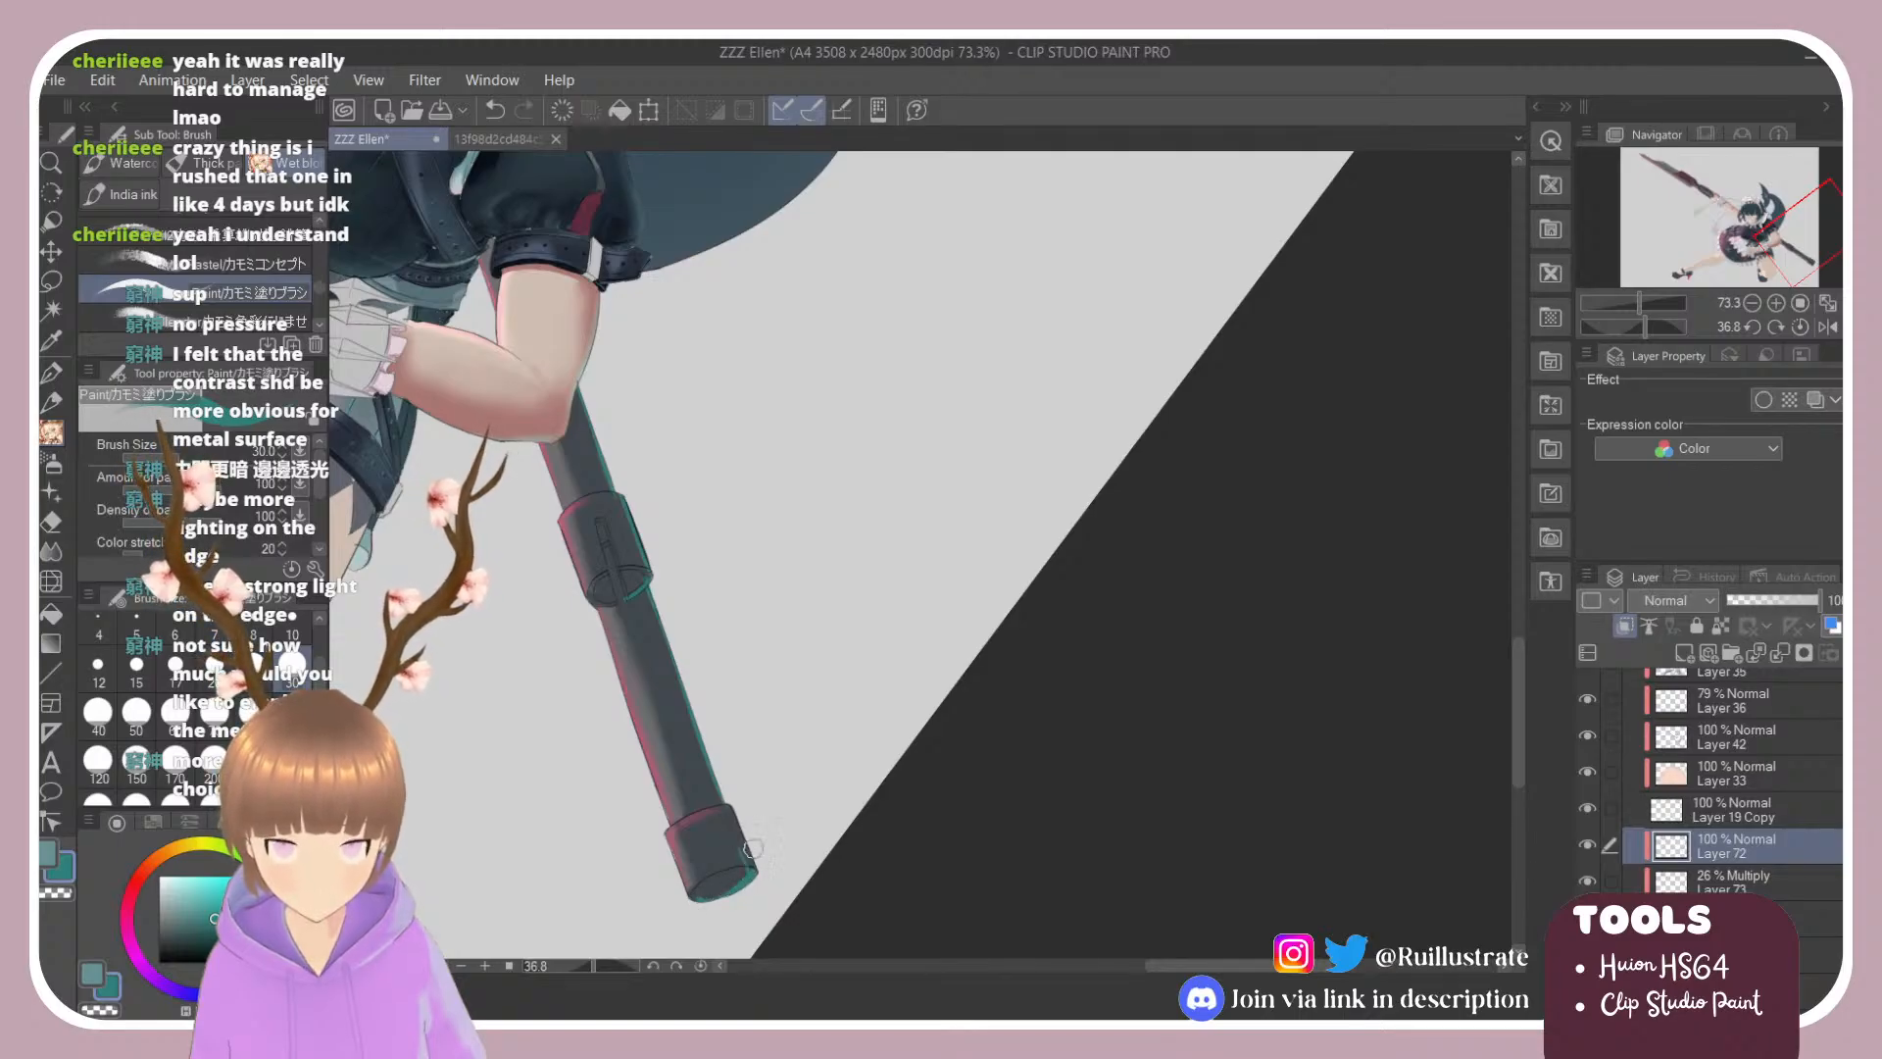
pyautogui.press('alt')
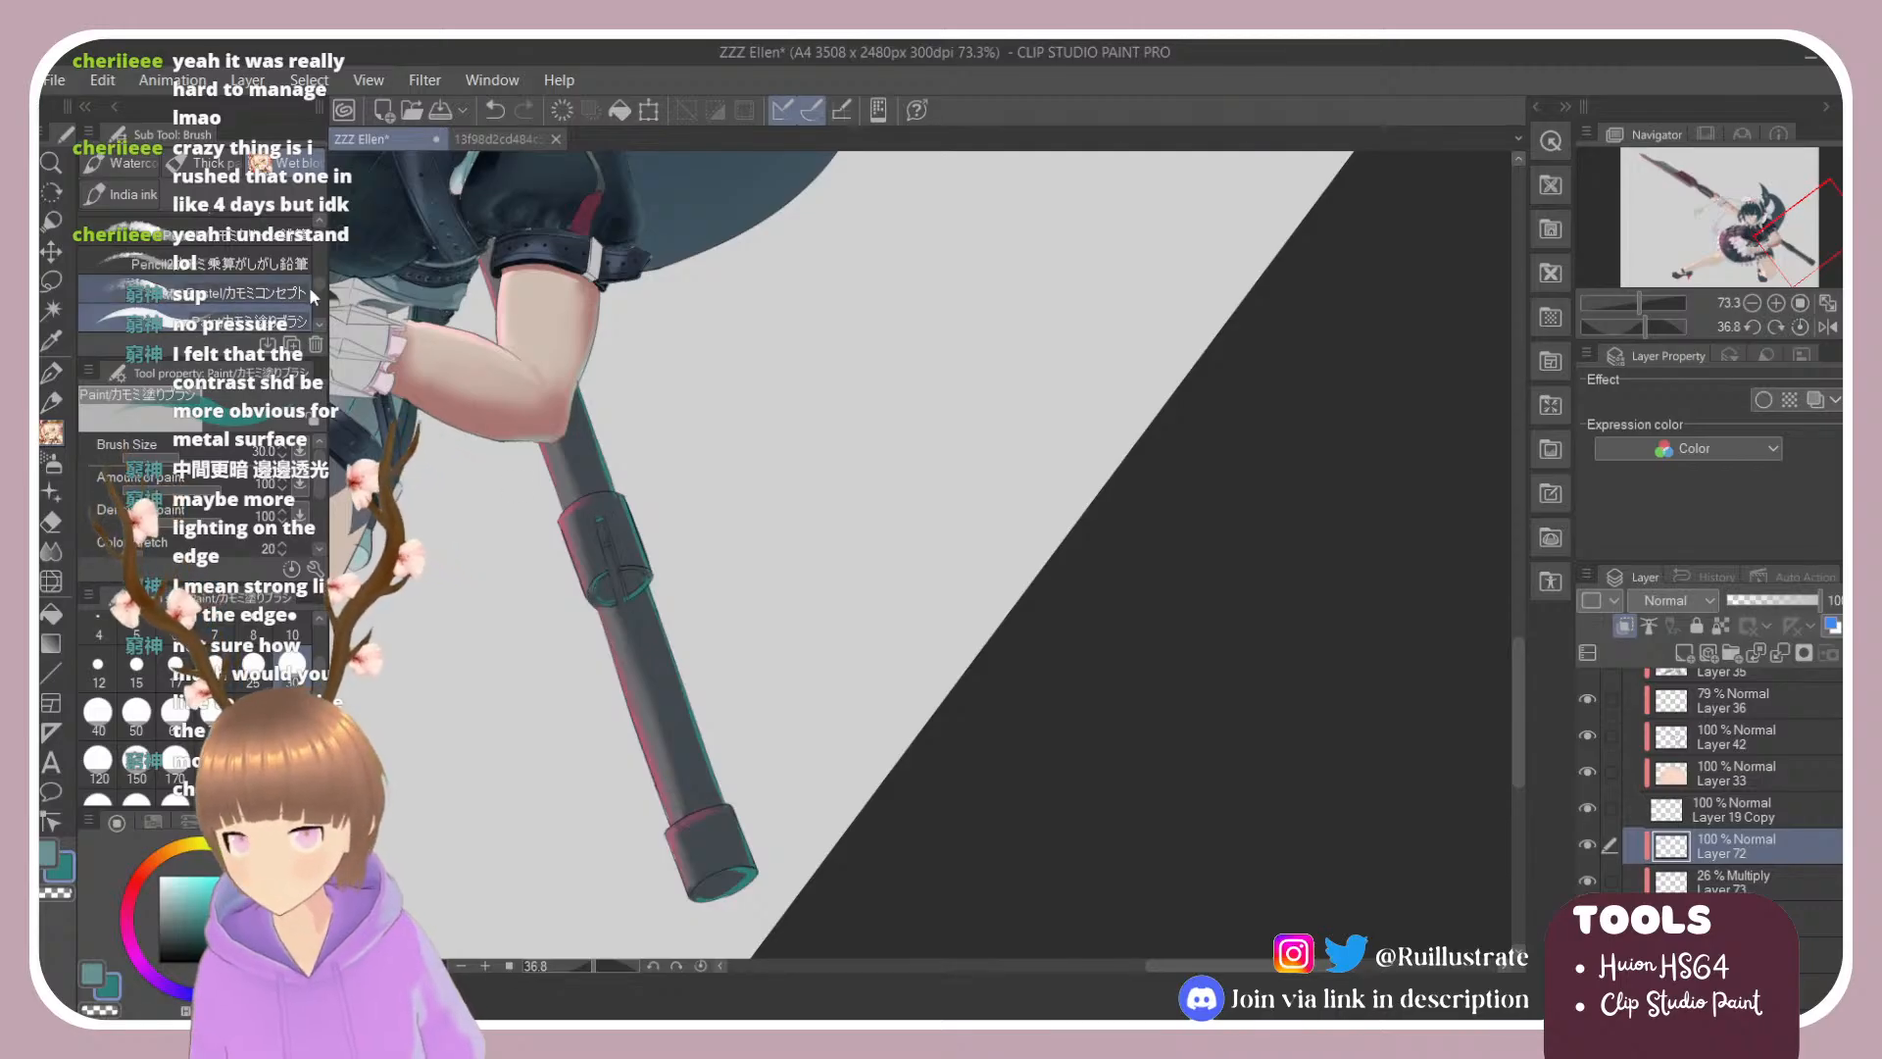
pyautogui.scroll(-1, 314, 296)
pyautogui.click(292, 324)
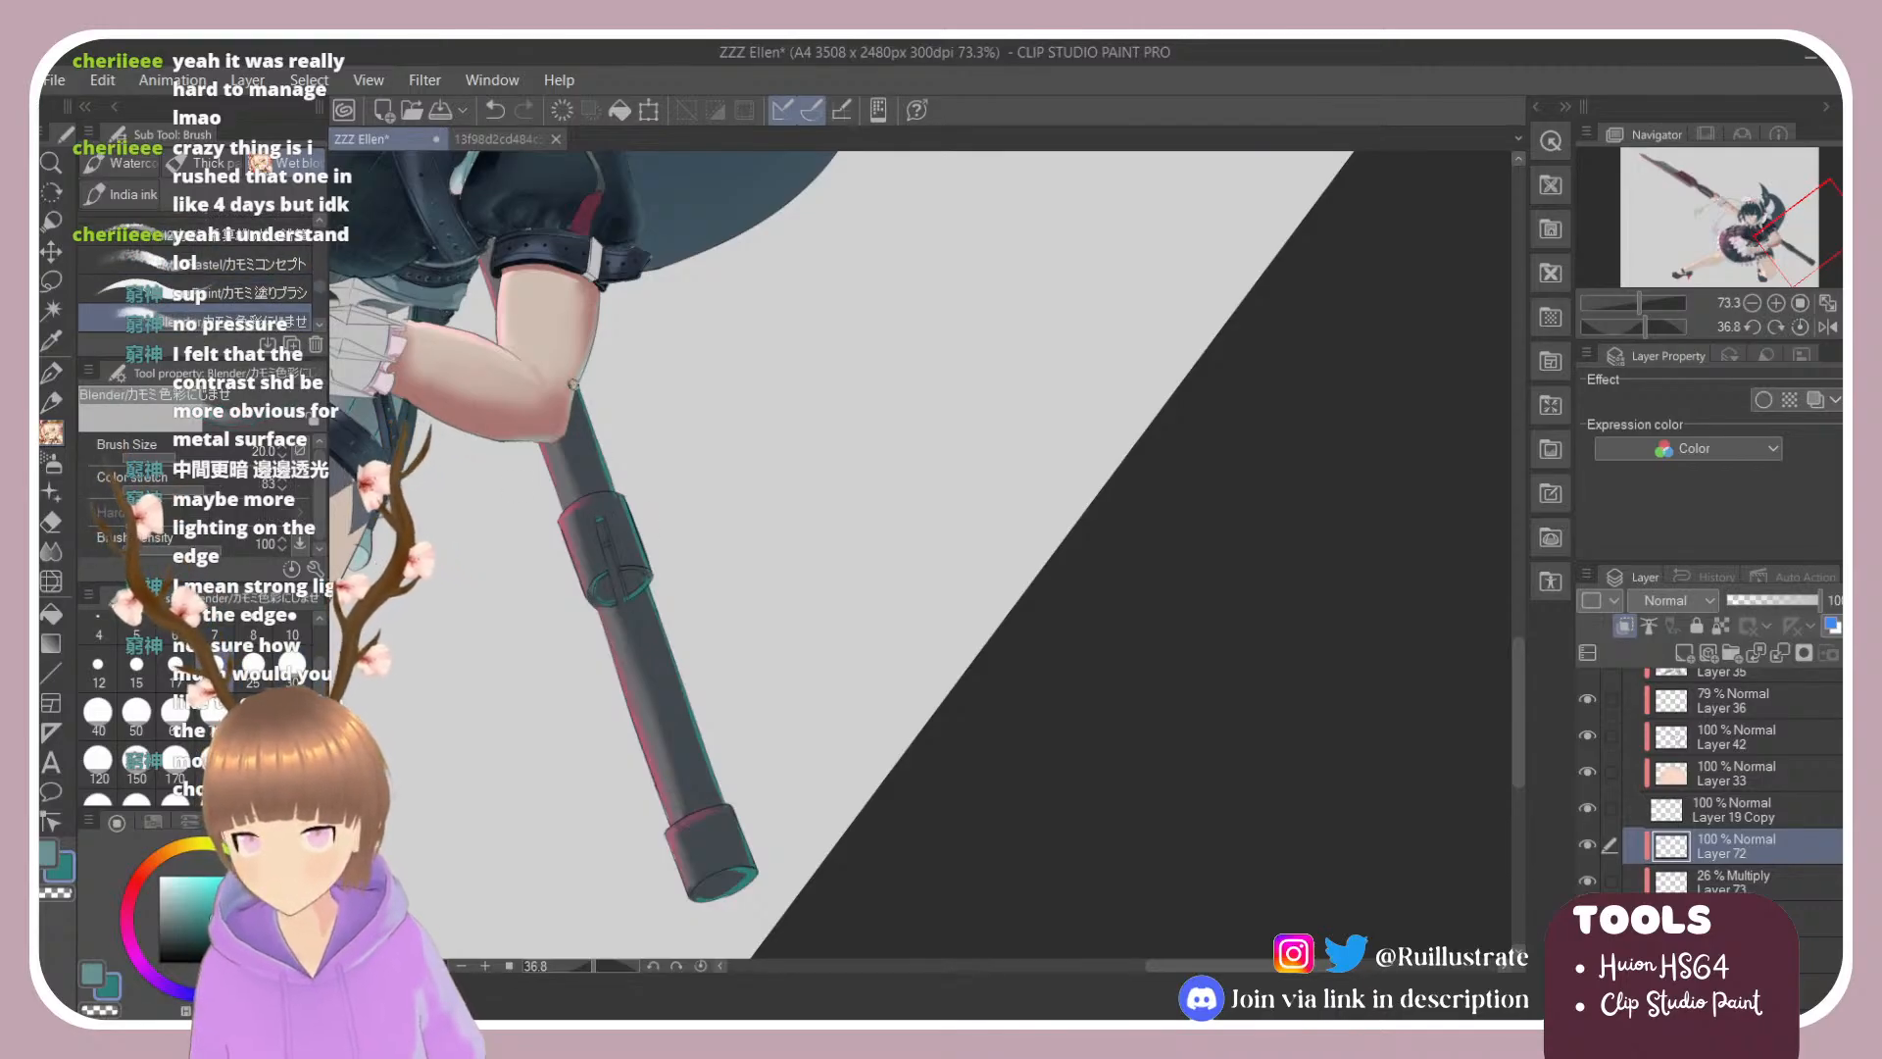
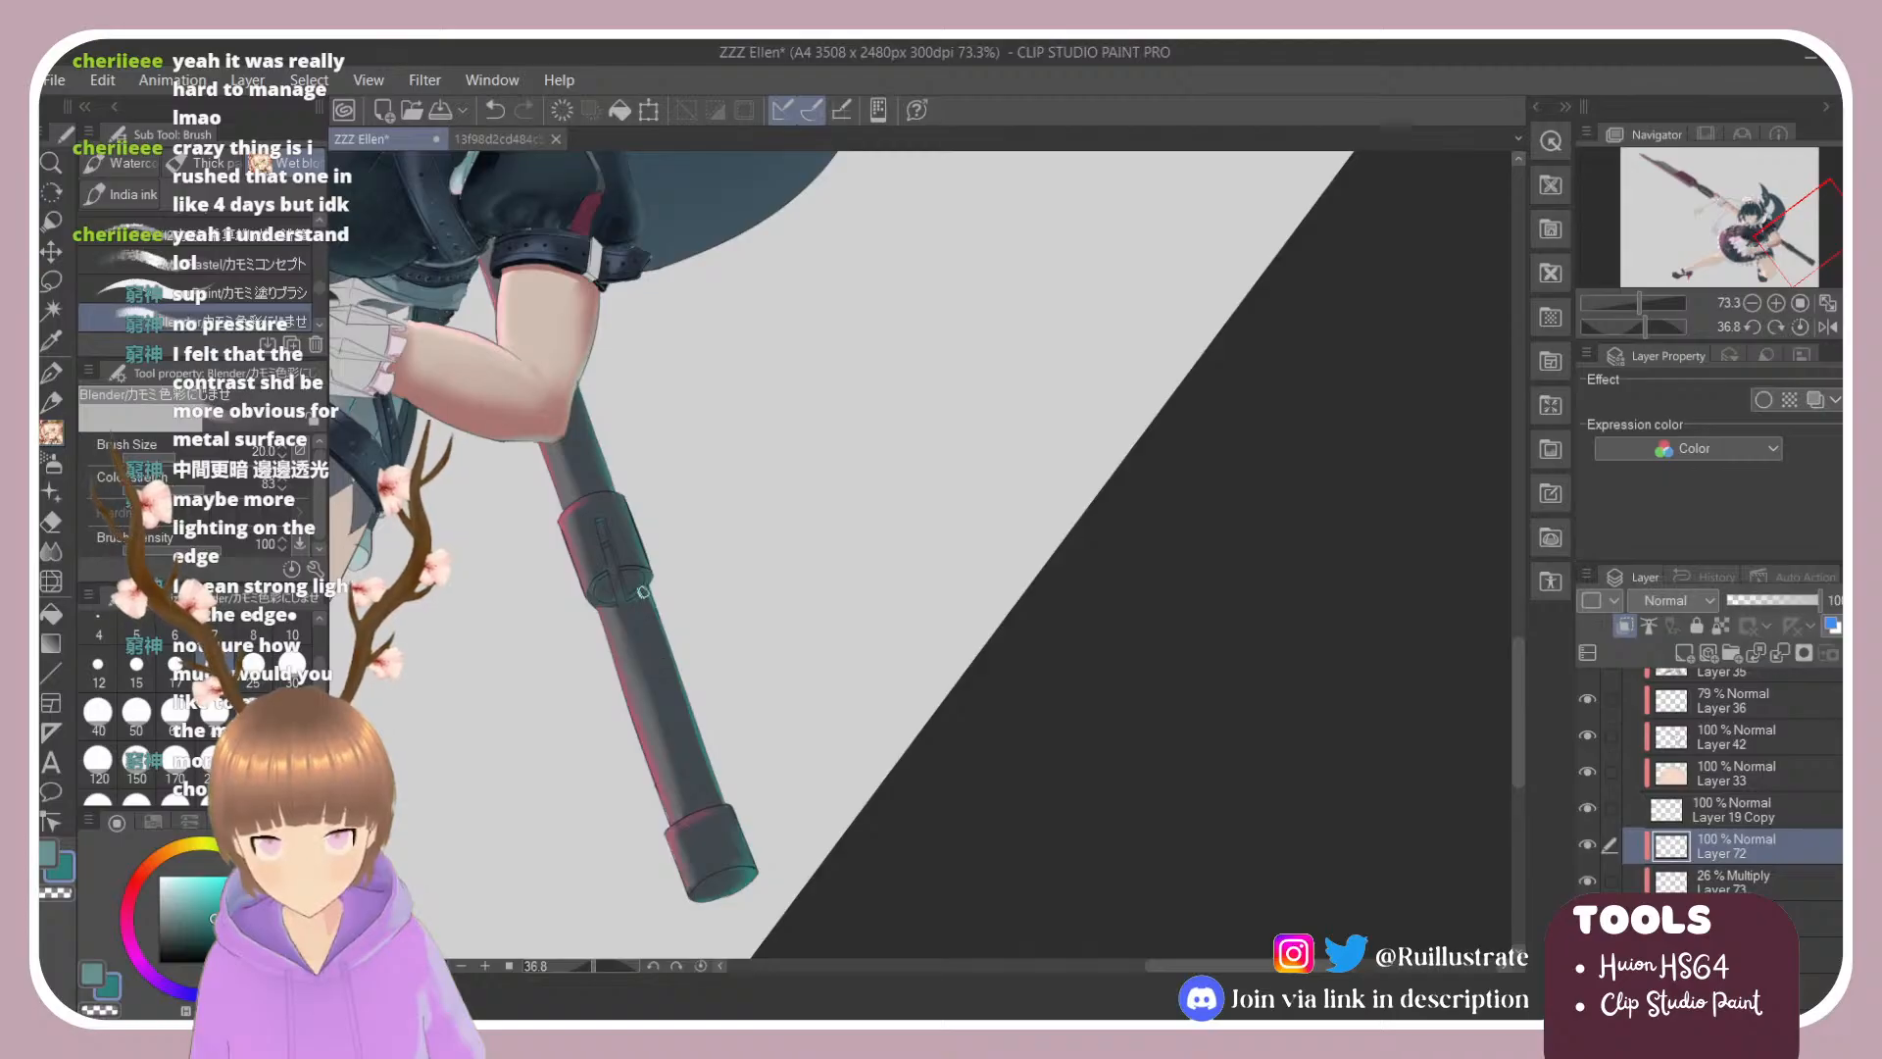
# Step: Reset the canvas rotation to 0 and examine the weapon's rim lighting across the whole illustration
pyautogui.press('r')
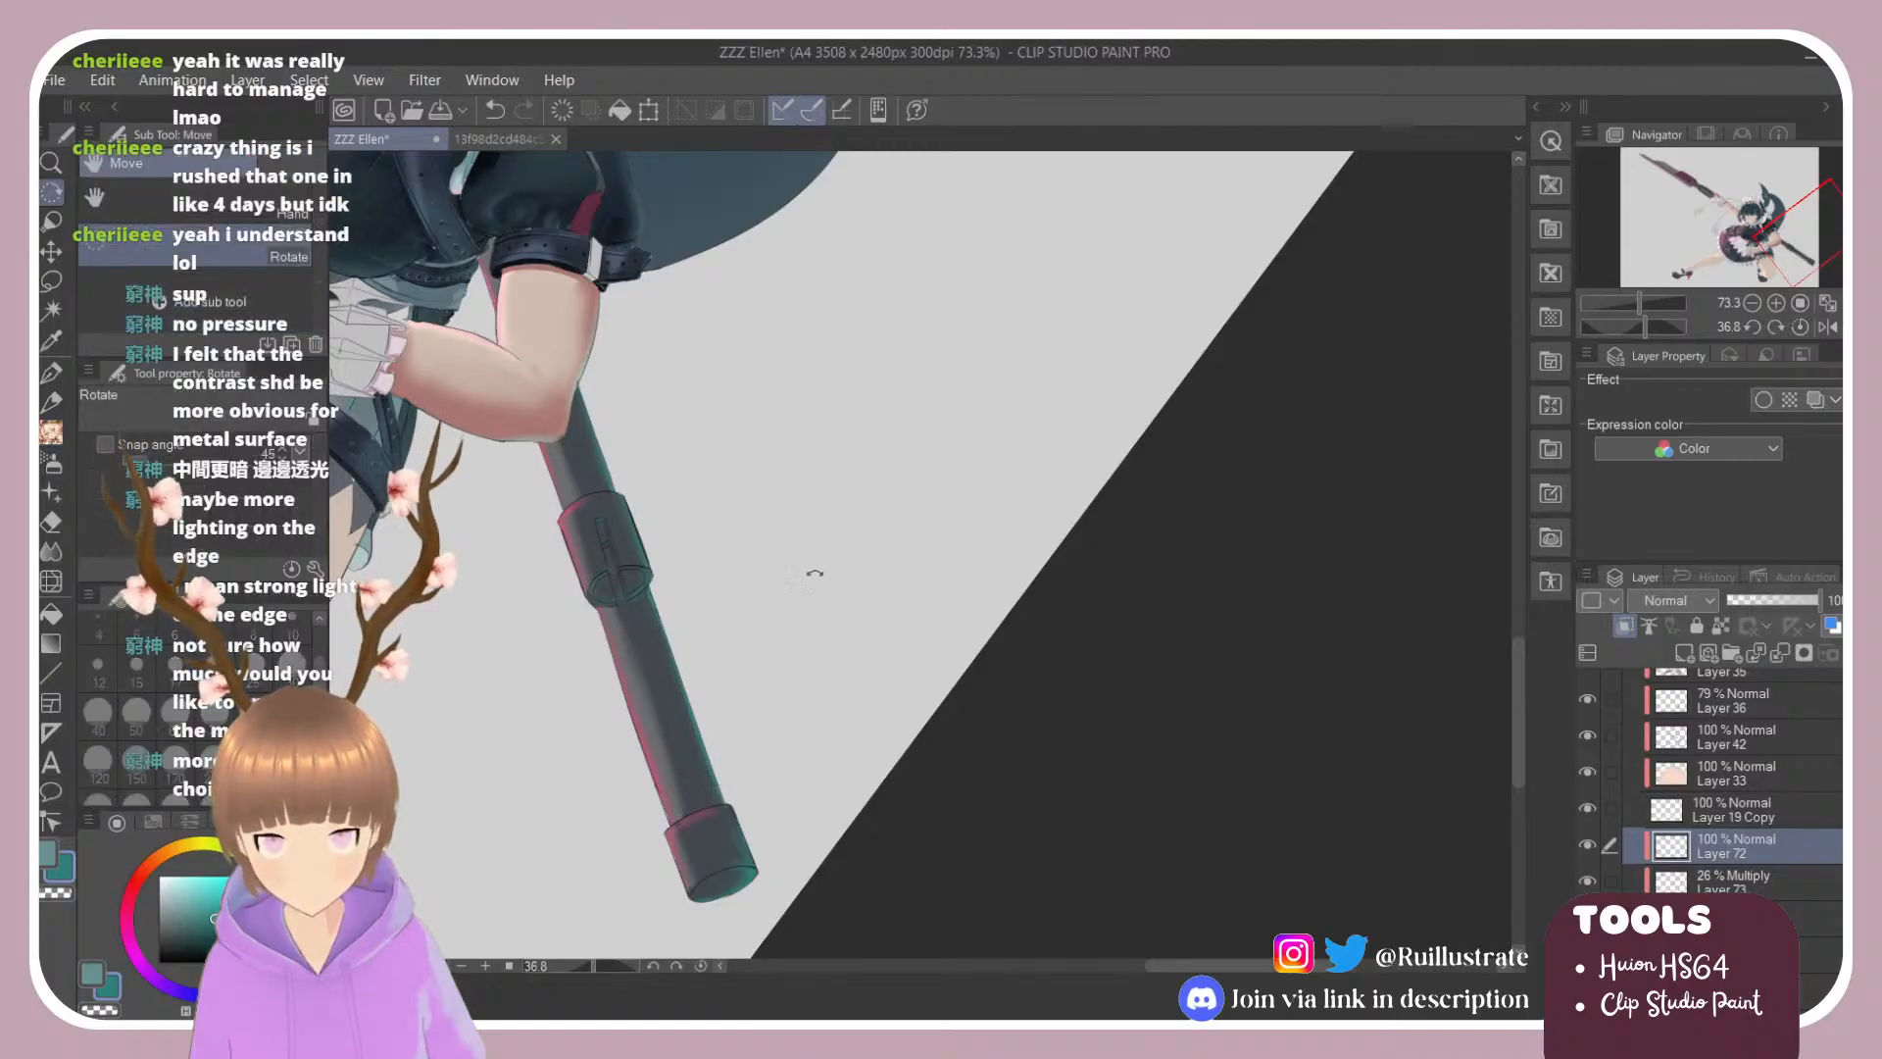
pyautogui.doubleClick(823, 332)
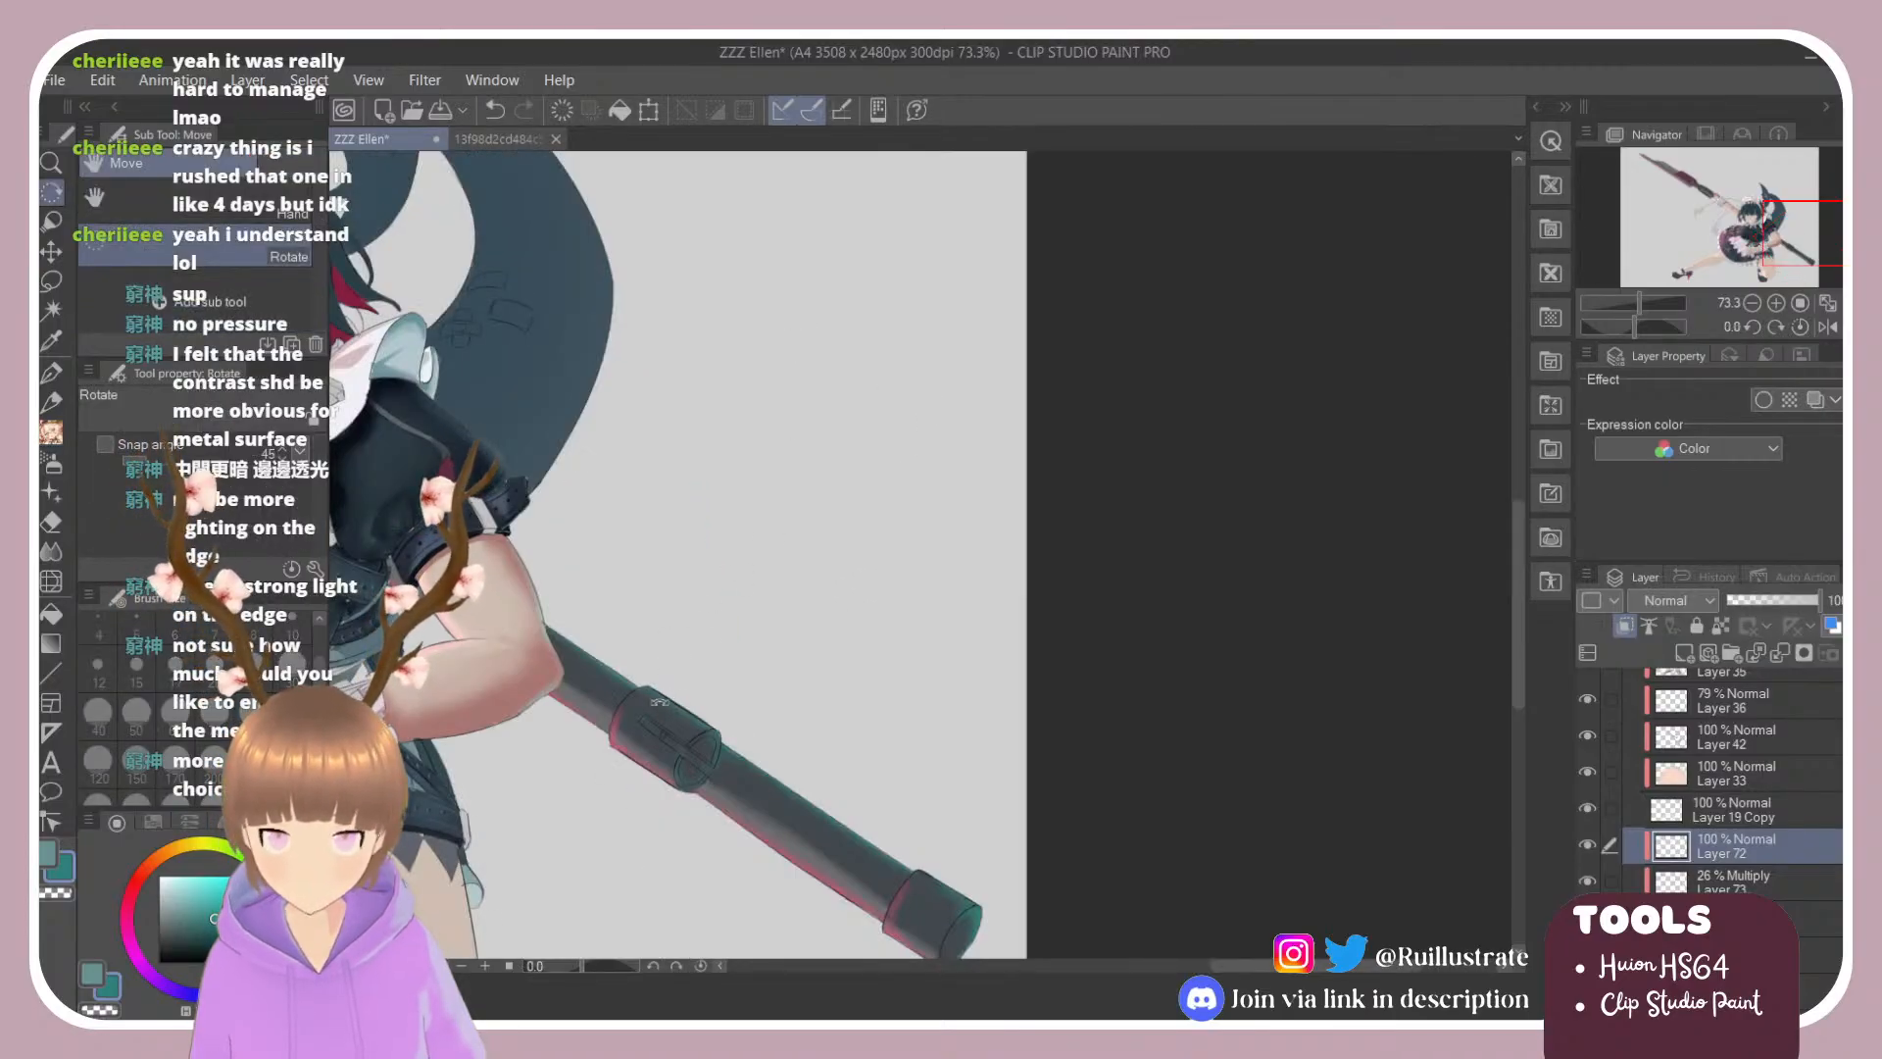
pyautogui.press('b')
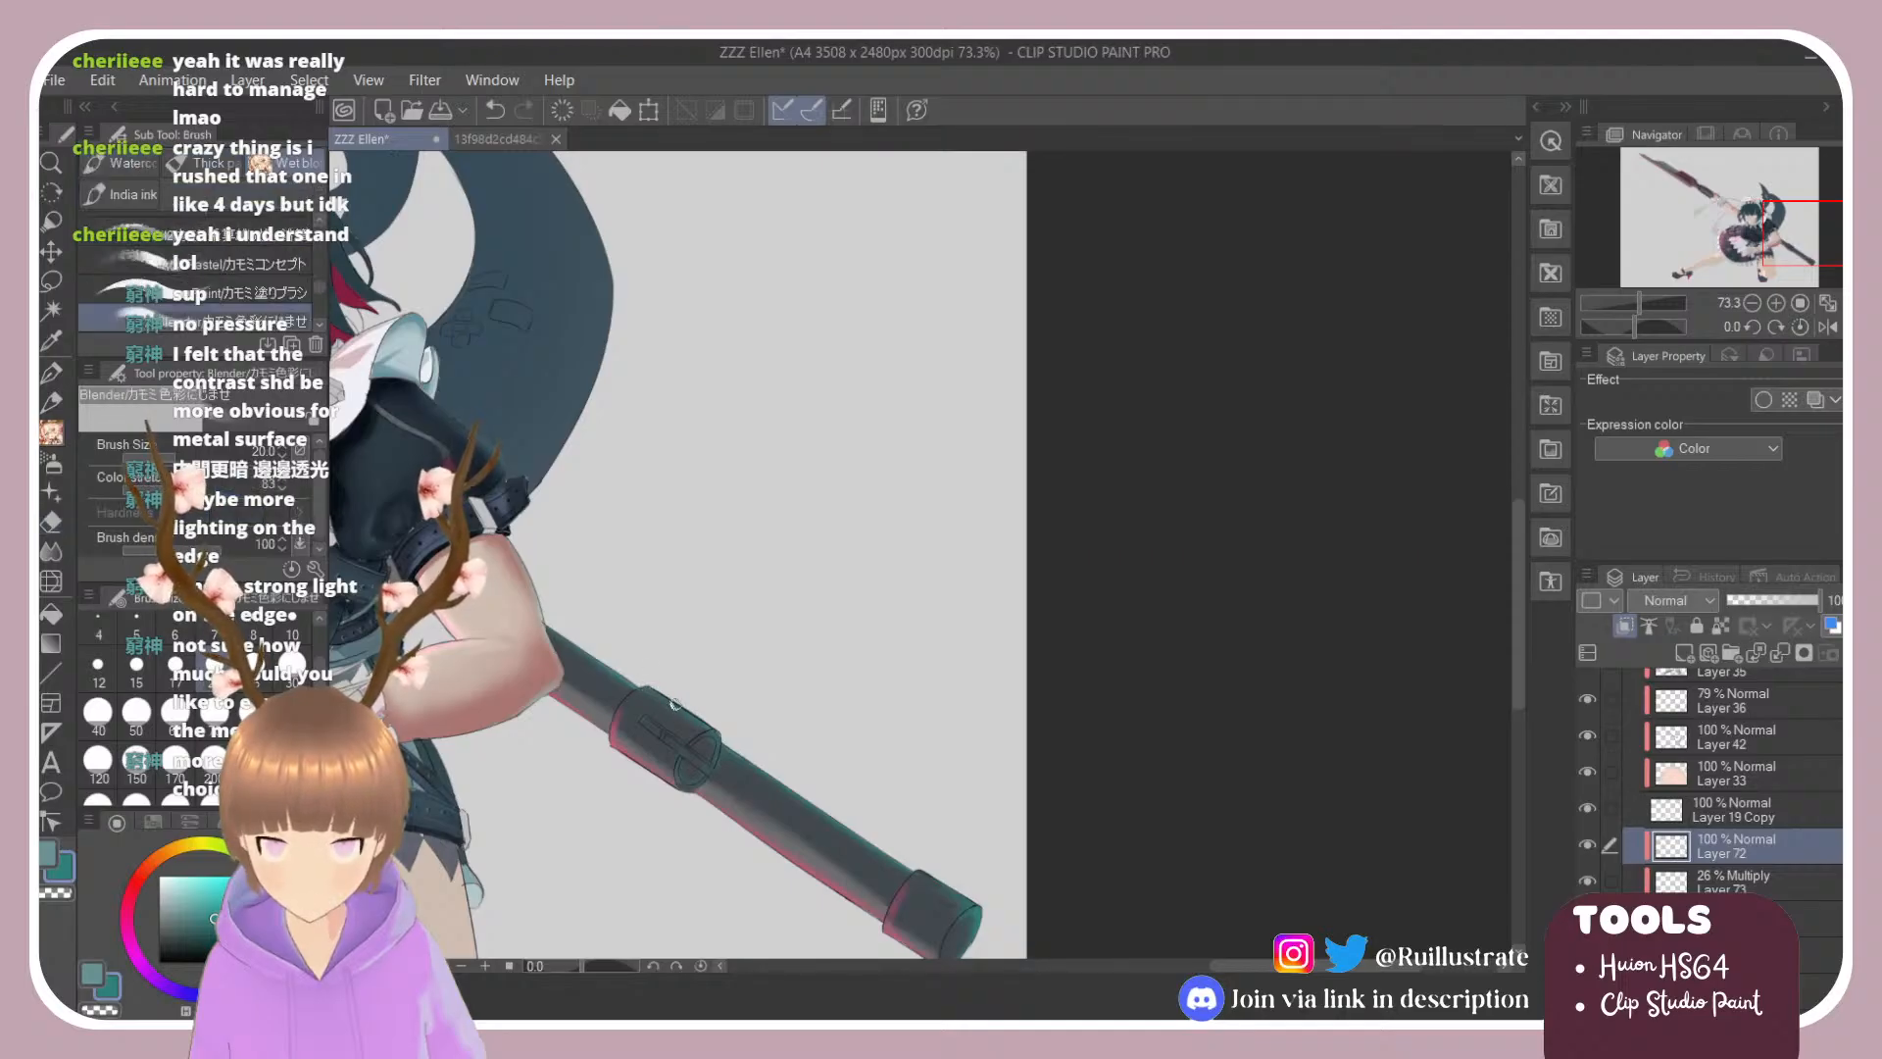
pyautogui.scroll(-2, 779, 593)
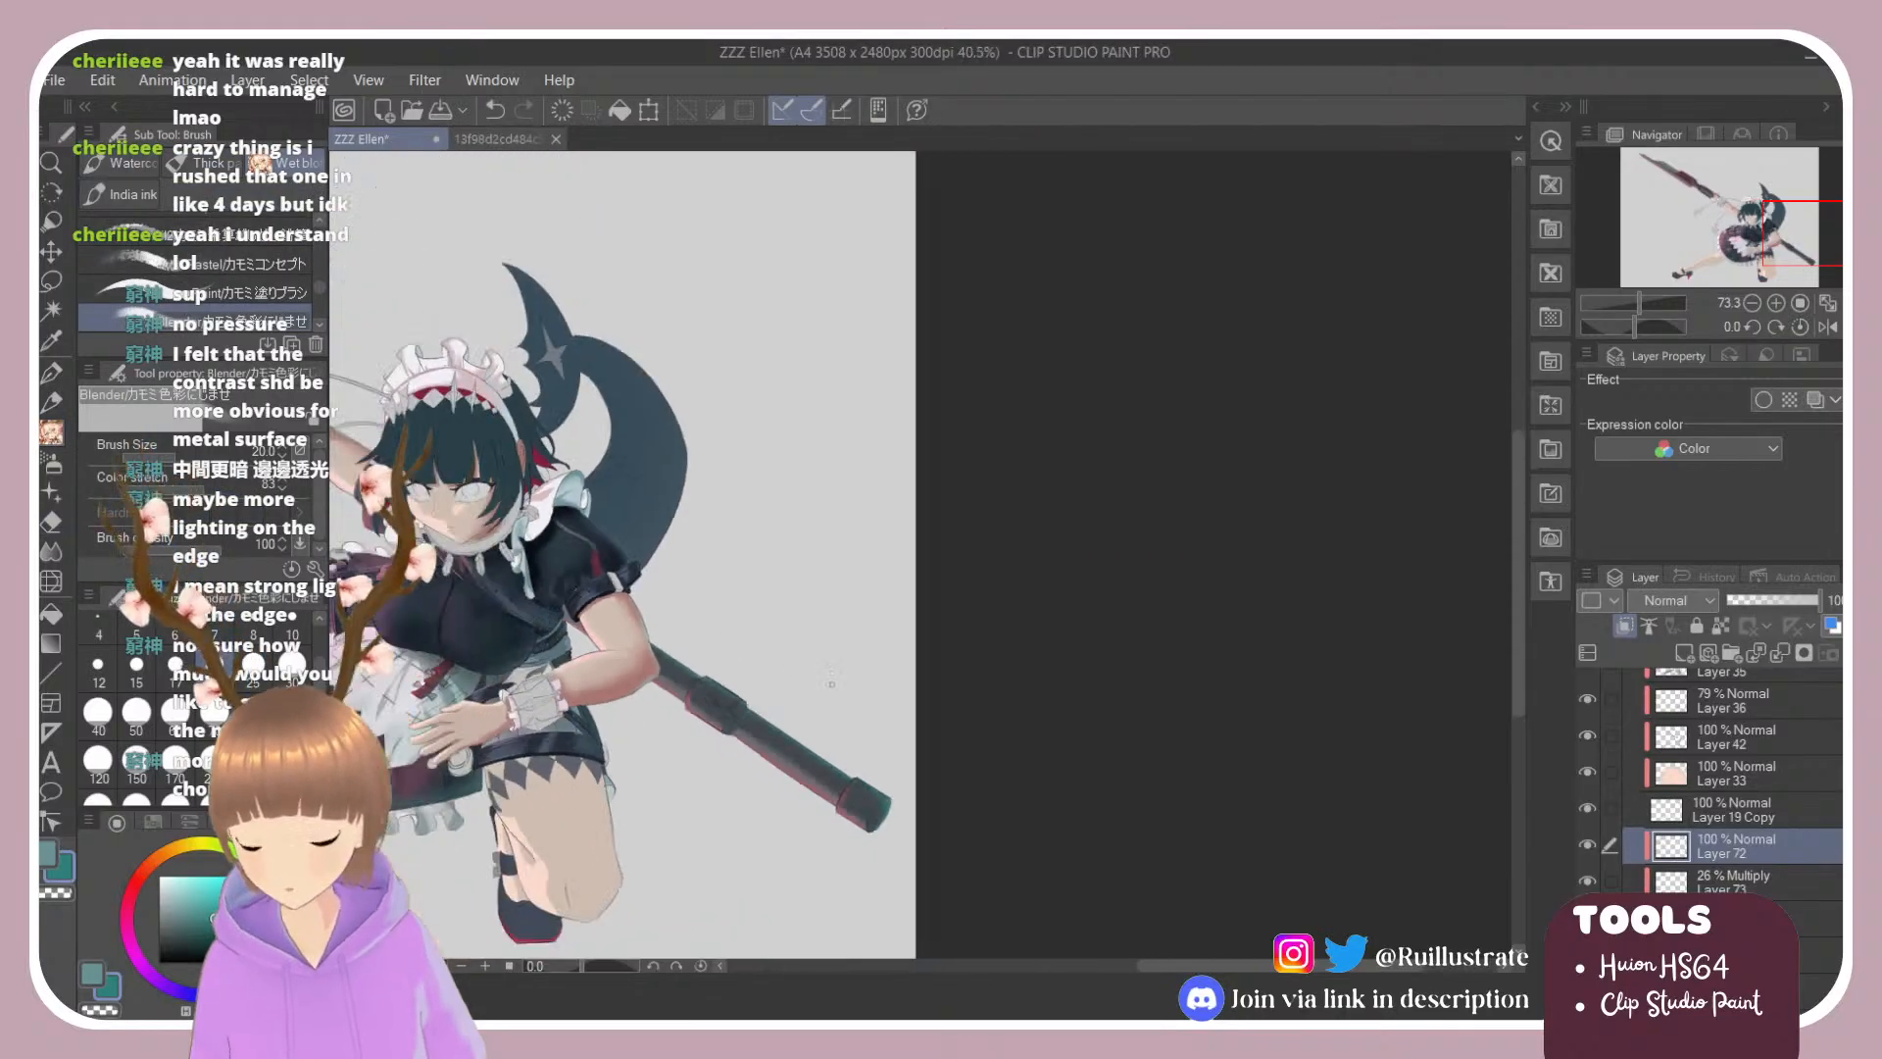
pyautogui.scroll(-2, 903, 745)
pyautogui.scroll(2, 629, 719)
pyautogui.scroll(-2, 843, 578)
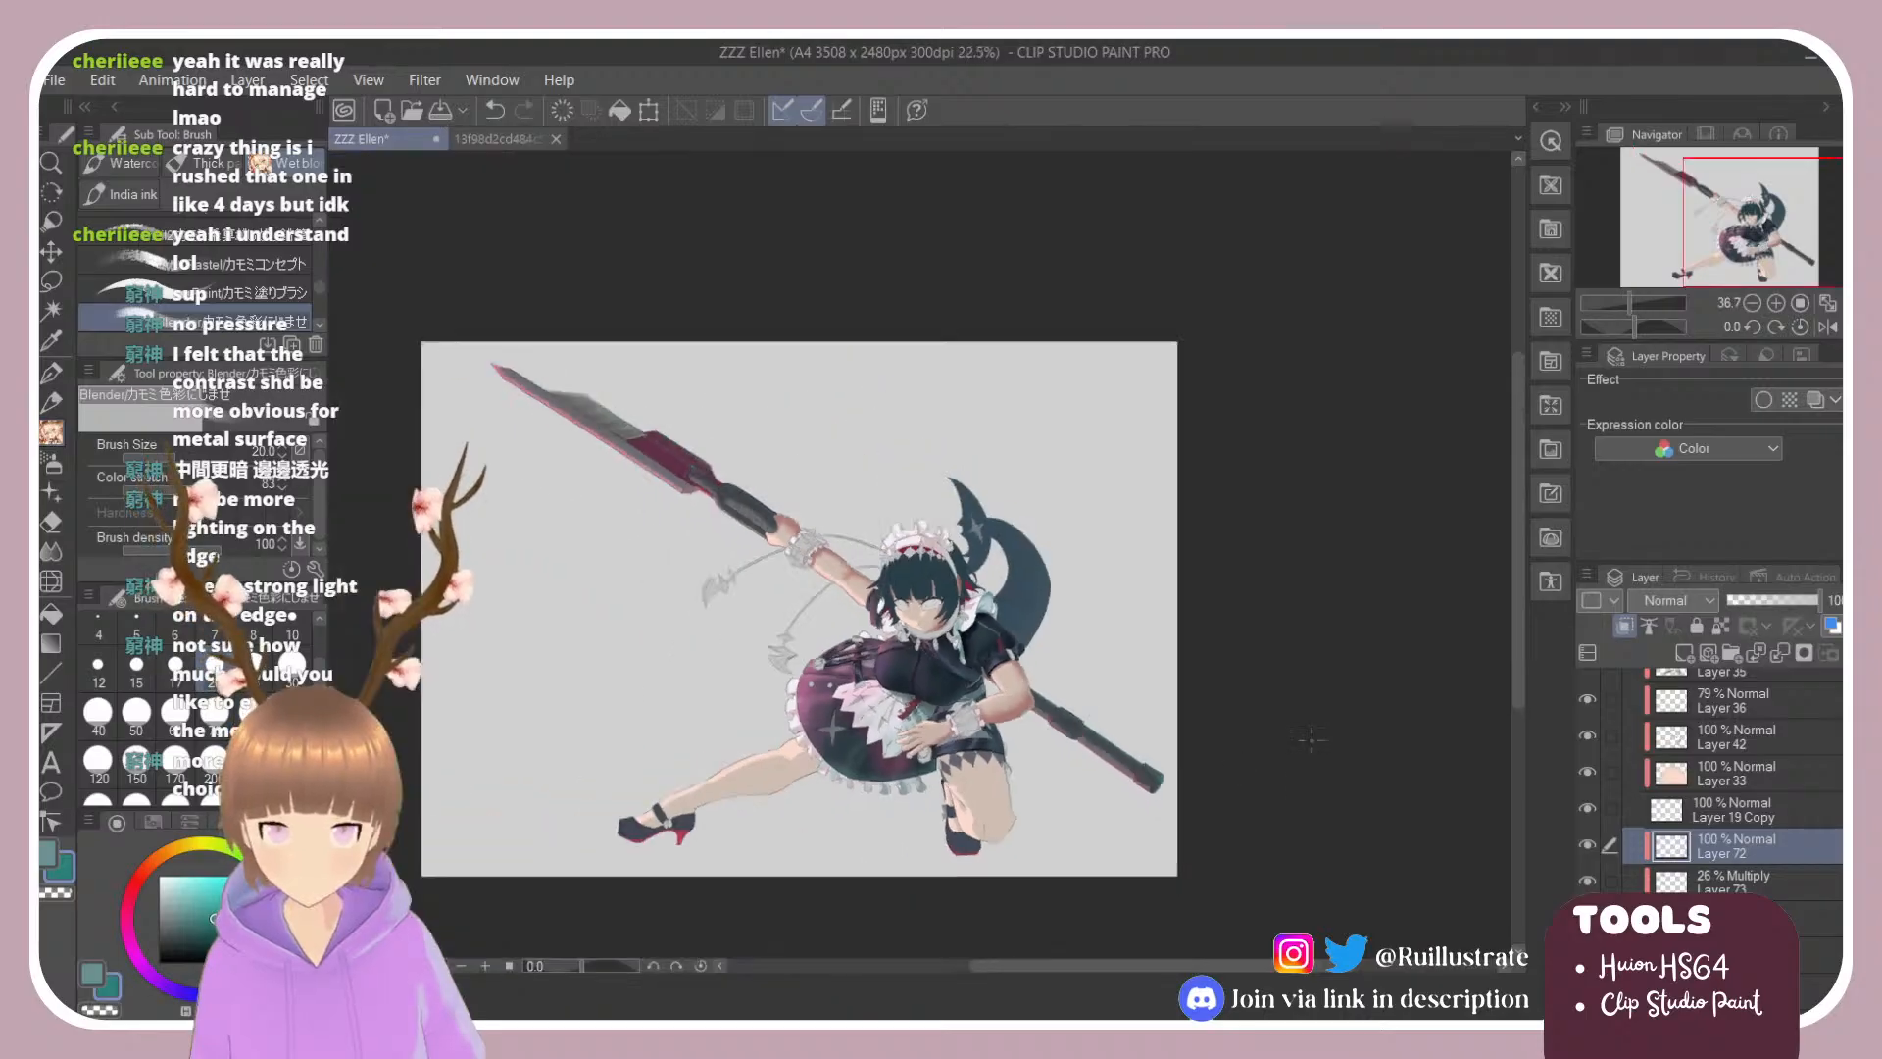
pyautogui.scroll(1, 843, 579)
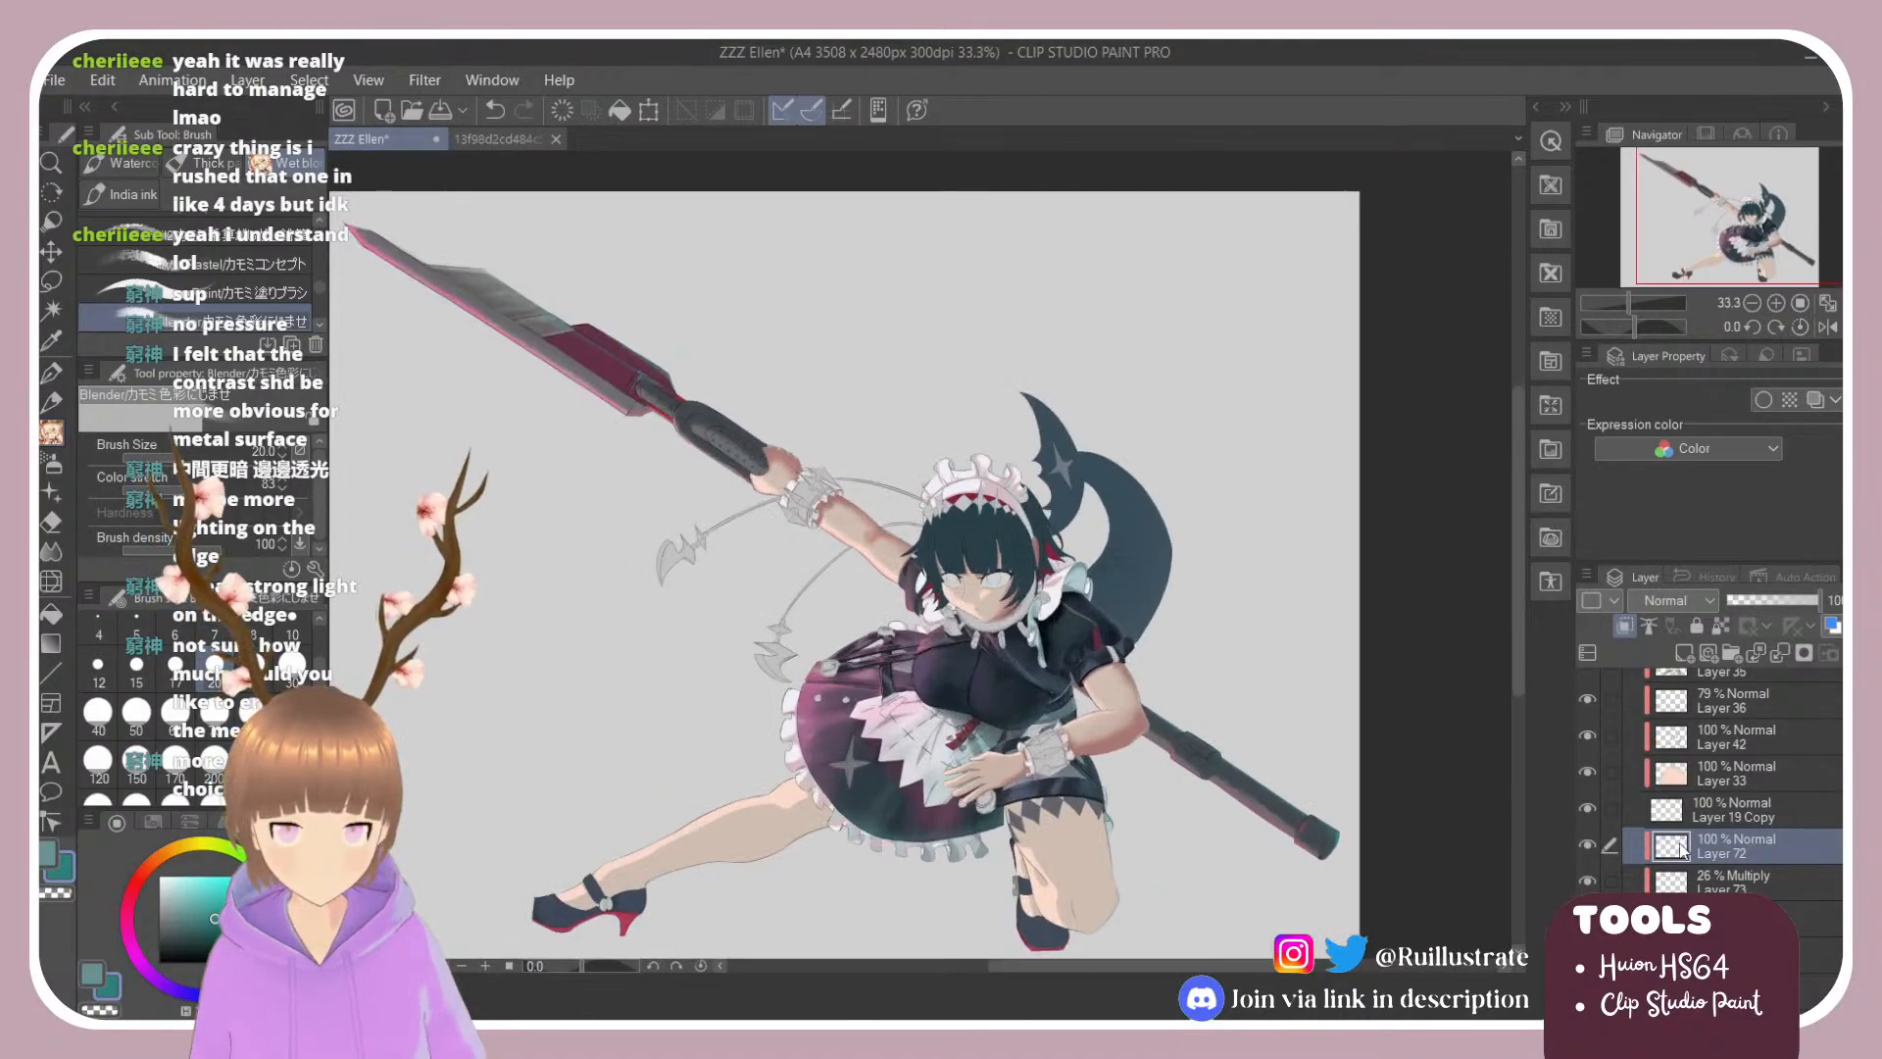
# Step: Check layer visibility to locate the layer of the silver accessories, and add a new clipped layer above Layer 46
pyautogui.scroll(-5, 1676, 845)
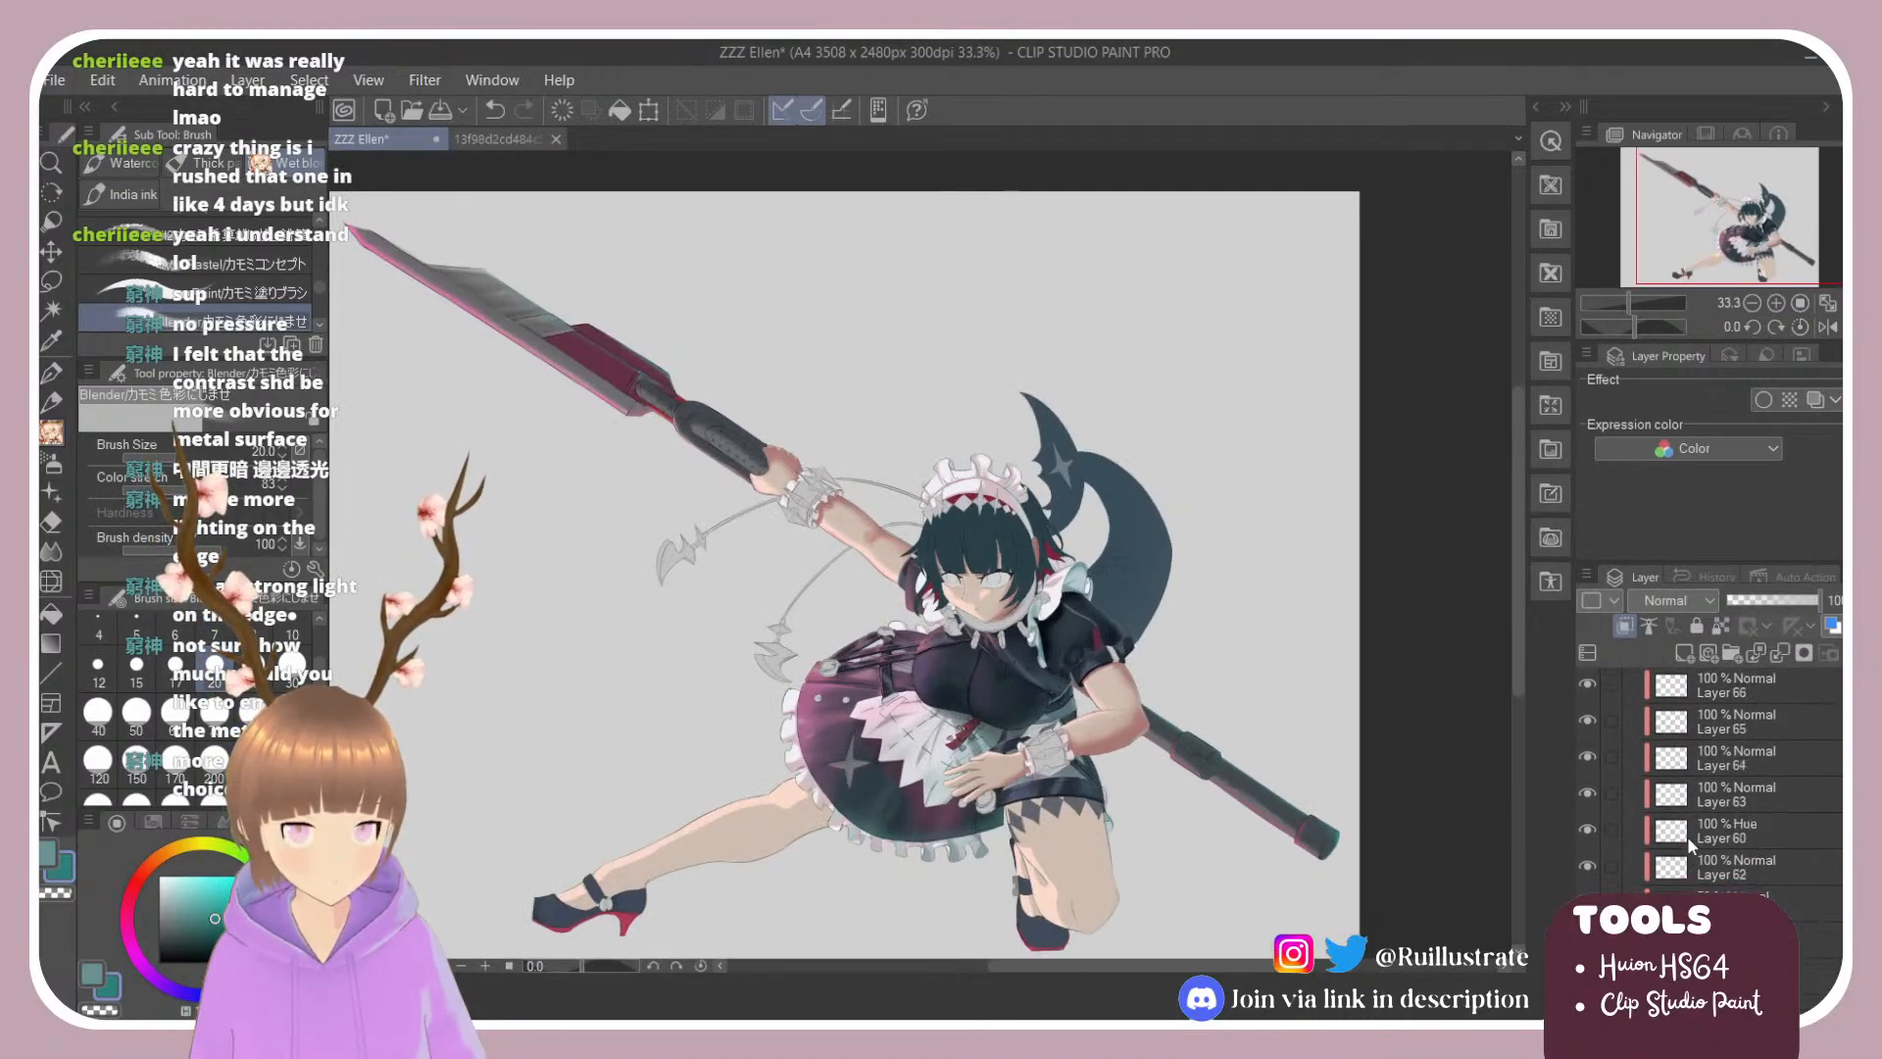
pyautogui.scroll(-3, 1685, 837)
pyautogui.click(1587, 685)
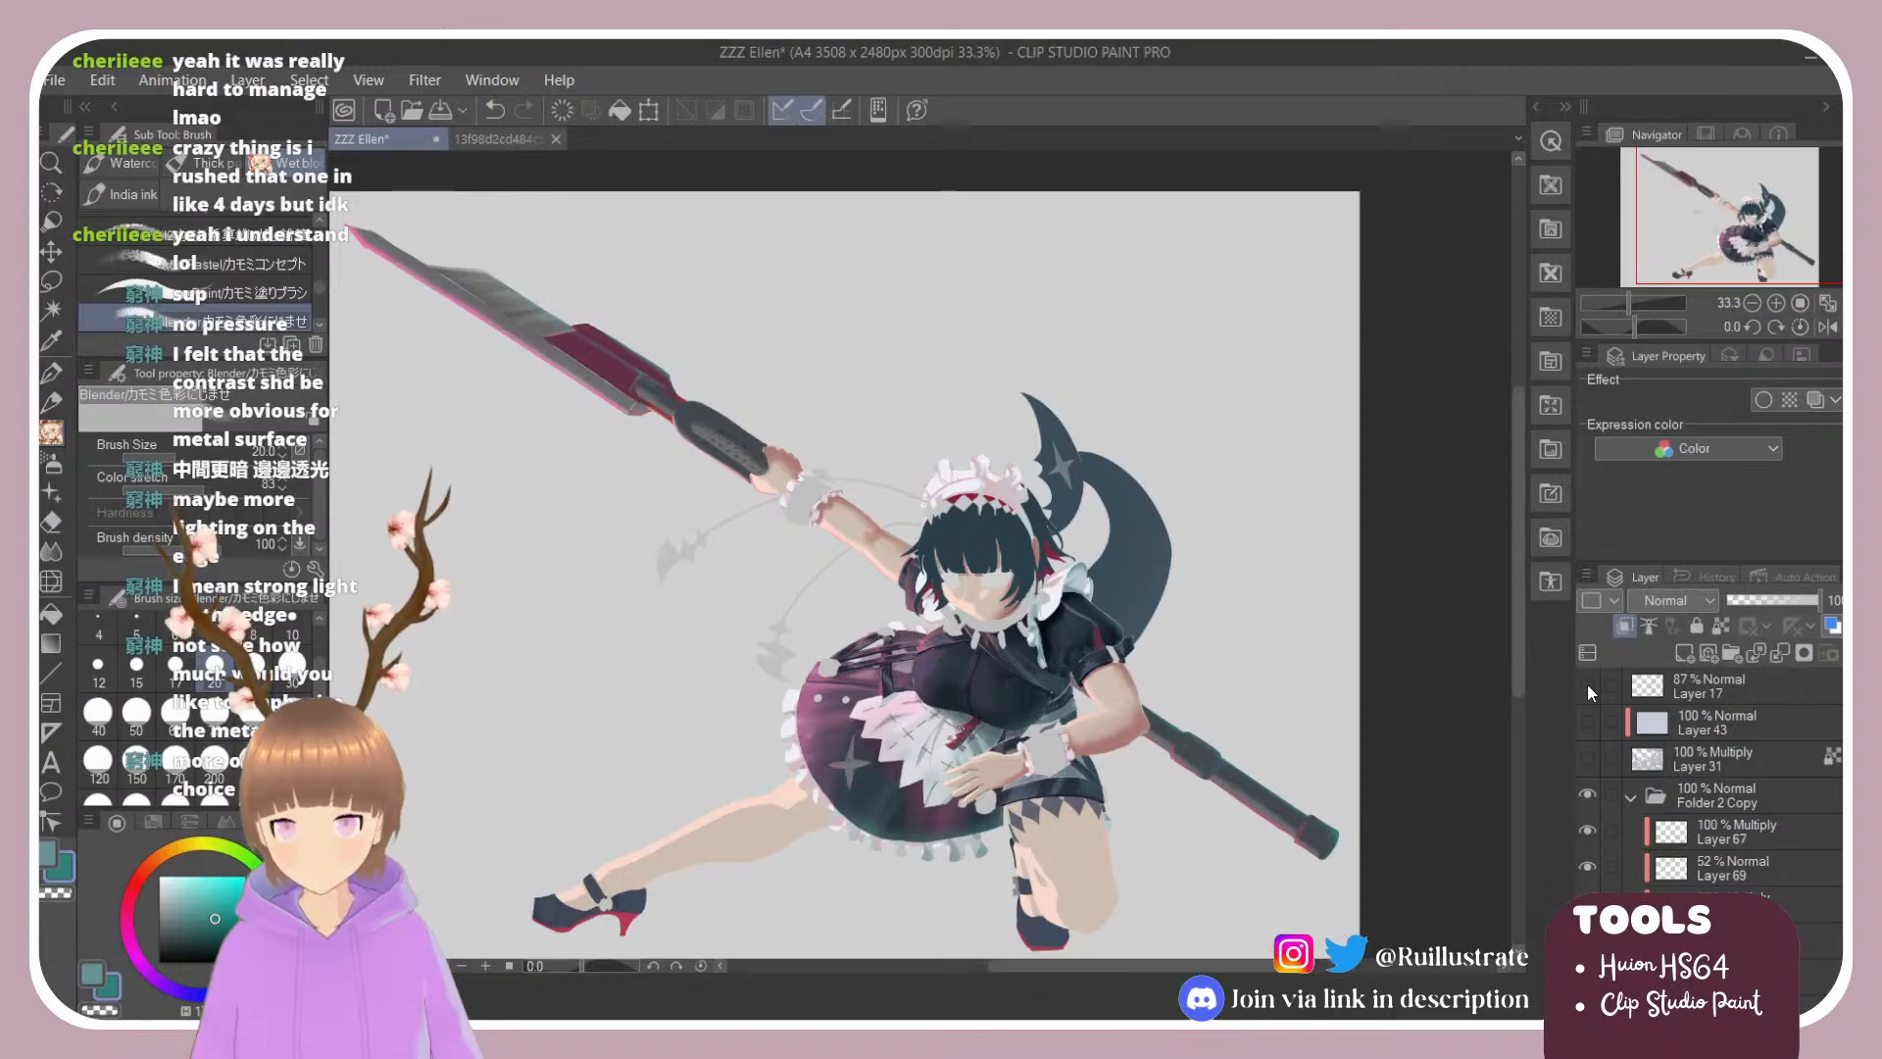
pyautogui.click(1587, 686)
pyautogui.scroll(3, 1706, 875)
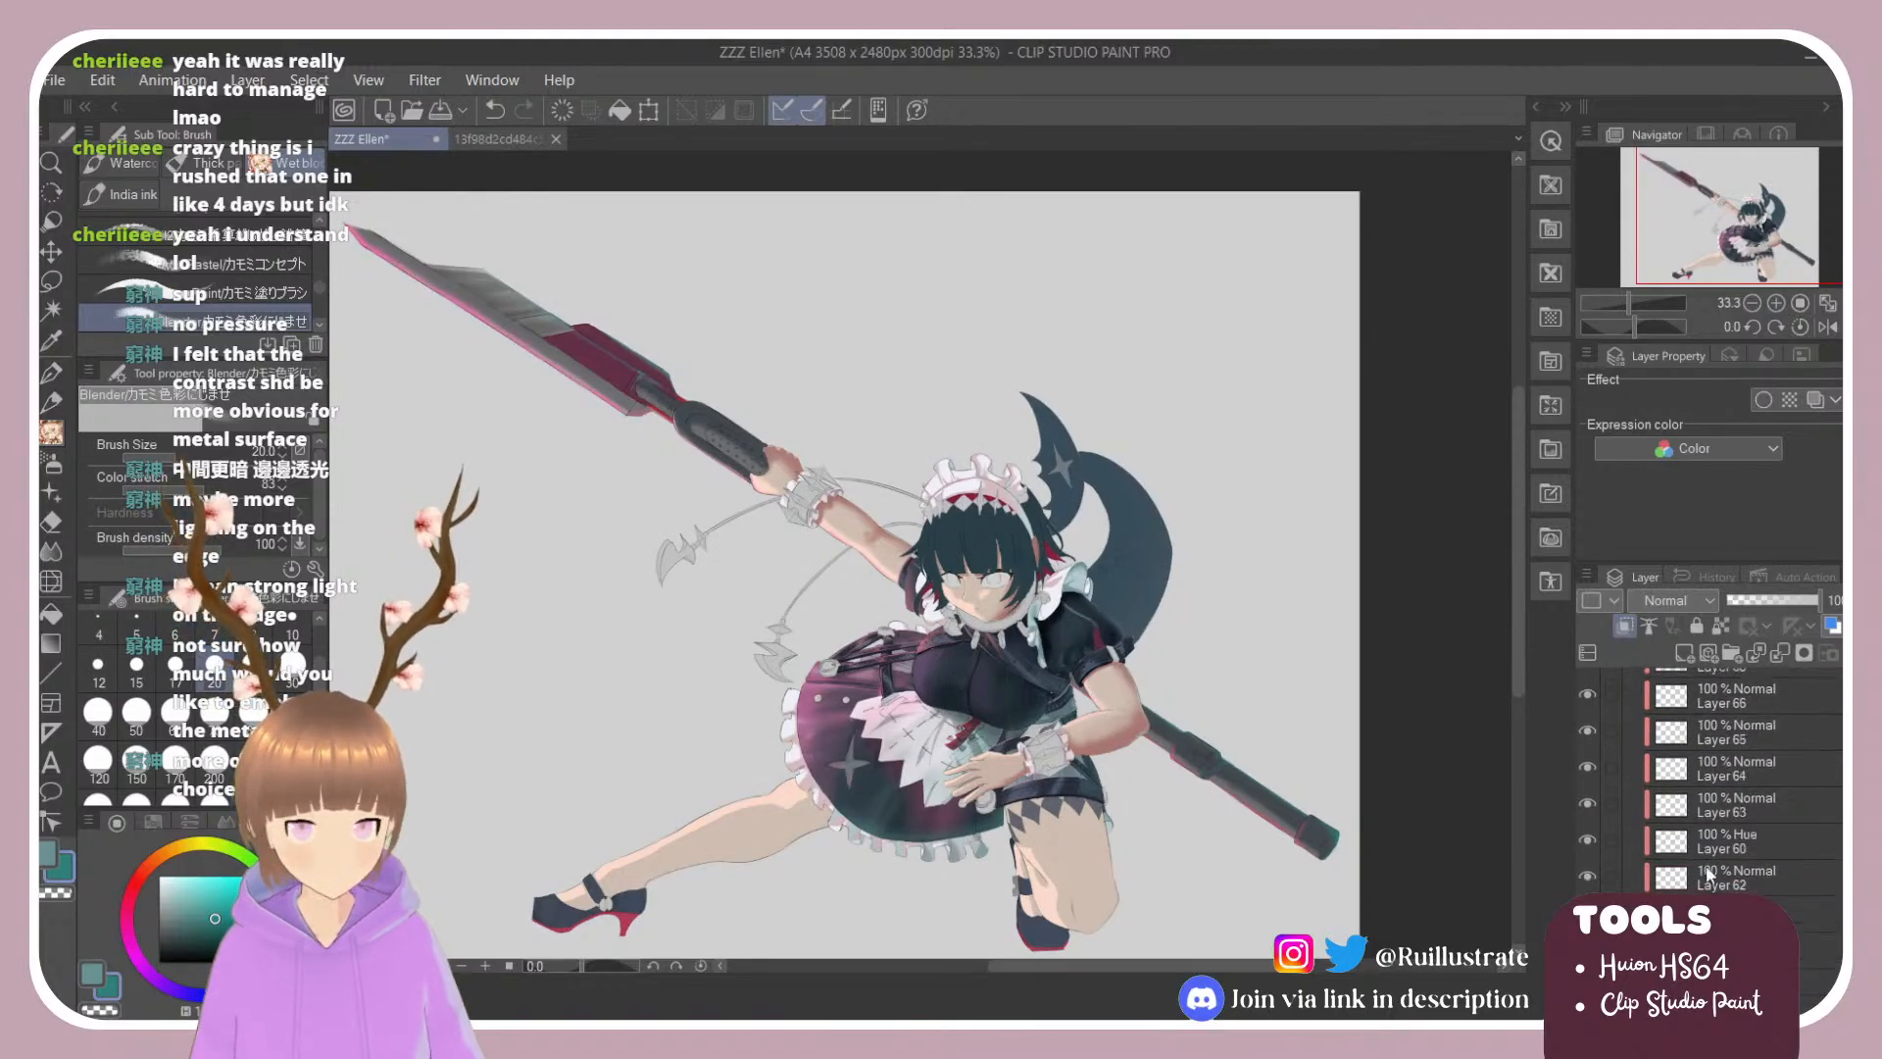
pyautogui.scroll(-5, 1706, 876)
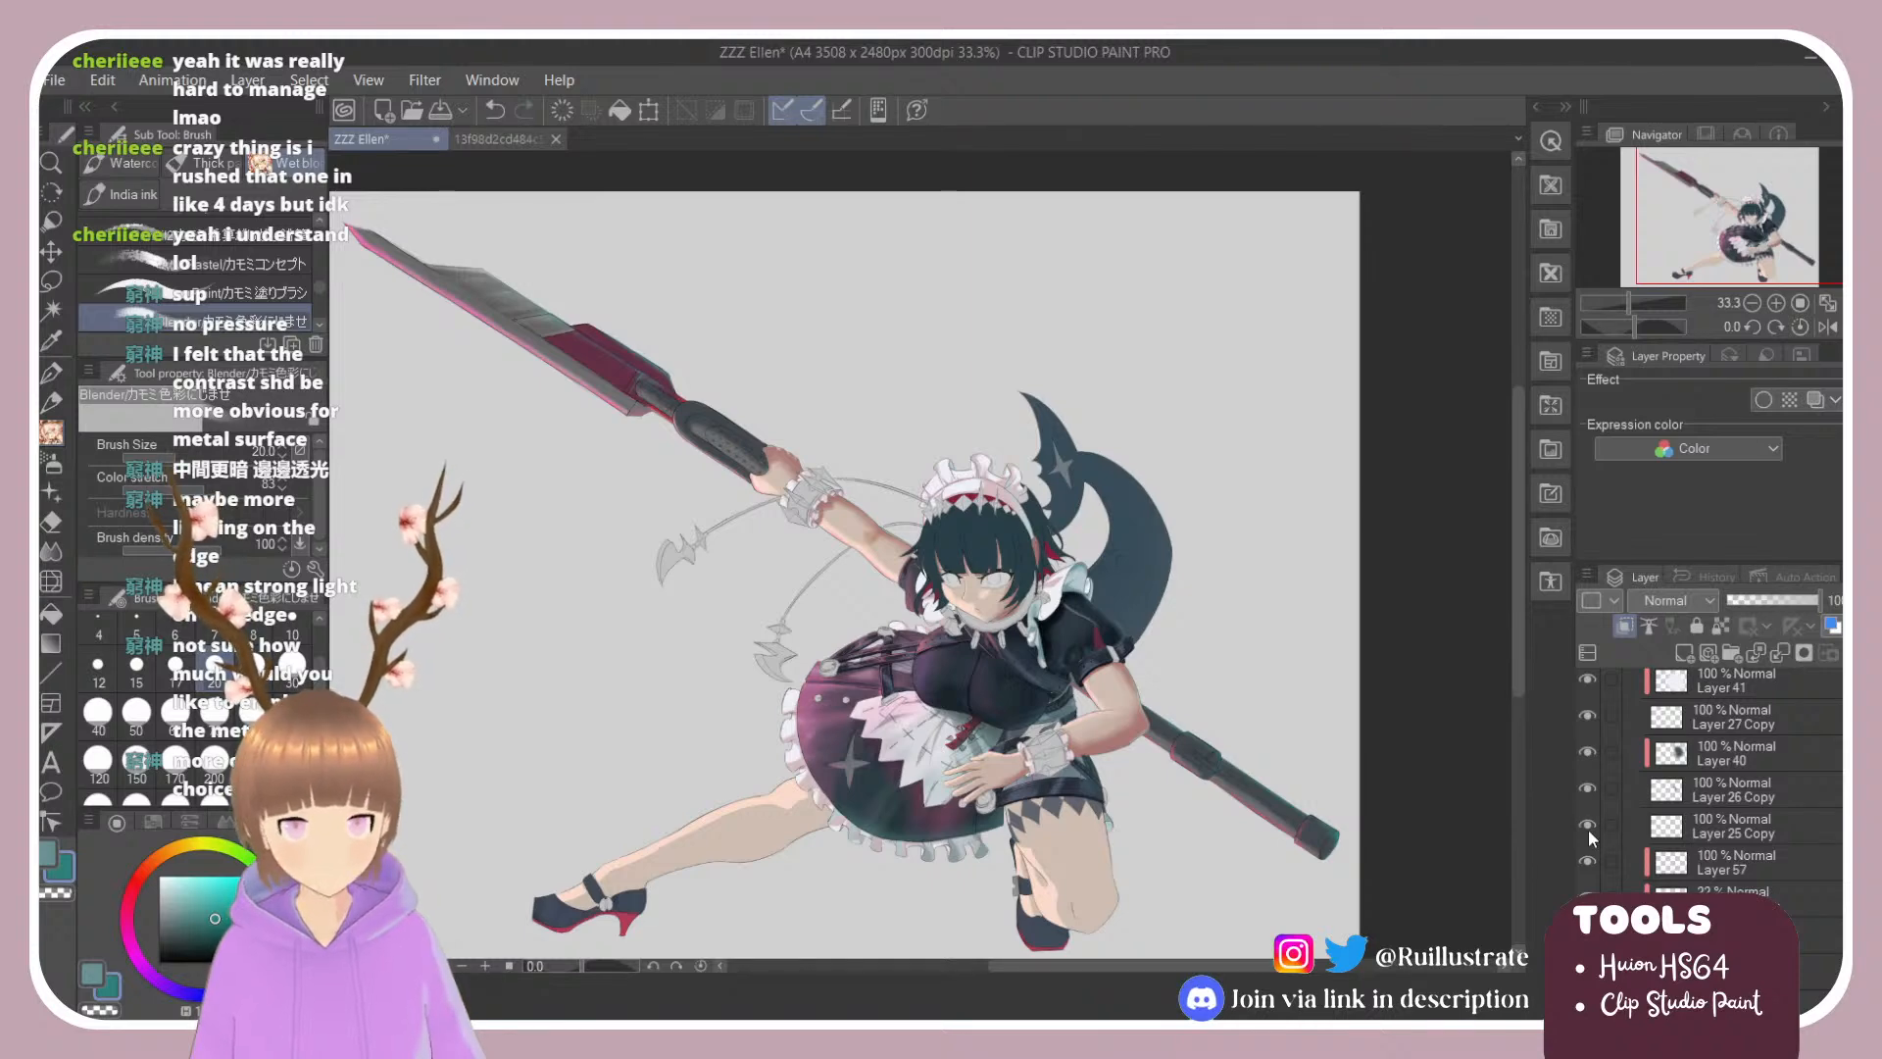
pyautogui.scroll(-5, 1588, 789)
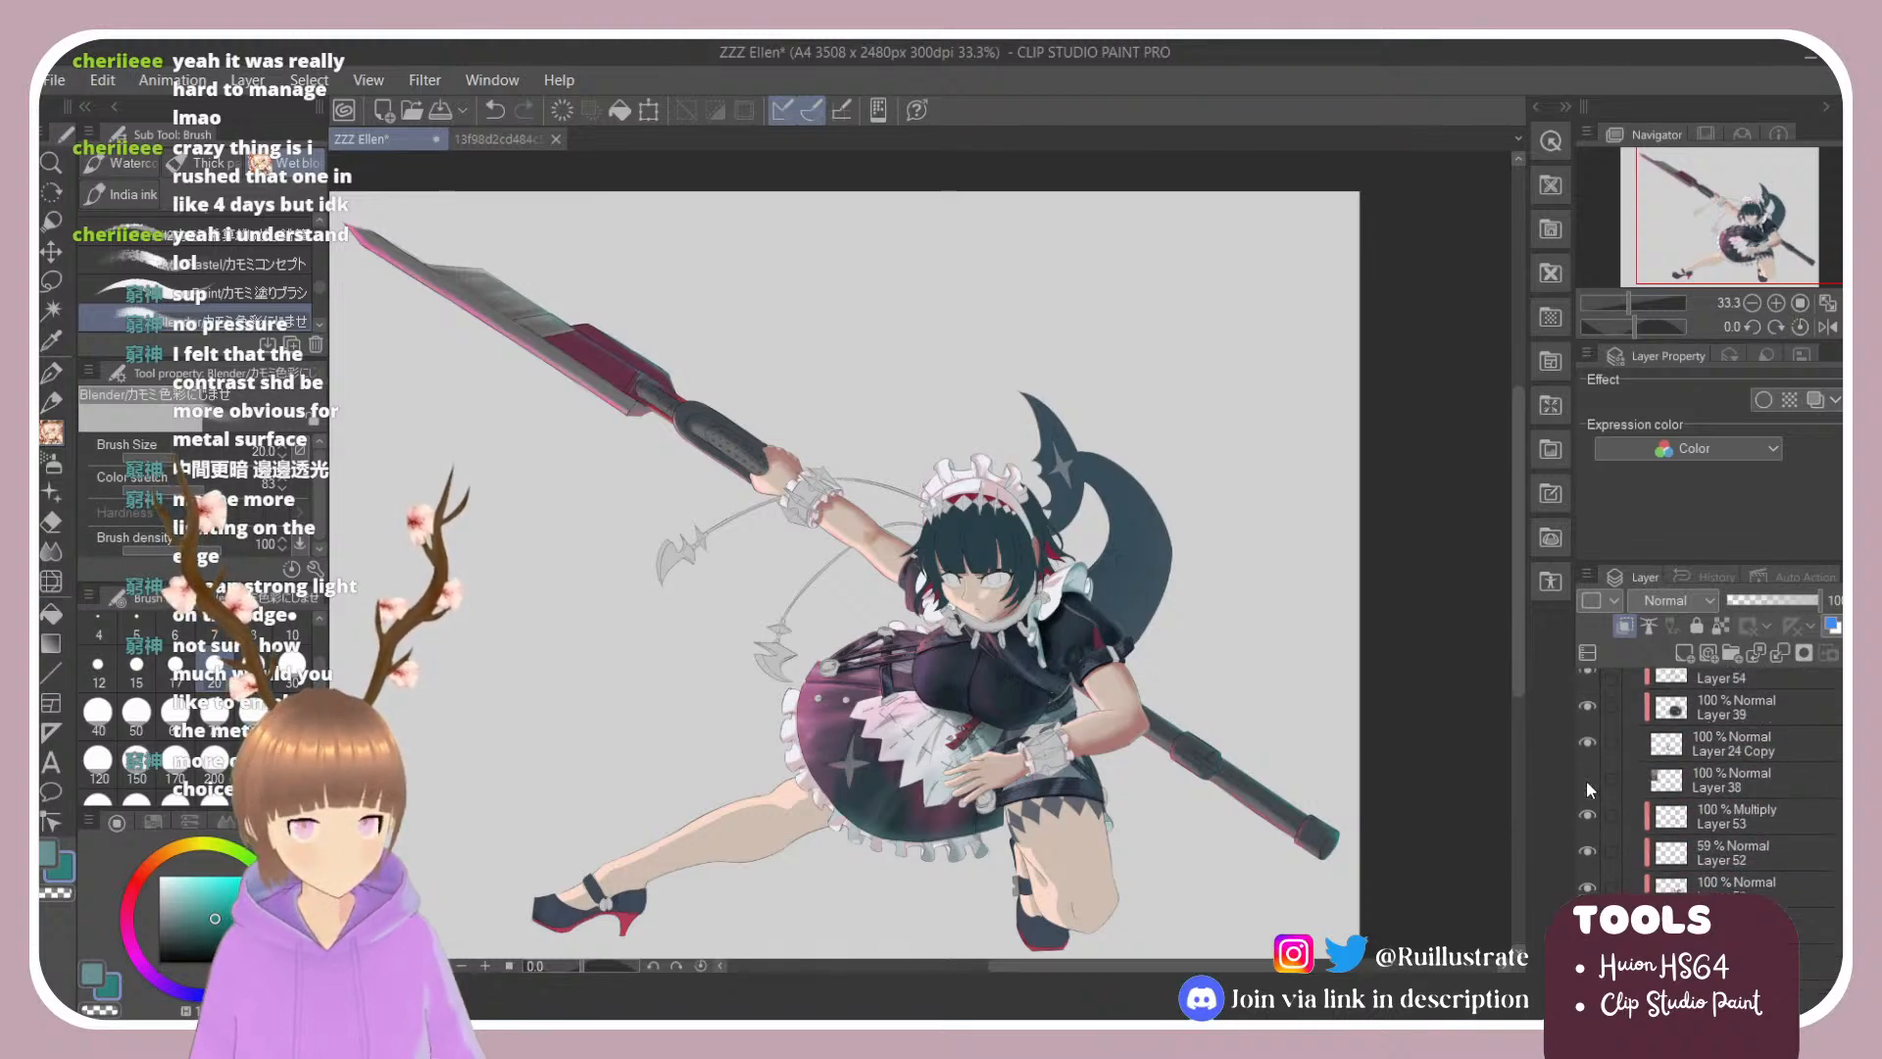
pyautogui.scroll(-1, 1587, 789)
pyautogui.click(1589, 806)
pyautogui.click(1590, 828)
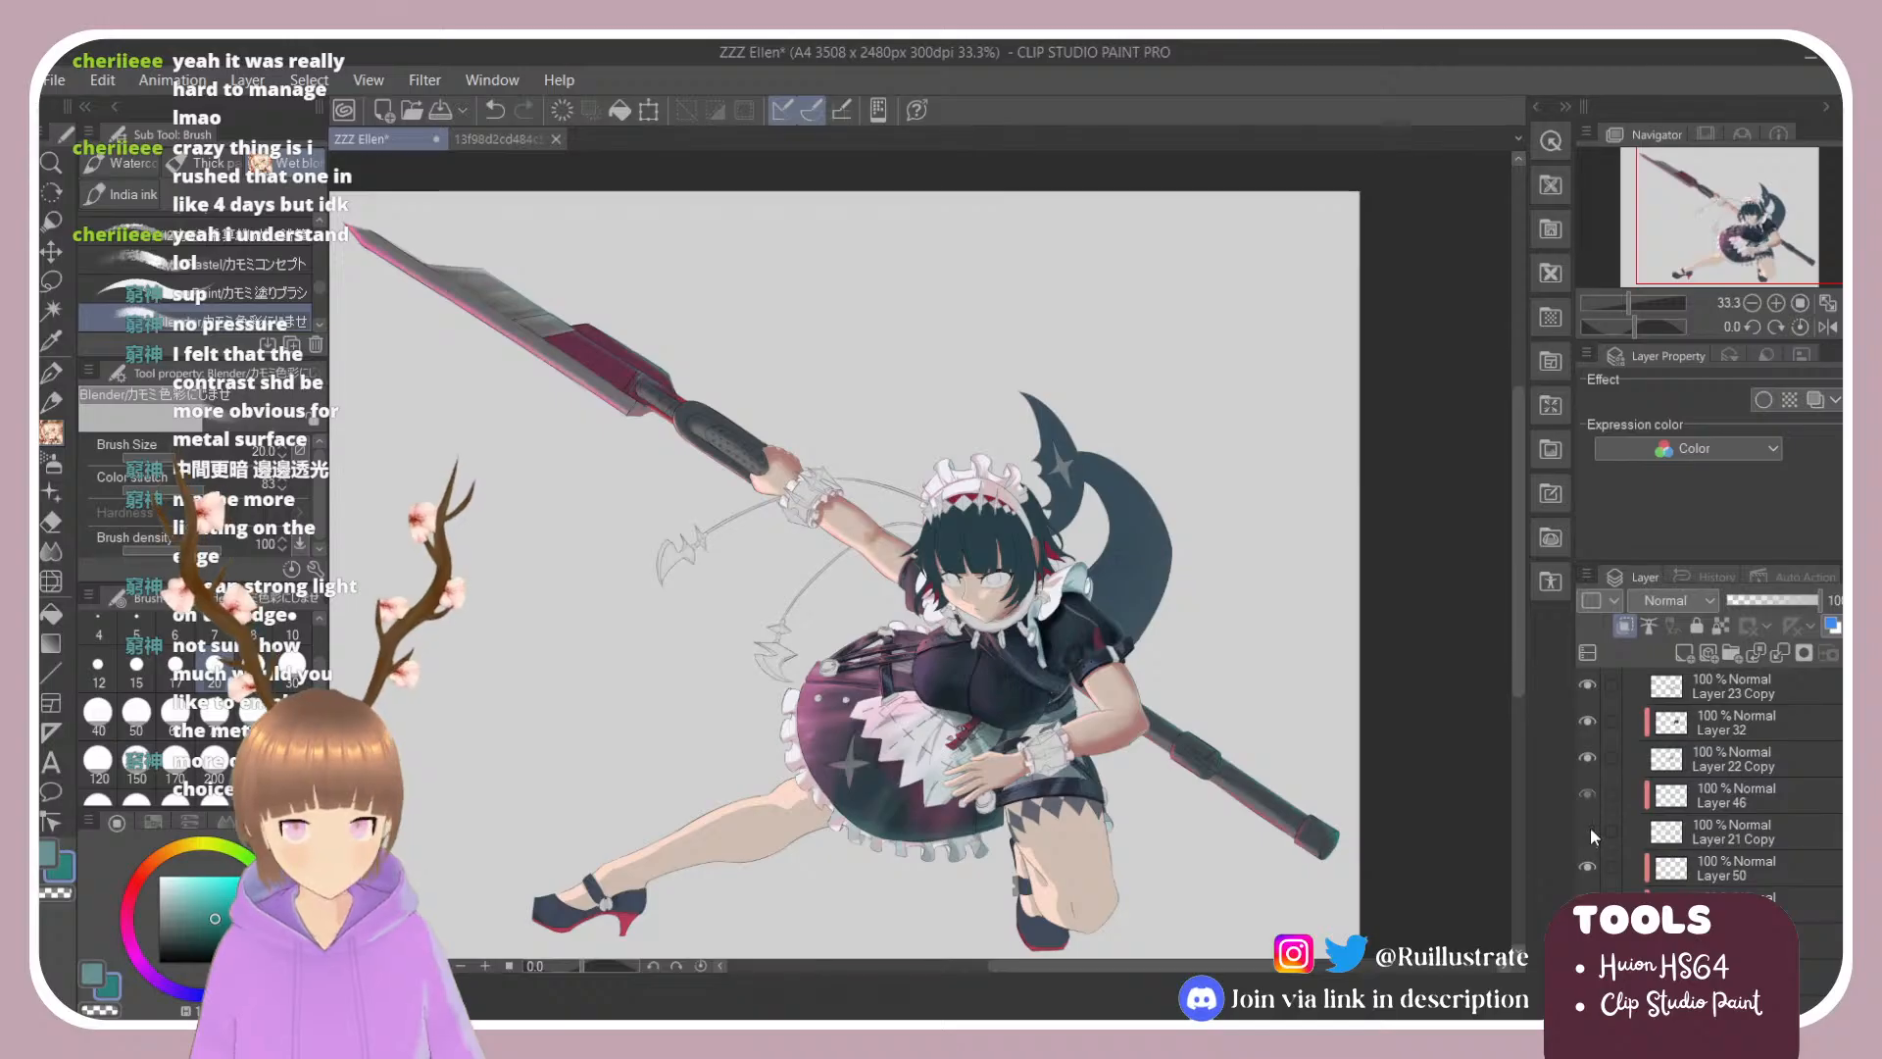
pyautogui.moveTo(1590, 827); pyautogui.dragTo(1588, 794)
pyautogui.click(1737, 796)
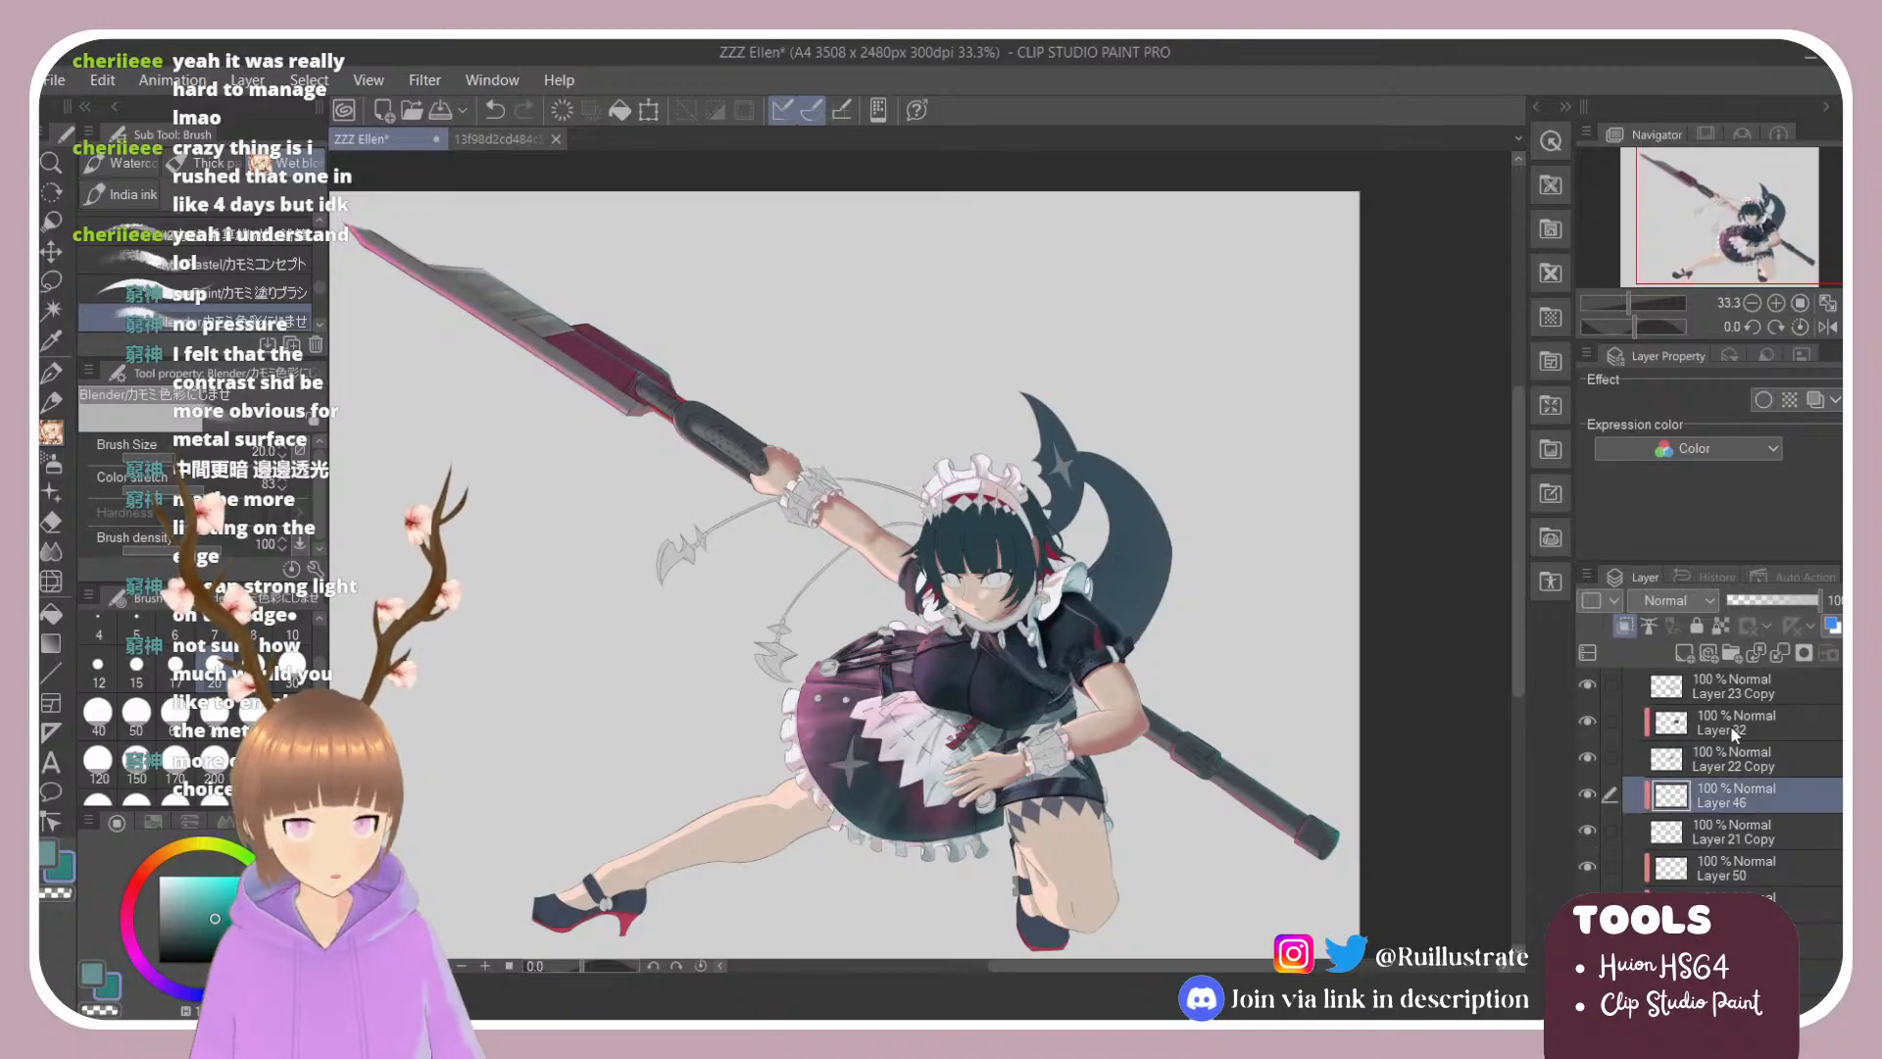
pyautogui.click(1684, 653)
# Step: Paint darker grey shading on the spikes of the raised arm's wrist cuff with the size 30 Paint brush
pyautogui.scroll(4, 798, 519)
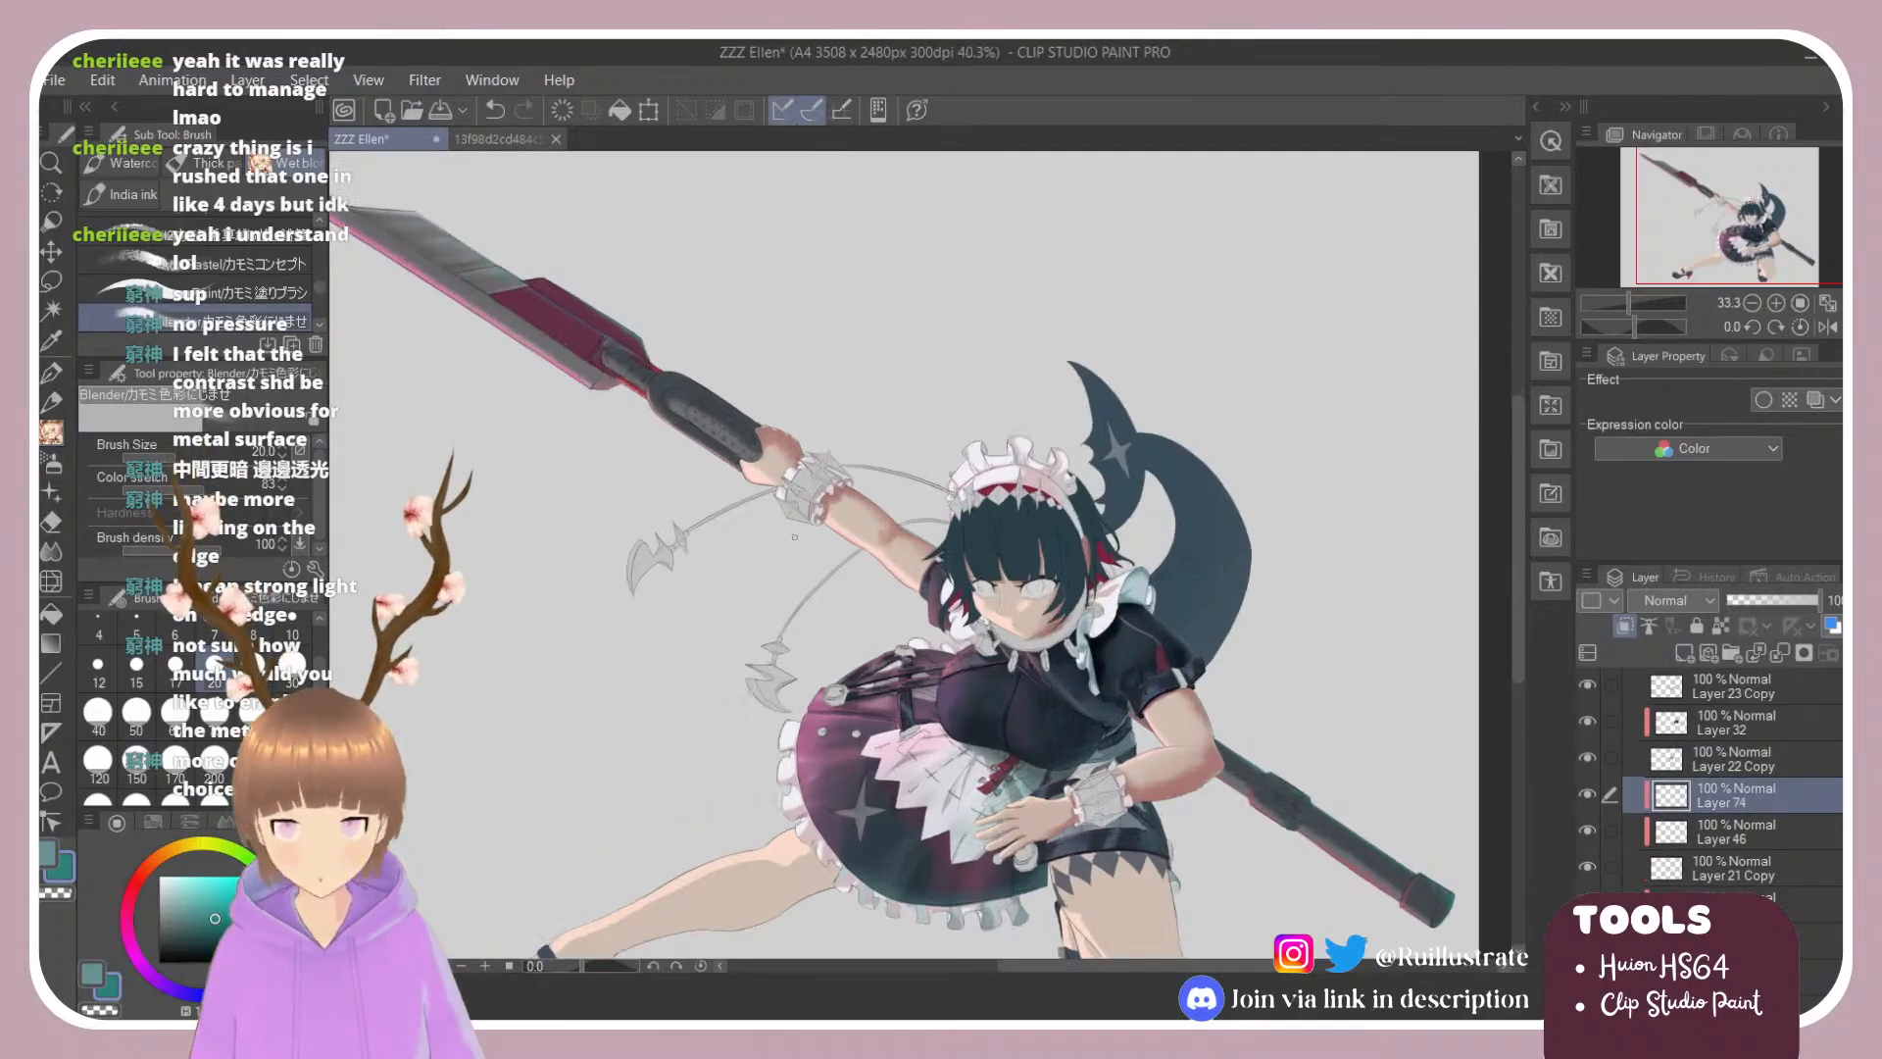
pyautogui.scroll(3, 804, 477)
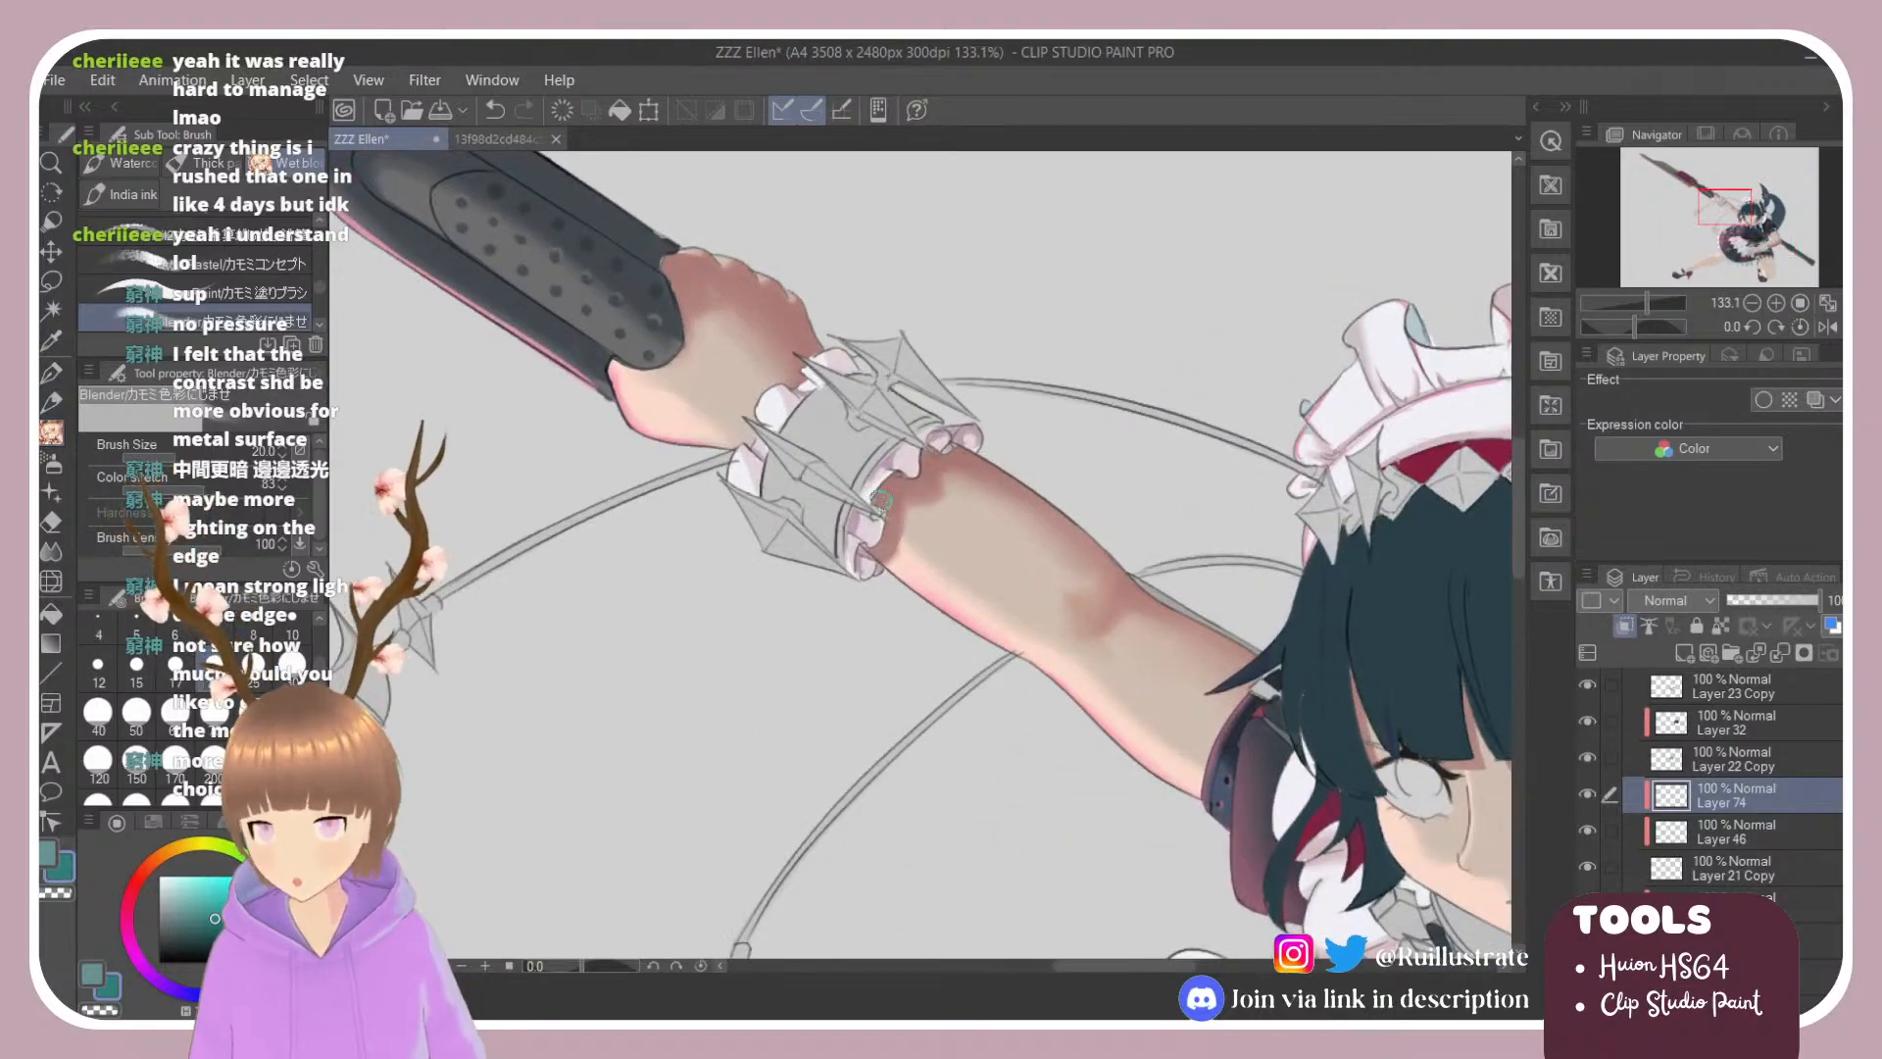
pyautogui.press('r')
pyautogui.moveTo(823, 461); pyautogui.dragTo(847, 409)
pyautogui.press('b')
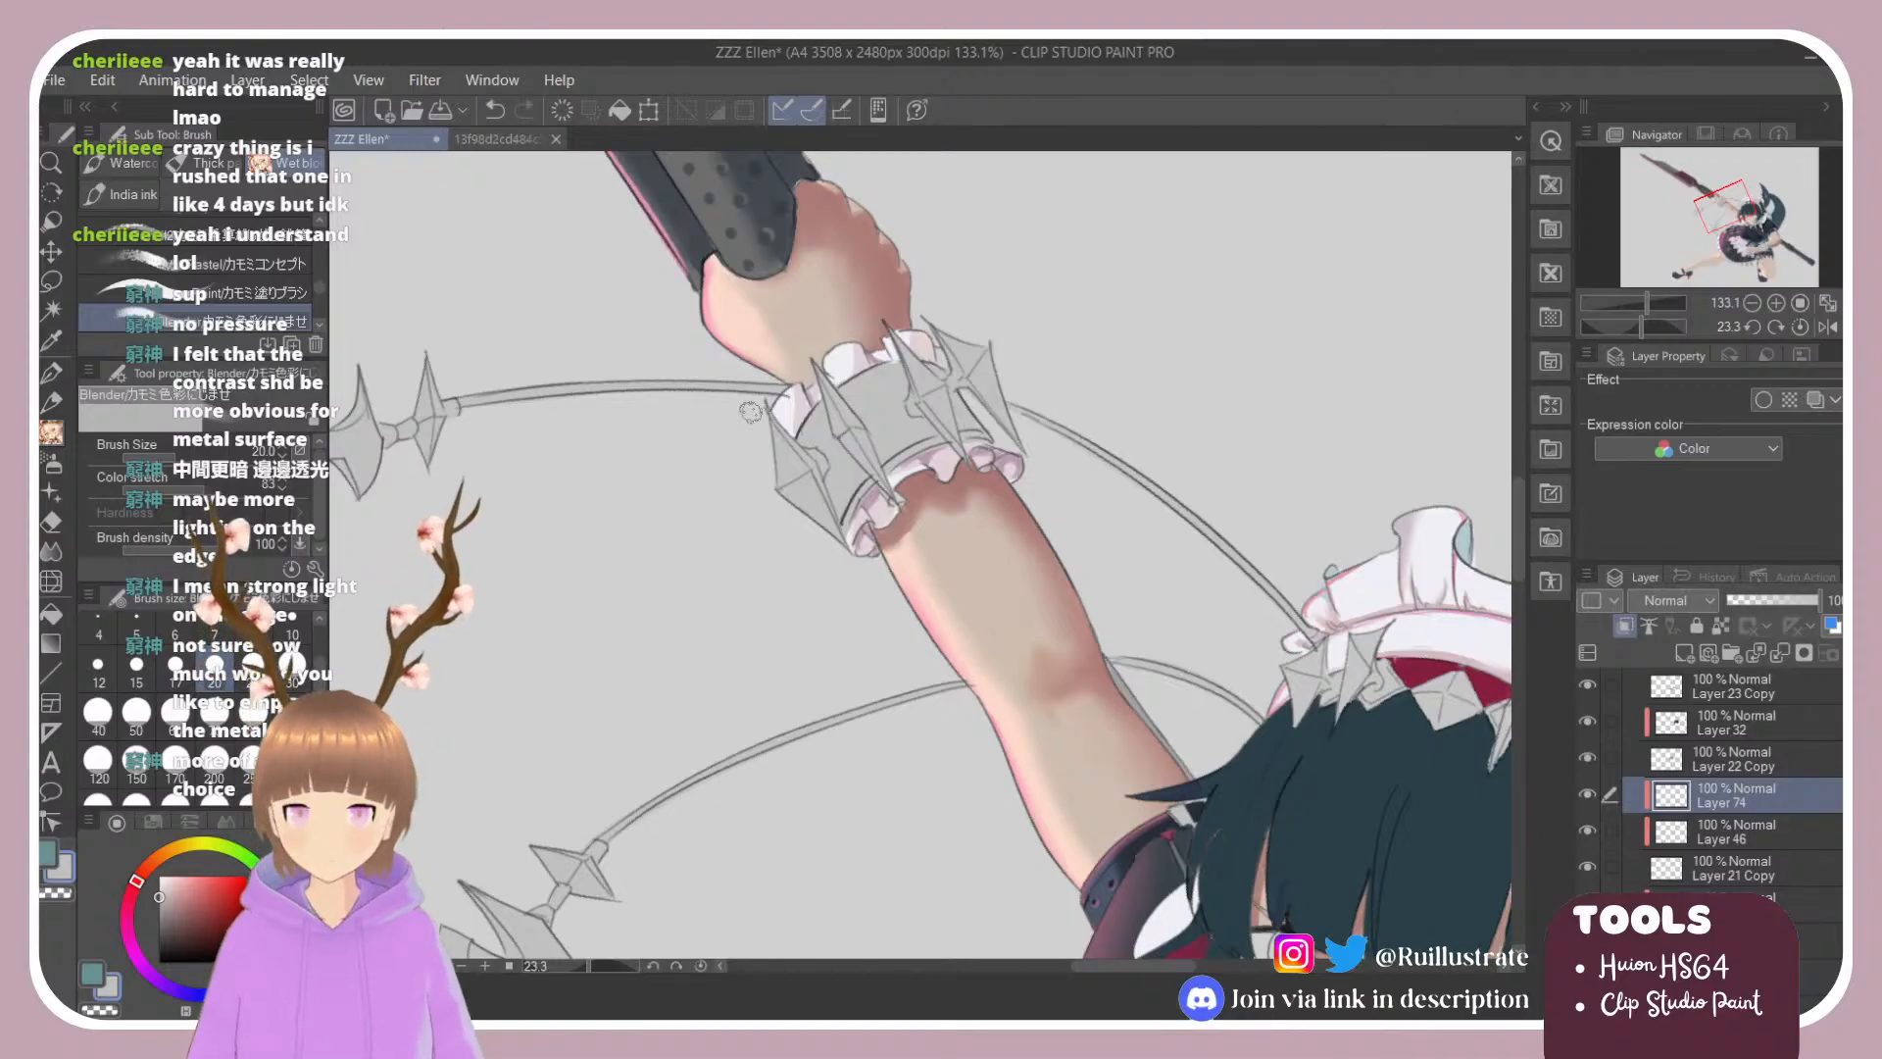
pyautogui.click(158, 912)
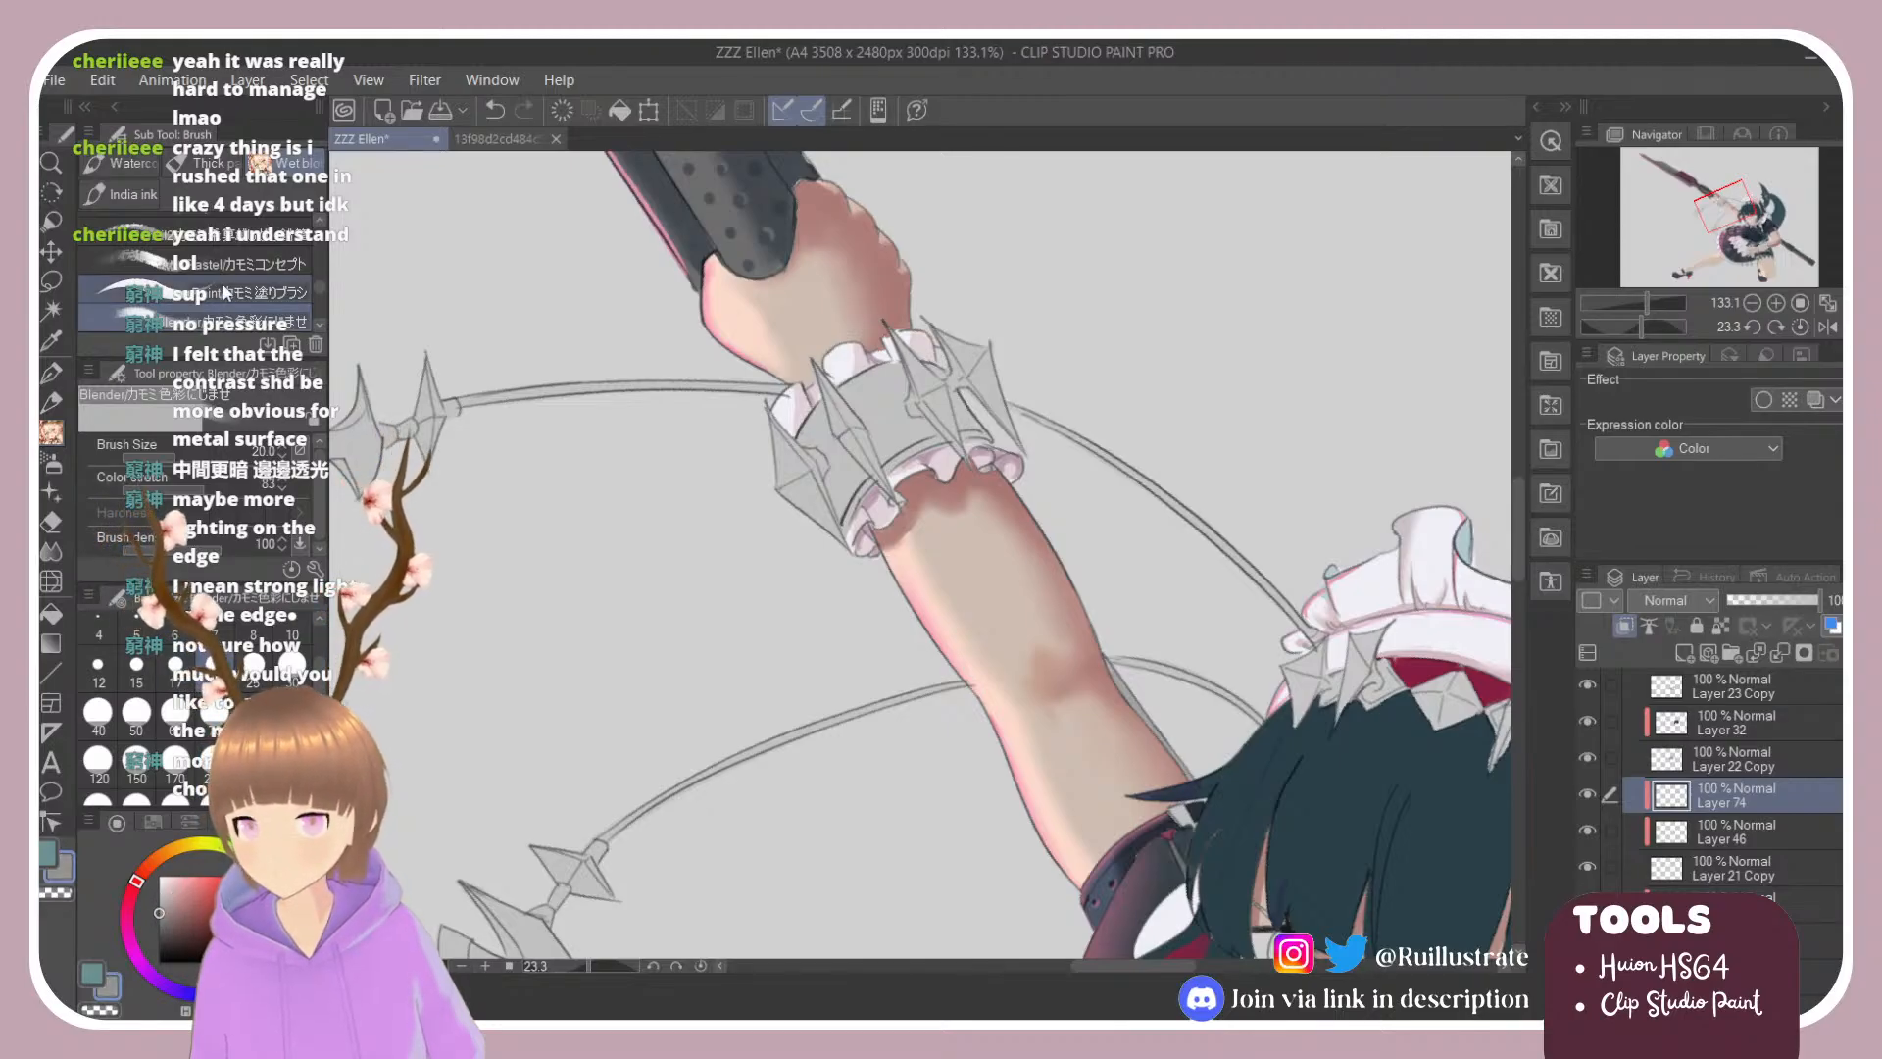
pyautogui.click(225, 292)
pyautogui.scroll(1, 226, 292)
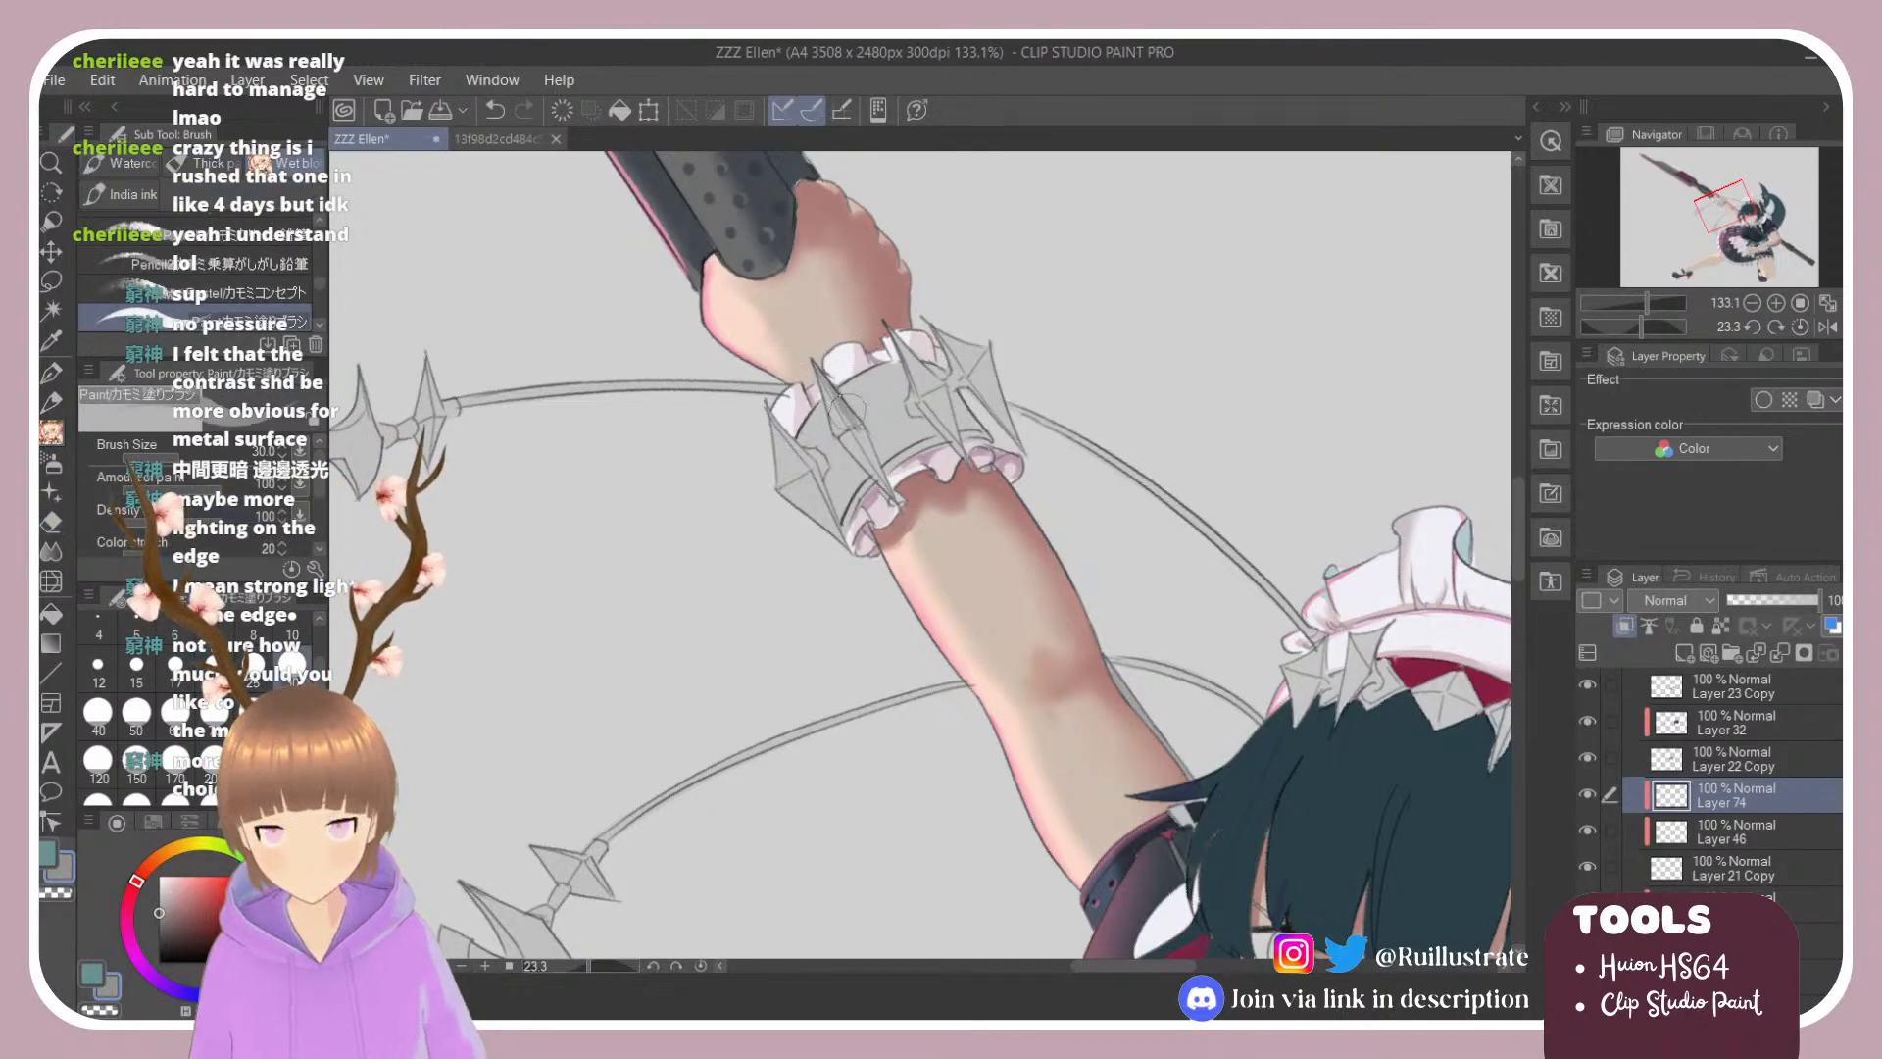
pyautogui.moveTo(825, 376)
pyautogui.mouseDown()
pyautogui.moveTo(879, 463)
pyautogui.moveTo(853, 423)
pyautogui.moveTo(875, 456)
pyautogui.moveTo(839, 431)
pyautogui.moveTo(848, 450)
pyautogui.moveTo(774, 439)
pyautogui.moveTo(785, 491)
pyautogui.moveTo(826, 526)
pyautogui.moveTo(790, 493)
pyautogui.moveTo(774, 431)
pyautogui.moveTo(818, 460)
pyautogui.moveTo(843, 546)
pyautogui.moveTo(813, 456)
pyautogui.moveTo(835, 477)
pyautogui.moveTo(813, 456)
pyautogui.moveTo(837, 473)
pyautogui.moveTo(821, 457)
pyautogui.moveTo(835, 444)
pyautogui.moveTo(843, 512)
pyautogui.moveTo(843, 447)
pyautogui.moveTo(851, 508)
pyautogui.moveTo(910, 451)
pyautogui.moveTo(988, 441)
pyautogui.moveTo(934, 388)
pyautogui.mouseUp()
# Step: Shade the cuff's metal band and remaining spikes, refining the shadow shapes with the Hard eraser and Paint brush
pyautogui.press('e')
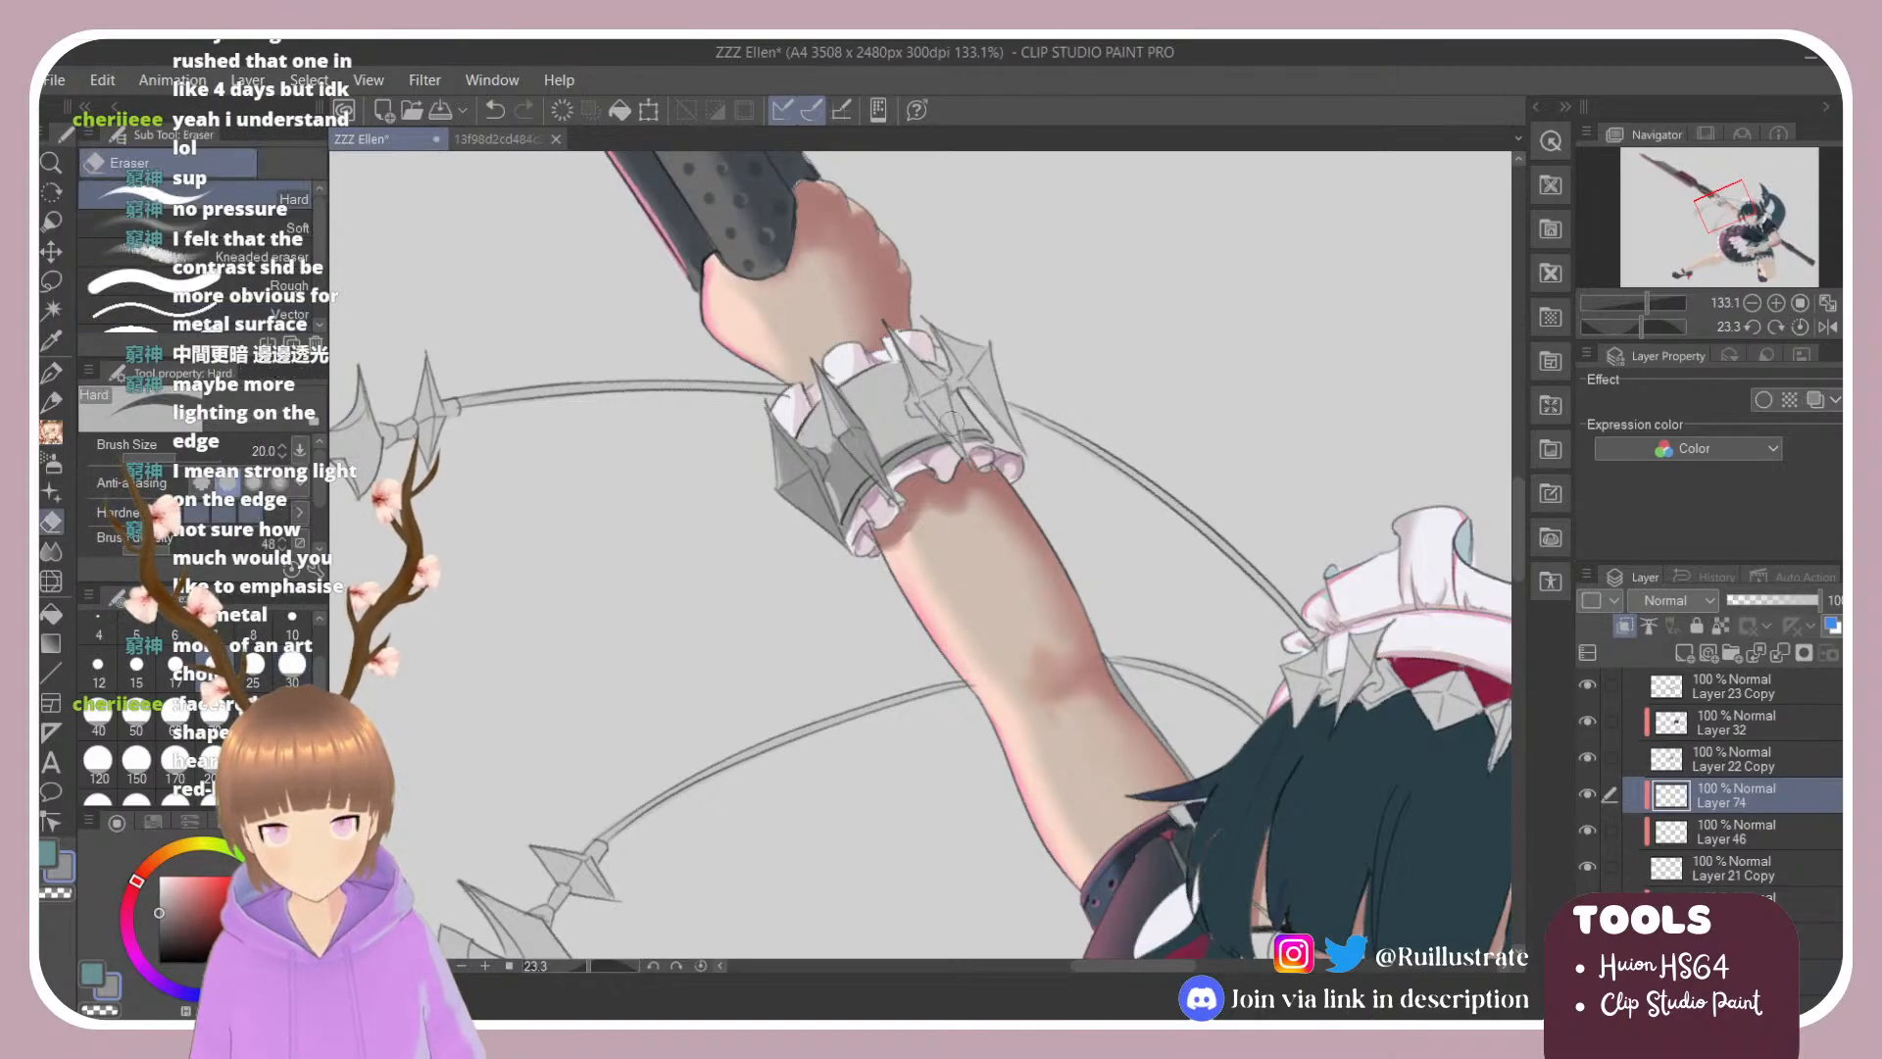
pyautogui.press('b')
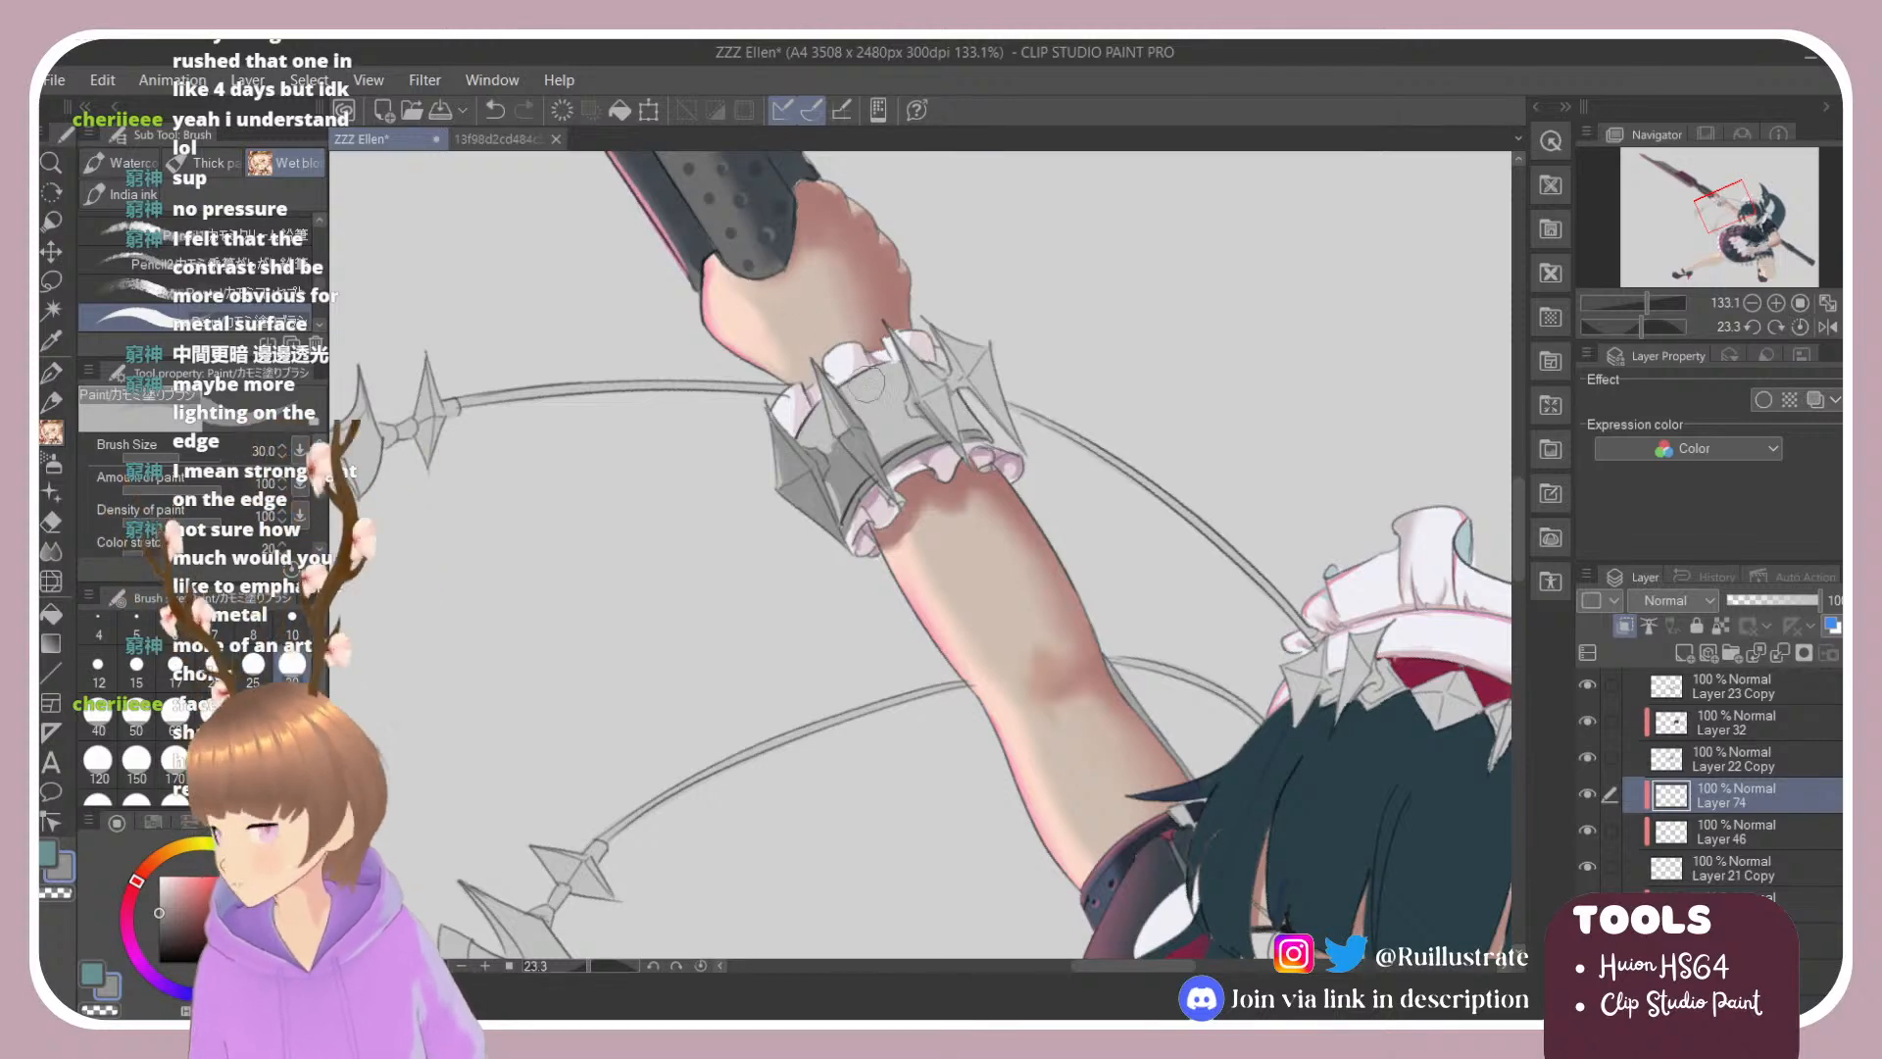
pyautogui.press('e')
pyautogui.press('b')
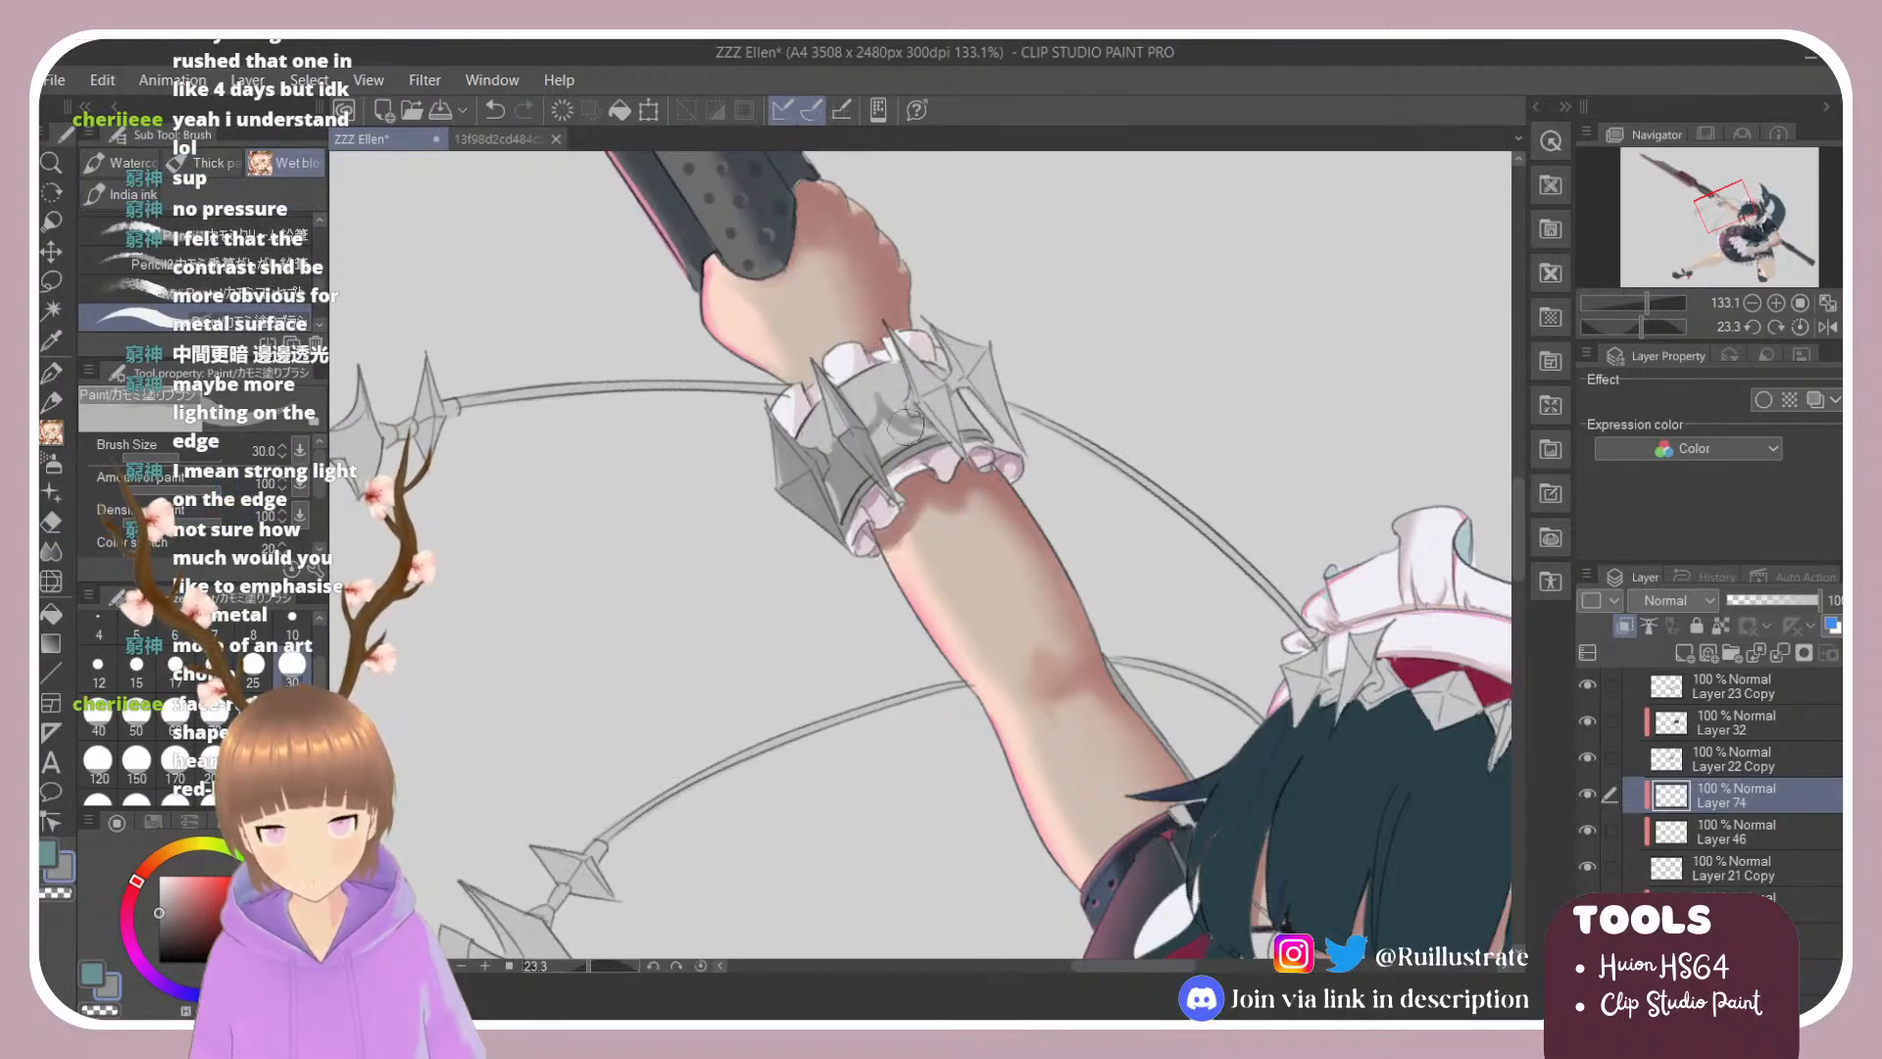
pyautogui.press('e')
pyautogui.press('b')
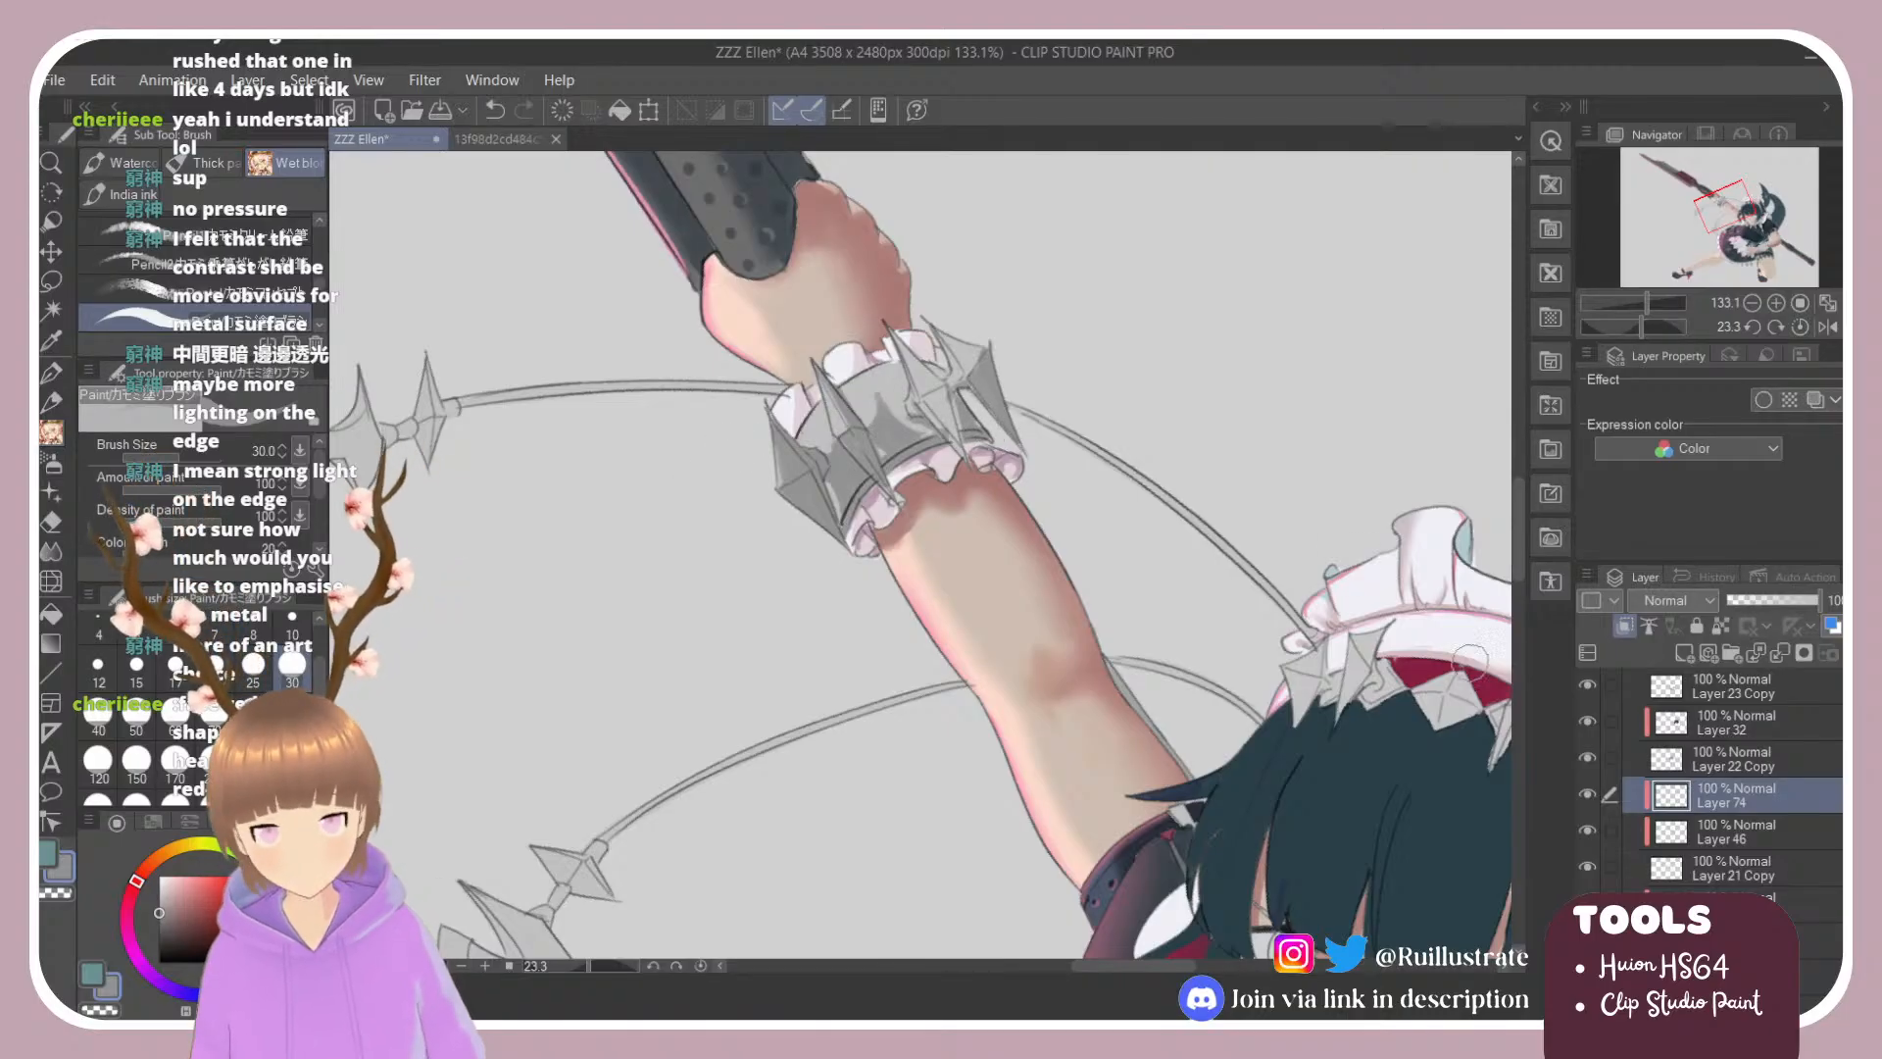
# Step: Shade the crescent blade at the end of the cuff's upper cord in darker grey, and save the illustration
pyautogui.scroll(-6, 995, 382)
pyautogui.scroll(5, 765, 422)
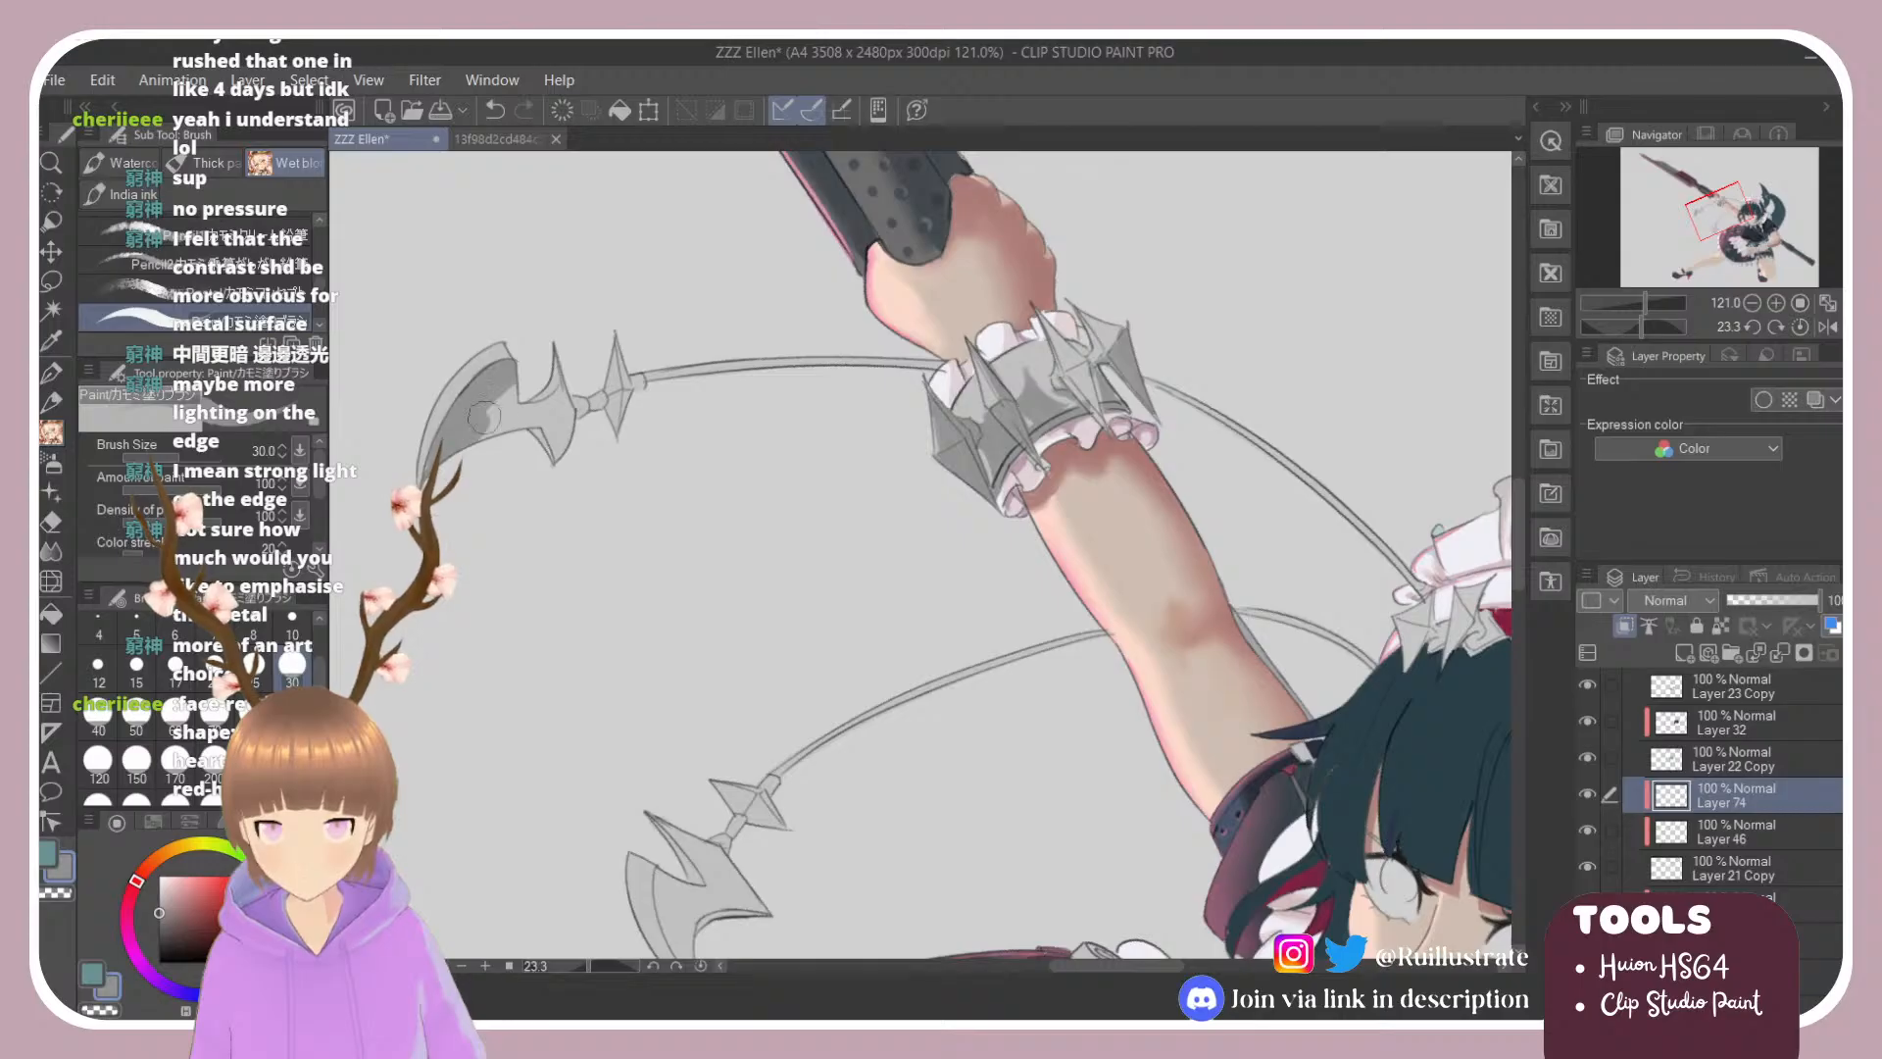
pyautogui.moveTo(510, 427); pyautogui.dragTo(556, 397)
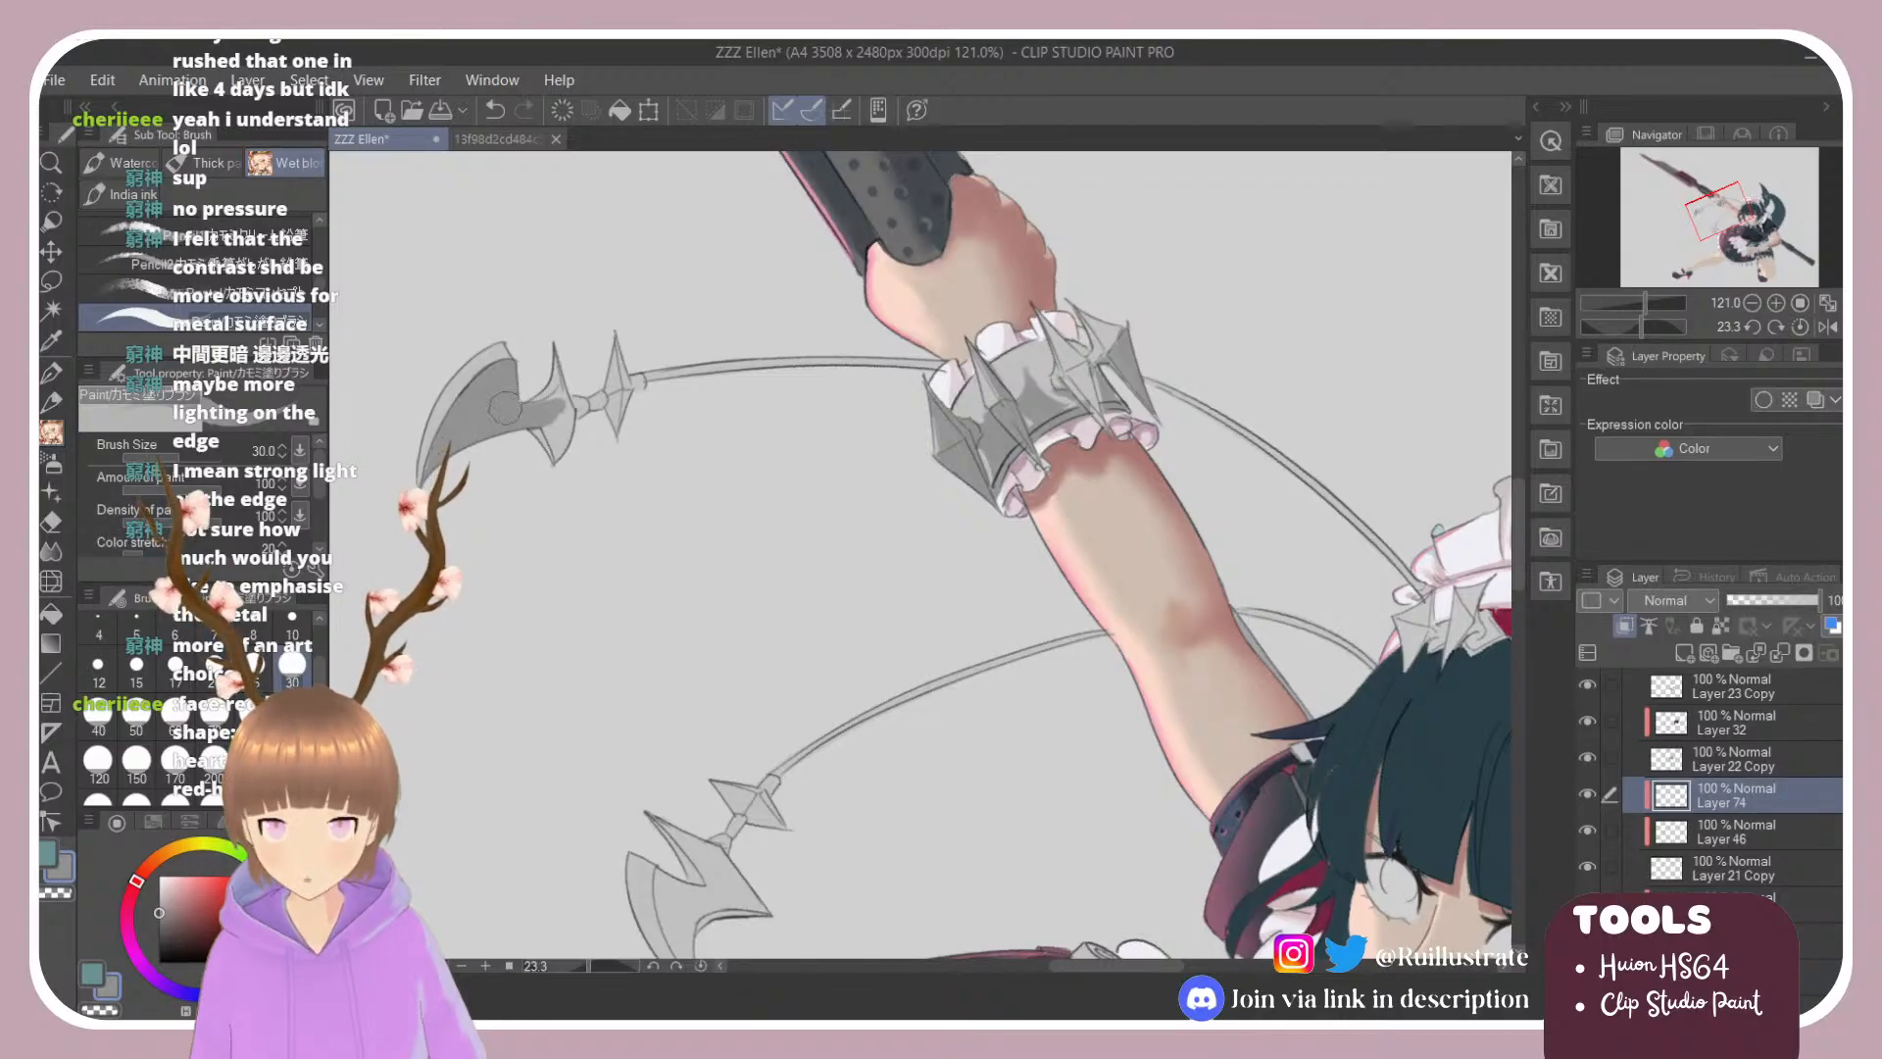
pyautogui.hotkey('ctrl', 's')
pyautogui.press('e')
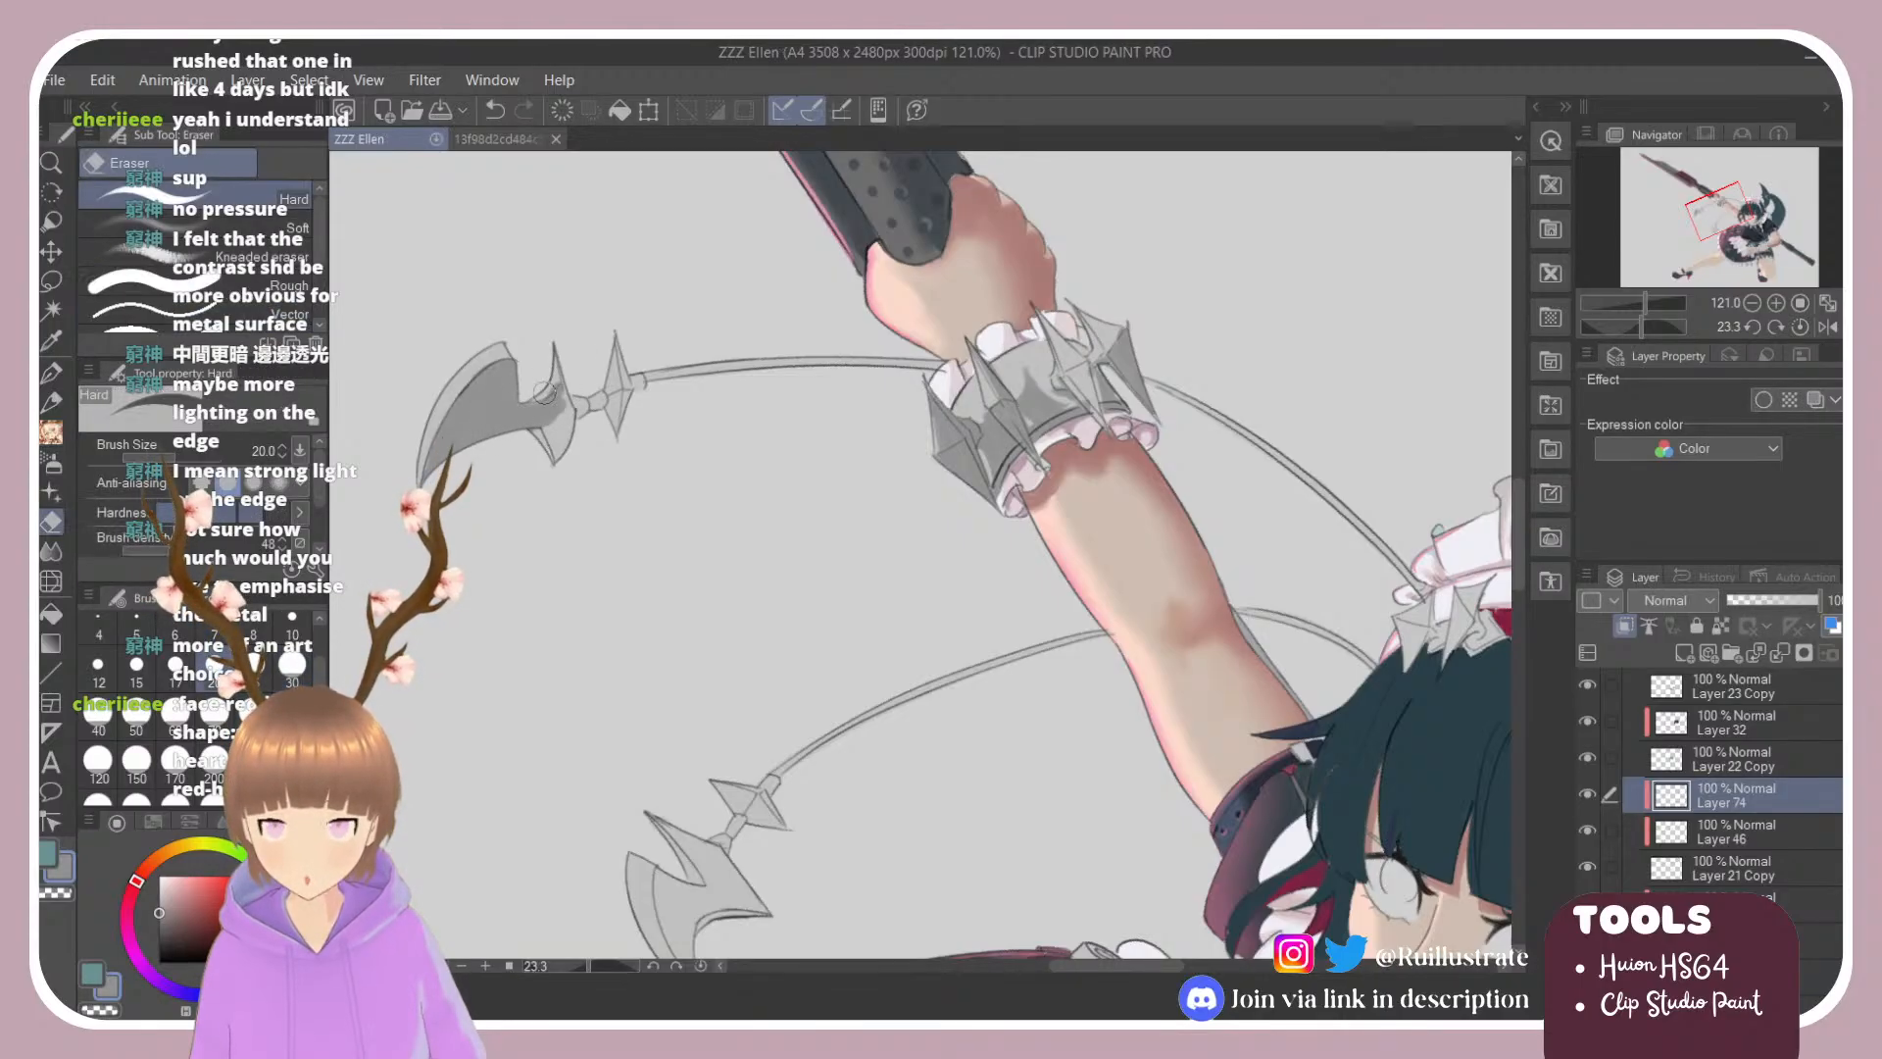
pyautogui.press('b')
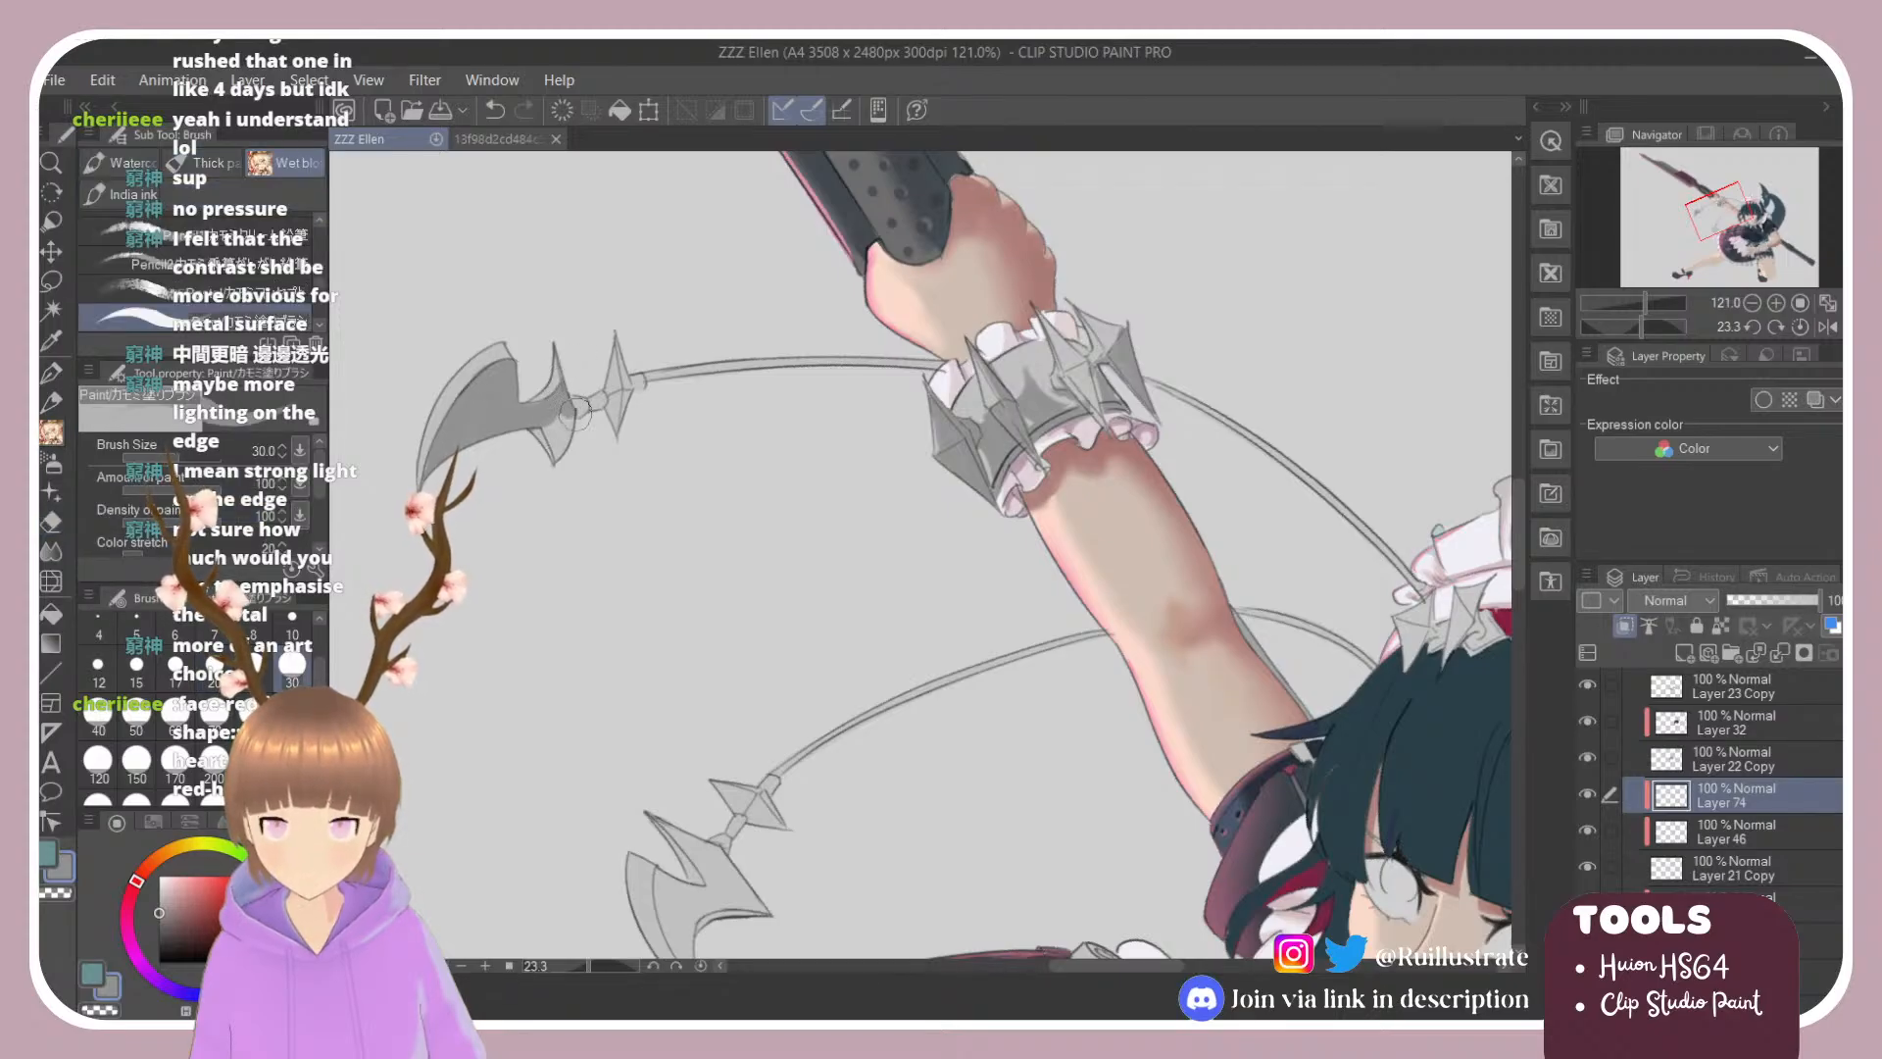
# Step: Shade the blade's pointed guard, the connector and the diamond spike beside it in darker grey, cleaning the edges with the eraser
pyautogui.moveTo(575, 413)
pyautogui.mouseDown()
pyautogui.moveTo(566, 448)
pyautogui.moveTo(549, 410)
pyautogui.moveTo(555, 473)
pyautogui.mouseUp()
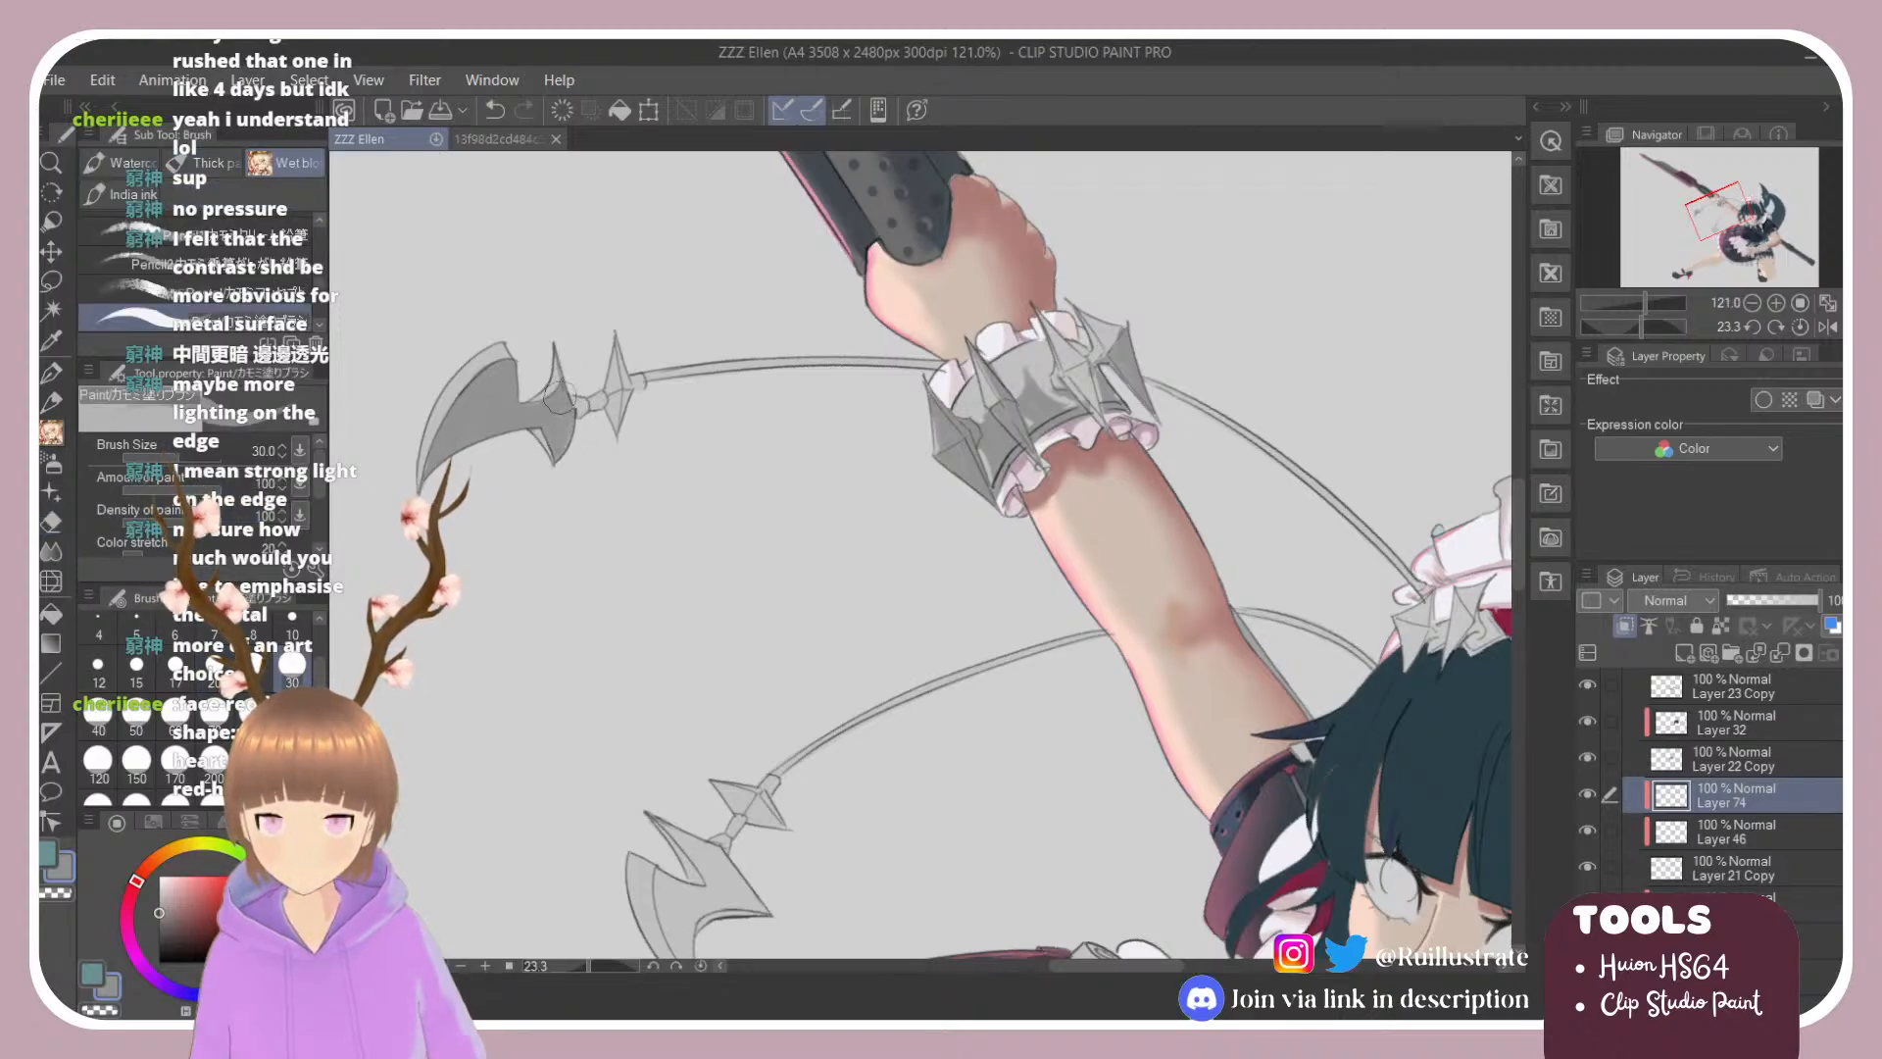
pyautogui.moveTo(586, 406); pyautogui.dragTo(572, 414)
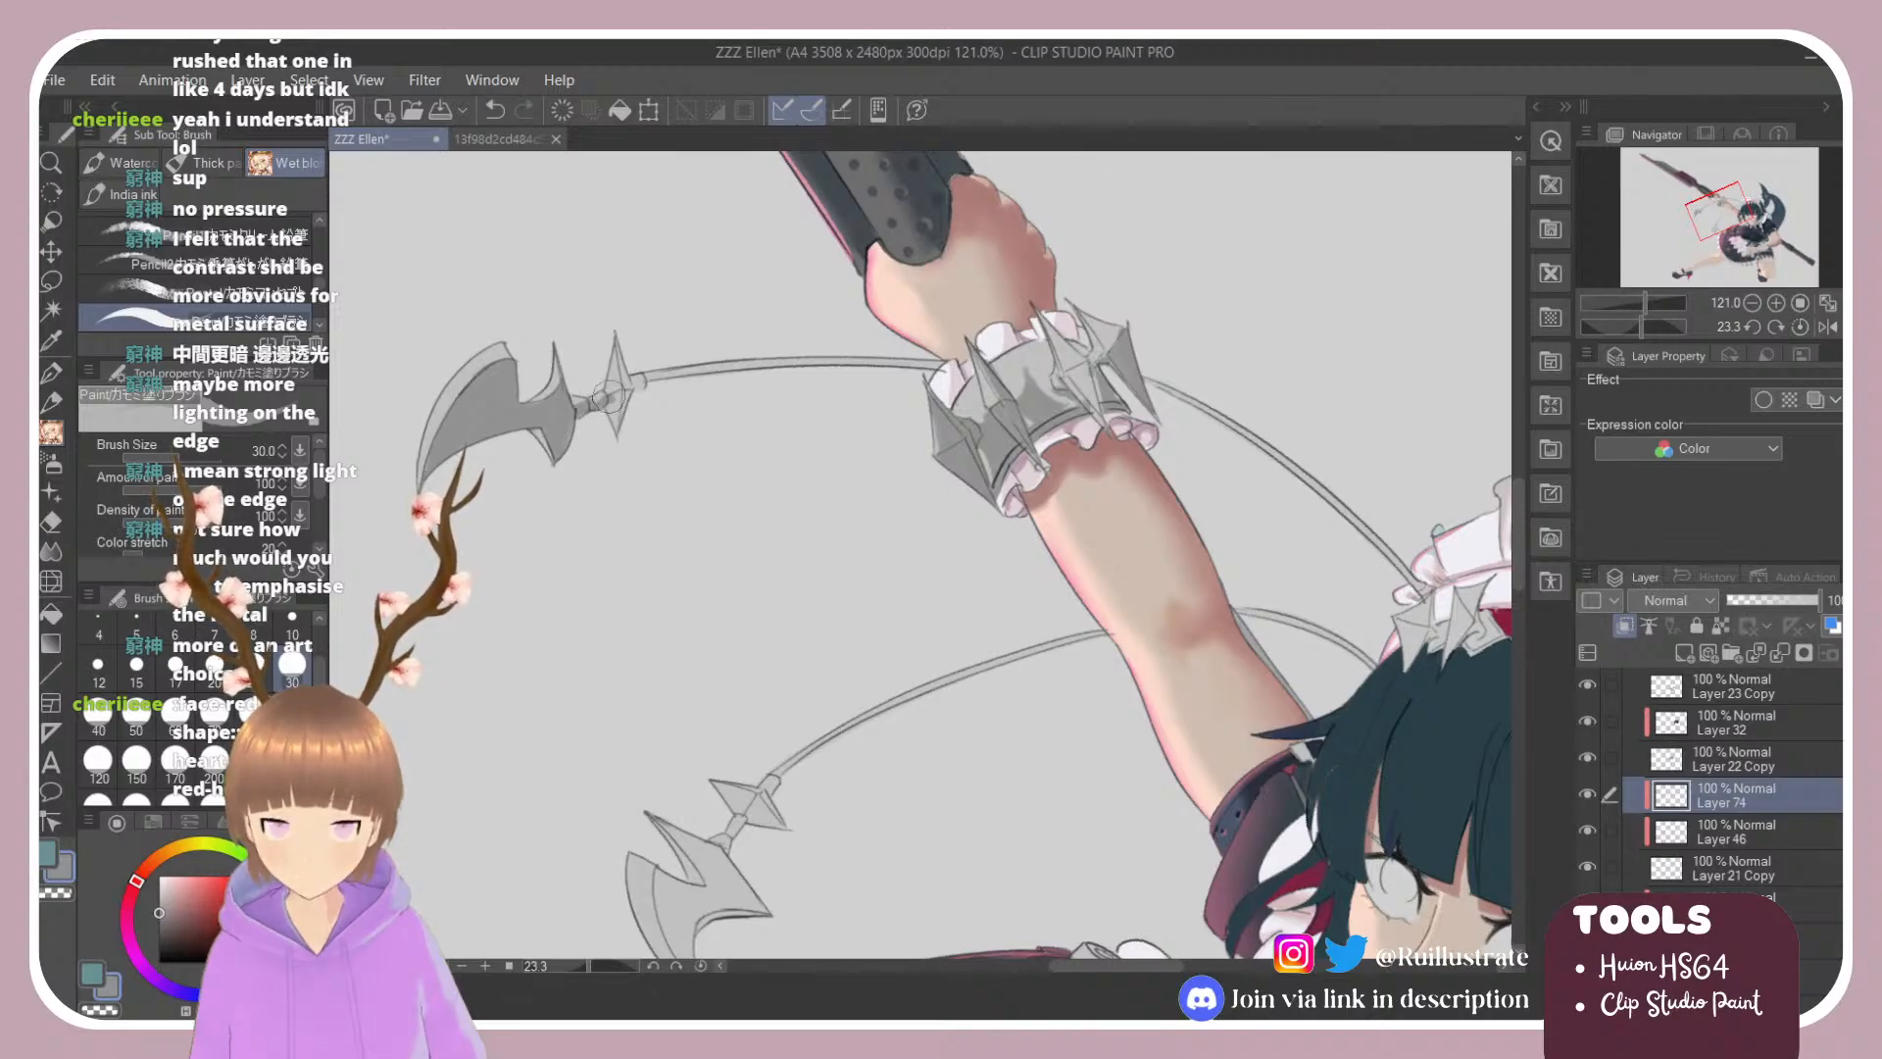
pyautogui.moveTo(608, 397)
pyautogui.mouseDown()
pyautogui.moveTo(617, 333)
pyautogui.moveTo(615, 427)
pyautogui.mouseUp()
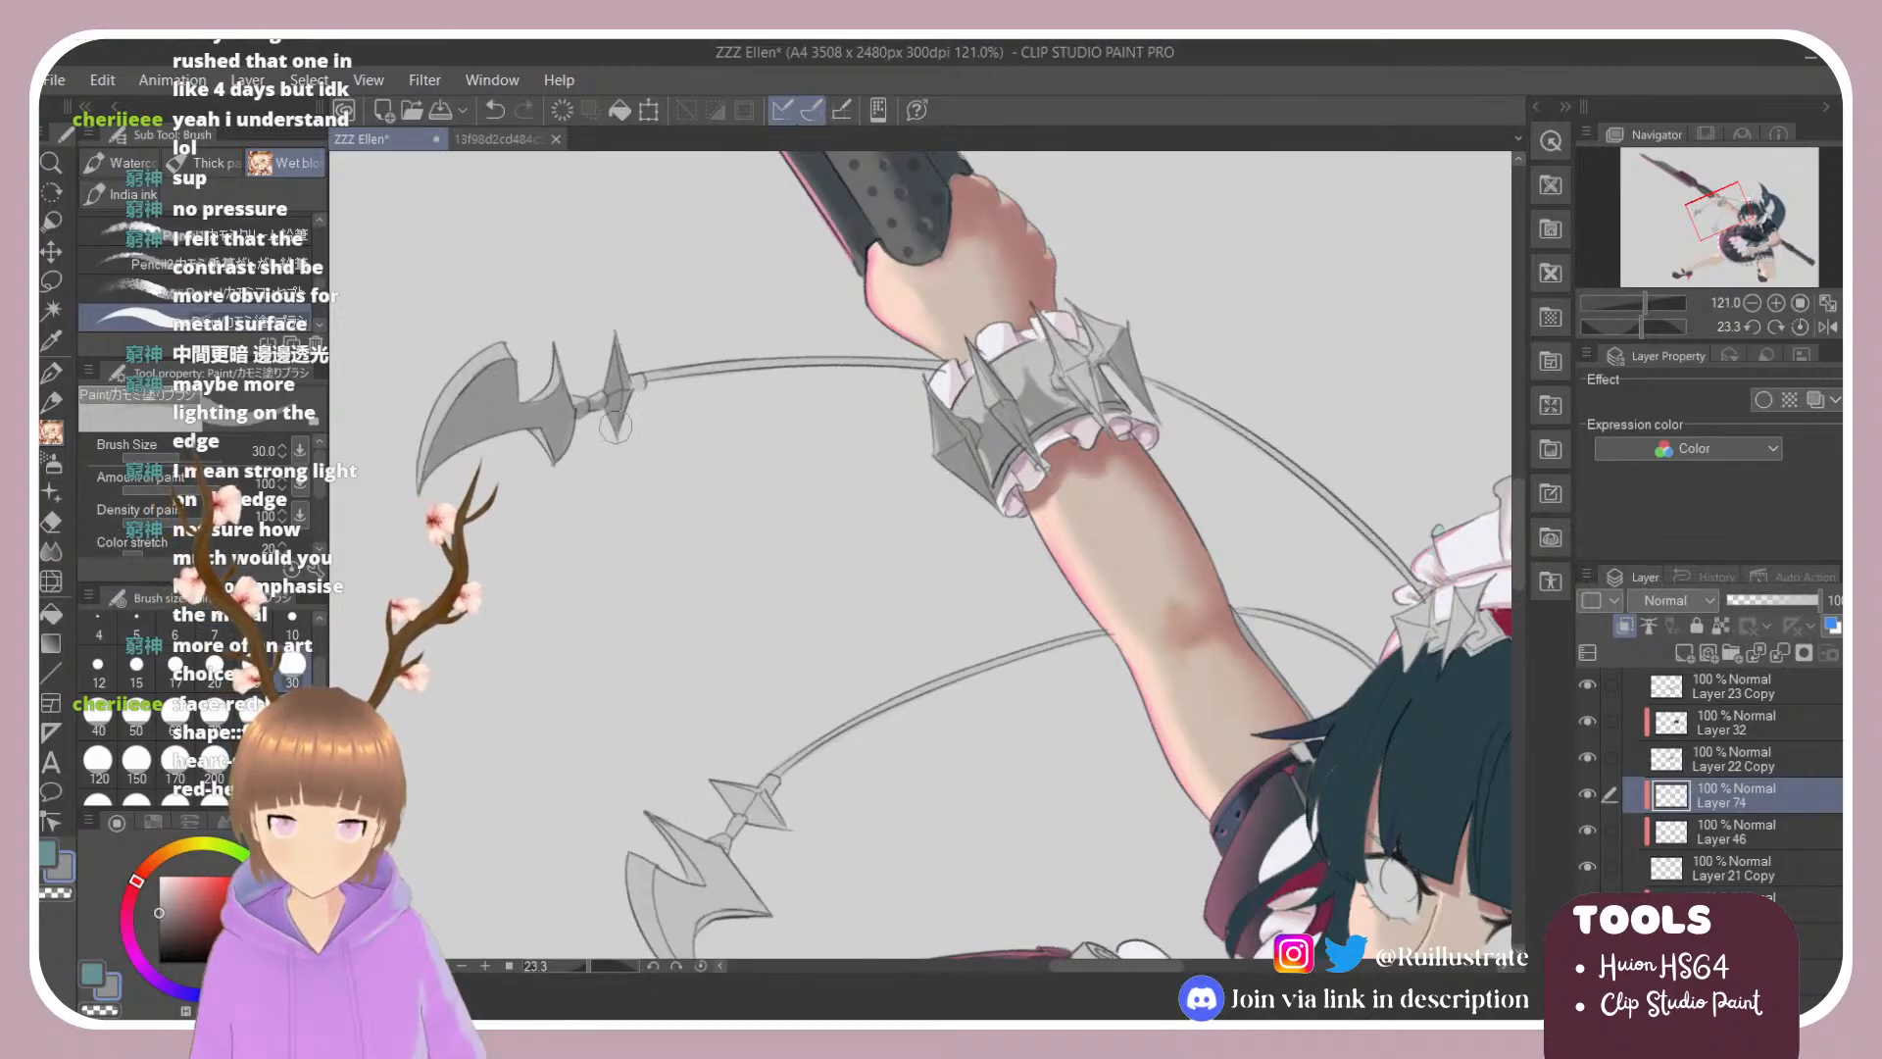
pyautogui.press('e')
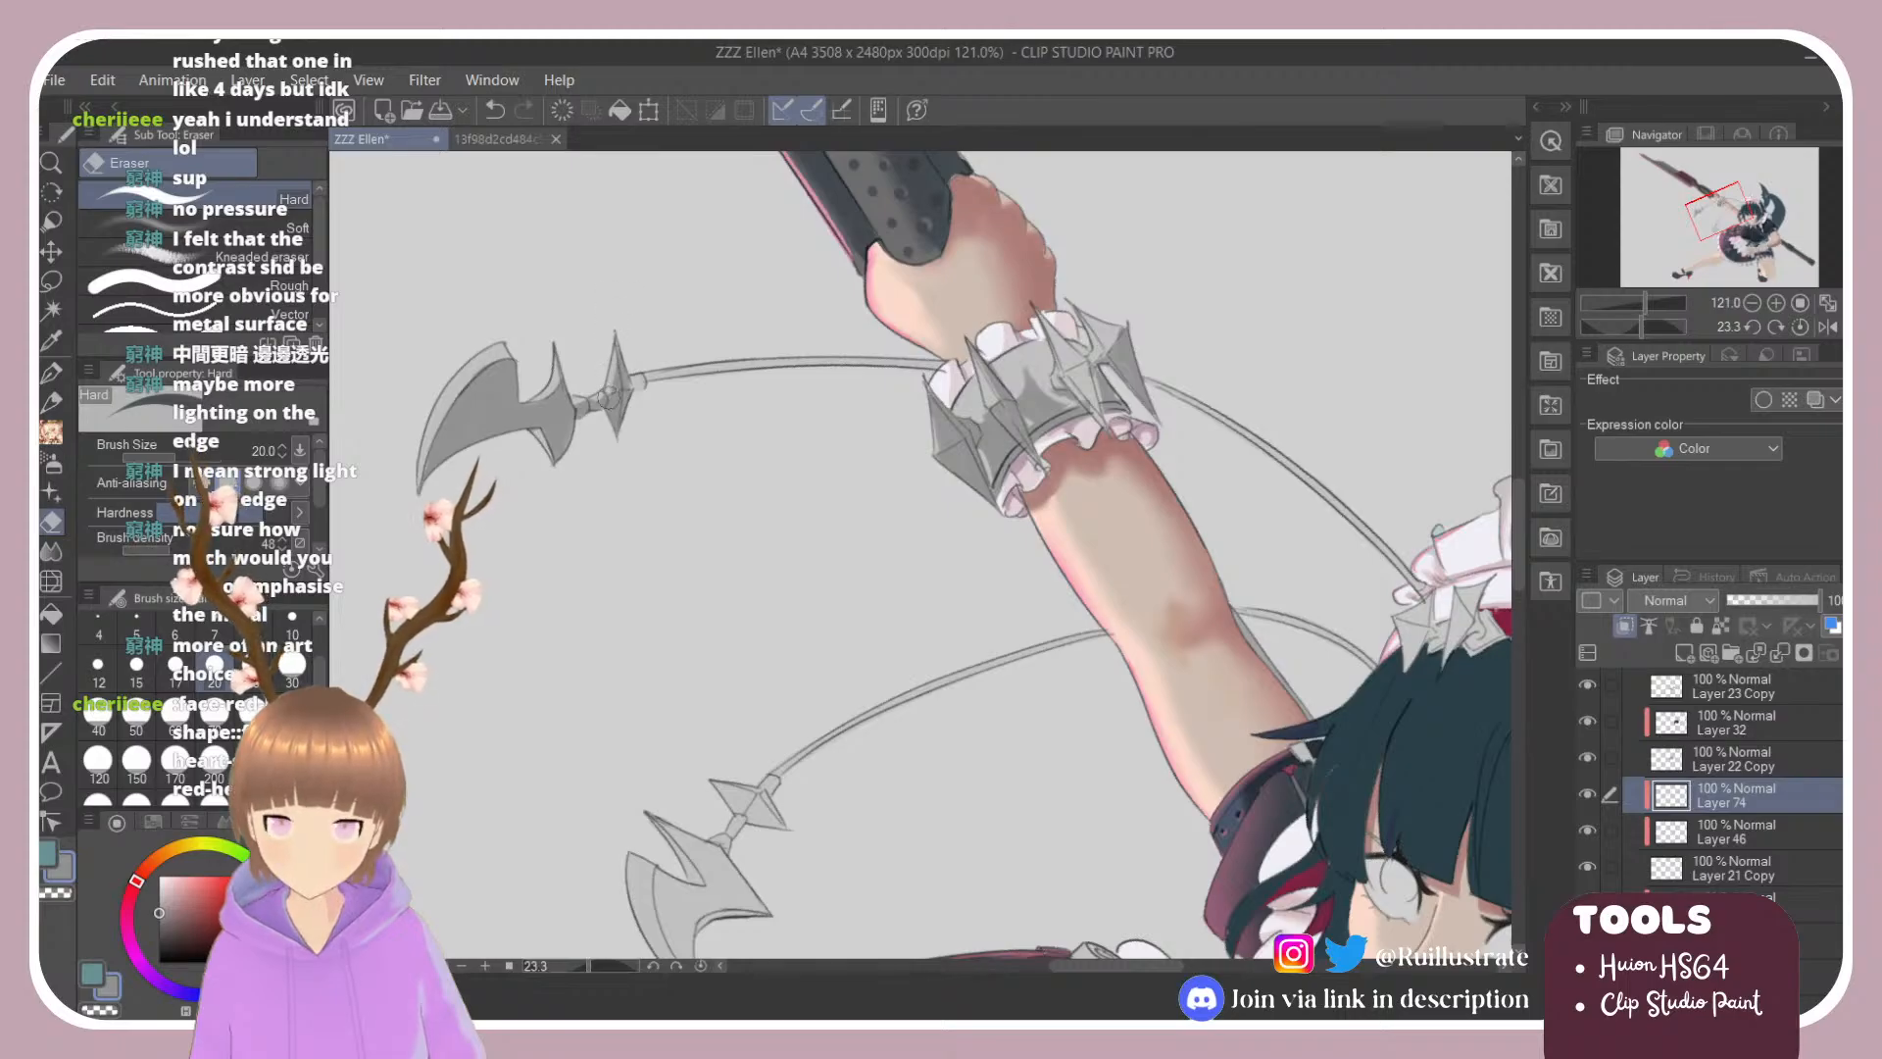
pyautogui.press('b')
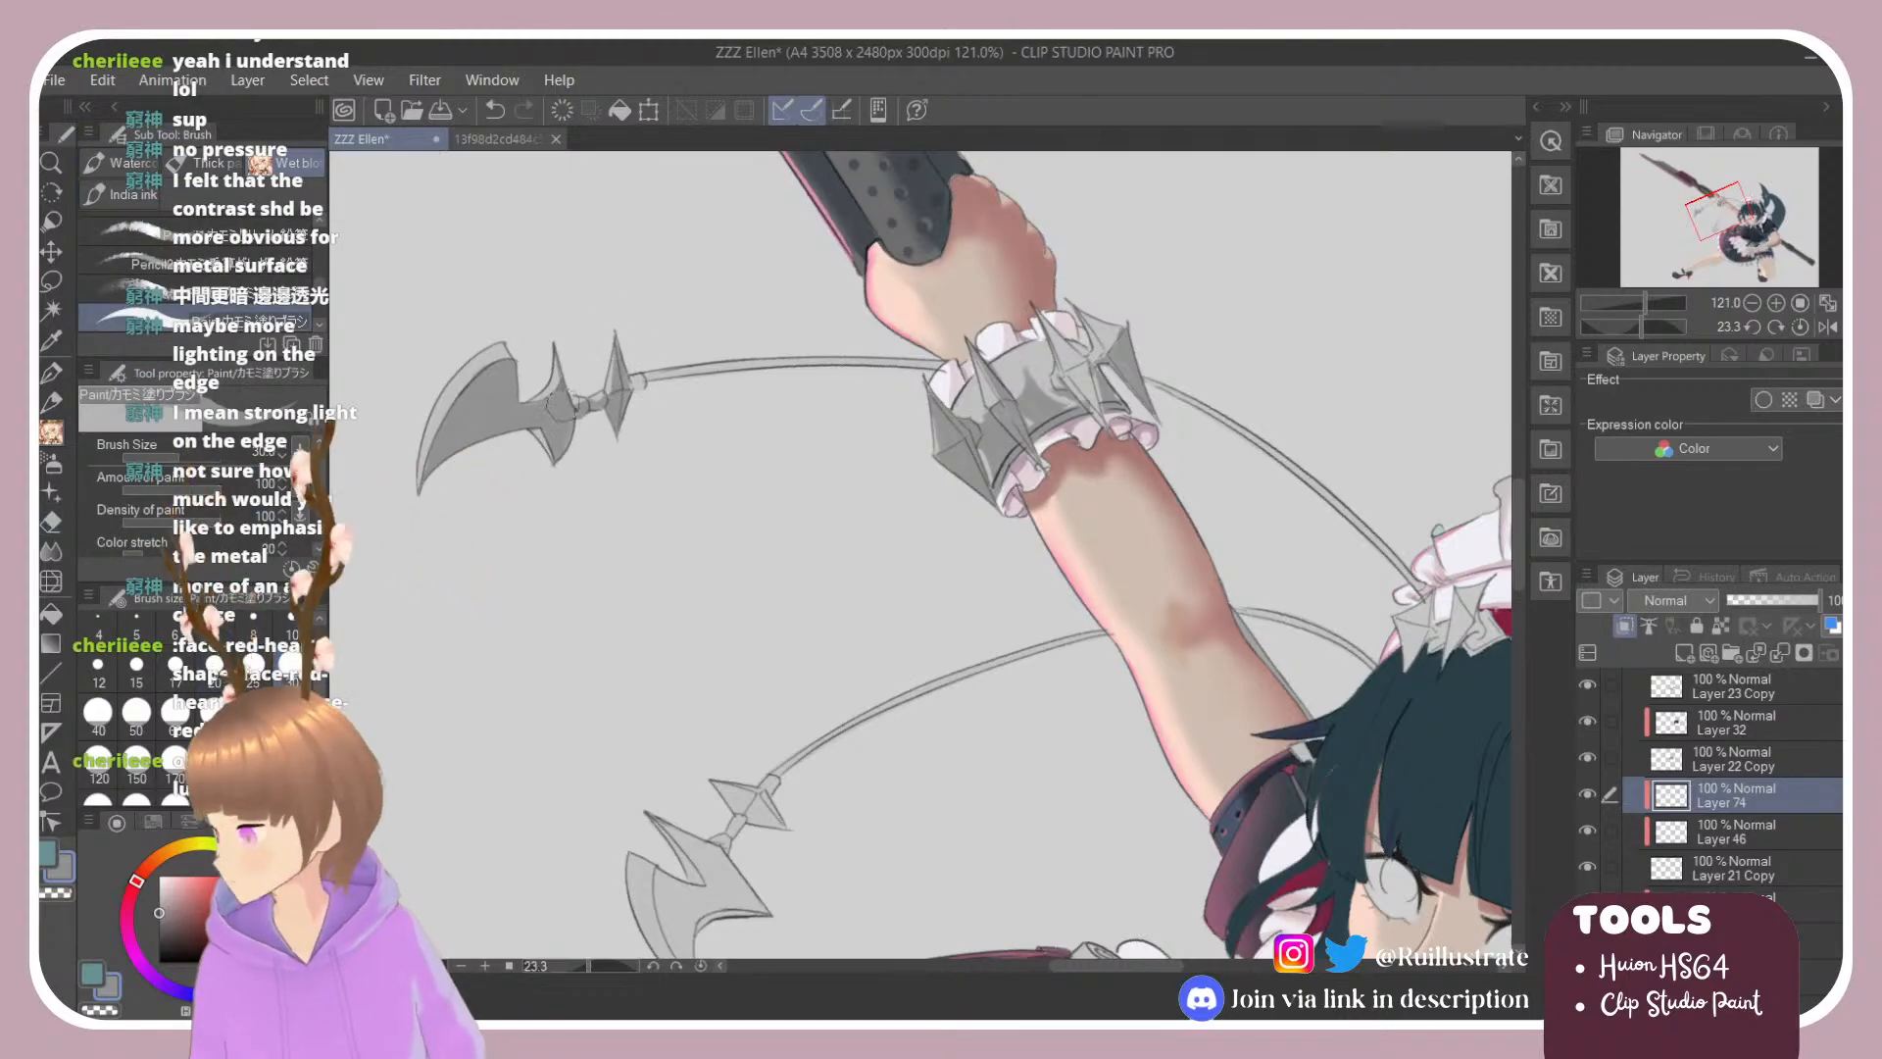
pyautogui.press('e')
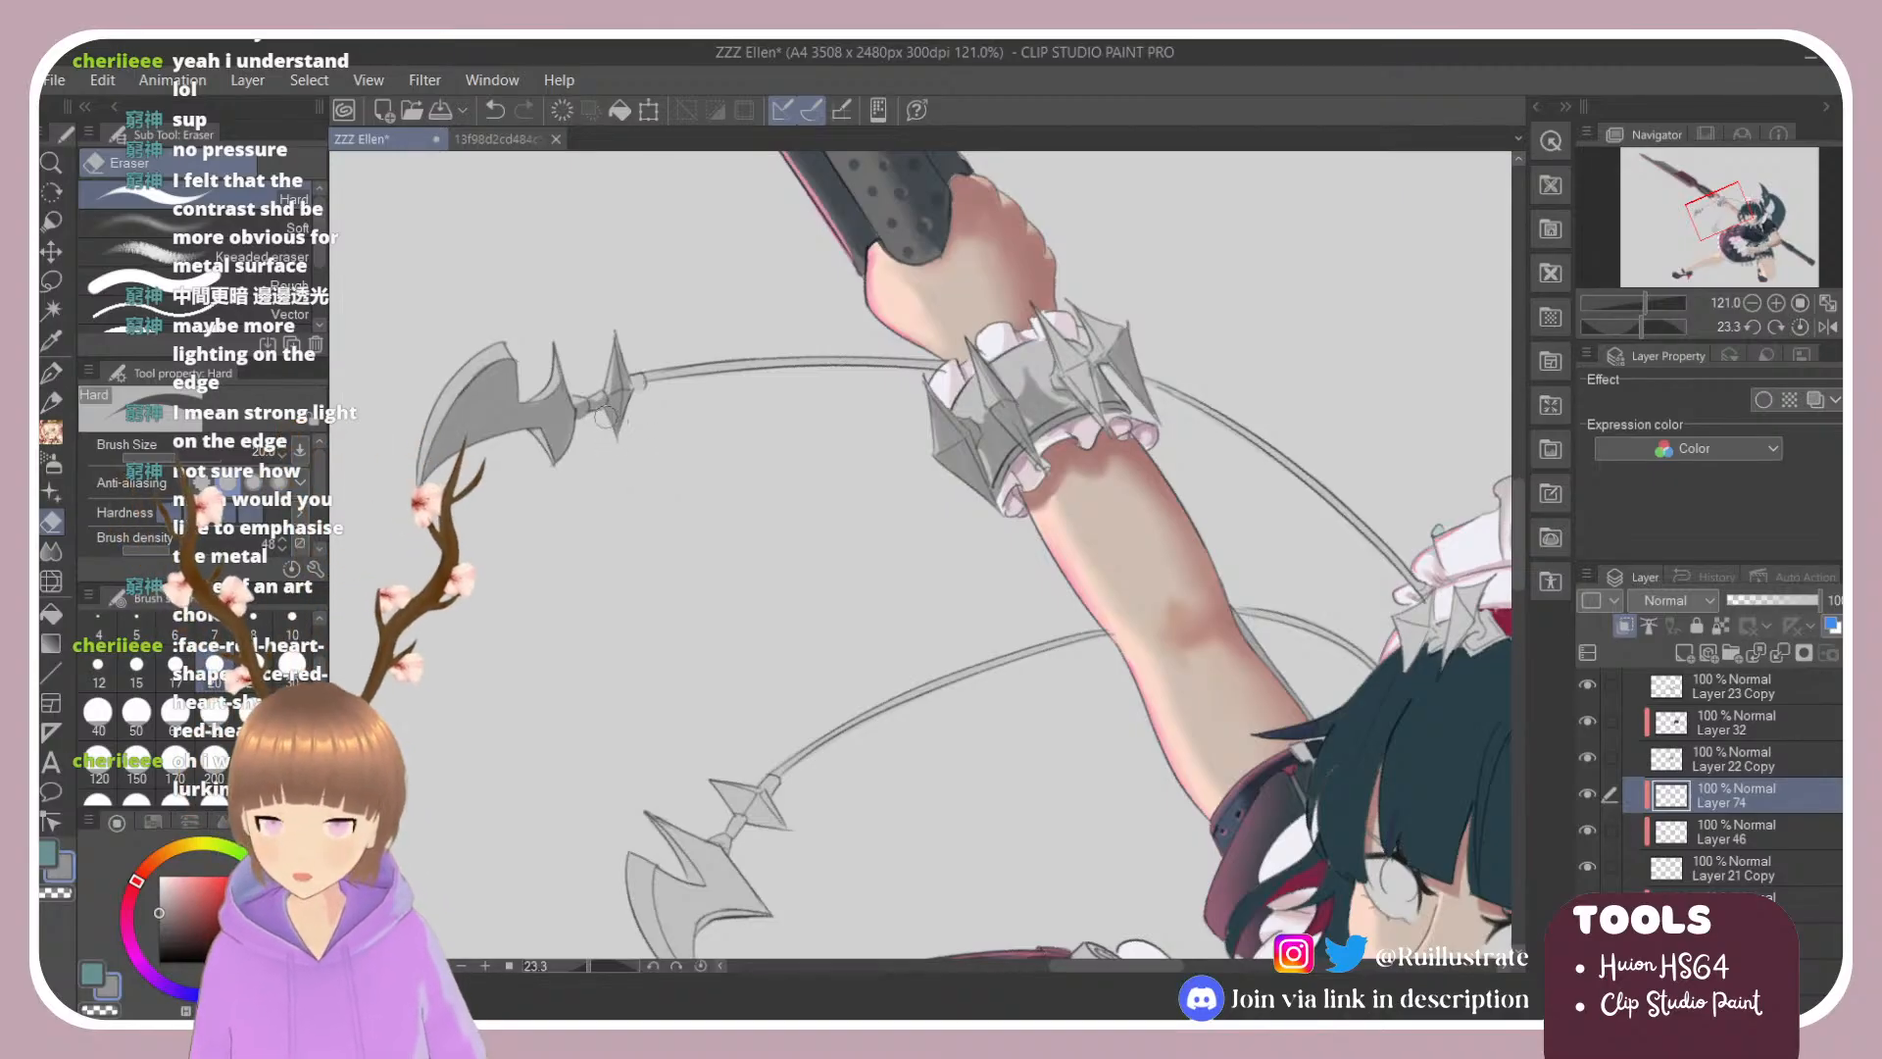
pyautogui.press('b')
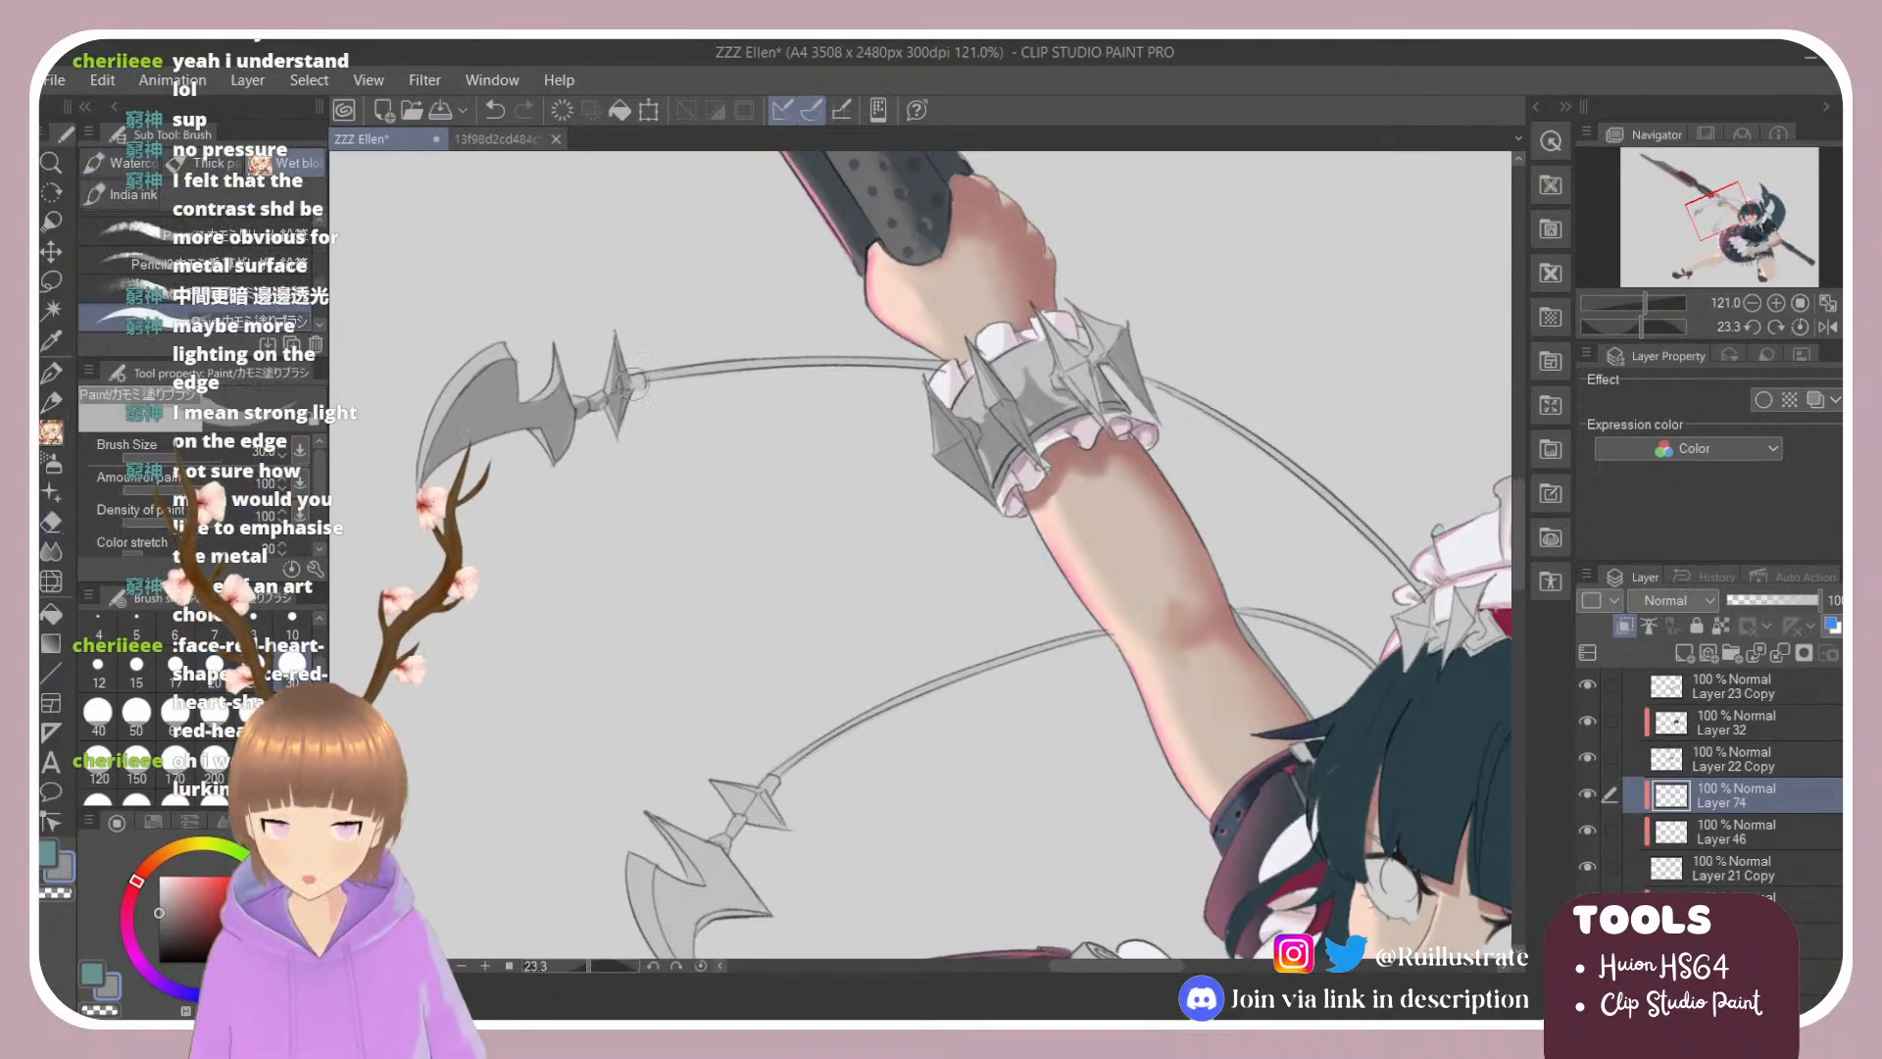
# Step: Shade the thin cord between the diamond spike and the wrist cuff with one long darker grey stroke
pyautogui.hotkey('shift', 'space')
pyautogui.moveTo(807, 270); pyautogui.dragTo(612, 377)
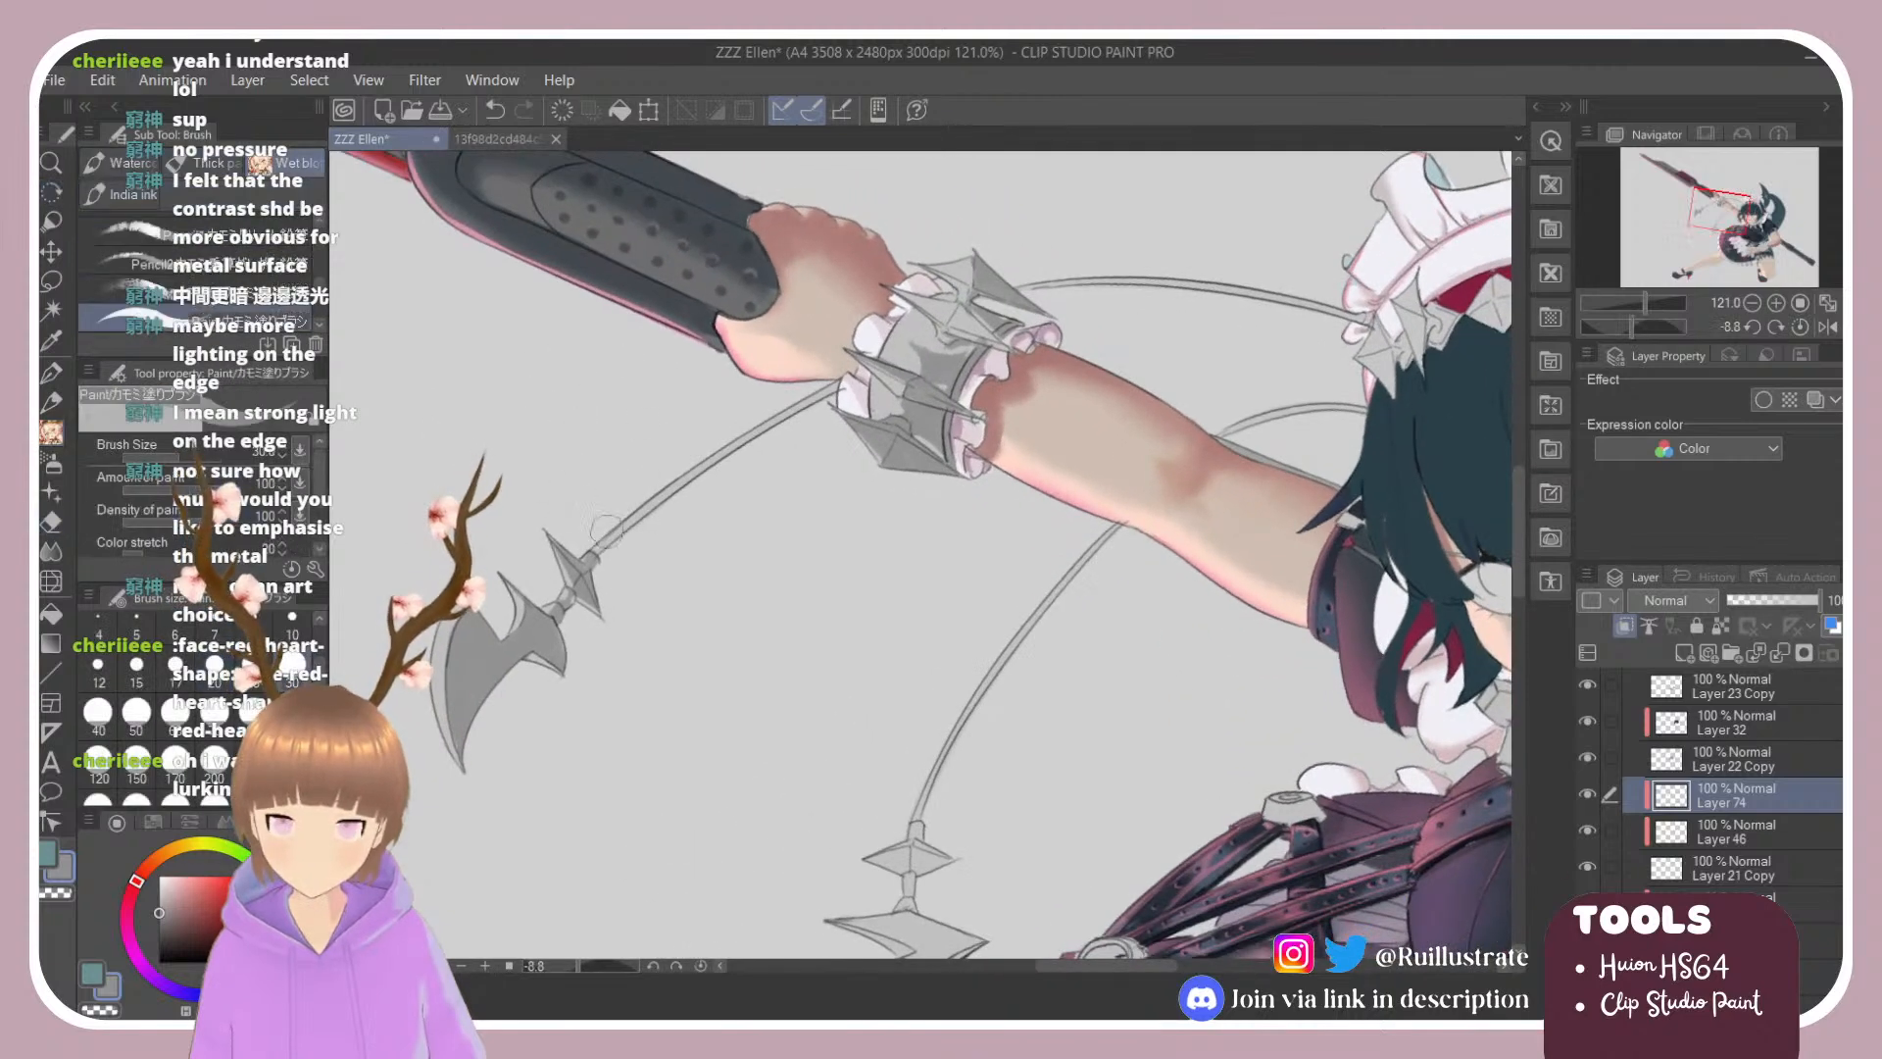
pyautogui.moveTo(596, 558); pyautogui.dragTo(770, 411)
pyautogui.hotkey('ctrl', 'z')
pyautogui.moveTo(594, 557); pyautogui.dragTo(796, 400)
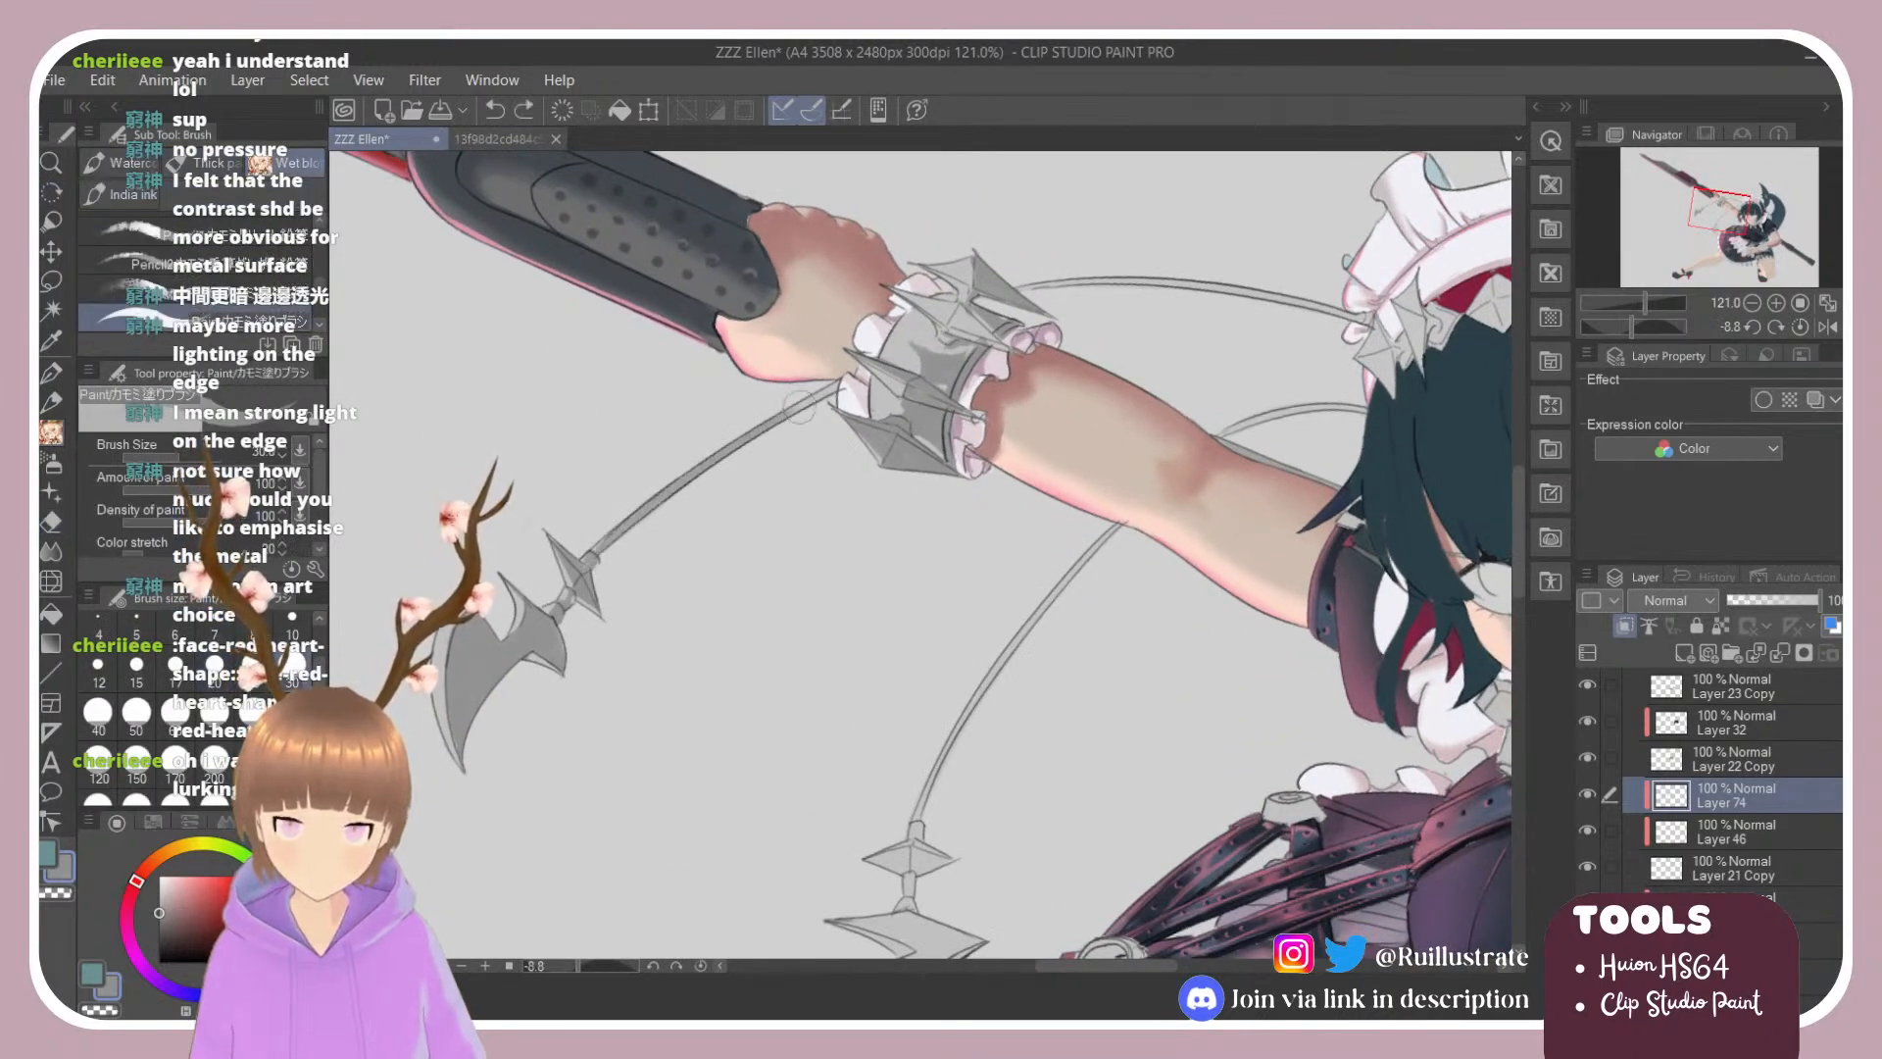
pyautogui.hotkey('ctrl', 'z')
pyautogui.moveTo(598, 555); pyautogui.dragTo(861, 376)
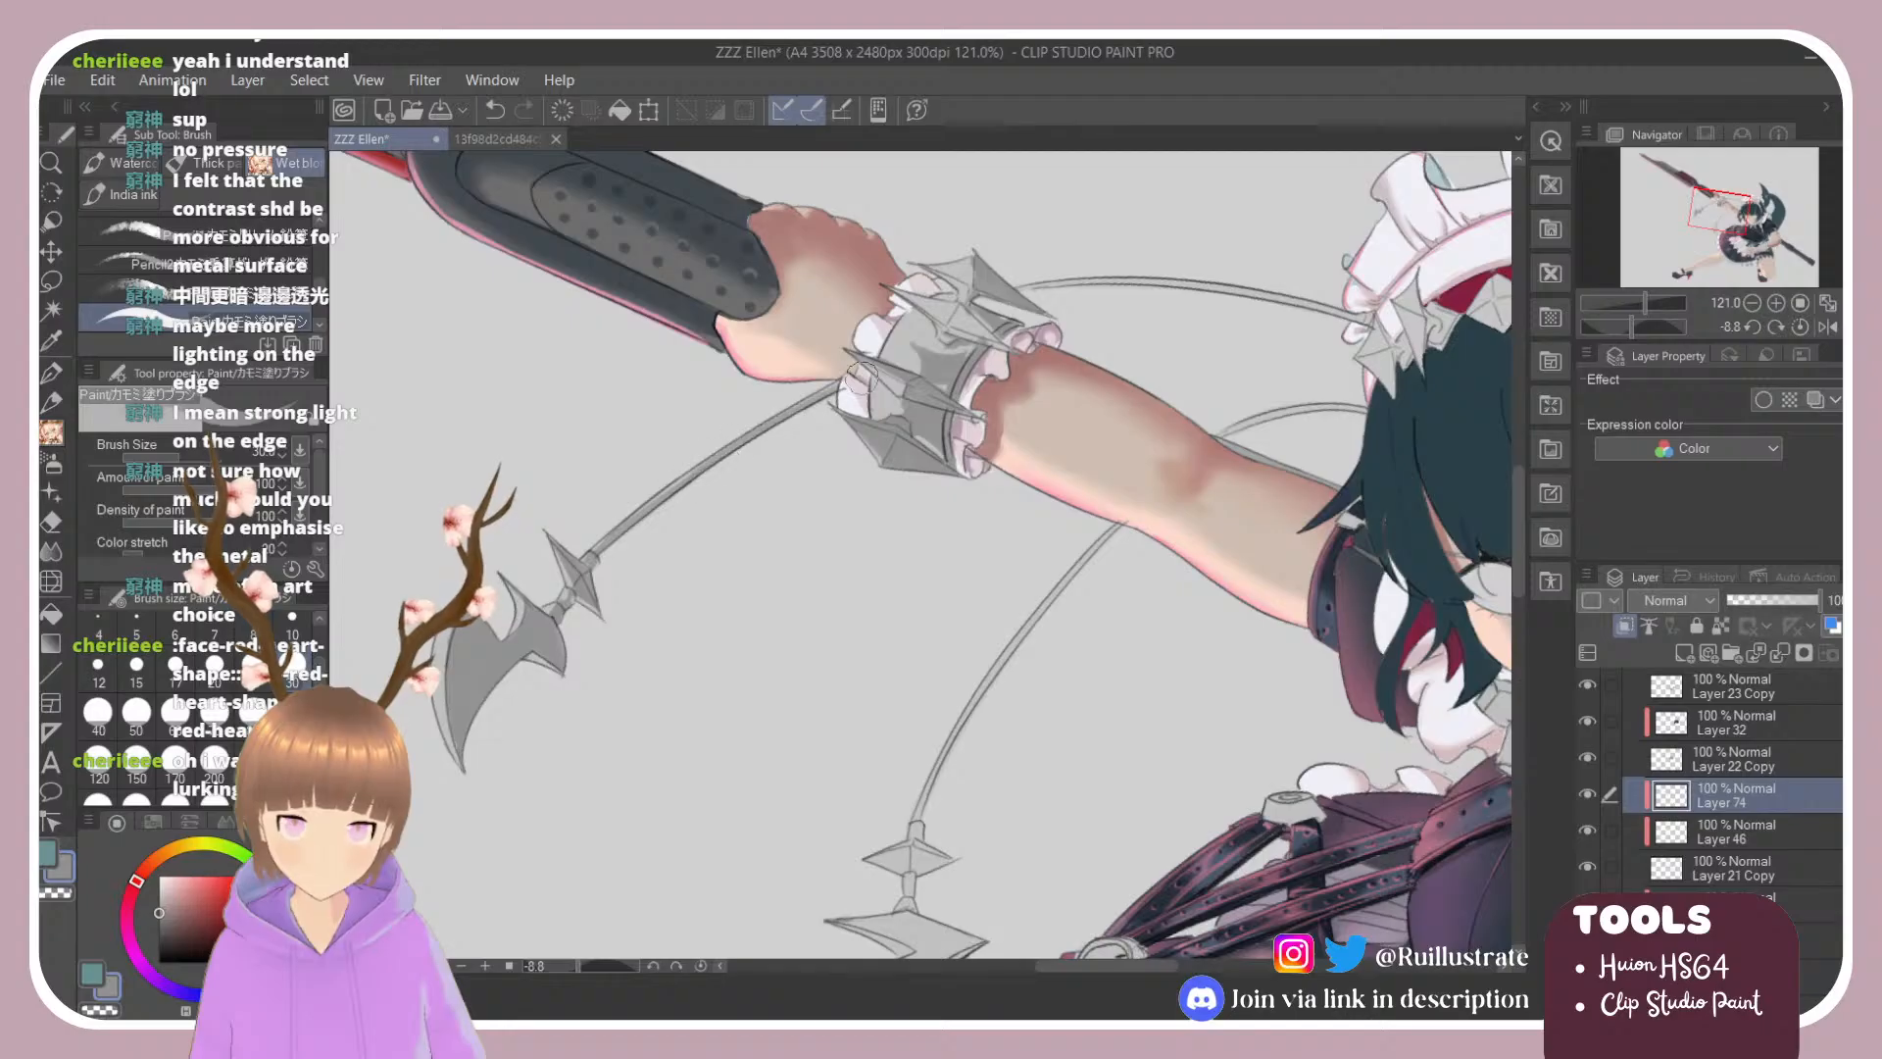
# Step: Shade the diamond spike above the lower crescent blade in darker grey with the Paint brush
pyautogui.scroll(-4, 661, 438)
pyautogui.scroll(3, 1020, 382)
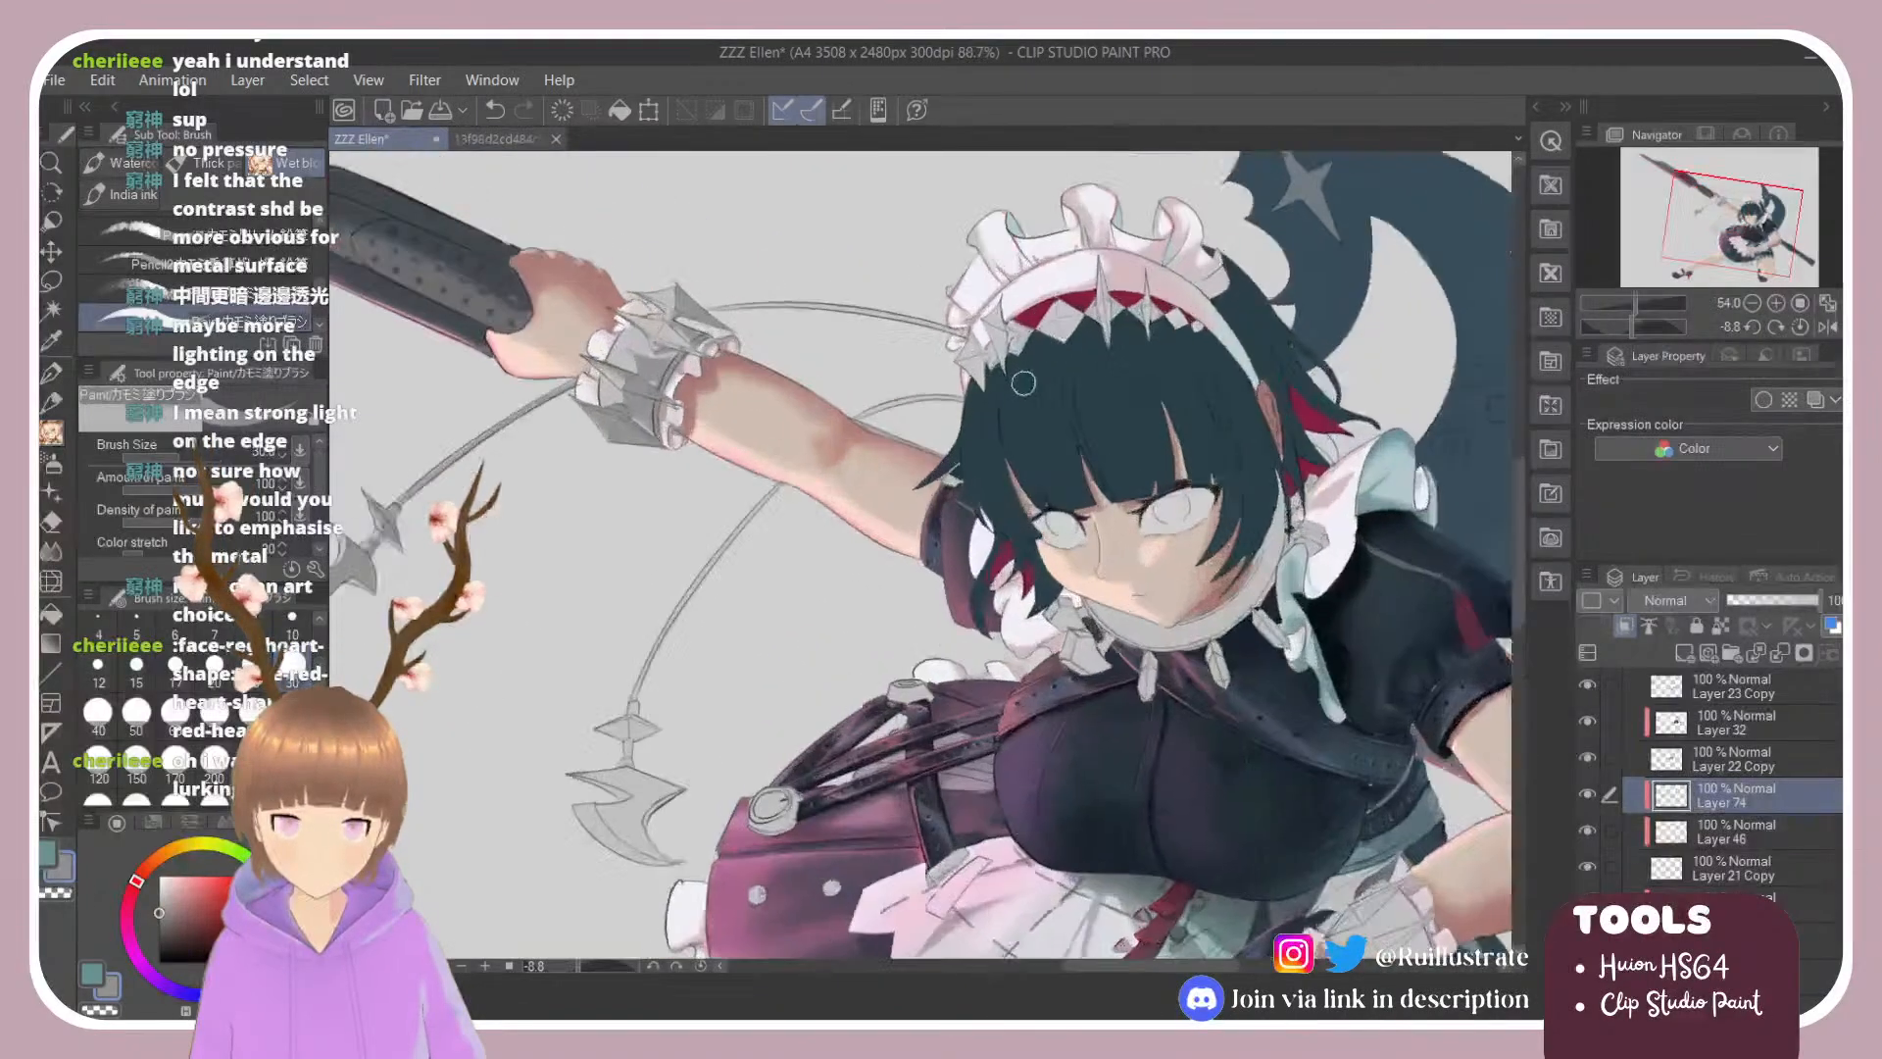
pyautogui.hotkey('shift', 'space')
pyautogui.moveTo(1010, 371)
pyautogui.mouseDown()
pyautogui.moveTo(578, 254)
pyautogui.moveTo(589, 458)
pyautogui.mouseUp()
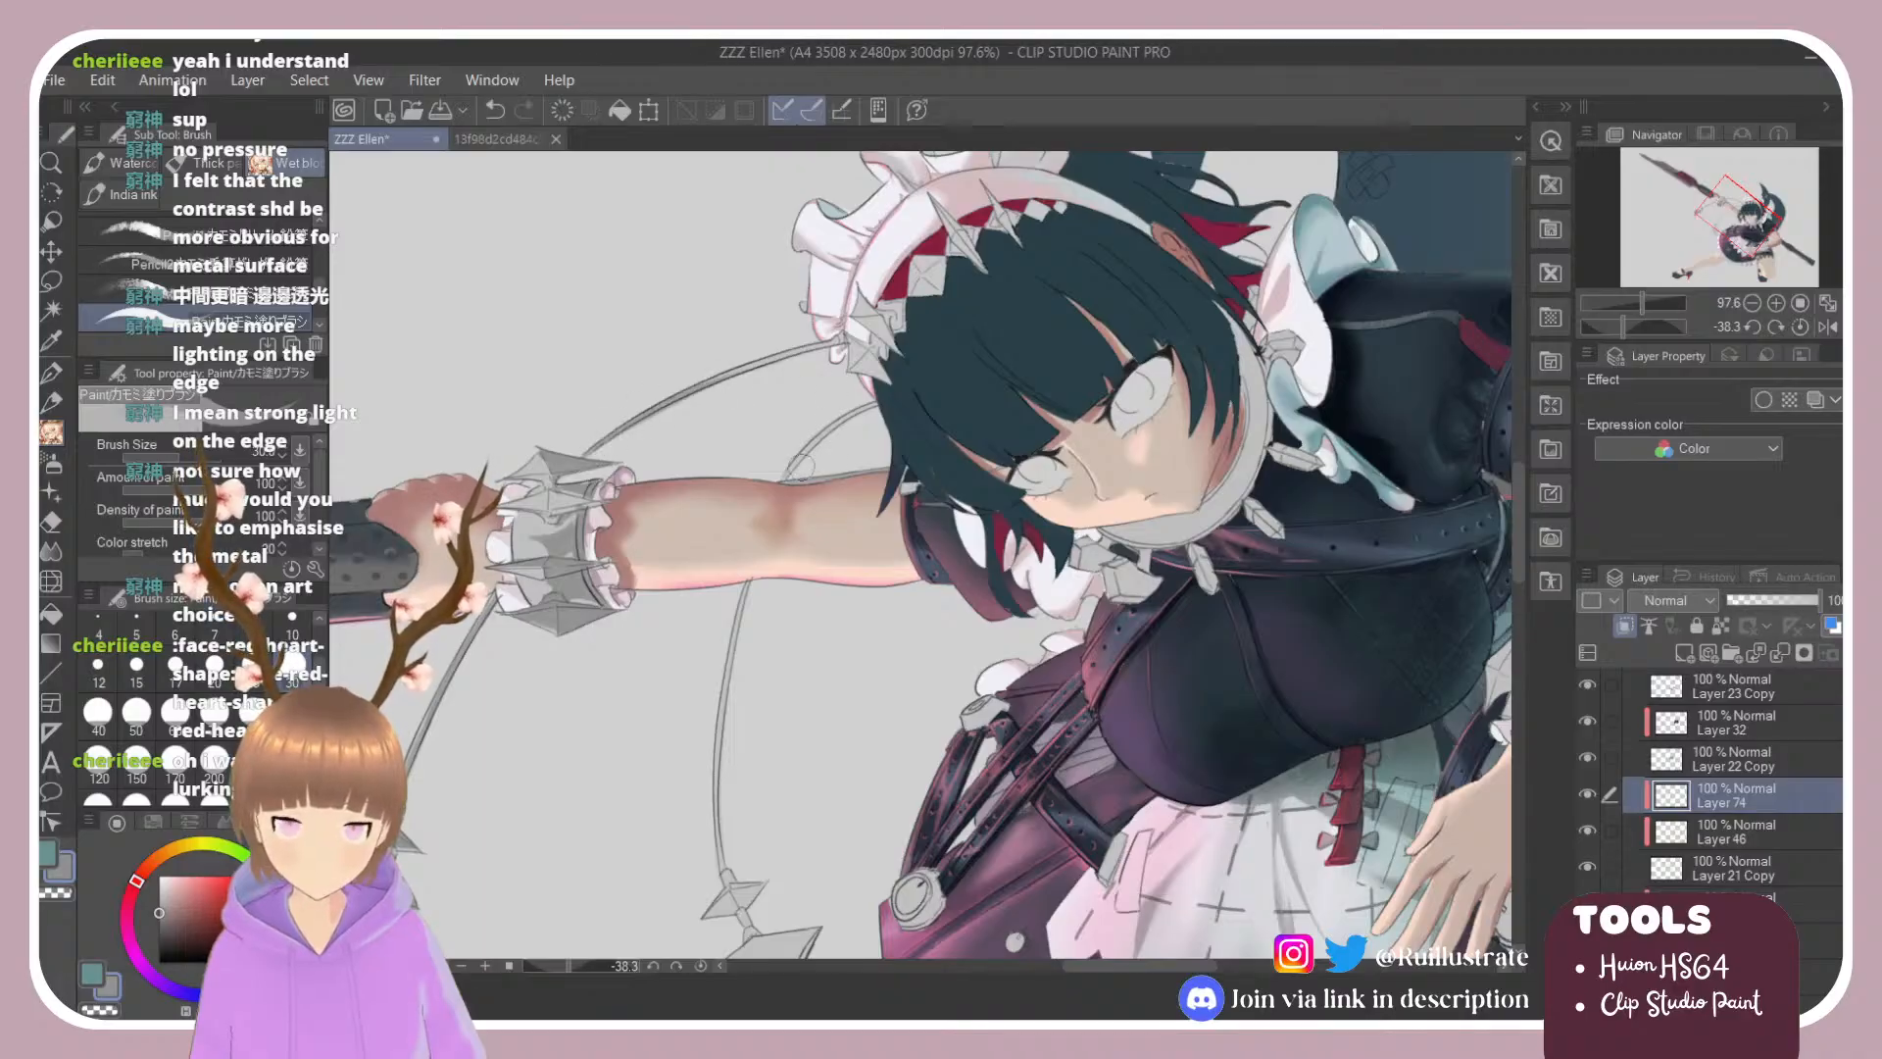
pyautogui.press('r')
pyautogui.doubleClick(867, 341)
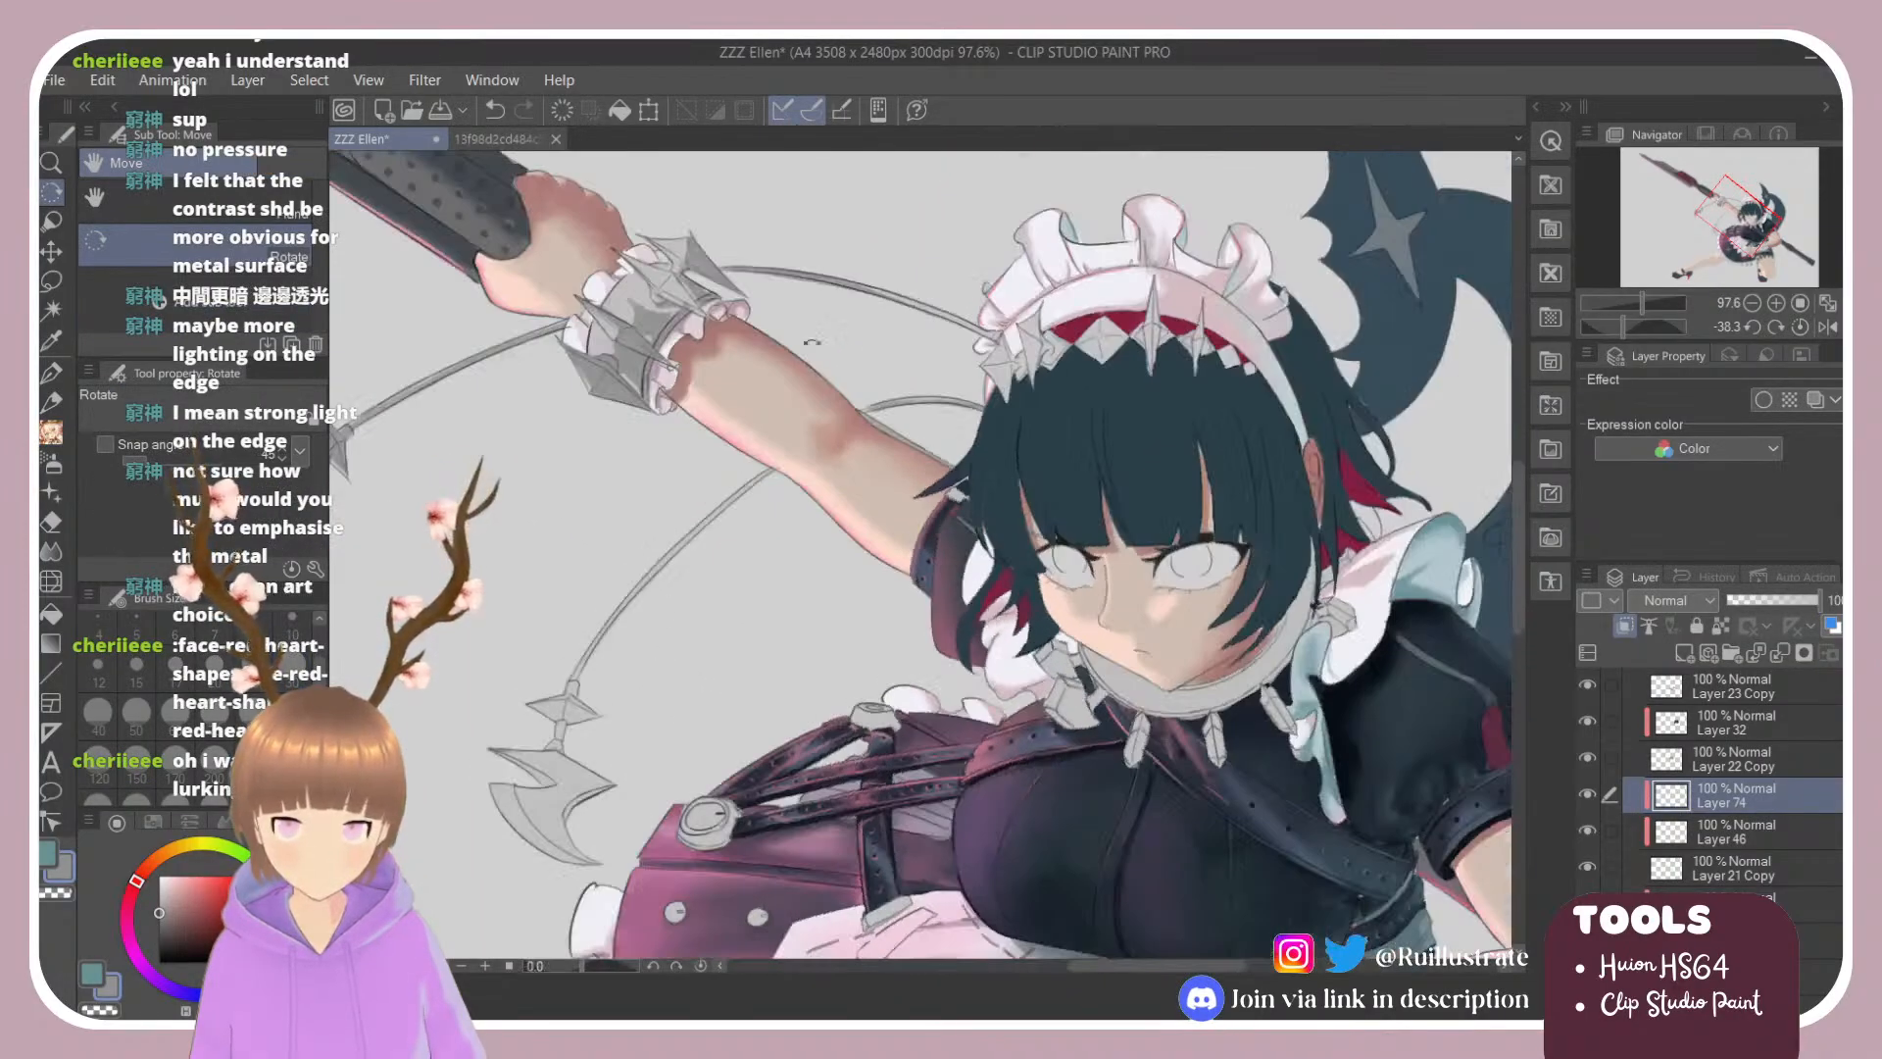
pyautogui.scroll(-2, 856, 357)
pyautogui.scroll(4, 591, 761)
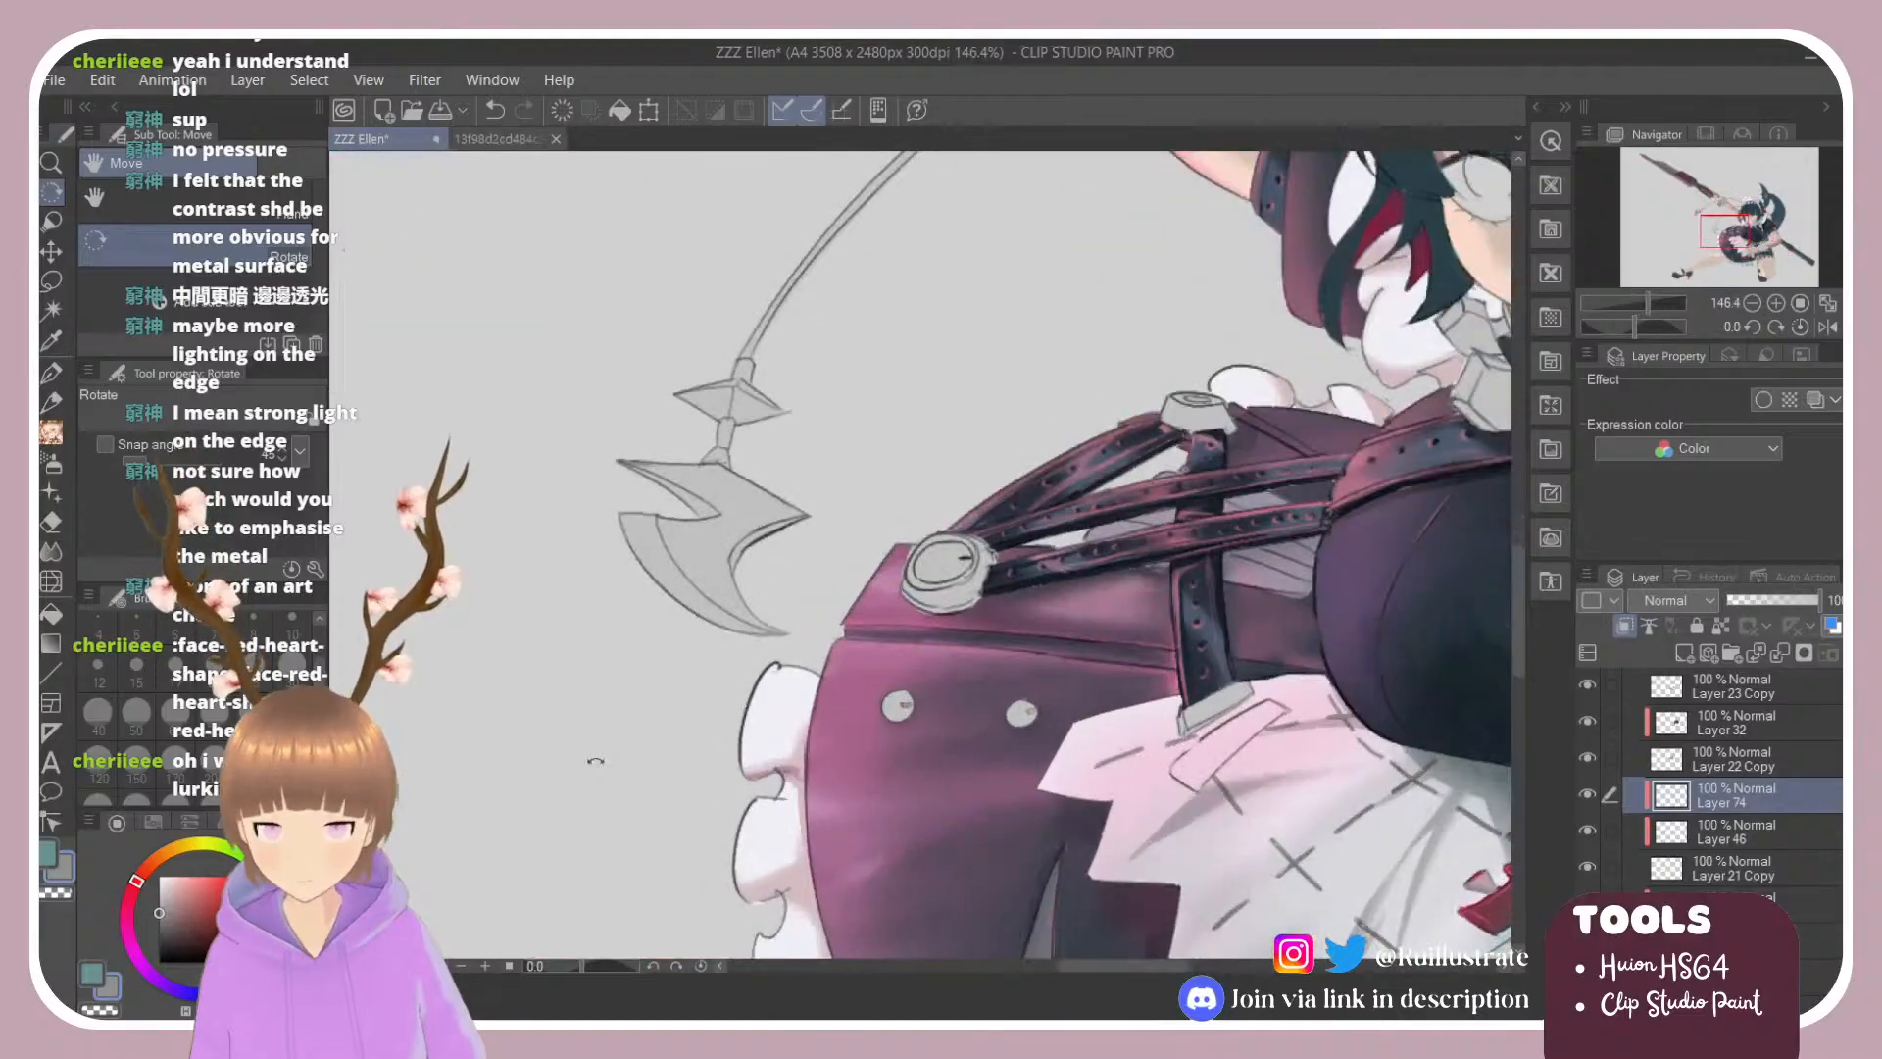
pyautogui.press('b')
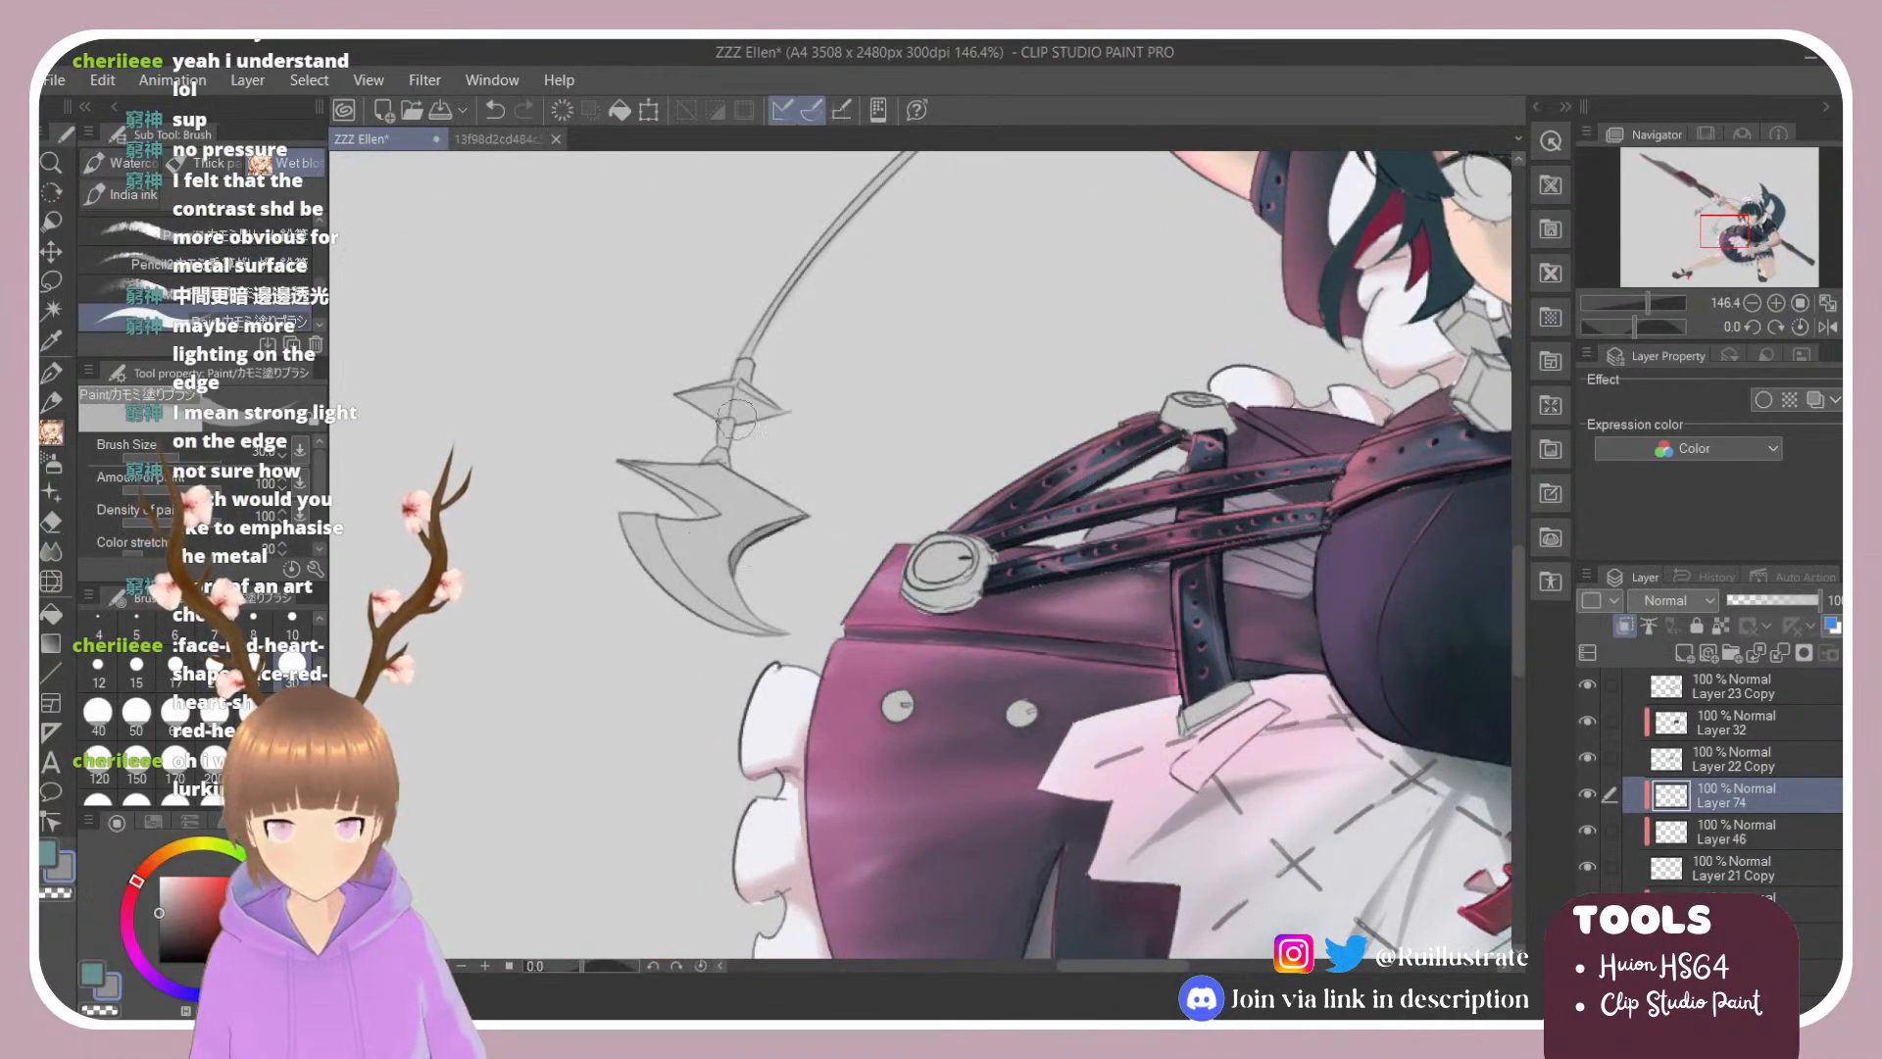
pyautogui.moveTo(735, 402)
pyautogui.mouseDown()
pyautogui.moveTo(784, 412)
pyautogui.moveTo(747, 388)
pyautogui.mouseUp()
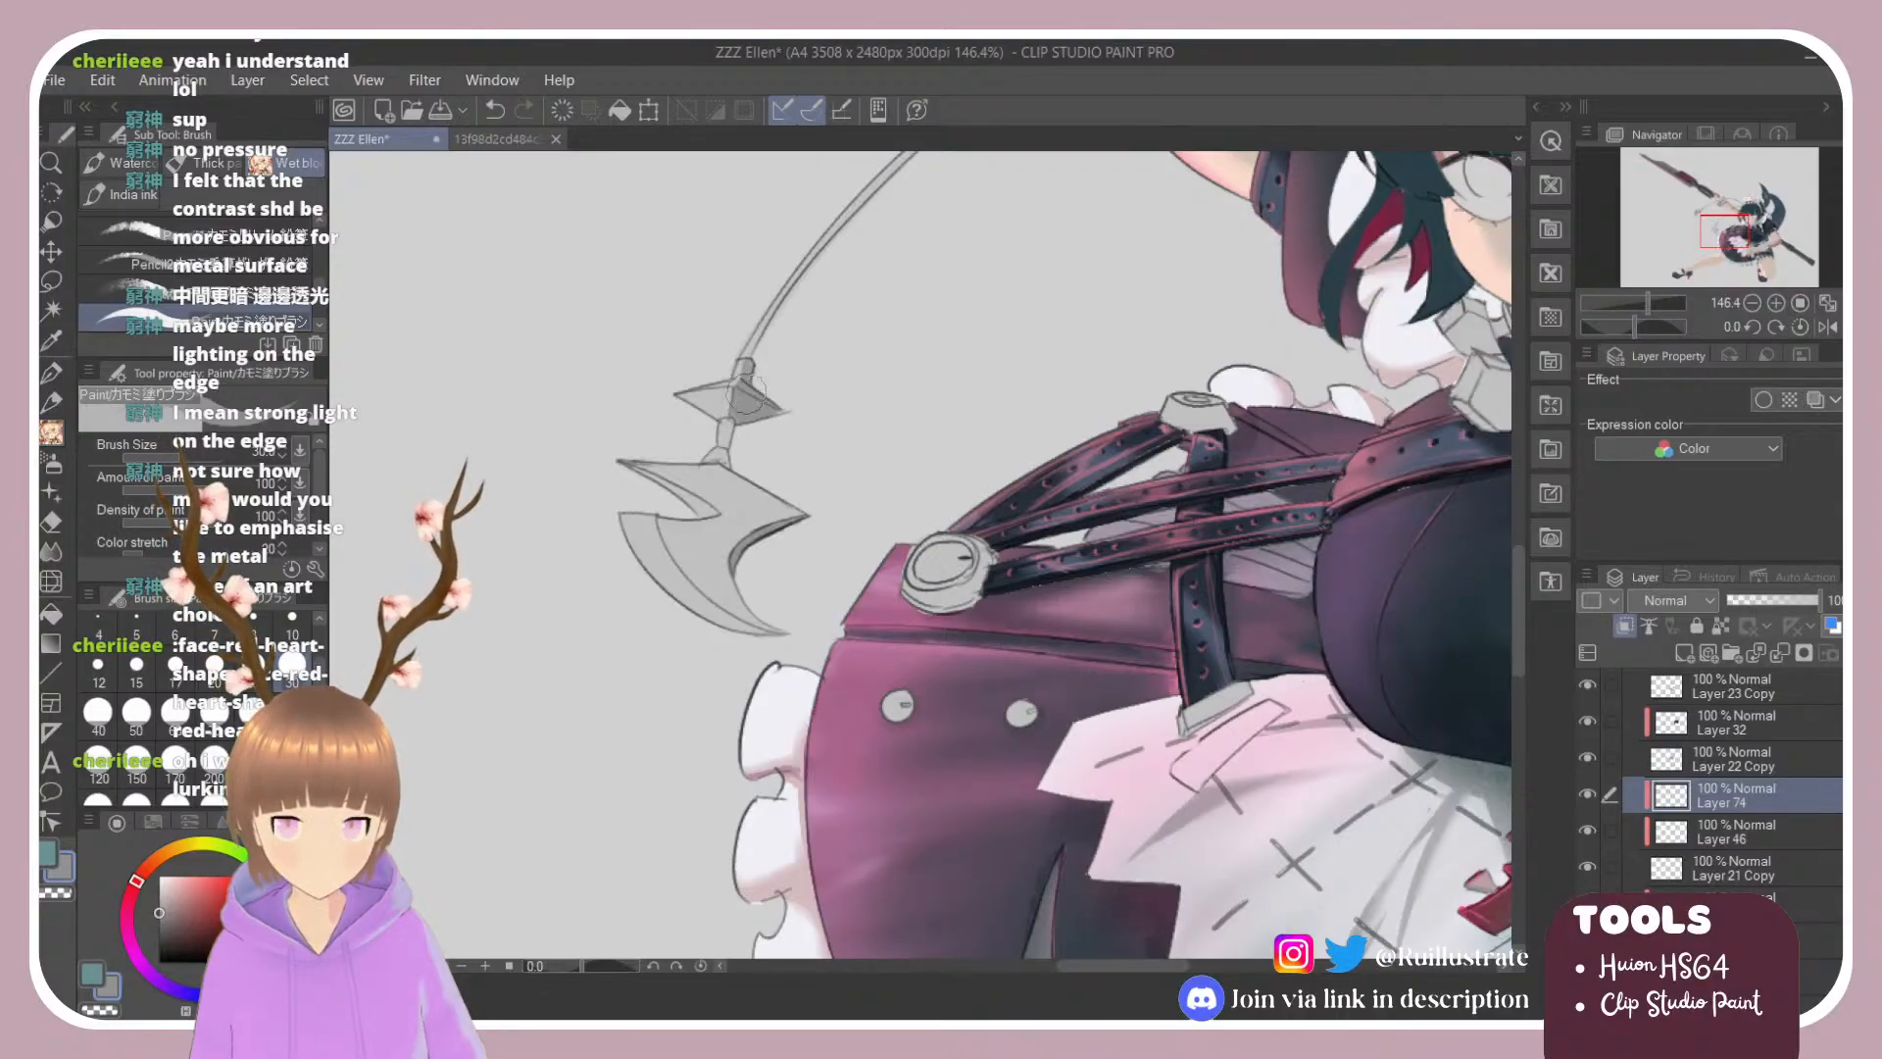
# Step: Shade the lower cord and the connector beside its blade in darker grey, tidying the edges with the eraser
pyautogui.scroll(-2, 840, 427)
pyautogui.hotkey('shift', 'space')
pyautogui.moveTo(727, 223); pyautogui.dragTo(648, 387)
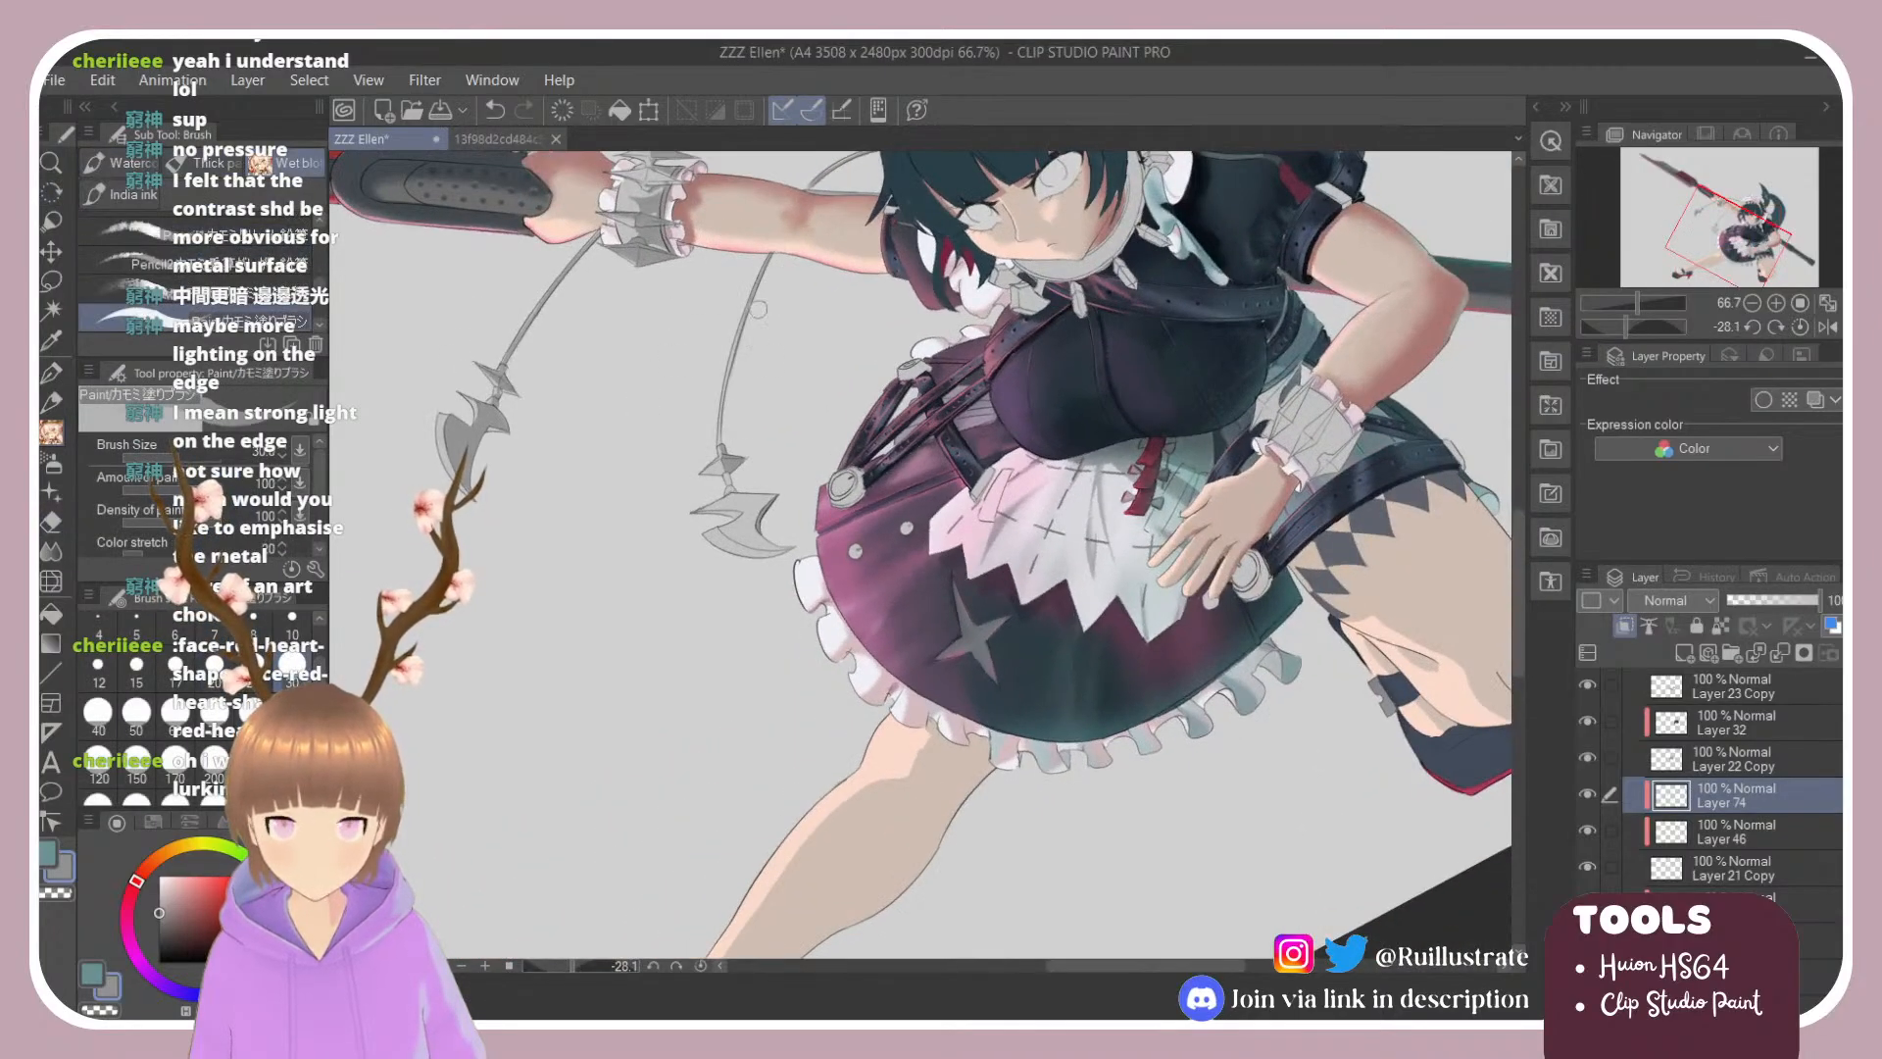
pyautogui.hotkey('shift', 'space')
pyautogui.moveTo(735, 489); pyautogui.dragTo(800, 474)
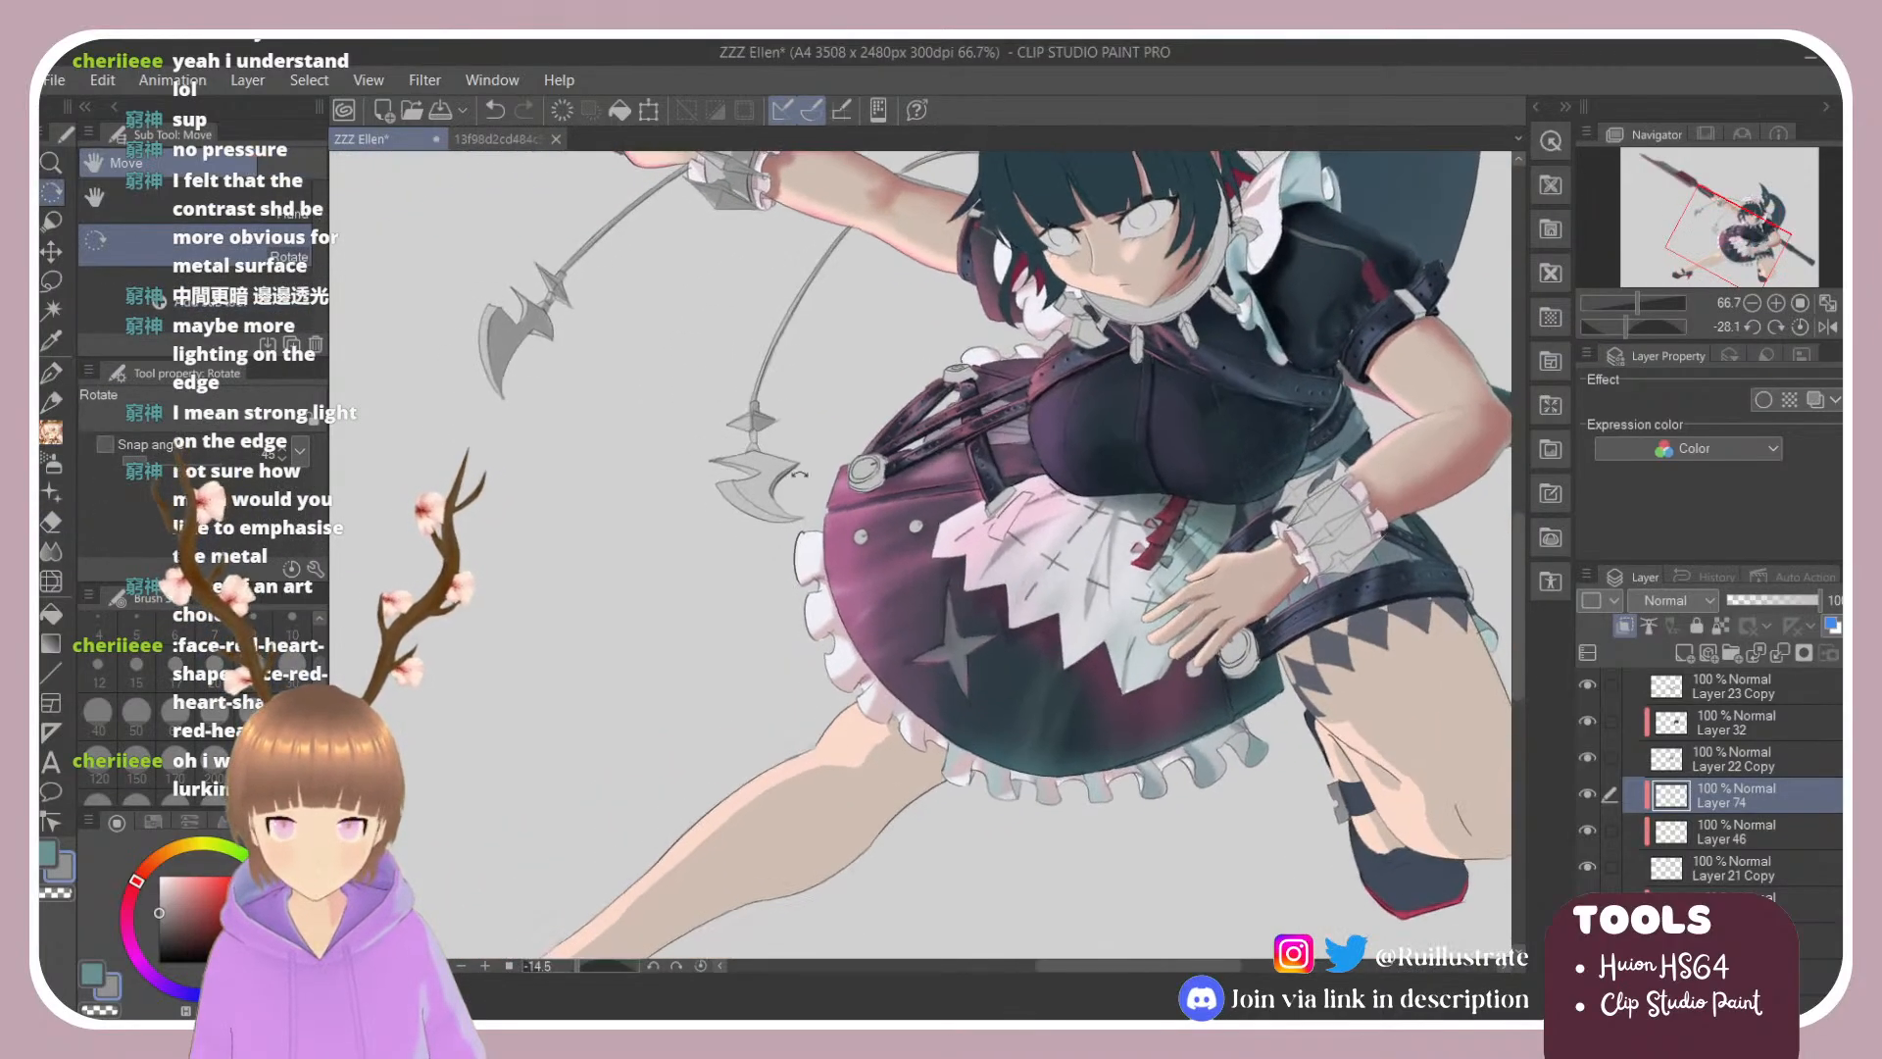
pyautogui.scroll(2, 800, 475)
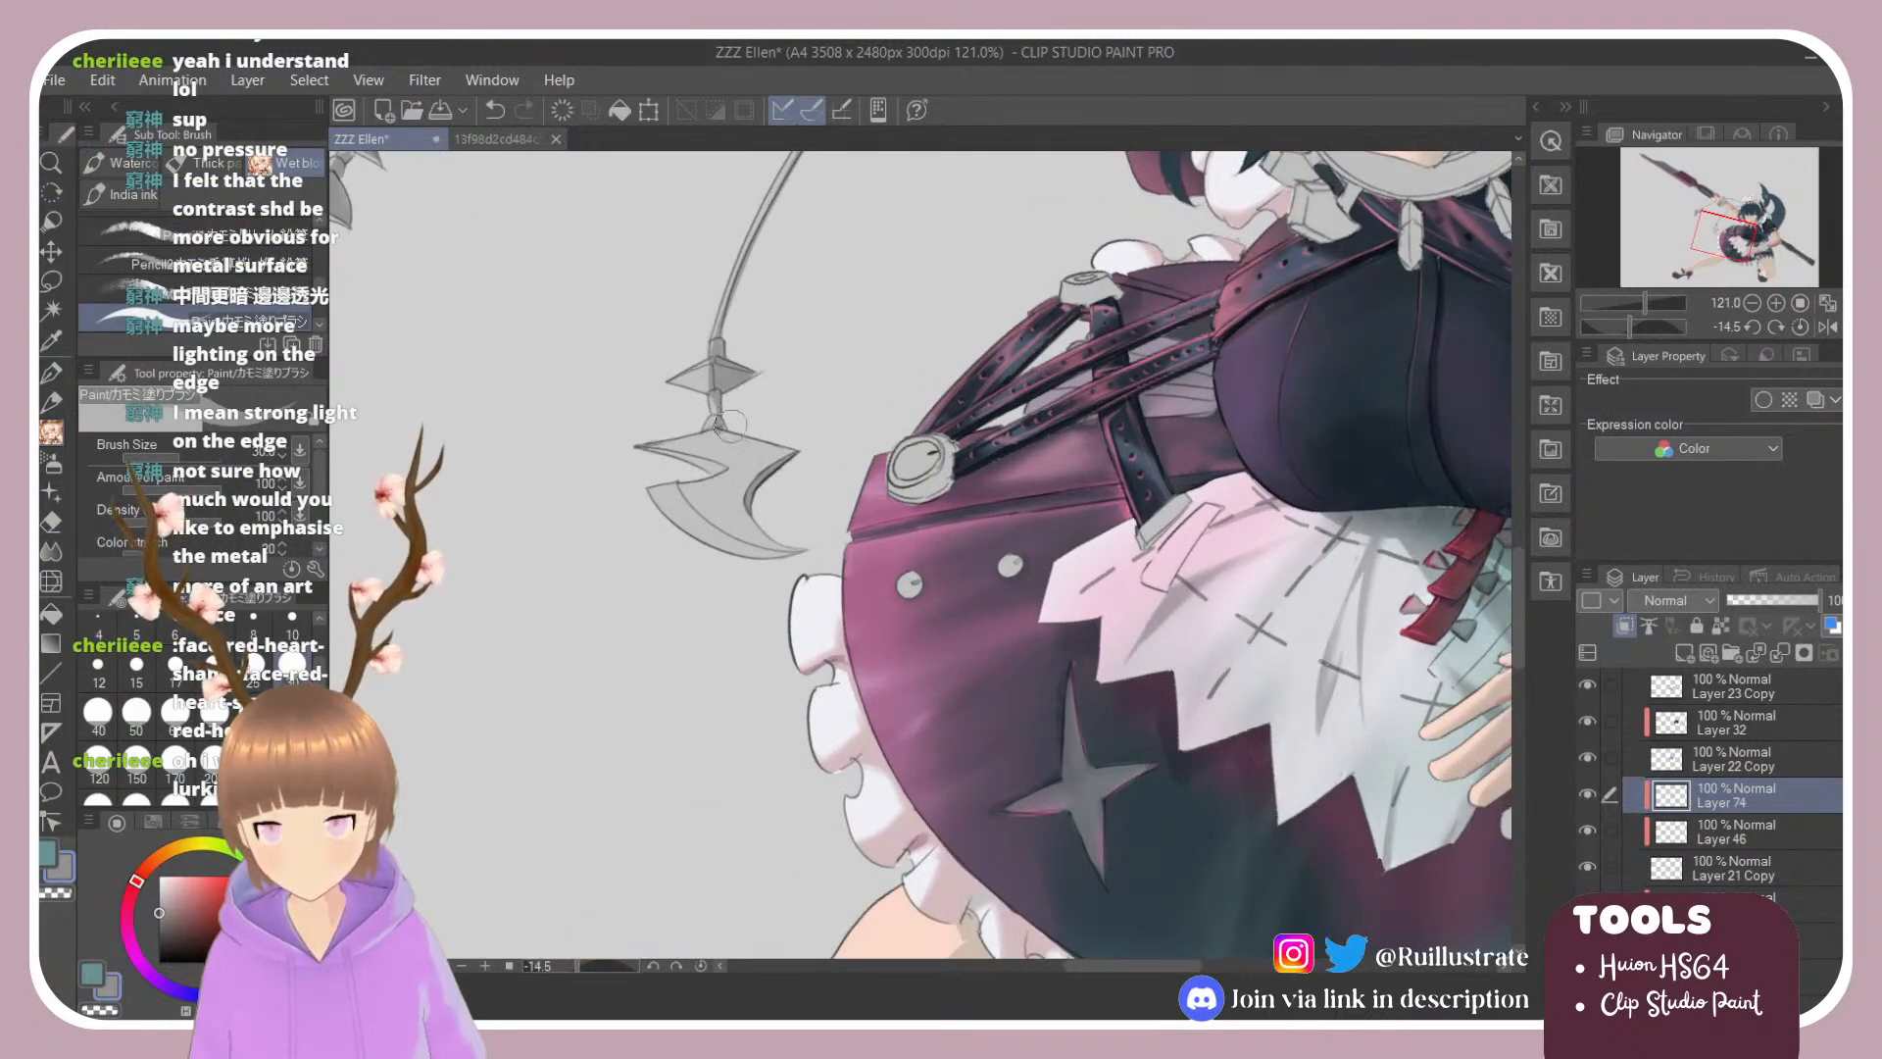
pyautogui.hotkey('shift', 'space')
pyautogui.moveTo(729, 425); pyautogui.dragTo(877, 324)
pyautogui.press('e')
pyautogui.hotkey('shift', 'space')
pyautogui.press('b')
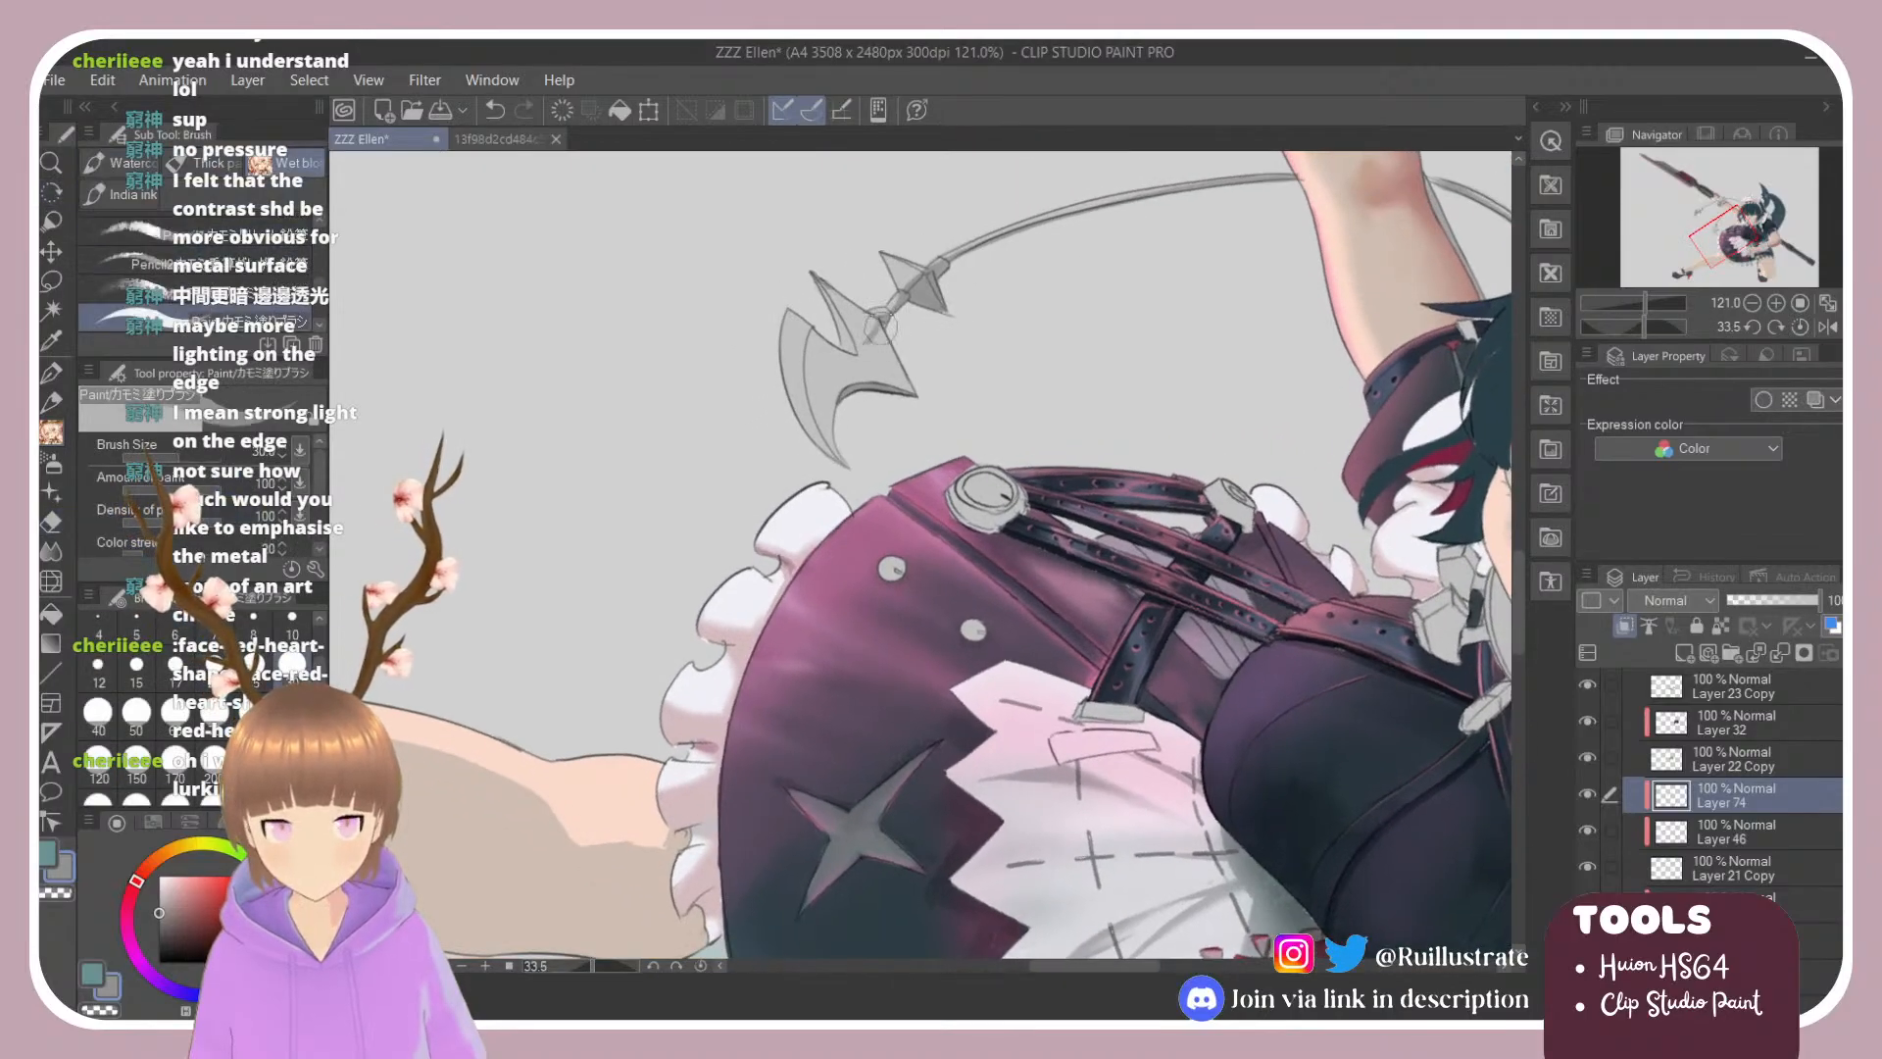
# Step: Auto-select the lower crescent blade and its guard, shade them darker grey with the Soft airbrush, and deselect
pyautogui.press('w')
pyautogui.click(887, 353)
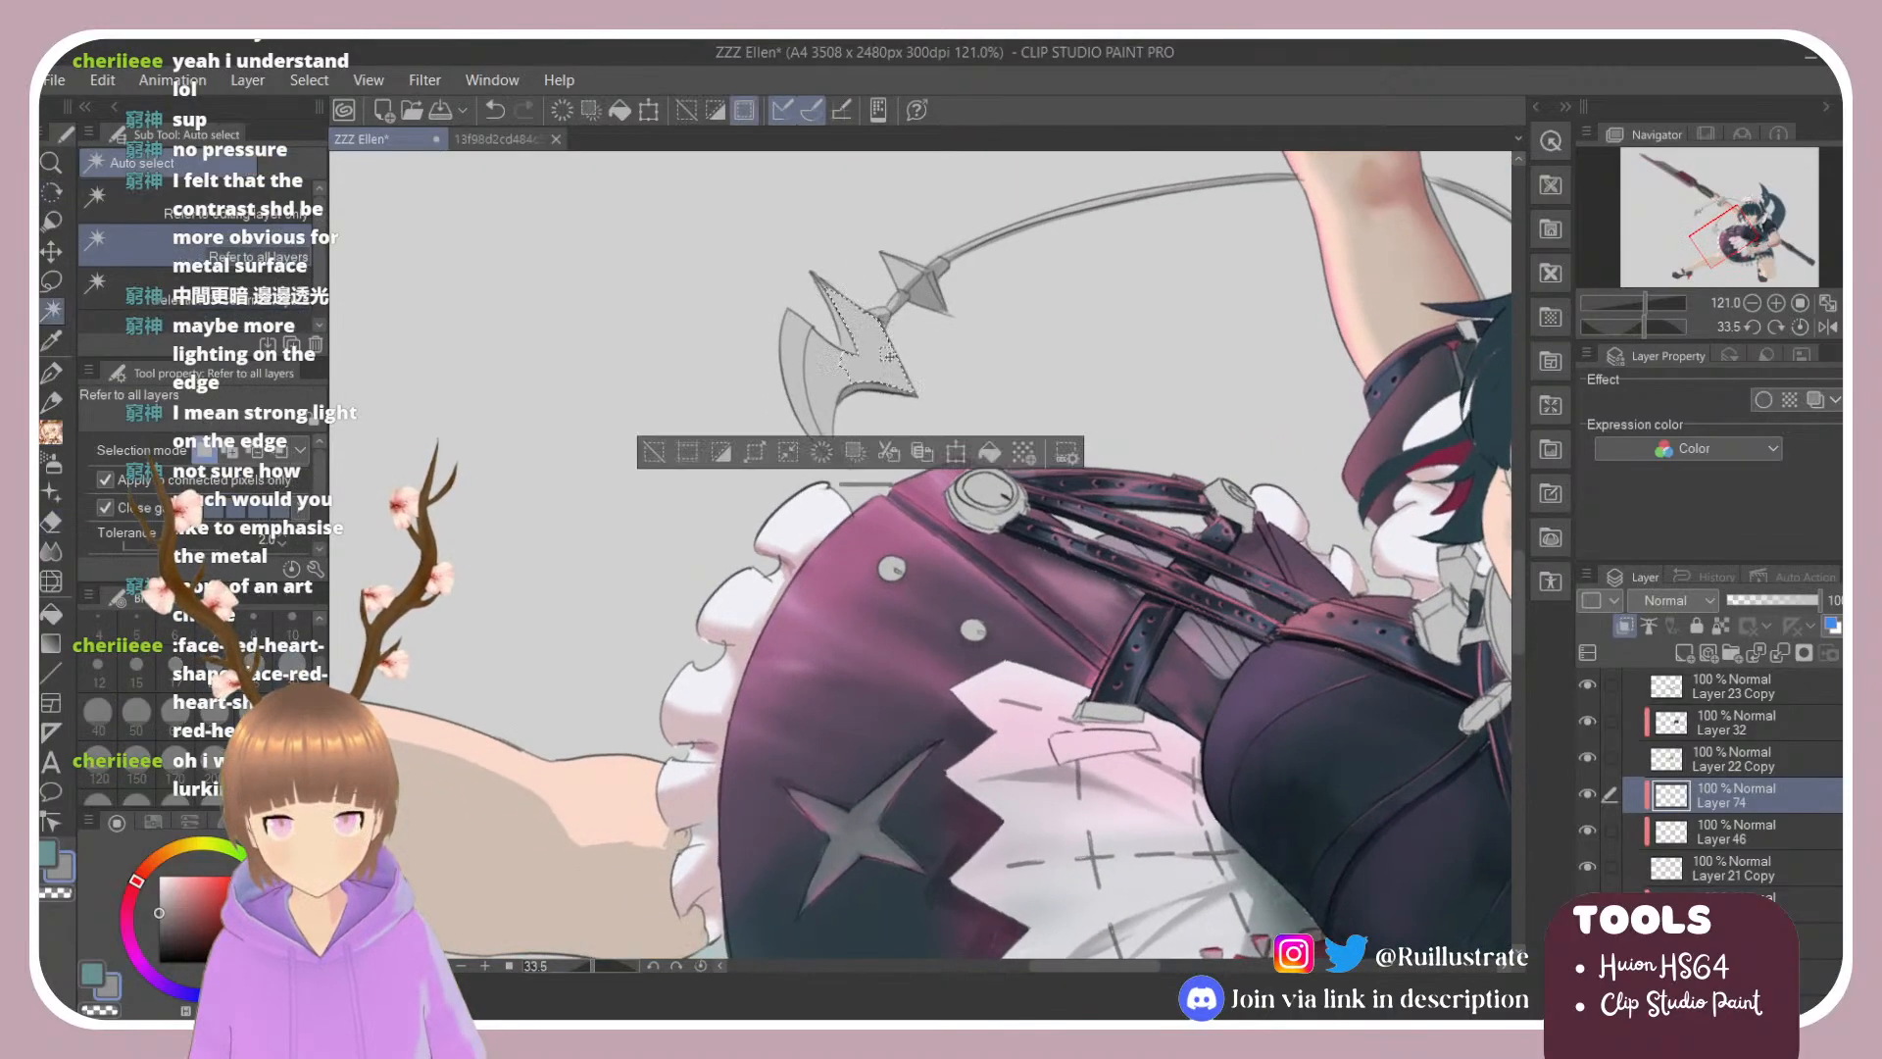
pyautogui.keyDown('shift'); pyautogui.click(841, 373); pyautogui.keyUp('shift')
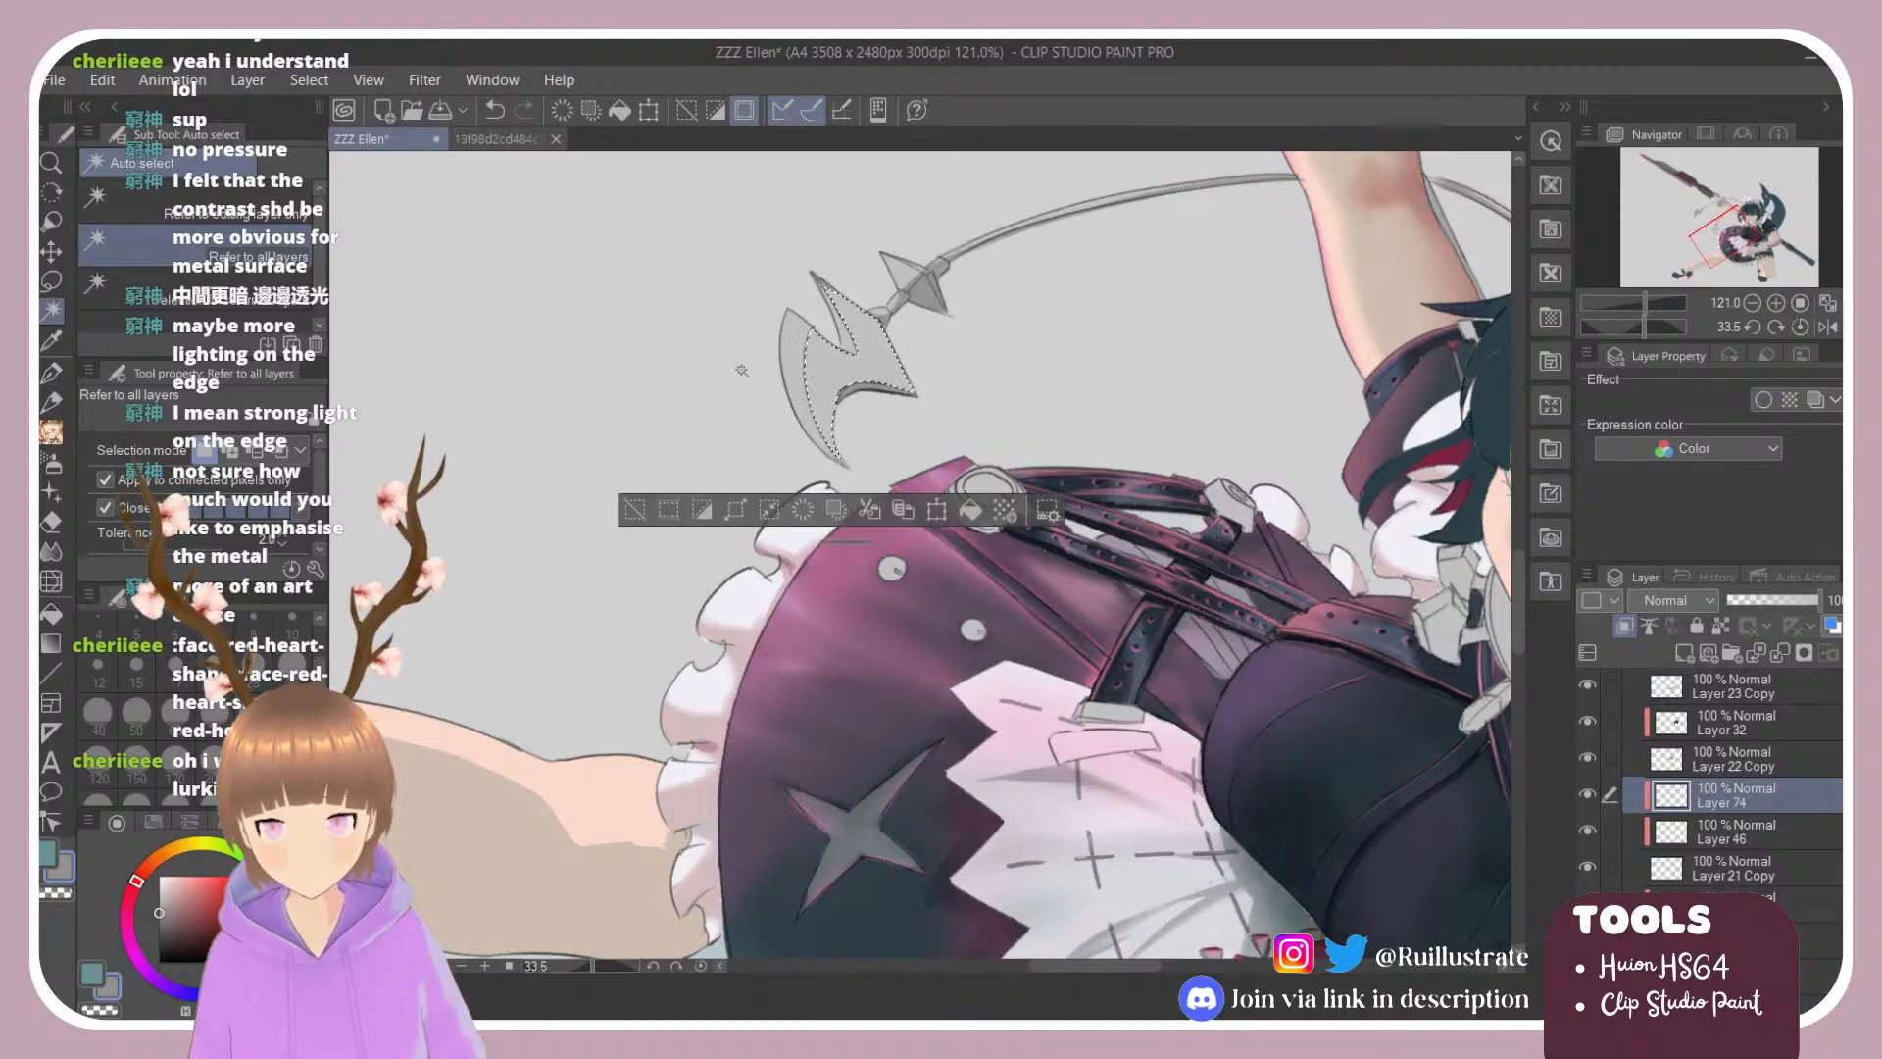
pyautogui.press('b')
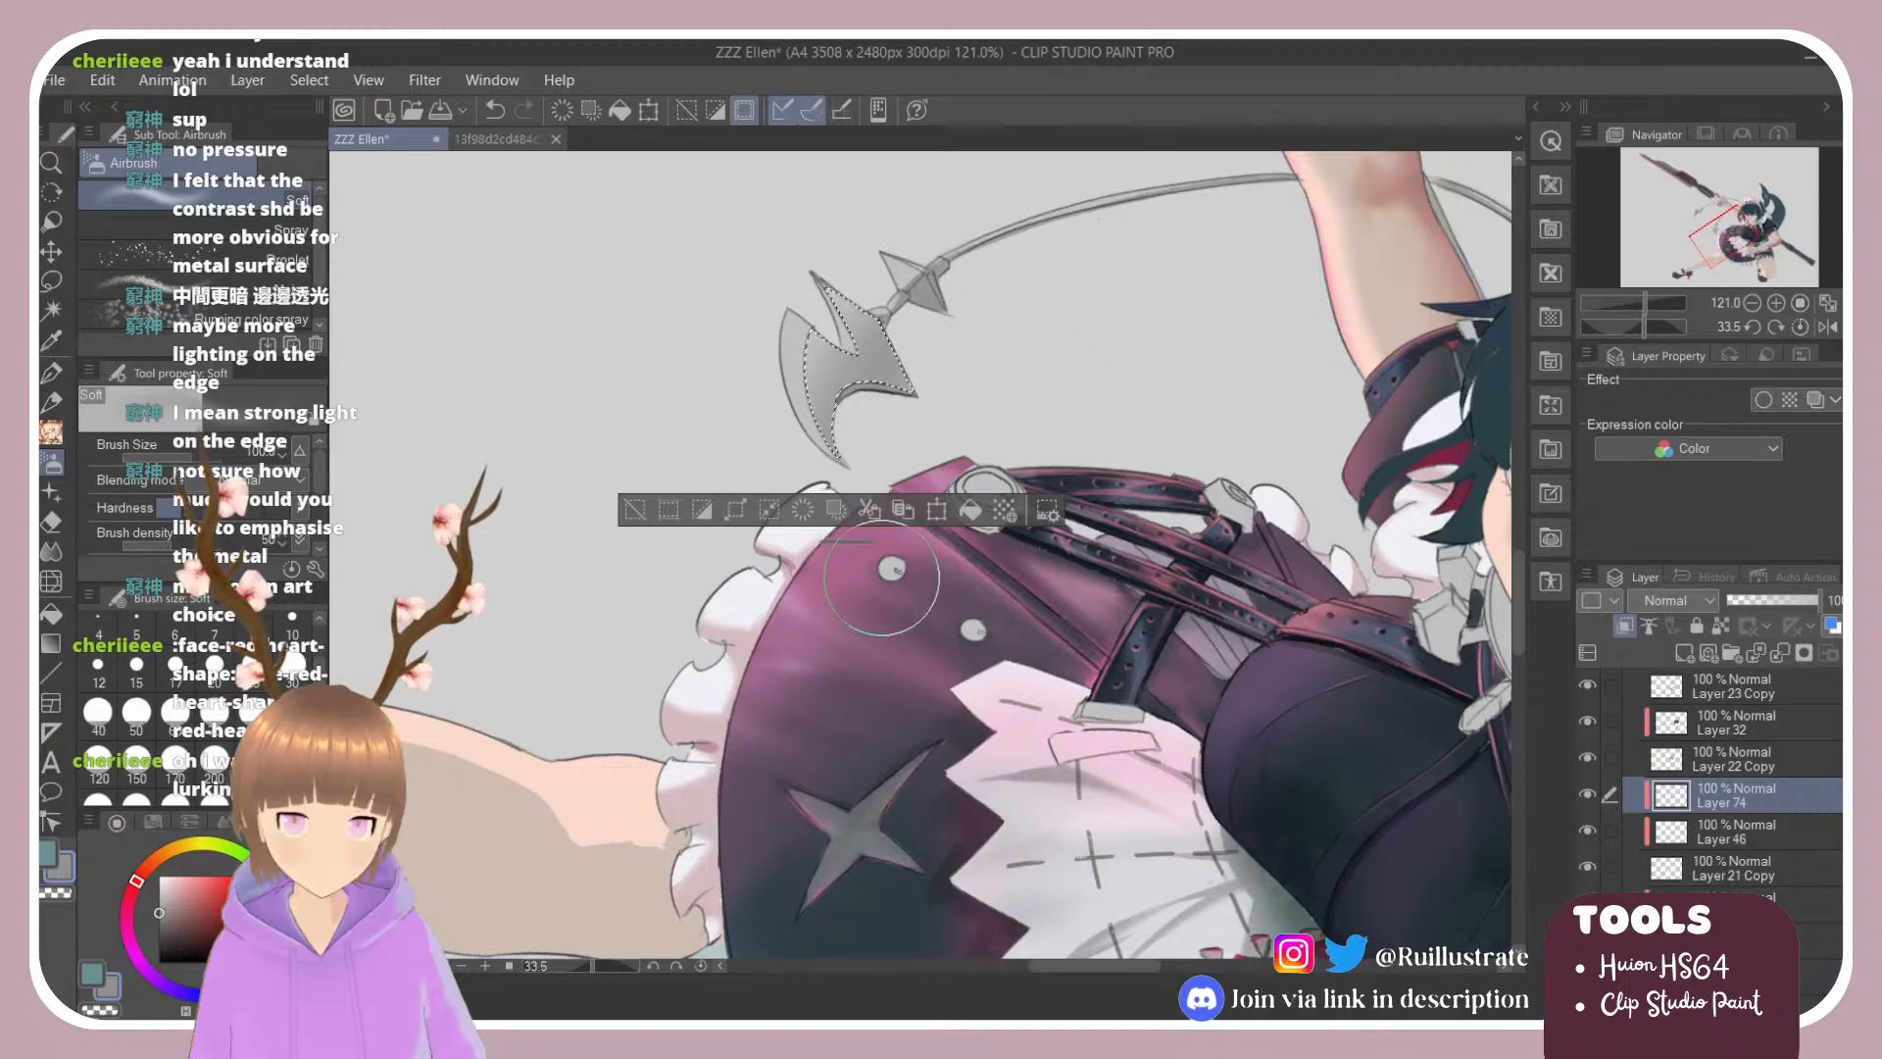
pyautogui.scroll(1, 987, 349)
pyautogui.scroll(-3, 947, 362)
pyautogui.press('r')
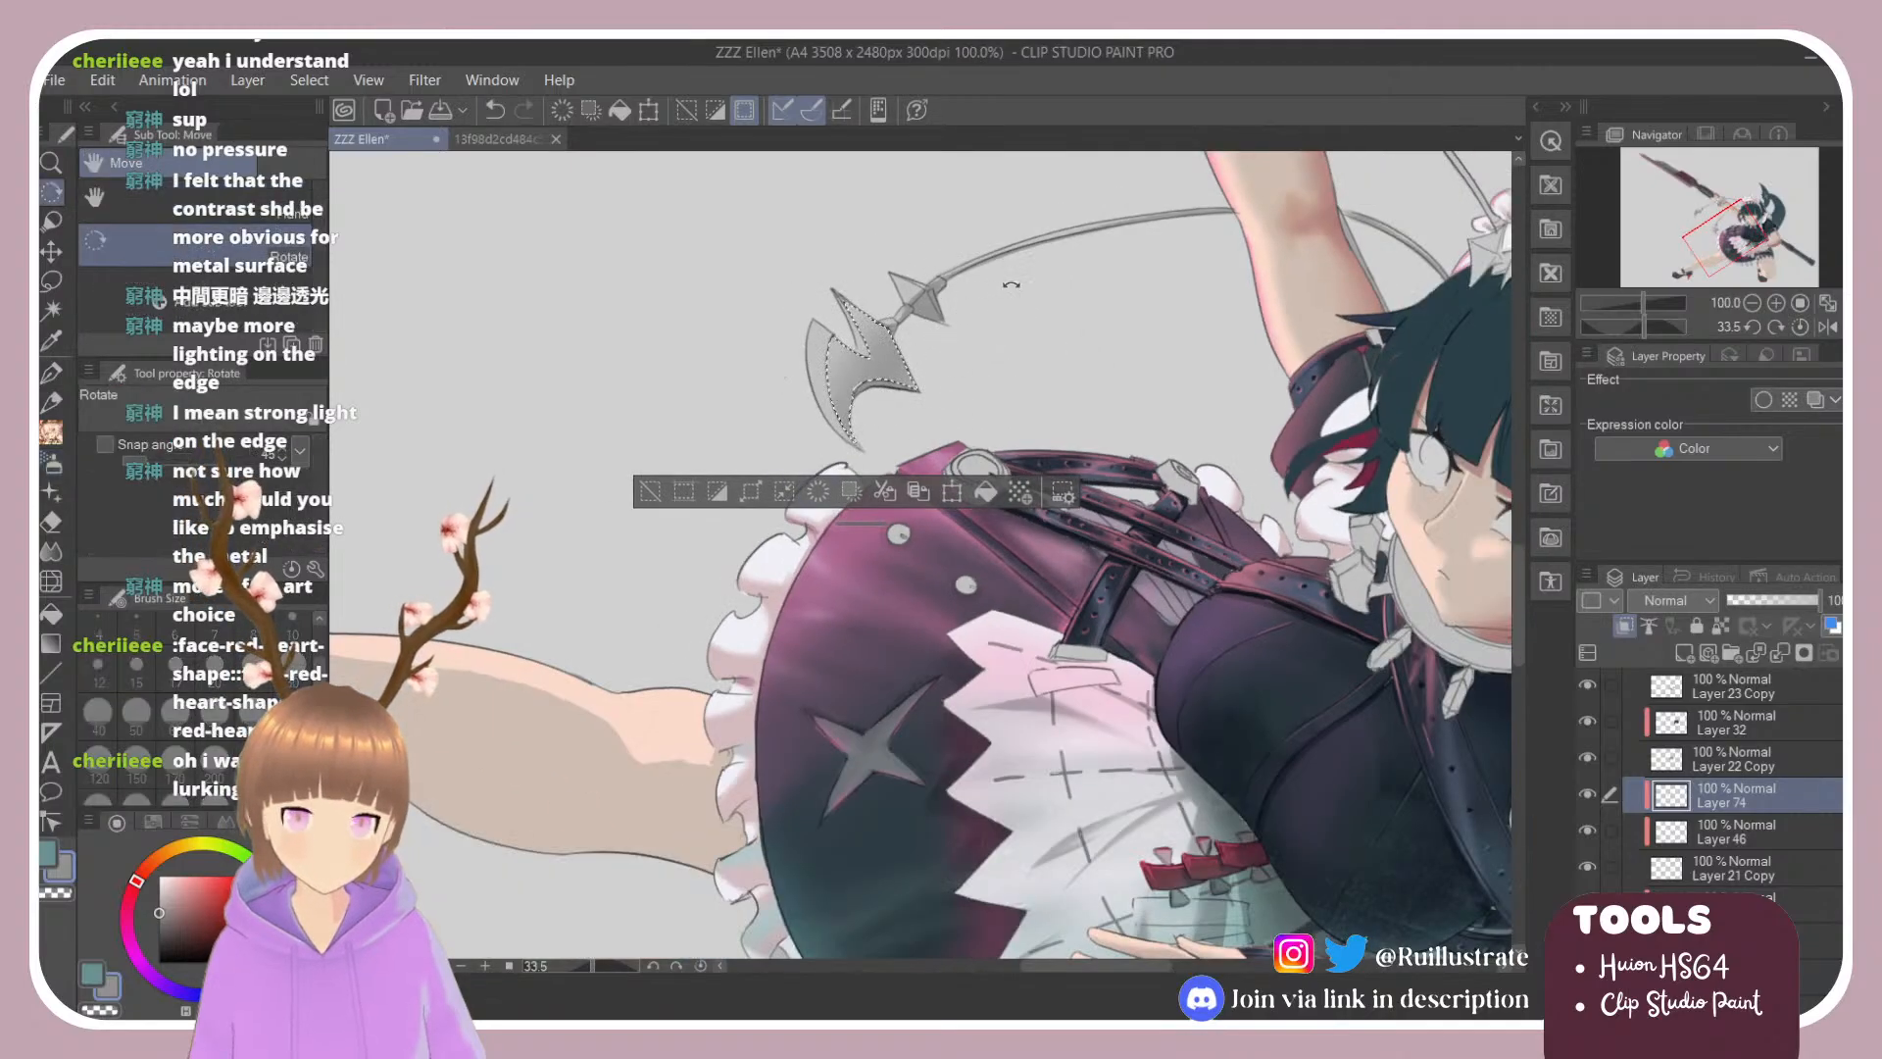
pyautogui.hotkey('ctrl', 'd')
pyautogui.press('e')
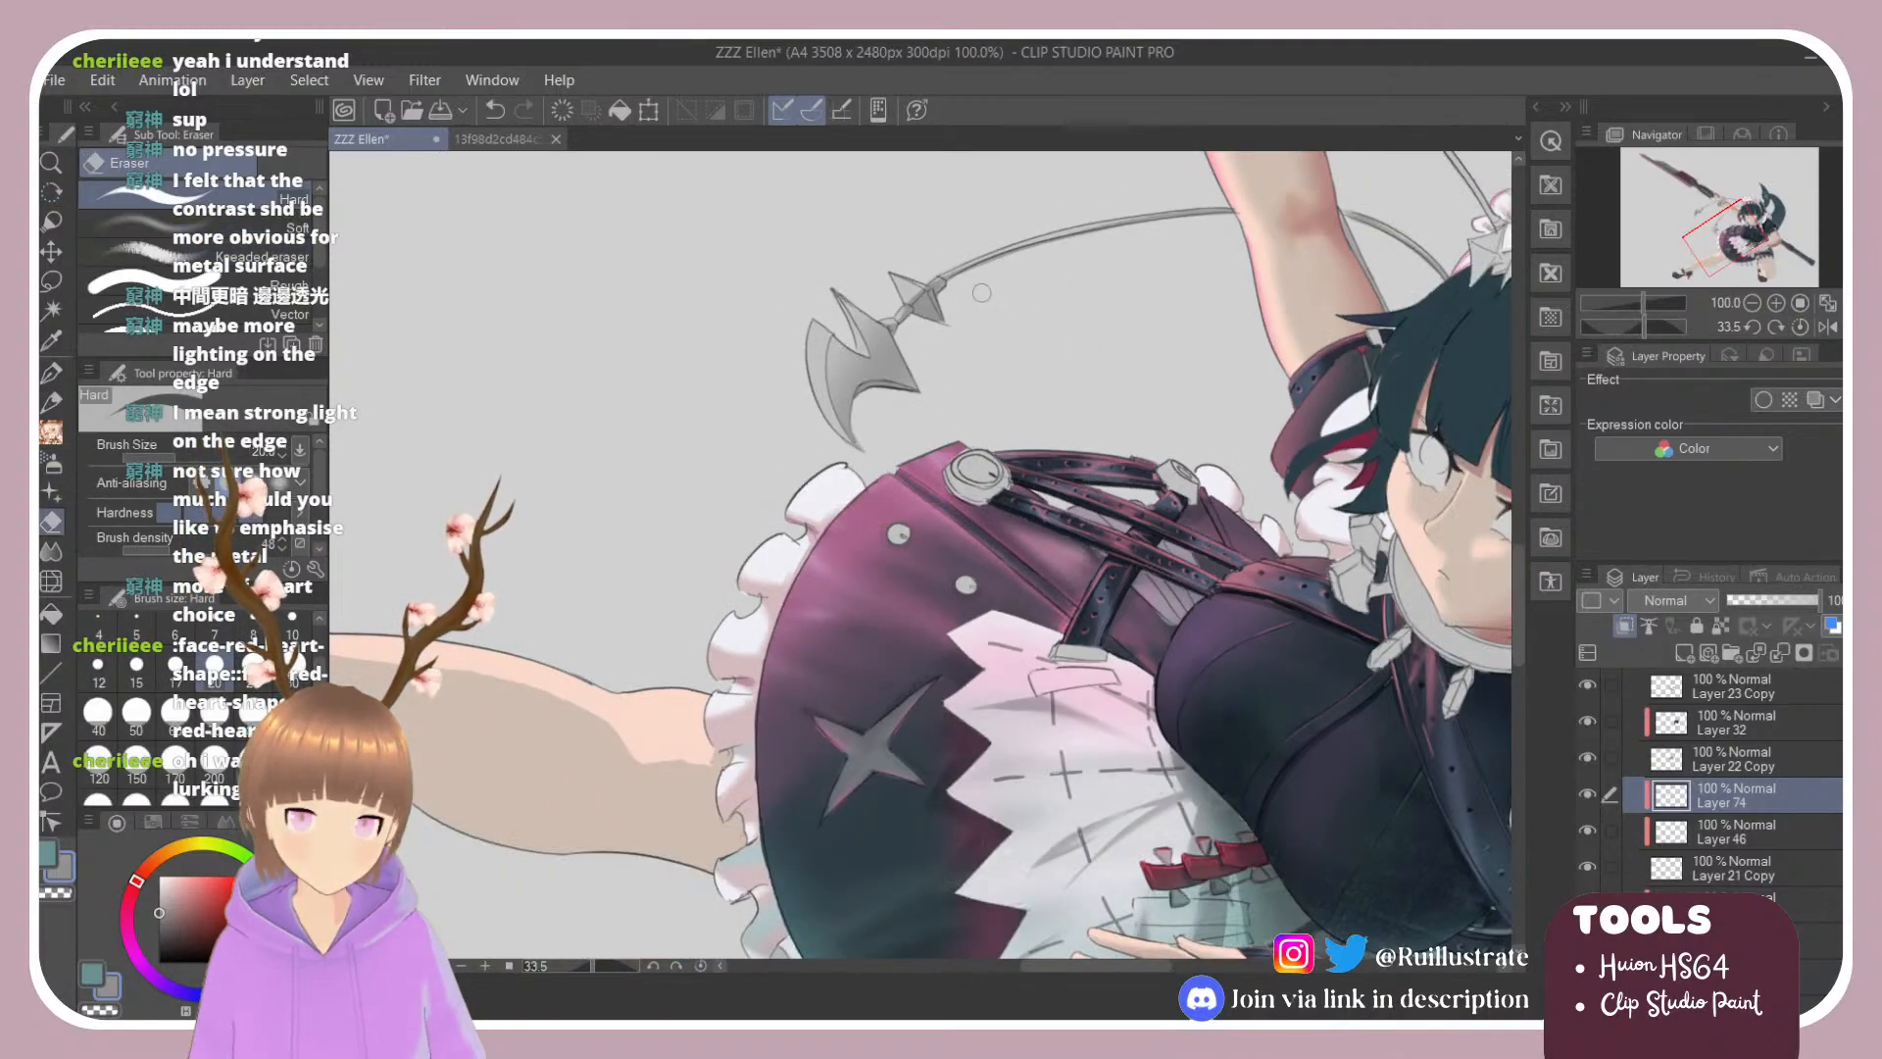
# Step: Add a new layer beneath the metal shading on Layer 74, and set Layer 74 to Multiply at 56% opacity
pyautogui.press('r')
pyautogui.moveTo(1045, 303); pyautogui.dragTo(857, 370)
pyautogui.scroll(-2, 962, 695)
pyautogui.scroll(1, 804, 339)
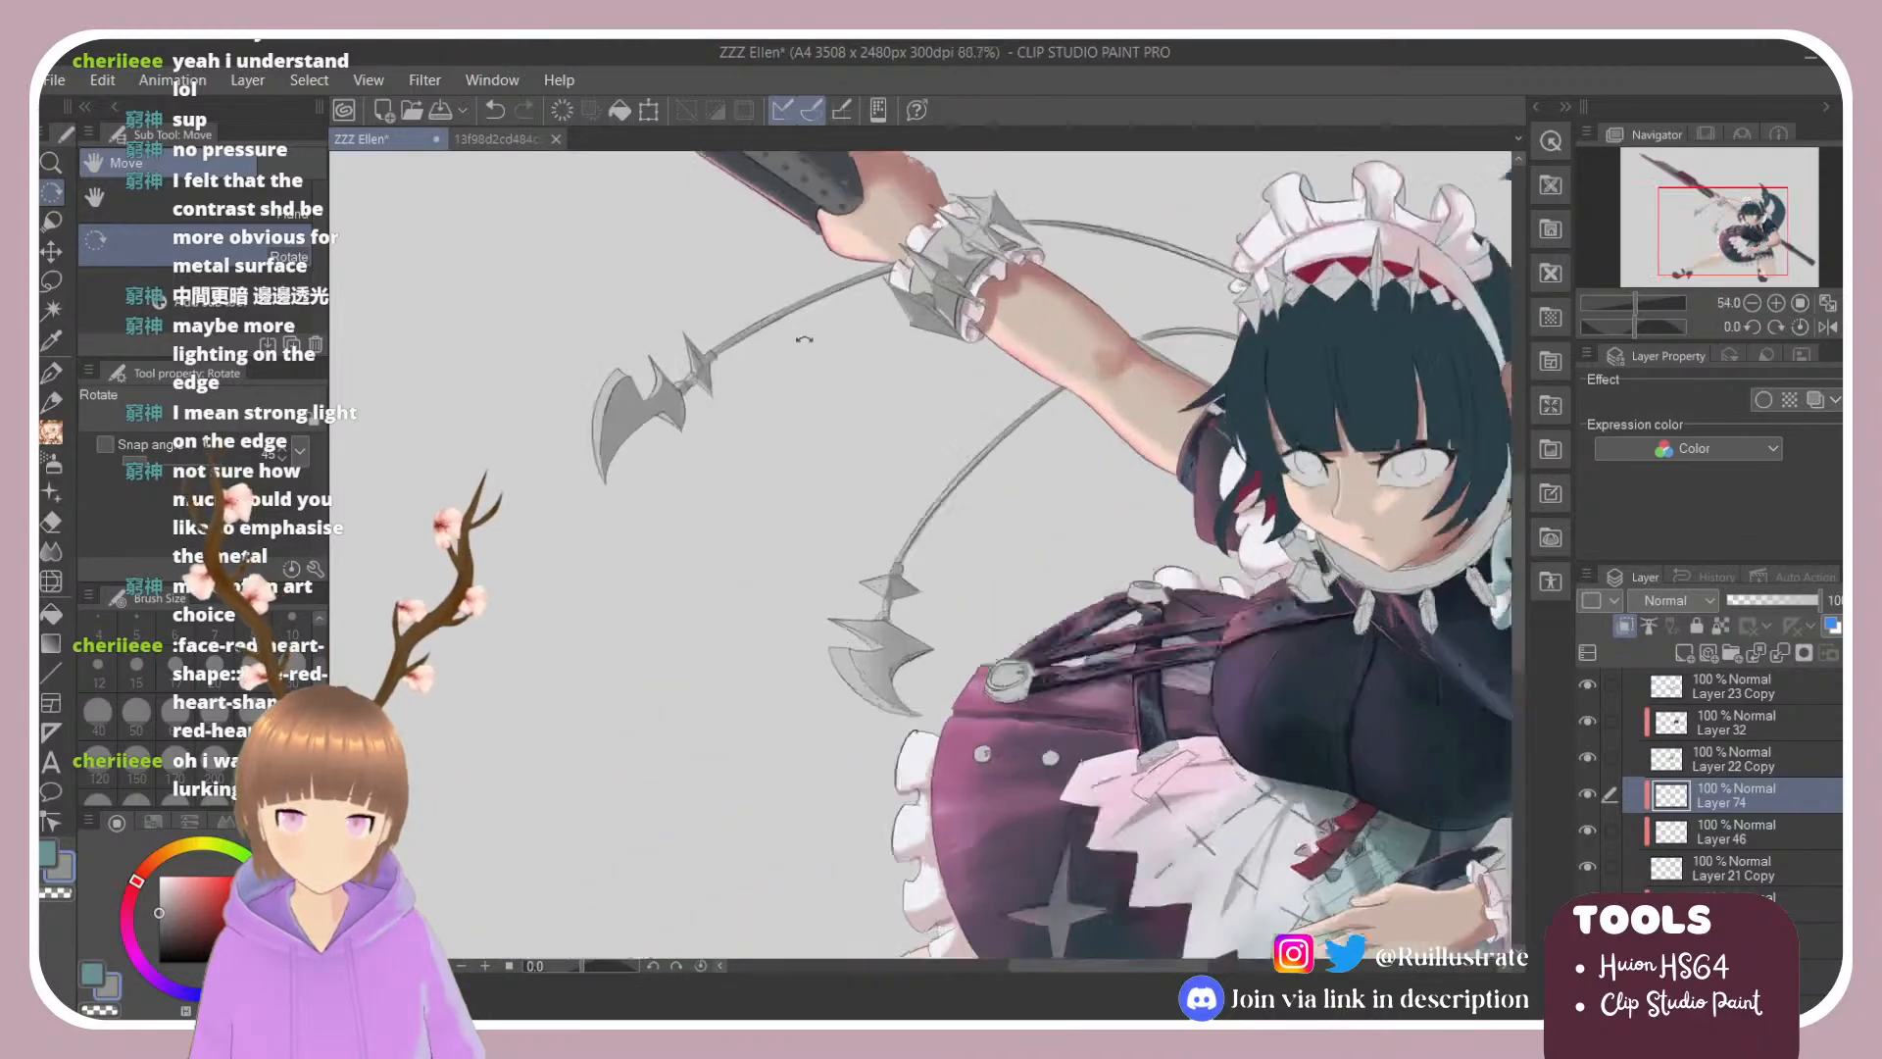
pyautogui.scroll(1, 804, 339)
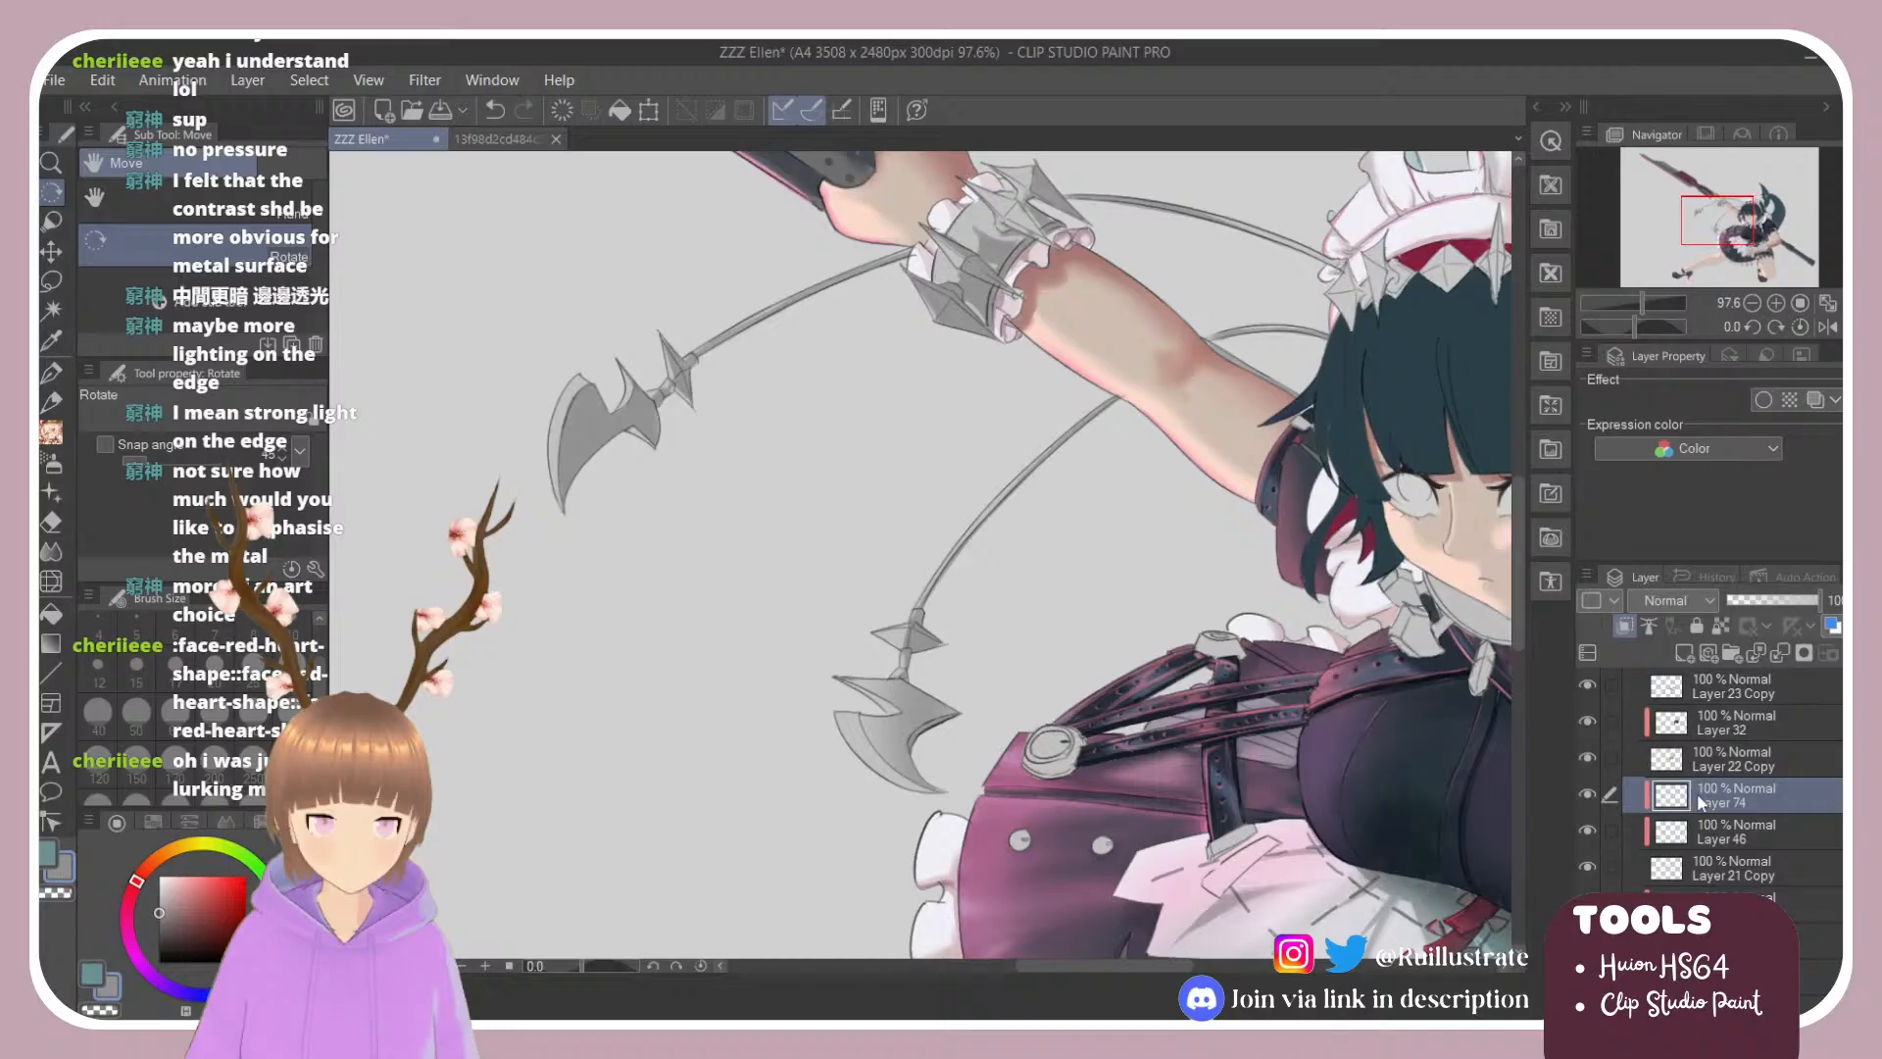
pyautogui.click(1683, 653)
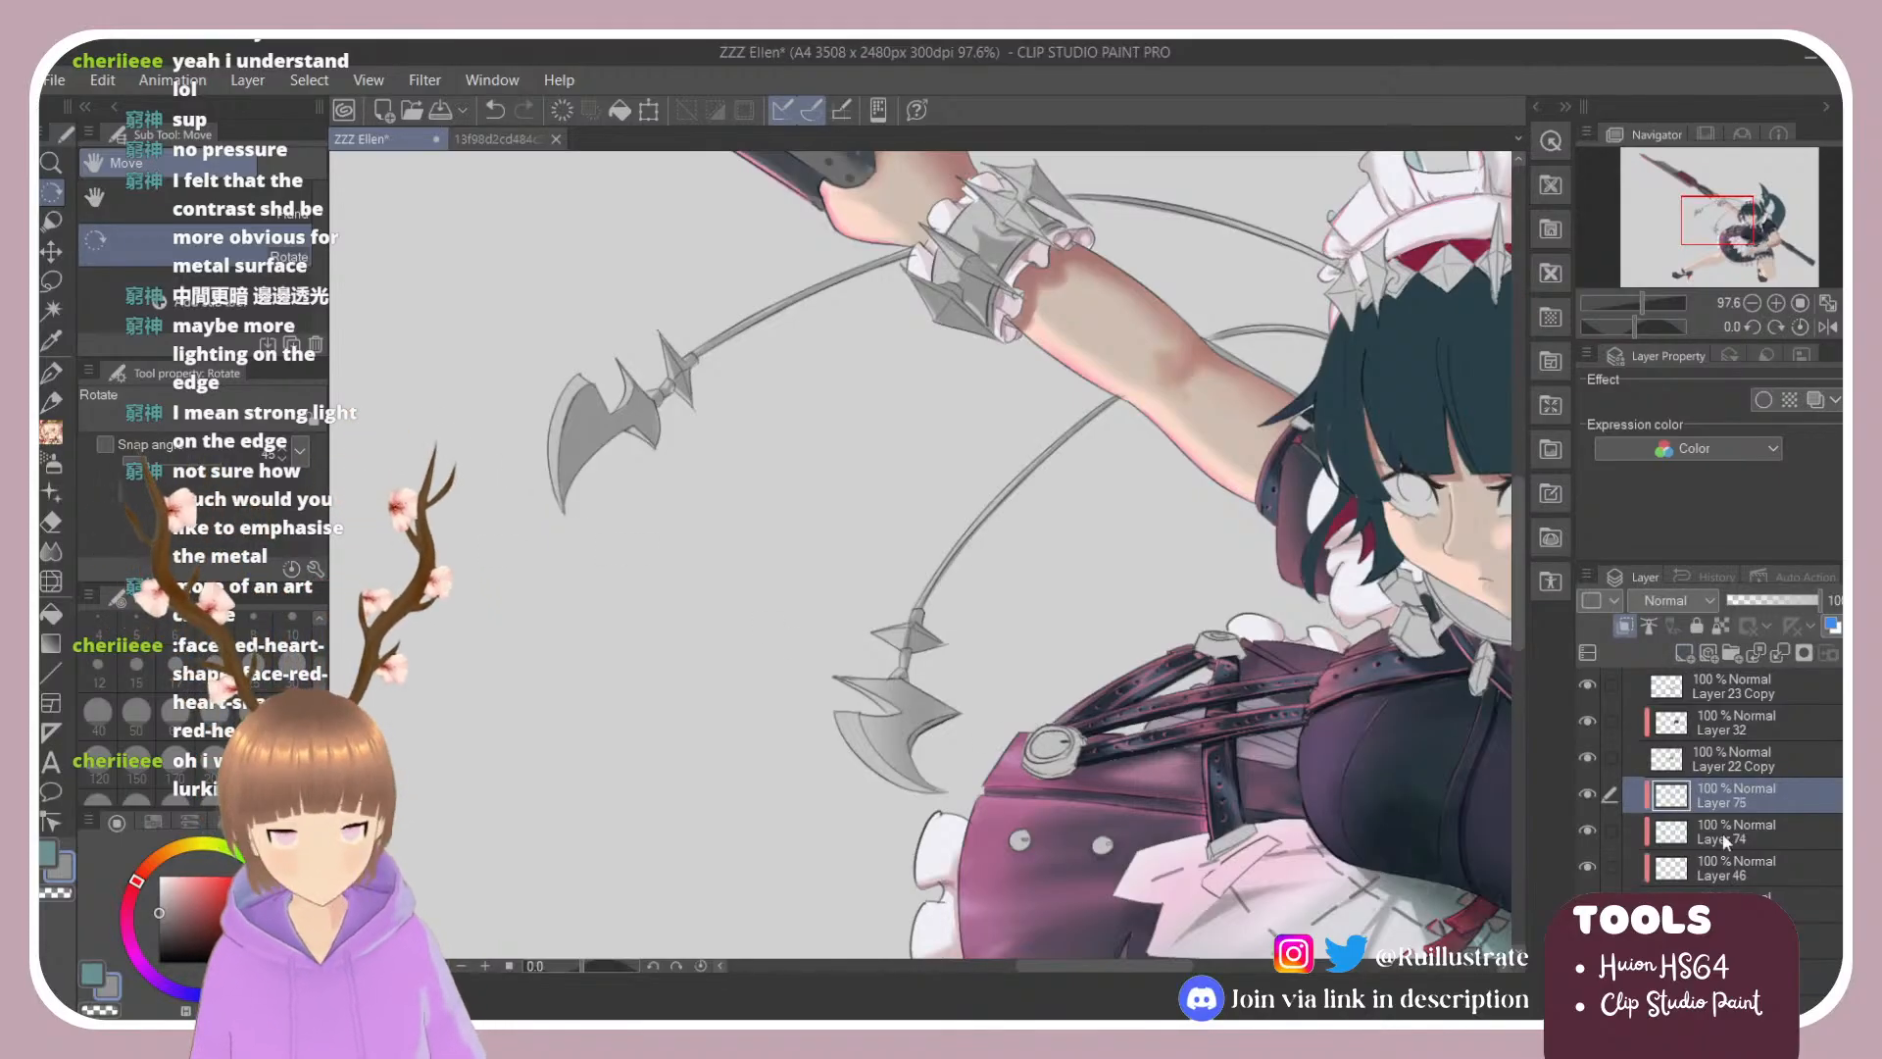
pyautogui.moveTo(1737, 823); pyautogui.dragTo(1746, 792)
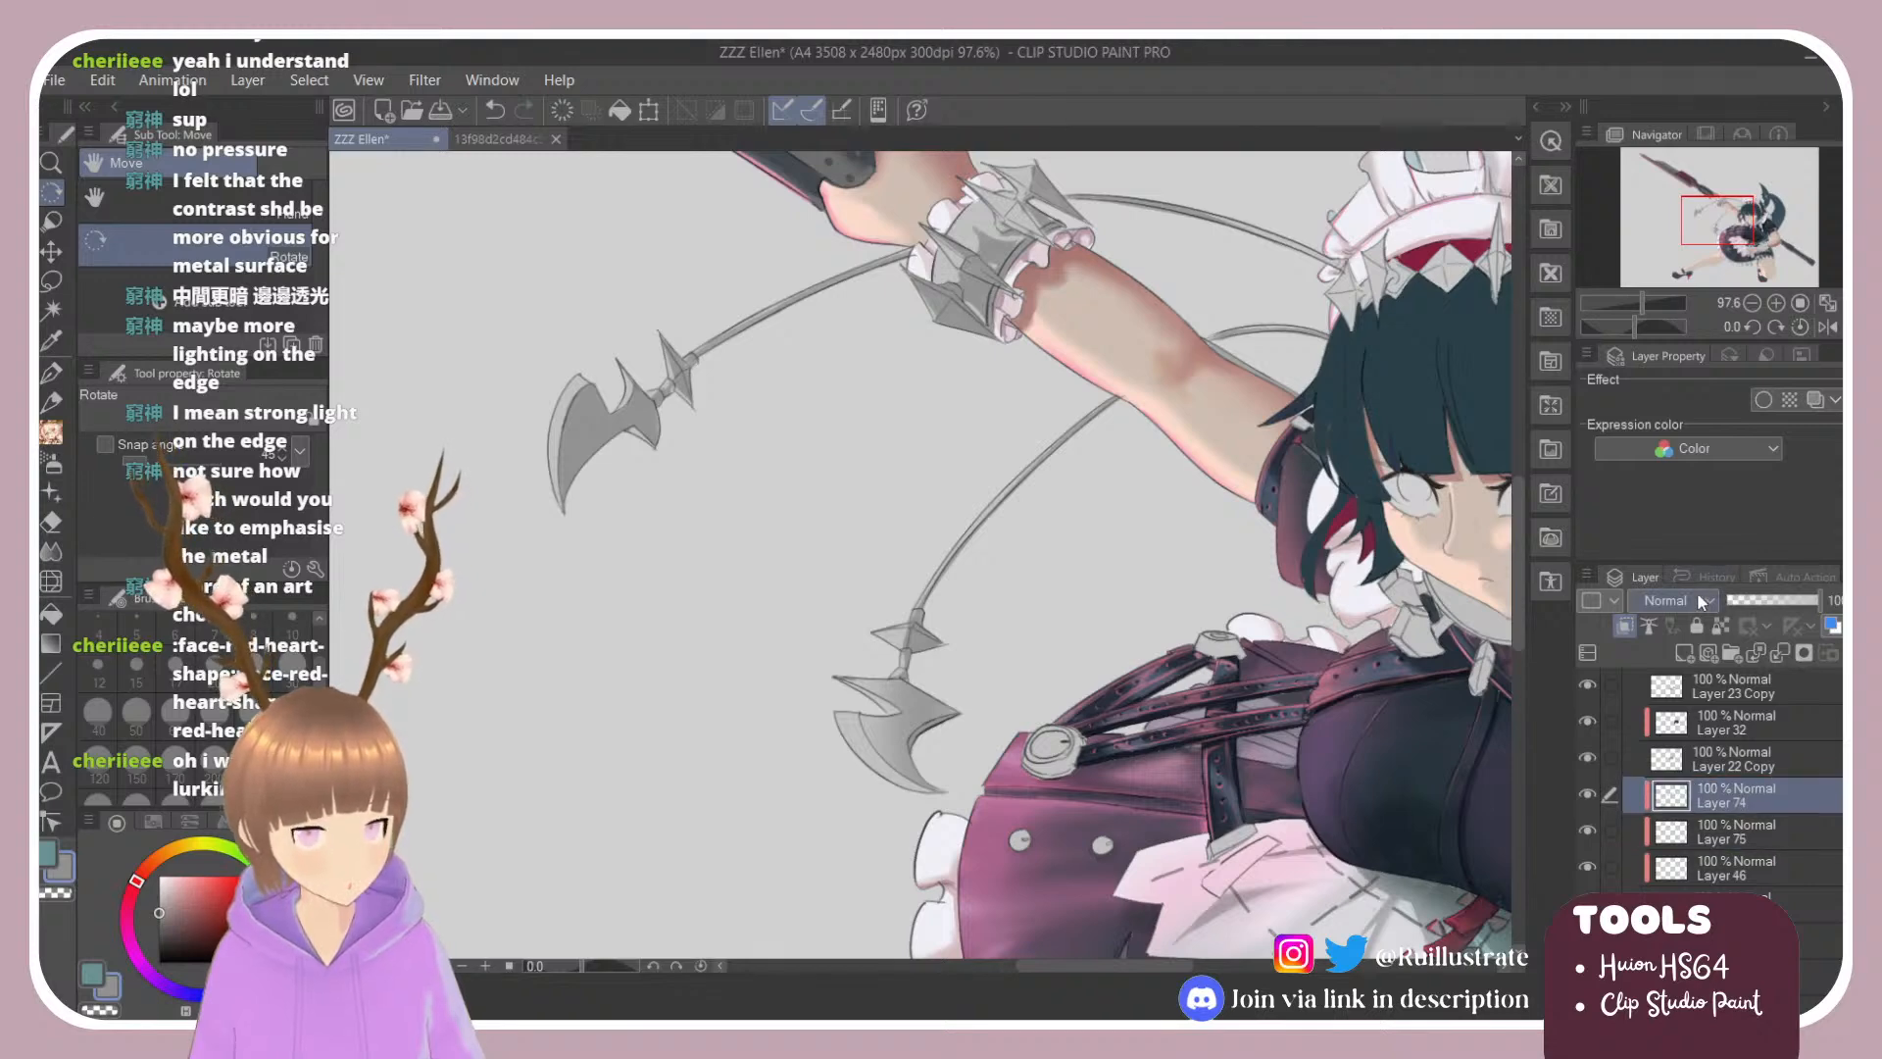
pyautogui.click(1683, 94)
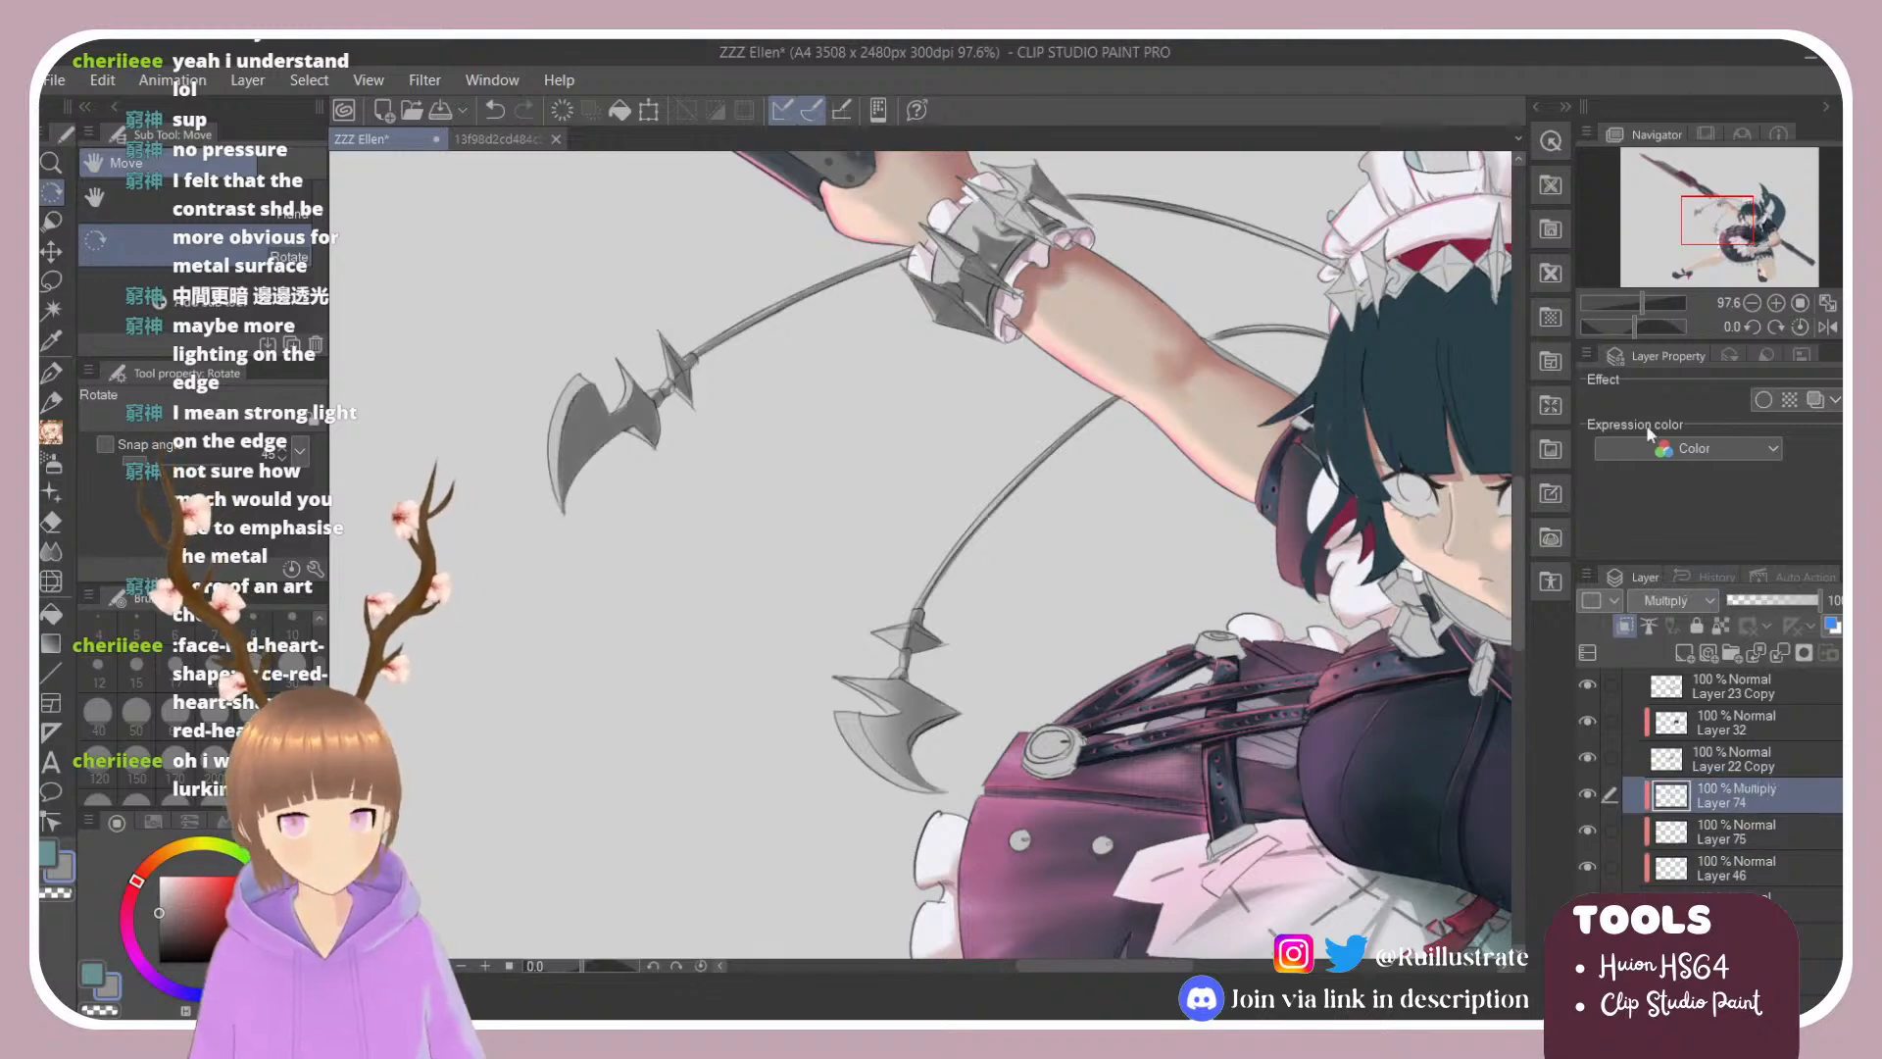
pyautogui.click(1779, 600)
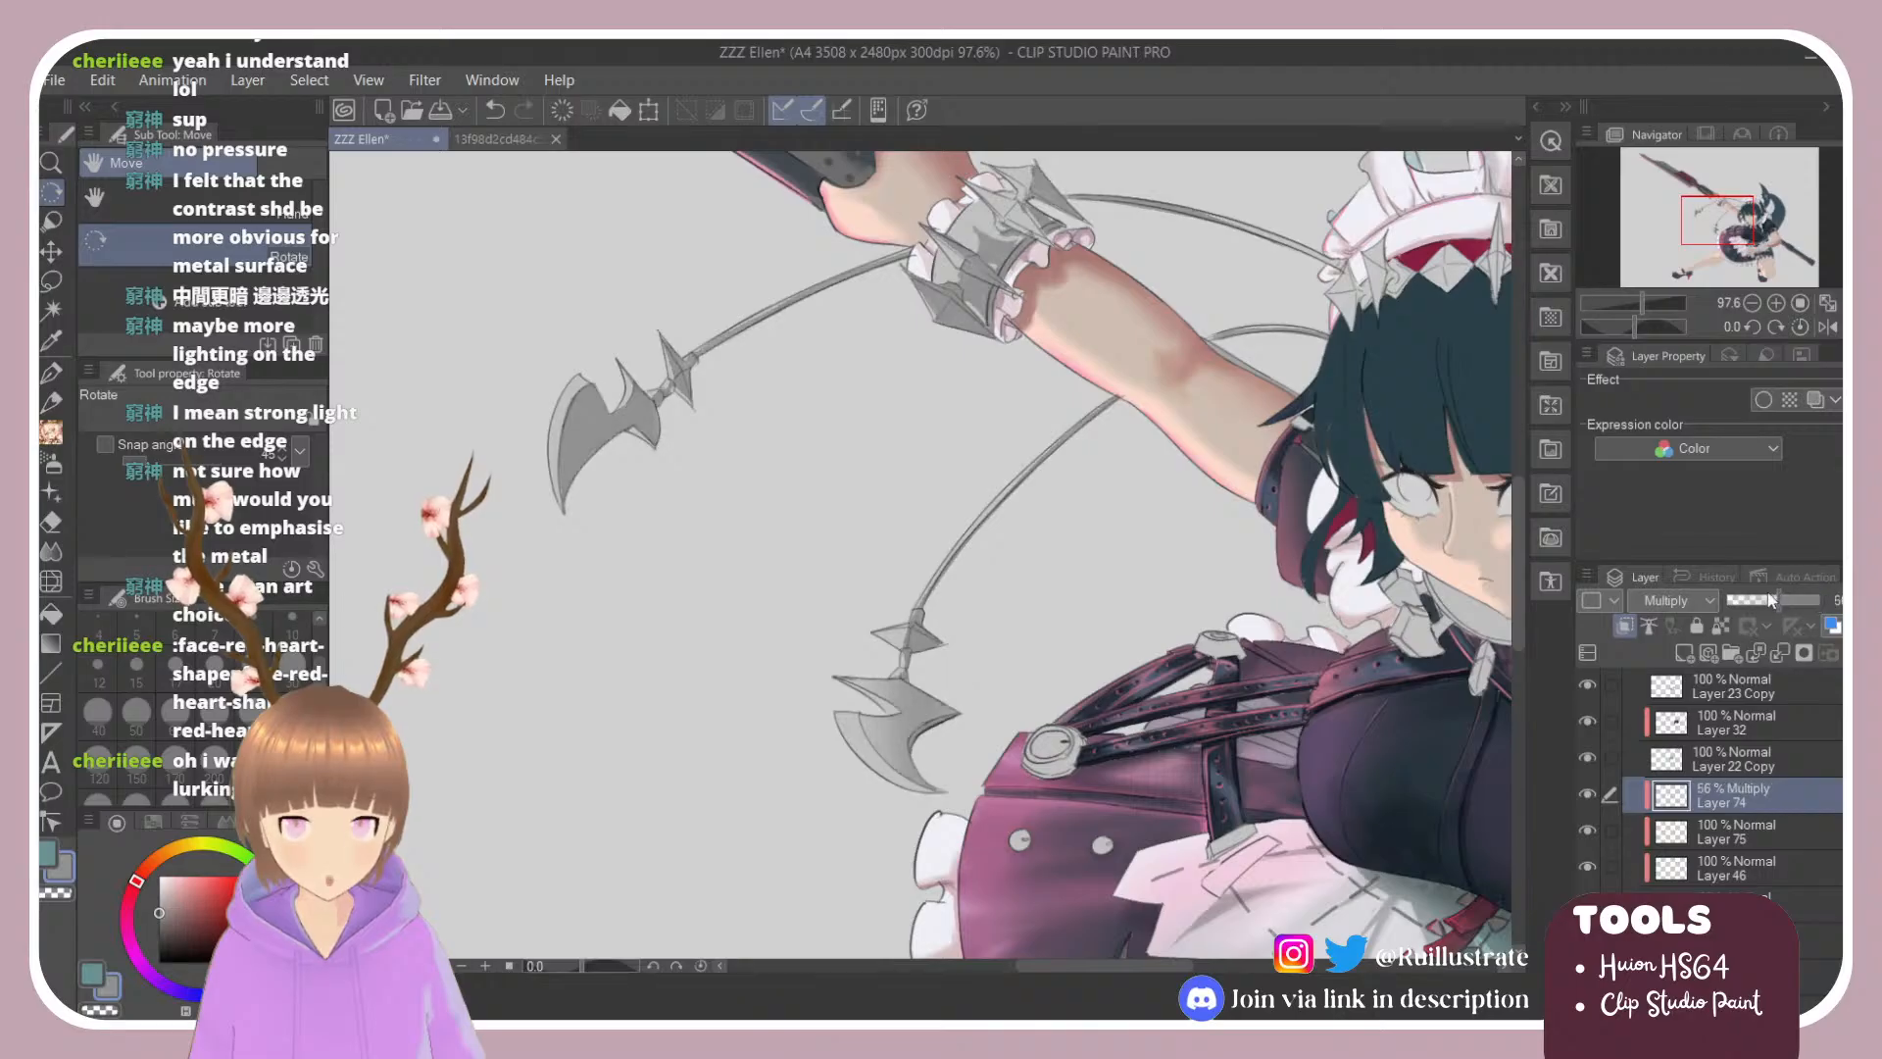
# Step: Paint darker grey reflection bands across both crescent blades, their guards and diamond spikes on Layer 75 with the Paint brush
pyautogui.click(1734, 831)
pyautogui.press('b')
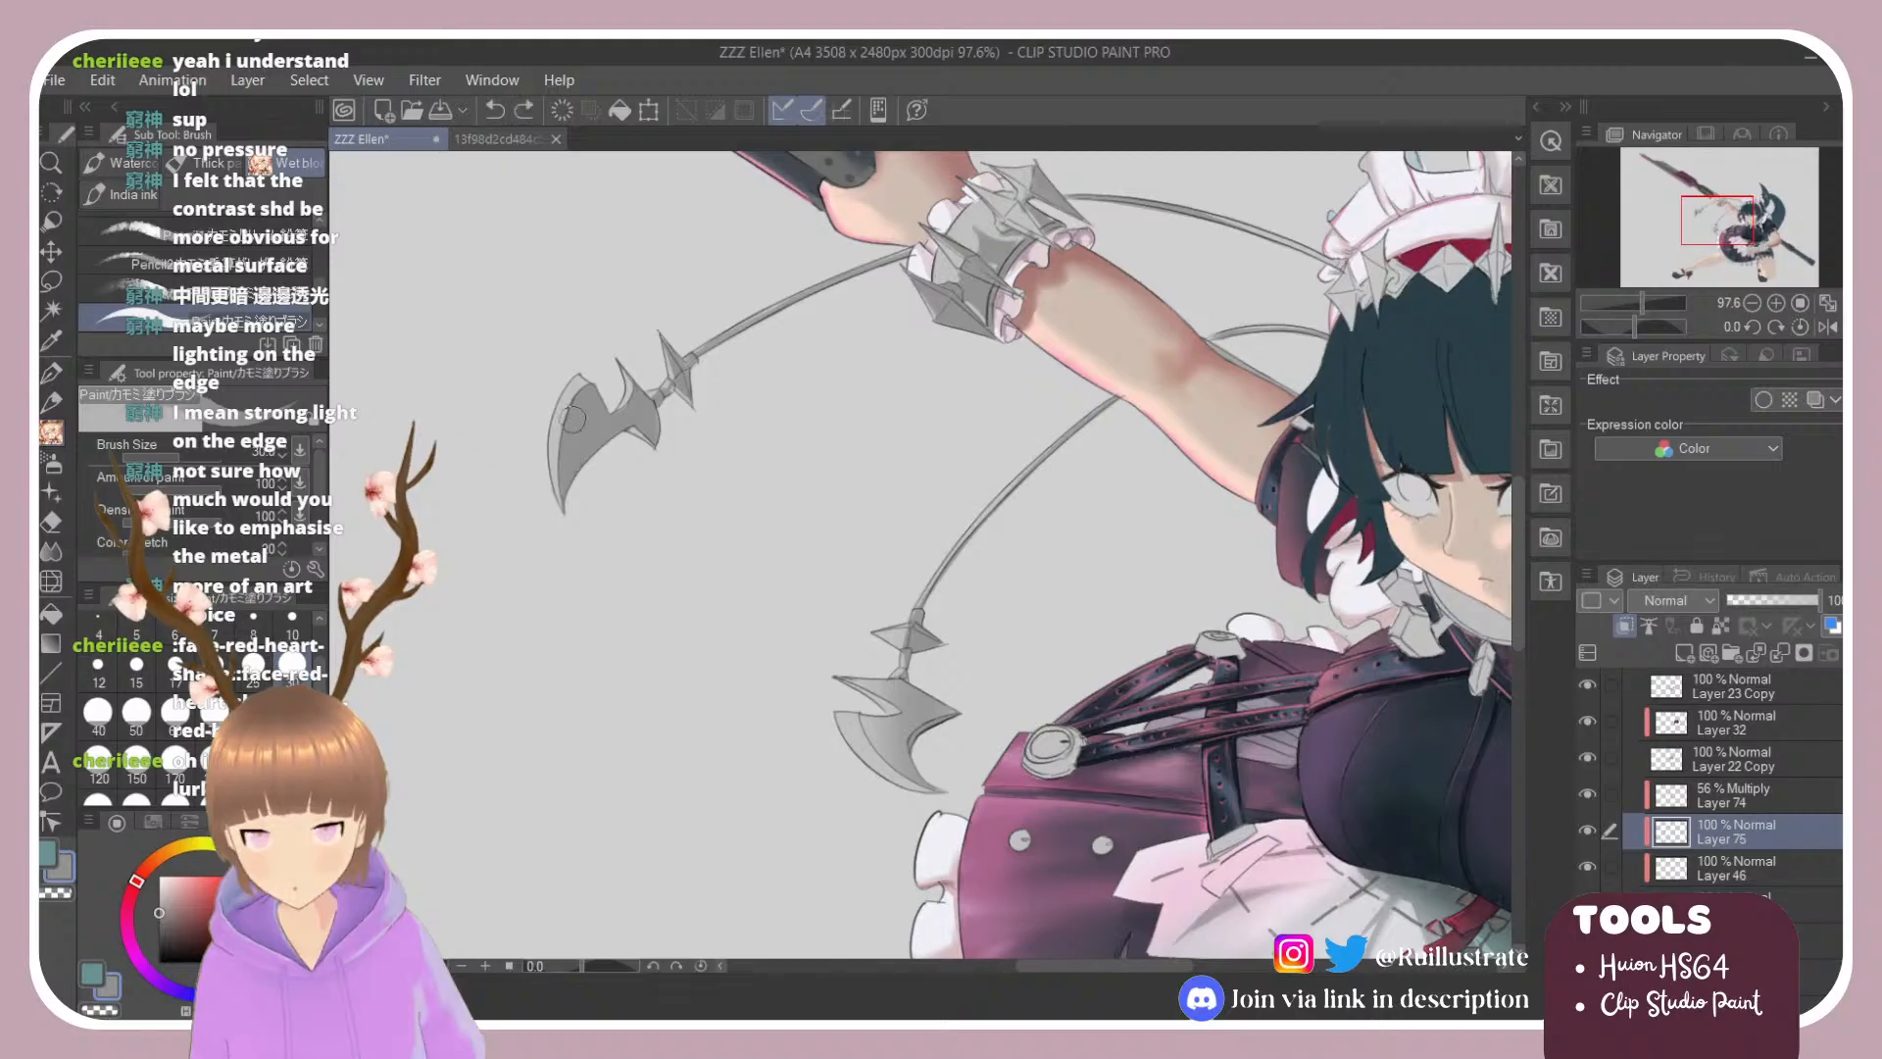
pyautogui.moveTo(575, 467); pyautogui.dragTo(573, 410)
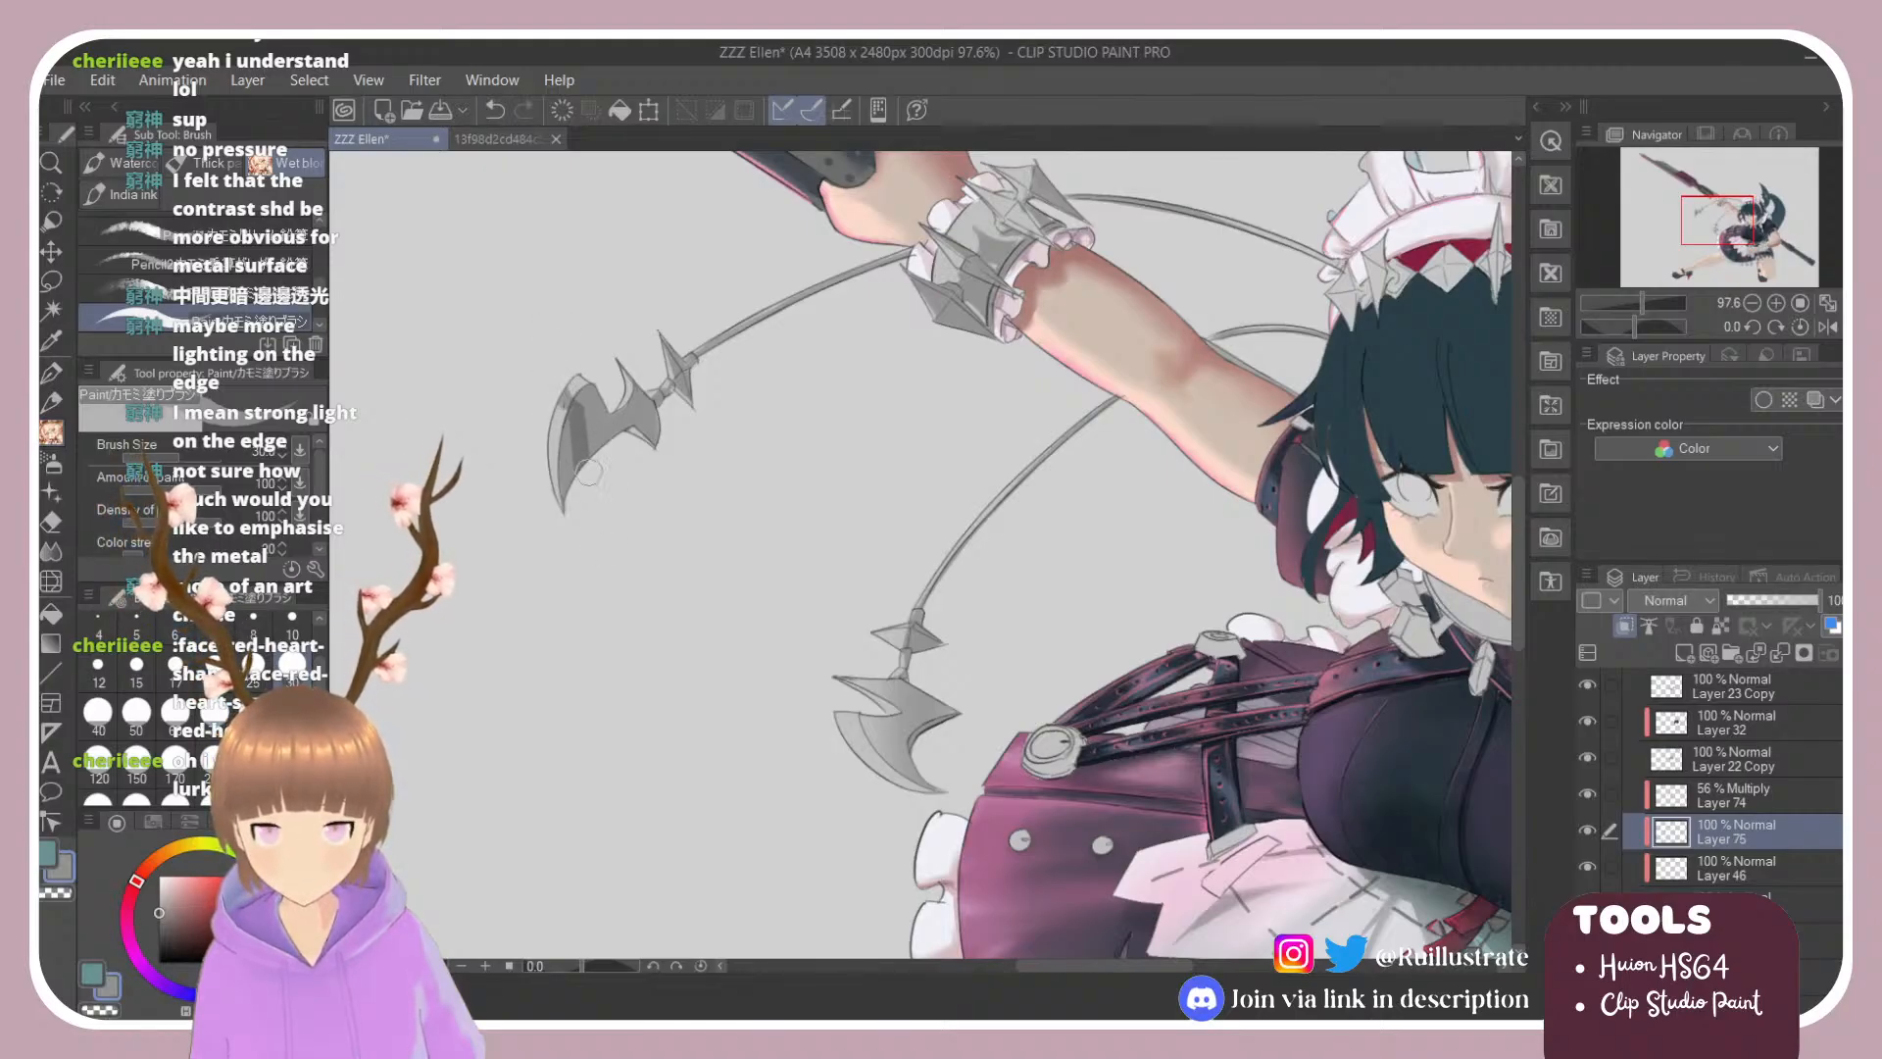
pyautogui.moveTo(609, 458)
pyautogui.mouseDown()
pyautogui.moveTo(602, 350)
pyautogui.moveTo(627, 472)
pyautogui.moveTo(637, 392)
pyautogui.mouseUp()
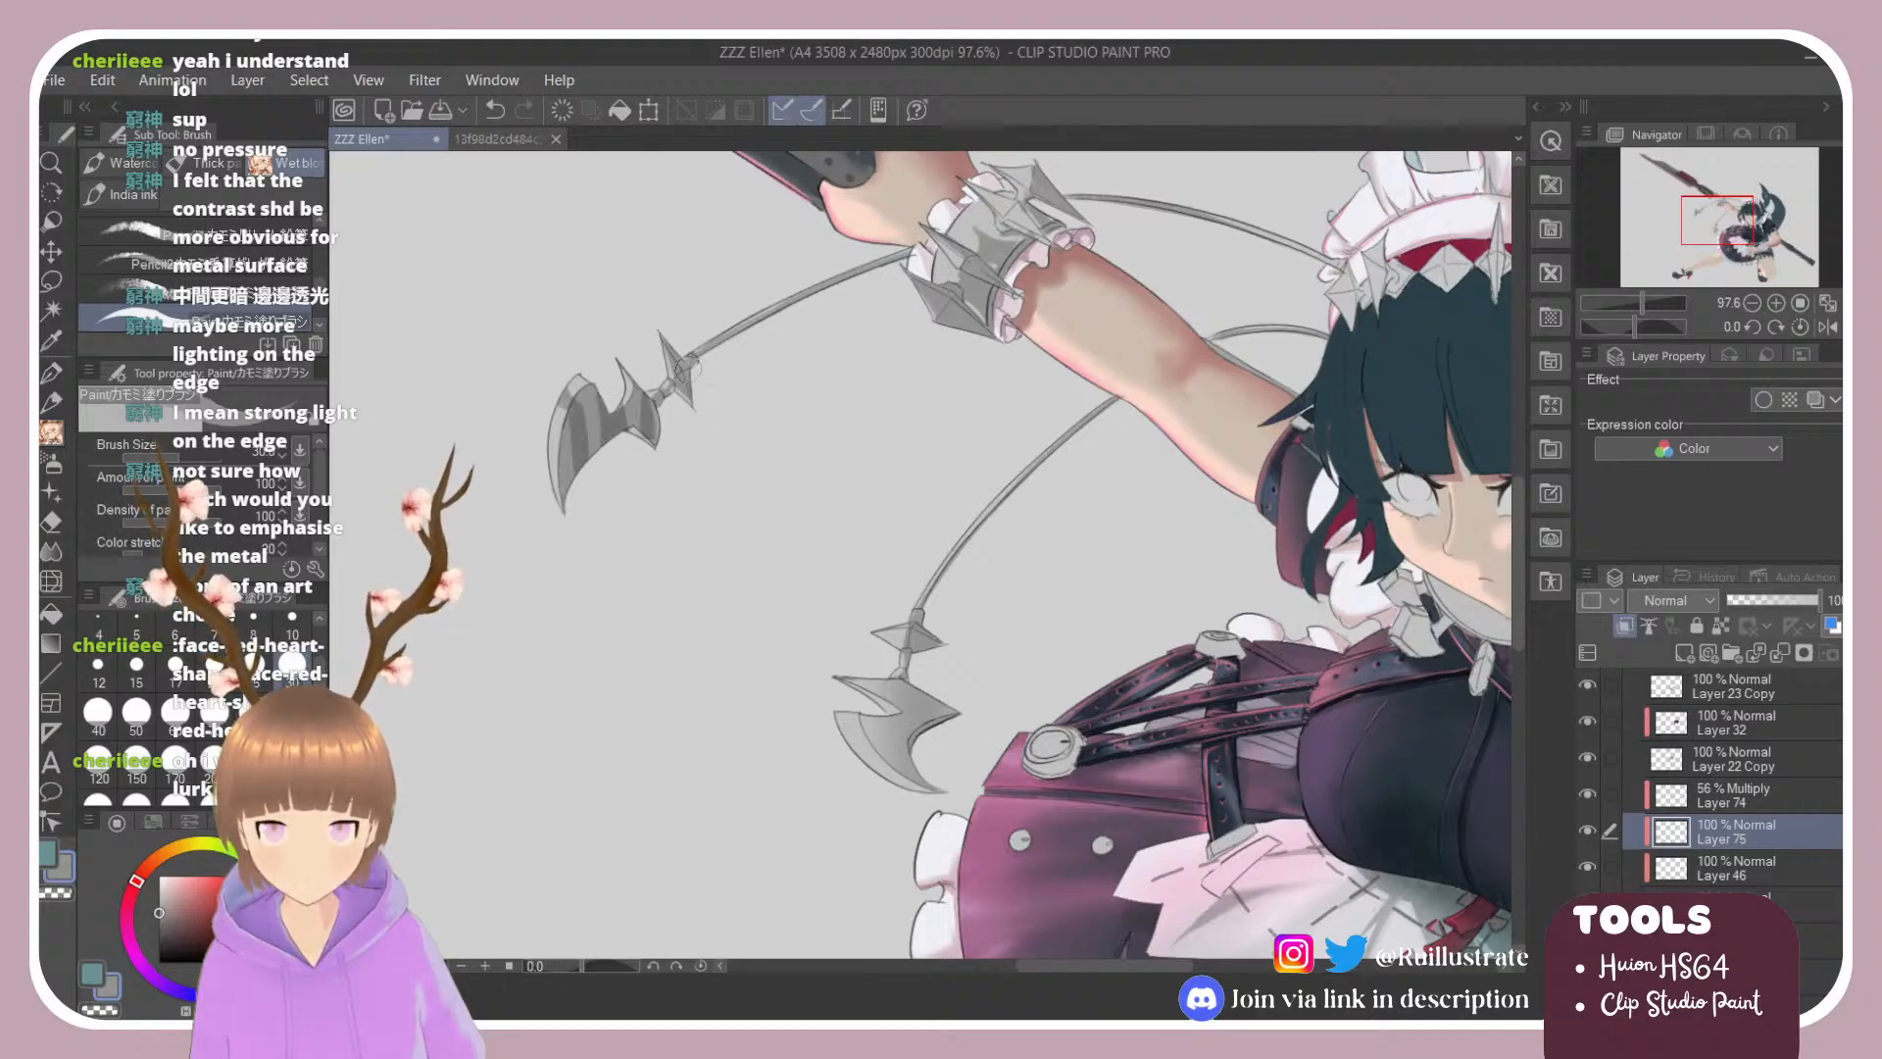
pyautogui.moveTo(873, 712)
pyautogui.mouseDown()
pyautogui.moveTo(827, 685)
pyautogui.moveTo(824, 542)
pyautogui.moveTo(742, 623)
pyautogui.moveTo(776, 682)
pyautogui.moveTo(790, 674)
pyautogui.moveTo(773, 553)
pyautogui.moveTo(799, 676)
pyautogui.mouseUp()
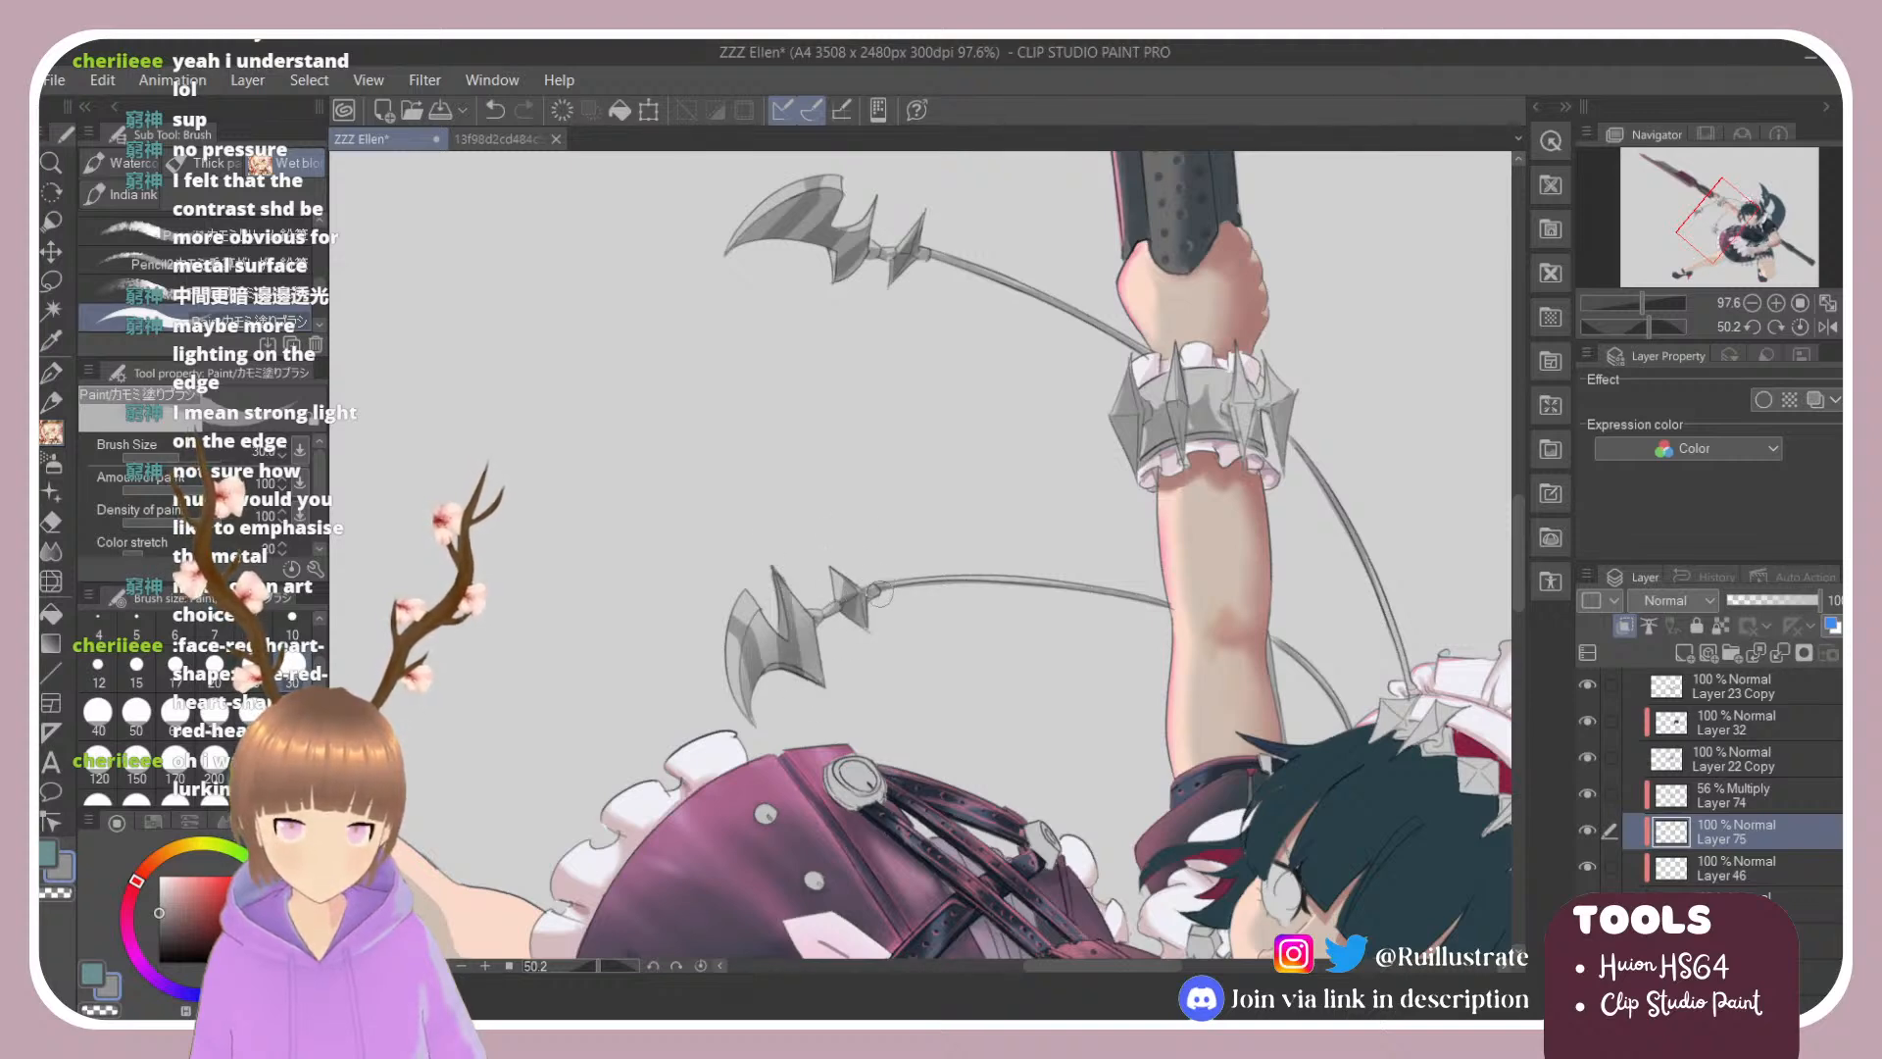
# Step: Soften the reflection bands on both crescent blades and their guards with the Blender brush
pyautogui.scroll(1, 196, 274)
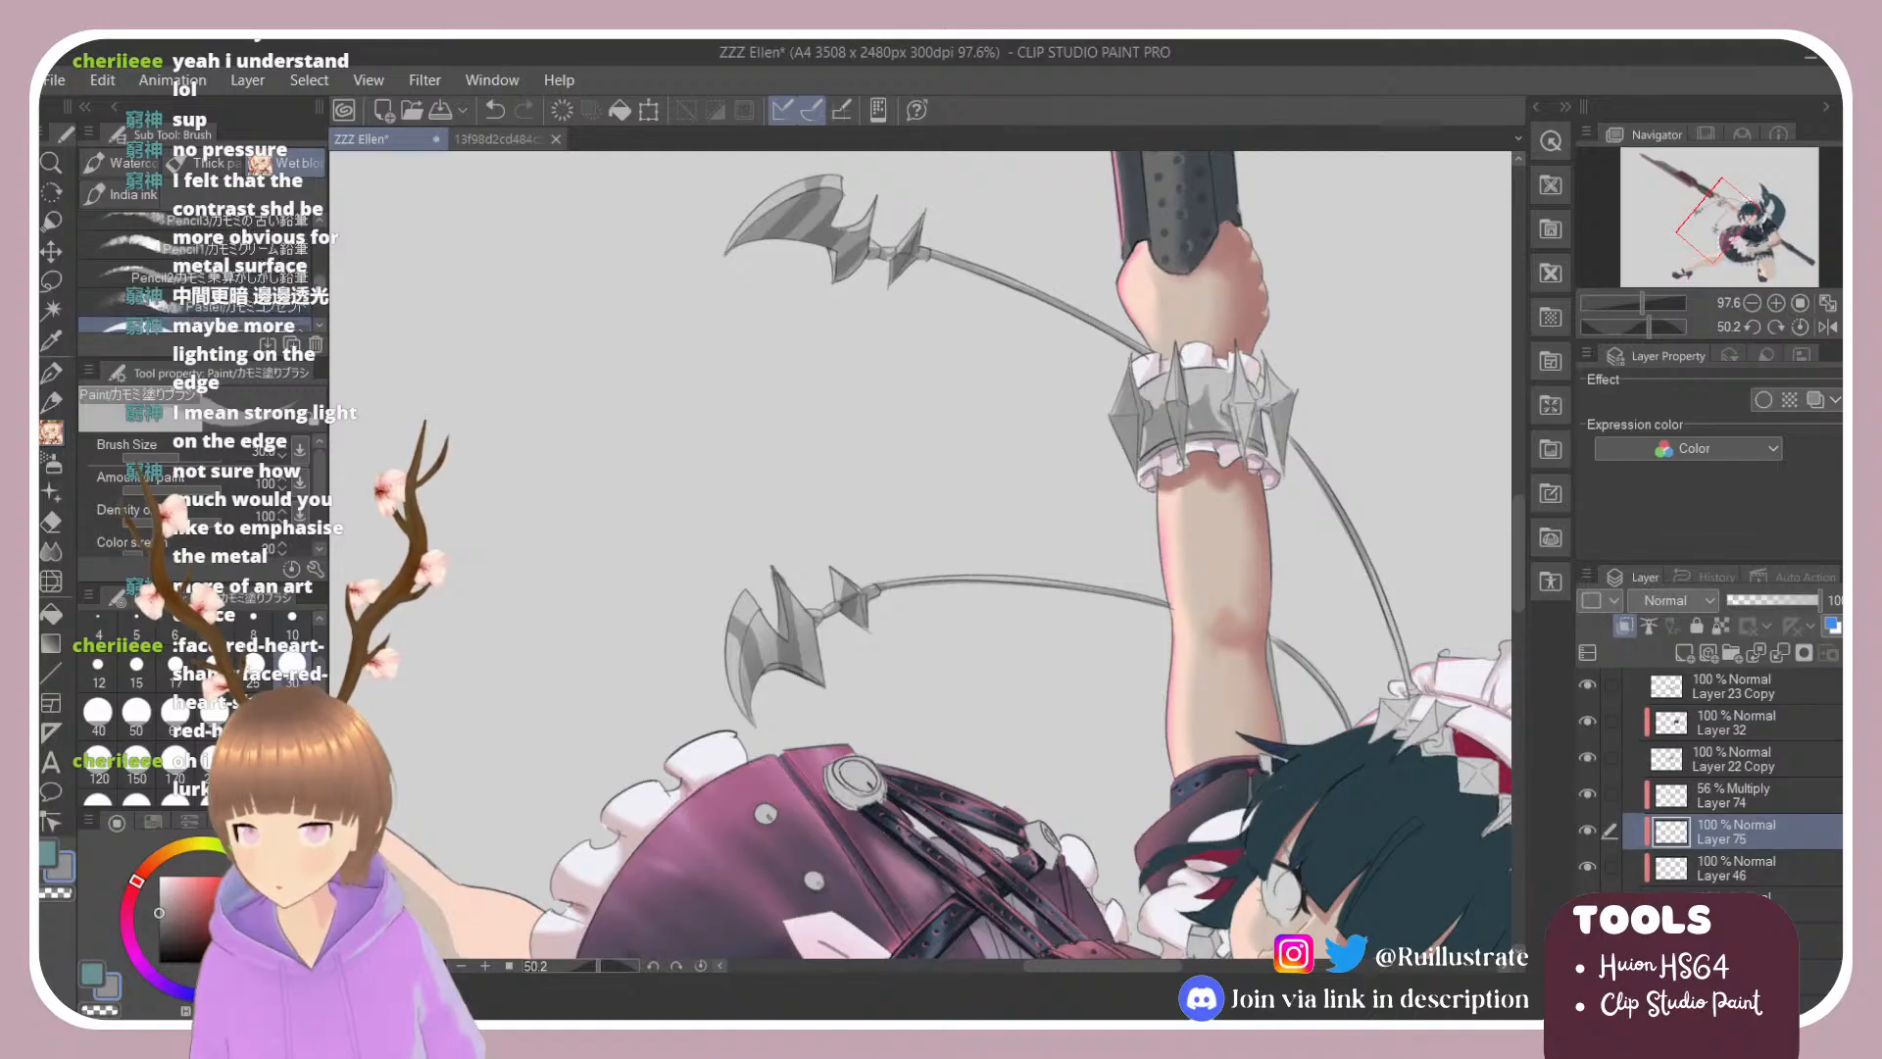
pyautogui.scroll(-1, 196, 294)
pyautogui.click(196, 322)
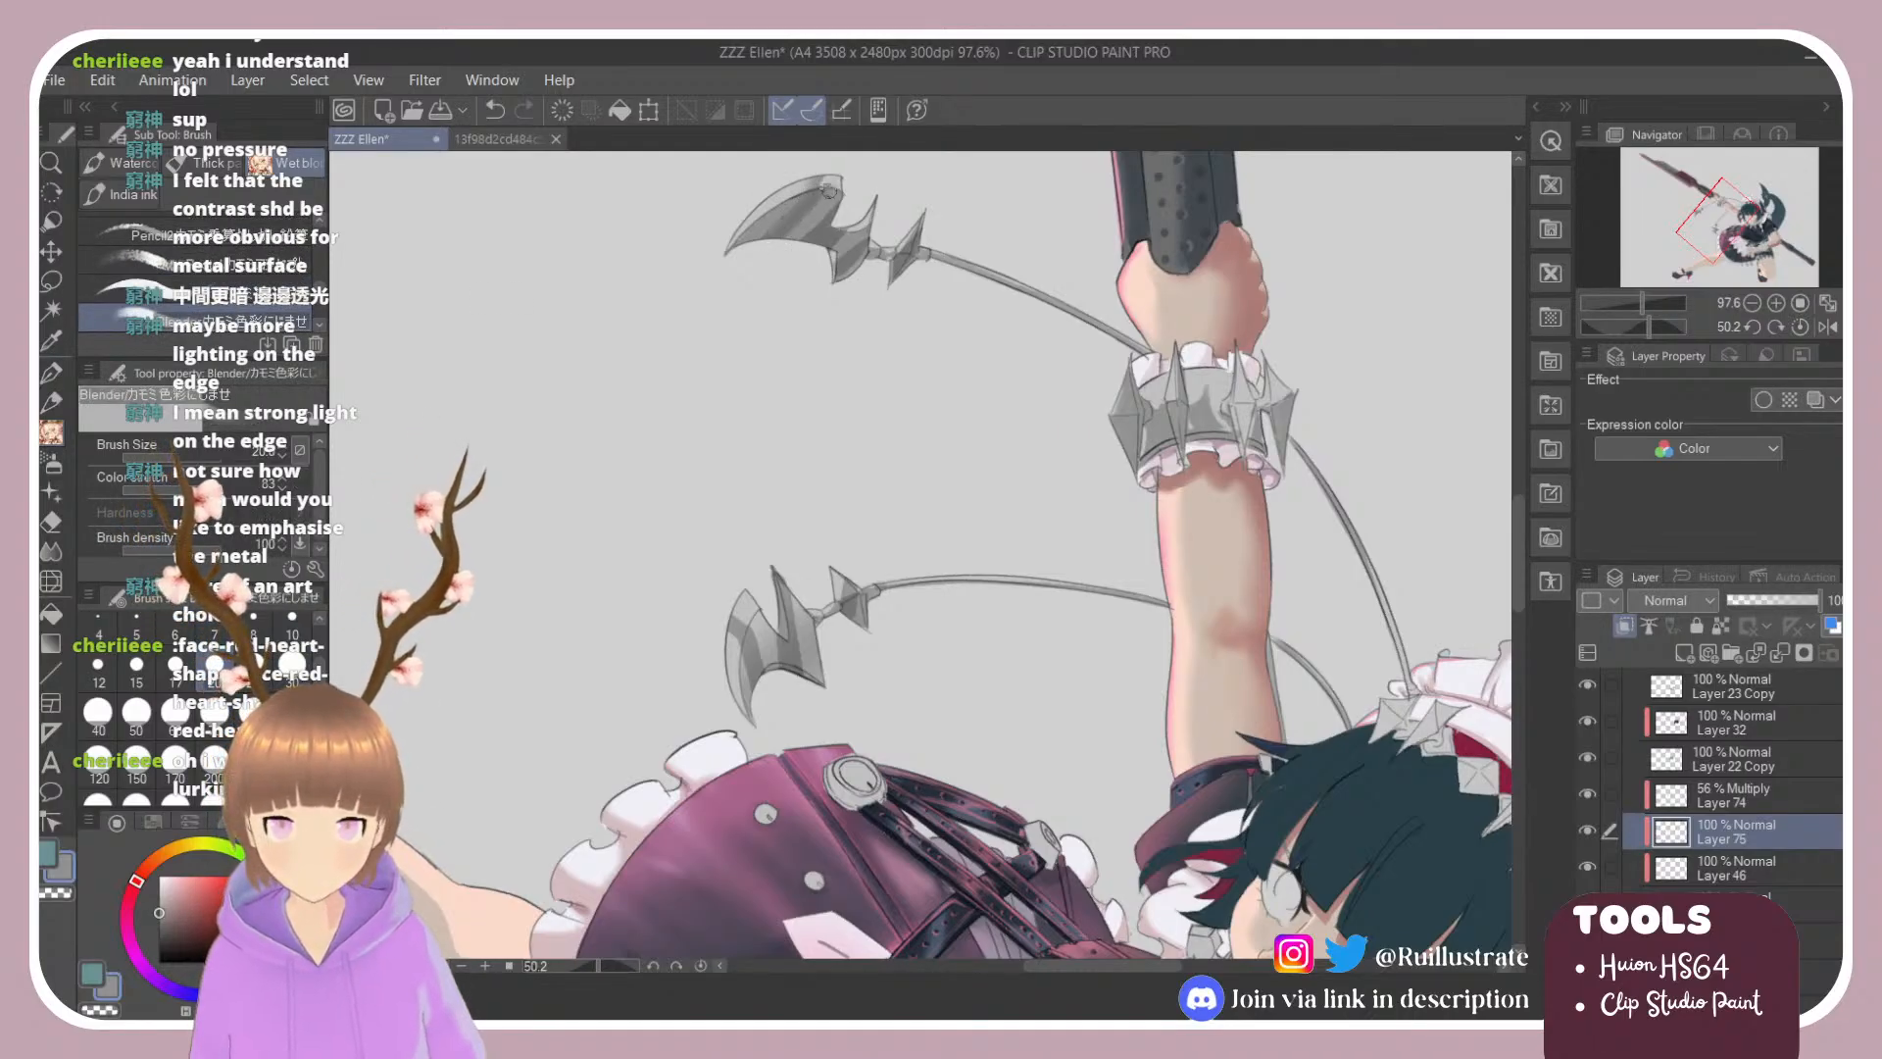
pyautogui.press('r')
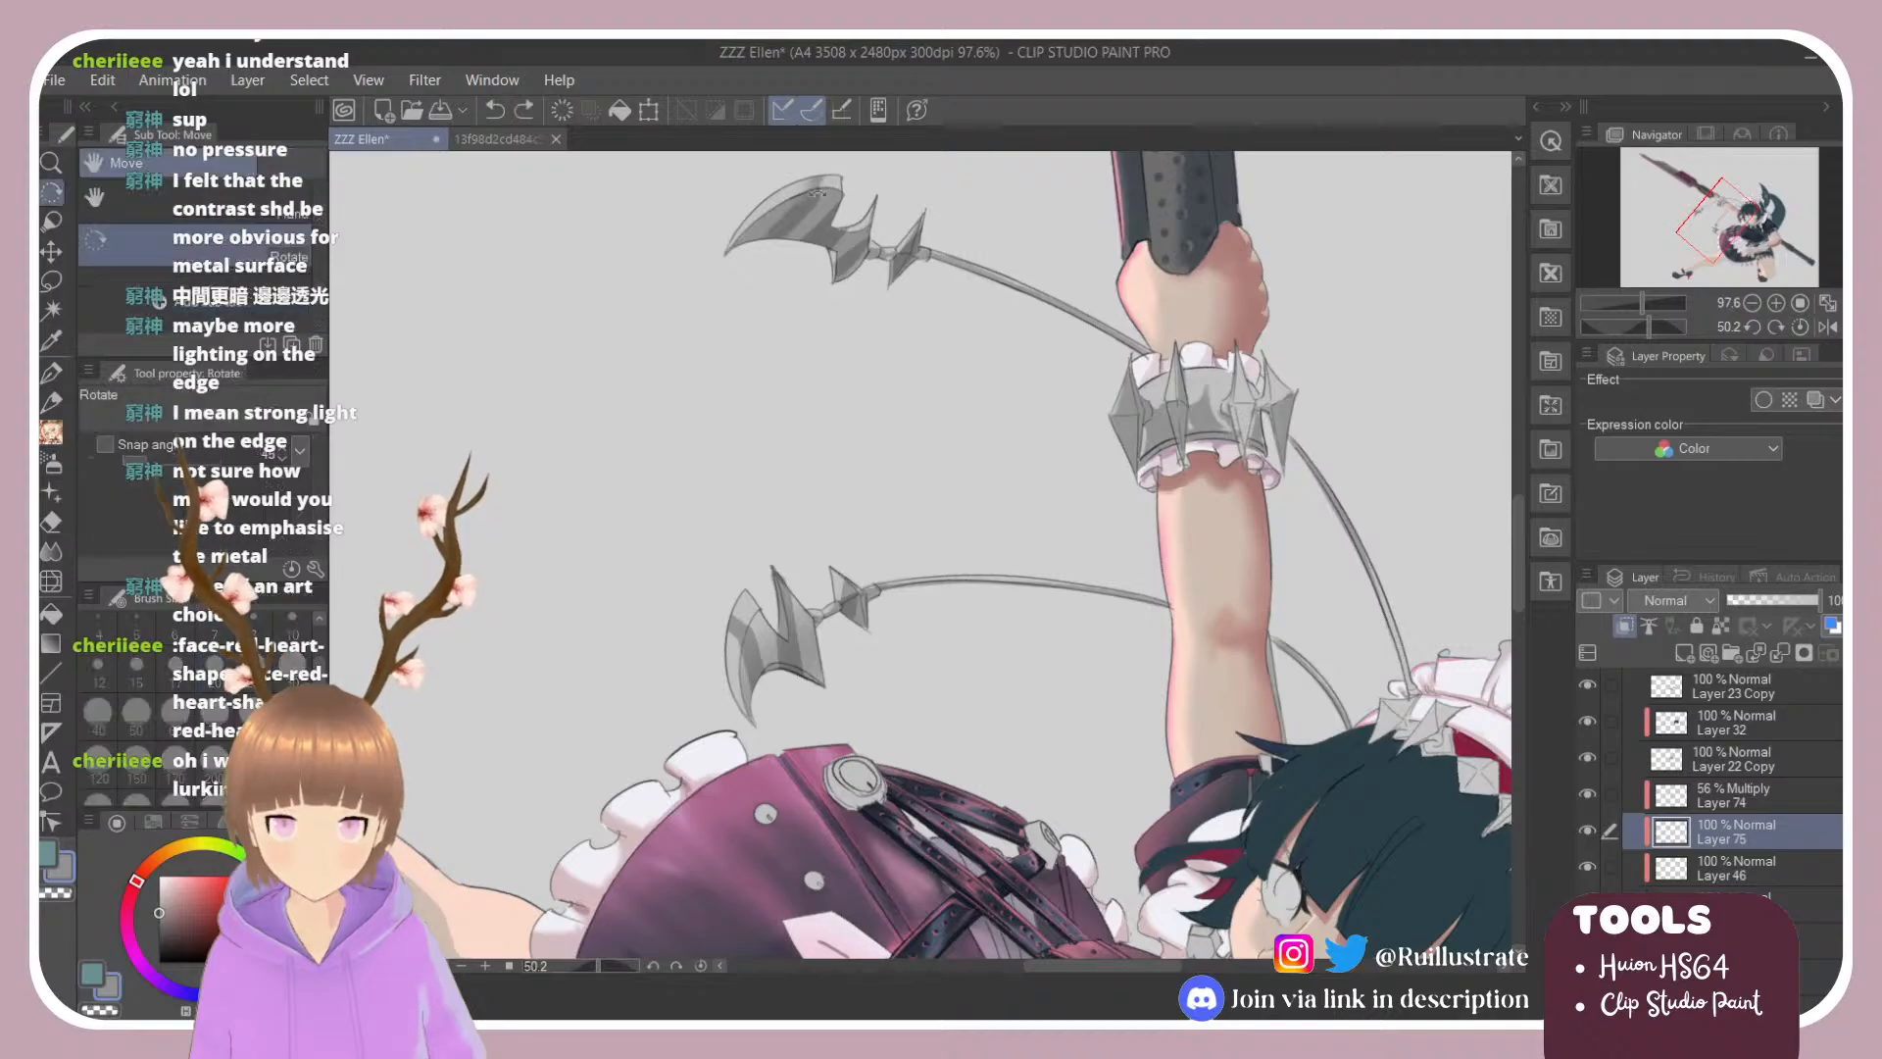
pyautogui.moveTo(705, 298)
pyautogui.mouseDown()
pyautogui.moveTo(622, 403)
pyautogui.moveTo(594, 479)
pyautogui.mouseUp()
pyautogui.press('e')
pyautogui.press('b')
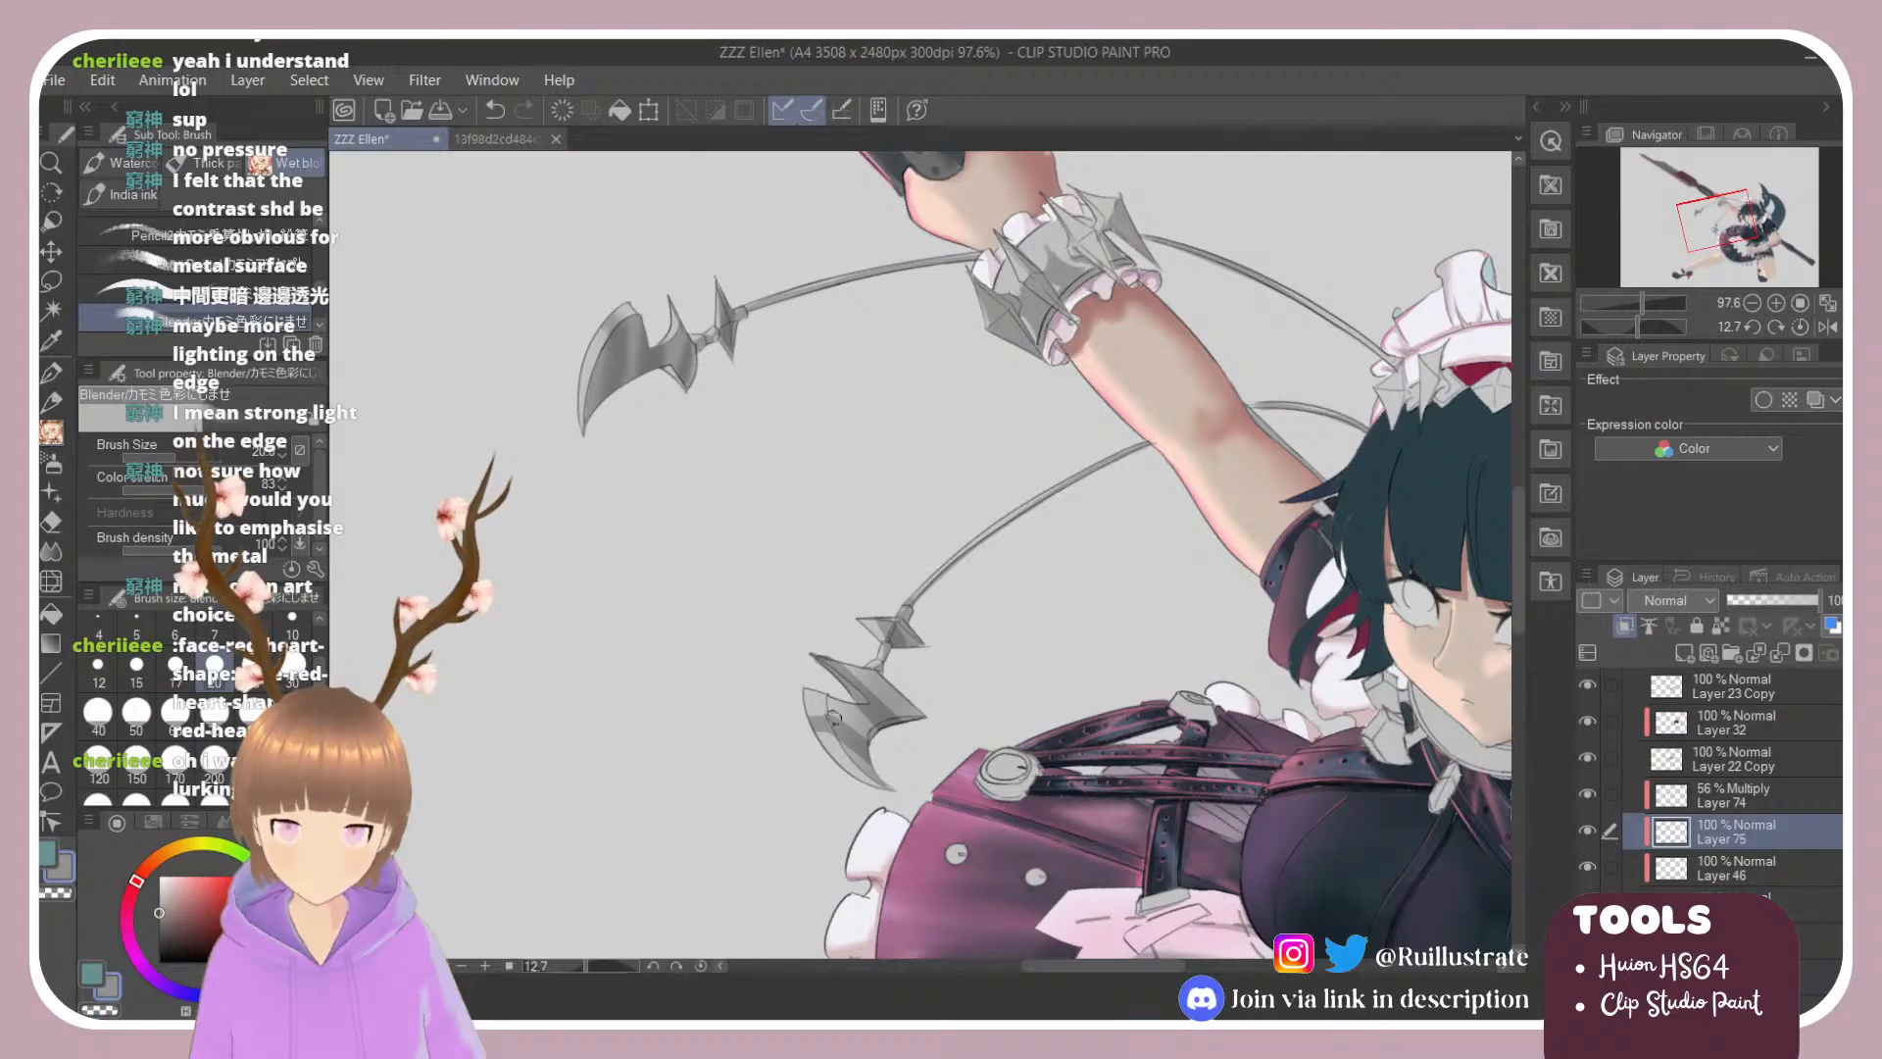
pyautogui.moveTo(833, 716); pyautogui.dragTo(721, 590)
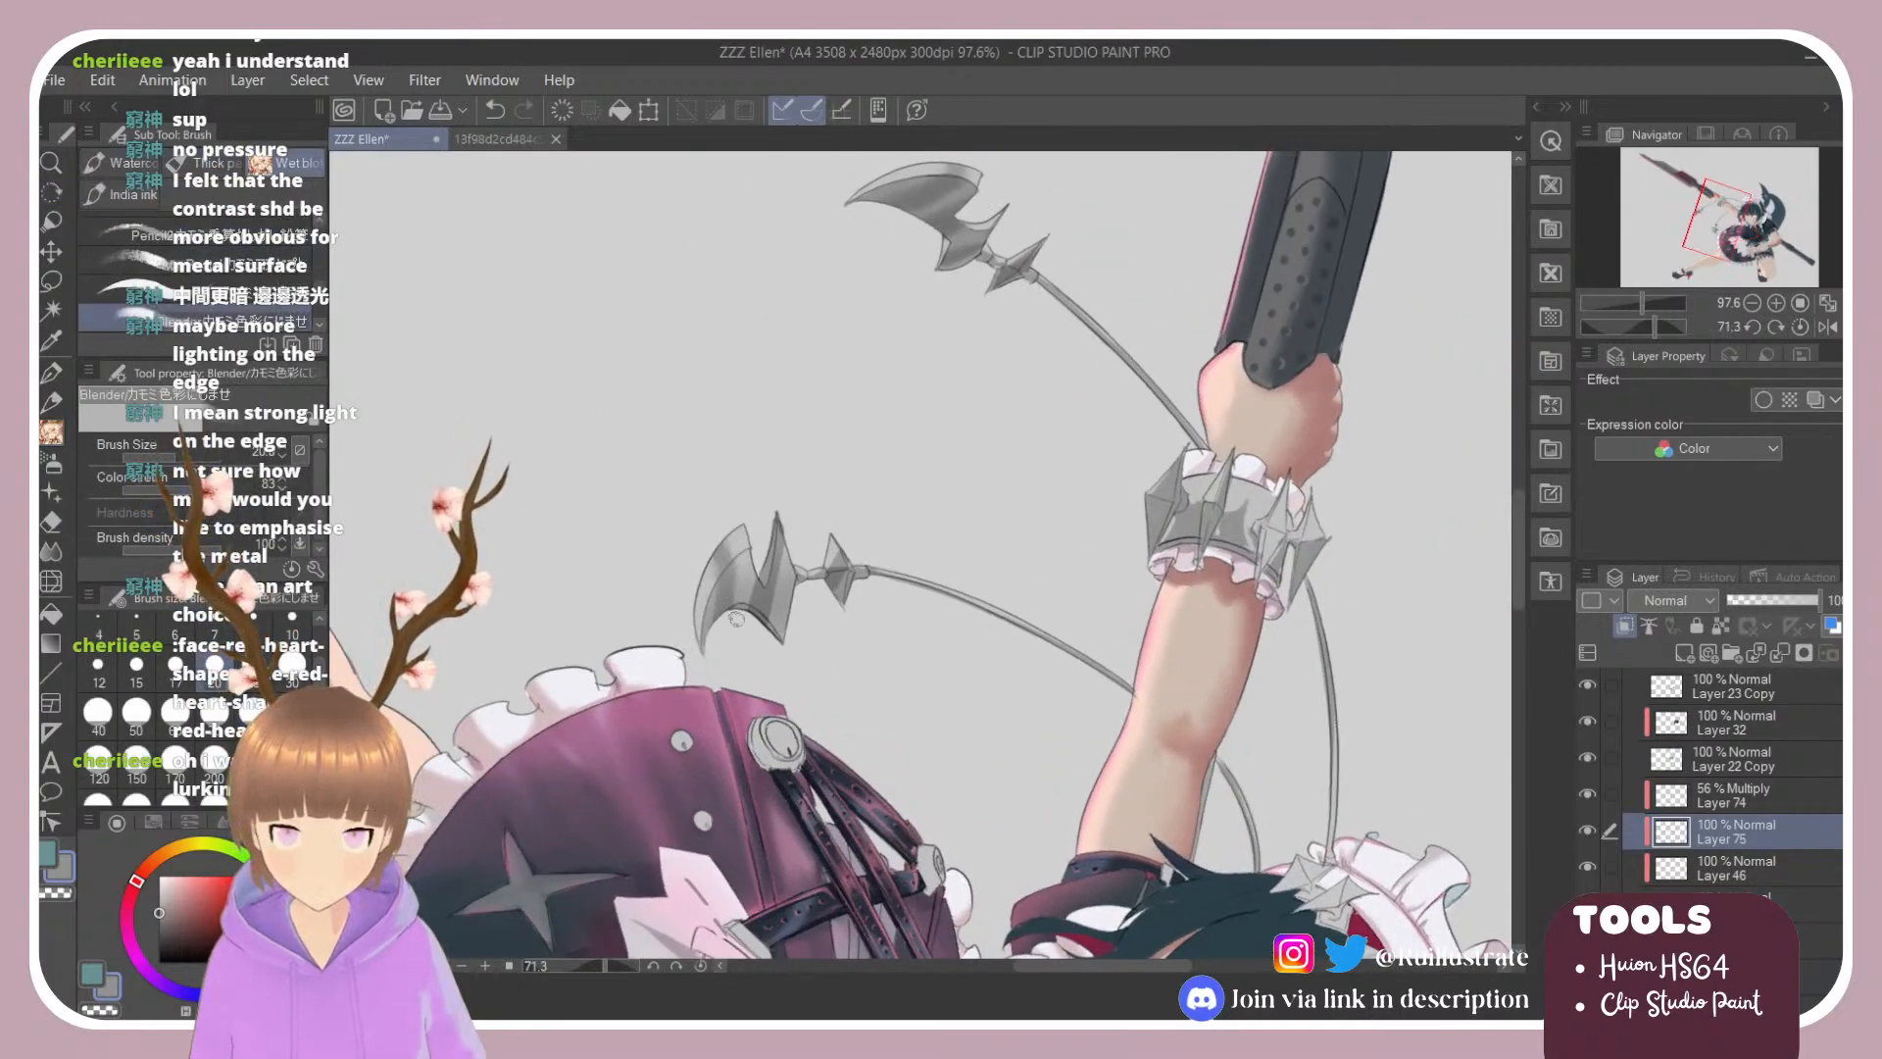
pyautogui.moveTo(778, 588); pyautogui.dragTo(781, 533)
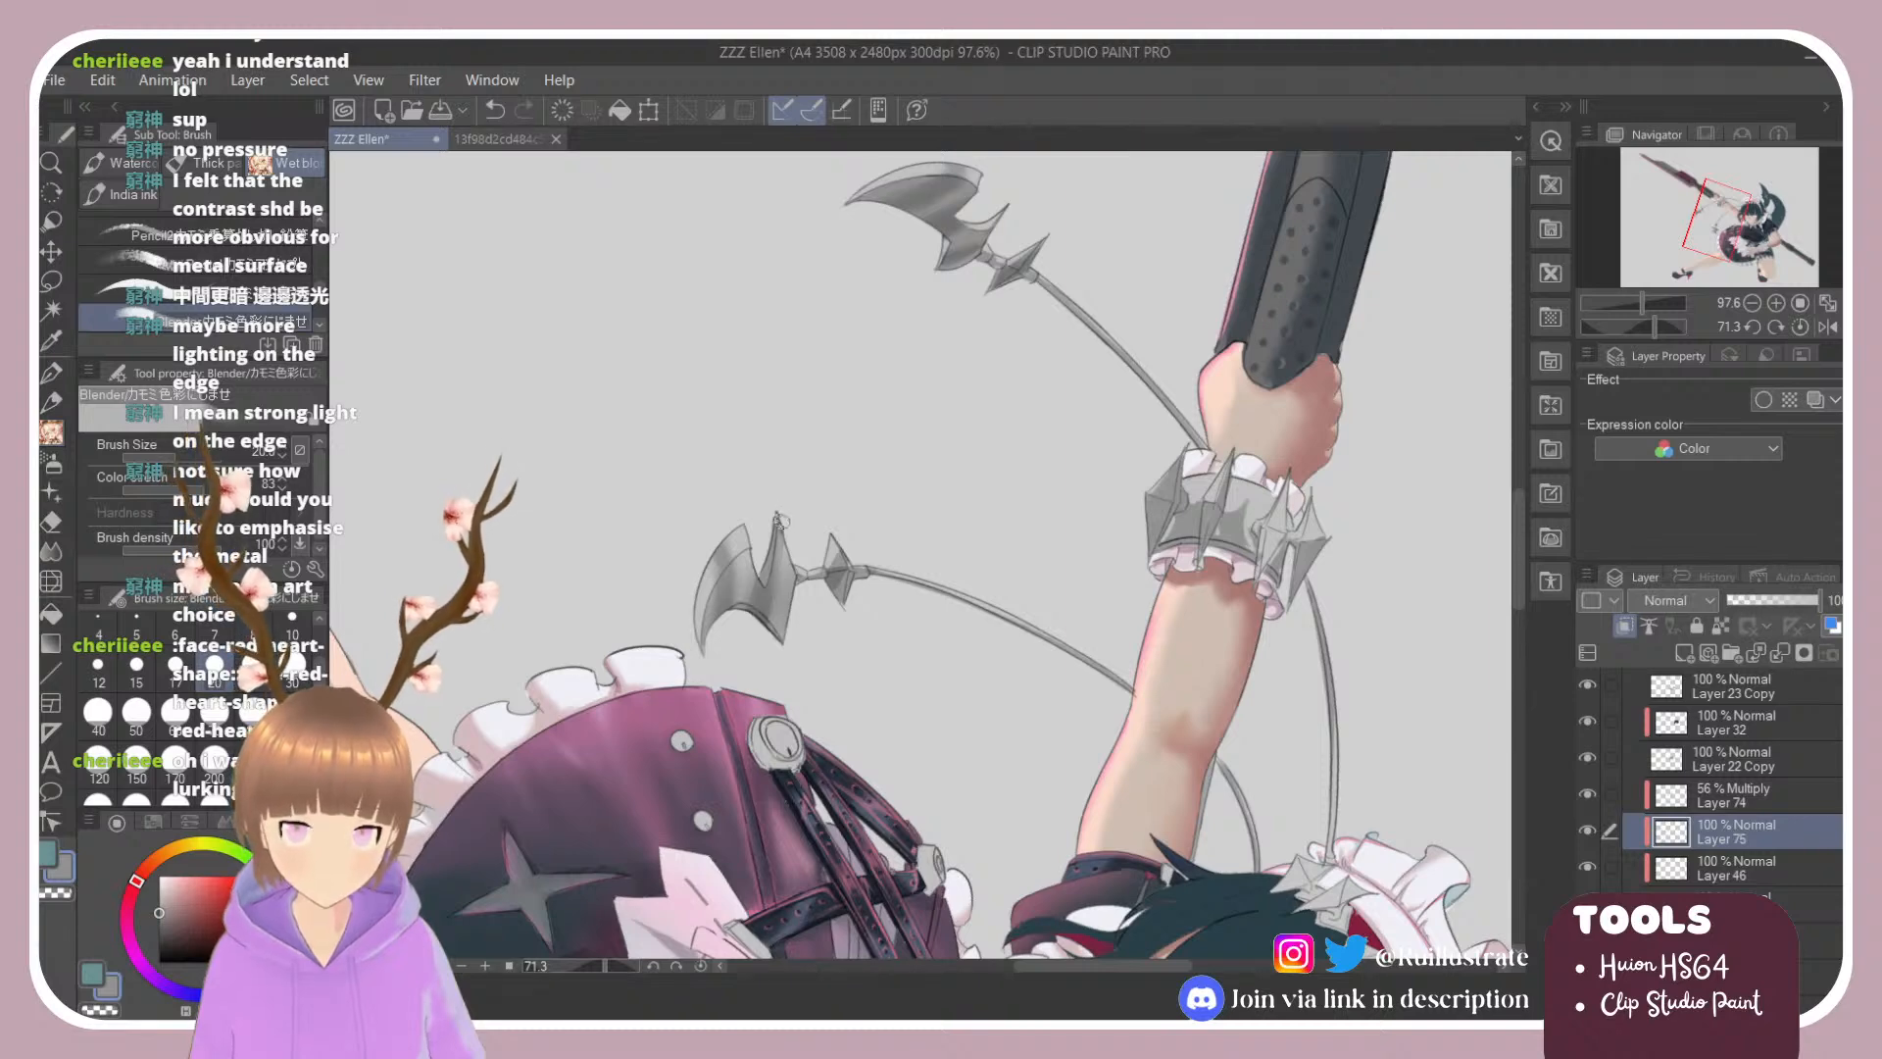
# Step: Paint a very light grey highlight on the lower crescent blade with the Paint brush
pyautogui.click(162, 887)
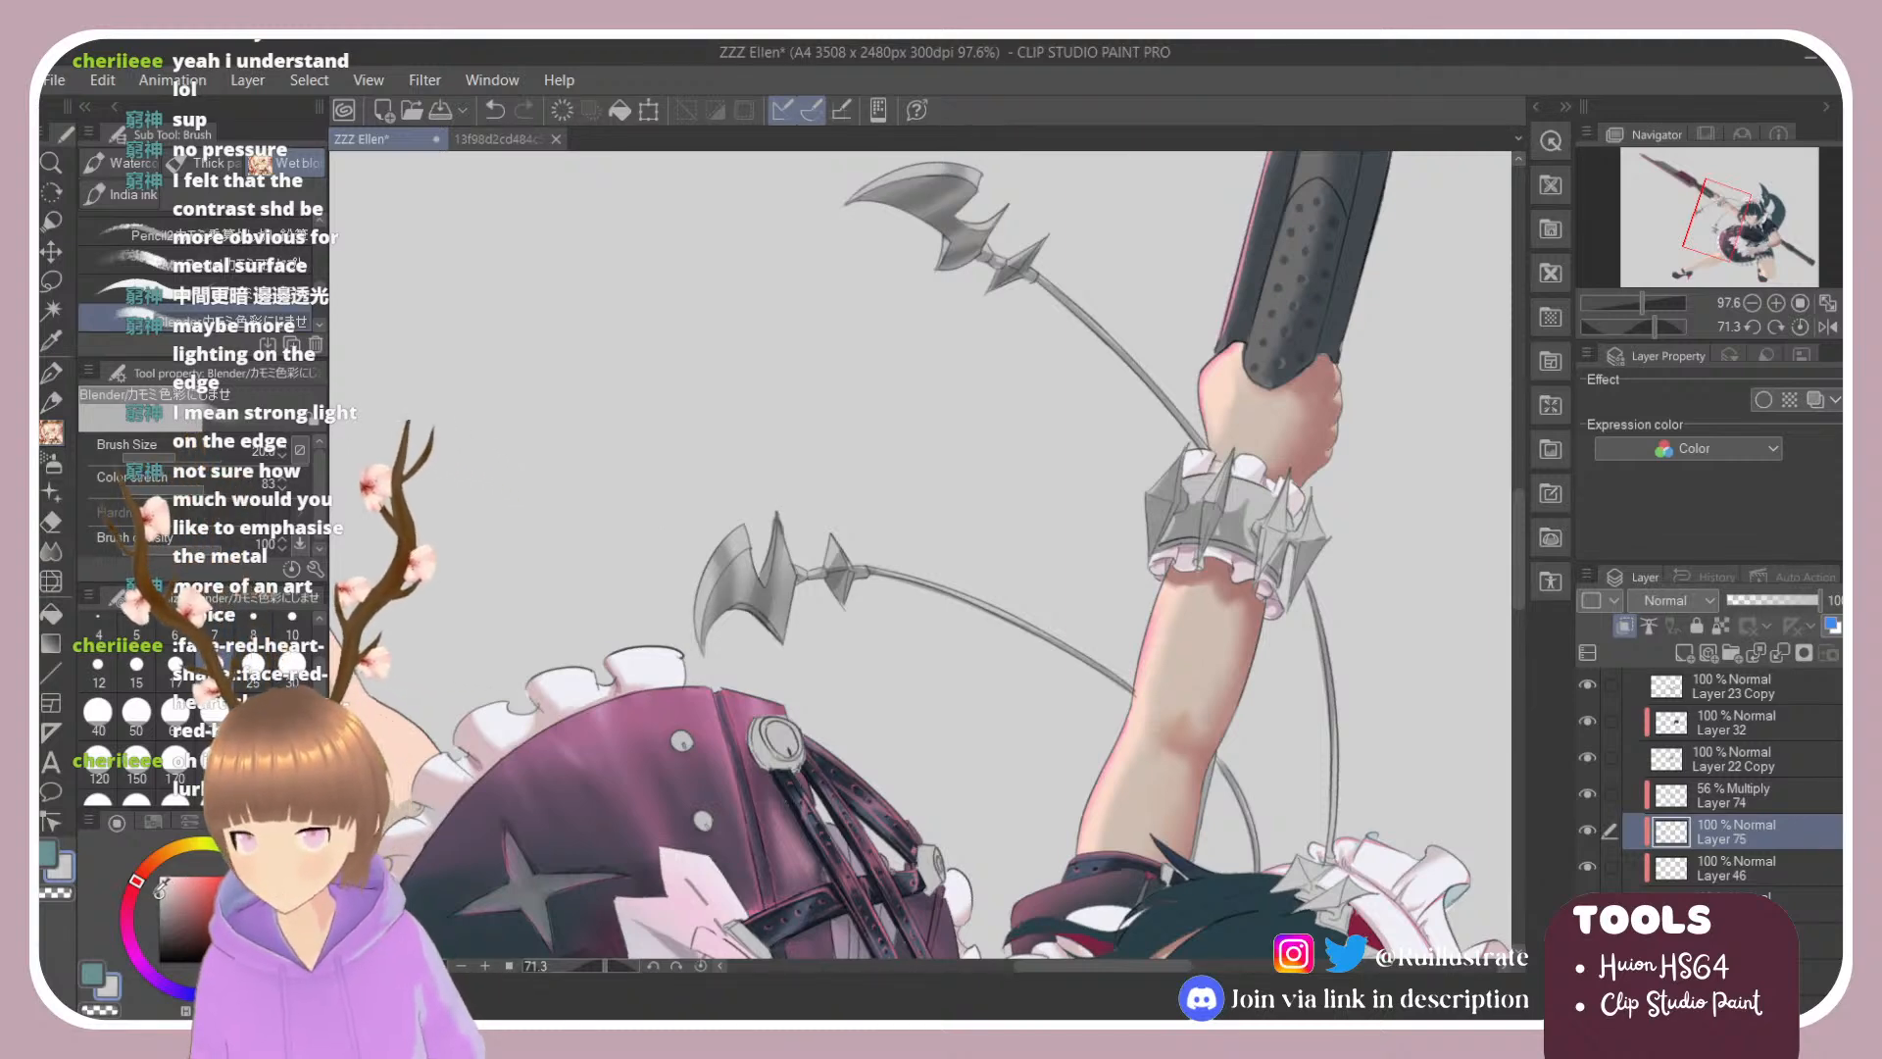
pyautogui.click(196, 292)
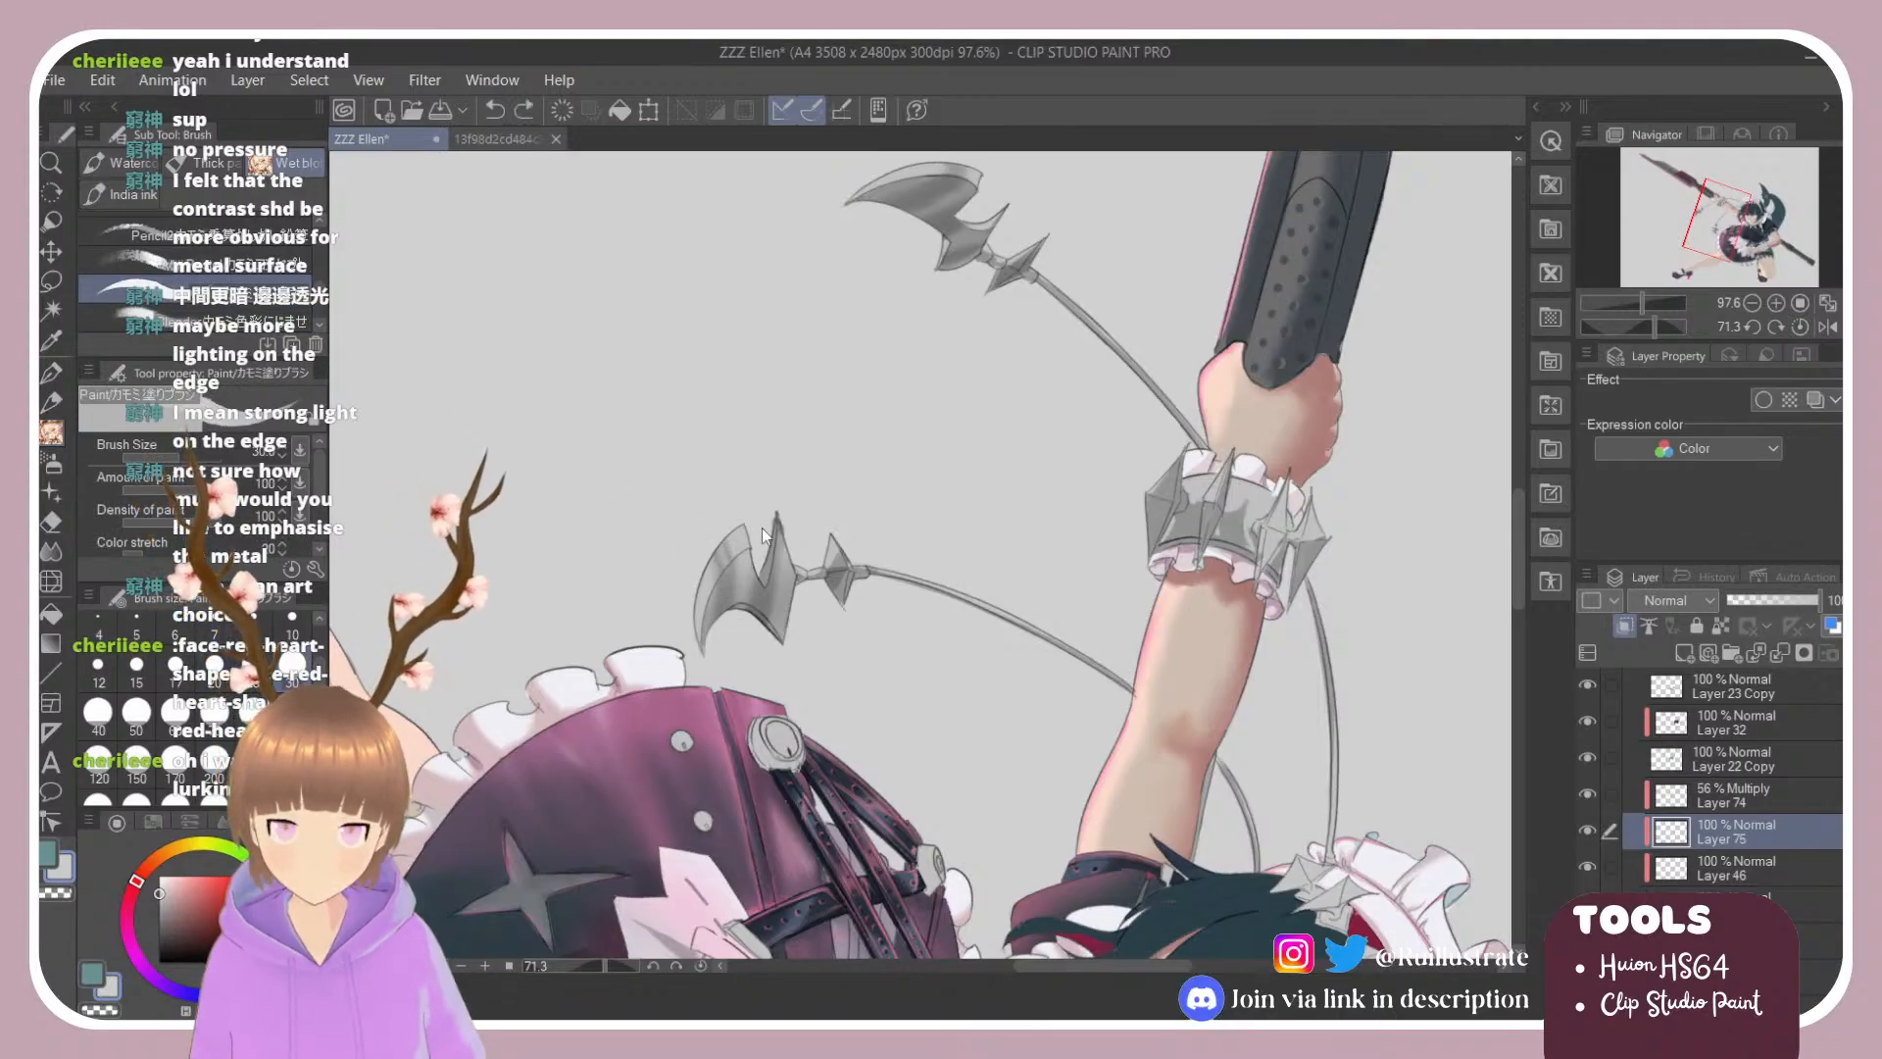
pyautogui.click(159, 875)
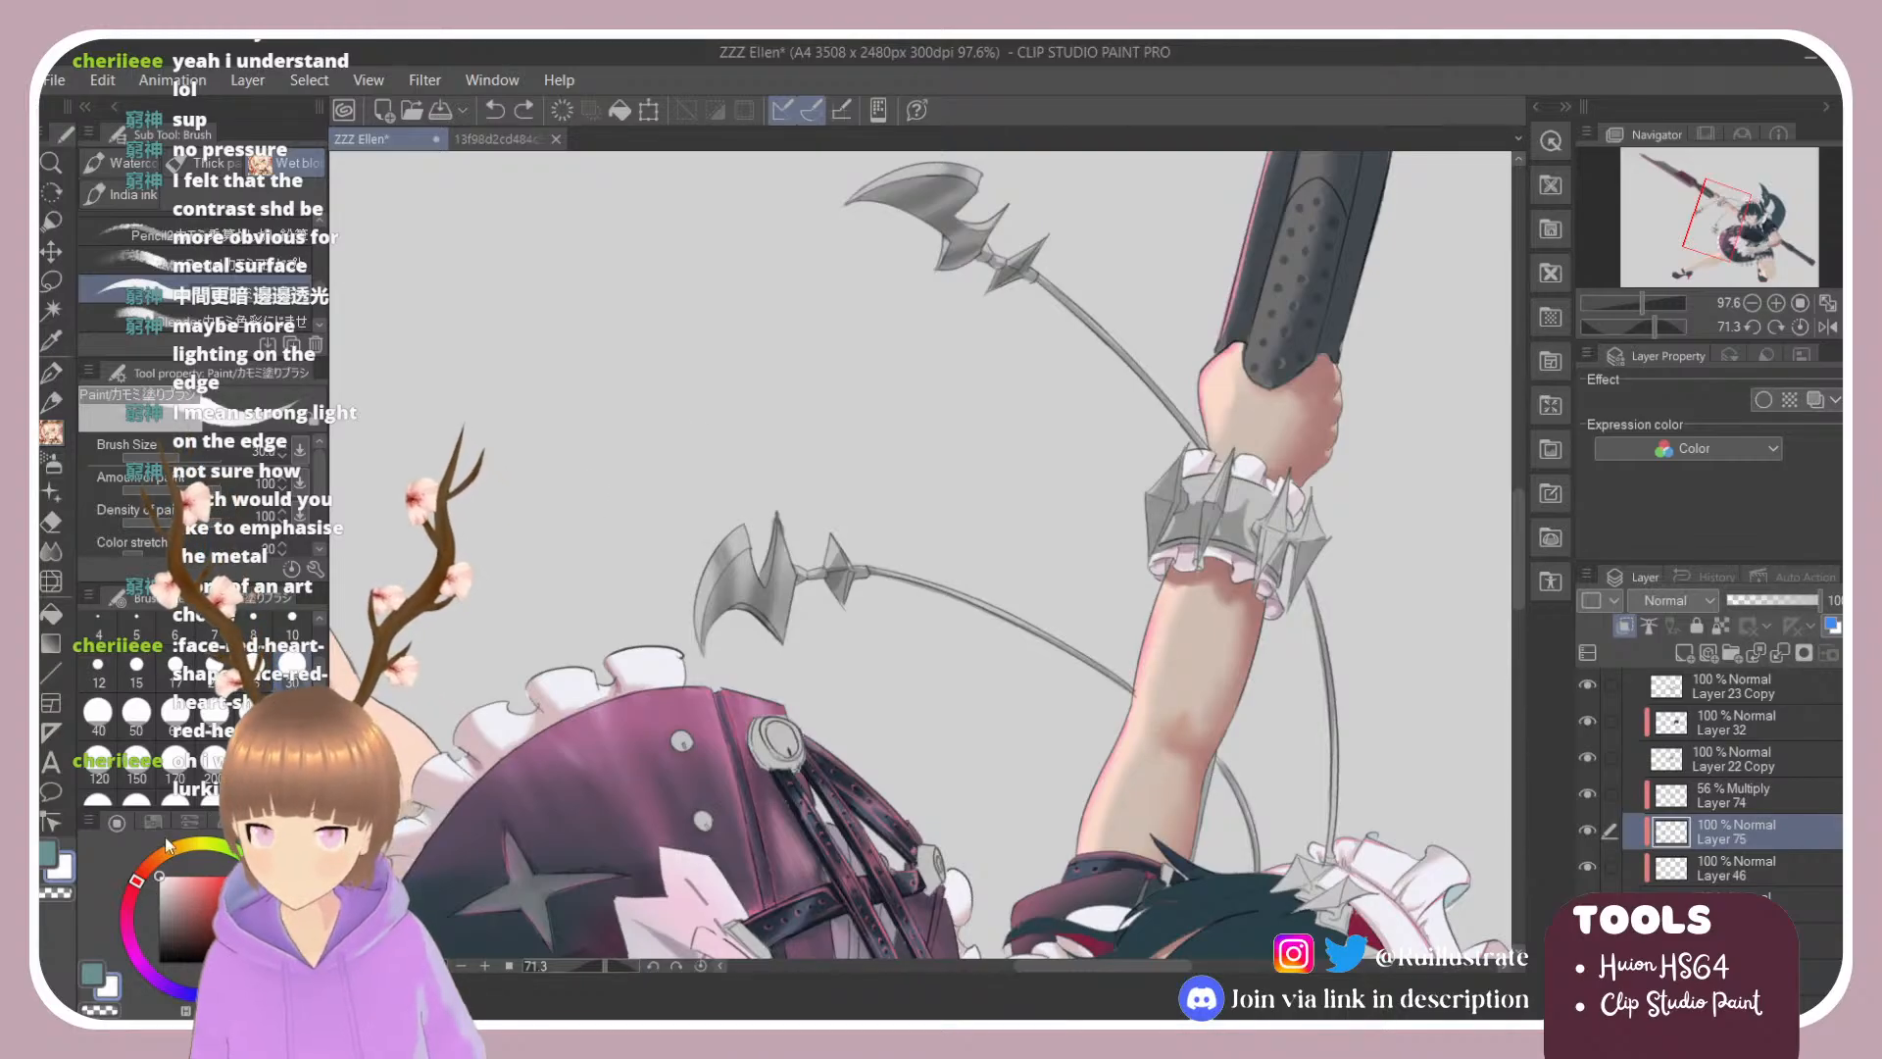
pyautogui.moveTo(736, 537)
pyautogui.mouseDown()
pyautogui.moveTo(724, 606)
pyautogui.moveTo(759, 600)
pyautogui.mouseUp()
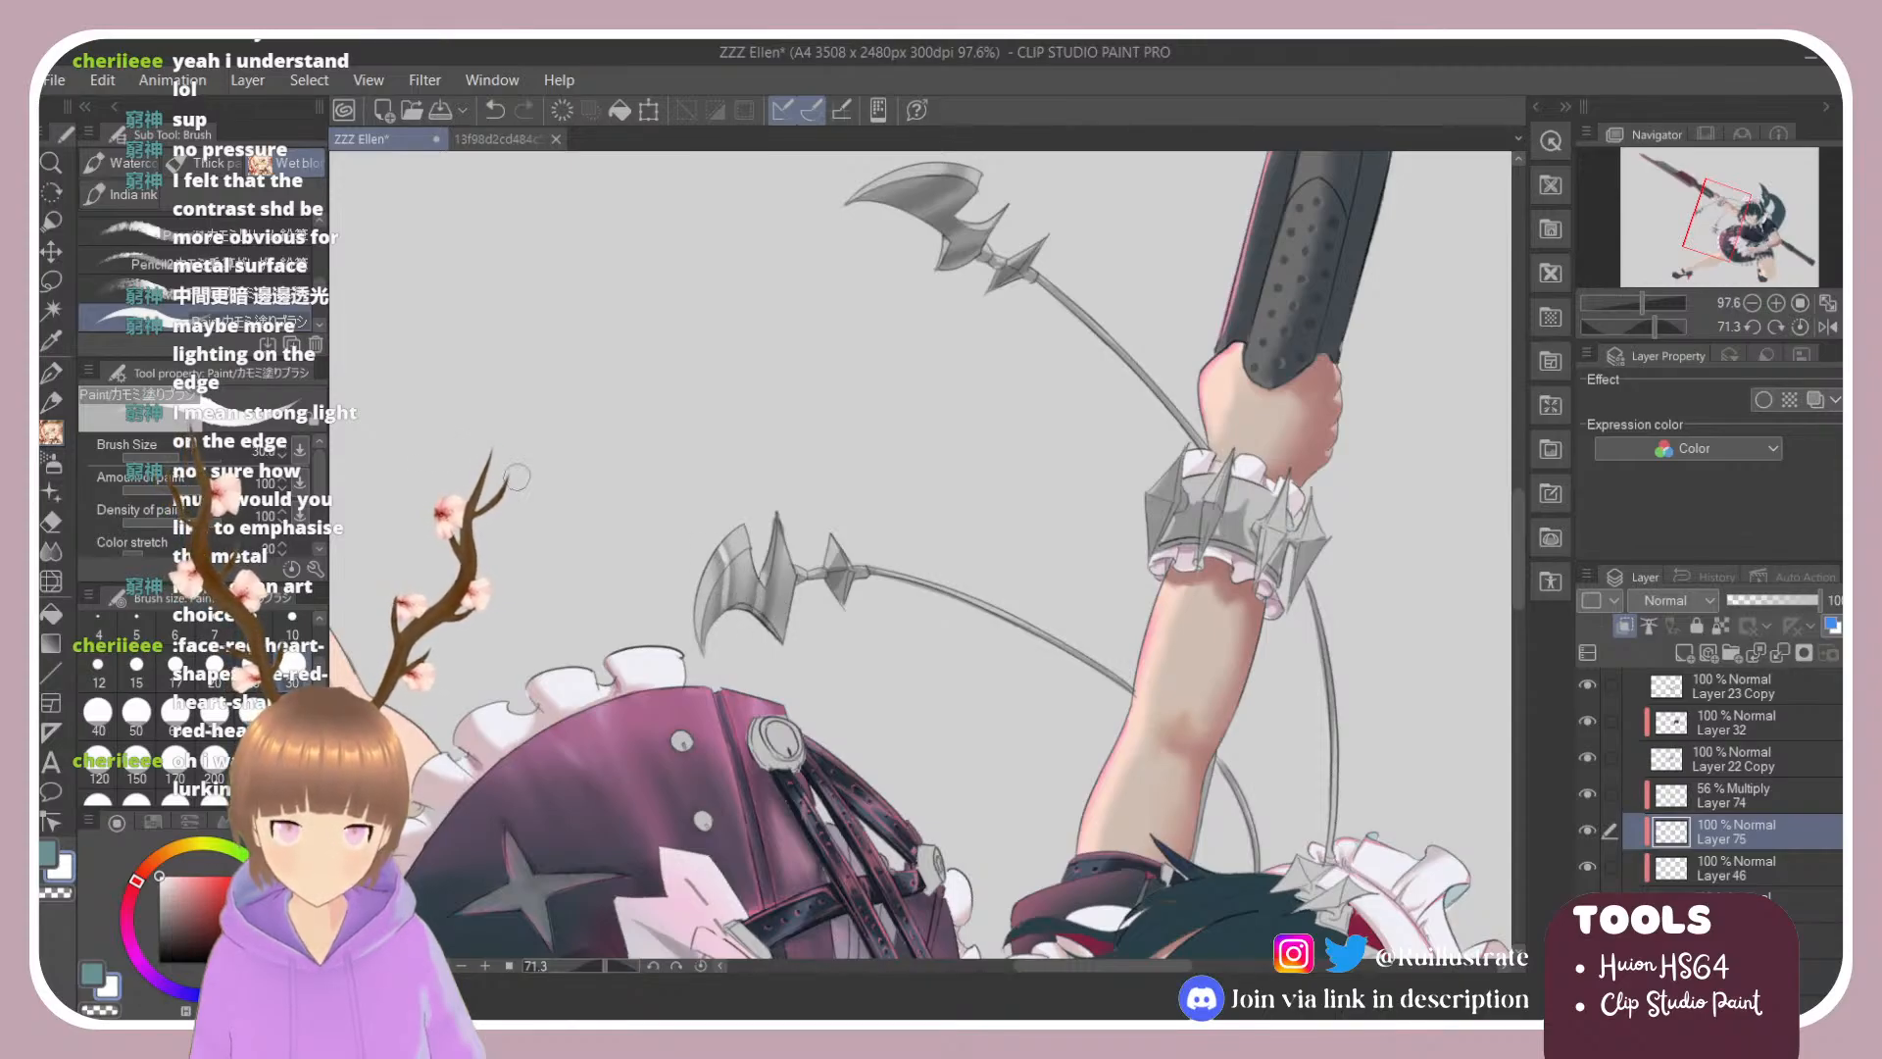
# Step: Soften the light highlight on the lower crescent blade with the Blender brush
pyautogui.scroll(-2, 279, 306)
pyautogui.click(279, 306)
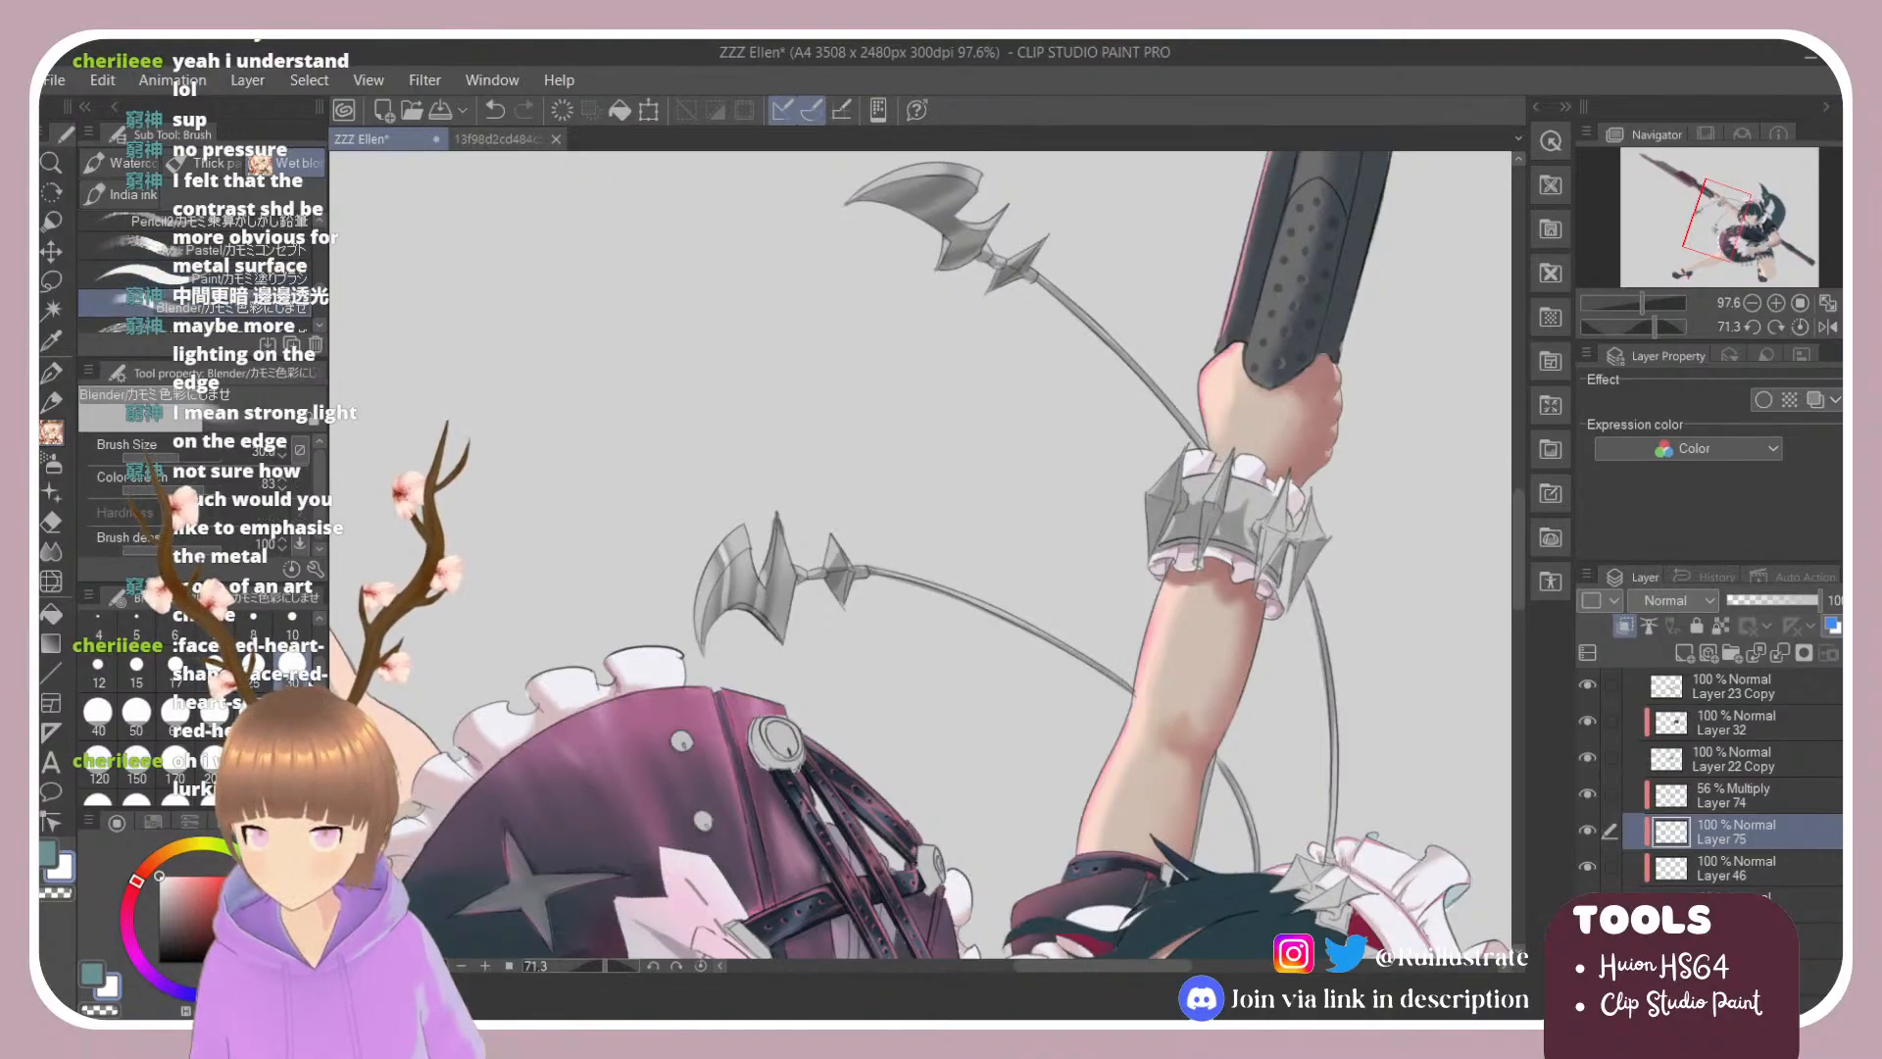
pyautogui.moveTo(724, 543)
pyautogui.mouseDown()
pyautogui.moveTo(718, 600)
pyautogui.moveTo(763, 572)
pyautogui.mouseUp()
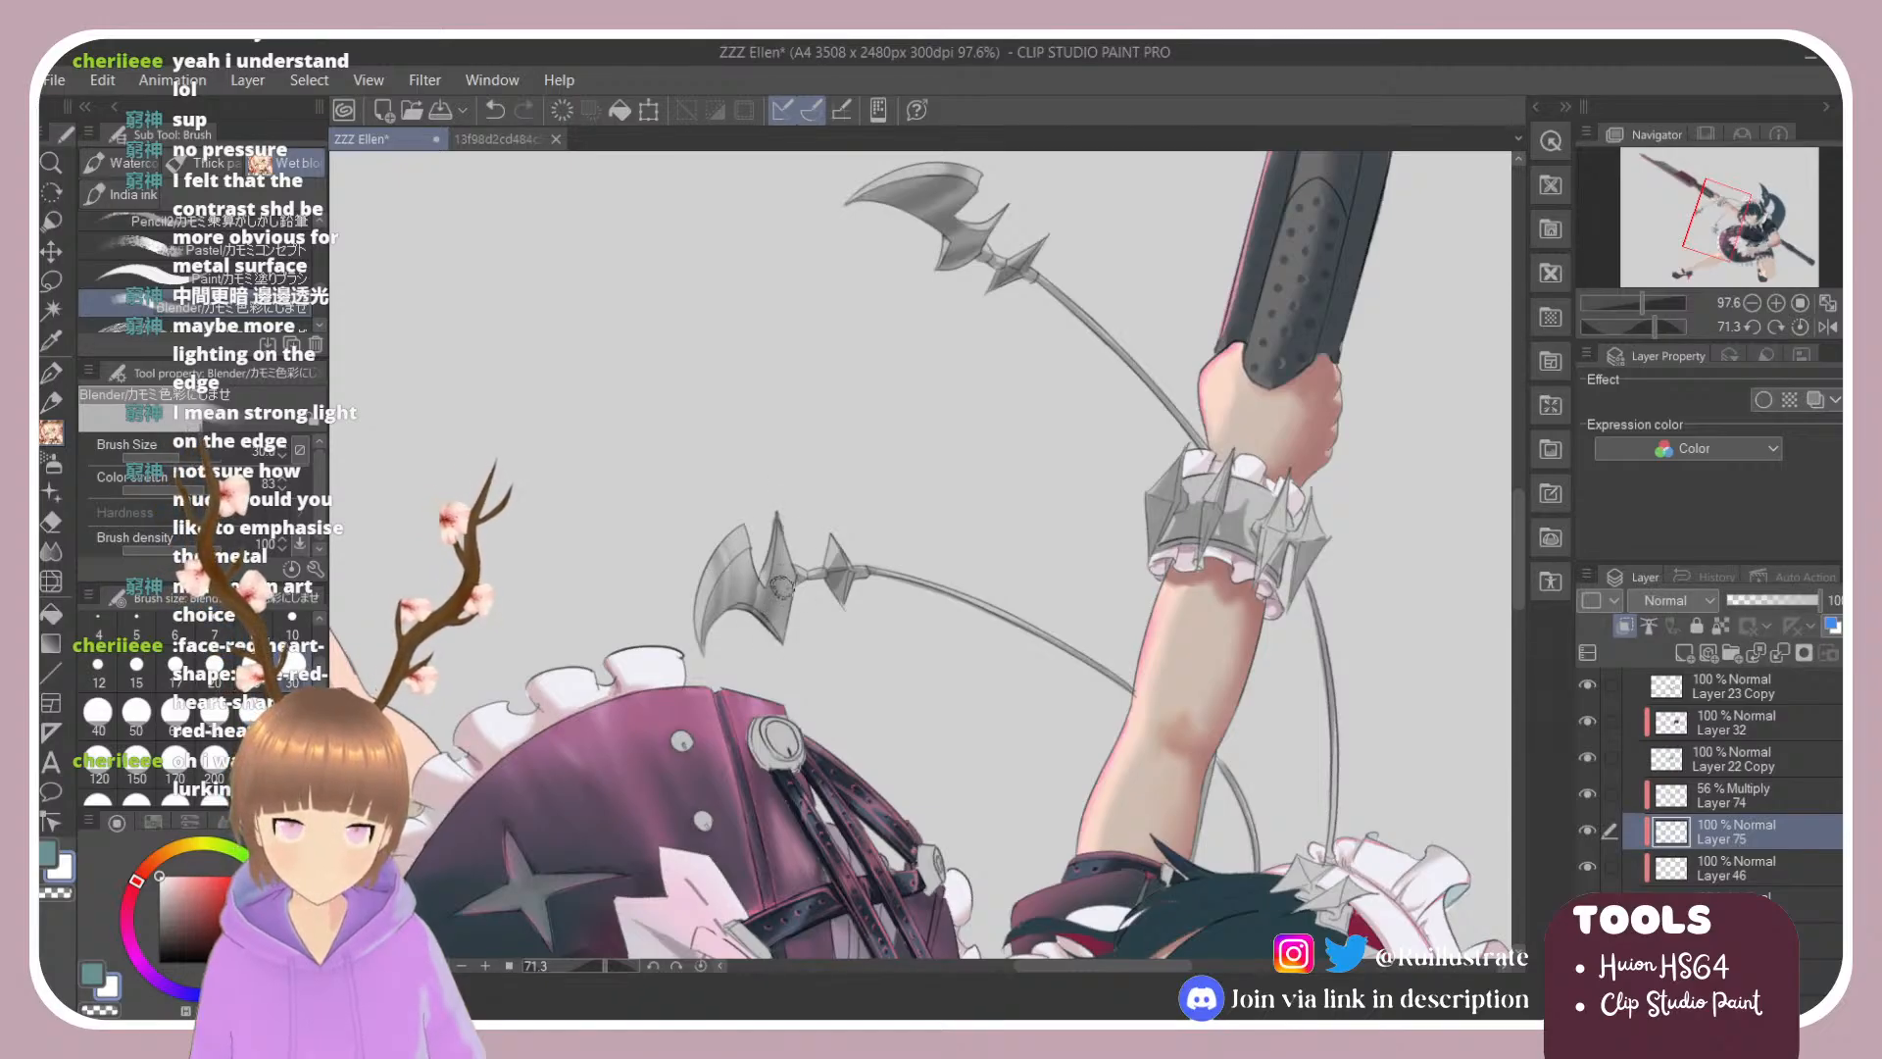
pyautogui.press('alt')
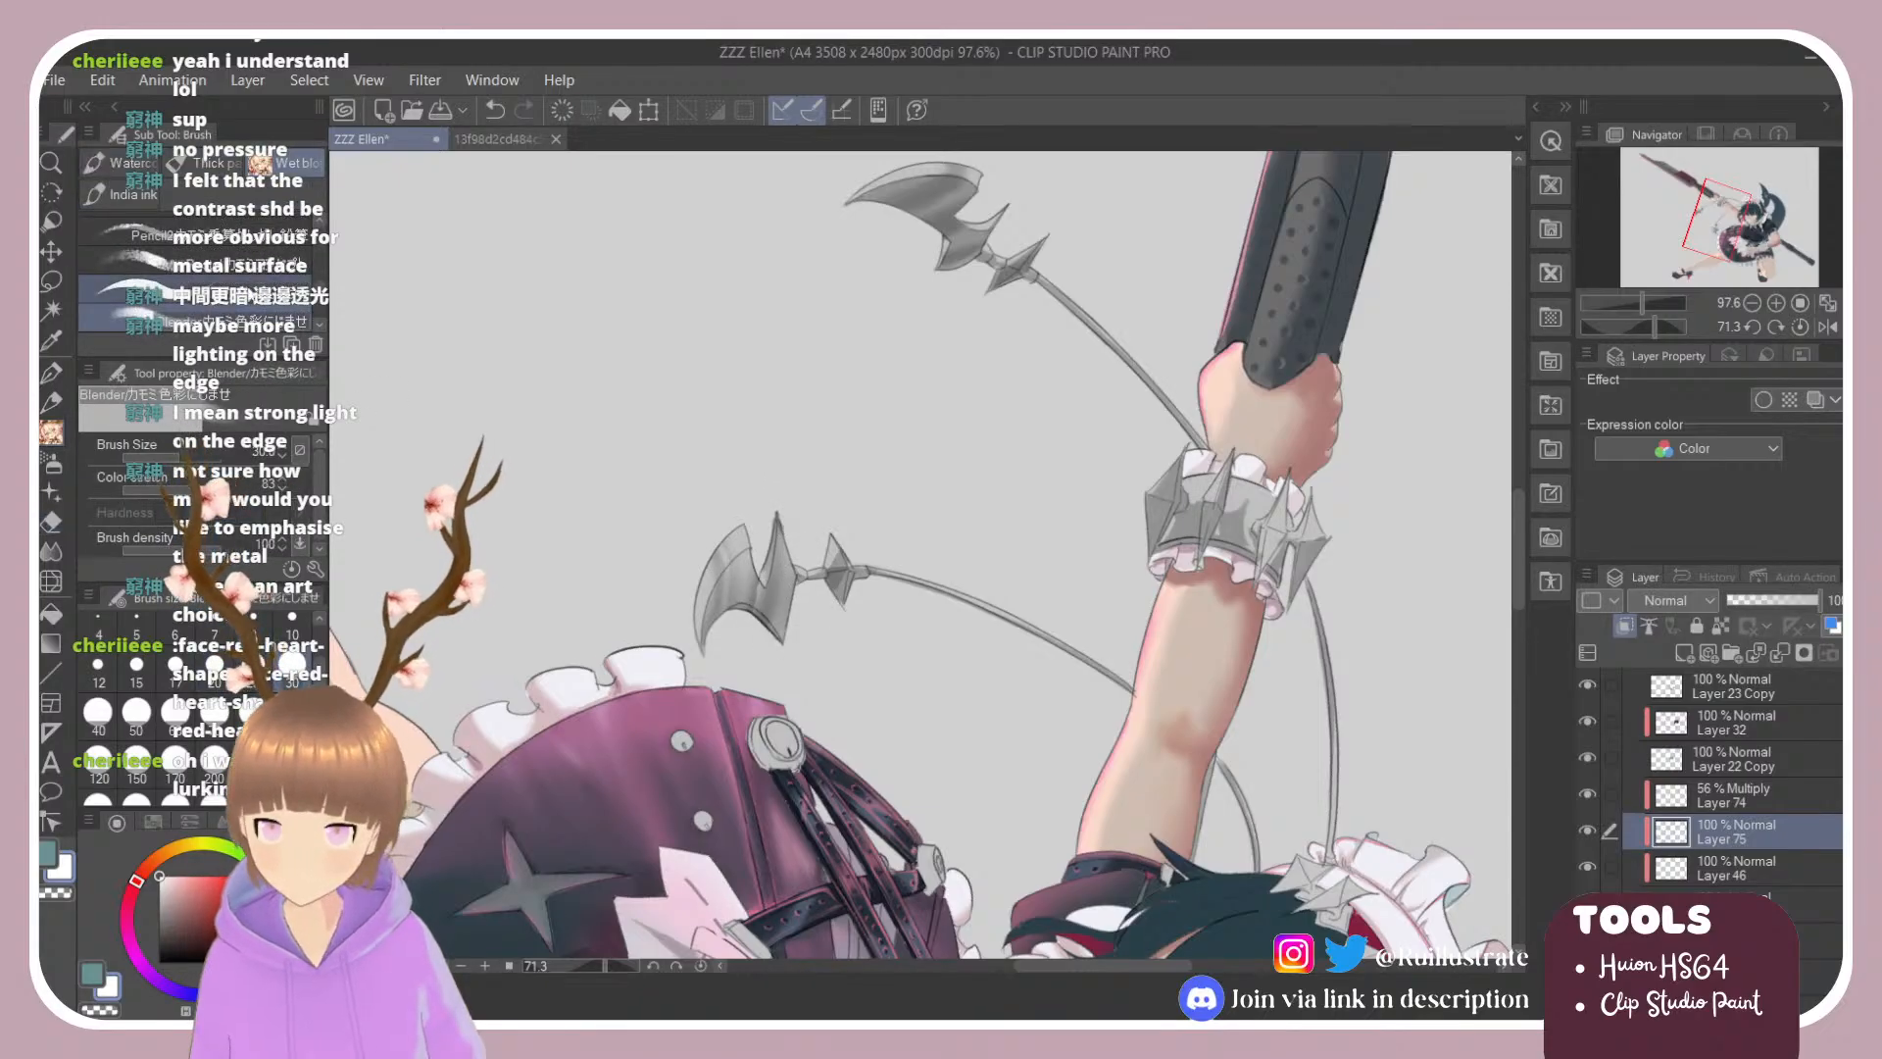
# Step: Paint light grey highlights on the lower blade's guard spike and along the outer edges of both crescent blades with the Paint brush
pyautogui.click(196, 289)
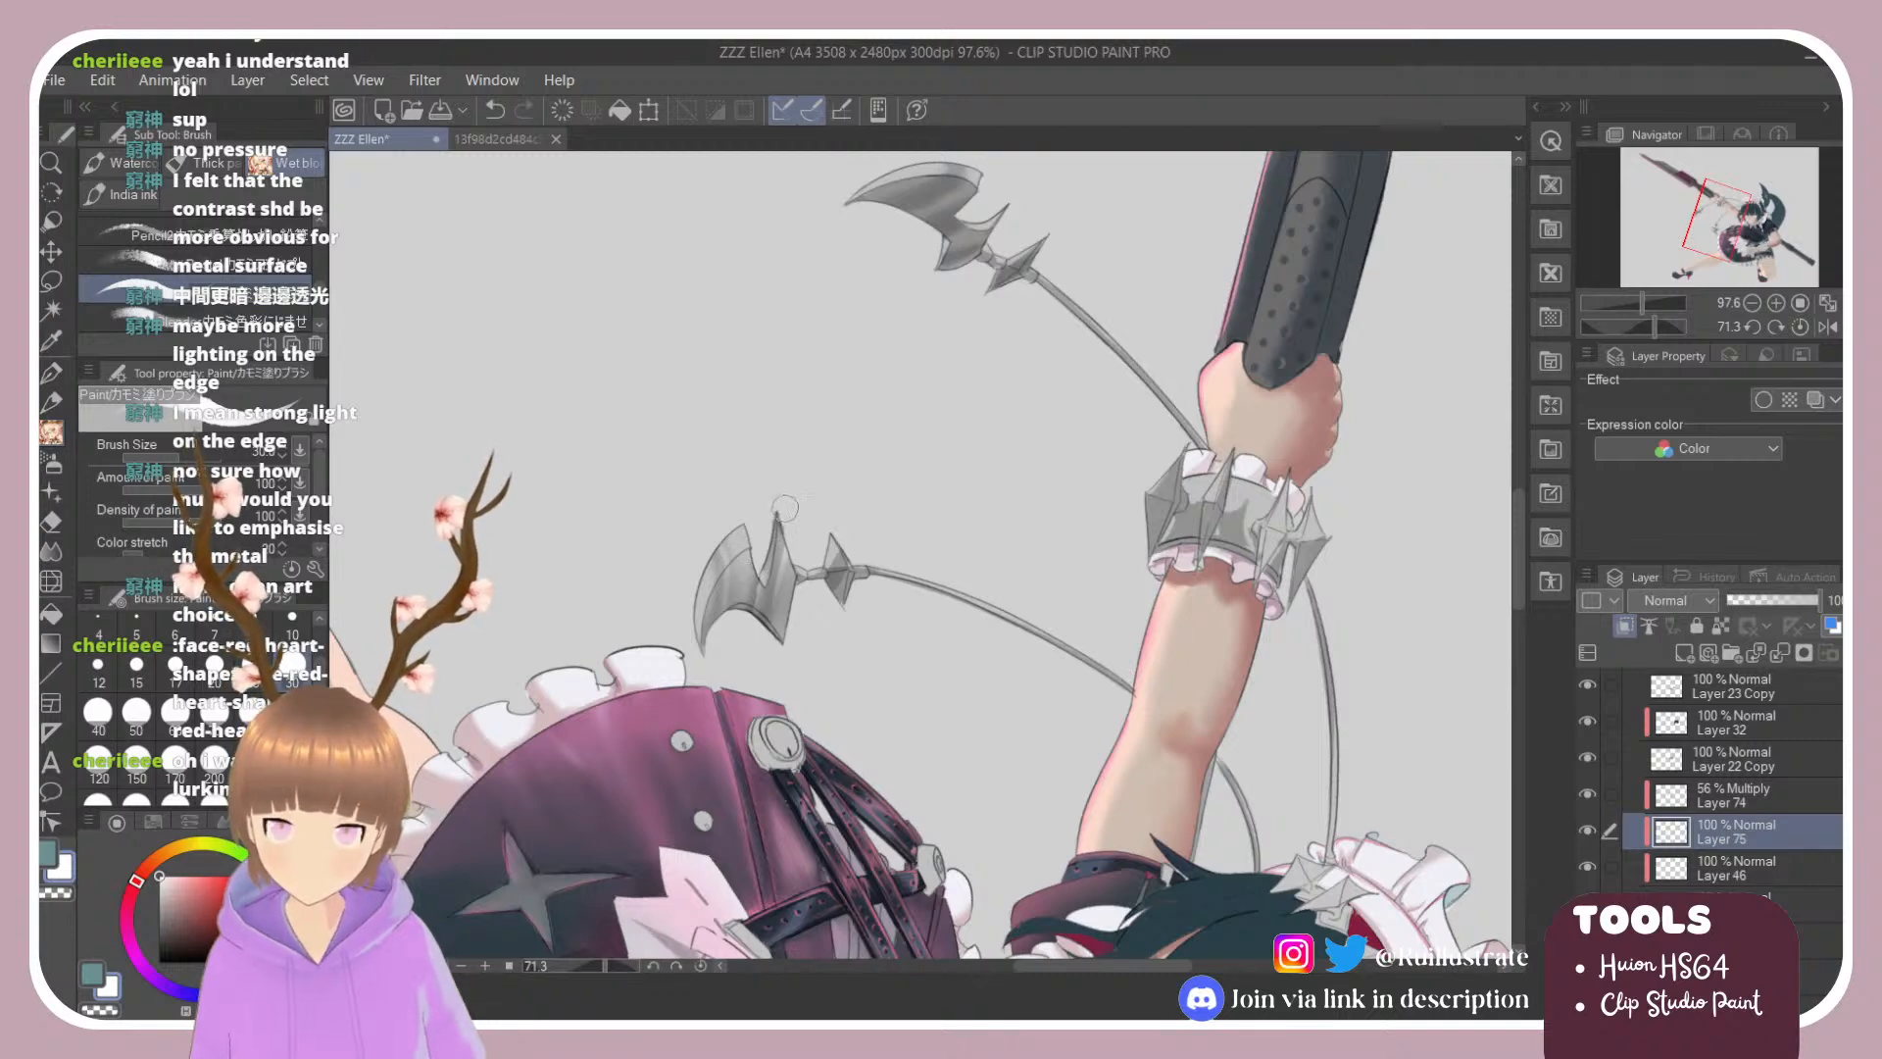
pyautogui.moveTo(784, 508); pyautogui.dragTo(782, 600)
pyautogui.hotkey('ctrl', 'z')
pyautogui.moveTo(785, 510); pyautogui.dragTo(781, 594)
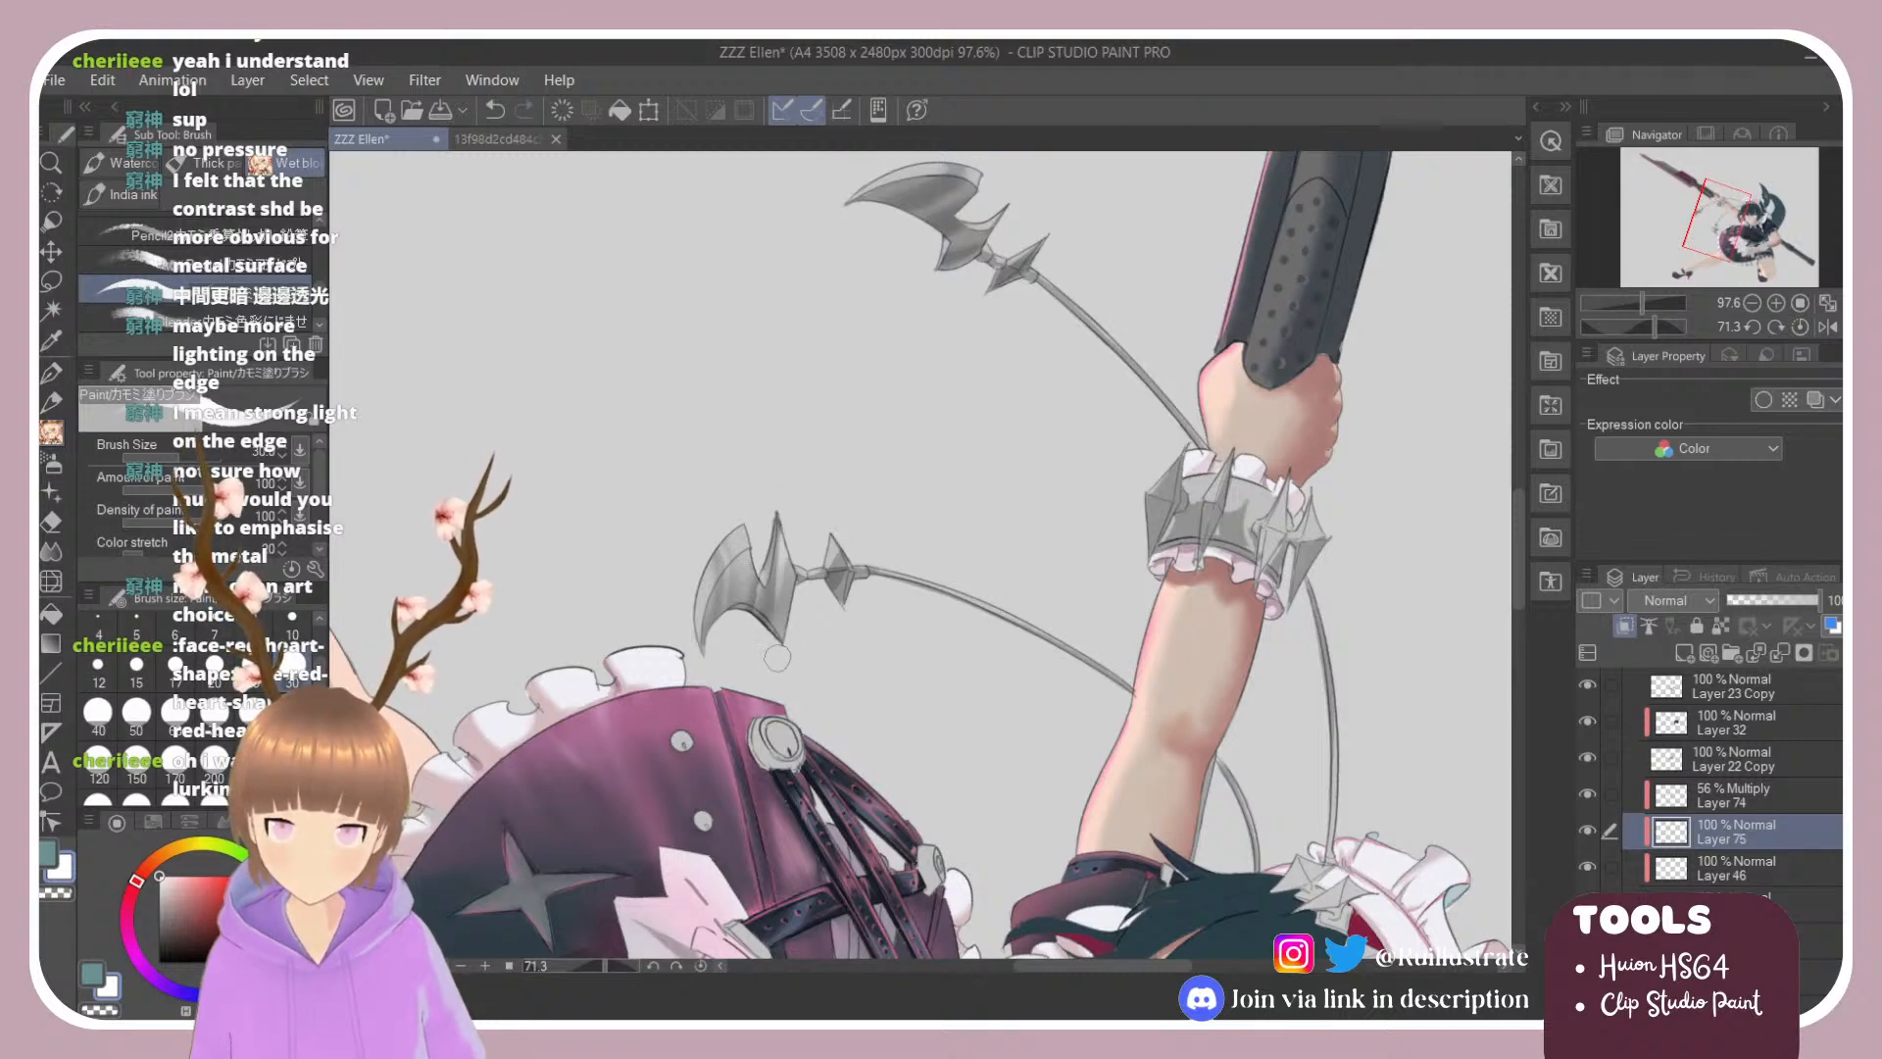
pyautogui.moveTo(718, 540); pyautogui.dragTo(729, 627)
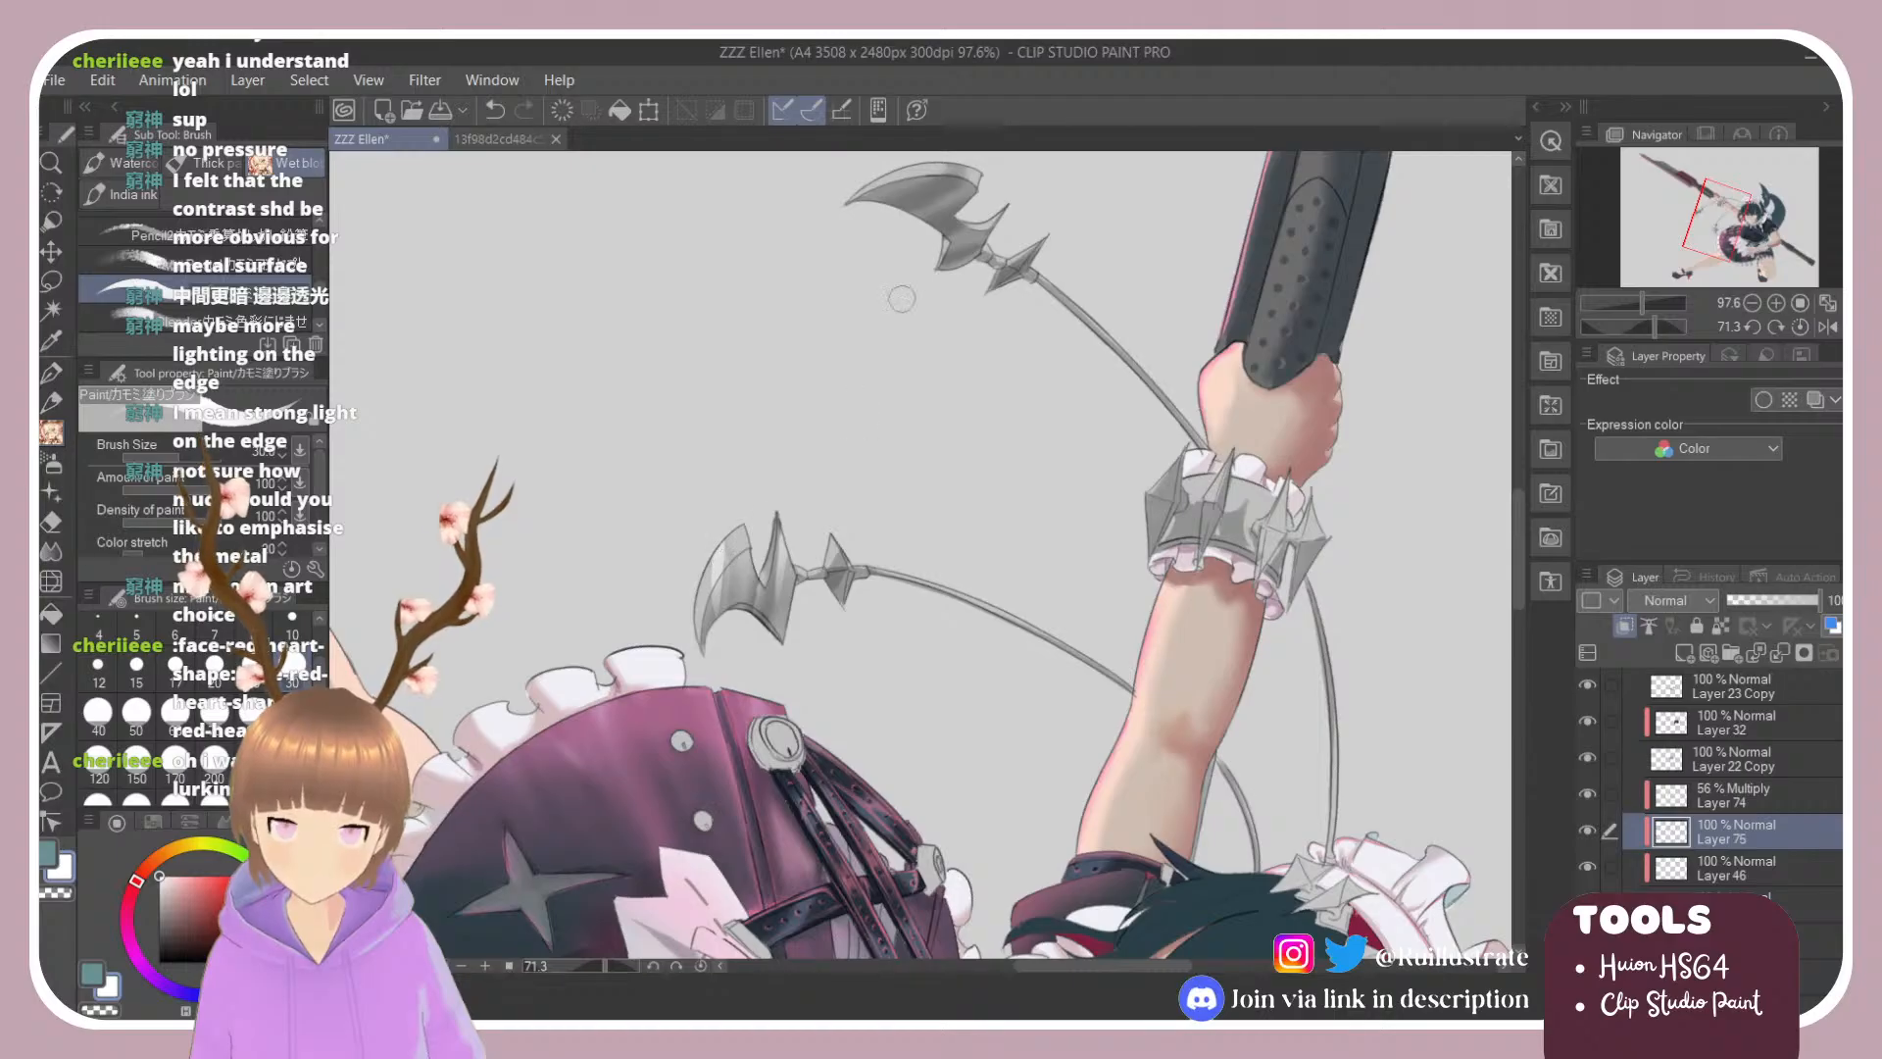
pyautogui.moveTo(946, 171); pyautogui.dragTo(849, 214)
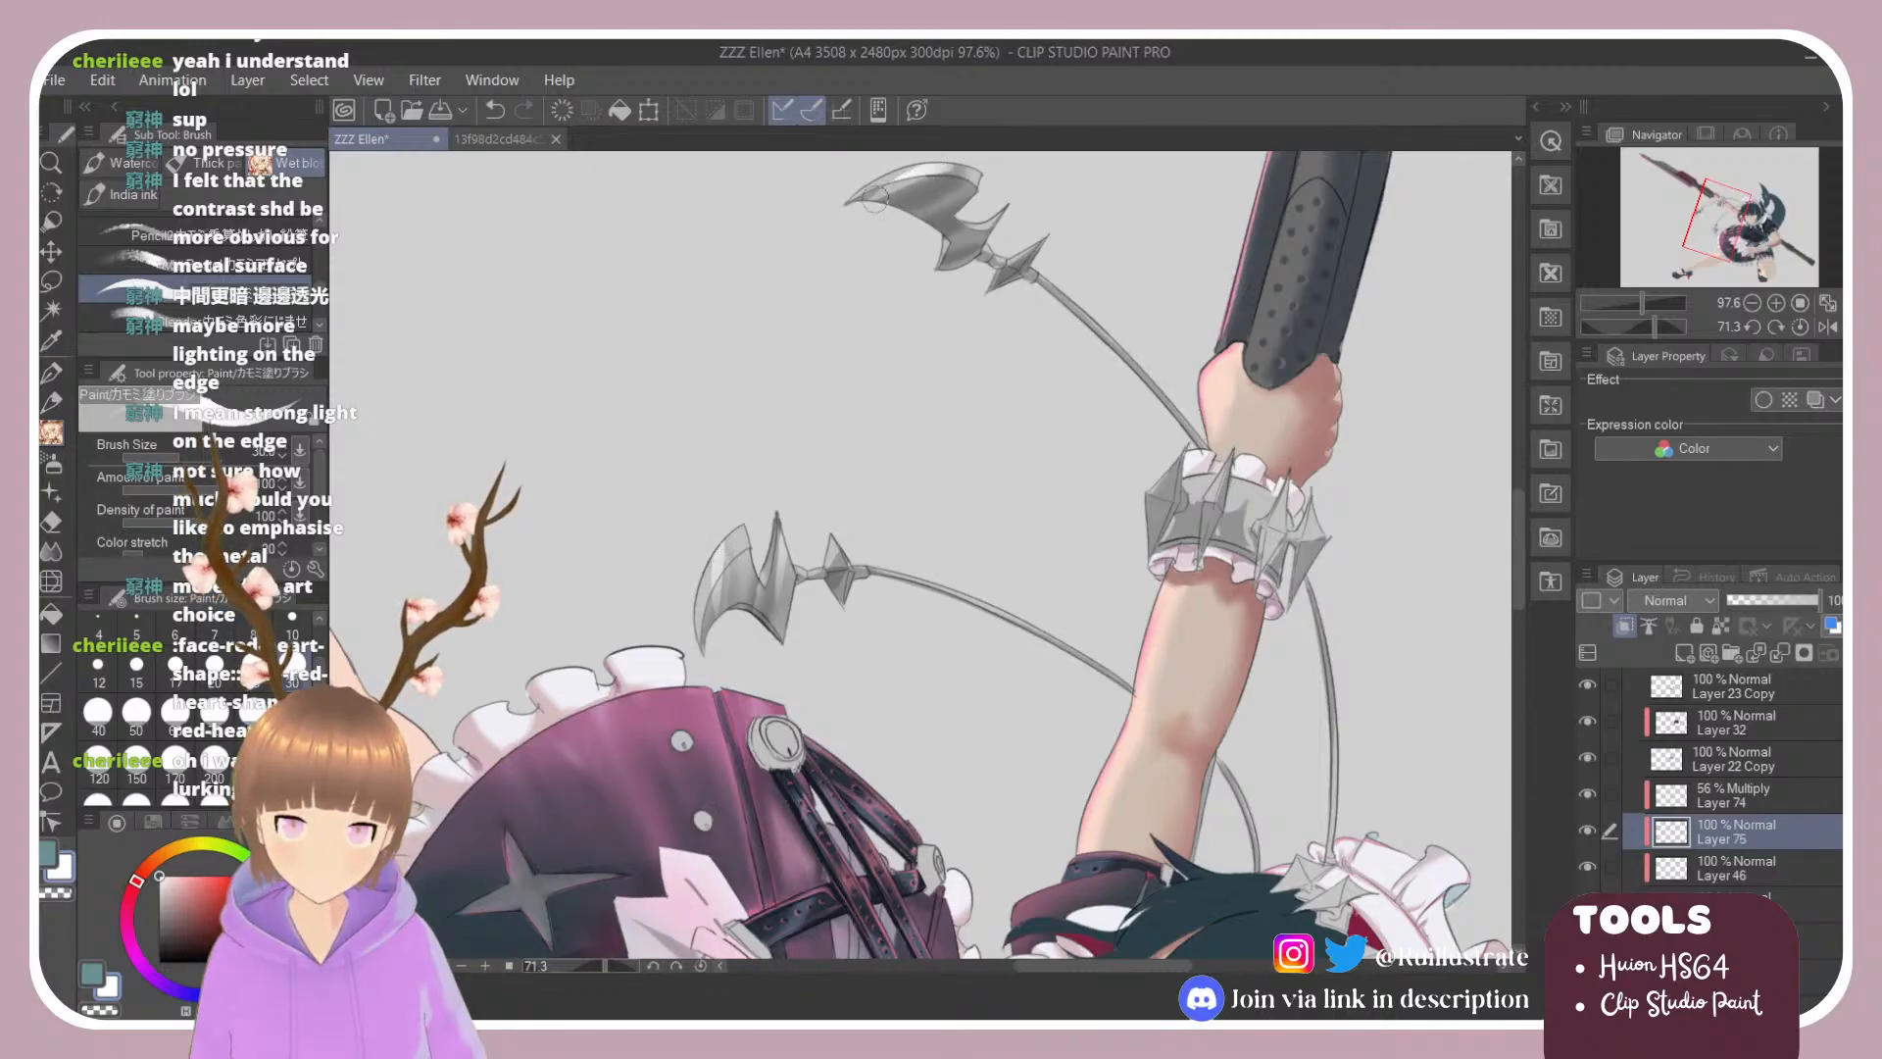
# Step: Blend the new edge highlights on the crescent blades on Layer 75, retouching the lower blade's outer edge with the Paint brush
pyautogui.click(249, 323)
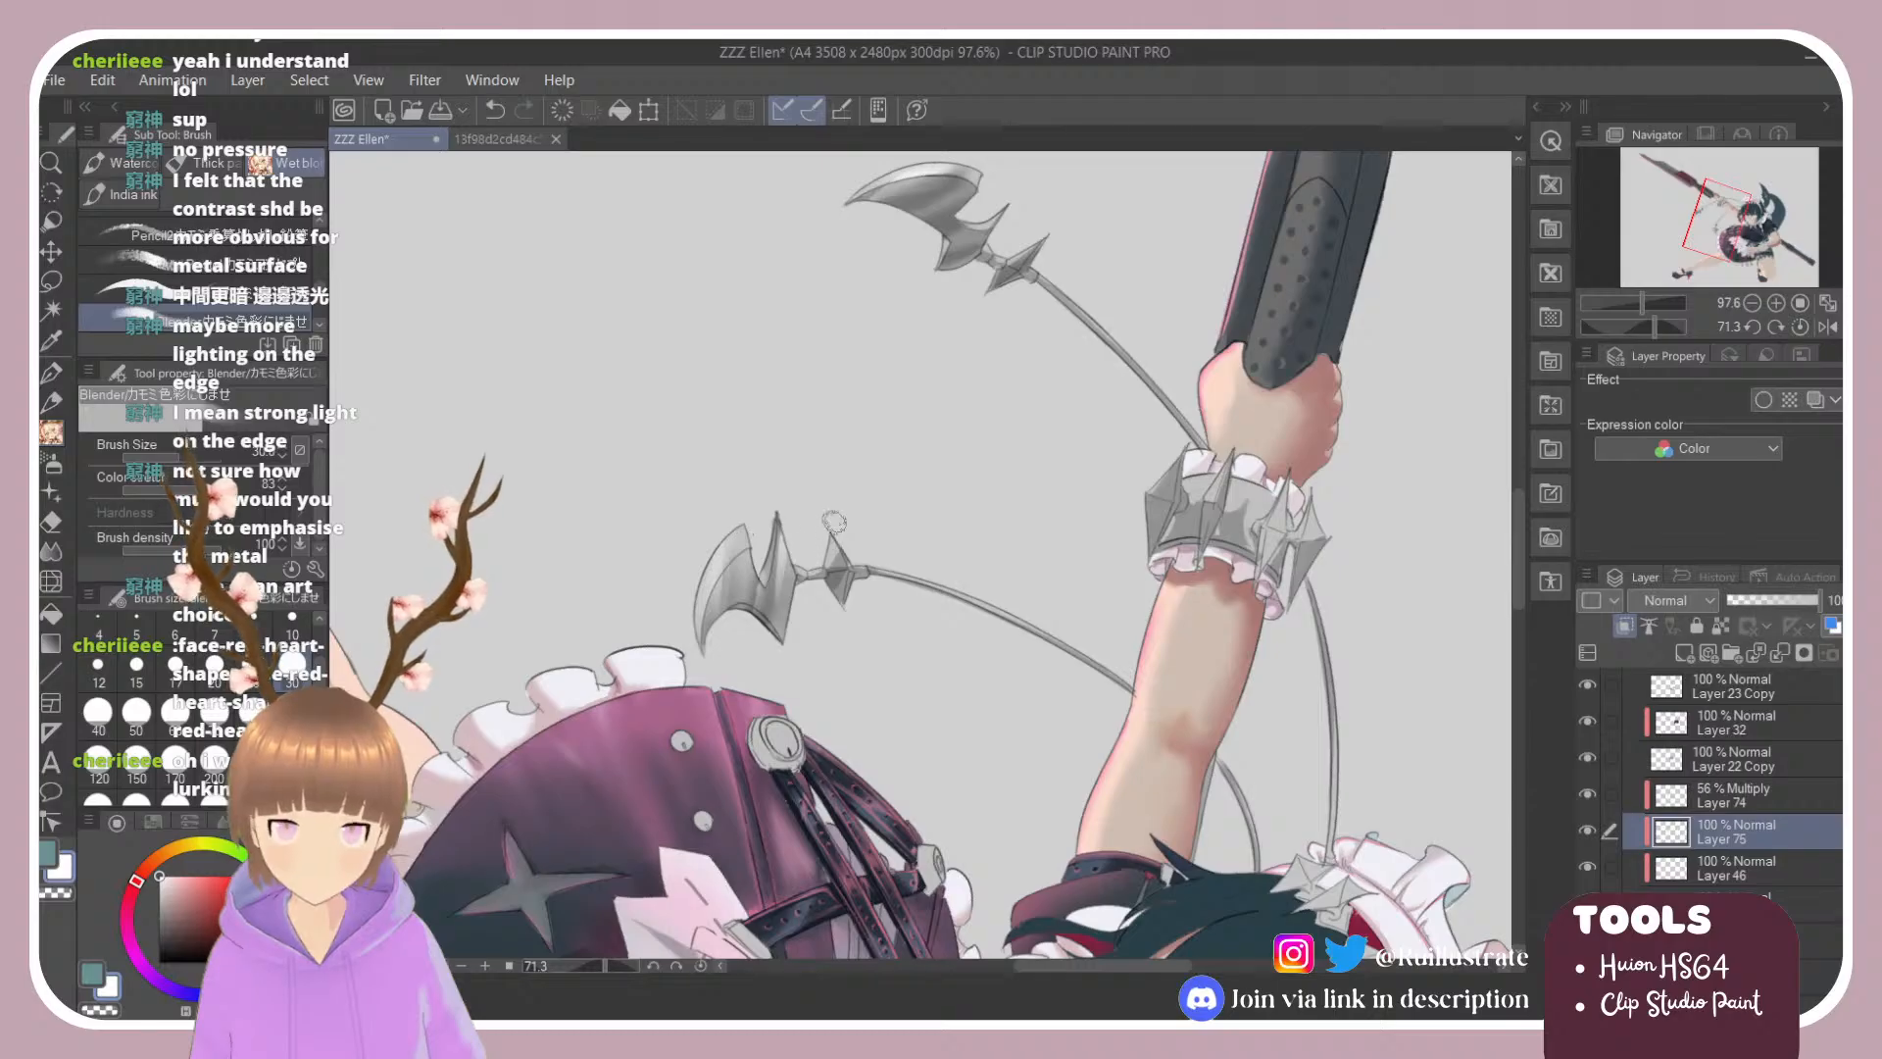
pyautogui.press('r')
pyautogui.moveTo(834, 523); pyautogui.dragTo(655, 690)
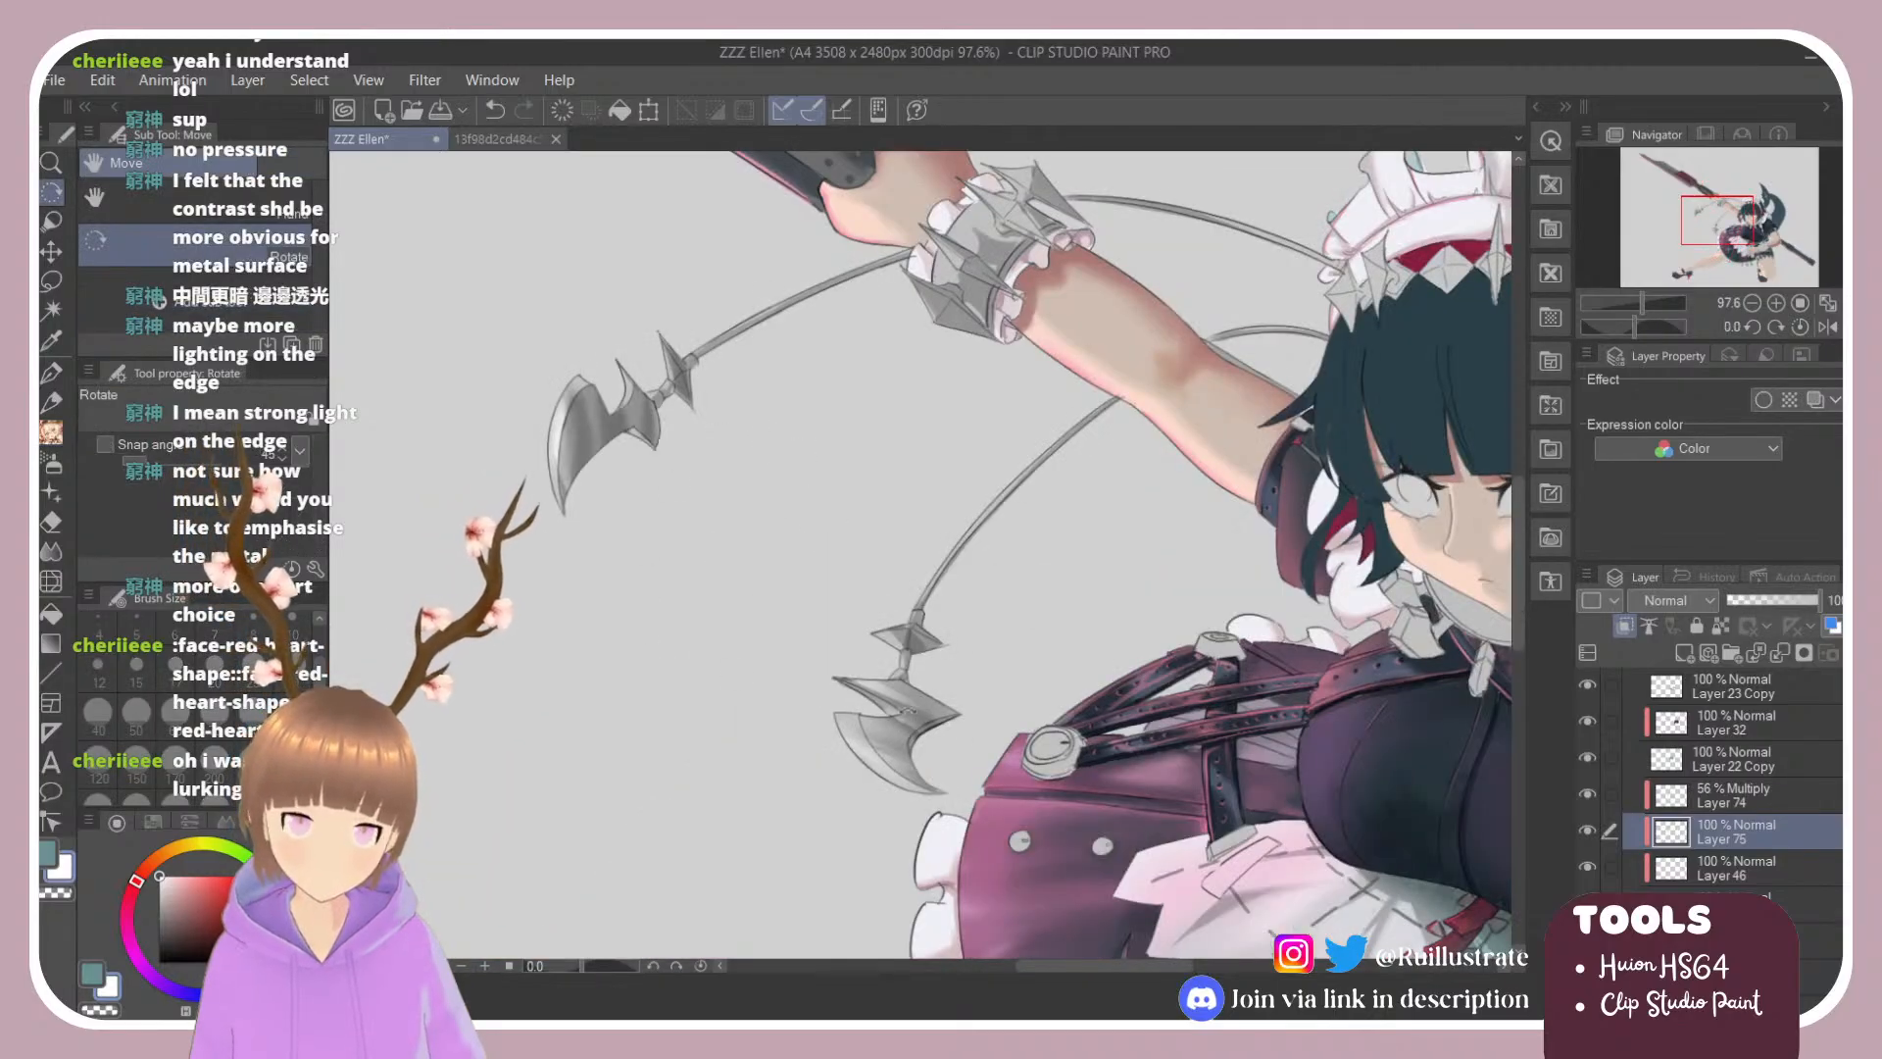
pyautogui.press('b')
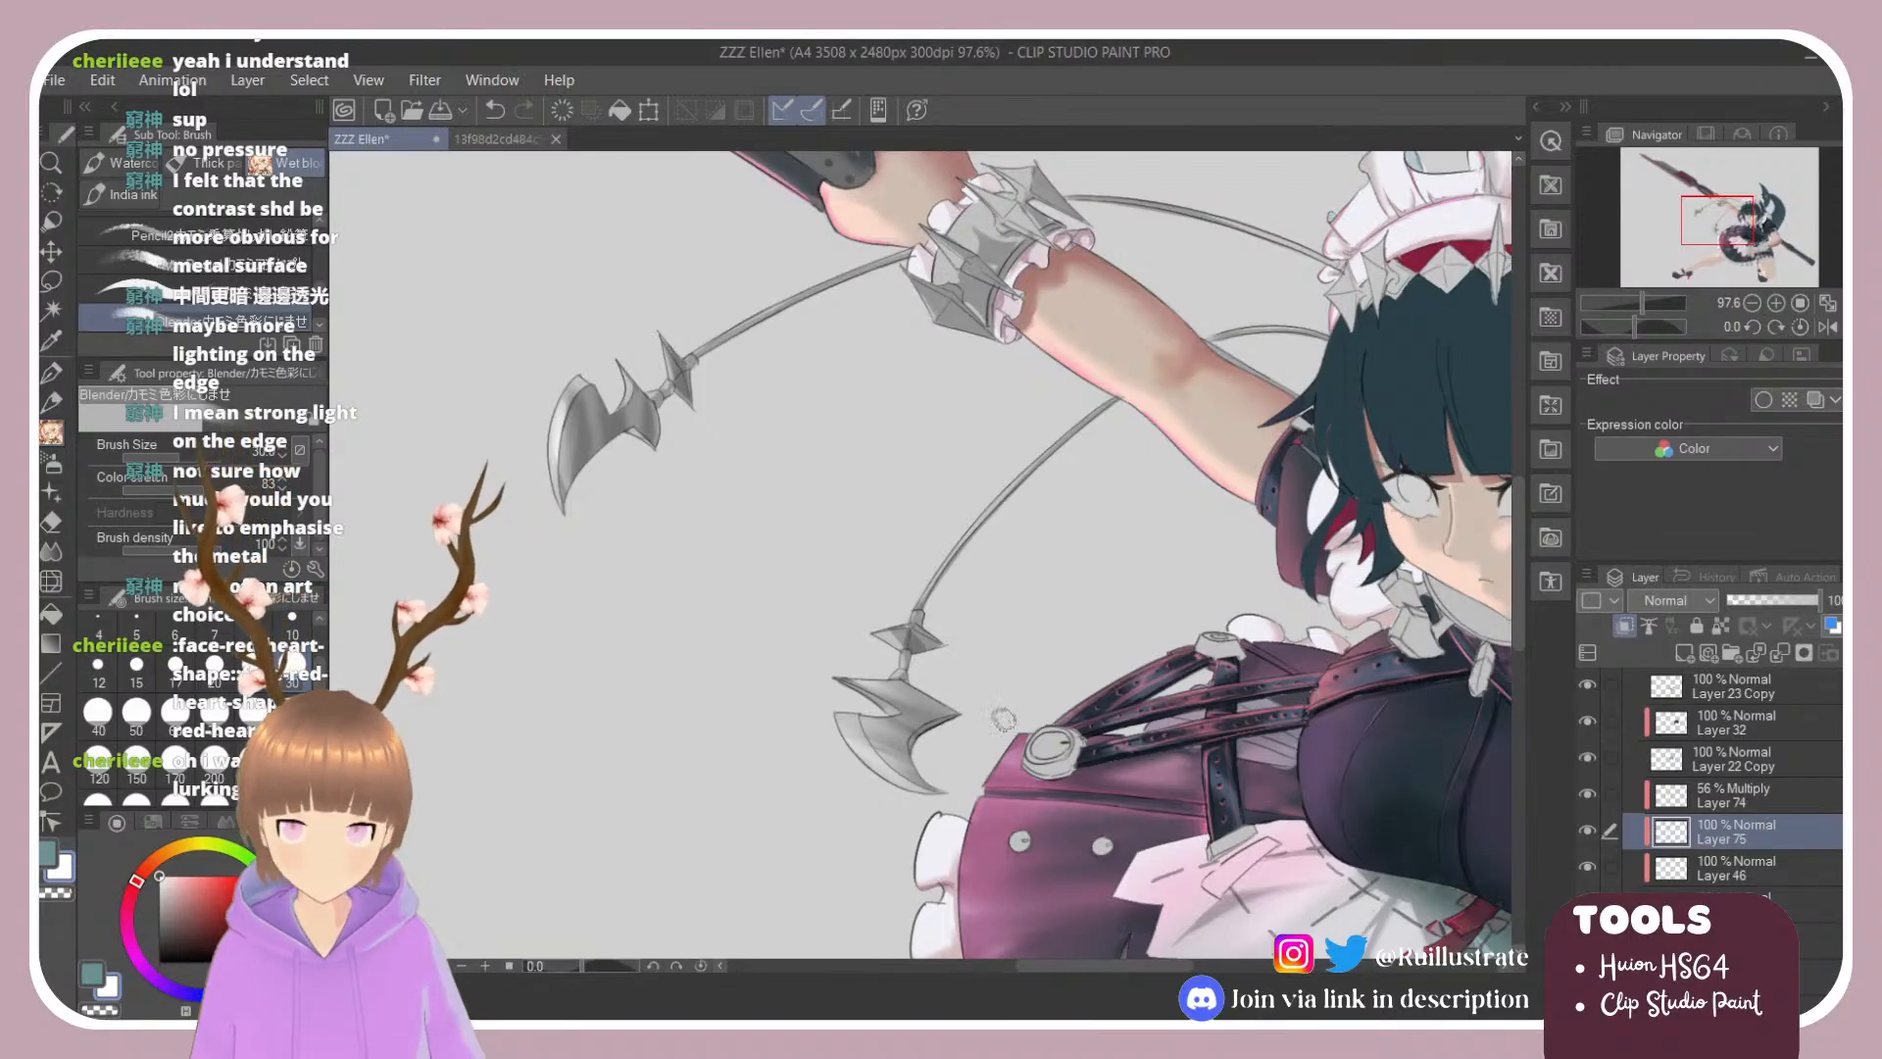
pyautogui.click(1739, 796)
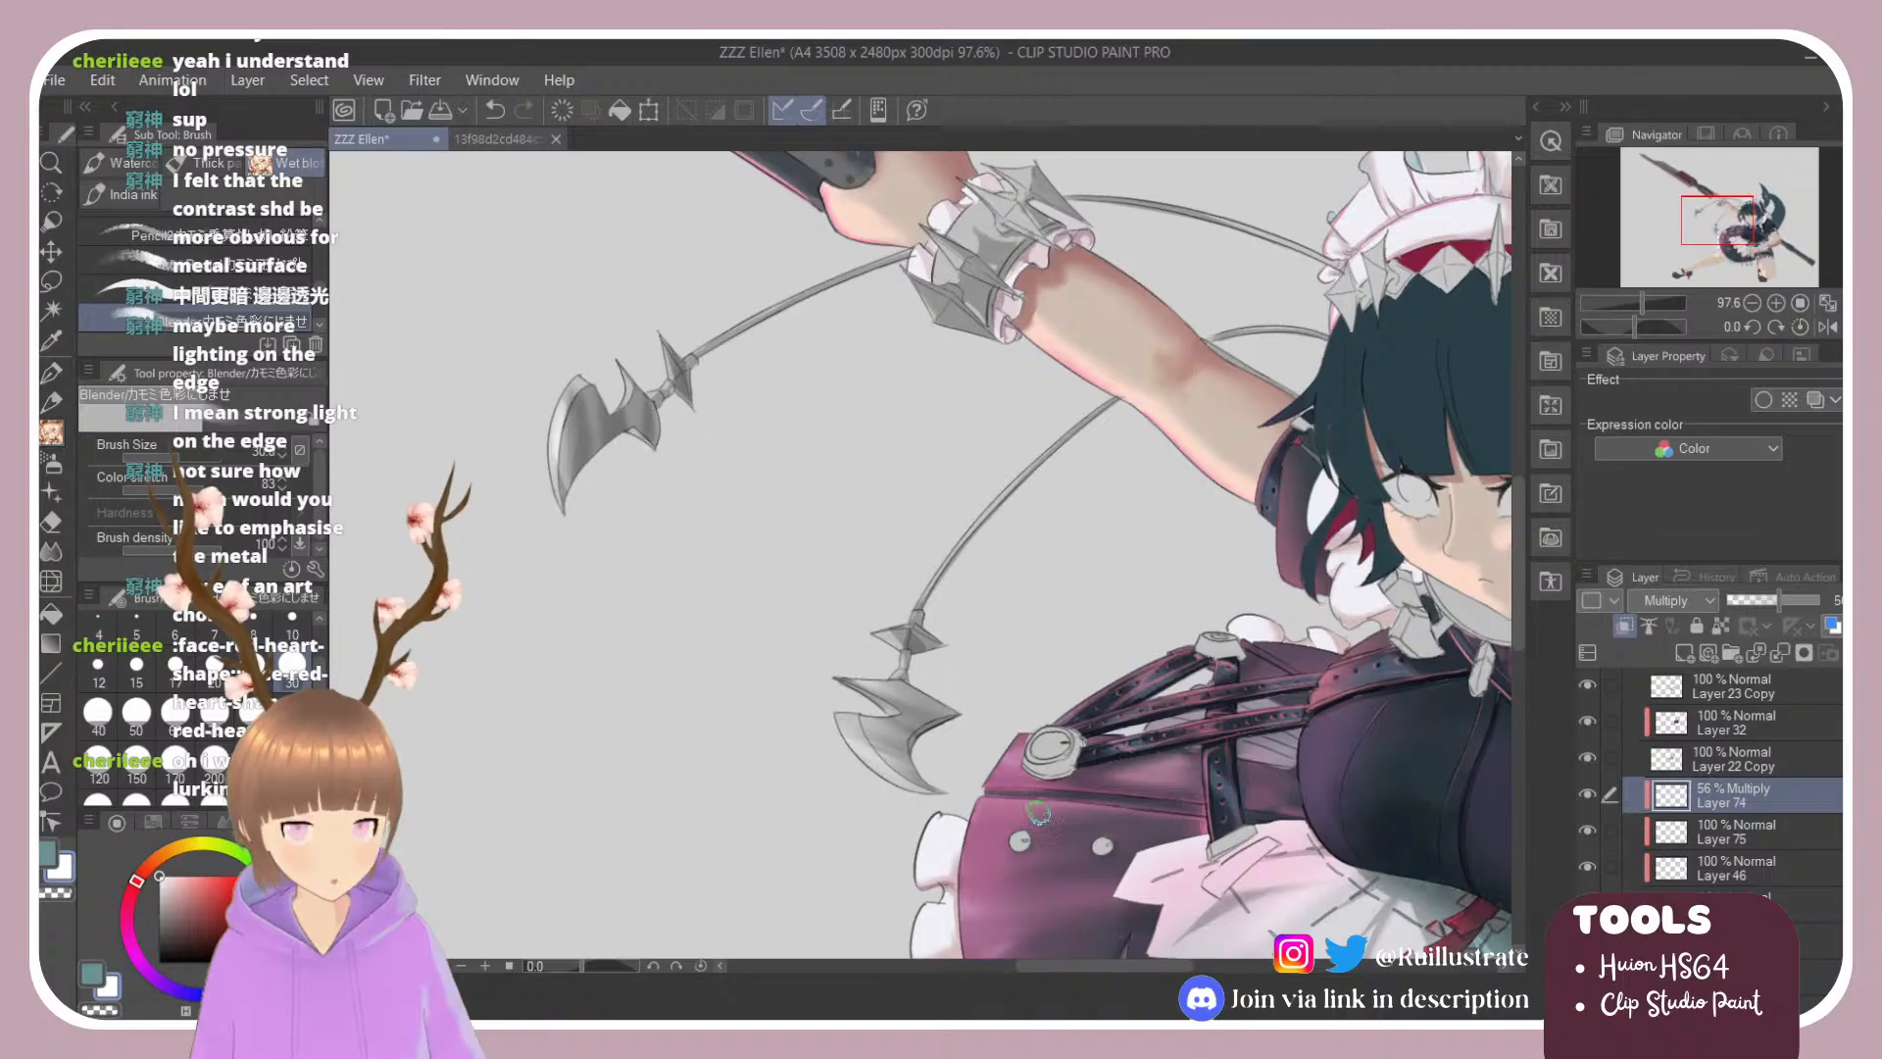
pyautogui.click(1730, 835)
pyautogui.moveTo(833, 713); pyautogui.dragTo(761, 642)
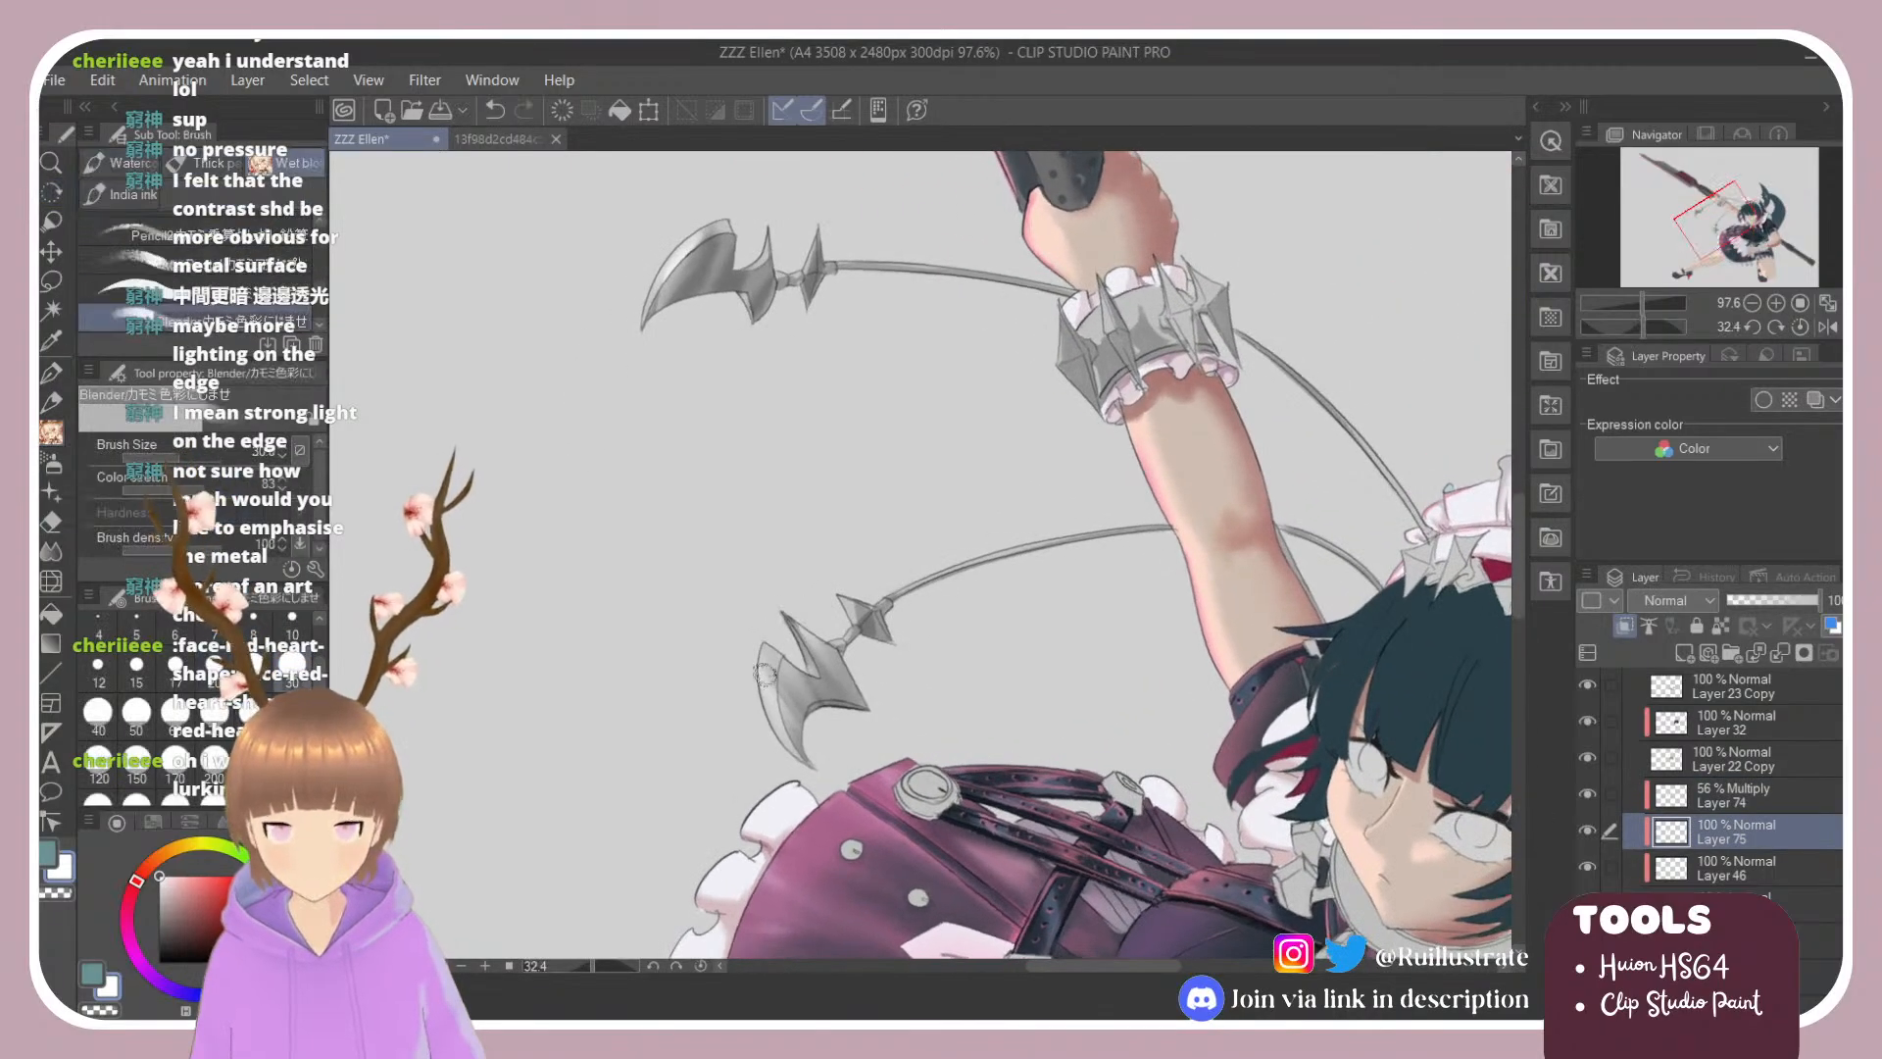
pyautogui.press(',')
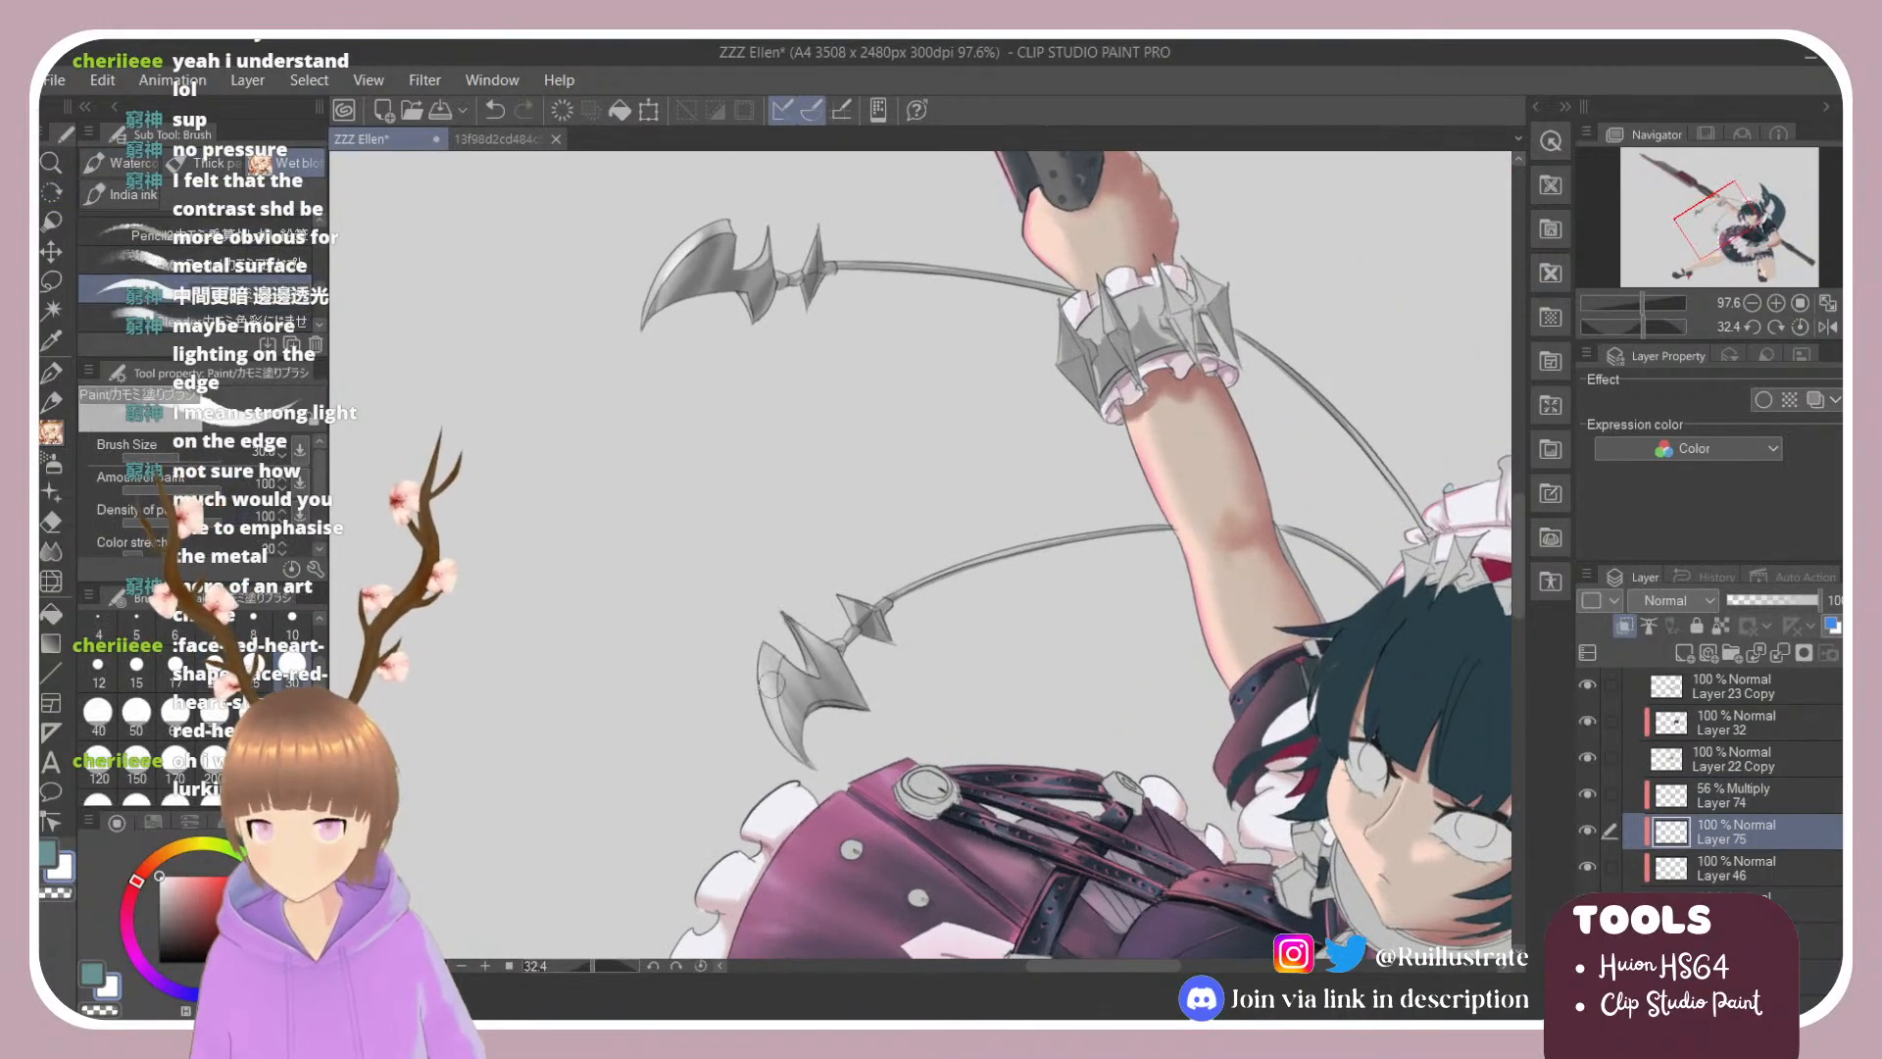
pyautogui.moveTo(769, 671); pyautogui.dragTo(769, 658)
pyautogui.press('.')
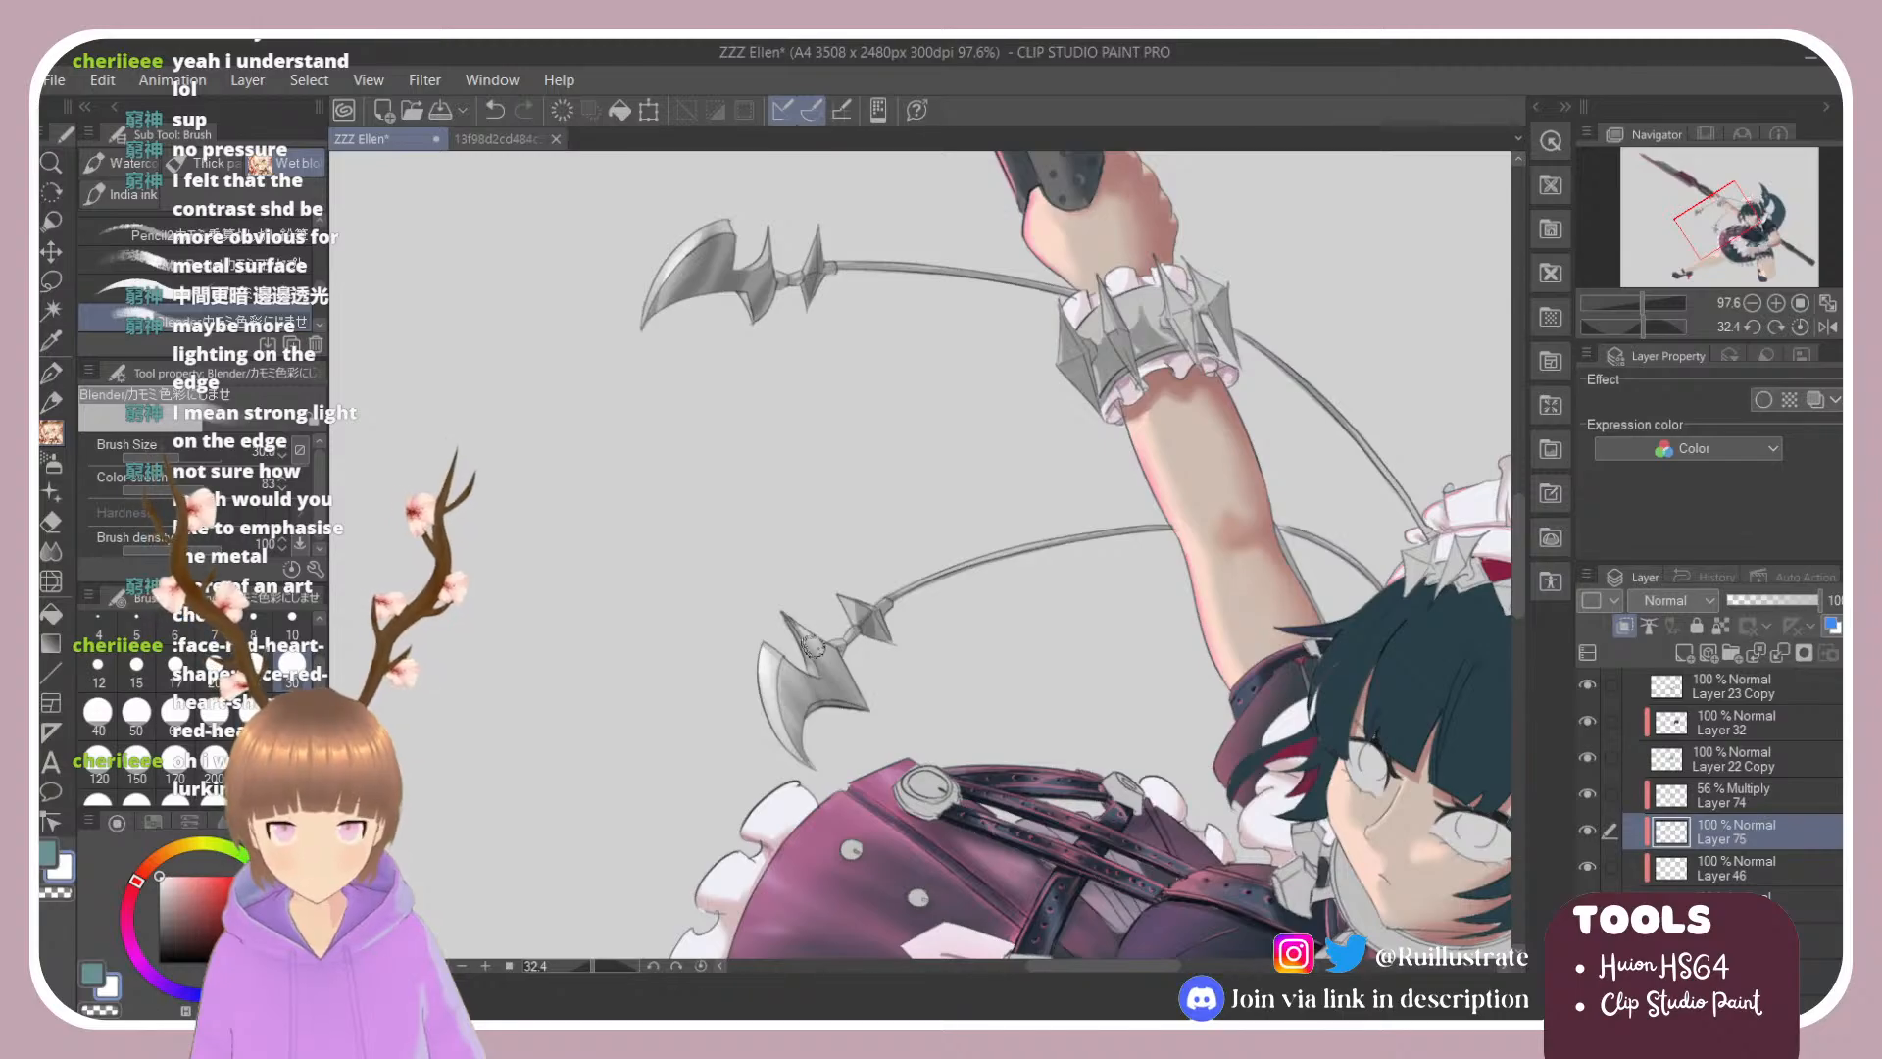
# Step: Paint a light highlight facet on the diamond spike beside the lower blade and soften it with the Blender brush
pyautogui.click(204, 304)
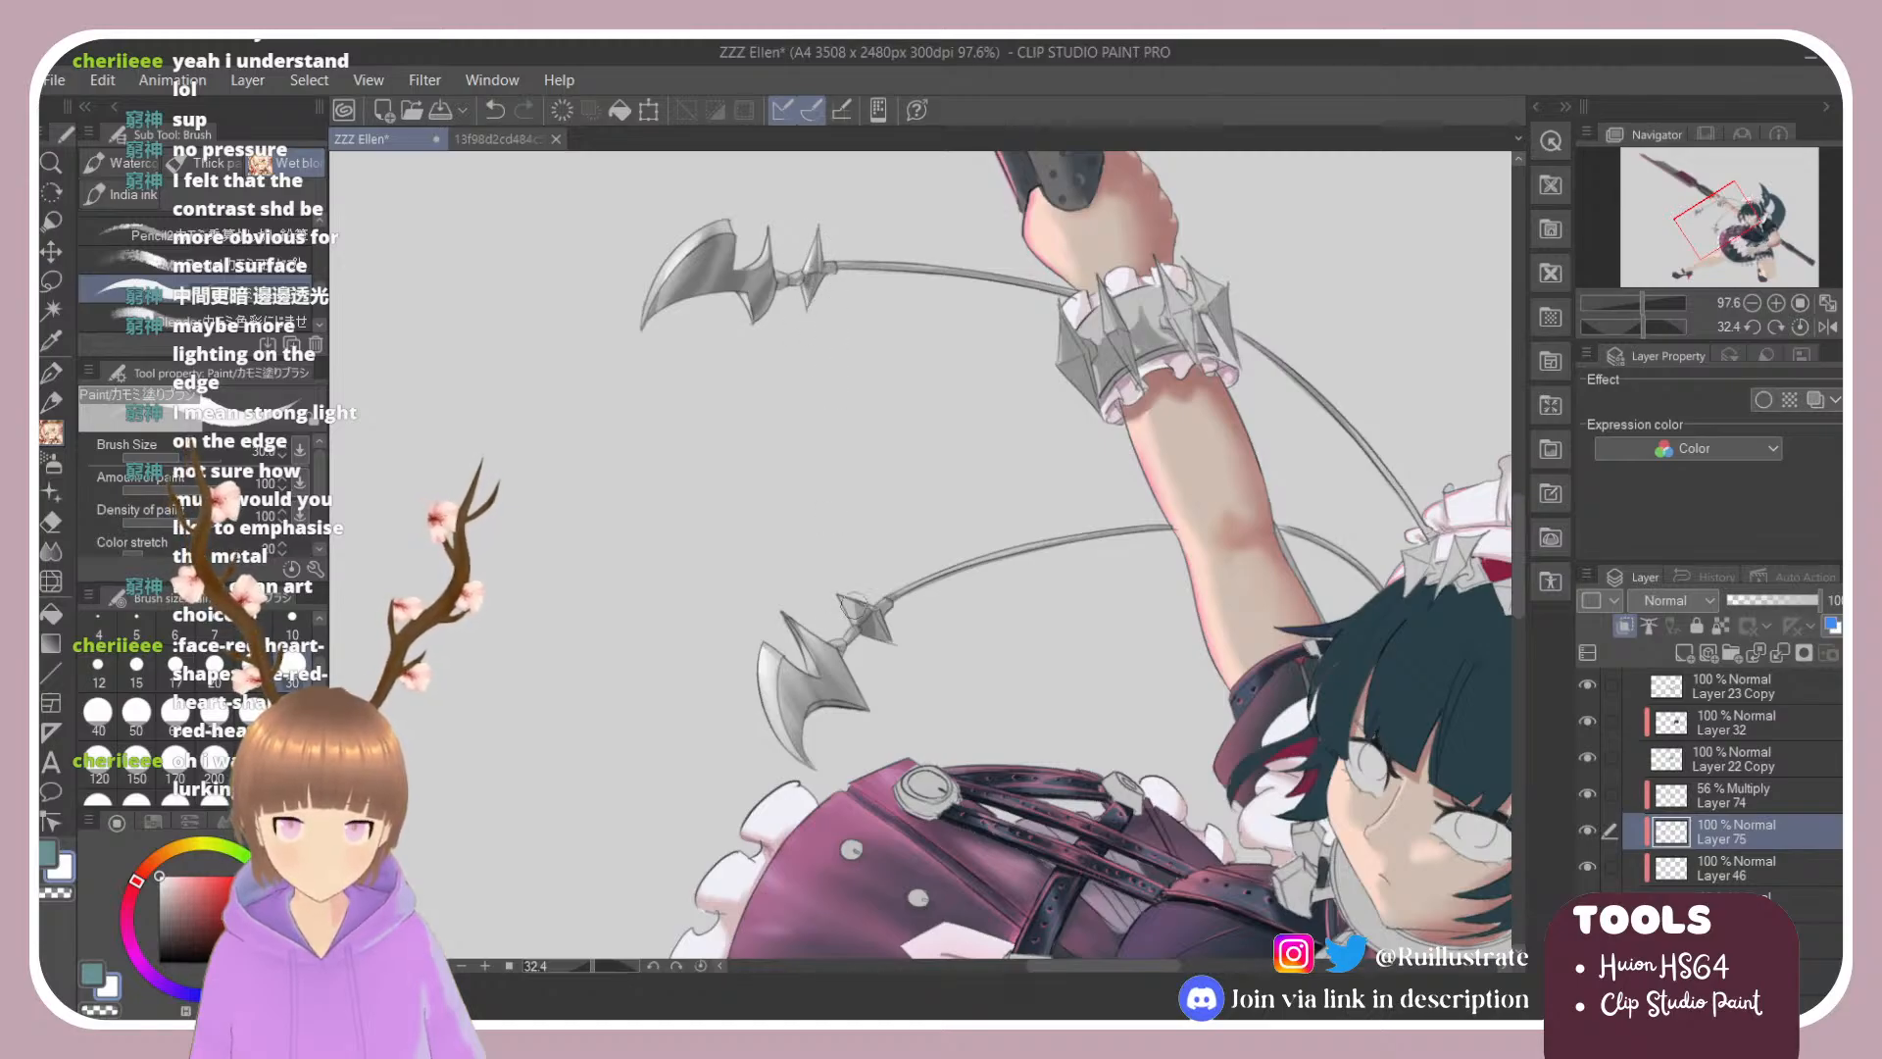
pyautogui.moveTo(852, 605); pyautogui.dragTo(847, 608)
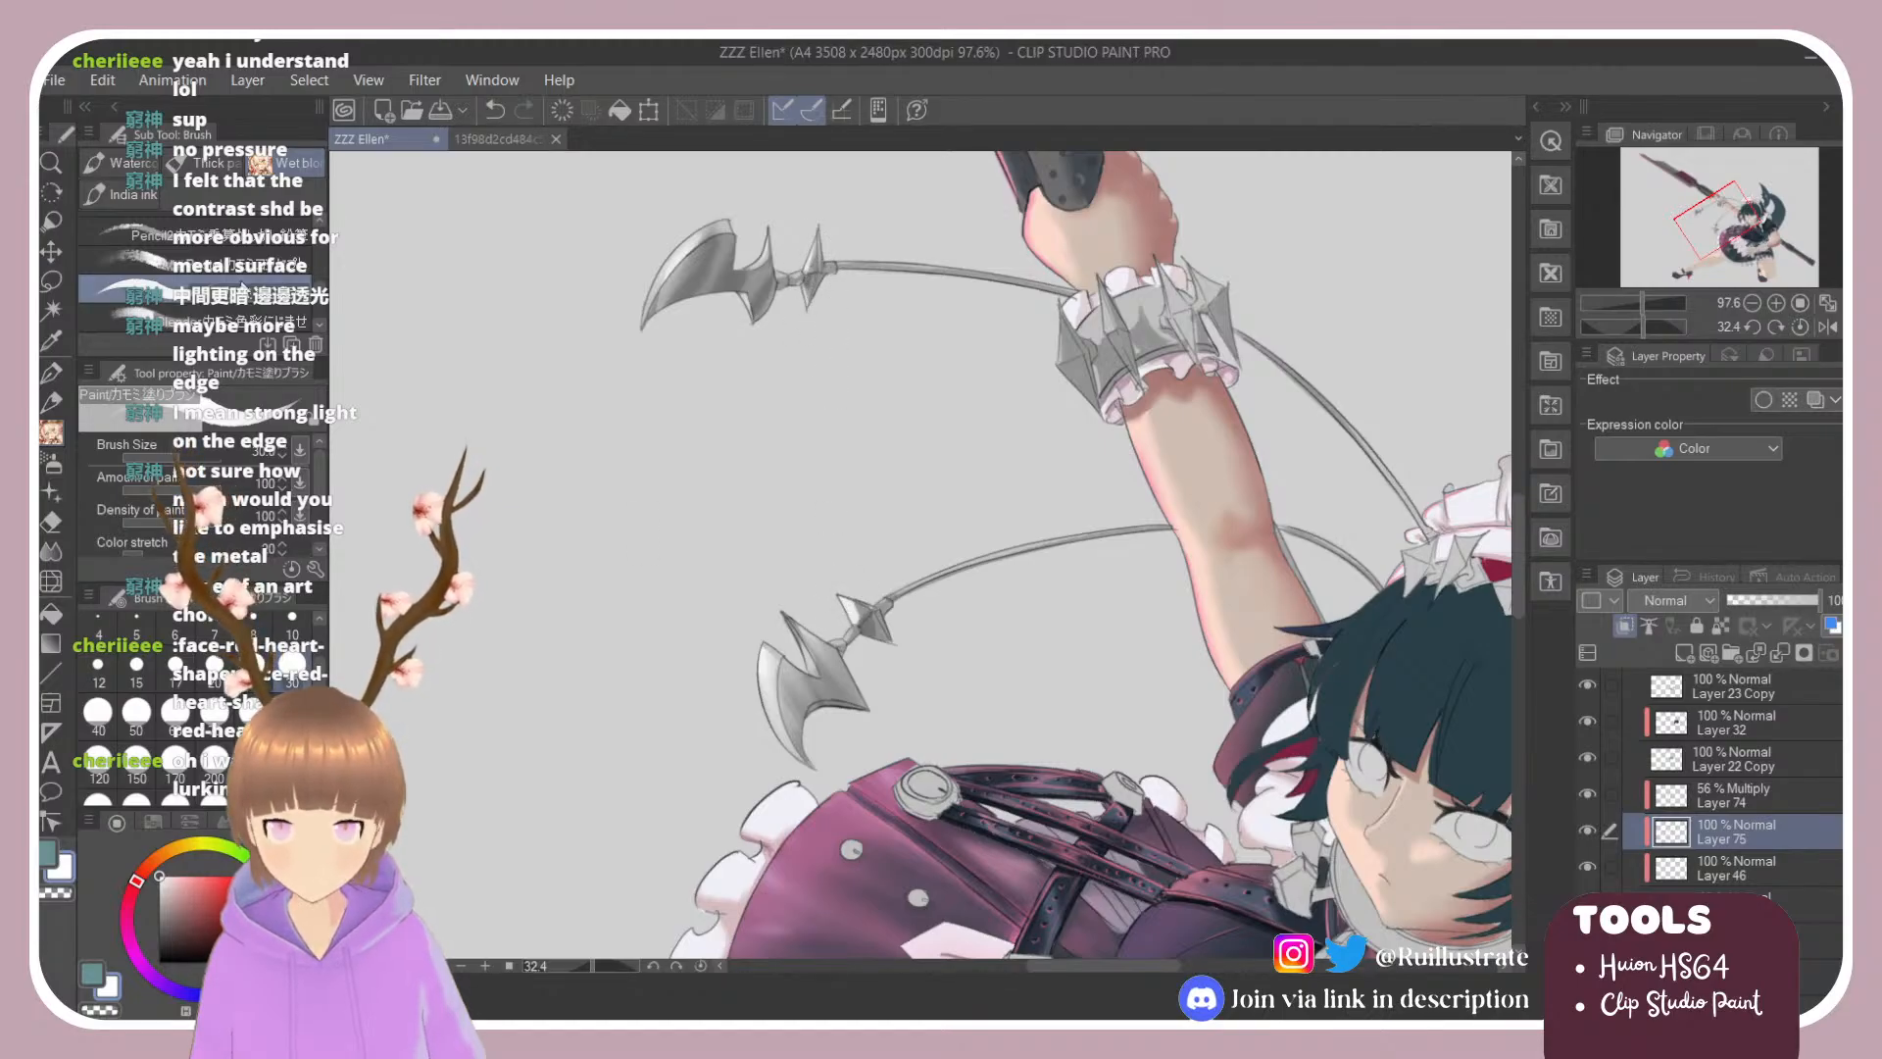
pyautogui.click(225, 319)
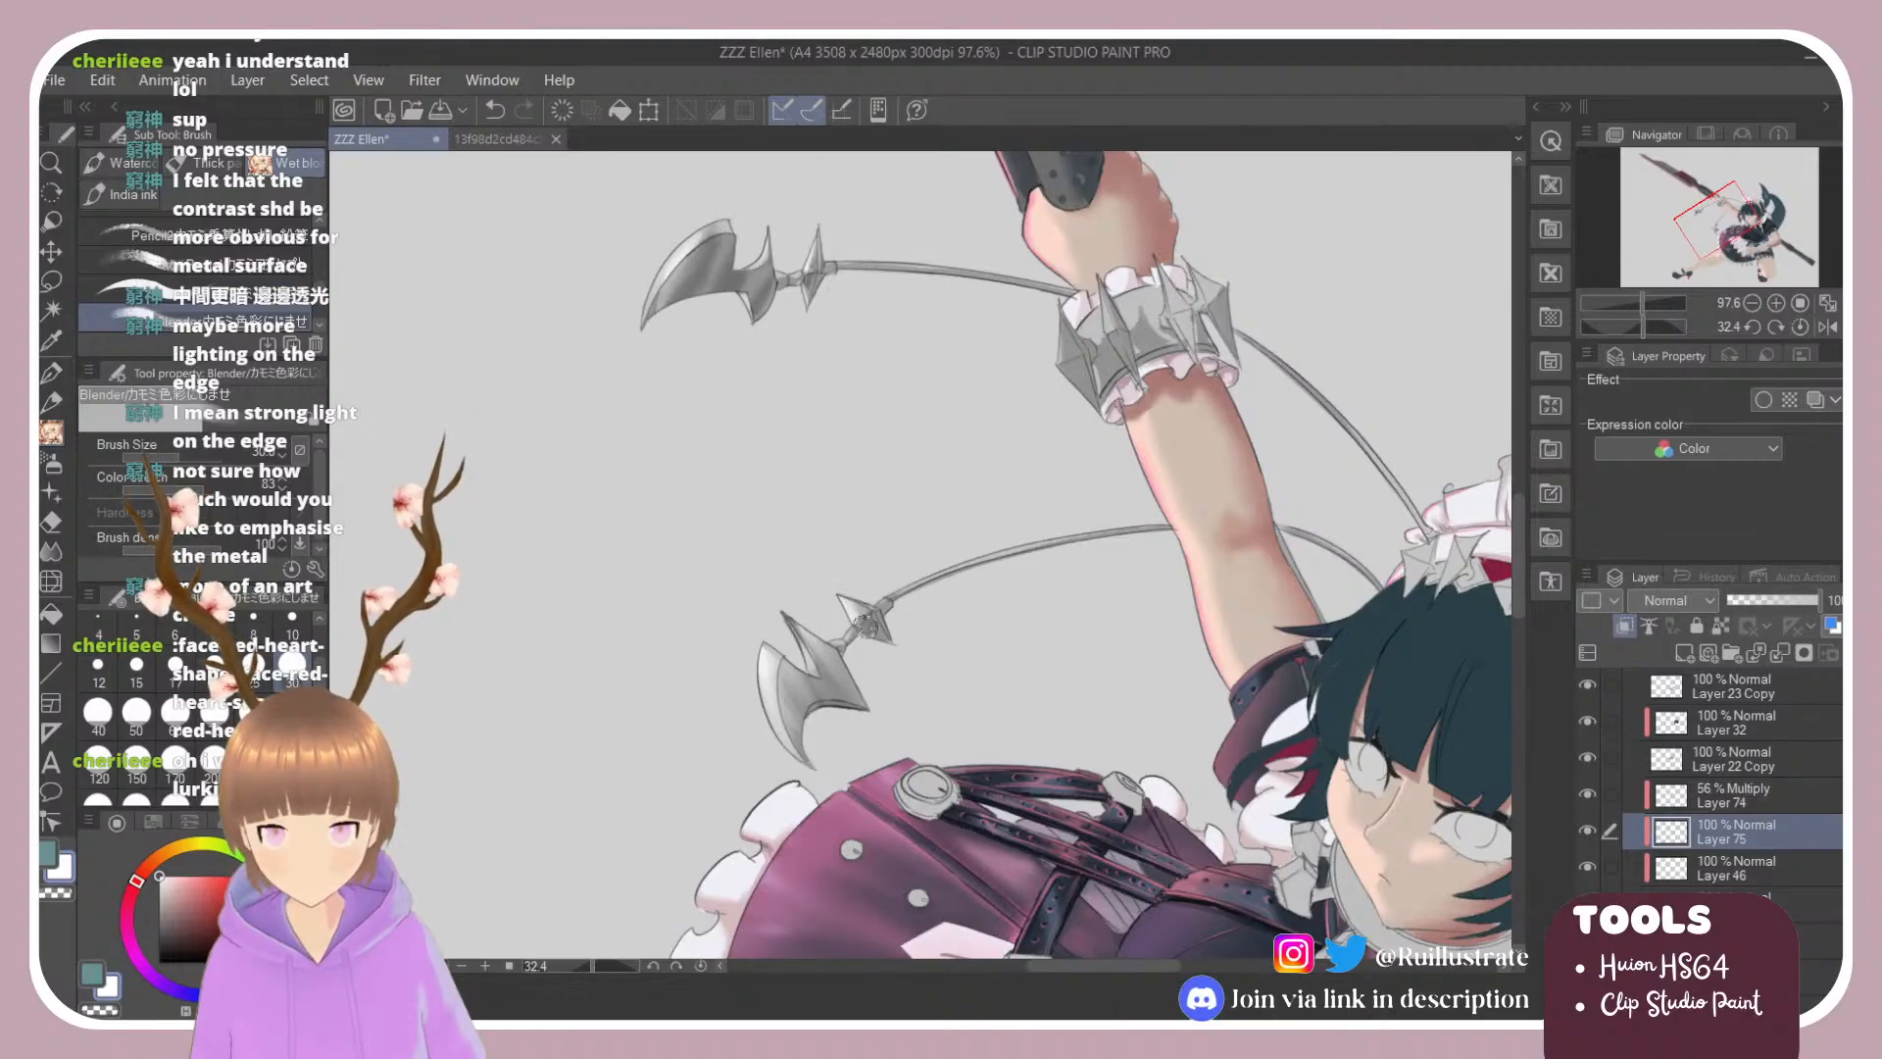
pyautogui.press('e')
pyautogui.press('b')
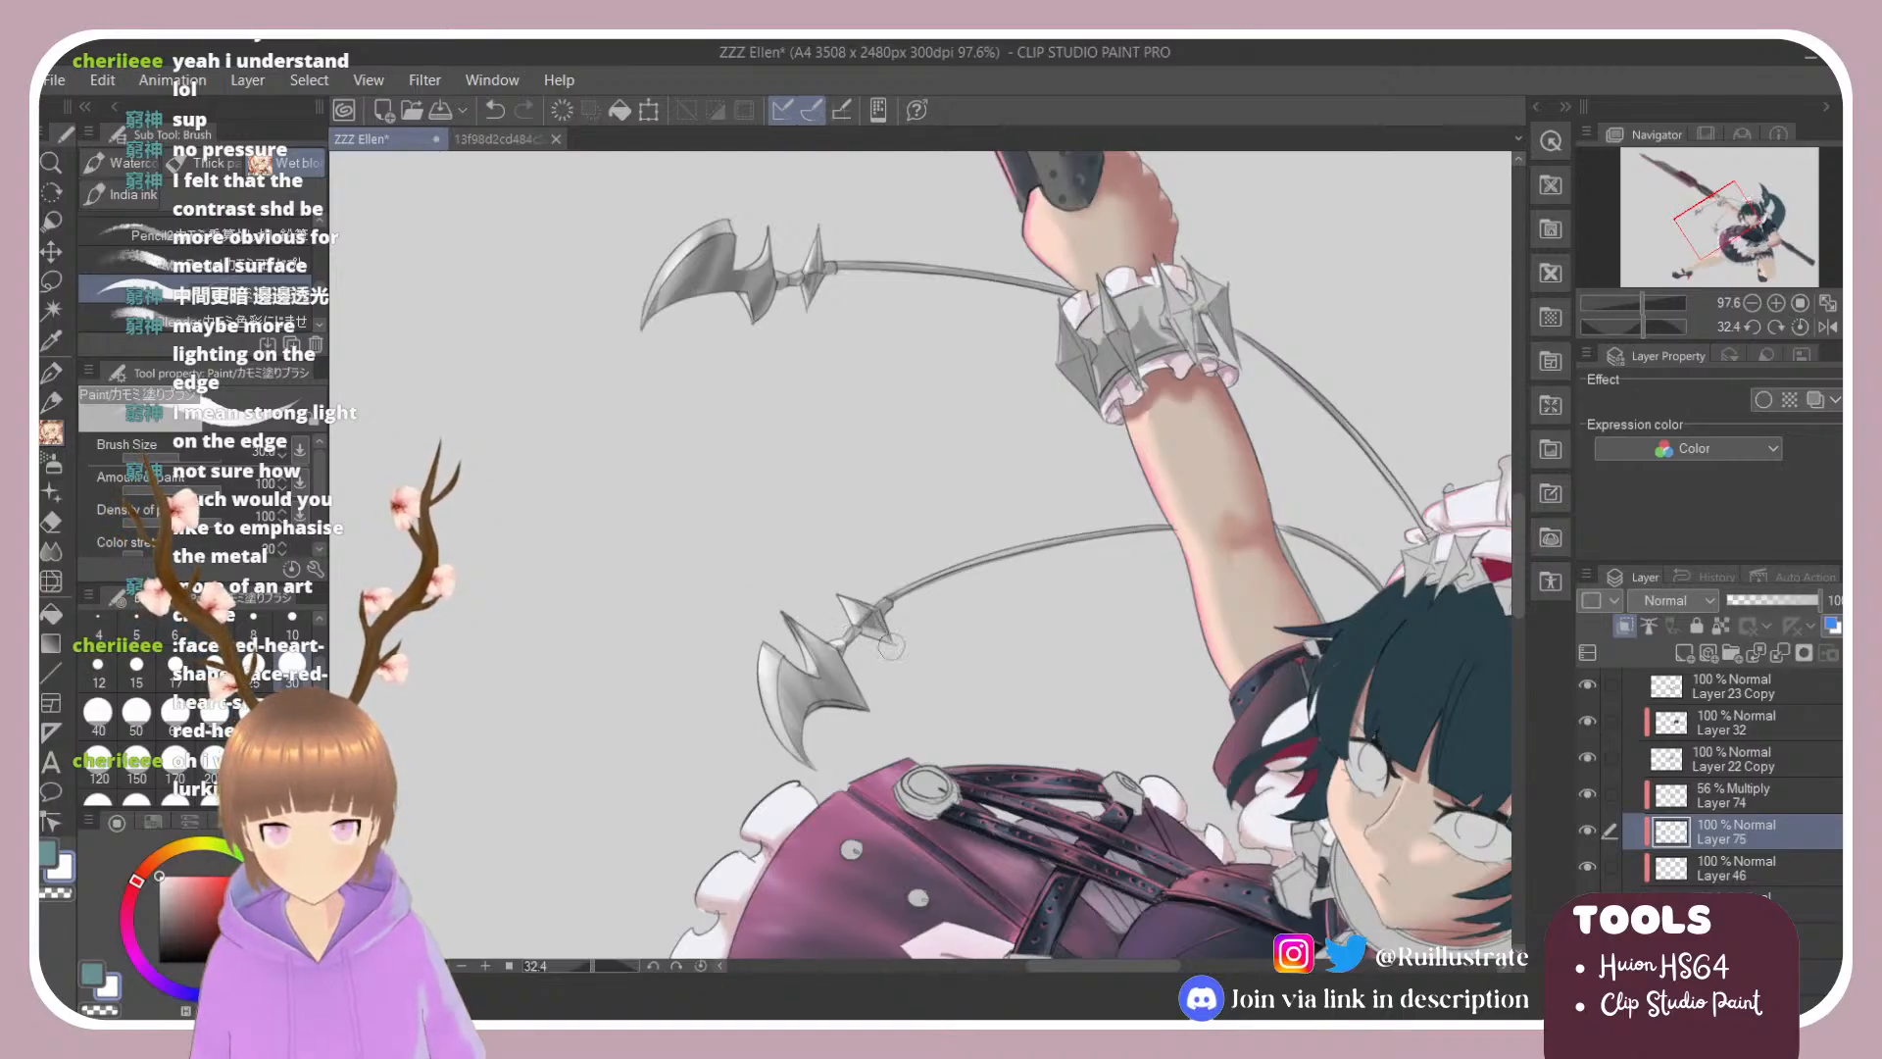
pyautogui.press('j')
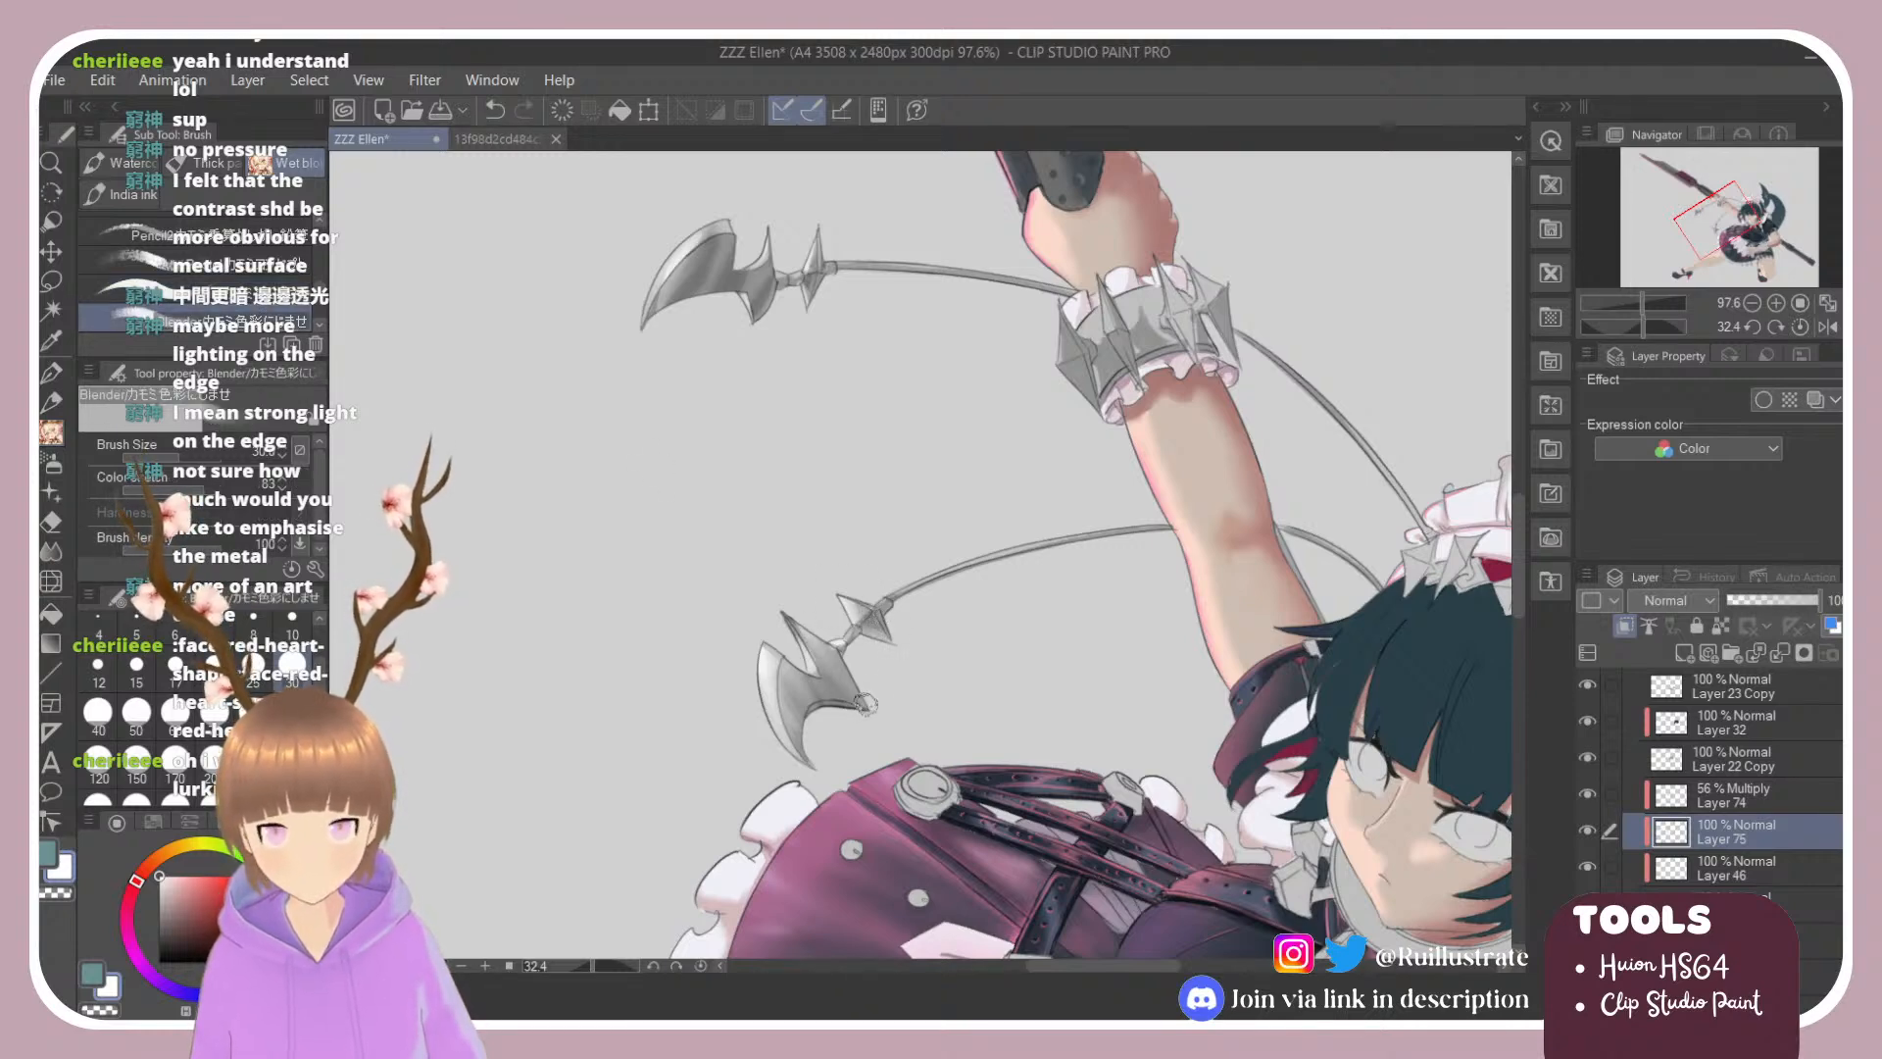
# Step: Add a new layer above the Multiply shading on Layer 74 and choose a saturated pink as the painting colour
pyautogui.press('r')
pyautogui.moveTo(824, 445); pyautogui.dragTo(755, 492)
pyautogui.scroll(-4, 747, 462)
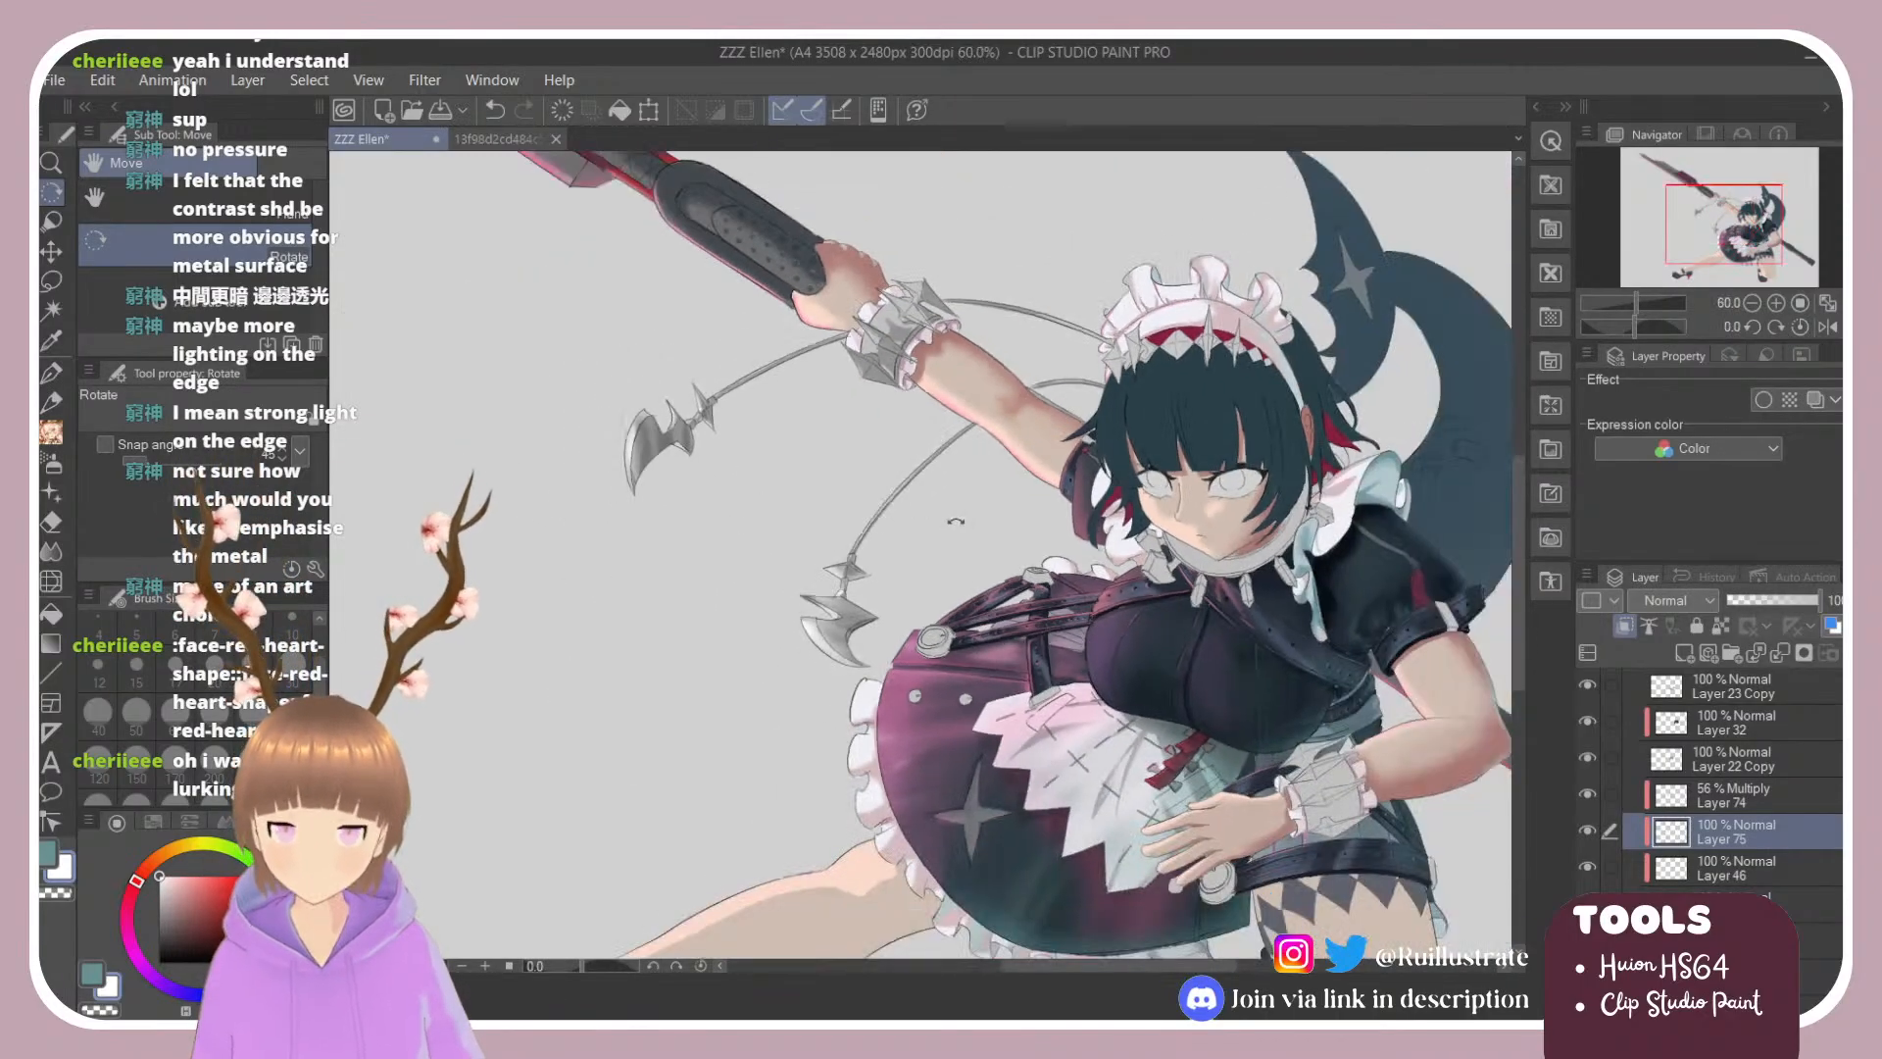
pyautogui.click(1676, 866)
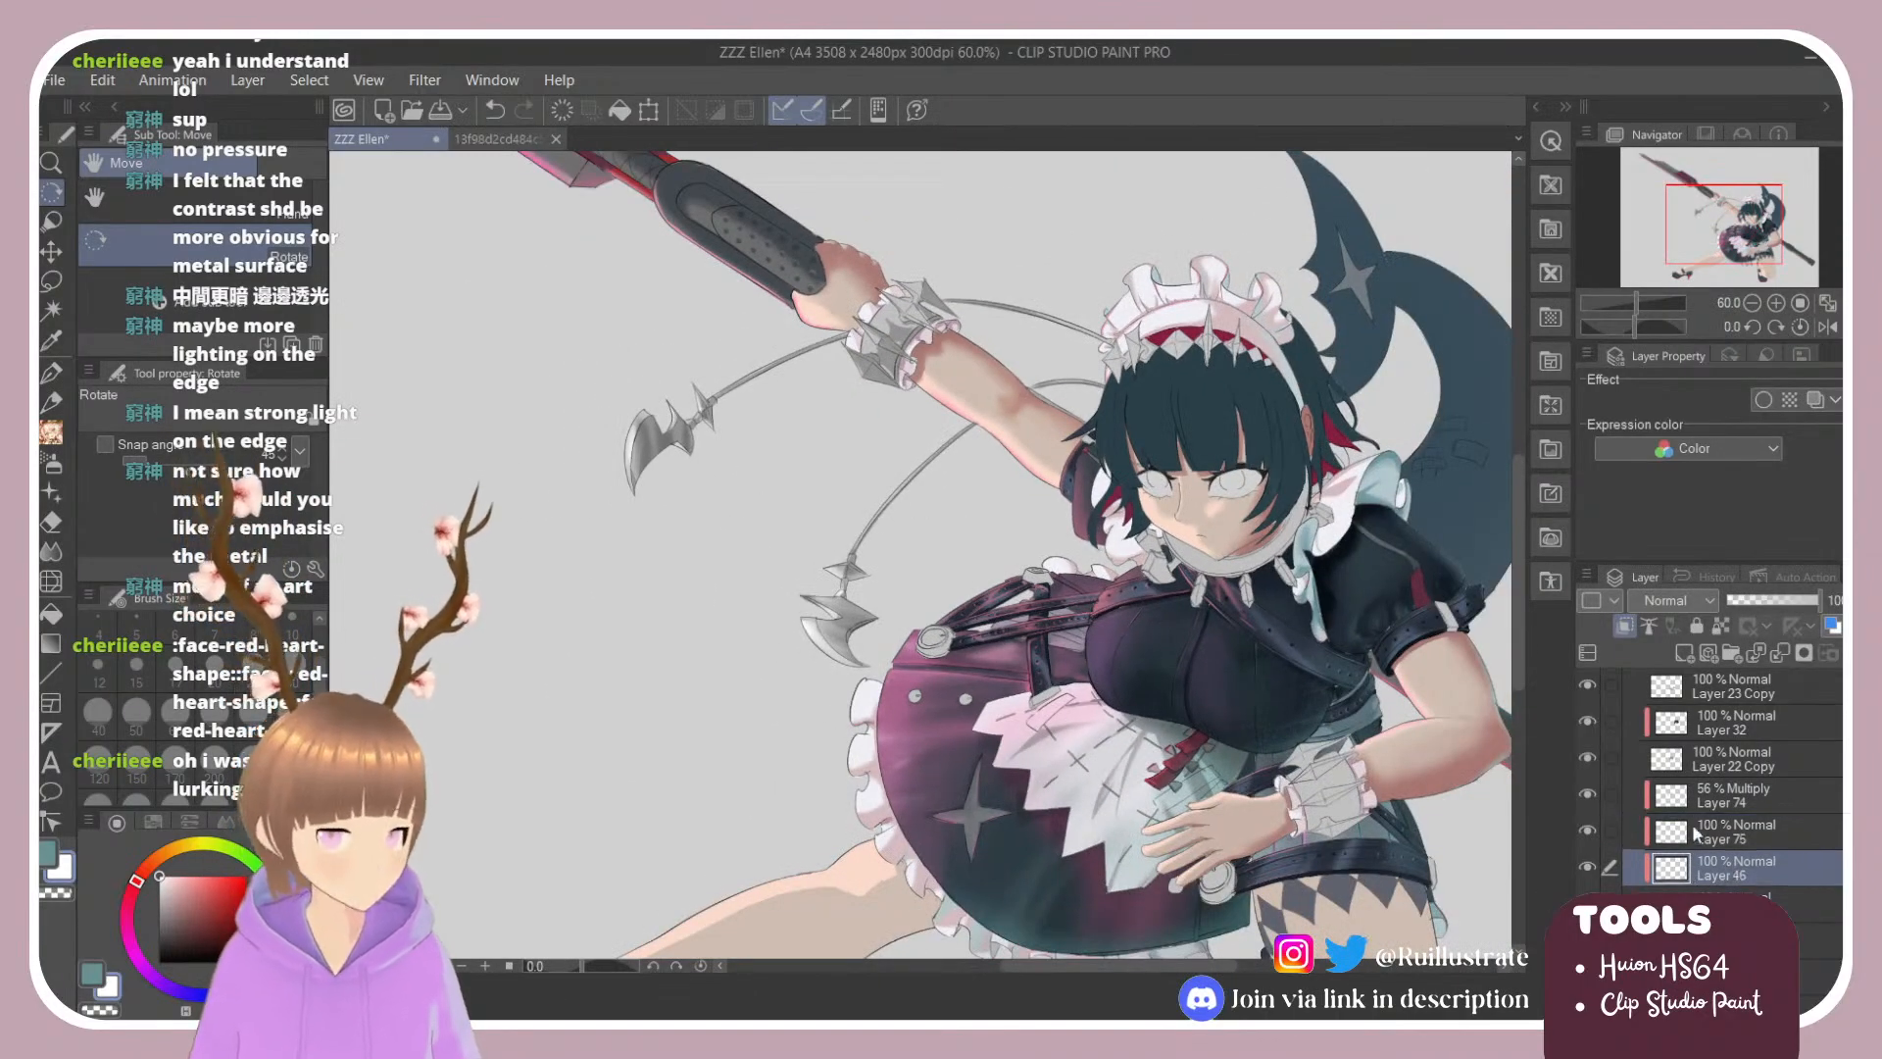
pyautogui.click(1720, 796)
pyautogui.click(1684, 651)
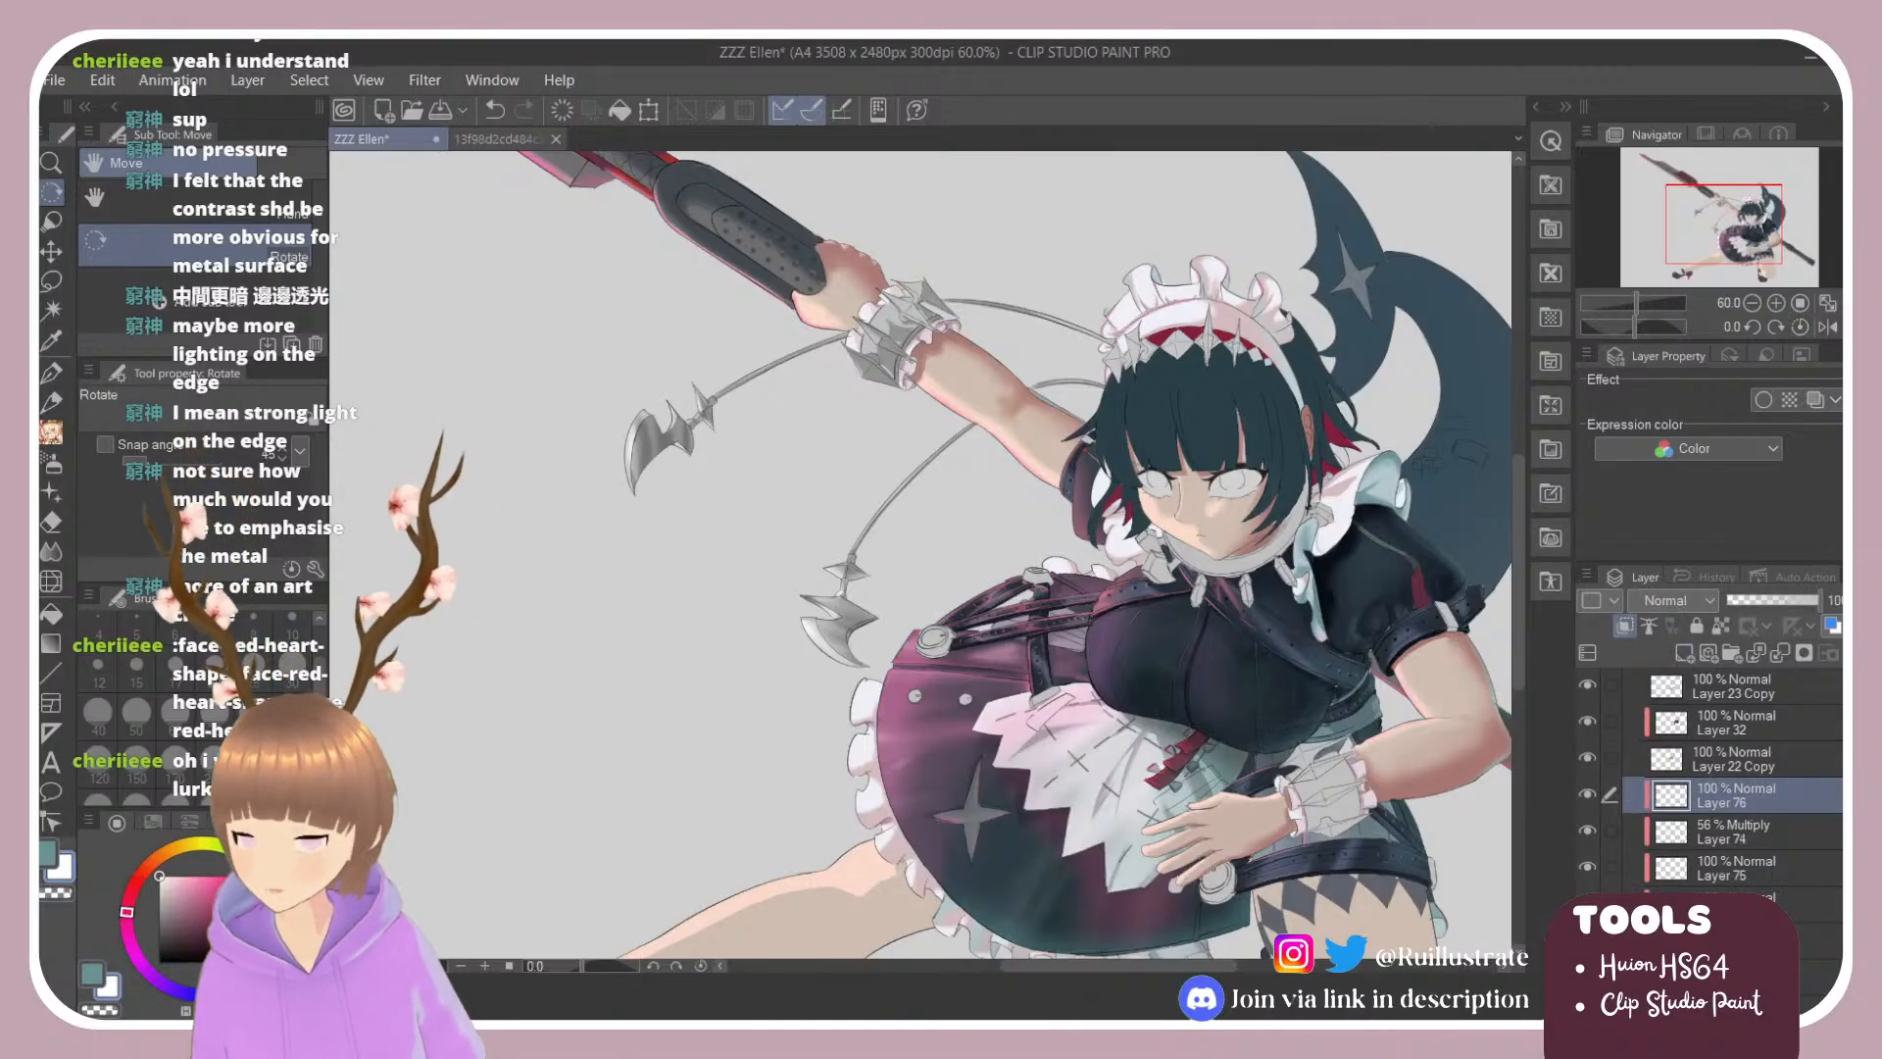
pyautogui.click(204, 886)
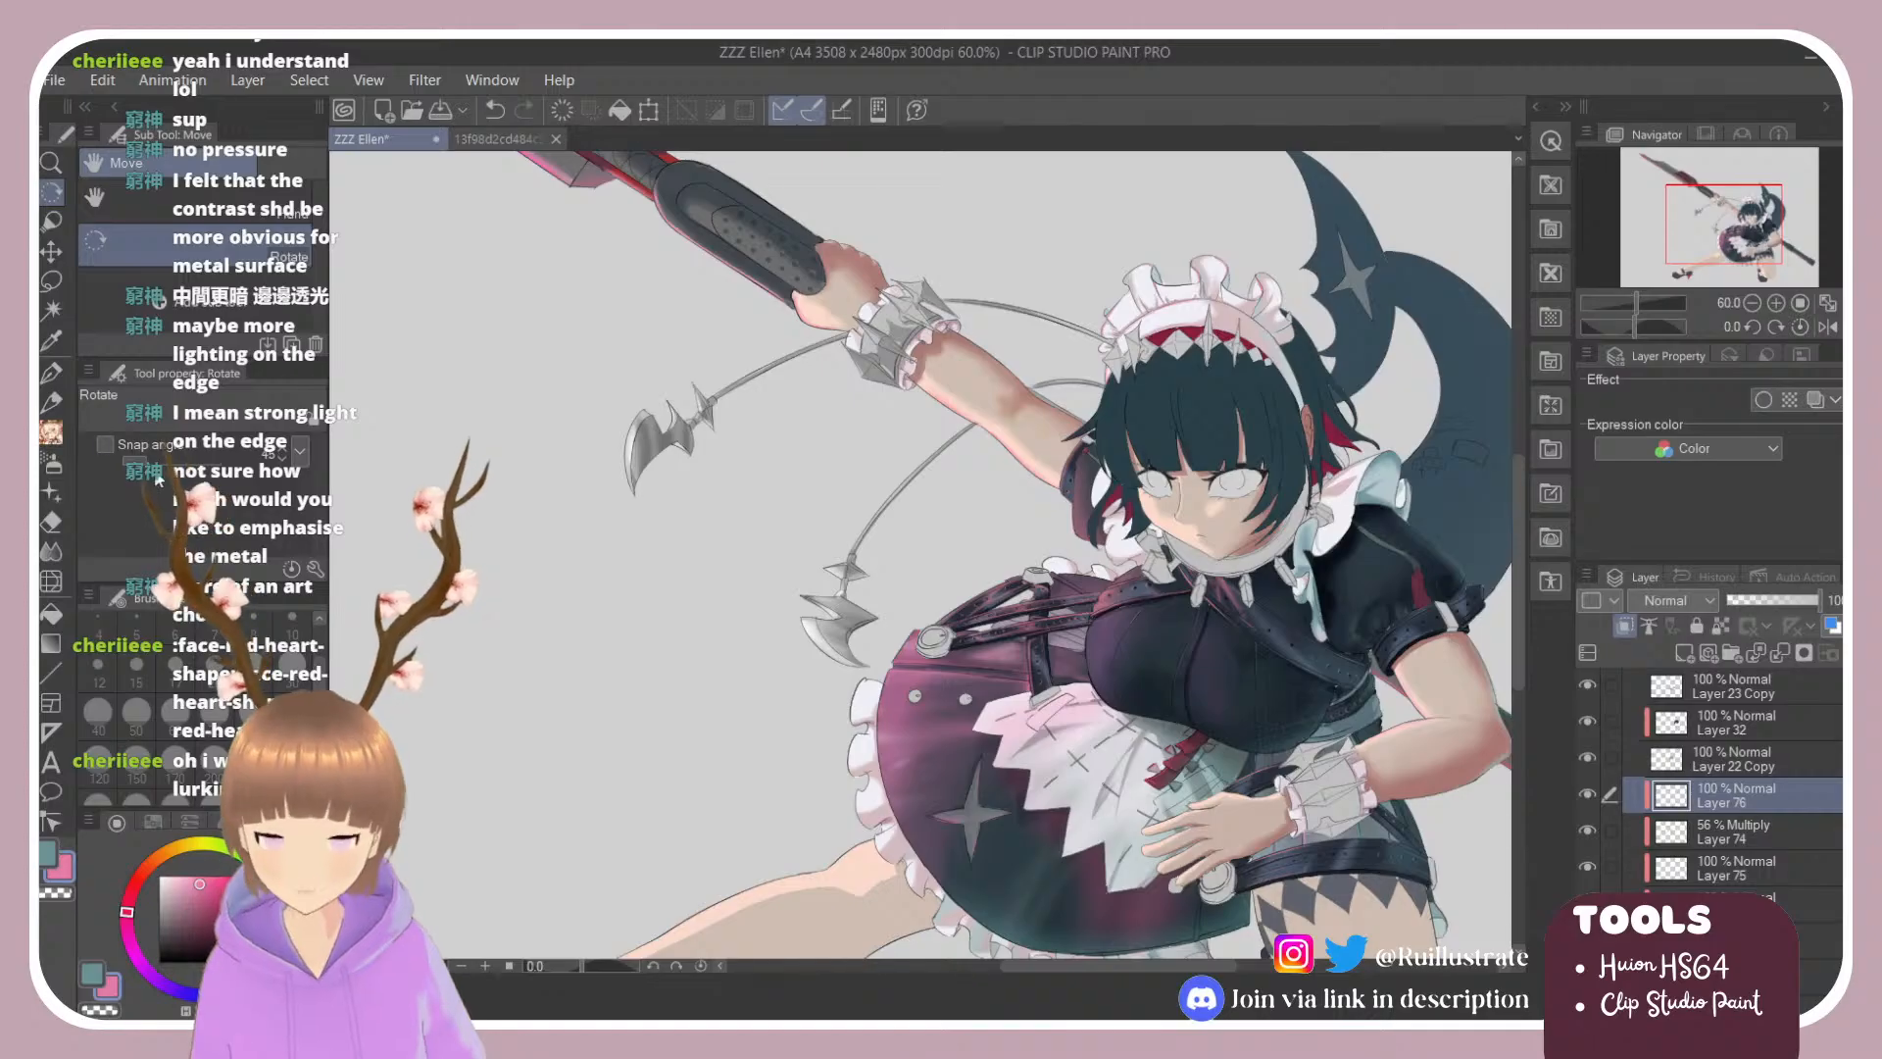
# Step: Paint a pink reflection along the upper crescent blade's outer edge, and undo the trial strokes on the lower blade's guard spike
pyautogui.press('b')
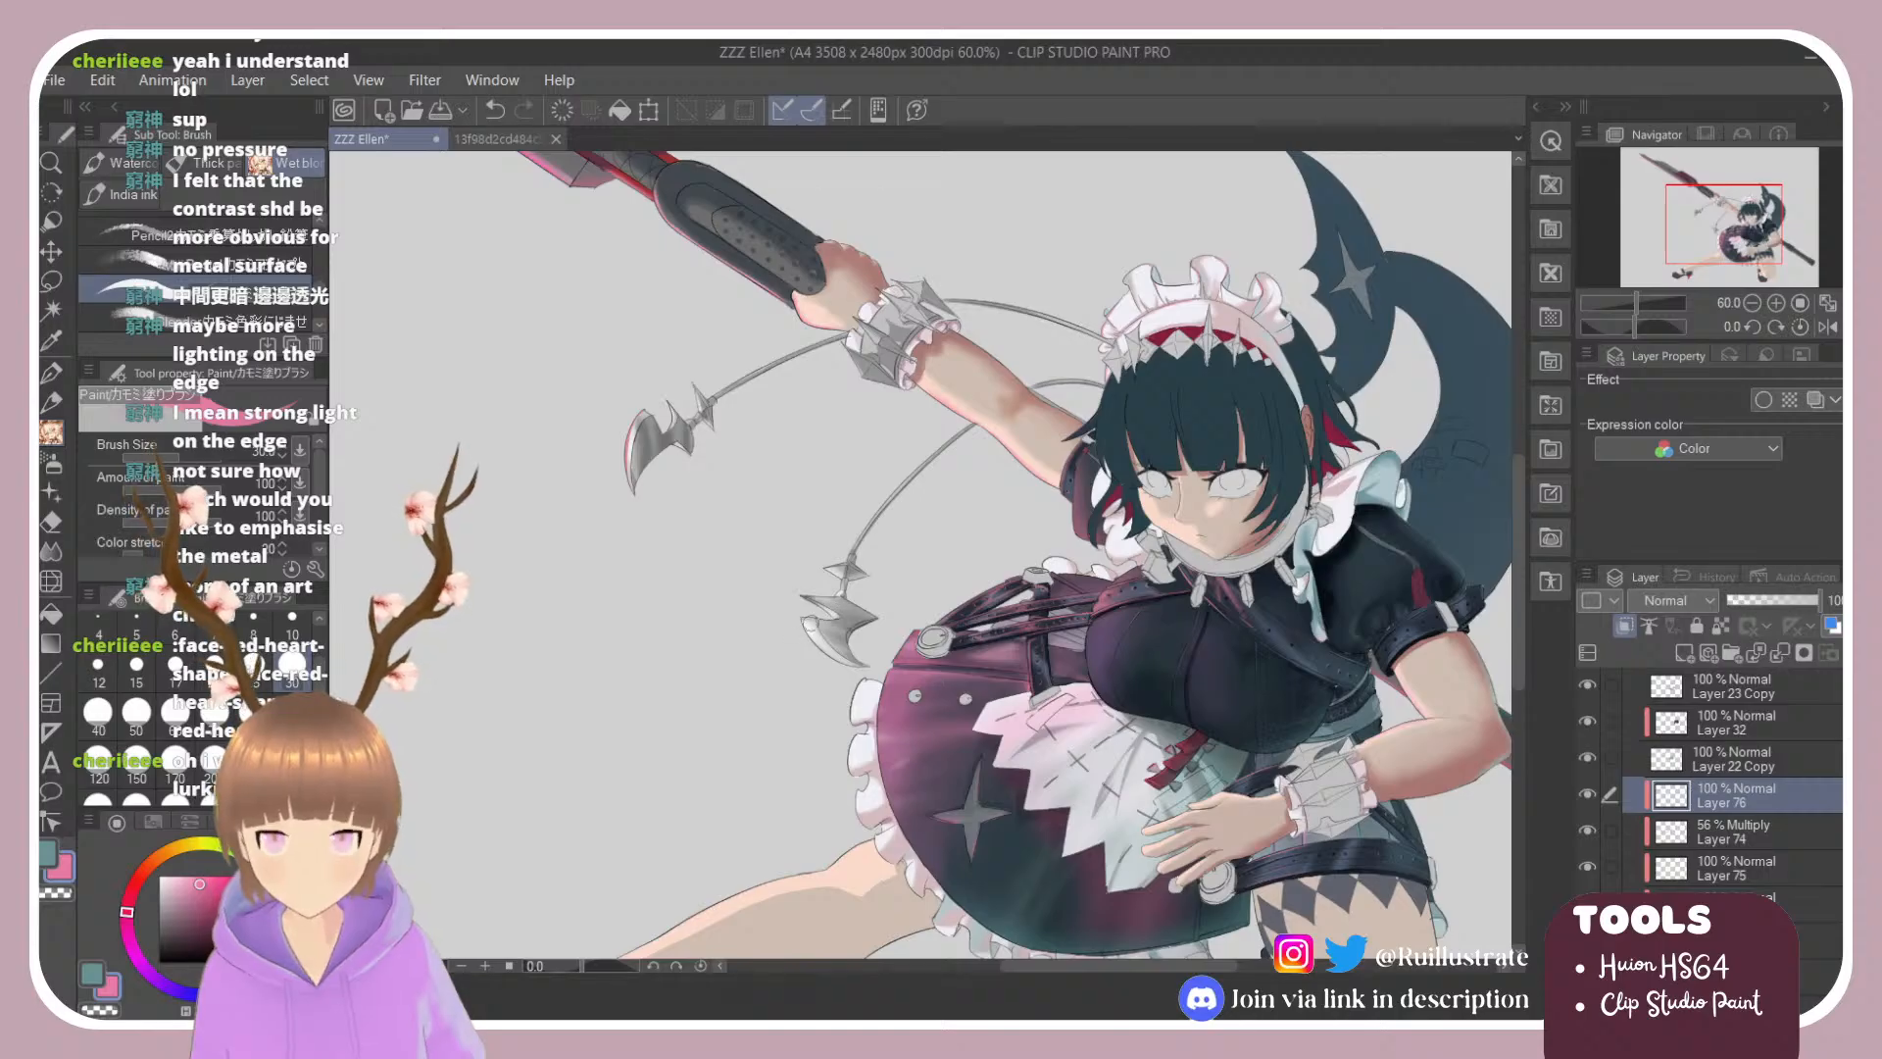
pyautogui.scroll(3, 798, 584)
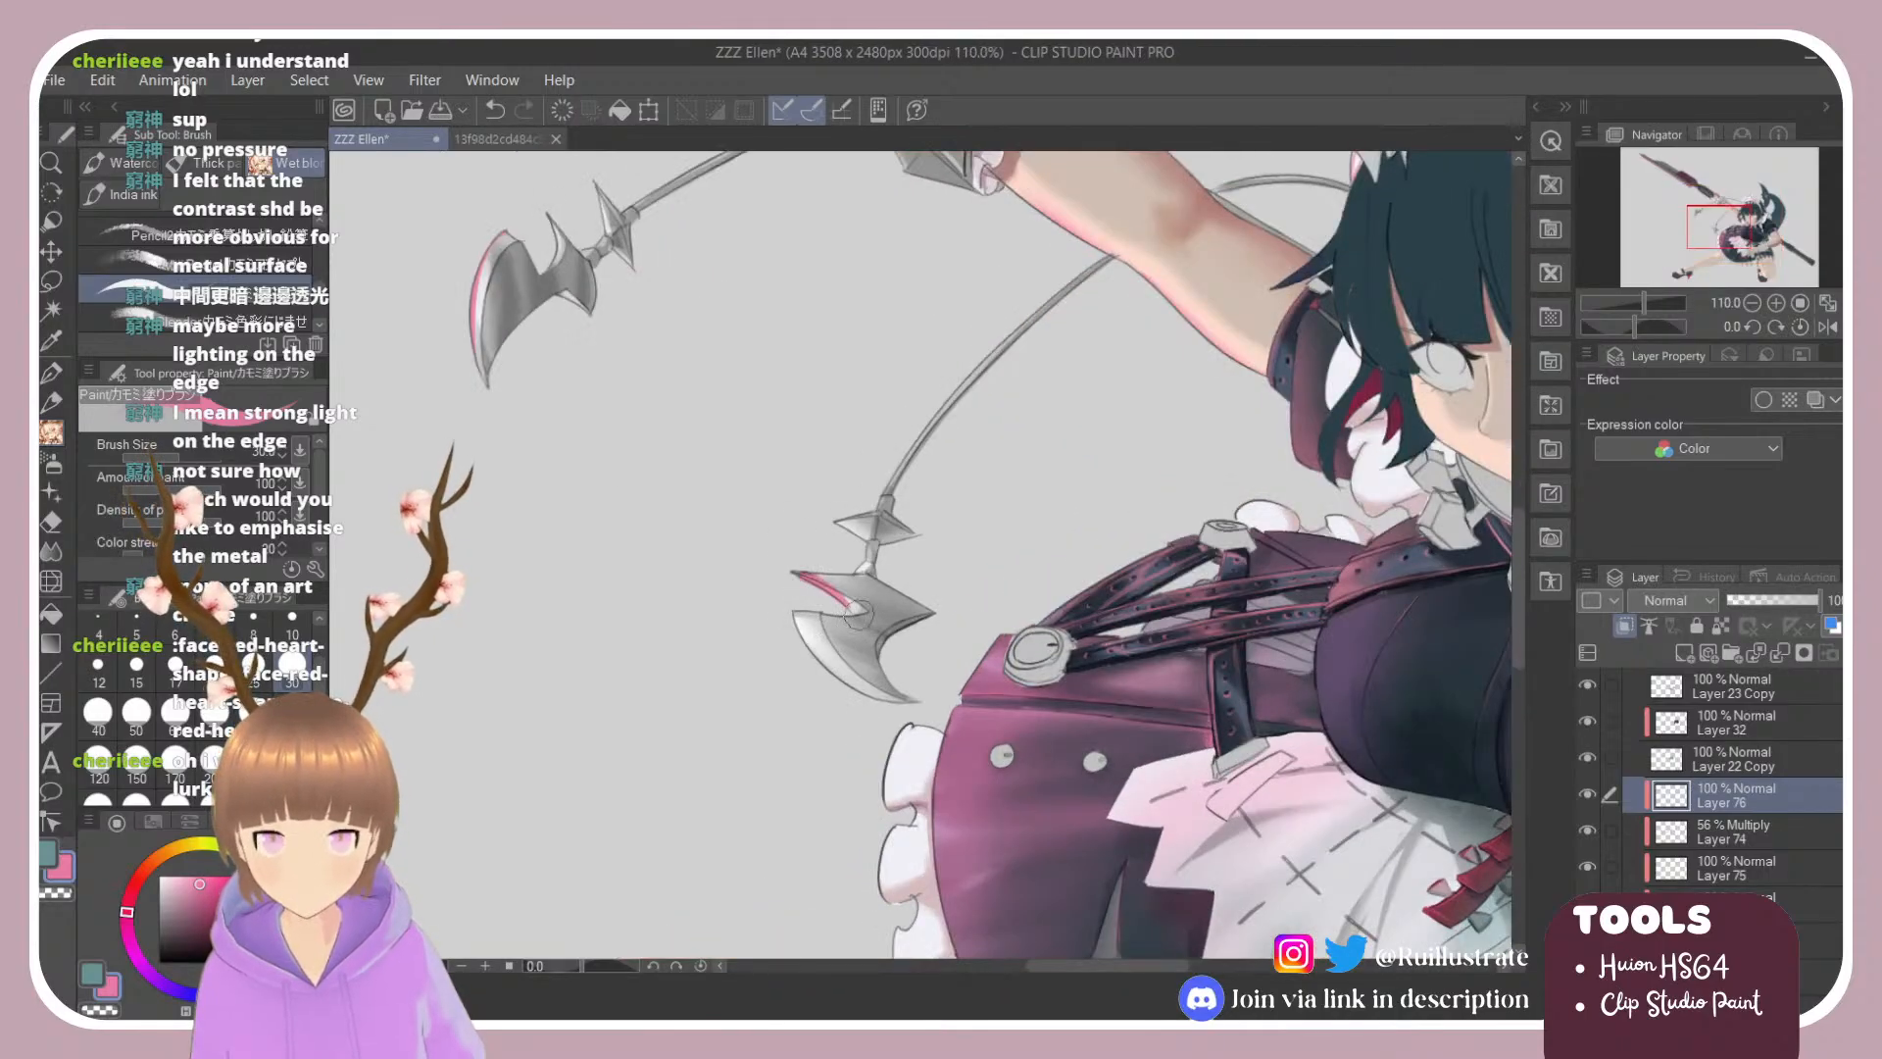
pyautogui.hotkey('ctrl', 'z')
pyautogui.moveTo(791, 573); pyautogui.dragTo(851, 618)
pyautogui.hotkey('ctrl', 'z')
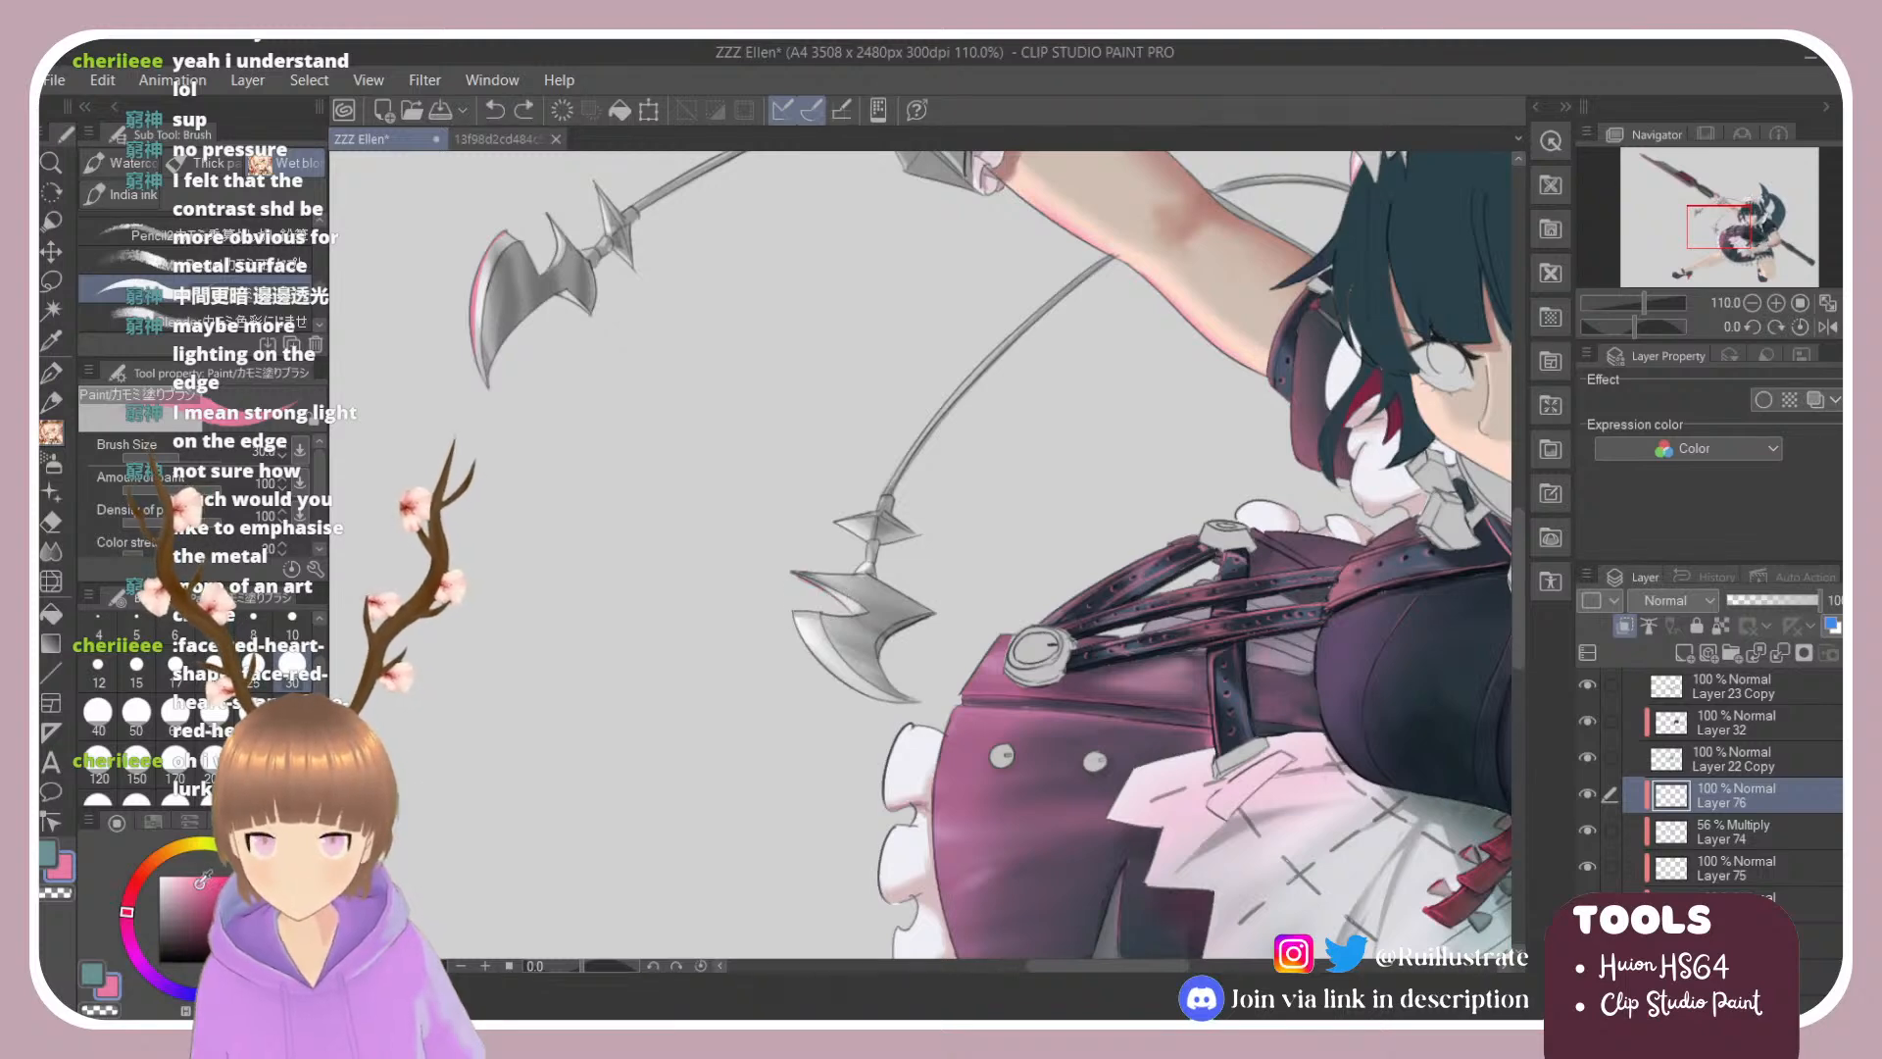
pyautogui.click(180, 883)
pyautogui.press('r')
pyautogui.moveTo(818, 536)
pyautogui.mouseDown()
pyautogui.moveTo(850, 471)
pyautogui.moveTo(897, 453)
pyautogui.moveTo(841, 508)
pyautogui.mouseUp()
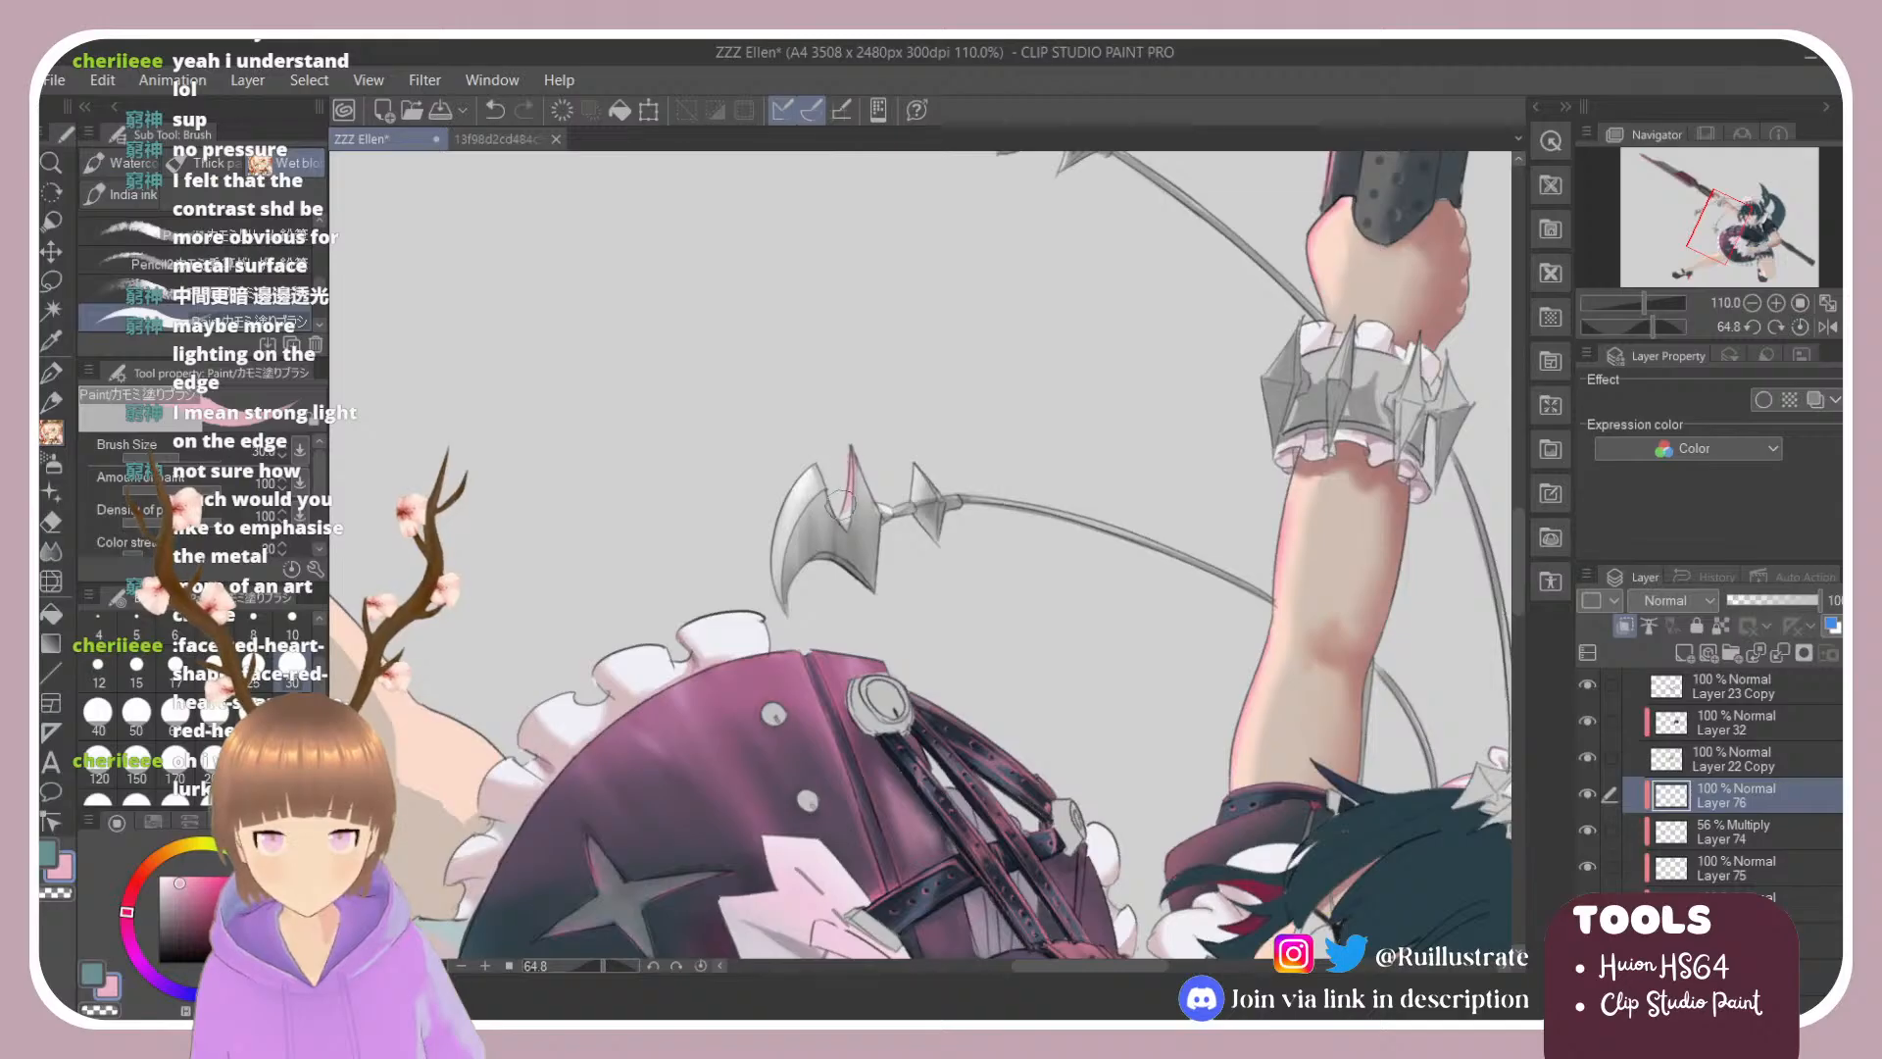
pyautogui.hotkey('ctrl', 'z')
# Step: Paint saturated pink reflections along the lower blade's guard spike and its outer crescent edge with the Paint brush
pyautogui.click(208, 887)
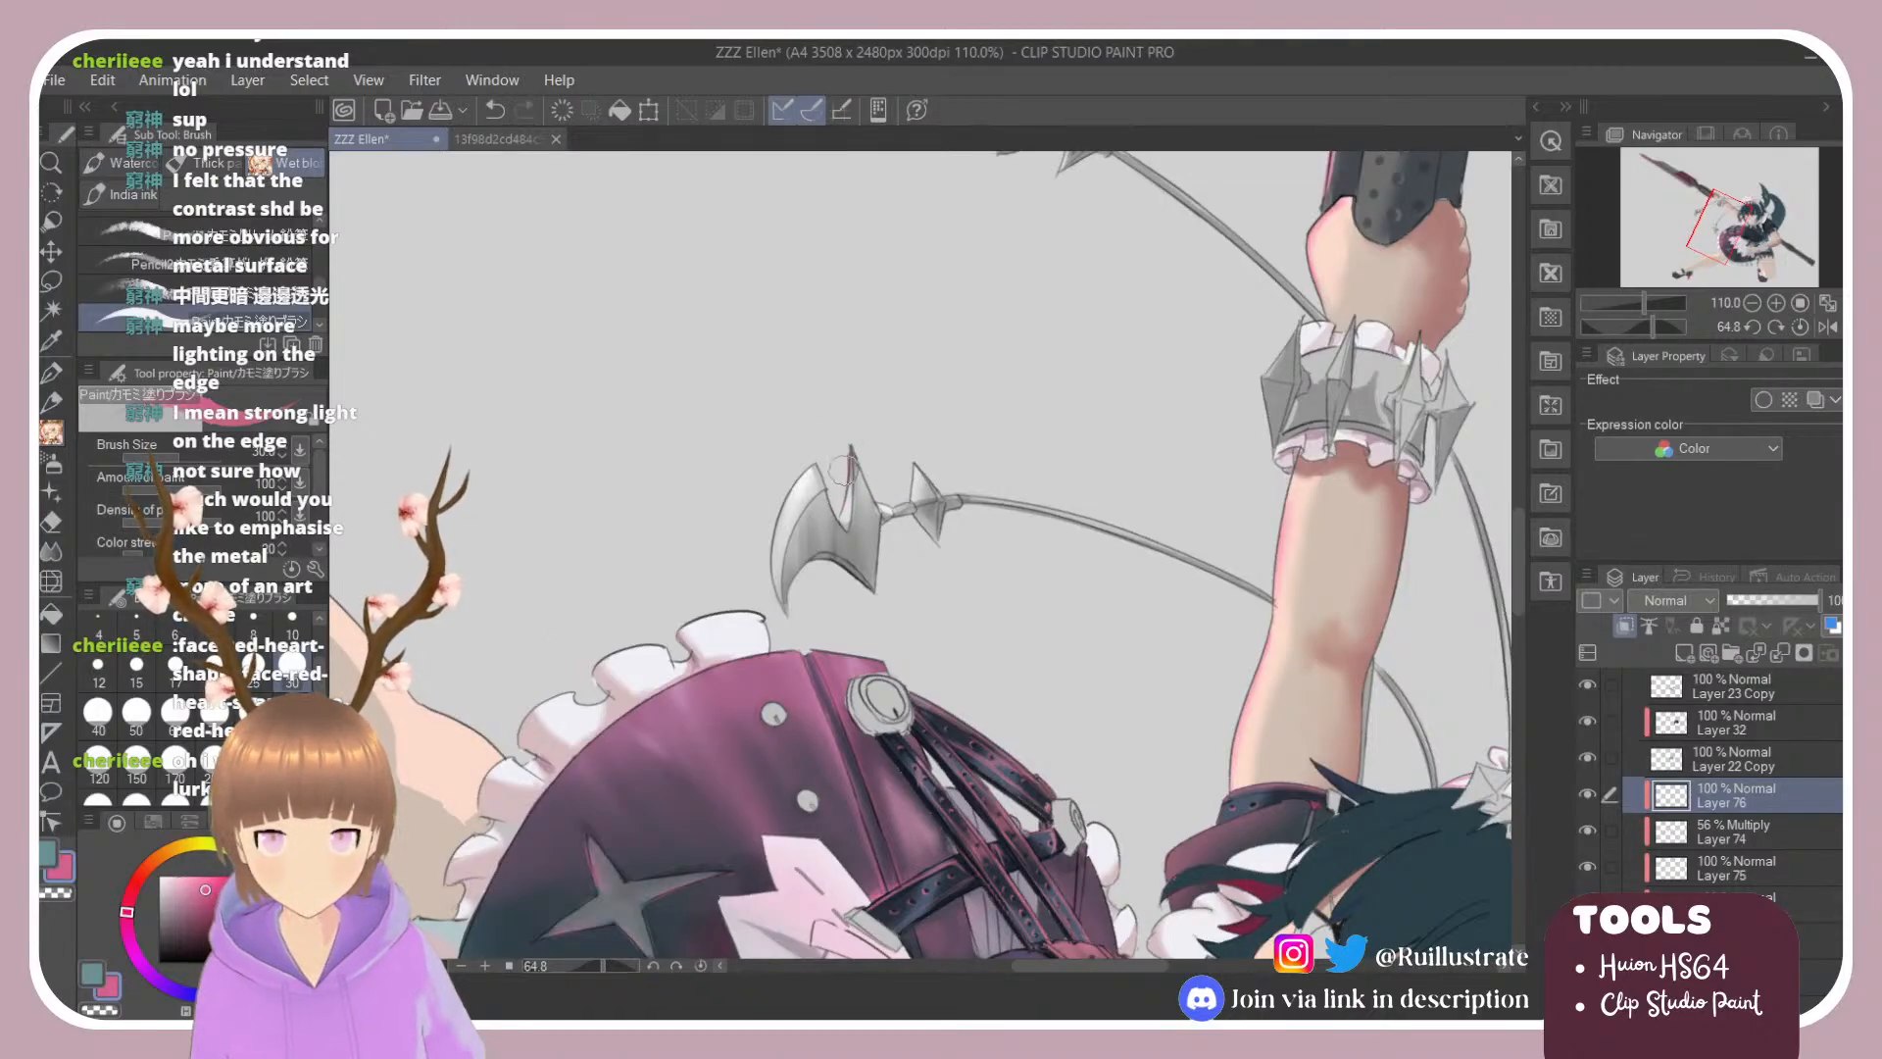
pyautogui.moveTo(849, 449)
pyautogui.mouseDown()
pyautogui.moveTo(840, 524)
pyautogui.moveTo(796, 487)
pyautogui.mouseUp()
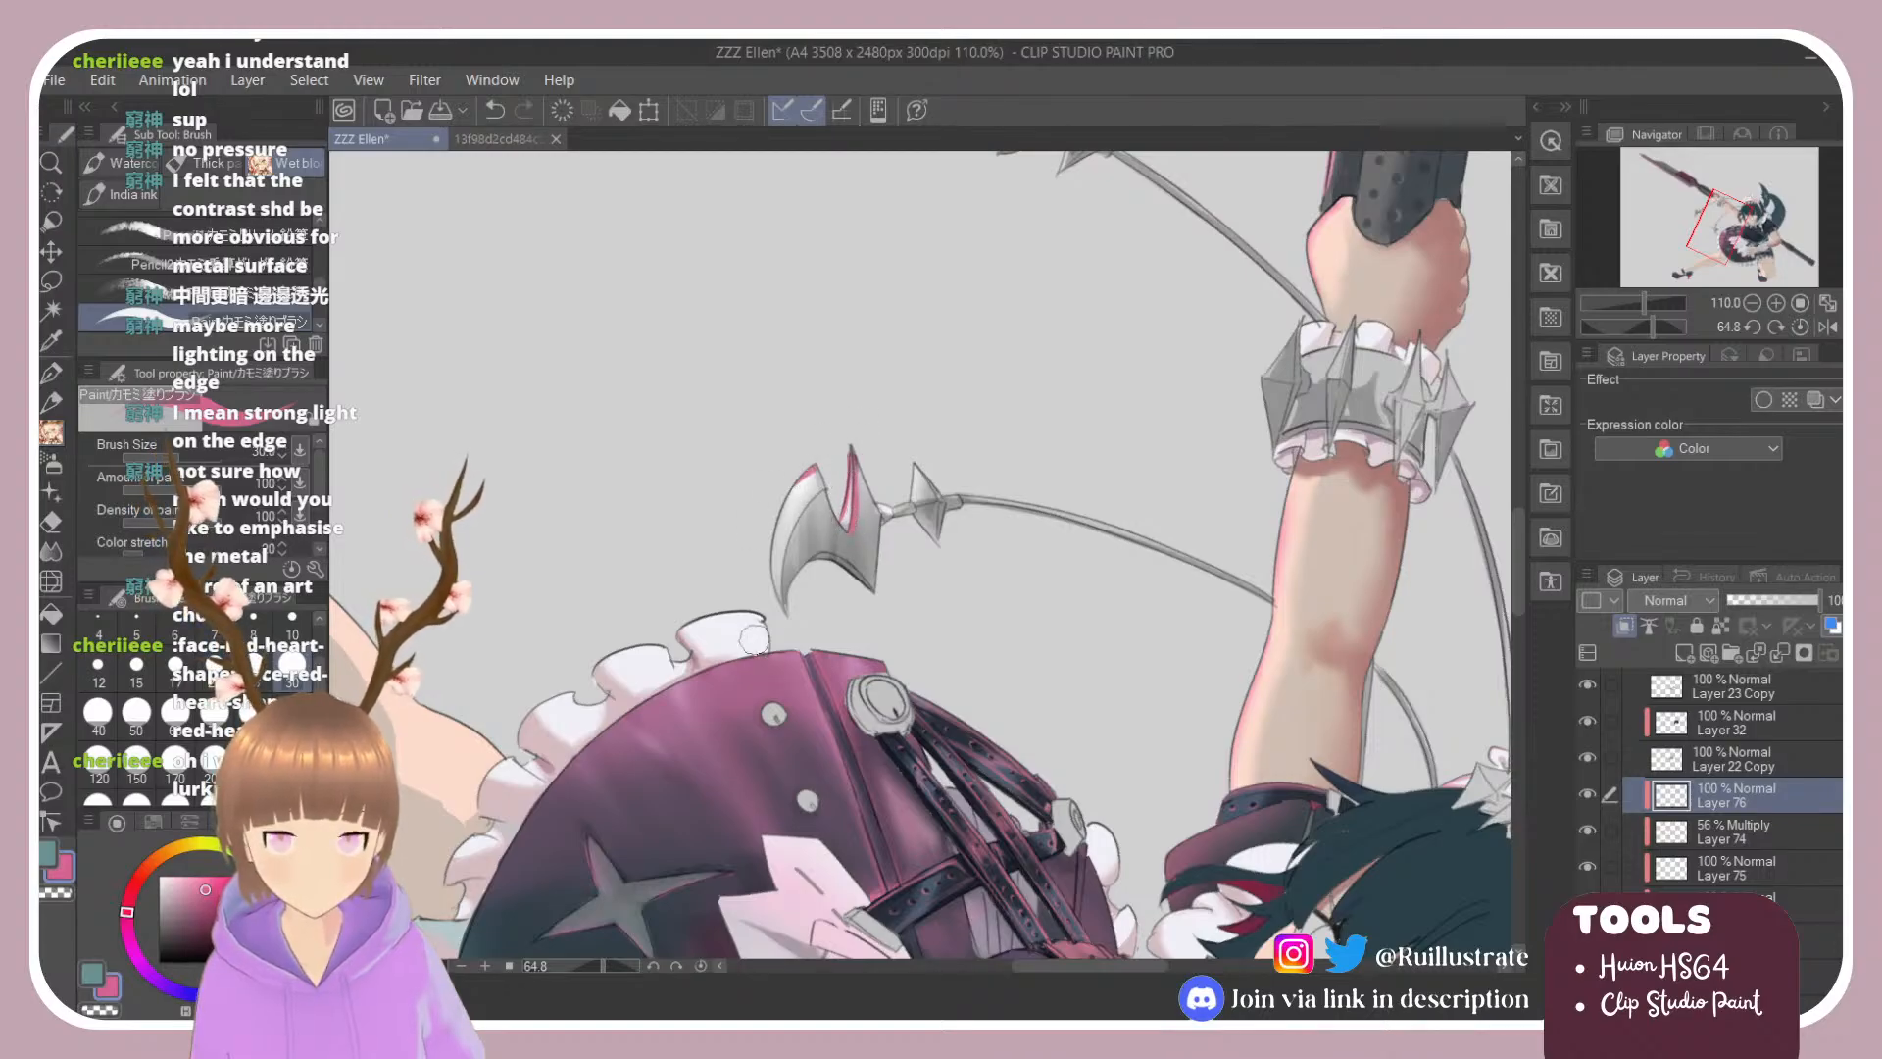
pyautogui.press('e')
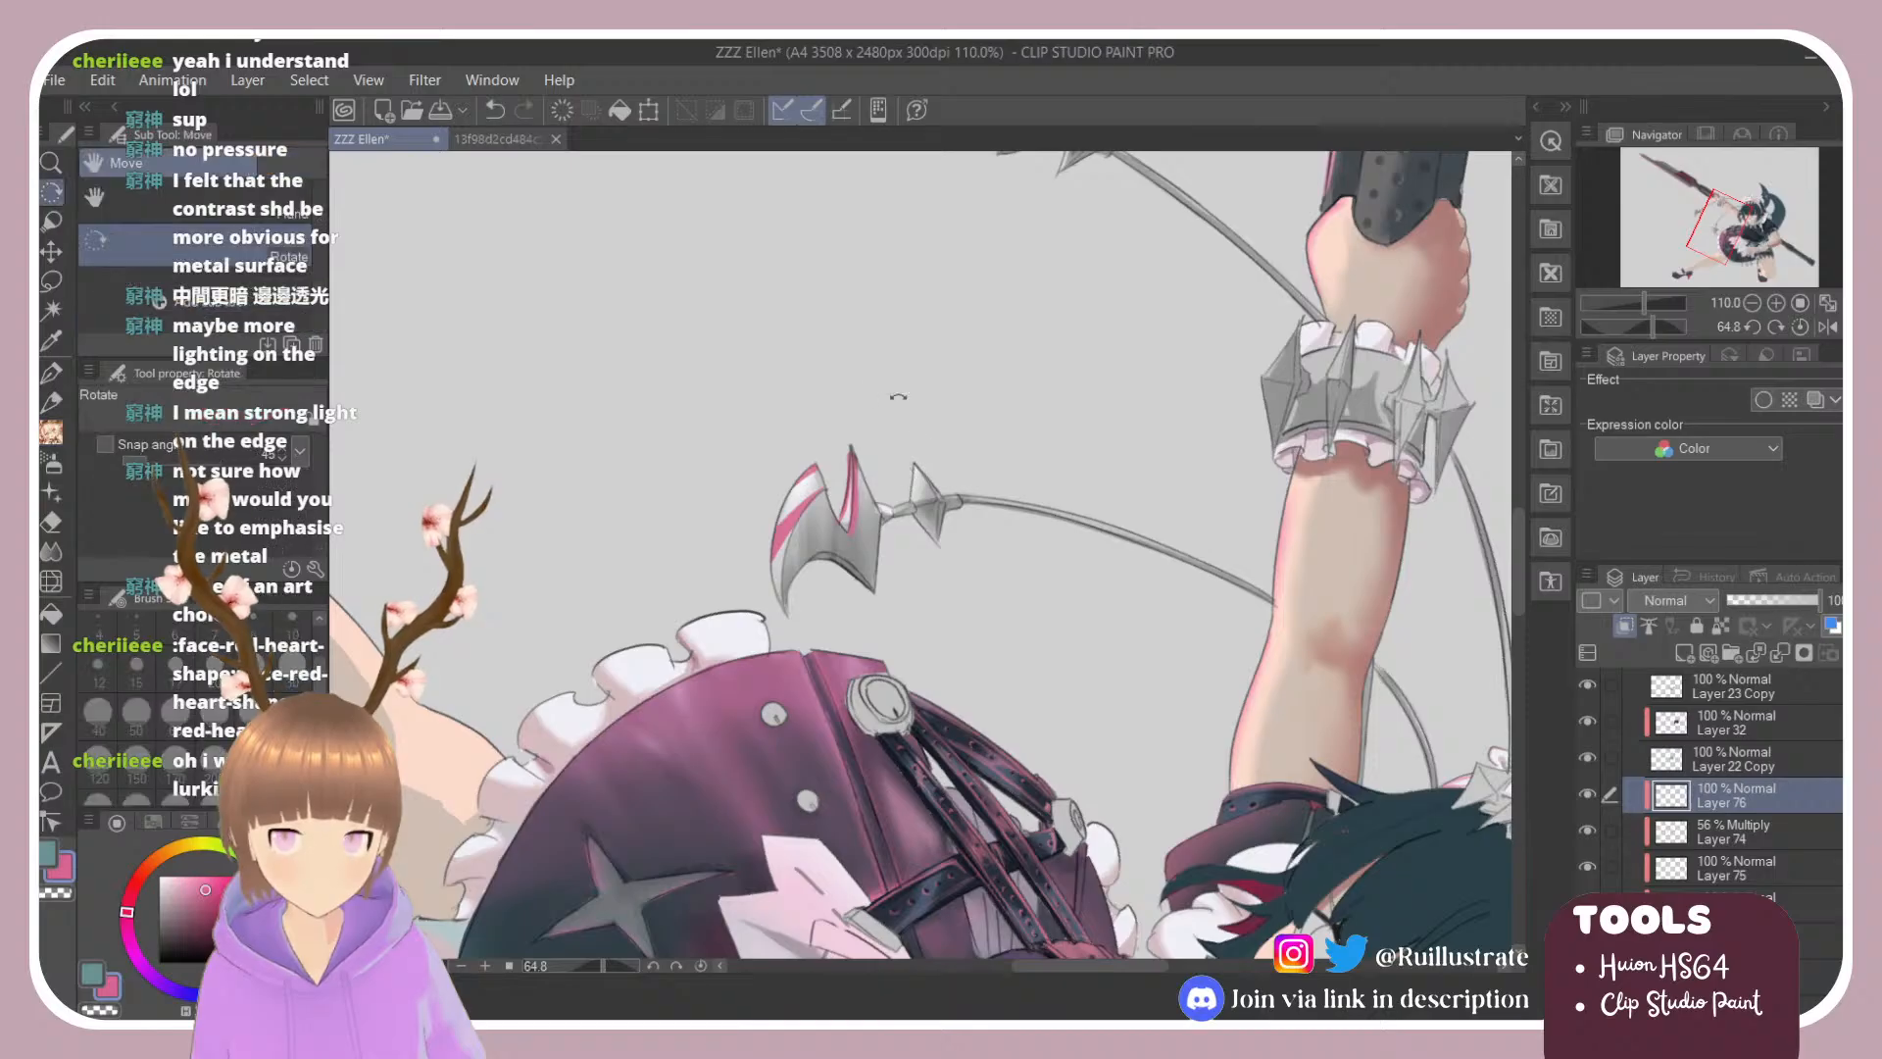
# Step: Blend the pink reflections into the metal of both crescent blades with the Blender brush, reducing its size to 10
pyautogui.hotkey('ctrl', 'shift', 'r')
pyautogui.press('b')
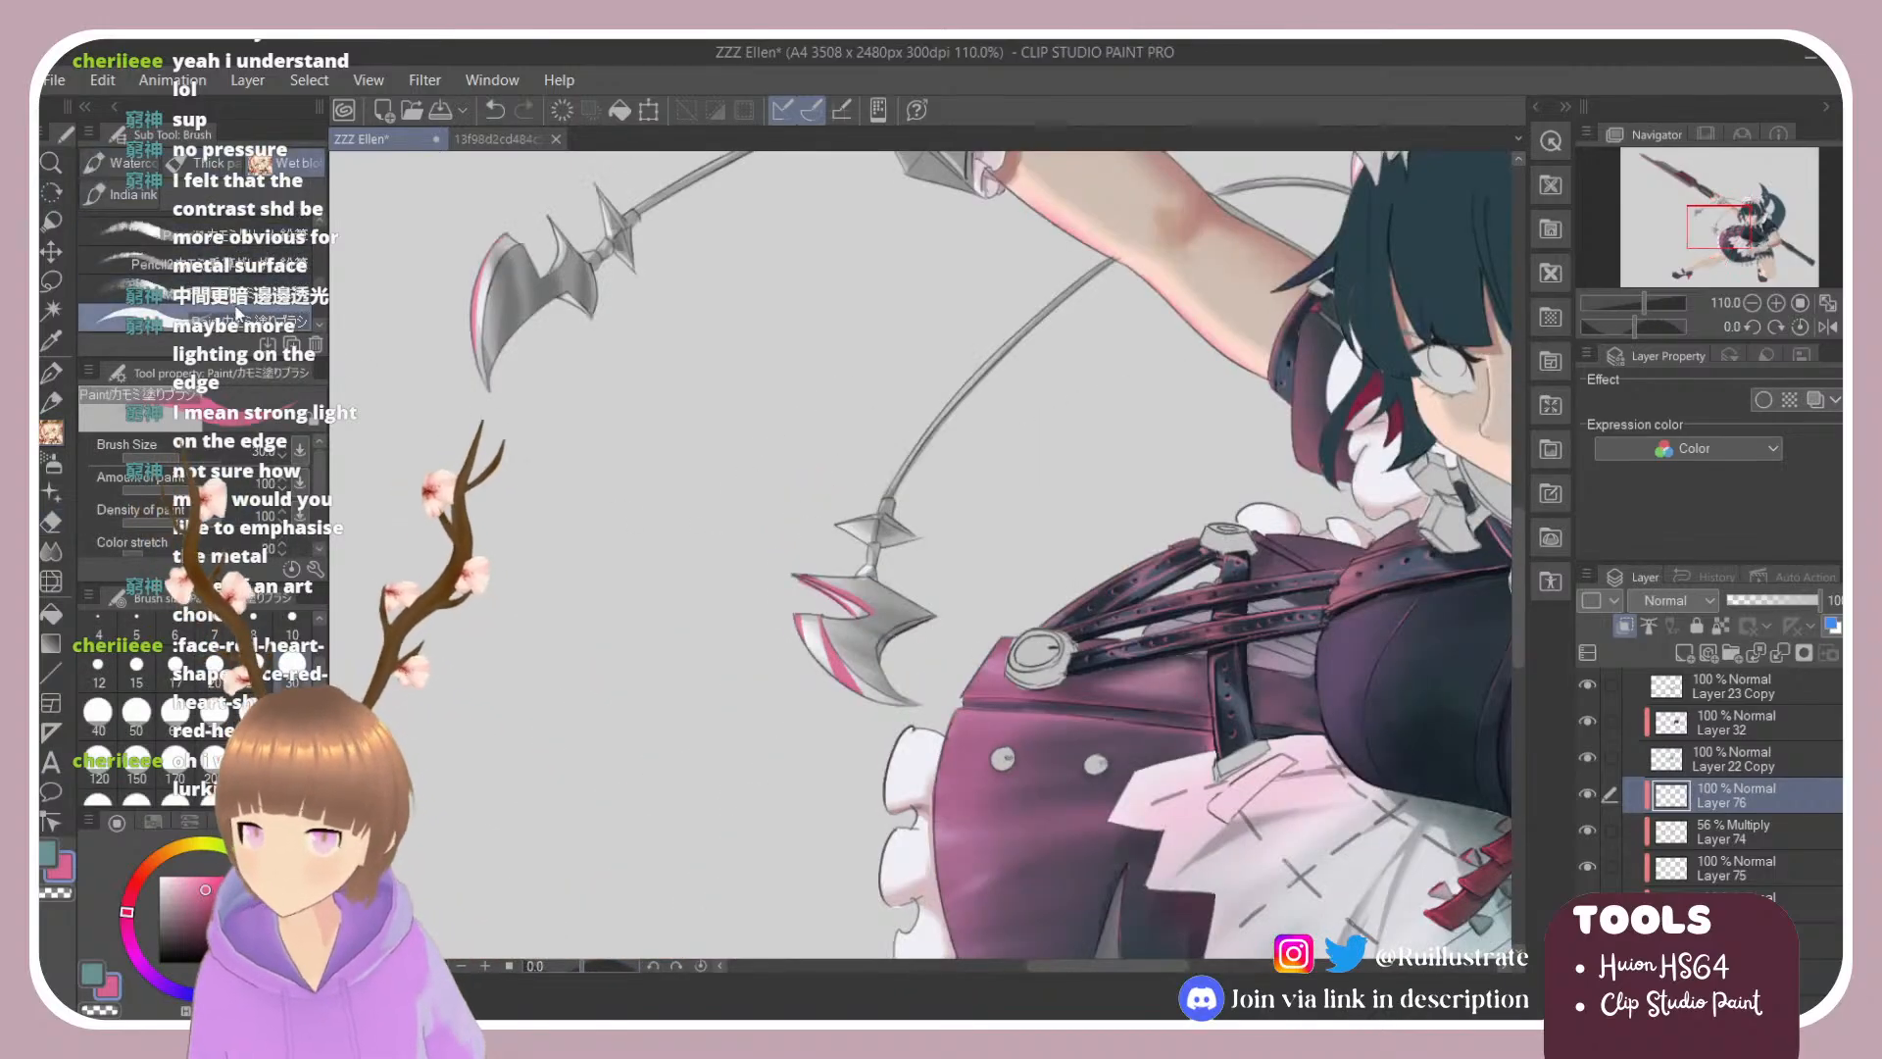
pyautogui.press('j')
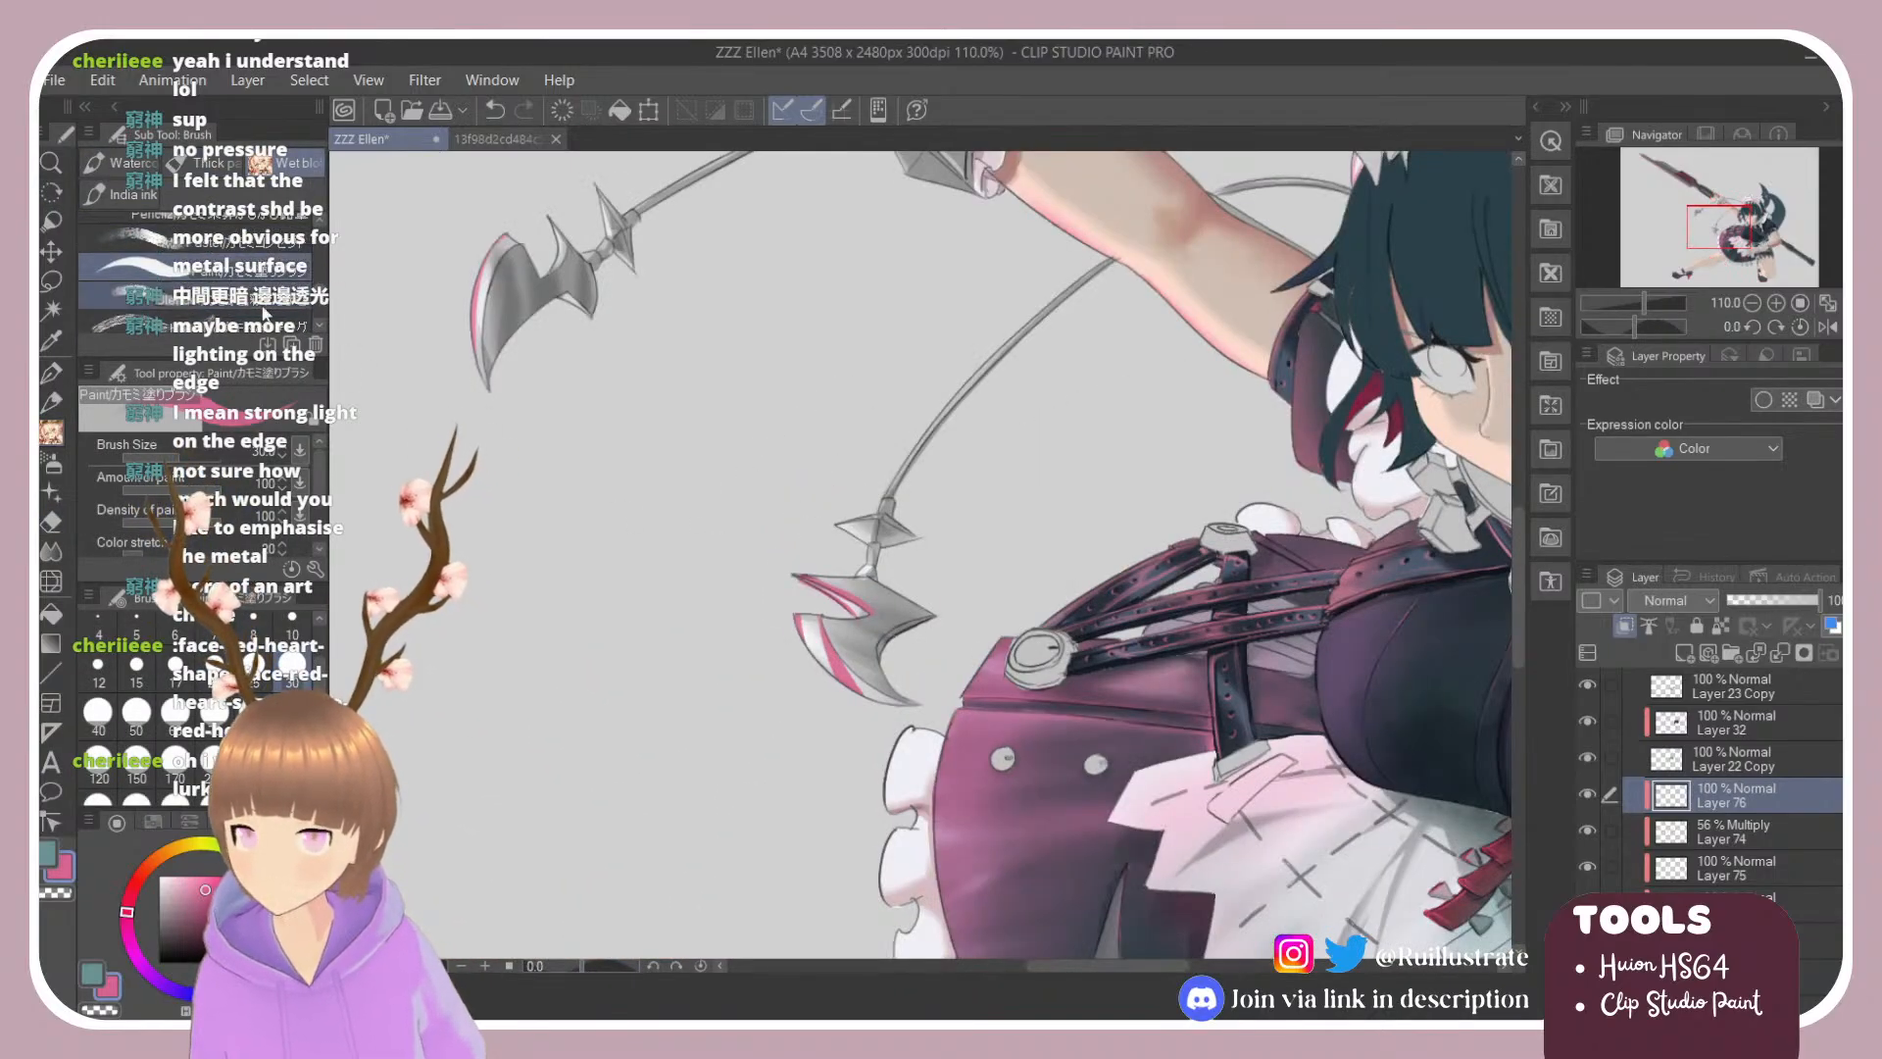
pyautogui.moveTo(806, 612)
pyautogui.mouseDown()
pyautogui.moveTo(834, 704)
pyautogui.moveTo(810, 613)
pyautogui.moveTo(826, 695)
pyautogui.moveTo(856, 675)
pyautogui.moveTo(843, 647)
pyautogui.moveTo(892, 731)
pyautogui.moveTo(839, 633)
pyautogui.moveTo(869, 648)
pyautogui.moveTo(835, 661)
pyautogui.moveTo(906, 719)
pyautogui.moveTo(833, 647)
pyautogui.moveTo(949, 716)
pyautogui.moveTo(843, 664)
pyautogui.moveTo(923, 736)
pyautogui.moveTo(849, 661)
pyautogui.moveTo(883, 712)
pyautogui.moveTo(912, 715)
pyautogui.moveTo(842, 597)
pyautogui.moveTo(832, 672)
pyautogui.moveTo(859, 585)
pyautogui.moveTo(862, 624)
pyautogui.moveTo(829, 653)
pyautogui.moveTo(827, 587)
pyautogui.moveTo(879, 680)
pyautogui.moveTo(834, 623)
pyautogui.moveTo(857, 677)
pyautogui.moveTo(851, 632)
pyautogui.moveTo(866, 636)
pyautogui.moveTo(828, 631)
pyautogui.moveTo(849, 685)
pyautogui.moveTo(871, 671)
pyautogui.moveTo(824, 616)
pyautogui.moveTo(861, 634)
pyautogui.moveTo(799, 627)
pyautogui.moveTo(855, 641)
pyautogui.mouseUp()
pyautogui.hotkey('ctrl', 'z')
pyautogui.hotkey('ctrl', 'z')
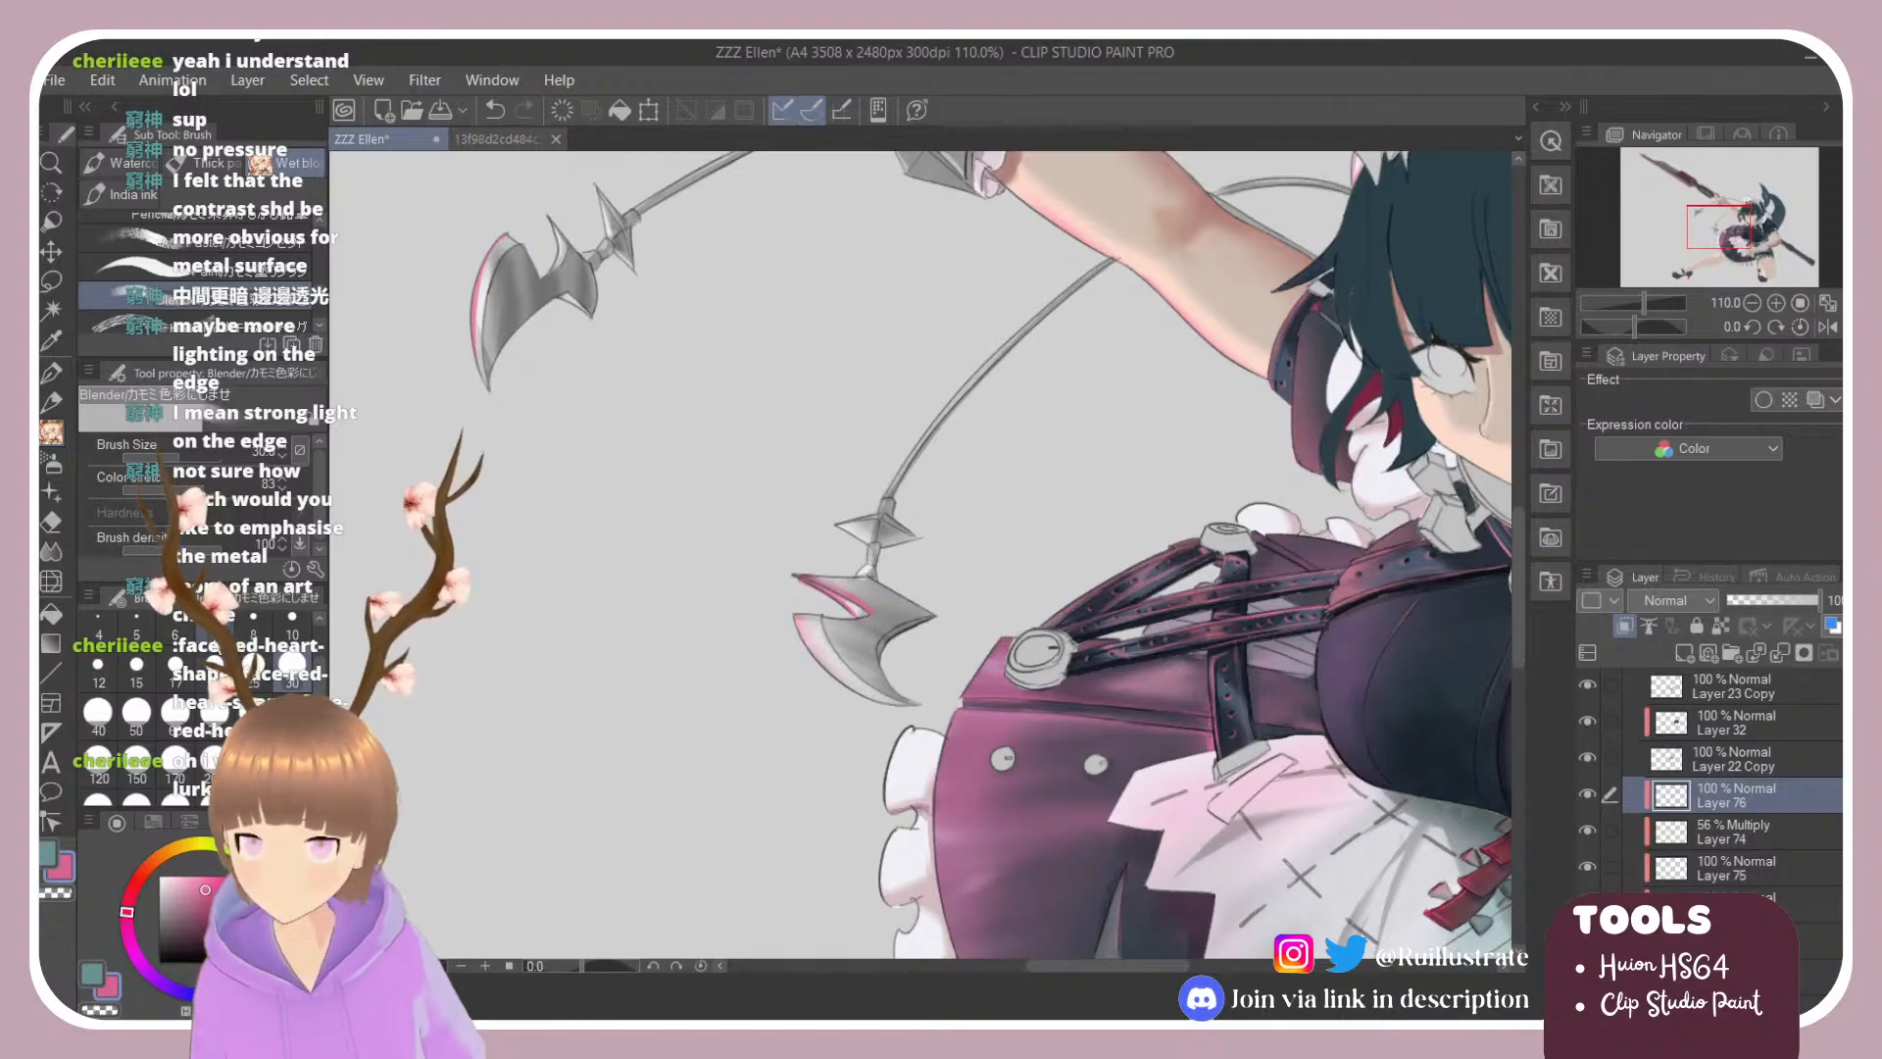
pyautogui.click(293, 618)
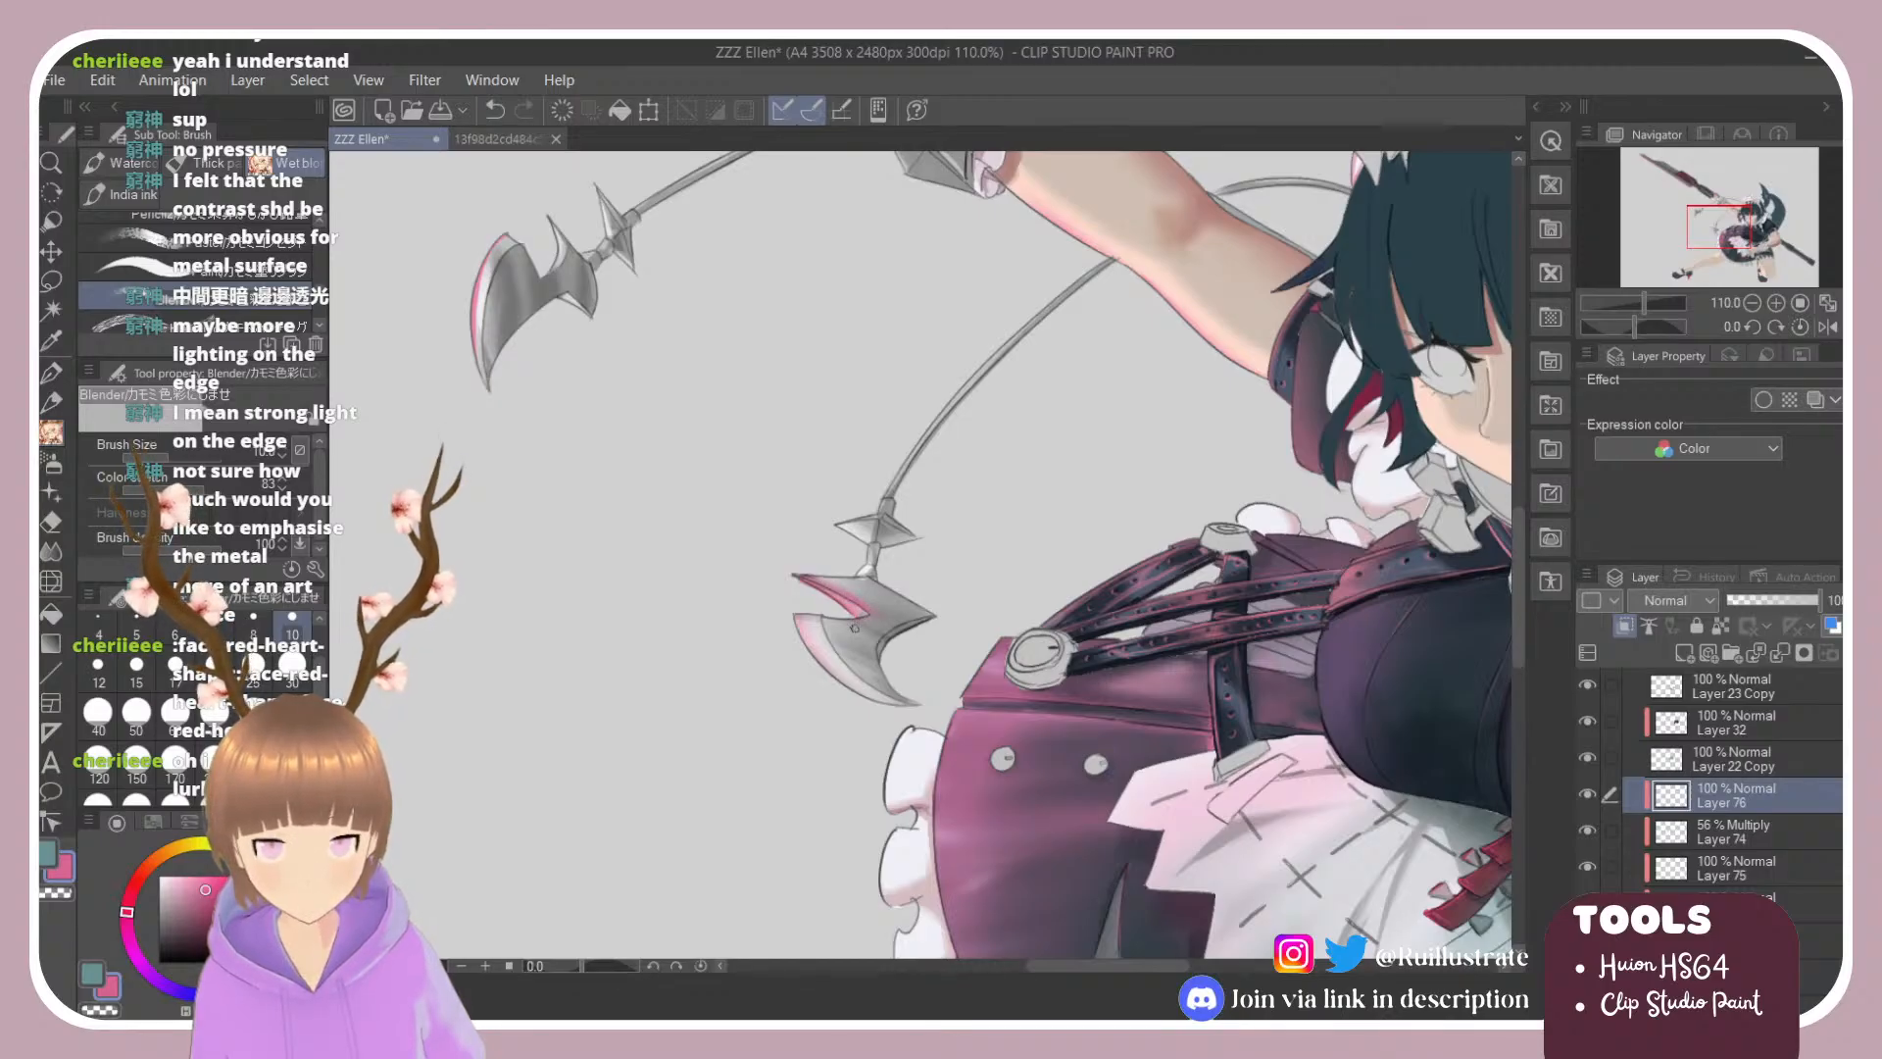
pyautogui.moveTo(510, 237); pyautogui.dragTo(479, 343)
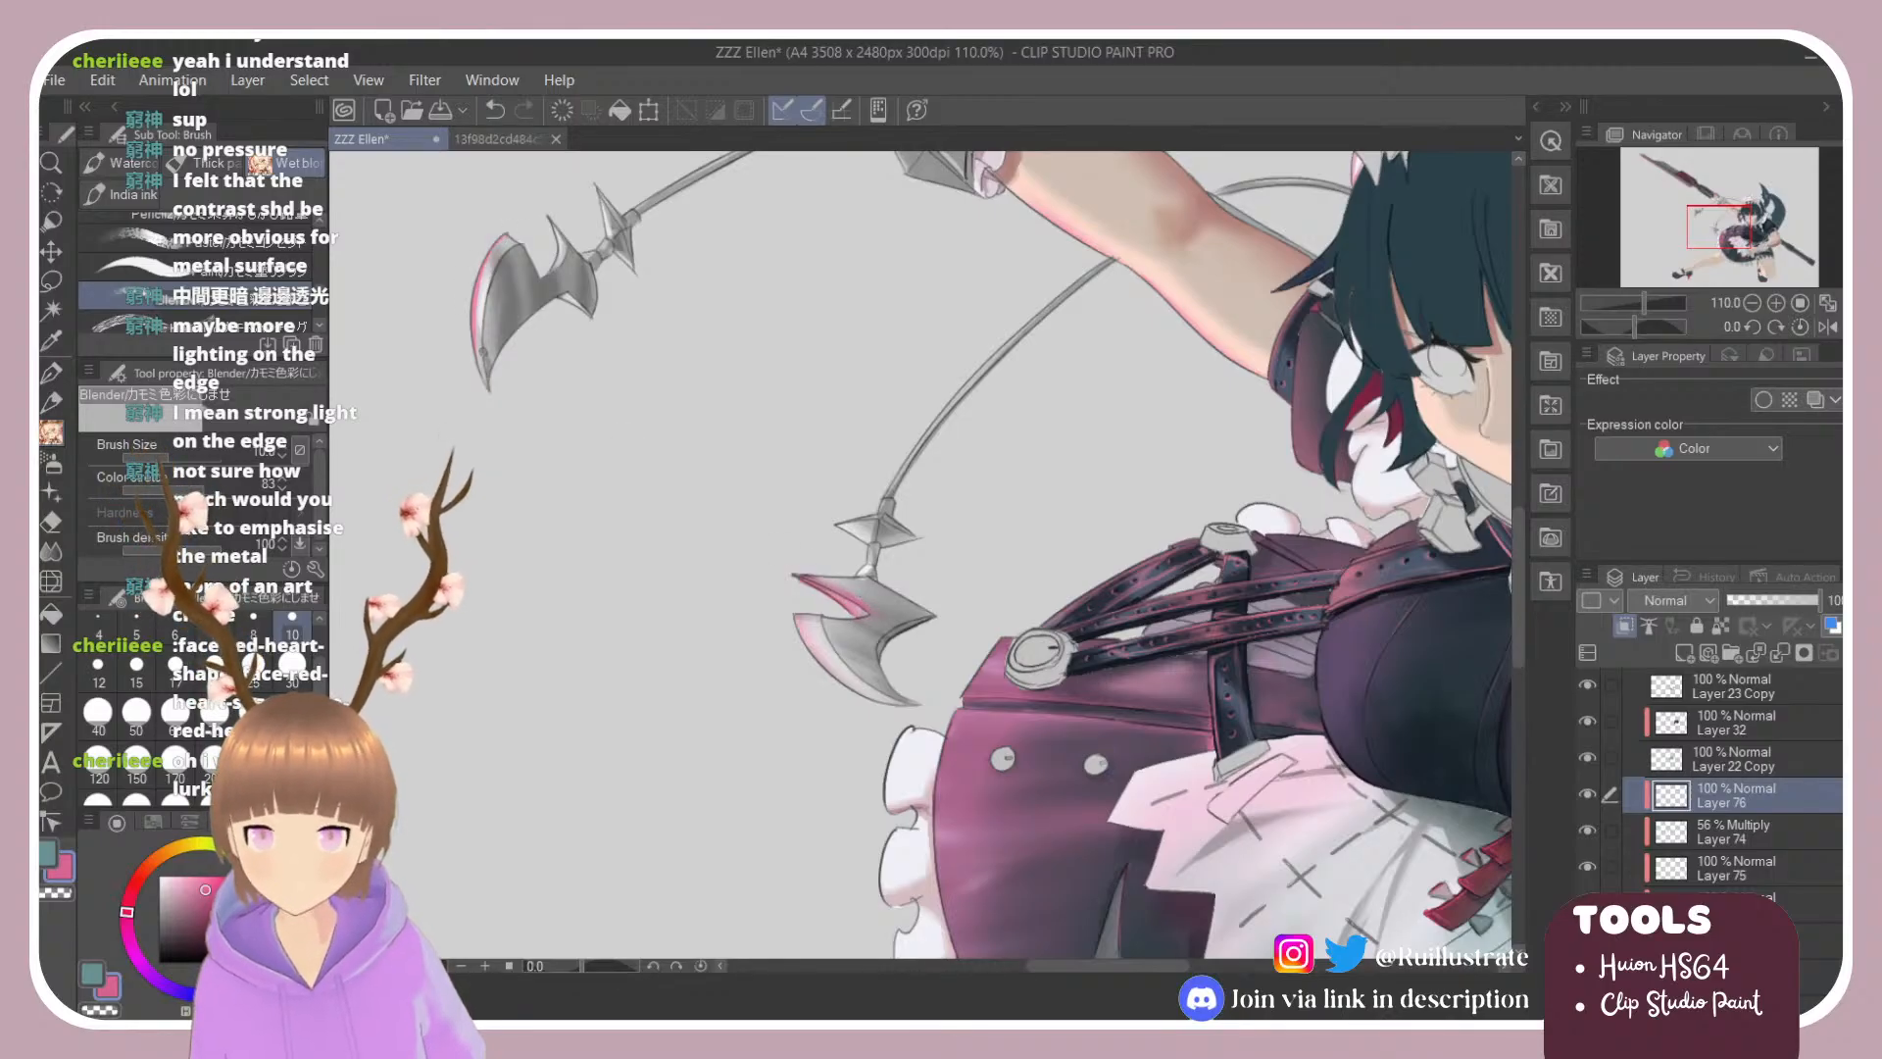
# Step: Paint a pink reflection on the small spike above the upper crescent blade and blend it and the lower blade's guard into the metal
pyautogui.press(',')
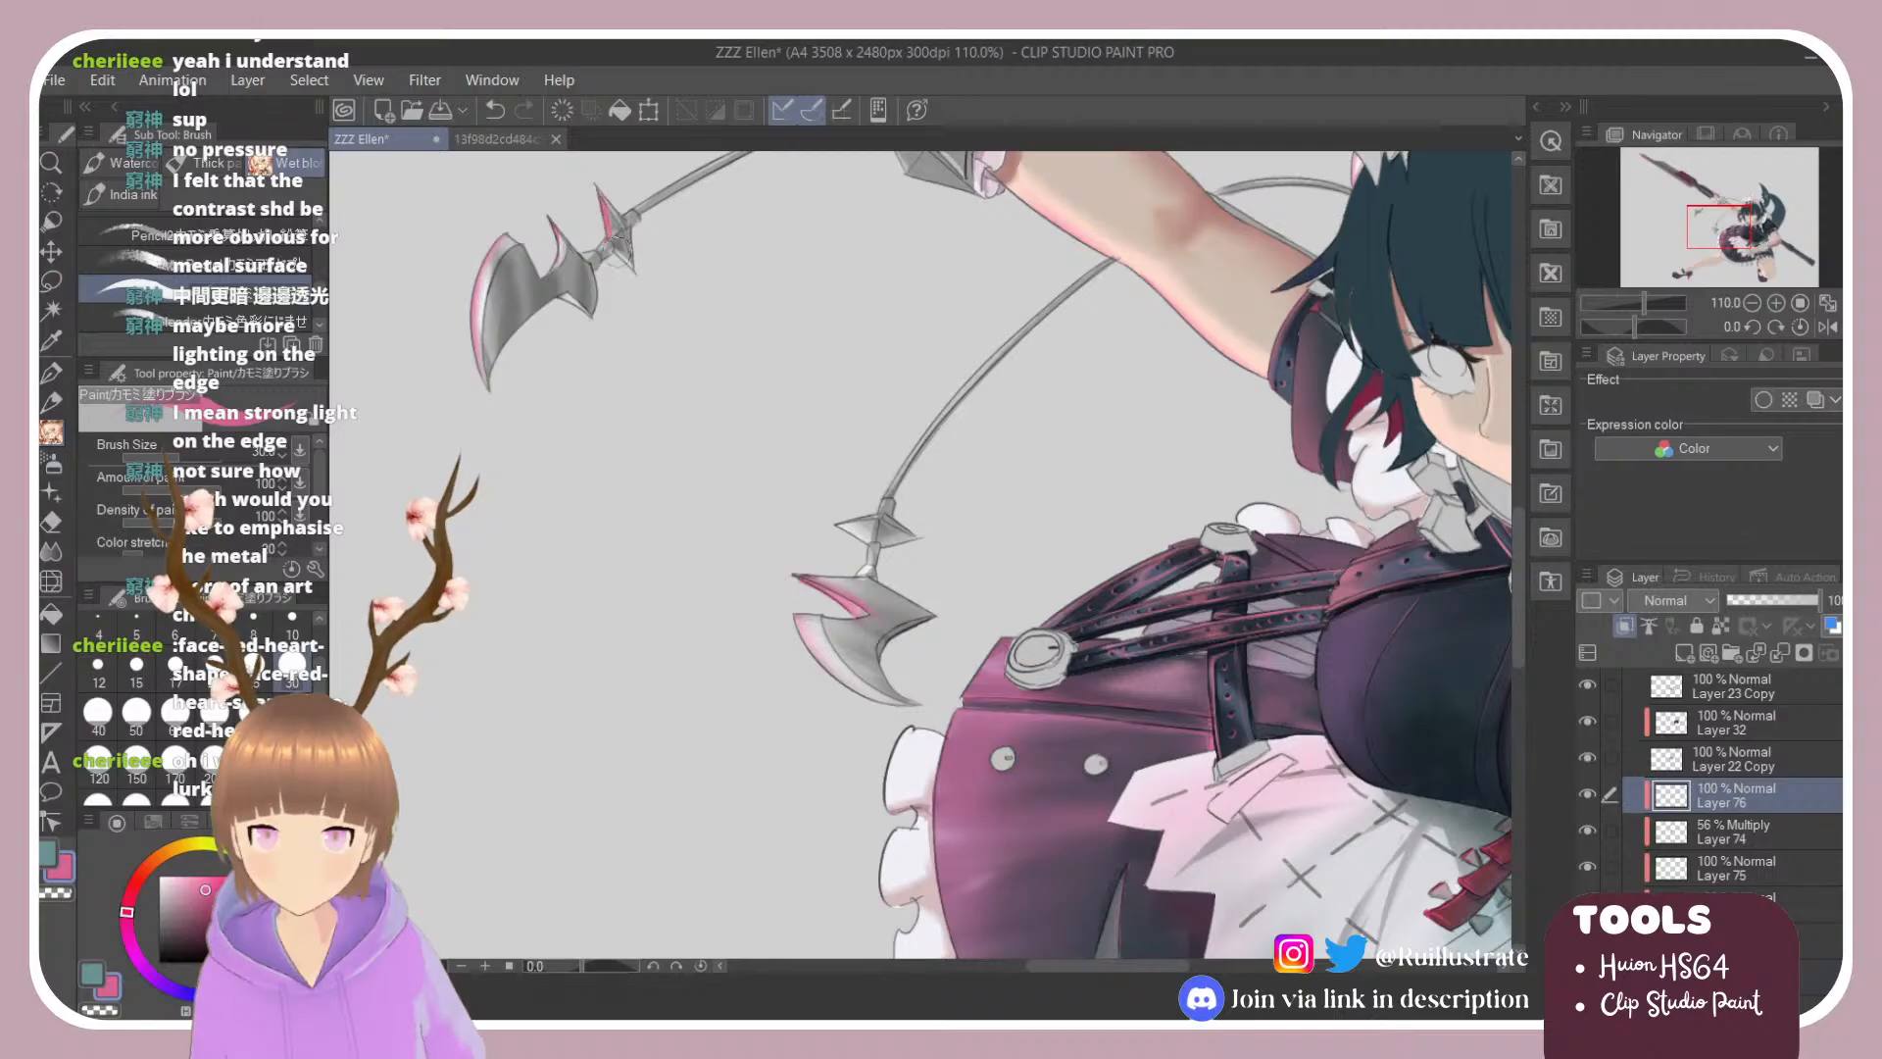
pyautogui.moveTo(602, 231); pyautogui.dragTo(608, 253)
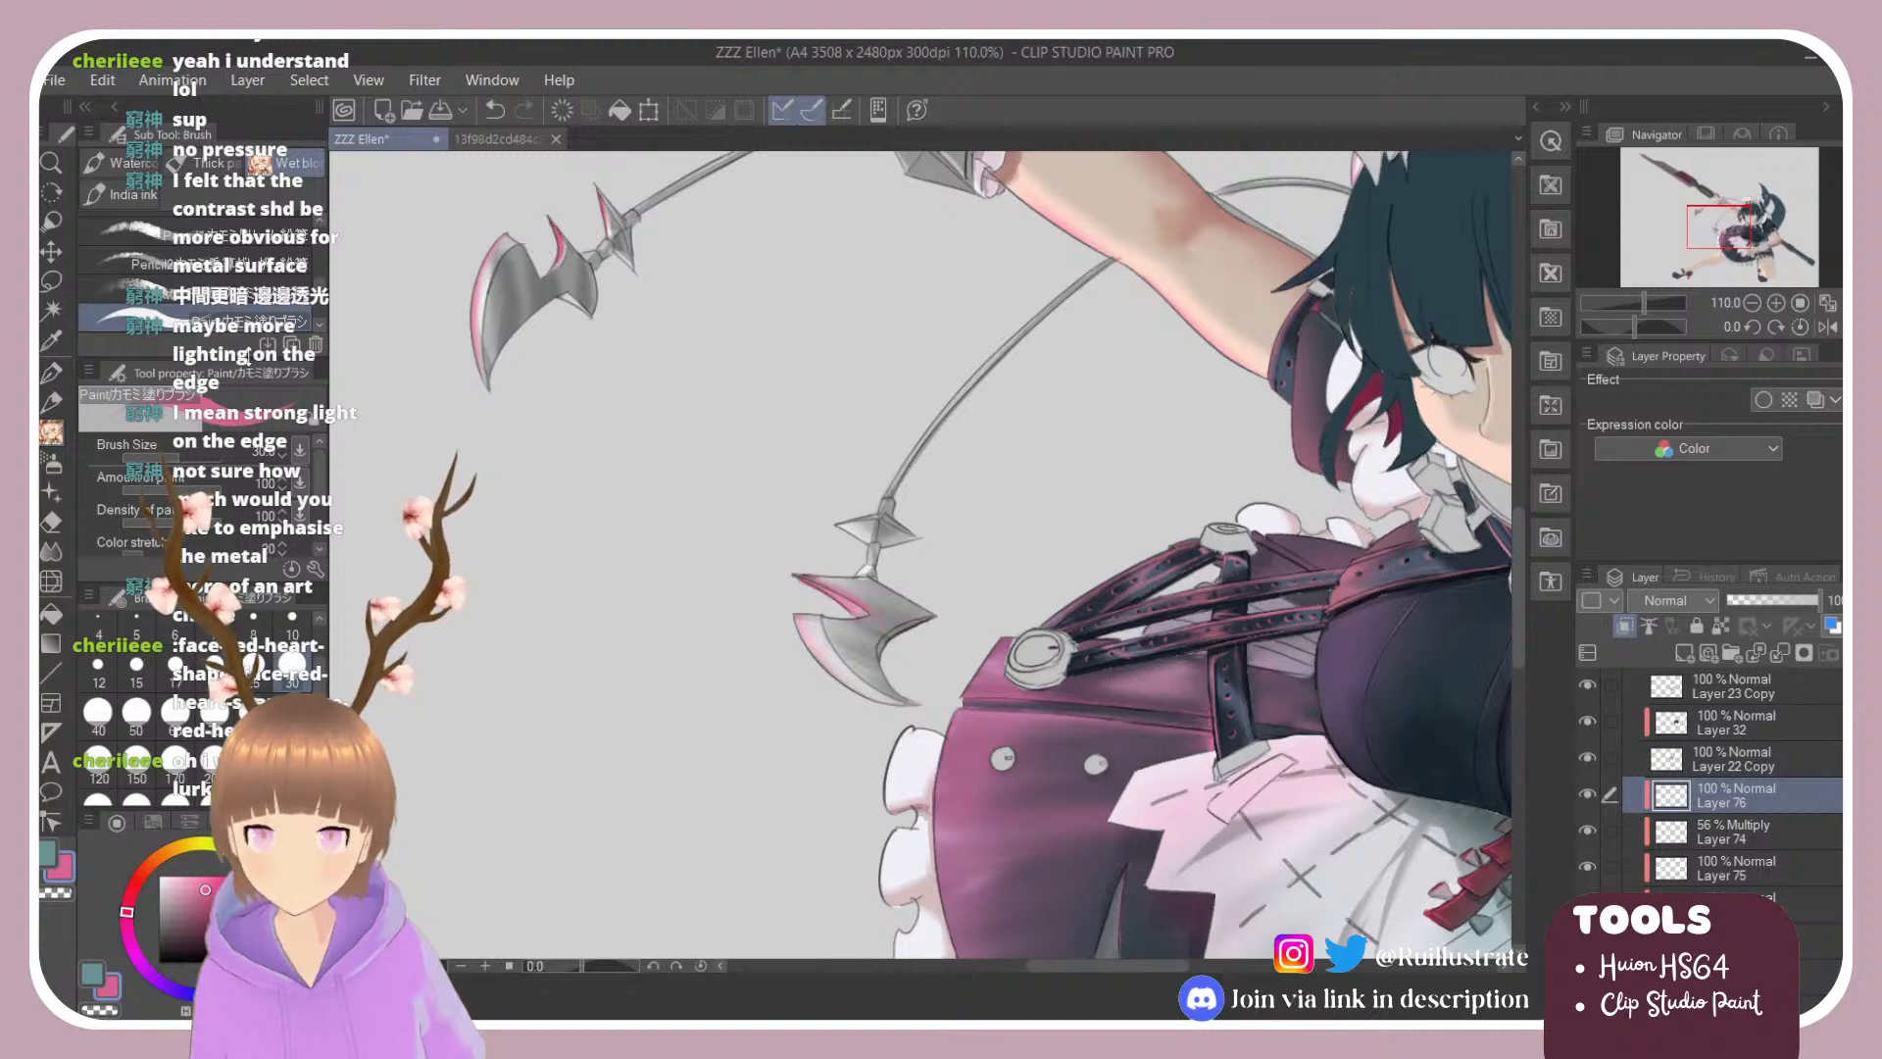
pyautogui.click(294, 321)
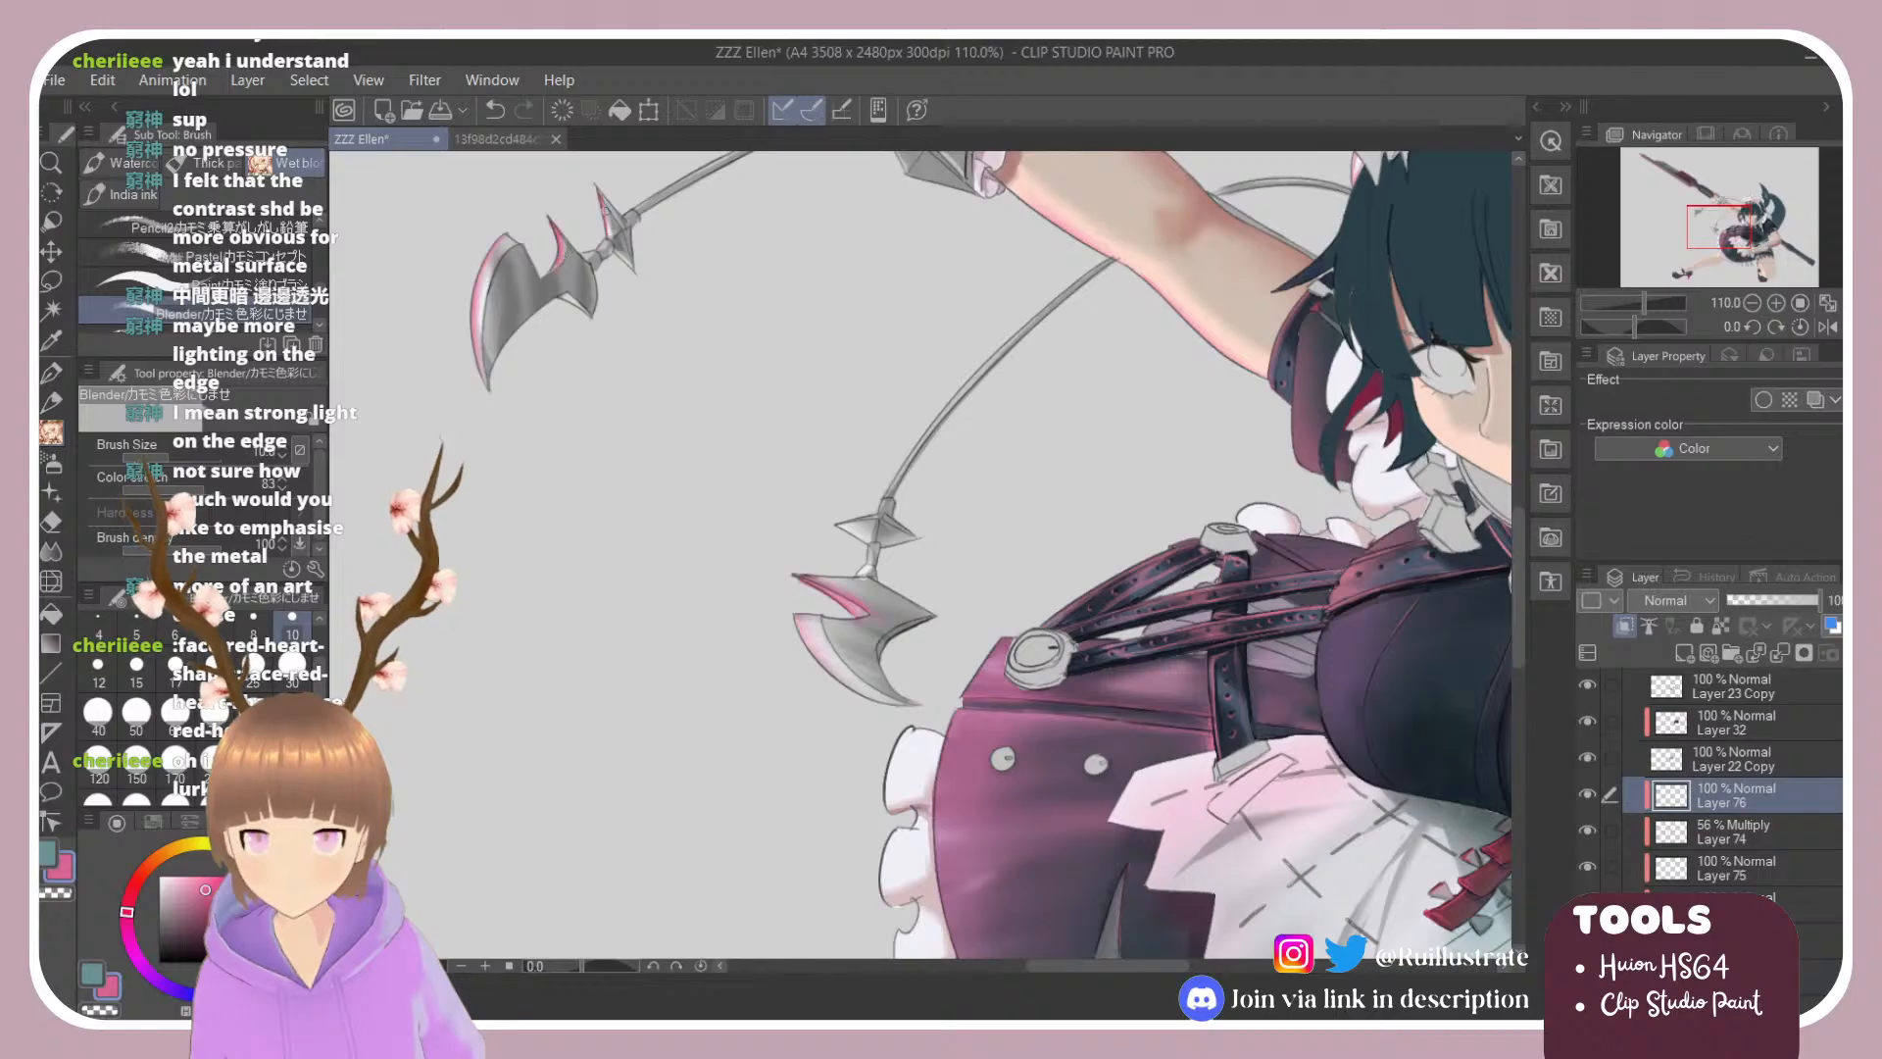
pyautogui.moveTo(605, 210); pyautogui.dragTo(616, 249)
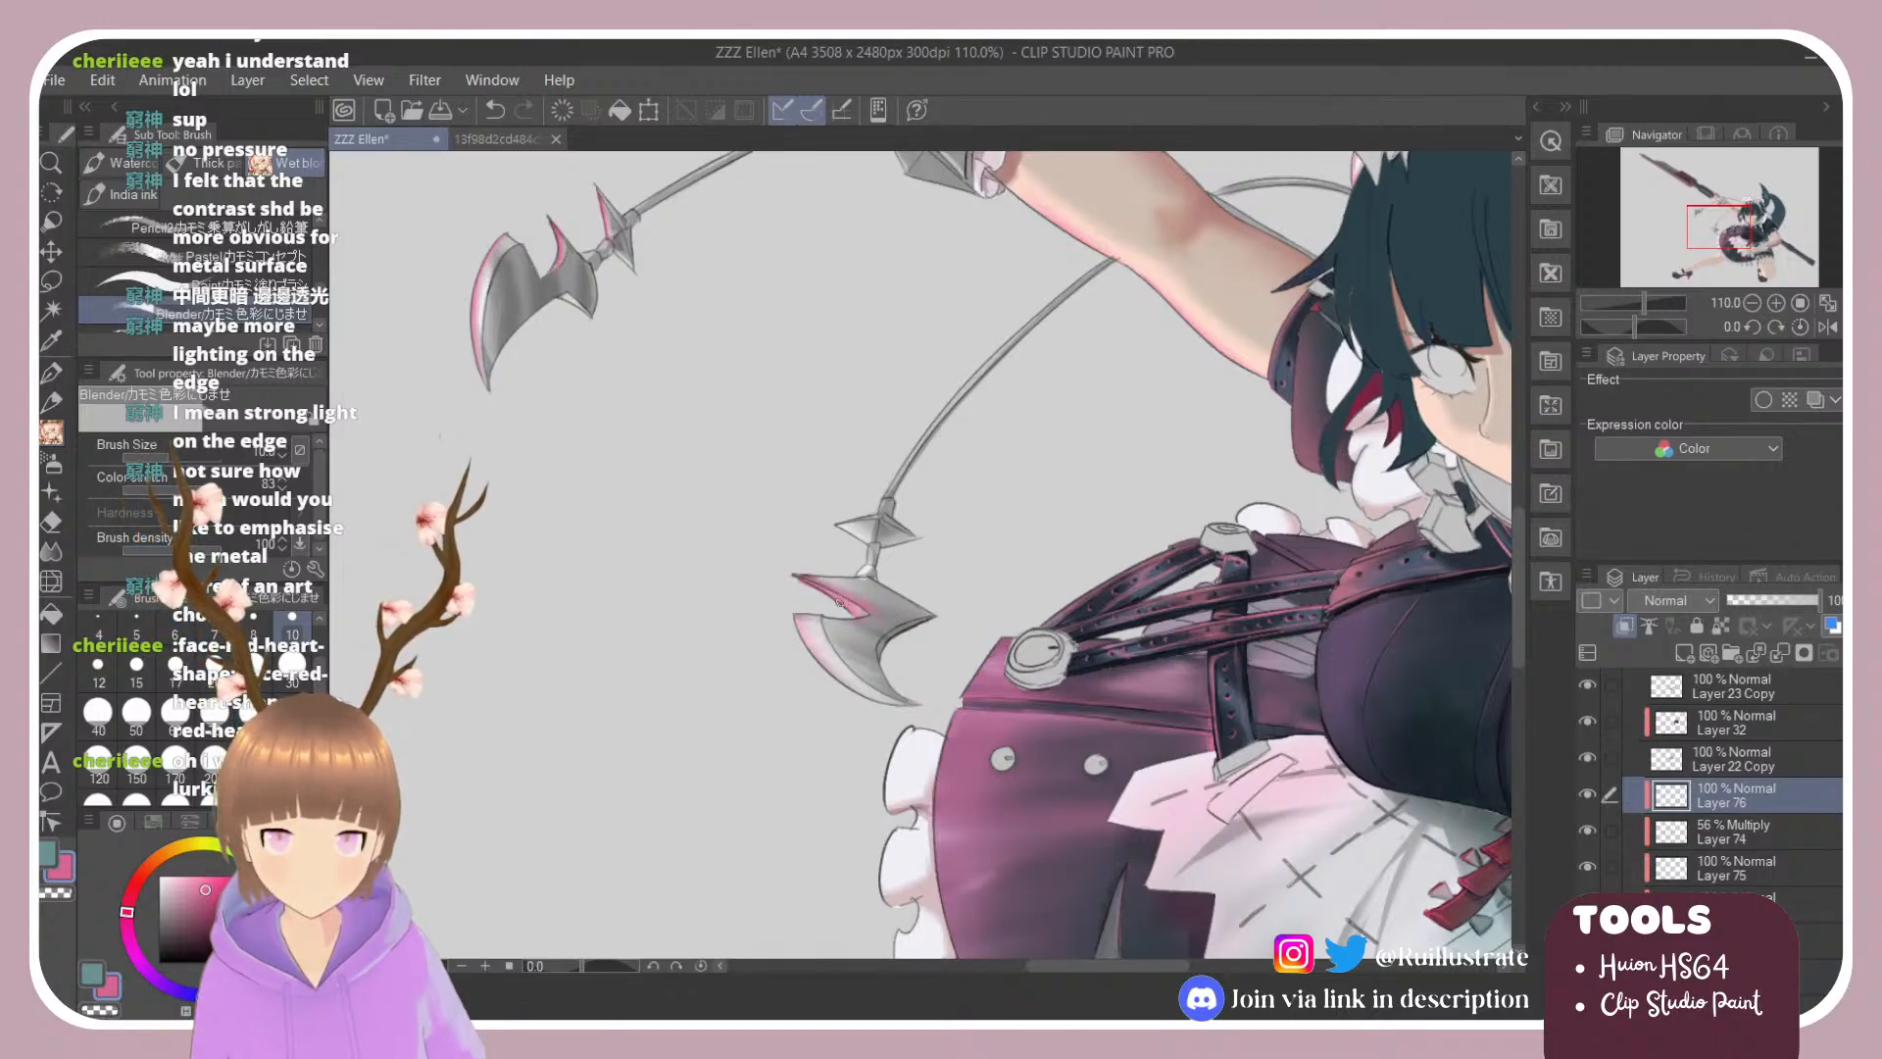
pyautogui.moveTo(839, 602); pyautogui.dragTo(818, 594)
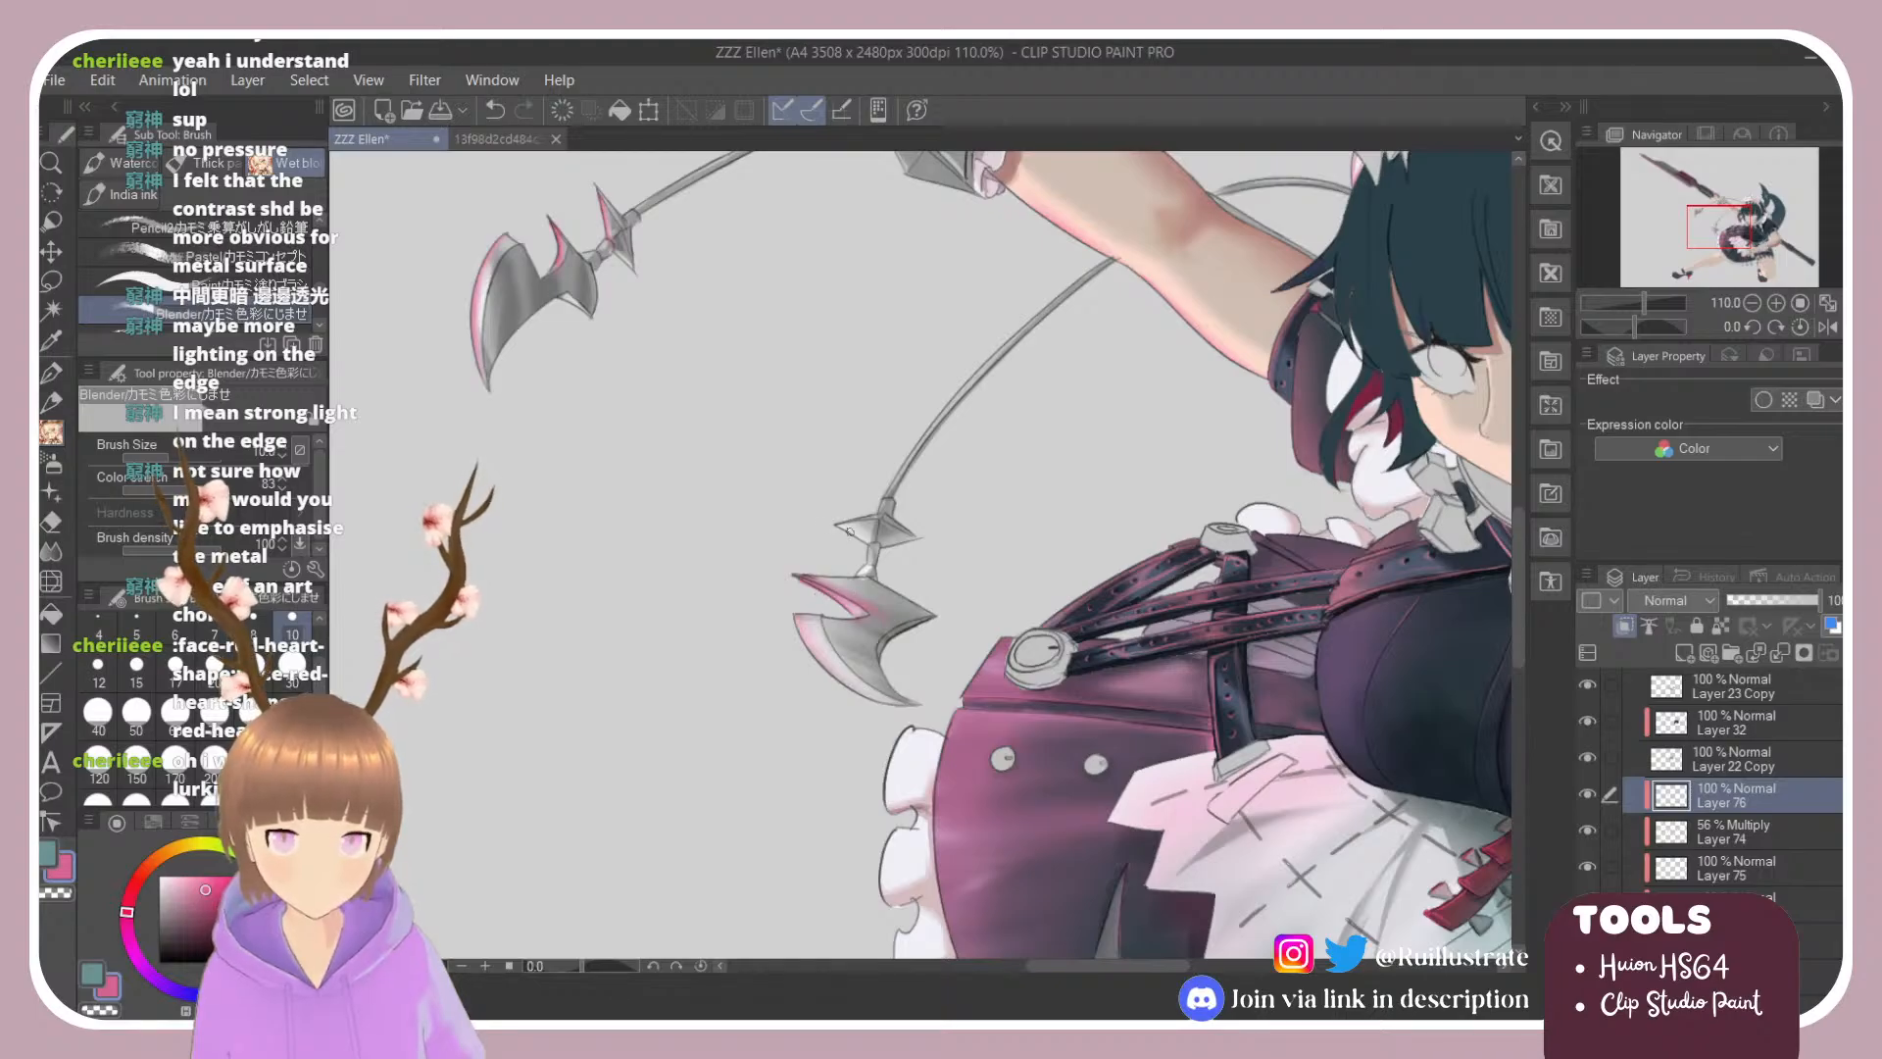
# Step: Add a pink reflection to the small diamond spike above the lower crescent blade and soften it with the Blender brush
pyautogui.click(196, 286)
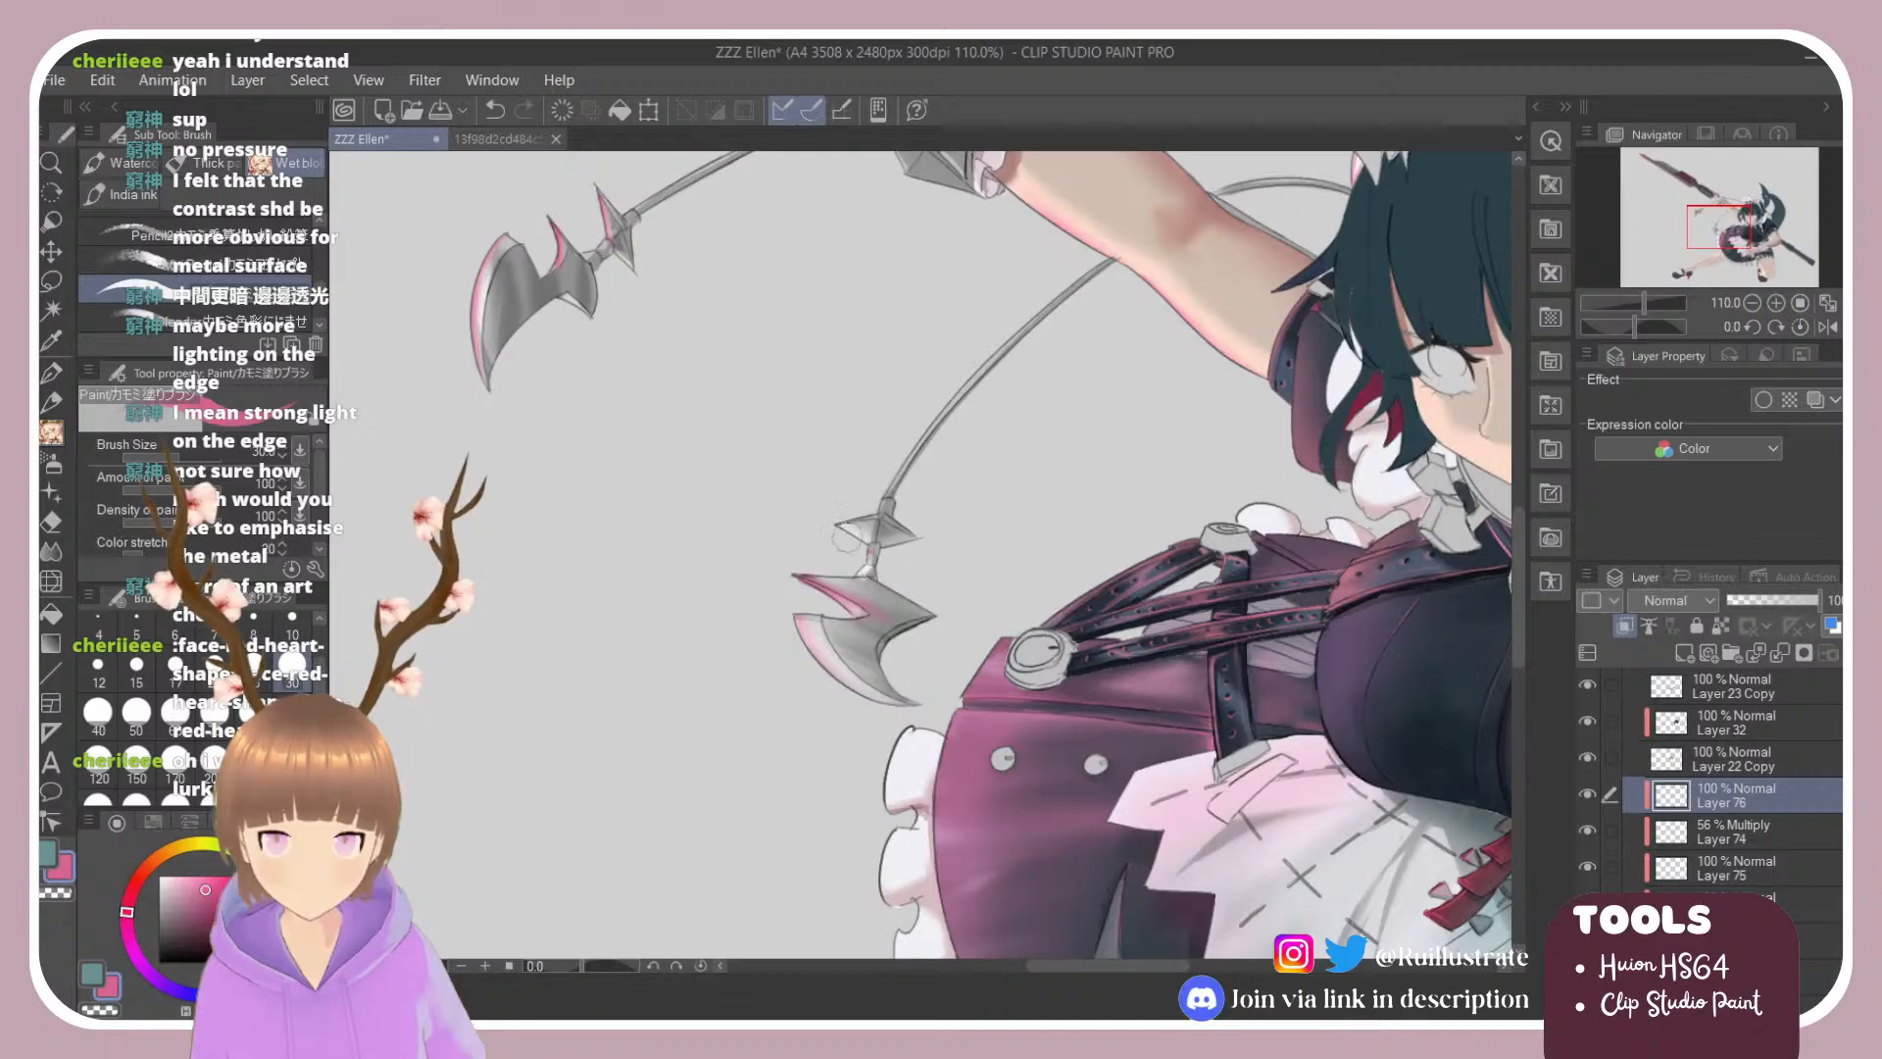
pyautogui.press('e')
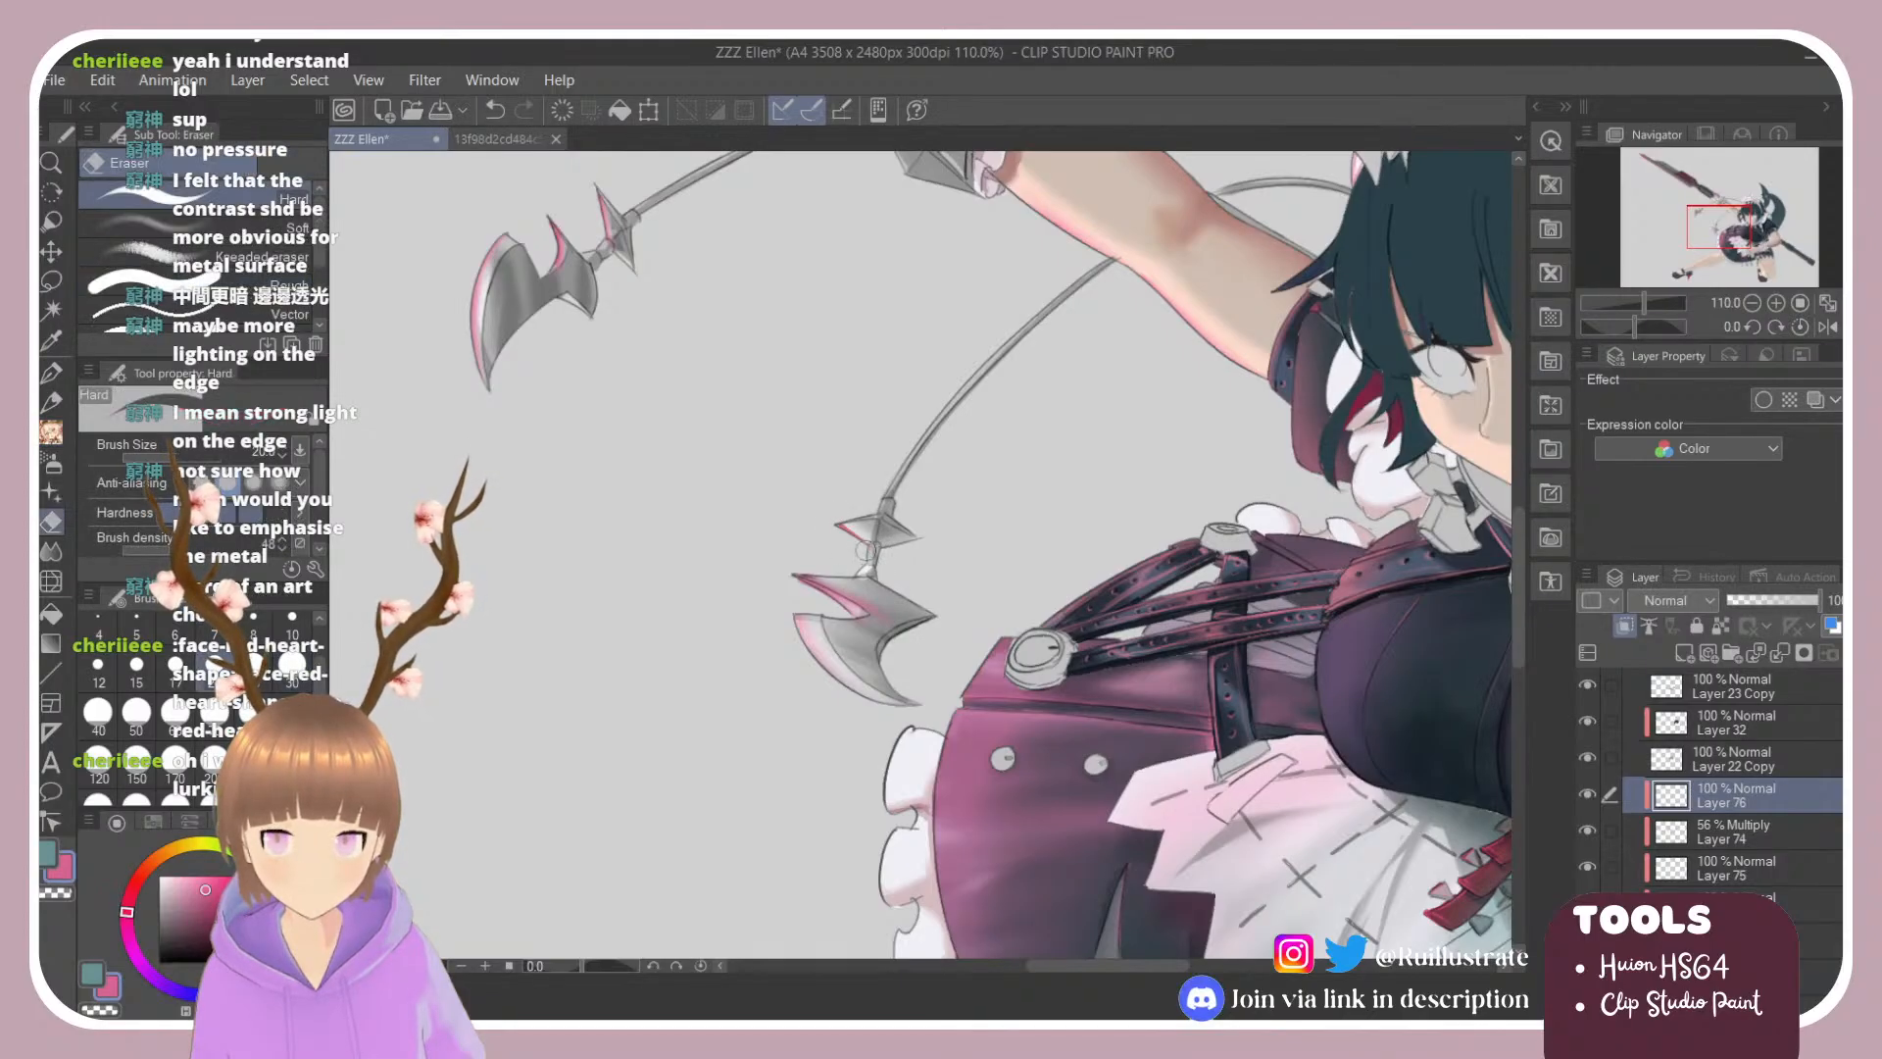
pyautogui.press('b')
pyautogui.click(292, 304)
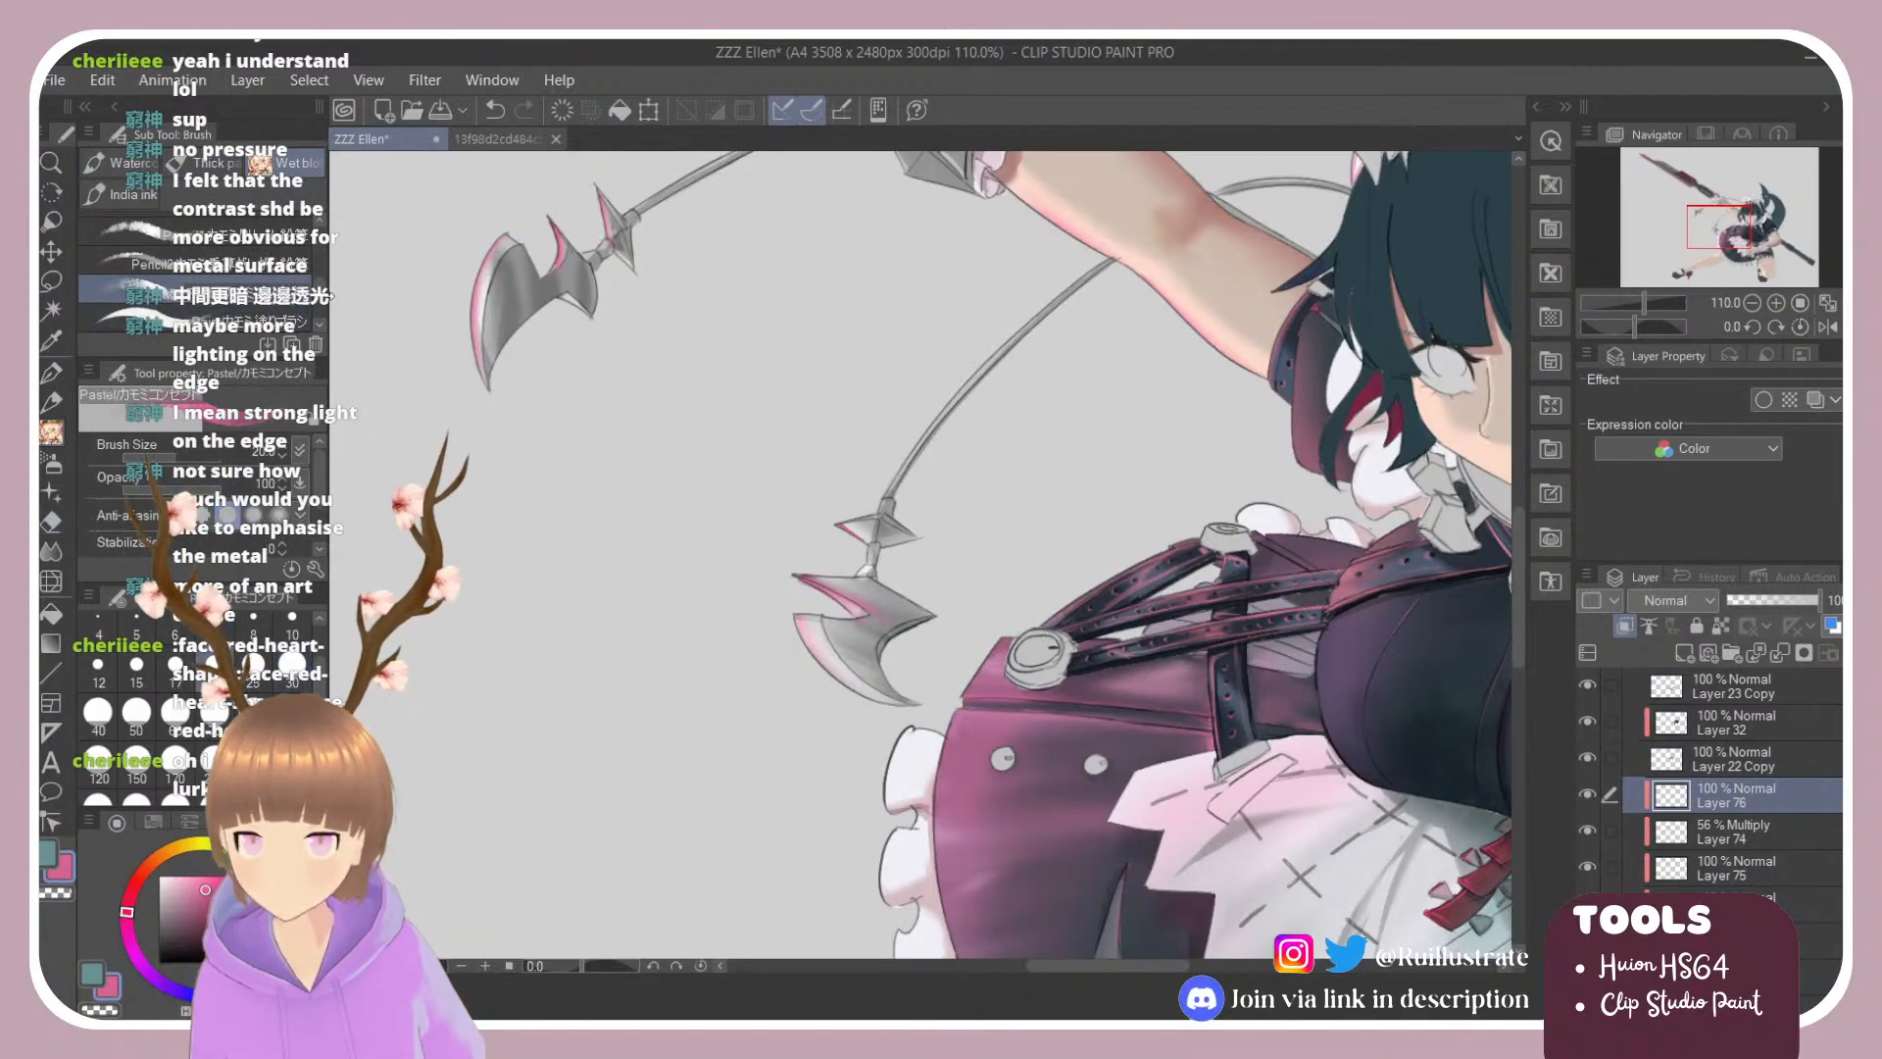
pyautogui.click(274, 247)
pyautogui.click(292, 297)
# Step: Choose a muted teal and paint a reflection on the lower blade's inner edge, opposite the pink light, using the Paint brush
pyautogui.hotkey('shift', 'space')
pyautogui.moveTo(727, 479); pyautogui.dragTo(794, 340)
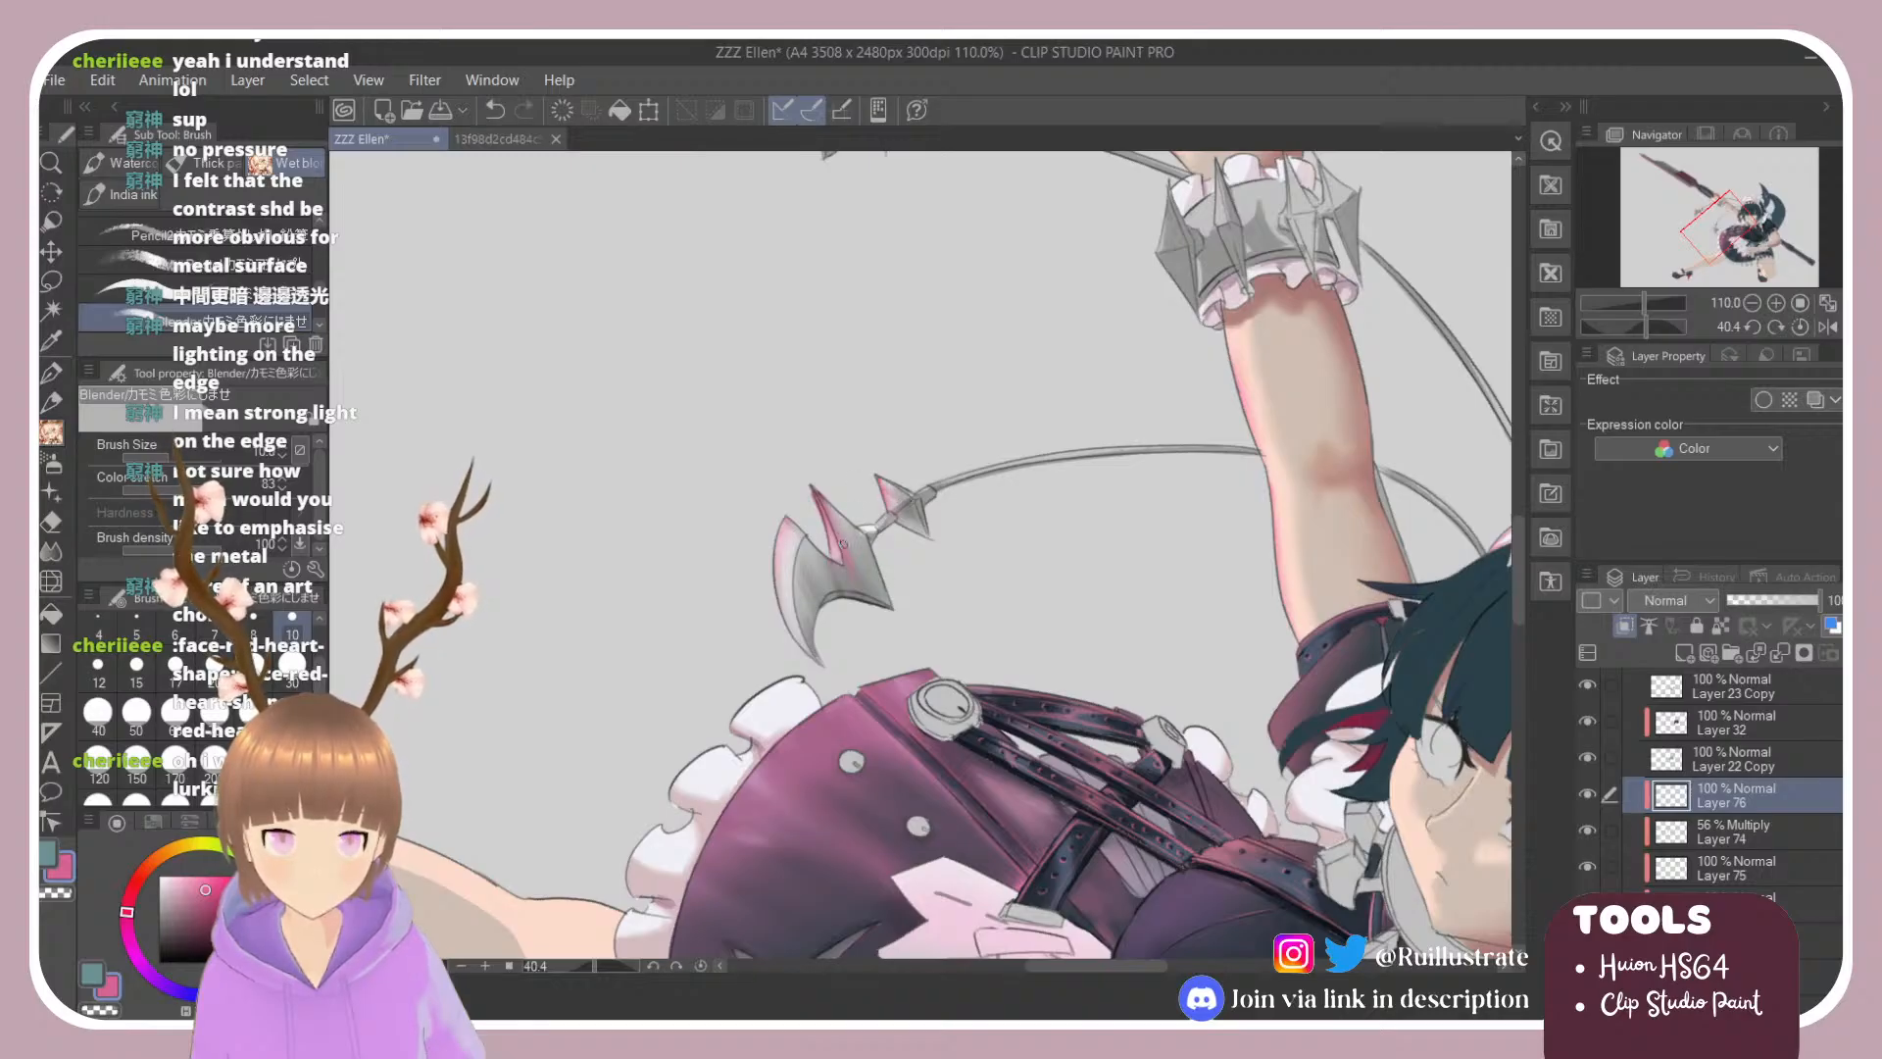
pyautogui.hotkey('shift', 'space')
pyautogui.moveTo(865, 580); pyautogui.dragTo(488, 469)
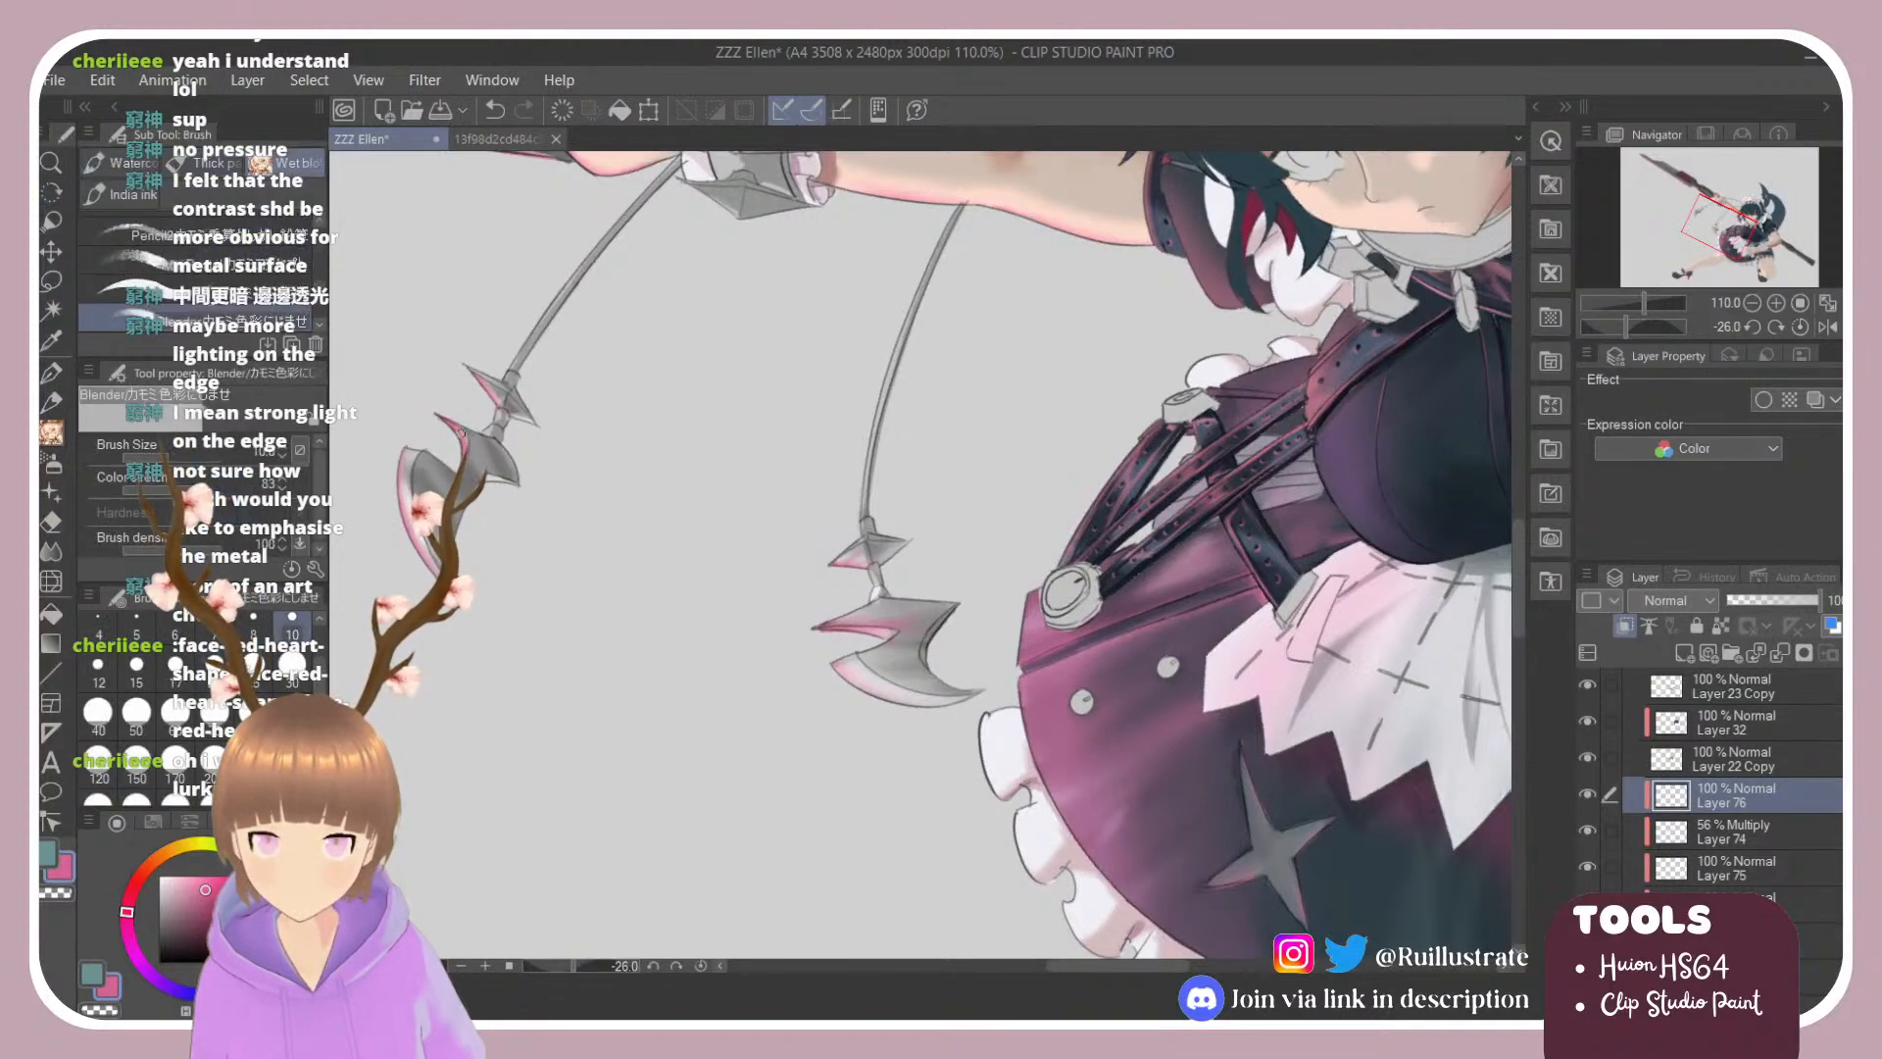
pyautogui.click(274, 932)
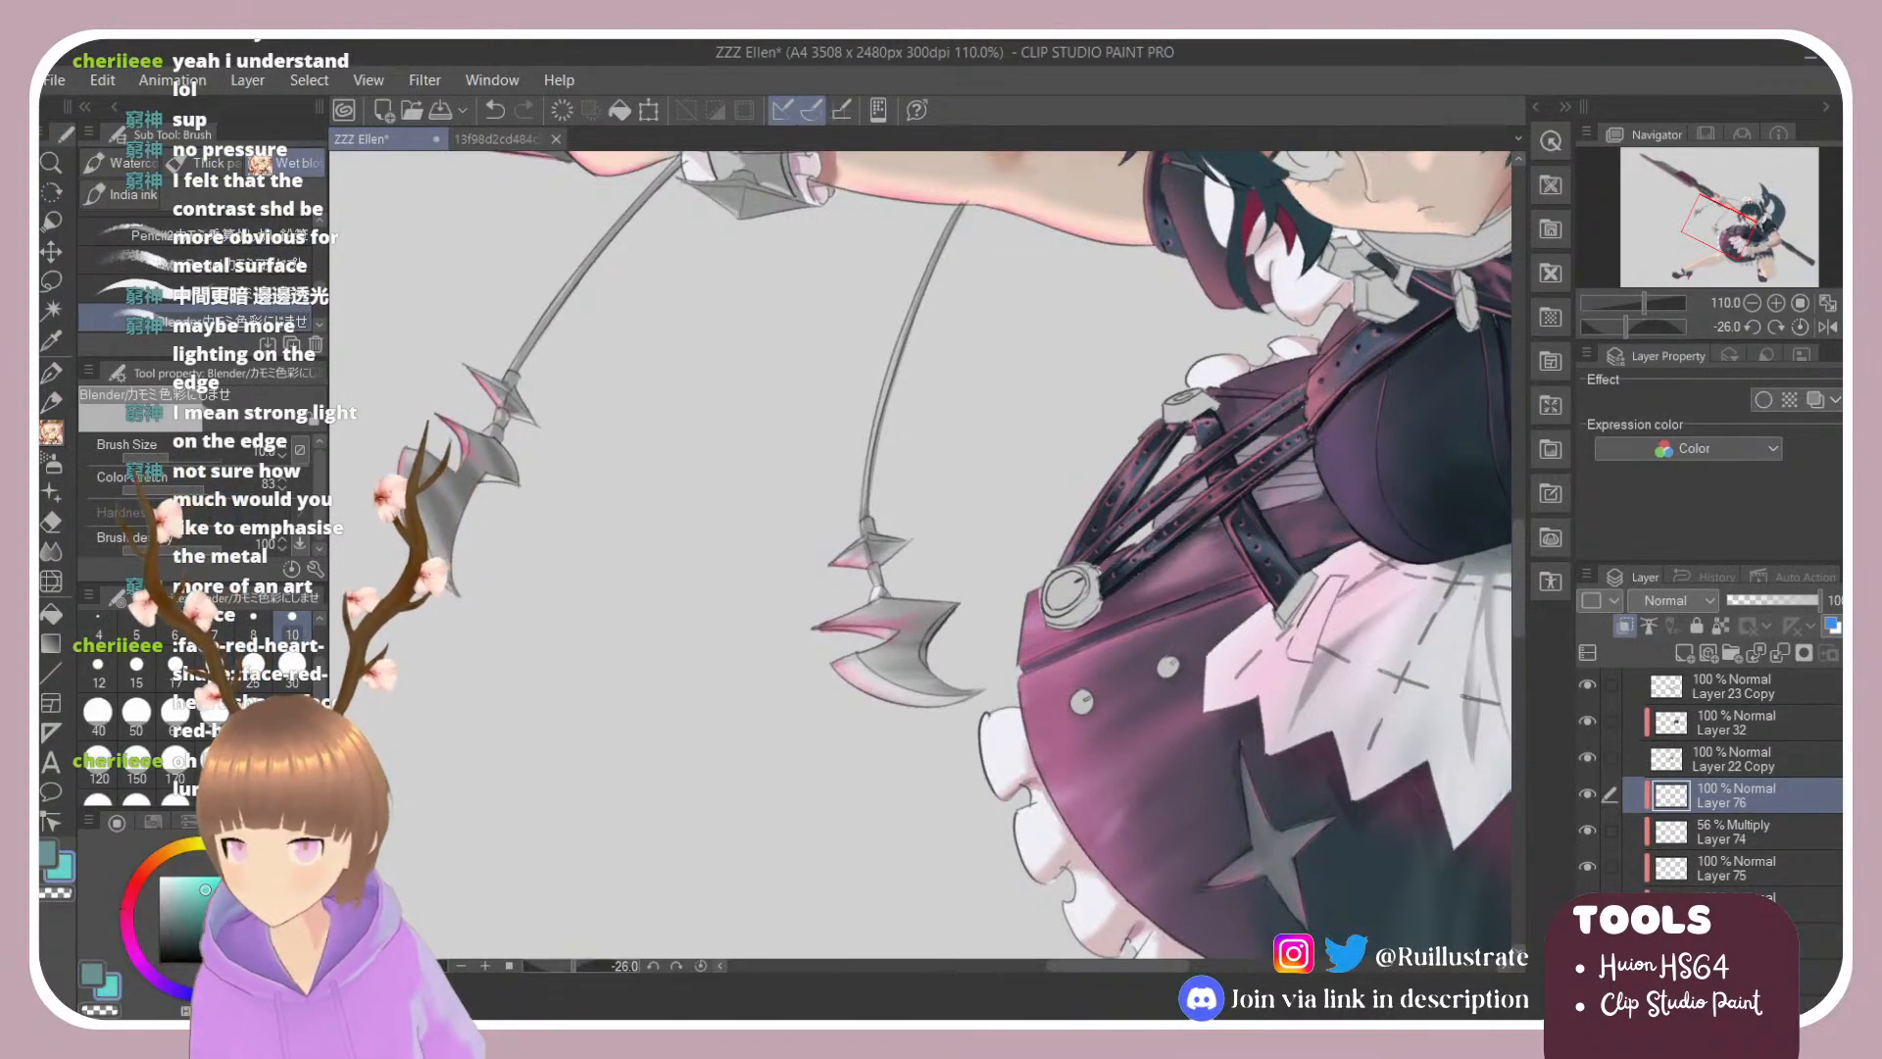
pyautogui.moveTo(184, 908); pyautogui.dragTo(185, 910)
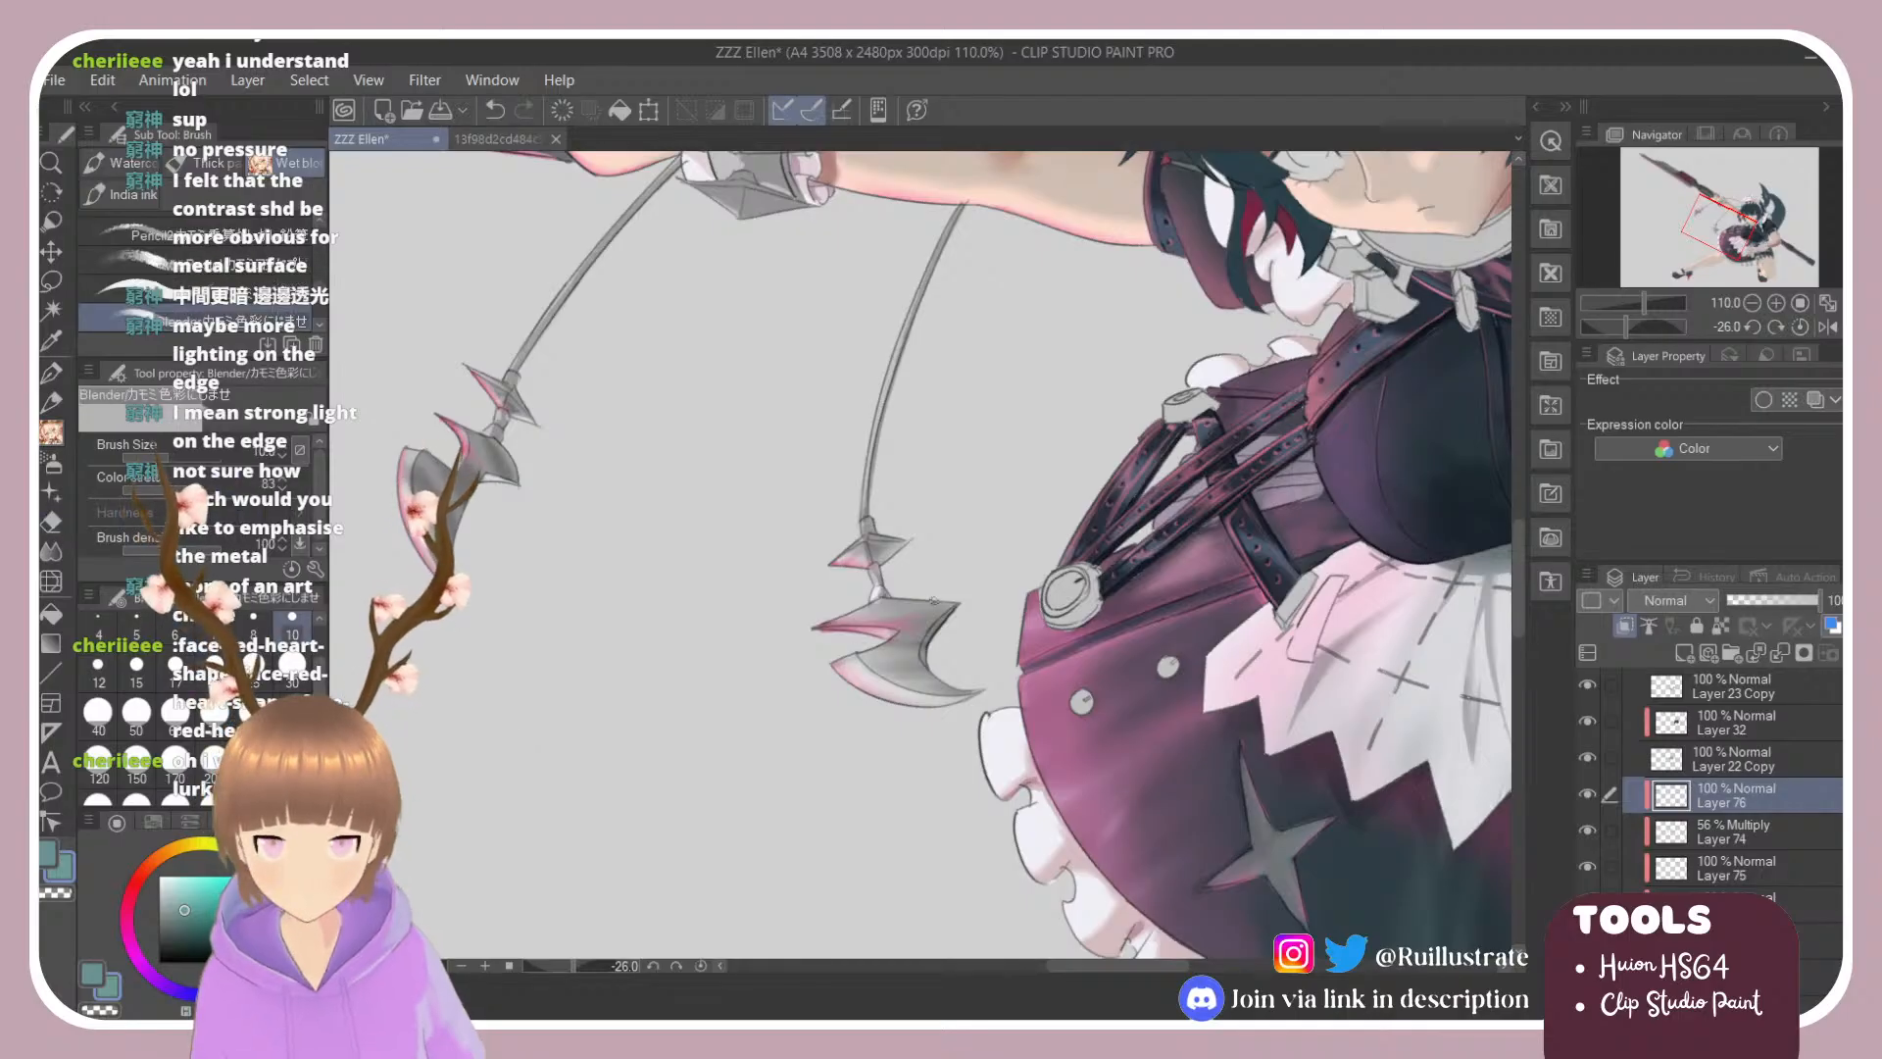
pyautogui.click(304, 292)
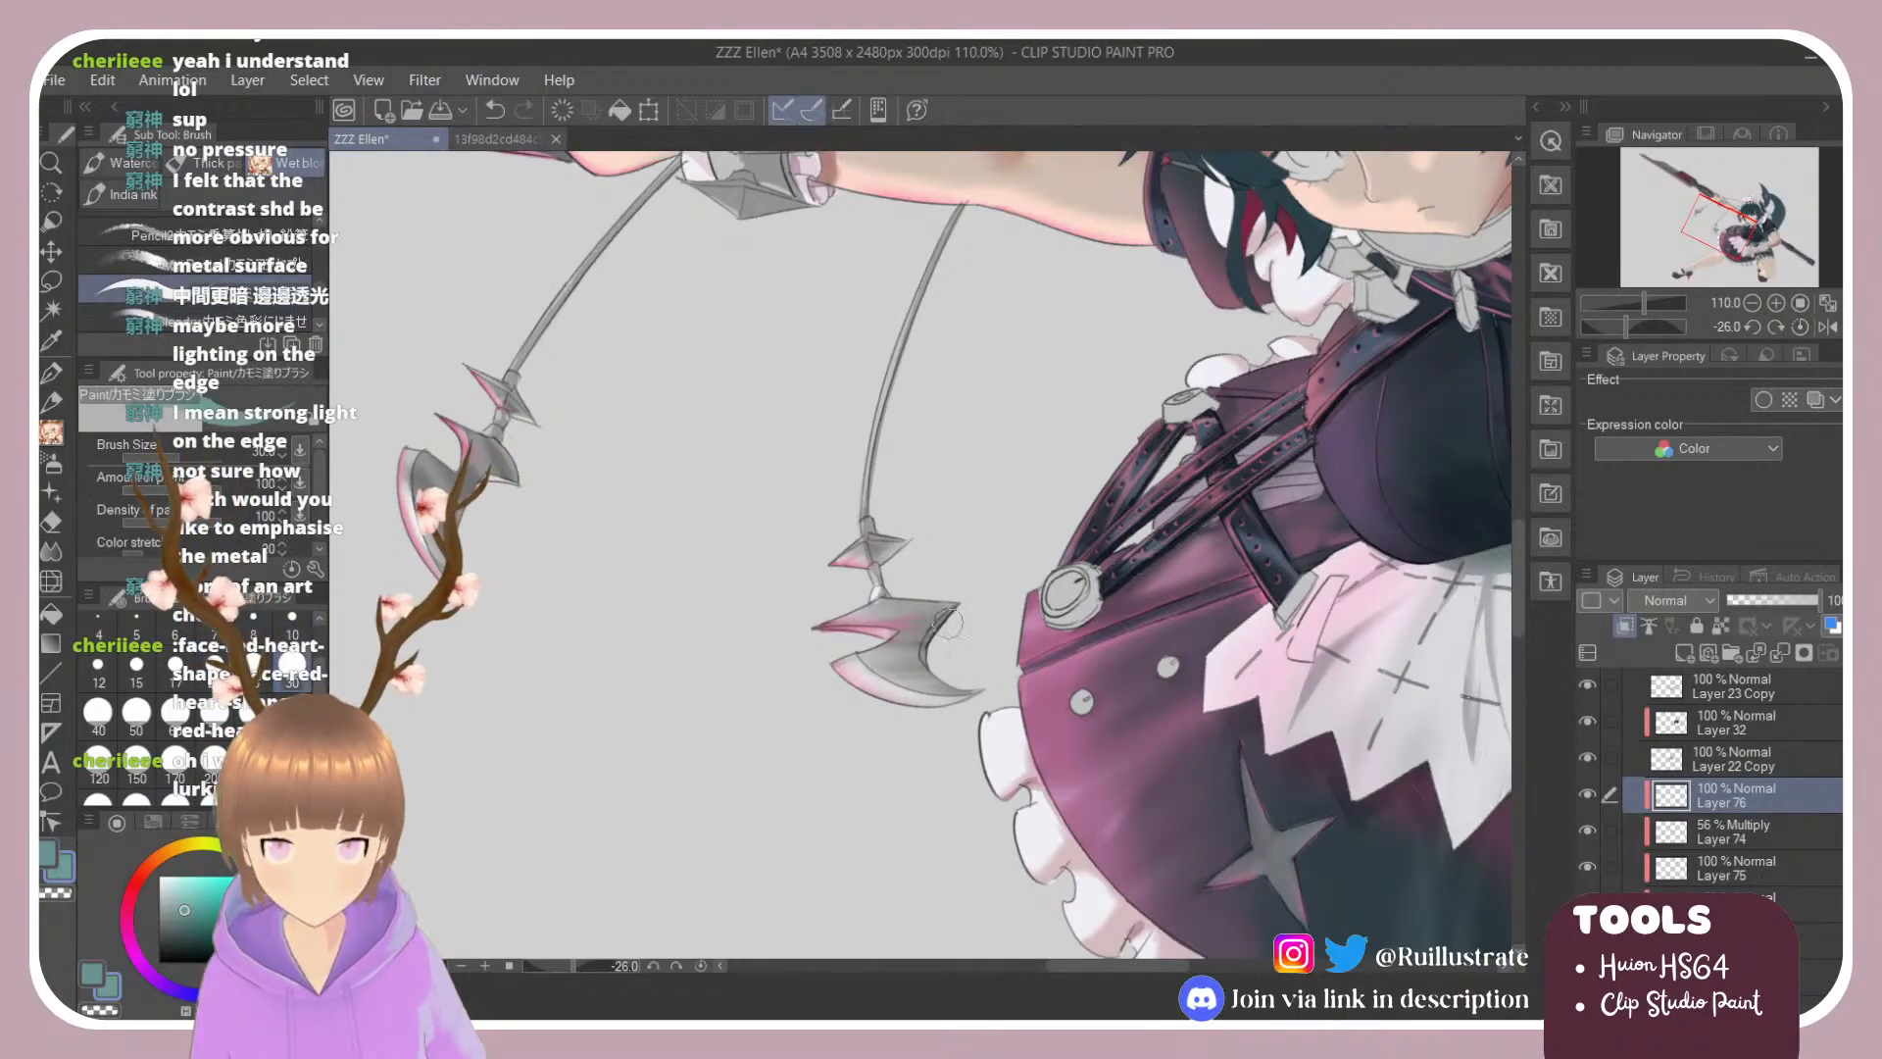
pyautogui.moveTo(948, 620)
pyautogui.mouseDown()
pyautogui.moveTo(944, 668)
pyautogui.moveTo(945, 603)
pyautogui.mouseUp()
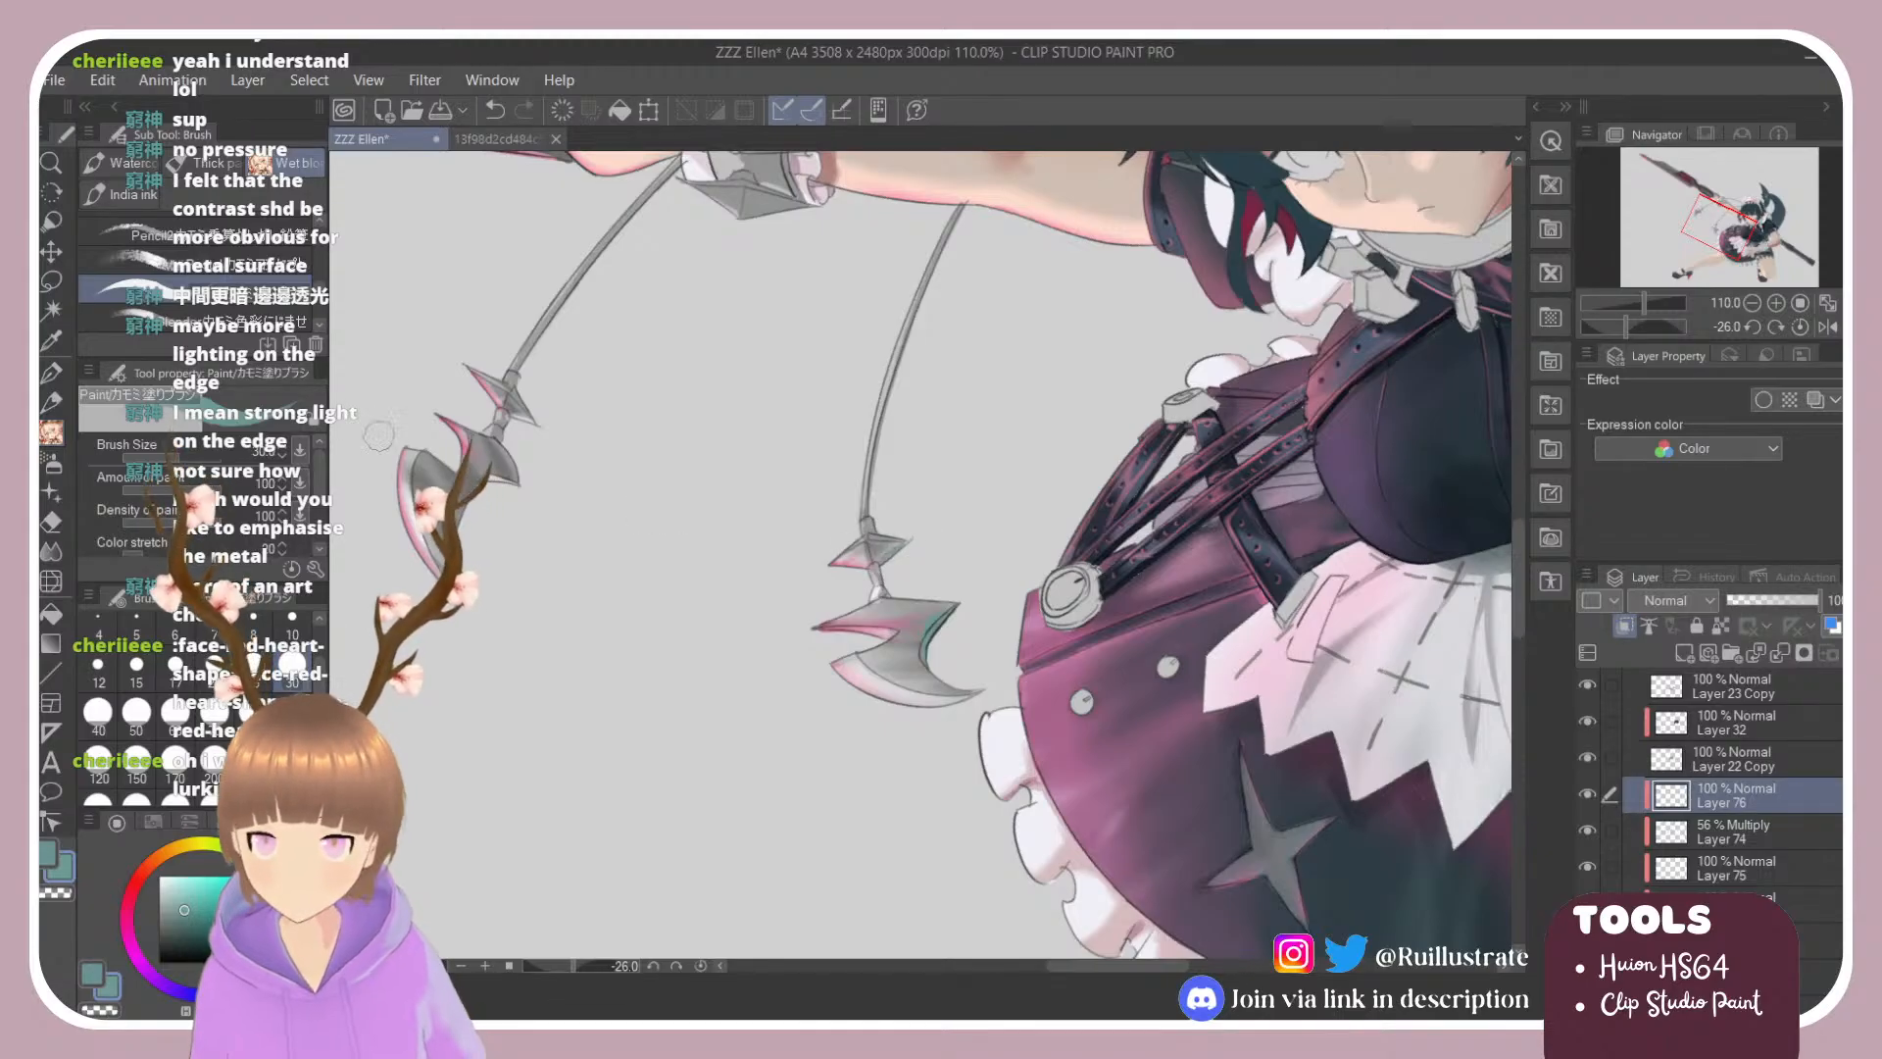
# Step: Paint a brighter teal reflection along the lower blade's inner edge and the upper blade's guard, redoing the unsatisfactory stroke
pyautogui.click(205, 896)
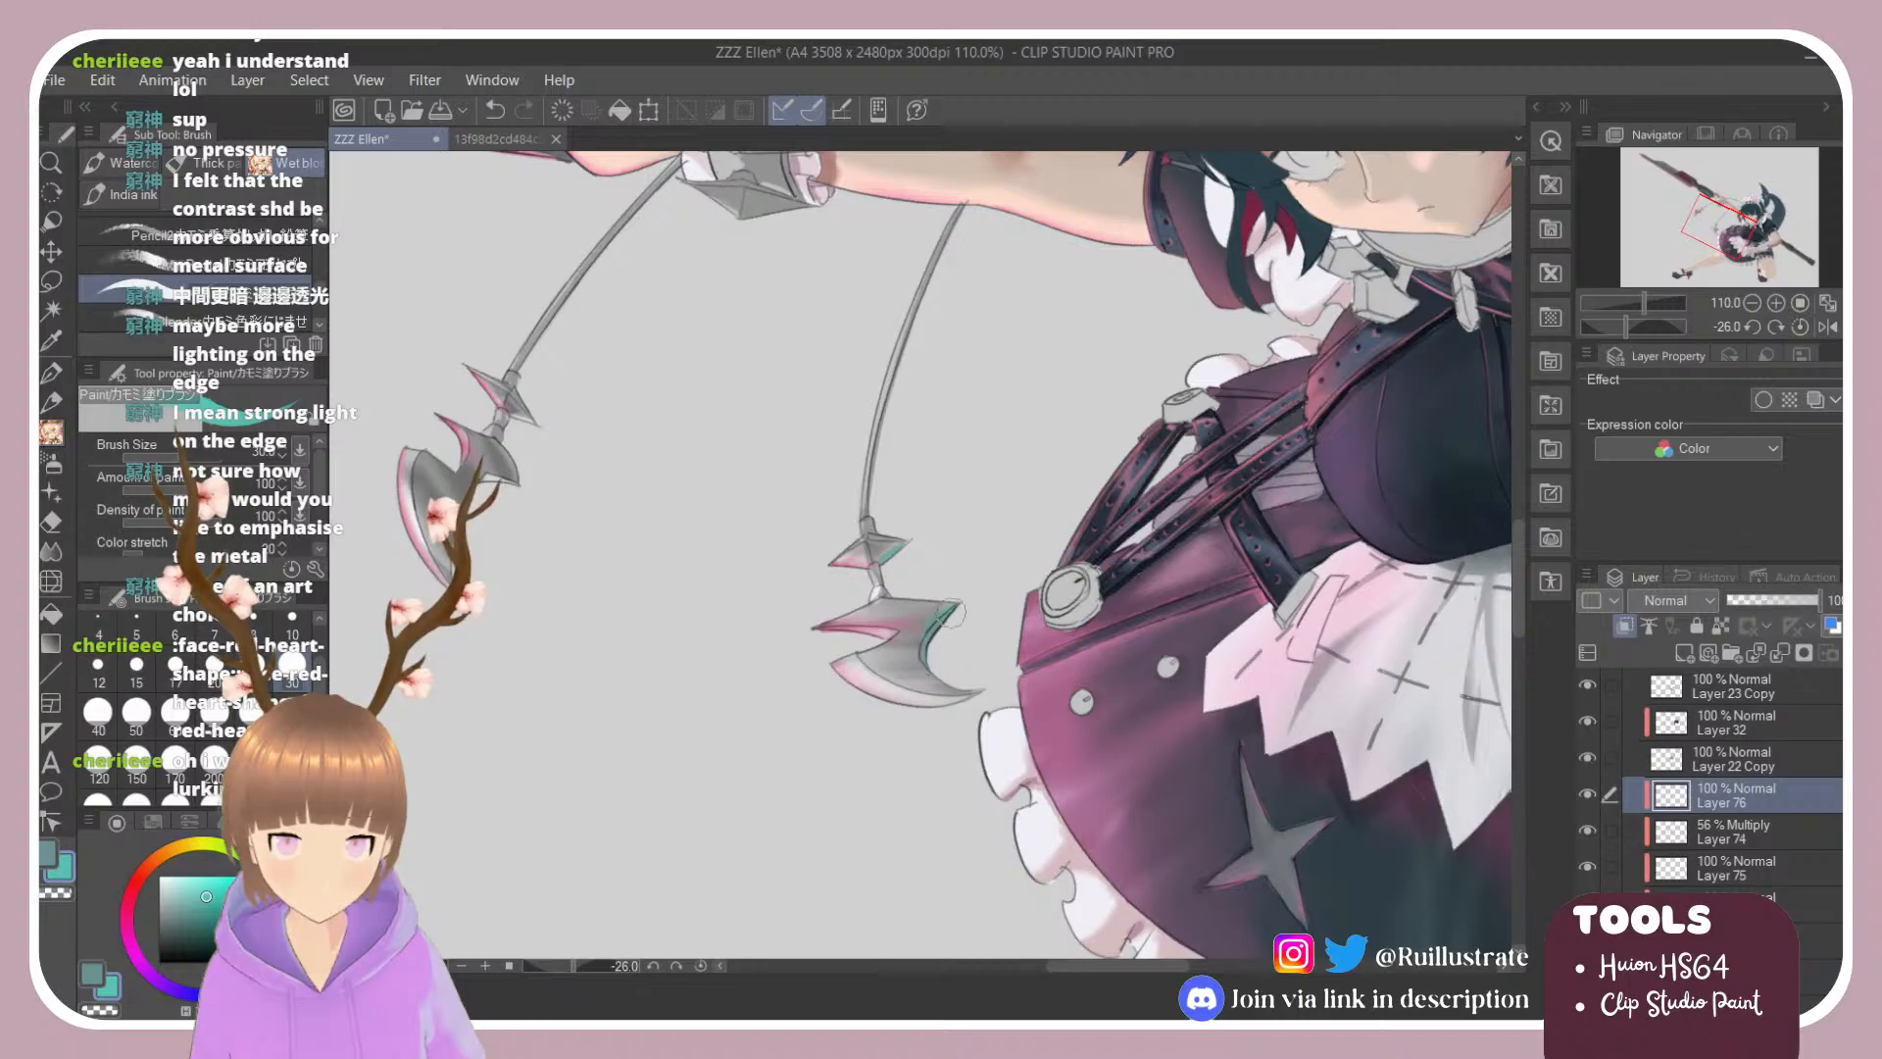
pyautogui.moveTo(951, 613); pyautogui.dragTo(916, 691)
pyautogui.press('e')
pyautogui.press('b')
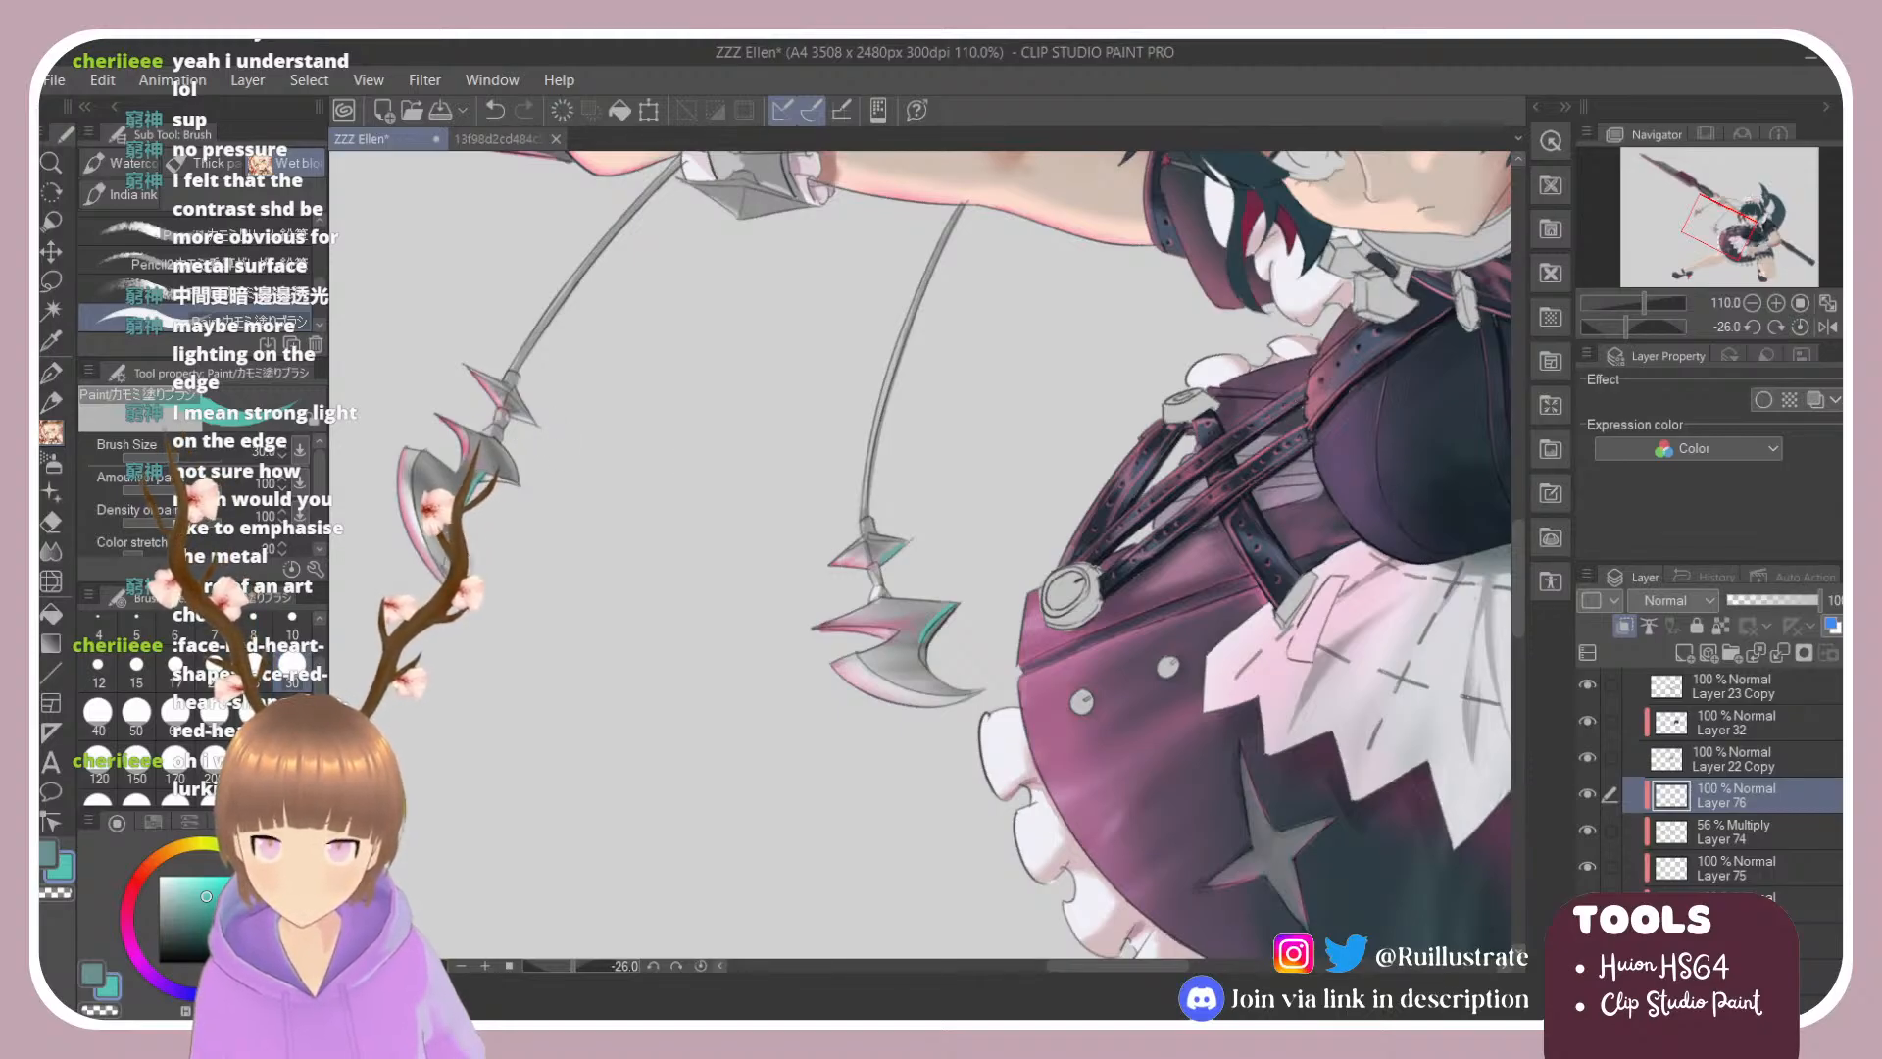
pyautogui.hotkey('ctrl', 'z')
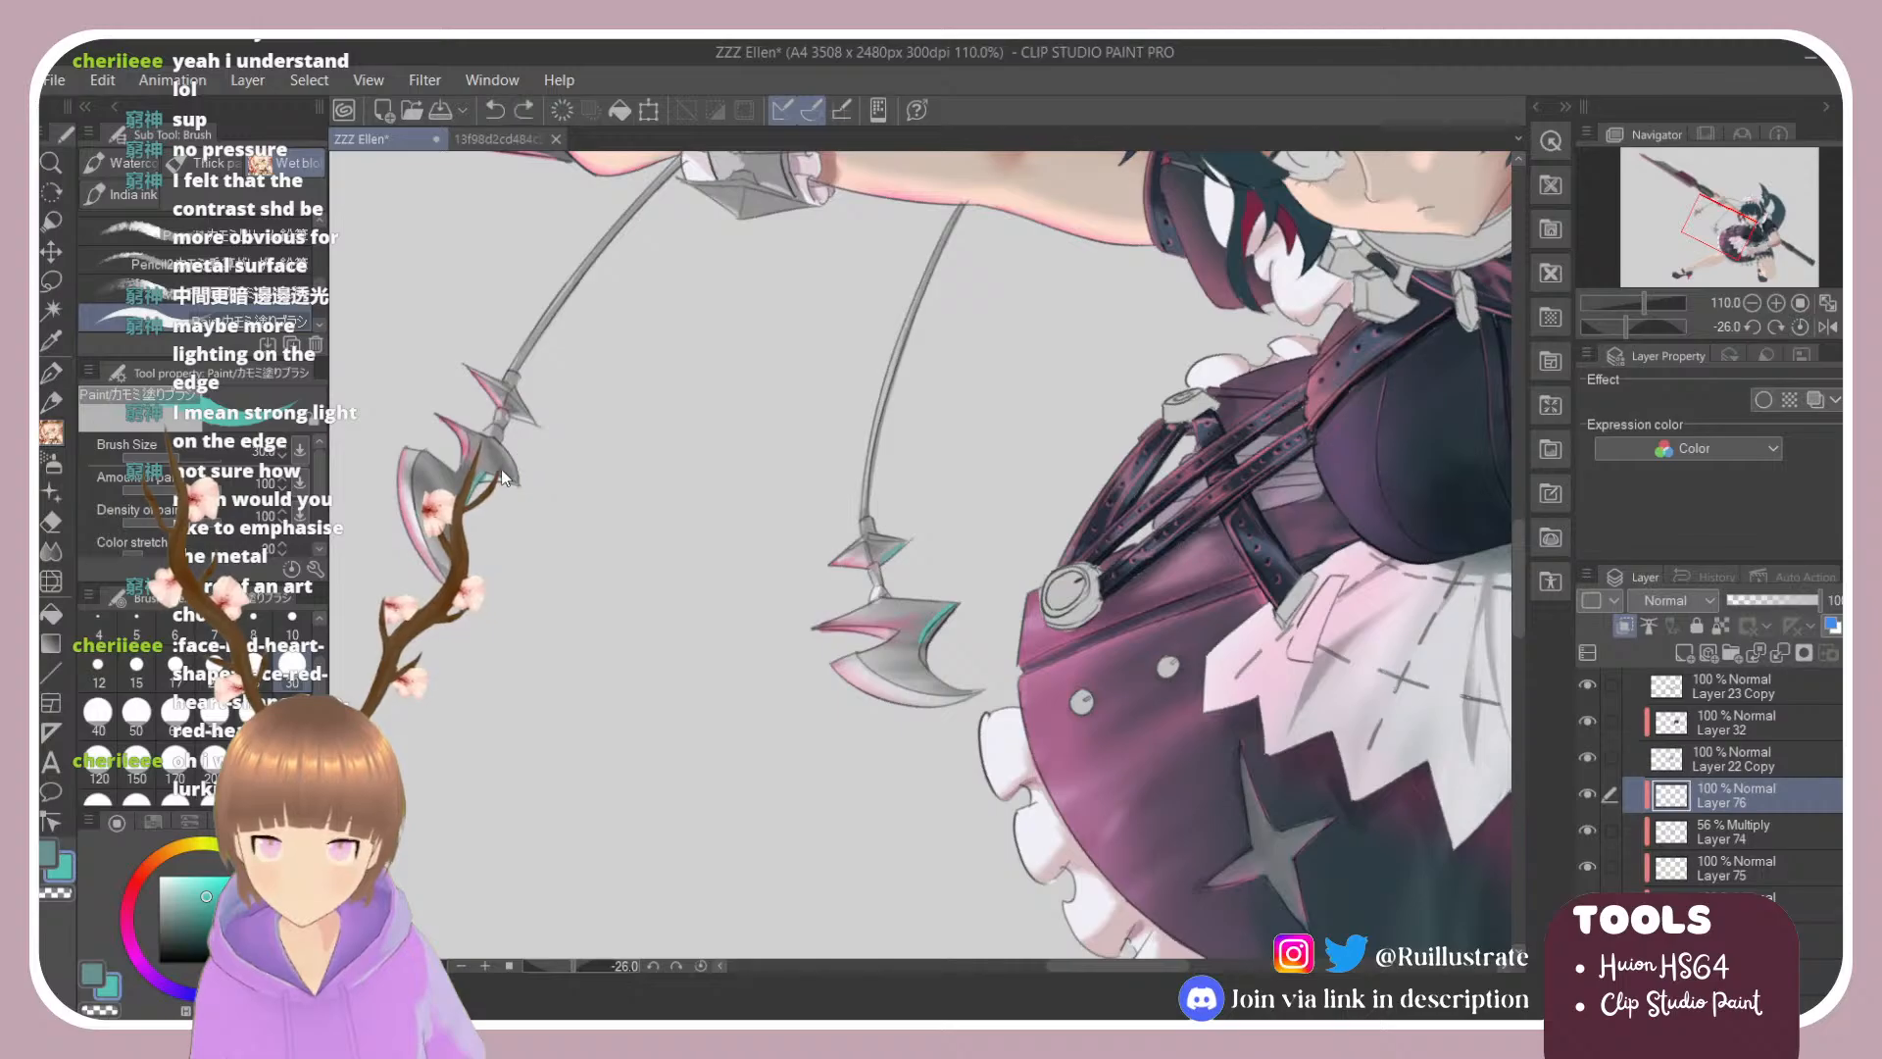
pyautogui.moveTo(491, 467); pyautogui.dragTo(515, 479)
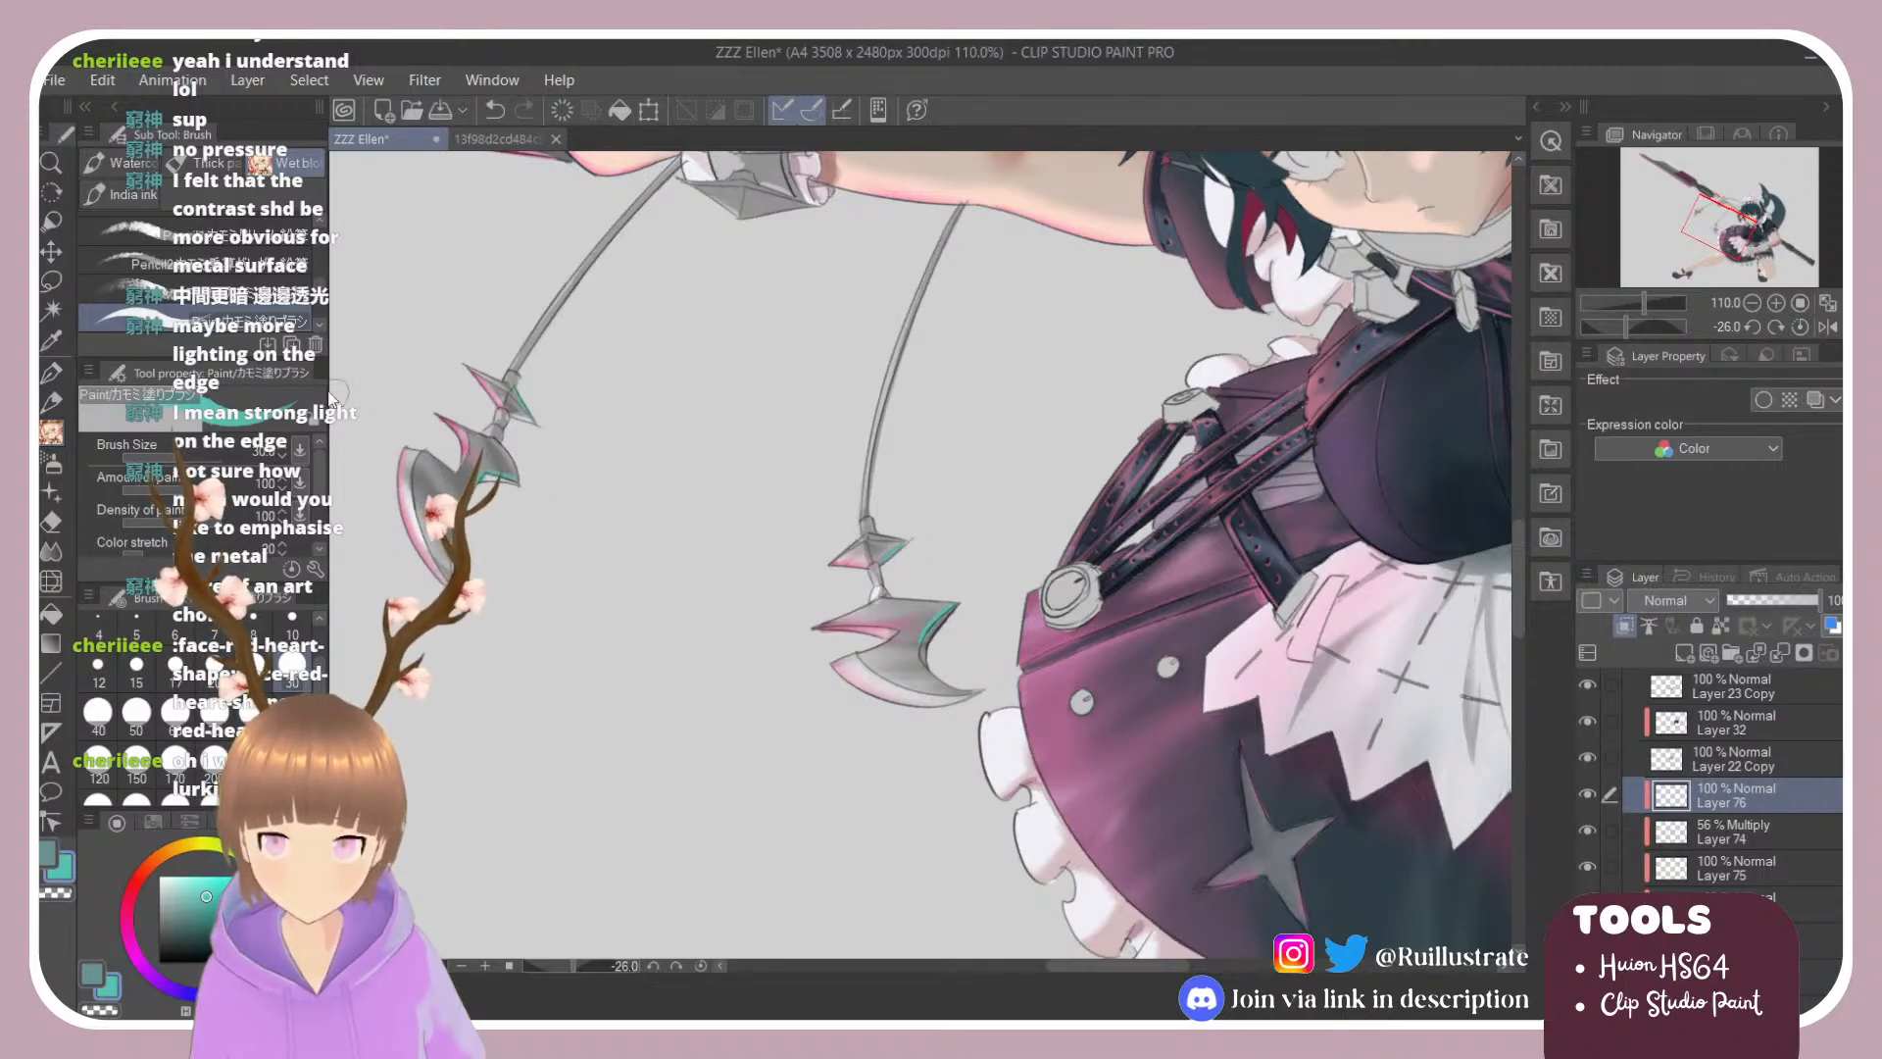
# Step: Soften the teal reflections with the Blender brush and lower the opacity of Layer 76 to 46%
pyautogui.scroll(-2, 245, 294)
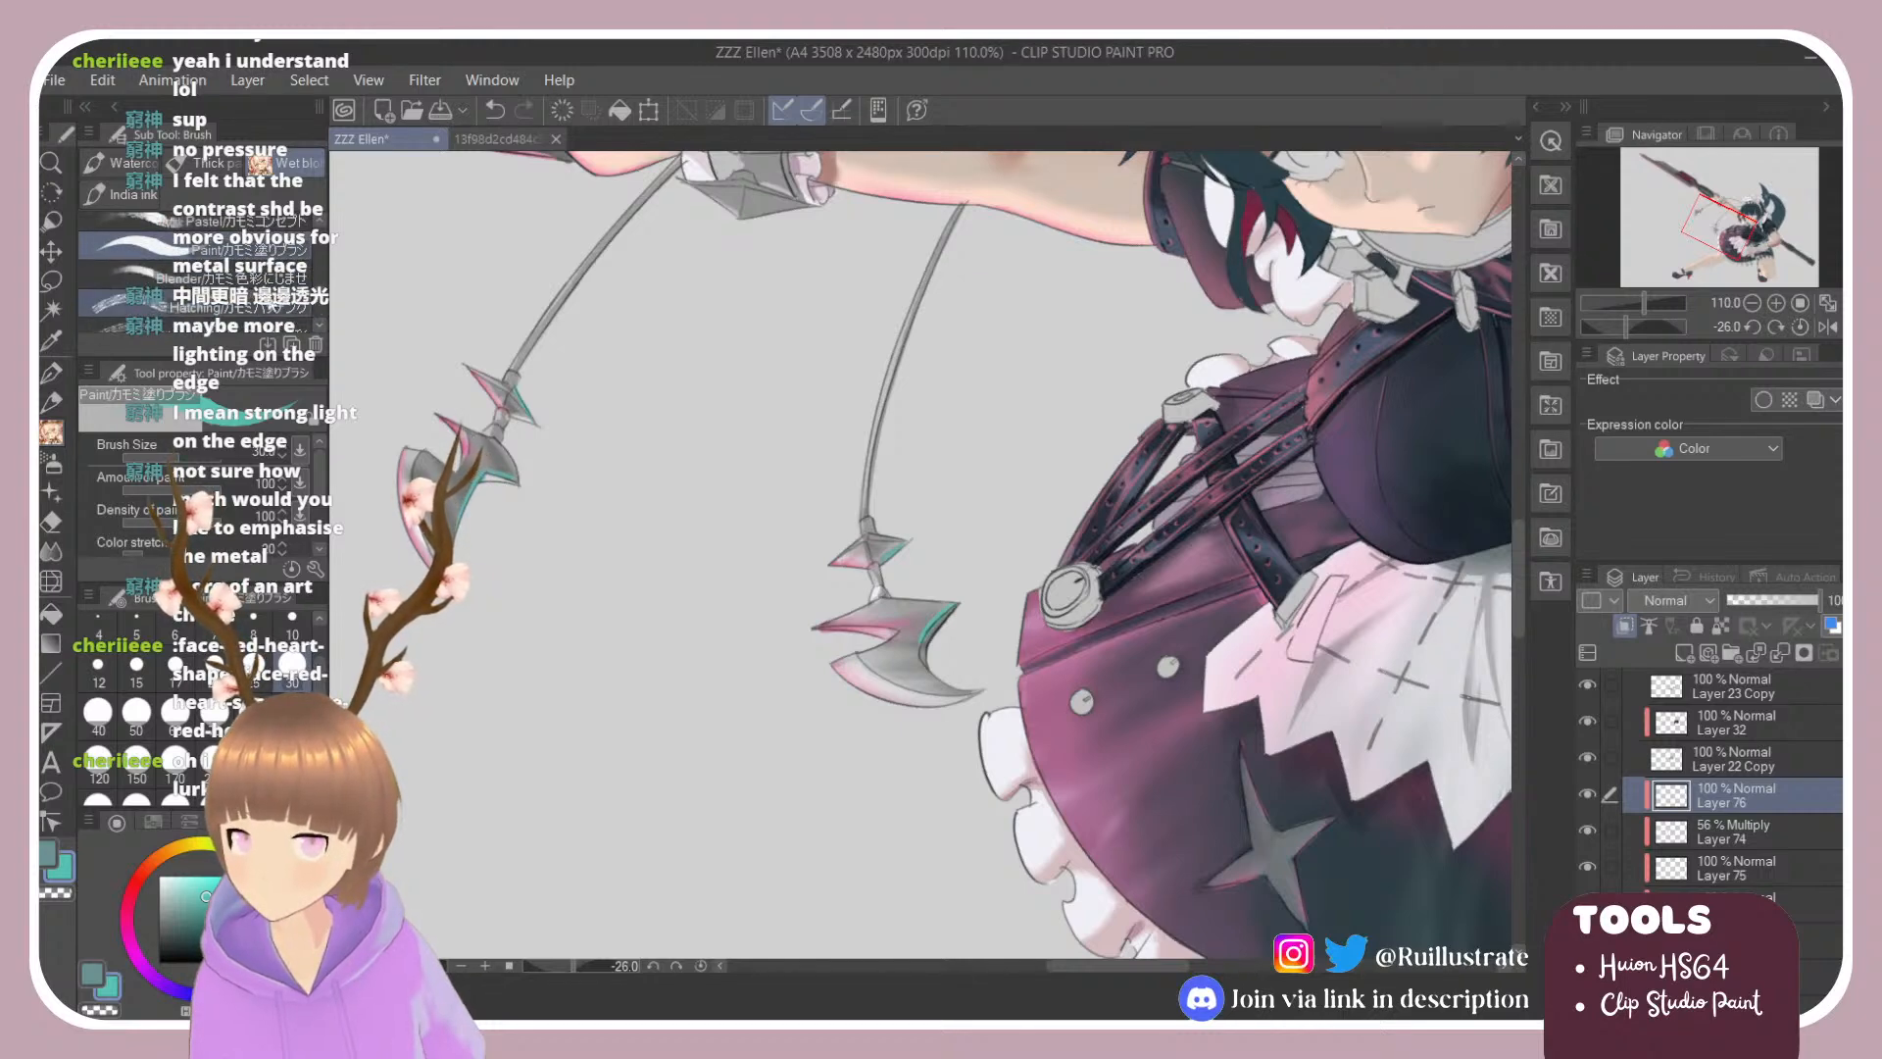
pyautogui.click(225, 273)
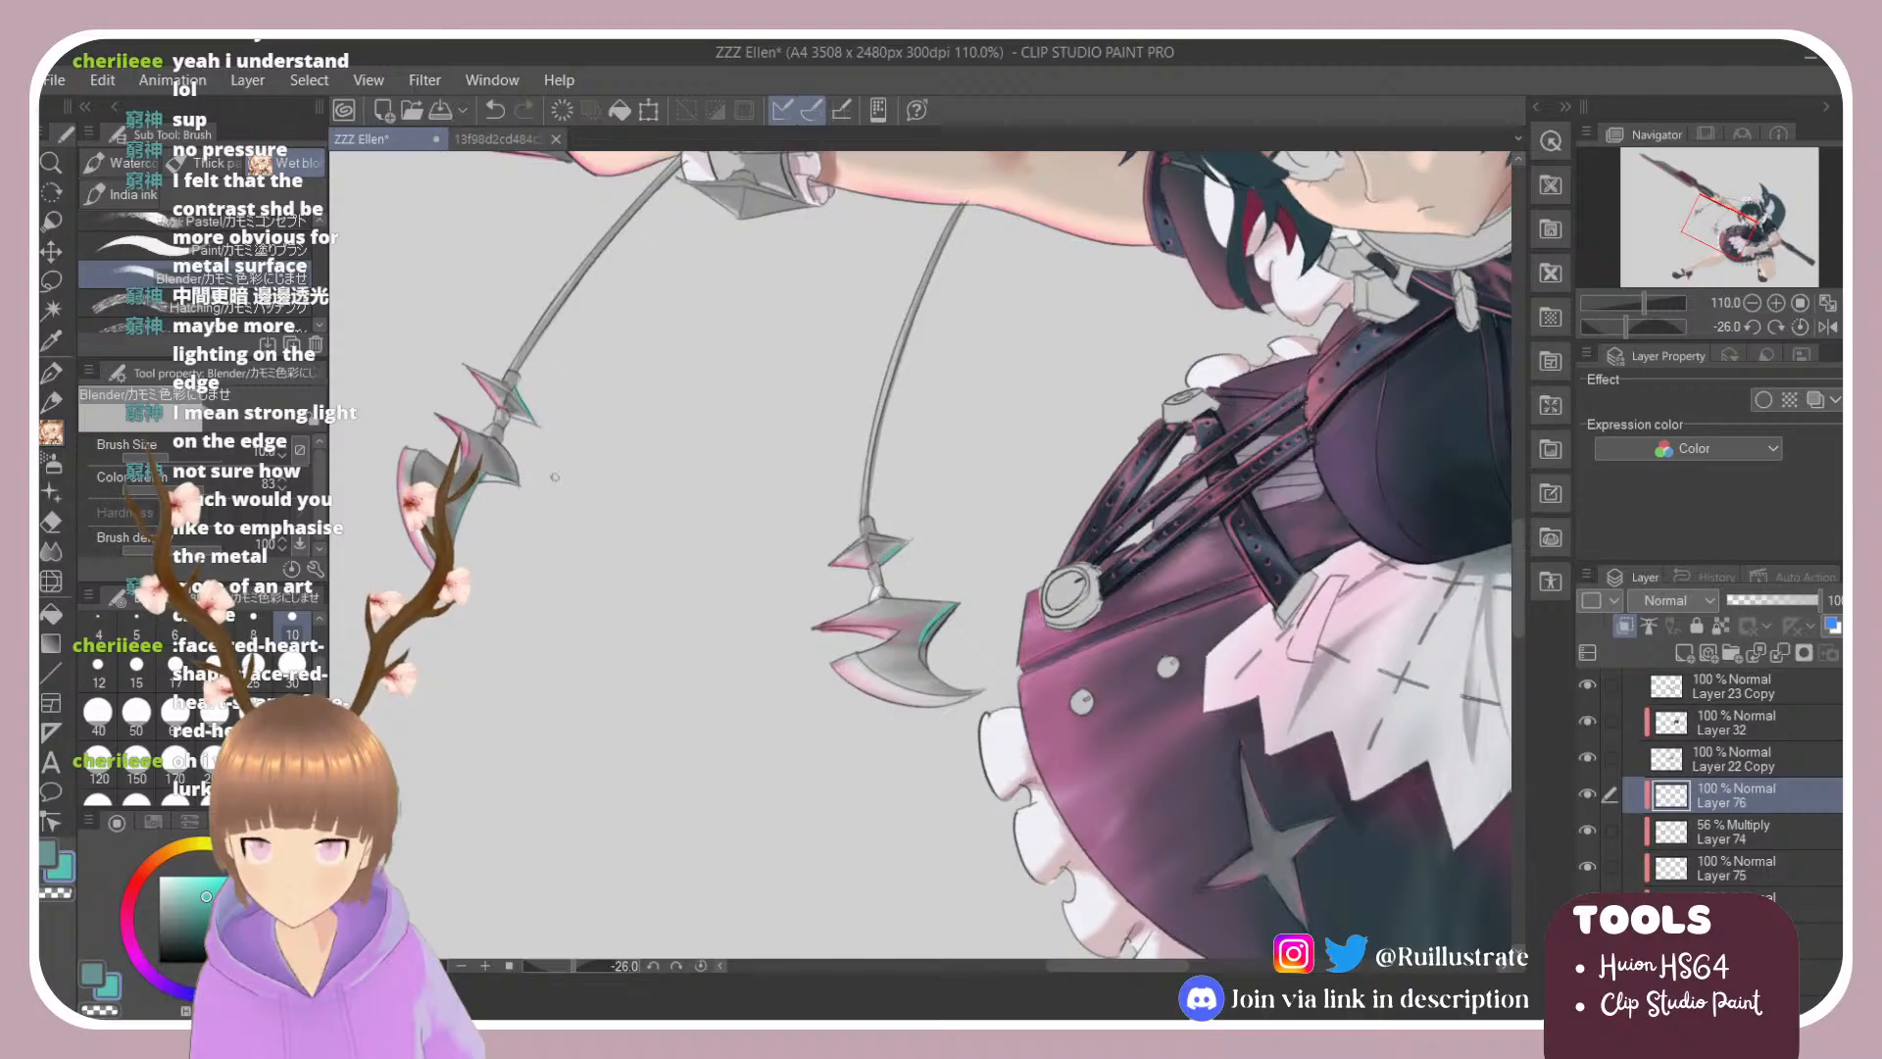
pyautogui.press('e')
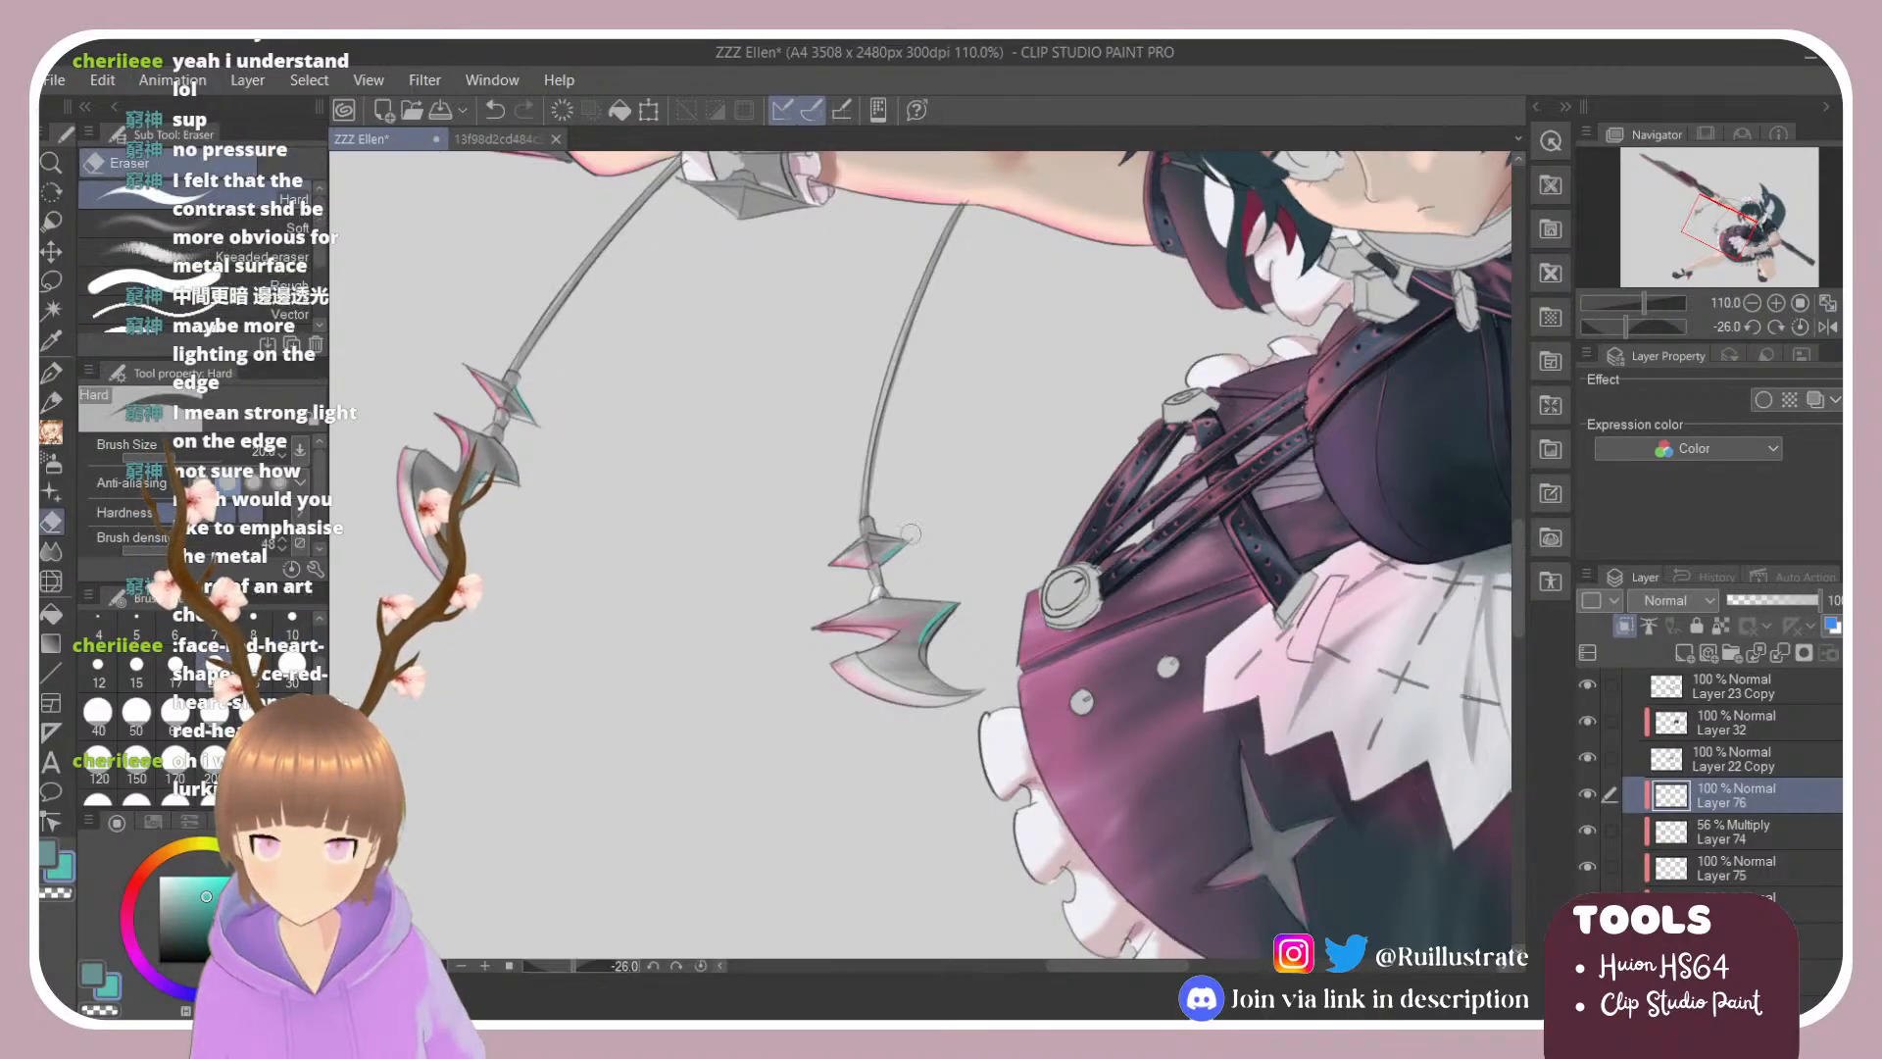
pyautogui.moveTo(1776, 606); pyautogui.dragTo(1770, 606)
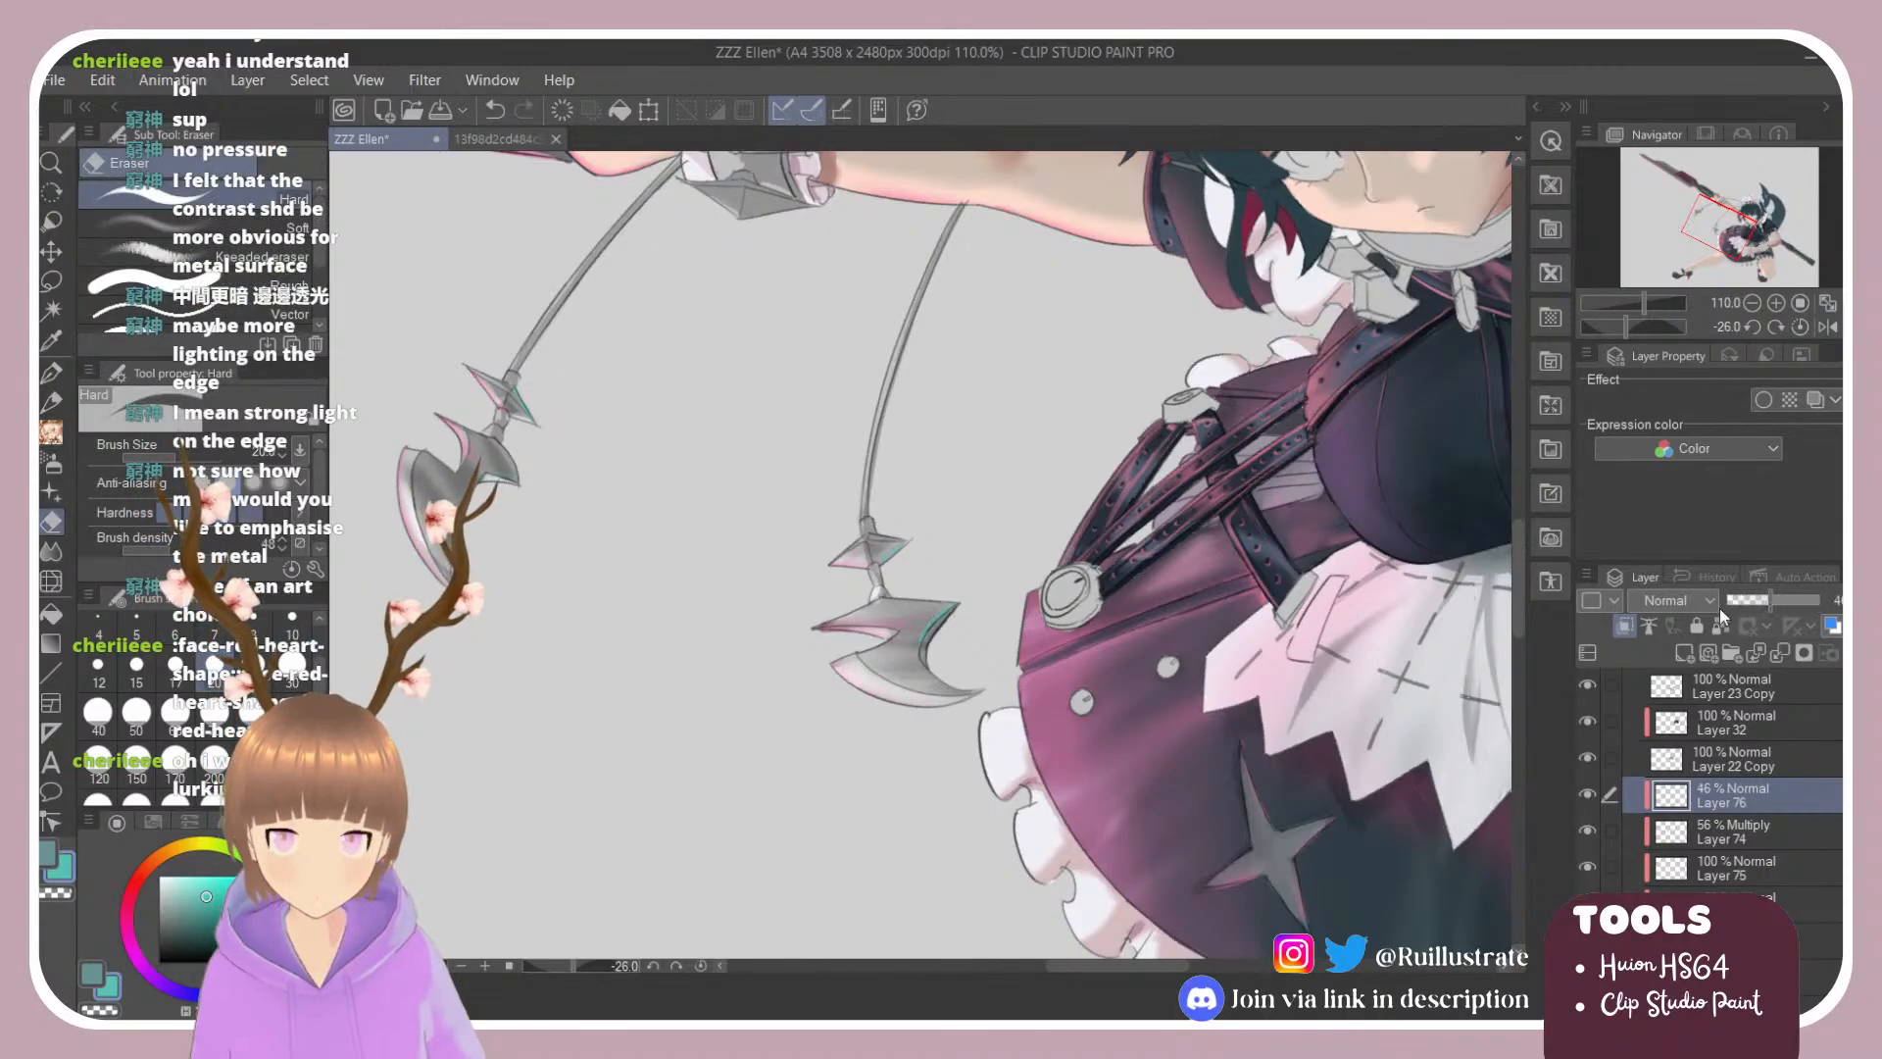
pyautogui.press('b')
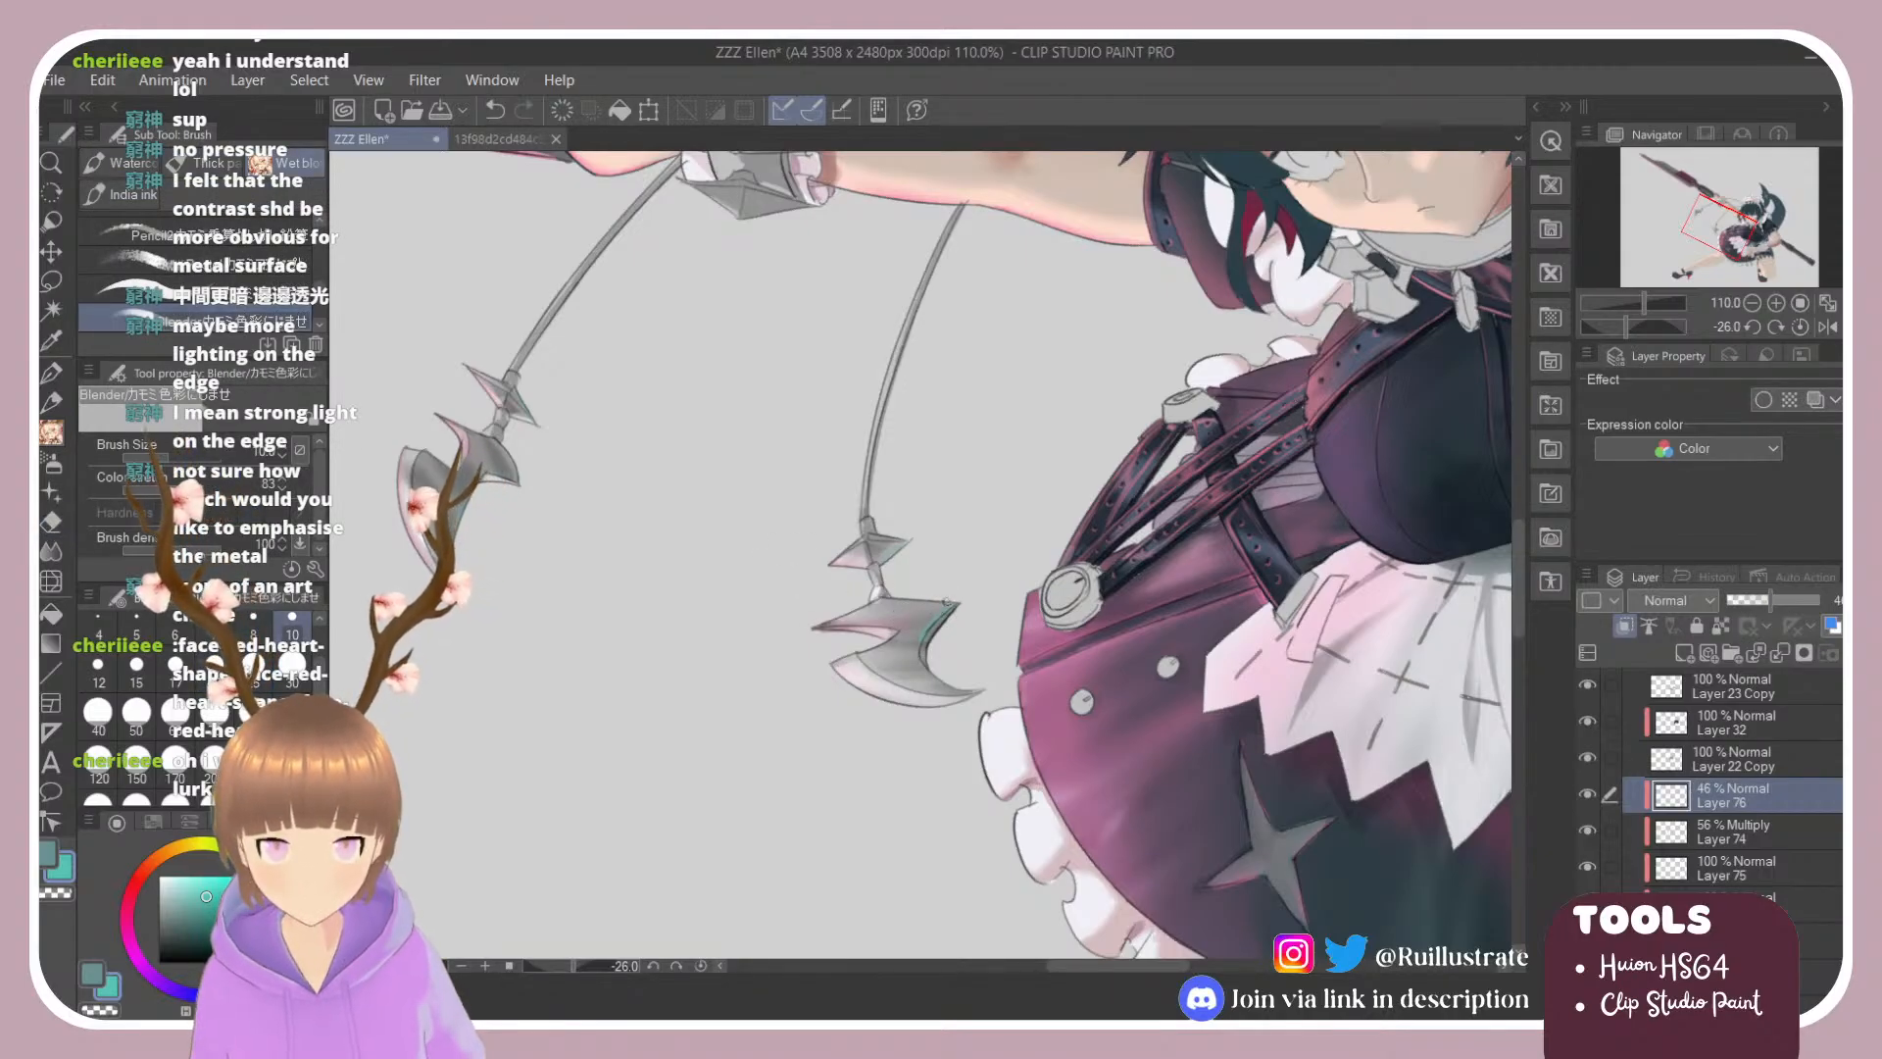
# Step: Examine the whole upright illustration to judge how the reflections on the hanging blades fit the rest of the figure
pyautogui.hotkey('ctrl', '0')
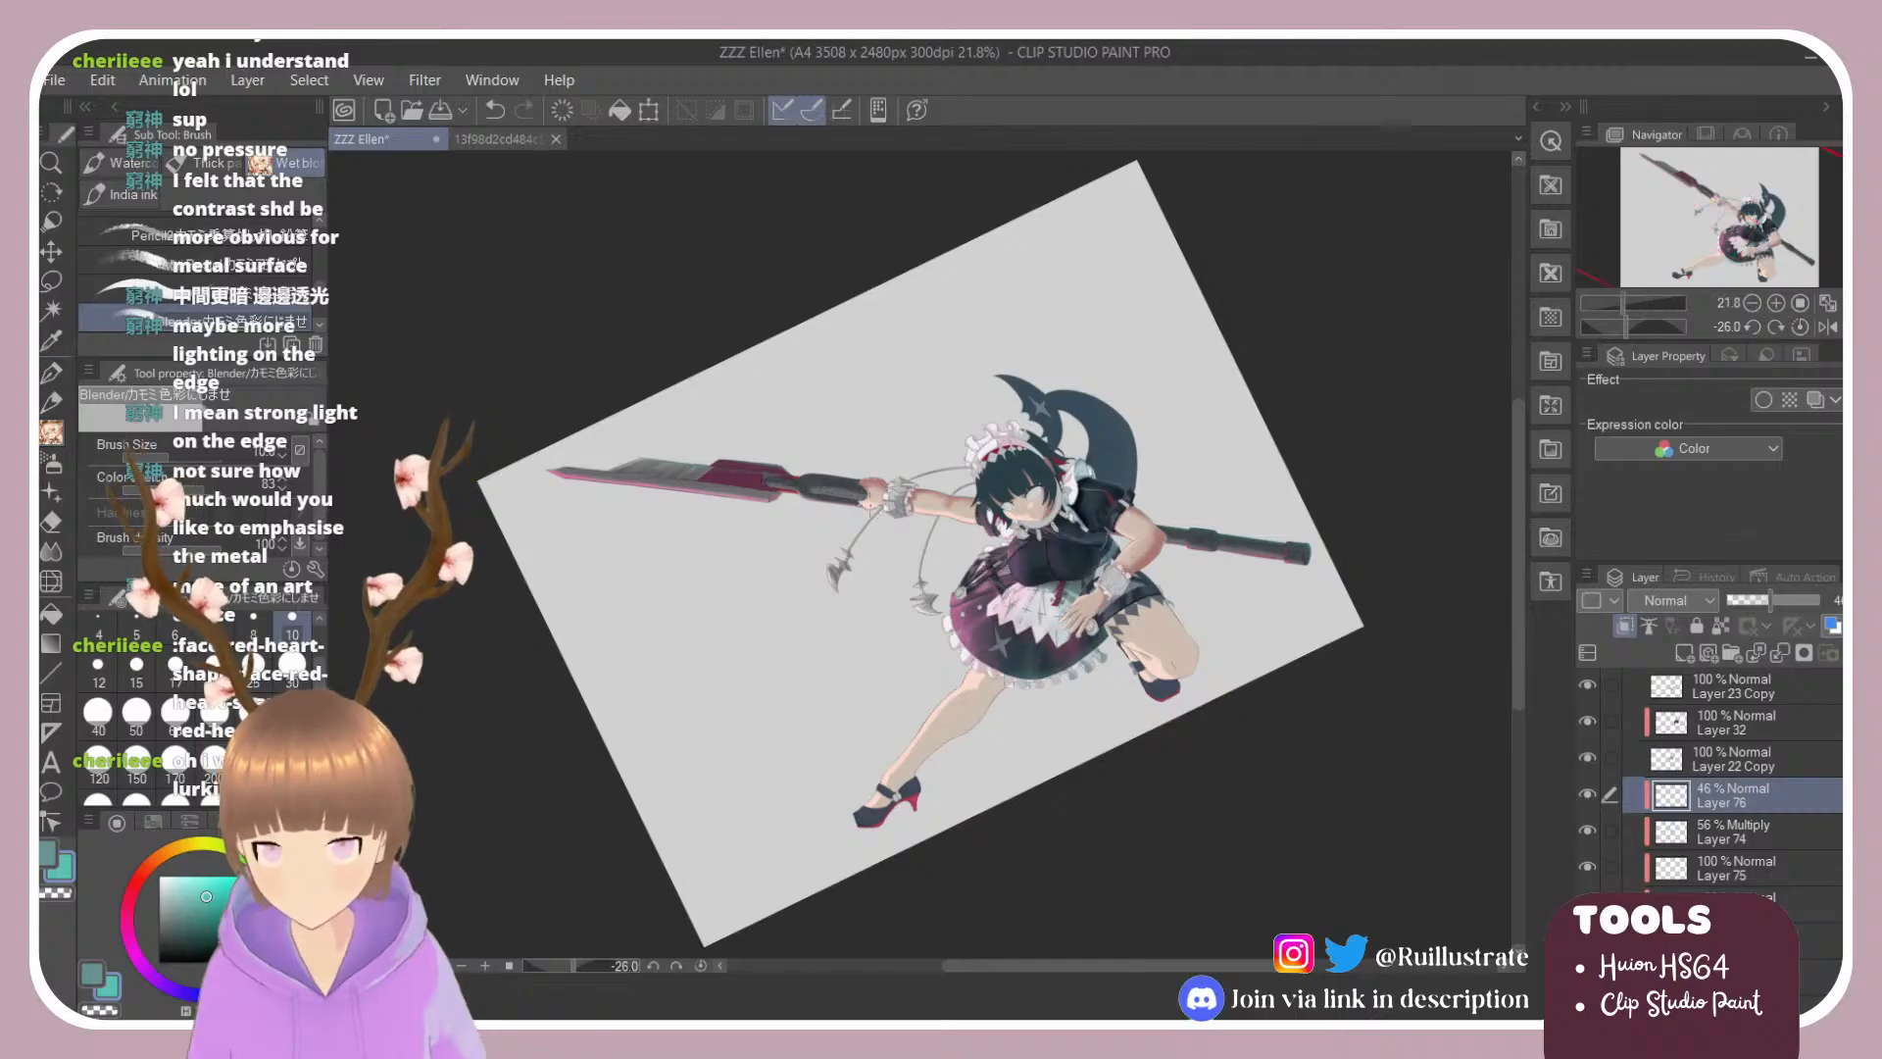
pyautogui.click(1799, 325)
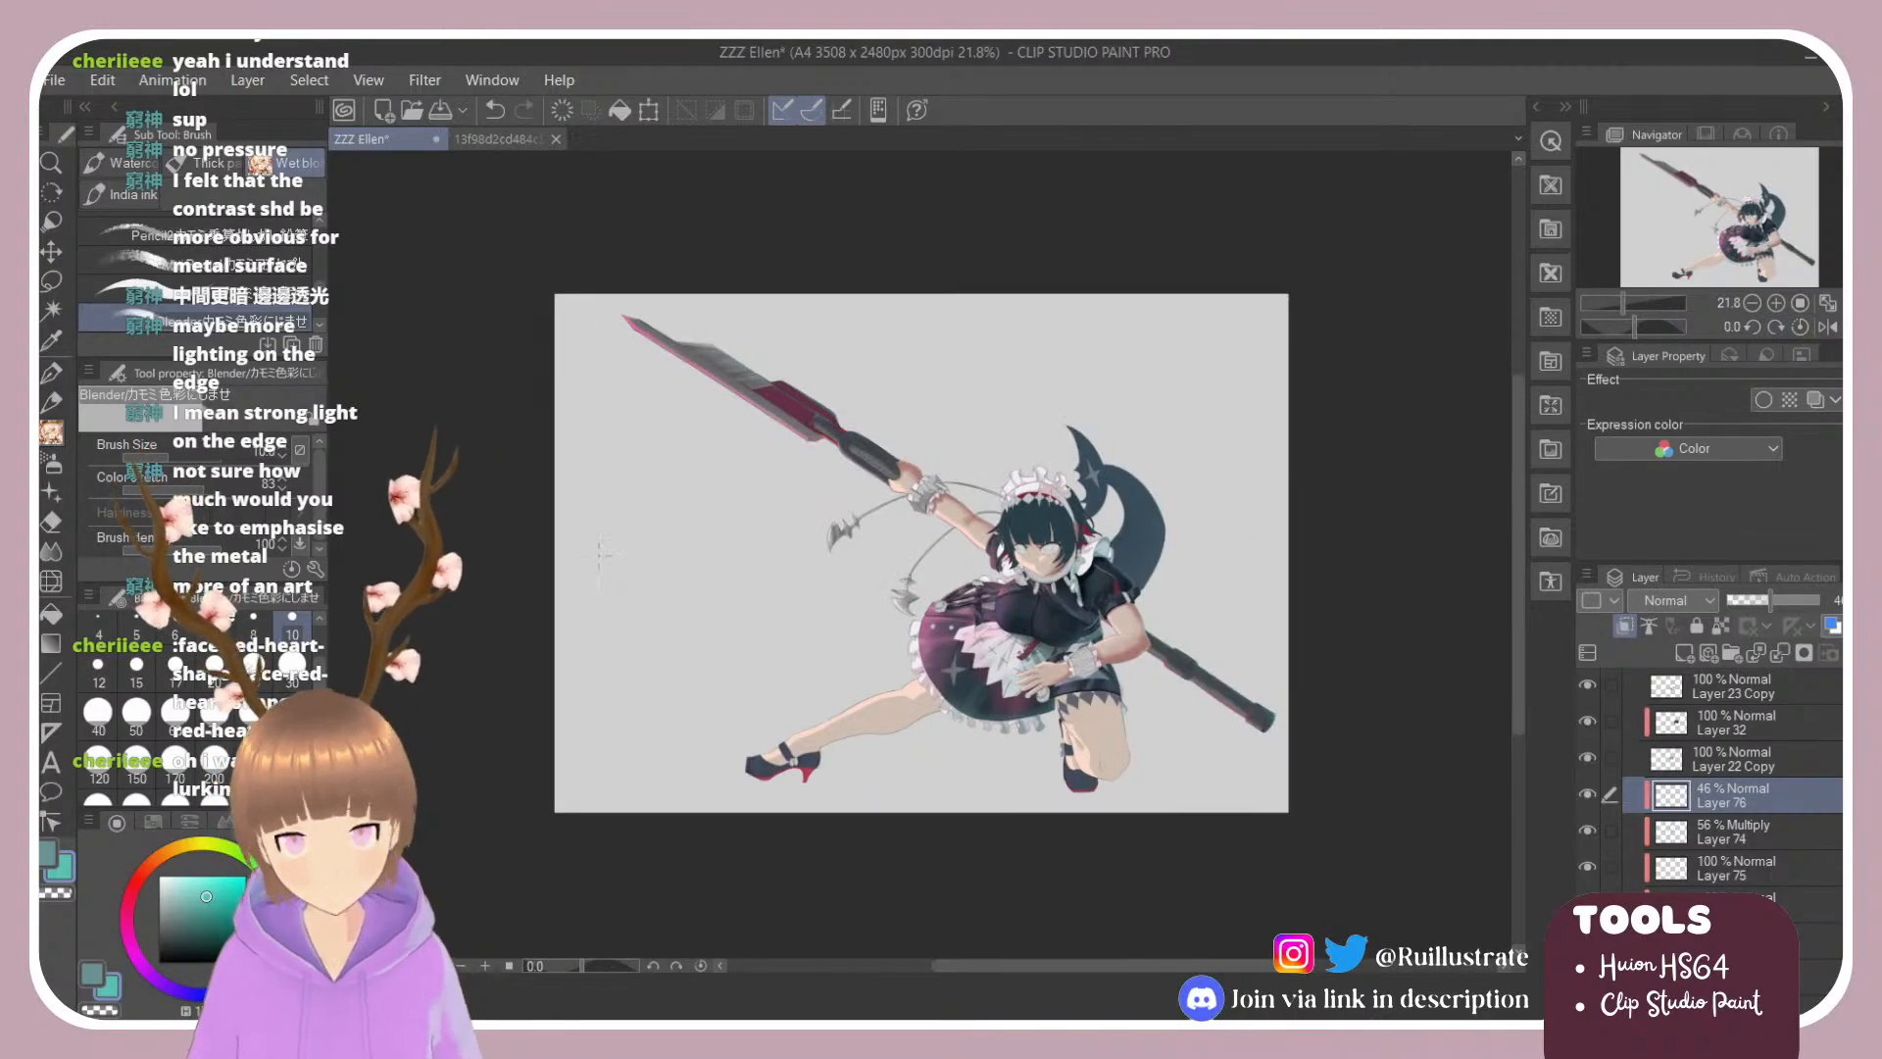
pyautogui.scroll(3, 602, 550)
pyautogui.scroll(-3, 544, 514)
pyautogui.scroll(2, 1093, 485)
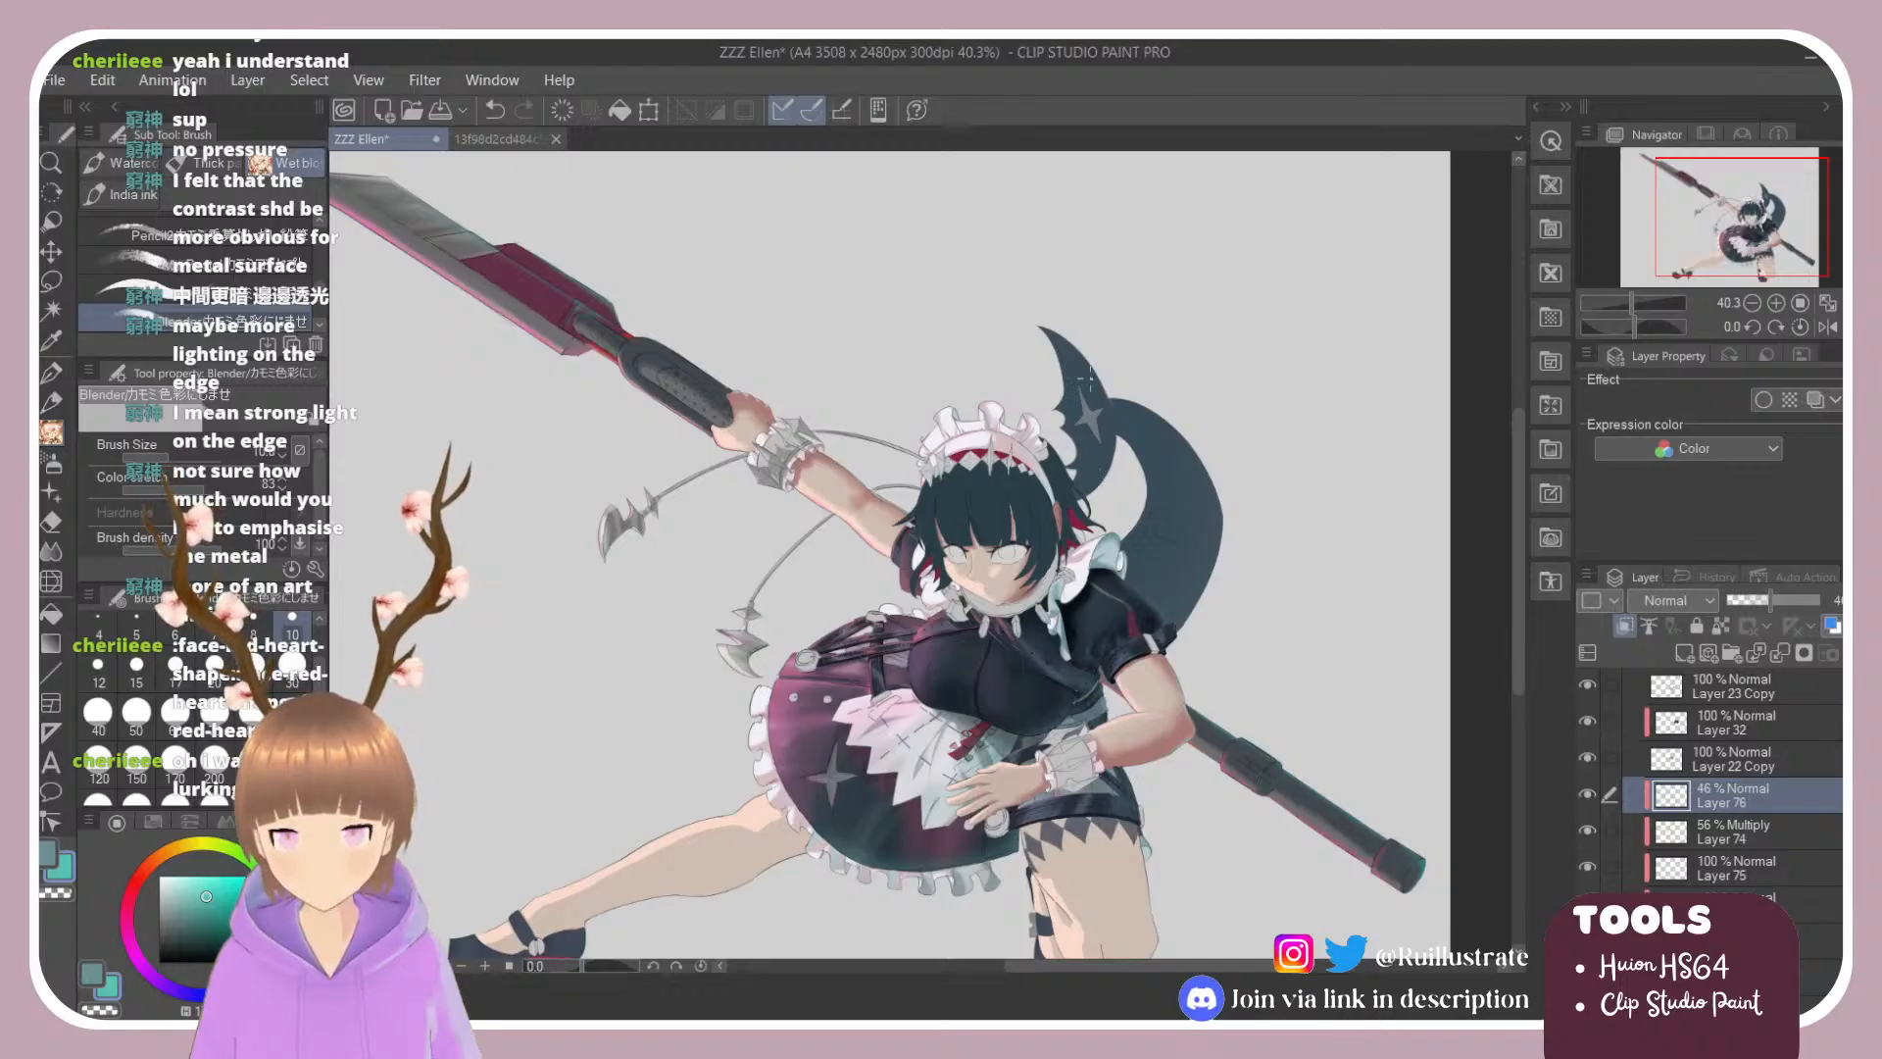
pyautogui.scroll(-1, 1323, 532)
pyautogui.scroll(1, 1221, 927)
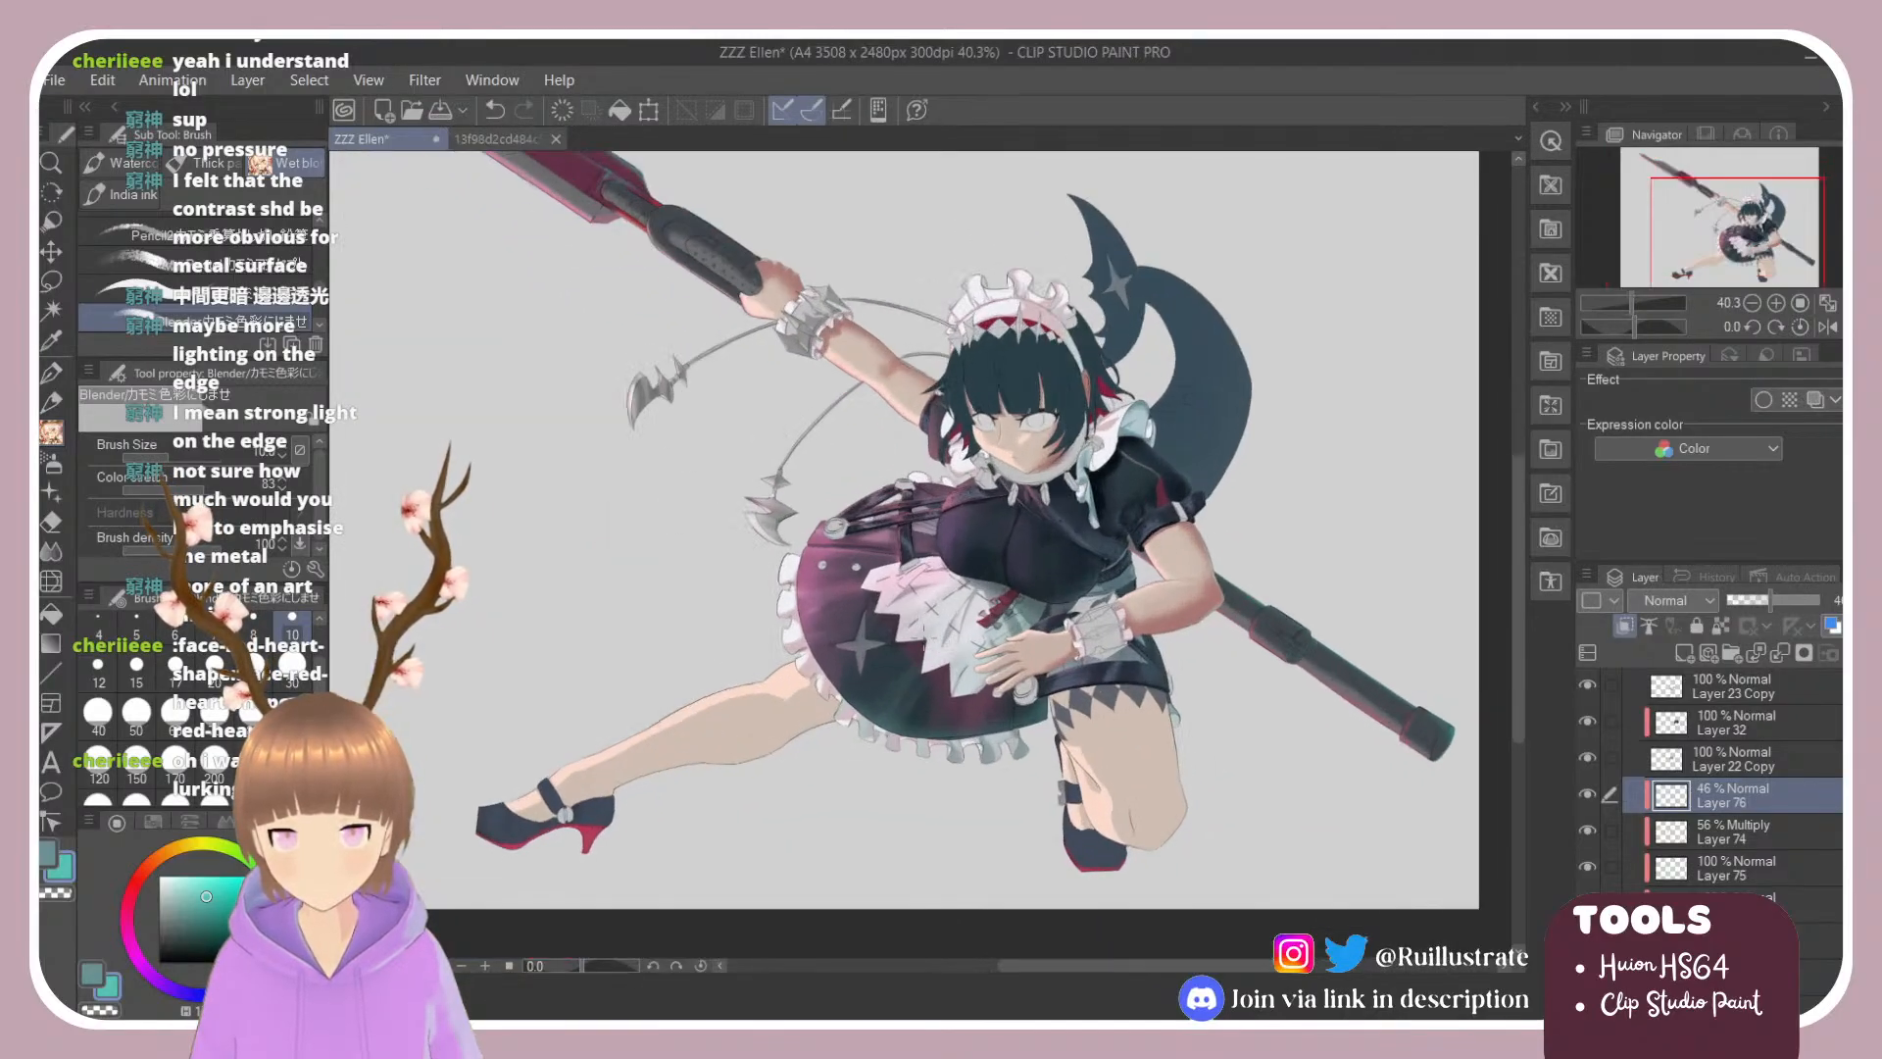
pyautogui.scroll(-1, 1002, 663)
pyautogui.scroll(4, 1109, 427)
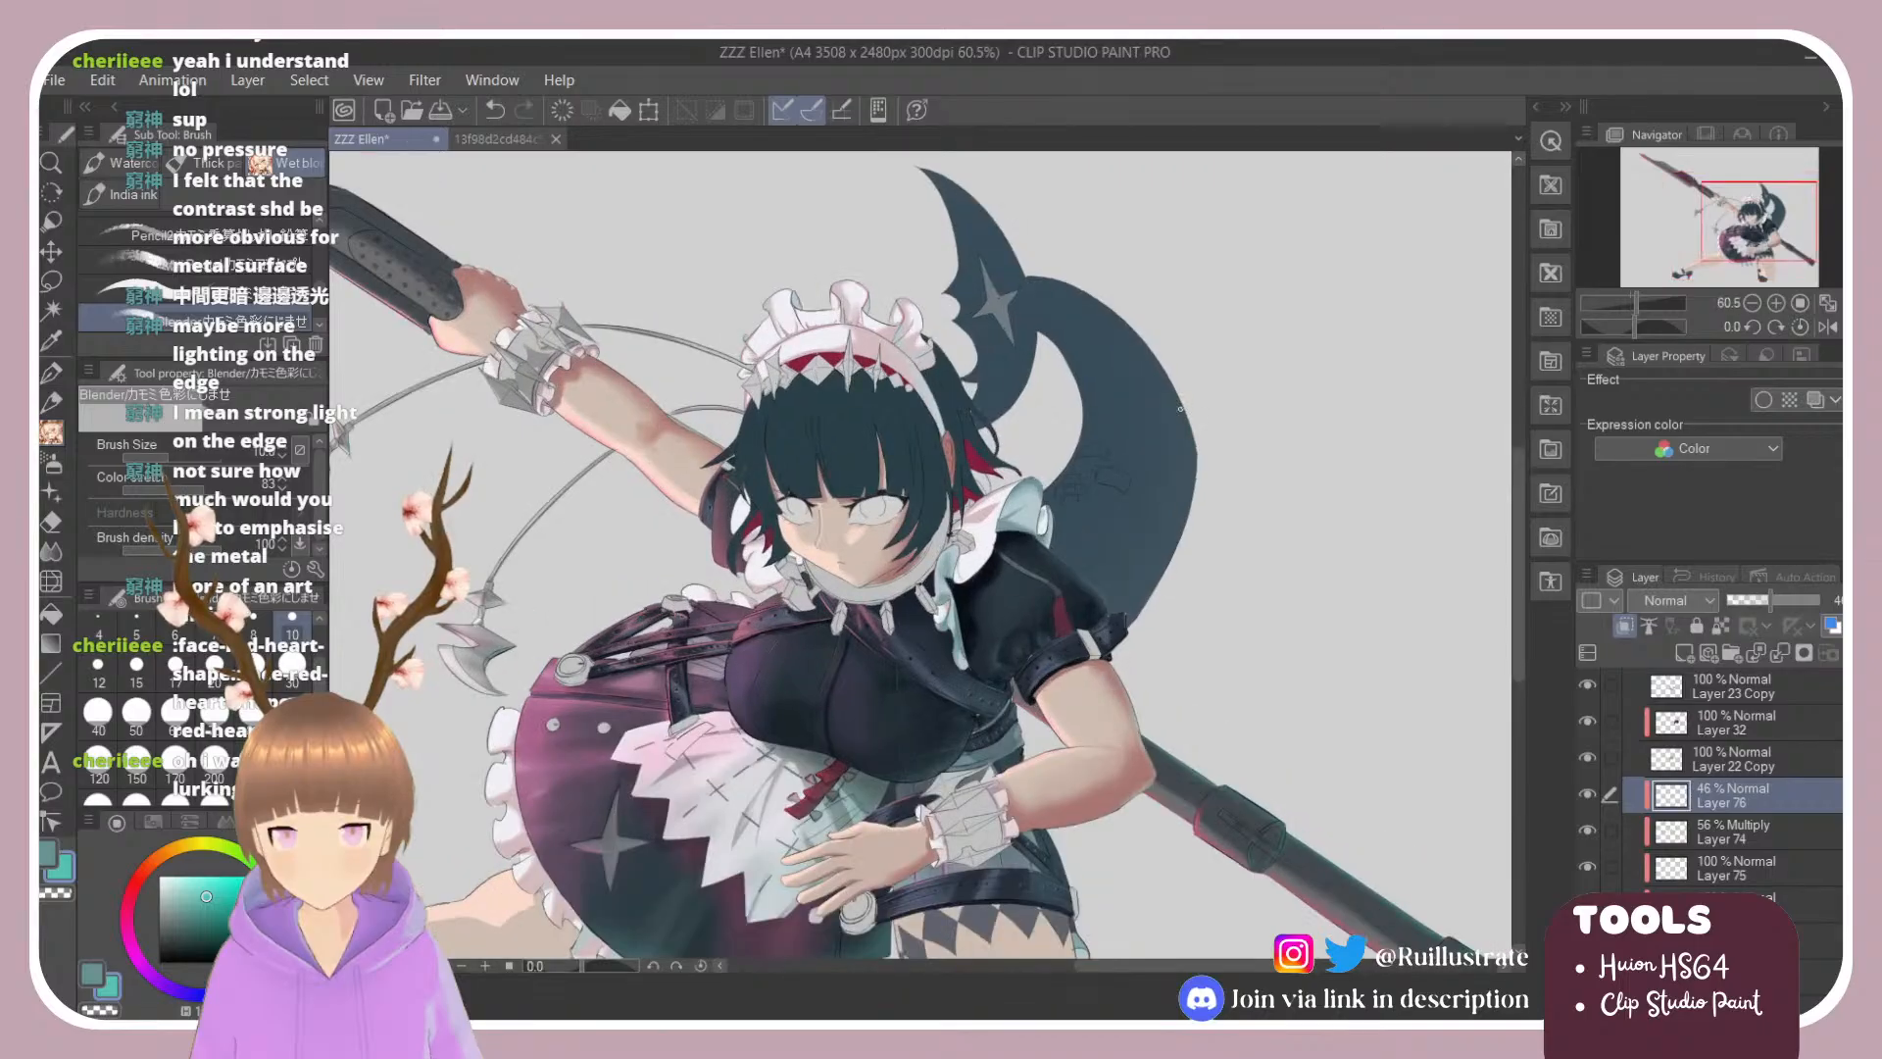
pyautogui.scroll(-3, 1109, 426)
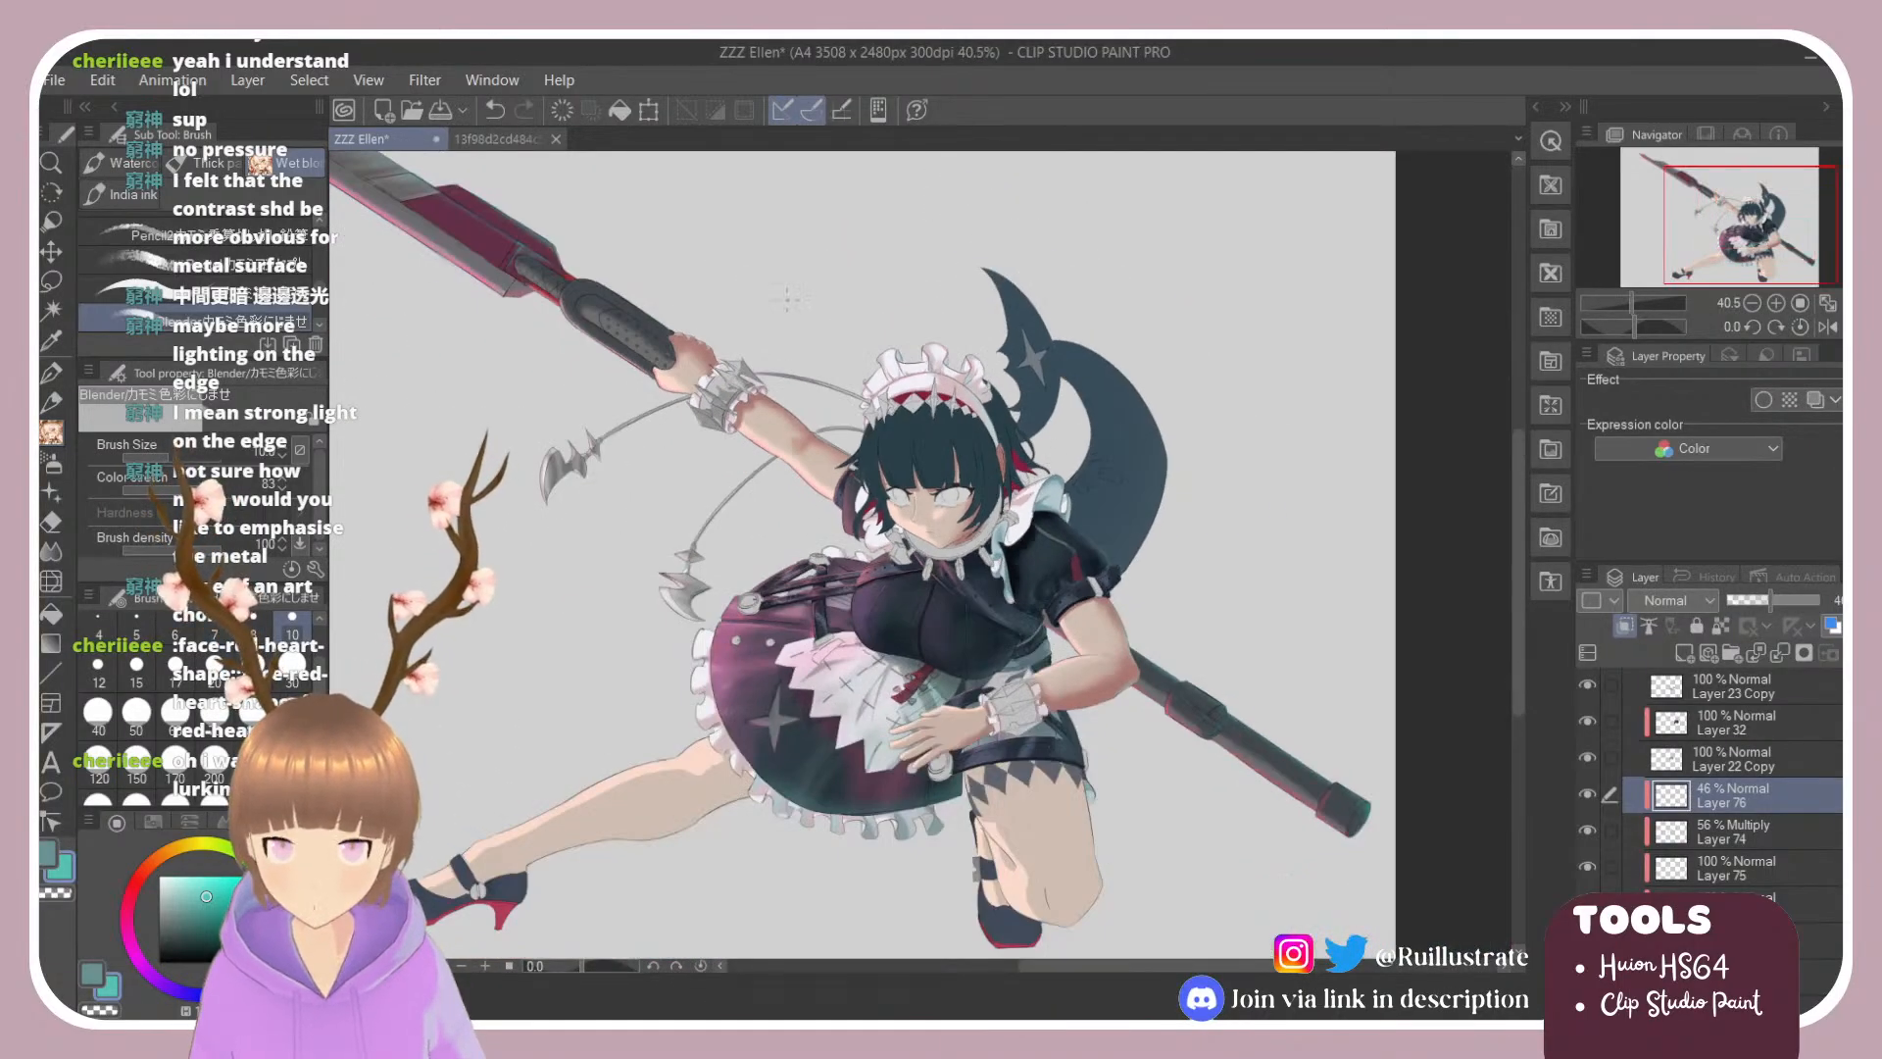
pyautogui.scroll(-2, 787, 297)
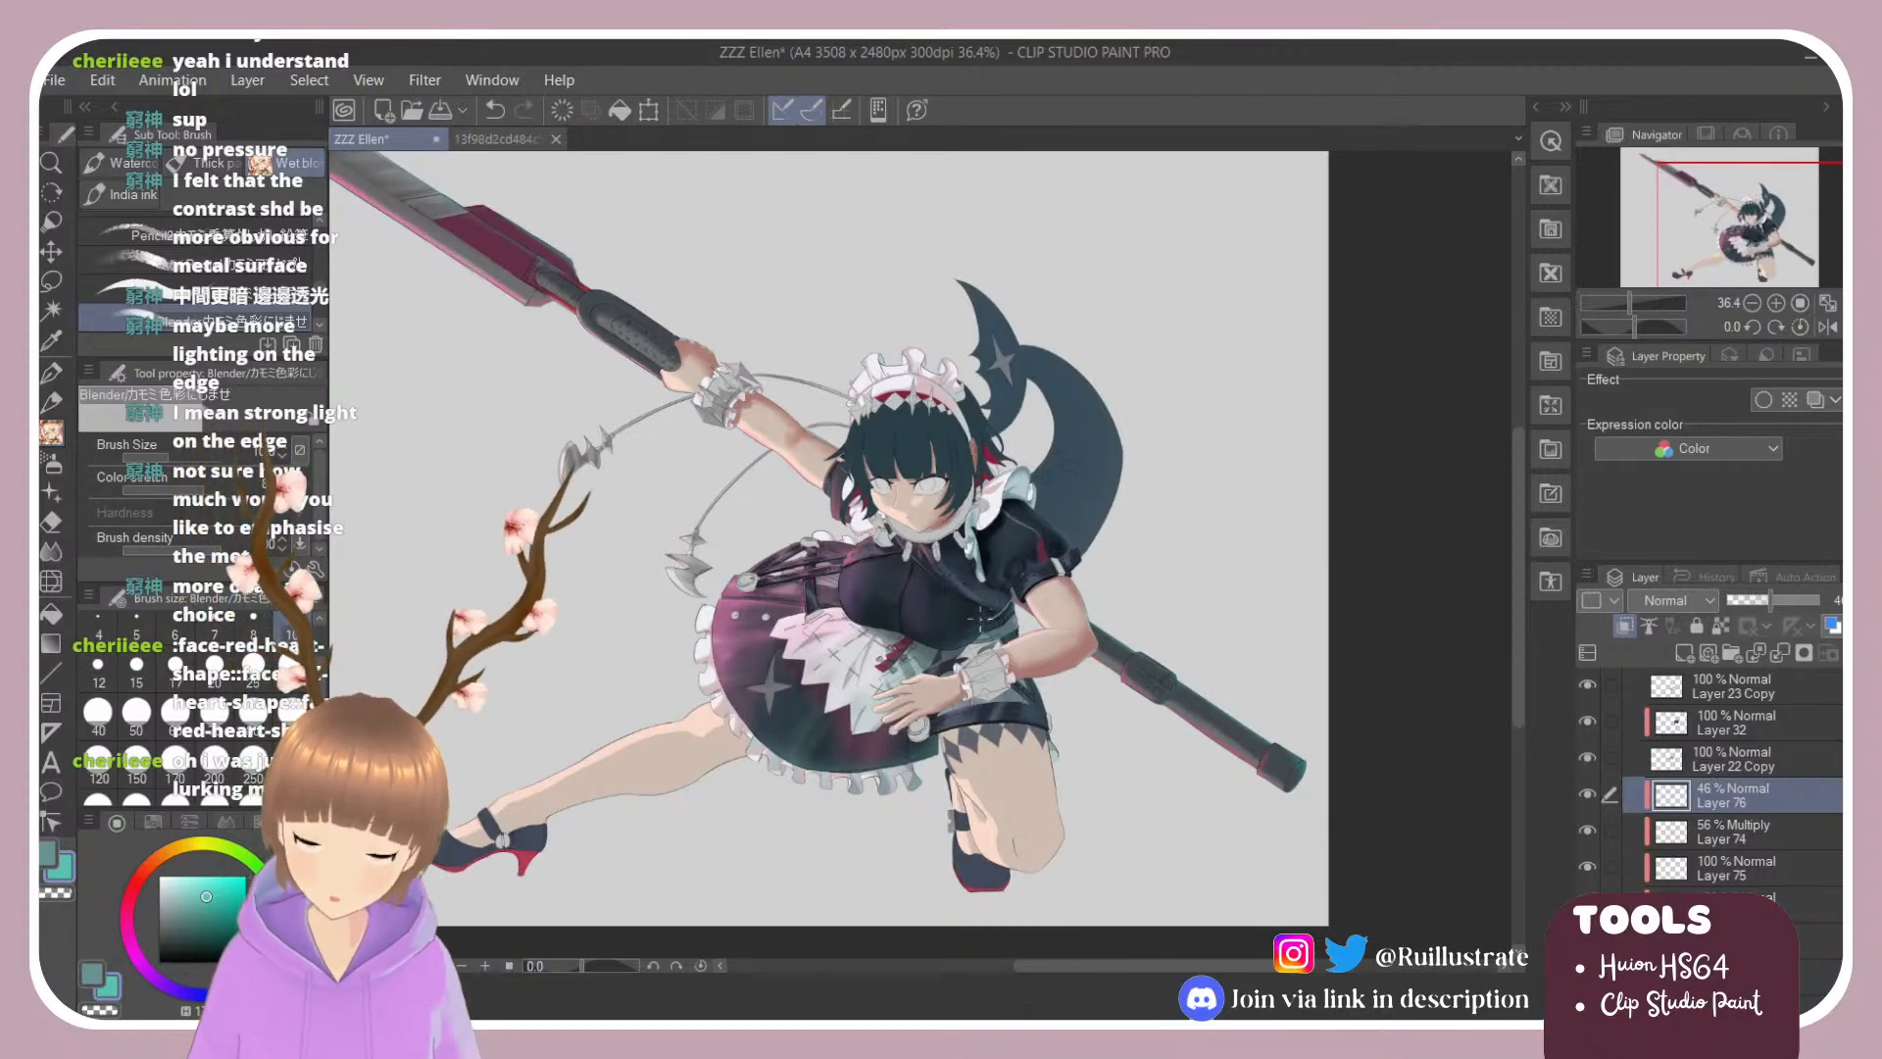
pyautogui.hotkey('ctrl', '0')
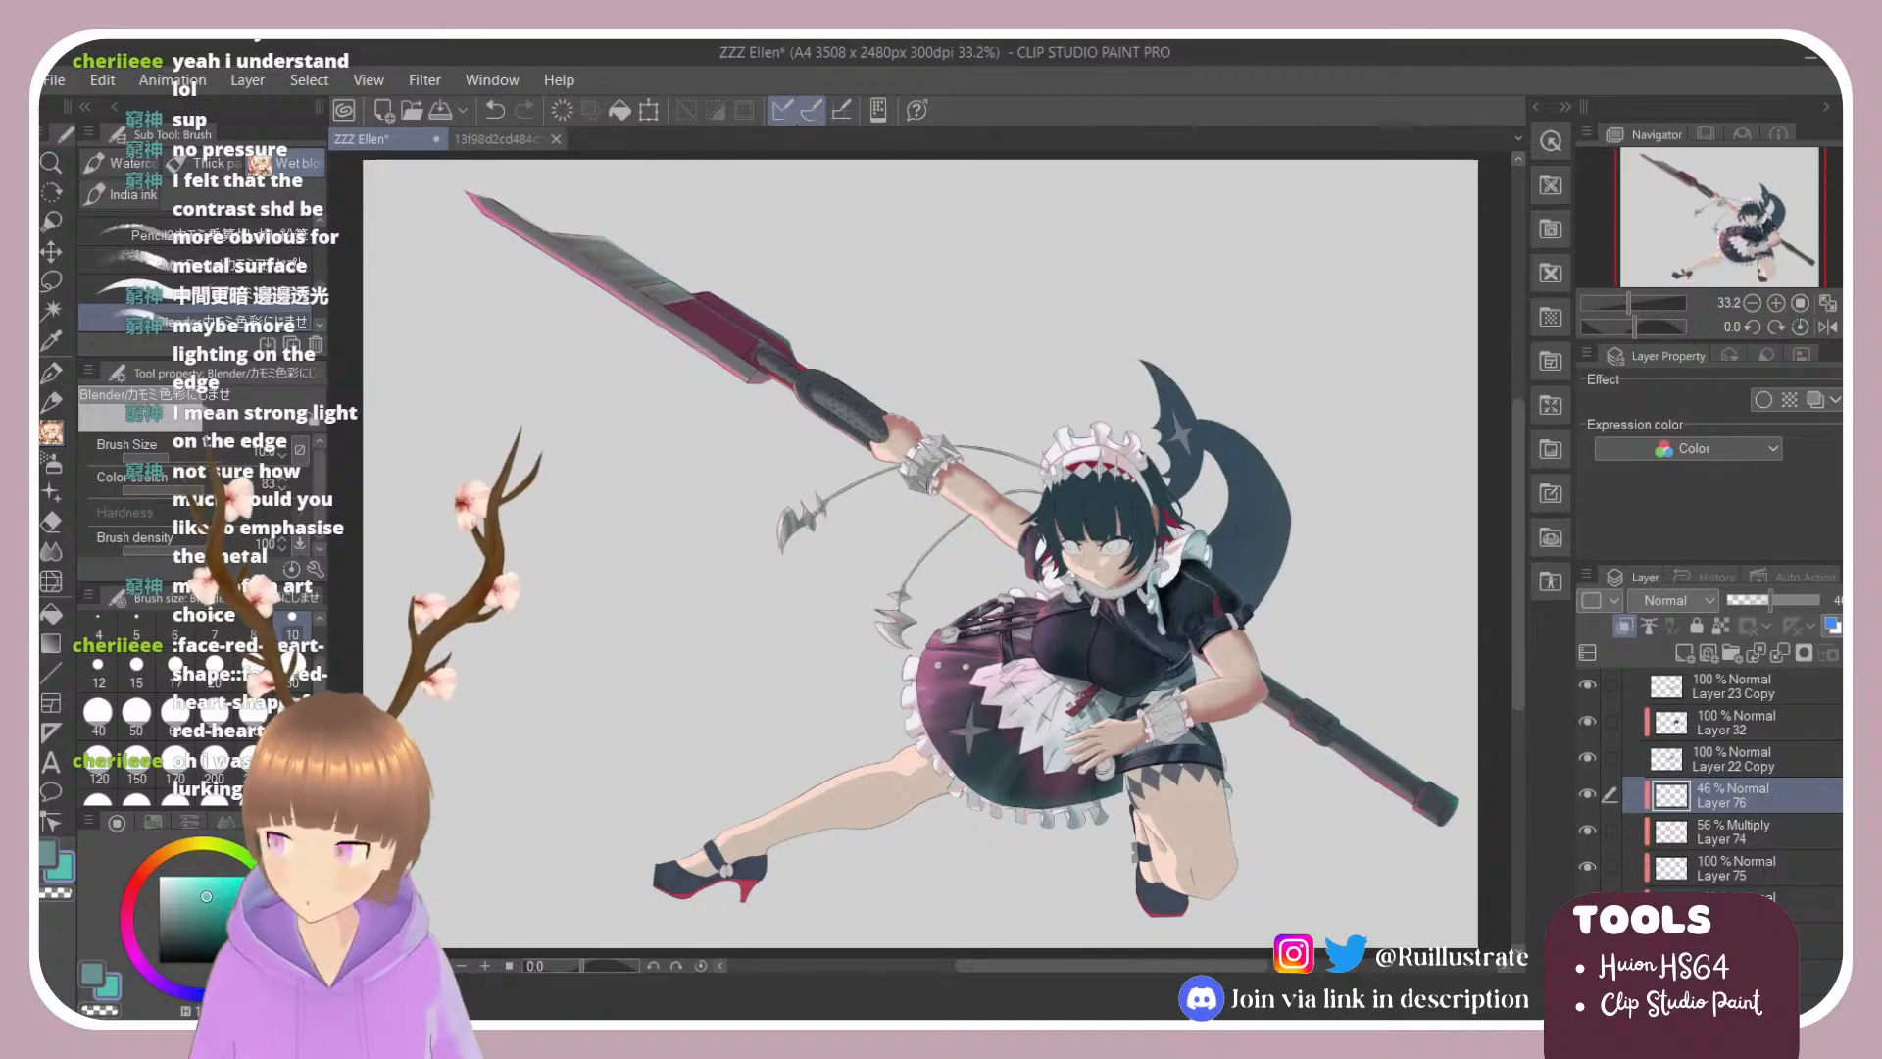